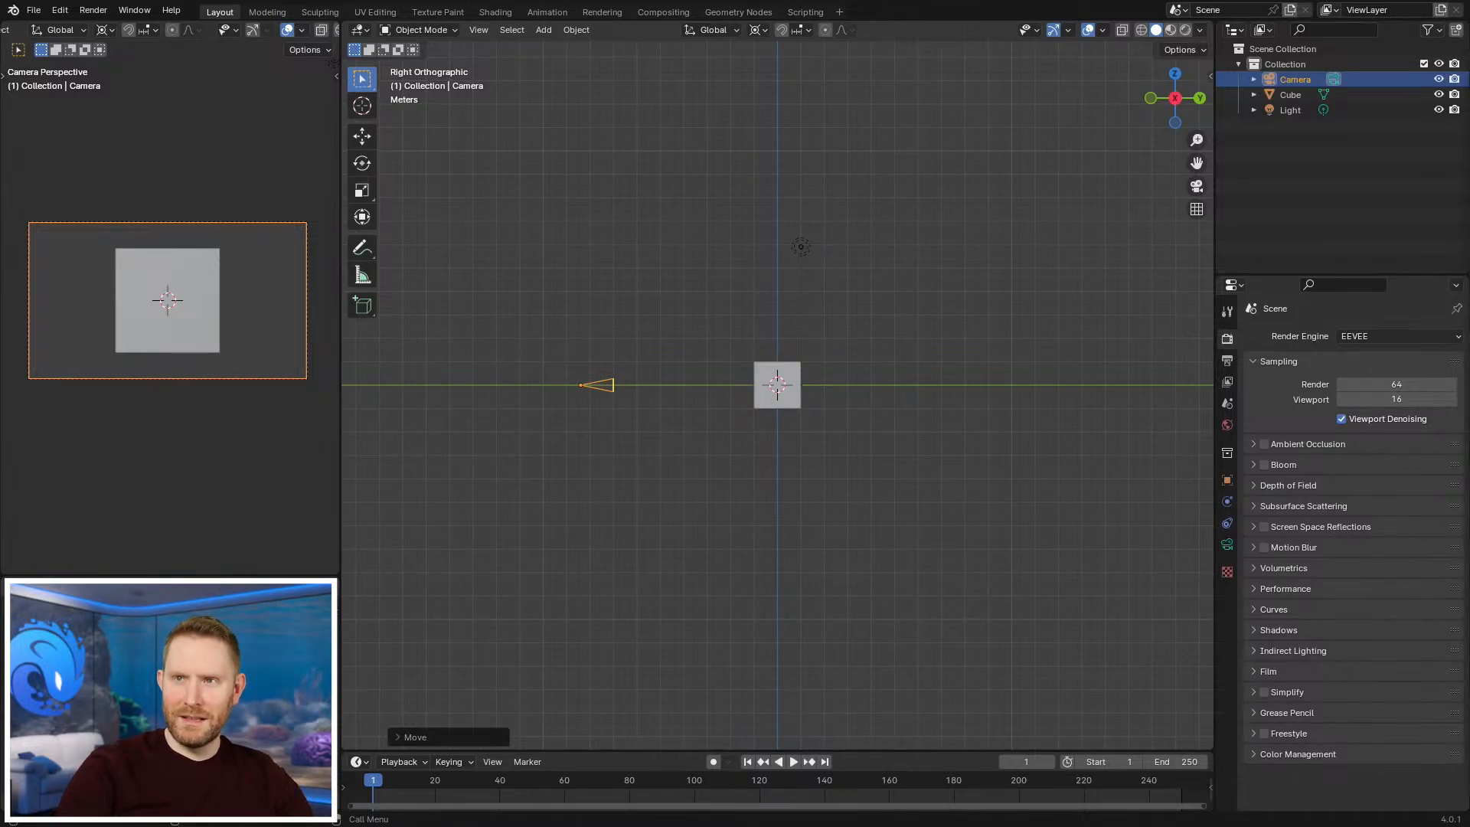
Step: Delete the default cube from the scene
{"action": "scroll", "coordinate": [946, 326], "scroll_direction": "up", "scroll_amount": 3}
{"action": "left_click", "coordinate": [791, 374]}
{"action": "key", "text": "Delete"}
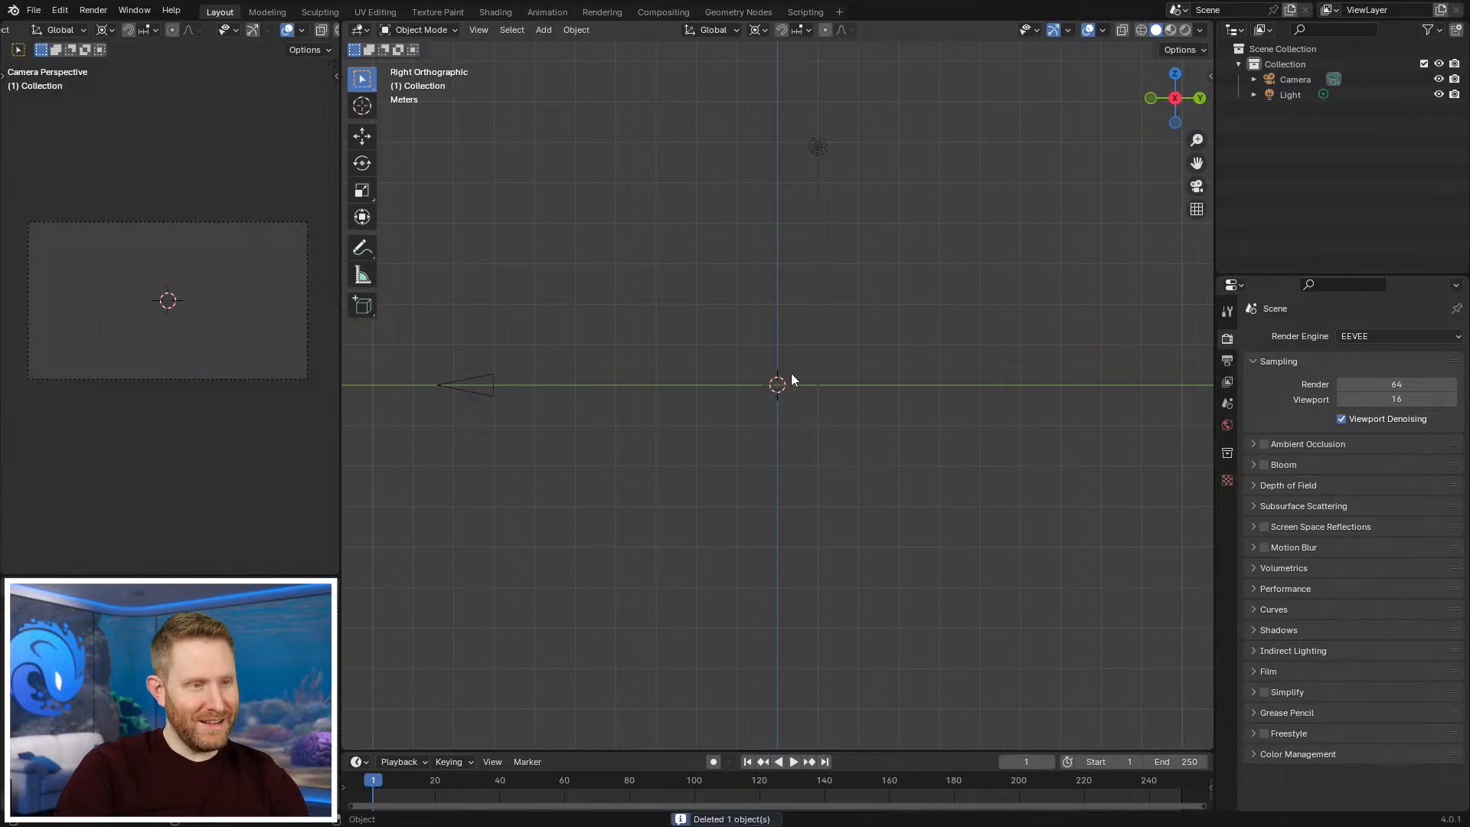
Step: Add a mesh cylinder at the world origin and expand its creation settings
{"action": "middle_click_drag", "start_coordinate": [778, 386], "coordinate": [889, 487]}
{"action": "key", "text": "shift+a"}
{"action": "mouse_move", "coordinate": [830, 341]}
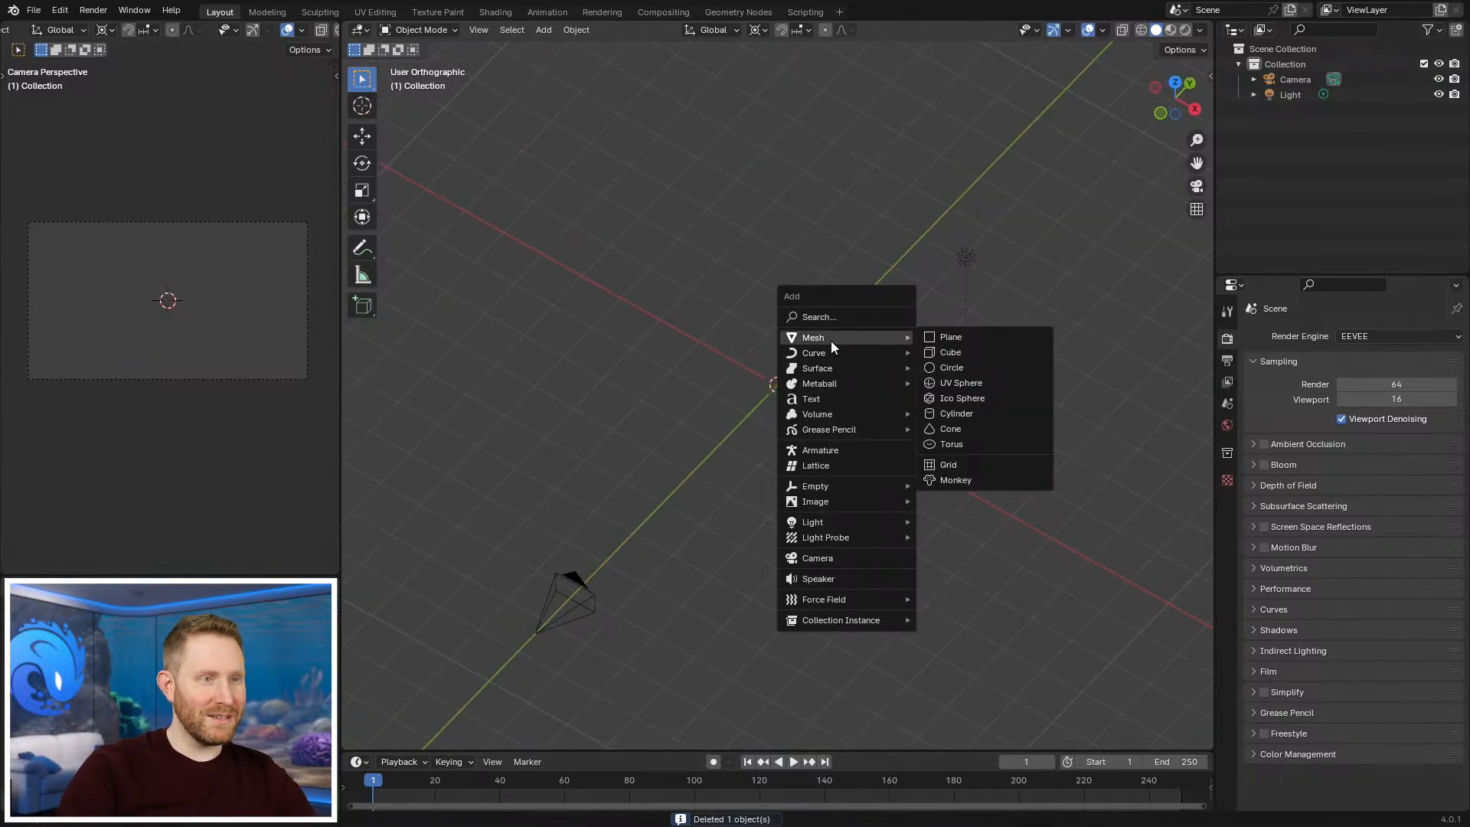
{"action": "left_click", "coordinate": [982, 416]}
{"action": "scroll", "coordinate": [982, 417], "scroll_direction": "up", "scroll_amount": 1}
{"action": "left_click", "coordinate": [414, 737]}
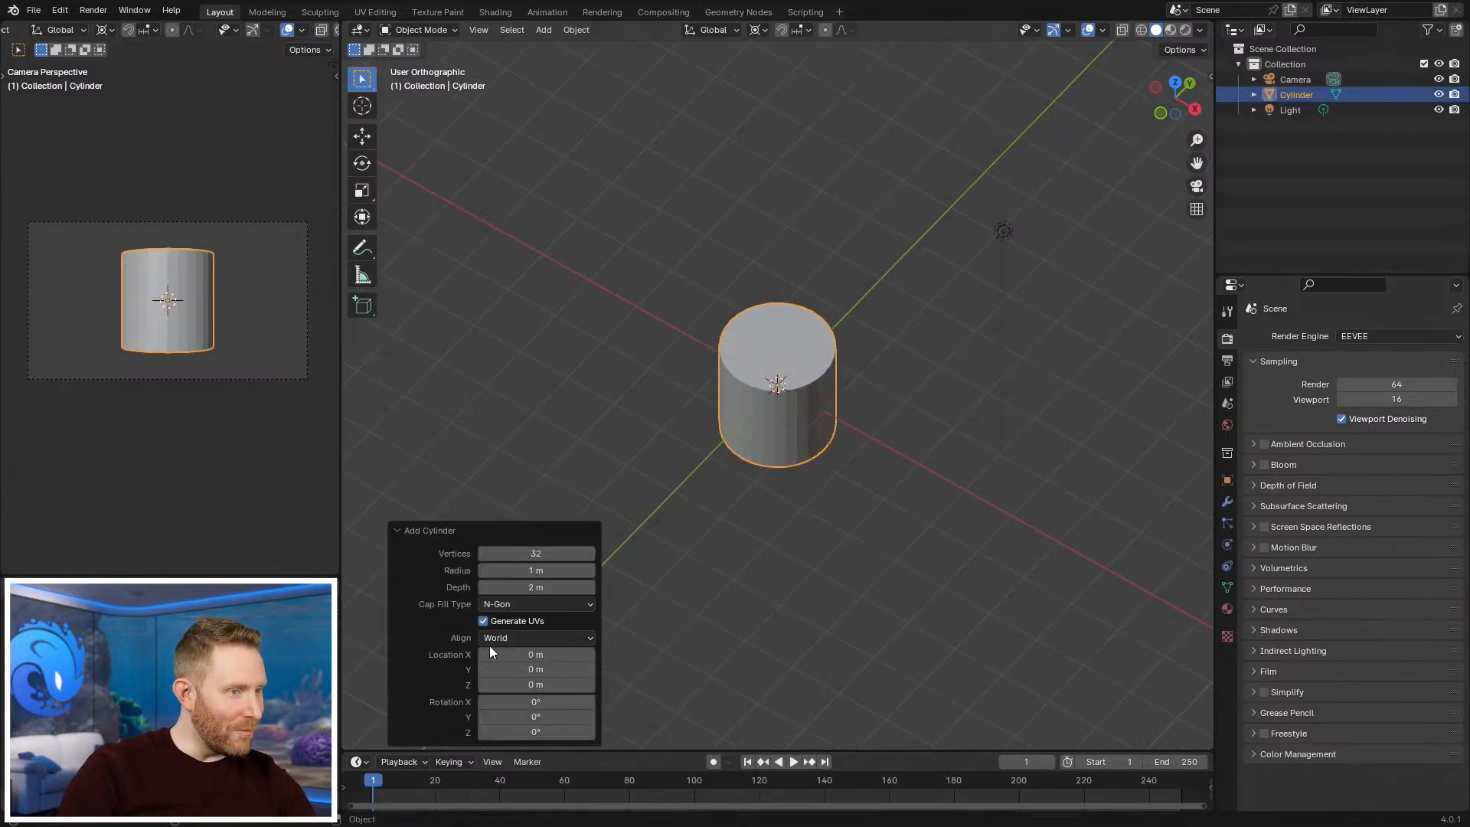
Step: Set the new cylinder's vertex count to 8 and inspect it from the side
{"action": "left_click", "coordinate": [502, 546]}
{"action": "type", "text": "8"}
{"action": "key", "text": "Return"}
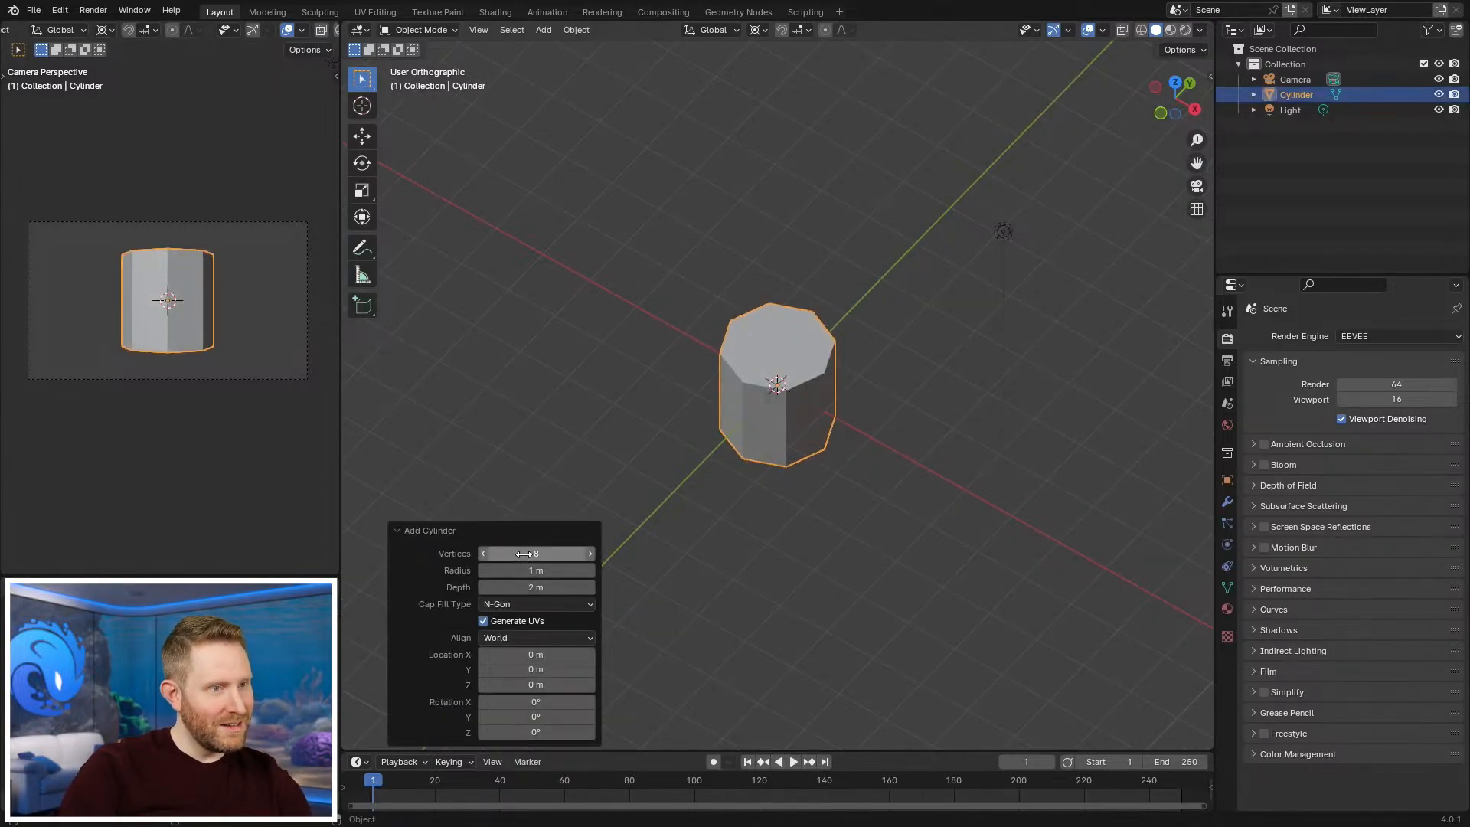
{"action": "middle_click_drag", "start_coordinate": [982, 456], "coordinate": [876, 375]}
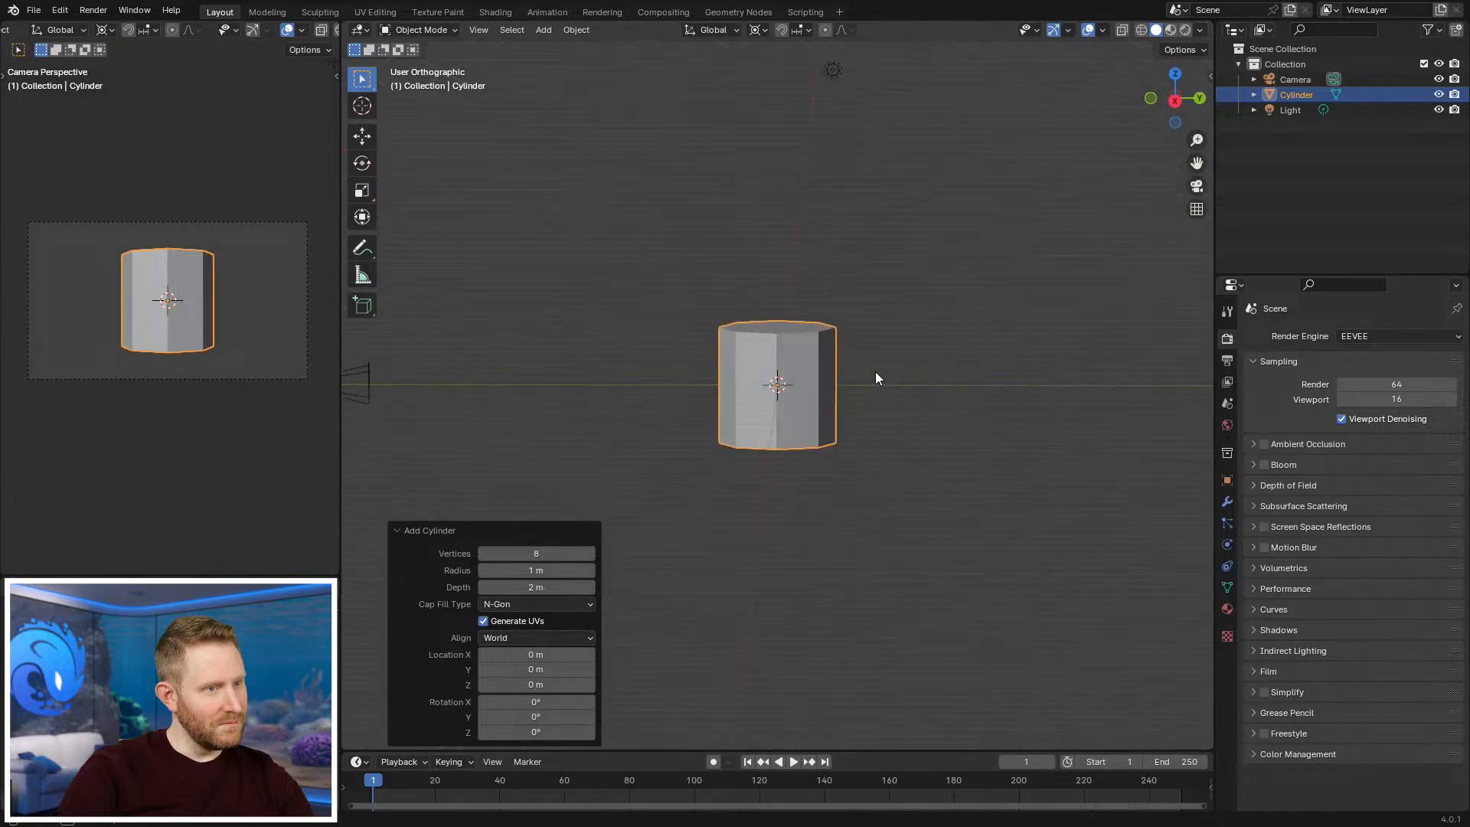
Step: Set the cylinder's vertex count to 16 and look at it from the front
{"action": "left_click", "coordinate": [540, 552]}
{"action": "type", "text": "16"}
{"action": "key", "text": "Return"}
{"action": "middle_click_drag", "start_coordinate": [850, 467], "coordinate": [879, 529]}
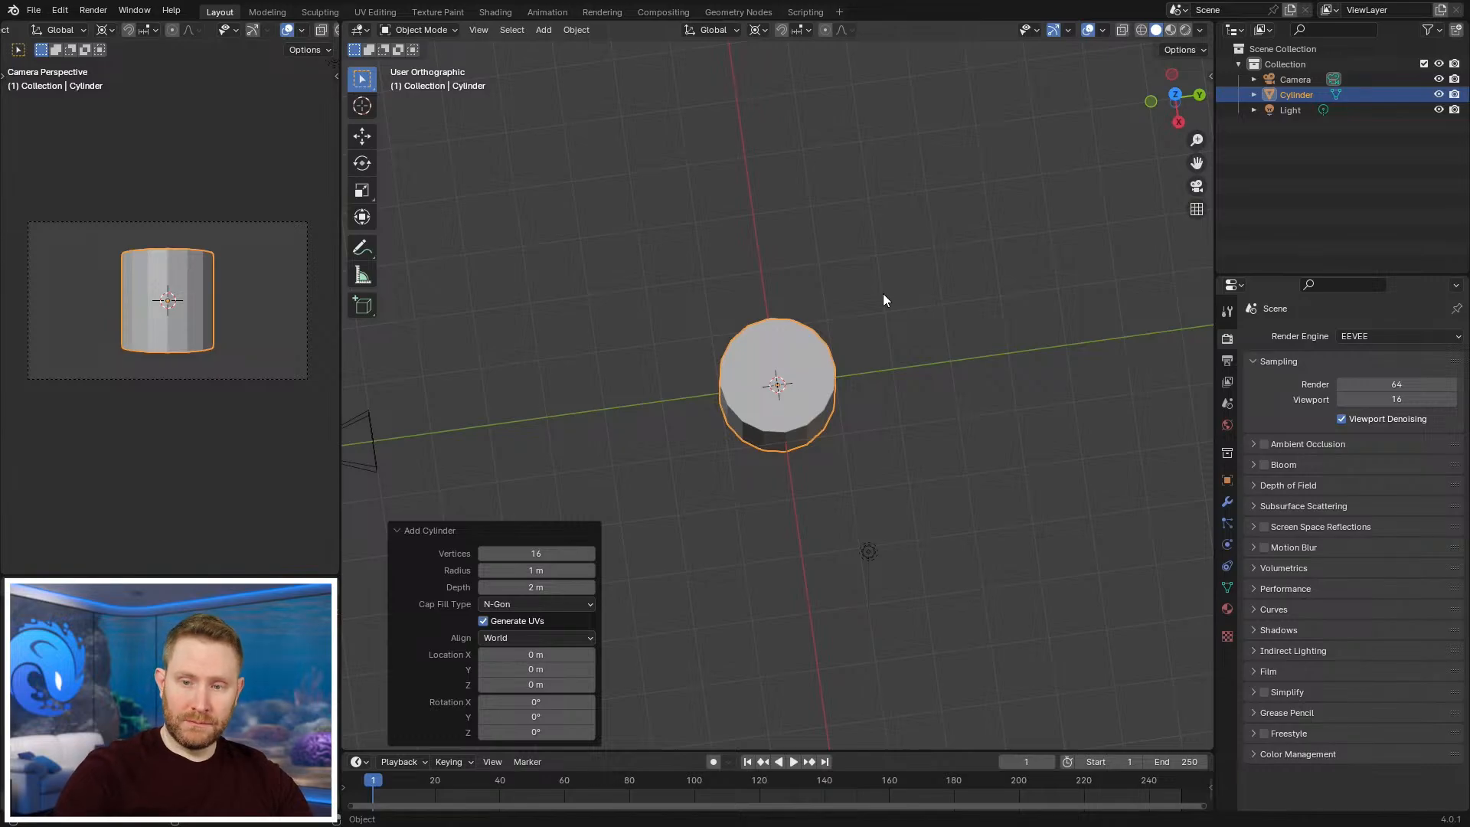
{"action": "middle_click_drag", "start_coordinate": [871, 388], "coordinate": [838, 273]}
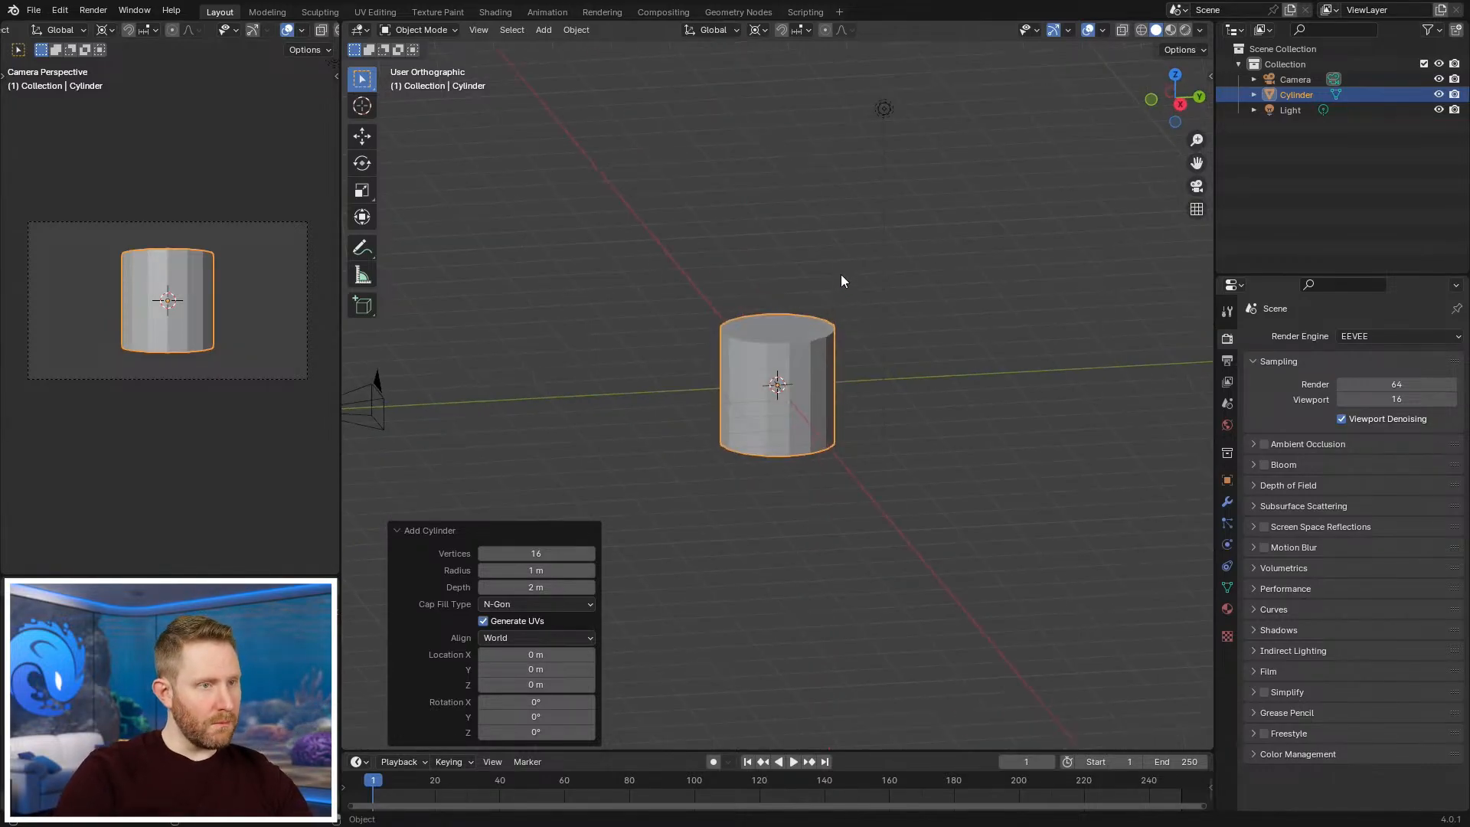
{"action": "key", "text": "KP_1"}
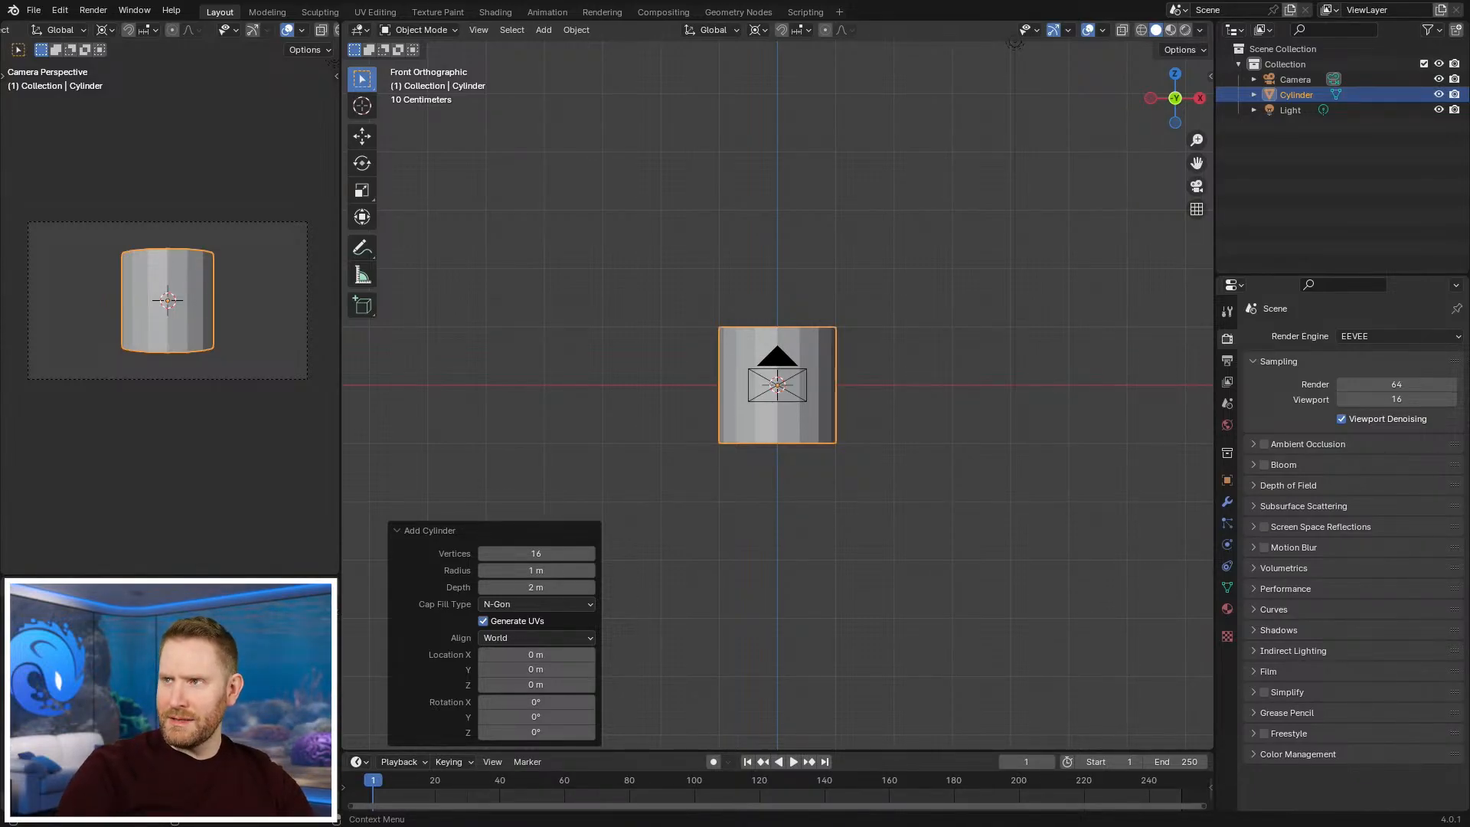
Step: Switch to the browser's top hat image results and examine the hat shapes, enlarging the Victorian and Mad Hatter hats
{"action": "left_click_drag", "start_coordinate": [1469, 86], "coordinate": [711, 2]}
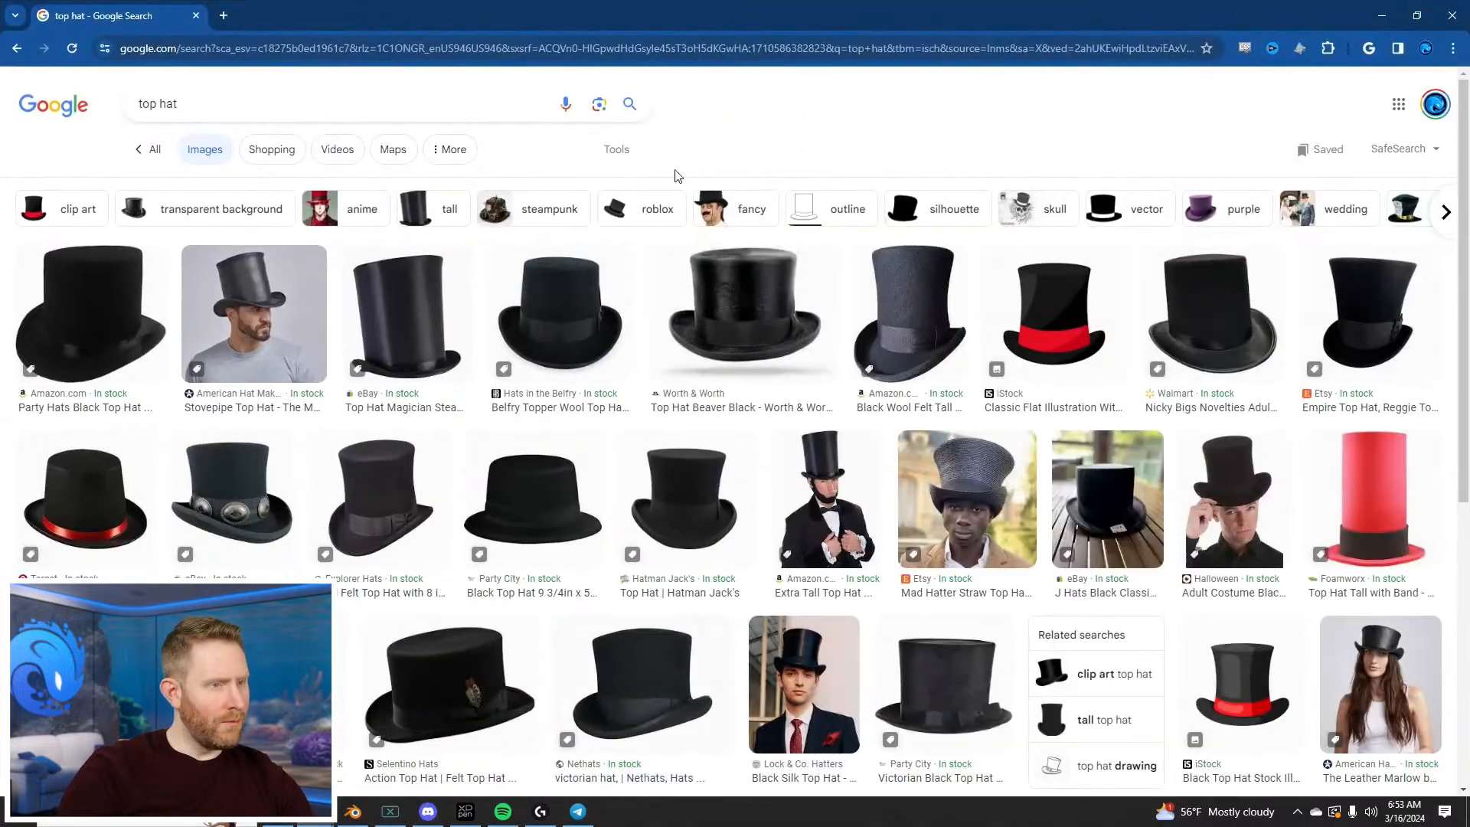
{"action": "left_click", "coordinate": [980, 673]}
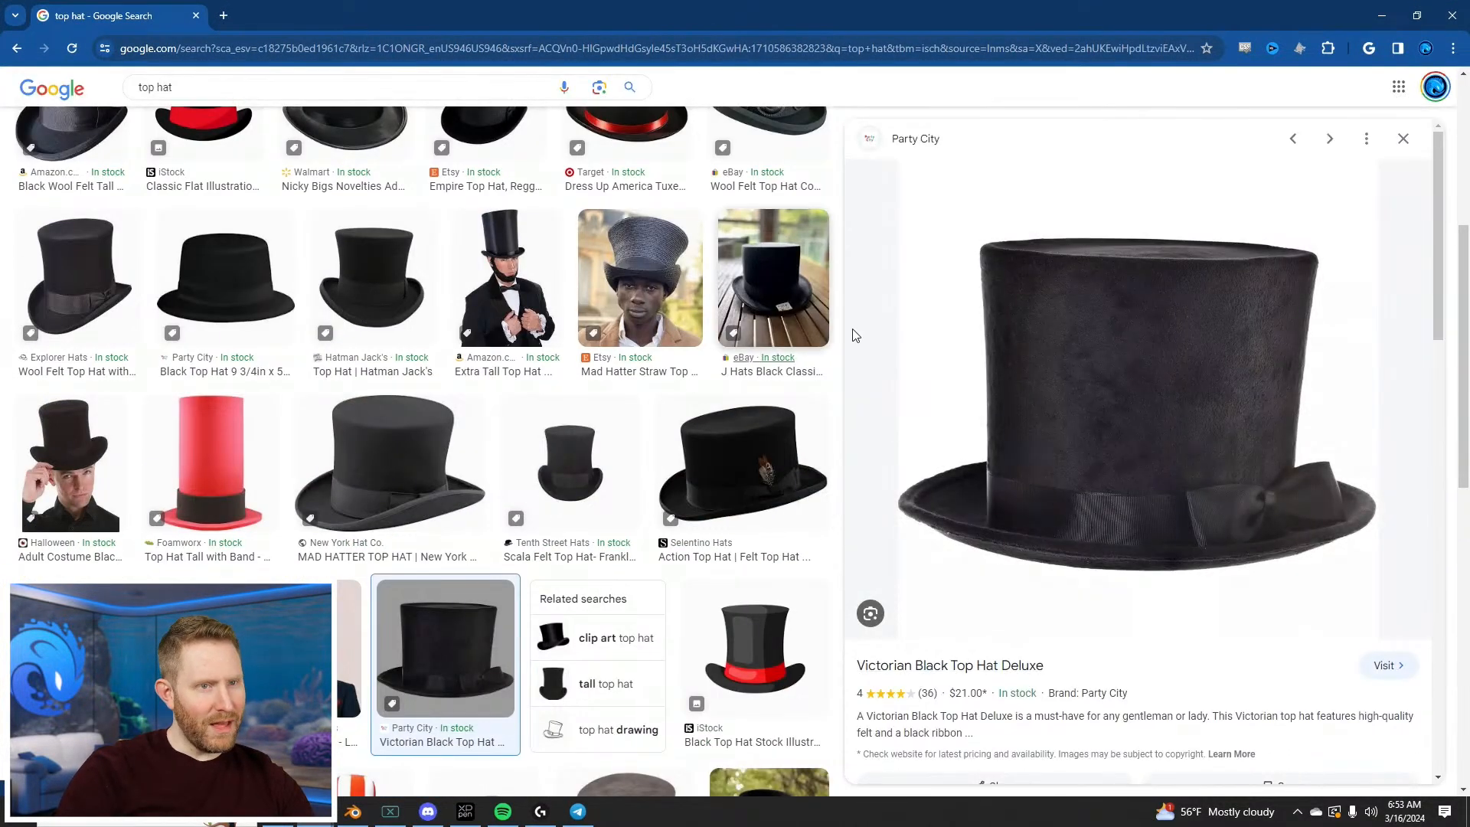
{"action": "scroll", "coordinate": [957, 298], "scroll_direction": "up", "scroll_amount": 3}
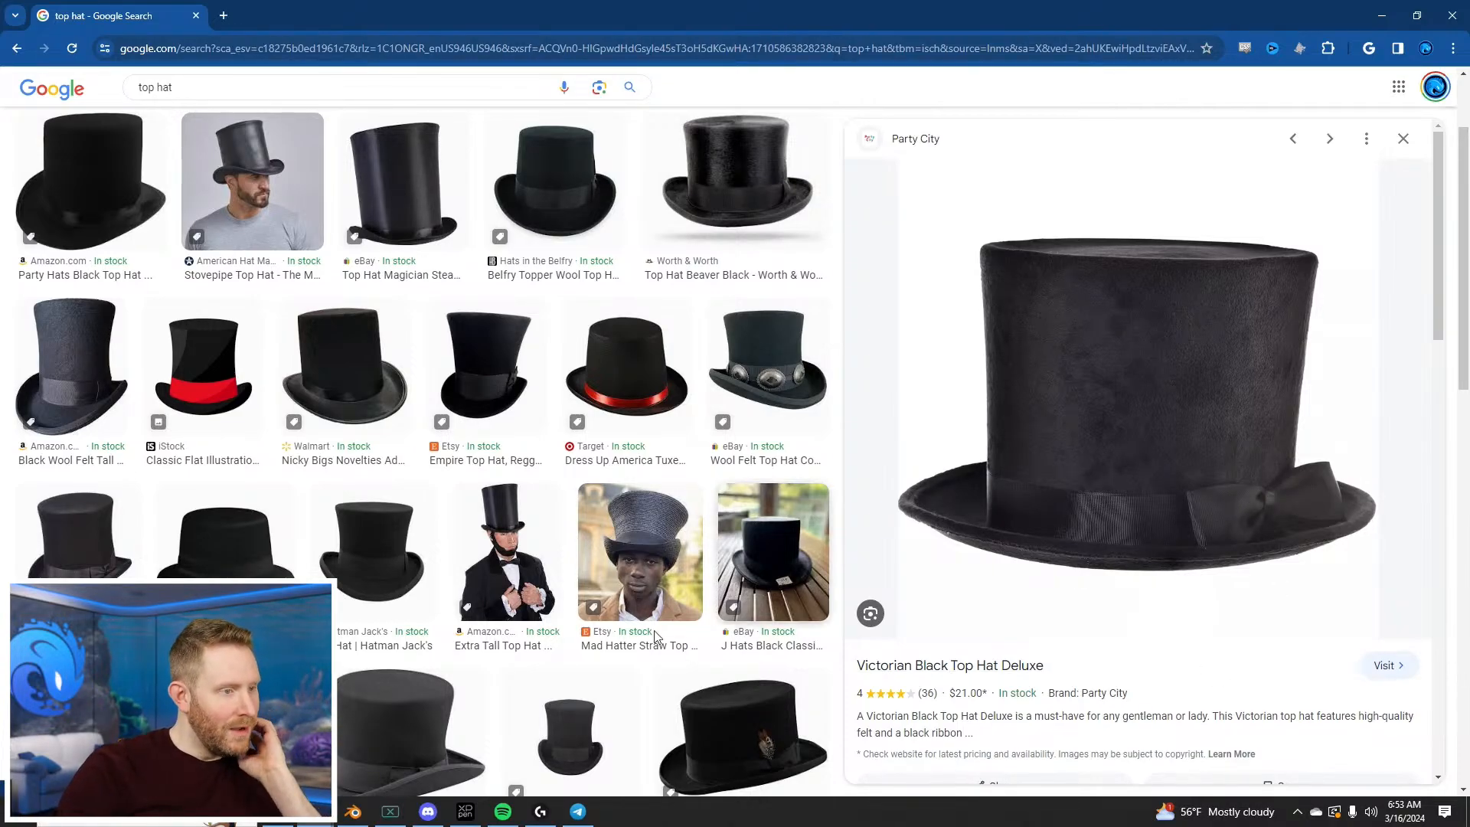
{"action": "left_click", "coordinate": [388, 705]}
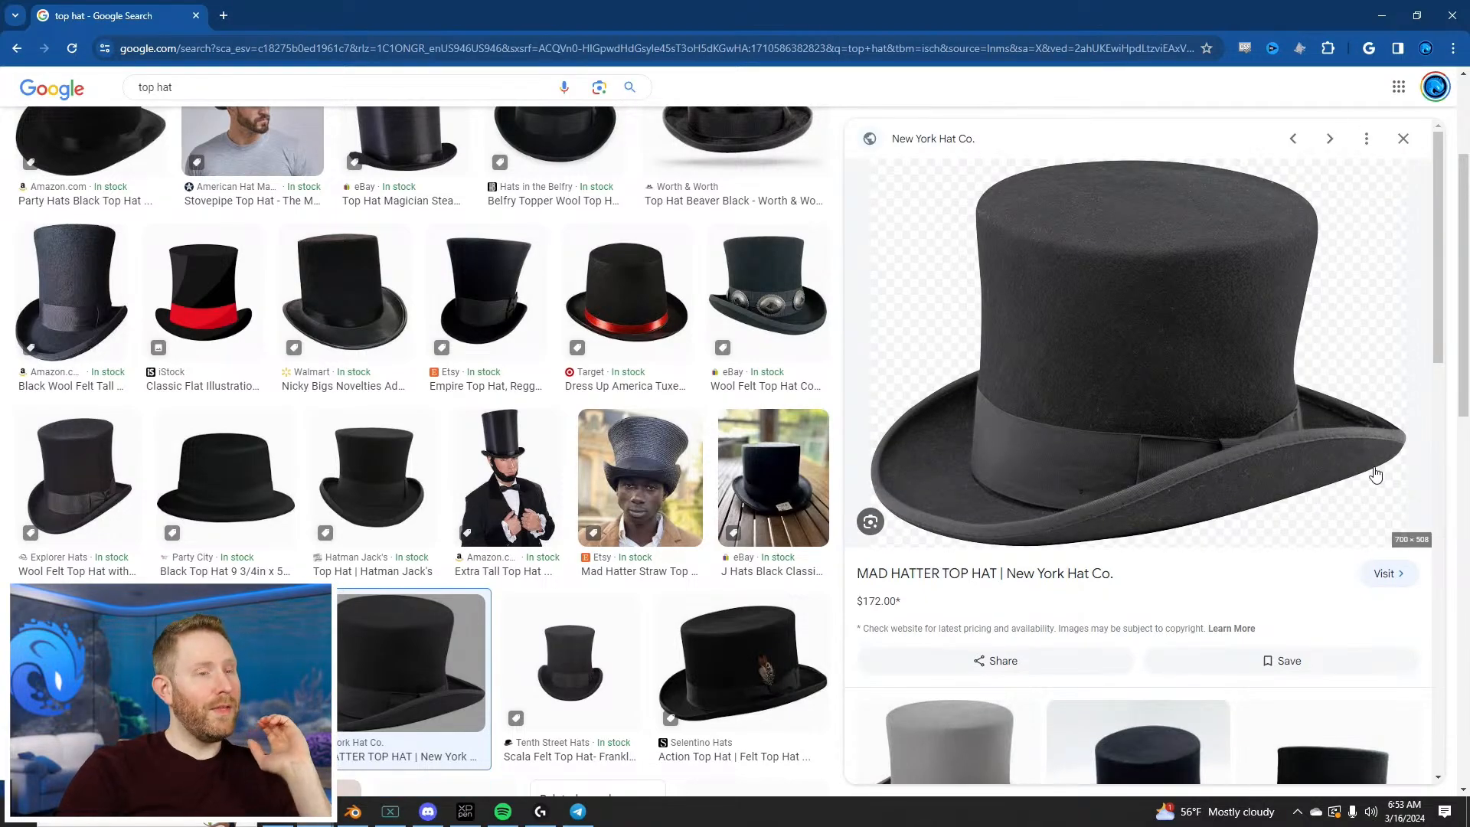
{"action": "scroll", "coordinate": [542, 565], "scroll_direction": "down", "scroll_amount": 4}
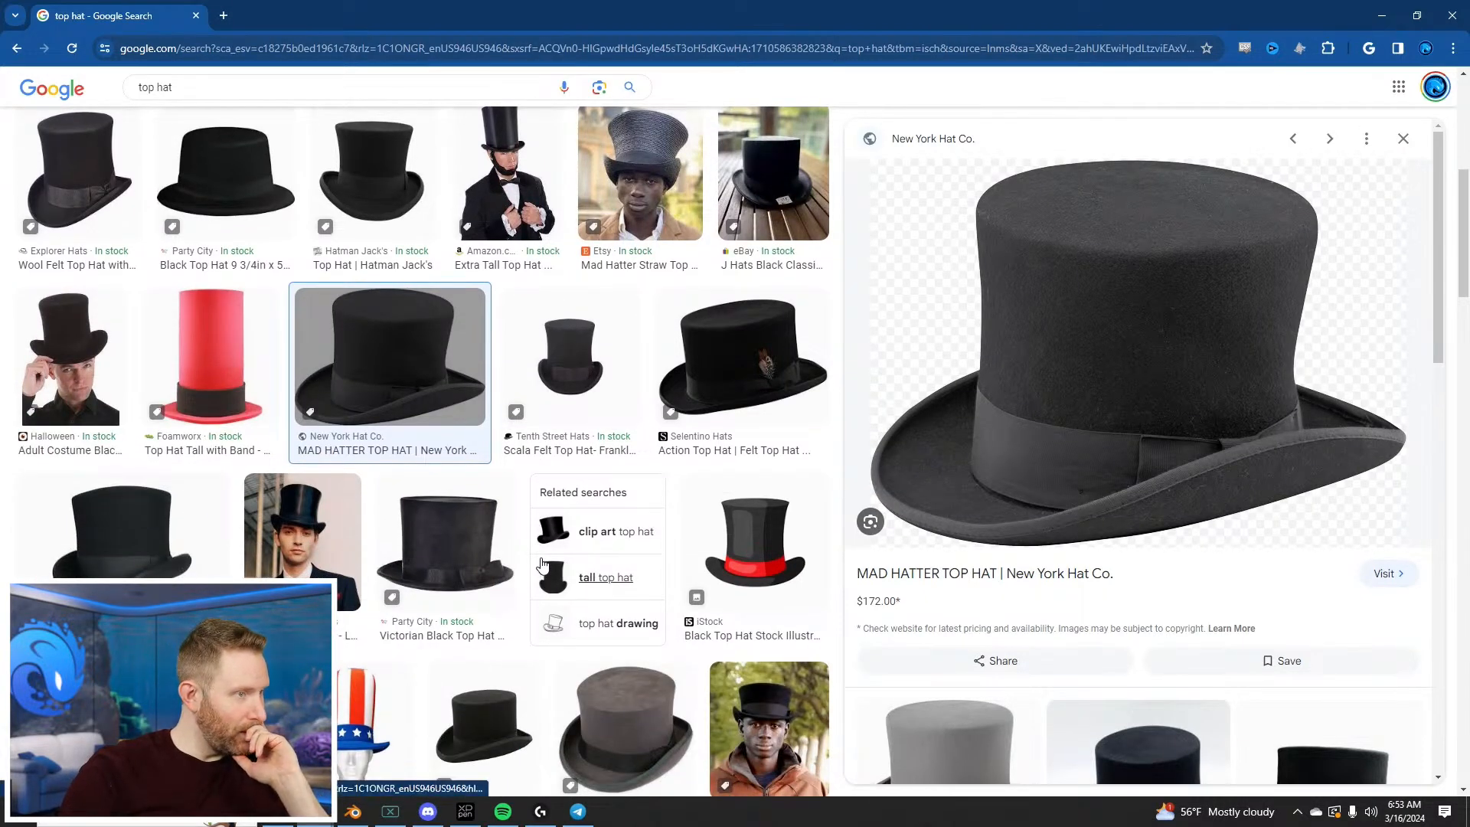
{"action": "scroll", "coordinate": [543, 564], "scroll_direction": "down", "scroll_amount": 3}
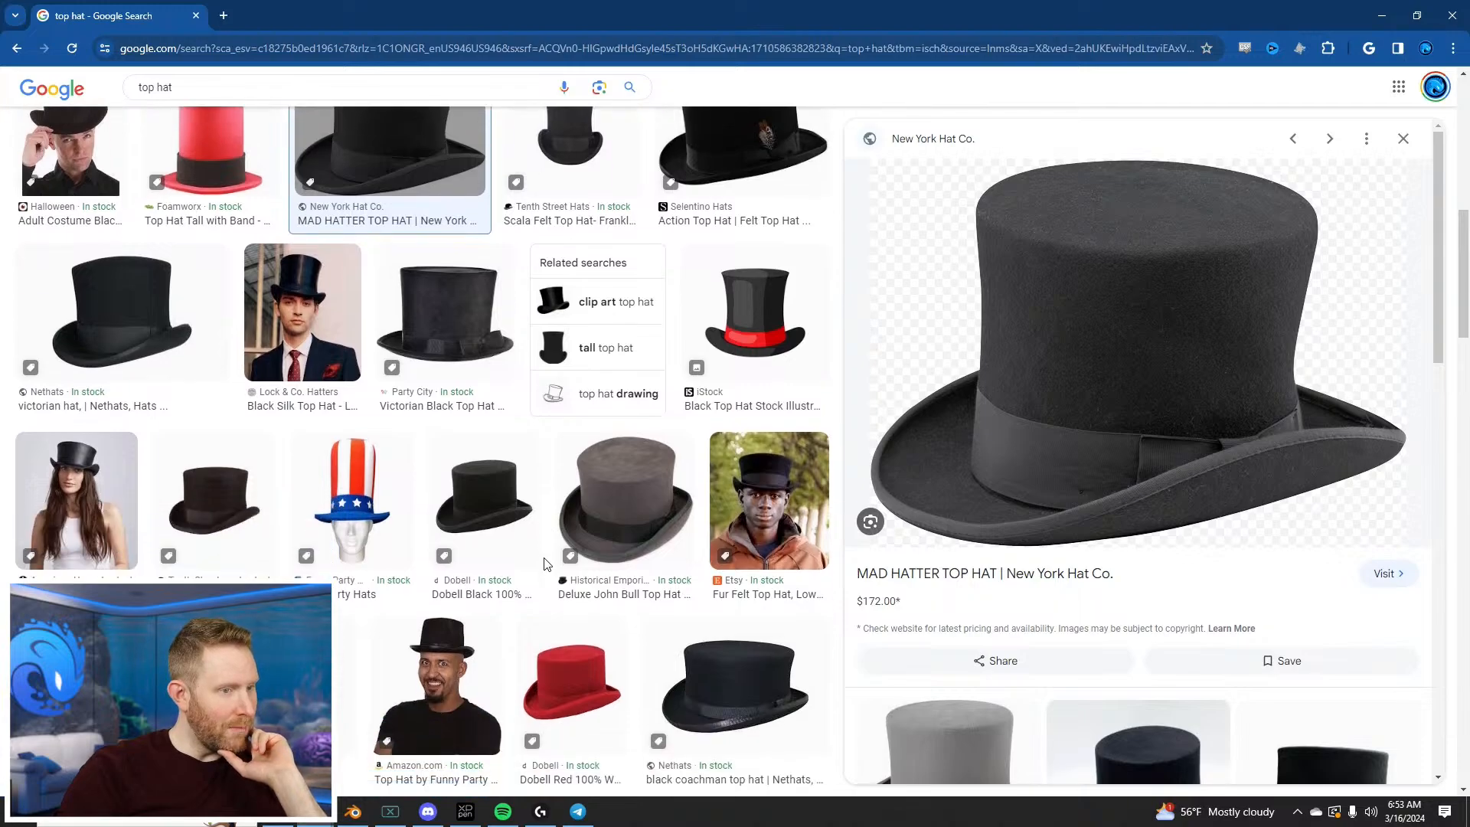
{"action": "scroll", "coordinate": [546, 564], "scroll_direction": "down", "scroll_amount": 2}
{"action": "scroll", "coordinate": [552, 562], "scroll_direction": "down", "scroll_amount": 4}
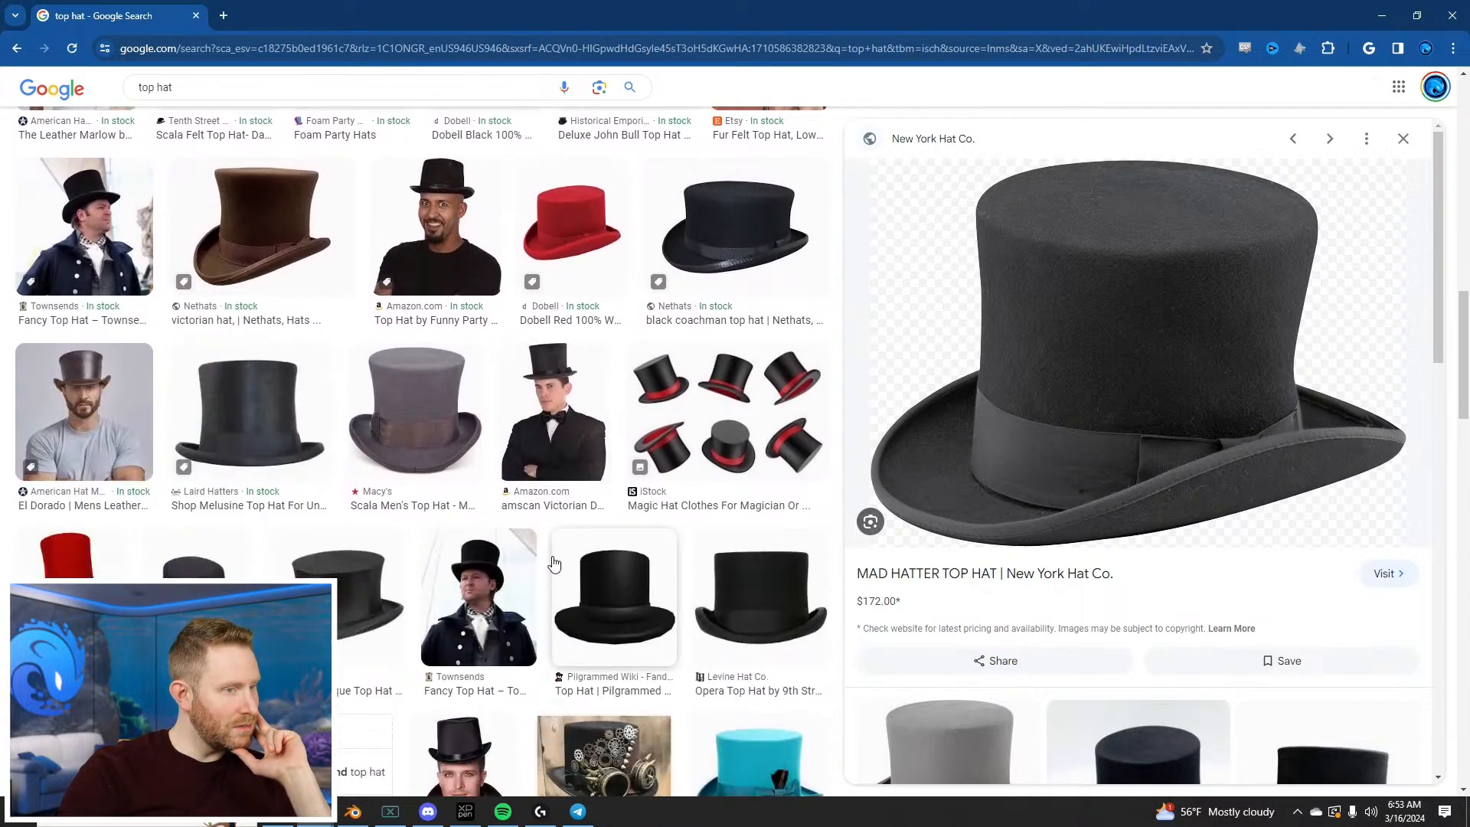
{"action": "scroll", "coordinate": [554, 565], "scroll_direction": "down", "scroll_amount": 6}
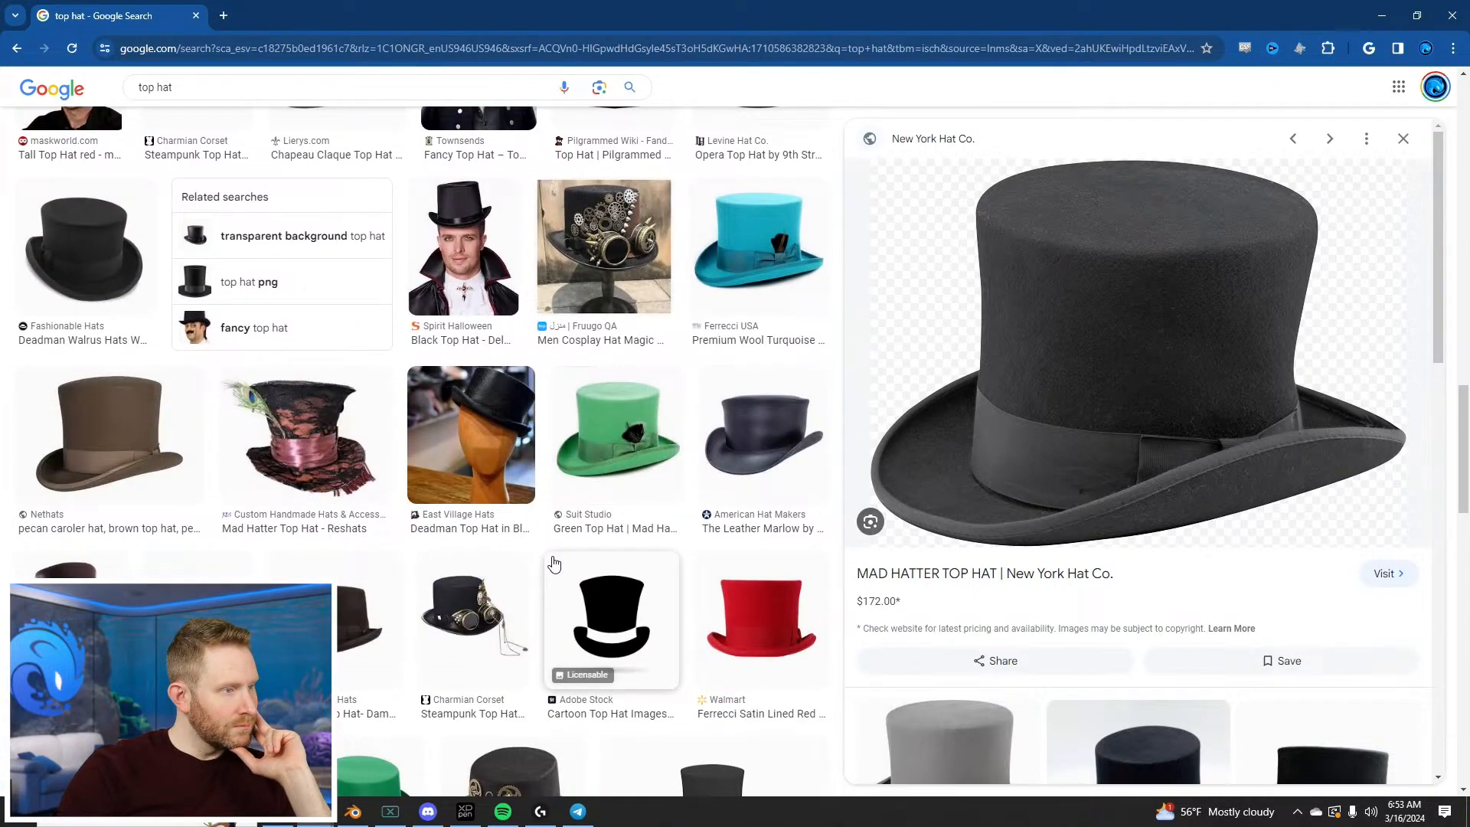
Step: Compare more top hat references, enlarging the Funny Party Hats, Empire and tall Stovepipe hat photos
{"action": "scroll", "coordinate": [554, 565], "scroll_direction": "up", "scroll_amount": 10}
{"action": "scroll", "coordinate": [569, 562], "scroll_direction": "up", "scroll_amount": 4}
{"action": "scroll", "coordinate": [570, 562], "scroll_direction": "up", "scroll_amount": 4}
{"action": "scroll", "coordinate": [536, 581], "scroll_direction": "down", "scroll_amount": 4}
{"action": "left_click", "coordinate": [498, 604]}
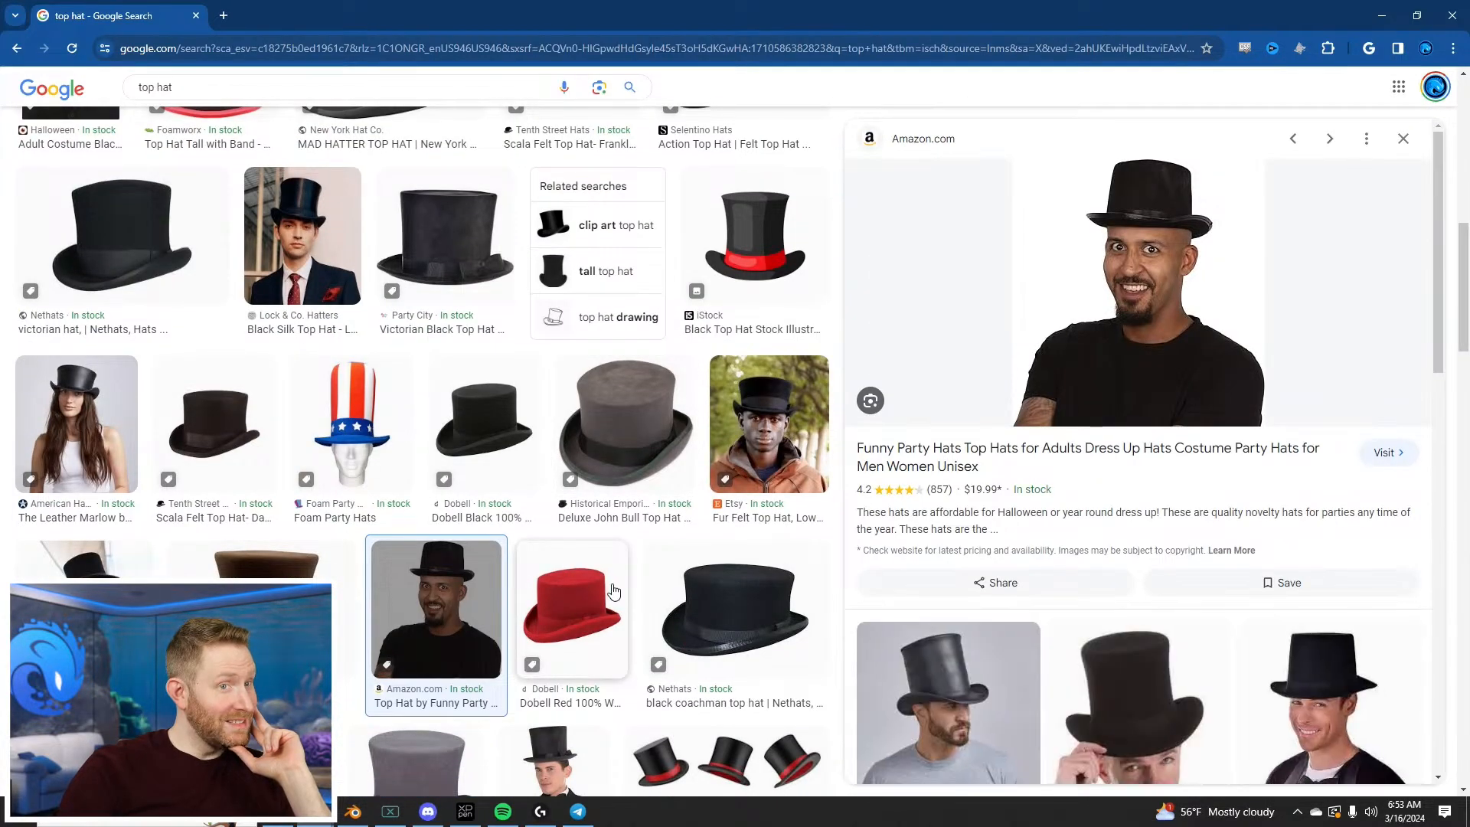
{"action": "scroll", "coordinate": [617, 585], "scroll_direction": "up", "scroll_amount": 8}
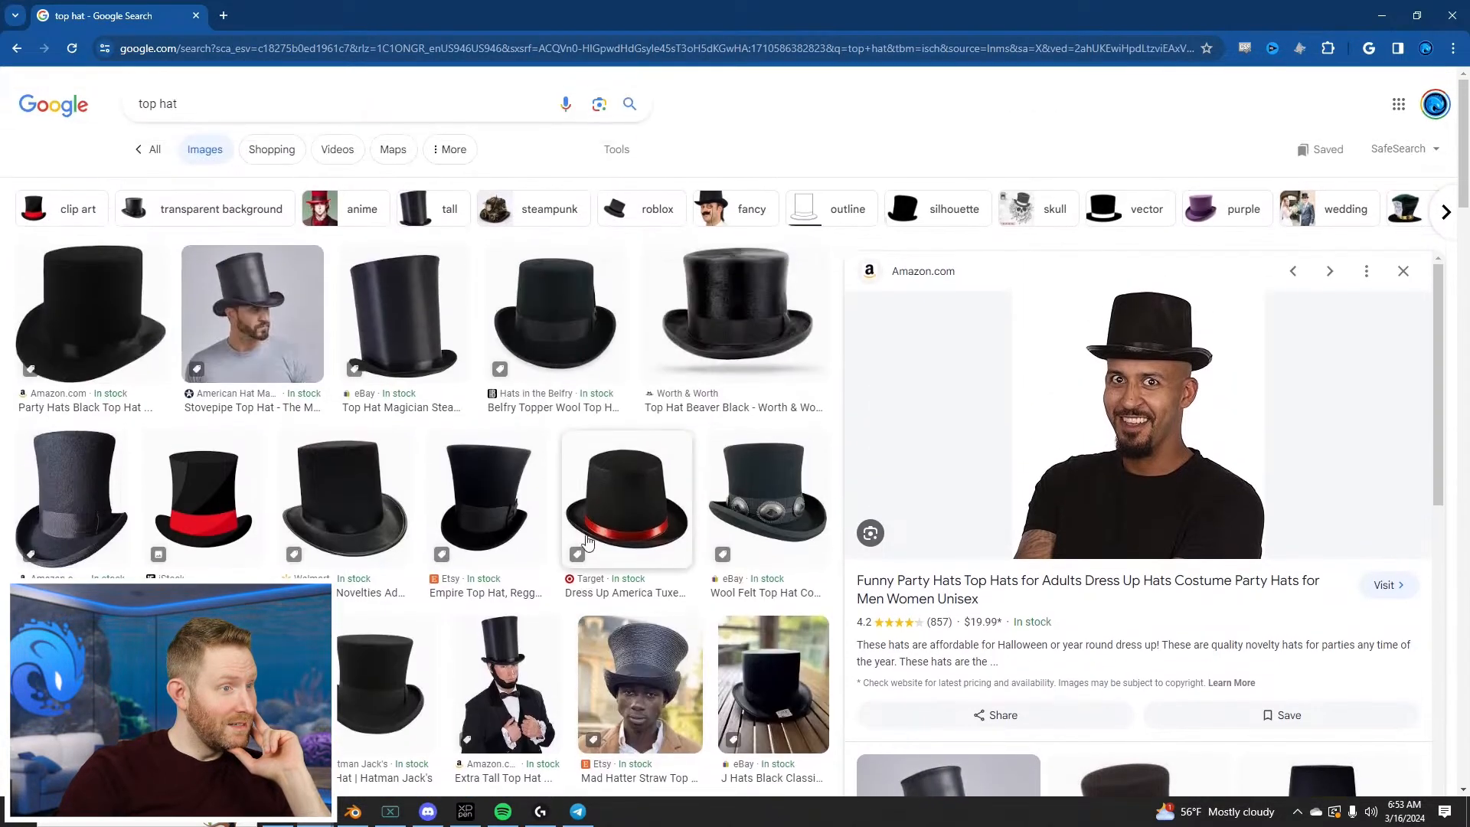
{"action": "left_click", "coordinate": [490, 506]}
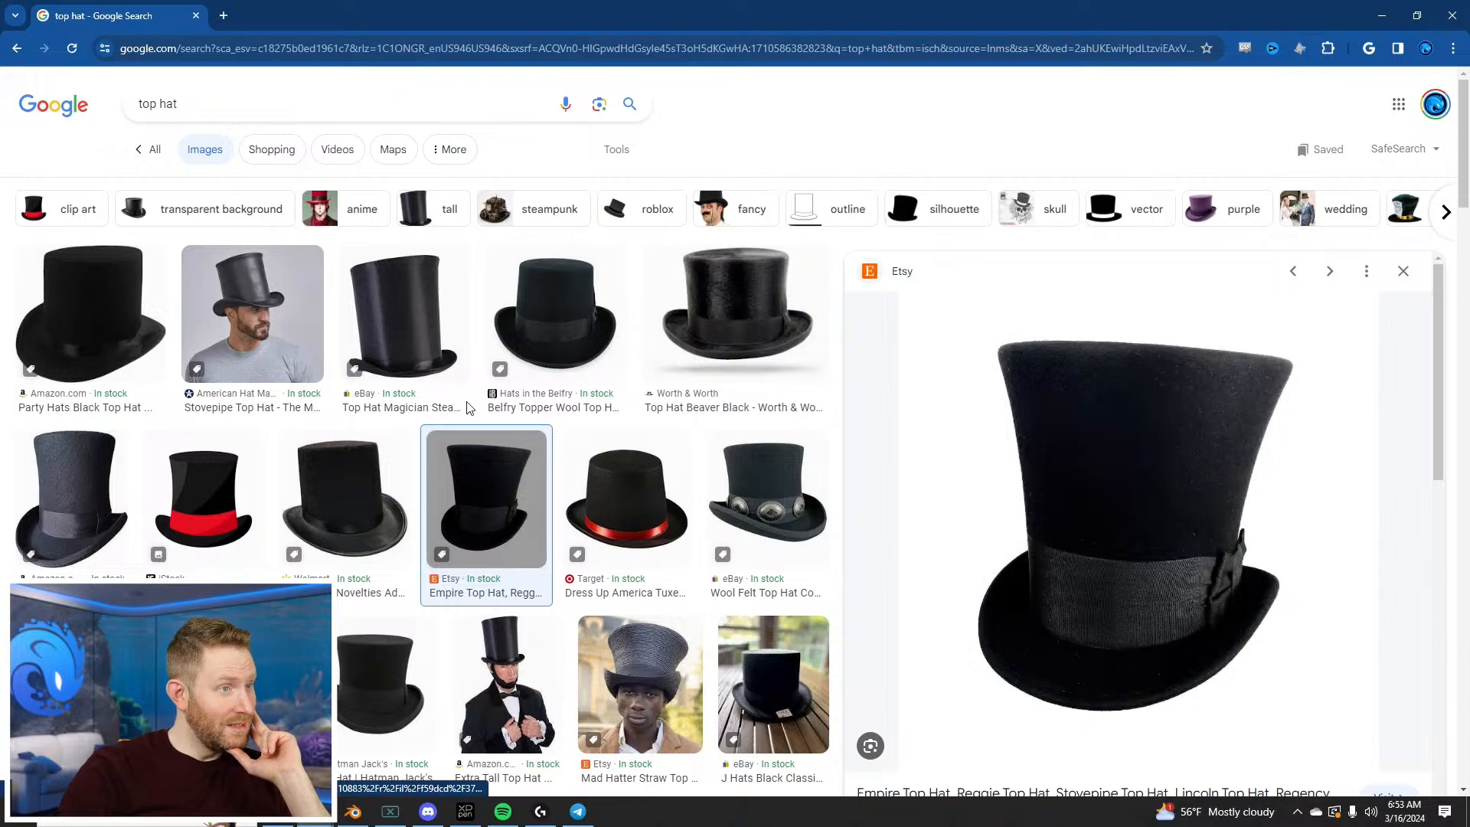
{"action": "left_click", "coordinate": [143, 314]}
{"action": "left_click", "coordinate": [106, 493]}
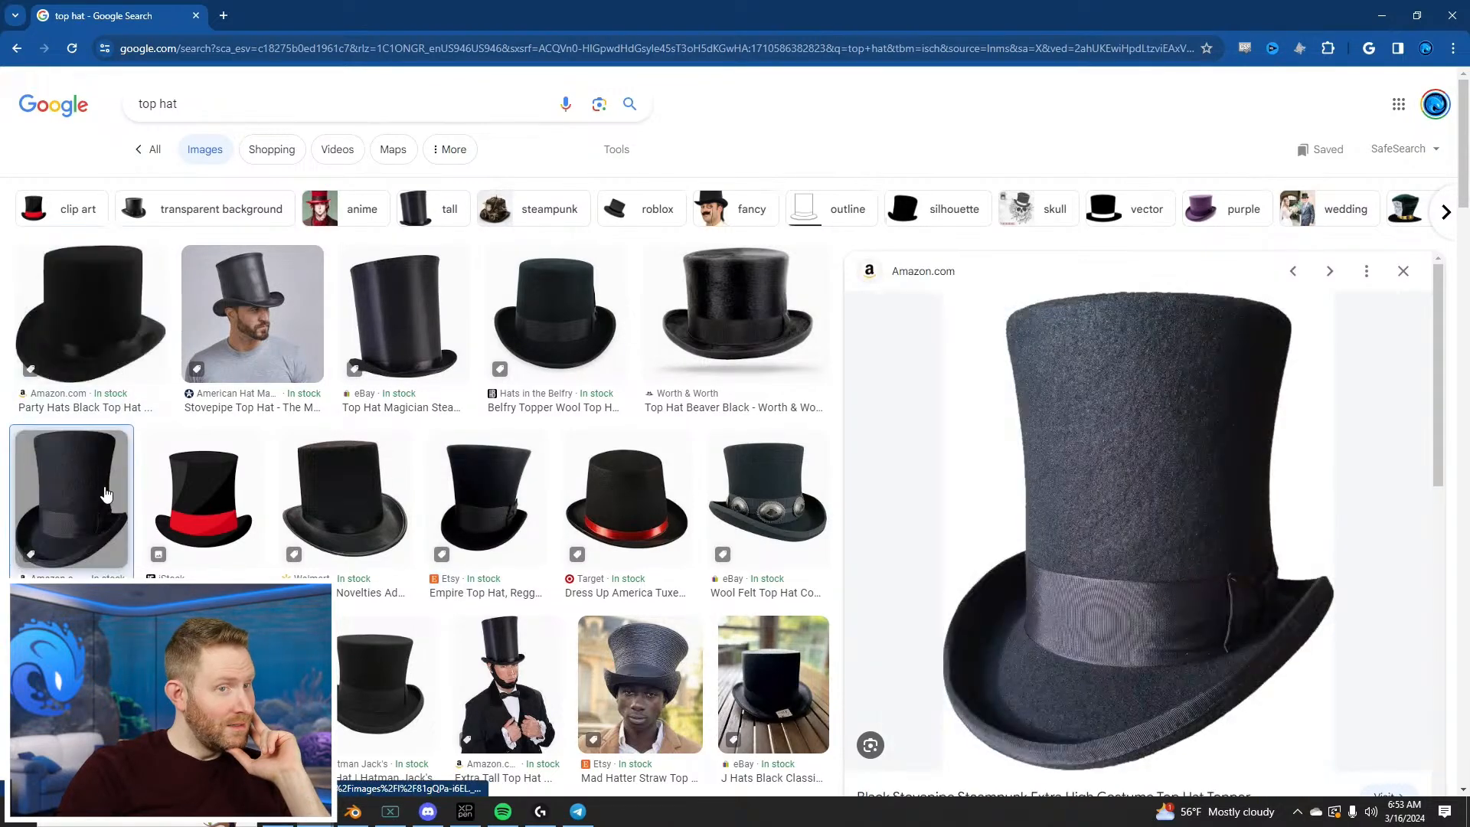
Step: Switch back to Blender and show the cylinder in Edit Mode with wireframe shading from the front
{"action": "left_click", "coordinate": [400, 655]}
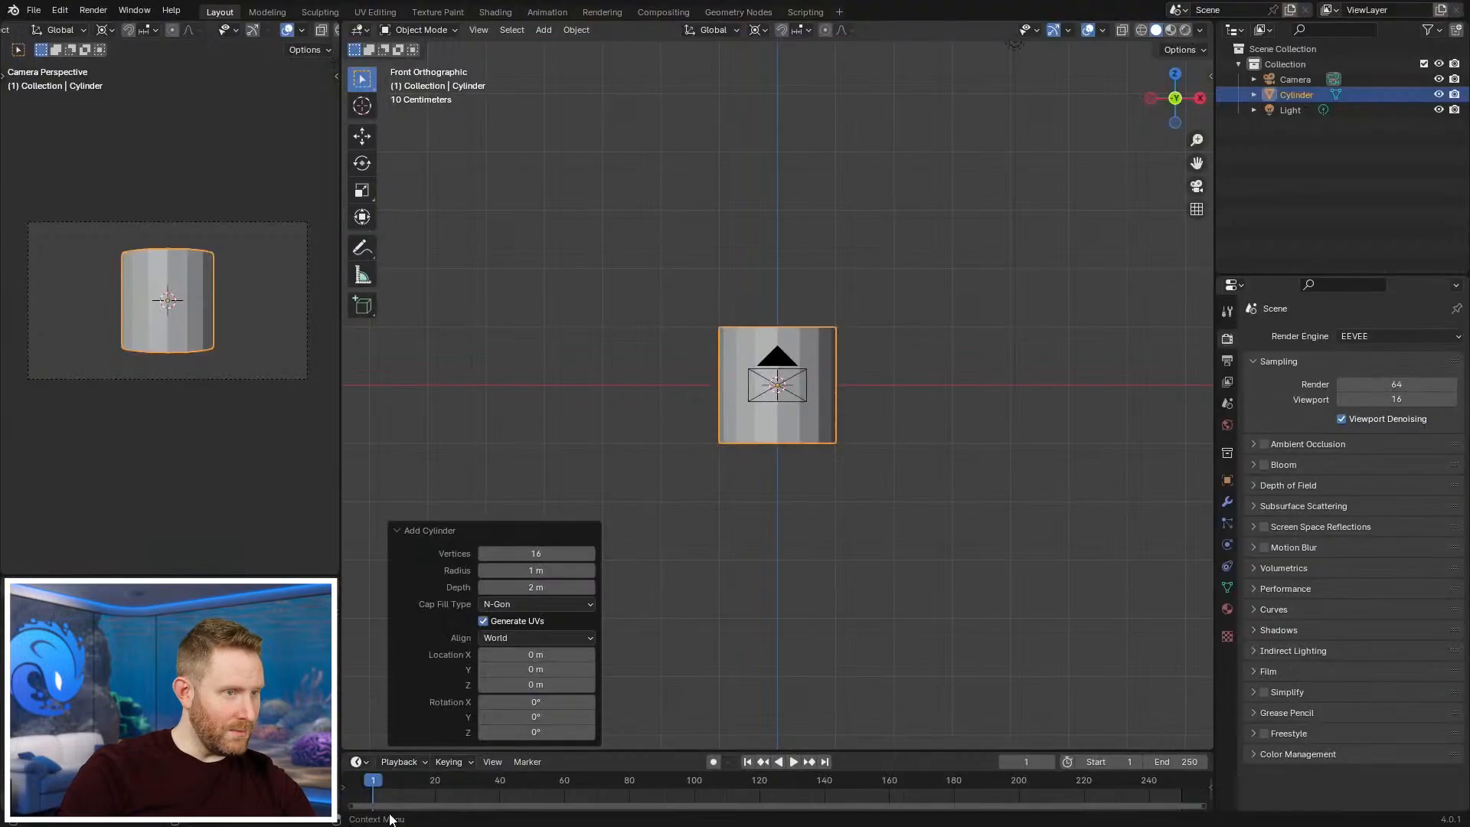
{"action": "key", "text": "s"}
{"action": "left_click", "coordinate": [863, 361]}
{"action": "middle_click_drag", "start_coordinate": [877, 409], "coordinate": [885, 428], "text": "shift"}
{"action": "scroll", "coordinate": [886, 428], "scroll_direction": "up", "scroll_amount": 1}
{"action": "key", "text": "alt+a"}
{"action": "key", "text": "Tab"}
{"action": "key", "text": "Tab"}
{"action": "key", "text": "z"}
{"action": "left_click", "coordinate": [519, 536]}
{"action": "middle_click_drag", "start_coordinate": [794, 475], "coordinate": [796, 541], "text": "shift"}
Step: Move all of the cylinder's geometry up 1 m along Z so its base sits at the origin
{"action": "key", "text": "a"}
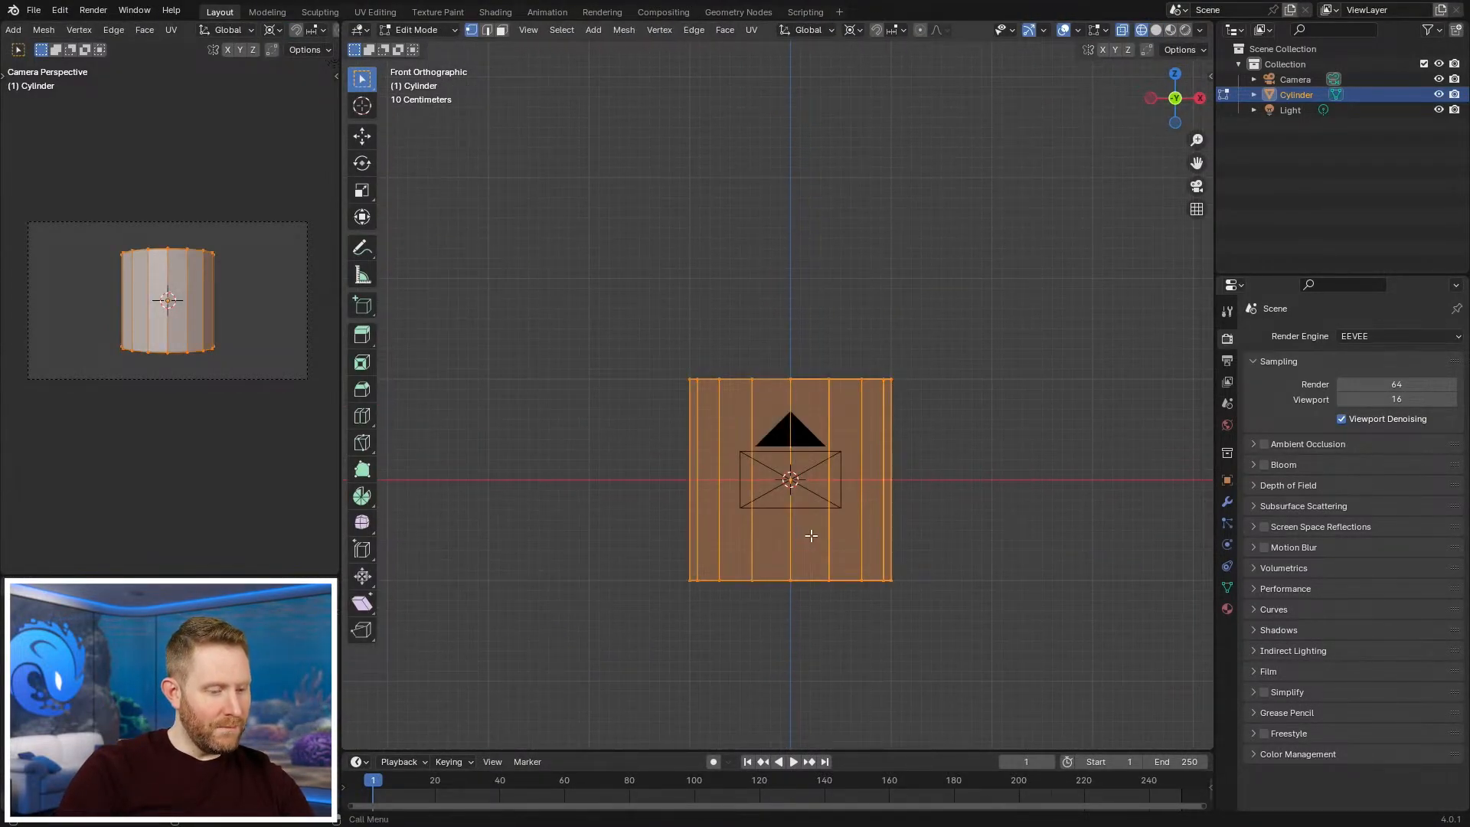
{"action": "key", "text": "g"}
{"action": "key", "text": "z"}
{"action": "key", "text": "1"}
{"action": "key", "text": "Return"}
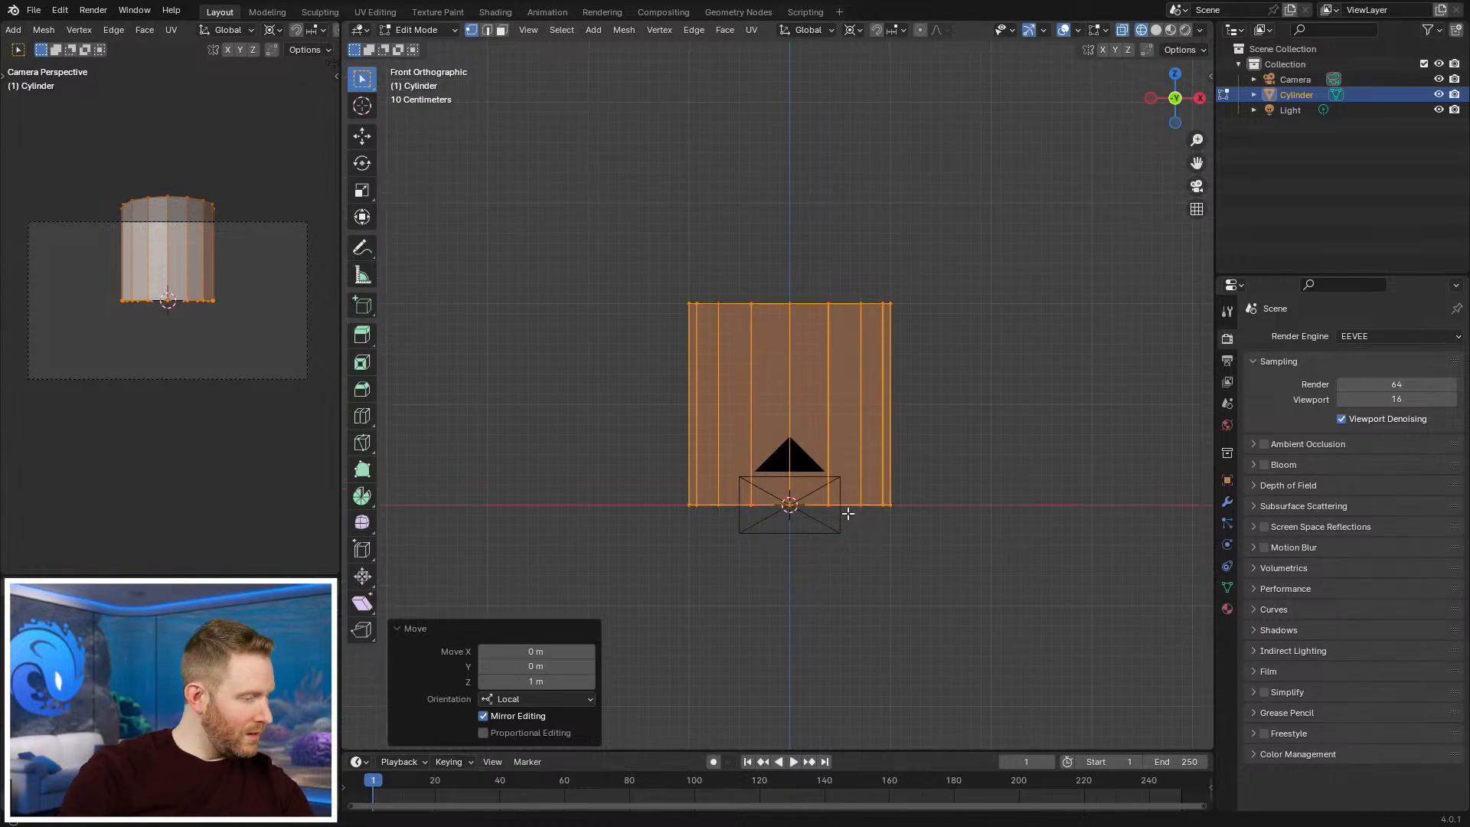
{"action": "scroll", "coordinate": [845, 509], "scroll_direction": "up", "scroll_amount": 1}
Step: Add a horizontal loop cut close to the cylinder's base and switch to face selection in front view
{"action": "key", "text": "alt+a"}
{"action": "key", "text": "ctrl+r"}
{"action": "left_click", "coordinate": [931, 490]}
{"action": "left_click", "coordinate": [958, 586]}
{"action": "key", "text": "3"}
{"action": "middle_click_drag", "start_coordinate": [918, 526], "coordinate": [914, 526]}
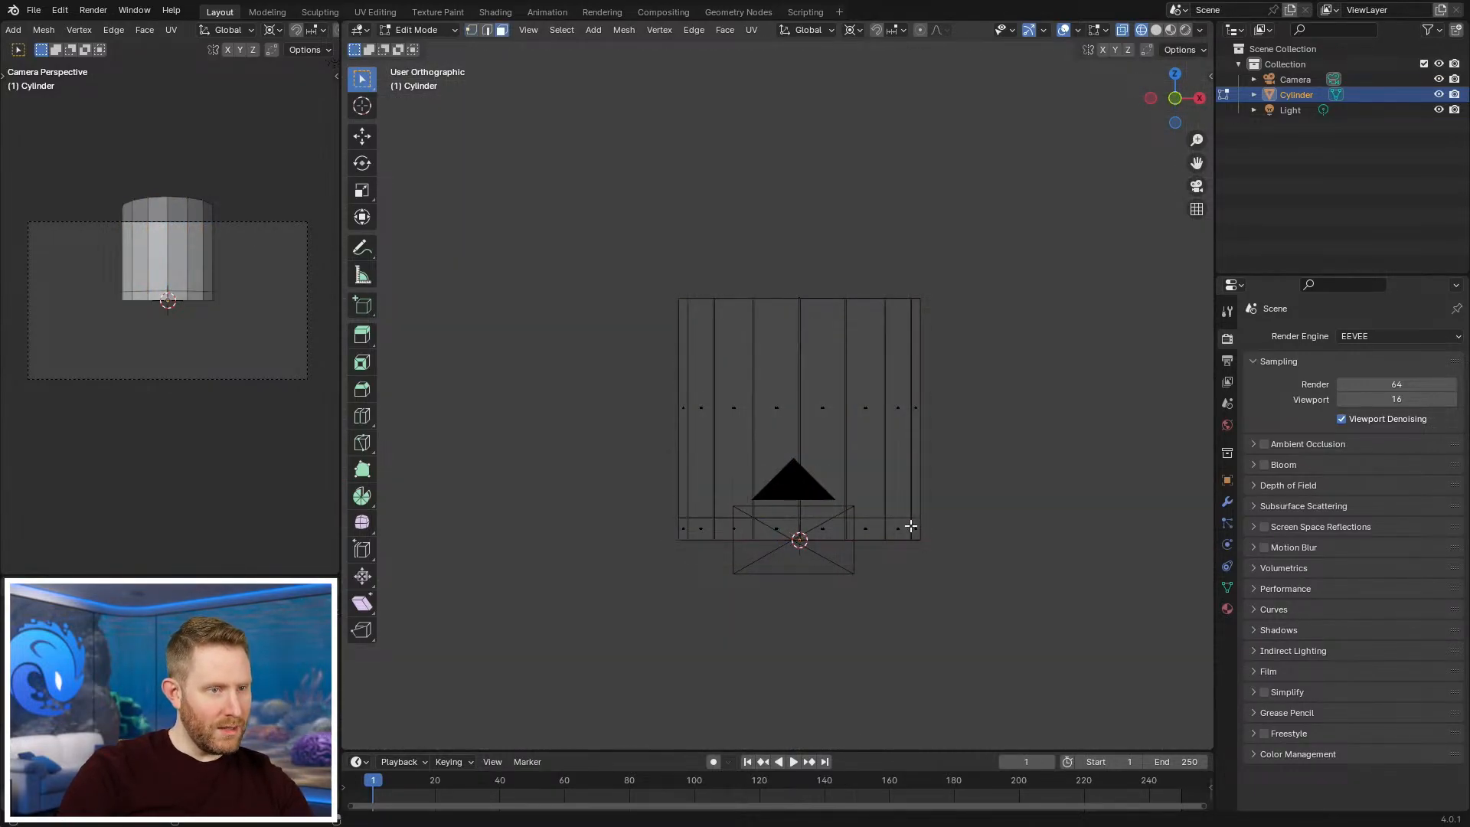
{"action": "key", "text": "KP_1"}
Step: Check the Emulate 3 Button Mouse option in the input preferences and close the preferences
{"action": "left_click", "coordinate": [34, 11]}
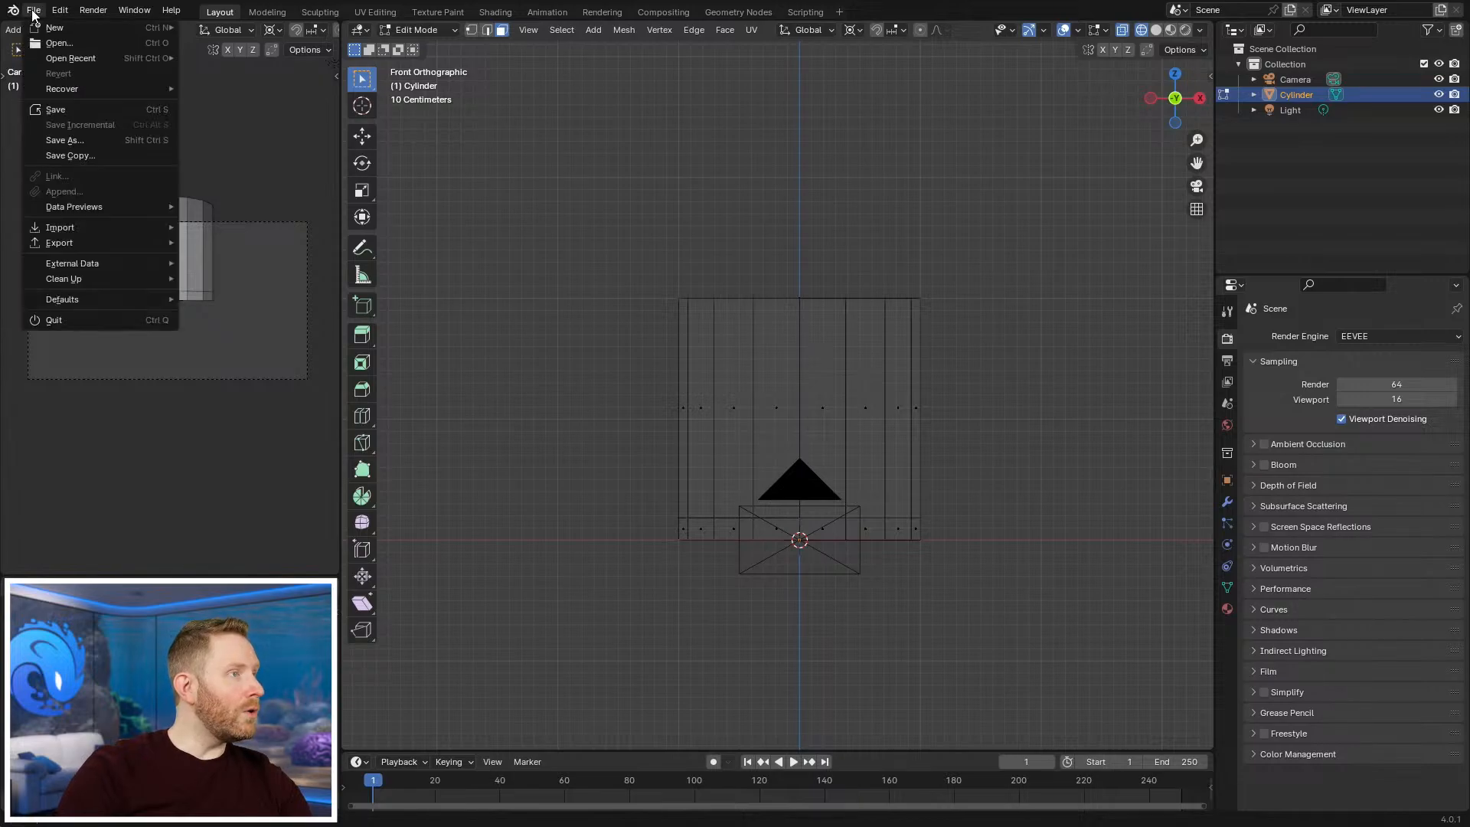
{"action": "mouse_move", "coordinate": [61, 9]}
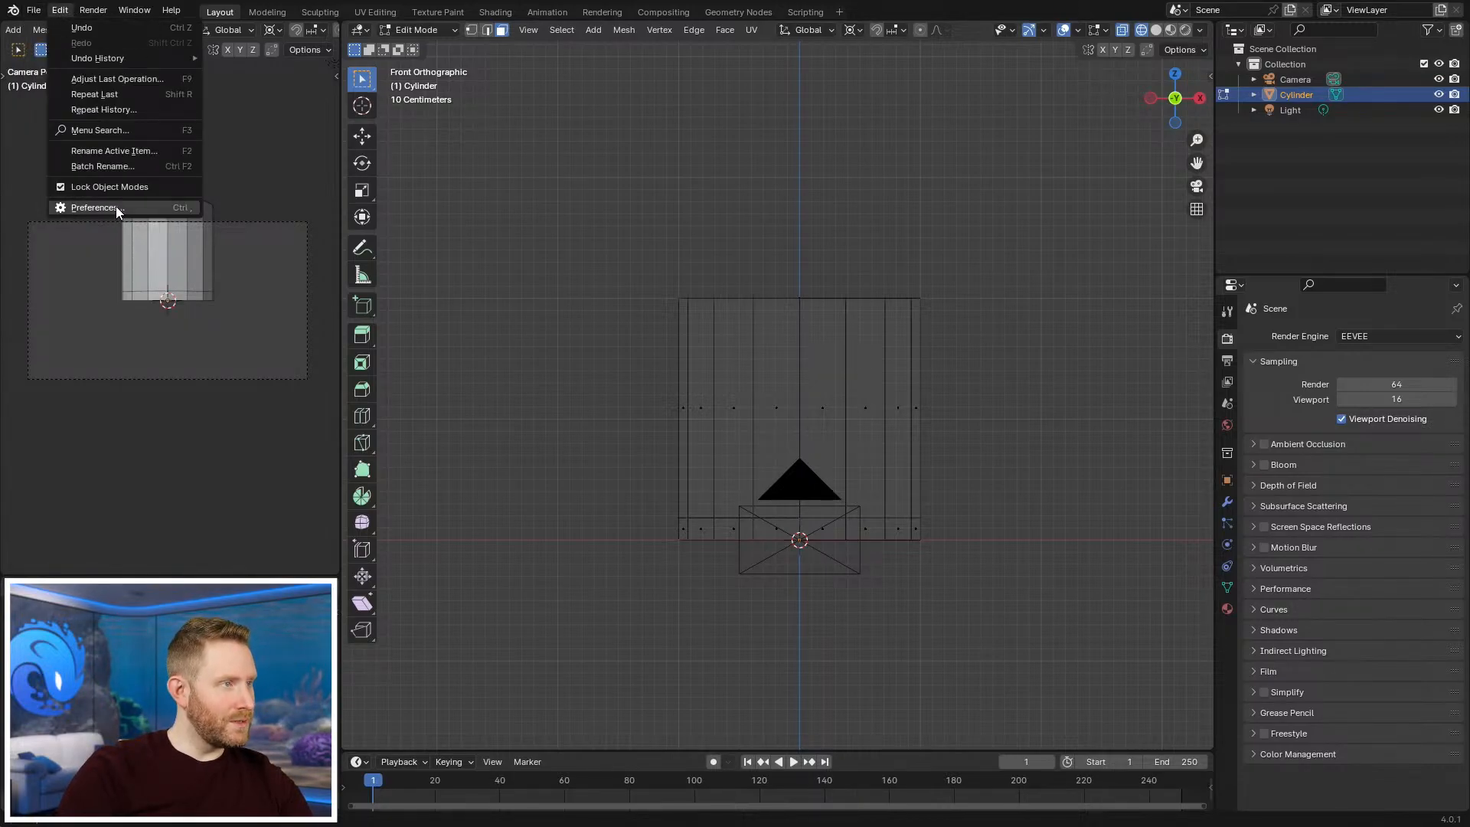
{"action": "left_click", "coordinate": [116, 207]}
{"action": "left_click", "coordinate": [298, 123]}
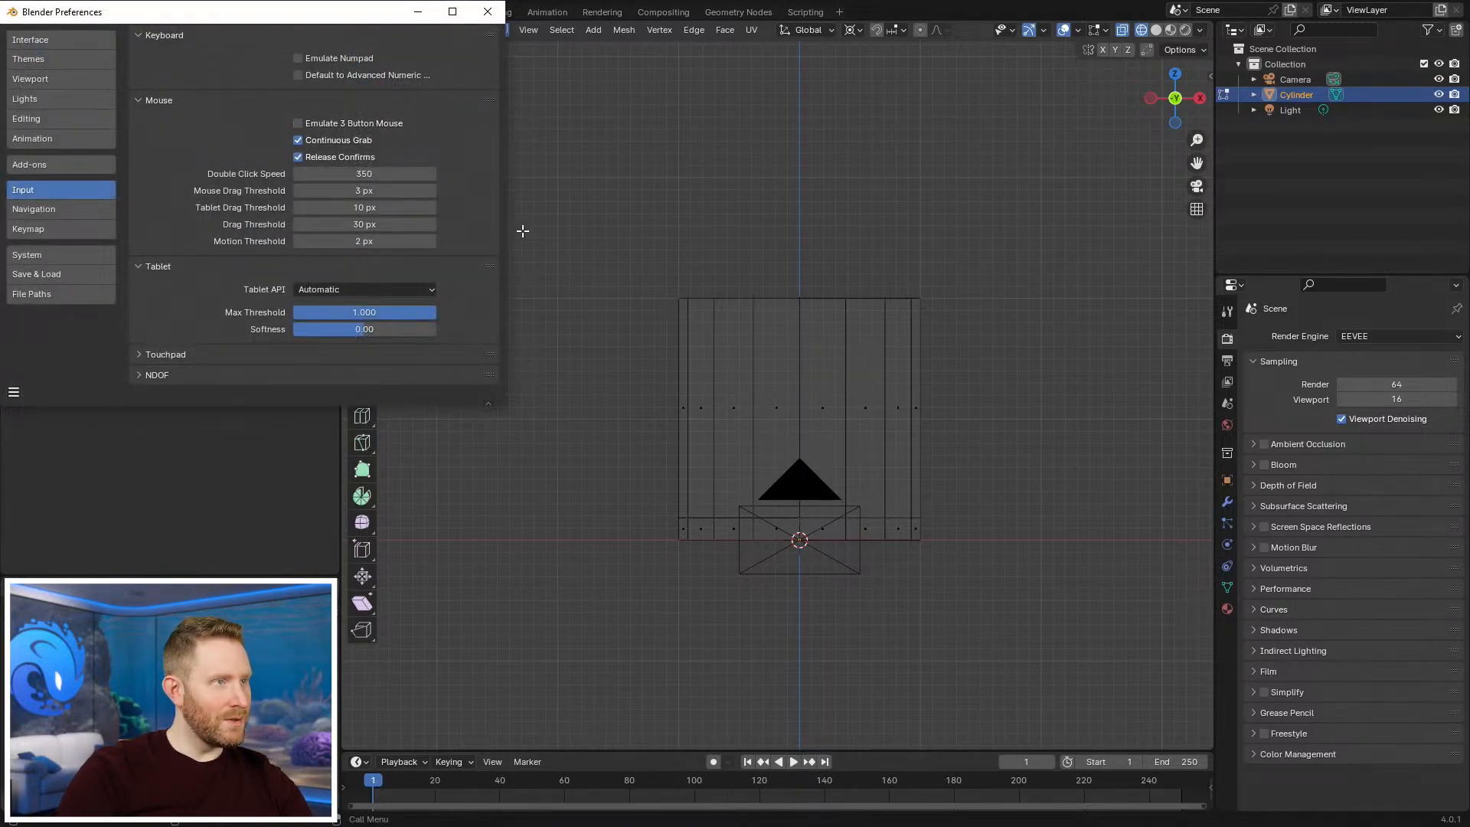
{"action": "left_click", "coordinate": [486, 11]}
Step: Extrude the thin face ring at the cylinder's base and scale it outward 1.53 in X and Y to form the brim
{"action": "left_click", "coordinate": [882, 529], "text": "alt"}
{"action": "scroll", "coordinate": [870, 505], "scroll_direction": "down", "scroll_amount": 4}
{"action": "middle_click_drag", "start_coordinate": [871, 413], "coordinate": [849, 442]}
{"action": "scroll", "coordinate": [820, 475], "scroll_direction": "up", "scroll_amount": 3}
{"action": "scroll", "coordinate": [787, 511], "scroll_direction": "up", "scroll_amount": 1}
{"action": "key", "text": "shift+z"}
{"action": "key", "text": "e"}
{"action": "right_click", "coordinate": [888, 577]}
{"action": "key", "text": "s"}
{"action": "key", "text": "shift+z"}
{"action": "left_click", "coordinate": [929, 645]}
{"action": "middle_click_drag", "start_coordinate": [925, 577], "coordinate": [935, 613]}
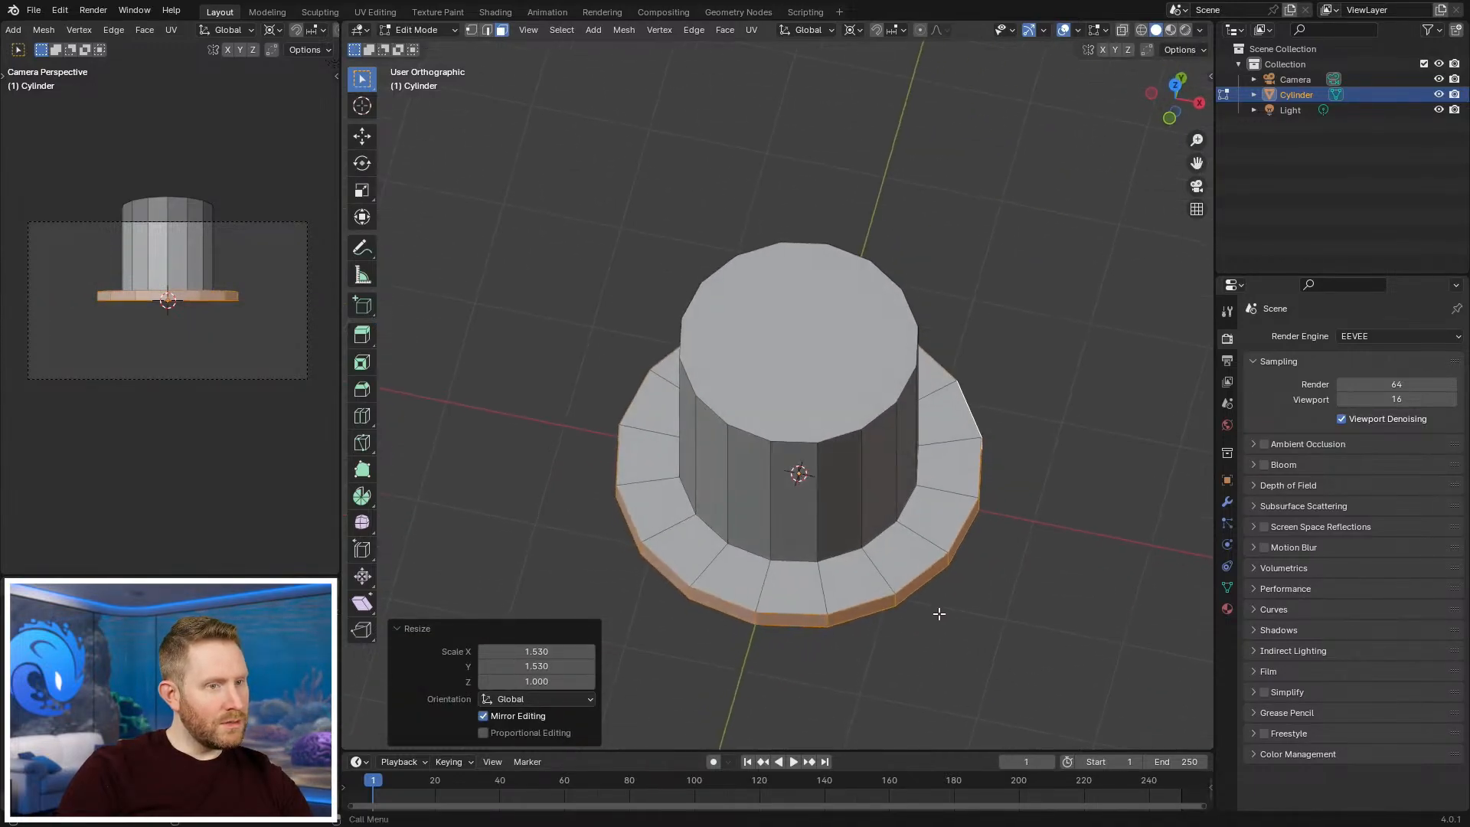
Step: Widen the brim slightly further with Shrink/Fatten on its outer ring of faces, and clear the selection
{"action": "key", "text": "alt+s"}
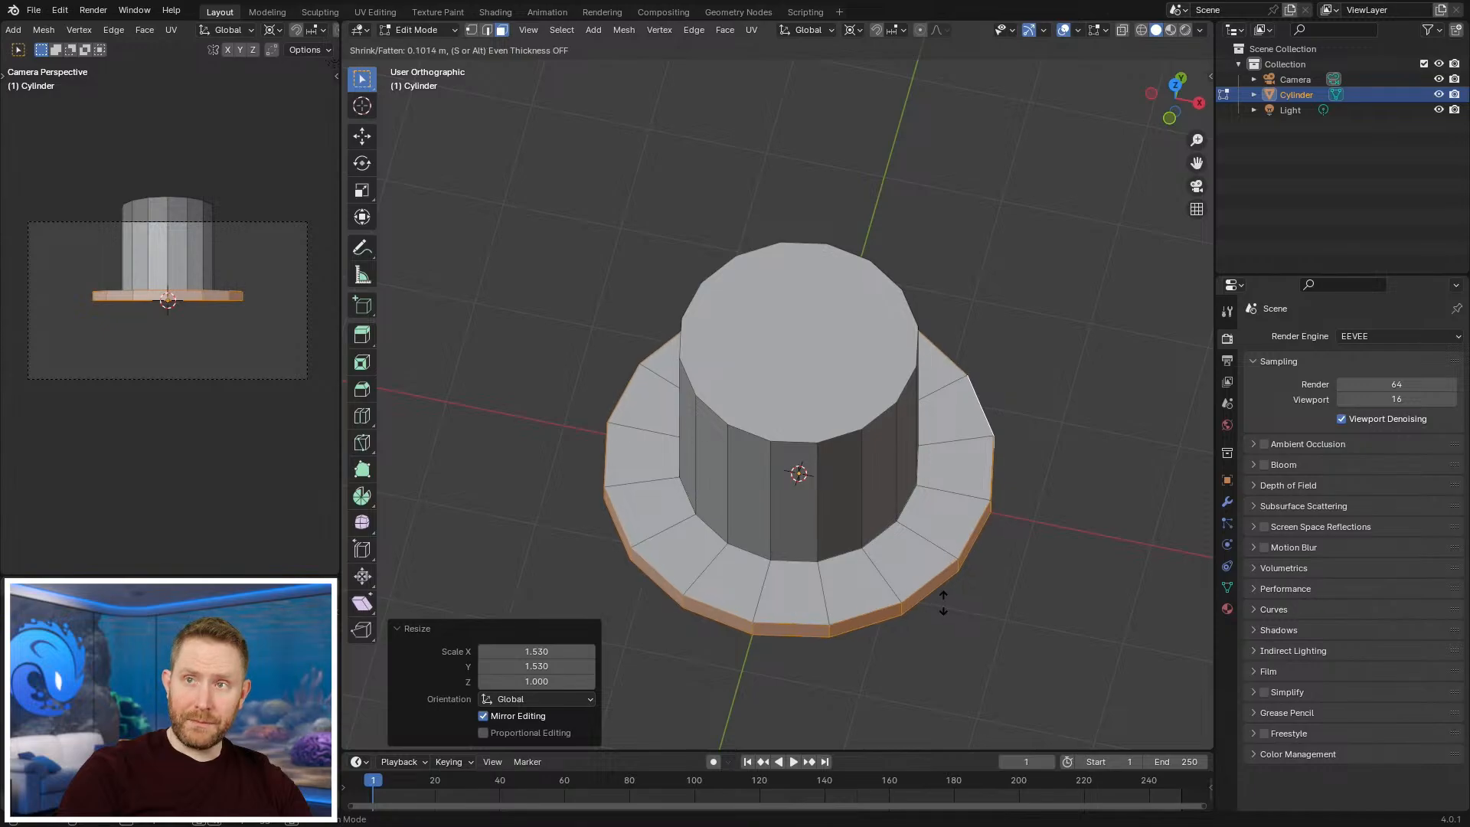
{"action": "left_click", "coordinate": [941, 600]}
{"action": "key", "text": "alt+a"}
Step: Select all vertices of the crown's top edge in front view with X-ray on
{"action": "key", "text": "KP_1"}
{"action": "key", "text": "1"}
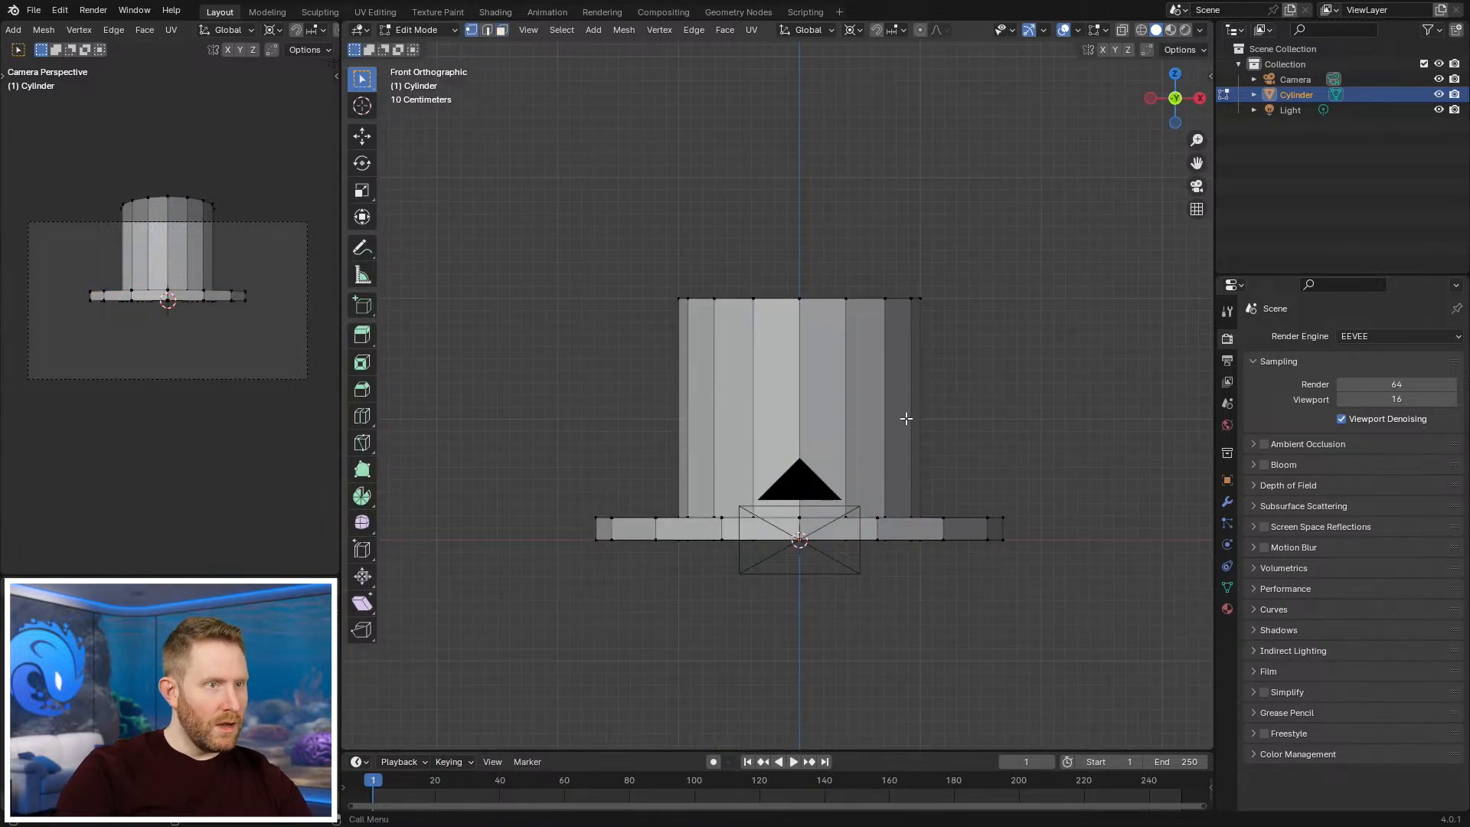
{"action": "key", "text": "alt+z"}
{"action": "left_click_drag", "start_coordinate": [664, 279], "coordinate": [1015, 336]}
{"action": "key", "text": "ctrl+b"}
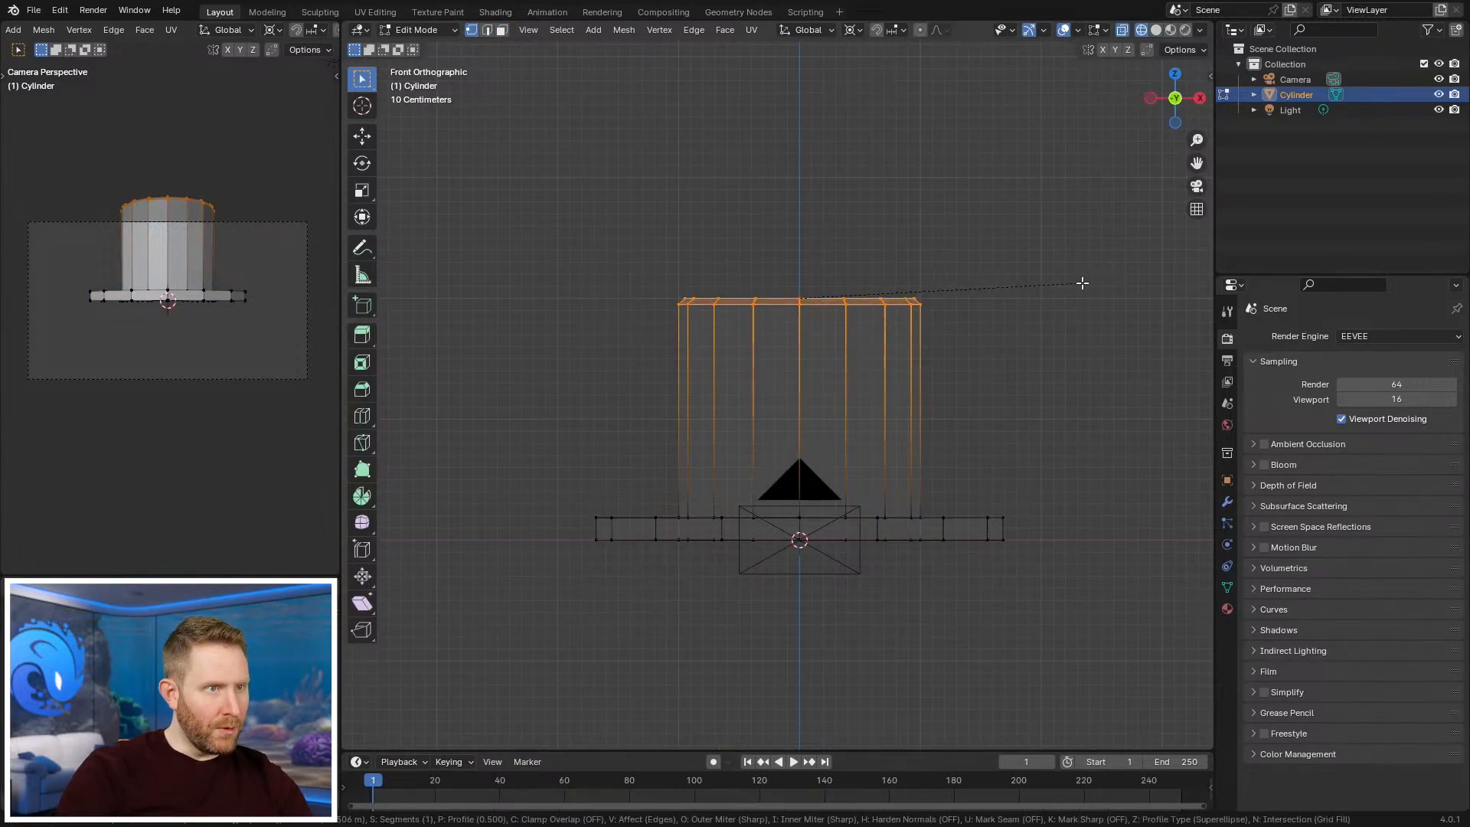
{"action": "right_click", "coordinate": [1071, 285]}
{"action": "key", "text": "s"}
{"action": "right_click", "coordinate": [1058, 289]}
Step: Change the transform pivot point, scale the crown's top vertices outward by about 1.12 and raise them slightly
{"action": "left_click", "coordinate": [852, 29]}
{"action": "left_click", "coordinate": [873, 95]}
{"action": "key", "text": "s"}
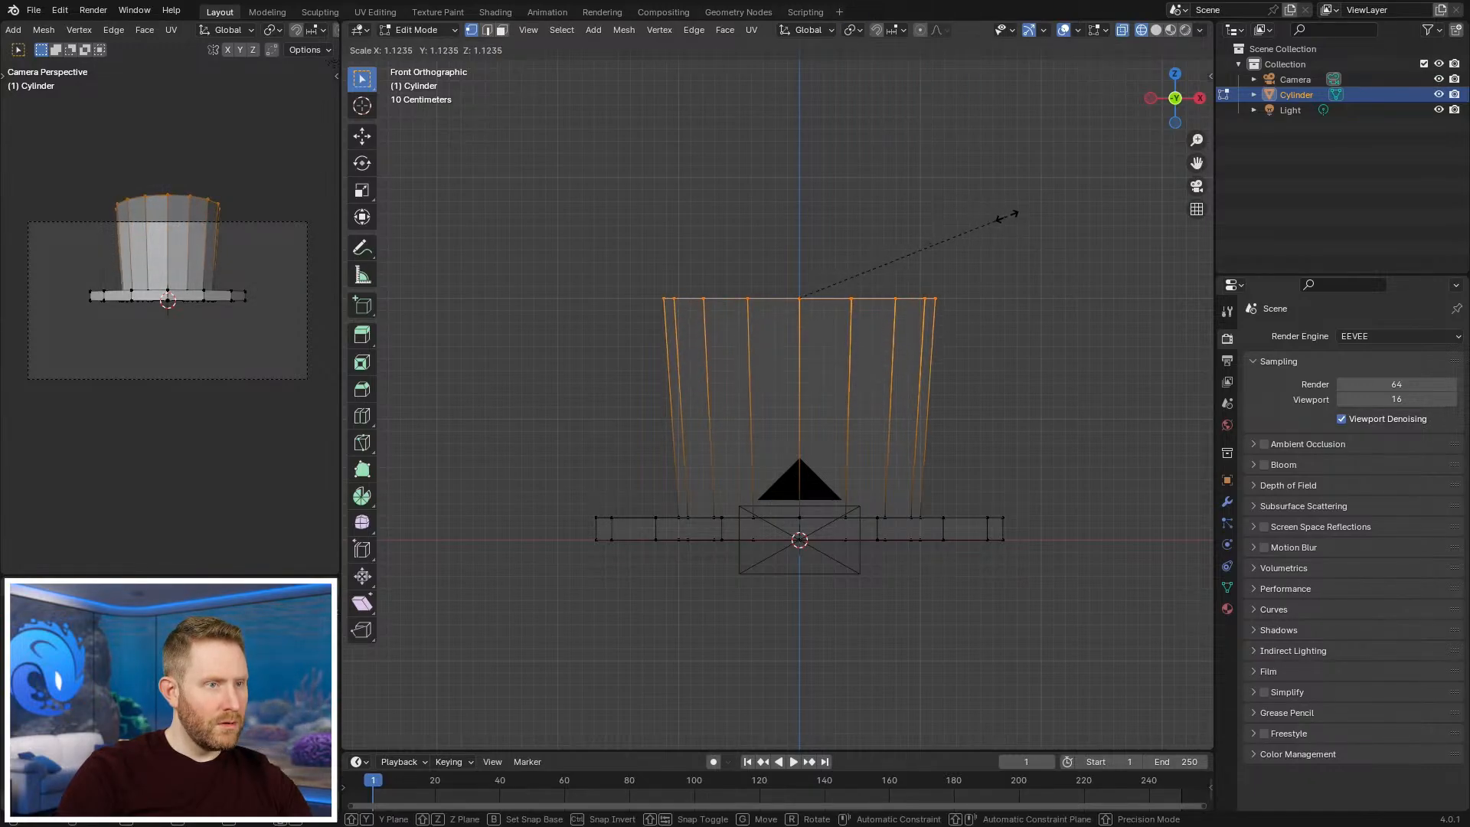
{"action": "right_click", "coordinate": [1008, 215]}
{"action": "key", "text": "s"}
{"action": "left_click", "coordinate": [1011, 205]}
Step: Narrow the brim by scaling its outer face ring to about 0.9 in X and Y, and return to solid shading
{"action": "key", "text": "3"}
{"action": "left_click", "coordinate": [1000, 526], "text": "alt"}
{"action": "key", "text": "s"}
{"action": "key", "text": "shift+z"}
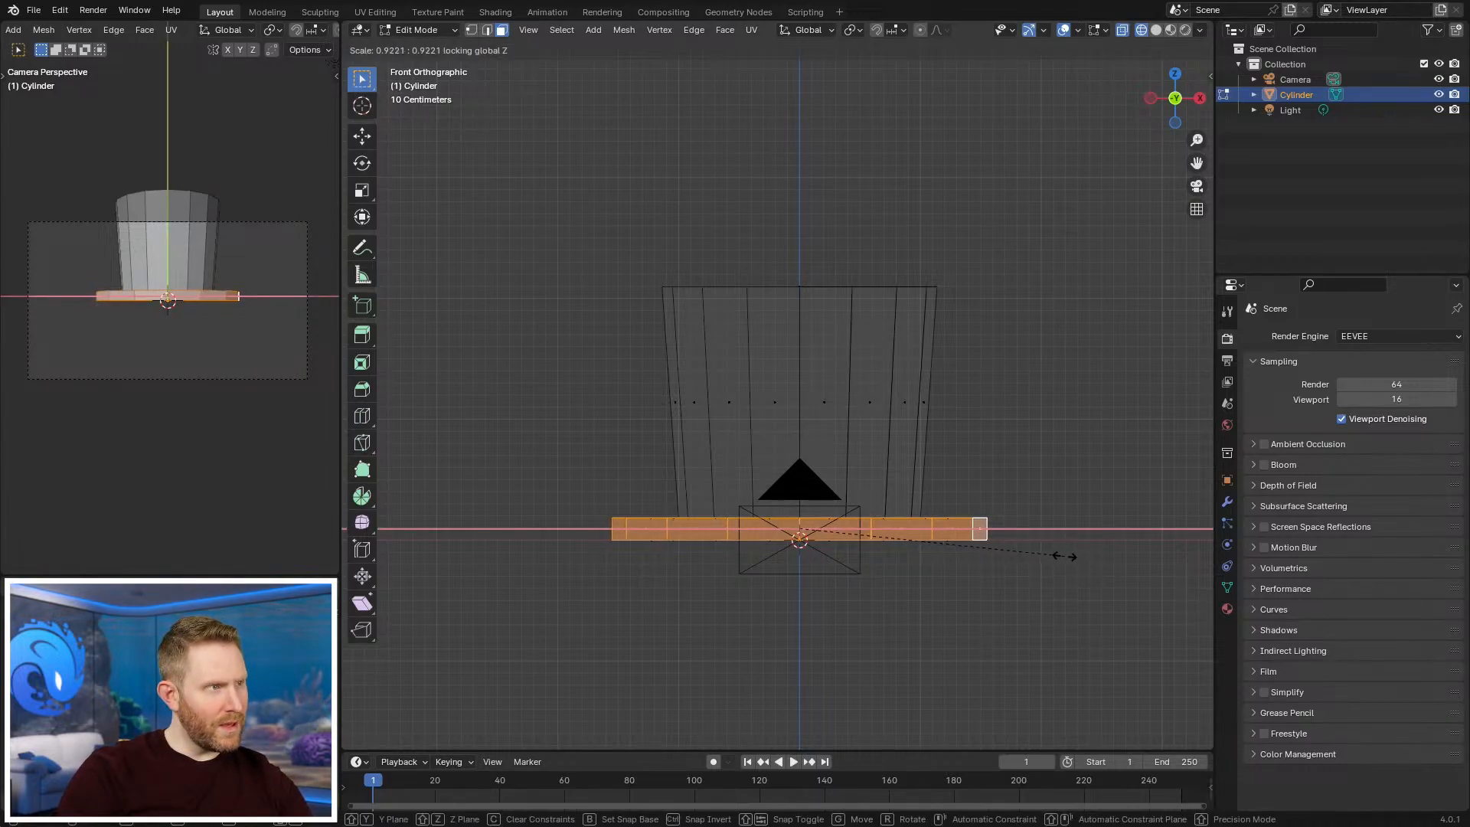
{"action": "left_click", "coordinate": [1056, 563]}
{"action": "key", "text": "shift+z"}
{"action": "middle_click_drag", "start_coordinate": [1069, 590], "coordinate": [1008, 469]}
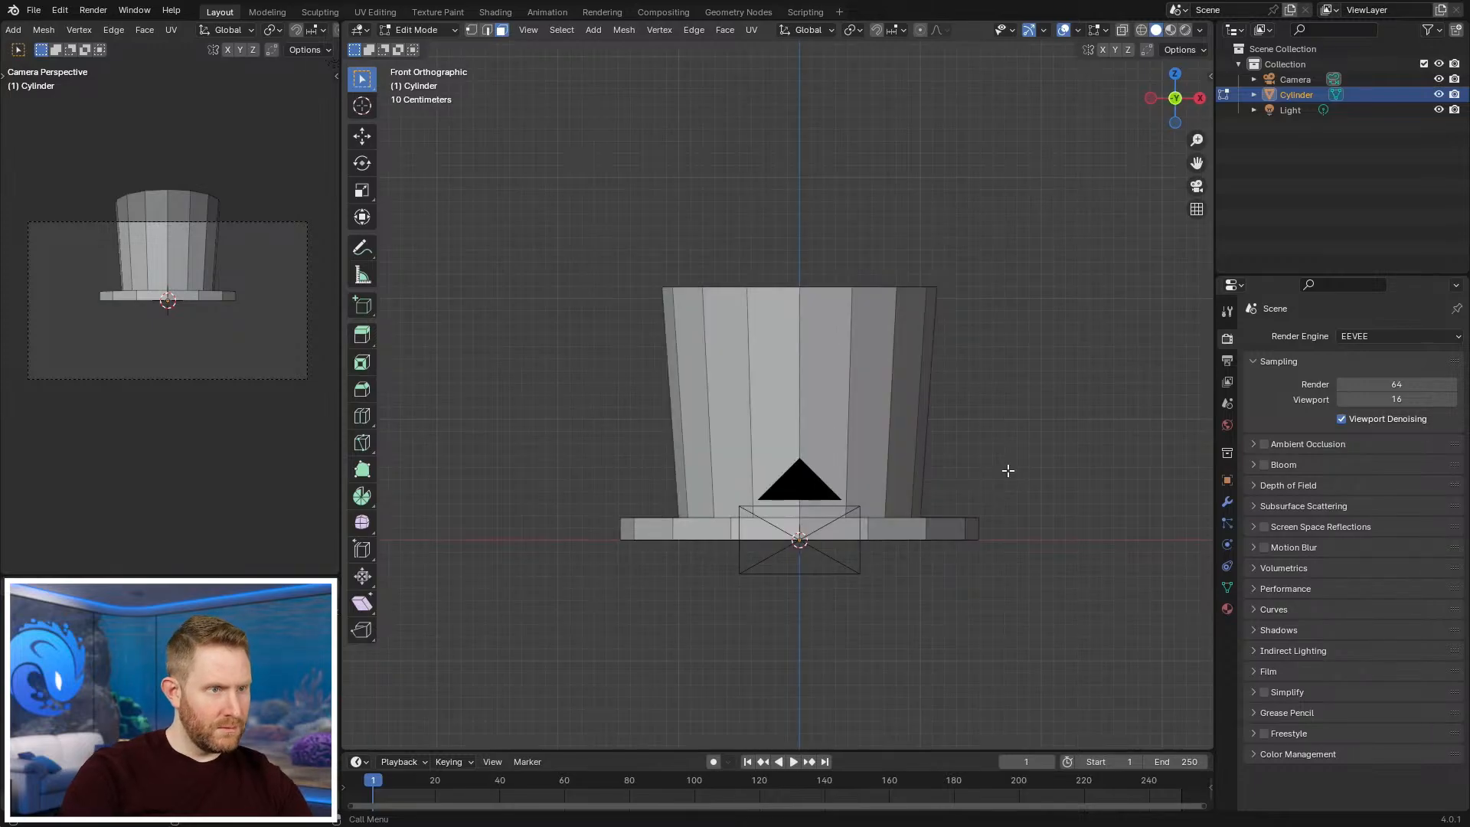
Step: Add an edge loop around the crown, slide it down towards the brim, and return to Object Mode
{"action": "scroll", "coordinate": [985, 455], "scroll_direction": "up", "scroll_amount": 1}
{"action": "key", "text": "ctrl+r"}
{"action": "left_click", "coordinate": [958, 467]}
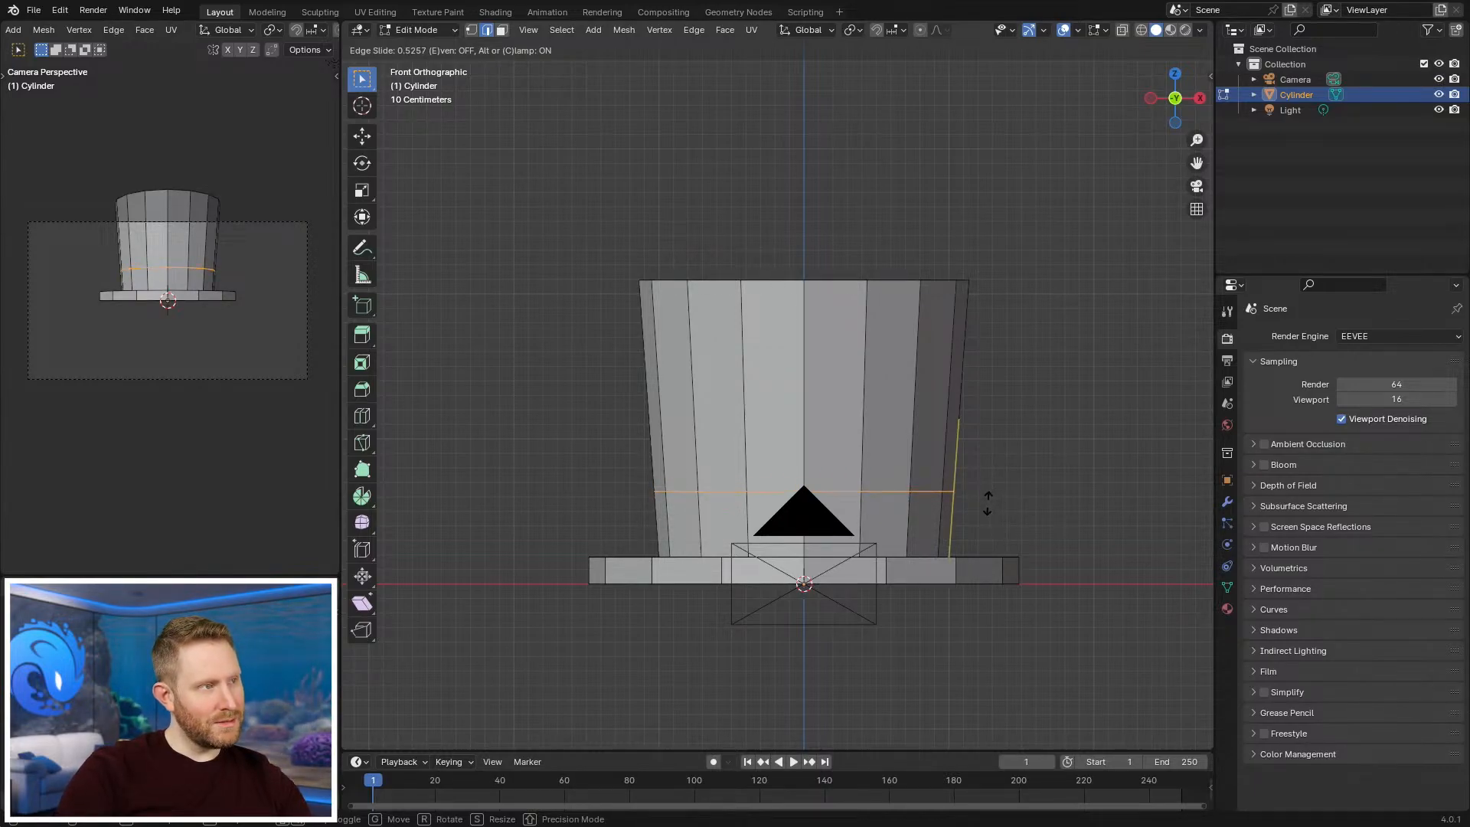
{"action": "left_click", "coordinate": [980, 509]}
{"action": "scroll", "coordinate": [962, 508], "scroll_direction": "down", "scroll_amount": 1}
{"action": "key", "text": "Tab"}
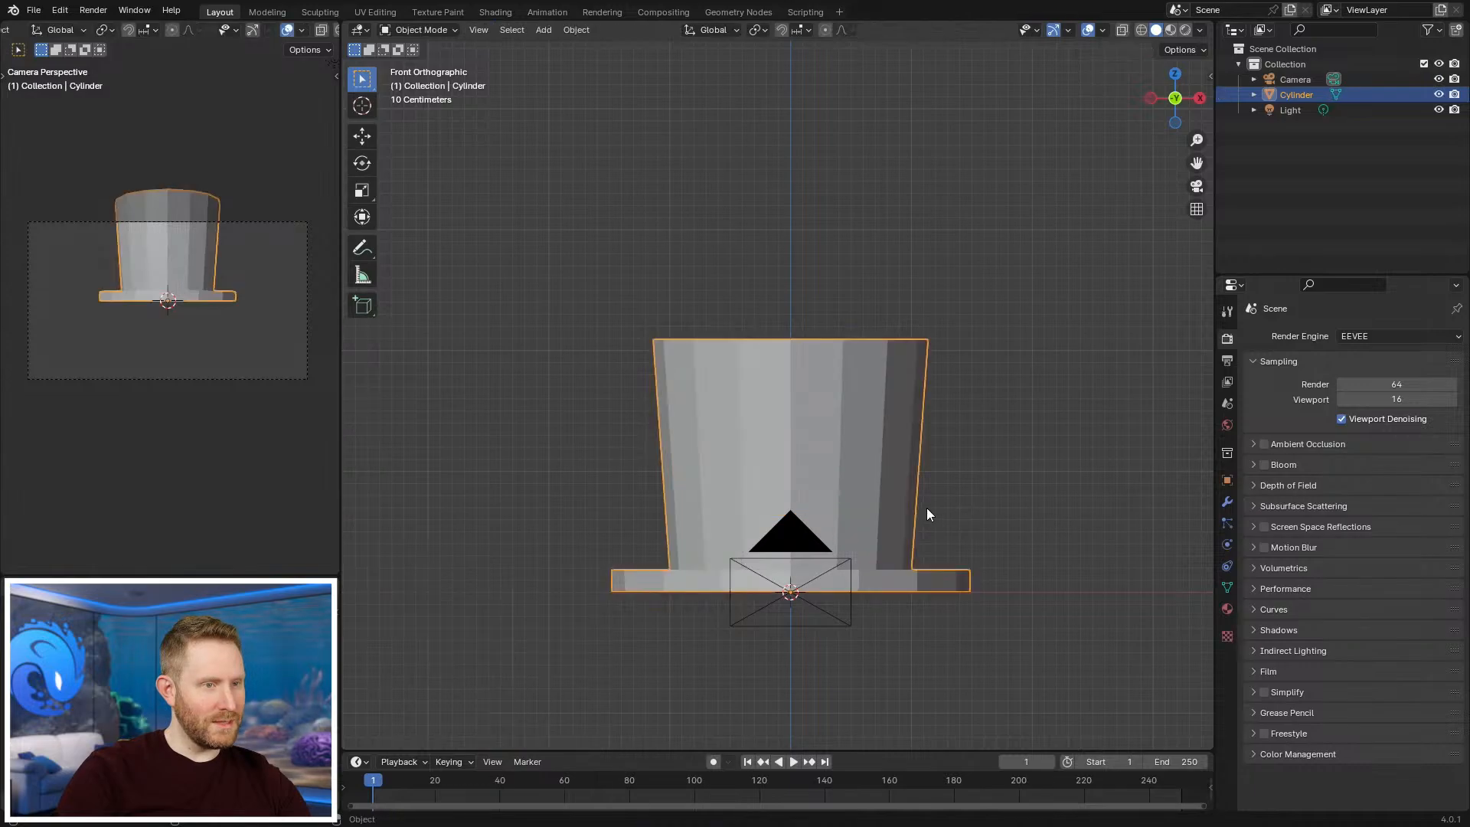
Step: Select the camera and raise it about 1.07 m along Z in right view
{"action": "left_click", "coordinate": [768, 547]}
{"action": "key", "text": "KP_3"}
{"action": "scroll", "coordinate": [755, 529], "scroll_direction": "down", "scroll_amount": 5}
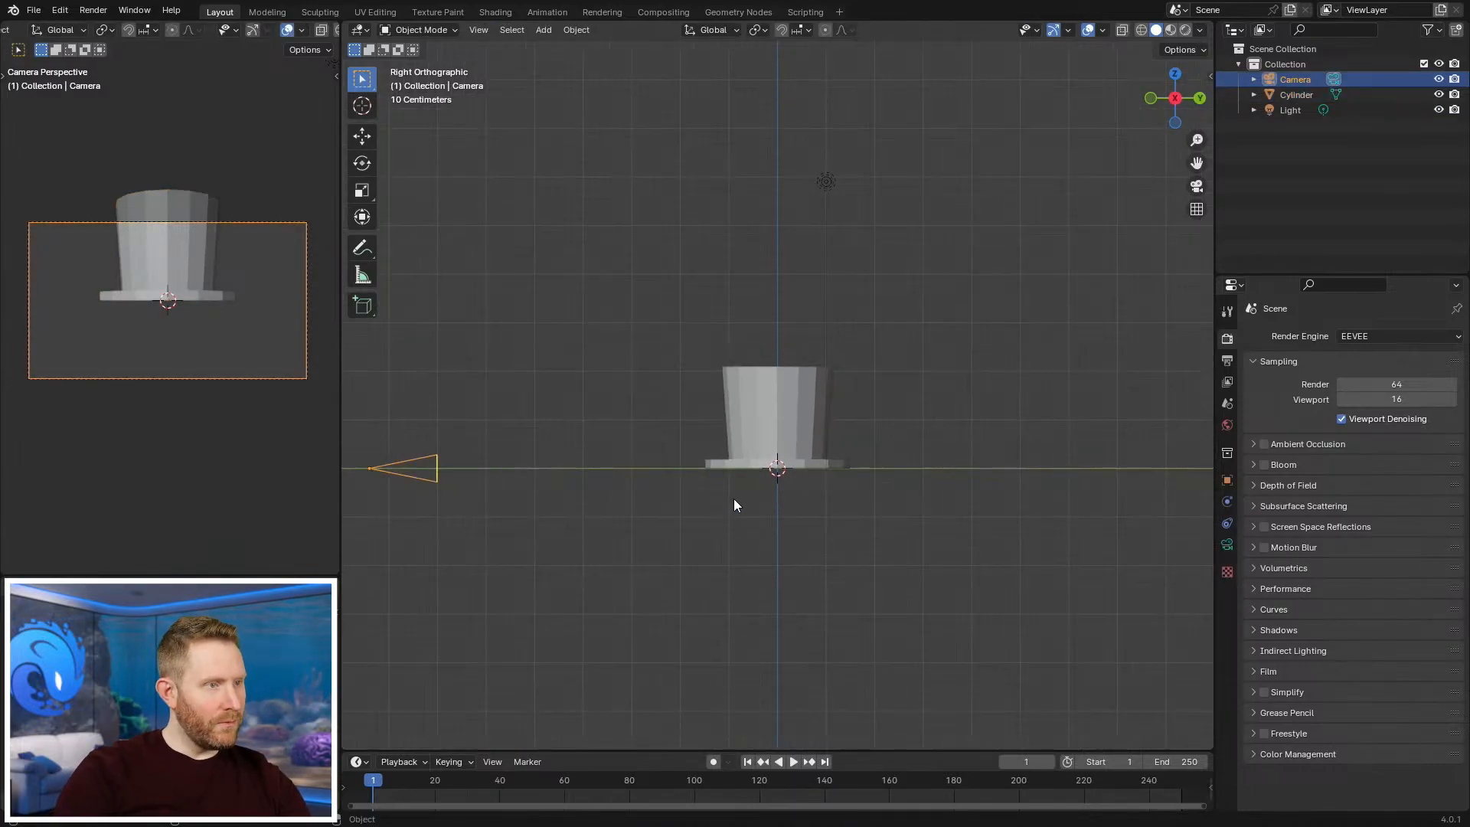
{"action": "key", "text": "g"}
{"action": "key", "text": "z"}
{"action": "left_click", "coordinate": [737, 451]}
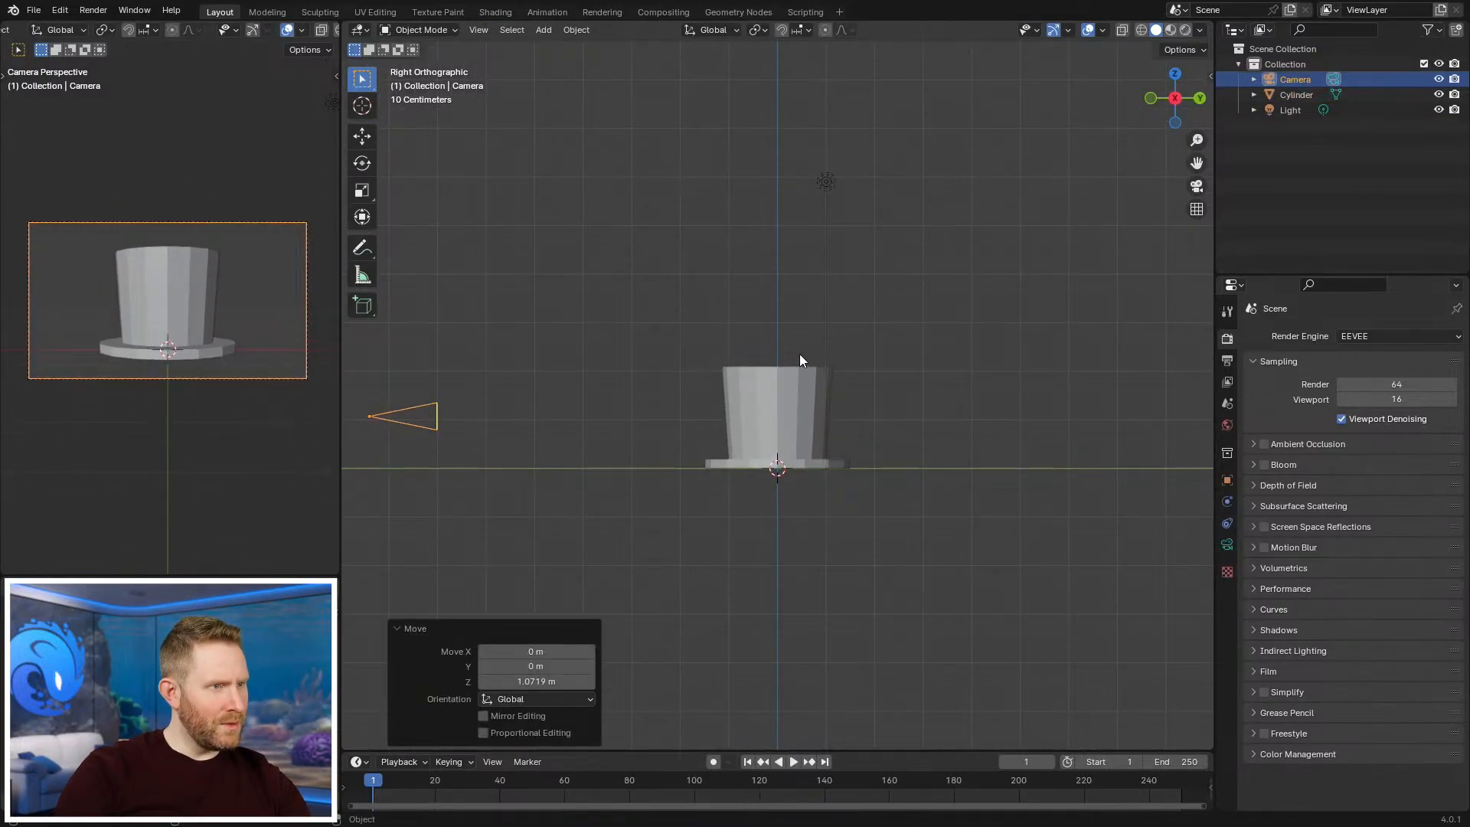
Step: Tilt the camera down towards the hat and move it backward along its local Z axis
{"action": "key", "text": "r"}
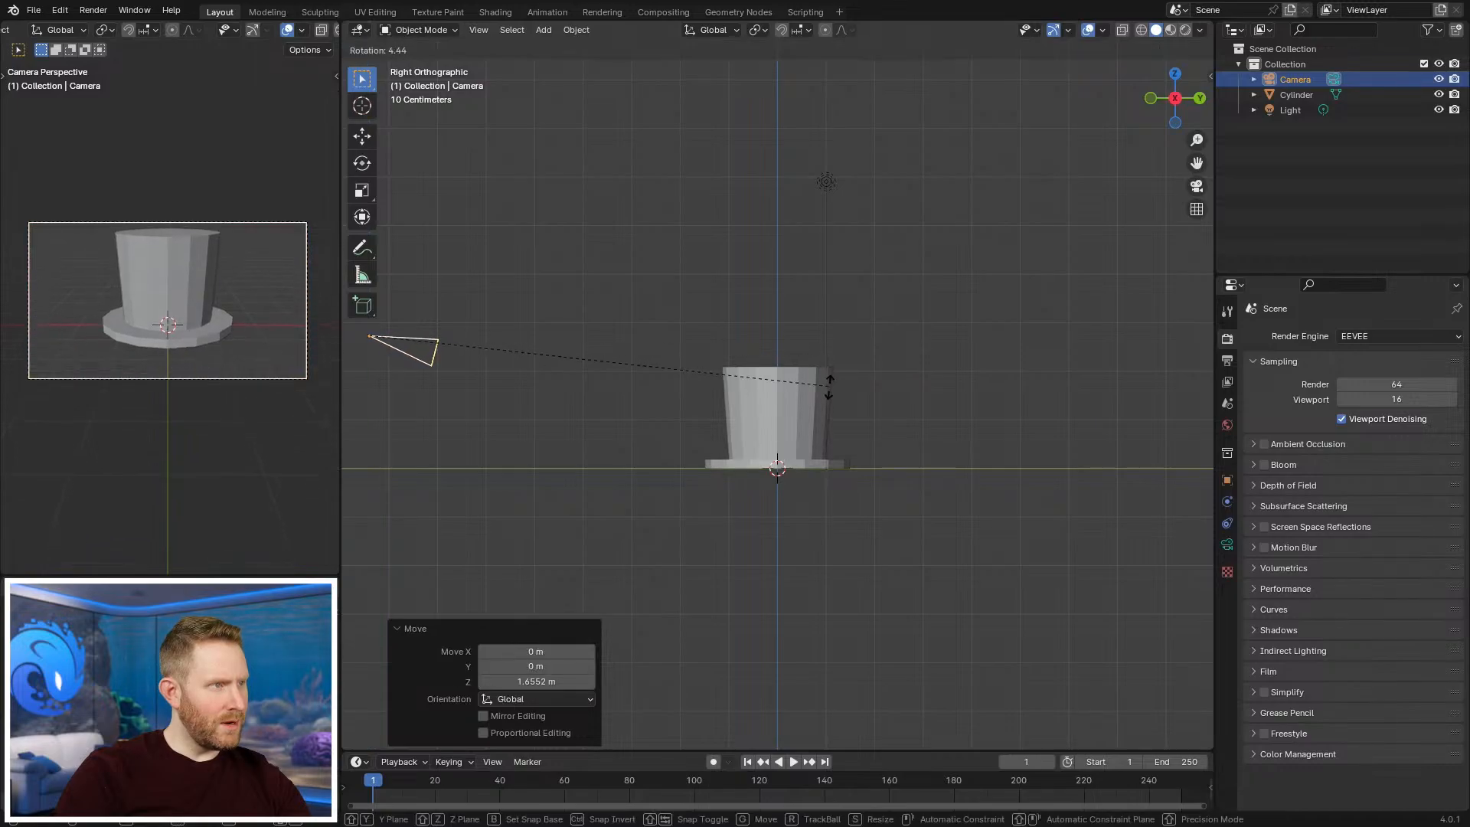
{"action": "left_click", "coordinate": [832, 377]}
{"action": "key", "text": "g"}
{"action": "key", "text": "z"}
{"action": "key", "text": "z"}
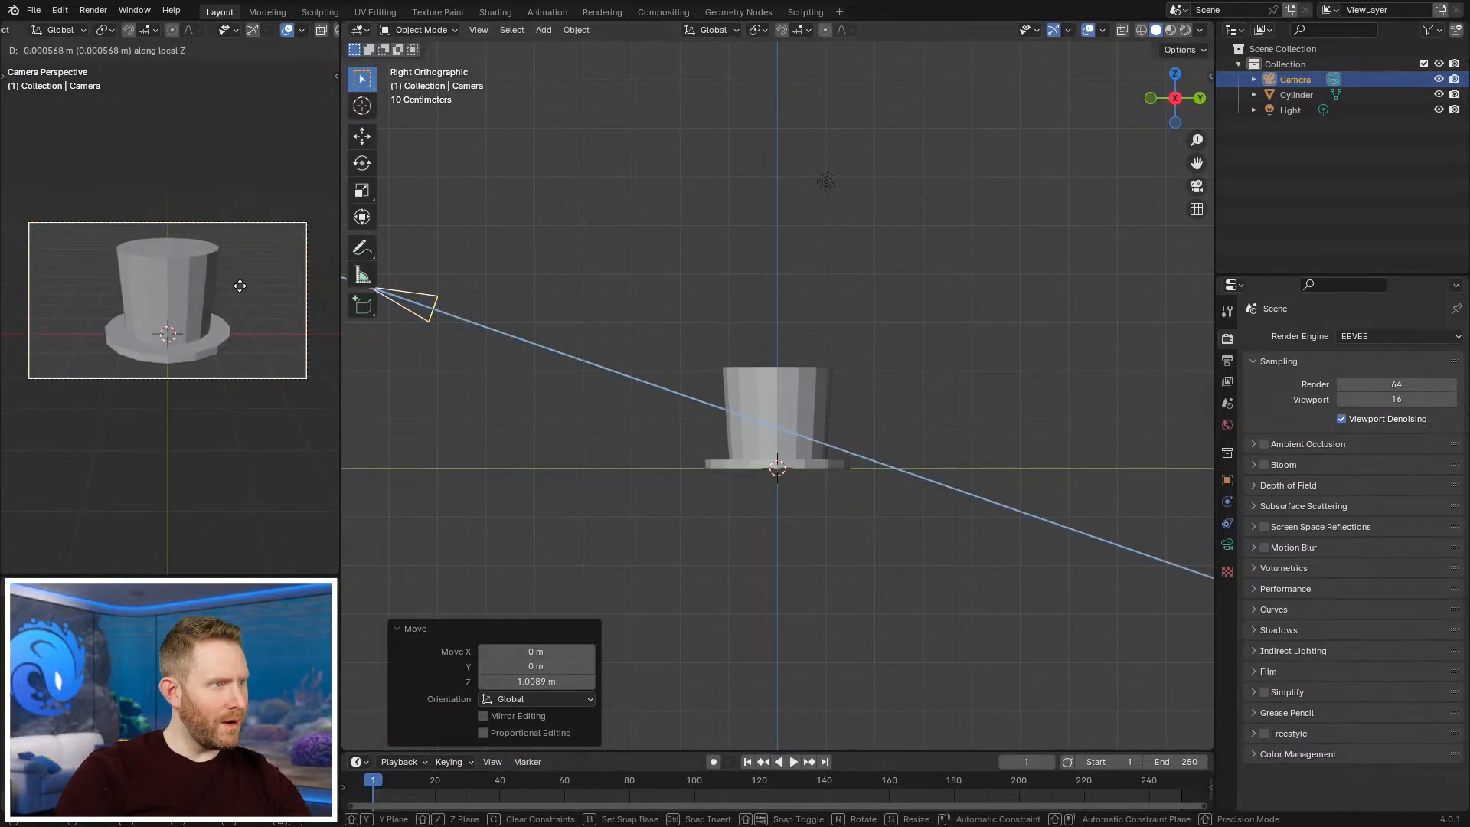
{"action": "left_click", "coordinate": [242, 344]}
{"action": "scroll", "coordinate": [741, 437], "scroll_direction": "up", "scroll_amount": 3}
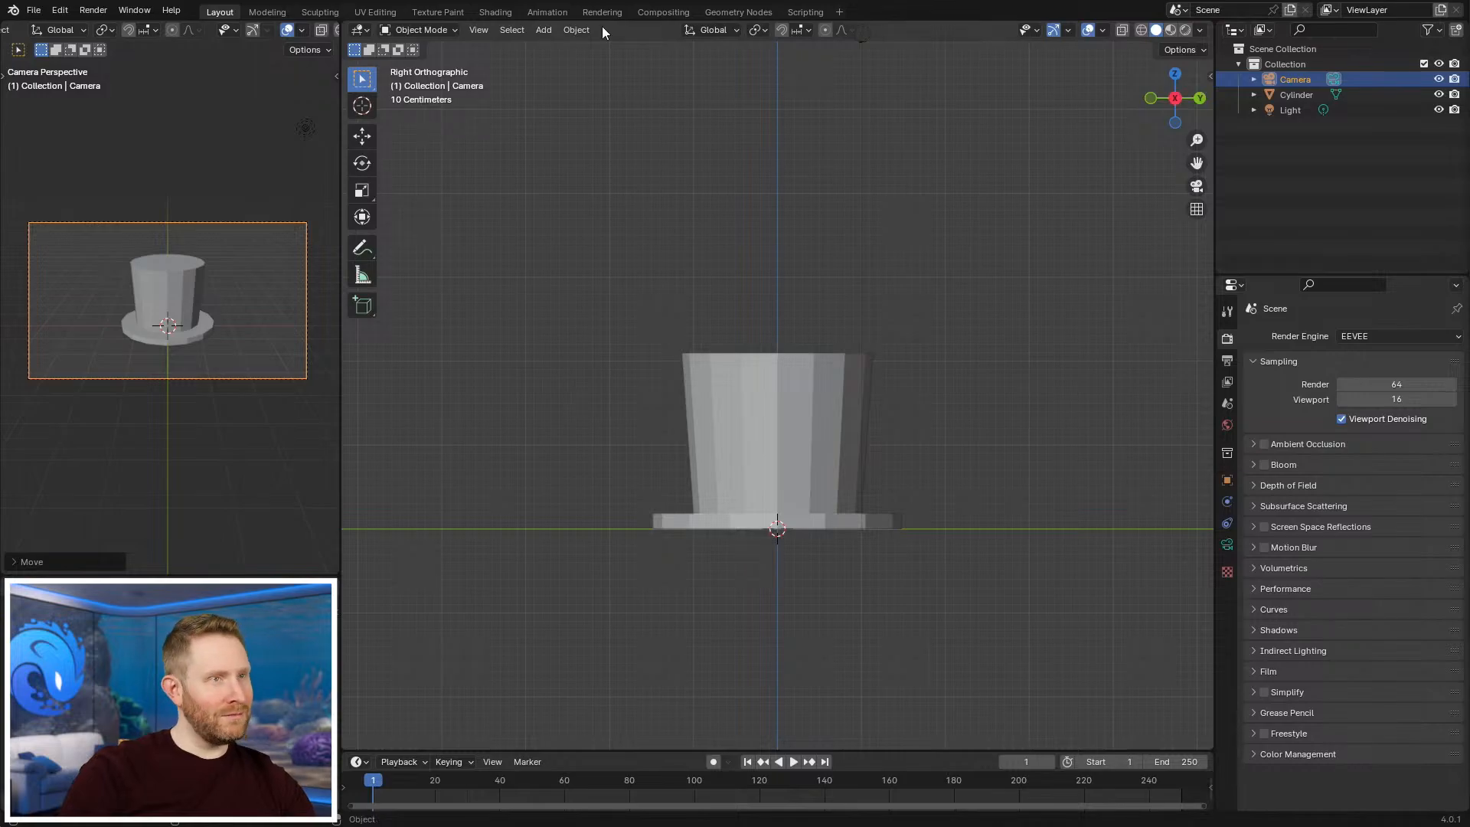
Step: Enter Edit Mode on the hat and select the edge loop around the crown's top
{"action": "scroll", "coordinate": [754, 288], "scroll_direction": "up", "scroll_amount": 5}
{"action": "left_click", "coordinate": [779, 359]}
{"action": "key", "text": "Tab"}
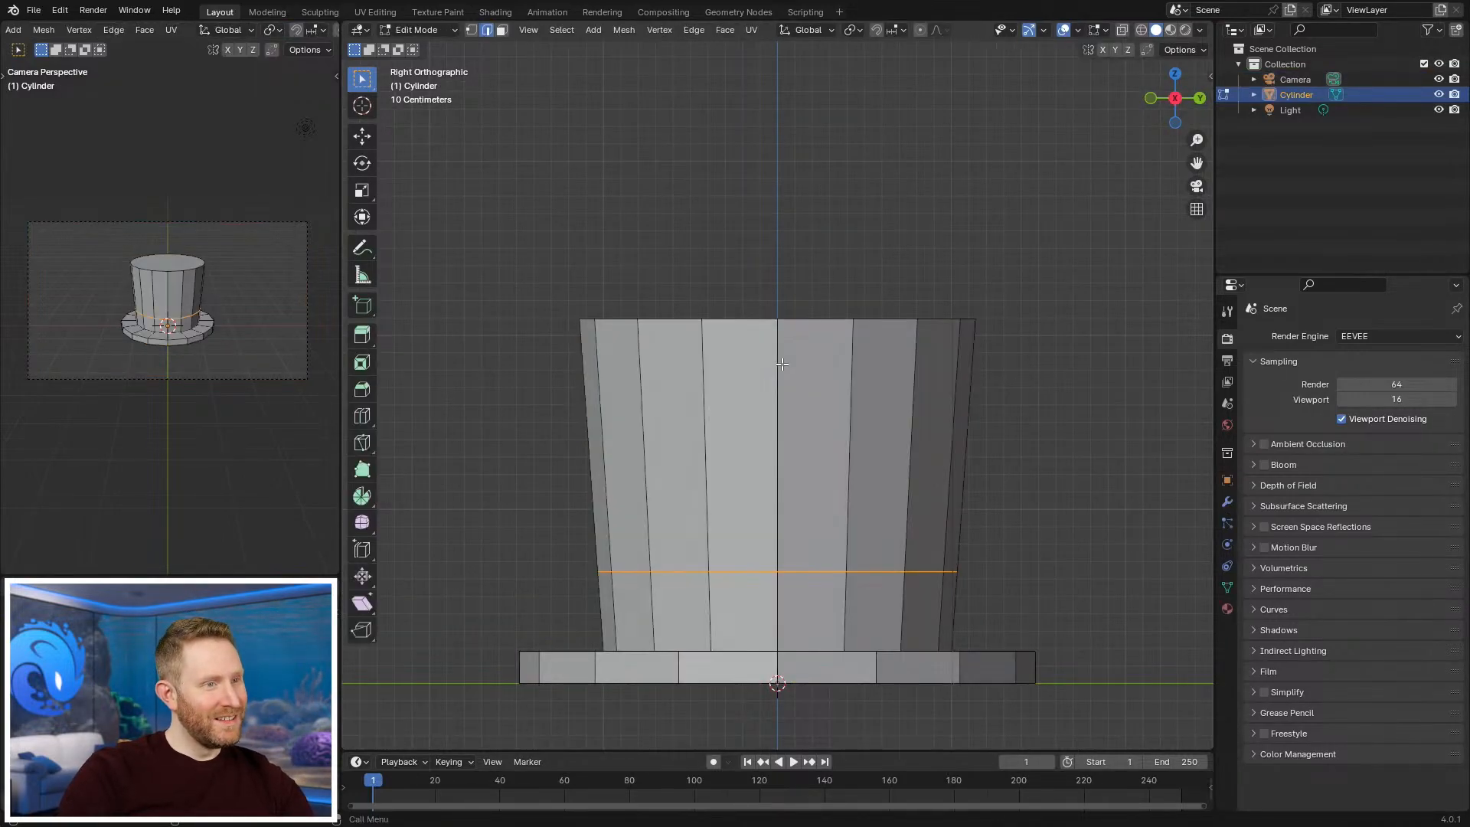
{"action": "left_click", "coordinate": [754, 320], "text": "alt"}
{"action": "key", "text": "ctrl+b"}
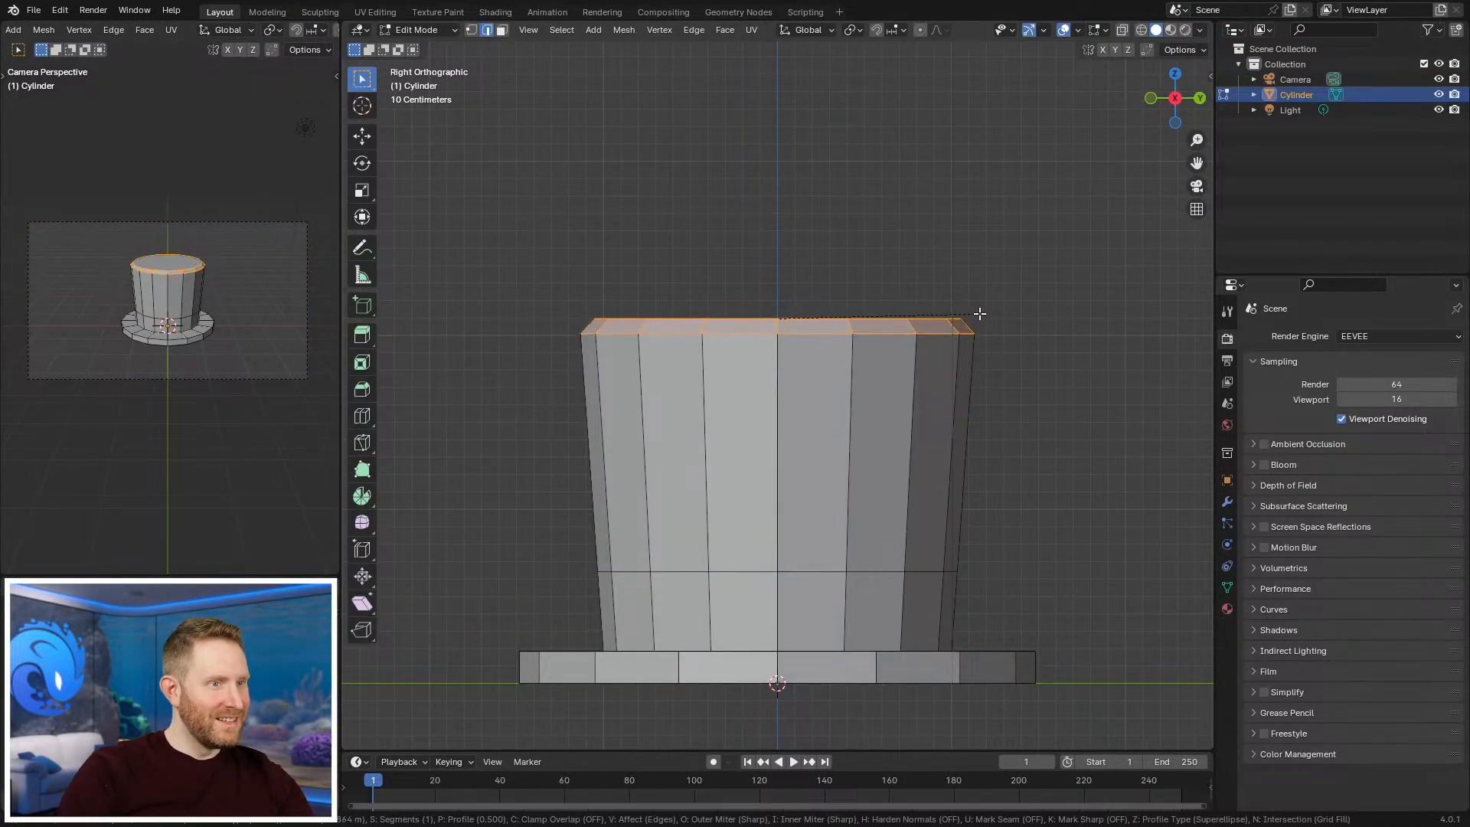
{"action": "scroll", "coordinate": [991, 322], "scroll_direction": "up", "scroll_amount": 1}
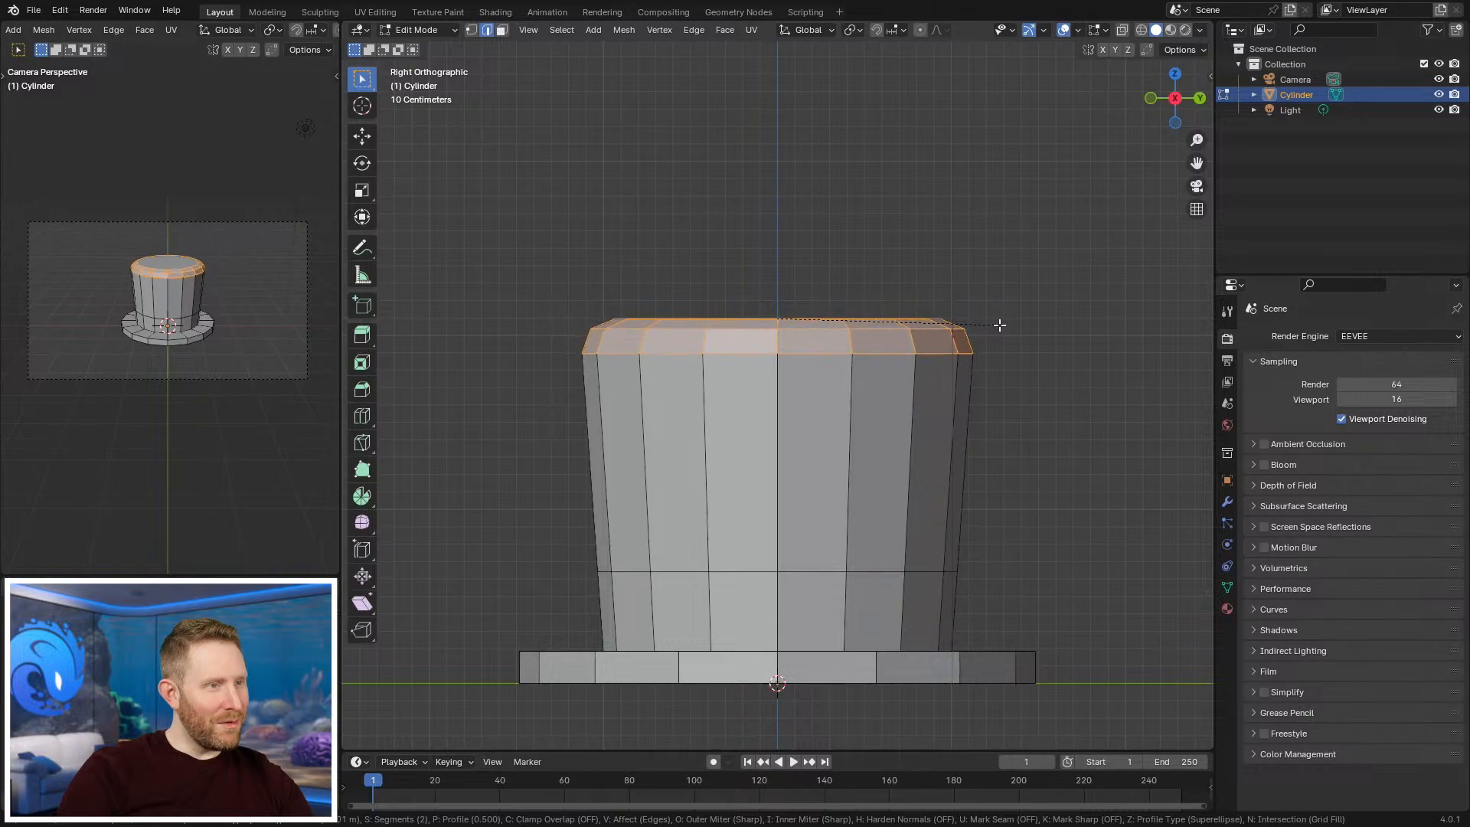
{"action": "scroll", "coordinate": [1004, 329], "scroll_direction": "down", "scroll_amount": 1}
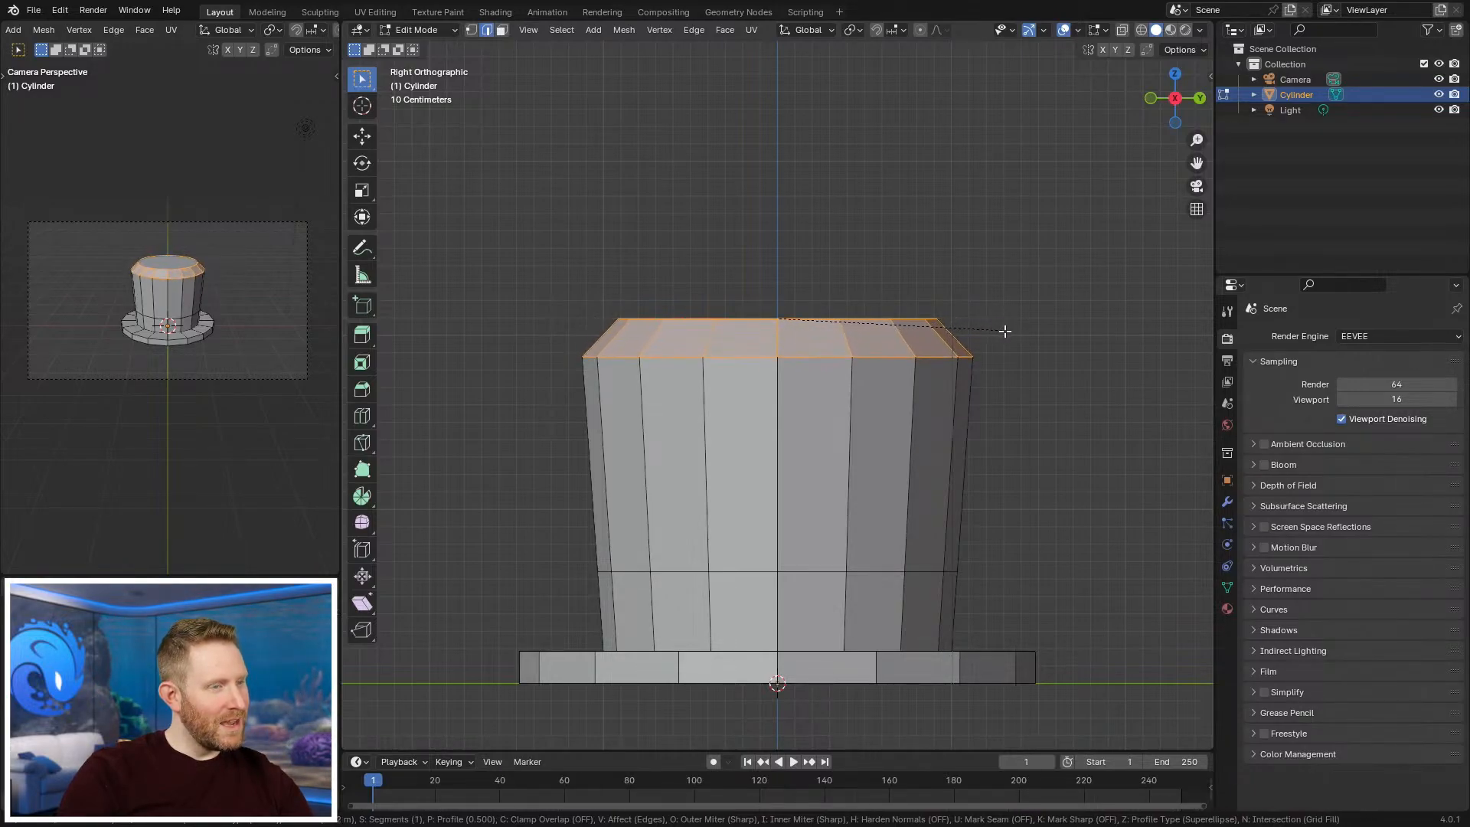
{"action": "key", "text": "Escape"}
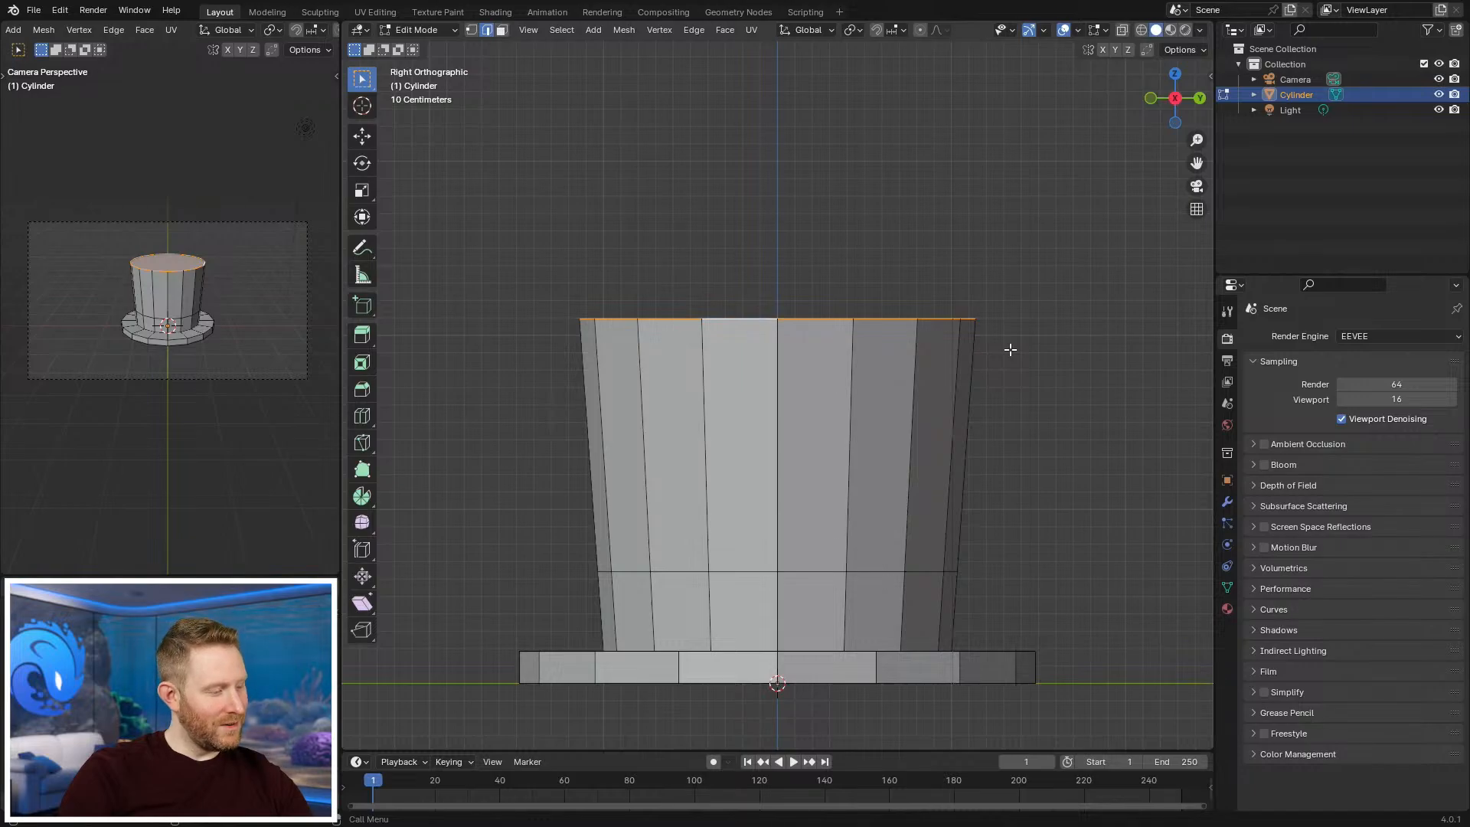
Step: Bevel the crown's top edge loop with two segments and switch to wireframe shading
{"action": "key", "text": "ctrl+b"}
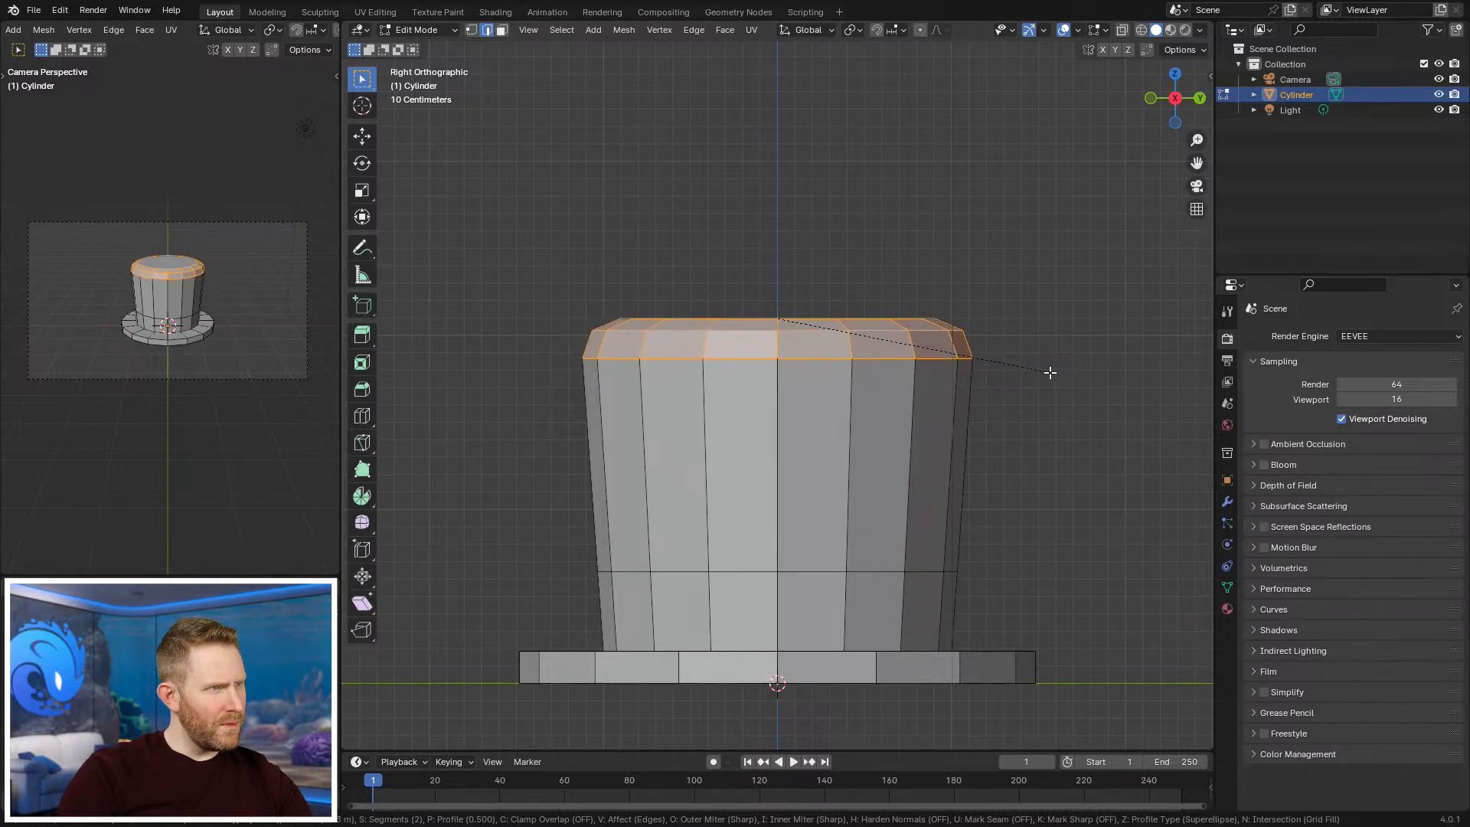
{"action": "left_click", "coordinate": [1053, 372]}
{"action": "key", "text": "z"}
{"action": "left_click", "coordinate": [759, 398]}
Step: Box-select the bevelled vertices at the crown's top, scale them outward slightly, and clear the selection
{"action": "key", "text": "alt+a"}
{"action": "left_click_drag", "start_coordinate": [526, 258], "coordinate": [1037, 435]}
{"action": "key", "text": "s"}
{"action": "left_click", "coordinate": [1069, 441]}
{"action": "key", "text": "alt+a"}
Step: Add a centred edge loop around the middle of the crown and scale it inward to about 0.976
{"action": "key", "text": "ctrl+r"}
{"action": "left_click", "coordinate": [988, 484]}
{"action": "right_click", "coordinate": [990, 492]}
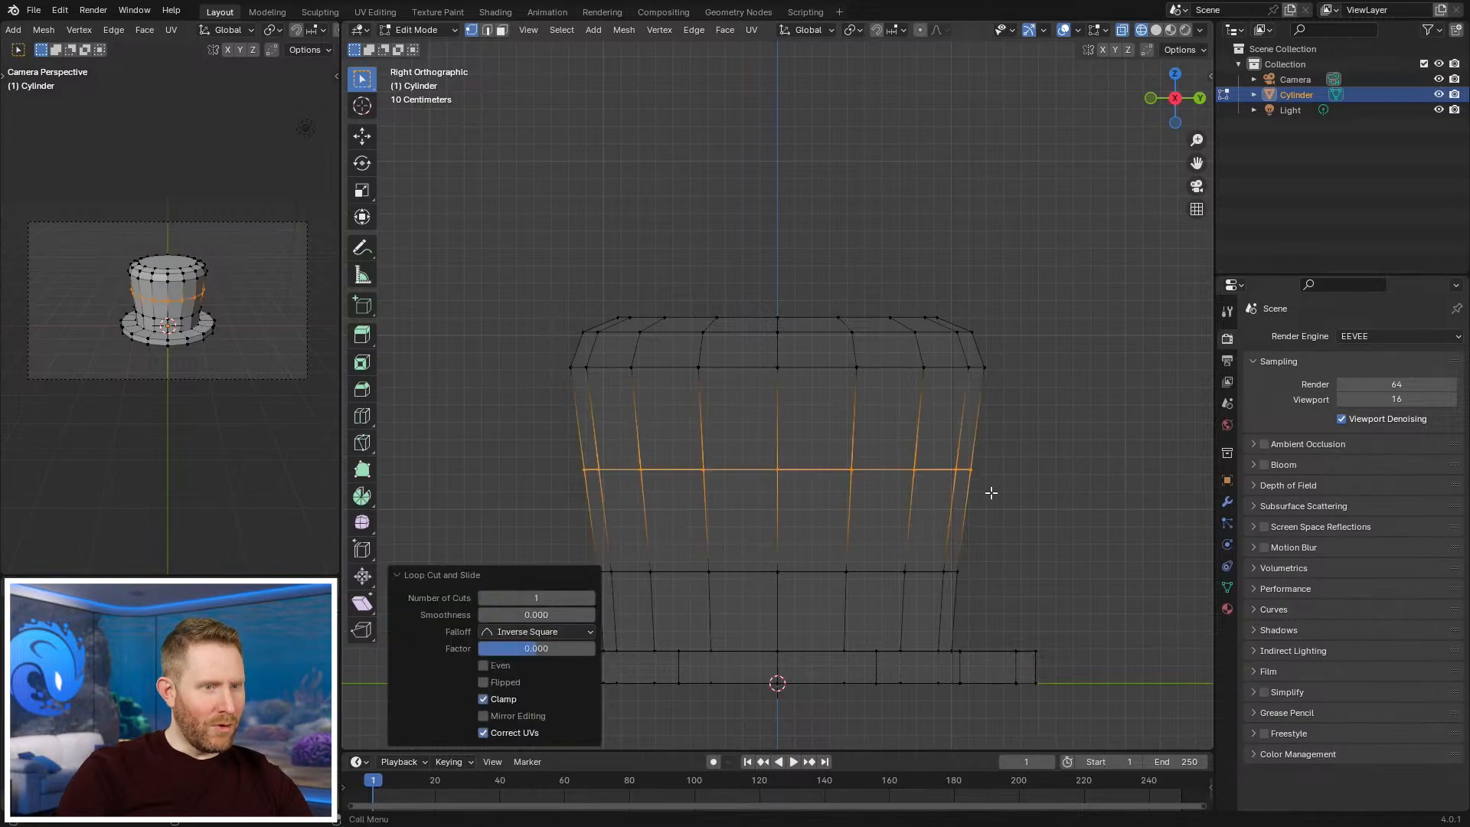
{"action": "key", "text": "s"}
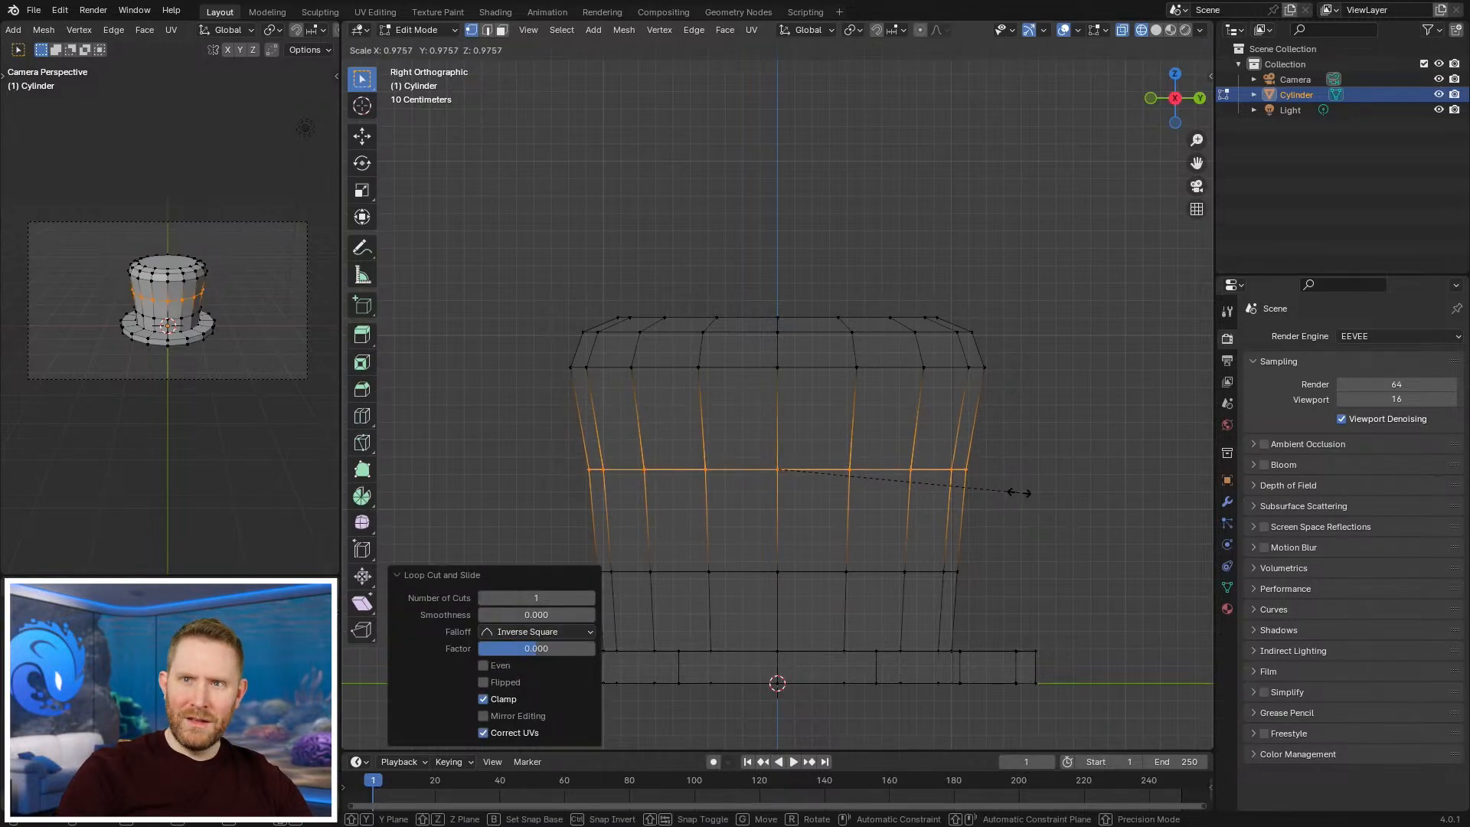
{"action": "left_click", "coordinate": [1020, 493]}
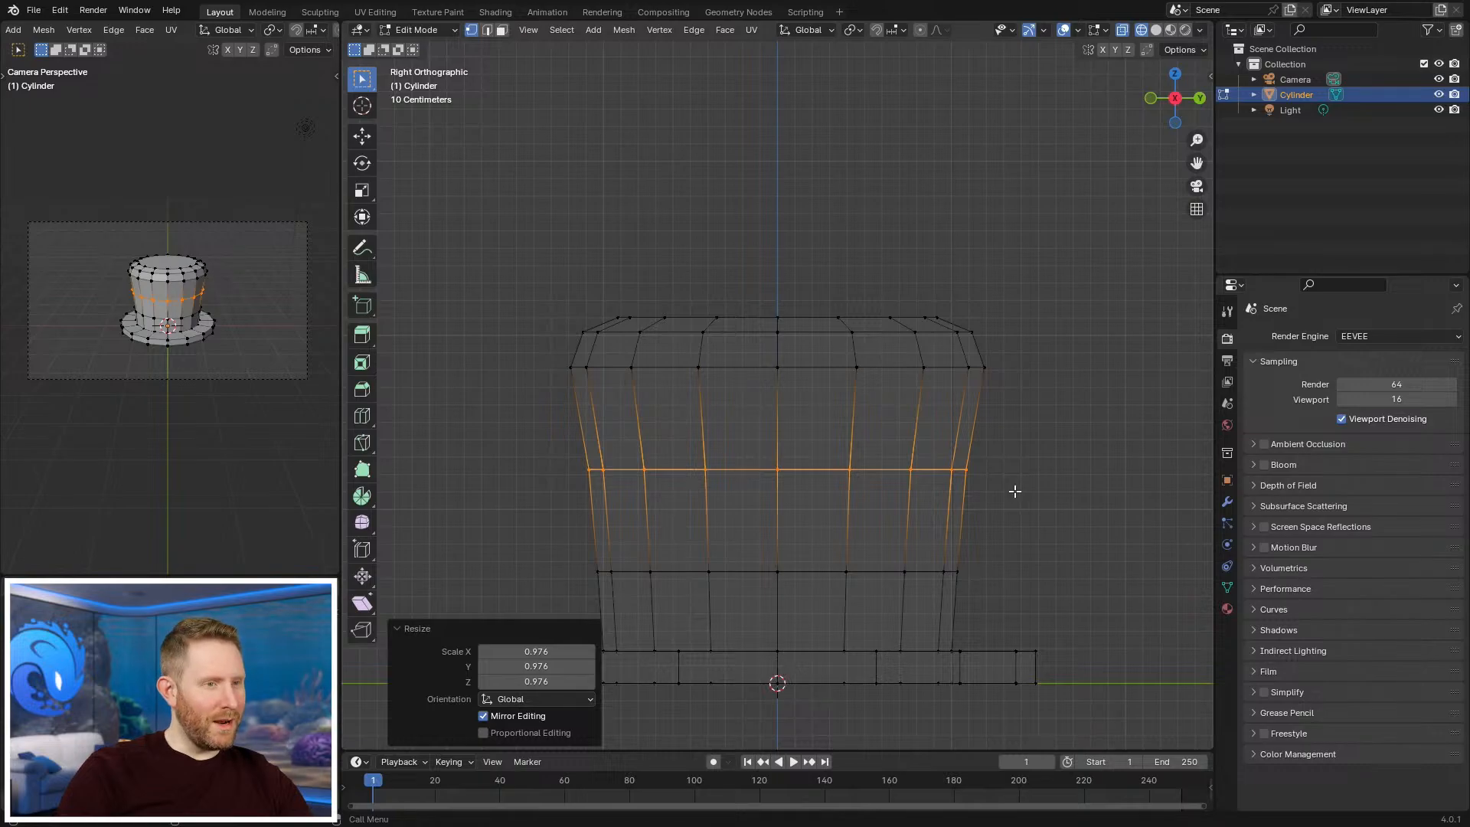
{"action": "key", "text": "s"}
{"action": "key", "text": "Escape"}
Step: Undo the mid-crown loop, the scaling of the top and the top bevel
{"action": "key", "text": "ctrl+z"}
{"action": "key", "text": "ctrl+z"}
{"action": "key", "text": "ctrl+z"}
{"action": "key", "text": "ctrl+z"}
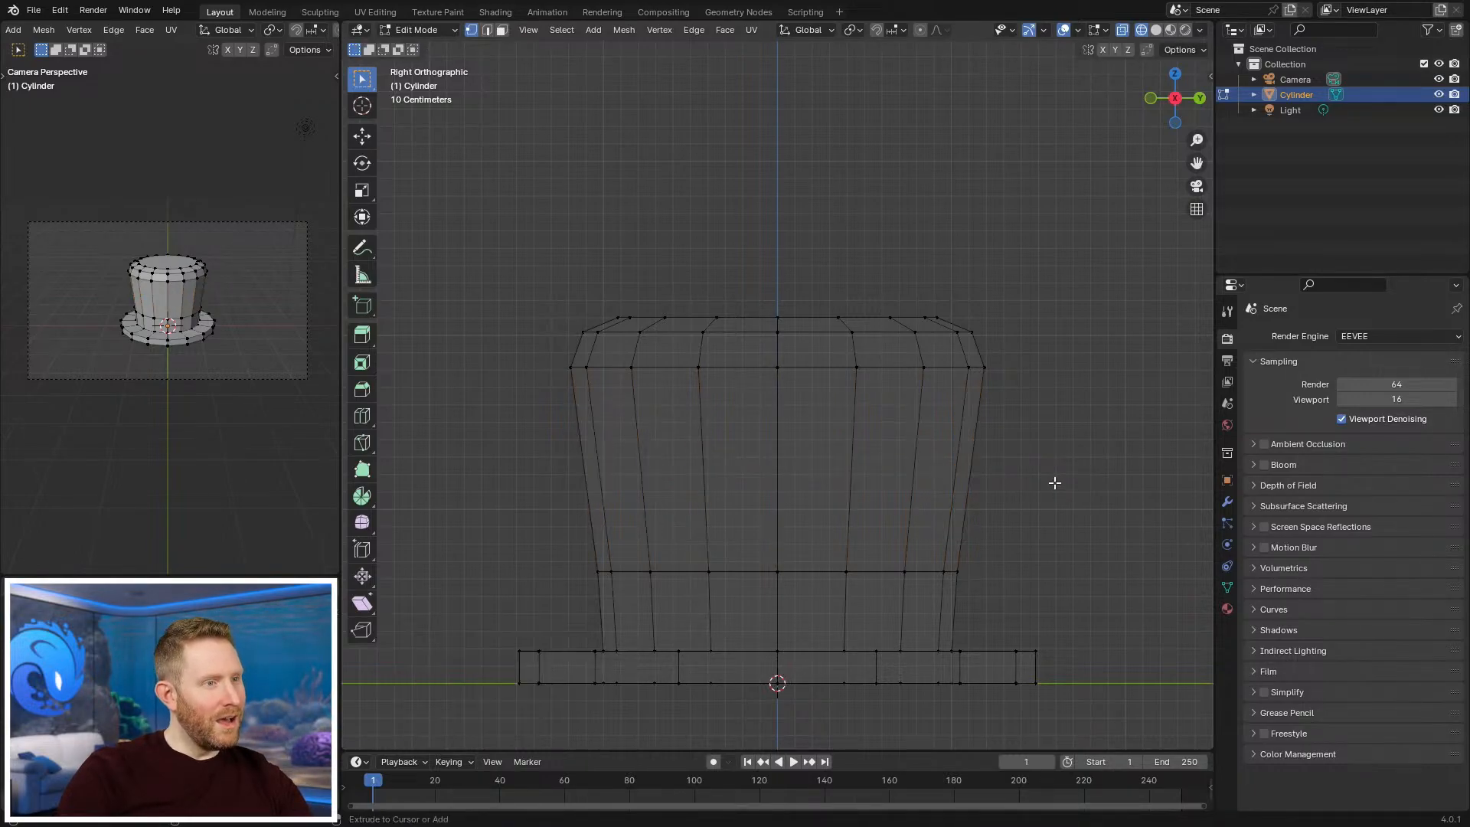
{"action": "key", "text": "ctrl+z"}
{"action": "key", "text": "ctrl+z"}
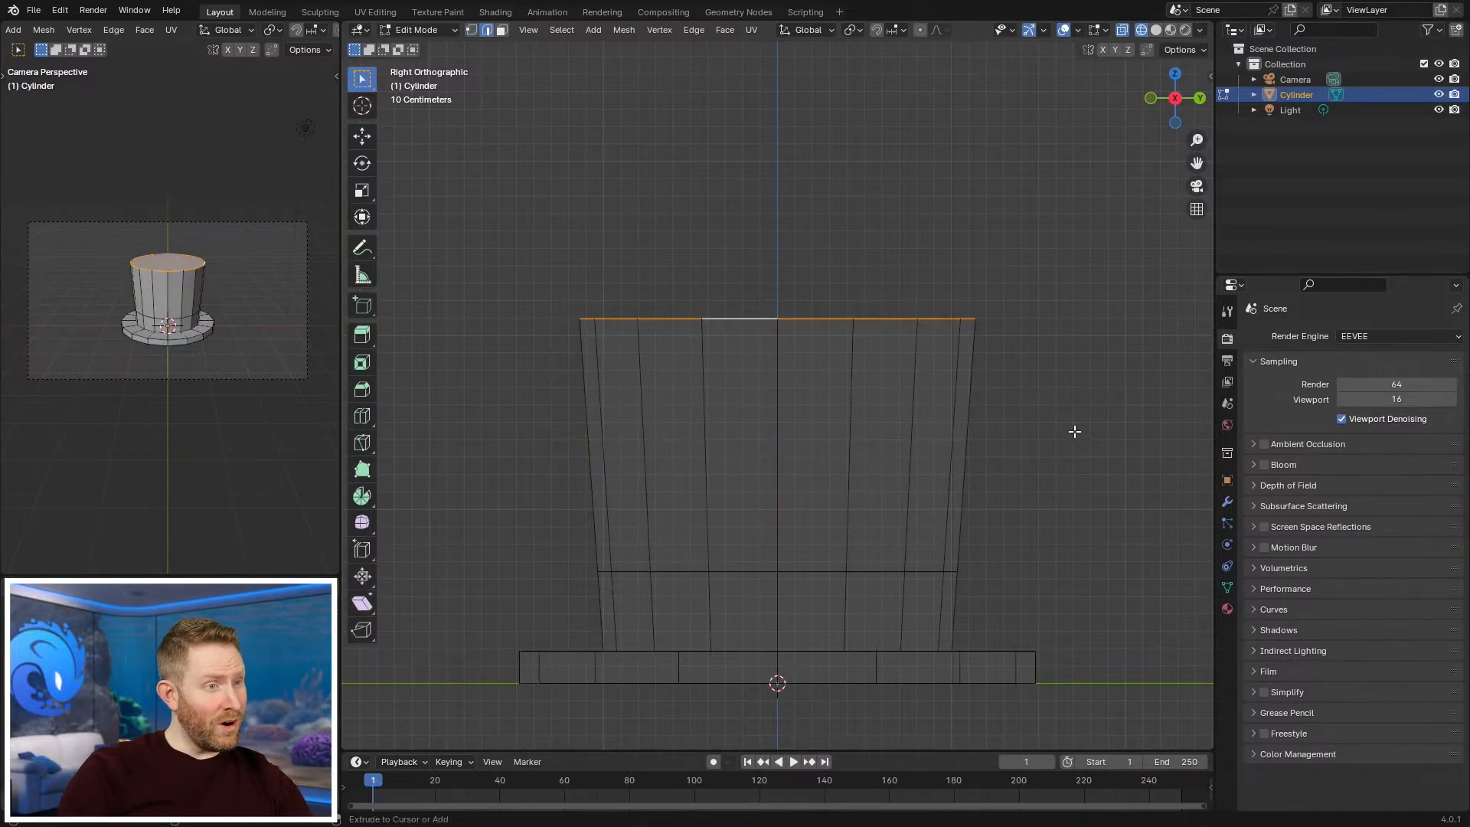
Step: Bevel the crown's top edge loop about 0.121 m with two segments and scale it outward to about 1.04
{"action": "key", "text": "ctrl+b"}
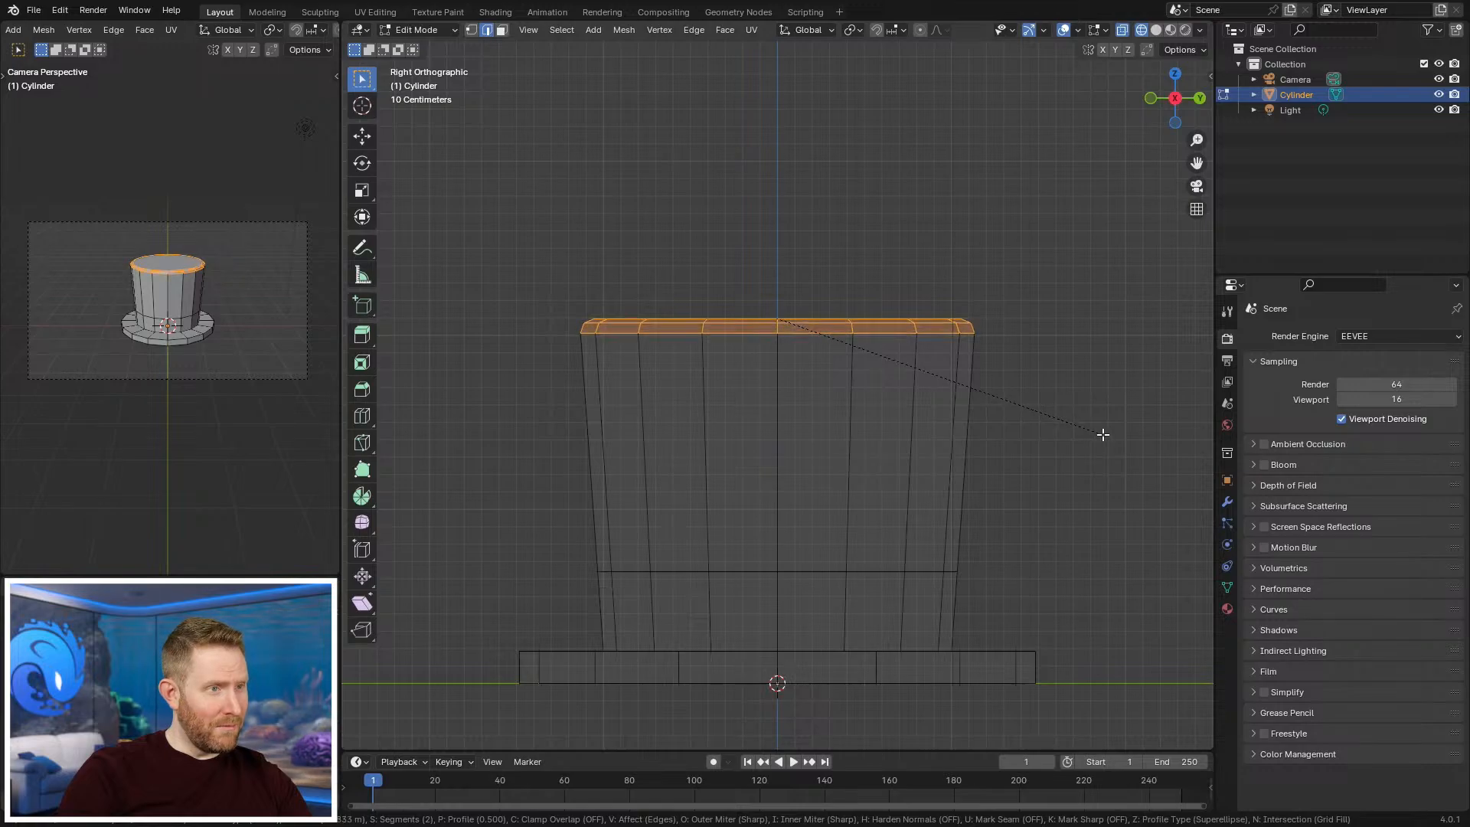
{"action": "left_click", "coordinate": [1107, 437]}
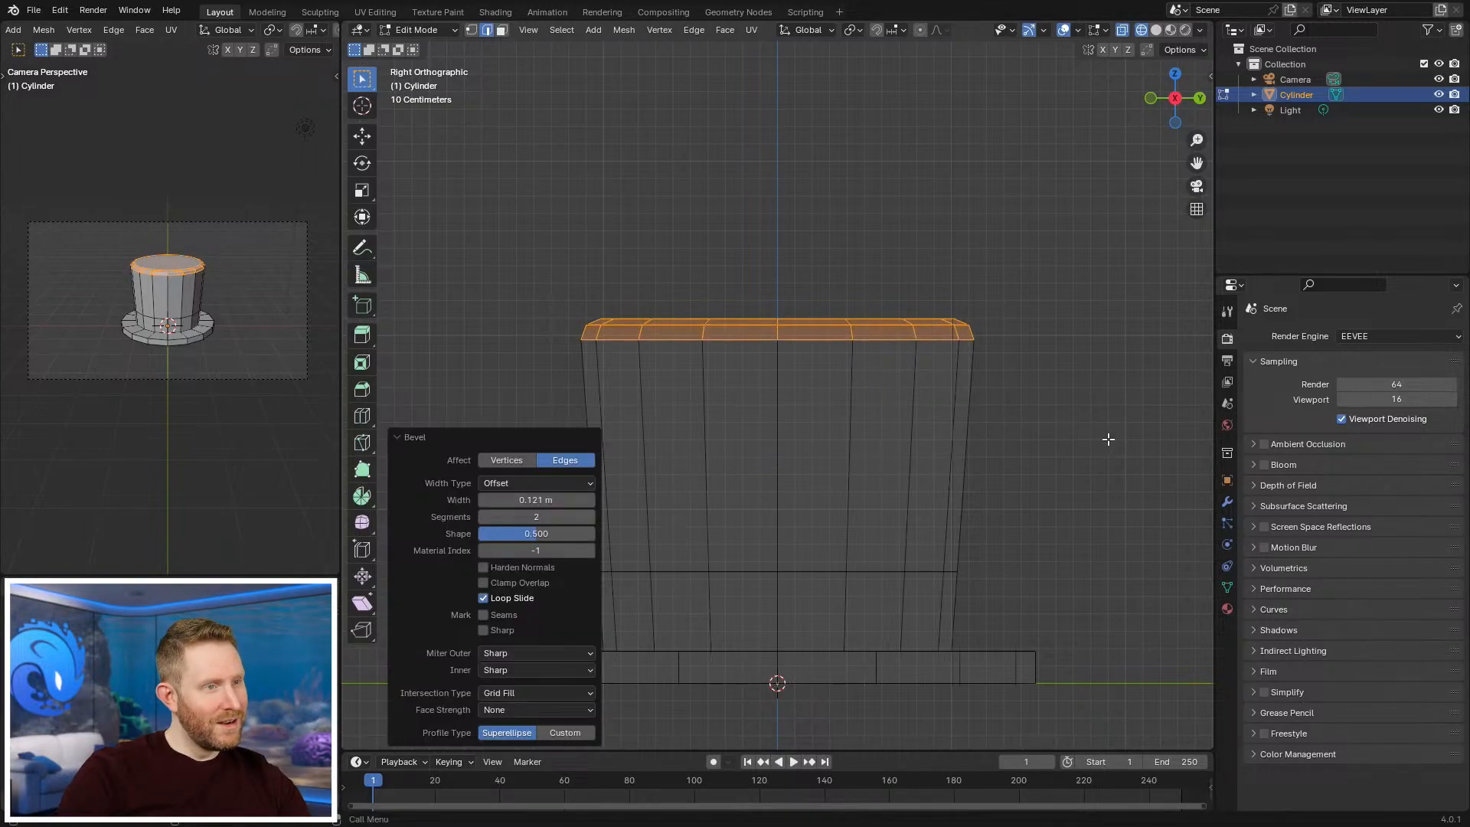
{"action": "key", "text": "s"}
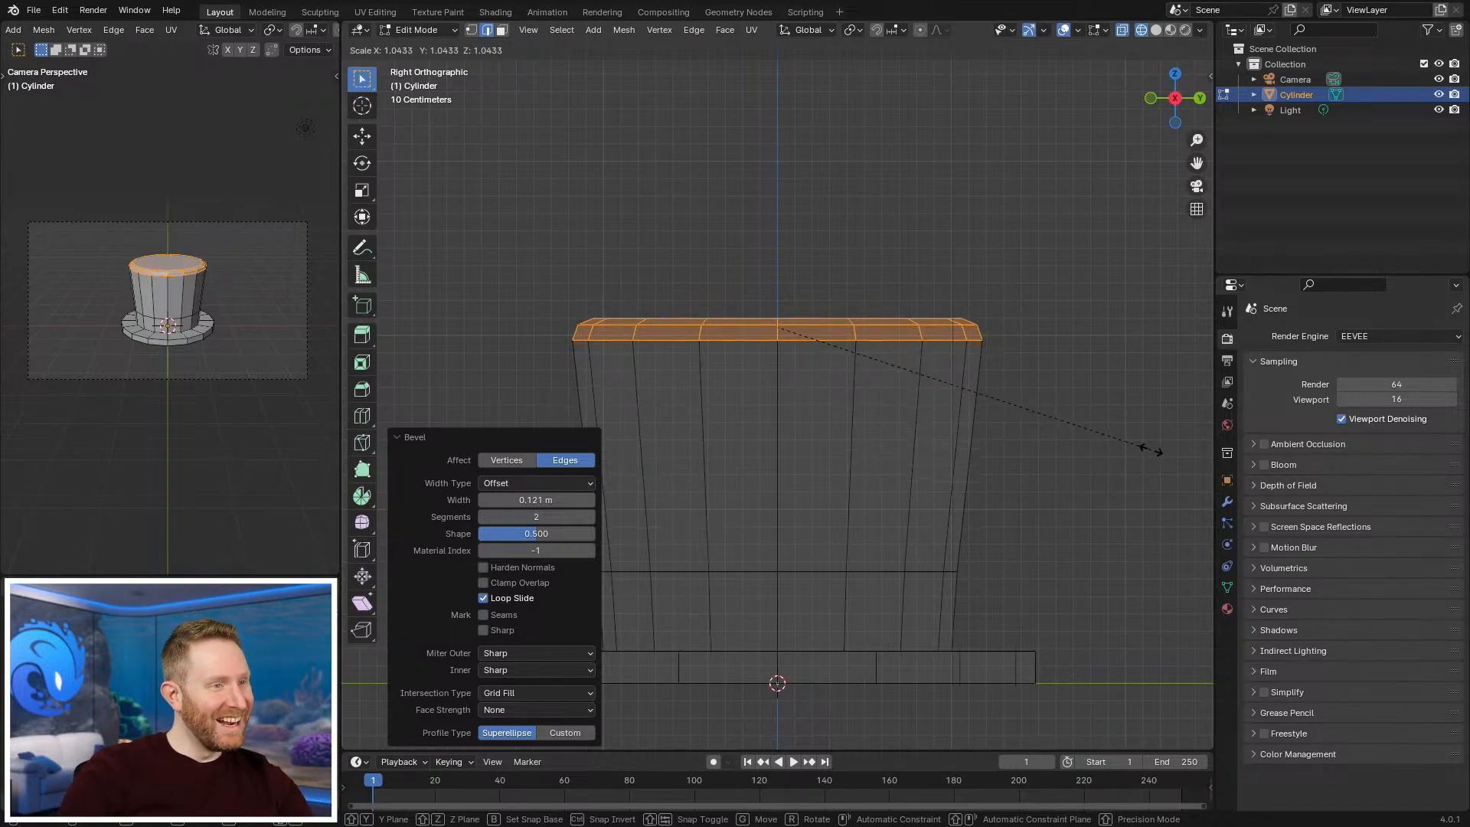
{"action": "left_click", "coordinate": [1150, 448]}
Step: Add a centred edge loop around the upper crown and scale it inward to about 0.987
{"action": "key", "text": "ctrl+r"}
{"action": "left_click", "coordinate": [972, 432]}
{"action": "right_click", "coordinate": [971, 432]}
{"action": "key", "text": "s"}
{"action": "left_click", "coordinate": [1051, 451]}
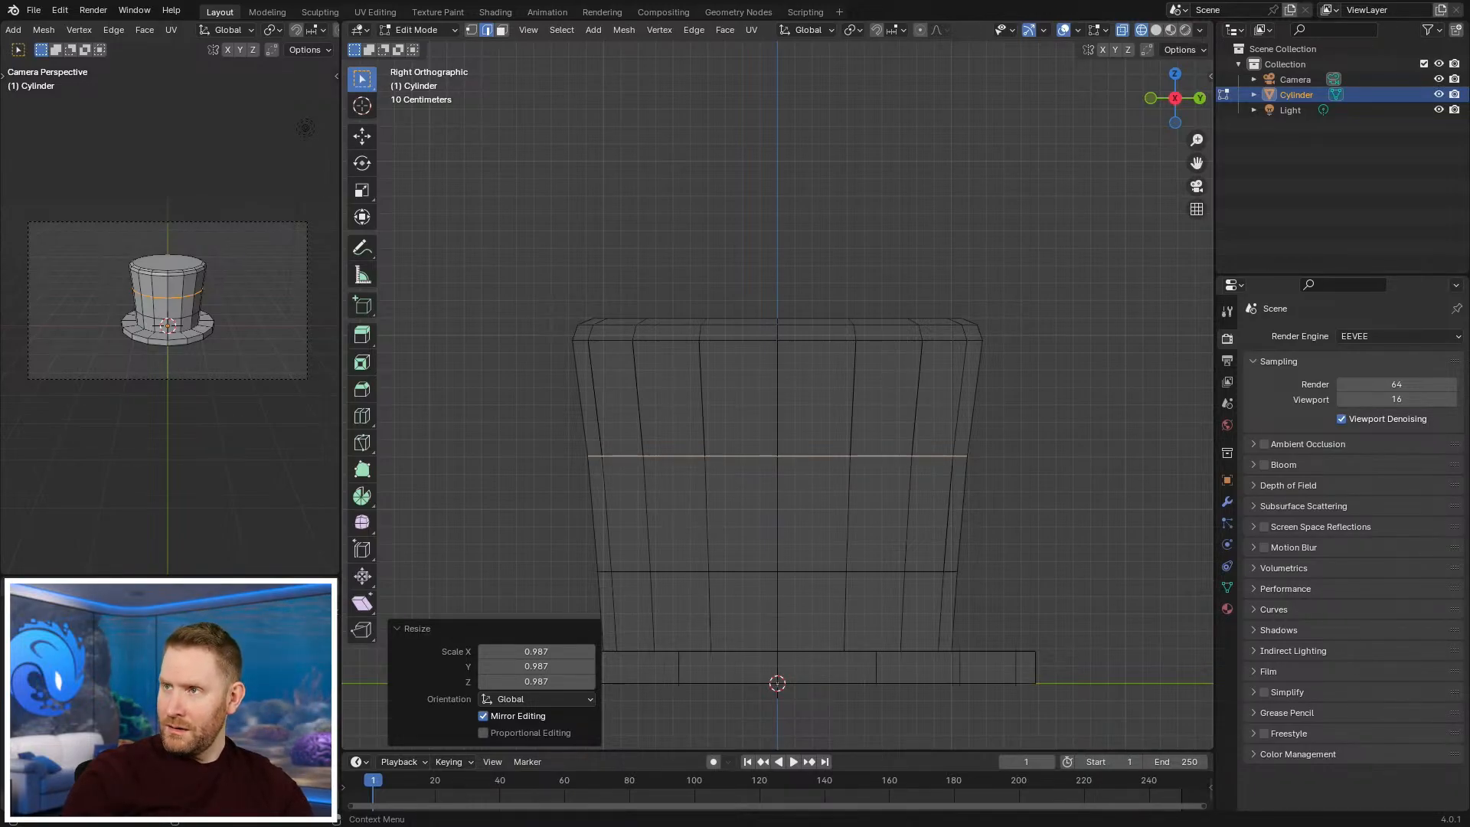
Step: Switch to the browser and examine the typing speed statistics and test history on the Monkeytype account page
{"action": "key", "text": "alt+Tab"}
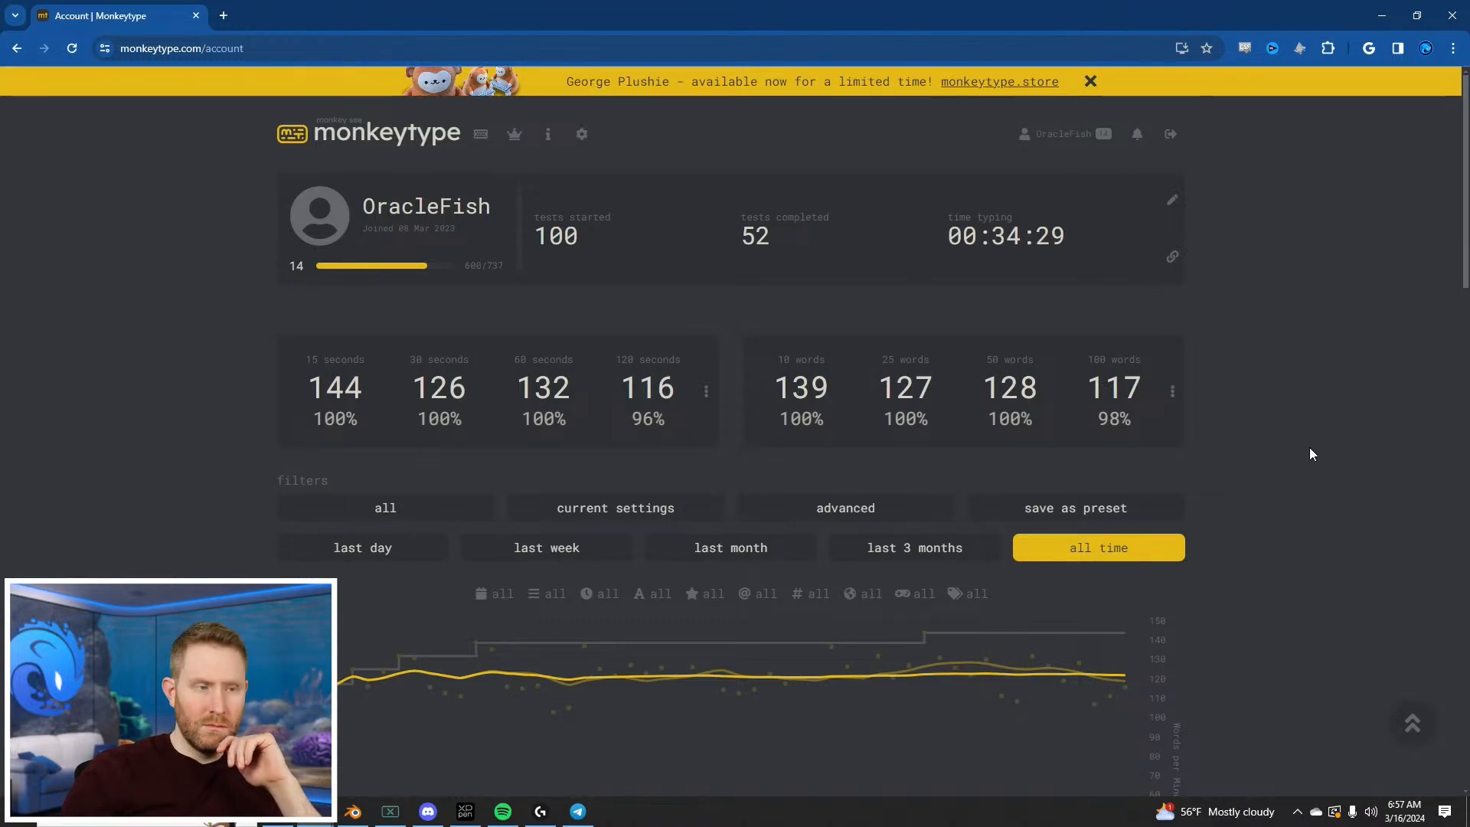
{"action": "scroll", "coordinate": [1312, 449], "scroll_direction": "down", "scroll_amount": 6}
{"action": "scroll", "coordinate": [1295, 444], "scroll_direction": "down", "scroll_amount": 4}
{"action": "scroll", "coordinate": [1296, 447], "scroll_direction": "down", "scroll_amount": 6}
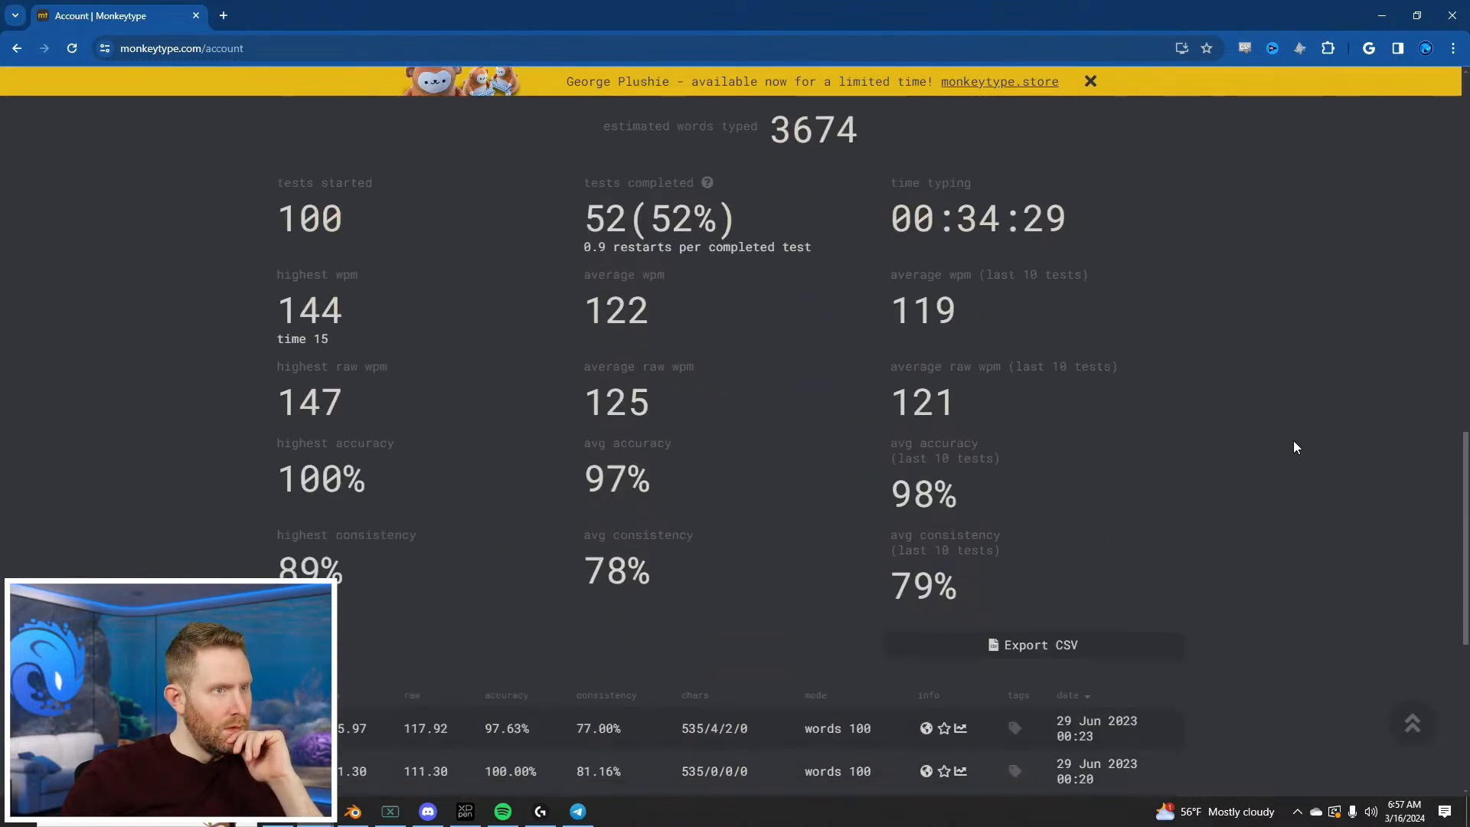
{"action": "double_click", "coordinate": [589, 308]}
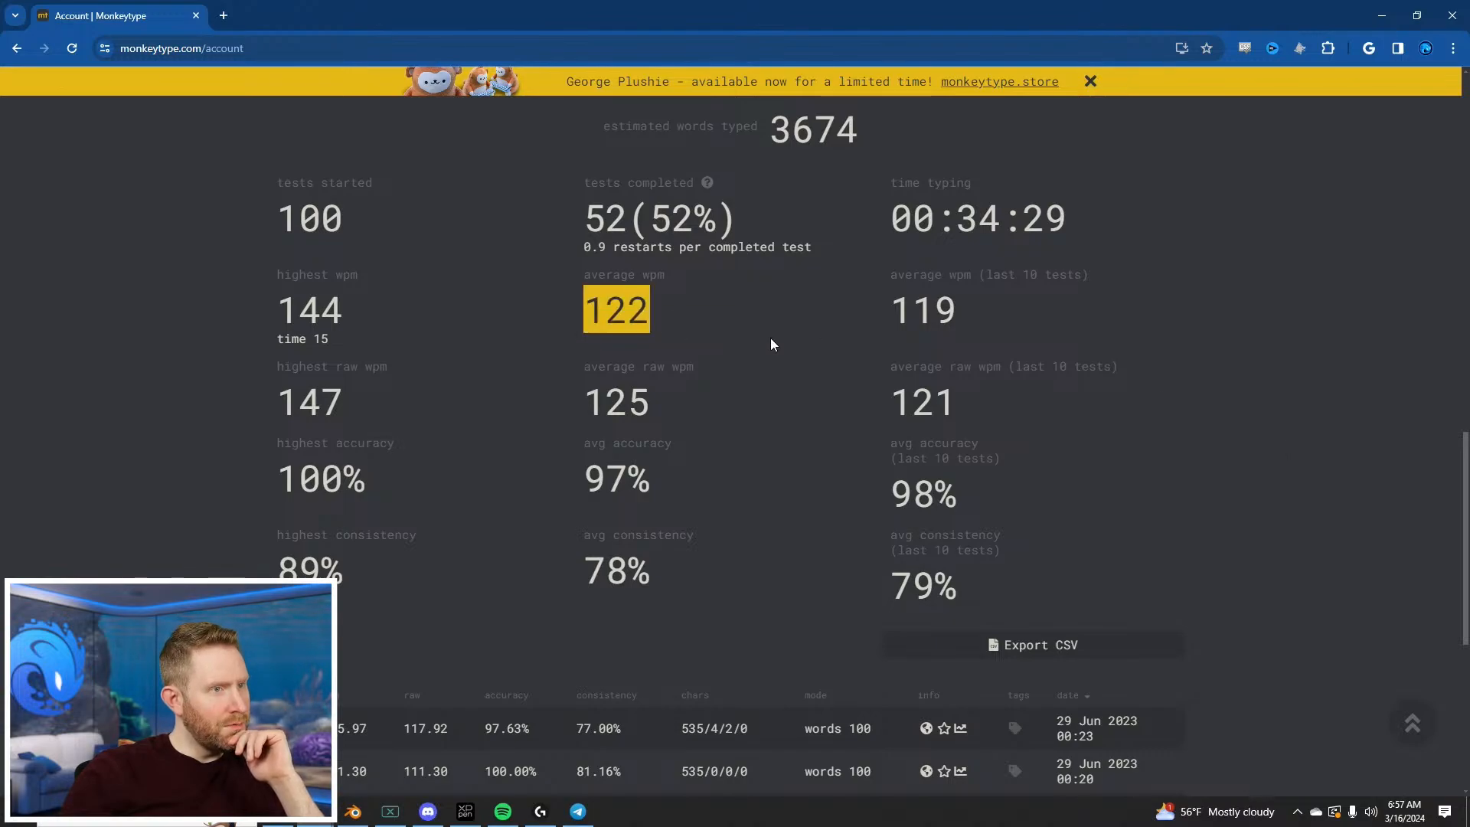
{"action": "left_click", "coordinate": [790, 394]}
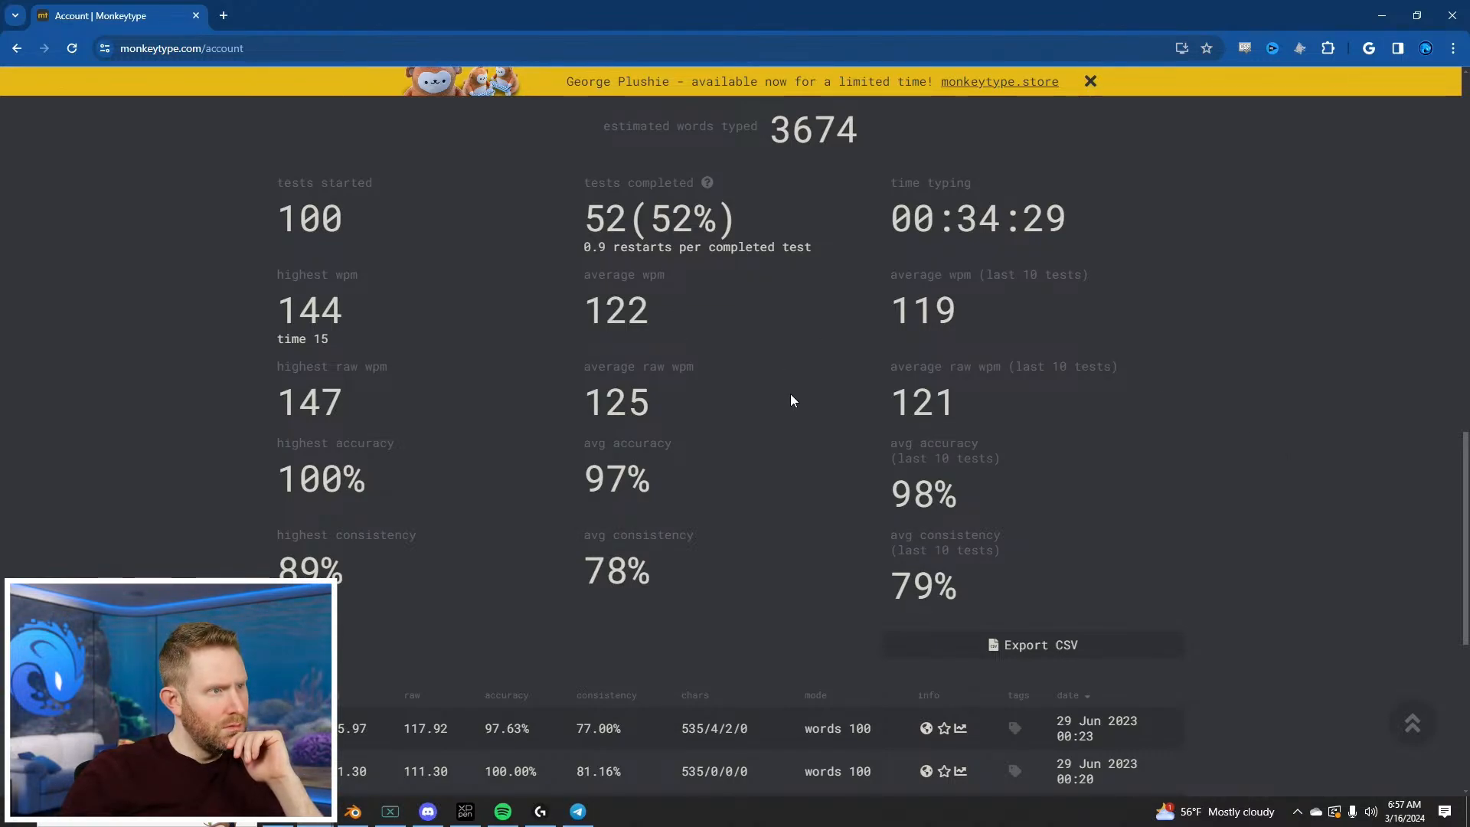
{"action": "scroll", "coordinate": [792, 398], "scroll_direction": "down", "scroll_amount": 6}
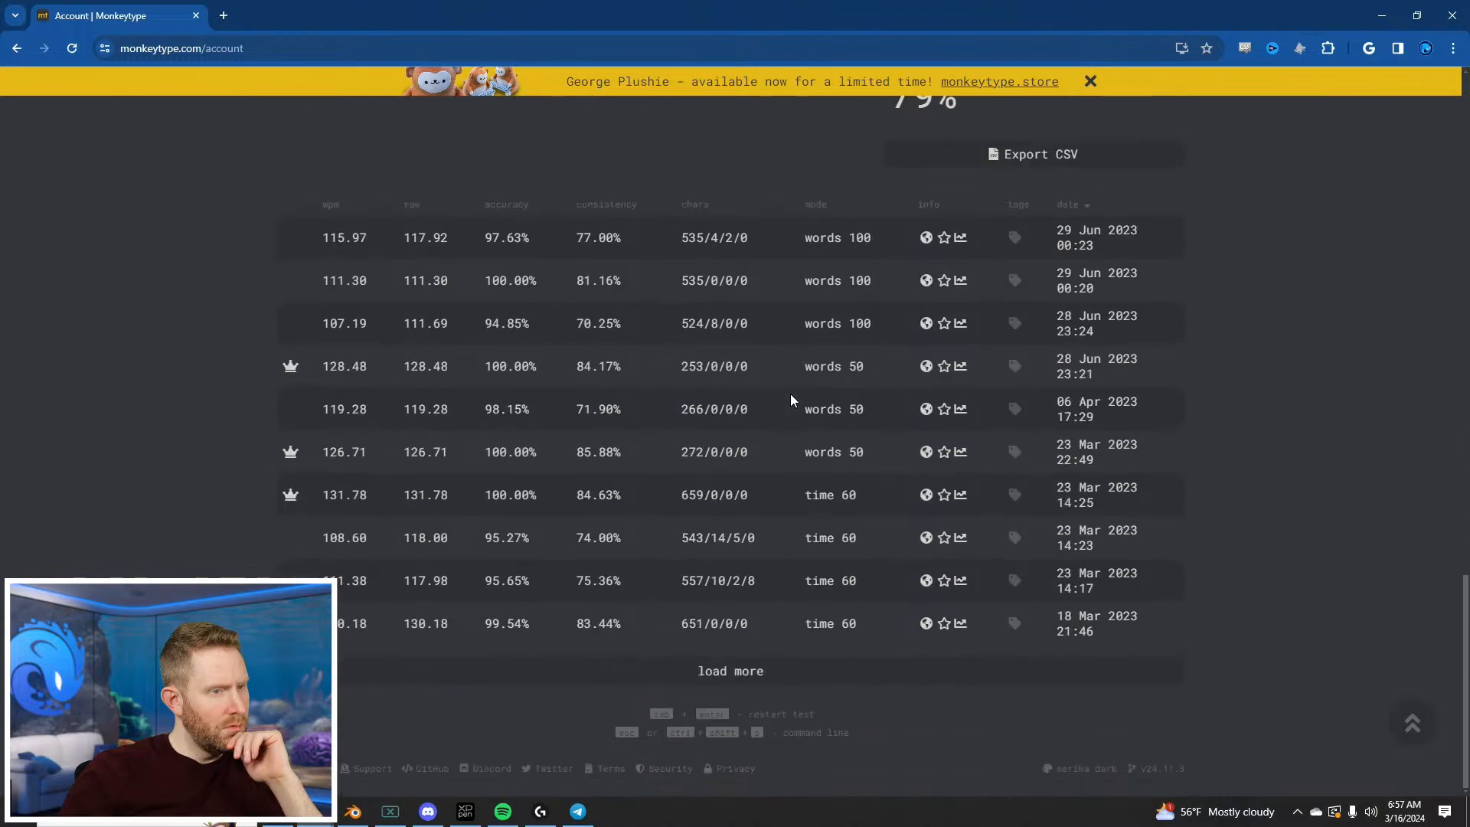
{"action": "scroll", "coordinate": [791, 395], "scroll_direction": "up", "scroll_amount": 6}
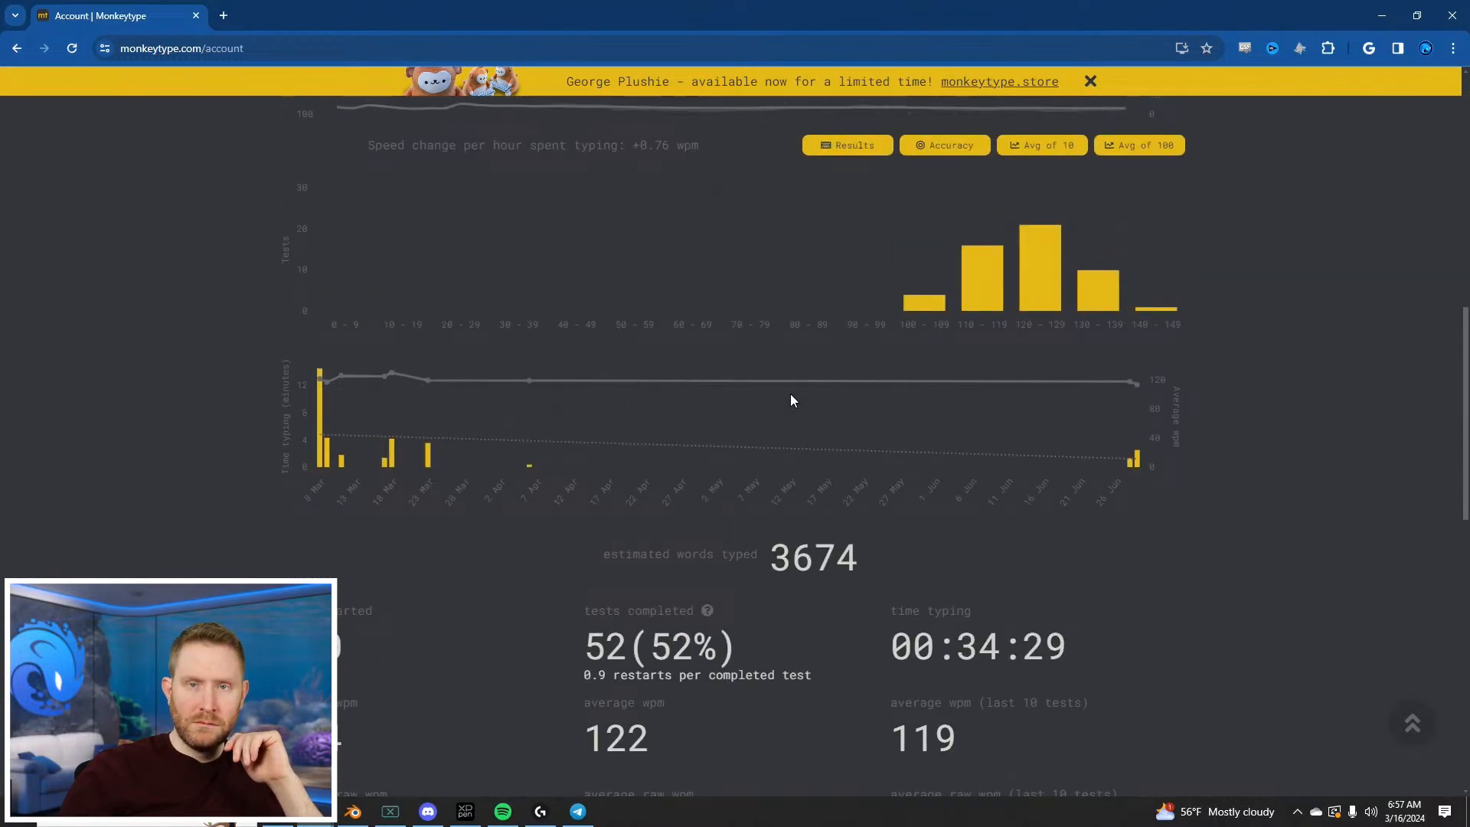
{"action": "scroll", "coordinate": [792, 396], "scroll_direction": "up", "scroll_amount": 3}
{"action": "scroll", "coordinate": [791, 392], "scroll_direction": "up", "scroll_amount": 3}
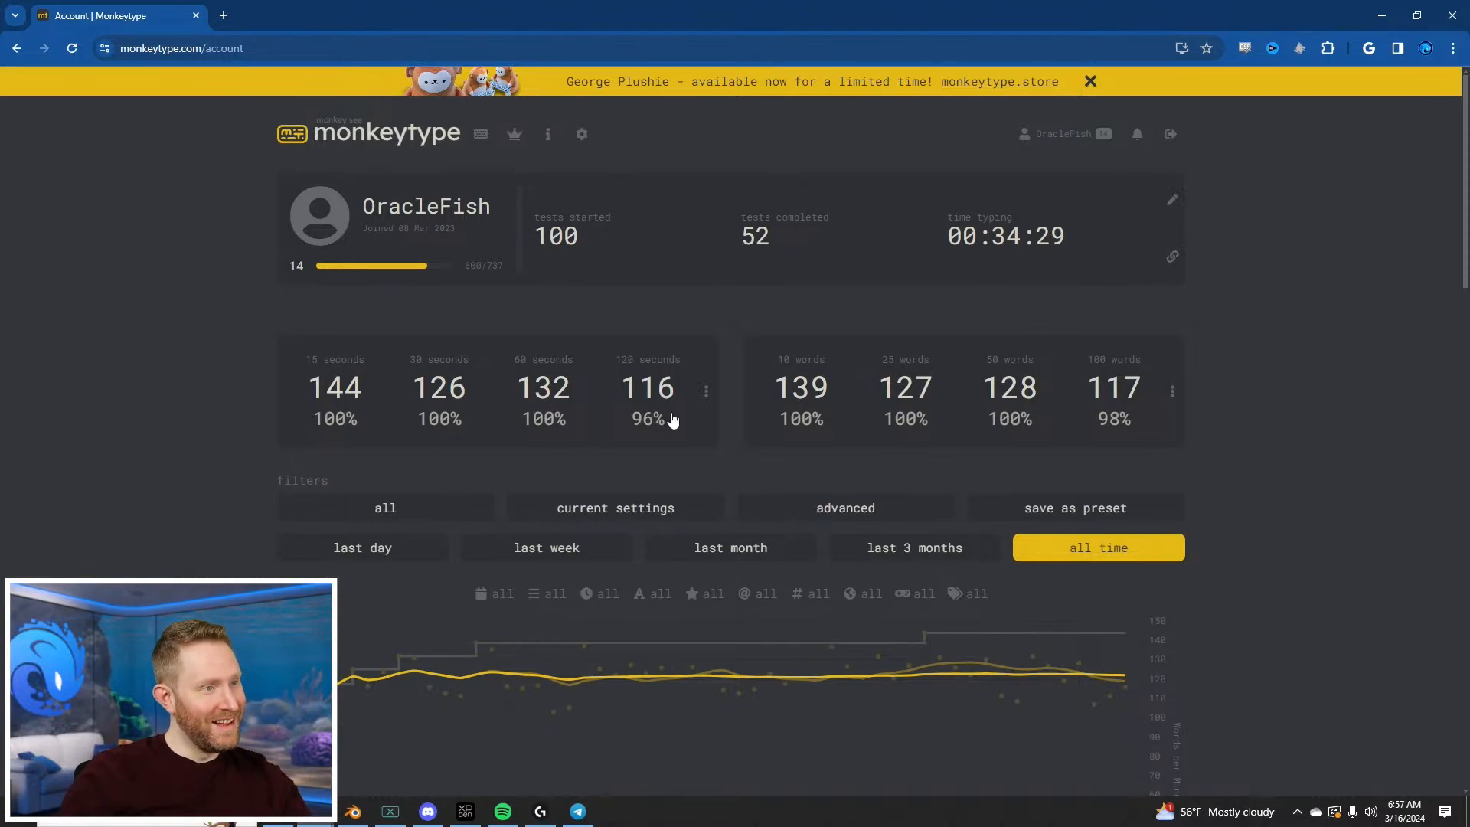
{"action": "mouse_move", "coordinate": [320, 408]}
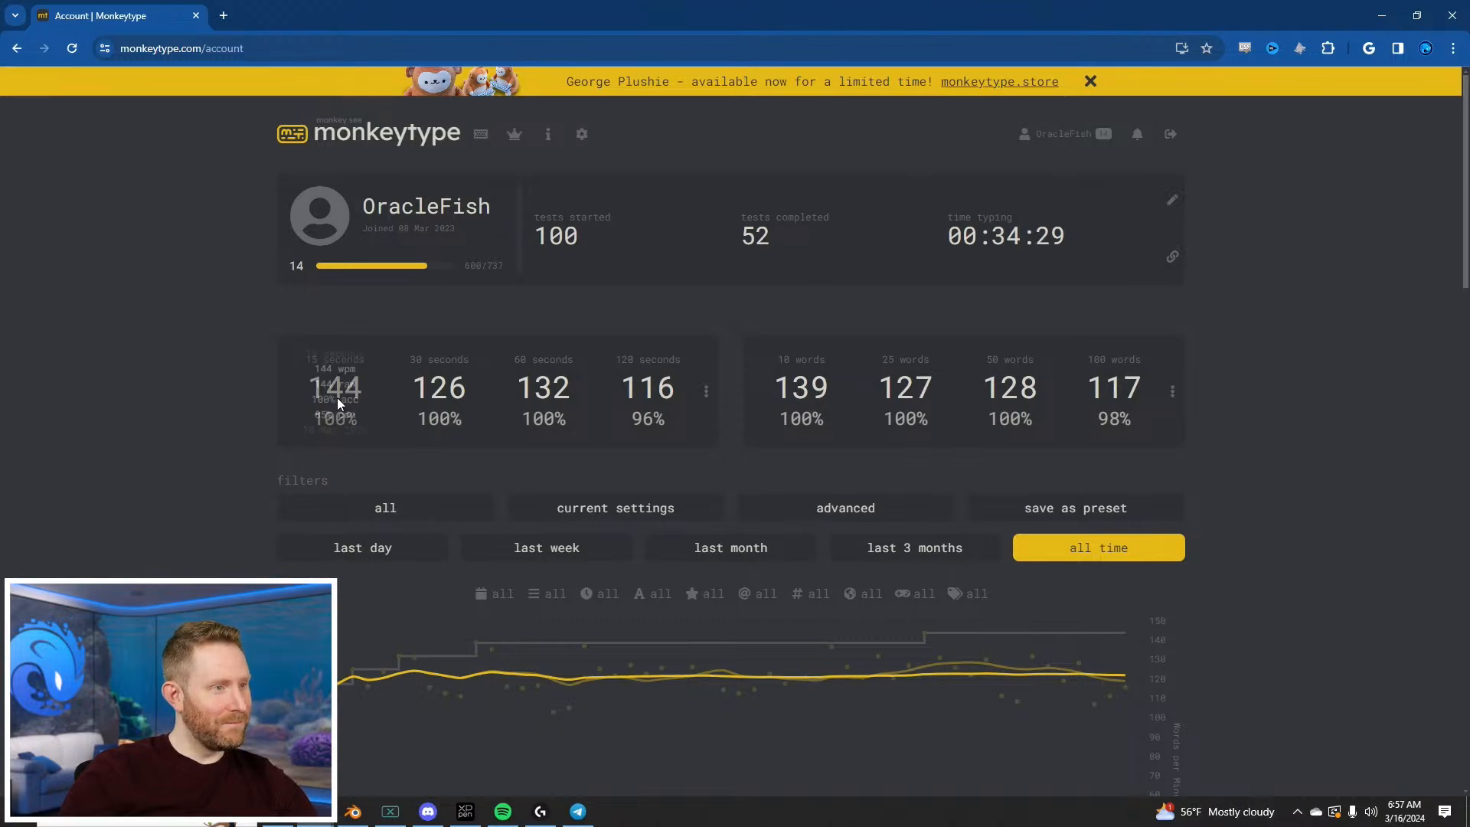
Step: Open the Monkeytype typing test and set it to time mode with 15 seconds
{"action": "left_click", "coordinate": [468, 134]}
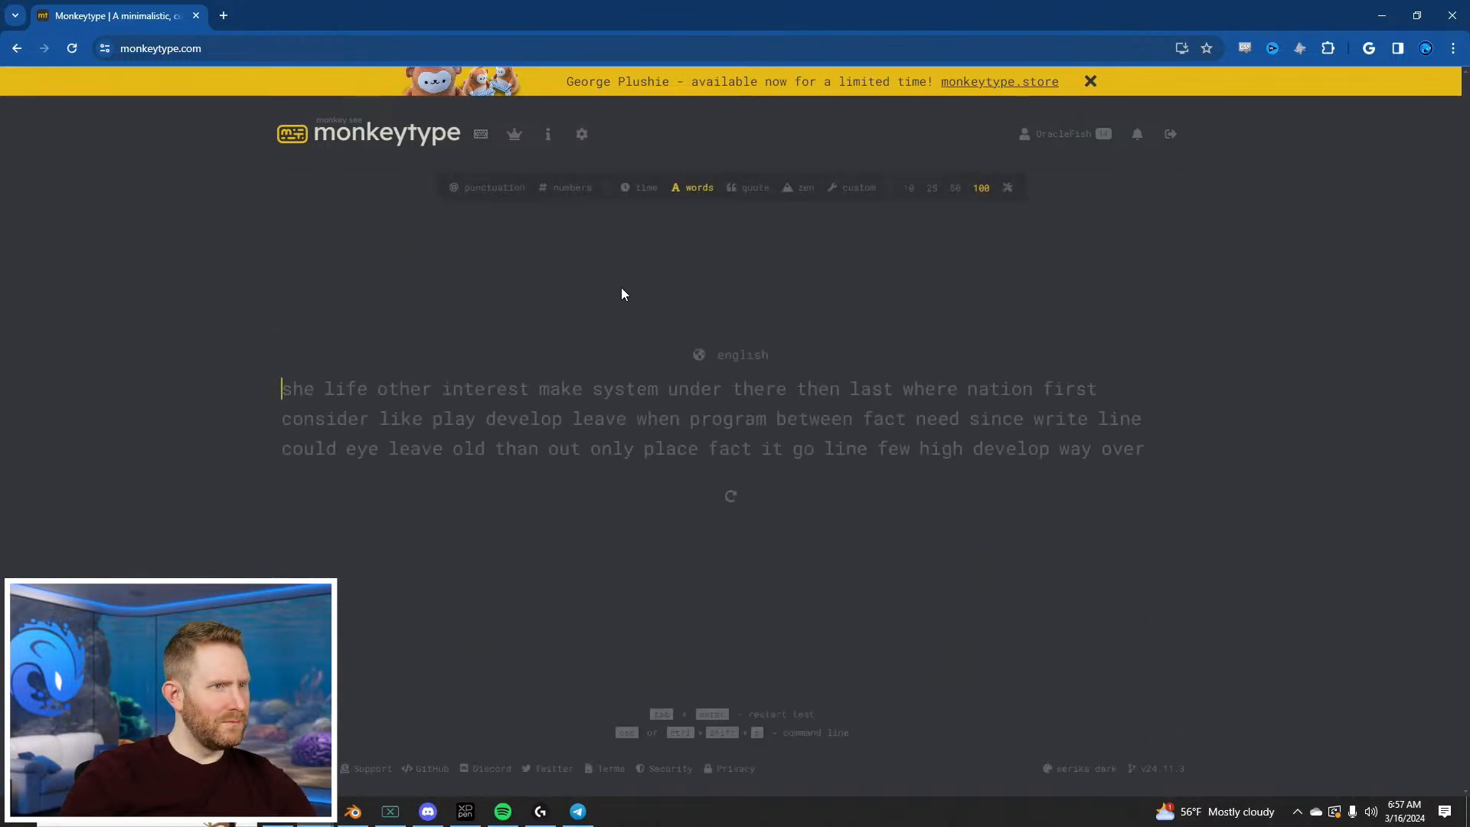
{"action": "left_click", "coordinate": [573, 188]}
{"action": "left_click", "coordinate": [647, 189]}
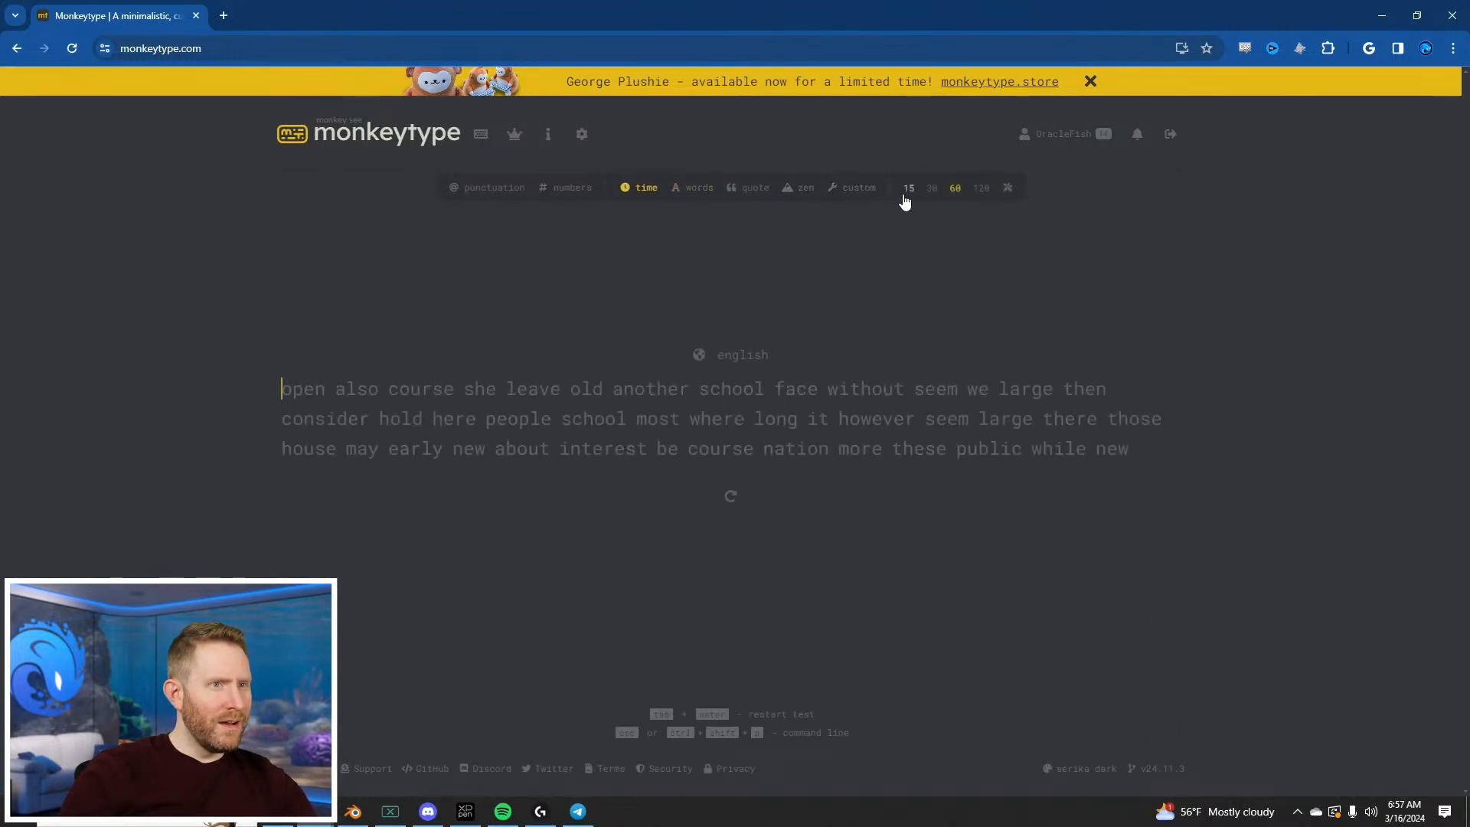
{"action": "left_click", "coordinate": [910, 189]}
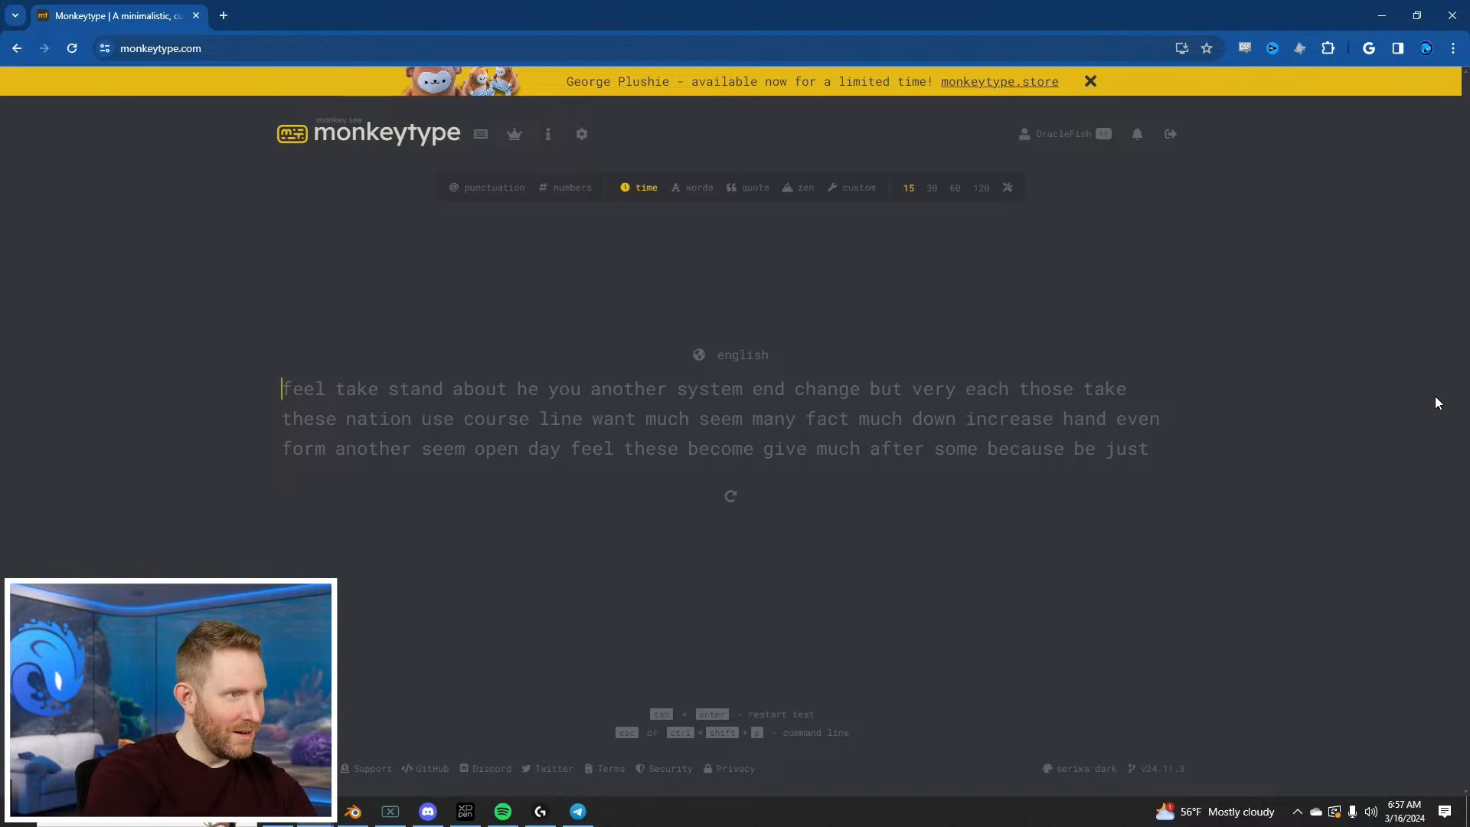
Step: Take the typing test by entering its words from "feel take stand about he you another" onward, correcting mistyped letters
{"action": "type", "text": "feel take stand about he you another system end change but very each those take these nation use course line want much seen man"}
{"action": "key", "text": "BackSpace"}
{"action": "key", "text": "BackSpace"}
{"action": "key", "text": "BackSpace"}
{"action": "key", "text": "BackSpace"}
{"action": "type", "text": "m many fact much down increas"}
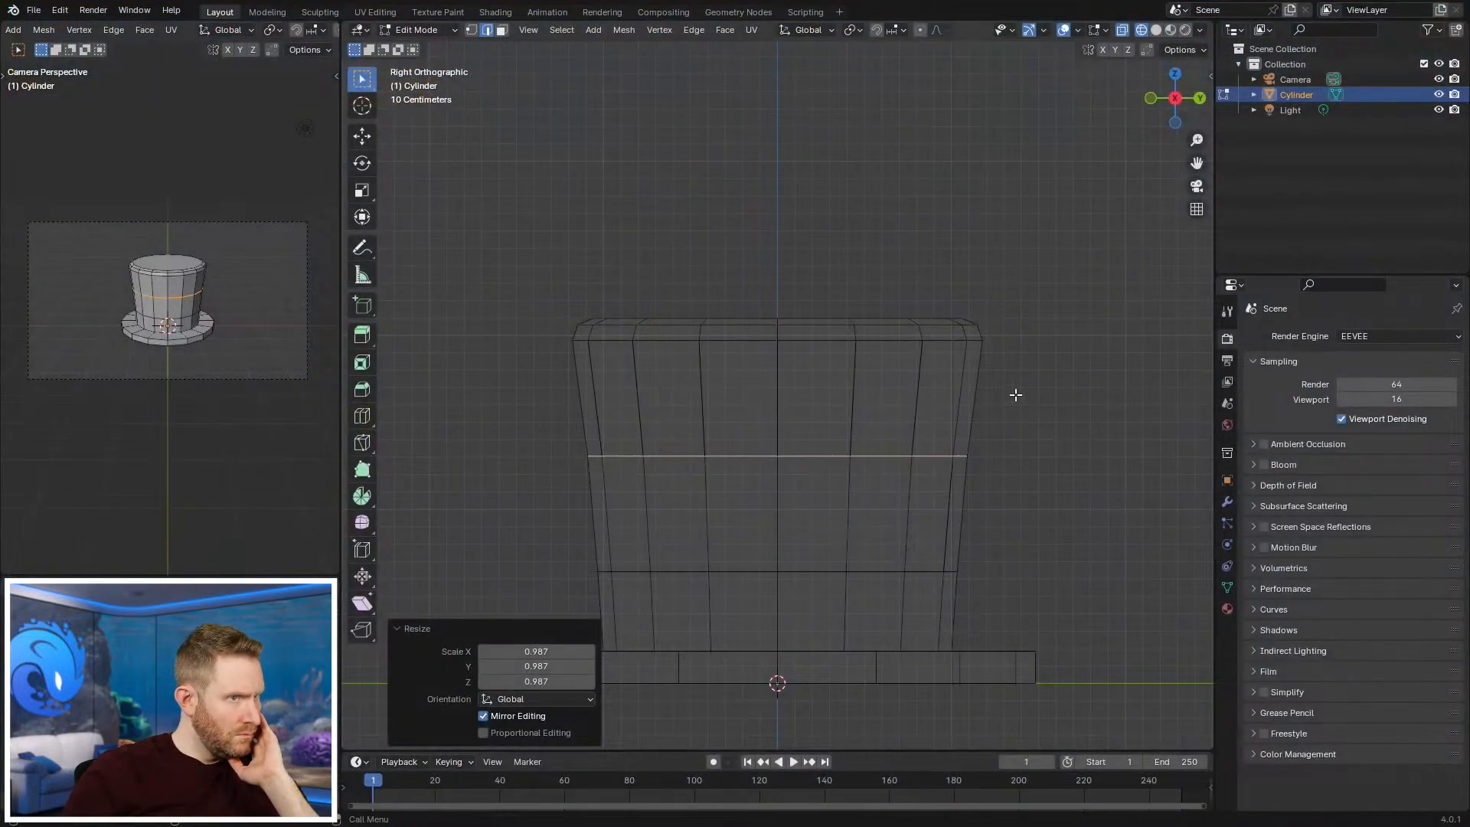
Step: Select the upper crown edge loop and scale it slightly inward, leaving nothing selected
{"action": "scroll", "coordinate": [938, 348], "scroll_direction": "down", "scroll_amount": 4}
{"action": "middle_click_drag", "start_coordinate": [939, 348], "coordinate": [966, 320], "text": "shift"}
{"action": "scroll", "coordinate": [967, 321], "scroll_direction": "up", "scroll_amount": 2}
{"action": "key", "text": "alt+a"}
{"action": "middle_click_drag", "start_coordinate": [911, 391], "coordinate": [892, 437], "text": "shift"}
{"action": "scroll", "coordinate": [880, 444], "scroll_direction": "up", "scroll_amount": 1}
{"action": "left_click", "coordinate": [872, 449], "text": "alt"}
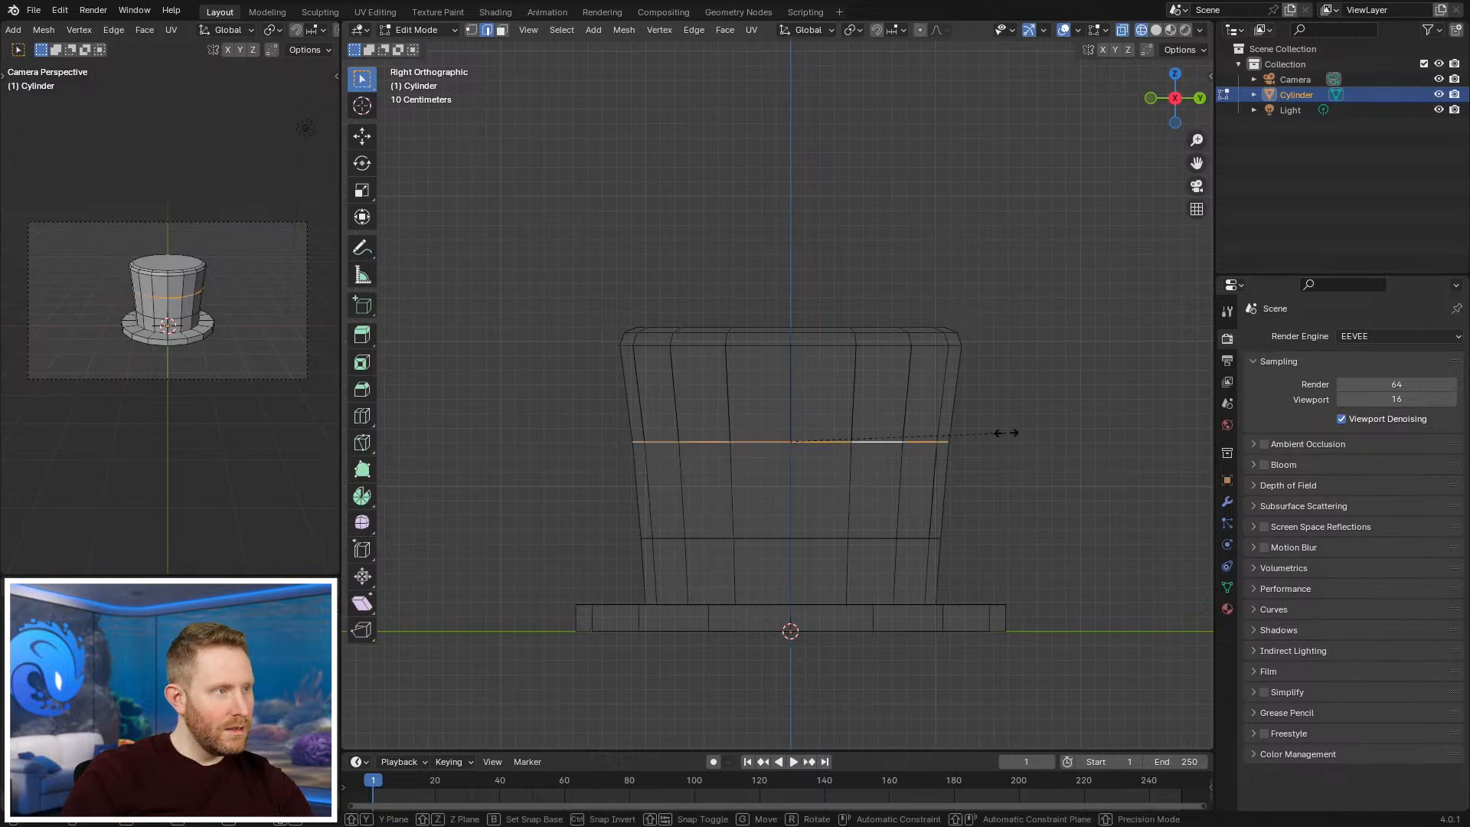
{"action": "key", "text": "s"}
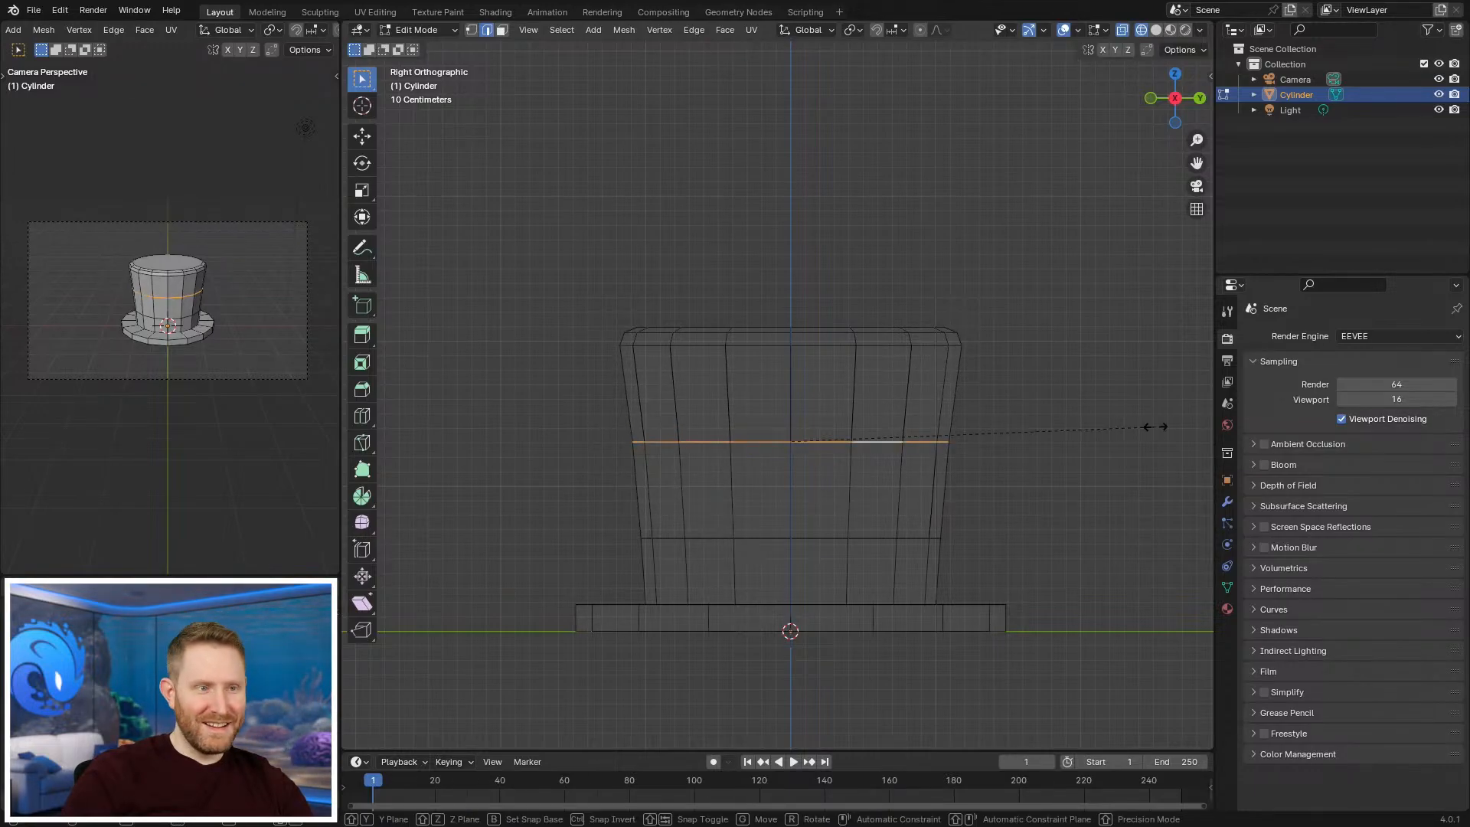
{"action": "left_click", "coordinate": [1127, 430]}
{"action": "key", "text": "alt+a"}
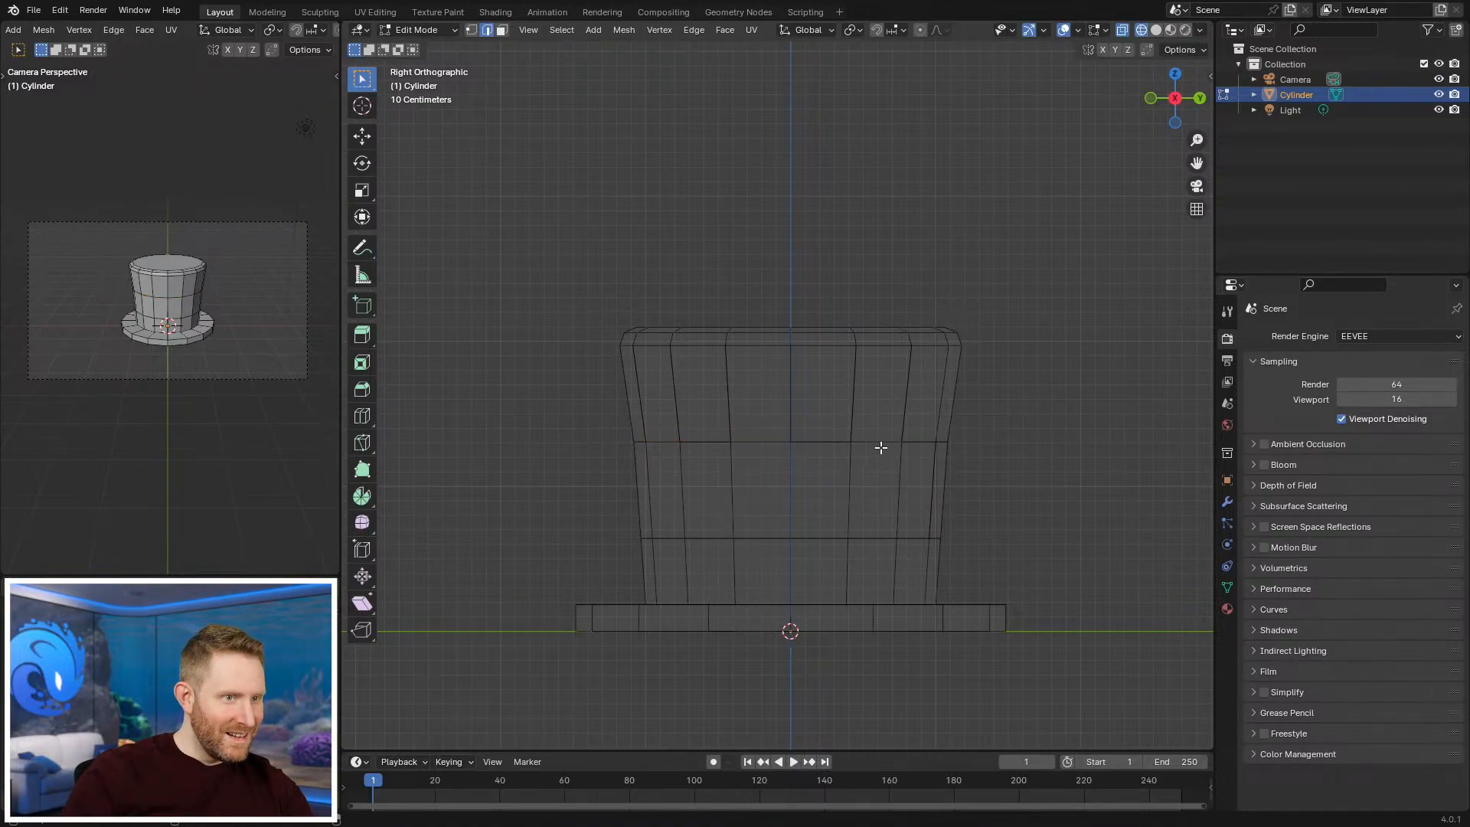
Step: Slide the upper crown edge loop slightly downward along the hat's sides and return to Object Mode
{"action": "left_click", "coordinate": [876, 444], "text": "alt"}
{"action": "key", "text": "g"}
{"action": "key", "text": "g"}
{"action": "left_click", "coordinate": [911, 477]}
{"action": "key", "text": "alt+a"}
{"action": "key", "text": "Tab"}
{"action": "scroll", "coordinate": [963, 456], "scroll_direction": "down", "scroll_amount": 4}
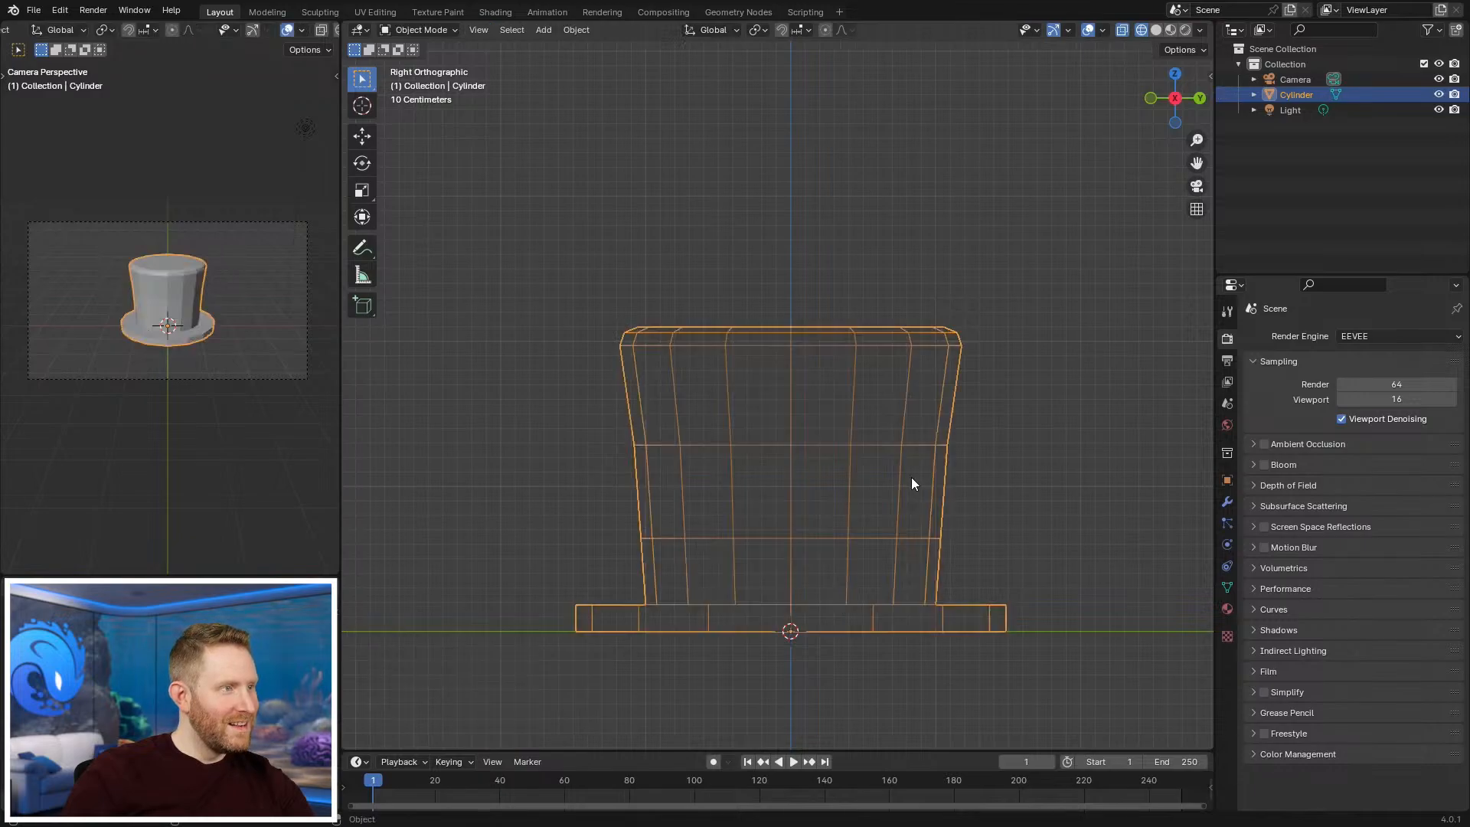
{"action": "middle_click_drag", "start_coordinate": [963, 457], "coordinate": [860, 471]}
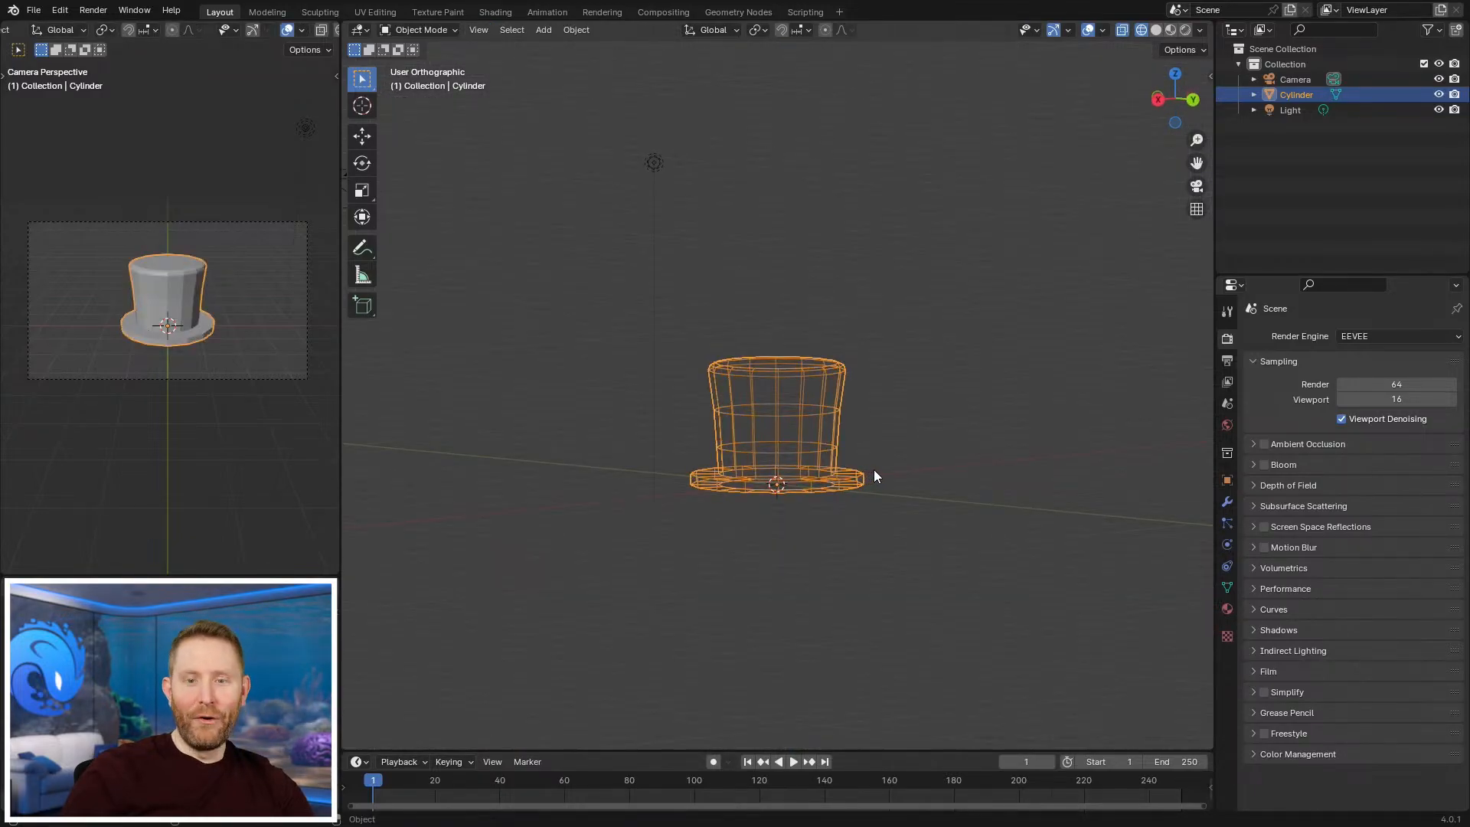
Step: In front view with solid shading and vertex selection, slide the lower crown edge loop upward
{"action": "key", "text": "KP_1"}
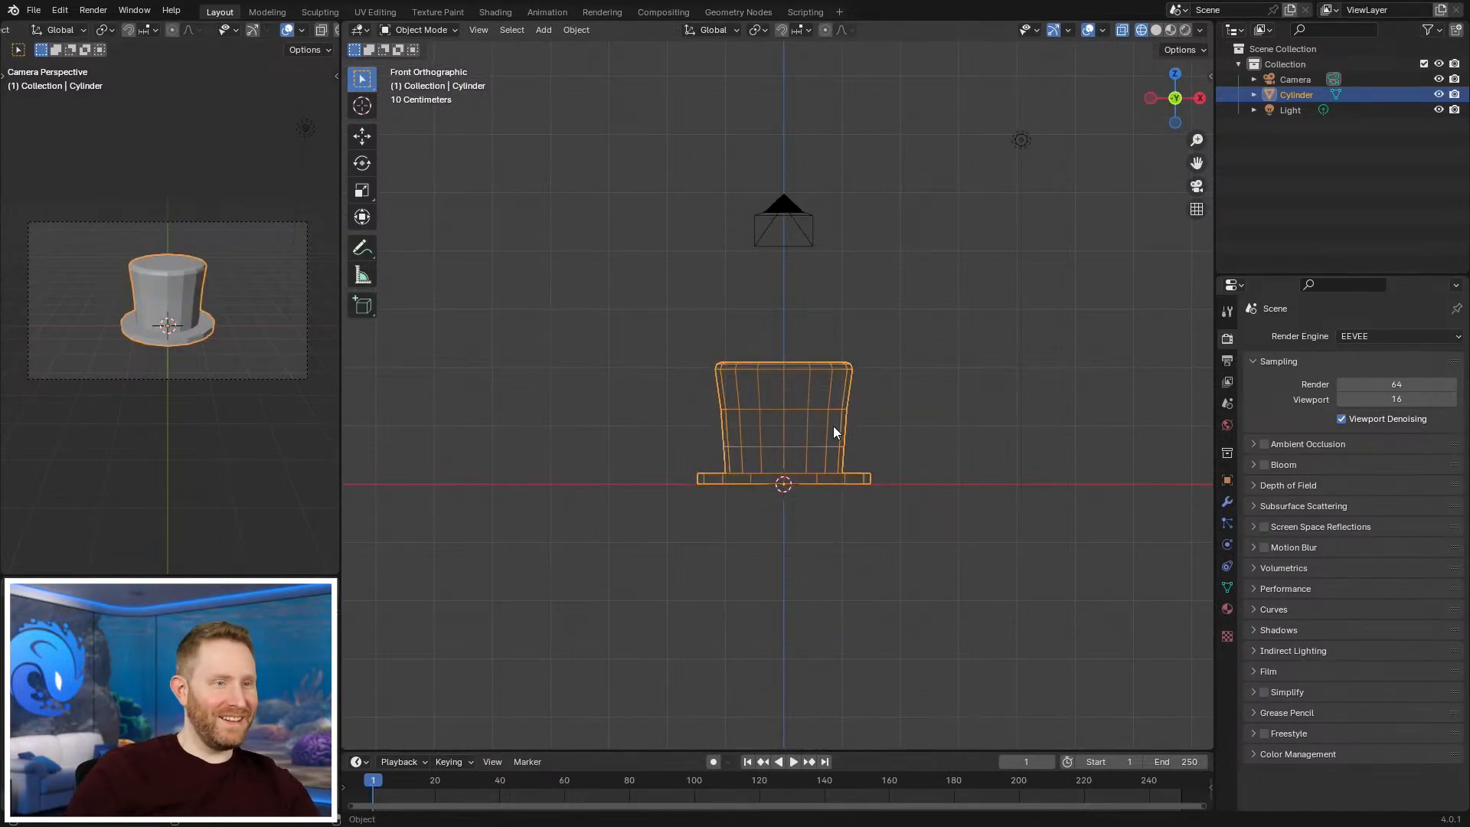
{"action": "key", "text": "Tab"}
{"action": "scroll", "coordinate": [799, 414], "scroll_direction": "up", "scroll_amount": 3}
{"action": "key", "text": "shift+z"}
{"action": "key", "text": "1"}
{"action": "scroll", "coordinate": [913, 437], "scroll_direction": "up", "scroll_amount": 2}
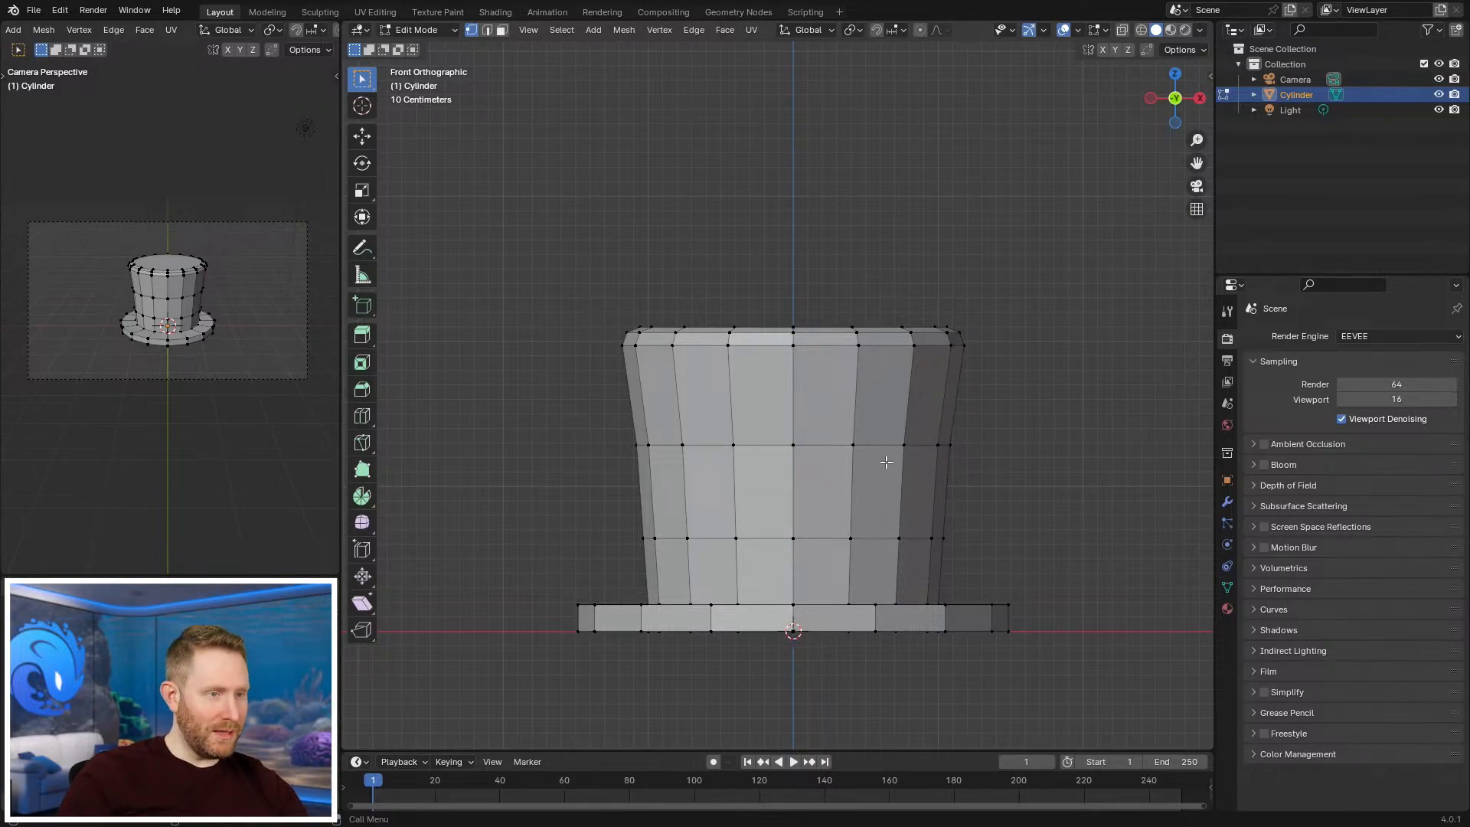
{"action": "scroll", "coordinate": [842, 536], "scroll_direction": "up", "scroll_amount": 2}
{"action": "left_click", "coordinate": [839, 507], "text": "alt"}
{"action": "key", "text": "g"}
{"action": "key", "text": "g"}
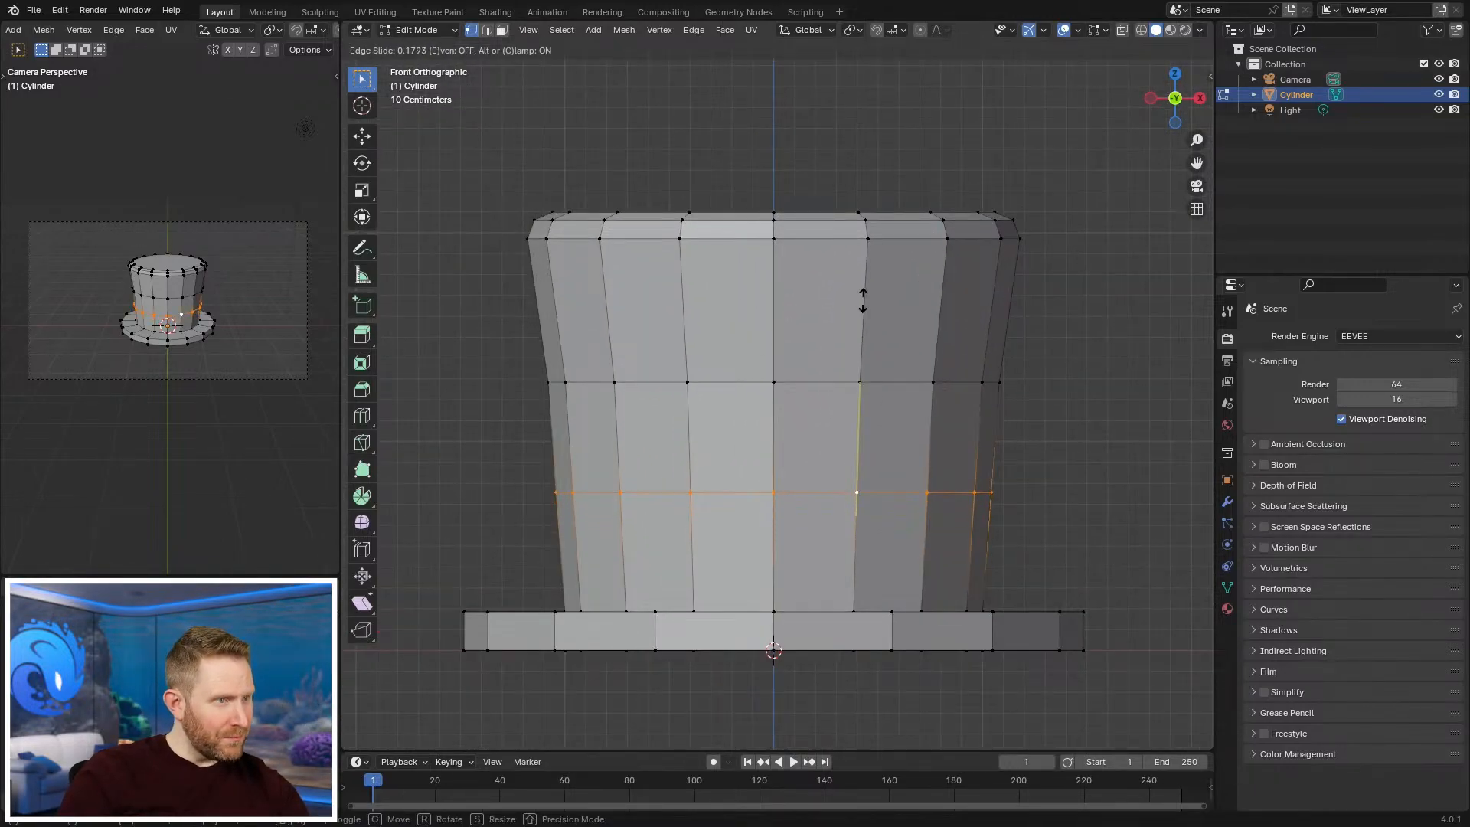
{"action": "left_click", "coordinate": [865, 327]}
{"action": "key", "text": "alt+a"}
{"action": "left_click", "coordinate": [830, 380], "text": "alt"}
{"action": "key", "text": "s"}
{"action": "right_click", "coordinate": [1071, 424]}
{"action": "key", "text": "alt+a"}
Step: Scale the lower crown edge loop slightly inward, and slide the upper crown loop up until the side segments are evenly spaced
{"action": "left_click", "coordinate": [825, 501], "text": "alt"}
{"action": "key", "text": "s"}
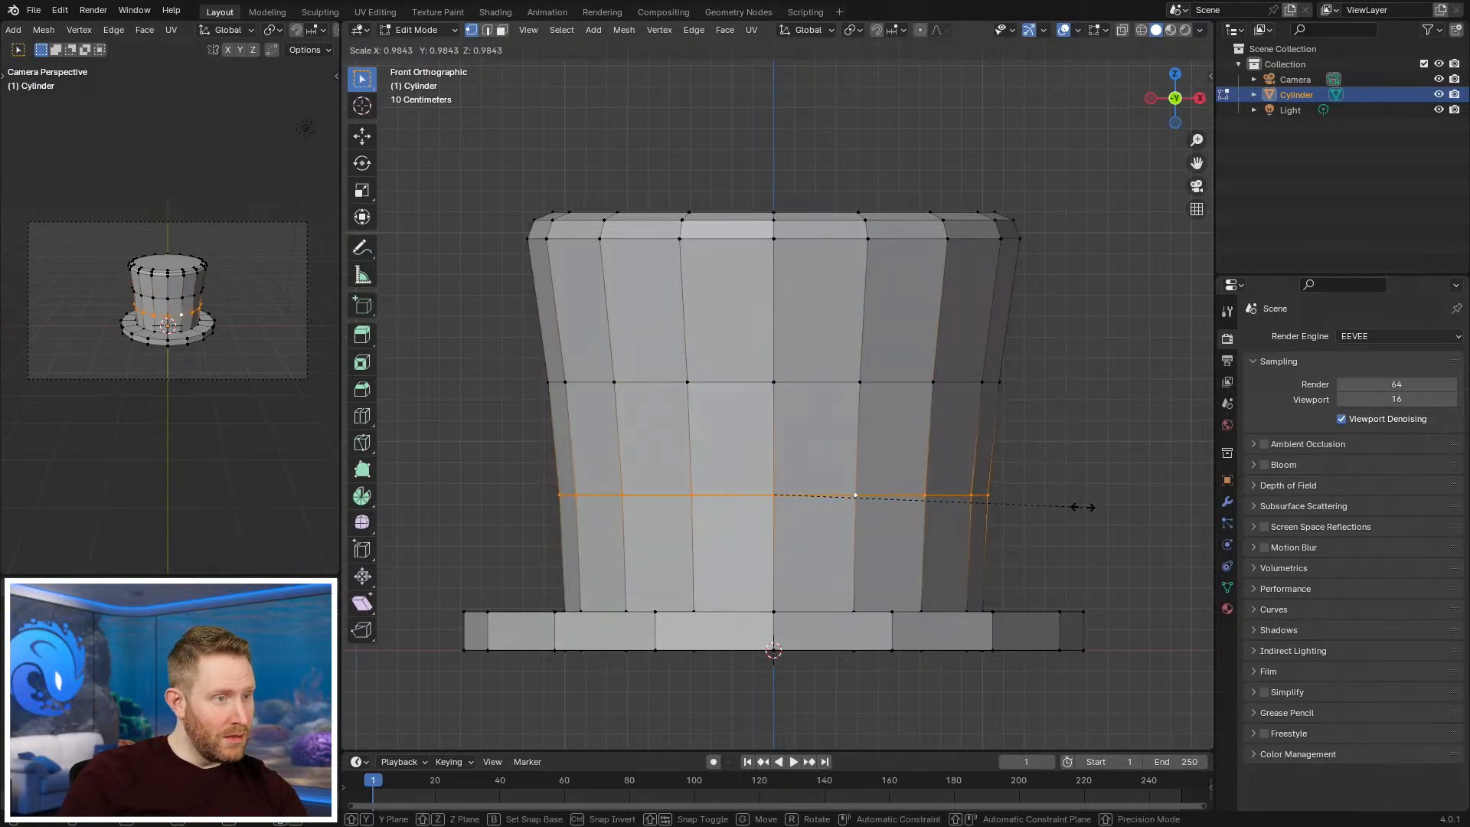
{"action": "left_click", "coordinate": [1096, 507]}
{"action": "left_click", "coordinate": [958, 385], "text": "alt"}
{"action": "key", "text": "g"}
{"action": "key", "text": "g"}
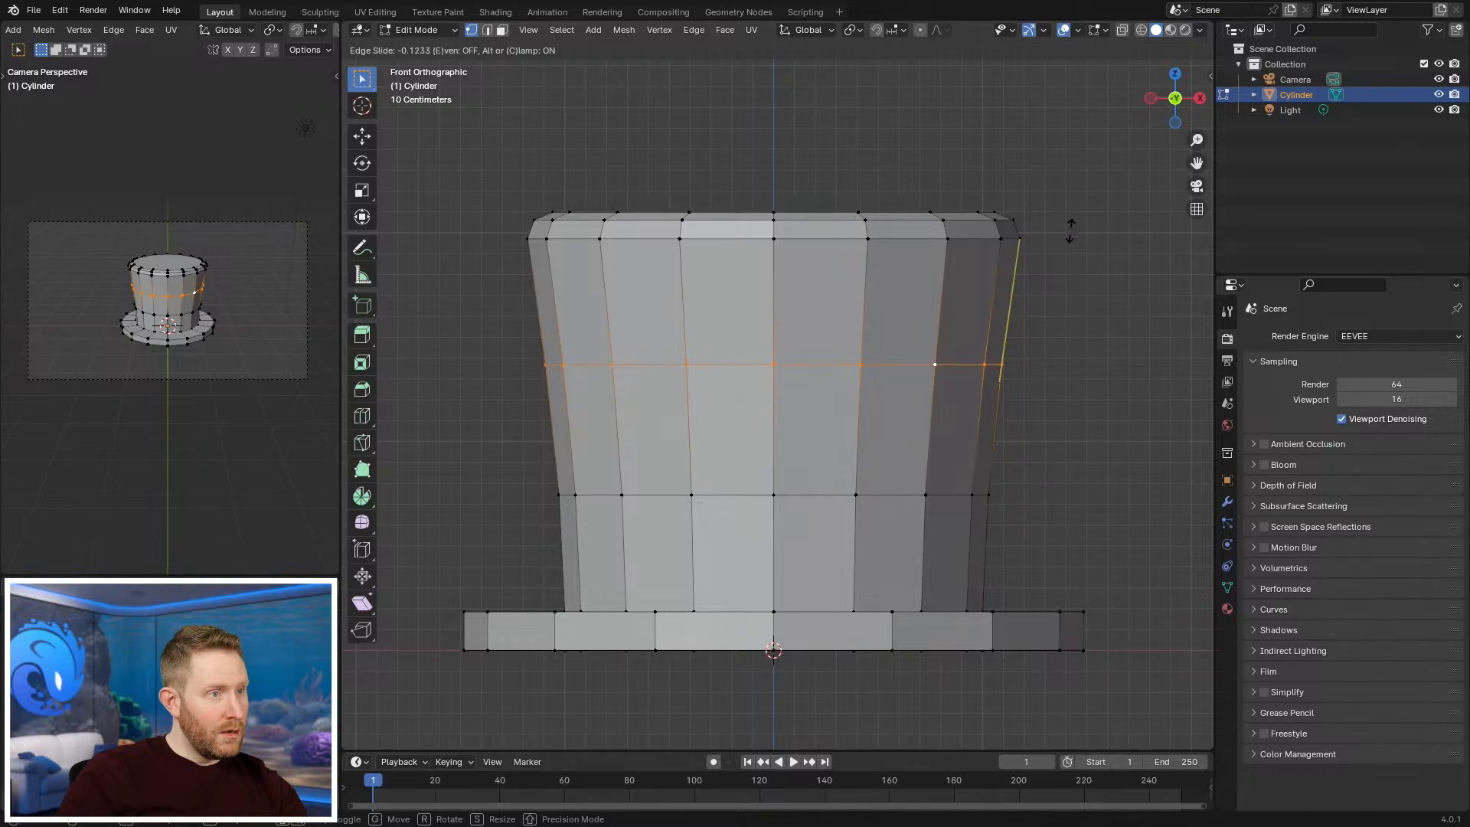
{"action": "left_click", "coordinate": [1075, 254]}
{"action": "left_click", "coordinate": [1074, 254]}
Step: Bevel the upper and lower outer edges of the brim with a single segment
{"action": "scroll", "coordinate": [863, 520], "scroll_direction": "down", "scroll_amount": 4}
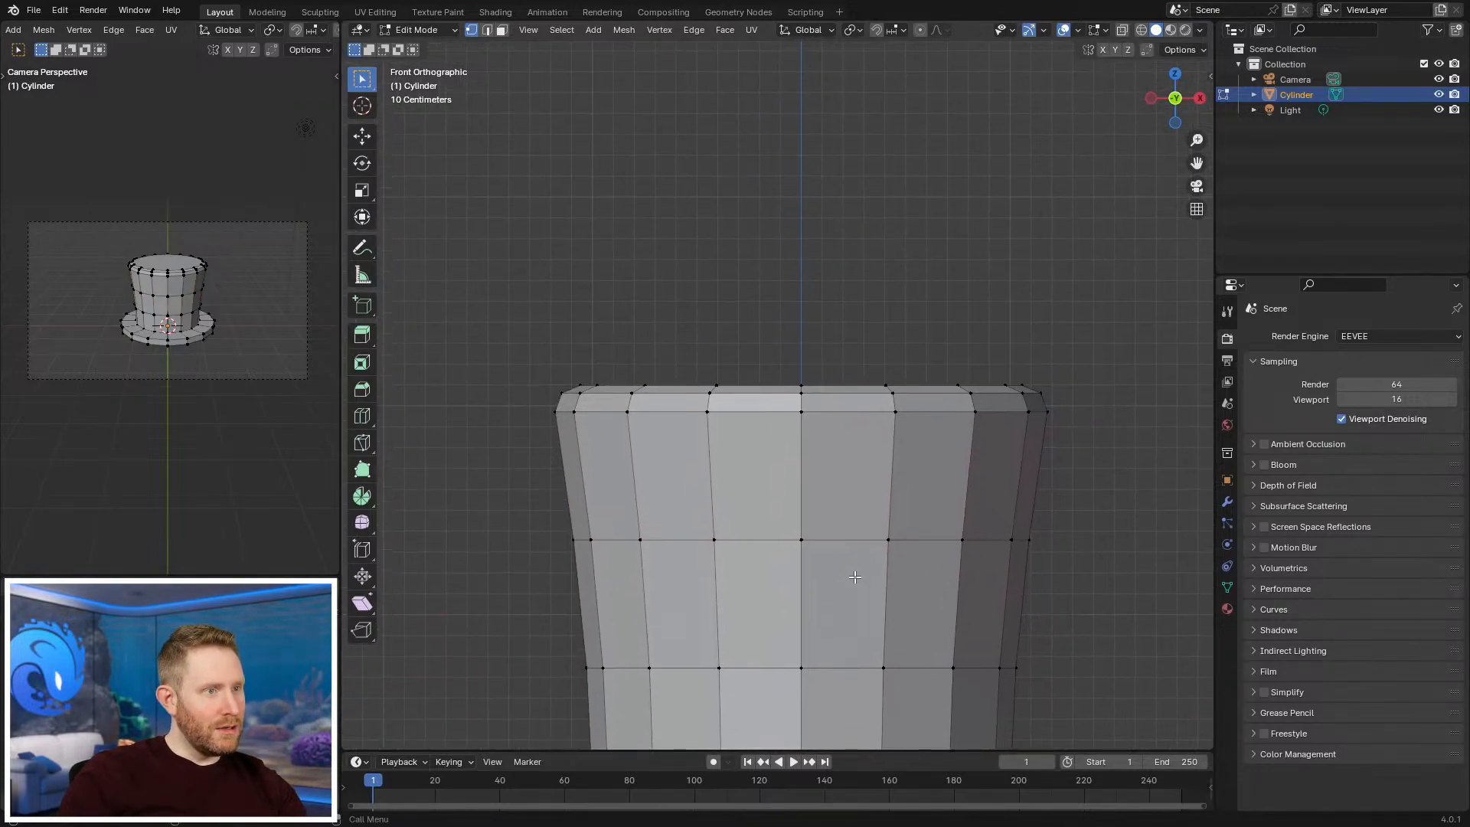
{"action": "middle_click_drag", "start_coordinate": [862, 521], "coordinate": [789, 443]}
{"action": "scroll", "coordinate": [660, 462], "scroll_direction": "down", "scroll_amount": 2}
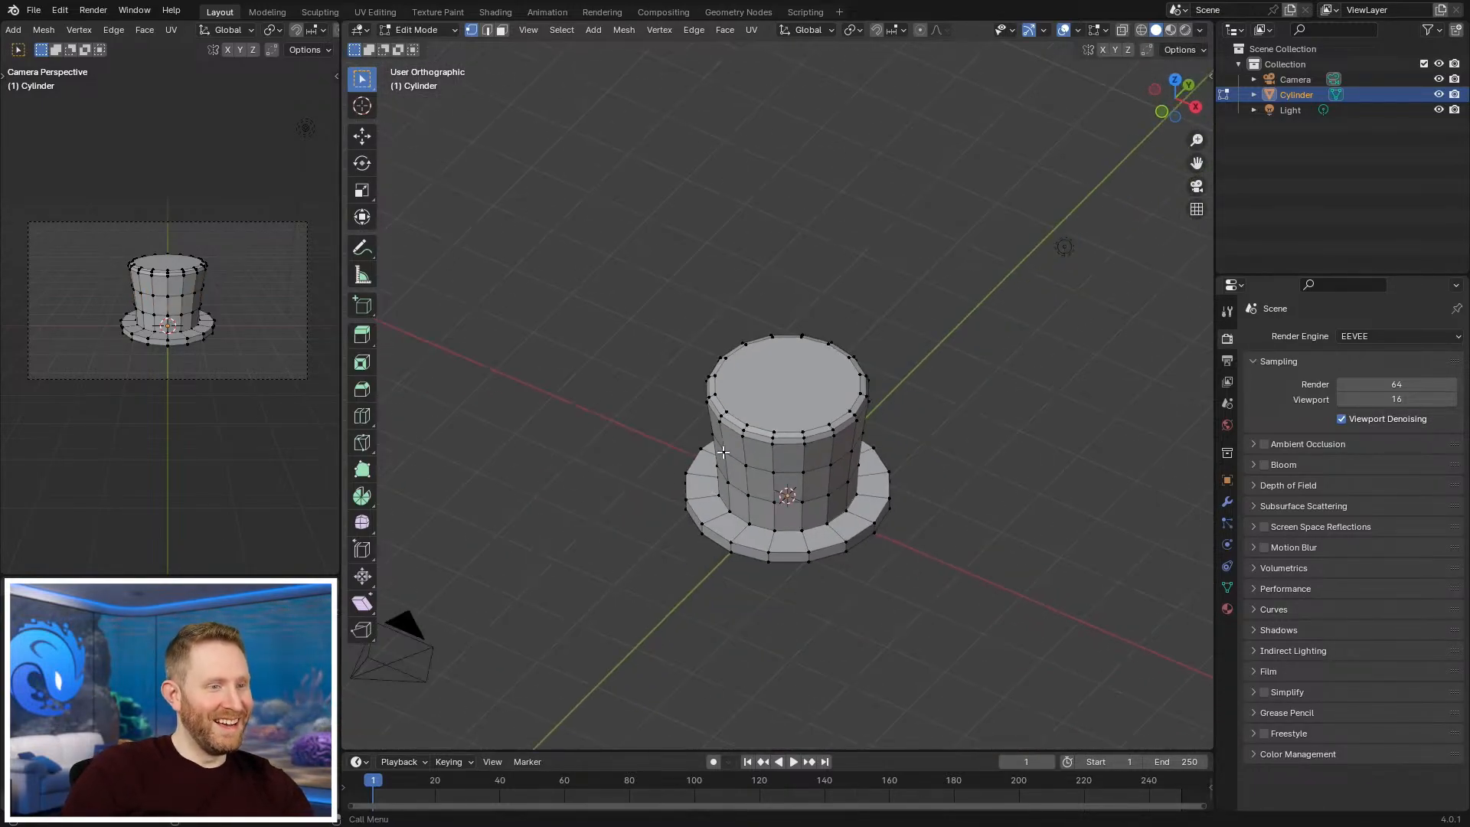
{"action": "scroll", "coordinate": [804, 461], "scroll_direction": "up", "scroll_amount": 3}
{"action": "key", "text": "2"}
{"action": "left_click", "coordinate": [803, 523], "text": "alt"}
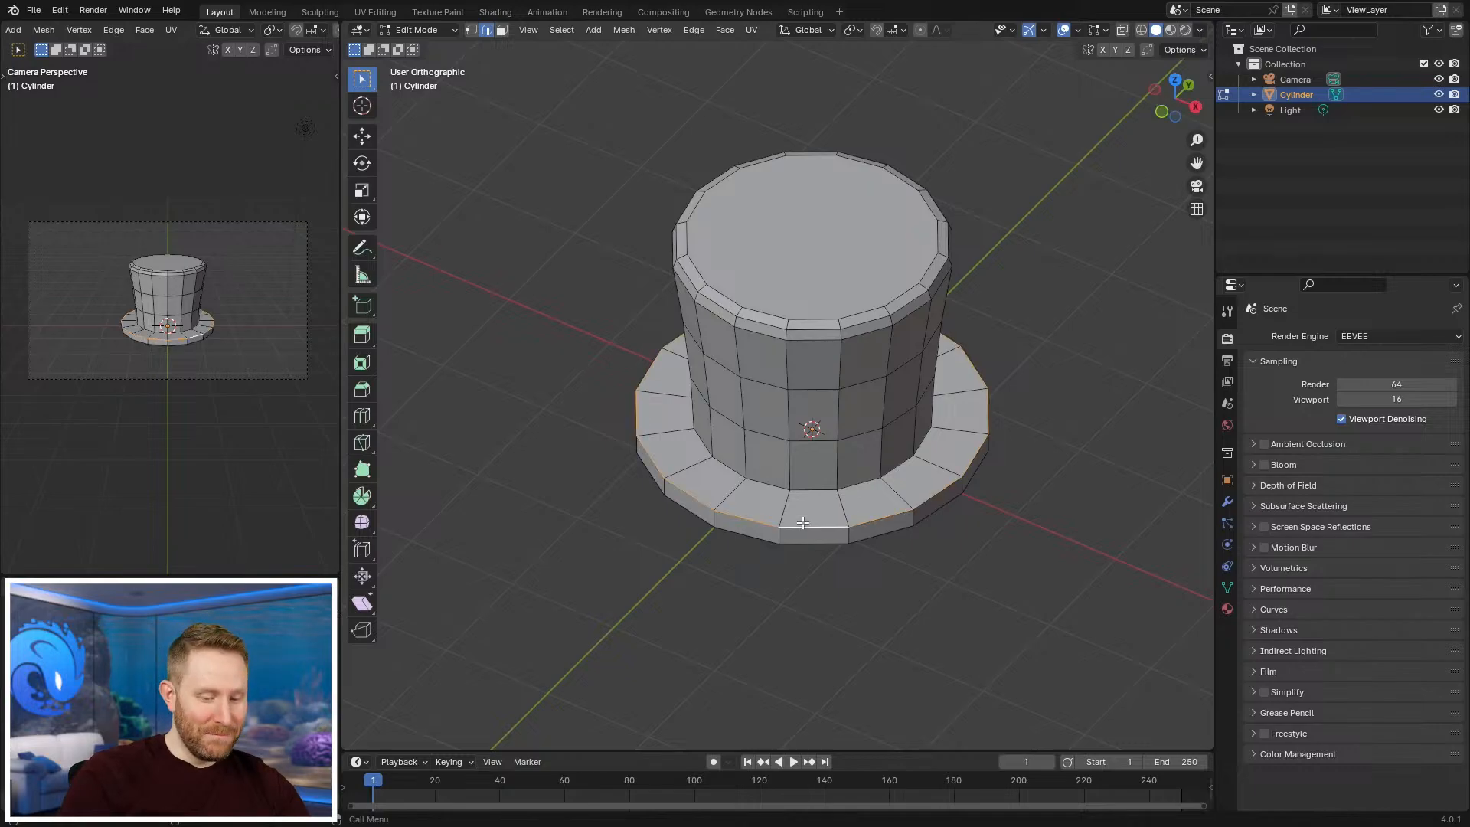
{"action": "key", "text": "KP_1"}
{"action": "scroll", "coordinate": [837, 331], "scroll_direction": "up", "scroll_amount": 3}
{"action": "middle_click_drag", "start_coordinate": [803, 458], "coordinate": [1028, 380]}
{"action": "key", "text": "ctrl+b"}
{"action": "scroll", "coordinate": [1125, 423], "scroll_direction": "down", "scroll_amount": 1}
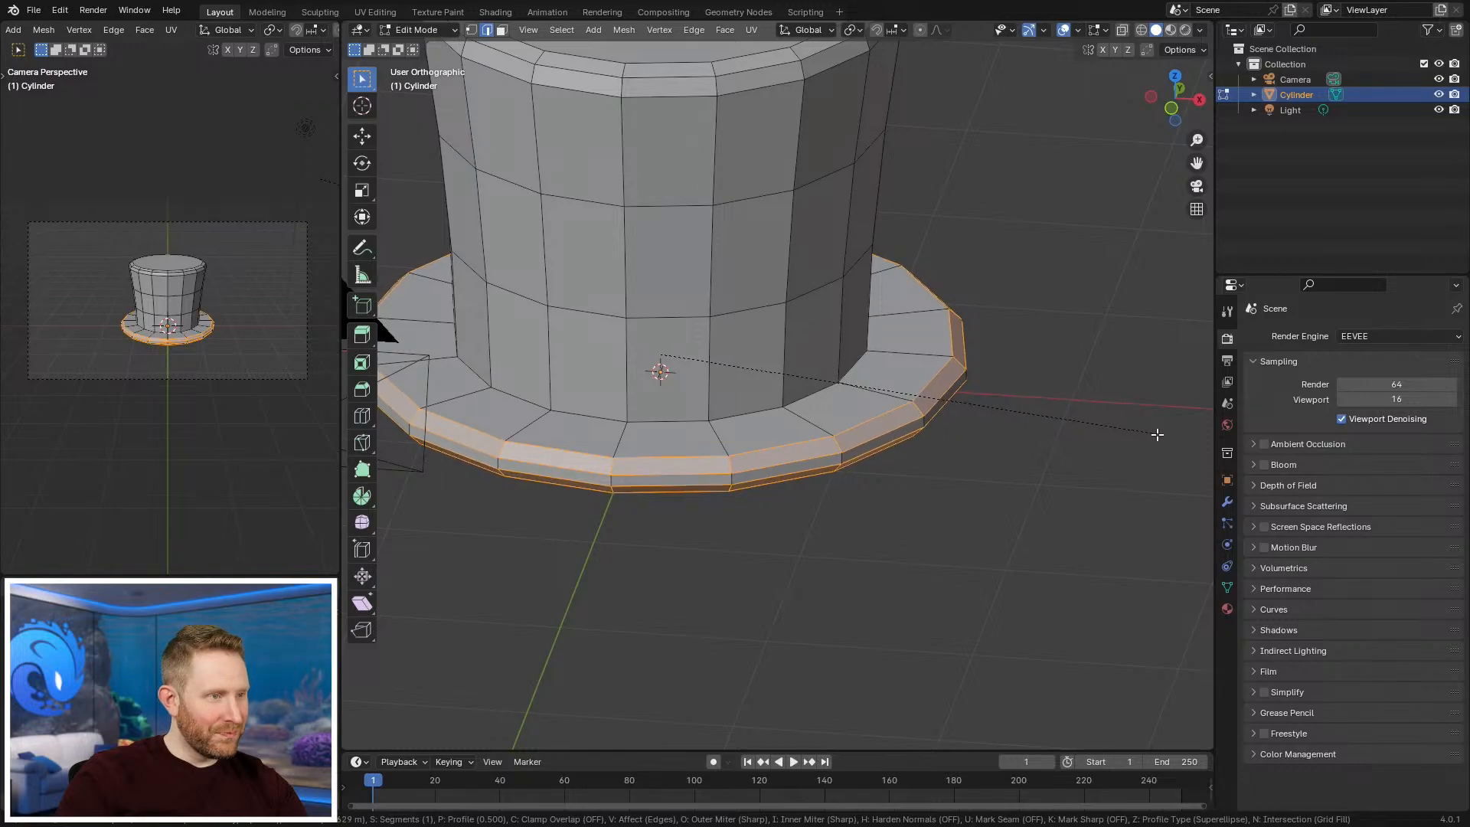
{"action": "left_click", "coordinate": [1149, 433]}
{"action": "key", "text": "alt+a"}
Step: Select every other vertical edge loop around the hat and delete these loops to reduce it to eight sides
{"action": "key", "text": "KP_7"}
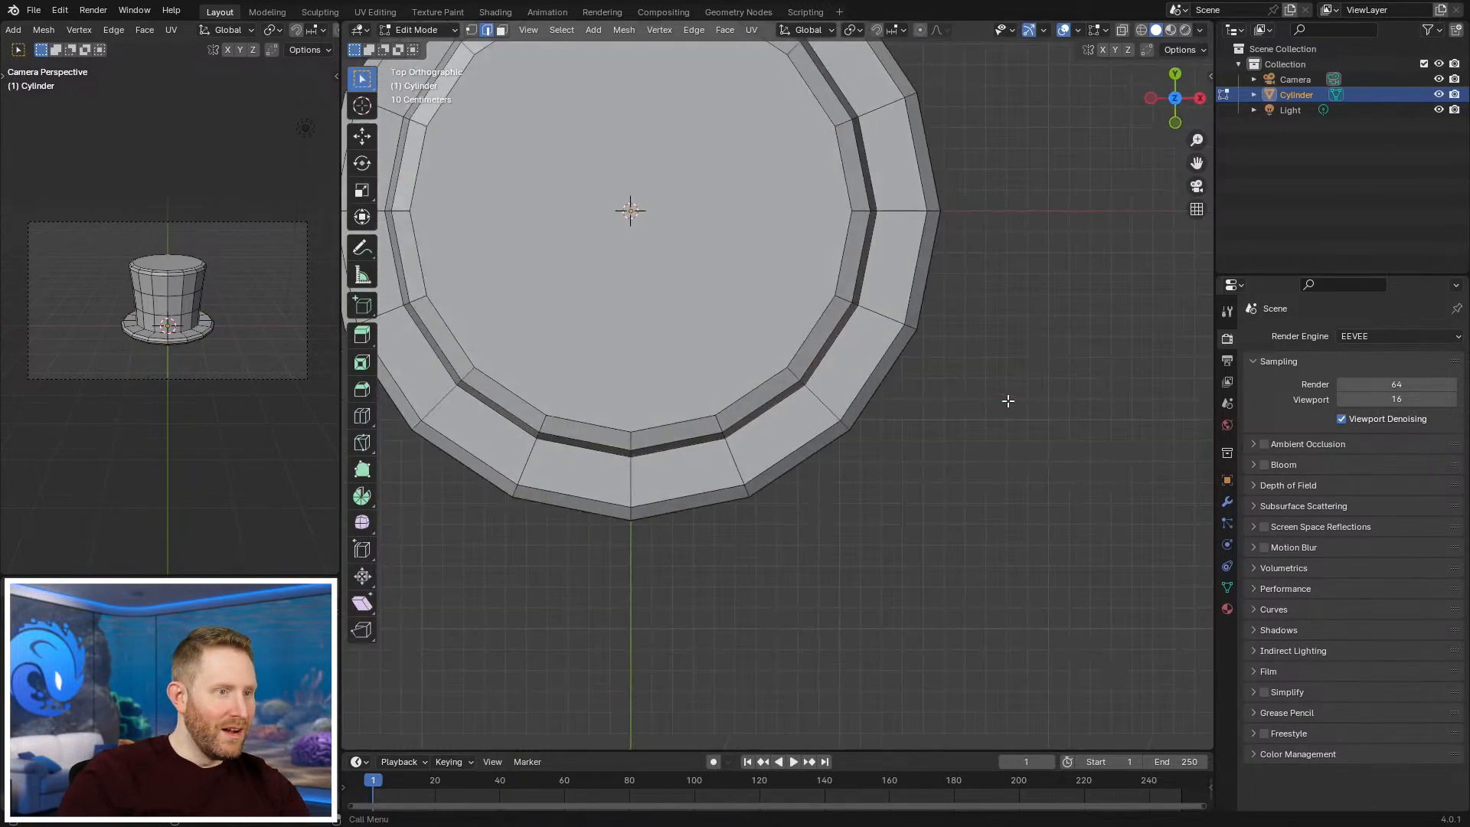
{"action": "scroll", "coordinate": [1007, 402], "scroll_direction": "down", "scroll_amount": 5}
{"action": "scroll", "coordinate": [831, 433], "scroll_direction": "up", "scroll_amount": 2}
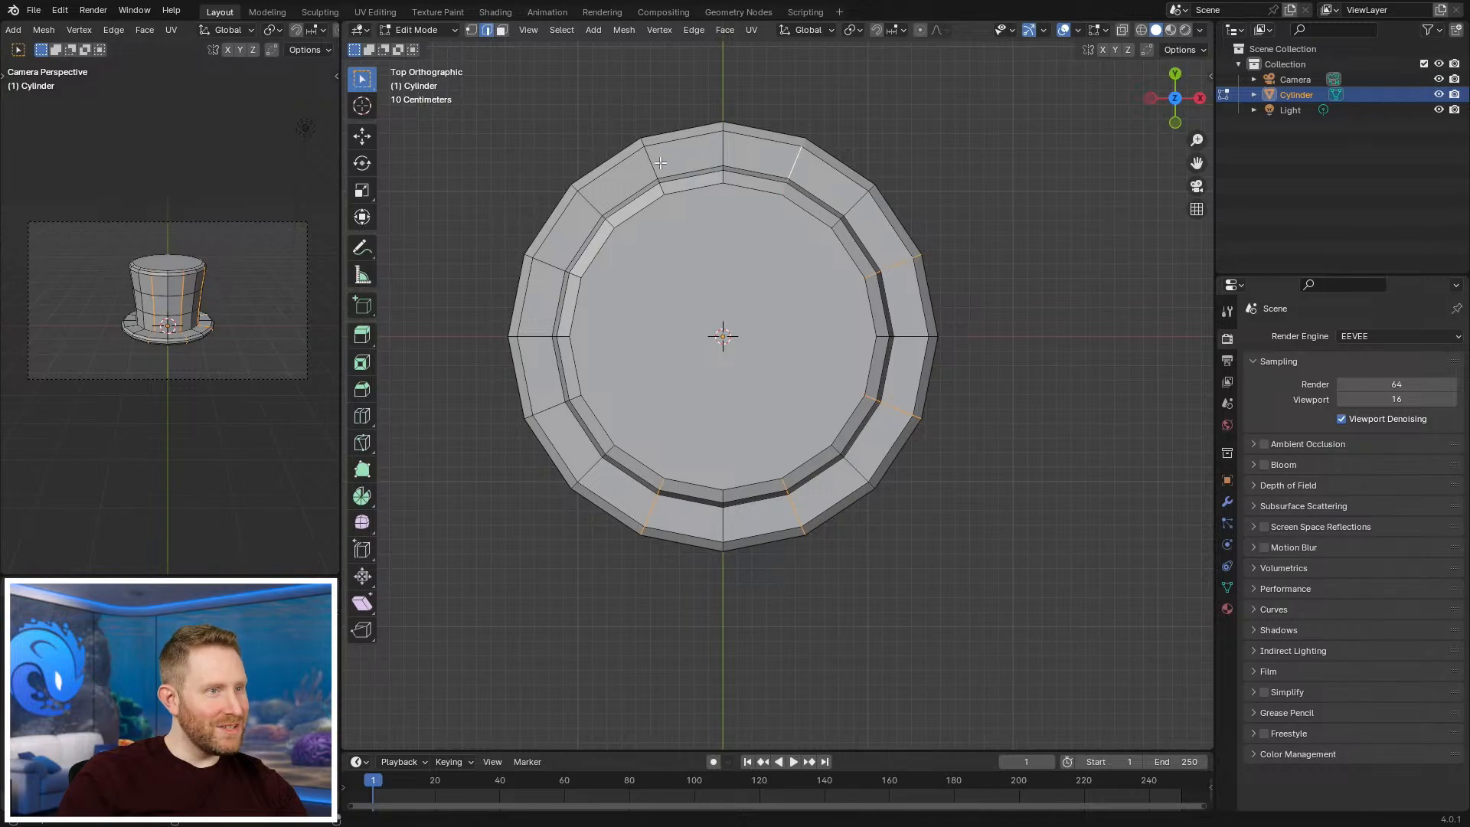
{"action": "key", "text": "x"}
{"action": "key", "text": "g"}
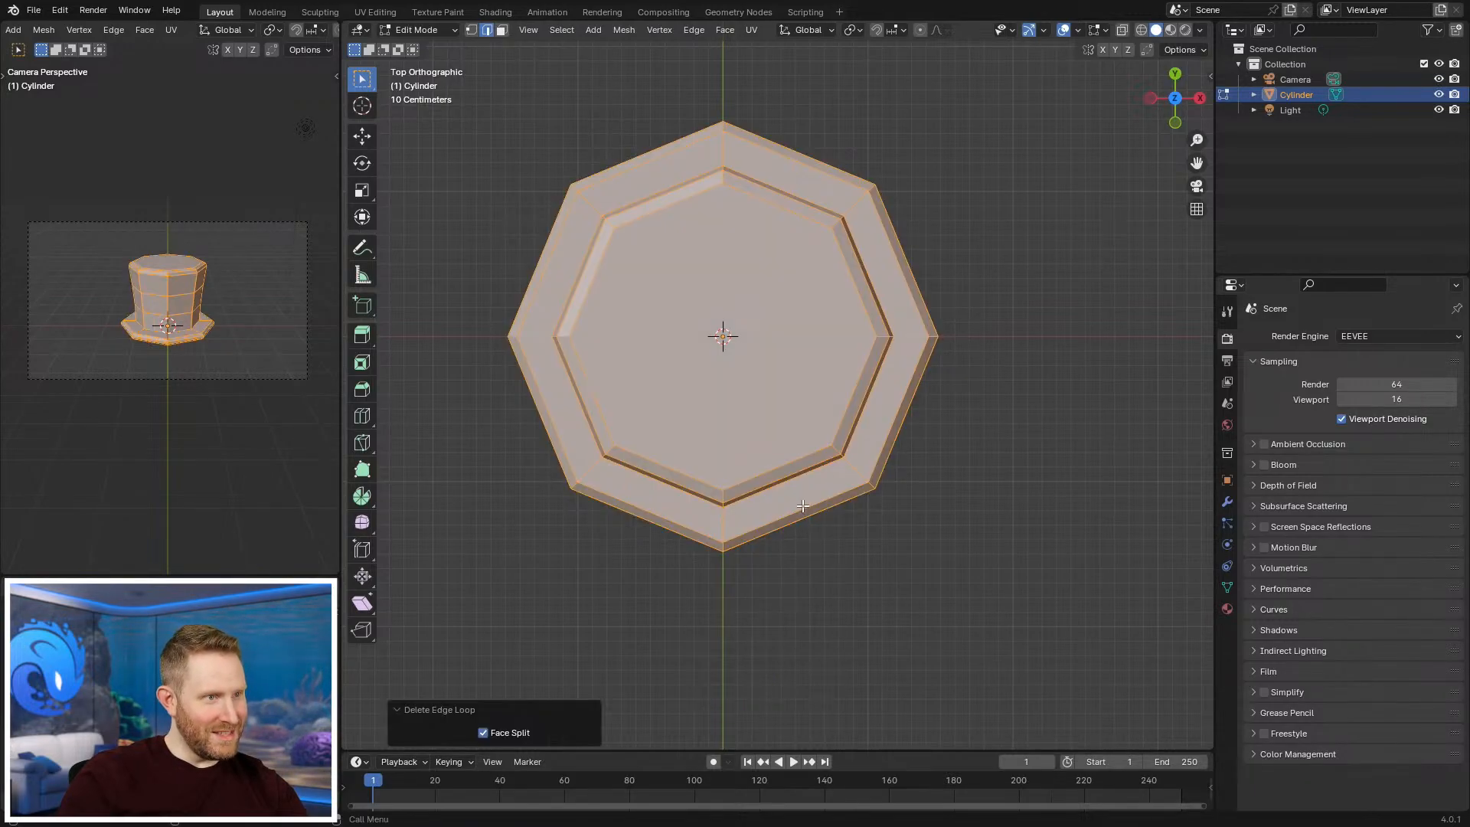
{"action": "key", "text": "Tab"}
{"action": "scroll", "coordinate": [833, 542], "scroll_direction": "down", "scroll_amount": 5}
{"action": "middle_click_drag", "start_coordinate": [833, 542], "coordinate": [665, 351]}
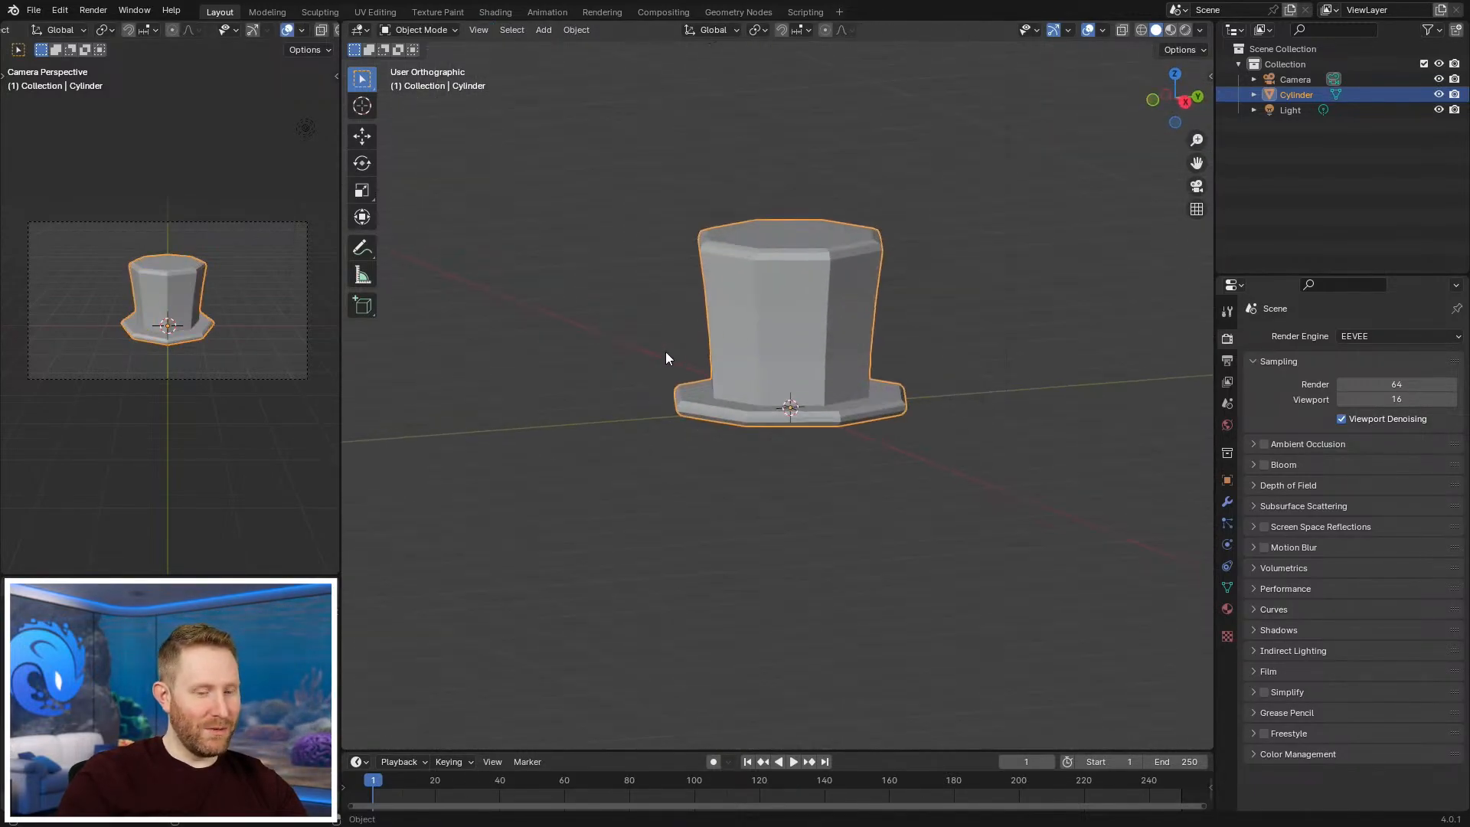
Step: Delete the middle edge loop of the bevel around the crown's top and return to Object Mode
{"action": "key", "text": "KP_1"}
{"action": "key", "text": "Tab"}
{"action": "scroll", "coordinate": [811, 437], "scroll_direction": "up", "scroll_amount": 3}
{"action": "key", "text": "alt+a"}
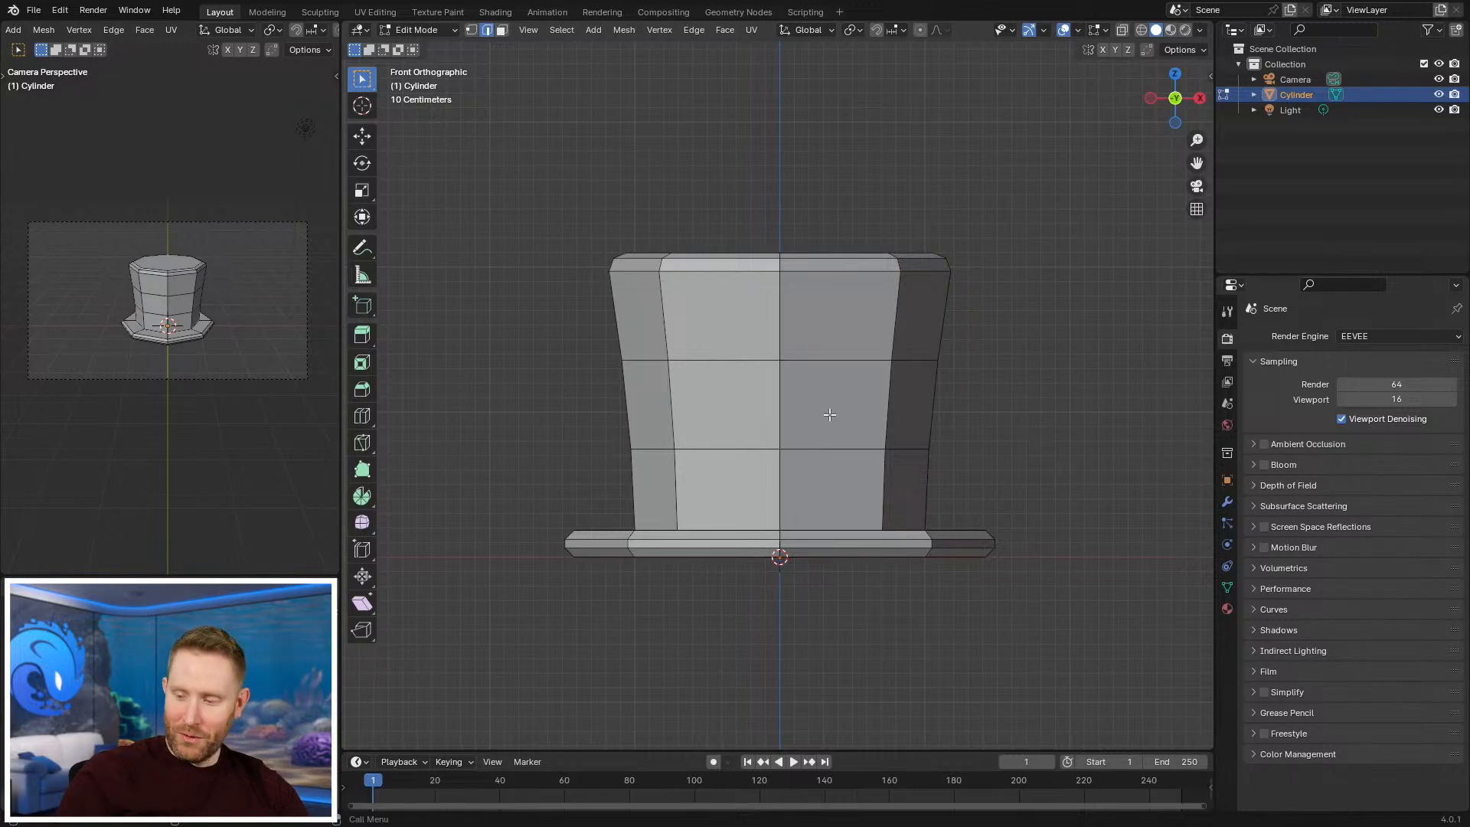
{"action": "middle_click_drag", "start_coordinate": [841, 288], "coordinate": [842, 422], "text": "shift"}
{"action": "scroll", "coordinate": [843, 421], "scroll_direction": "up", "scroll_amount": 1}
{"action": "left_click", "coordinate": [854, 392], "text": "alt"}
{"action": "key", "text": "x"}
{"action": "key", "text": "g"}
{"action": "key", "text": "alt+a"}
{"action": "middle_click_drag", "start_coordinate": [868, 279], "coordinate": [896, 358]}
{"action": "scroll", "coordinate": [897, 357], "scroll_direction": "down", "scroll_amount": 6}
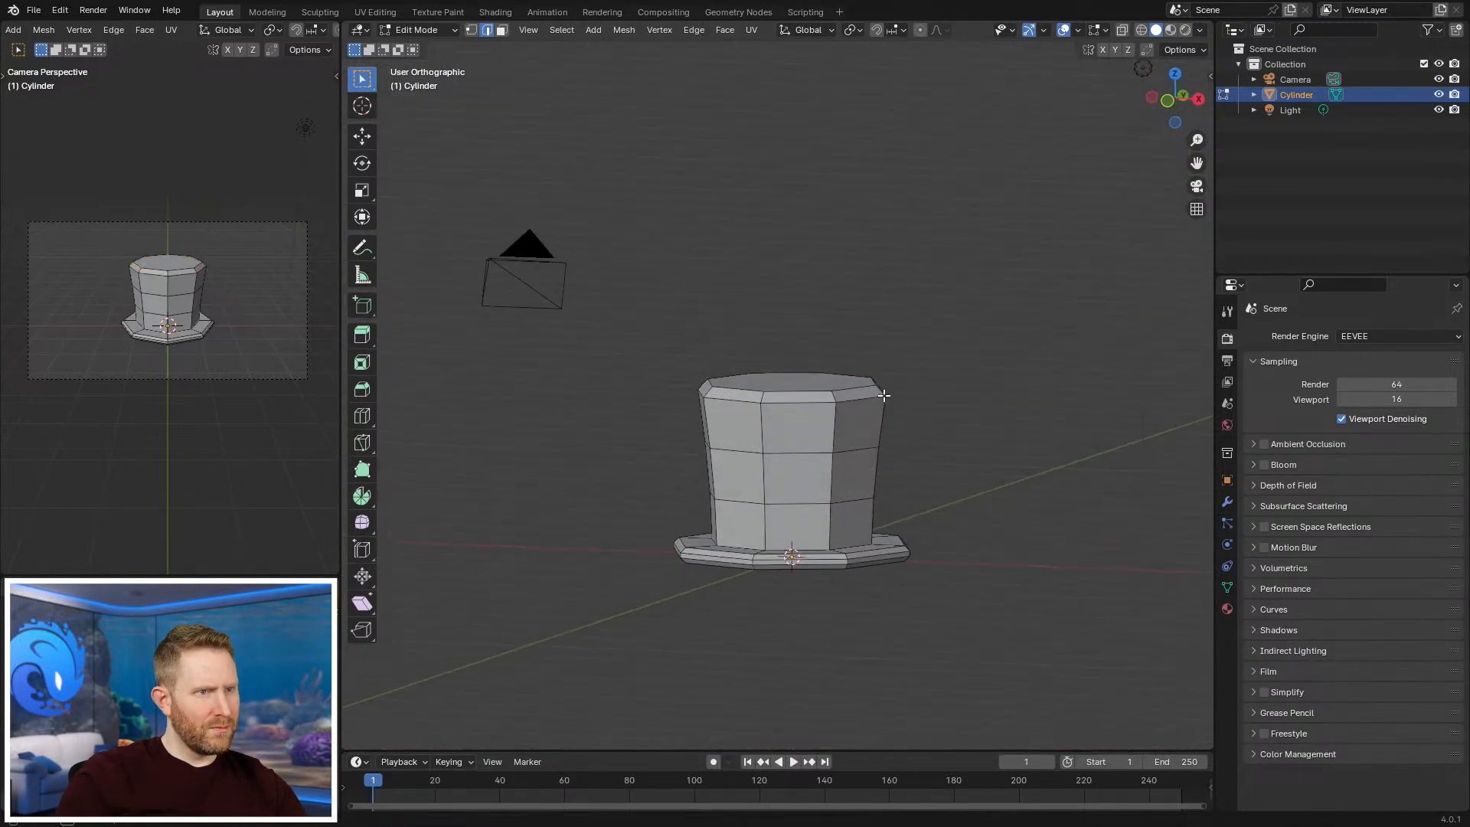
{"action": "key", "text": "Tab"}
{"action": "middle_click_drag", "start_coordinate": [976, 384], "coordinate": [889, 449]}
{"action": "key", "text": "KP_8"}
{"action": "key", "text": "KP_1"}
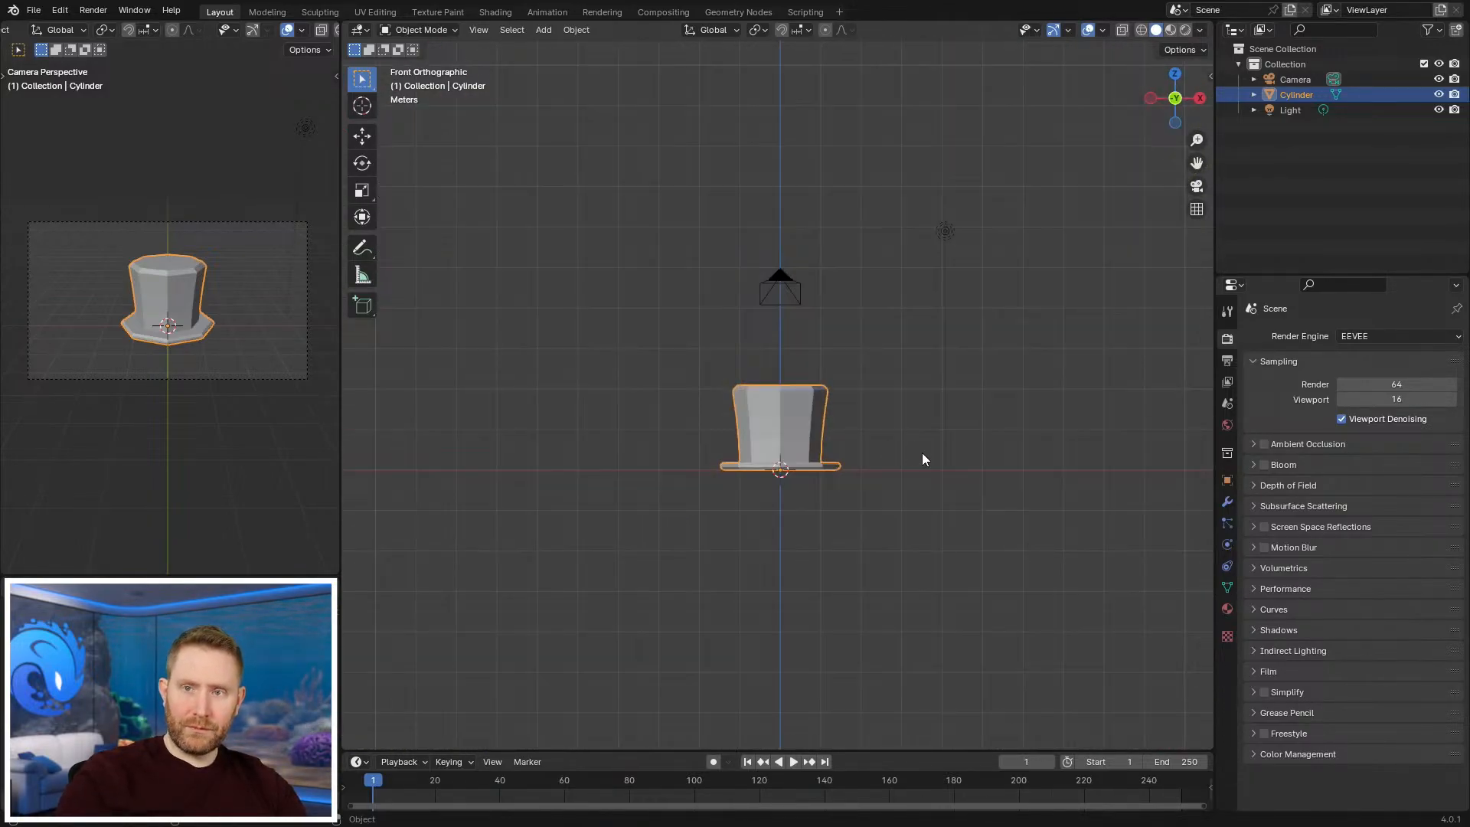
Step: Select the face loops around the brim's outer rim and scale them to about 1.092 in X and Y only
{"action": "key", "text": "Tab"}
{"action": "middle_click_drag", "start_coordinate": [859, 363], "coordinate": [846, 437]}
{"action": "scroll", "coordinate": [909, 507], "scroll_direction": "up", "scroll_amount": 6}
{"action": "left_click", "coordinate": [894, 518], "text": "alt"}
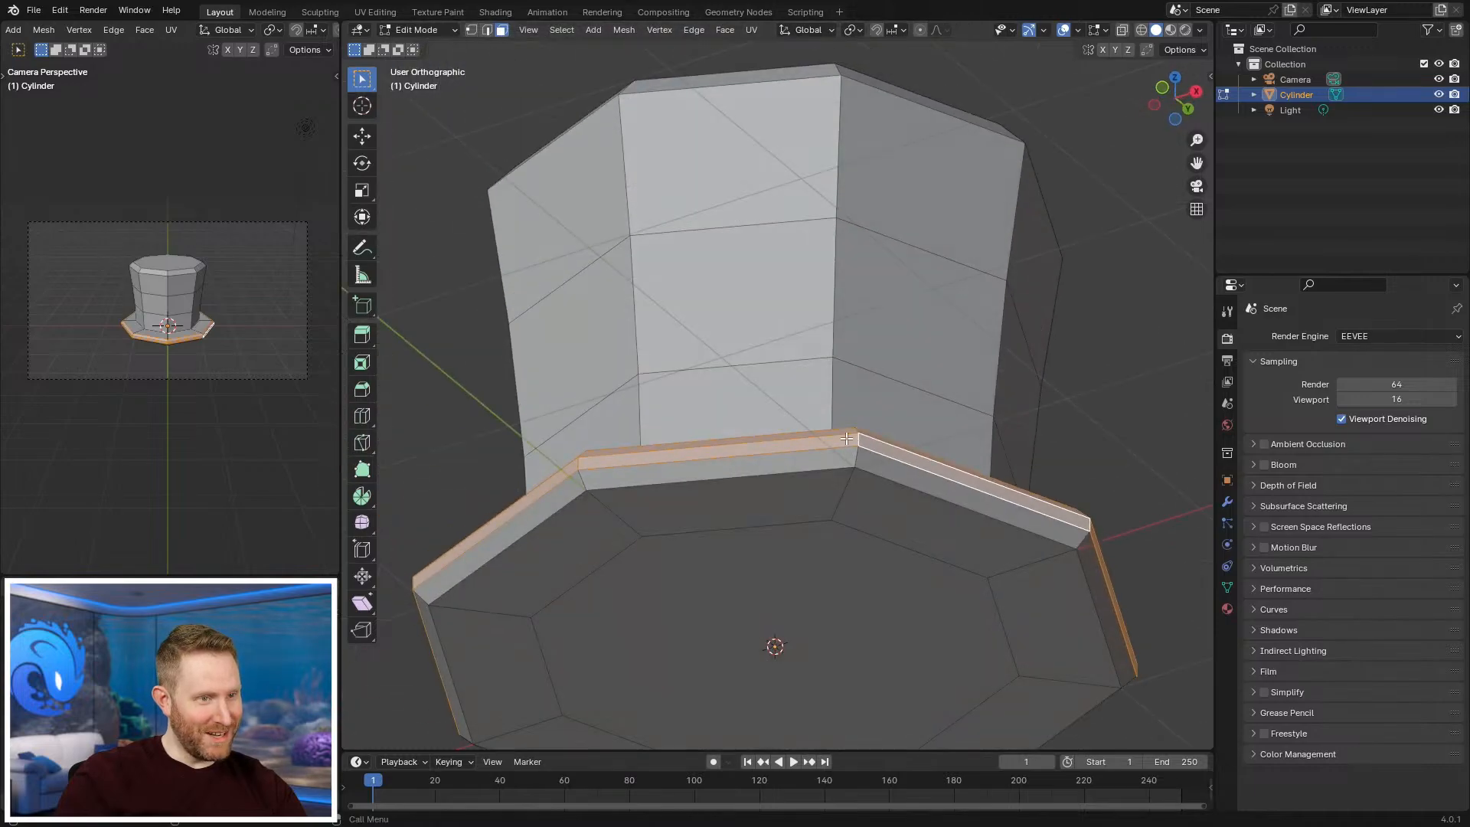
{"action": "left_click", "coordinate": [864, 454], "text": "alt+shift"}
{"action": "key", "text": "ctrl+z"}
{"action": "left_click", "coordinate": [860, 460], "text": "alt+shift"}
{"action": "scroll", "coordinate": [865, 452], "scroll_direction": "down", "scroll_amount": 3}
{"action": "middle_click_drag", "start_coordinate": [896, 260], "coordinate": [888, 448]}
{"action": "key", "text": "s"}
{"action": "key", "text": "shift+z"}
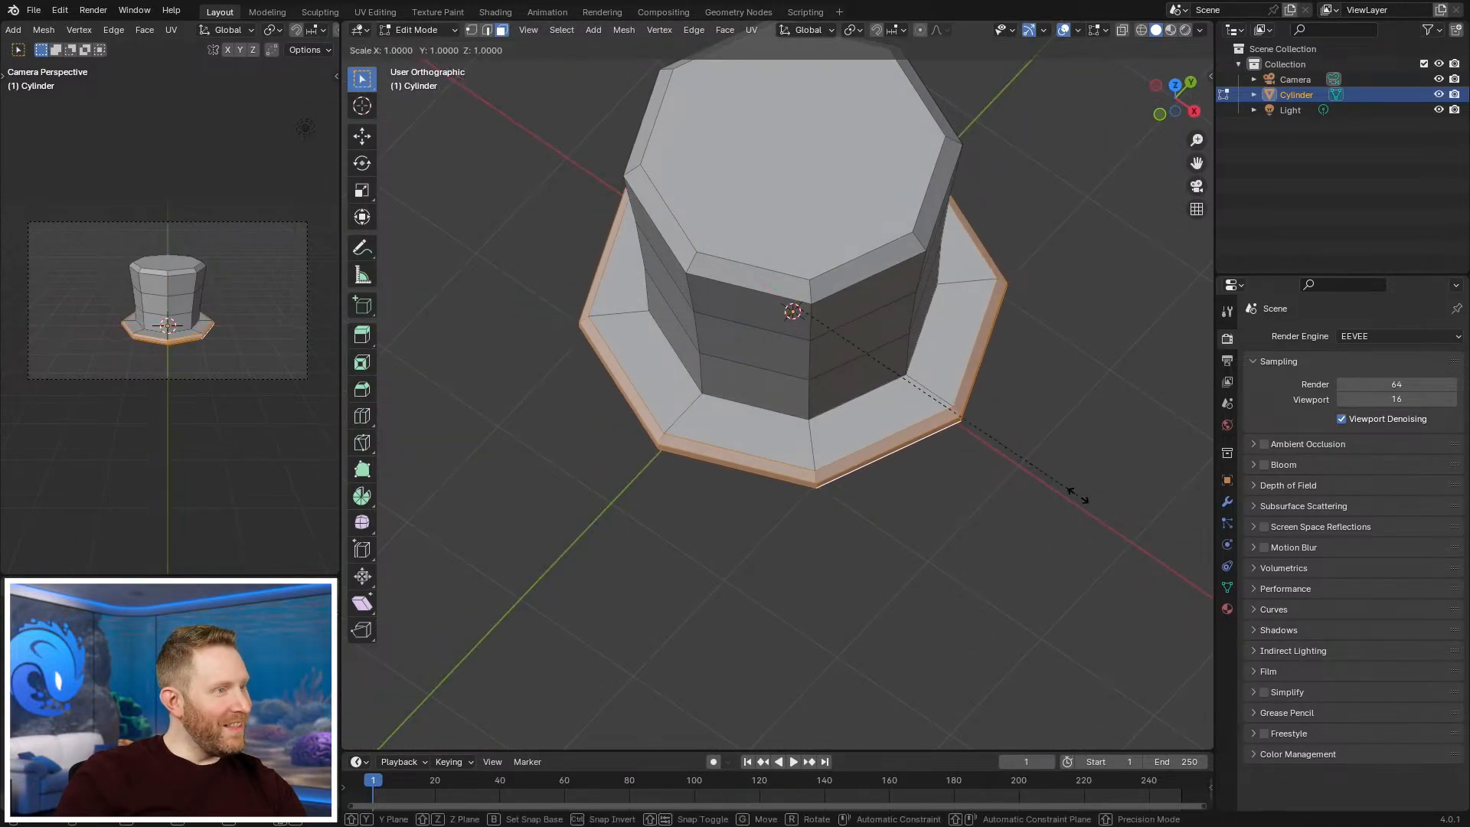
{"action": "left_click", "coordinate": [1100, 509]}
{"action": "key", "text": "KP_1"}
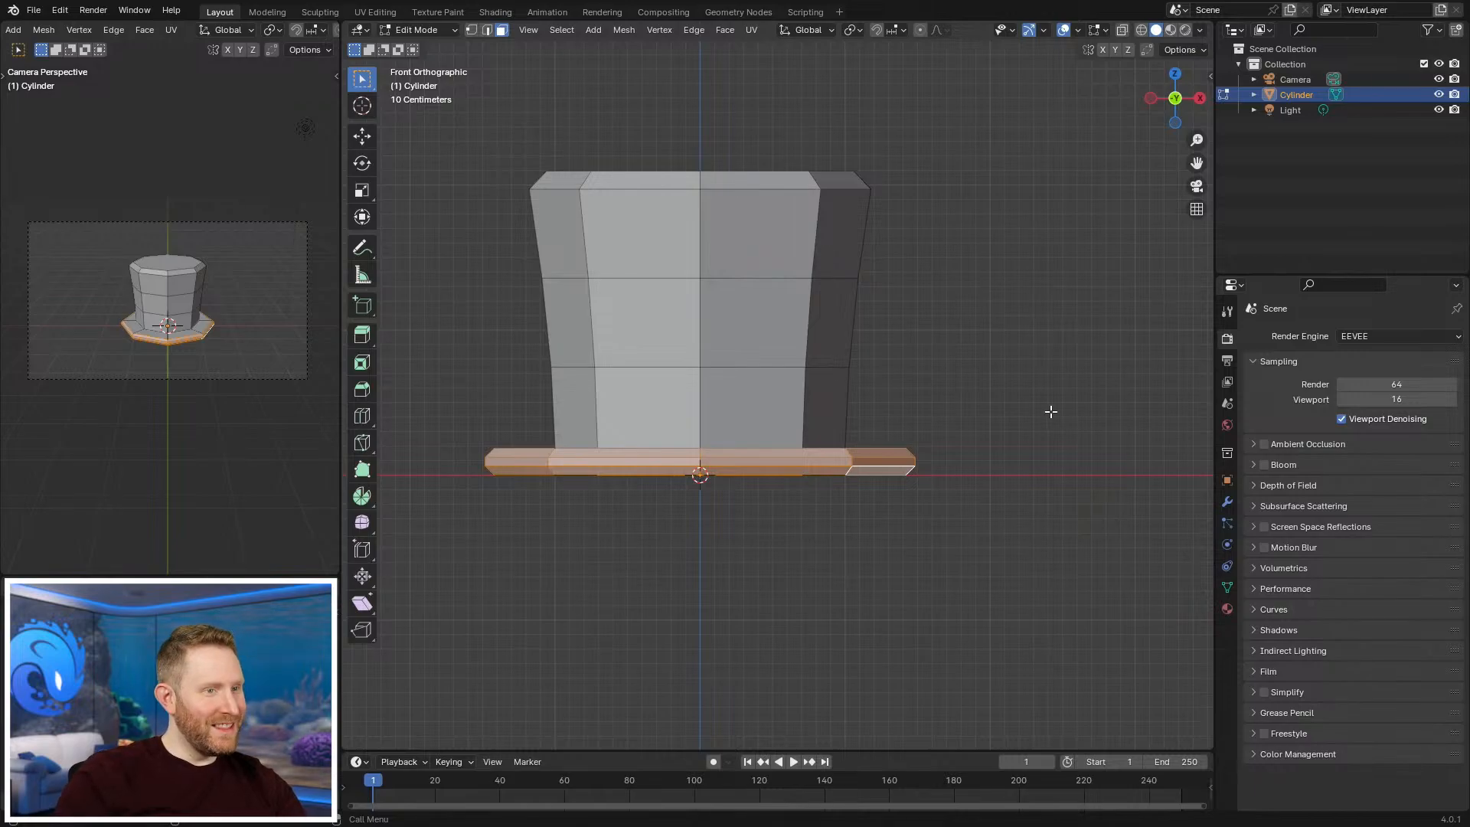
{"action": "key", "text": "s"}
{"action": "key", "text": "shift+z"}
{"action": "left_click", "coordinate": [1086, 428]}
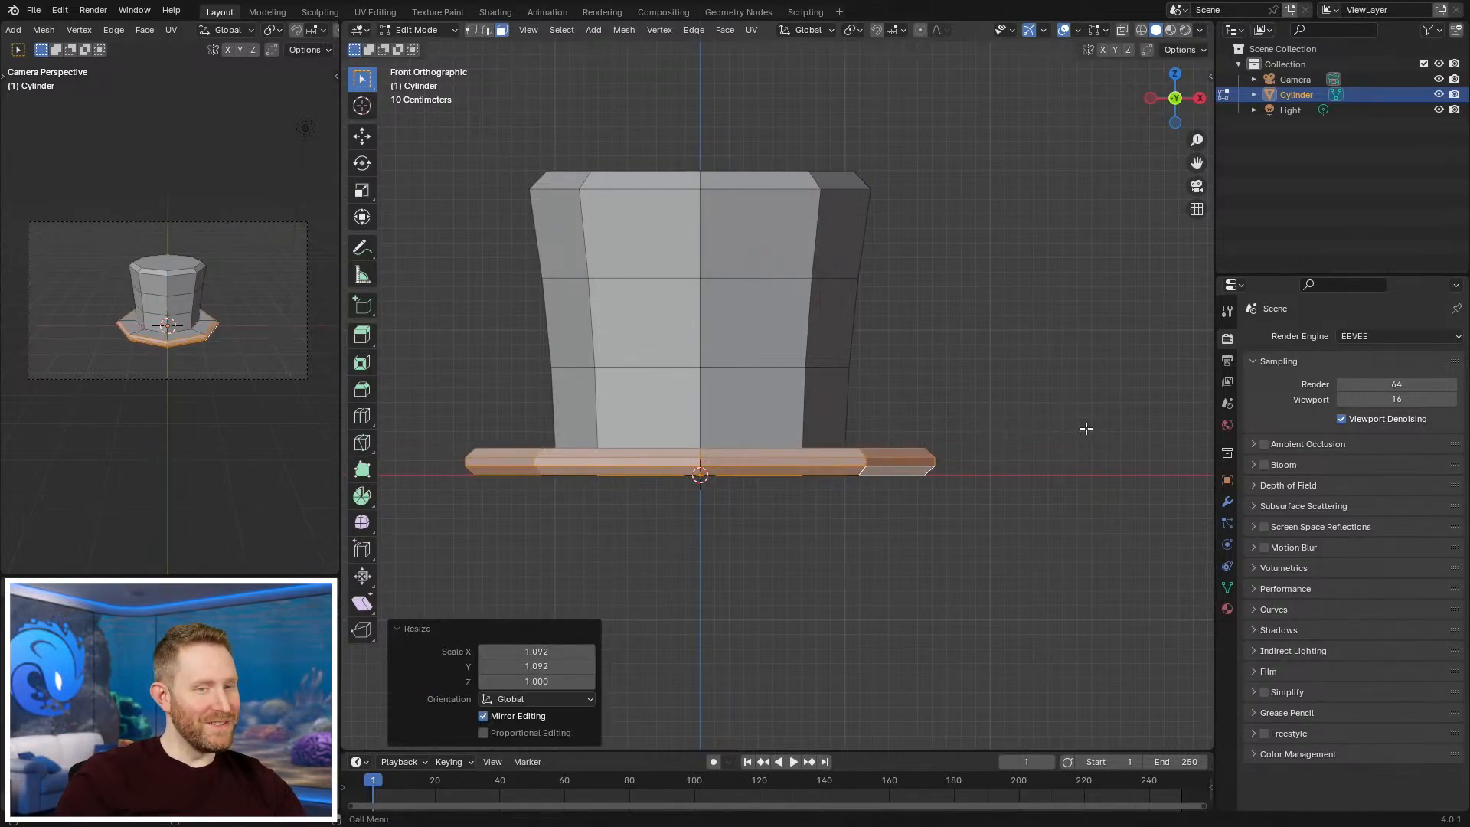
{"action": "key", "text": "s"}
{"action": "key", "text": "shift+z"}
{"action": "right_click", "coordinate": [1015, 384]}
{"action": "key", "text": "s"}
{"action": "key", "text": "shift+z"}
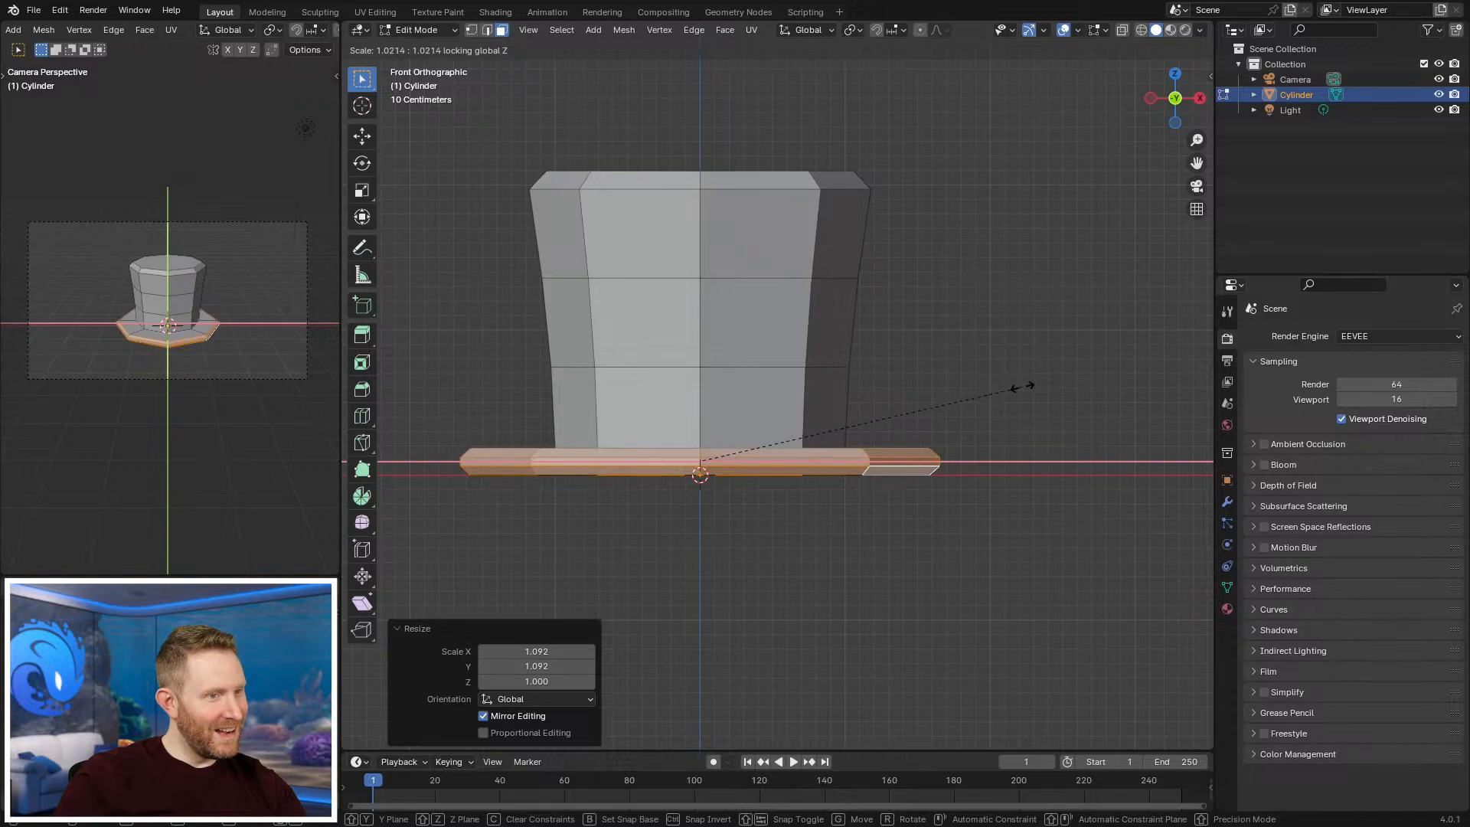
{"action": "right_click", "coordinate": [1026, 385]}
{"action": "left_click", "coordinate": [1013, 369]}
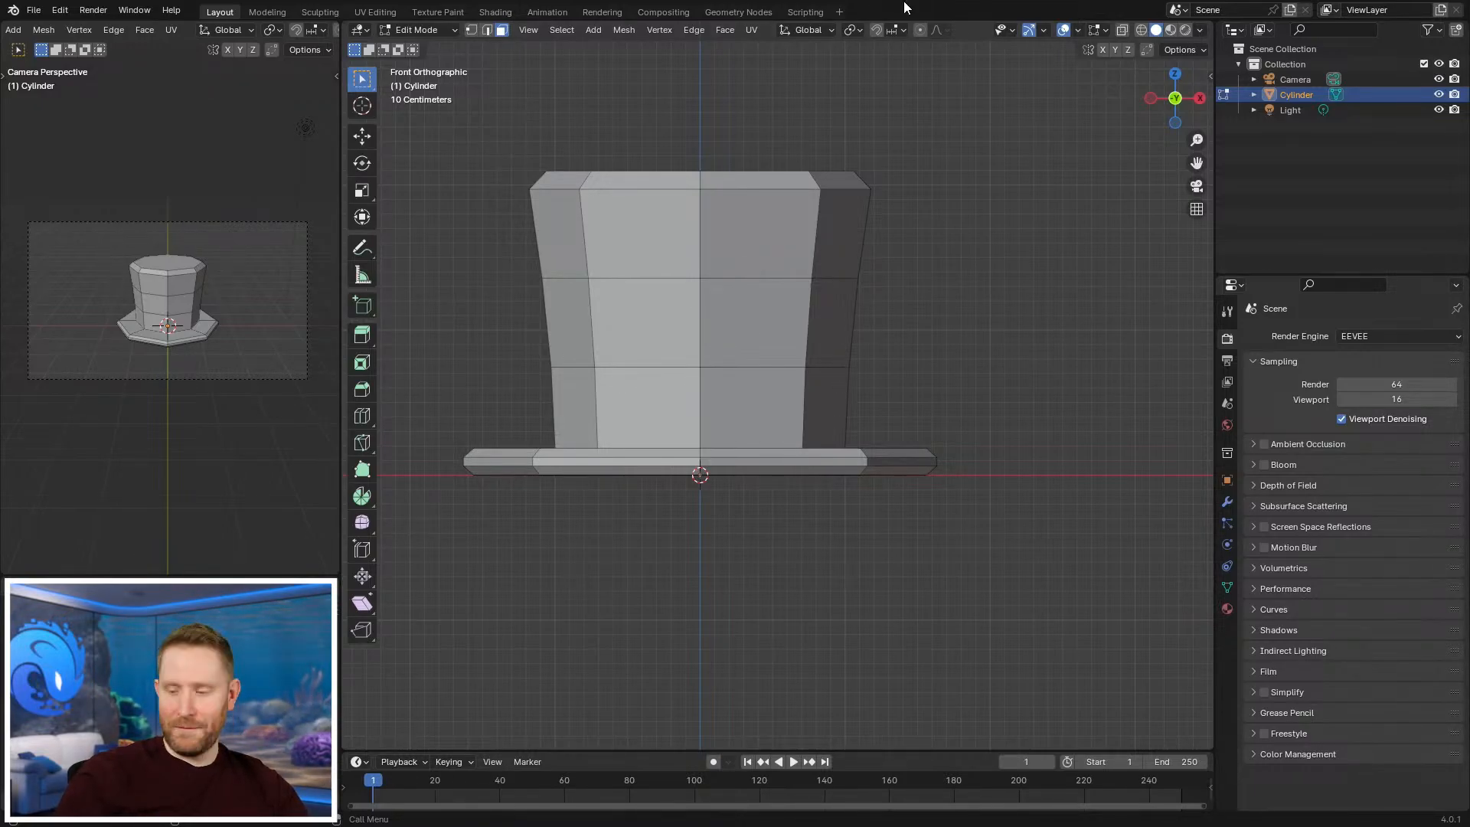
Step: Select the outer brim vertices on both opposite sides along X and raise them along Z
{"action": "middle_click_drag", "start_coordinate": [765, 432], "coordinate": [883, 515]}
{"action": "key", "text": "KP_7"}
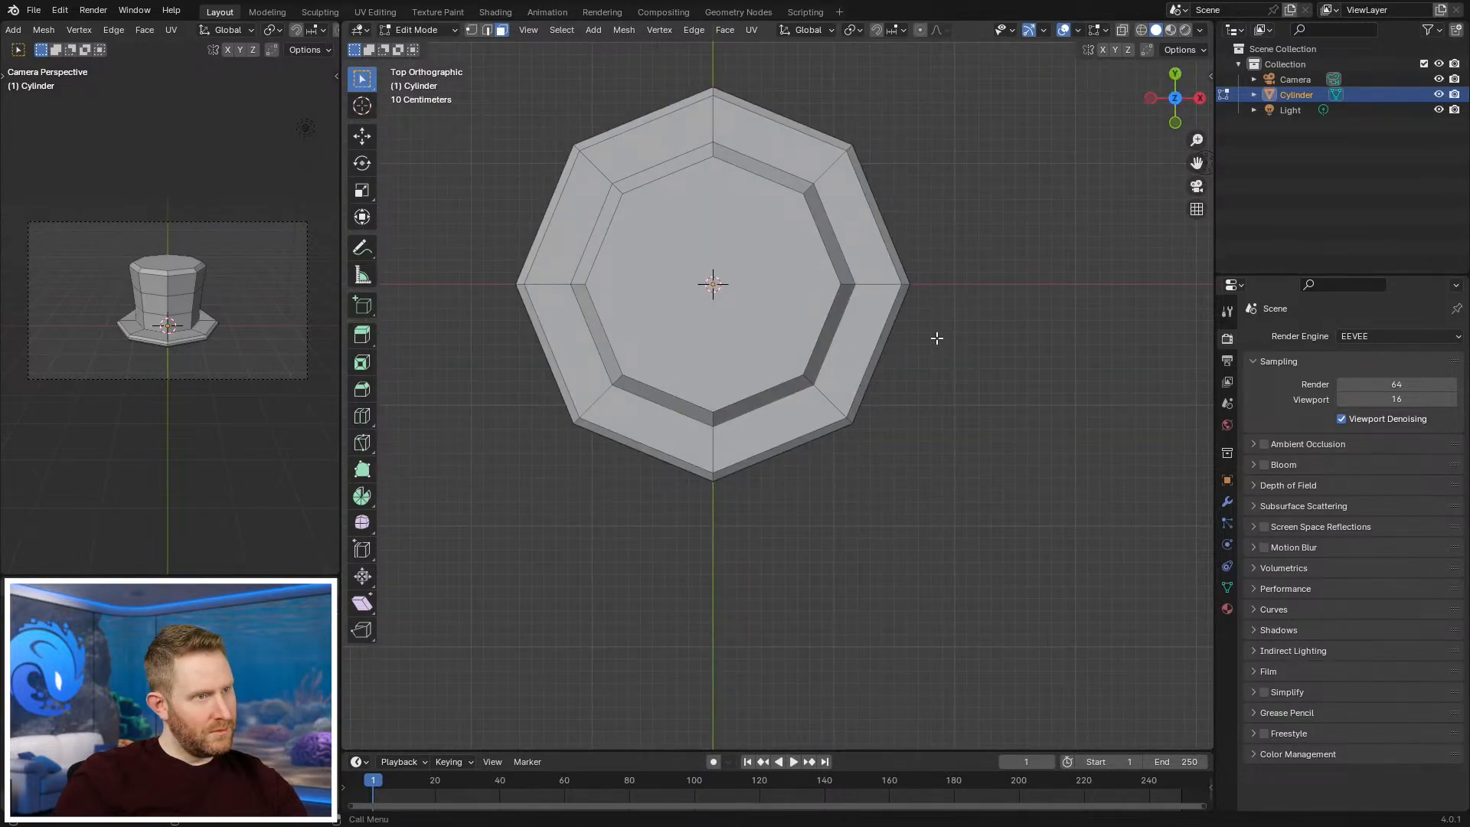
{"action": "middle_click_drag", "start_coordinate": [935, 337], "coordinate": [824, 331]}
{"action": "key", "text": "shift+z"}
{"action": "key", "text": "c"}
{"action": "left_click_drag", "start_coordinate": [949, 308], "coordinate": [939, 459]}
{"action": "mouse_move", "coordinate": [584, 331]}
{"action": "left_mouse_down"}
{"action": "mouse_move", "coordinate": [564, 460]}
{"action": "mouse_move", "coordinate": [578, 324]}
{"action": "left_mouse_up"}
{"action": "right_click", "coordinate": [579, 324]}
{"action": "key", "text": "shift+z"}
{"action": "middle_click_drag", "start_coordinate": [995, 459], "coordinate": [1013, 398]}
{"action": "key", "text": "g"}
{"action": "key", "text": "z"}
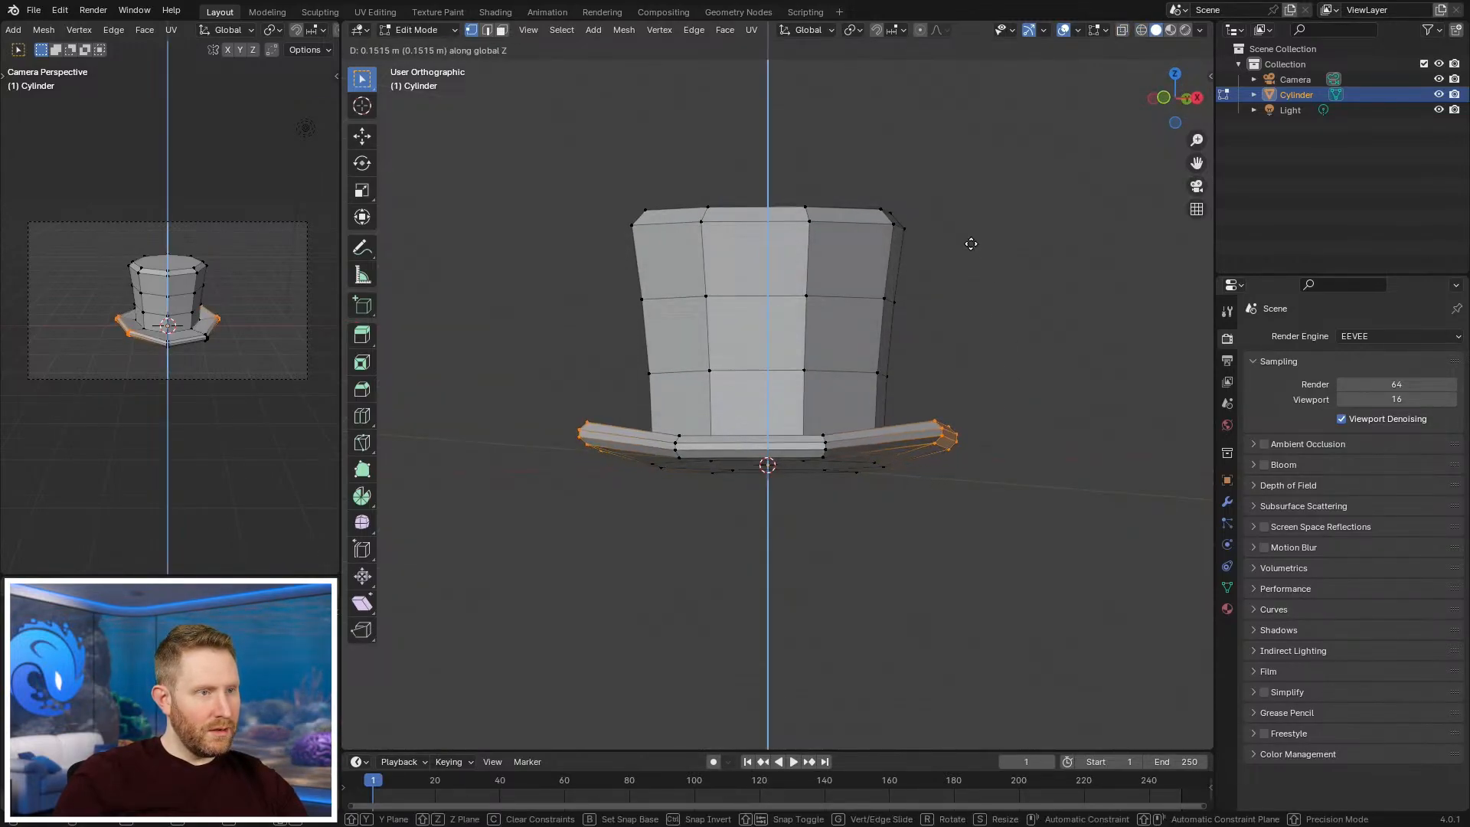
{"action": "left_click", "coordinate": [980, 306]}
Step: Fine-tune the height of the raised brim sides along Z in front view, then deselect them
{"action": "key", "text": "Tab"}
{"action": "middle_click_drag", "start_coordinate": [953, 344], "coordinate": [959, 402]}
{"action": "key", "text": "KP_1"}
{"action": "key", "text": "Tab"}
{"action": "key", "text": "g"}
{"action": "key", "text": "z"}
{"action": "left_click", "coordinate": [955, 401]}
{"action": "middle_click_drag", "start_coordinate": [1011, 341], "coordinate": [1011, 466], "text": "shift"}
{"action": "left_click", "coordinate": [1010, 466]}
Step: Select the entire hat mesh and rotate it about 23.4° around Z in top view
{"action": "key", "text": "shift+z"}
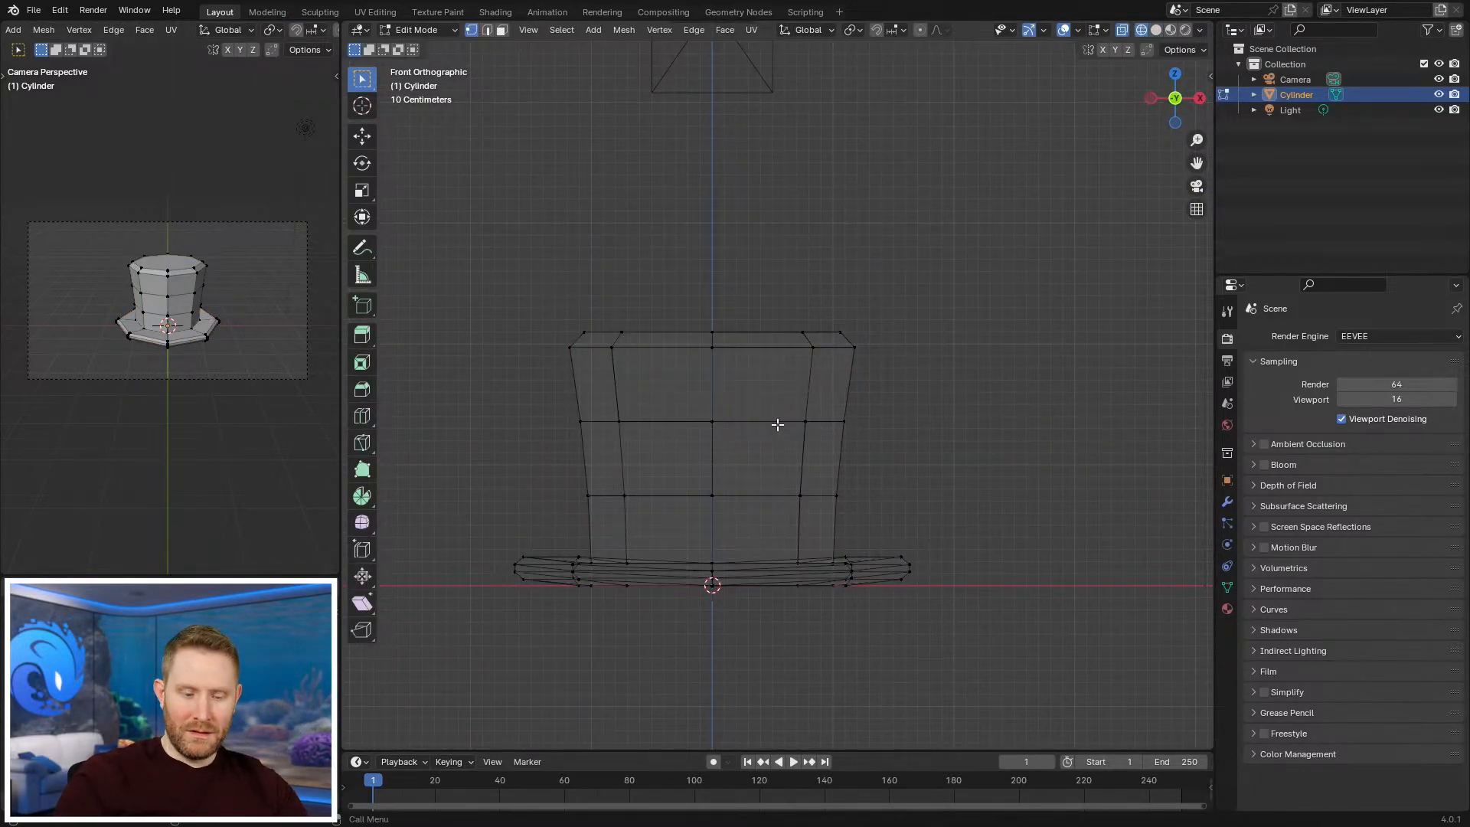
{"action": "key", "text": "KP_3"}
{"action": "key", "text": "shift+z"}
{"action": "key", "text": "KP_7"}
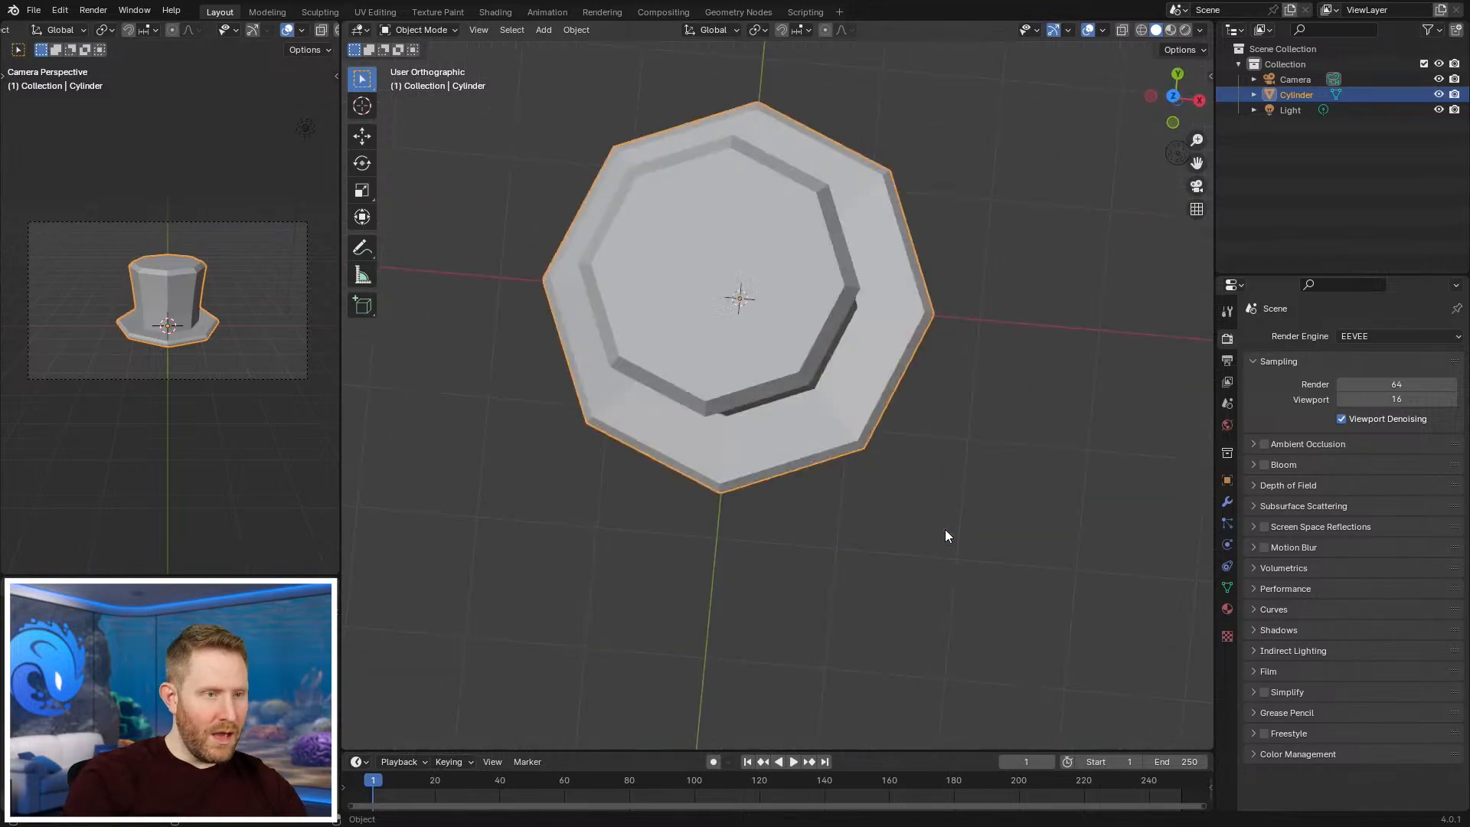
{"action": "key", "text": "Tab"}
{"action": "middle_click_drag", "start_coordinate": [953, 421], "coordinate": [874, 380]}
{"action": "key", "text": "KP_7"}
{"action": "key", "text": "Tab"}
{"action": "key", "text": "a"}
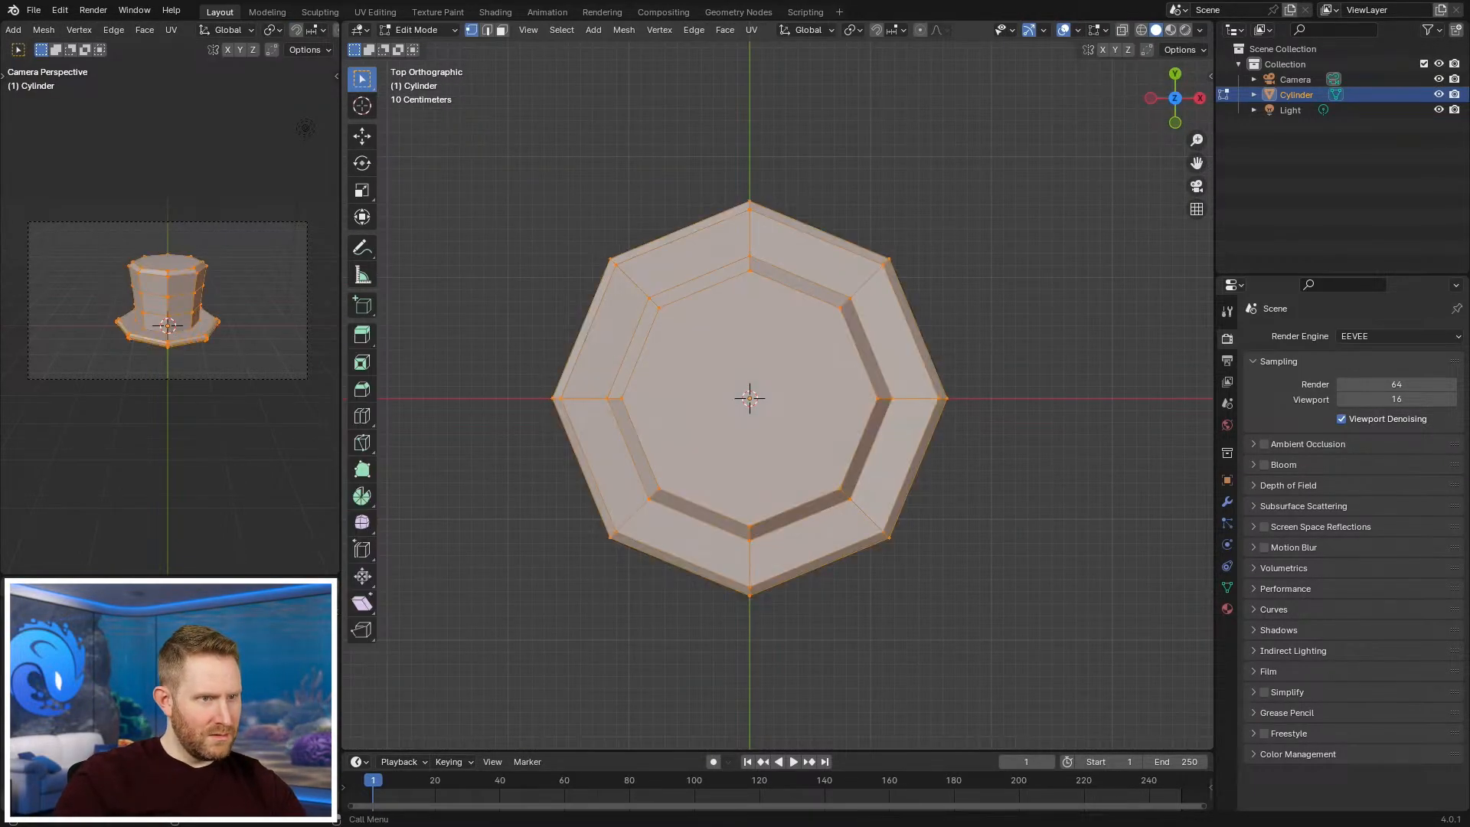
{"action": "key", "text": "r"}
{"action": "left_click", "coordinate": [1005, 437]}
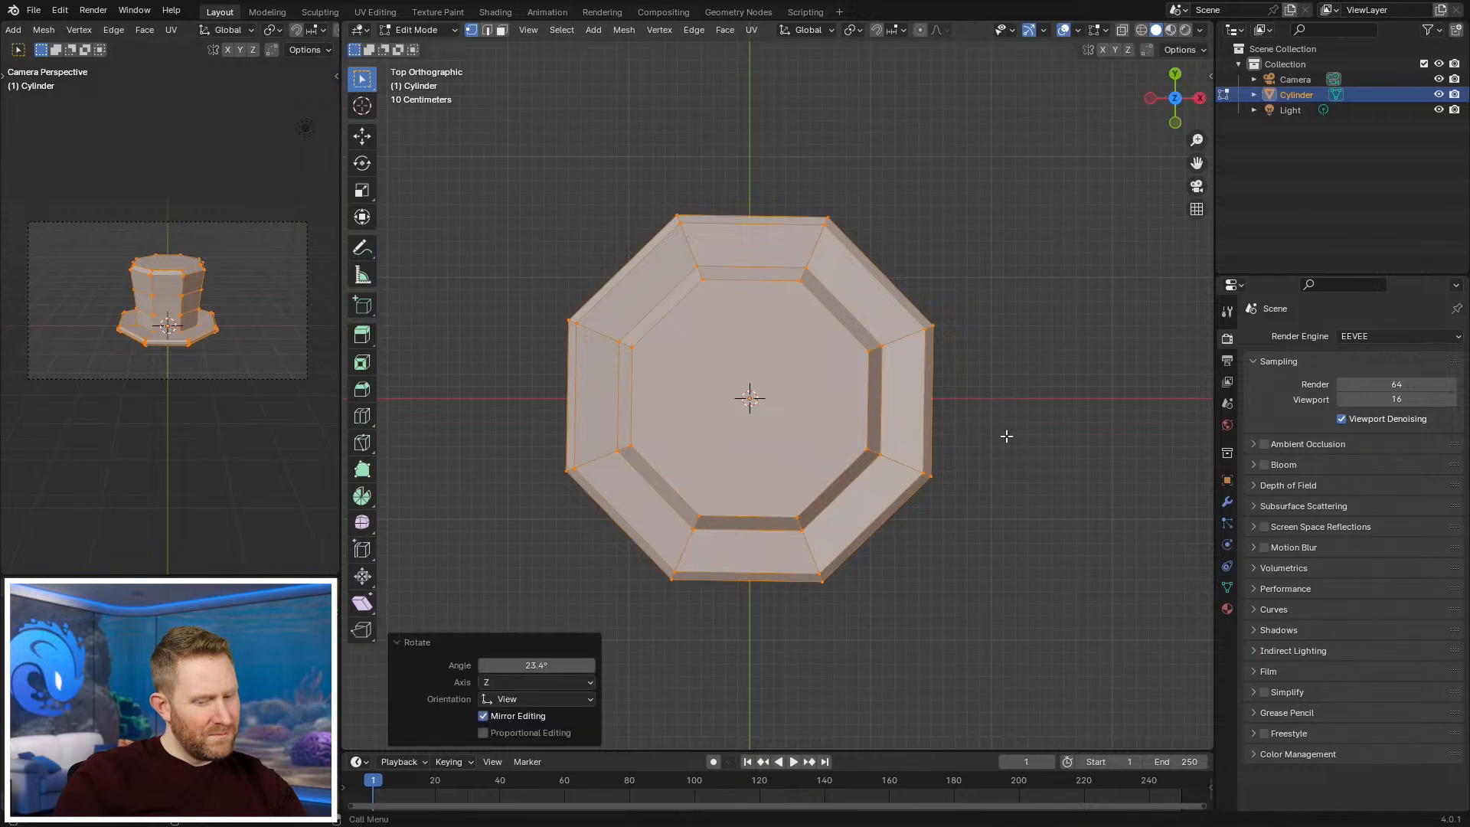
Step: Rotate the whole hat mesh about 0.85° around Z in front view to bring the front and back edges closer together
{"action": "key", "text": "KP_1"}
{"action": "key", "text": "KP_Decimal"}
{"action": "scroll", "coordinate": [909, 452], "scroll_direction": "up", "scroll_amount": 8}
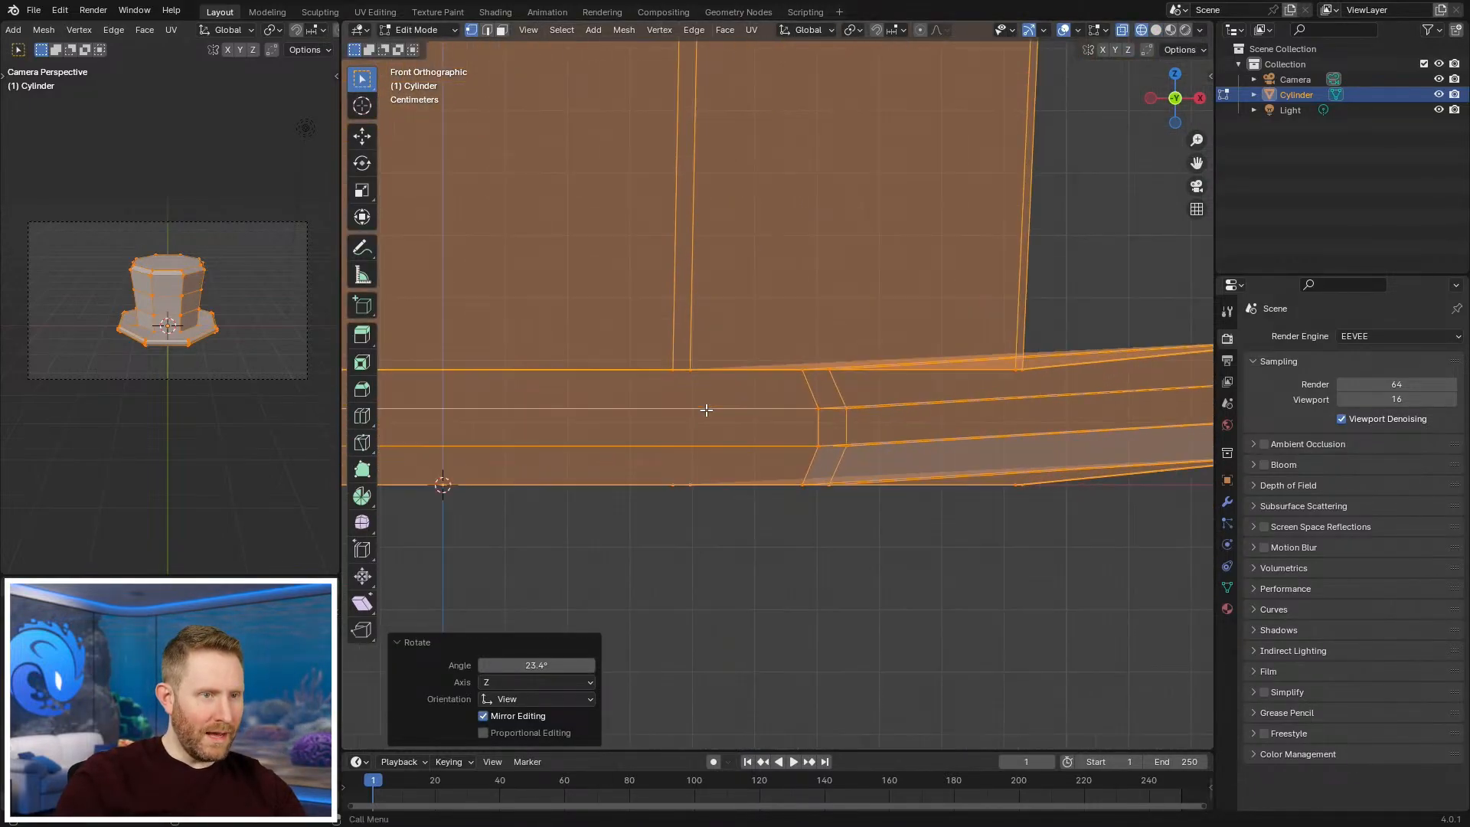
{"action": "key", "text": "r"}
{"action": "key", "text": "z"}
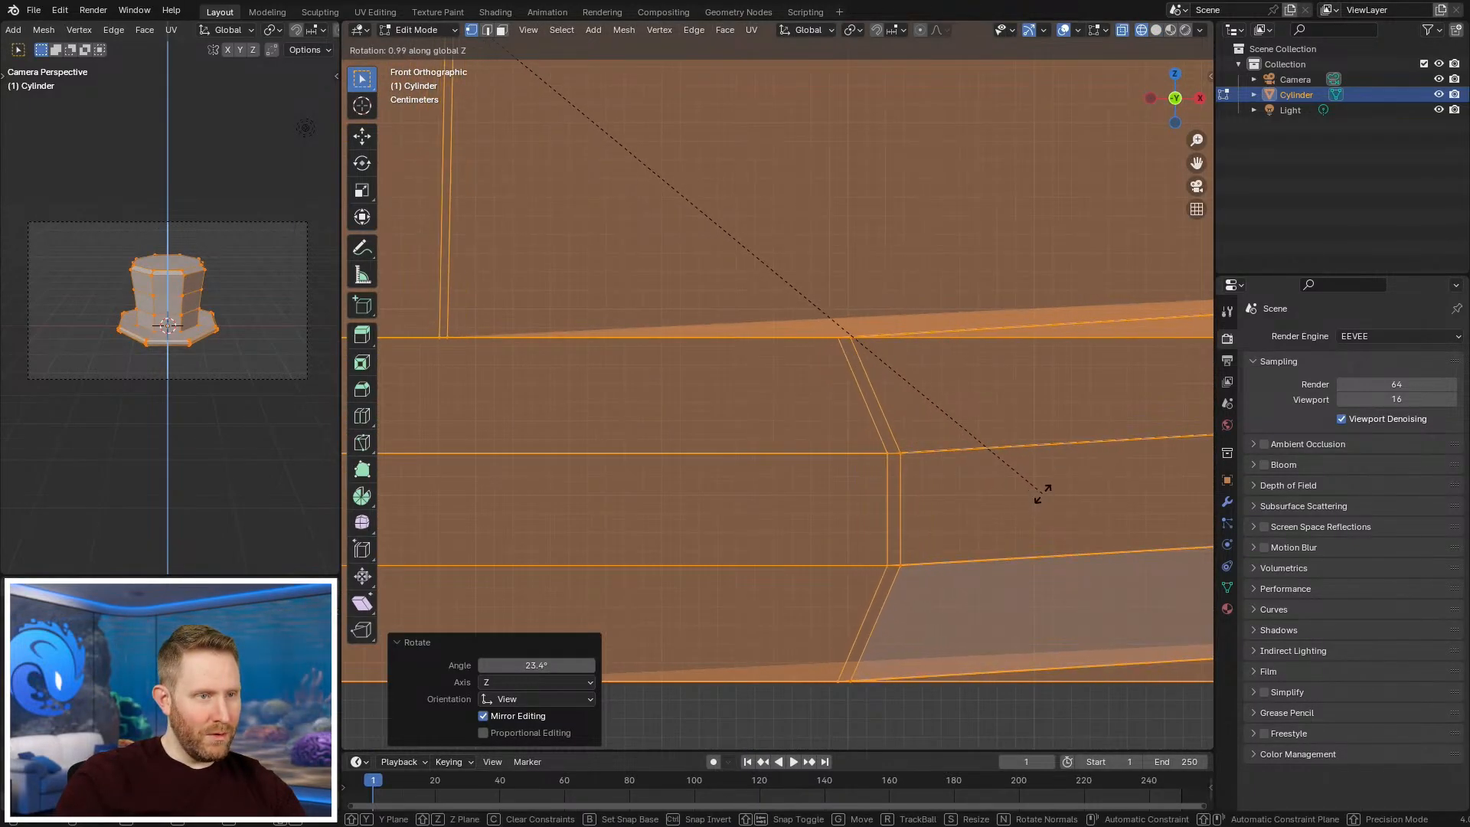
{"action": "left_click", "coordinate": [1080, 375]}
Step: Fine-rotate the hat around Z until the front and back brim corners coincide, deselect everything, and return to solid shading in Object Mode
{"action": "middle_click_drag", "start_coordinate": [998, 421], "coordinate": [776, 409], "text": "shift"}
{"action": "scroll", "coordinate": [931, 334], "scroll_direction": "up", "scroll_amount": 6}
{"action": "scroll", "coordinate": [776, 410], "scroll_direction": "up", "scroll_amount": 5}
{"action": "middle_click_drag", "start_coordinate": [1078, 384], "coordinate": [922, 377], "text": "shift"}
{"action": "scroll", "coordinate": [922, 378], "scroll_direction": "up", "scroll_amount": 13}
{"action": "middle_click_drag", "start_coordinate": [735, 528], "coordinate": [947, 386], "text": "shift"}
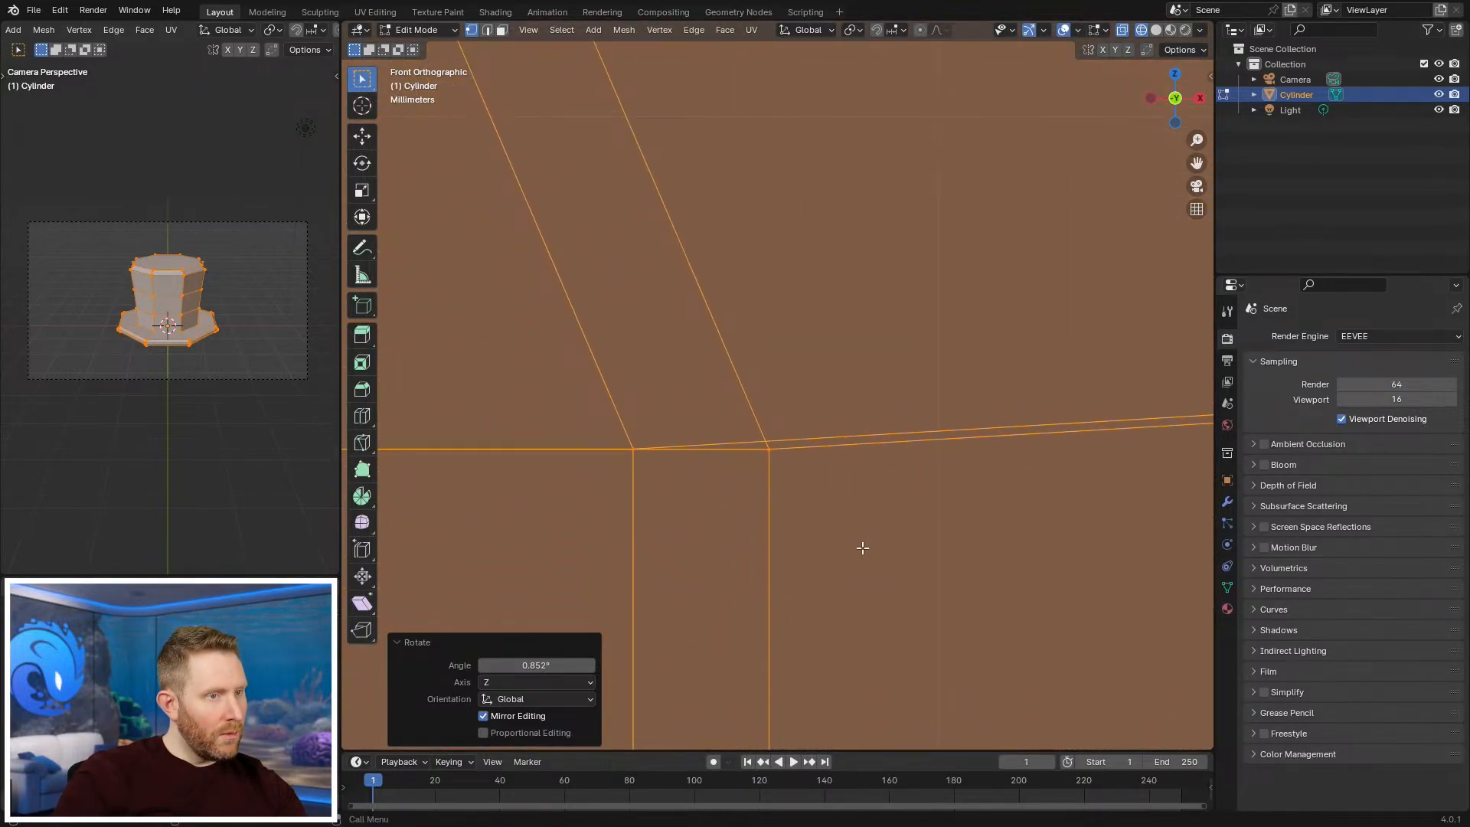
{"action": "key", "text": "r"}
{"action": "key", "text": "z"}
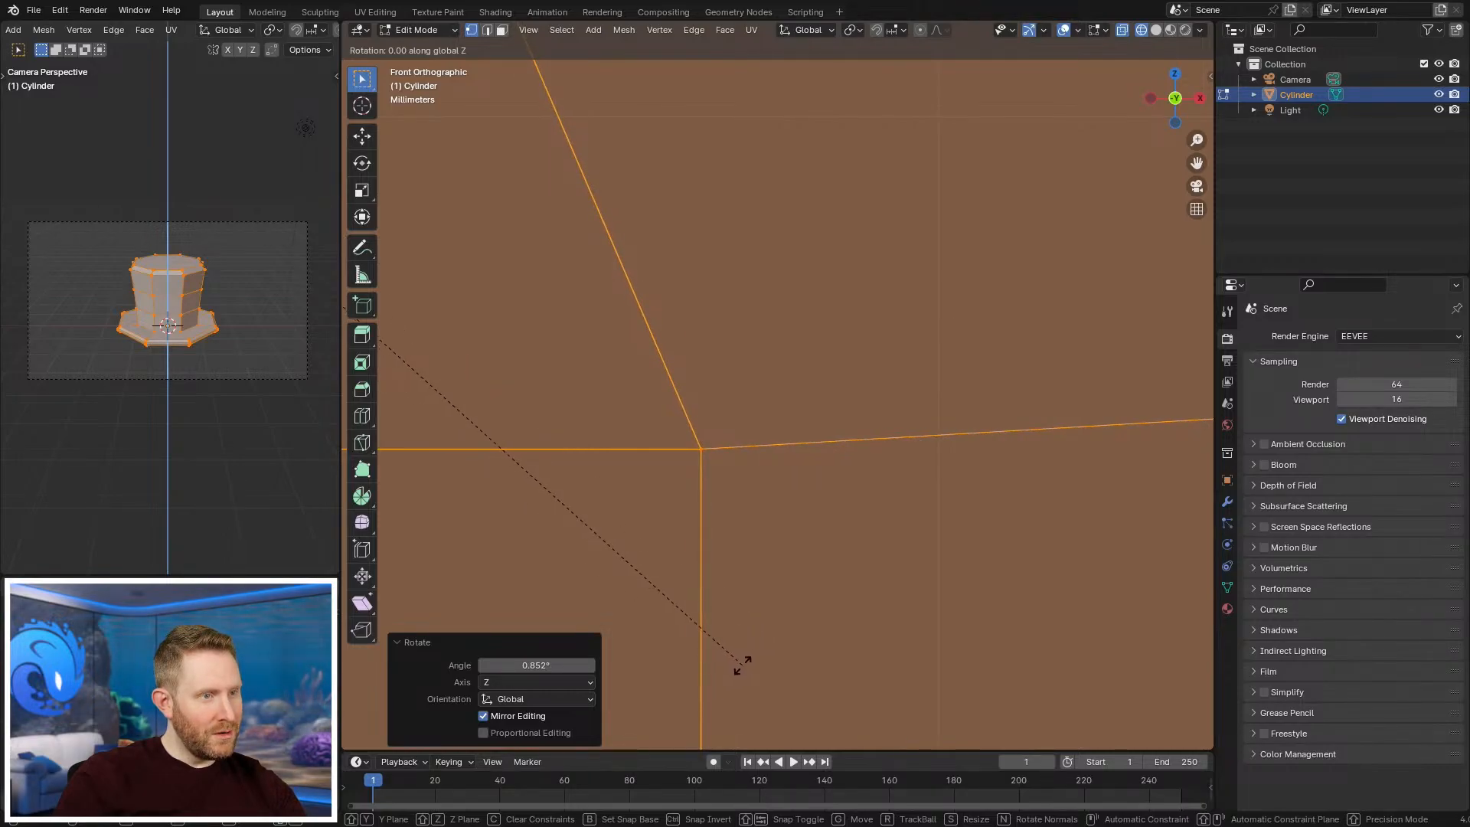
{"action": "left_click", "coordinate": [744, 663]}
{"action": "middle_click_drag", "start_coordinate": [709, 579], "coordinate": [756, 541], "text": "shift"}
{"action": "key", "text": "alt+a"}
{"action": "scroll", "coordinate": [780, 493], "scroll_direction": "down", "scroll_amount": 10}
{"action": "key", "text": "z"}
{"action": "left_click", "coordinate": [855, 513]}
{"action": "key", "text": "Tab"}
{"action": "mouse_move", "coordinate": [854, 512]}
{"action": "middle_mouse_down"}
{"action": "mouse_move", "coordinate": [869, 421]}
{"action": "mouse_move", "coordinate": [797, 443]}
{"action": "mouse_move", "coordinate": [781, 352]}
{"action": "mouse_move", "coordinate": [888, 370]}
{"action": "mouse_move", "coordinate": [890, 274]}
{"action": "middle_mouse_up"}
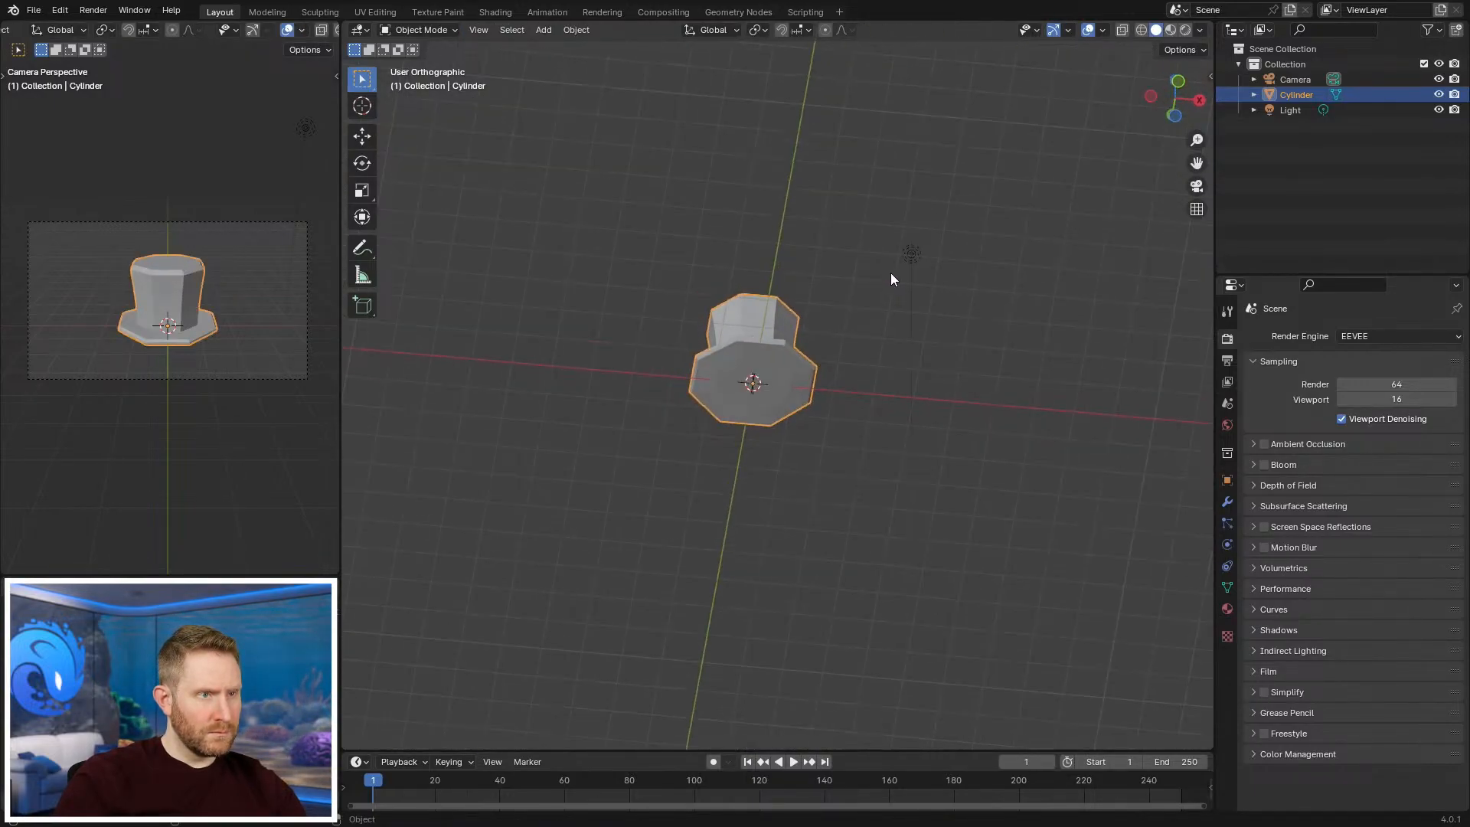
Step: Select the hat's bottom face and scale it to about 0.91 in top view
{"action": "key", "text": "Tab"}
{"action": "scroll", "coordinate": [880, 306], "scroll_direction": "up", "scroll_amount": 5}
{"action": "left_click", "coordinate": [733, 397]}
{"action": "key", "text": "KP_7"}
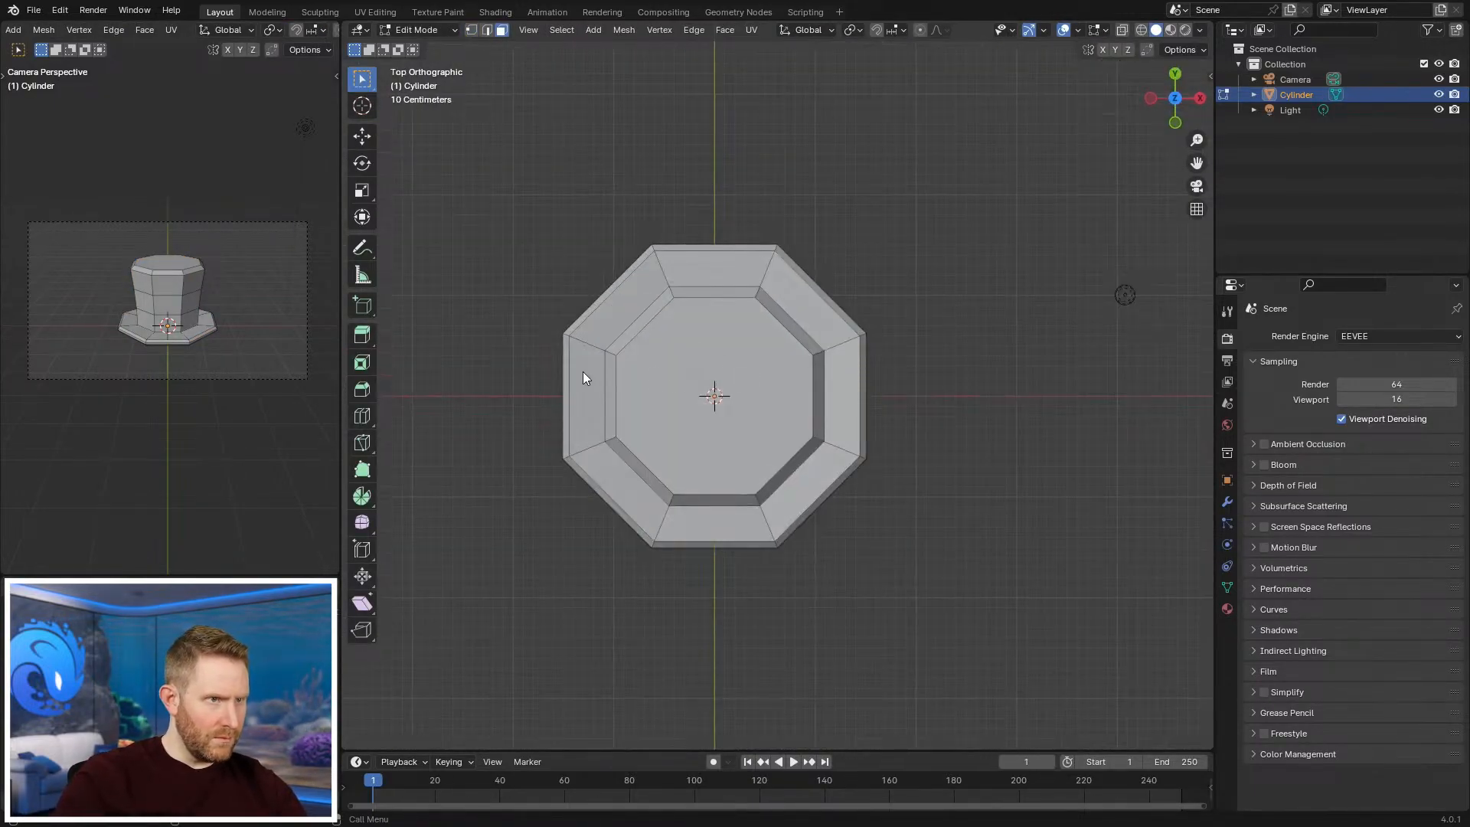
{"action": "key", "text": "alt+z"}
{"action": "scroll", "coordinate": [1043, 450], "scroll_direction": "up", "scroll_amount": 3}
{"action": "key", "text": "s"}
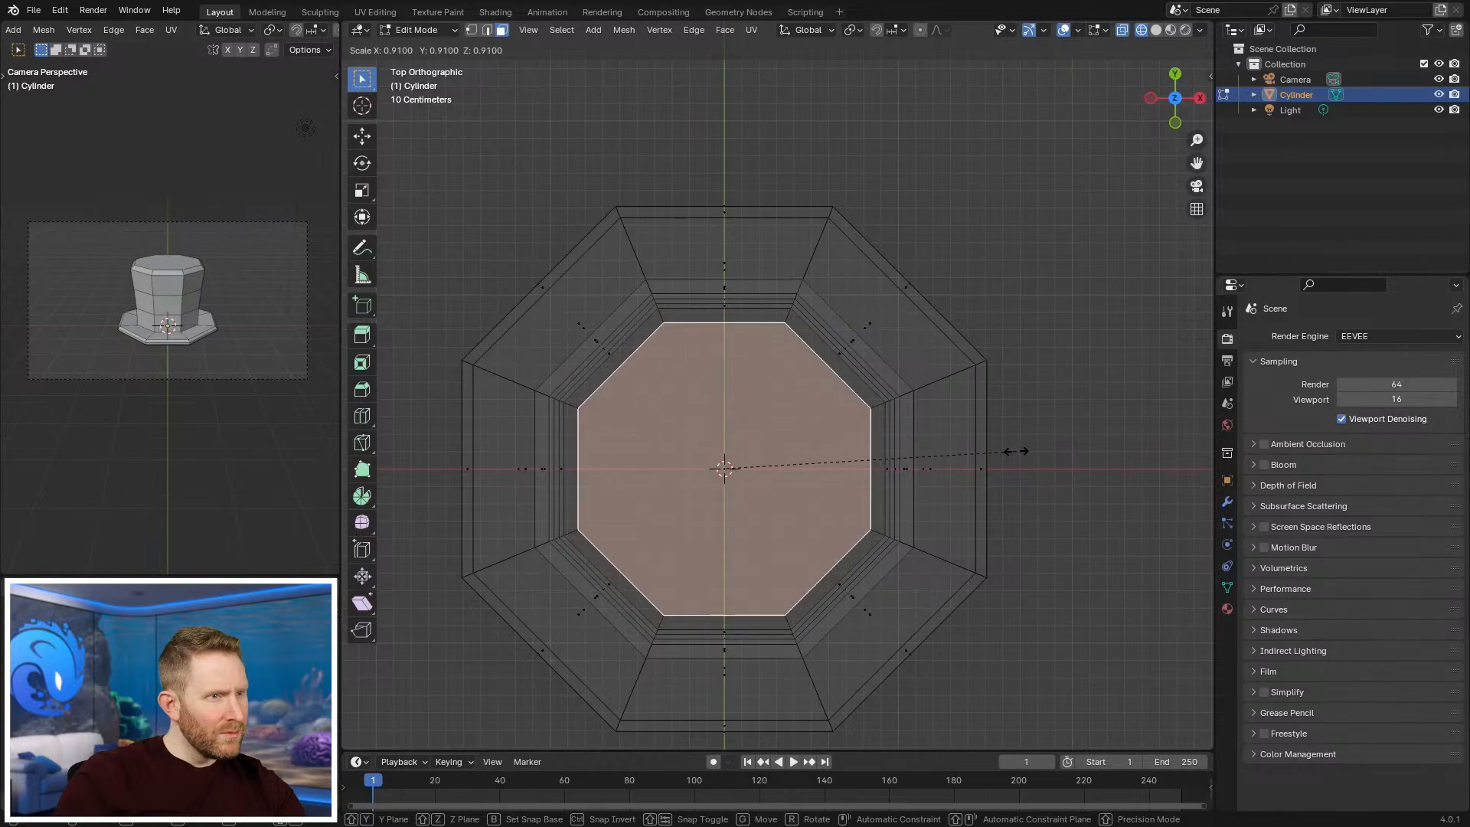
{"action": "left_click", "coordinate": [1016, 452]}
Step: Inset the hat's bottom face with a thickness of about 0.168 m
{"action": "key", "text": "alt+z"}
{"action": "middle_click_drag", "start_coordinate": [830, 509], "coordinate": [862, 263]}
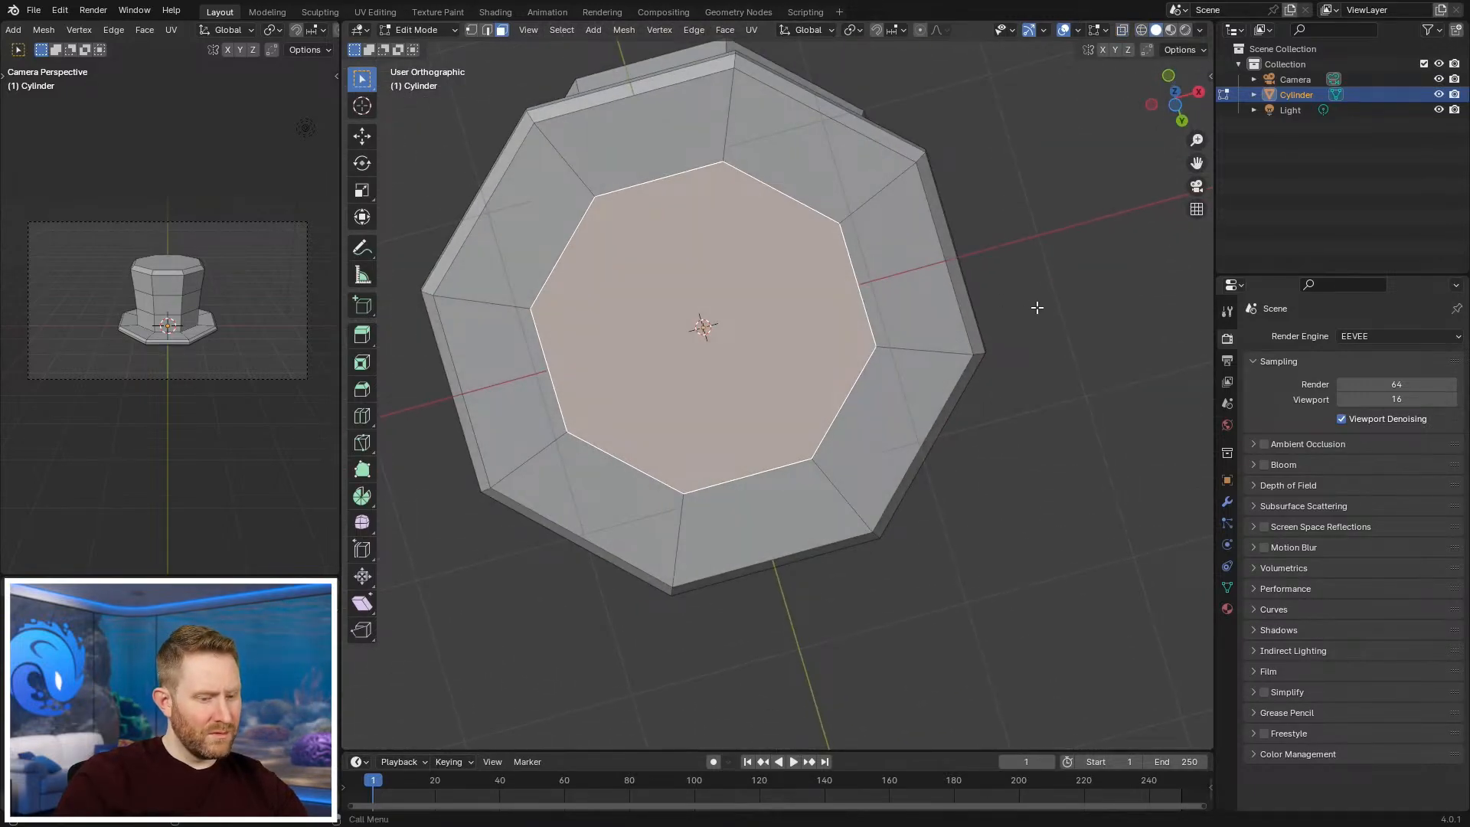
{"action": "key", "text": "i"}
{"action": "left_click", "coordinate": [1004, 317]}
{"action": "middle_click_drag", "start_coordinate": [1005, 319], "coordinate": [974, 420]}
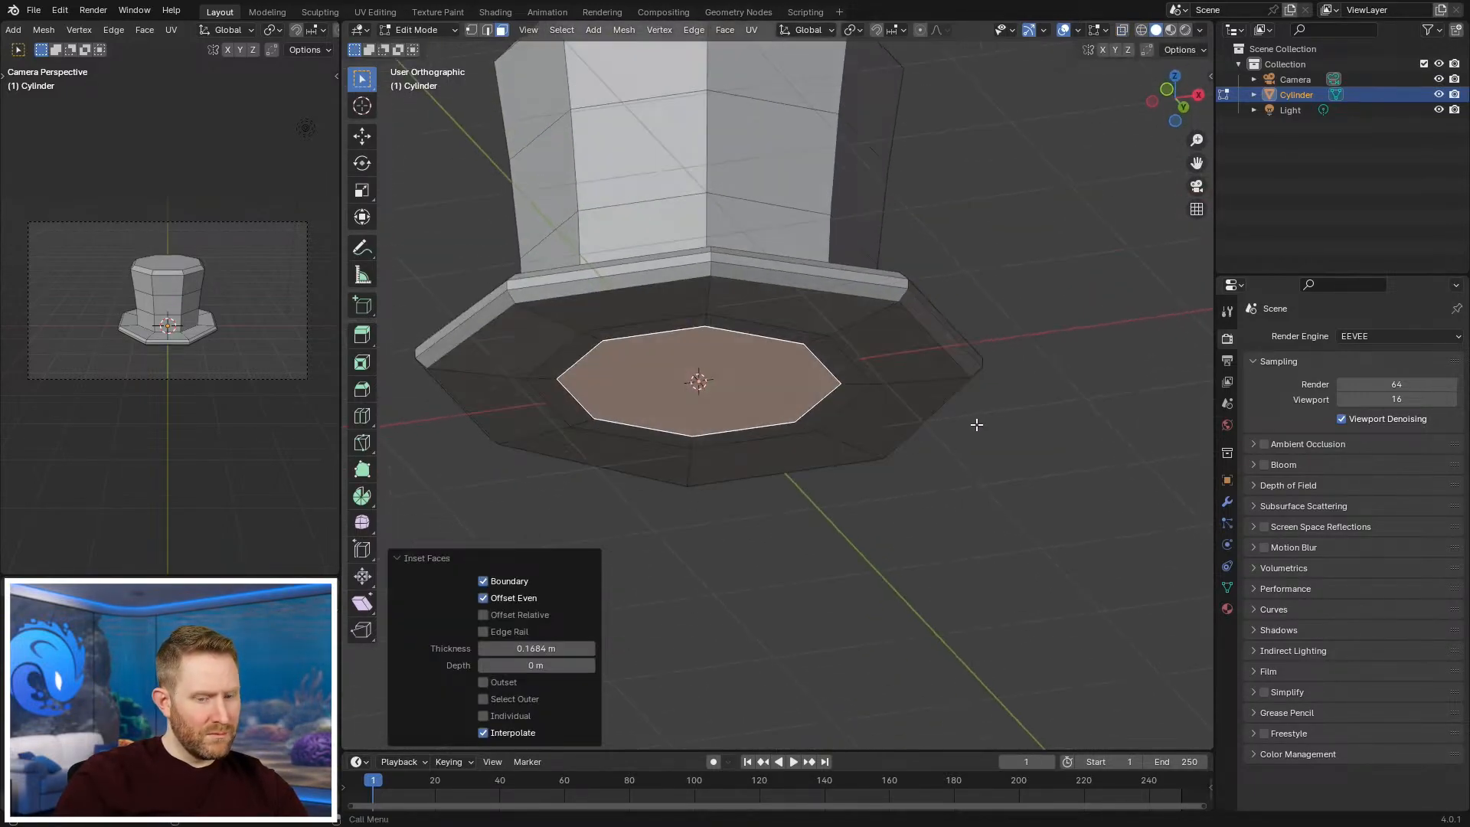
Step: Extrude the inset bottom face about 1.54 m upward into the crown in front view with X-ray on
{"action": "key", "text": "KP_1"}
{"action": "key", "text": "alt+z"}
{"action": "key", "text": "e"}
{"action": "left_click", "coordinate": [800, 240]}
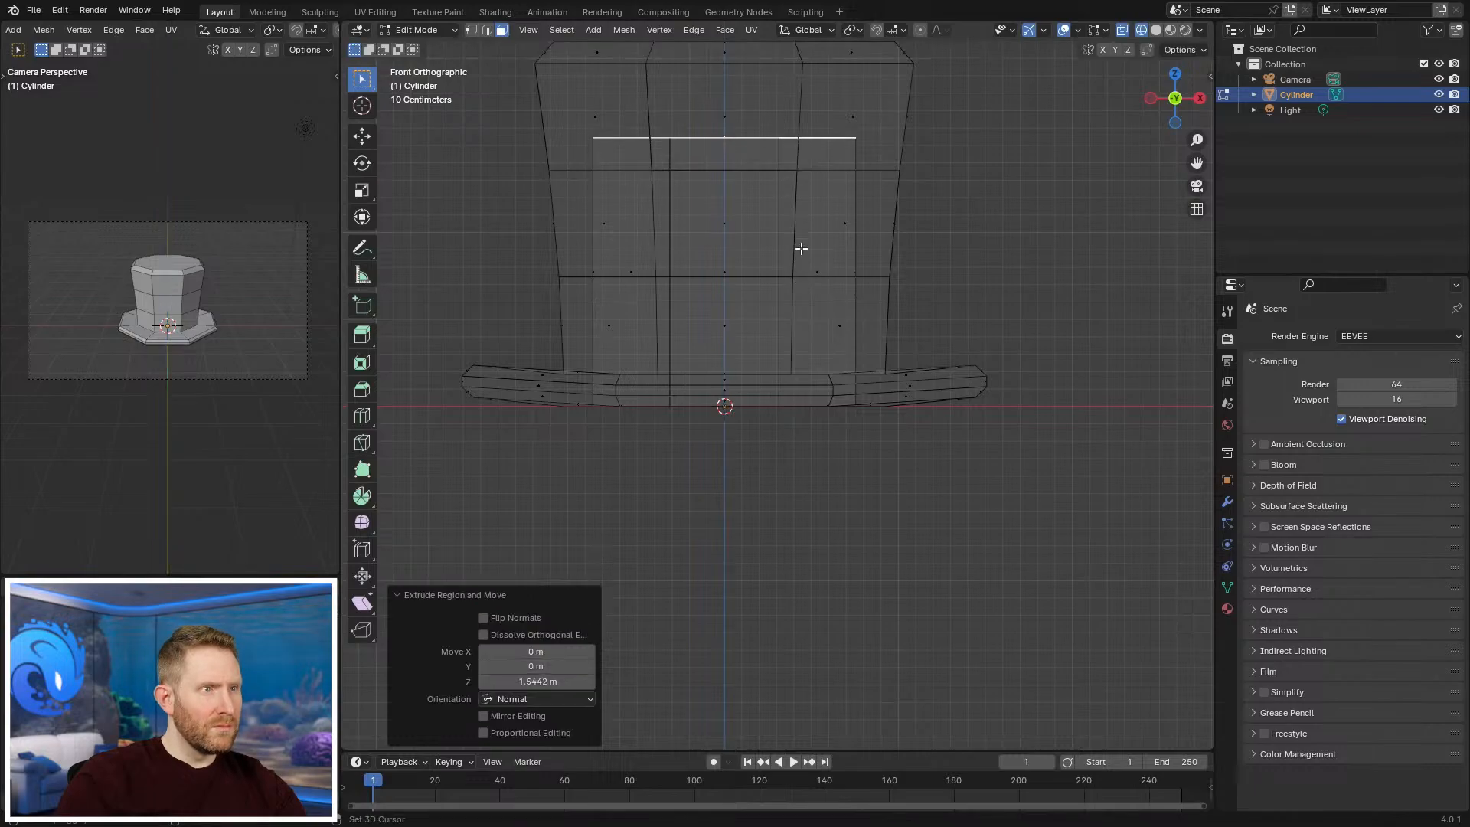
Step: Raise the hollow's inner top face along Z, scale it to fit inside the crown, and return to Object Mode in solid shading
{"action": "middle_click_drag", "start_coordinate": [800, 240], "coordinate": [797, 431], "text": "shift"}
{"action": "key", "text": "g"}
{"action": "key", "text": "z"}
{"action": "left_click", "coordinate": [774, 381]}
{"action": "key", "text": "s"}
{"action": "left_click", "coordinate": [787, 434]}
{"action": "key", "text": "shift+z"}
{"action": "key", "text": "Tab"}
{"action": "scroll", "coordinate": [866, 531], "scroll_direction": "down", "scroll_amount": 4}
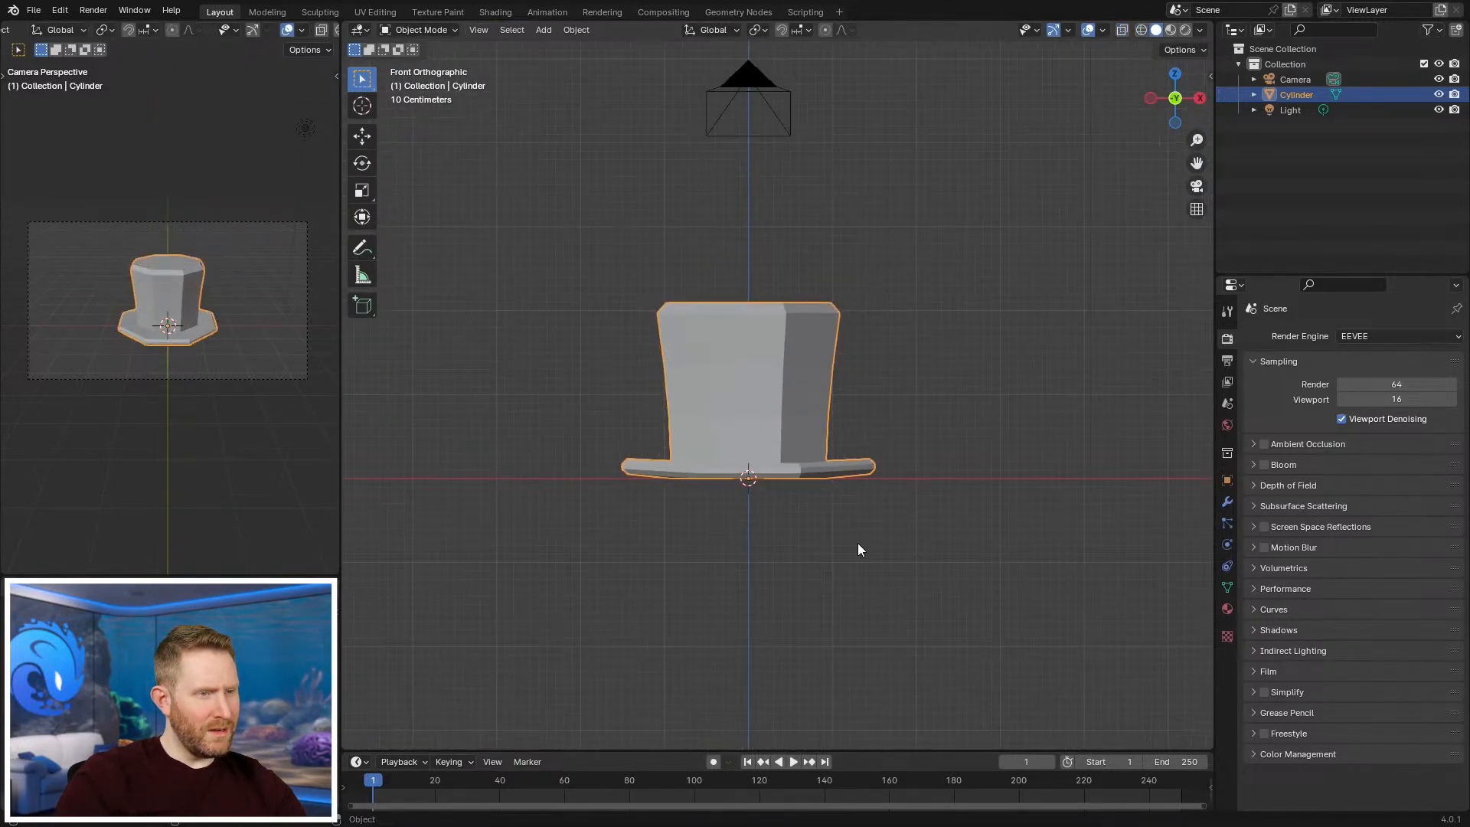
Step: Select the edge loop around the opening under the hat and bevel it with one segment
{"action": "middle_click_drag", "start_coordinate": [866, 530], "coordinate": [799, 406]}
{"action": "key", "text": "alt+a"}
{"action": "scroll", "coordinate": [787, 358], "scroll_direction": "down", "scroll_amount": 3}
{"action": "scroll", "coordinate": [789, 383], "scroll_direction": "up", "scroll_amount": 3}
{"action": "key", "text": "Tab"}
{"action": "scroll", "coordinate": [792, 437], "scroll_direction": "up", "scroll_amount": 2}
{"action": "key", "text": "2"}
{"action": "left_click", "coordinate": [828, 498], "text": "alt"}
{"action": "key", "text": "ctrl+b"}
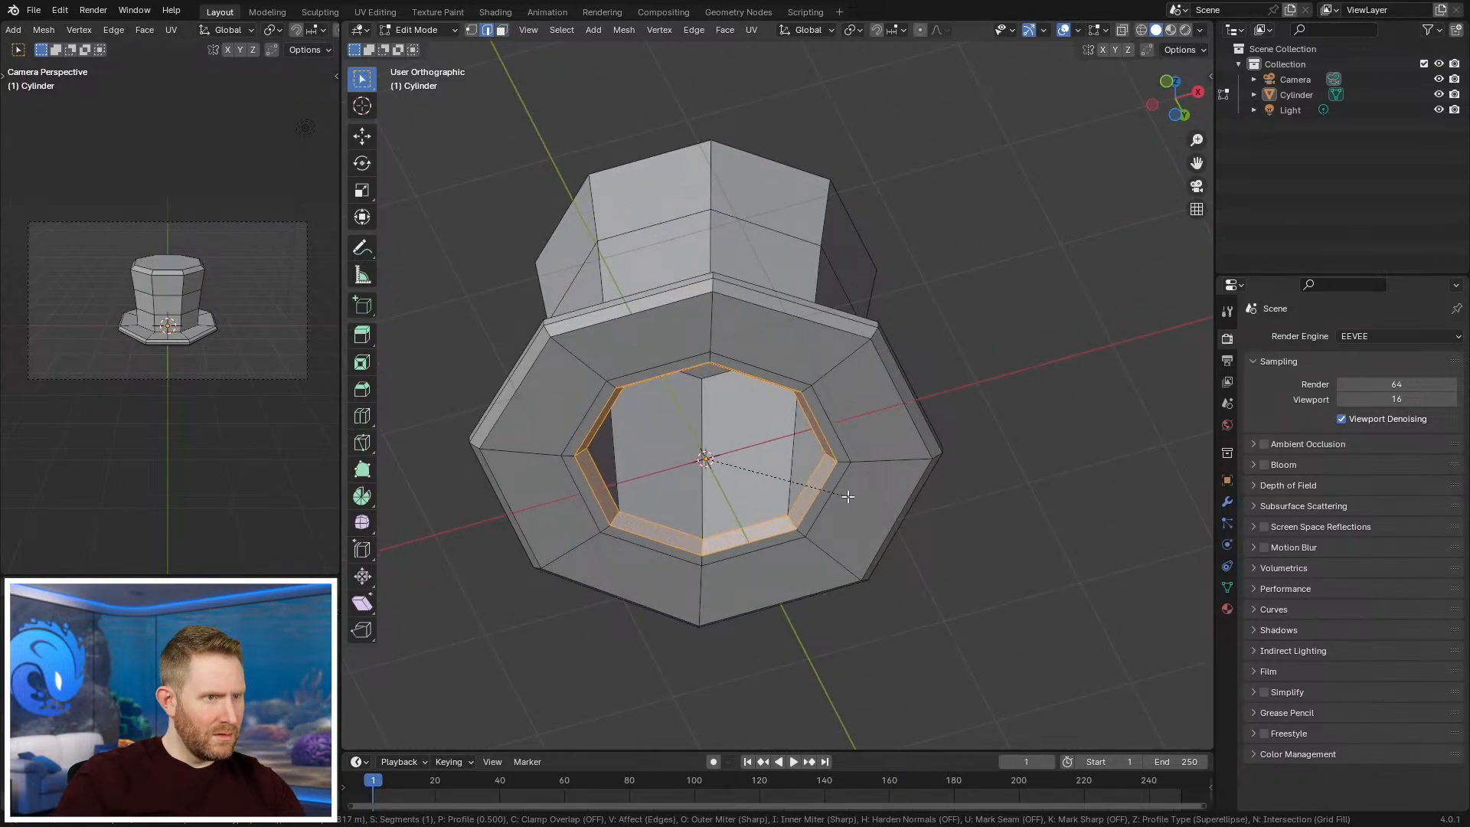
{"action": "left_click", "coordinate": [847, 499]}
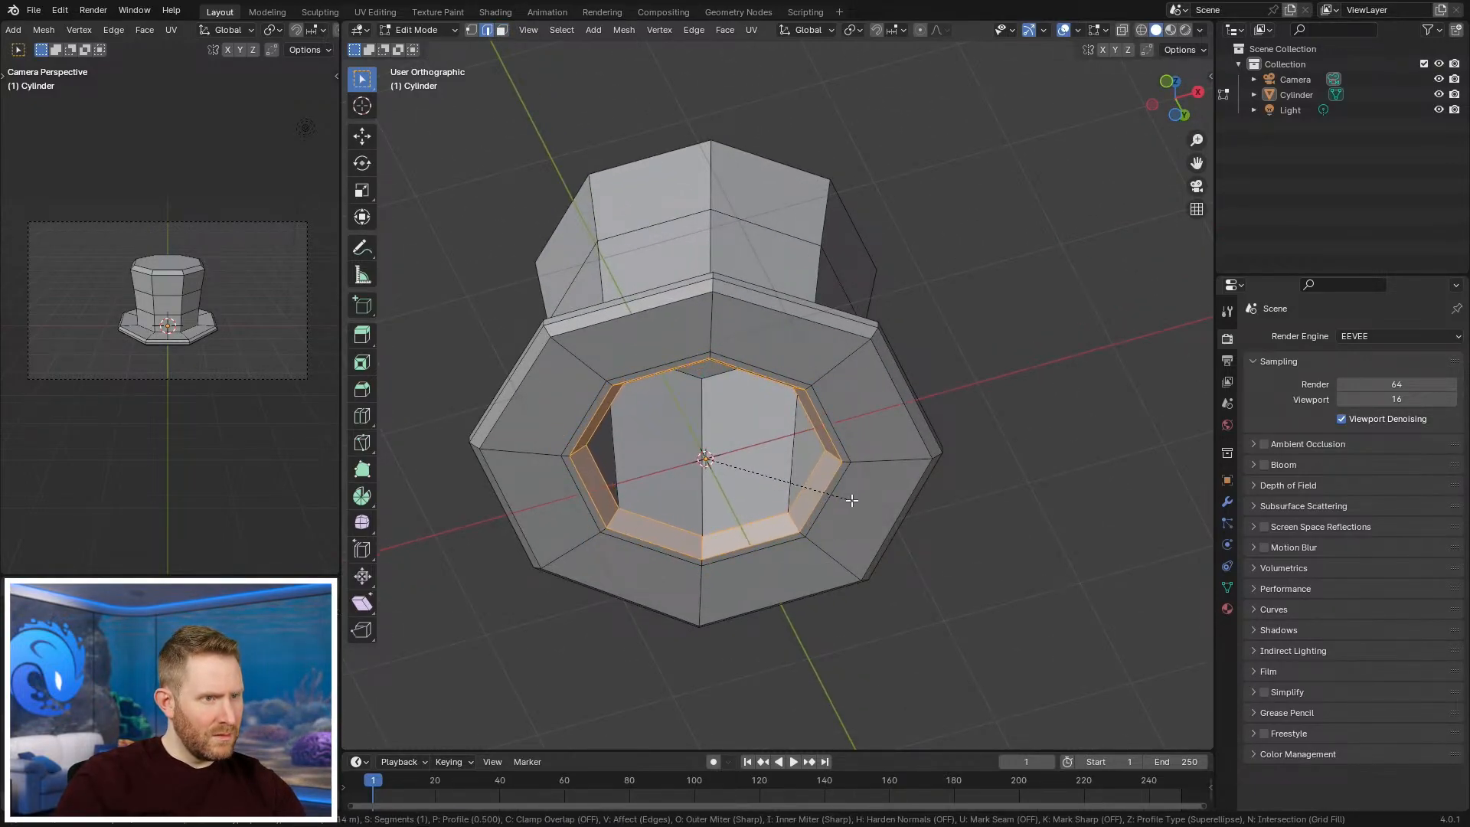
Step: Merge all the hat's vertices by distance, deselect them, and return to Object Mode
{"action": "key", "text": "alt+a"}
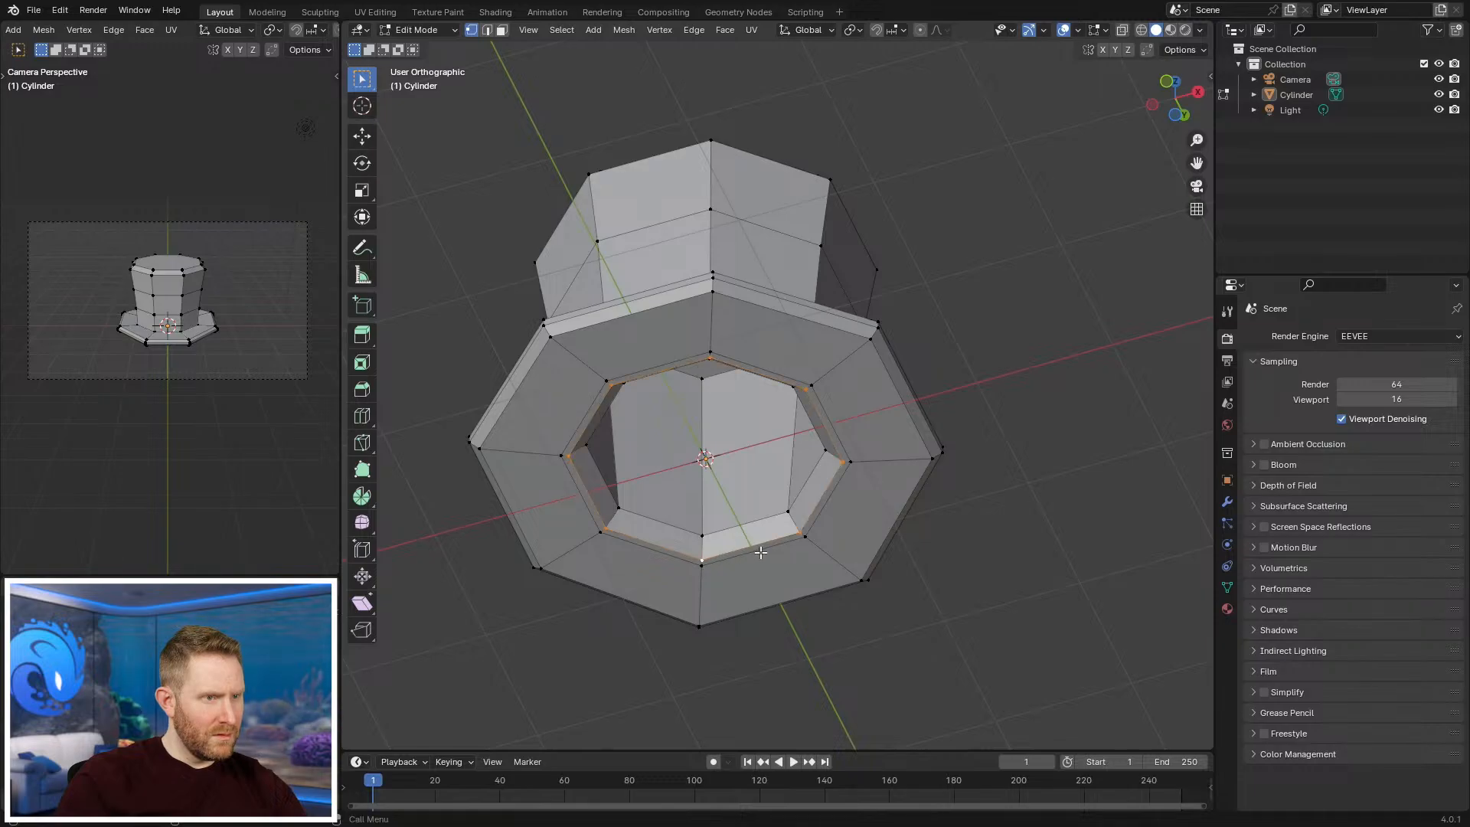
{"action": "key", "text": "a"}
{"action": "key", "text": "m"}
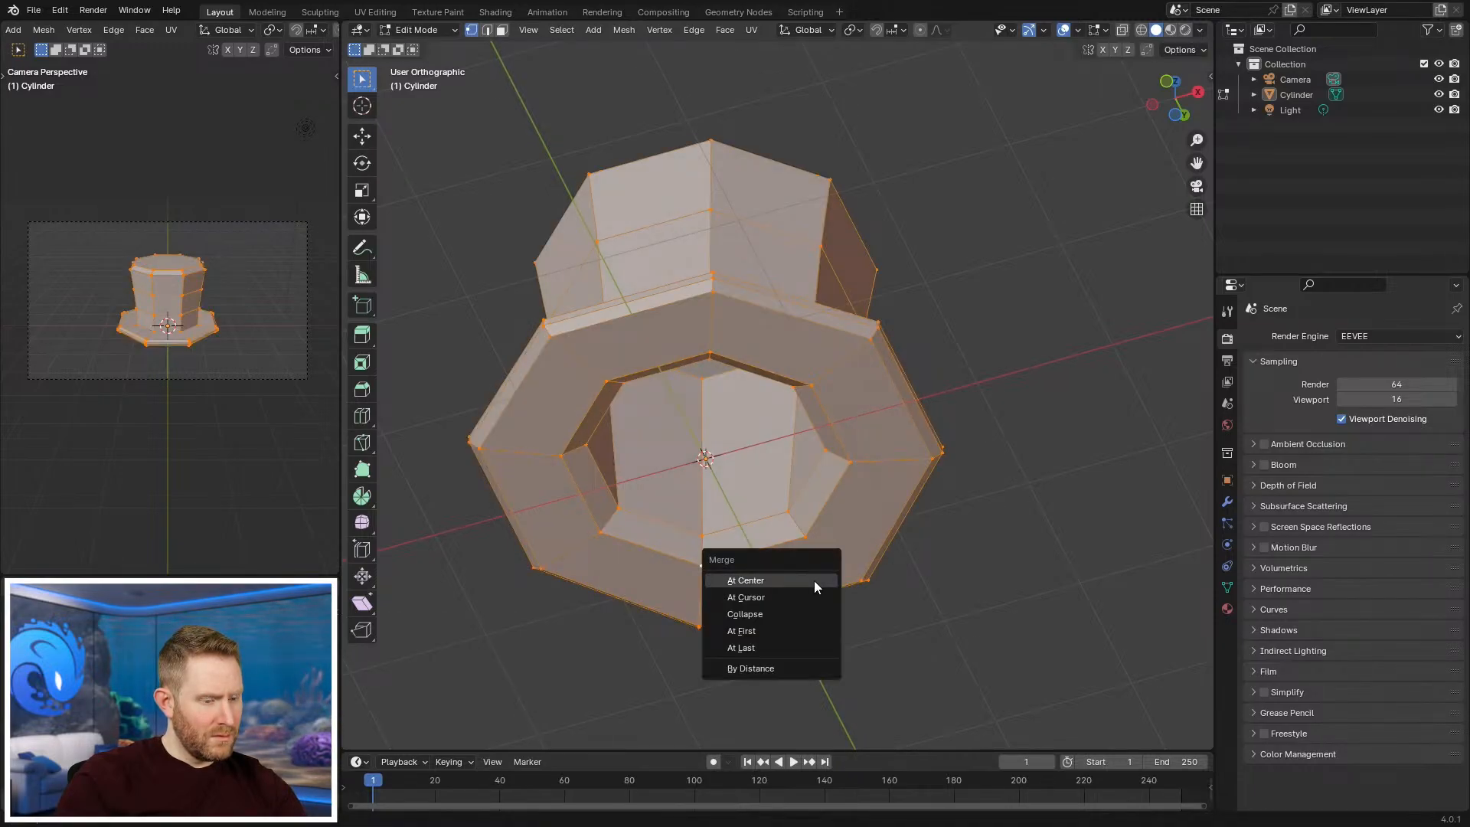
{"action": "key", "text": "b"}
{"action": "key", "text": "alt+a"}
{"action": "middle_click_drag", "start_coordinate": [796, 383], "coordinate": [756, 473]}
{"action": "key", "text": "Tab"}
{"action": "scroll", "coordinate": [760, 501], "scroll_direction": "down", "scroll_amount": 4}
{"action": "key", "text": "KP_1"}
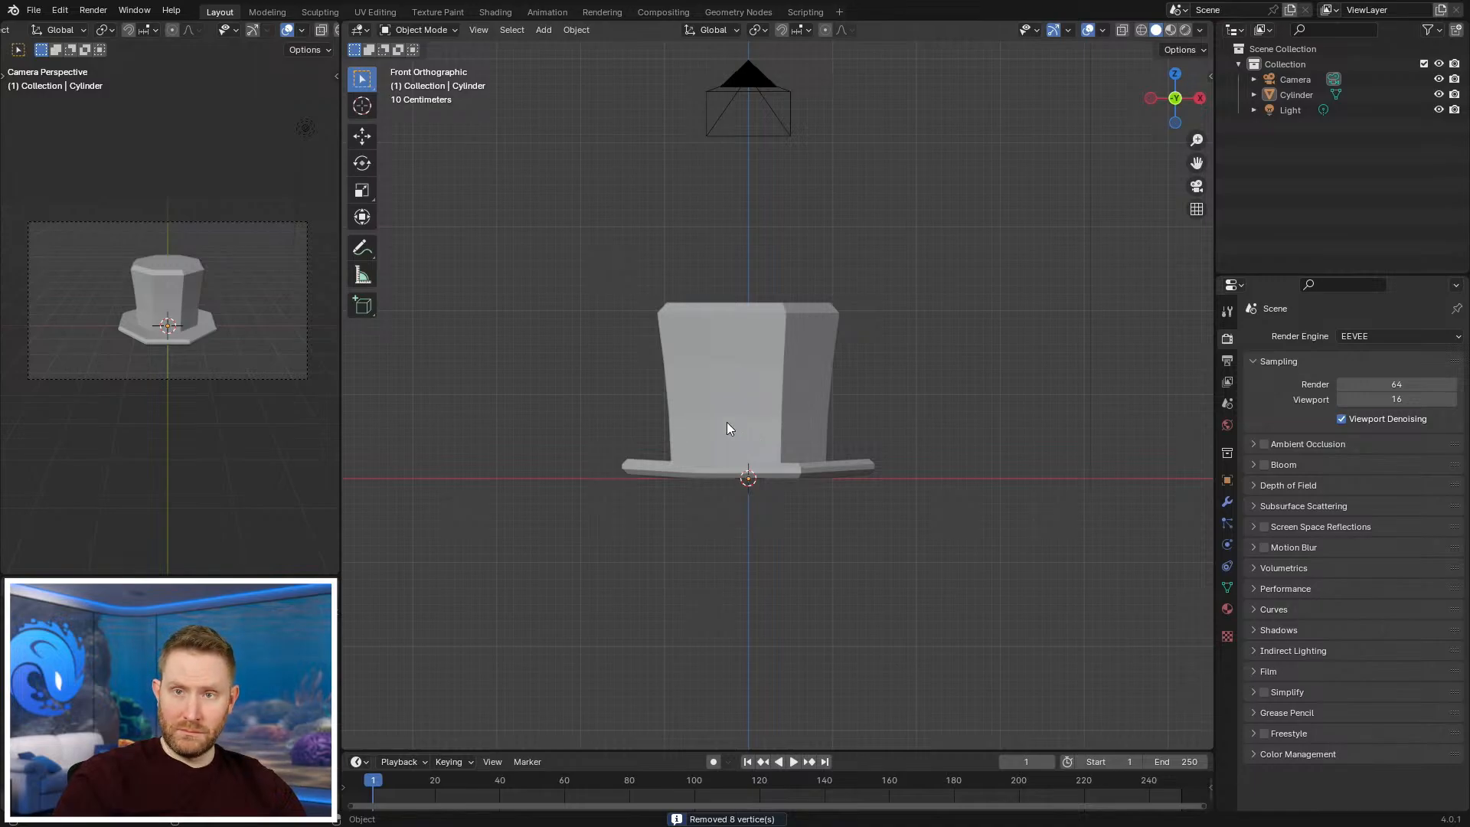
{"action": "key", "text": "Tab"}
{"action": "scroll", "coordinate": [811, 421], "scroll_direction": "up", "scroll_amount": 3}
{"action": "left_click", "coordinate": [796, 407]}
{"action": "key", "text": "shift+v"}
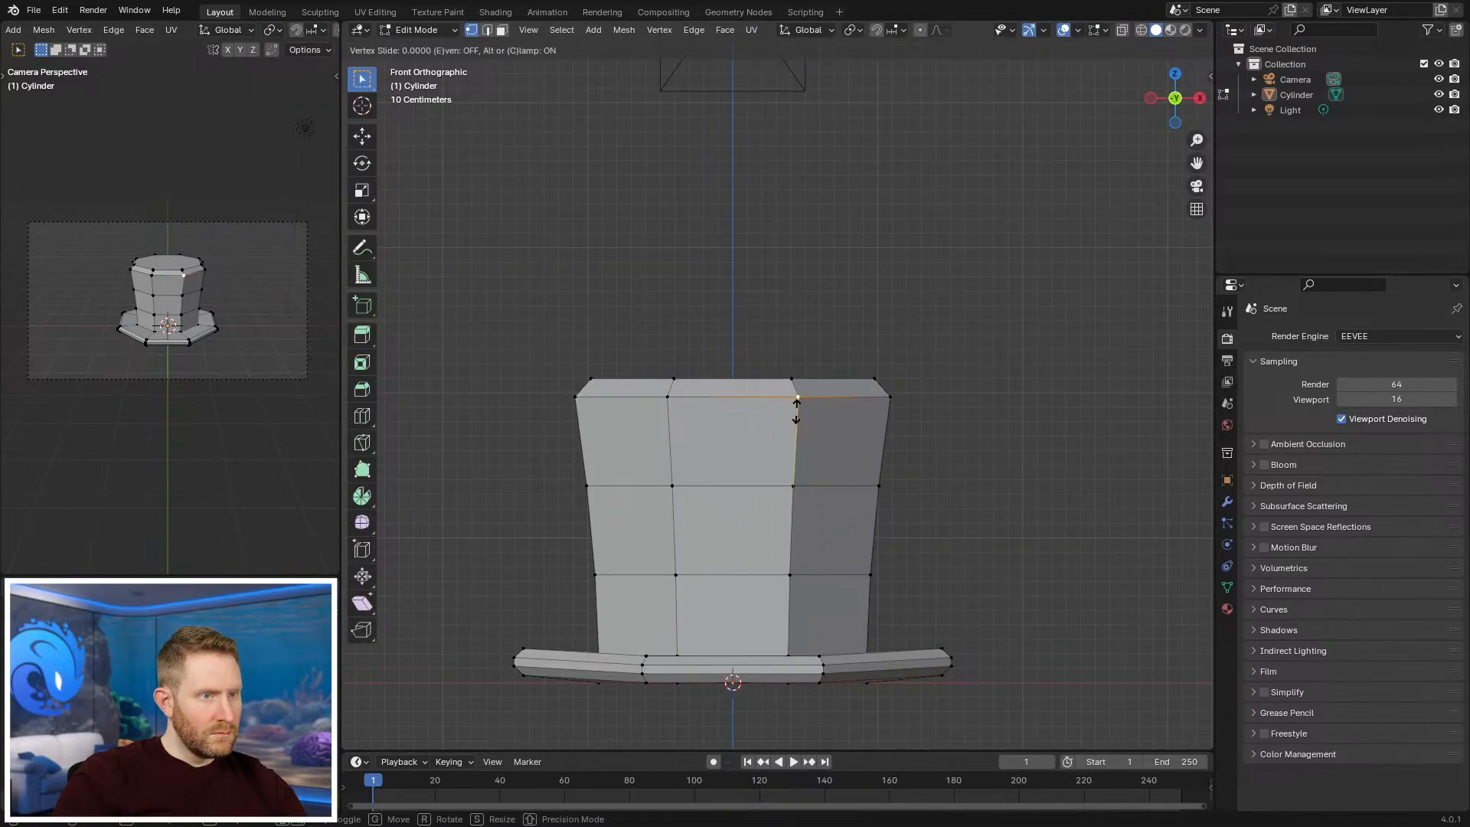
{"action": "right_click", "coordinate": [789, 440]}
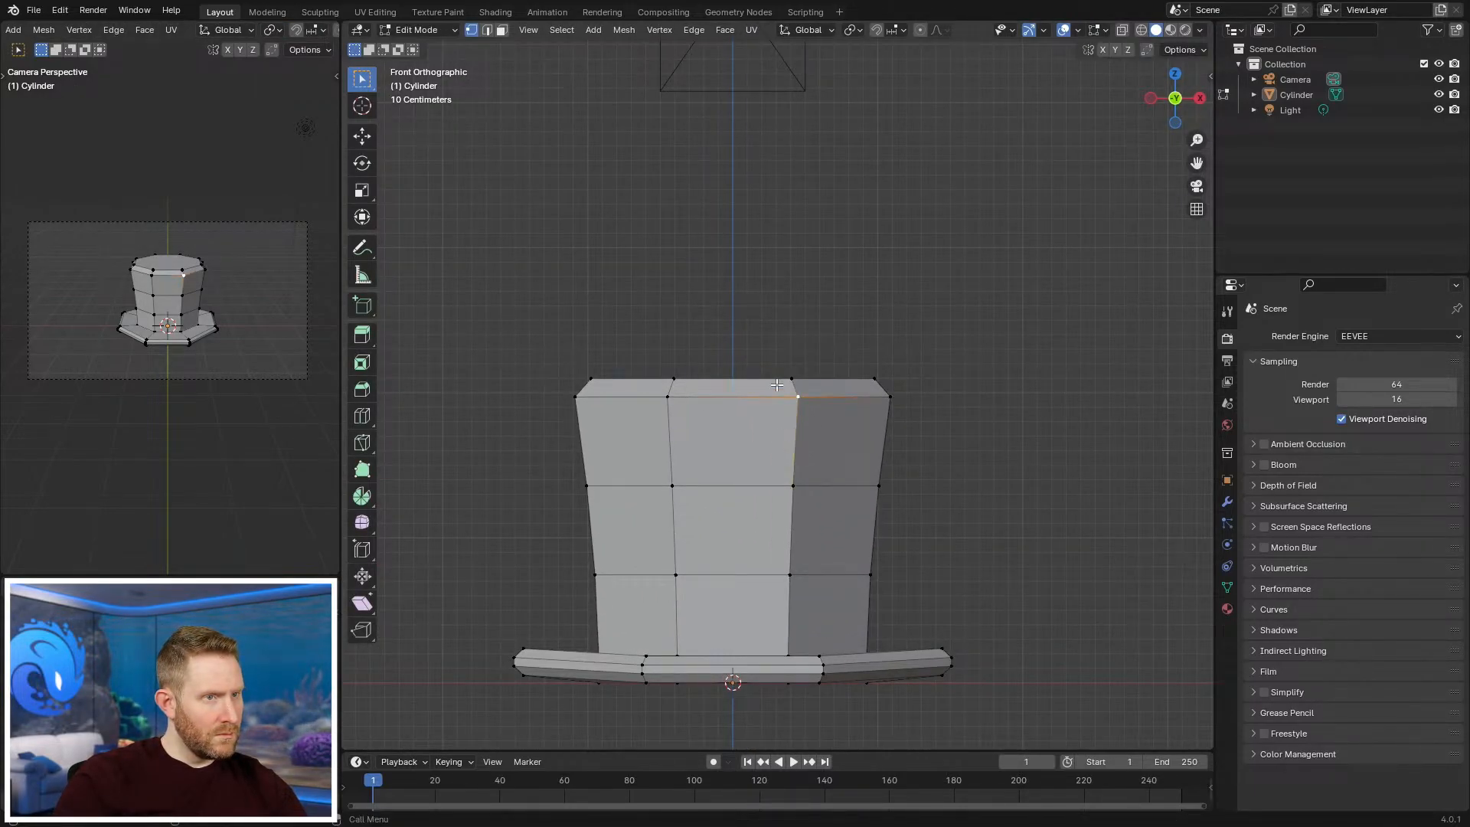
{"action": "scroll", "coordinate": [777, 385], "scroll_direction": "down", "scroll_amount": 5}
{"action": "key", "text": "Tab"}
{"action": "middle_click_drag", "start_coordinate": [777, 385], "coordinate": [689, 529]}
{"action": "scroll", "coordinate": [693, 528], "scroll_direction": "up", "scroll_amount": 3}
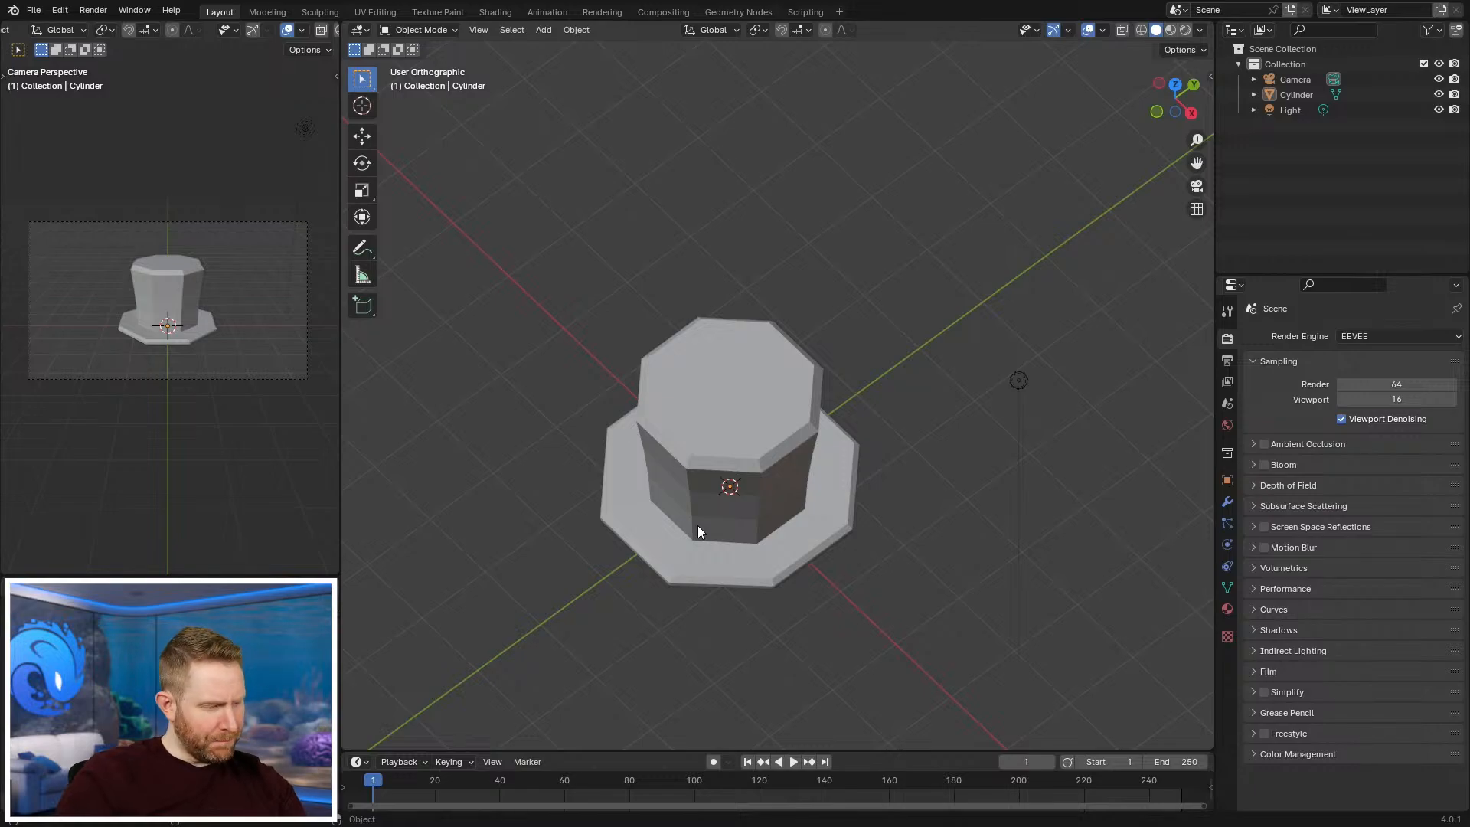
{"action": "middle_click_drag", "start_coordinate": [697, 525], "coordinate": [875, 452]}
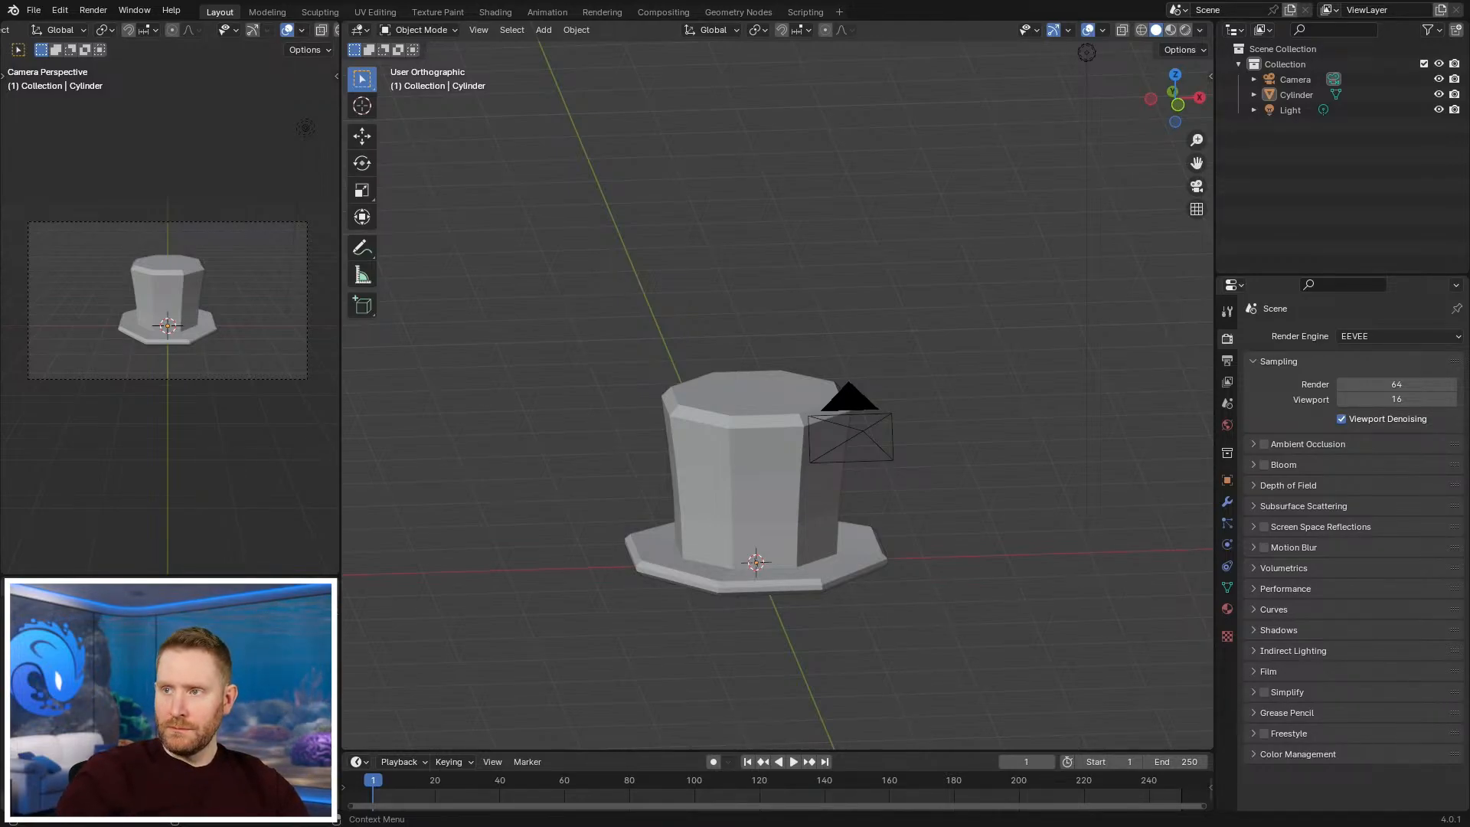
Step: Switch to the Chrome window and examine the "low poly art" image results for style references
{"action": "left_click_drag", "start_coordinate": [842, 826], "coordinate": [796, 2]}
{"action": "scroll", "coordinate": [665, 485], "scroll_direction": "down", "scroll_amount": 3}
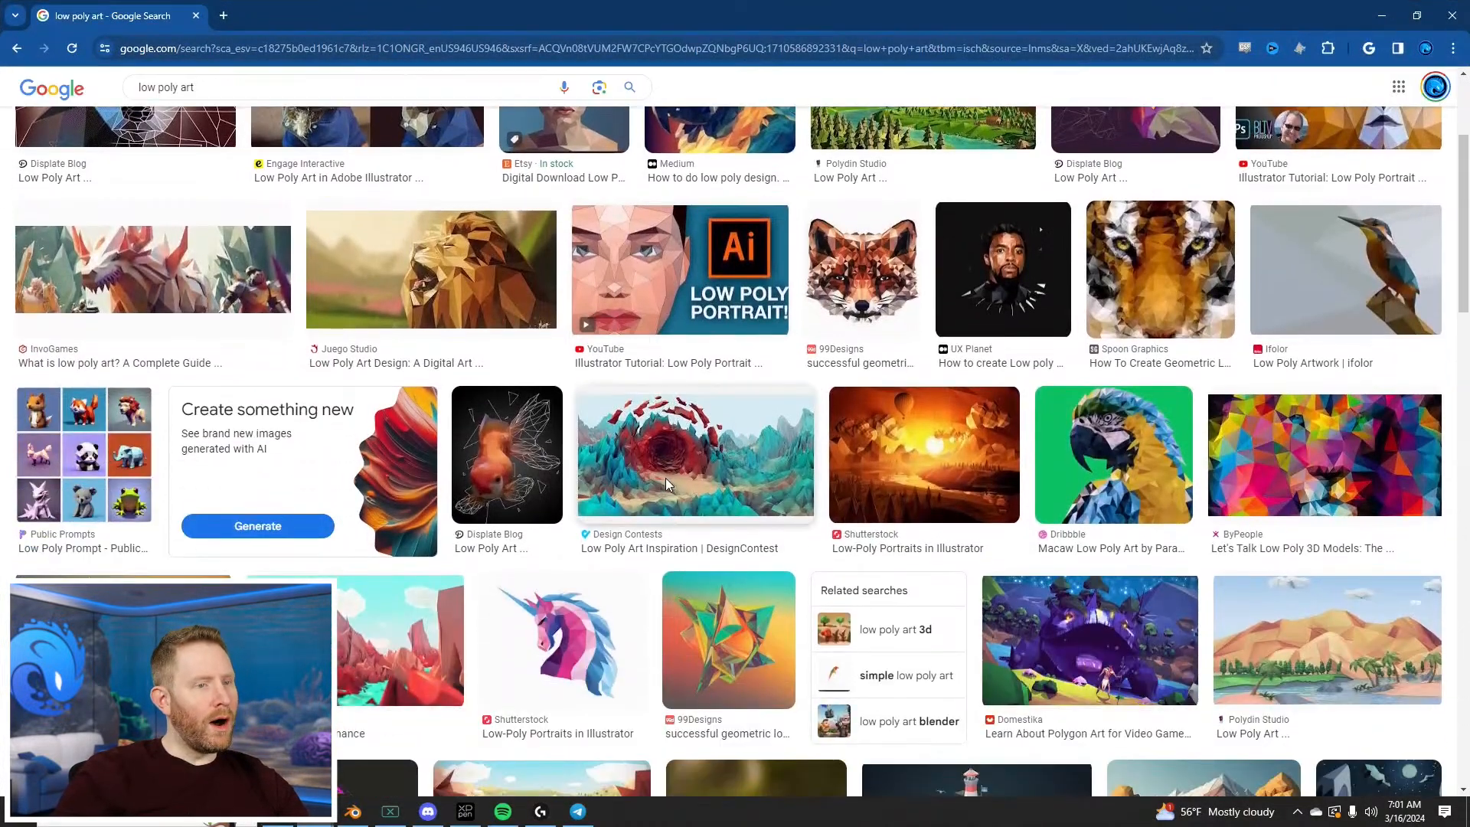
{"action": "scroll", "coordinate": [664, 478], "scroll_direction": "down", "scroll_amount": 9}
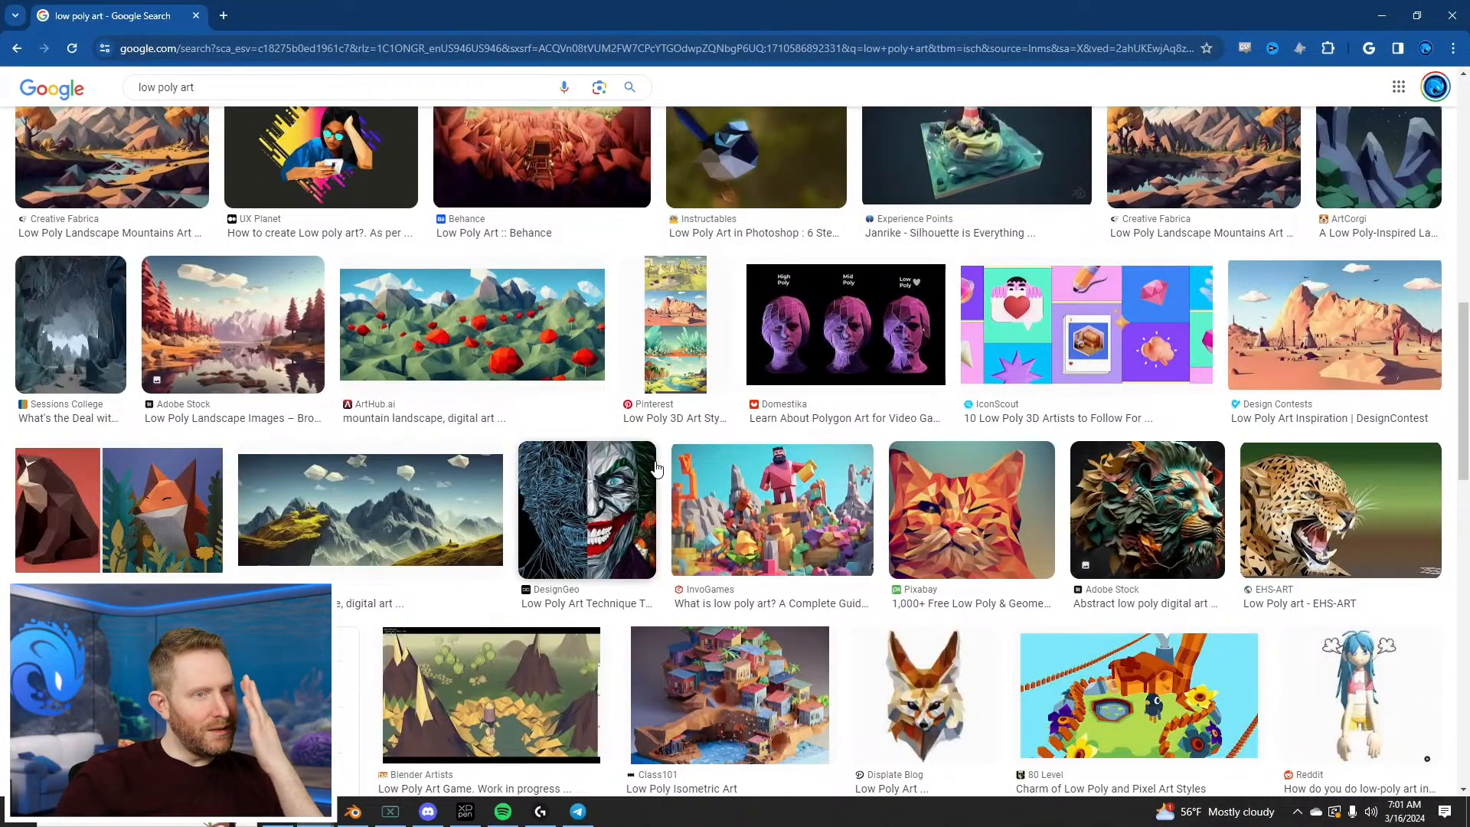
{"action": "scroll", "coordinate": [654, 468], "scroll_direction": "down", "scroll_amount": 2}
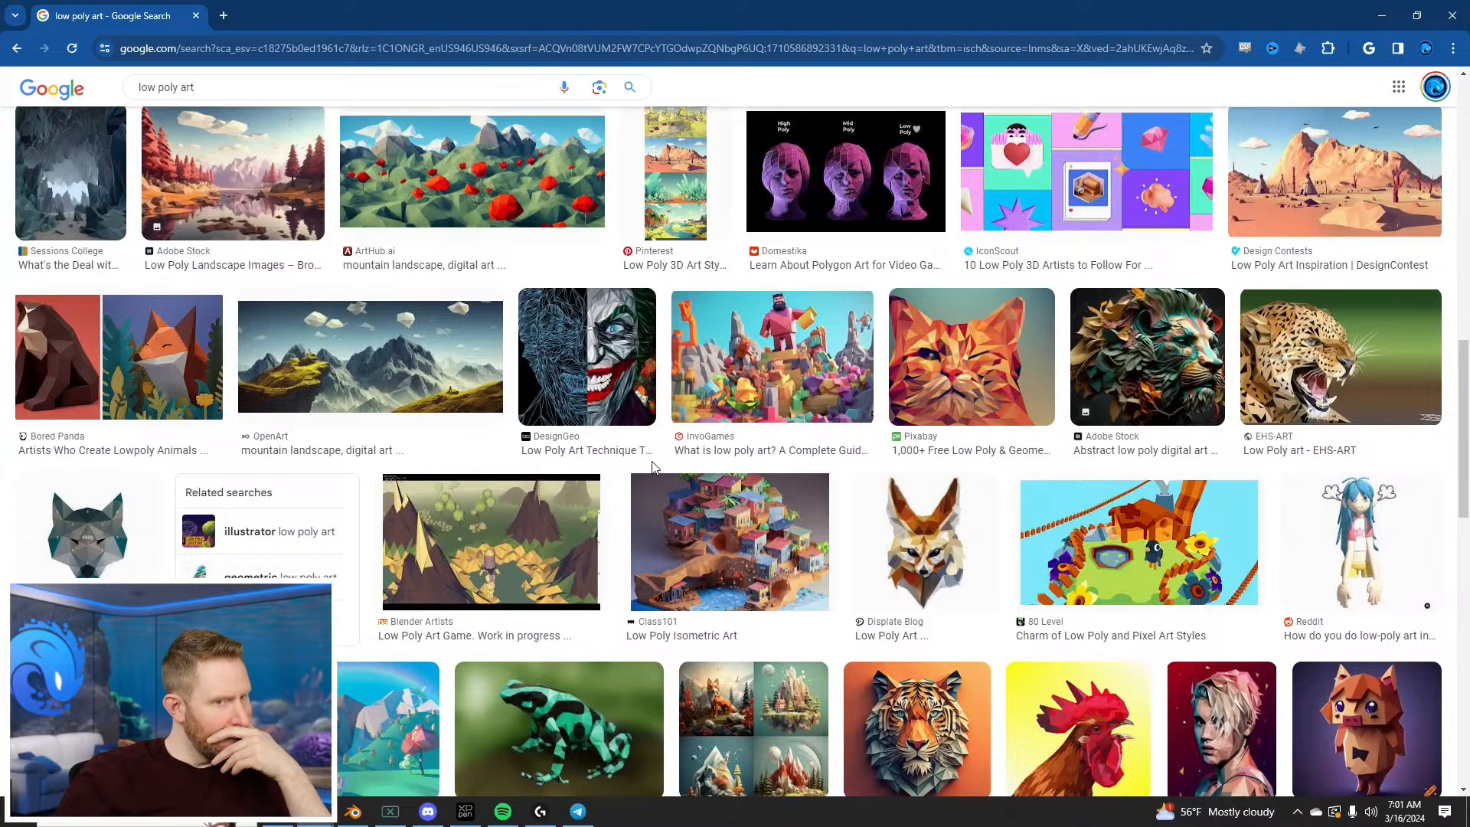
{"action": "scroll", "coordinate": [653, 466], "scroll_direction": "down", "scroll_amount": 2}
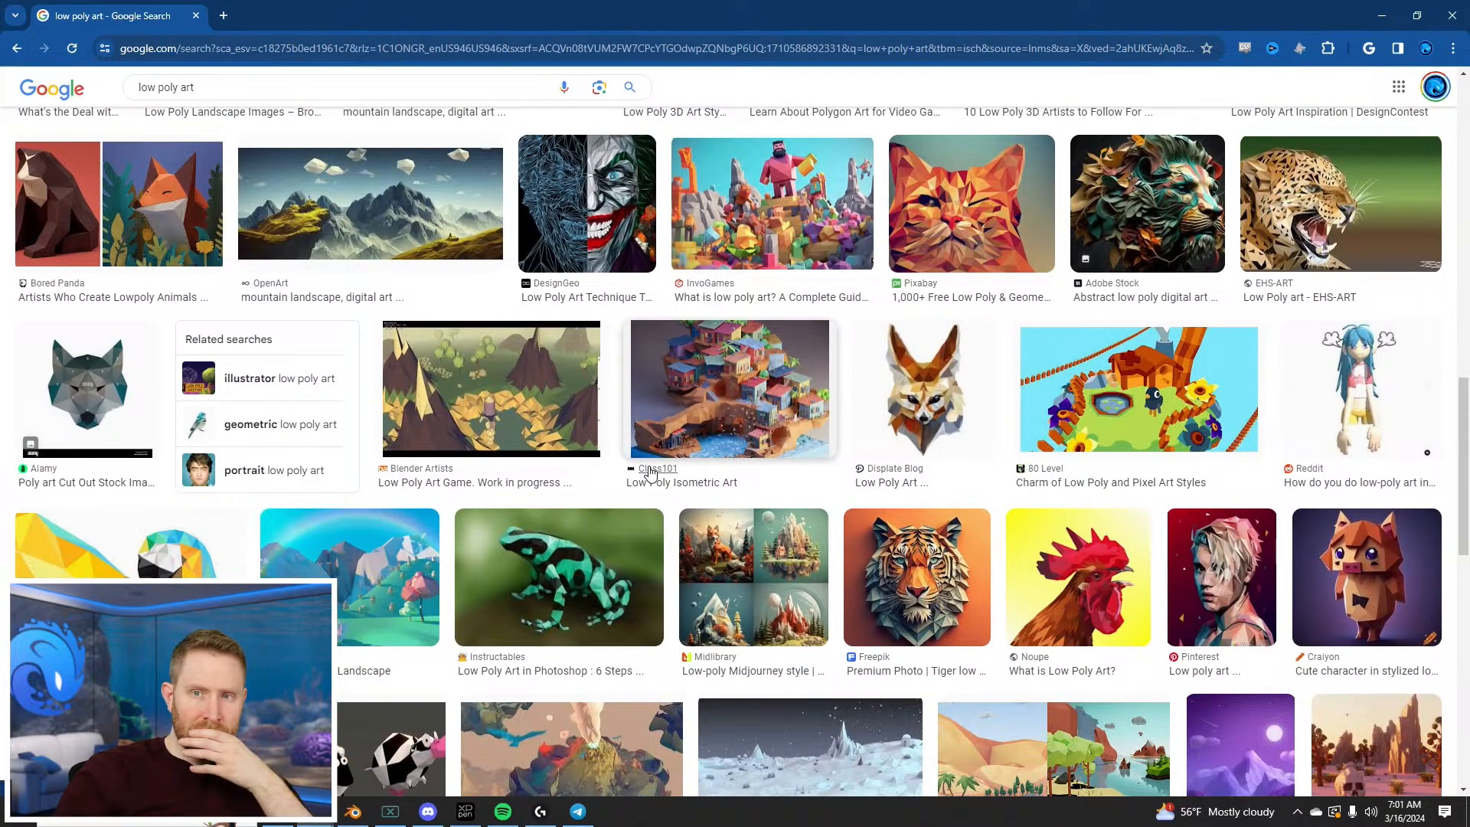
{"action": "scroll", "coordinate": [651, 472], "scroll_direction": "down", "scroll_amount": 2}
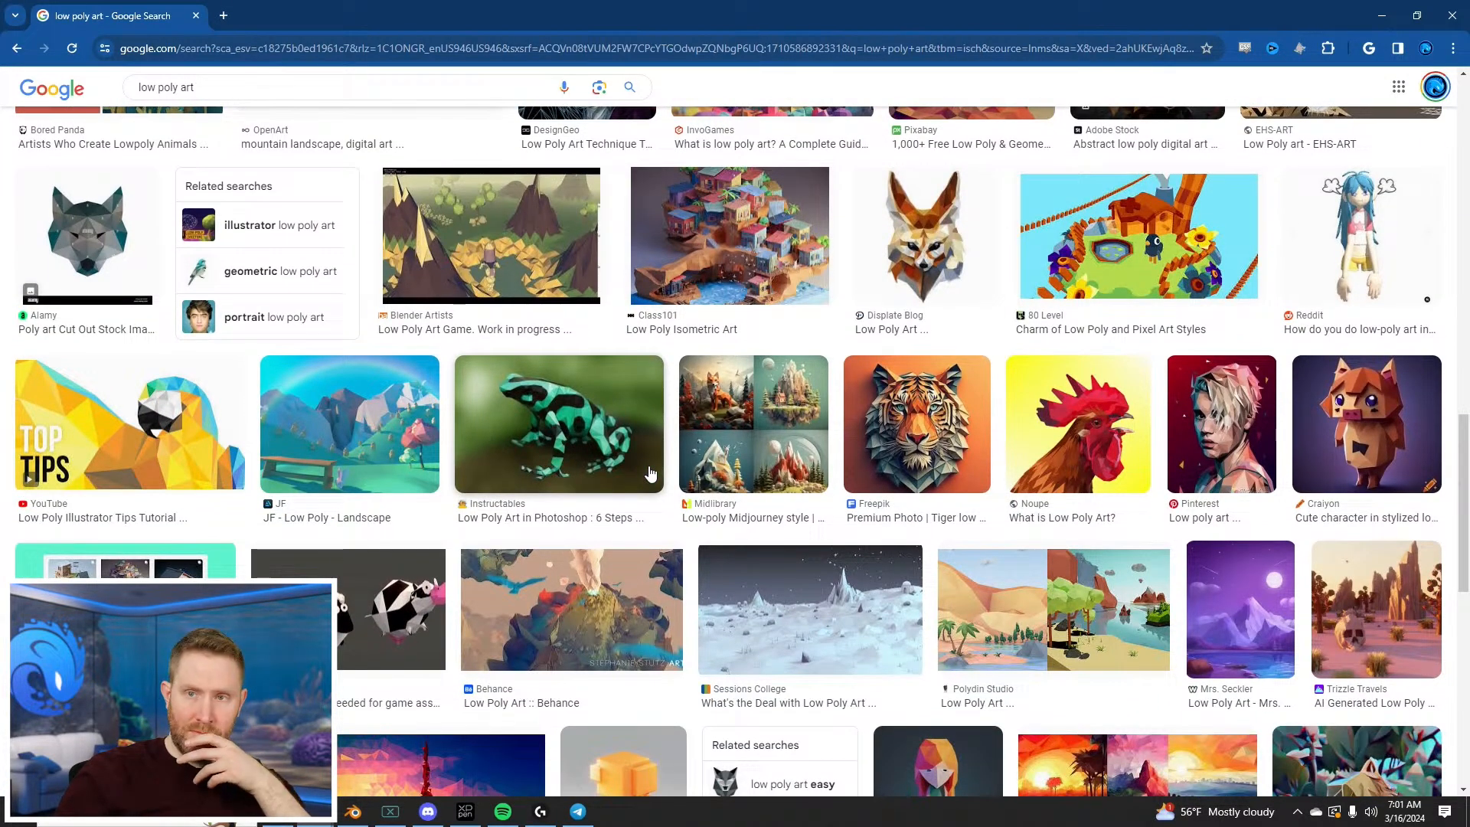
{"action": "scroll", "coordinate": [651, 472], "scroll_direction": "down", "scroll_amount": 3}
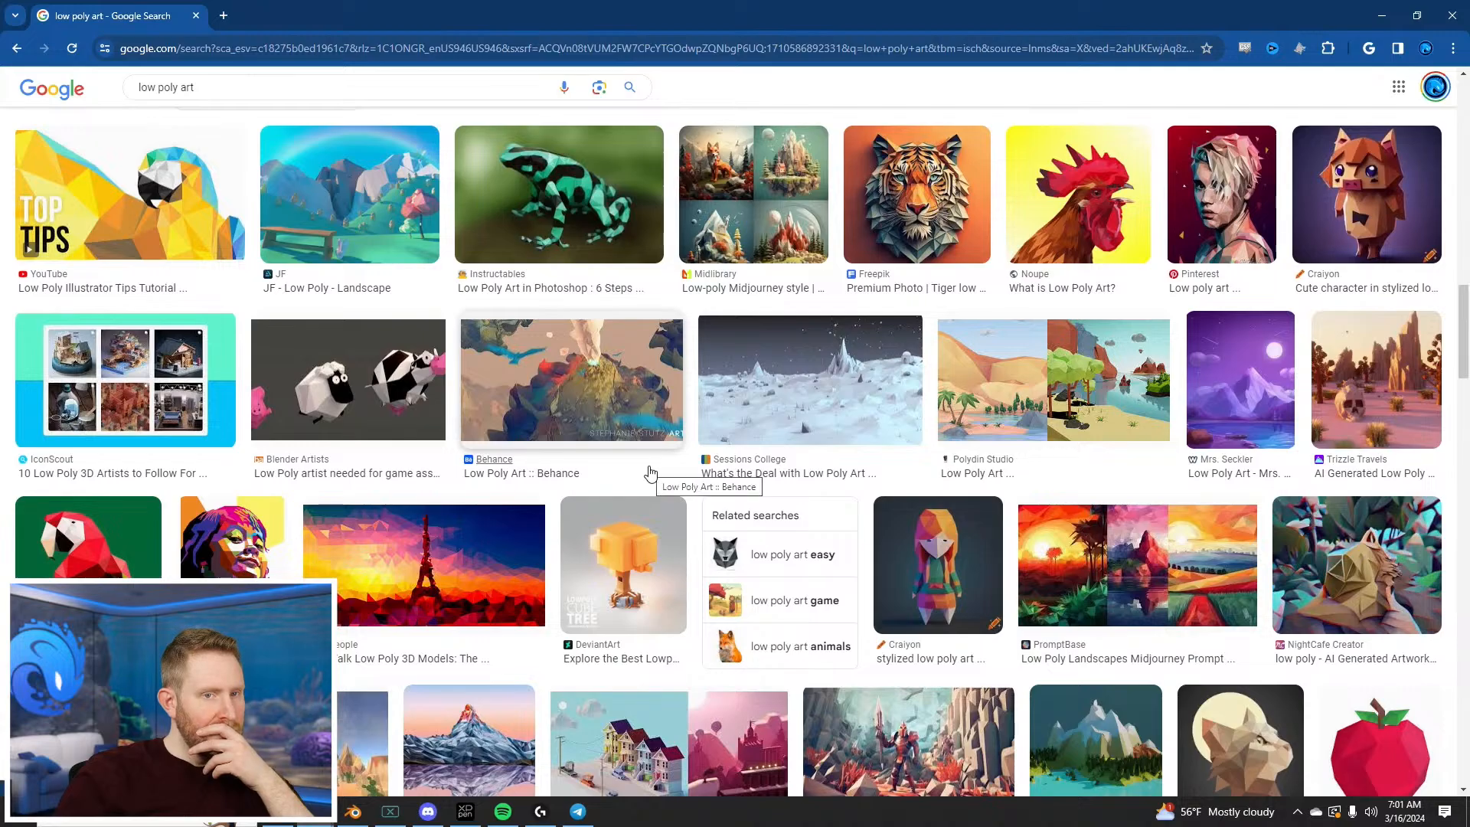
{"action": "scroll", "coordinate": [650, 475], "scroll_direction": "down", "scroll_amount": 3}
{"action": "scroll", "coordinate": [643, 475], "scroll_direction": "down", "scroll_amount": 4}
{"action": "scroll", "coordinate": [651, 475], "scroll_direction": "up", "scroll_amount": 10}
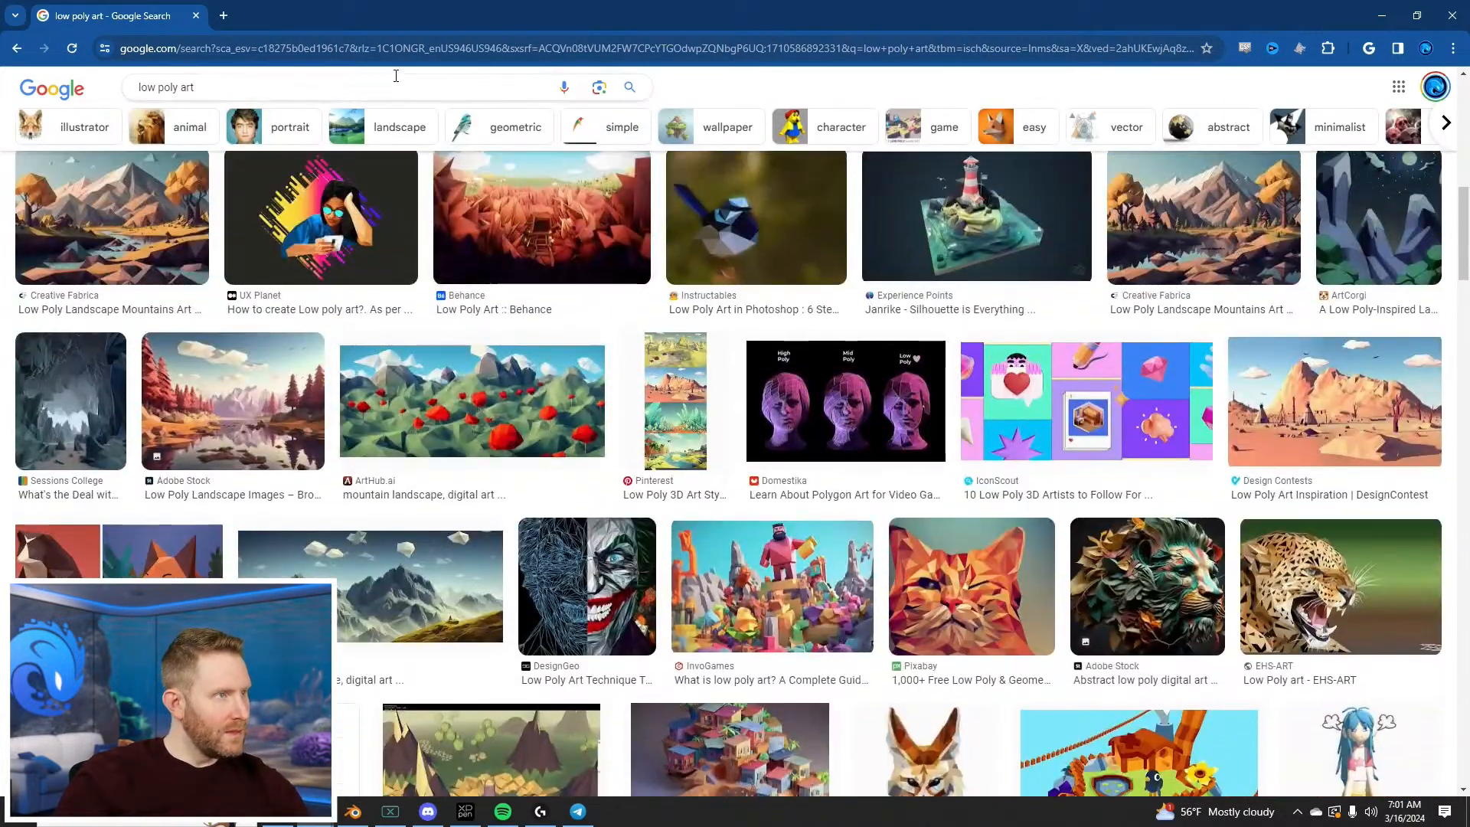
Step: Search Google Images for "low poly top hat" and look through the reference hats
{"action": "triple_click", "coordinate": [386, 92]}
{"action": "type", "text": "low poly top ha"}
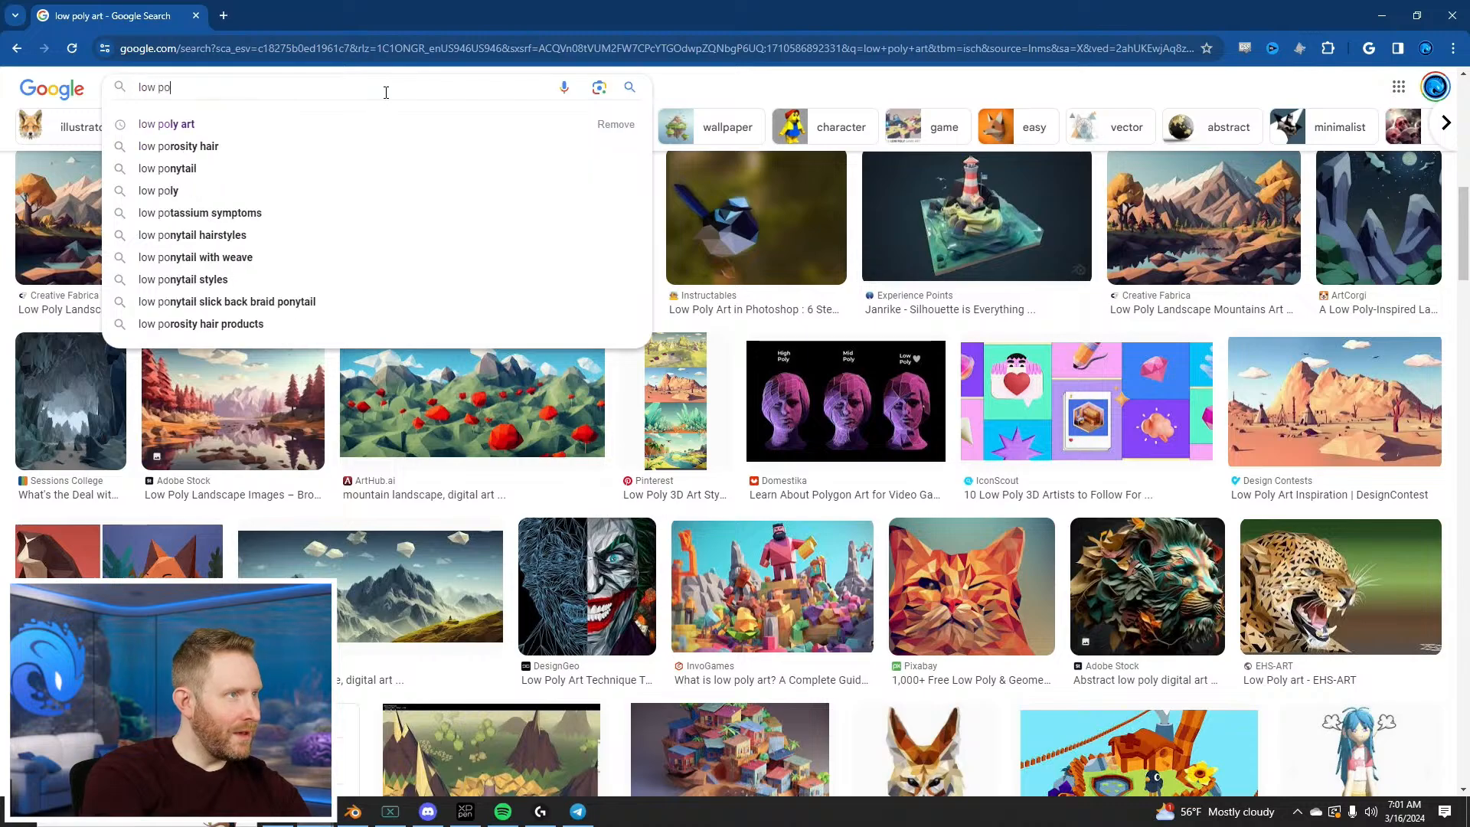
{"action": "type", "text": "t"}
{"action": "key", "text": "Return"}
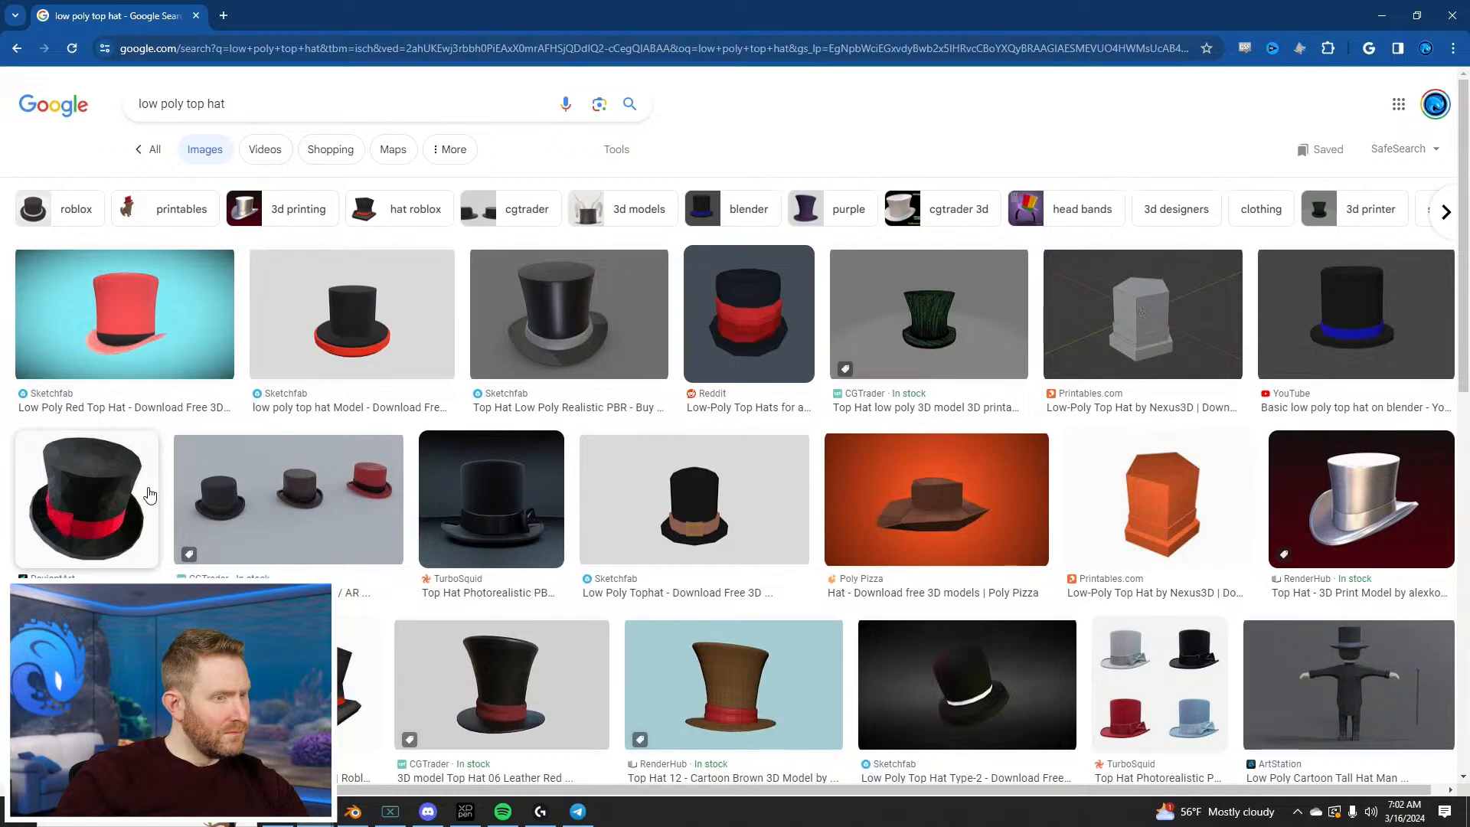
{"action": "scroll", "coordinate": [150, 494], "scroll_direction": "down", "scroll_amount": 6}
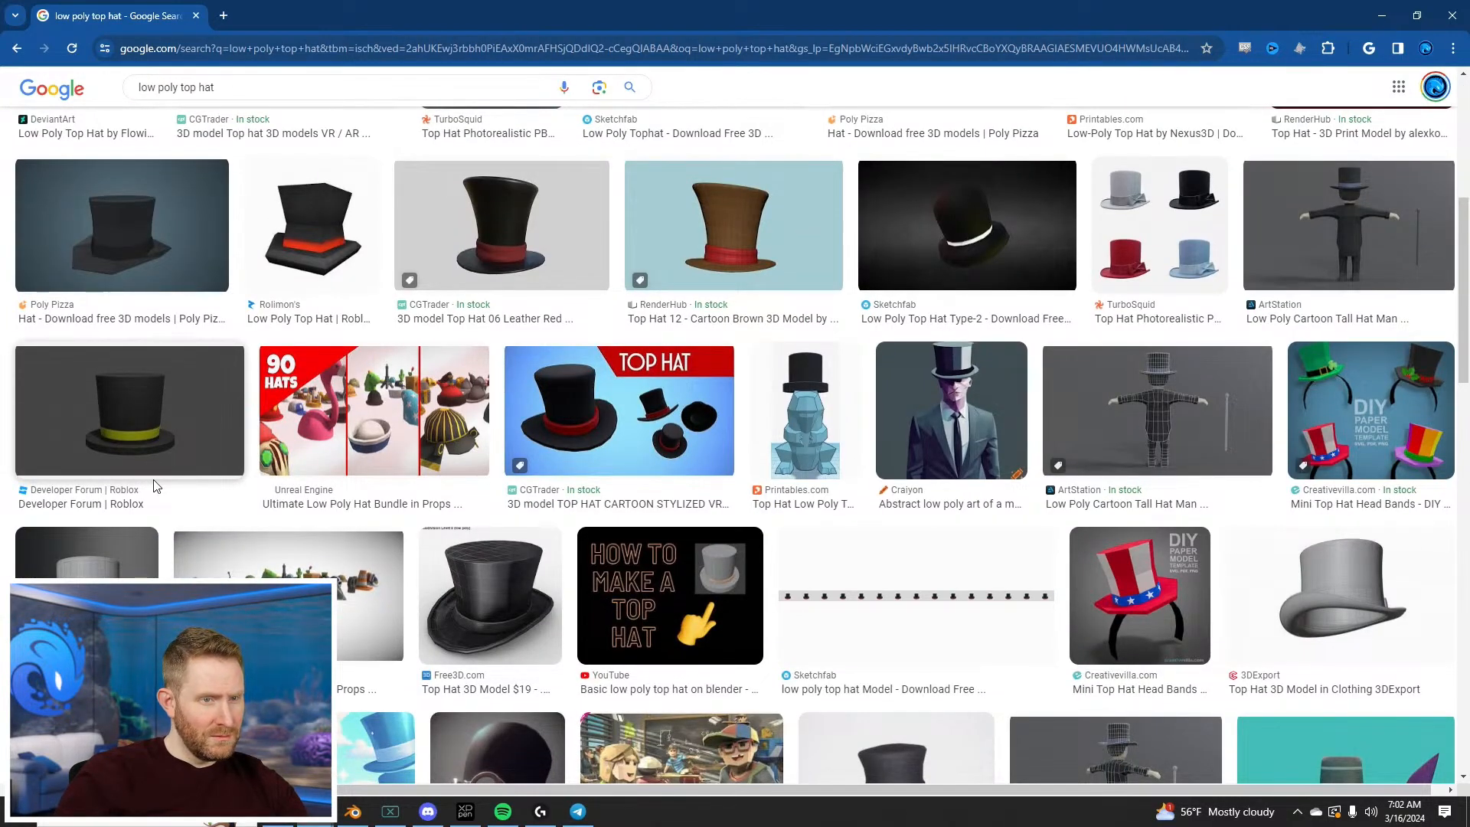
{"action": "scroll", "coordinate": [155, 485], "scroll_direction": "down", "scroll_amount": 4}
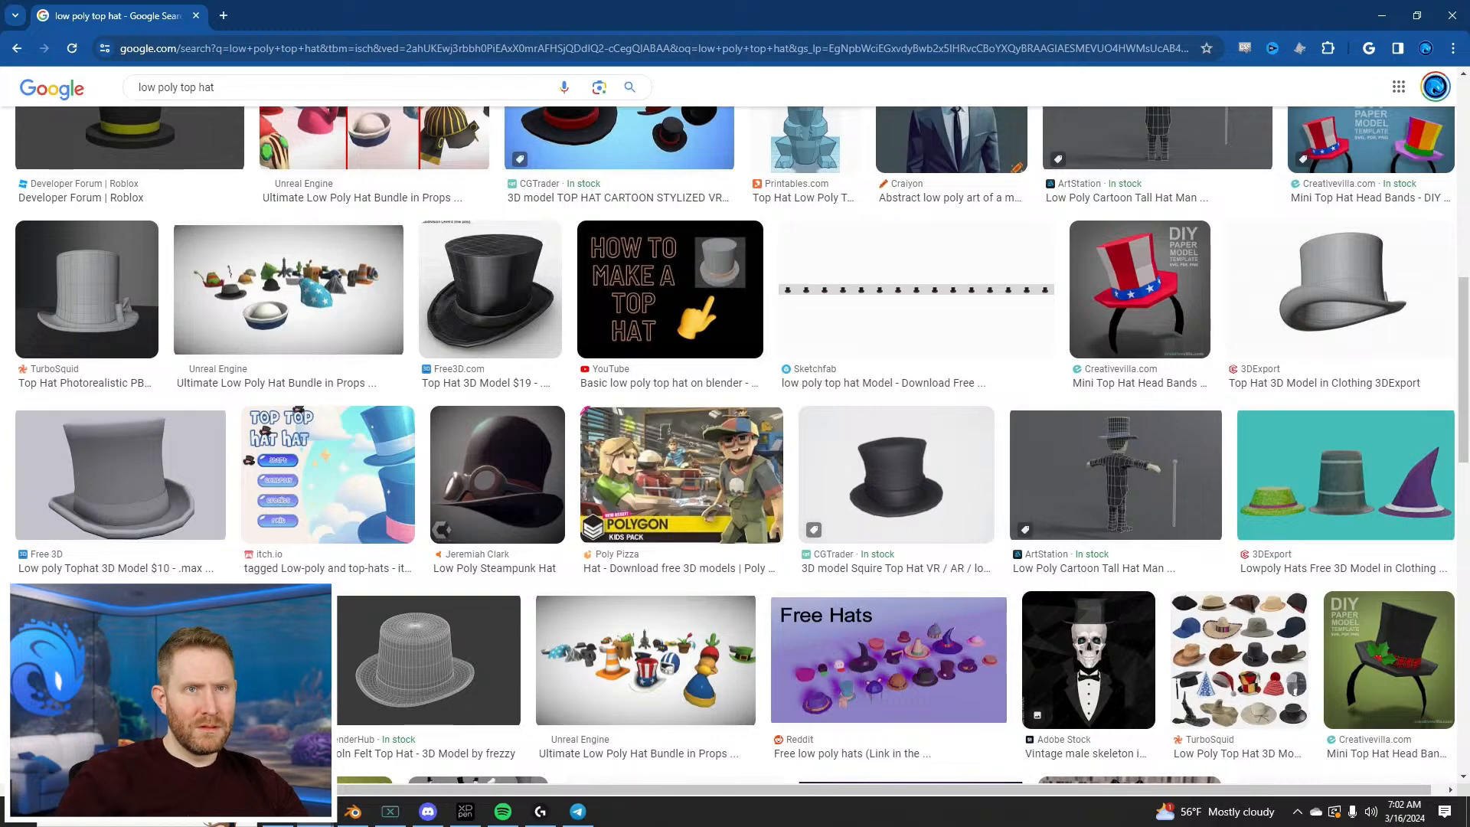
Step: Return to Blender and triangulate all faces of the hat mesh
{"action": "left_click", "coordinate": [1416, 16]}
{"action": "left_click", "coordinate": [1003, 236]}
{"action": "scroll", "coordinate": [748, 470], "scroll_direction": "up", "scroll_amount": 1}
{"action": "left_click", "coordinate": [748, 470]}
{"action": "key", "text": "Tab"}
{"action": "middle_click_drag", "start_coordinate": [748, 470], "coordinate": [849, 538]}
{"action": "scroll", "coordinate": [847, 588], "scroll_direction": "up", "scroll_amount": 2}
{"action": "key", "text": "alt+a"}
{"action": "middle_click_drag", "start_coordinate": [847, 588], "coordinate": [771, 454], "text": "shift"}
{"action": "key", "text": "a"}
{"action": "key", "text": "ctrl+t"}
{"action": "key", "text": "alt+a"}
{"action": "key", "text": "Tab"}
{"action": "scroll", "coordinate": [910, 445], "scroll_direction": "down", "scroll_amount": 3}
{"action": "key", "text": "Tab"}
Step: Try sliding single corner vertices of the crown's top face along their edges, and undo the slides
{"action": "middle_click_drag", "start_coordinate": [771, 380], "coordinate": [788, 398]}
{"action": "scroll", "coordinate": [791, 374], "scroll_direction": "up", "scroll_amount": 3}
{"action": "middle_click_drag", "start_coordinate": [755, 330], "coordinate": [820, 524], "text": "shift"}
{"action": "left_click", "coordinate": [800, 512]}
{"action": "key", "text": "g"}
{"action": "key", "text": "g"}
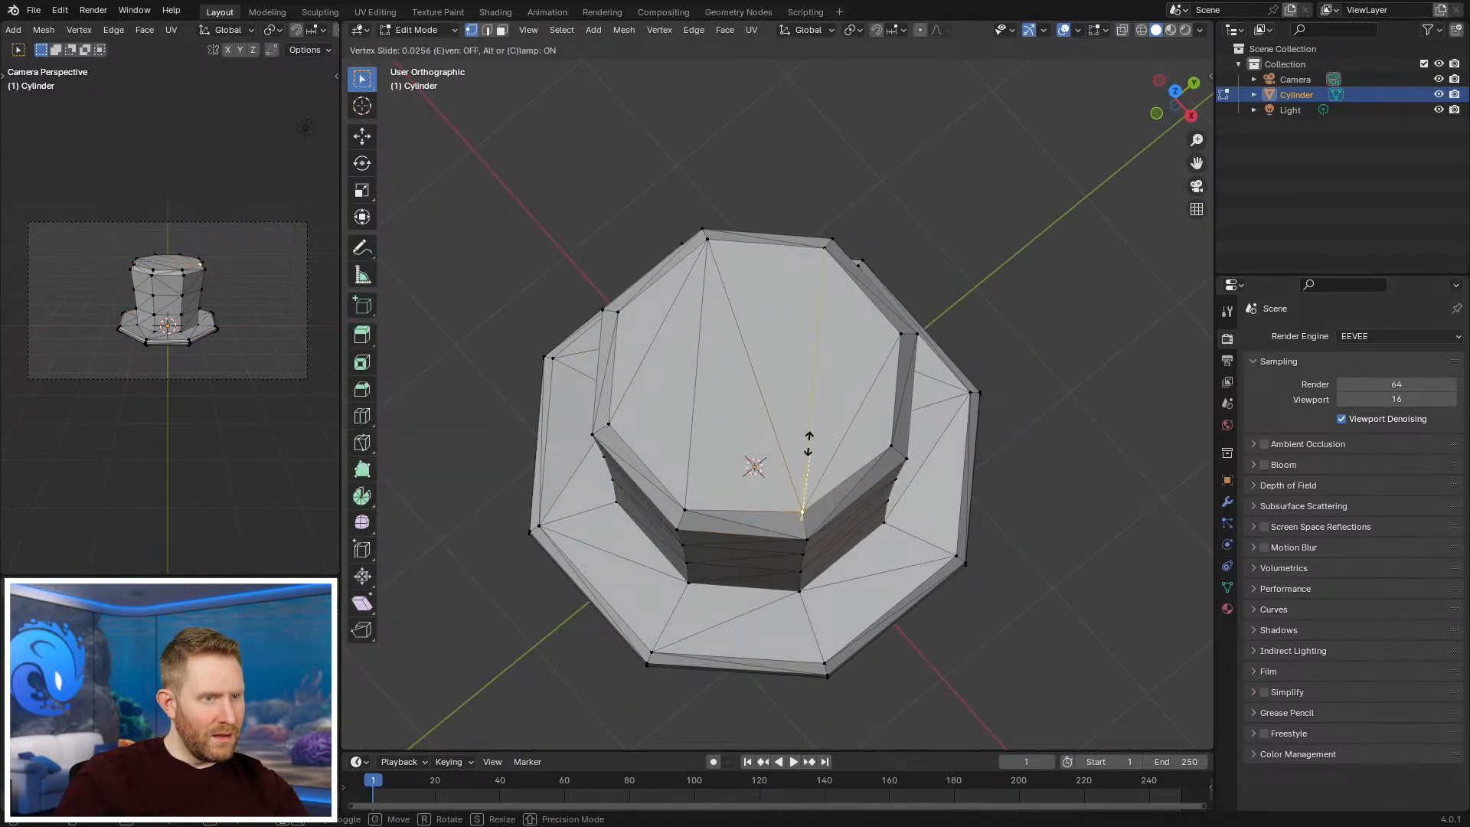
{"action": "left_click", "coordinate": [806, 430]}
{"action": "key", "text": "ctrl+z"}
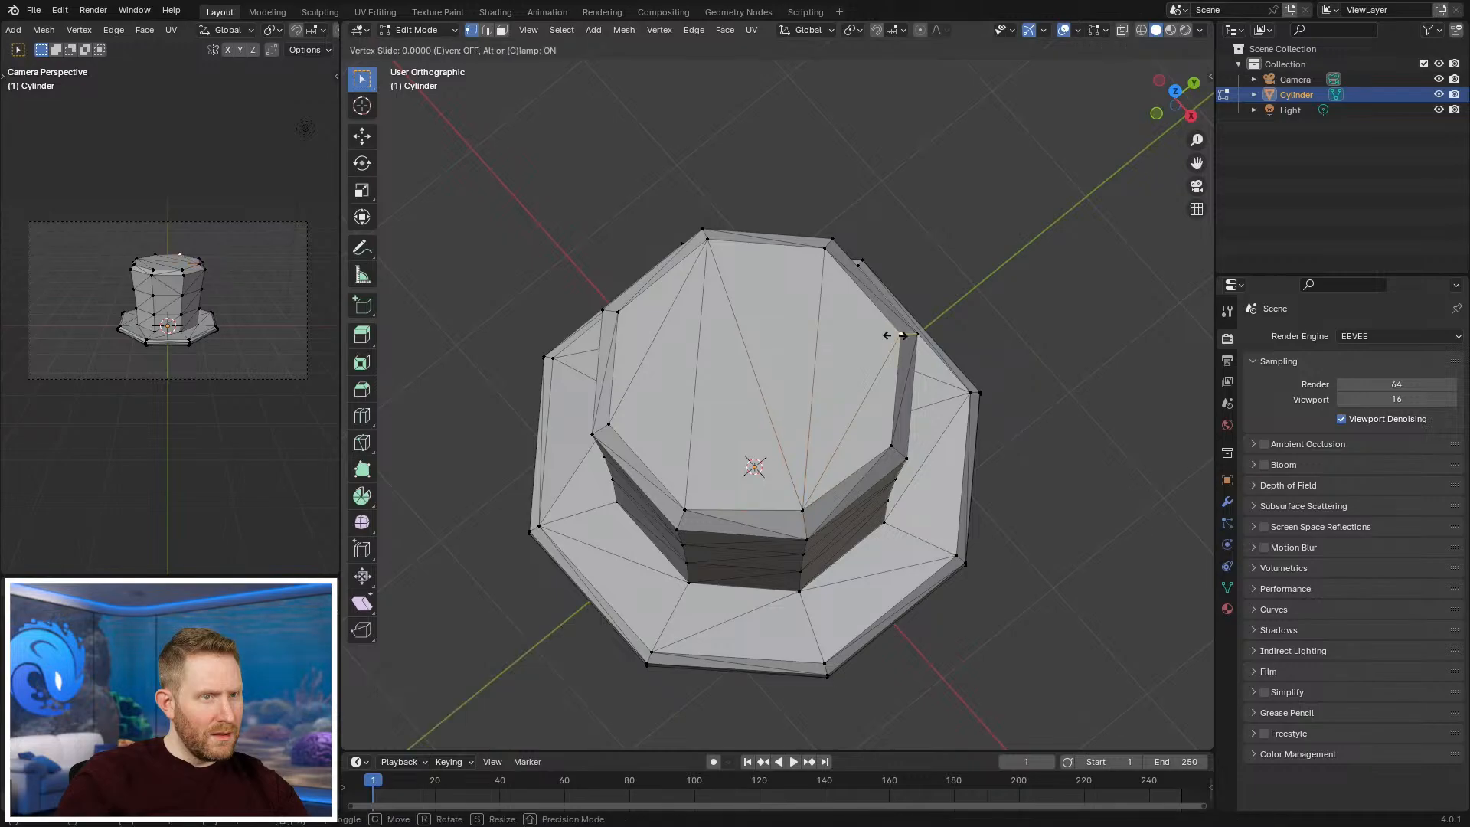
{"action": "key", "text": "ctrl+z"}
Step: Try to pull four corner vertices of the crown's top face slightly inward by scaling them
{"action": "left_click", "coordinate": [707, 240], "text": "shift"}
{"action": "key", "text": "KP_7"}
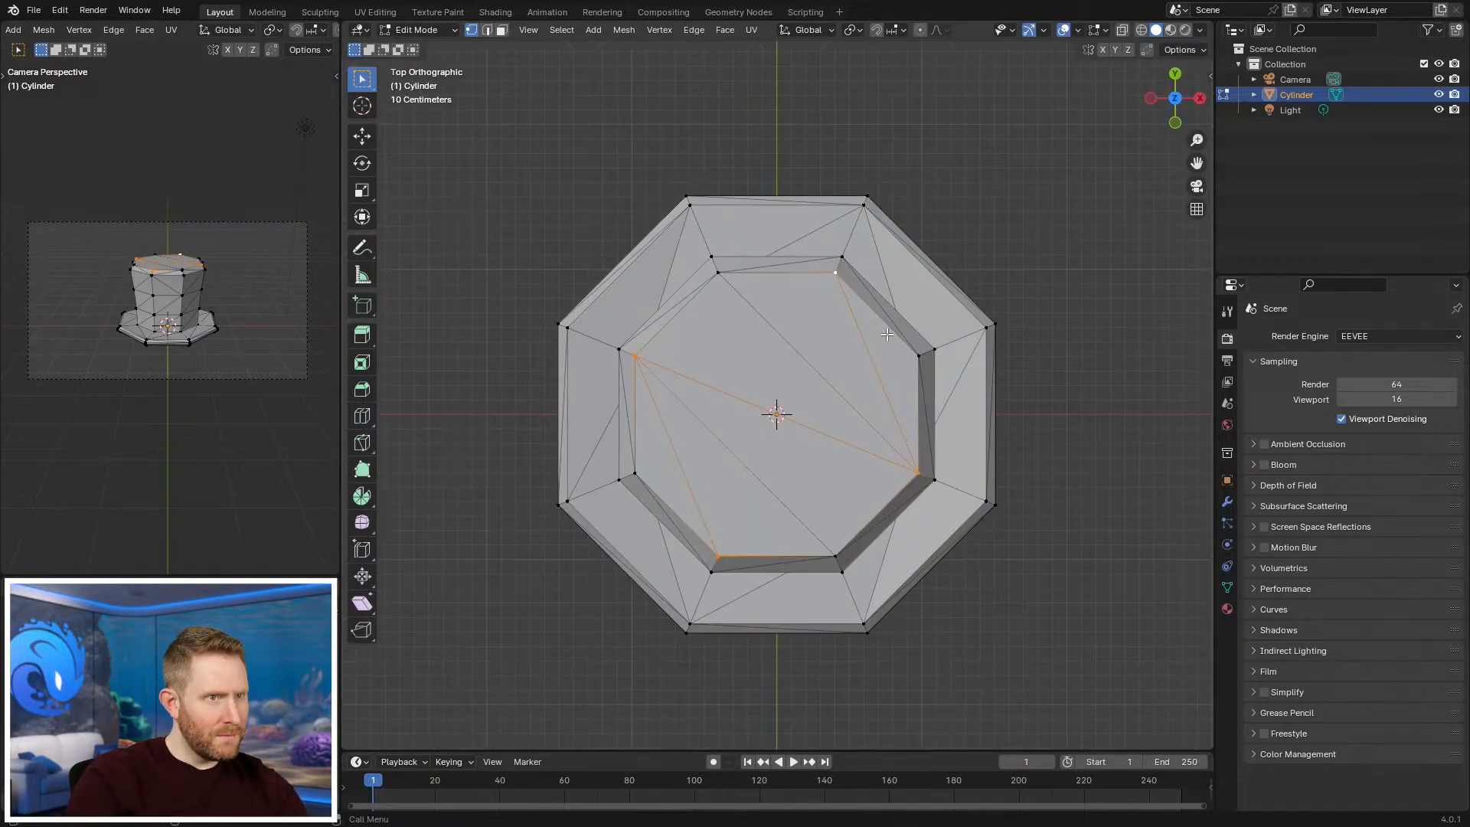
{"action": "key", "text": "alt+a"}
{"action": "left_click", "coordinate": [720, 556]}
{"action": "left_click", "coordinate": [925, 469], "text": "shift"}
{"action": "left_click", "coordinate": [836, 274], "text": "shift"}
{"action": "left_click", "coordinate": [641, 359], "text": "shift"}
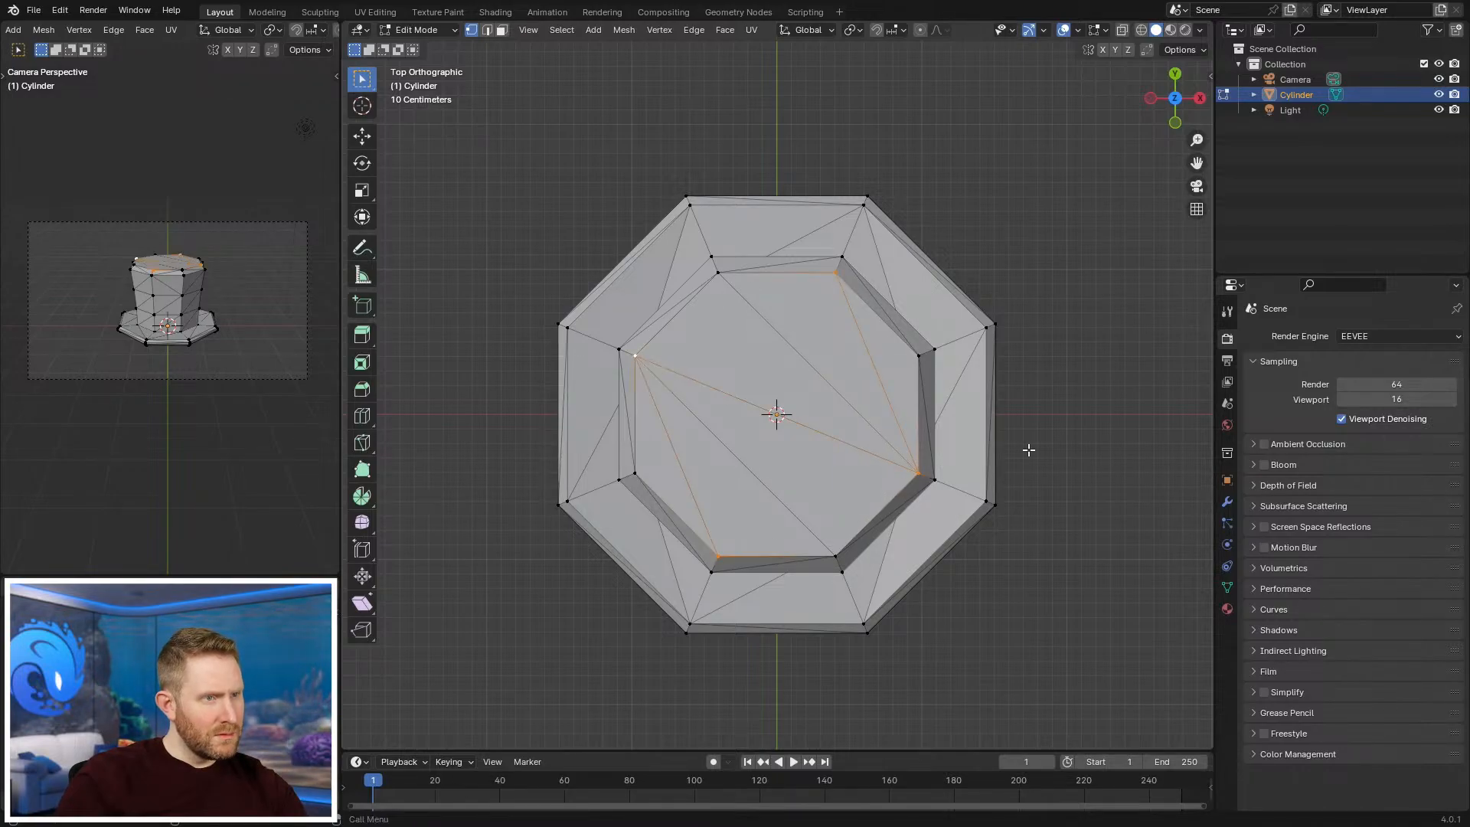
{"action": "key", "text": "s"}
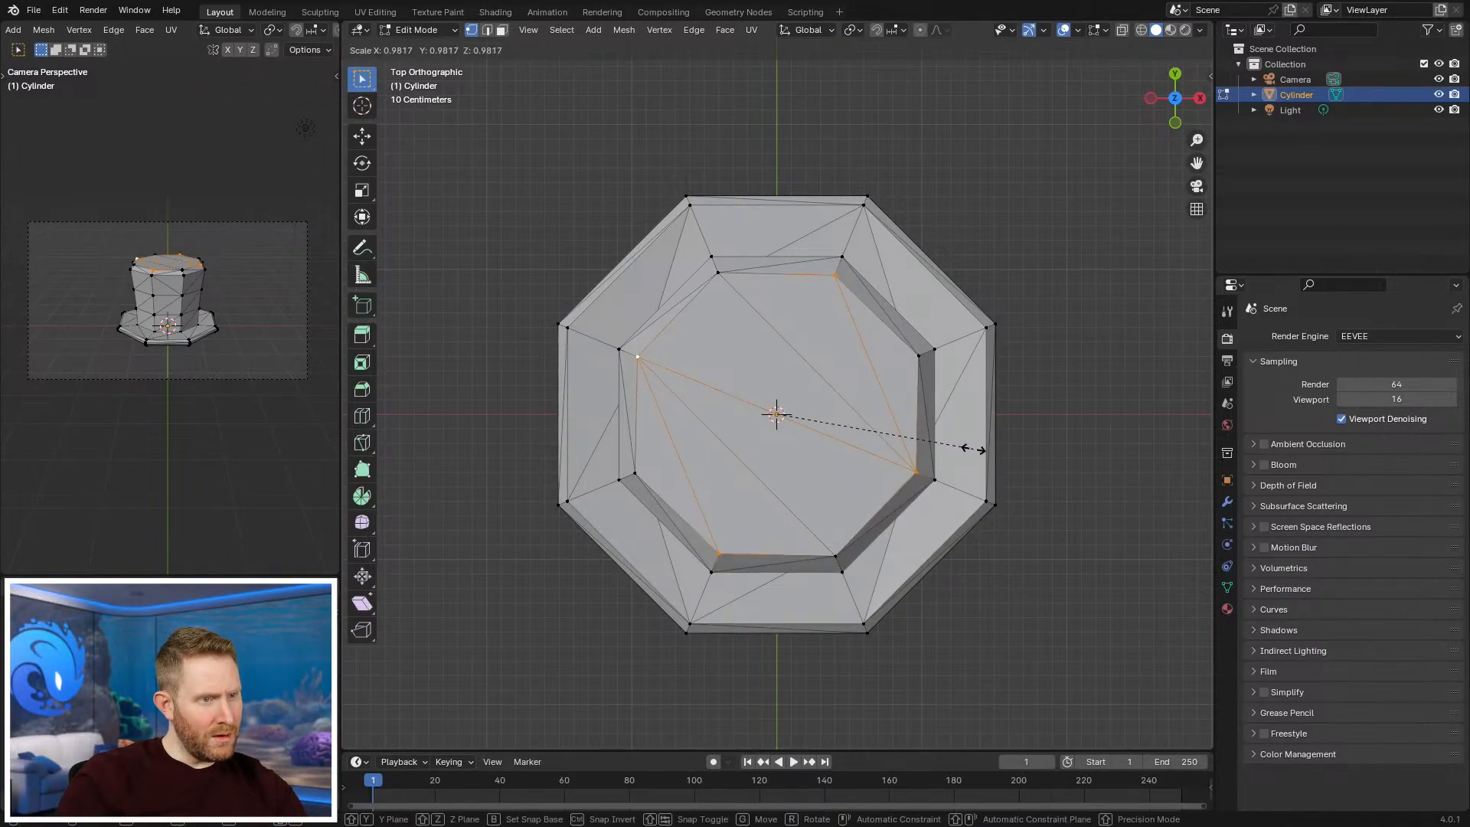
{"action": "left_click", "coordinate": [988, 448]}
Step: Try to shift alternating vertices of the crown's upper rim vertically along Z
{"action": "middle_click_drag", "start_coordinate": [988, 448], "coordinate": [751, 388]}
{"action": "left_click", "coordinate": [659, 337]}
{"action": "left_click", "coordinate": [788, 360], "text": "shift"}
{"action": "middle_click_drag", "start_coordinate": [836, 366], "coordinate": [816, 354]}
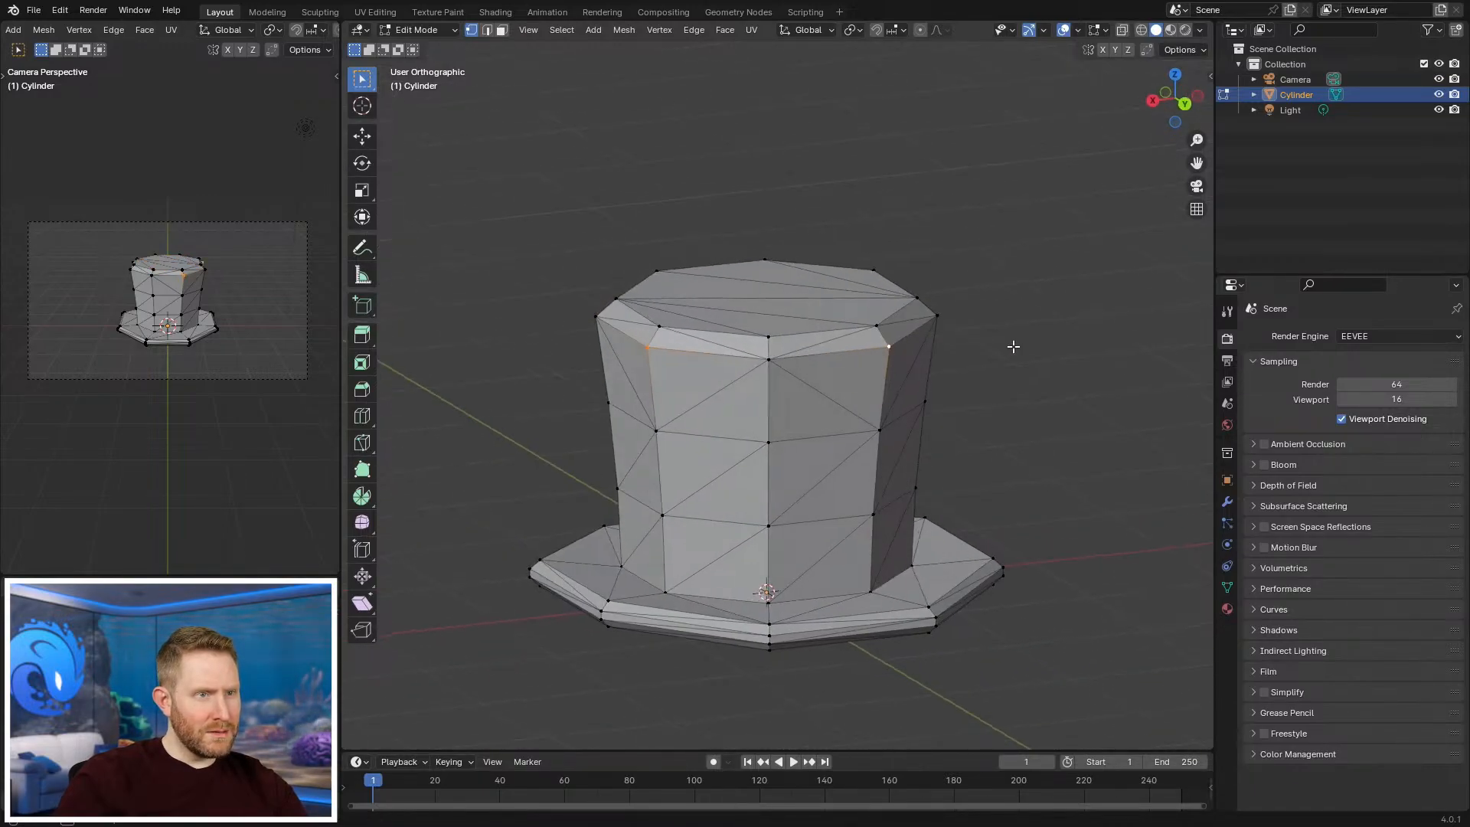
{"action": "middle_click_drag", "start_coordinate": [1014, 345], "coordinate": [932, 401]}
{"action": "middle_click_drag", "start_coordinate": [1026, 378], "coordinate": [909, 367]}
{"action": "key", "text": "g"}
{"action": "key", "text": "z"}
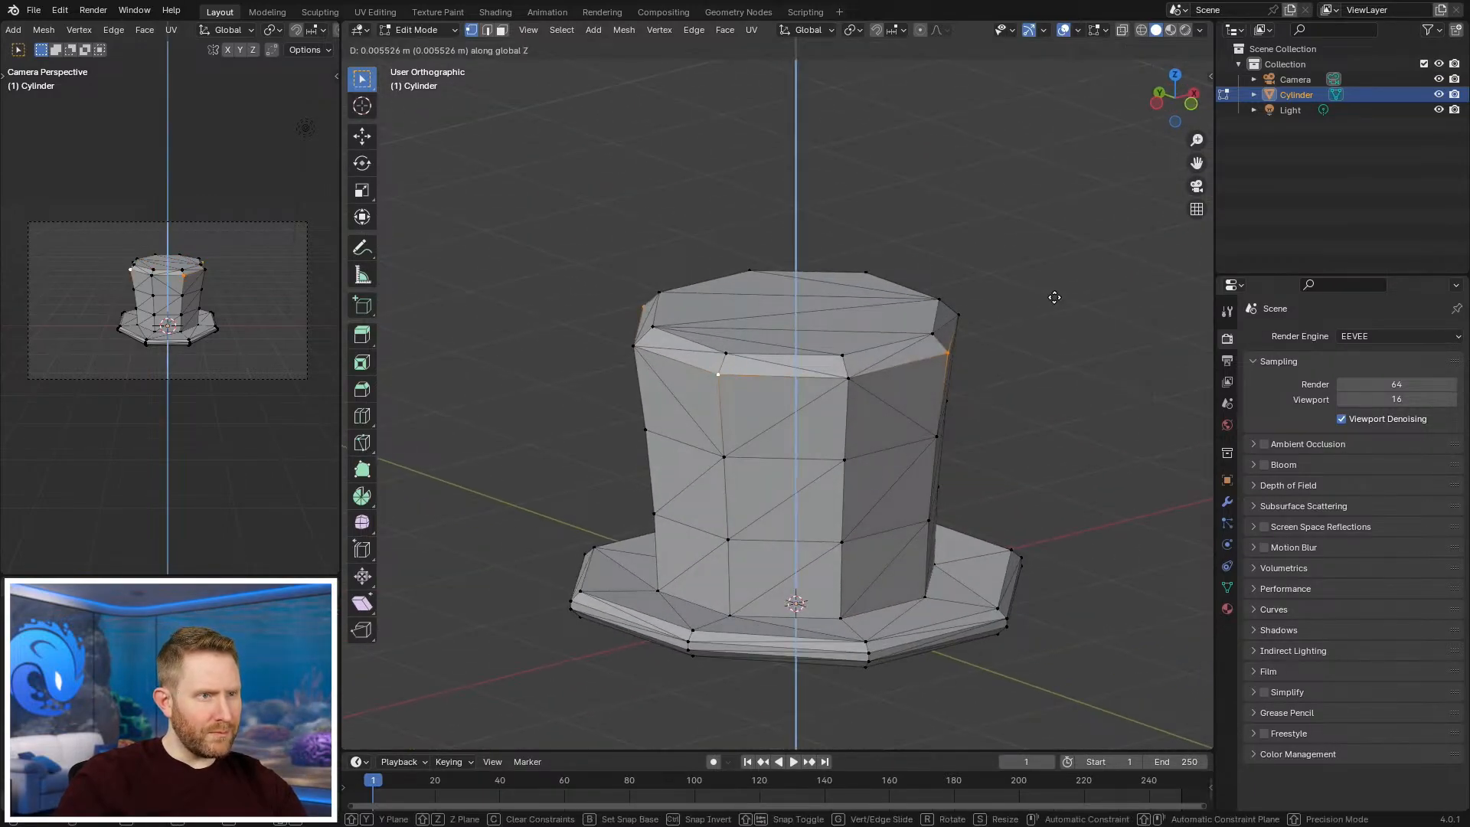
{"action": "left_click", "coordinate": [1049, 345]}
Step: Review the uneven hat in Object Mode, then undo the vertex scaling and vertical moves on the crown
{"action": "key", "text": "Tab"}
{"action": "middle_click_drag", "start_coordinate": [983, 444], "coordinate": [790, 473]}
{"action": "scroll", "coordinate": [1021, 450], "scroll_direction": "down", "scroll_amount": 5}
{"action": "key", "text": "Tab"}
{"action": "key", "text": "ctrl+z"}
{"action": "key", "text": "ctrl+z"}
{"action": "key", "text": "ctrl+z"}
{"action": "key", "text": "ctrl+z"}
{"action": "key", "text": "ctrl+z"}
{"action": "key", "text": "ctrl+z"}
{"action": "key", "text": "ctrl+z"}
{"action": "key", "text": "ctrl+z"}
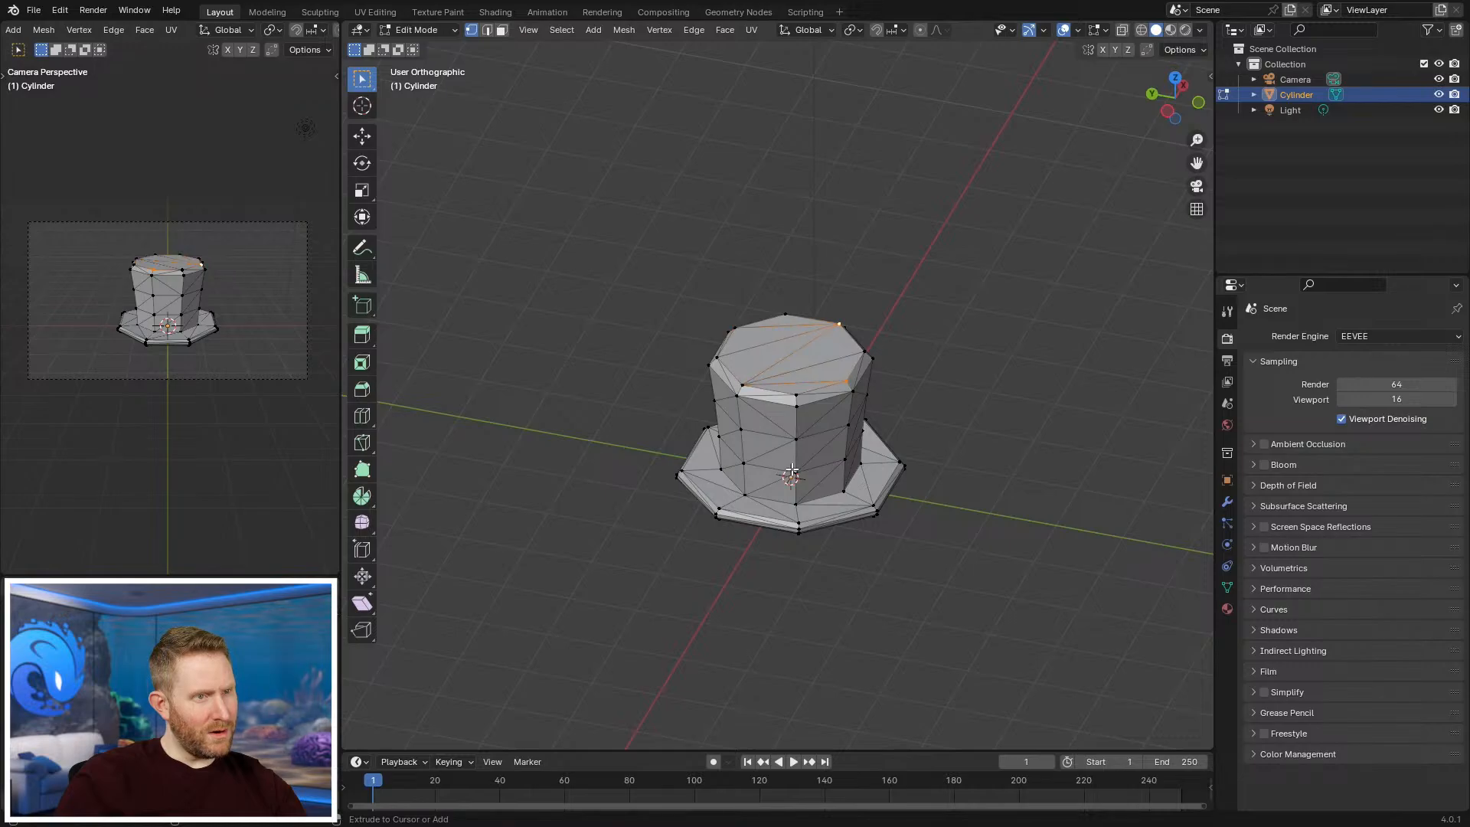
{"action": "key", "text": "ctrl+z"}
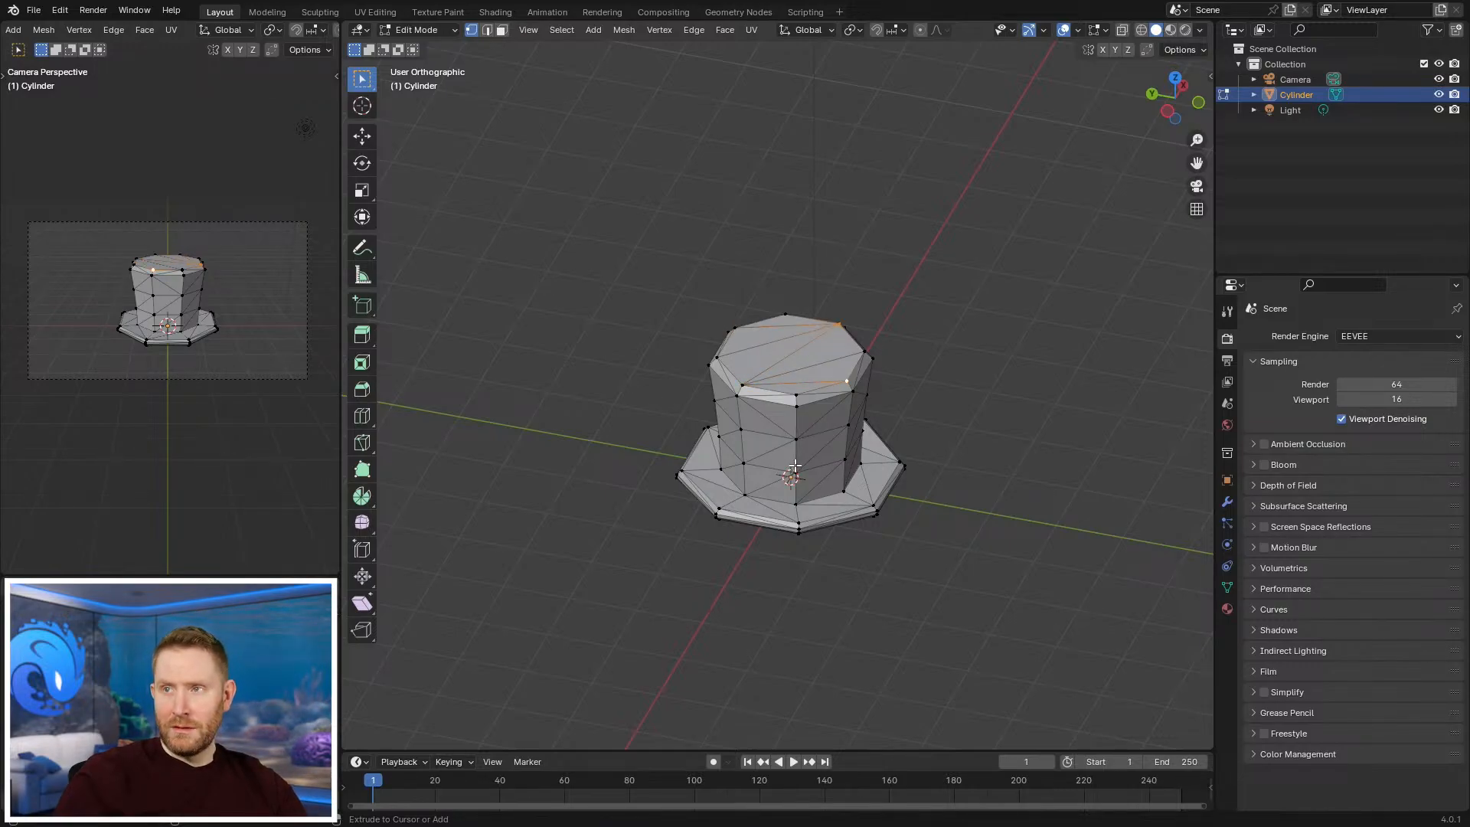
{"action": "key", "text": "ctrl+z"}
{"action": "key", "text": "ctrl+z"}
{"action": "key", "text": "ctrl+z"}
{"action": "key", "text": "ctrl+z"}
{"action": "key", "text": "ctrl+z"}
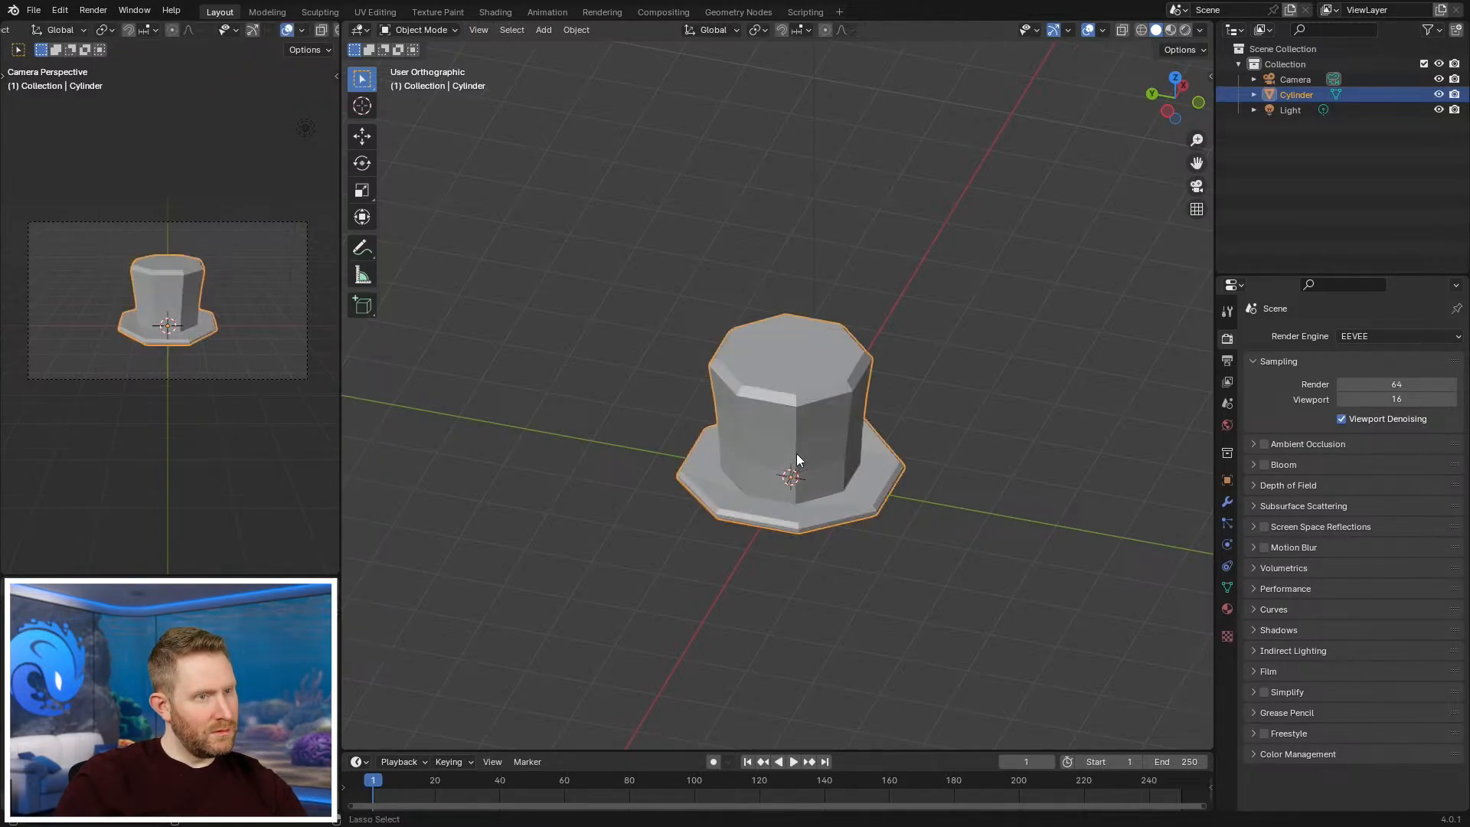
Step: Try to scale the faces on top of the crown inward to about 0.88
{"action": "middle_click_drag", "start_coordinate": [796, 453], "coordinate": [812, 506]}
{"action": "scroll", "coordinate": [812, 505], "scroll_direction": "up", "scroll_amount": 2}
{"action": "key", "text": "Tab"}
{"action": "key", "text": "3"}
{"action": "key", "text": "c"}
{"action": "left_click_drag", "start_coordinate": [798, 297], "coordinate": [823, 411]}
{"action": "right_click", "coordinate": [823, 410]}
{"action": "key", "text": "s"}
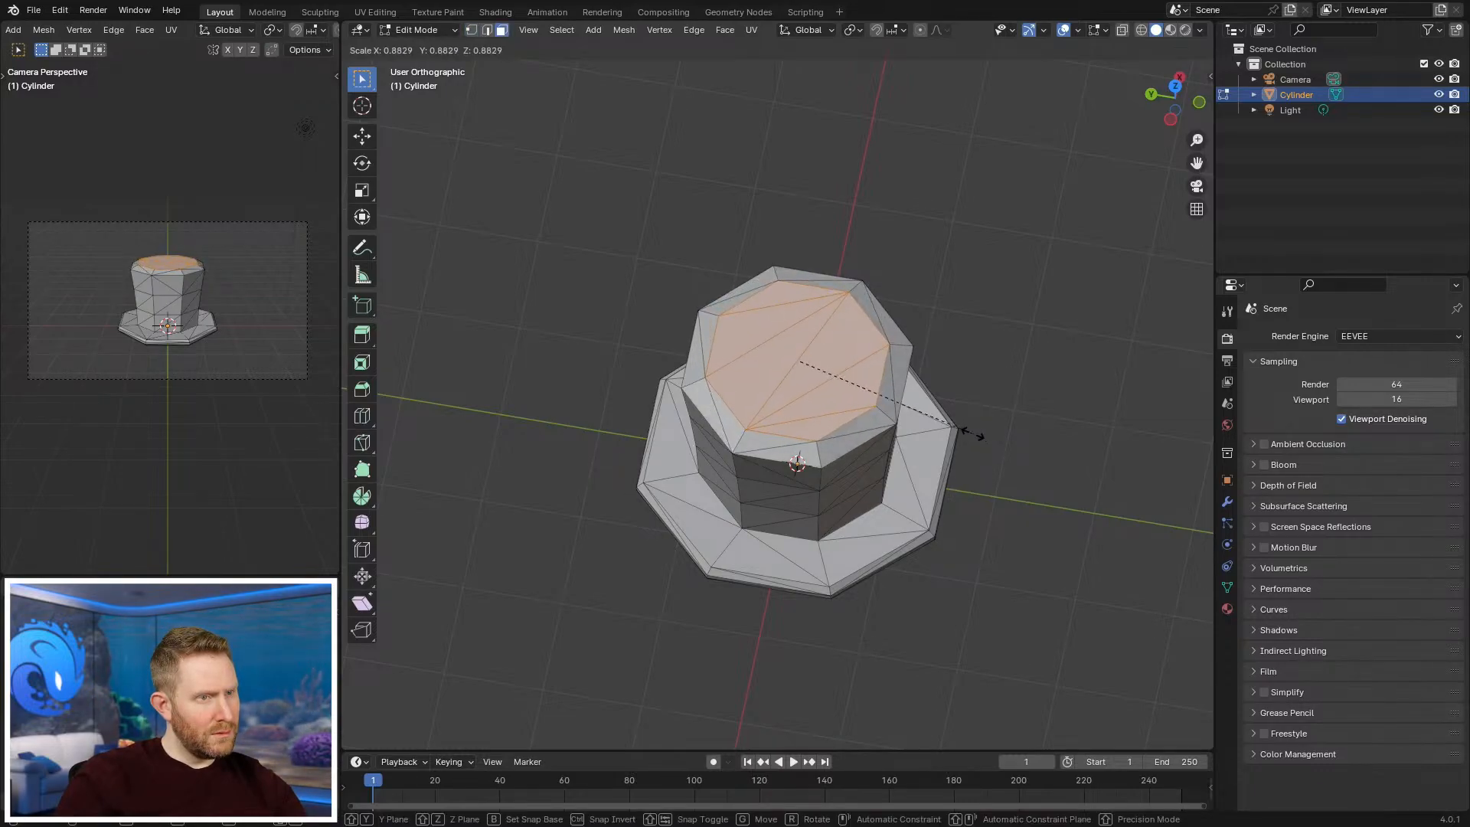
{"action": "left_click", "coordinate": [970, 432]}
{"action": "key", "text": "Tab"}
{"action": "middle_click_drag", "start_coordinate": [898, 498], "coordinate": [738, 412]}
Step: Try to scale edges of the crown's top face along X in top view
{"action": "key", "text": "Tab"}
{"action": "key", "text": "1"}
{"action": "key", "text": "Tab"}
{"action": "key", "text": "KP_7"}
{"action": "key", "text": "Tab"}
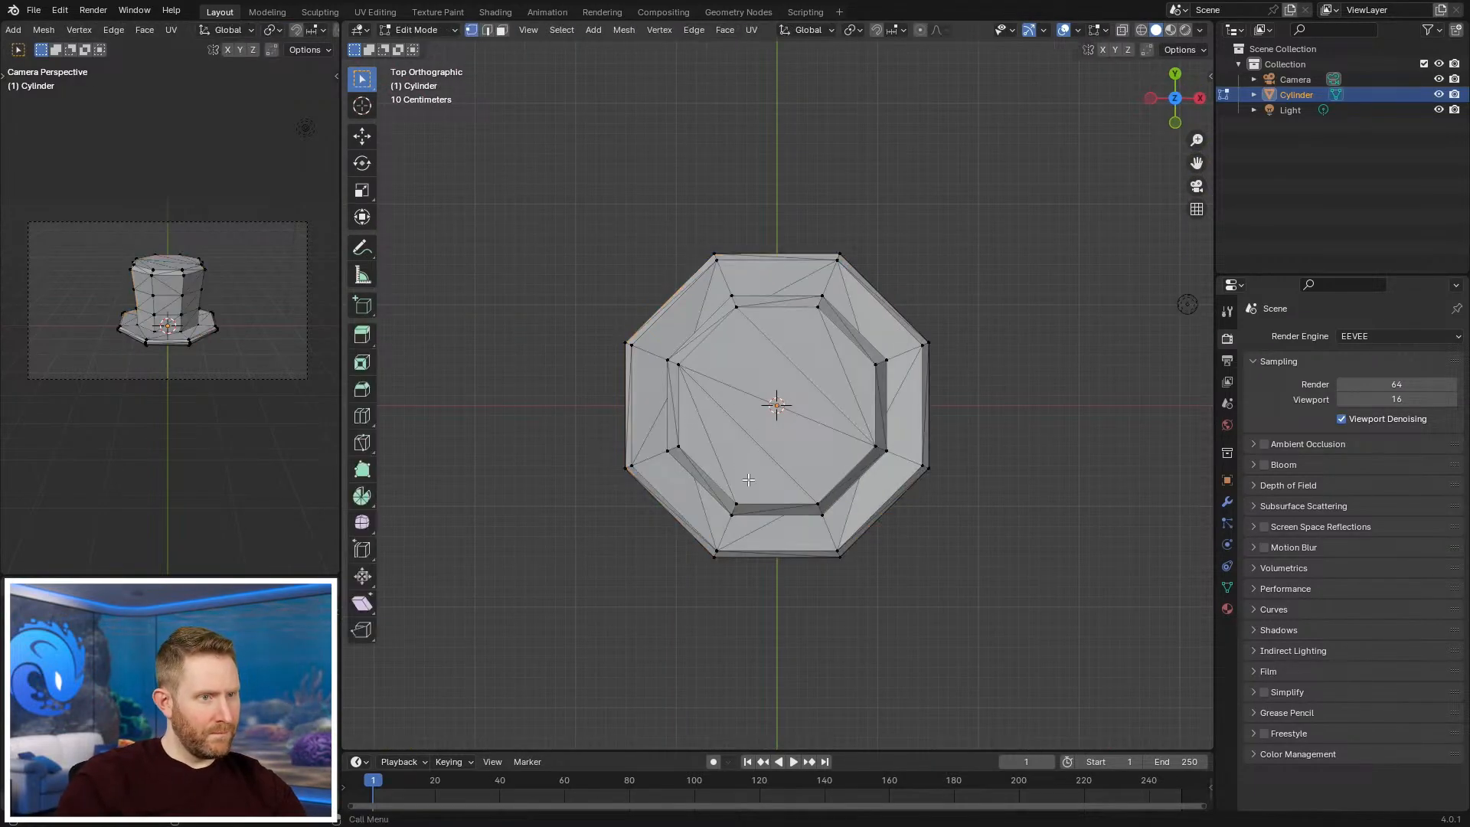
{"action": "scroll", "coordinate": [764, 554], "scroll_direction": "up", "scroll_amount": 2}
{"action": "key", "text": "2"}
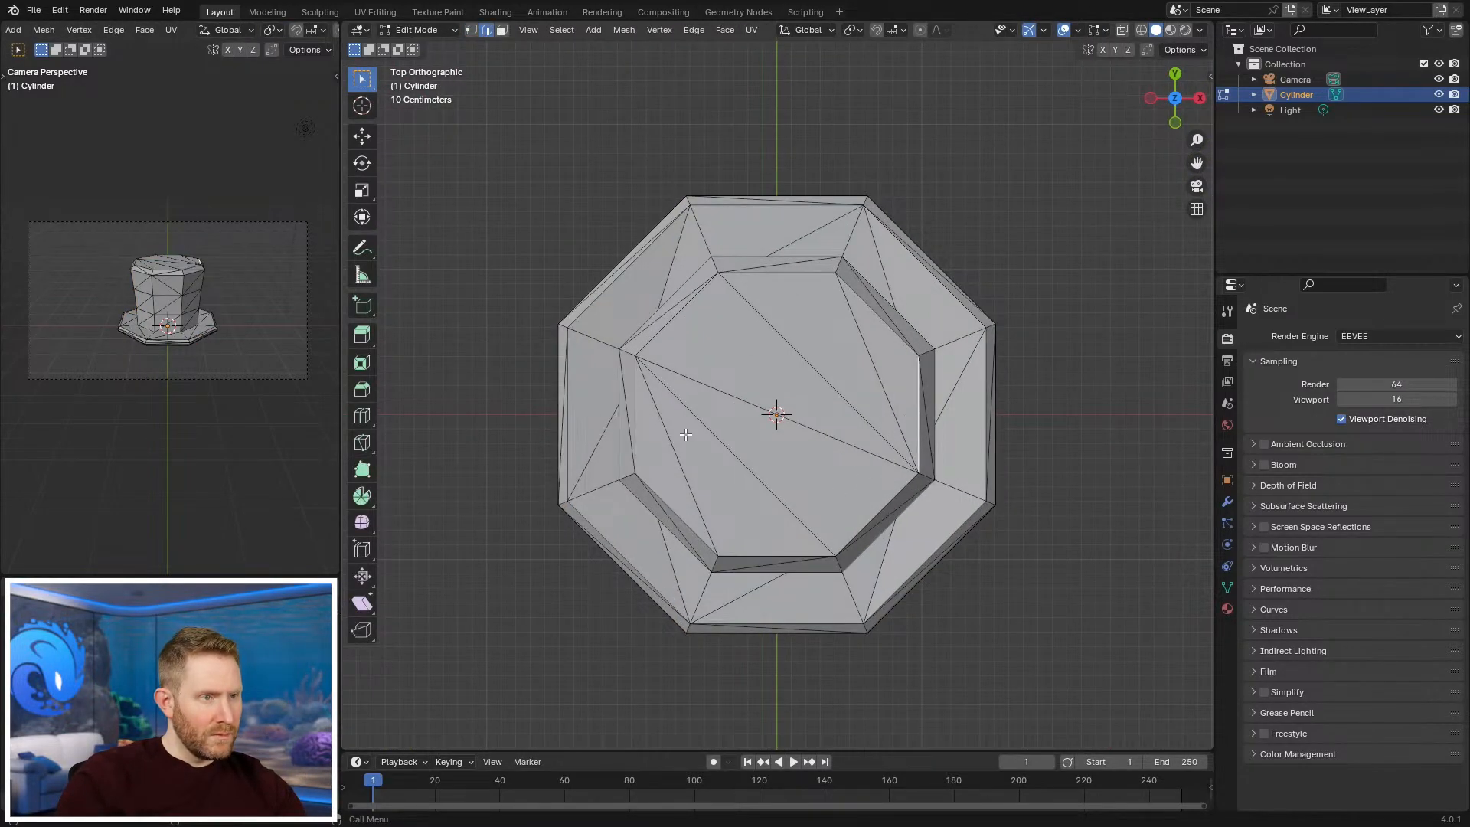
{"action": "left_click", "coordinate": [642, 411], "text": "shift"}
{"action": "key", "text": "s"}
{"action": "key", "text": "x"}
{"action": "right_click", "coordinate": [921, 403]}
{"action": "key", "text": "s"}
{"action": "key", "text": "x"}
{"action": "left_click", "coordinate": [968, 394]}
Step: Examine the triangulated hat from the side in both Object Mode and Edit Mode
{"action": "key", "text": "Tab"}
{"action": "middle_click_drag", "start_coordinate": [948, 508], "coordinate": [1047, 365]}
{"action": "scroll", "coordinate": [912, 417], "scroll_direction": "down", "scroll_amount": 3}
{"action": "scroll", "coordinate": [787, 403], "scroll_direction": "up", "scroll_amount": 1}
{"action": "key", "text": "Tab"}
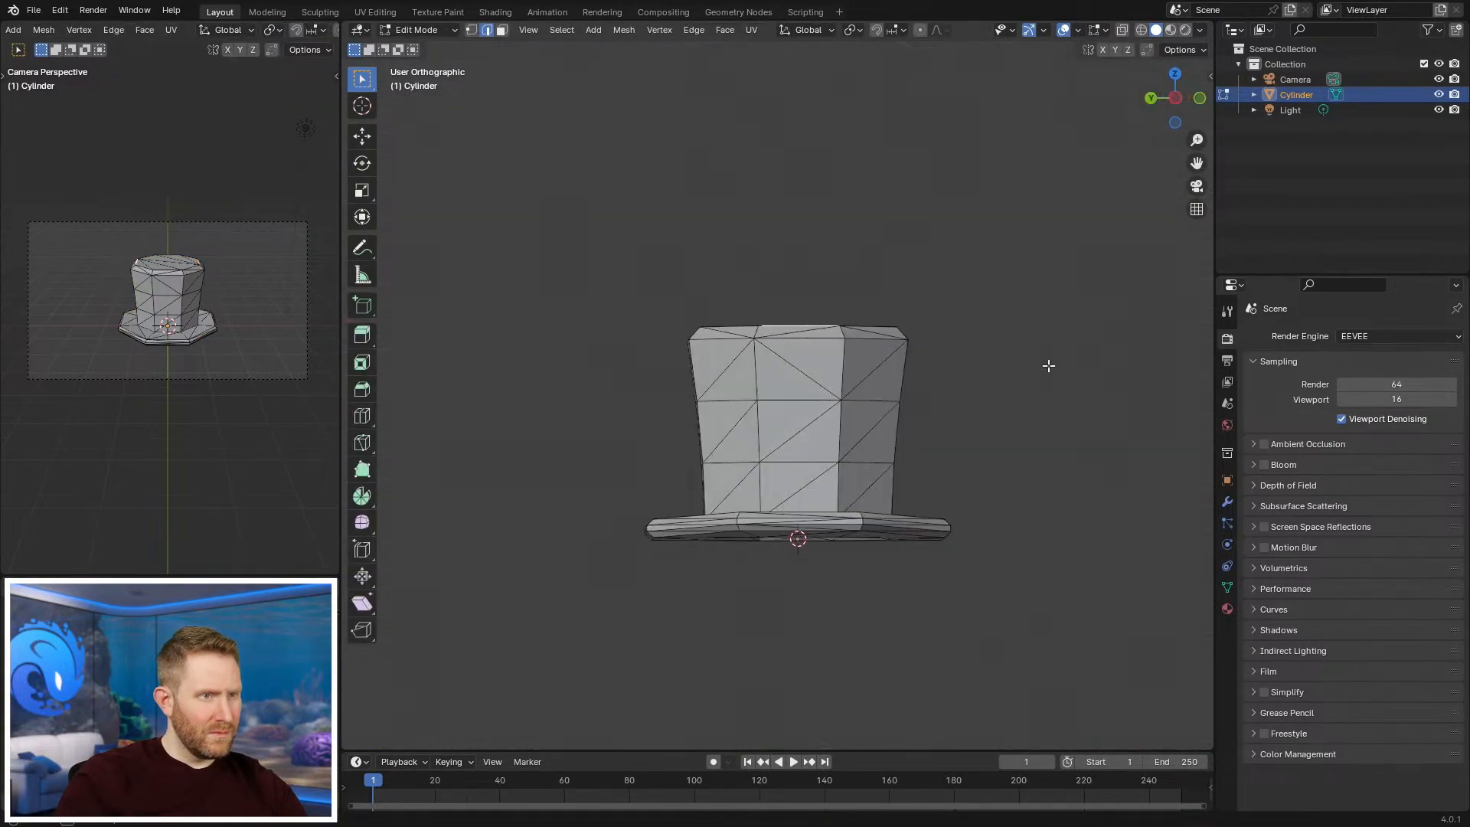
{"action": "middle_click_drag", "start_coordinate": [704, 345], "coordinate": [948, 400]}
{"action": "scroll", "coordinate": [730, 356], "scroll_direction": "down", "scroll_amount": 1}
{"action": "key", "text": "Tab"}
{"action": "key", "text": "Tab"}
{"action": "key", "text": "Tab"}
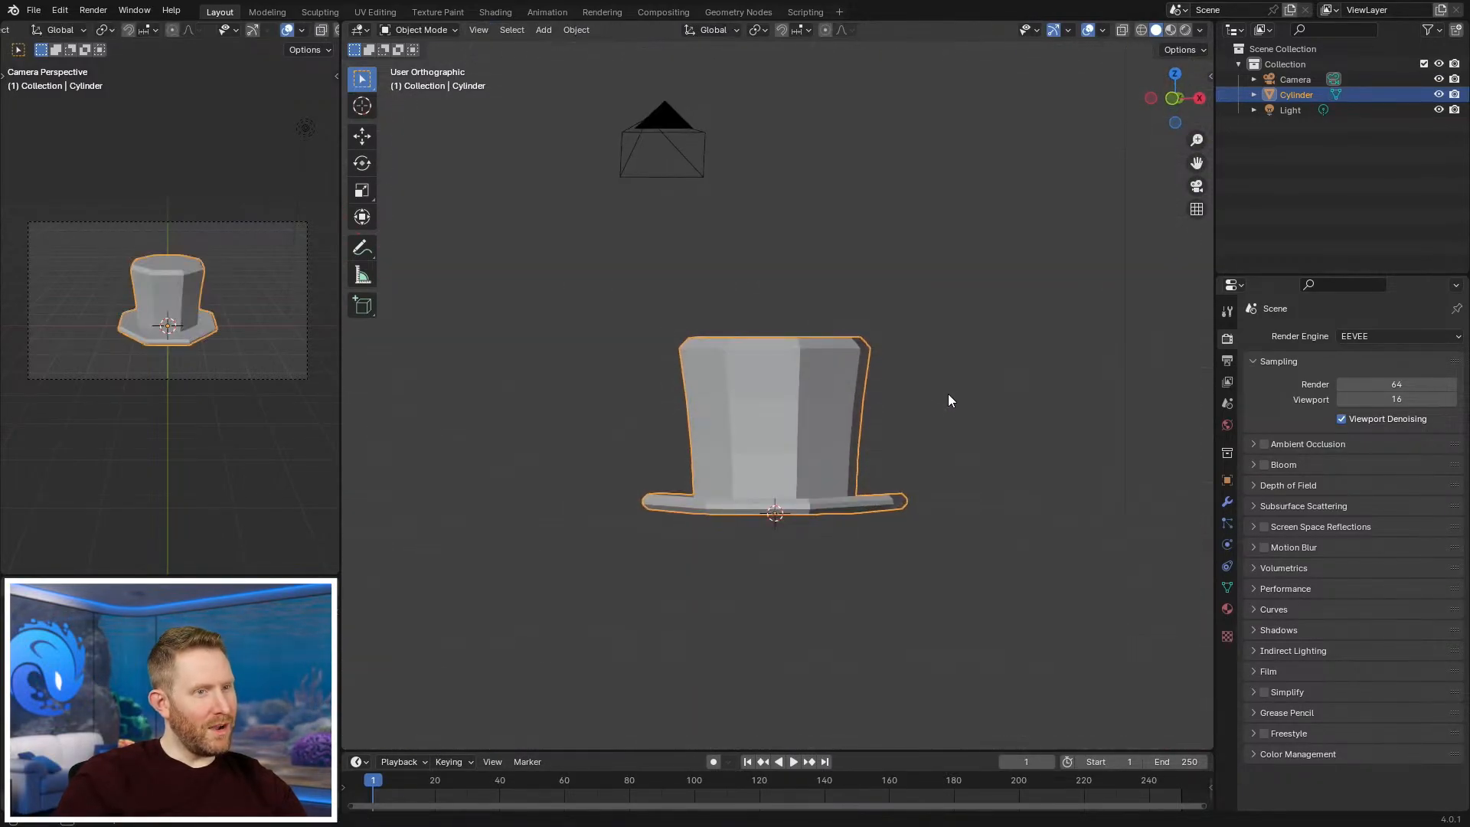
Step: Revert the crown's edge scaling and the triangulation, restoring the hat's quad mesh
{"action": "key", "text": "Tab"}
{"action": "key", "text": "3"}
{"action": "key", "text": "1"}
{"action": "key", "text": "Tab"}
{"action": "key", "text": "Tab"}
{"action": "key", "text": "Tab"}
{"action": "key", "text": "Tab"}
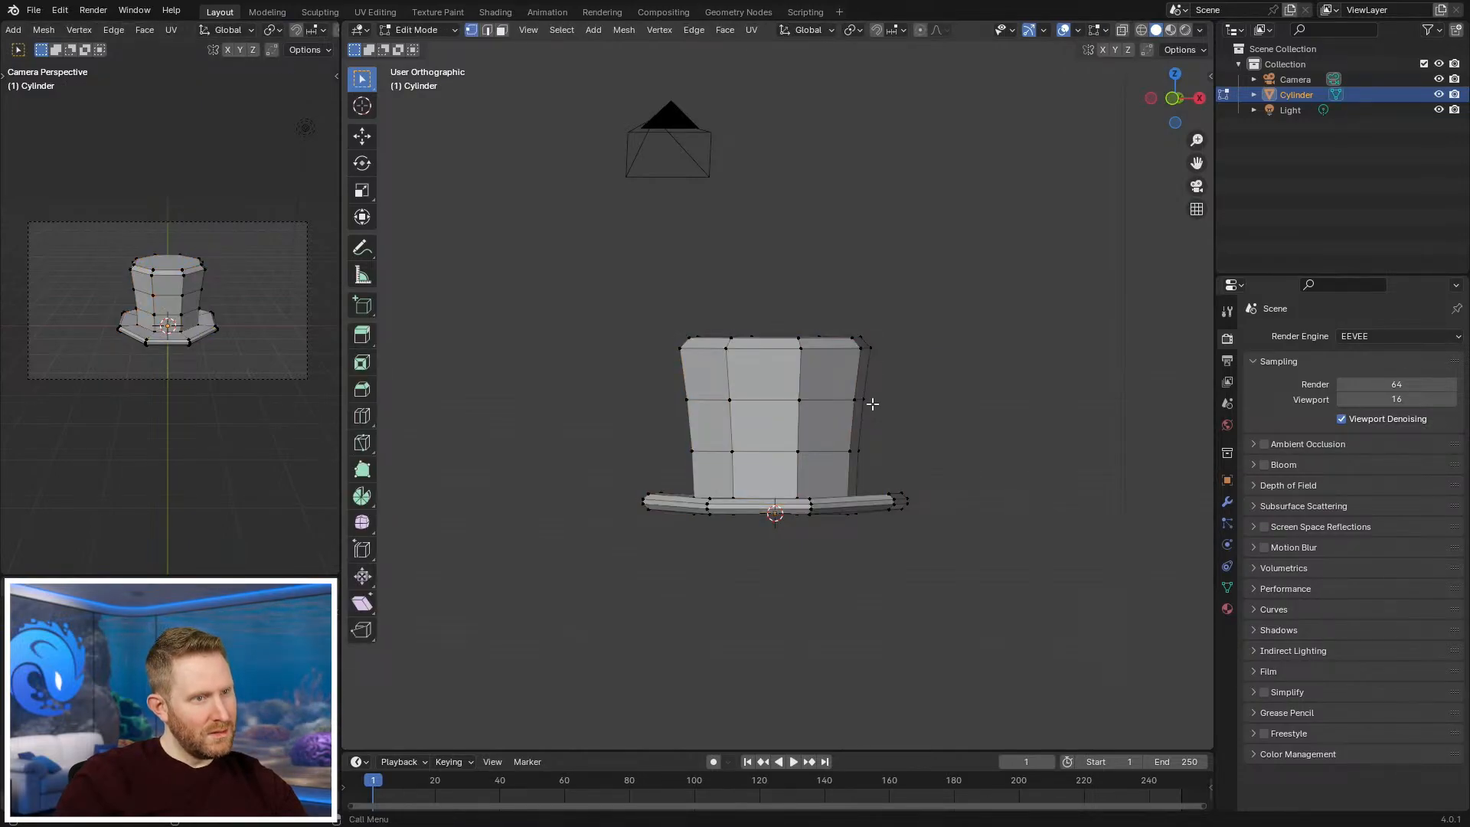
Step: Add a loop cut around the lower crown, just below the existing loop, with a slide factor of -0.870
{"action": "key", "text": "Left"}
{"action": "middle_click_drag", "start_coordinate": [870, 404], "coordinate": [858, 507]}
{"action": "scroll", "coordinate": [858, 507], "scroll_direction": "up", "scroll_amount": 5}
{"action": "key", "text": "ctrl+r"}
{"action": "left_click", "coordinate": [869, 431]}
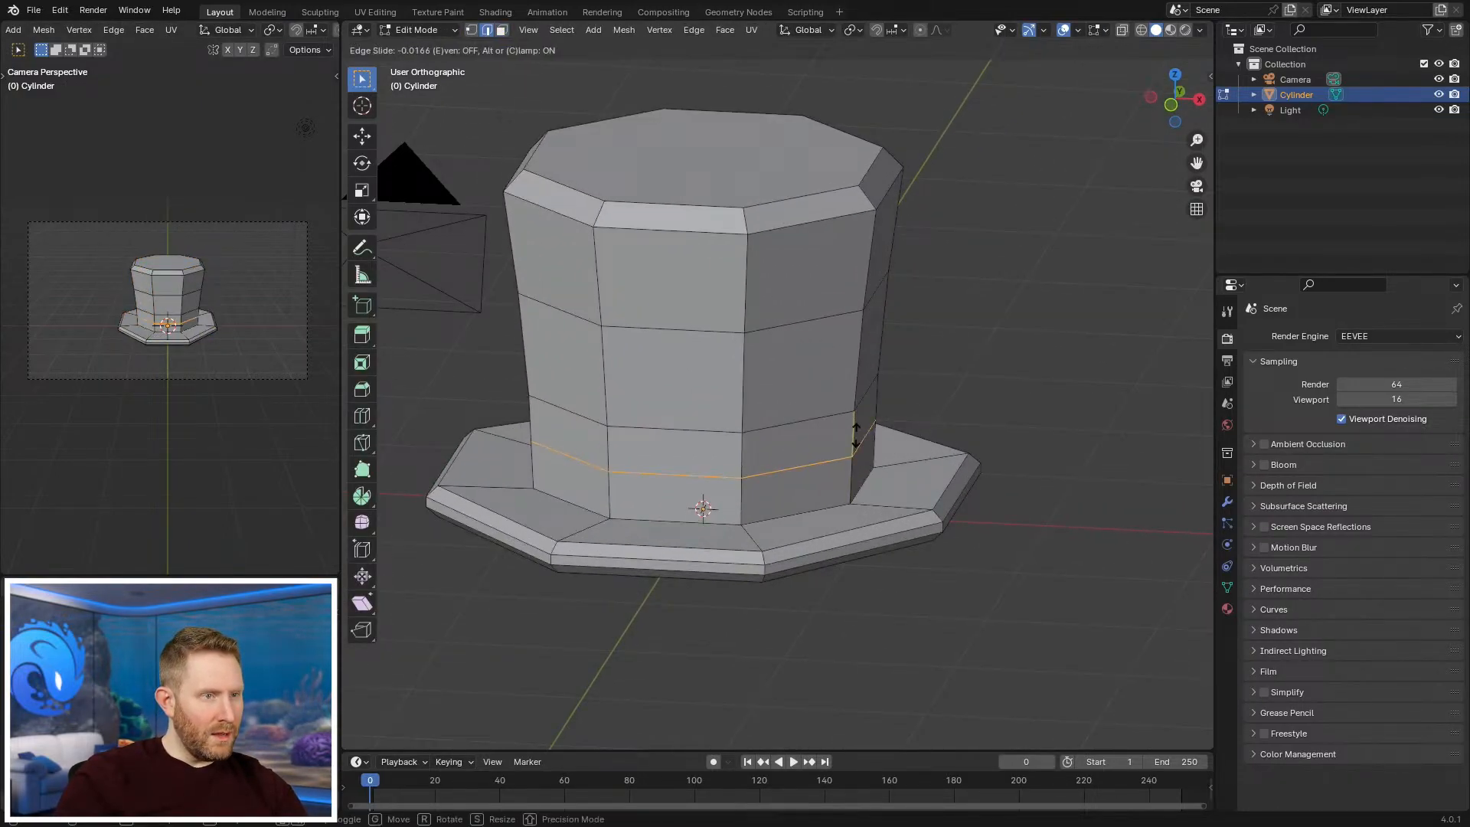
{"action": "left_click", "coordinate": [862, 397]}
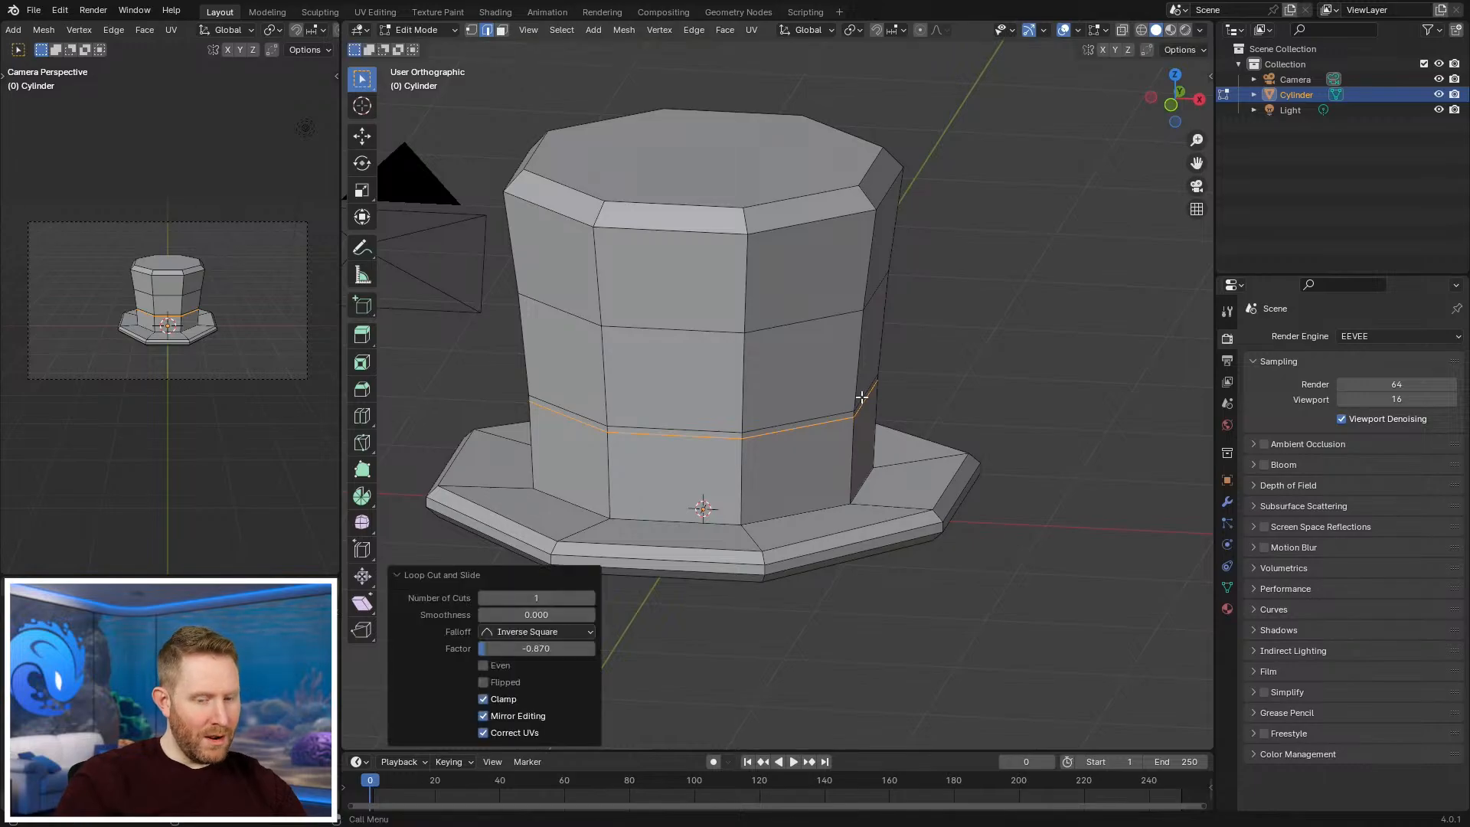
Step: Scale the new edge loop outward in front view to form the raised edge of a hat band
{"action": "key", "text": "KP_1"}
{"action": "key", "text": "s"}
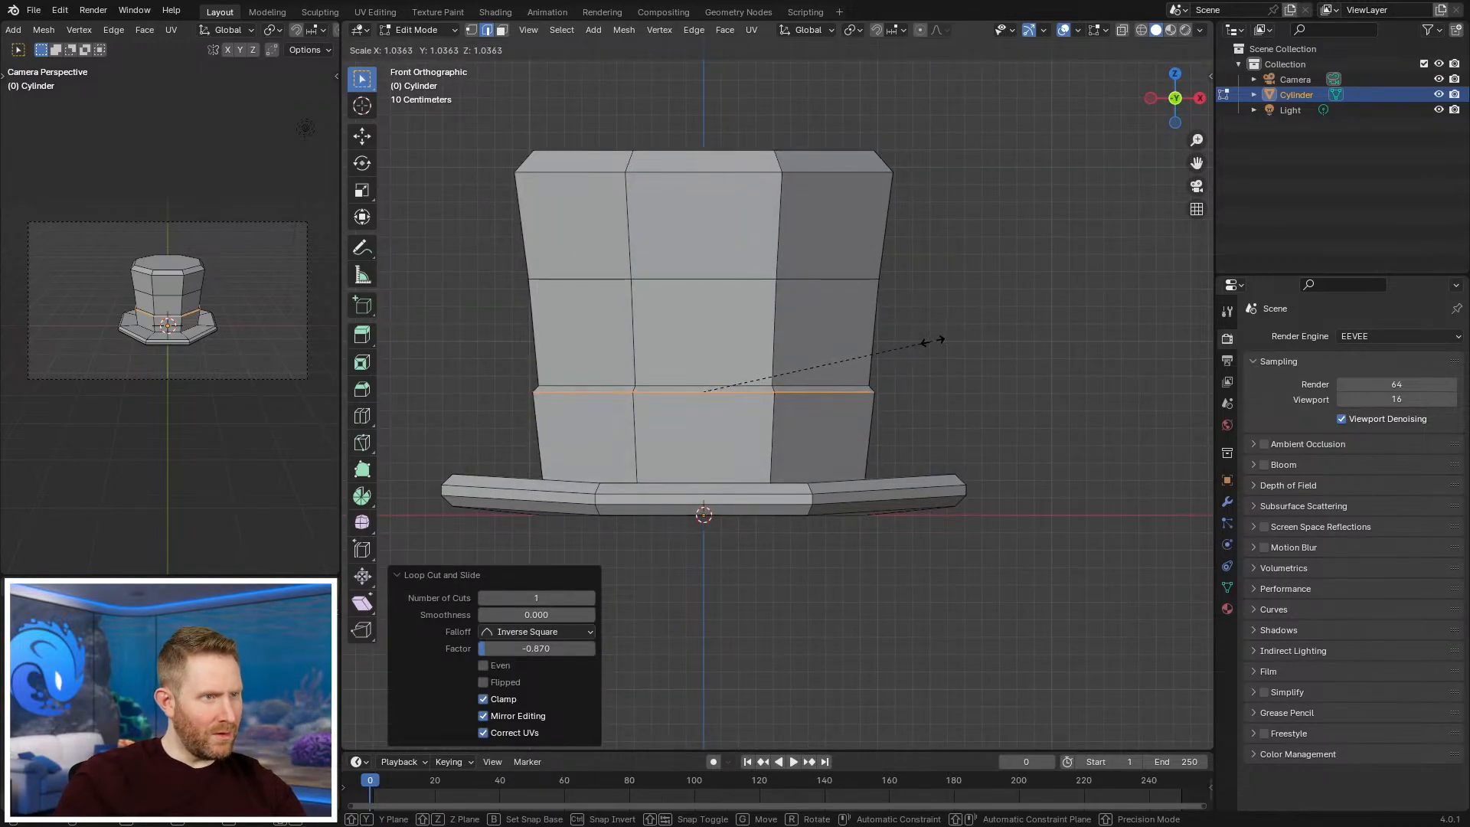
{"action": "left_click", "coordinate": [934, 337]}
{"action": "key", "text": "g"}
{"action": "key", "text": "z"}
{"action": "key", "text": "s"}
{"action": "left_click", "coordinate": [950, 301]}
Step: Fine-tune the band's edge loop: lower it about 0.016 m, scale it by 0.981 and raise it about 0.007 m
{"action": "key", "text": "g"}
{"action": "key", "text": "z"}
{"action": "key", "text": "s"}
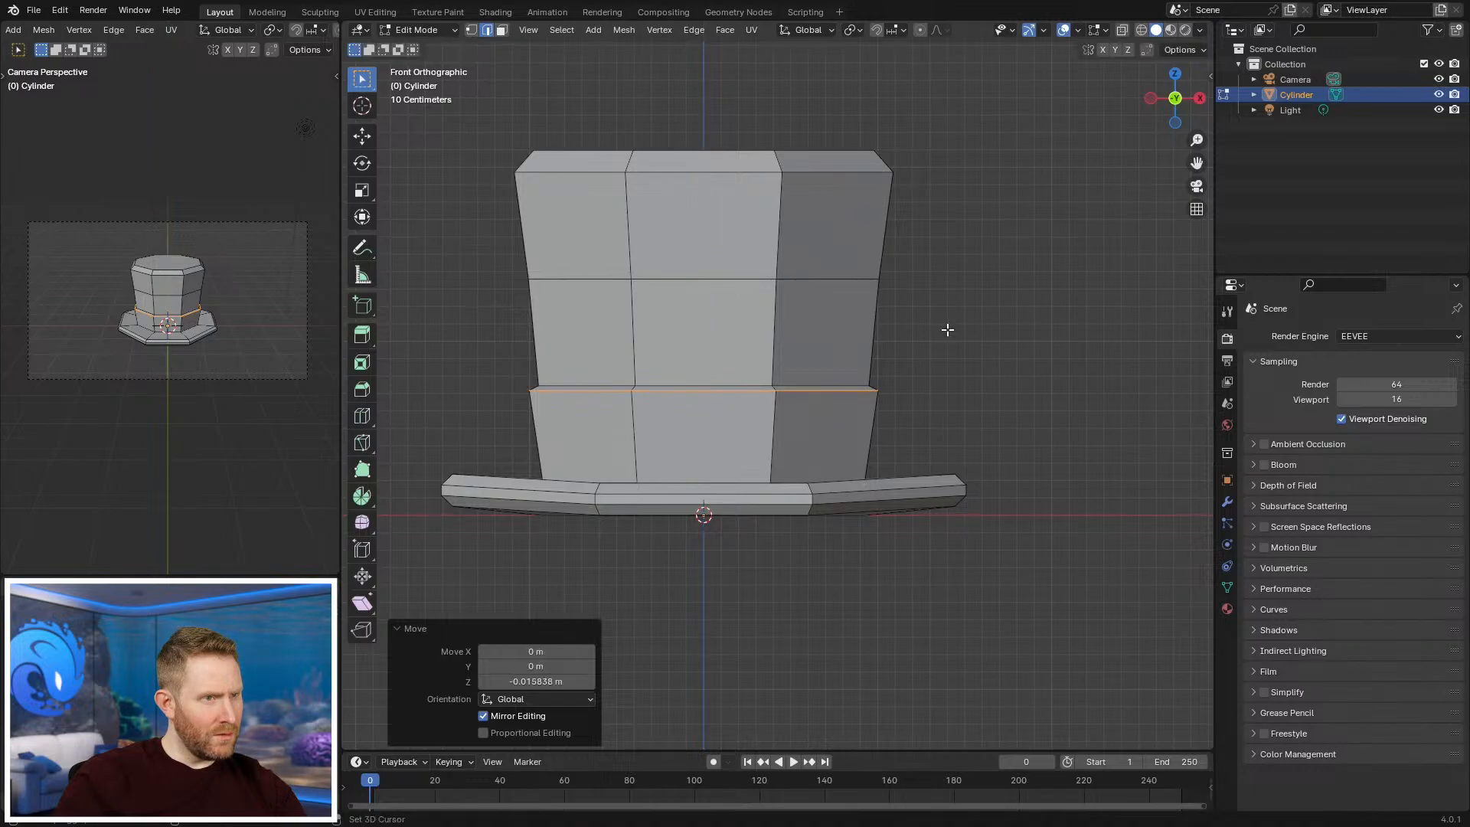
{"action": "left_click", "coordinate": [899, 333]}
{"action": "key", "text": "g"}
{"action": "key", "text": "z"}
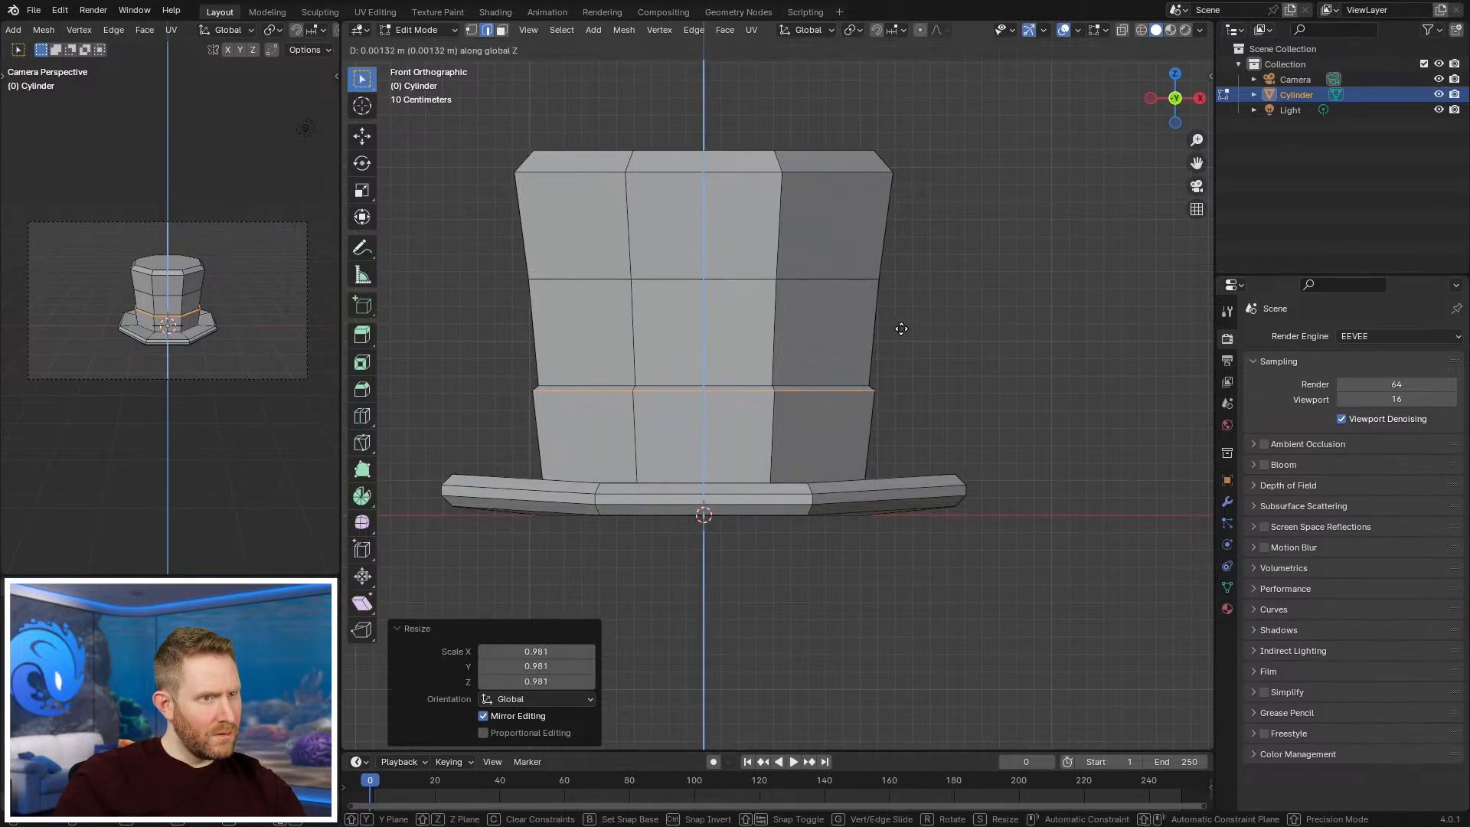
{"action": "left_click", "coordinate": [913, 335]}
{"action": "scroll", "coordinate": [919, 342], "scroll_direction": "down", "scroll_amount": 2}
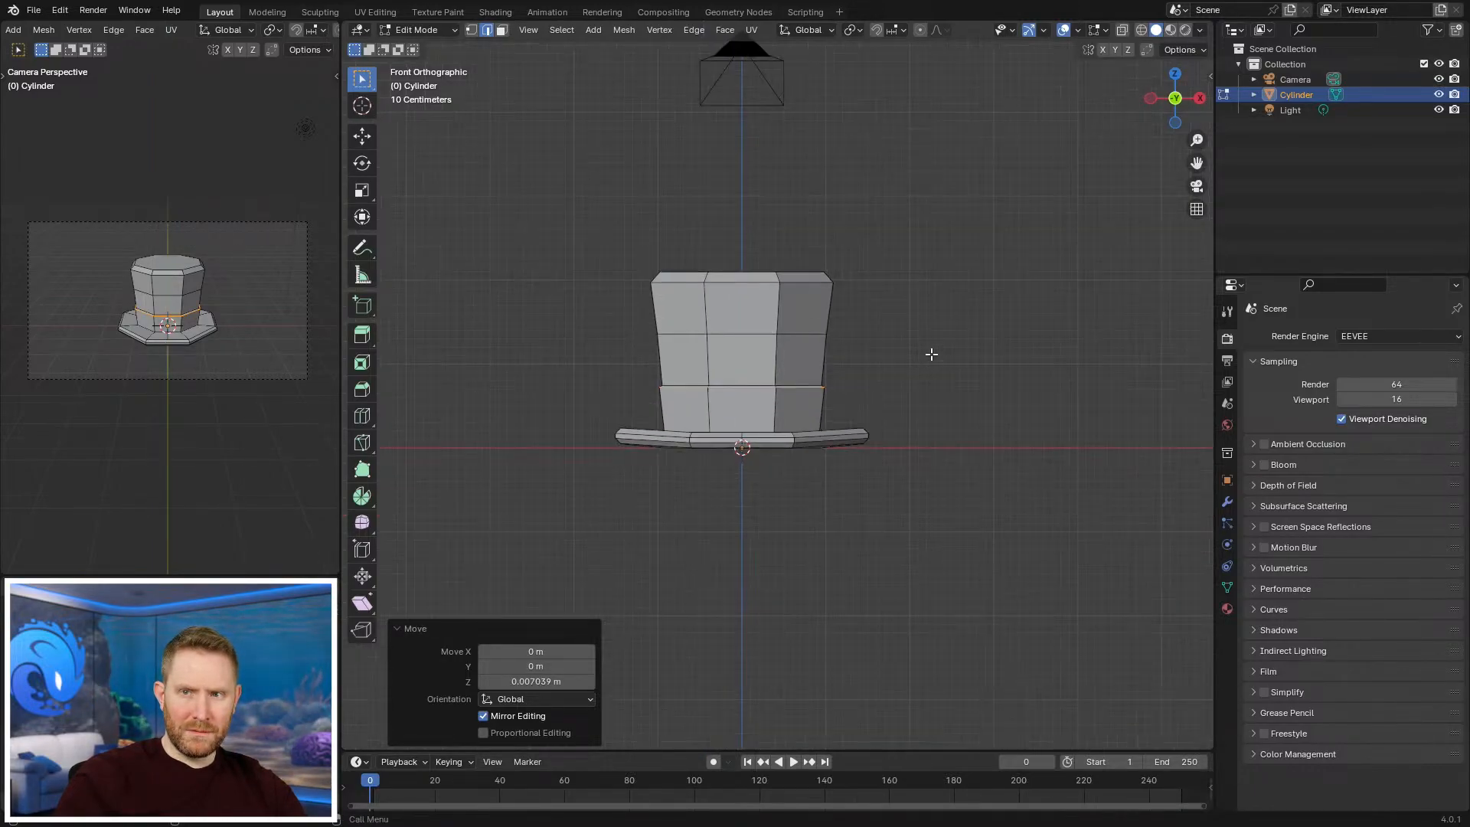
{"action": "key", "text": "Tab"}
{"action": "middle_click_drag", "start_coordinate": [961, 321], "coordinate": [919, 405]}
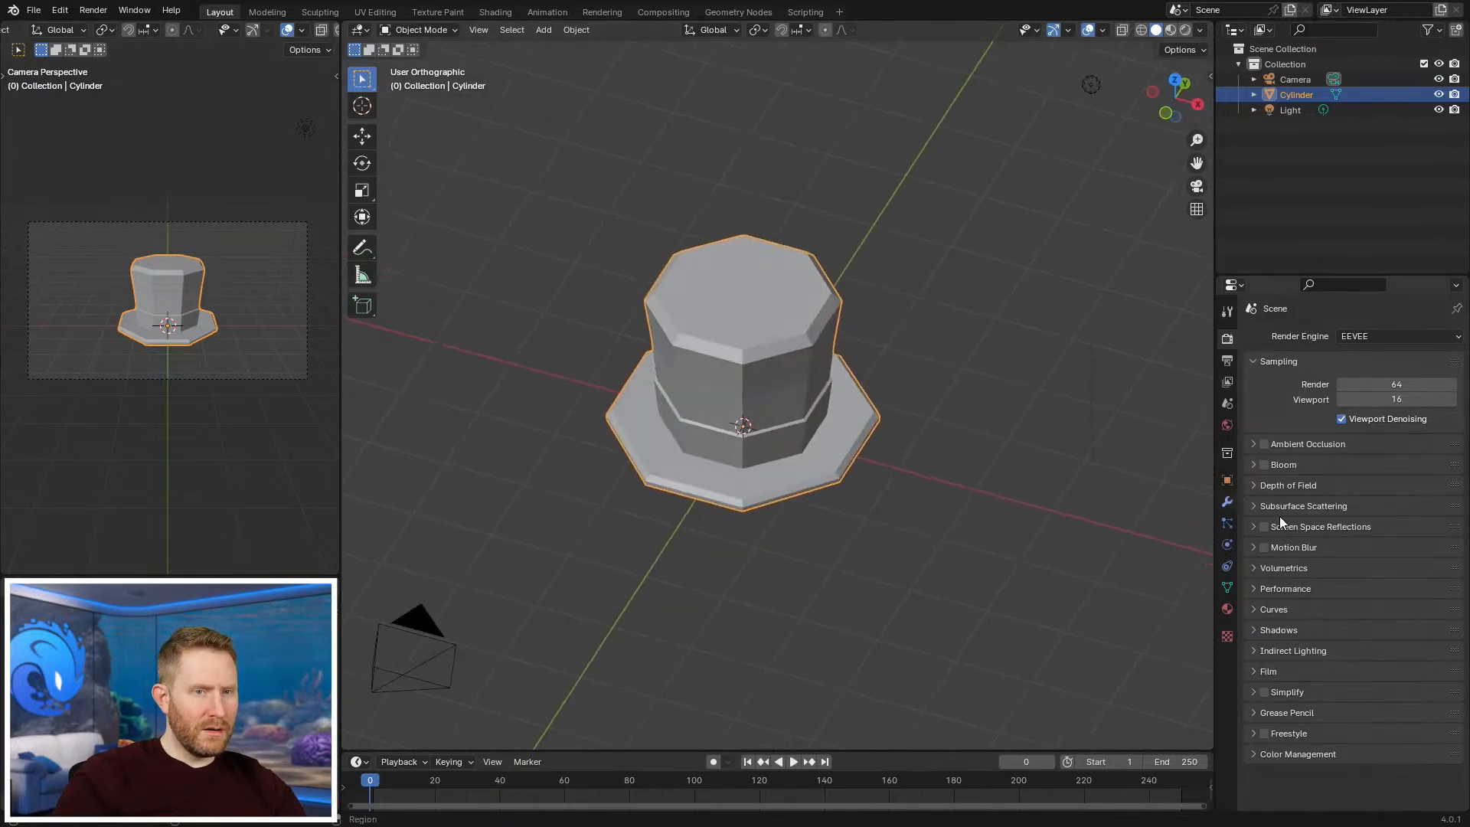
Step: Create a material for the hat and add a second slot with its own new material
{"action": "left_click", "coordinate": [1227, 610]}
{"action": "left_click", "coordinate": [1348, 398]}
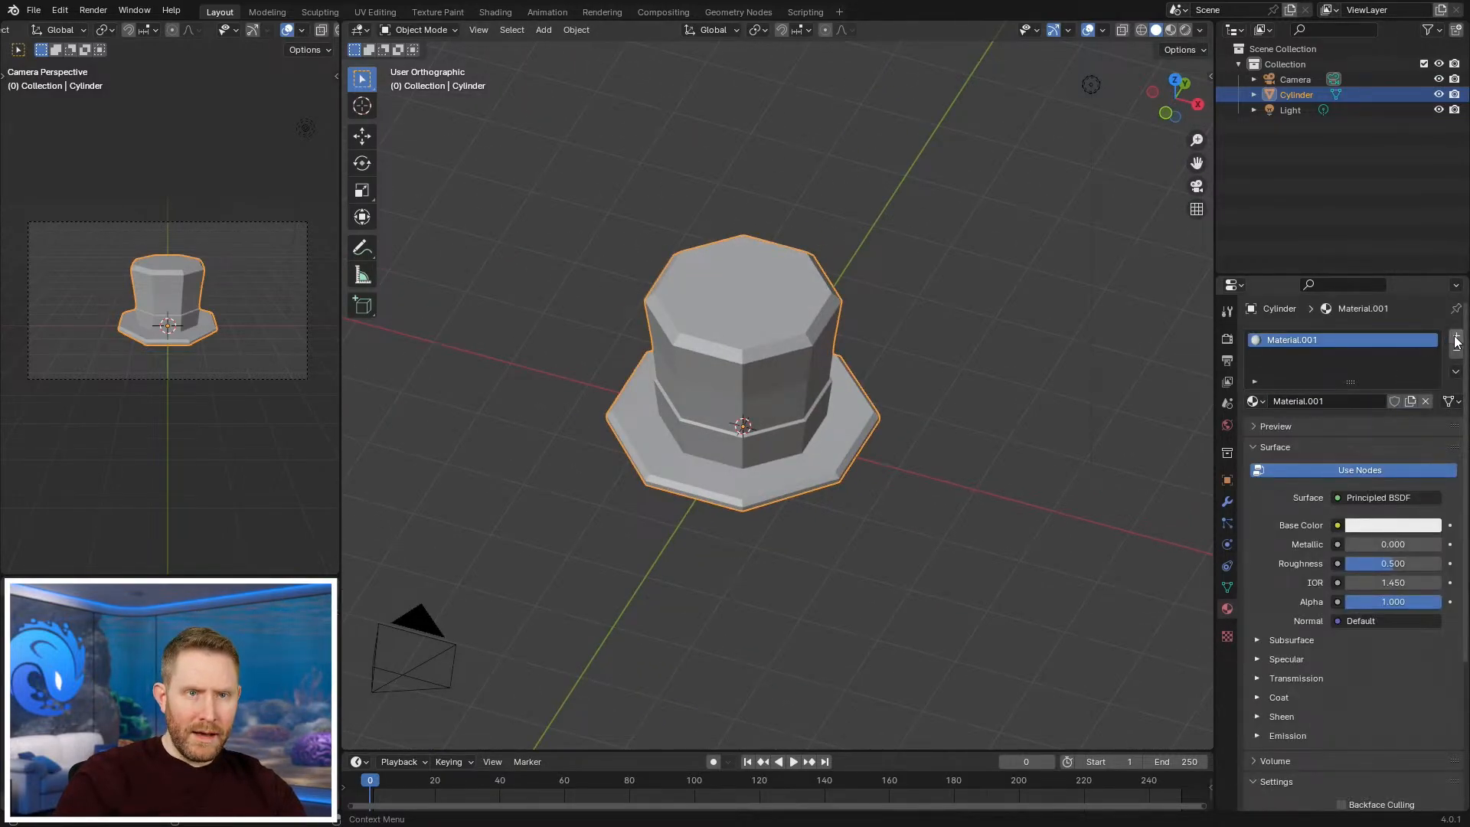
{"action": "left_click", "coordinate": [1457, 341]}
{"action": "left_click", "coordinate": [1347, 431]}
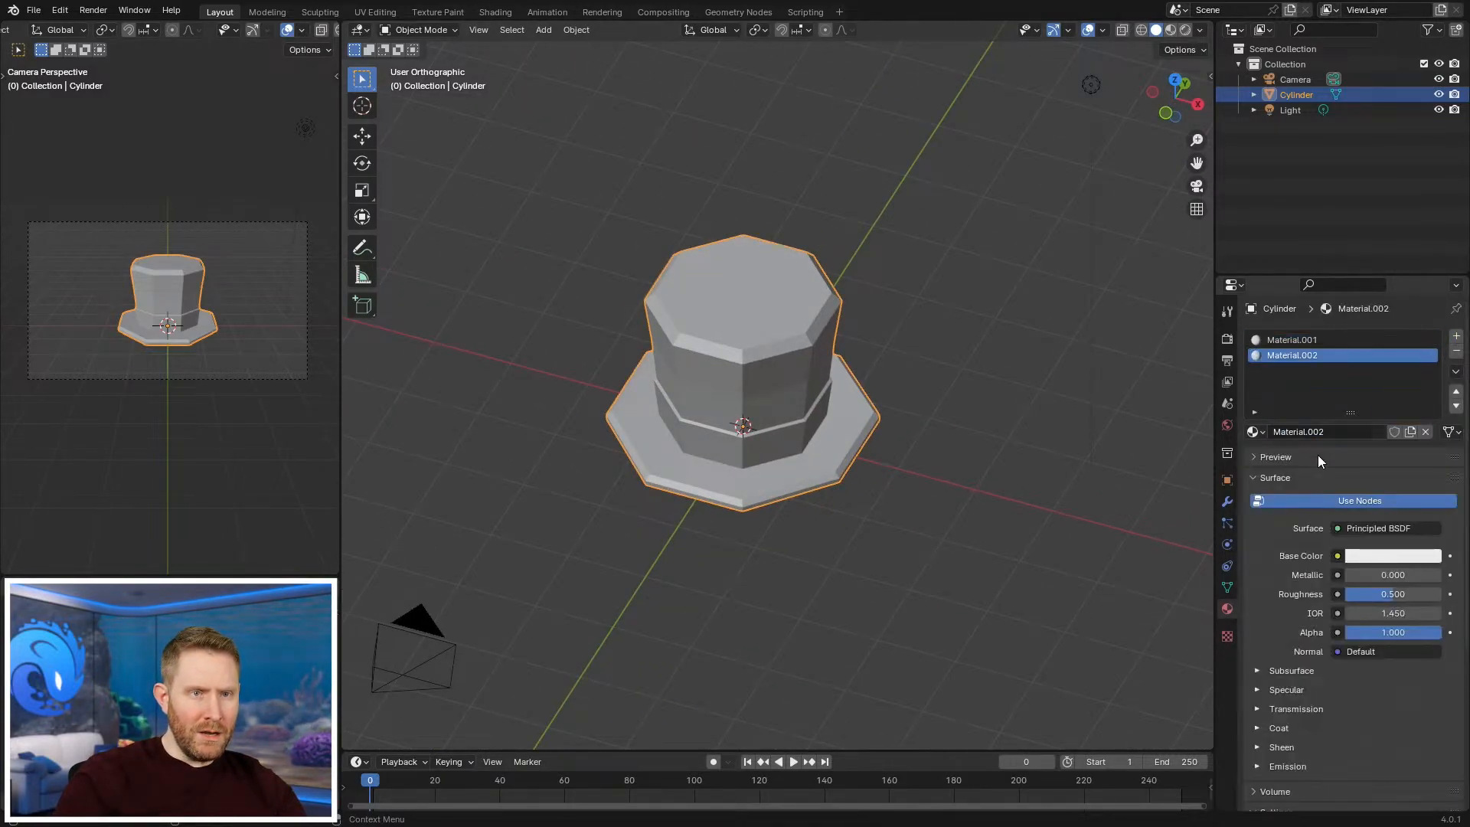
Step: Set the second material's base color to a saturated red and the first material's base color to black
{"action": "left_click", "coordinate": [1370, 557]}
{"action": "left_click_drag", "start_coordinate": [1357, 420], "coordinate": [1344, 449]}
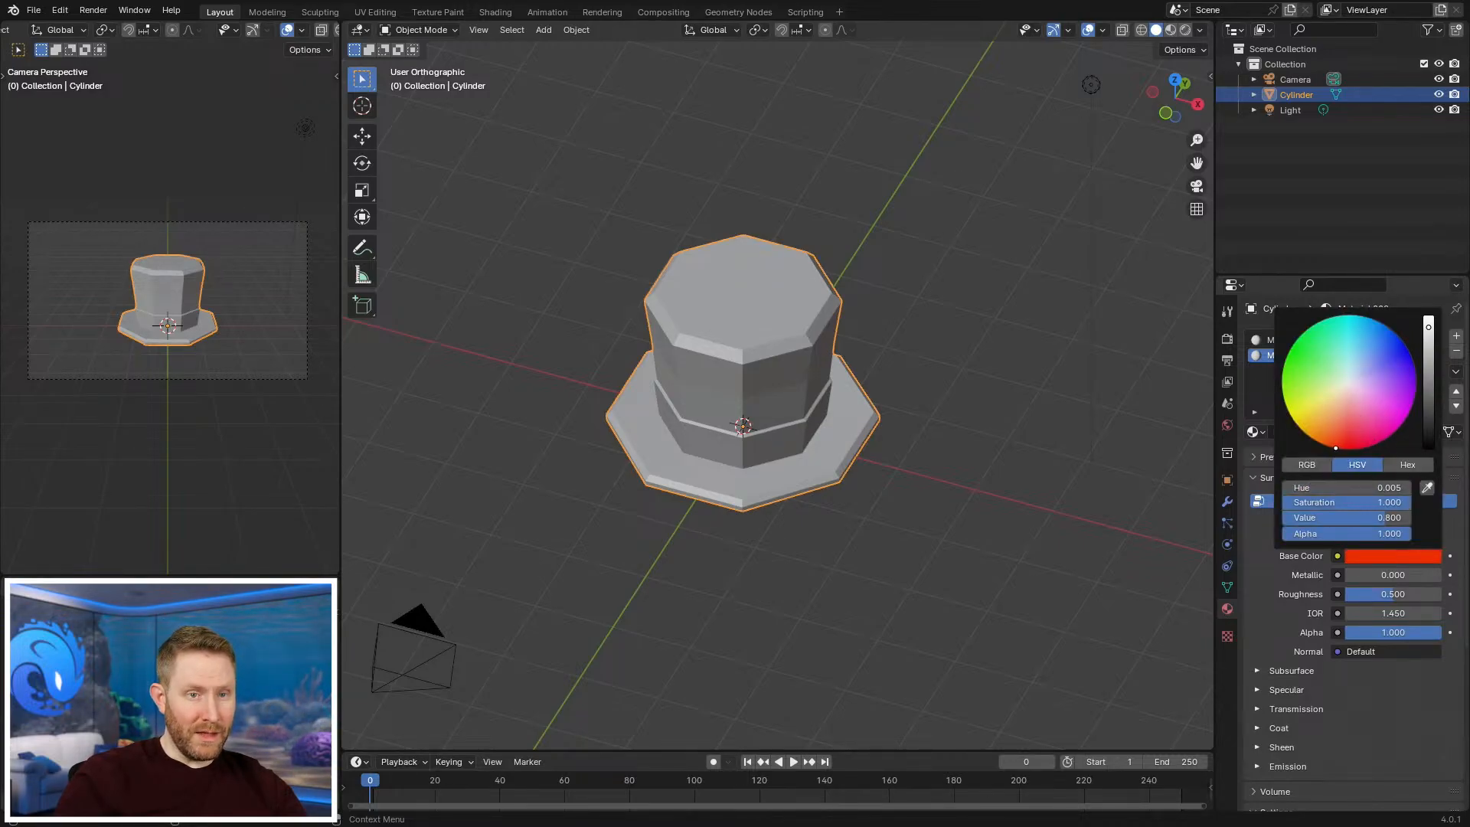
{"action": "left_click", "coordinate": [1256, 339]}
{"action": "left_click", "coordinate": [1361, 553]}
{"action": "left_click", "coordinate": [1429, 447]}
Step: Add a plane in right side view, switch to wireframe shading and reset the plane's location to the origin
{"action": "middle_click_drag", "start_coordinate": [857, 472], "coordinate": [999, 470]}
{"action": "scroll", "coordinate": [1378, 612], "scroll_direction": "down", "scroll_amount": 6}
{"action": "scroll", "coordinate": [324, 459], "scroll_direction": "up", "scroll_amount": 1}
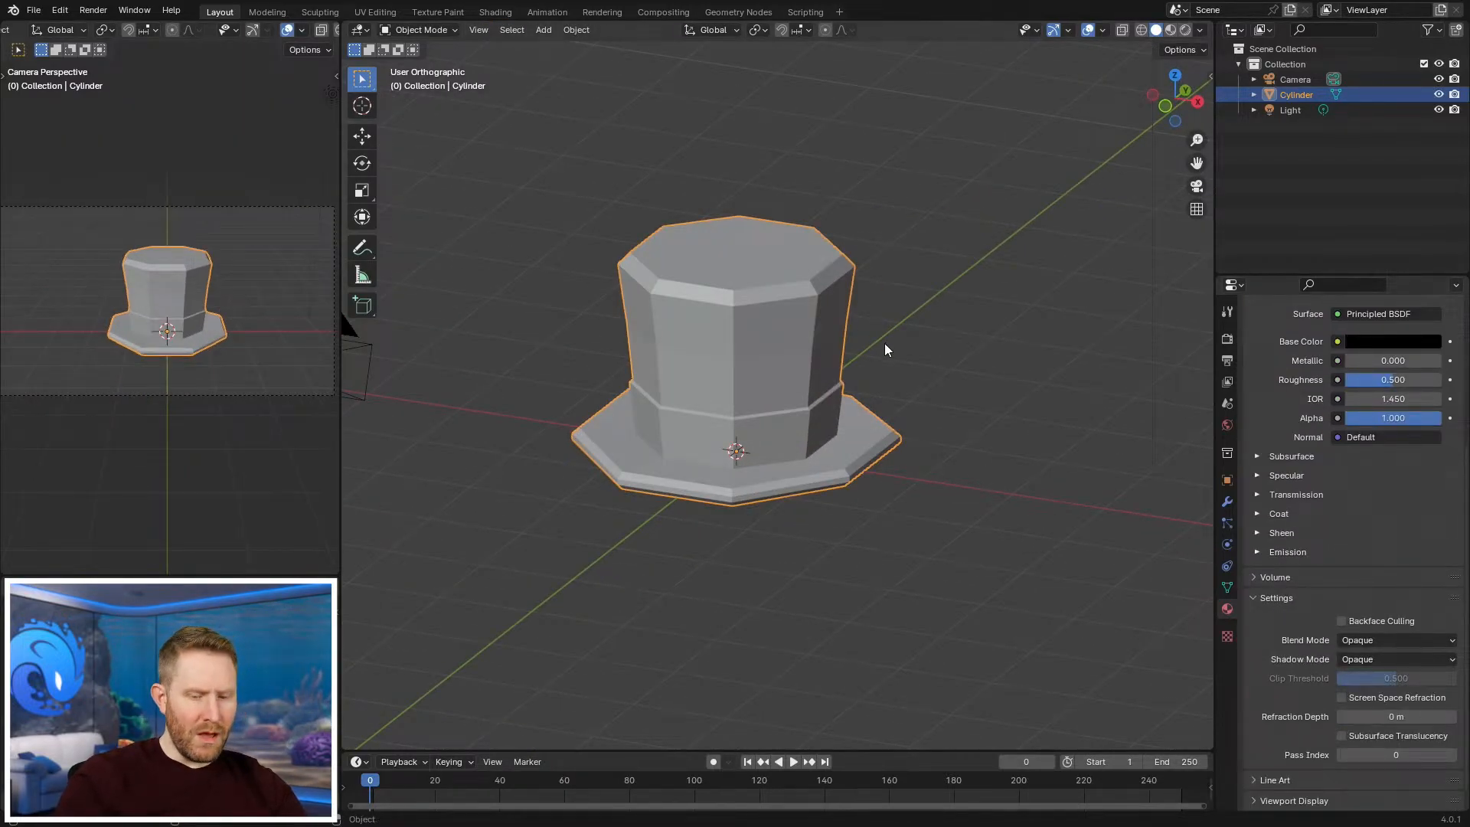
{"action": "key", "text": "KP_3"}
{"action": "key", "text": "shift+a"}
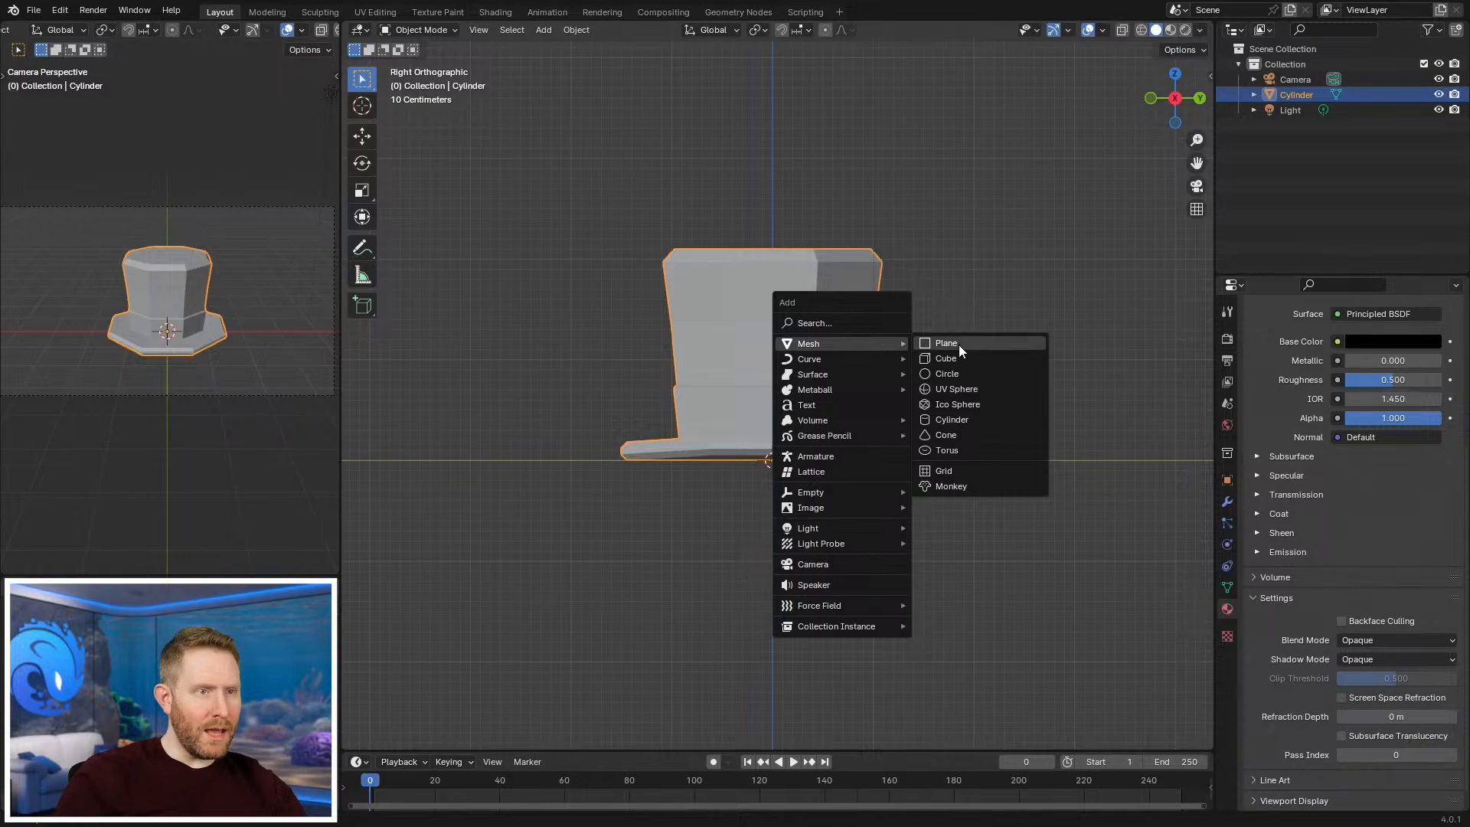
{"action": "left_click", "coordinate": [959, 342]}
{"action": "scroll", "coordinate": [966, 359], "scroll_direction": "down", "scroll_amount": 5}
{"action": "key", "text": "z"}
{"action": "left_click", "coordinate": [638, 397]}
{"action": "key", "text": "alt+g"}
Step: Scale the plane up into a wide floor beneath the hat
{"action": "key", "text": "s"}
{"action": "left_click", "coordinate": [1194, 536]}
{"action": "key", "text": "s"}
{"action": "left_click", "coordinate": [1087, 453]}
{"action": "scroll", "coordinate": [20, 330], "scroll_direction": "down", "scroll_amount": 1}
{"action": "scroll", "coordinate": [20, 324], "scroll_direction": "down", "scroll_amount": 5}
{"action": "scroll", "coordinate": [199, 371], "scroll_direction": "up", "scroll_amount": 2}
Step: Extrude the floor's rear edge into an upward slope and then about 9.37 m straight up as a backdrop
{"action": "key", "text": "Tab"}
{"action": "key", "text": "1"}
{"action": "middle_click_drag", "start_coordinate": [1049, 425], "coordinate": [999, 468], "text": "shift"}
{"action": "key", "text": "alt+a"}
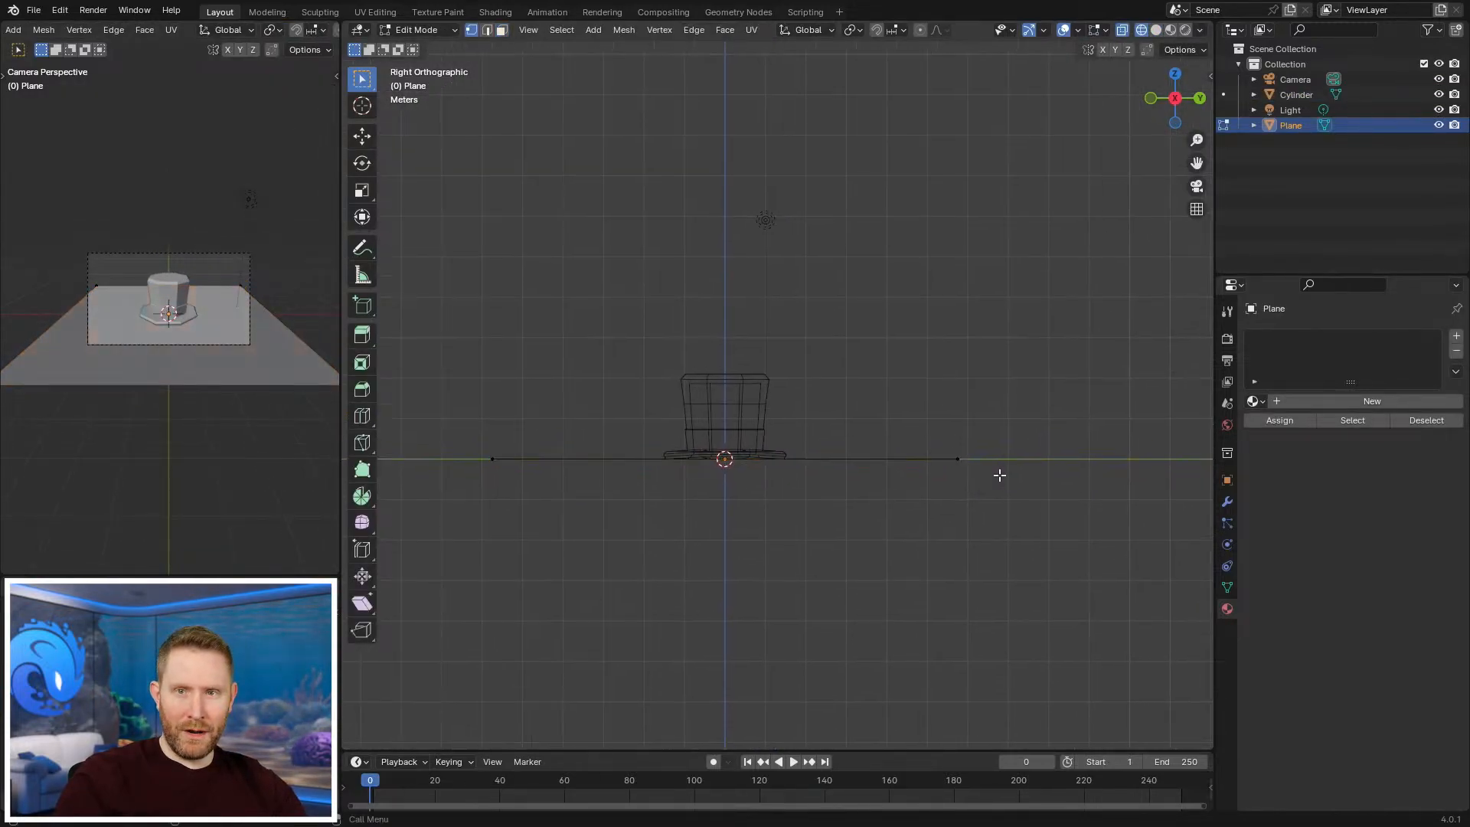
{"action": "key", "text": "b"}
{"action": "left_click_drag", "start_coordinate": [923, 395], "coordinate": [997, 544]}
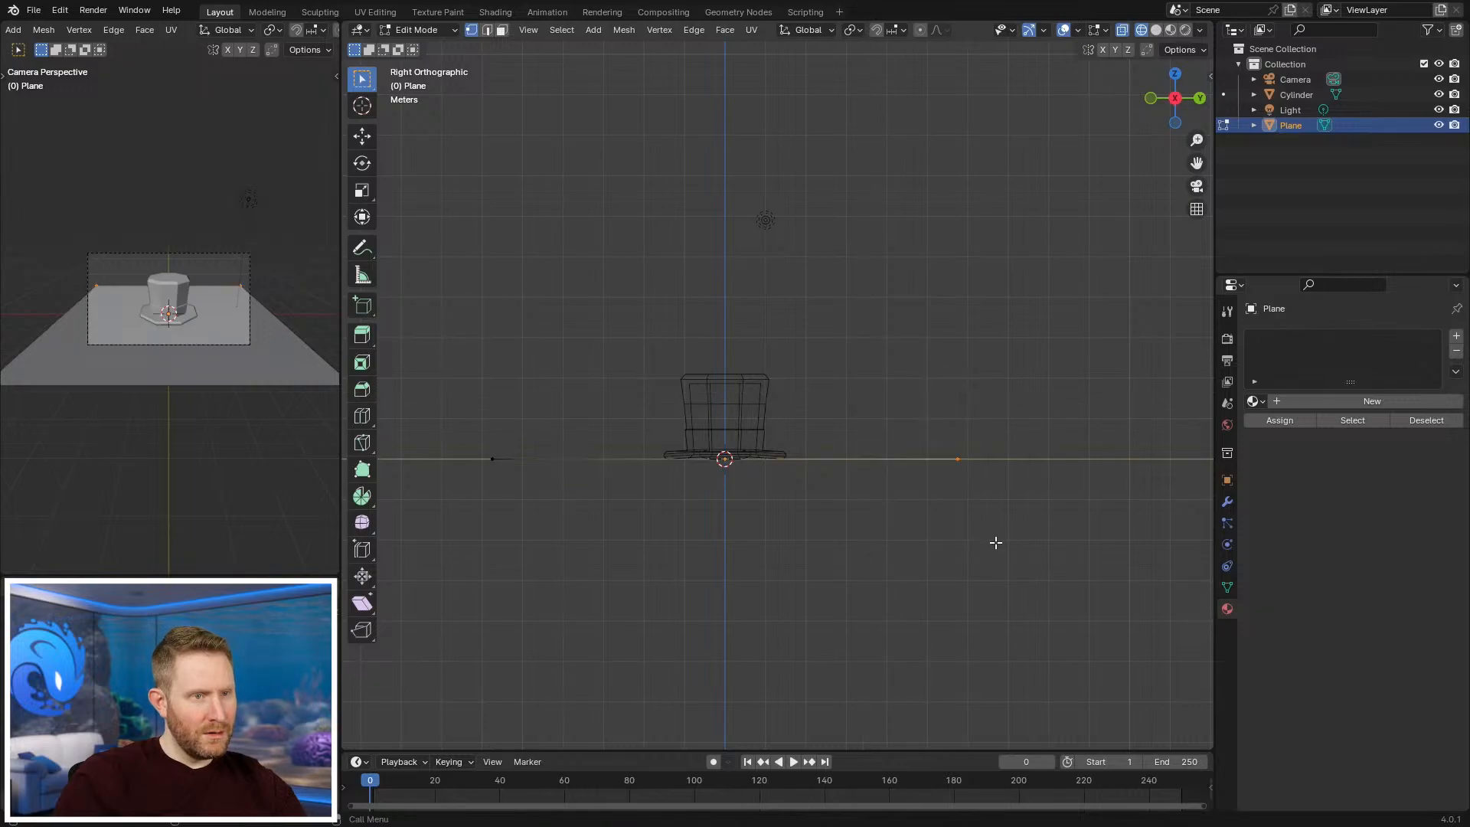
{"action": "scroll", "coordinate": [998, 545], "scroll_direction": "down", "scroll_amount": 4}
{"action": "key", "text": "e"}
{"action": "left_click", "coordinate": [938, 449]}
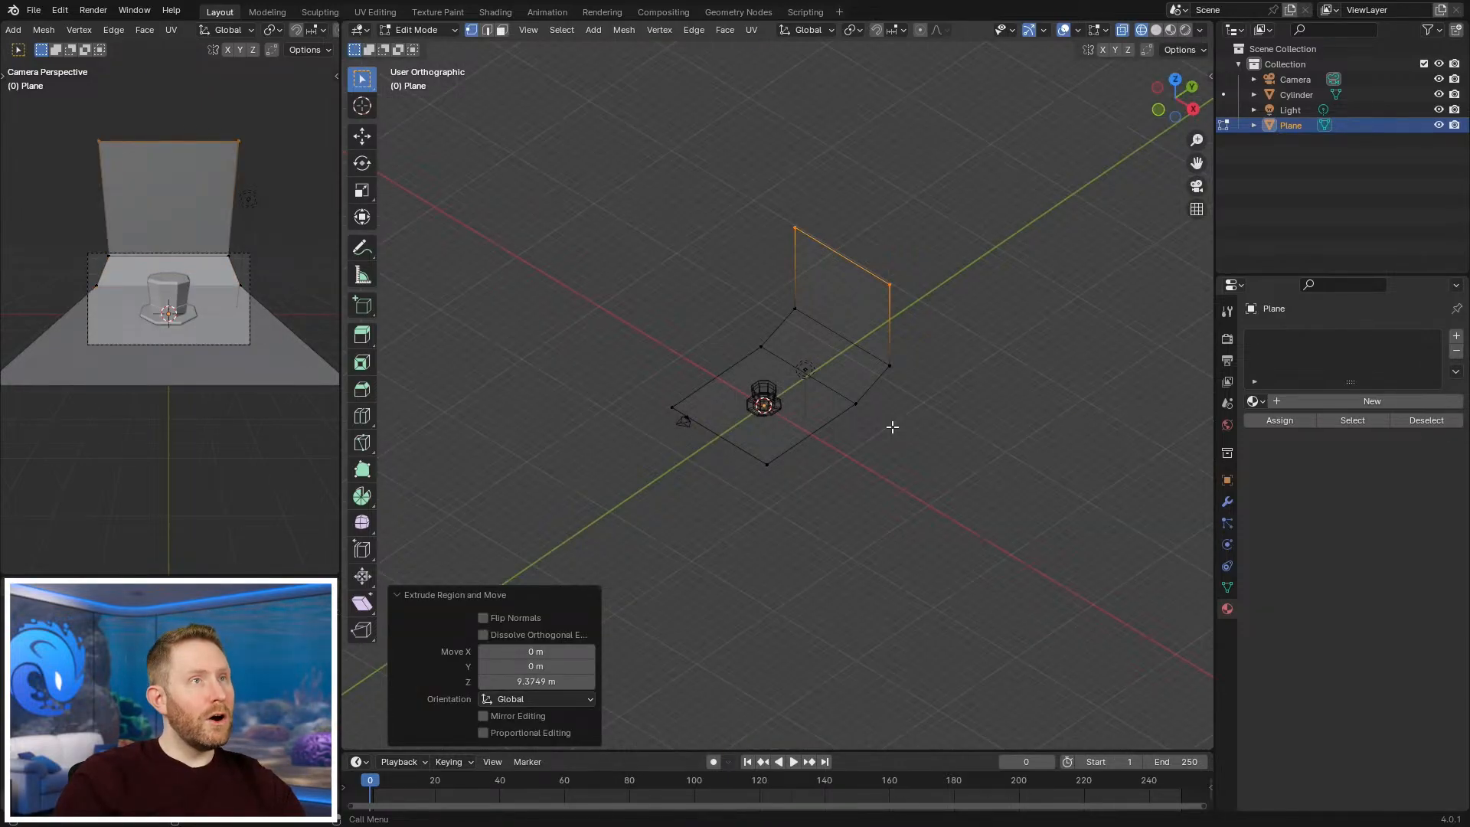
{"action": "scroll", "coordinate": [892, 426], "scroll_direction": "down", "scroll_amount": 3}
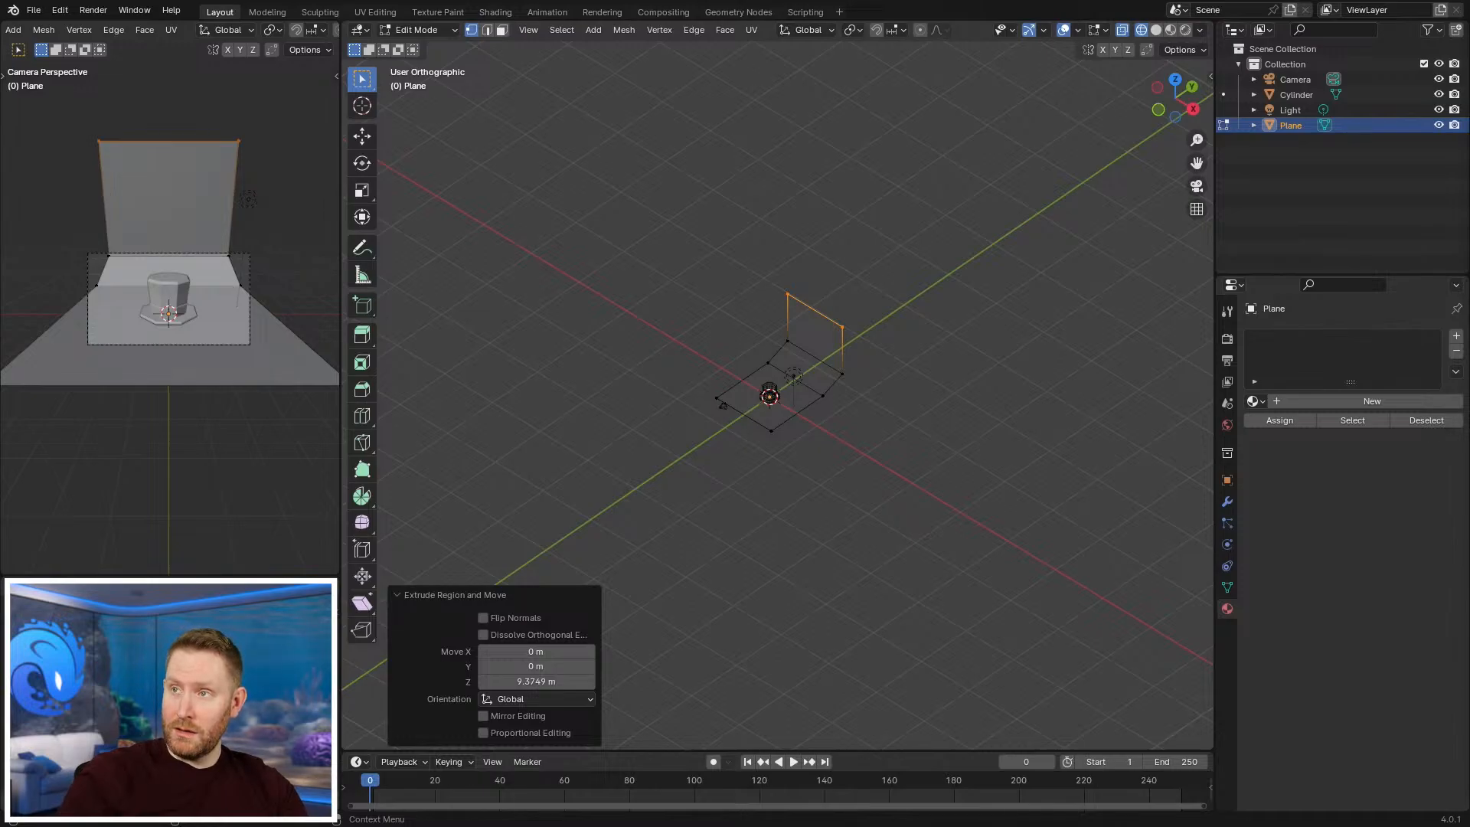
Step: Widen the whole backdrop by scaling it along X by 3.040 and then by 0.528
{"action": "scroll", "coordinate": [797, 397], "scroll_direction": "up", "scroll_amount": 4}
{"action": "middle_click_drag", "start_coordinate": [797, 397], "coordinate": [866, 420]}
{"action": "key", "text": "a"}
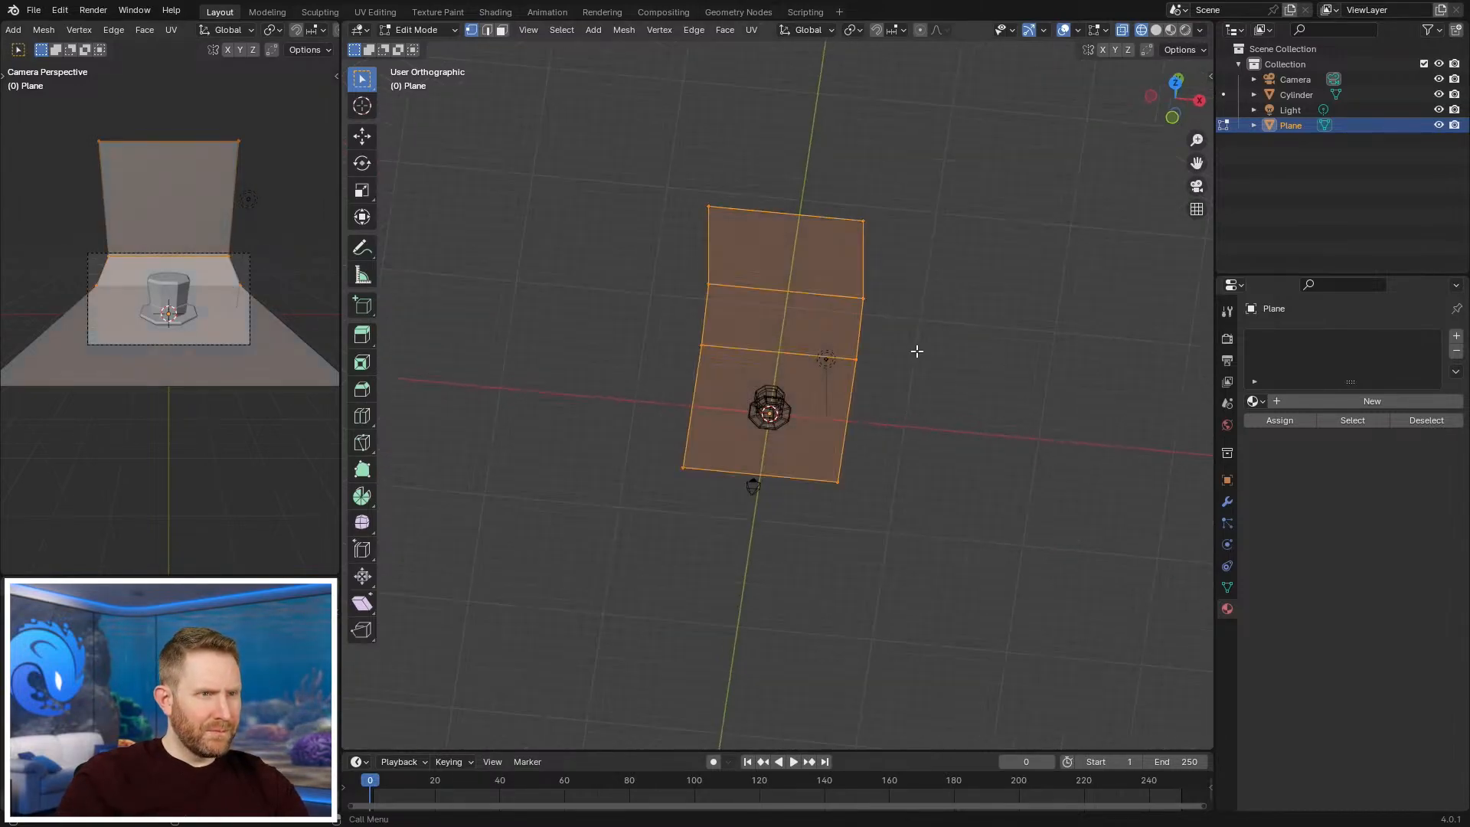
{"action": "key", "text": "s"}
{"action": "key", "text": "x"}
{"action": "left_click", "coordinate": [1082, 417]}
{"action": "key", "text": "s"}
{"action": "key", "text": "x"}
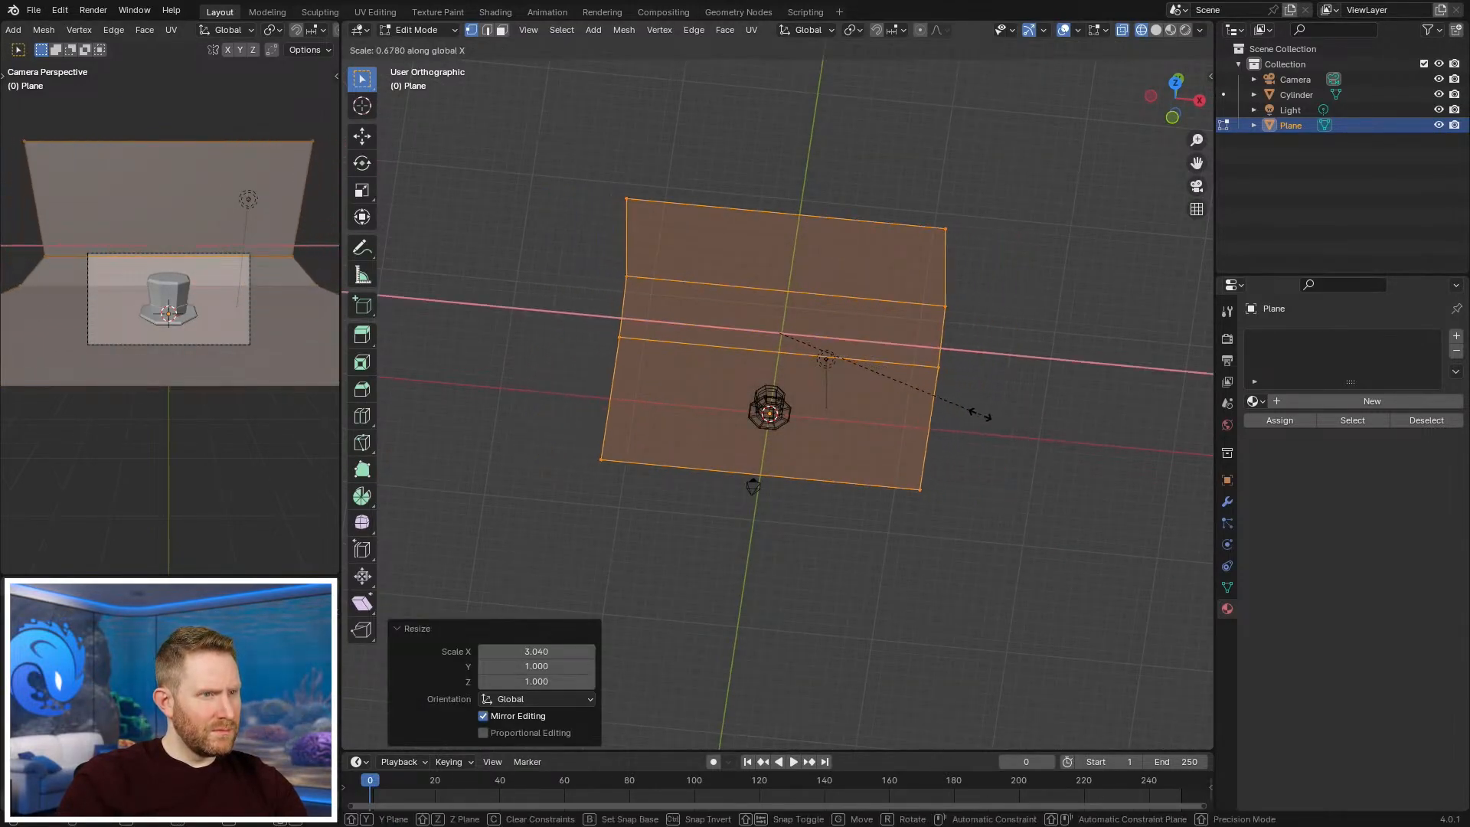
{"action": "left_click", "coordinate": [929, 416]}
Step: Move the backdrop wall's top vertices back along the global Y axis so the wall leans away from the hat
{"action": "key", "text": "KP_3"}
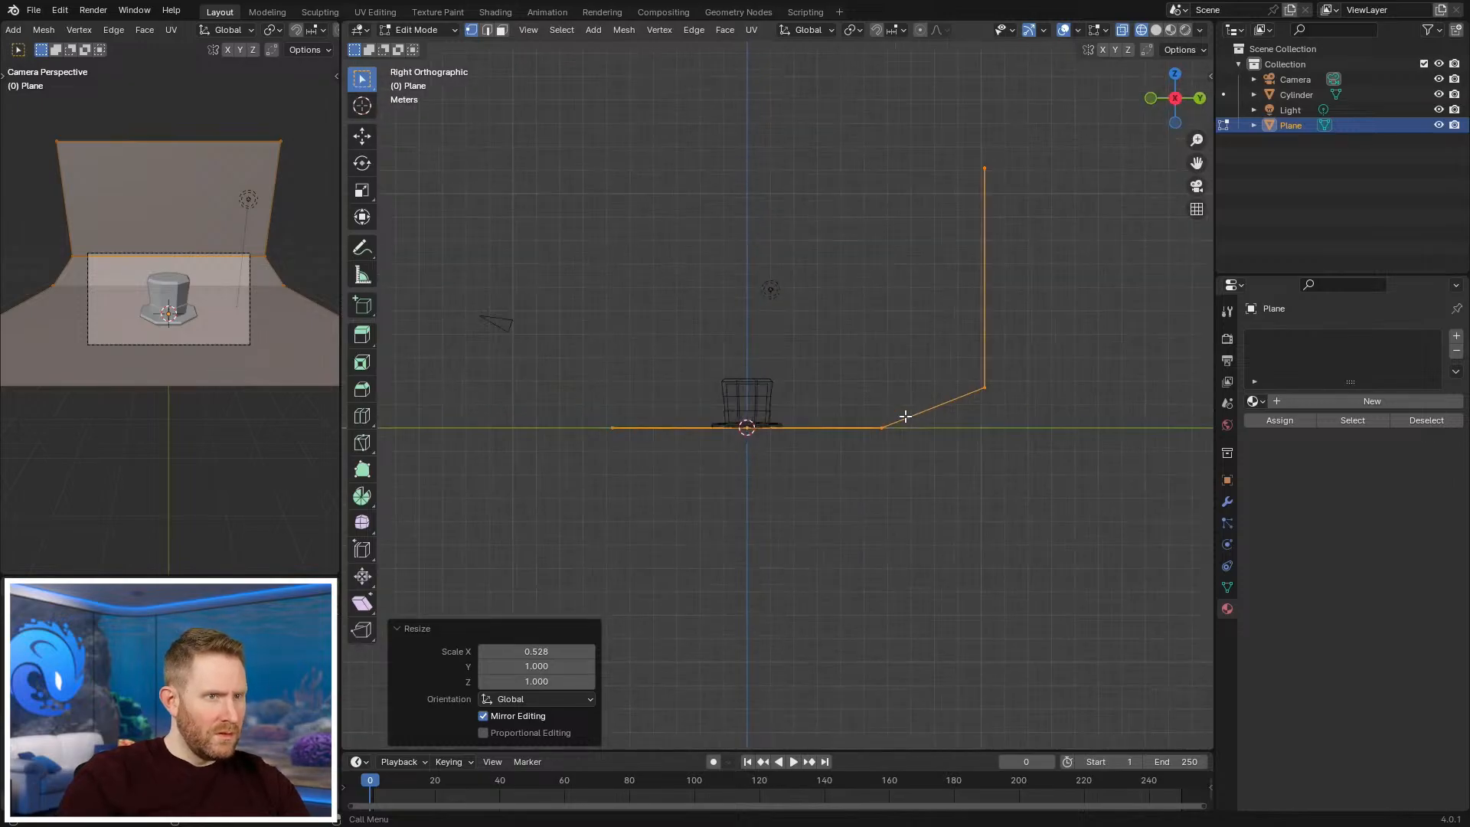
{"action": "middle_click_drag", "start_coordinate": [972, 370], "coordinate": [852, 526], "text": "shift"}
{"action": "key", "text": "alt+a"}
{"action": "key", "text": "z"}
{"action": "key", "text": "b"}
{"action": "left_click_drag", "start_coordinate": [792, 223], "coordinate": [947, 398]}
{"action": "key", "text": "g"}
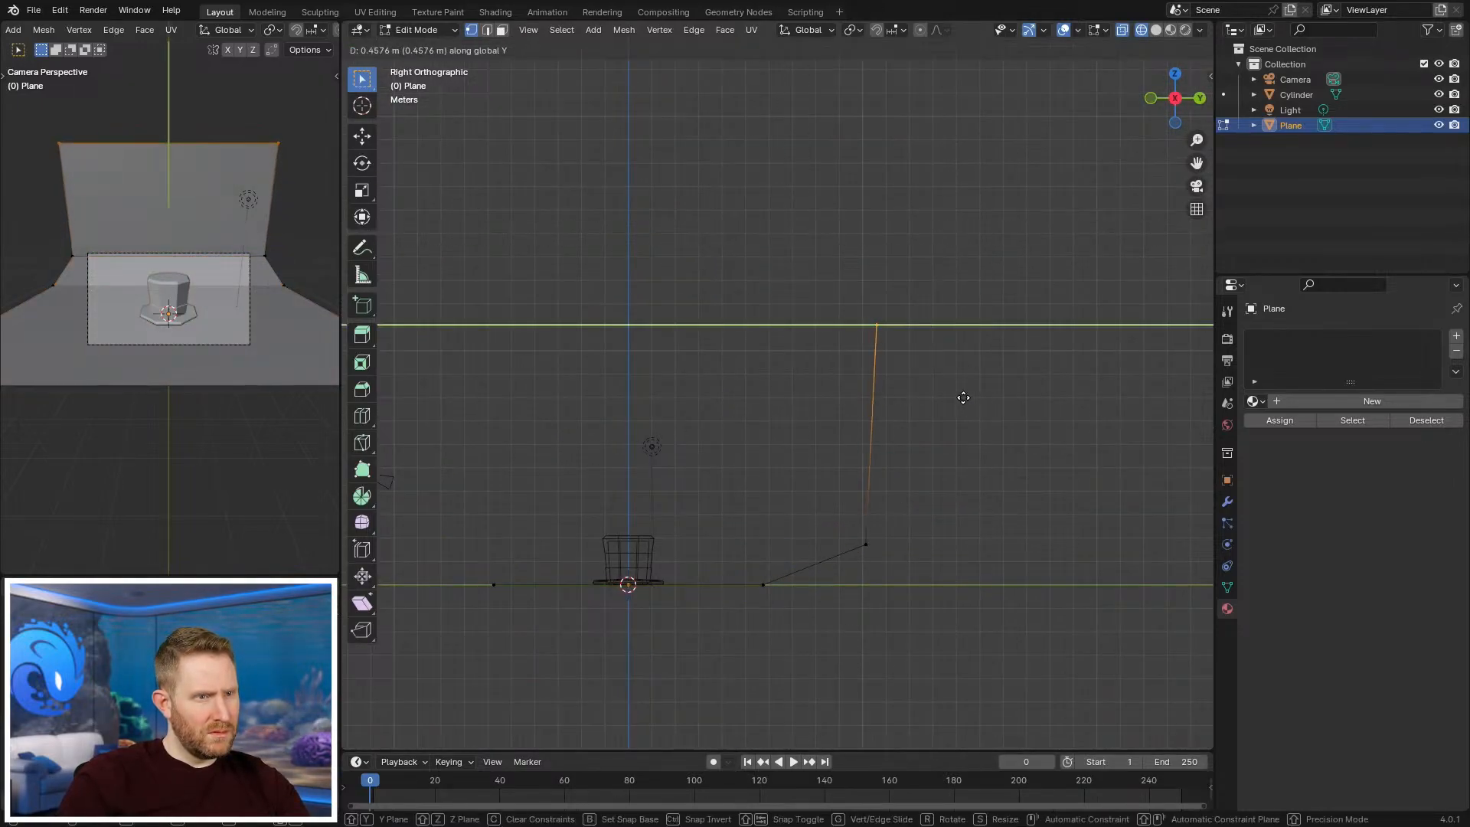
{"action": "key", "text": "y"}
{"action": "left_click", "coordinate": [1022, 400]}
Step: Add a level-3 subdivision surface to the backdrop and an edge loop across the floor, slid toward the base of the slope
{"action": "key", "text": "Tab"}
{"action": "key", "text": "ctrl+3"}
{"action": "scroll", "coordinate": [813, 469], "scroll_direction": "down", "scroll_amount": 2}
{"action": "key", "text": "Tab"}
{"action": "scroll", "coordinate": [799, 365], "scroll_direction": "up", "scroll_amount": 3}
{"action": "middle_click_drag", "start_coordinate": [761, 443], "coordinate": [804, 428], "text": "shift"}
{"action": "key", "text": "ctrl+r"}
{"action": "left_click", "coordinate": [852, 586]}
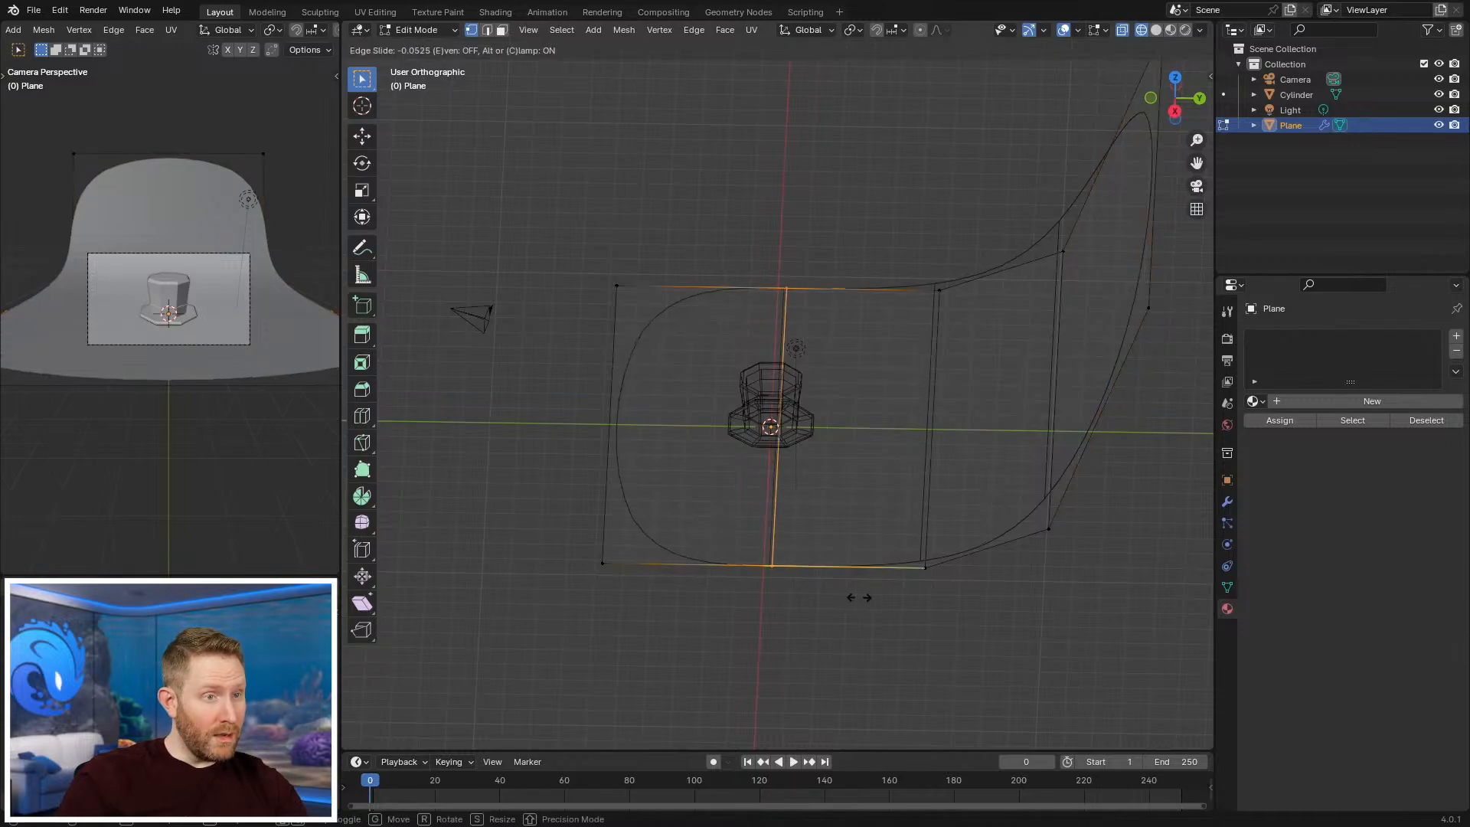
{"action": "left_click", "coordinate": [905, 610]}
Step: Add two lengthwise edge loops to the backdrop and spread them toward its sides along X, with a final scale of 1.456
{"action": "key", "text": "ctrl+r"}
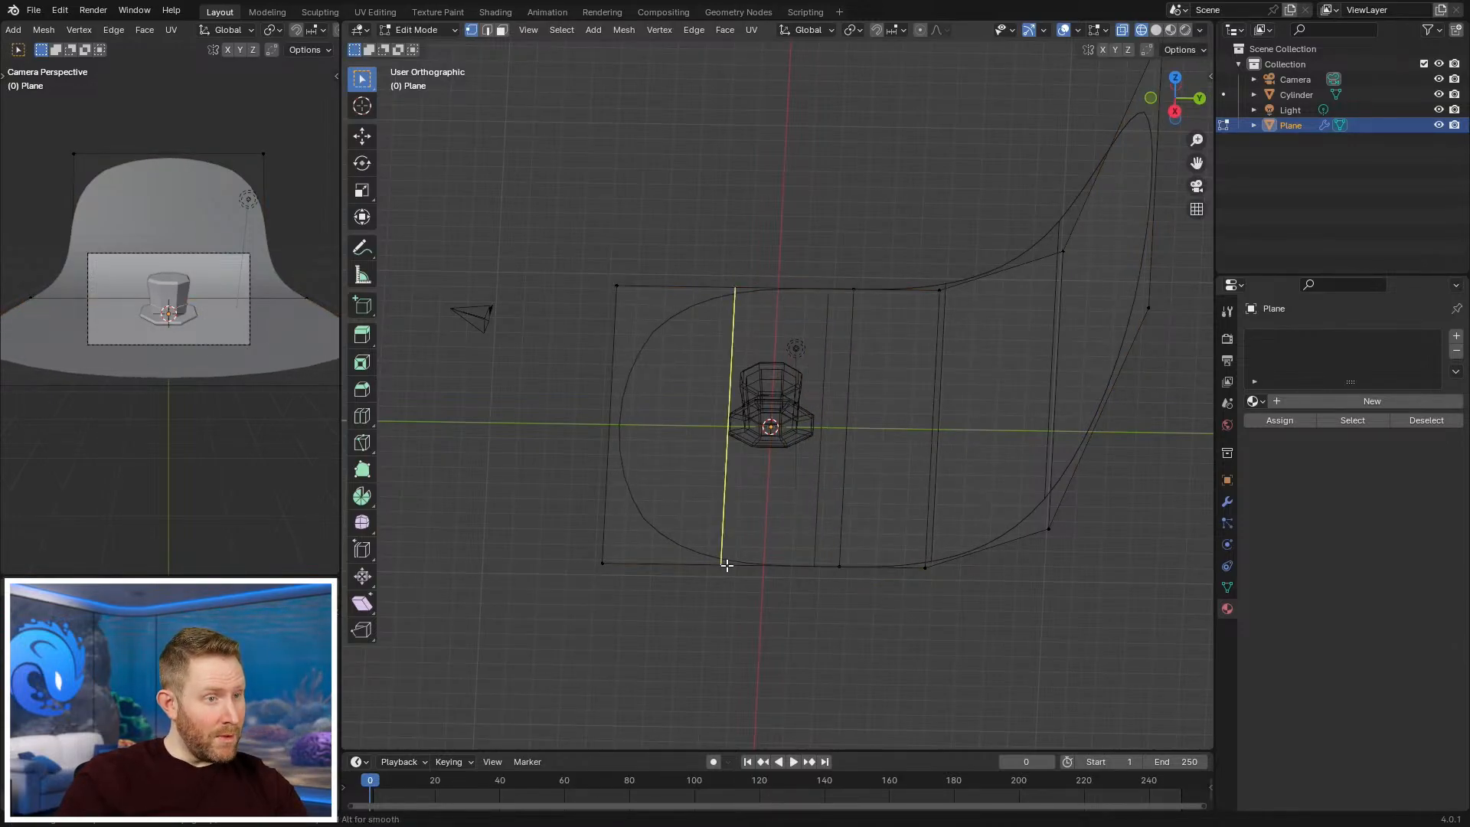
{"action": "middle_click_drag", "start_coordinate": [639, 575], "coordinate": [801, 600]}
{"action": "scroll", "coordinate": [787, 574], "scroll_direction": "up", "scroll_amount": 2}
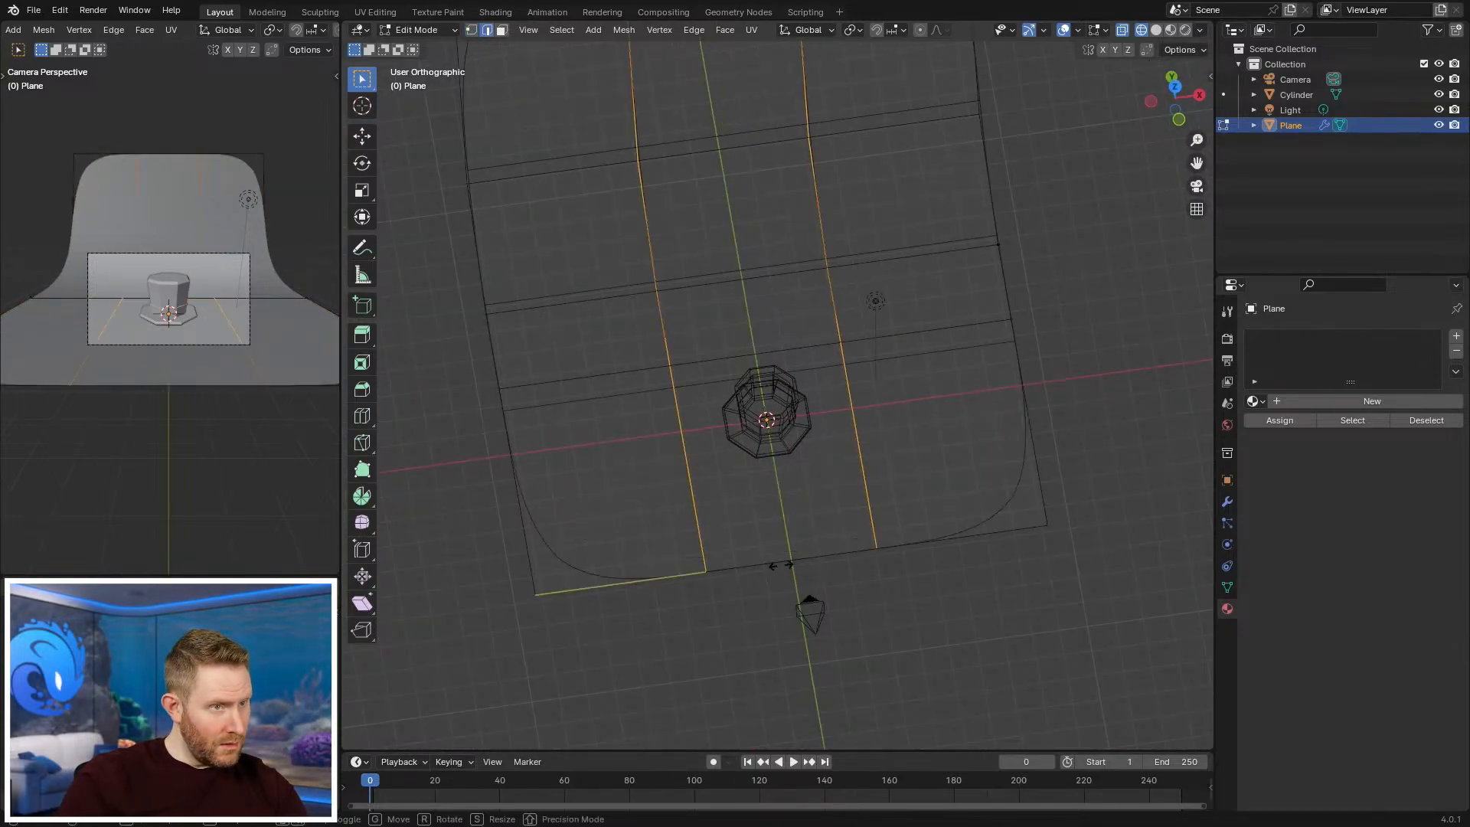
{"action": "left_click", "coordinate": [893, 525]}
{"action": "key", "text": "s"}
{"action": "key", "text": "x"}
{"action": "left_click", "coordinate": [1099, 567]}
{"action": "key", "text": "s"}
{"action": "key", "text": "x"}
{"action": "left_click", "coordinate": [1067, 481]}
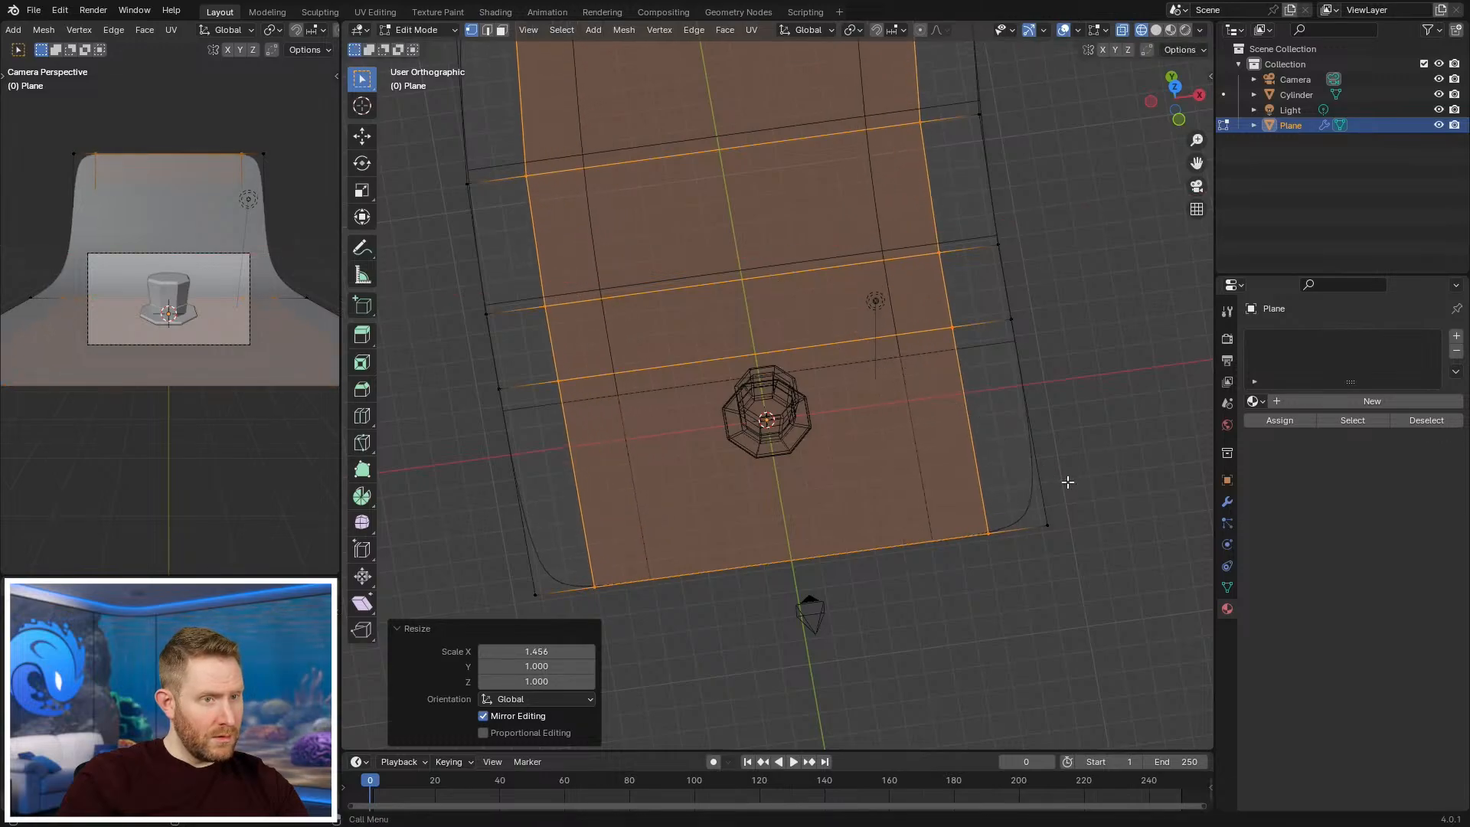
Step: Add an edge loop near the floor's front edge to tighten its rounded corners, and return to Object Mode
{"action": "key", "text": "ctrl+r"}
{"action": "left_click", "coordinate": [1034, 490]}
{"action": "left_click", "coordinate": [876, 499]}
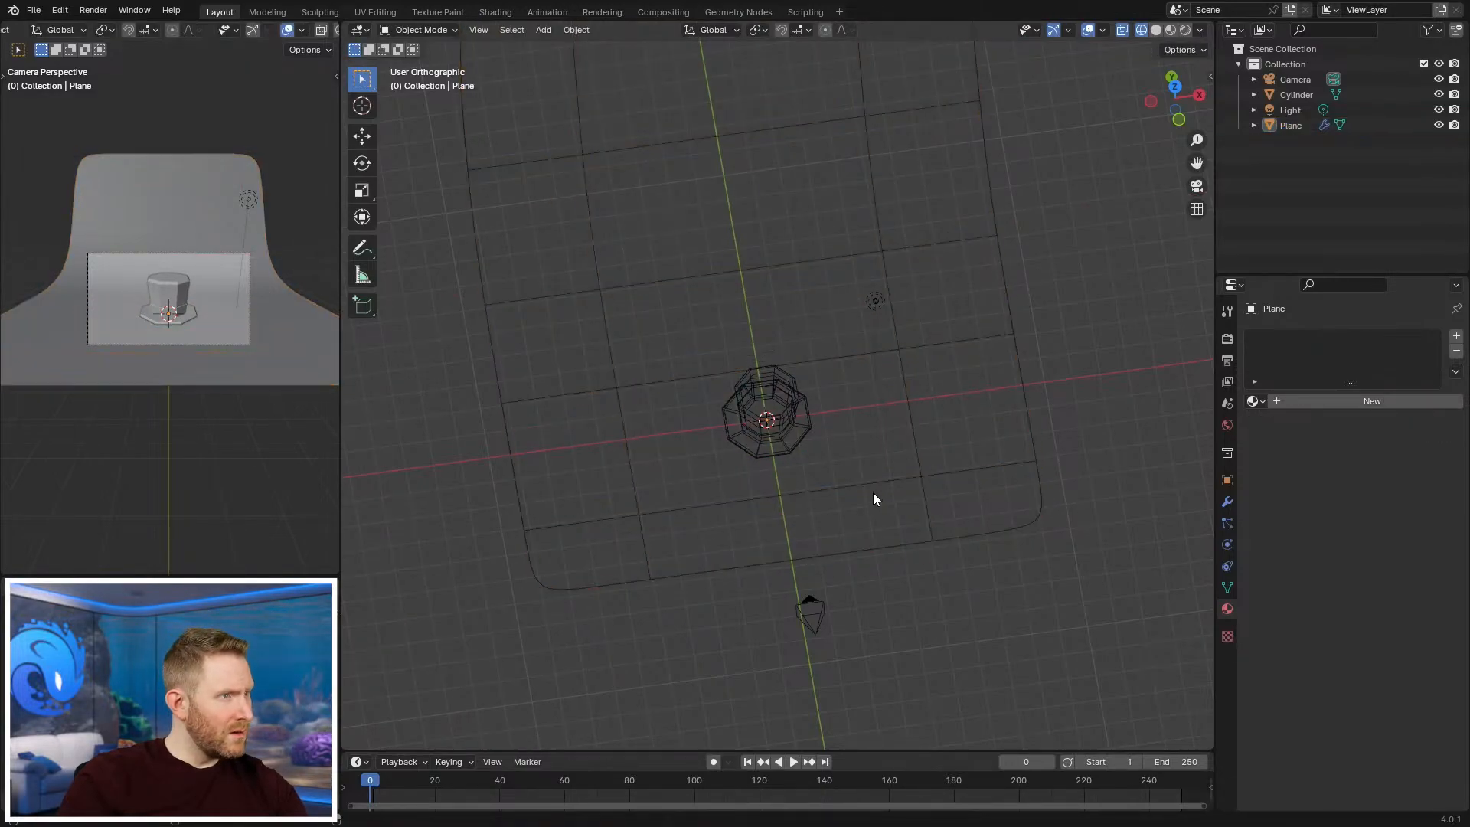
Step: Convert the scene's point light into a sun light
{"action": "scroll", "coordinate": [764, 399], "scroll_direction": "up", "scroll_amount": 2}
{"action": "left_click", "coordinate": [915, 265]}
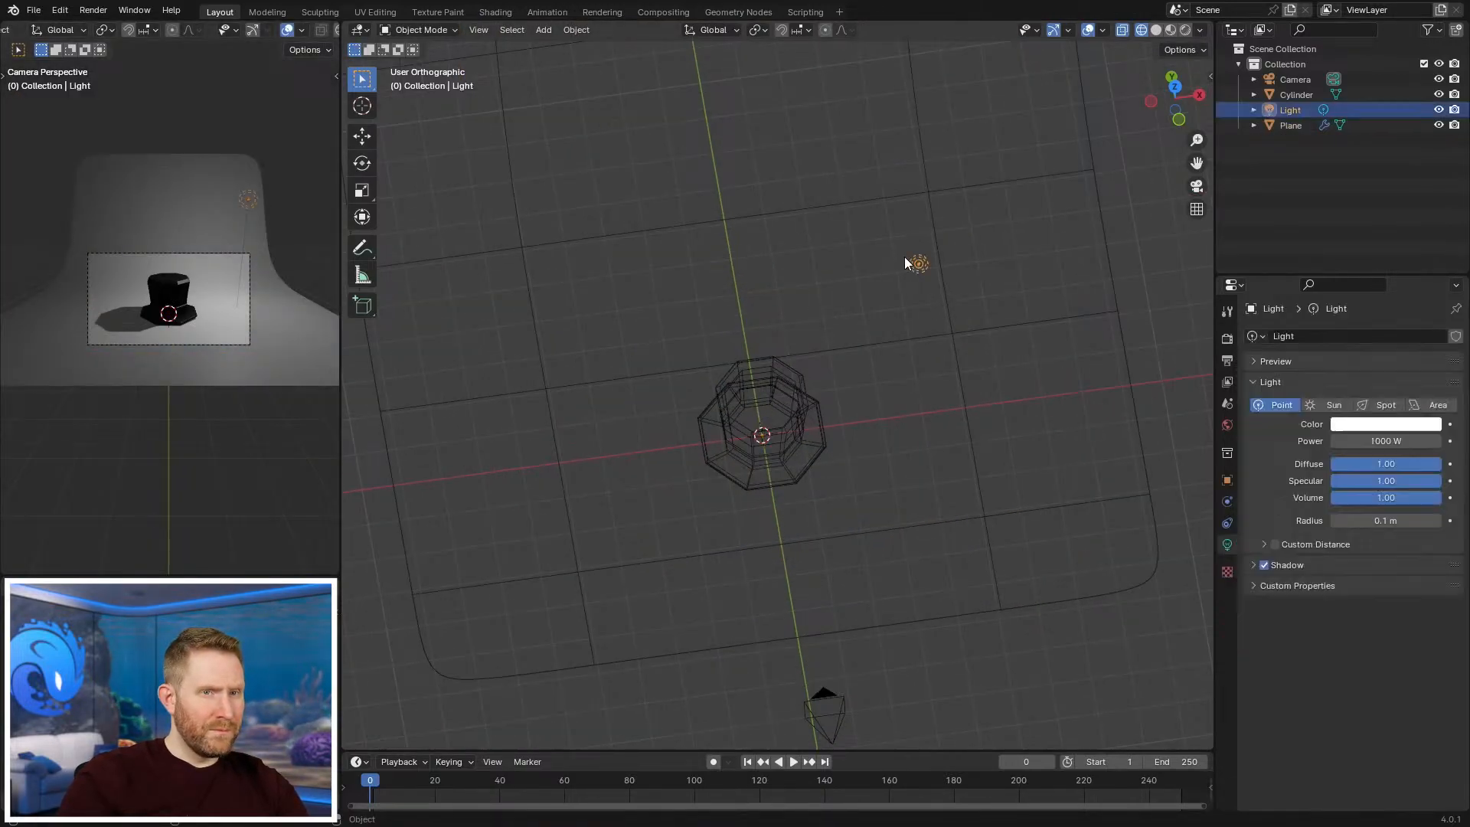
{"action": "left_click", "coordinate": [1333, 405]}
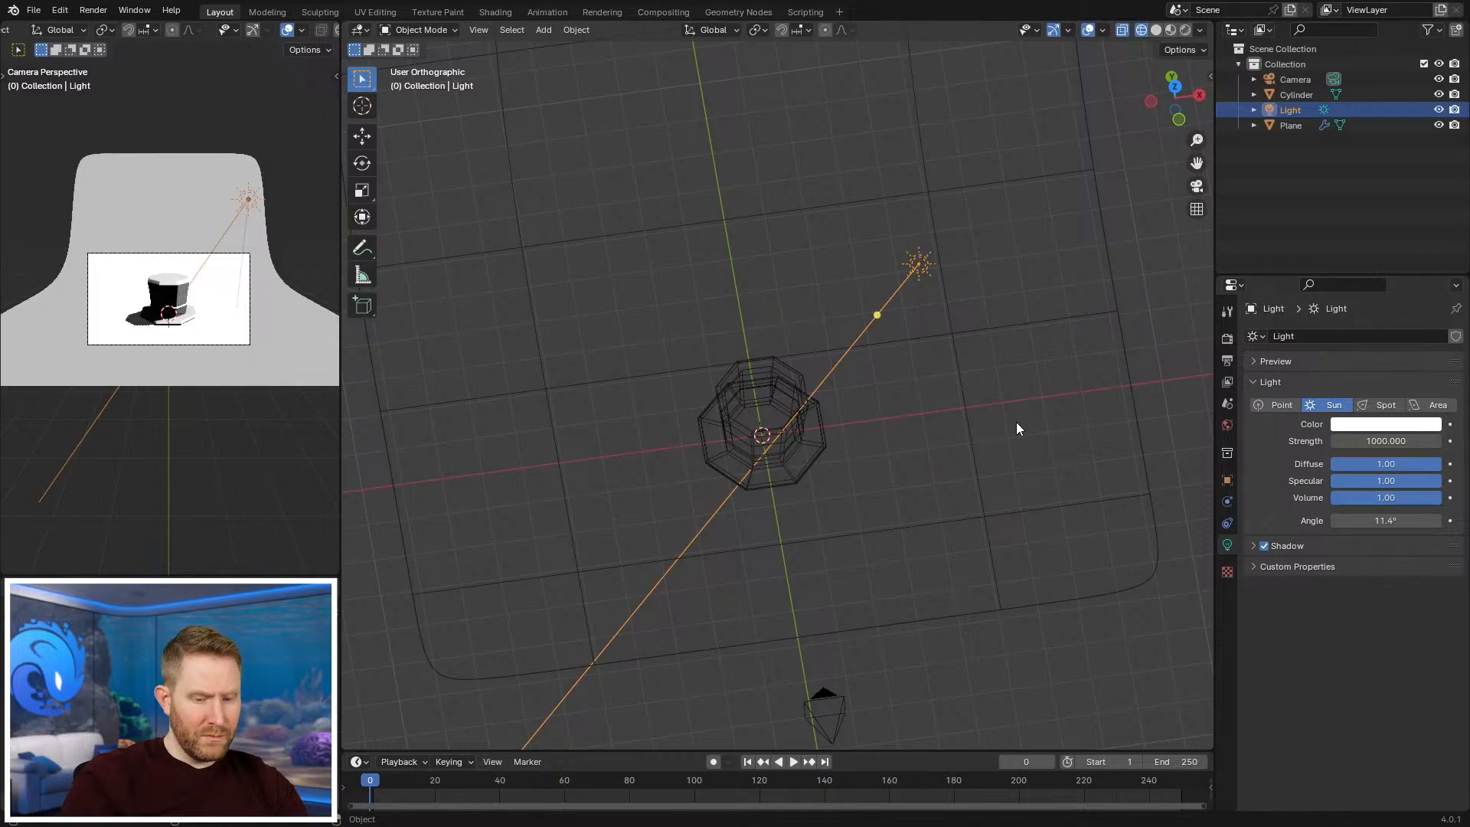
Step: In top view, rotate the sun and move it about 3.78 m along X and -7.00 m along Y, in front of the hat
{"action": "key", "text": "KP_7"}
{"action": "key", "text": "r"}
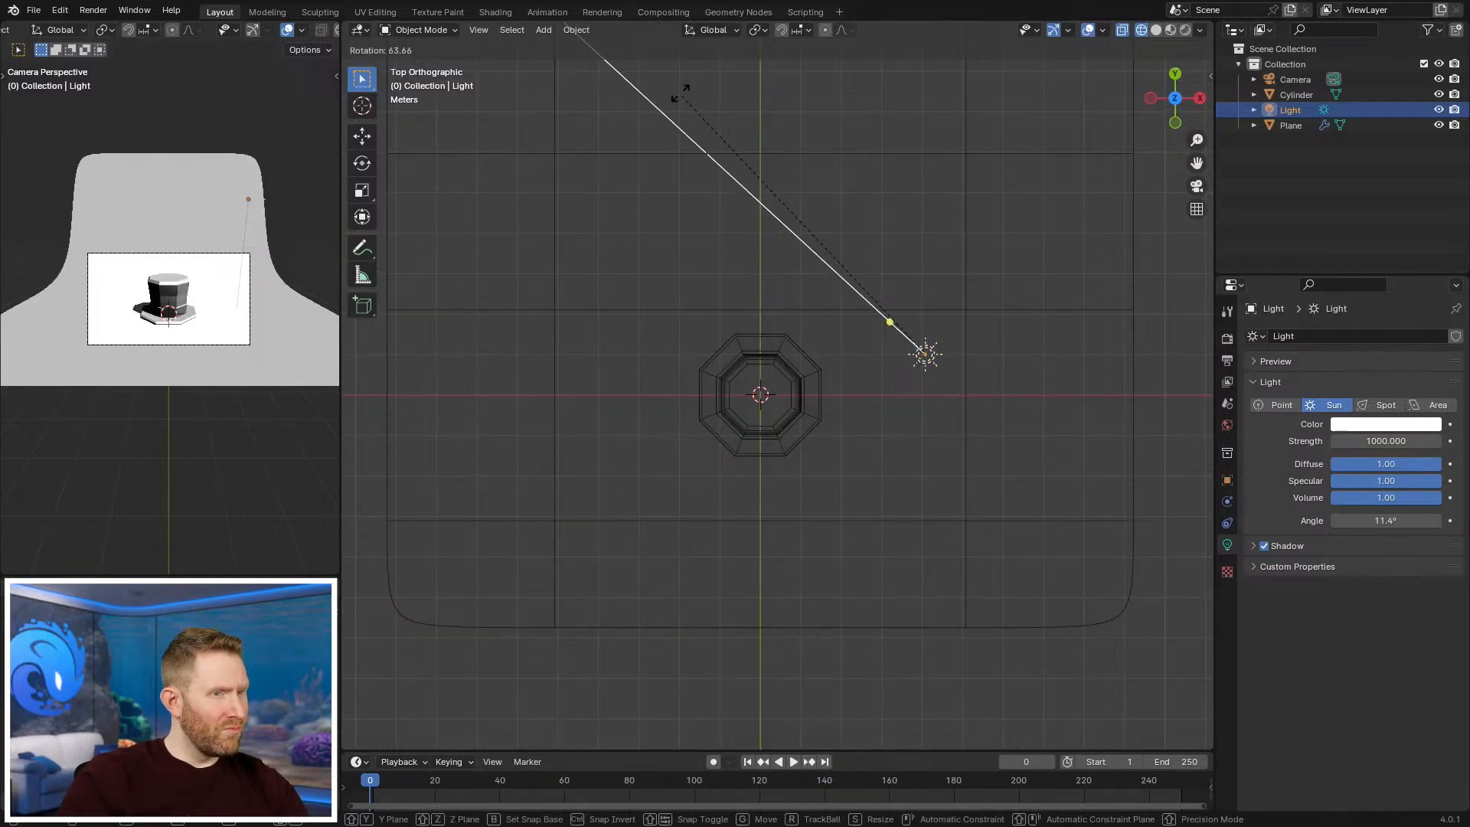
{"action": "left_click", "coordinate": [687, 99]}
{"action": "key", "text": "g"}
{"action": "left_click", "coordinate": [1201, 446]}
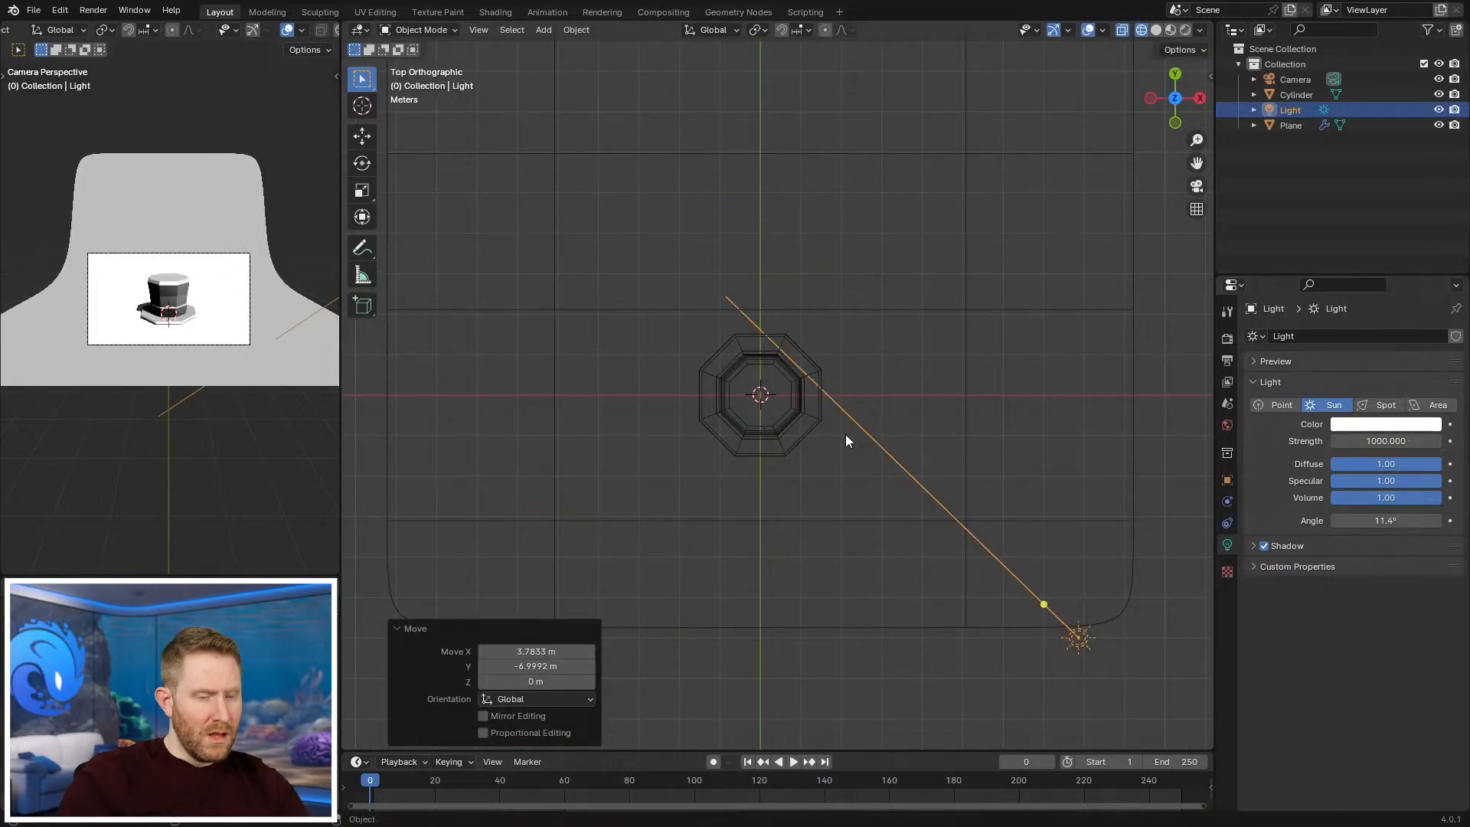
Step: In front view, tilt the sun toward the hat, ending with a 15° rotation and a move of about 3.48 m in X and -0.87 m in Z
{"action": "key", "text": "KP_1"}
{"action": "key", "text": "r"}
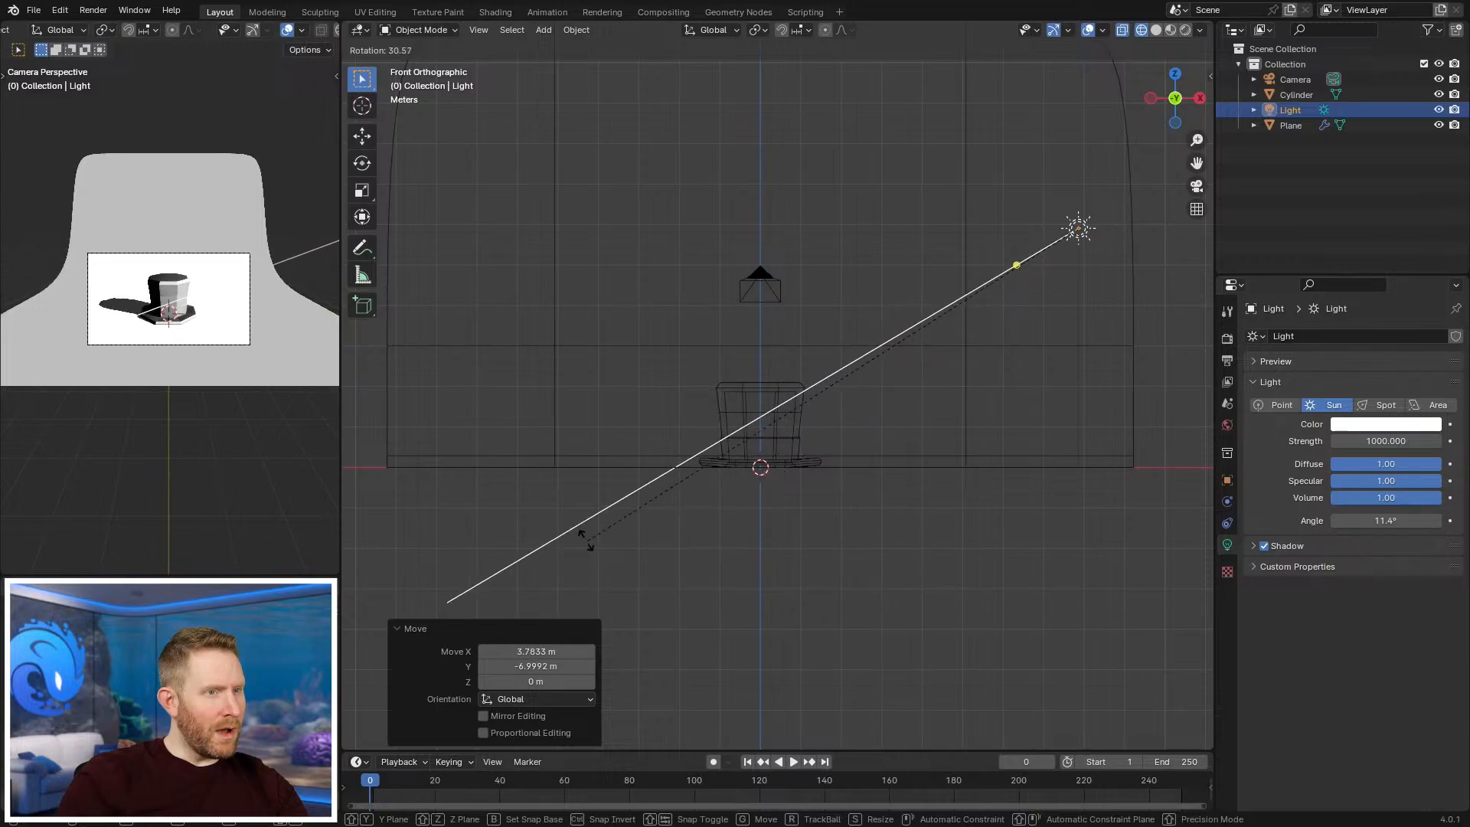
{"action": "key", "text": "g"}
{"action": "left_click", "coordinate": [806, 523]}
{"action": "key", "text": "r"}
{"action": "left_click", "coordinate": [760, 443]}
{"action": "key", "text": "g"}
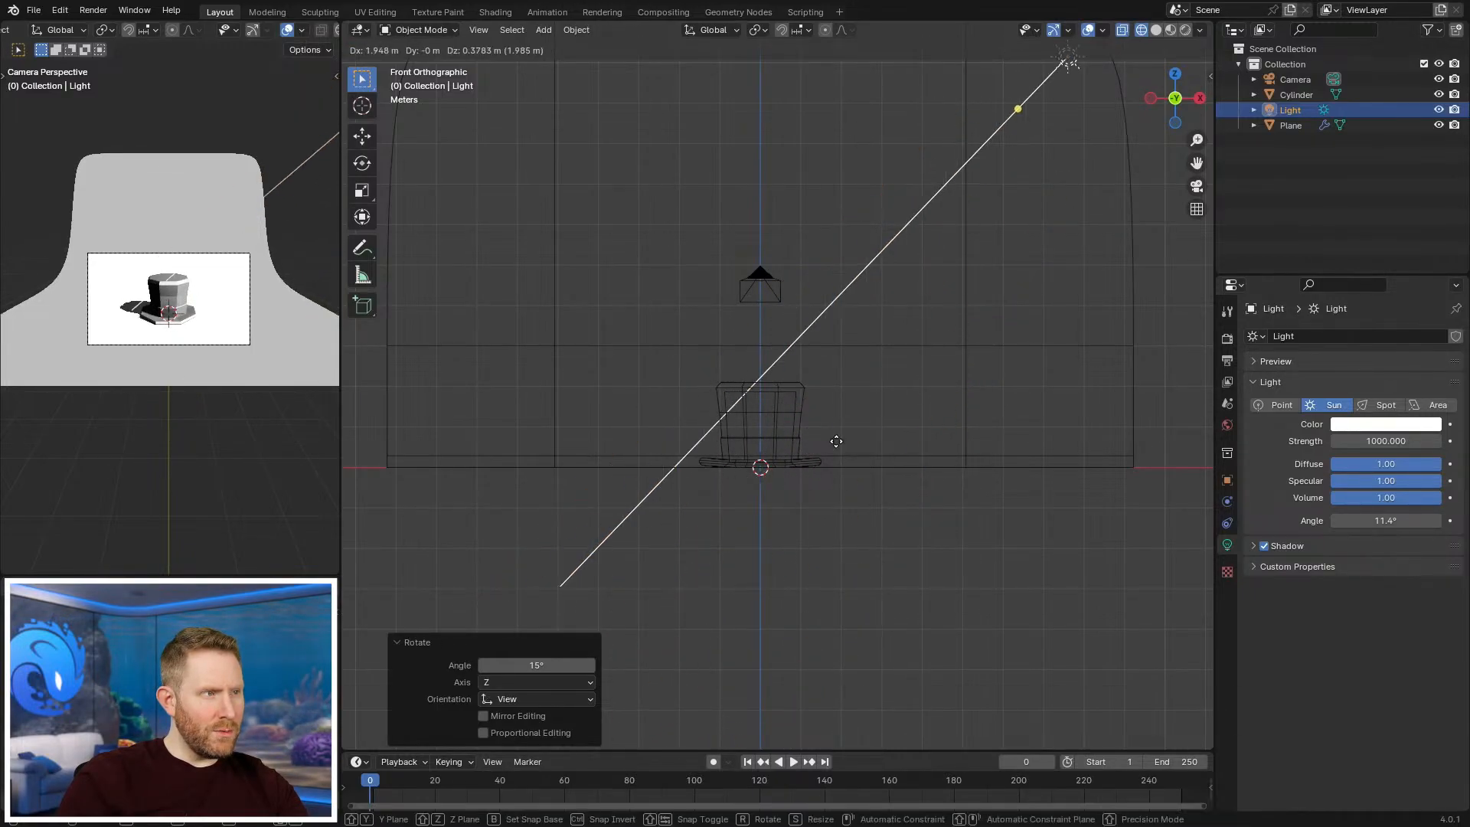
{"action": "left_click", "coordinate": [899, 474]}
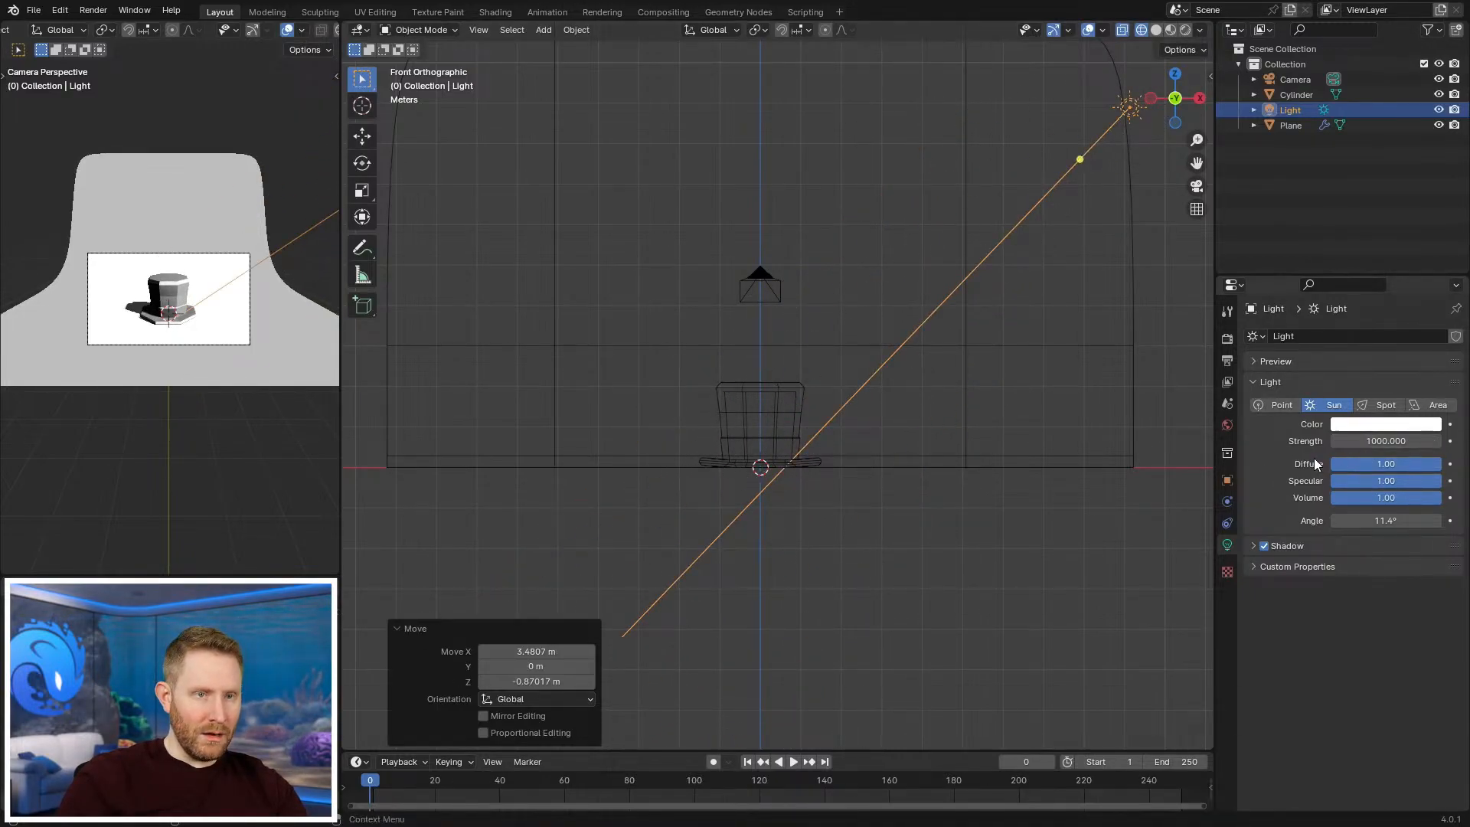
Step: Set the scene's render engine to Cycles
{"action": "left_click", "coordinate": [1226, 340]}
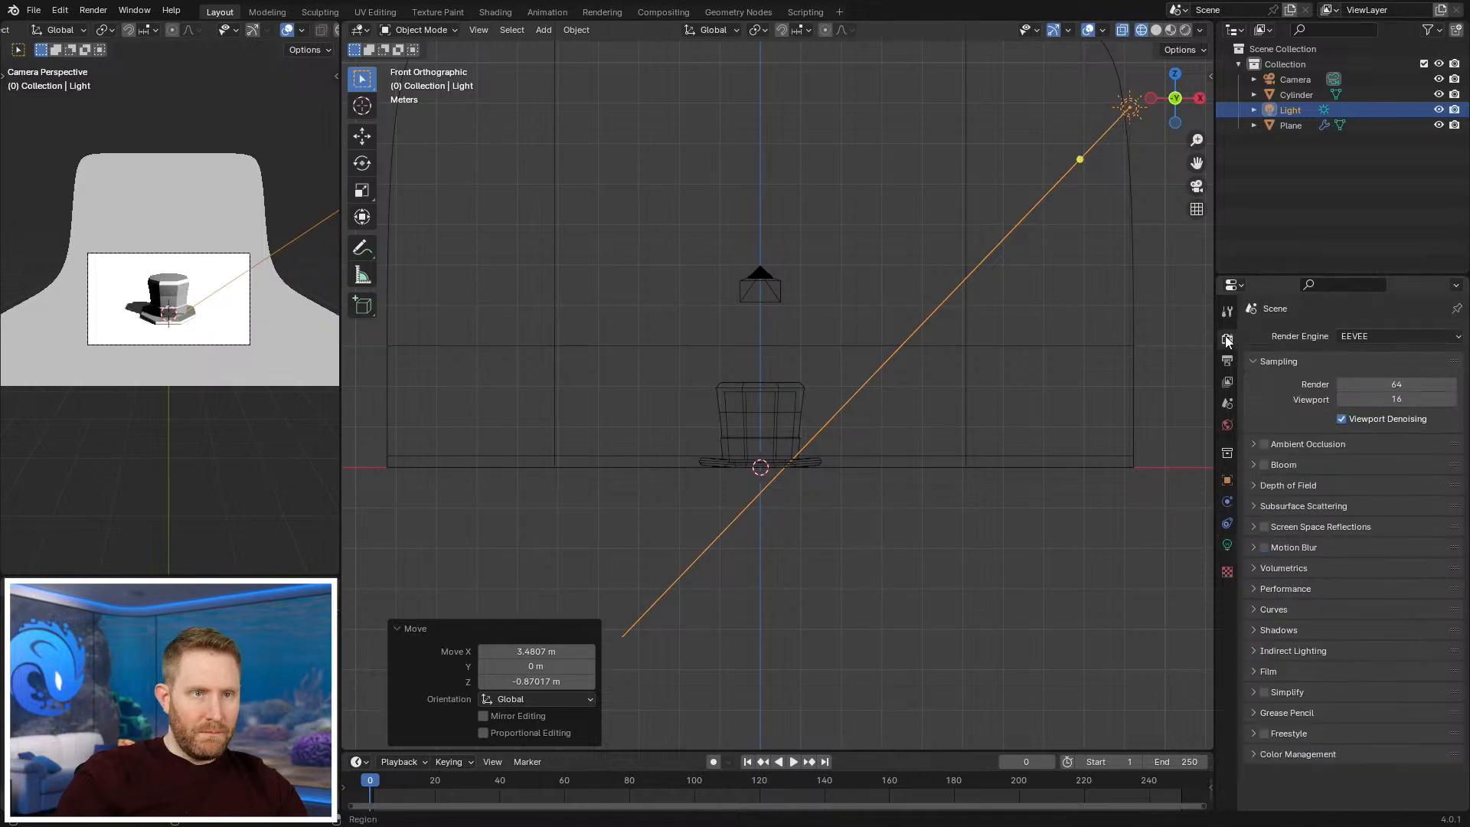
{"action": "left_click", "coordinate": [1378, 336]}
{"action": "left_click", "coordinate": [1378, 386]}
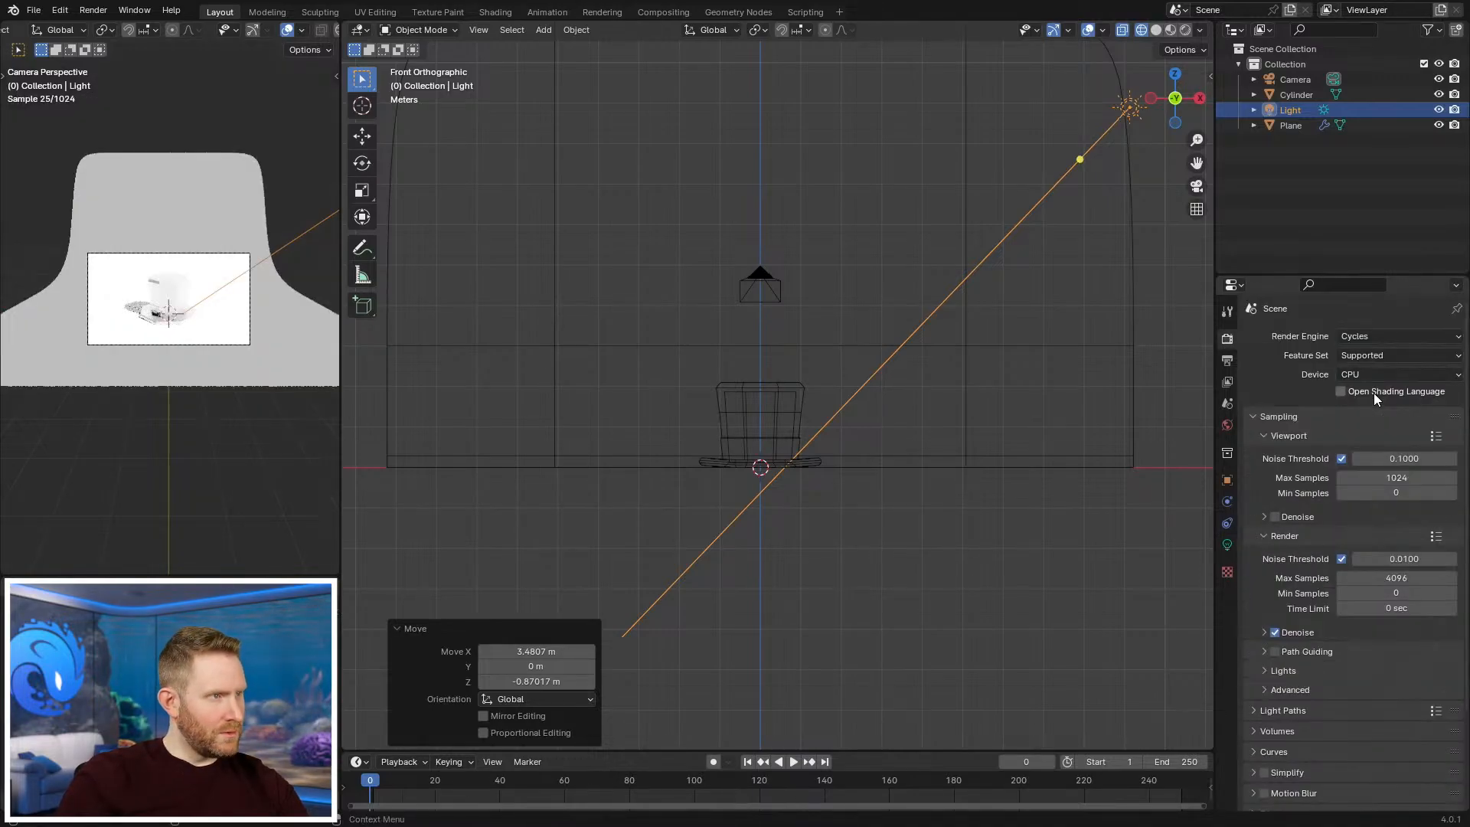
Step: Set the sun light's strength to 4
{"action": "left_click", "coordinate": [1226, 545]}
{"action": "left_click", "coordinate": [1391, 441]}
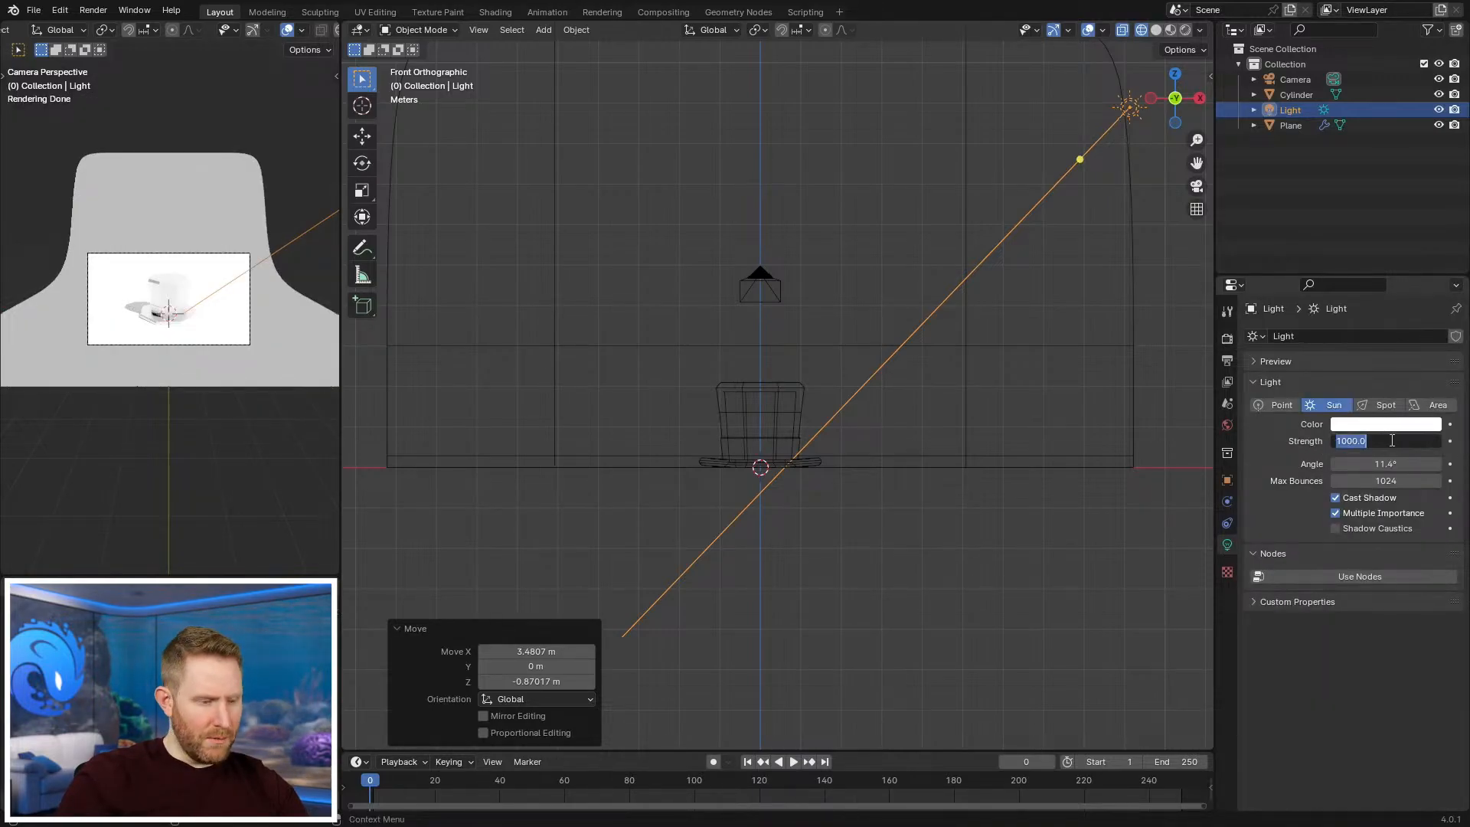
{"action": "type", "text": "4"}
{"action": "key", "text": "Return"}
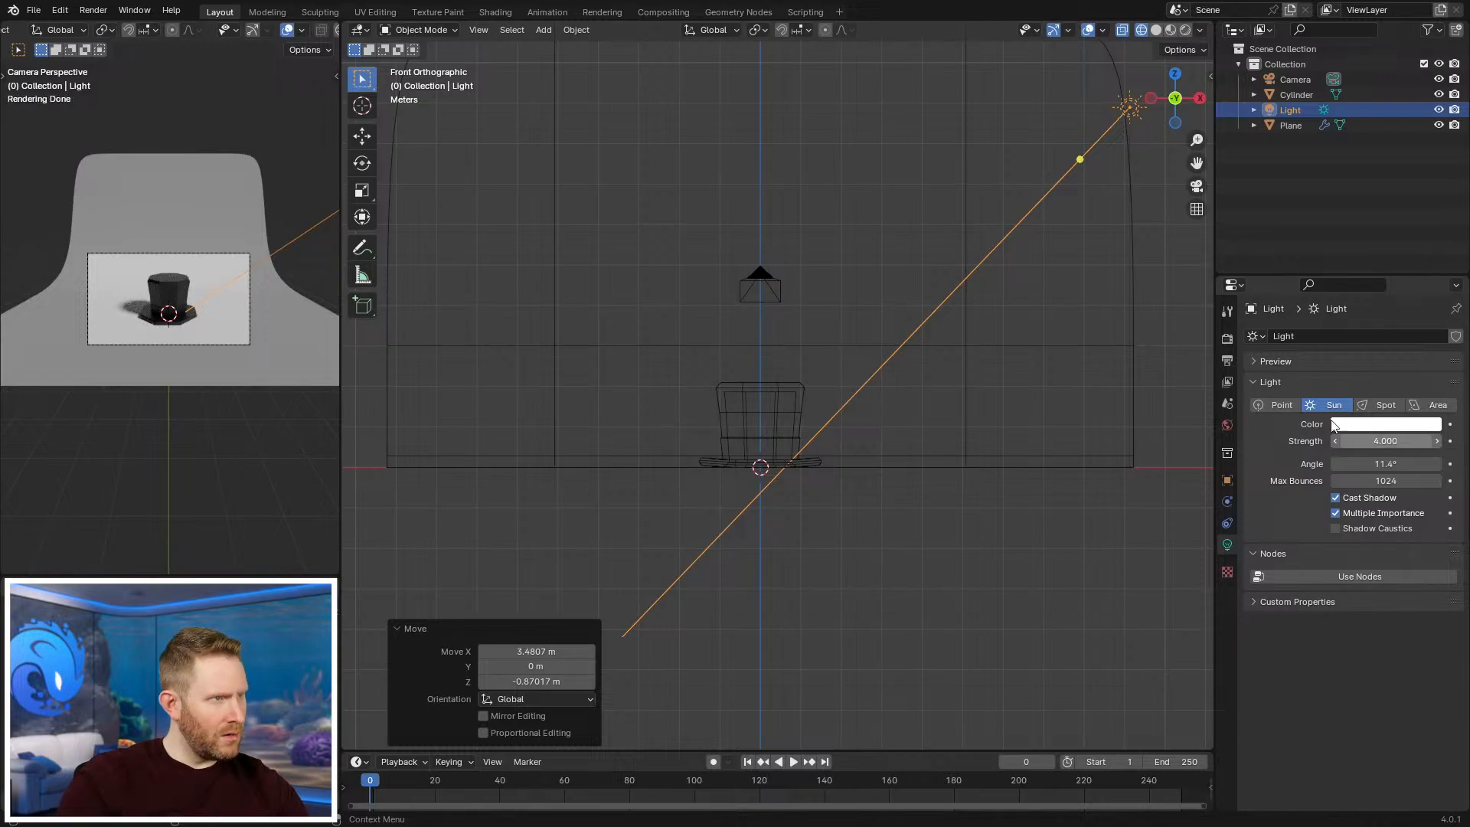
Step: Set the colour management view transform to Standard
{"action": "left_click", "coordinate": [1228, 340]}
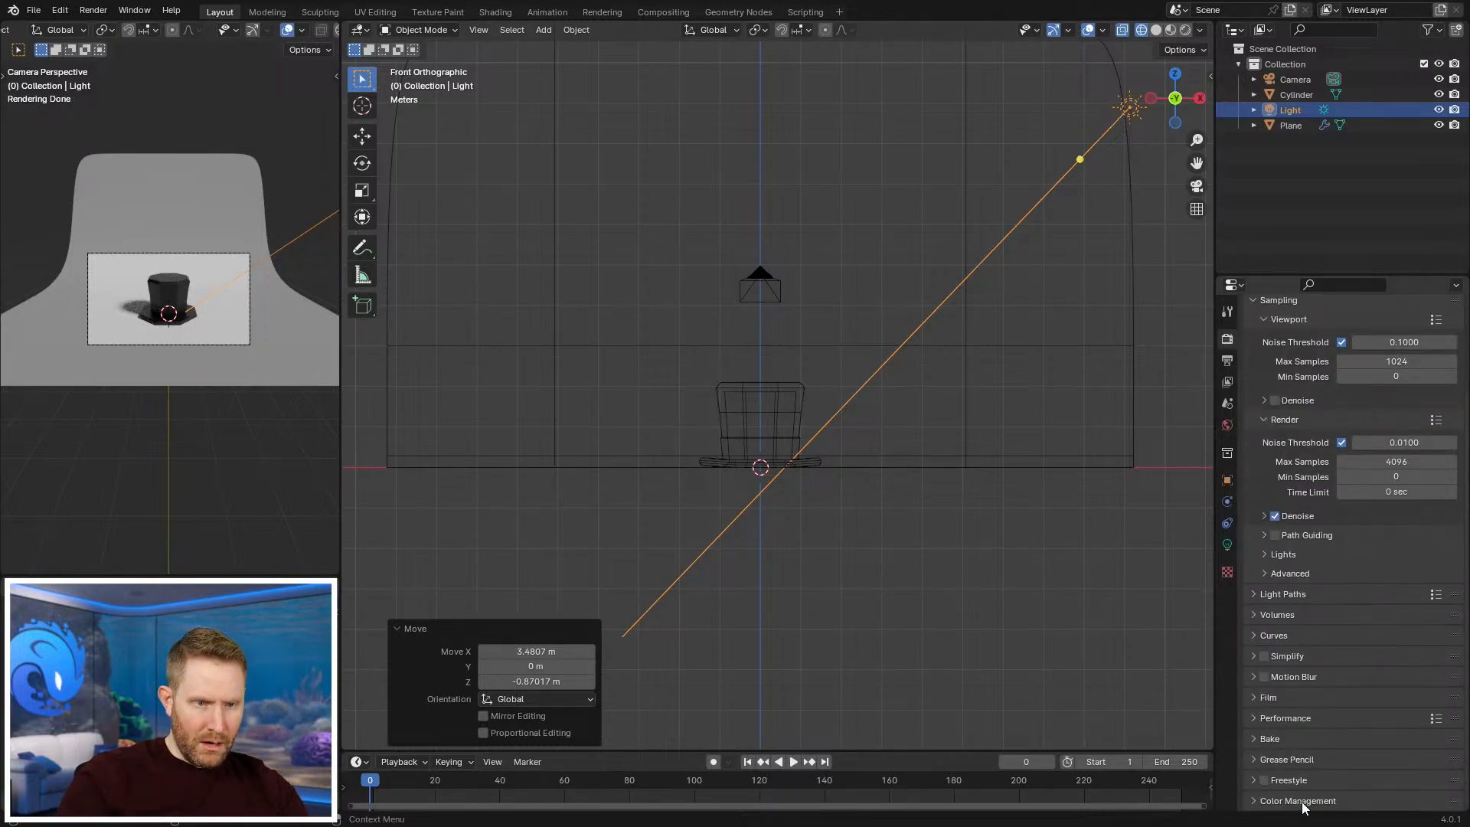
{"action": "left_click", "coordinate": [1293, 801]}
{"action": "scroll", "coordinate": [1305, 779], "scroll_direction": "down", "scroll_amount": 5}
{"action": "left_click", "coordinate": [1364, 684]}
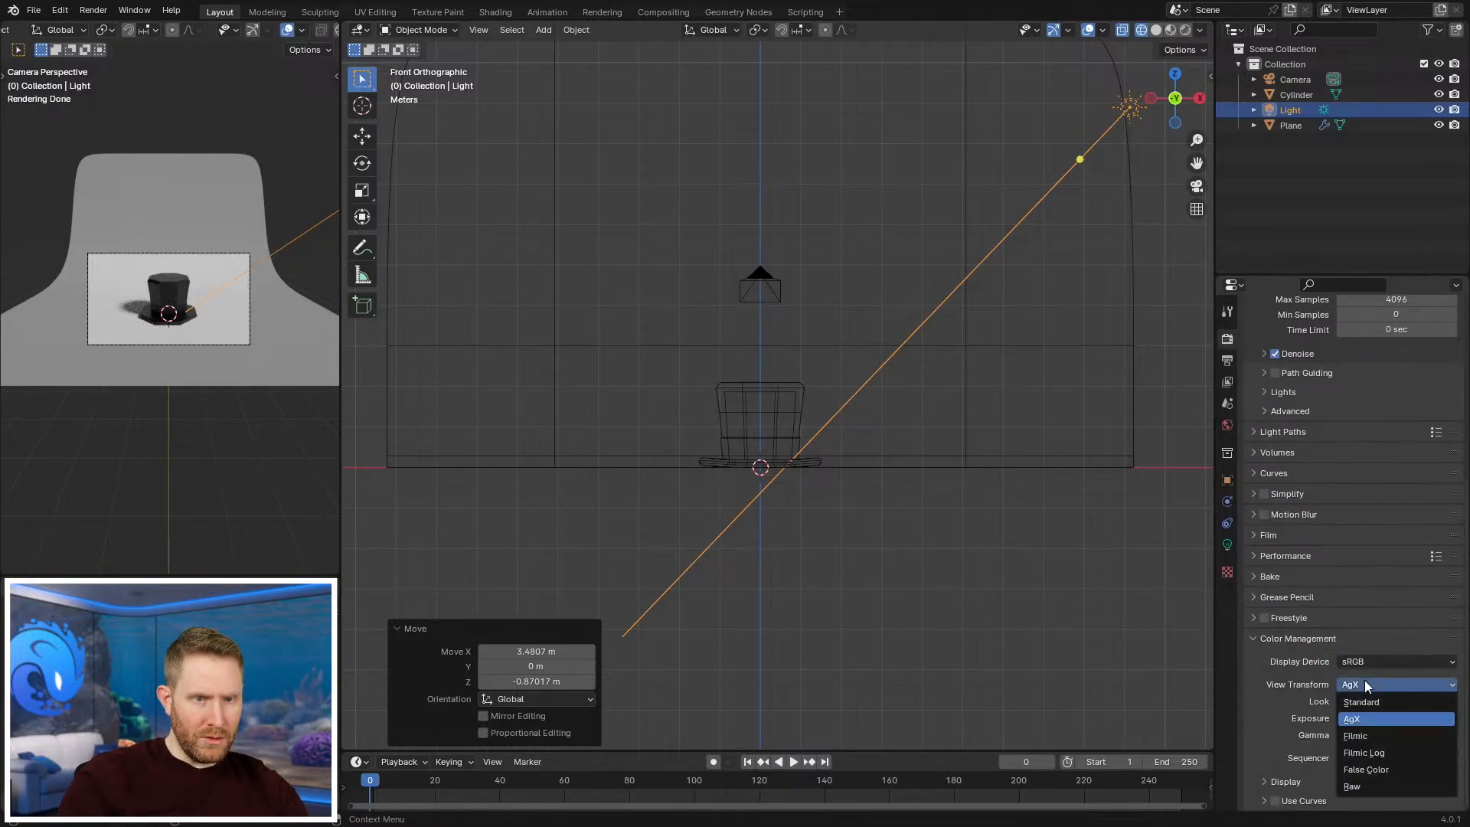
{"action": "left_click", "coordinate": [1366, 701]}
Step: Set the sun light's angle to 35° to soften its shadows
{"action": "scroll", "coordinate": [811, 351], "scroll_direction": "up", "scroll_amount": 2}
{"action": "key", "text": "KP_7"}
{"action": "left_click", "coordinate": [1227, 545]}
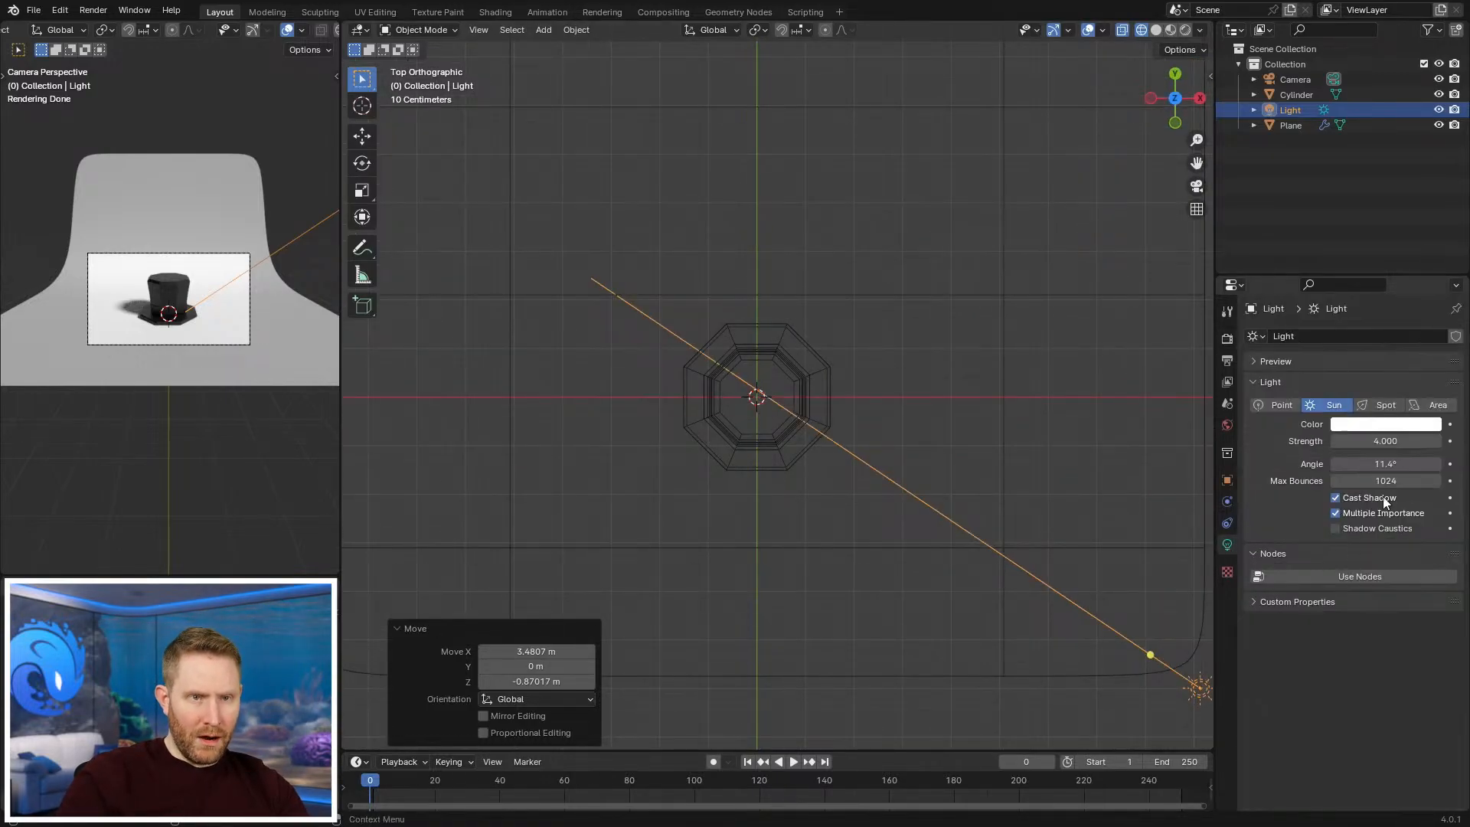
{"action": "left_click", "coordinate": [1388, 464]}
{"action": "type", "text": "35"}
{"action": "key", "text": "Return"}
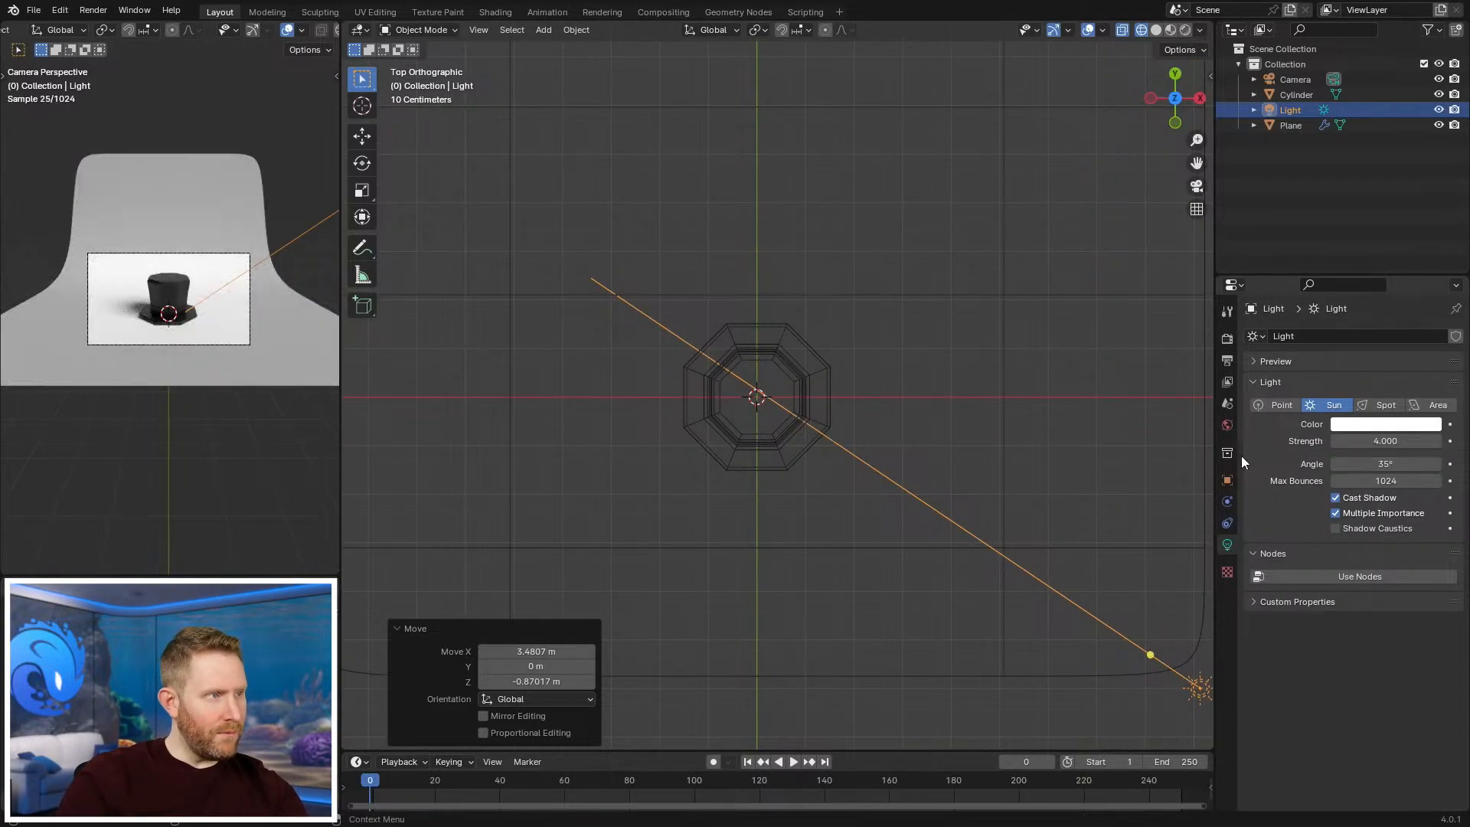
Step: In top view, move the sun about -2.76 m in X and 0.58 m in Y, and rotate it by -6.79°
{"action": "key", "text": "g"}
{"action": "left_click", "coordinate": [868, 470]}
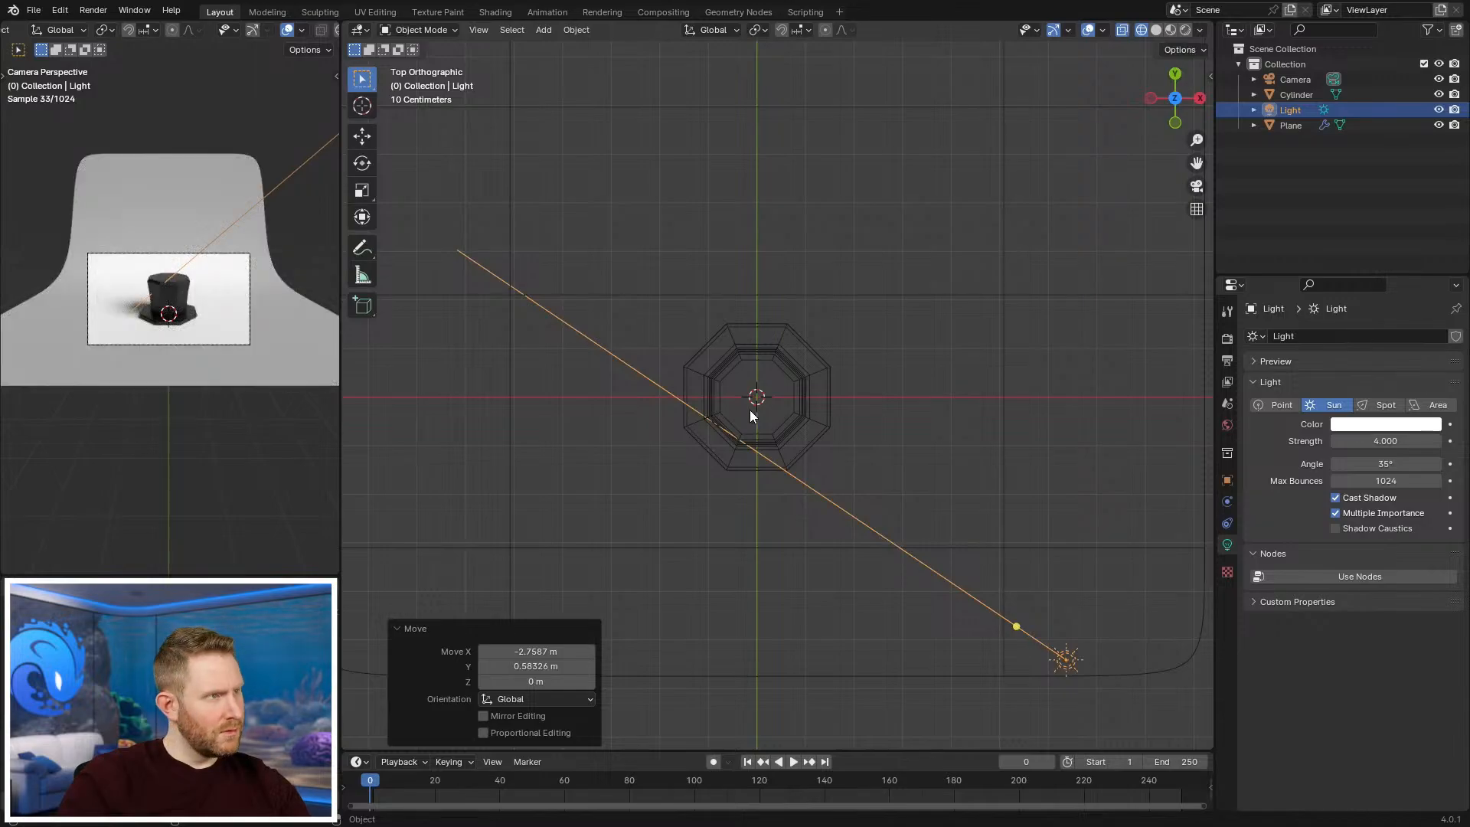
{"action": "key", "text": "KP_1"}
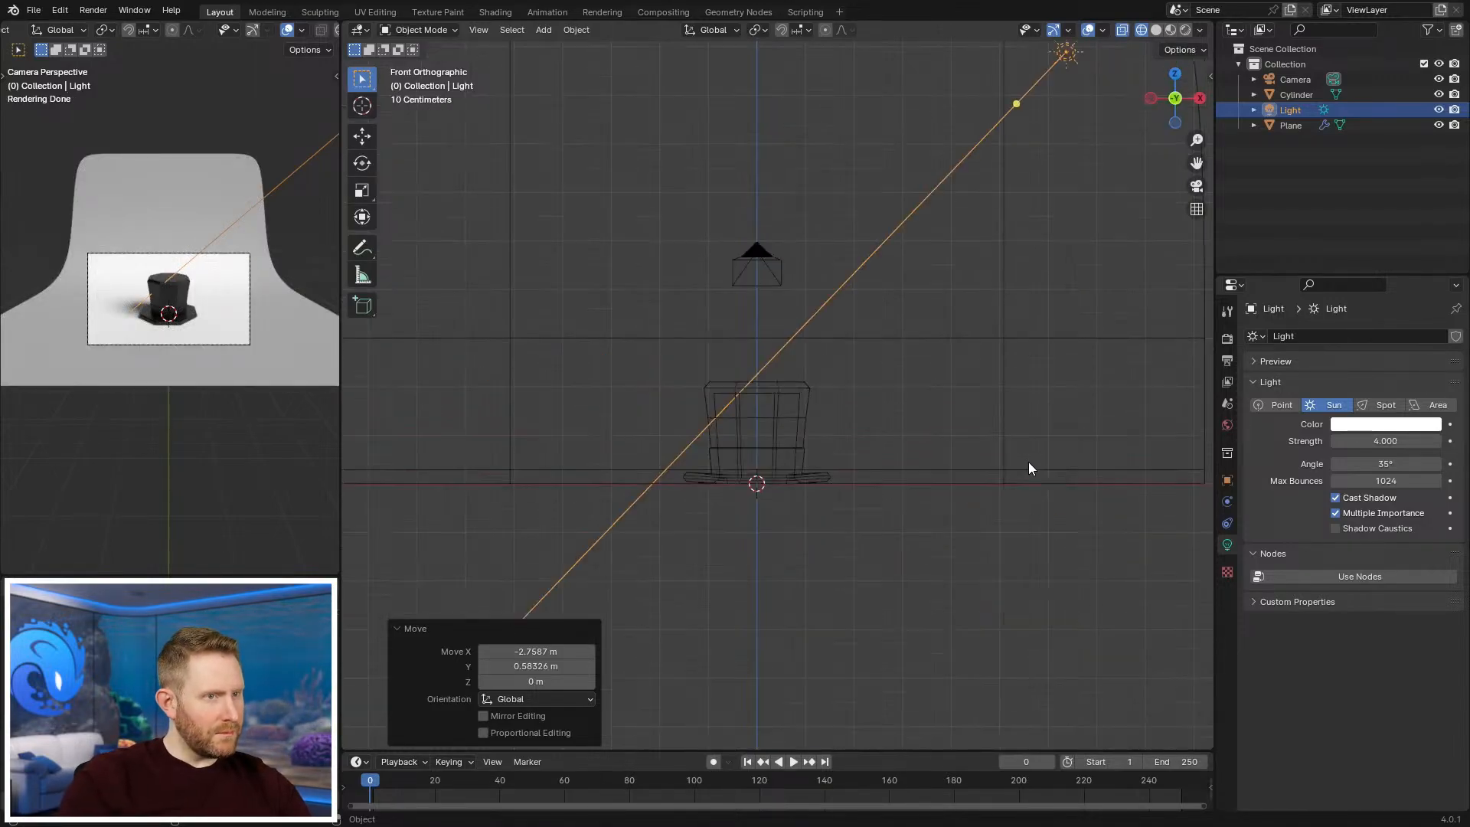
{"action": "key", "text": "KP_7"}
{"action": "key", "text": "r"}
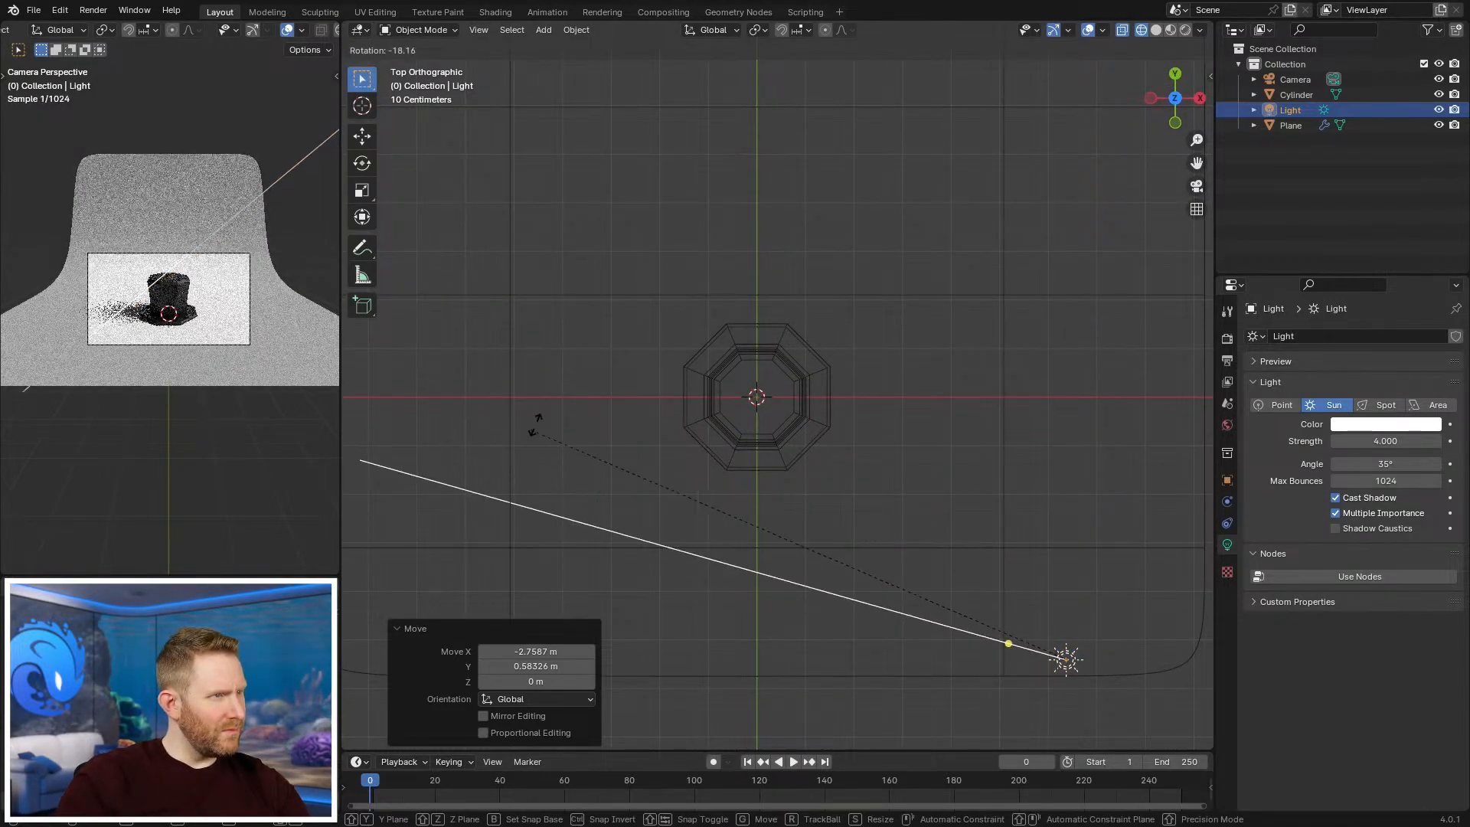
{"action": "left_click", "coordinate": [682, 327]}
Step: Select the hat and switch the viewport to solid shading
{"action": "scroll", "coordinate": [811, 503], "scroll_direction": "up", "scroll_amount": 2}
{"action": "middle_click_drag", "start_coordinate": [811, 503], "coordinate": [775, 394]}
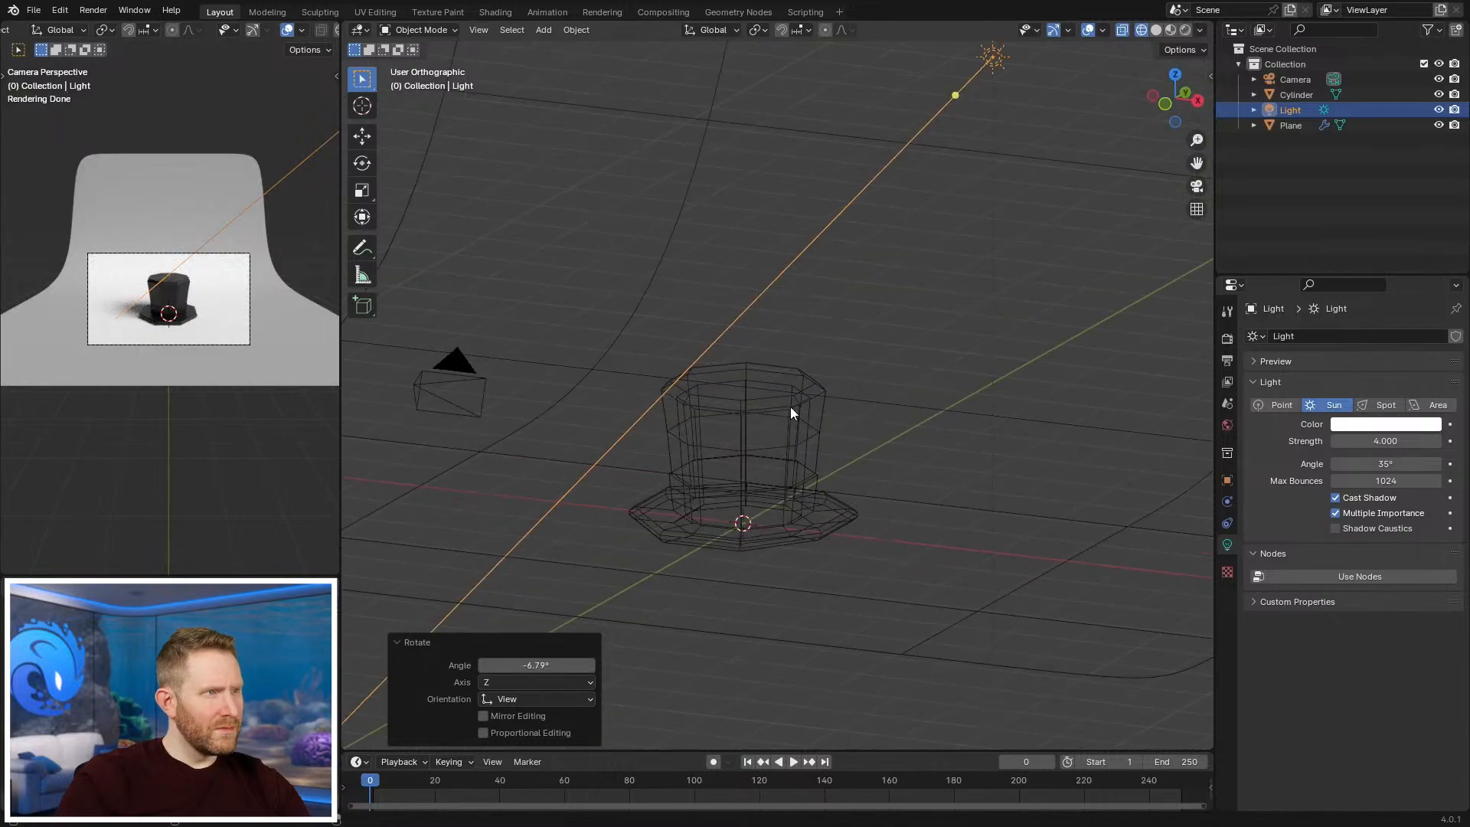
{"action": "left_click", "coordinate": [846, 424]}
{"action": "scroll", "coordinate": [846, 425], "scroll_direction": "up", "scroll_amount": 1}
{"action": "middle_click_drag", "start_coordinate": [846, 426], "coordinate": [765, 436]}
{"action": "left_click", "coordinate": [719, 439]}
{"action": "key", "text": "z"}
{"action": "left_click", "coordinate": [1061, 510]}
{"action": "middle_click_drag", "start_coordinate": [1026, 399], "coordinate": [1197, 338], "text": "shift"}
{"action": "scroll", "coordinate": [164, 410], "scroll_direction": "up", "scroll_amount": 6}
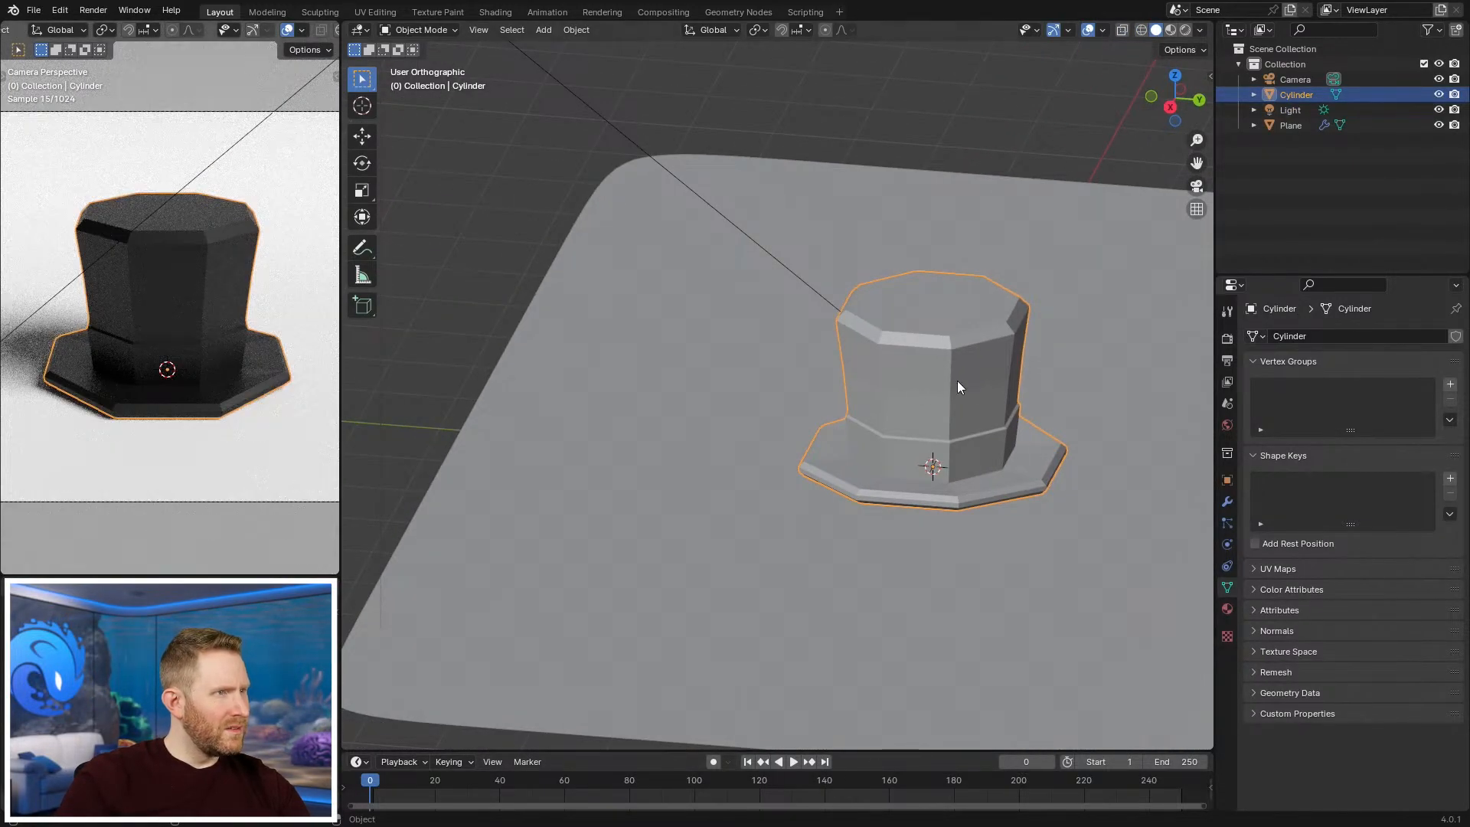
Step: Assign the red Material.002 to the ring of faces forming the hat's band, and leave Edit Mode
{"action": "key", "text": "Tab"}
{"action": "scroll", "coordinate": [1017, 534], "scroll_direction": "up", "scroll_amount": 7}
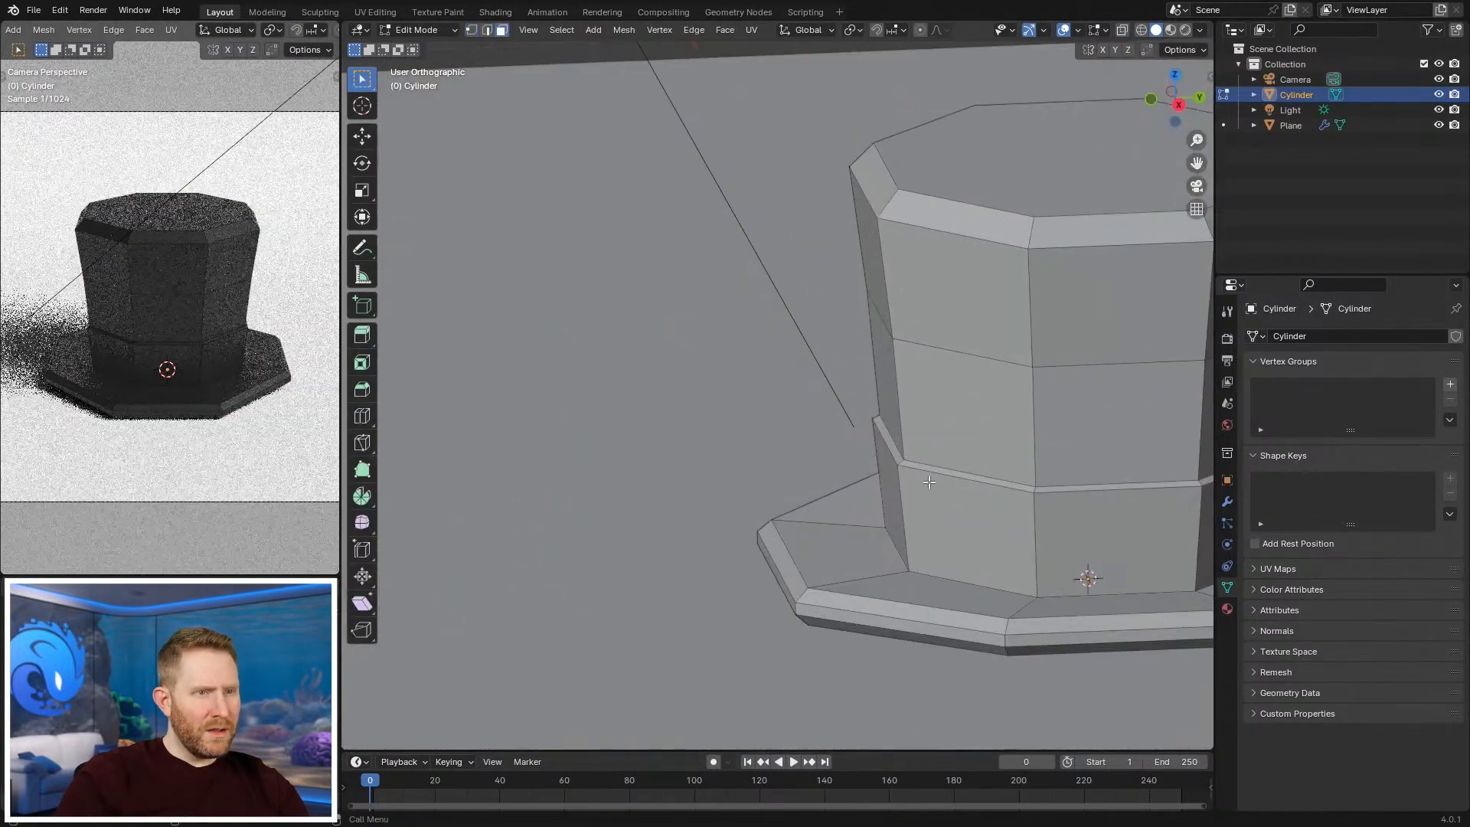
{"action": "left_click", "coordinate": [1016, 533], "text": "alt"}
{"action": "scroll", "coordinate": [1024, 573], "scroll_direction": "down", "scroll_amount": 7}
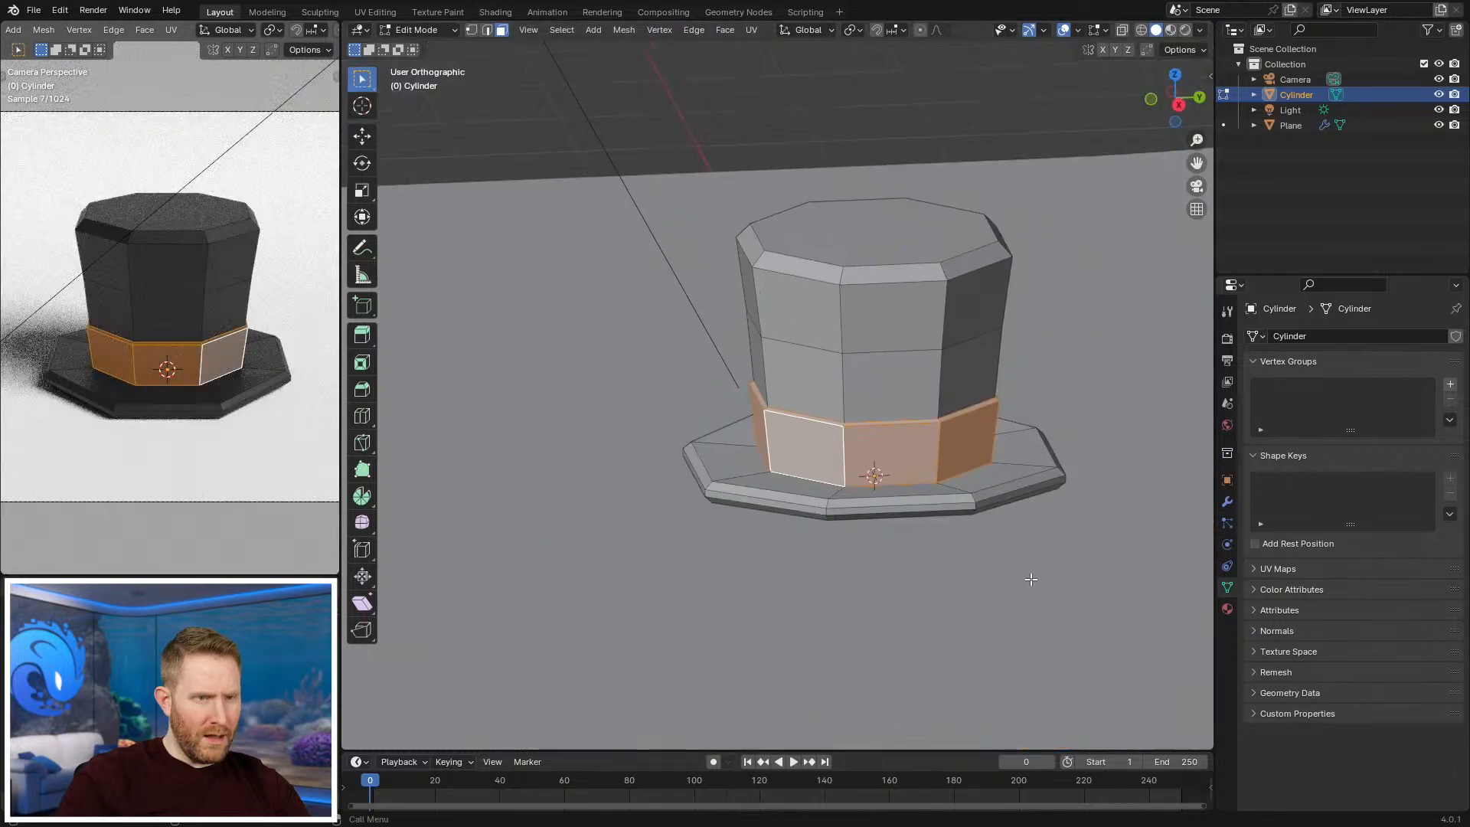
{"action": "left_click", "coordinate": [1228, 609]}
{"action": "left_click", "coordinate": [1324, 355]}
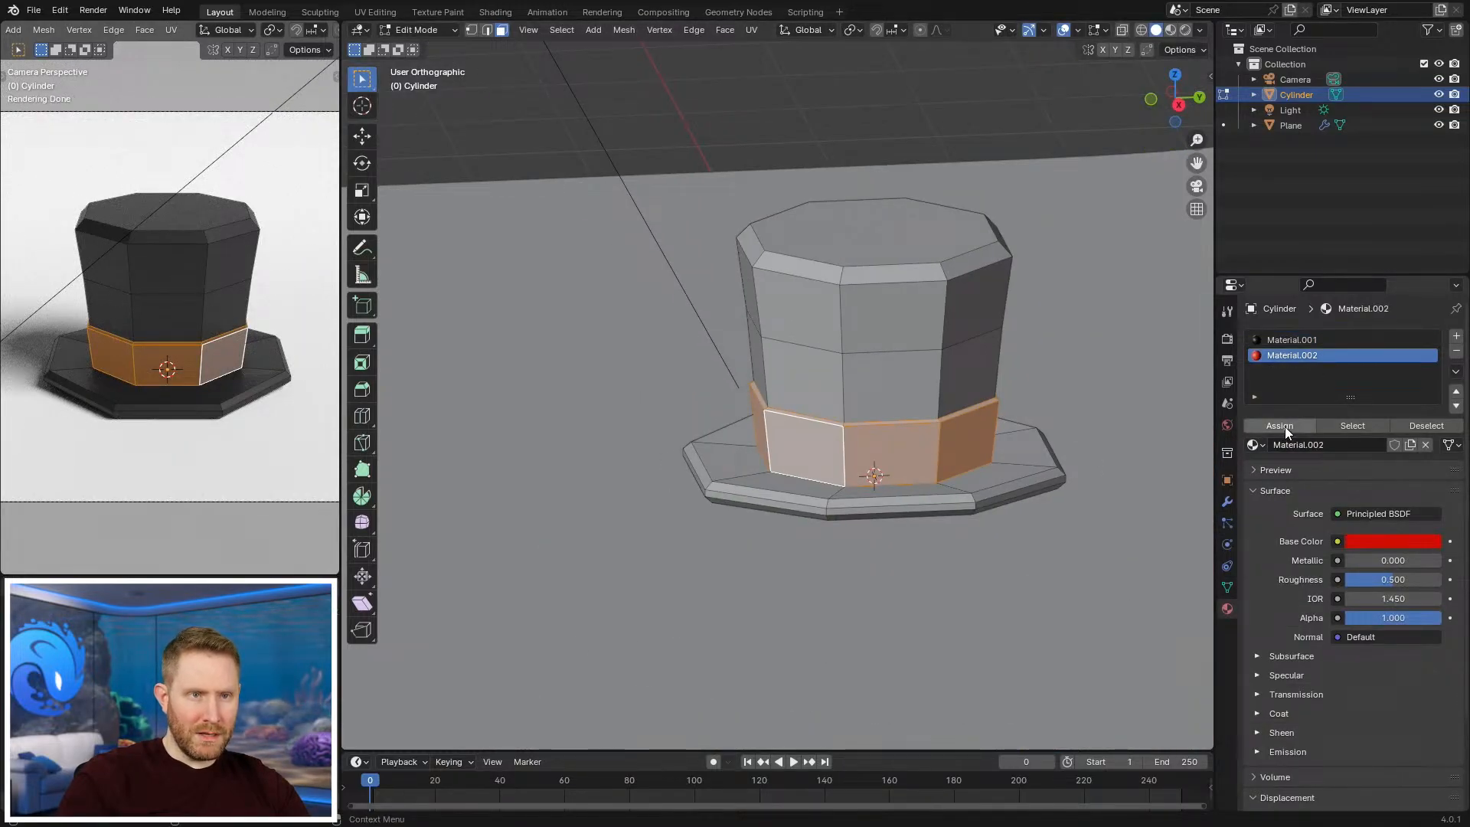
{"action": "left_click", "coordinate": [1280, 425]}
{"action": "key", "text": "Tab"}
{"action": "scroll", "coordinate": [133, 307], "scroll_direction": "down", "scroll_amount": 4}
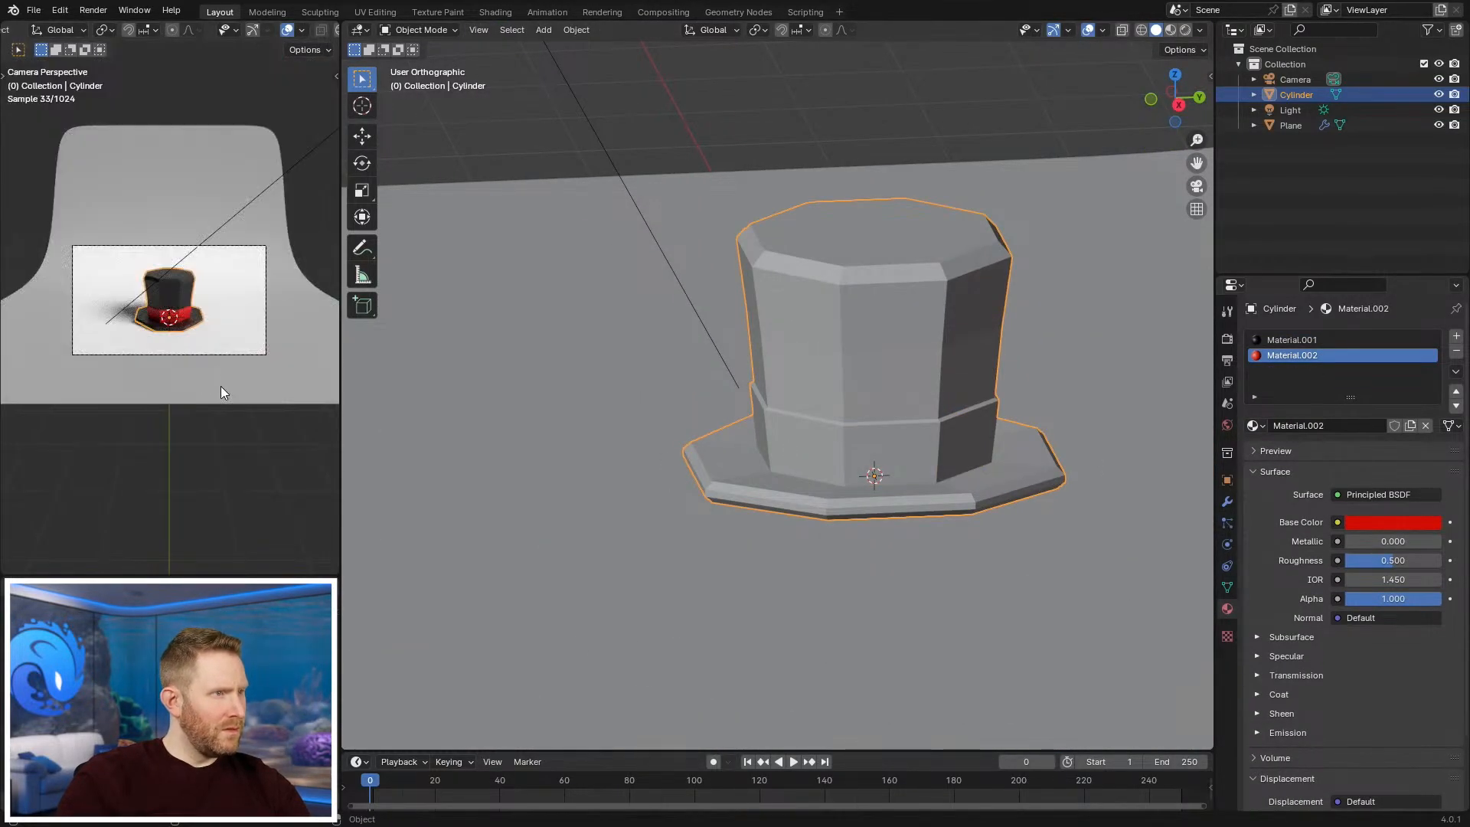
Step: Slightly lighten the black base colour of the hat's Material.001
{"action": "key", "text": "alt+a"}
{"action": "scroll", "coordinate": [195, 357], "scroll_direction": "up", "scroll_amount": 1}
{"action": "left_click", "coordinate": [973, 342]}
{"action": "left_click", "coordinate": [1336, 340]}
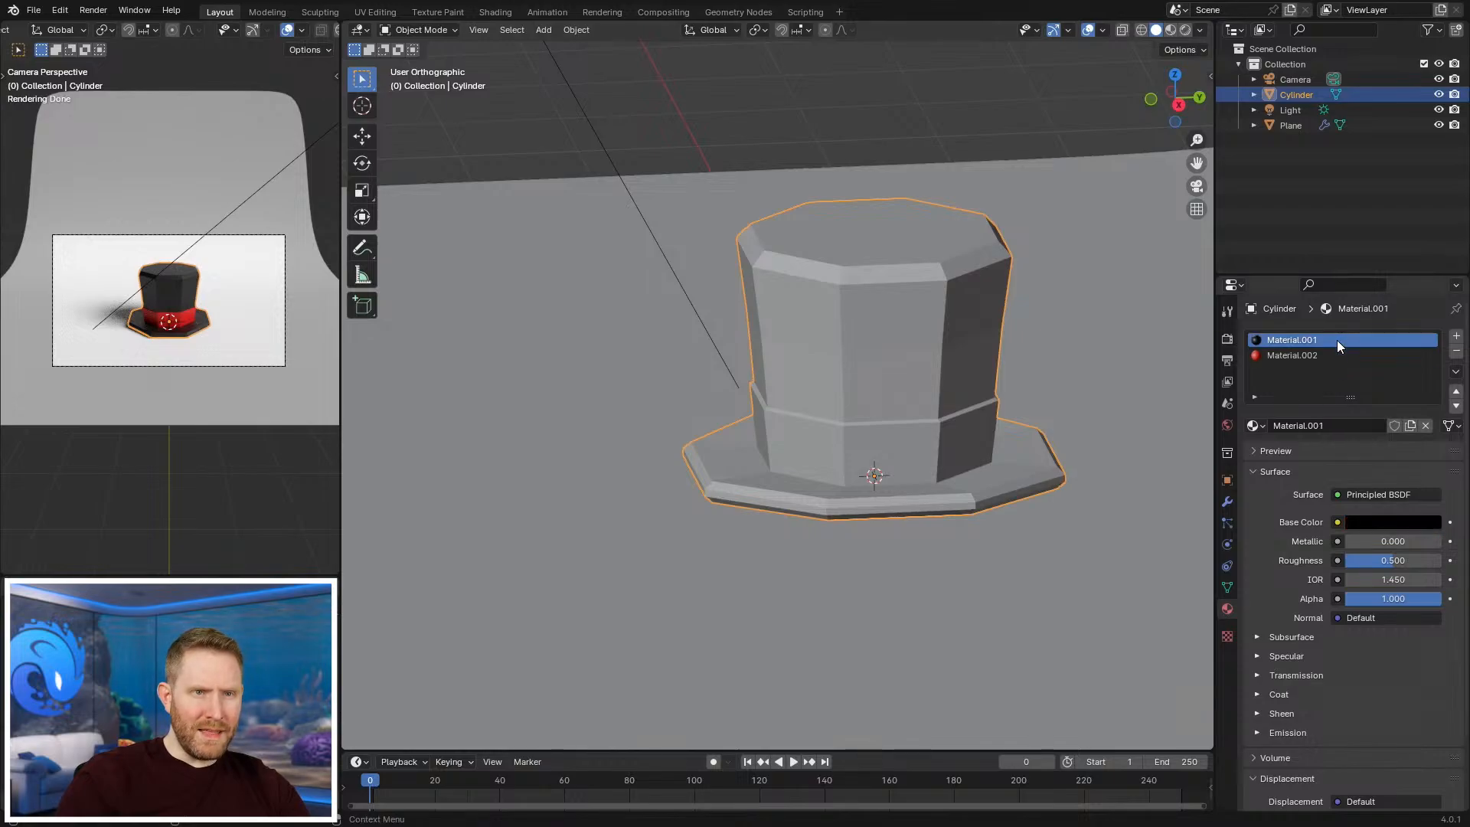
{"action": "left_click", "coordinate": [1377, 521]}
{"action": "left_click", "coordinate": [1427, 409]}
{"action": "left_click_drag", "start_coordinate": [1428, 408], "coordinate": [1428, 410]}
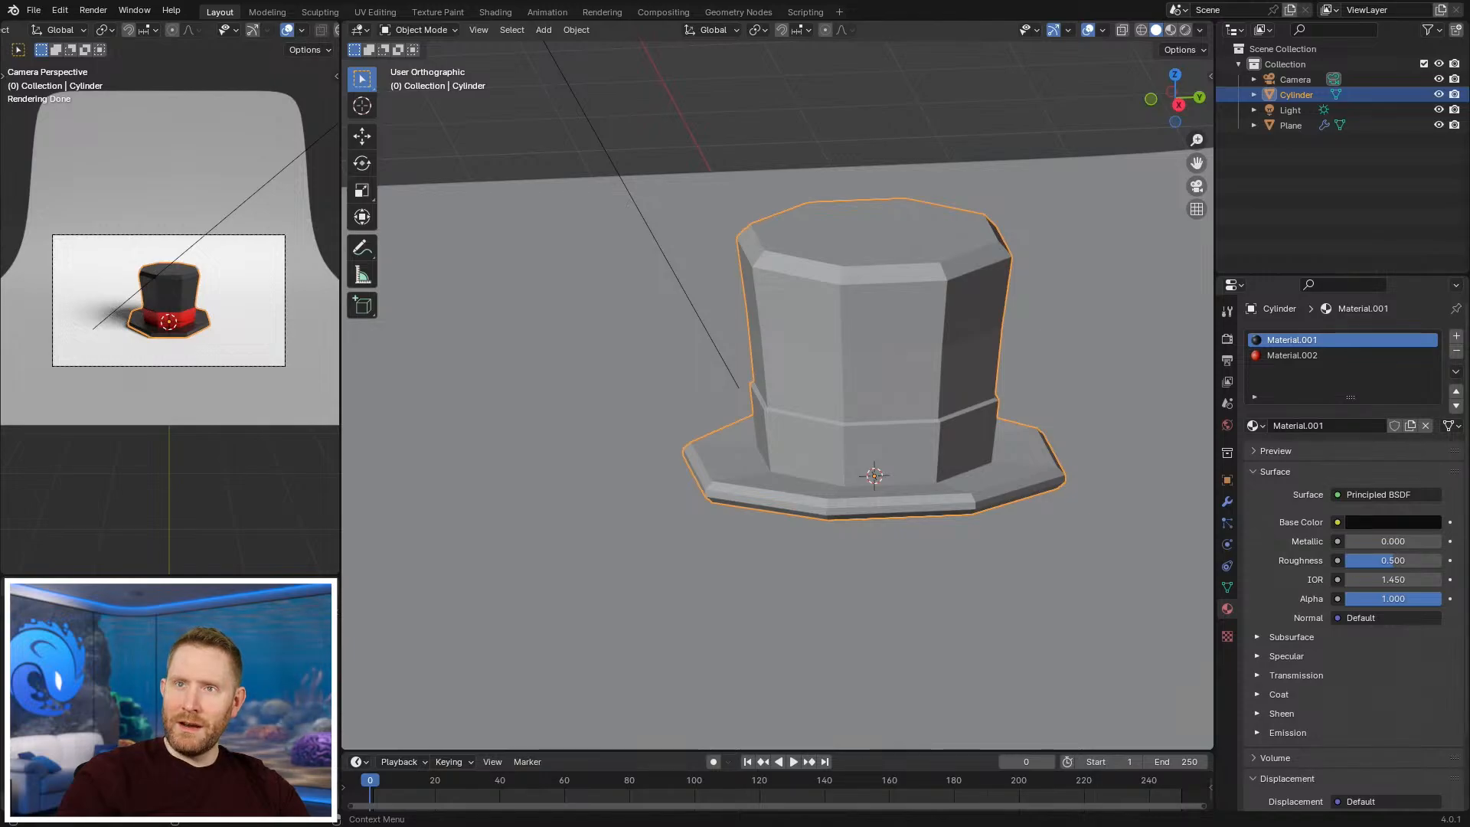
Step: Clear the current selection and select the hat again
{"action": "scroll", "coordinate": [779, 458], "scroll_direction": "down", "scroll_amount": 3}
{"action": "middle_click_drag", "start_coordinate": [779, 458], "coordinate": [787, 471]}
{"action": "scroll", "coordinate": [787, 471], "scroll_direction": "up", "scroll_amount": 1}
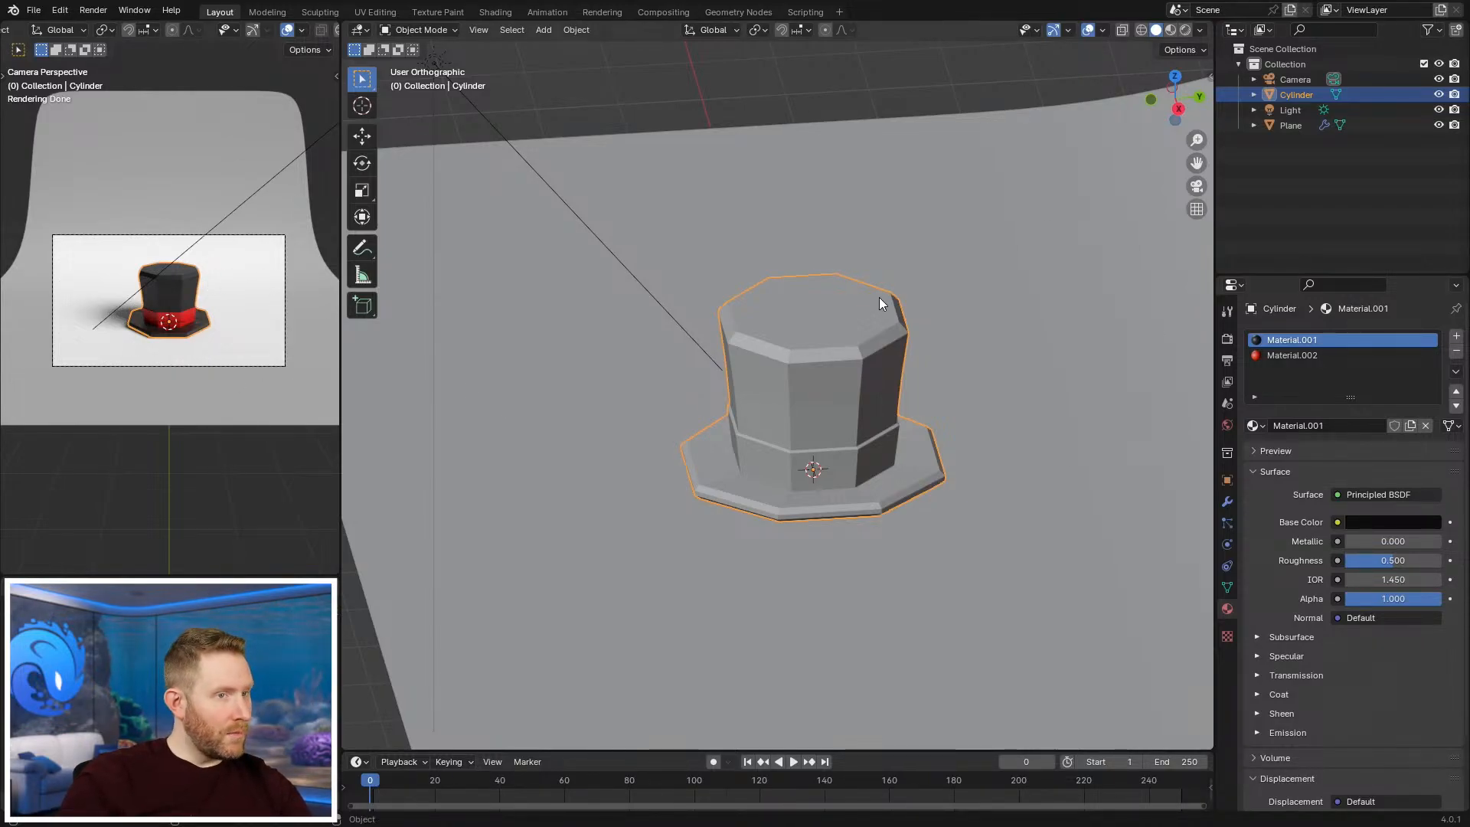
{"action": "middle_click_drag", "start_coordinate": [870, 297], "coordinate": [873, 306]}
{"action": "scroll", "coordinate": [79, 344], "scroll_direction": "up", "scroll_amount": 3}
{"action": "key", "text": "alt+a"}
{"action": "left_click", "coordinate": [888, 430]}
{"action": "key", "text": "r"}
{"action": "key", "text": "z"}
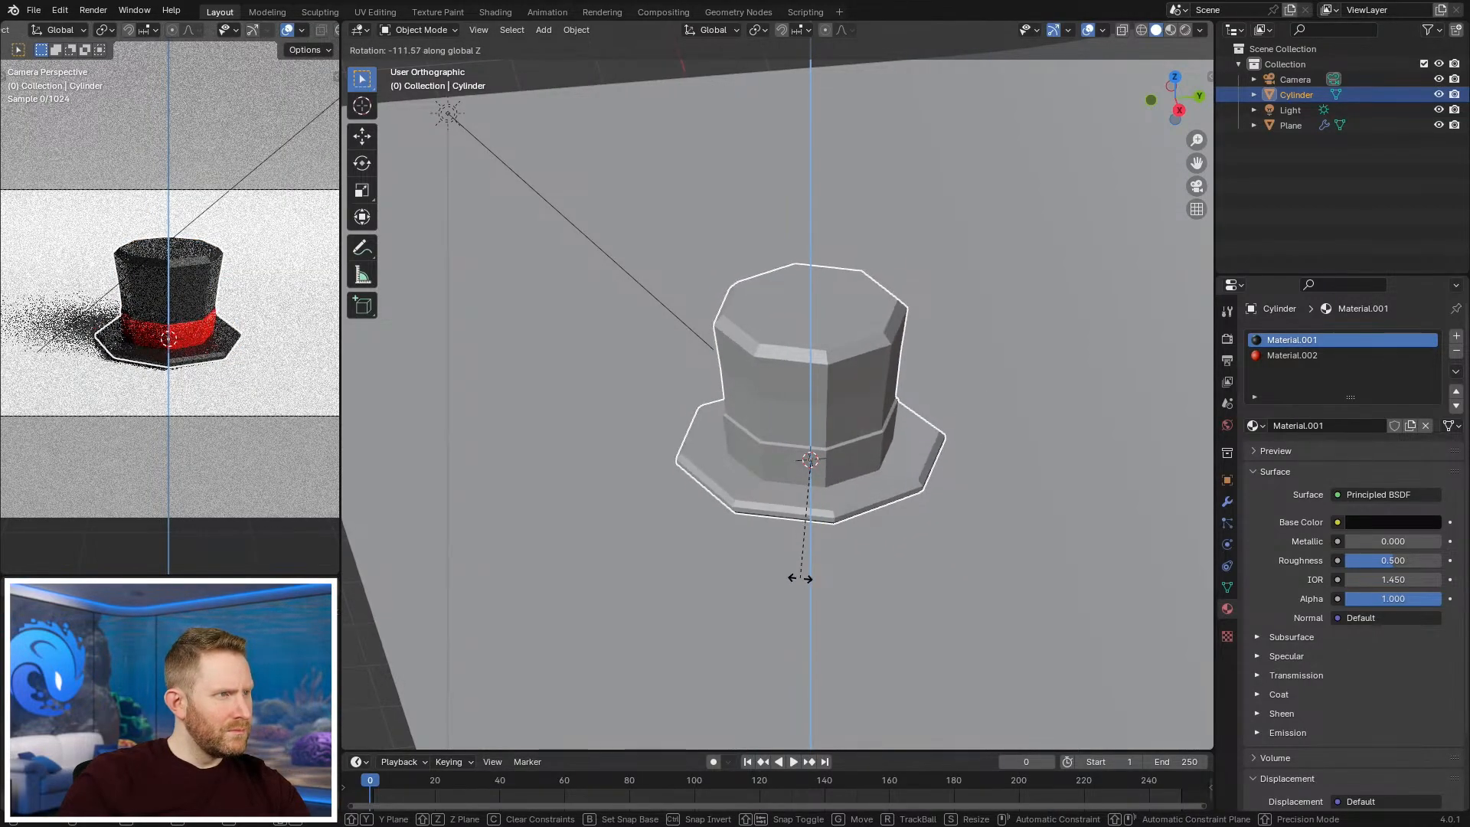
{"action": "right_click", "coordinate": [800, 578]}
{"action": "key", "text": "r"}
{"action": "key", "text": "z"}
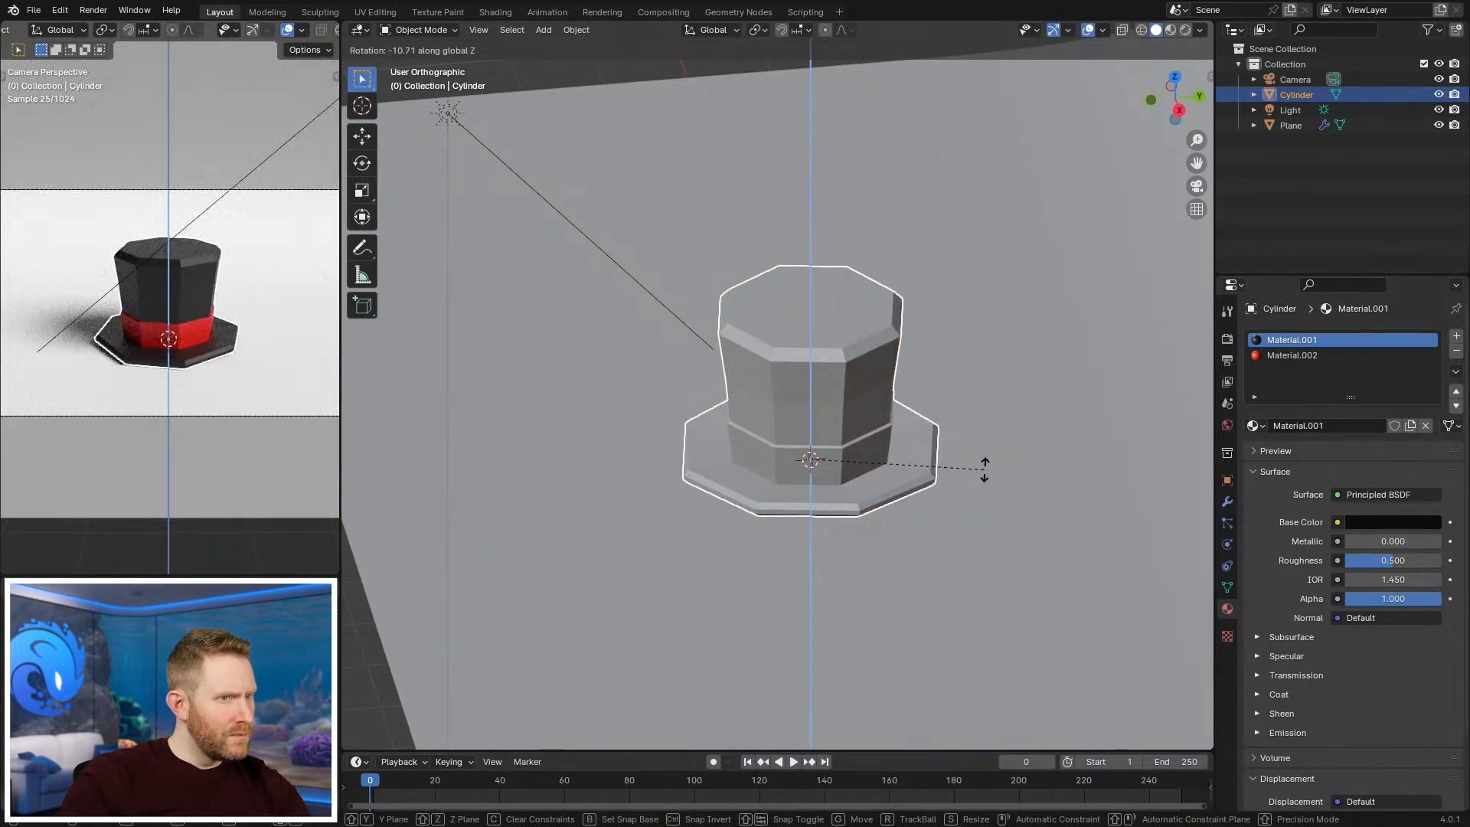
{"action": "right_click", "coordinate": [984, 469]}
Step: Rotate the hat slightly around the global Z axis so a flat side turns towards the camera
{"action": "key", "text": "r"}
{"action": "key", "text": "z"}
{"action": "left_click", "coordinate": [999, 453]}
Step: In front view, enter Edit Mode on the hat with vertex selection and wireframe shading
{"action": "middle_click_drag", "start_coordinate": [831, 478], "coordinate": [982, 421]}
{"action": "scroll", "coordinate": [981, 421], "scroll_direction": "up", "scroll_amount": 1}
{"action": "key", "text": "KP_1"}
{"action": "key", "text": "Tab"}
{"action": "middle_click_drag", "start_coordinate": [957, 515], "coordinate": [1013, 441], "text": "shift"}
{"action": "scroll", "coordinate": [1013, 441], "scroll_direction": "up", "scroll_amount": 2}
{"action": "key", "text": "1"}
{"action": "key", "text": "z"}
{"action": "left_click", "coordinate": [711, 447]}
Step: Raise the outer brim vertices on both sides about 0.03 m along Z, restore solid shading and leave Edit Mode
{"action": "key", "text": "alt+a"}
{"action": "key", "text": "b"}
{"action": "left_click_drag", "start_coordinate": [898, 414], "coordinate": [1003, 542]}
{"action": "key", "text": "b"}
{"action": "left_click_drag", "start_coordinate": [464, 442], "coordinate": [535, 551]}
{"action": "key", "text": "g"}
{"action": "key", "text": "z"}
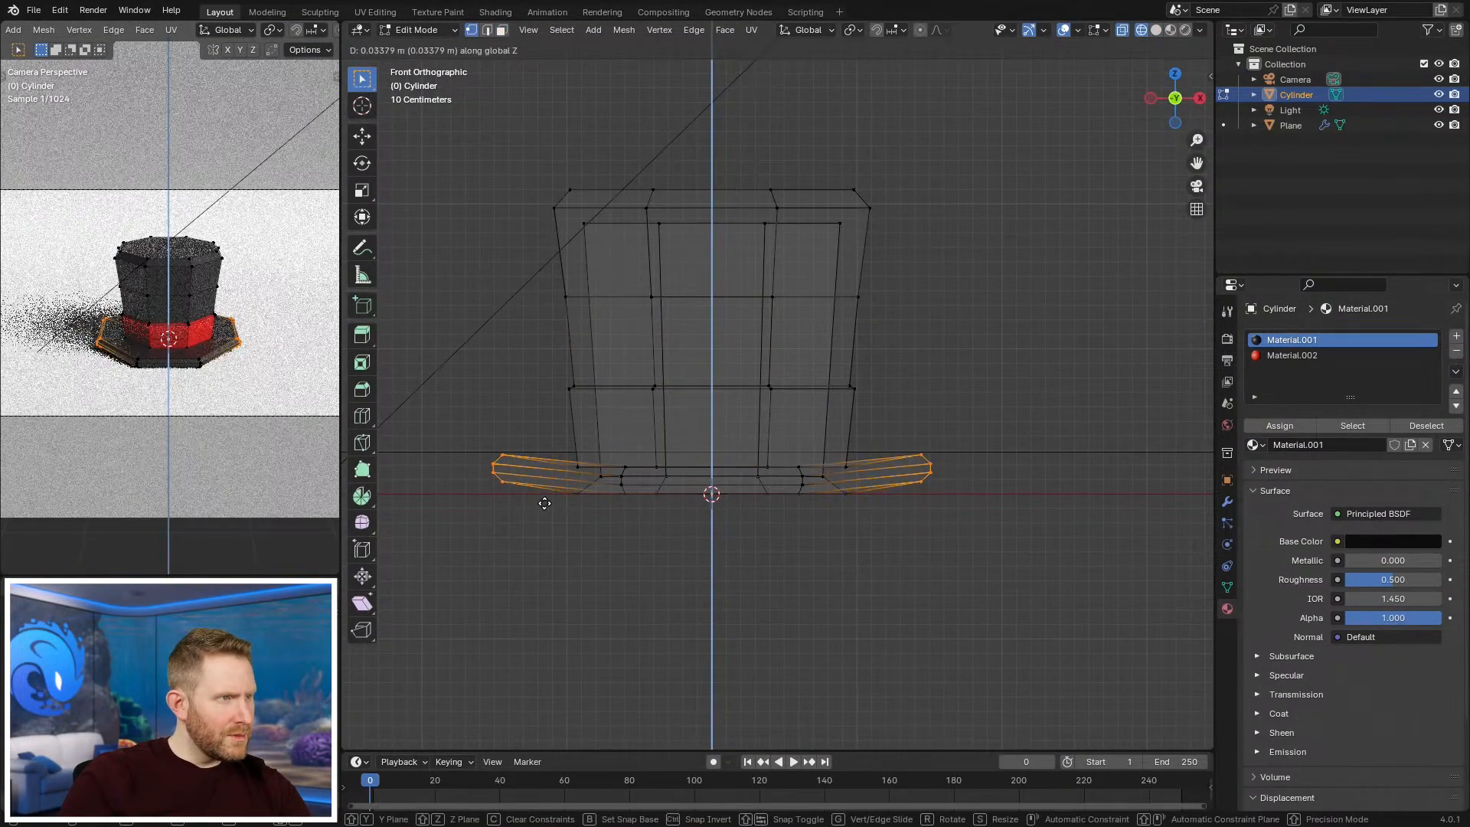
{"action": "left_click", "coordinate": [550, 399]}
{"action": "key", "text": "z"}
{"action": "left_click", "coordinate": [906, 448]}
{"action": "key", "text": "Tab"}
Step: In front view, enter Edit Mode, select all vertices of the crown's top through wireframe, and return to solid shading
{"action": "mouse_move", "coordinate": [905, 448]}
{"action": "middle_mouse_down"}
{"action": "mouse_move", "coordinate": [883, 417]}
{"action": "mouse_move", "coordinate": [891, 431]}
{"action": "mouse_move", "coordinate": [657, 416]}
{"action": "mouse_move", "coordinate": [748, 542]}
{"action": "mouse_move", "coordinate": [914, 414]}
{"action": "mouse_move", "coordinate": [941, 425]}
{"action": "mouse_move", "coordinate": [902, 483]}
{"action": "mouse_move", "coordinate": [811, 450]}
{"action": "mouse_move", "coordinate": [804, 401]}
{"action": "middle_mouse_up"}
{"action": "scroll", "coordinate": [884, 416], "scroll_direction": "down", "scroll_amount": 3}
{"action": "scroll", "coordinate": [804, 401], "scroll_direction": "up", "scroll_amount": 3}
{"action": "key", "text": "KP_1"}
{"action": "key", "text": "Tab"}
{"action": "key", "text": "z"}
{"action": "left_click", "coordinate": [709, 369]}
{"action": "scroll", "coordinate": [736, 322], "scroll_direction": "up", "scroll_amount": 2}
{"action": "middle_click_drag", "start_coordinate": [738, 291], "coordinate": [735, 355], "text": "shift"}
{"action": "key", "text": "alt+a"}
{"action": "left_click_drag", "start_coordinate": [527, 238], "coordinate": [896, 329]}
{"action": "key", "text": "z"}
{"action": "left_click", "coordinate": [1002, 360]}
Step: Try scaling the crown's top vertices uniformly by 1.033, and undo that scaling
{"action": "key", "text": "s"}
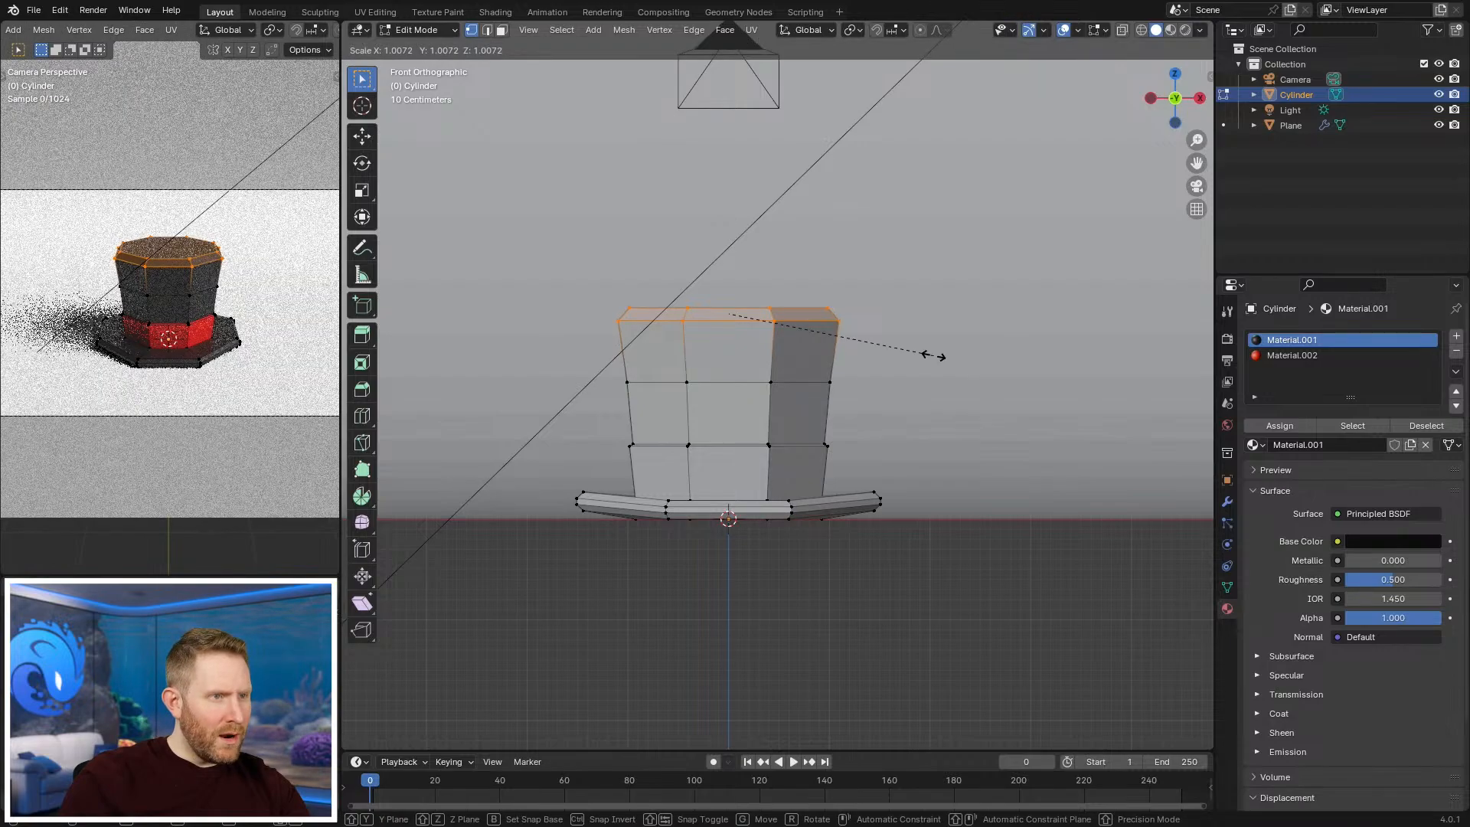
{"action": "left_click", "coordinate": [981, 375]}
{"action": "scroll", "coordinate": [905, 379], "scroll_direction": "up", "scroll_amount": 2}
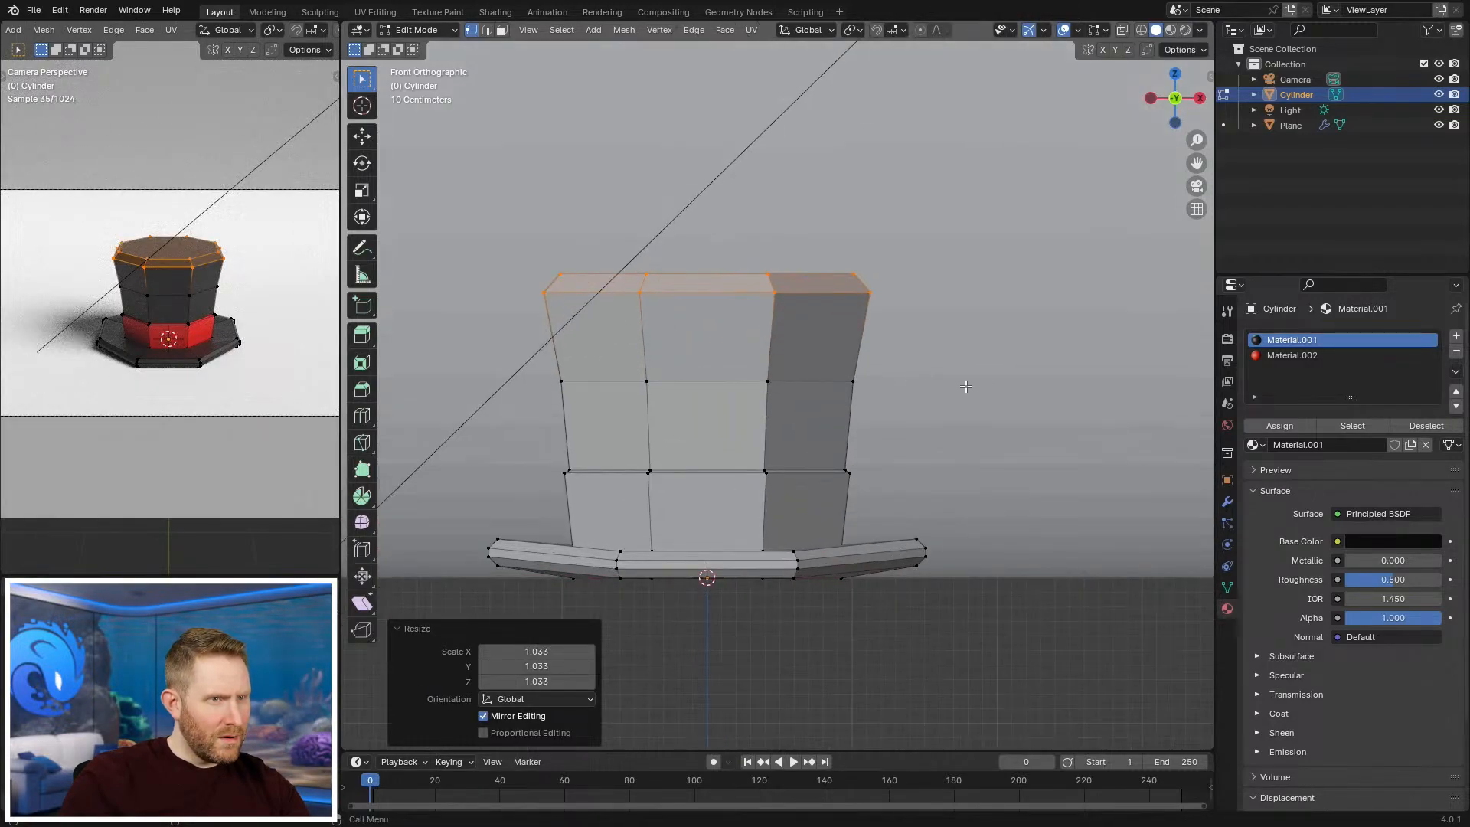
{"action": "key", "text": "s"}
{"action": "right_click", "coordinate": [971, 384]}
{"action": "key", "text": "ctrl+z"}
Step: Widen the crown's top slightly with Z locked, and slightly rescale the edge loop at the crown's mid-height
{"action": "key", "text": "s"}
{"action": "key", "text": "shift+z"}
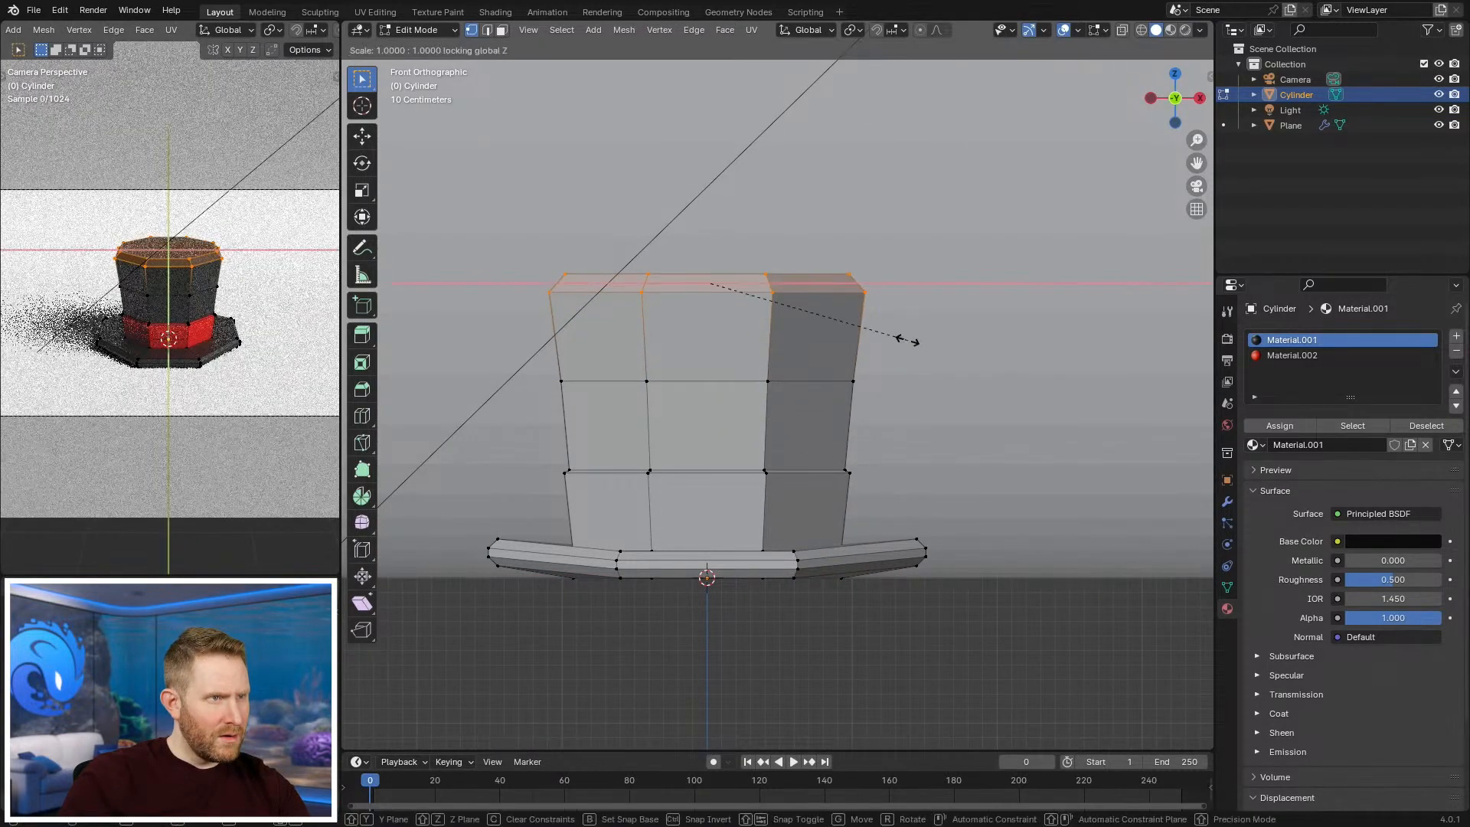
{"action": "left_click", "coordinate": [937, 342]}
{"action": "left_click", "coordinate": [827, 379], "text": "alt"}
{"action": "key", "text": "s"}
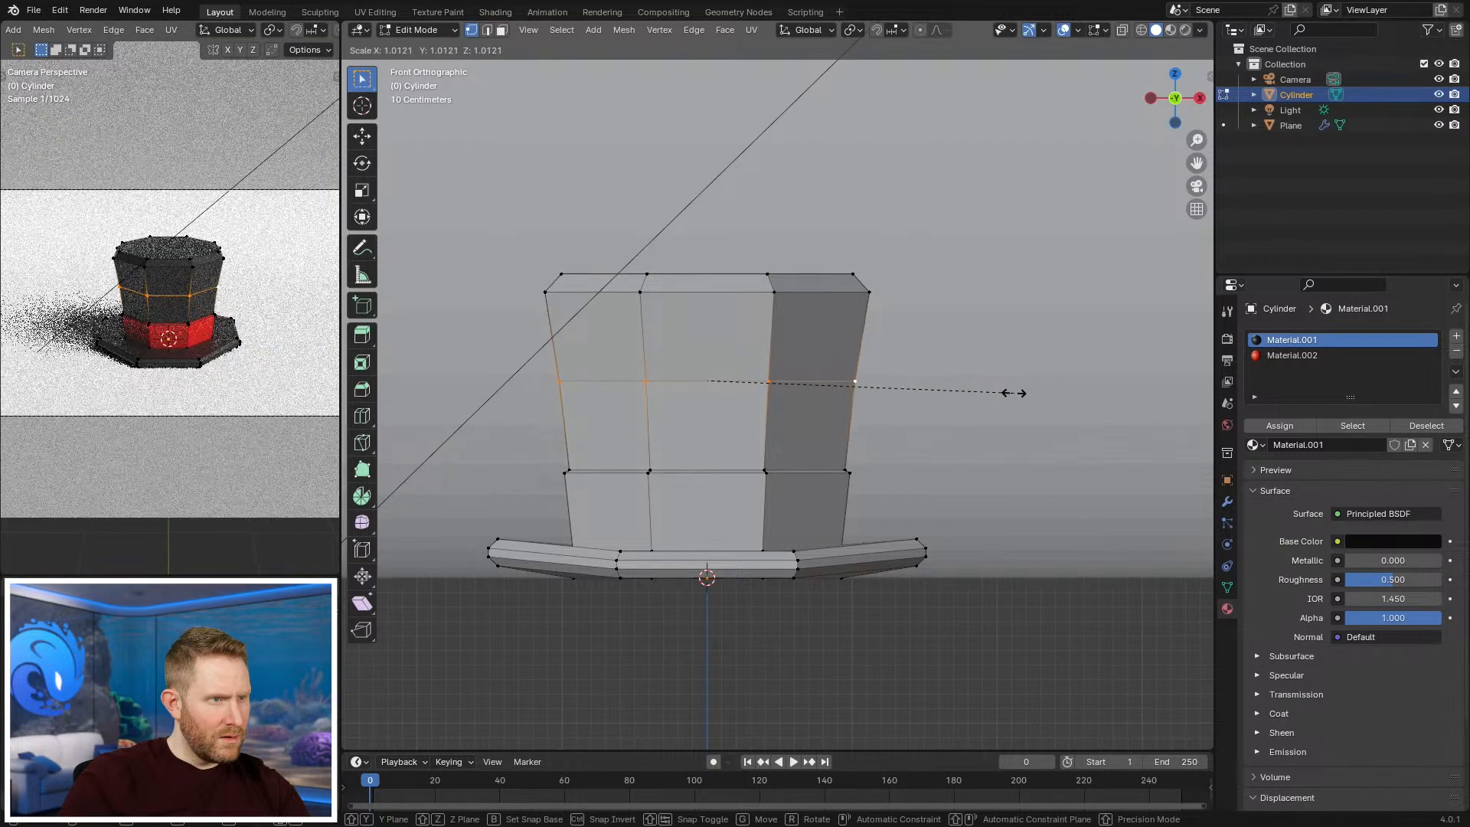
{"action": "left_click", "coordinate": [893, 384]}
Step: Select the vertices along the band's upper edge through wireframe, scale them to about 0.98, and leave Edit Mode
{"action": "key", "text": "z"}
{"action": "left_click", "coordinate": [584, 478]}
{"action": "key", "text": "alt+a"}
{"action": "left_click_drag", "start_coordinate": [505, 452], "coordinate": [878, 492]}
{"action": "key", "text": "z"}
{"action": "key", "text": "s"}
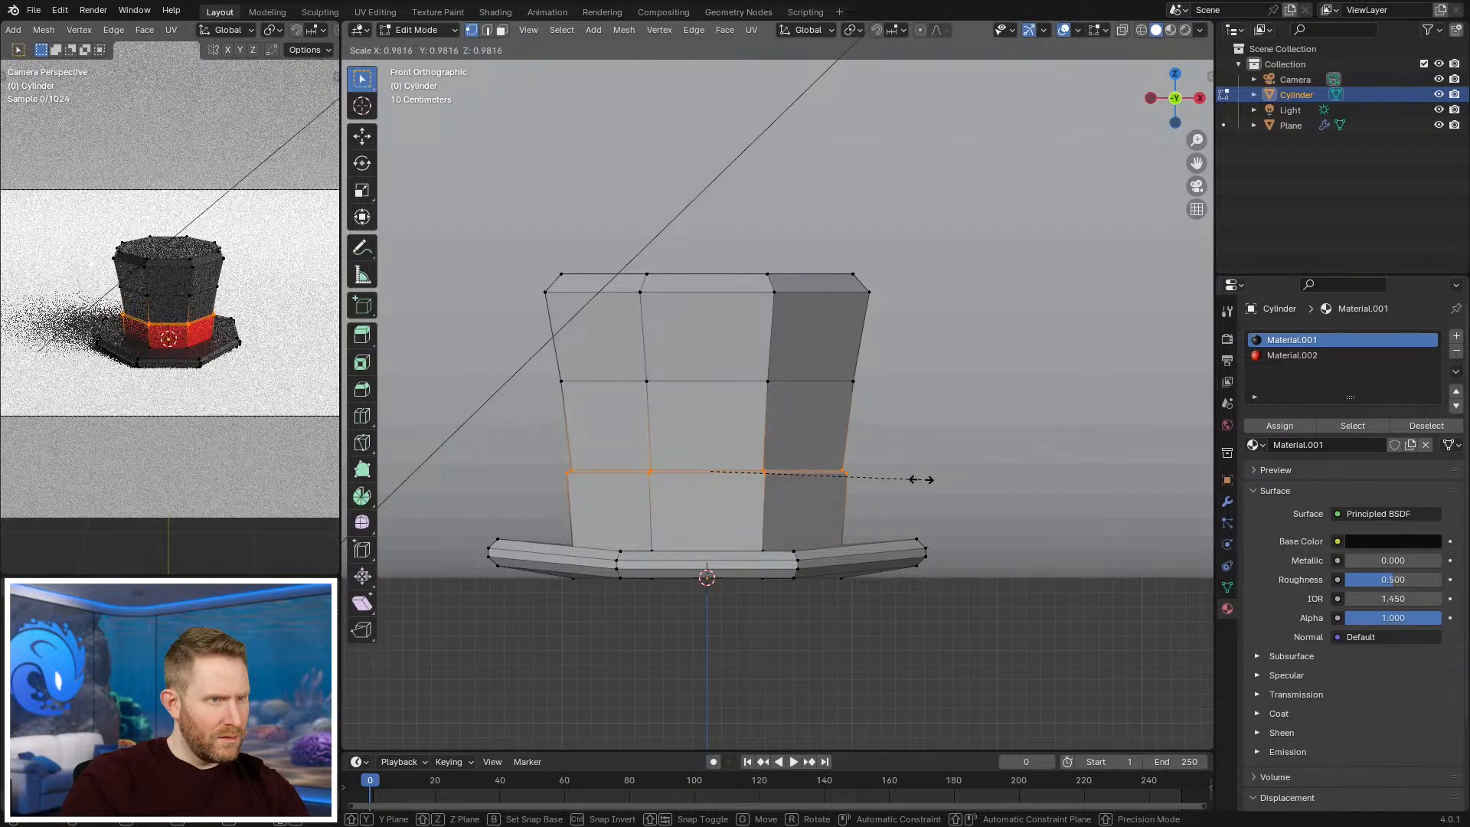
{"action": "left_click", "coordinate": [918, 480]}
{"action": "key", "text": "alt+a"}
{"action": "key", "text": "Tab"}
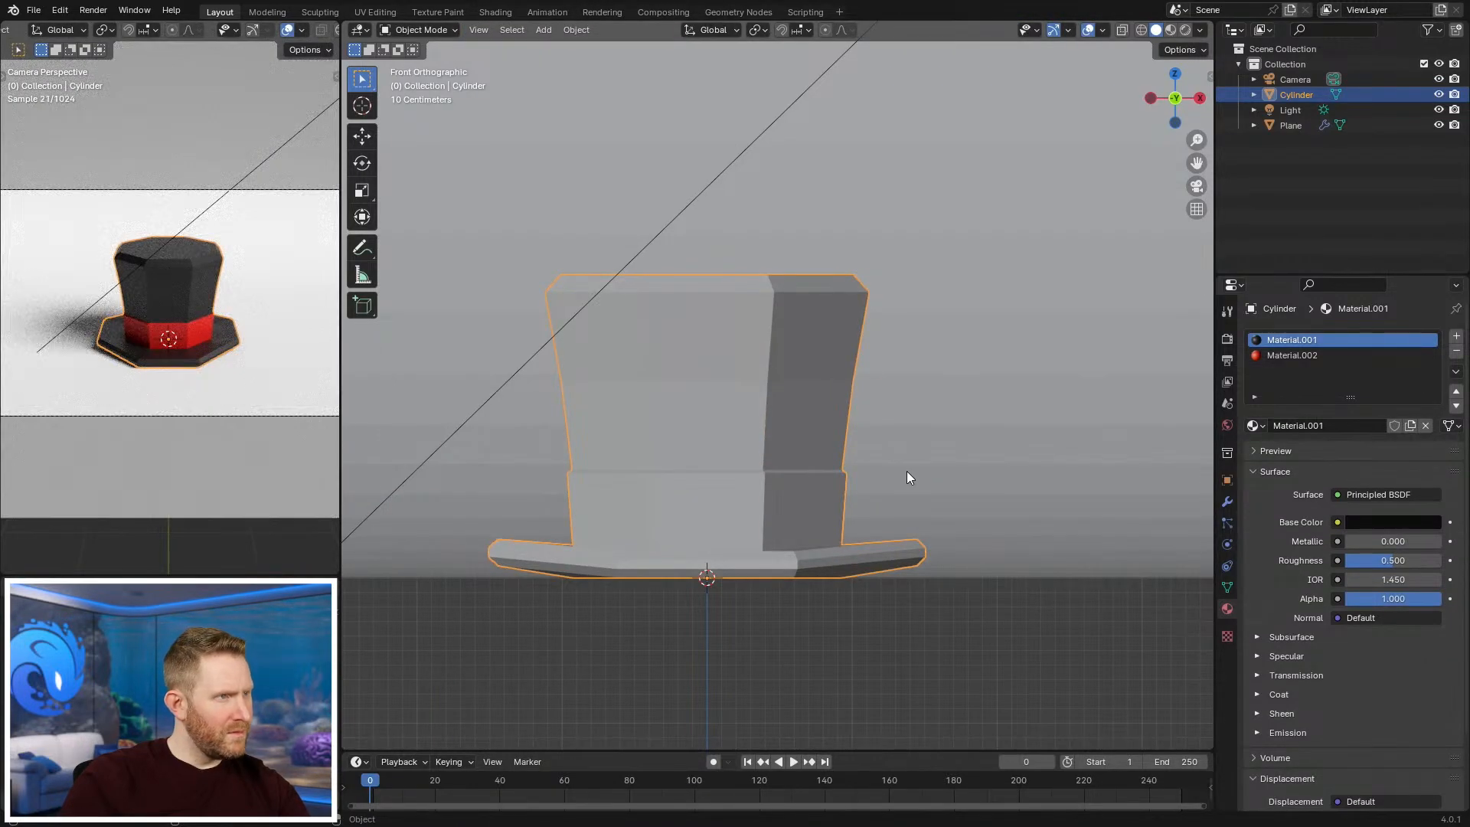
Step: Scale the crown's mid-height edge loop to about 0.997 and leave Edit Mode
{"action": "key", "text": "Tab"}
{"action": "left_click", "coordinate": [823, 380], "text": "alt"}
{"action": "key", "text": "s"}
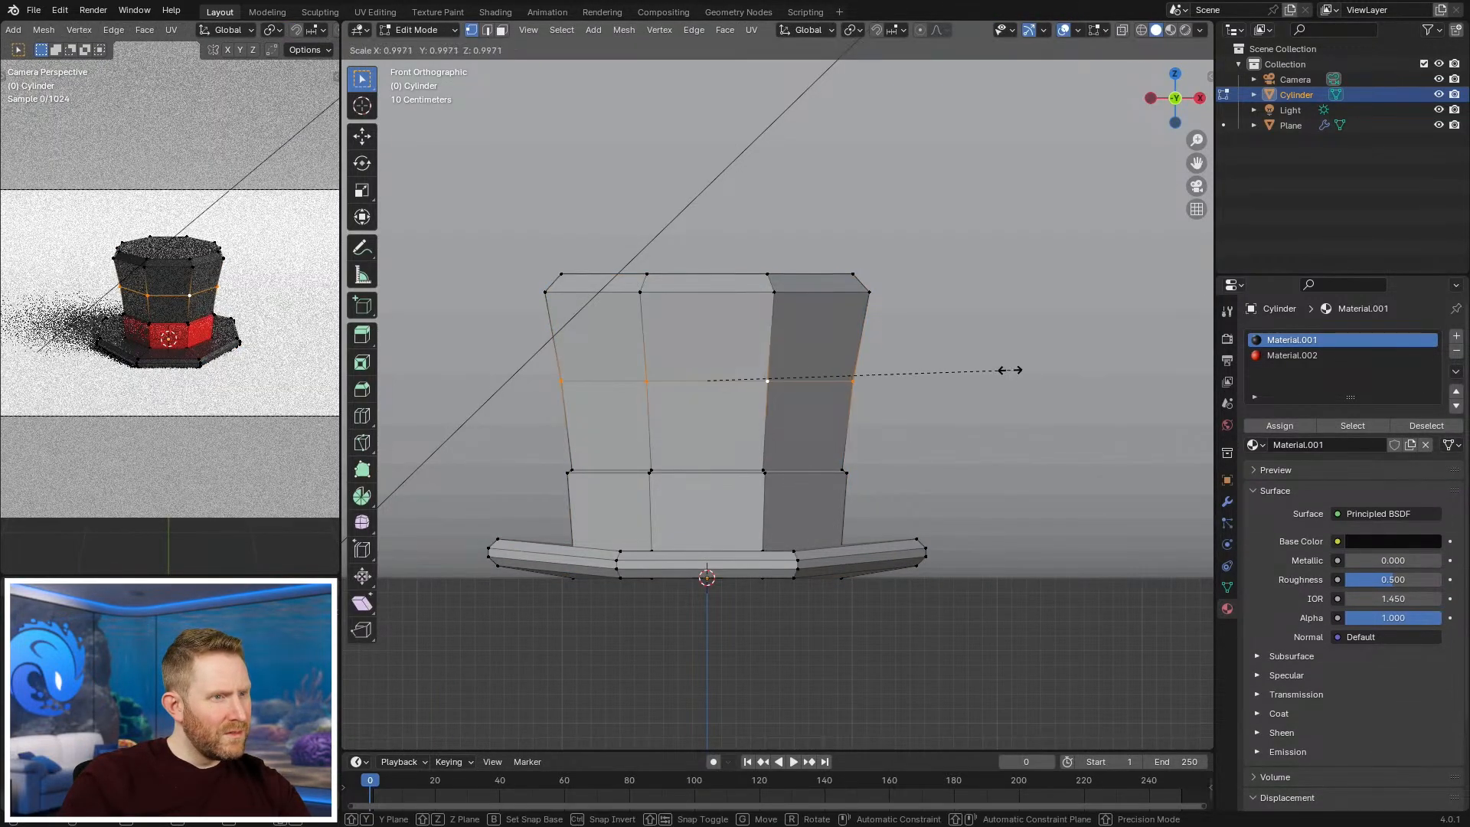
{"action": "left_click", "coordinate": [1011, 371]}
{"action": "key", "text": "Tab"}
{"action": "scroll", "coordinate": [993, 374], "scroll_direction": "down", "scroll_amount": 5}
{"action": "middle_click_drag", "start_coordinate": [993, 375], "coordinate": [758, 404]}
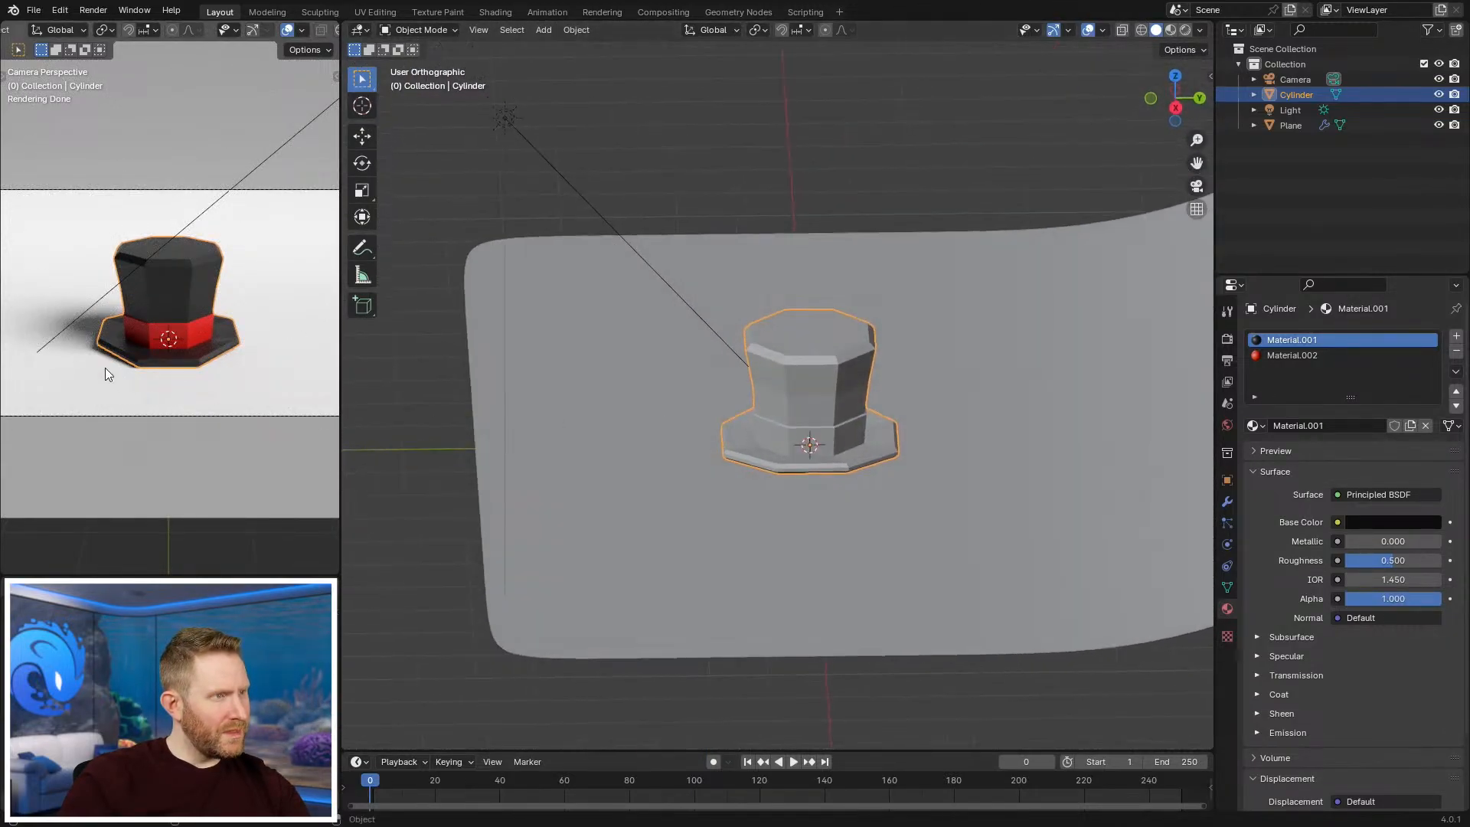
Step: Frame the whole camera view in the render preview and hide its viewport overlays
{"action": "scroll", "coordinate": [199, 363], "scroll_direction": "down", "scroll_amount": 3}
{"action": "scroll", "coordinate": [256, 30], "scroll_direction": "down", "scroll_amount": 5}
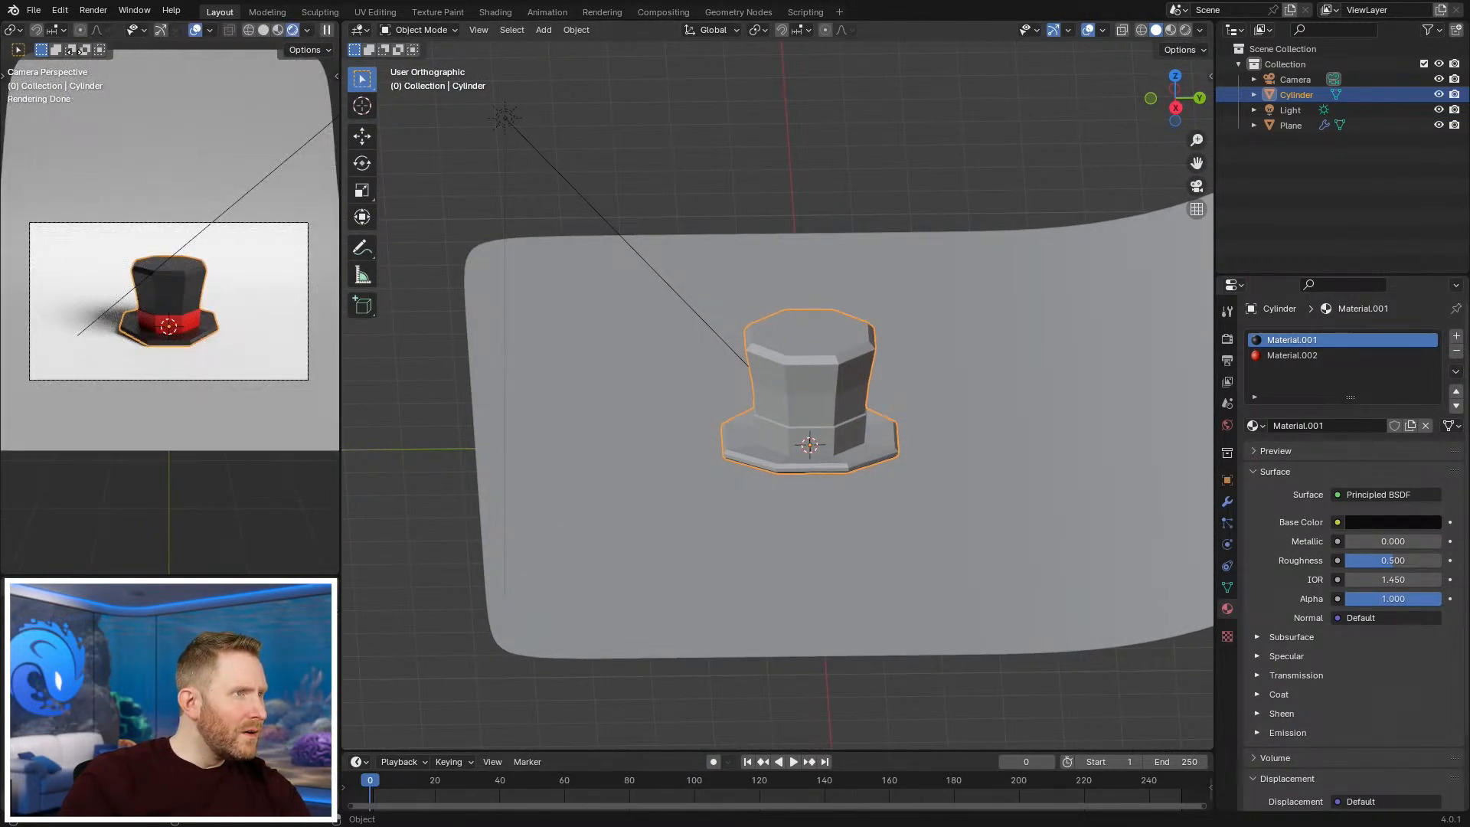
{"action": "left_click", "coordinate": [198, 30]}
{"action": "scroll", "coordinate": [154, 228], "scroll_direction": "up", "scroll_amount": 1}
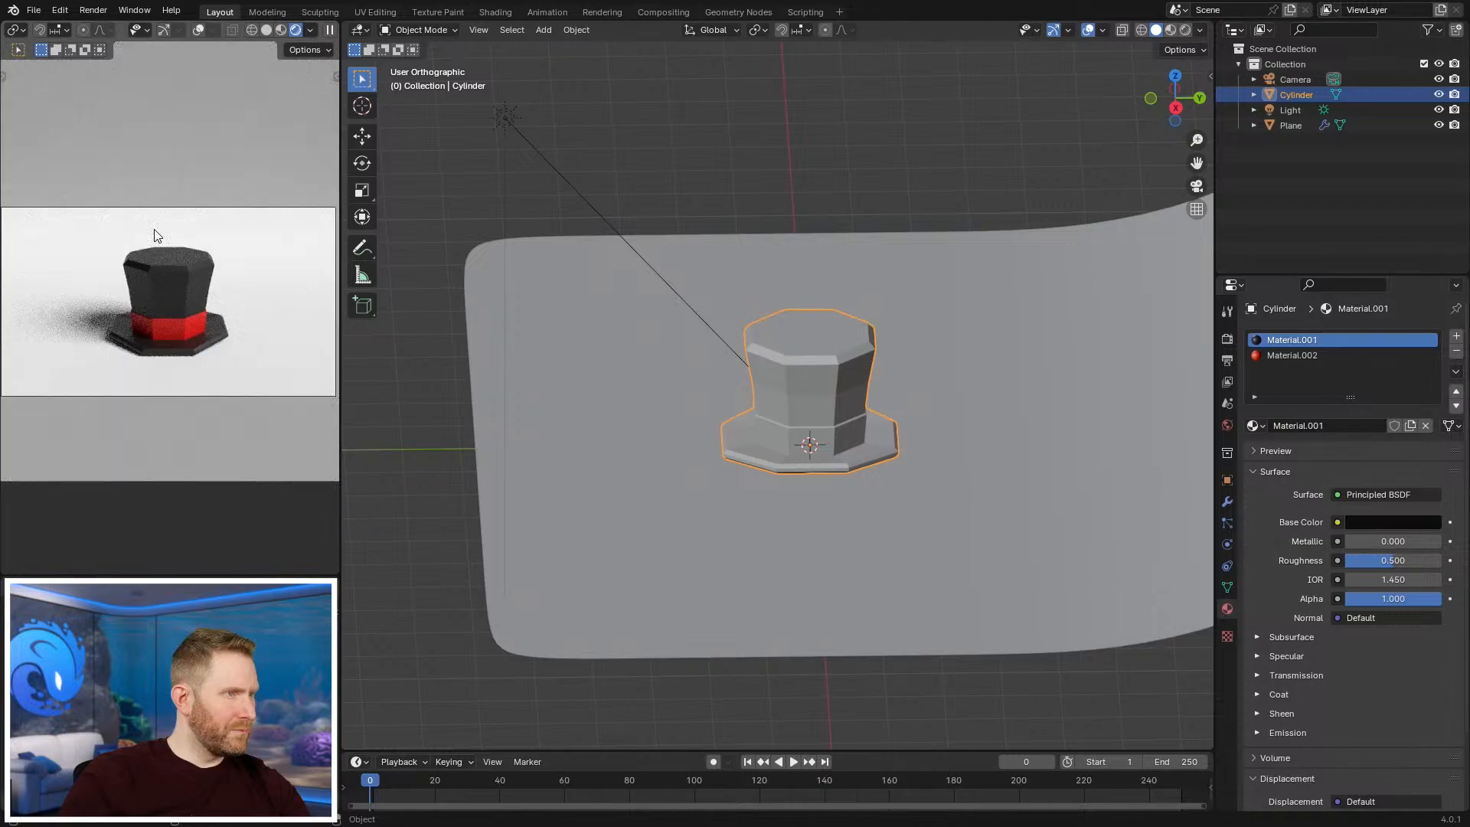
{"action": "scroll", "coordinate": [154, 228], "scroll_direction": "down", "scroll_amount": 1}
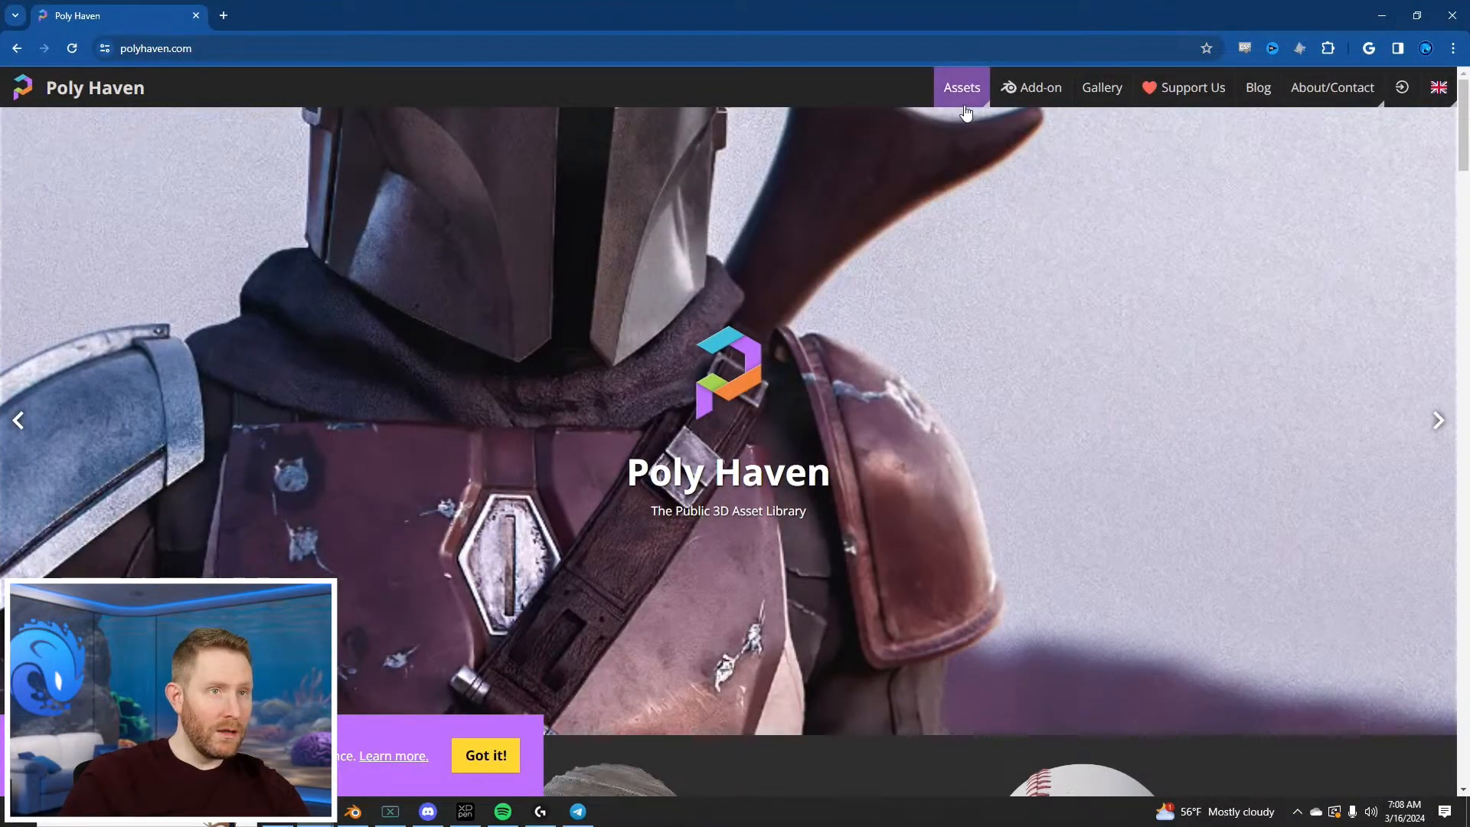
Step: On the Poly Haven website, open the HDRIs library and browse it for a suitable sky
{"action": "mouse_move", "coordinate": [962, 87]}
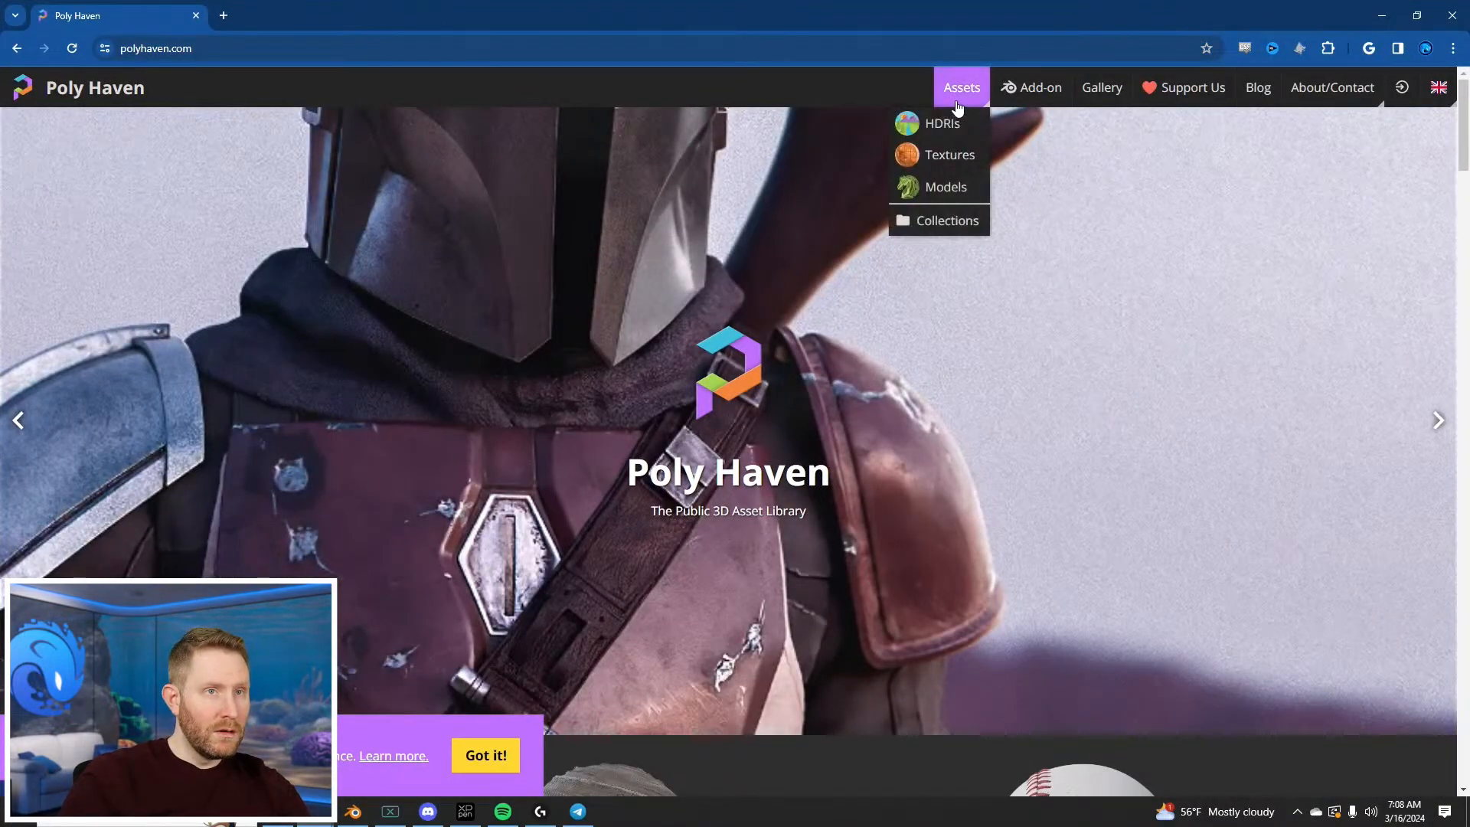
{"action": "left_click", "coordinate": [931, 132]}
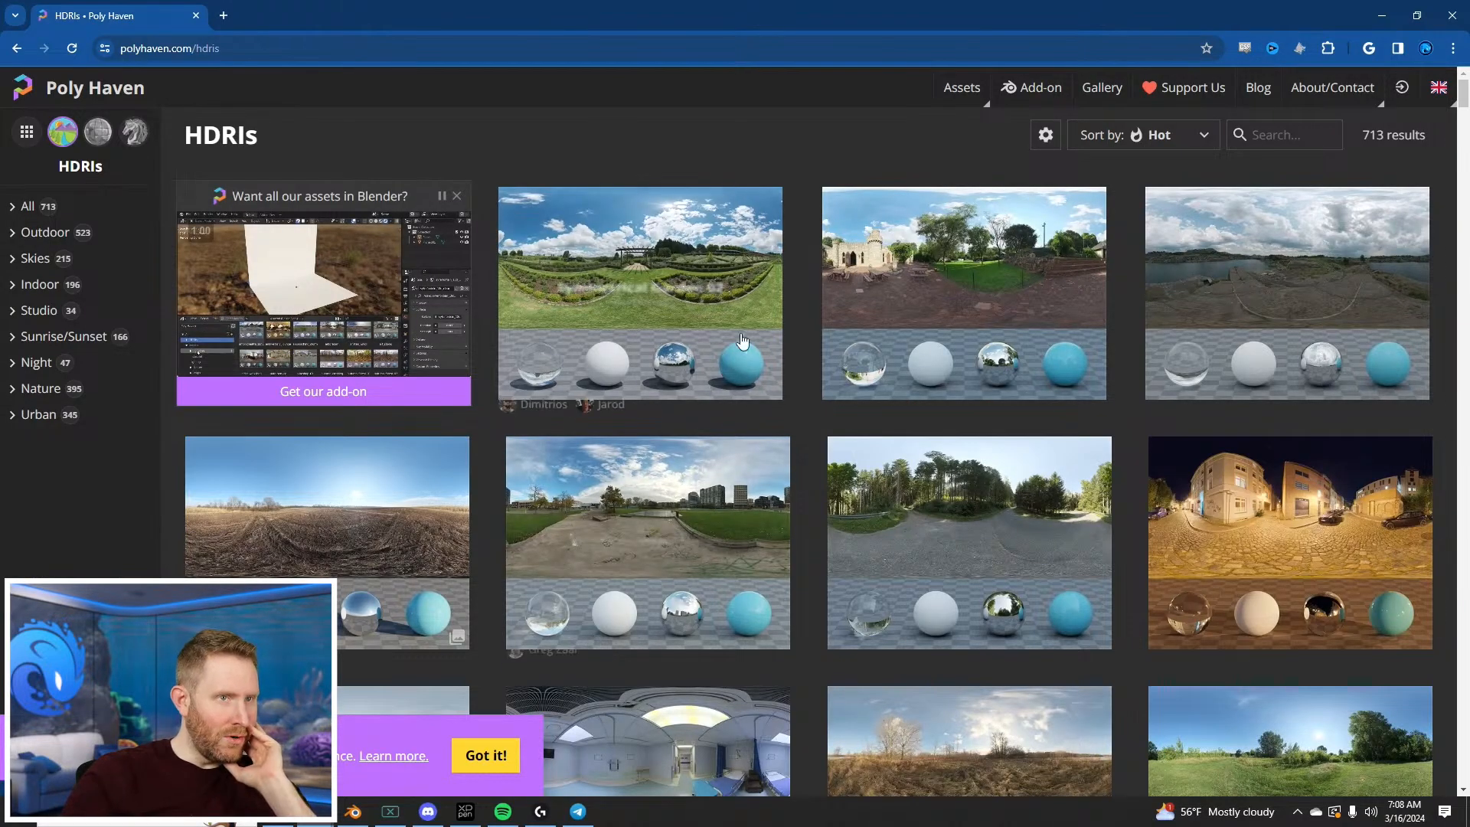
{"action": "scroll", "coordinate": [949, 421], "scroll_direction": "down", "scroll_amount": 3}
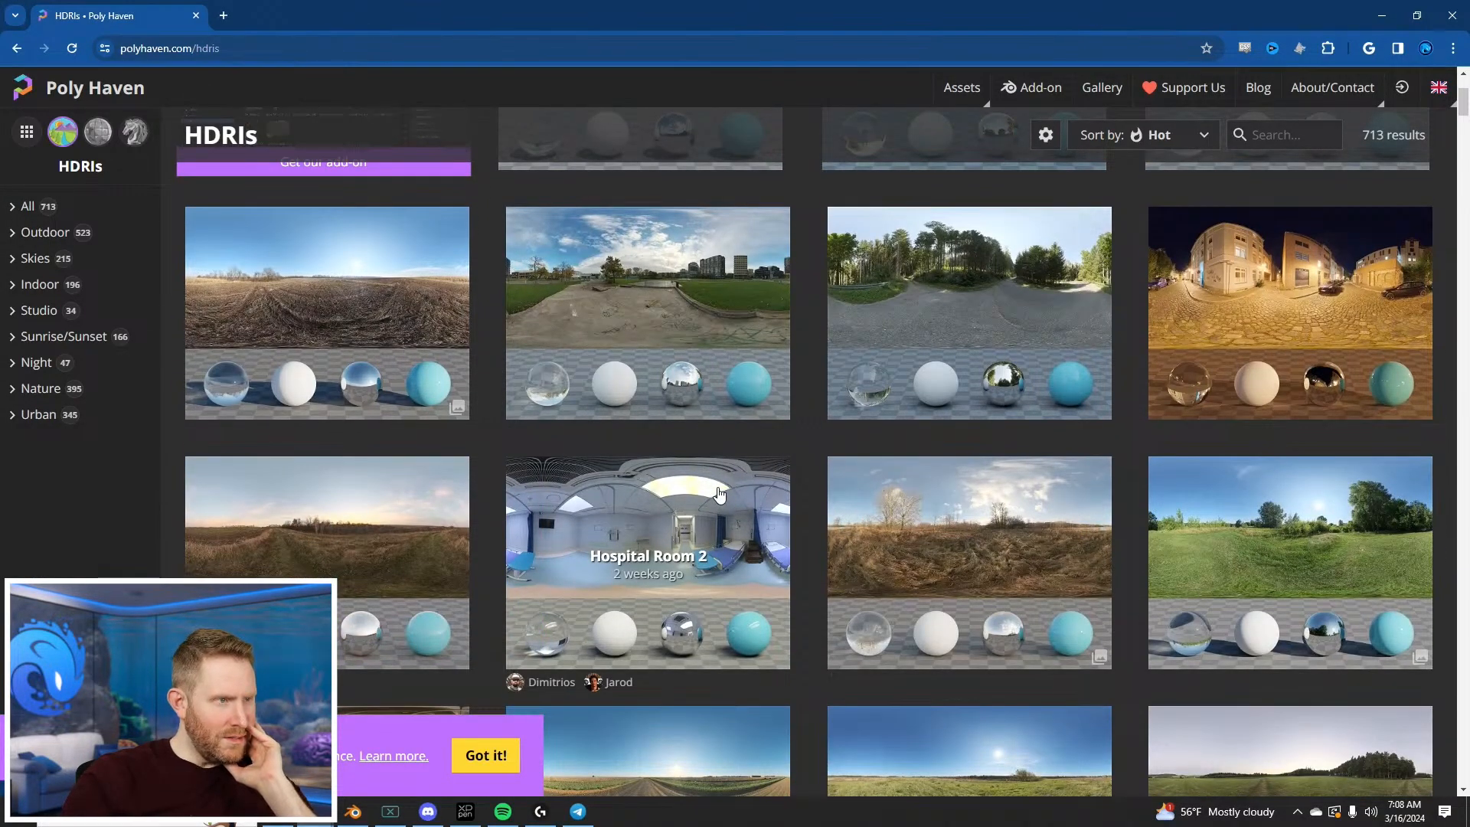
{"action": "scroll", "coordinate": [717, 497], "scroll_direction": "down", "scroll_amount": 5}
{"action": "scroll", "coordinate": [717, 497], "scroll_direction": "down", "scroll_amount": 2}
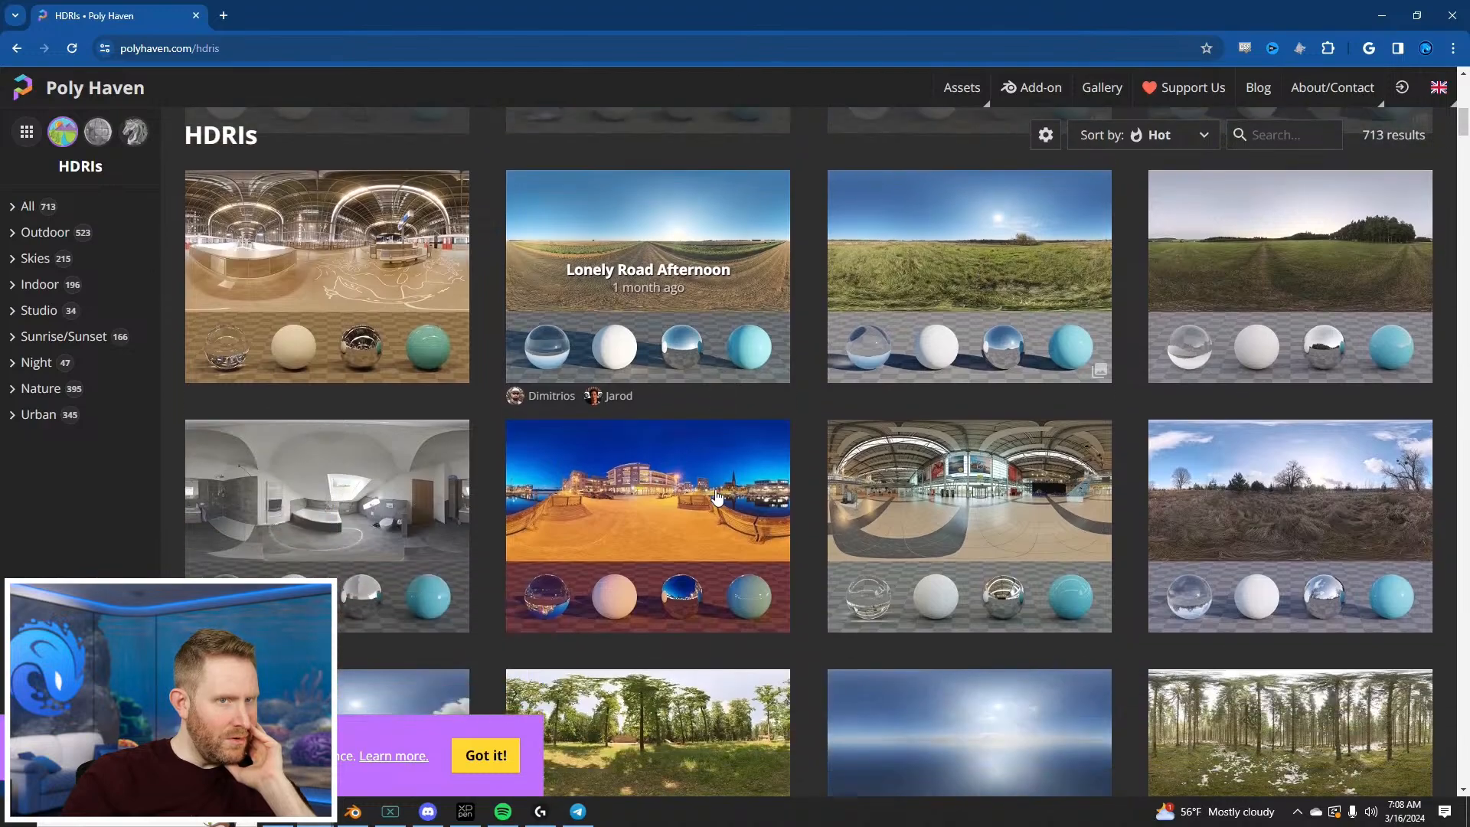
{"action": "scroll", "coordinate": [706, 493], "scroll_direction": "down", "scroll_amount": 2}
{"action": "scroll", "coordinate": [705, 492], "scroll_direction": "down", "scroll_amount": 3}
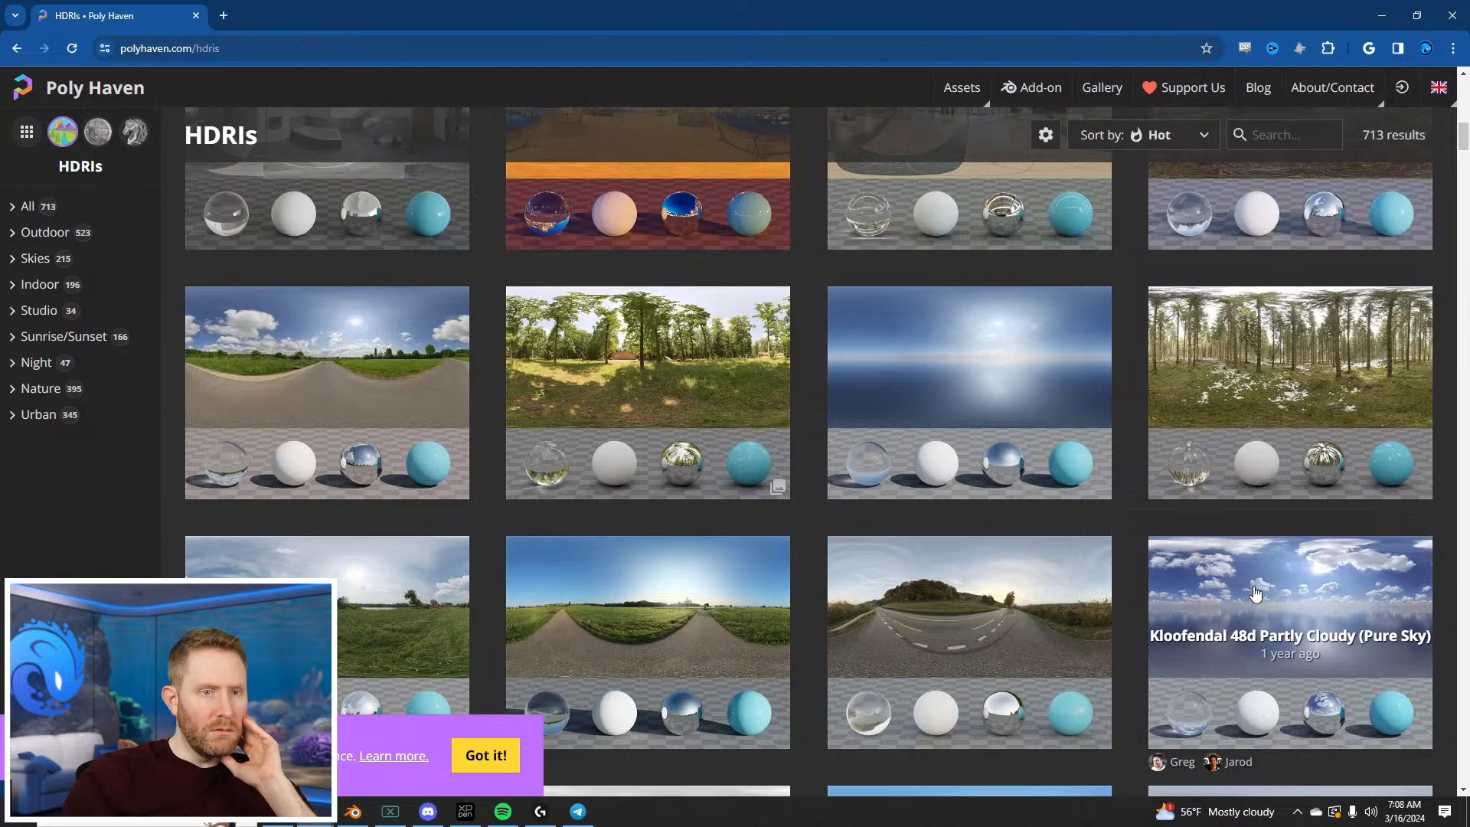
{"action": "scroll", "coordinate": [1253, 593], "scroll_direction": "down", "scroll_amount": 10}
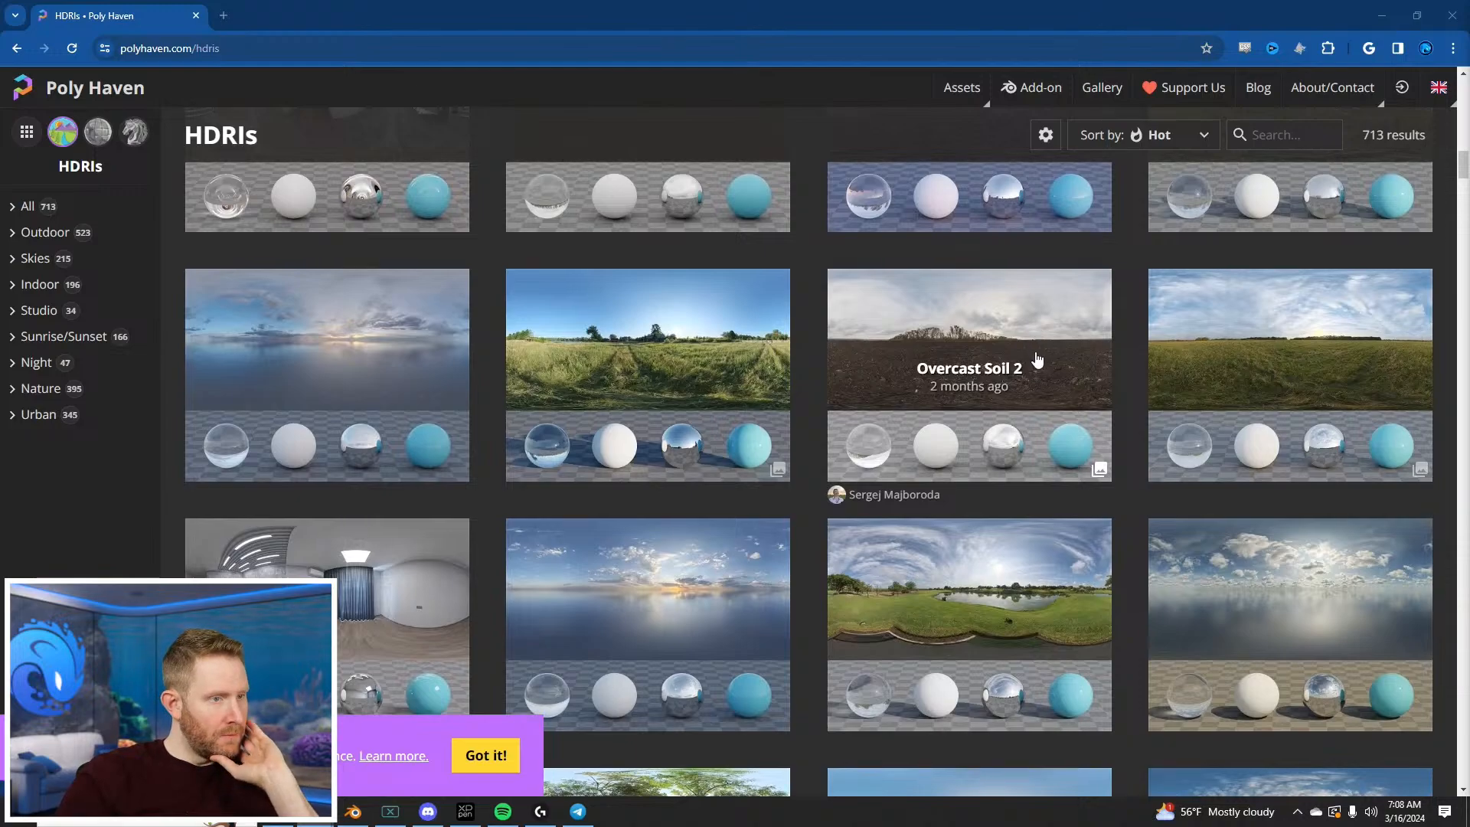
{"action": "scroll", "coordinate": [1034, 364], "scroll_direction": "down", "scroll_amount": 3}
{"action": "scroll", "coordinate": [1039, 361], "scroll_direction": "down", "scroll_amount": 3}
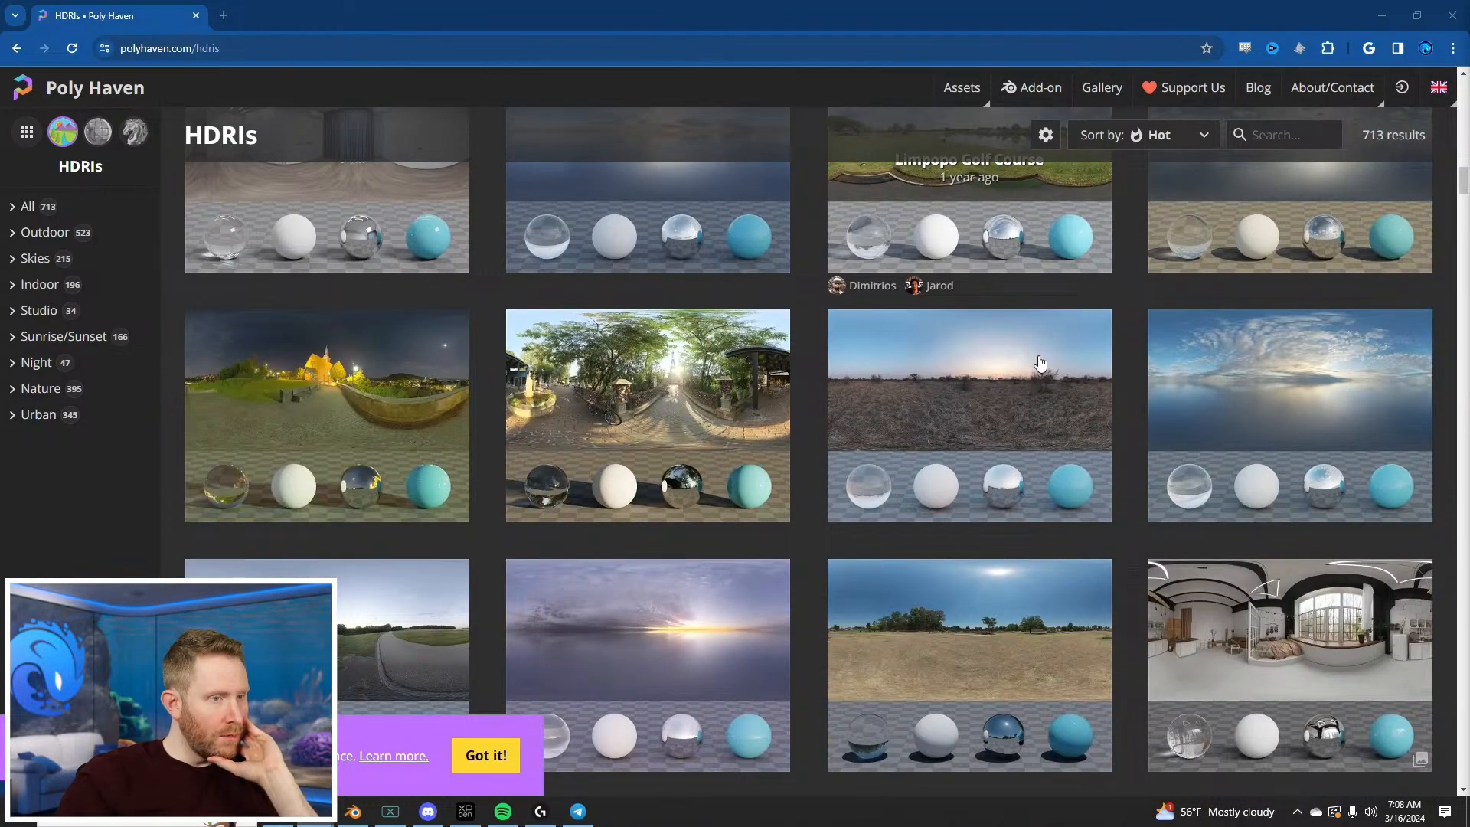
{"action": "scroll", "coordinate": [1039, 362], "scroll_direction": "down", "scroll_amount": 4}
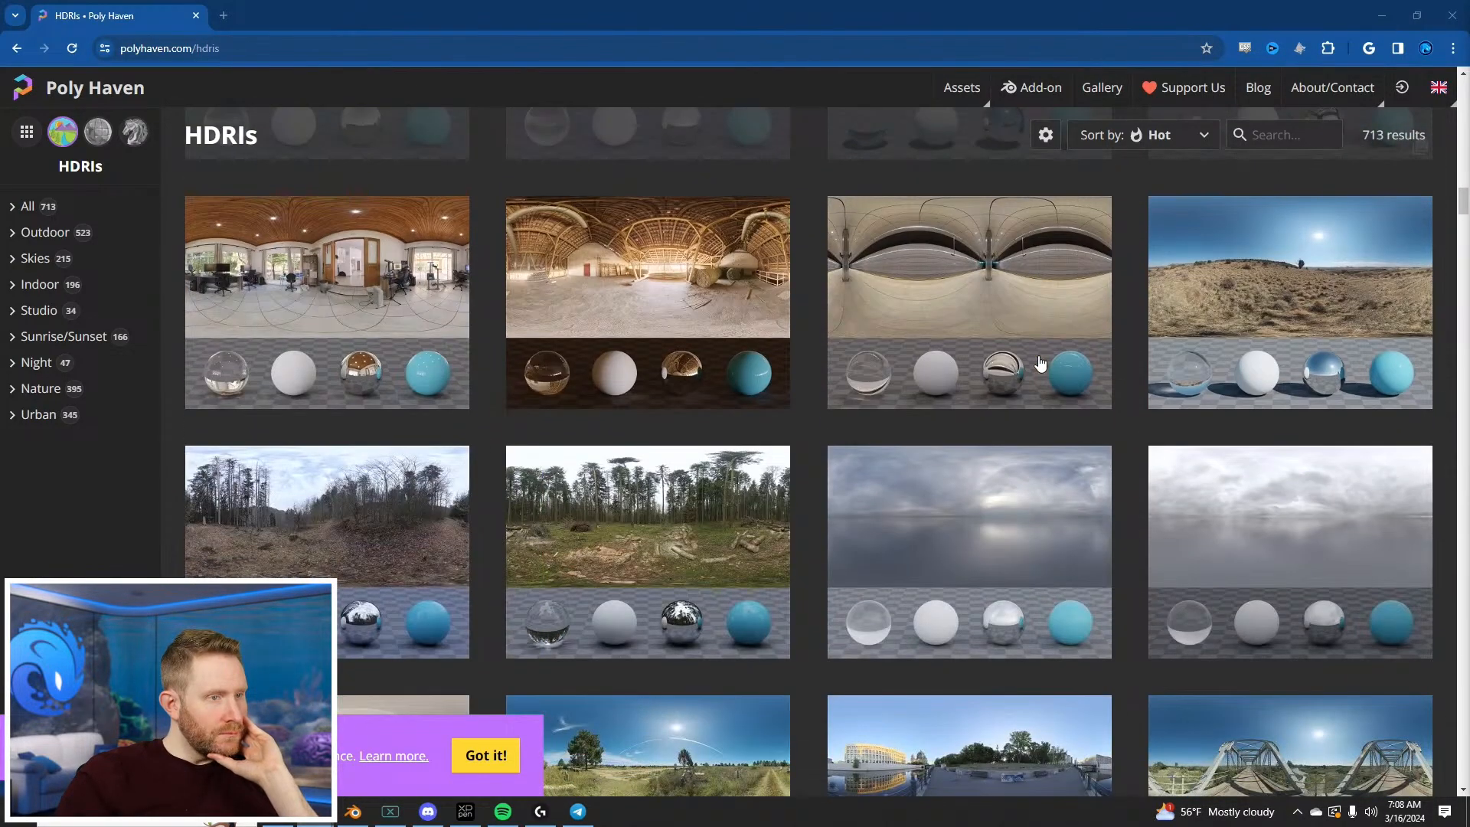
{"action": "scroll", "coordinate": [1039, 363], "scroll_direction": "down", "scroll_amount": 6}
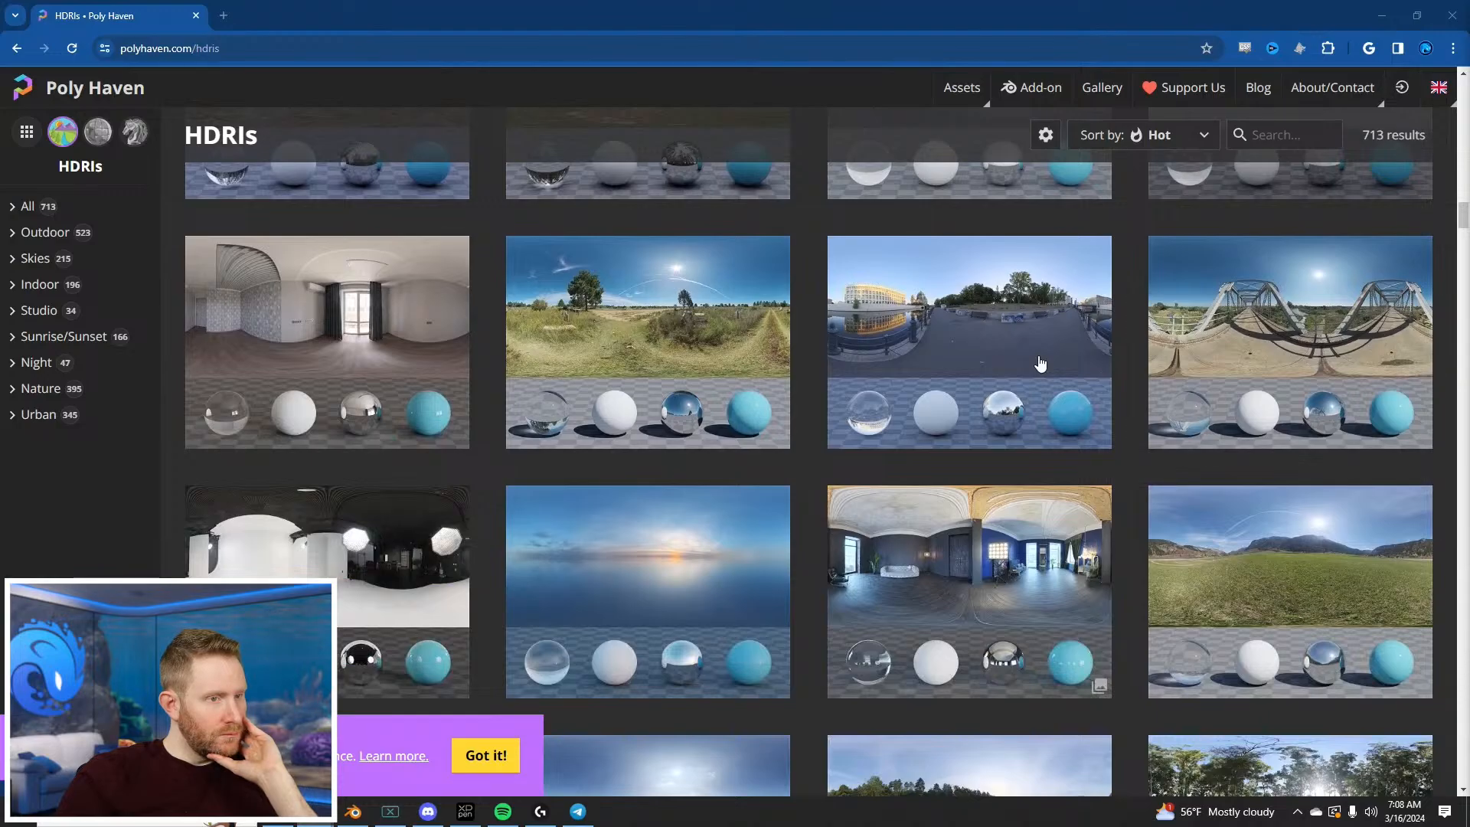
{"action": "scroll", "coordinate": [1040, 363], "scroll_direction": "up", "scroll_amount": 20}
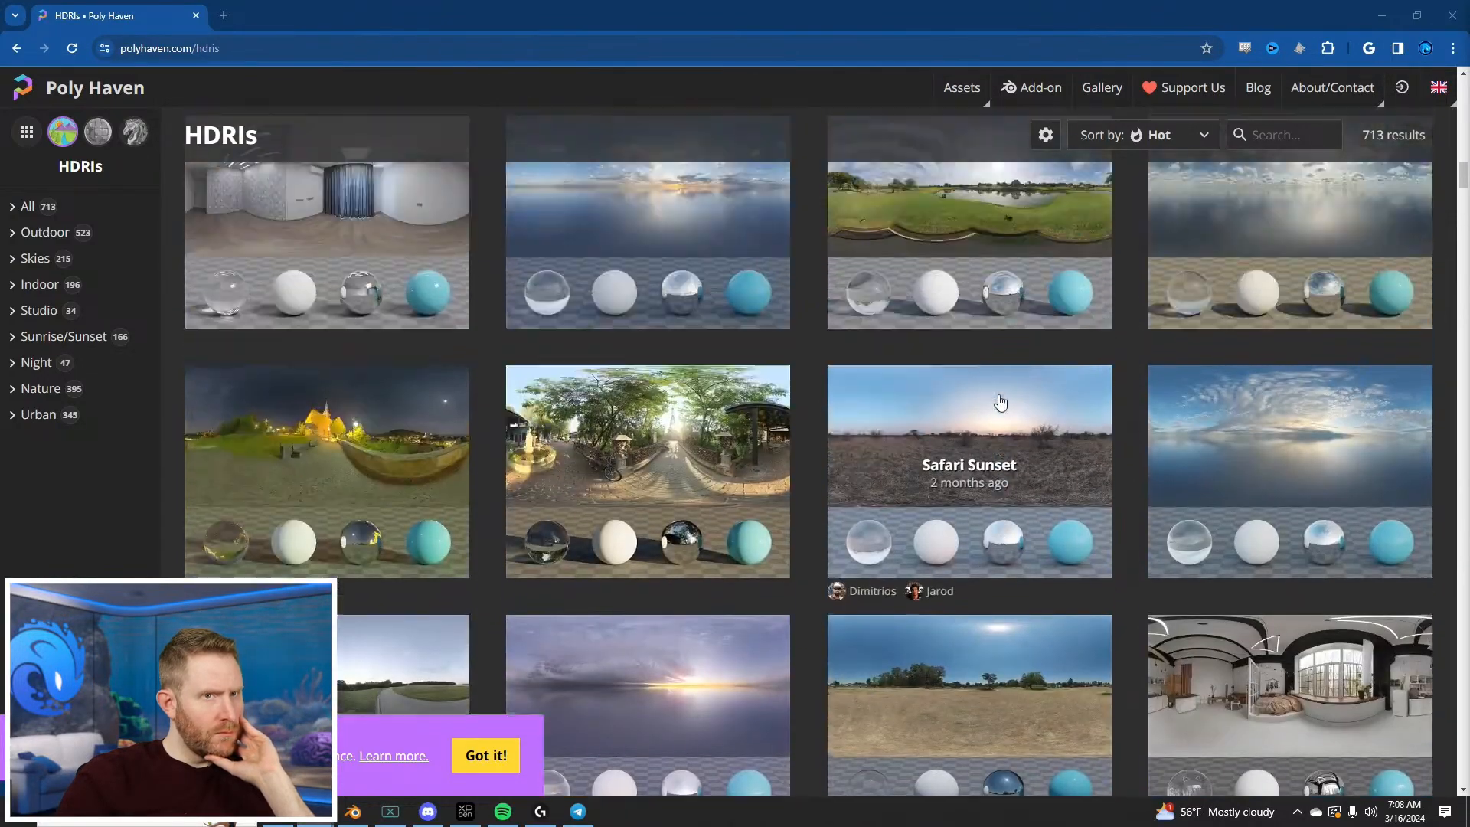
{"action": "scroll", "coordinate": [1061, 403], "scroll_direction": "up", "scroll_amount": 3}
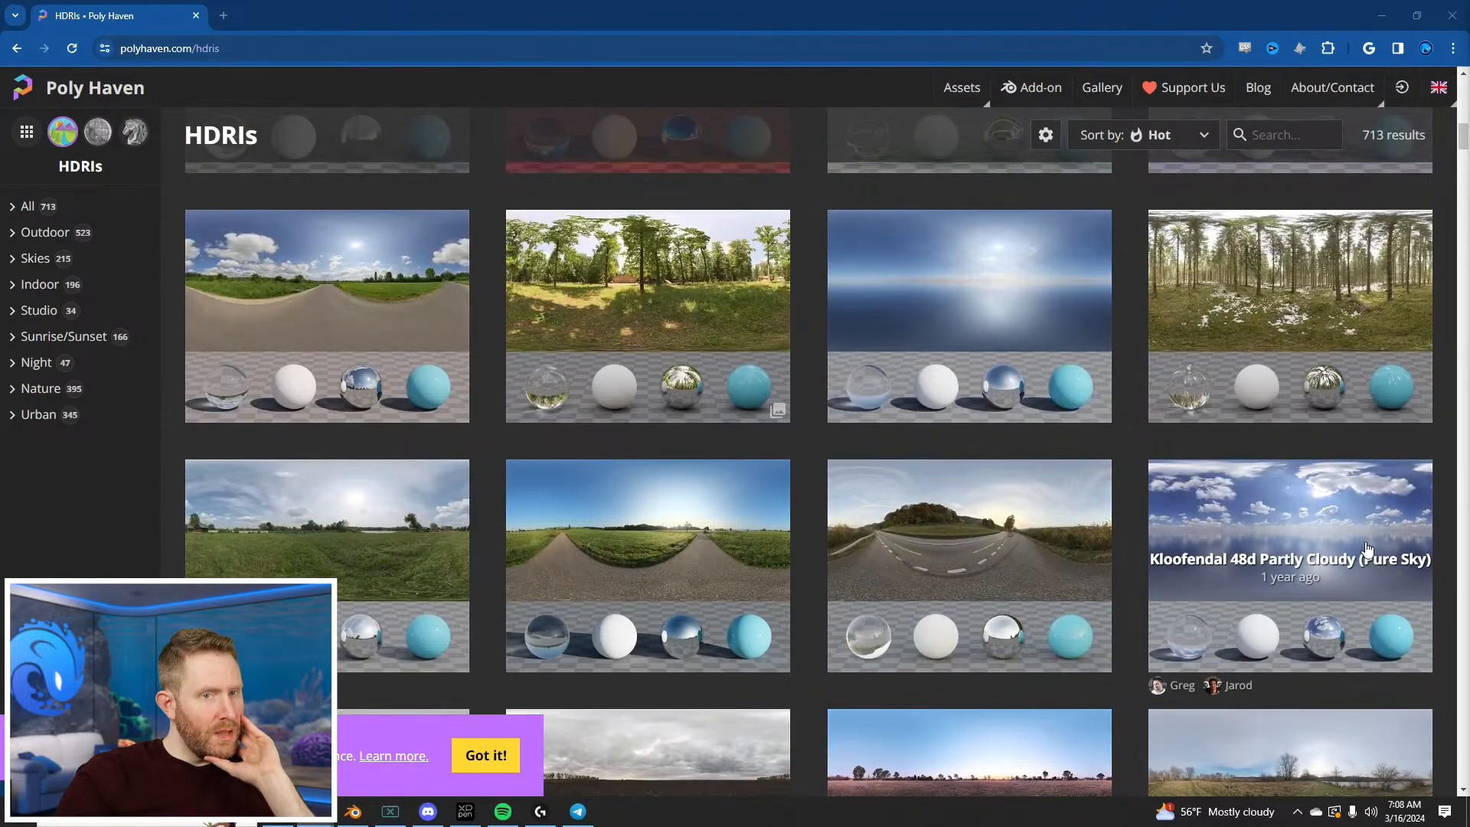
Step: Open the Kloofendal 48d Partly Cloudy (Pure Sky) HDRI and download it as a 2K HDR file
{"action": "left_click", "coordinate": [1339, 534]}
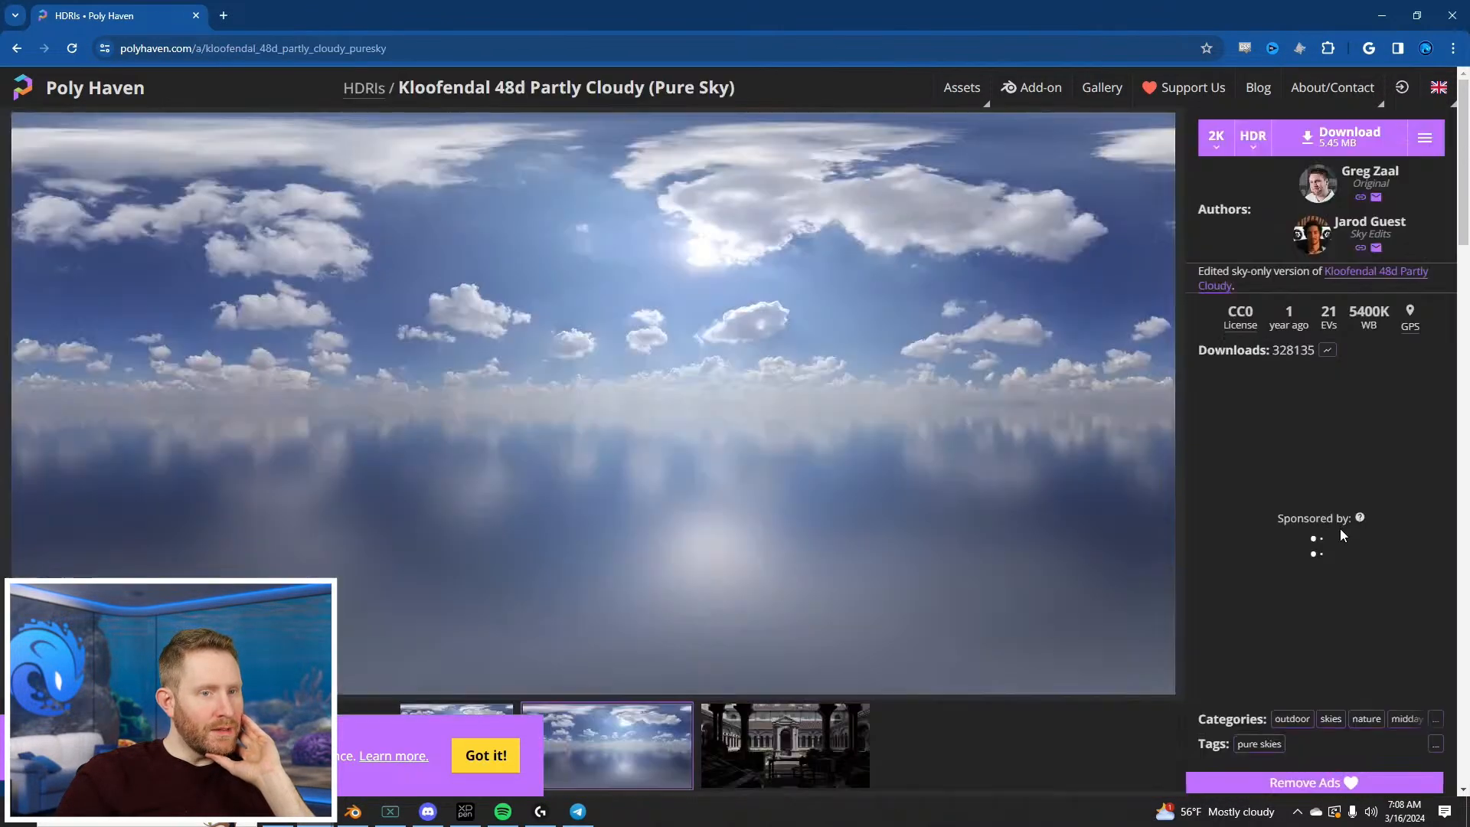
{"action": "left_click", "coordinate": [1253, 138]}
{"action": "left_click", "coordinate": [1219, 137]}
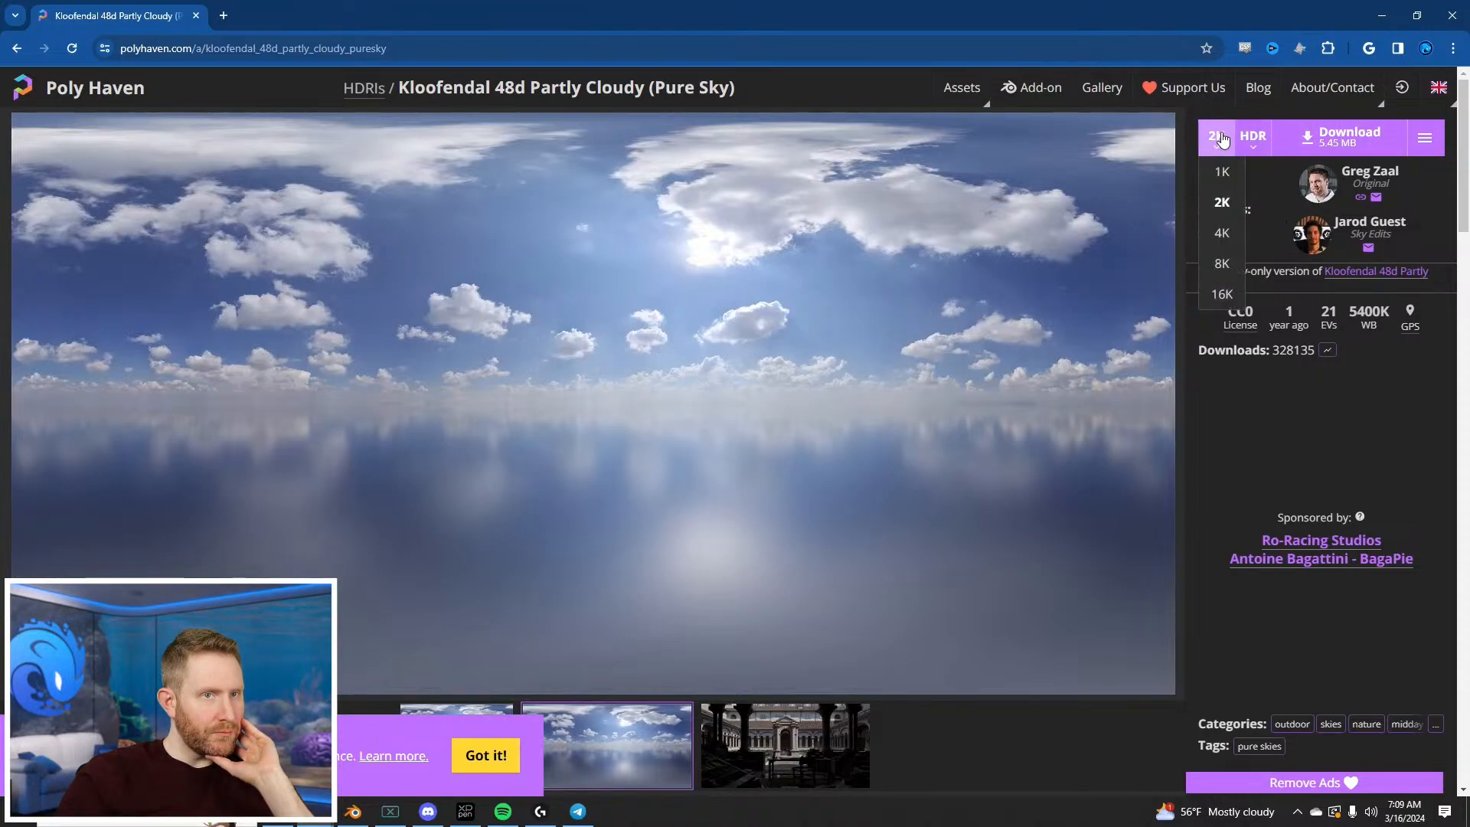
{"action": "left_click", "coordinate": [1337, 132]}
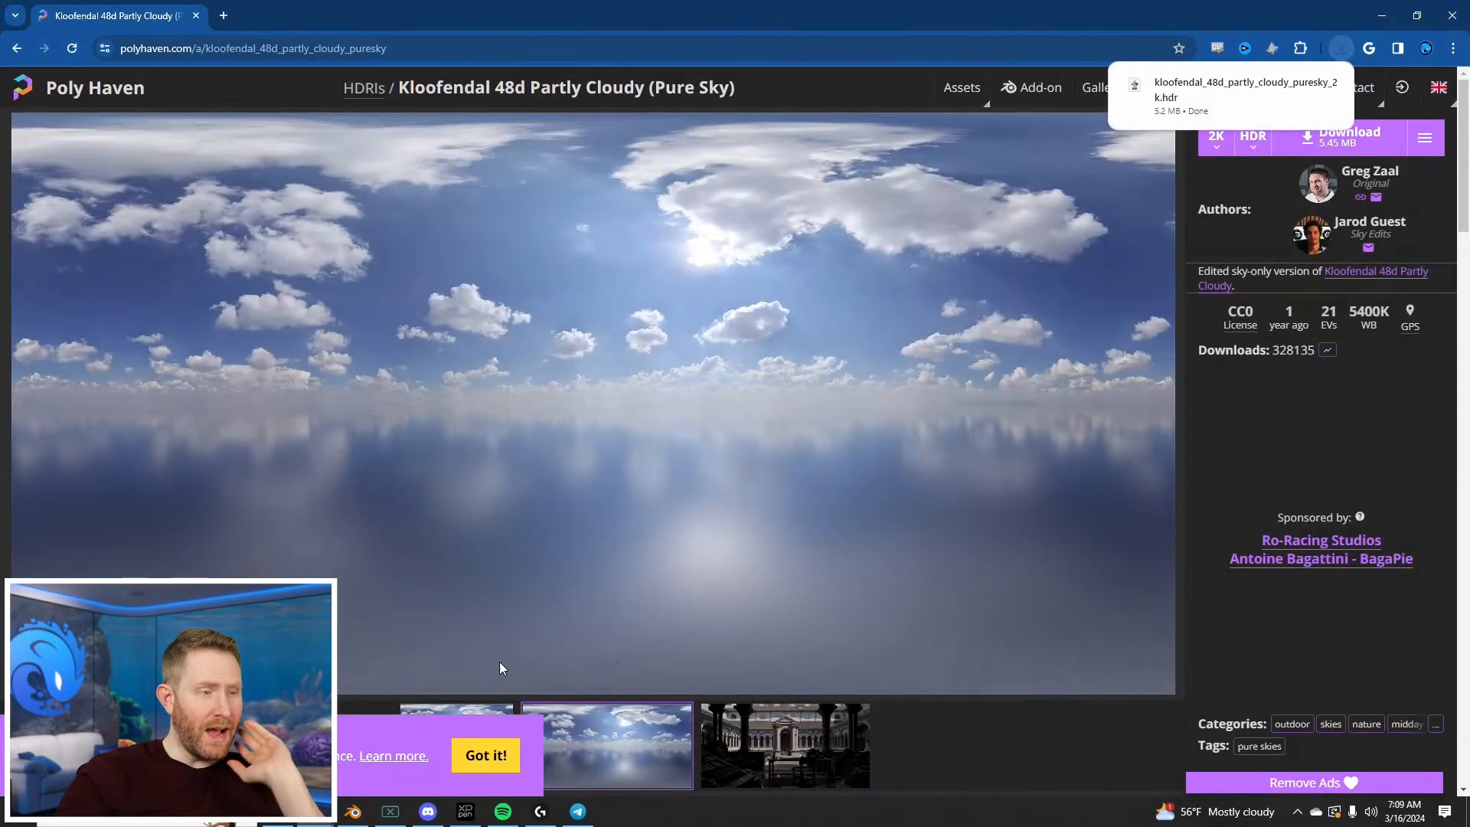
Step: Switch to the File Explorer window showing the BGMusic folder and move it off this screen
{"action": "key", "text": "alt+Tab"}
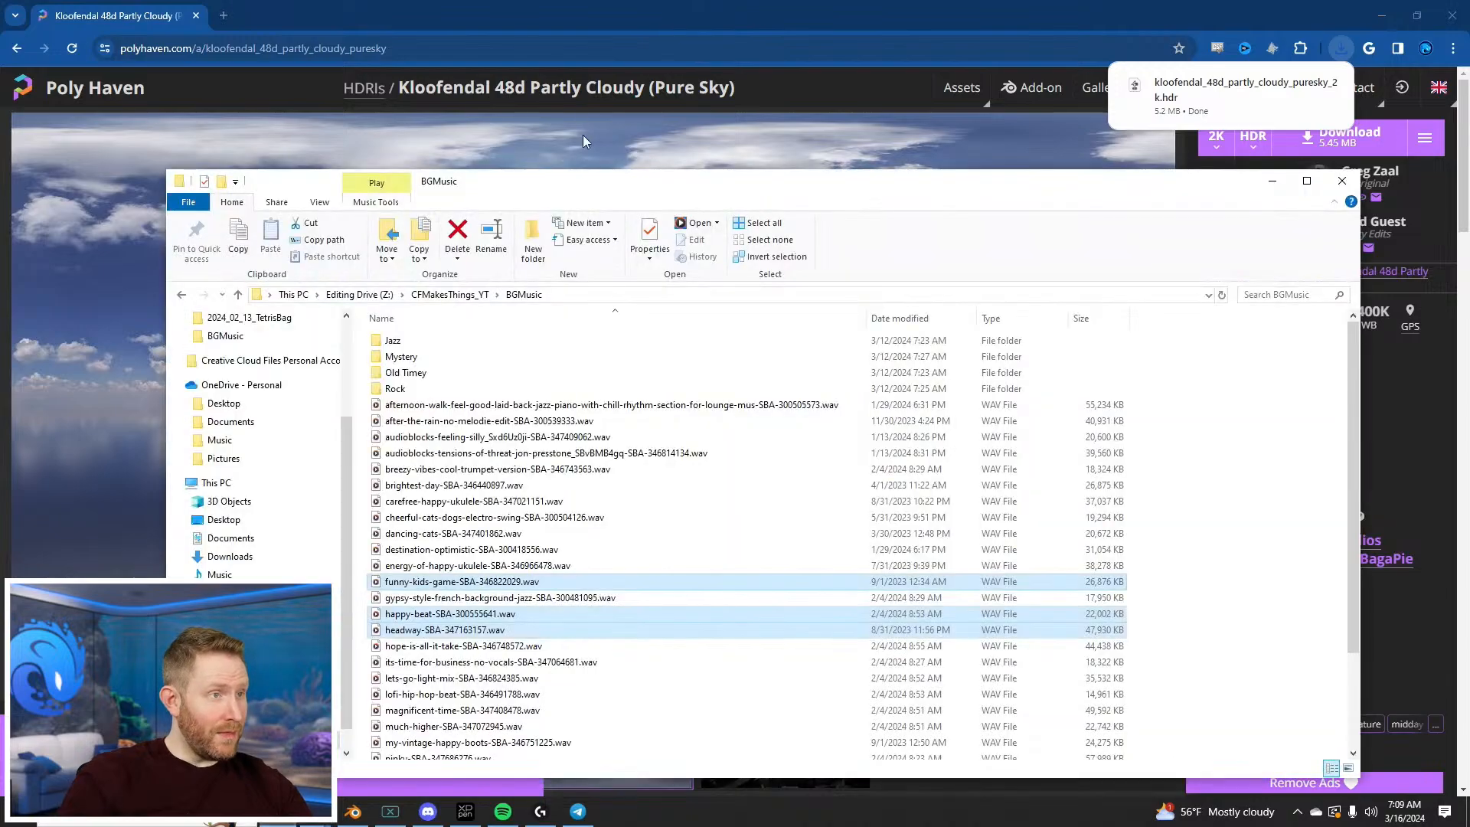
{"action": "left_click_drag", "start_coordinate": [550, 181], "coordinate": [1469, 383]}
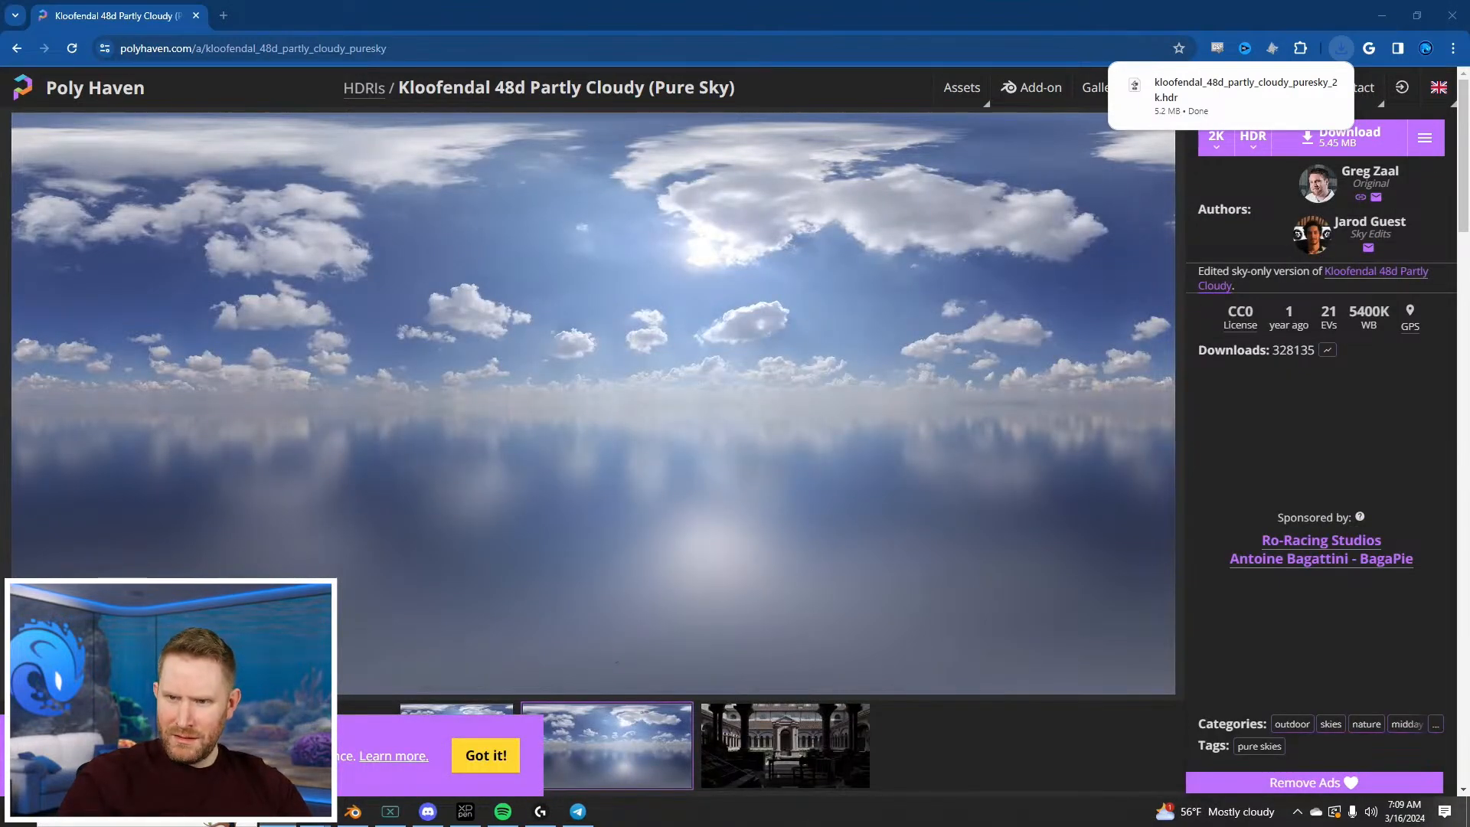
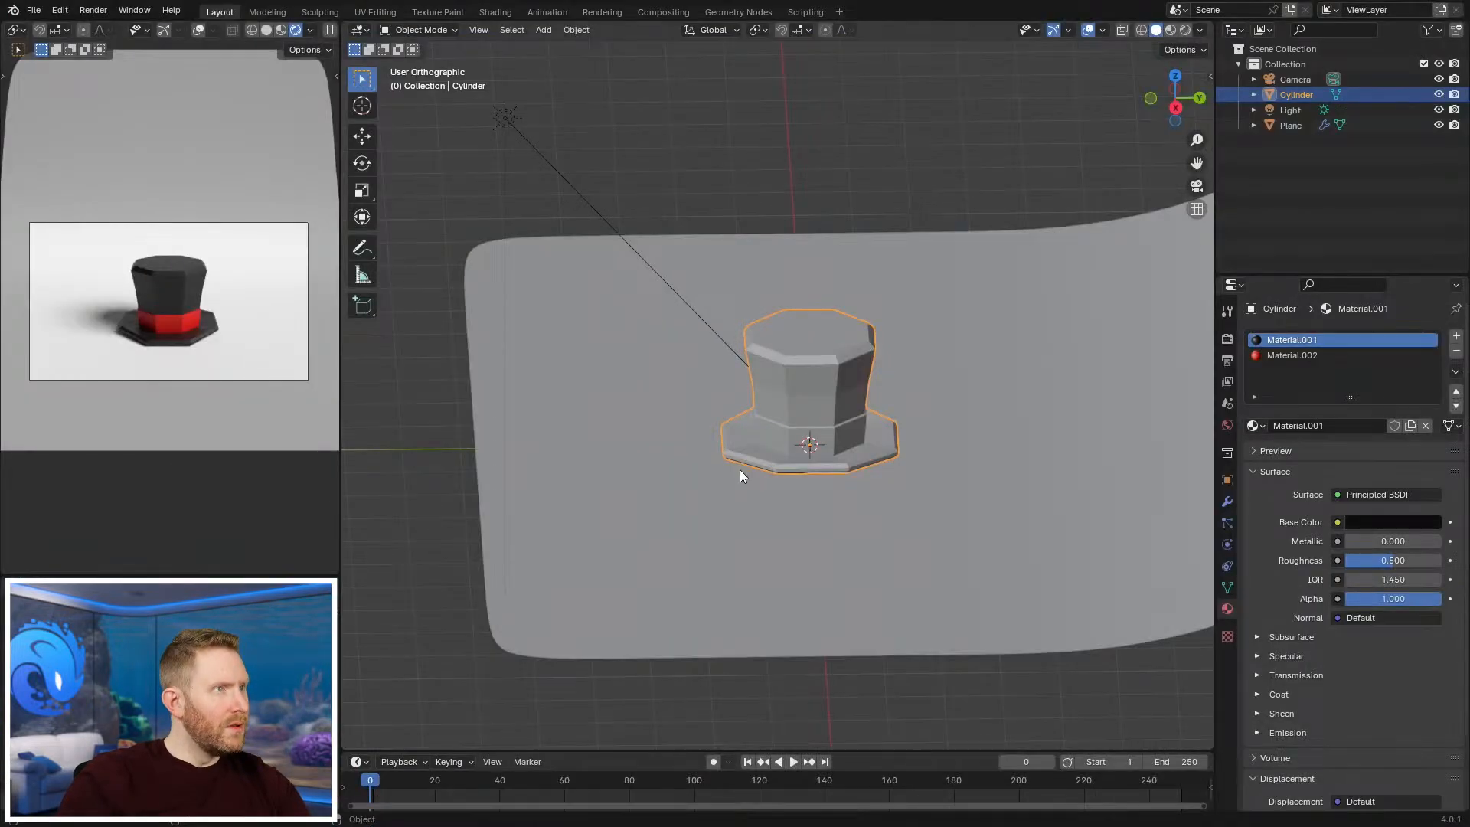
Step: Start saving the project and browse to the RichardGame folder on the Z: drive
{"action": "key", "text": "ctrl+s"}
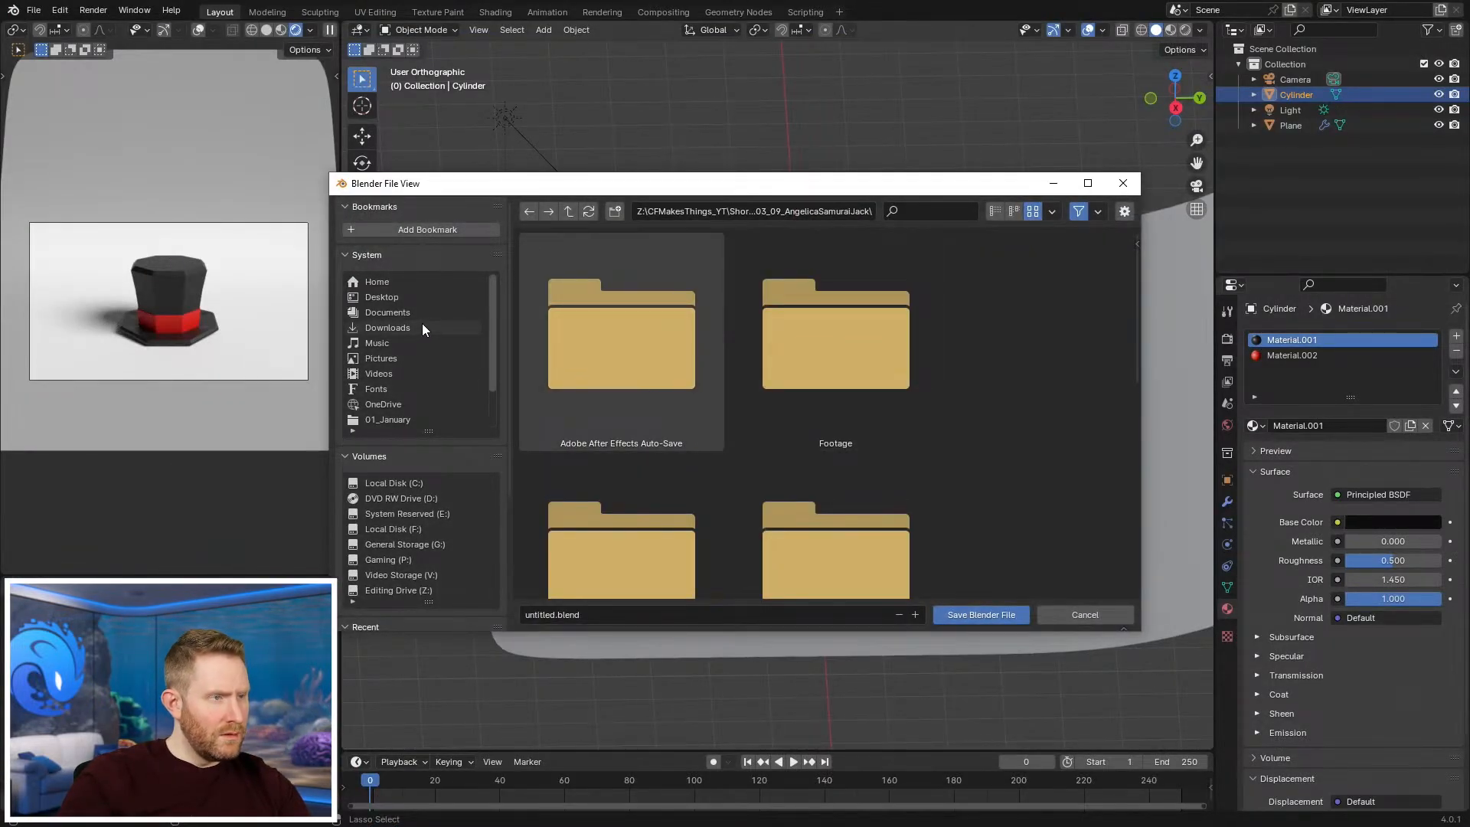
{"action": "left_click", "coordinate": [570, 208]}
{"action": "left_click", "coordinate": [568, 211]}
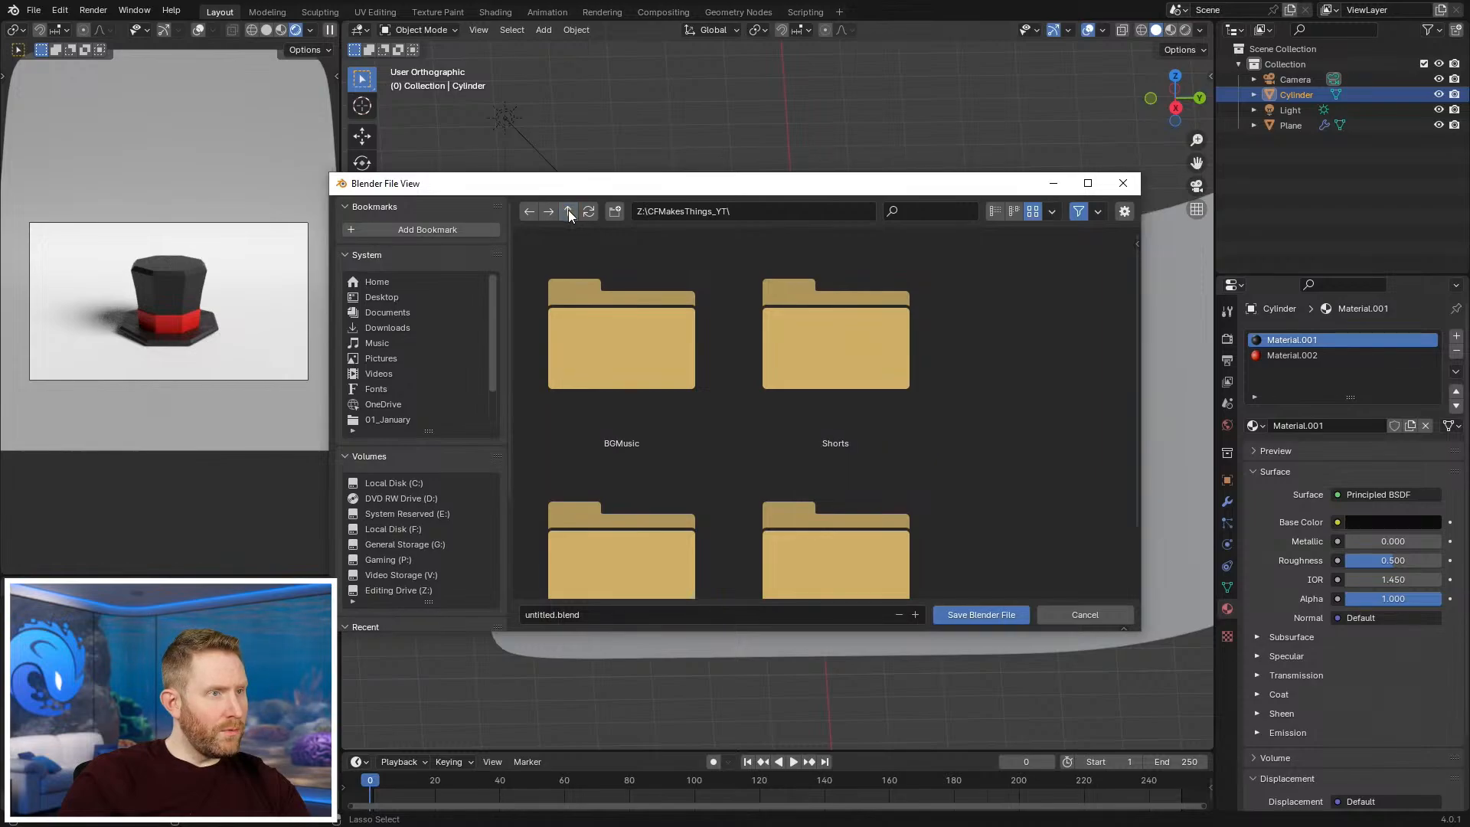
{"action": "left_click", "coordinate": [568, 210]}
{"action": "scroll", "coordinate": [789, 420], "scroll_direction": "down", "scroll_amount": 2}
{"action": "scroll", "coordinate": [888, 426], "scroll_direction": "down", "scroll_amount": 8}
{"action": "scroll", "coordinate": [881, 431], "scroll_direction": "down", "scroll_amount": 5}
{"action": "left_click", "coordinate": [845, 483]}
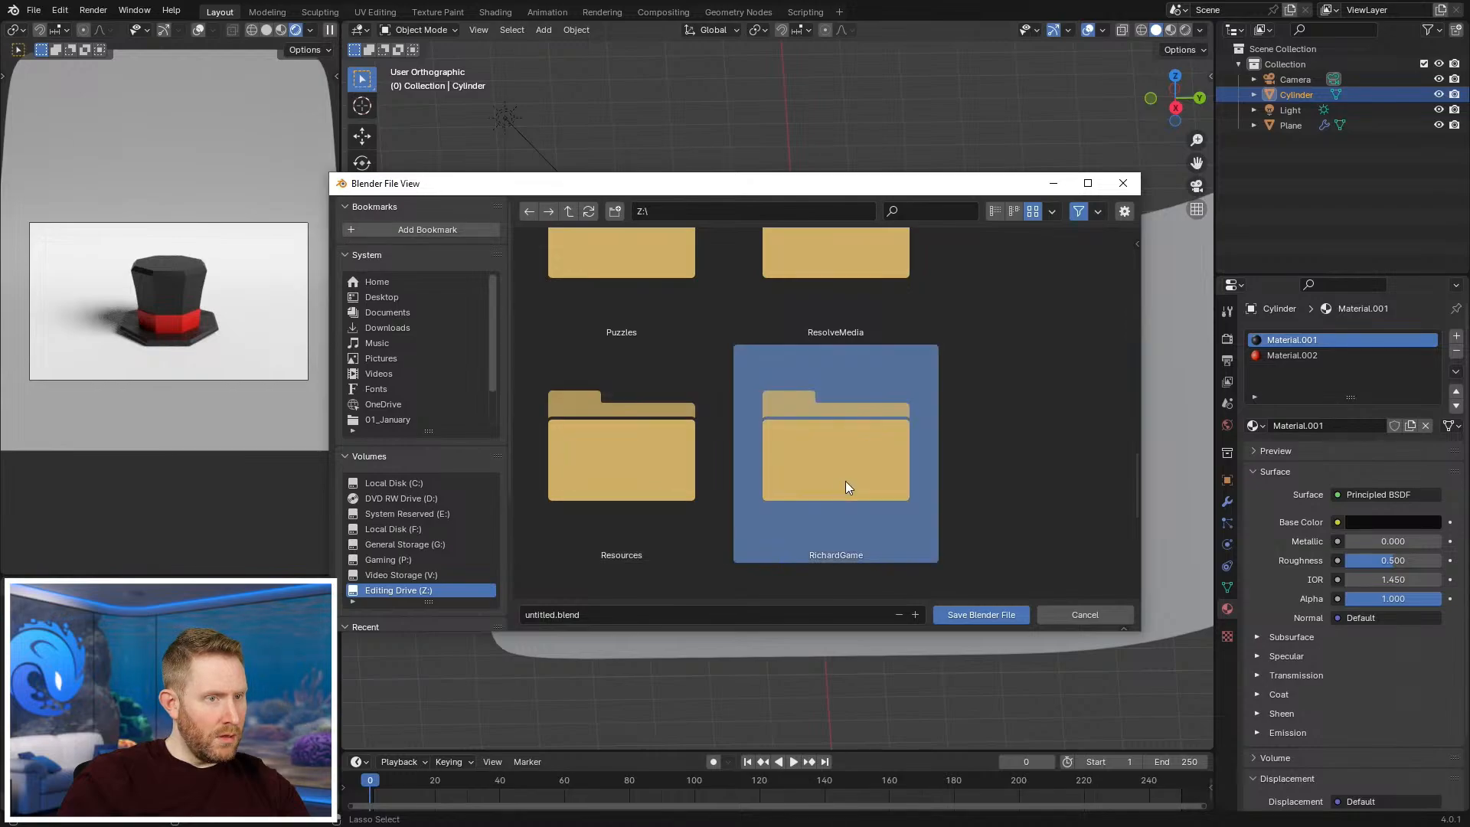
{"action": "double_click", "coordinate": [845, 483]}
Step: Name the project file Assets_01 and save it in the RichardGame folder
{"action": "left_click", "coordinate": [651, 615]}
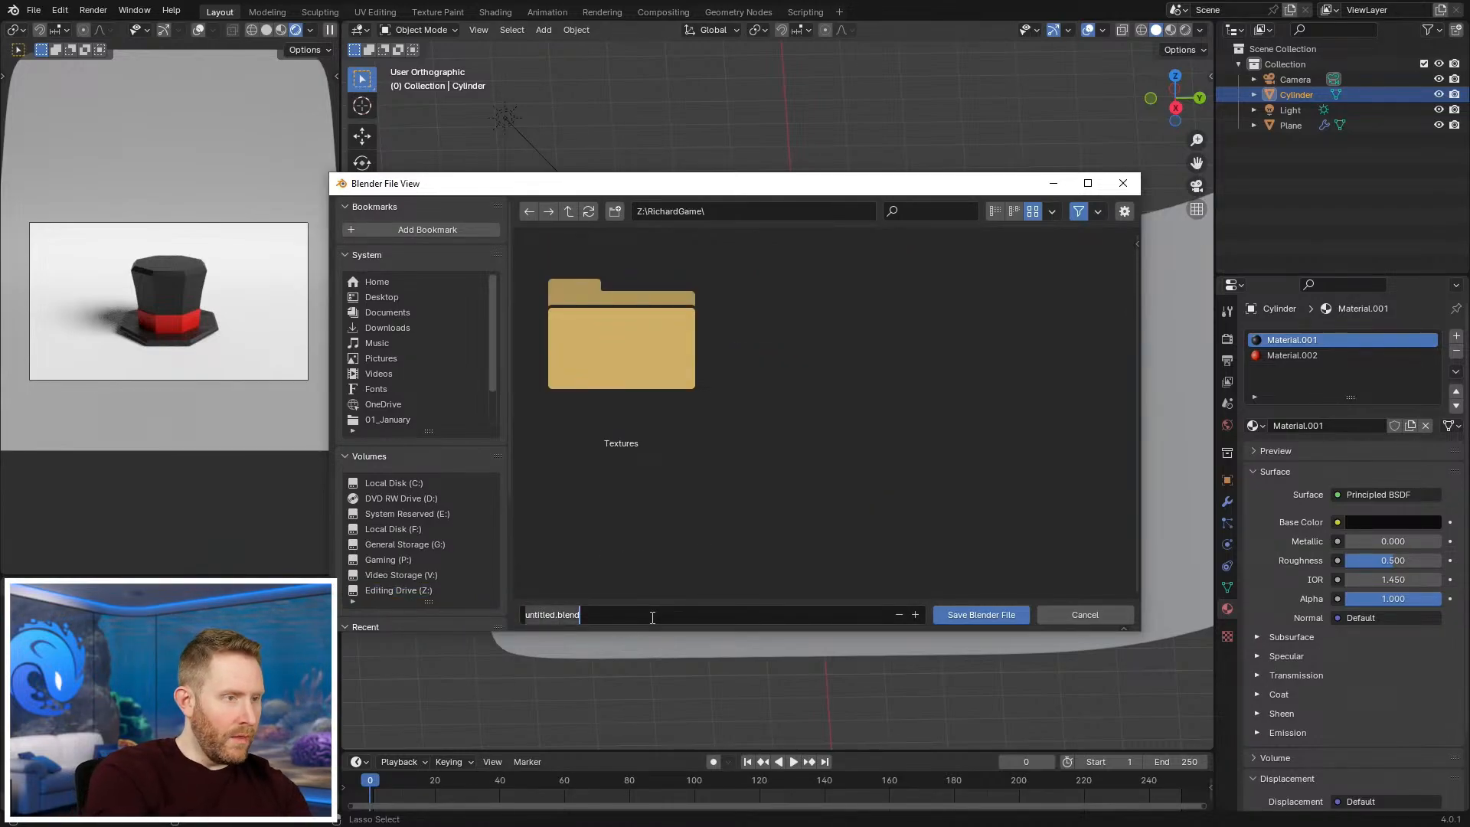
{"action": "type", "text": "Assets"}
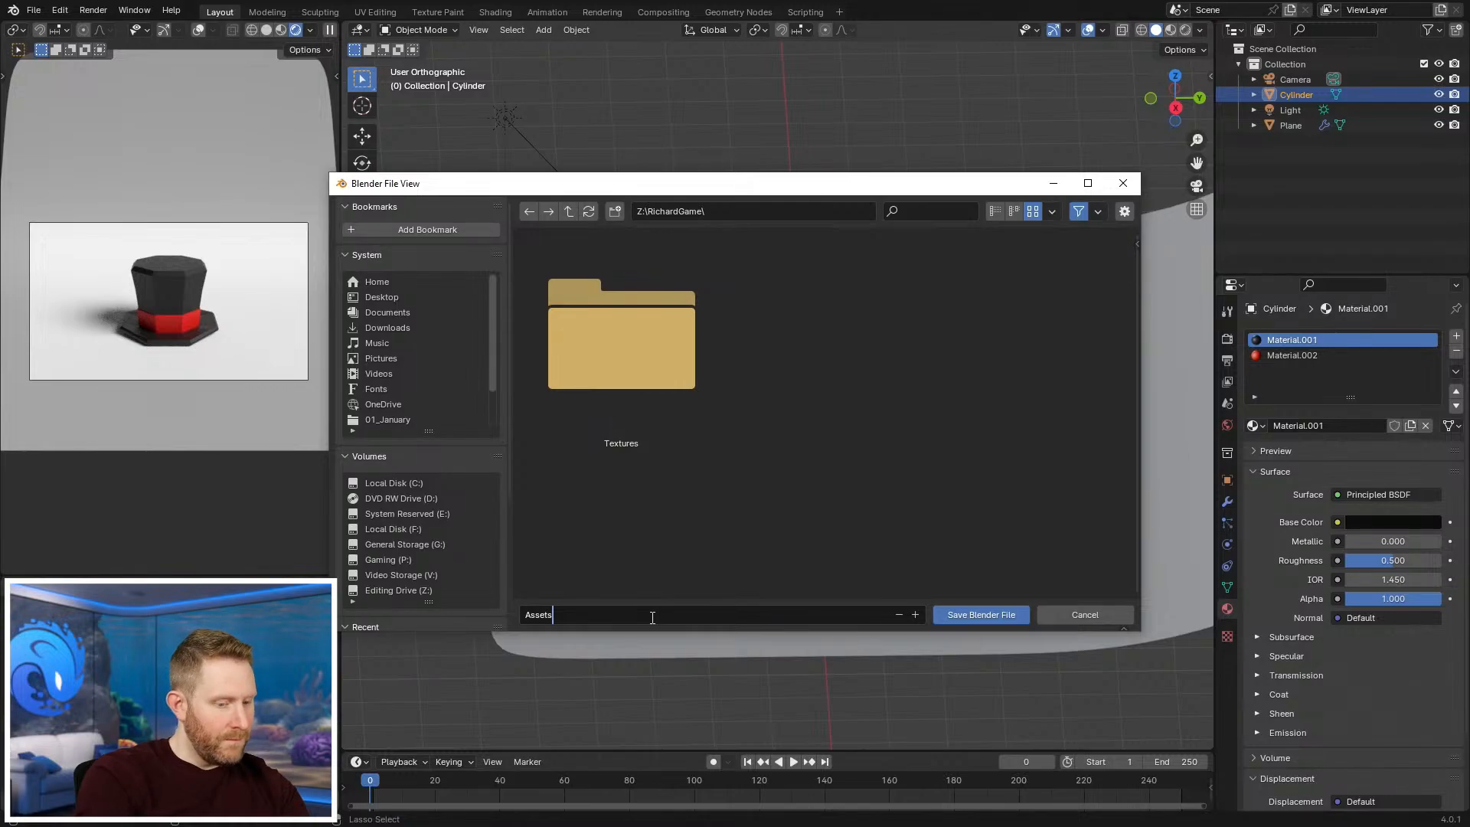
{"action": "type", "text": "_01"}
{"action": "key", "text": "Return"}
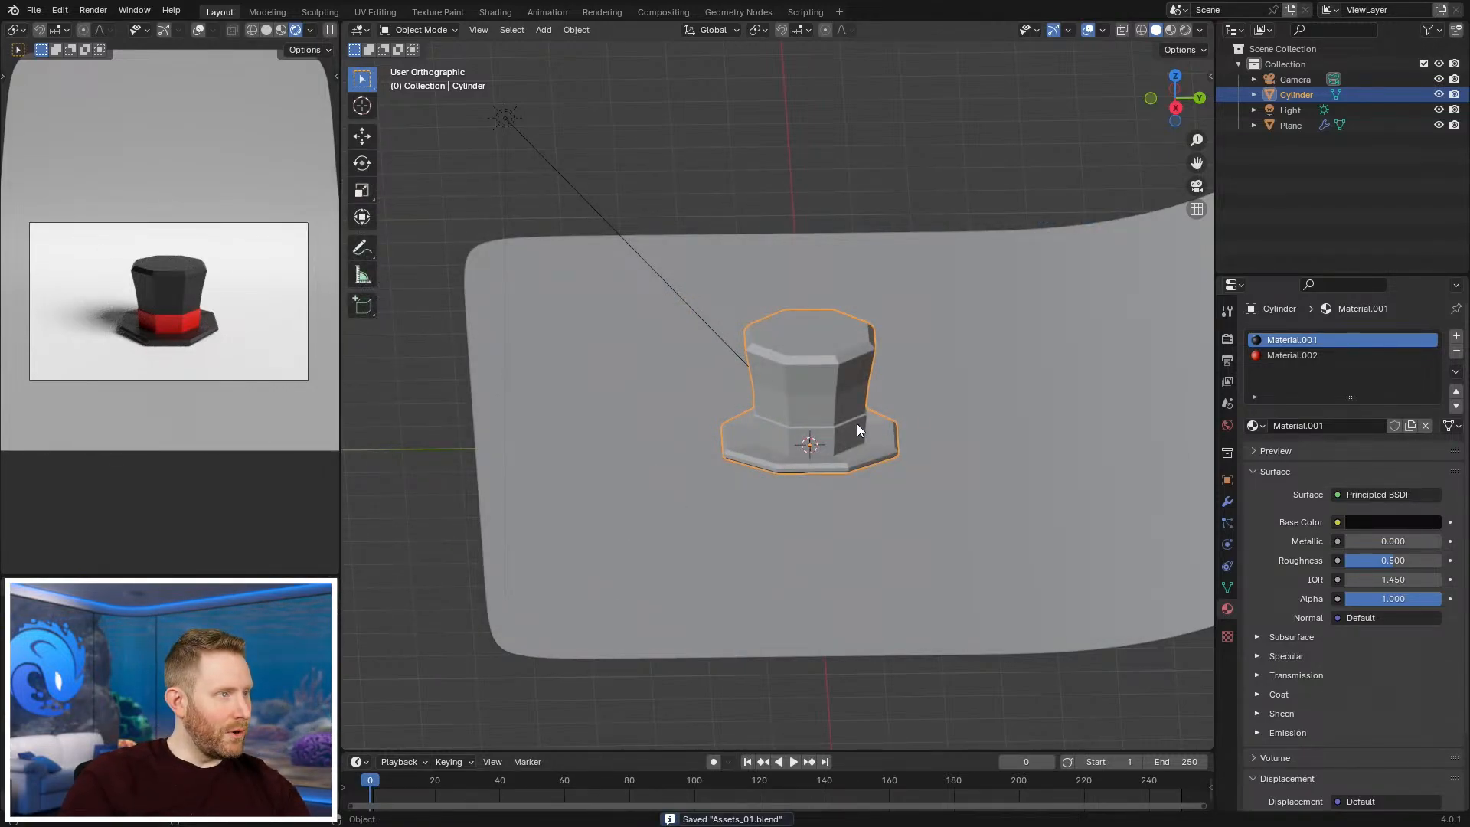
Step: Apply Shade Smooth to the curved backdrop plane behind the hat
{"action": "scroll", "coordinate": [856, 429], "scroll_direction": "down", "scroll_amount": 6}
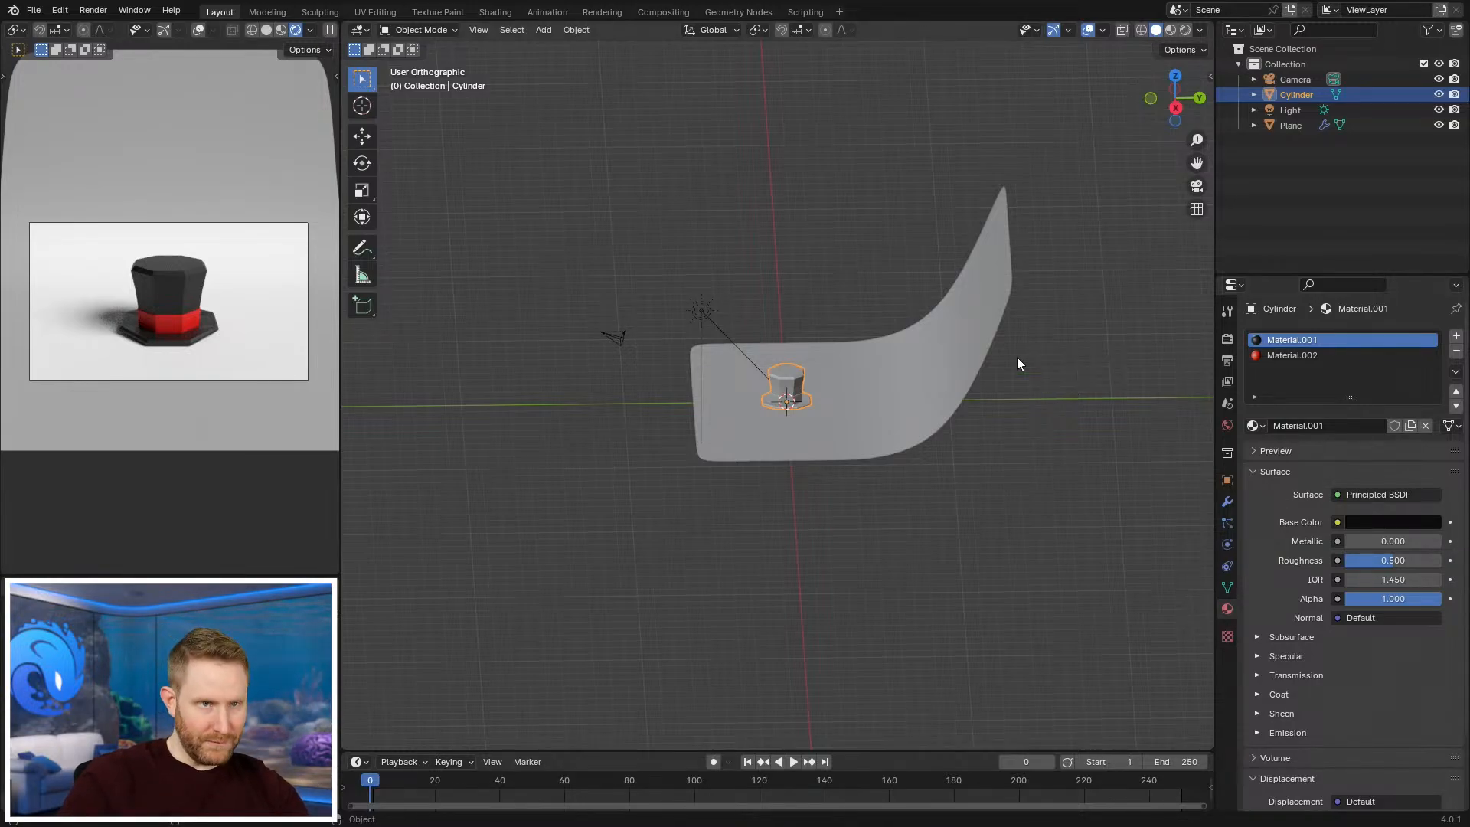
{"action": "middle_click_drag", "start_coordinate": [881, 328], "coordinate": [954, 360]}
{"action": "scroll", "coordinate": [954, 360], "scroll_direction": "up", "scroll_amount": 5}
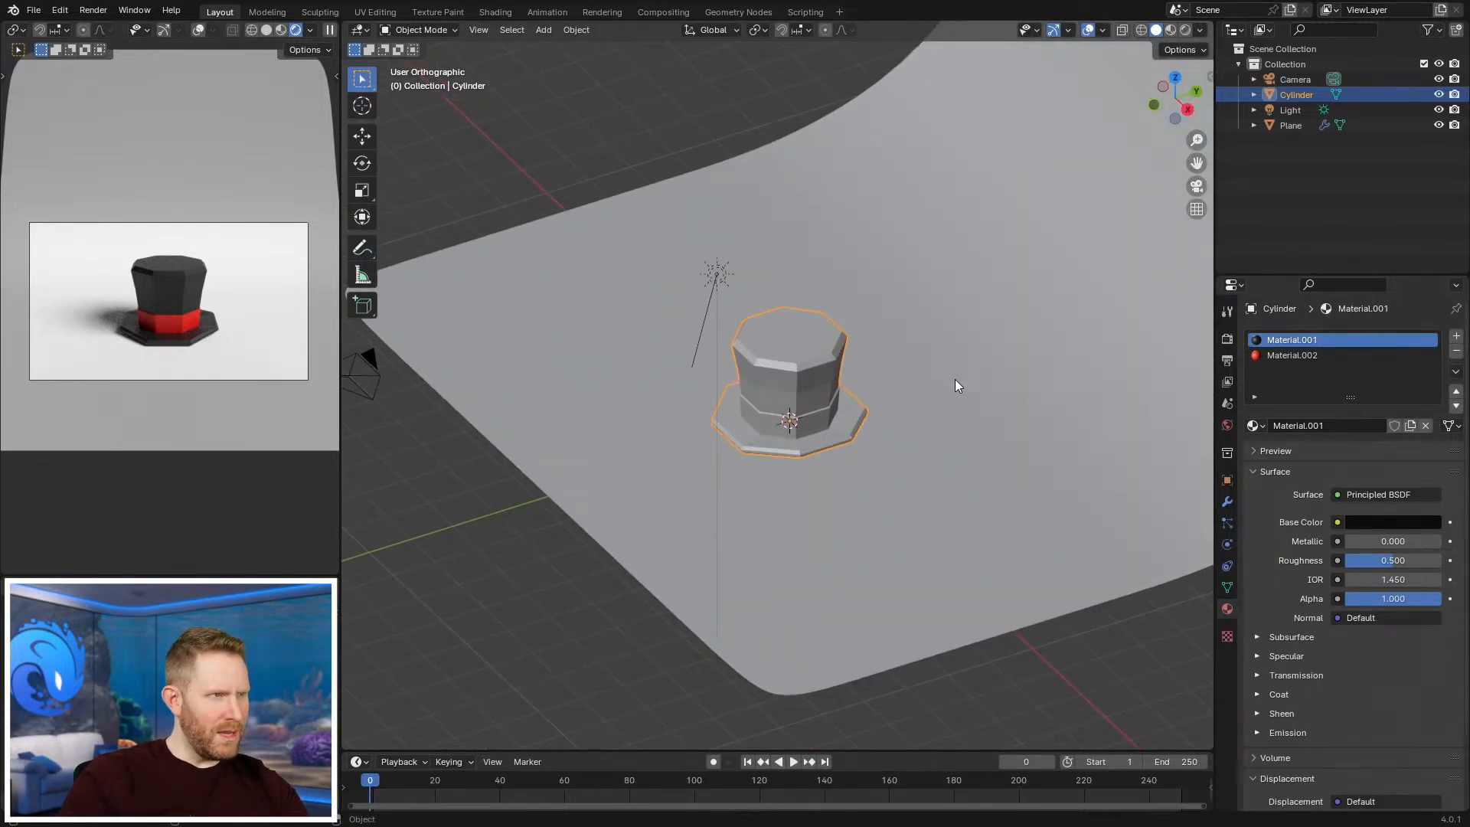
{"action": "scroll", "coordinate": [912, 412], "scroll_direction": "down", "scroll_amount": 5}
{"action": "left_click", "coordinate": [1035, 375]}
{"action": "key", "text": "F3"}
{"action": "type", "text": "shade smooth"}
{"action": "key", "text": "Return"}
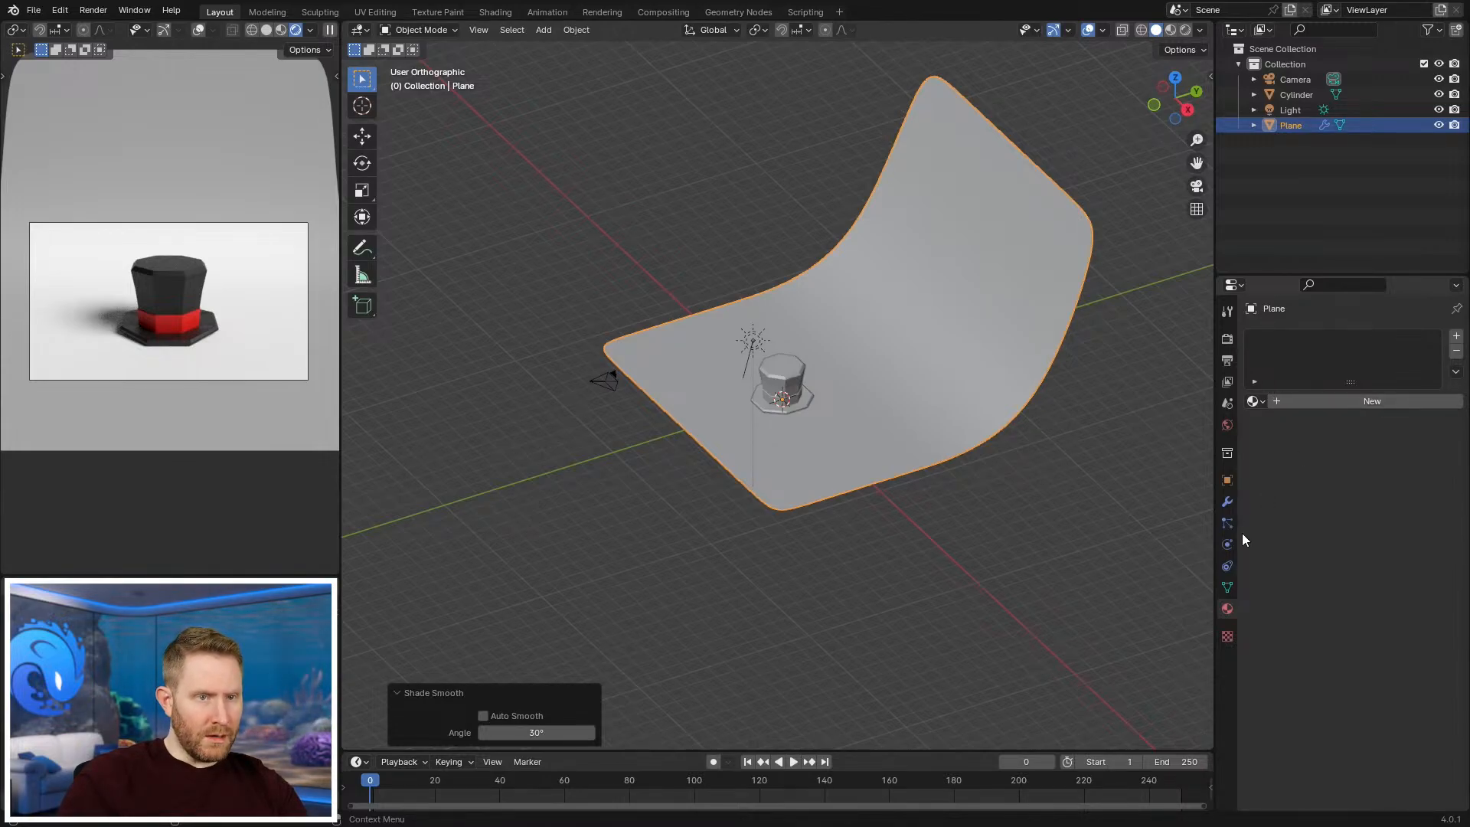
Step: Set the world color to an Environment Texture and load kloofendal_48d_partly_cloudy_puresky_2k.hdr from the Textures folder
{"action": "left_click", "coordinate": [1227, 425]}
{"action": "left_click", "coordinate": [1370, 433]}
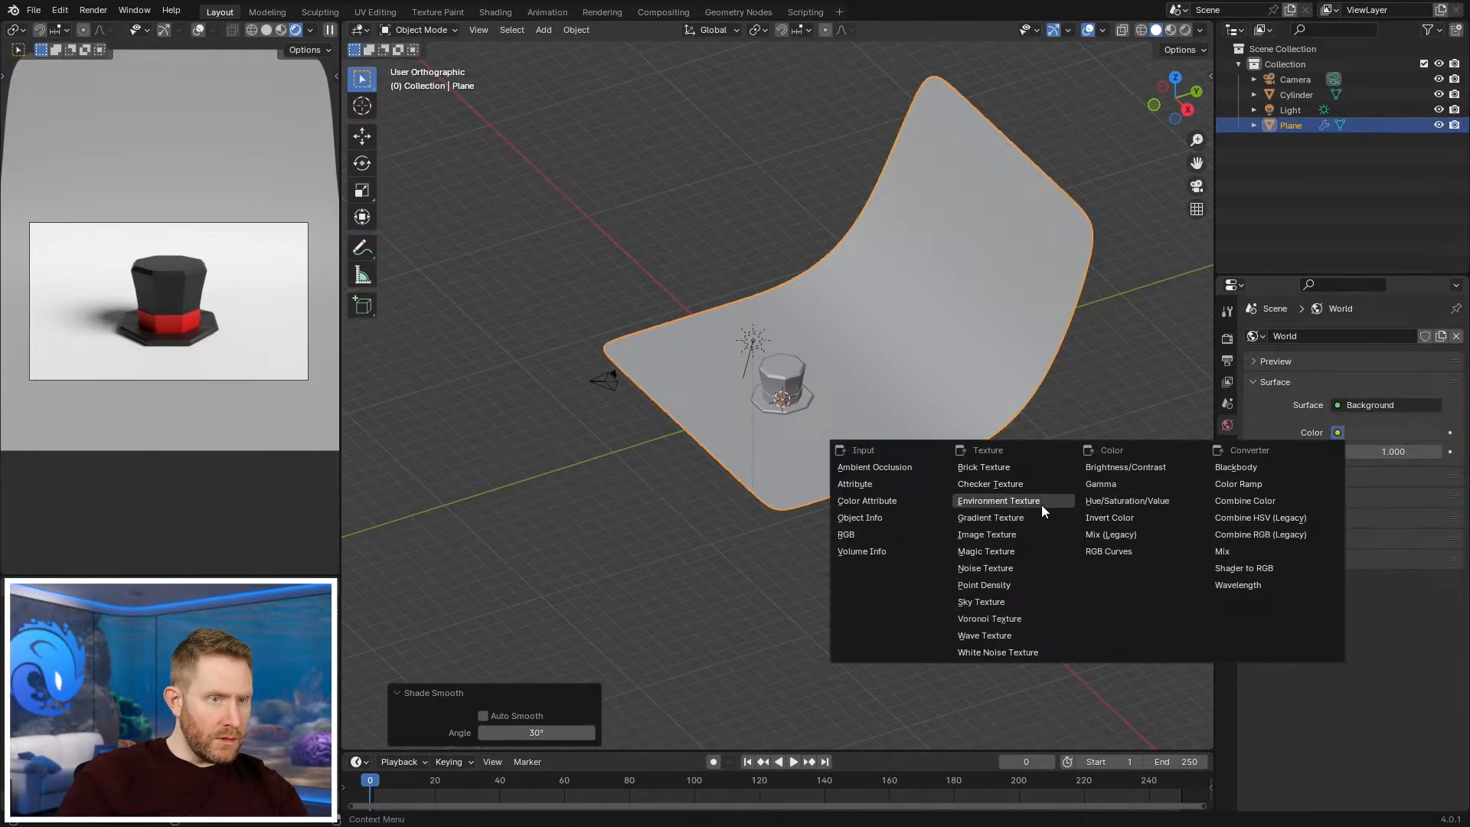
{"action": "left_click", "coordinate": [996, 501]}
{"action": "left_click", "coordinate": [1411, 452]}
{"action": "double_click", "coordinate": [622, 362]}
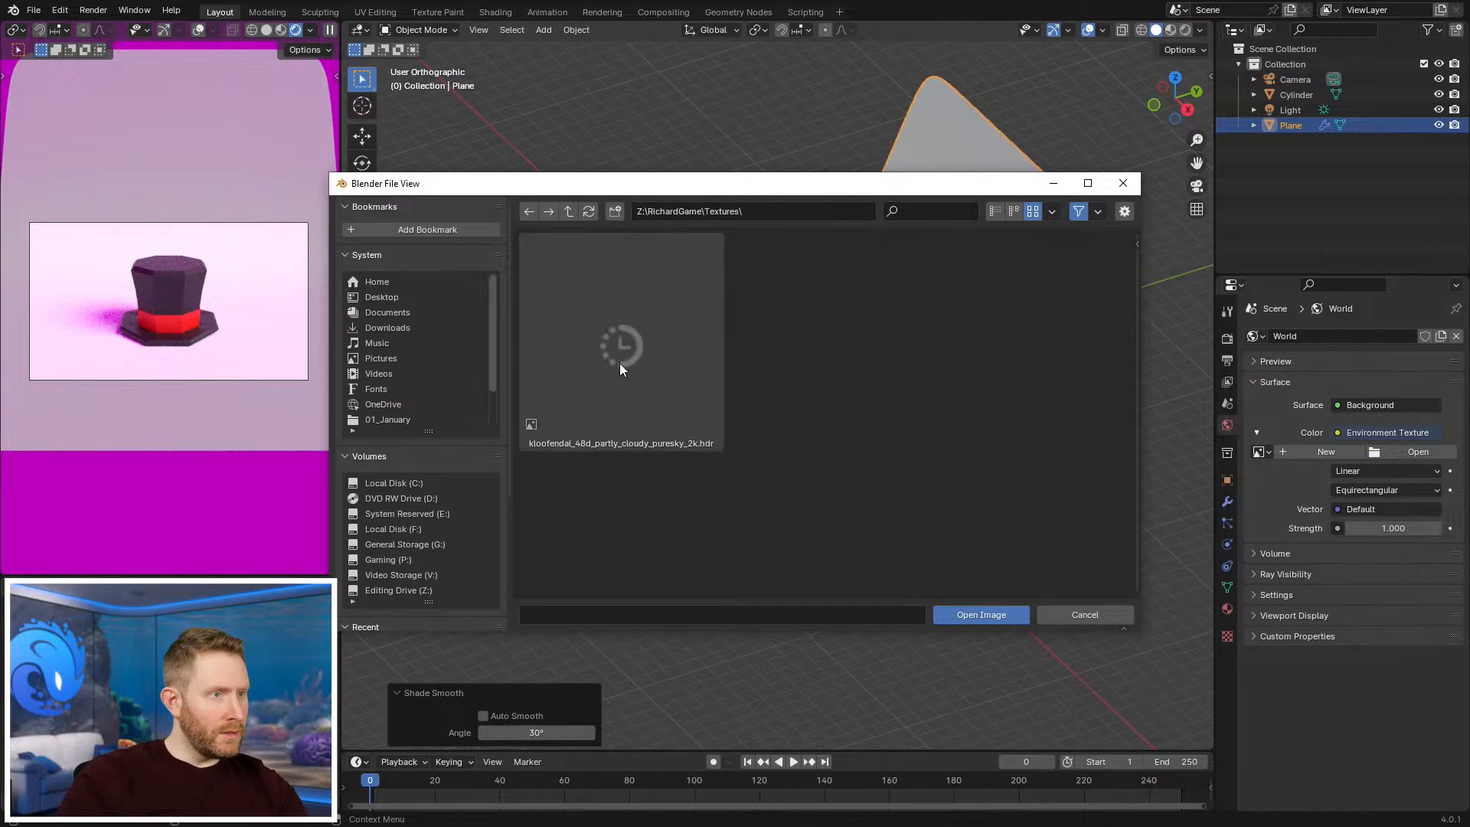
{"action": "double_click", "coordinate": [604, 345]}
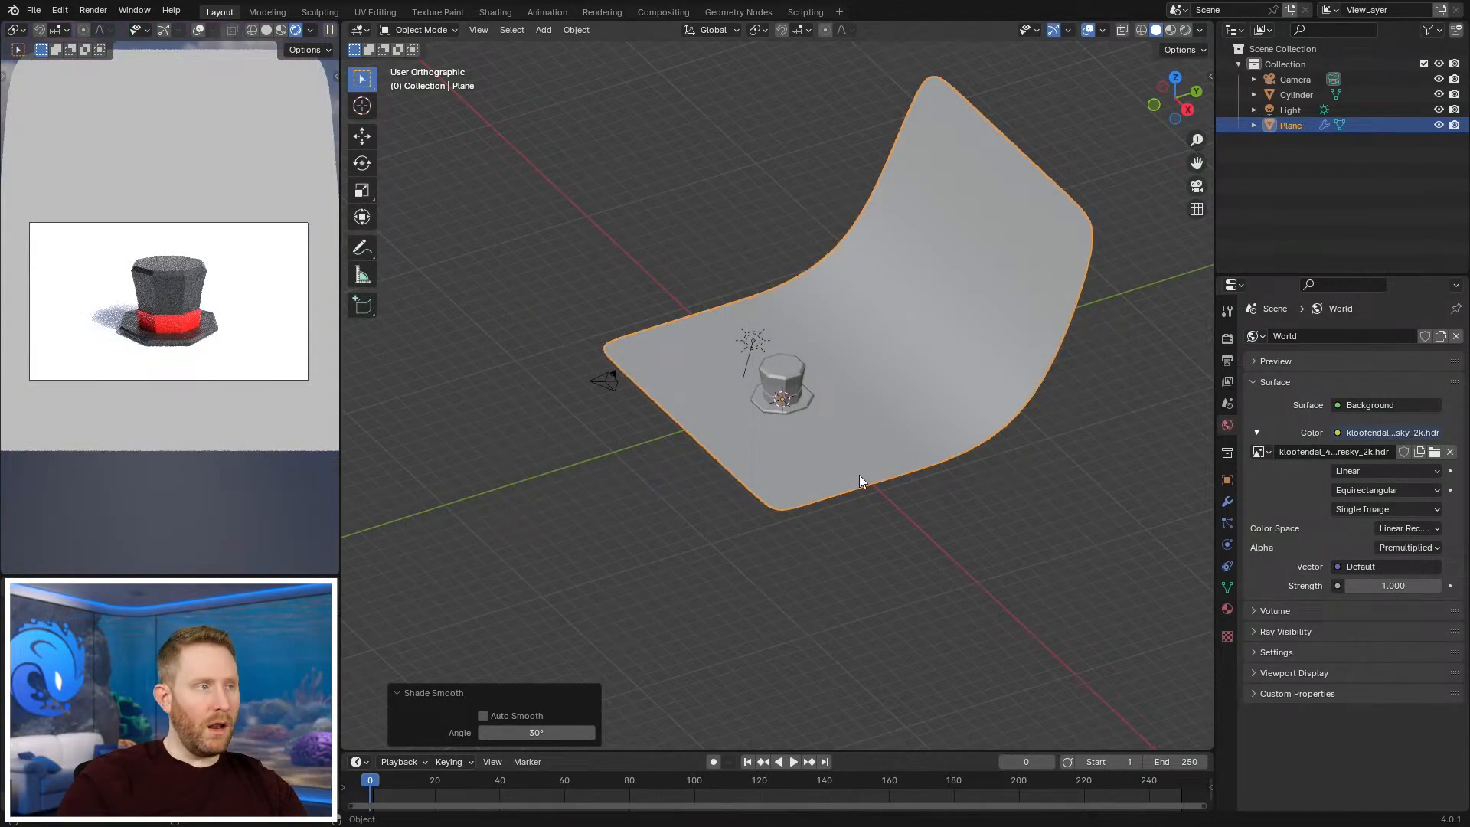
Step: Temporarily hide the backdrop plane and examine the hat against the HDRI sky from several angles and through the camera
{"action": "scroll", "coordinate": [154, 240], "scroll_direction": "up", "scroll_amount": 3}
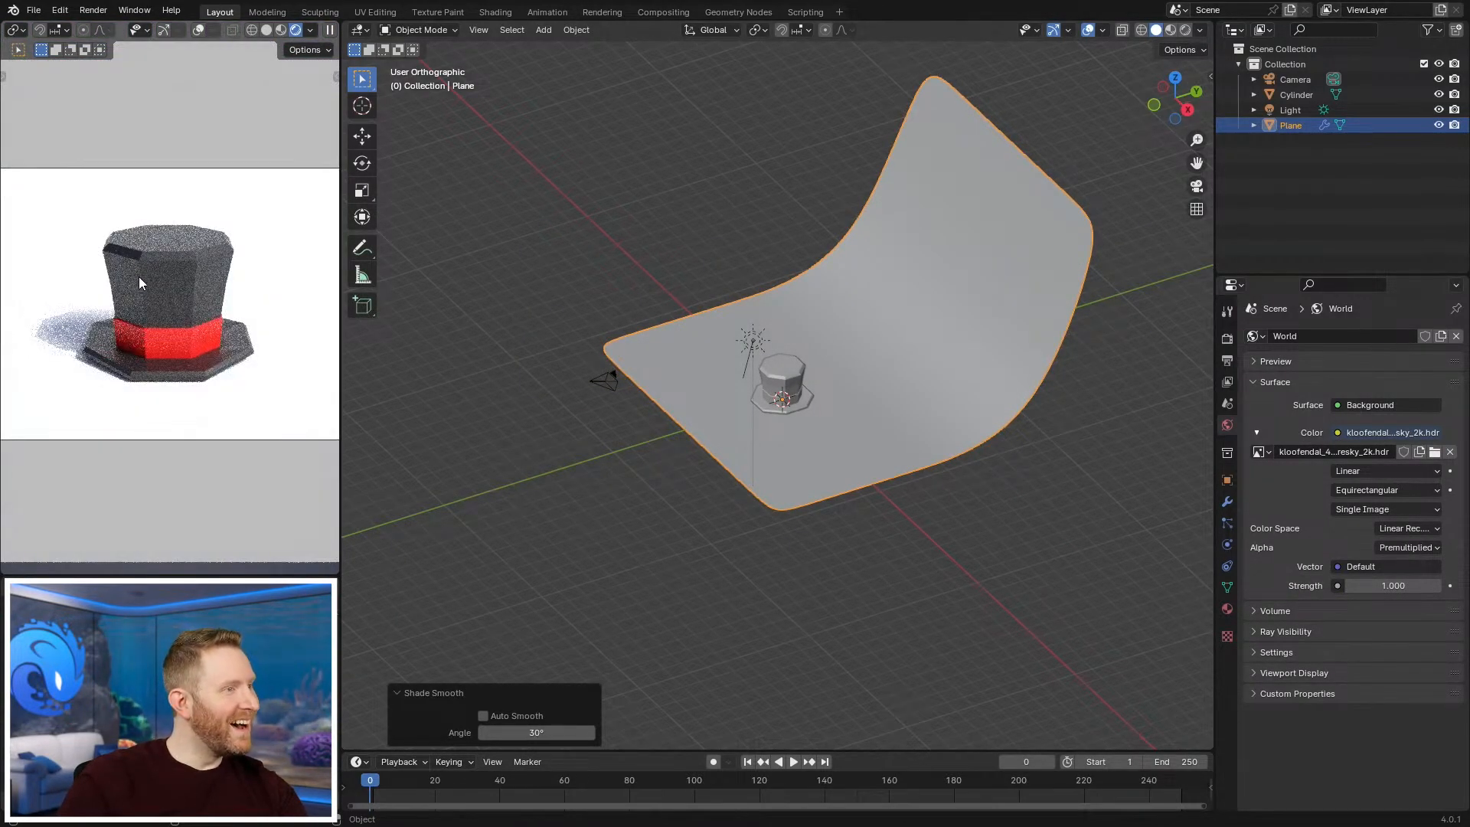
{"action": "scroll", "coordinate": [140, 278], "scroll_direction": "down", "scroll_amount": 2}
{"action": "scroll", "coordinate": [141, 280], "scroll_direction": "down", "scroll_amount": 1}
{"action": "middle_click_drag", "start_coordinate": [920, 485], "coordinate": [804, 444]}
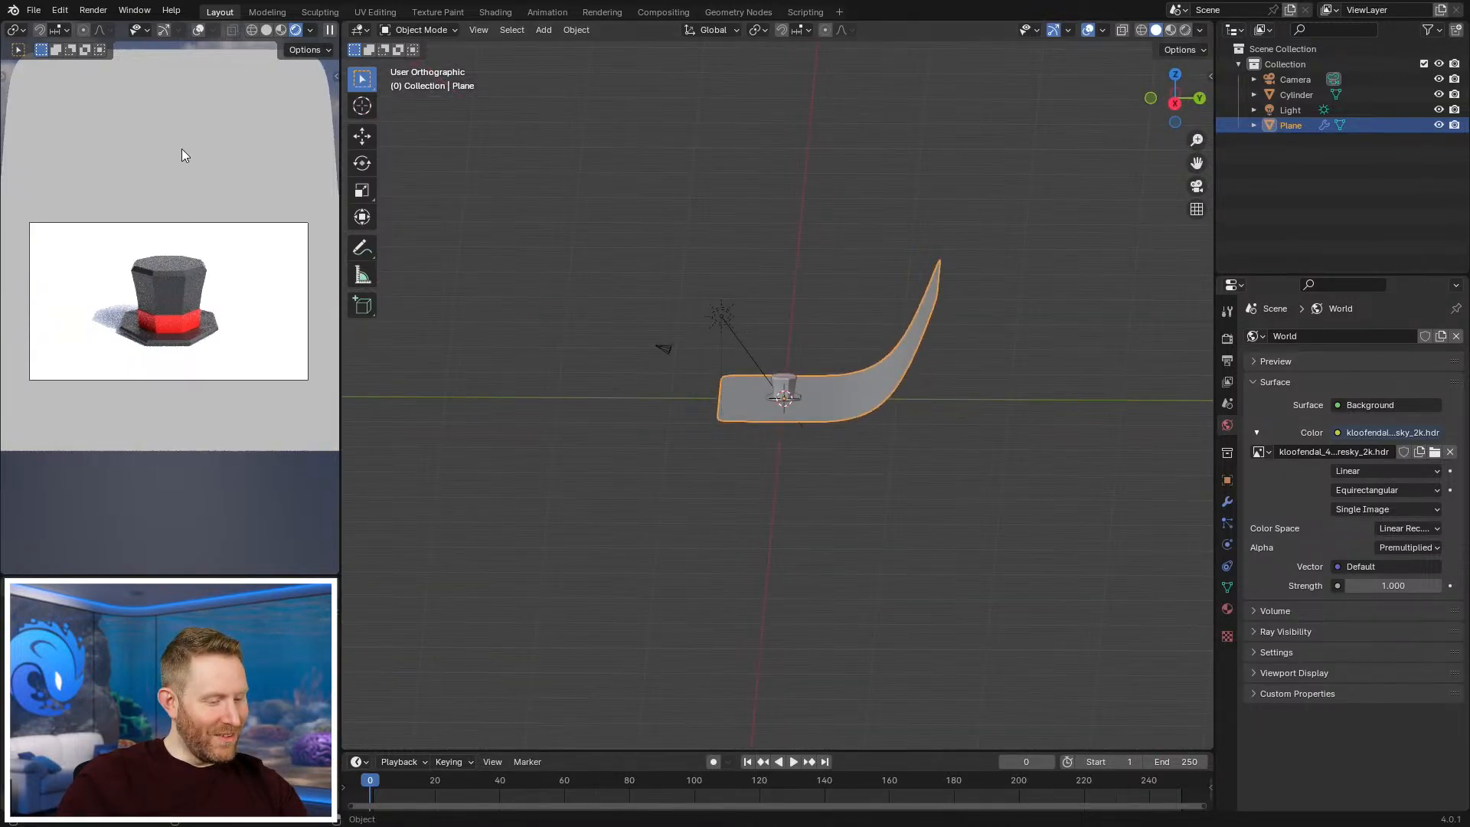
{"action": "key", "text": "h"}
{"action": "scroll", "coordinate": [213, 411], "scroll_direction": "up", "scroll_amount": 3}
{"action": "middle_click_drag", "start_coordinate": [99, 359], "coordinate": [191, 365]}
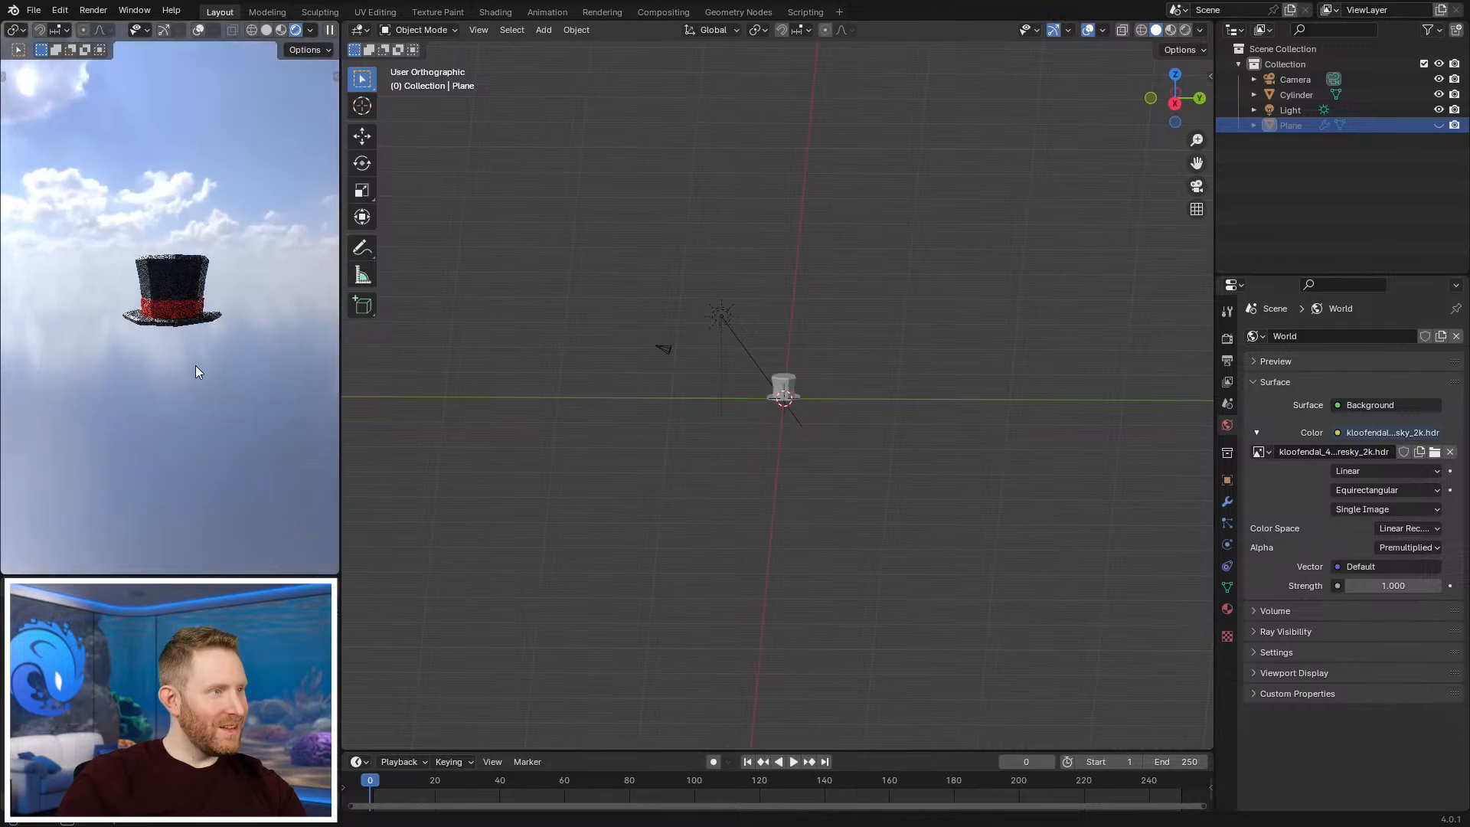
{"action": "middle_click_drag", "start_coordinate": [307, 150], "coordinate": [230, 213]}
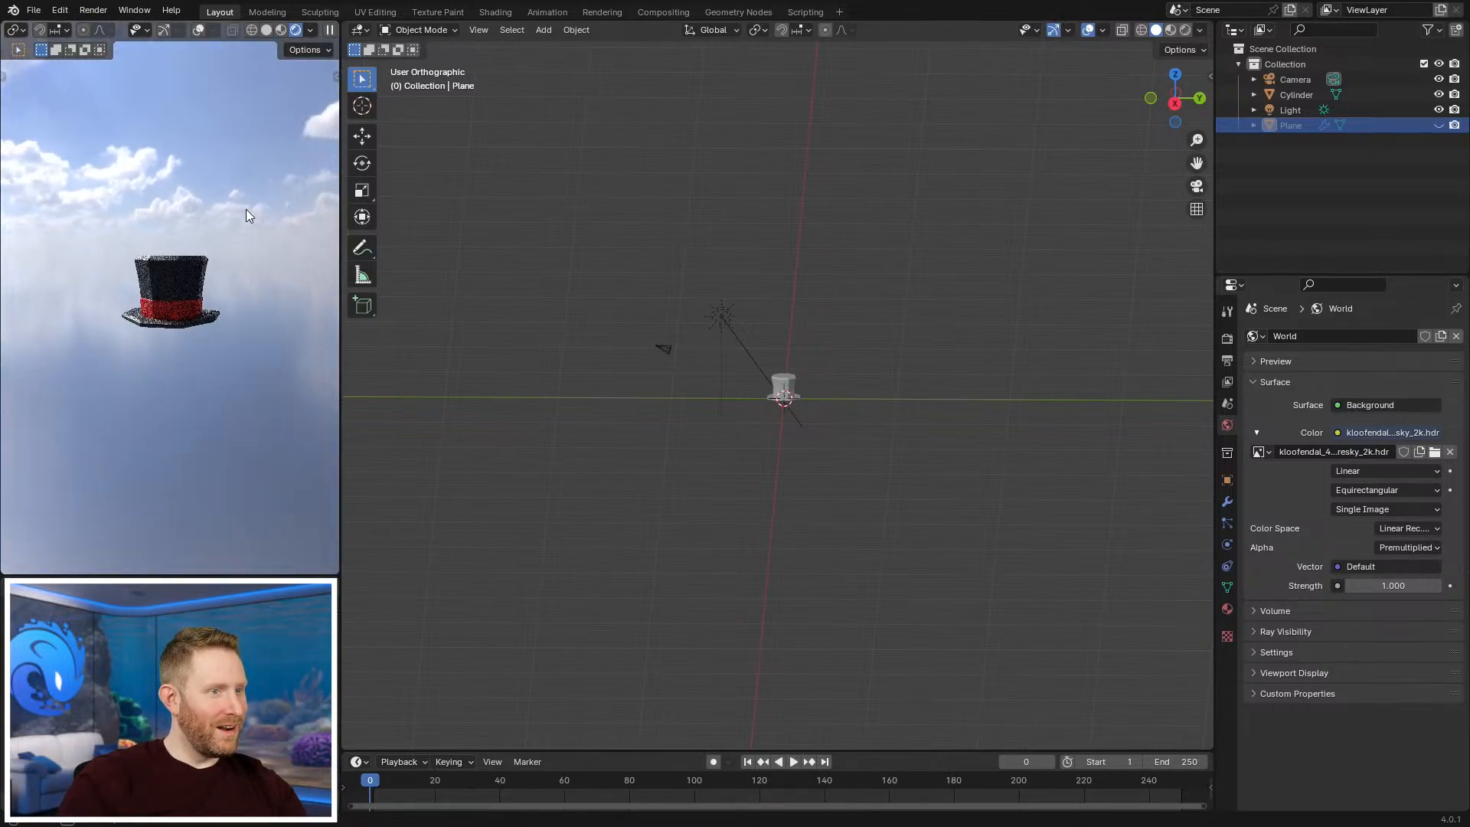
{"action": "middle_click_drag", "start_coordinate": [723, 344], "coordinate": [525, 357]}
{"action": "middle_click_drag", "start_coordinate": [291, 299], "coordinate": [41, 292]}
{"action": "key", "text": "KP_0"}
{"action": "scroll", "coordinate": [96, 339], "scroll_direction": "up", "scroll_amount": 2}
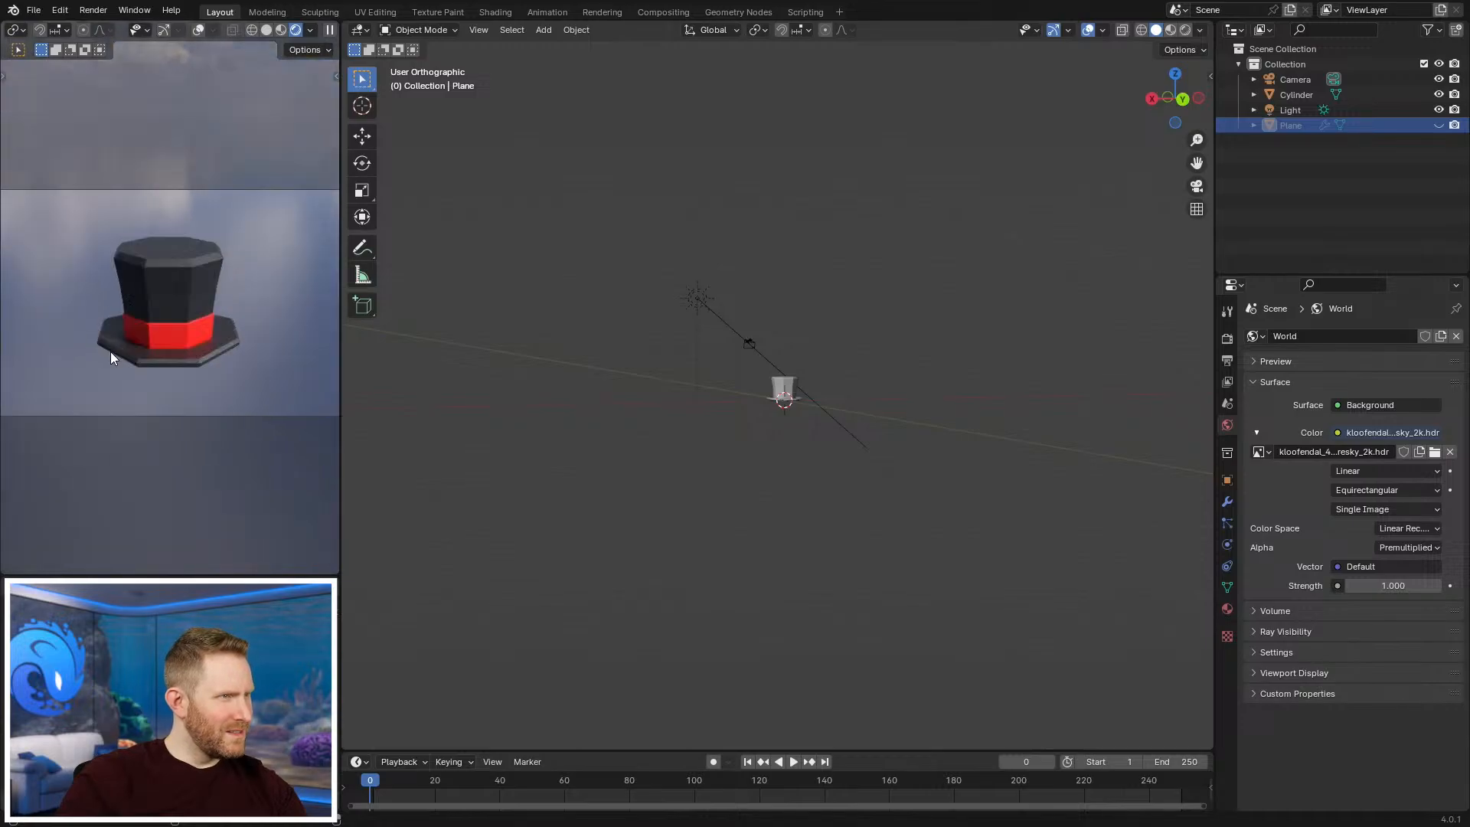
{"action": "key", "text": "alt+h"}
{"action": "key", "text": "alt+a"}
Step: Hide and restore the light, and examine its effect on the hat and its shadow in the render preview
{"action": "middle_click_drag", "start_coordinate": [774, 345], "coordinate": [785, 425]}
{"action": "left_click", "coordinate": [673, 275]}
{"action": "key", "text": "h"}
{"action": "key", "text": "alt+h"}
{"action": "middle_click_drag", "start_coordinate": [677, 297], "coordinate": [733, 409]}
{"action": "key", "text": "KP_7"}
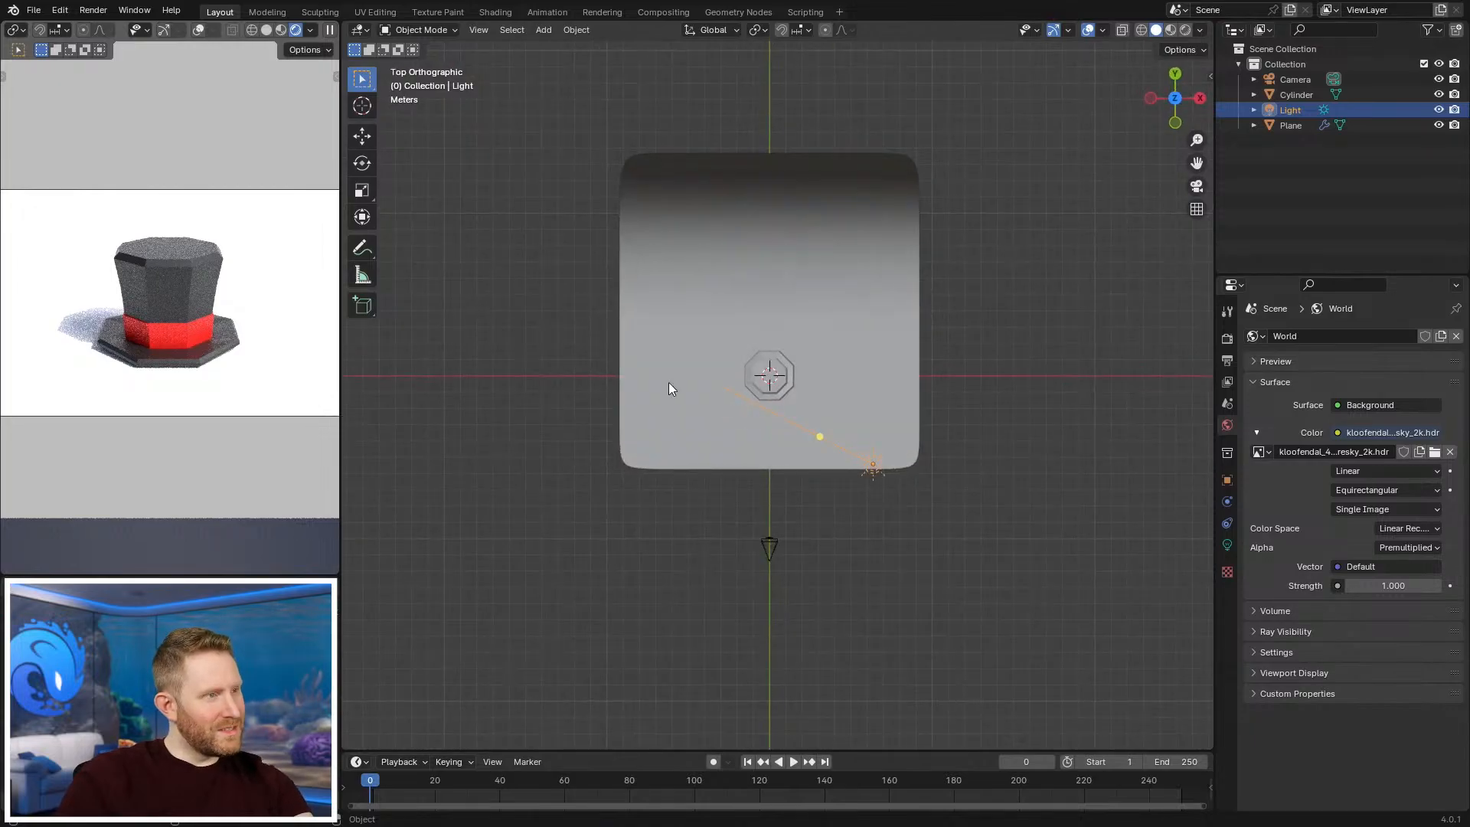
{"action": "scroll", "coordinate": [221, 347], "scroll_direction": "up", "scroll_amount": 5}
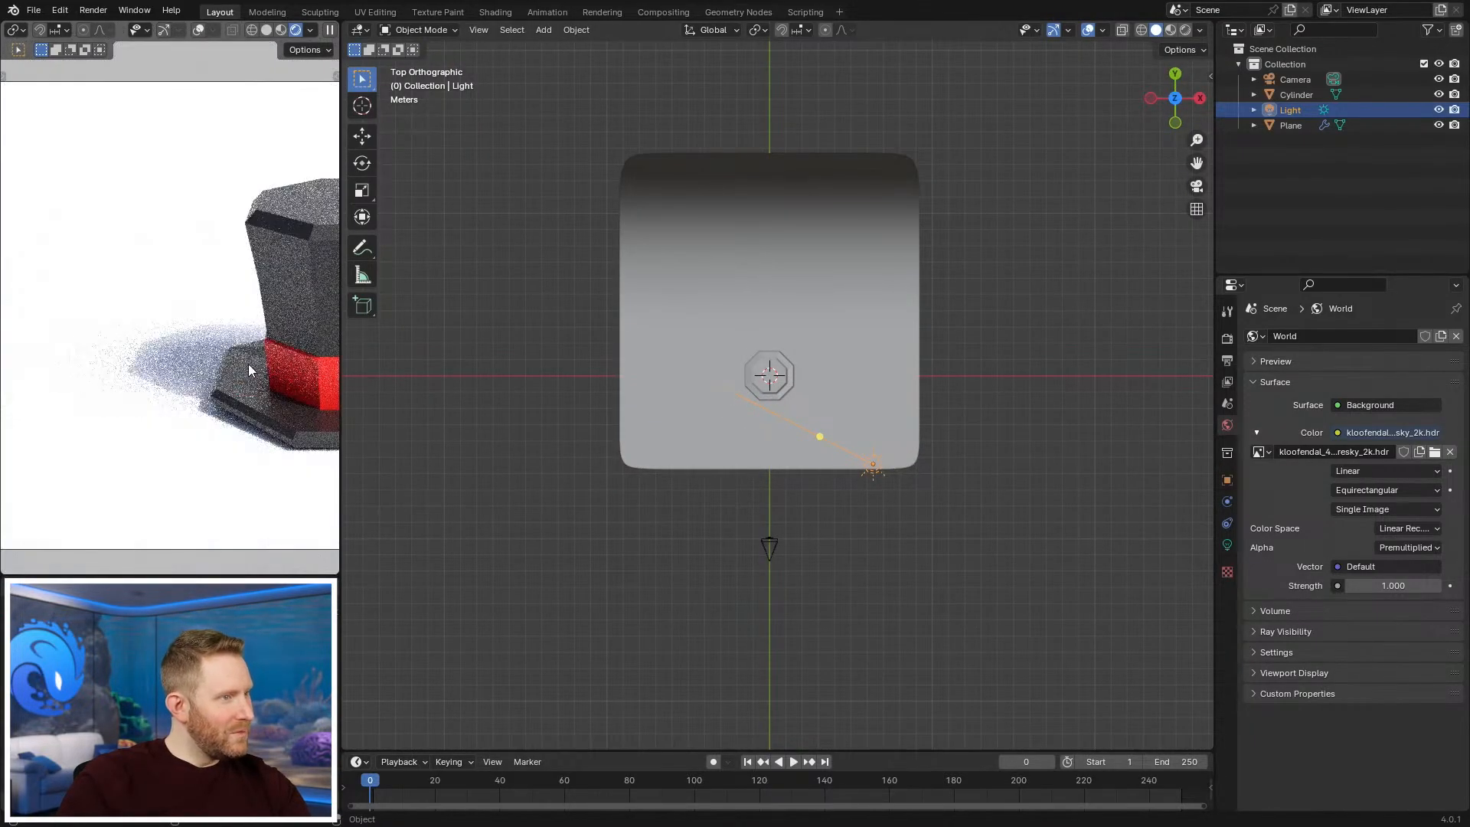
{"action": "scroll", "coordinate": [145, 368], "scroll_direction": "down", "scroll_amount": 8}
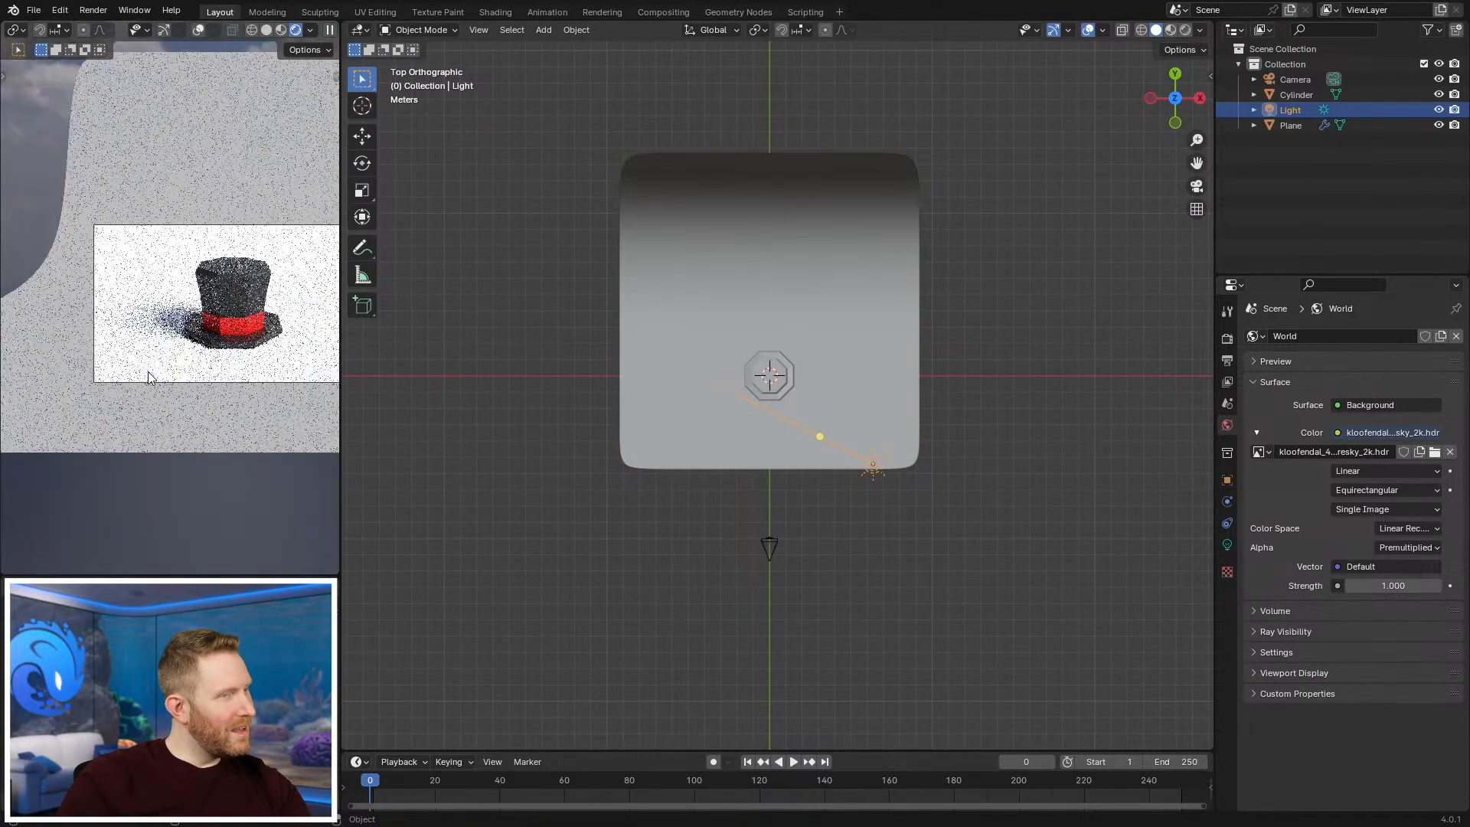
{"action": "scroll", "coordinate": [167, 351], "scroll_direction": "up", "scroll_amount": 4}
Step: Raise the hat about 0.03 m along the global Z axis
{"action": "left_click", "coordinate": [195, 337]}
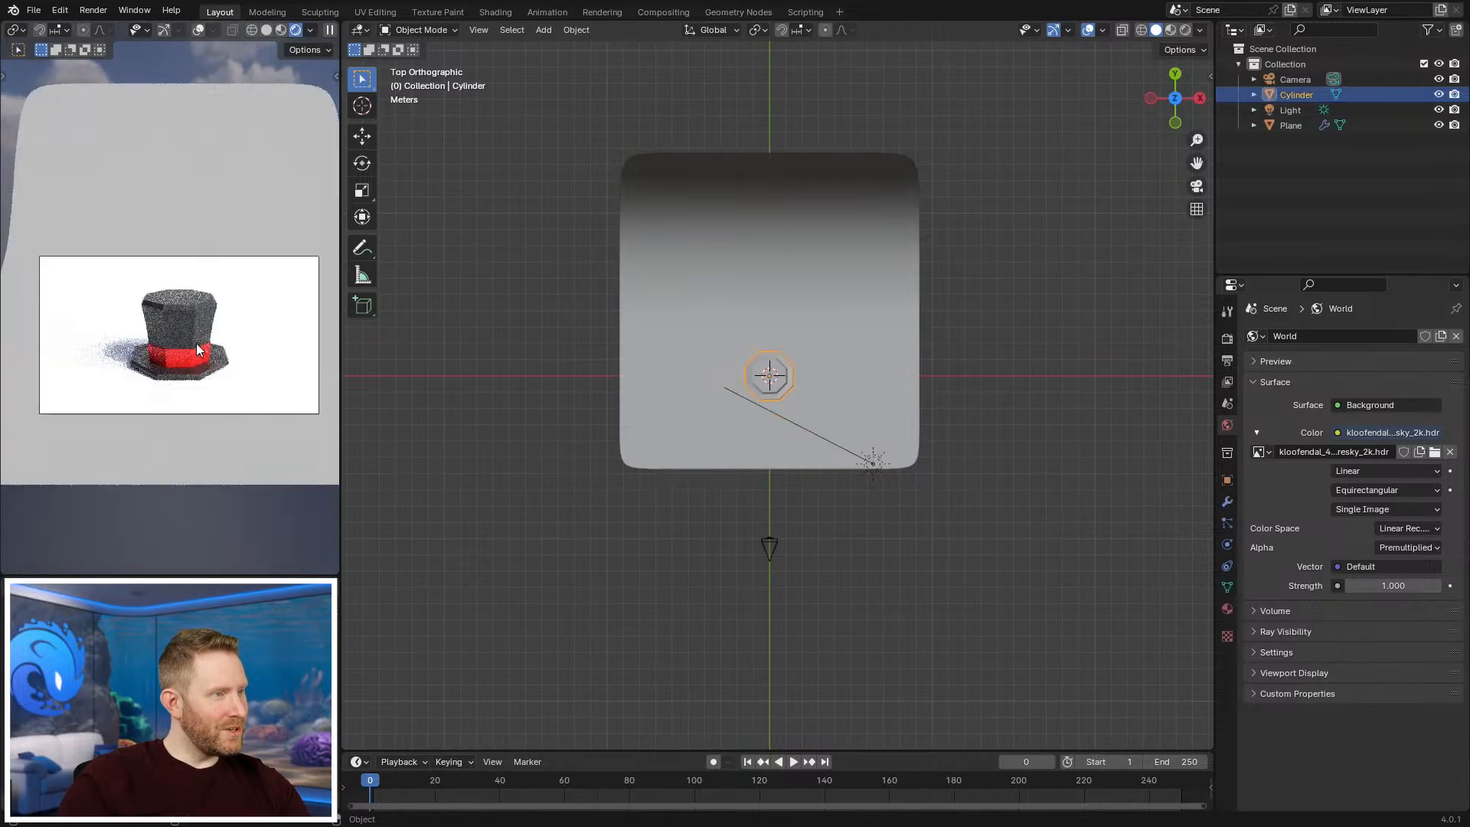
{"action": "key", "text": "g"}
{"action": "key", "text": "z"}
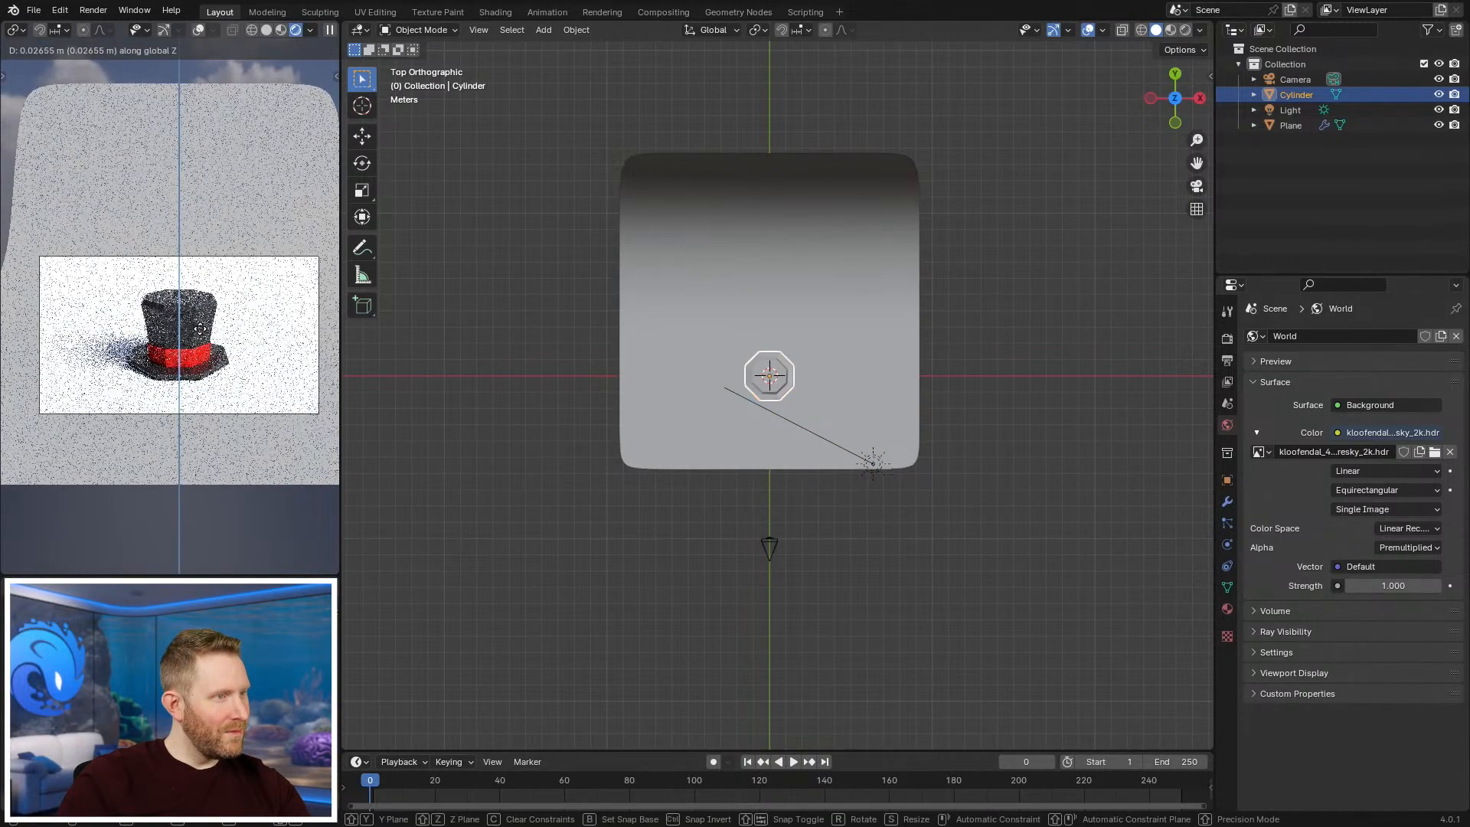
{"action": "left_click", "coordinate": [200, 331]}
Step: Lower the backdrop plane about 0.49 m along the global Z axis and deselect it
{"action": "left_click", "coordinate": [904, 383]}
{"action": "key", "text": "KP_3"}
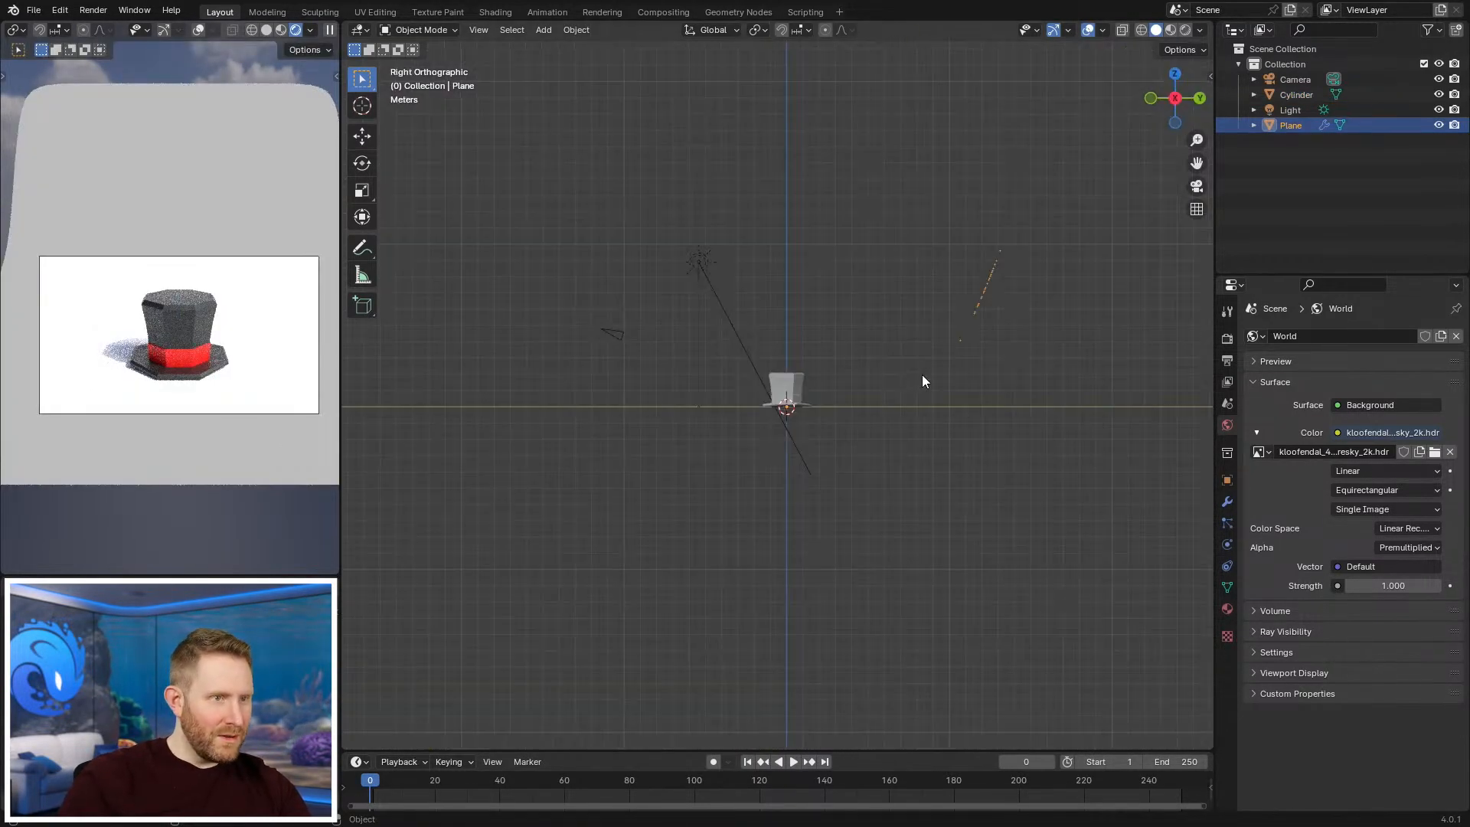
{"action": "key", "text": "g"}
{"action": "key", "text": "z"}
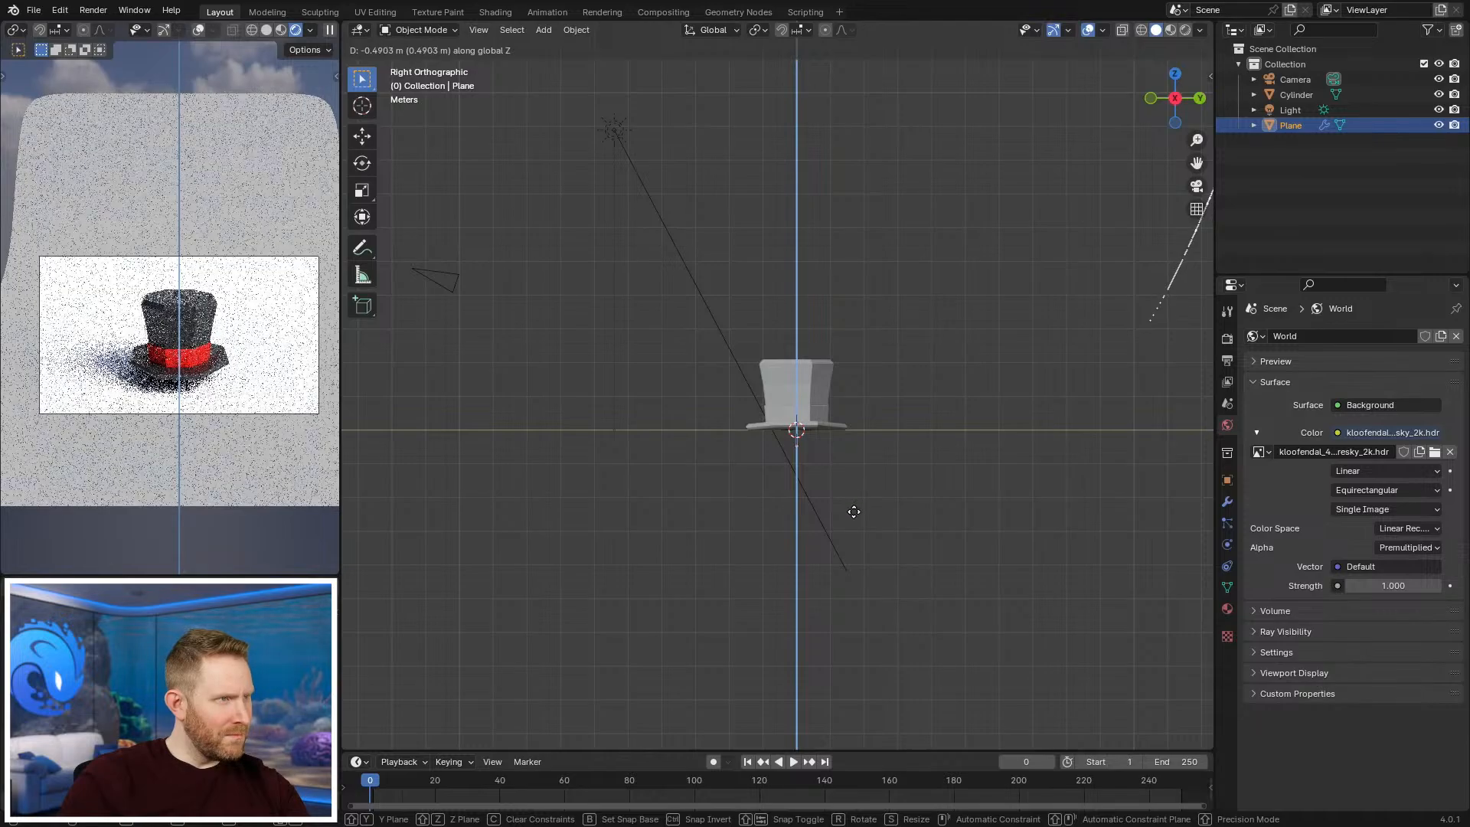
{"action": "left_click", "coordinate": [851, 508]}
{"action": "left_click", "coordinate": [1154, 551]}
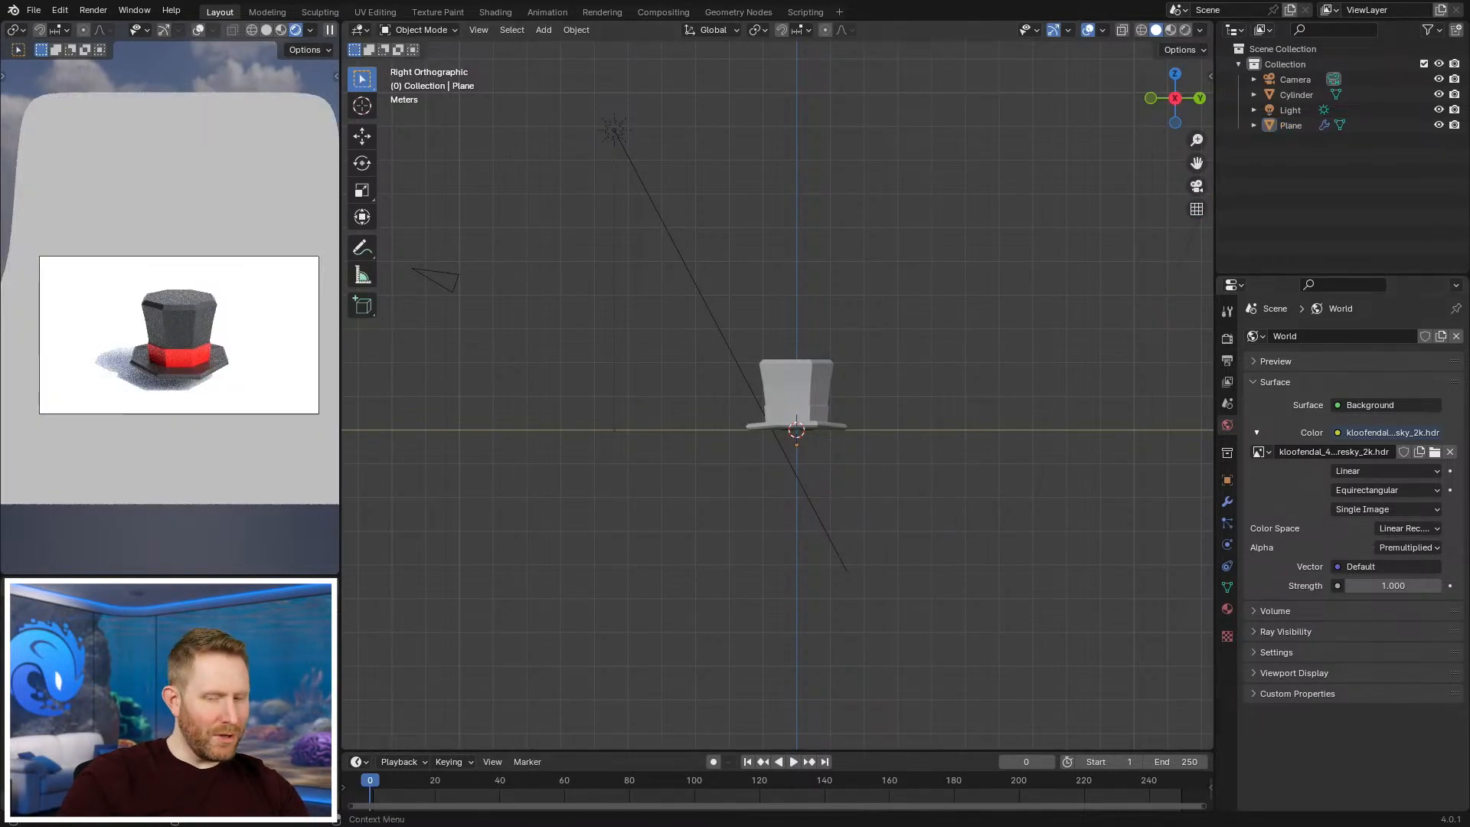
Step: Switch to Poly Haven in the browser and look through the full HDRI library and the Outdoor category for alternatives
{"action": "key", "text": "alt+Tab"}
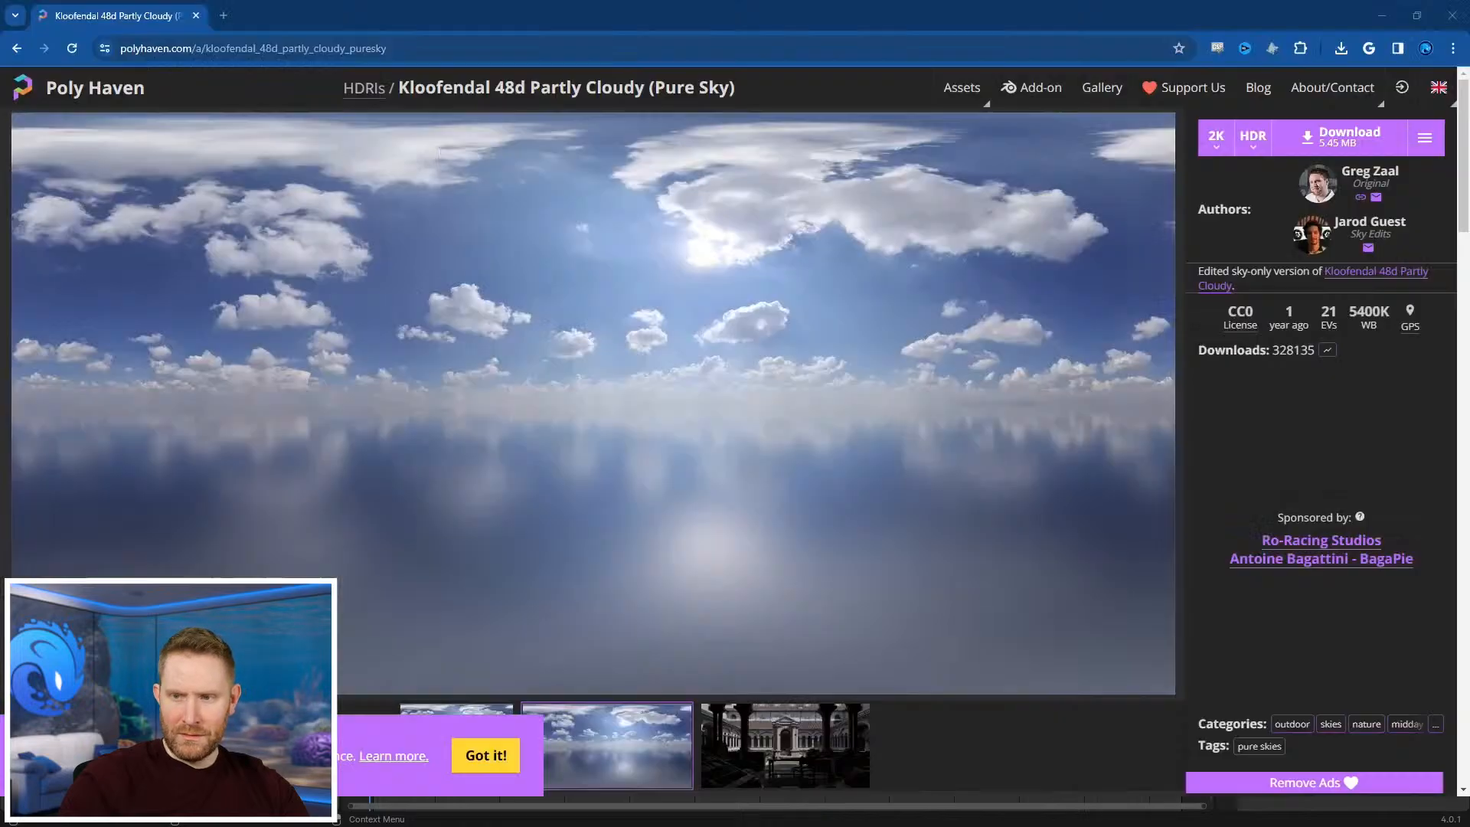
{"action": "left_click", "coordinate": [17, 48]}
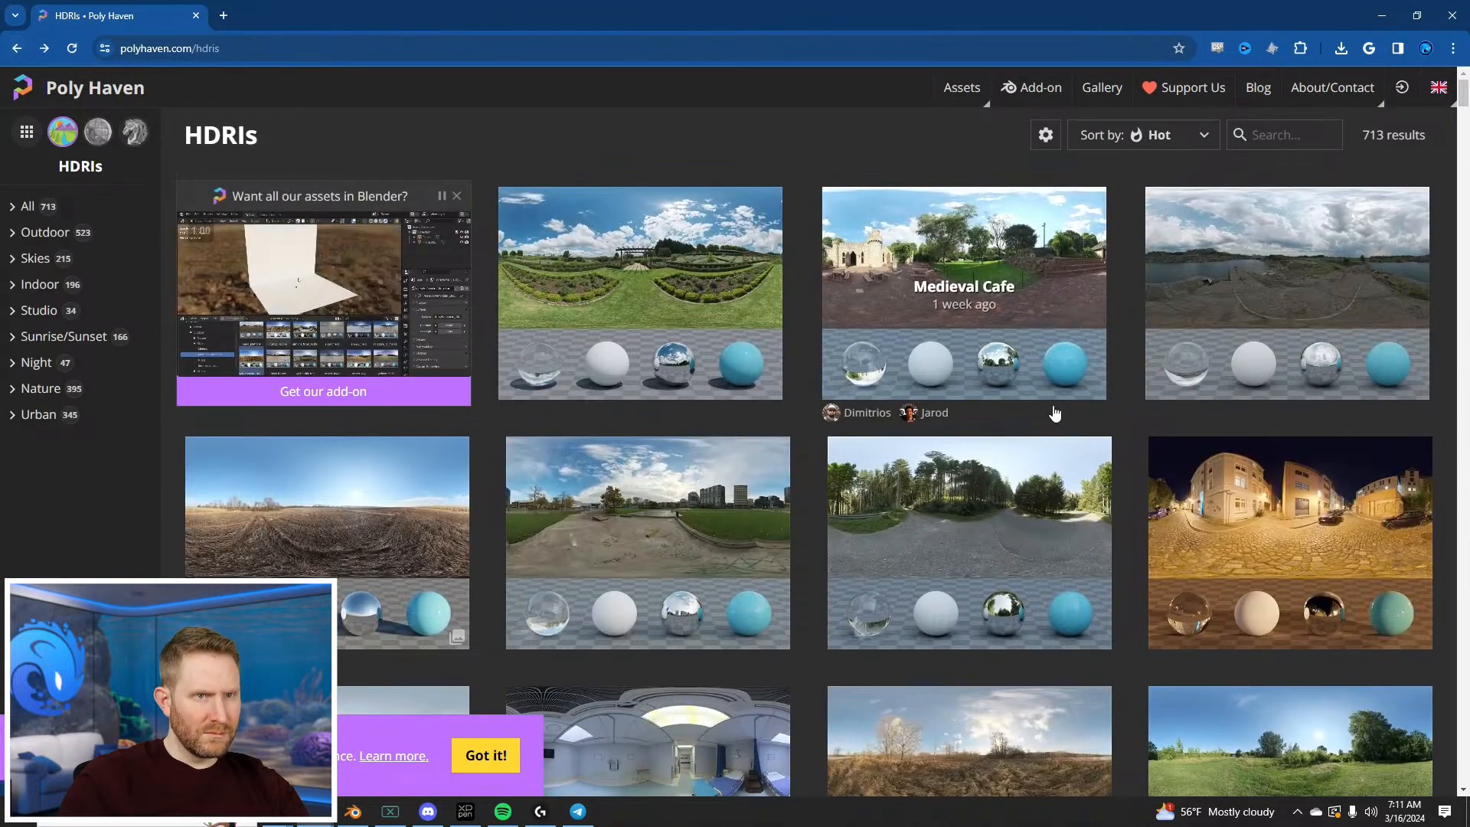
{"action": "scroll", "coordinate": [1056, 416], "scroll_direction": "down", "scroll_amount": 2}
{"action": "scroll", "coordinate": [1063, 414], "scroll_direction": "down", "scroll_amount": 4}
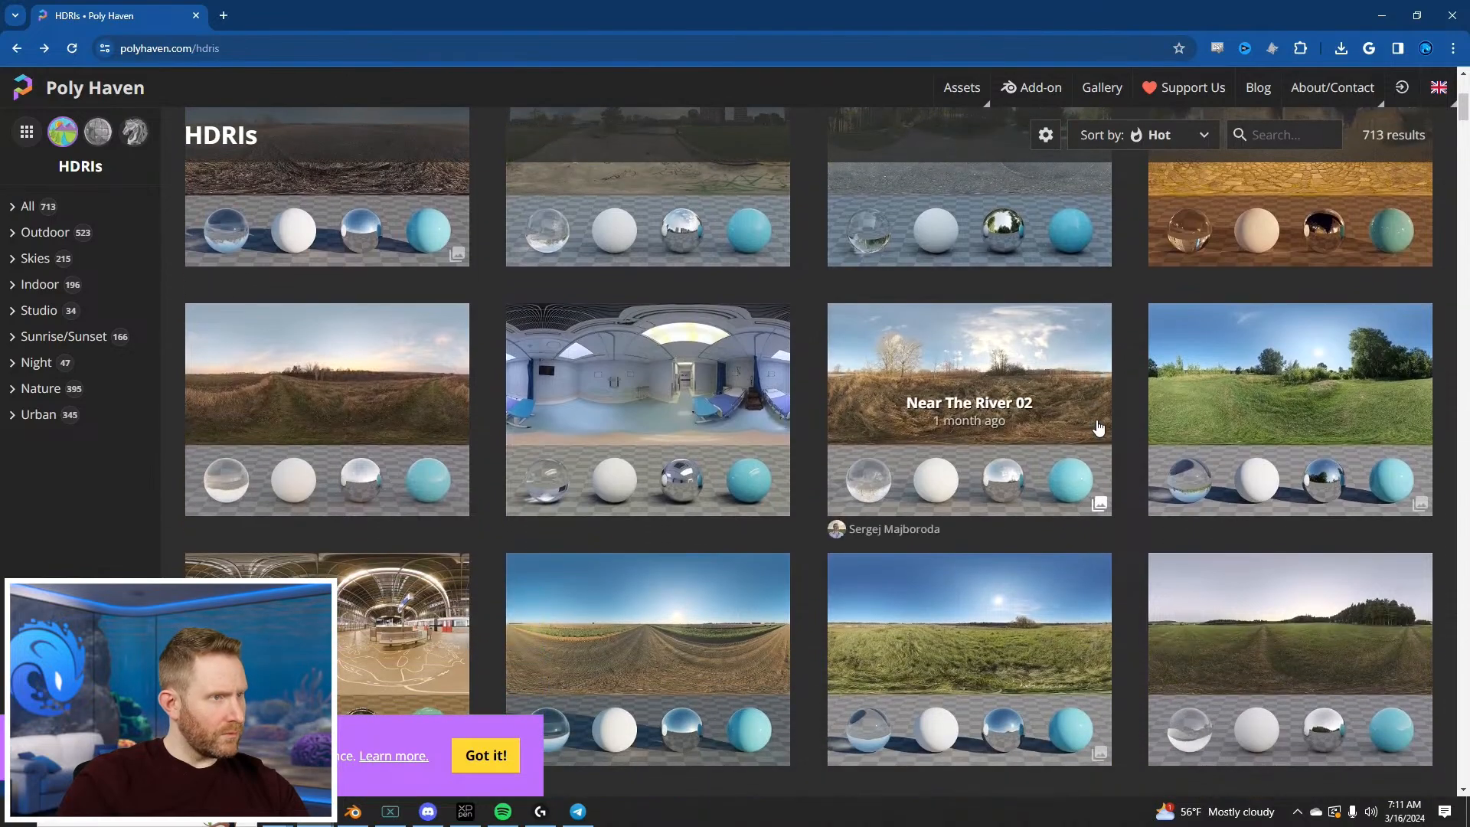
{"action": "scroll", "coordinate": [1099, 427], "scroll_direction": "down", "scroll_amount": 1}
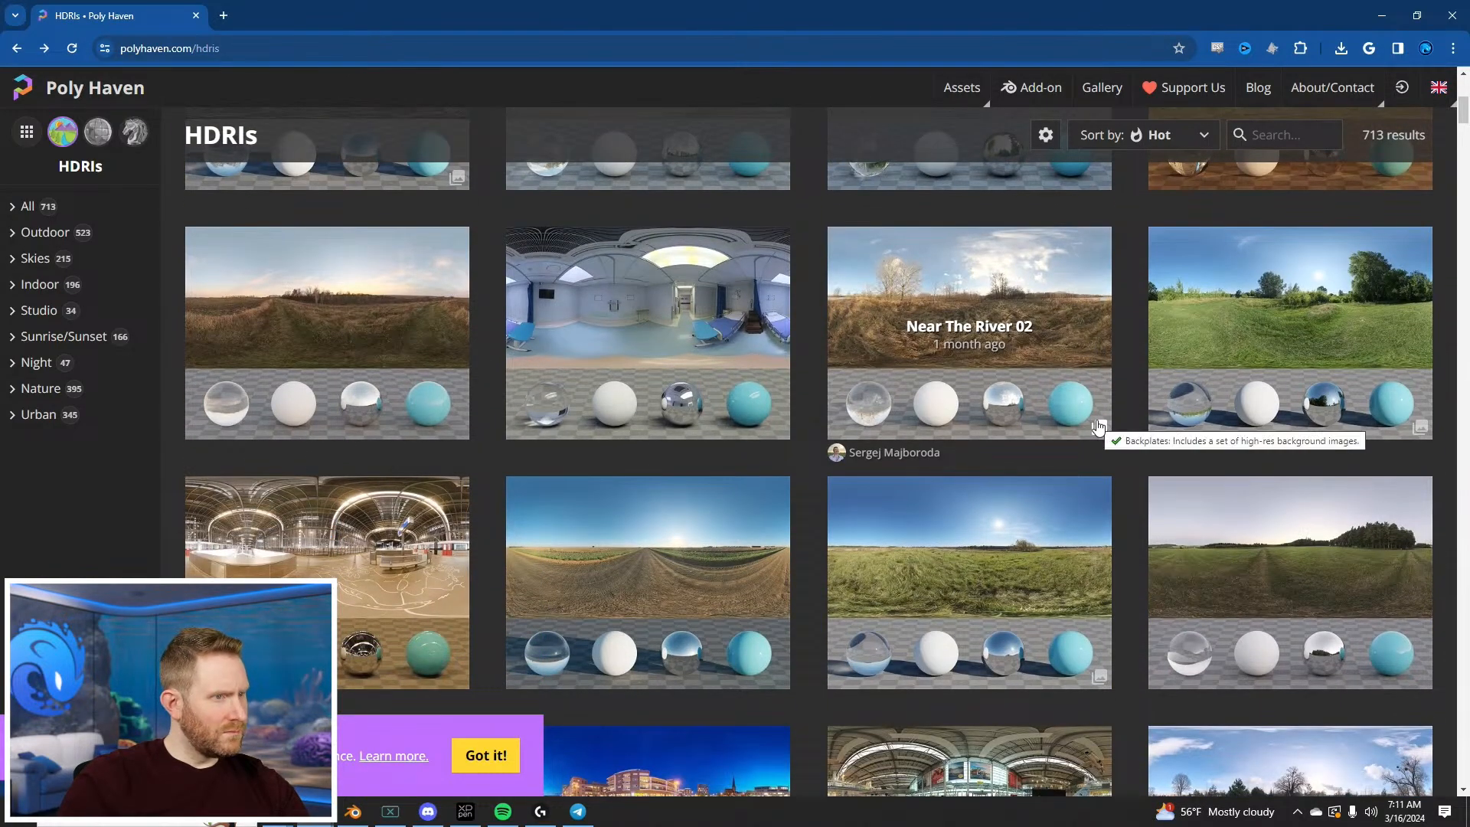
{"action": "scroll", "coordinate": [1098, 427], "scroll_direction": "down", "scroll_amount": 4}
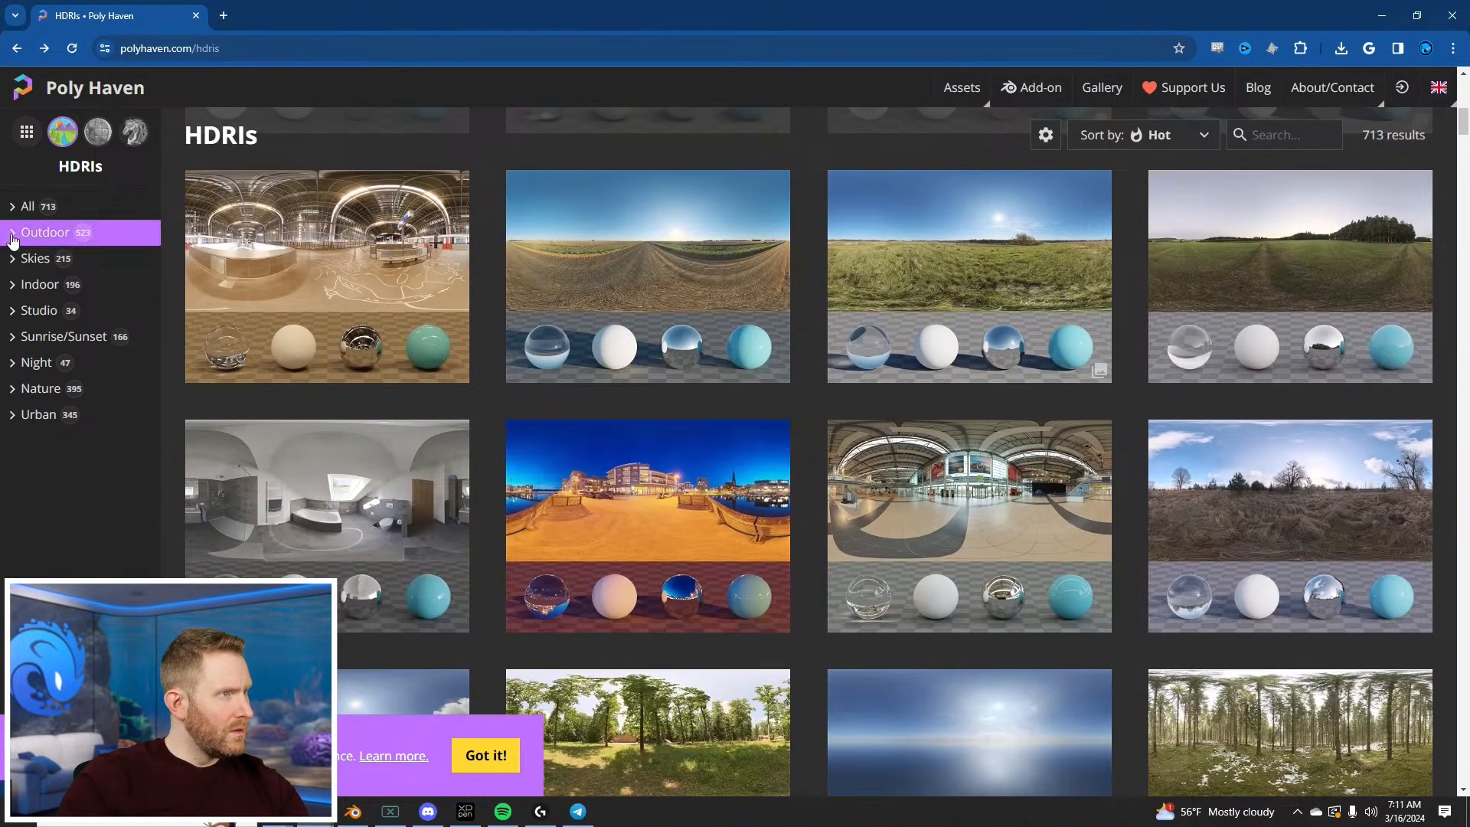
{"action": "left_click", "coordinate": [12, 239]}
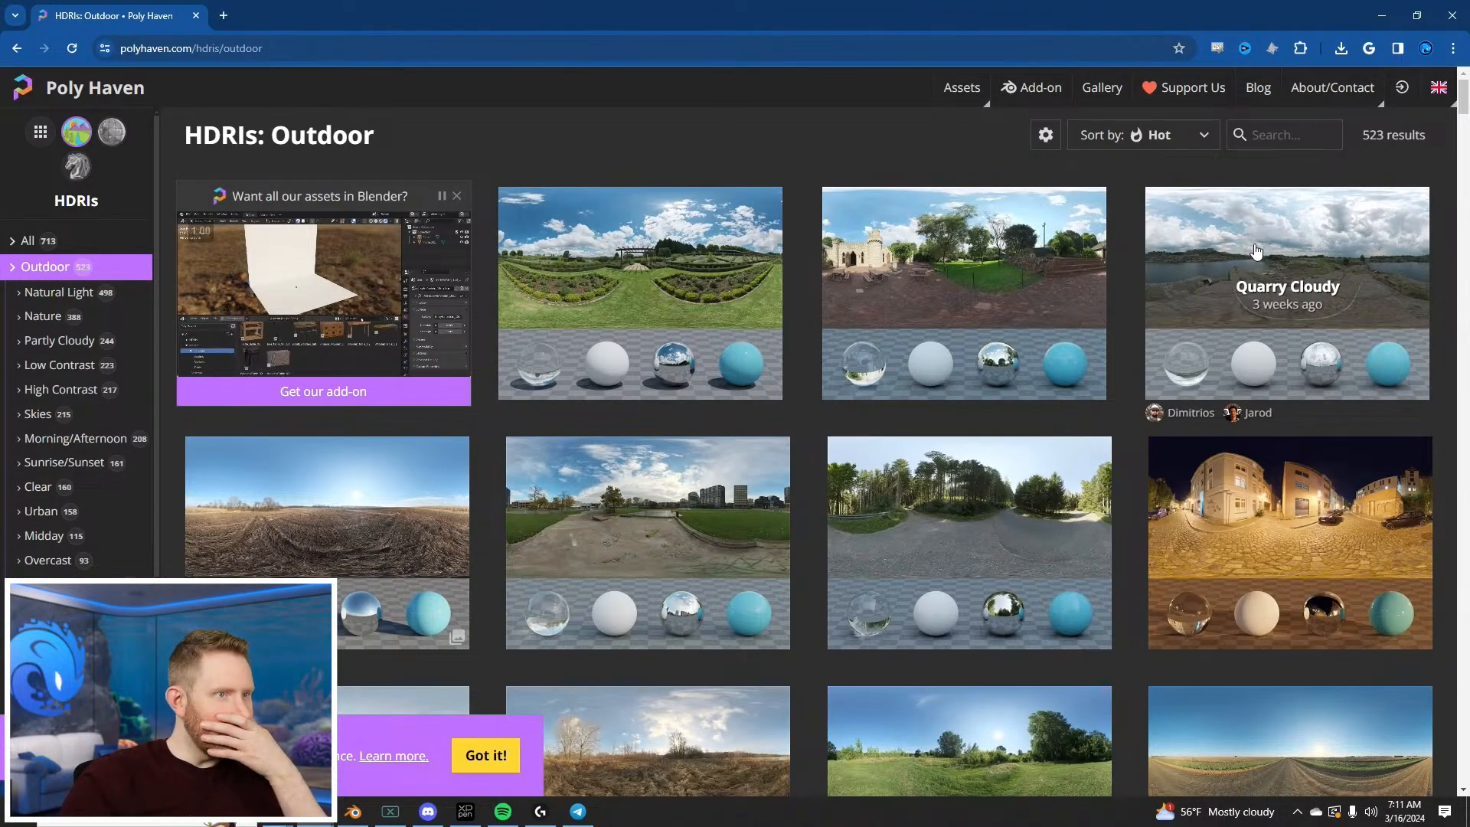
{"action": "scroll", "coordinate": [1256, 251], "scroll_direction": "down", "scroll_amount": 1}
{"action": "scroll", "coordinate": [1257, 251], "scroll_direction": "down", "scroll_amount": 5}
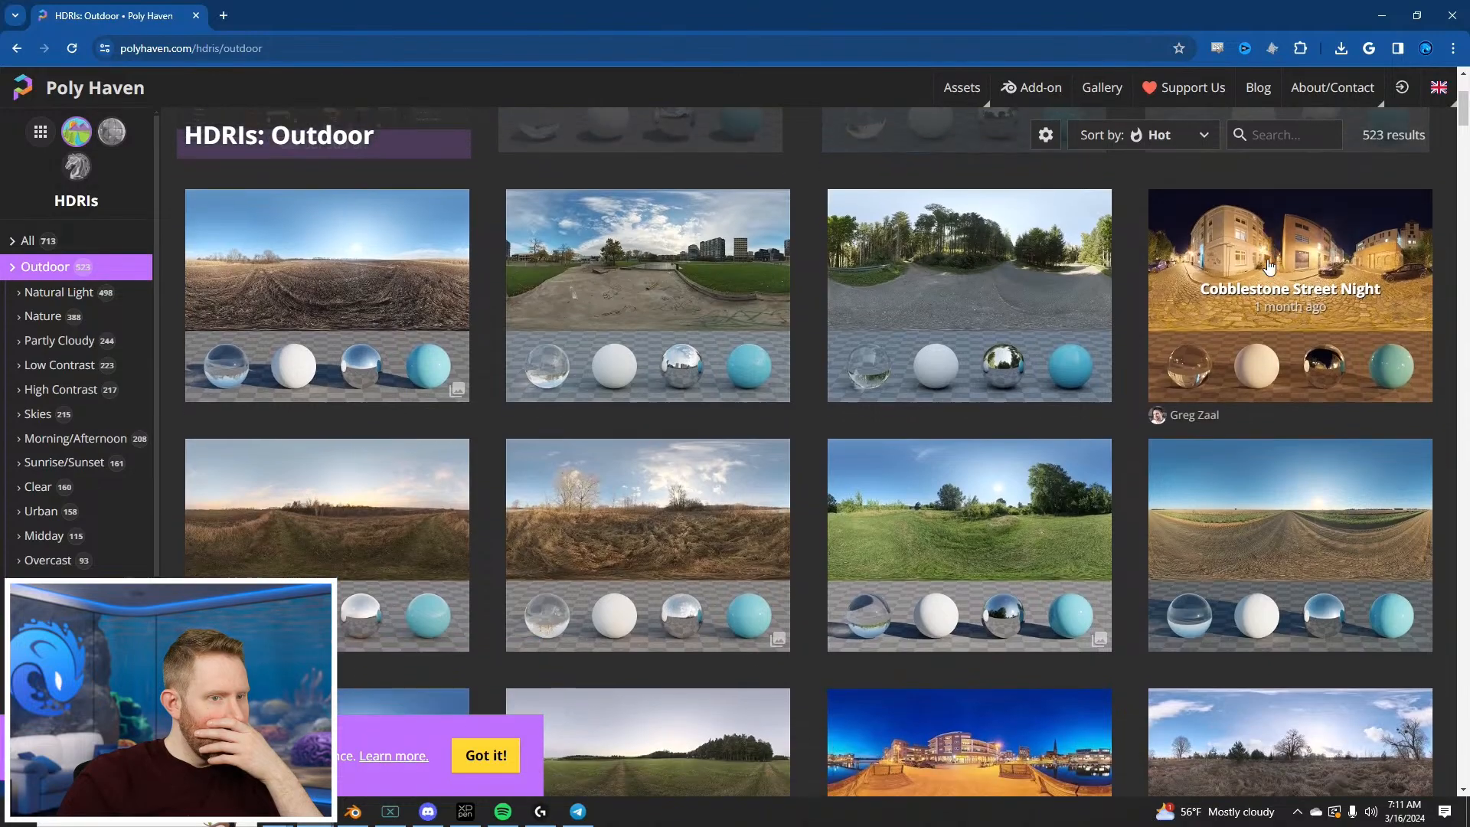
{"action": "scroll", "coordinate": [1269, 269], "scroll_direction": "down", "scroll_amount": 2}
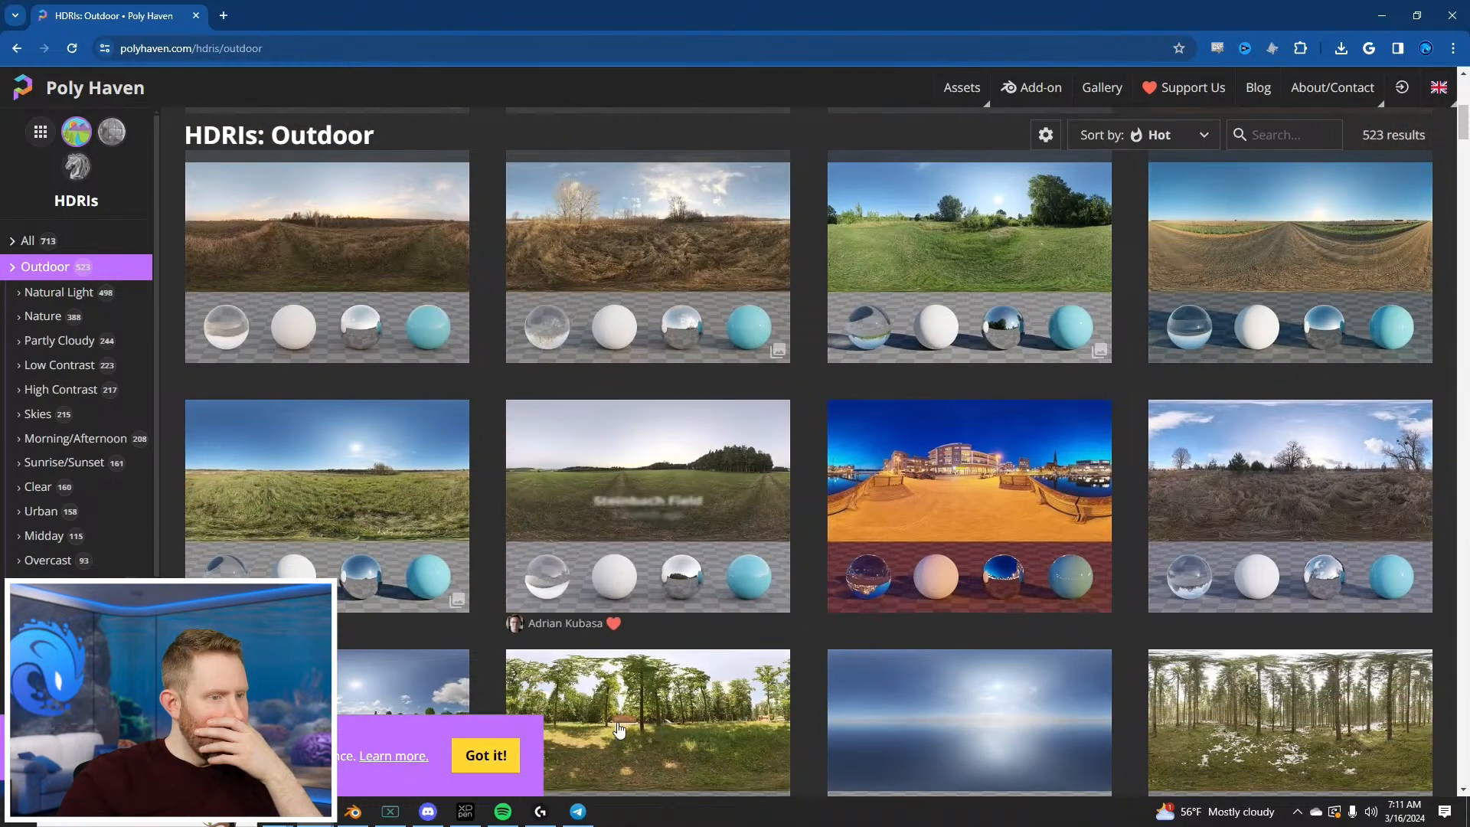
Step: Switch back to Blender and set the sun light's strength to 2 after trying 3
{"action": "left_click", "coordinate": [353, 817]}
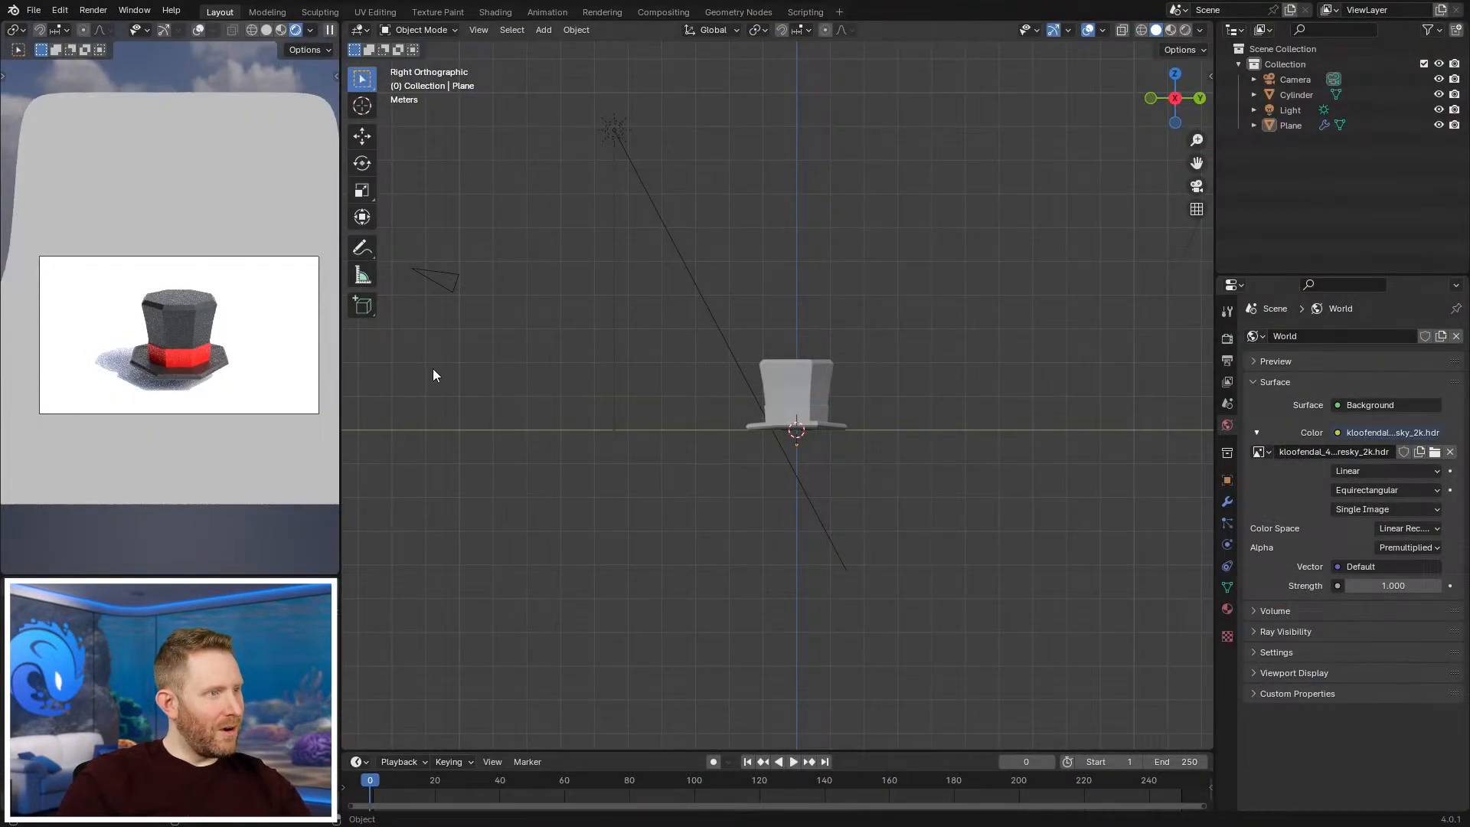
{"action": "scroll", "coordinate": [185, 341], "scroll_direction": "up", "scroll_amount": 2}
{"action": "scroll", "coordinate": [190, 347], "scroll_direction": "down", "scroll_amount": 1}
{"action": "left_click", "coordinate": [688, 267]}
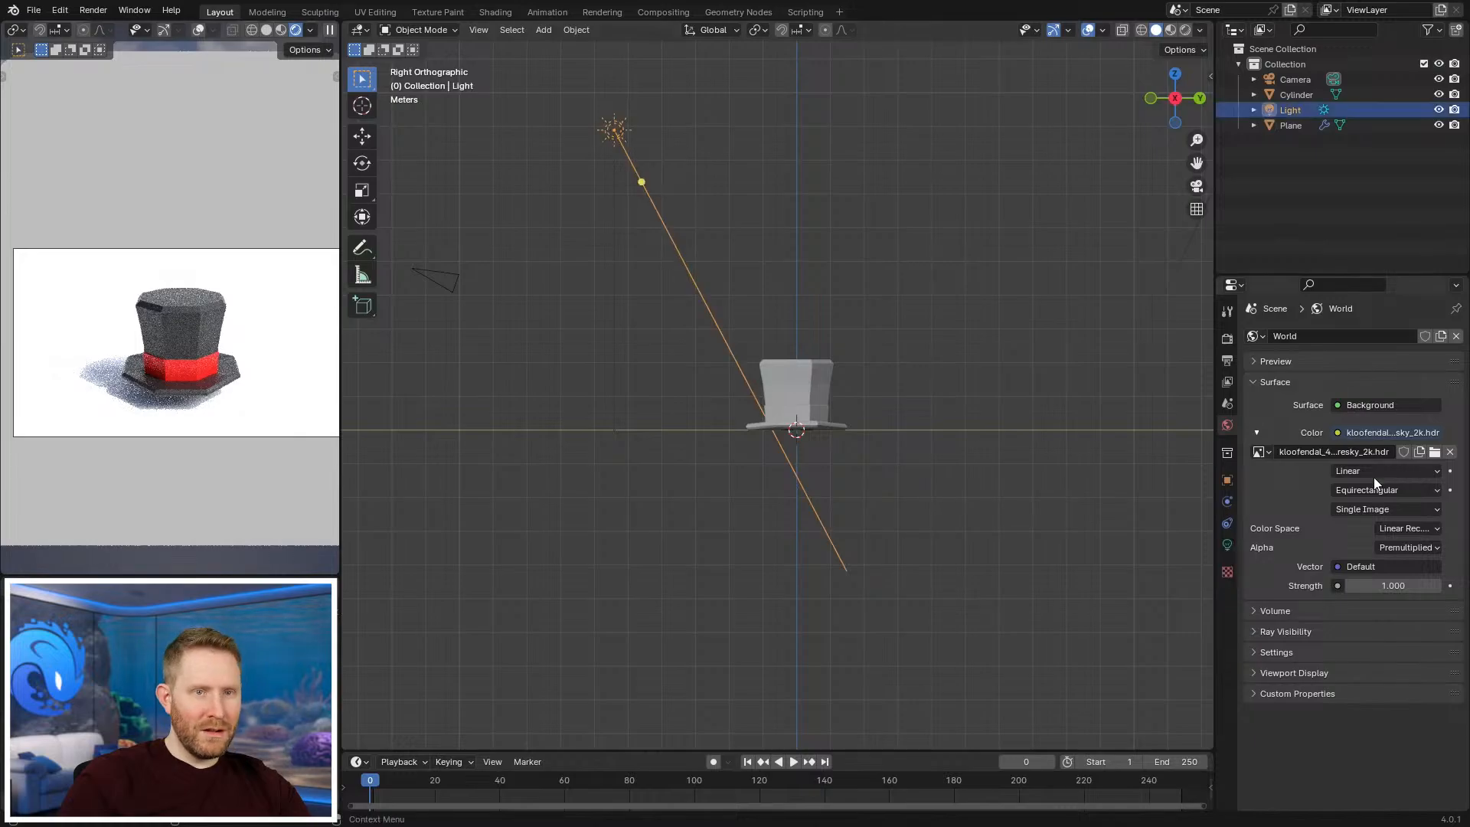
{"action": "left_click", "coordinate": [1227, 544]}
{"action": "left_click", "coordinate": [1387, 441]}
{"action": "type", "text": "3"}
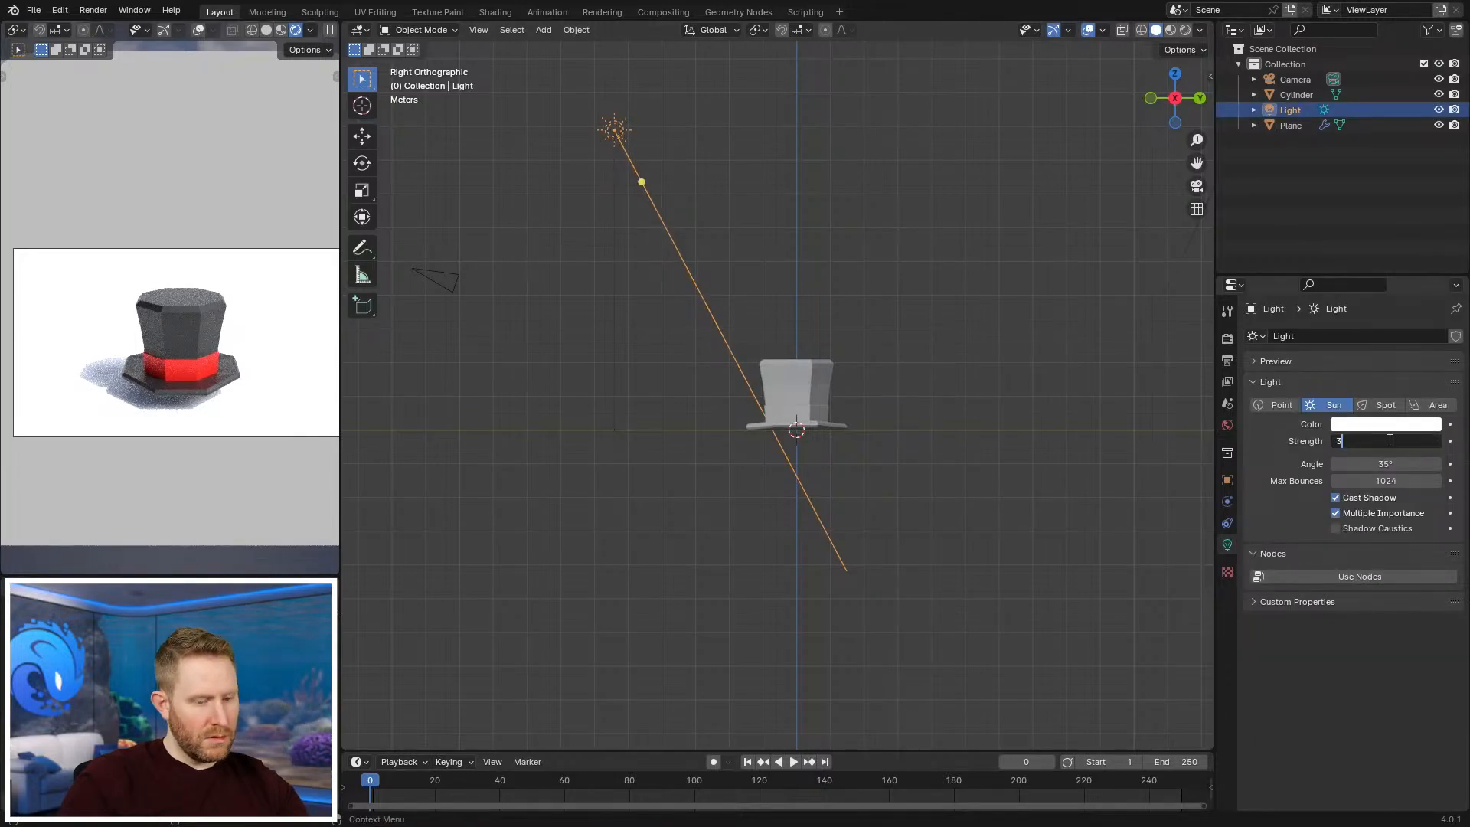
{"action": "key", "text": "Return"}
{"action": "left_click", "coordinate": [1387, 441]}
{"action": "type", "text": "2"}
{"action": "key", "text": "Return"}
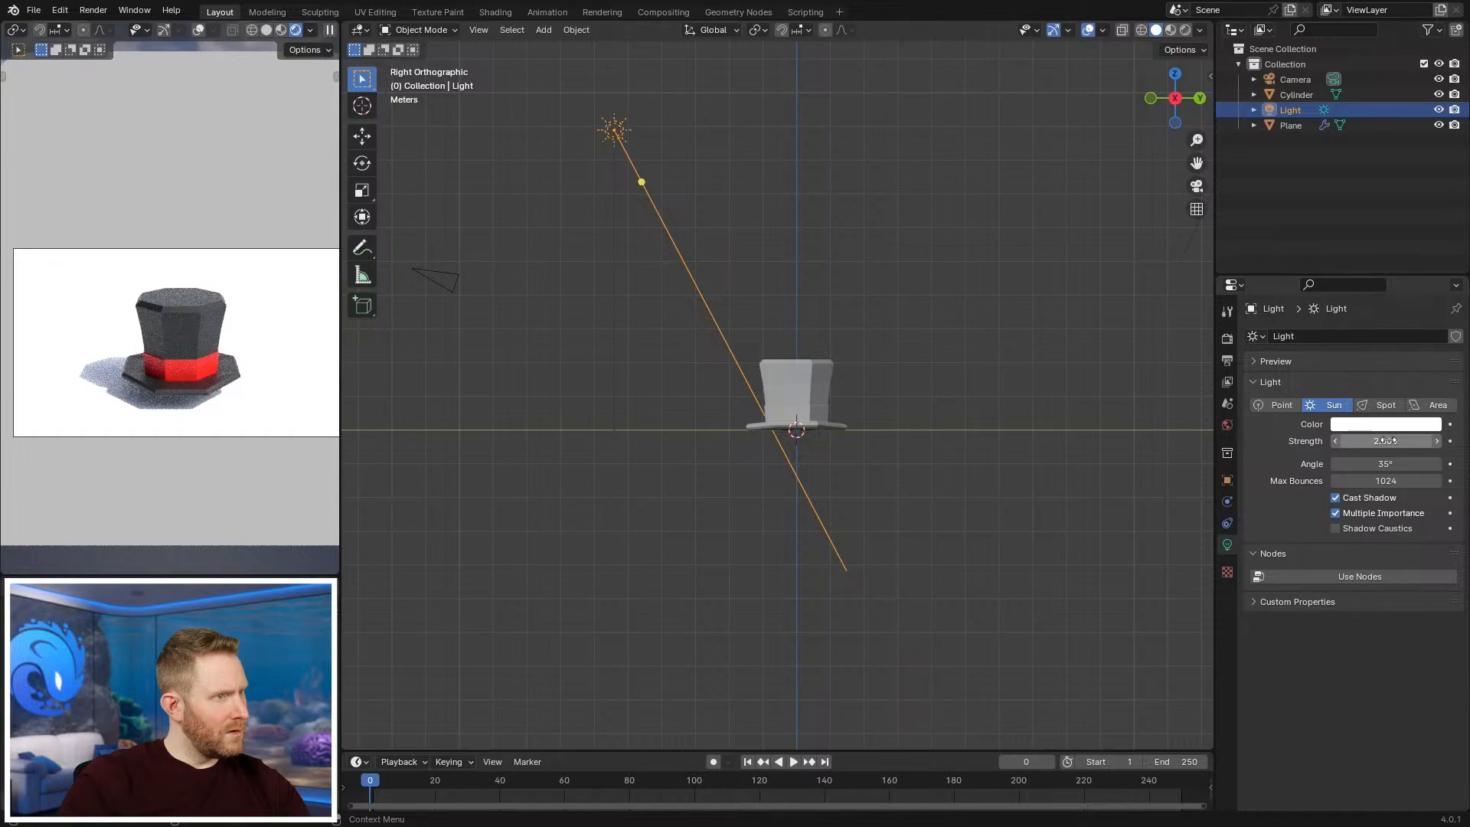
Step: Give the backdrop plane a new material with a purple base colour of about hue 0.700 and saturation 0.621
{"action": "middle_click_drag", "start_coordinate": [877, 451], "coordinate": [952, 473]}
{"action": "left_click", "coordinate": [952, 473]}
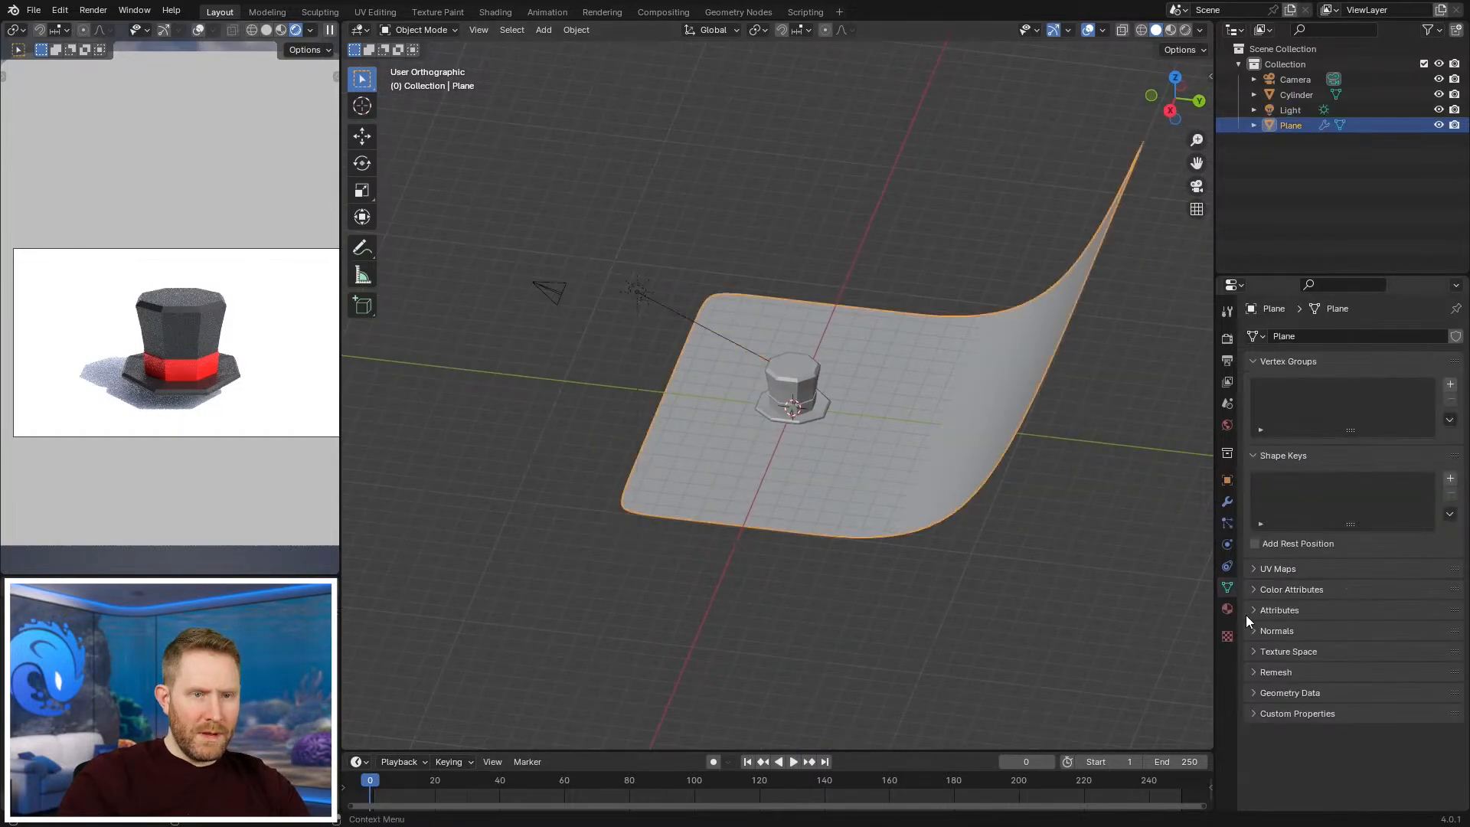
{"action": "left_click", "coordinate": [1227, 609]}
{"action": "left_click", "coordinate": [1310, 402]}
{"action": "left_click", "coordinate": [1379, 499]}
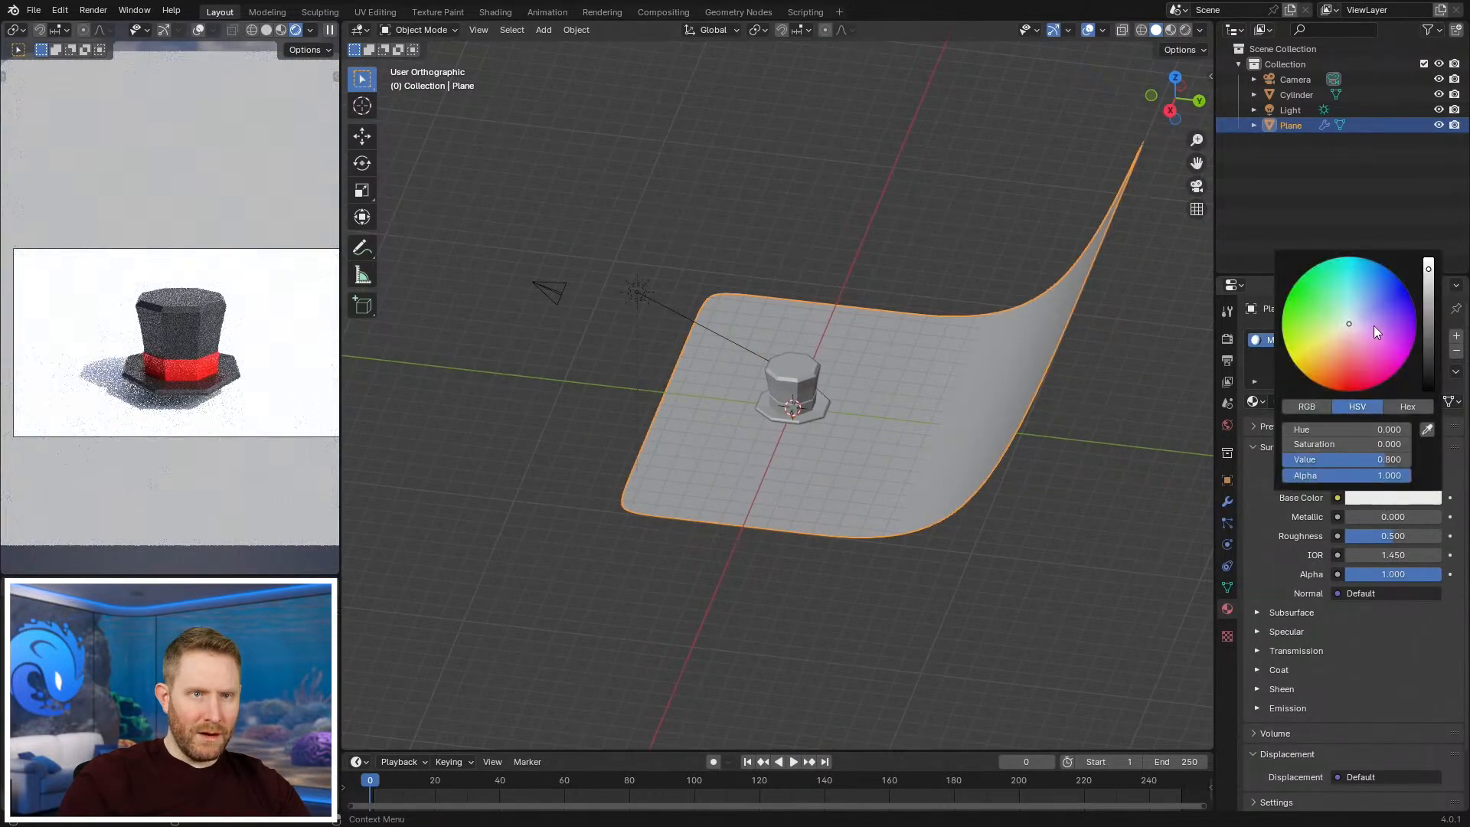
{"action": "left_click_drag", "start_coordinate": [1362, 320], "coordinate": [1367, 320]}
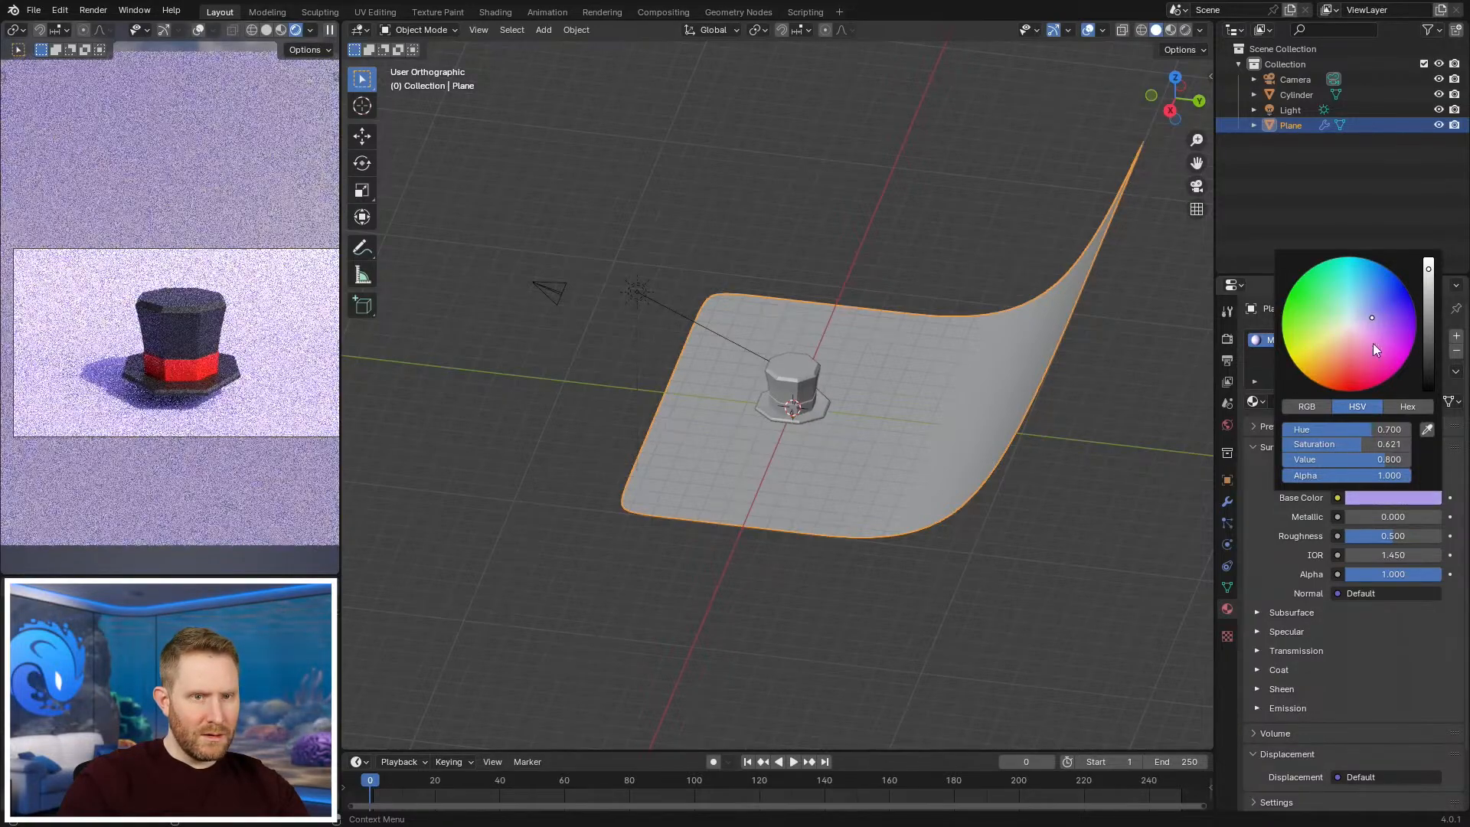
Step: Set the backdrop material's roughness to 0.75, shift its base colour to a pinker light purple, and deselect the plane
{"action": "left_click", "coordinate": [1371, 534]}
{"action": "type", "text": "."}
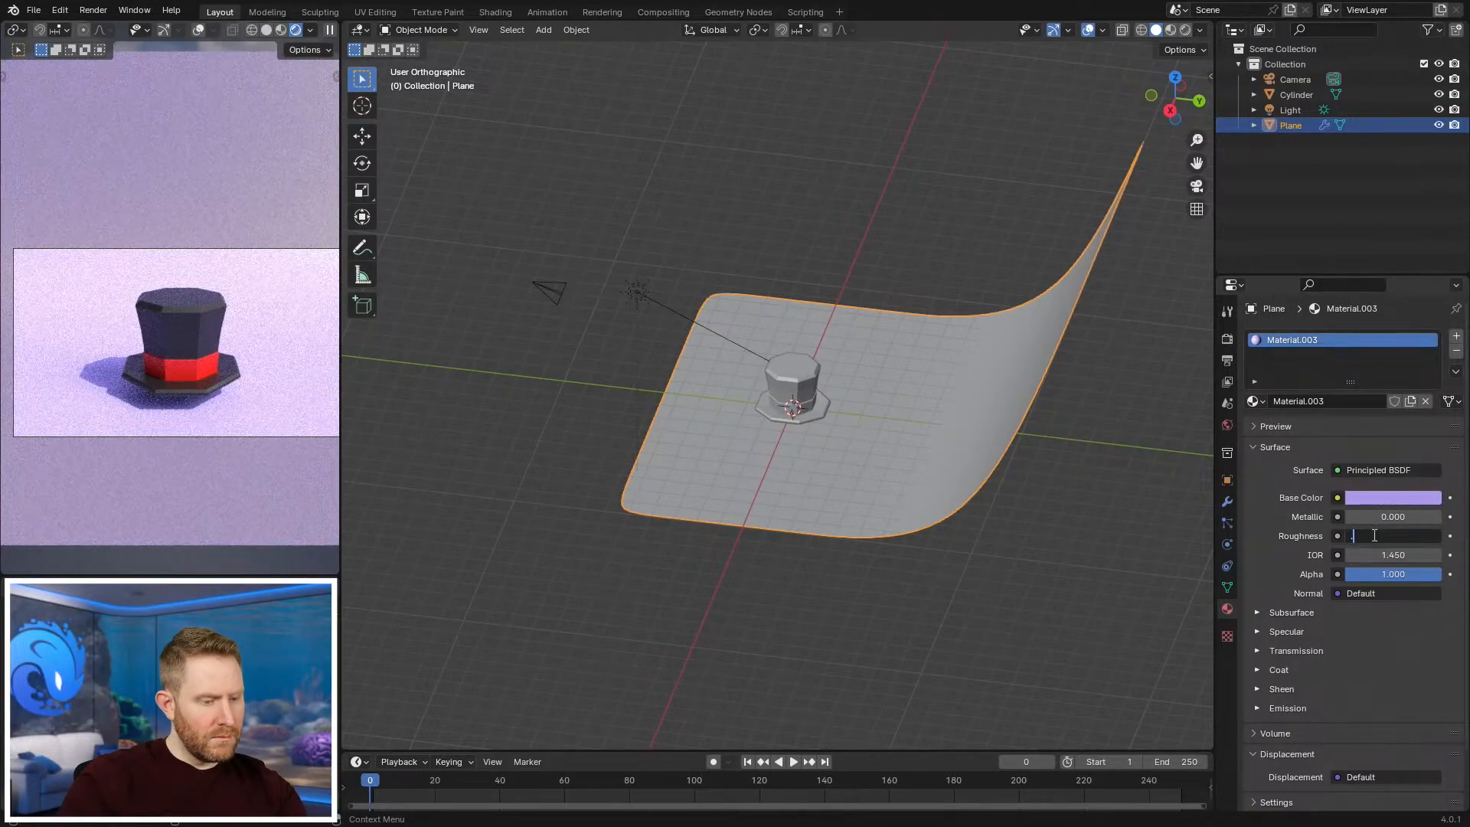
{"action": "type", "text": "75"}
{"action": "key", "text": "Return"}
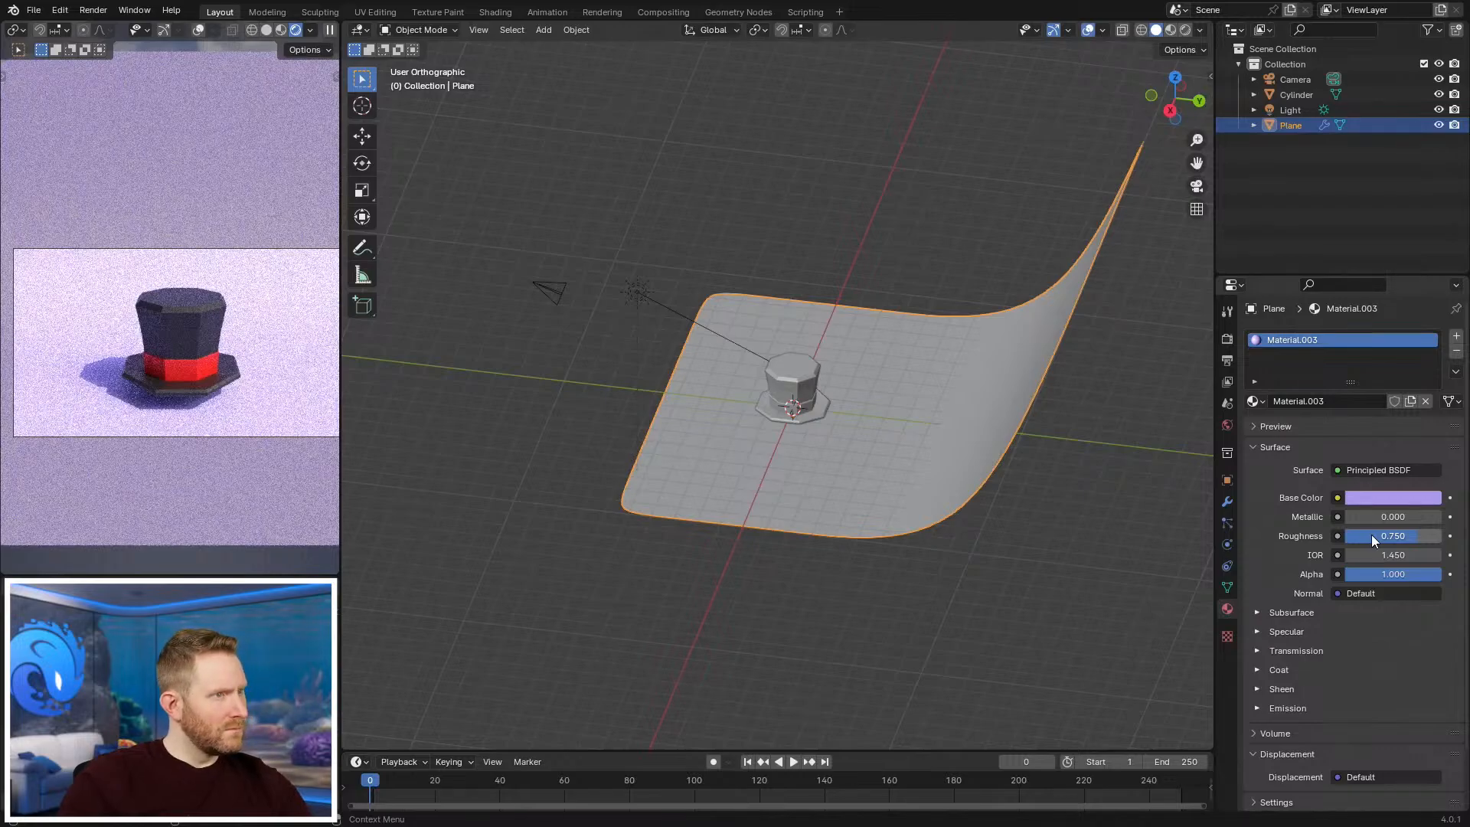
{"action": "left_click", "coordinate": [1391, 498]}
{"action": "mouse_move", "coordinate": [1378, 300]}
{"action": "left_mouse_down"}
{"action": "mouse_move", "coordinate": [1356, 345]}
{"action": "mouse_move", "coordinate": [1326, 323]}
{"action": "mouse_move", "coordinate": [1355, 304]}
{"action": "mouse_move", "coordinate": [1342, 310]}
{"action": "mouse_move", "coordinate": [1365, 306]}
{"action": "mouse_move", "coordinate": [1371, 323]}
{"action": "left_mouse_up"}
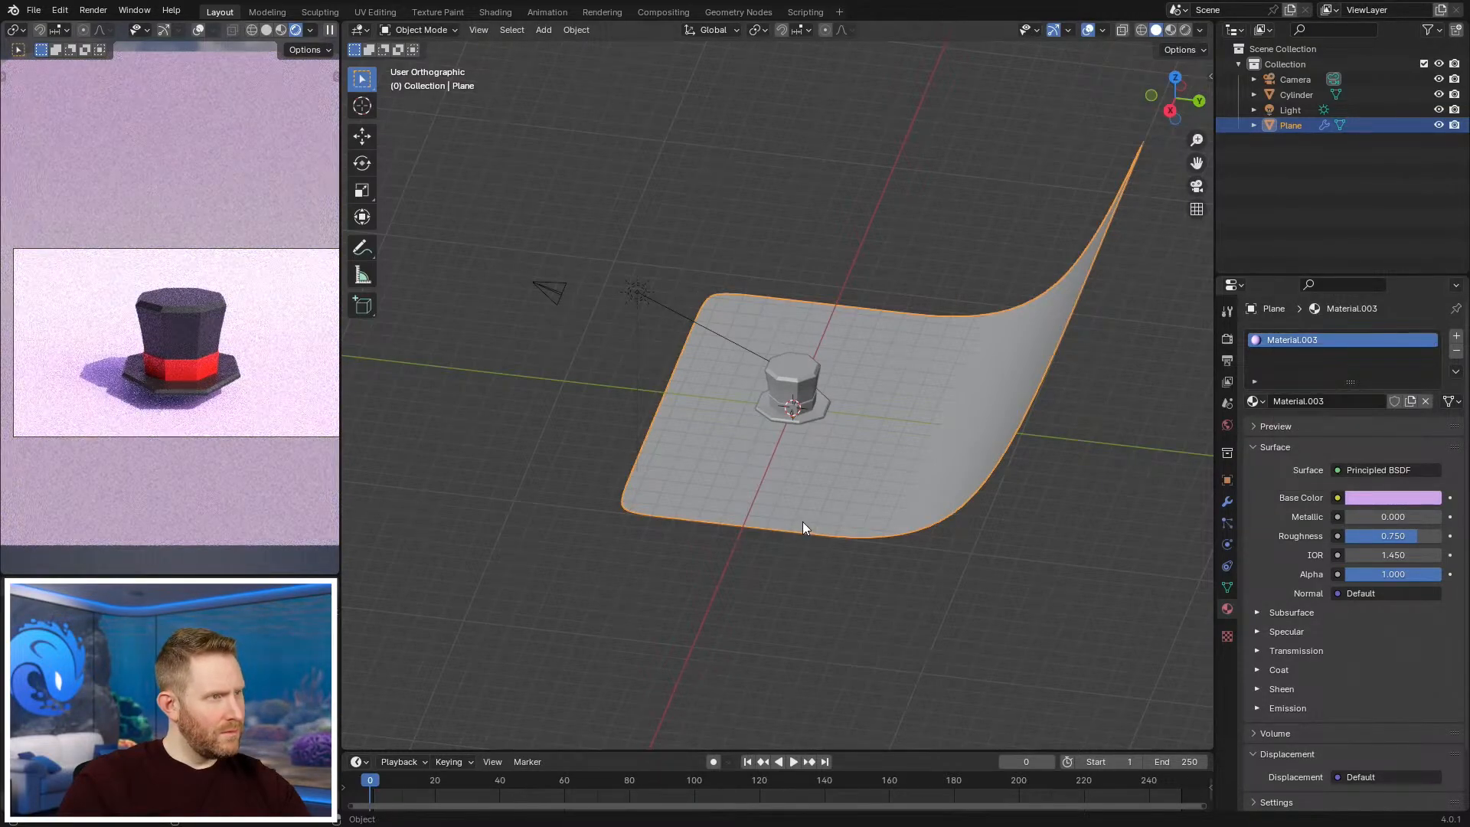
{"action": "left_click", "coordinate": [689, 311]}
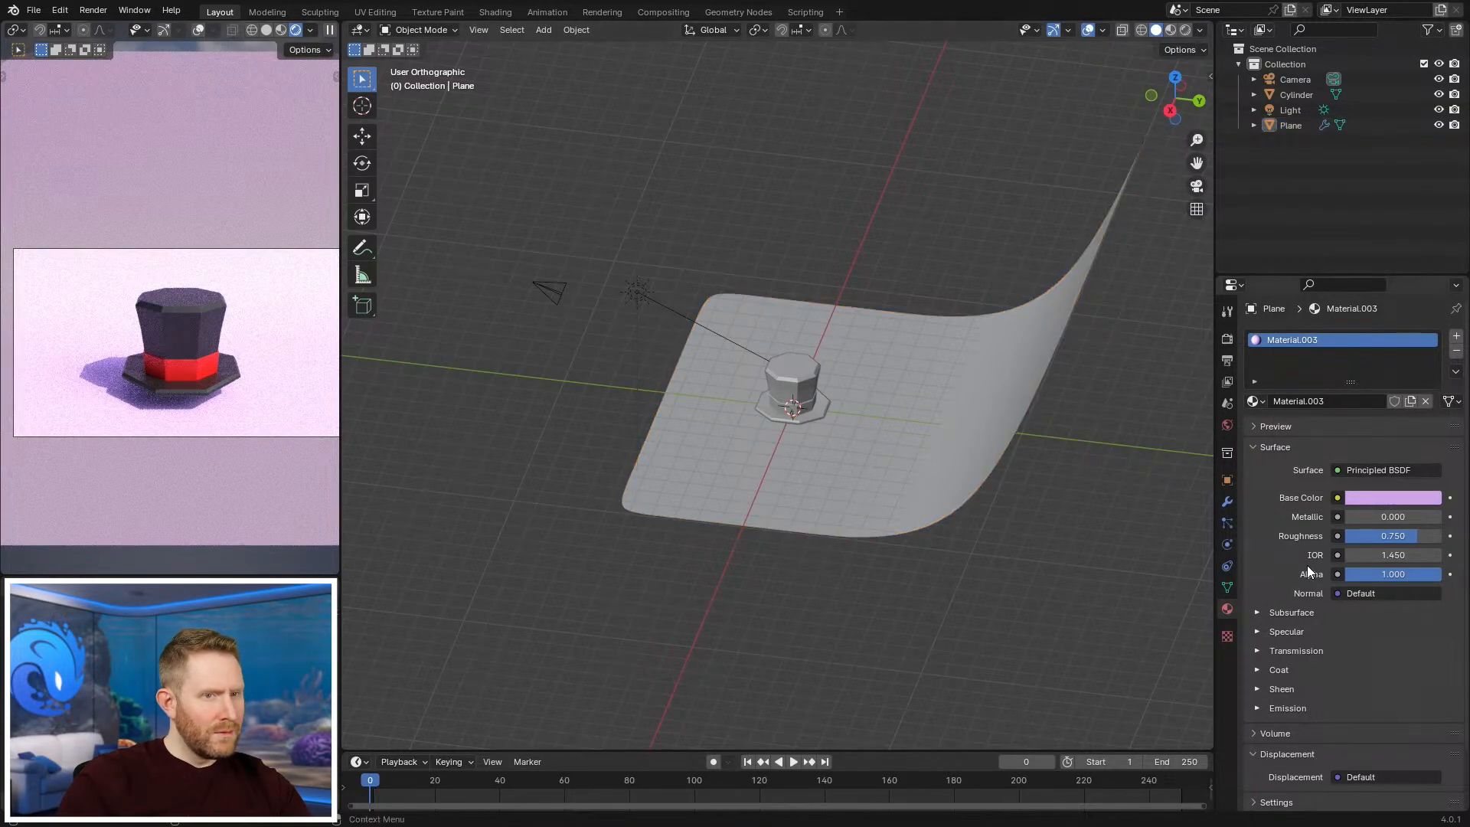
Step: Set the world background's strength to 0.75
{"action": "left_click", "coordinate": [1228, 424]}
{"action": "left_click", "coordinate": [1373, 568]}
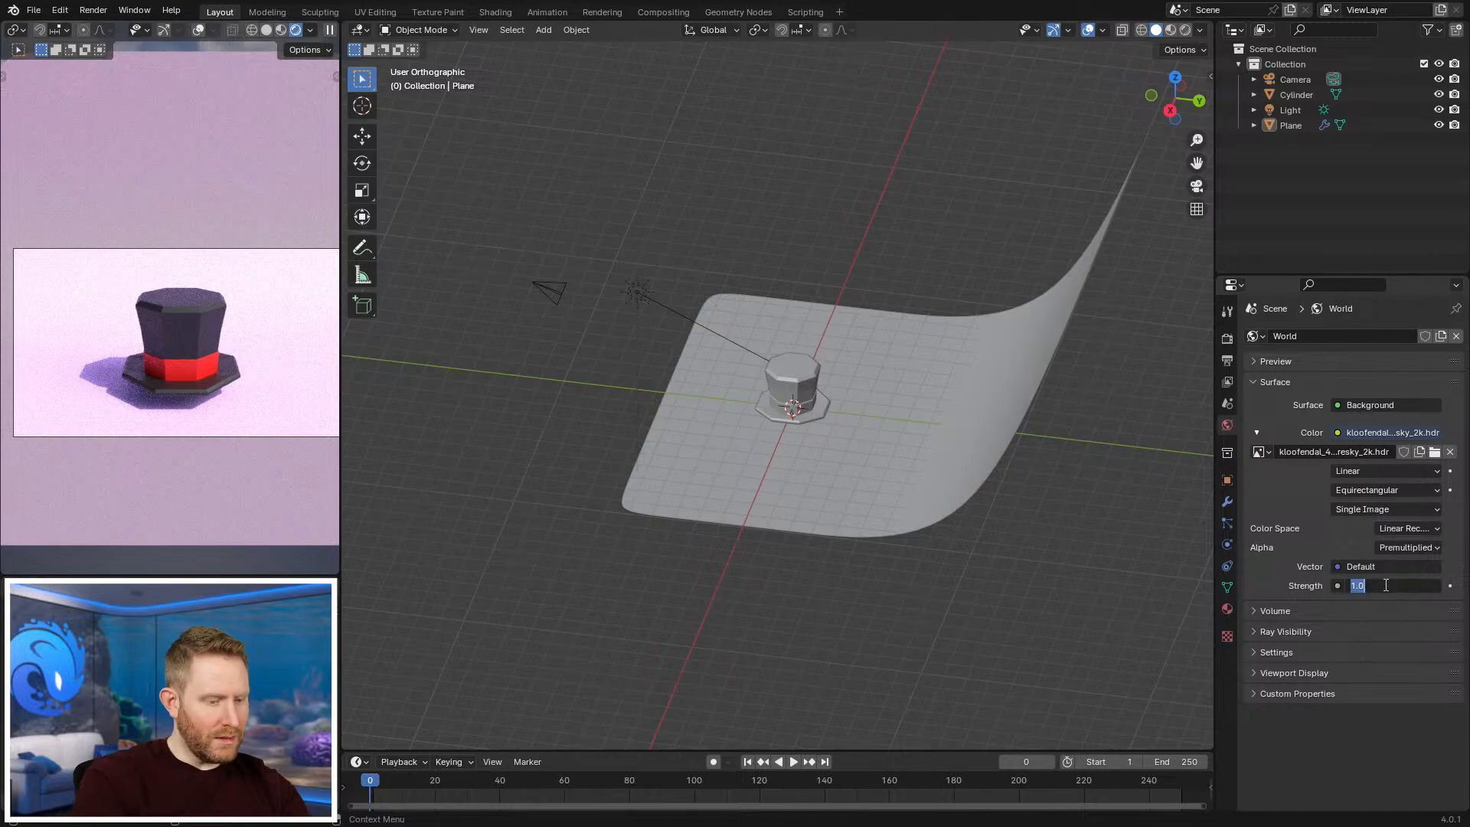
{"action": "type", "text": "50"}
{"action": "key", "text": "Return"}
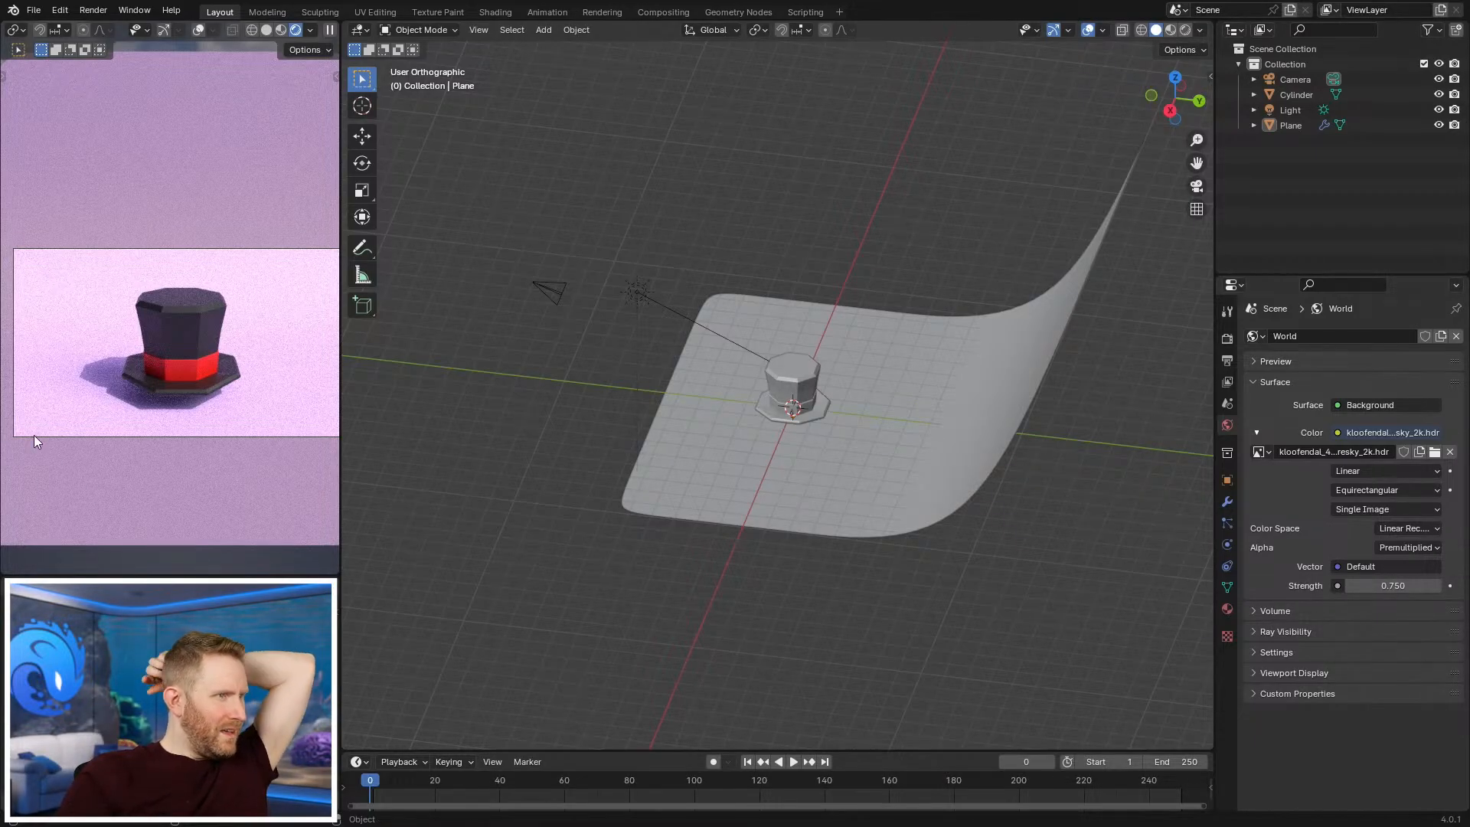
{"action": "scroll", "coordinate": [140, 415], "scroll_direction": "up", "scroll_amount": 5}
{"action": "scroll", "coordinate": [146, 466], "scroll_direction": "down", "scroll_amount": 3}
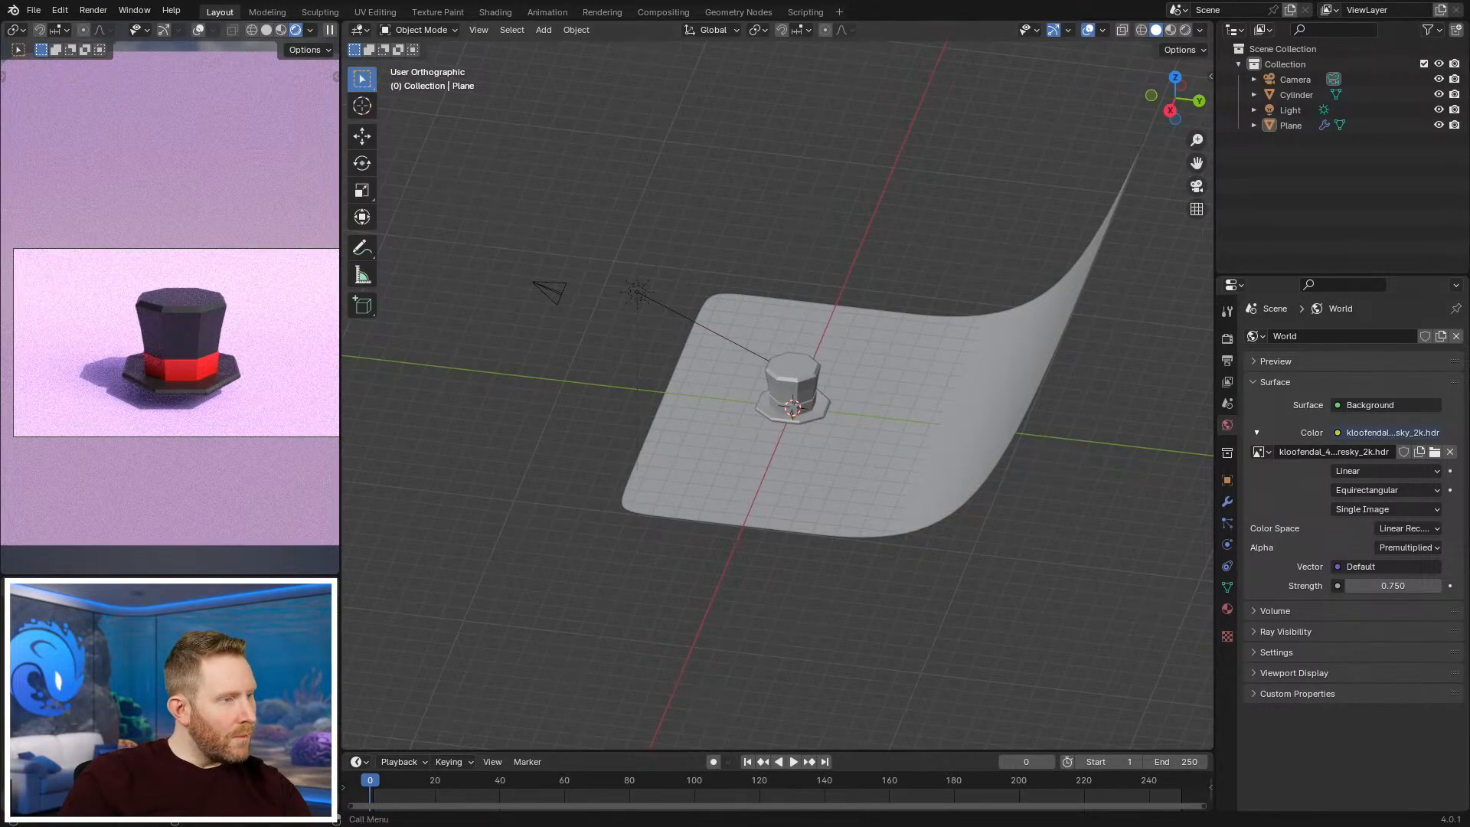
Step: Enlarge the timeline area and turn it into a Shader Editor showing the World nodes
{"action": "mouse_move", "coordinate": [239, 572]}
{"action": "left_mouse_down"}
{"action": "mouse_move", "coordinate": [242, 463]}
{"action": "mouse_move", "coordinate": [242, 571]}
{"action": "left_mouse_up"}
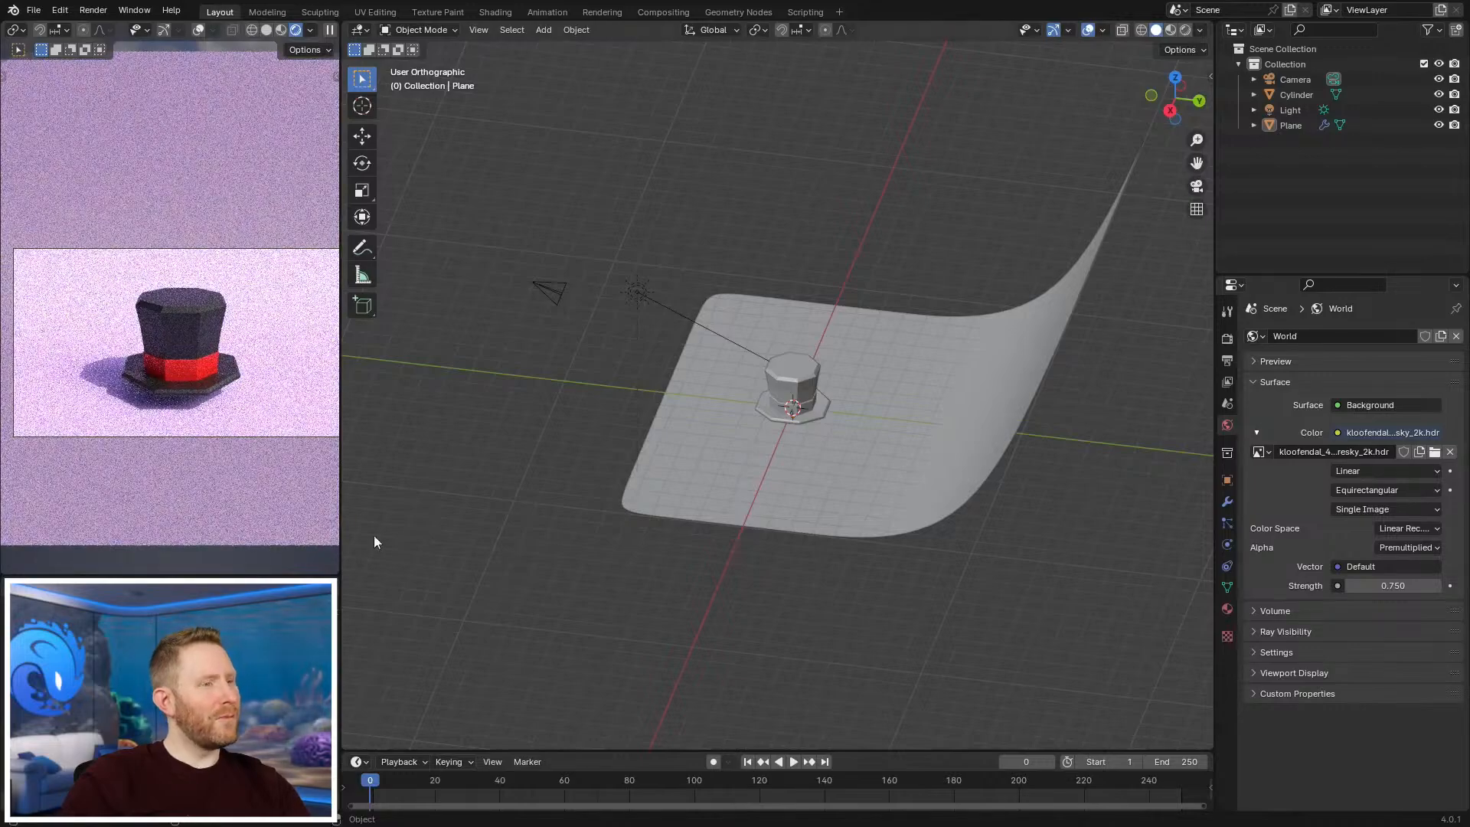
{"action": "left_click_drag", "start_coordinate": [355, 749], "coordinate": [451, 354]}
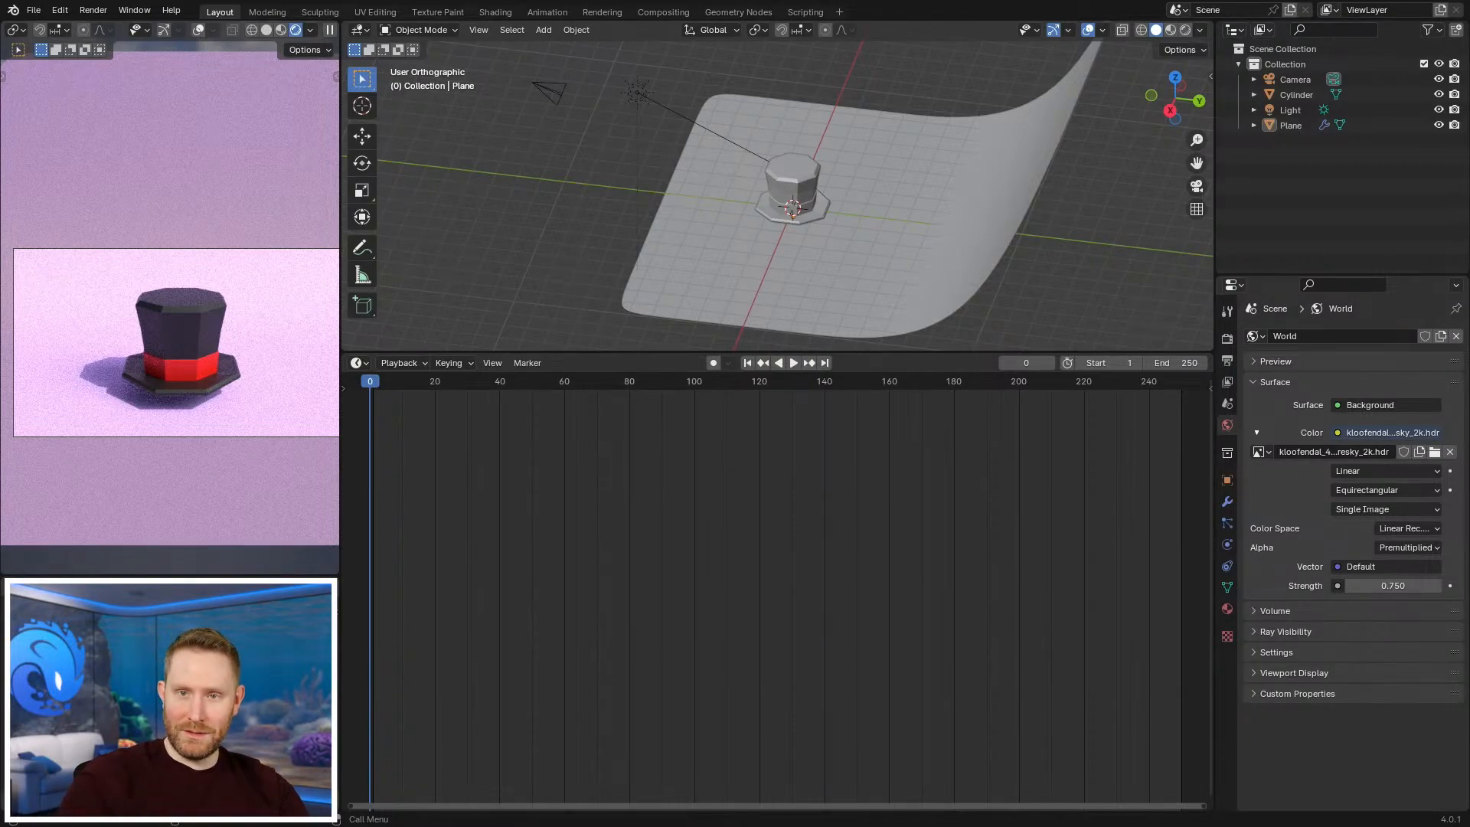
{"action": "left_click", "coordinate": [399, 363]}
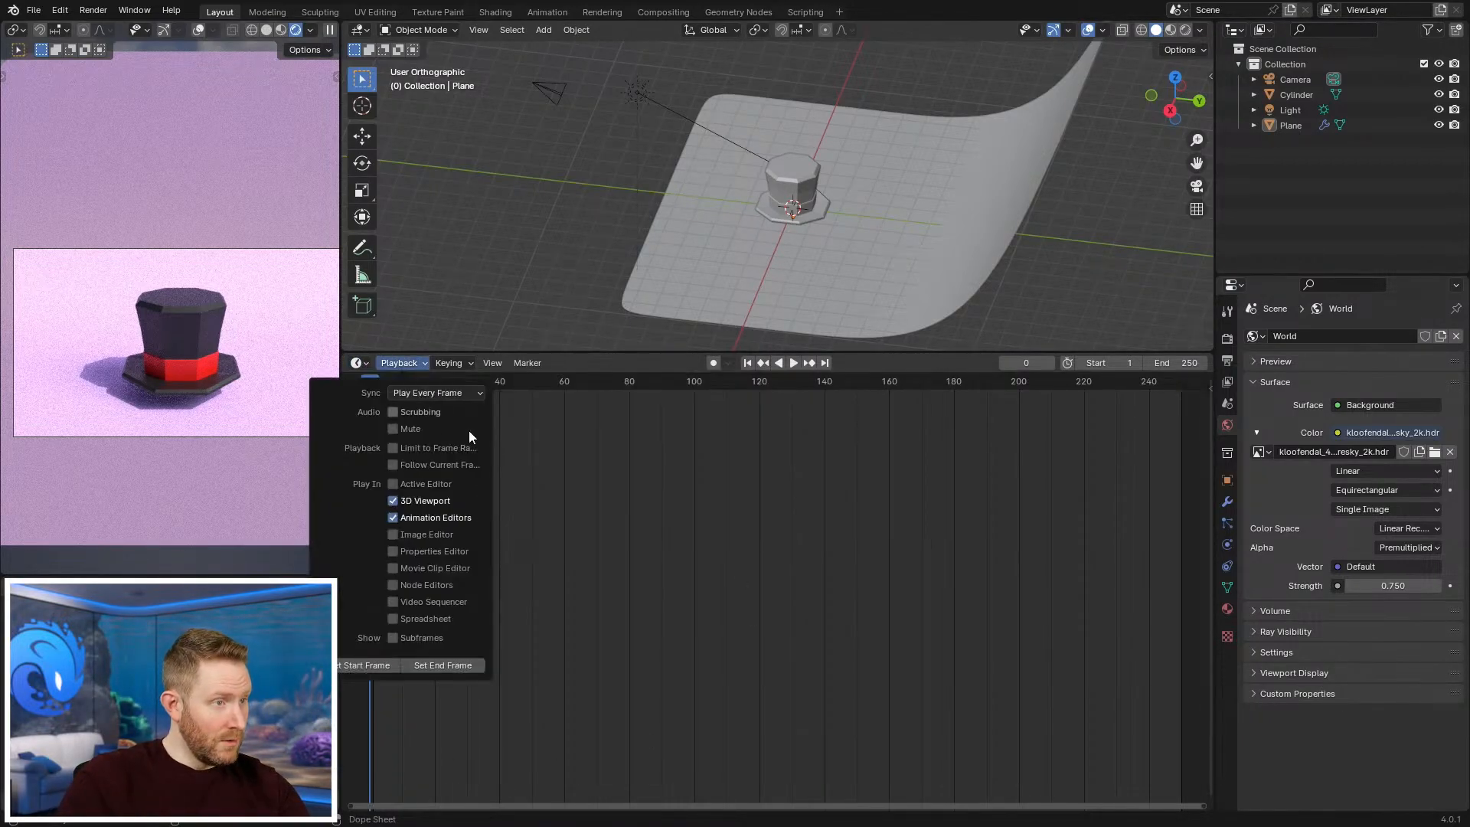
{"action": "left_click", "coordinate": [354, 363]}
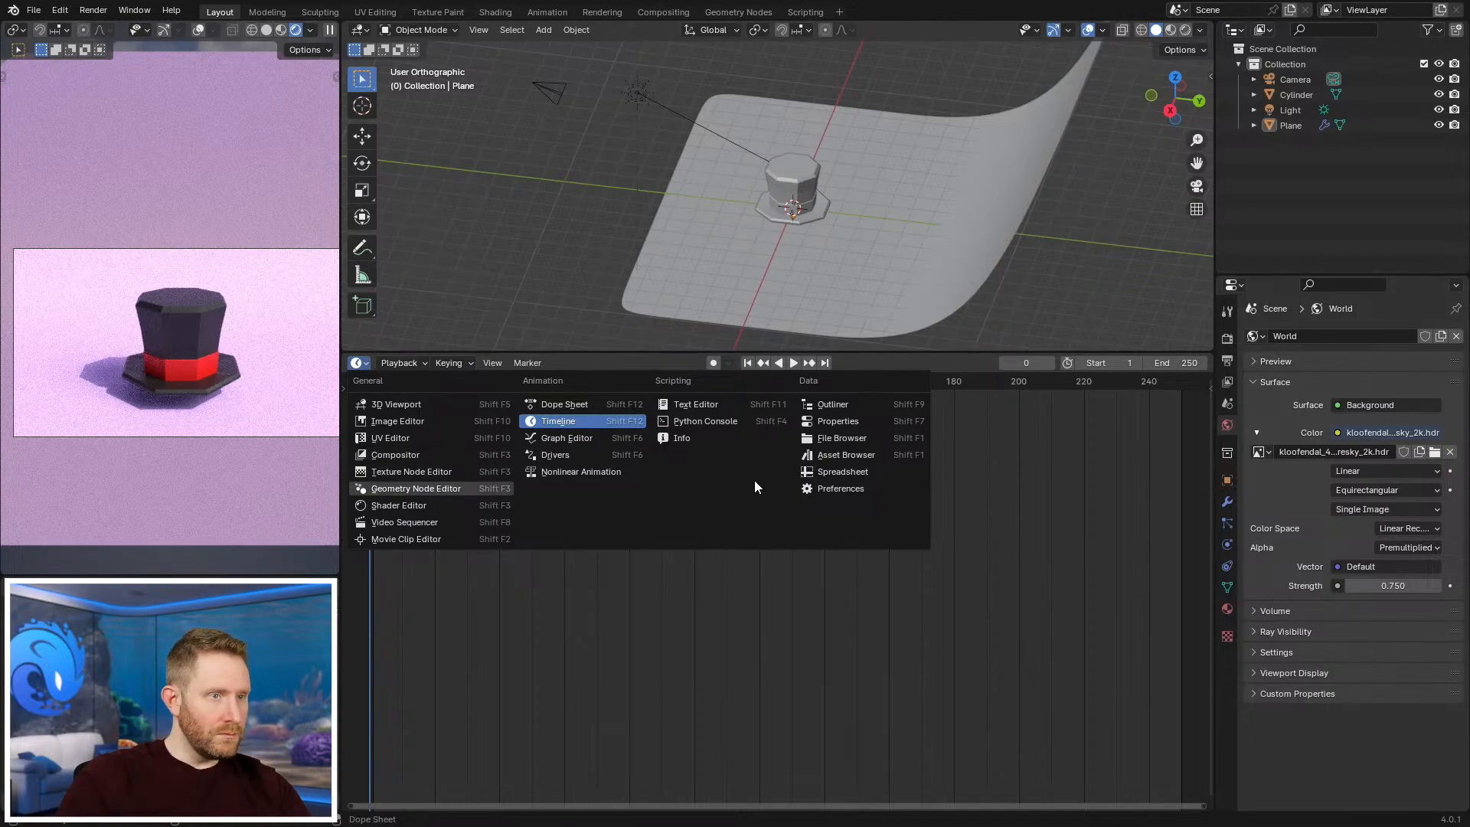
{"action": "left_click", "coordinate": [404, 503]}
{"action": "key", "text": "Home"}
{"action": "scroll", "coordinate": [643, 505], "scroll_direction": "up", "scroll_amount": 1}
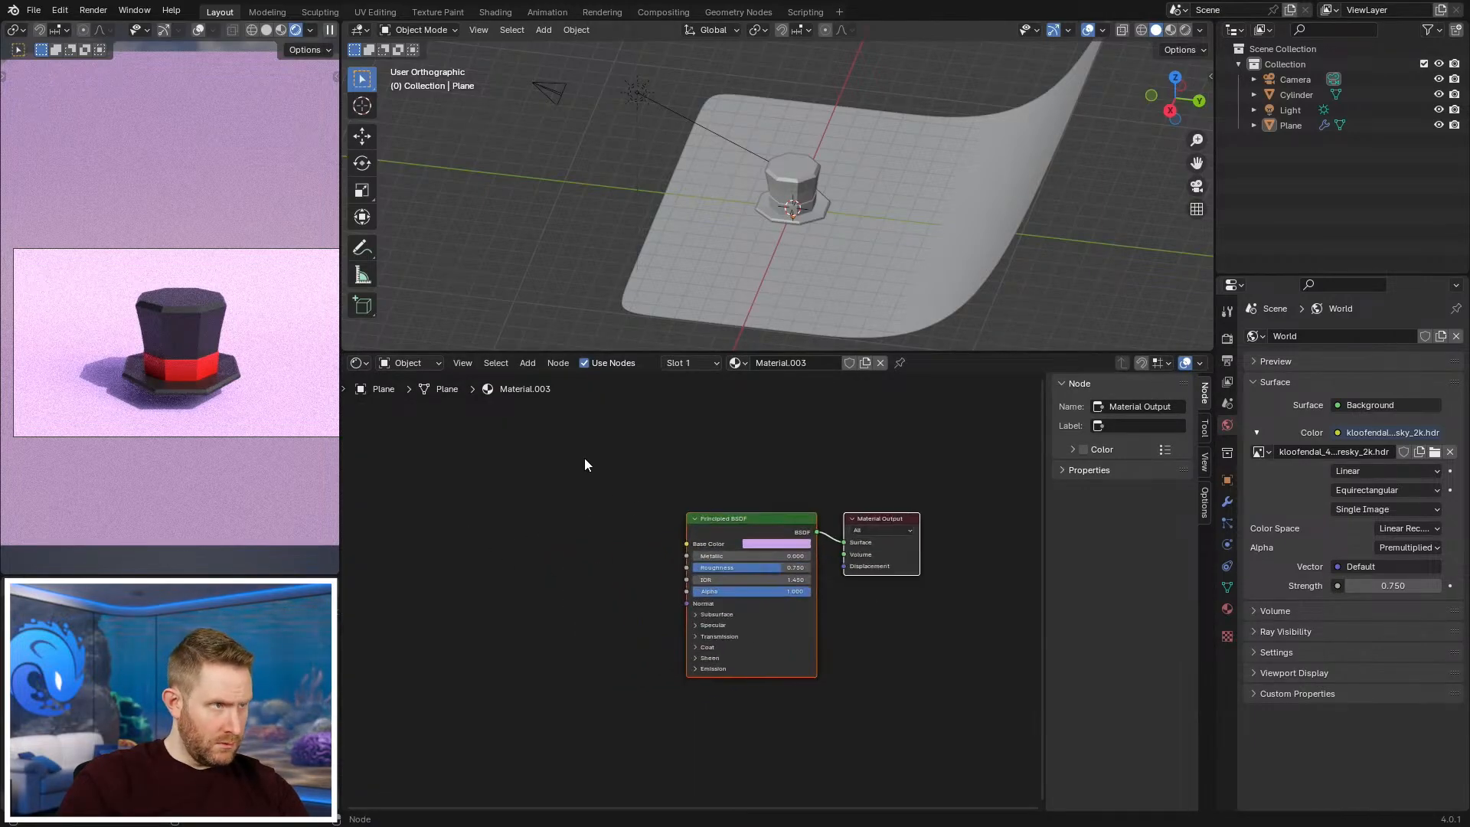
{"action": "left_click", "coordinate": [406, 363]}
{"action": "left_click", "coordinate": [409, 406]}
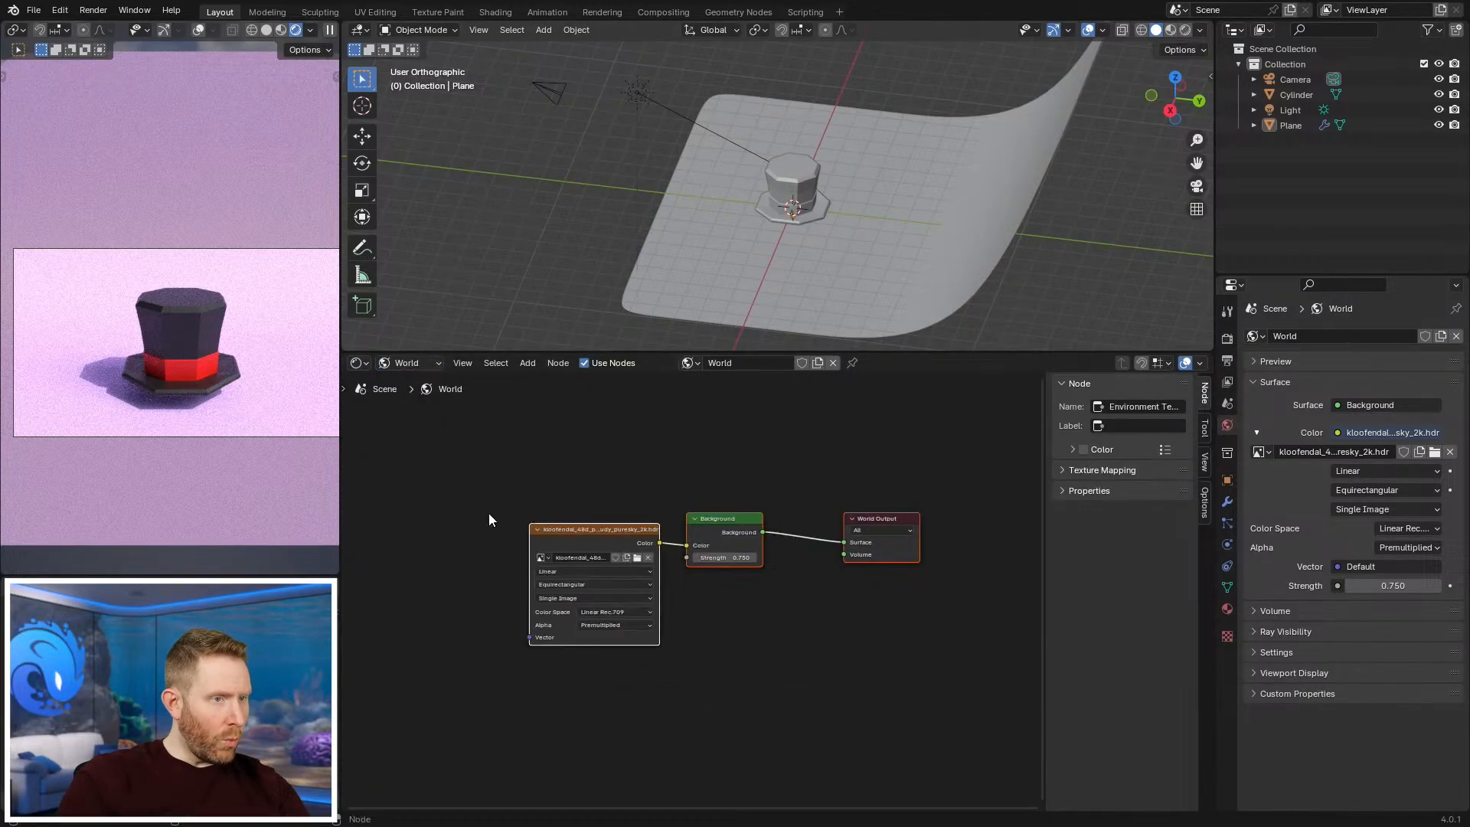
Step: Space out the environment texture and Background nodes to make room between them
{"action": "left_click", "coordinate": [678, 535]}
{"action": "left_click_drag", "start_coordinate": [678, 535], "coordinate": [500, 452]}
{"action": "left_click", "coordinate": [788, 513]}
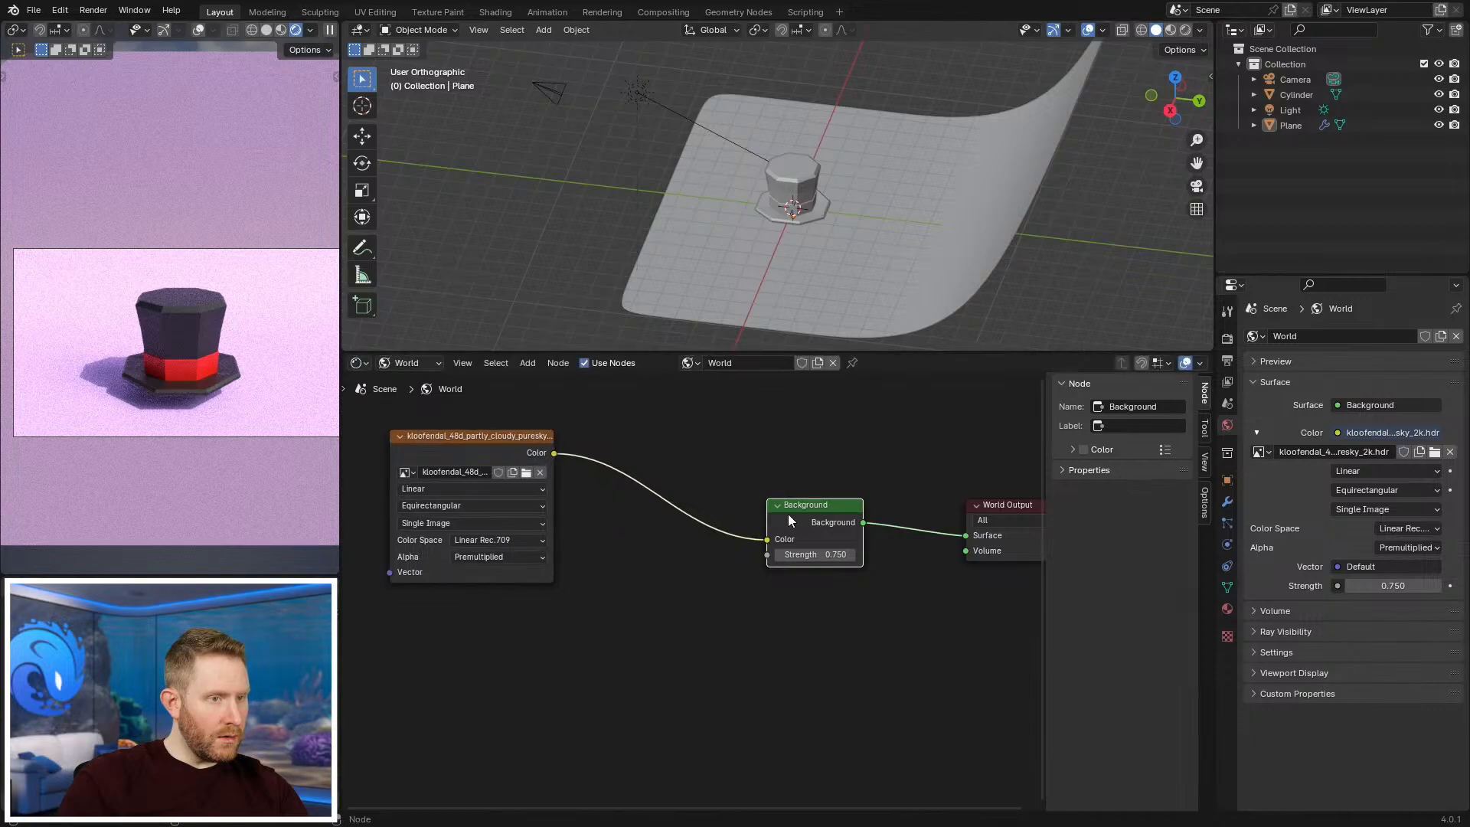
{"action": "left_click_drag", "start_coordinate": [788, 513], "coordinate": [813, 457]}
{"action": "middle_click_drag", "start_coordinate": [673, 499], "coordinate": [774, 556]}
{"action": "left_click_drag", "start_coordinate": [614, 490], "coordinate": [454, 406]}
Step: Insert a Mix Color node with factor 0, linking the HDRI colour to A and the result to the Background colour
{"action": "key", "text": "shift+a"}
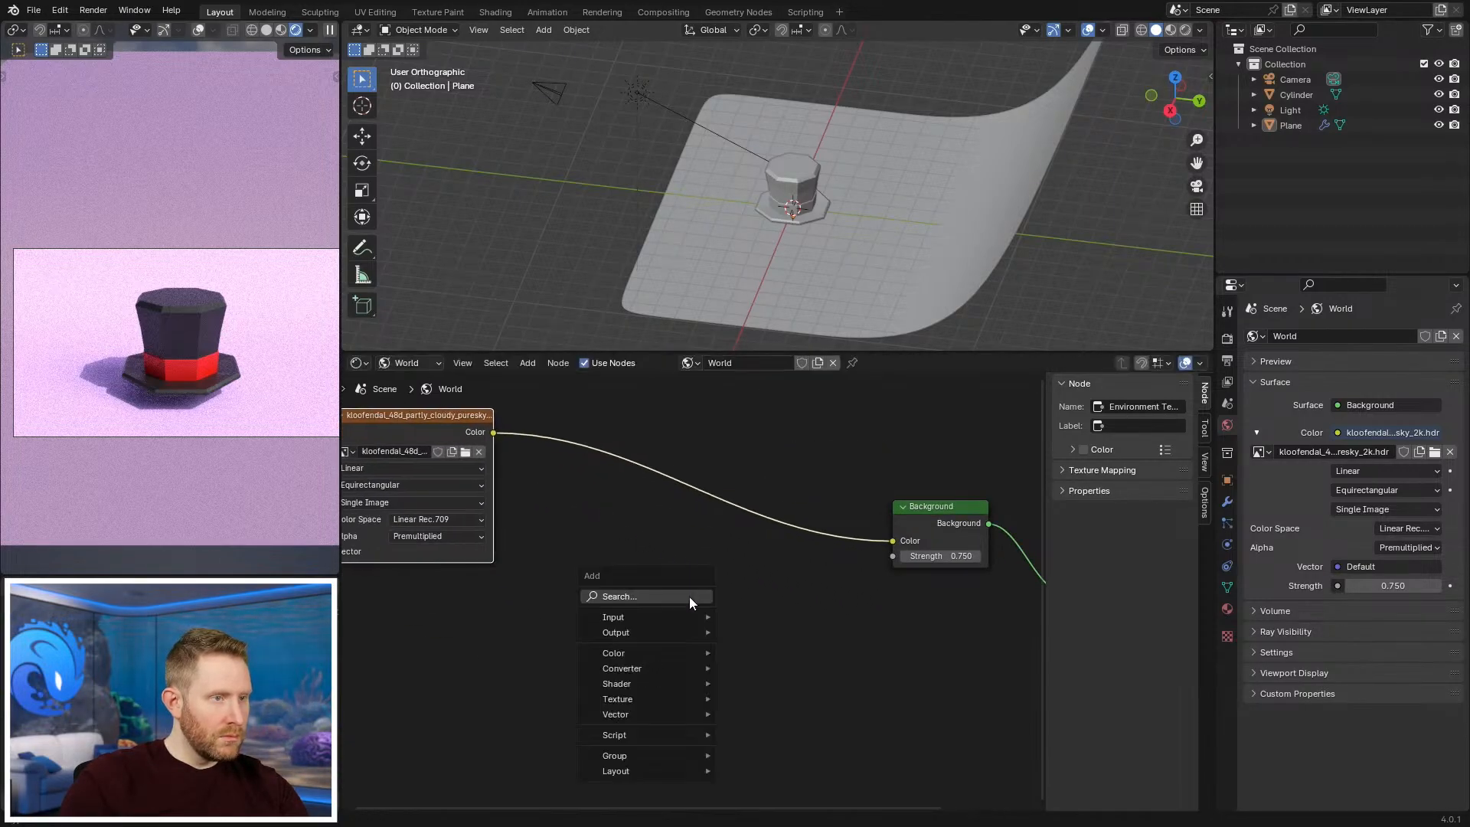
{"action": "mouse_move", "coordinate": [652, 648]}
{"action": "left_click", "coordinate": [770, 729]}
{"action": "left_click", "coordinate": [770, 729]}
{"action": "left_click_drag", "start_coordinate": [492, 435], "coordinate": [632, 695]}
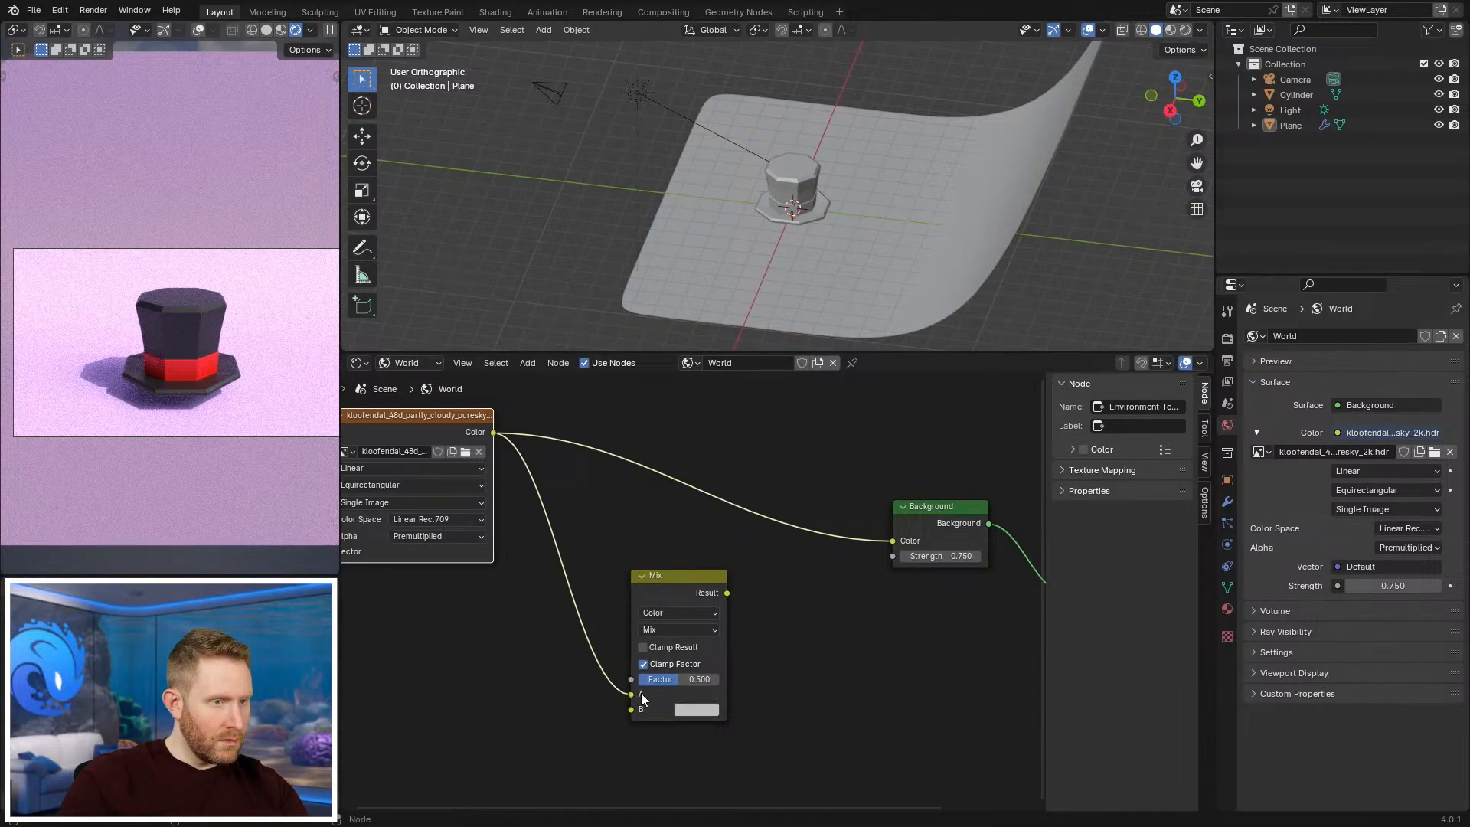
{"action": "left_click_drag", "start_coordinate": [727, 592], "coordinate": [892, 540]}
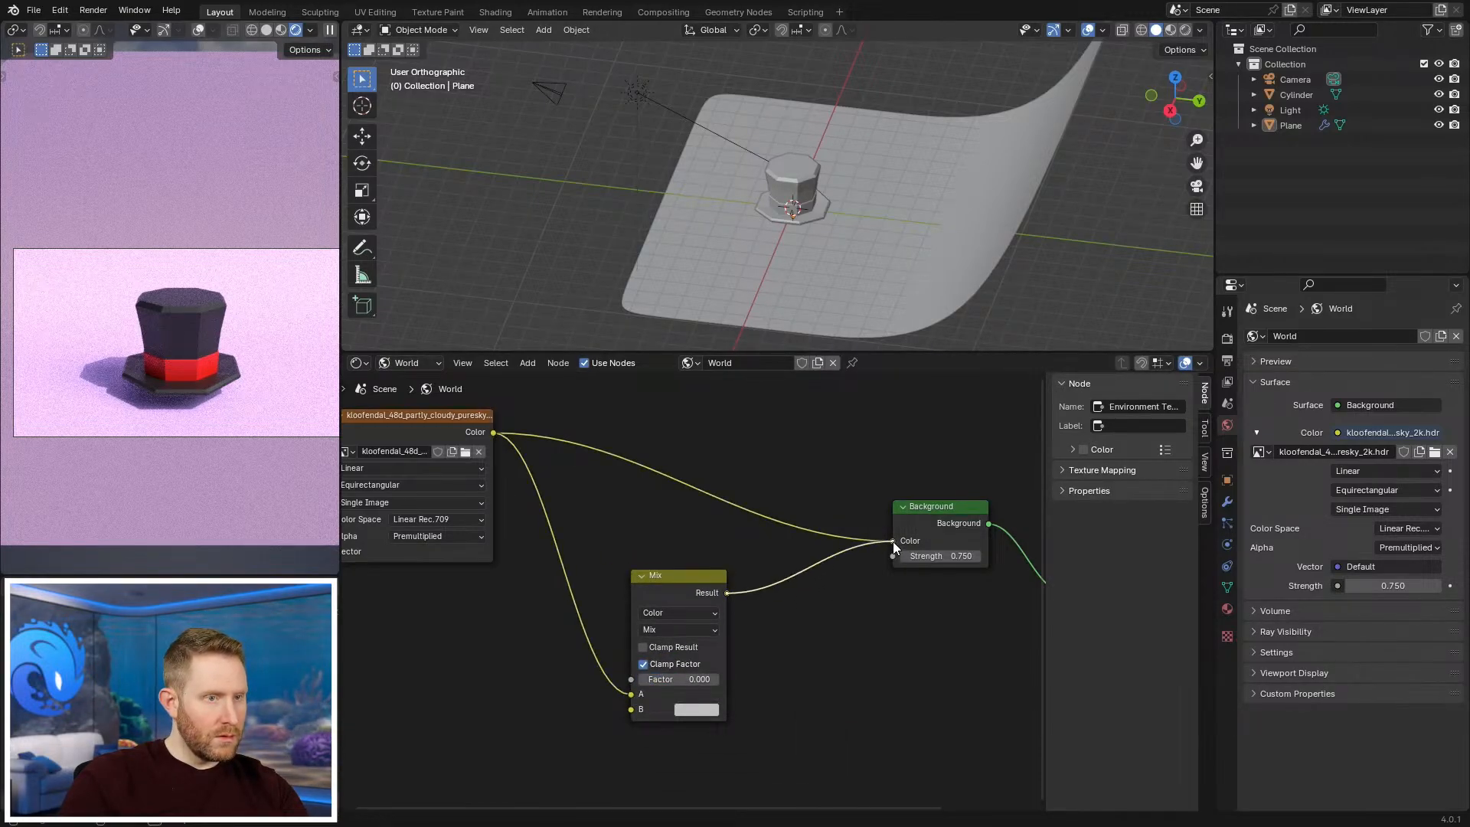
Step: Enable Clamp Result on the Mix node
{"action": "middle_click_drag", "start_coordinate": [704, 651], "coordinate": [752, 636]}
{"action": "scroll", "coordinate": [755, 623], "scroll_direction": "up", "scroll_amount": 1}
{"action": "left_click", "coordinate": [743, 622]}
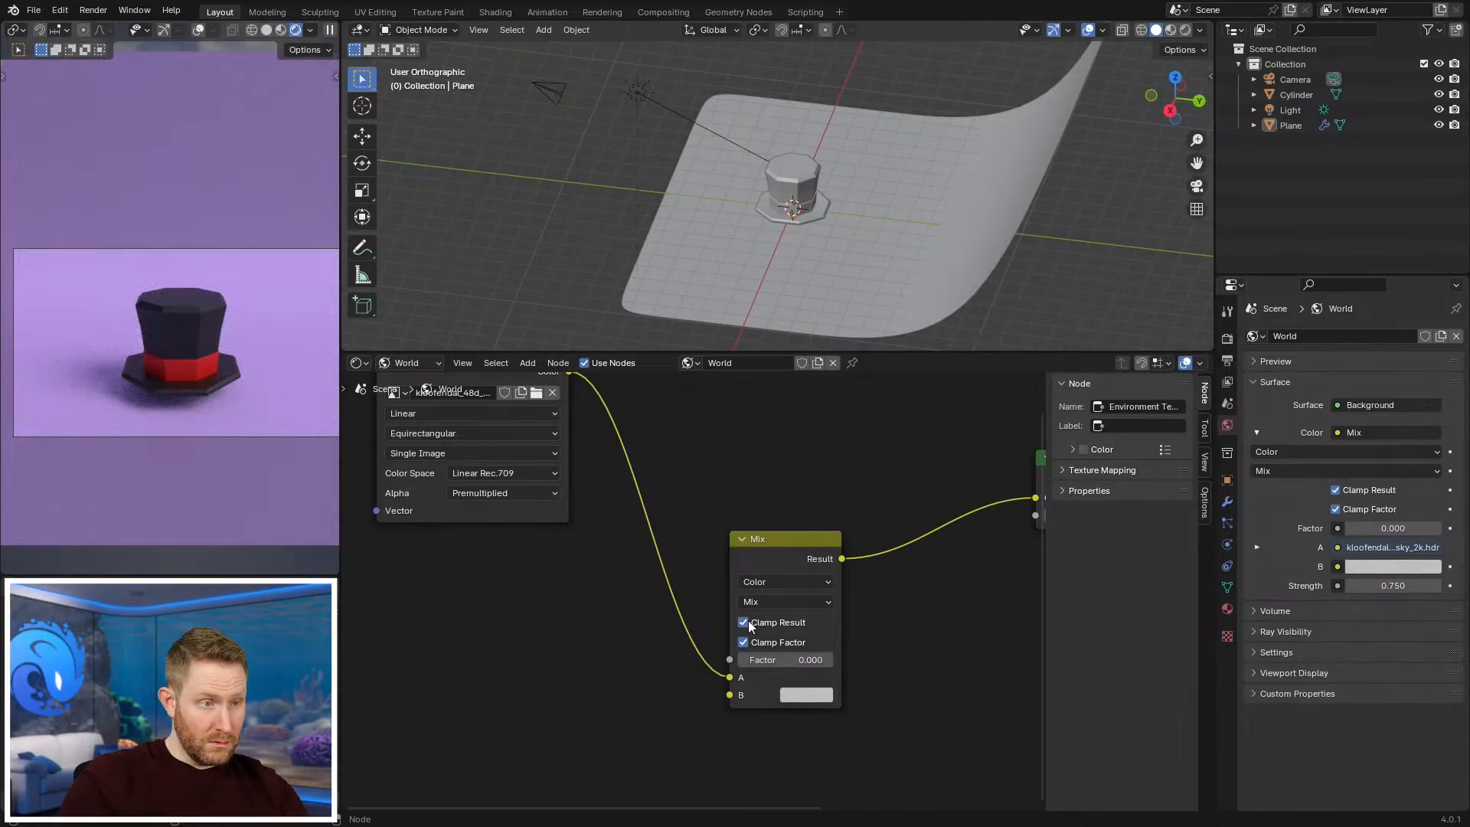
{"action": "scroll", "coordinate": [747, 620], "scroll_direction": "down", "scroll_amount": 2}
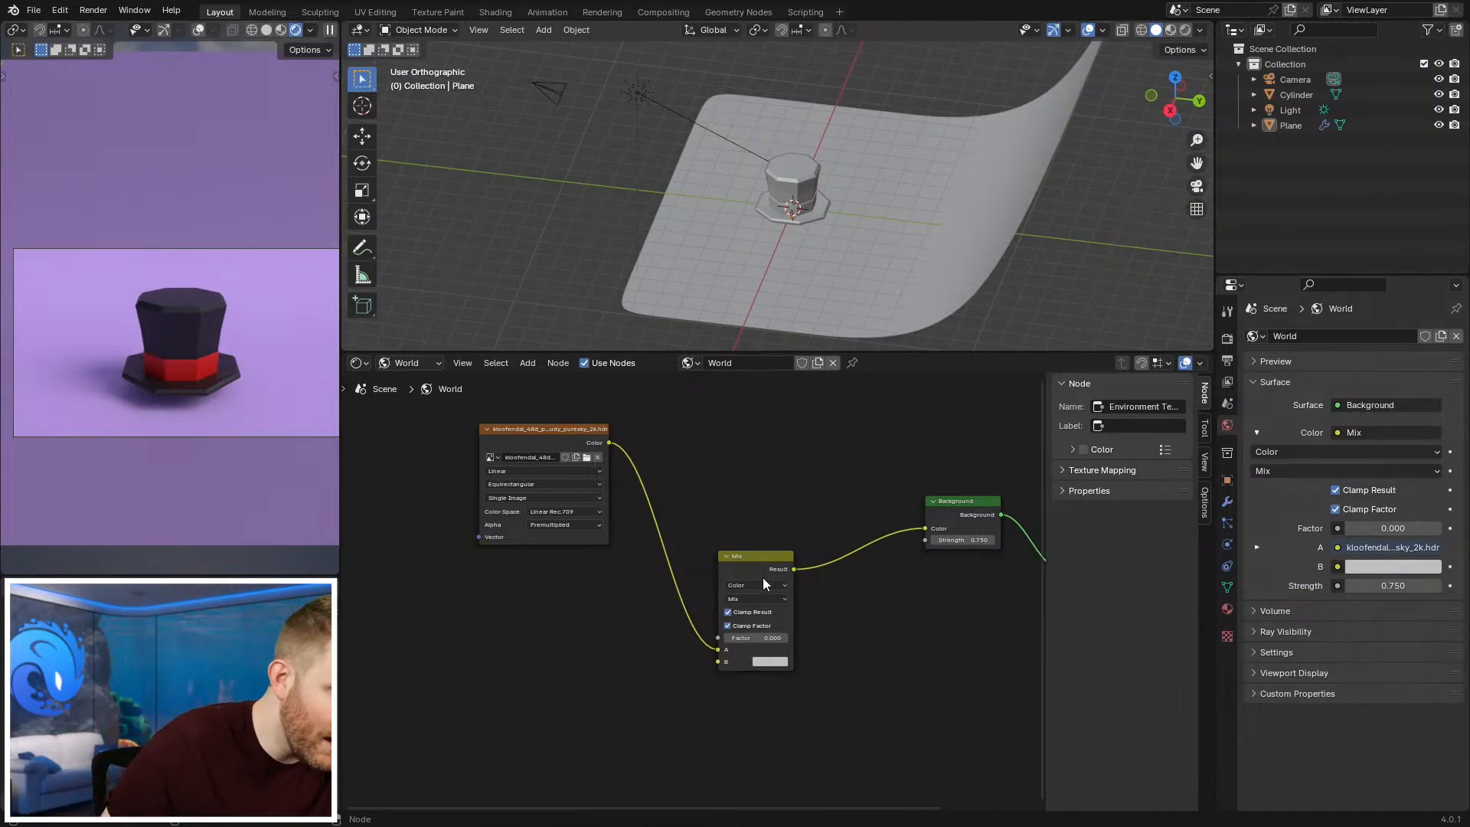
Step: Duplicate the Mix node before Background with the HDRI colour in B, factor 1 and Clamp Result off
{"action": "scroll", "coordinate": [748, 540], "scroll_direction": "up", "scroll_amount": 1}
{"action": "left_click_drag", "start_coordinate": [747, 571], "coordinate": [656, 596]}
{"action": "key", "text": "shift+d"}
{"action": "left_click", "coordinate": [888, 499]}
{"action": "left_click_drag", "start_coordinate": [595, 418], "coordinate": [905, 548]}
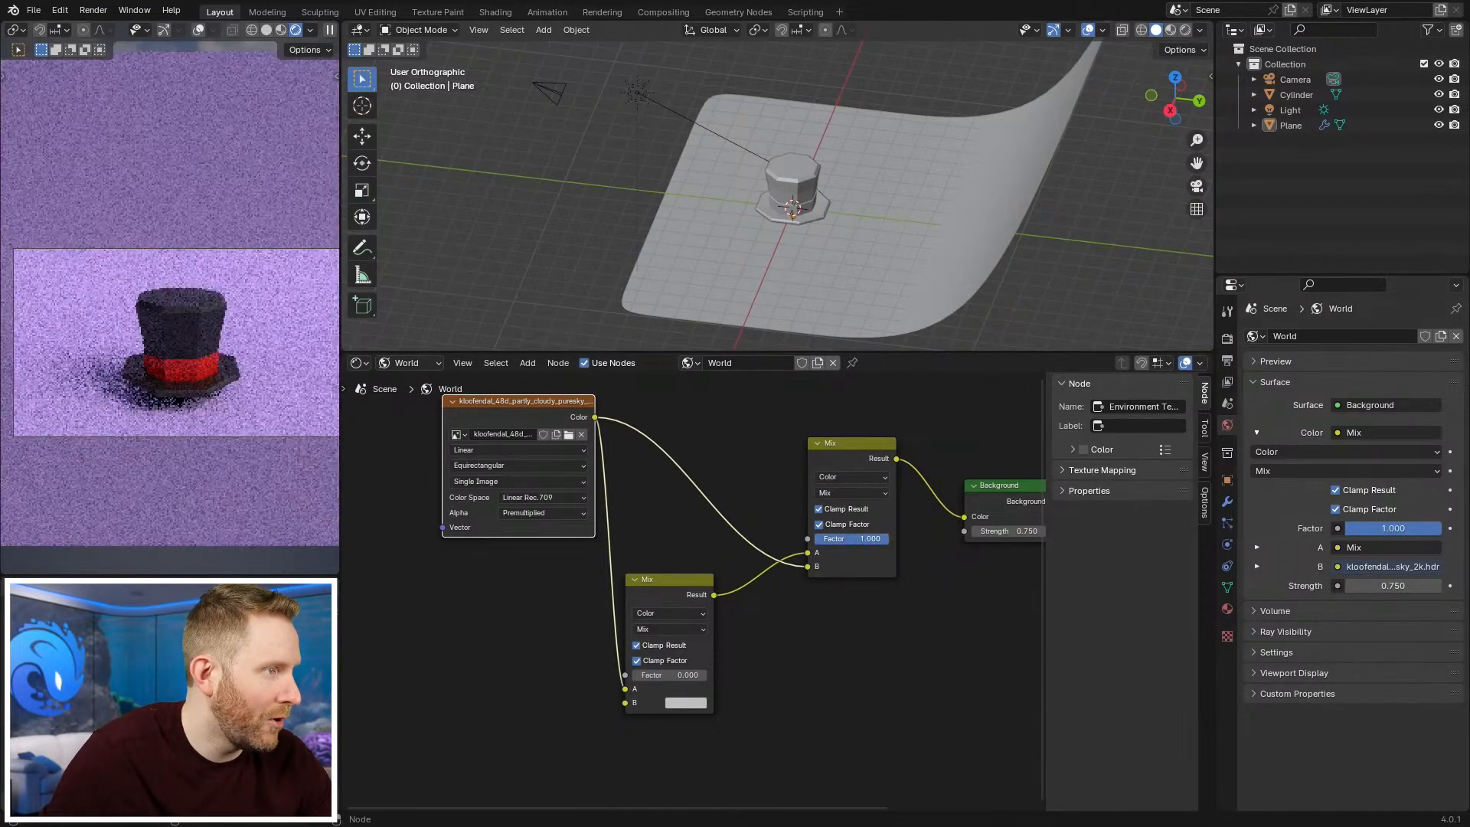
{"action": "left_click", "coordinate": [818, 509]}
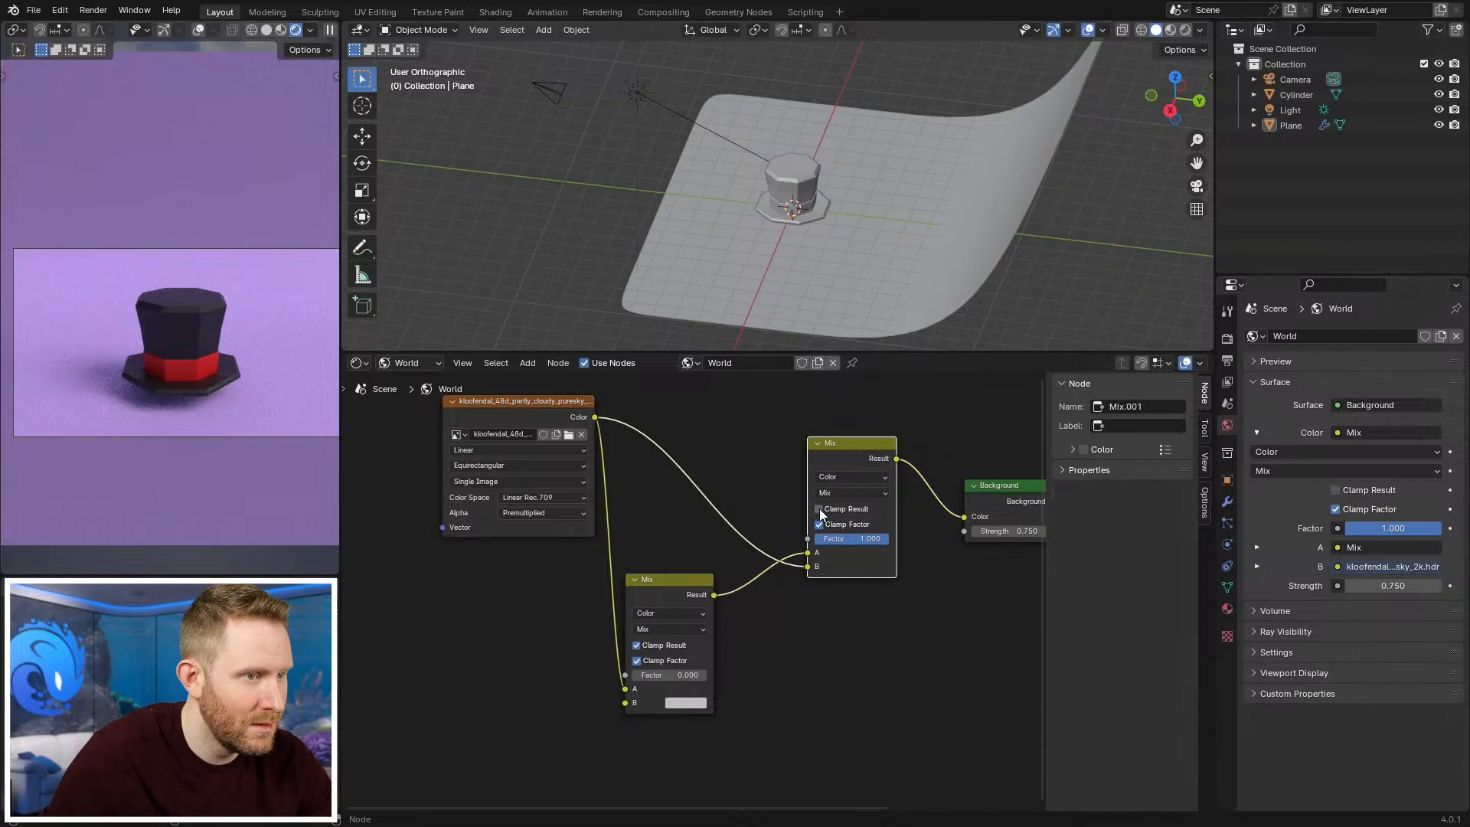
Step: Try several factors on the second Mix node against the render preview, ending at about 0.092
{"action": "left_click_drag", "start_coordinate": [879, 539], "coordinate": [848, 544]}
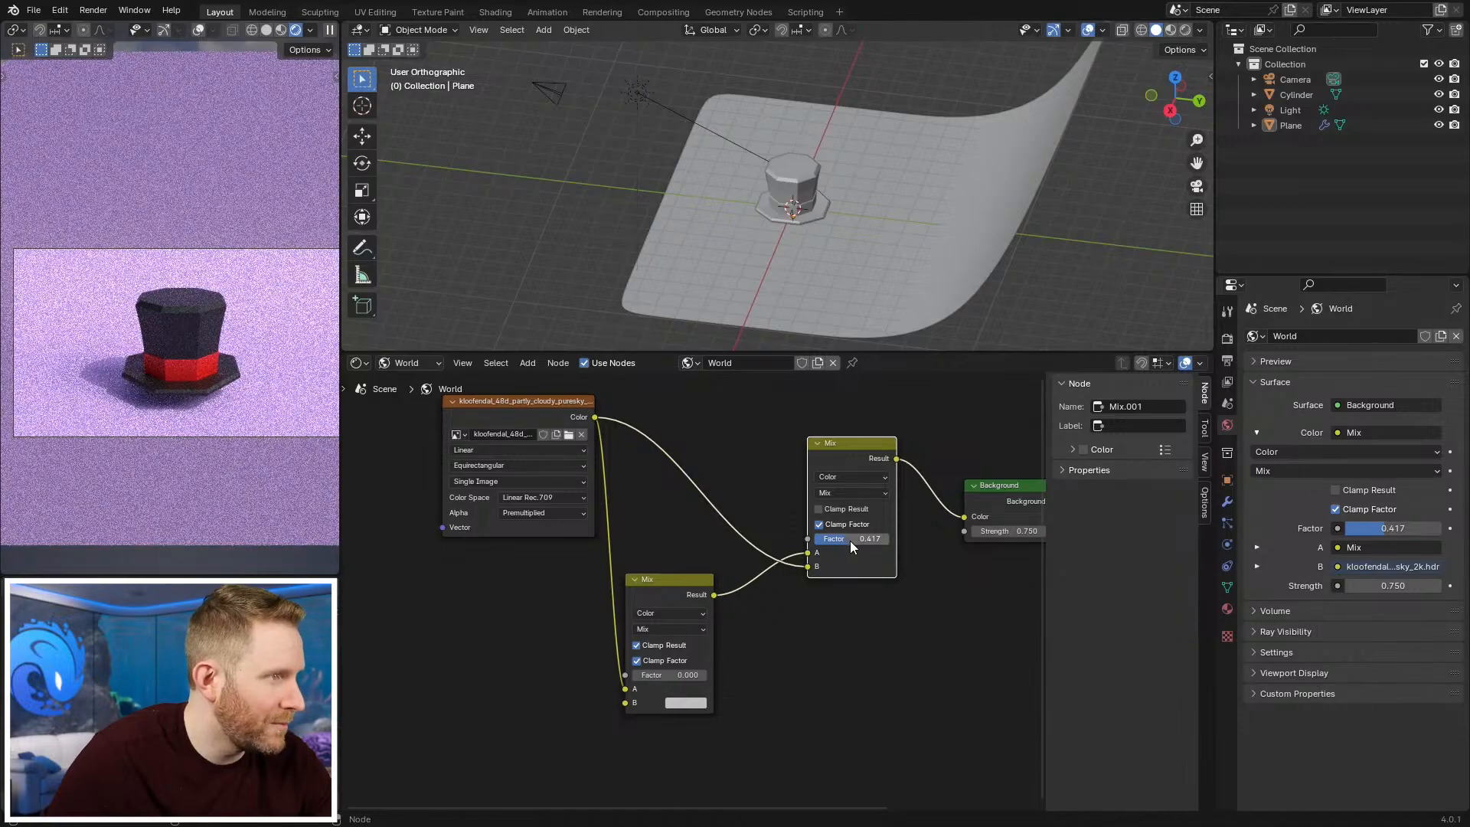
{"action": "left_click_drag", "start_coordinate": [847, 540], "coordinate": [835, 543]}
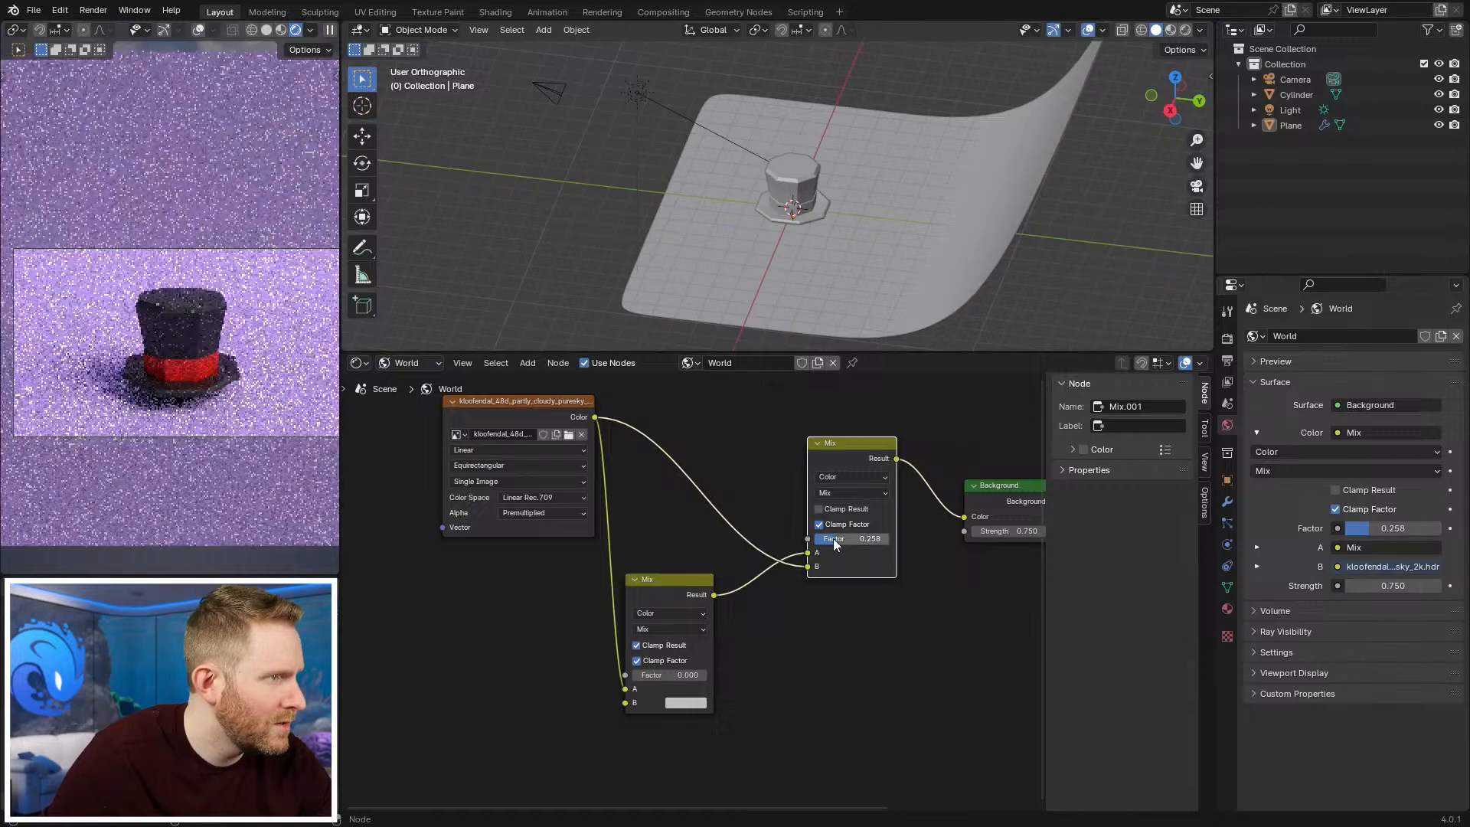
{"action": "middle_click_drag", "start_coordinate": [176, 260], "coordinate": [81, 222]}
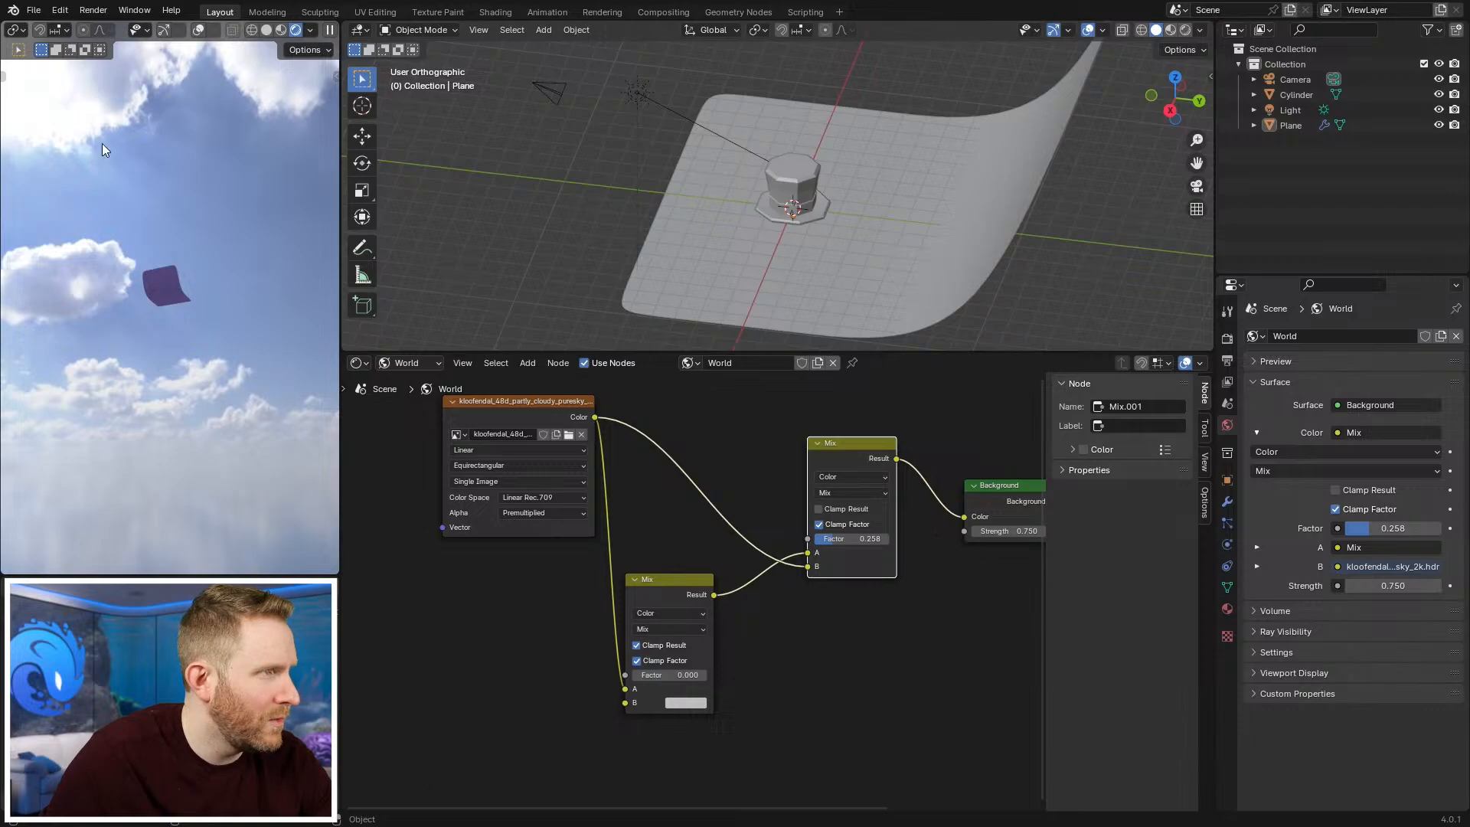
{"action": "key", "text": "KP_0"}
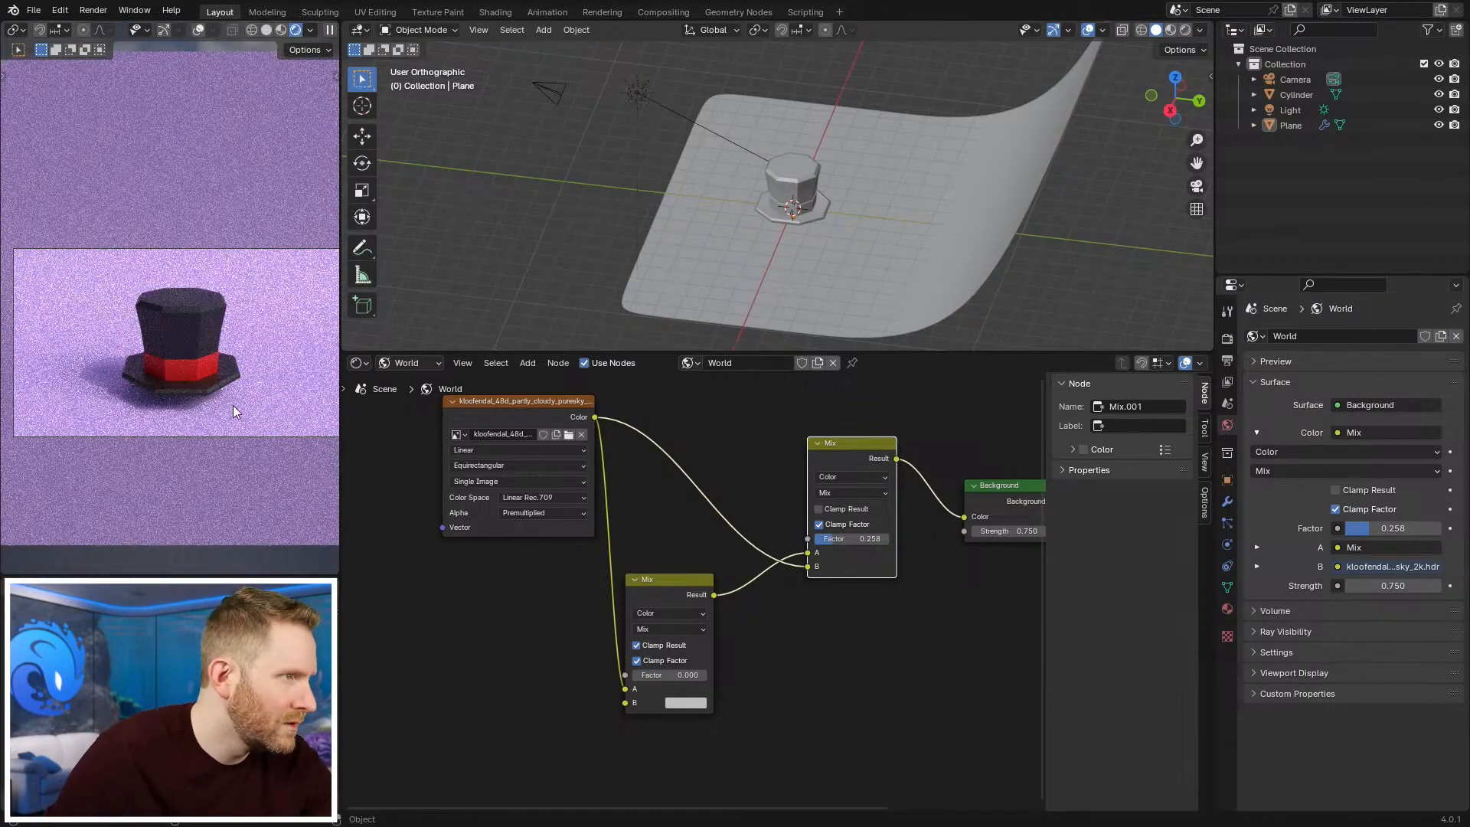
{"action": "scroll", "coordinate": [843, 576], "scroll_direction": "up", "scroll_amount": 2}
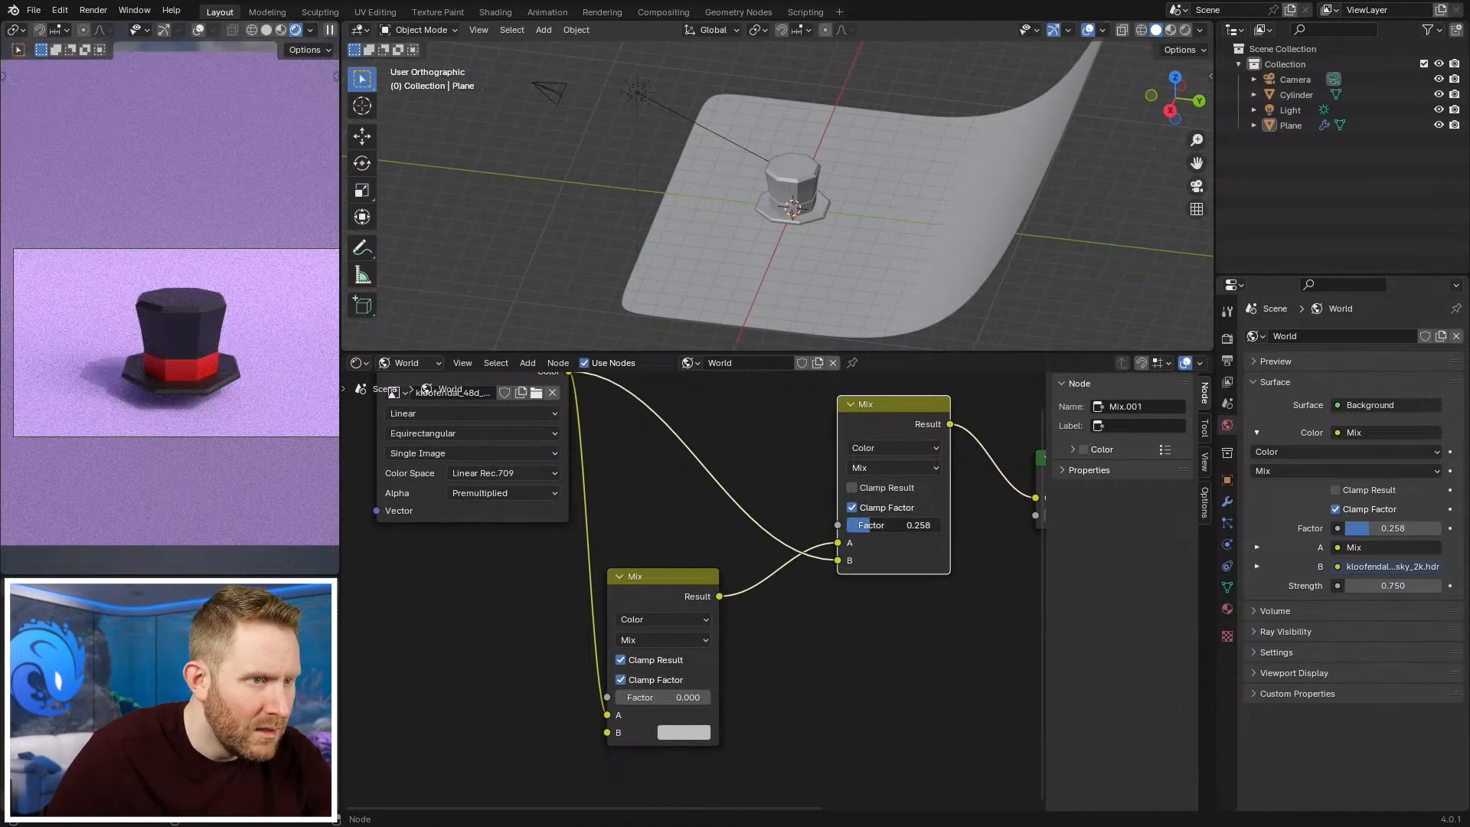
{"action": "left_click_drag", "start_coordinate": [873, 525], "coordinate": [868, 528]}
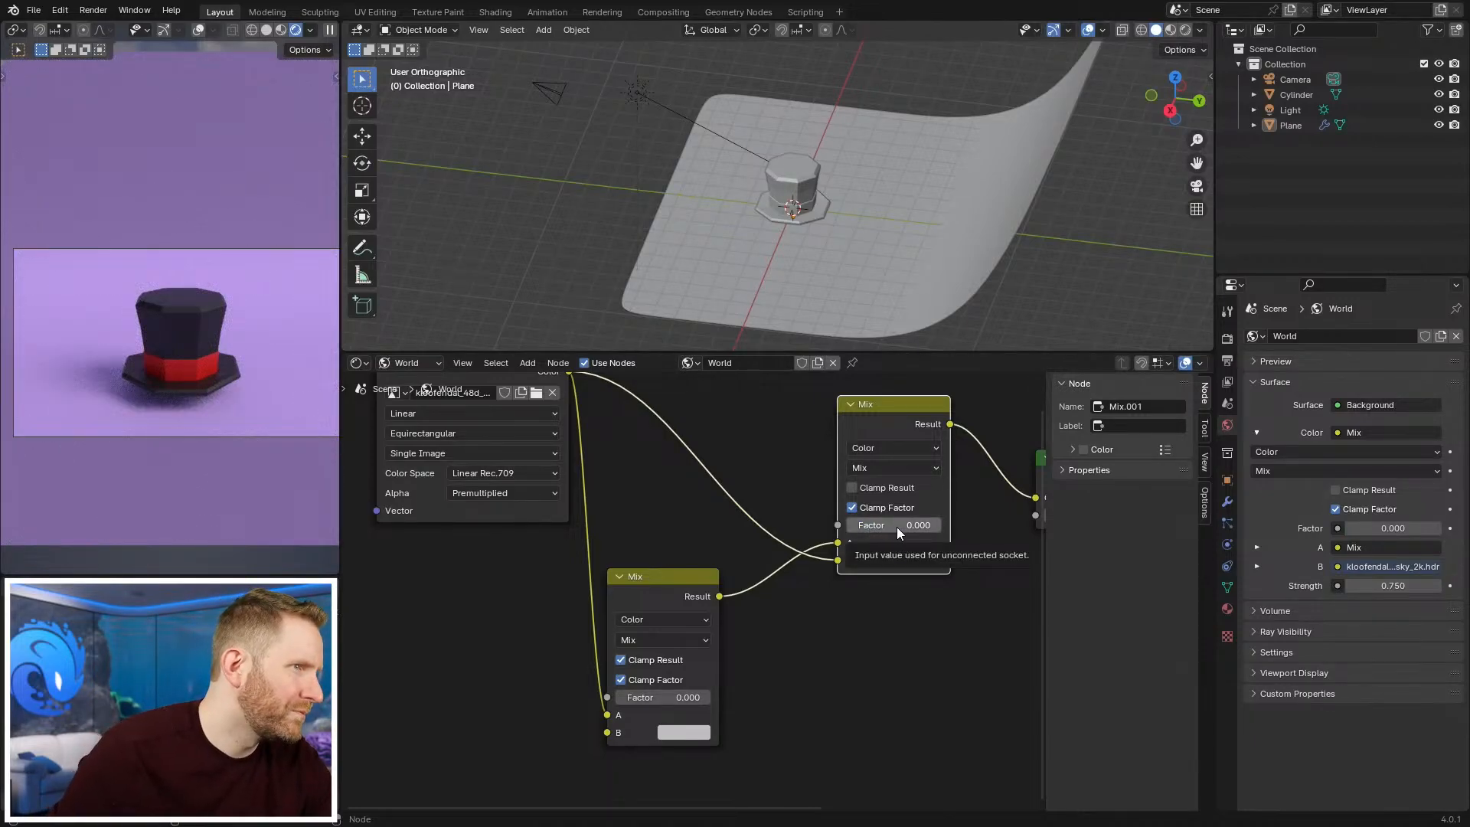
{"action": "left_click_drag", "start_coordinate": [880, 525], "coordinate": [885, 525]}
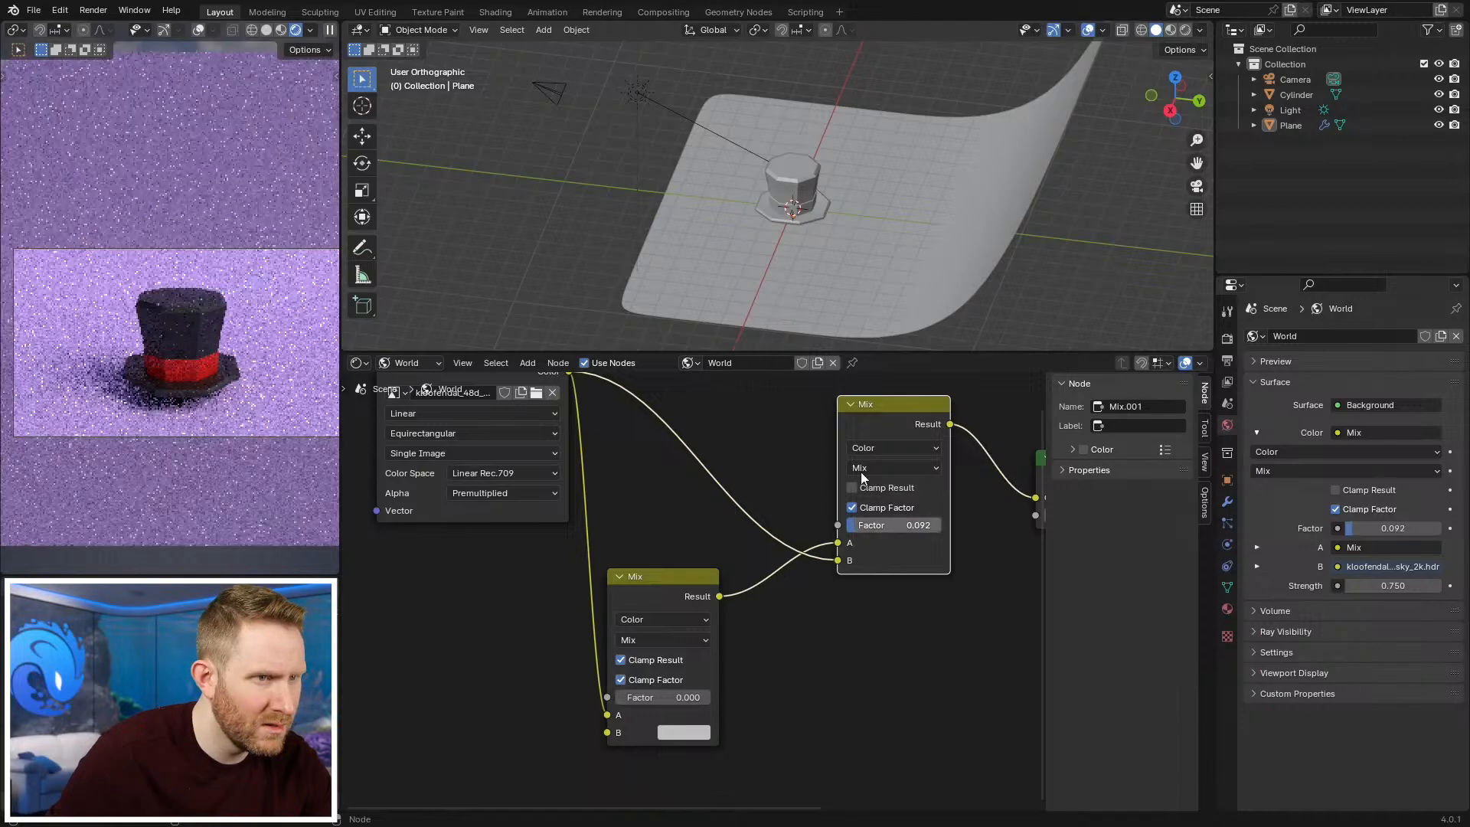
{"action": "scroll", "coordinate": [829, 258], "scroll_direction": "down", "scroll_amount": 3}
{"action": "left_click", "coordinate": [829, 257]}
{"action": "key", "text": "KP_3"}
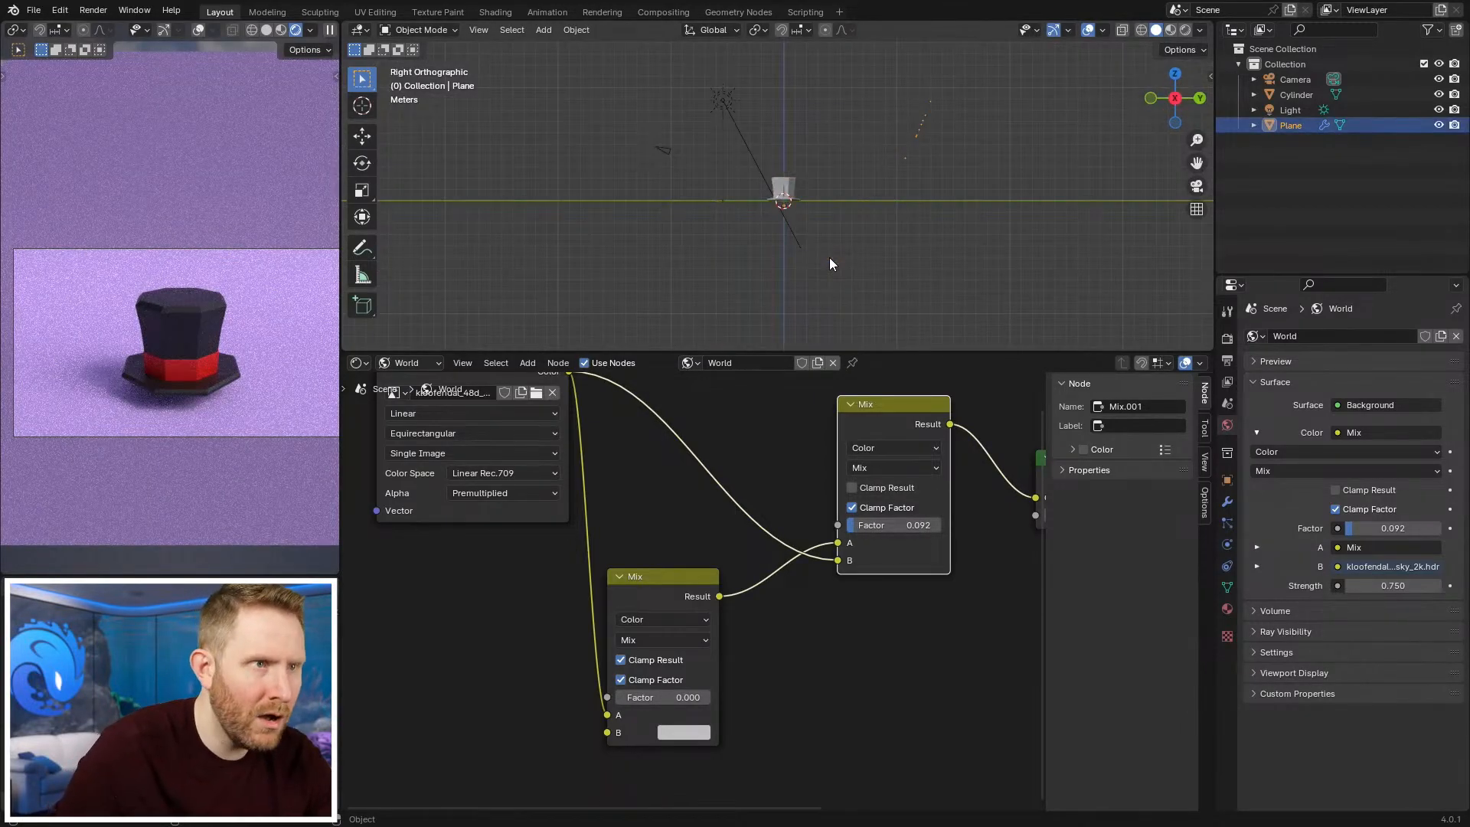
{"action": "middle_click_drag", "start_coordinate": [849, 236], "coordinate": [956, 270], "text": "shift"}
{"action": "scroll", "coordinate": [850, 236], "scroll_direction": "up", "scroll_amount": 1}
{"action": "left_click", "coordinate": [750, 157]}
{"action": "left_click", "coordinate": [750, 173]}
{"action": "scroll", "coordinate": [758, 508], "scroll_direction": "down", "scroll_amount": 3}
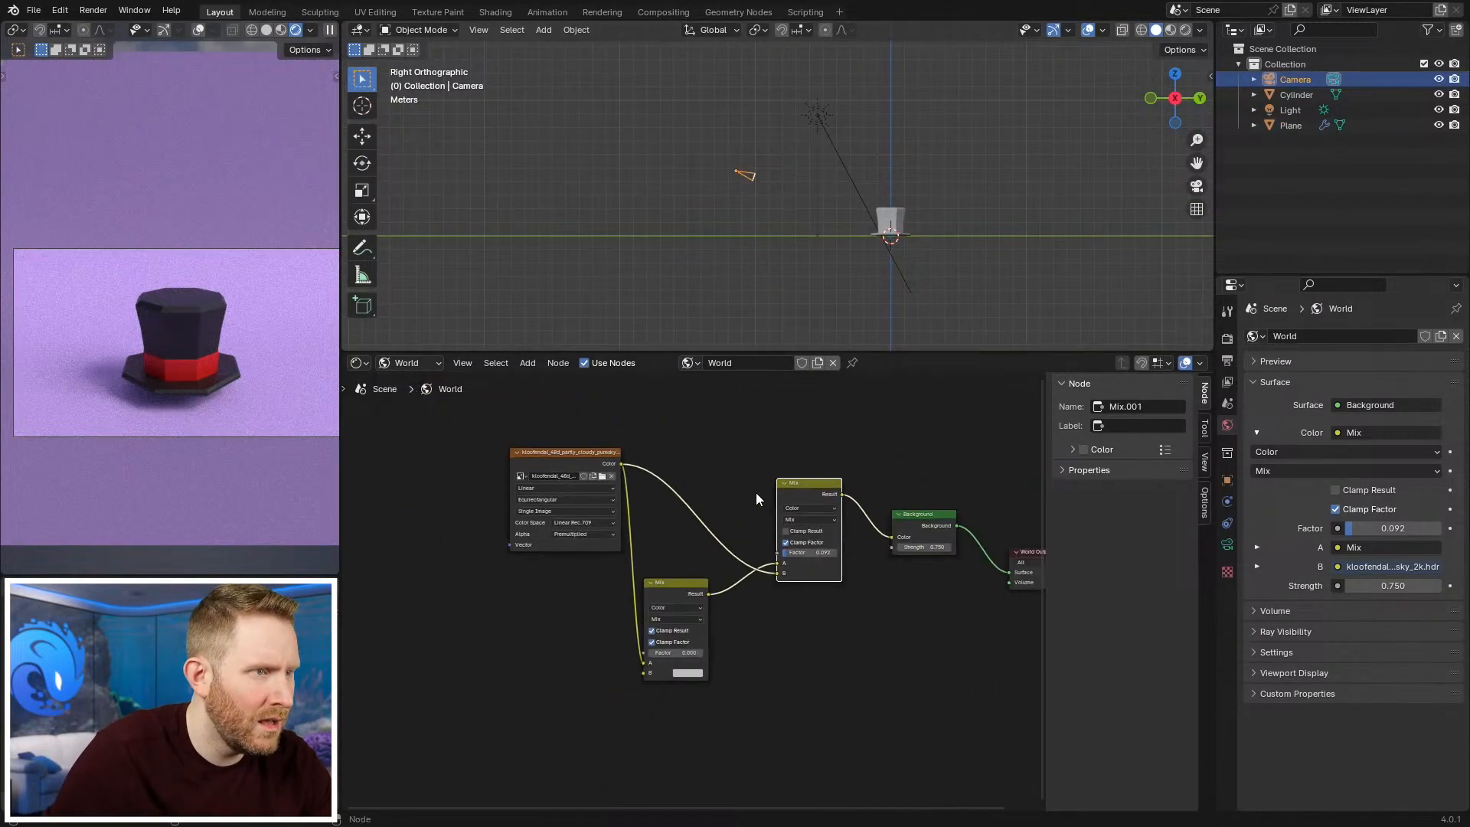
{"action": "scroll", "coordinate": [683, 544], "scroll_direction": "down", "scroll_amount": 2}
{"action": "middle_click_drag", "start_coordinate": [840, 227], "coordinate": [838, 277]}
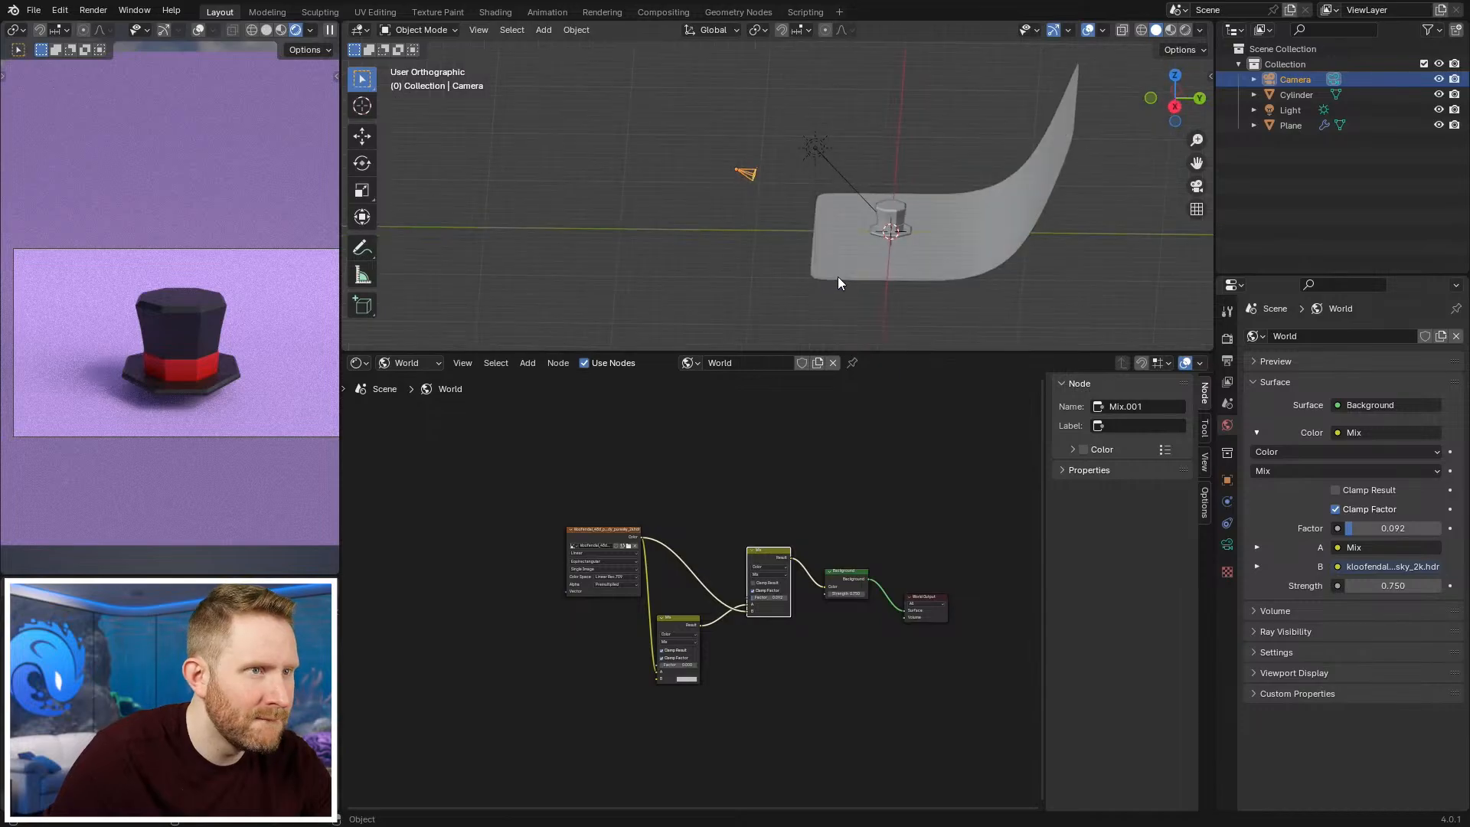
{"action": "left_click", "coordinate": [837, 269]}
{"action": "left_click", "coordinate": [403, 357]}
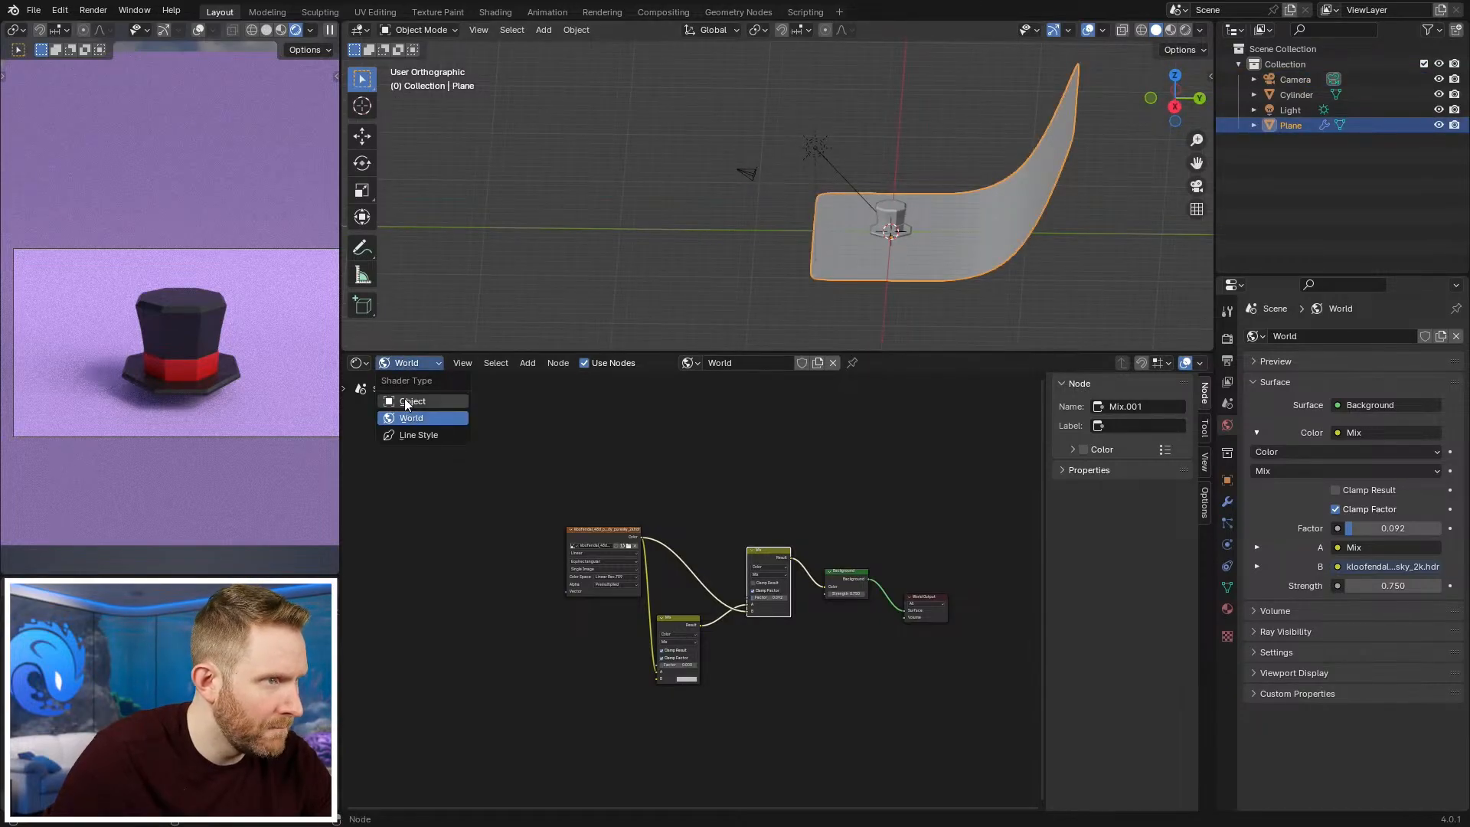
{"action": "left_click", "coordinate": [358, 363]}
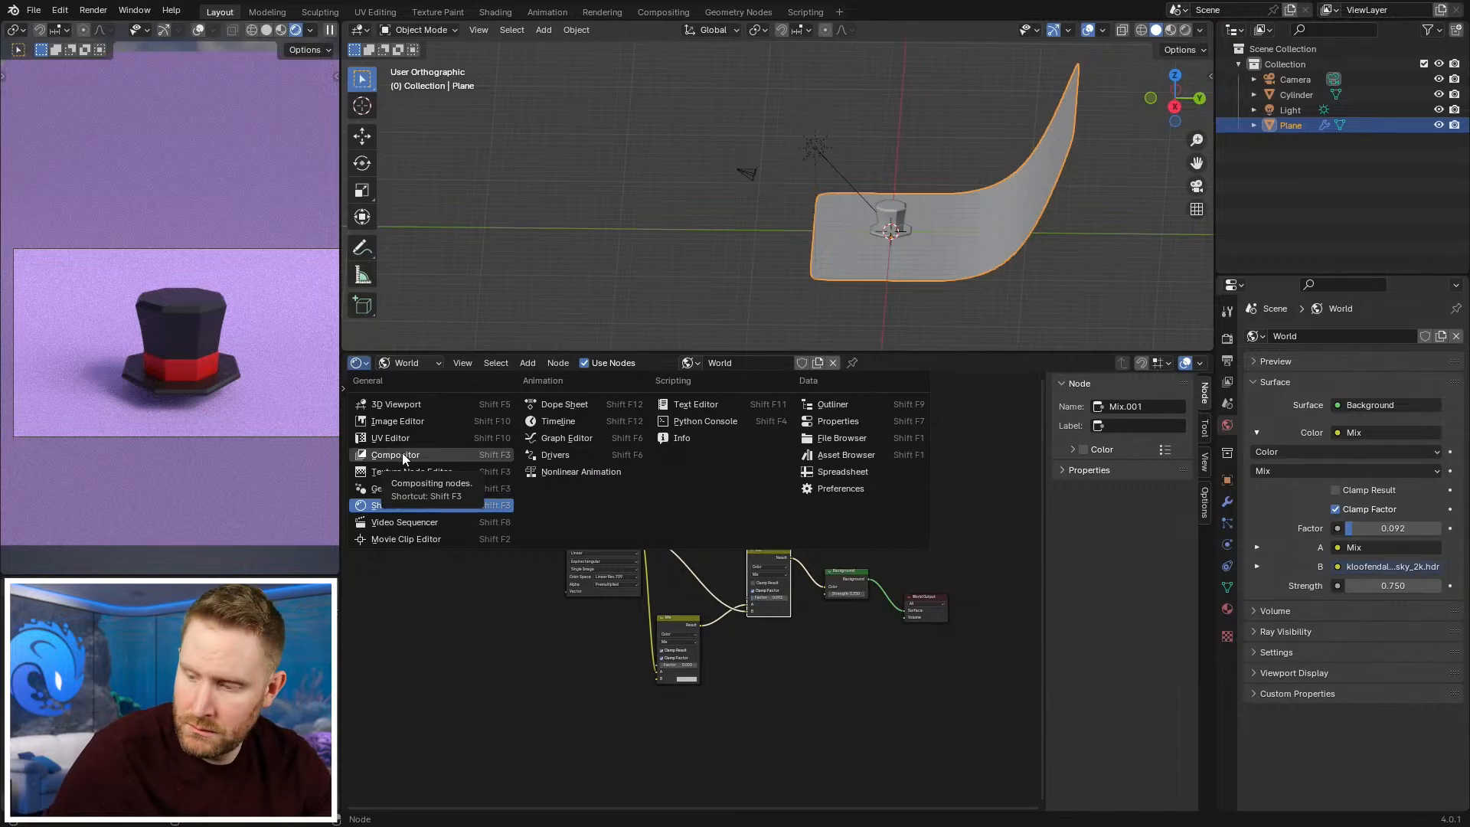
Step: Add a cube empty at the world origin
{"action": "middle_click_drag", "start_coordinate": [872, 341], "coordinate": [938, 227]}
{"action": "key", "text": "shift+a"}
{"action": "mouse_move", "coordinate": [880, 396]}
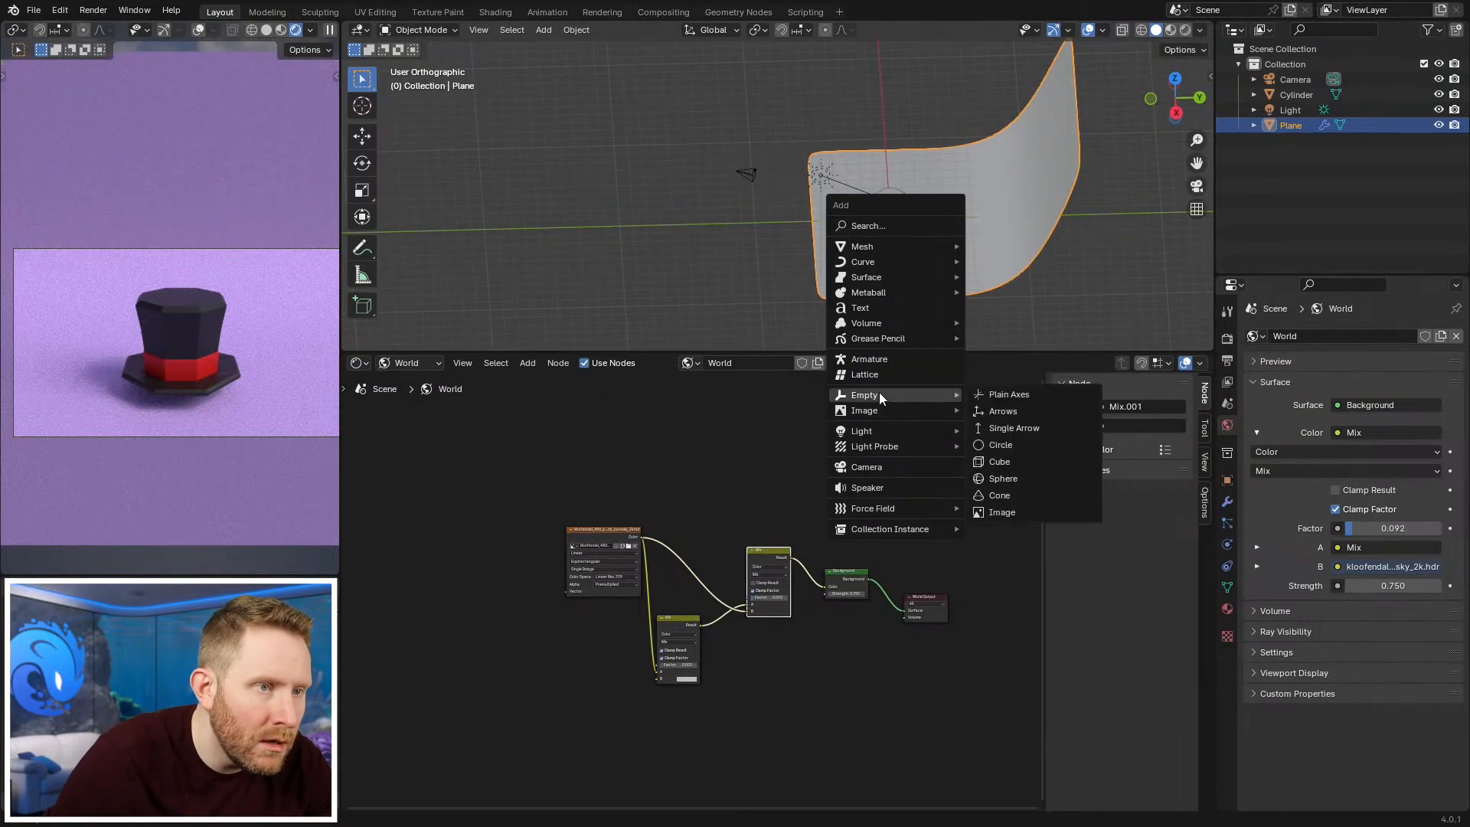
{"action": "left_click", "coordinate": [1023, 461]}
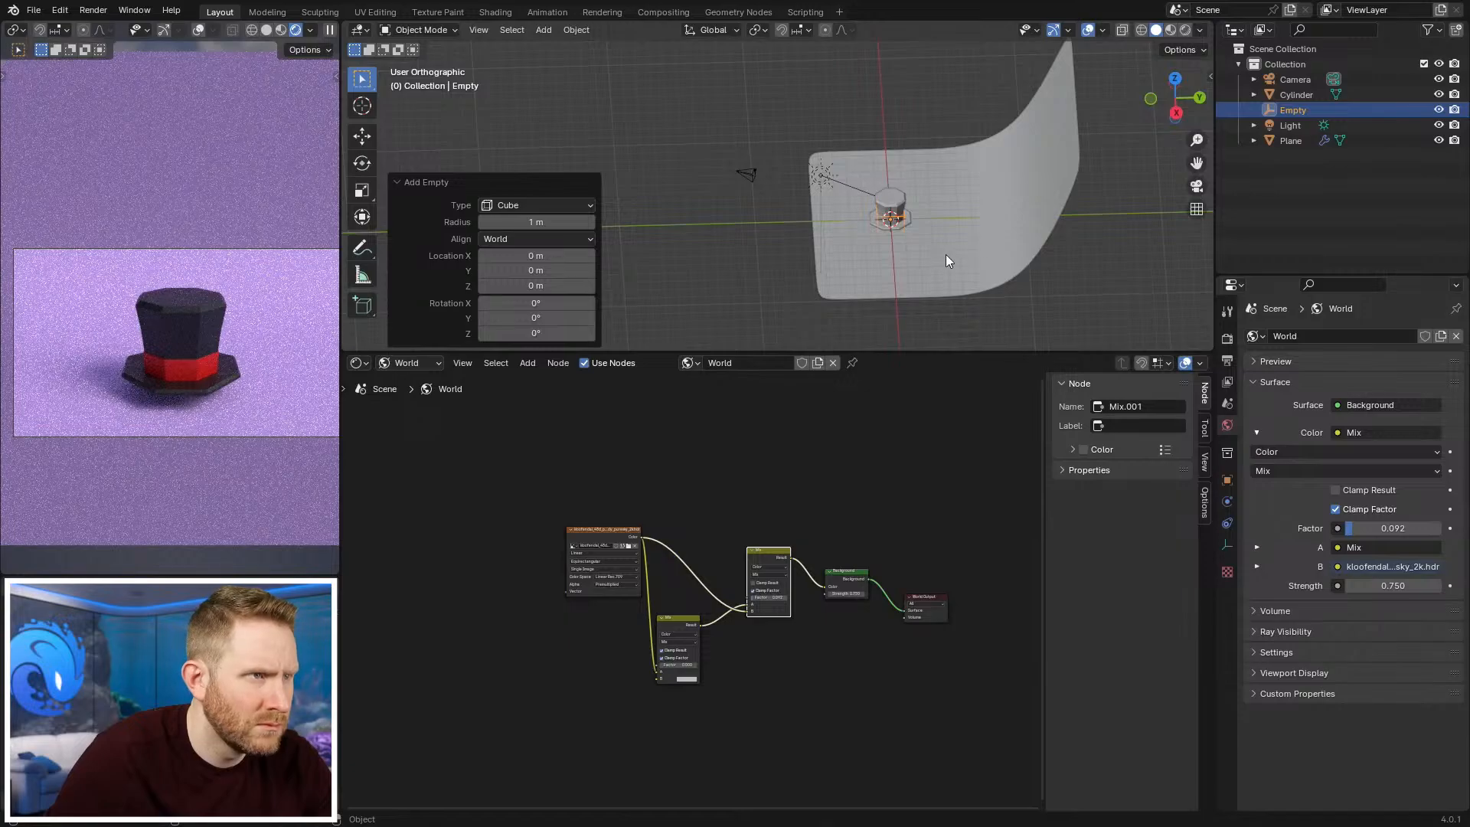
Step: In wireframe side view, move the empty back along Y to where the backdrop starts to curve upward
{"action": "key", "text": "KP_3"}
{"action": "middle_click_drag", "start_coordinate": [834, 227], "coordinate": [764, 219], "text": "shift"}
{"action": "key", "text": "z"}
{"action": "left_click", "coordinate": [681, 259]}
{"action": "left_click_drag", "start_coordinate": [901, 239], "coordinate": [925, 213]}
Step: Show the backdrop plane's material nodes and add a Texture Coordinate node well ahead of the Principled BSDF
{"action": "scroll", "coordinate": [650, 540], "scroll_direction": "up", "scroll_amount": 1}
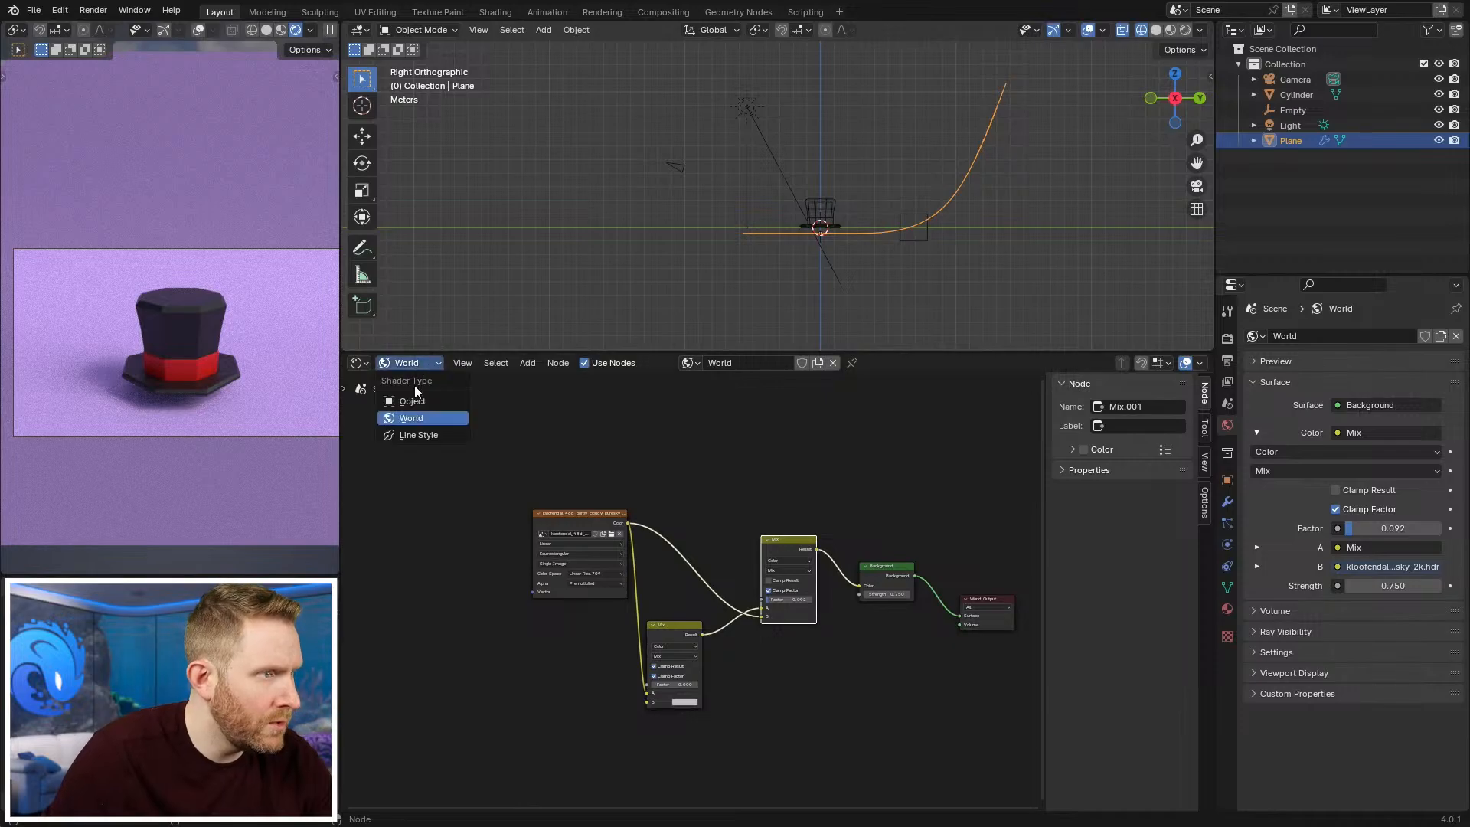
{"action": "left_click", "coordinate": [434, 401]}
{"action": "middle_click_drag", "start_coordinate": [714, 603], "coordinate": [627, 581]}
{"action": "scroll", "coordinate": [635, 576], "scroll_direction": "up", "scroll_amount": 2}
{"action": "key", "text": "shift+a"}
{"action": "mouse_move", "coordinate": [617, 583]}
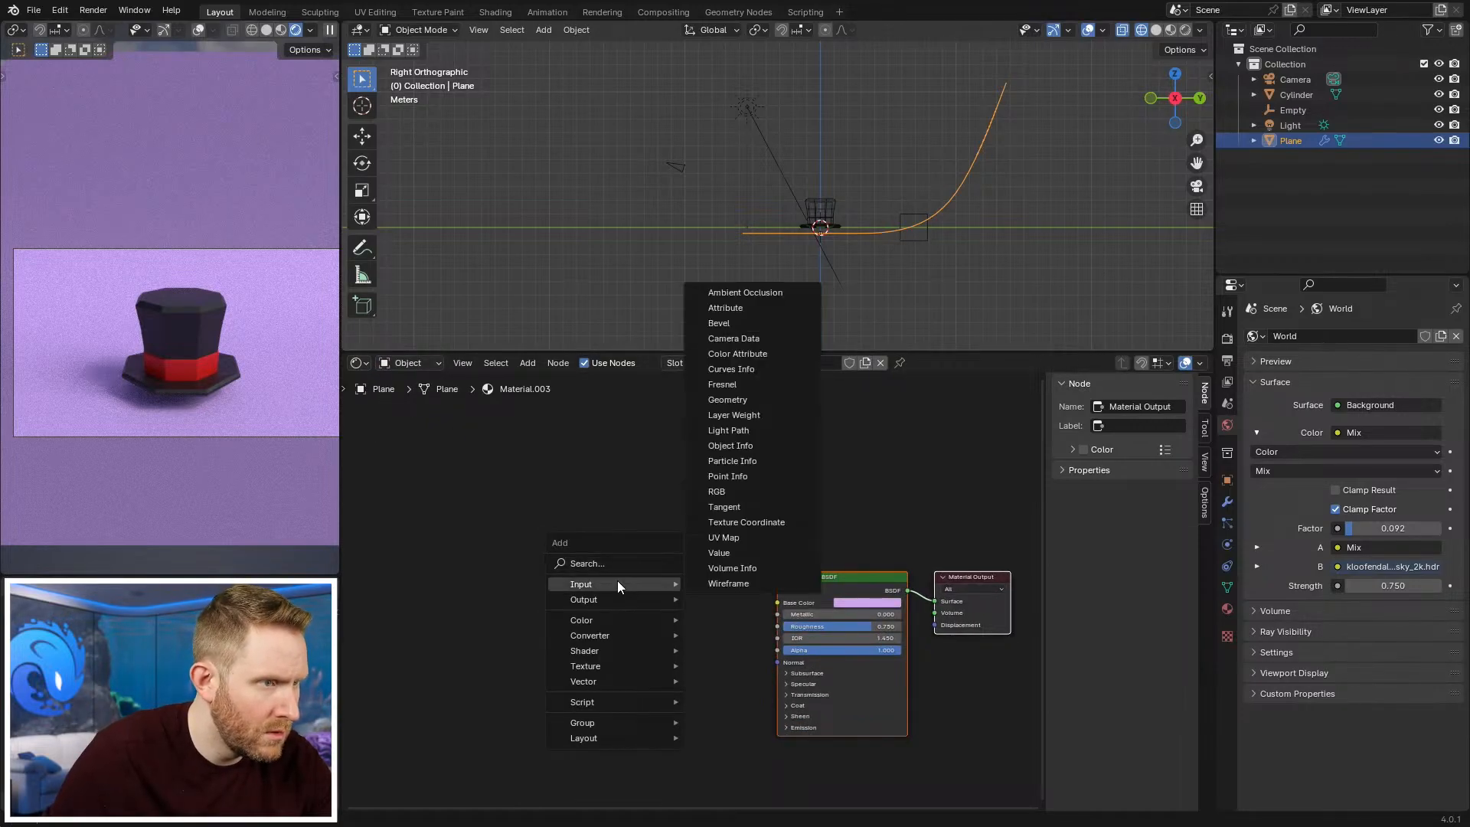
{"action": "left_click", "coordinate": [731, 521]}
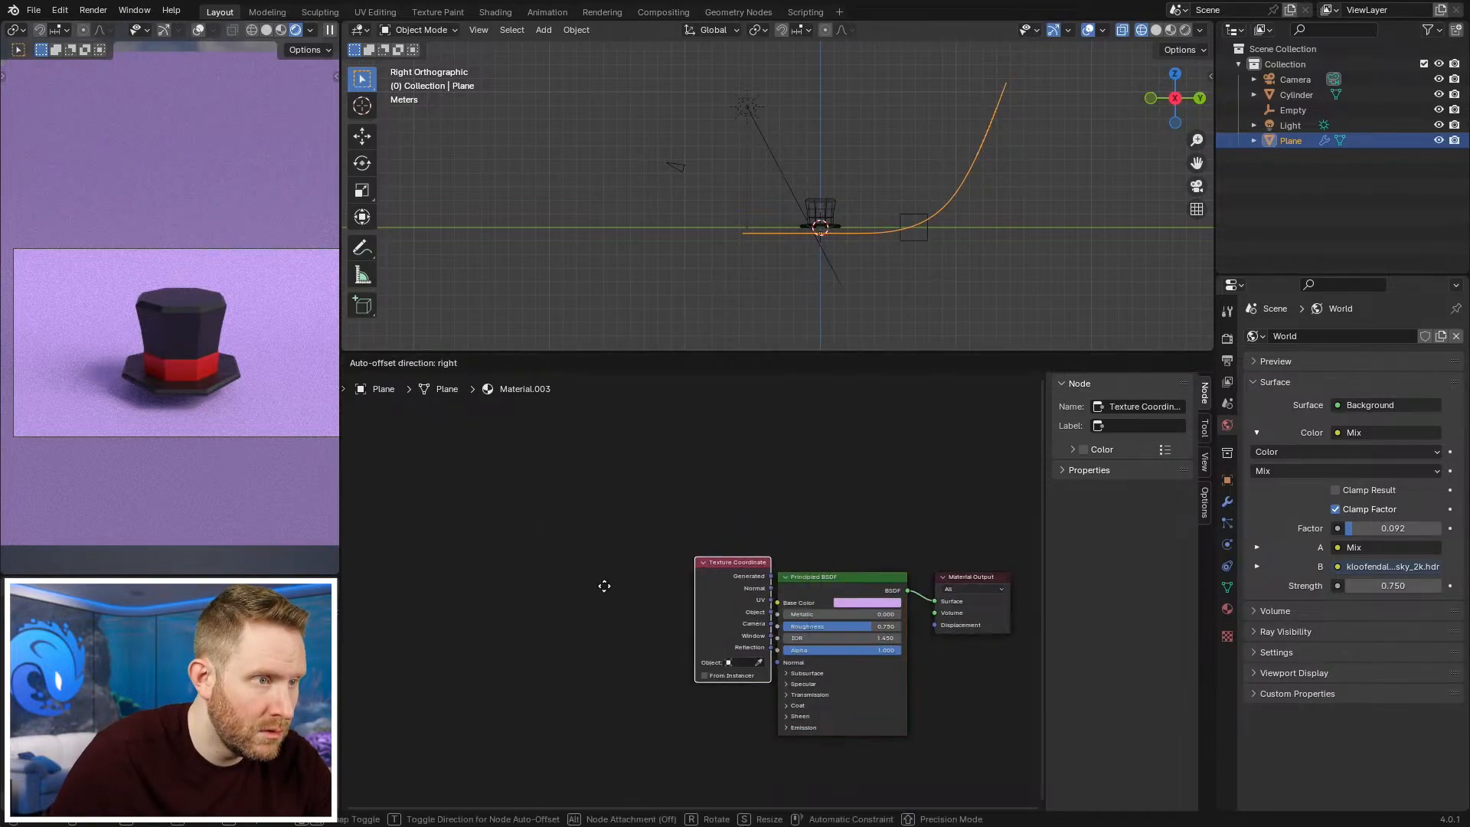
{"action": "left_click", "coordinate": [493, 525]}
Step: Add a Gradient Texture node driven by the Object coordinates, with the empty as the Texture Coordinate's object
{"action": "key", "text": "shift+a"}
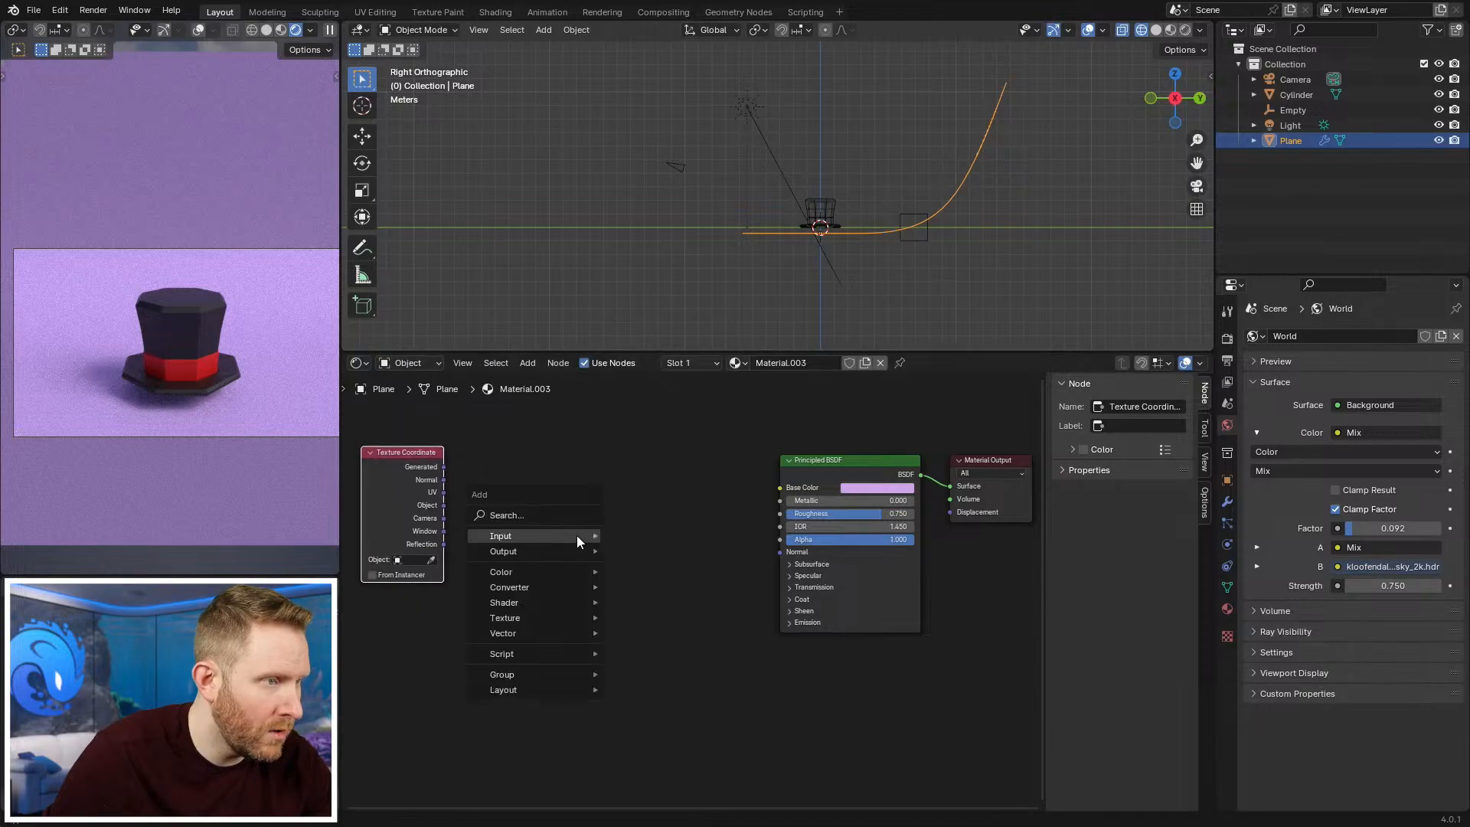
{"action": "mouse_move", "coordinate": [497, 617]}
{"action": "left_click", "coordinate": [660, 464]}
{"action": "left_click", "coordinate": [574, 479]}
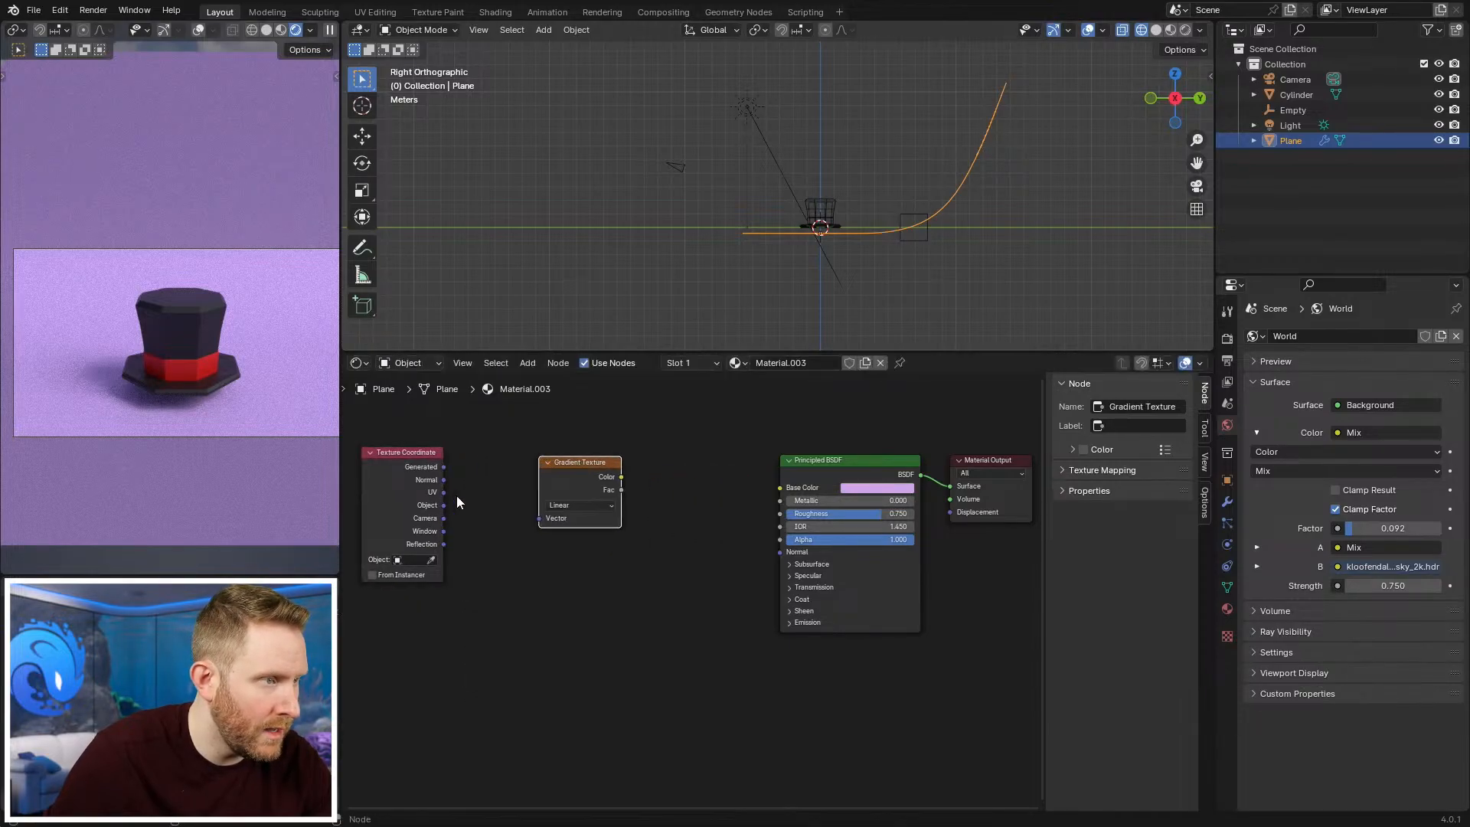
{"action": "left_click_drag", "start_coordinate": [443, 505], "coordinate": [544, 519]}
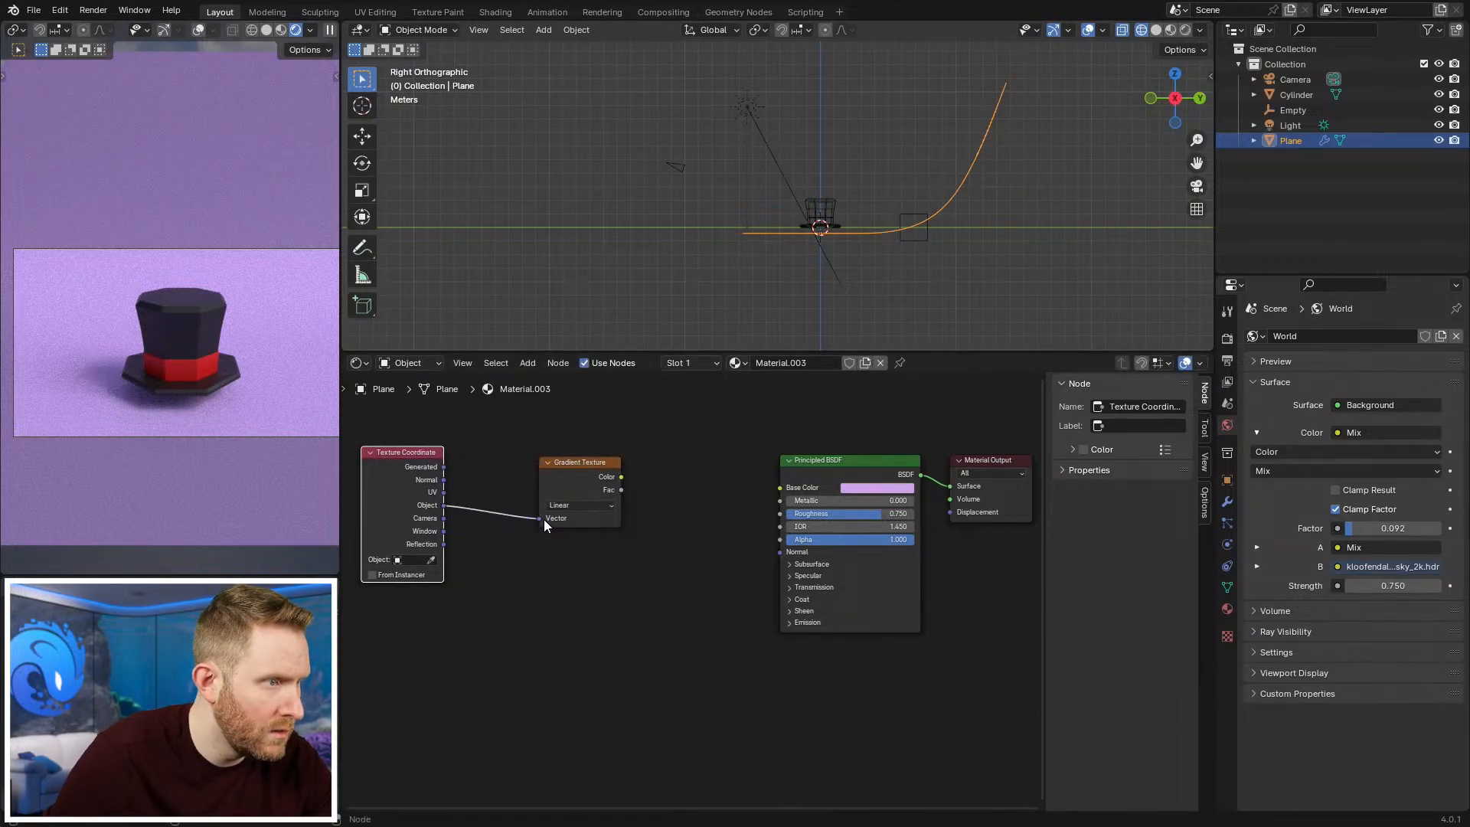
{"action": "left_click", "coordinate": [919, 230]}
Step: Add a Color Ramp node between the Gradient Texture and Principled BSDF, spacing the nodes apart
{"action": "left_click_drag", "start_coordinate": [620, 476], "coordinate": [786, 483]}
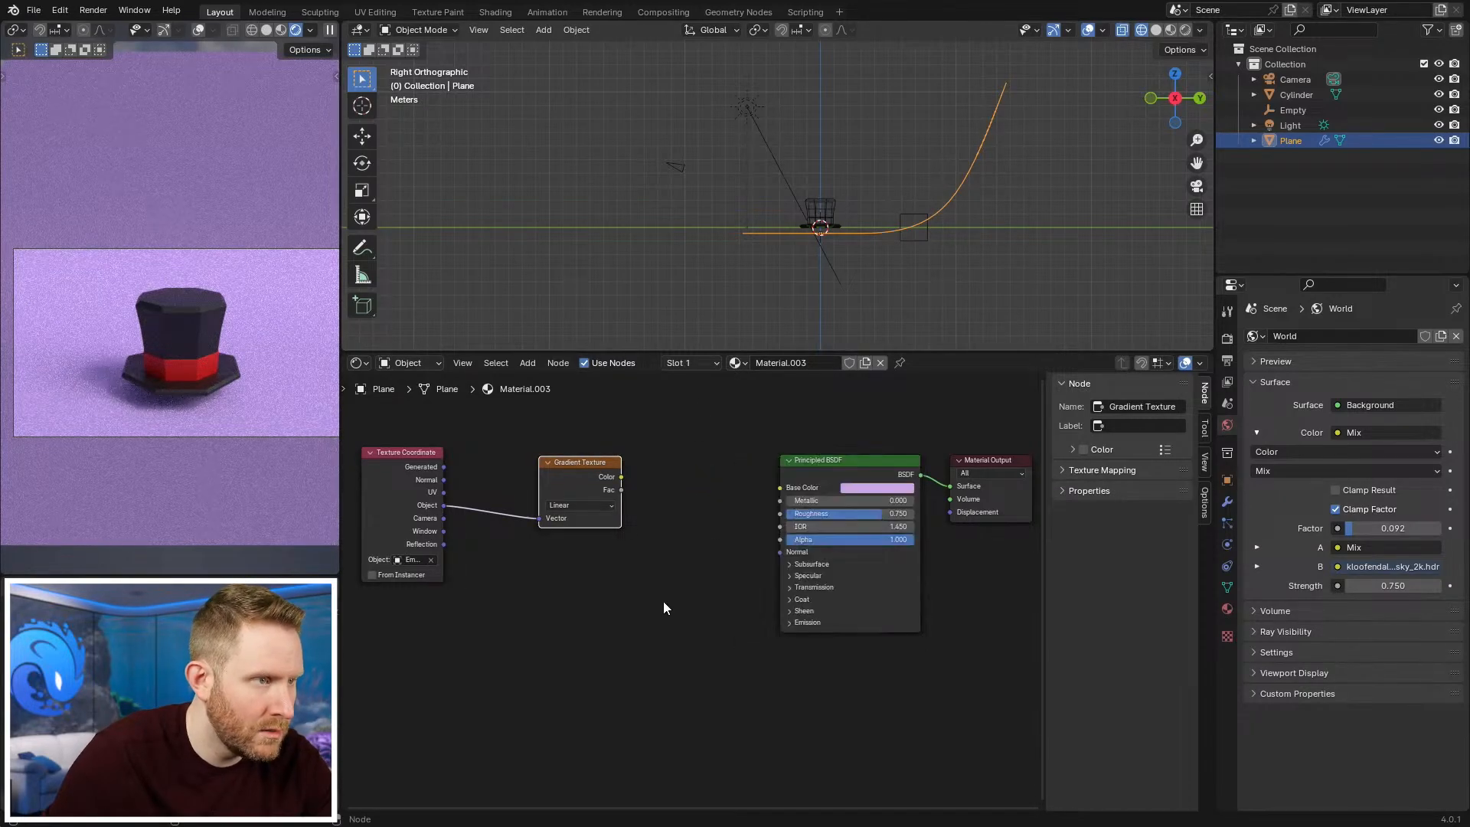
{"action": "key", "text": "shift+a"}
{"action": "mouse_move", "coordinate": [635, 555]}
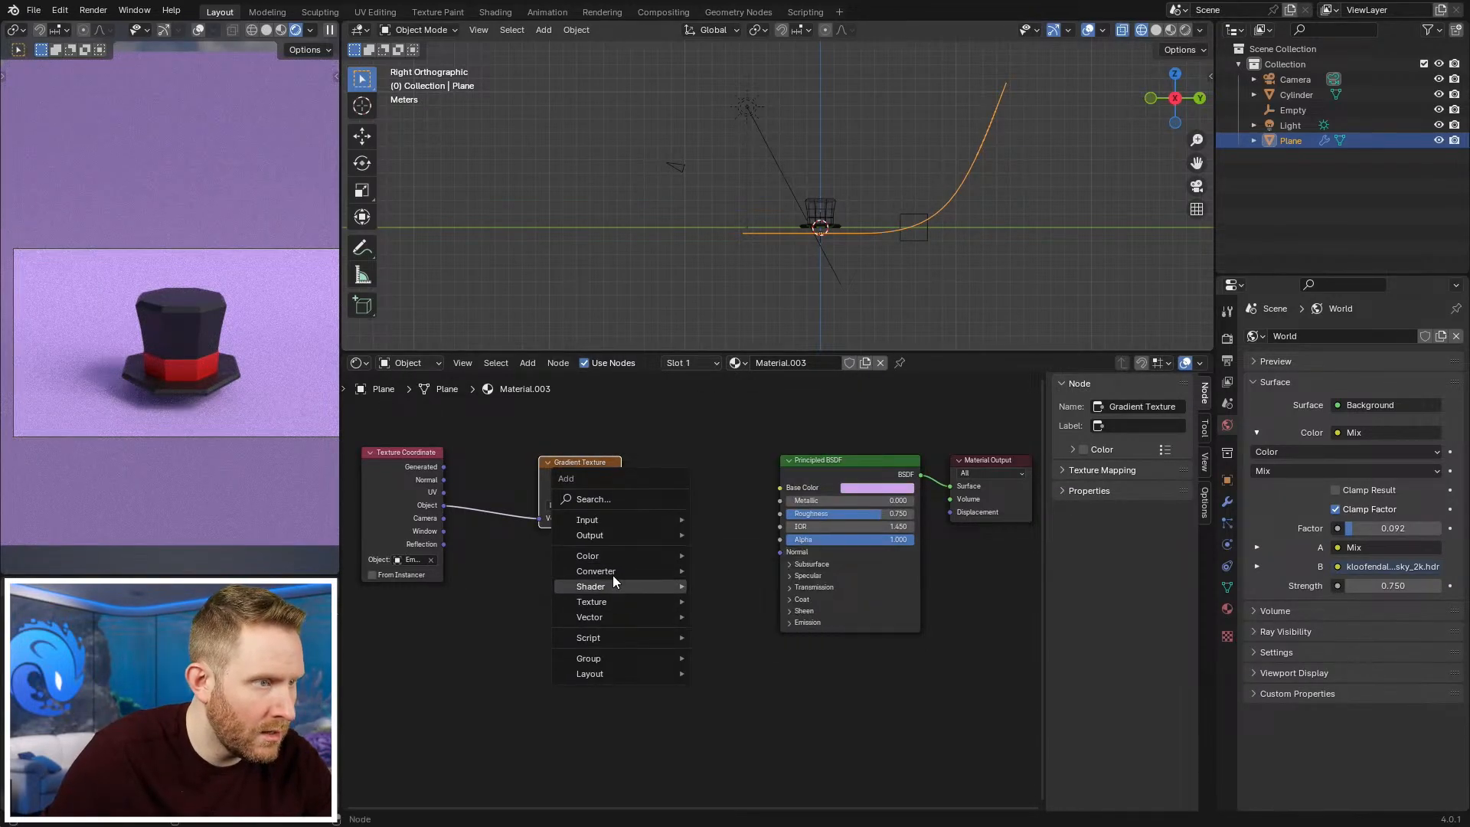
{"action": "left_click", "coordinate": [734, 601]}
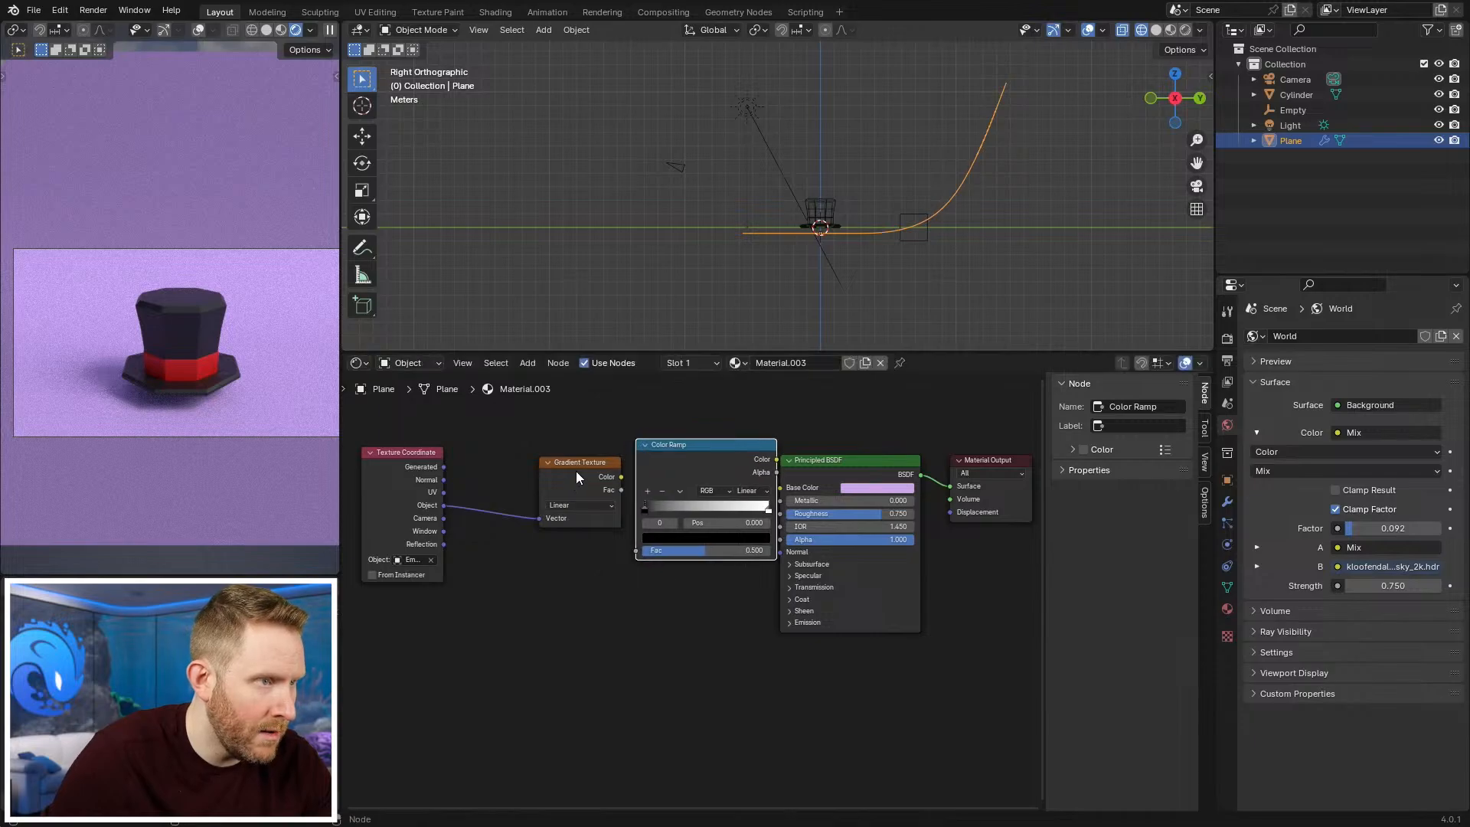
{"action": "left_click", "coordinate": [617, 456]}
{"action": "left_click", "coordinate": [511, 460]}
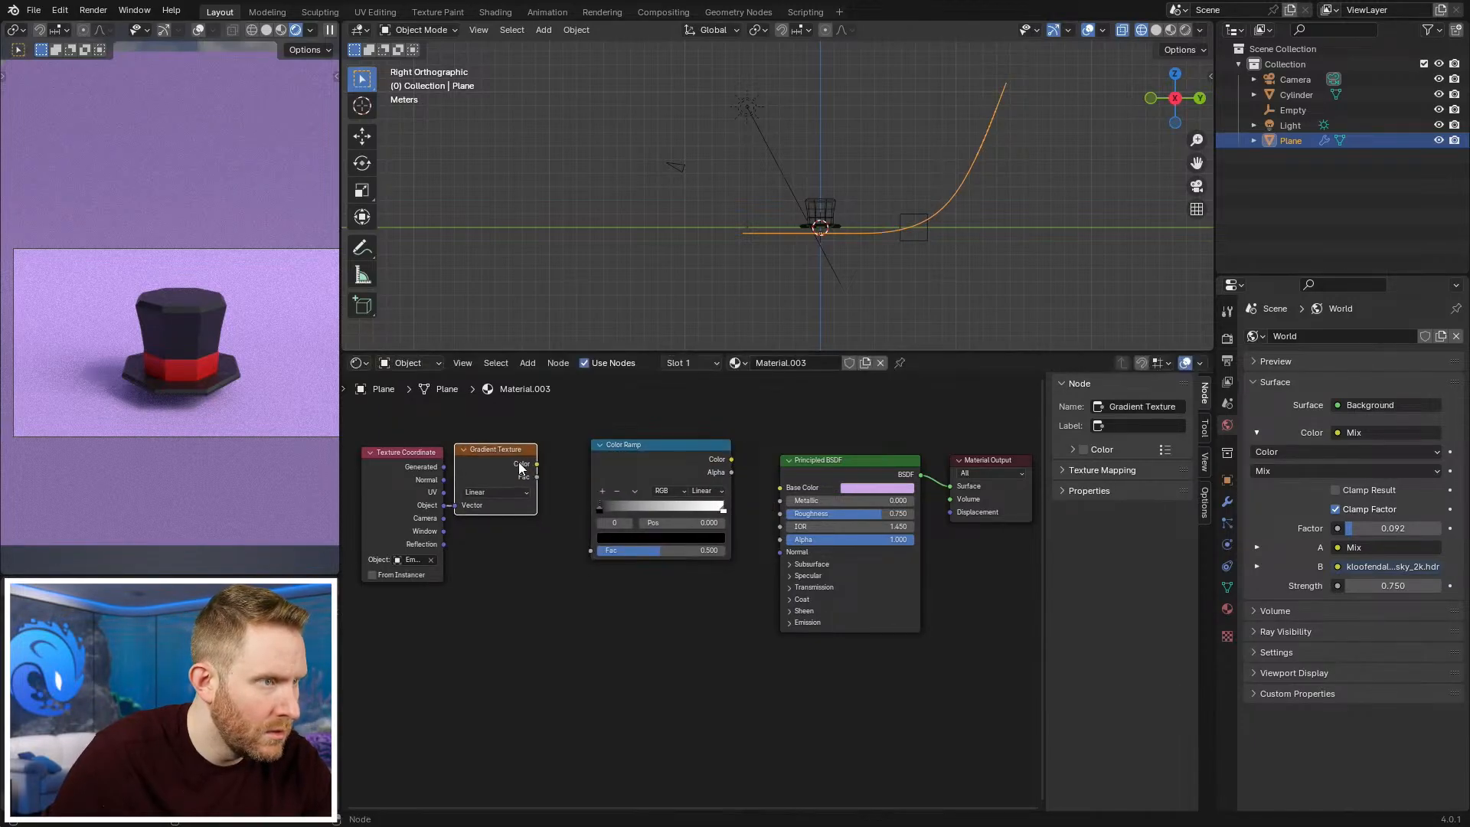
Step: Feed the gradient's Fac through the Color Ramp into Base Color, copying the existing purple to the ramp's first stop
{"action": "left_click", "coordinate": [728, 460]}
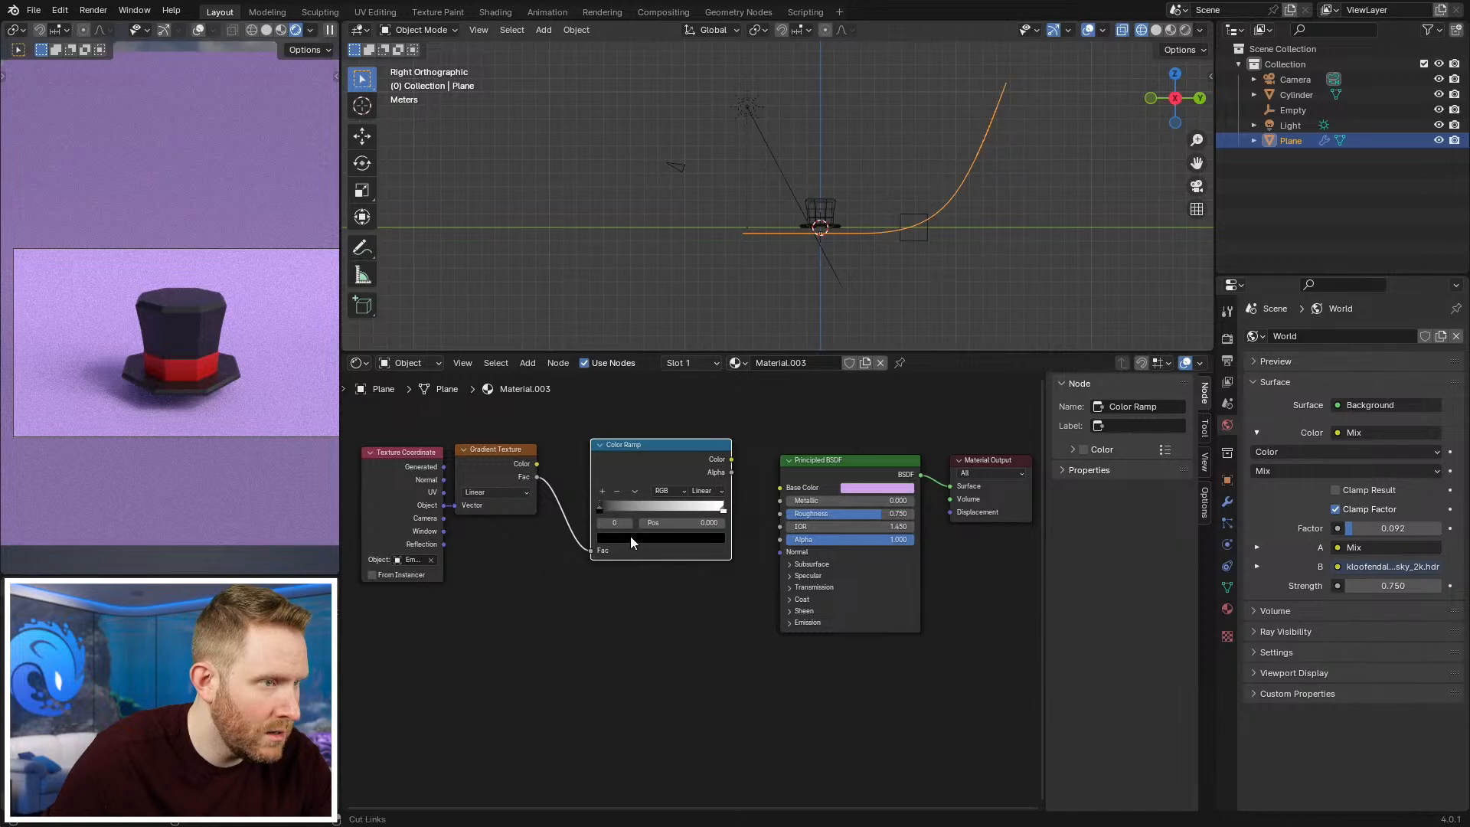
{"action": "key", "text": "ctrl+v"}
{"action": "left_click_drag", "start_coordinate": [732, 459], "coordinate": [787, 493]}
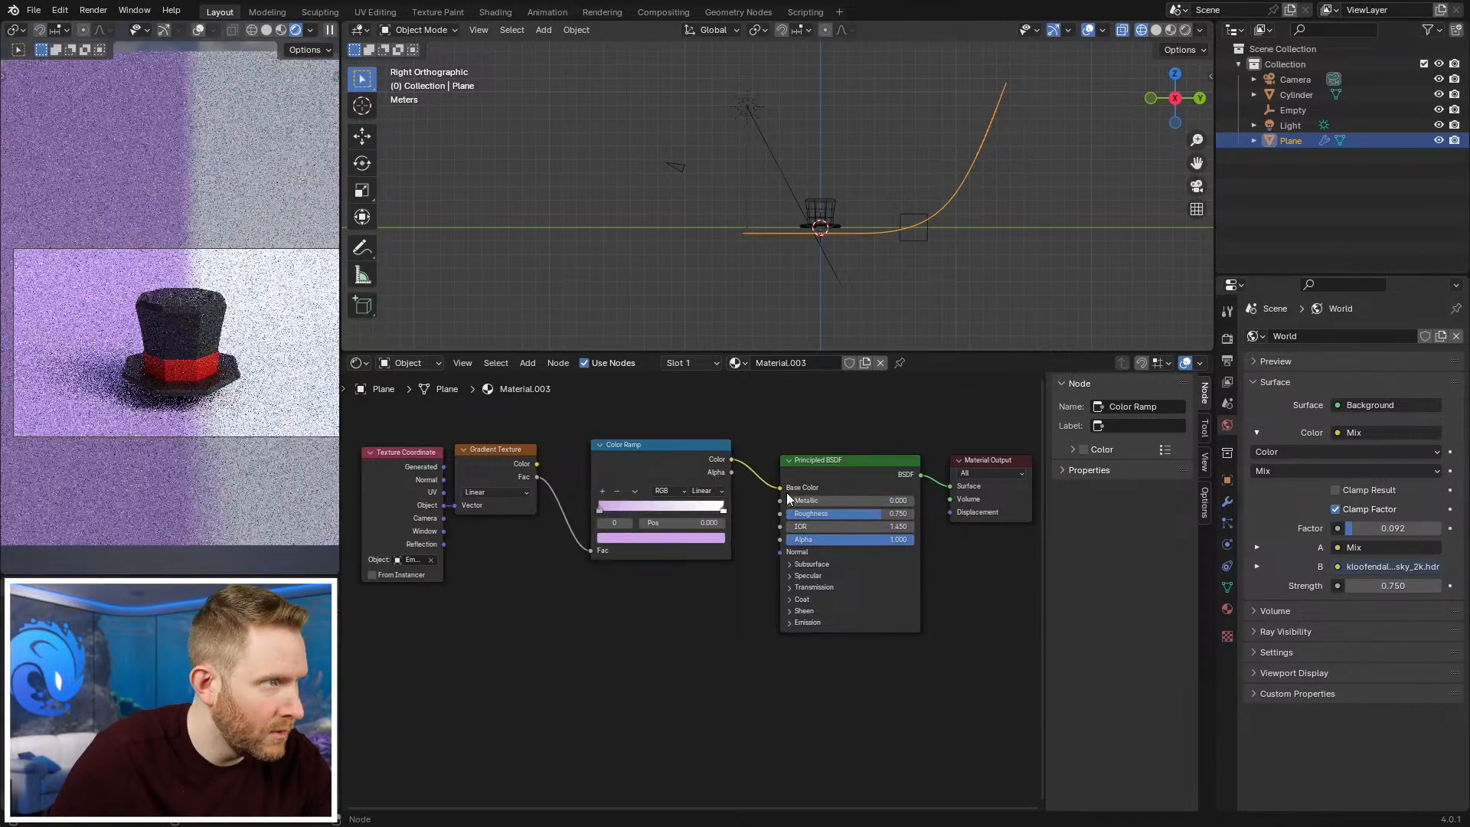
Step: Set the Color Ramp's end stop to light green with hue about 0.315 and saturation about 0.484
{"action": "middle_click_drag", "start_coordinate": [787, 493], "coordinate": [870, 525]}
{"action": "scroll", "coordinate": [870, 525], "scroll_direction": "up", "scroll_amount": 2}
{"action": "left_click", "coordinate": [833, 523]}
{"action": "left_click", "coordinate": [802, 557]}
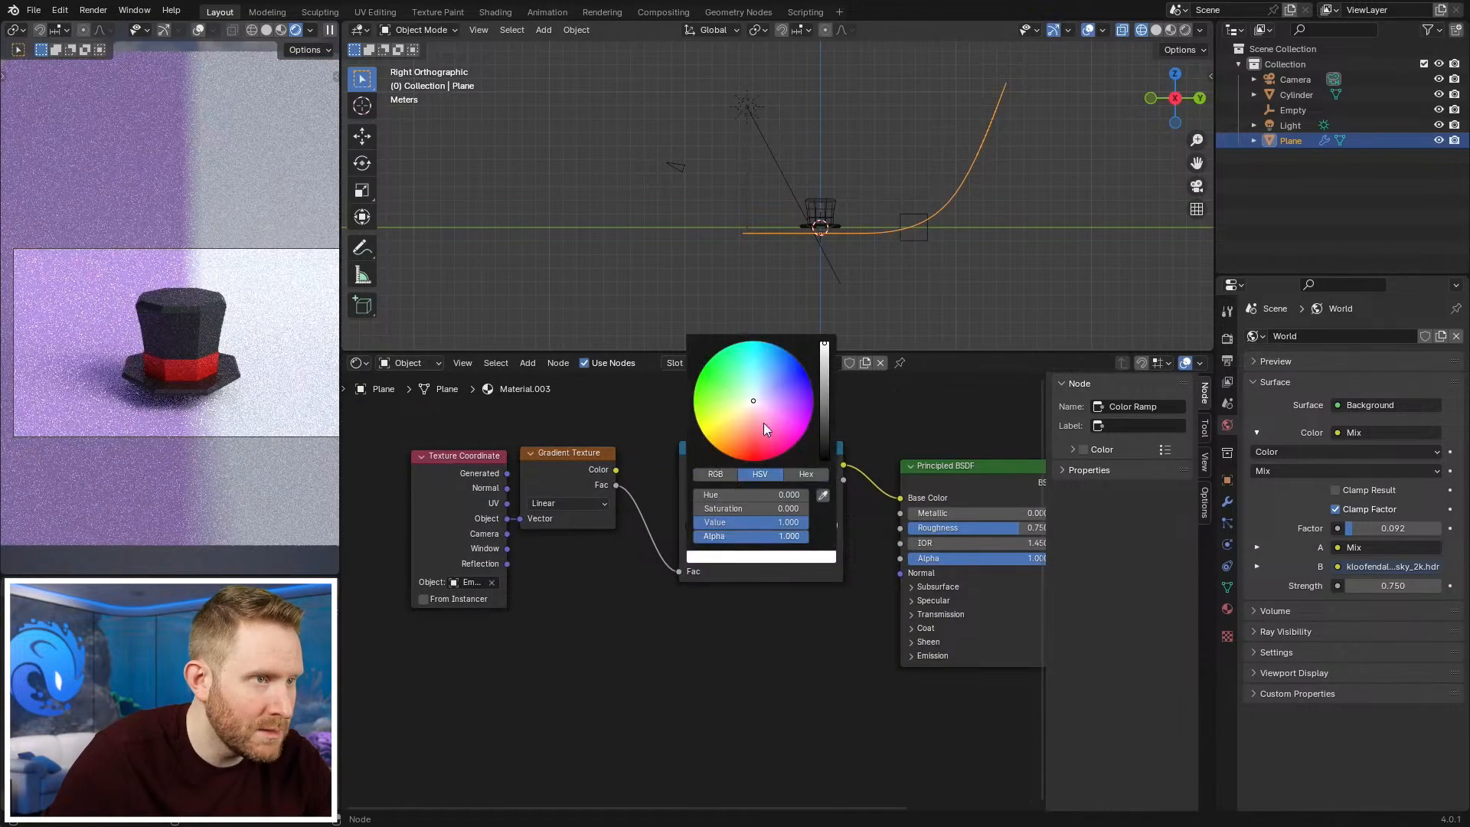
{"action": "left_click_drag", "start_coordinate": [751, 407], "coordinate": [739, 395]}
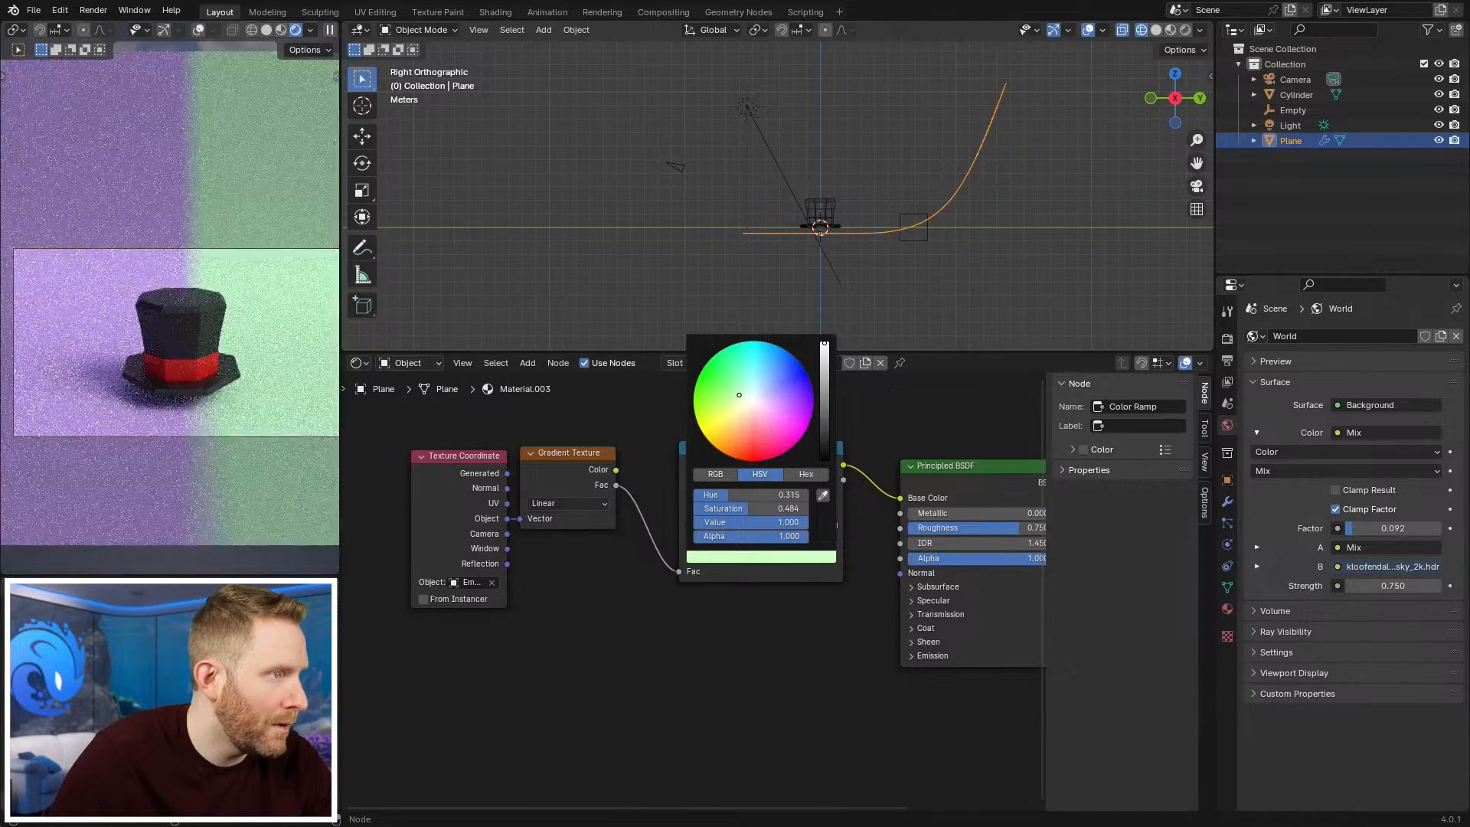
{"action": "scroll", "coordinate": [743, 533], "scroll_direction": "down", "scroll_amount": 1}
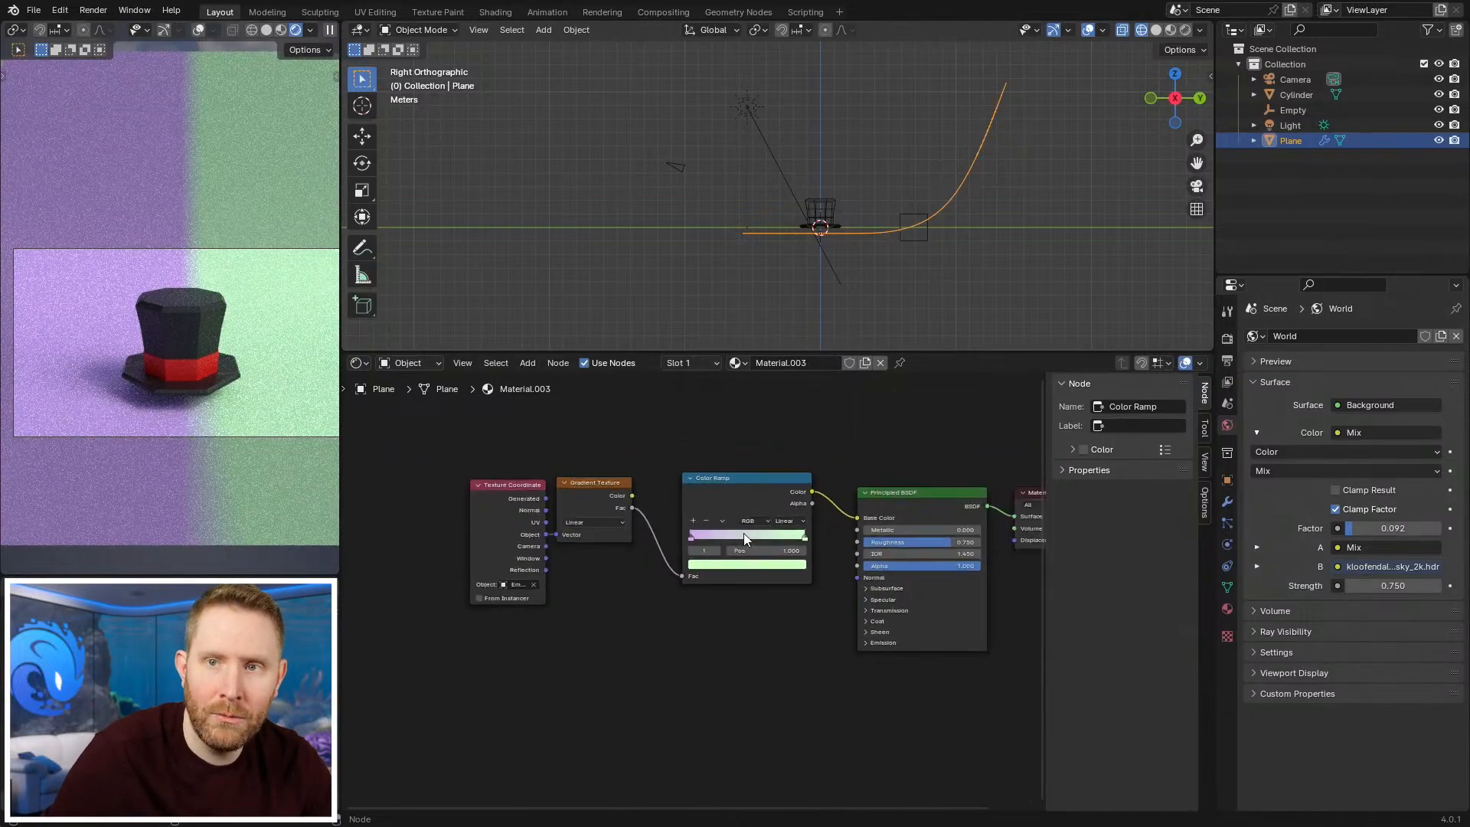
Step: Rotate the empty by -90° in front view so the gradient runs vertically
{"action": "left_click", "coordinate": [917, 237]}
{"action": "key", "text": "KP_1"}
{"action": "type", "text": "r"}
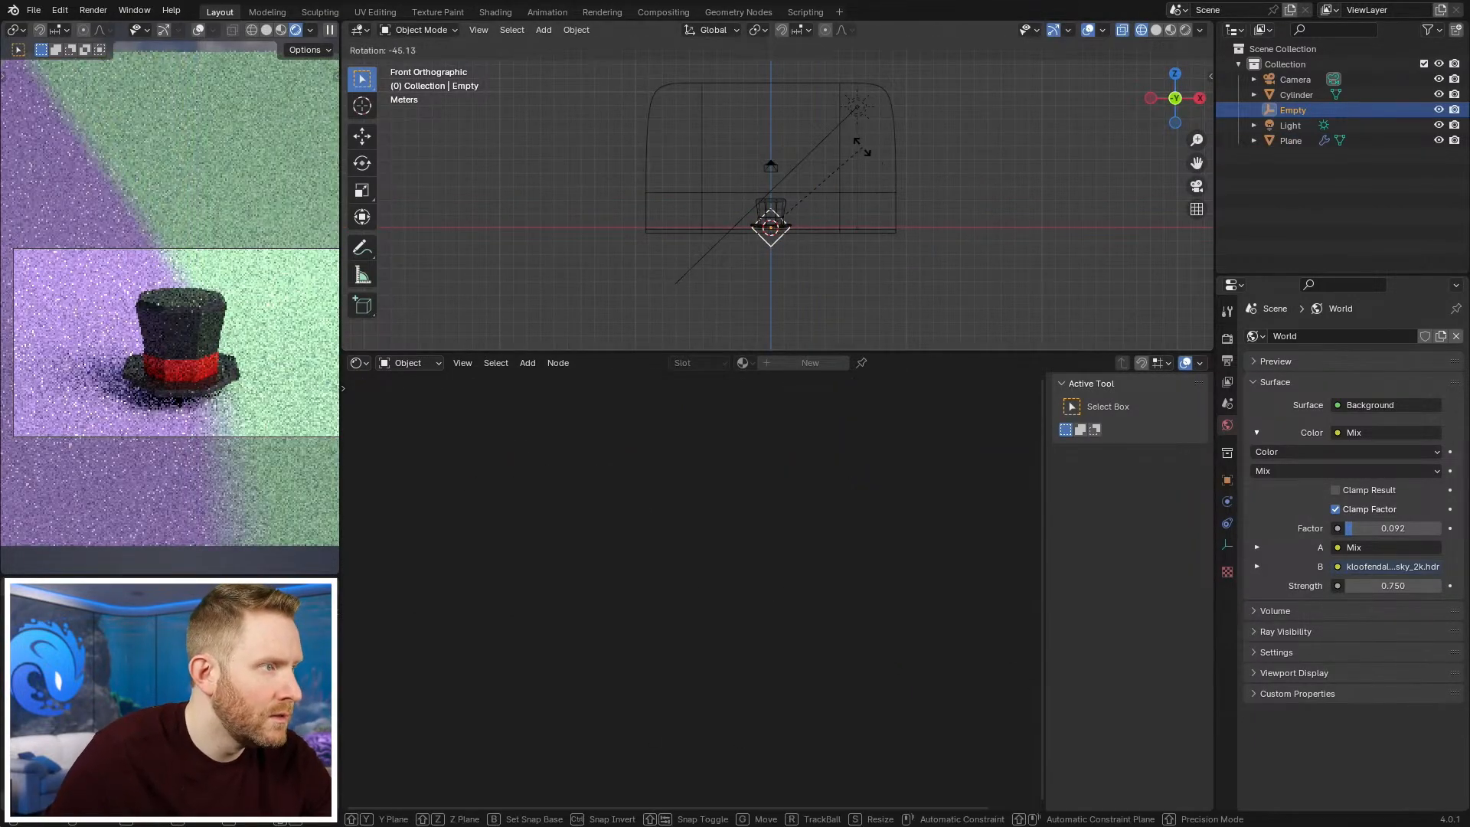
{"action": "type", "text": "-90"}
{"action": "key", "text": "Return"}
Step: Scale the empty up in side view, then again by about 1.776, to soften the colour transition
{"action": "key", "text": "KP_3"}
{"action": "scroll", "coordinate": [880, 147], "scroll_direction": "down", "scroll_amount": 1, "text": "ctrl"}
{"action": "key", "text": "s"}
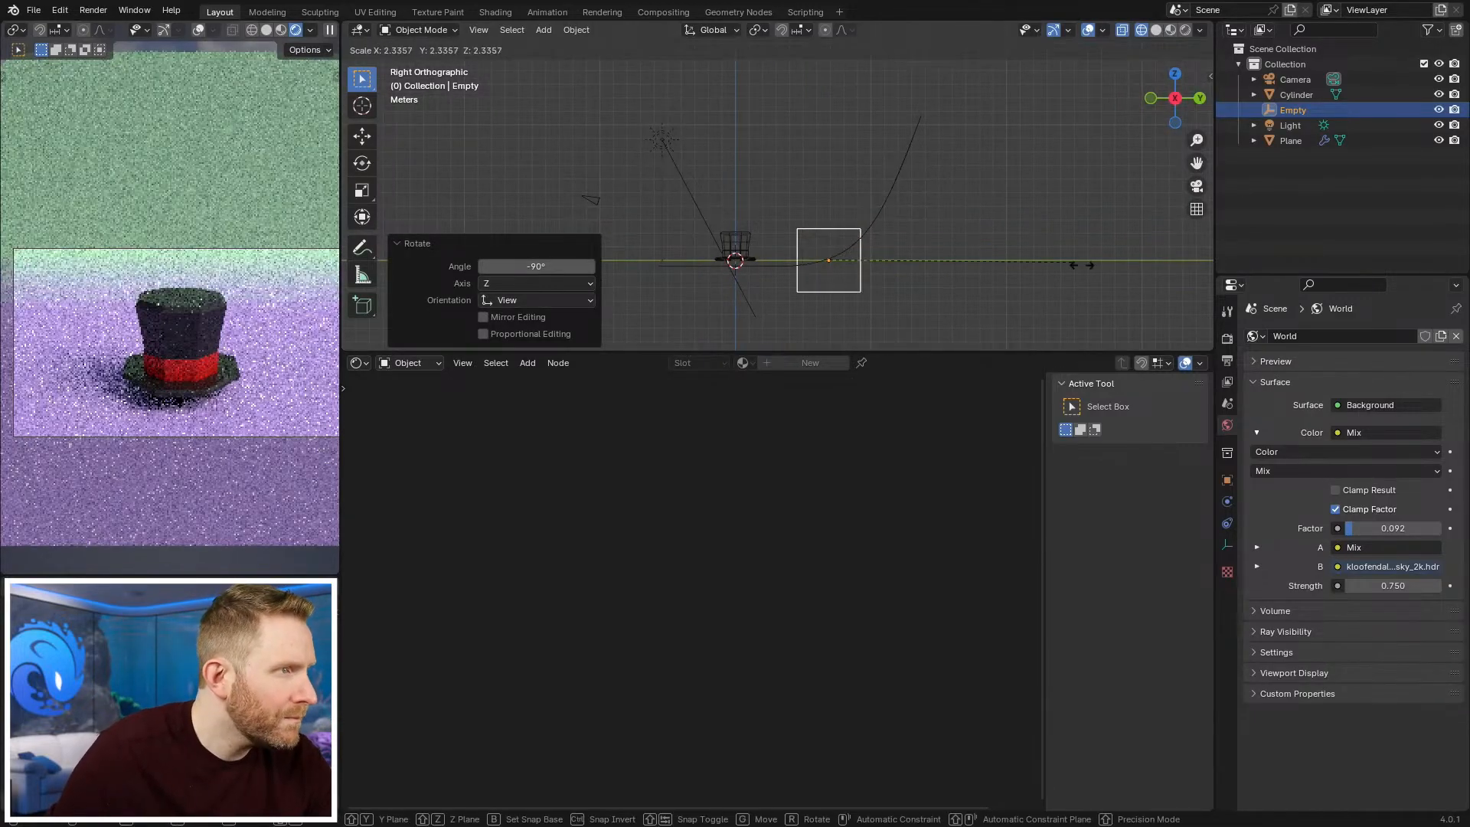
{"action": "left_click", "coordinate": [1033, 263]}
{"action": "key", "text": "s"}
{"action": "left_click", "coordinate": [1127, 273]}
{"action": "key", "text": "g"}
{"action": "key", "text": "z"}
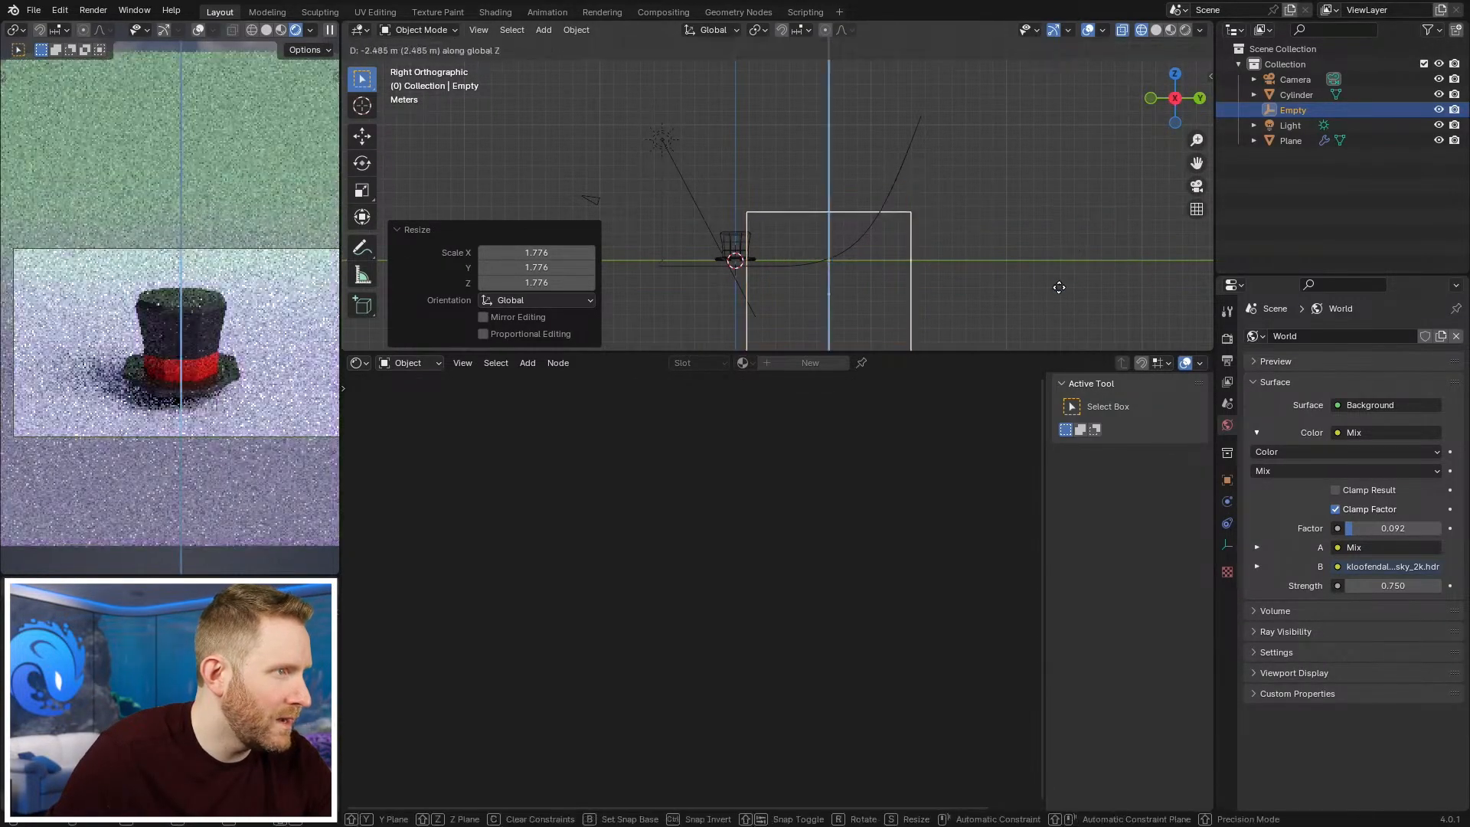
{"action": "right_click", "coordinate": [1043, 252]}
Step: Tilt the empty in side view by about 51.6° and then another 5.95°
{"action": "scroll", "coordinate": [922, 190], "scroll_direction": "down", "scroll_amount": 4}
{"action": "key", "text": "r"}
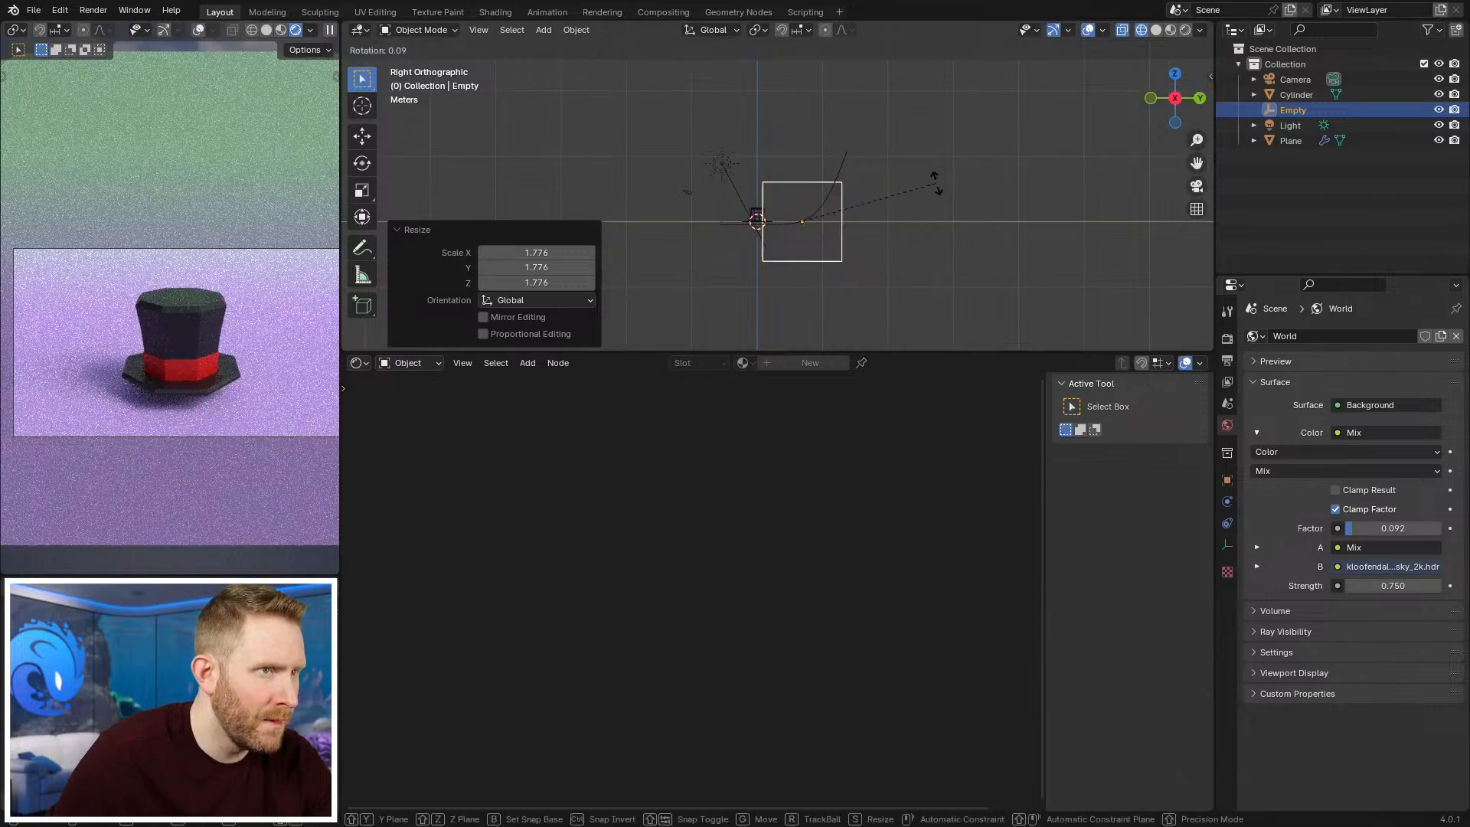
{"action": "left_click", "coordinate": [888, 289]}
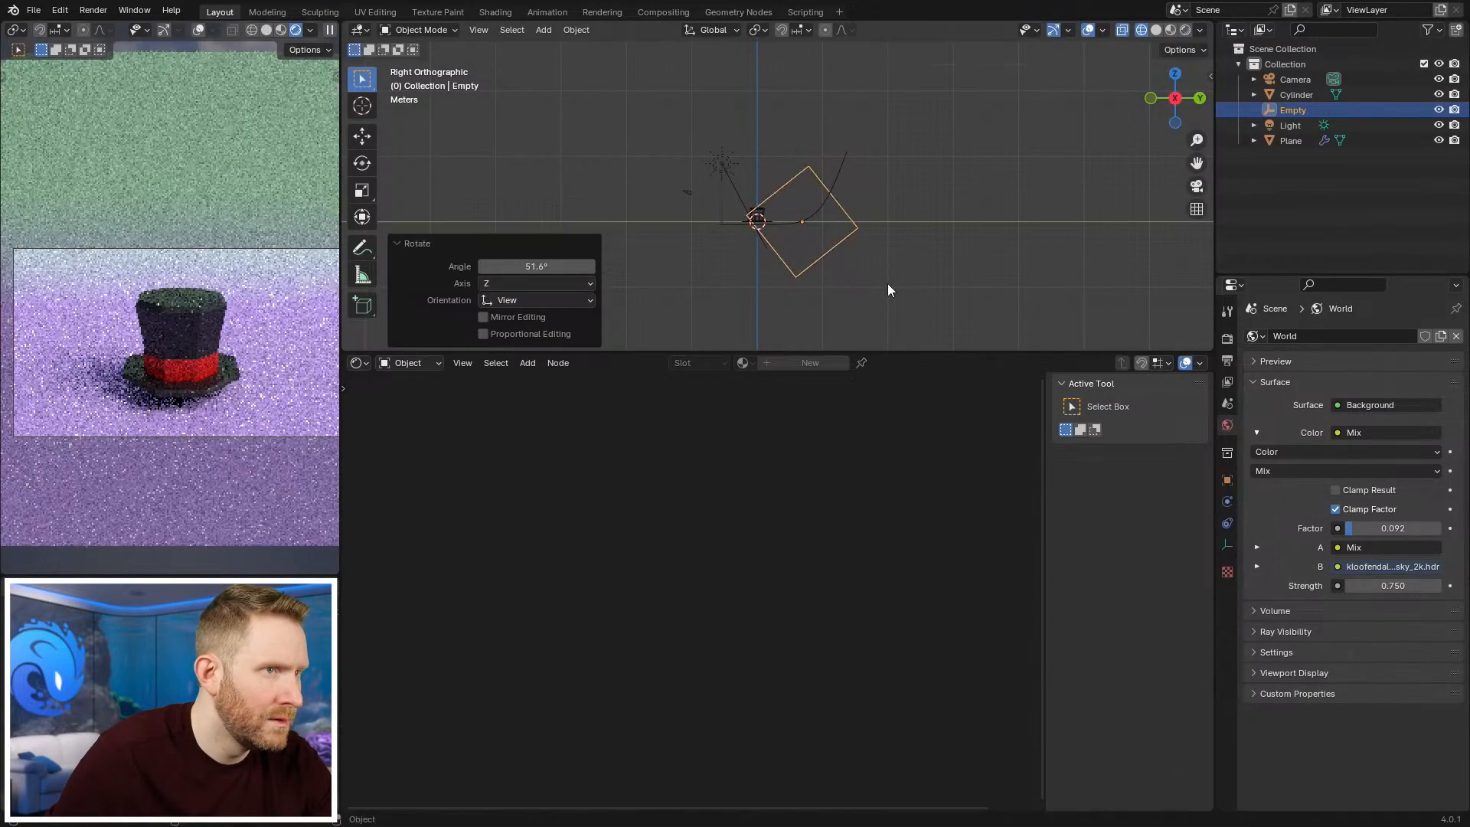
{"action": "key", "text": "r"}
{"action": "left_click", "coordinate": [915, 267]}
Step: Move the empty about -2.78 m along its local X axis
{"action": "key", "text": "g"}
{"action": "key", "text": "y"}
{"action": "key", "text": "y"}
{"action": "key", "text": "z"}
{"action": "key", "text": "z"}
{"action": "key", "text": "x"}
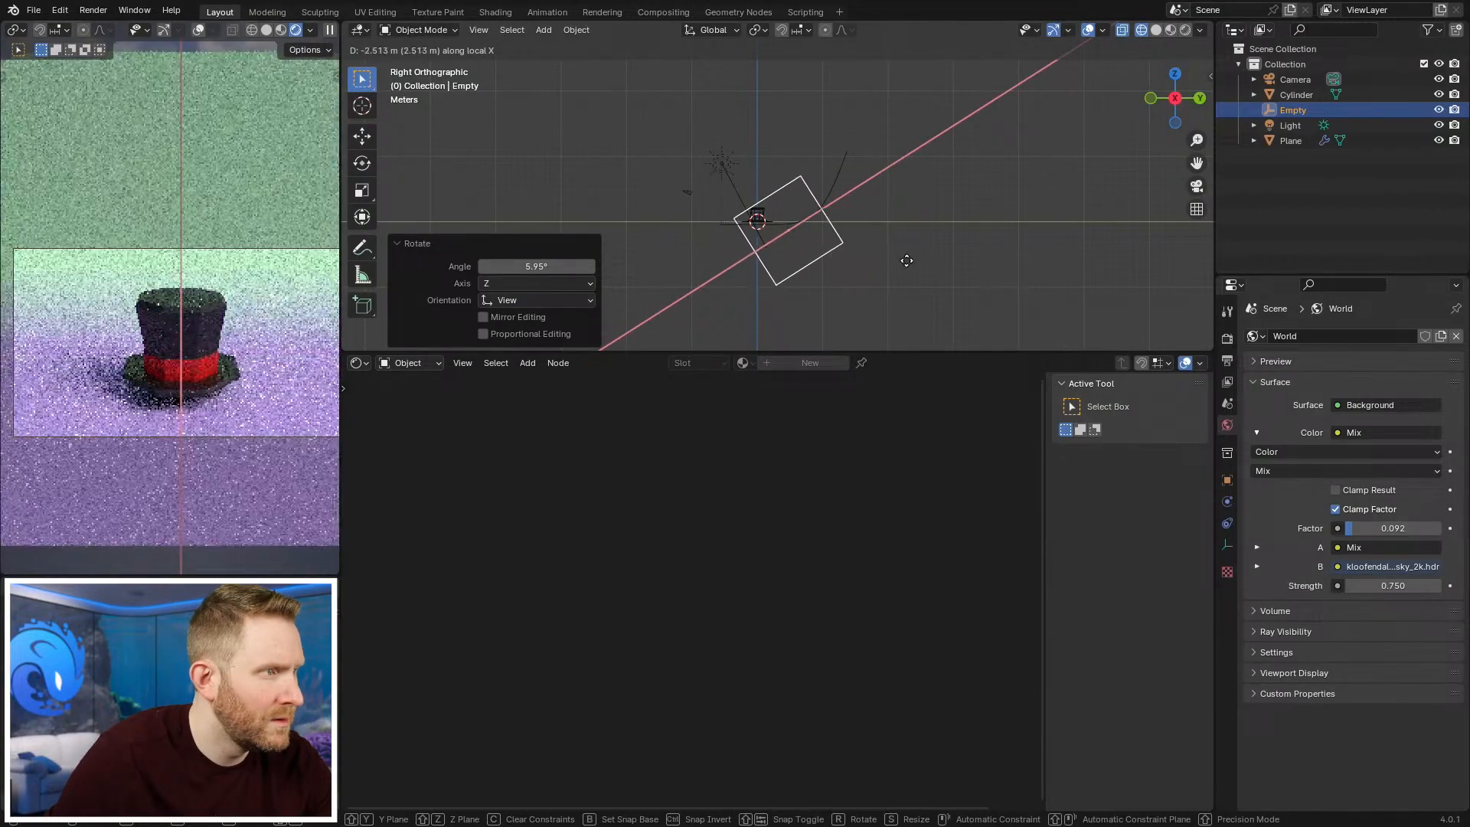
{"action": "left_click", "coordinate": [841, 211]}
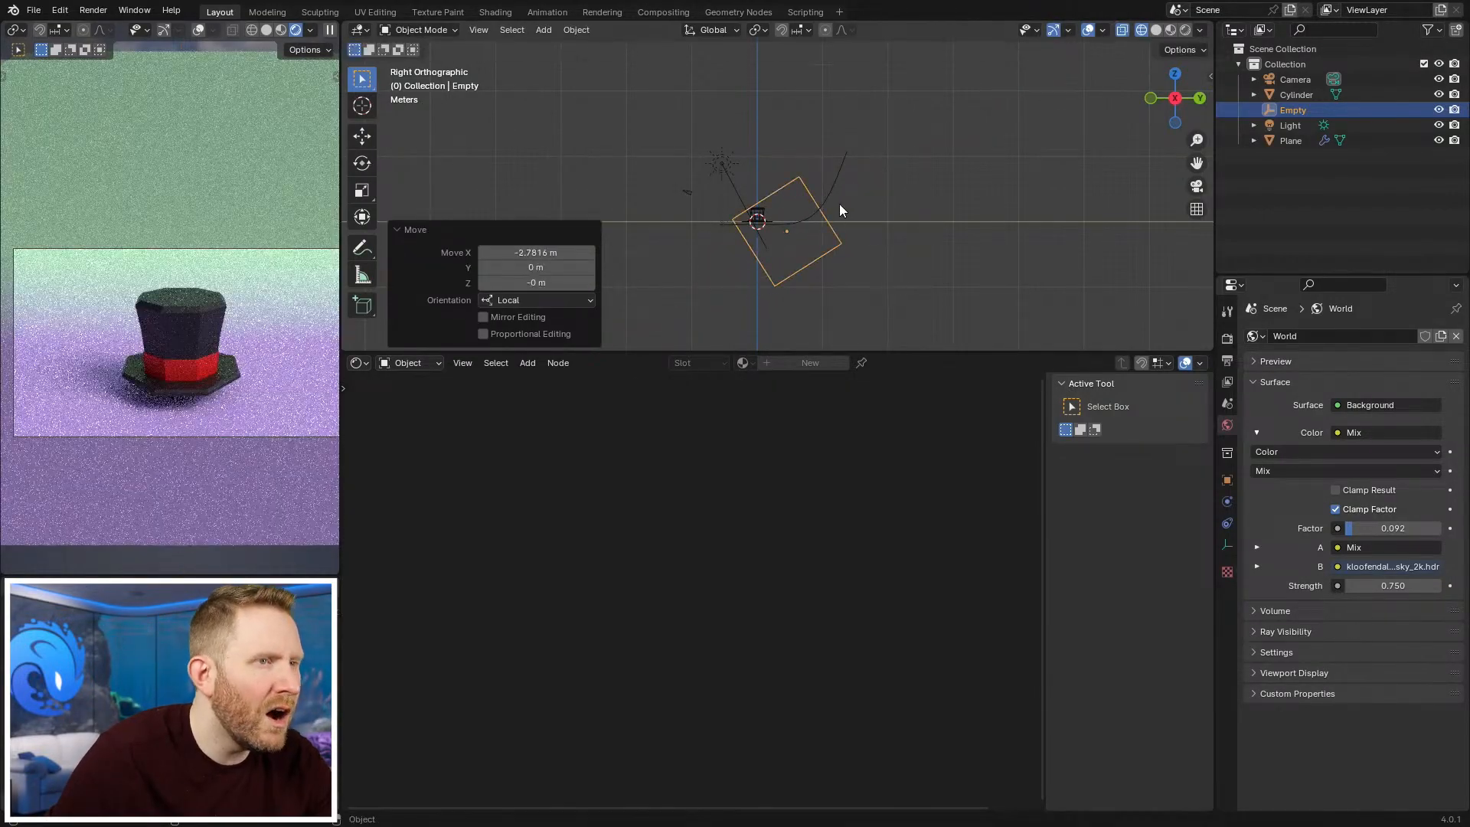
Step: Insert a Mapping node between the Texture Coordinate and Gradient Texture nodes in the backdrop plane's material
{"action": "left_click", "coordinate": [843, 190]}
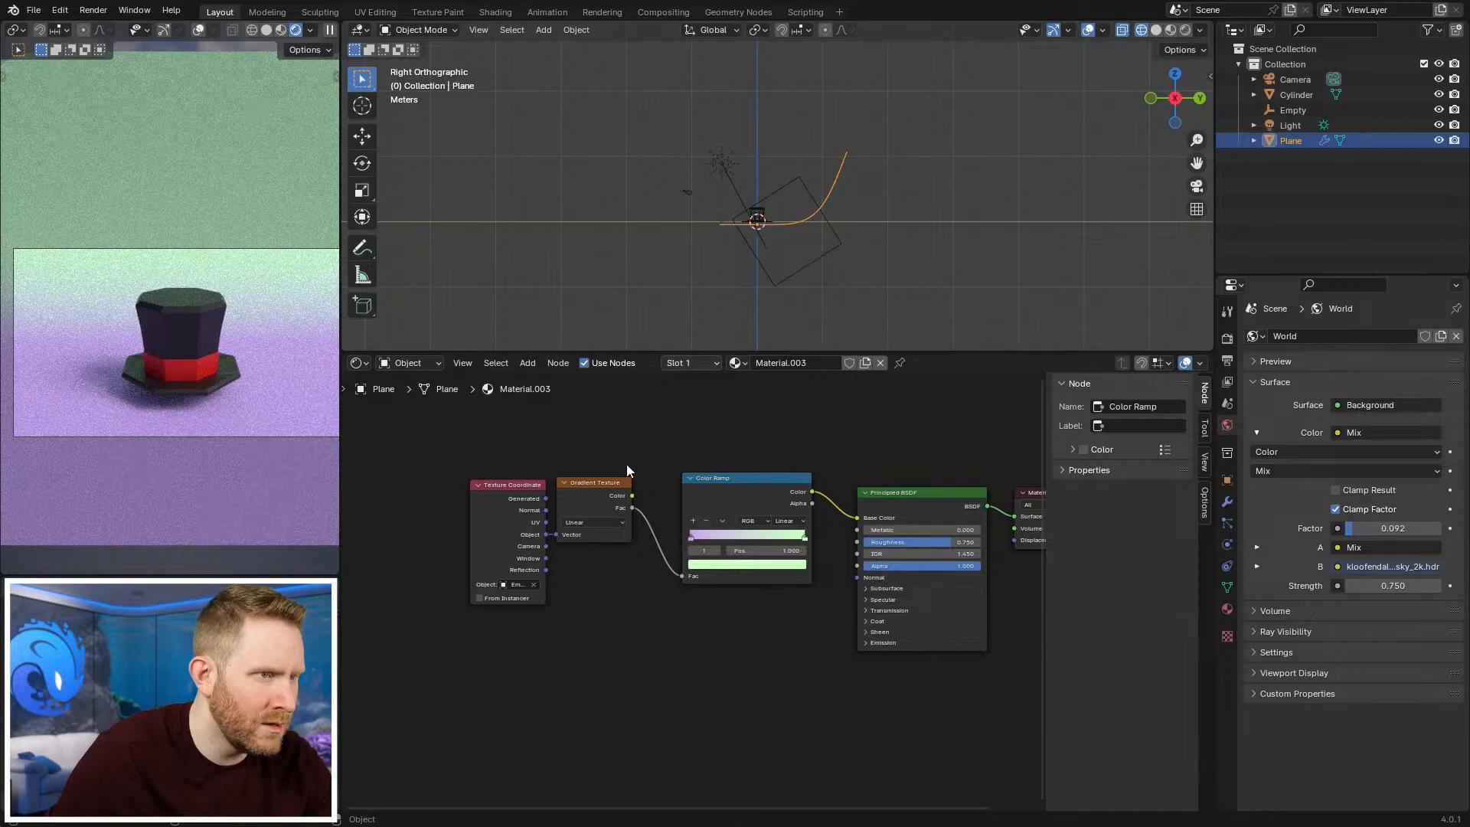
{"action": "scroll", "coordinate": [718, 574], "scroll_direction": "up", "scroll_amount": 2}
{"action": "left_click_drag", "start_coordinate": [635, 526], "coordinate": [516, 528]}
{"action": "key", "text": "shift+a"}
{"action": "mouse_move", "coordinate": [622, 582]}
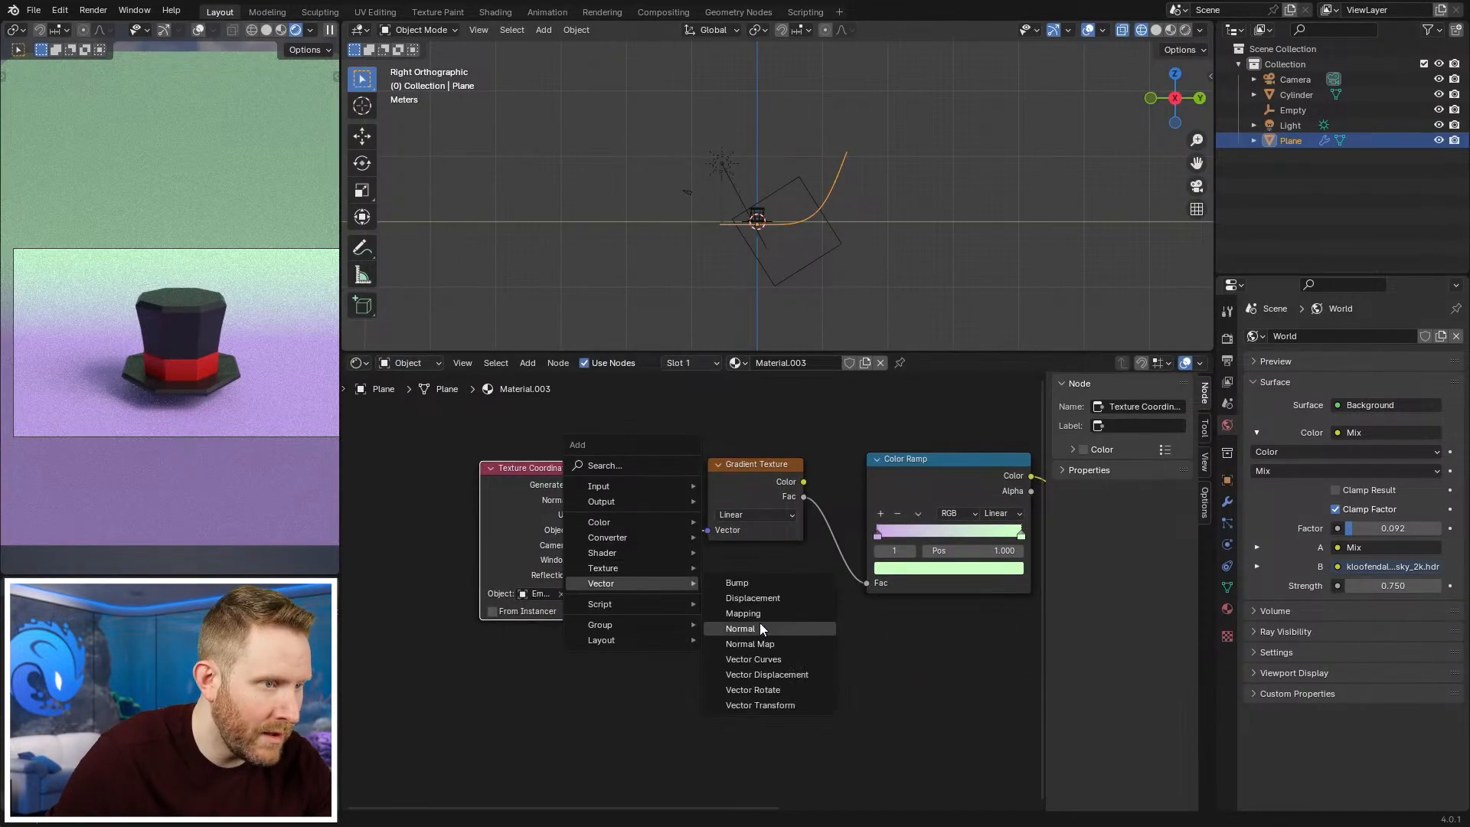
{"action": "left_click", "coordinate": [759, 623]}
{"action": "left_click", "coordinate": [662, 577]}
Step: Set the Mapping node's Location X to -0.5 m
{"action": "left_click", "coordinate": [678, 564]}
{"action": "type", "text": "-0.5"}
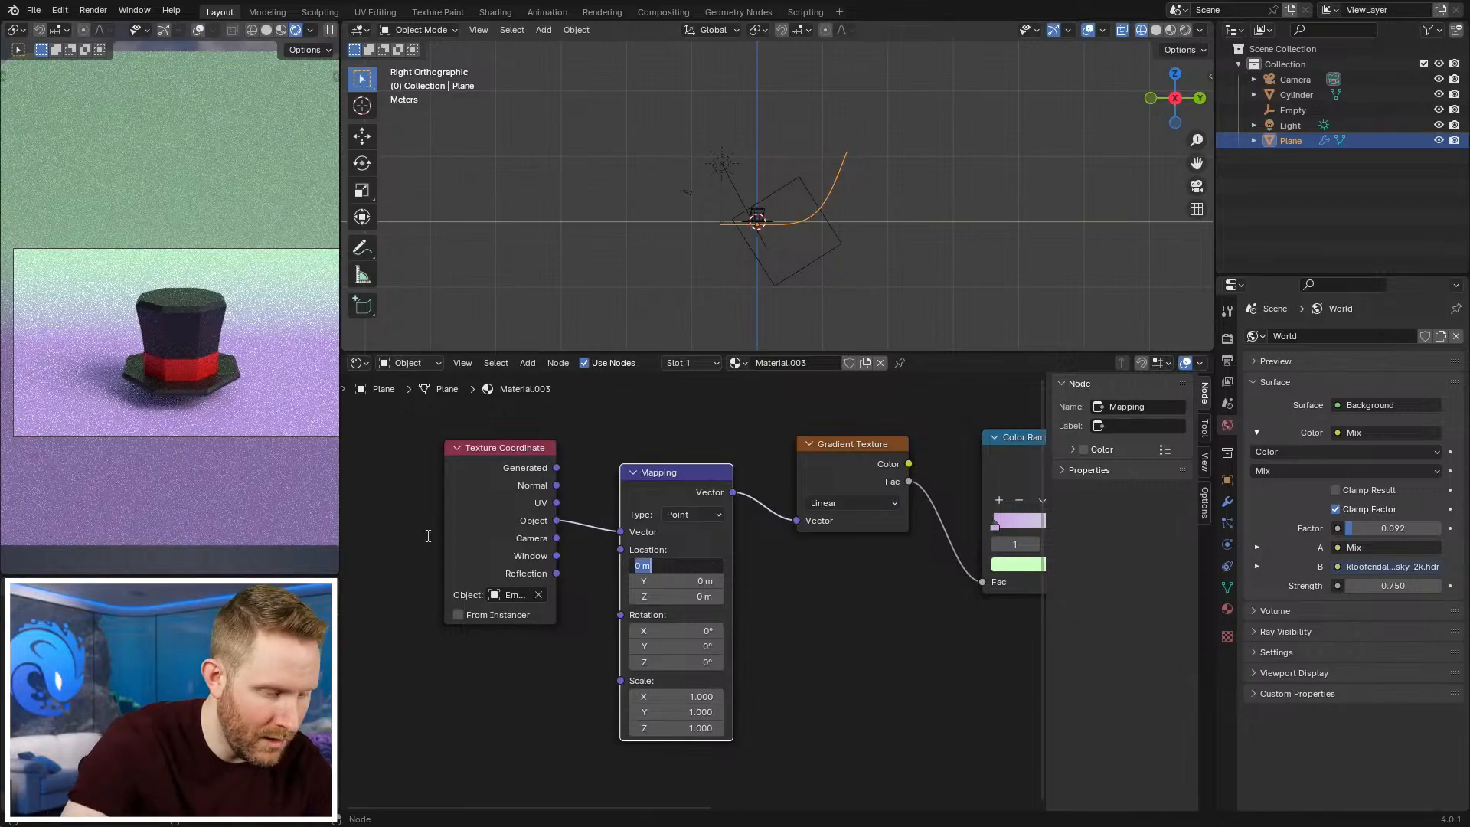
{"action": "key", "text": "Return"}
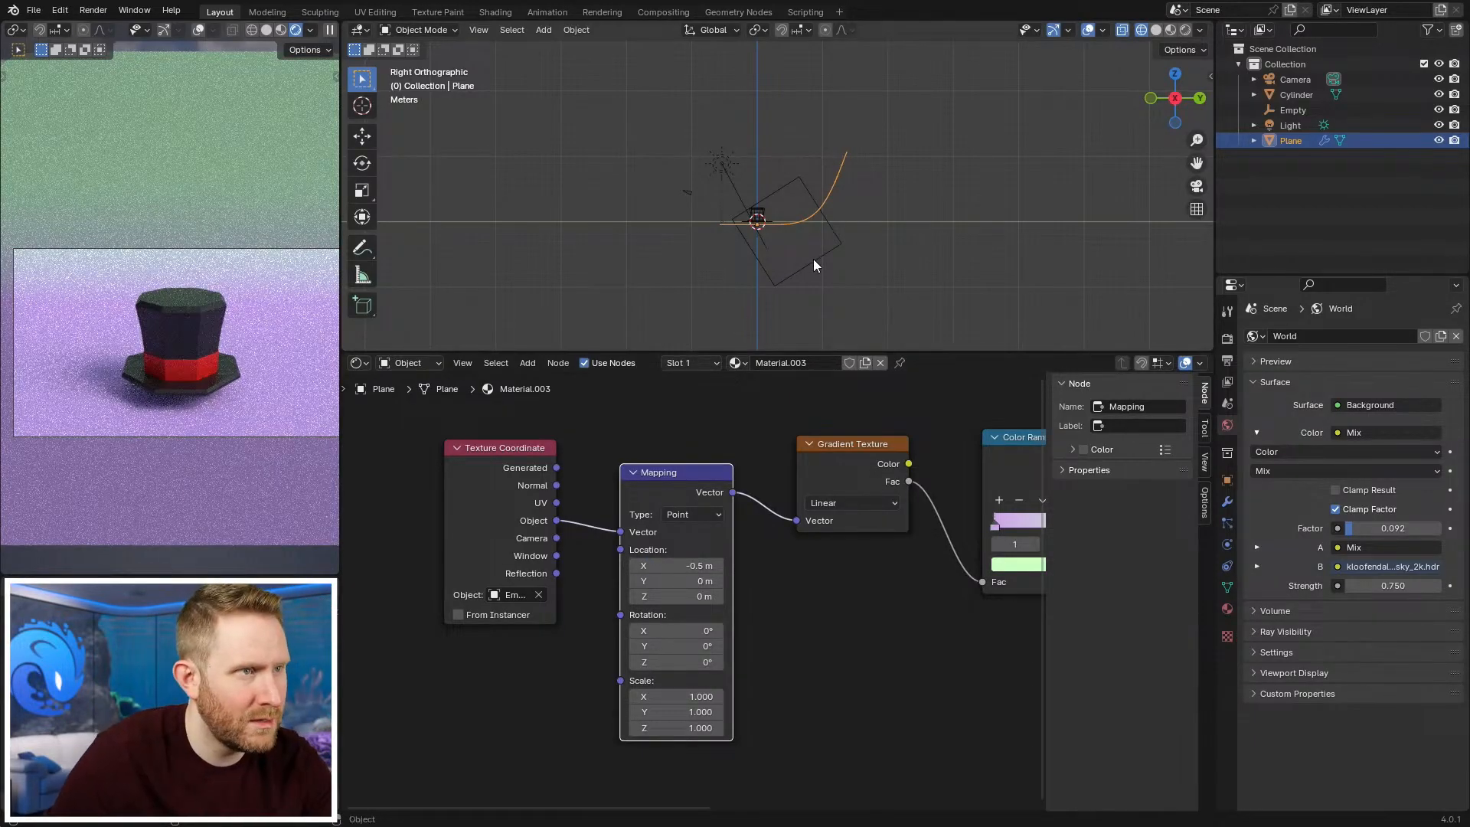
Step: Move the empty along the X axis to reposition the backdrop gradient
{"action": "left_click", "coordinate": [813, 265]}
{"action": "key", "text": "g"}
{"action": "key", "text": "x"}
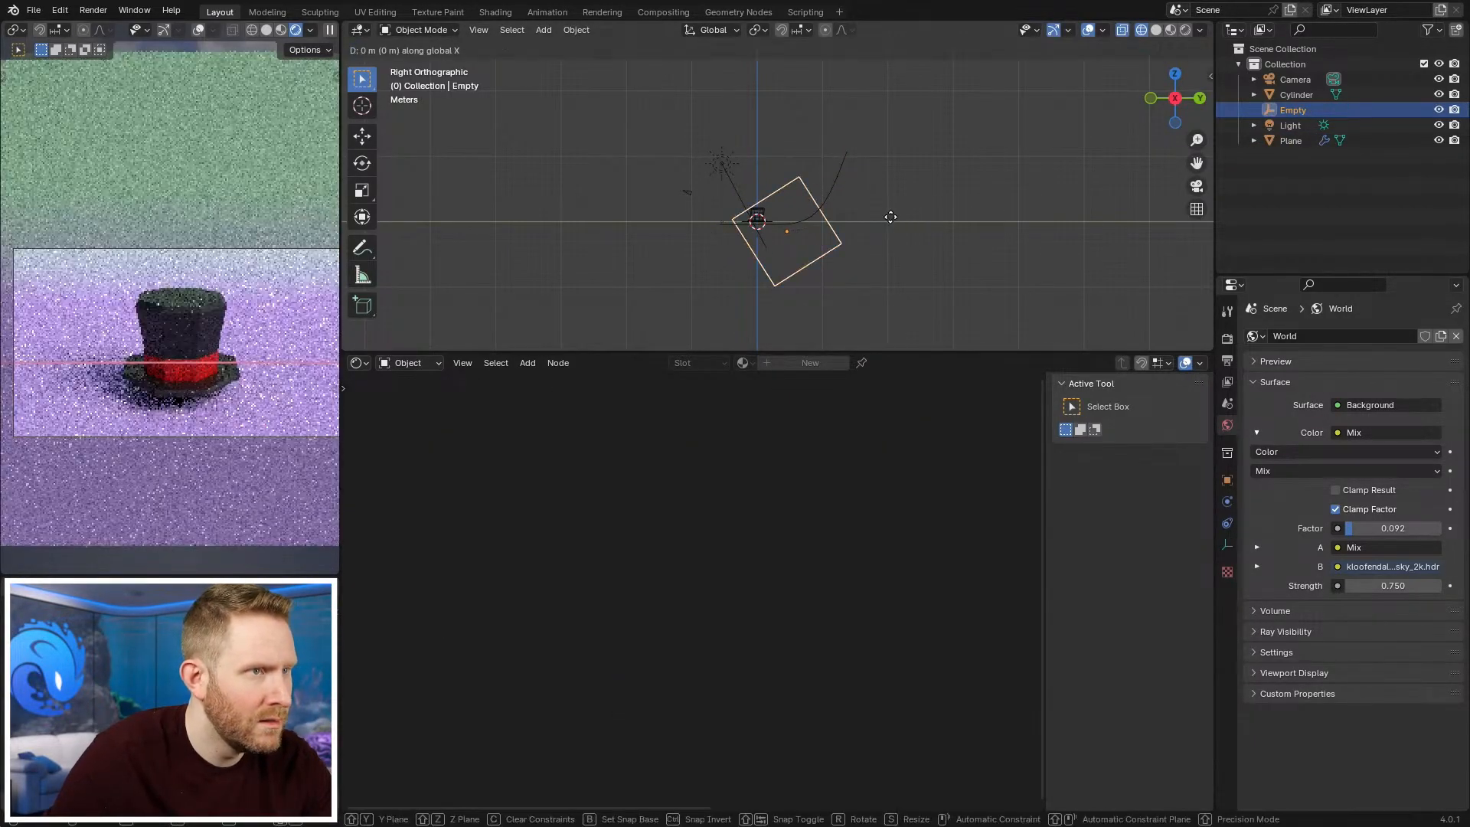
Step: Move the gradient's Empty about -6 m along its local X axis and scale it by about 1.77
{"action": "left_click", "coordinate": [851, 235]}
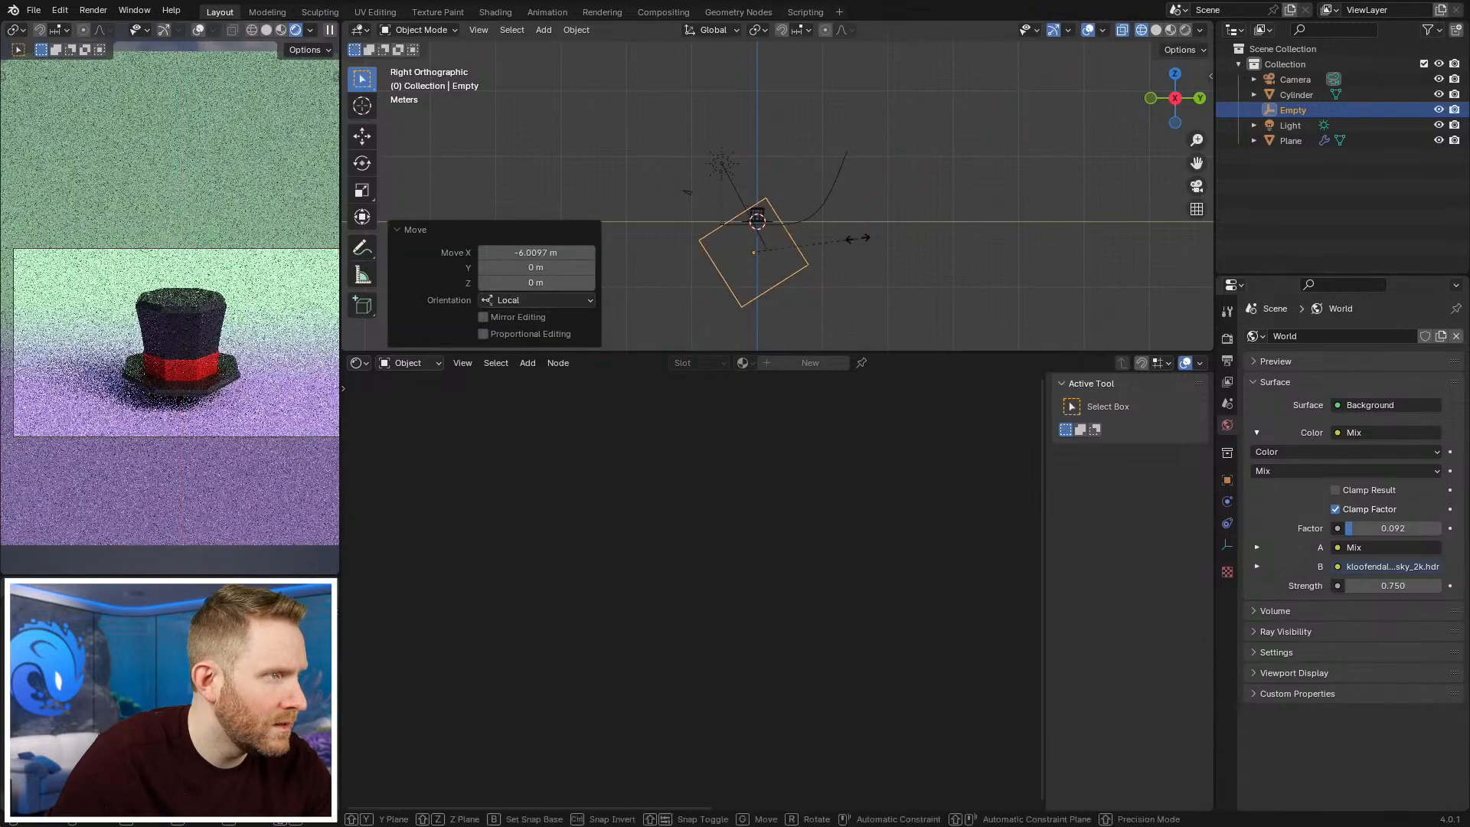
{"action": "key", "text": "s"}
{"action": "left_click", "coordinate": [939, 251]}
{"action": "key", "text": "g"}
{"action": "key", "text": "x"}
{"action": "key", "text": "x"}
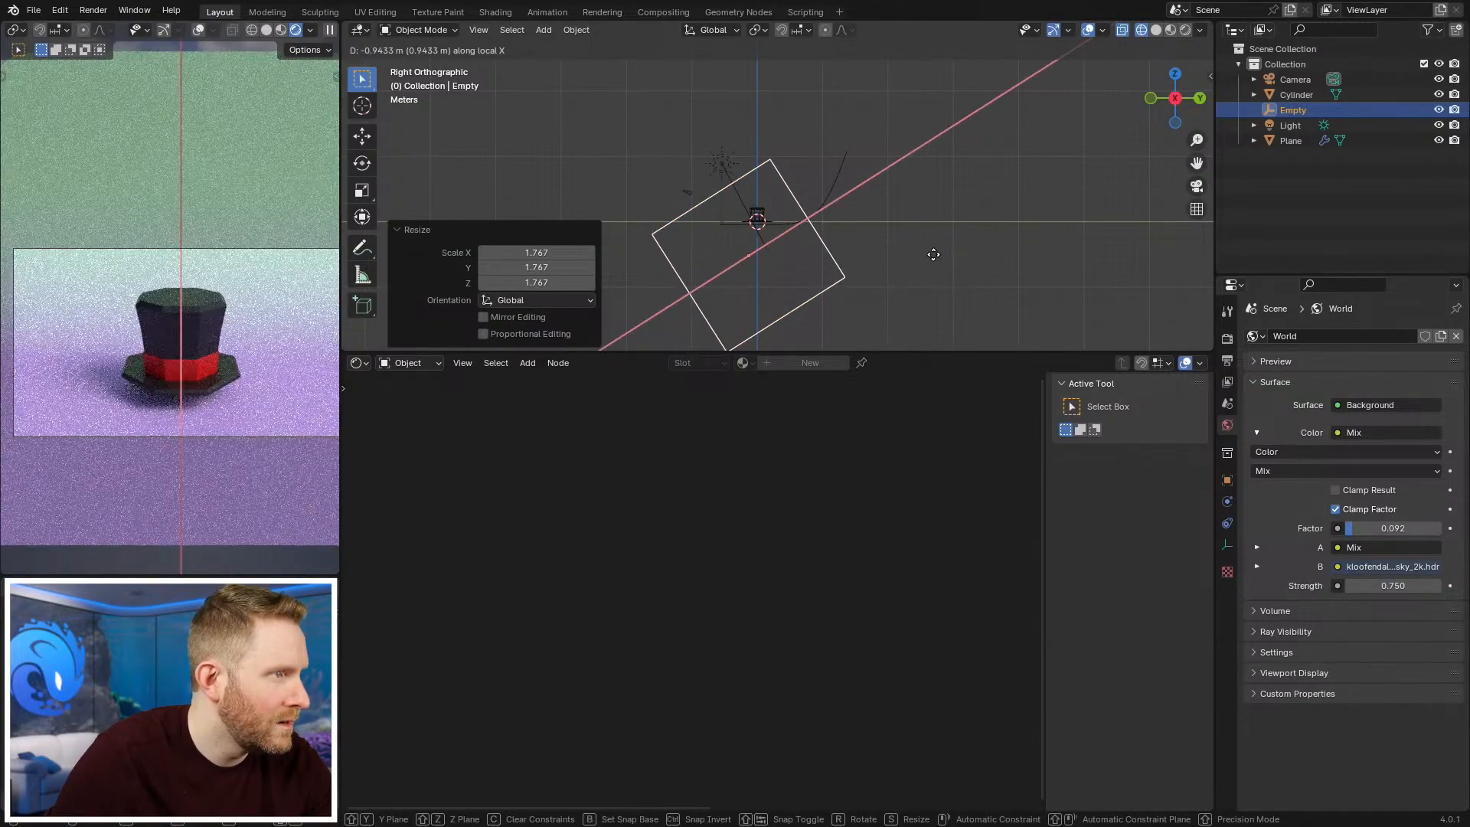
{"action": "right_click", "coordinate": [931, 254]}
{"action": "left_click", "coordinate": [931, 254]}
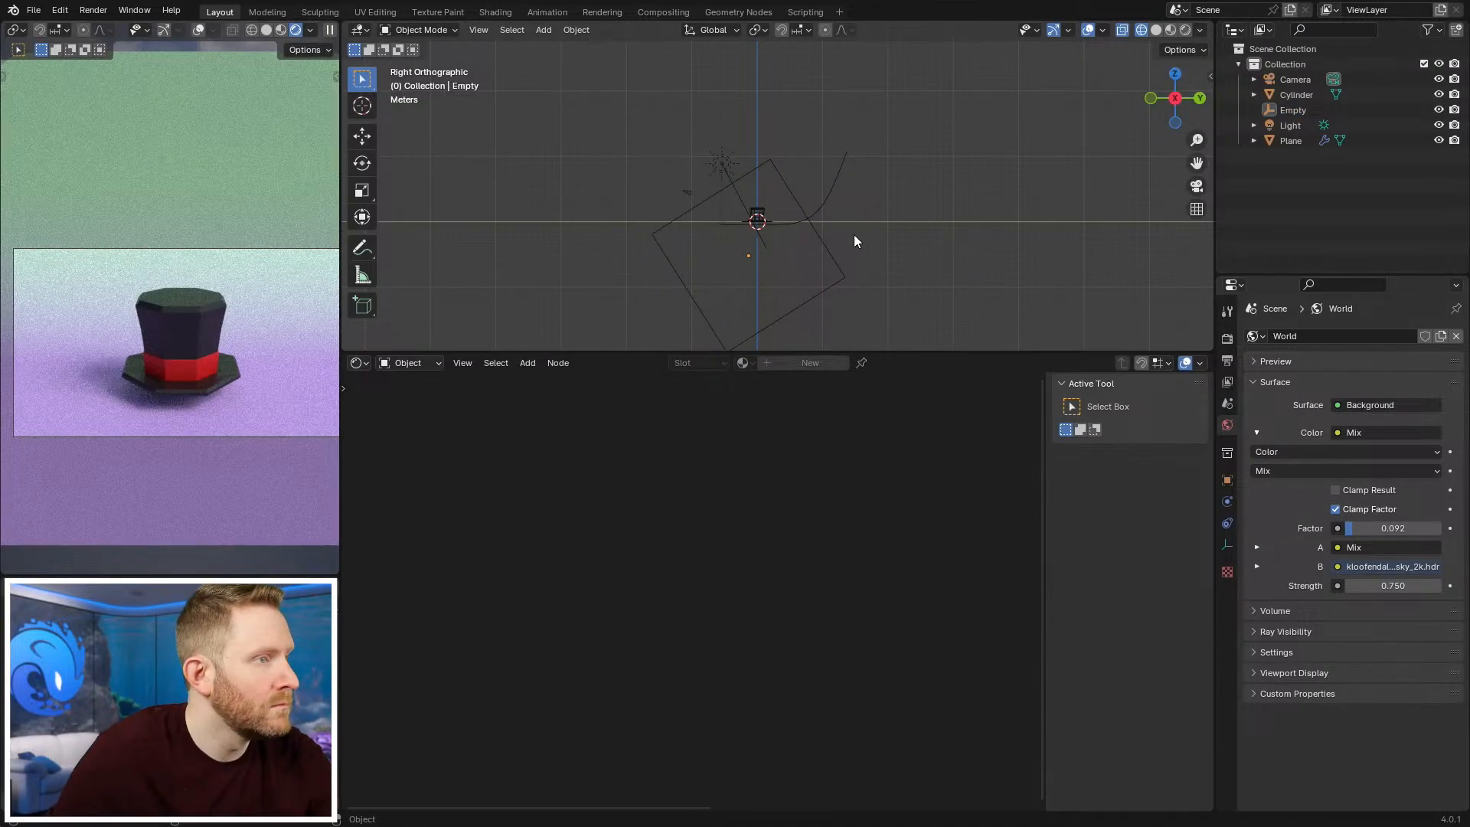
Step: Scale the Empty by about 1.17 and shift it about 0.43 m along its local X axis
{"action": "left_click", "coordinate": [837, 270]}
{"action": "key", "text": "s"}
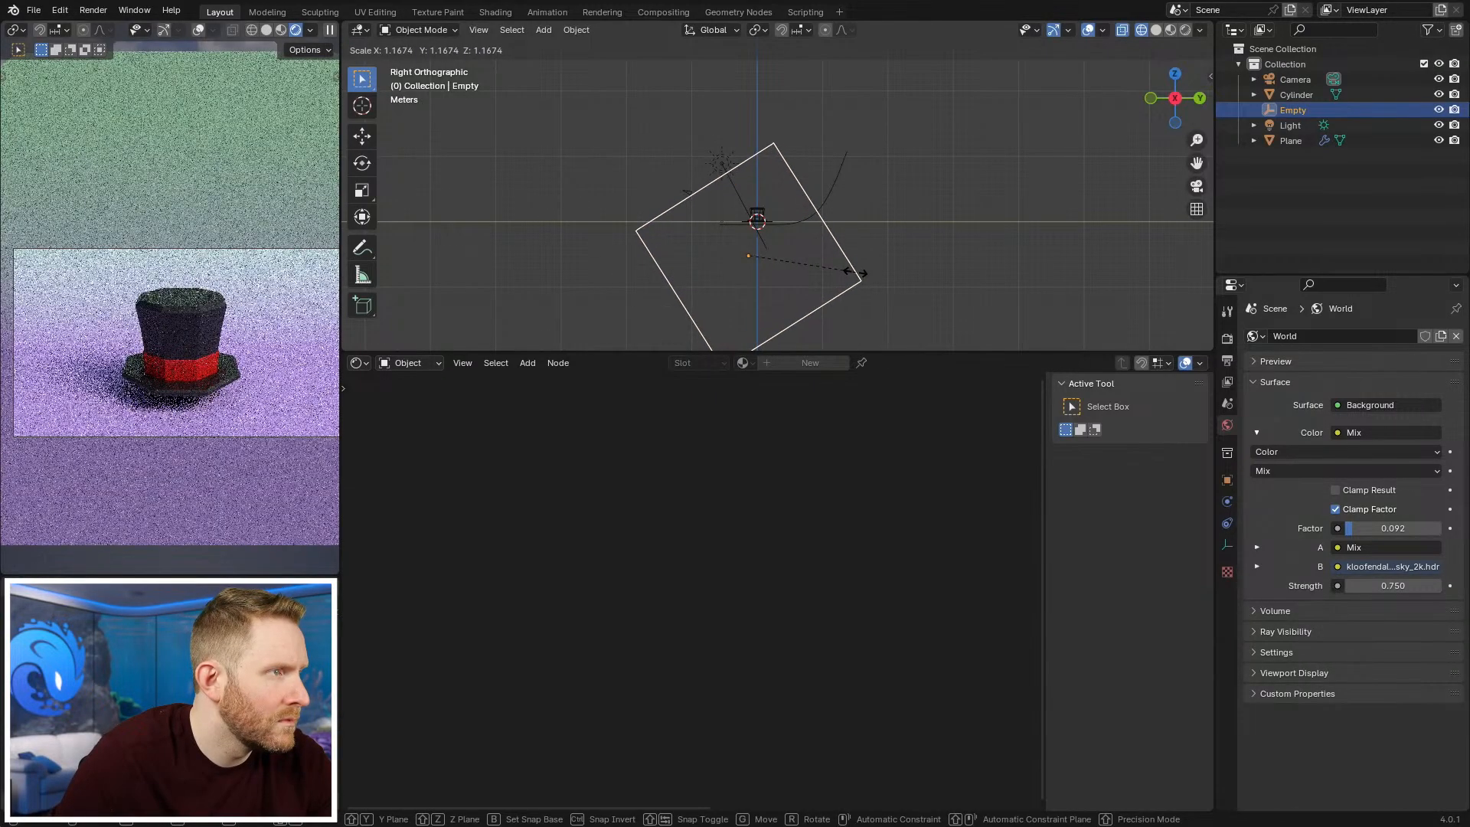
{"action": "left_click", "coordinate": [855, 273]}
{"action": "key", "text": "g"}
{"action": "key", "text": "x"}
{"action": "key", "text": "x"}
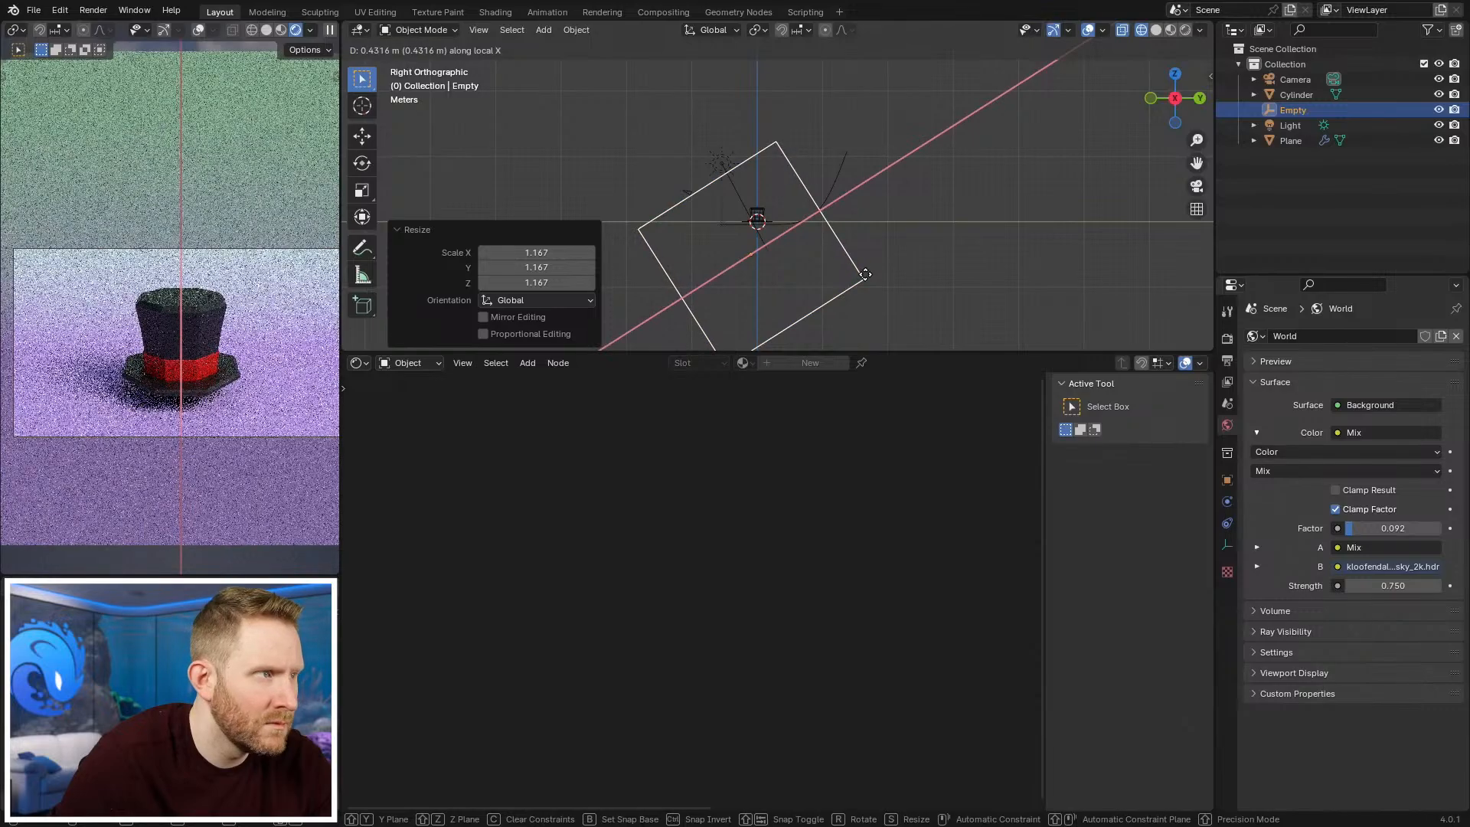
{"action": "left_click", "coordinate": [865, 274]}
Step: Move the Empty into a new collection named Hidden and exclude that collection from the view layer
{"action": "key", "text": "m"}
{"action": "left_click", "coordinate": [851, 274]}
{"action": "type", "text": "Hidden"}
{"action": "key", "text": "Return"}
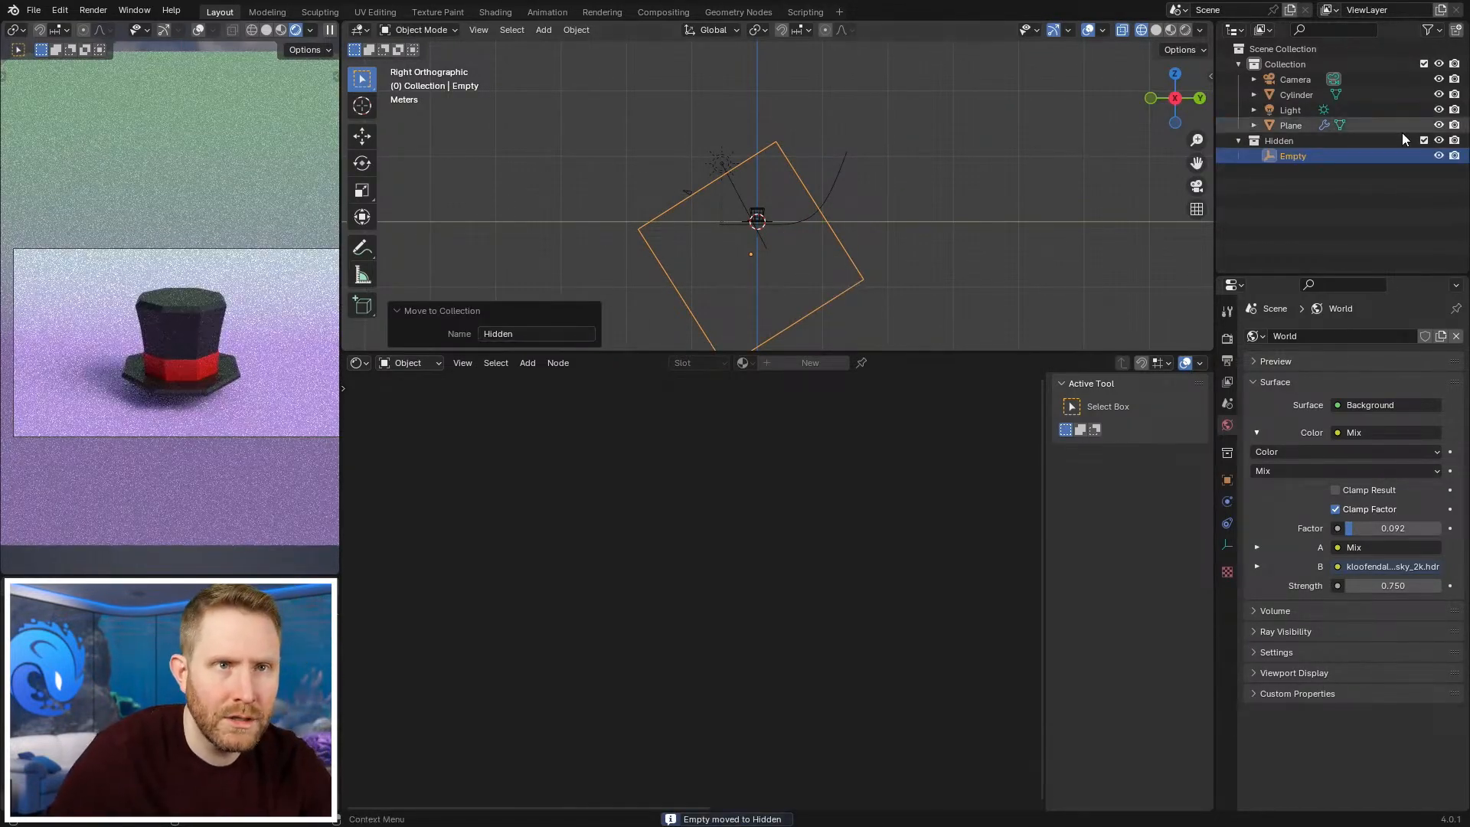
{"action": "left_click", "coordinate": [1424, 140]}
Step: Set the camera's passepartout to 1.000 so everything outside its frame is black
{"action": "scroll", "coordinate": [994, 197], "scroll_direction": "up", "scroll_amount": 3}
{"action": "scroll", "coordinate": [253, 332], "scroll_direction": "down", "scroll_amount": 3}
{"action": "scroll", "coordinate": [252, 332], "scroll_direction": "up", "scroll_amount": 2}
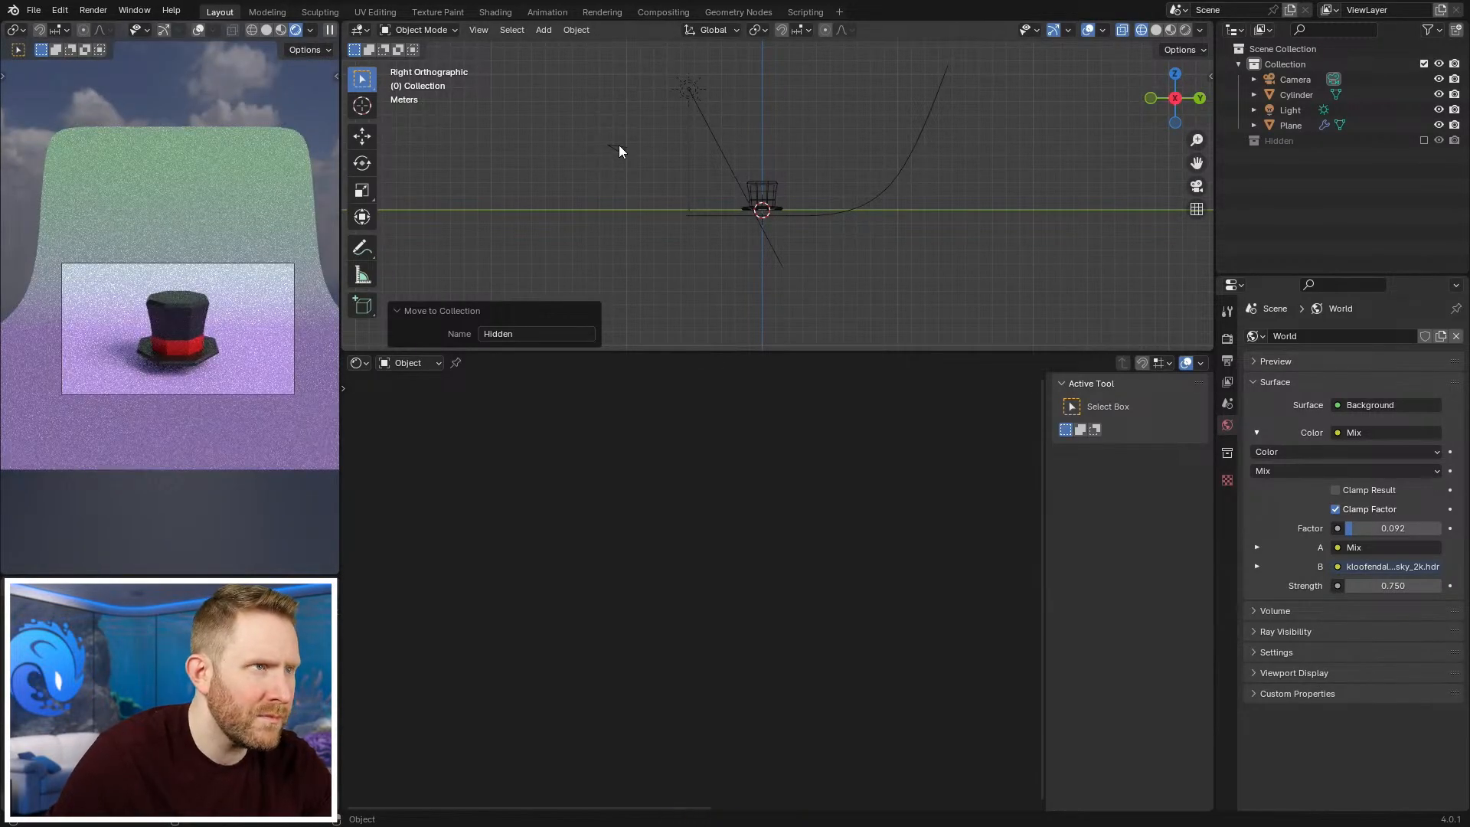
{"action": "left_click", "coordinate": [617, 149]}
{"action": "left_click", "coordinate": [1227, 544]}
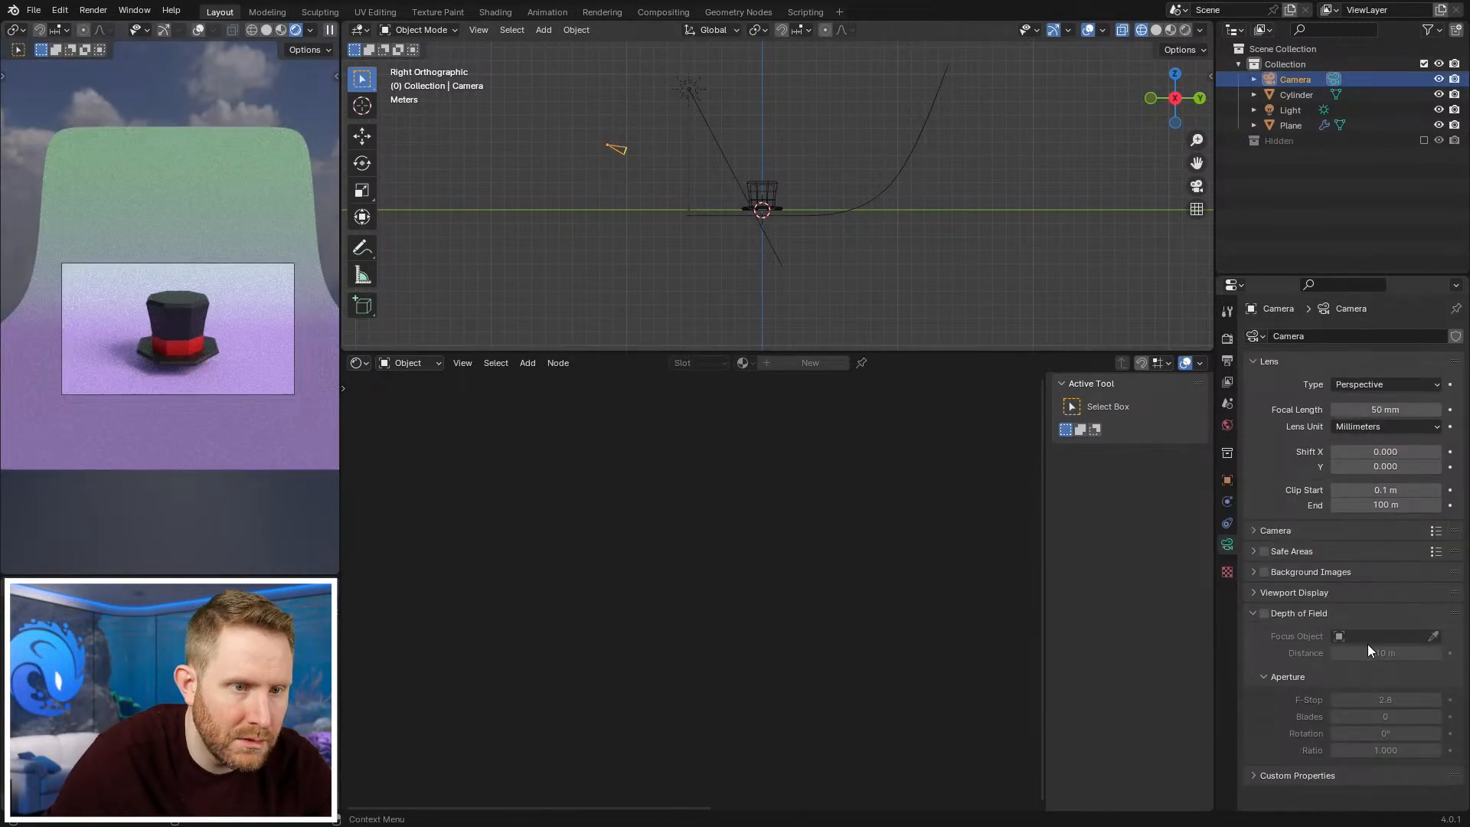
{"action": "left_click", "coordinate": [1253, 592]}
{"action": "scroll", "coordinate": [1278, 614], "scroll_direction": "down", "scroll_amount": 3}
{"action": "left_click_drag", "start_coordinate": [1371, 600], "coordinate": [1445, 598]}
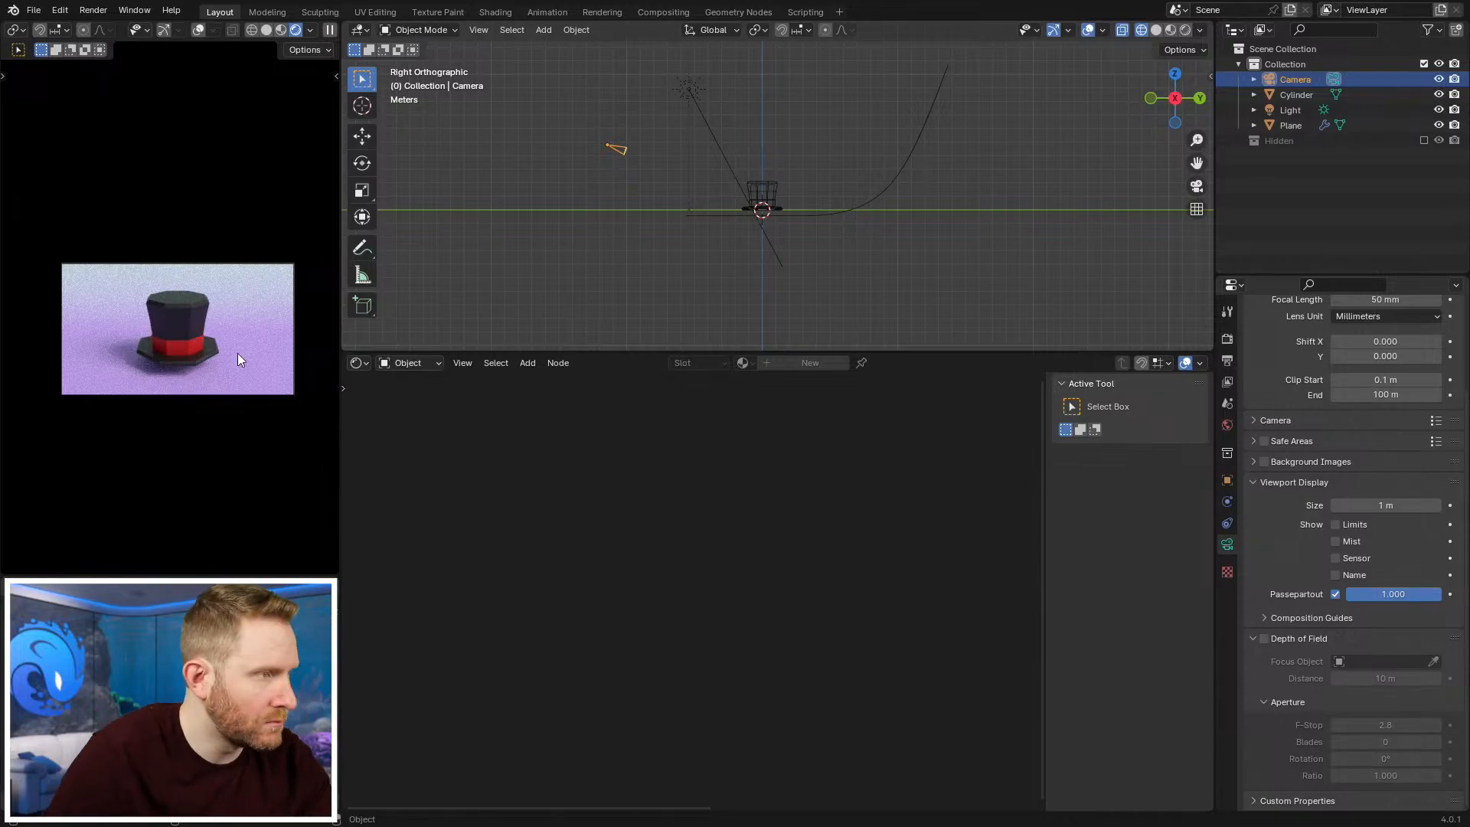
{"action": "scroll", "coordinate": [139, 392], "scroll_direction": "up", "scroll_amount": 5}
{"action": "scroll", "coordinate": [184, 396], "scroll_direction": "down", "scroll_amount": 6}
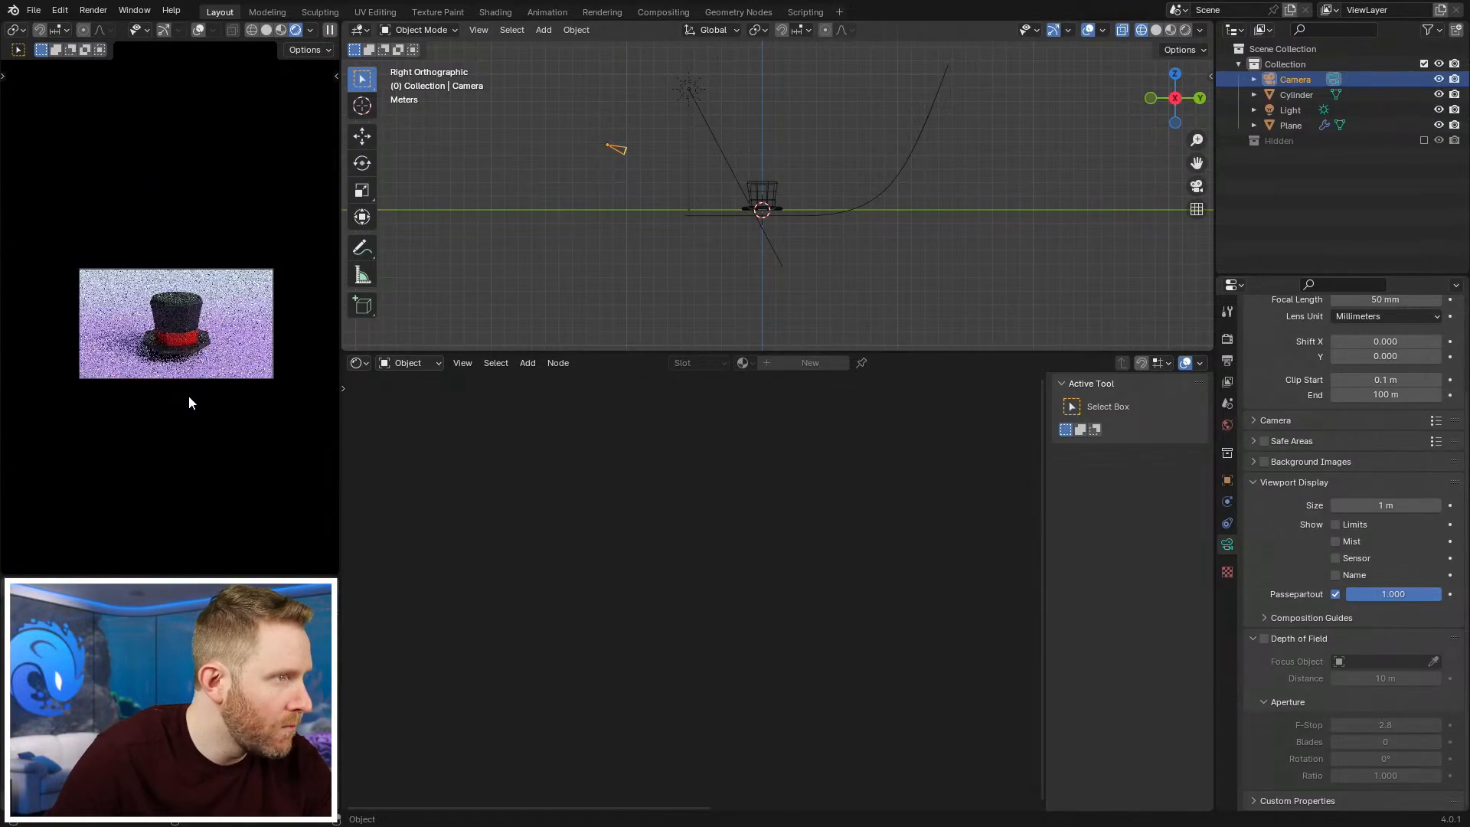
{"action": "scroll", "coordinate": [190, 395], "scroll_direction": "up", "scroll_amount": 2}
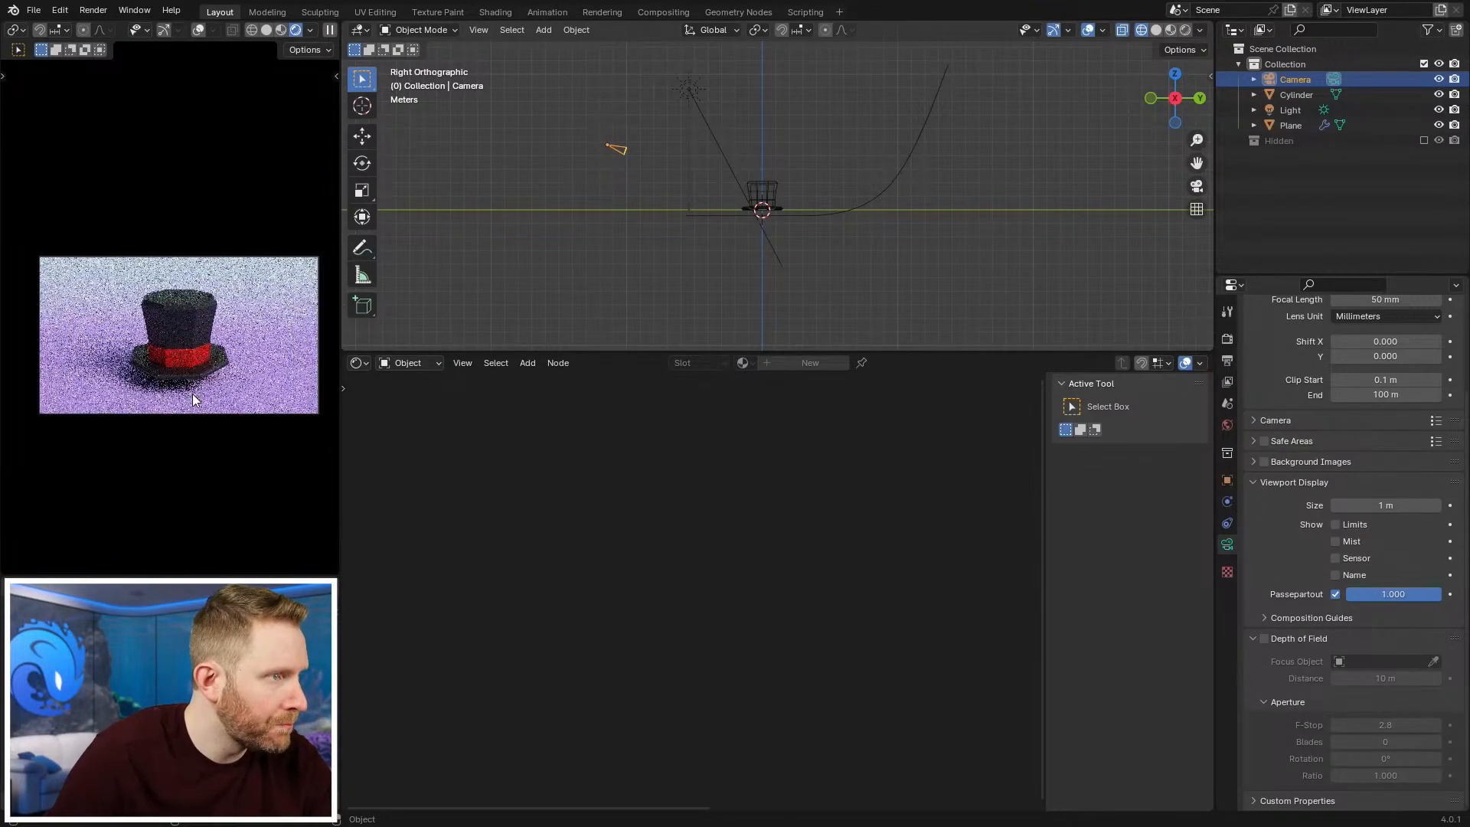
Step: Show the main viewport through the camera in solid shading and save the file with the hat selected
{"action": "middle_click_drag", "start_coordinate": [692, 264], "coordinate": [799, 173]}
{"action": "key", "text": "KP_0"}
{"action": "key", "text": "shift+z"}
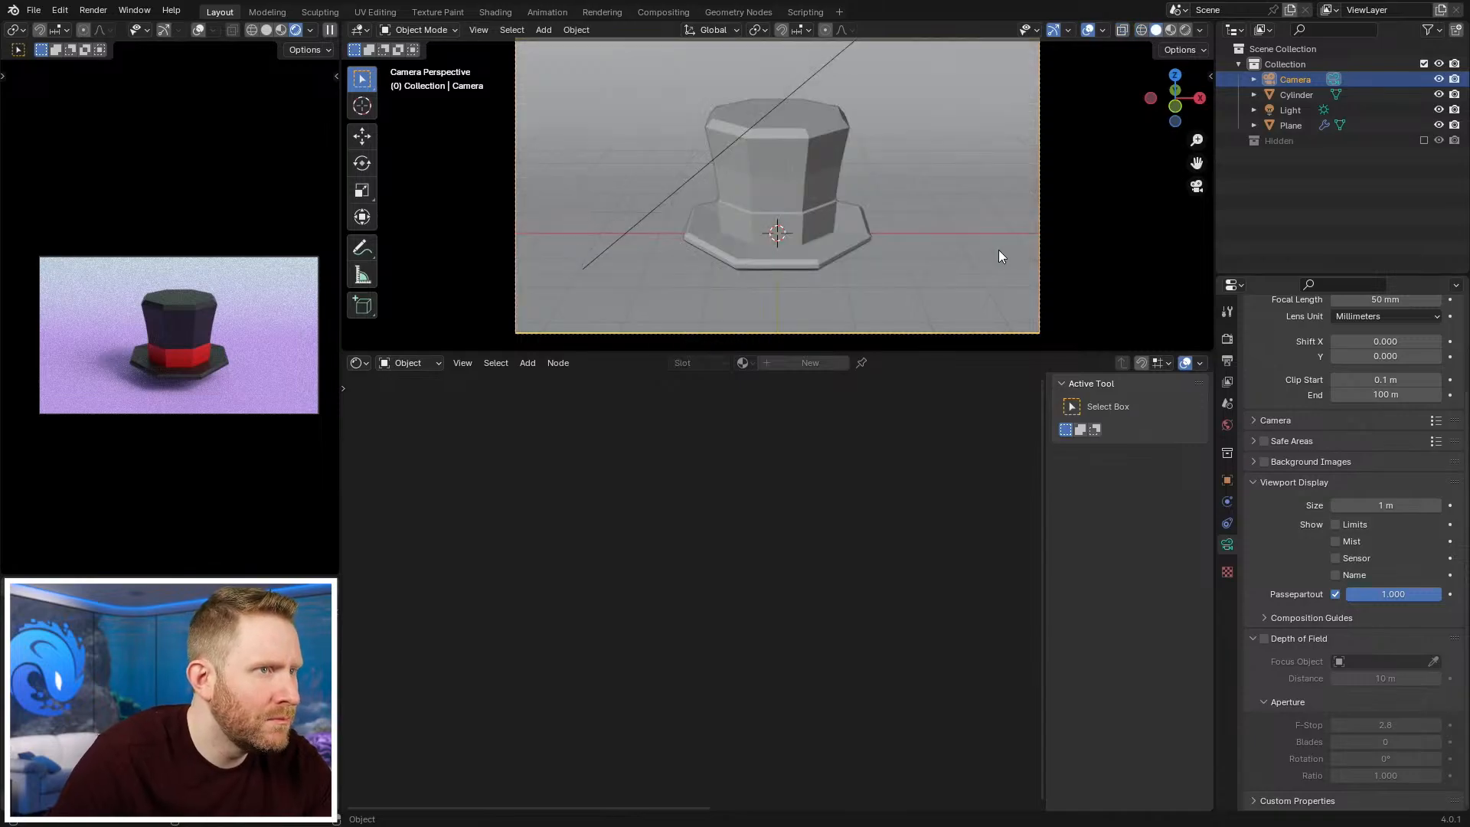
{"action": "left_click", "coordinate": [995, 255]}
{"action": "left_click", "coordinate": [825, 188]}
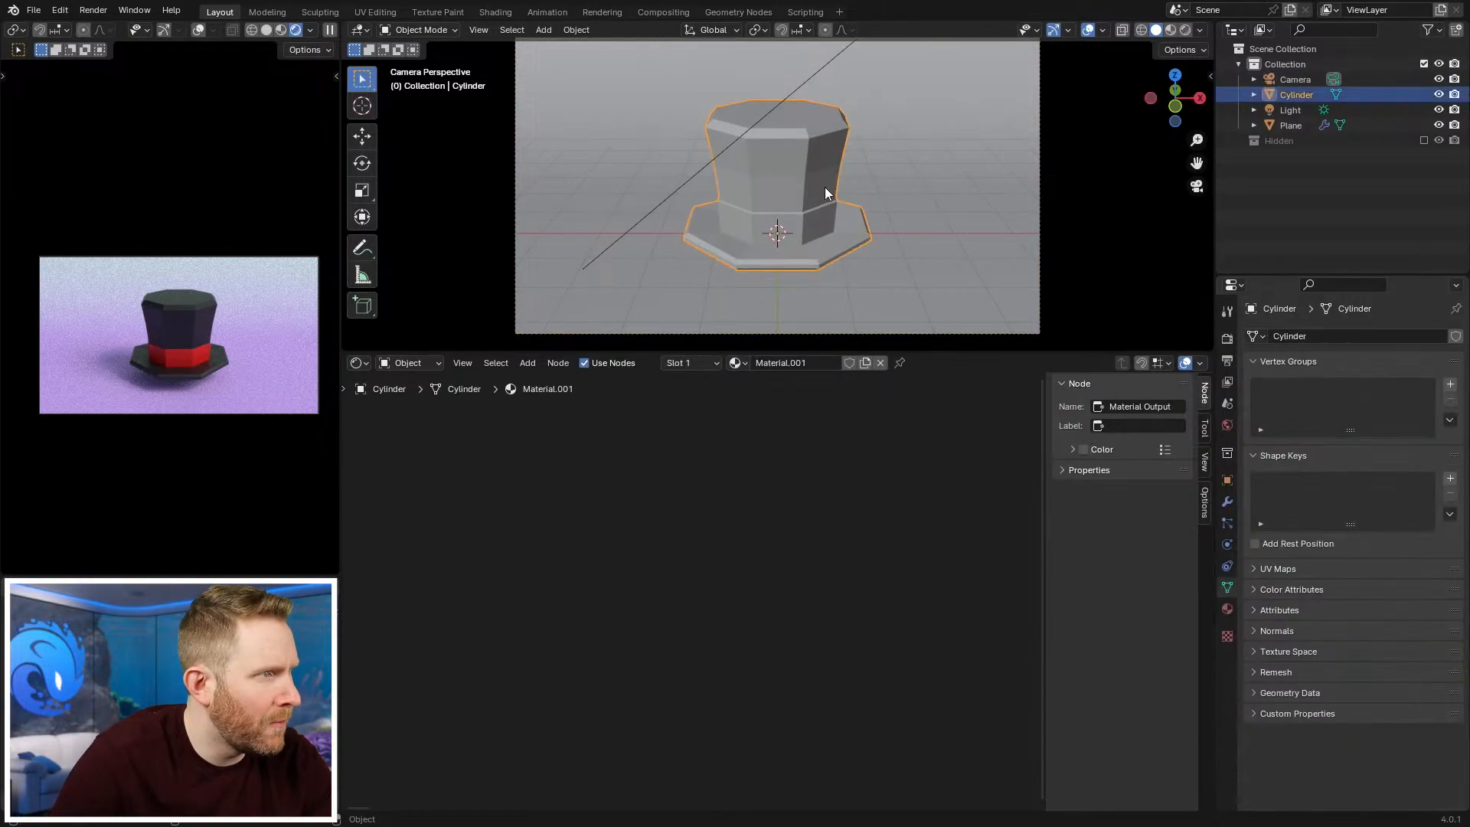
{"action": "key", "text": "ctrl+s"}
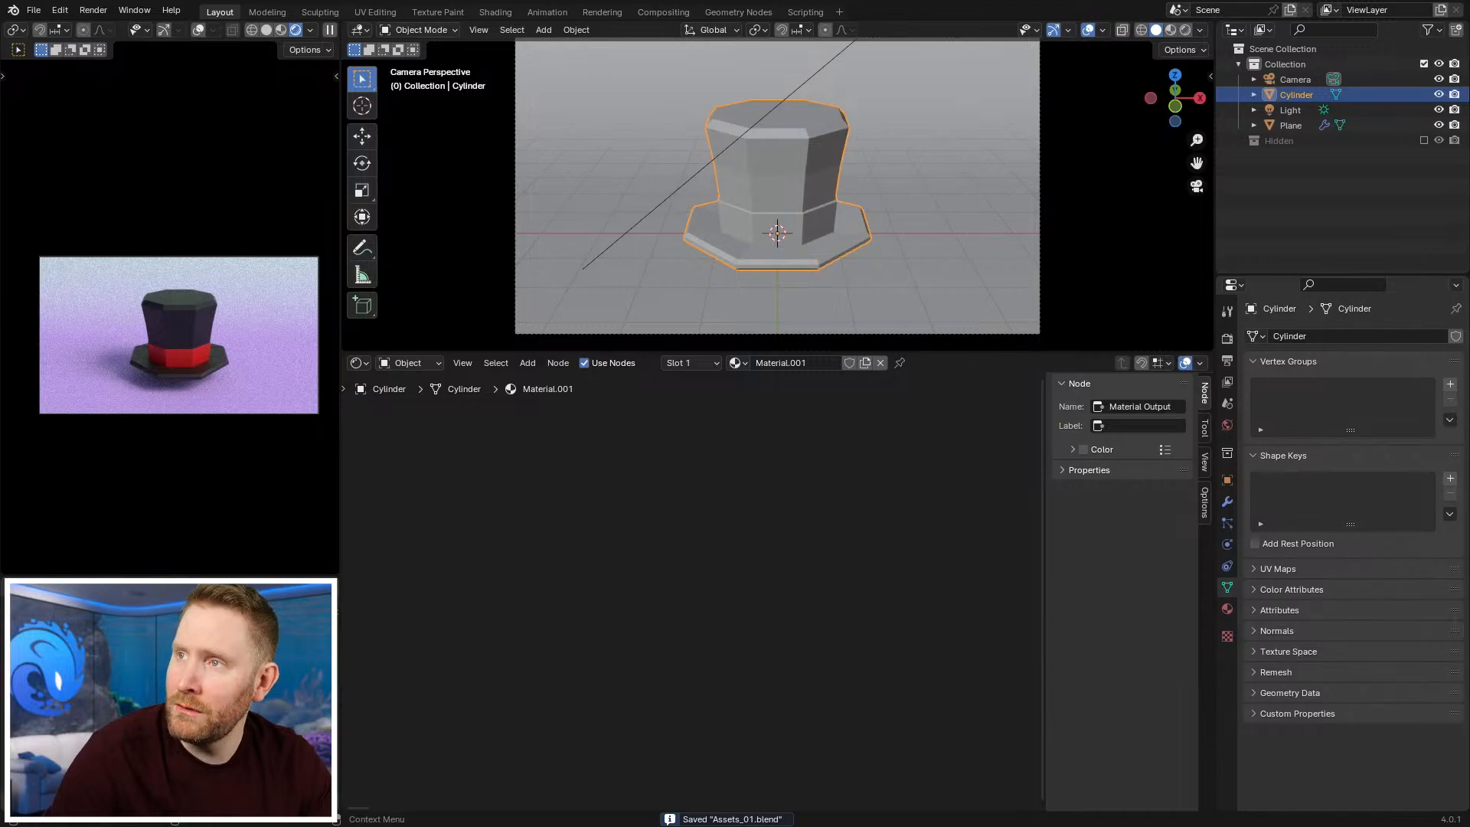
Step: Switch to the game assets list in Notion, tick off Top hat and delete the Done section
{"action": "left_click_drag", "start_coordinate": [1469, 536], "coordinate": [585, 2]}
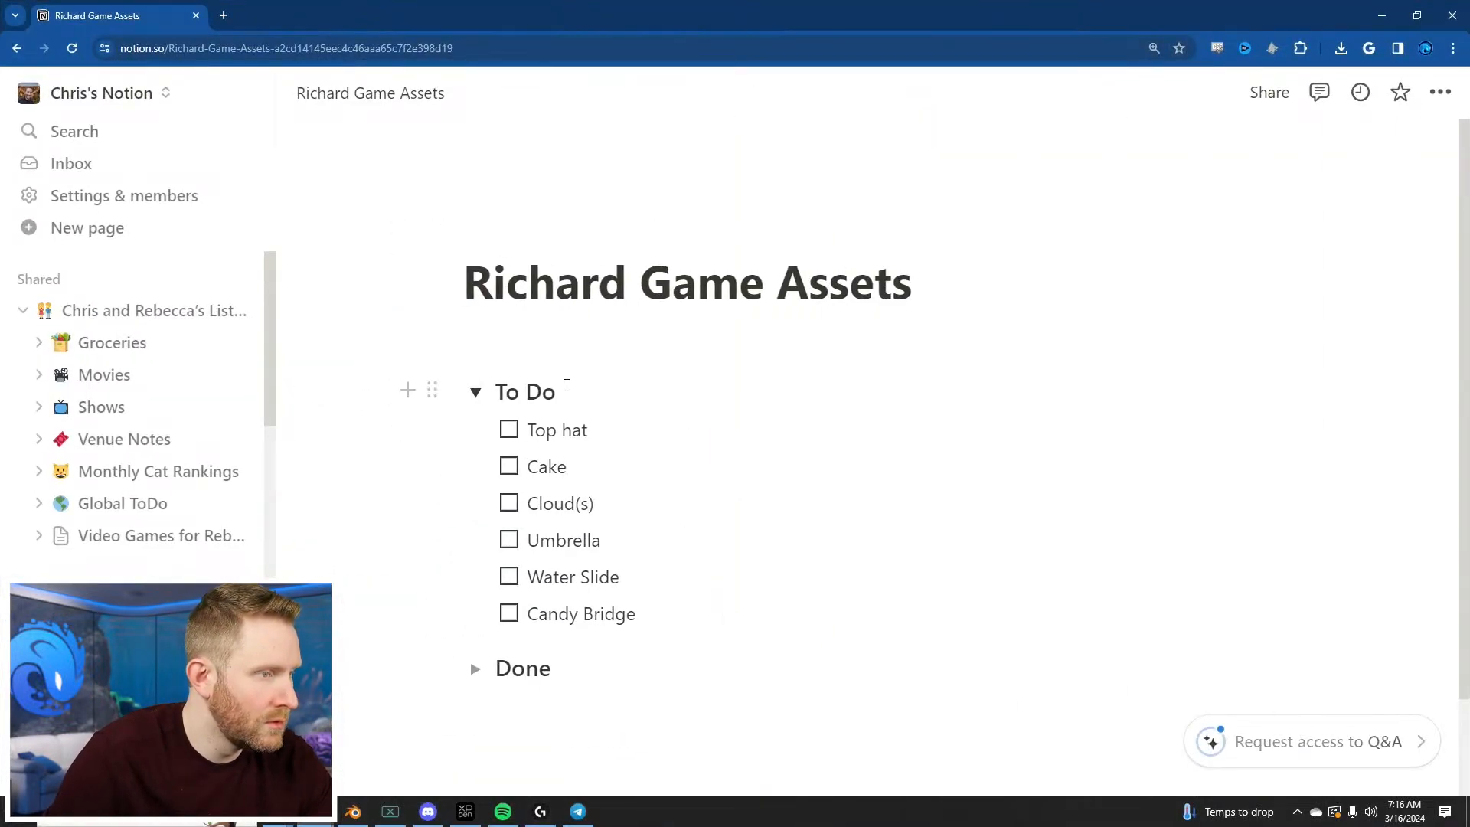
{"action": "left_click", "coordinate": [509, 430]}
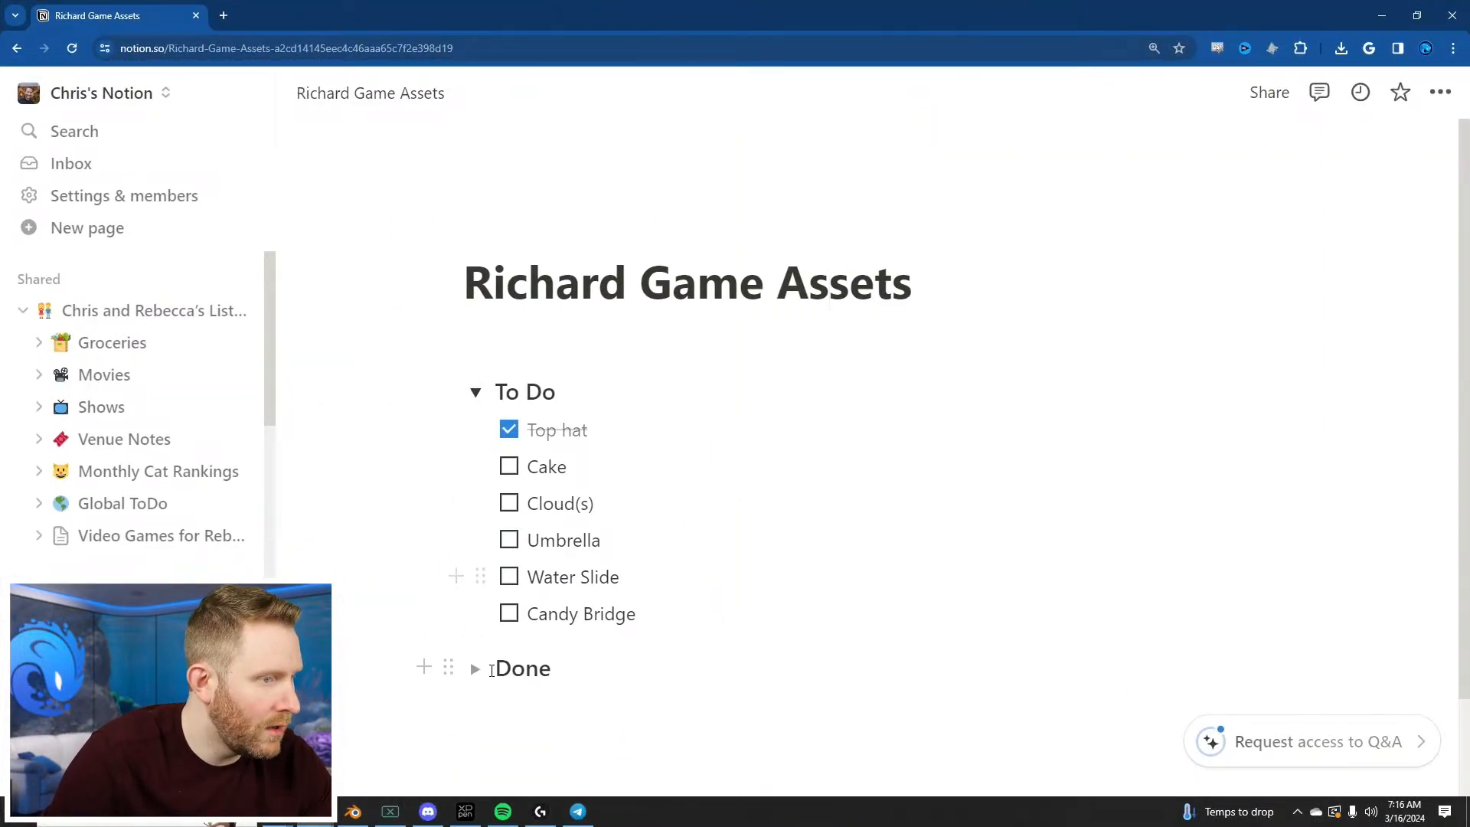
{"action": "left_click", "coordinate": [449, 667]}
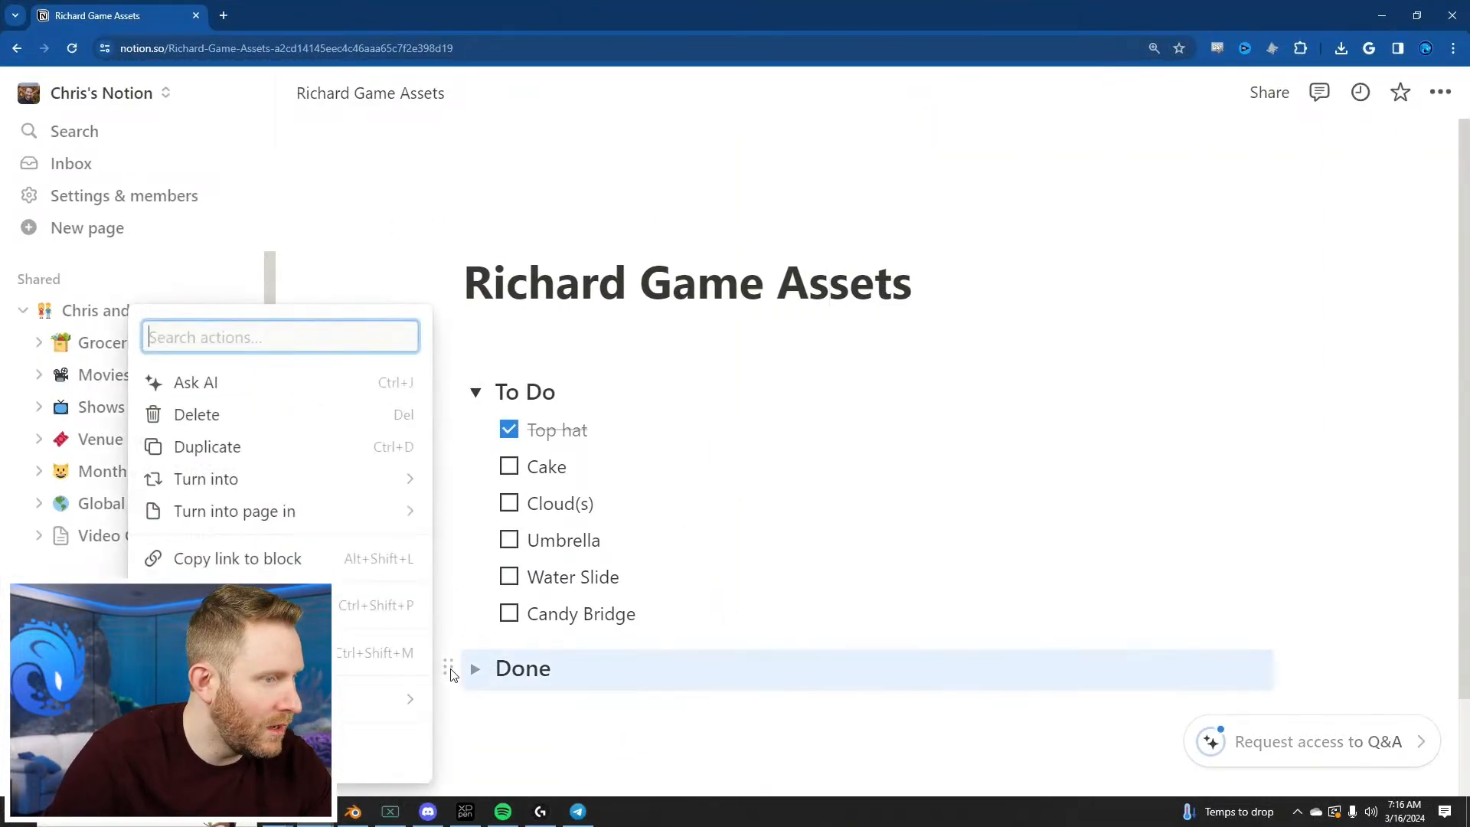
{"action": "left_click", "coordinate": [270, 435]}
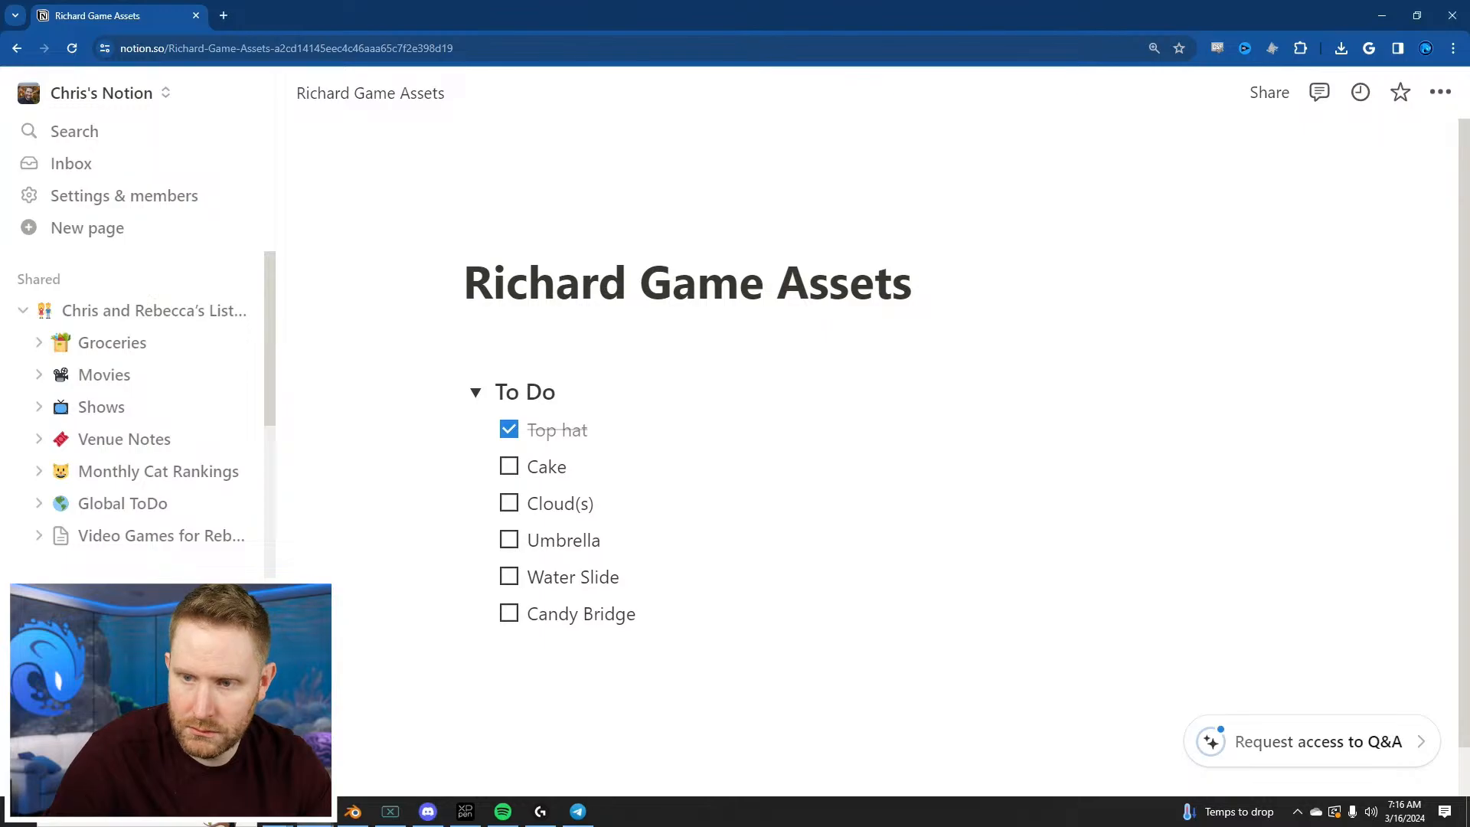
Step: Move the Telegram window out of the way and look at the chocolate berry cake reference image
{"action": "key", "text": "alt+Tab"}
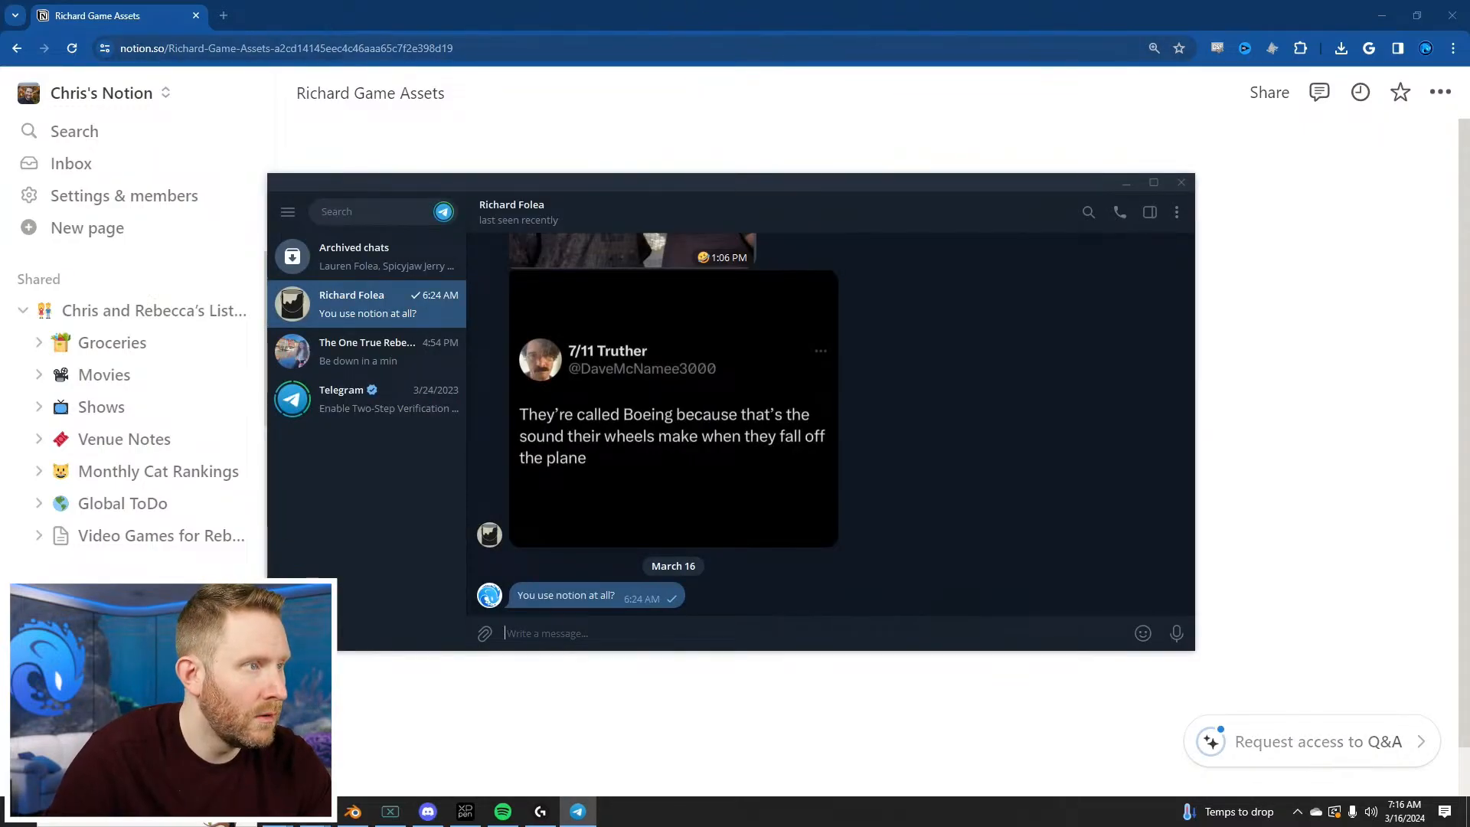
{"action": "left_click_drag", "start_coordinate": [692, 186], "coordinate": [1469, 187]}
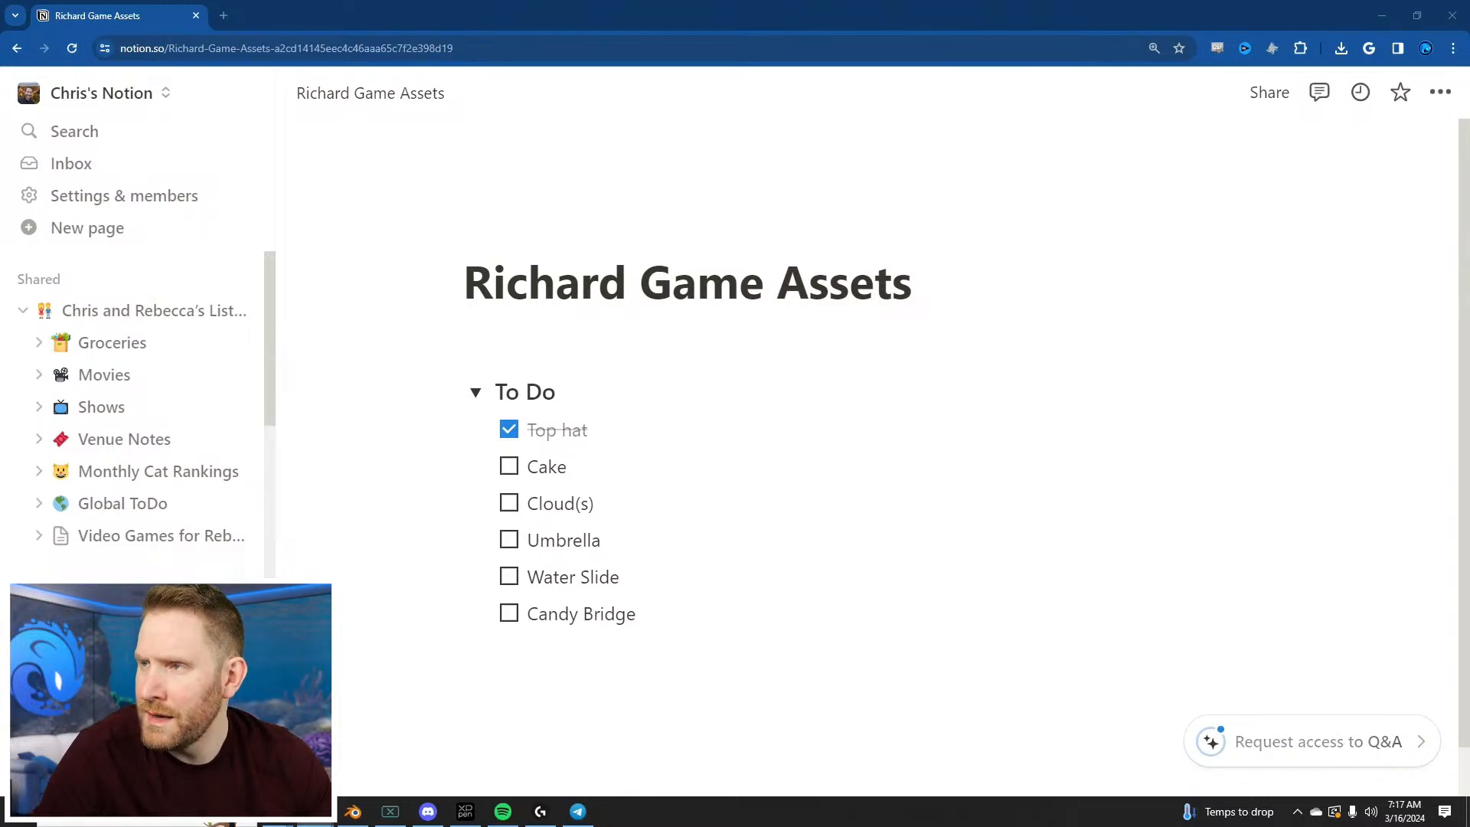
{"action": "left_click_drag", "start_coordinate": [807, 2], "coordinate": [715, 121]}
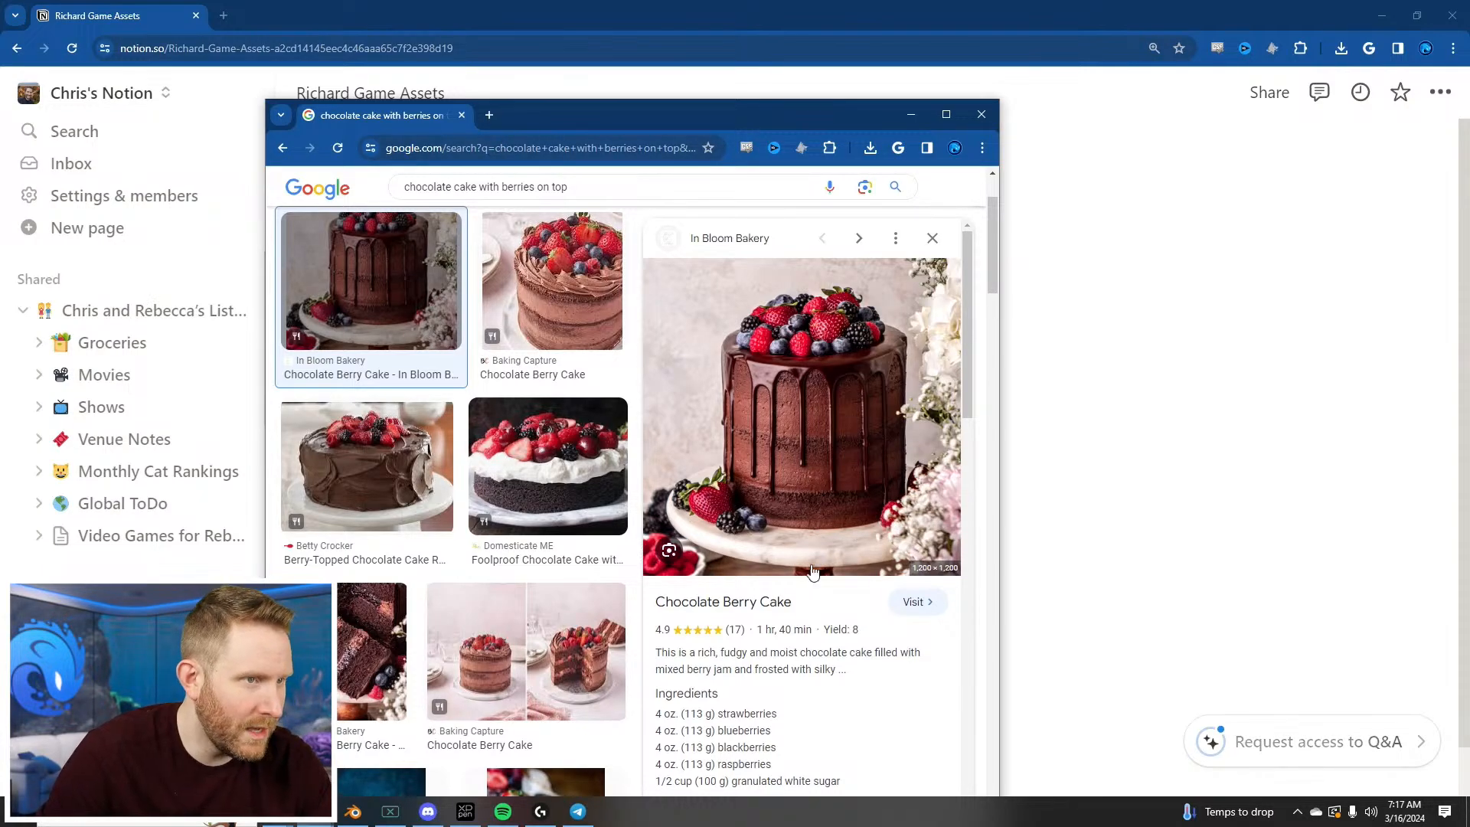
{"action": "left_click_drag", "start_coordinate": [770, 112], "coordinate": [770, 0]}
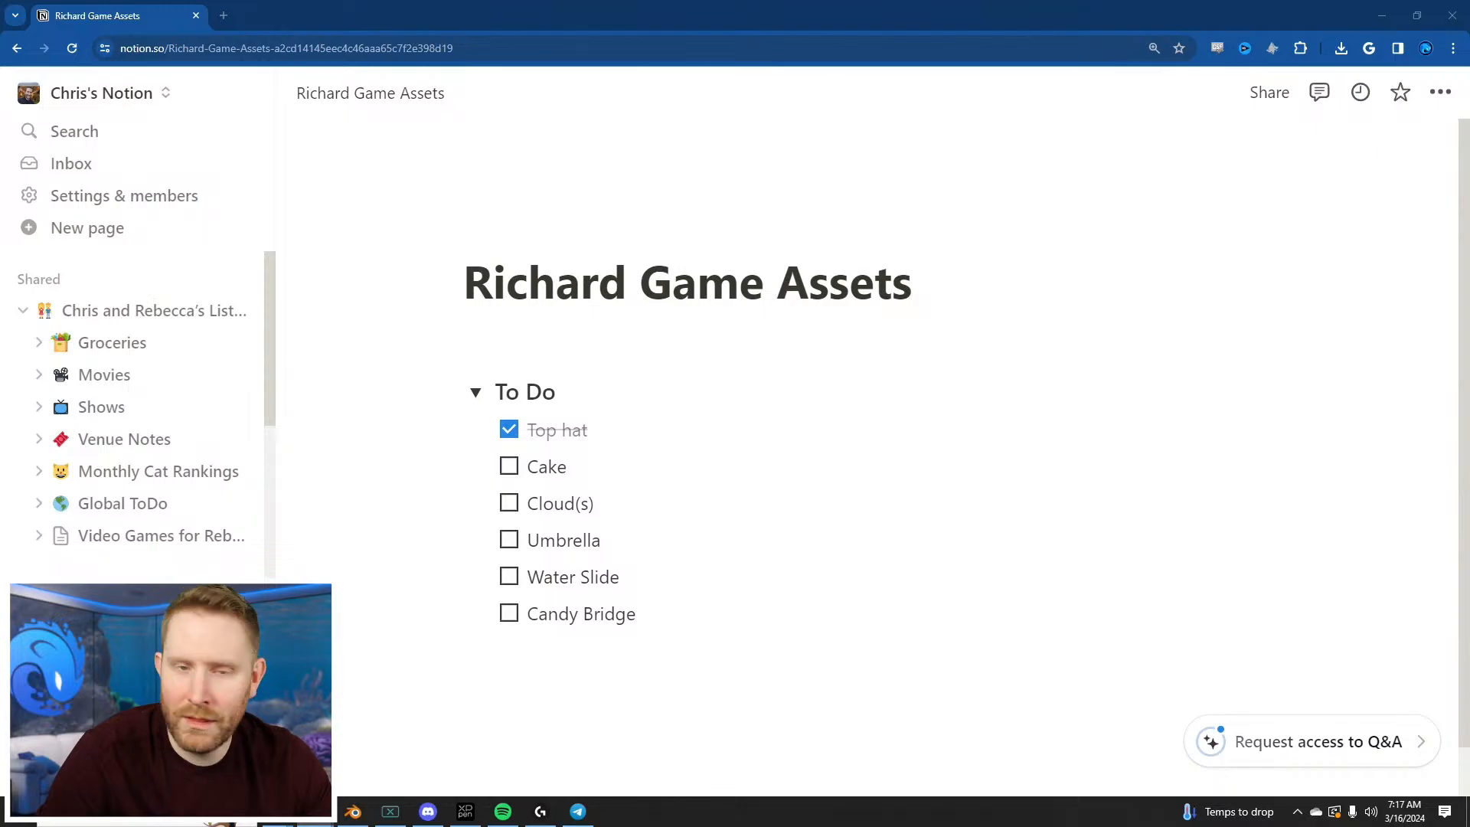
Step: Switch to Blender, move the hat into a new collection named Top Hat and exclude that collection
{"action": "left_click", "coordinate": [353, 812]}
{"action": "left_click", "coordinate": [779, 175]}
{"action": "key", "text": "m"}
{"action": "left_click", "coordinate": [776, 169]}
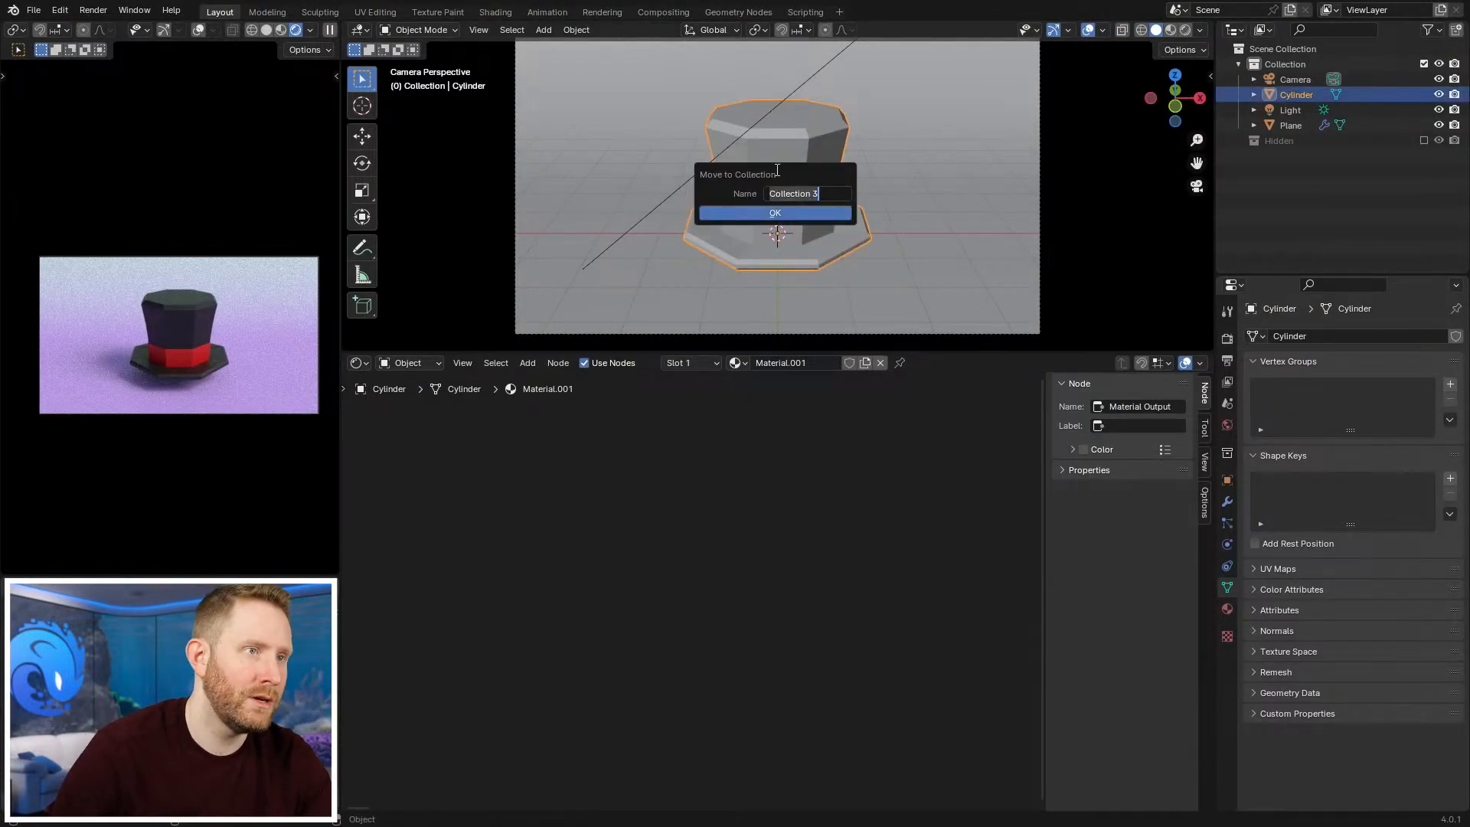
{"action": "type", "text": "Top Hat"}
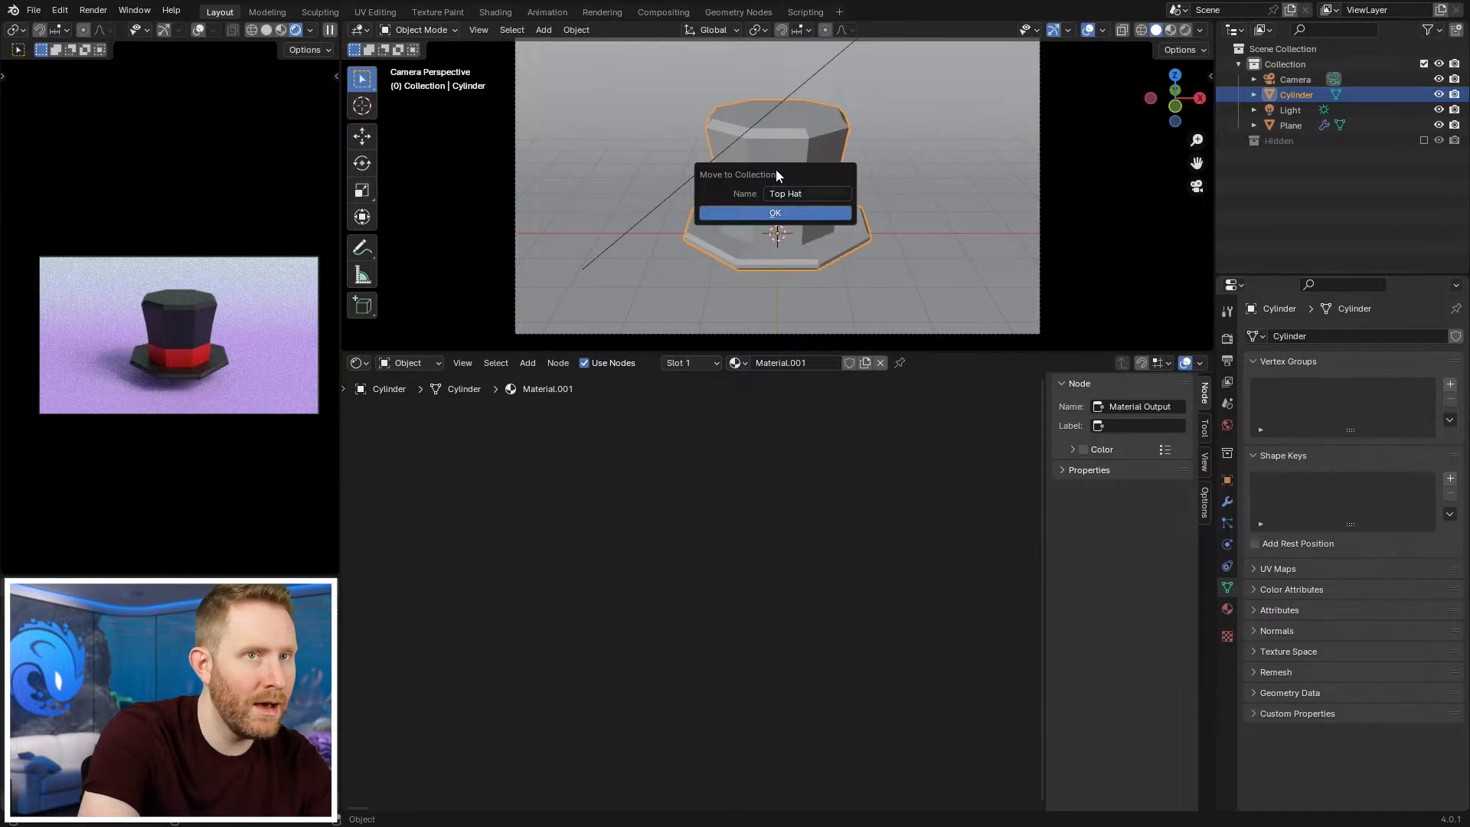
{"action": "key", "text": "Return"}
{"action": "left_click", "coordinate": [1424, 140]}
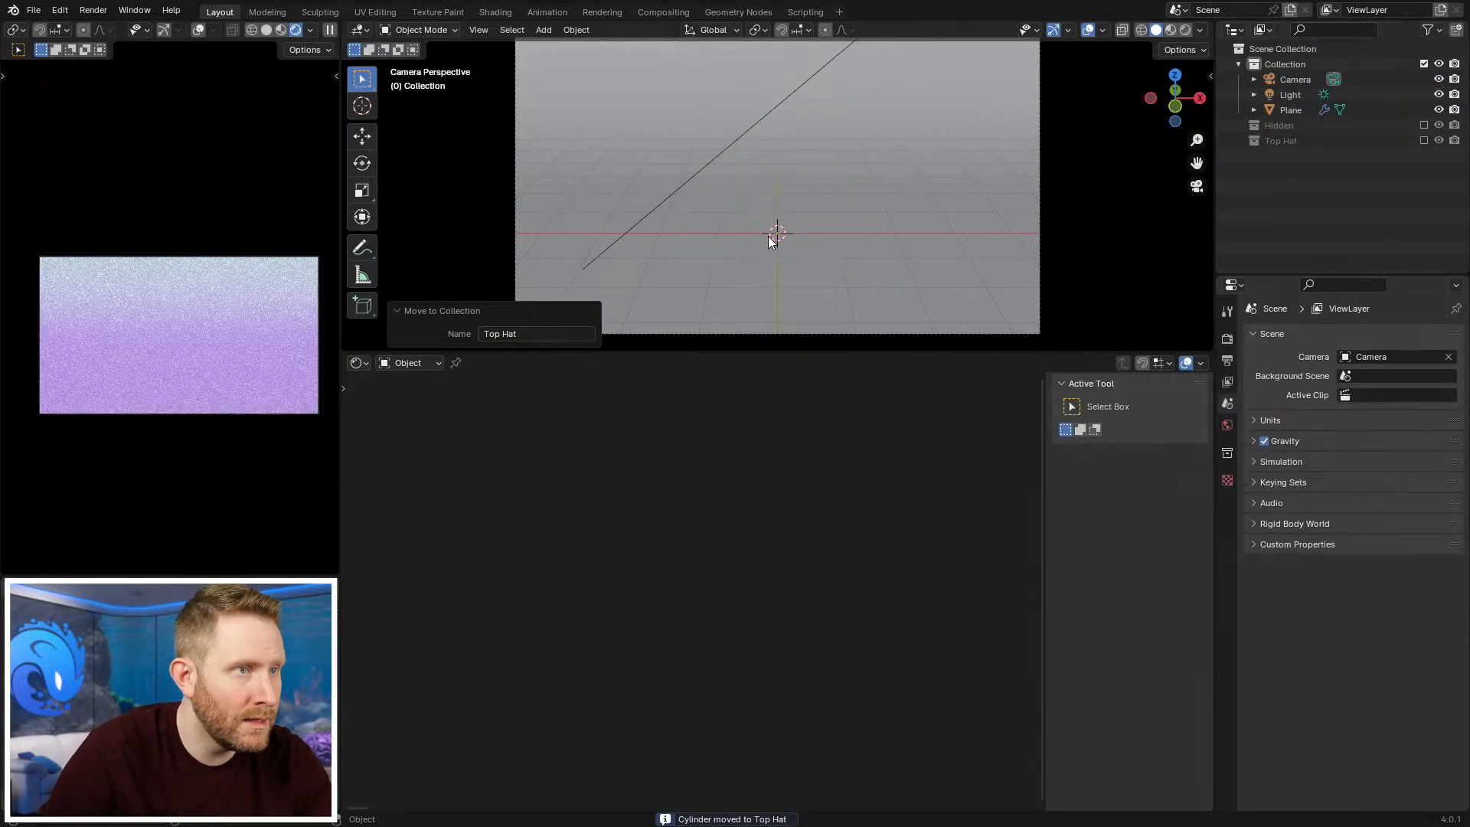
Step: Save the file with the hat hidden from the scene
{"action": "key", "text": "KP_3"}
{"action": "scroll", "coordinate": [888, 195], "scroll_direction": "up", "scroll_amount": 5}
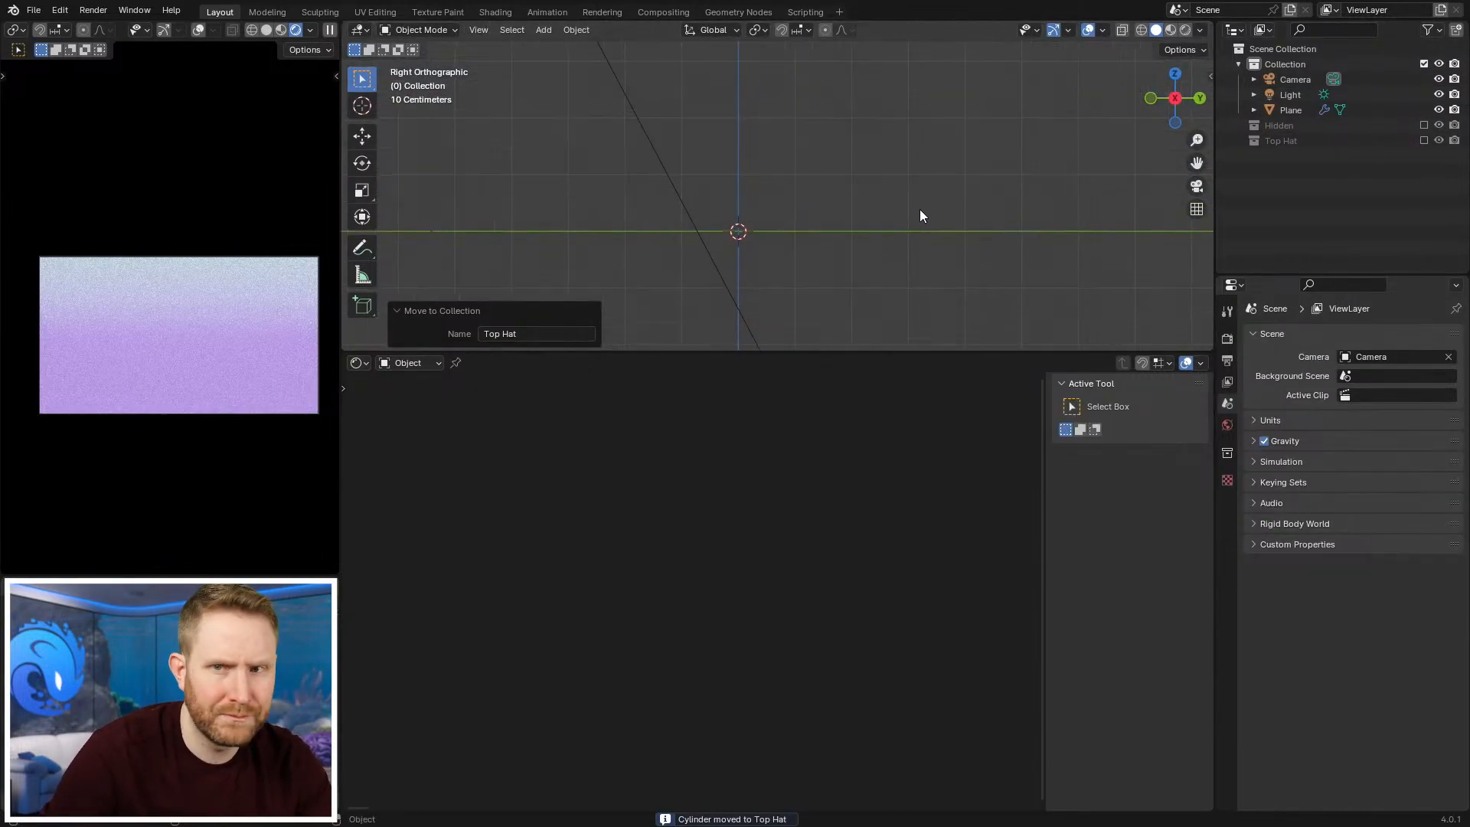
{"action": "middle_click_drag", "start_coordinate": [813, 250], "coordinate": [830, 218]}
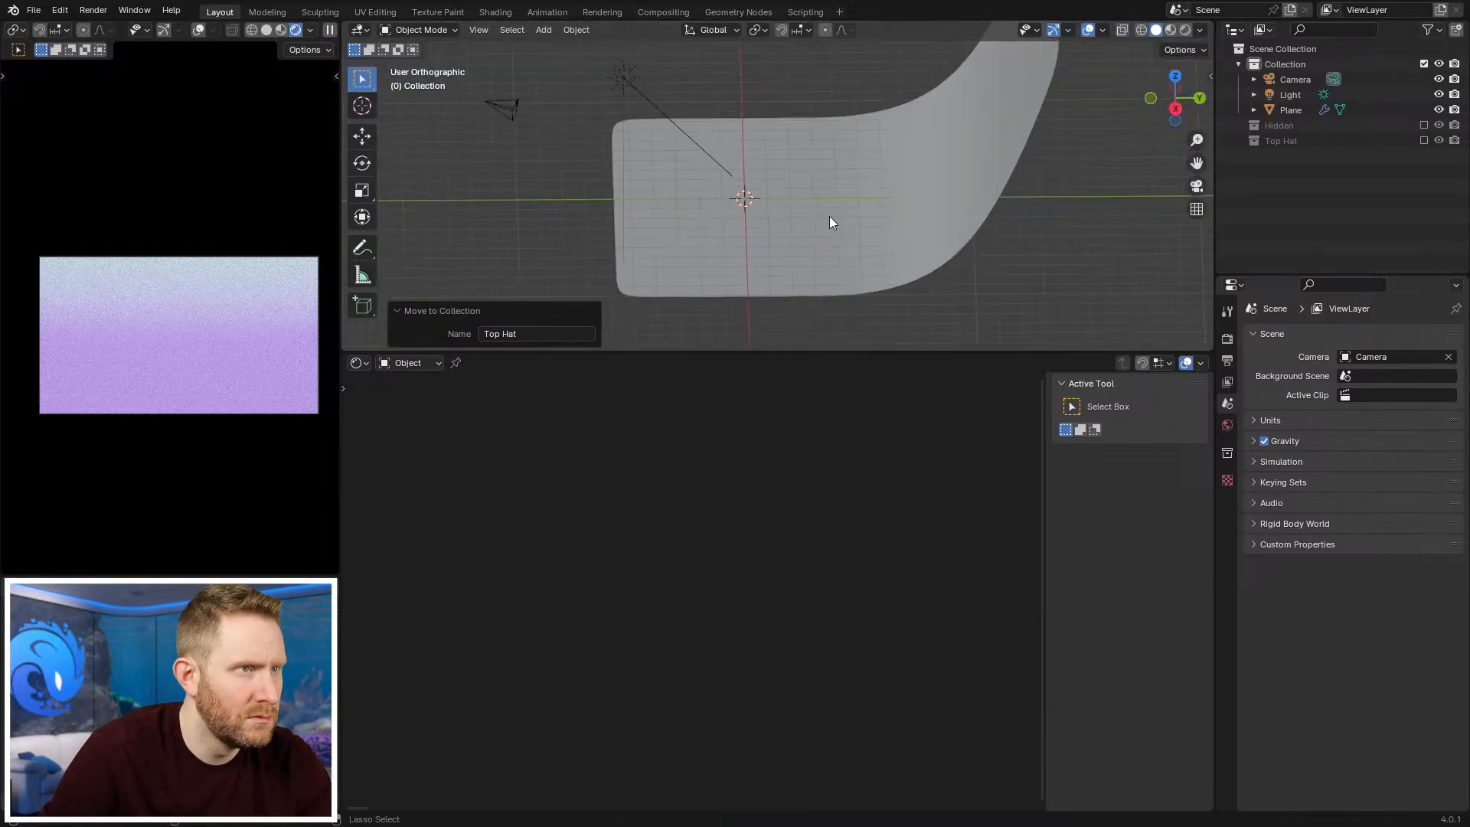
{"action": "key", "text": "ctrl+s"}
Step: Add a cylinder mesh at the world origin with 12 vertices as the cake's base shape
{"action": "key", "text": "KP_3"}
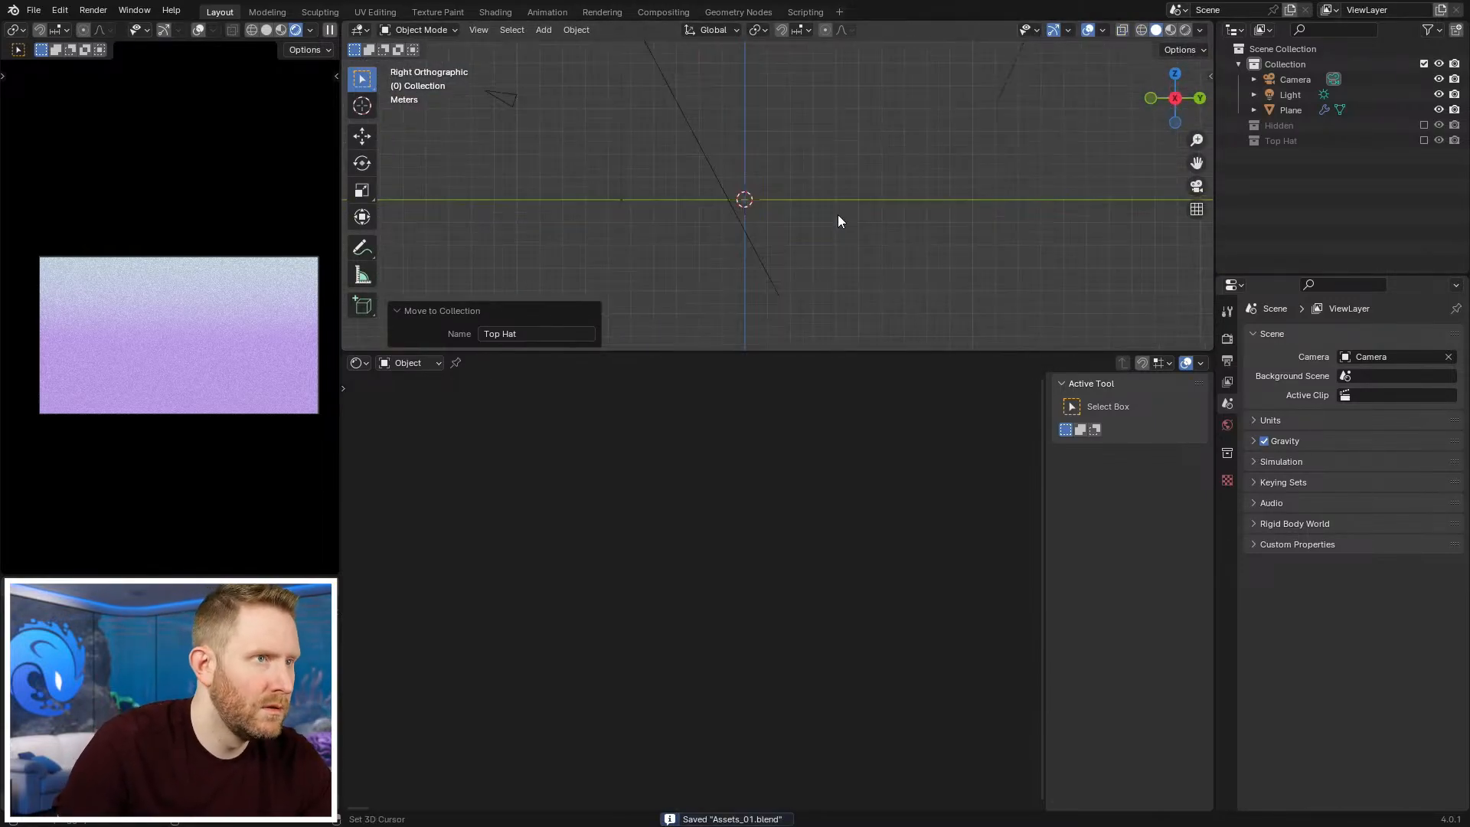
{"action": "key", "text": "shift+a"}
{"action": "mouse_move", "coordinate": [838, 237]}
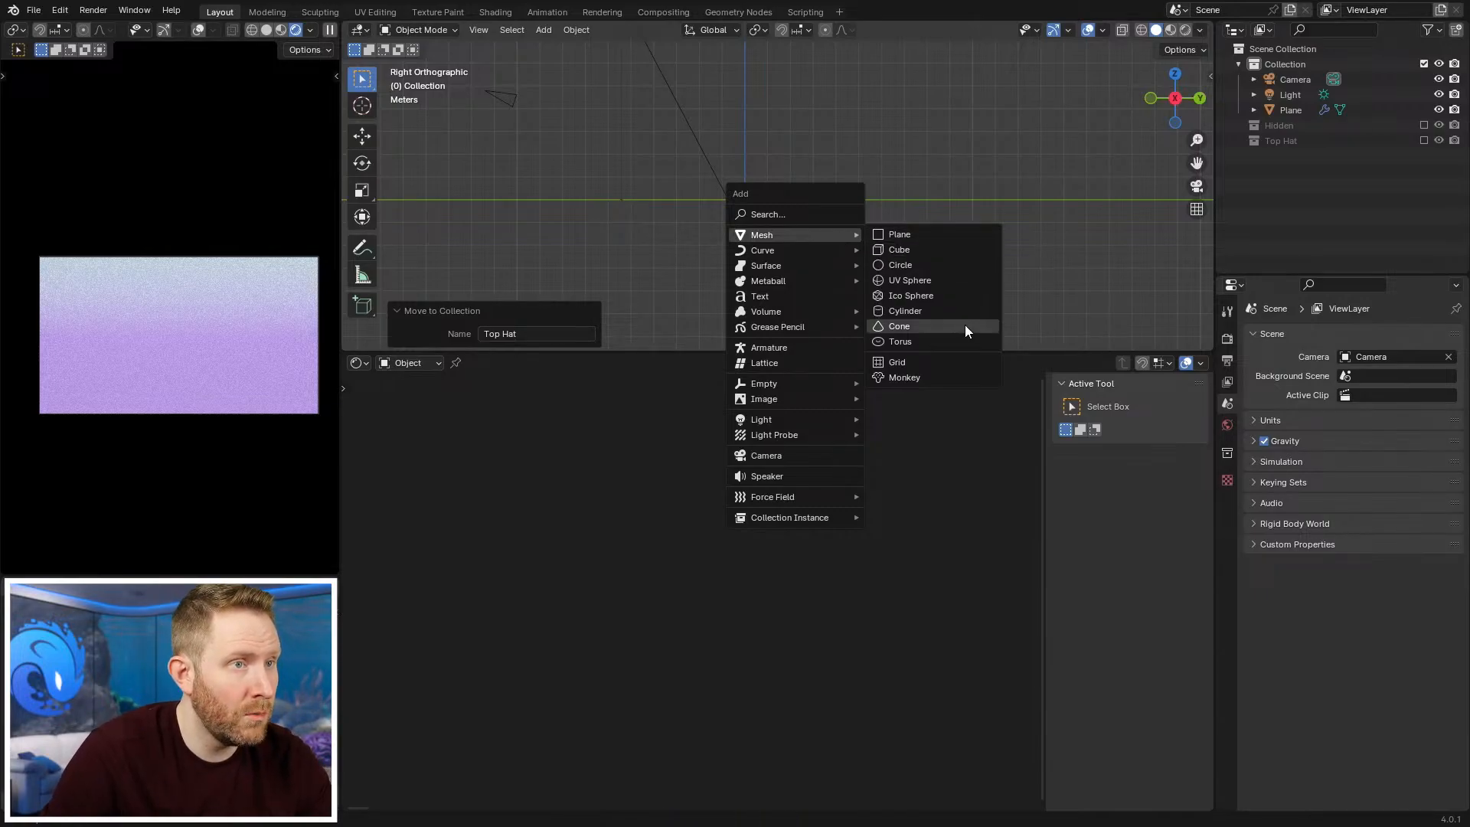
{"action": "left_click", "coordinate": [916, 308]}
{"action": "left_click", "coordinate": [543, 155]}
{"action": "type", "text": "8"}
{"action": "key", "text": "Return"}
{"action": "middle_click_drag", "start_coordinate": [761, 229], "coordinate": [843, 233], "text": "shift"}
{"action": "scroll", "coordinate": [843, 233], "scroll_direction": "up", "scroll_amount": 3}
{"action": "left_click", "coordinate": [539, 152]}
{"action": "type", "text": "12"}
{"action": "key", "text": "Return"}
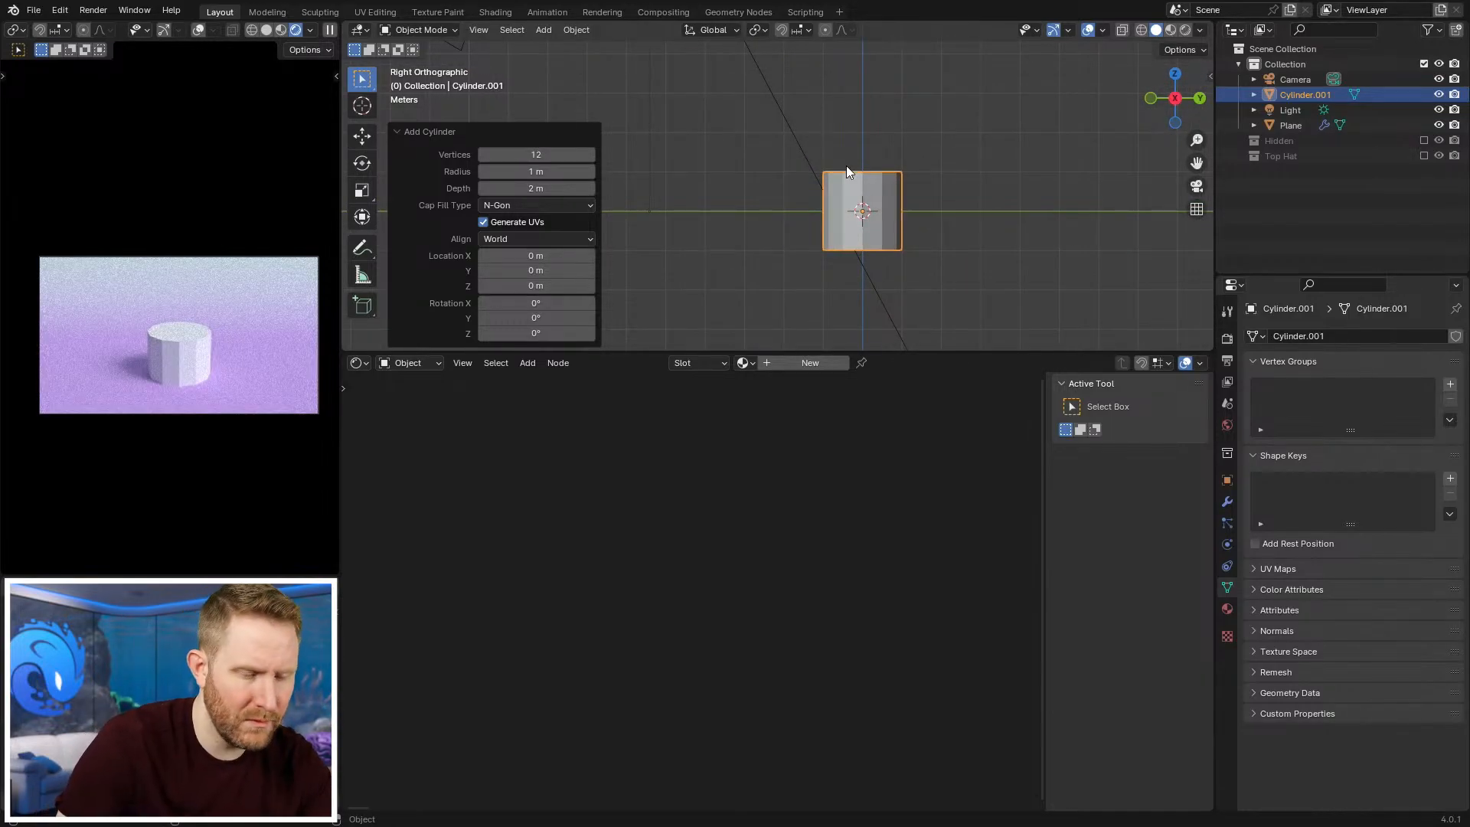
Step: Switch the viewport to wireframe and try rotating the cylinder about its vertical axis in top view
{"action": "key", "text": "KP_7"}
{"action": "middle_click_drag", "start_coordinate": [845, 164], "coordinate": [952, 279], "text": "shift"}
{"action": "scroll", "coordinate": [952, 202], "scroll_direction": "up", "scroll_amount": 1}
{"action": "middle_click_drag", "start_coordinate": [952, 202], "coordinate": [941, 190], "text": "shift"}
{"action": "key", "text": "z"}
{"action": "left_click", "coordinate": [770, 227]}
{"action": "scroll", "coordinate": [823, 216], "scroll_direction": "up", "scroll_amount": 3}
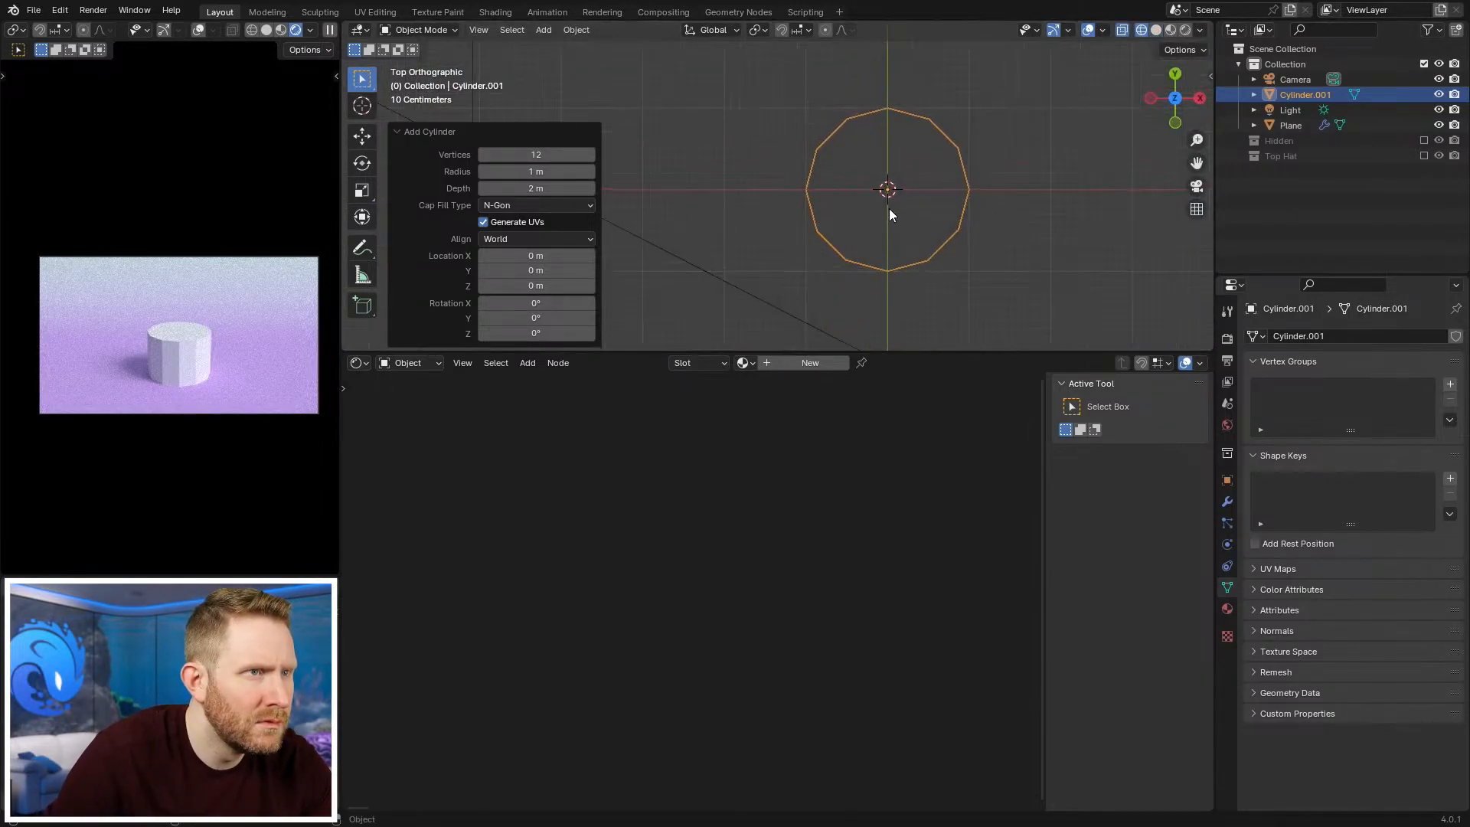
{"action": "key", "text": "r"}
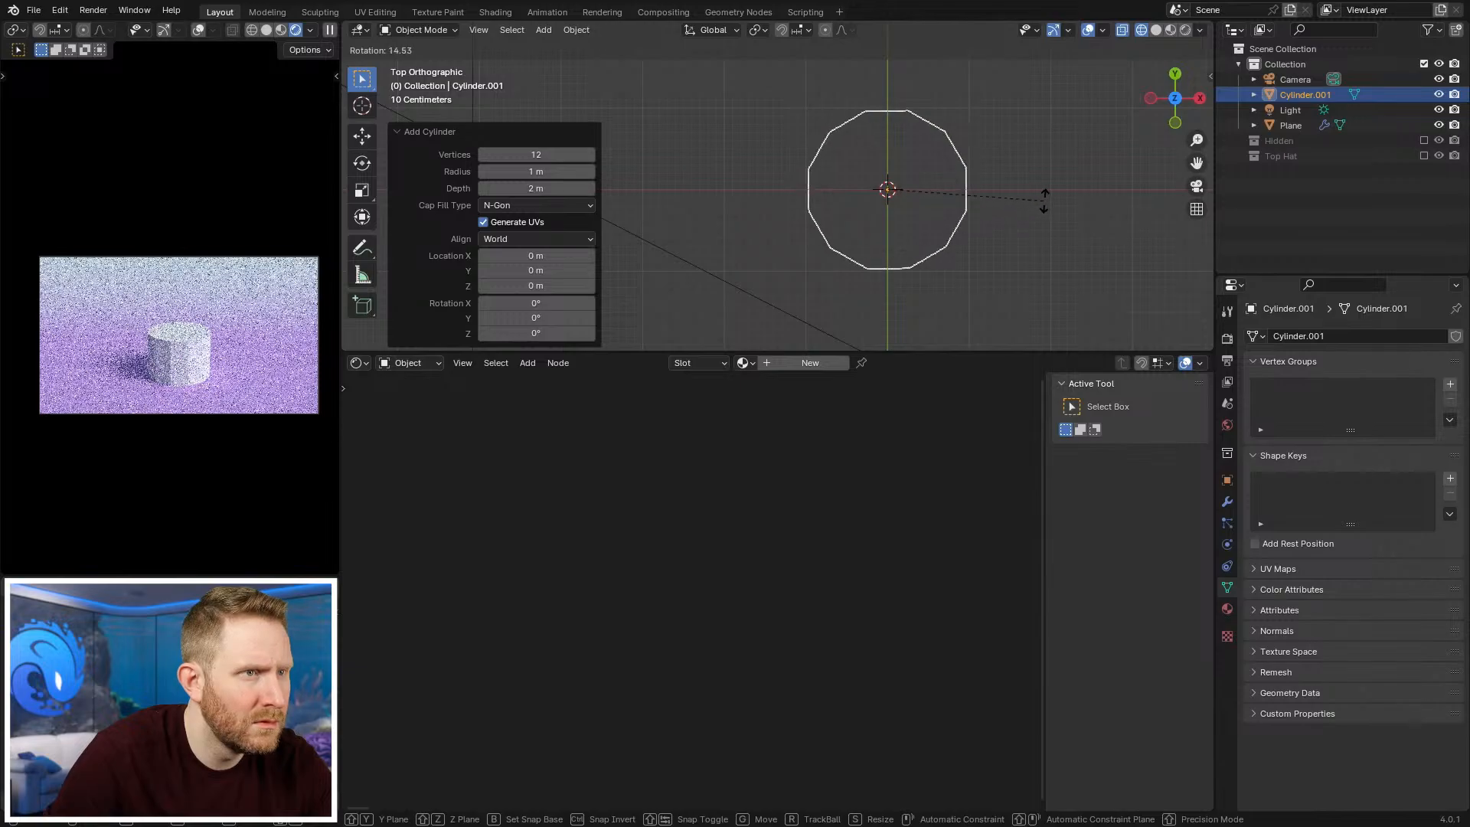
{"action": "key", "text": "Escape"}
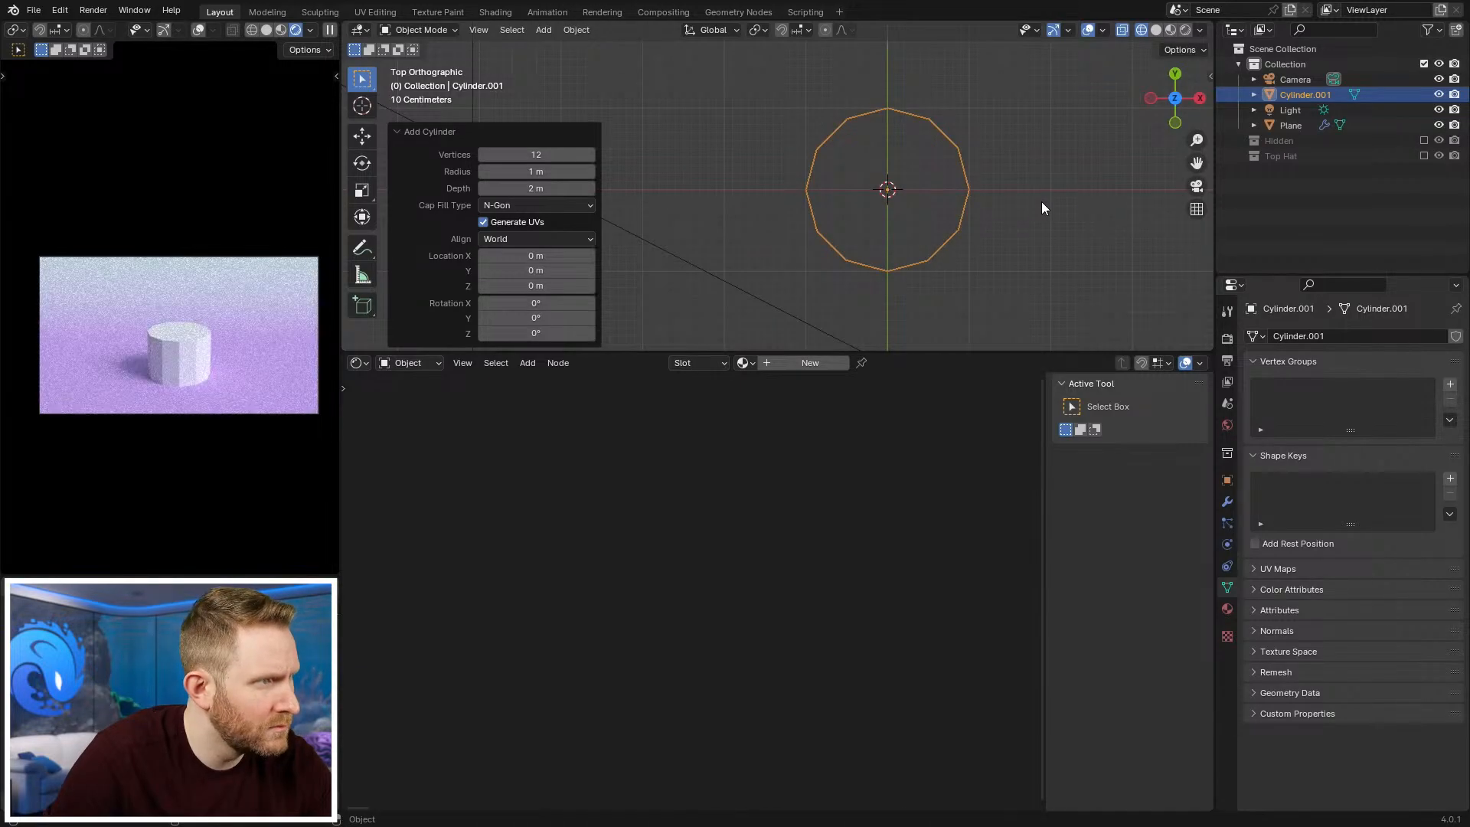
{"action": "key", "text": "KP_3"}
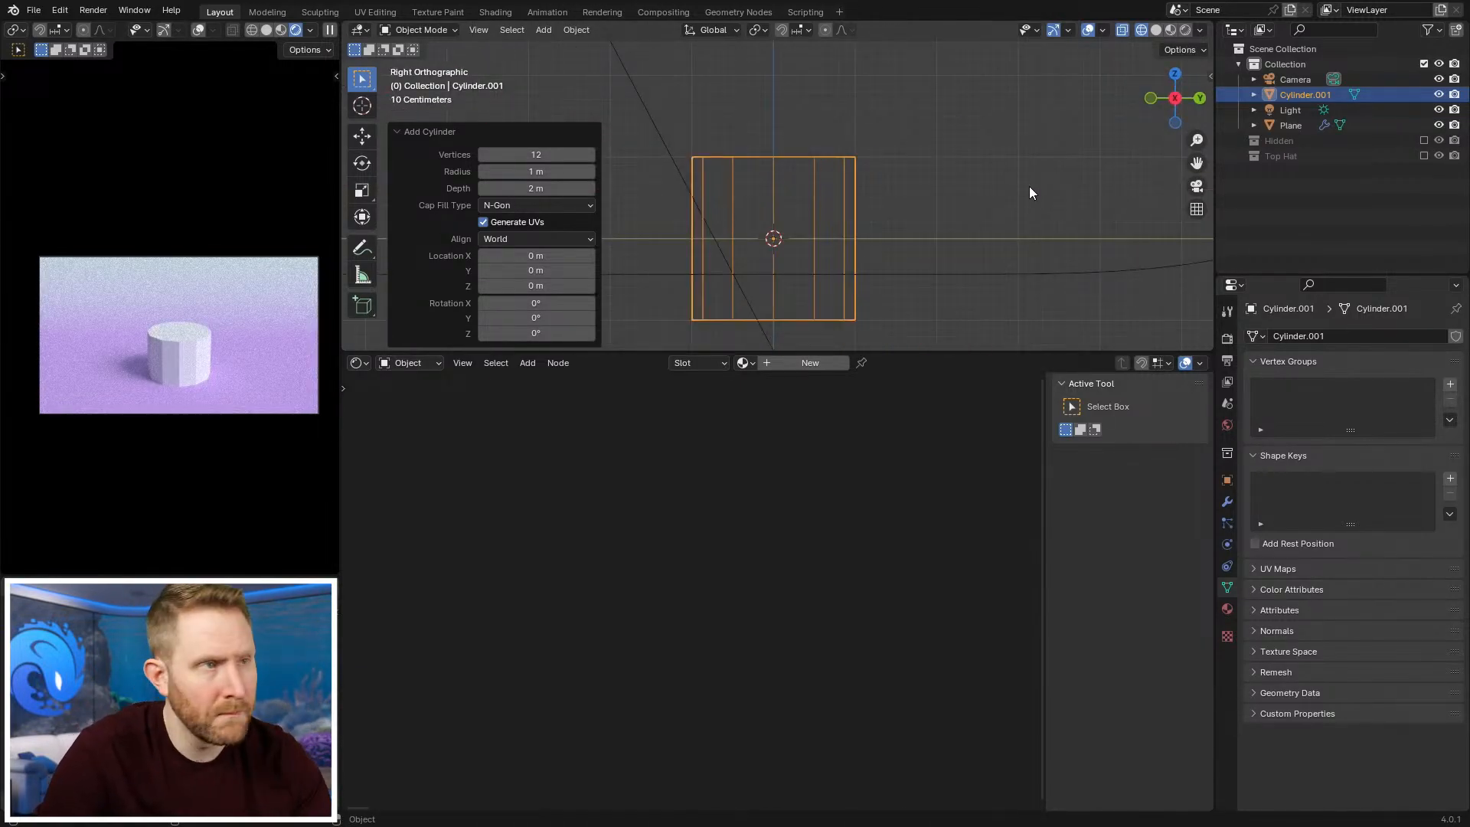
{"action": "scroll", "coordinate": [1029, 186], "scroll_direction": "up", "scroll_amount": 3}
{"action": "scroll", "coordinate": [915, 241], "scroll_direction": "down", "scroll_amount": 3}
{"action": "key", "text": "g"}
{"action": "key", "text": "z"}
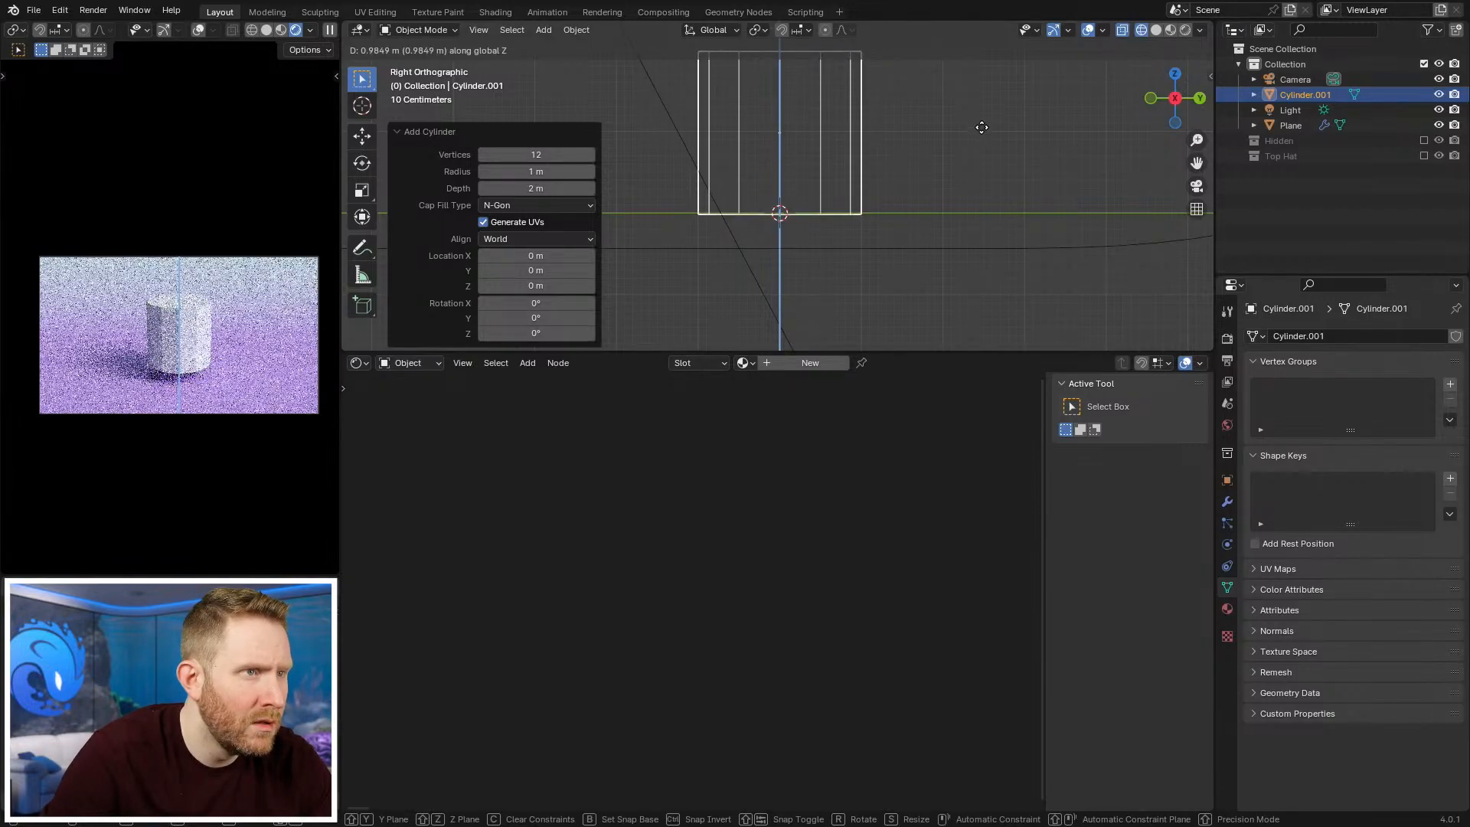
{"action": "key", "text": "Escape"}
Step: In Edit Mode, raise the whole cylinder mesh 1 m along Z, leaving its origin in place
{"action": "key", "text": "Tab"}
{"action": "type", "text": "gz1"}
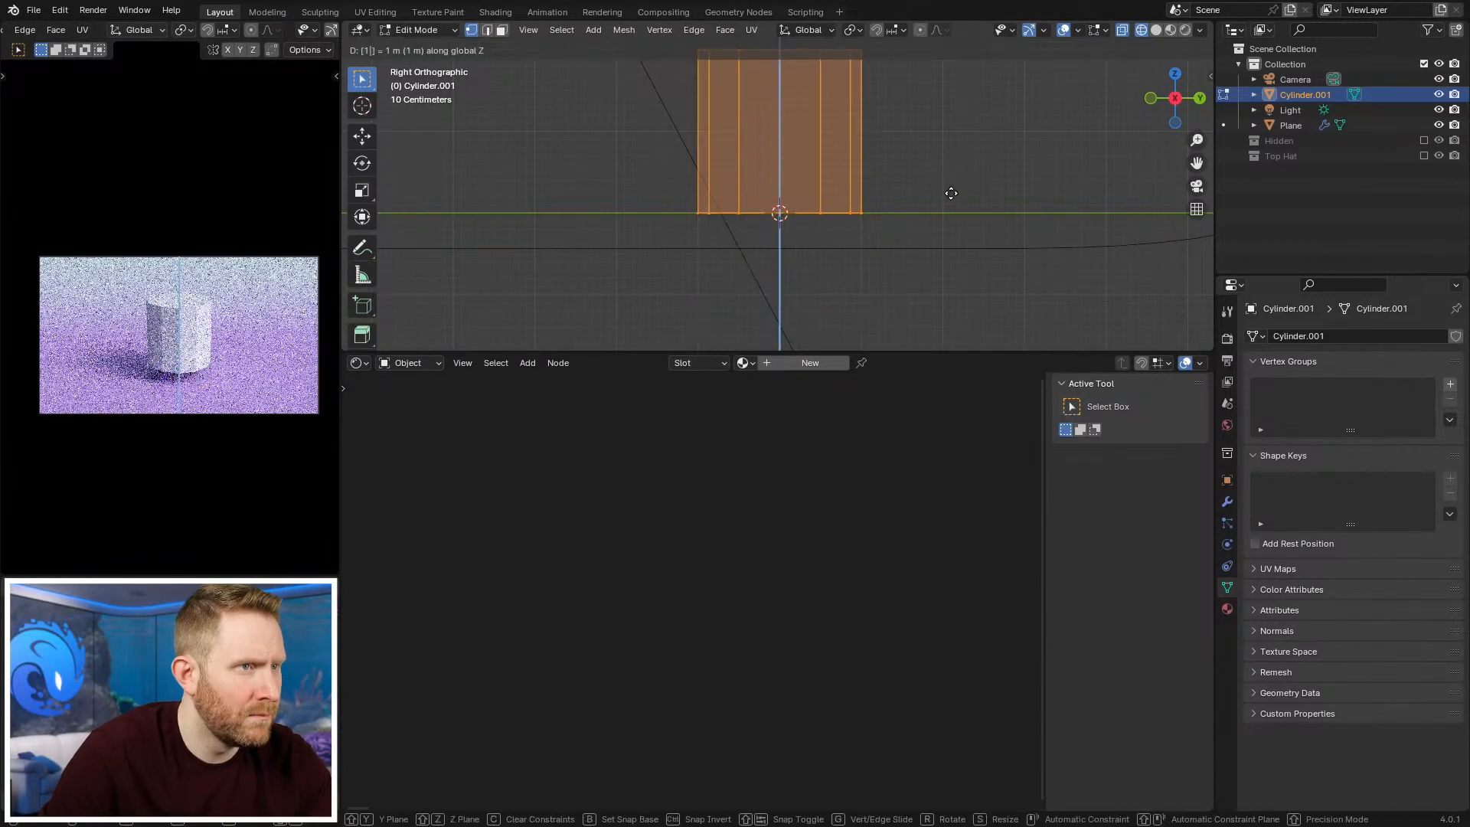
{"action": "key", "text": "Return"}
{"action": "key", "text": "Tab"}
{"action": "scroll", "coordinate": [873, 195], "scroll_direction": "down", "scroll_amount": 2}
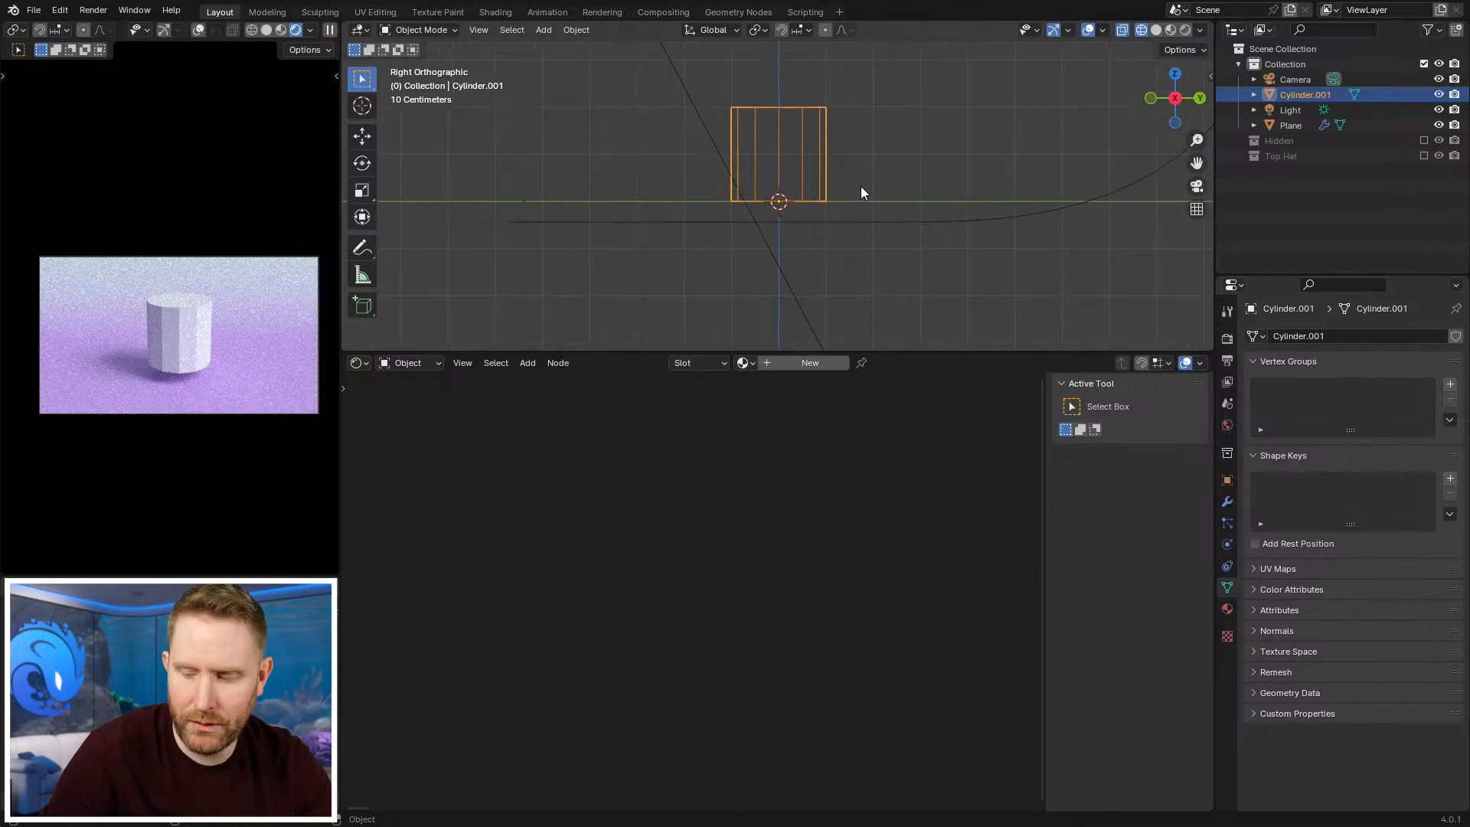
{"action": "middle_click_drag", "start_coordinate": [908, 145], "coordinate": [995, 163], "text": "shift"}
{"action": "scroll", "coordinate": [996, 168], "scroll_direction": "up", "scroll_amount": 1}
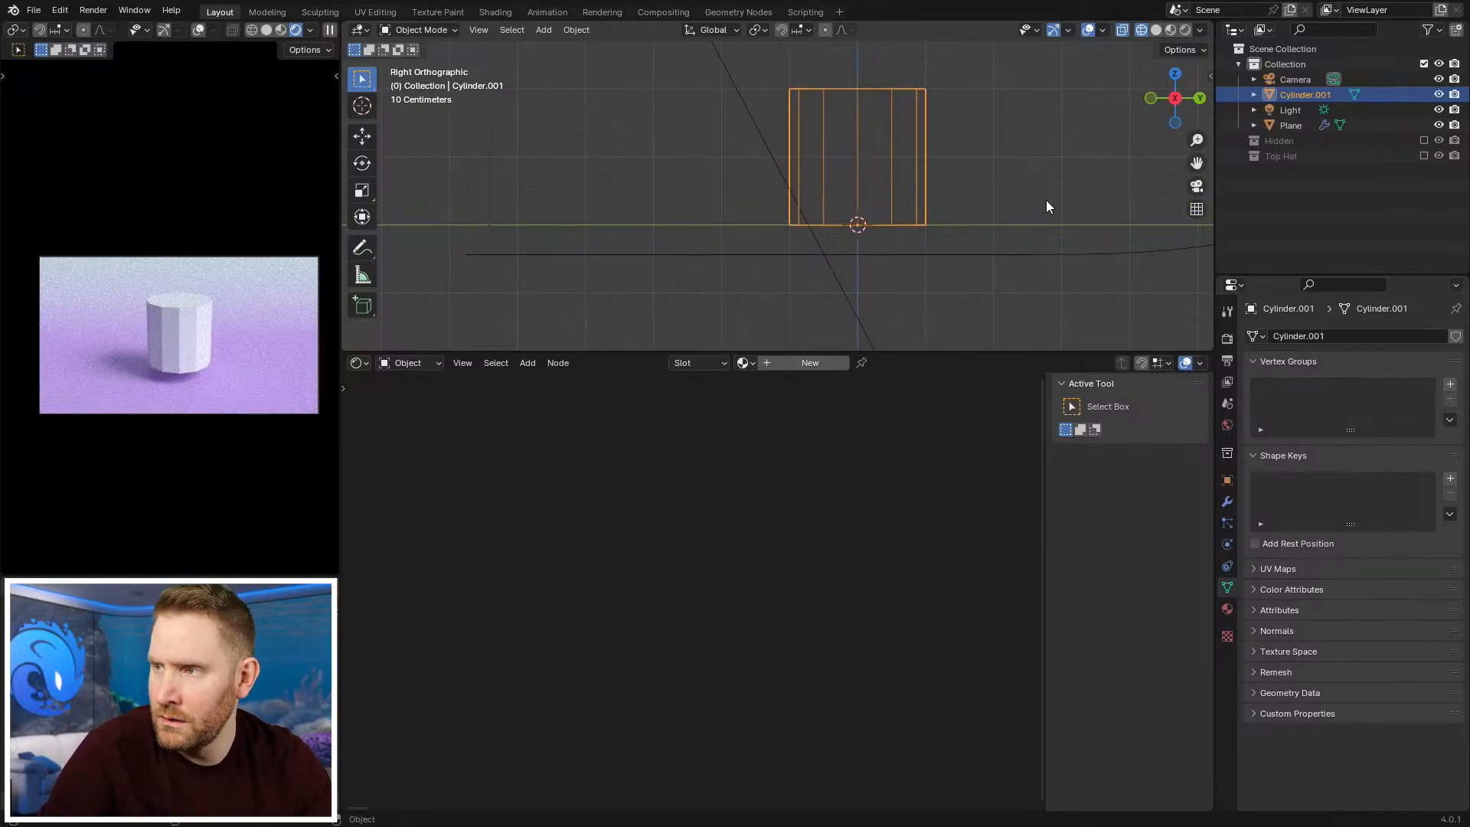
Step: Widen the whole cylinder mesh by a factor of about 1.576 in X and Y, keeping its height
{"action": "key", "text": "Tab"}
{"action": "key", "text": "s"}
{"action": "key", "text": "shift+z"}
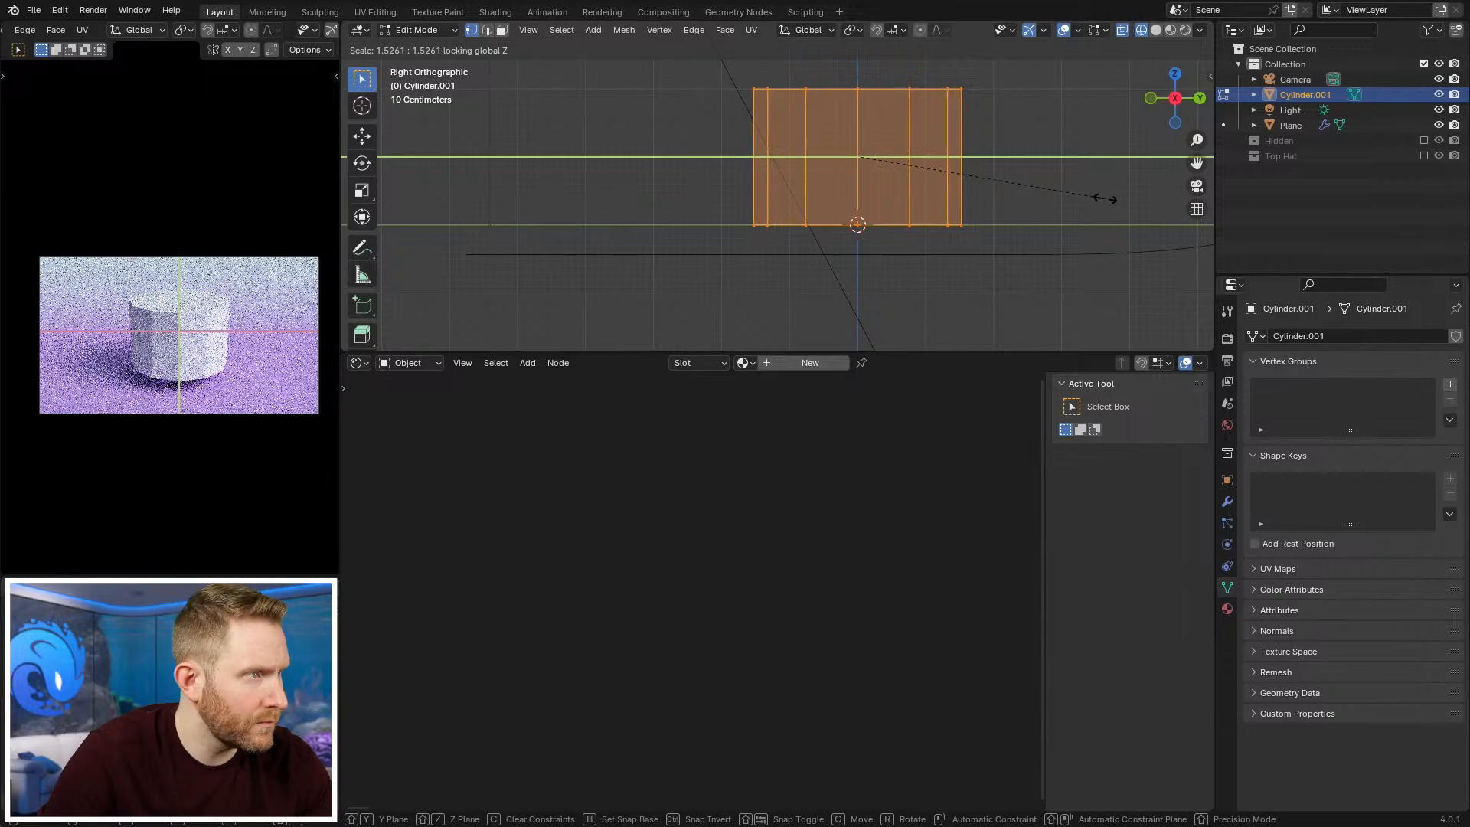
{"action": "left_click", "coordinate": [1110, 203]}
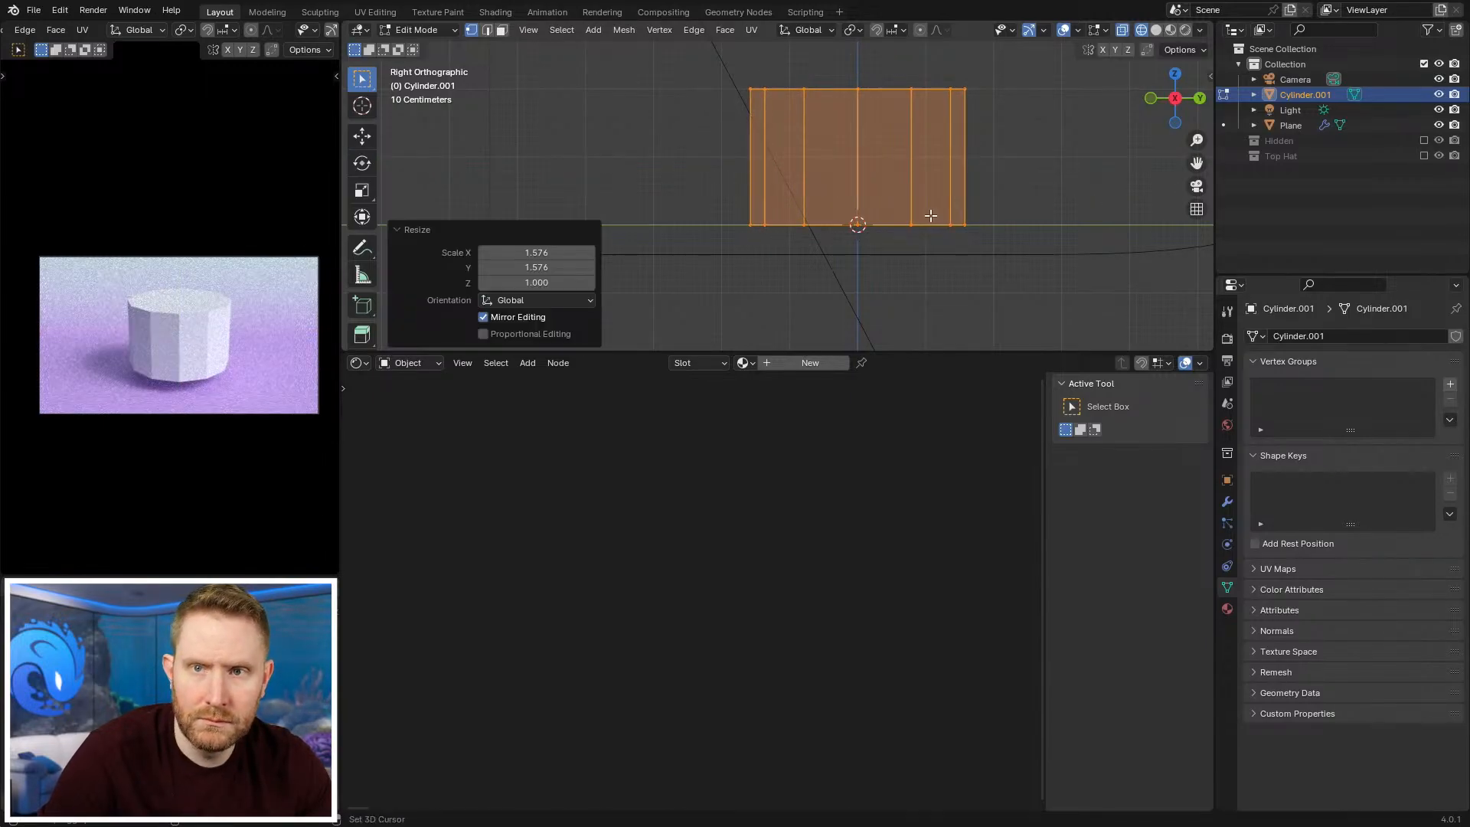
{"action": "middle_click_drag", "start_coordinate": [922, 224], "coordinate": [902, 228], "text": "shift"}
{"action": "key", "text": "alt+a"}
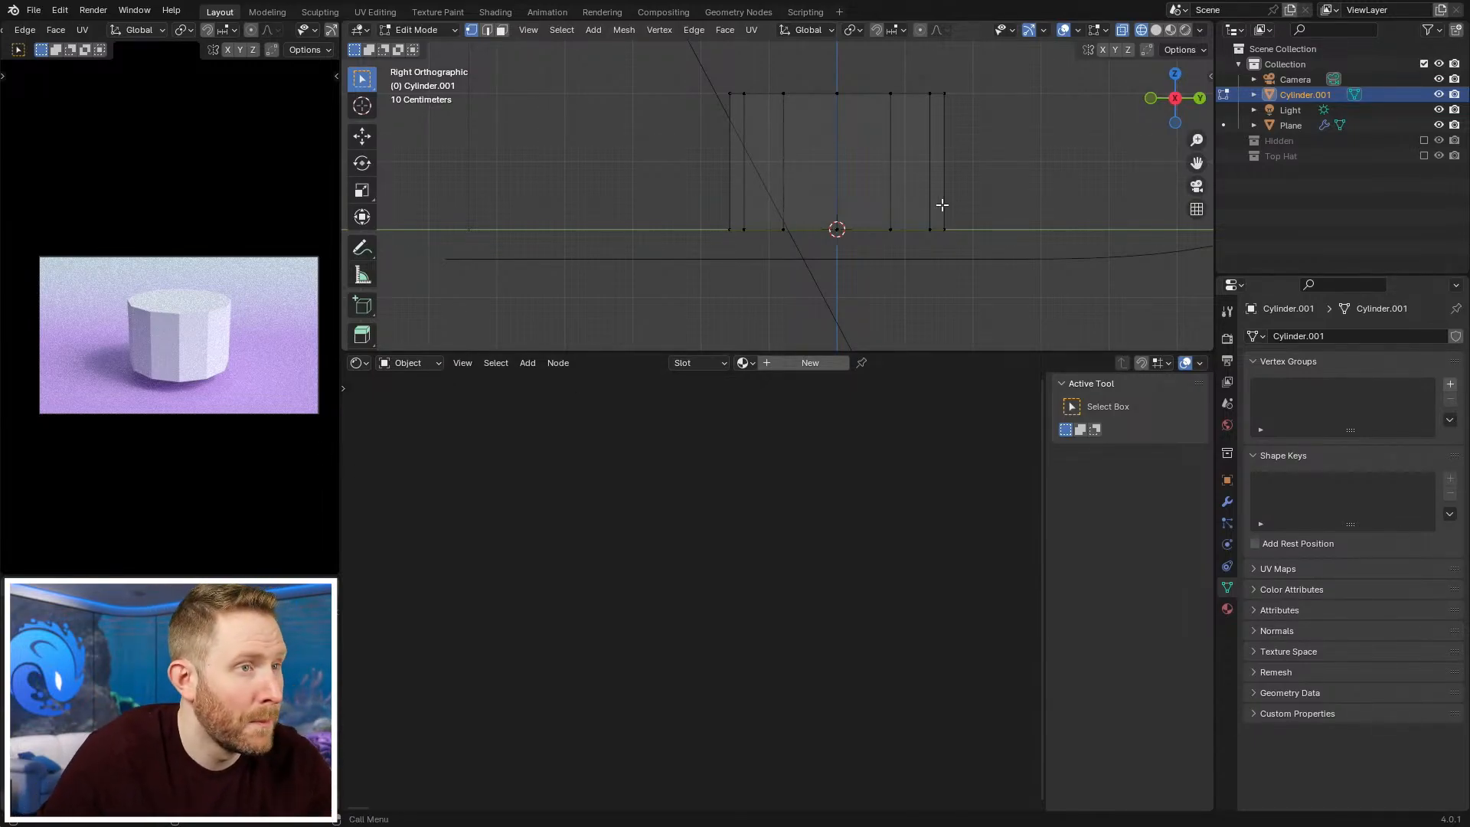
{"action": "scroll", "coordinate": [830, 217], "scroll_direction": "down", "scroll_amount": 11}
{"action": "middle_click_drag", "start_coordinate": [869, 157], "coordinate": [845, 196]}
{"action": "scroll", "coordinate": [847, 199], "scroll_direction": "up", "scroll_amount": 8}
{"action": "key", "text": "KP_3"}
{"action": "scroll", "coordinate": [872, 275], "scroll_direction": "up", "scroll_amount": 3}
{"action": "key", "text": "a"}
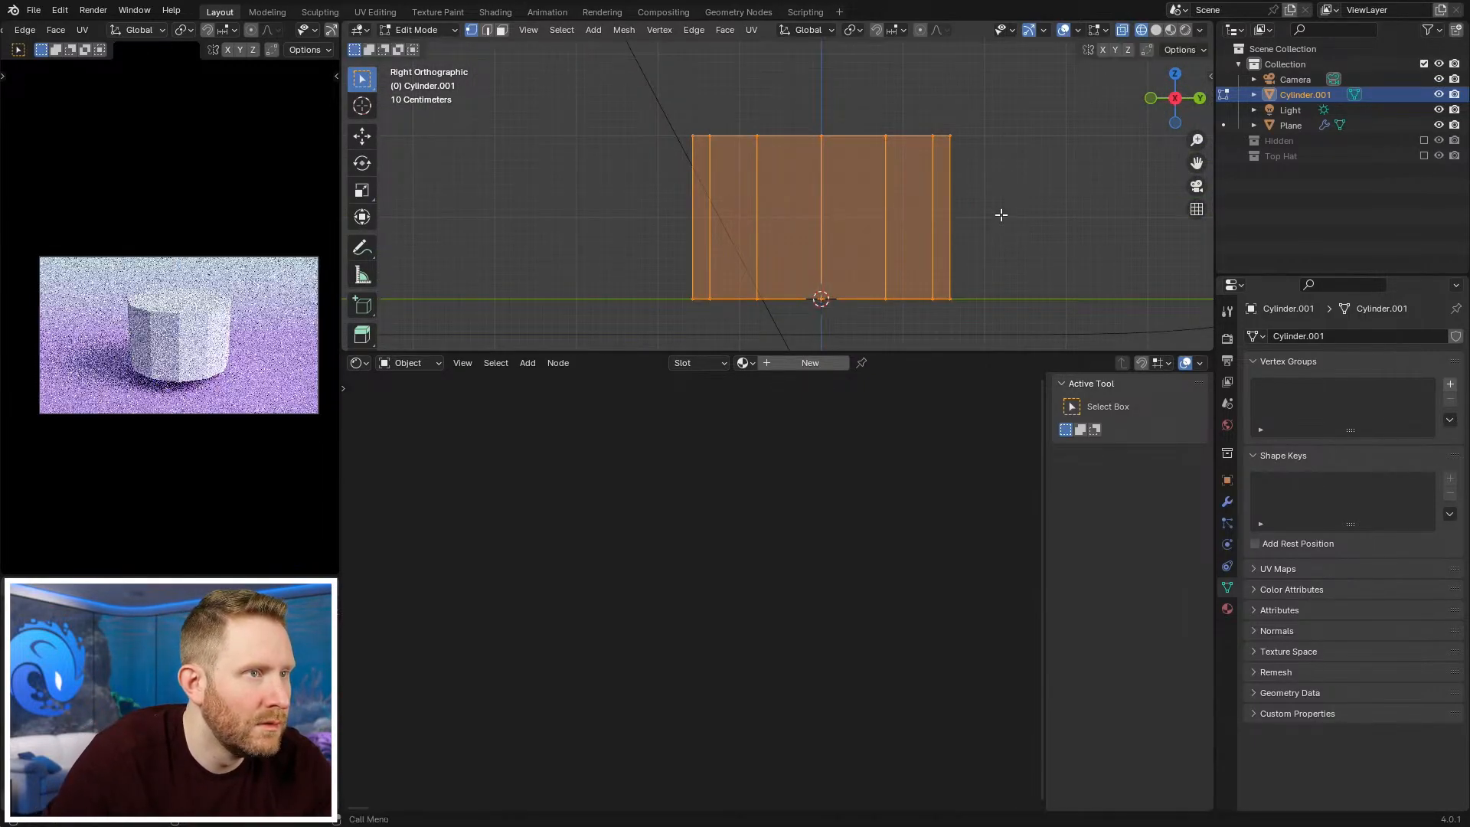
{"action": "scroll", "coordinate": [928, 197], "scroll_direction": "down", "scroll_amount": 3}
{"action": "key", "text": "alt+a"}
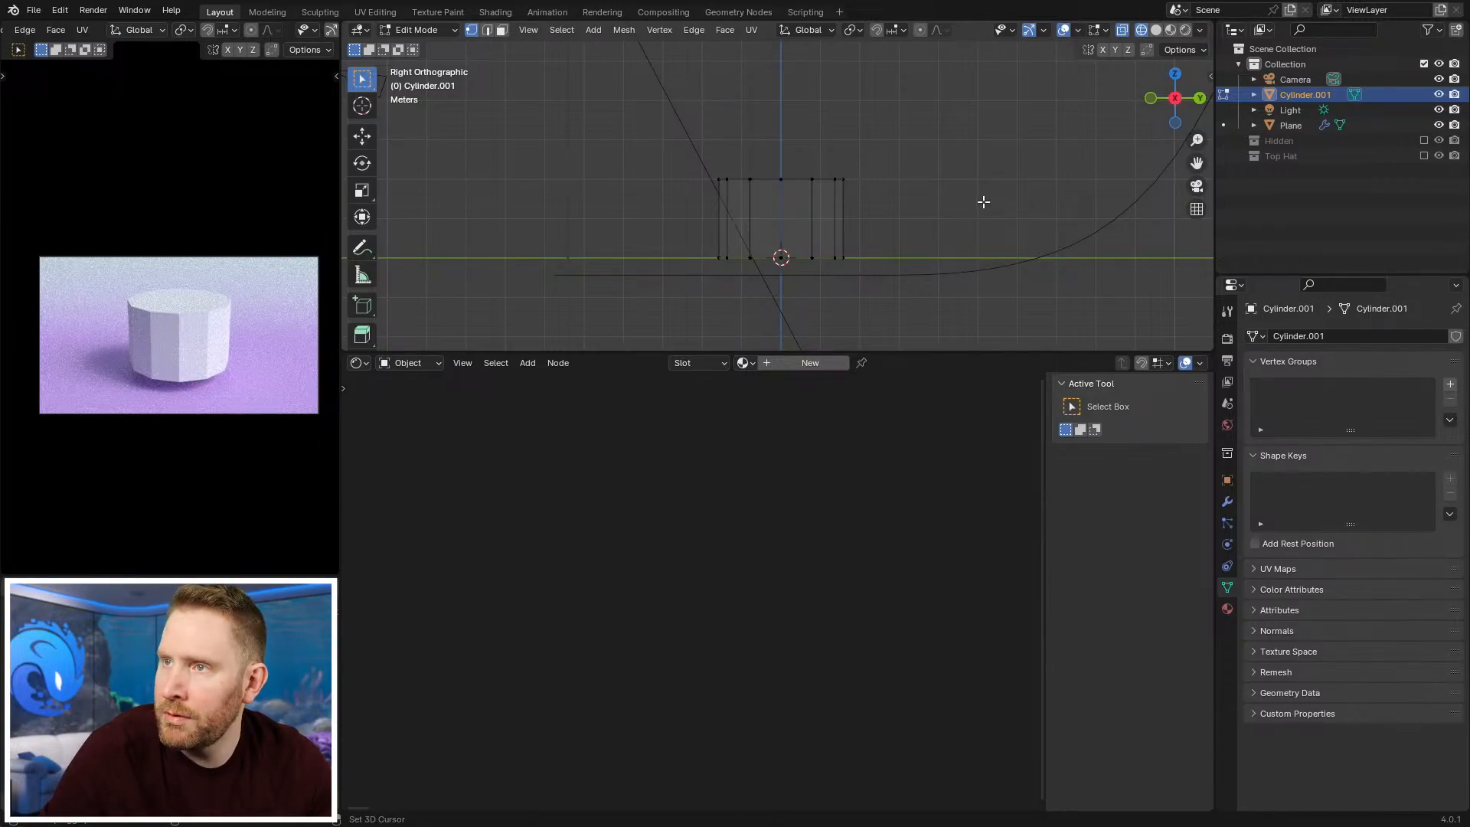
{"action": "middle_click_drag", "start_coordinate": [952, 213], "coordinate": [944, 221], "text": "shift"}
{"action": "middle_click_drag", "start_coordinate": [909, 207], "coordinate": [905, 183], "text": "shift"}
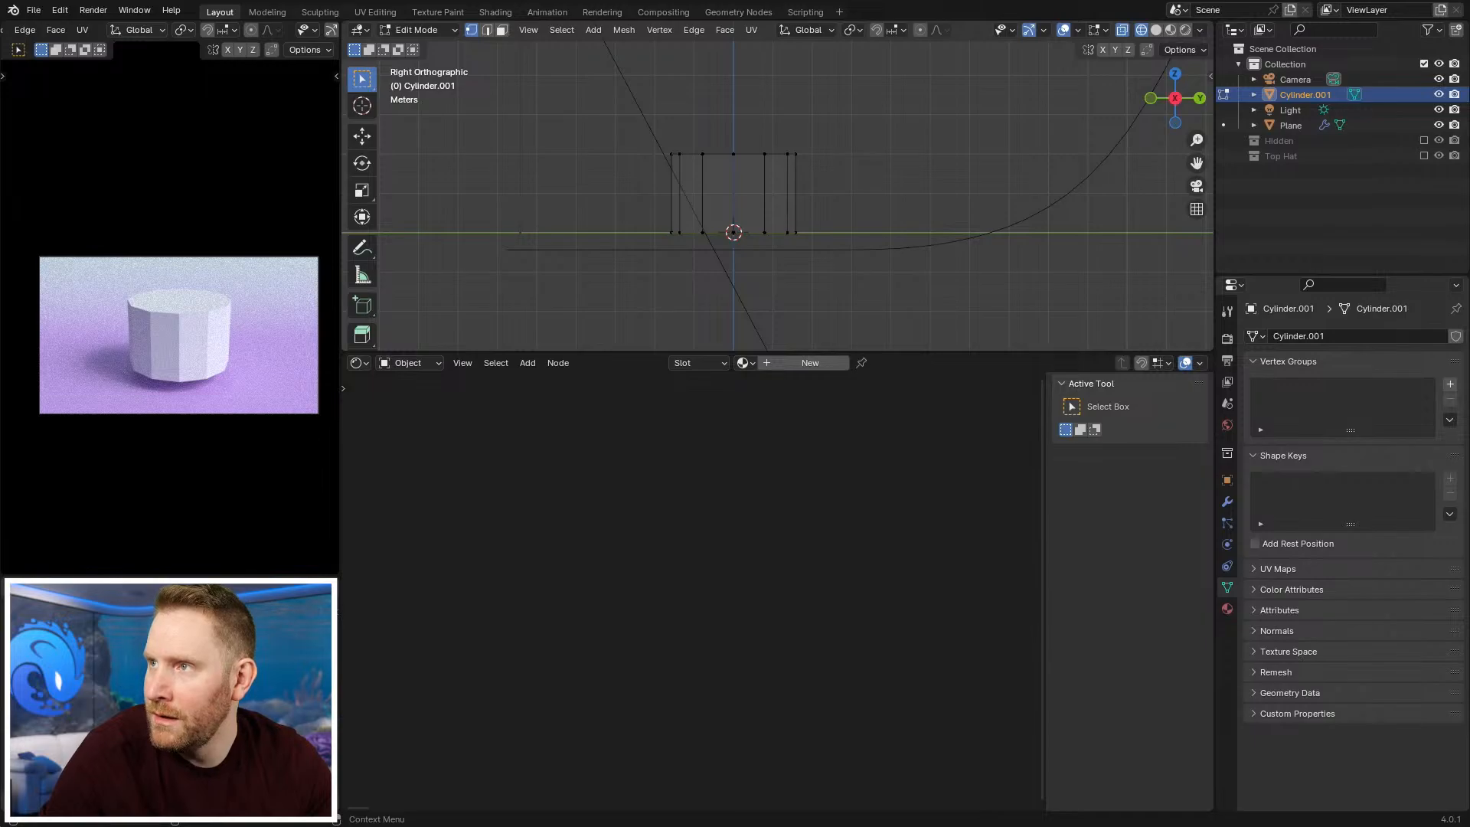
Step: Switch to the browser to check the chocolate berry cake reference images and return to Blender
{"action": "key", "text": "alt+Tab"}
{"action": "left_click_drag", "start_coordinate": [587, 103], "coordinate": [752, 84]}
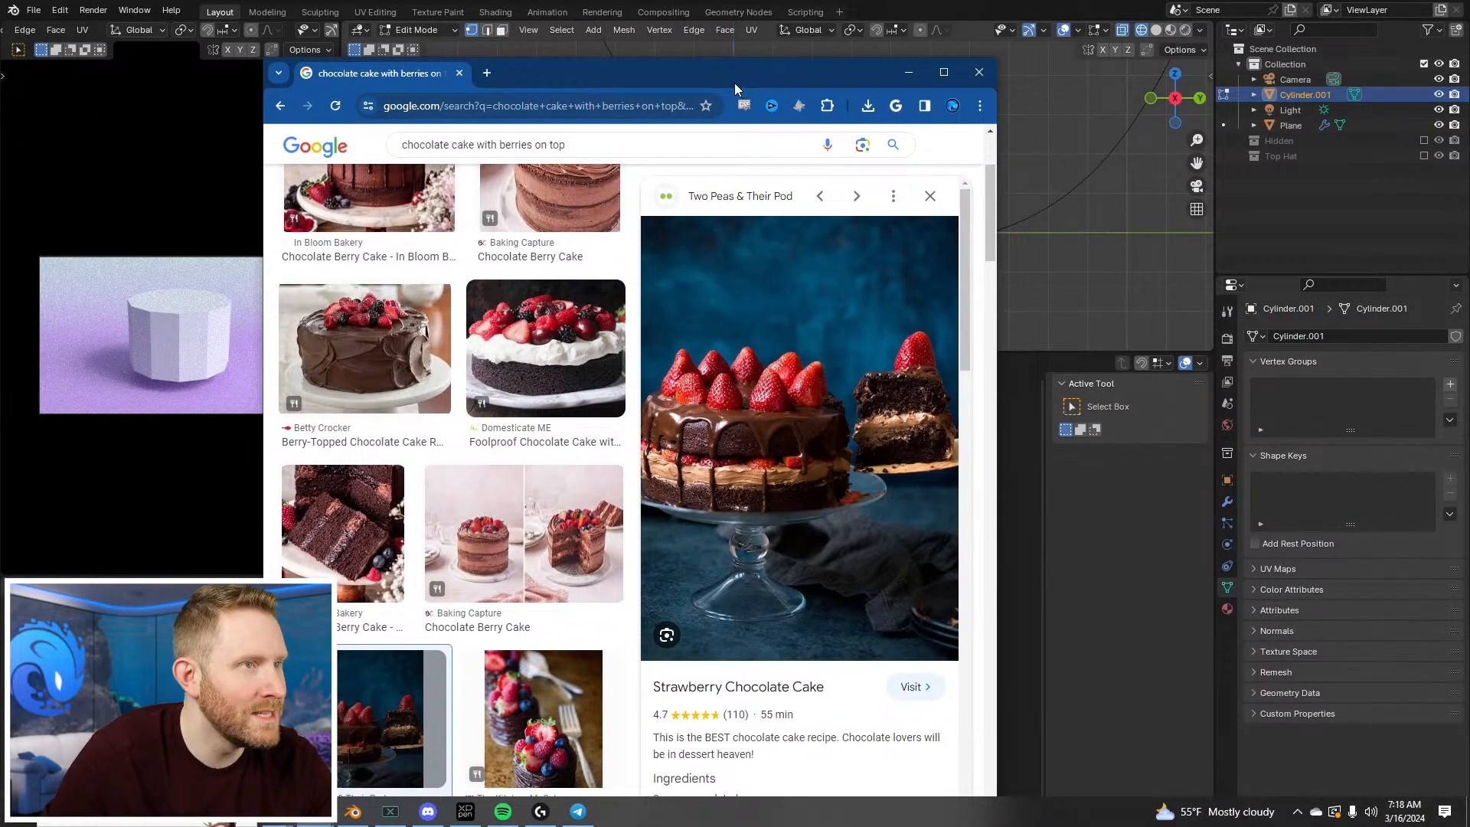
{"action": "key", "text": "alt+Tab"}
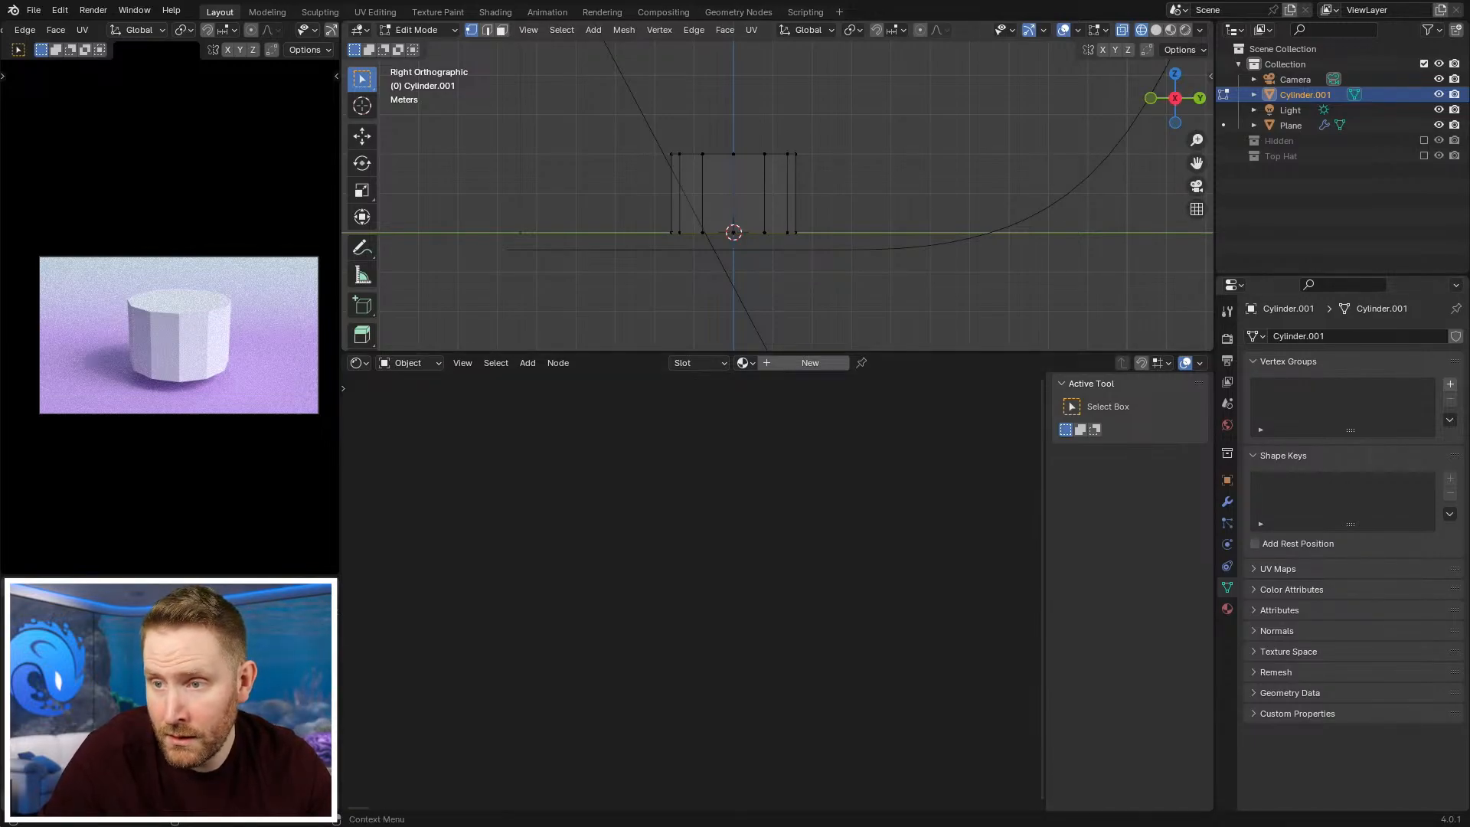
Step: Examine the cylinder's proportions from the side and from above, using solid shading
{"action": "scroll", "coordinate": [653, 191], "scroll_direction": "up", "scroll_amount": 3}
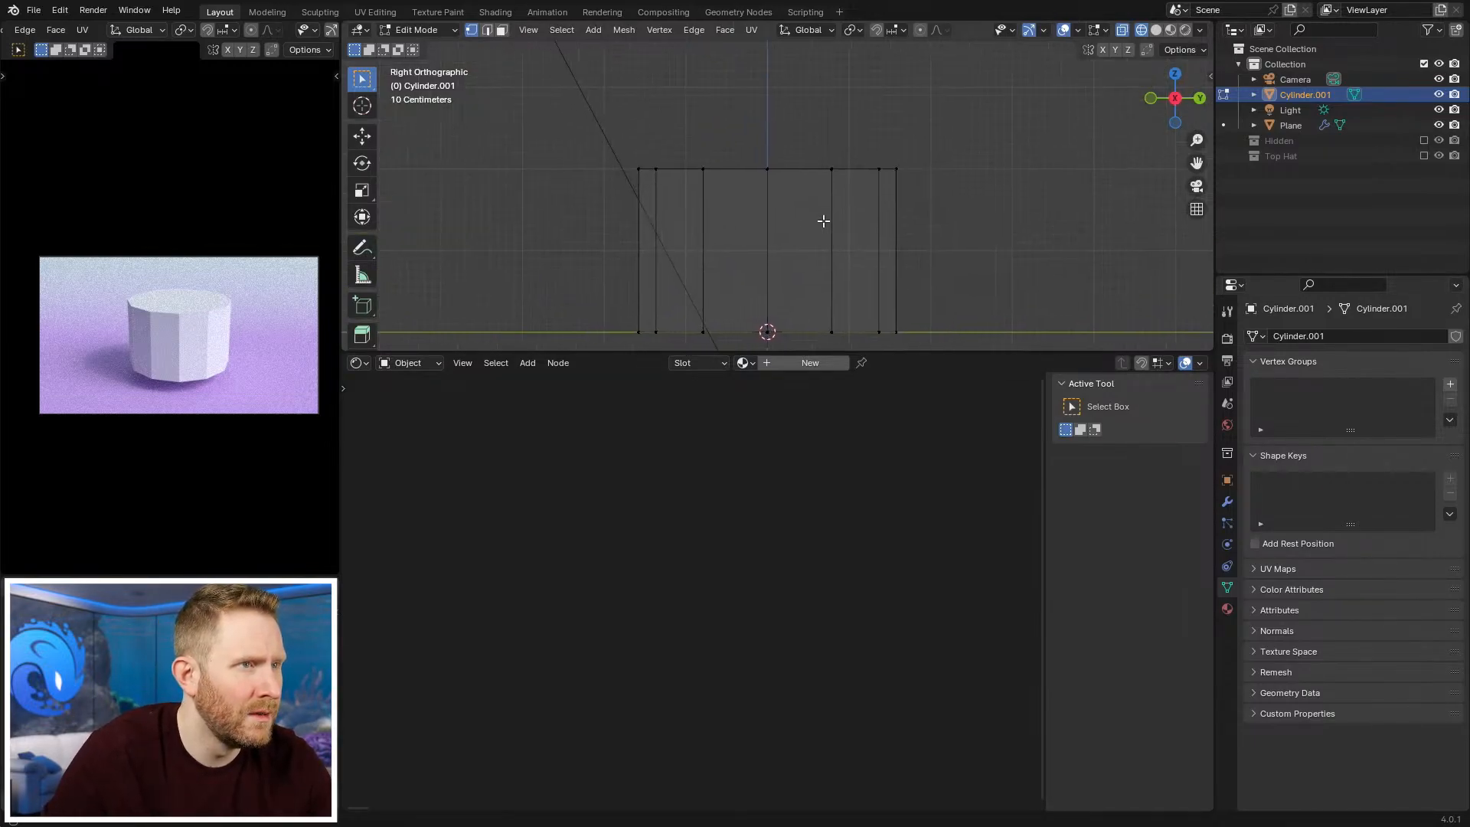
{"action": "scroll", "coordinate": [813, 217], "scroll_direction": "up", "scroll_amount": 2}
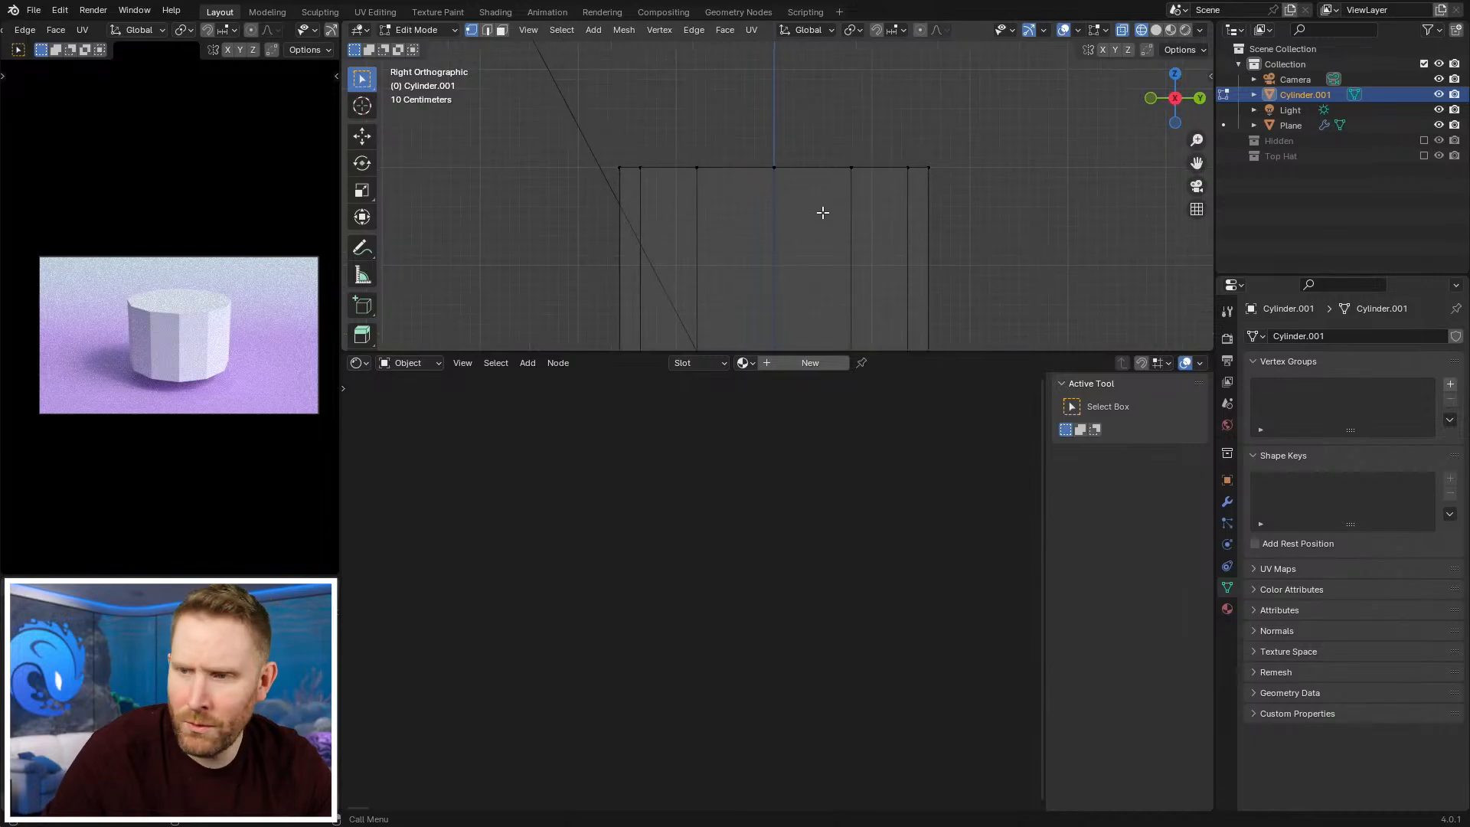
{"action": "scroll", "coordinate": [860, 191], "scroll_direction": "down", "scroll_amount": 1}
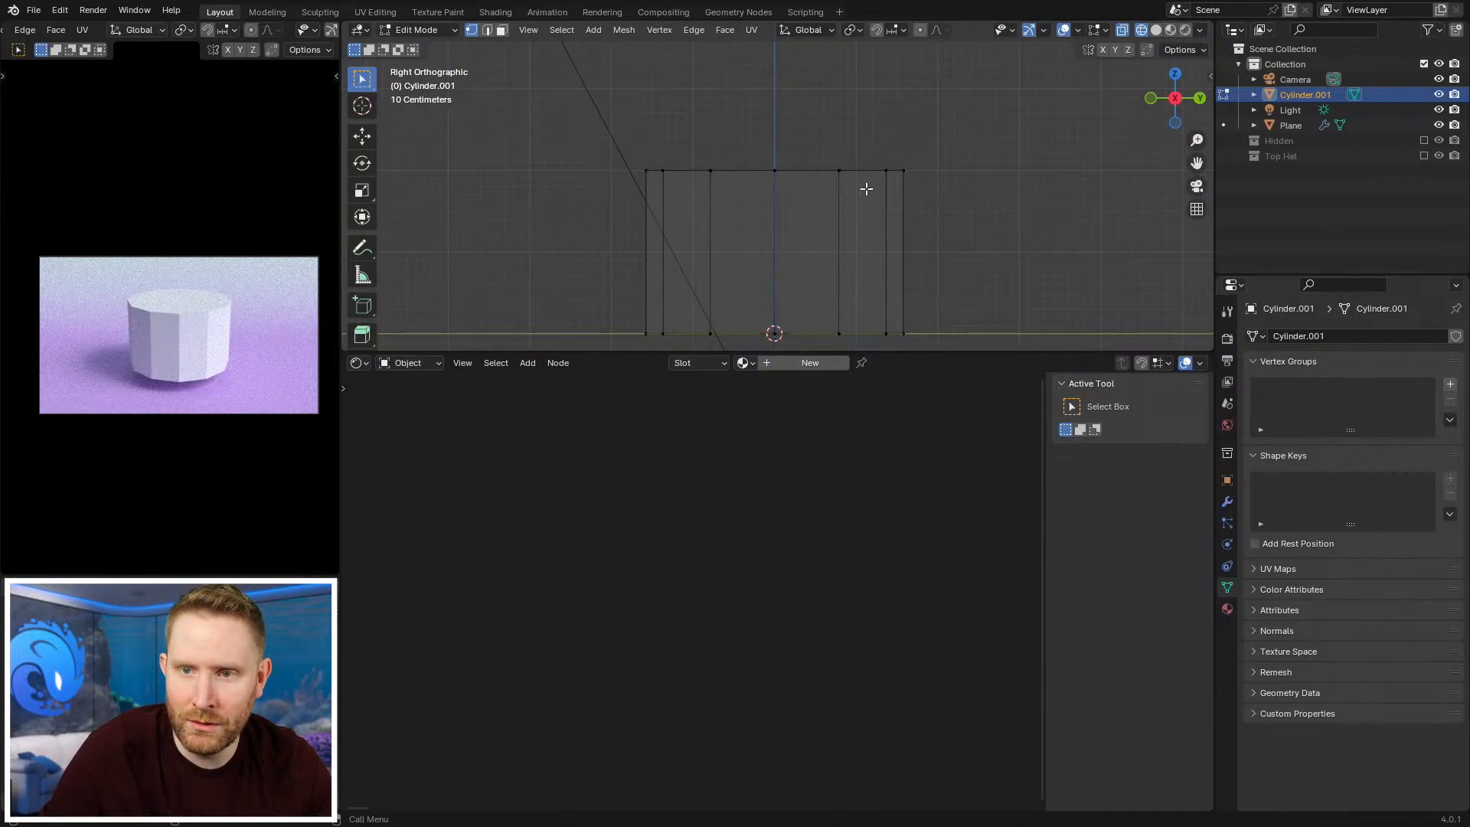
{"action": "scroll", "coordinate": [863, 168], "scroll_direction": "down", "scroll_amount": 3}
{"action": "mouse_move", "coordinate": [862, 168]}
{"action": "middle_mouse_down"}
{"action": "mouse_move", "coordinate": [715, 215]}
{"action": "mouse_move", "coordinate": [848, 195]}
{"action": "middle_mouse_up"}
{"action": "key", "text": "shift+z"}
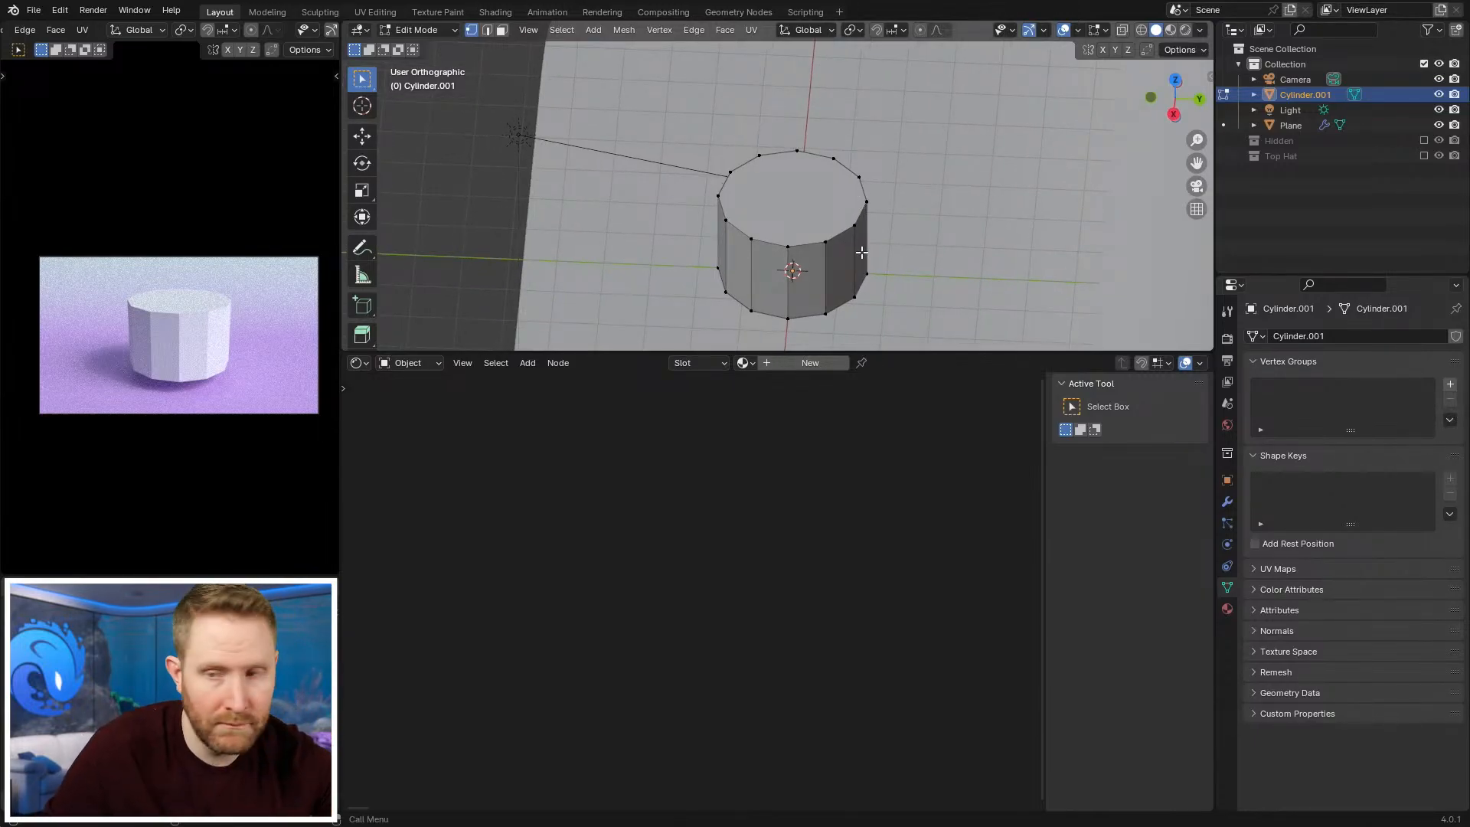
{"action": "middle_click_drag", "start_coordinate": [861, 246], "coordinate": [838, 231]}
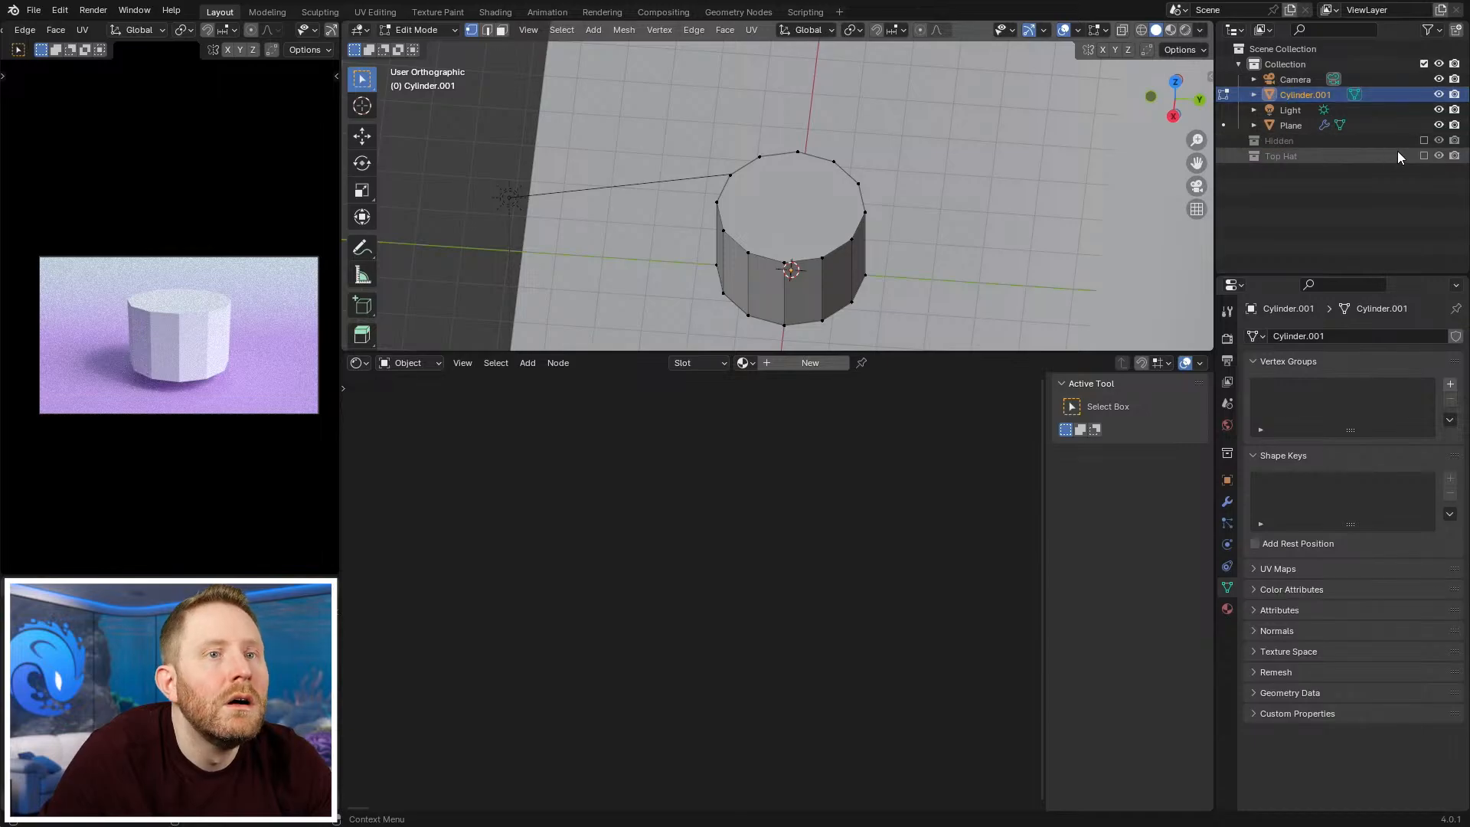
Step: Include the Top Hat collection in the scene again and hide the cake cylinder
{"action": "left_click", "coordinate": [1424, 155]}
{"action": "key", "text": "Tab"}
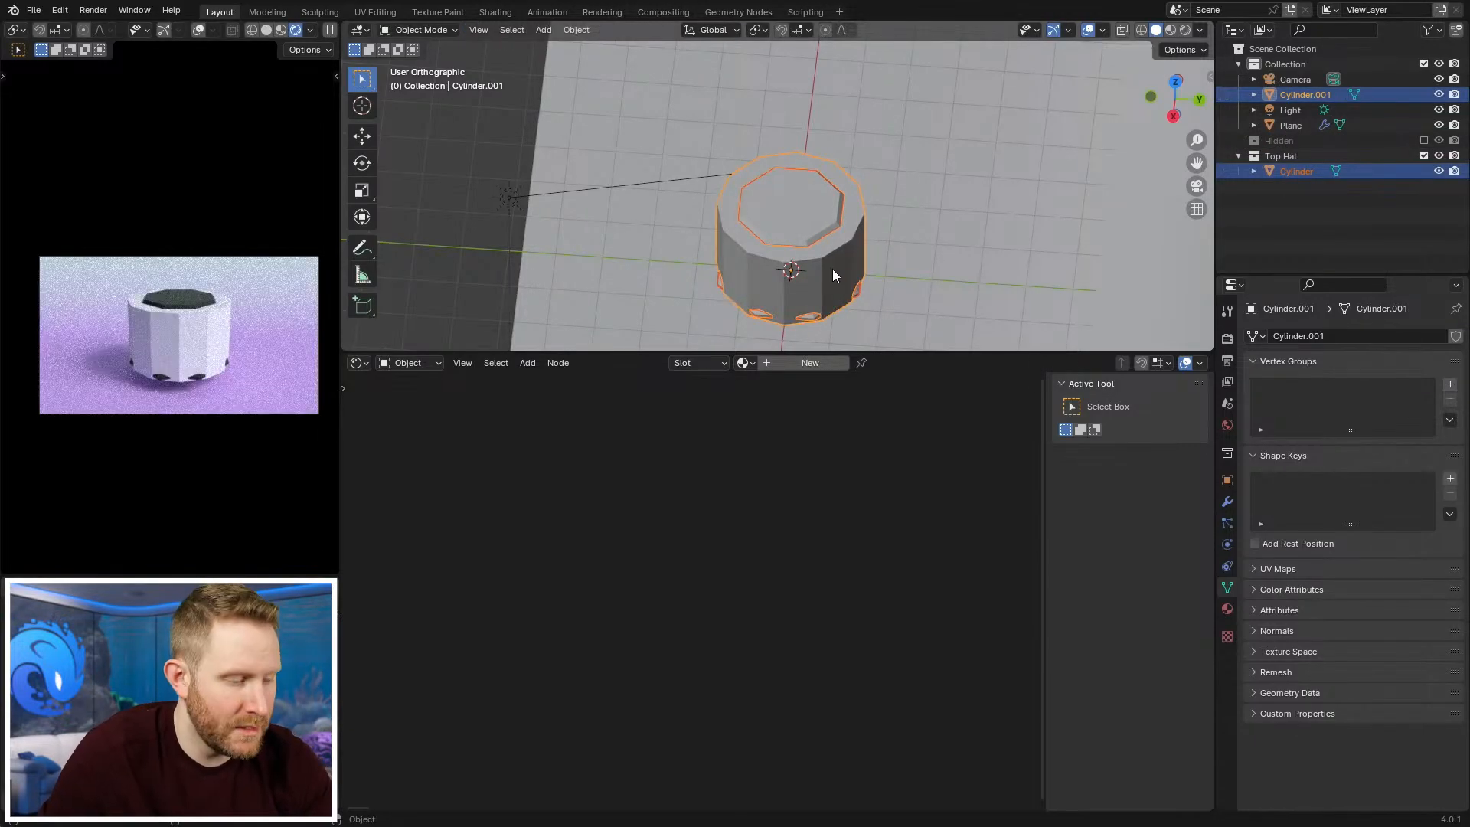
{"action": "key", "text": "alt+a"}
{"action": "key", "text": "h"}
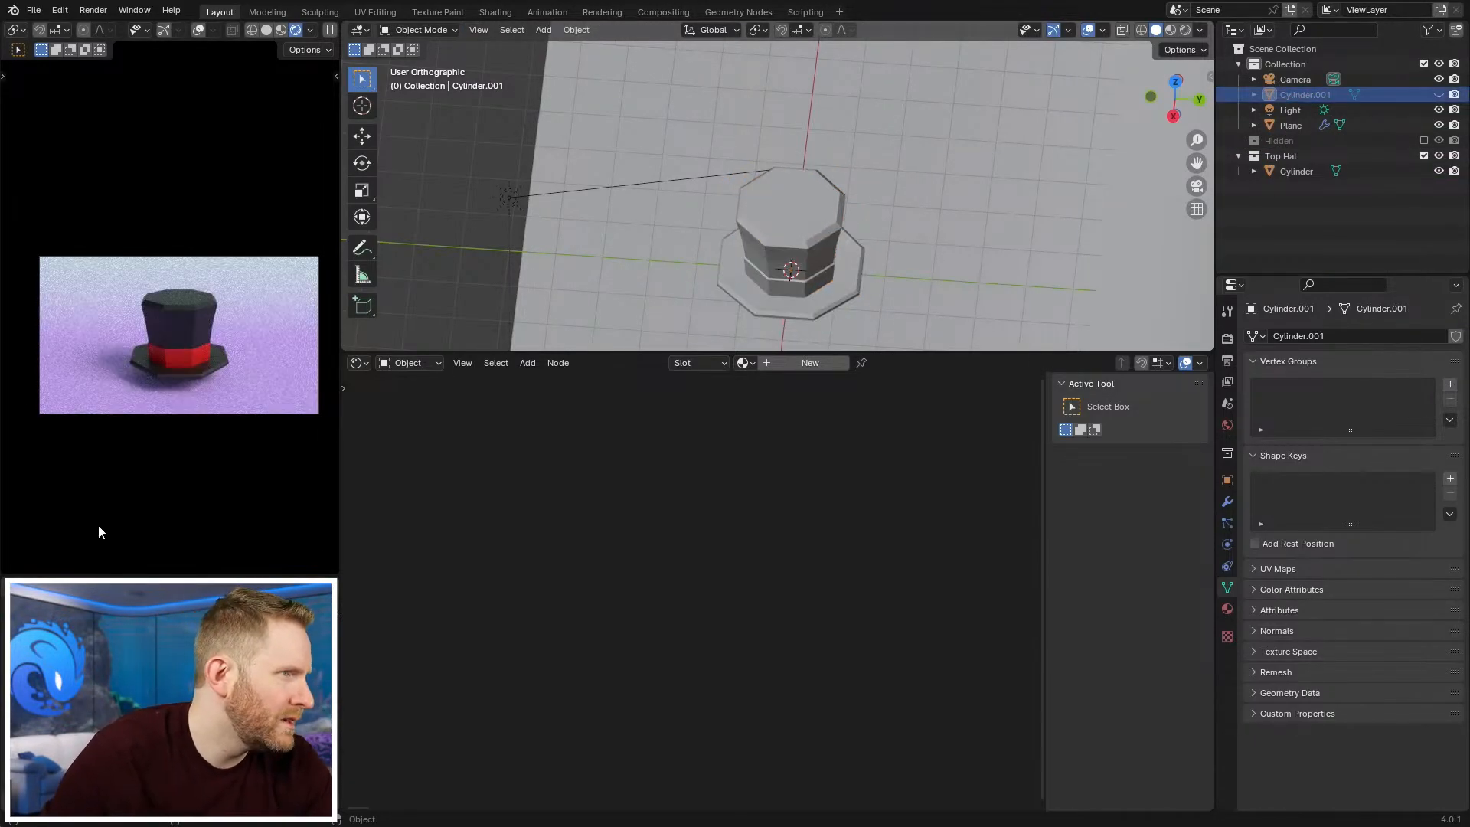
{"action": "mouse_move", "coordinate": [341, 502]}
{"action": "left_mouse_down"}
{"action": "mouse_move", "coordinate": [377, 505]}
{"action": "mouse_move", "coordinate": [343, 510]}
{"action": "left_mouse_up"}
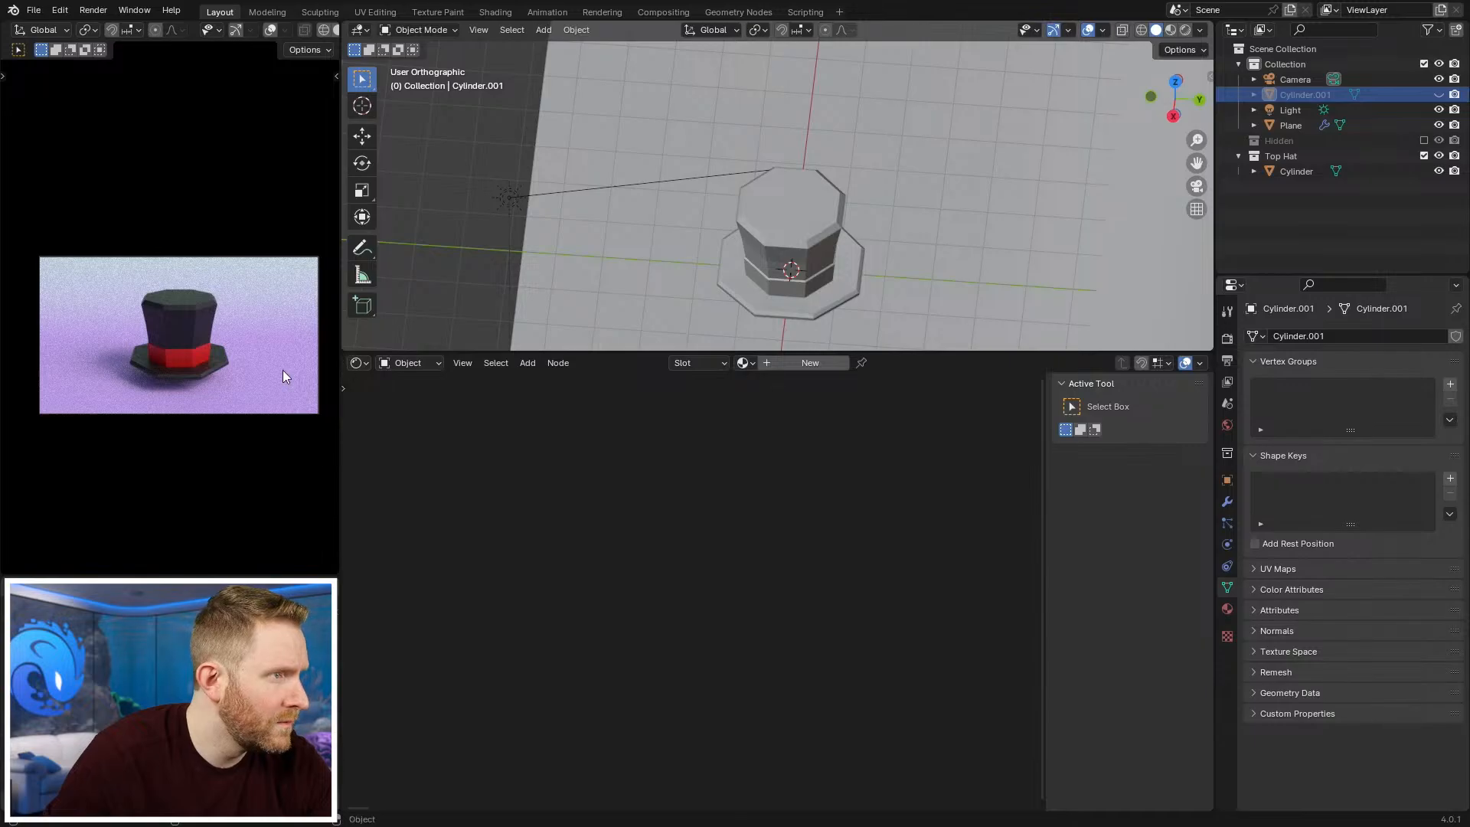
Step: Enable viewport denoising for Cycles and capture a screen snip of the rendered top hat
{"action": "scroll", "coordinate": [197, 310], "scroll_direction": "up", "scroll_amount": 3}
{"action": "scroll", "coordinate": [242, 347], "scroll_direction": "up", "scroll_amount": 2}
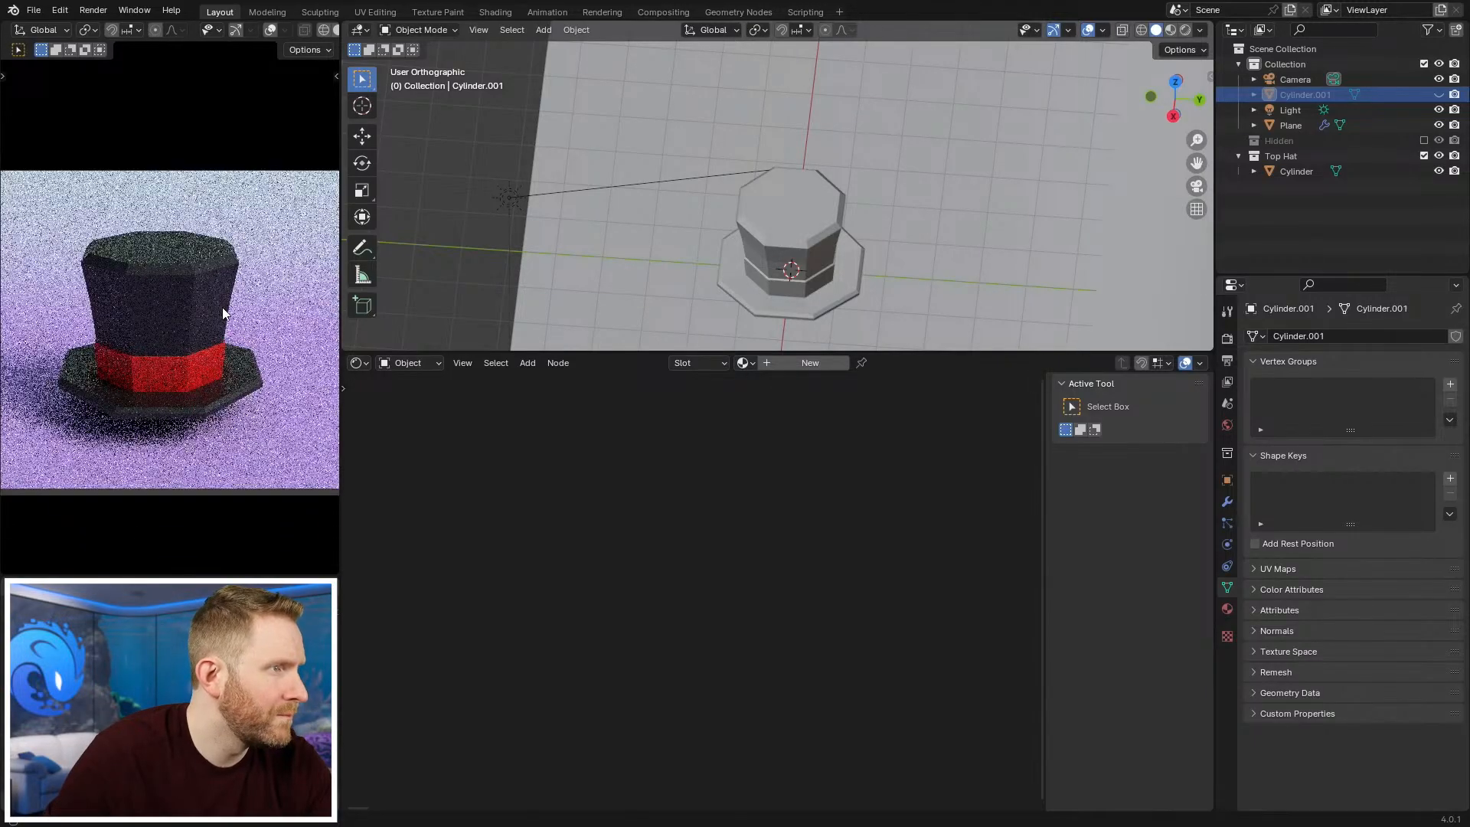
{"action": "scroll", "coordinate": [248, 322], "scroll_direction": "up", "scroll_amount": 1}
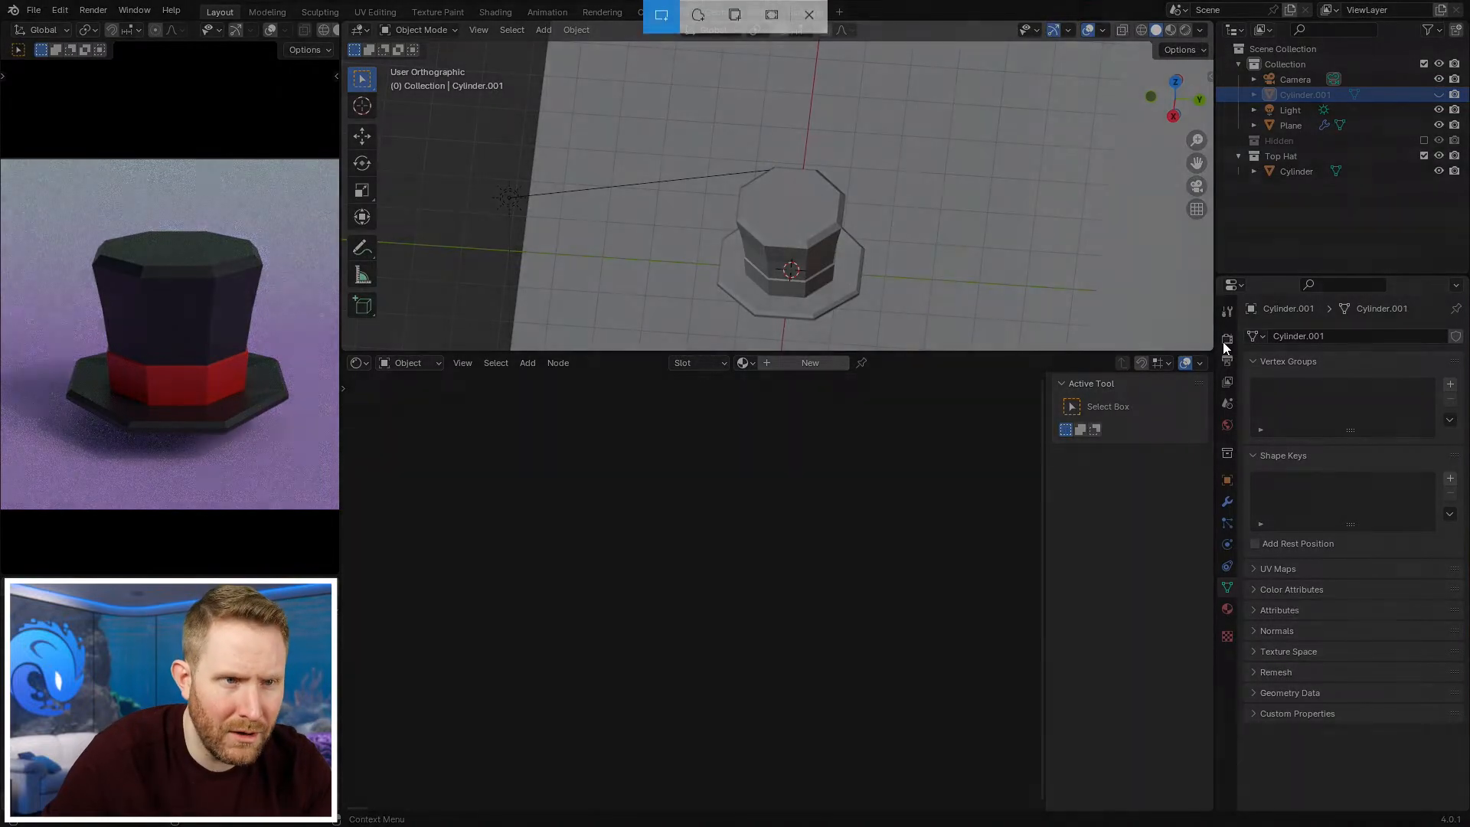
{"action": "left_click", "coordinate": [1227, 338]}
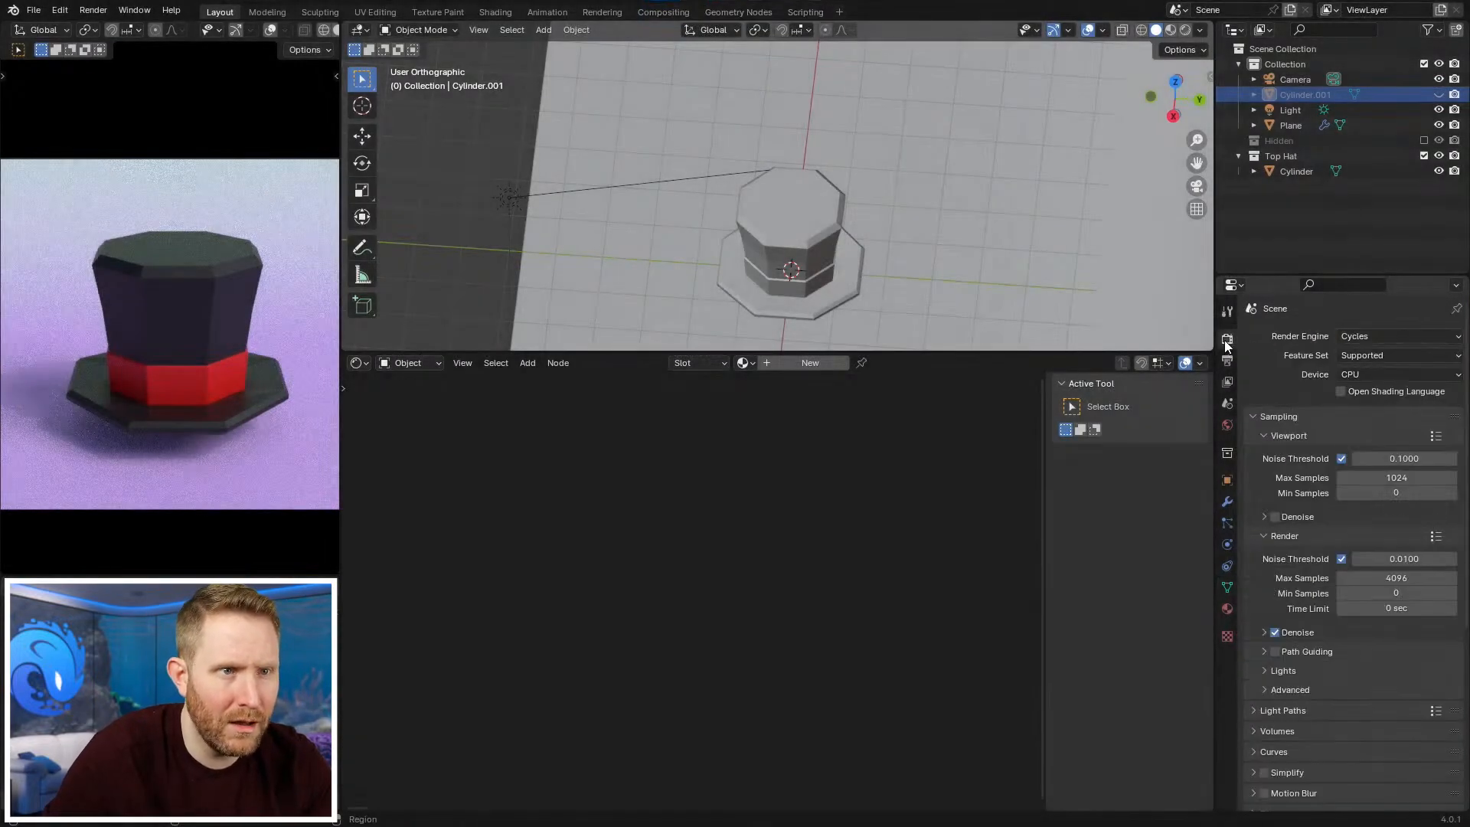
{"action": "left_click", "coordinate": [1275, 518]}
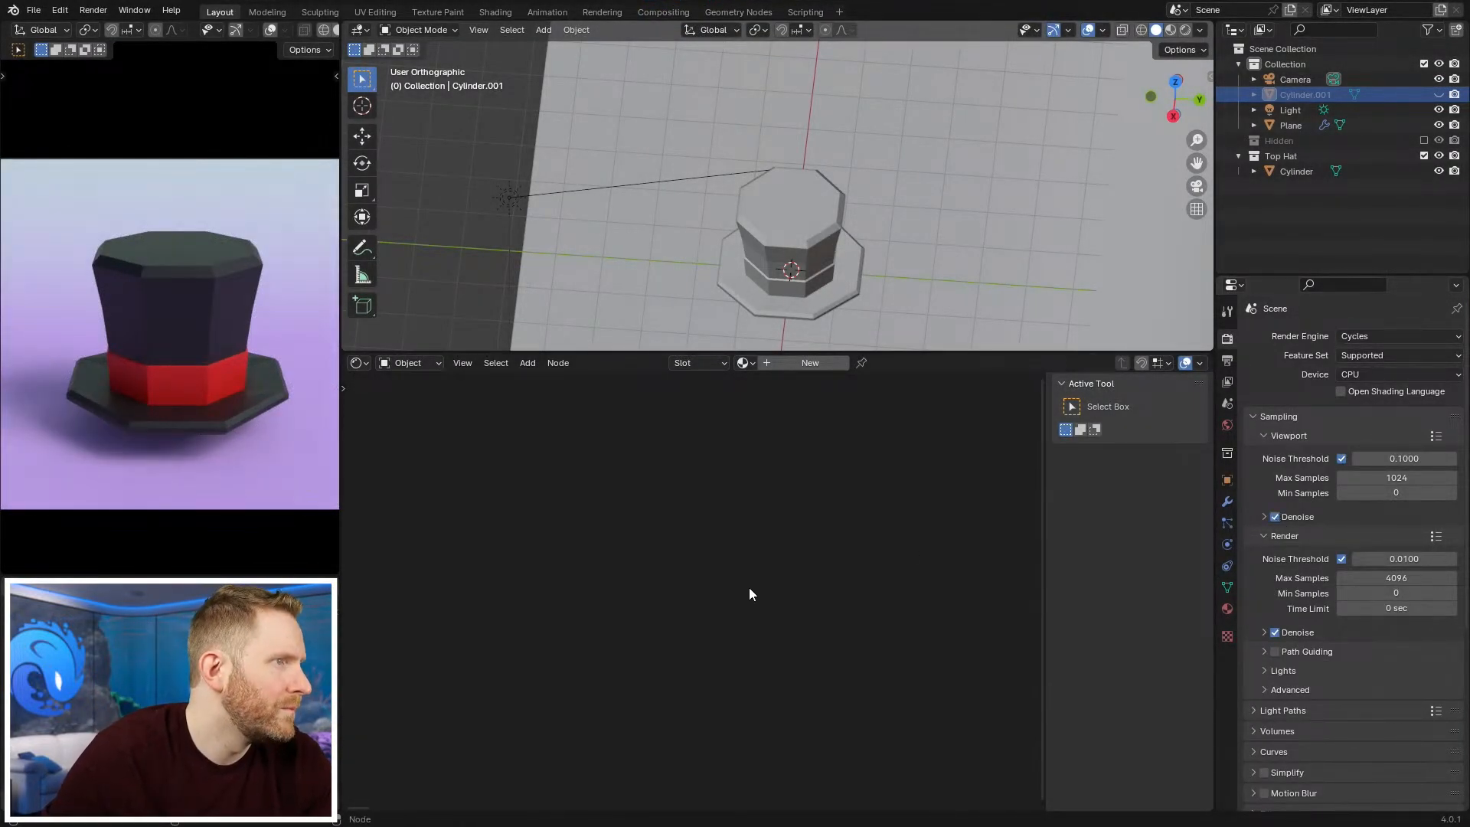
{"action": "key", "text": "super+shift+s"}
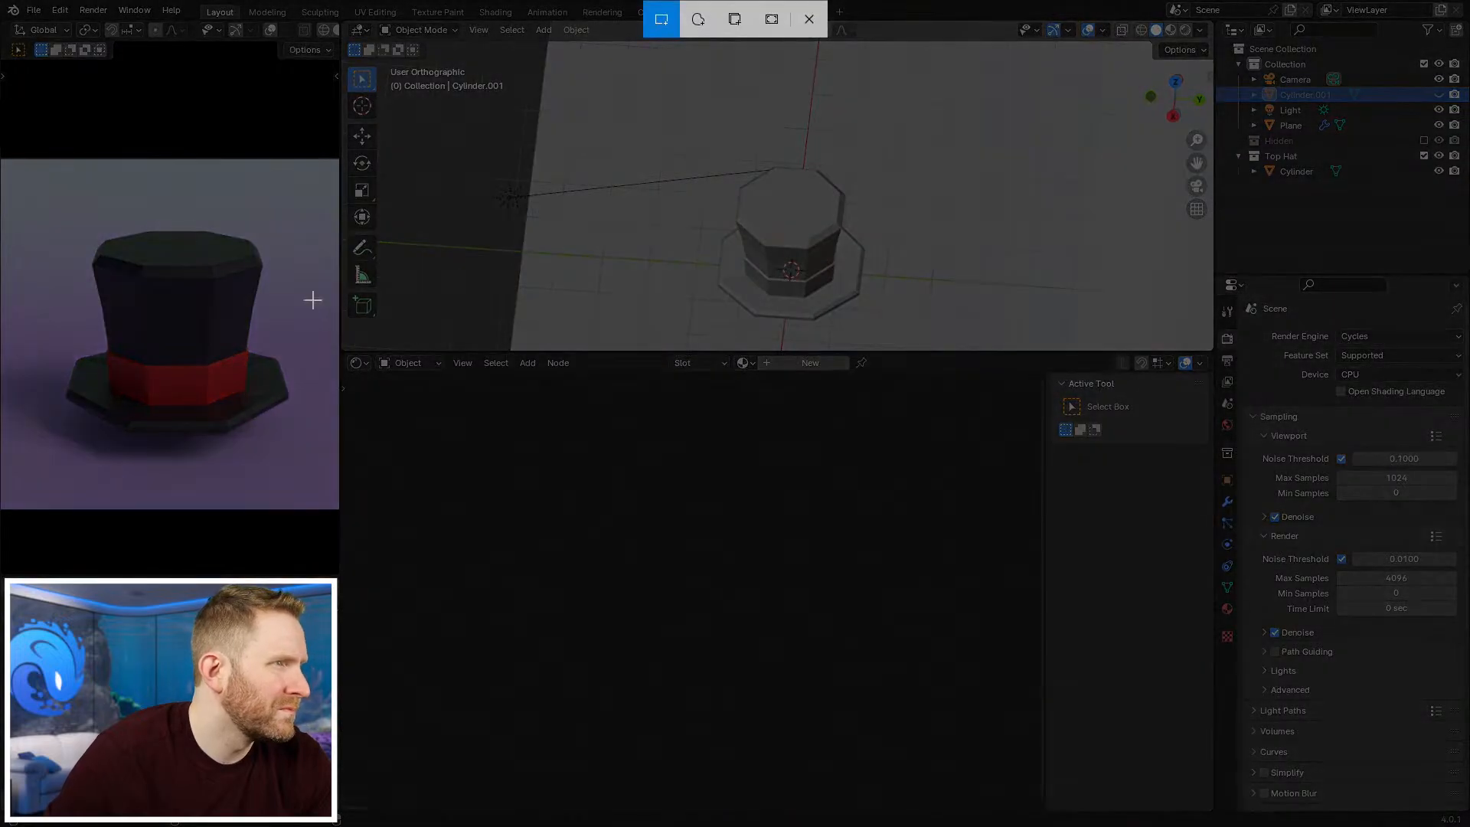
{"action": "left_click_drag", "start_coordinate": [24, 182], "coordinate": [329, 478]}
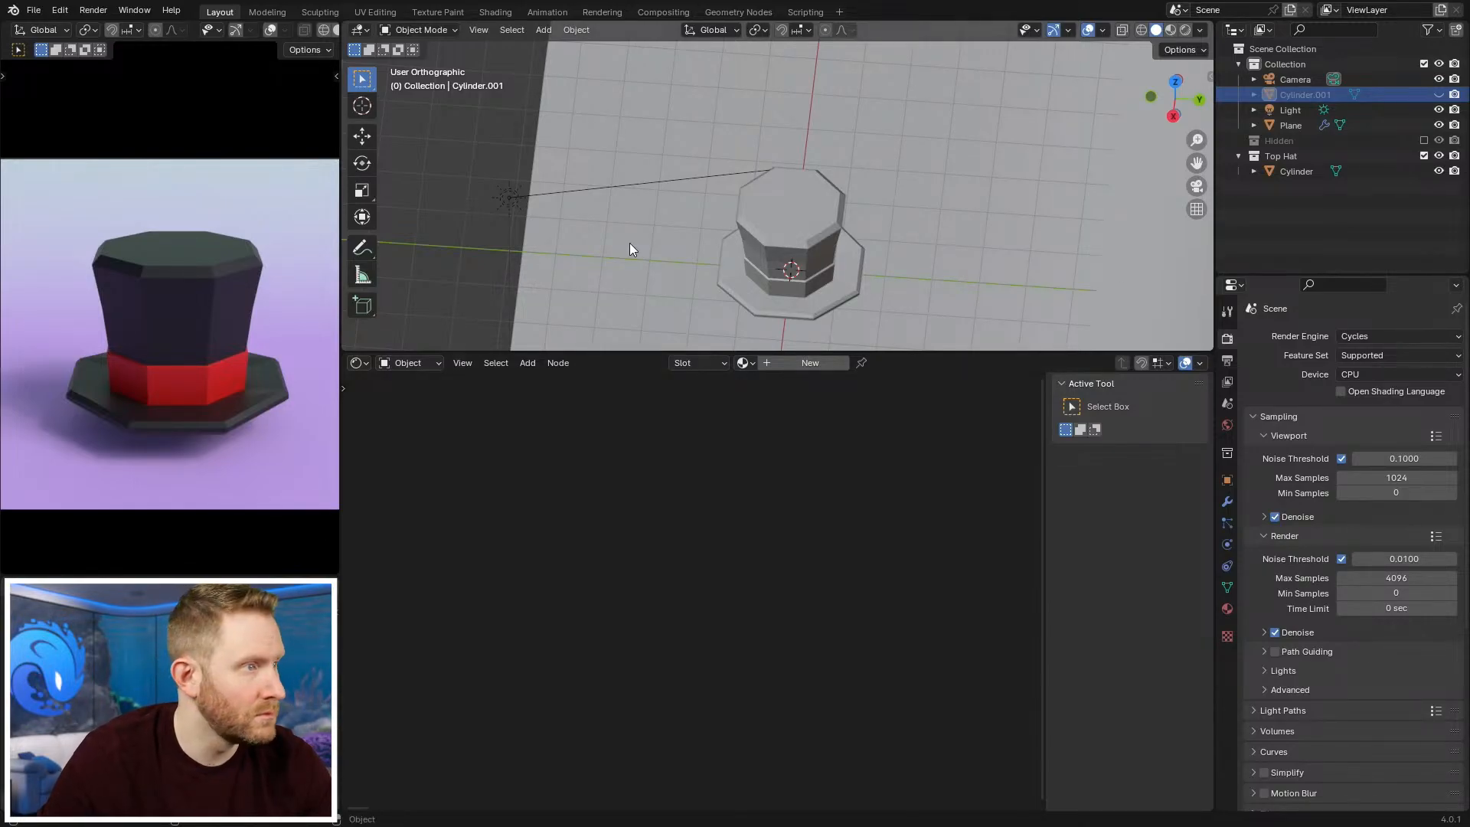
Step: Exclude the Top Hat collection again and unhide the cake cylinder in wireframe display
{"action": "scroll", "coordinate": [868, 187], "scroll_direction": "down", "scroll_amount": 2}
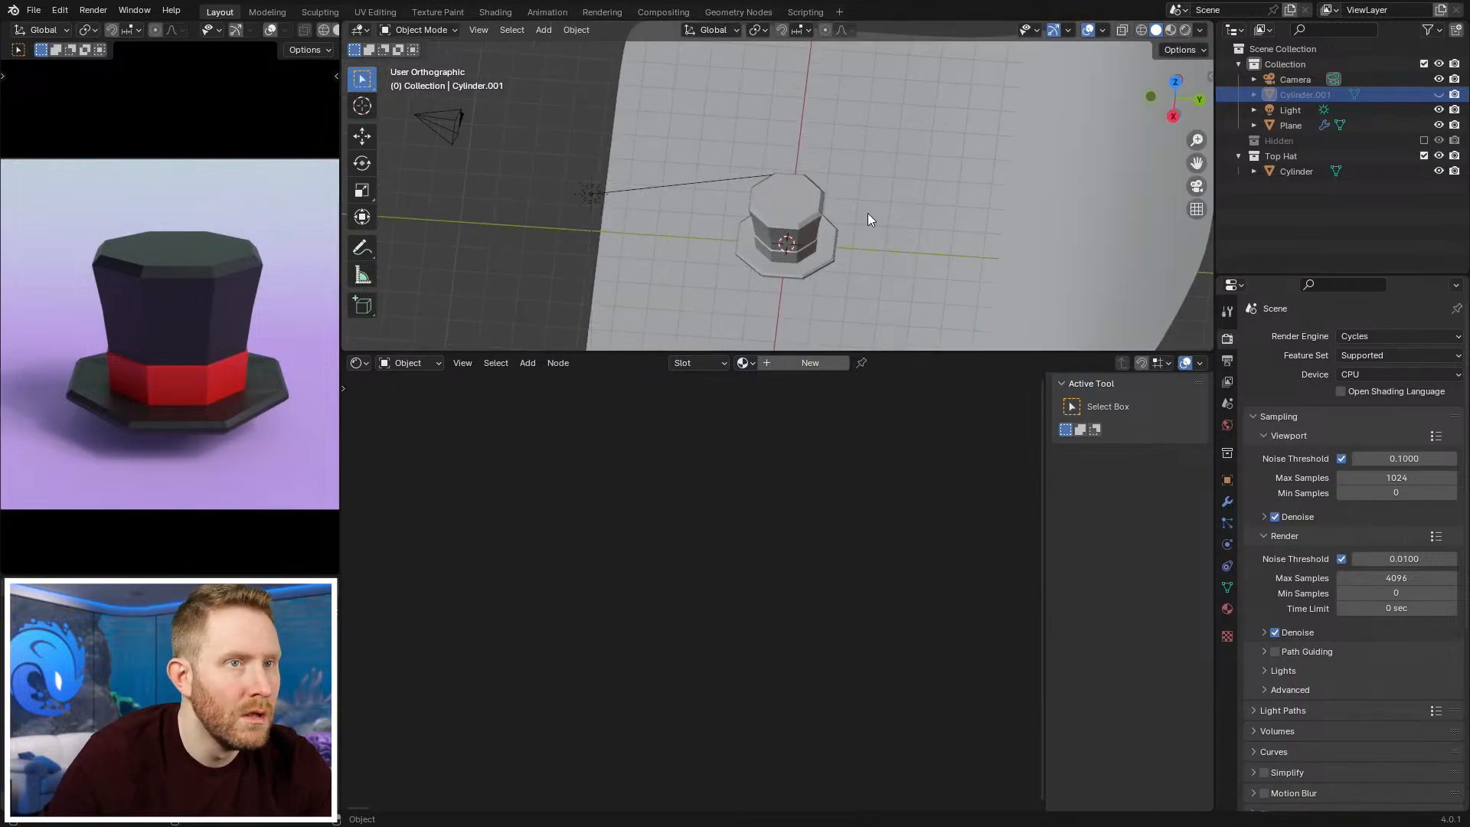
{"action": "left_click", "coordinate": [1424, 156]}
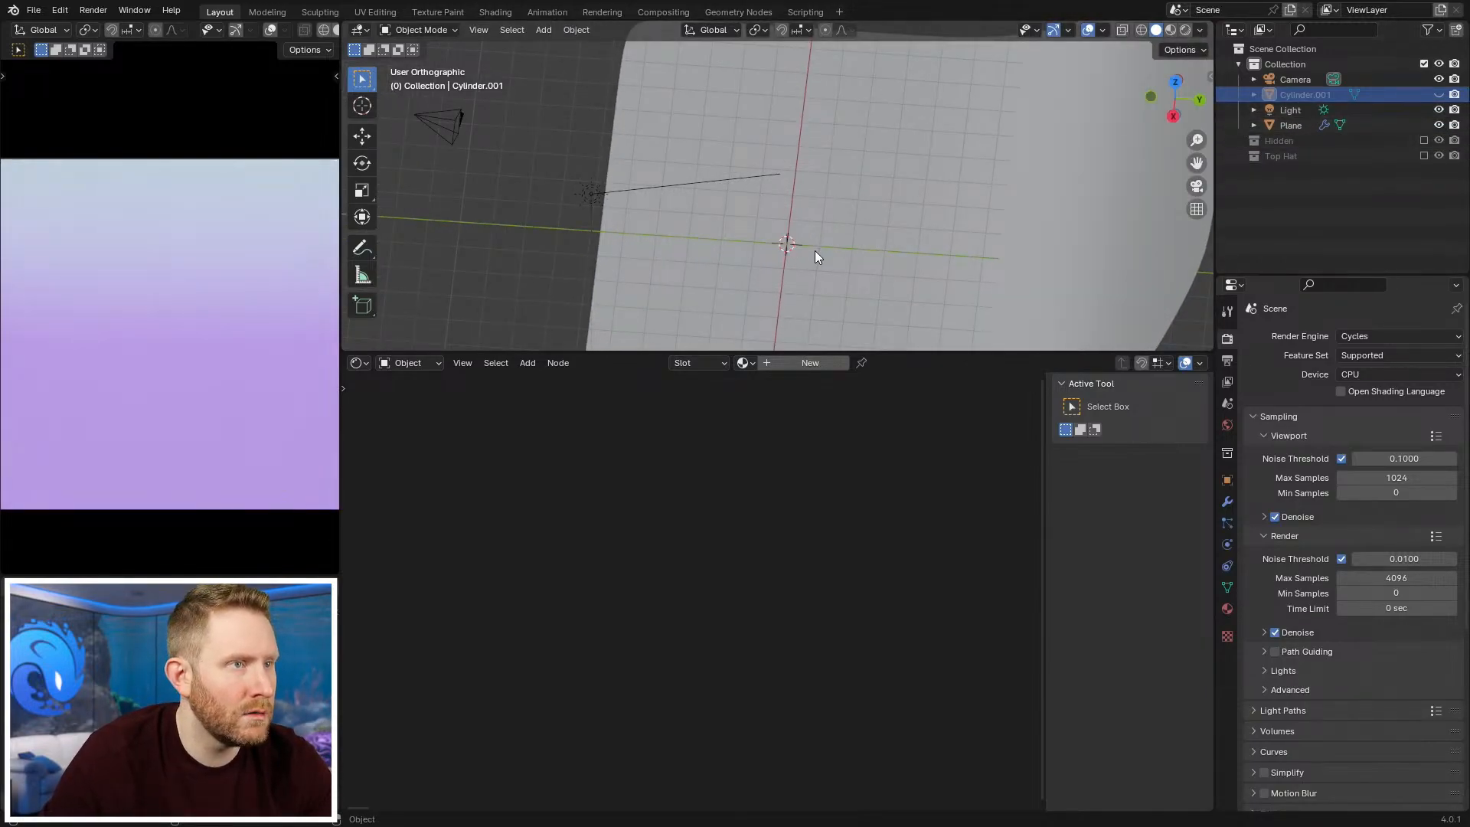
{"action": "scroll", "coordinate": [815, 248], "scroll_direction": "up", "scroll_amount": 5}
{"action": "key", "text": "alt+z"}
{"action": "key", "text": "alt+h"}
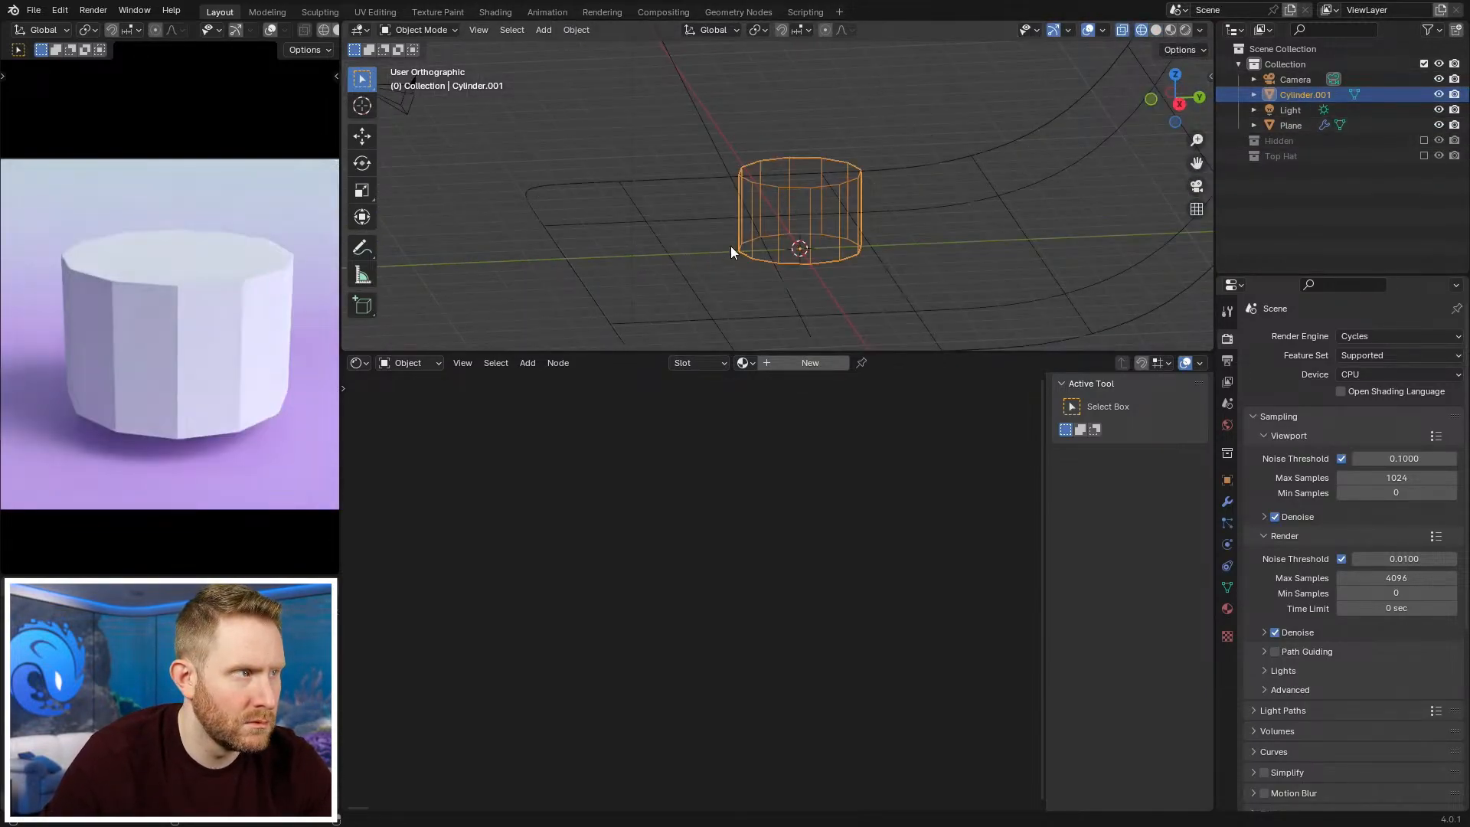
{"action": "key", "text": "alt+a"}
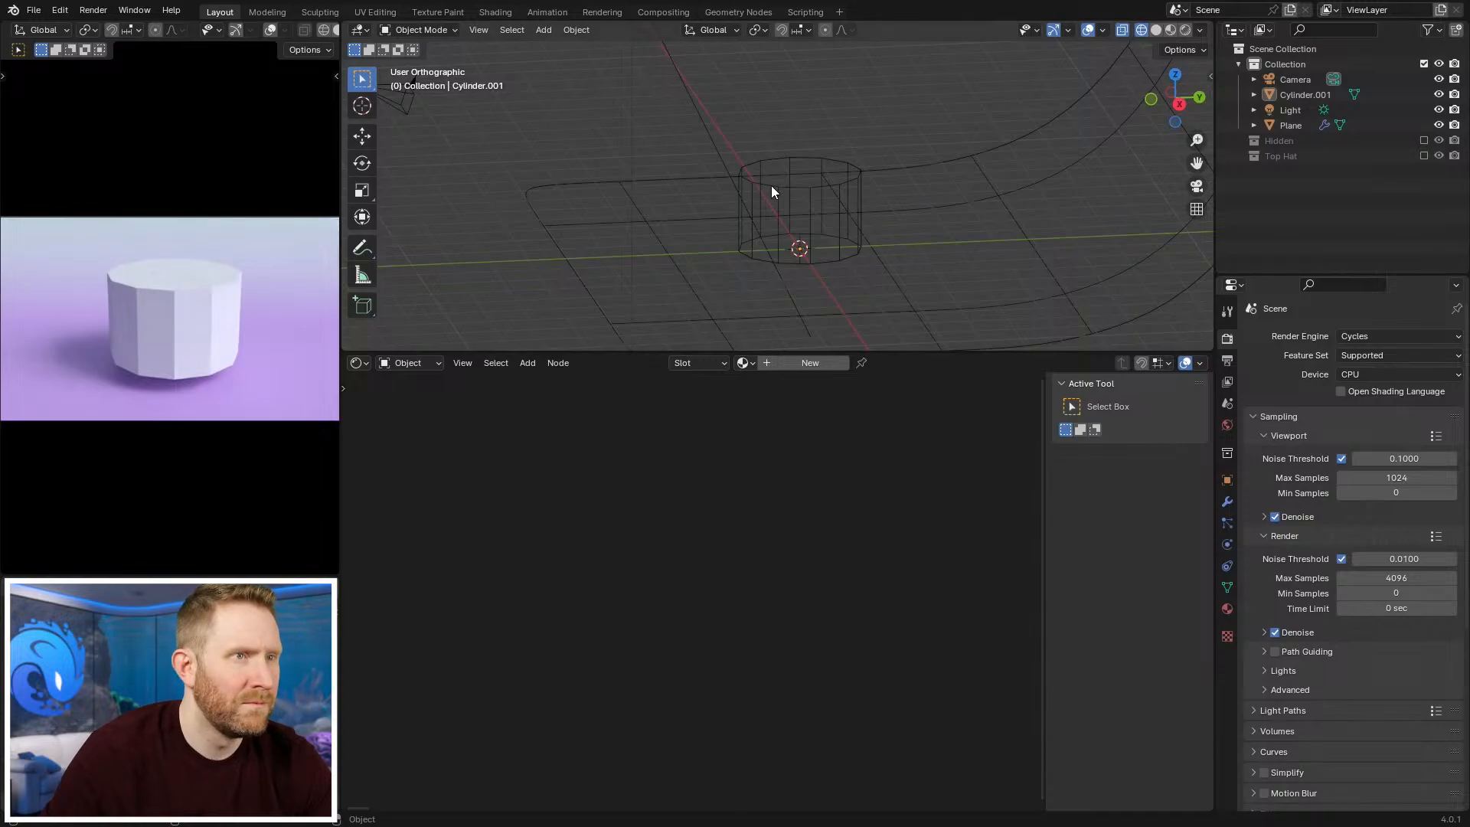
Step: Select the cake cylinder and enter Edit Mode in the right orthographic view with wireframe display
{"action": "left_click", "coordinate": [772, 191]}
{"action": "key", "text": "alt+z"}
{"action": "key", "text": "KP_3"}
{"action": "key", "text": "Tab"}
{"action": "key", "text": "alt+z"}
{"action": "scroll", "coordinate": [725, 216], "scroll_direction": "up", "scroll_amount": 1}
{"action": "key", "text": "a"}
{"action": "key", "text": "s"}
{"action": "key", "text": "z"}
{"action": "left_click", "coordinate": [907, 204]}
Step: Select the cylinder's top ring of vertices and lower it about 0.08 m along Z
{"action": "key", "text": "alt+a"}
{"action": "left_click_drag", "start_coordinate": [656, 146], "coordinate": [897, 201]}
{"action": "key", "text": "g"}
{"action": "key", "text": "z"}
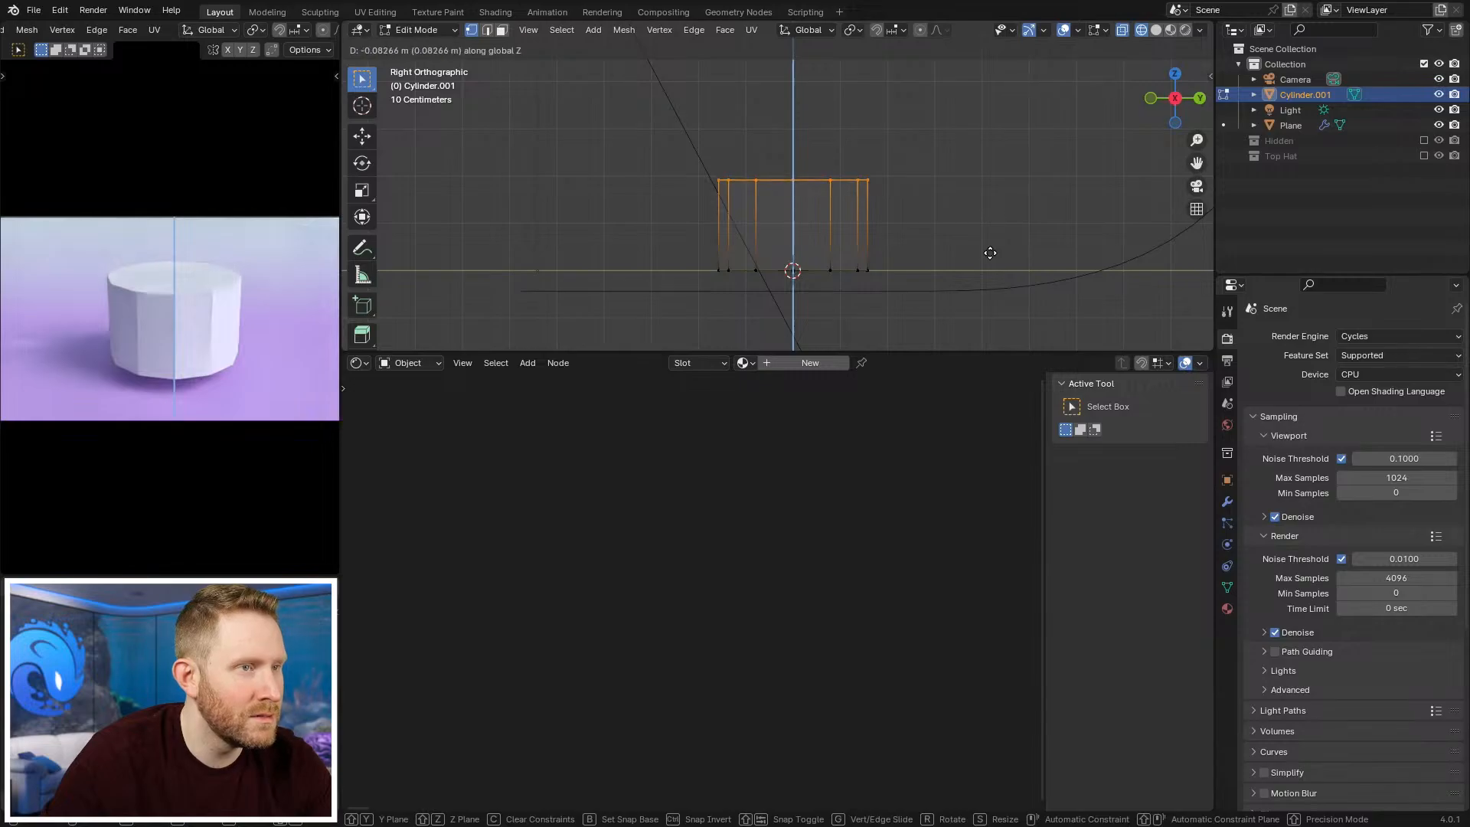
{"action": "left_click", "coordinate": [990, 252]}
{"action": "key", "text": "alt+a"}
Step: Add two evenly spaced horizontal loop cuts around the cylinder and scale them slightly closer together along Z
{"action": "scroll", "coordinate": [941, 209], "scroll_direction": "up", "scroll_amount": 2}
{"action": "key", "text": "ctrl+r"}
{"action": "scroll", "coordinate": [895, 231], "scroll_direction": "up", "scroll_amount": 1}
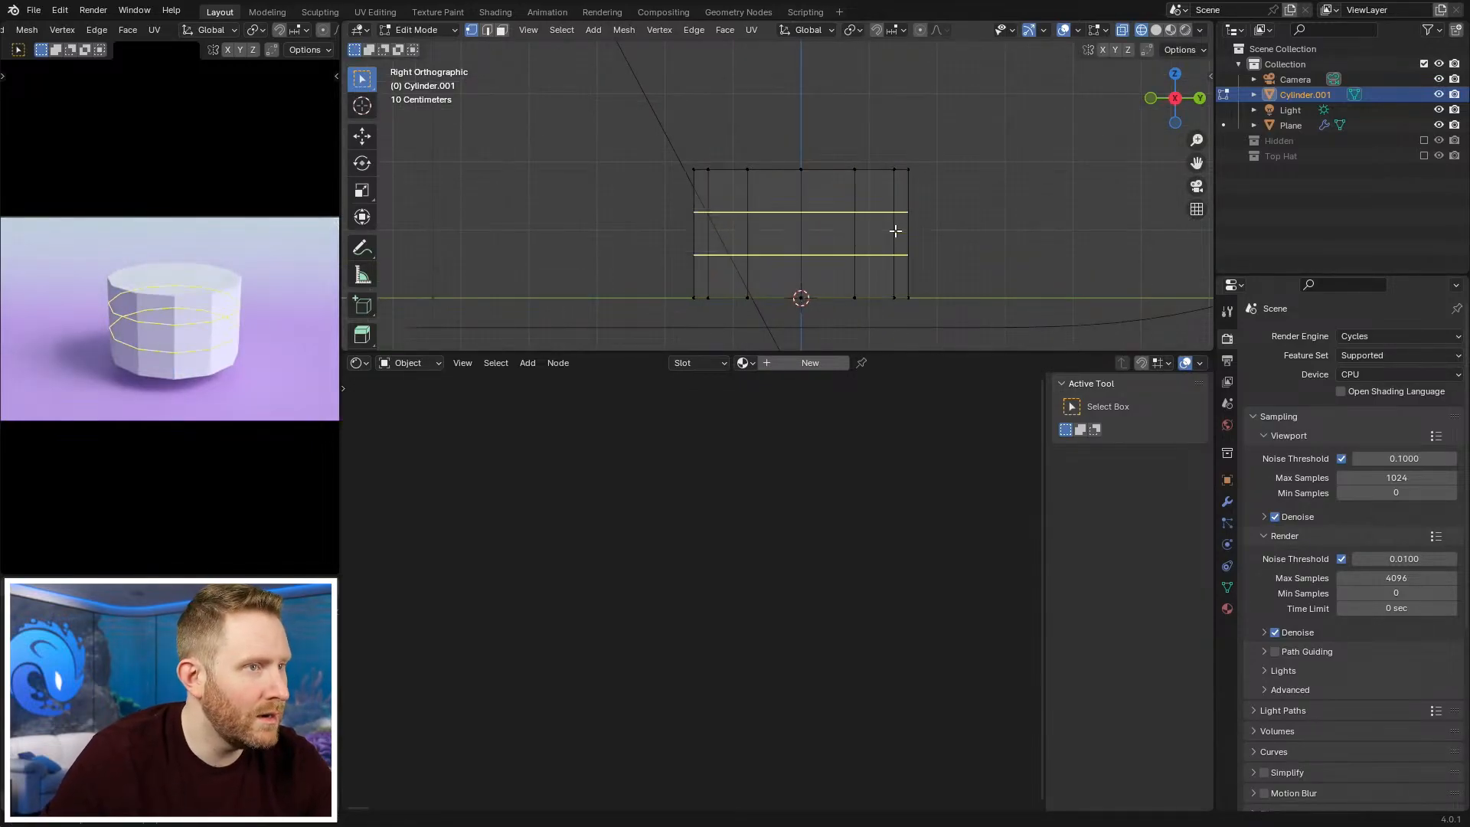
{"action": "left_click", "coordinate": [895, 231]}
{"action": "right_click", "coordinate": [895, 230]}
{"action": "key", "text": "s"}
{"action": "key", "text": "z"}
{"action": "left_click", "coordinate": [942, 228]}
Step: Add another loop cut between the two middle rings and slide it upward by a factor of about 0.35
{"action": "key", "text": "alt+a"}
{"action": "key", "text": "ctrl+r"}
{"action": "left_click", "coordinate": [917, 229]}
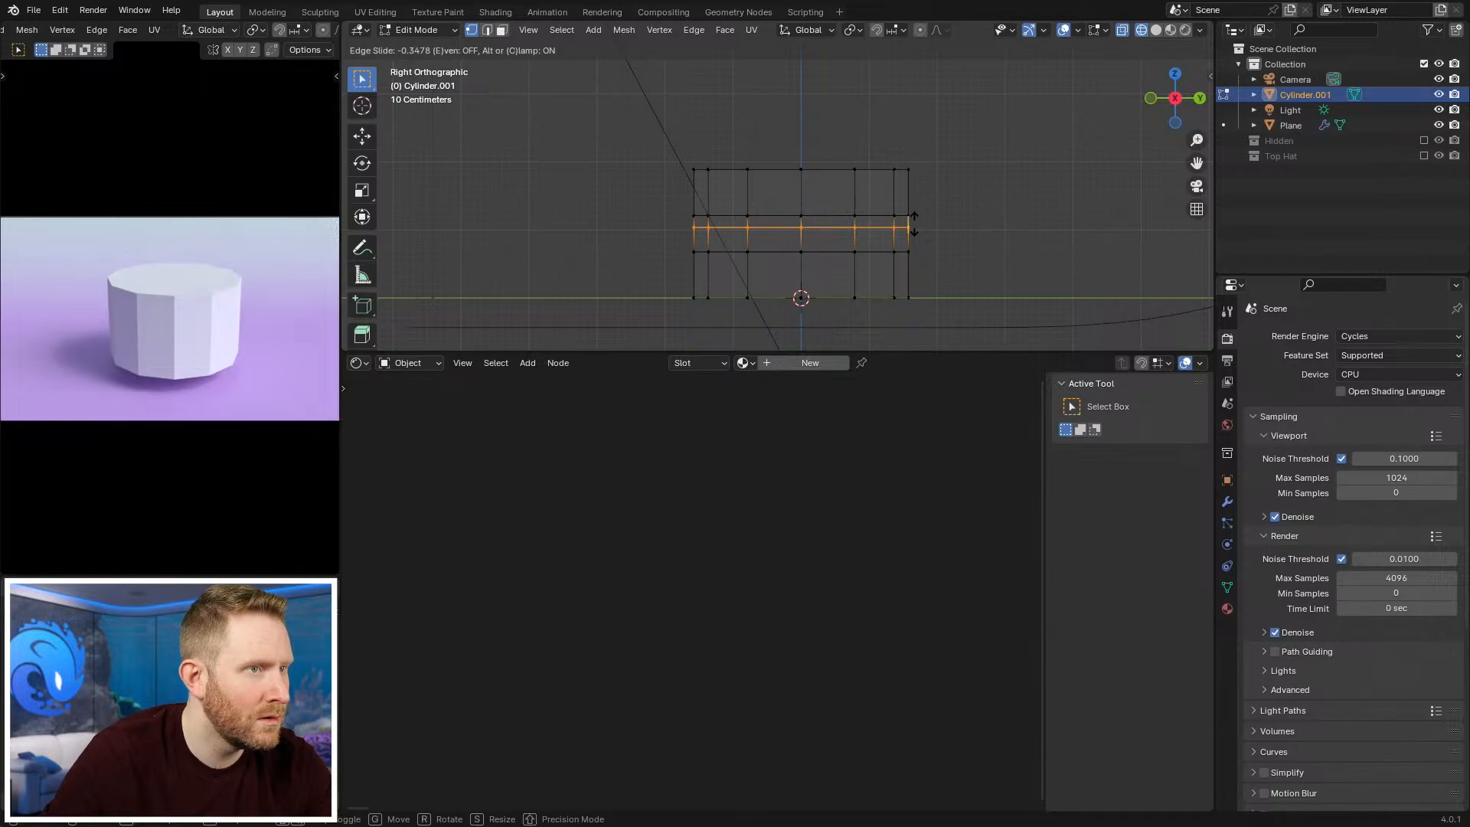
{"action": "left_click", "coordinate": [915, 225]}
Step: Switch to face selection mode and display the cake mesh with solid shading
{"action": "key", "text": "3"}
{"action": "scroll", "coordinate": [933, 215], "scroll_direction": "up", "scroll_amount": 2}
{"action": "key", "text": "z"}
{"action": "left_click", "coordinate": [876, 262]}
{"action": "scroll", "coordinate": [870, 242], "scroll_direction": "down", "scroll_amount": 5}
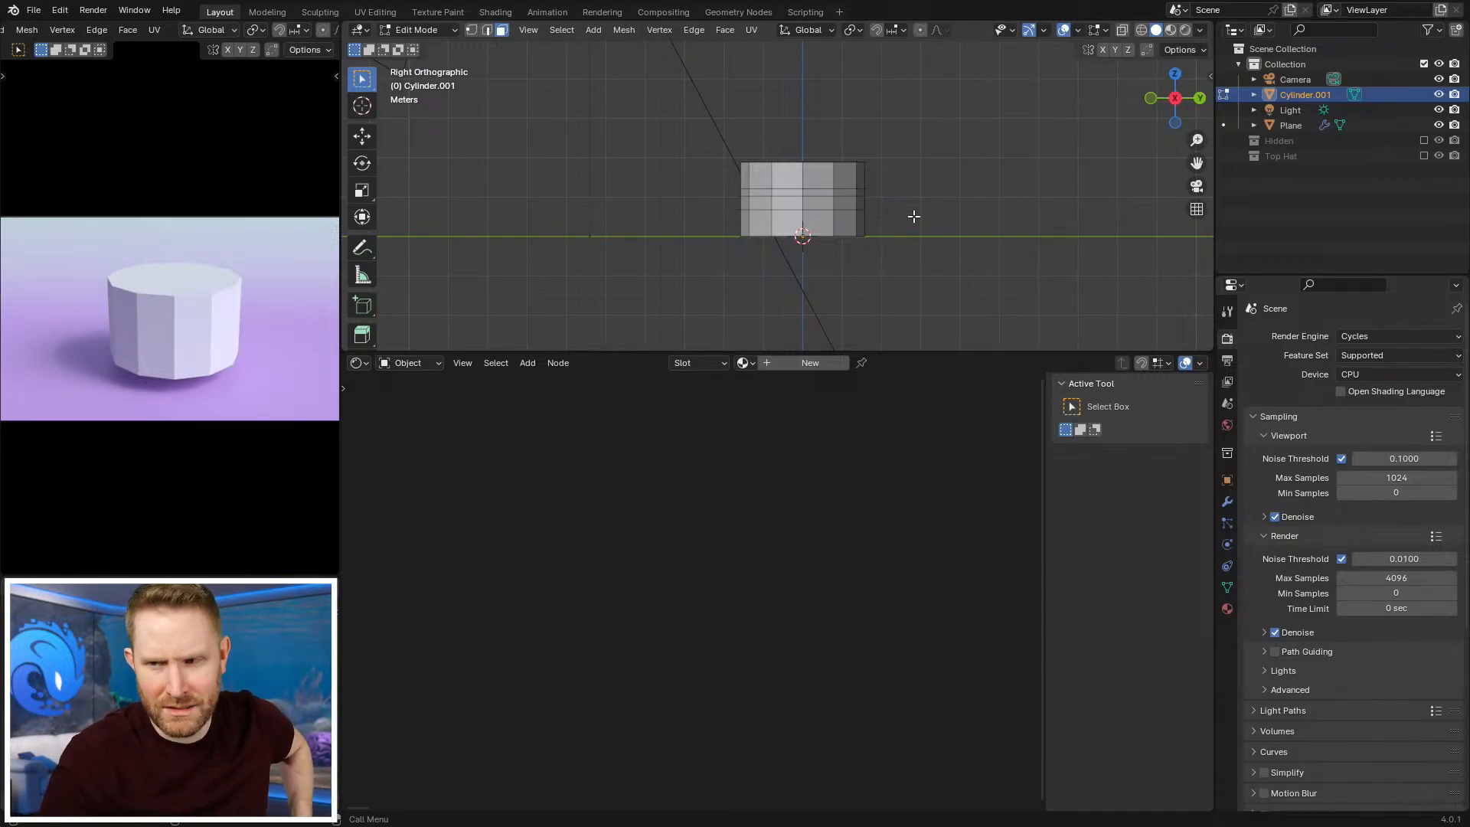
Step: Select the narrow ring of faces just above the middle of the cake cylinder
{"action": "scroll", "coordinate": [923, 217], "scroll_direction": "up", "scroll_amount": 1}
{"action": "scroll", "coordinate": [922, 218], "scroll_direction": "up", "scroll_amount": 1}
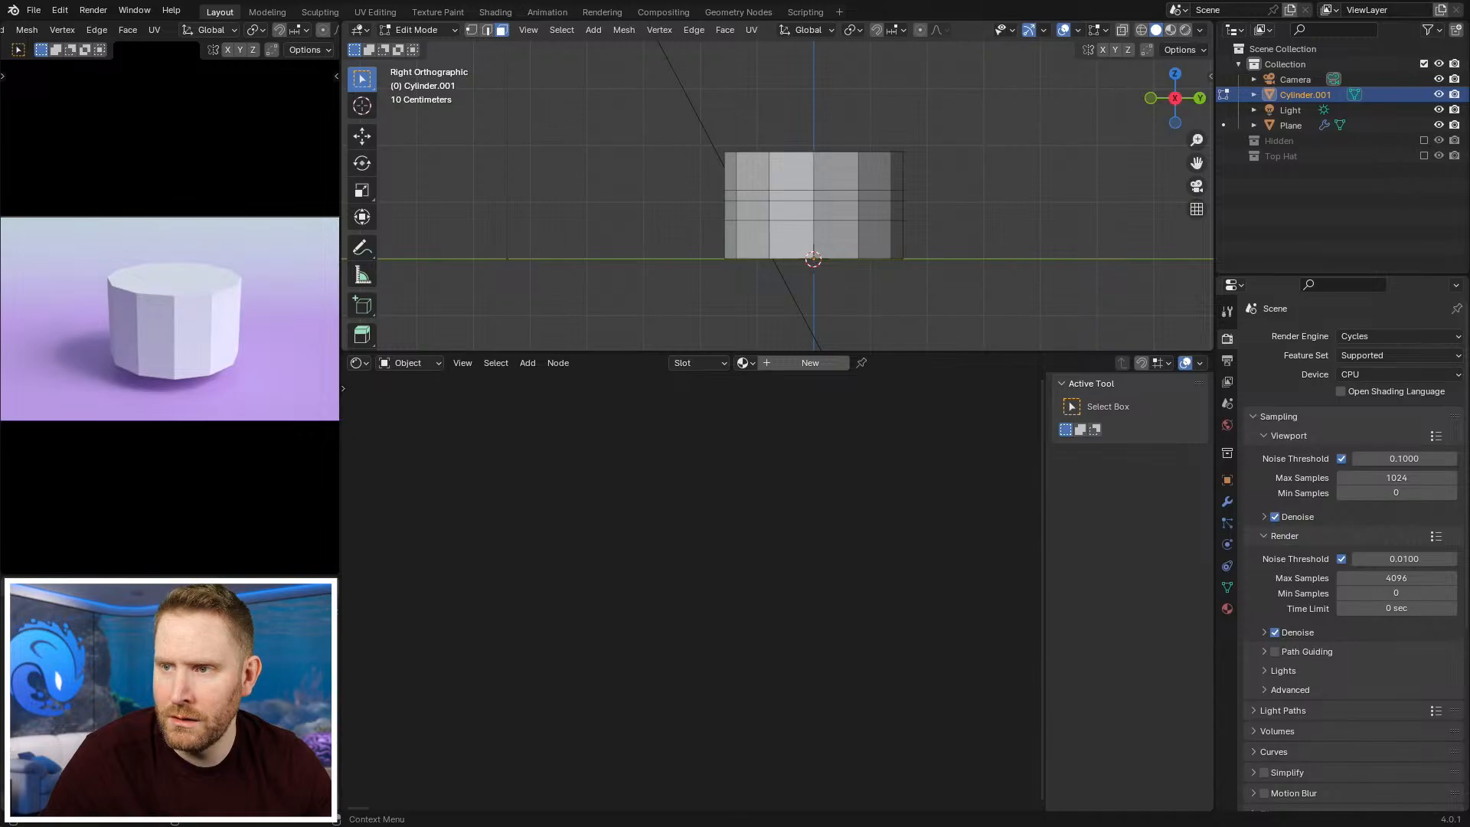
{"action": "scroll", "coordinate": [879, 196], "scroll_direction": "up", "scroll_amount": 3}
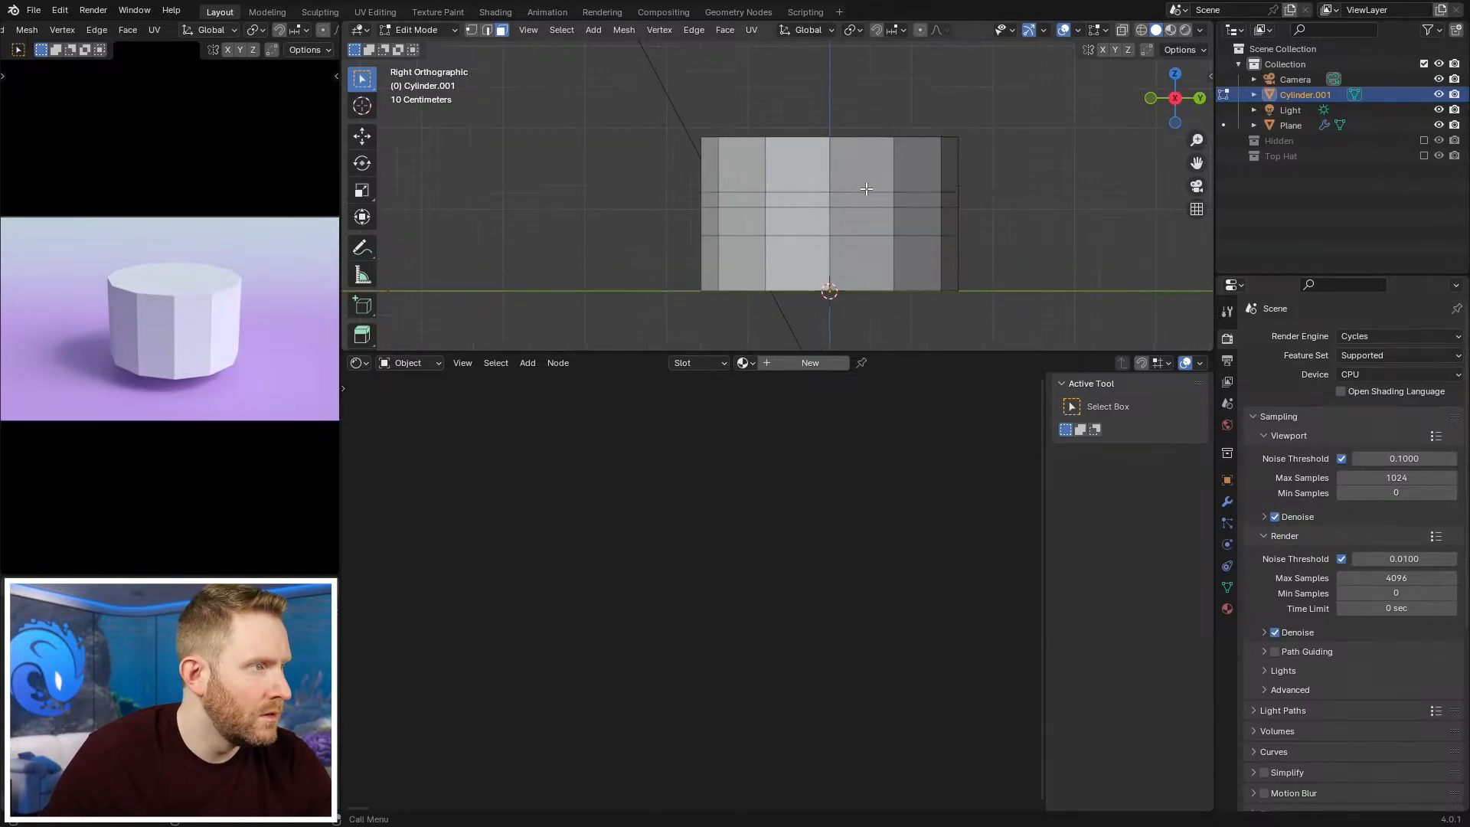
{"action": "scroll", "coordinate": [880, 196], "scroll_direction": "down", "scroll_amount": 1}
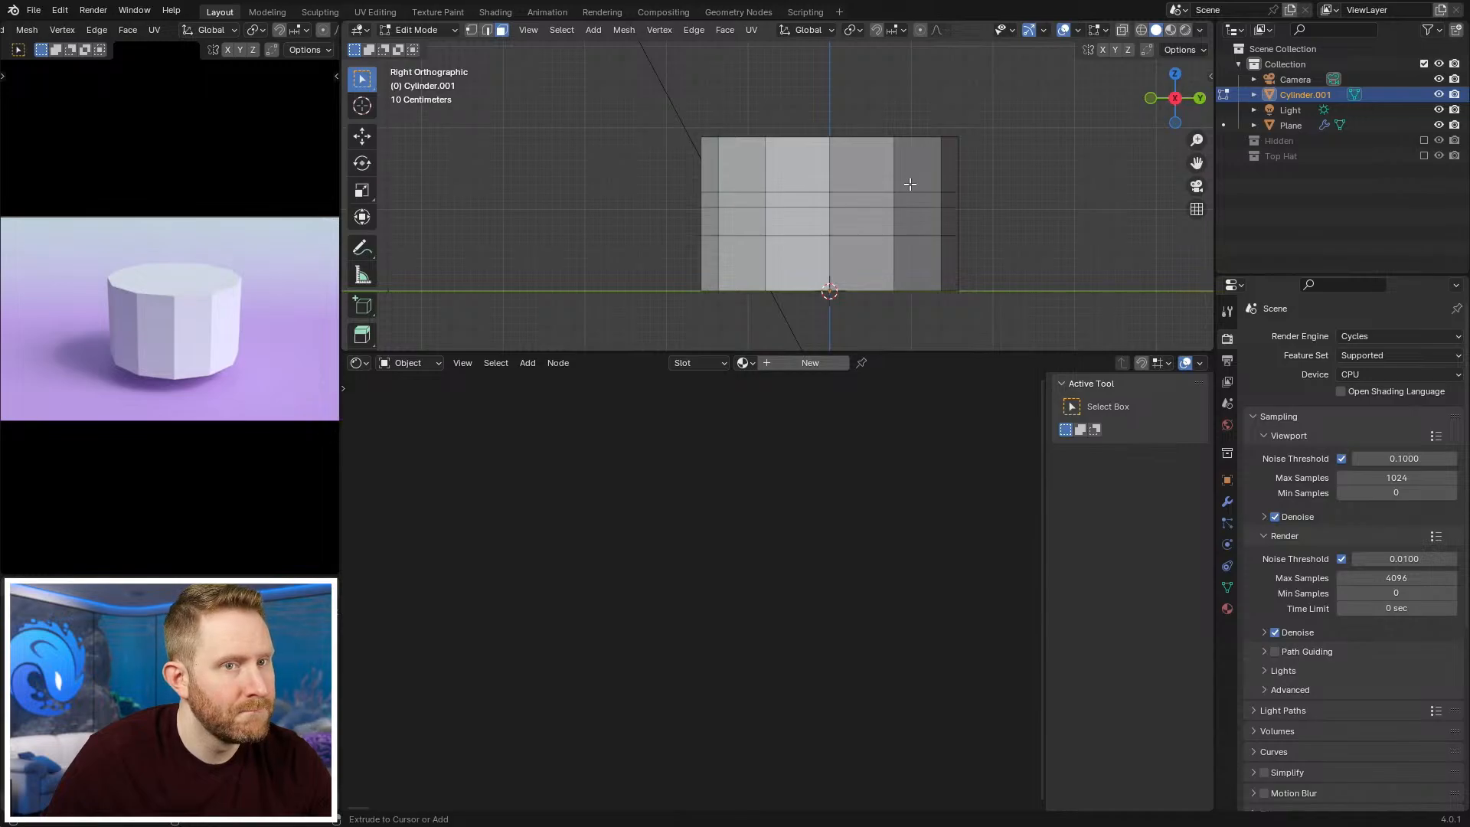
{"action": "scroll", "coordinate": [995, 164], "scroll_direction": "up", "scroll_amount": 2}
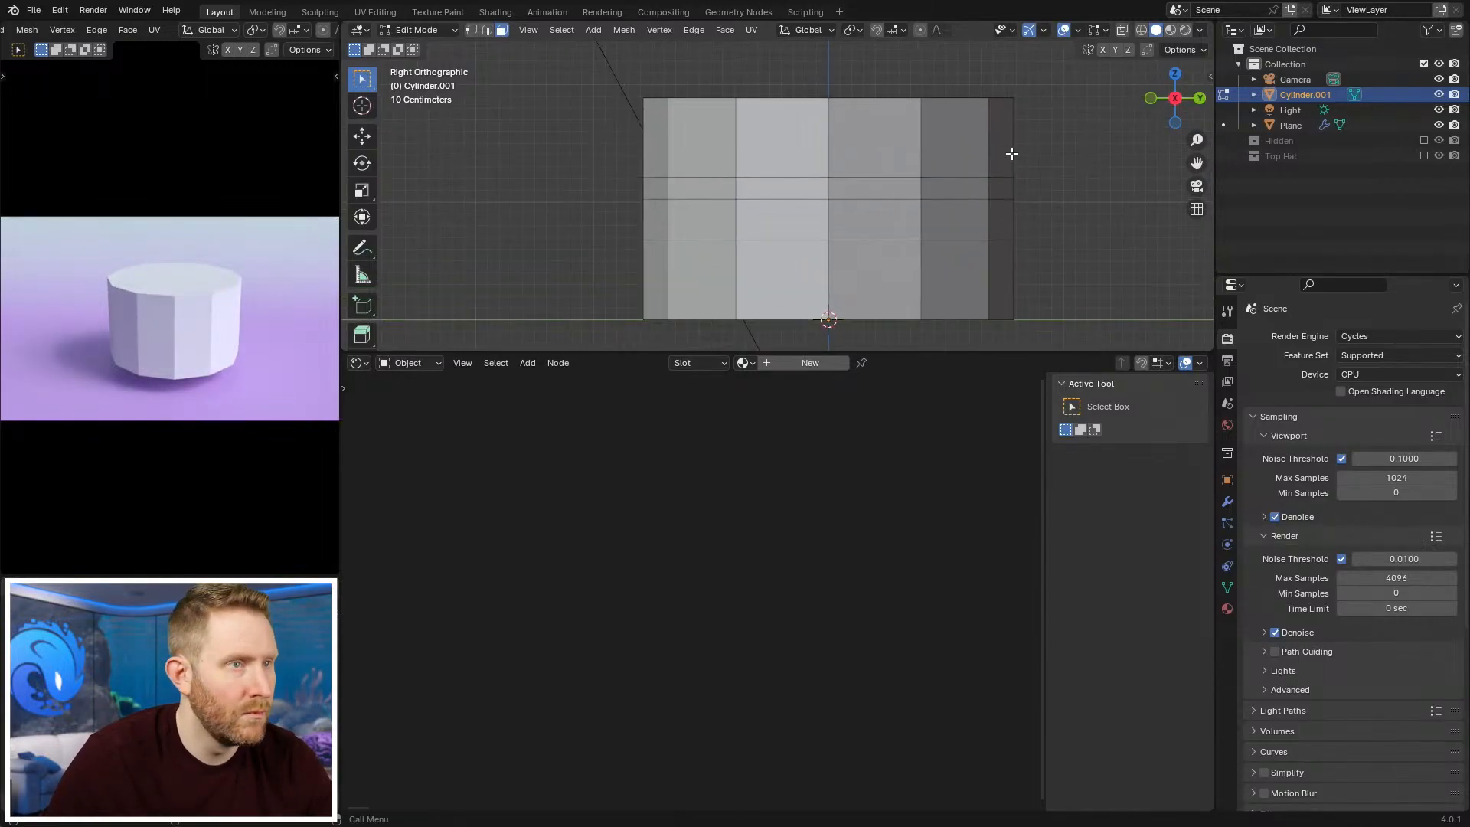
{"action": "left_click", "coordinate": [916, 140], "text": "alt"}
{"action": "key", "text": "alt+a"}
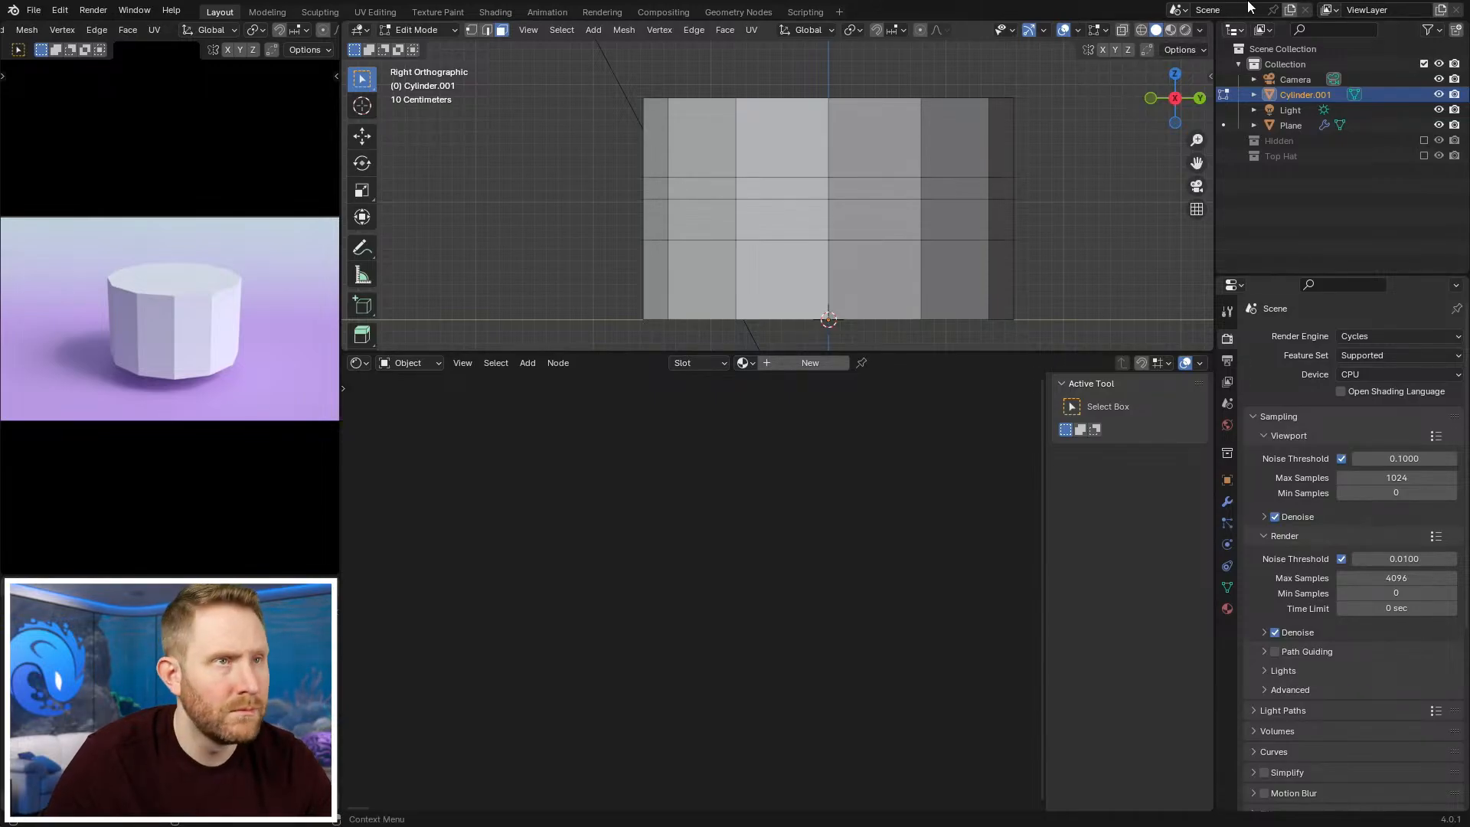
{"action": "left_click", "coordinate": [824, 184], "text": "alt"}
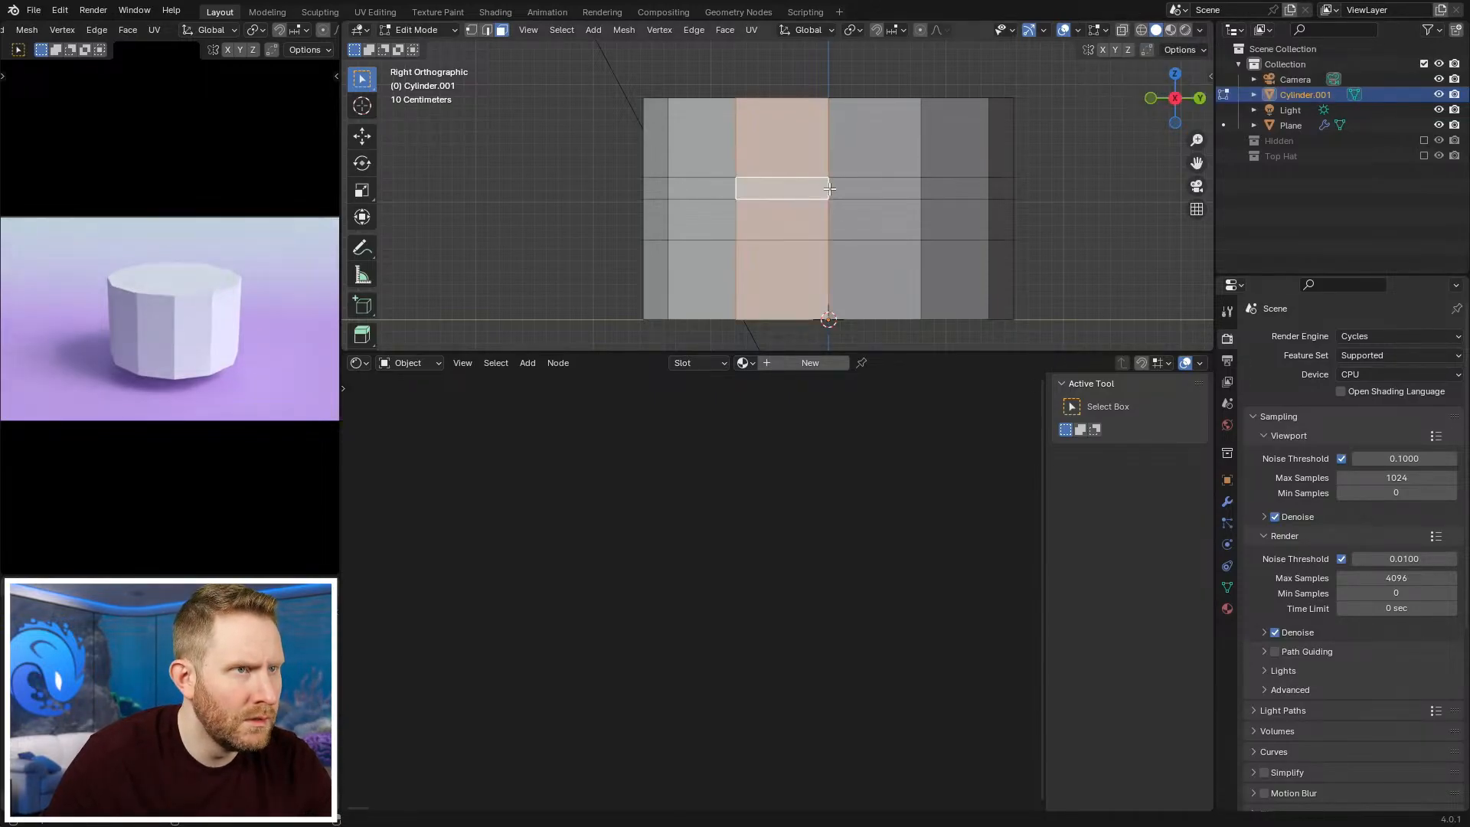
{"action": "left_click", "coordinate": [834, 188], "text": "alt"}
Step: Add three empty material slots to the cake mesh and make the first one active
{"action": "left_click", "coordinate": [1227, 608]}
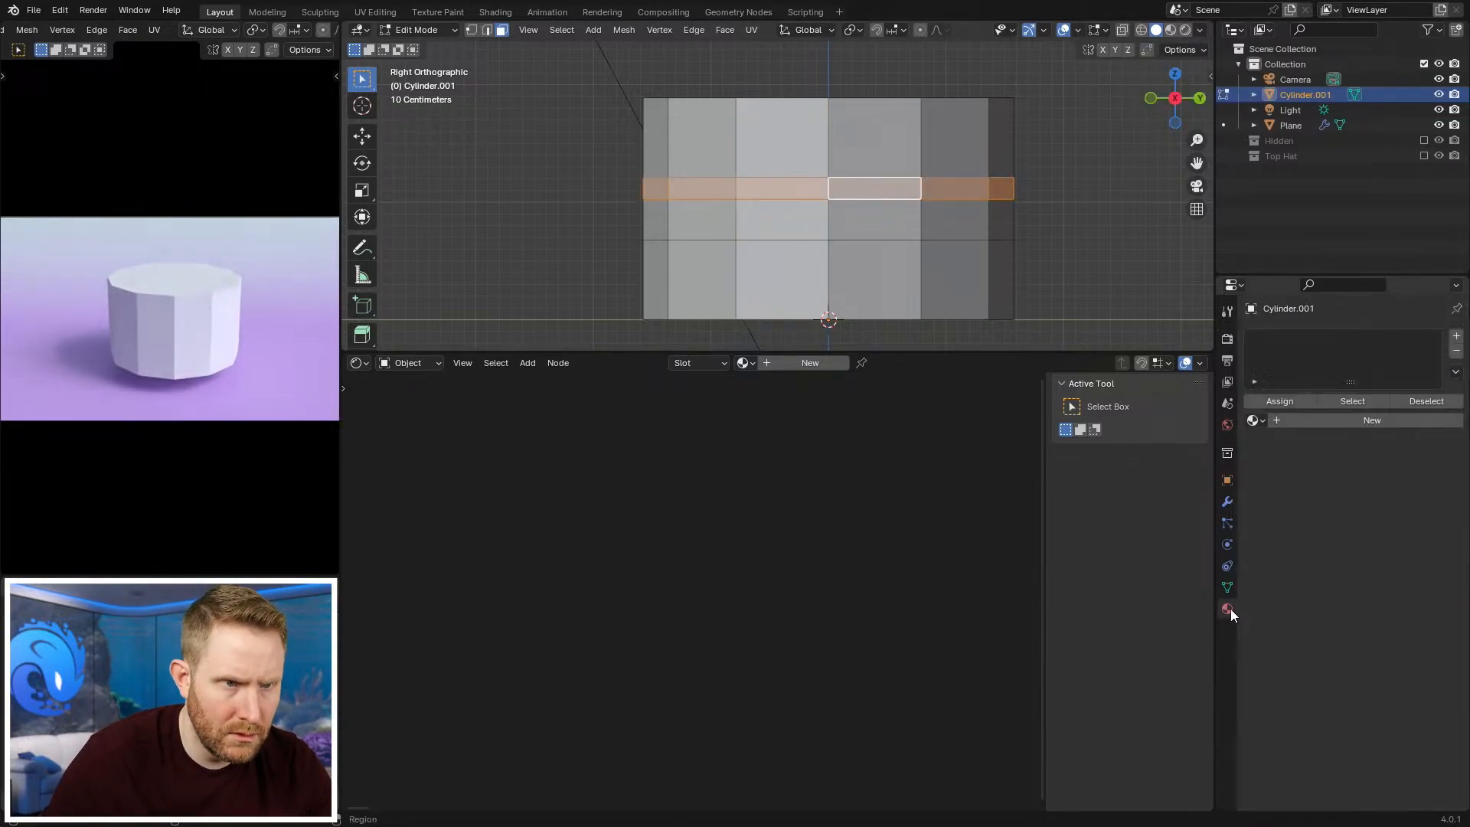
{"action": "left_click", "coordinate": [1457, 337]}
{"action": "left_click", "coordinate": [1457, 337]}
{"action": "left_click", "coordinate": [1457, 337]}
{"action": "left_click", "coordinate": [1271, 340]}
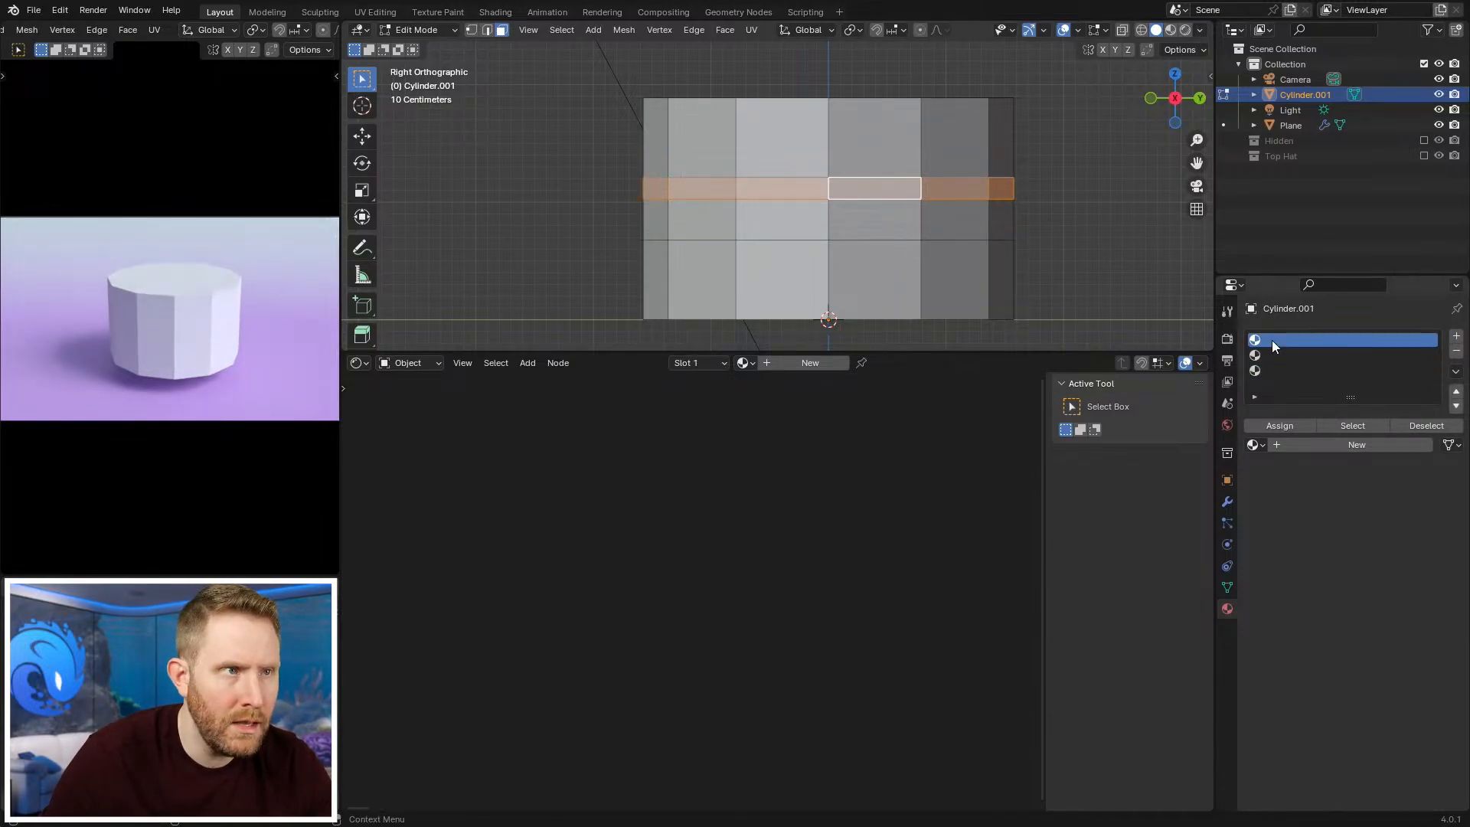
Step: Assign the wider middle ring of faces to the second material slot and the narrow ring above it to the third
{"action": "left_click", "coordinate": [960, 147], "text": "alt"}
{"action": "left_click", "coordinate": [922, 283], "text": "alt+shift"}
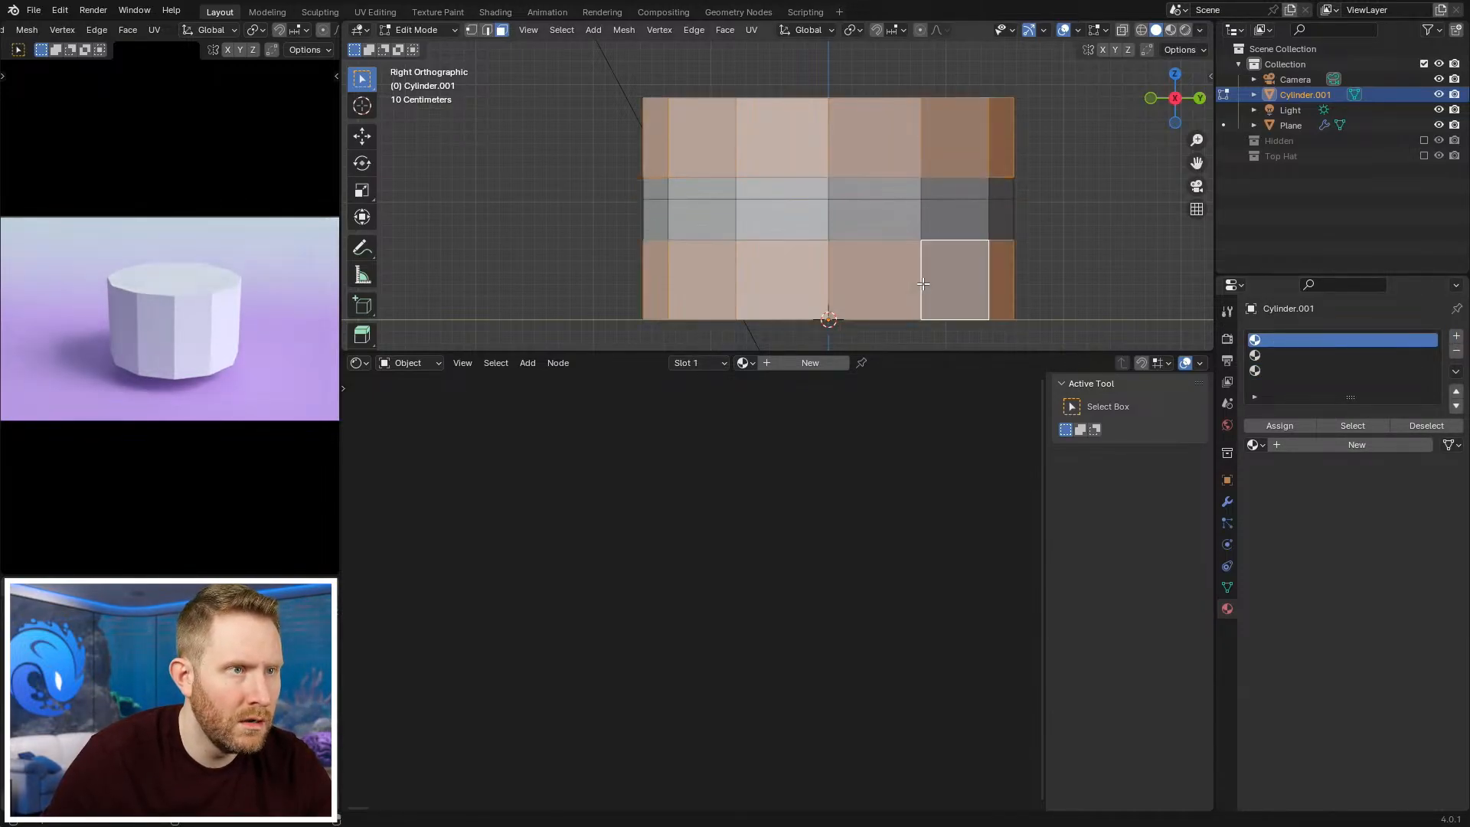
{"action": "key", "text": "alt+a"}
{"action": "left_click", "coordinate": [953, 218], "text": "alt"}
{"action": "left_click", "coordinate": [1287, 427]}
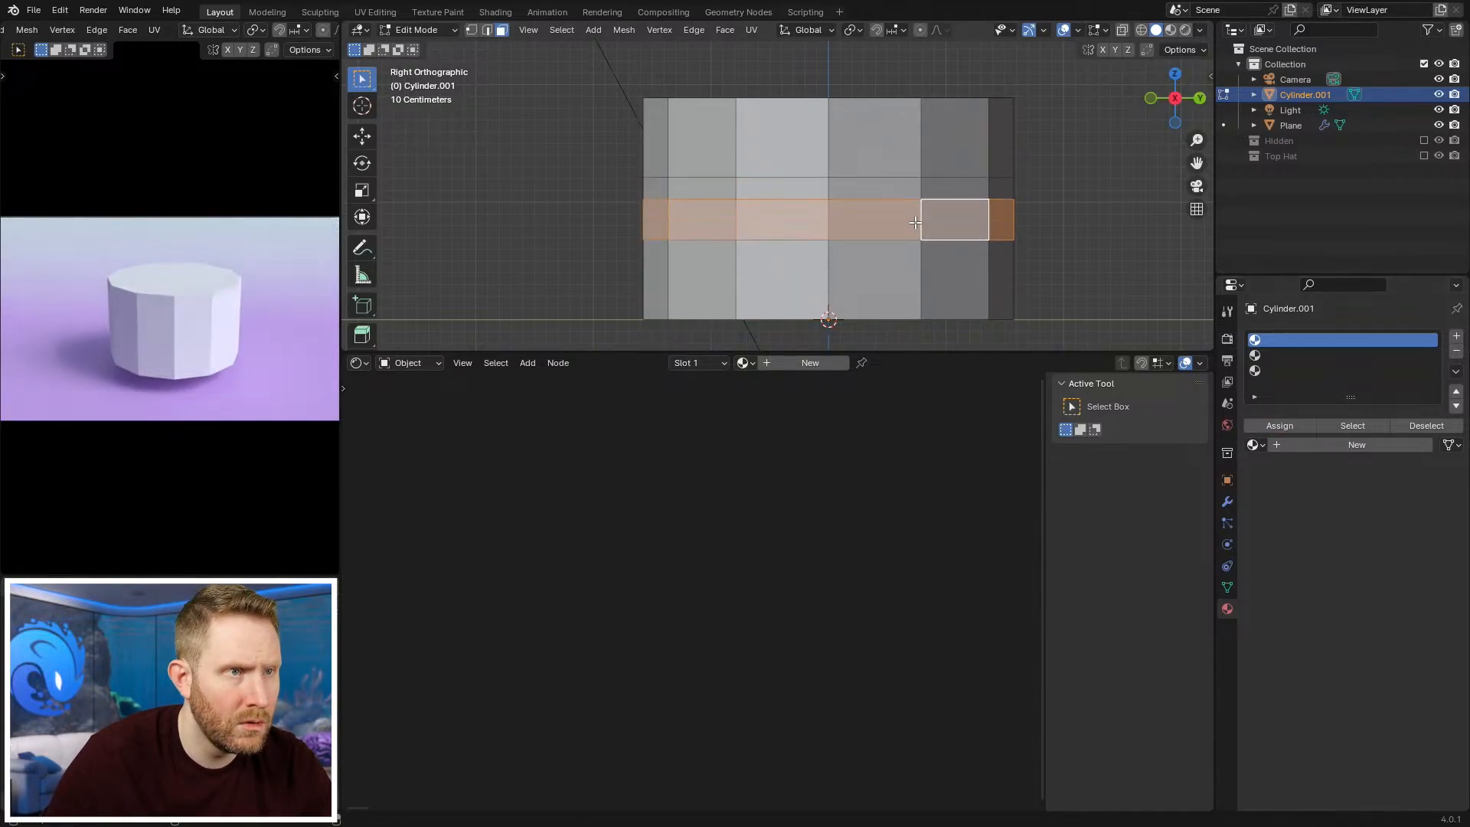
{"action": "left_click", "coordinate": [1283, 356]}
{"action": "left_click", "coordinate": [926, 189], "text": "alt"}
{"action": "left_click", "coordinate": [1307, 372]}
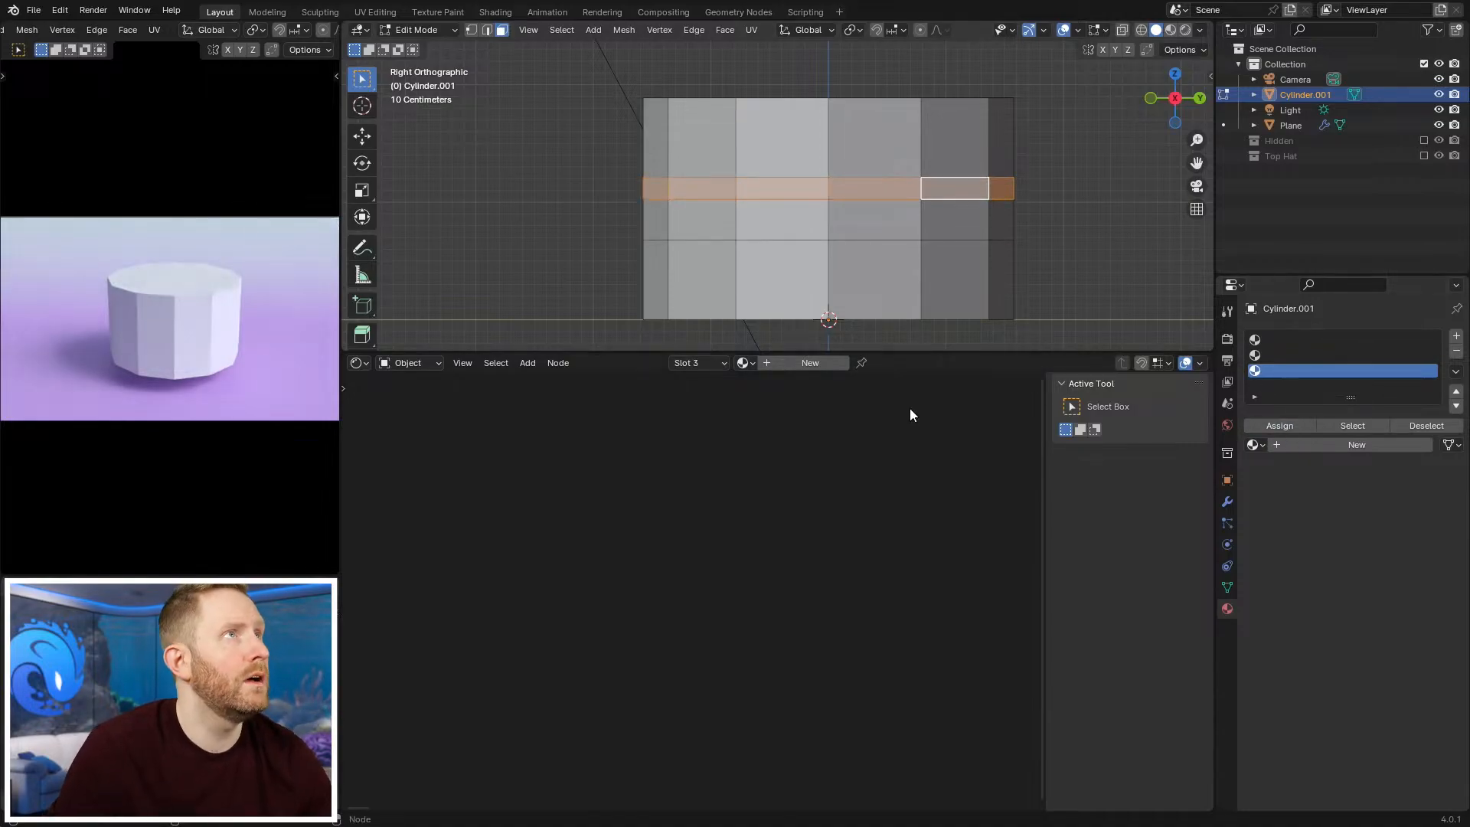
{"action": "left_click", "coordinate": [1016, 227]}
Step: Create a new material in the third slot and give the narrow ring a salmon-pink base color
{"action": "scroll", "coordinate": [1016, 227], "scroll_direction": "up", "scroll_amount": 2}
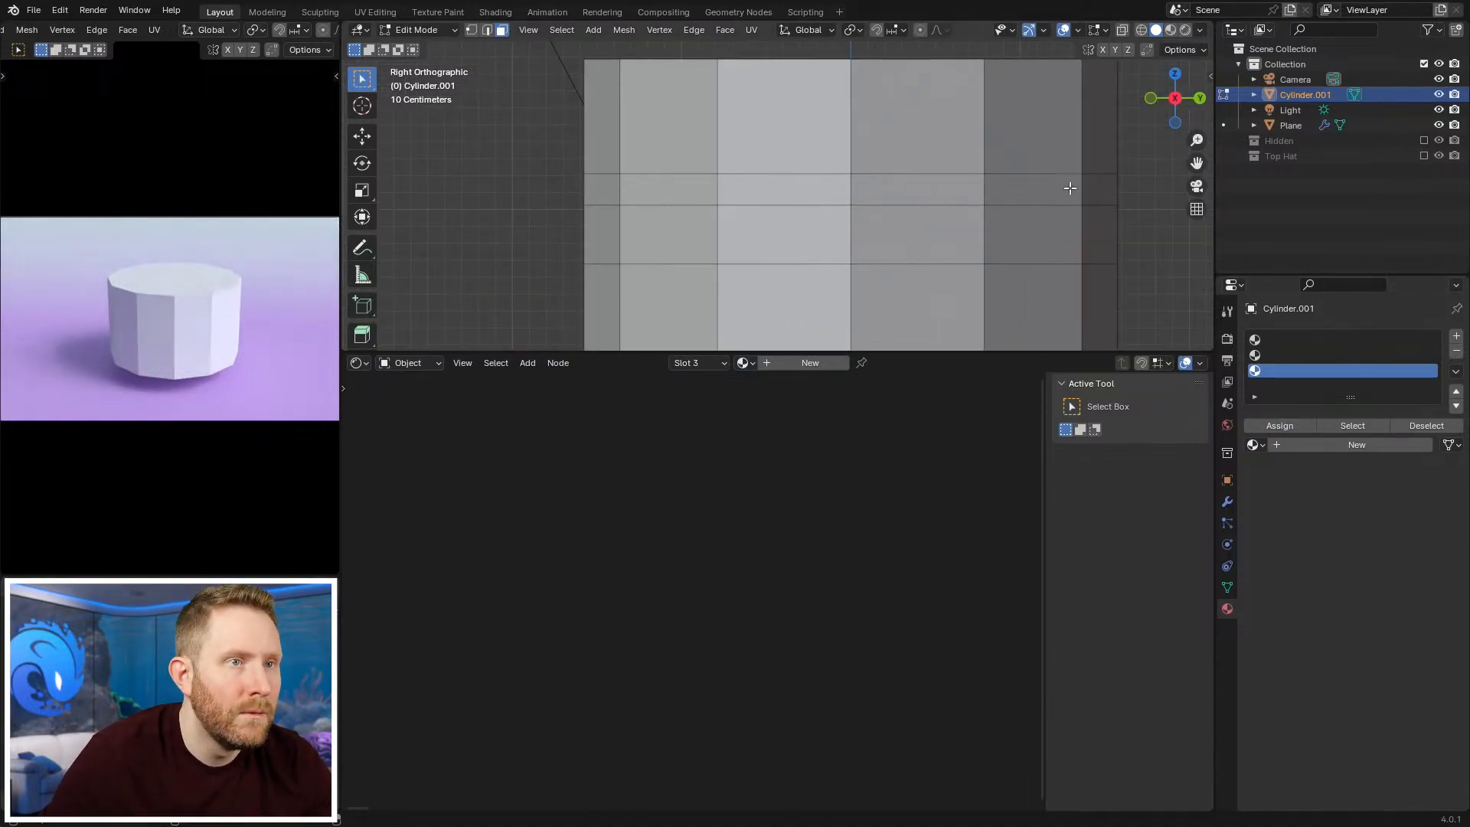
{"action": "left_click", "coordinate": [1096, 190], "text": "alt"}
{"action": "left_click", "coordinate": [1370, 445]}
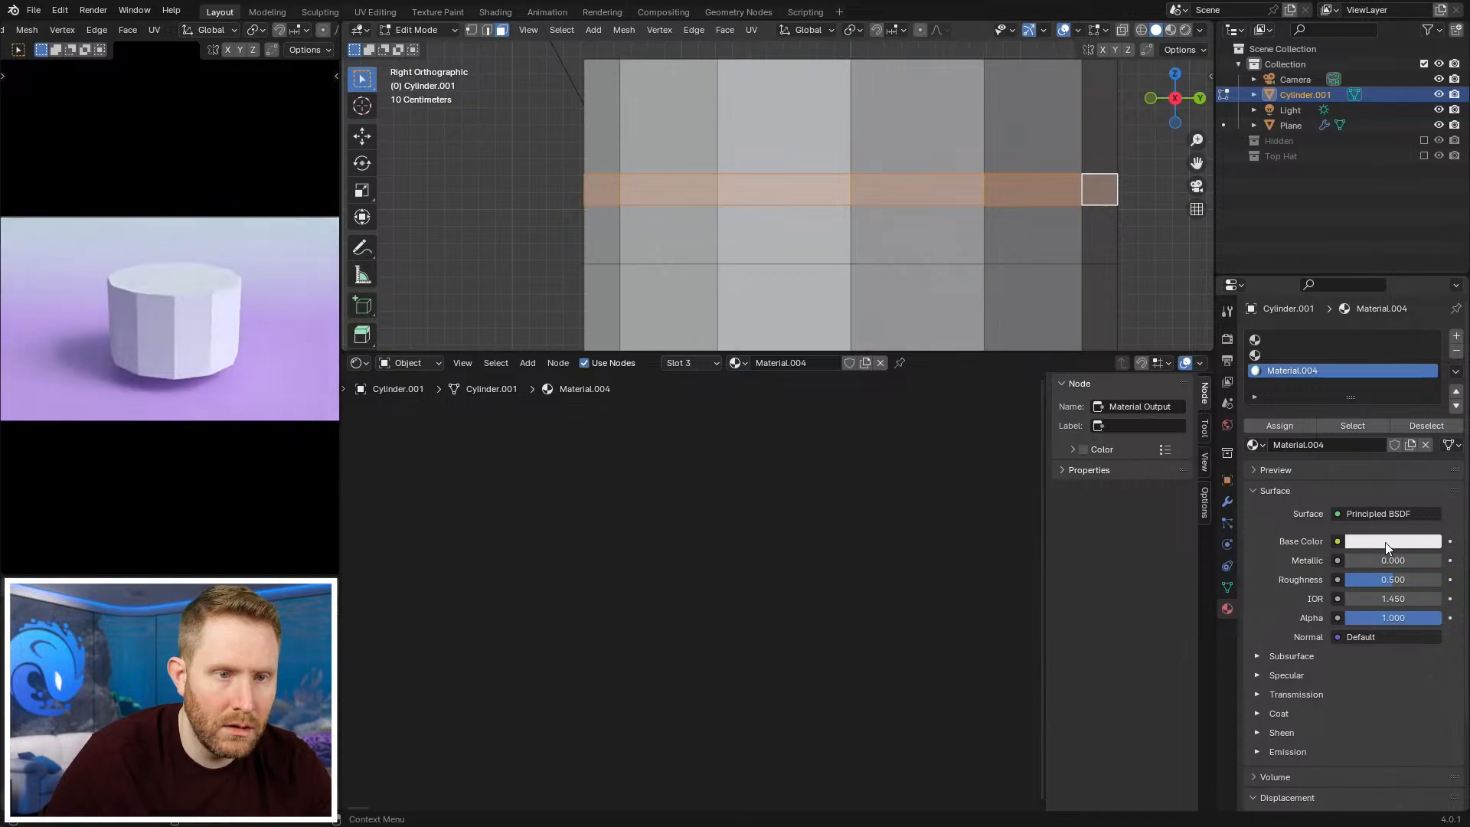
{"action": "left_click", "coordinate": [1389, 541]}
{"action": "left_click_drag", "start_coordinate": [1331, 366], "coordinate": [1361, 382]}
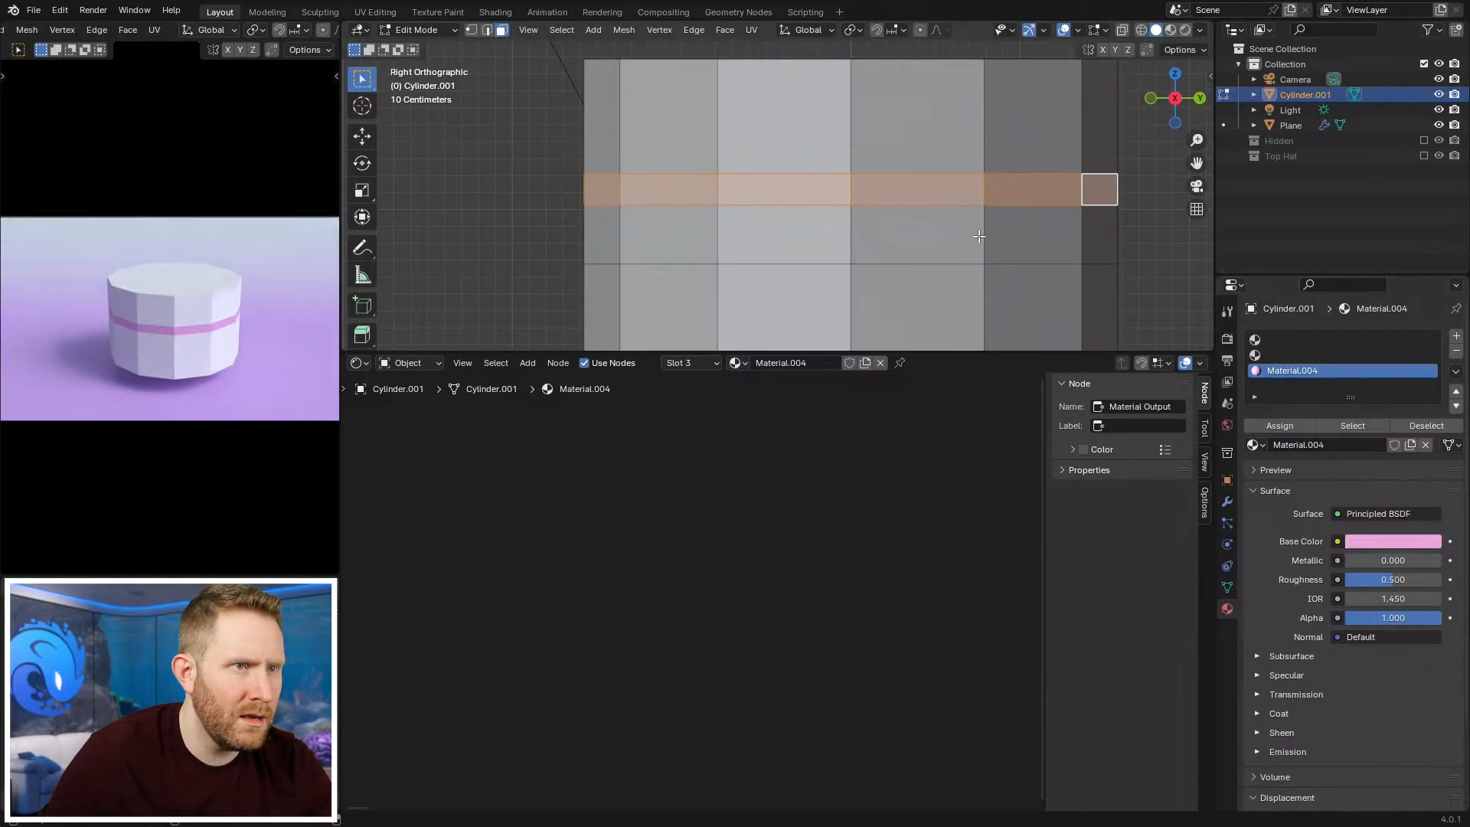
{"action": "left_click", "coordinate": [990, 246], "text": "alt"}
{"action": "left_click", "coordinate": [1395, 541]}
{"action": "left_click_drag", "start_coordinate": [1351, 384], "coordinate": [1341, 392]}
{"action": "left_click", "coordinate": [1081, 190], "text": "alt"}
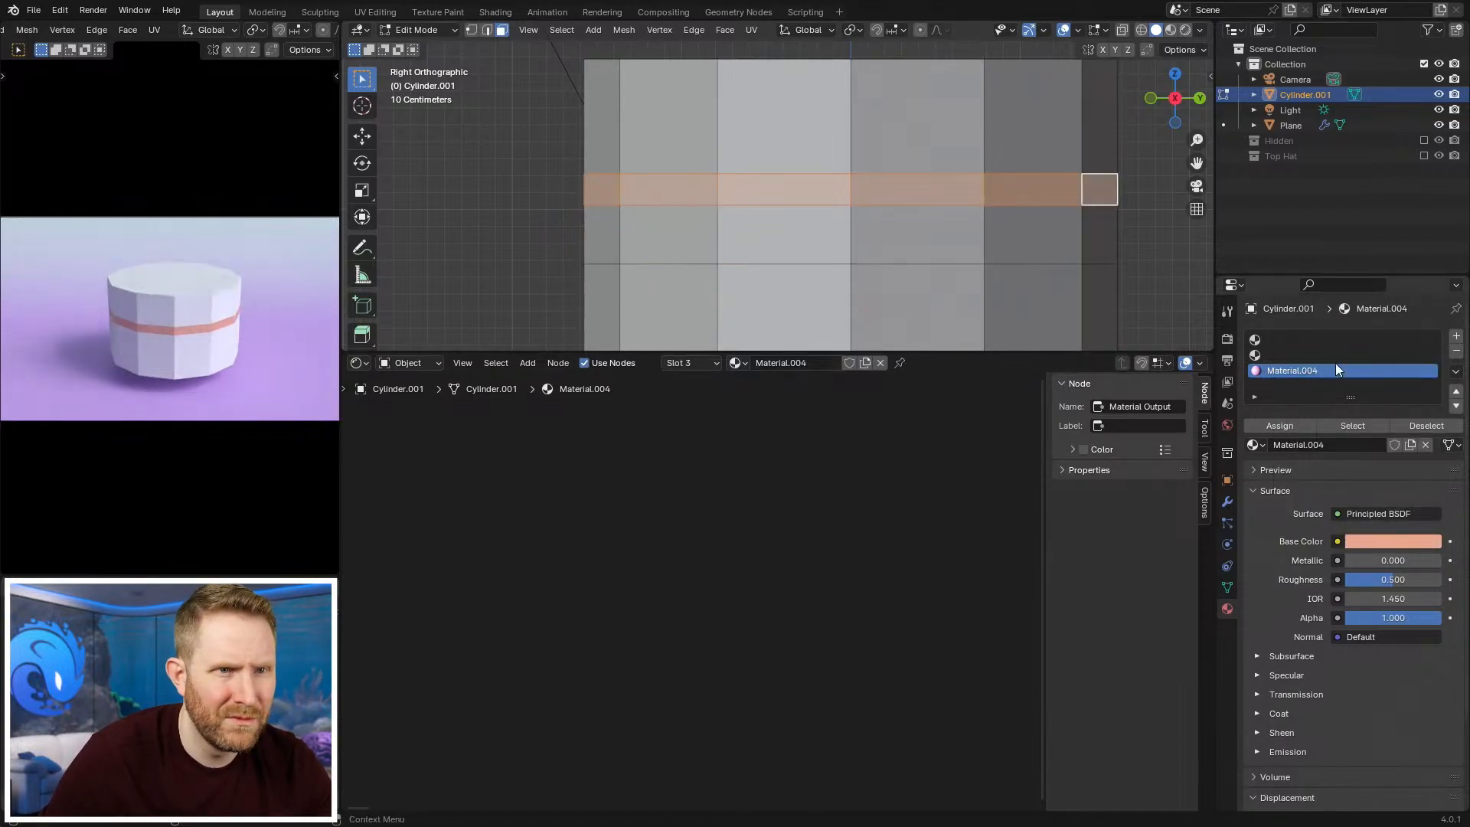
Step: Create a new material in the second slot with a light tan base color and clear the face selection
{"action": "left_click", "coordinate": [1305, 356]}
{"action": "left_click", "coordinate": [1356, 444]}
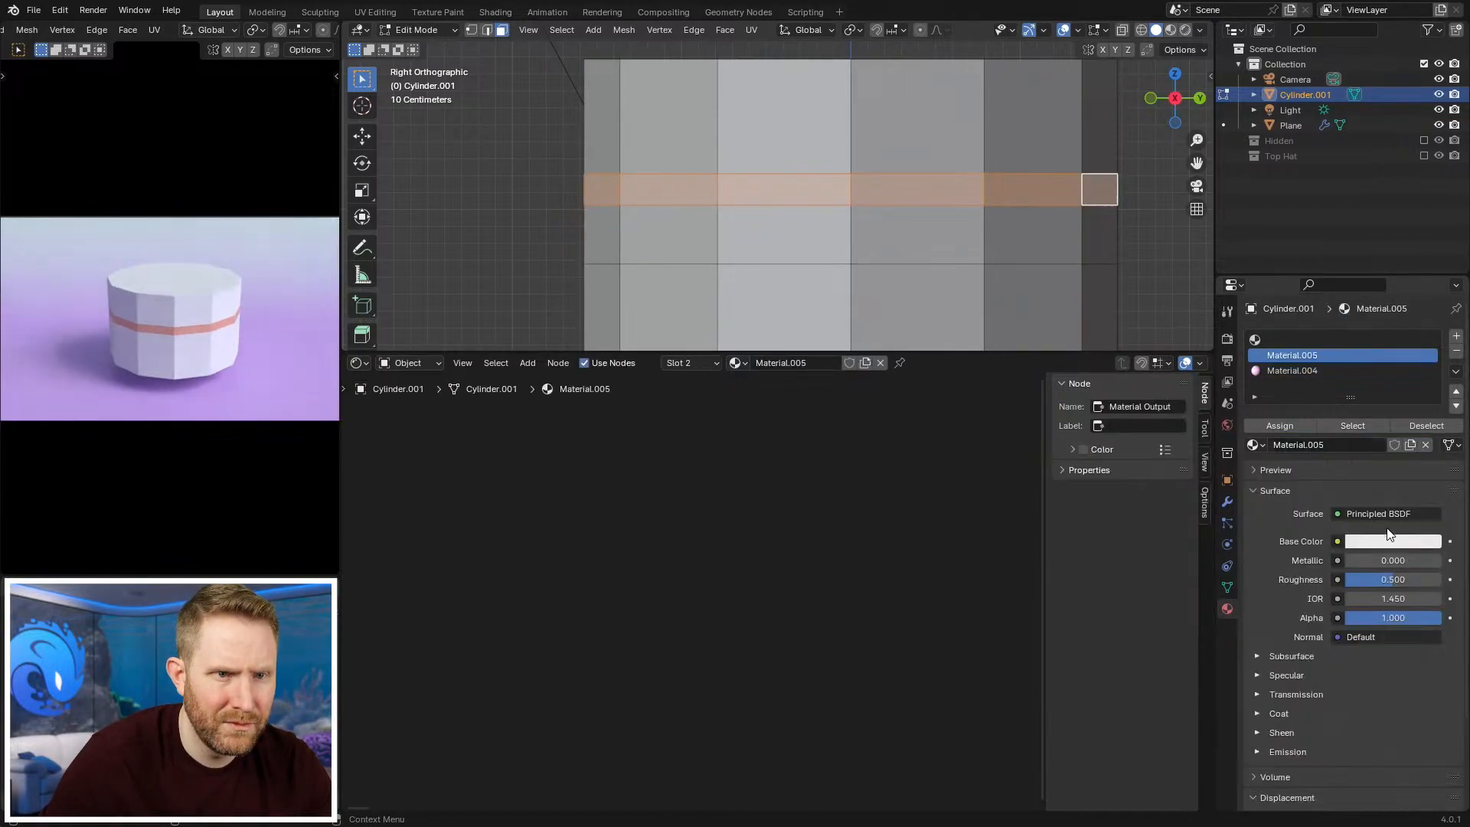
{"action": "left_click", "coordinate": [1393, 540]}
{"action": "left_click_drag", "start_coordinate": [1348, 389], "coordinate": [1336, 384]}
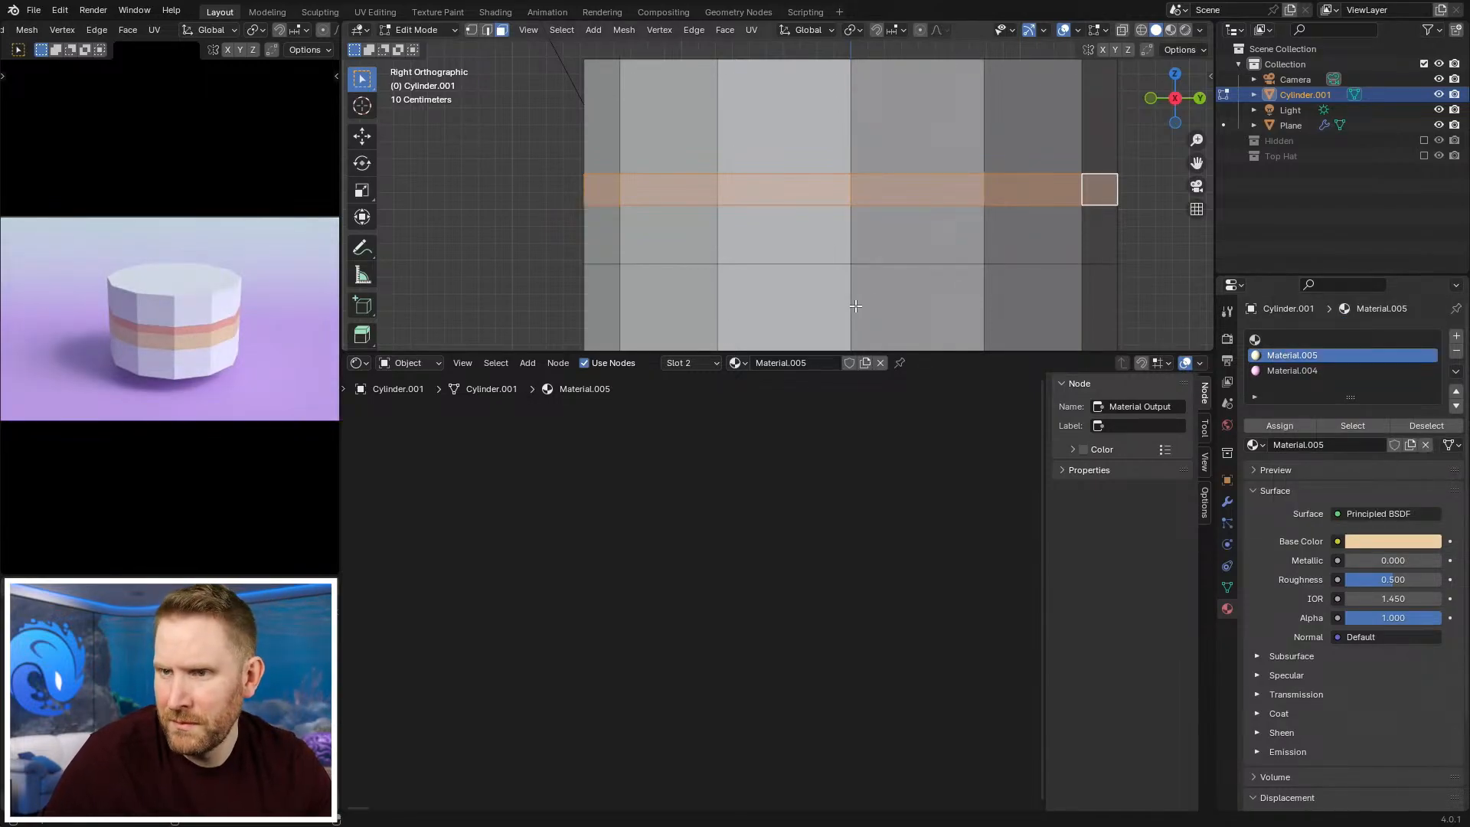
{"action": "key", "text": "alt+a"}
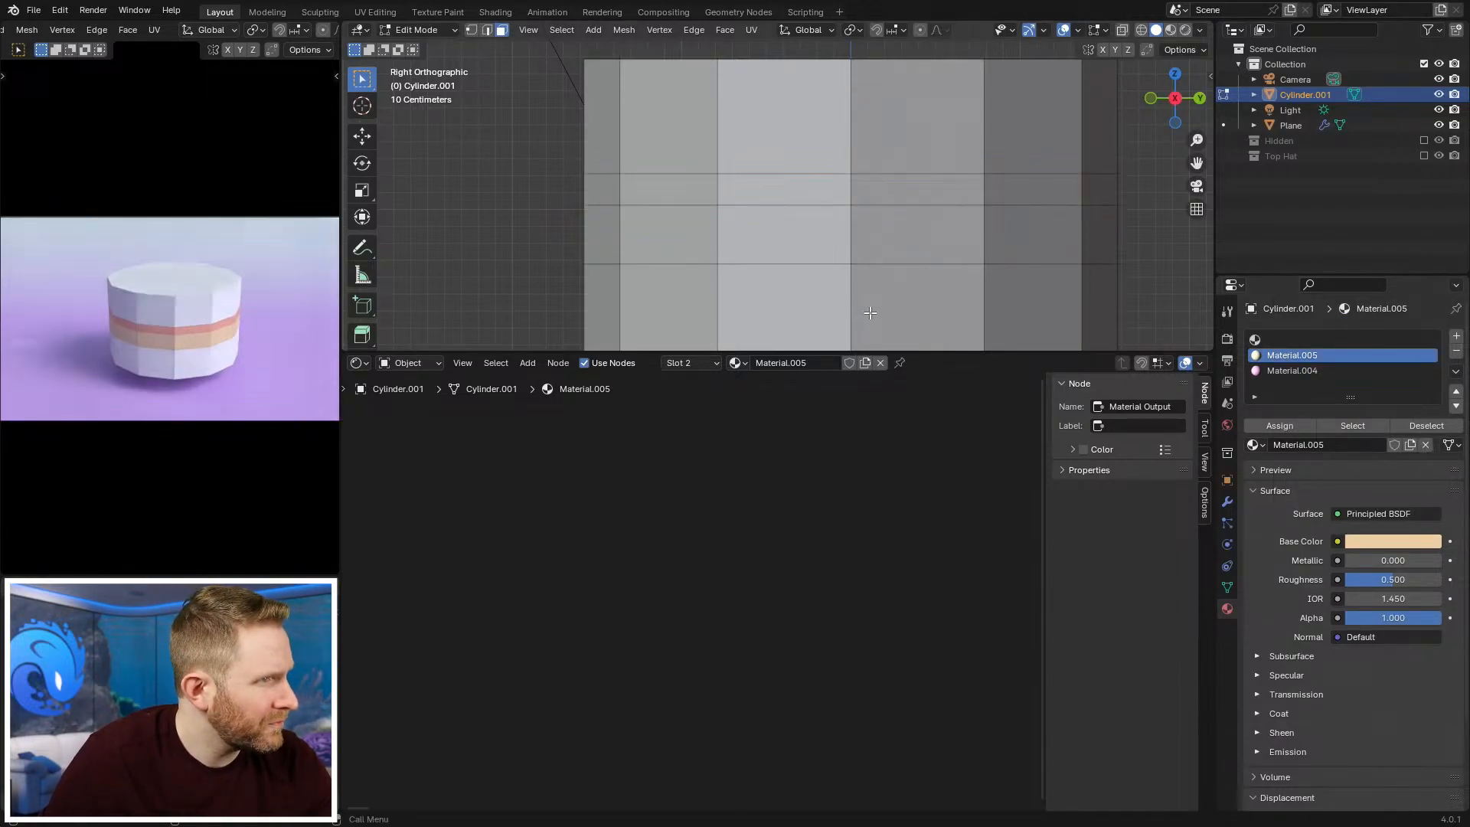
Step: Create a new material in the first slot with a light sponge-tan base color, hue 0.087, saturation 0.575 and value 0.800
{"action": "scroll", "coordinate": [875, 291], "scroll_direction": "down", "scroll_amount": 6}
{"action": "scroll", "coordinate": [875, 291], "scroll_direction": "up", "scroll_amount": 6}
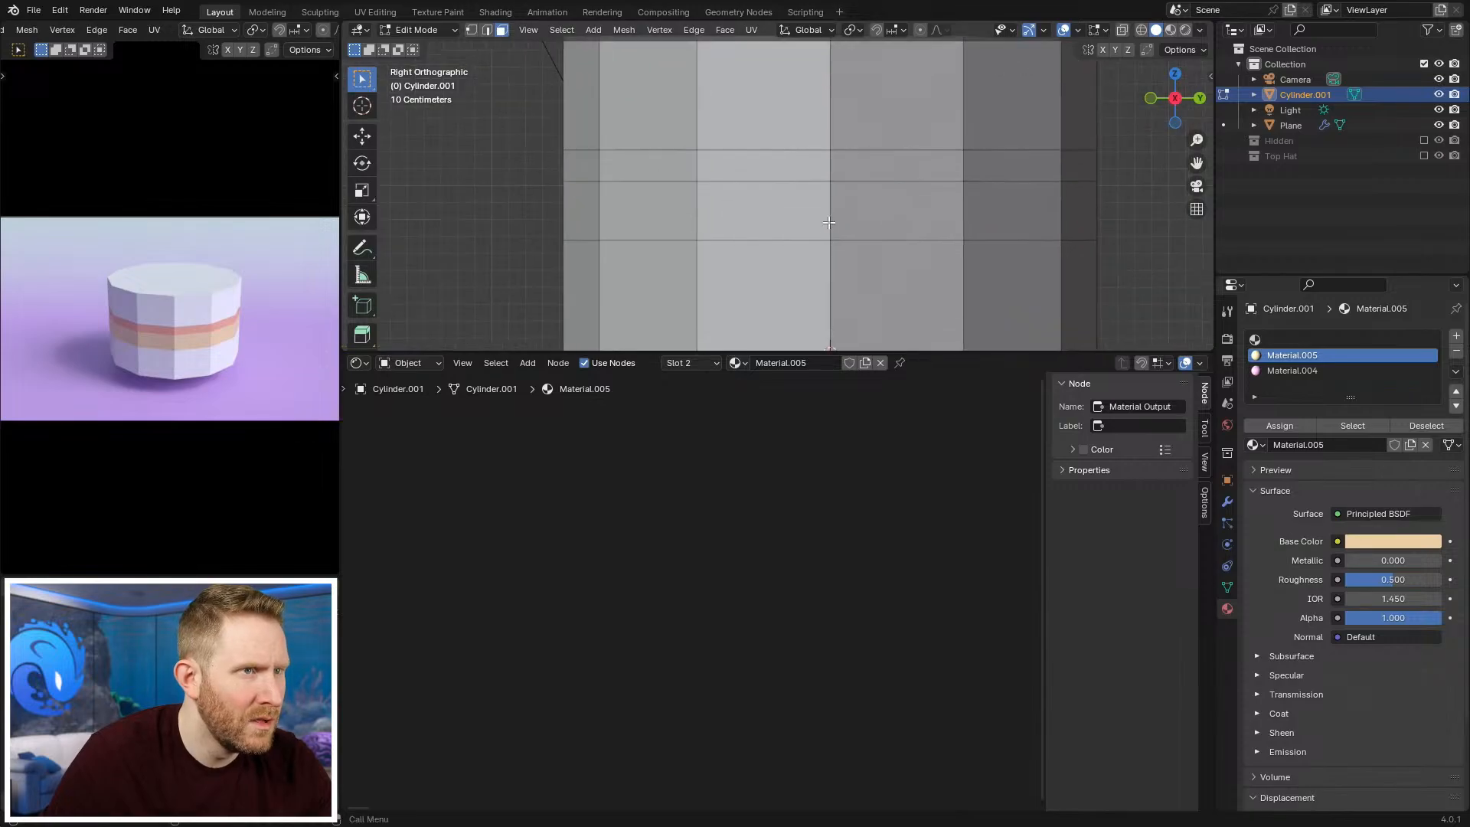
{"action": "left_click", "coordinate": [1343, 339]}
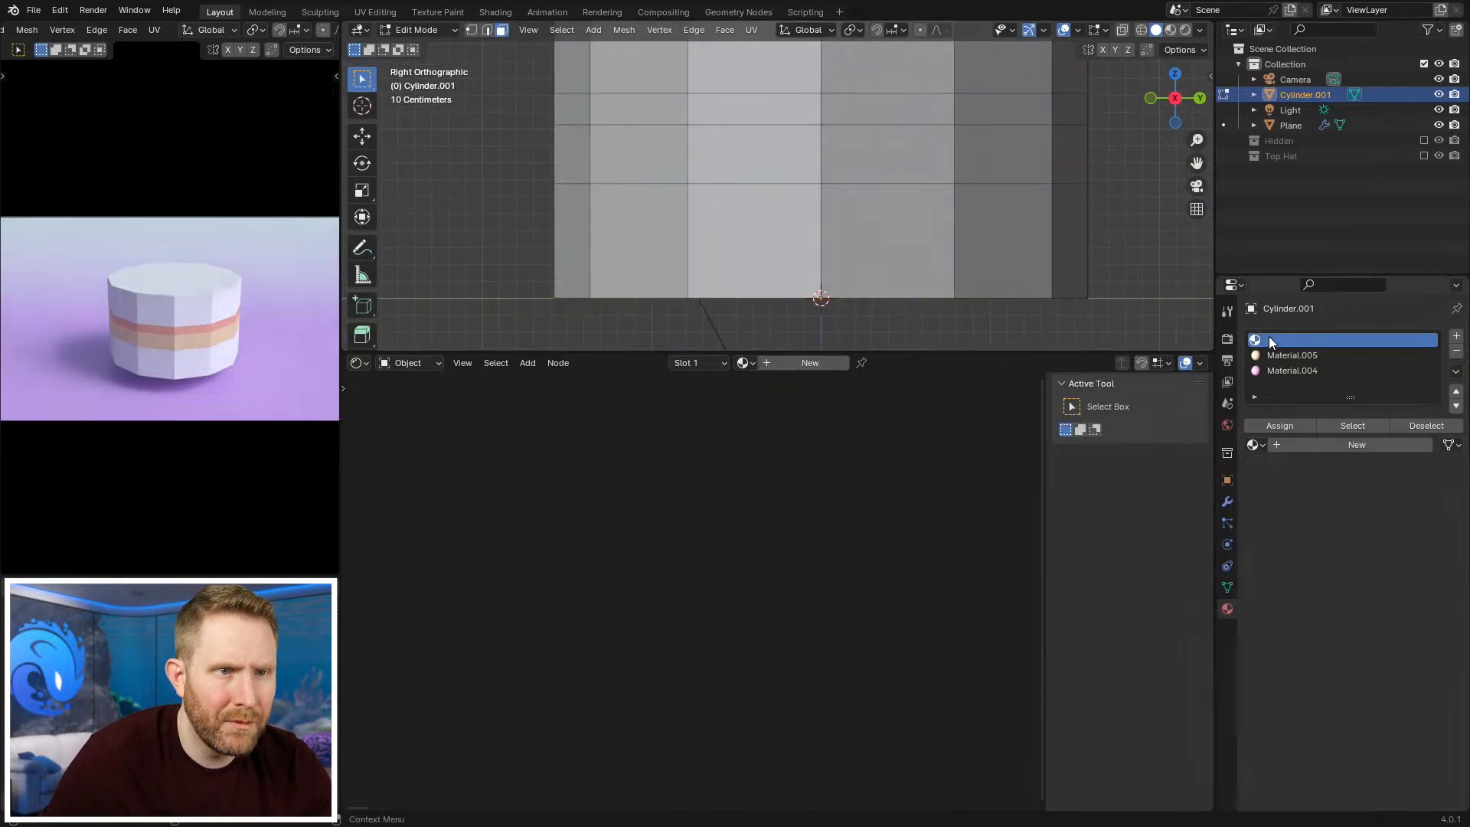
{"action": "left_click", "coordinate": [1310, 445]}
{"action": "left_click", "coordinate": [1393, 542]}
{"action": "left_click_drag", "start_coordinate": [1343, 371], "coordinate": [1335, 384]}
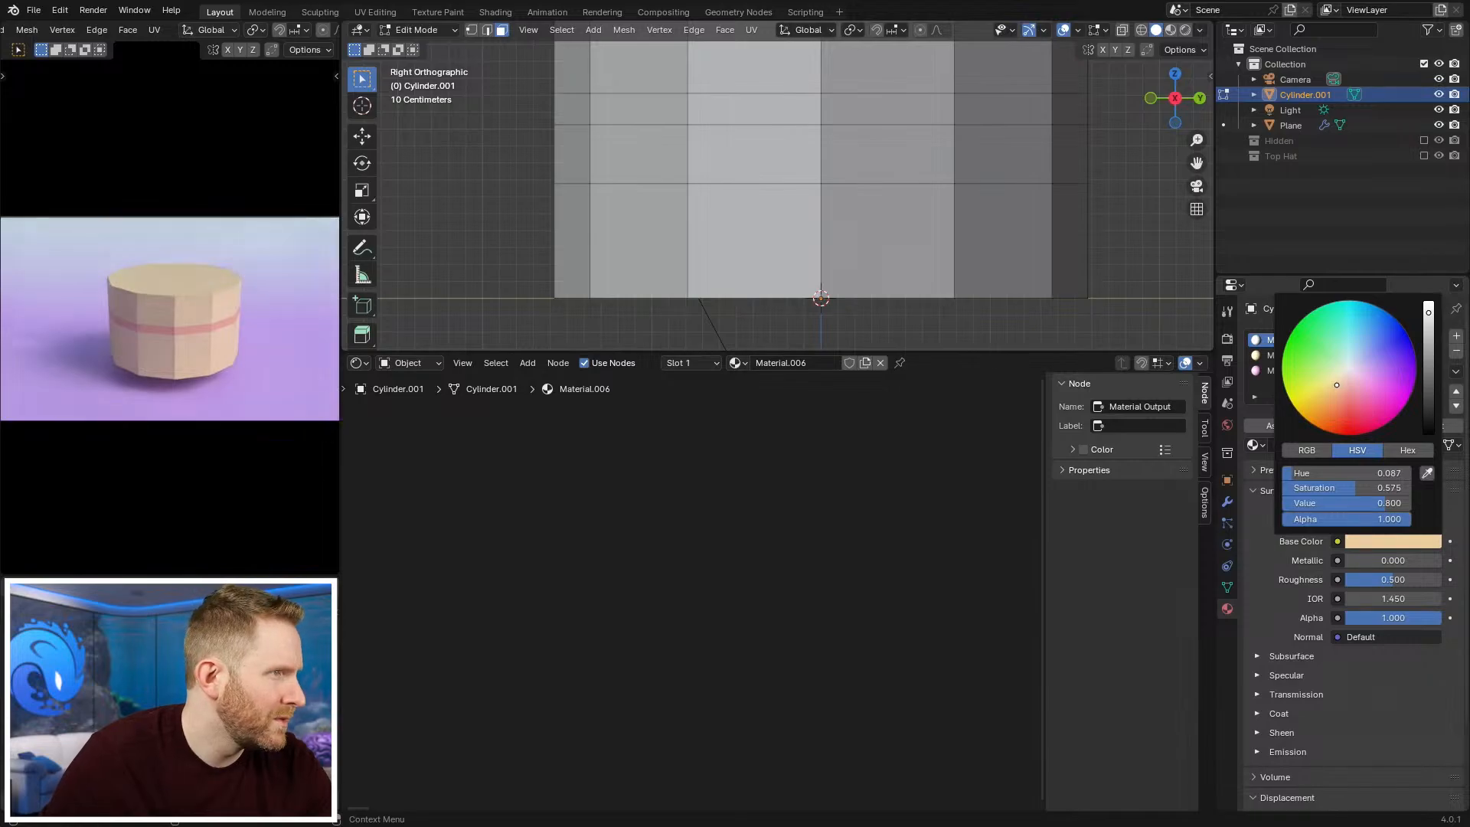
Step: Desaturate the second slot's base color to white for the cream layer
{"action": "left_click", "coordinate": [1344, 353]}
{"action": "left_click", "coordinate": [1367, 541]}
{"action": "left_click_drag", "start_coordinate": [1351, 483], "coordinate": [1294, 490]}
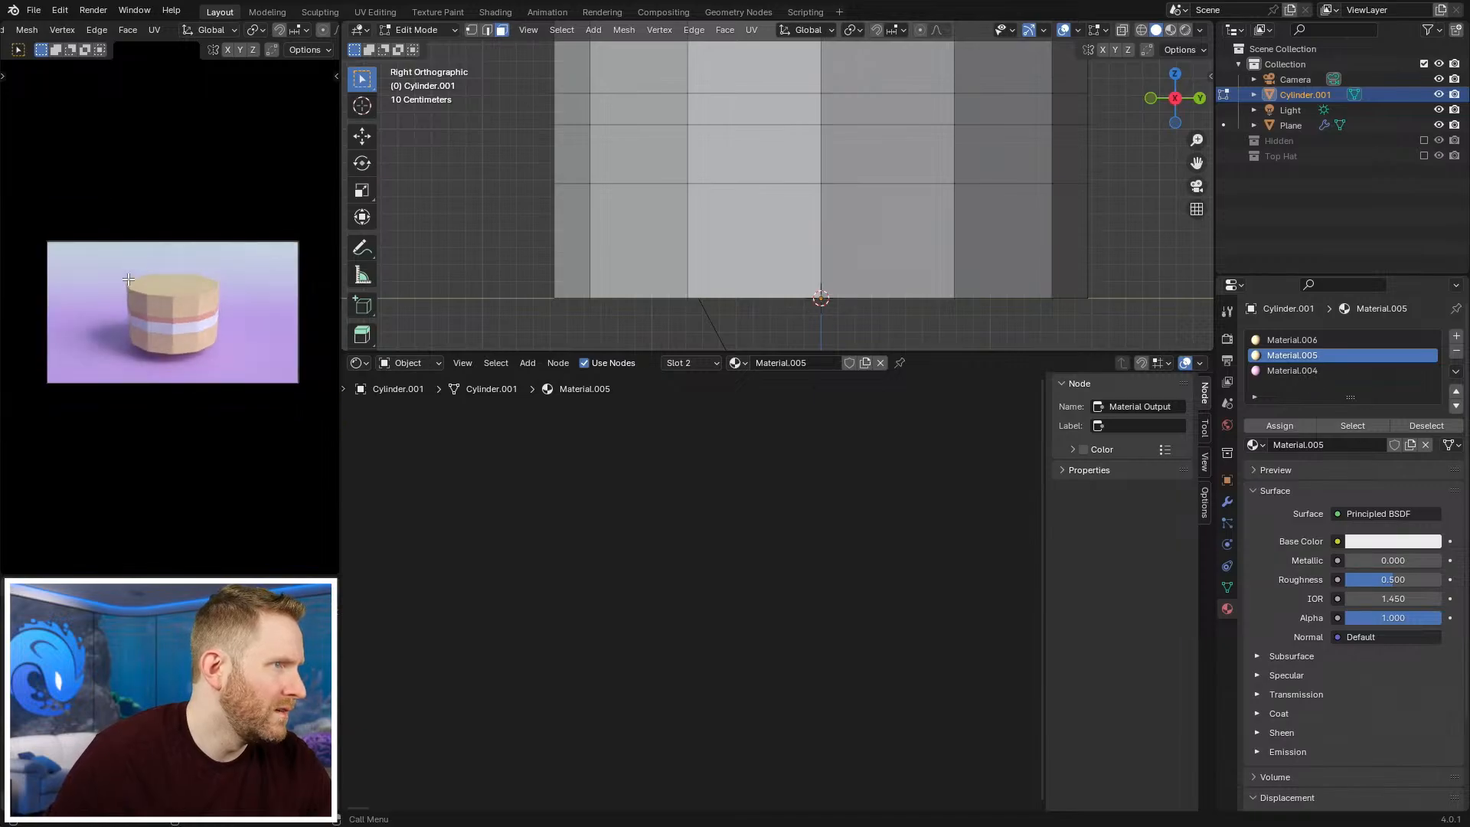
Step: Select the cylinder's top face through the mesh and duplicate it in place
{"action": "scroll", "coordinate": [741, 170], "scroll_direction": "down", "scroll_amount": 1}
{"action": "middle_click_drag", "start_coordinate": [741, 170], "coordinate": [758, 238], "text": "shift"}
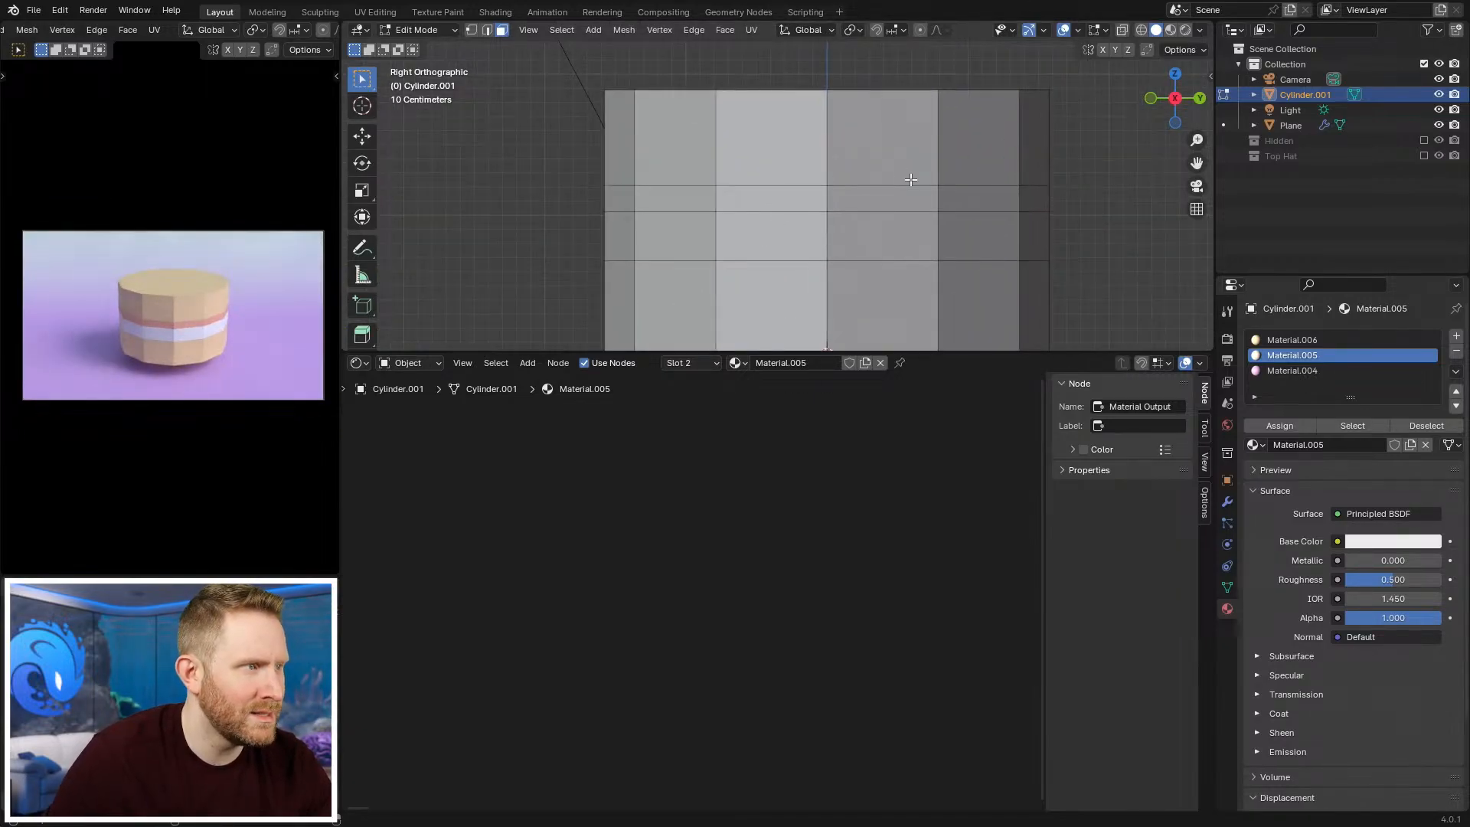
{"action": "scroll", "coordinate": [910, 179], "scroll_direction": "down", "scroll_amount": 4}
{"action": "scroll", "coordinate": [896, 173], "scroll_direction": "up", "scroll_amount": 3}
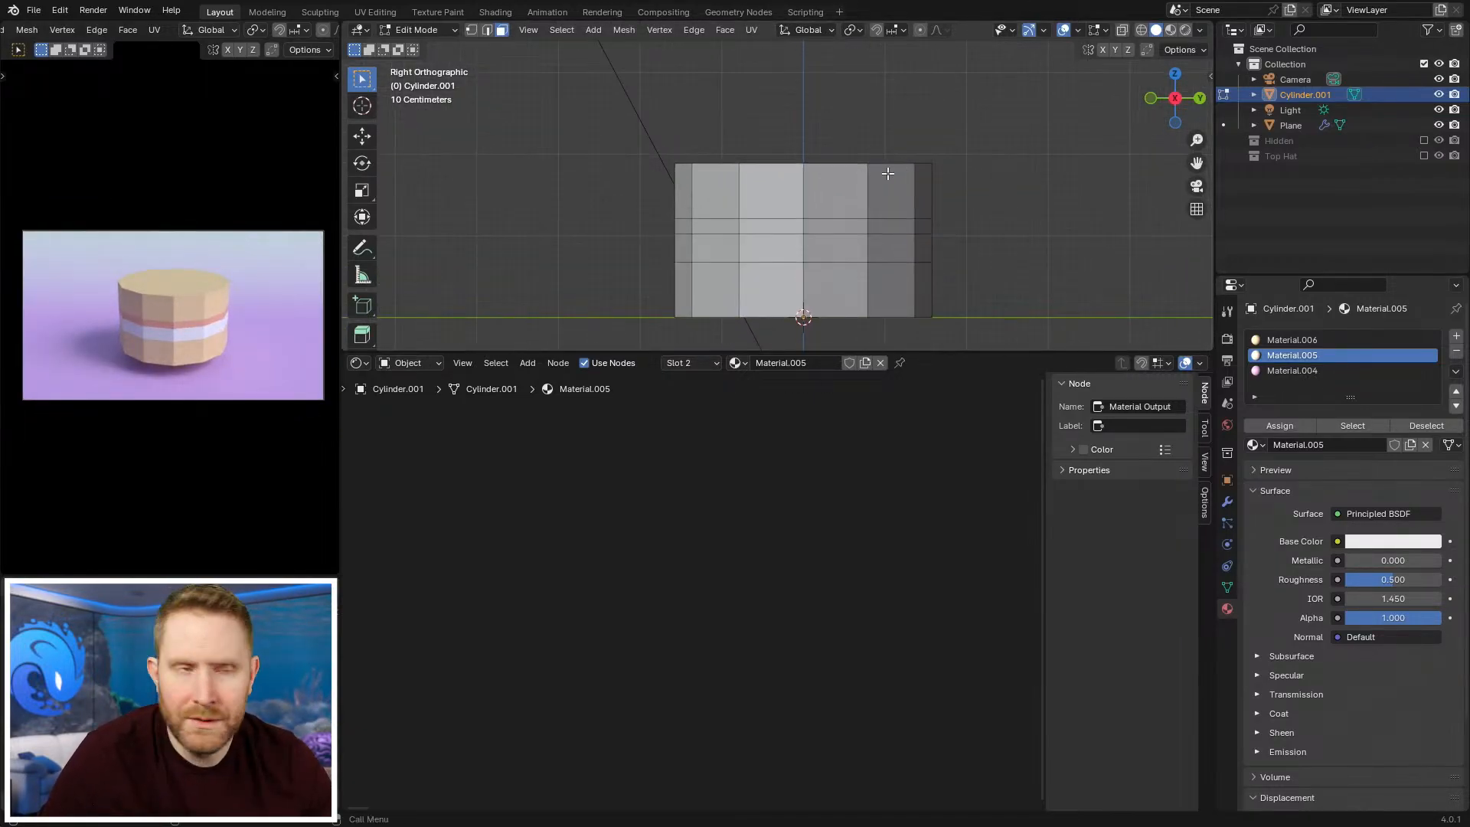
{"action": "key", "text": "alt+z"}
{"action": "left_click_drag", "start_coordinate": [630, 115], "coordinate": [1040, 174]}
{"action": "key", "text": "shift+d"}
{"action": "right_click", "coordinate": [1017, 213]}
{"action": "key", "text": "z"}
{"action": "left_click", "coordinate": [881, 230]}
{"action": "mouse_move", "coordinate": [907, 201]}
{"action": "middle_mouse_down"}
{"action": "mouse_move", "coordinate": [938, 228]}
{"action": "mouse_move", "coordinate": [962, 190]}
{"action": "middle_mouse_up"}
{"action": "scroll", "coordinate": [940, 211], "scroll_direction": "down", "scroll_amount": 3}
{"action": "scroll", "coordinate": [964, 195], "scroll_direction": "up", "scroll_amount": 1}
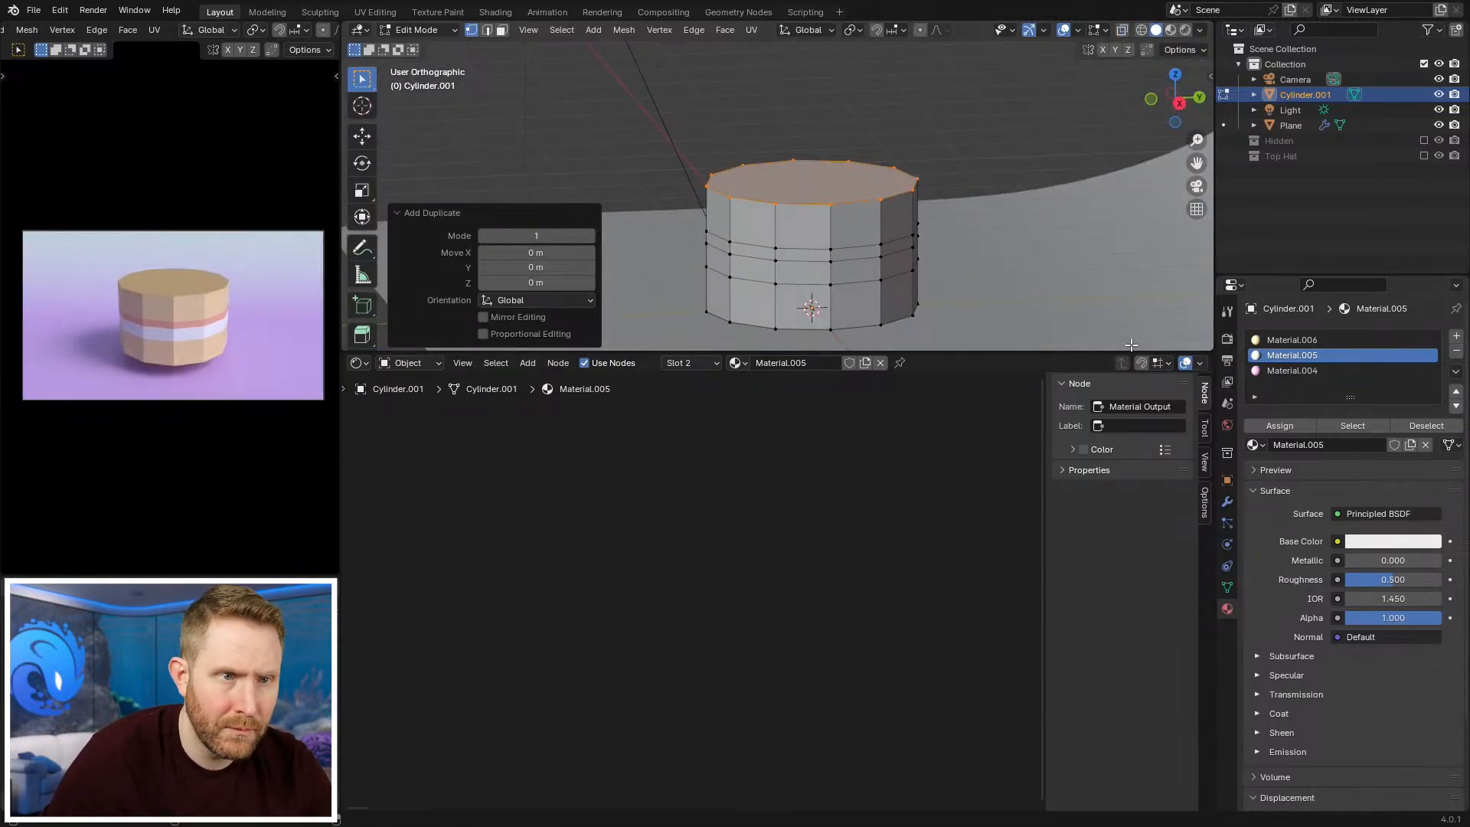
Step: Separate the duplicated top face into its own object and return to Object Mode
{"action": "key", "text": "p"}
{"action": "left_click", "coordinate": [861, 188]}
{"action": "key", "text": "Tab"}
{"action": "key", "text": "grave"}
{"action": "left_click", "coordinate": [861, 195]}
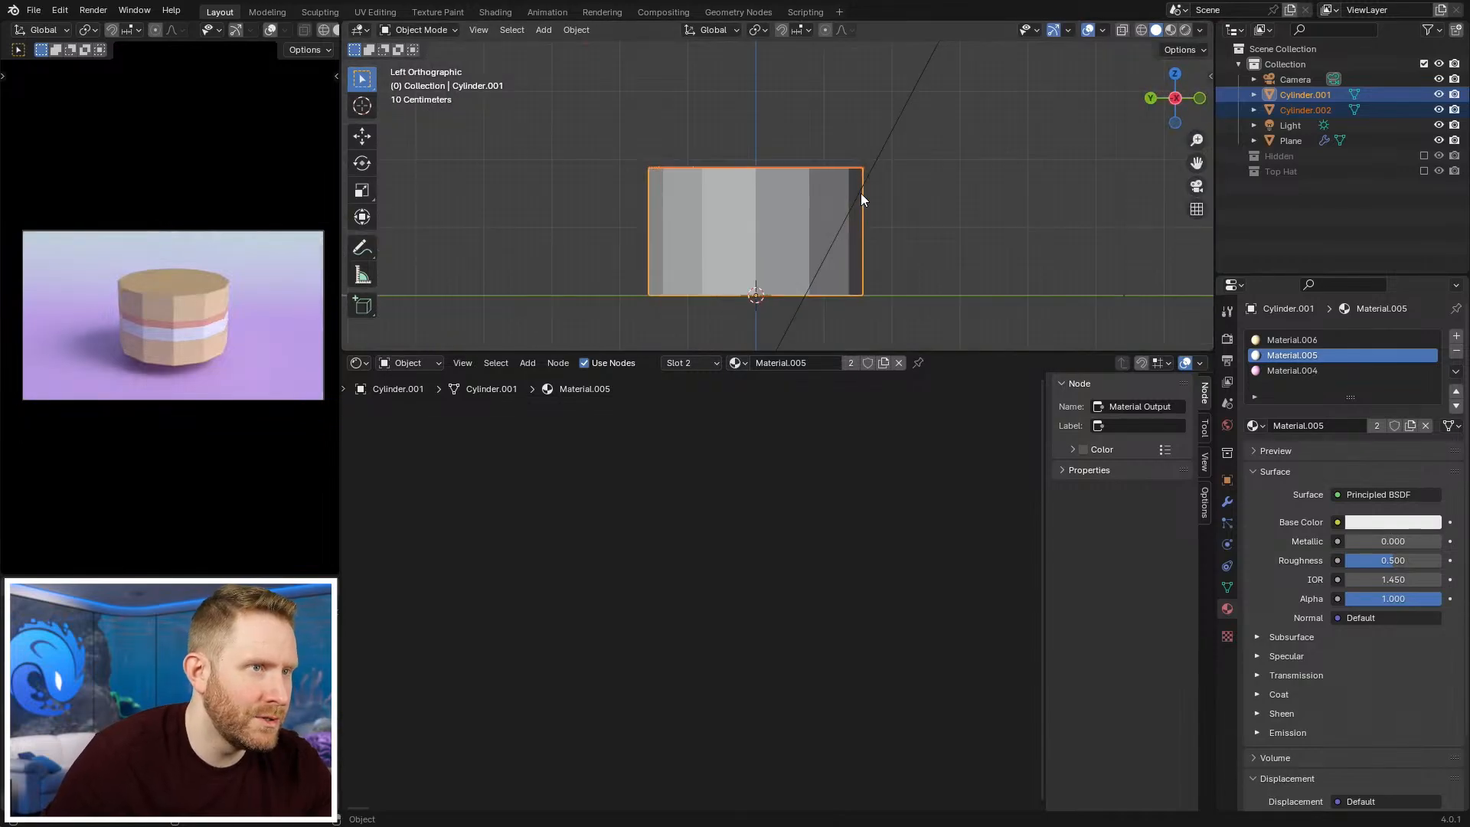
Step: Try a Solidify modifier with adjusted thickness on the main cake body and remove it again
{"action": "middle_click_drag", "start_coordinate": [863, 197], "coordinate": [735, 262]}
{"action": "left_click", "coordinate": [850, 154]}
{"action": "middle_click_drag", "start_coordinate": [850, 153], "coordinate": [938, 225]}
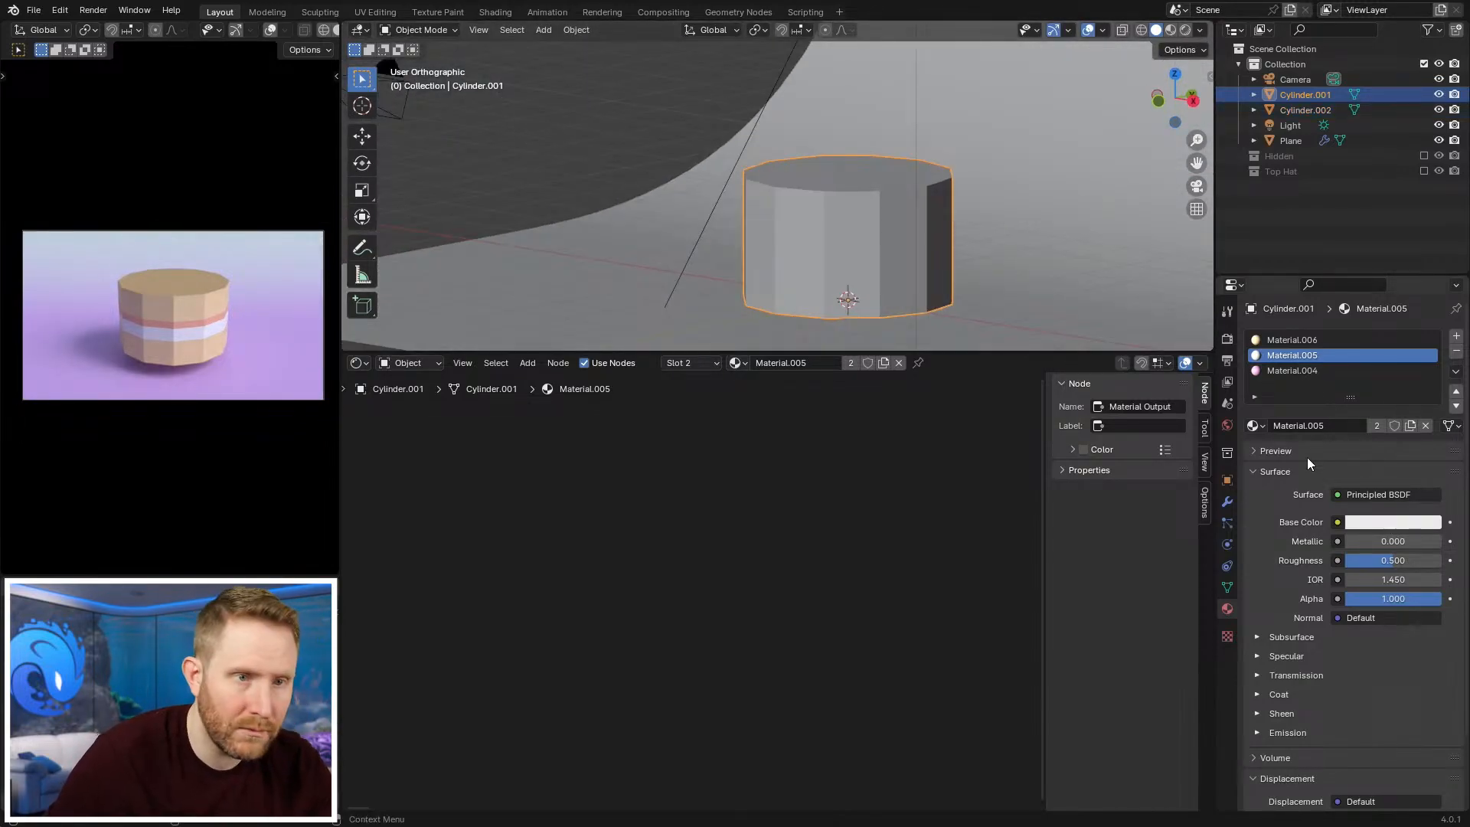
{"action": "left_click", "coordinate": [1227, 502]}
{"action": "left_click", "coordinate": [1288, 337]}
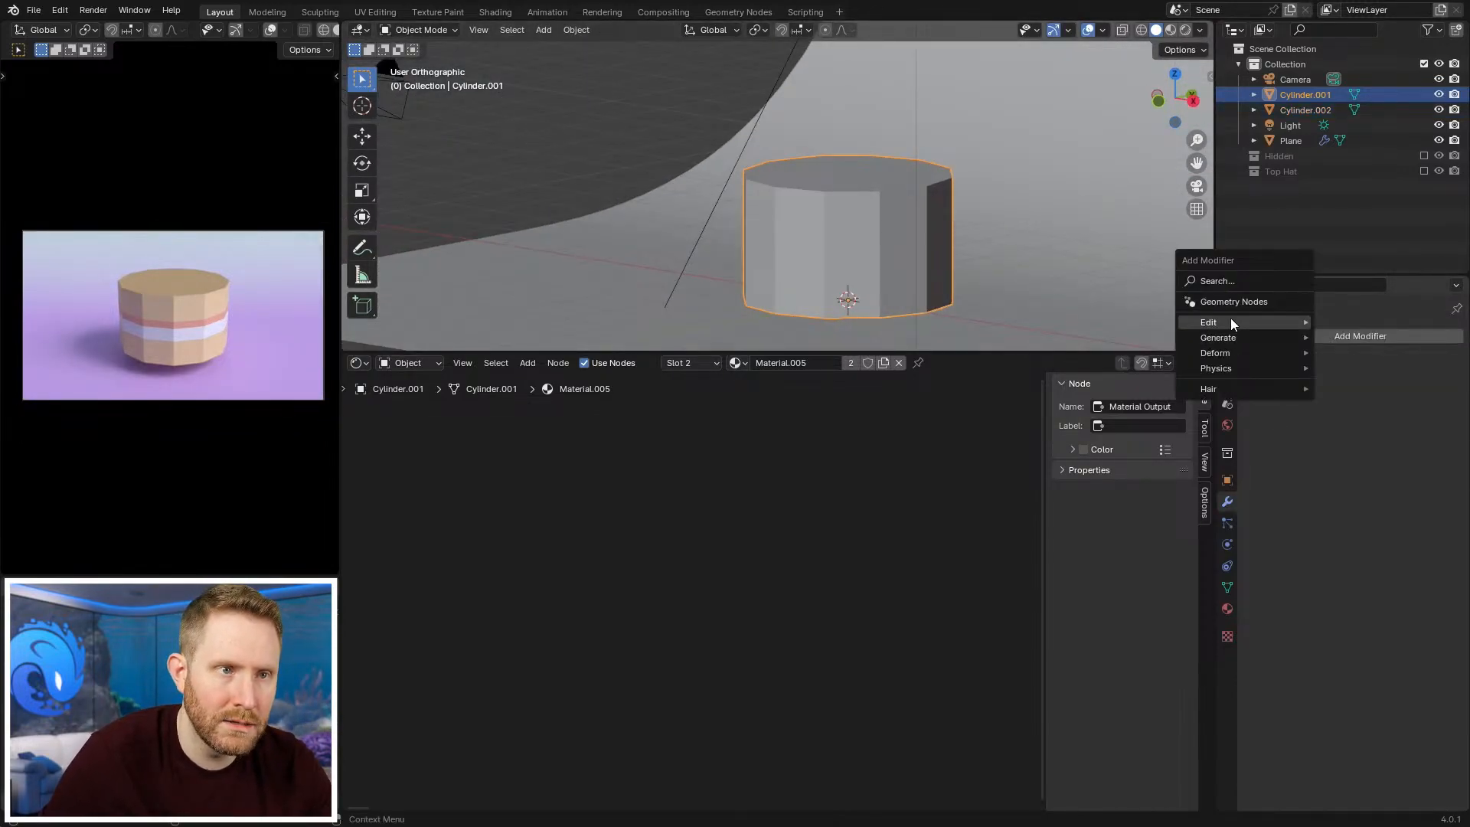
{"action": "mouse_move", "coordinate": [1233, 340]}
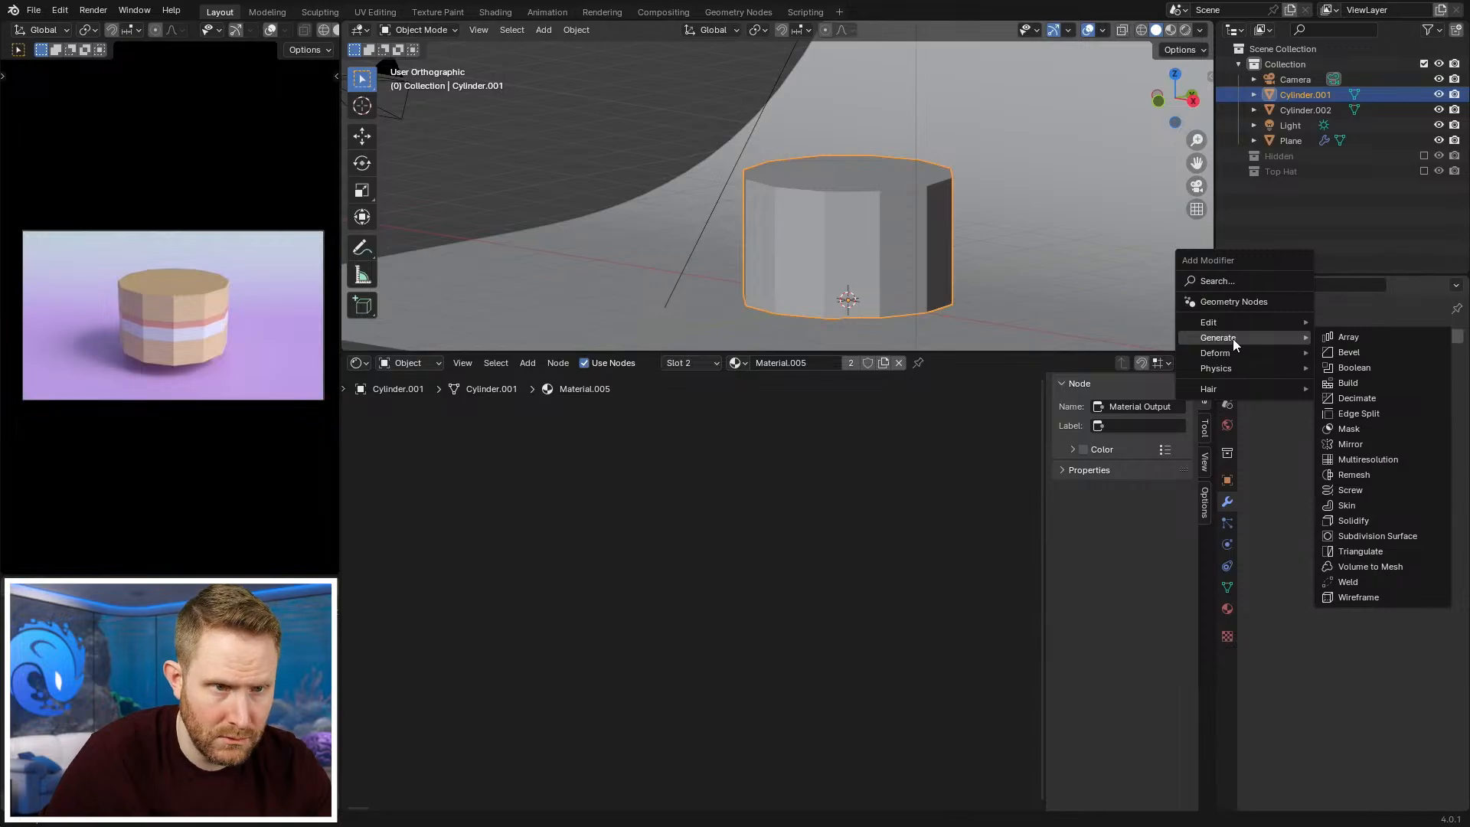
{"action": "left_click", "coordinate": [1366, 521]}
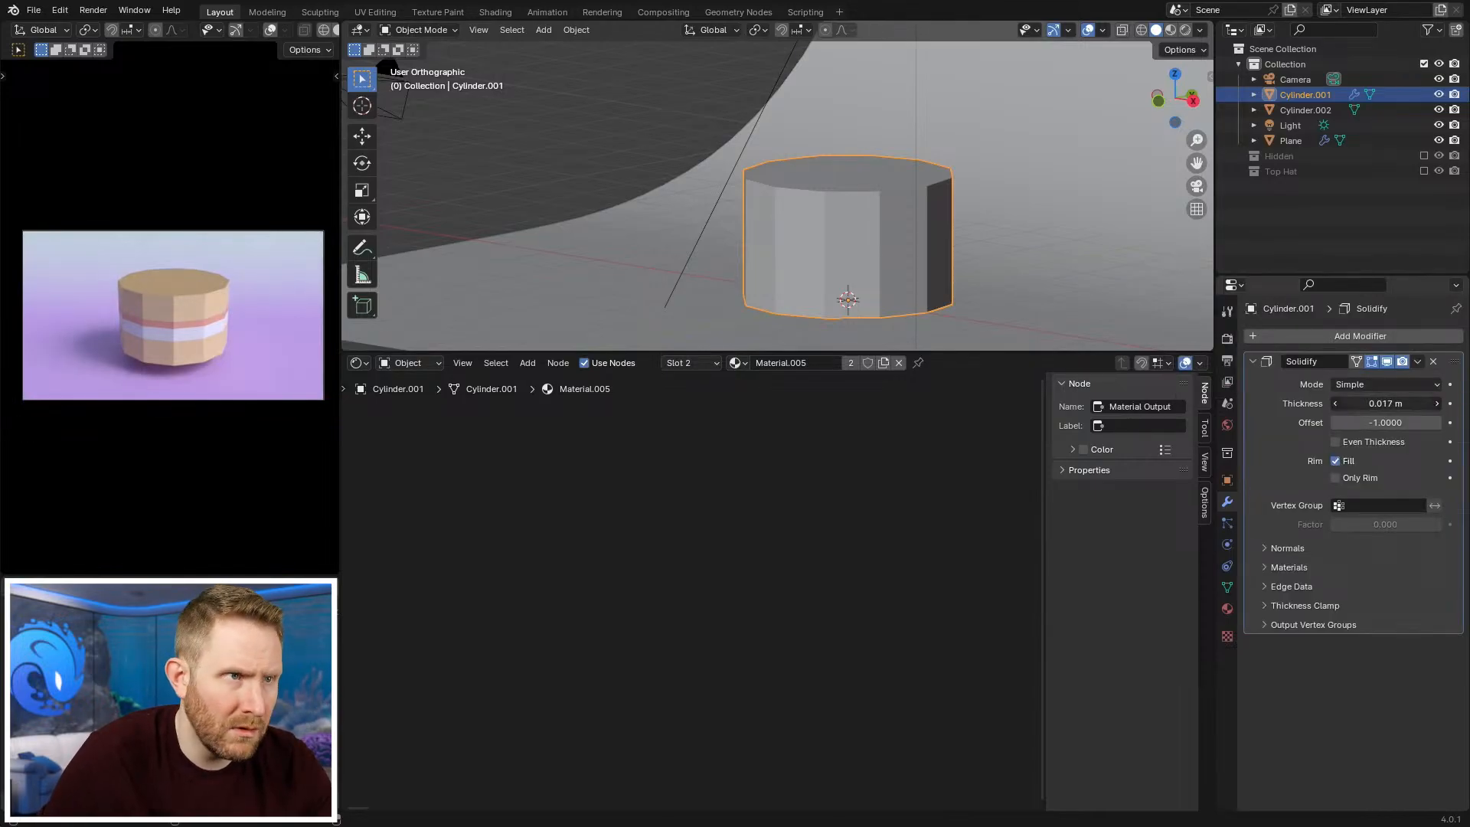
{"action": "left_click_drag", "start_coordinate": [1385, 404], "coordinate": [1409, 403]}
{"action": "key", "text": "z"}
{"action": "left_click", "coordinate": [763, 220]}
{"action": "key", "text": "KP_1"}
{"action": "key", "text": "ctrl+z"}
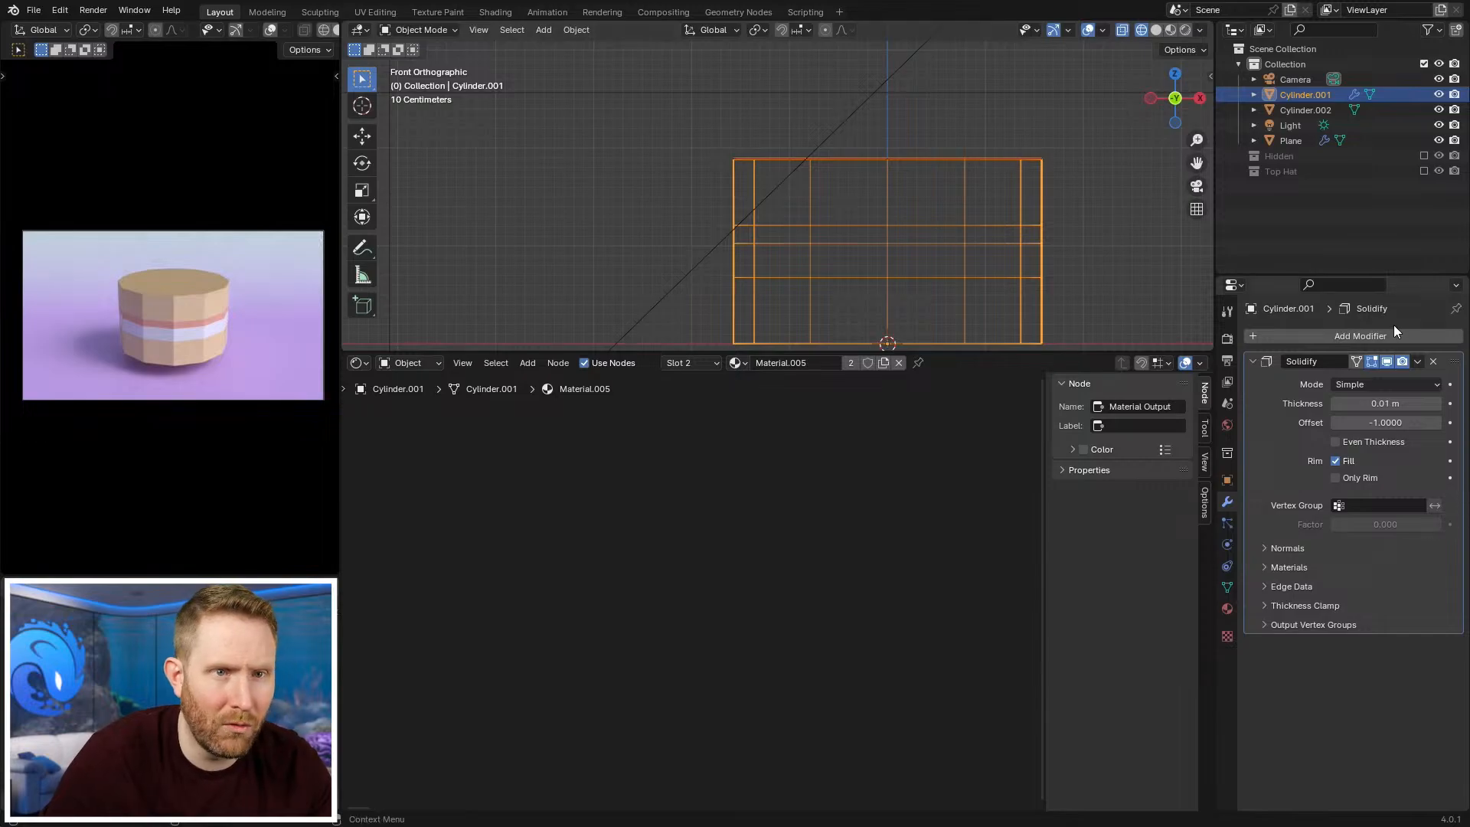
{"action": "left_click", "coordinate": [1434, 363]}
Step: Add a Solidify modifier to the separated top disc with thickness 0.114 m and offset 0.1429
{"action": "left_click", "coordinate": [988, 156]}
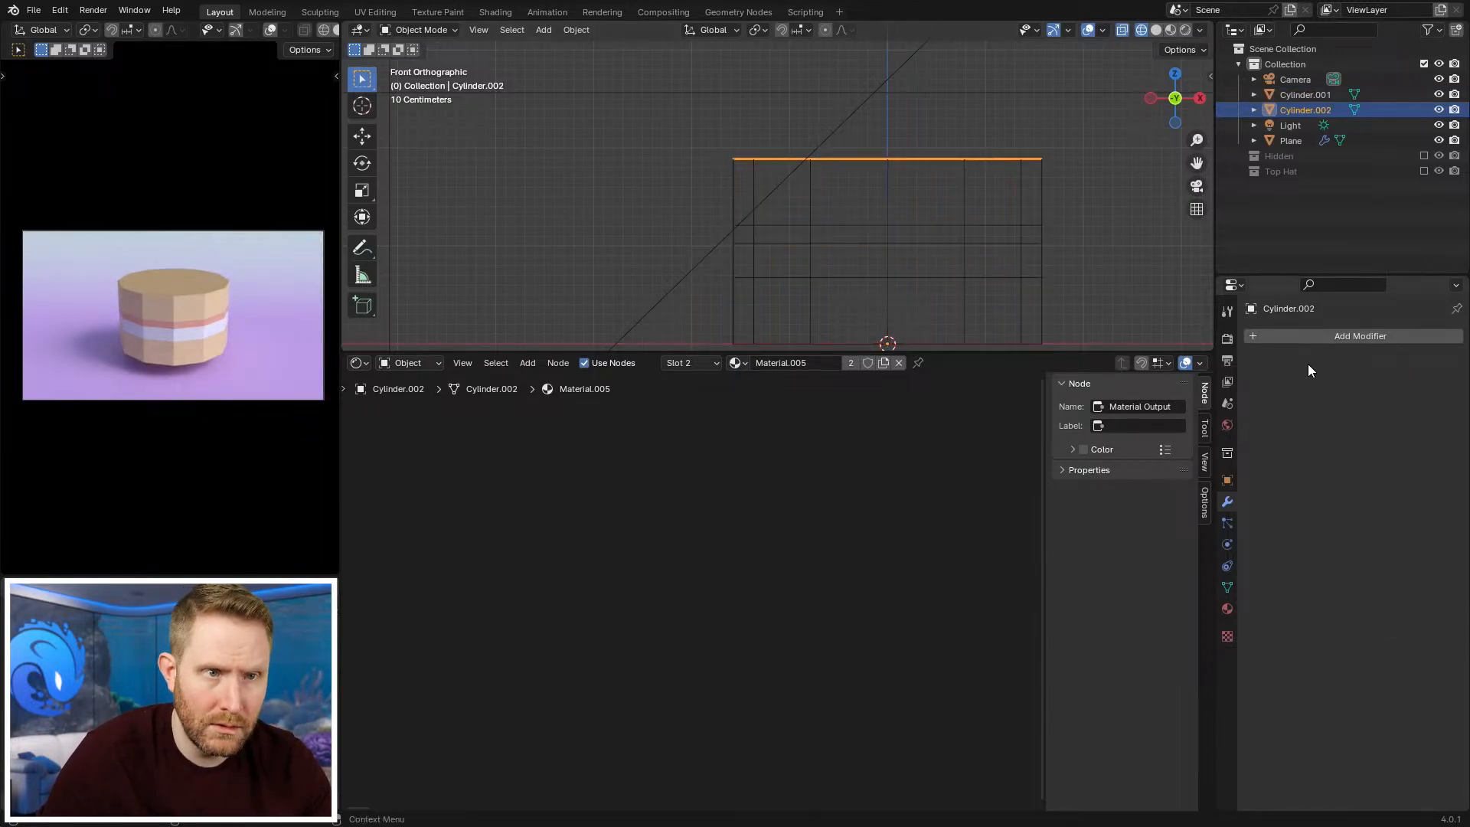
{"action": "left_click", "coordinate": [1292, 332]}
{"action": "mouse_move", "coordinate": [1292, 329]}
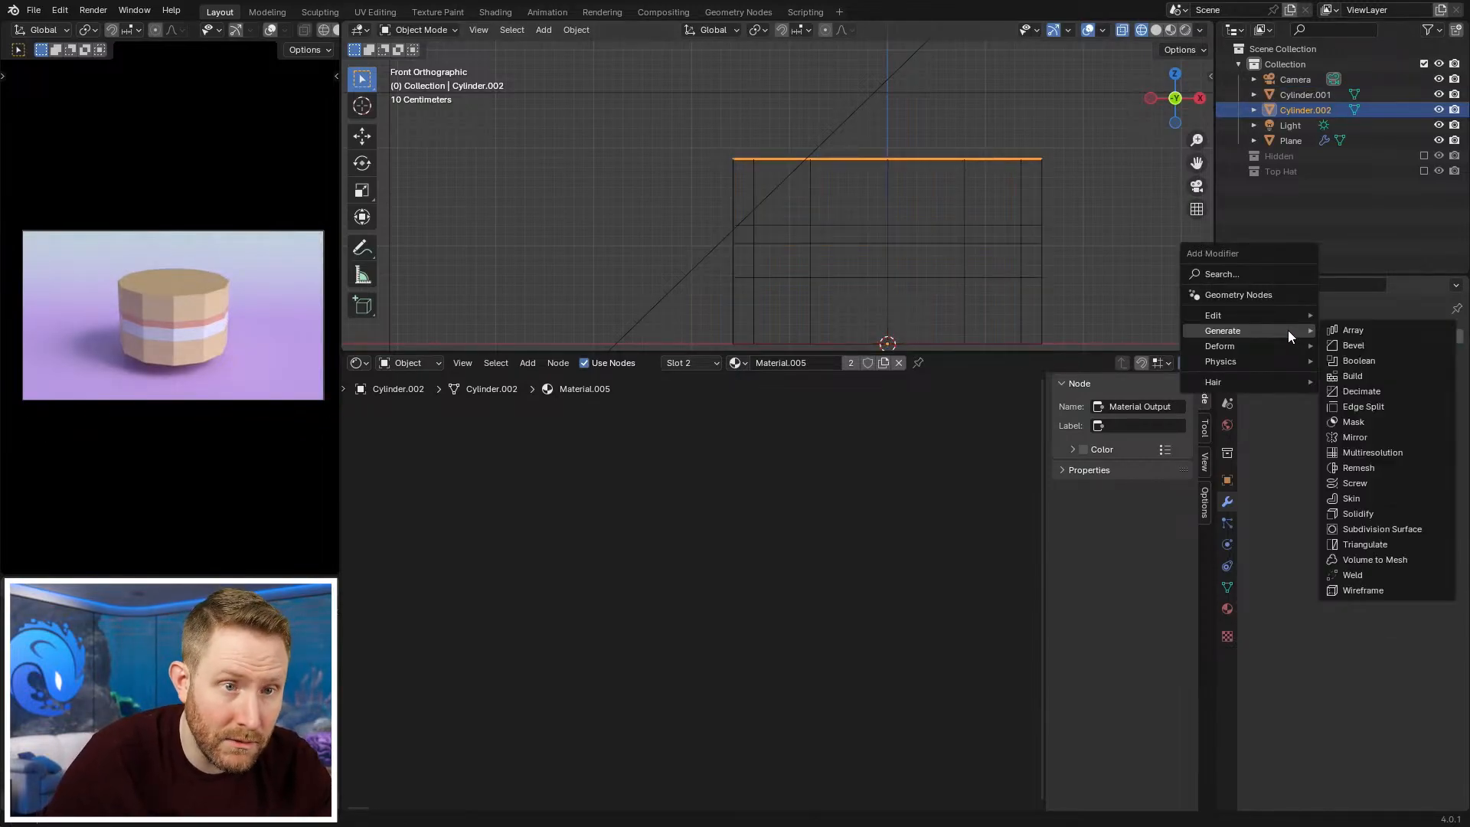
{"action": "left_click", "coordinate": [1357, 514]}
{"action": "left_click_drag", "start_coordinate": [1412, 404], "coordinate": [1327, 425]}
Step: Merge the selected loop inside the topping disc At Center so its edges fan out from one middle vertex
{"action": "scroll", "coordinate": [856, 204], "scroll_direction": "down", "scroll_amount": 3}
{"action": "middle_click_drag", "start_coordinate": [857, 203], "coordinate": [837, 196], "text": "shift"}
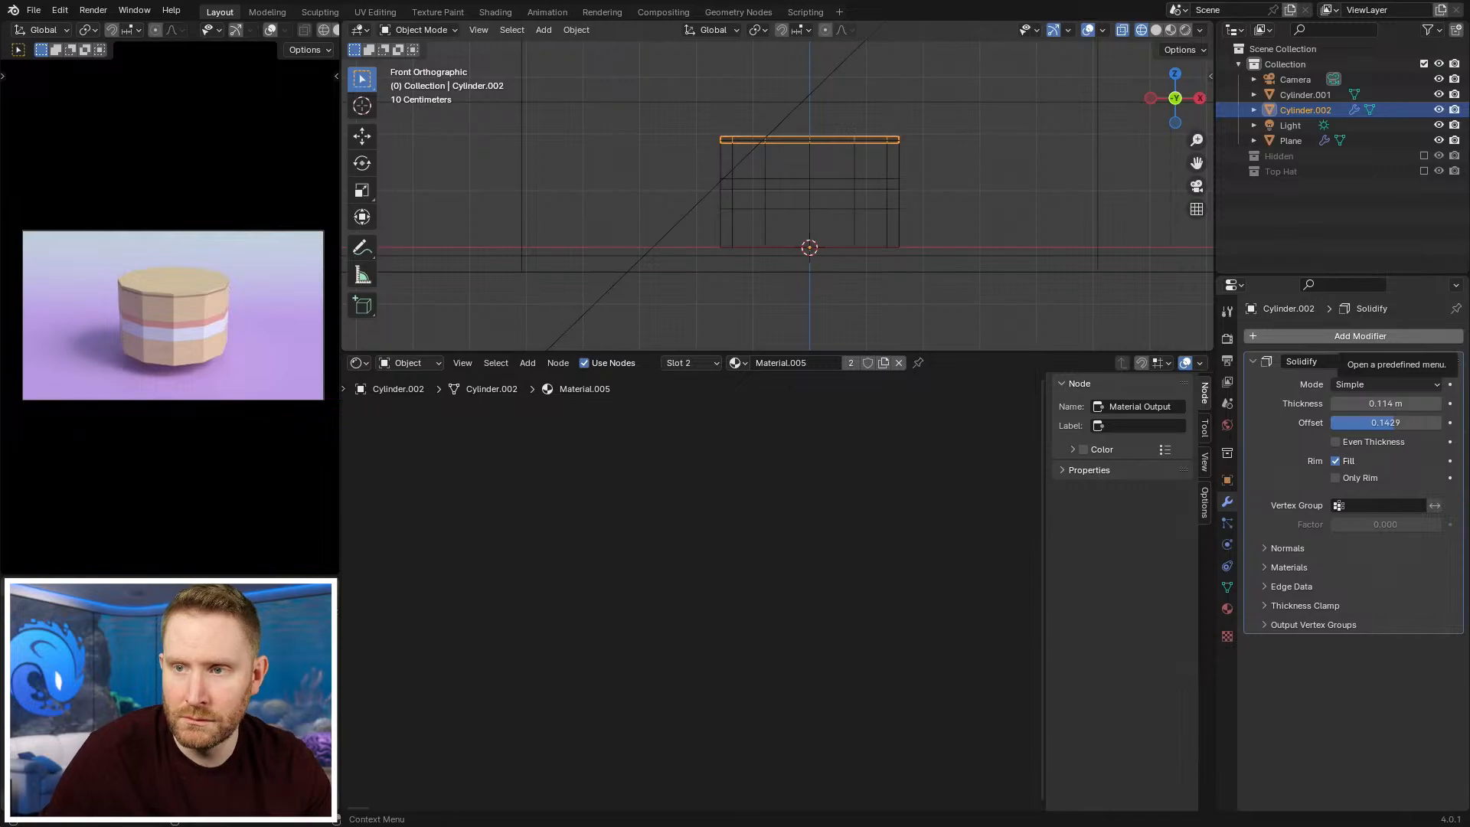
{"action": "key", "text": "z"}
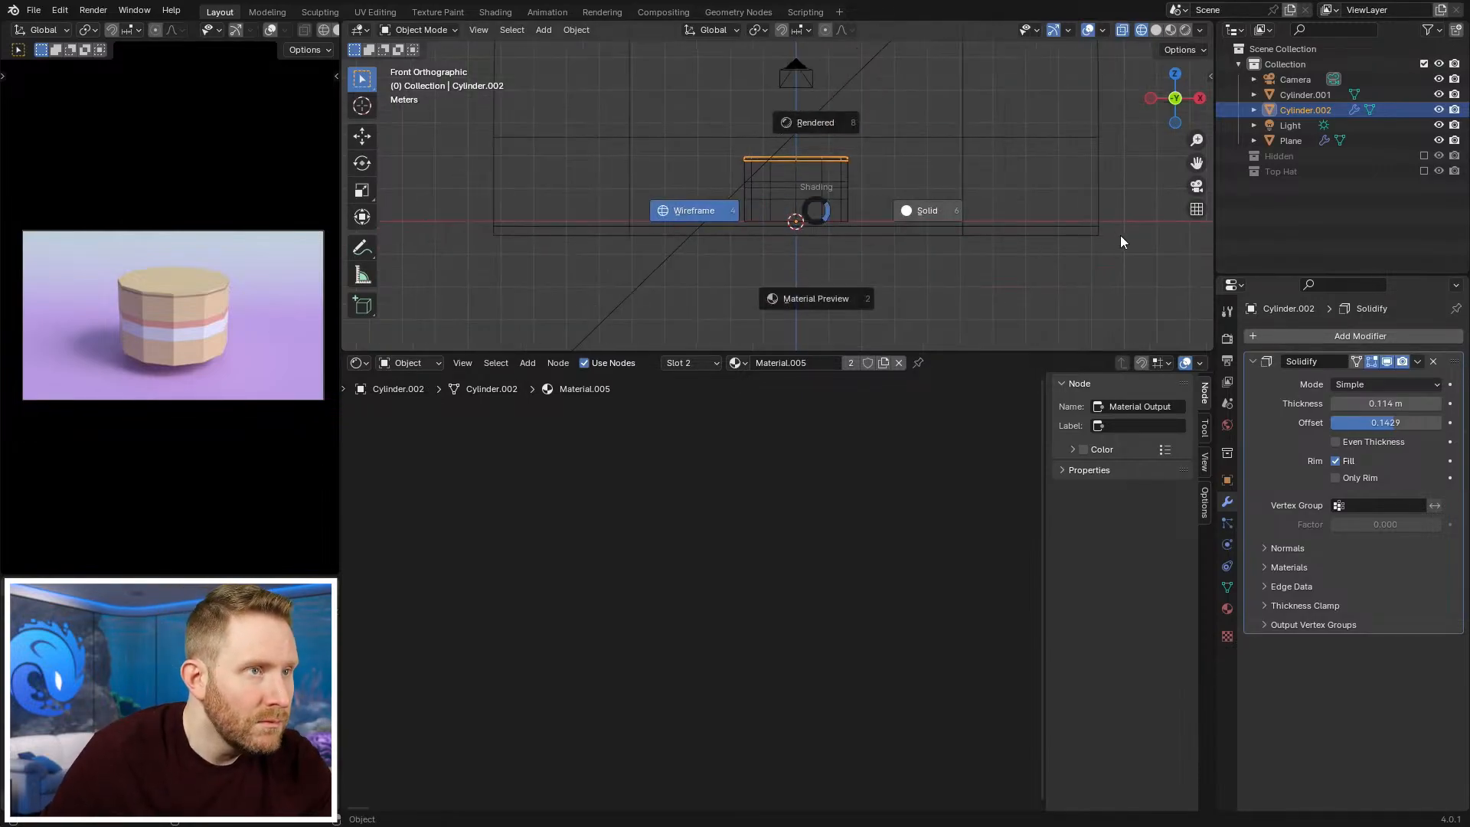
{"action": "left_click", "coordinate": [1115, 240]}
{"action": "key", "text": "Tab"}
{"action": "mouse_move", "coordinate": [1115, 239]}
{"action": "middle_mouse_down"}
{"action": "mouse_move", "coordinate": [882, 181]}
{"action": "mouse_move", "coordinate": [872, 204]}
{"action": "middle_mouse_up"}
{"action": "key", "text": "shift+z"}
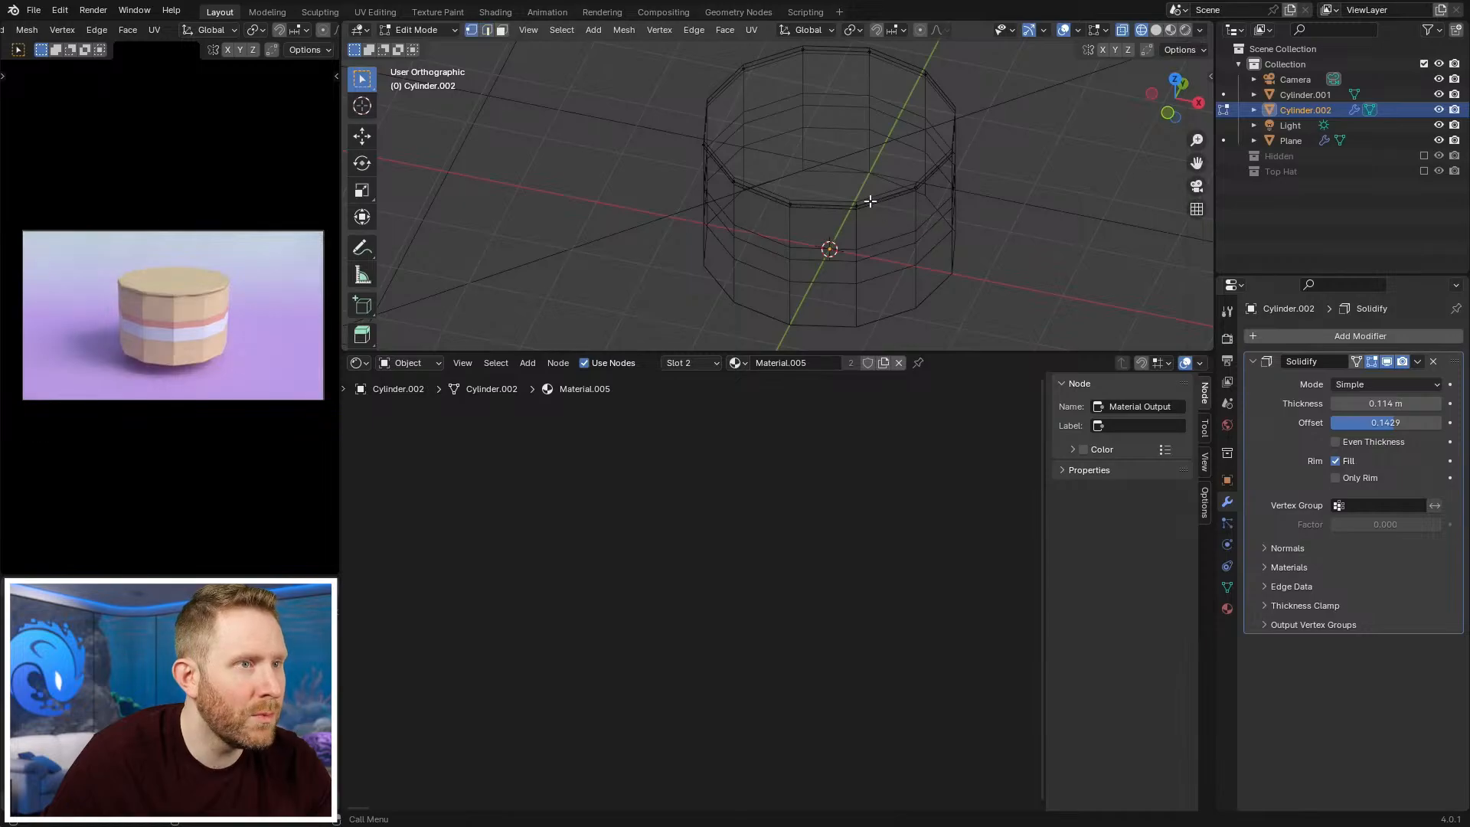
{"action": "left_click", "coordinate": [870, 201], "text": "alt"}
{"action": "key", "text": "m"}
{"action": "left_click", "coordinate": [962, 193]}
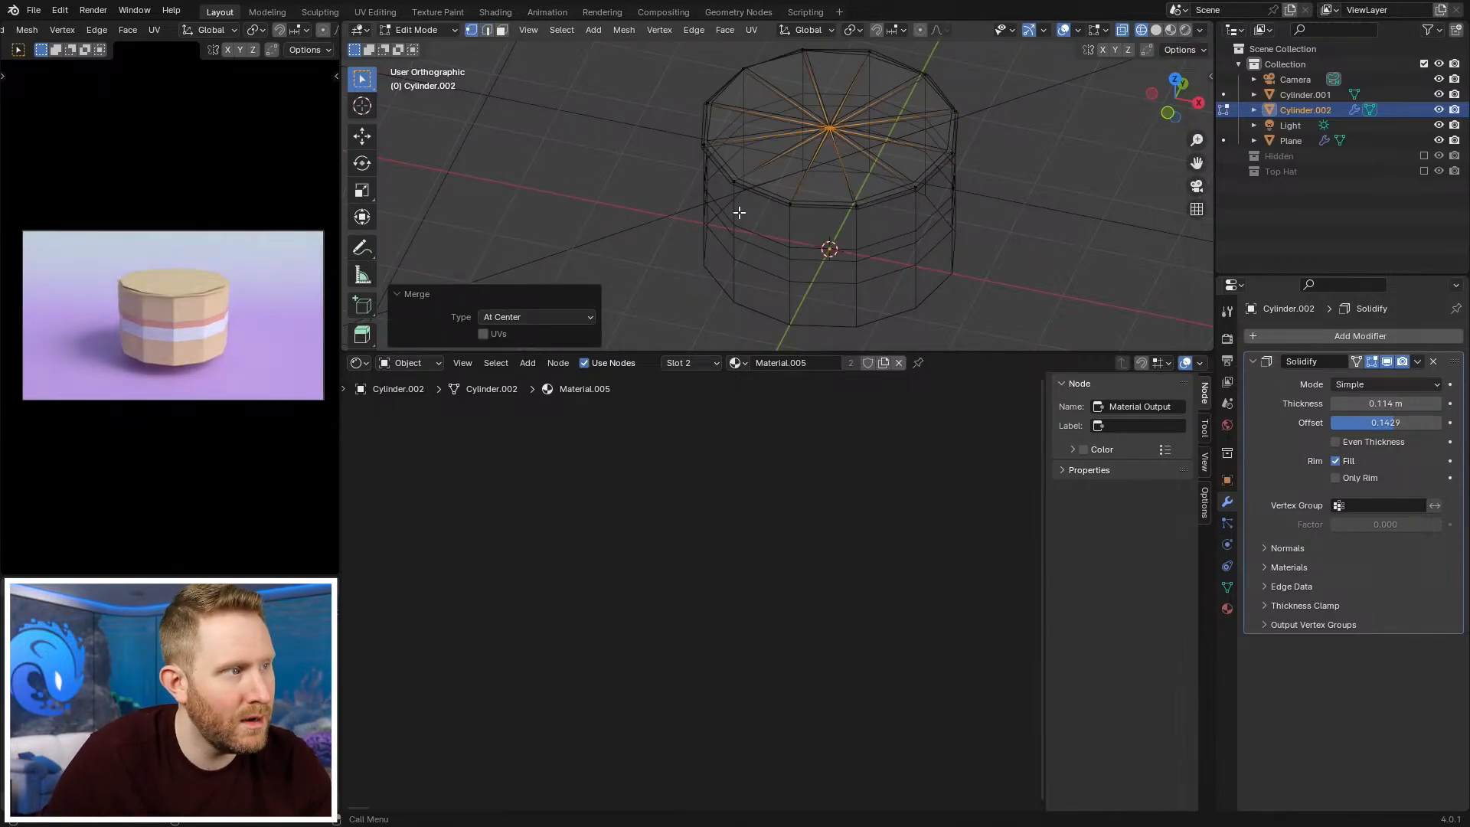
{"action": "key", "text": "ctrl+z"}
Step: Recalculate the normals of the whole topping disc mesh
{"action": "middle_click_drag", "start_coordinate": [863, 239], "coordinate": [945, 189]}
{"action": "key", "text": "shift+z"}
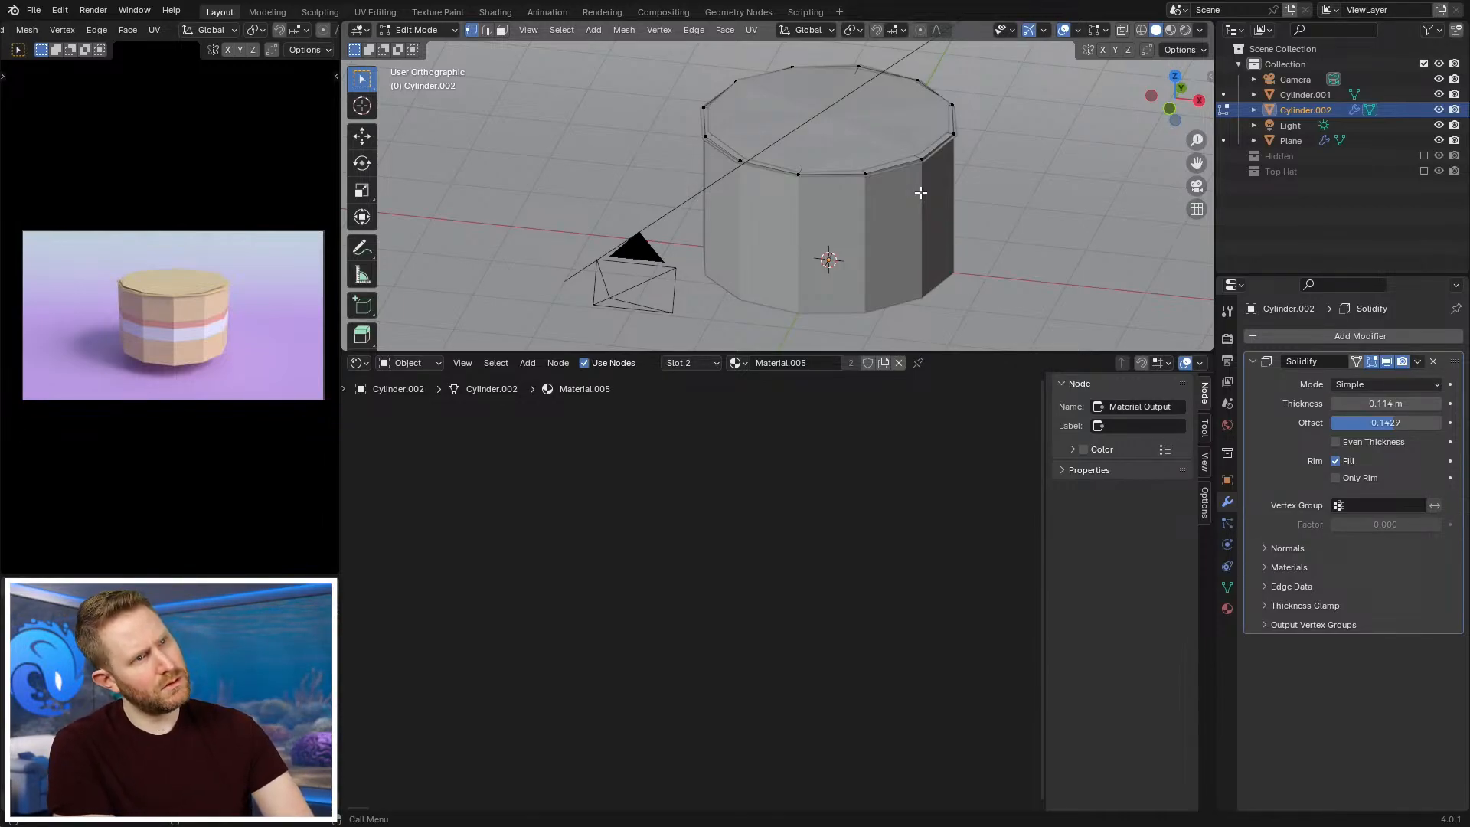
{"action": "key", "text": "a"}
{"action": "key", "text": "shift+n"}
{"action": "key", "text": "alt+a"}
{"action": "key", "text": "Tab"}
{"action": "mouse_move", "coordinate": [934, 192]}
{"action": "middle_mouse_down"}
{"action": "mouse_move", "coordinate": [916, 148]}
{"action": "mouse_move", "coordinate": [837, 183]}
{"action": "mouse_move", "coordinate": [859, 229]}
{"action": "mouse_move", "coordinate": [882, 203]}
{"action": "mouse_move", "coordinate": [859, 273]}
{"action": "mouse_move", "coordinate": [784, 186]}
{"action": "mouse_move", "coordinate": [804, 170]}
{"action": "middle_mouse_up"}
{"action": "key", "text": "Tab"}
Step: Subdivide a rim edge of the topping and pull one half straight down along Z as the first frosting drip
{"action": "key", "text": "z"}
{"action": "key", "text": "a"}
{"action": "key", "text": "alt+a"}
{"action": "right_click", "coordinate": [883, 204]}
{"action": "left_click", "coordinate": [827, 196]}
{"action": "key", "text": "1"}
{"action": "left_click", "coordinate": [802, 253]}
{"action": "key", "text": "2"}
{"action": "left_click", "coordinate": [792, 205]}
{"action": "key", "text": "z"}
{"action": "key", "text": "g"}
{"action": "key", "text": "z"}
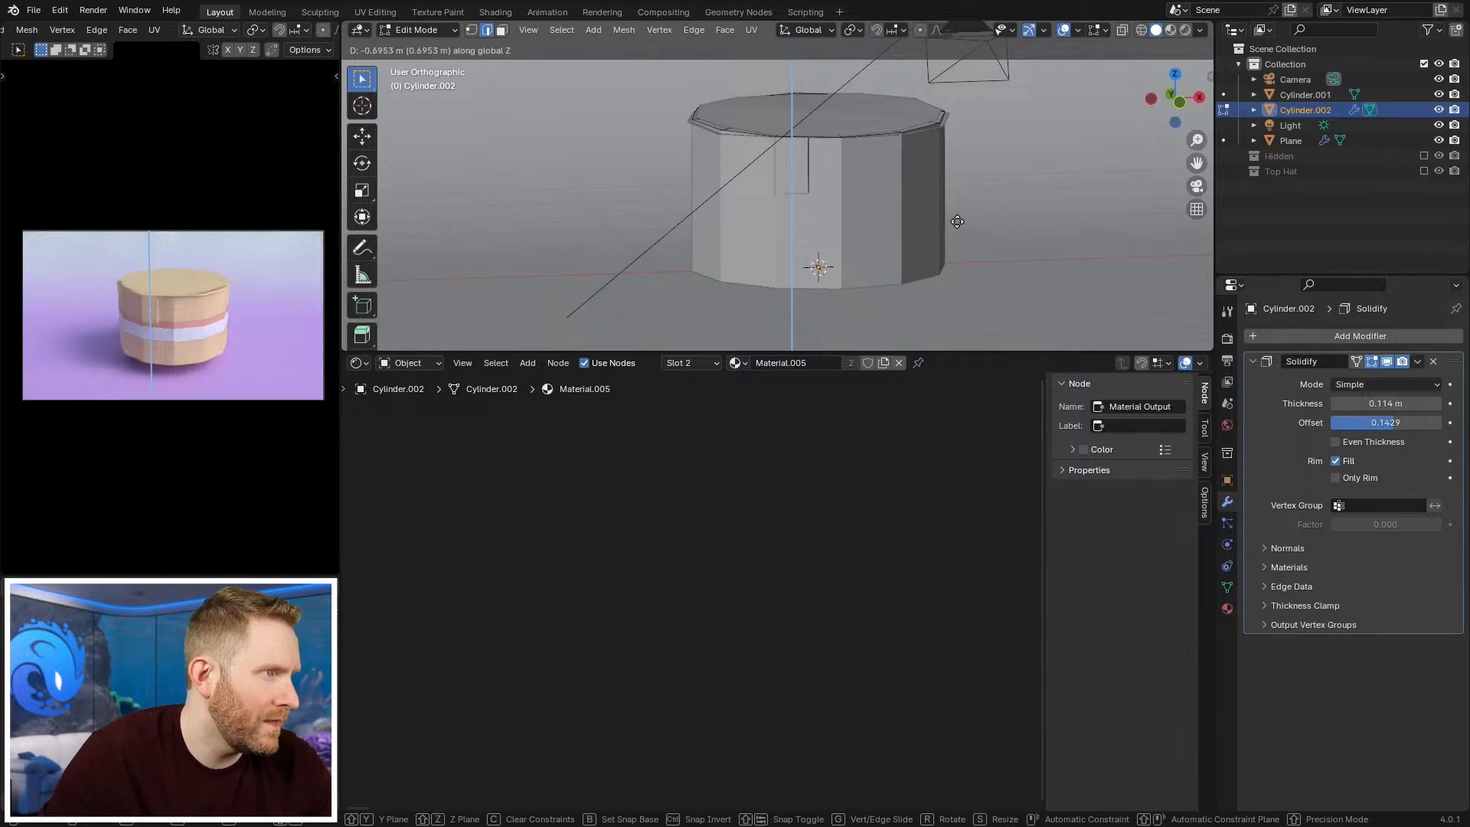
{"action": "left_click", "coordinate": [958, 256]}
{"action": "middle_click_drag", "start_coordinate": [958, 256], "coordinate": [811, 204]}
Step: Try a loop cut and an edge subdivision on the topping's rim and undo them
{"action": "key", "text": "ctrl+r"}
{"action": "left_click_drag", "start_coordinate": [811, 204], "coordinate": [796, 203]}
{"action": "middle_click_drag", "start_coordinate": [708, 196], "coordinate": [806, 222]}
{"action": "key", "text": "ctrl+e"}
{"action": "left_click", "coordinate": [714, 191]}
{"action": "key", "text": "ctrl+z"}
{"action": "right_click", "coordinate": [660, 159]}
{"action": "left_click", "coordinate": [660, 158]}
{"action": "key", "text": "ctrl+z"}
Step: Subdivide the remaining rim edges around the topping with one cut each
{"action": "right_click", "coordinate": [806, 223]}
{"action": "left_click", "coordinate": [806, 223]}
{"action": "key", "text": "shift+z"}
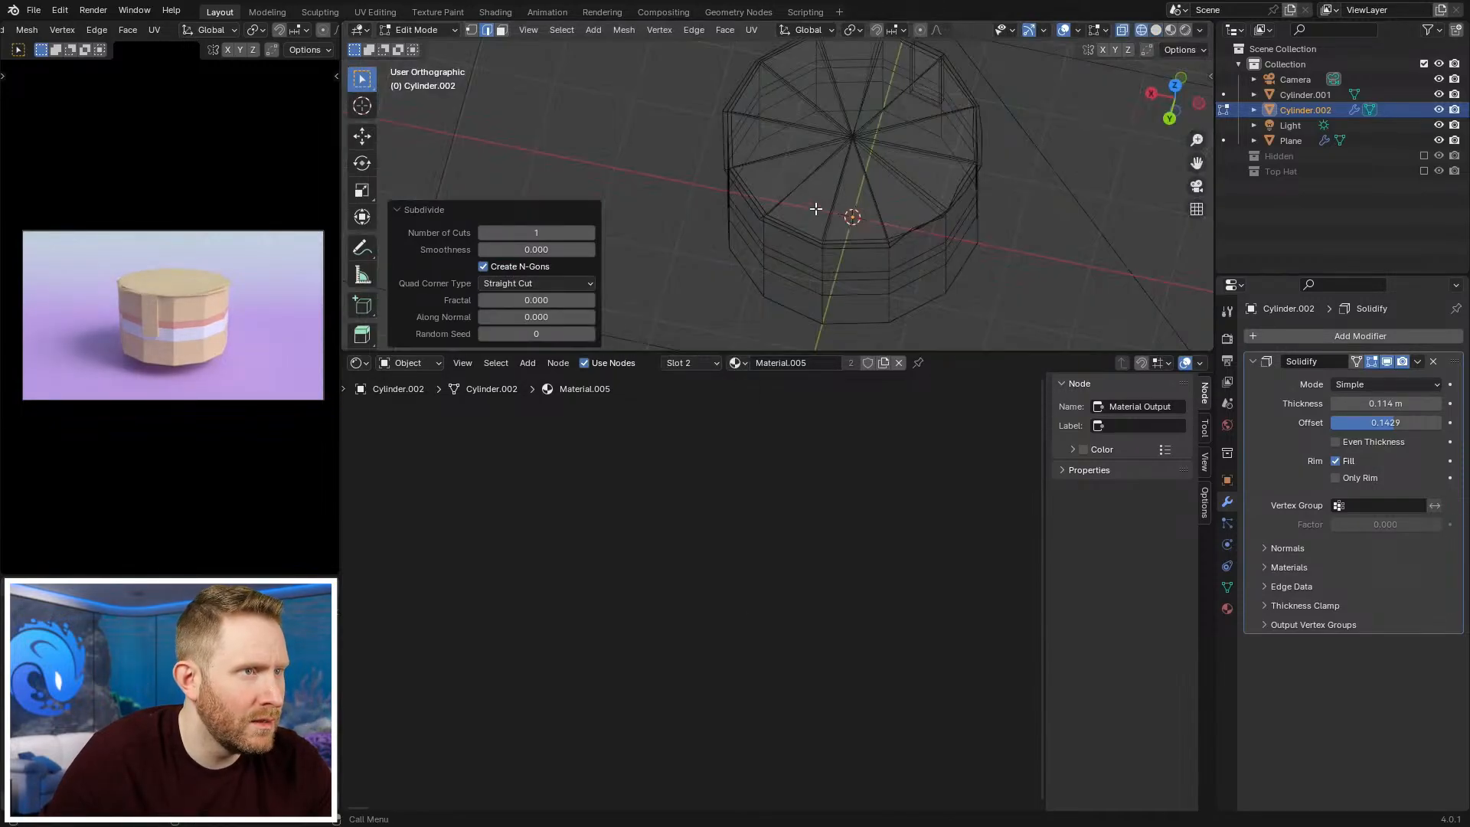
{"action": "middle_click_drag", "start_coordinate": [793, 228], "coordinate": [788, 190]}
{"action": "right_click", "coordinate": [787, 190]}
{"action": "left_click", "coordinate": [787, 191]}
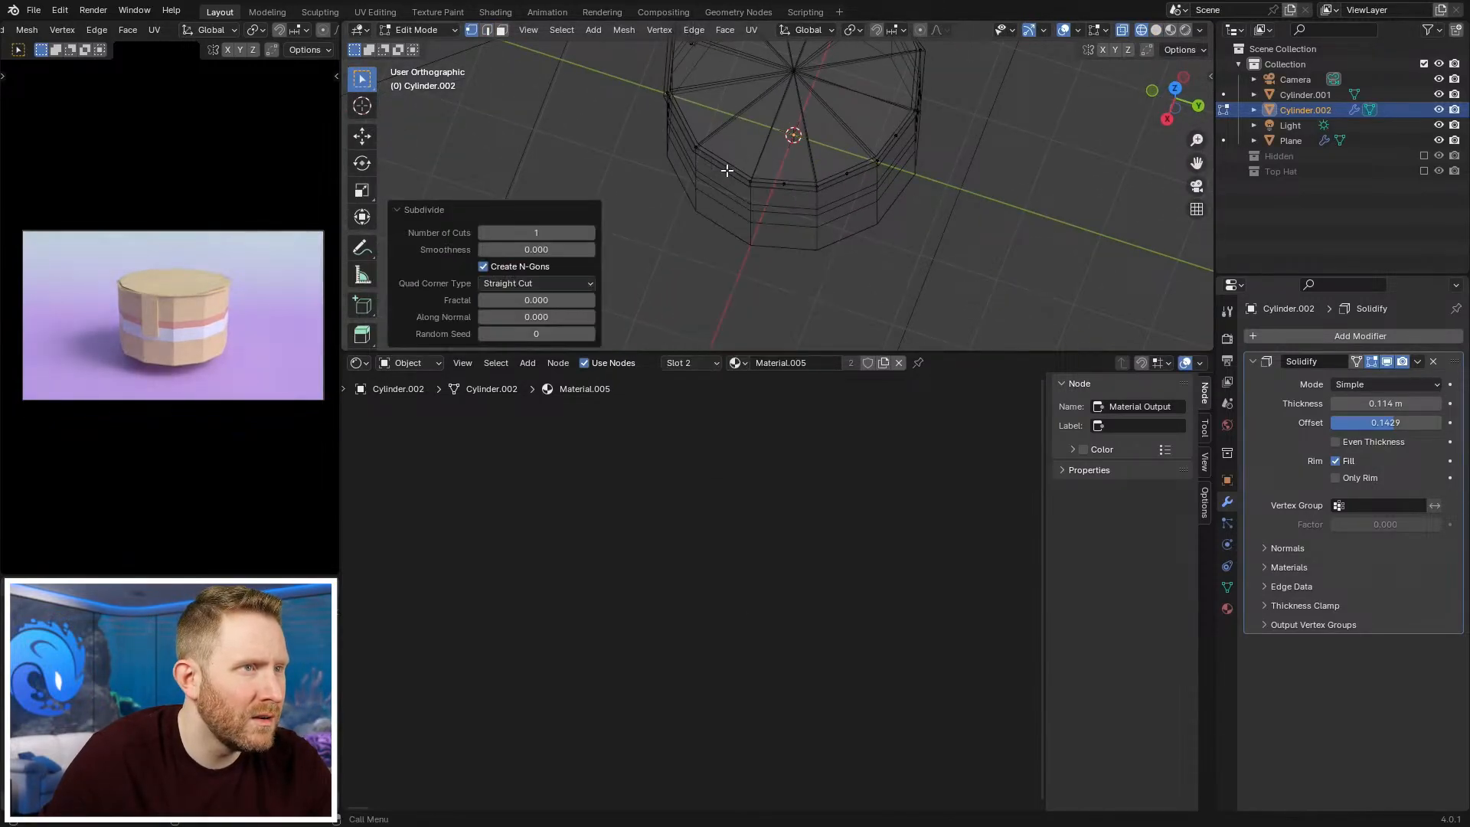
{"action": "key", "text": "ctrl+z"}
{"action": "right_click", "coordinate": [673, 126]}
{"action": "left_click", "coordinate": [672, 126]}
{"action": "middle_click_drag", "start_coordinate": [673, 126], "coordinate": [1001, 125]}
{"action": "key", "text": "ctrl+z"}
{"action": "key", "text": "ctrl+shift+z"}
{"action": "middle_click_drag", "start_coordinate": [824, 217], "coordinate": [931, 231]}
{"action": "key", "text": "ctrl+z"}
{"action": "middle_click_drag", "start_coordinate": [846, 192], "coordinate": [904, 164]}
{"action": "middle_click_drag", "start_coordinate": [809, 144], "coordinate": [989, 168]}
Step: Pull two more half-segments of the topping rim straight down along Z as drips beside the first one
{"action": "key", "text": "shift+z"}
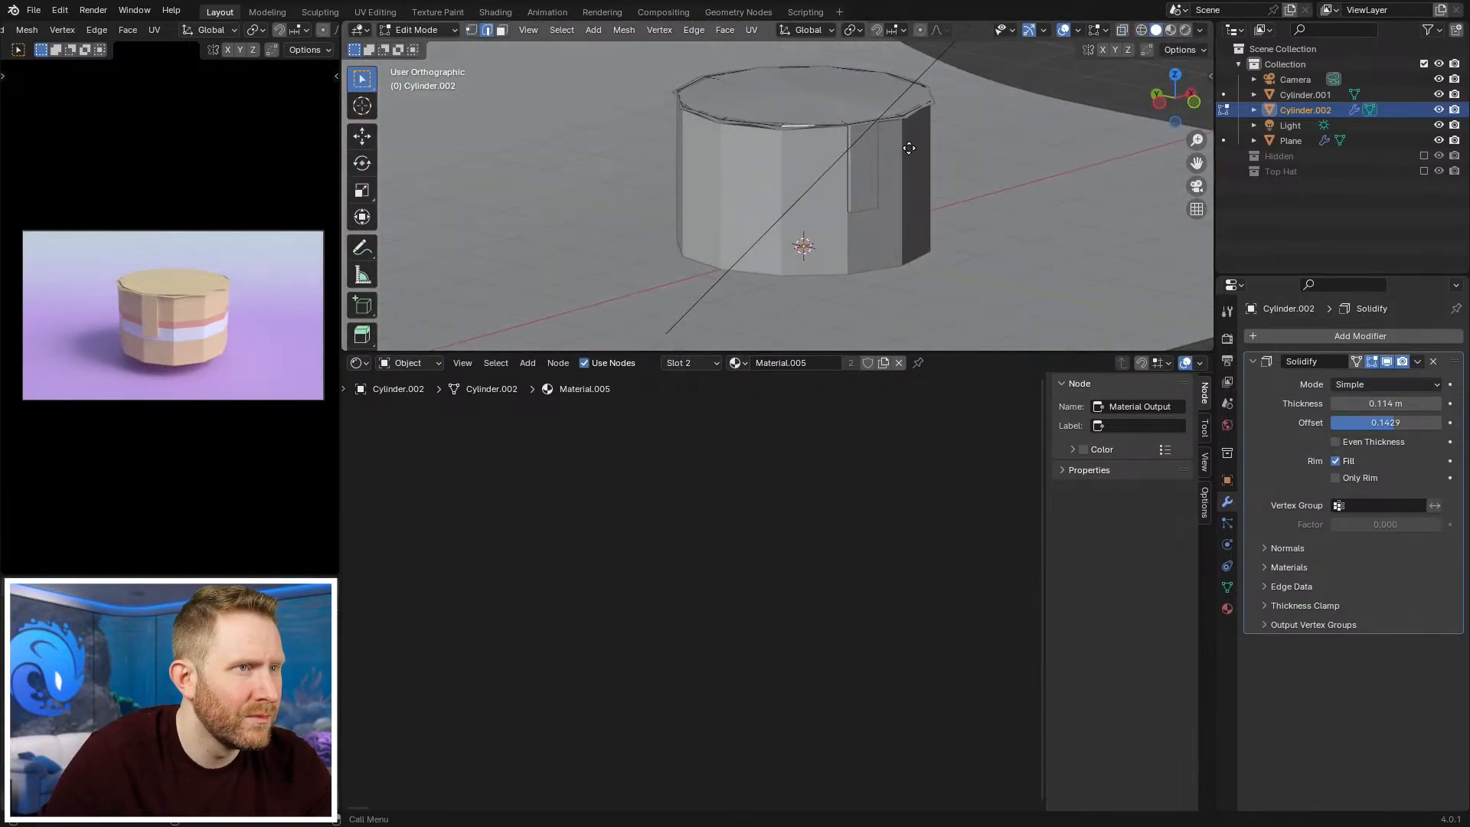
{"action": "key", "text": "g"}
{"action": "key", "text": "z"}
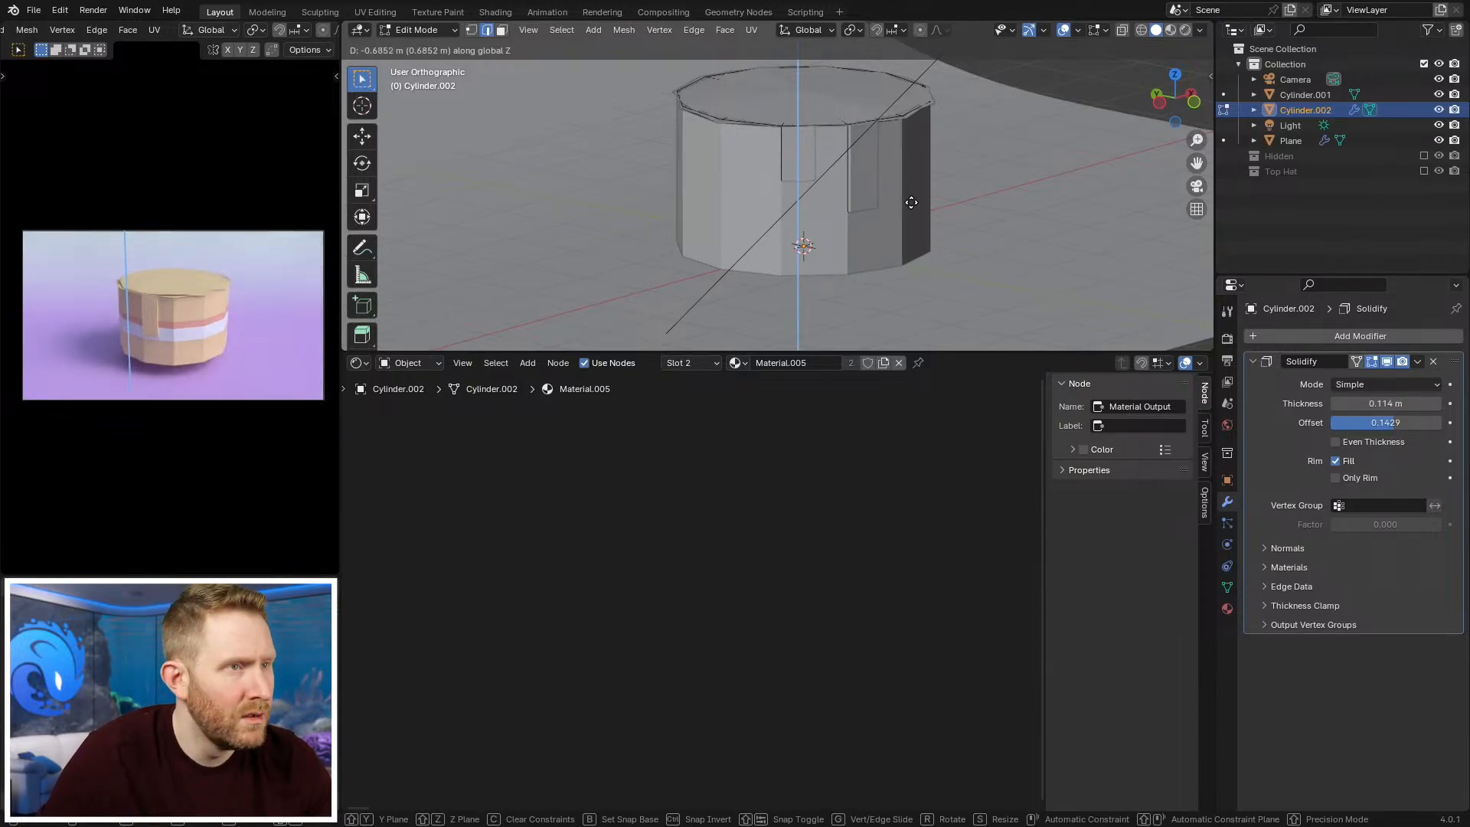
{"action": "left_click", "coordinate": [913, 211]}
{"action": "middle_click_drag", "start_coordinate": [899, 200], "coordinate": [783, 239]}
{"action": "key", "text": "alt+a"}
{"action": "left_click", "coordinate": [841, 187]}
{"action": "middle_click_drag", "start_coordinate": [884, 204], "coordinate": [855, 168]}
{"action": "key", "text": "e"}
{"action": "key", "text": "z"}
{"action": "left_click", "coordinate": [898, 186]}
Step: Extrude three further rim half-segments down along Z, varying the drip lengths and making the last one long
{"action": "left_click", "coordinate": [845, 153]}
{"action": "key", "text": "e"}
{"action": "key", "text": "z"}
{"action": "left_click", "coordinate": [863, 216]}
{"action": "left_click", "coordinate": [851, 176]}
{"action": "key", "text": "e"}
{"action": "key", "text": "z"}
{"action": "left_click", "coordinate": [865, 203]}
{"action": "left_click", "coordinate": [814, 158]}
{"action": "key", "text": "e"}
{"action": "key", "text": "z"}
{"action": "left_click", "coordinate": [915, 277]}
Step: Extrude the next two rim half-segments down along Z, one as a long drip and one about 0.225 m short
{"action": "middle_click_drag", "start_coordinate": [928, 203], "coordinate": [877, 191]}
{"action": "left_click", "coordinate": [800, 158]}
{"action": "key", "text": "e"}
{"action": "key", "text": "z"}
{"action": "left_click", "coordinate": [948, 268]}
{"action": "middle_click_drag", "start_coordinate": [947, 268], "coordinate": [832, 210]}
{"action": "left_click", "coordinate": [816, 209]}
{"action": "key", "text": "e"}
{"action": "key", "text": "z"}
{"action": "left_click", "coordinate": [948, 218]}
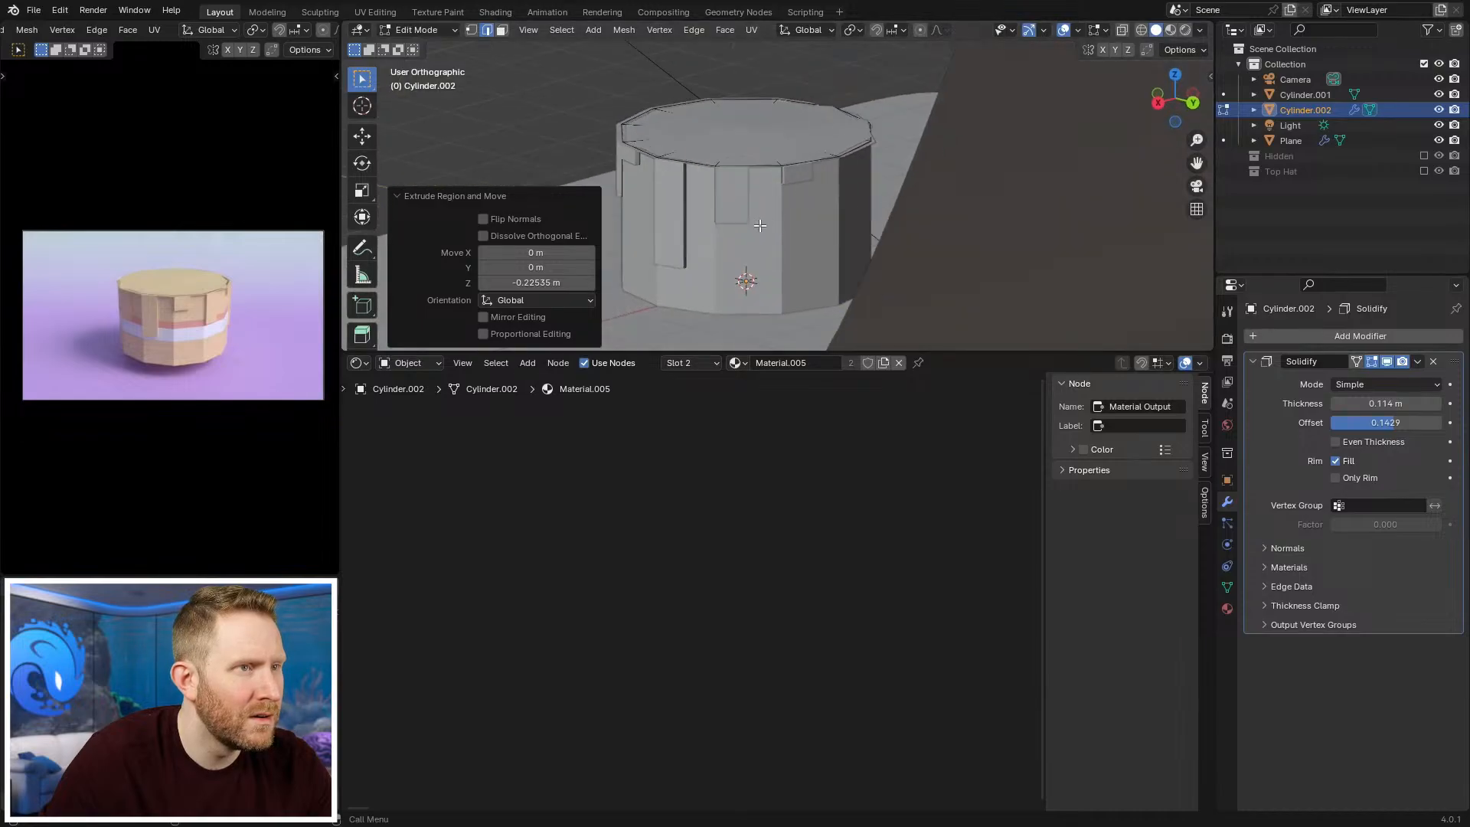
Step: Continue around the topping rim with two more drips extruded down along Z, about 1 m and 0.285 m long
{"action": "key", "text": "Tab"}
{"action": "scroll", "coordinate": [943, 241], "scroll_direction": "down", "scroll_amount": 5}
{"action": "left_click", "coordinate": [911, 159]}
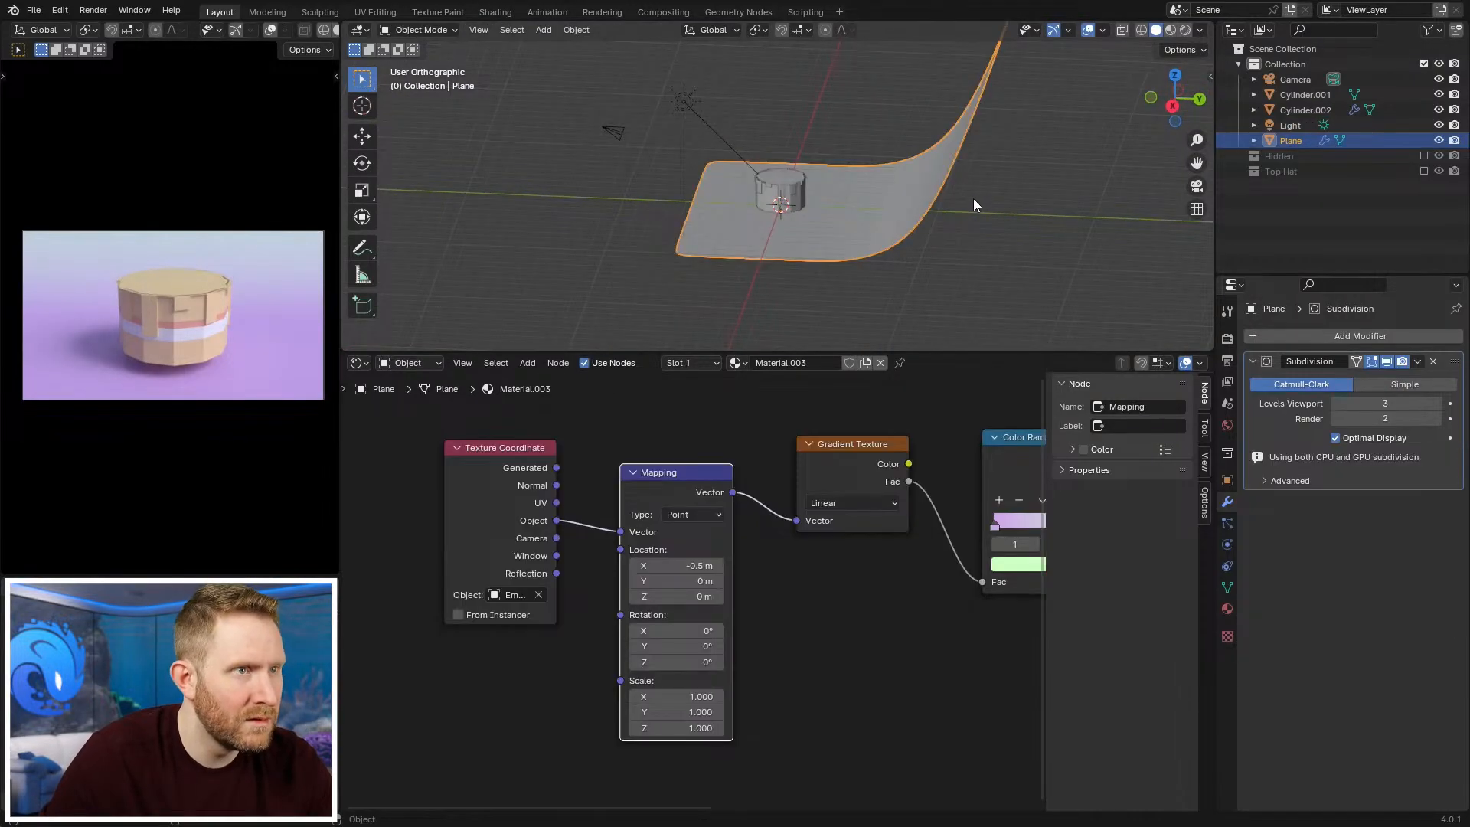
{"action": "middle_click_drag", "start_coordinate": [977, 201], "coordinate": [825, 236]}
{"action": "scroll", "coordinate": [888, 181], "scroll_direction": "up", "scroll_amount": 4}
{"action": "left_click", "coordinate": [843, 152]}
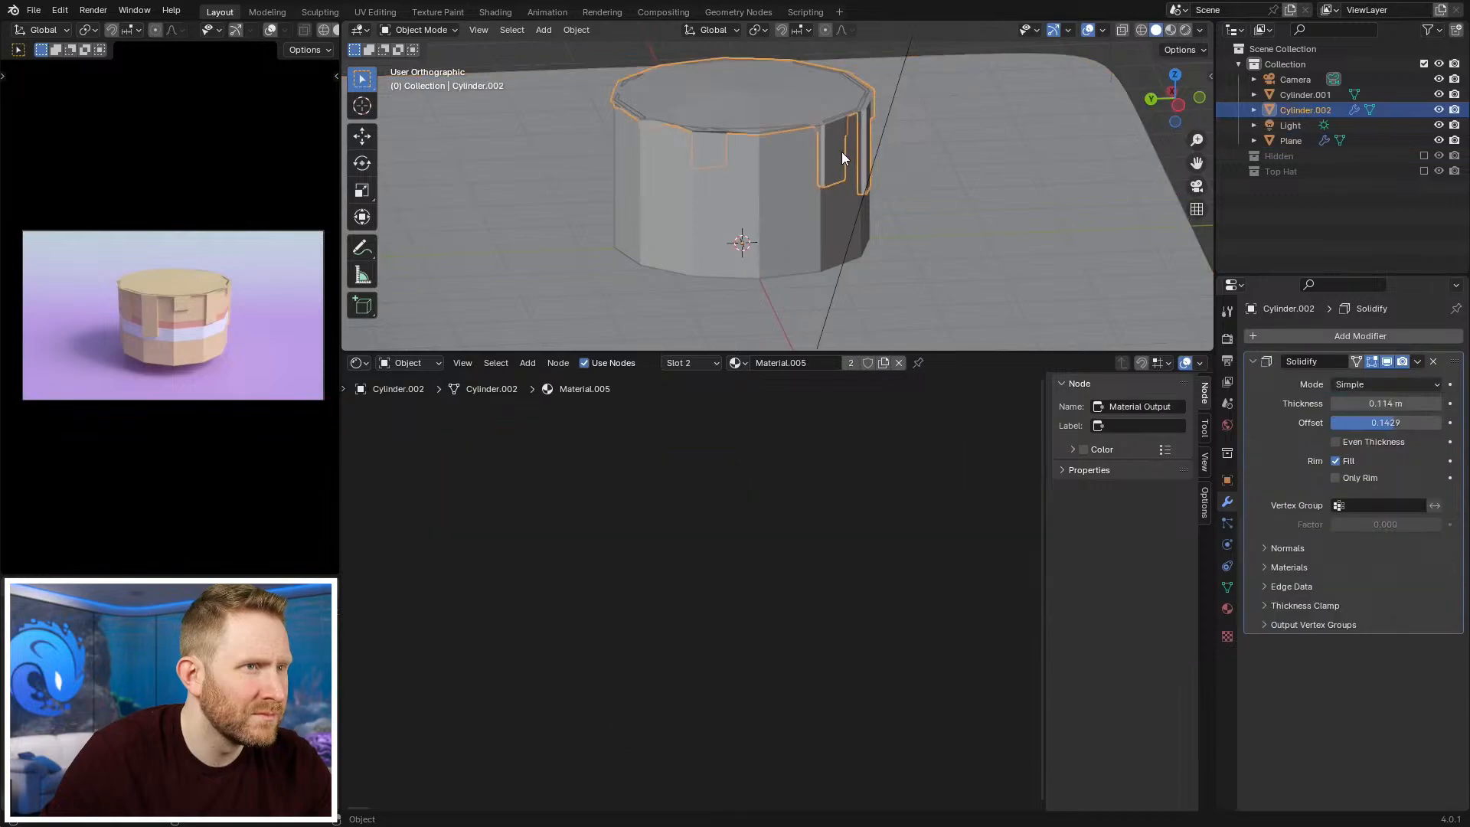
{"action": "key", "text": "Tab"}
{"action": "scroll", "coordinate": [835, 176], "scroll_direction": "up", "scroll_amount": 3}
{"action": "left_click", "coordinate": [857, 172]}
{"action": "key", "text": "e"}
{"action": "key", "text": "z"}
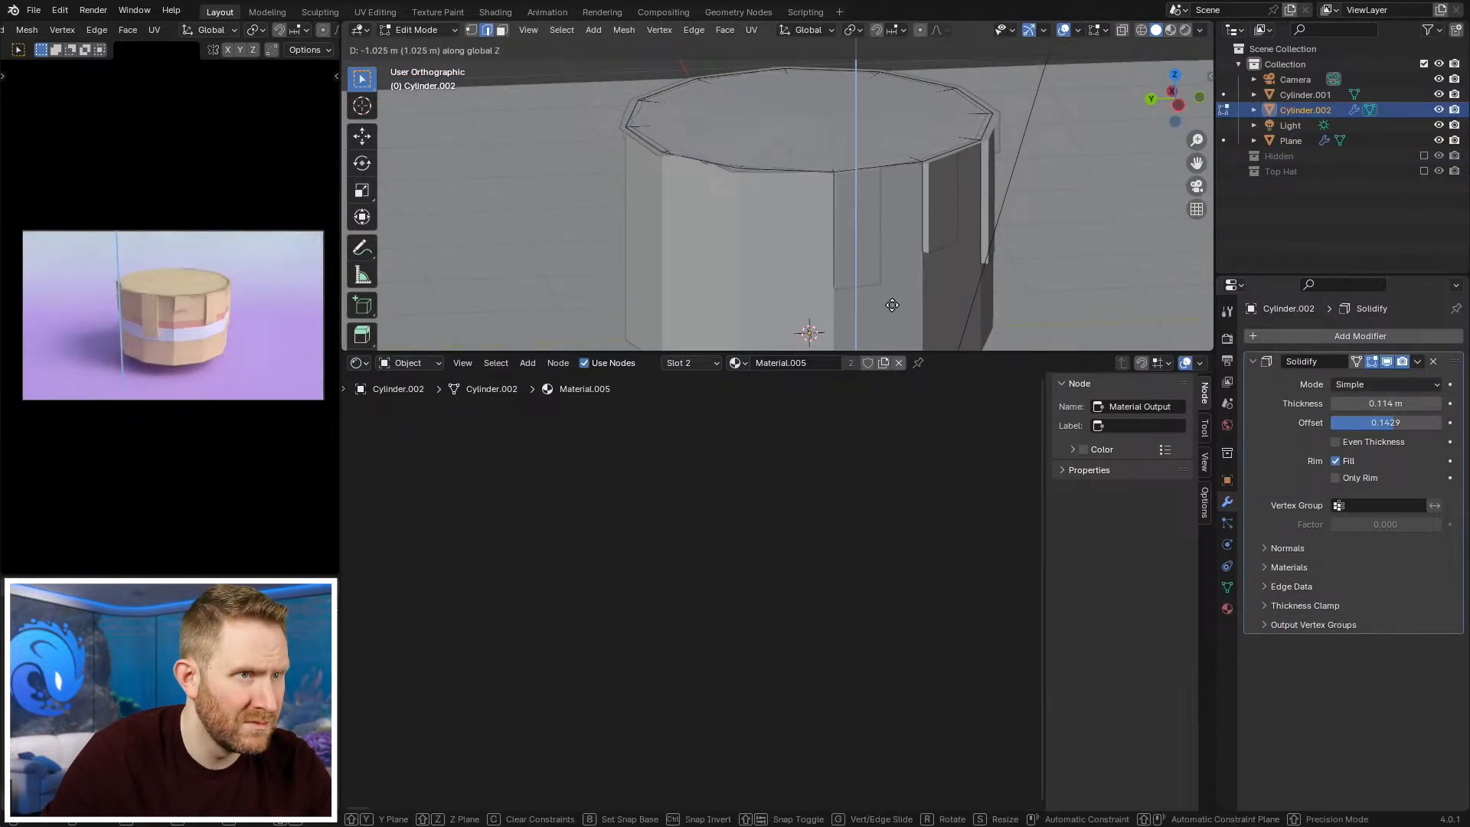
{"action": "left_click", "coordinate": [888, 315]}
{"action": "left_click", "coordinate": [745, 168]}
{"action": "key", "text": "e"}
{"action": "key", "text": "z"}
{"action": "left_click", "coordinate": [749, 200]}
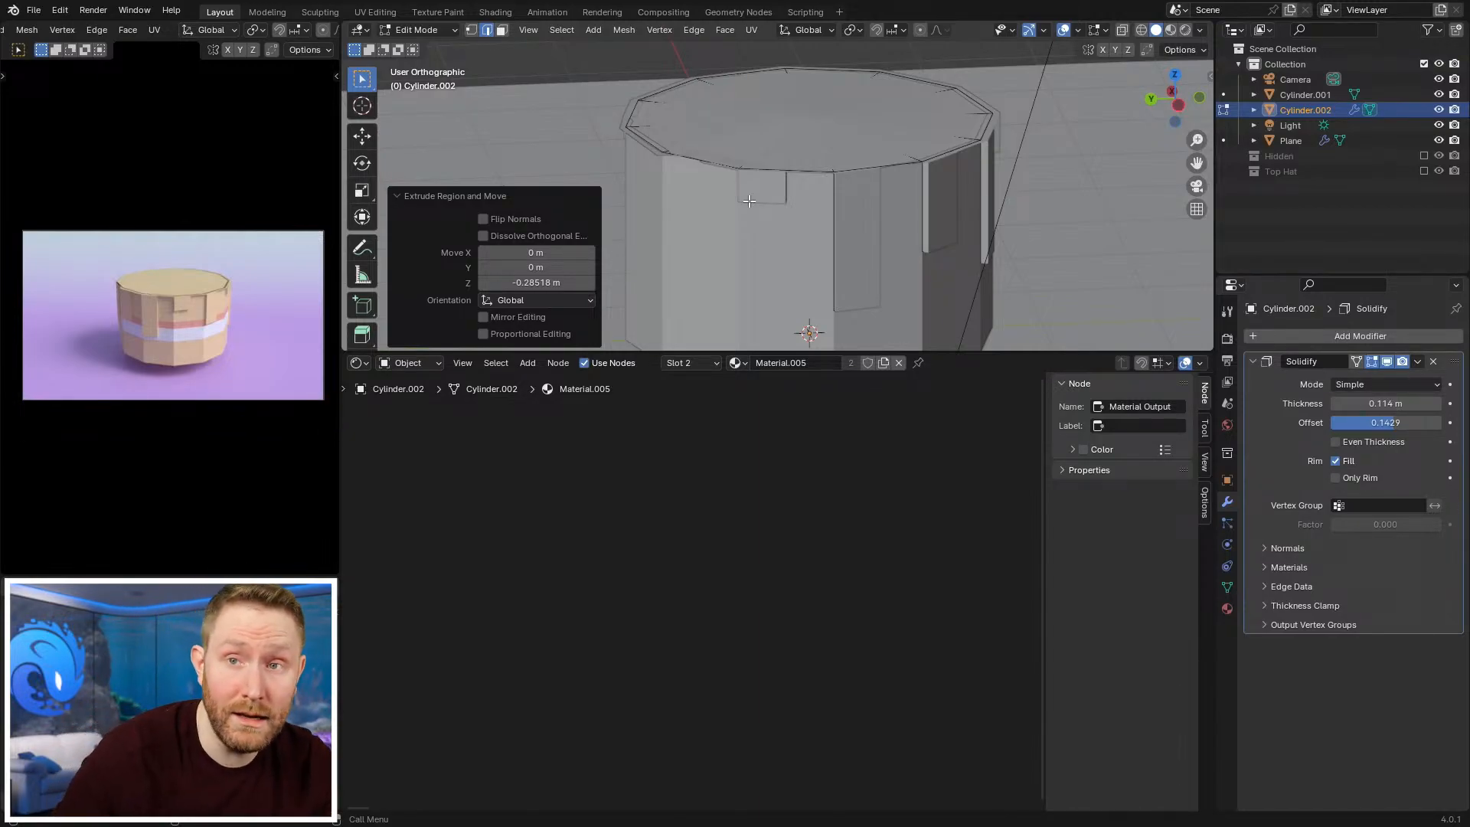
Step: Extrude the next free rim half-segment down along Z into a long drip
{"action": "middle_click_drag", "start_coordinate": [888, 164], "coordinate": [846, 170]}
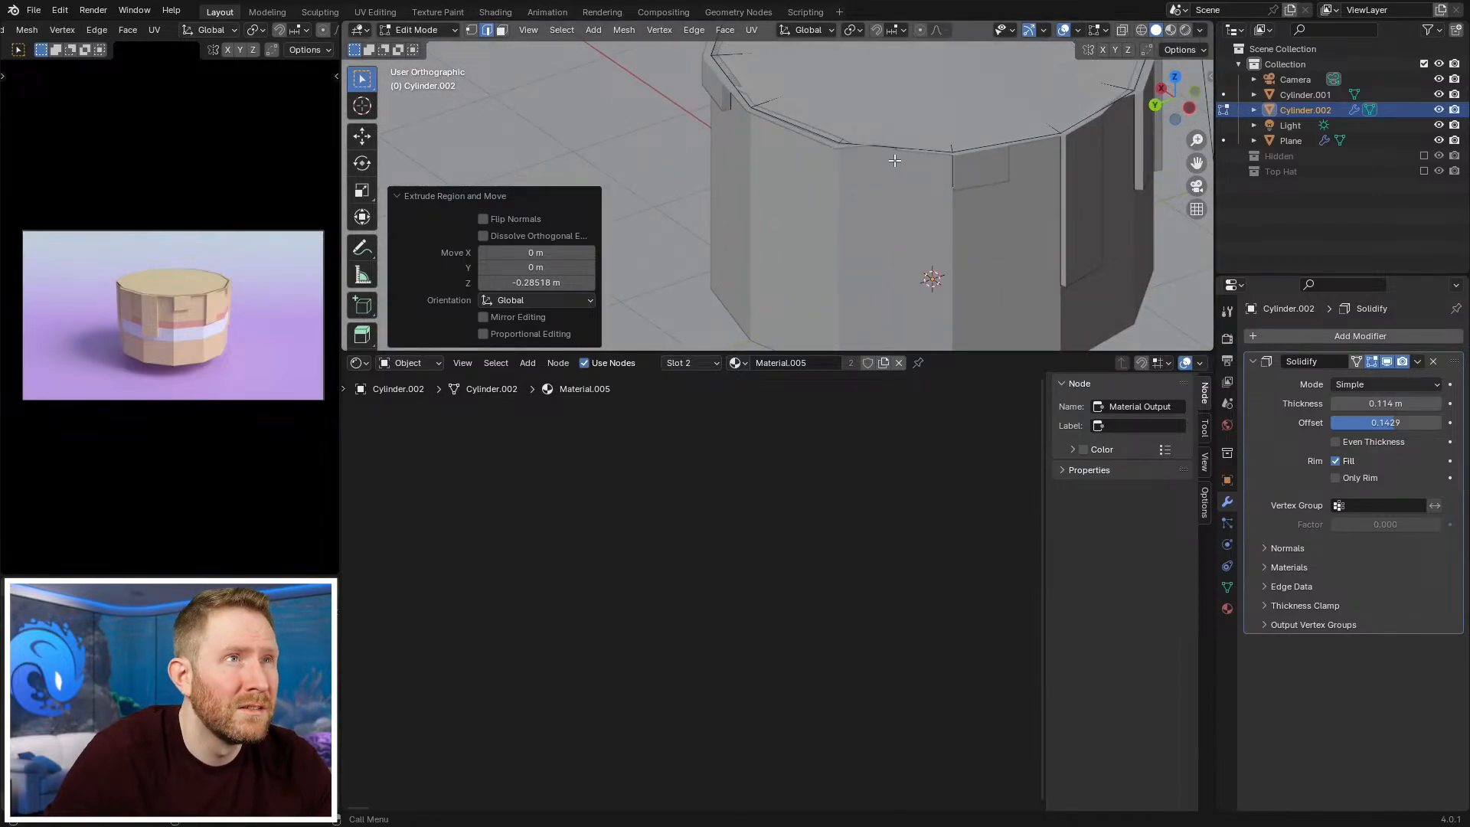
{"action": "left_click", "coordinate": [866, 149]}
{"action": "key", "text": "e"}
{"action": "key", "text": "z"}
{"action": "left_click", "coordinate": [938, 333]}
{"action": "middle_click_drag", "start_coordinate": [925, 205], "coordinate": [791, 196]}
Step: Try to extrude the adjacent undivided rim edge down along Z and undo it
{"action": "scroll", "coordinate": [784, 184], "scroll_direction": "down", "scroll_amount": 1}
{"action": "left_click", "coordinate": [772, 133]}
{"action": "key", "text": "e"}
{"action": "key", "text": "z"}
{"action": "right_click", "coordinate": [778, 238]}
{"action": "key", "text": "ctrl+z"}
Step: Subdivide the remaining full-width rim edge and extrude one half down along Z as a medium-length drip
{"action": "mouse_move", "coordinate": [788, 126]}
{"action": "middle_mouse_down"}
{"action": "mouse_move", "coordinate": [826, 128]}
{"action": "mouse_move", "coordinate": [801, 145]}
{"action": "middle_mouse_up"}
{"action": "right_click", "coordinate": [784, 140]}
{"action": "left_click", "coordinate": [784, 141]}
{"action": "left_click", "coordinate": [756, 132]}
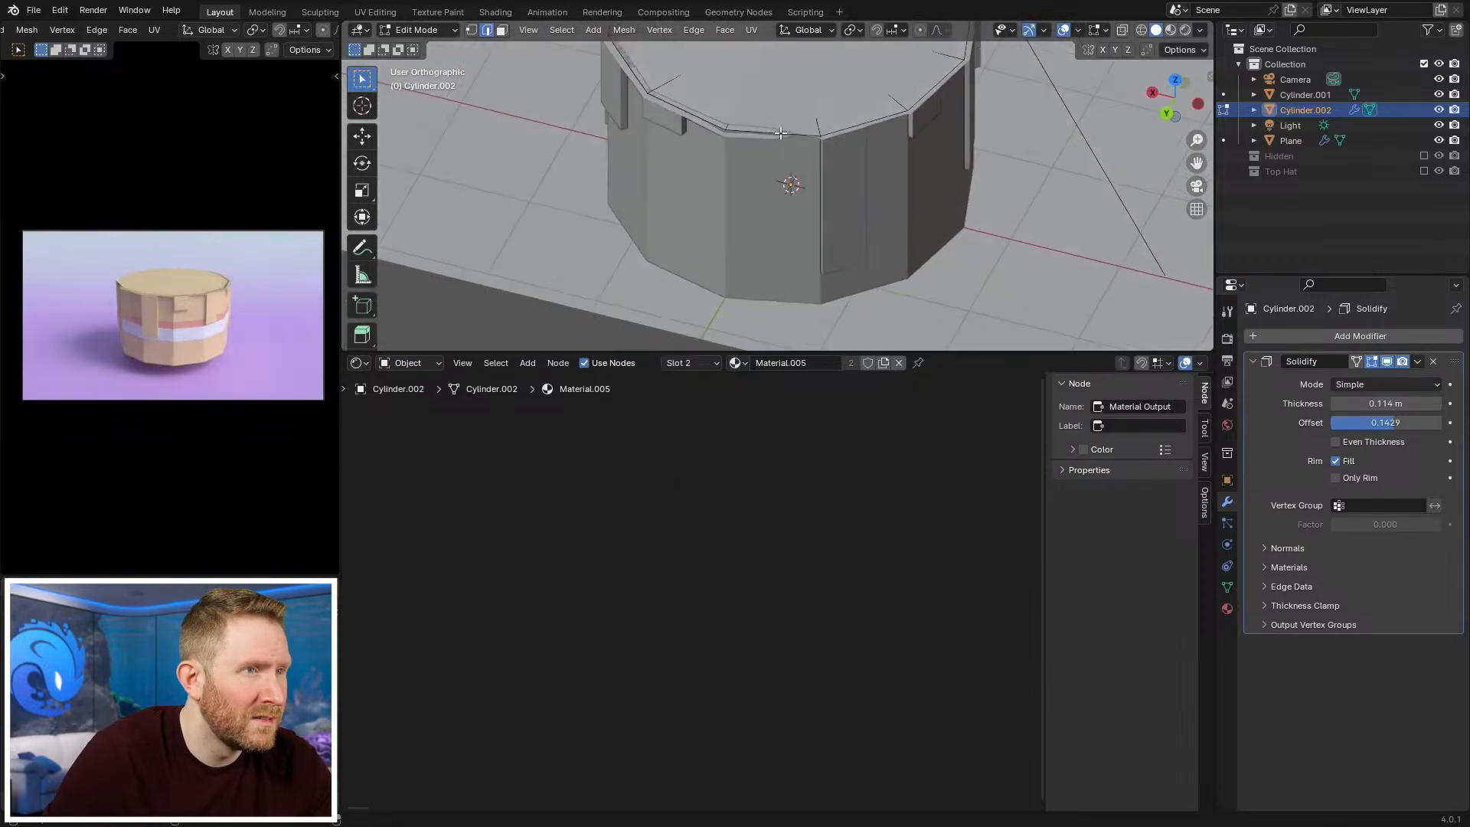
{"action": "key", "text": "e"}
{"action": "key", "text": "z"}
{"action": "left_click", "coordinate": [800, 225]}
Step: Lower the bottom edge of the short neighboring drip by about 1.46 m along Z and return to Object Mode
{"action": "mouse_move", "coordinate": [767, 218]}
{"action": "middle_mouse_down"}
{"action": "mouse_move", "coordinate": [817, 214]}
{"action": "mouse_move", "coordinate": [760, 215]}
{"action": "middle_mouse_up"}
{"action": "key", "text": "shift+z"}
{"action": "key", "text": "shift+z"}
{"action": "key", "text": "g"}
{"action": "key", "text": "z"}
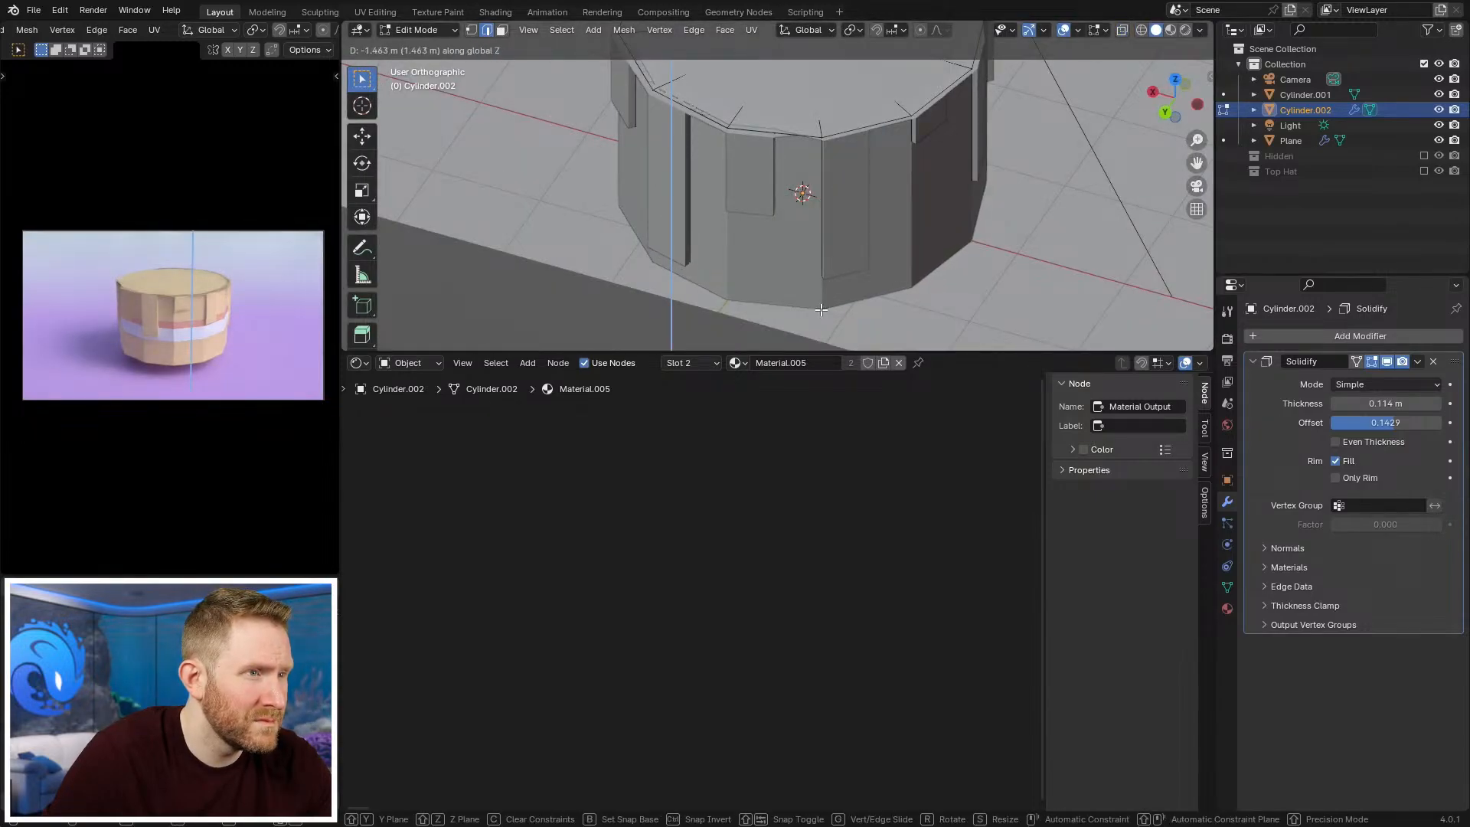
{"action": "left_click", "coordinate": [820, 309]}
{"action": "key", "text": "Tab"}
{"action": "scroll", "coordinate": [921, 247], "scroll_direction": "down", "scroll_amount": 4}
{"action": "middle_click_drag", "start_coordinate": [922, 247], "coordinate": [674, 201]}
{"action": "scroll", "coordinate": [775, 199], "scroll_direction": "up", "scroll_amount": 2}
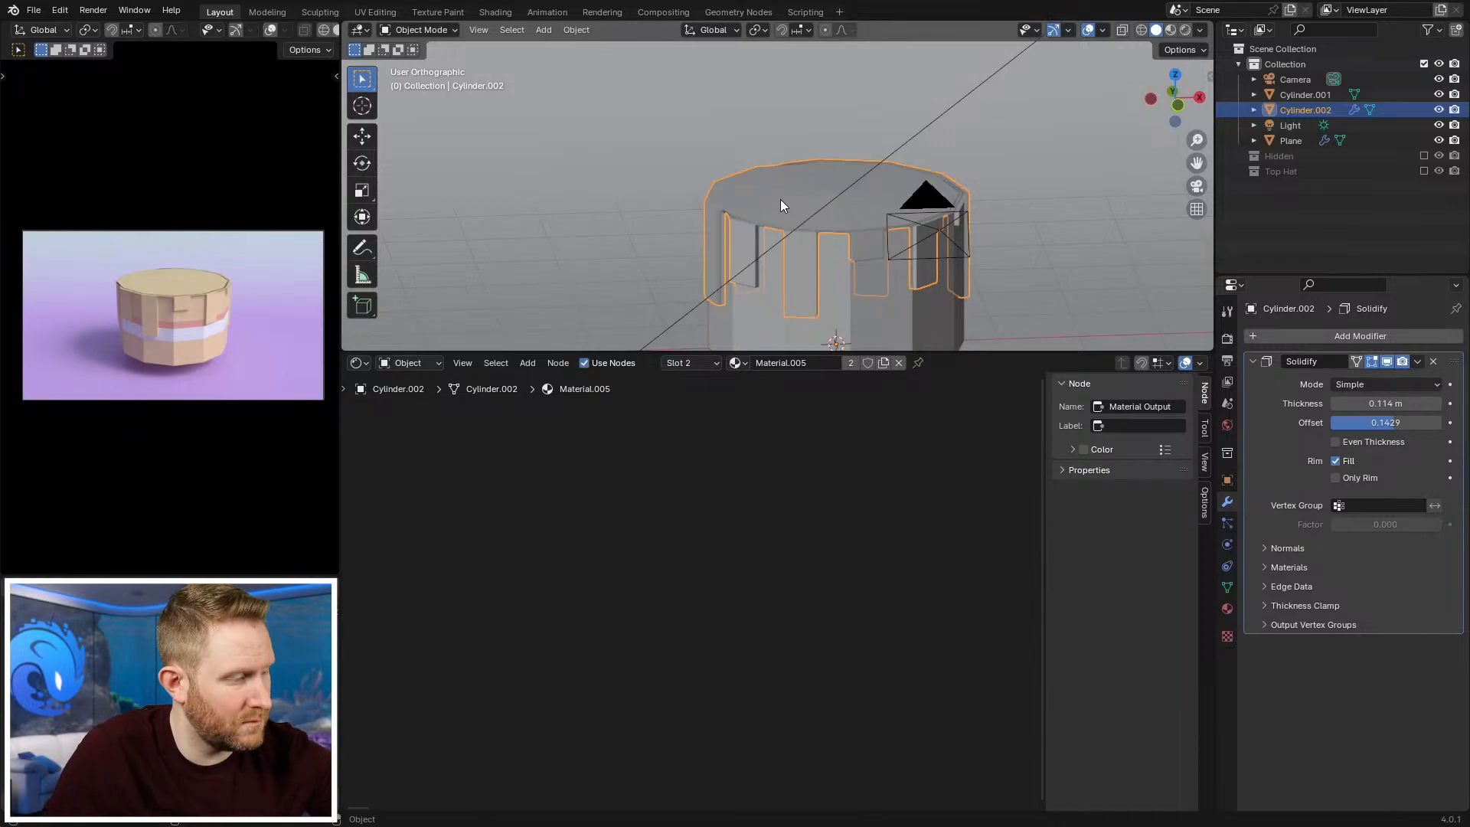
Step: Inset the topping's top faces with a thickness of 0.1702 m
{"action": "middle_click_drag", "start_coordinate": [779, 206], "coordinate": [878, 219]}
{"action": "key", "text": "Tab"}
{"action": "left_click", "coordinate": [828, 198]}
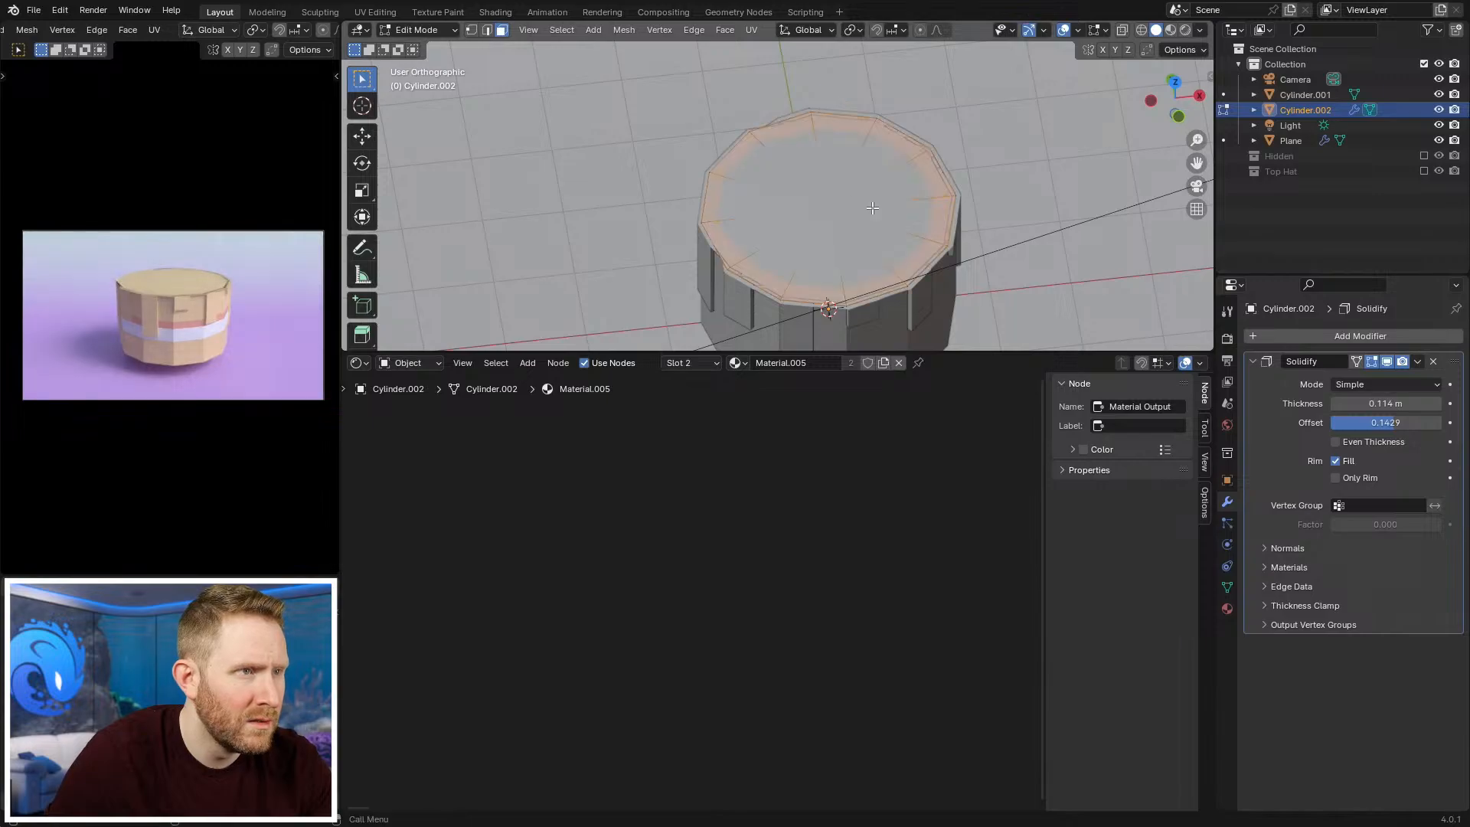
{"action": "middle_click_drag", "start_coordinate": [1012, 254], "coordinate": [953, 128]}
{"action": "key", "text": "KP_1"}
{"action": "mouse_move", "coordinate": [890, 57]}
{"action": "middle_mouse_down", "text": "shift"}
{"action": "mouse_move", "coordinate": [899, 167]}
{"action": "mouse_move", "coordinate": [846, 179]}
{"action": "mouse_move", "coordinate": [890, 227]}
{"action": "middle_mouse_up", "text": "shift"}
{"action": "key", "text": "shift+z"}
{"action": "key", "text": "shift+z"}
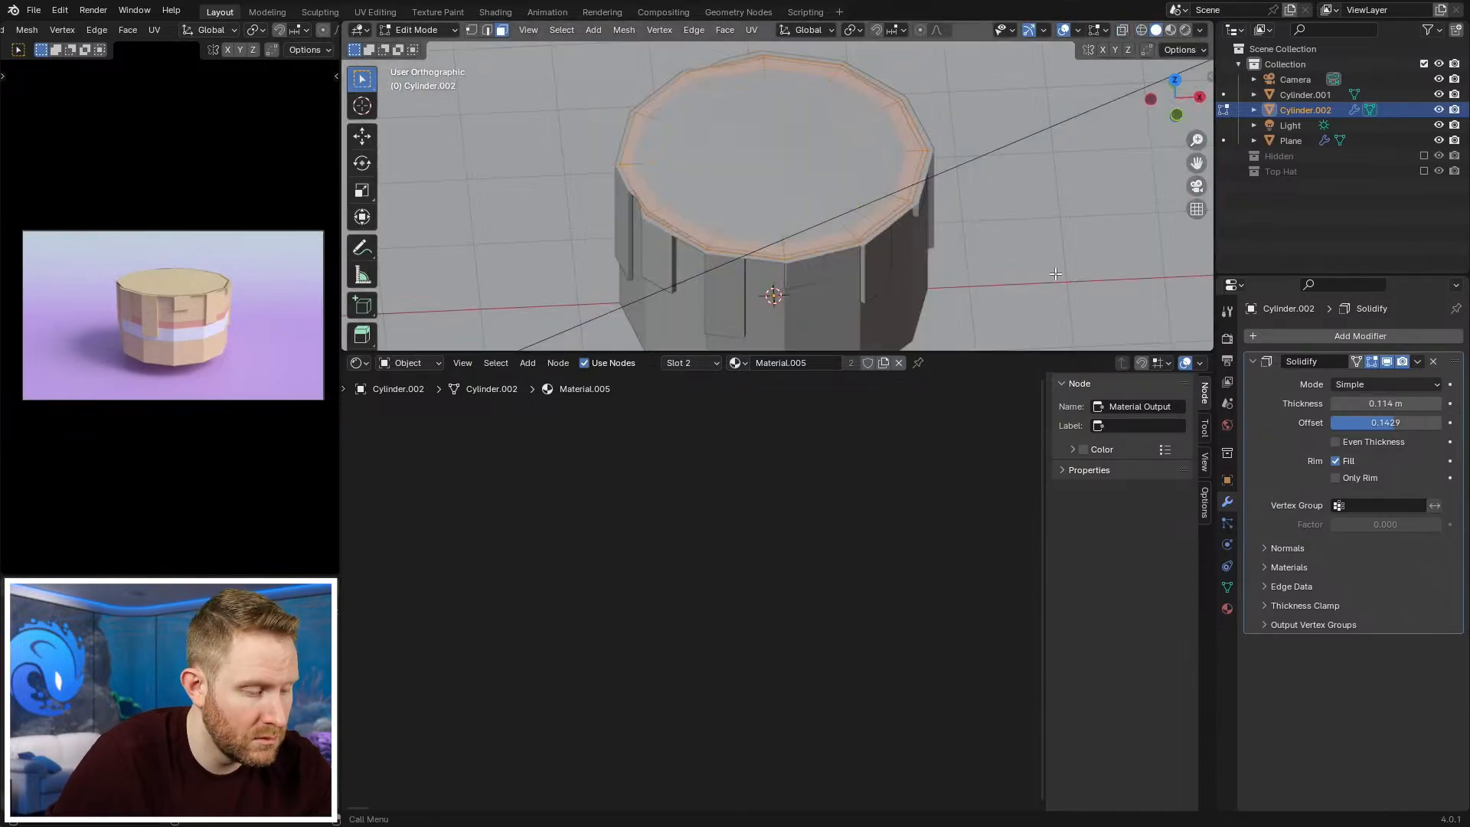
{"action": "key", "text": "i"}
{"action": "left_click", "coordinate": [893, 269]}
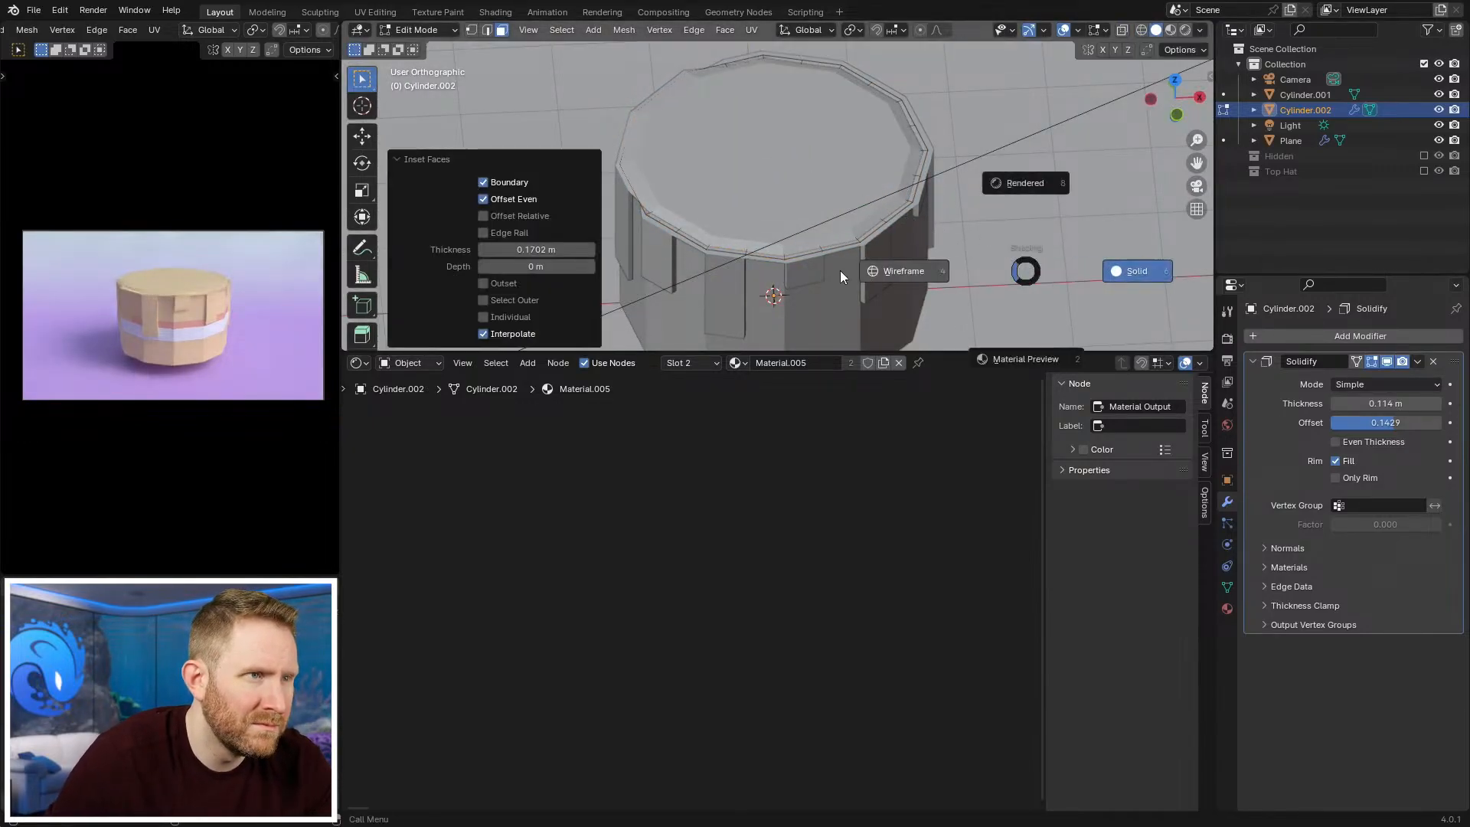
Step: Select the bottom rim edges around the topping in wireframe and move them about 0.247 m down along Z
{"action": "key", "text": "shift+z"}
{"action": "key", "text": "2"}
{"action": "left_click", "coordinate": [827, 249]}
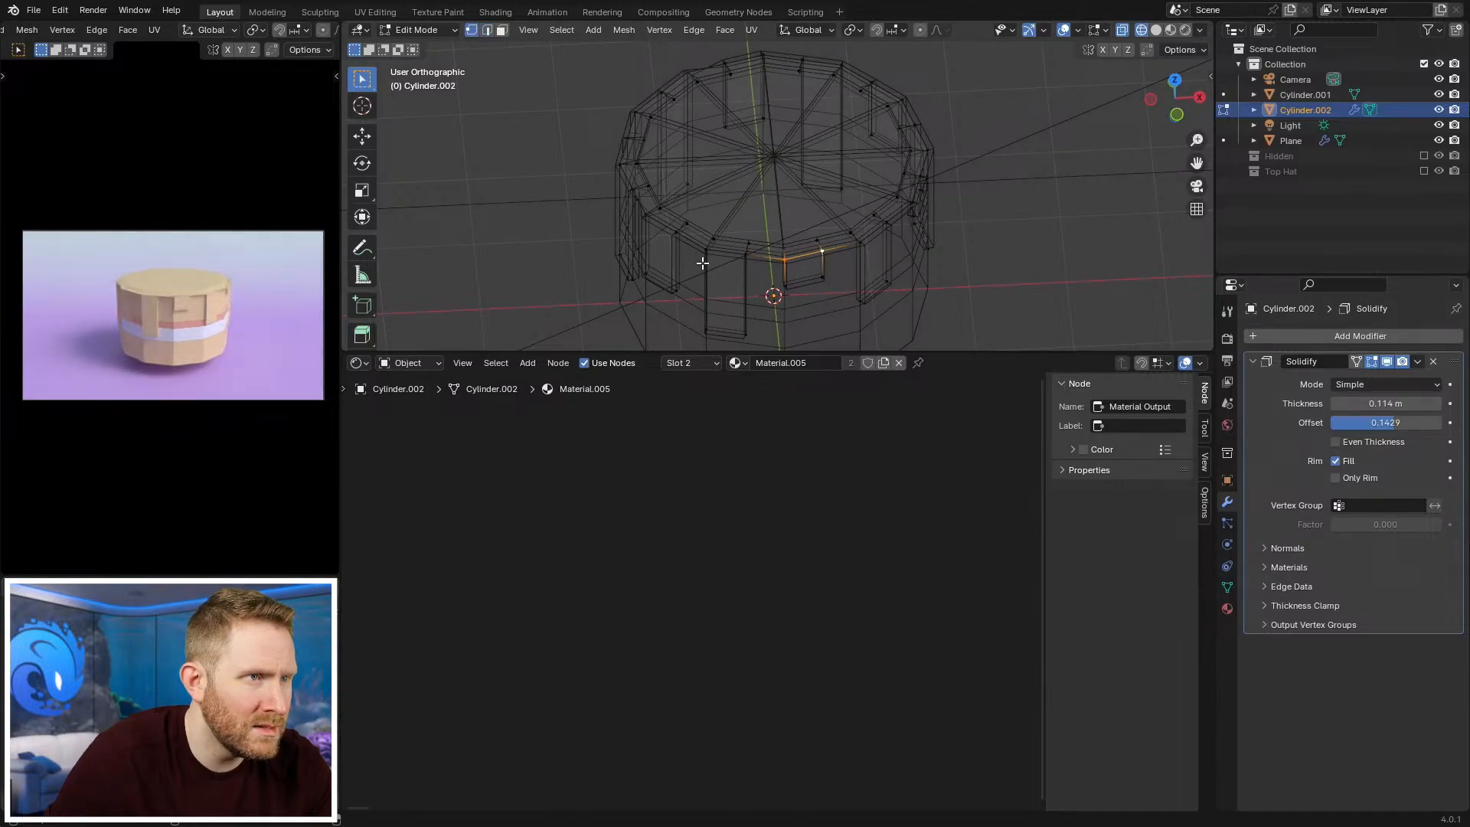
{"action": "middle_click_drag", "start_coordinate": [664, 226], "coordinate": [757, 278]}
{"action": "left_click", "coordinate": [756, 278], "text": "shift"}
{"action": "middle_click_drag", "start_coordinate": [662, 201], "coordinate": [770, 271]}
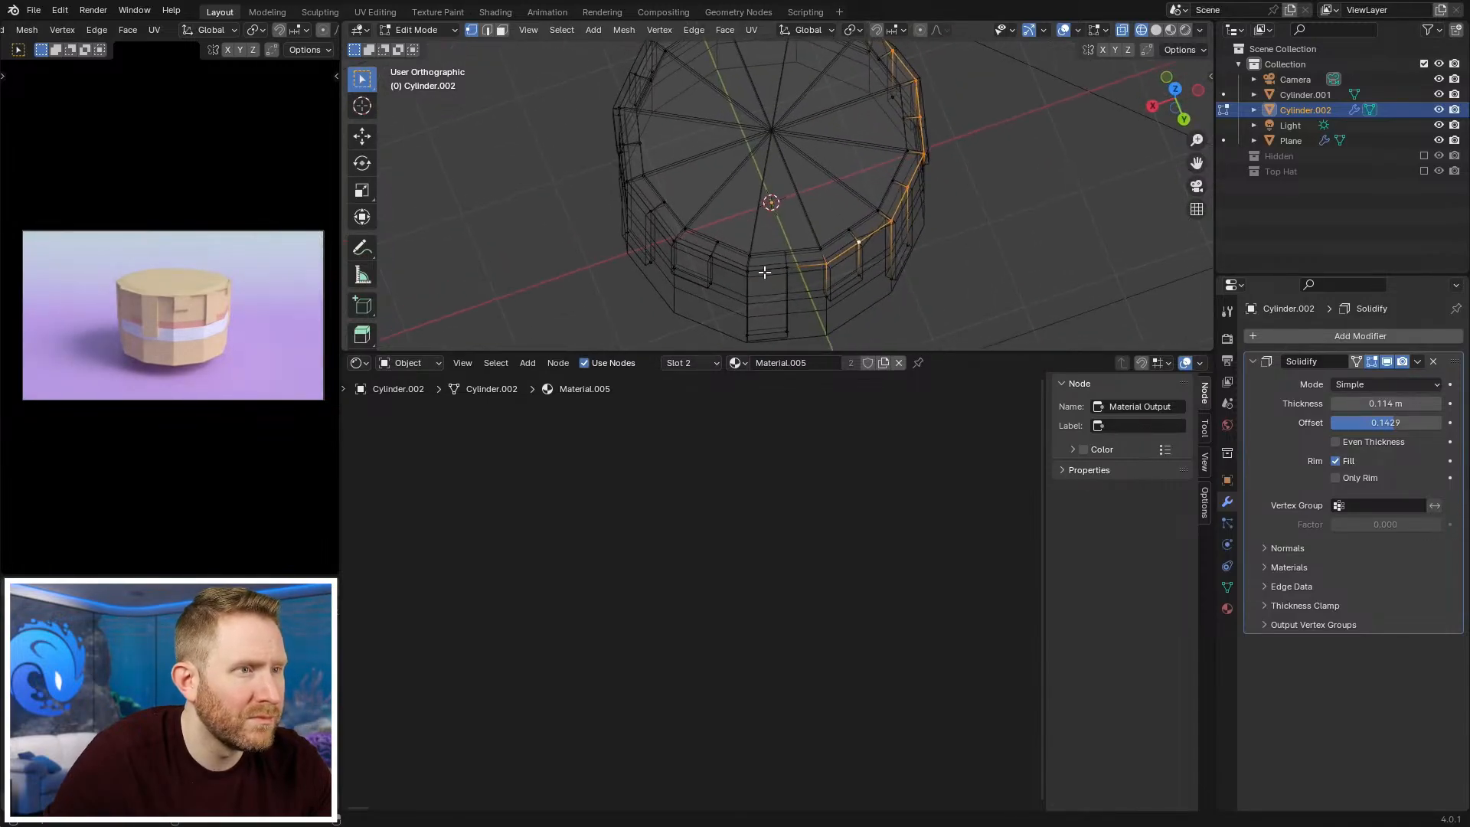
{"action": "middle_click_drag", "start_coordinate": [690, 249], "coordinate": [741, 286]}
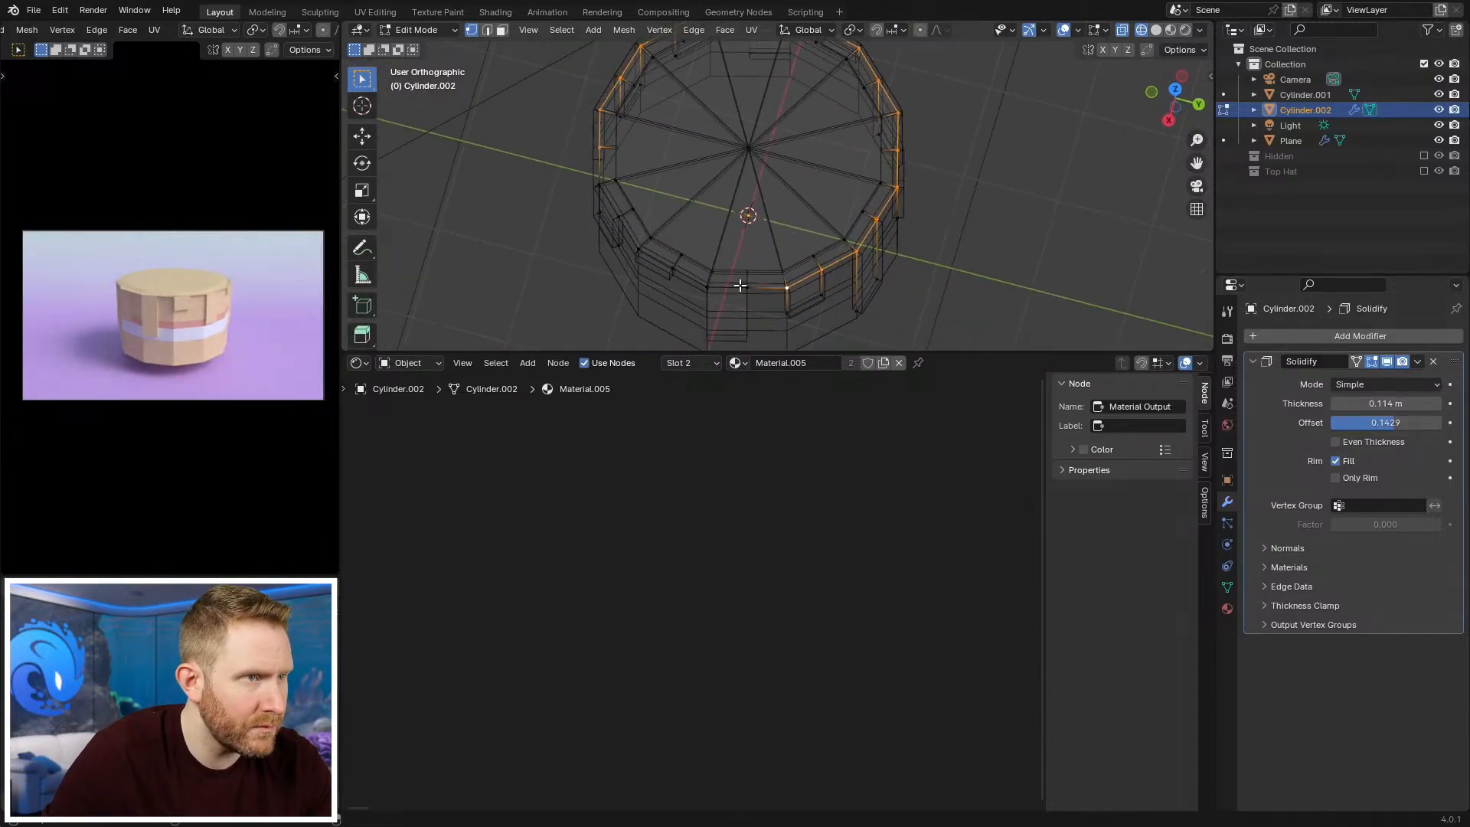
{"action": "middle_click_drag", "start_coordinate": [656, 260], "coordinate": [777, 247]}
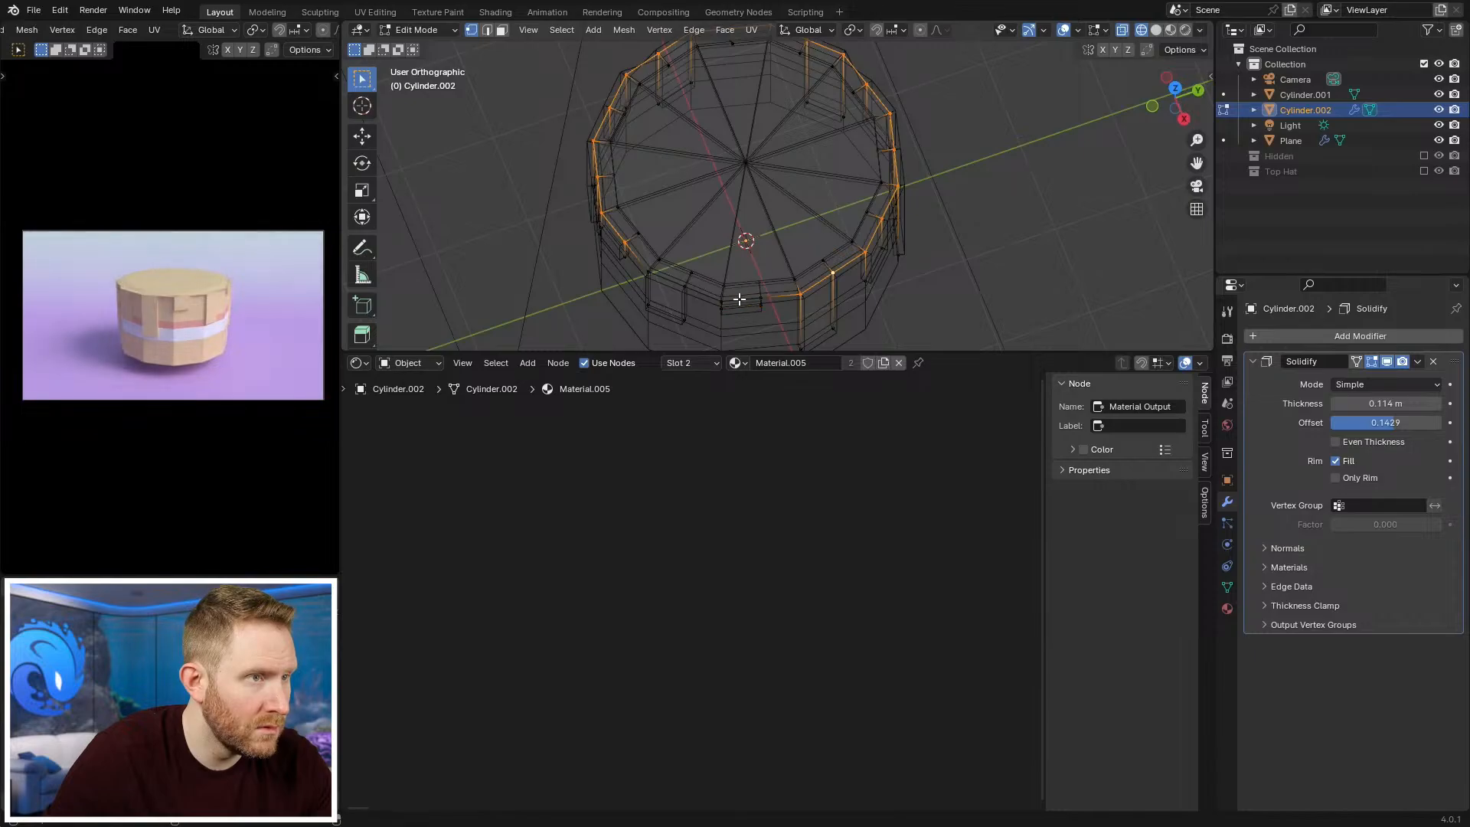
{"action": "left_click", "coordinate": [664, 281], "text": "alt+shift"}
{"action": "middle_click_drag", "start_coordinate": [678, 283], "coordinate": [764, 200]}
{"action": "key", "text": "z"}
{"action": "left_click", "coordinate": [908, 215]}
{"action": "middle_click_drag", "start_coordinate": [995, 211], "coordinate": [857, 187]}
{"action": "key", "text": "g"}
{"action": "key", "text": "z"}
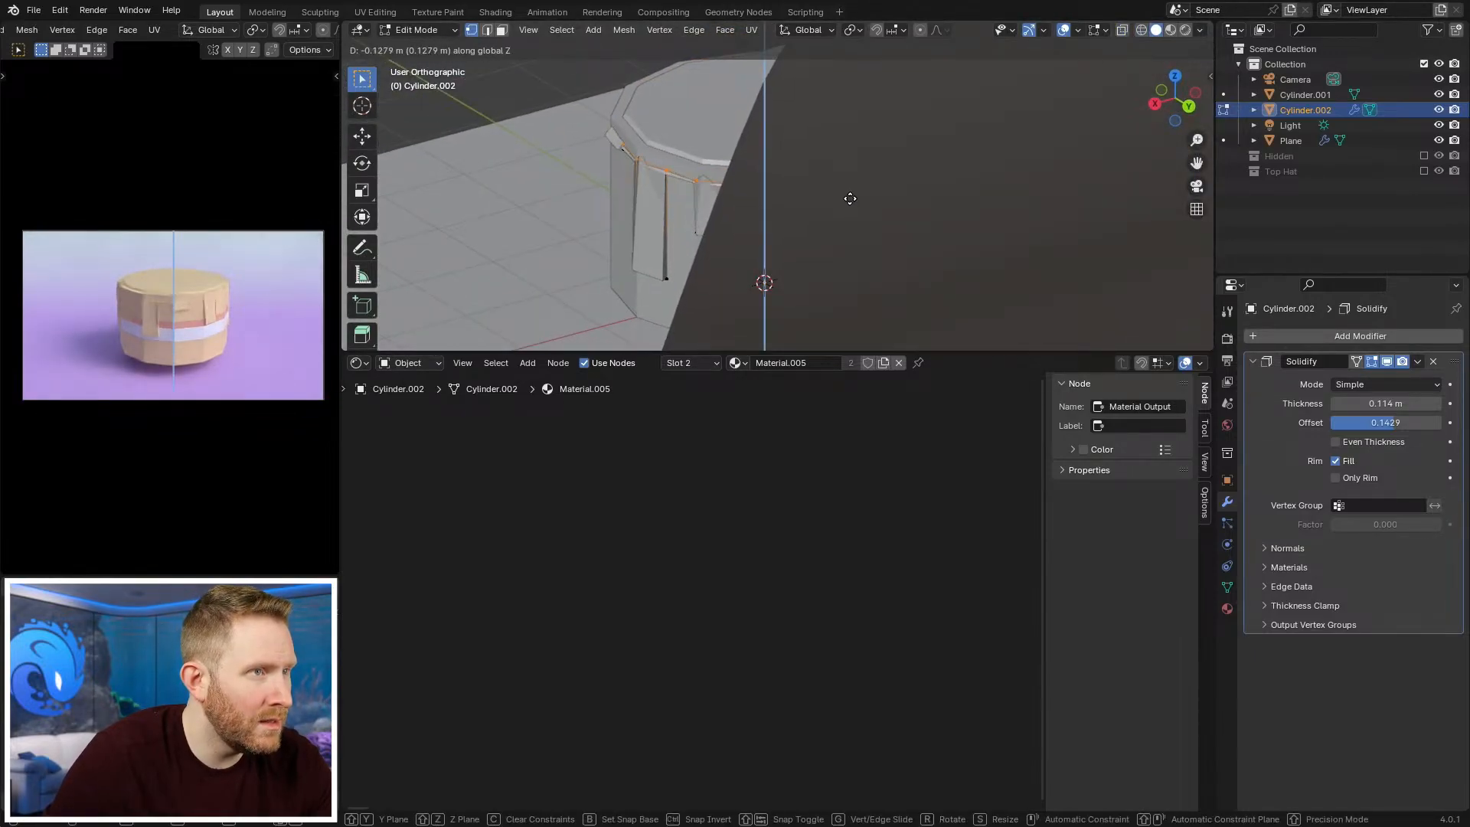
{"action": "left_click", "coordinate": [848, 209]}
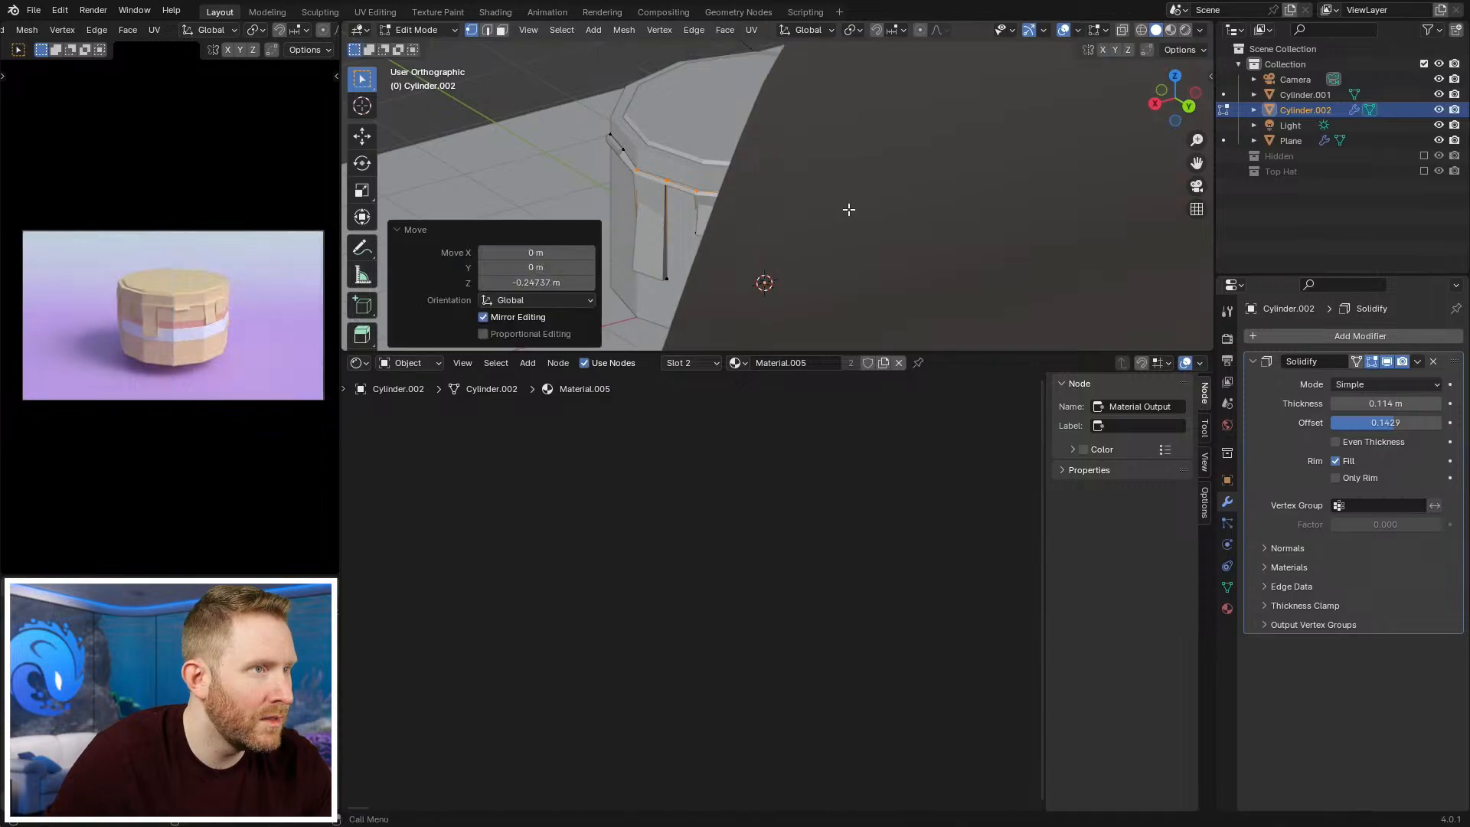
Step: Select the topping's inner top faces in top view and try scaling them outward
{"action": "middle_click_drag", "start_coordinate": [847, 207], "coordinate": [885, 226]}
{"action": "key", "text": "z"}
{"action": "left_click", "coordinate": [798, 246]}
{"action": "key", "text": "alt+a"}
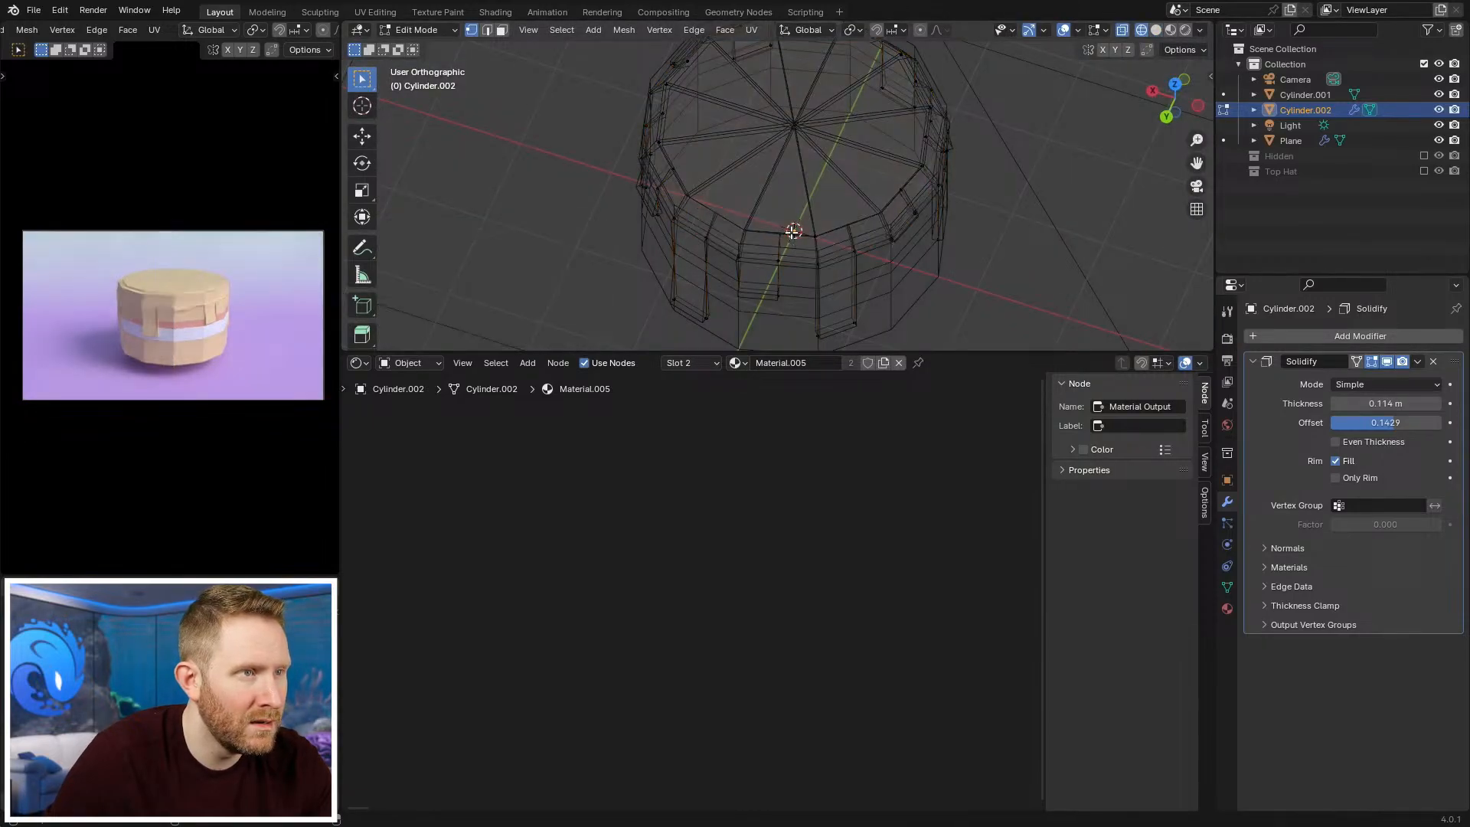
{"action": "key", "text": "KP_7"}
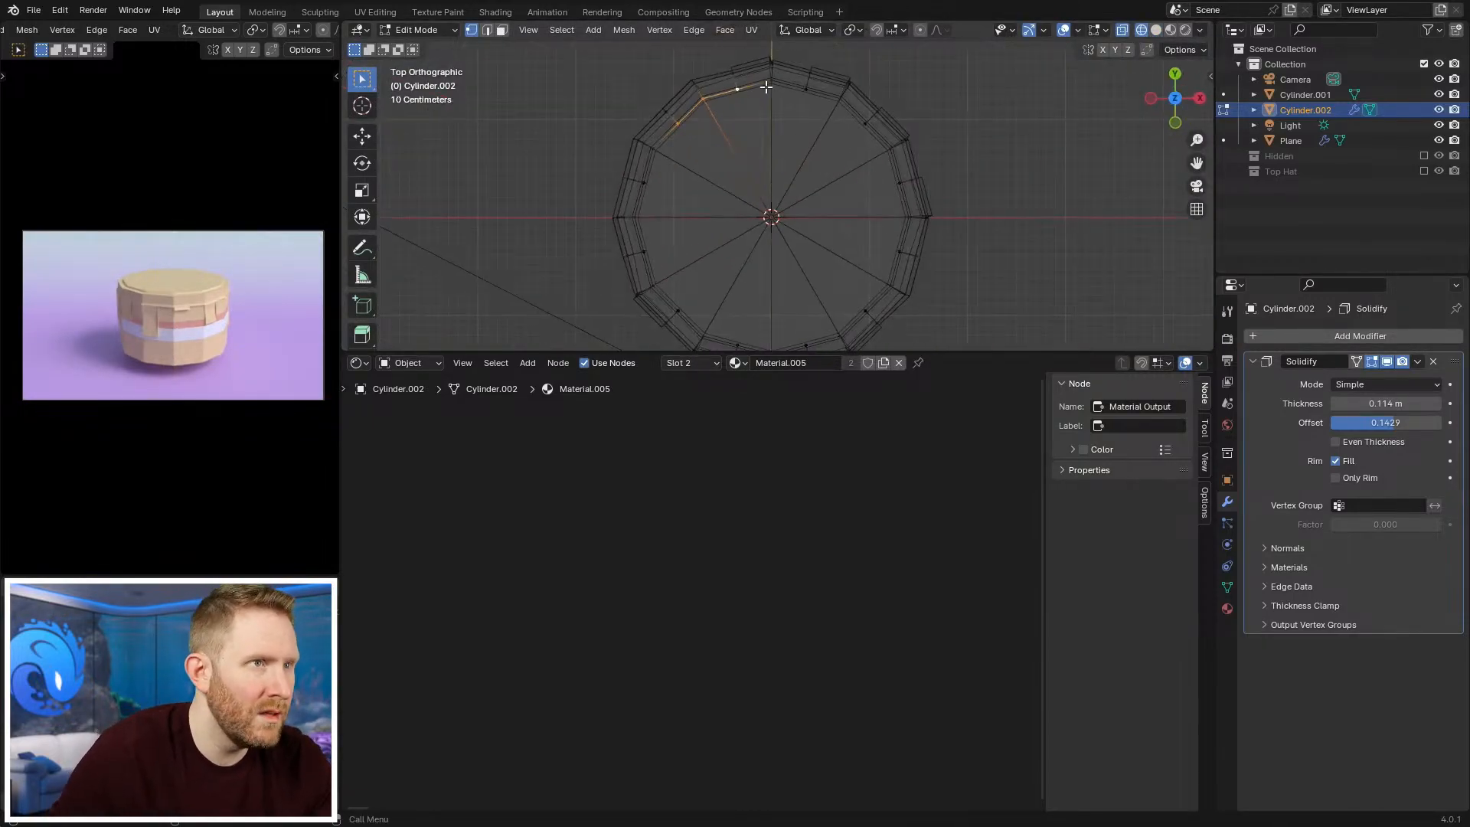
{"action": "key", "text": "c"}
{"action": "mouse_move", "coordinate": [814, 164]}
{"action": "left_mouse_down"}
{"action": "mouse_move", "coordinate": [810, 130]}
{"action": "mouse_move", "coordinate": [705, 145]}
{"action": "mouse_move", "coordinate": [789, 250]}
{"action": "mouse_move", "coordinate": [823, 174]}
{"action": "mouse_move", "coordinate": [846, 200]}
{"action": "left_mouse_up"}
{"action": "right_click", "coordinate": [845, 200]}
{"action": "middle_click_drag", "start_coordinate": [845, 193], "coordinate": [804, 122], "text": "shift"}
{"action": "scroll", "coordinate": [862, 227], "scroll_direction": "up", "scroll_amount": 5}
{"action": "middle_click_drag", "start_coordinate": [919, 197], "coordinate": [817, 190], "text": "shift"}
{"action": "scroll", "coordinate": [781, 180], "scroll_direction": "down", "scroll_amount": 3}
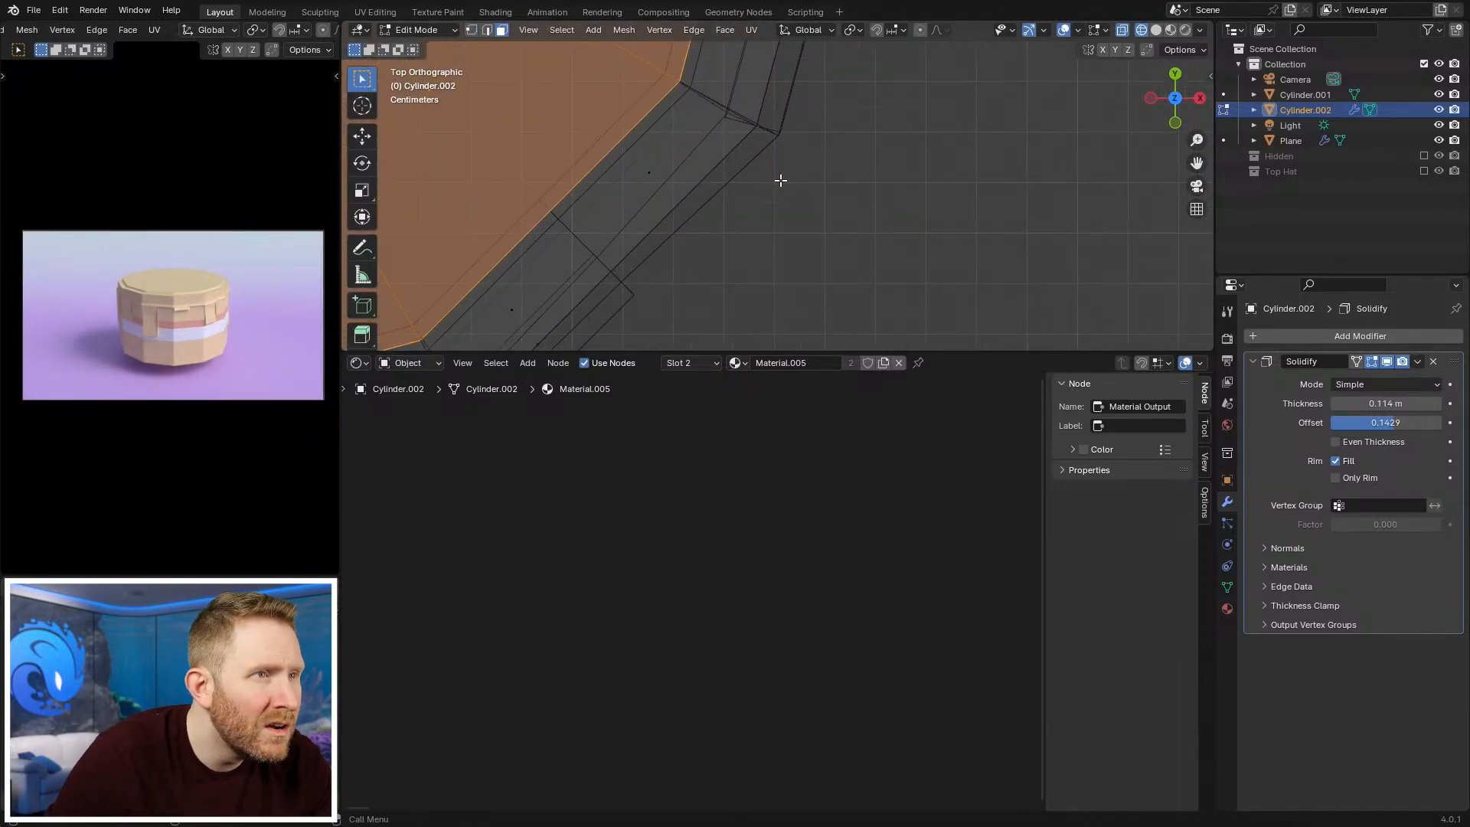
{"action": "key", "text": "s"}
{"action": "left_click", "coordinate": [810, 193]}
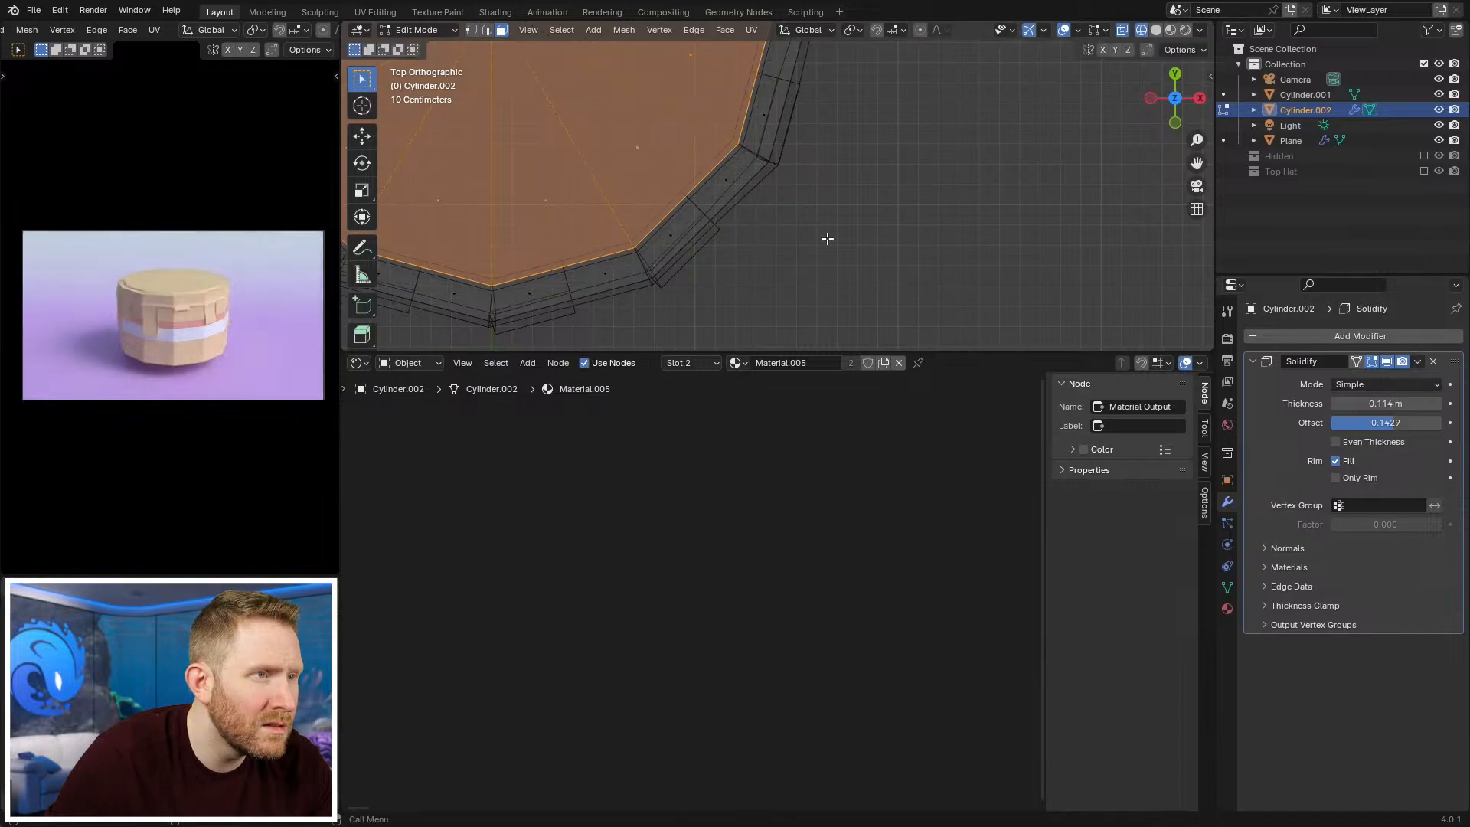
Step: Turn off the Solidify display and scale the inner top faces by about 1.127, excluding Z, to meet the outer rim
{"action": "key", "text": "alt+z"}
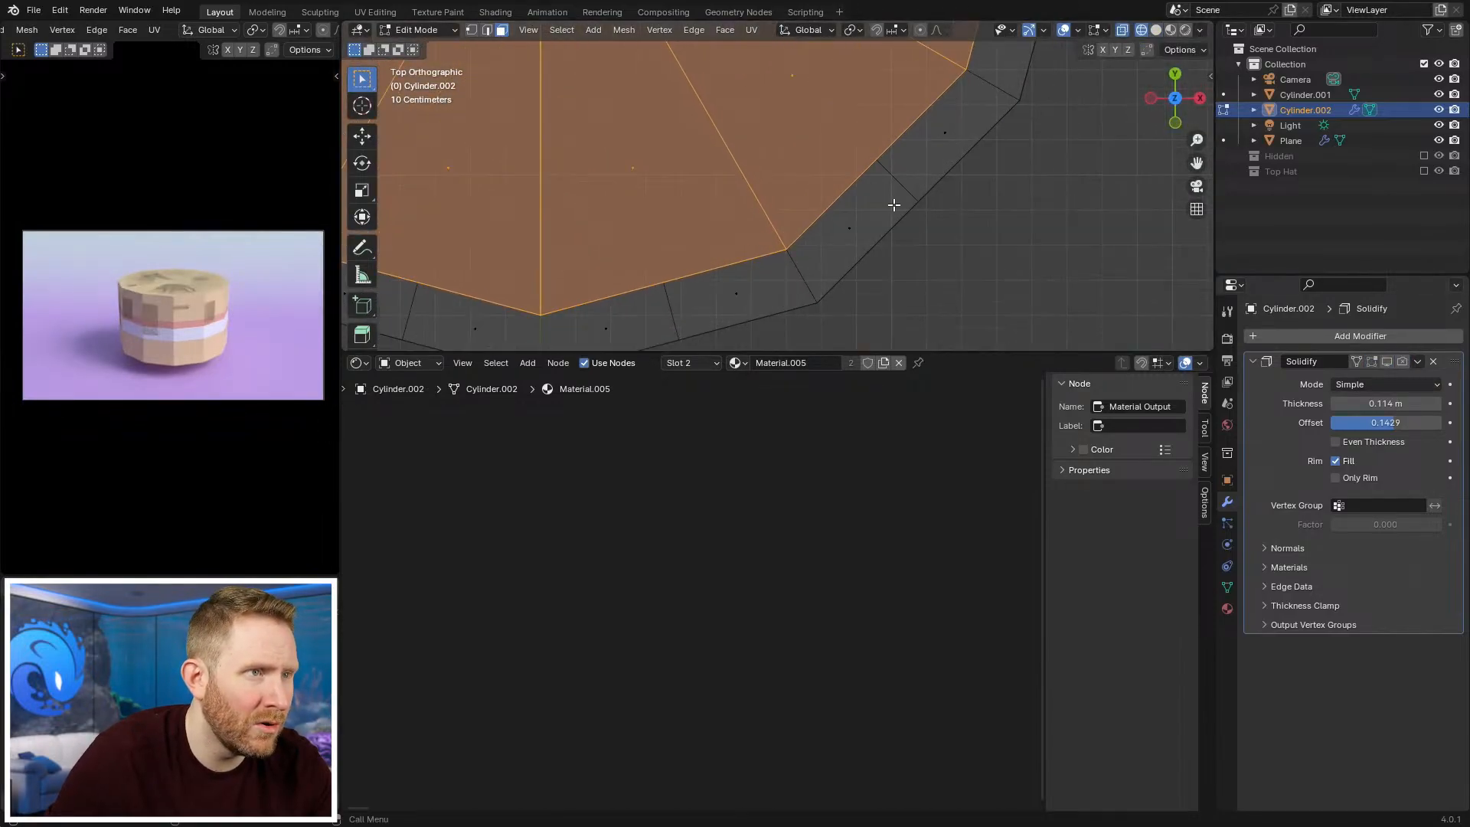
{"action": "key", "text": "s"}
{"action": "key", "text": "shift+z"}
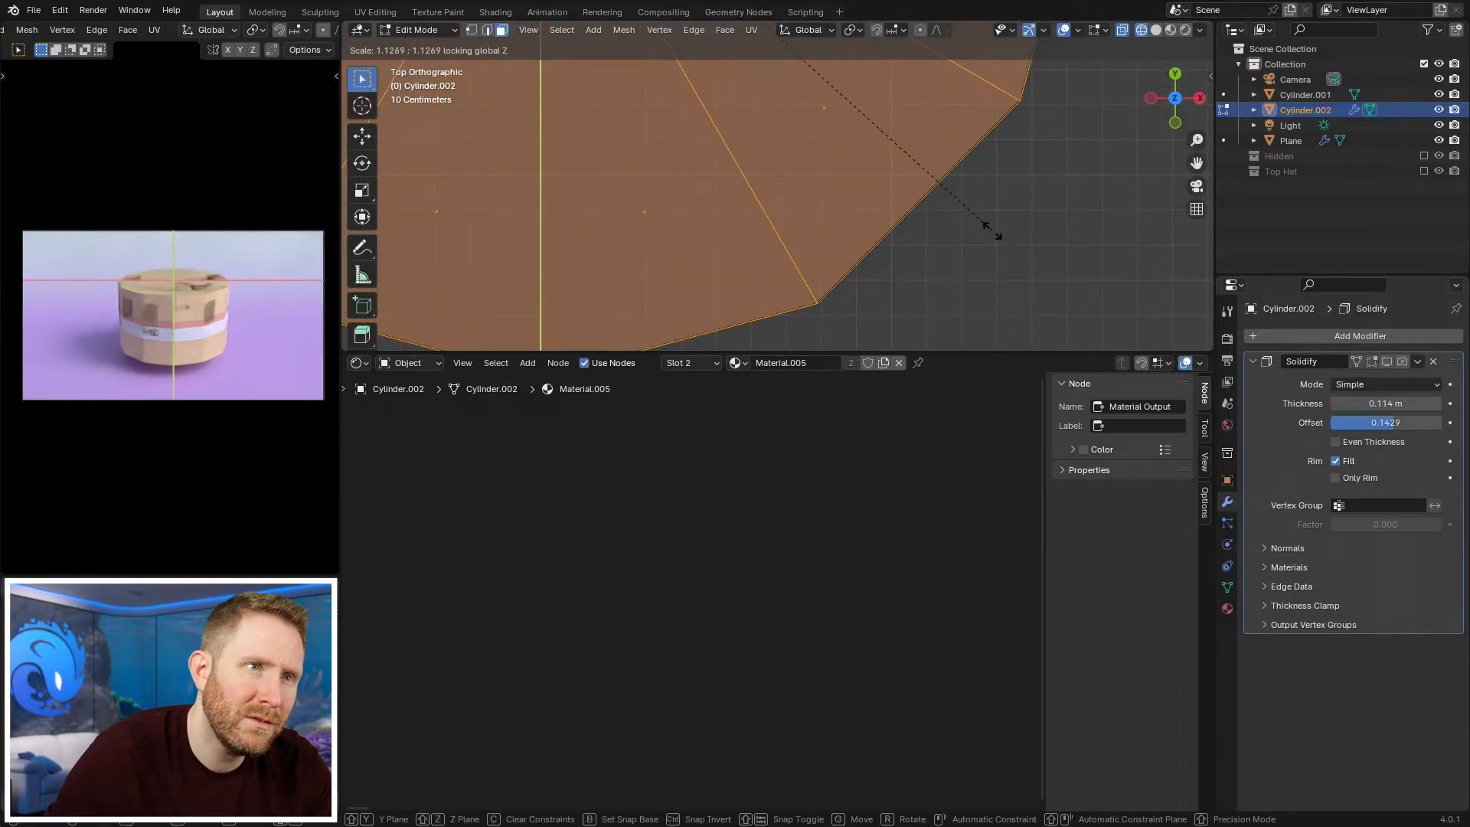
{"action": "left_click", "coordinate": [987, 228]}
Step: Recalculate the normals of the whole topping to face outside and check the mesh in Object Mode
{"action": "key", "text": "z"}
{"action": "scroll", "coordinate": [995, 251], "scroll_direction": "down", "scroll_amount": 5}
{"action": "scroll", "coordinate": [941, 221], "scroll_direction": "up", "scroll_amount": 2}
{"action": "key", "text": "Tab"}
{"action": "mouse_move", "coordinate": [1026, 251]}
{"action": "middle_mouse_down"}
{"action": "mouse_move", "coordinate": [941, 220]}
{"action": "mouse_move", "coordinate": [901, 174]}
{"action": "mouse_move", "coordinate": [931, 181]}
{"action": "middle_mouse_up"}
{"action": "key", "text": "Tab"}
{"action": "key", "text": "a"}
{"action": "key", "text": "shift+n"}
{"action": "scroll", "coordinate": [900, 174], "scroll_direction": "down", "scroll_amount": 4}
{"action": "key", "text": "Tab"}
{"action": "middle_click_drag", "start_coordinate": [825, 214], "coordinate": [905, 180]}
{"action": "key", "text": "Tab"}
{"action": "scroll", "coordinate": [905, 181], "scroll_direction": "up", "scroll_amount": 2}
Step: Lower the bottom edge of the shortest drip facing the view along Z in edge select mode
{"action": "key", "text": "2"}
{"action": "key", "text": "z"}
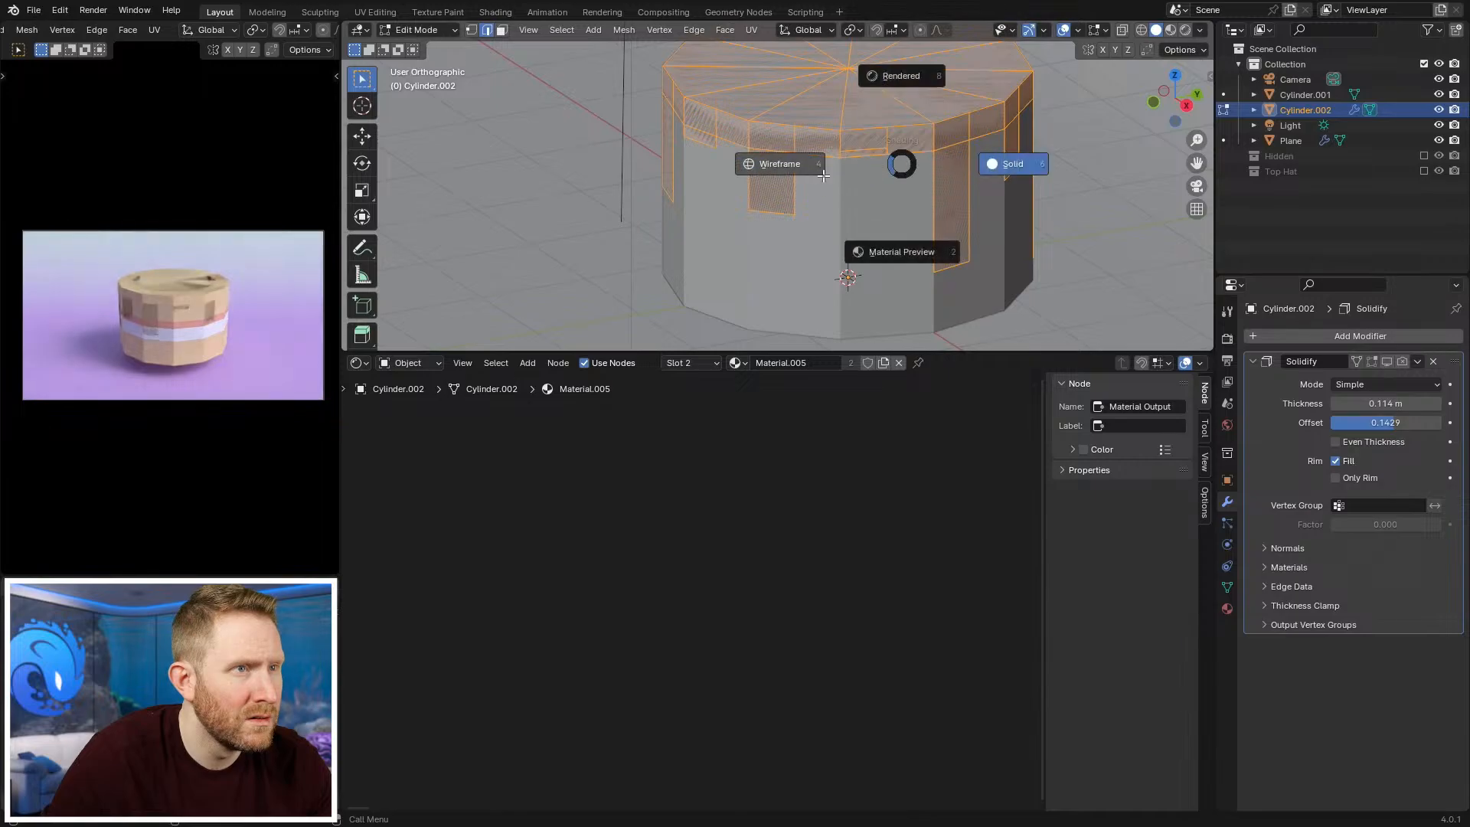
{"action": "left_click", "coordinate": [870, 163]}
{"action": "left_click", "coordinate": [867, 151]}
{"action": "key", "text": "z"}
{"action": "left_click", "coordinate": [972, 159]}
{"action": "key", "text": "g"}
{"action": "key", "text": "z"}
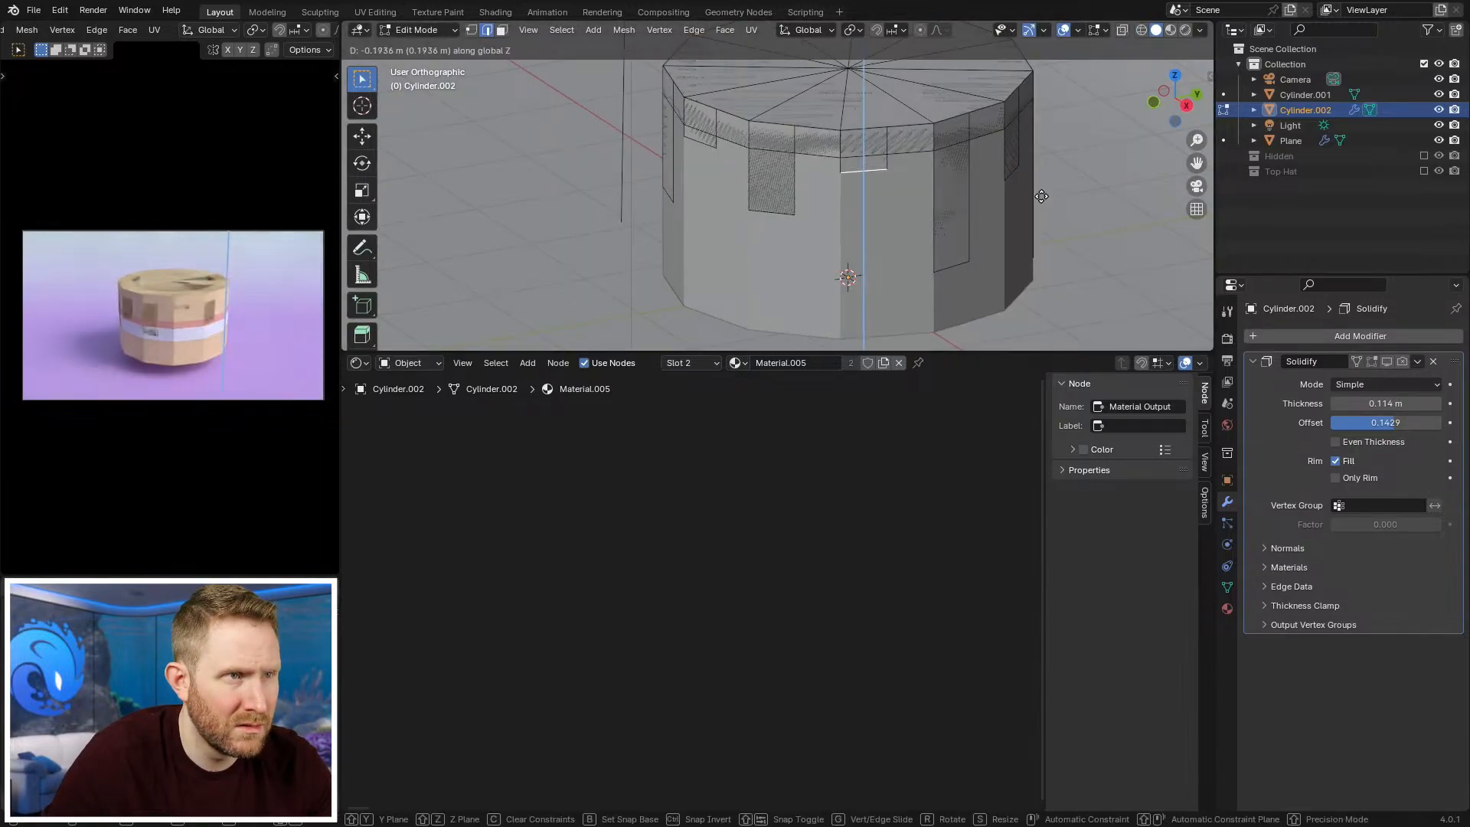
{"action": "left_click", "coordinate": [1043, 208]}
Step: Lower the bottom edges of the two neighboring drips along Z
{"action": "left_click", "coordinate": [702, 147]}
{"action": "key", "text": "g"}
{"action": "key", "text": "z"}
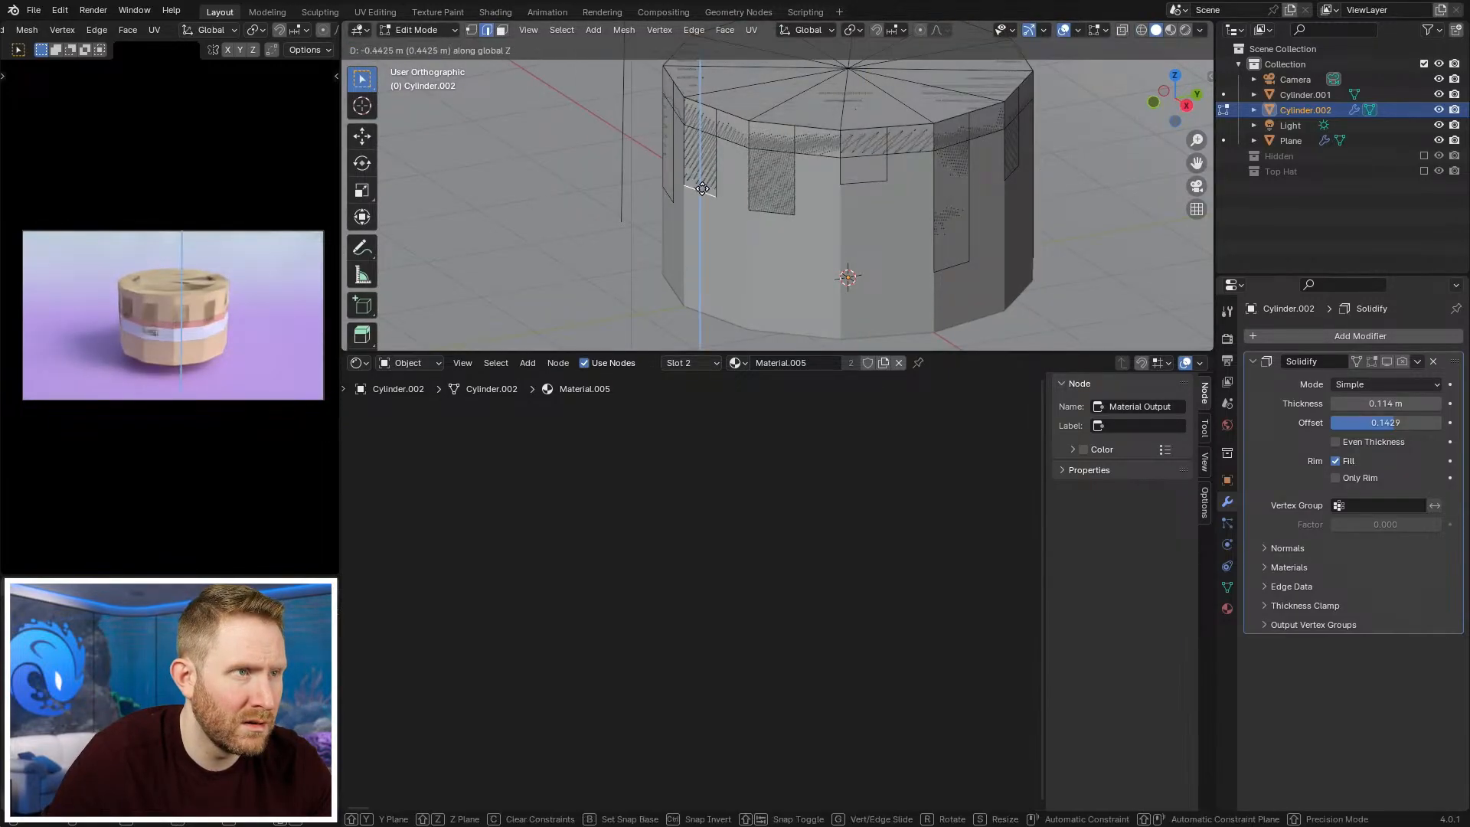
{"action": "left_click", "coordinate": [710, 160]}
{"action": "left_click", "coordinate": [773, 213]}
{"action": "key", "text": "g"}
{"action": "key", "text": "z"}
{"action": "left_click", "coordinate": [773, 229]}
Step: Lower the bottom edge of the long drip slightly along Z and return to Object Mode
{"action": "left_click", "coordinate": [957, 268]}
{"action": "key", "text": "g"}
{"action": "key", "text": "z"}
{"action": "left_click", "coordinate": [962, 290]}
{"action": "middle_click_drag", "start_coordinate": [962, 290], "coordinate": [884, 193]}
{"action": "scroll", "coordinate": [912, 204], "scroll_direction": "down", "scroll_amount": 4}
{"action": "scroll", "coordinate": [888, 201], "scroll_direction": "up", "scroll_amount": 2}
{"action": "key", "text": "Tab"}
{"action": "scroll", "coordinate": [884, 193], "scroll_direction": "down", "scroll_amount": 2}
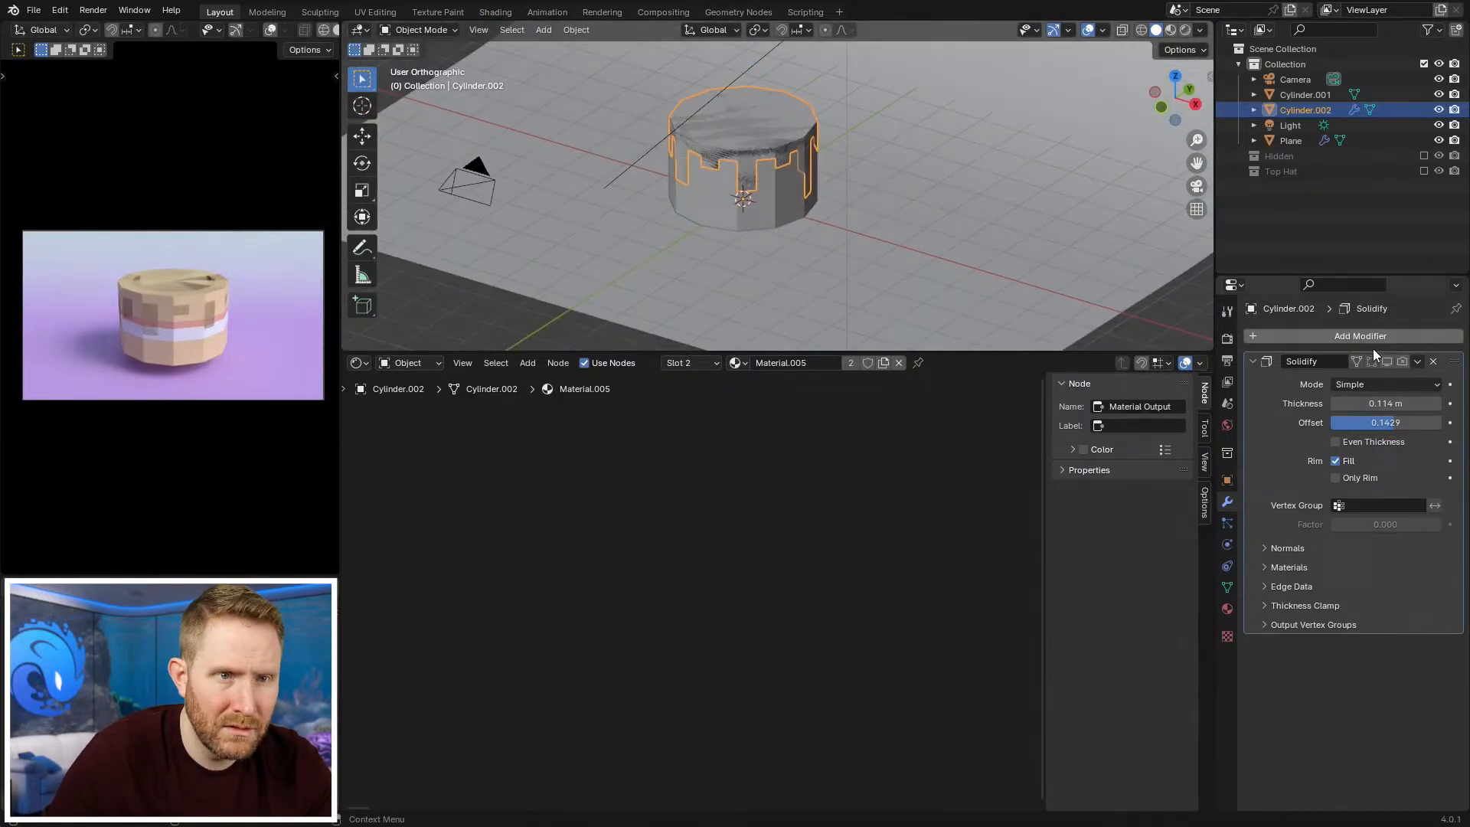
Step: Re-enable all Solidify display toggles and recalculate the topping's normals outside in Edit Mode
{"action": "left_click_drag", "start_coordinate": [1356, 361], "coordinate": [1385, 364]}
{"action": "mouse_move", "coordinate": [778, 189]}
{"action": "middle_mouse_down"}
{"action": "mouse_move", "coordinate": [808, 156]}
{"action": "mouse_move", "coordinate": [940, 225]}
{"action": "middle_mouse_up"}
{"action": "scroll", "coordinate": [779, 117], "scroll_direction": "up", "scroll_amount": 4}
{"action": "left_click", "coordinate": [779, 117]}
{"action": "key", "text": "Tab"}
{"action": "key", "text": "shift+n"}
Step: Try to move the bottom vertices of the skewed drip in wireframe
{"action": "middle_click_drag", "start_coordinate": [939, 225], "coordinate": [882, 168], "text": "shift"}
{"action": "scroll", "coordinate": [883, 168], "scroll_direction": "up", "scroll_amount": 2}
{"action": "key", "text": "1"}
{"action": "key", "text": "z"}
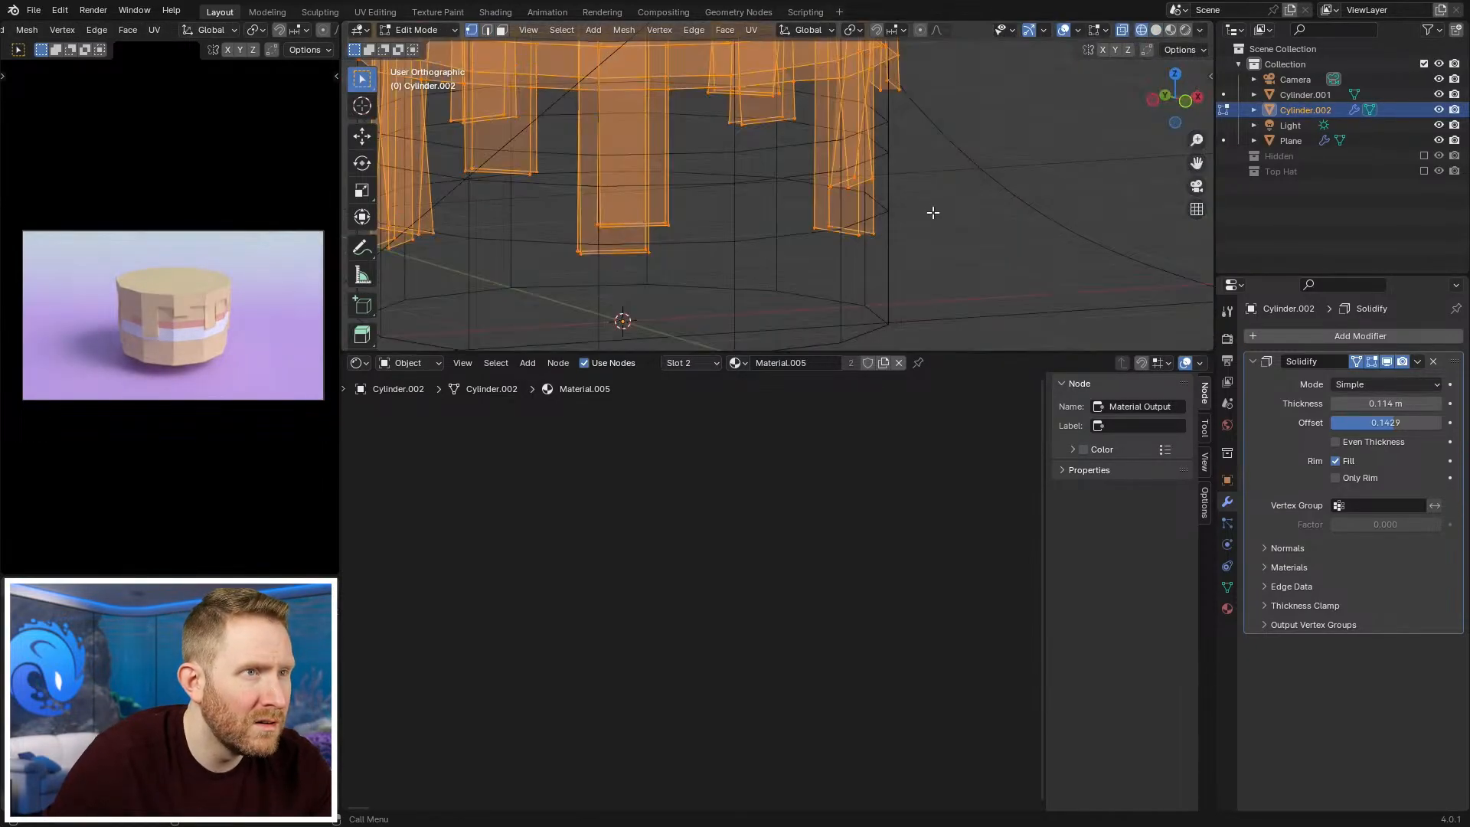
{"action": "middle_click_drag", "start_coordinate": [927, 218], "coordinate": [879, 263]}
{"action": "key", "text": "alt+a"}
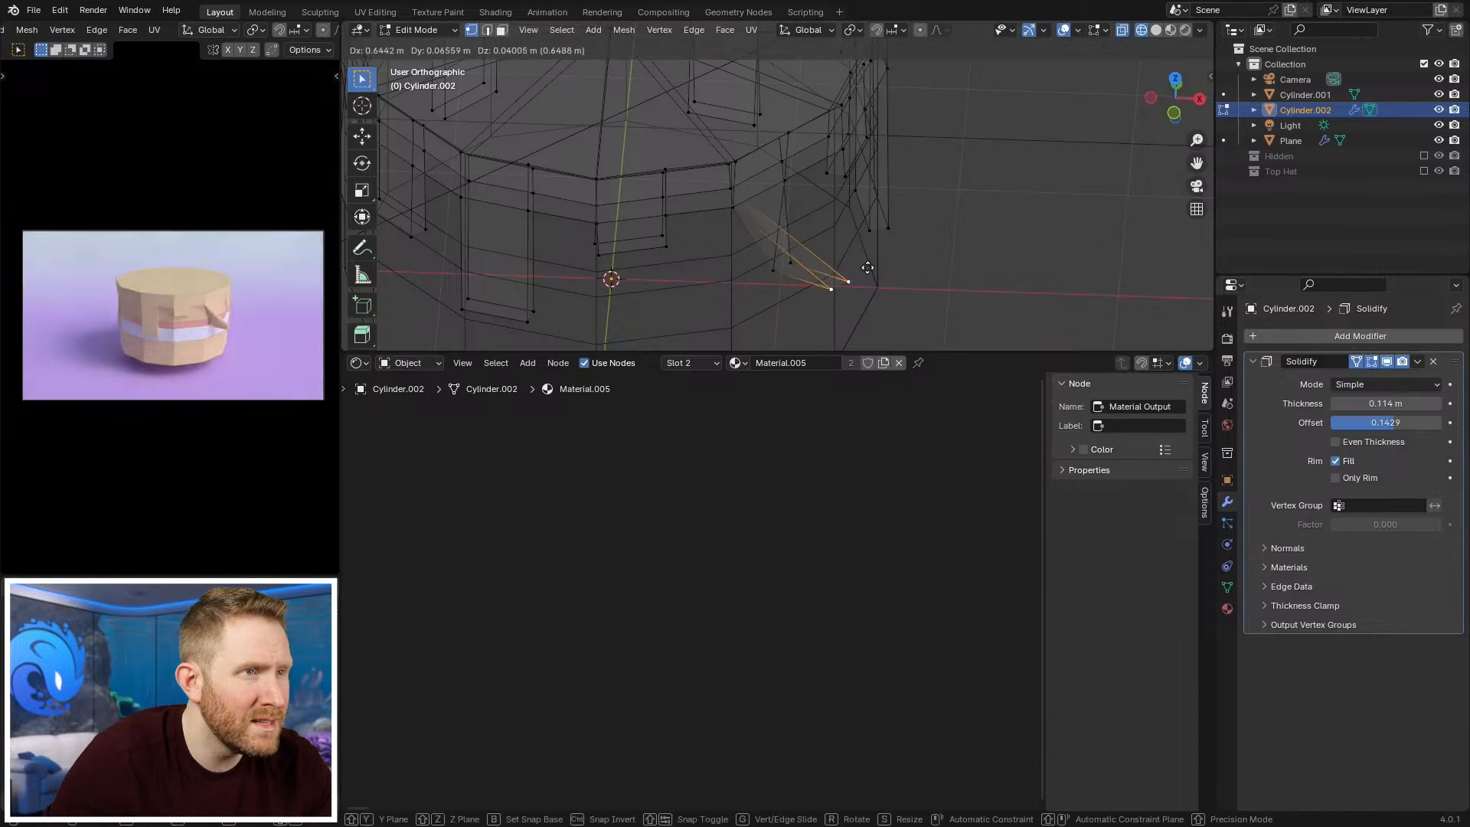
{"action": "key", "text": "shift+z"}
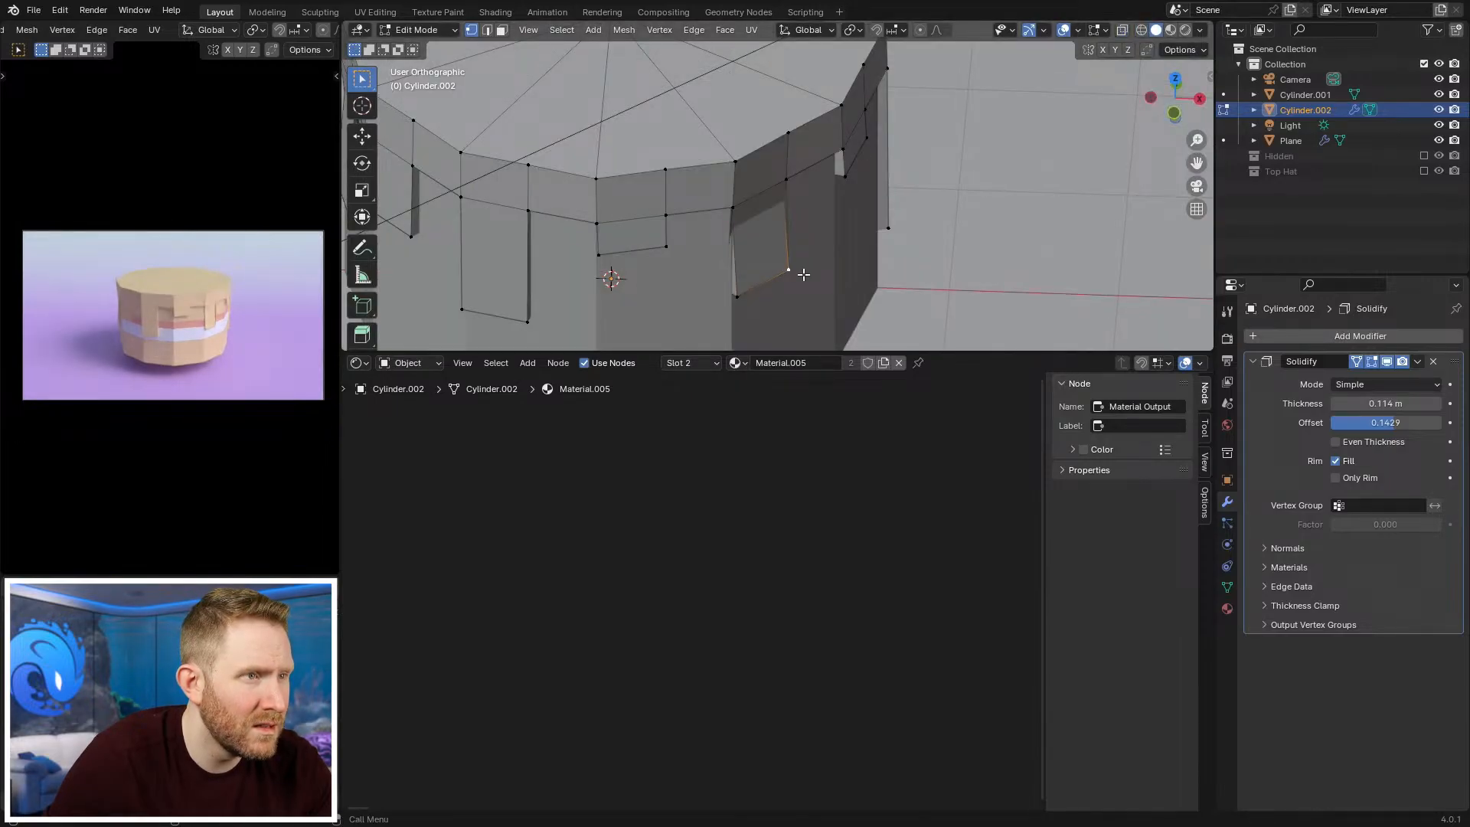
{"action": "key", "text": "shift+z"}
Step: Recalculate the normals of the whole topping outside and isolate the topping from the other objects
{"action": "key", "text": "a"}
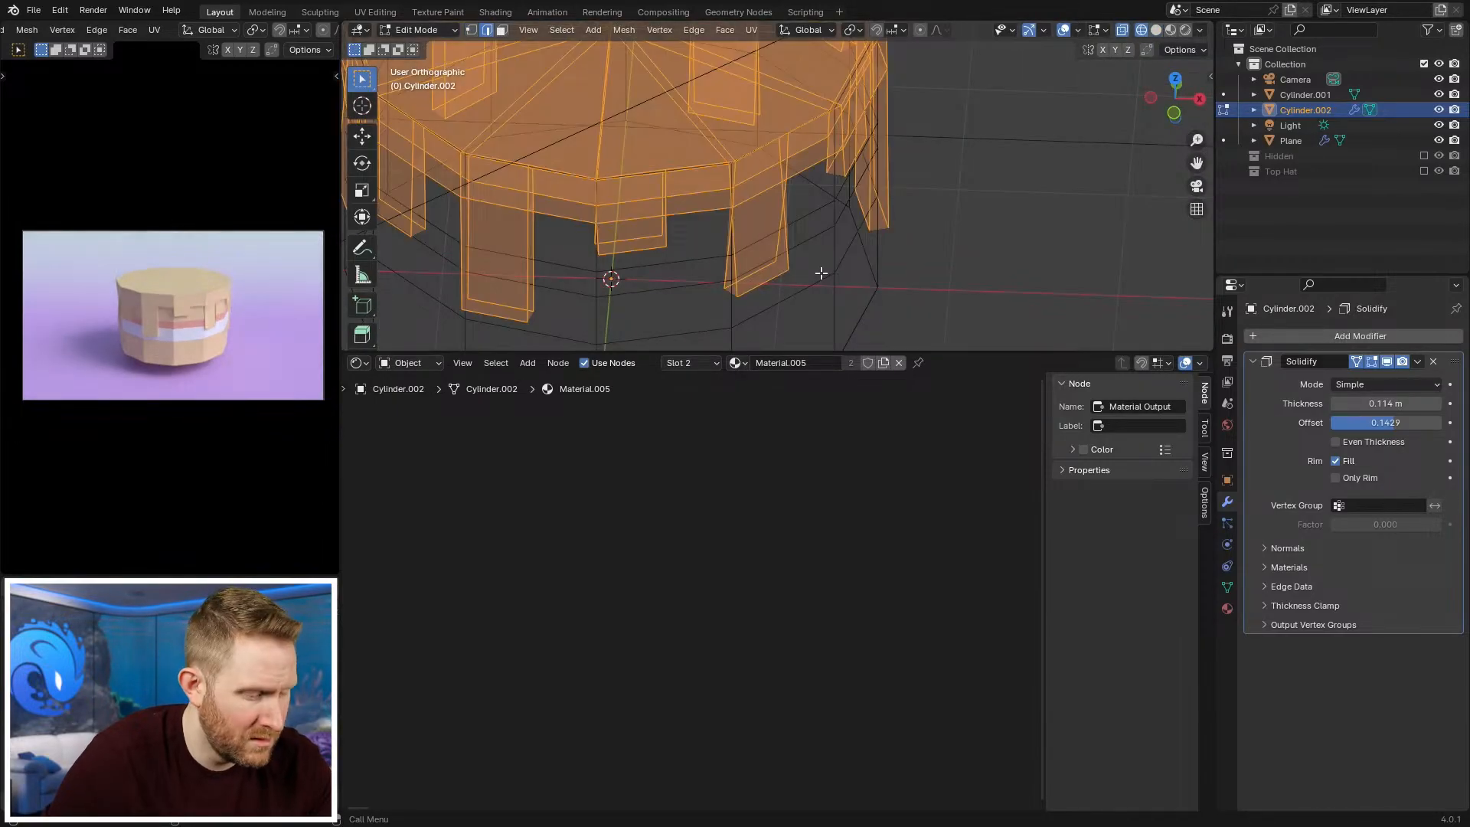
{"action": "key", "text": "shift+n"}
{"action": "key", "text": "z"}
{"action": "left_click", "coordinate": [1015, 269]}
{"action": "scroll", "coordinate": [868, 255], "scroll_direction": "down", "scroll_amount": 3}
{"action": "mouse_move", "coordinate": [868, 255]}
{"action": "middle_mouse_down"}
{"action": "mouse_move", "coordinate": [928, 200]}
{"action": "mouse_move", "coordinate": [820, 236]}
{"action": "middle_mouse_up"}
{"action": "key", "text": "Tab"}
{"action": "key", "text": "Tab"}
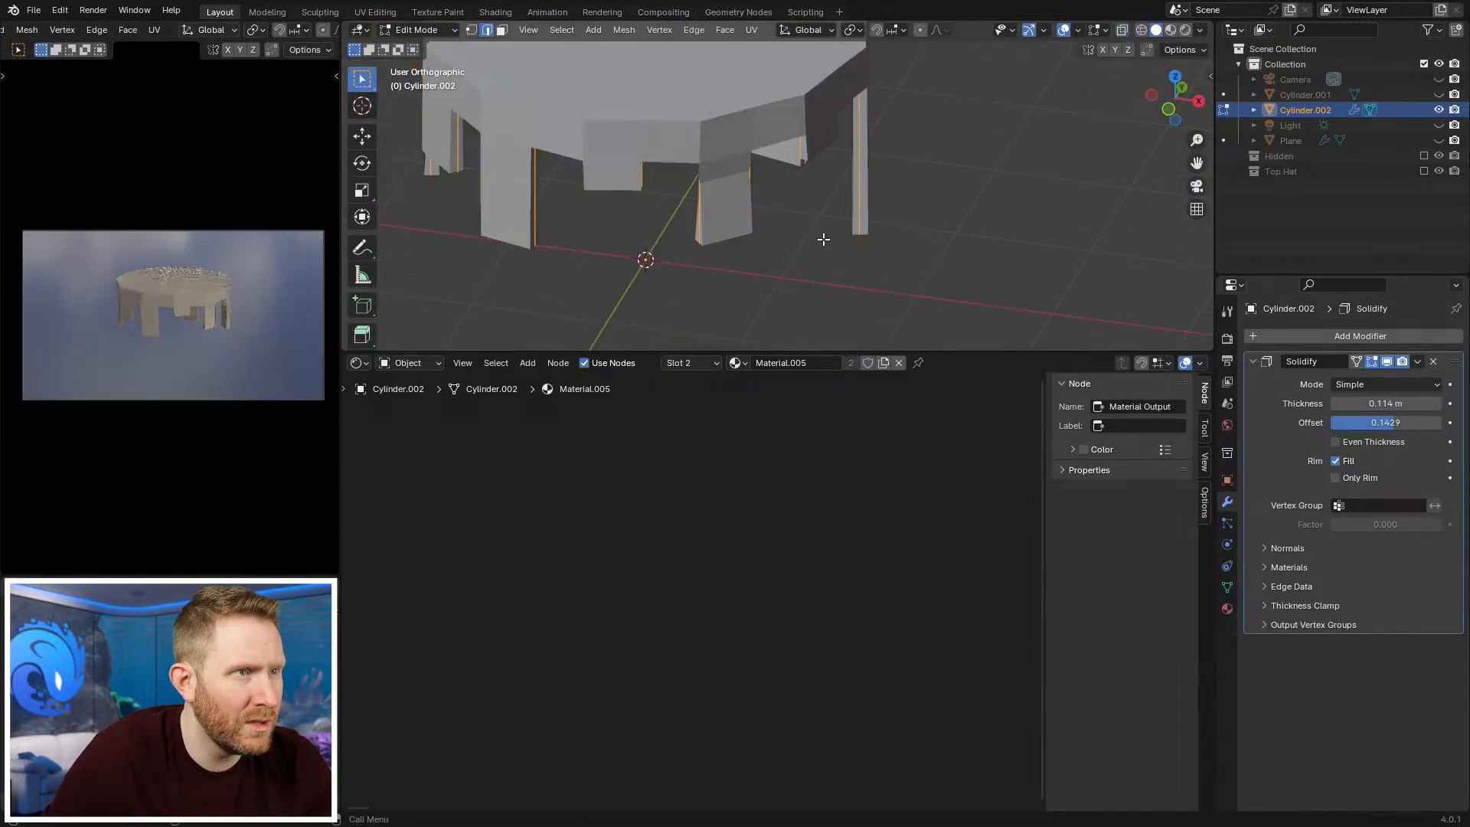
Step: Show the isolated topping in wireframe with face select mode and turn on the face normals overlay
{"action": "key", "text": "alt+z"}
{"action": "scroll", "coordinate": [855, 227], "scroll_direction": "down", "scroll_amount": 1}
{"action": "middle_click_drag", "start_coordinate": [781, 145], "coordinate": [833, 230], "text": "shift"}
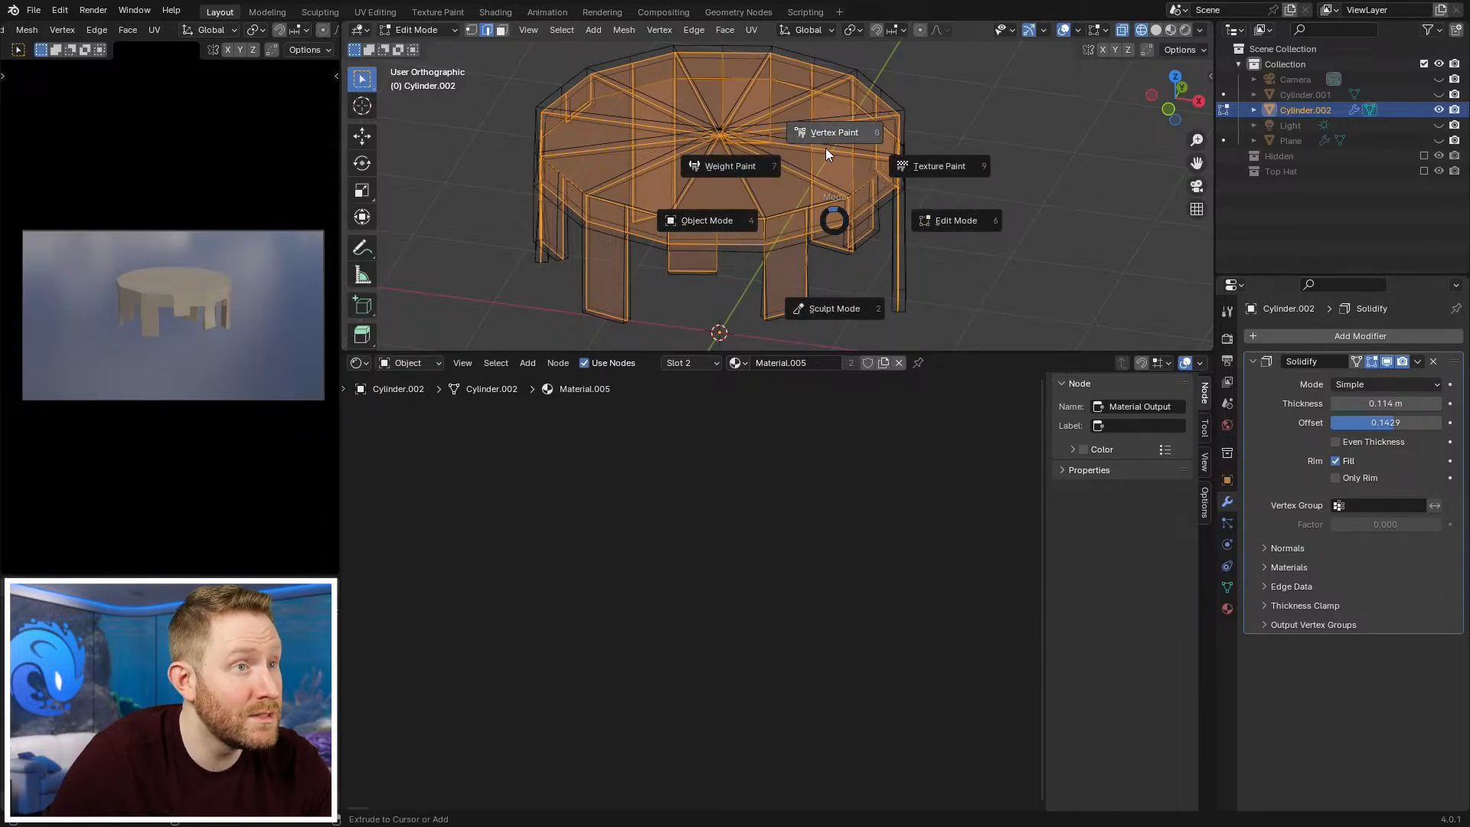
{"action": "key", "text": "Escape"}
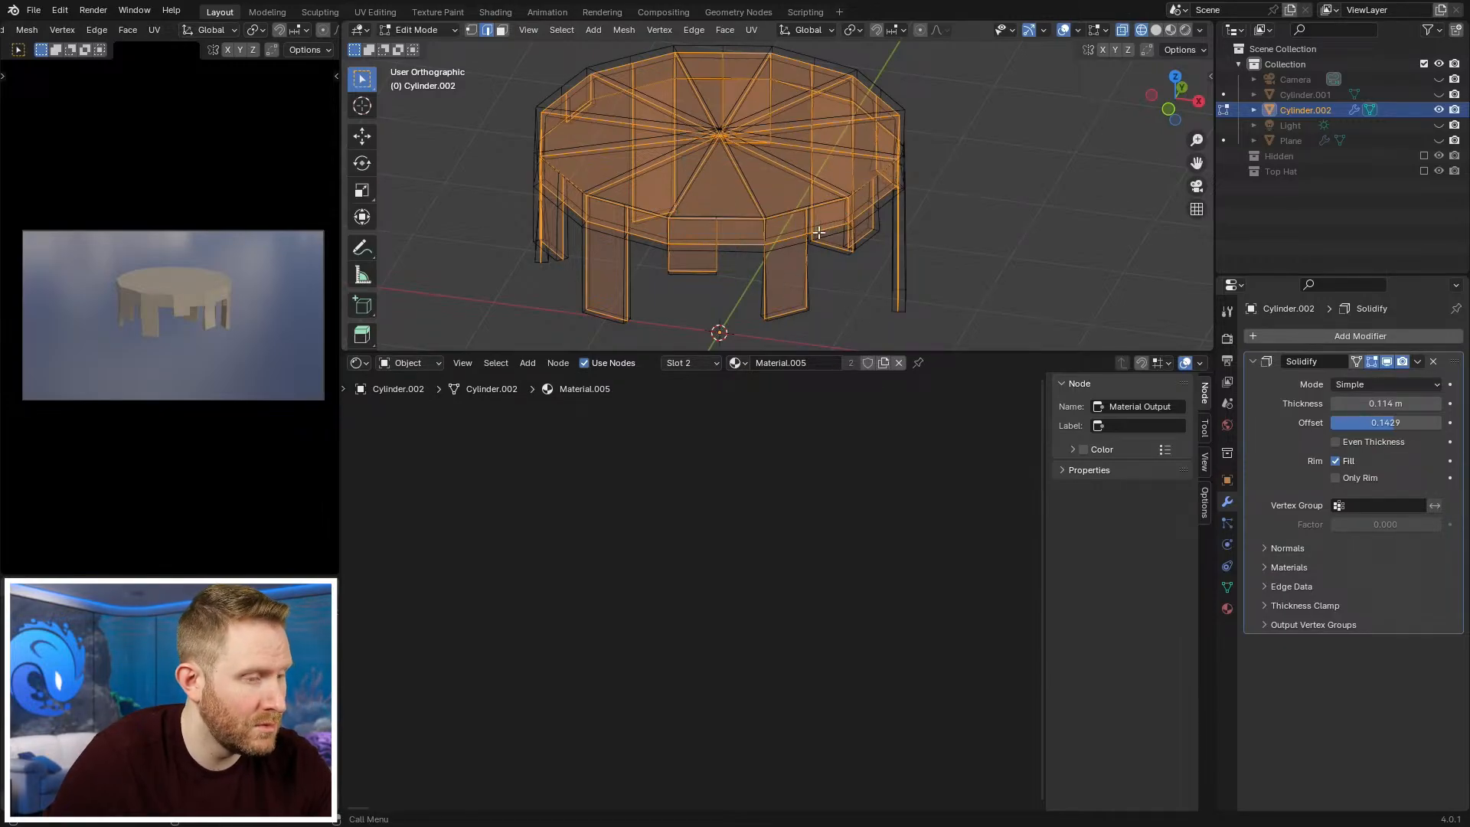
{"action": "key", "text": "3"}
{"action": "left_click", "coordinate": [1177, 51]}
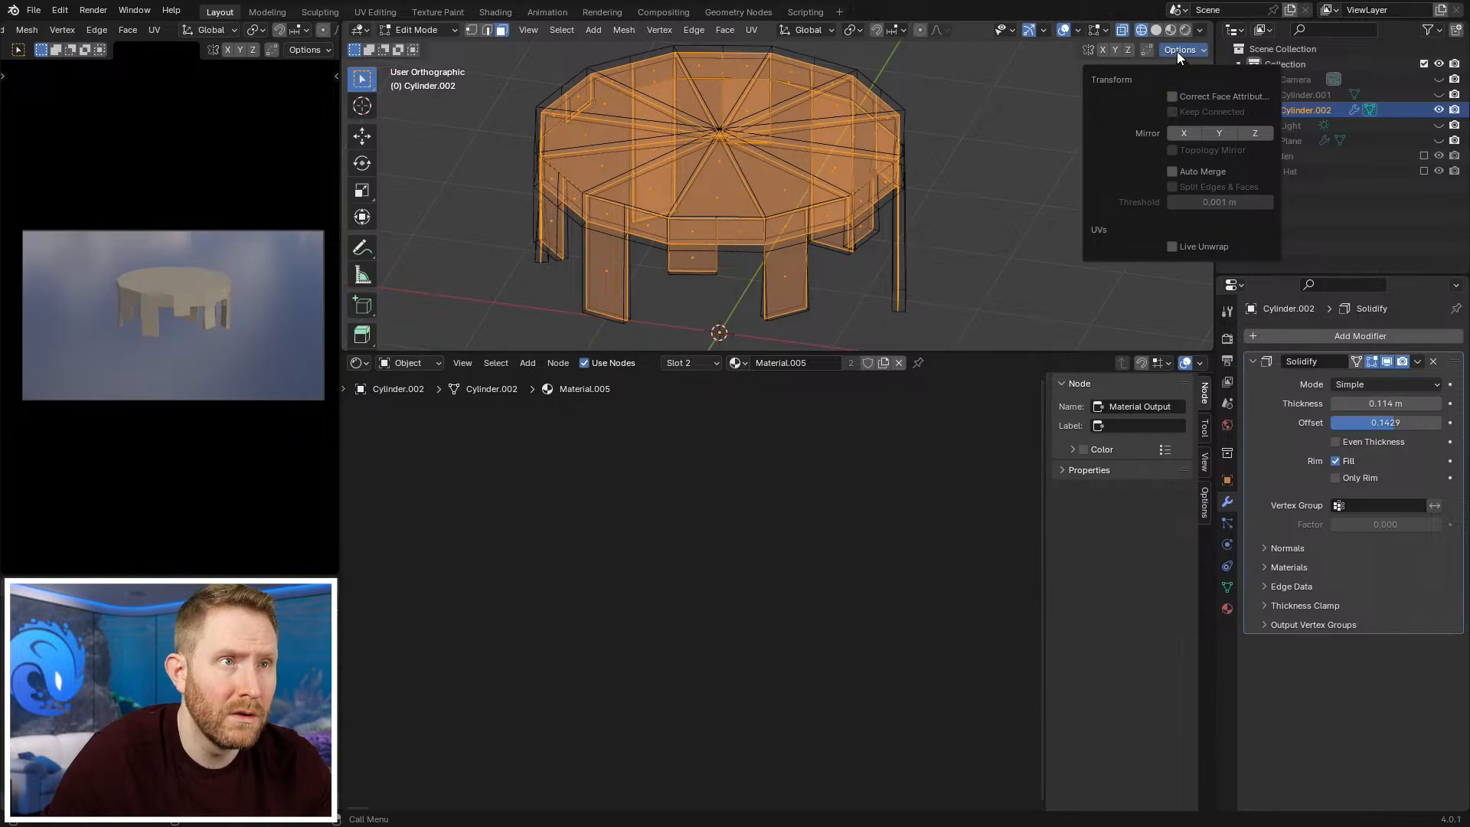
{"action": "left_click", "coordinate": [1080, 30]}
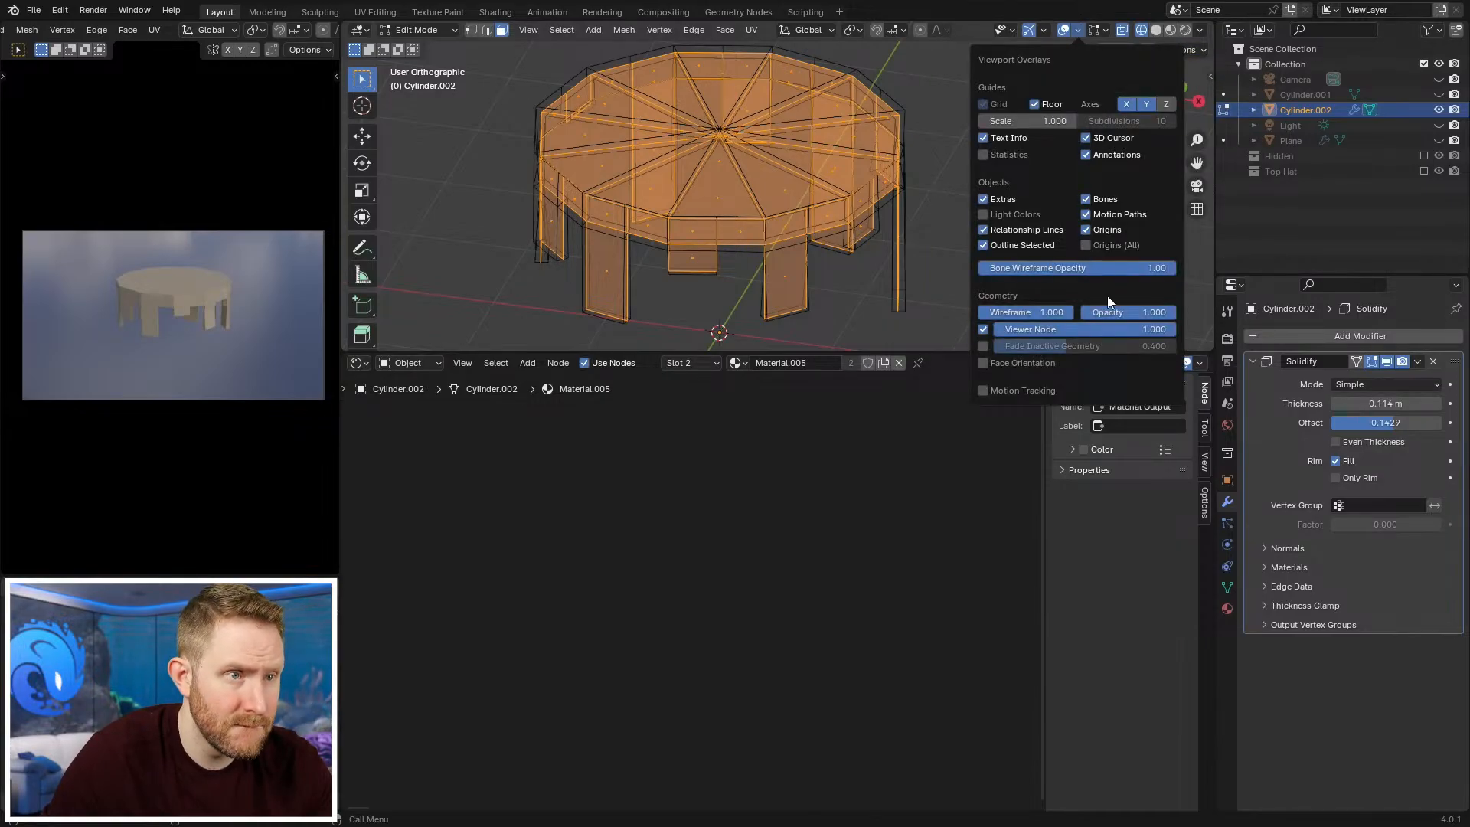
{"action": "left_click", "coordinate": [1044, 28]}
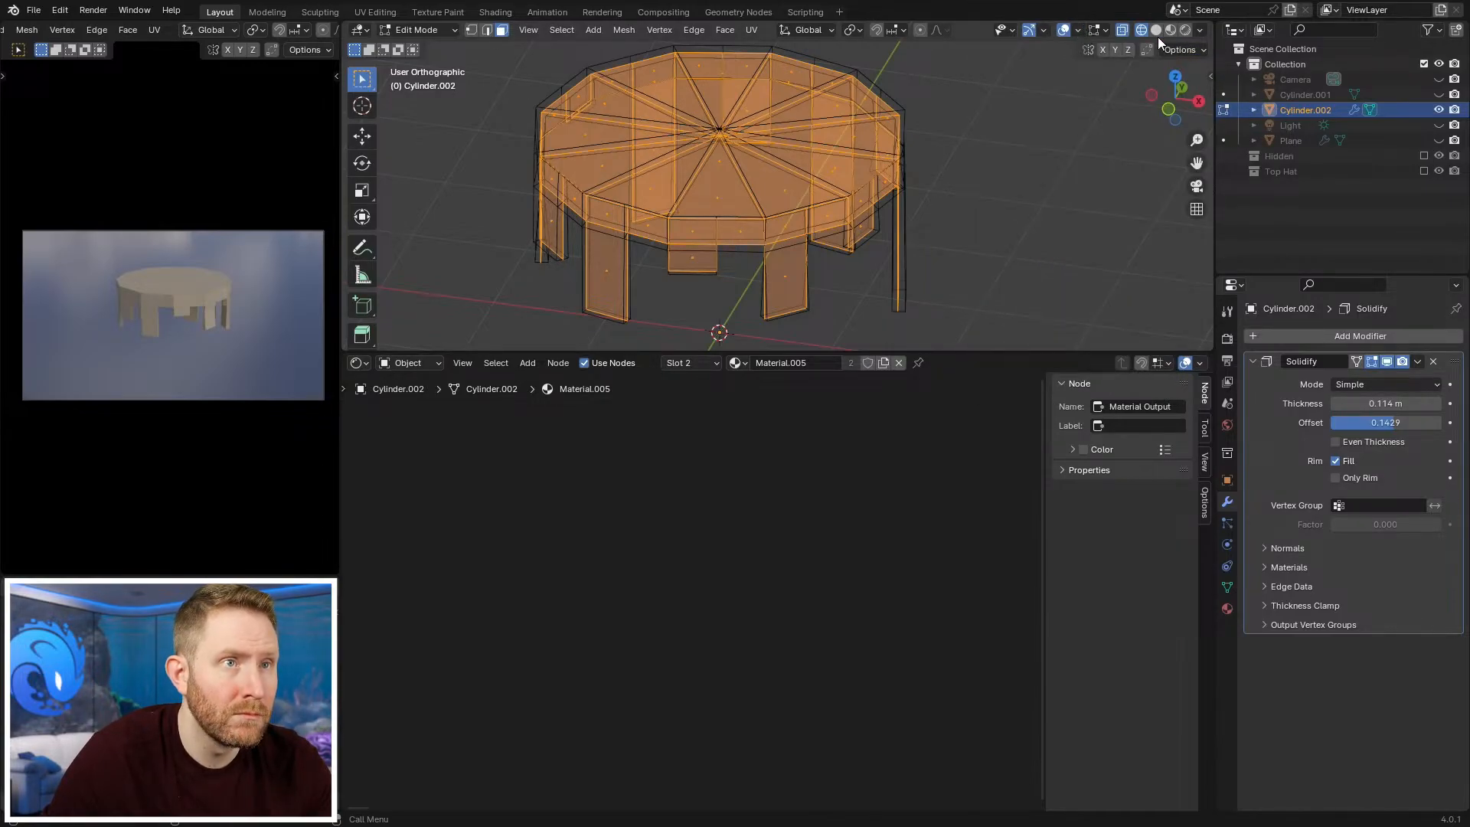
{"action": "left_click", "coordinate": [1201, 28]}
{"action": "mouse_move", "coordinate": [1113, 32]}
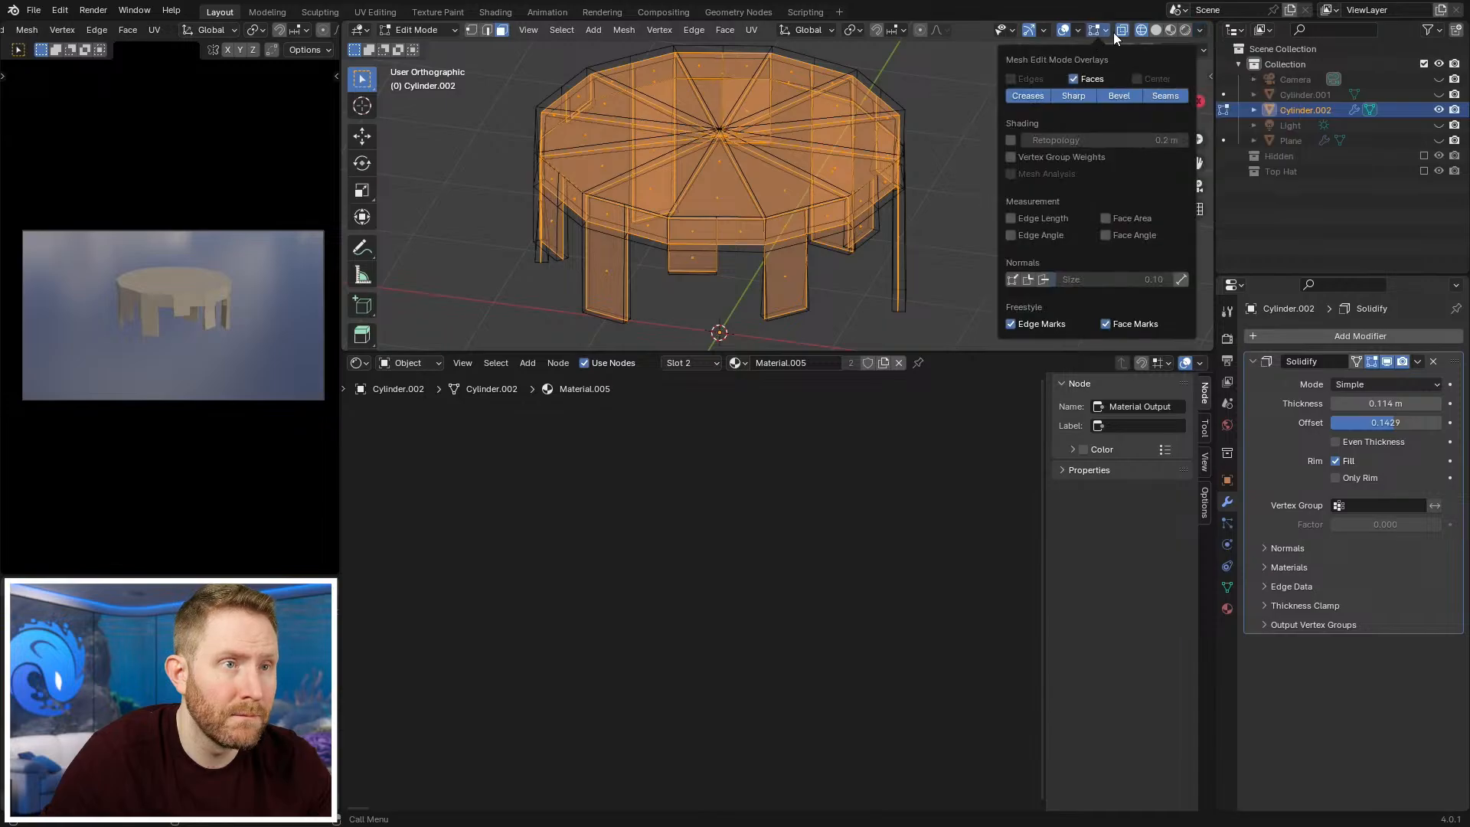
{"action": "left_click", "coordinate": [1046, 279]}
Step: Recalculate the isolated topping's normals outside with the normals overlay shown
{"action": "middle_click_drag", "start_coordinate": [817, 142], "coordinate": [765, 239]}
{"action": "key", "text": "shift+n"}
{"action": "key", "text": "alt+a"}
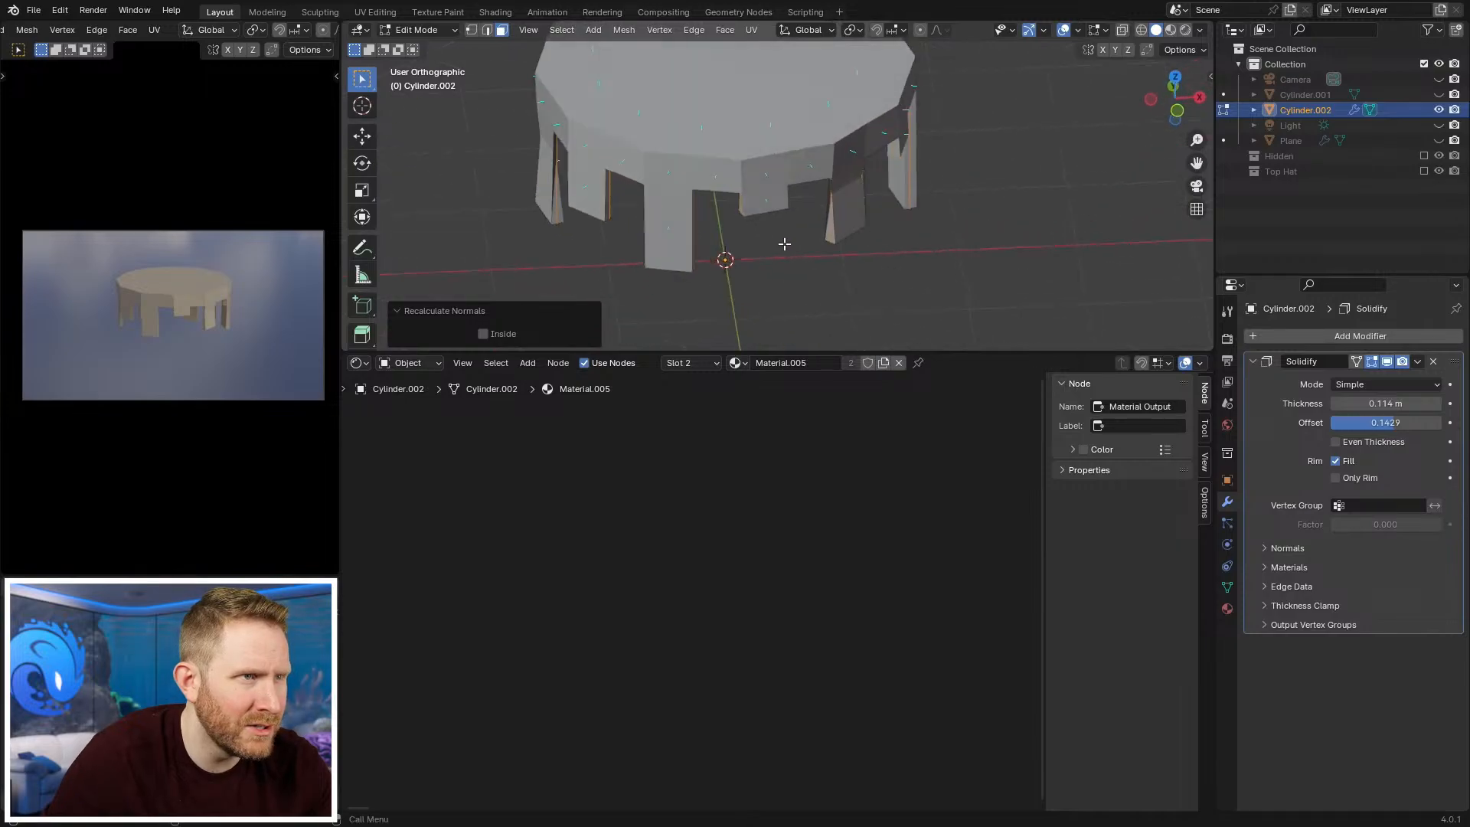
{"action": "key", "text": "a"}
{"action": "middle_click_drag", "start_coordinate": [558, 259], "coordinate": [709, 170]}
Step: Flip the normal of the skewed drip's face
{"action": "left_click", "coordinate": [853, 206]}
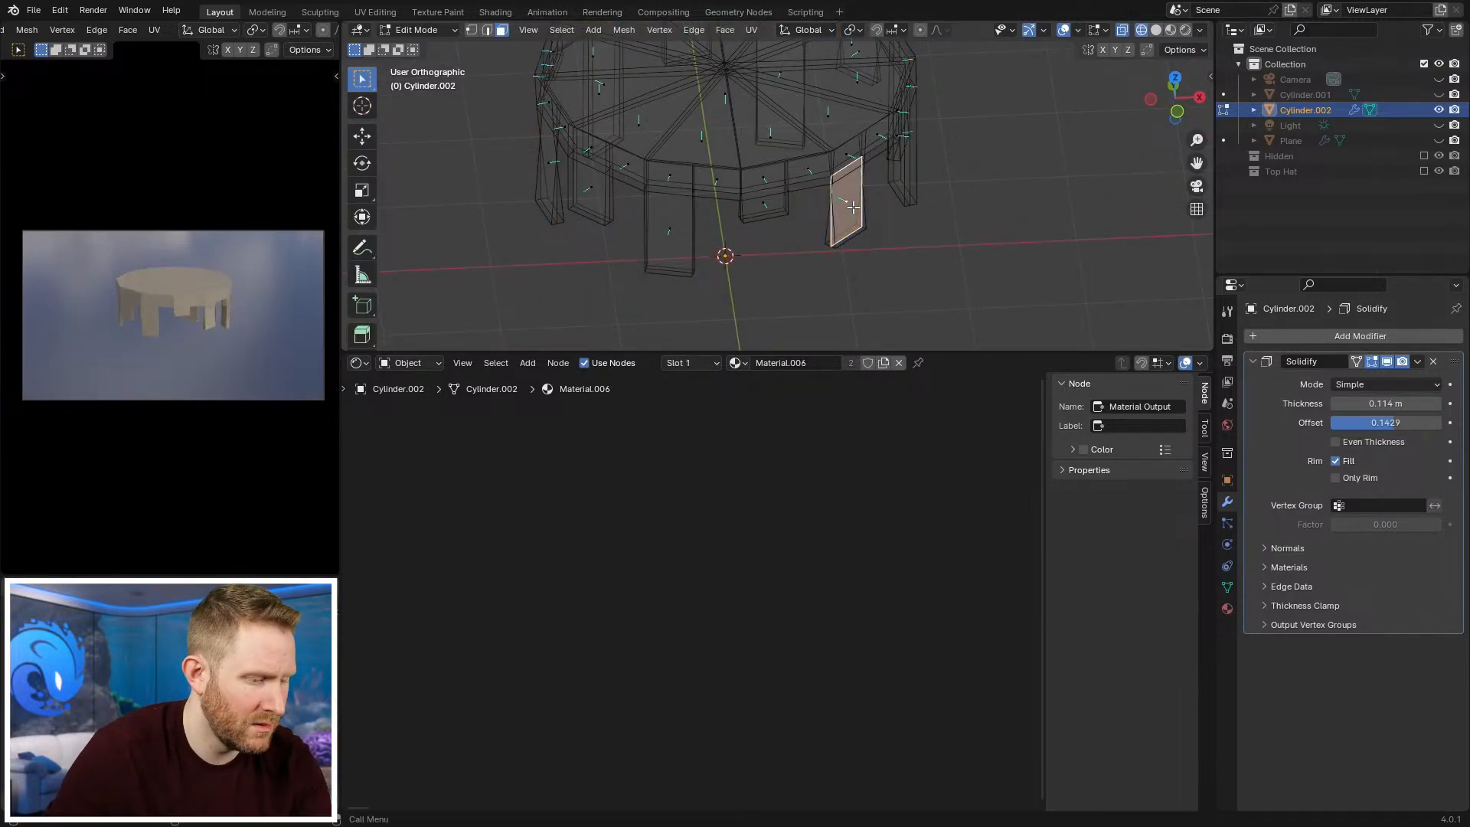
{"action": "key", "text": "F3"}
{"action": "type", "text": "flip n"}
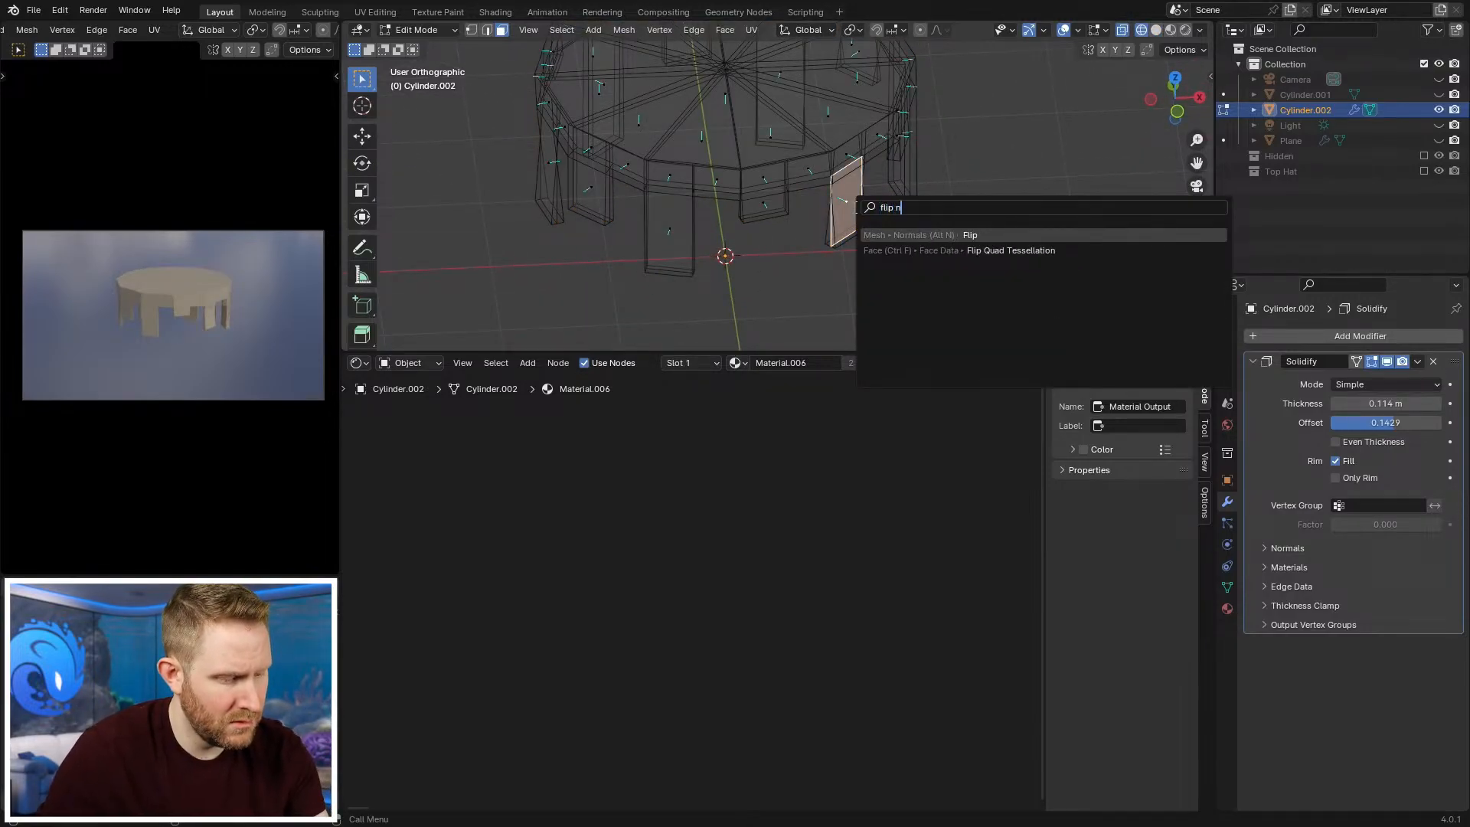
{"action": "key", "text": "Return"}
Step: Flip the normals of the two other inward-facing drip faces around the topping
{"action": "middle_click_drag", "start_coordinate": [912, 223], "coordinate": [892, 187]}
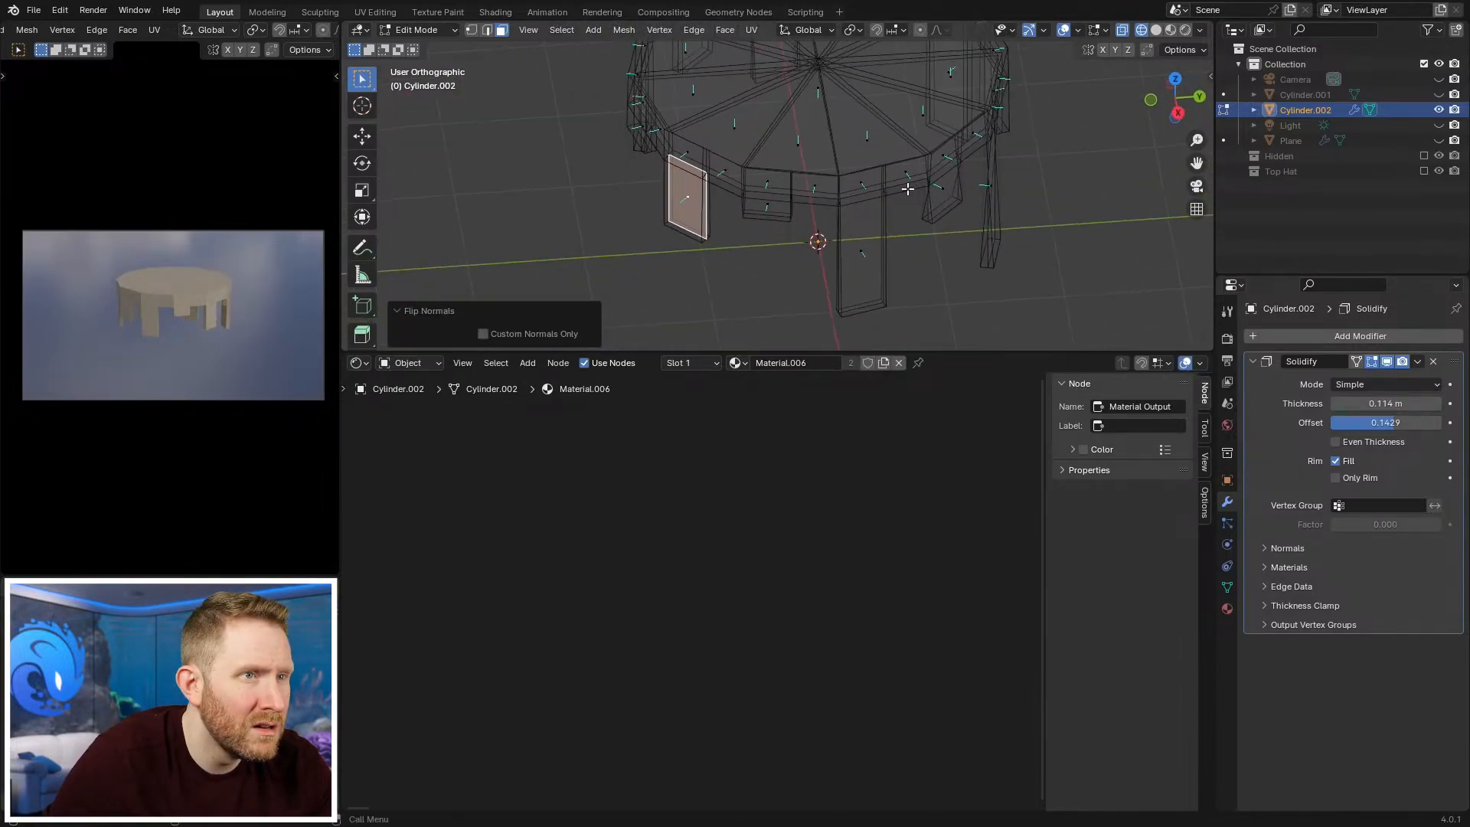
{"action": "left_click", "coordinate": [952, 198]}
{"action": "key", "text": "alt+n"}
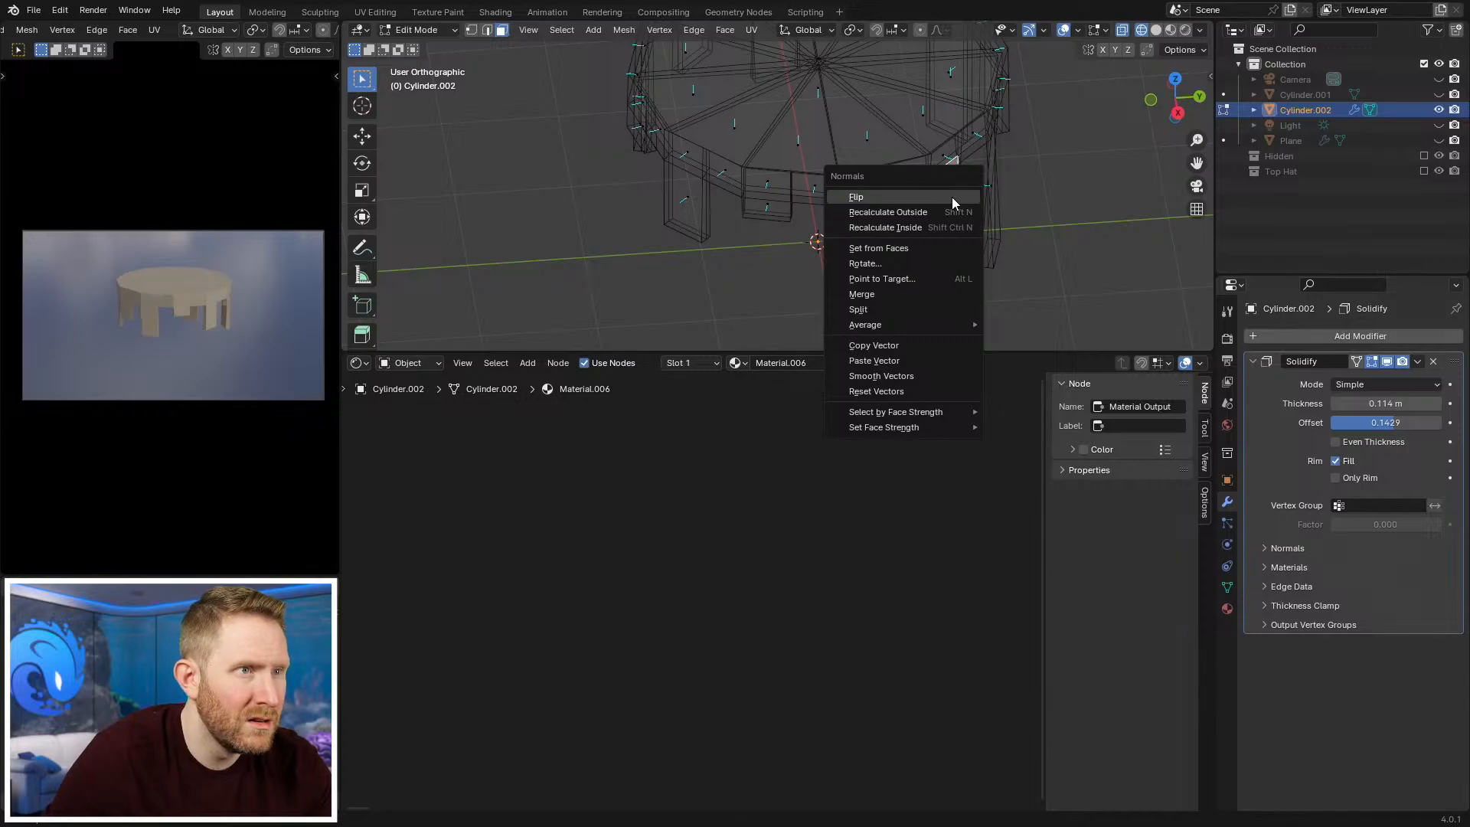
{"action": "left_click", "coordinate": [953, 196]}
{"action": "middle_click_drag", "start_coordinate": [1033, 186], "coordinate": [874, 246]}
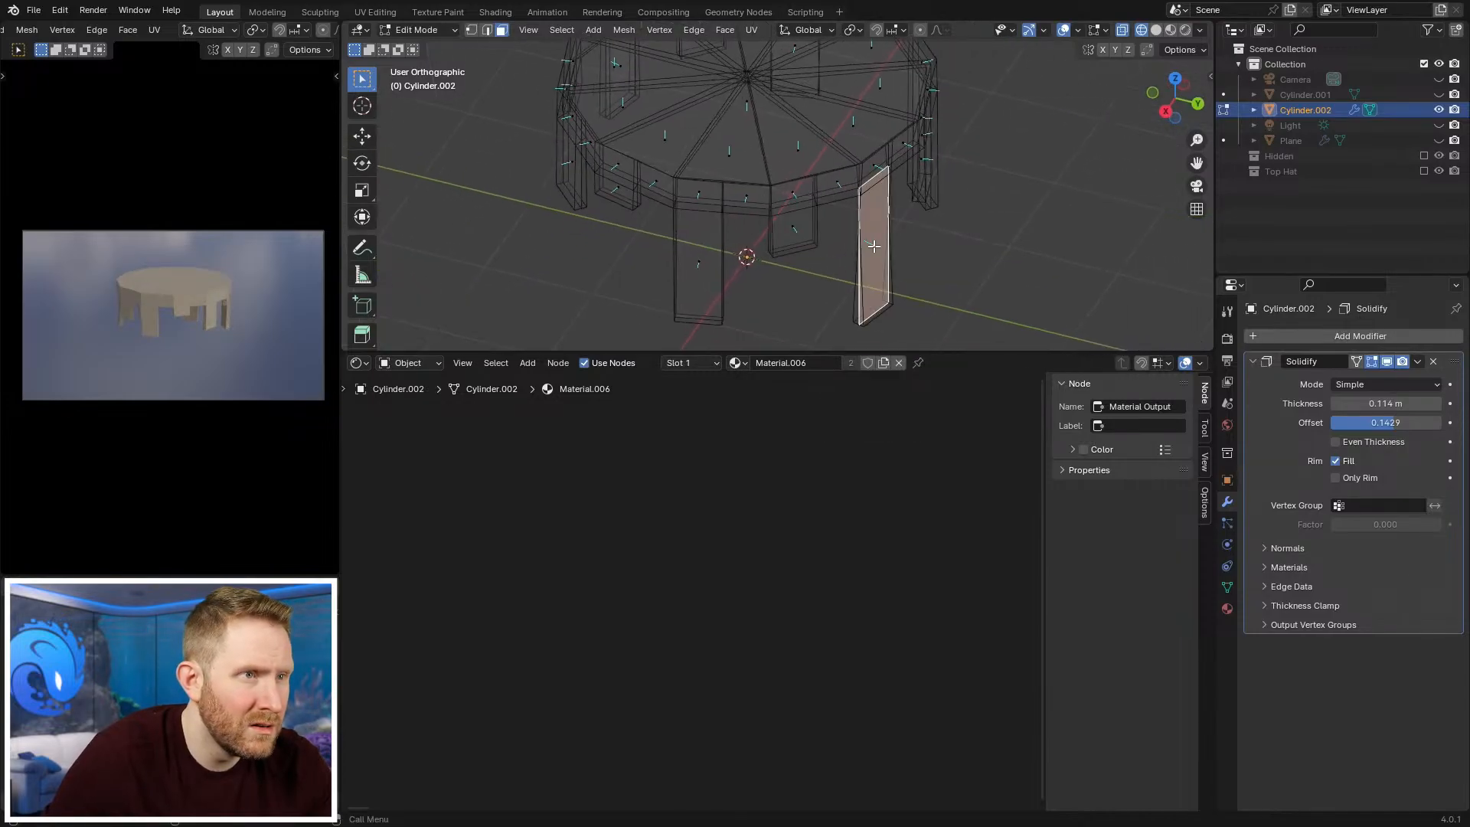
{"action": "key", "text": "alt+n"}
{"action": "left_click", "coordinate": [954, 230]}
{"action": "mouse_move", "coordinate": [951, 229]}
{"action": "middle_mouse_down"}
{"action": "mouse_move", "coordinate": [896, 196]}
{"action": "mouse_move", "coordinate": [812, 190]}
{"action": "mouse_move", "coordinate": [911, 222]}
{"action": "mouse_move", "coordinate": [883, 231]}
{"action": "mouse_move", "coordinate": [975, 217]}
{"action": "middle_mouse_up"}
Step: Lengthen the topping's shortest drip by pulling its bottom edge down along Z in edge select mode
{"action": "left_click", "coordinate": [799, 198]}
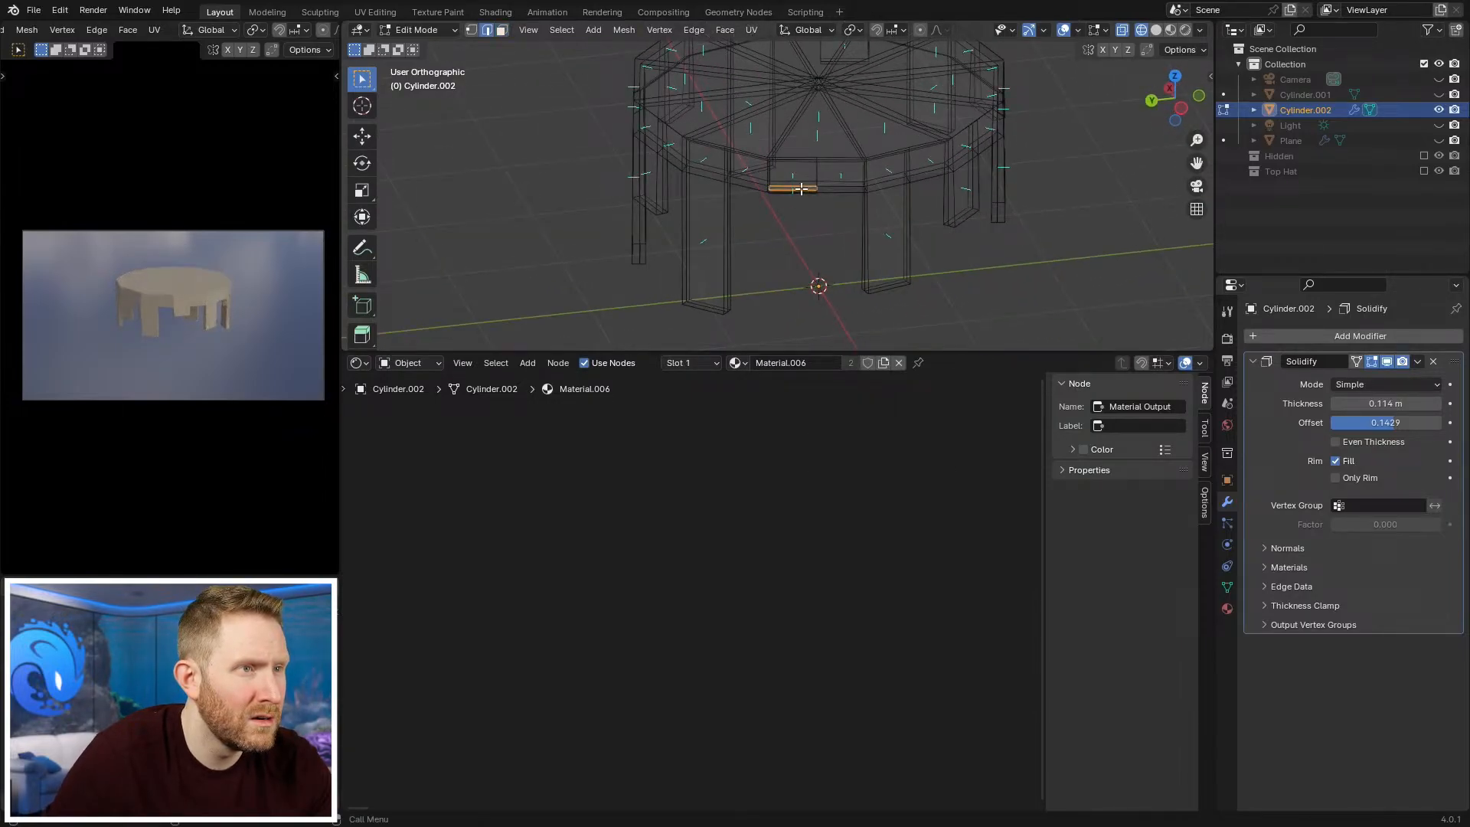
{"action": "key", "text": "z"}
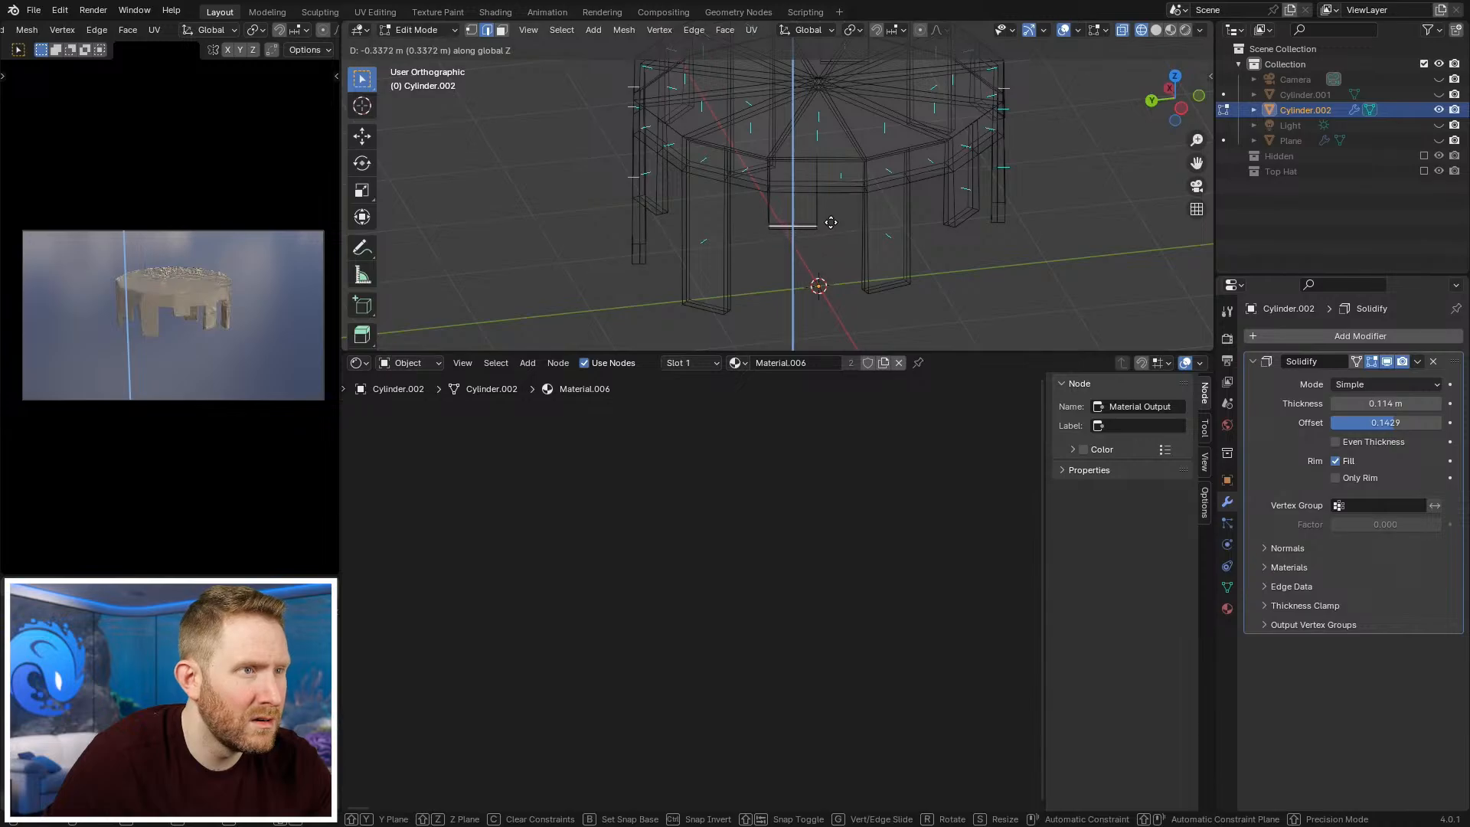
{"action": "left_click", "coordinate": [859, 246]}
{"action": "middle_click_drag", "start_coordinate": [859, 246], "coordinate": [581, 206]}
{"action": "key", "text": "z"}
{"action": "left_click", "coordinate": [681, 206]}
{"action": "key", "text": "Tab"}
Step: Turn on Even Thickness in the topping's Solidify modifier and unhide the rest of the scene
{"action": "scroll", "coordinate": [787, 200], "scroll_direction": "down", "scroll_amount": 5}
{"action": "middle_click_drag", "start_coordinate": [843, 149], "coordinate": [865, 184]}
{"action": "left_click", "coordinate": [904, 143]}
{"action": "left_click", "coordinate": [784, 114]}
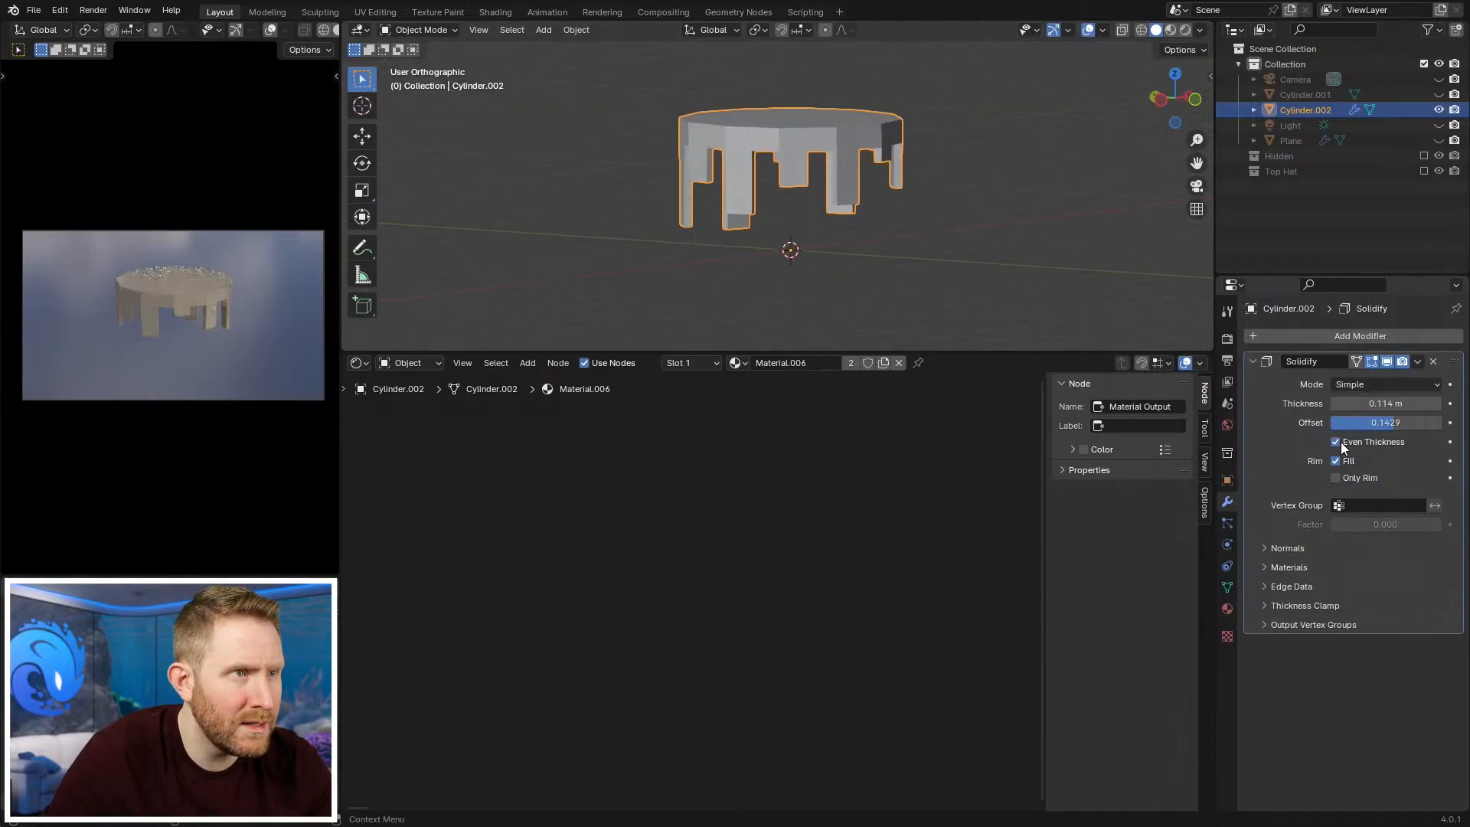
{"action": "key", "text": "KP_Divide"}
{"action": "mouse_move", "coordinate": [856, 141]}
{"action": "middle_mouse_down"}
{"action": "mouse_move", "coordinate": [943, 169]}
{"action": "mouse_move", "coordinate": [903, 116]}
{"action": "mouse_move", "coordinate": [810, 170]}
{"action": "mouse_move", "coordinate": [780, 216]}
{"action": "mouse_move", "coordinate": [677, 184]}
{"action": "mouse_move", "coordinate": [743, 143]}
{"action": "mouse_move", "coordinate": [781, 153]}
{"action": "middle_mouse_up"}
Step: Adjust the lengths of two topping drips by moving their bottom edges along Z
{"action": "left_click", "coordinate": [742, 142]}
{"action": "key", "text": "Tab"}
{"action": "scroll", "coordinate": [803, 188], "scroll_direction": "up", "scroll_amount": 1}
{"action": "key", "text": "shift+z"}
{"action": "key", "text": "z"}
{"action": "left_click", "coordinate": [923, 218]}
{"action": "key", "text": "g"}
{"action": "key", "text": "z"}
{"action": "left_click", "coordinate": [919, 219]}
{"action": "mouse_move", "coordinate": [736, 223]}
{"action": "middle_mouse_down"}
{"action": "mouse_move", "coordinate": [845, 231]}
{"action": "mouse_move", "coordinate": [791, 208]}
{"action": "mouse_move", "coordinate": [928, 210]}
{"action": "mouse_move", "coordinate": [723, 205]}
{"action": "mouse_move", "coordinate": [732, 219]}
{"action": "middle_mouse_up"}
{"action": "key", "text": "g"}
{"action": "key", "text": "z"}
{"action": "left_click", "coordinate": [850, 262]}
{"action": "key", "text": "Tab"}
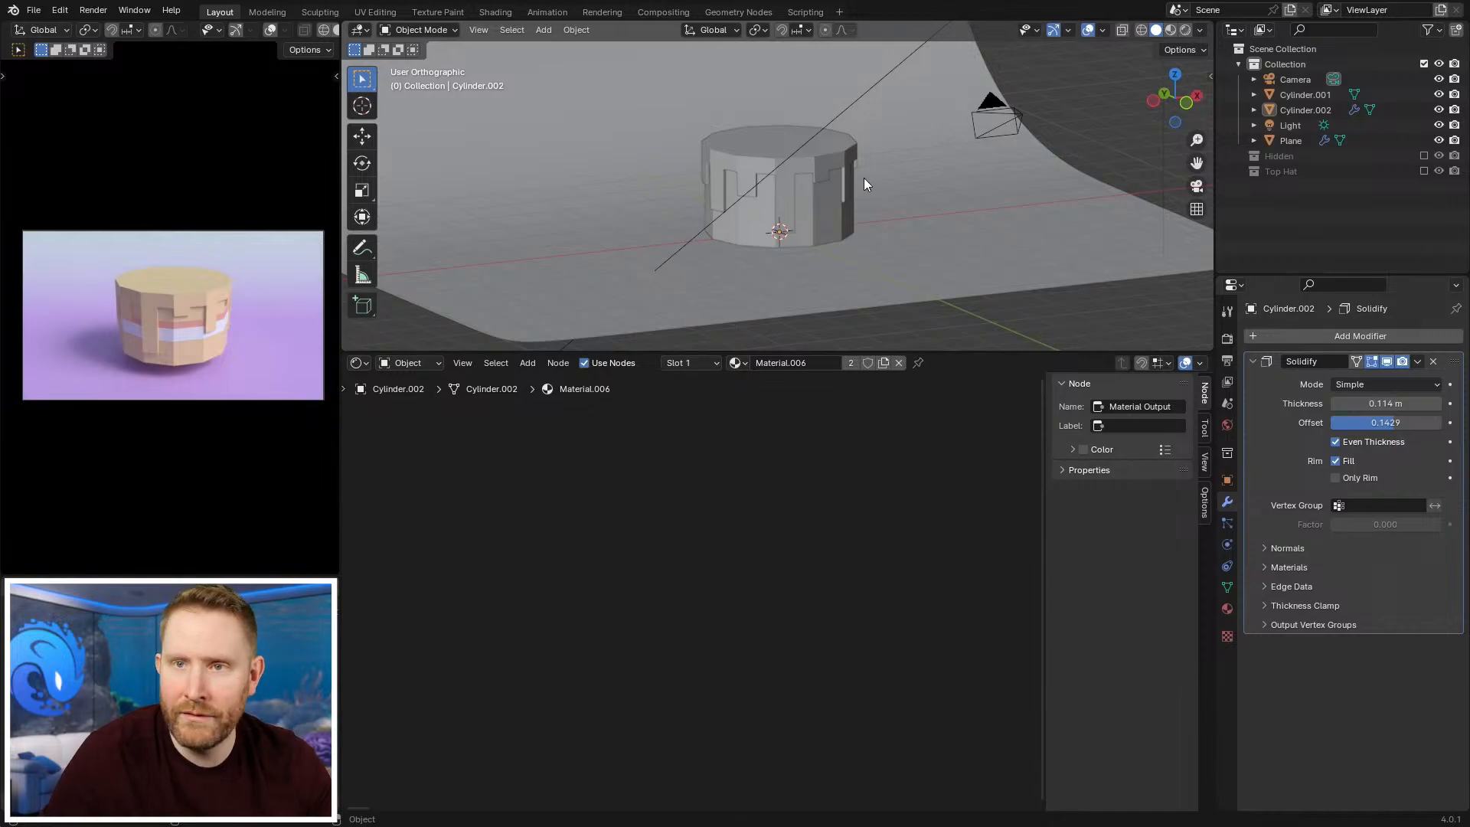
Step: Try pinching the long front drip with a centered horizontal loop cut scaled inward
{"action": "mouse_move", "coordinate": [886, 185]}
{"action": "middle_mouse_down"}
{"action": "mouse_move", "coordinate": [816, 177]}
{"action": "mouse_move", "coordinate": [794, 208]}
{"action": "mouse_move", "coordinate": [812, 191]}
{"action": "mouse_move", "coordinate": [865, 207]}
{"action": "mouse_move", "coordinate": [846, 277]}
{"action": "middle_mouse_up"}
{"action": "key", "text": "Tab"}
{"action": "key", "text": "shift+z"}
{"action": "key", "text": "shift+z"}
{"action": "key", "text": "ctrl+r"}
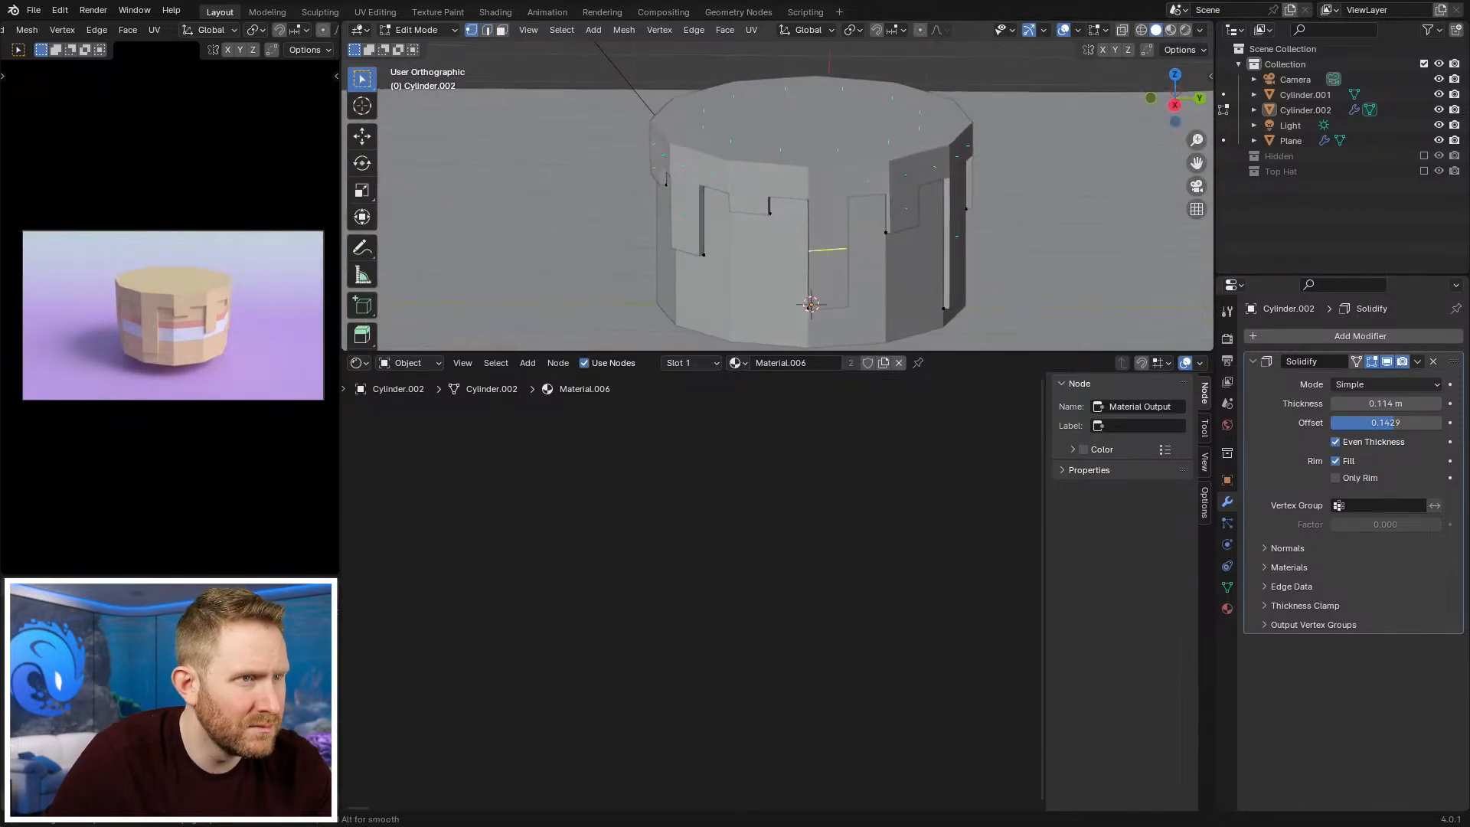
{"action": "left_click", "coordinate": [847, 256]}
{"action": "right_click", "coordinate": [847, 256]}
{"action": "key", "text": "s"}
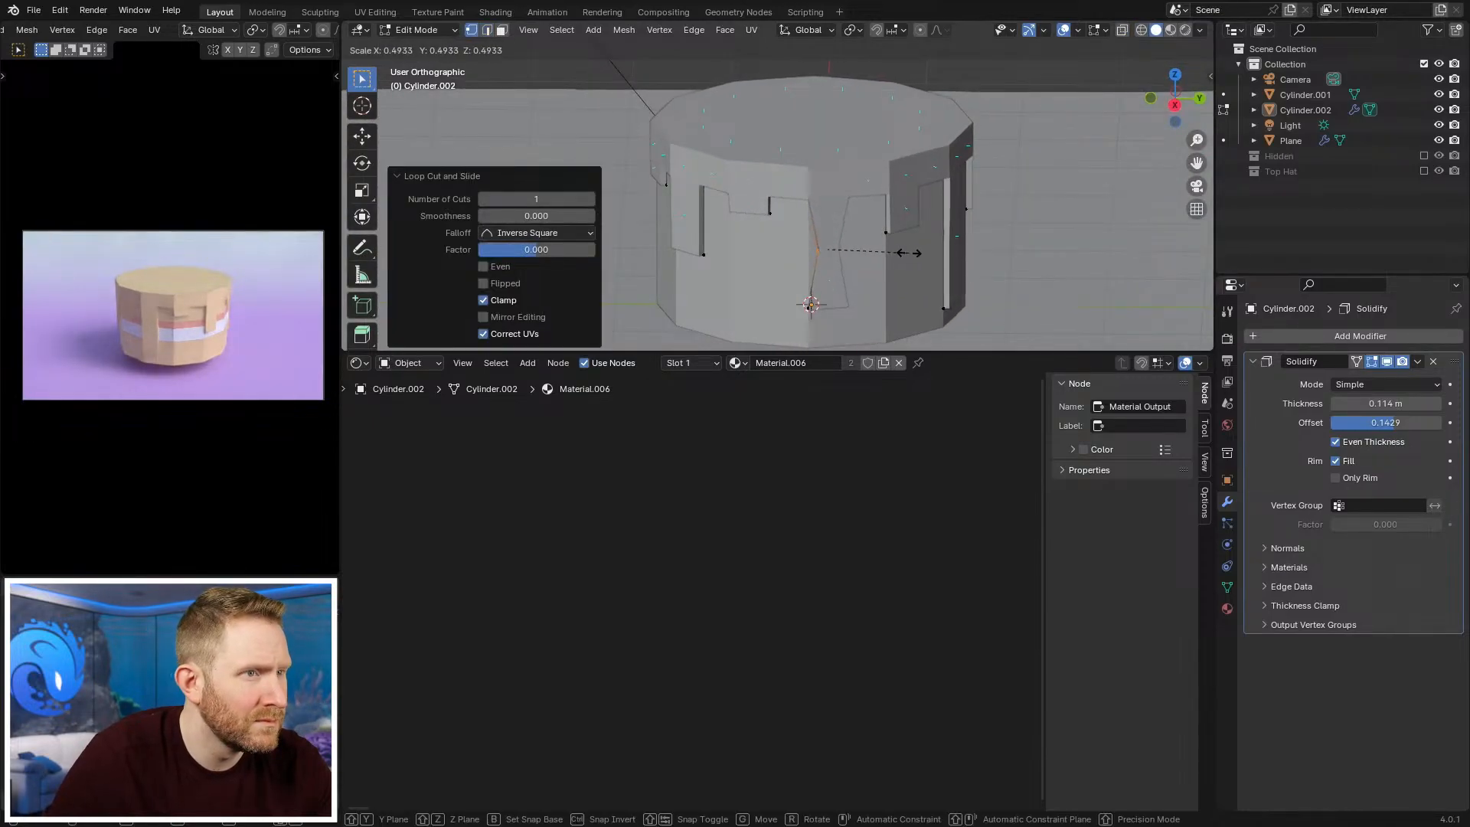
{"action": "left_click", "coordinate": [910, 252]}
Step: Try adding a second loop cut across the long drip's lower part and scaling it
{"action": "key", "text": "z"}
{"action": "middle_click_drag", "start_coordinate": [893, 265], "coordinate": [867, 207], "text": "shift"}
{"action": "key", "text": "ctrl+r"}
{"action": "left_click", "coordinate": [824, 244]}
{"action": "left_click", "coordinate": [828, 248]}
{"action": "key", "text": "s"}
{"action": "left_click", "coordinate": [854, 261]}
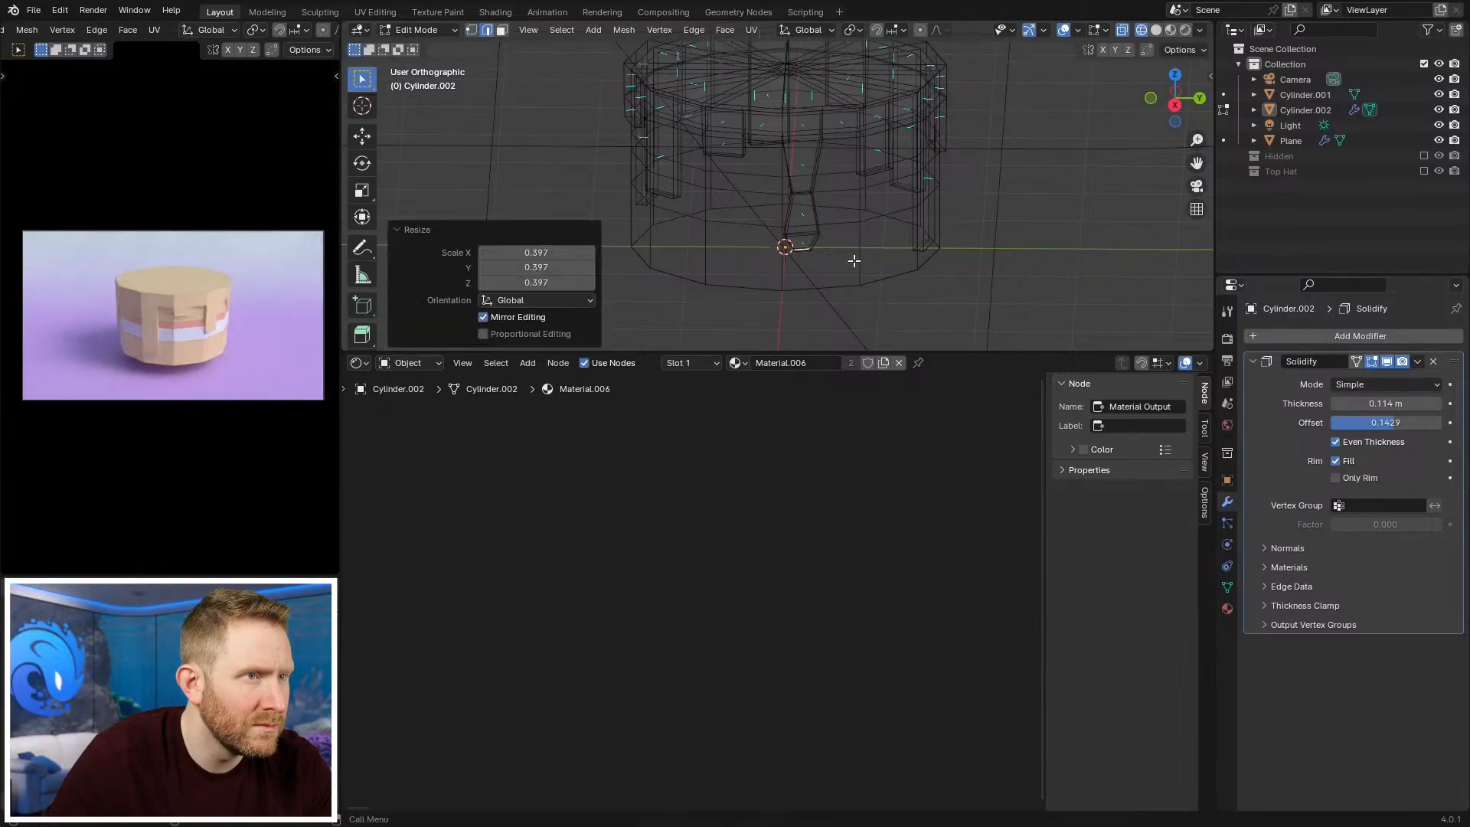
Step: Undo the loop cuts and scaling on the long front drip
{"action": "key", "text": "z"}
{"action": "key", "text": "Tab"}
{"action": "scroll", "coordinate": [995, 245], "scroll_direction": "down", "scroll_amount": 4}
{"action": "middle_click_drag", "start_coordinate": [953, 226], "coordinate": [975, 216]}
{"action": "scroll", "coordinate": [975, 215], "scroll_direction": "up", "scroll_amount": 4}
{"action": "middle_click_drag", "start_coordinate": [837, 168], "coordinate": [846, 215], "text": "shift"}
{"action": "key", "text": "Tab"}
{"action": "key", "text": "z"}
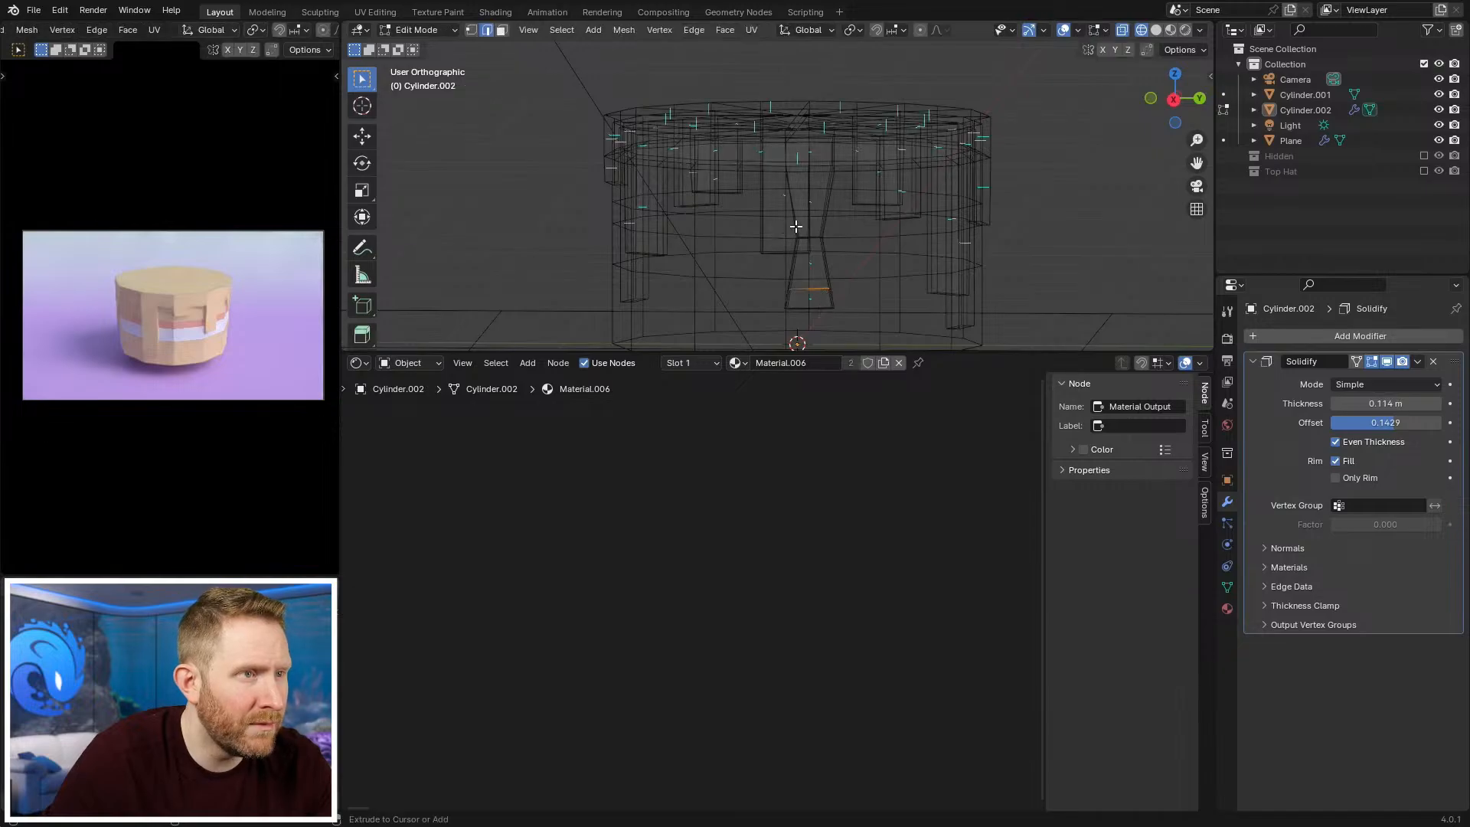
{"action": "key", "text": "ctrl+z"}
{"action": "key", "text": "z"}
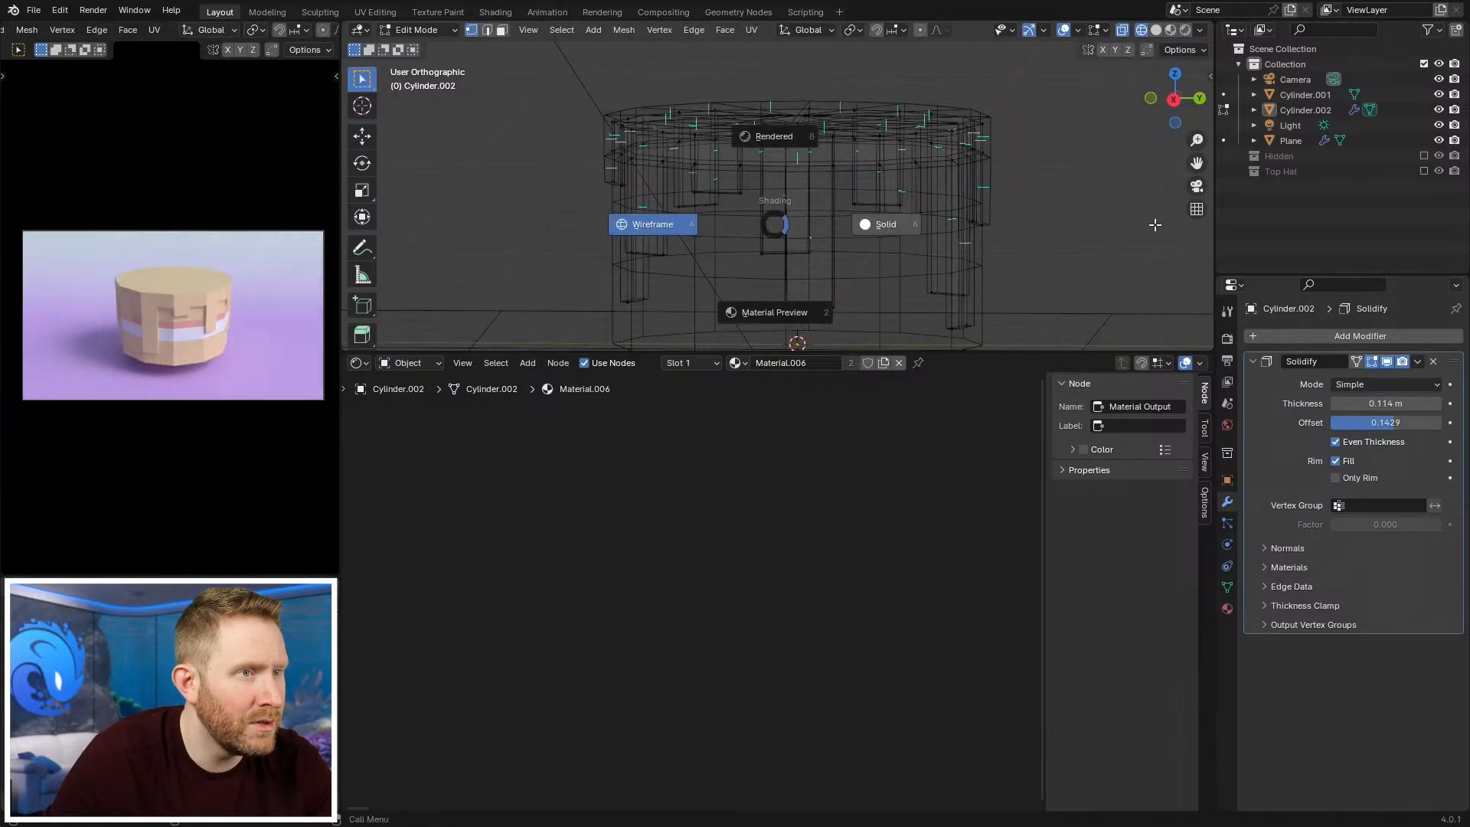
Step: Add a Subdivision modifier with viewport level 3 to the topping in Object Mode
{"action": "key", "text": "Tab"}
{"action": "scroll", "coordinate": [896, 168], "scroll_direction": "down", "scroll_amount": 3}
{"action": "middle_click_drag", "start_coordinate": [896, 168], "coordinate": [863, 177]}
{"action": "key", "text": "z"}
{"action": "key", "text": "z"}
{"action": "left_click", "coordinate": [812, 164]}
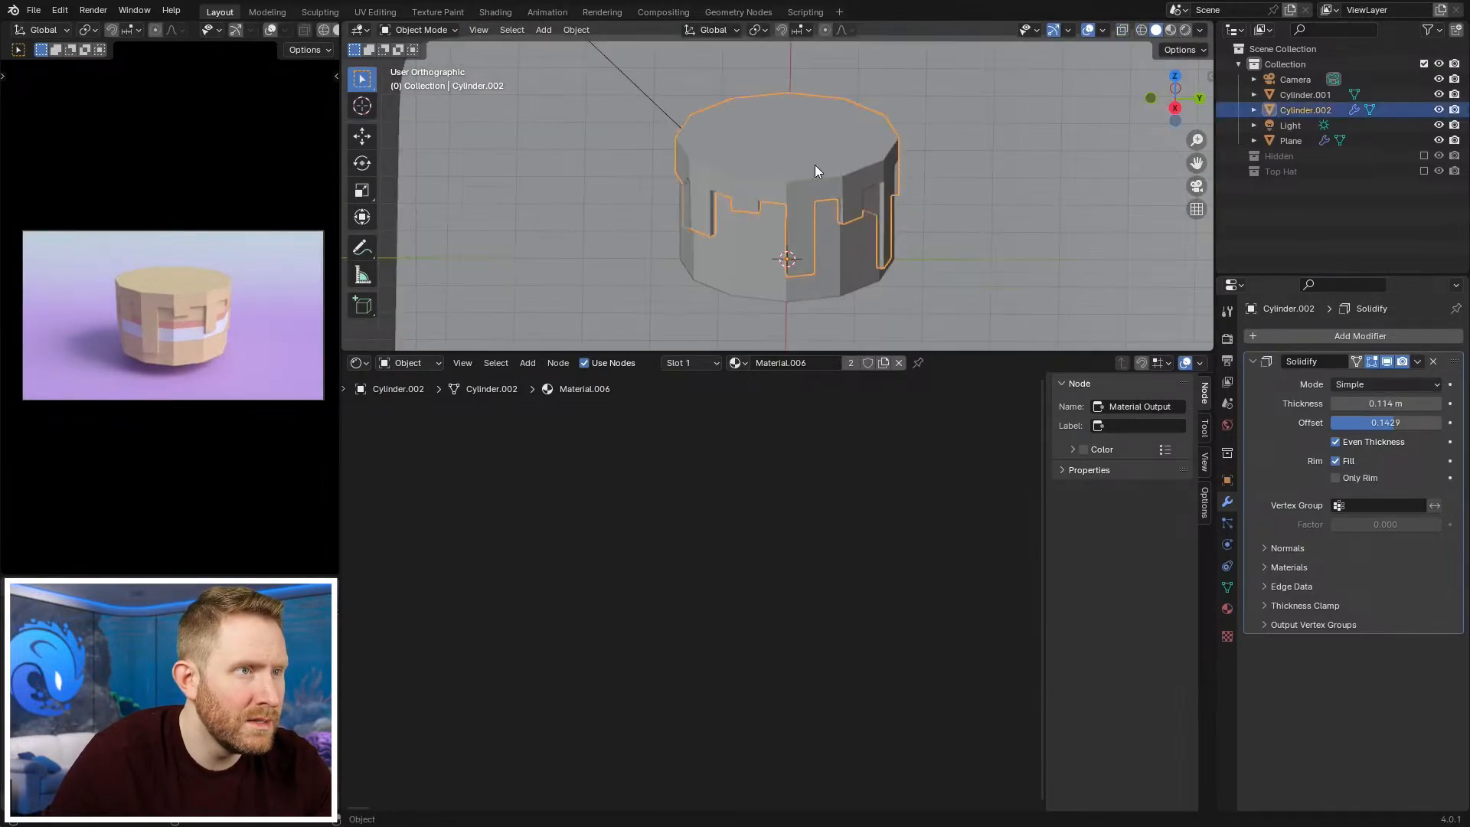
{"action": "key", "text": "ctrl+3"}
{"action": "mouse_move", "coordinate": [907, 164]}
{"action": "middle_mouse_down"}
{"action": "mouse_move", "coordinate": [879, 166]}
{"action": "mouse_move", "coordinate": [885, 225]}
{"action": "mouse_move", "coordinate": [957, 217]}
{"action": "middle_mouse_up"}
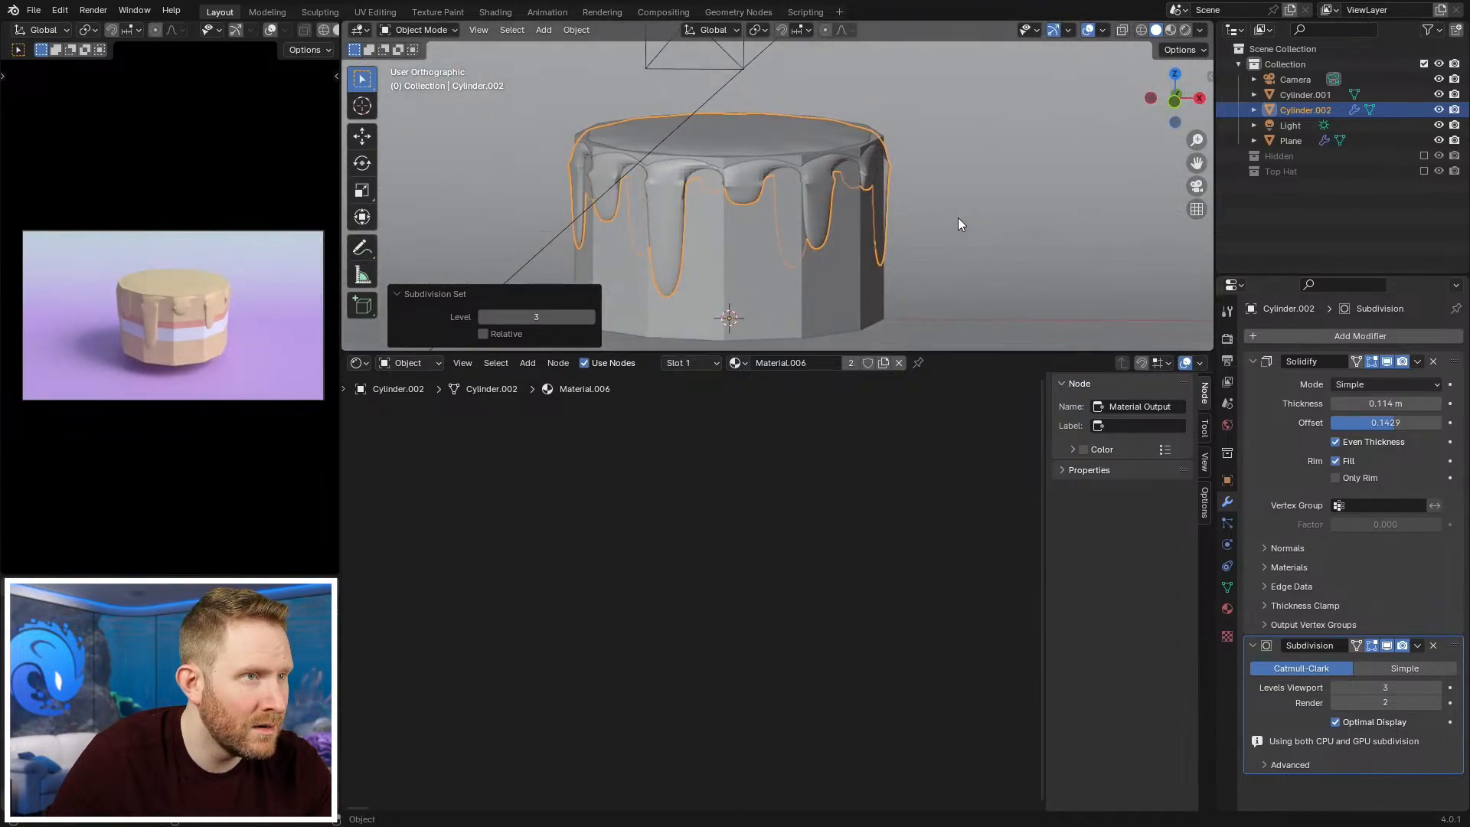
{"action": "key", "text": "shift+z"}
{"action": "key", "text": "z"}
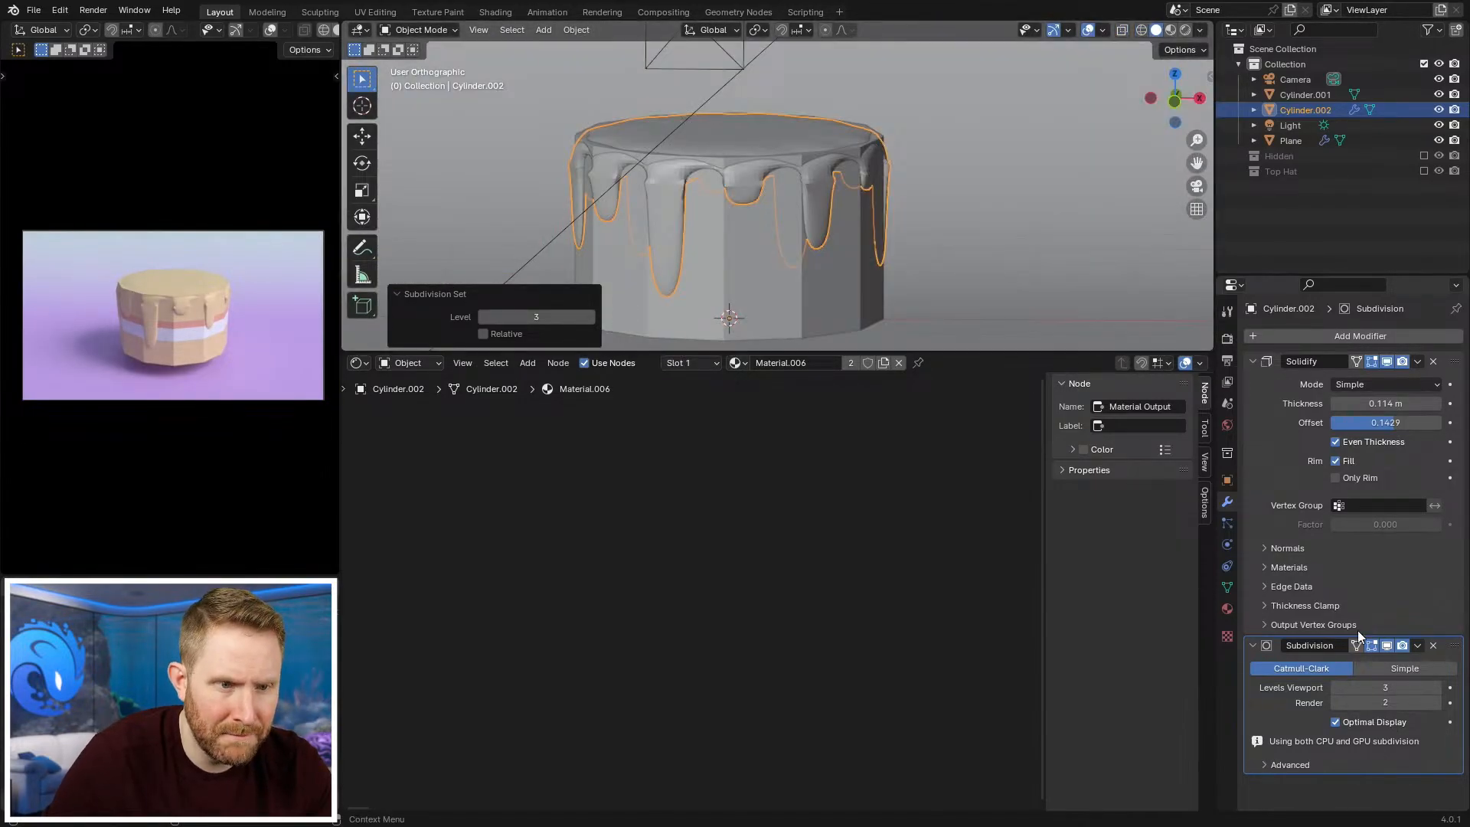
{"action": "mouse_move", "coordinate": [1382, 403]}
{"action": "left_mouse_down"}
{"action": "mouse_move", "coordinate": [1439, 404]}
{"action": "mouse_move", "coordinate": [1378, 404]}
{"action": "left_mouse_up"}
{"action": "key", "text": "shift+z"}
Step: Select all faces of the topping's round top from the top view in wireframe
{"action": "mouse_move", "coordinate": [808, 190]}
{"action": "middle_mouse_down"}
{"action": "mouse_move", "coordinate": [672, 98]}
{"action": "mouse_move", "coordinate": [618, 167]}
{"action": "mouse_move", "coordinate": [673, 75]}
{"action": "mouse_move", "coordinate": [677, 107]}
{"action": "mouse_move", "coordinate": [769, 94]}
{"action": "mouse_move", "coordinate": [807, 193]}
{"action": "mouse_move", "coordinate": [860, 265]}
{"action": "mouse_move", "coordinate": [840, 237]}
{"action": "mouse_move", "coordinate": [957, 280]}
{"action": "mouse_move", "coordinate": [773, 223]}
{"action": "mouse_move", "coordinate": [748, 150]}
{"action": "mouse_move", "coordinate": [732, 176]}
{"action": "middle_mouse_up"}
{"action": "key", "text": "shift+z"}
{"action": "key", "text": "Tab"}
{"action": "key", "text": "shift+z"}
{"action": "mouse_move", "coordinate": [718, 191]}
{"action": "left_mouse_down"}
{"action": "mouse_move", "coordinate": [700, 124]}
{"action": "mouse_move", "coordinate": [761, 105]}
{"action": "left_mouse_up"}
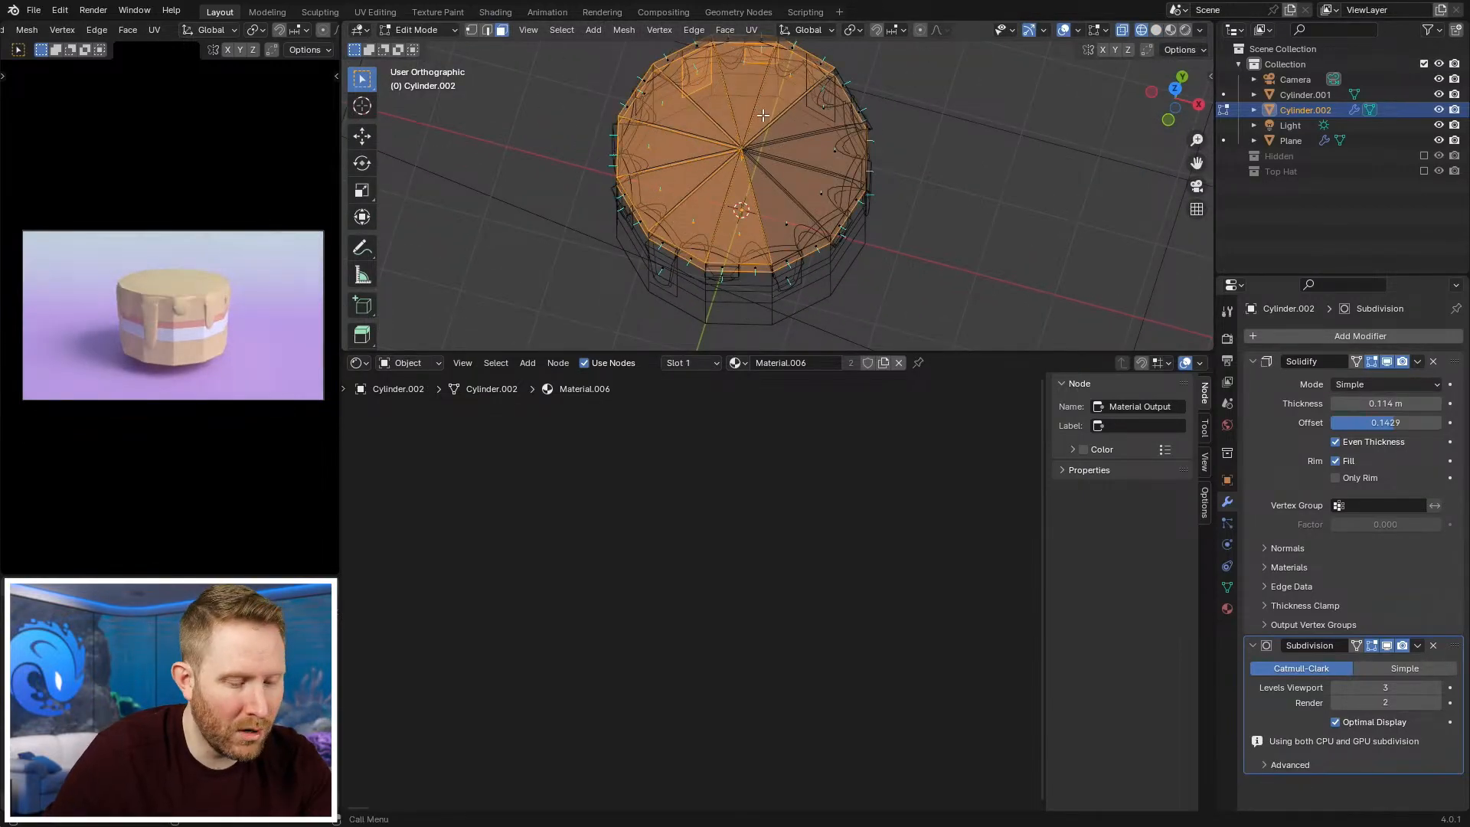
{"action": "key", "text": "KP_7"}
{"action": "scroll", "coordinate": [810, 168], "scroll_direction": "up", "scroll_amount": 1}
{"action": "key", "text": "alt+a"}
{"action": "middle_click_drag", "start_coordinate": [750, 176], "coordinate": [799, 222], "text": "shift"}
{"action": "scroll", "coordinate": [789, 200], "scroll_direction": "down", "scroll_amount": 1}
{"action": "key", "text": "c"}
{"action": "mouse_move", "coordinate": [773, 175]}
{"action": "left_mouse_down"}
{"action": "mouse_move", "coordinate": [724, 149]}
{"action": "mouse_move", "coordinate": [689, 191]}
{"action": "mouse_move", "coordinate": [754, 287]}
{"action": "mouse_move", "coordinate": [820, 229]}
{"action": "mouse_move", "coordinate": [794, 156]}
{"action": "left_mouse_up"}
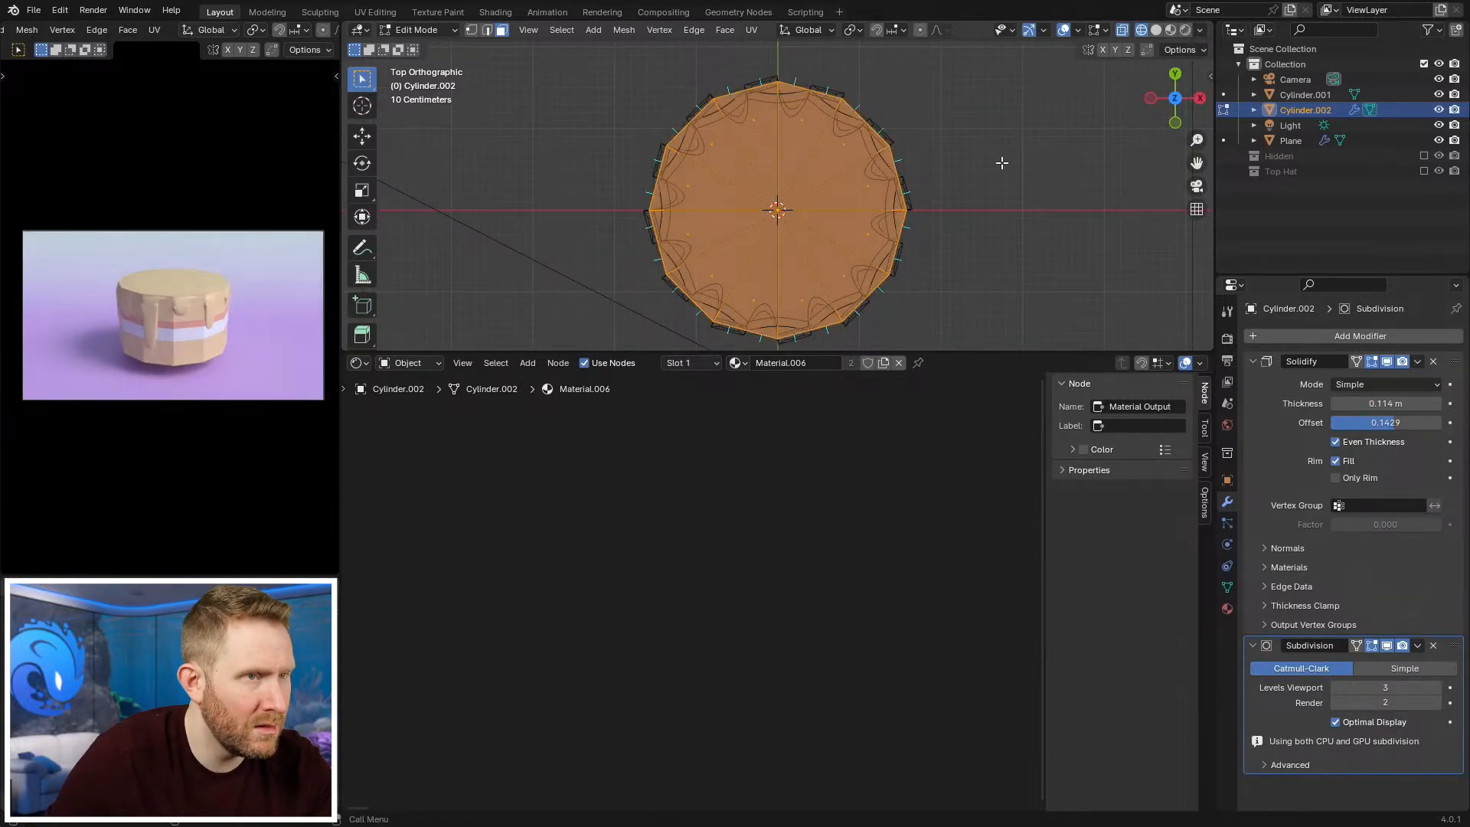
Step: Try insetting the topping's top faces by about 0.165 m, and undo it
{"action": "key", "text": "i"}
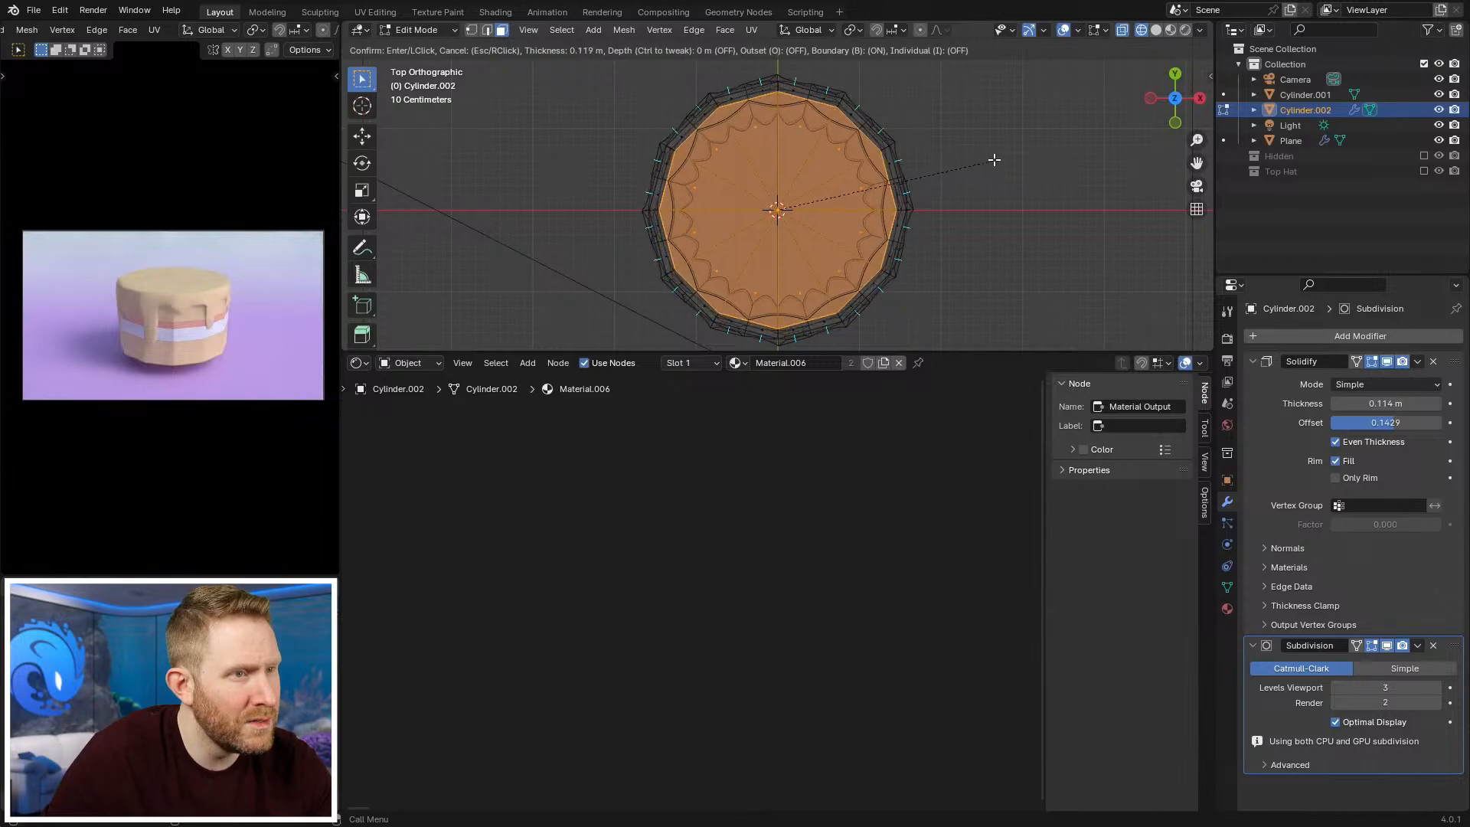
{"action": "left_click", "coordinate": [992, 158]}
{"action": "scroll", "coordinate": [886, 132], "scroll_direction": "up", "scroll_amount": 5}
{"action": "scroll", "coordinate": [807, 260], "scroll_direction": "down", "scroll_amount": 6}
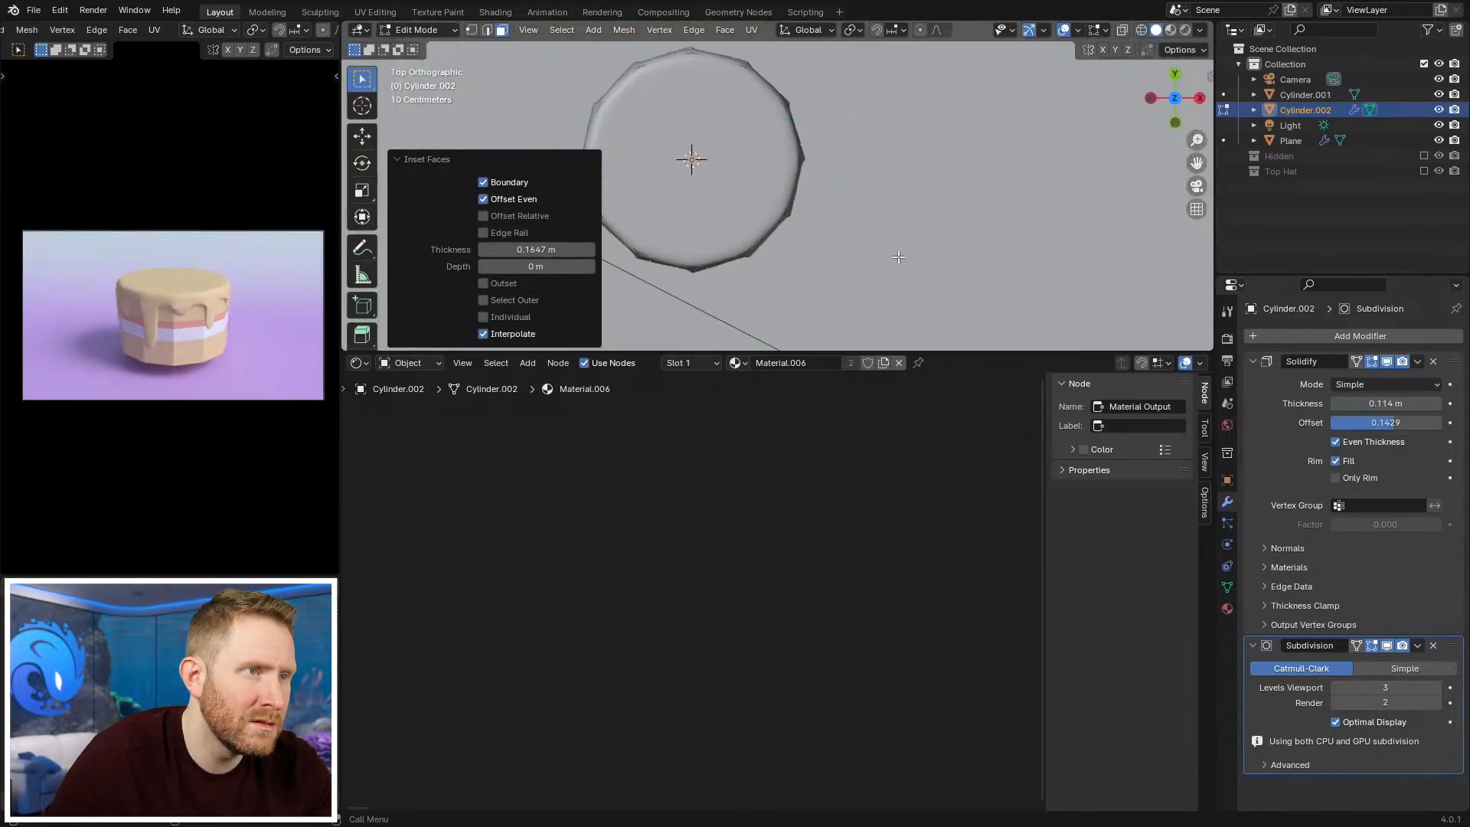
{"action": "middle_click_drag", "start_coordinate": [791, 235], "coordinate": [899, 242], "text": "shift"}
{"action": "key", "text": "ctrl+z"}
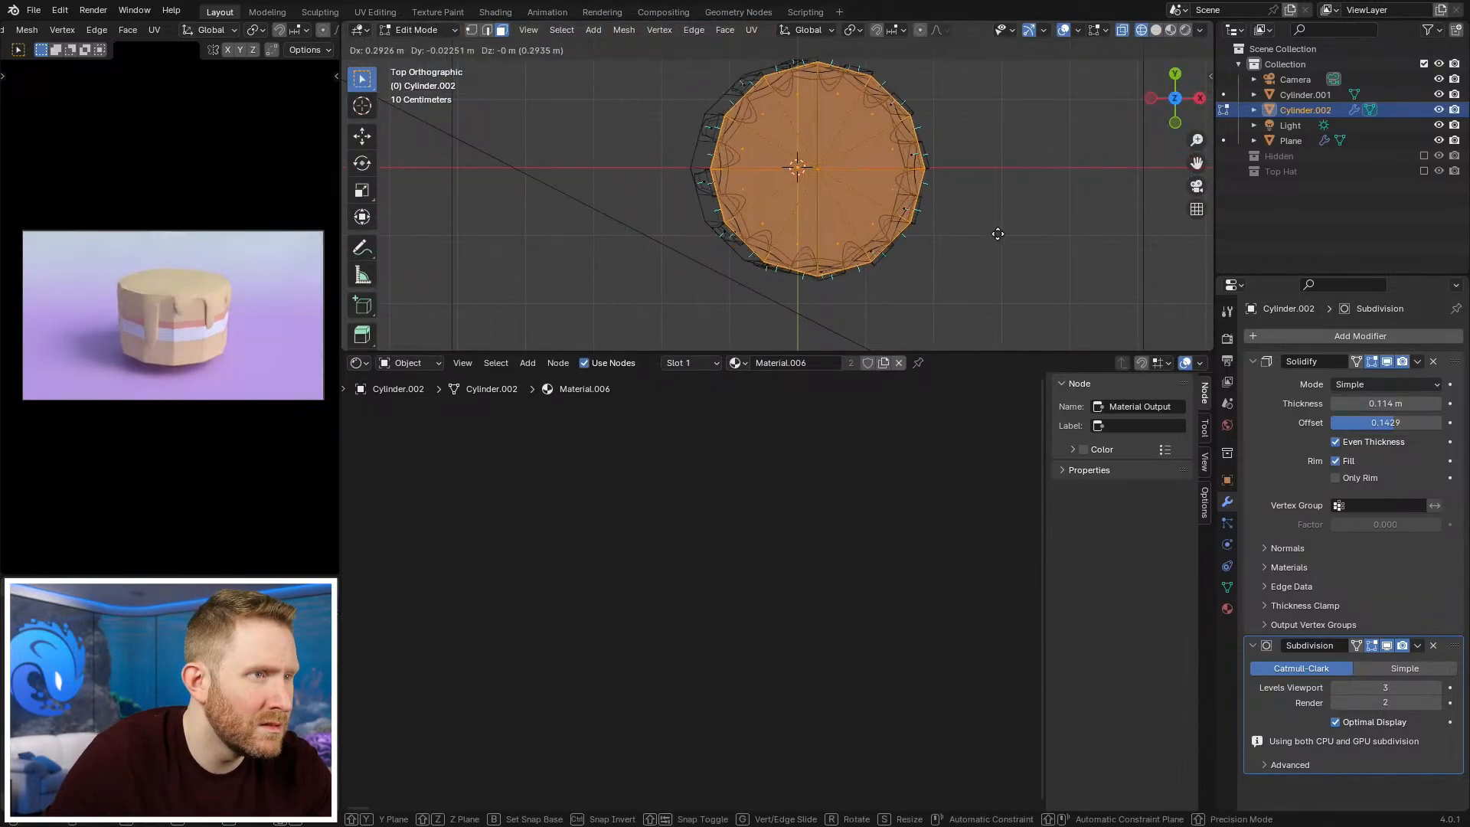
{"action": "key", "text": "shift+z"}
{"action": "scroll", "coordinate": [987, 252], "scroll_direction": "up", "scroll_amount": 2}
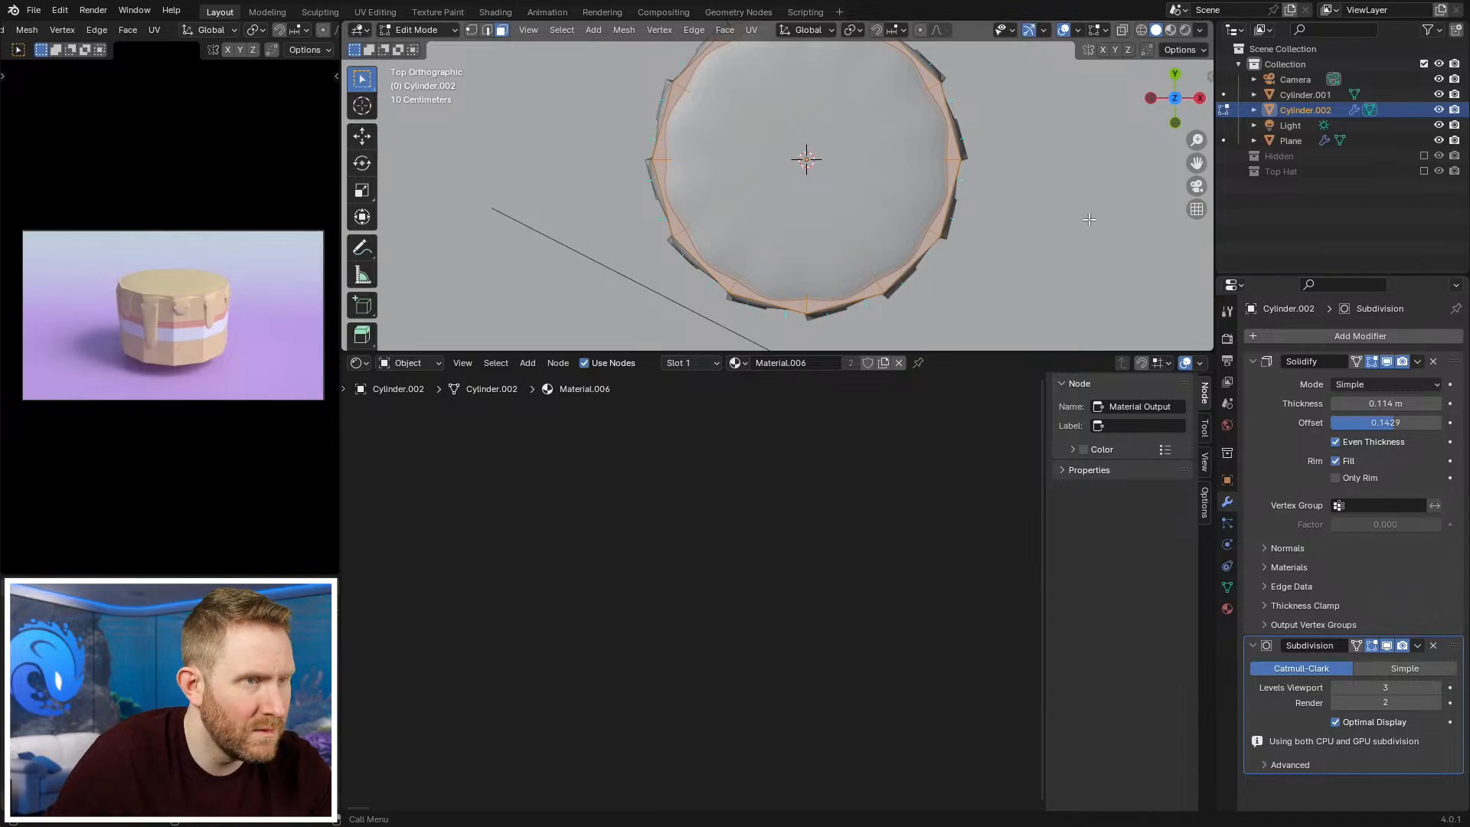
Step: Inset the topping's top faces by about 0.149 m
{"action": "key", "text": "shift+z"}
{"action": "key", "text": "i"}
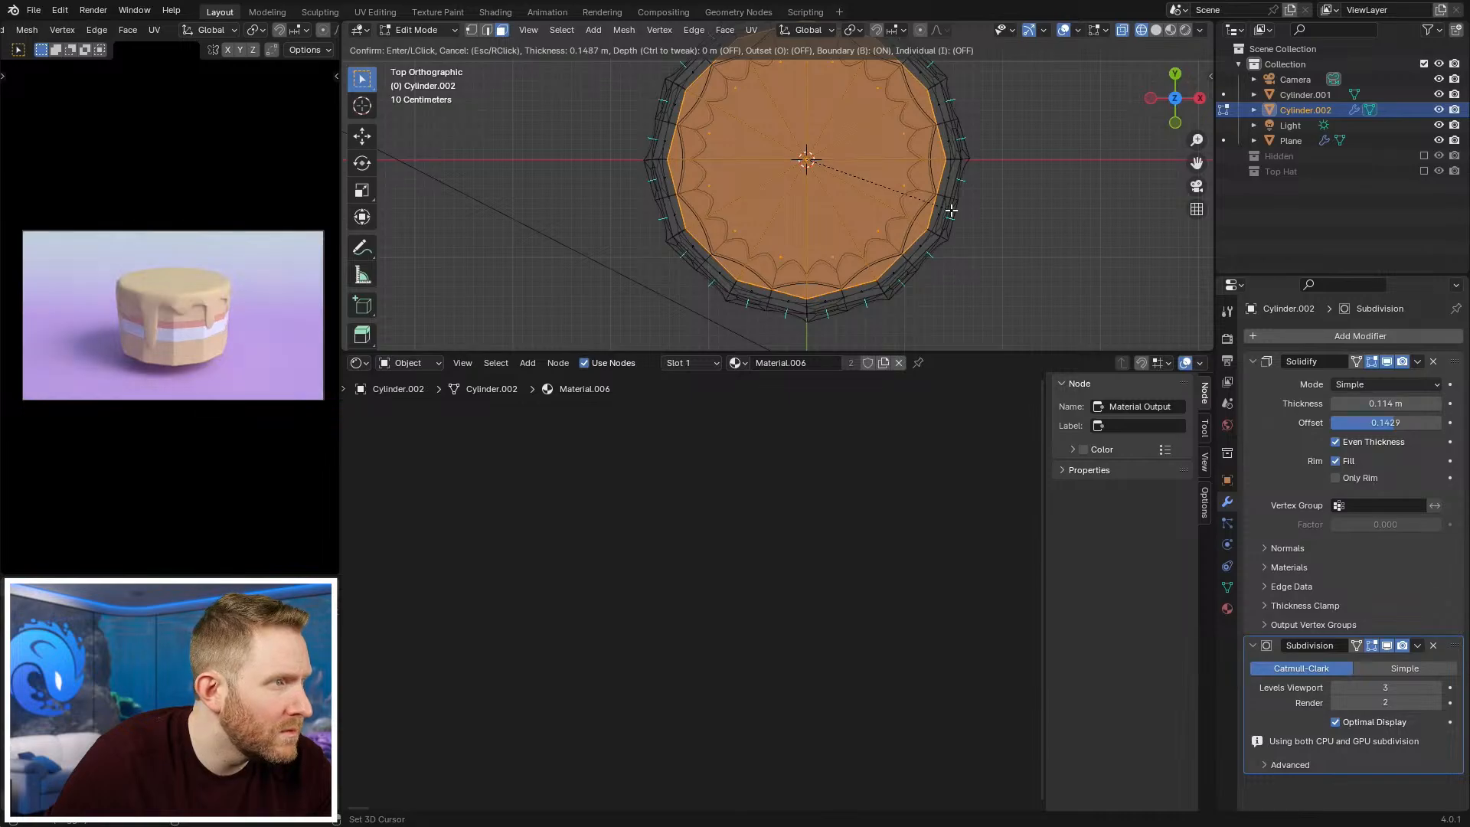
{"action": "left_click", "coordinate": [950, 209]}
{"action": "key", "text": "shift+z"}
{"action": "key", "text": "shift+z"}
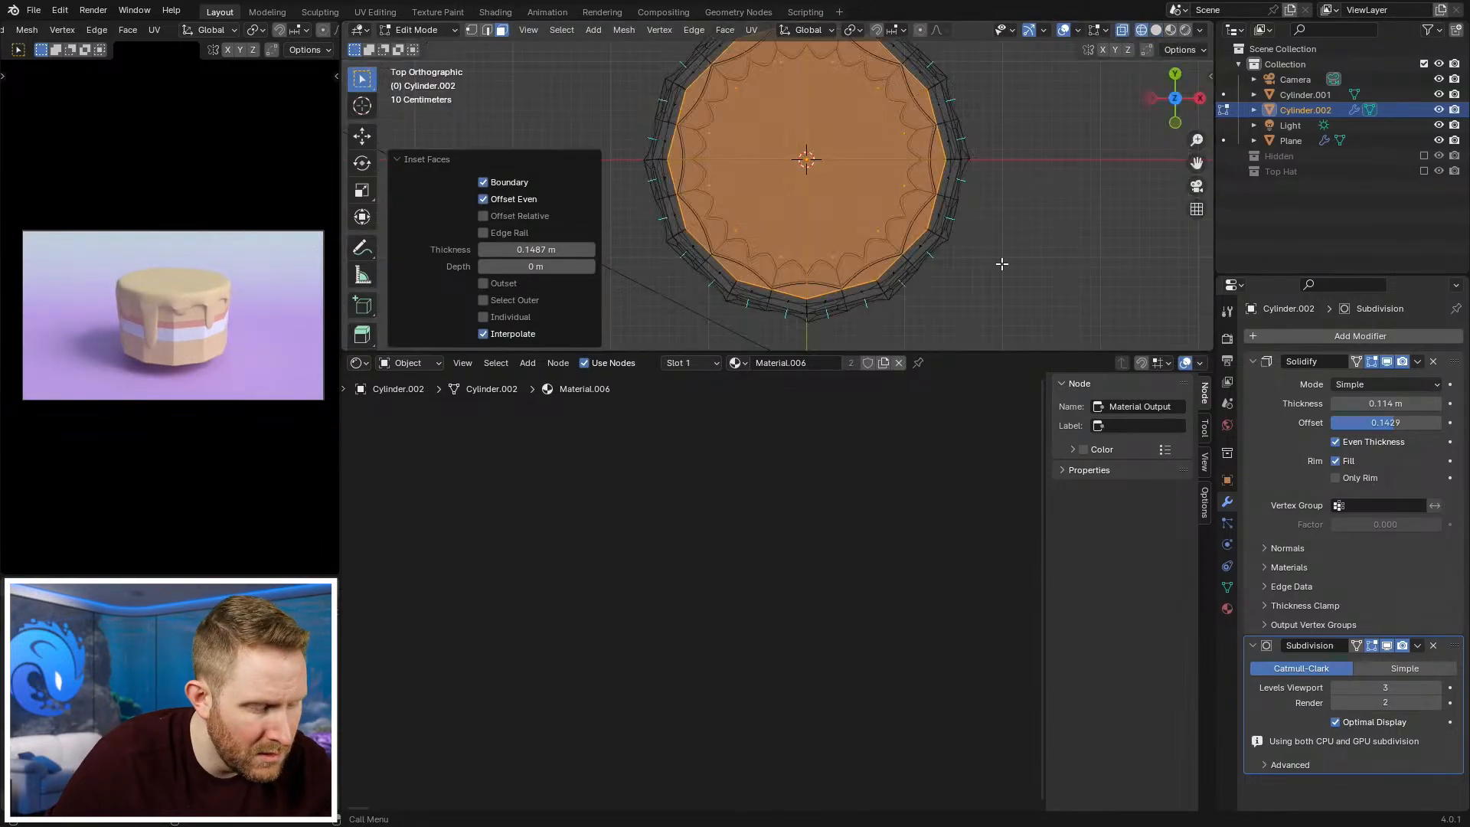
Step: Inset the top faces a second time by about 0.1 m and return to Object Mode
{"action": "key", "text": "i"}
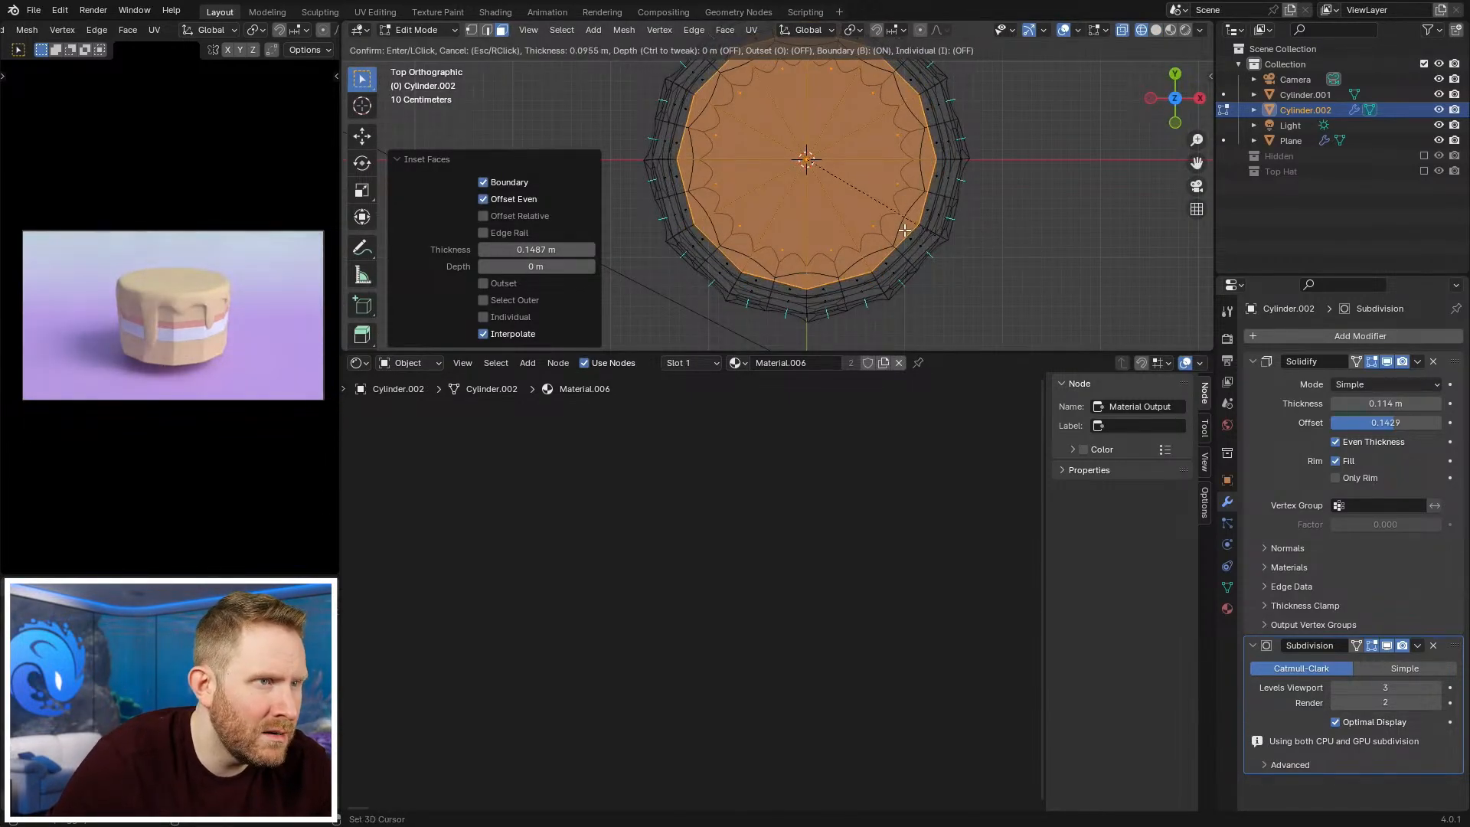
{"action": "left_click", "coordinate": [894, 226]}
{"action": "key", "text": "Tab"}
{"action": "key", "text": "shift+z"}
{"action": "scroll", "coordinate": [916, 265], "scroll_direction": "down", "scroll_amount": 3}
{"action": "mouse_move", "coordinate": [916, 265]}
{"action": "middle_mouse_down"}
{"action": "mouse_move", "coordinate": [911, 118]}
{"action": "mouse_move", "coordinate": [839, 145]}
{"action": "mouse_move", "coordinate": [828, 132]}
{"action": "mouse_move", "coordinate": [675, 155]}
{"action": "mouse_move", "coordinate": [623, 196]}
{"action": "mouse_move", "coordinate": [709, 222]}
{"action": "mouse_move", "coordinate": [865, 192]}
{"action": "mouse_move", "coordinate": [742, 226]}
{"action": "mouse_move", "coordinate": [840, 222]}
{"action": "mouse_move", "coordinate": [1001, 265]}
{"action": "mouse_move", "coordinate": [785, 215]}
{"action": "mouse_move", "coordinate": [918, 225]}
{"action": "mouse_move", "coordinate": [858, 207]}
{"action": "mouse_move", "coordinate": [823, 206]}
{"action": "mouse_move", "coordinate": [875, 253]}
{"action": "mouse_move", "coordinate": [1009, 271]}
{"action": "middle_mouse_up"}
{"action": "scroll", "coordinate": [911, 118], "scroll_direction": "up", "scroll_amount": 3}
Step: Isolate the topping and examine the faces where its drips meet the rim, in wireframe and solid shading
{"action": "key", "text": "shift+h"}
{"action": "scroll", "coordinate": [709, 222], "scroll_direction": "up", "scroll_amount": 3}
{"action": "key", "text": "Tab"}
{"action": "scroll", "coordinate": [872, 190], "scroll_direction": "up", "scroll_amount": 5}
{"action": "key", "text": "2"}
{"action": "key", "text": "shift+z"}
{"action": "scroll", "coordinate": [786, 216], "scroll_direction": "down", "scroll_amount": 2}
{"action": "key", "text": "shift+z"}
{"action": "left_click", "coordinate": [783, 203]}
{"action": "key", "text": "shift+z"}
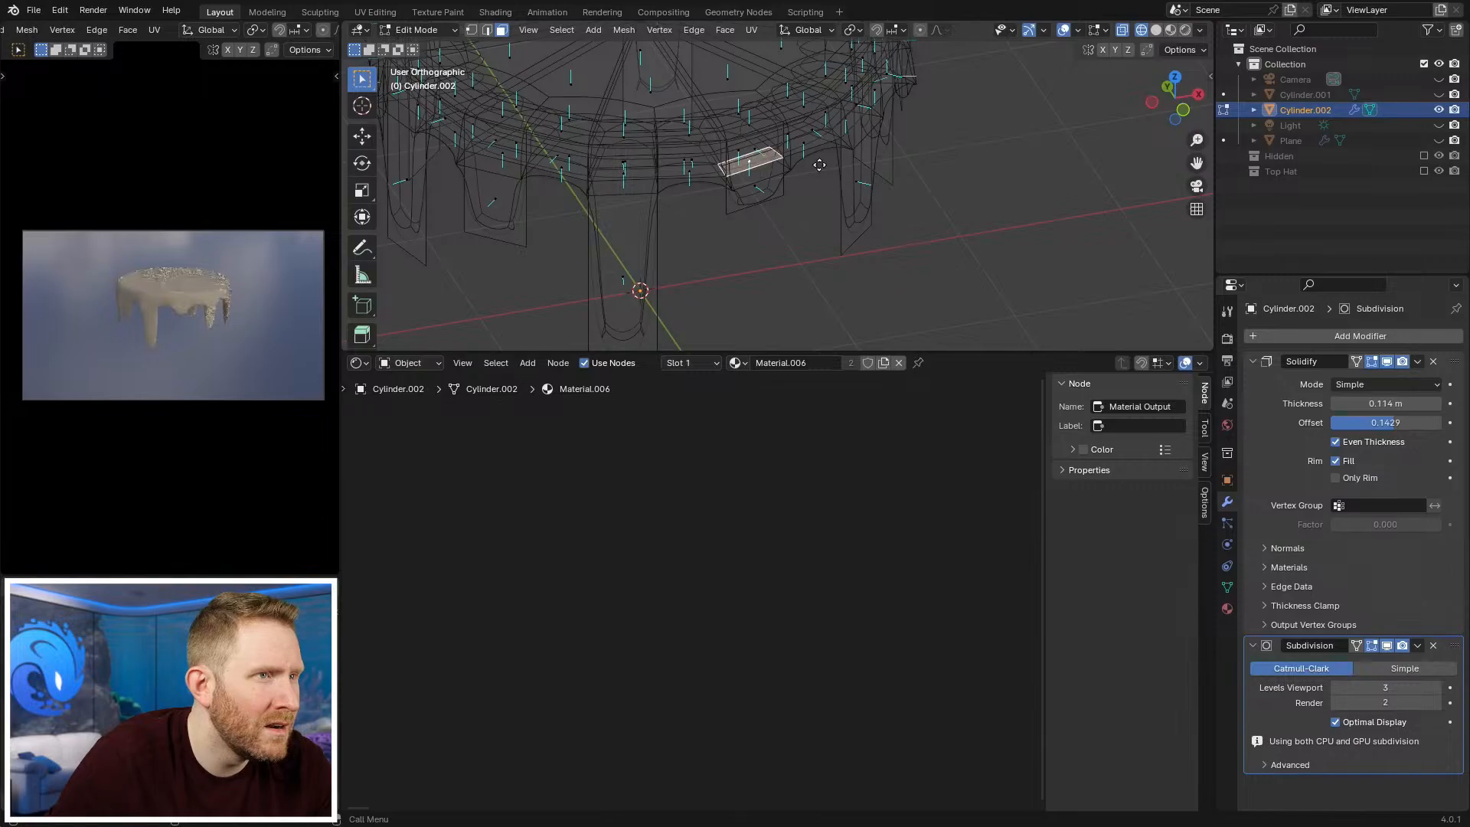
{"action": "mouse_move", "coordinate": [797, 164]}
{"action": "middle_mouse_down"}
{"action": "mouse_move", "coordinate": [760, 88]}
{"action": "mouse_move", "coordinate": [905, 128]}
{"action": "middle_mouse_up"}
{"action": "key", "text": "shift+z"}
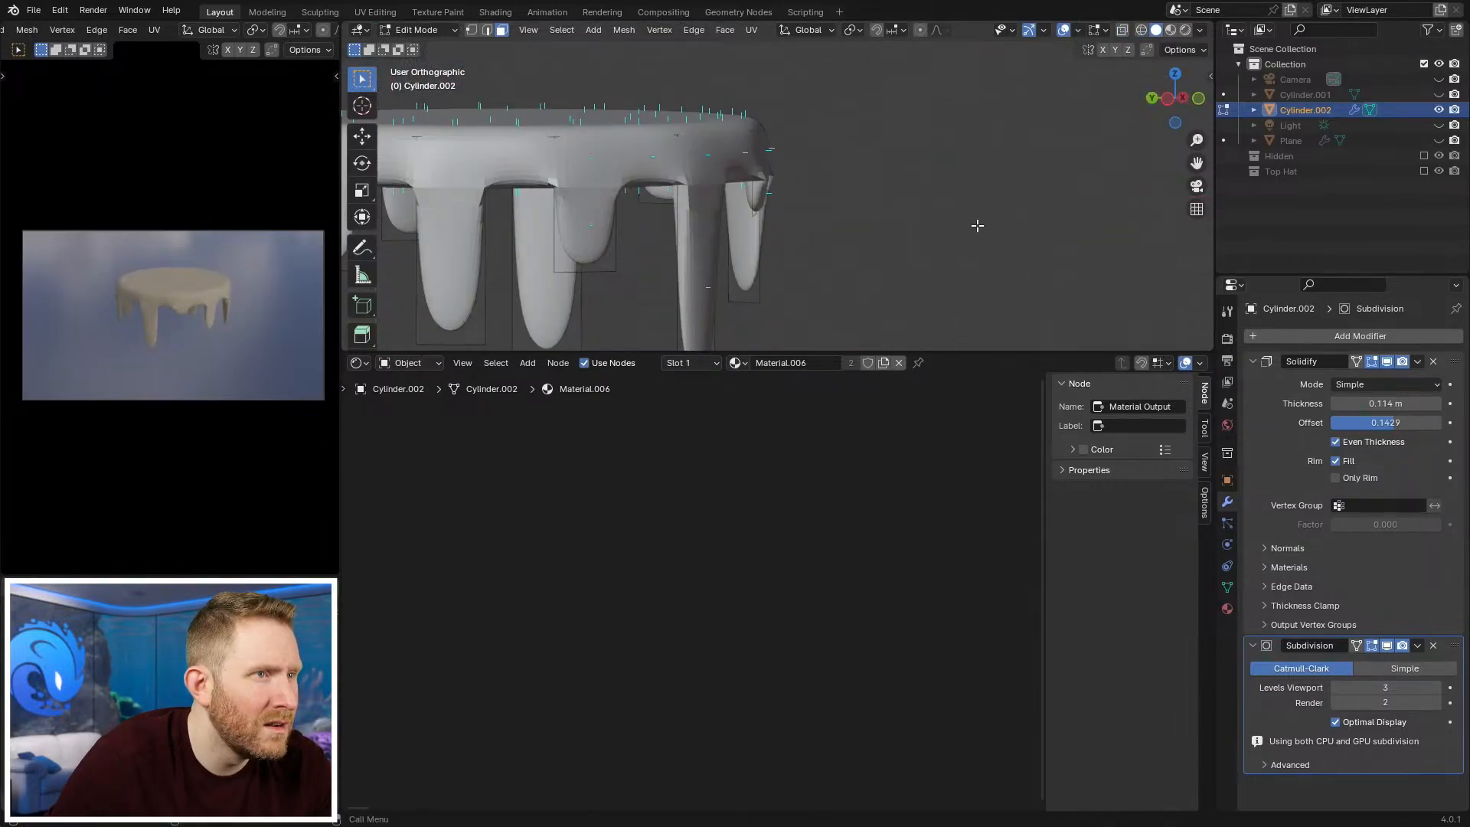
{"action": "key", "text": "Tab"}
{"action": "middle_click_drag", "start_coordinate": [985, 225], "coordinate": [893, 224]}
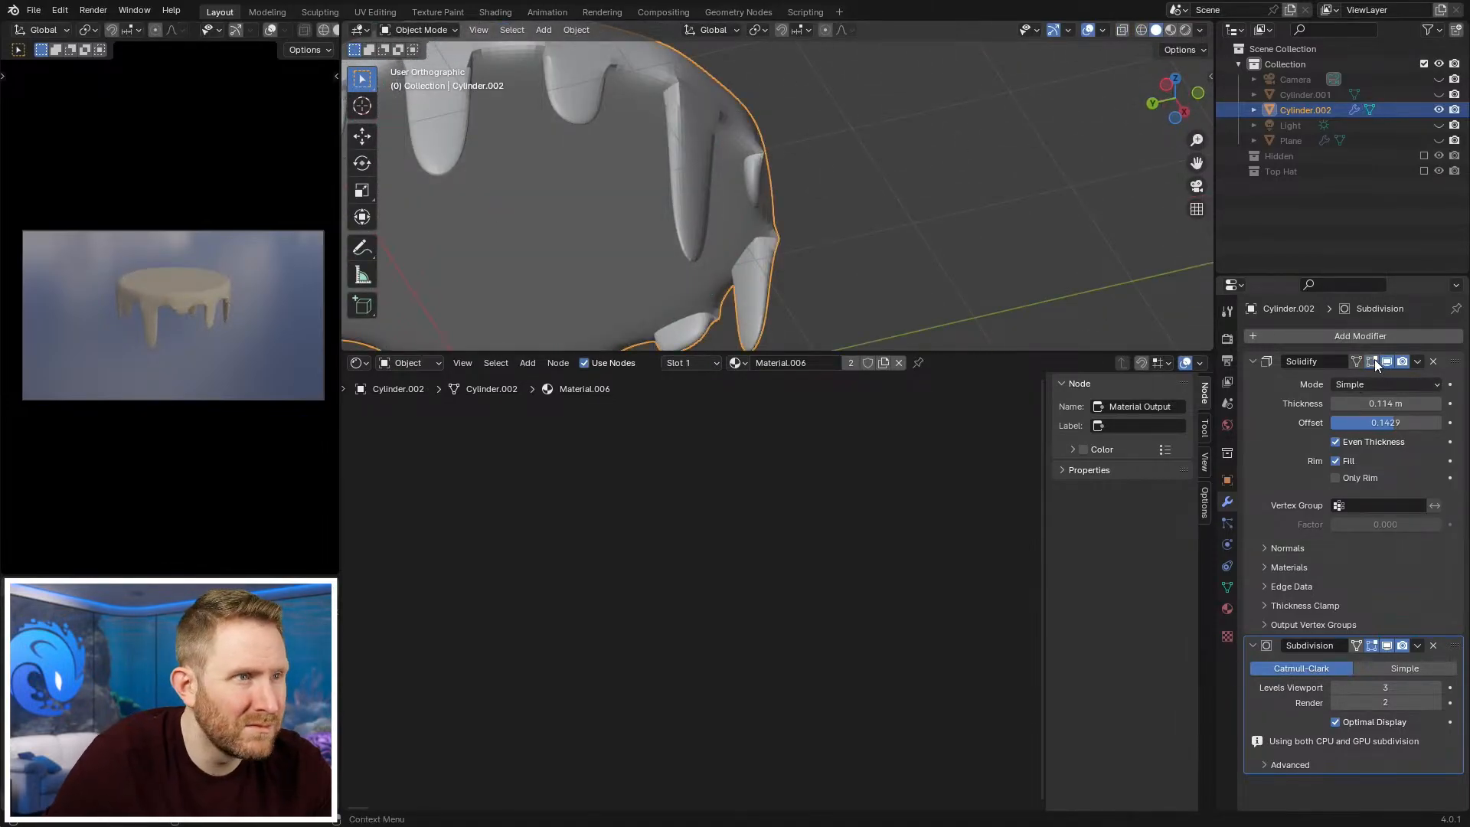
Step: Turn off the Solidify modifier's viewport display and show the topping's underside in Edit Mode
{"action": "left_click", "coordinate": [1386, 362]}
{"action": "middle_click_drag", "start_coordinate": [692, 232], "coordinate": [821, 179]}
{"action": "key", "text": "Tab"}
{"action": "scroll", "coordinate": [797, 233], "scroll_direction": "down", "scroll_amount": 3}
{"action": "middle_click_drag", "start_coordinate": [827, 274], "coordinate": [818, 172], "text": "shift"}
{"action": "middle_click_drag", "start_coordinate": [817, 172], "coordinate": [796, 47]}
{"action": "middle_click_drag", "start_coordinate": [769, 204], "coordinate": [771, 260]}
{"action": "scroll", "coordinate": [804, 209], "scroll_direction": "down", "scroll_amount": 4}
{"action": "scroll", "coordinate": [772, 256], "scroll_direction": "up", "scroll_amount": 4}
{"action": "middle_click_drag", "start_coordinate": [807, 151], "coordinate": [783, 32]}
{"action": "scroll", "coordinate": [747, 138], "scroll_direction": "up", "scroll_amount": 5}
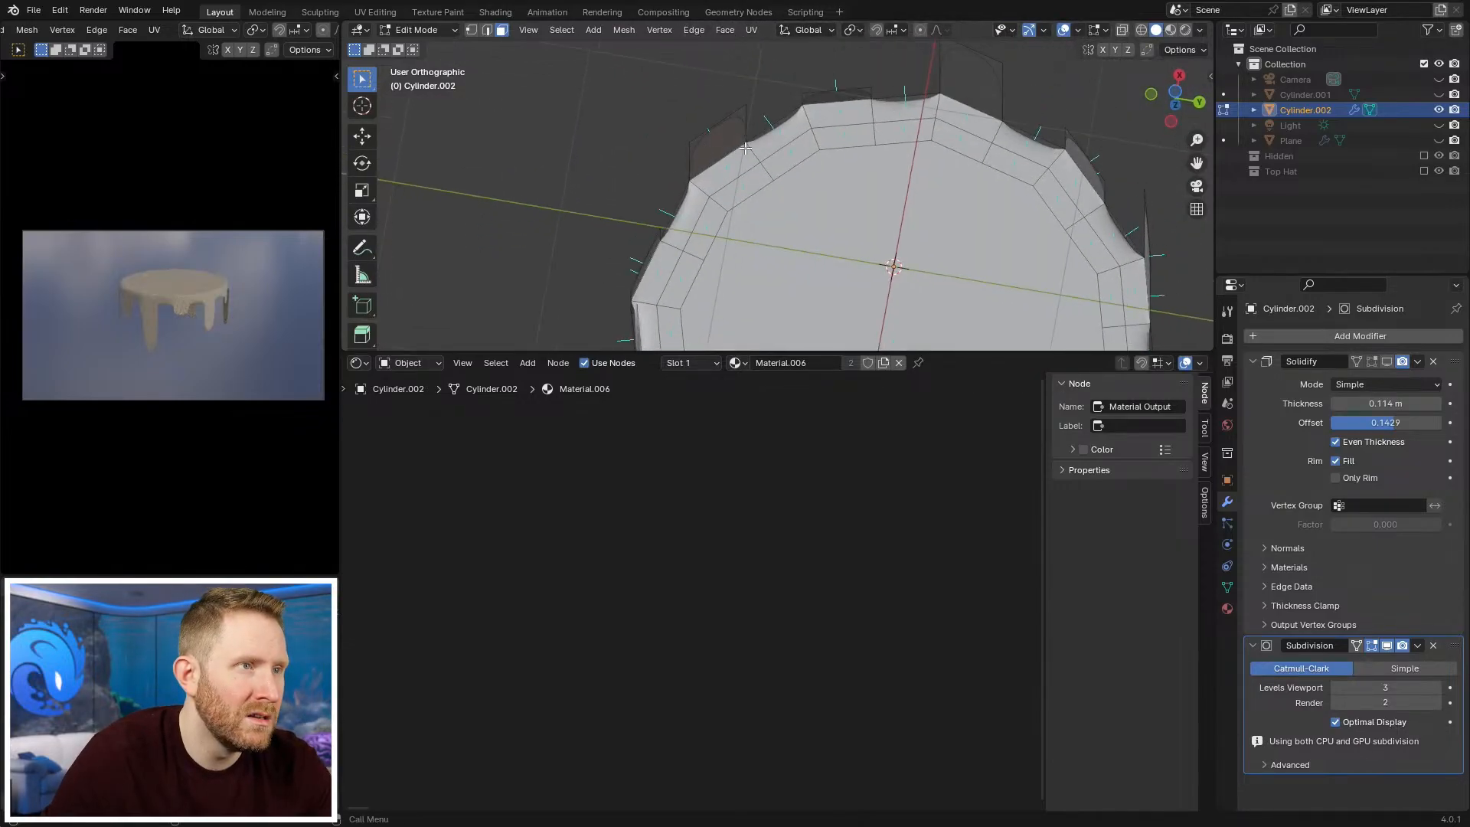
Step: Delete the loop of inner faces around the underside of the topping's rim
{"action": "left_click", "coordinate": [699, 195], "text": "alt"}
{"action": "key", "text": "x"}
{"action": "left_click", "coordinate": [805, 275]}
{"action": "key", "text": "Tab"}
{"action": "scroll", "coordinate": [819, 178], "scroll_direction": "down", "scroll_amount": 5}
{"action": "middle_click_drag", "start_coordinate": [820, 178], "coordinate": [897, 156]}
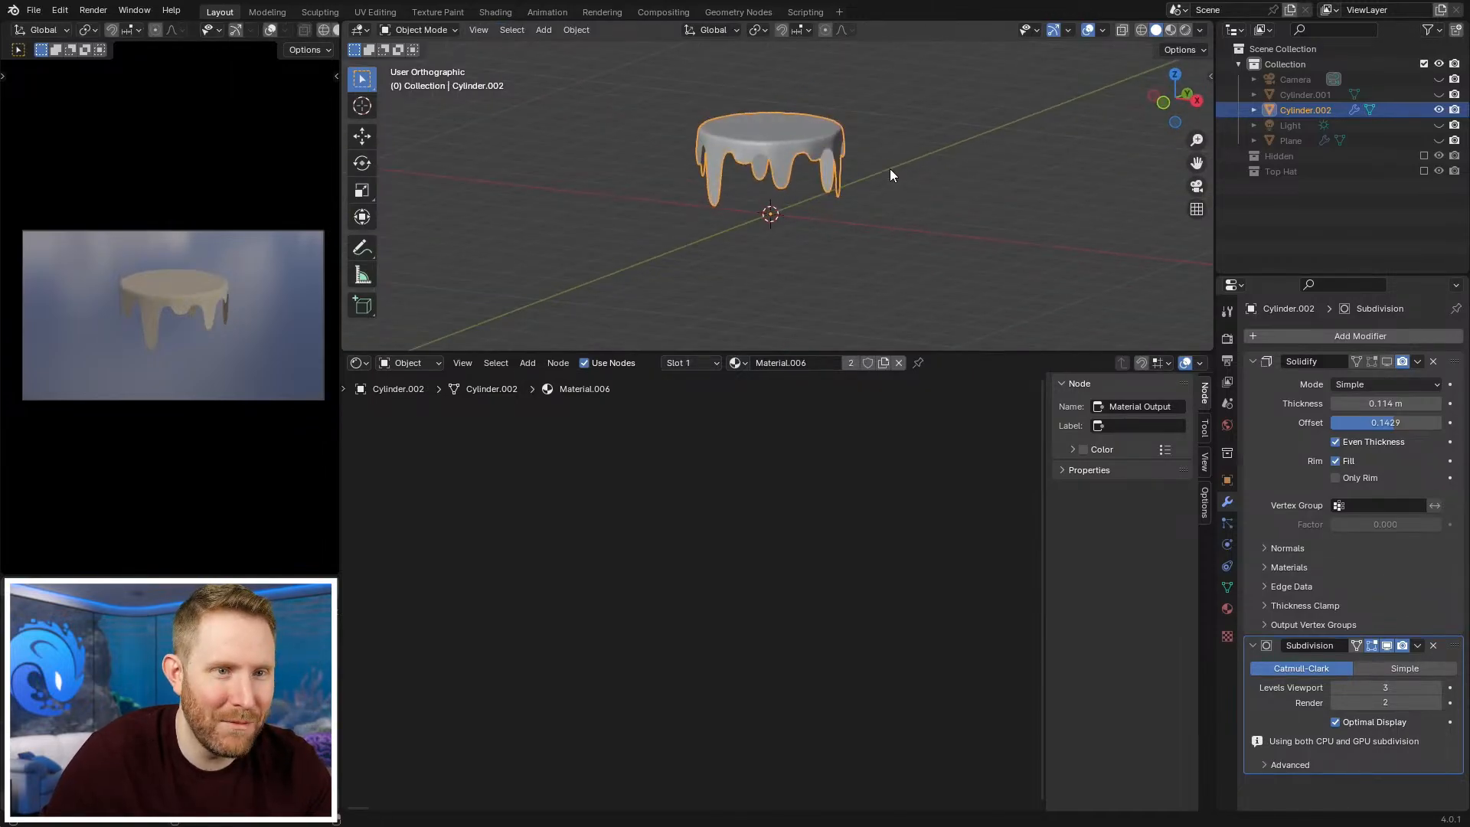
Step: Unhide all scene objects and turn the Solidify modifier's viewport display back on
{"action": "key", "text": "alt+h"}
{"action": "scroll", "coordinate": [861, 187], "scroll_direction": "up", "scroll_amount": 4}
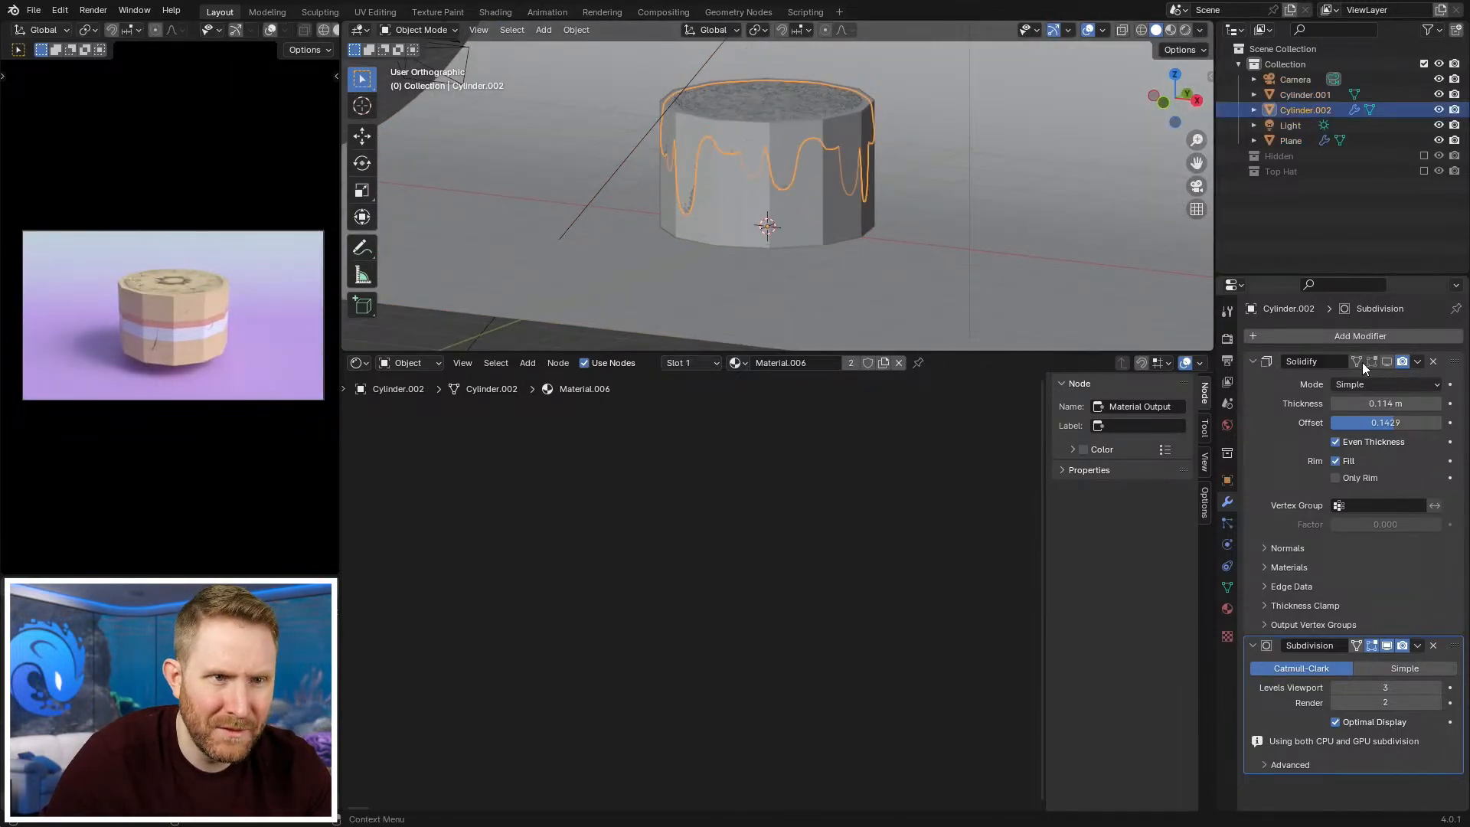
{"action": "left_click", "coordinate": [1386, 362]}
{"action": "mouse_move", "coordinate": [857, 187]}
{"action": "middle_mouse_down"}
{"action": "mouse_move", "coordinate": [753, 157]}
{"action": "mouse_move", "coordinate": [811, 217]}
{"action": "mouse_move", "coordinate": [835, 200]}
{"action": "mouse_move", "coordinate": [977, 193]}
{"action": "mouse_move", "coordinate": [815, 191]}
{"action": "mouse_move", "coordinate": [830, 167]}
{"action": "mouse_move", "coordinate": [843, 225]}
{"action": "middle_mouse_up"}
{"action": "key", "text": "alt+a"}
{"action": "scroll", "coordinate": [812, 217], "scroll_direction": "down", "scroll_amount": 3}
{"action": "scroll", "coordinate": [861, 196], "scroll_direction": "down", "scroll_amount": 4}
{"action": "scroll", "coordinate": [830, 167], "scroll_direction": "up", "scroll_amount": 8}
Step: Open the topping in Edit Mode with vertex select mode and solid shading
{"action": "left_click", "coordinate": [774, 134]}
{"action": "scroll", "coordinate": [775, 134], "scroll_direction": "up", "scroll_amount": 4}
{"action": "key", "text": "Tab"}
{"action": "key", "text": "z"}
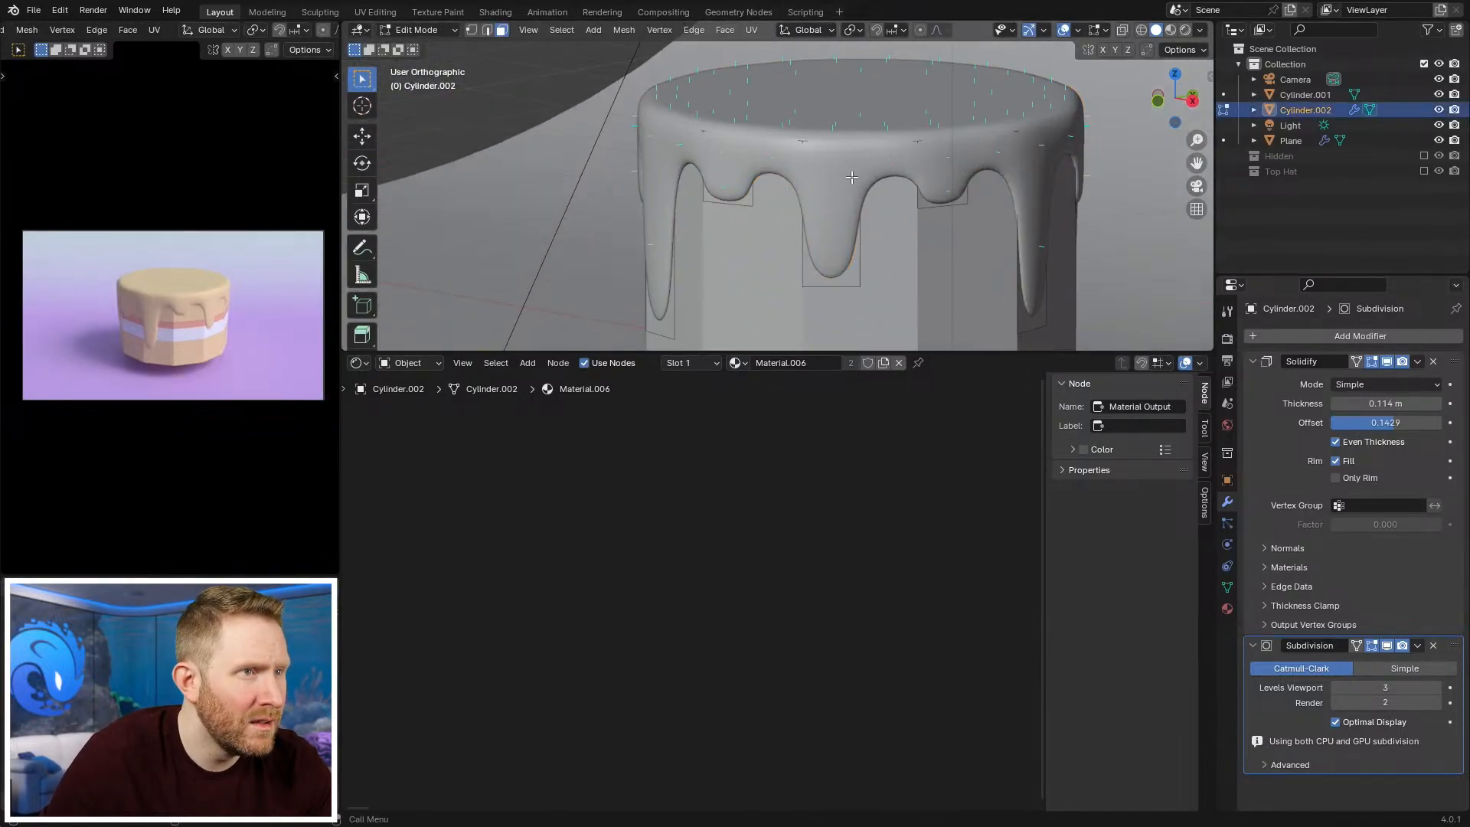
{"action": "left_click", "coordinate": [811, 248]}
{"action": "key", "text": "1"}
{"action": "key", "text": "z"}
{"action": "left_click", "coordinate": [1108, 318]}
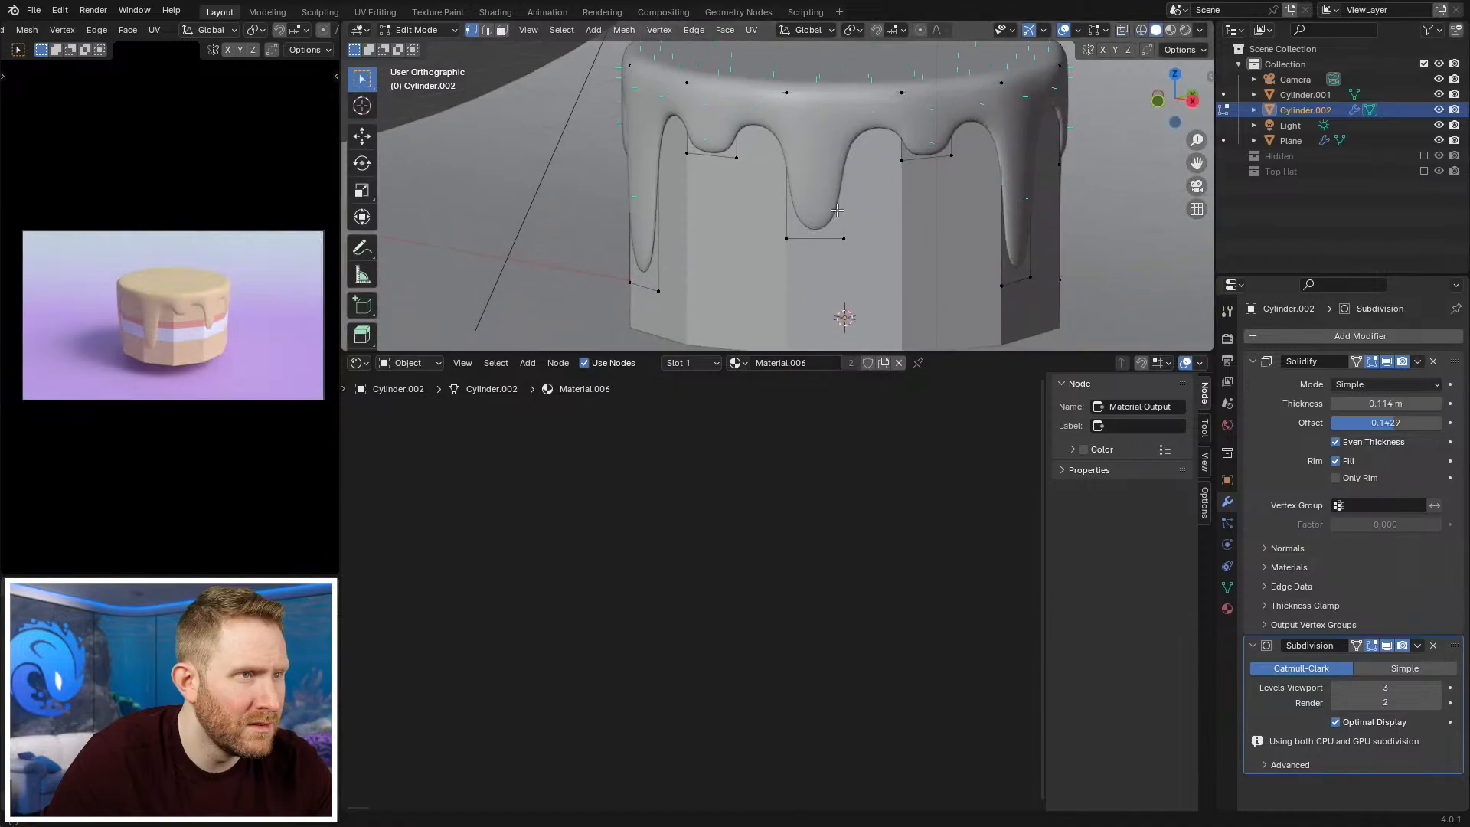
Step: Set the topping's Solidify thickness to 0.127 m
{"action": "scroll", "coordinate": [840, 204], "scroll_direction": "down", "scroll_amount": 3}
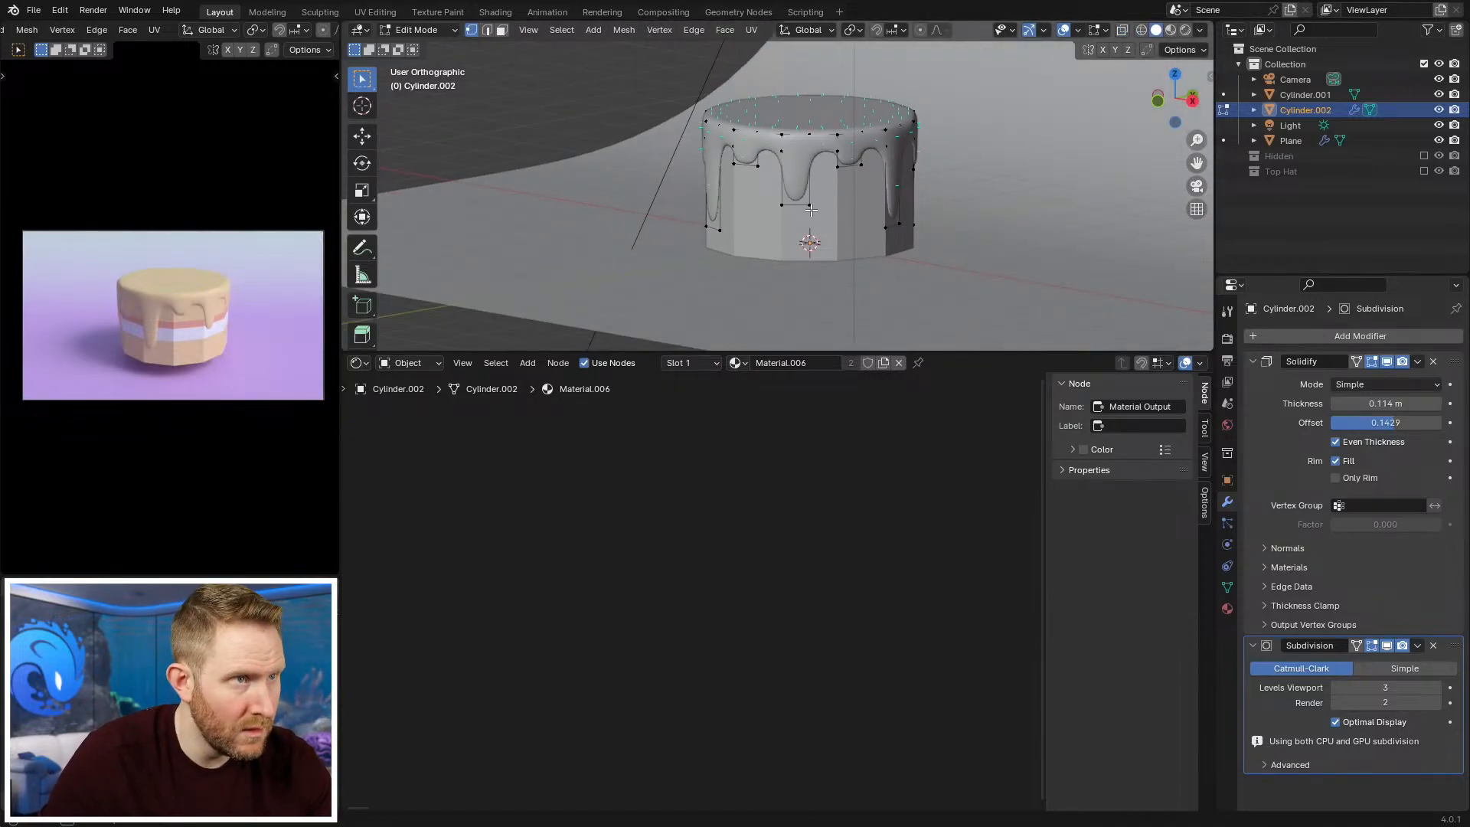
{"action": "scroll", "coordinate": [811, 210], "scroll_direction": "up", "scroll_amount": 2}
{"action": "middle_click_drag", "start_coordinate": [863, 158], "coordinate": [950, 225]}
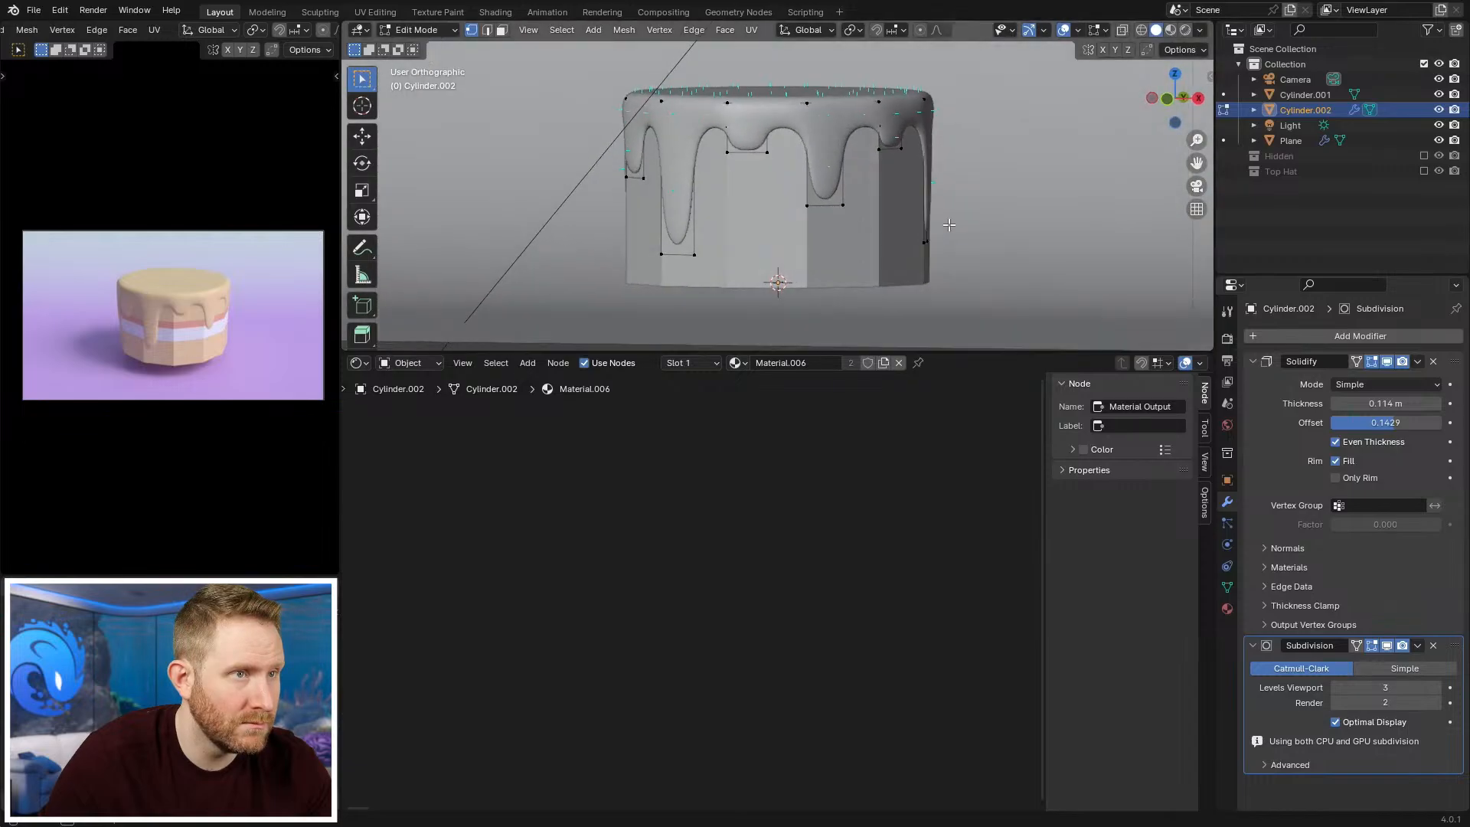
{"action": "key", "text": "Tab"}
{"action": "mouse_move", "coordinate": [1385, 403]}
{"action": "left_mouse_down"}
{"action": "mouse_move", "coordinate": [1423, 404]}
{"action": "mouse_move", "coordinate": [1386, 404]}
{"action": "left_mouse_up"}
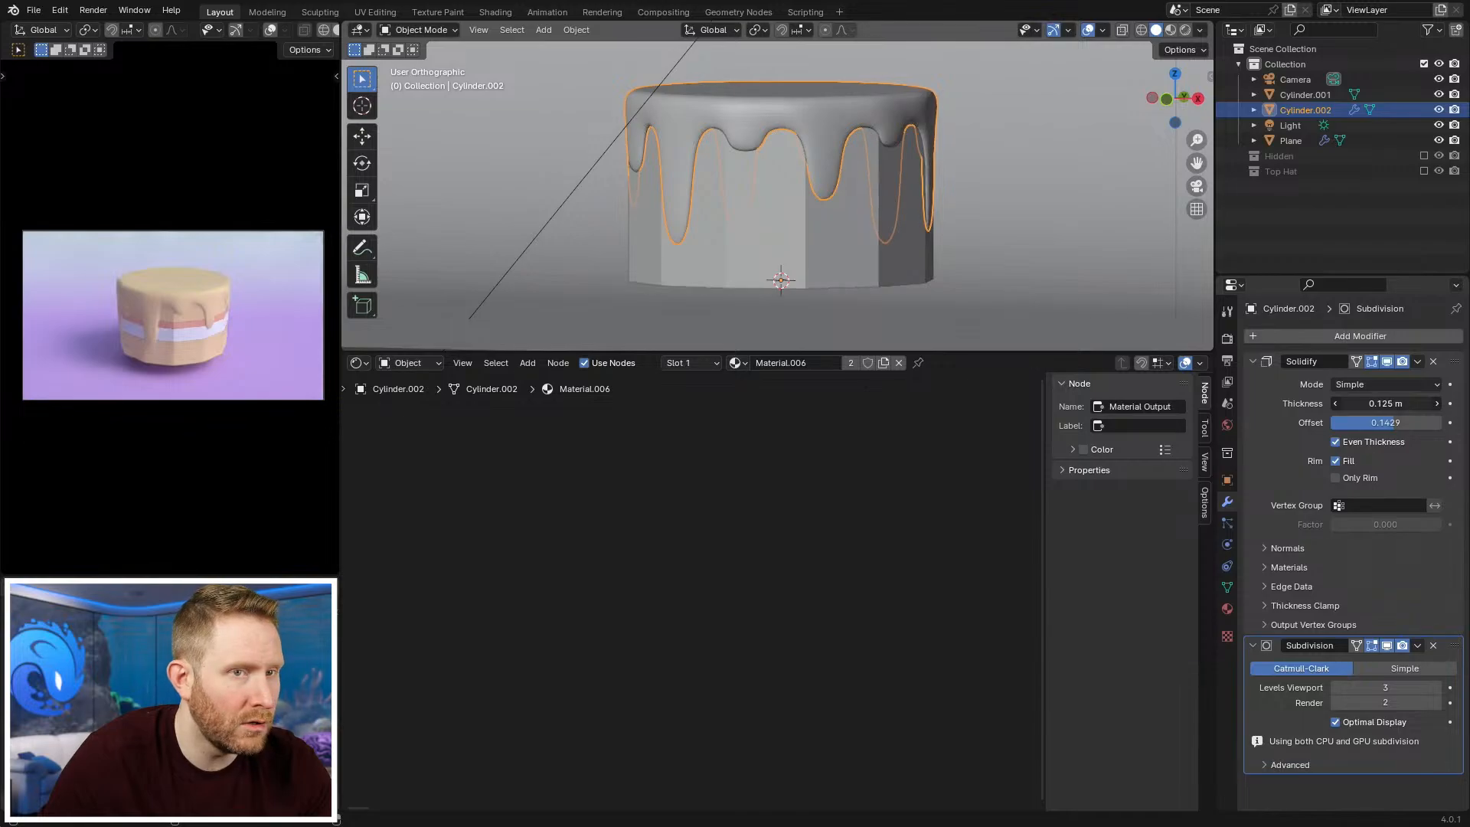
Step: Try moving the front middle drip's bottom vertices along Z
{"action": "key", "text": "Tab"}
{"action": "middle_click_drag", "start_coordinate": [894, 158], "coordinate": [805, 200]}
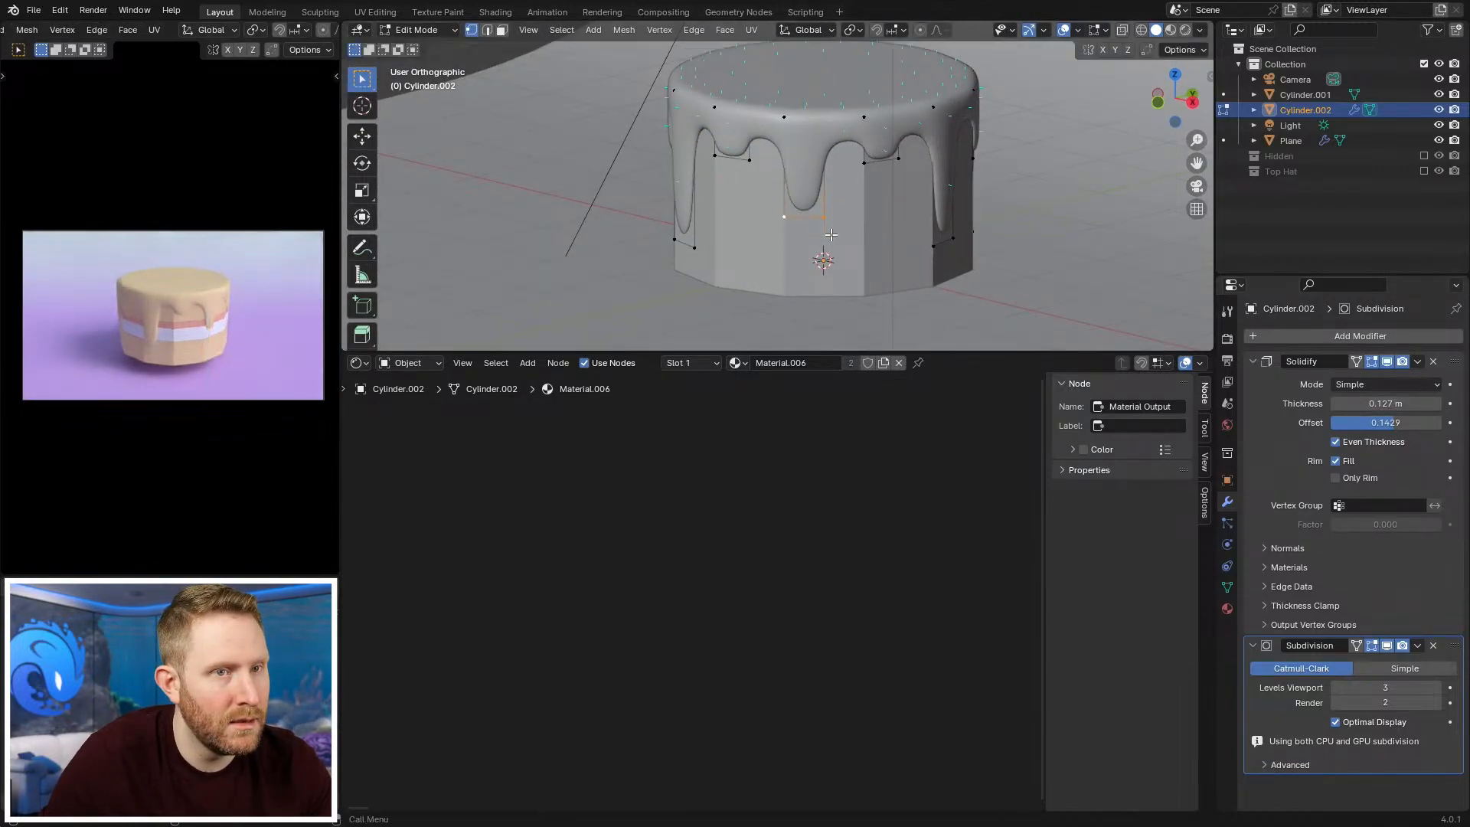
{"action": "key", "text": "g"}
{"action": "key", "text": "z"}
{"action": "left_click", "coordinate": [820, 271]}
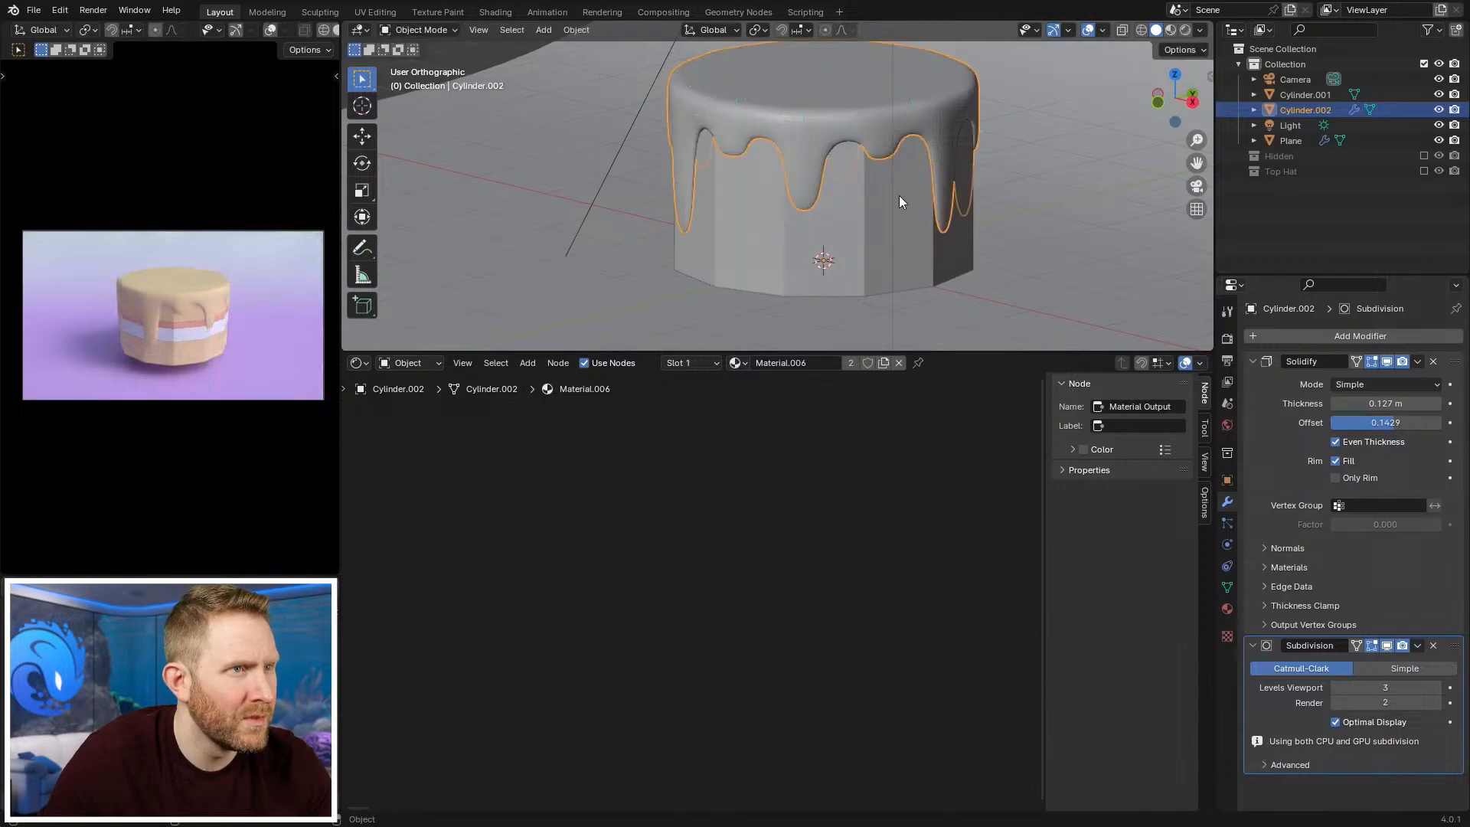
Step: Duplicate the frosting topping in place and move the copy to the Hidden collection
{"action": "key", "text": "Tab"}
{"action": "scroll", "coordinate": [888, 201], "scroll_direction": "down", "scroll_amount": 3}
{"action": "key", "text": "shift+d"}
{"action": "right_click", "coordinate": [941, 236]}
{"action": "key", "text": "m"}
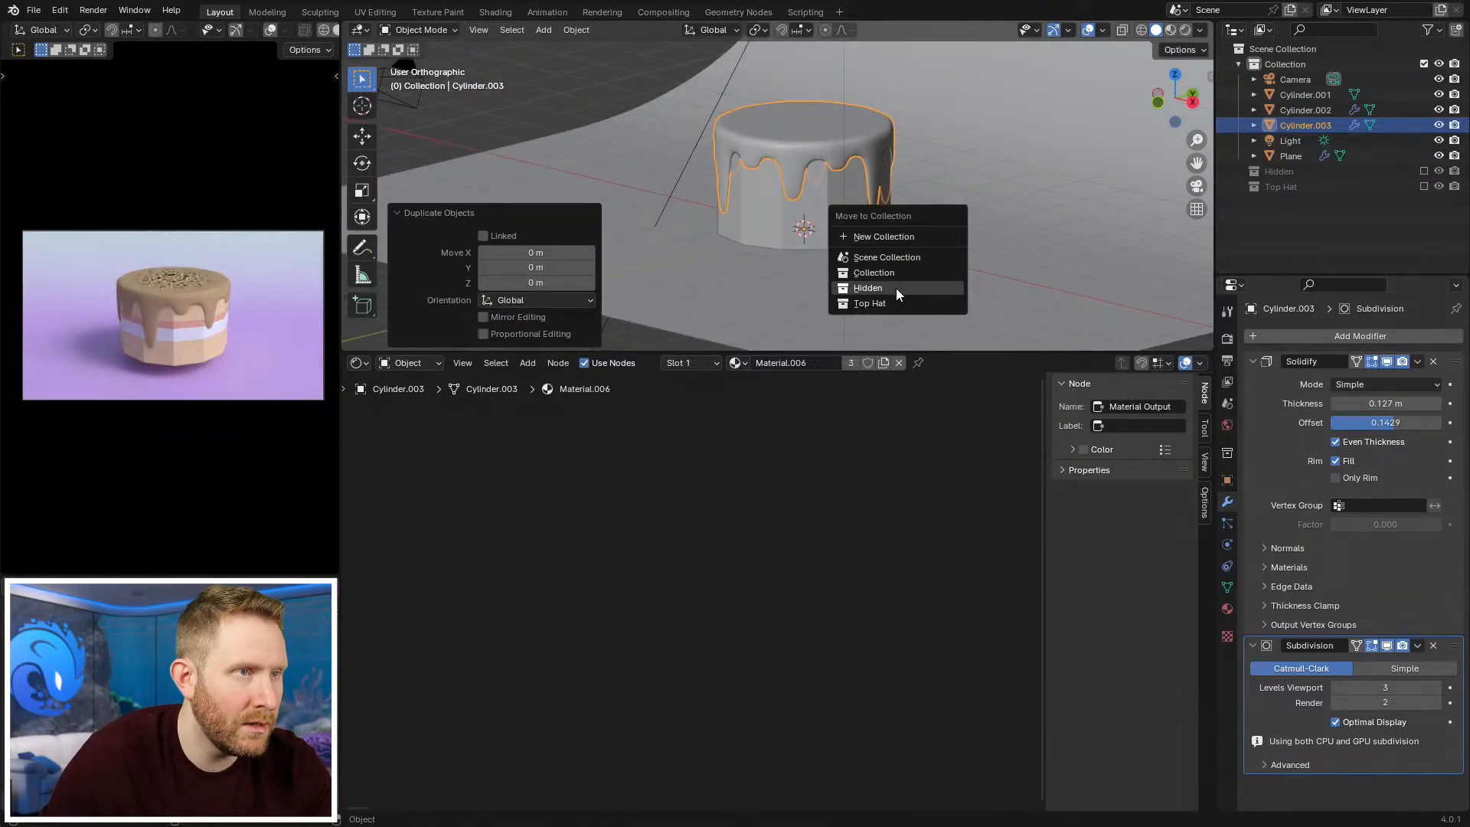
{"action": "left_click", "coordinate": [896, 287]}
Step: Open the original topping in Edit Mode, add a loop cut across the front middle drip and scale it down
{"action": "left_click", "coordinate": [788, 144]}
{"action": "scroll", "coordinate": [893, 209], "scroll_direction": "up", "scroll_amount": 2}
{"action": "key", "text": "Tab"}
{"action": "scroll", "coordinate": [897, 177], "scroll_direction": "up", "scroll_amount": 3}
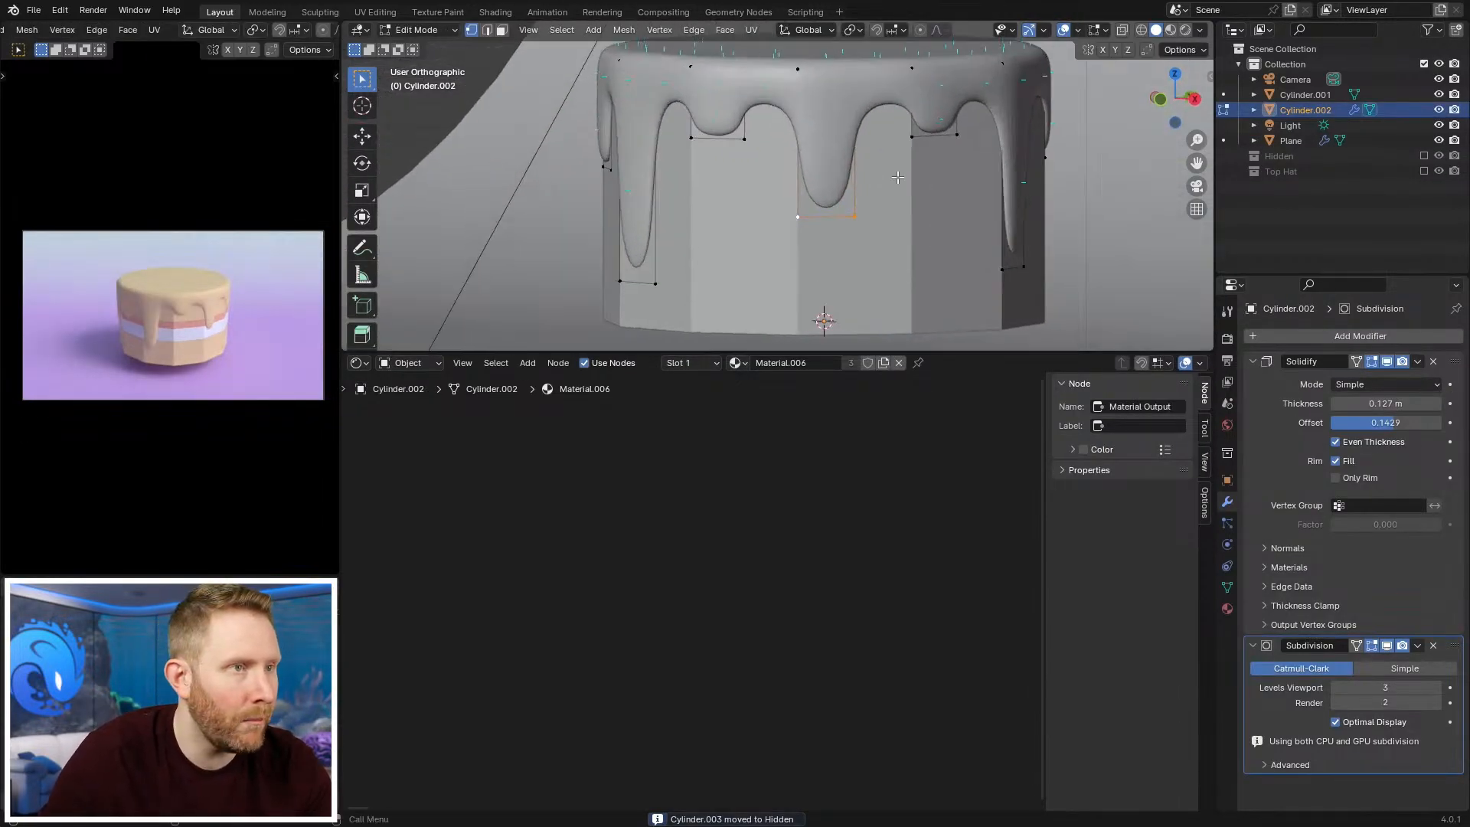
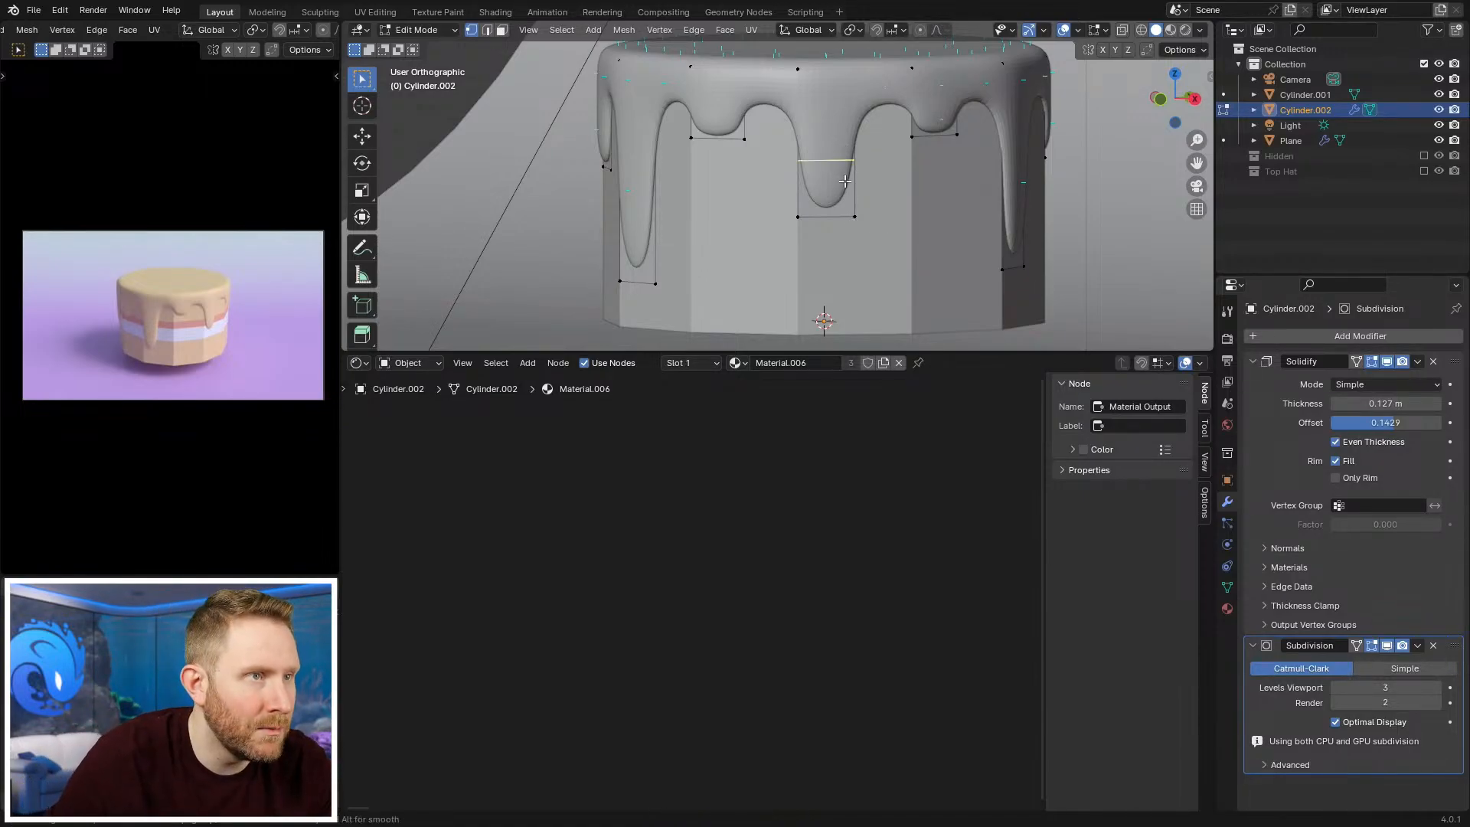
{"action": "left_click", "coordinate": [846, 181]}
{"action": "right_click", "coordinate": [845, 181]}
{"action": "key", "text": "s"}
{"action": "left_click", "coordinate": [924, 164]}
Step: Lower the front middle drip's bottom vertices along Z to lengthen the drip
{"action": "key", "text": "alt+a"}
{"action": "left_click", "coordinate": [792, 225], "text": "shift"}
{"action": "key", "text": "g"}
{"action": "key", "text": "z"}
{"action": "left_click", "coordinate": [841, 258]}
{"action": "key", "text": "g"}
{"action": "key", "text": "z"}
{"action": "left_click", "coordinate": [886, 229]}
Step: Select the front middle drip's middle loop in wireframe shading and scale it down to pinch the neck
{"action": "key", "text": "alt+a"}
{"action": "key", "text": "z"}
{"action": "left_click", "coordinate": [822, 169]}
{"action": "left_click", "coordinate": [824, 168], "text": "alt"}
{"action": "key", "text": "z"}
{"action": "left_click", "coordinate": [978, 181]}
{"action": "key", "text": "s"}
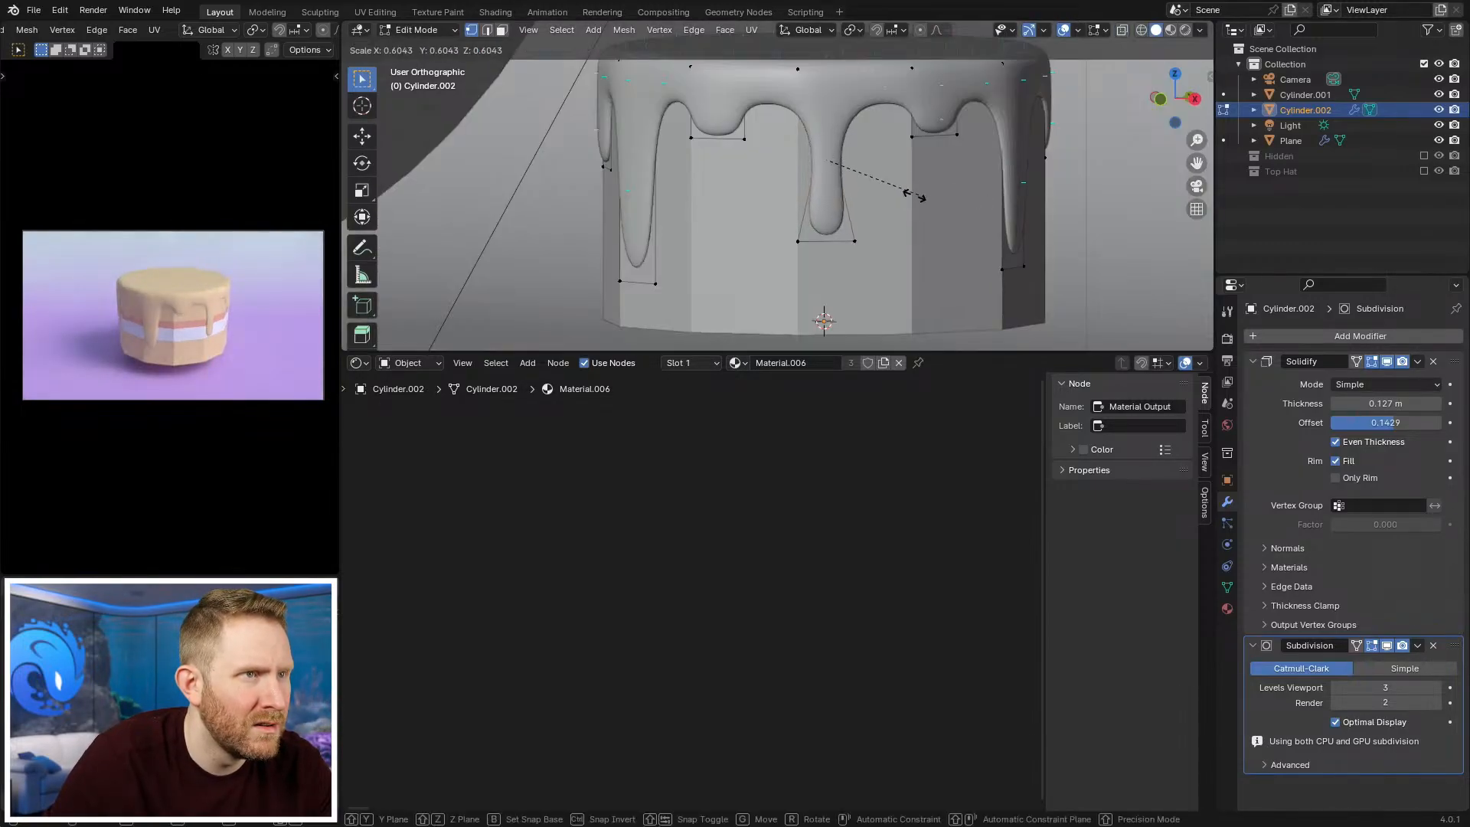
{"action": "right_click", "coordinate": [866, 181]}
{"action": "key", "text": "z"}
{"action": "left_click", "coordinate": [758, 189]}
{"action": "key", "text": "s"}
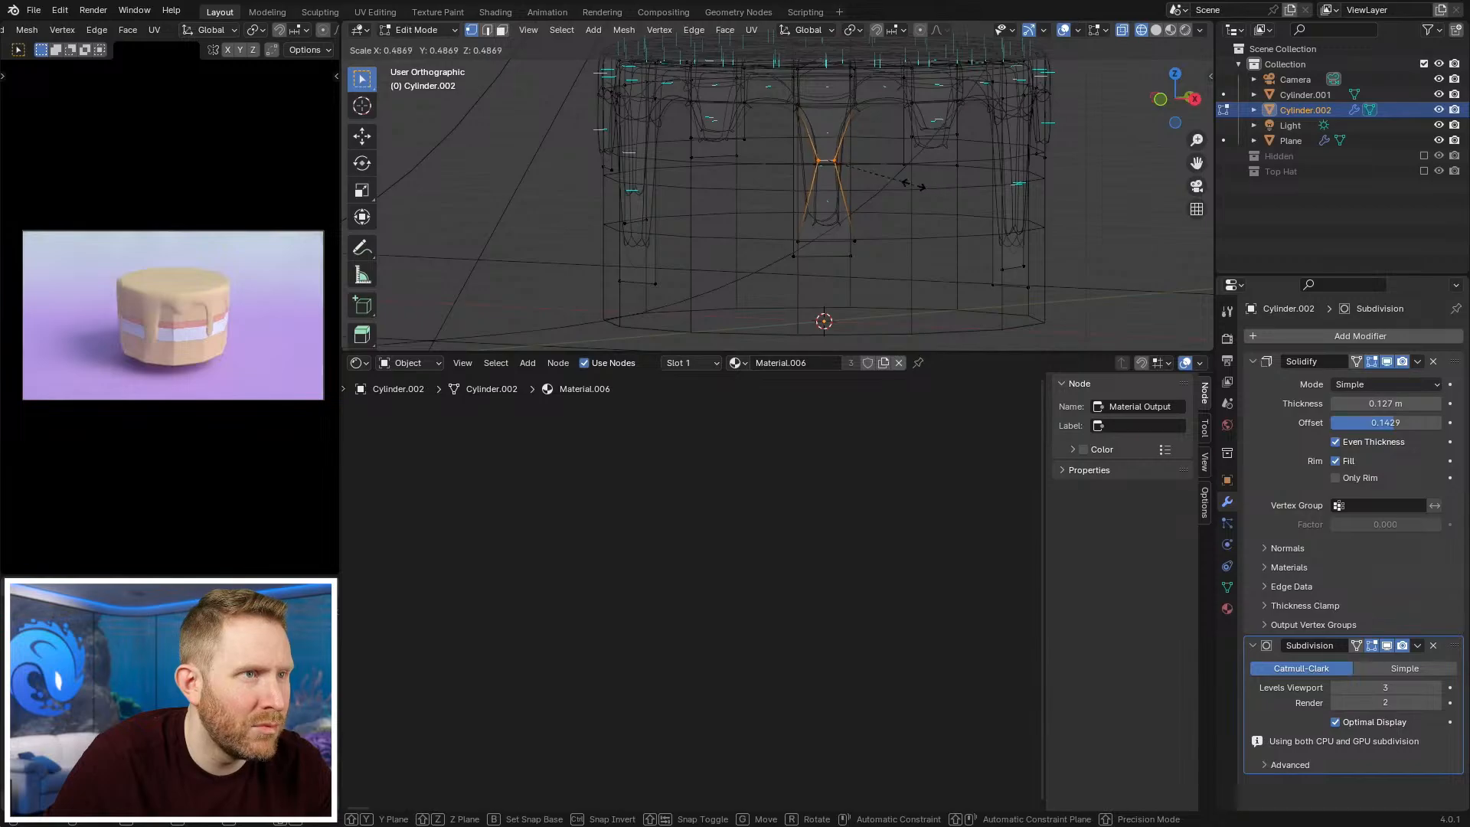
{"action": "left_click", "coordinate": [909, 185]}
{"action": "key", "text": "z"}
{"action": "left_click", "coordinate": [984, 200]}
Step: Narrow the bottom vertices of the nearby short drip and lower them slightly along Z
{"action": "key", "text": "Tab"}
{"action": "scroll", "coordinate": [903, 210], "scroll_direction": "down", "scroll_amount": 5}
{"action": "key", "text": "Tab"}
{"action": "mouse_move", "coordinate": [824, 219]}
{"action": "middle_mouse_down"}
{"action": "mouse_move", "coordinate": [754, 217]}
{"action": "mouse_move", "coordinate": [819, 211]}
{"action": "middle_mouse_up"}
{"action": "scroll", "coordinate": [799, 166], "scroll_direction": "up", "scroll_amount": 3}
{"action": "key", "text": "s"}
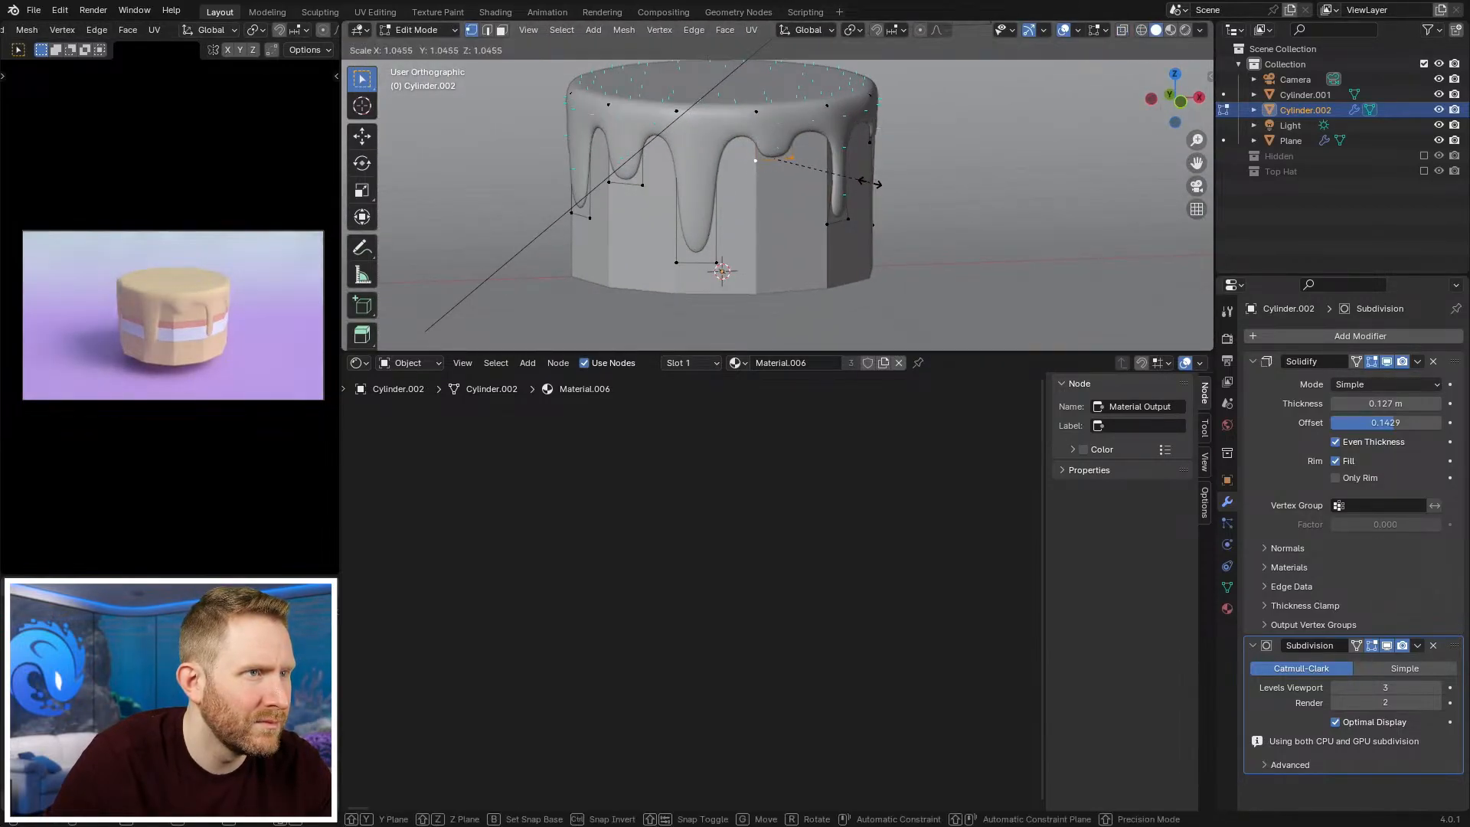
{"action": "left_click", "coordinate": [821, 179]}
{"action": "key", "text": "g"}
{"action": "key", "text": "z"}
{"action": "key", "text": "Escape"}
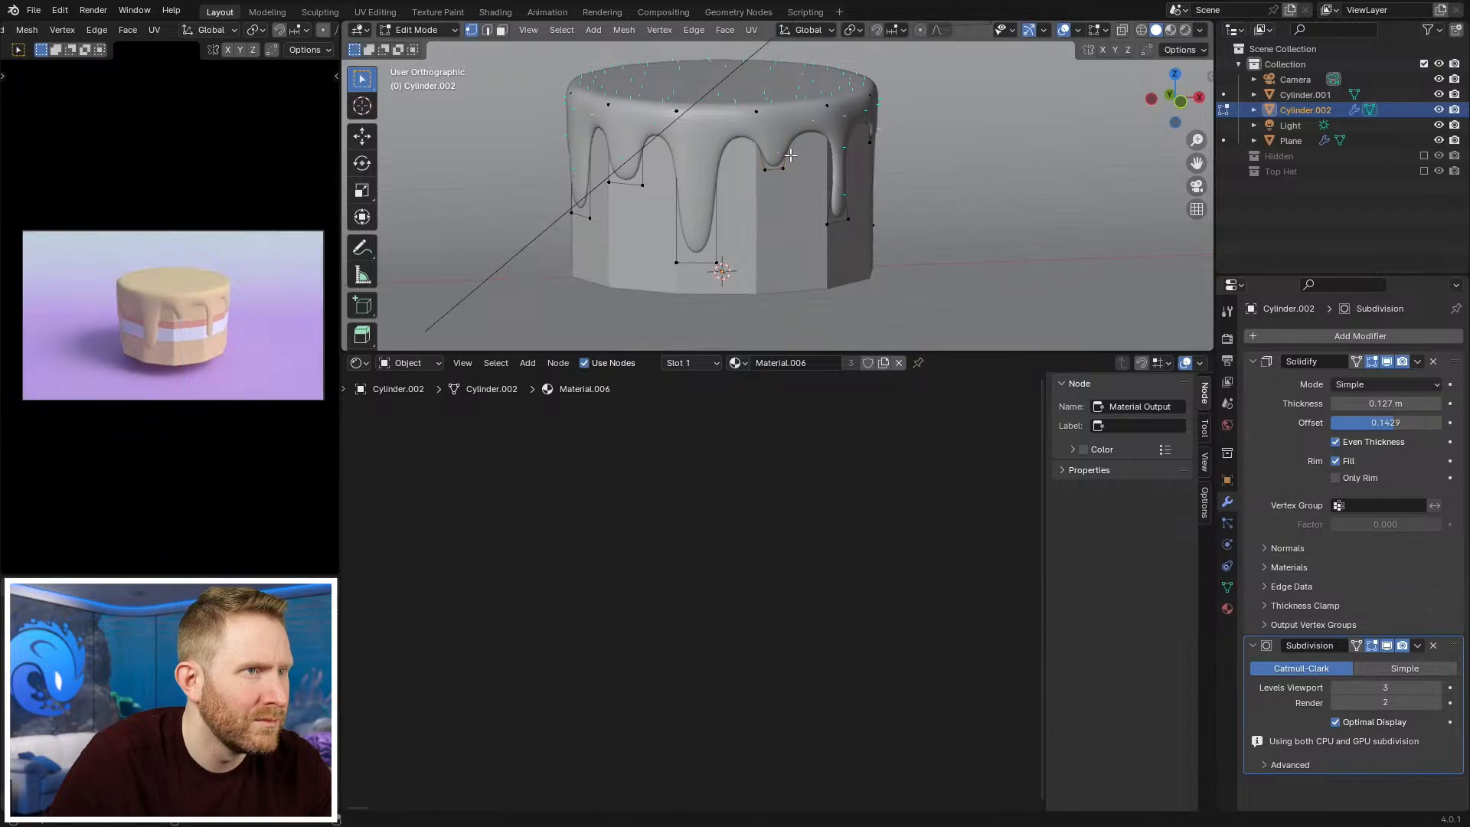
Step: Add a loop cut across the same short drip and scale it to 0.744
{"action": "key", "text": "ctrl+z"}
{"action": "key", "text": "s"}
{"action": "key", "text": "Escape"}
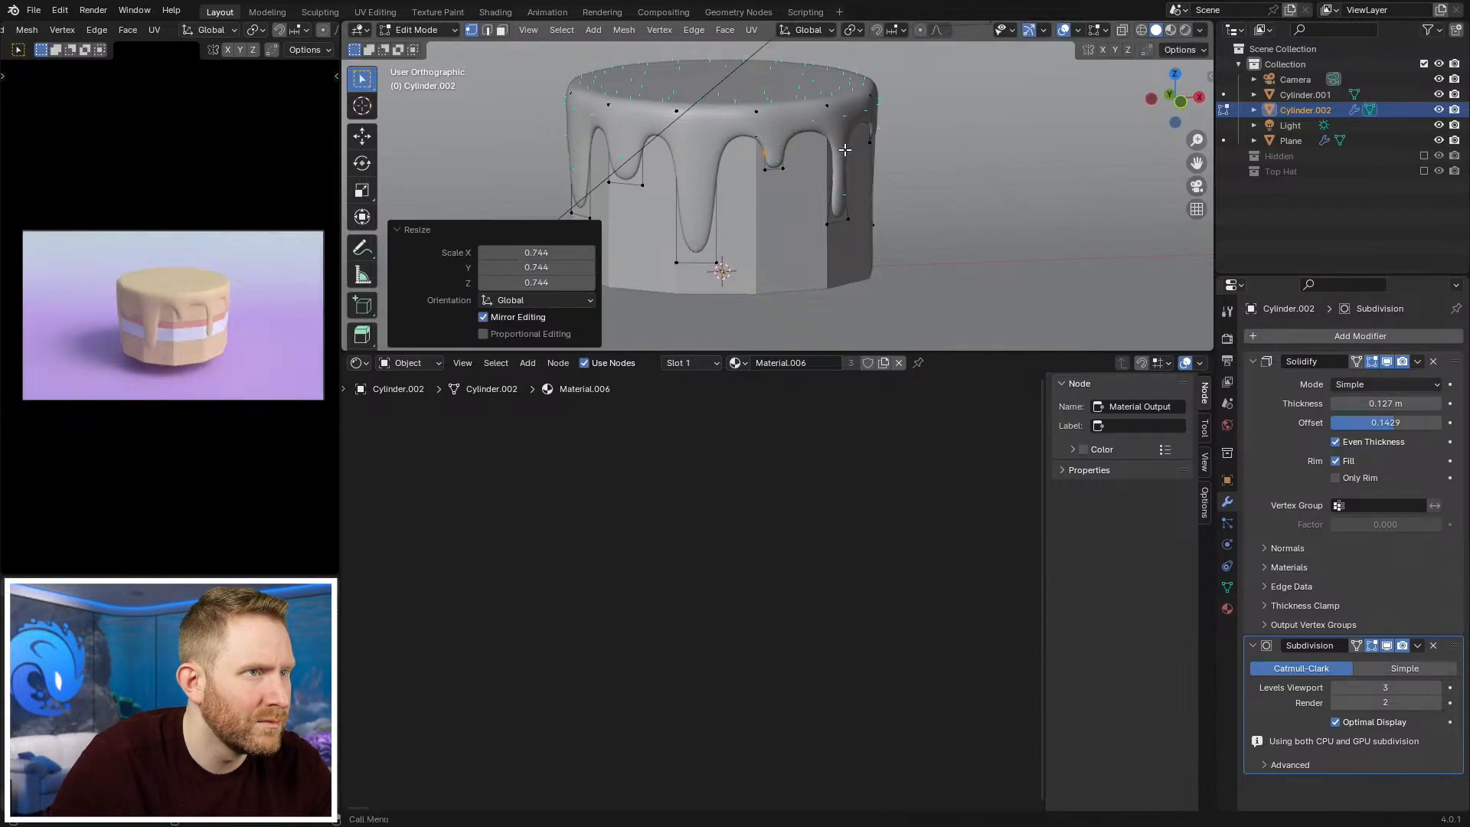
Step: Add a loop cut across the adjacent long drip and scale it in to pinch its neck
{"action": "middle_click_drag", "start_coordinate": [799, 197], "coordinate": [928, 226], "text": "shift"}
{"action": "key", "text": "s"}
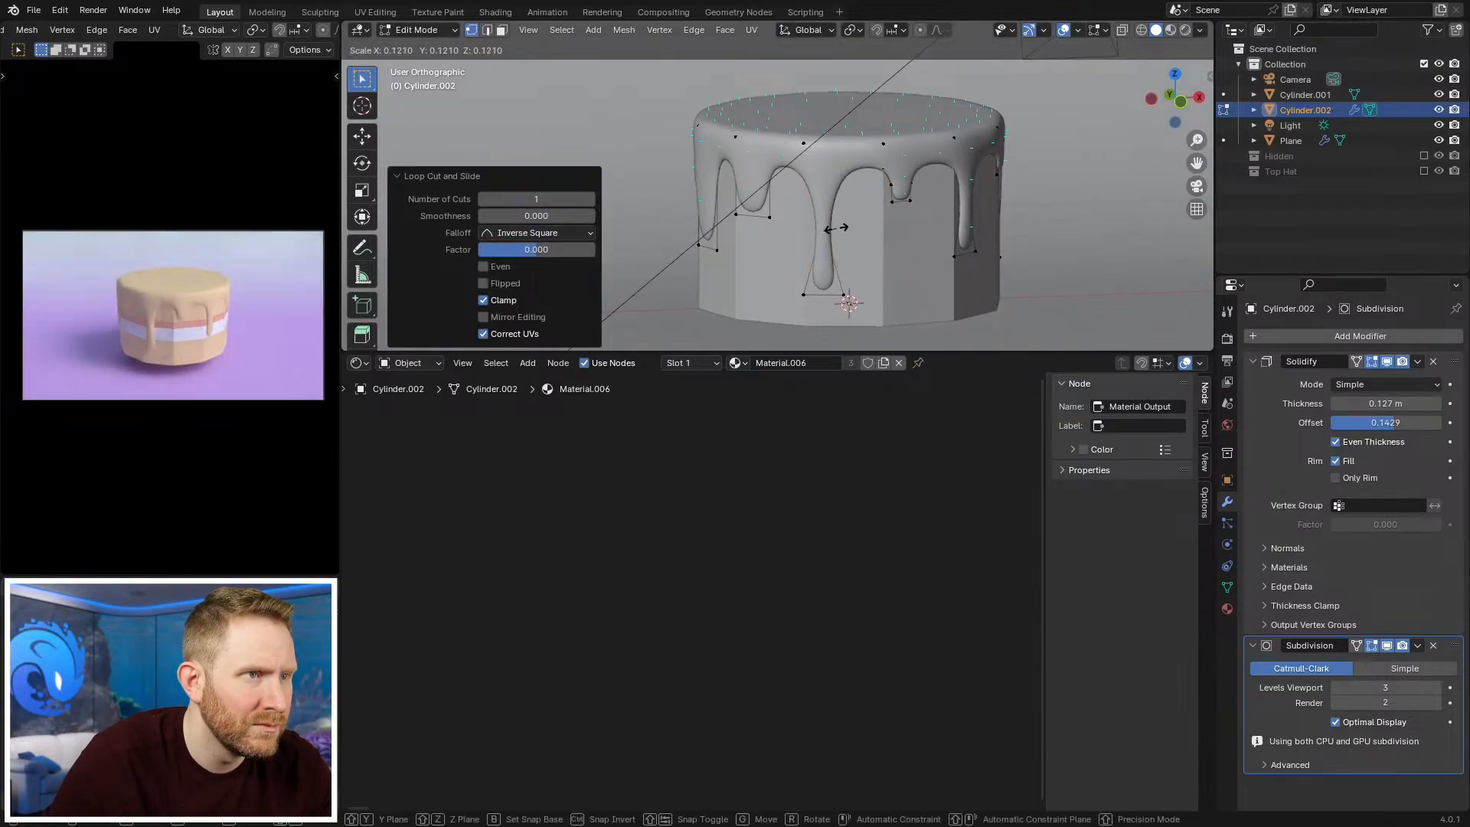
{"action": "left_click", "coordinate": [852, 230]}
Step: Add a loop cut across the next long drip around the cake and scale it to 0.205
{"action": "key", "text": "Tab"}
{"action": "scroll", "coordinate": [1023, 199], "scroll_direction": "down", "scroll_amount": 5}
{"action": "middle_click_drag", "start_coordinate": [1022, 200], "coordinate": [792, 209]}
{"action": "scroll", "coordinate": [867, 204], "scroll_direction": "up", "scroll_amount": 1}
{"action": "key", "text": "Tab"}
{"action": "scroll", "coordinate": [788, 213], "scroll_direction": "up", "scroll_amount": 2}
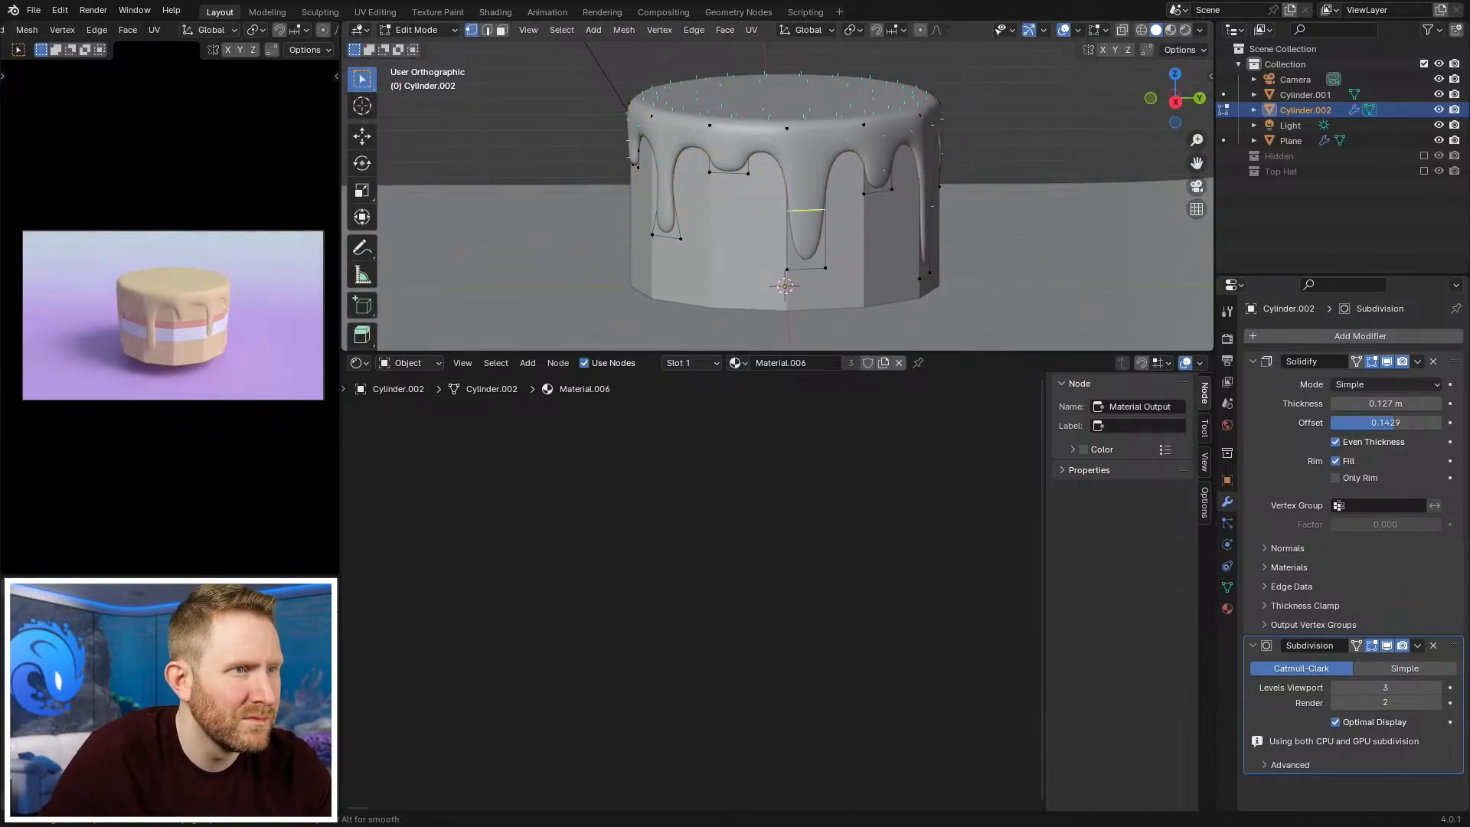
{"action": "left_click", "coordinate": [831, 210]}
{"action": "right_click", "coordinate": [830, 210]}
{"action": "key", "text": "s"}
{"action": "left_click", "coordinate": [827, 205]}
Step: Add a scaled-down loop cut across the neighbouring short drip and narrow its bottom vertices
{"action": "middle_click_drag", "start_coordinate": [912, 207], "coordinate": [842, 211]}
{"action": "scroll", "coordinate": [749, 195], "scroll_direction": "up", "scroll_amount": 1}
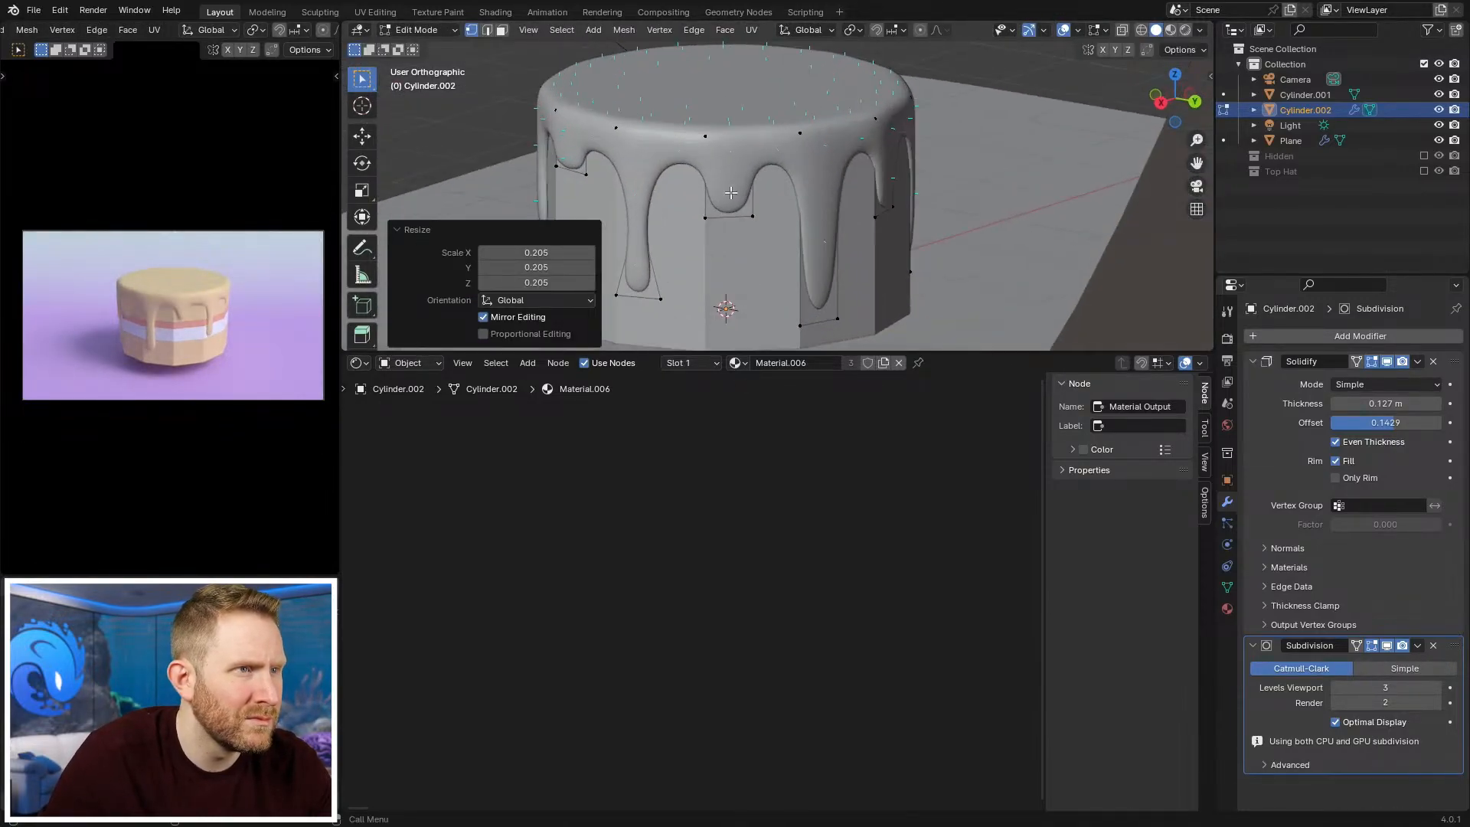
{"action": "left_click", "coordinate": [783, 194]}
{"action": "right_click", "coordinate": [784, 194]}
{"action": "key", "text": "s"}
{"action": "left_click", "coordinate": [770, 196]}
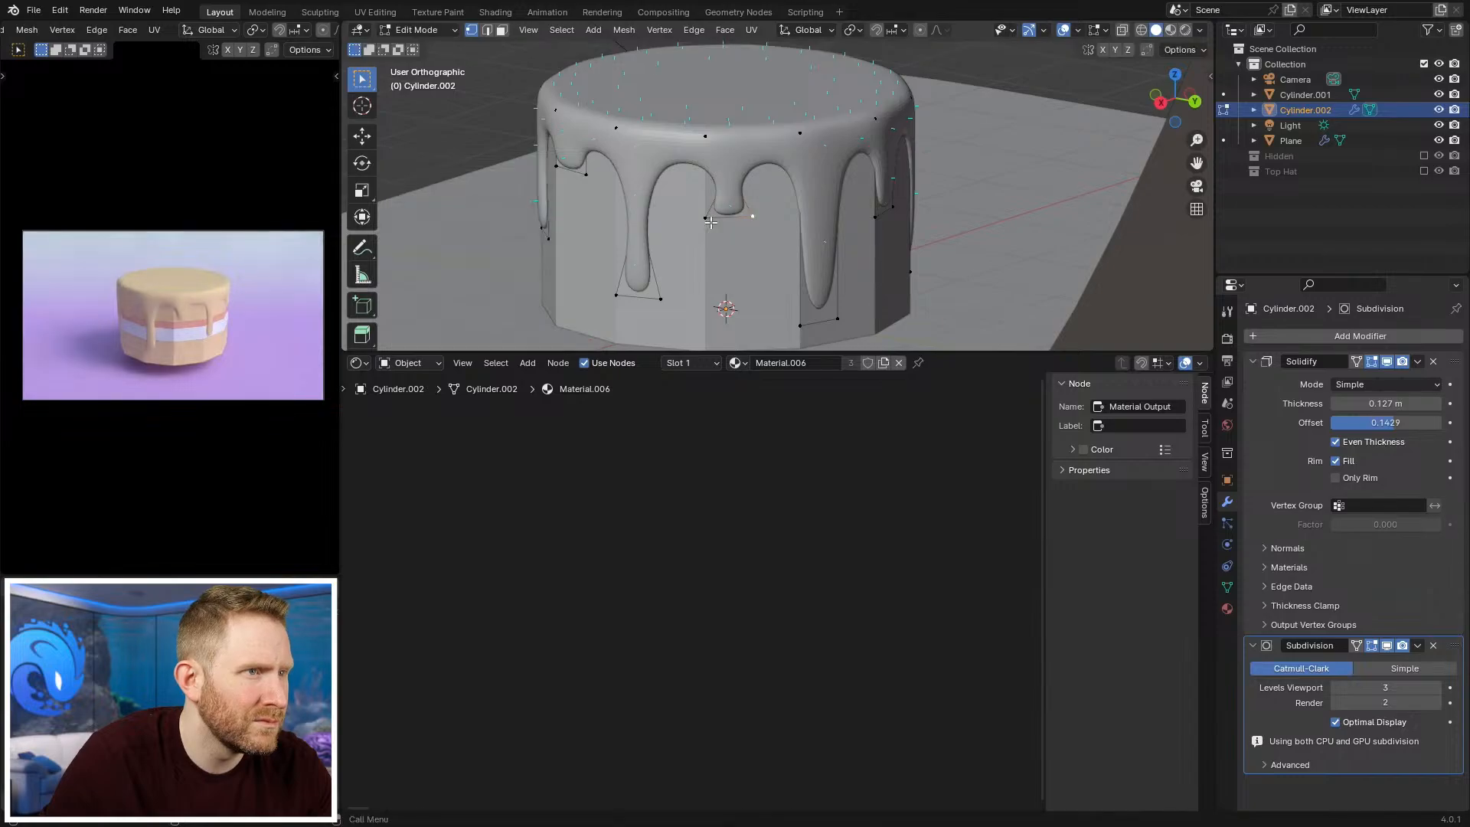
{"action": "key", "text": "s"}
{"action": "left_click", "coordinate": [793, 211]}
Step: Add a loop cut across the long drip beside that short one and scale it in to thin the drip
{"action": "key", "text": "ctrl+r"}
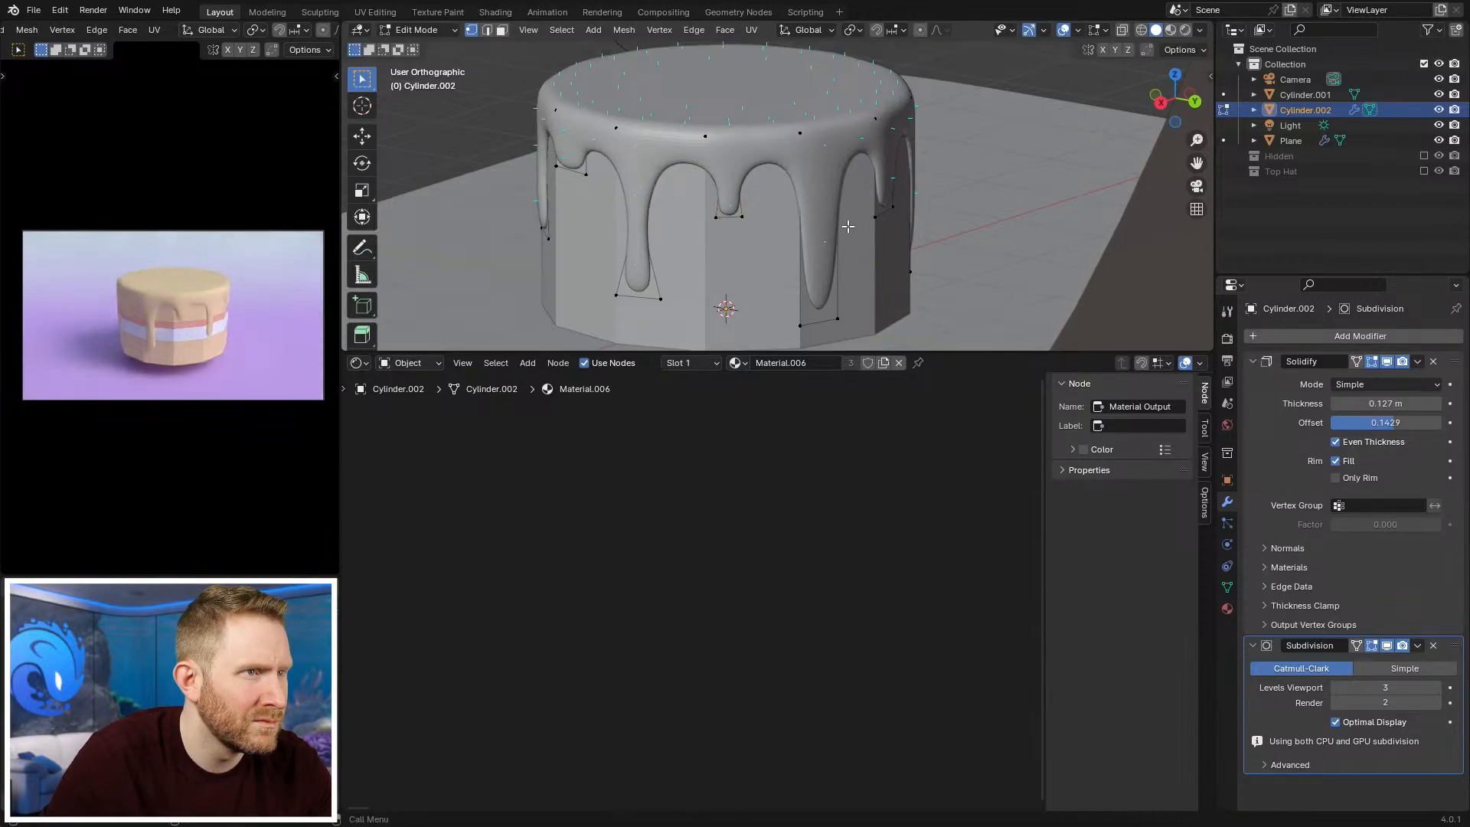
{"action": "left_click", "coordinate": [845, 232]}
{"action": "right_click", "coordinate": [845, 232]}
{"action": "key", "text": "s"}
{"action": "left_click", "coordinate": [831, 240]}
{"action": "key", "text": "s"}
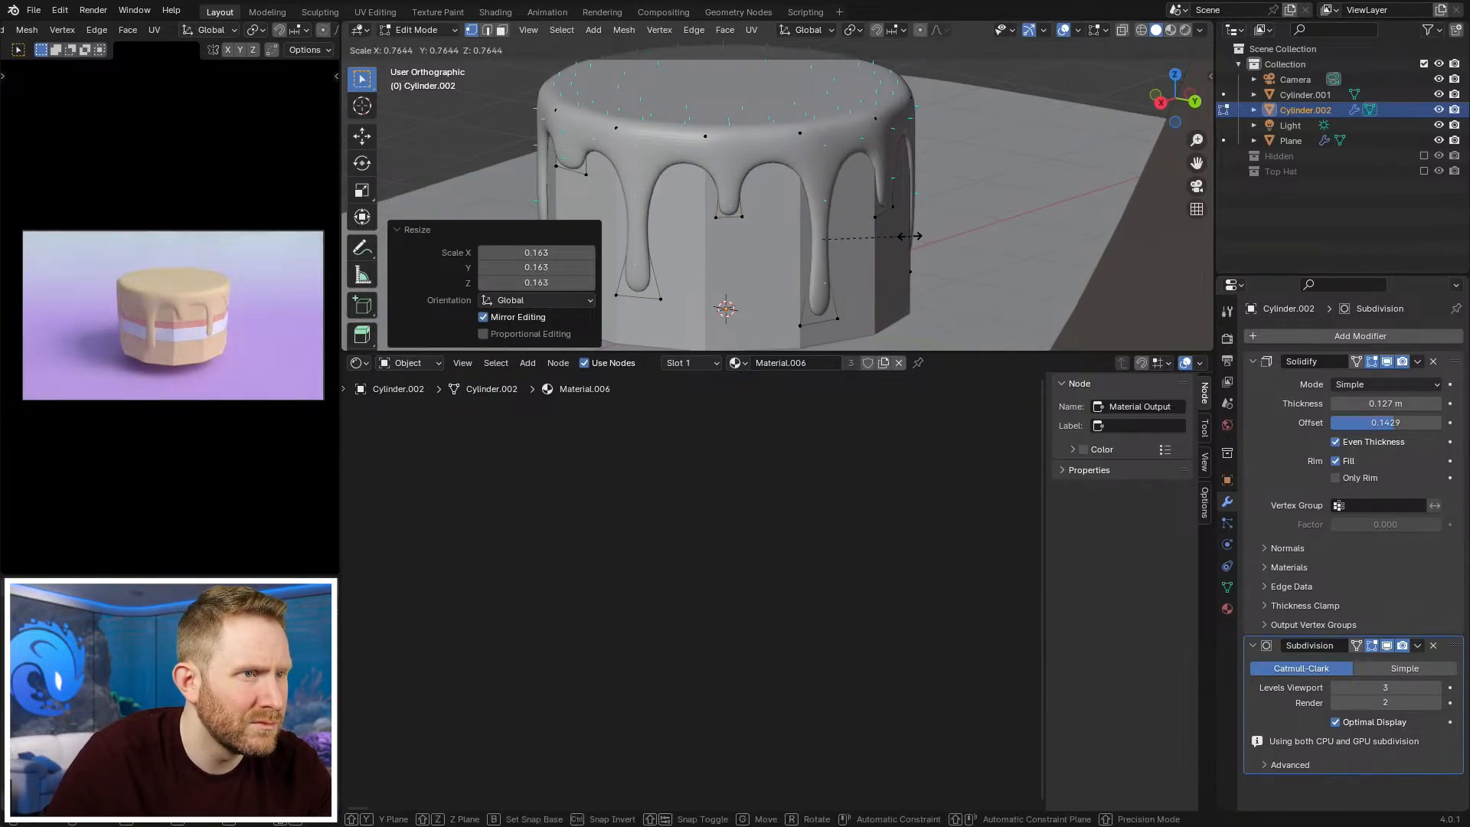
{"action": "left_click", "coordinate": [908, 236]}
Step: Orbit to the next side of the cake, add loop cuts across its central long drip and pinch the neck
{"action": "scroll", "coordinate": [816, 179], "scroll_direction": "down", "scroll_amount": 7}
{"action": "key", "text": "Tab"}
{"action": "middle_click_drag", "start_coordinate": [816, 179], "coordinate": [1050, 213]}
{"action": "key", "text": "alt+a"}
{"action": "scroll", "coordinate": [899, 184], "scroll_direction": "up", "scroll_amount": 6}
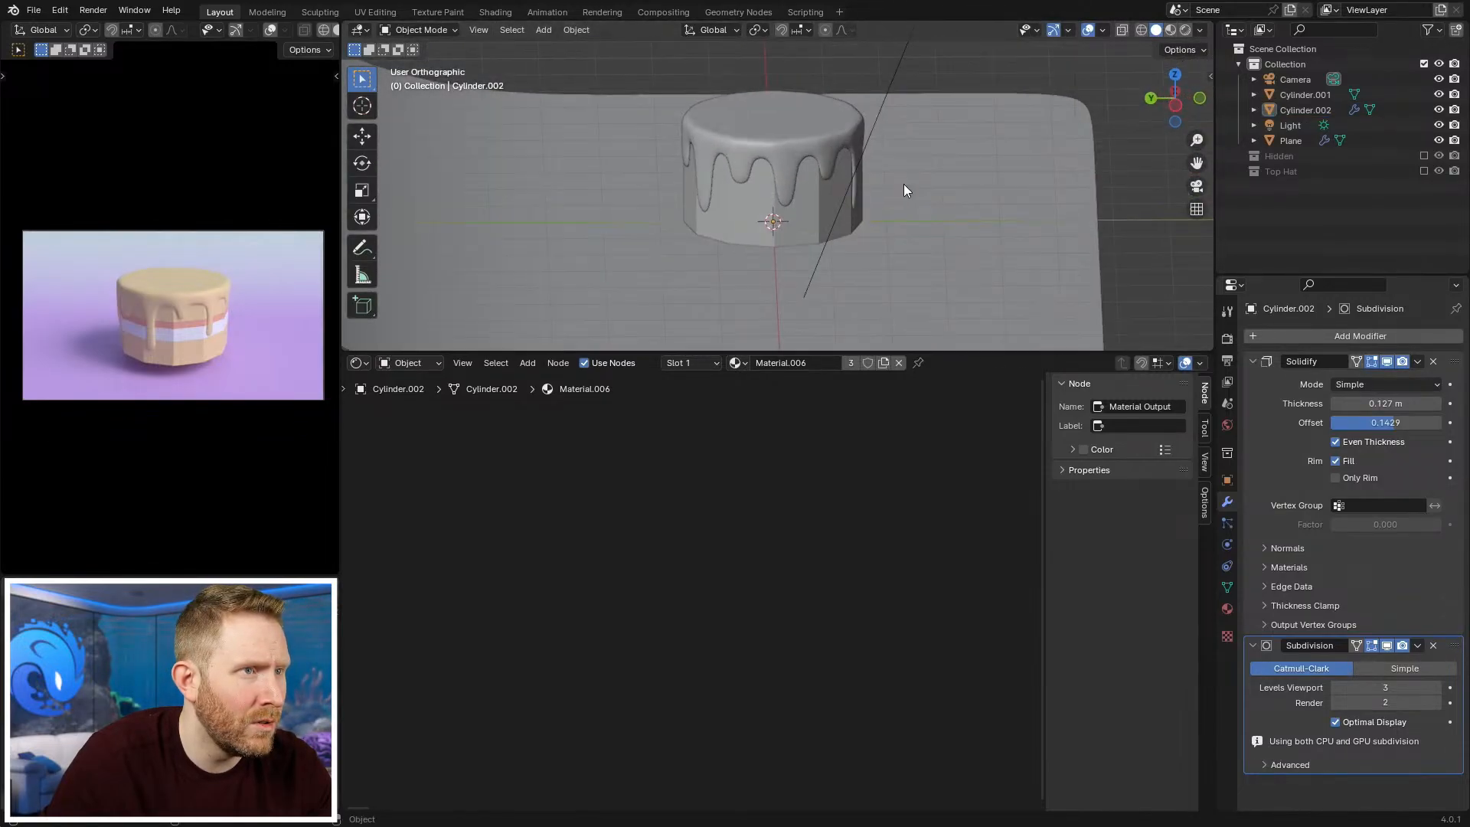
{"action": "key", "text": "Tab"}
{"action": "key", "text": "ctrl+r"}
{"action": "left_click", "coordinate": [820, 165]}
{"action": "right_click", "coordinate": [820, 165]}
{"action": "key", "text": "s"}
{"action": "left_click", "coordinate": [843, 184]}
{"action": "key", "text": "s"}
{"action": "left_click", "coordinate": [926, 180]}
{"action": "key", "text": "ctrl+r"}
{"action": "left_click", "coordinate": [813, 149]}
{"action": "right_click", "coordinate": [813, 149]}
Step: Add a loop cut across the short drip beside the newly pinched long one and scale it down
{"action": "key", "text": "ctrl+r"}
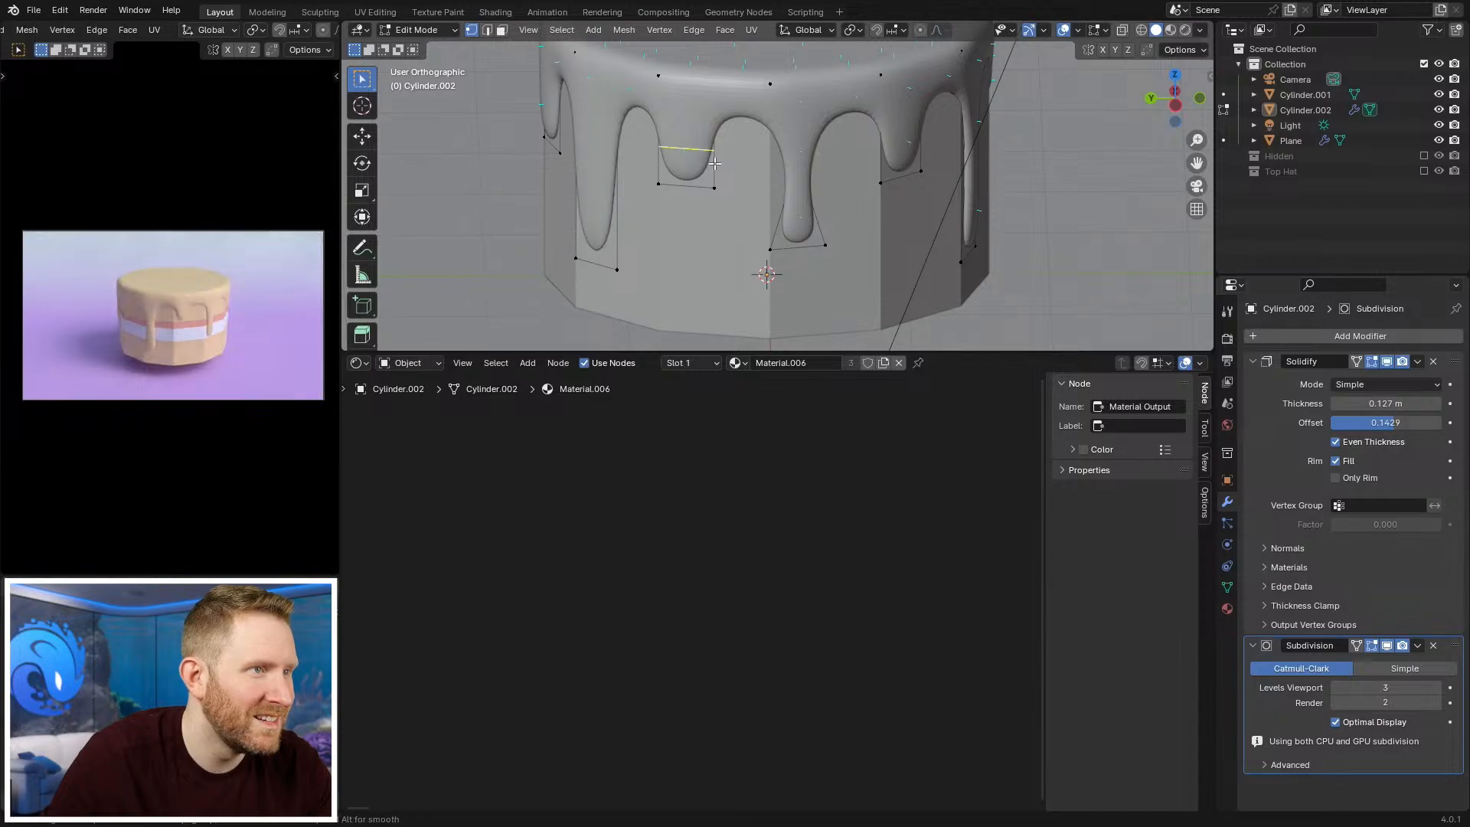
{"action": "left_click", "coordinate": [693, 149]}
{"action": "right_click", "coordinate": [693, 149]}
{"action": "key", "text": "s"}
{"action": "left_click", "coordinate": [744, 153]}
Step: Add a loop cut across the short drip on the cake's back side and scale it to about 0.46
{"action": "key", "text": "Tab"}
{"action": "scroll", "coordinate": [880, 176], "scroll_direction": "down", "scroll_amount": 6}
{"action": "middle_click_drag", "start_coordinate": [903, 181], "coordinate": [679, 213]}
{"action": "scroll", "coordinate": [801, 153], "scroll_direction": "up", "scroll_amount": 1}
{"action": "scroll", "coordinate": [679, 213], "scroll_direction": "up", "scroll_amount": 2}
{"action": "scroll", "coordinate": [680, 212], "scroll_direction": "up", "scroll_amount": 2}
{"action": "key", "text": "Tab"}
{"action": "scroll", "coordinate": [671, 267], "scroll_direction": "up", "scroll_amount": 3}
{"action": "middle_click_drag", "start_coordinate": [782, 245], "coordinate": [787, 213]}
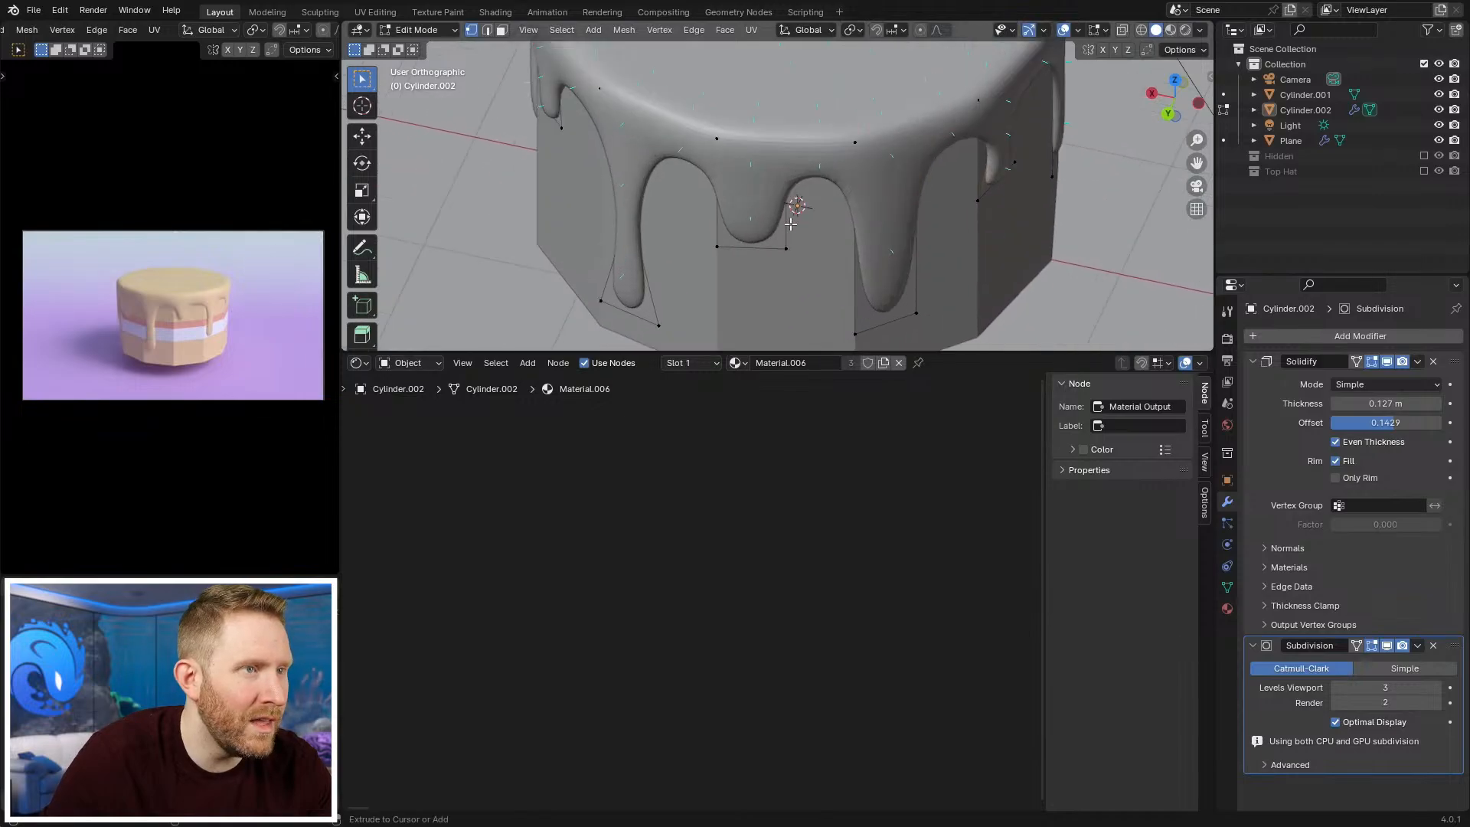
{"action": "key", "text": "ctrl+r"}
{"action": "left_click", "coordinate": [787, 220]}
{"action": "right_click", "coordinate": [787, 220]}
{"action": "key", "text": "s"}
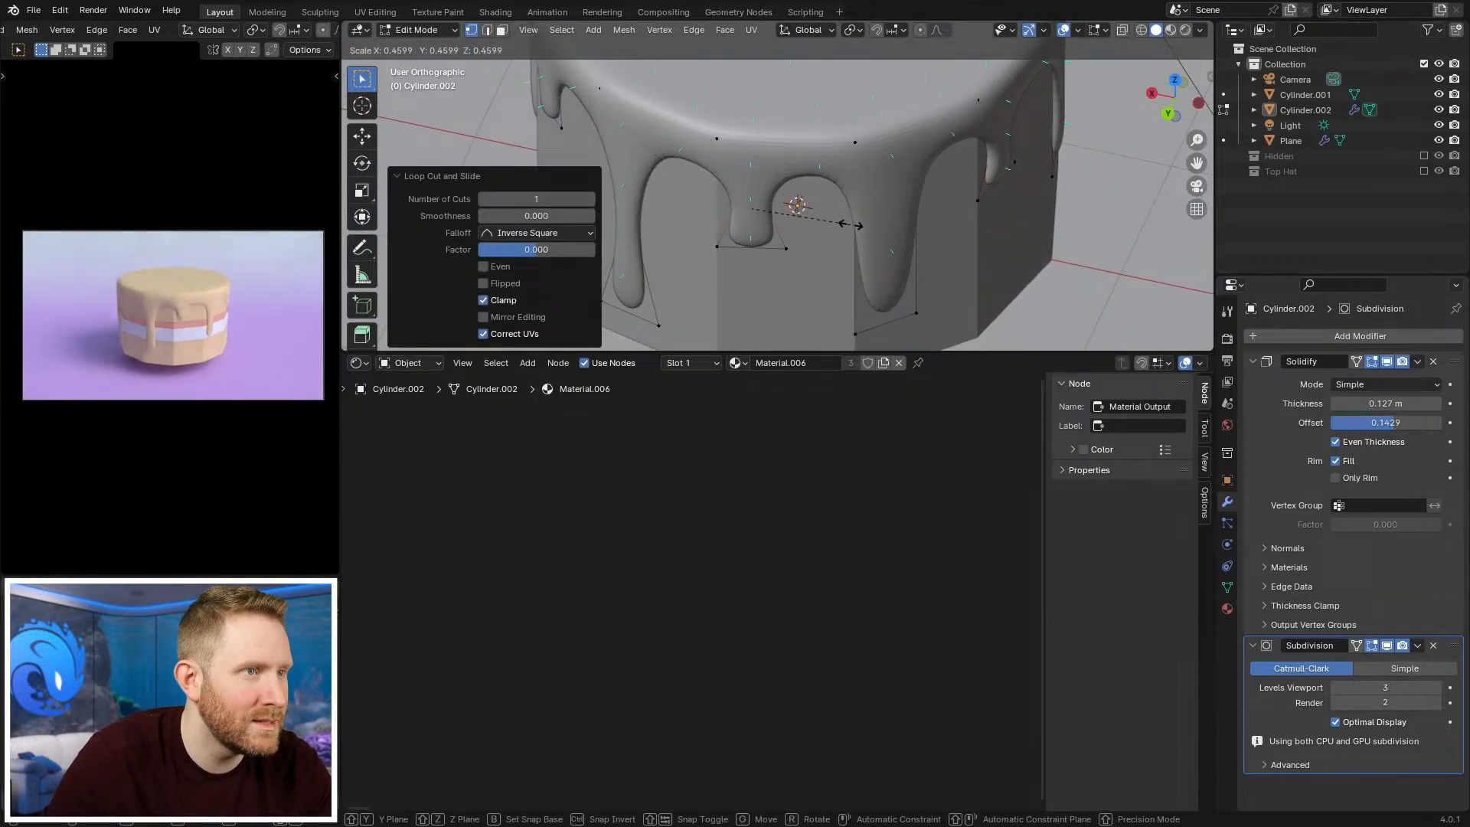
{"action": "left_click", "coordinate": [848, 223]}
Step: Select the back short drip's bottom vertices in wireframe shading and scale them closer together
{"action": "key", "text": "z"}
{"action": "left_click", "coordinate": [745, 243]}
{"action": "key", "text": "shift+z"}
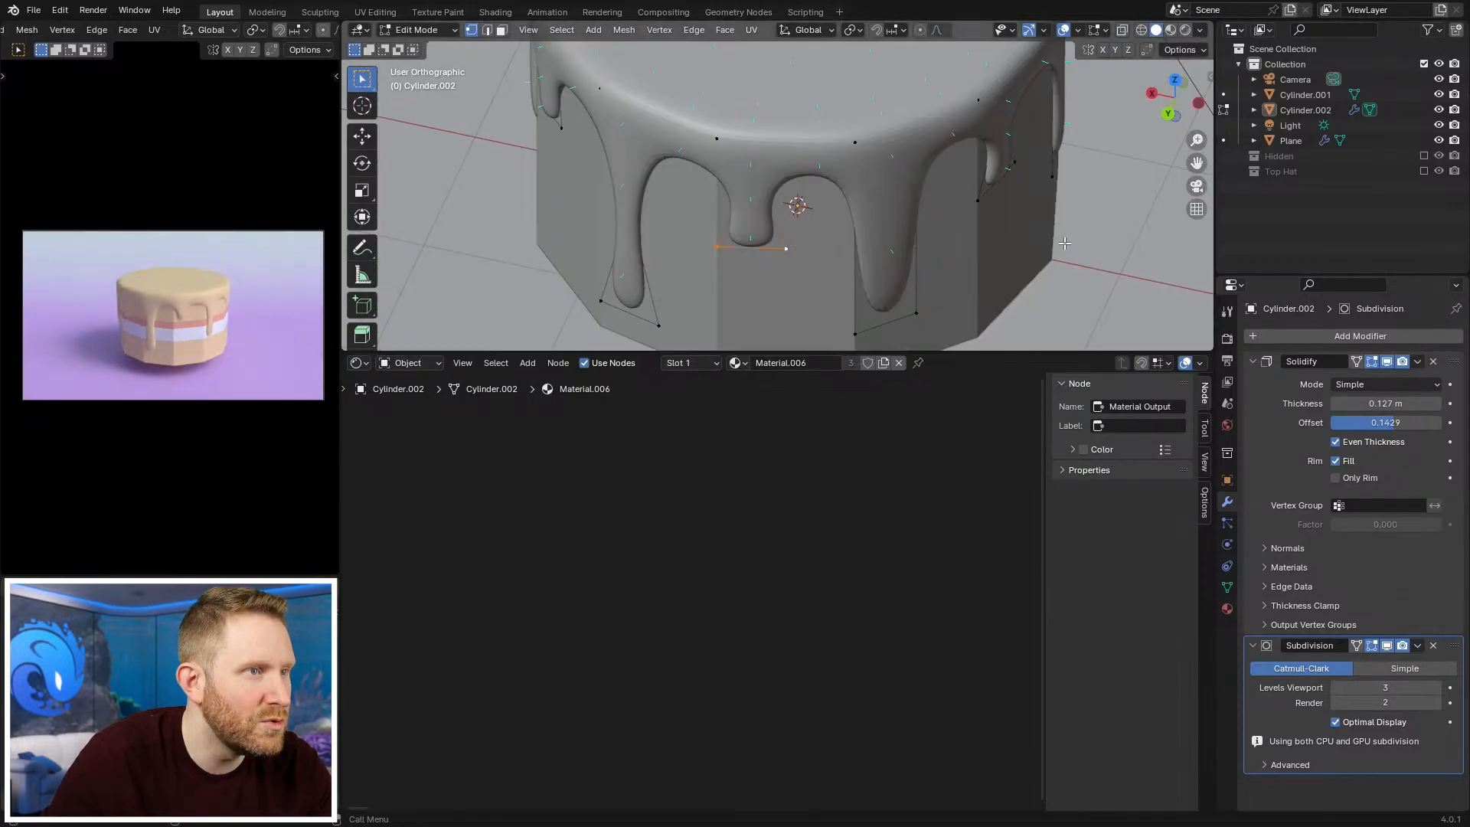
{"action": "key", "text": "s"}
{"action": "left_click", "coordinate": [935, 256]}
Step: Box-select the back short drip's middle loop in wireframe shading and rescale it
{"action": "key", "text": "z"}
{"action": "left_click", "coordinate": [719, 243]}
{"action": "key", "text": "b"}
{"action": "left_click_drag", "start_coordinate": [718, 198], "coordinate": [802, 216]}
{"action": "key", "text": "z"}
{"action": "left_click", "coordinate": [913, 221]}
{"action": "key", "text": "s"}
{"action": "left_click", "coordinate": [1057, 221]}
Step: Add a loop cut across the adjacent long drip on the back side and scale it to 0.067
{"action": "middle_click_drag", "start_coordinate": [1054, 220], "coordinate": [892, 250]}
{"action": "middle_click_drag", "start_coordinate": [881, 286], "coordinate": [888, 233], "text": "shift"}
{"action": "right_click", "coordinate": [907, 232]}
{"action": "left_click", "coordinate": [907, 232]}
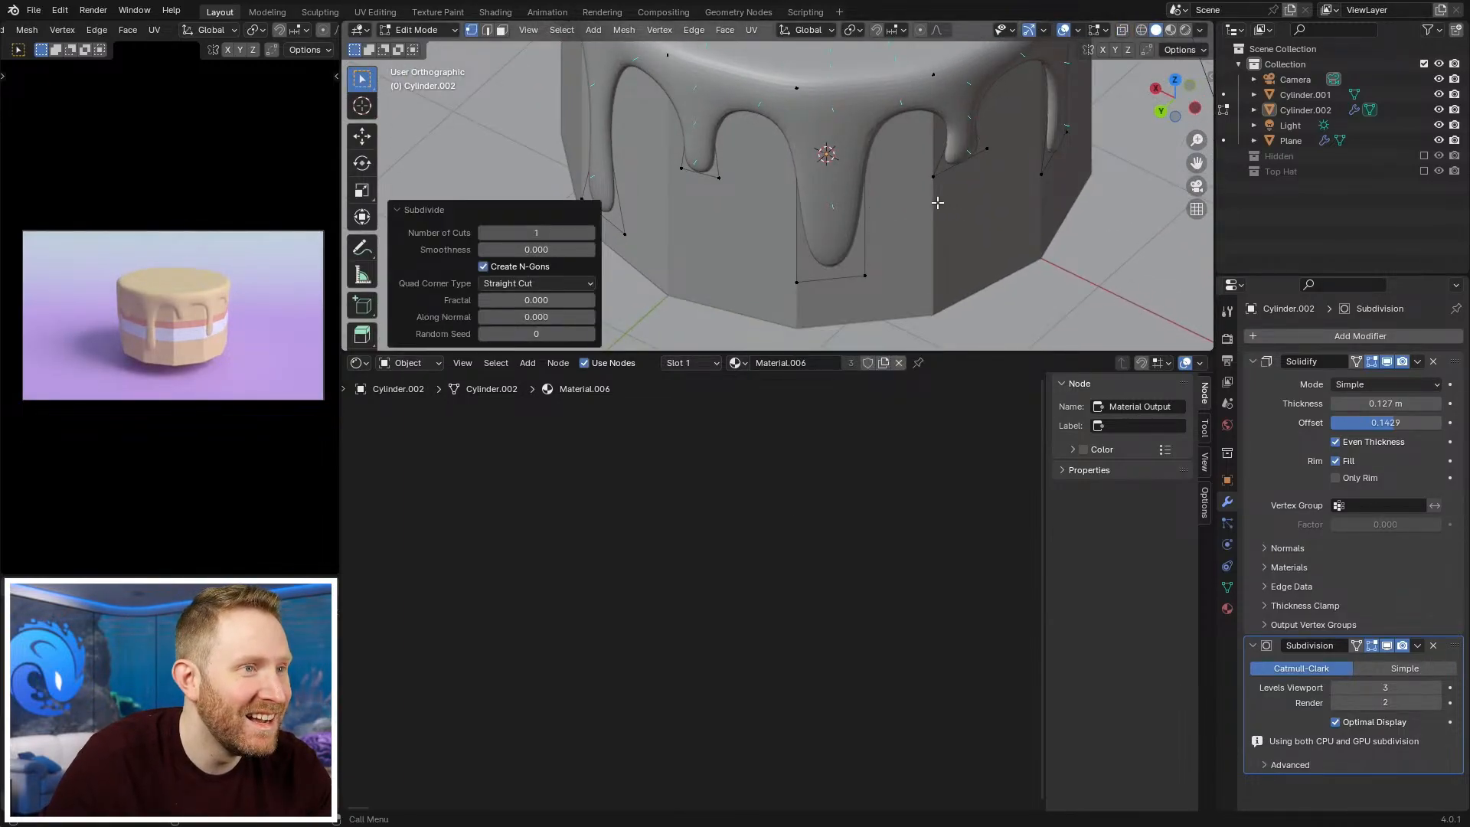
{"action": "key", "text": "s"}
{"action": "left_click", "coordinate": [835, 201]}
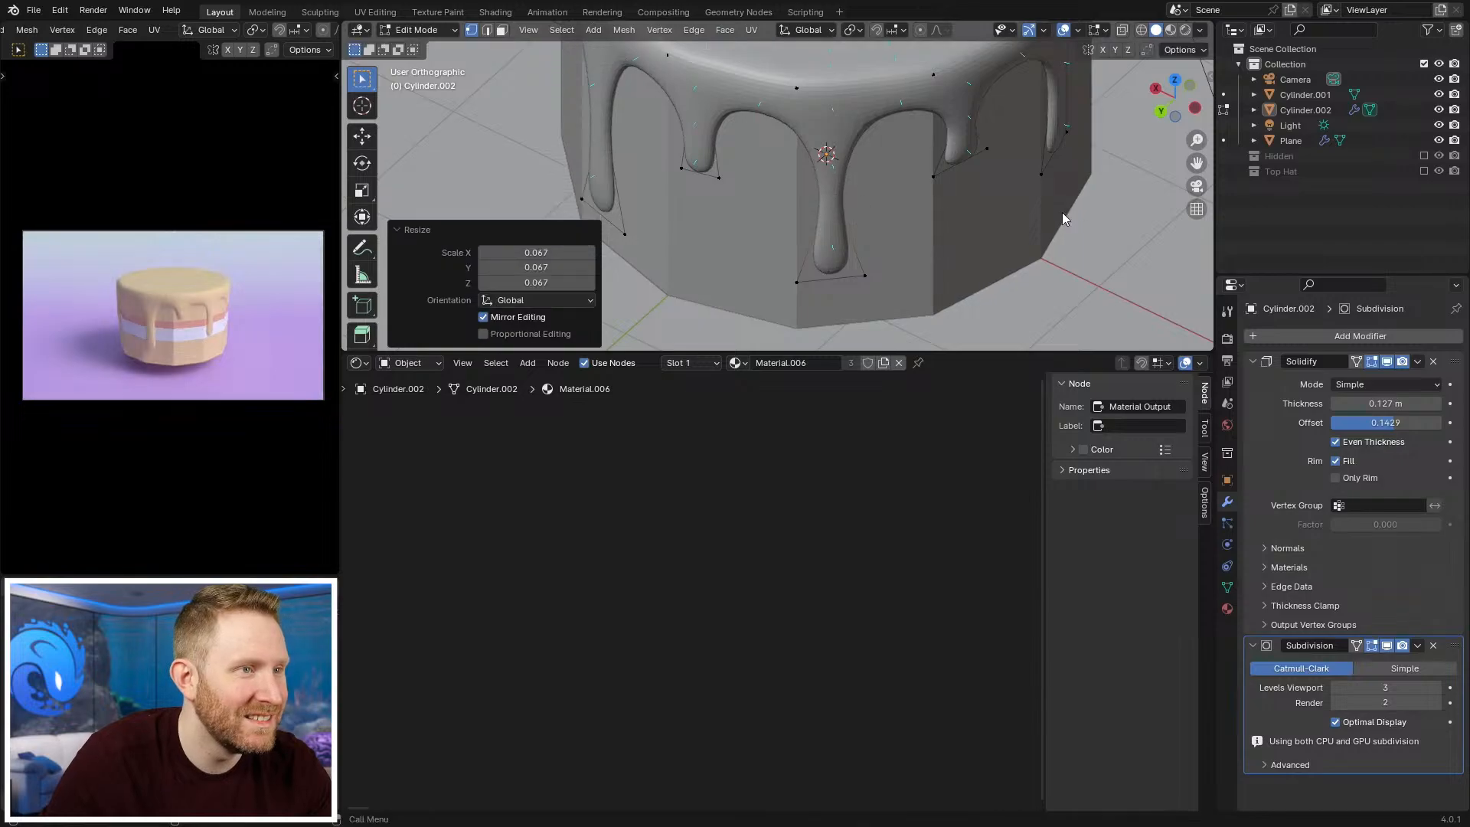
Step: Select the bottom vertices of the back long drip in wireframe shading and scale them narrower
{"action": "key", "text": "shift+z"}
{"action": "left_click", "coordinate": [844, 274]}
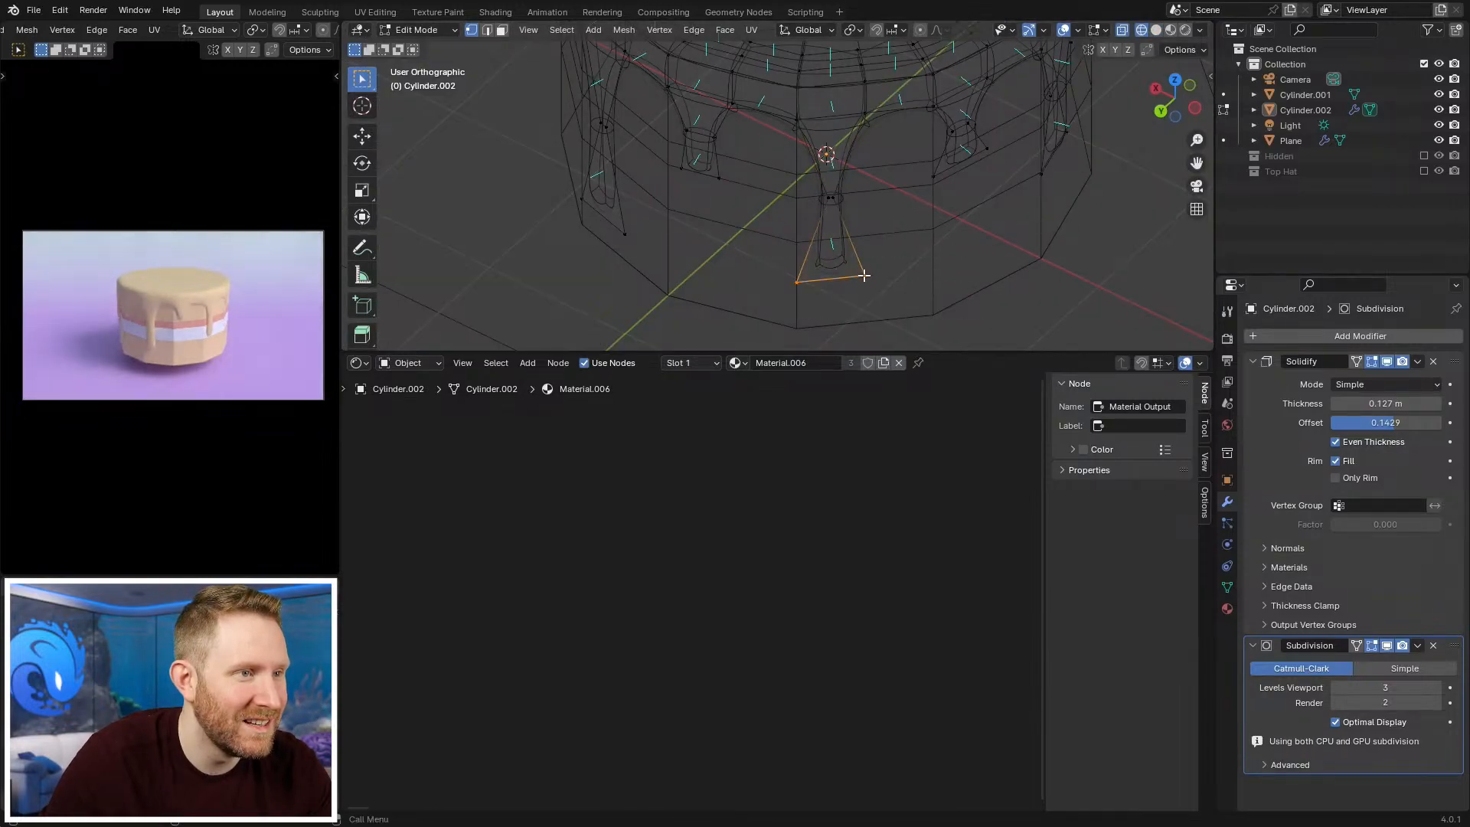
{"action": "key", "text": "shift+z"}
{"action": "key", "text": "s"}
{"action": "left_click", "coordinate": [1013, 285]}
{"action": "left_click", "coordinate": [1024, 240]}
Step: Return to the earlier pinched short drip and scale its bottom vertices to 0.481
{"action": "middle_click_drag", "start_coordinate": [1024, 239], "coordinate": [911, 204]}
{"action": "scroll", "coordinate": [911, 204], "scroll_direction": "down", "scroll_amount": 3}
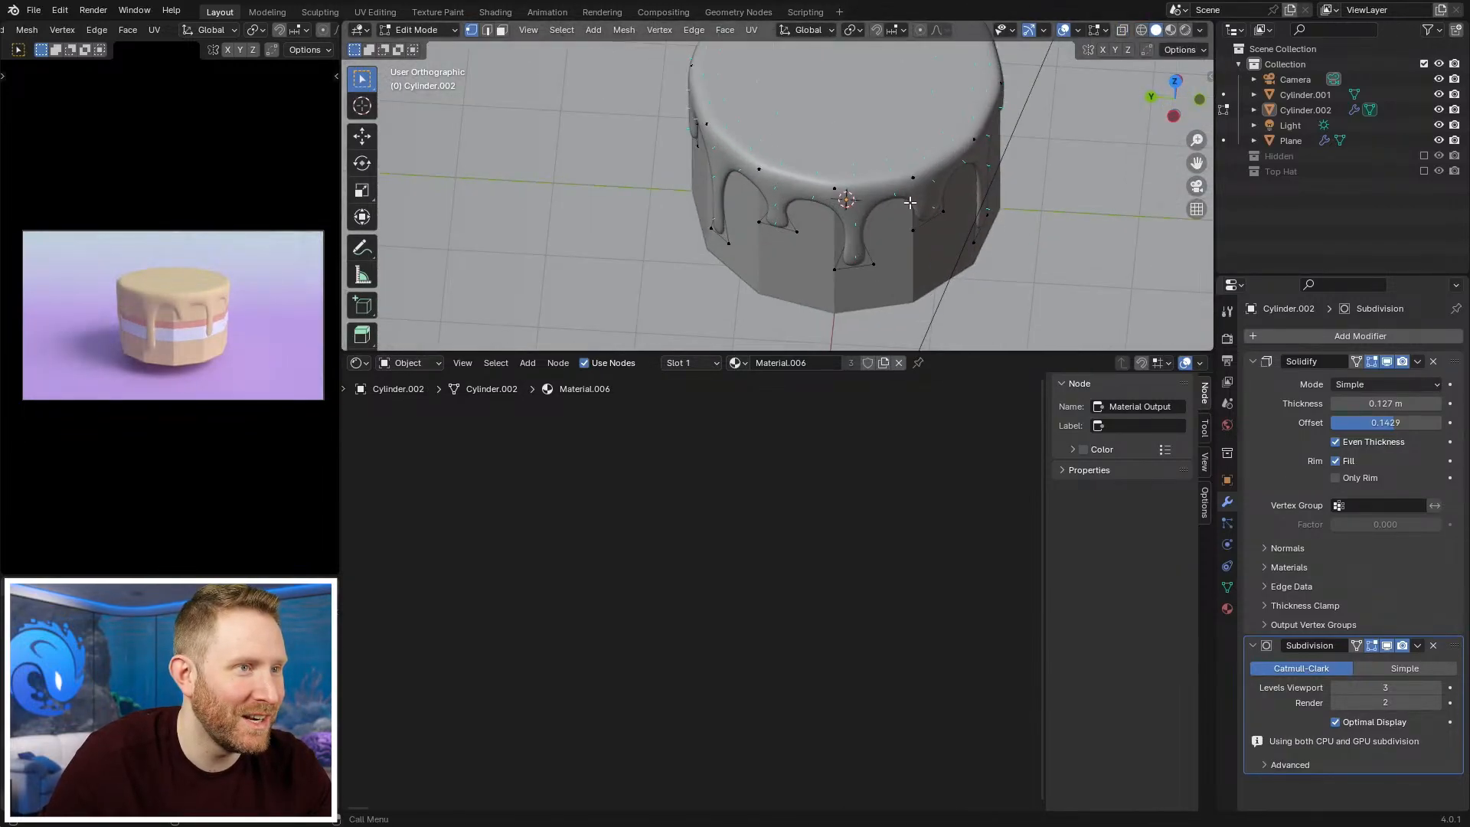
{"action": "scroll", "coordinate": [911, 204], "scroll_direction": "up", "scroll_amount": 1}
{"action": "left_click", "coordinate": [755, 228], "text": "shift"}
{"action": "key", "text": "z"}
{"action": "key", "text": "s"}
{"action": "left_click", "coordinate": [870, 249]}
Step: Narrow the bottom vertices of the long drip next to that short drip
{"action": "key", "text": "z"}
{"action": "middle_click_drag", "start_coordinate": [855, 233], "coordinate": [919, 245]}
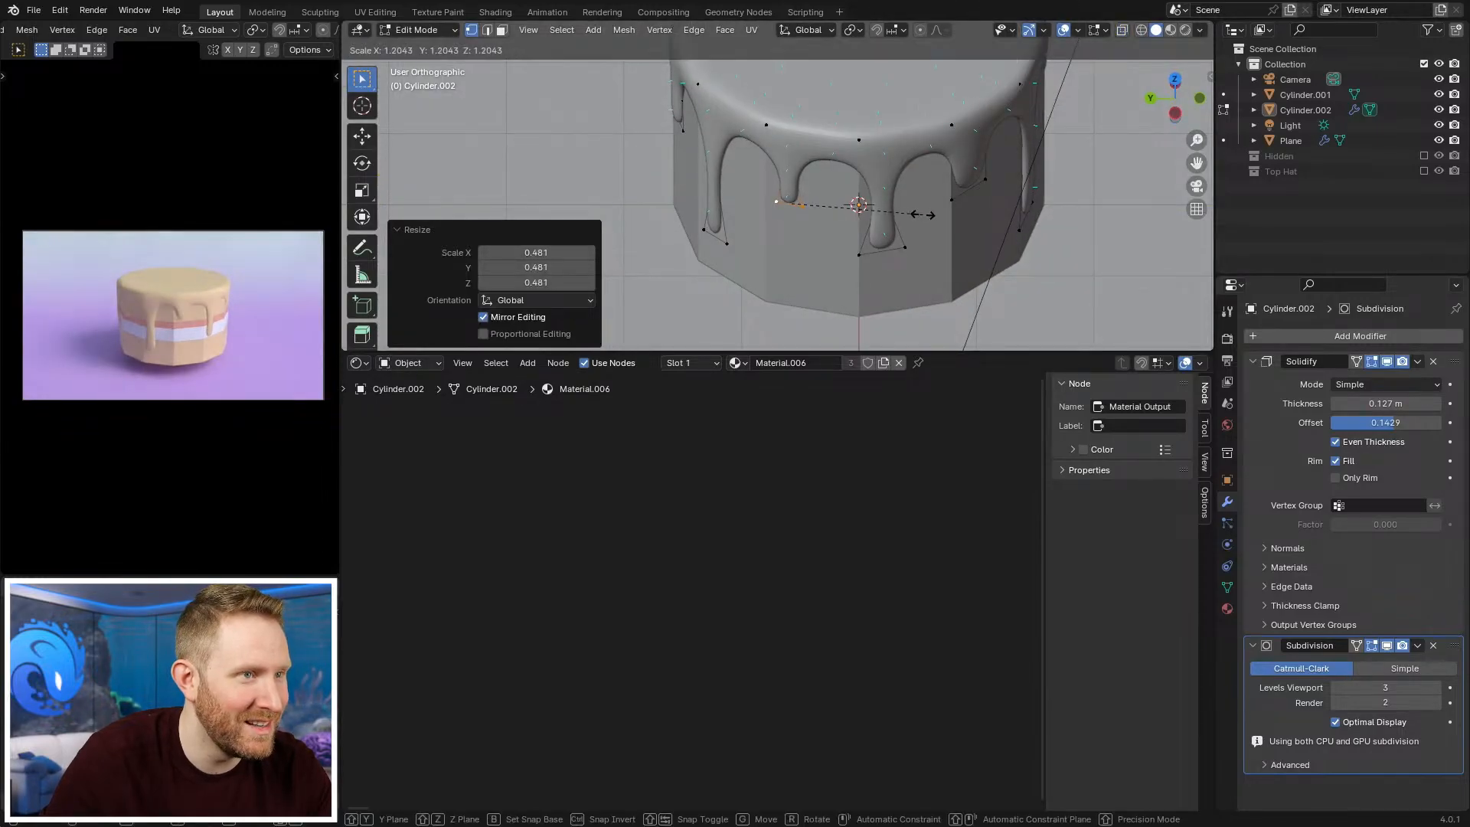
{"action": "key", "text": "alt+a"}
{"action": "key", "text": "s"}
{"action": "right_click", "coordinate": [1033, 256]}
{"action": "key", "text": "s"}
{"action": "left_click", "coordinate": [1029, 258]}
Step: Scale the bottom vertices of the next unpinched short drip to 0.51
{"action": "key", "text": "Tab"}
{"action": "middle_click_drag", "start_coordinate": [1021, 250], "coordinate": [860, 215]}
{"action": "key", "text": "Tab"}
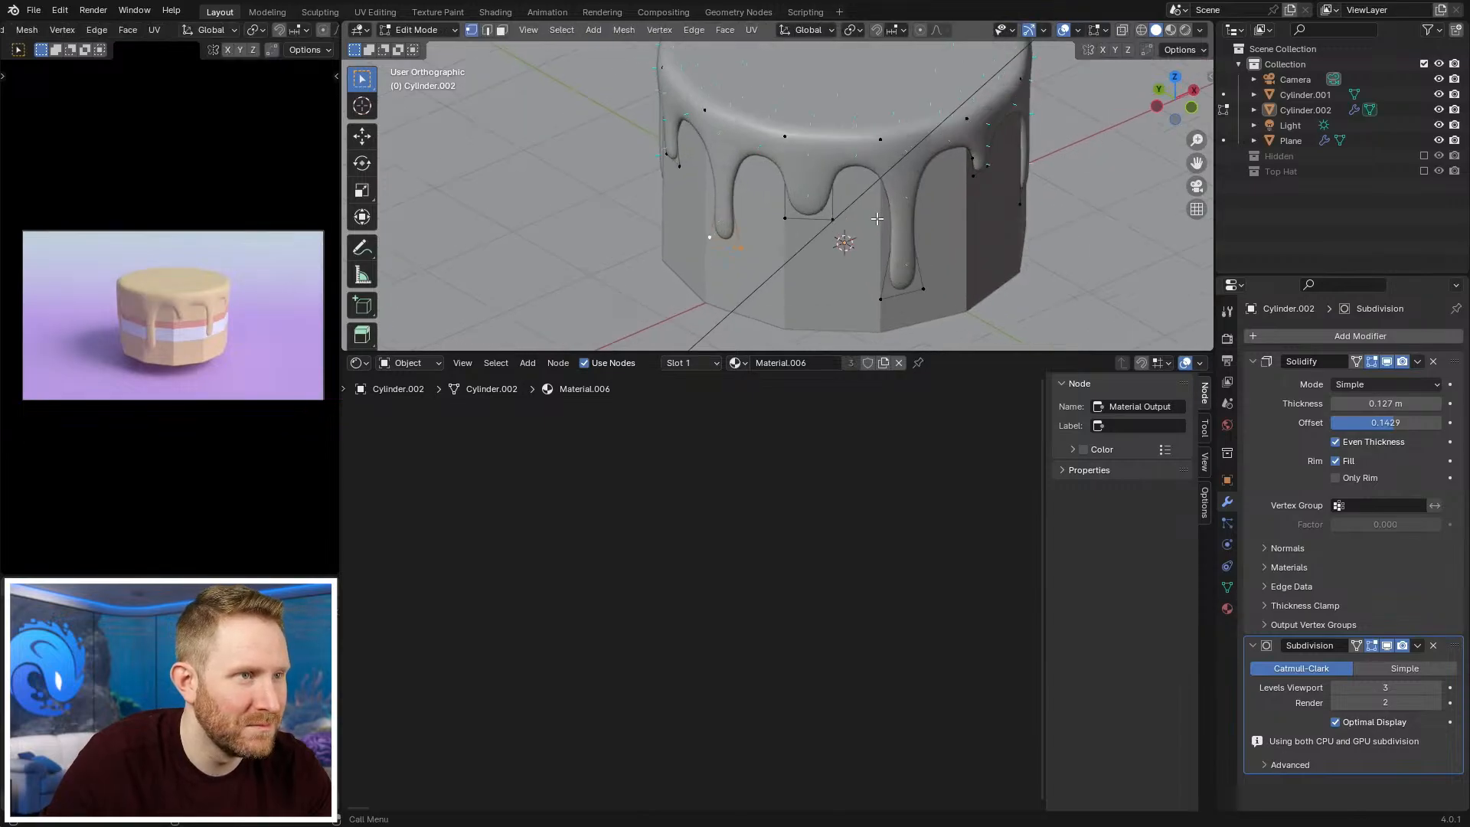
{"action": "key", "text": "s"}
{"action": "left_click", "coordinate": [916, 218]}
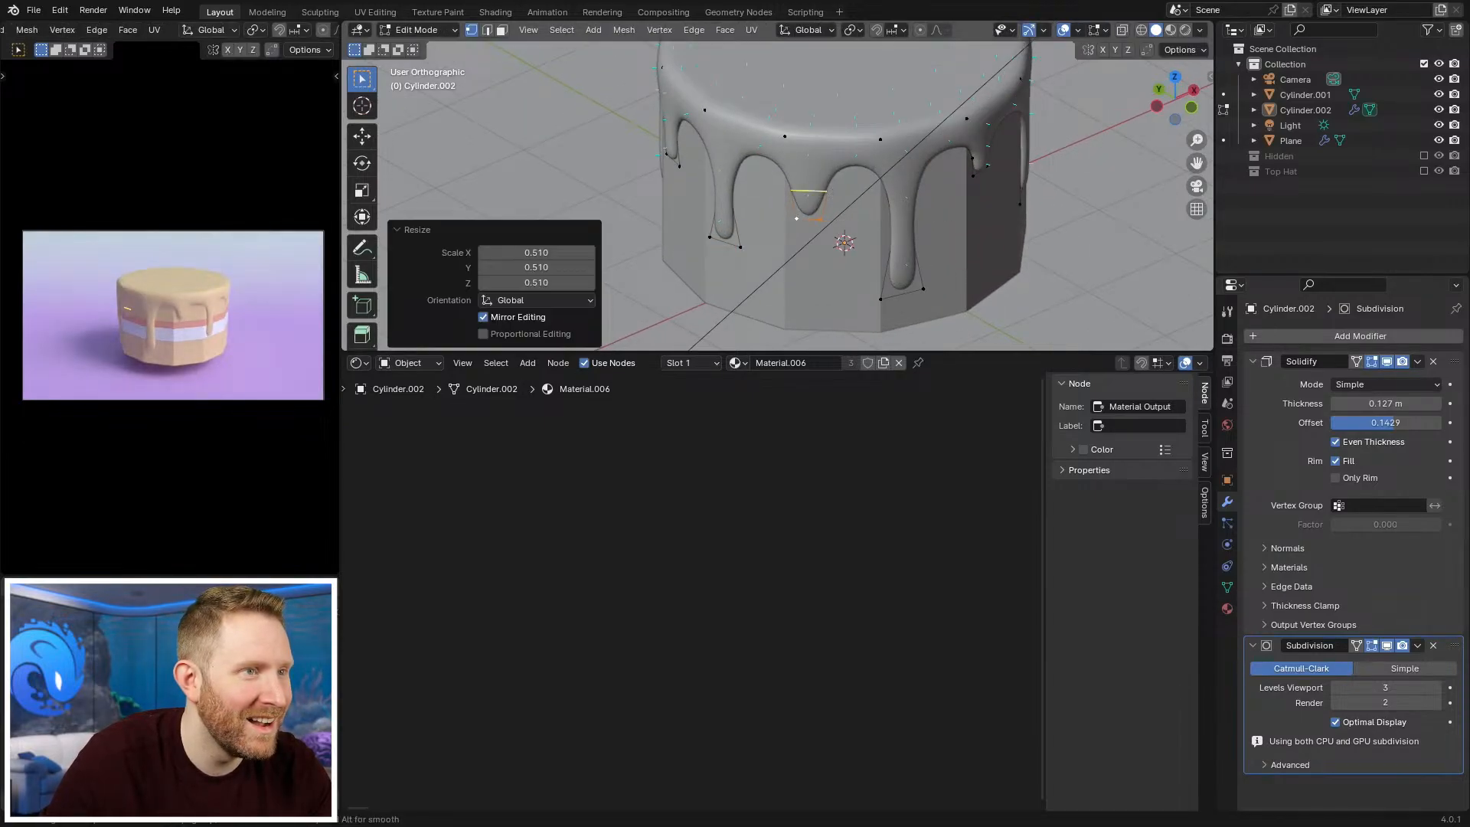
Step: Scale the bottom vertices of the front short drip and shift them vertically along Z, then return to Object Mode
{"action": "left_click", "coordinate": [810, 191]}
{"action": "right_click", "coordinate": [809, 191]}
{"action": "key", "text": "s"}
{"action": "left_click", "coordinate": [888, 196]}
{"action": "key", "text": "g"}
{"action": "key", "text": "z"}
{"action": "left_click", "coordinate": [890, 188]}
{"action": "scroll", "coordinate": [924, 184], "scroll_direction": "down", "scroll_amount": 5}
{"action": "key", "text": "Tab"}
{"action": "middle_click_drag", "start_coordinate": [956, 184], "coordinate": [806, 147]}
{"action": "scroll", "coordinate": [770, 160], "scroll_direction": "up", "scroll_amount": 3}
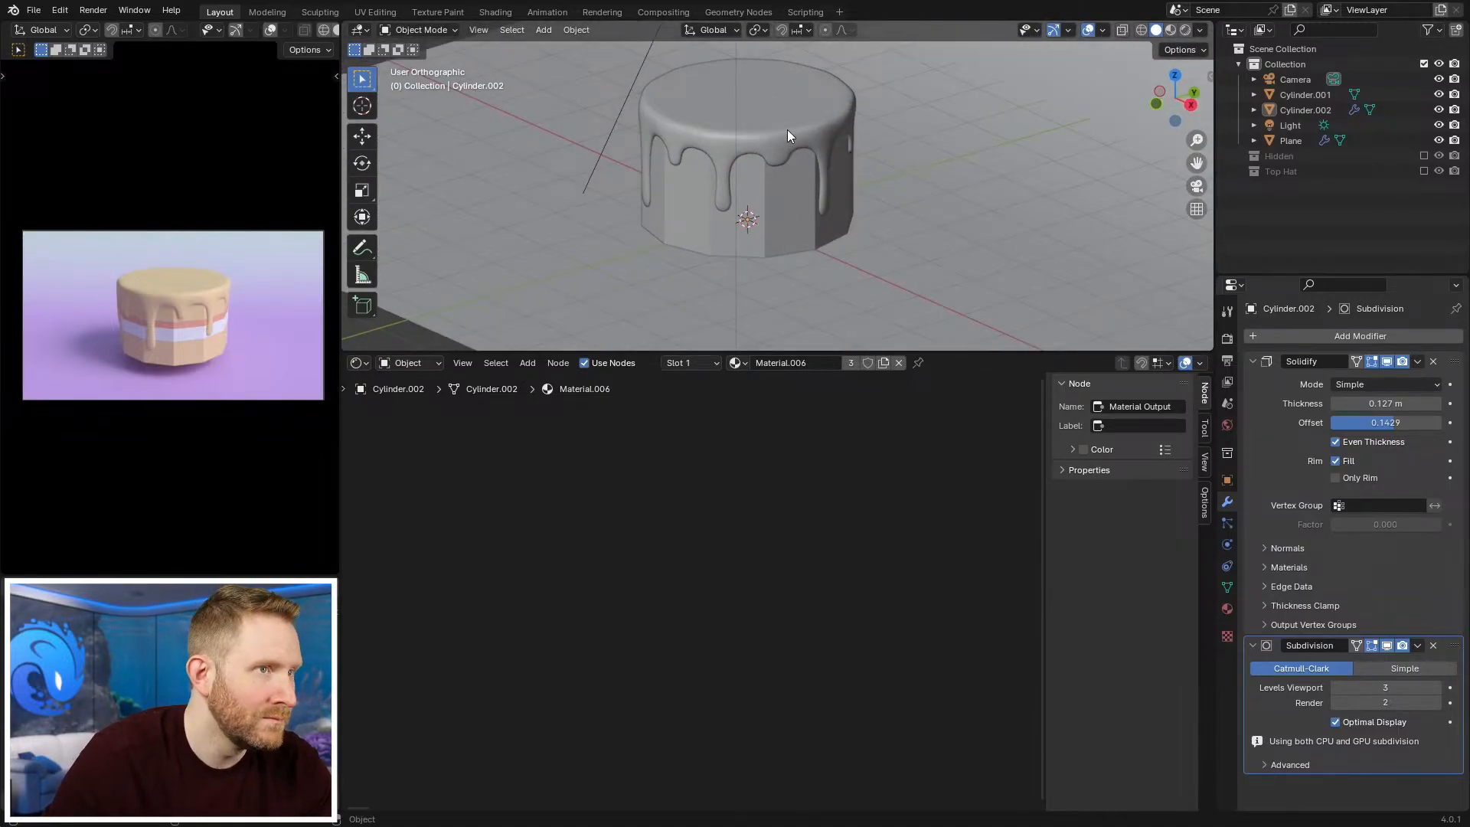
Step: Save the file and add a Decimate modifier to the frosting topping
{"action": "left_click", "coordinate": [789, 126]}
{"action": "key", "text": "ctrl+s"}
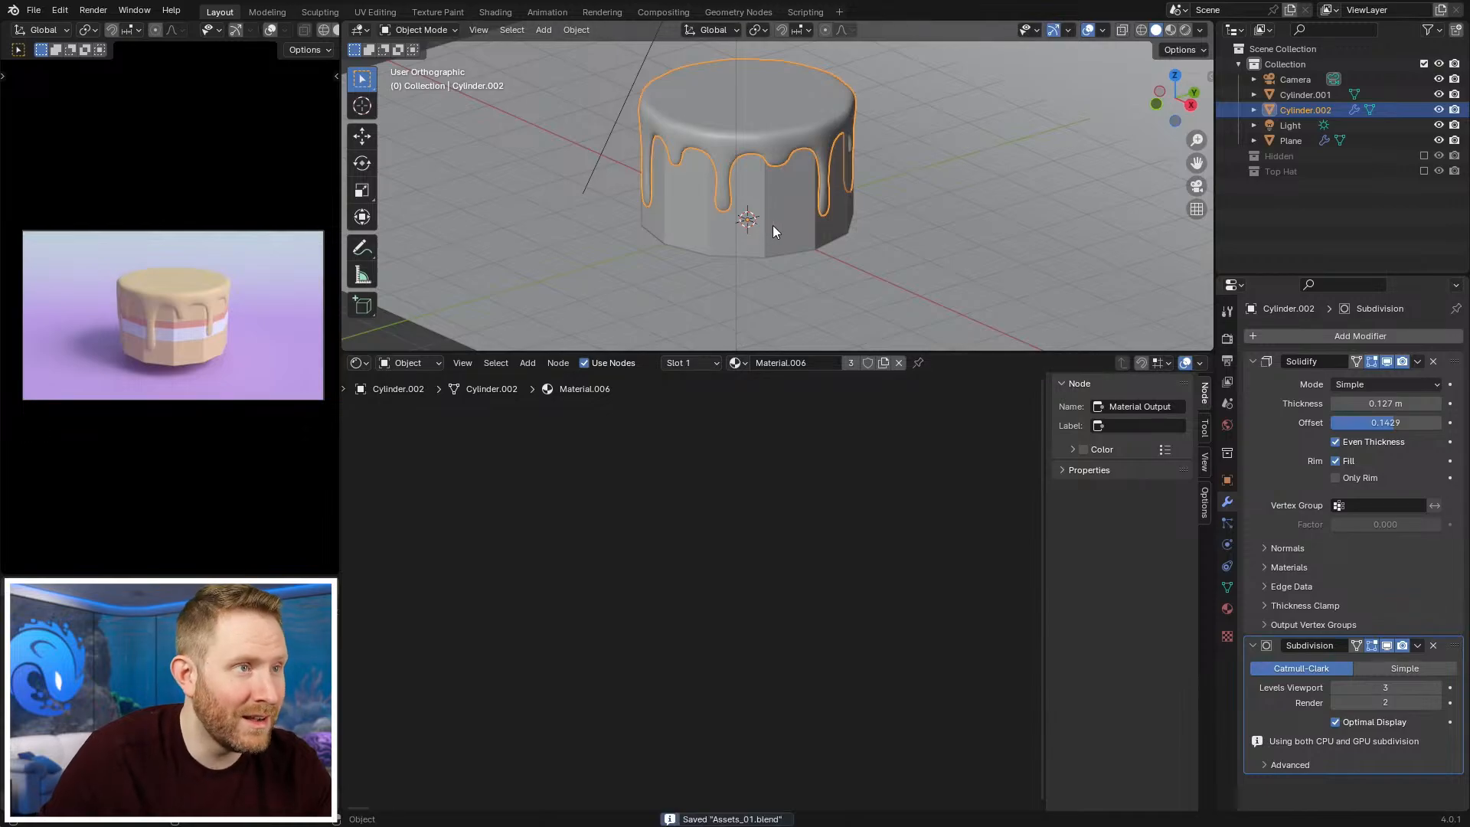
{"action": "left_click", "coordinate": [1254, 360]}
{"action": "left_click", "coordinate": [1254, 378]}
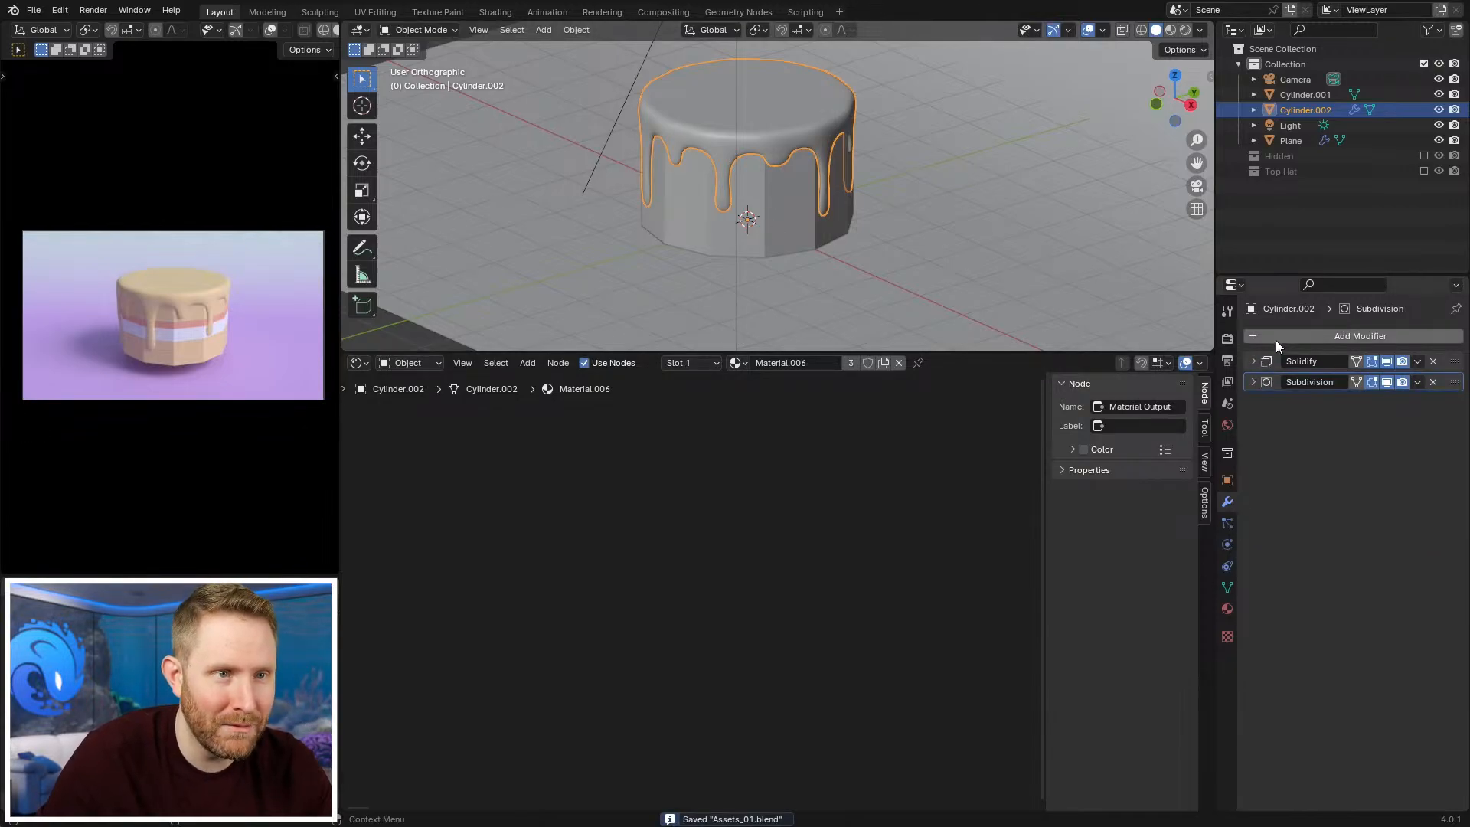
{"action": "left_click", "coordinate": [1274, 337]}
{"action": "mouse_move", "coordinate": [1275, 338]}
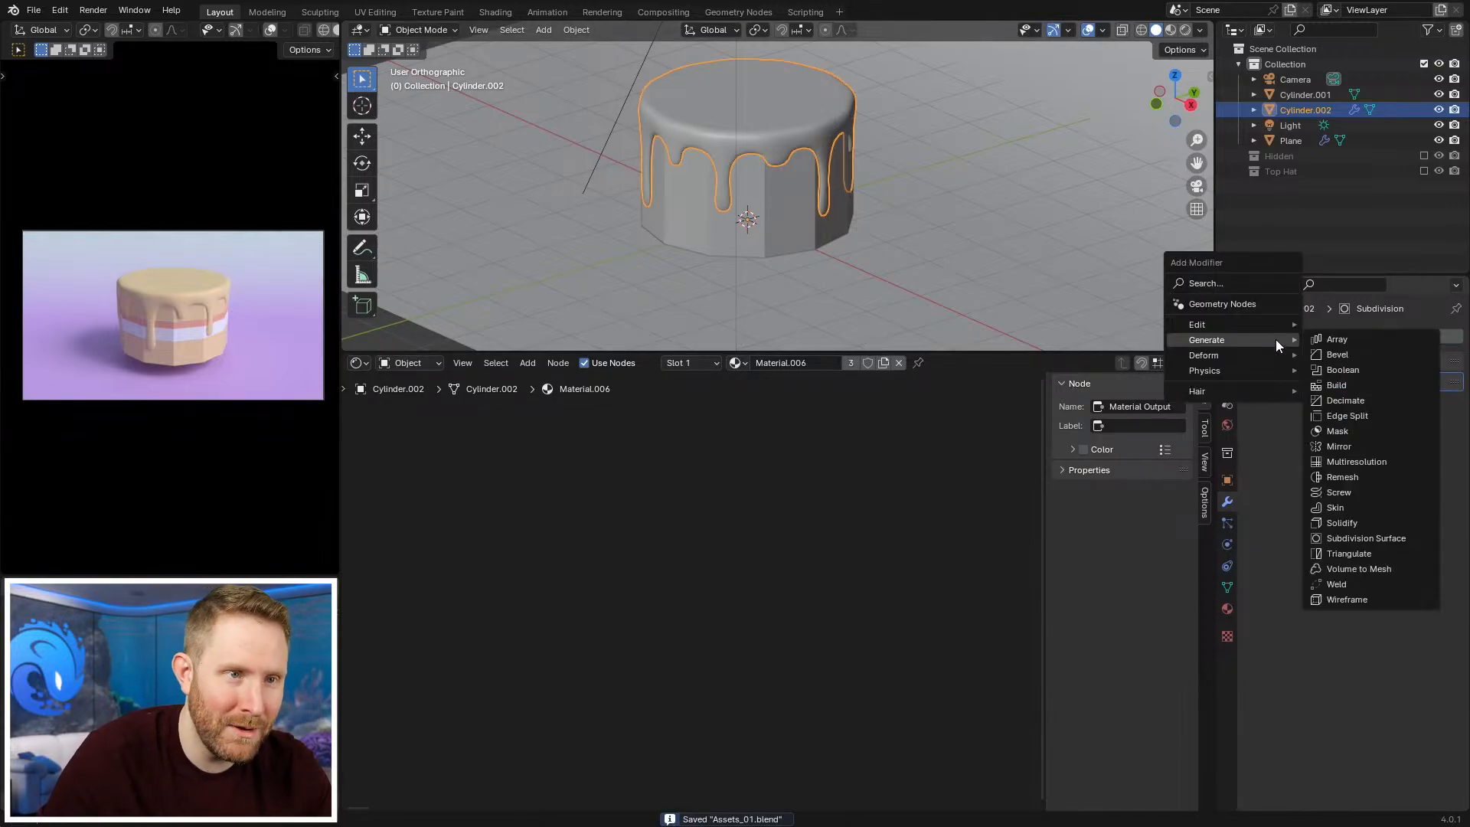
{"action": "left_click", "coordinate": [1371, 401]}
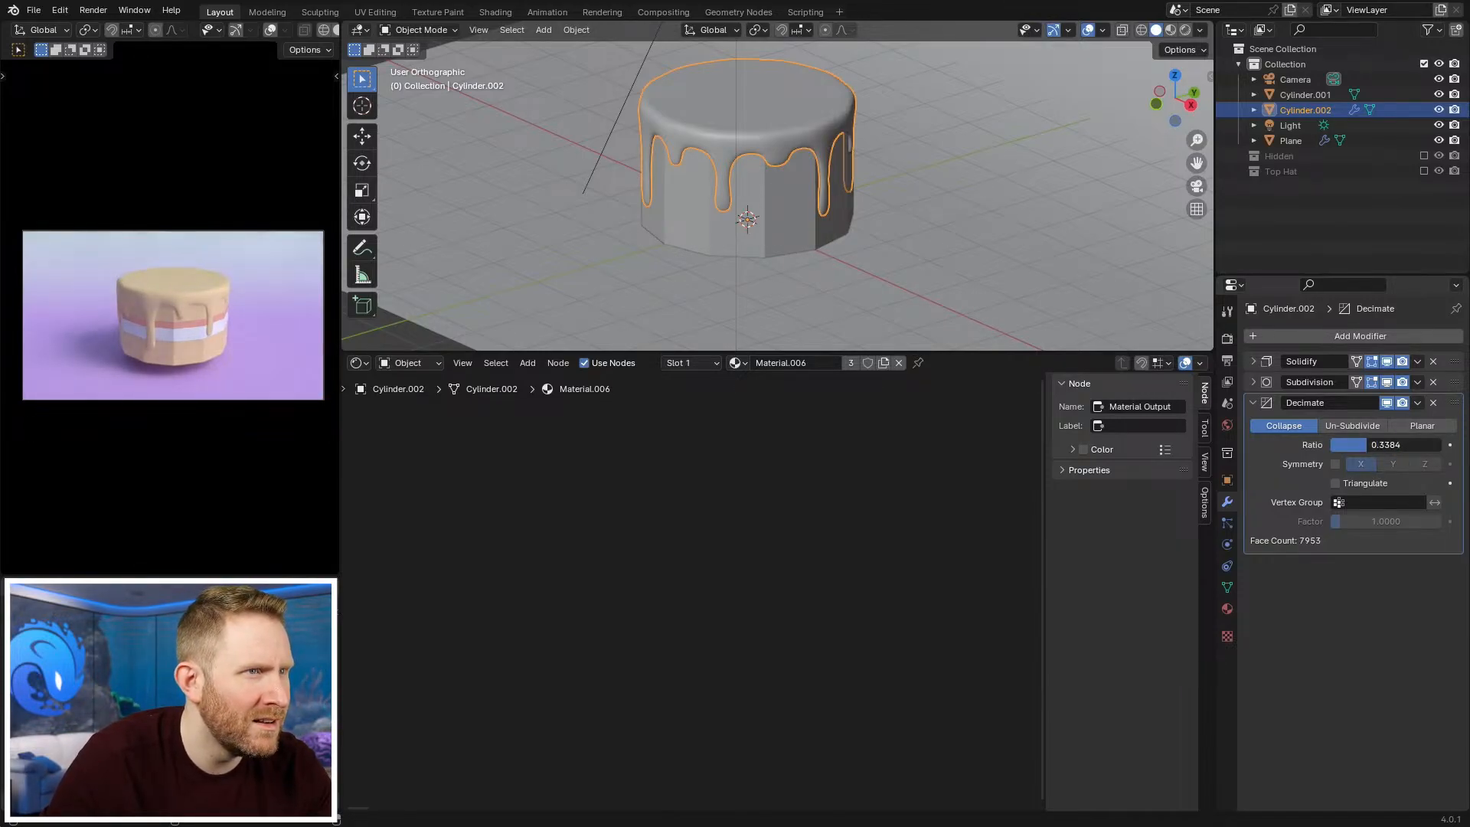
Step: Try reducing the topping's geometry in Collapse mode with a ratio of about 0.015
{"action": "left_click_drag", "start_coordinate": [1347, 444], "coordinate": [1336, 444]}
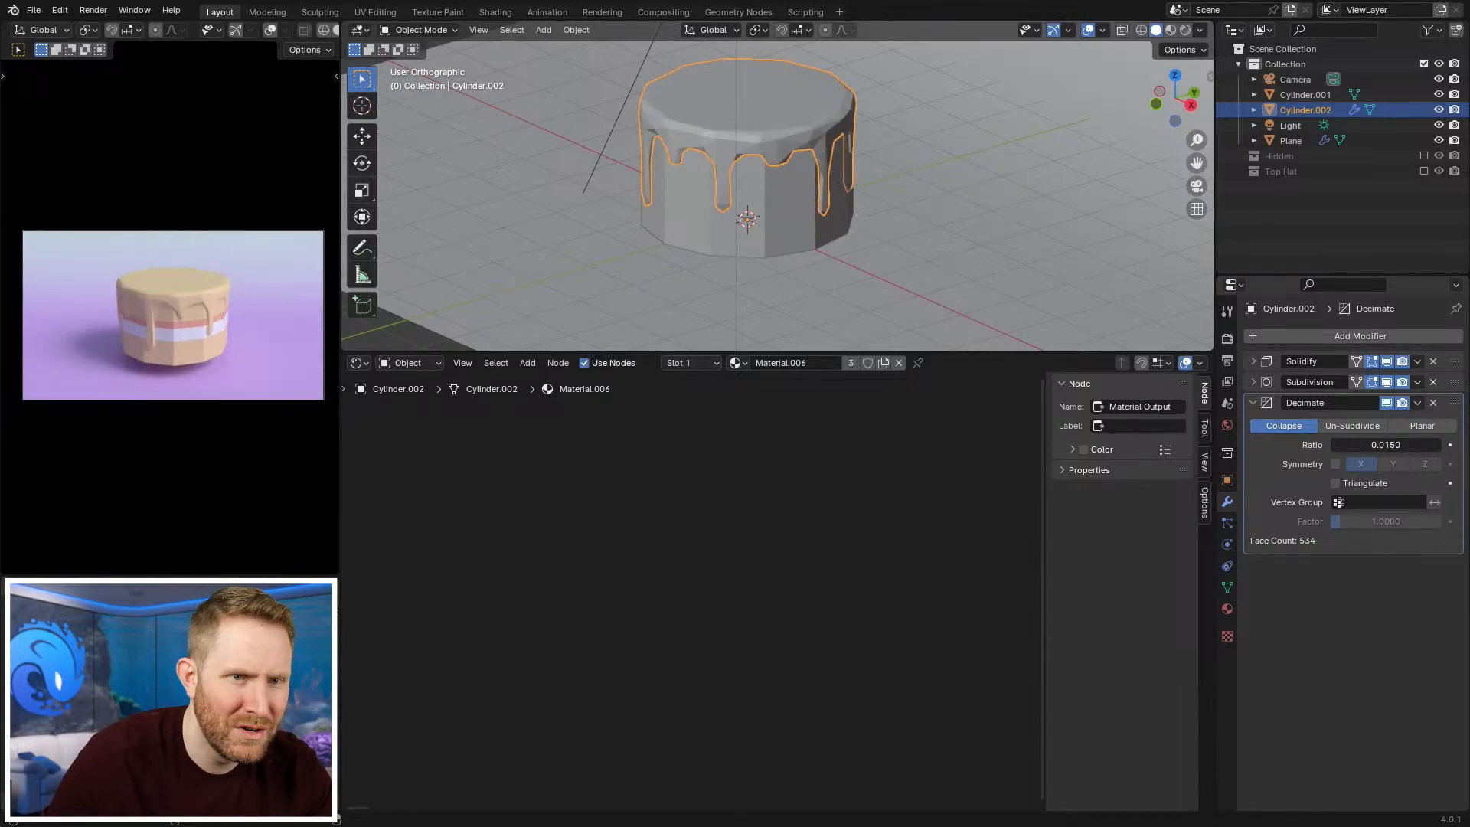
{"action": "middle_click_drag", "start_coordinate": [788, 148], "coordinate": [835, 184]}
{"action": "scroll", "coordinate": [835, 184], "scroll_direction": "up", "scroll_amount": 3}
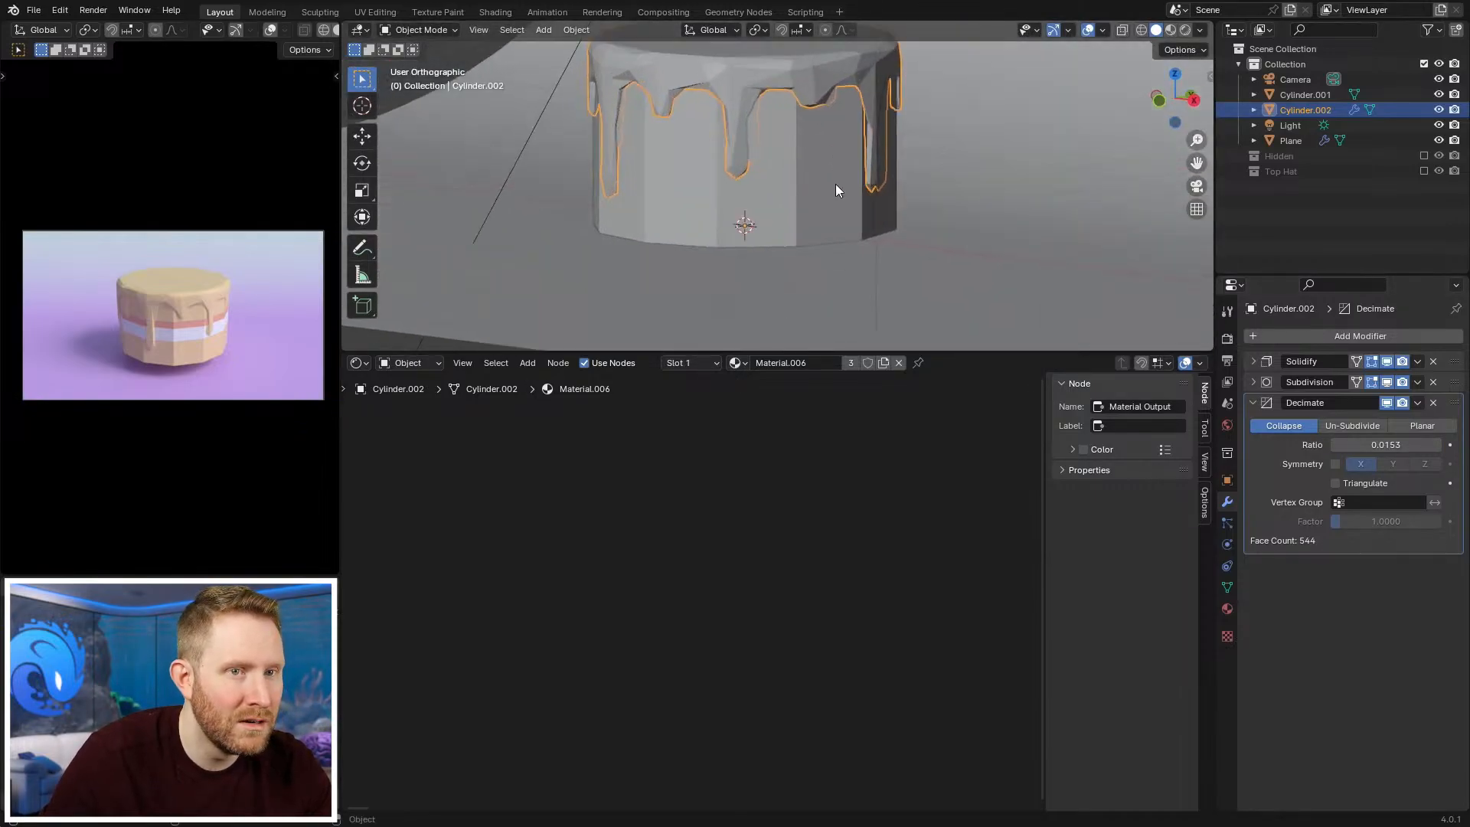
Step: Switch the topping's Decimate modifier to Un-Subdivide with 4 iterations
{"action": "left_click", "coordinate": [1349, 425]}
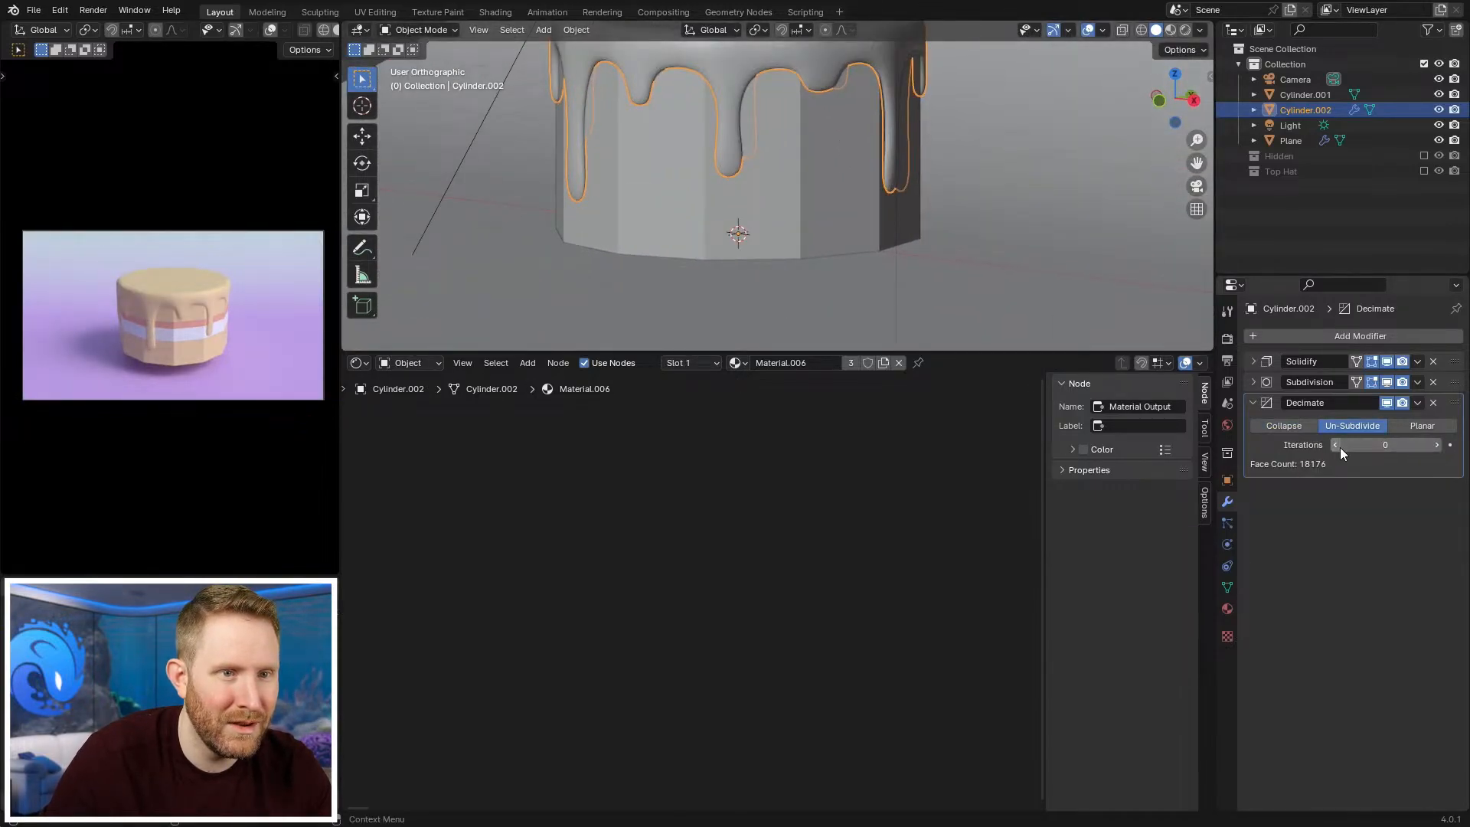
{"action": "left_click", "coordinate": [1437, 445]}
{"action": "left_click", "coordinate": [1437, 445]}
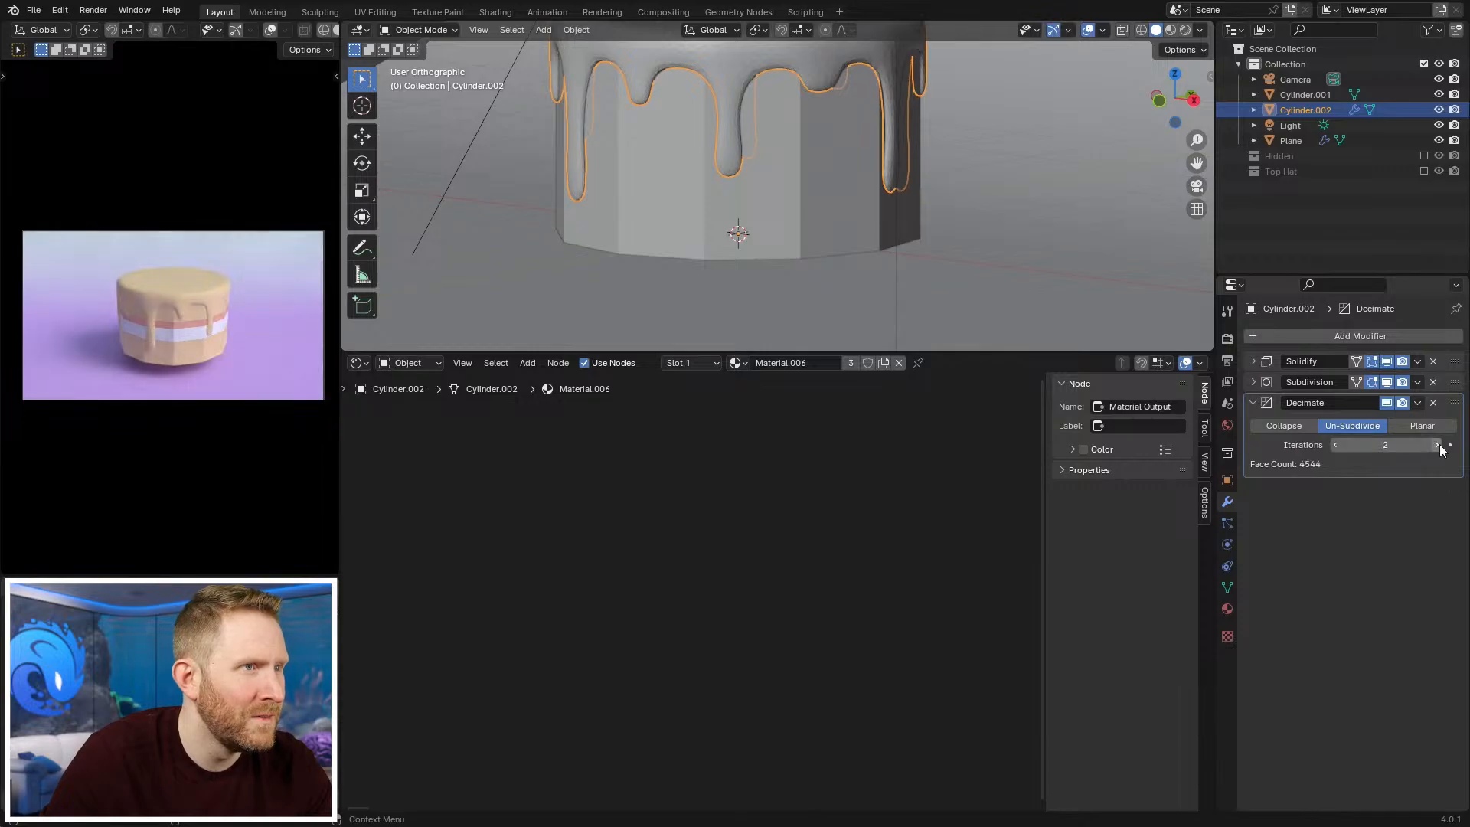
{"action": "left_click", "coordinate": [1437, 445]}
{"action": "left_click", "coordinate": [1436, 444]}
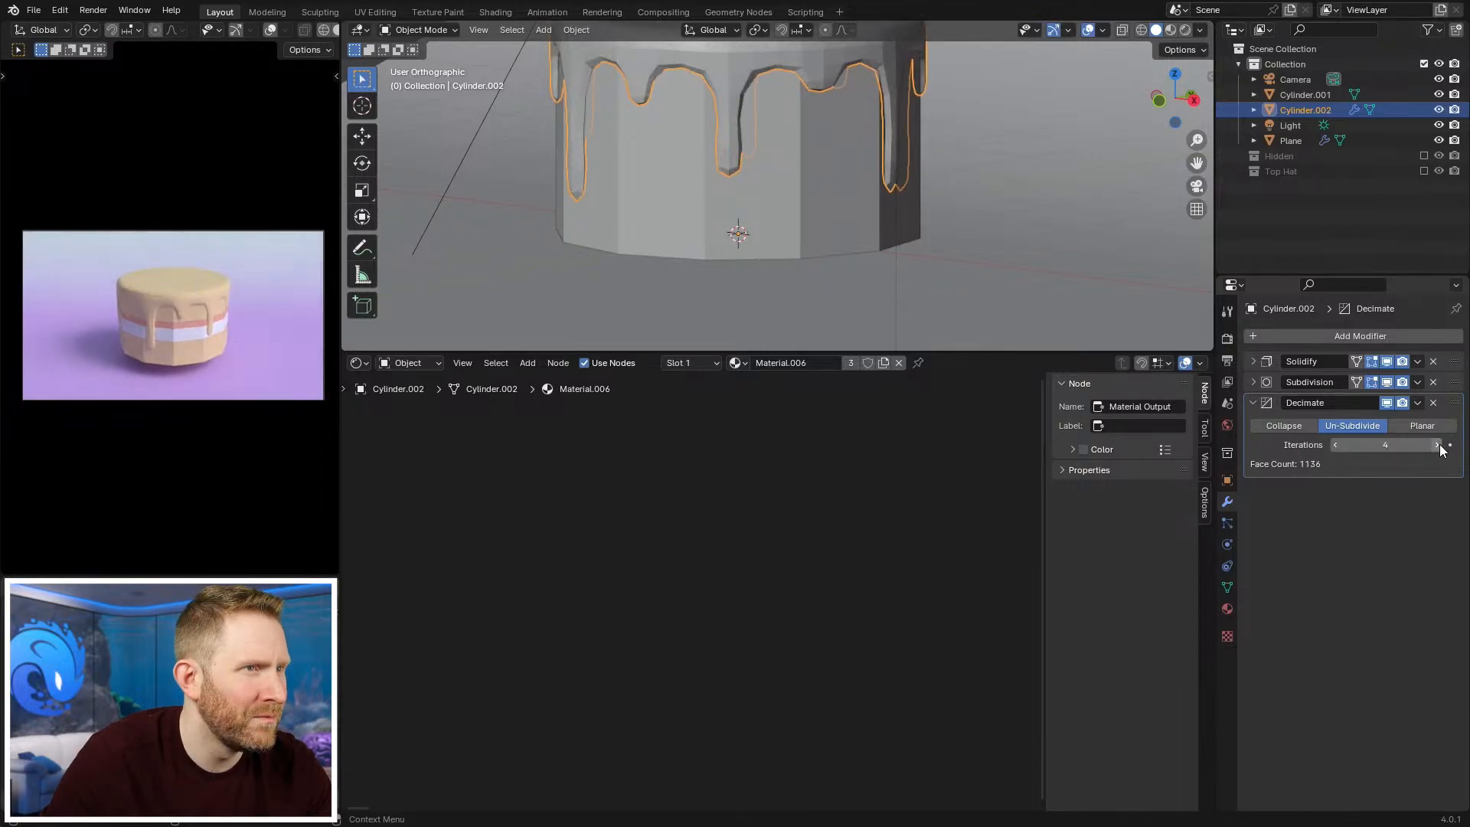
{"action": "left_click", "coordinate": [1437, 445]}
{"action": "left_click", "coordinate": [1437, 444]}
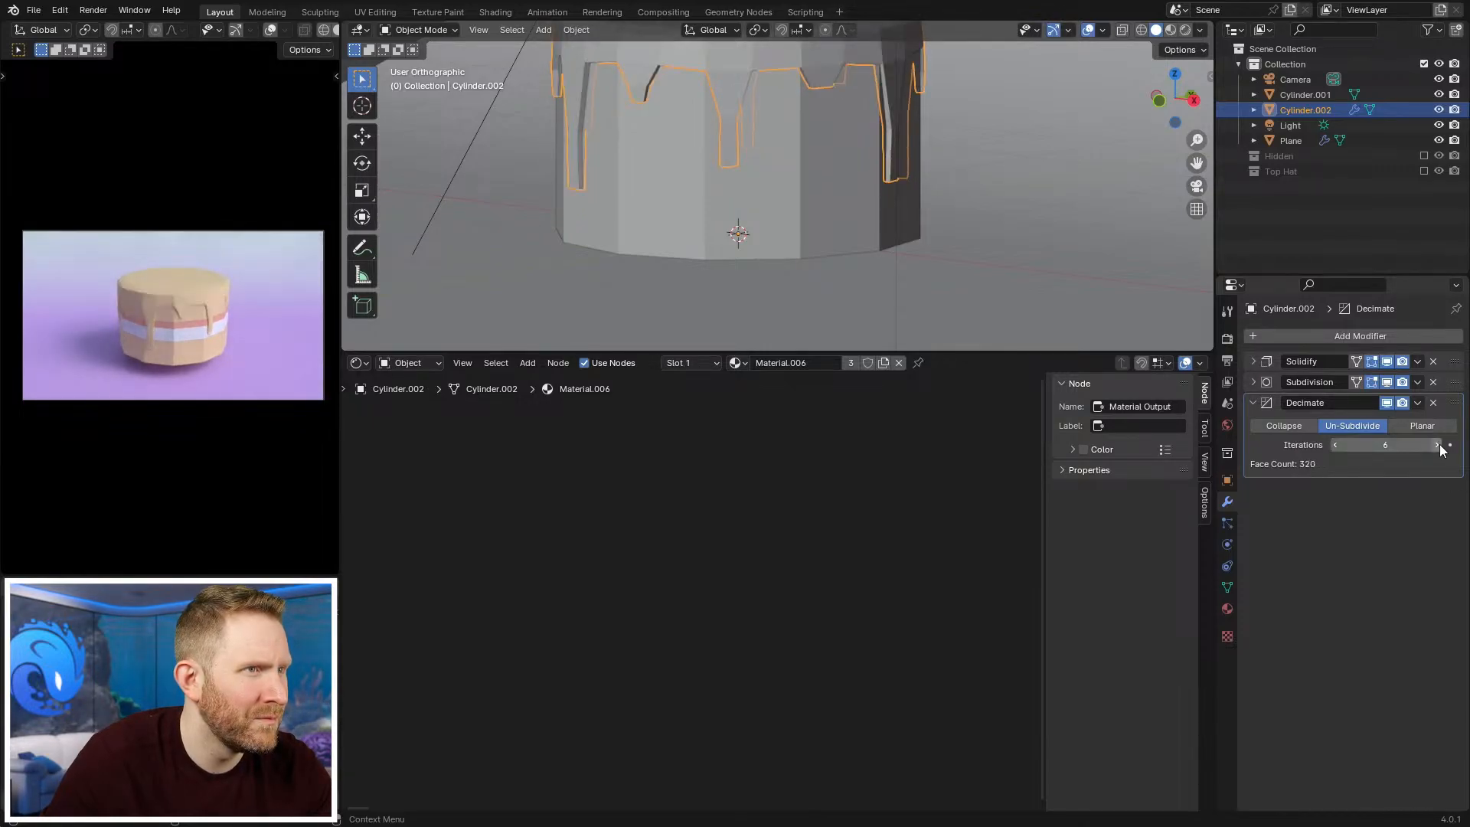
{"action": "left_click", "coordinate": [1334, 445]}
{"action": "left_click", "coordinate": [1334, 445]}
{"action": "middle_click_drag", "start_coordinate": [706, 140], "coordinate": [779, 178]}
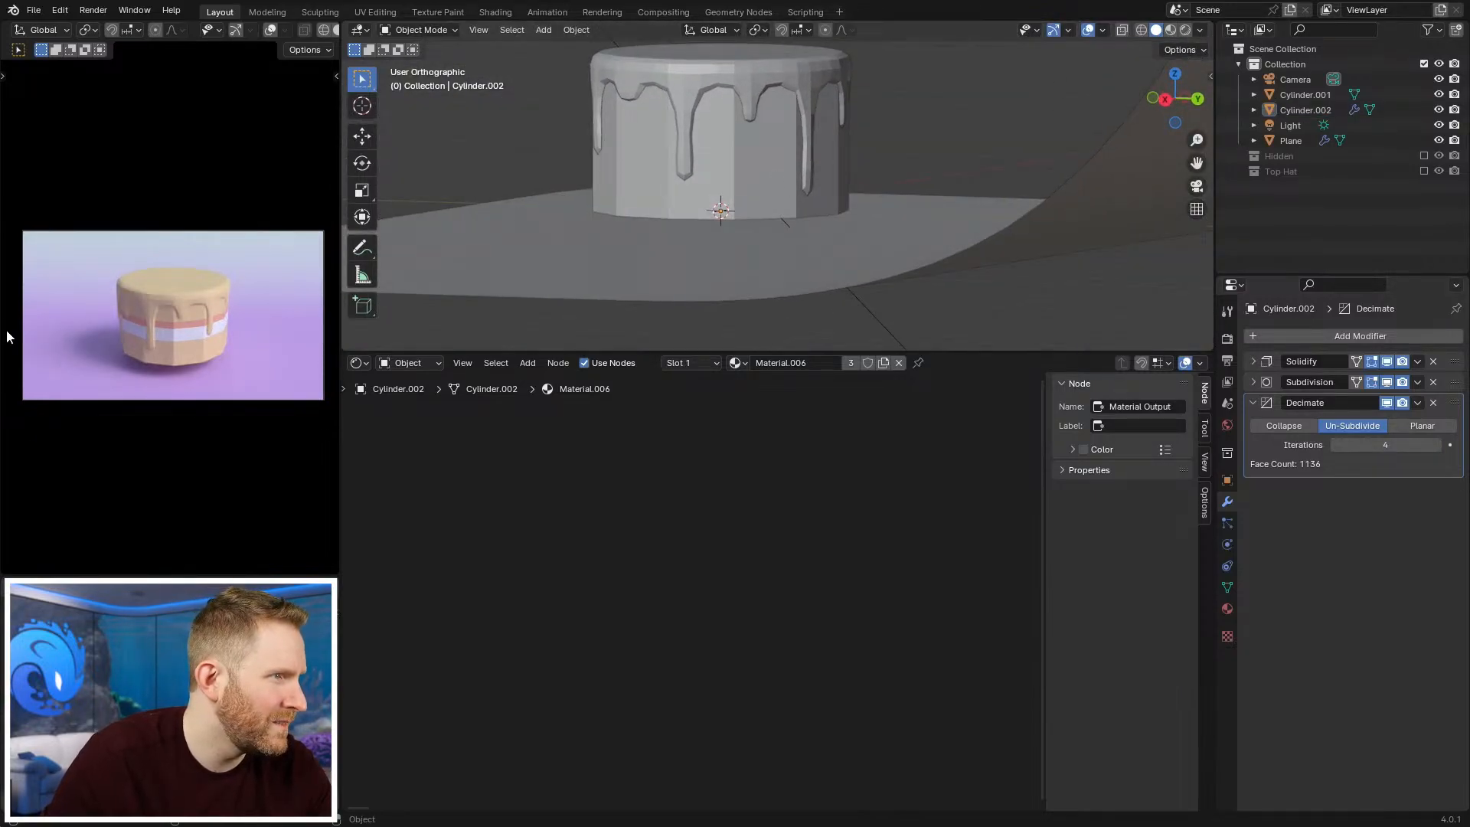
{"action": "scroll", "coordinate": [71, 302], "scroll_direction": "up", "scroll_amount": 3}
{"action": "middle_click_drag", "start_coordinate": [818, 175], "coordinate": [837, 222]}
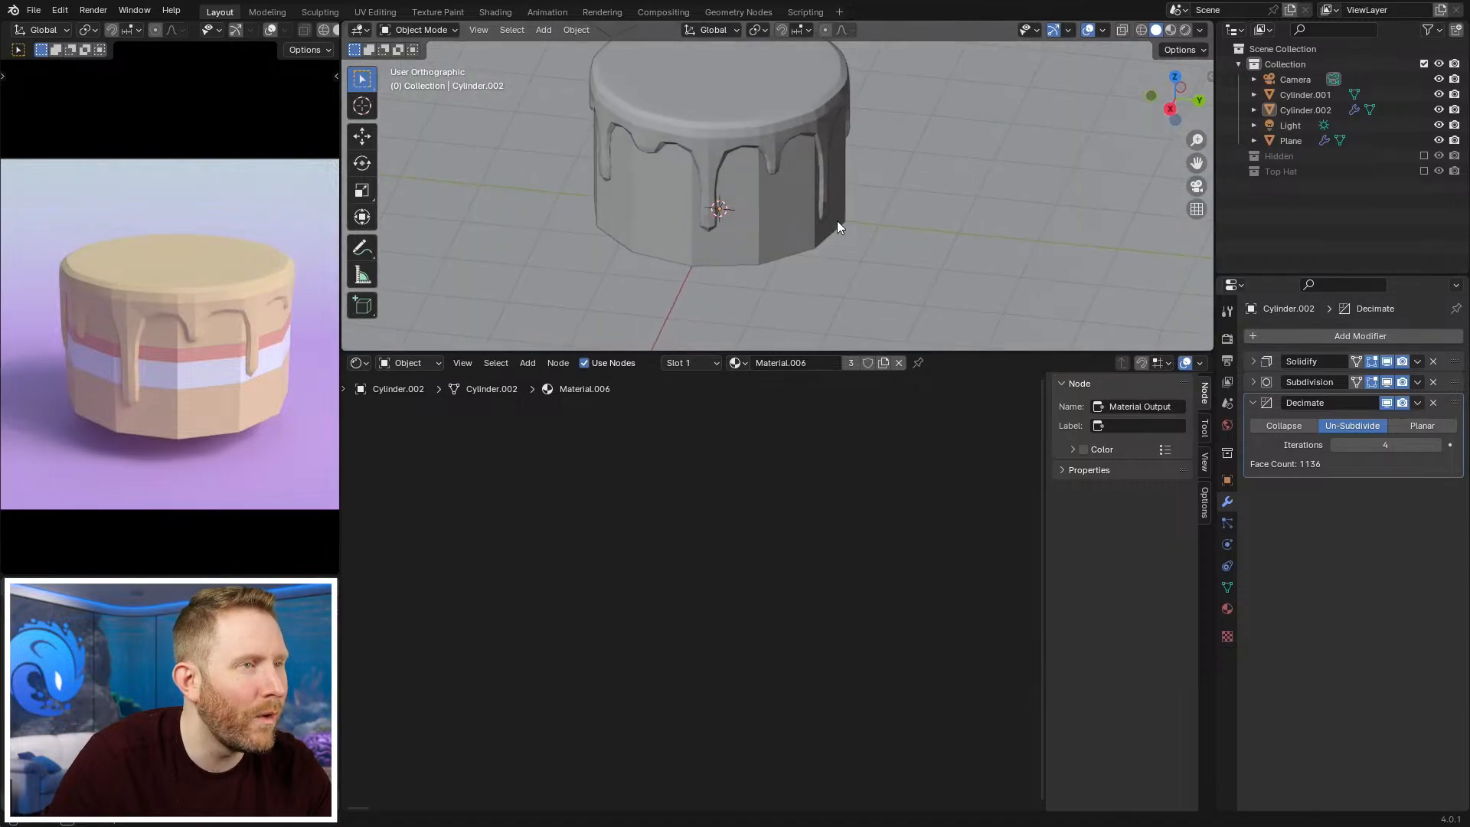
Step: Try Planar decimation on the topping with an angle limit of 10°
{"action": "left_click", "coordinate": [689, 93]}
{"action": "middle_click_drag", "start_coordinate": [691, 93], "coordinate": [741, 188]}
{"action": "scroll", "coordinate": [741, 188], "scroll_direction": "up", "scroll_amount": 1}
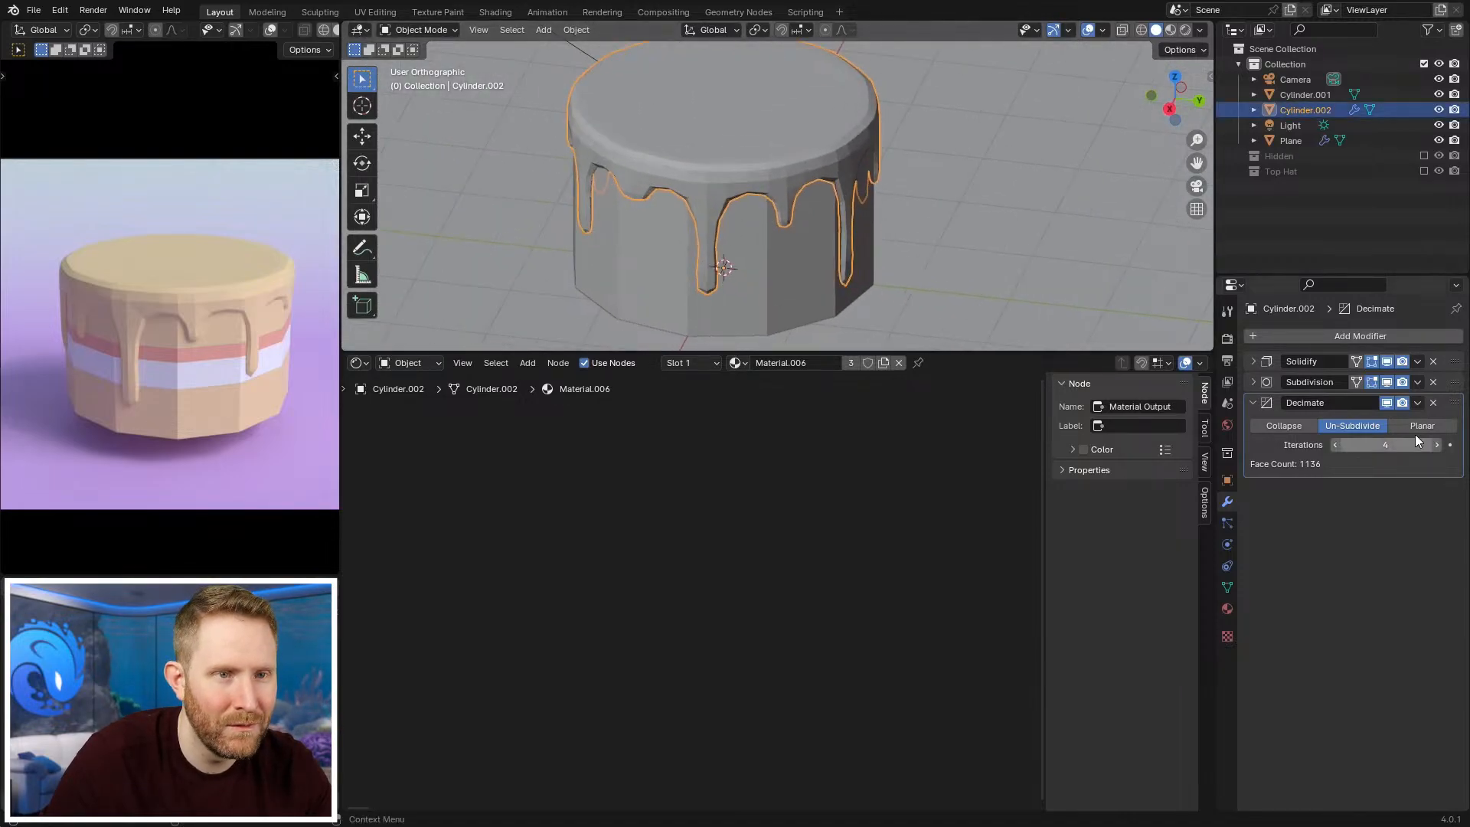
{"action": "left_click", "coordinate": [1422, 425]}
{"action": "left_click", "coordinate": [1358, 425]}
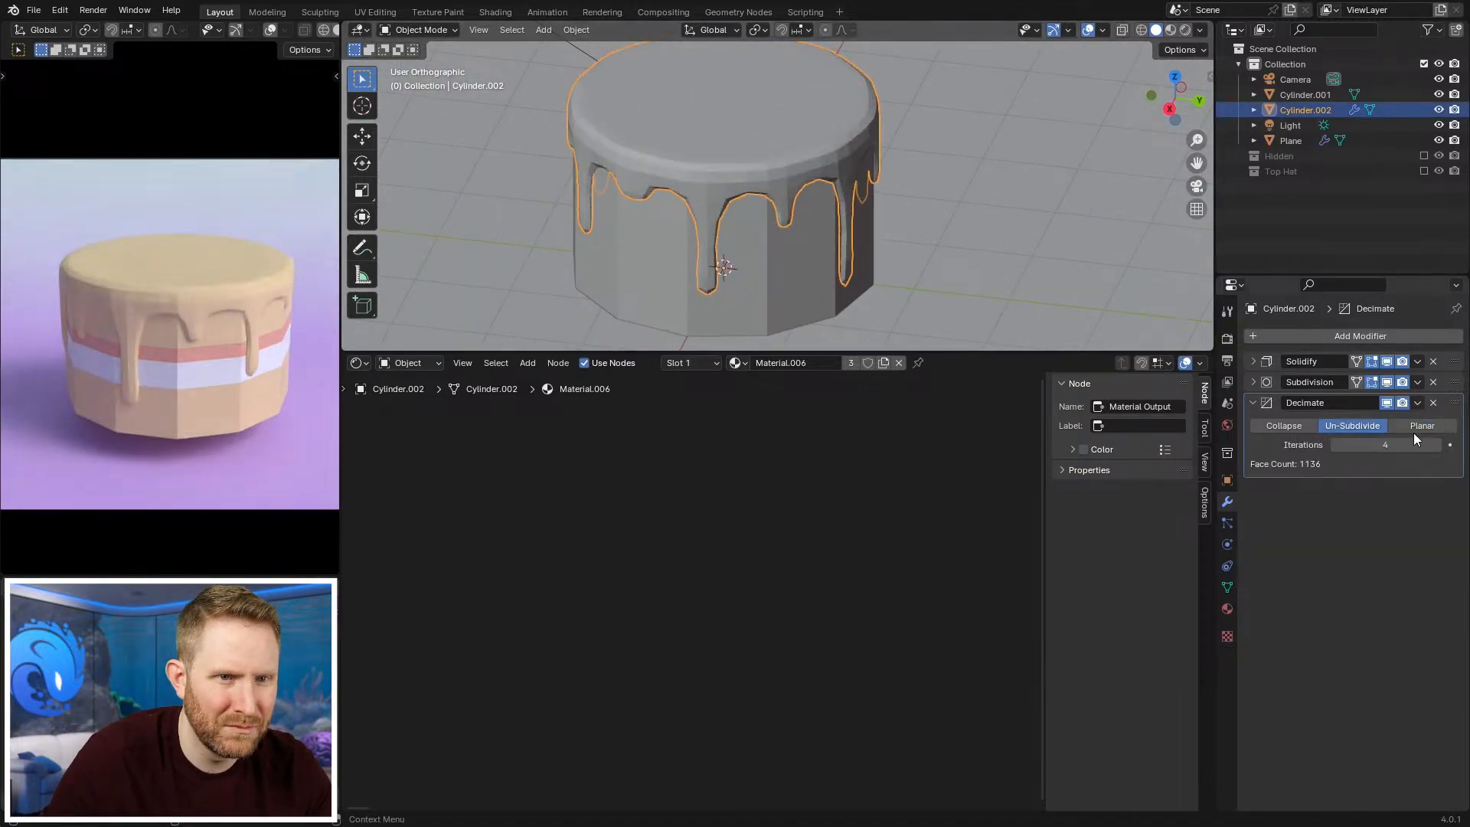
{"action": "left_click", "coordinate": [1436, 429]}
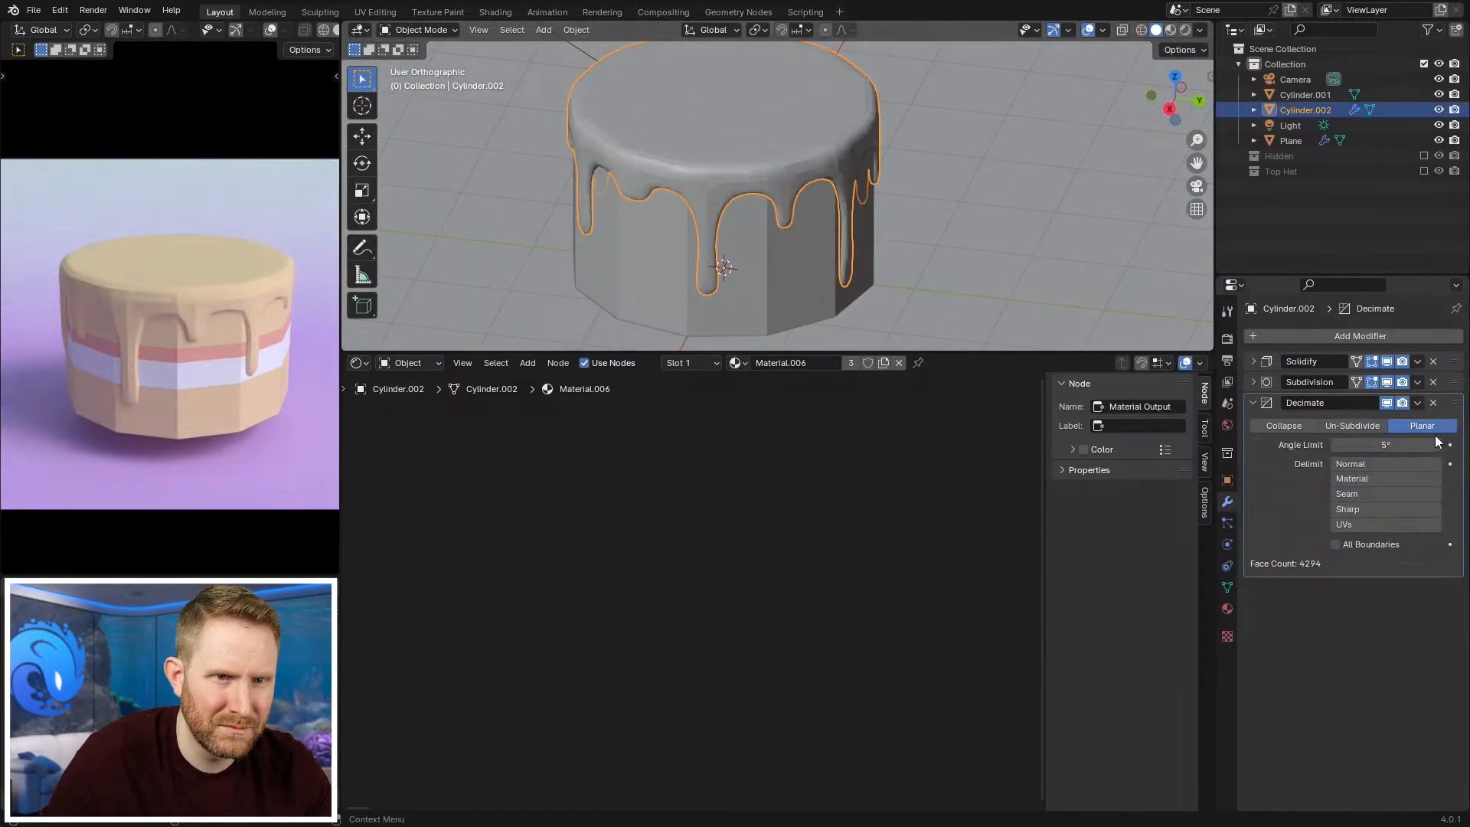
{"action": "left_click", "coordinate": [1337, 445]}
{"action": "left_click", "coordinate": [1336, 444]}
{"action": "left_click", "coordinate": [1386, 444]}
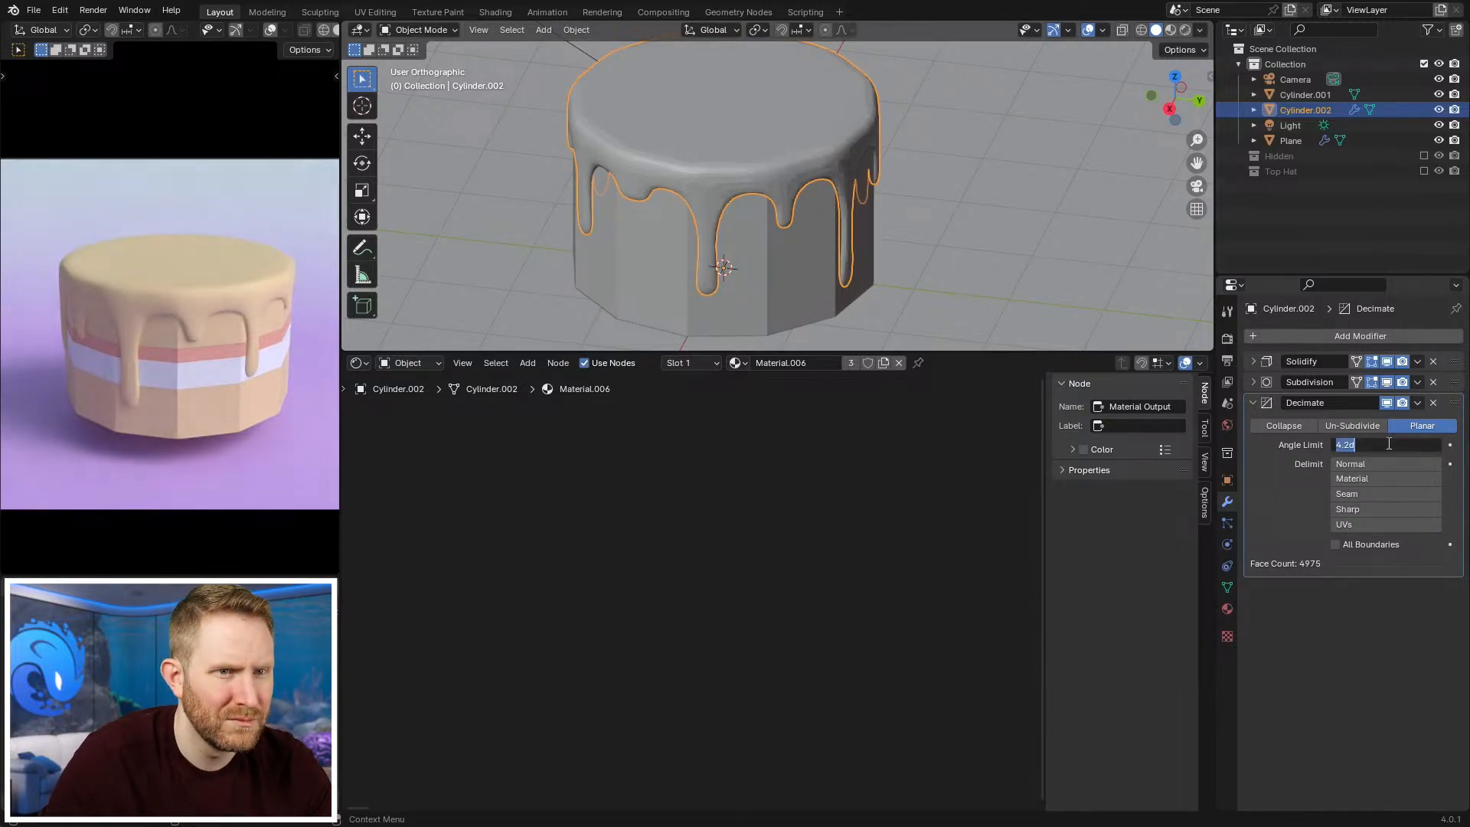
{"action": "left_click", "coordinate": [1387, 444]}
{"action": "type", "text": "2"}
{"action": "left_click", "coordinate": [1387, 444]}
{"action": "key", "text": "Return"}
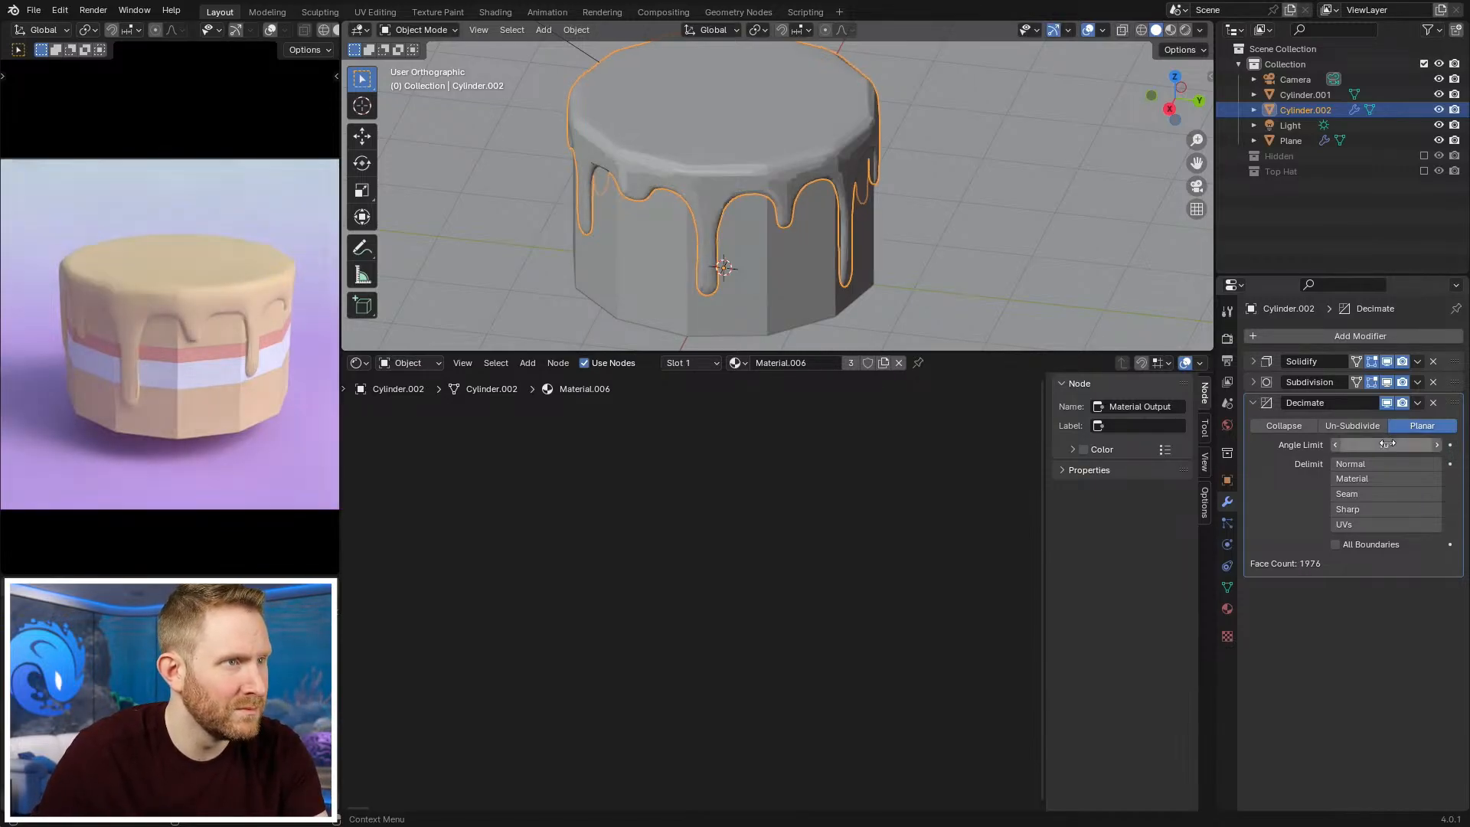
{"action": "middle_click_drag", "start_coordinate": [814, 181], "coordinate": [907, 165]}
{"action": "scroll", "coordinate": [907, 193], "scroll_direction": "up", "scroll_amount": 3}
{"action": "scroll", "coordinate": [908, 193], "scroll_direction": "down", "scroll_amount": 8}
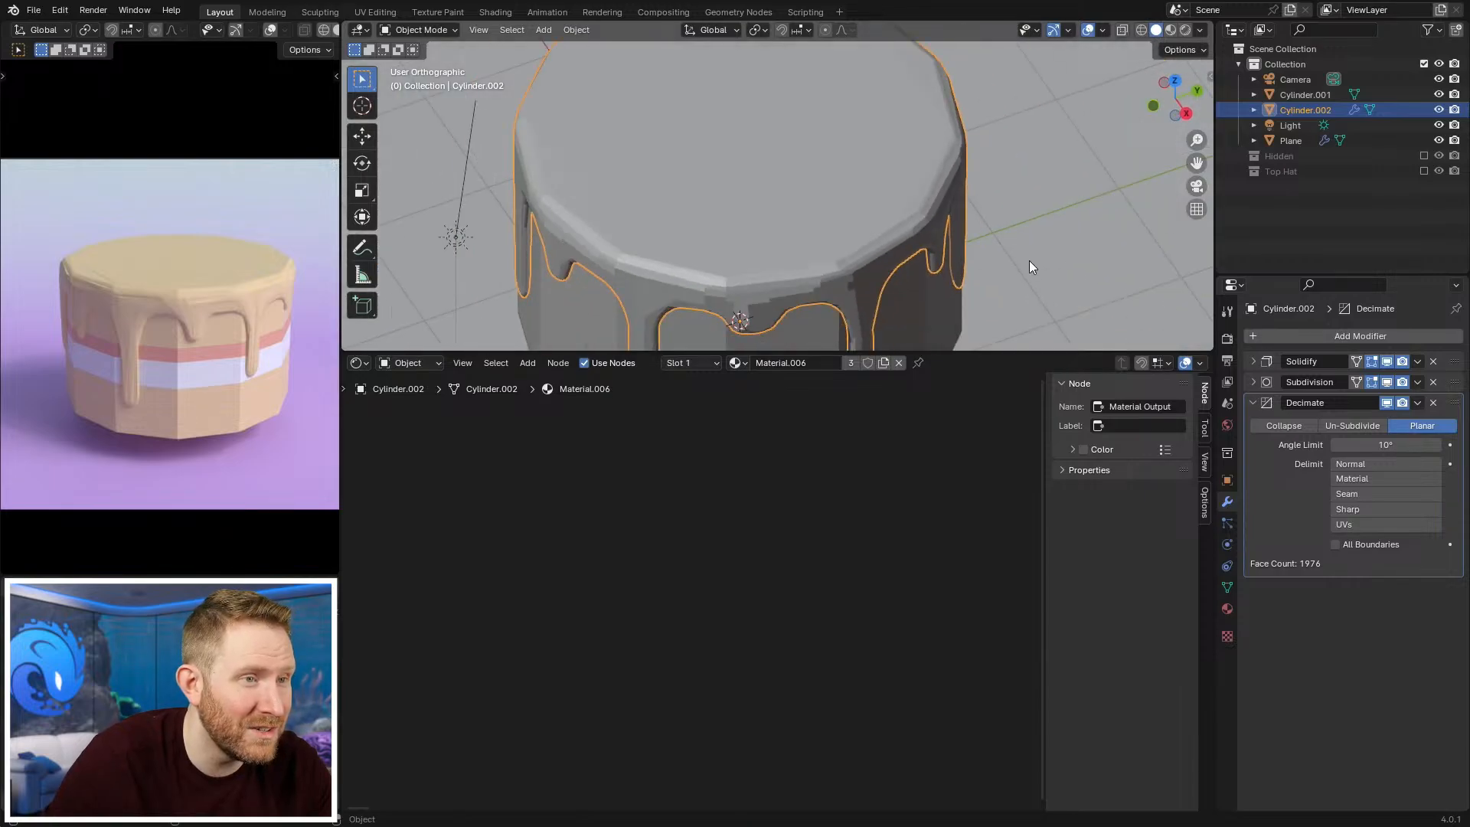
Step: Return the Decimate modifier to Un-Subdivide, compare 3 and 5 iterations, and settle on 4
{"action": "left_click", "coordinate": [1352, 426]}
{"action": "scroll", "coordinate": [784, 203], "scroll_direction": "down", "scroll_amount": 2}
{"action": "middle_click_drag", "start_coordinate": [784, 204], "coordinate": [816, 162]}
{"action": "left_click", "coordinate": [816, 162]}
{"action": "scroll", "coordinate": [935, 181], "scroll_direction": "up", "scroll_amount": 3}
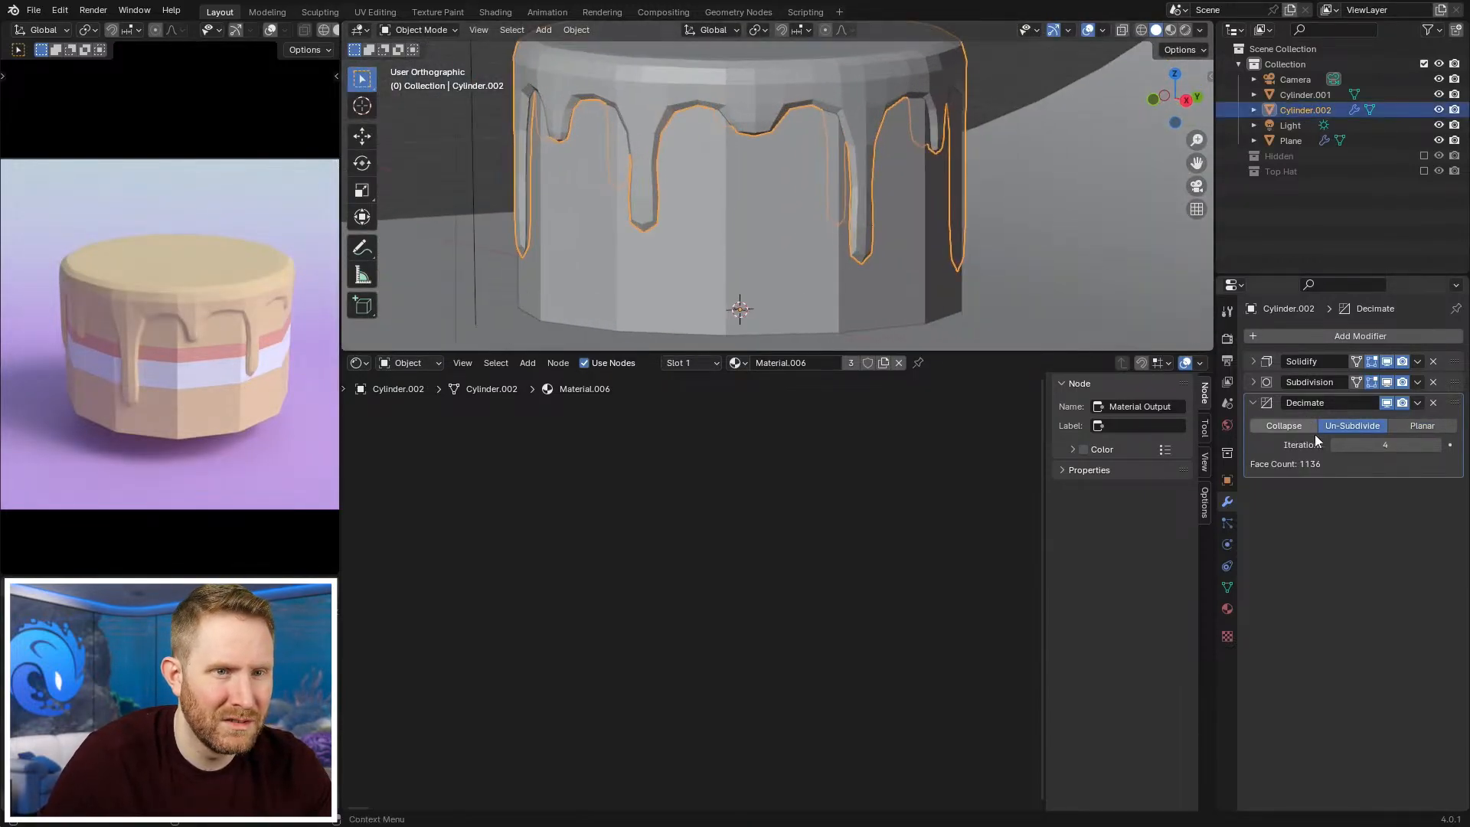
{"action": "left_click", "coordinate": [1335, 445]}
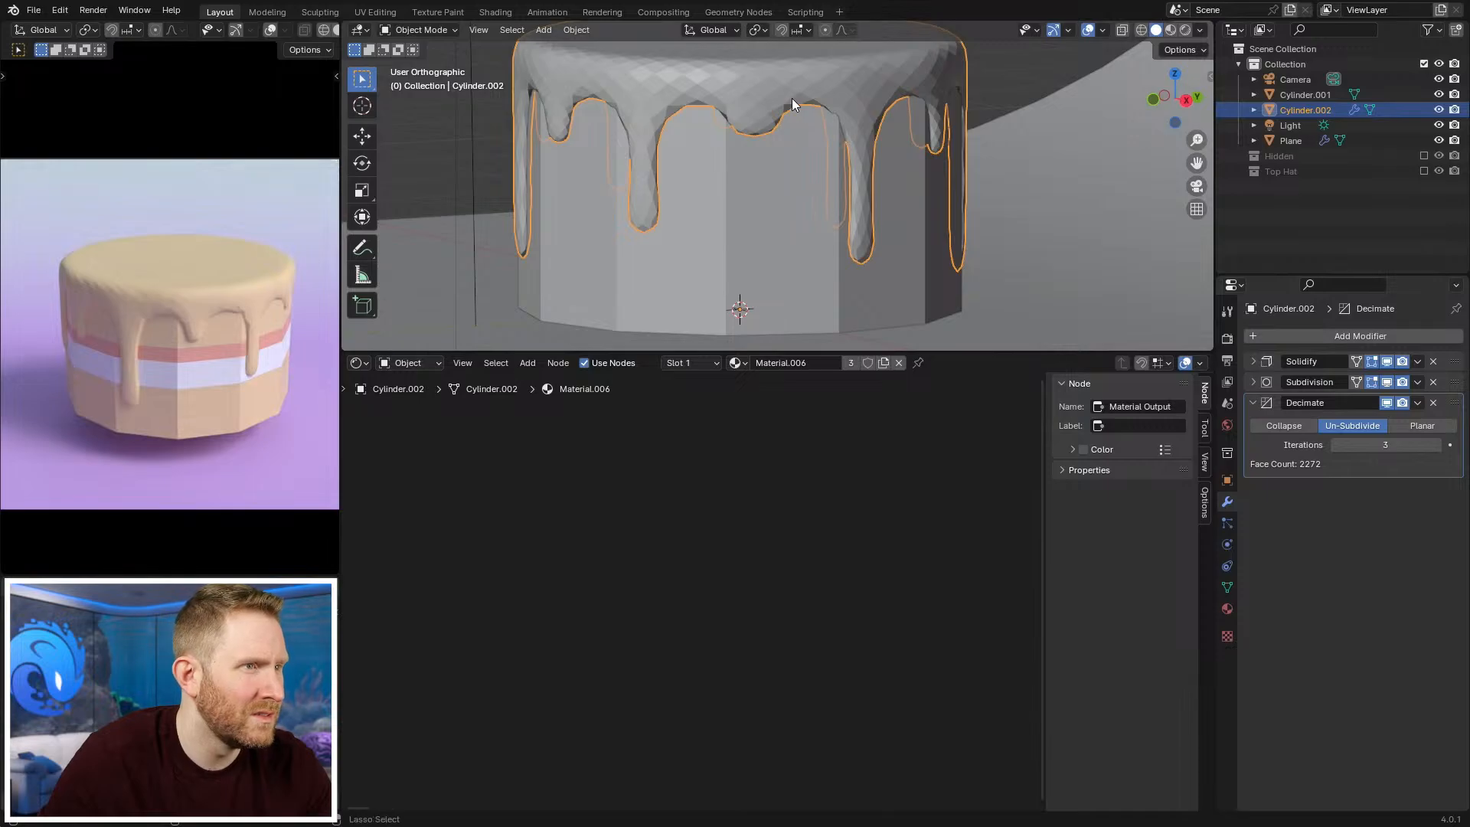
{"action": "key", "text": "ctrl+z"}
{"action": "key", "text": "ctrl+shift+z"}
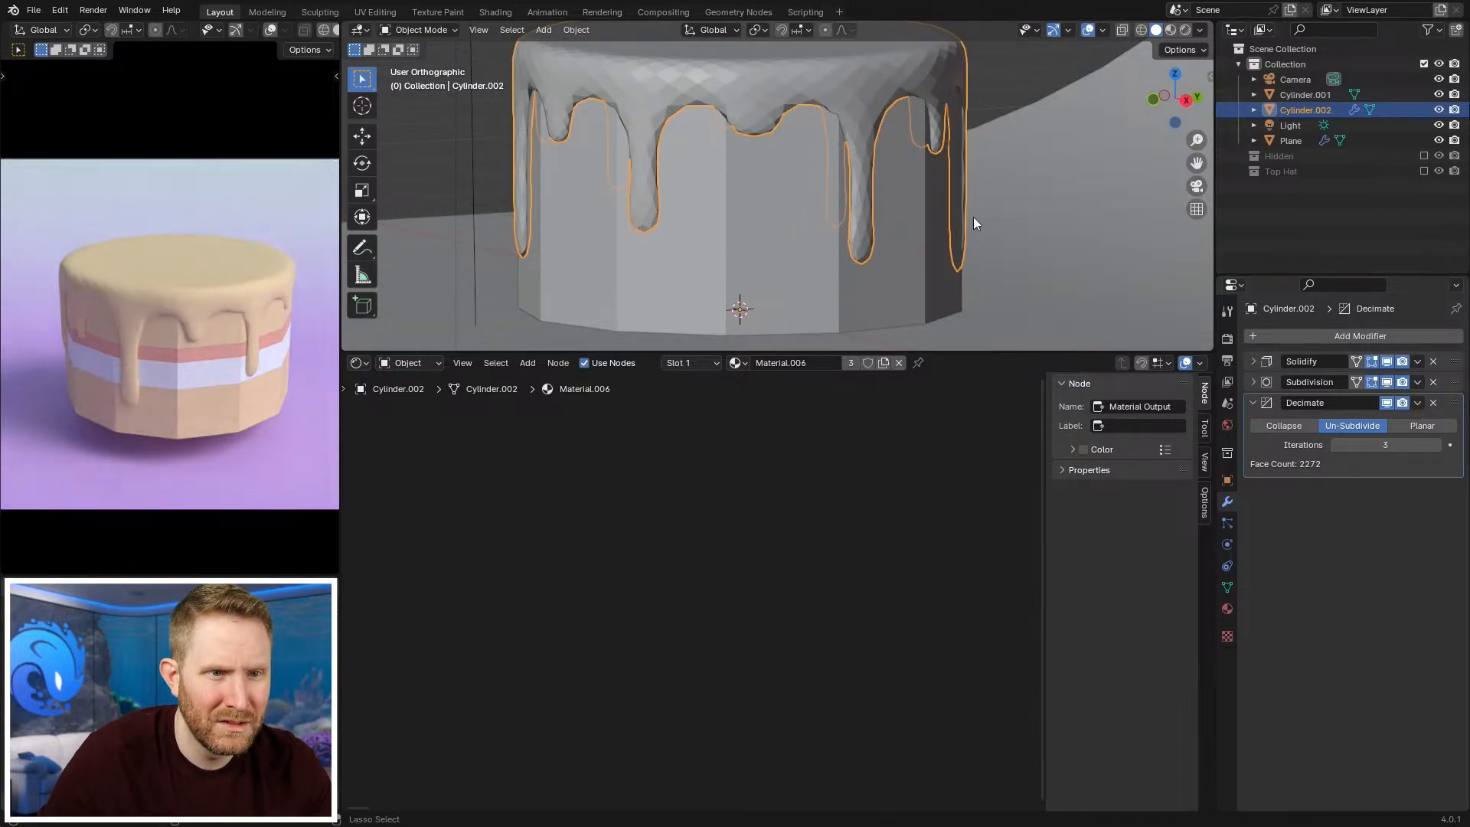
{"action": "key", "text": "ctrl+z"}
{"action": "left_click", "coordinate": [1439, 447]}
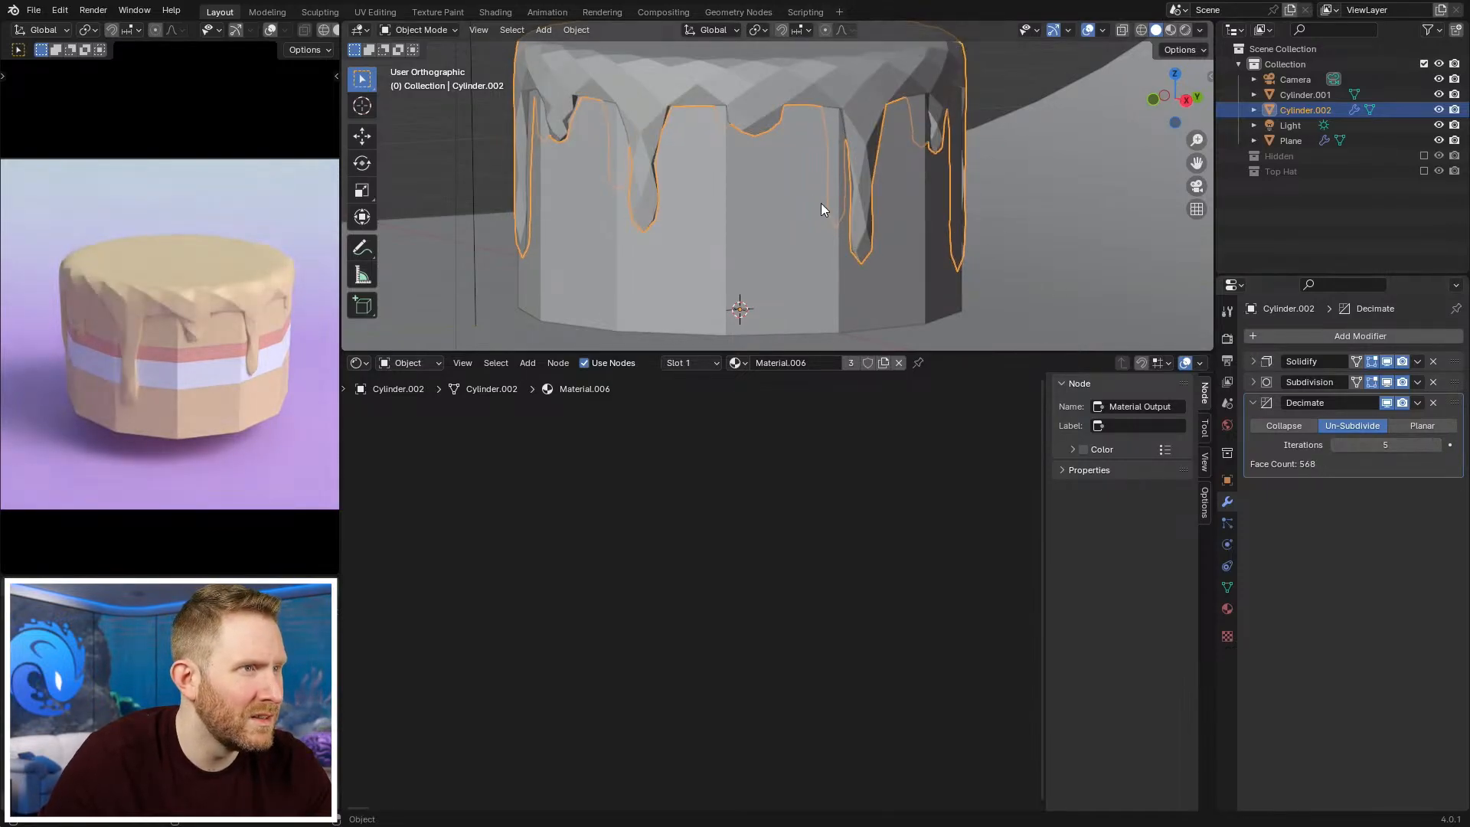
{"action": "scroll", "coordinate": [726, 159], "scroll_direction": "down", "scroll_amount": 3}
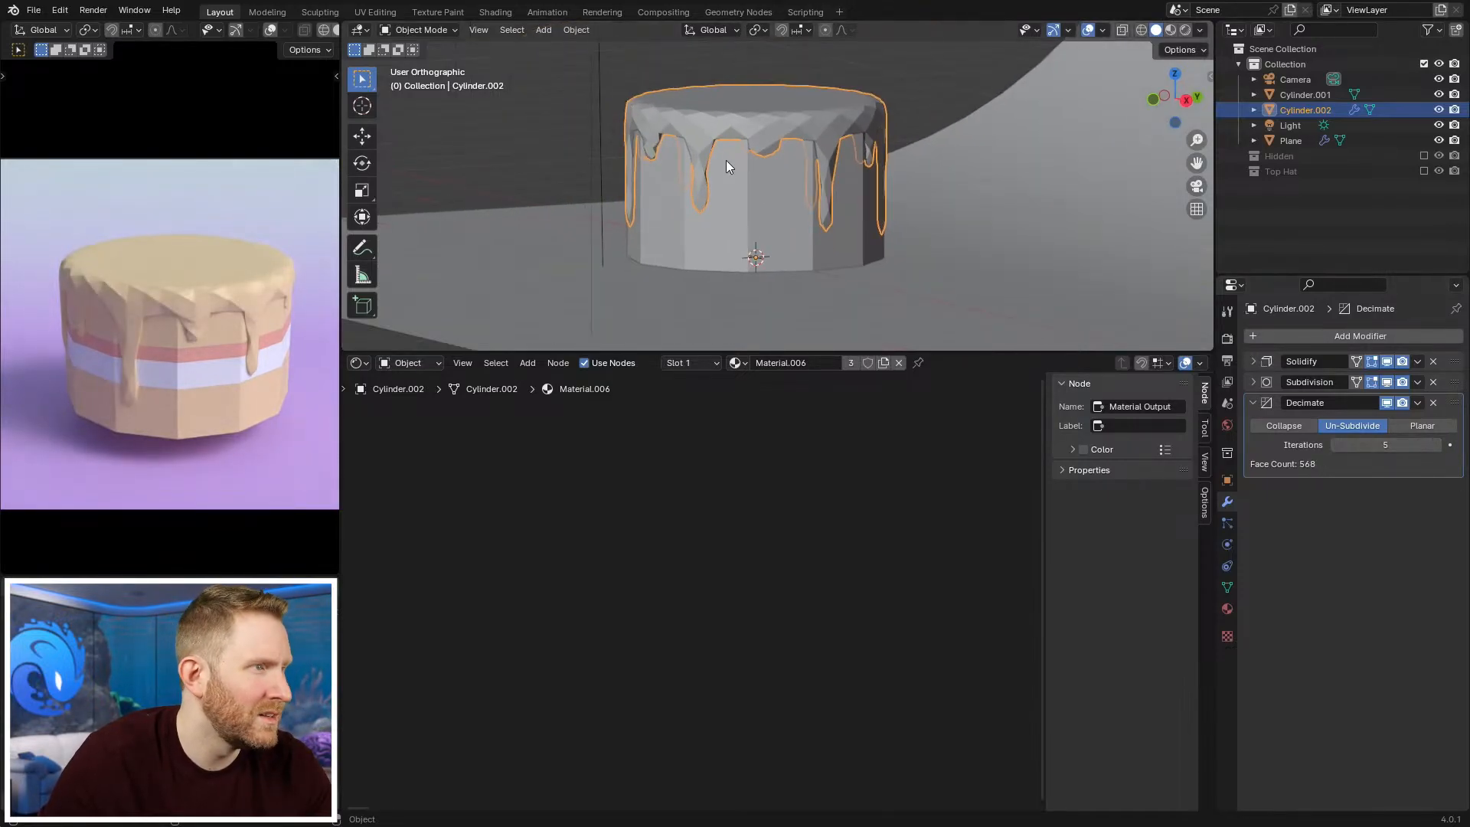
{"action": "left_click", "coordinate": [1333, 448]}
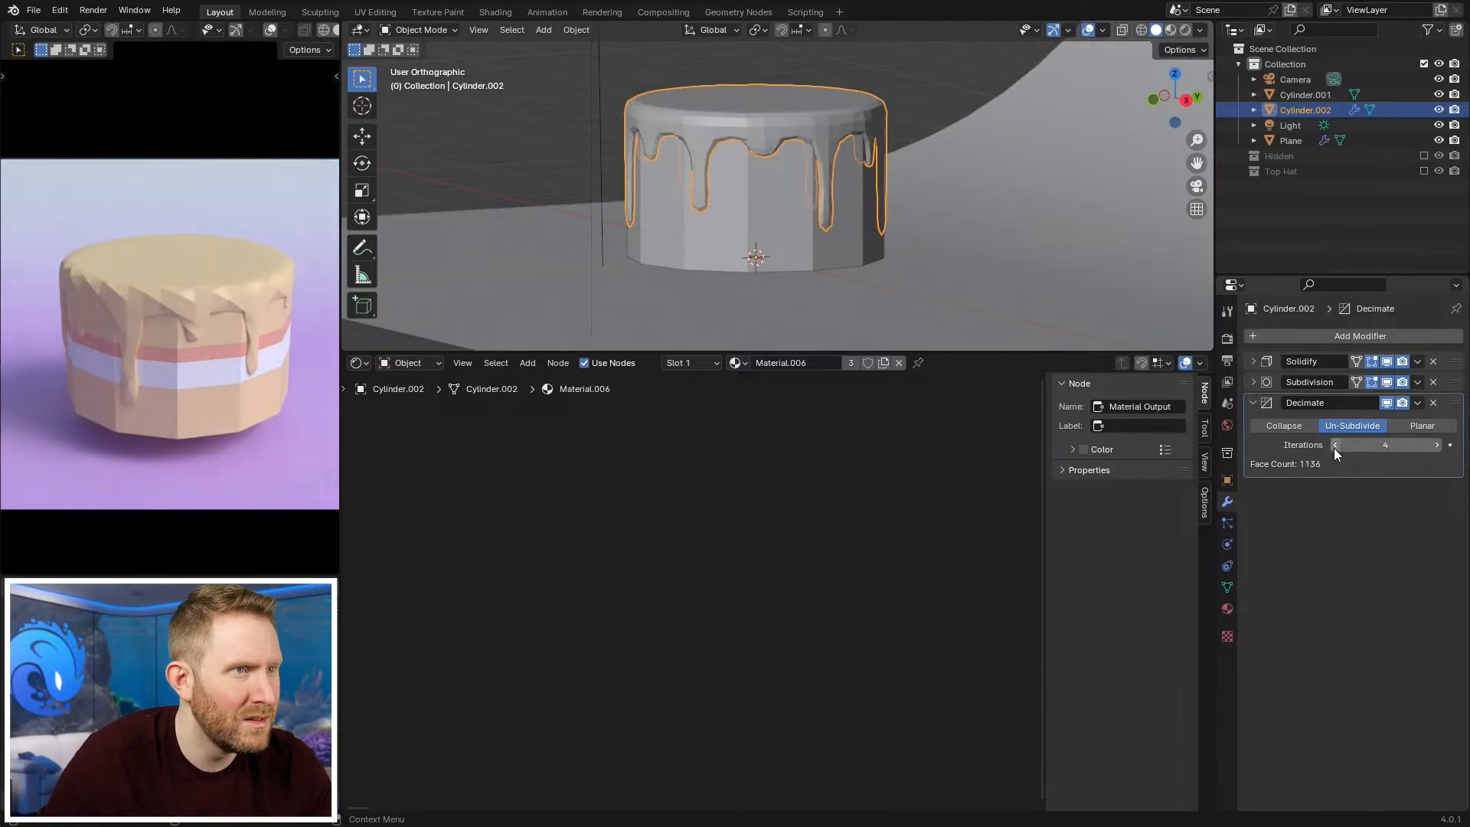
Step: Deselect the topping, fit the camera preview to its frame, and inspect the faceted drips around the cake
{"action": "middle_click_drag", "start_coordinate": [966, 211], "coordinate": [850, 253]}
{"action": "key", "text": "alt+a"}
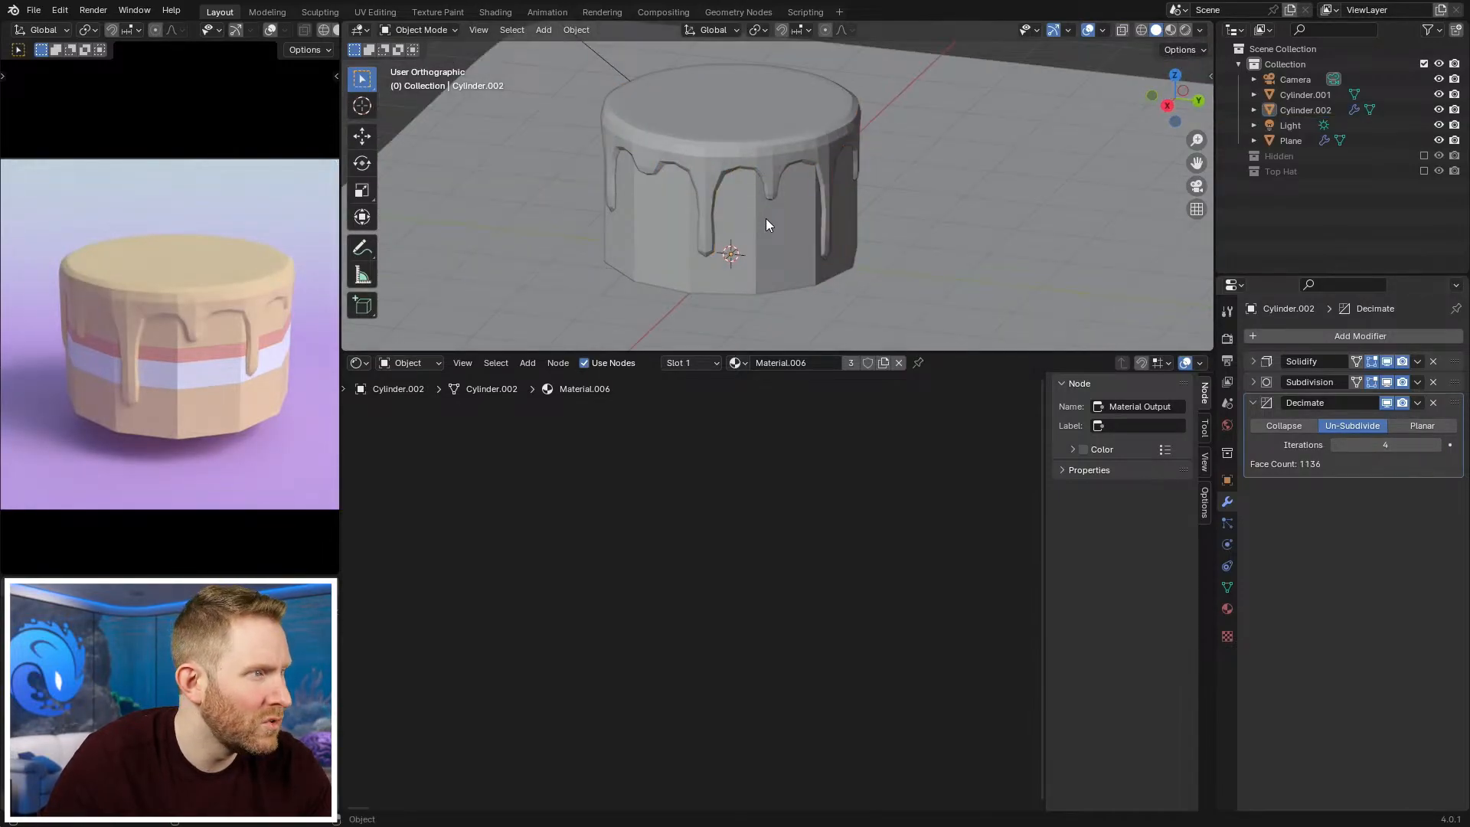
{"action": "scroll", "coordinate": [176, 289], "scroll_direction": "down", "scroll_amount": 5}
{"action": "key", "text": "Home"}
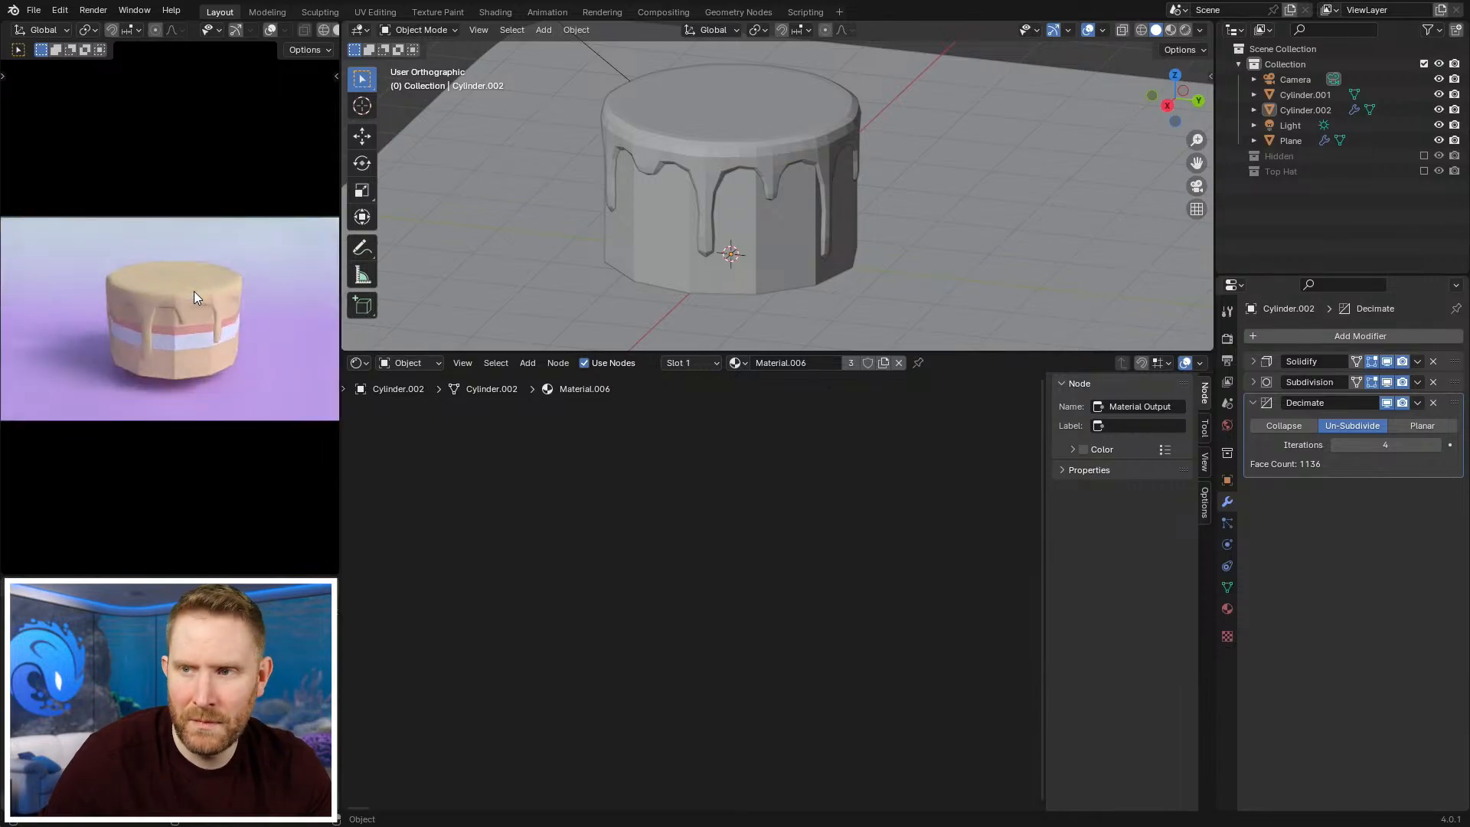
{"action": "middle_click_drag", "start_coordinate": [856, 162], "coordinate": [738, 151]}
{"action": "scroll", "coordinate": [784, 108], "scroll_direction": "up", "scroll_amount": 4}
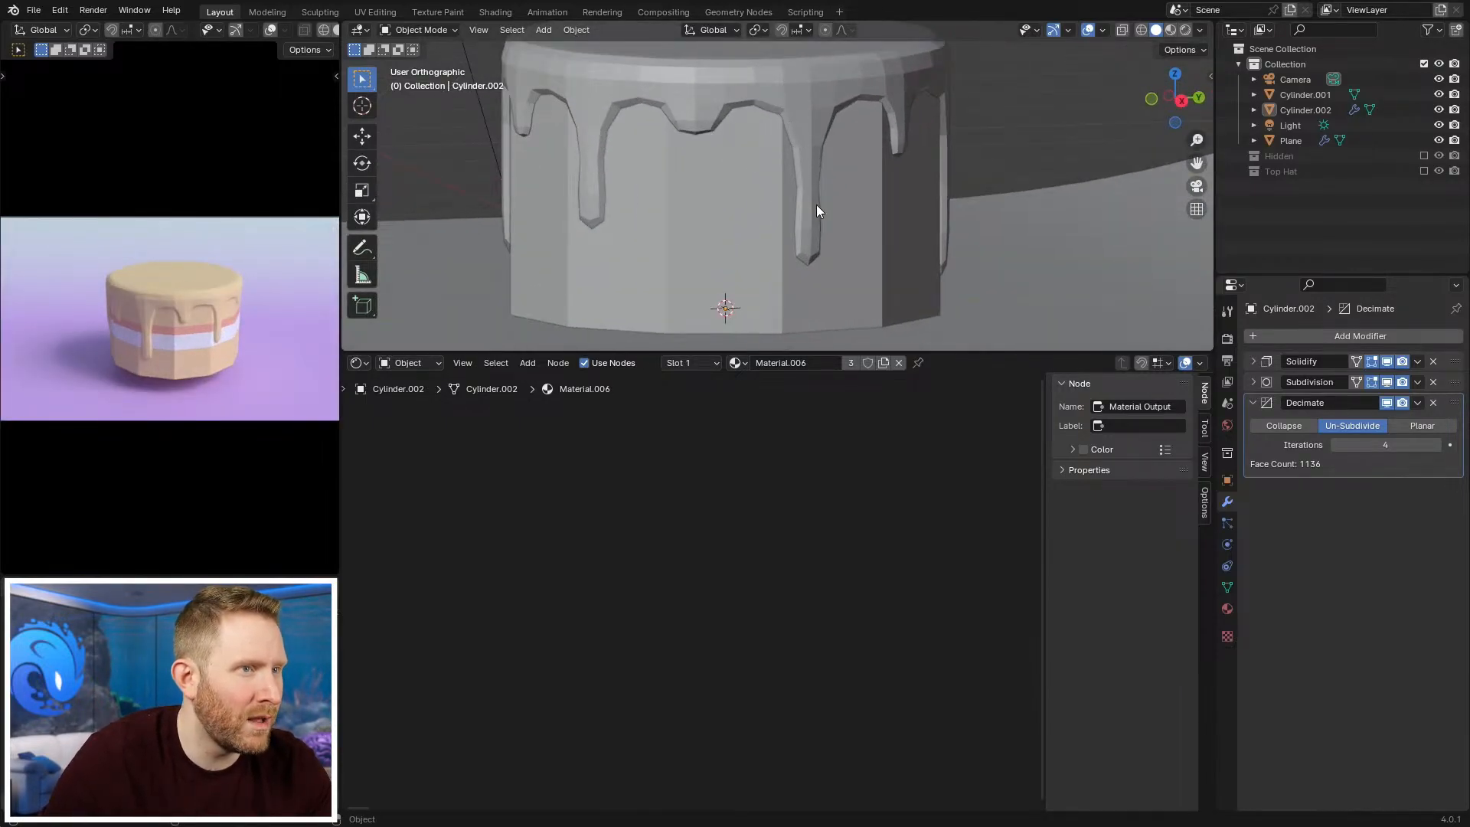
Step: Try to scale the bottom vertices of the long front drip in Edit Mode
{"action": "left_click", "coordinate": [842, 214]}
{"action": "key", "text": "Tab"}
{"action": "key", "text": "shift+z"}
{"action": "key", "text": "z"}
{"action": "key", "text": "z"}
{"action": "left_click_drag", "start_coordinate": [635, 253], "coordinate": [764, 334]}
{"action": "key", "text": "z"}
{"action": "key", "text": "s"}
{"action": "right_click", "coordinate": [778, 240]}
{"action": "key", "text": "z"}
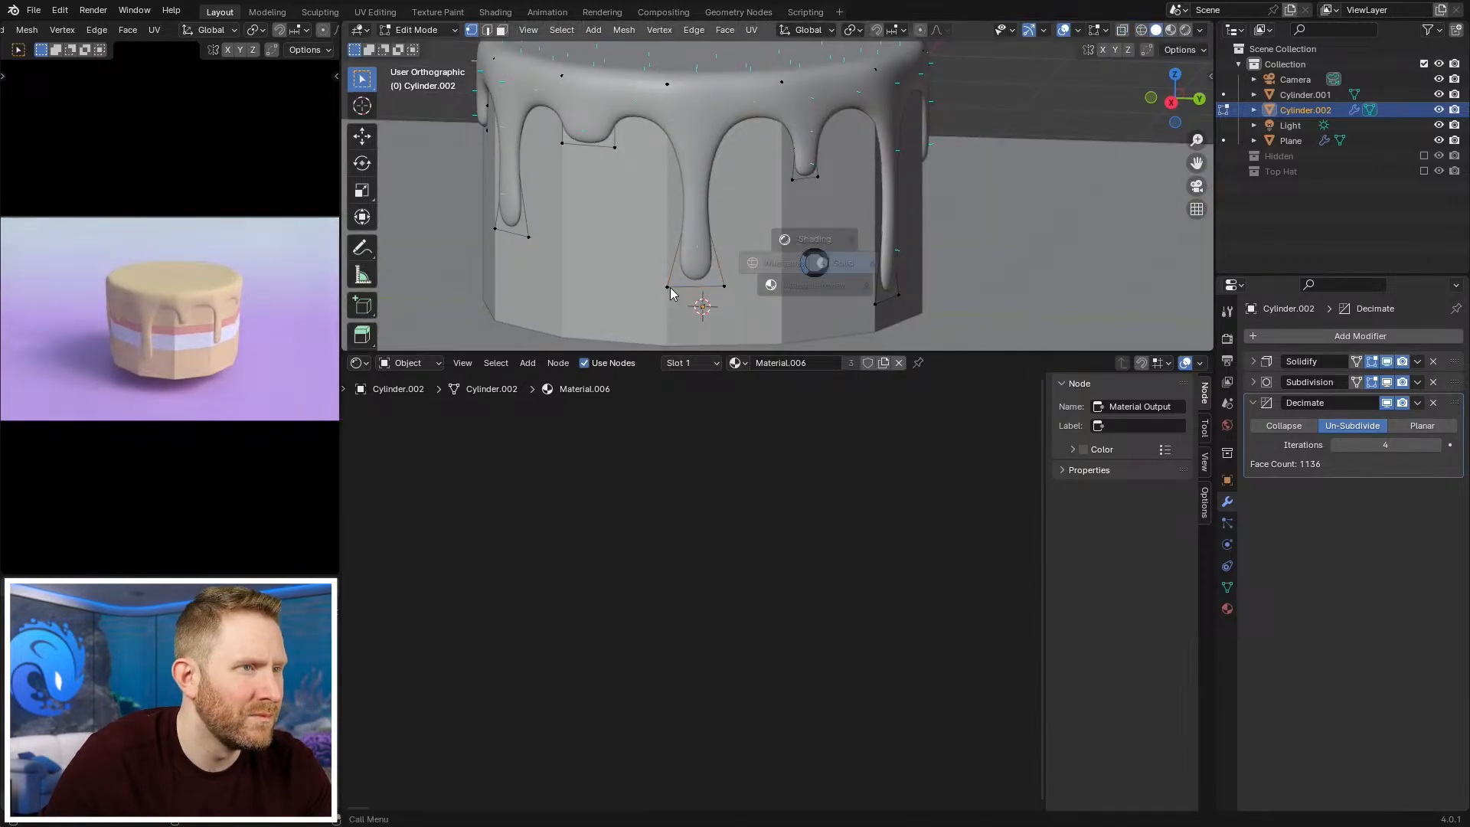
Step: Scale the selected bottom drip vertices and return to Object Mode
{"action": "key", "text": "z"}
{"action": "key", "text": "s"}
{"action": "right_click", "coordinate": [827, 173]}
{"action": "key", "text": "s"}
{"action": "left_click", "coordinate": [819, 197]}
{"action": "key", "text": "Tab"}
{"action": "scroll", "coordinate": [816, 191], "scroll_direction": "down", "scroll_amount": 4}
{"action": "middle_click_drag", "start_coordinate": [770, 199], "coordinate": [862, 191]}
{"action": "scroll", "coordinate": [882, 159], "scroll_direction": "up", "scroll_amount": 4}
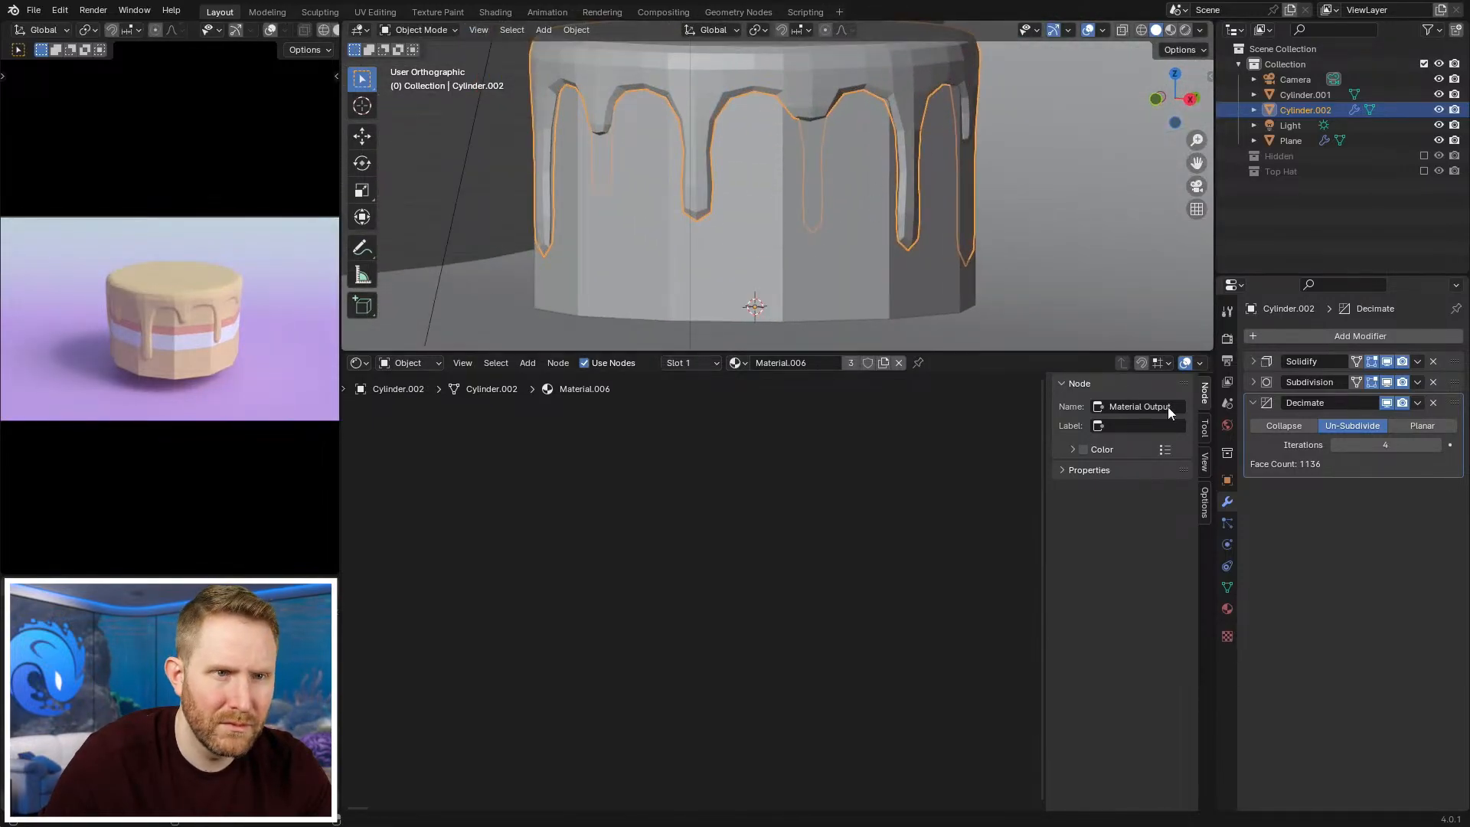
Step: Expand the Subdivision settings and narrow the bottom vertices of the wide short drip between the two long drips
{"action": "left_click", "coordinate": [1257, 381]}
{"action": "scroll", "coordinate": [888, 176], "scroll_direction": "down", "scroll_amount": 4}
{"action": "middle_click_drag", "start_coordinate": [879, 157], "coordinate": [814, 107]}
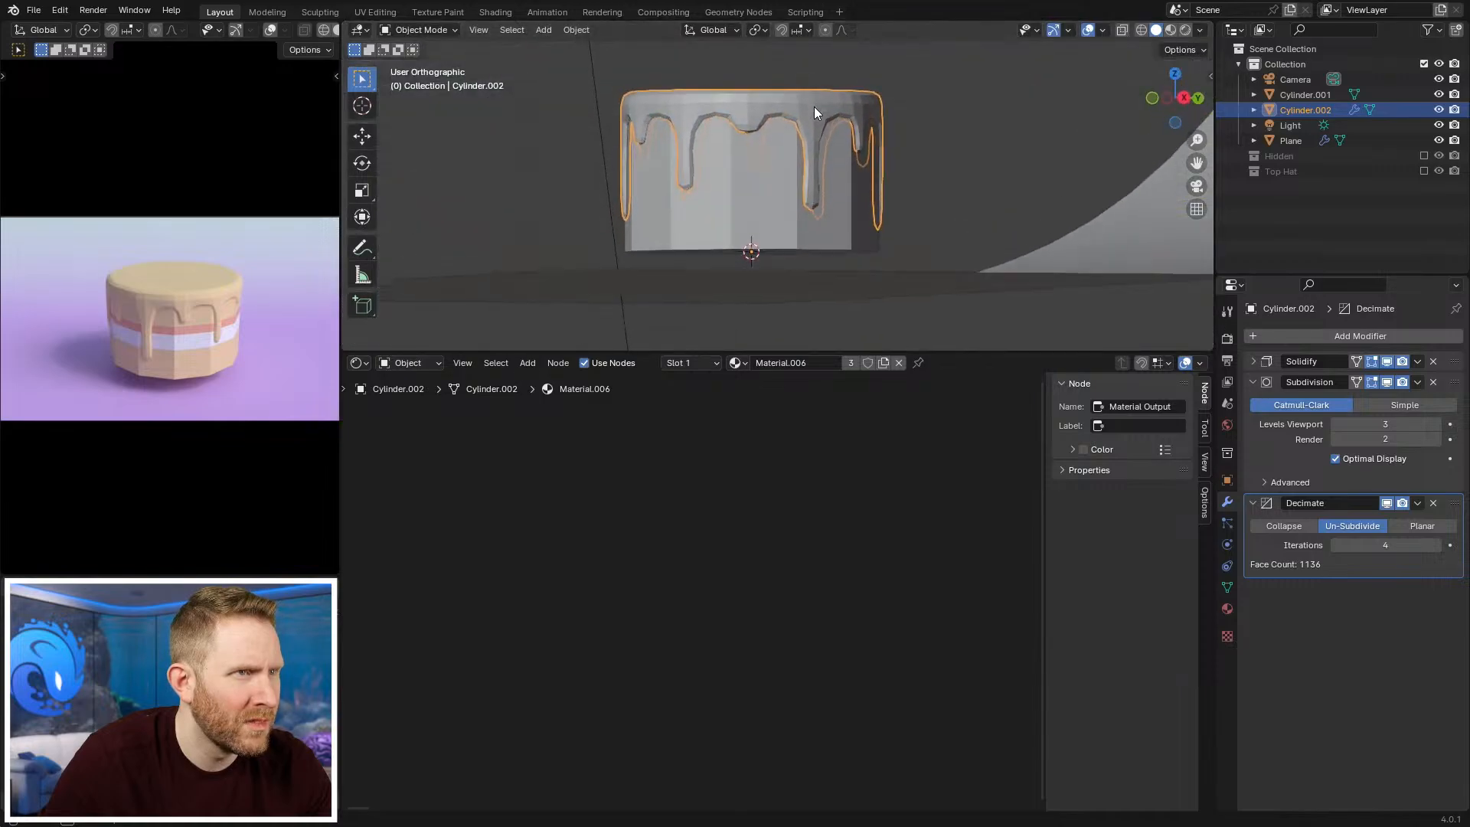
{"action": "scroll", "coordinate": [847, 130], "scroll_direction": "up", "scroll_amount": 3}
{"action": "key", "text": "Tab"}
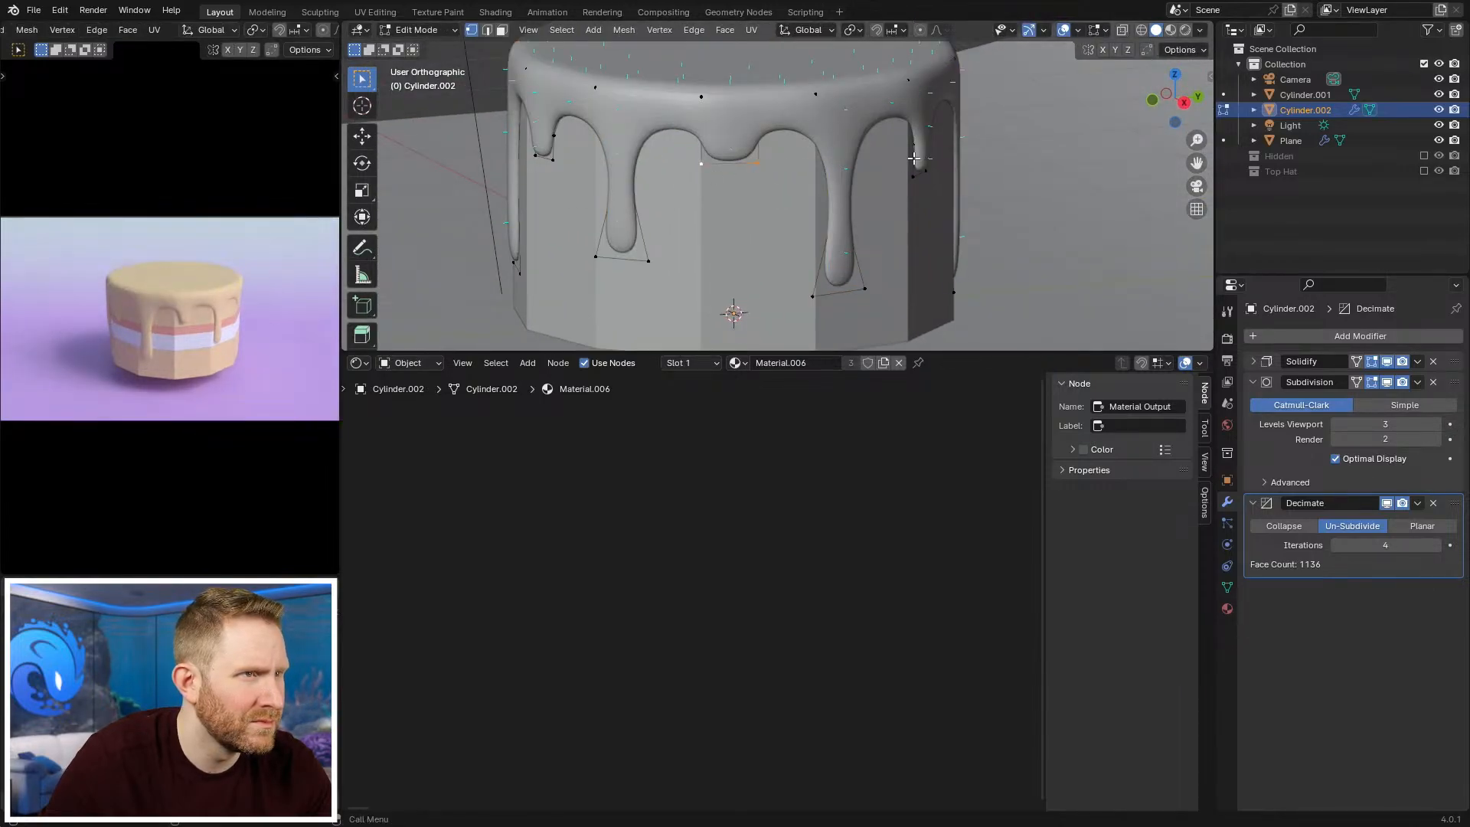
{"action": "key", "text": "s"}
{"action": "left_click", "coordinate": [818, 162]}
{"action": "key", "text": "Tab"}
{"action": "scroll", "coordinate": [899, 232], "scroll_direction": "down", "scroll_amount": 3}
{"action": "mouse_move", "coordinate": [899, 231]}
{"action": "middle_mouse_down"}
{"action": "mouse_move", "coordinate": [848, 195]}
{"action": "mouse_move", "coordinate": [793, 215]}
{"action": "mouse_move", "coordinate": [1003, 264]}
{"action": "middle_mouse_up"}
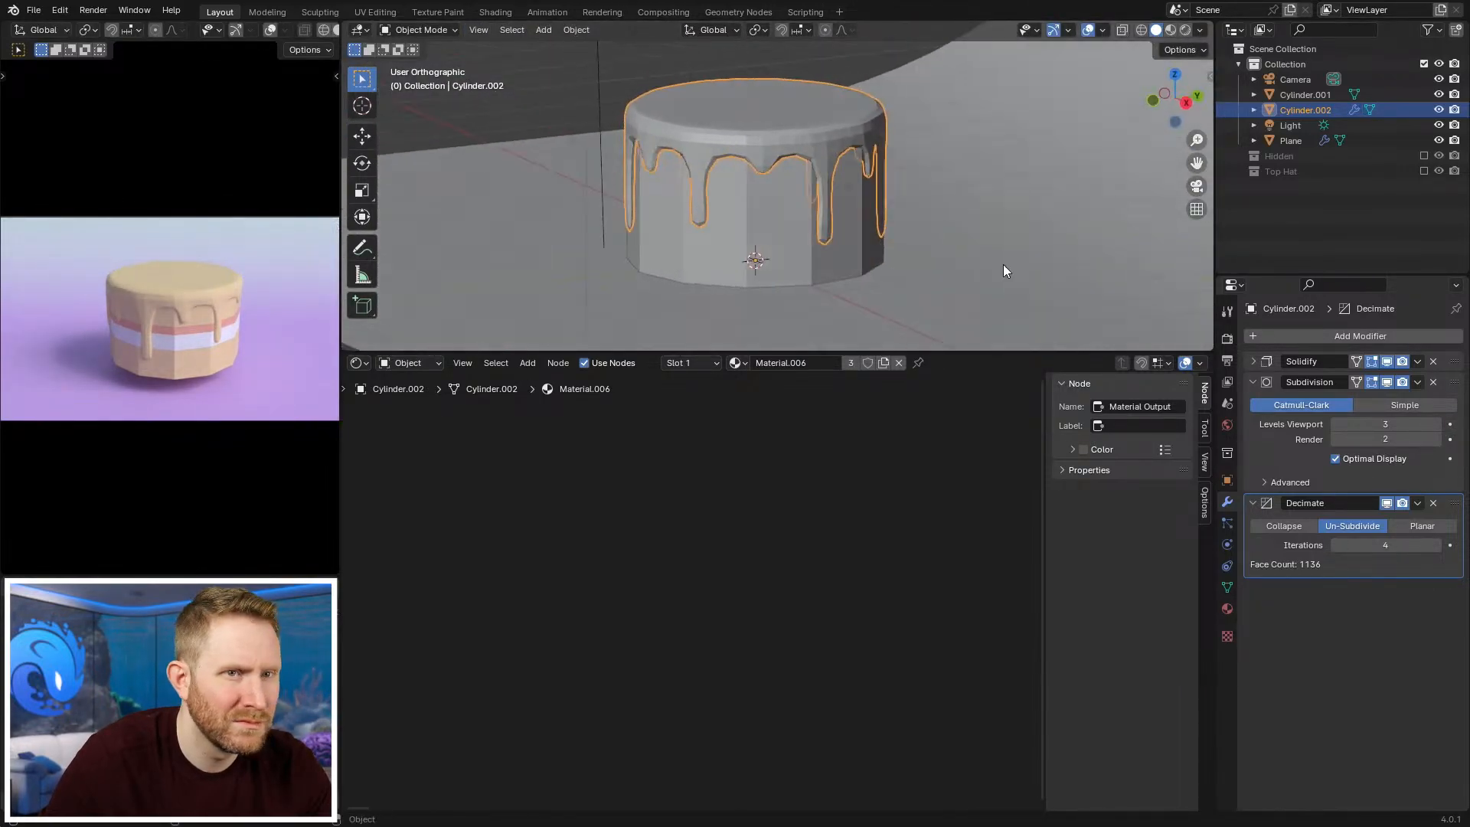
Step: Collapse the Subdivision settings, expand Solidify, and set the topping's Solidify offset to 0.05
{"action": "left_click", "coordinate": [1253, 382]}
{"action": "left_click", "coordinate": [1254, 362]}
{"action": "middle_click_drag", "start_coordinate": [783, 185], "coordinate": [751, 214]}
{"action": "left_click_drag", "start_coordinate": [1390, 423], "coordinate": [1392, 421]}
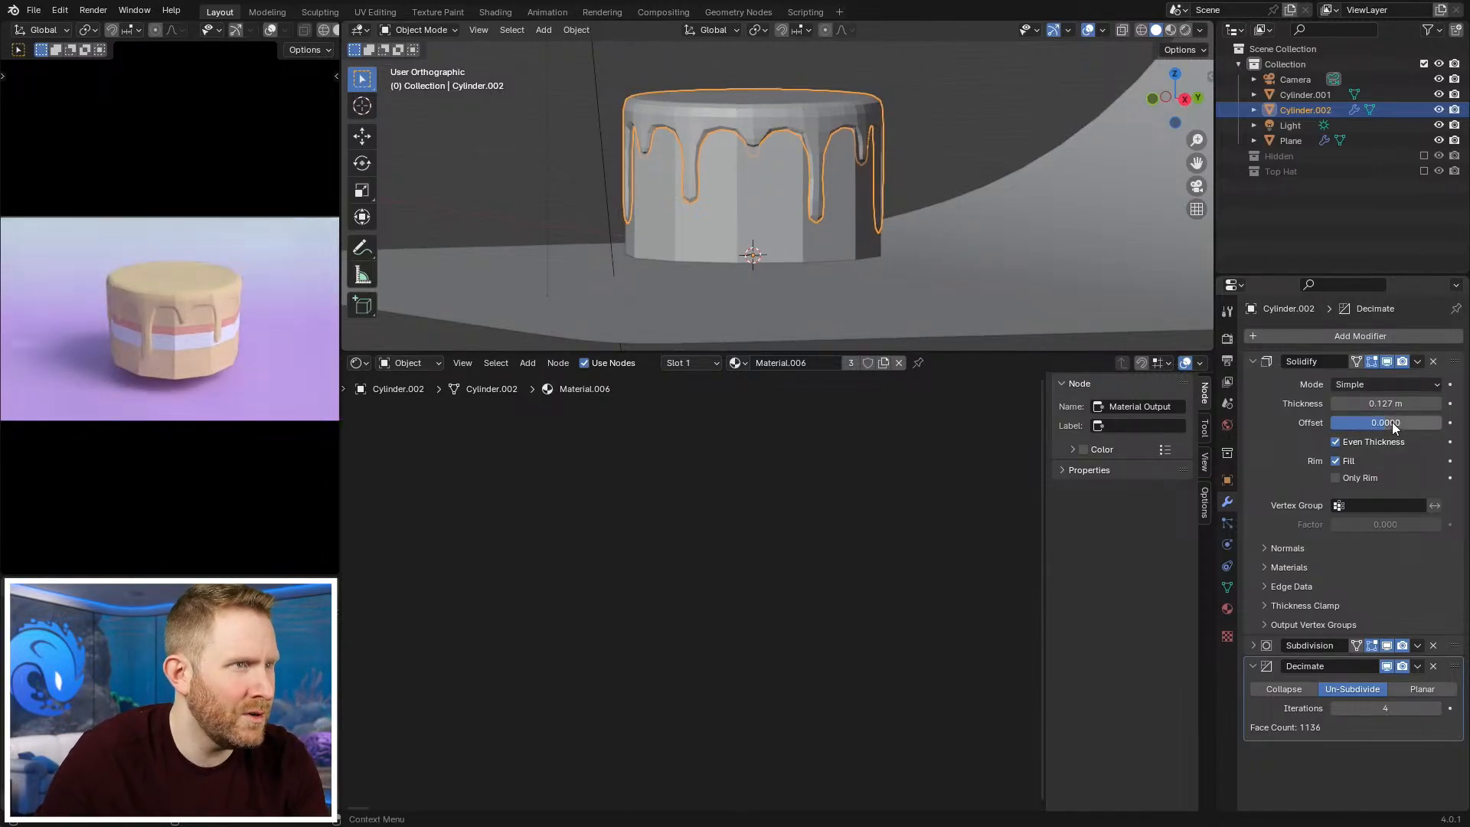
{"action": "left_click", "coordinate": [1392, 422]}
{"action": "type", "text": "0.05"}
{"action": "key", "text": "Return"}
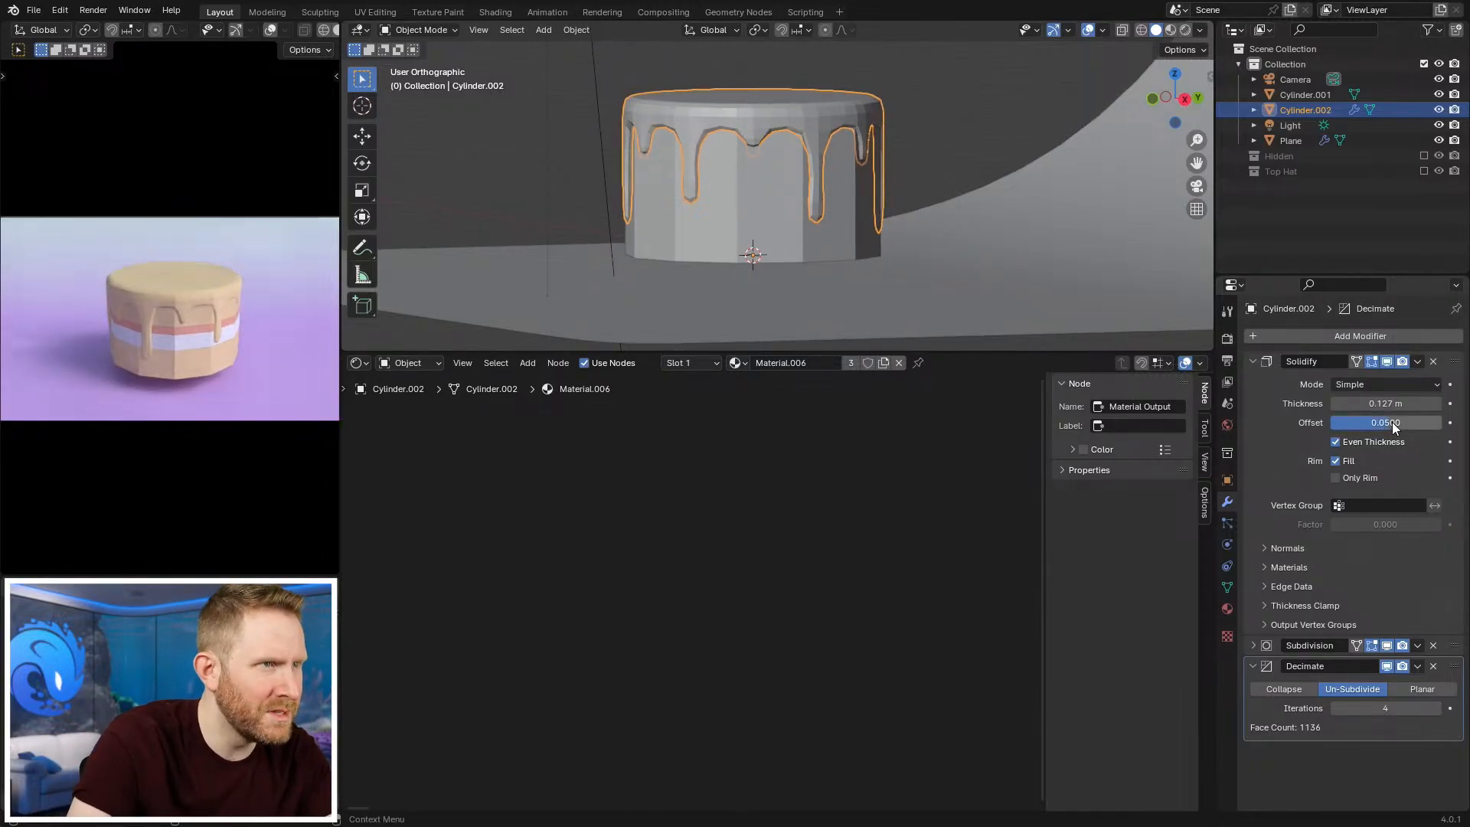
Step: Set the topping's Solidify thickness to 0.175 m
{"action": "left_click_drag", "start_coordinate": [1382, 404], "coordinate": [1424, 404]}
{"action": "key", "text": "ctrl+z"}
{"action": "left_click", "coordinate": [1380, 403]}
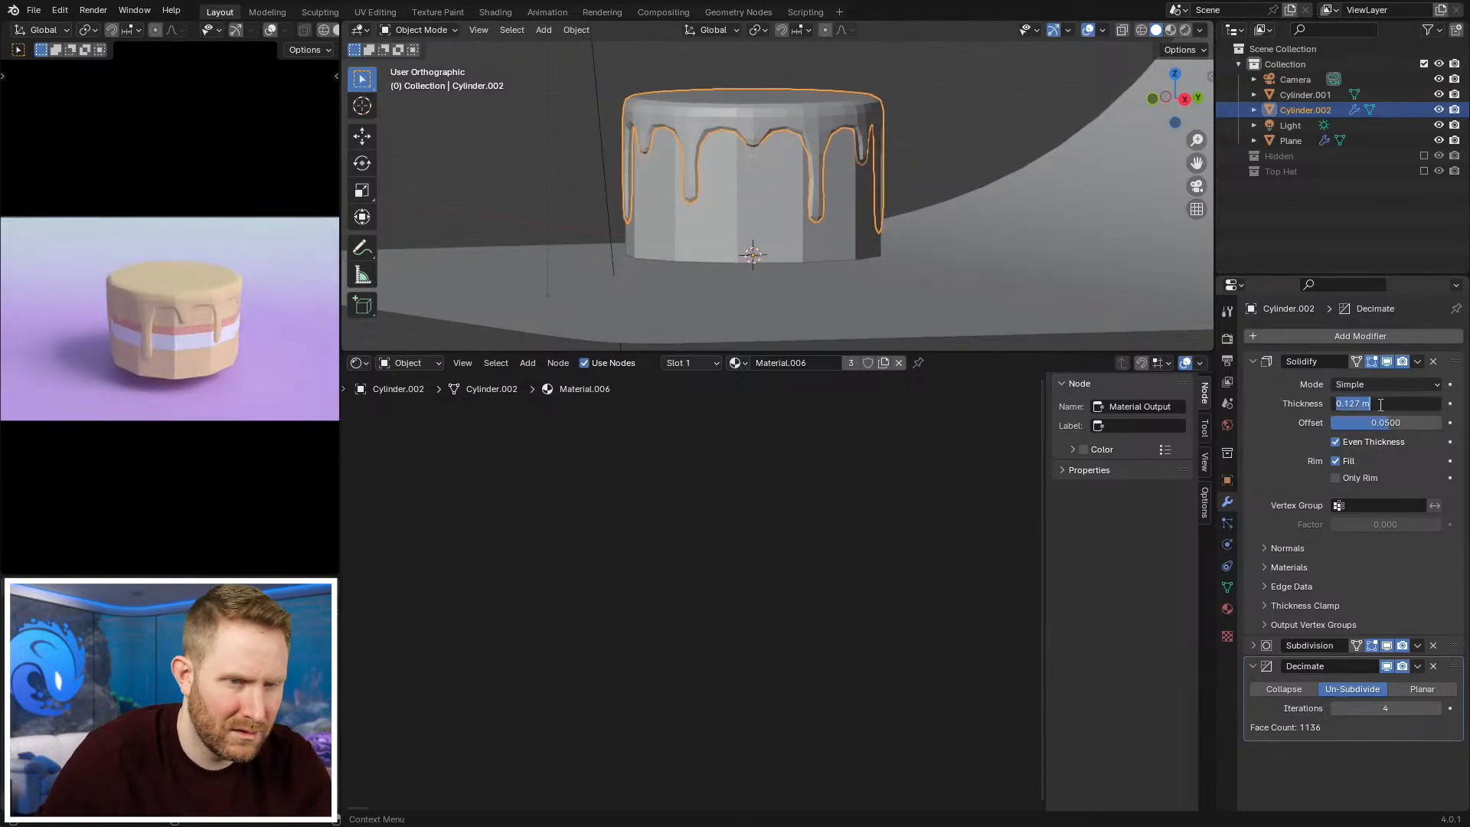
{"action": "type", "text": ".175"}
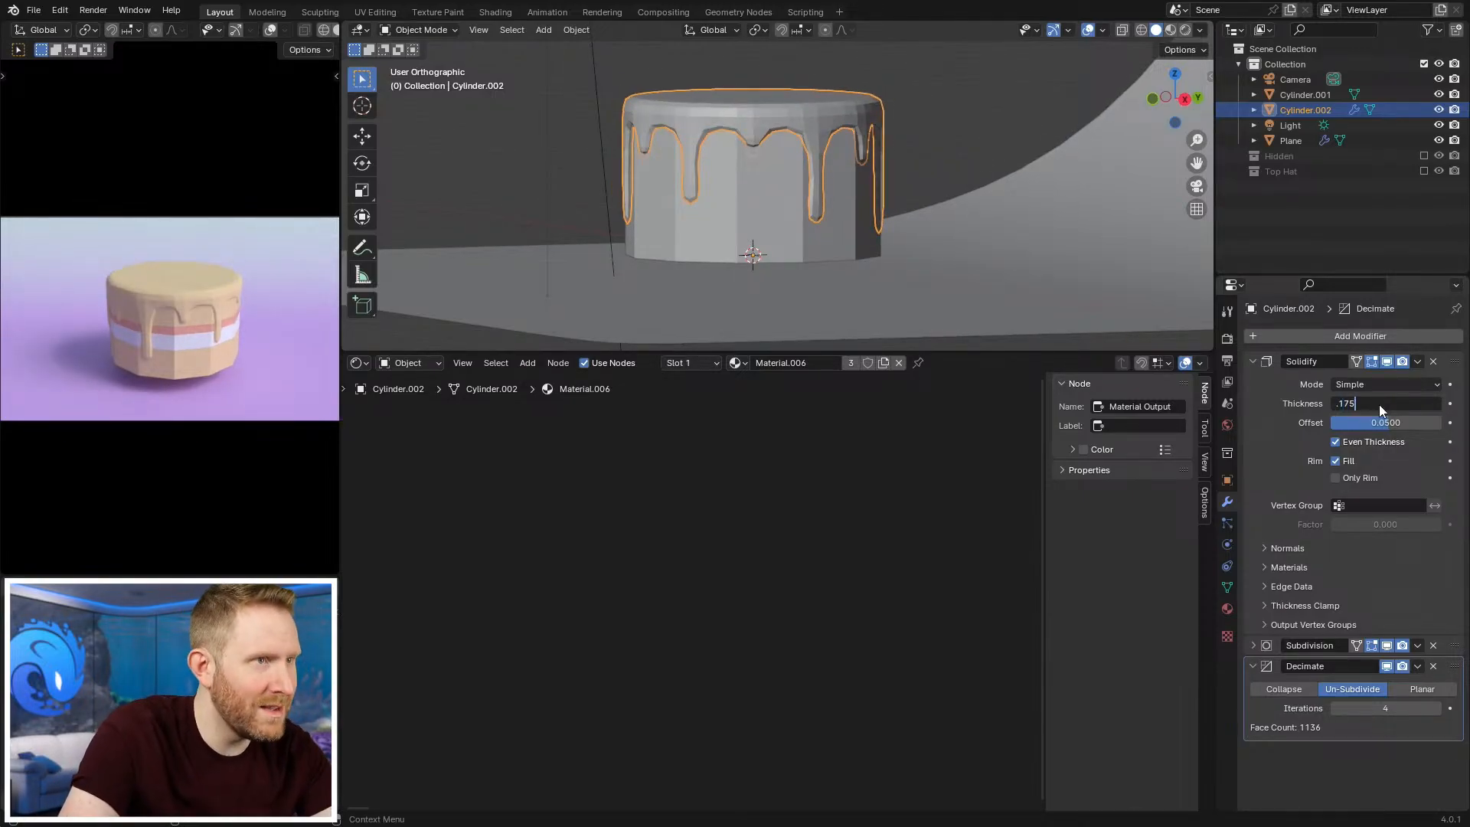
{"action": "key", "text": "Return"}
{"action": "left_click", "coordinate": [920, 175]}
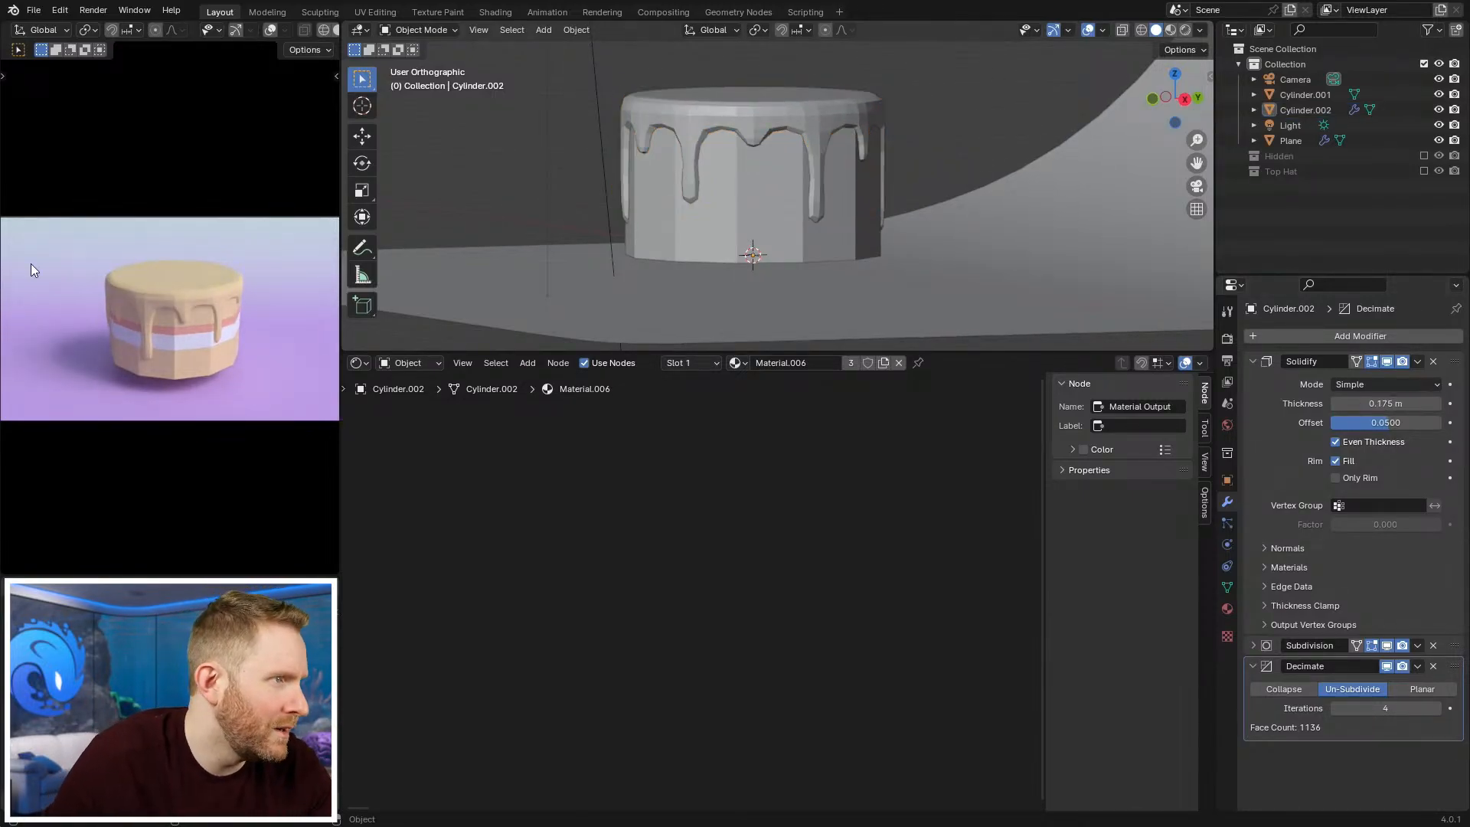
Step: Check the topping's material slots, return to its modifiers in Object Mode, and collapse the Solidify settings
{"action": "left_click", "coordinate": [771, 141]}
{"action": "left_click", "coordinate": [1227, 608]}
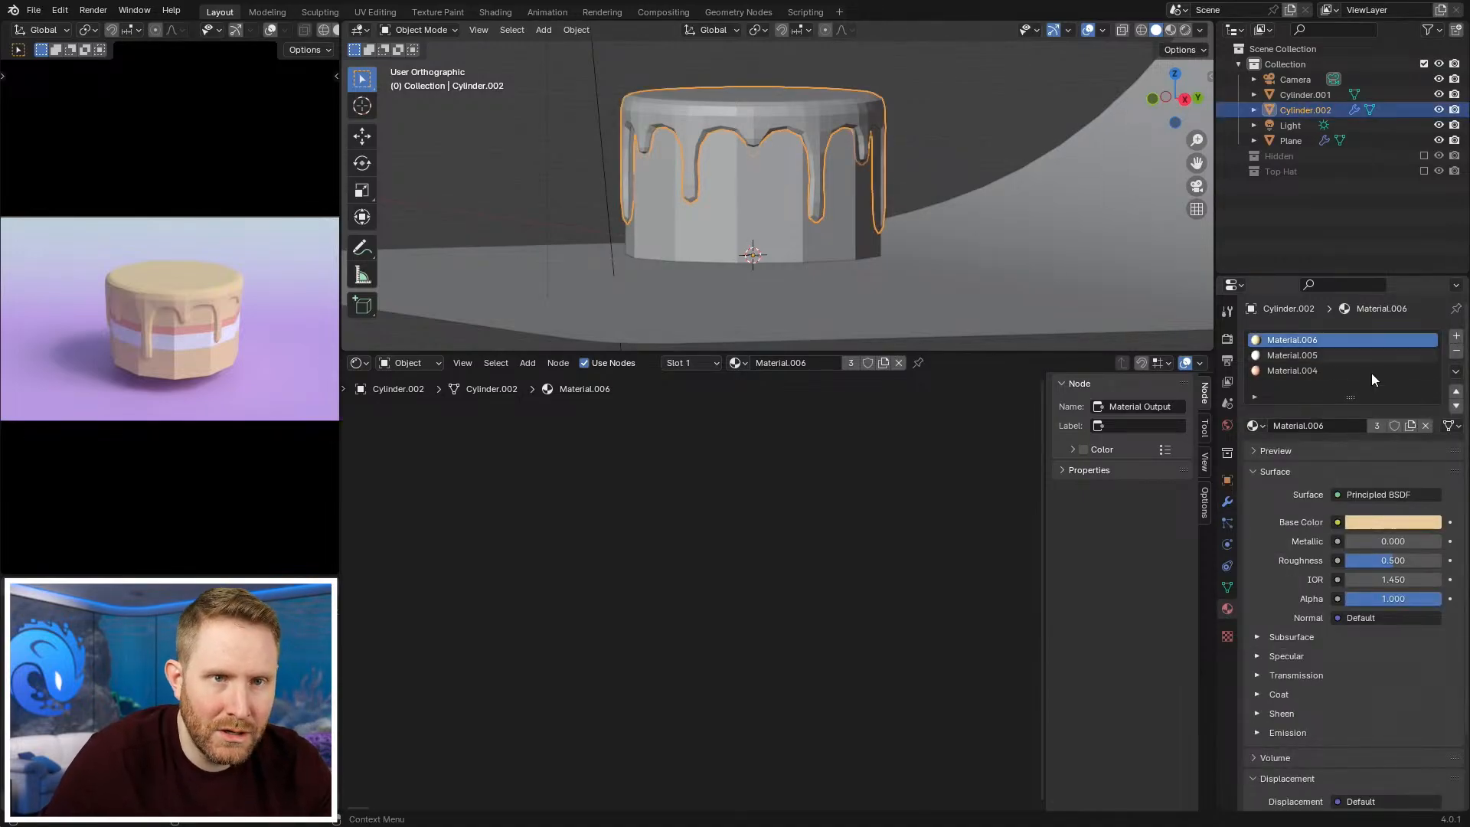
{"action": "middle_click_drag", "start_coordinate": [848, 128], "coordinate": [878, 200]}
{"action": "scroll", "coordinate": [877, 200], "scroll_direction": "up", "scroll_amount": 5}
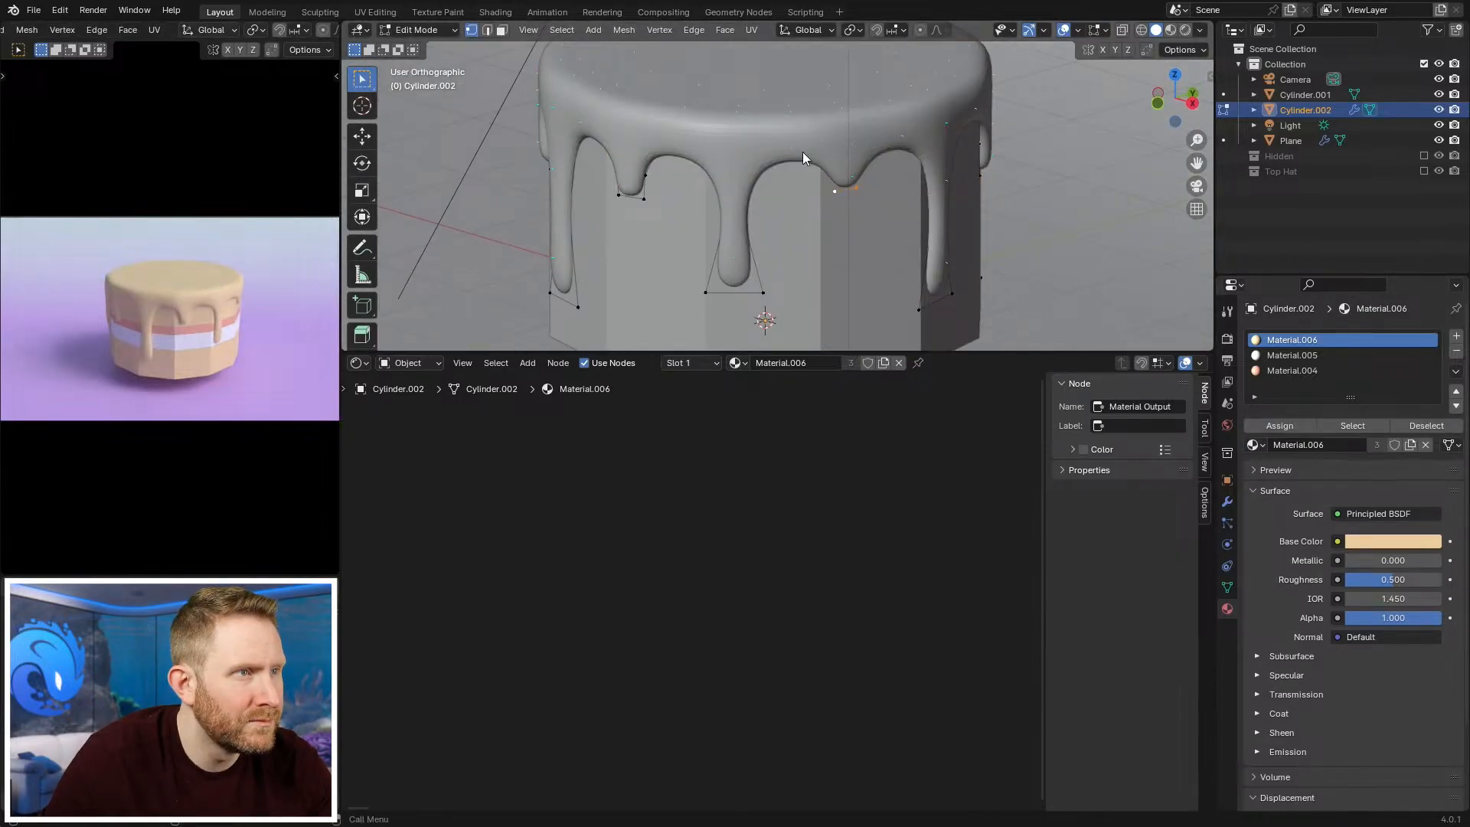
{"action": "left_click", "coordinate": [1227, 502]}
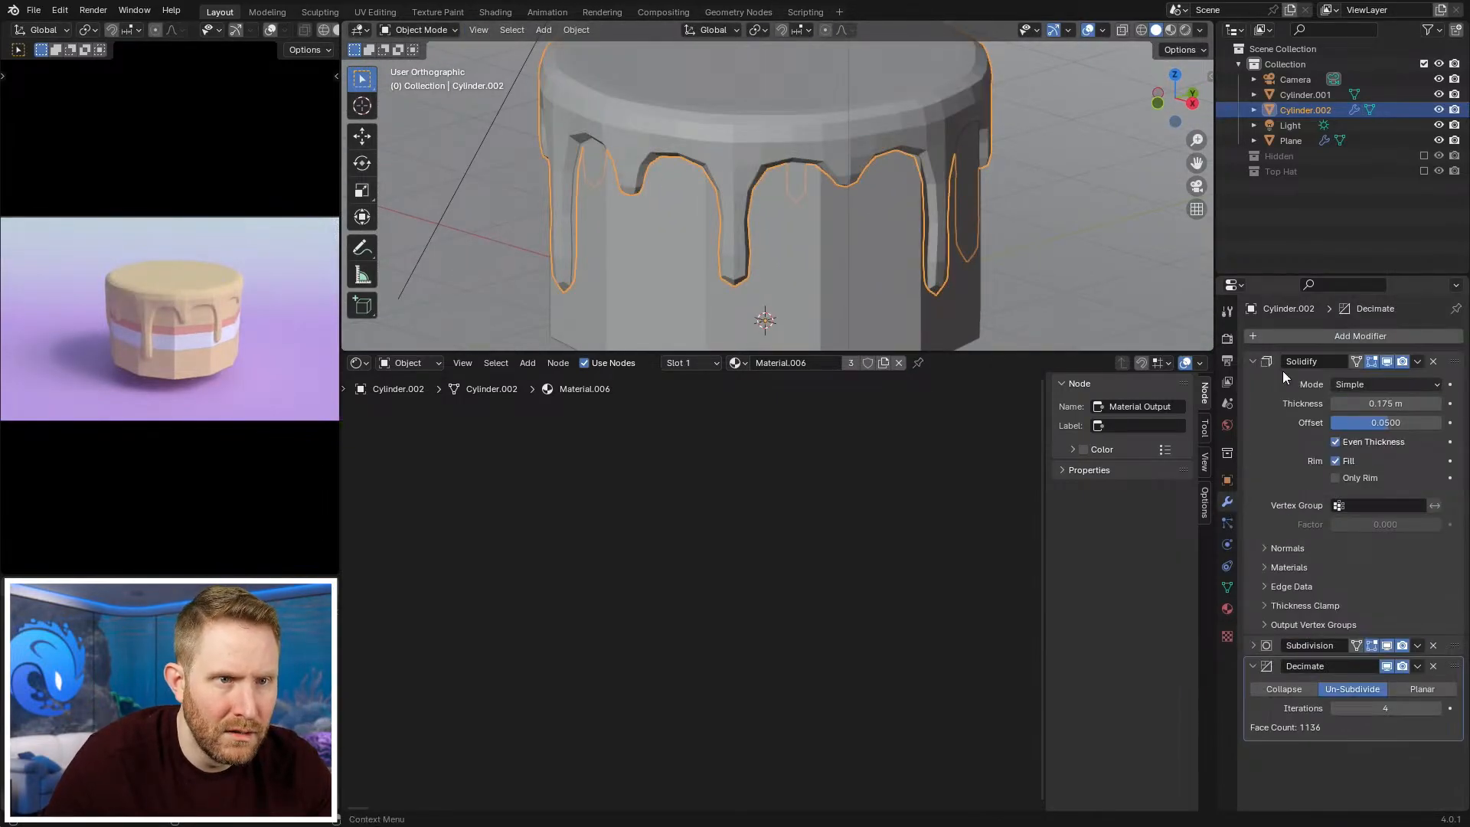
{"action": "left_click", "coordinate": [1252, 362]}
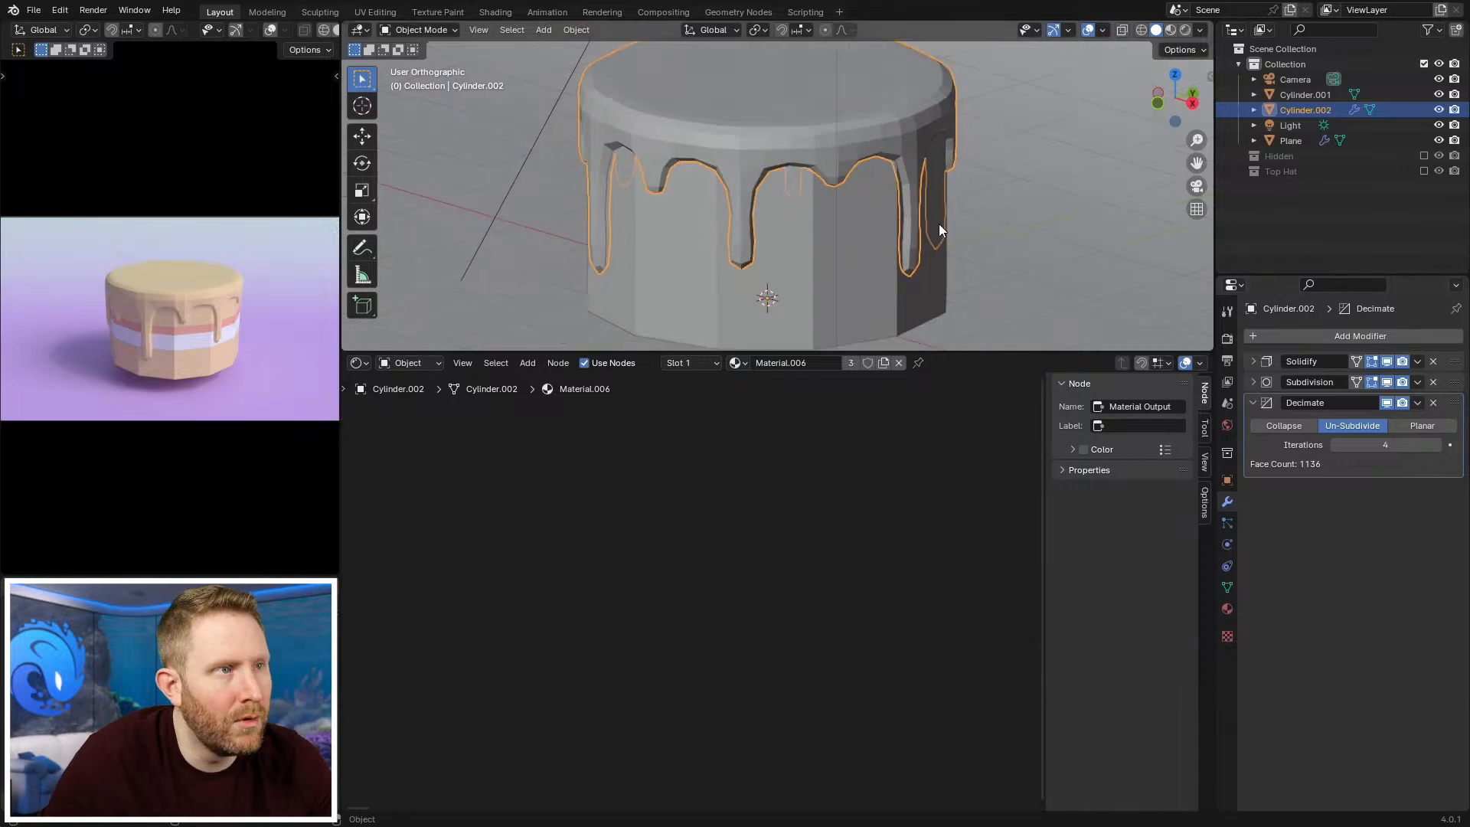
Step: Select the mid-height vertices of the long front drip in Edit Mode and scale them to about 0.38
{"action": "scroll", "coordinate": [941, 224], "scroll_direction": "down", "scroll_amount": 5}
{"action": "key", "text": "shift+z"}
{"action": "mouse_move", "coordinate": [618, 272]}
{"action": "middle_mouse_down"}
{"action": "mouse_move", "coordinate": [807, 300]}
{"action": "mouse_move", "coordinate": [790, 250]}
{"action": "mouse_move", "coordinate": [810, 57]}
{"action": "mouse_move", "coordinate": [785, 192]}
{"action": "middle_mouse_up"}
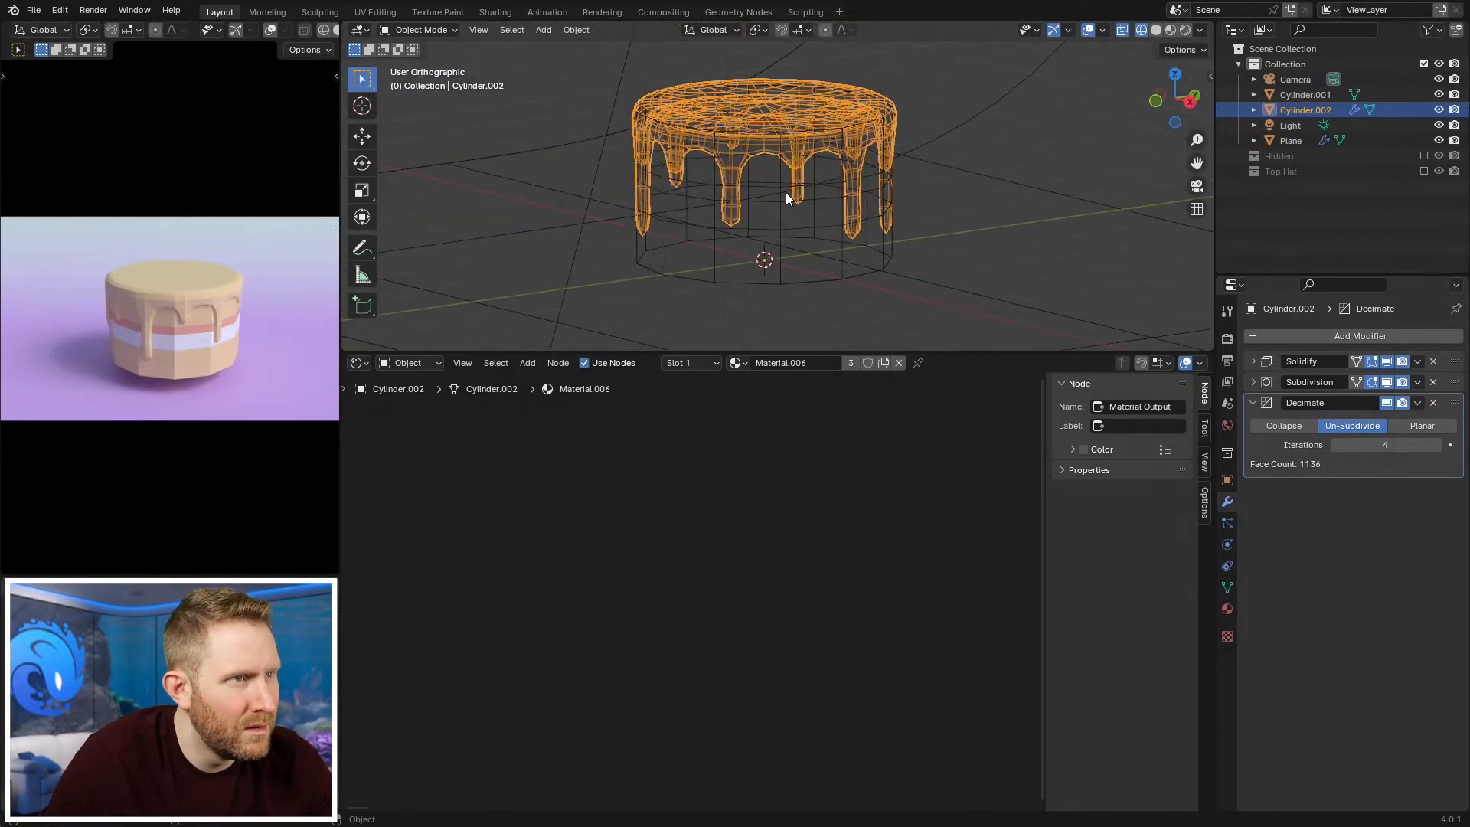
{"action": "key", "text": "shift+z"}
{"action": "mouse_move", "coordinate": [1001, 172]}
{"action": "middle_mouse_down"}
{"action": "mouse_move", "coordinate": [997, 326]}
{"action": "mouse_move", "coordinate": [967, 172]}
{"action": "mouse_move", "coordinate": [995, 159]}
{"action": "middle_mouse_up"}
{"action": "key", "text": "Tab"}
{"action": "scroll", "coordinate": [966, 183], "scroll_direction": "up", "scroll_amount": 2}
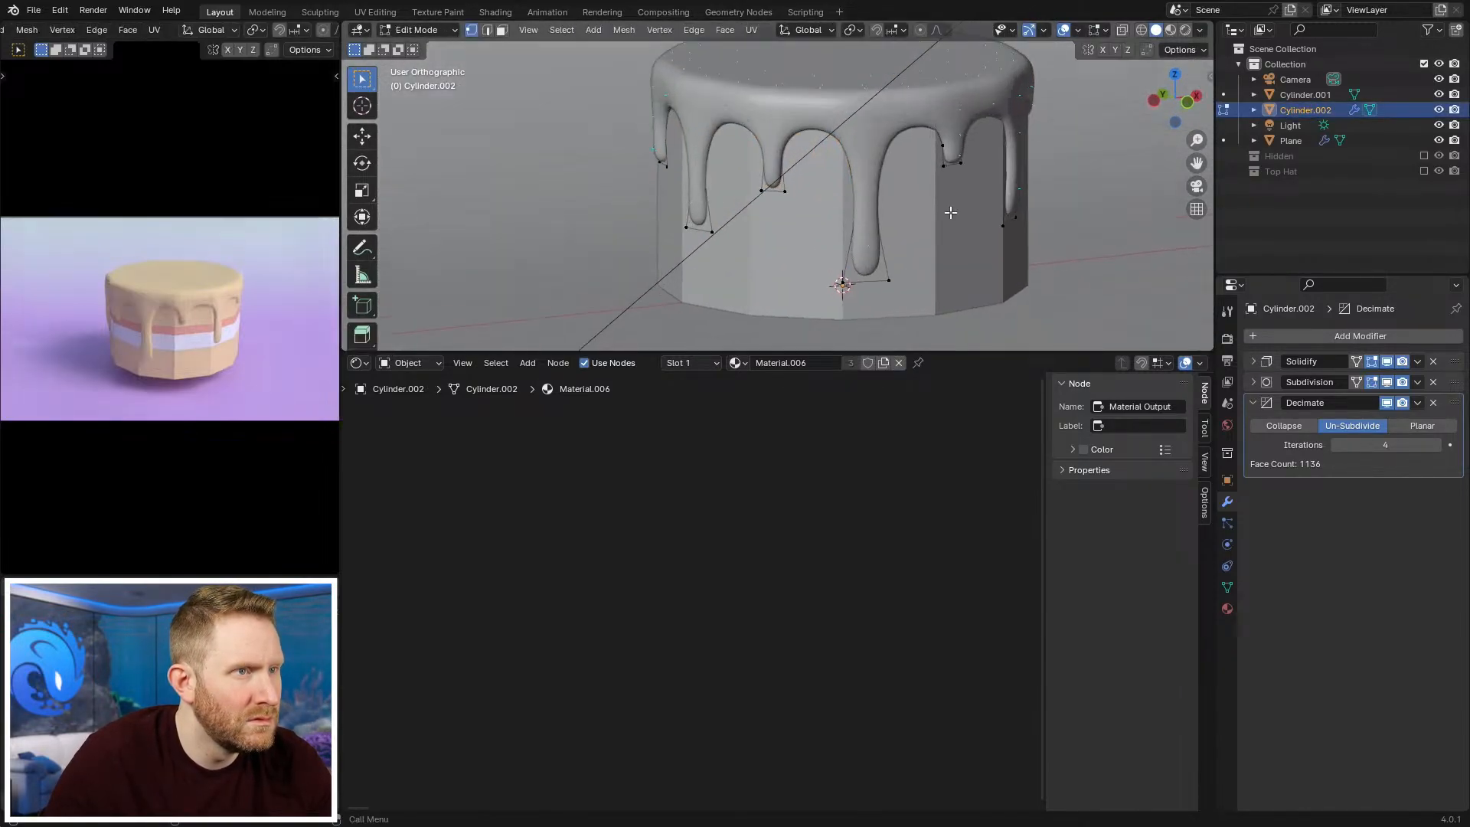
{"action": "key", "text": "shift+z"}
{"action": "mouse_move", "coordinate": [835, 188]}
{"action": "left_mouse_down"}
{"action": "mouse_move", "coordinate": [888, 236]}
{"action": "mouse_move", "coordinate": [888, 209]}
{"action": "left_mouse_up"}
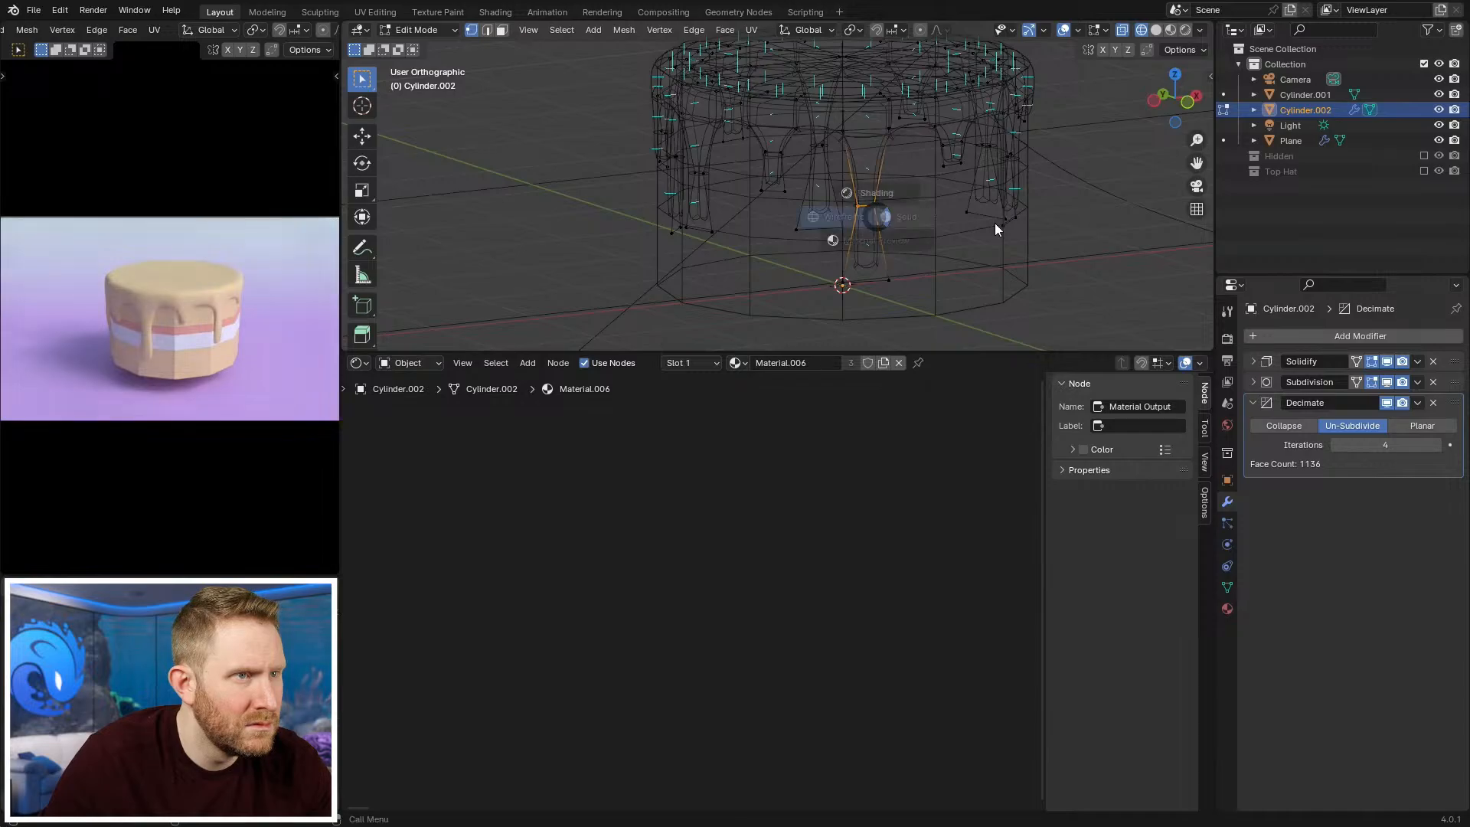
{"action": "key", "text": "shift+z"}
{"action": "key", "text": "s"}
{"action": "left_click", "coordinate": [1001, 225]}
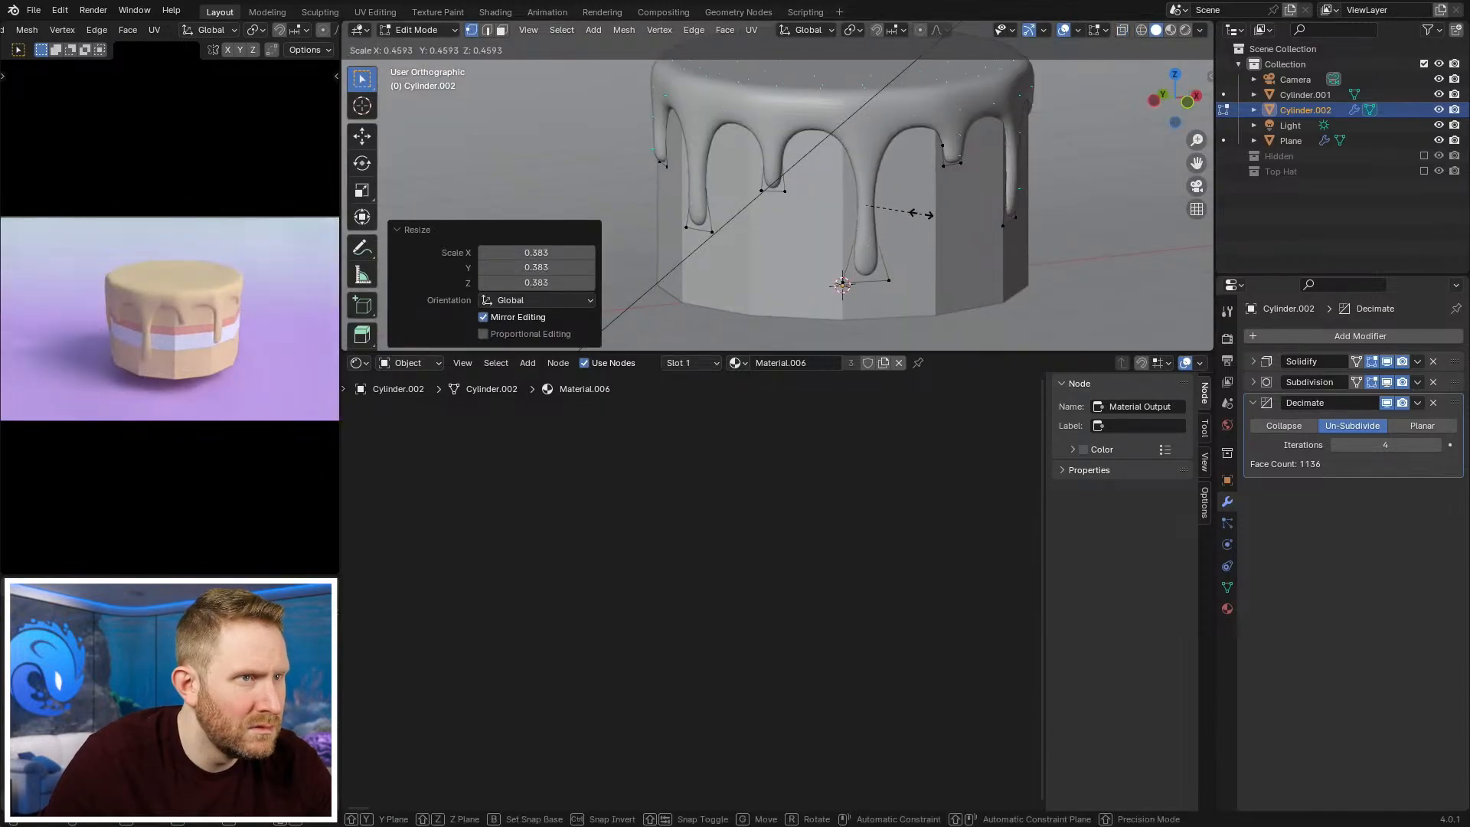
Step: Fine-tune the scale of the long drip's mid-height vertices by about 1.03, and return to solid-shaded Object Mode
{"action": "key", "text": "shift+z"}
{"action": "key", "text": "s"}
{"action": "left_click", "coordinate": [948, 236]}
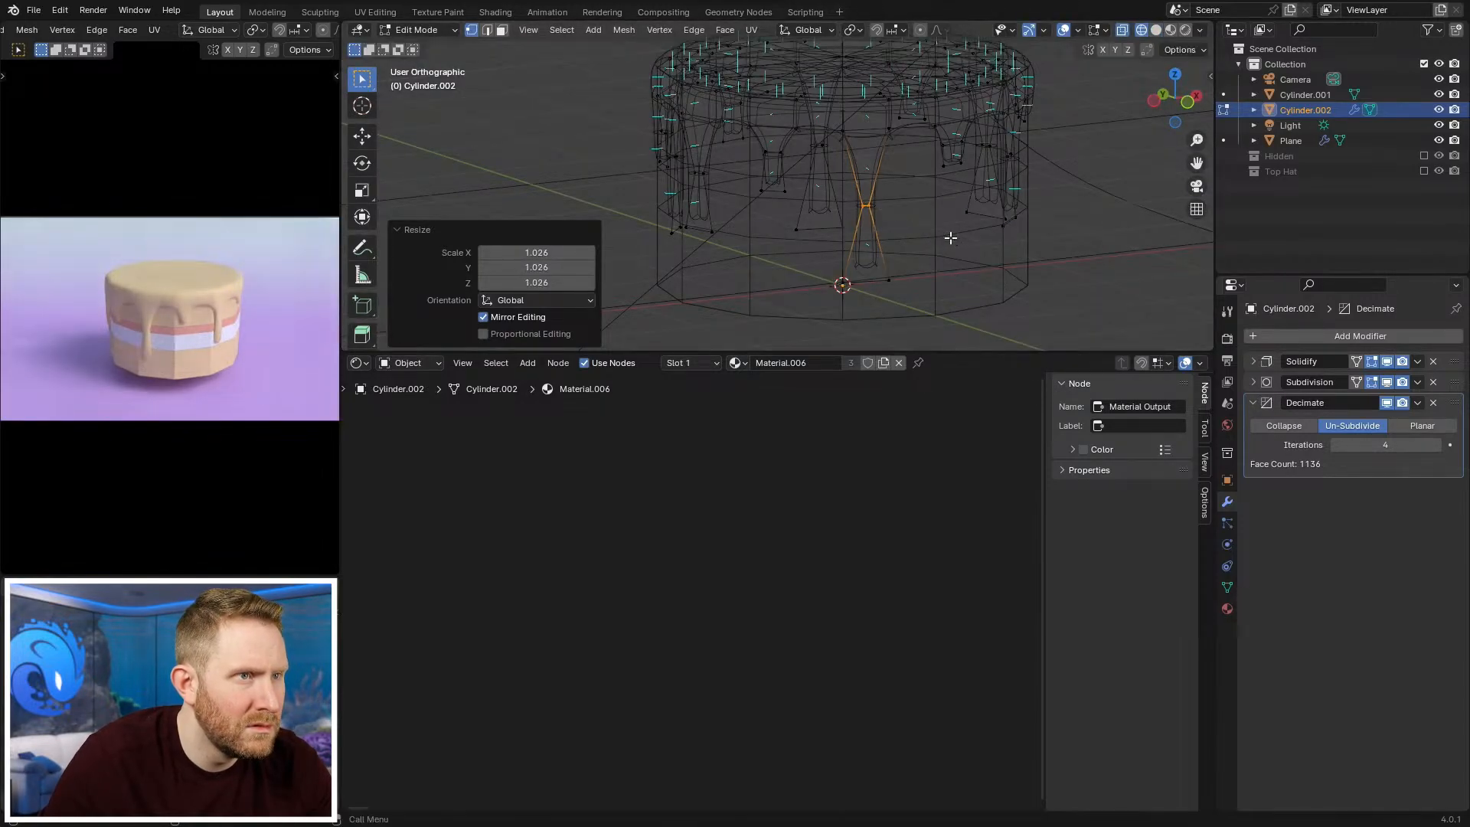
{"action": "key", "text": "Tab"}
{"action": "key", "text": "z"}
{"action": "left_click", "coordinate": [908, 248]}
{"action": "key", "text": "alt+a"}
{"action": "scroll", "coordinate": [949, 207], "scroll_direction": "down", "scroll_amount": 4}
{"action": "middle_click_drag", "start_coordinate": [926, 192], "coordinate": [925, 187]}
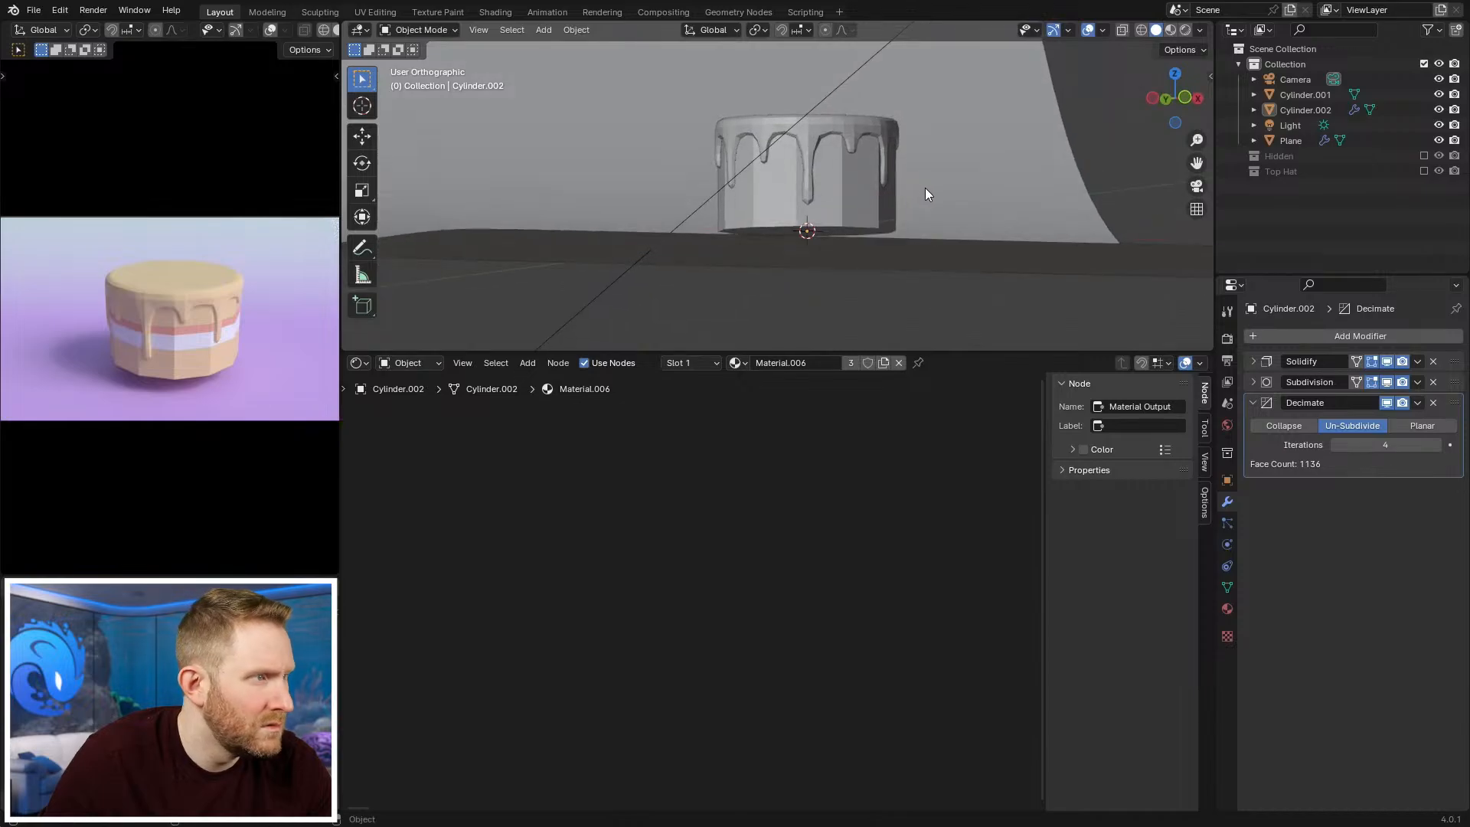
Step: Try 6 Un-Subdivide iterations on the topping's Decimate modifier
{"action": "left_click", "coordinate": [775, 122]}
{"action": "scroll", "coordinate": [829, 195], "scroll_direction": "up", "scroll_amount": 4}
{"action": "middle_click_drag", "start_coordinate": [821, 140], "coordinate": [854, 203]}
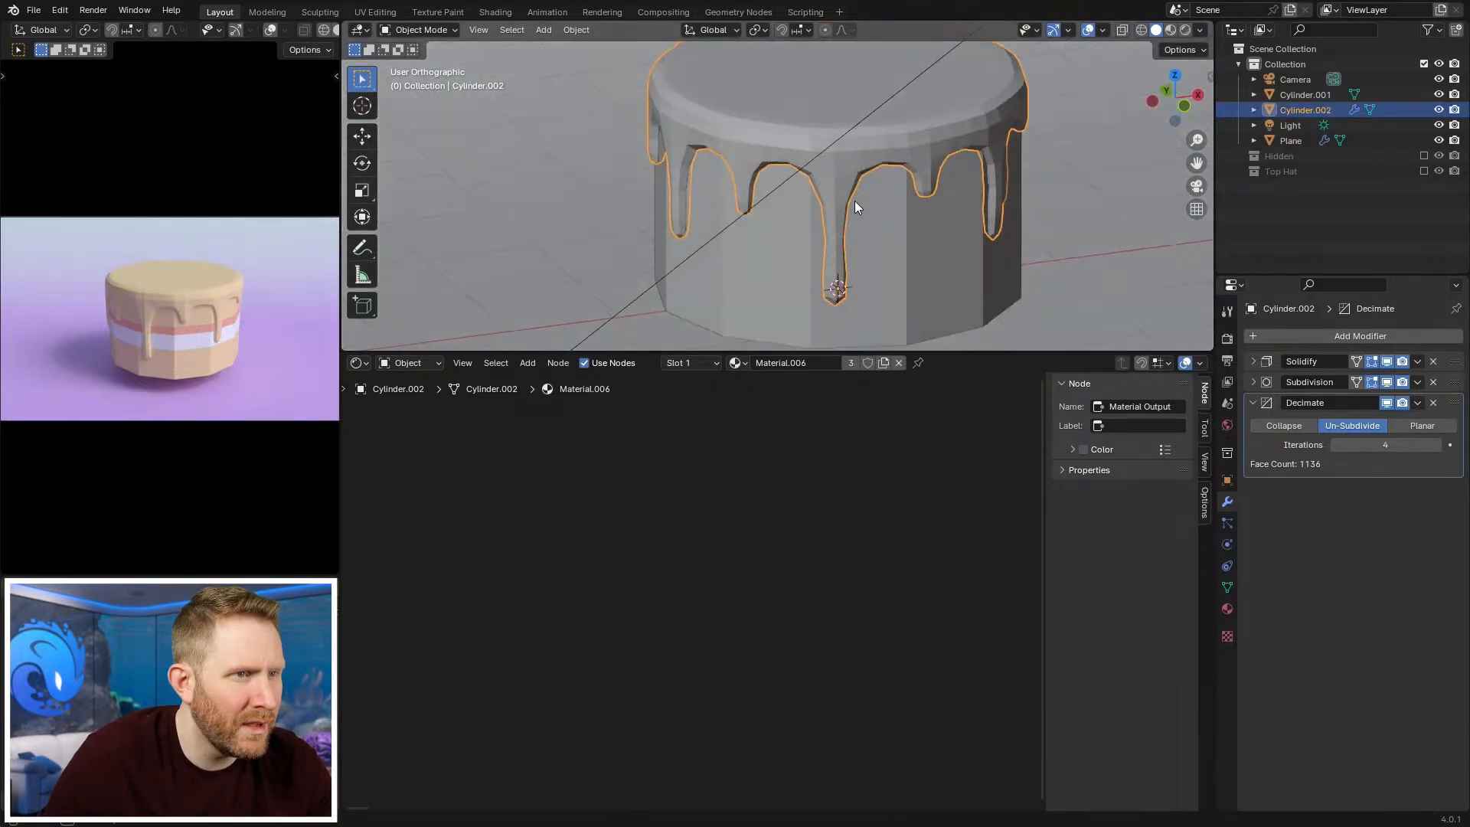
{"action": "scroll", "coordinate": [1022, 240], "scroll_direction": "down", "scroll_amount": 4}
{"action": "left_click", "coordinate": [1437, 446]}
{"action": "left_click", "coordinate": [1439, 446]}
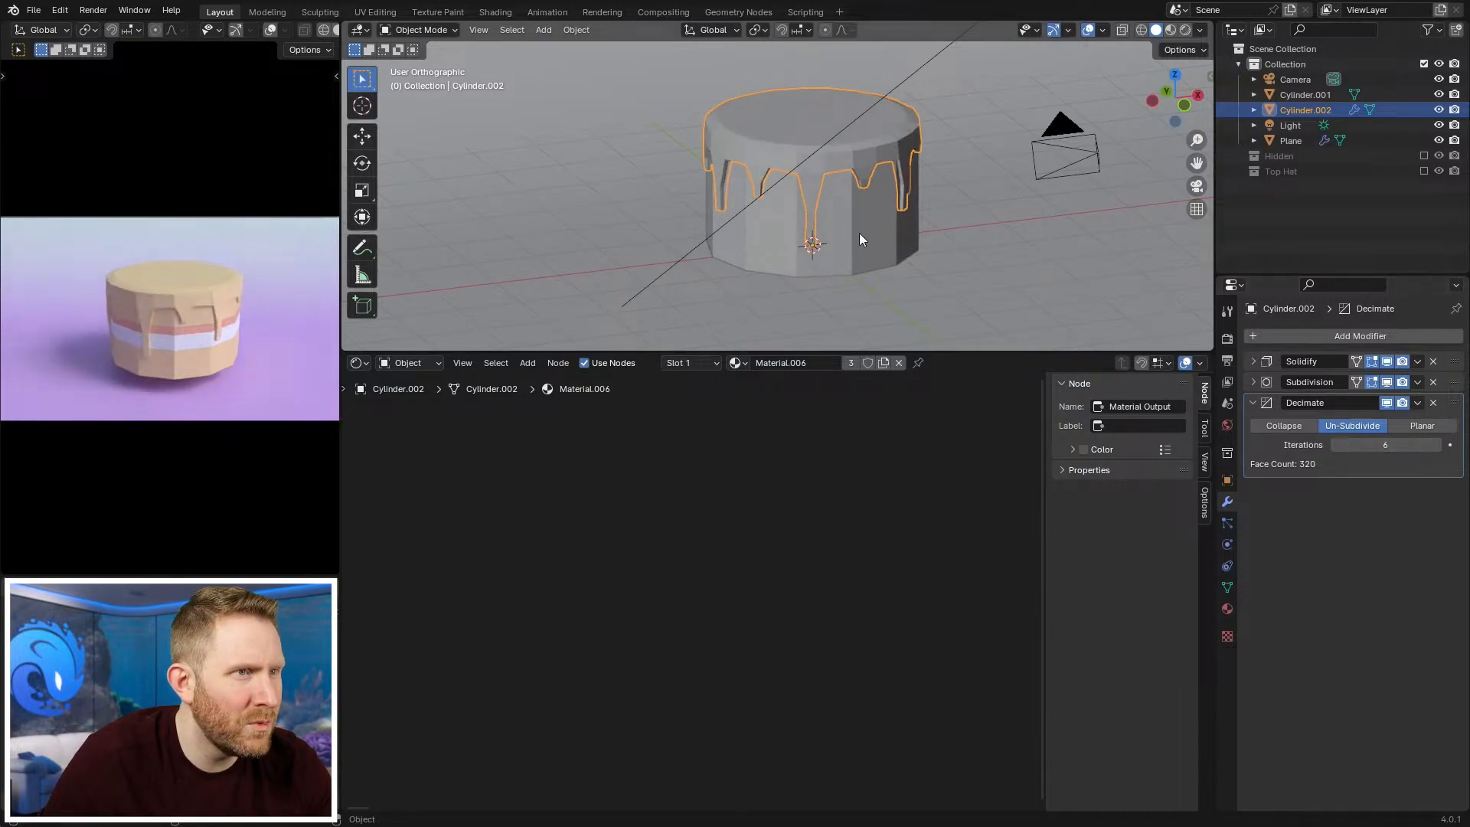
{"action": "key", "text": "alt+a"}
{"action": "middle_click_drag", "start_coordinate": [882, 228], "coordinate": [846, 219]}
Step: Undo the increase in the topping's Decimate iterations
{"action": "key", "text": "ctrl+z"}
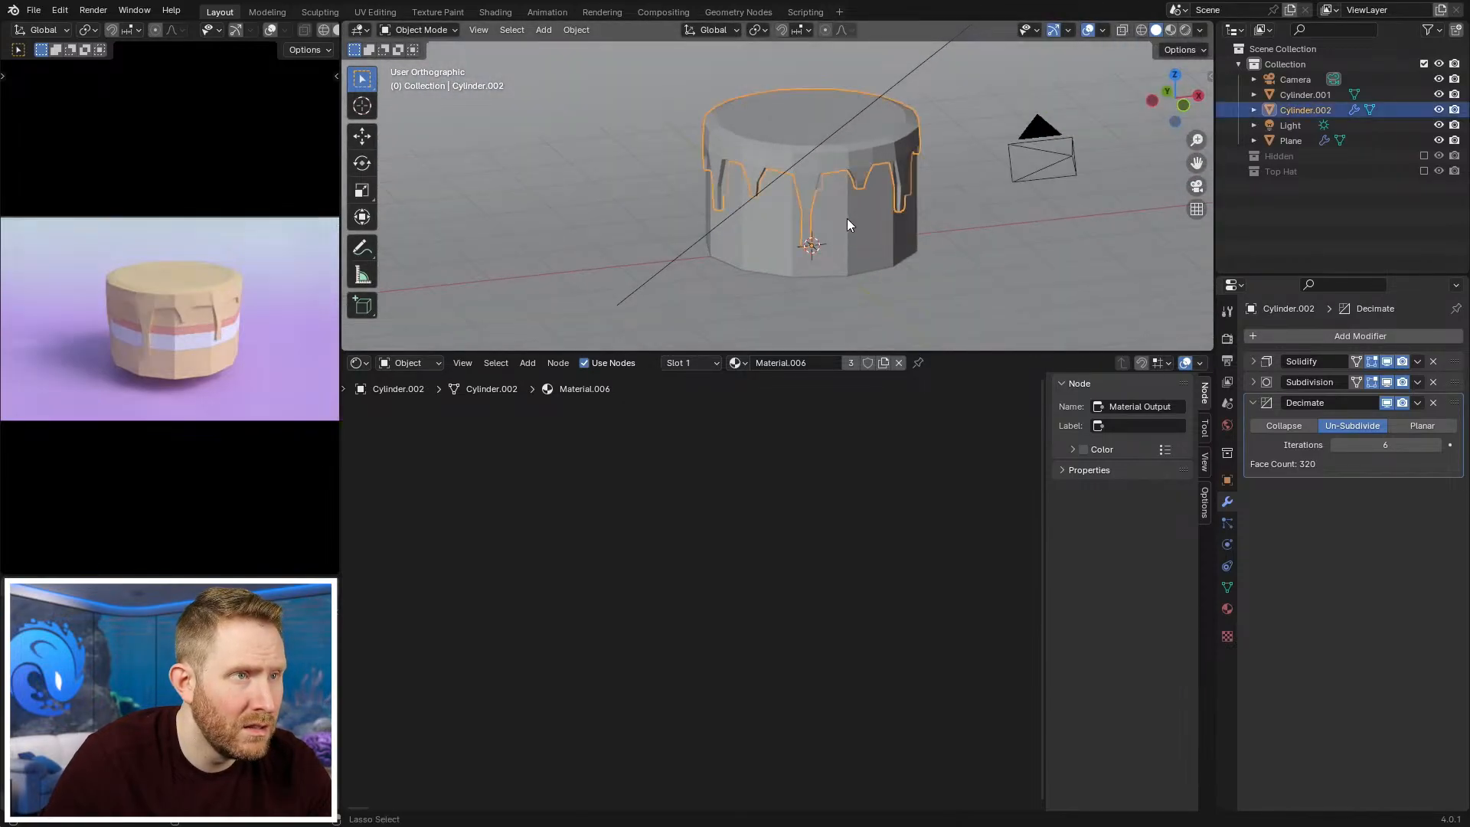
{"action": "key", "text": "ctrl+z"}
{"action": "key", "text": "ctrl+z"}
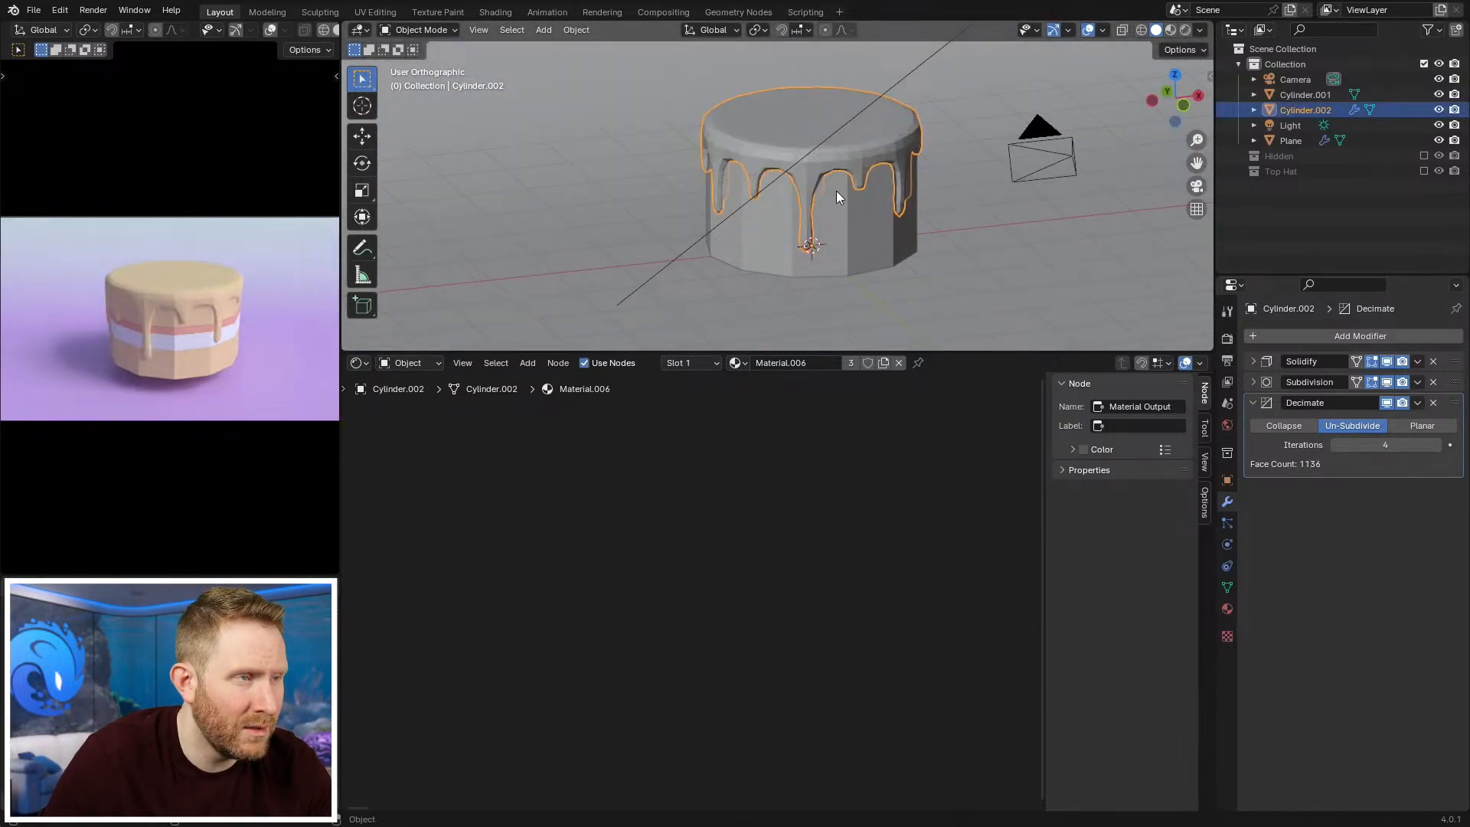
{"action": "key", "text": "ctrl+z"}
Step: Remove the Material.006 and Material.005 slots from the topping, keeping only Material.004
{"action": "left_click", "coordinate": [870, 144]}
{"action": "middle_click_drag", "start_coordinate": [871, 144], "coordinate": [692, 208]}
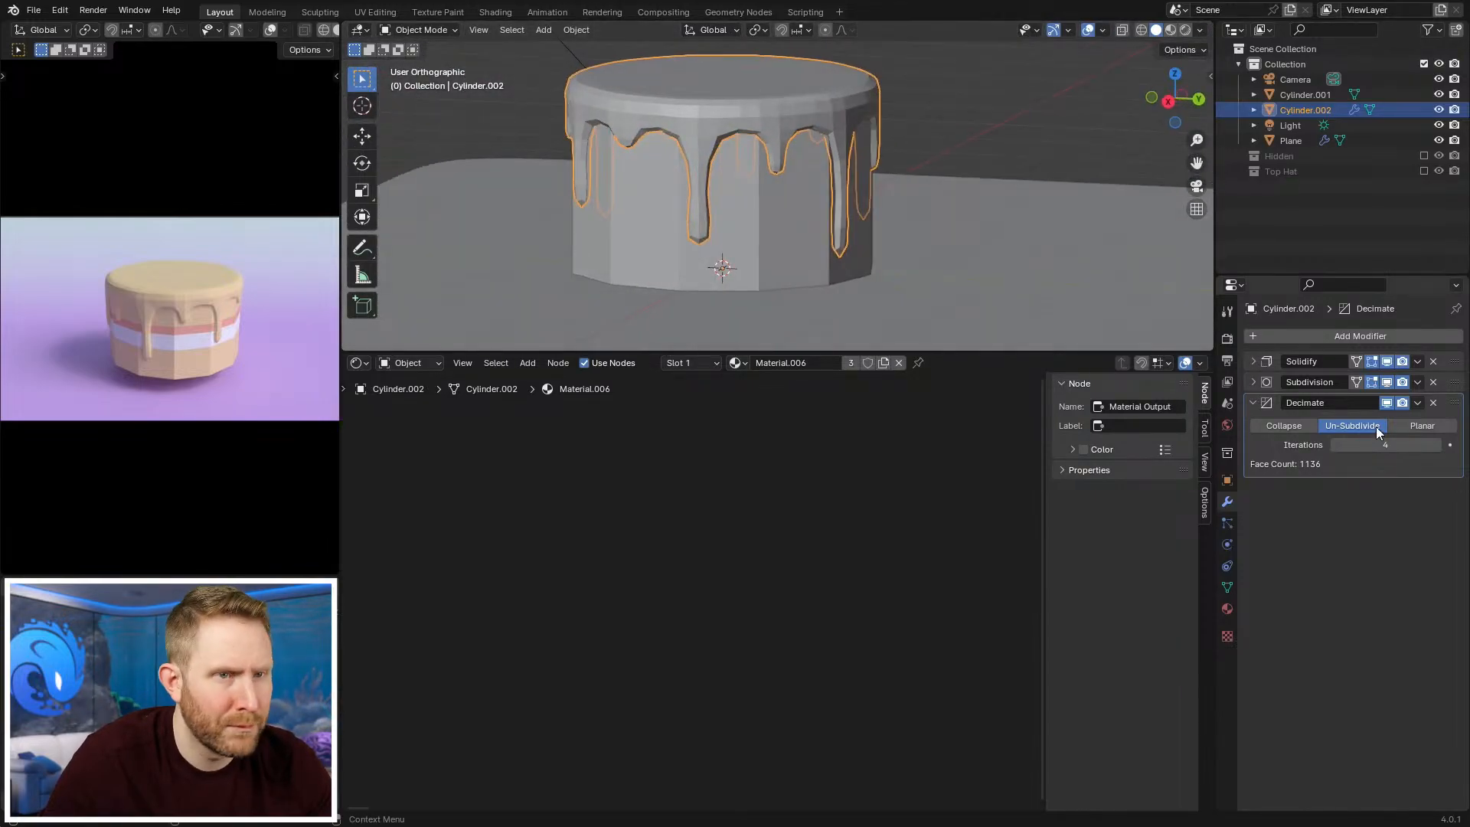
{"action": "left_click", "coordinate": [1227, 609]}
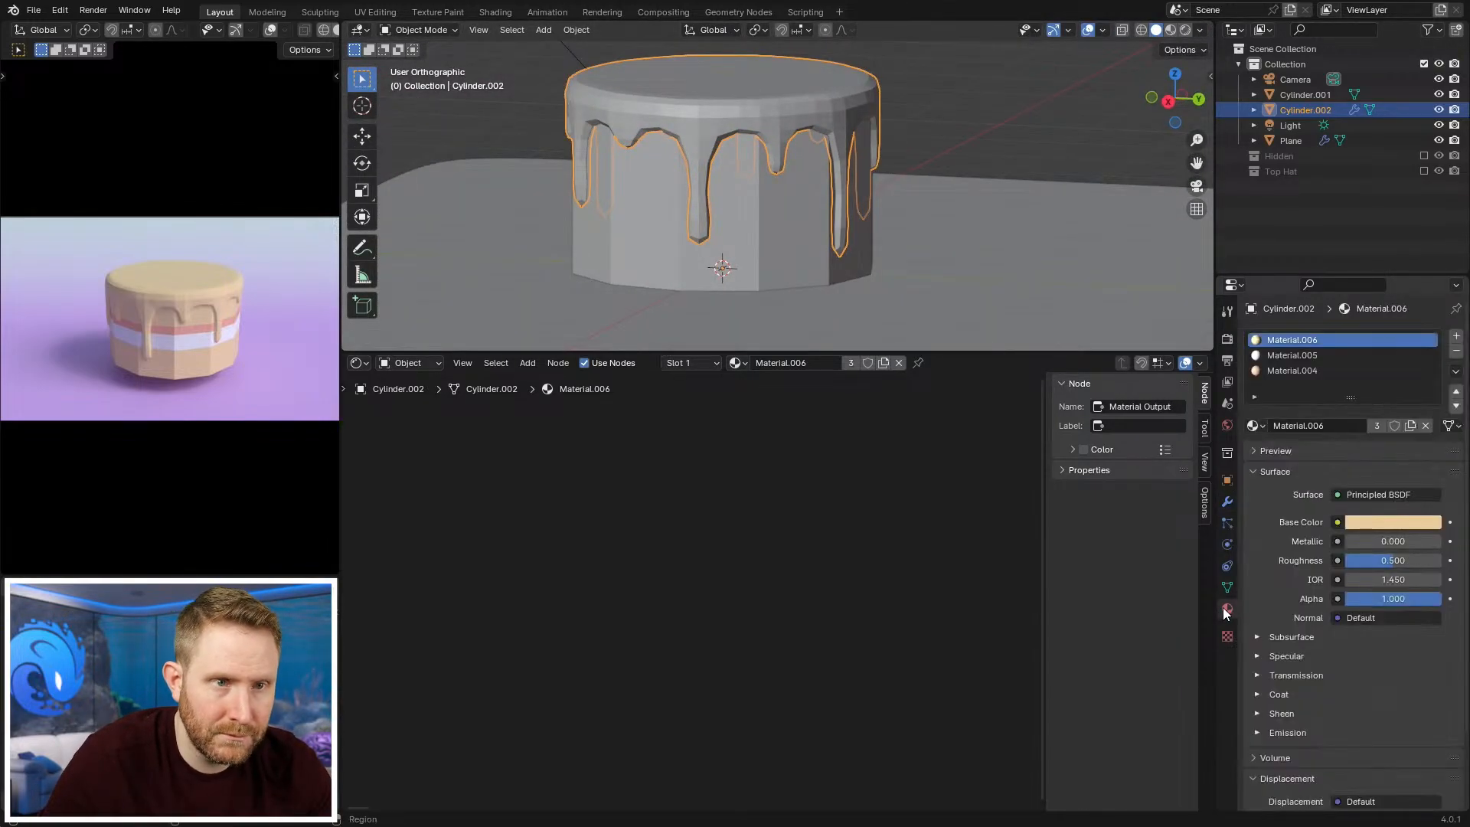
{"action": "left_click", "coordinate": [1456, 351]}
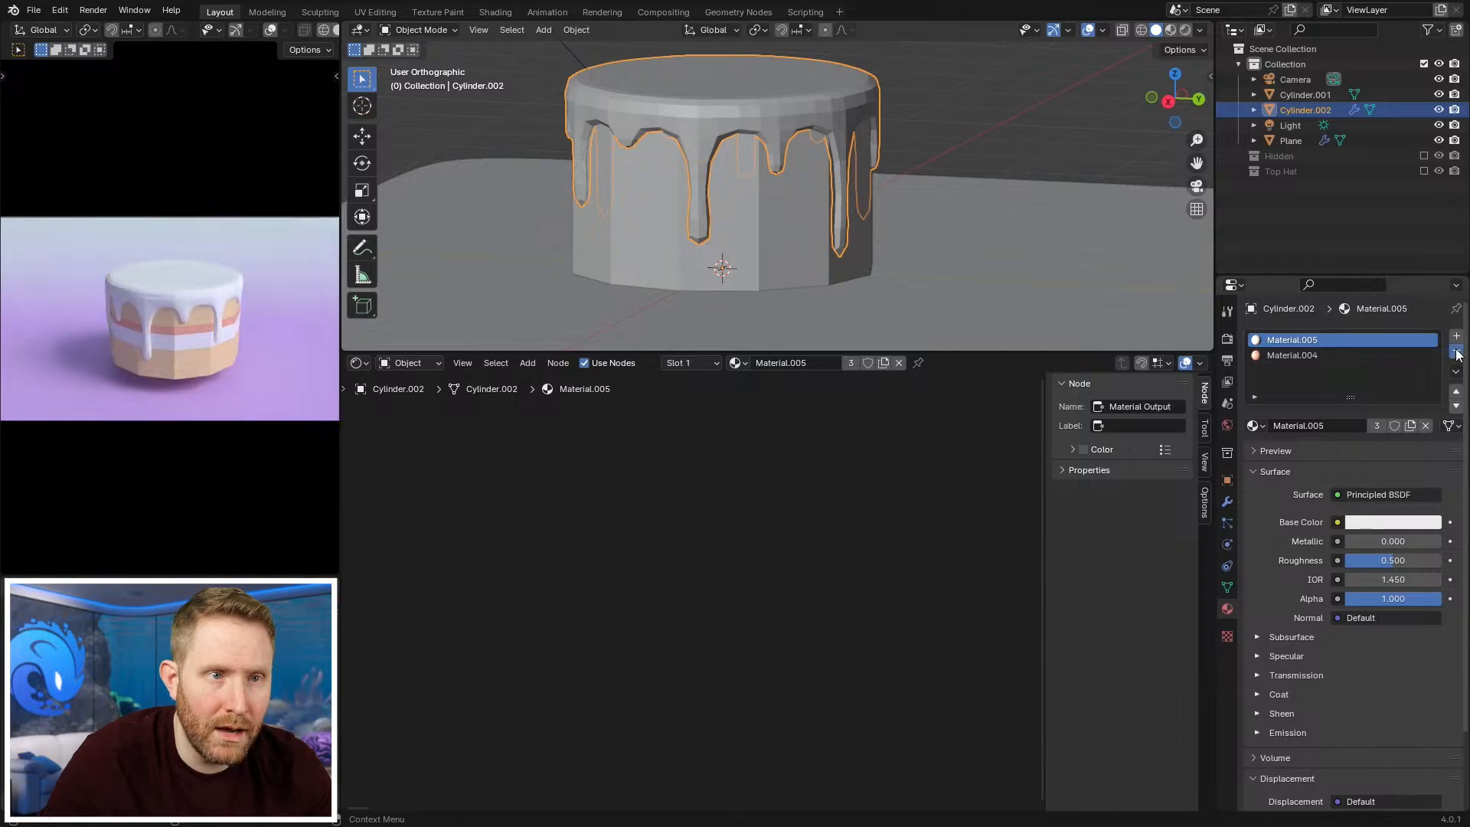
{"action": "left_click", "coordinate": [1456, 350]}
Step: Try renaming the shared material as Cake_Icing and darkening its base color
{"action": "type", "text": "Cake_Icing"}
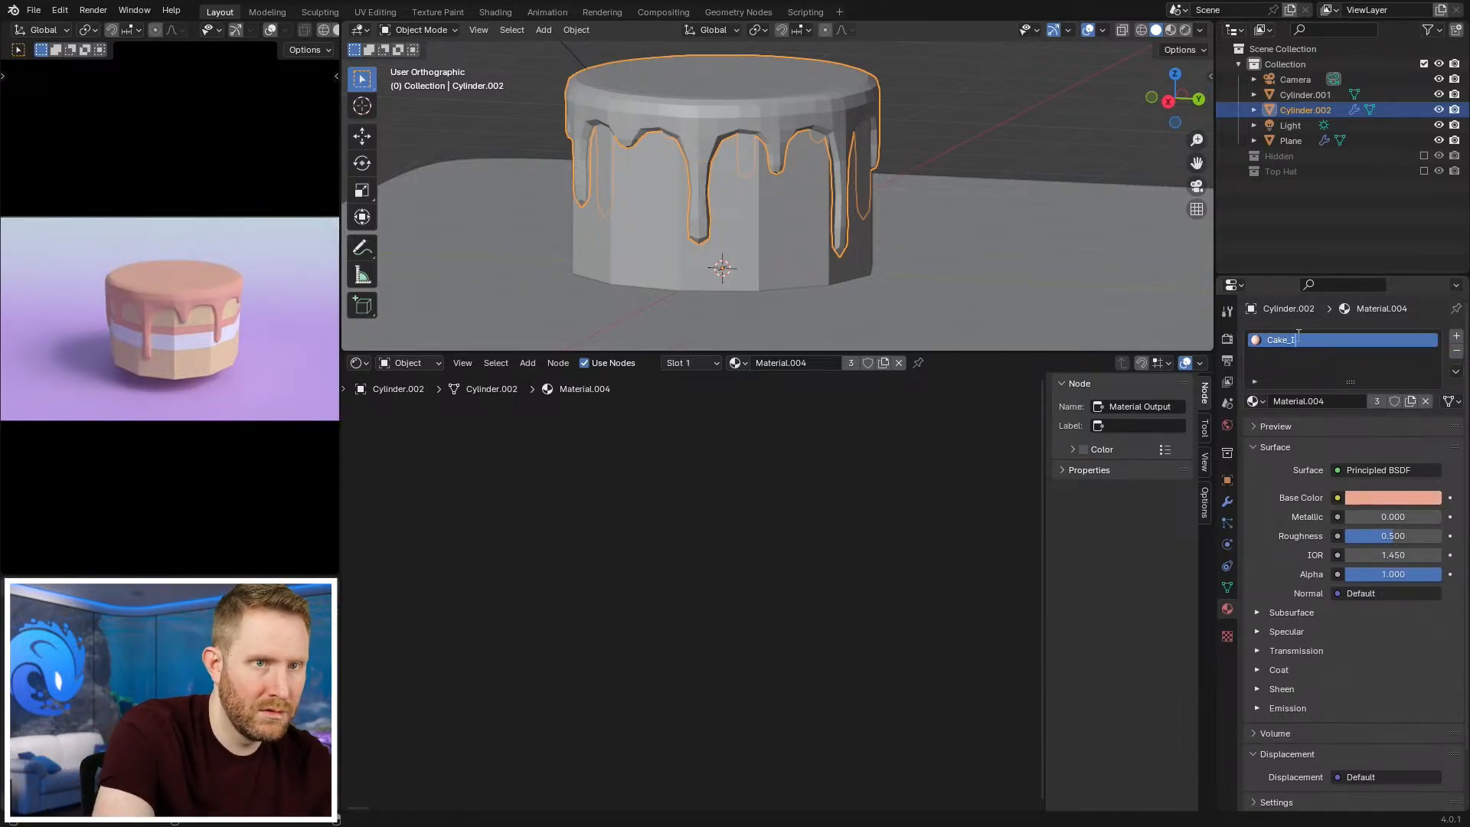
{"action": "key", "text": "Return"}
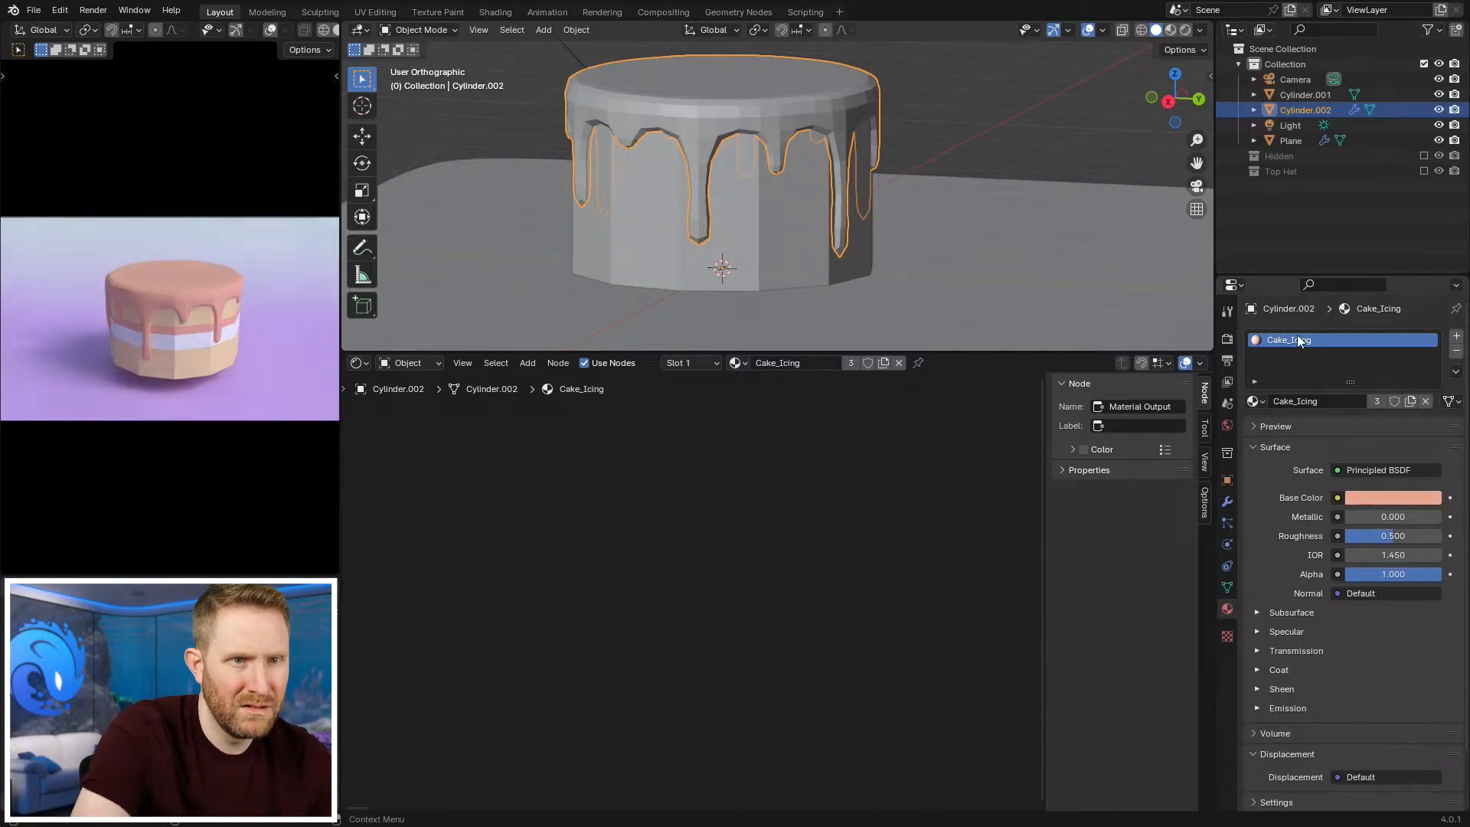
{"action": "left_click", "coordinate": [1387, 494]}
{"action": "left_click_drag", "start_coordinate": [1431, 302], "coordinate": [1429, 356]}
{"action": "key", "text": "ctrl+z"}
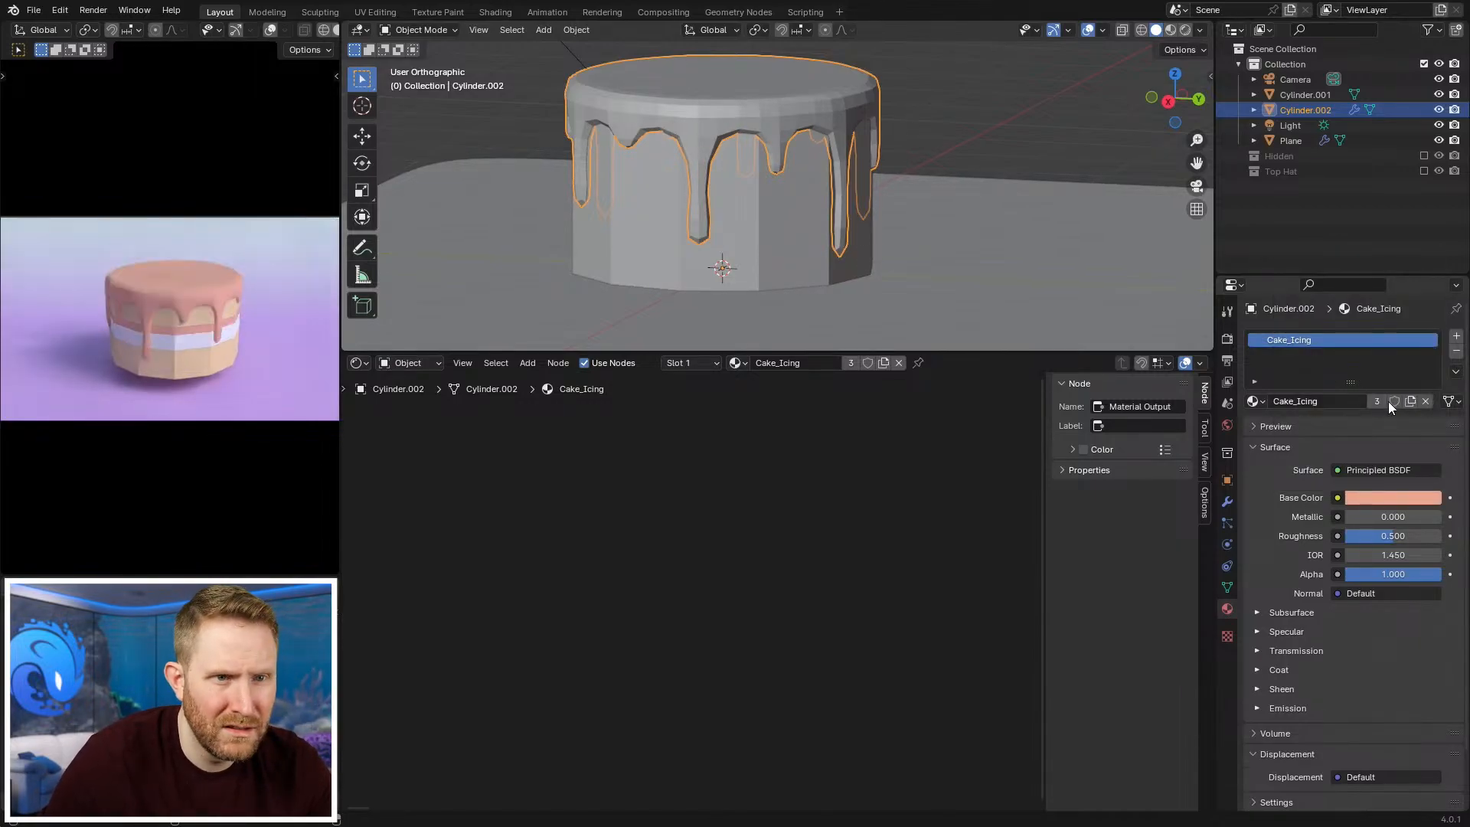
{"action": "key", "text": "ctrl+z"}
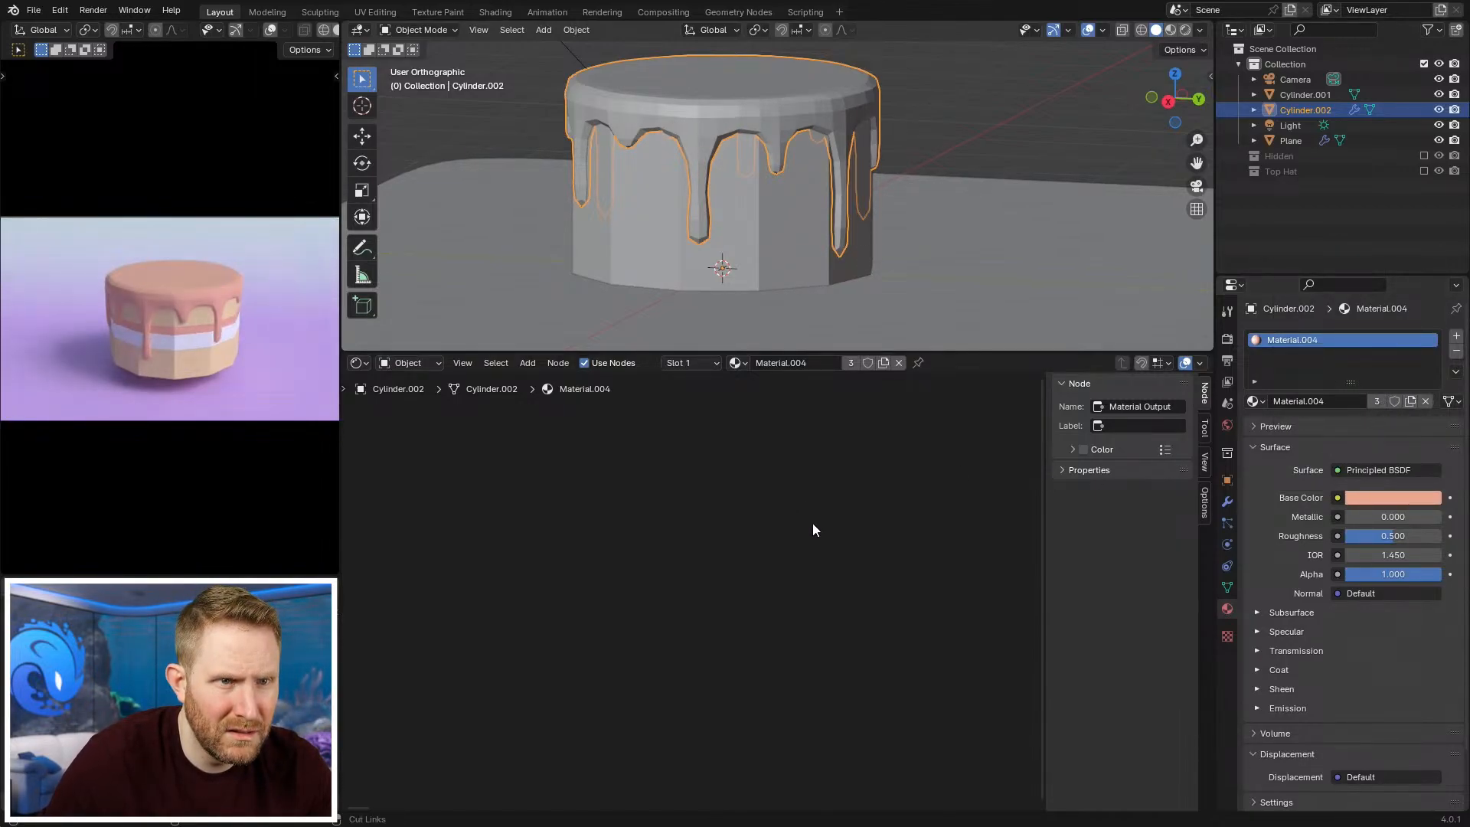
Step: Make the topping's material a single-user copy and name it Cake_Icing
{"action": "left_click", "coordinate": [1364, 402]}
{"action": "double_click", "coordinate": [1329, 401]}
{"action": "type", "text": "Cake_I"}
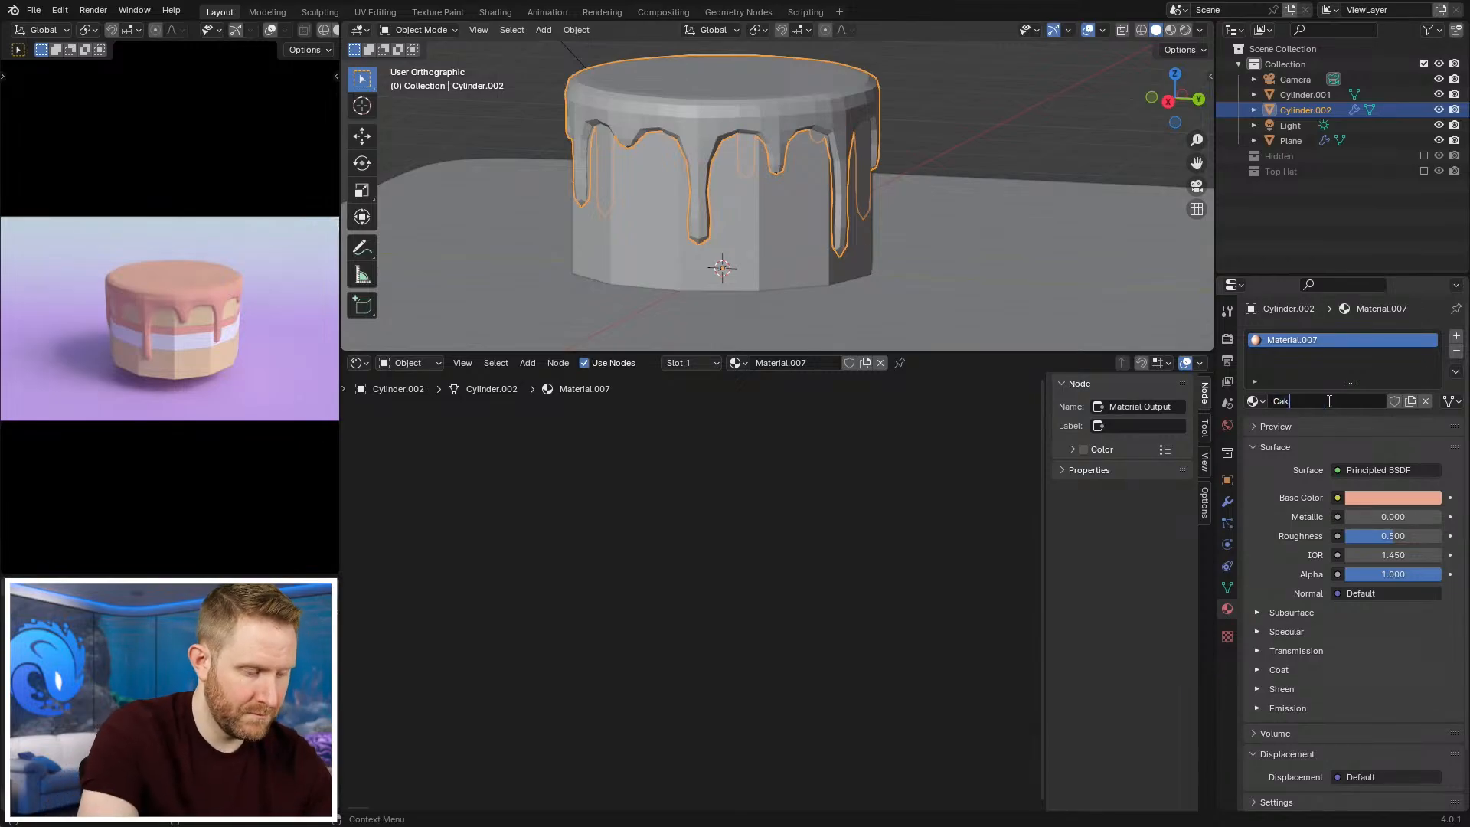
{"action": "key", "text": "Return"}
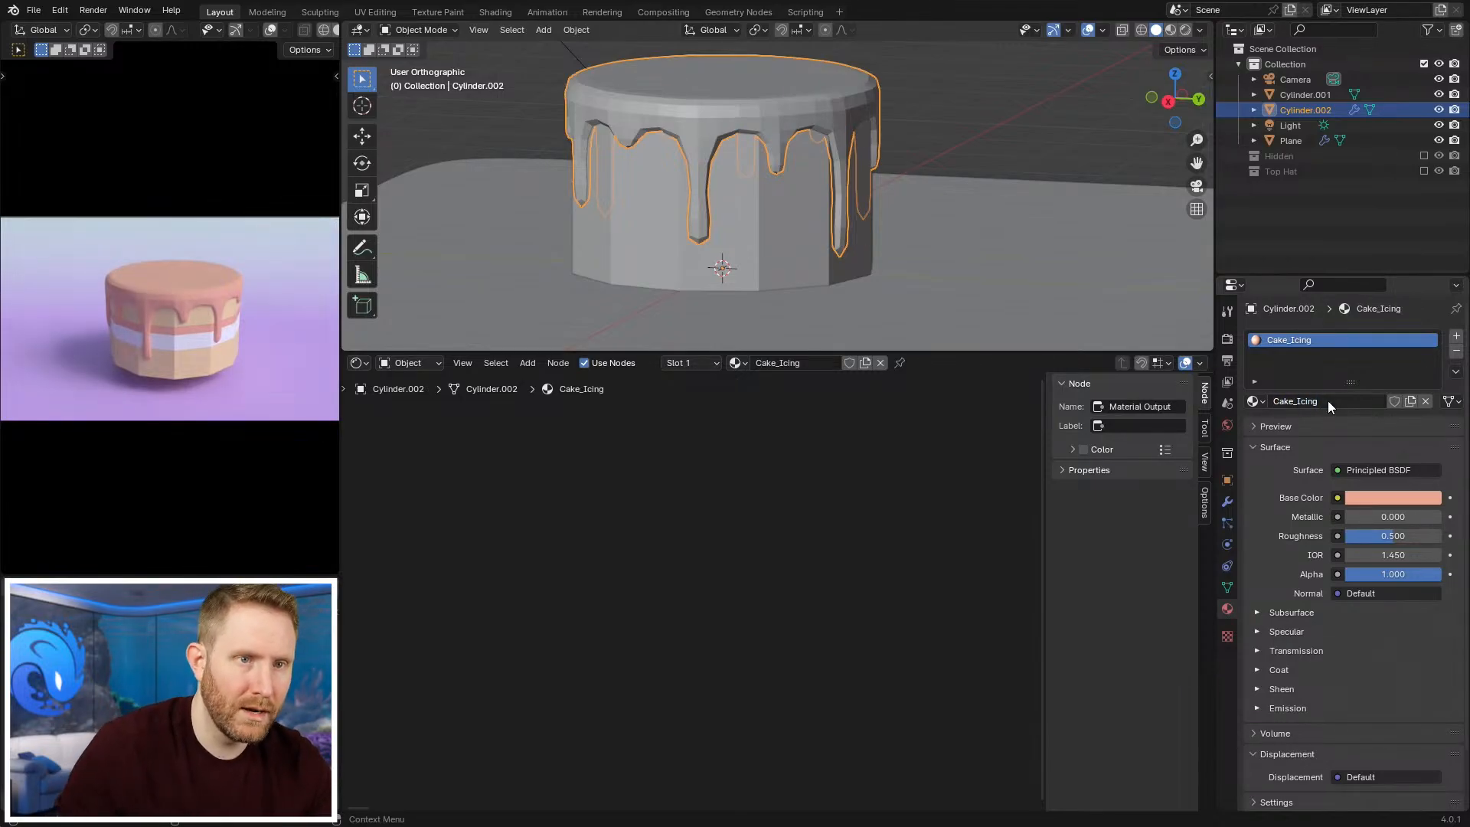
Step: Change the Cake_Icing base color to a dark chocolate brown
{"action": "left_click", "coordinate": [1401, 496]}
{"action": "left_click_drag", "start_coordinate": [1427, 291], "coordinate": [1344, 366]}
{"action": "left_click_drag", "start_coordinate": [1427, 337], "coordinate": [1428, 332]}
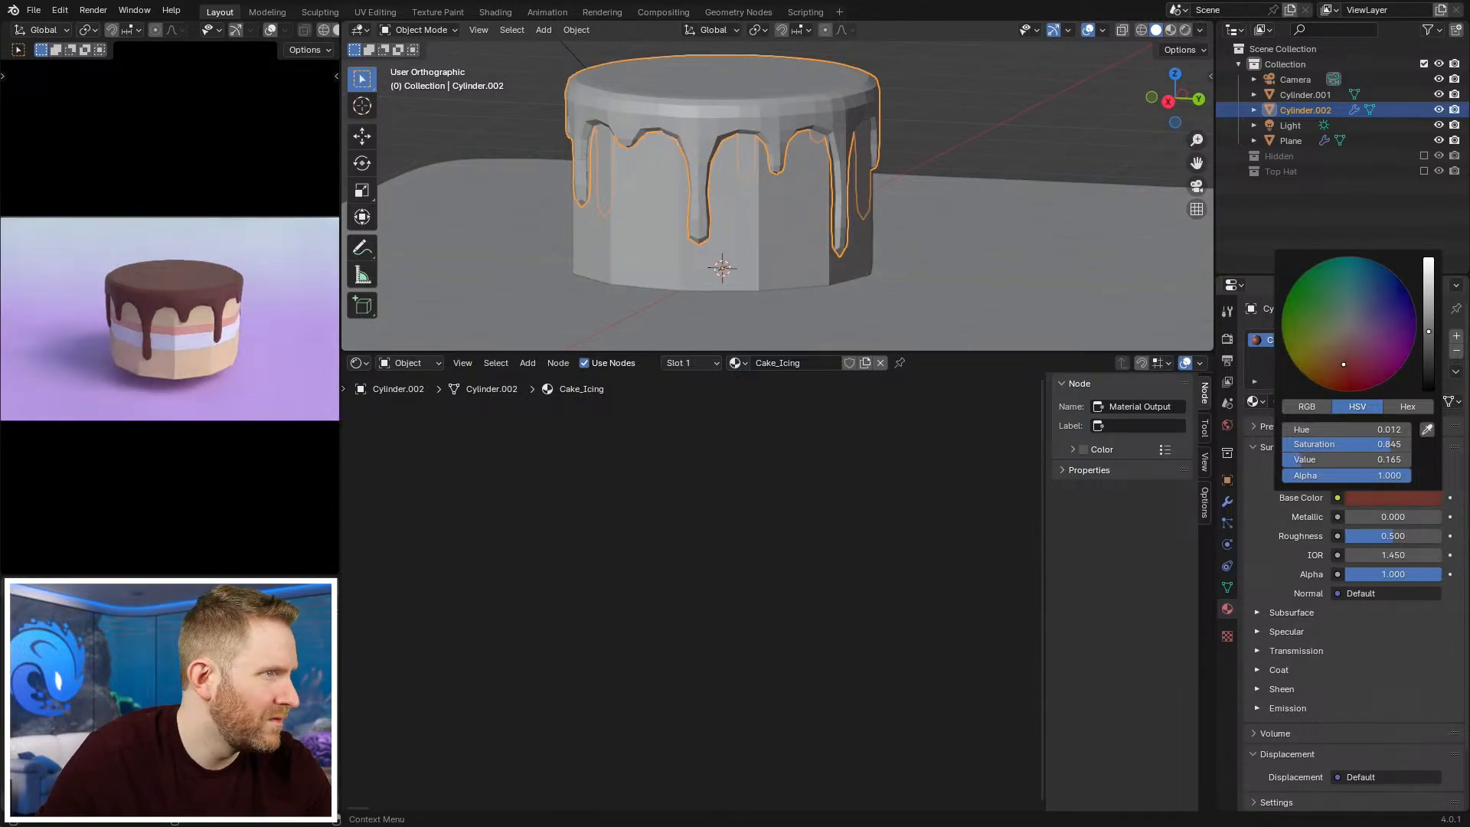
{"action": "left_click_drag", "start_coordinate": [1343, 364], "coordinate": [1348, 352]}
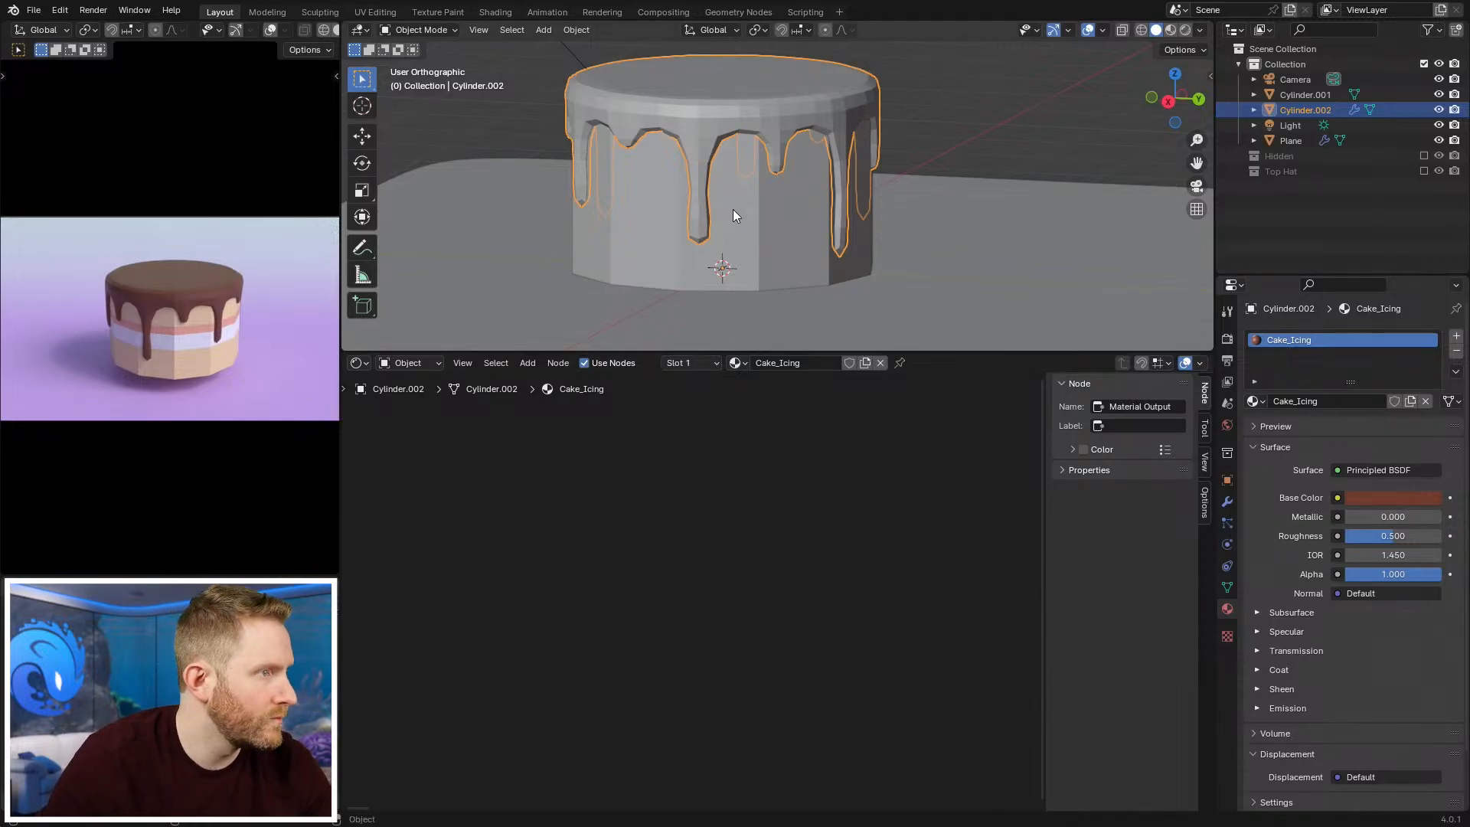
Step: Edit the cake body in front view and add a horizontal edge loop across its bottom layer, near the base
{"action": "left_click", "coordinate": [762, 229]}
{"action": "key", "text": "Tab"}
{"action": "scroll", "coordinate": [847, 255], "scroll_direction": "down", "scroll_amount": 5}
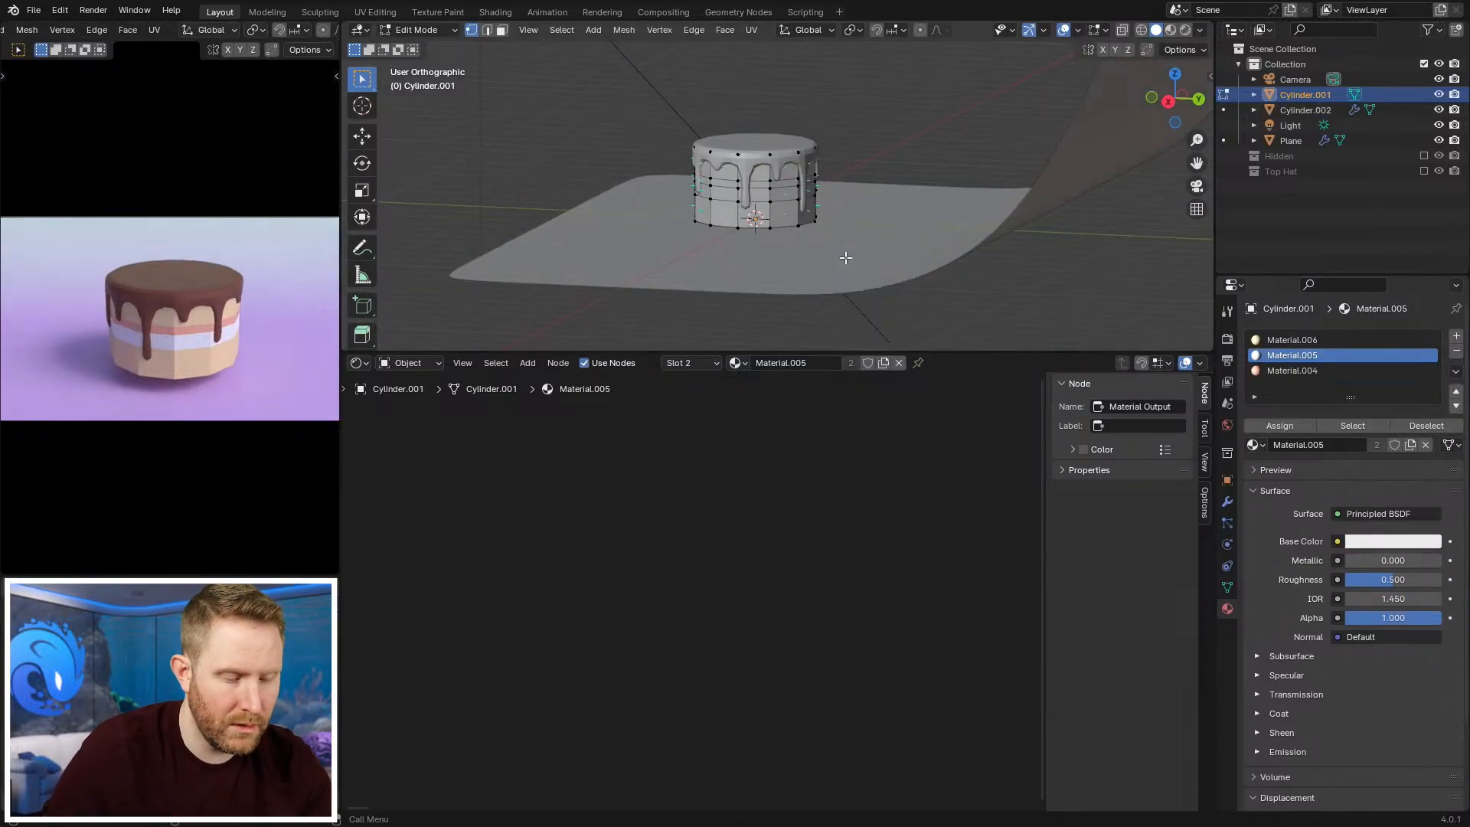
{"action": "key", "text": "KP_1"}
{"action": "scroll", "coordinate": [851, 239], "scroll_direction": "up", "scroll_amount": 3}
{"action": "key", "text": "z"}
{"action": "left_click", "coordinate": [779, 232]}
{"action": "scroll", "coordinate": [777, 252], "scroll_direction": "up", "scroll_amount": 3}
{"action": "key", "text": "z"}
{"action": "left_click", "coordinate": [861, 261]}
{"action": "key", "text": "ctrl+r"}
{"action": "left_click", "coordinate": [926, 232]}
{"action": "left_click_drag", "start_coordinate": [929, 232], "coordinate": [939, 231]}
Step: Select the bottom ring of faces, add a material slot with Cake_Icing, assign it, and return to Object Mode
{"action": "key", "text": "3"}
{"action": "left_click", "coordinate": [919, 260], "text": "alt"}
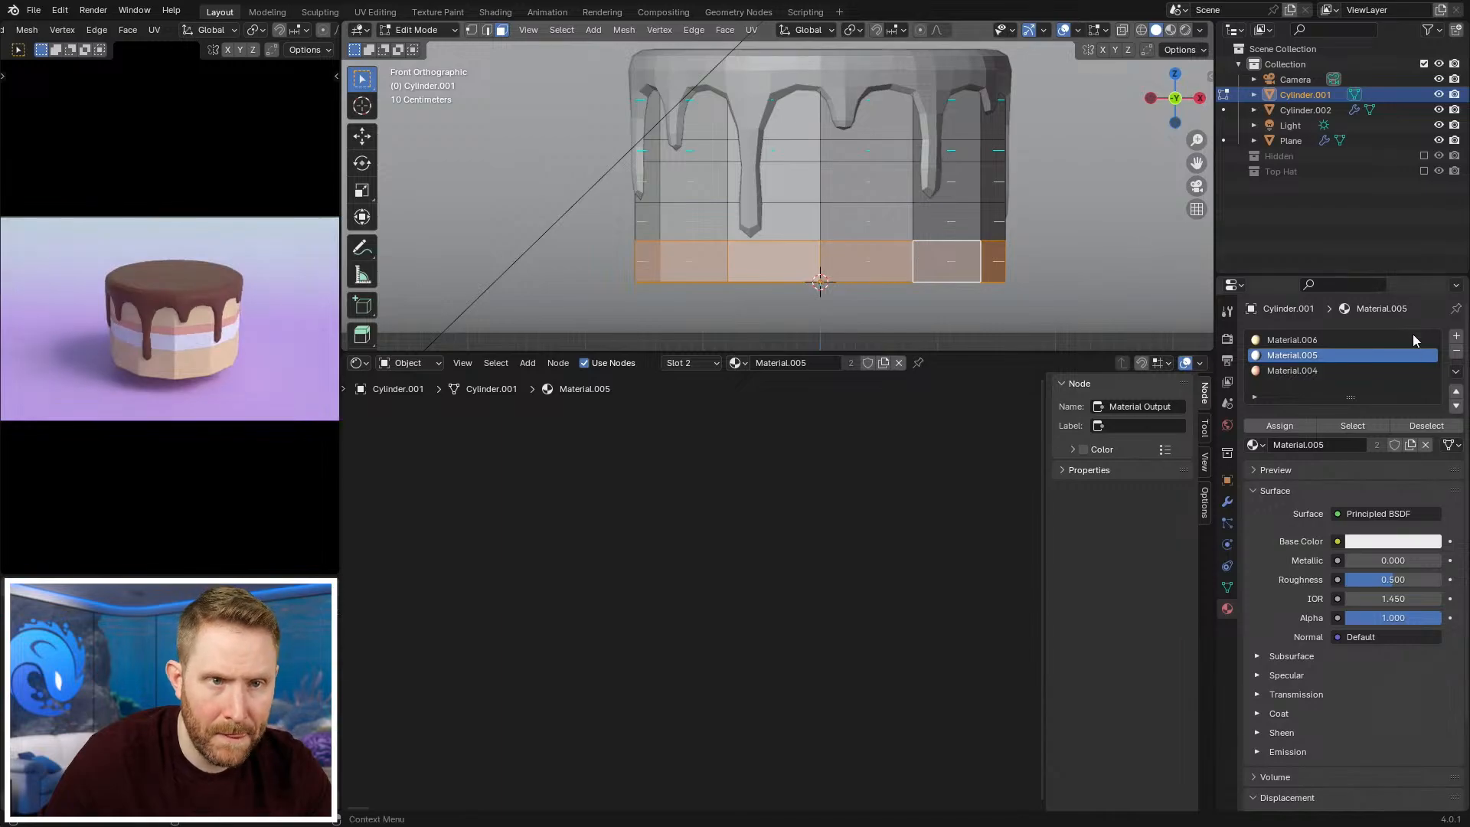
{"action": "left_click", "coordinate": [1456, 335]}
{"action": "left_click", "coordinate": [1258, 445]}
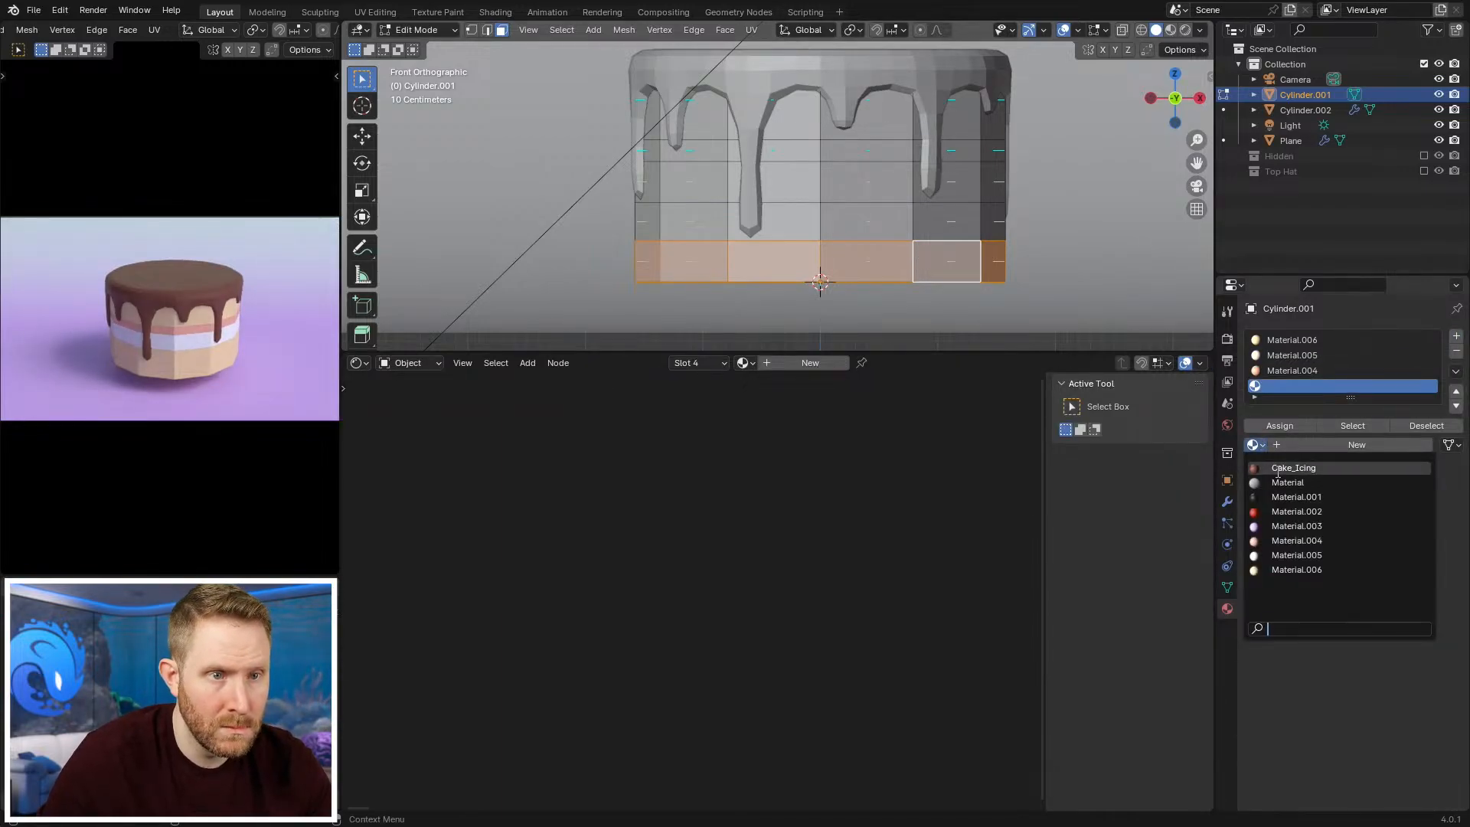
{"action": "left_click", "coordinate": [1294, 465]}
{"action": "key", "text": "Tab"}
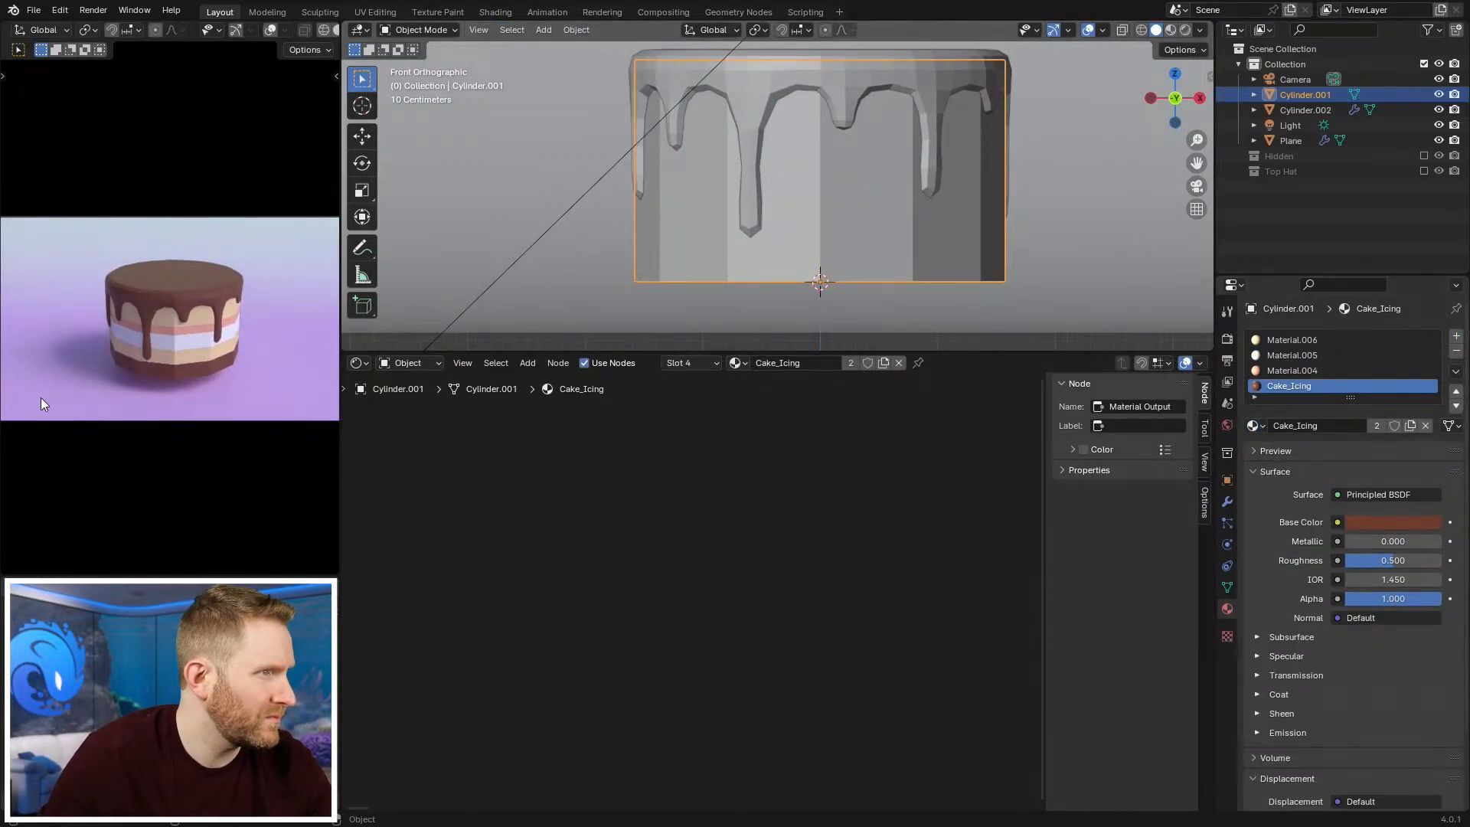
Step: Raise the edge loop at the top of the cake body's chocolate base band along Z
{"action": "scroll", "coordinate": [875, 190], "scroll_direction": "down", "scroll_amount": 5}
{"action": "scroll", "coordinate": [894, 196], "scroll_direction": "up", "scroll_amount": 4}
{"action": "key", "text": "Tab"}
{"action": "left_click_drag", "start_coordinate": [855, 218], "coordinate": [899, 236]}
{"action": "scroll", "coordinate": [895, 230], "scroll_direction": "up", "scroll_amount": 4}
{"action": "key", "text": "2"}
{"action": "left_click", "coordinate": [887, 244], "text": "alt"}
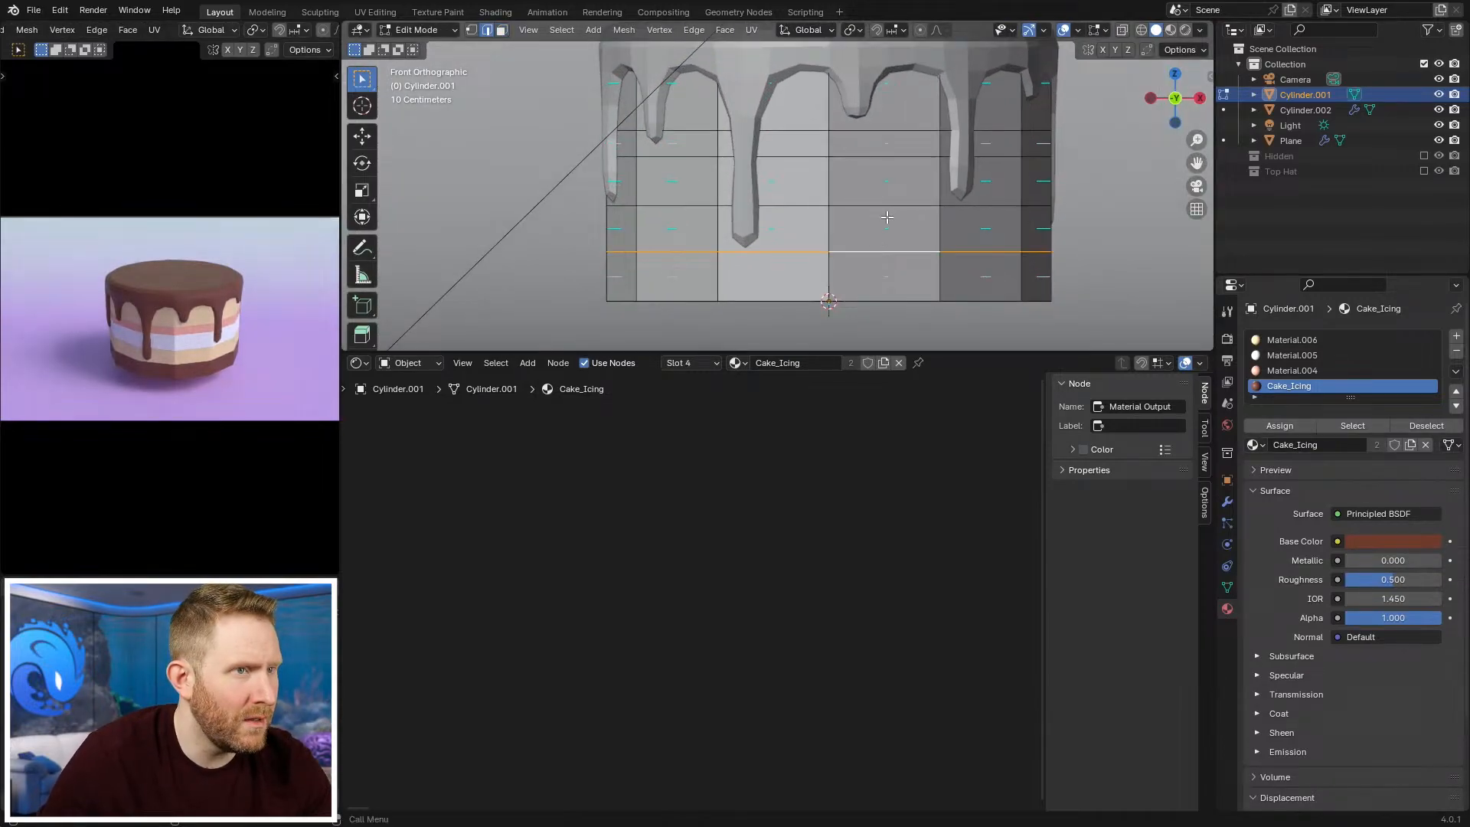
{"action": "key", "text": "g"}
{"action": "key", "text": "z"}
{"action": "left_click", "coordinate": [886, 184]}
Step: Raise the edge loops that separate the cake body's colored layers along Z to adjust the layer heights
{"action": "key", "text": "g"}
{"action": "key", "text": "z"}
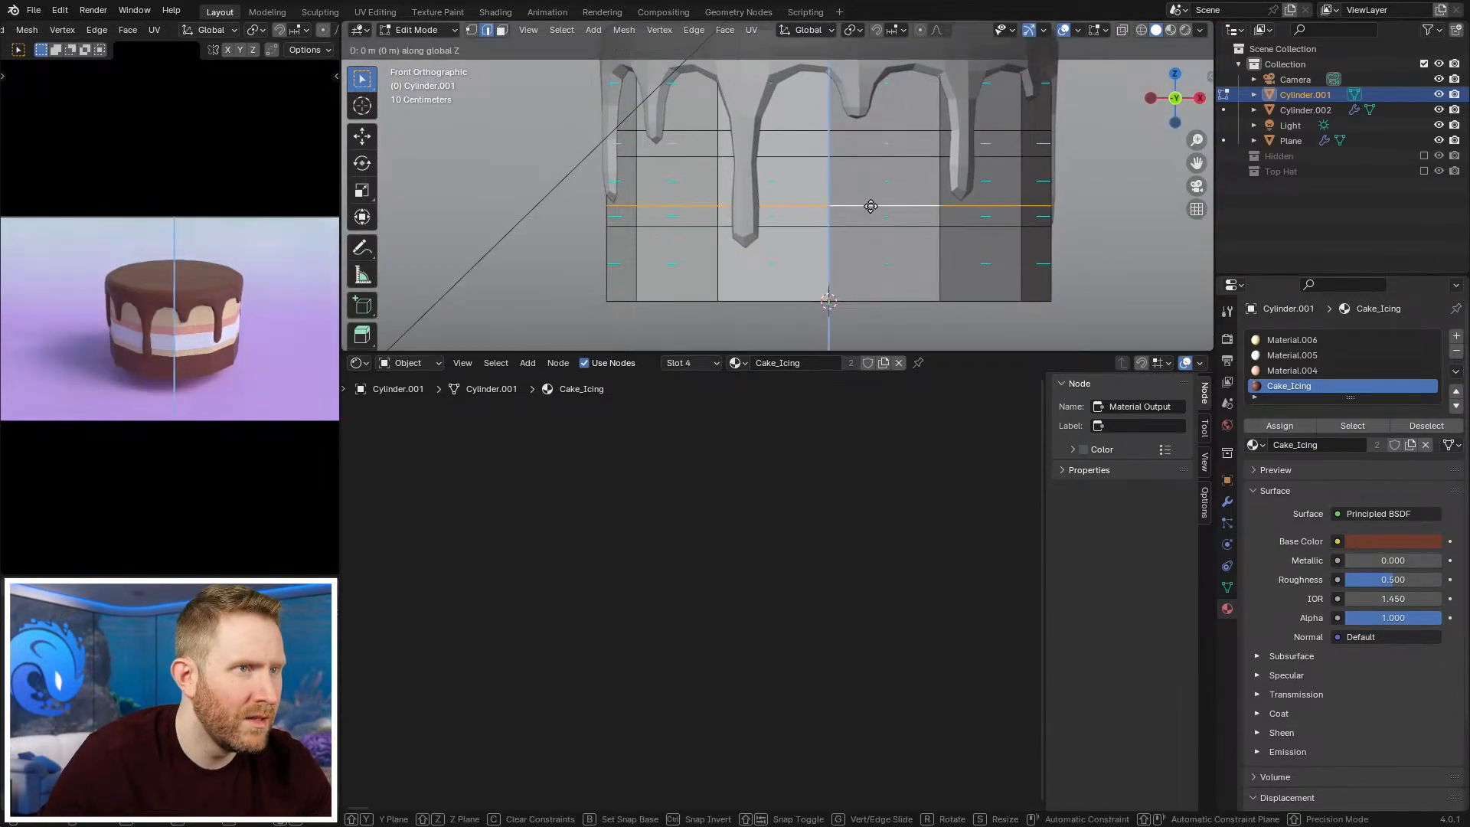
{"action": "left_click", "coordinate": [882, 195]}
{"action": "key", "text": "g"}
{"action": "key", "text": "z"}
{"action": "key", "text": "Escape"}
{"action": "key", "text": "g"}
{"action": "key", "text": "z"}
{"action": "left_click", "coordinate": [876, 149]}
{"action": "key", "text": "g"}
{"action": "key", "text": "z"}
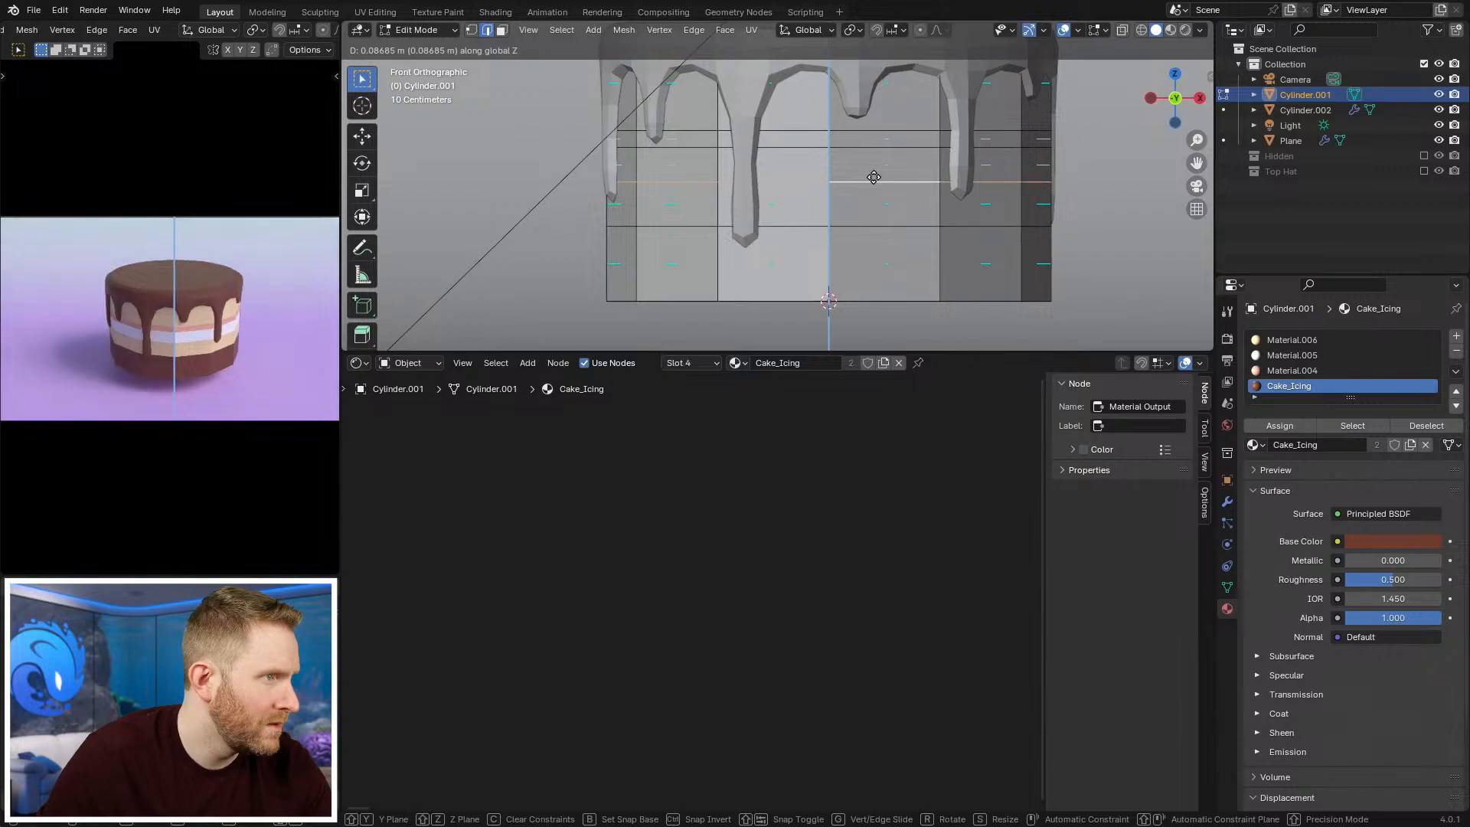
{"action": "left_click", "coordinate": [873, 177]}
Step: Fine-tune the height of the edge loop at the top of the chocolate base band along Z
{"action": "left_click", "coordinate": [875, 227], "text": "alt"}
{"action": "key", "text": "g"}
{"action": "key", "text": "z"}
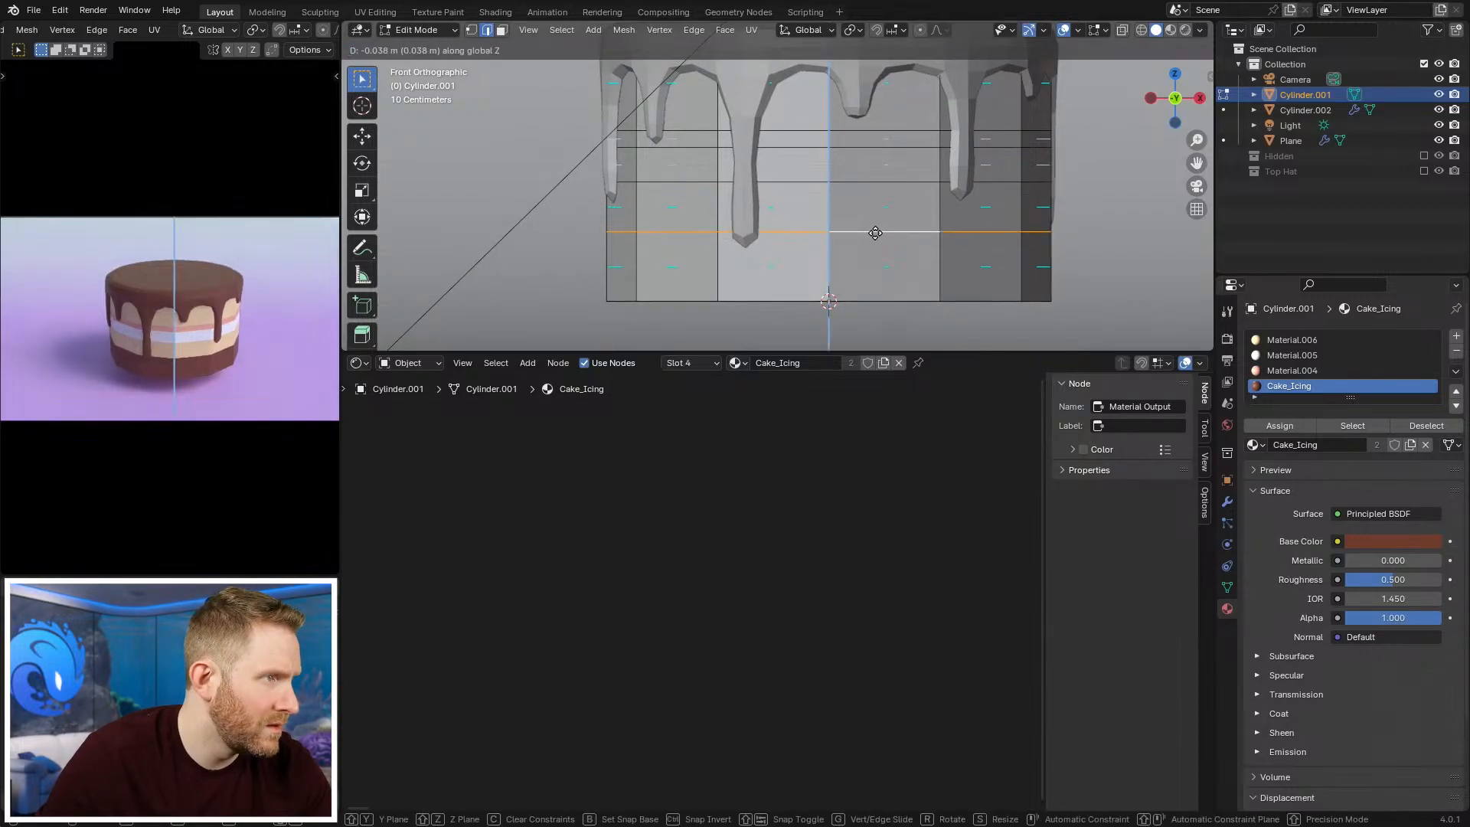
{"action": "left_click", "coordinate": [871, 228]}
Step: Raise the upper rings of cake body faces about 0.1 m along Z and return to Object Mode
{"action": "key", "text": "3"}
{"action": "left_click", "coordinate": [832, 167], "text": "alt"}
{"action": "key", "text": "g"}
{"action": "key", "text": "z"}
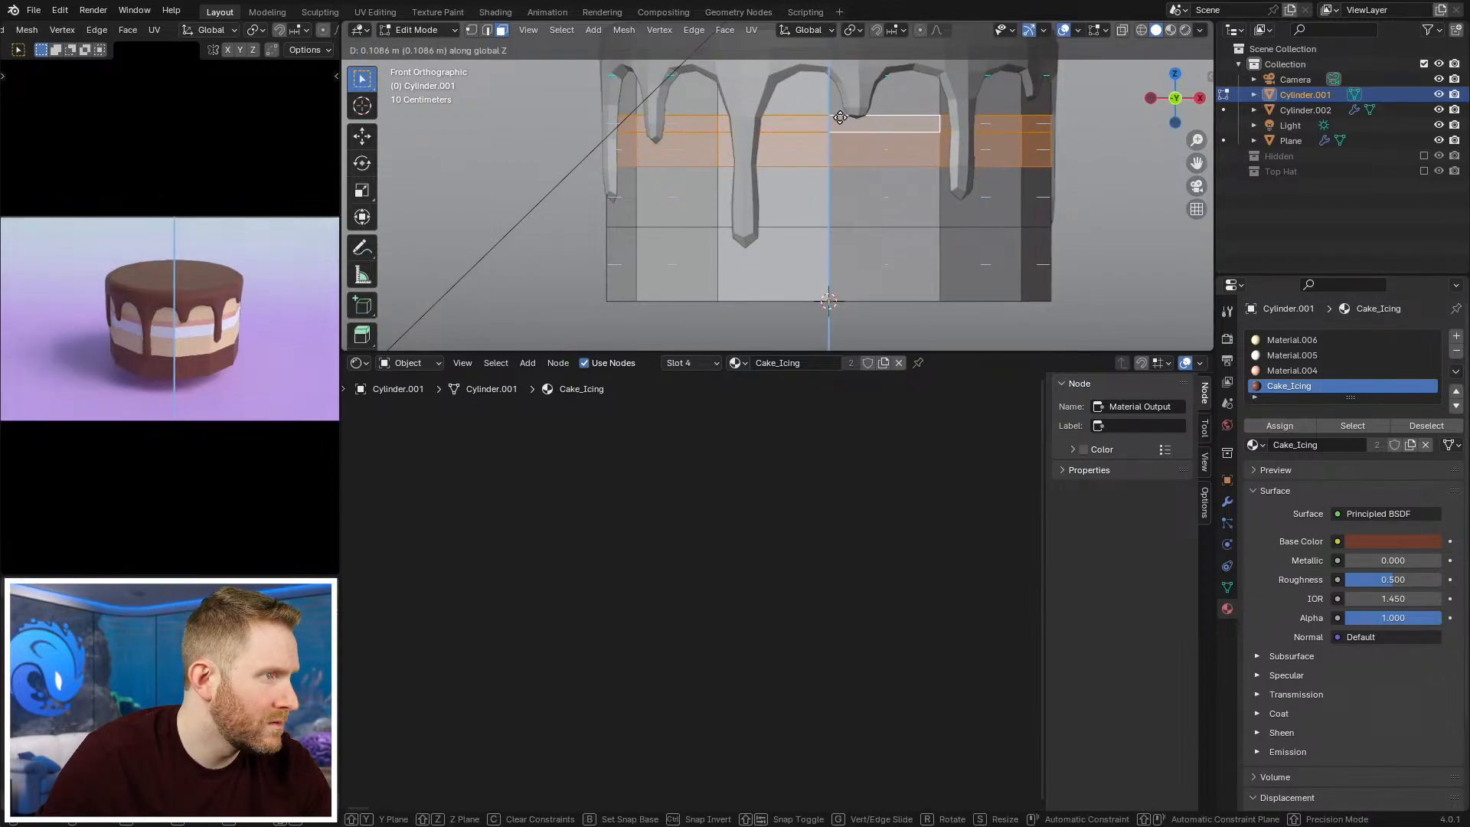
{"action": "left_click", "coordinate": [841, 119]}
{"action": "key", "text": "Tab"}
{"action": "scroll", "coordinate": [845, 182], "scroll_direction": "down", "scroll_amount": 7}
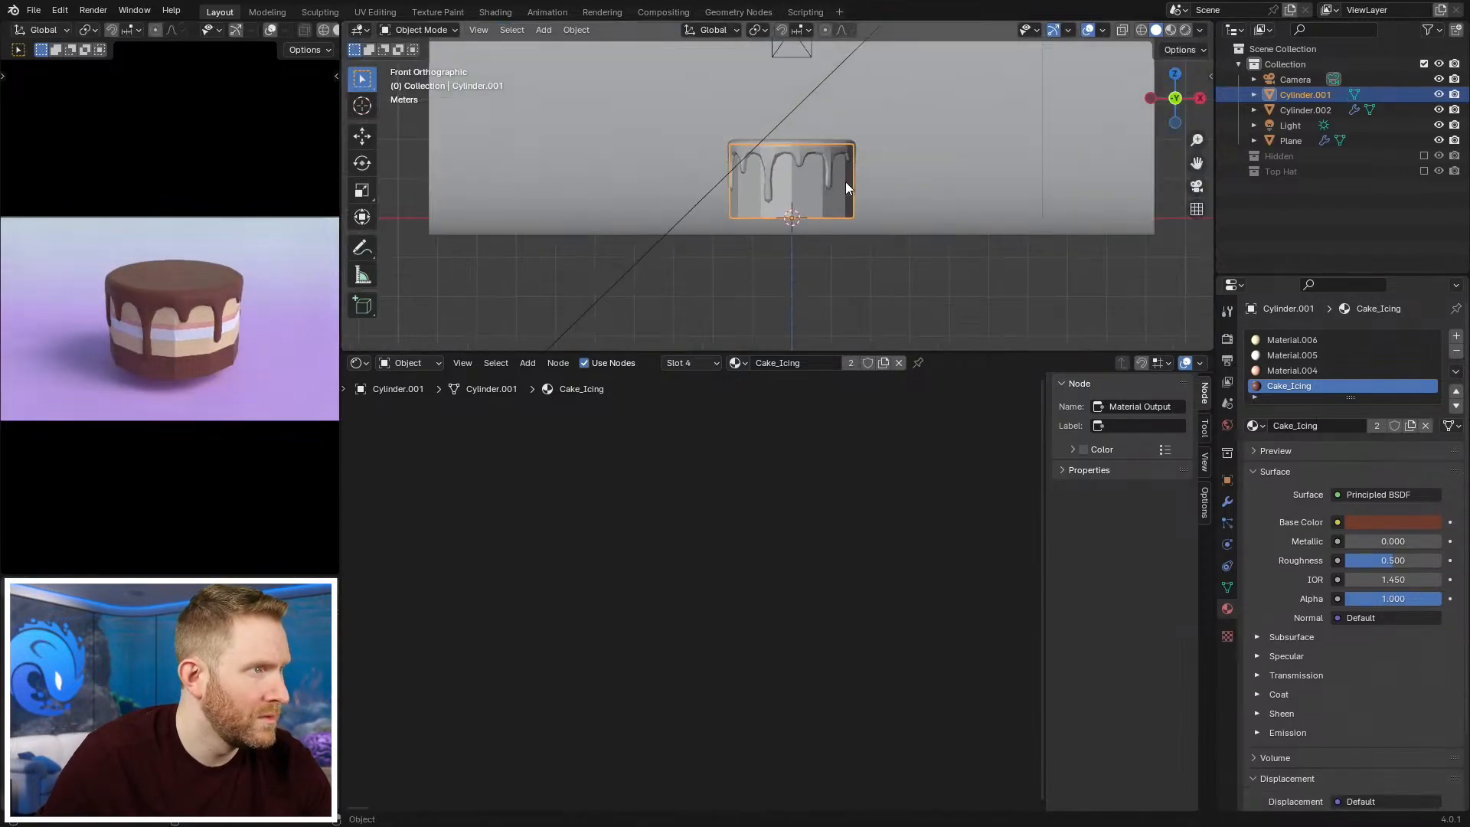
{"action": "scroll", "coordinate": [836, 222], "scroll_direction": "down", "scroll_amount": 6}
Step: Duplicate the dripping icing object in place and move the copy to the Hidden collection as a backup
{"action": "middle_click_drag", "start_coordinate": [881, 124], "coordinate": [853, 172]}
{"action": "scroll", "coordinate": [853, 172], "scroll_direction": "up", "scroll_amount": 5}
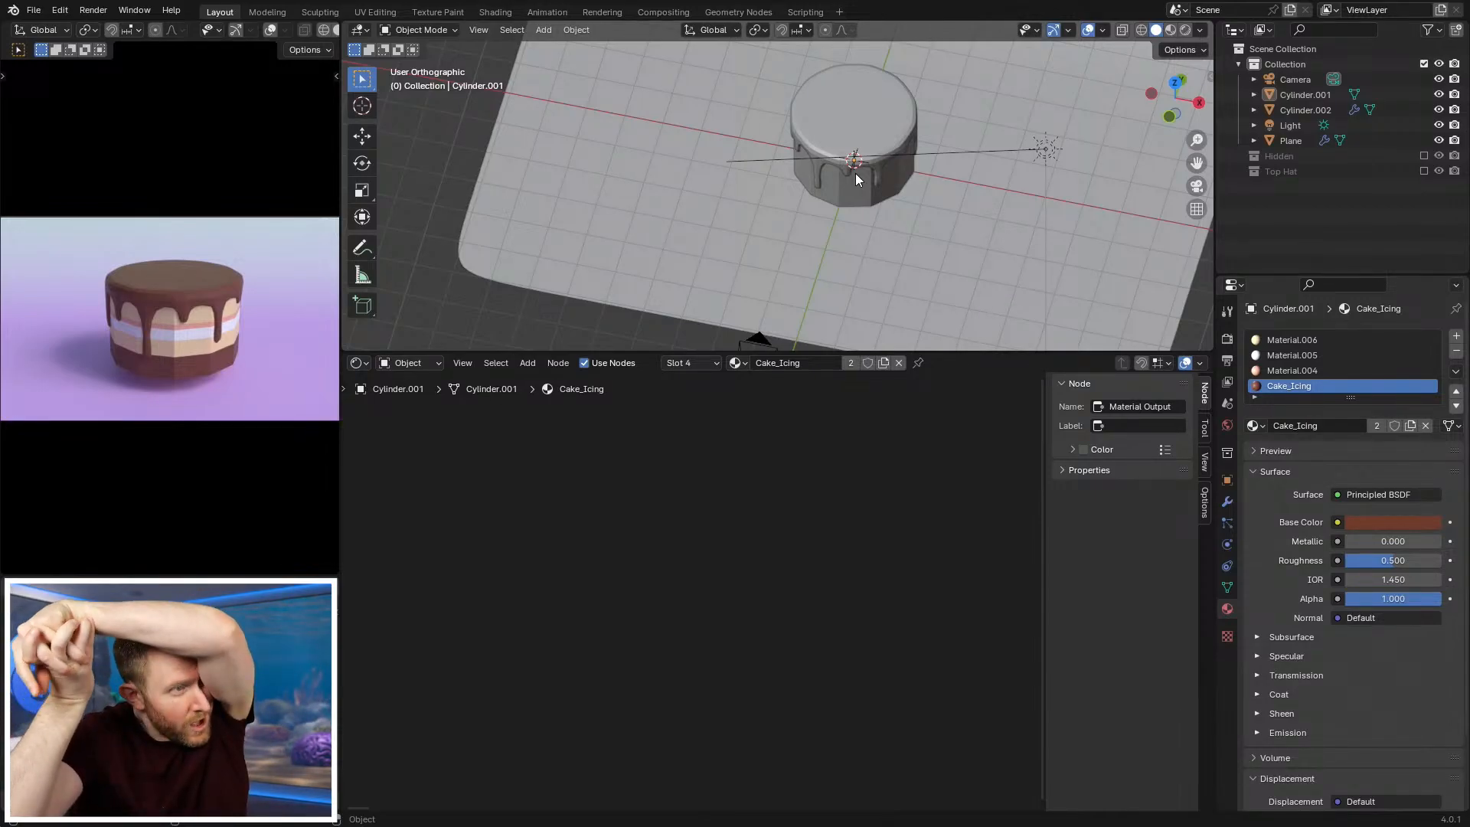
{"action": "scroll", "coordinate": [880, 183], "scroll_direction": "up", "scroll_amount": 2}
{"action": "scroll", "coordinate": [849, 288], "scroll_direction": "down", "scroll_amount": 1}
{"action": "middle_click_drag", "start_coordinate": [905, 192], "coordinate": [823, 229]}
{"action": "scroll", "coordinate": [838, 132], "scroll_direction": "down", "scroll_amount": 2}
{"action": "scroll", "coordinate": [864, 222], "scroll_direction": "up", "scroll_amount": 4}
{"action": "left_click", "coordinate": [865, 219]}
{"action": "key", "text": "shift+d"}
{"action": "right_click", "coordinate": [898, 250]}
{"action": "key", "text": "m"}
{"action": "left_click", "coordinate": [899, 251]}
Step: Apply the Solidify, Subdivision and Decimate modifiers on the original icing object
{"action": "left_click", "coordinate": [851, 164]}
{"action": "middle_click_drag", "start_coordinate": [852, 164], "coordinate": [872, 213]}
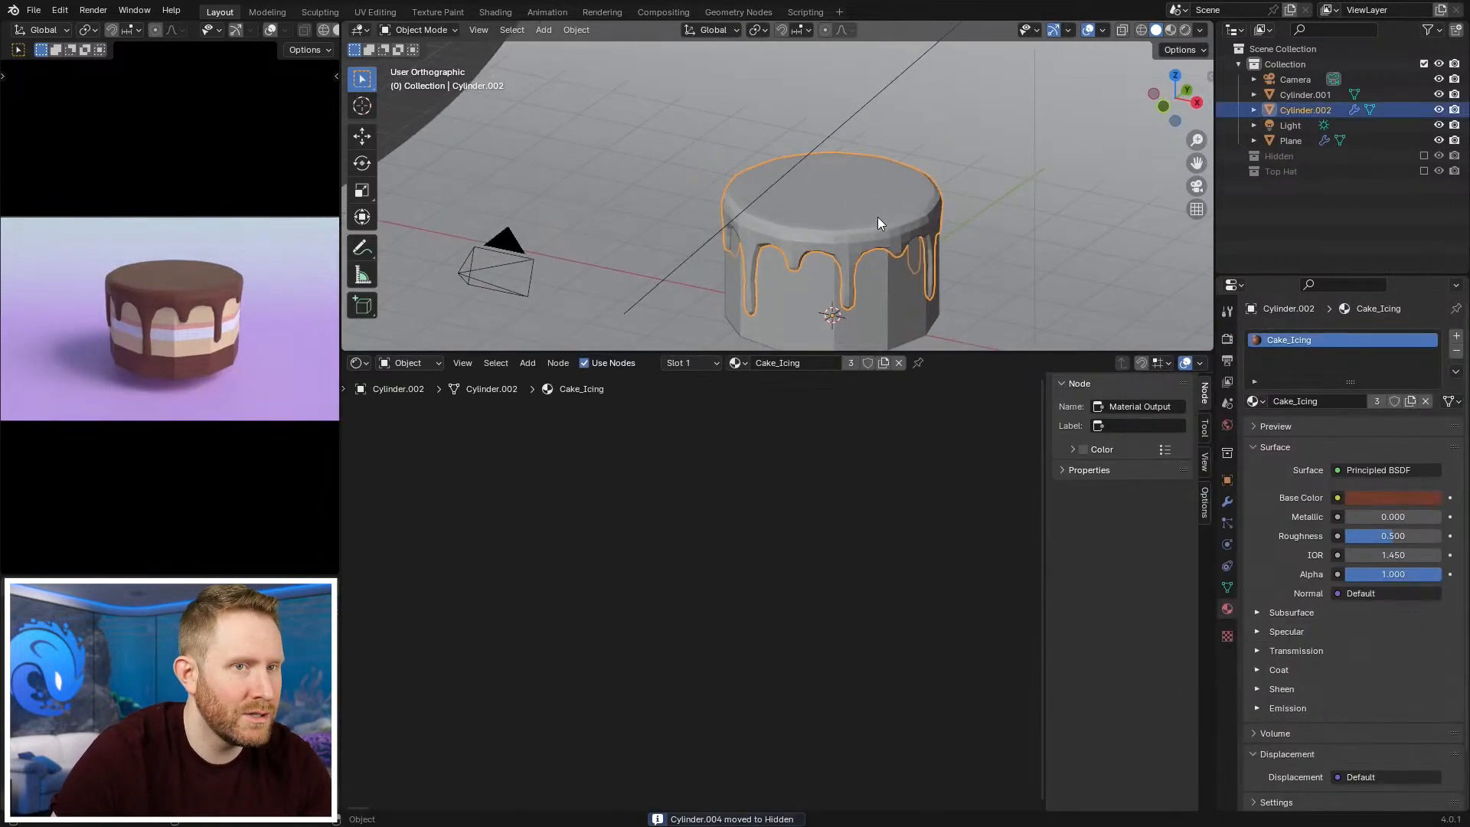
{"action": "left_click", "coordinate": [1227, 501]}
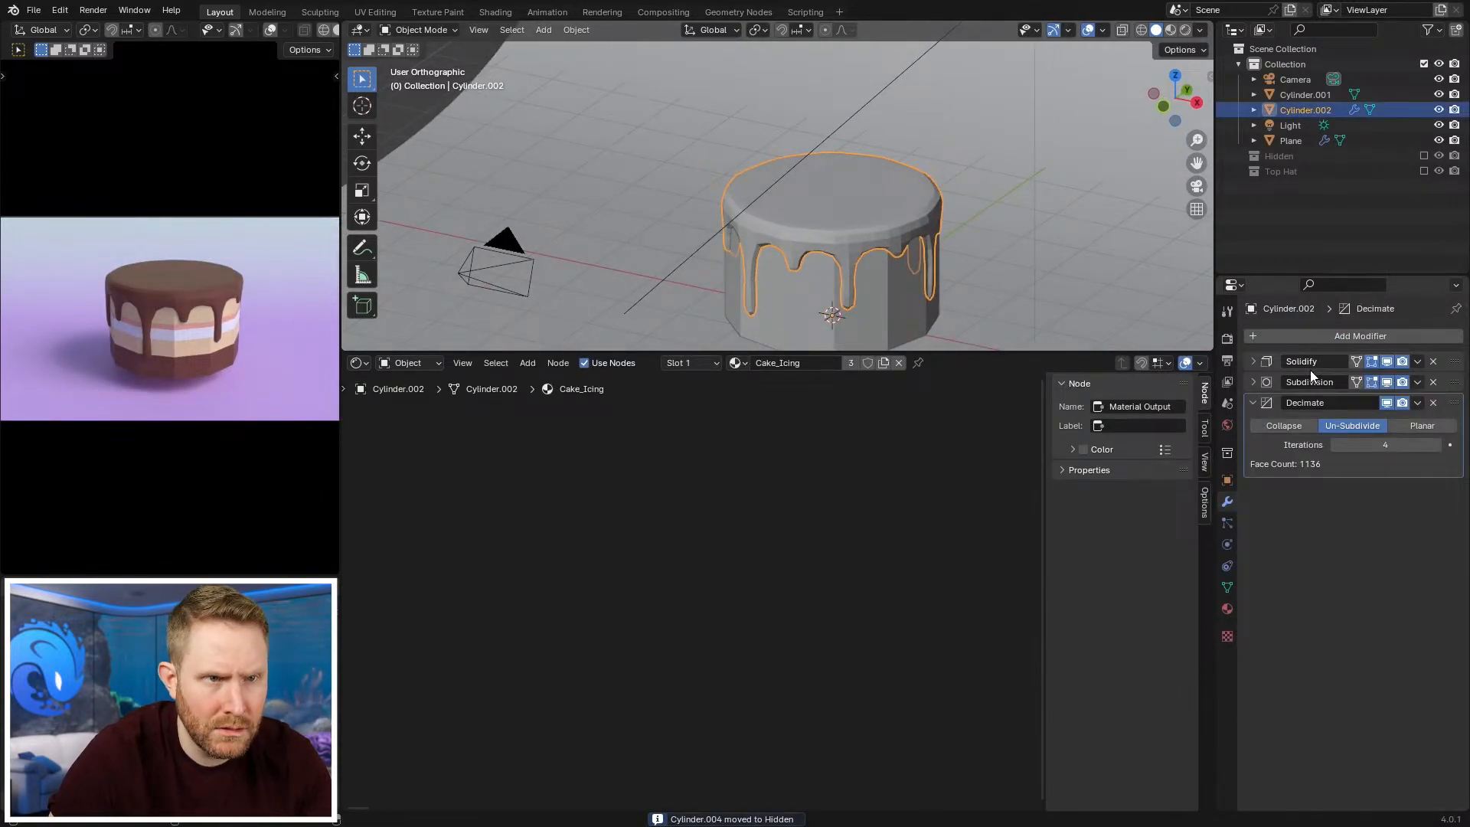
{"action": "key", "text": "ctrl+a"}
{"action": "key", "text": "ctrl+a"}
{"action": "key", "text": "ctrl+a"}
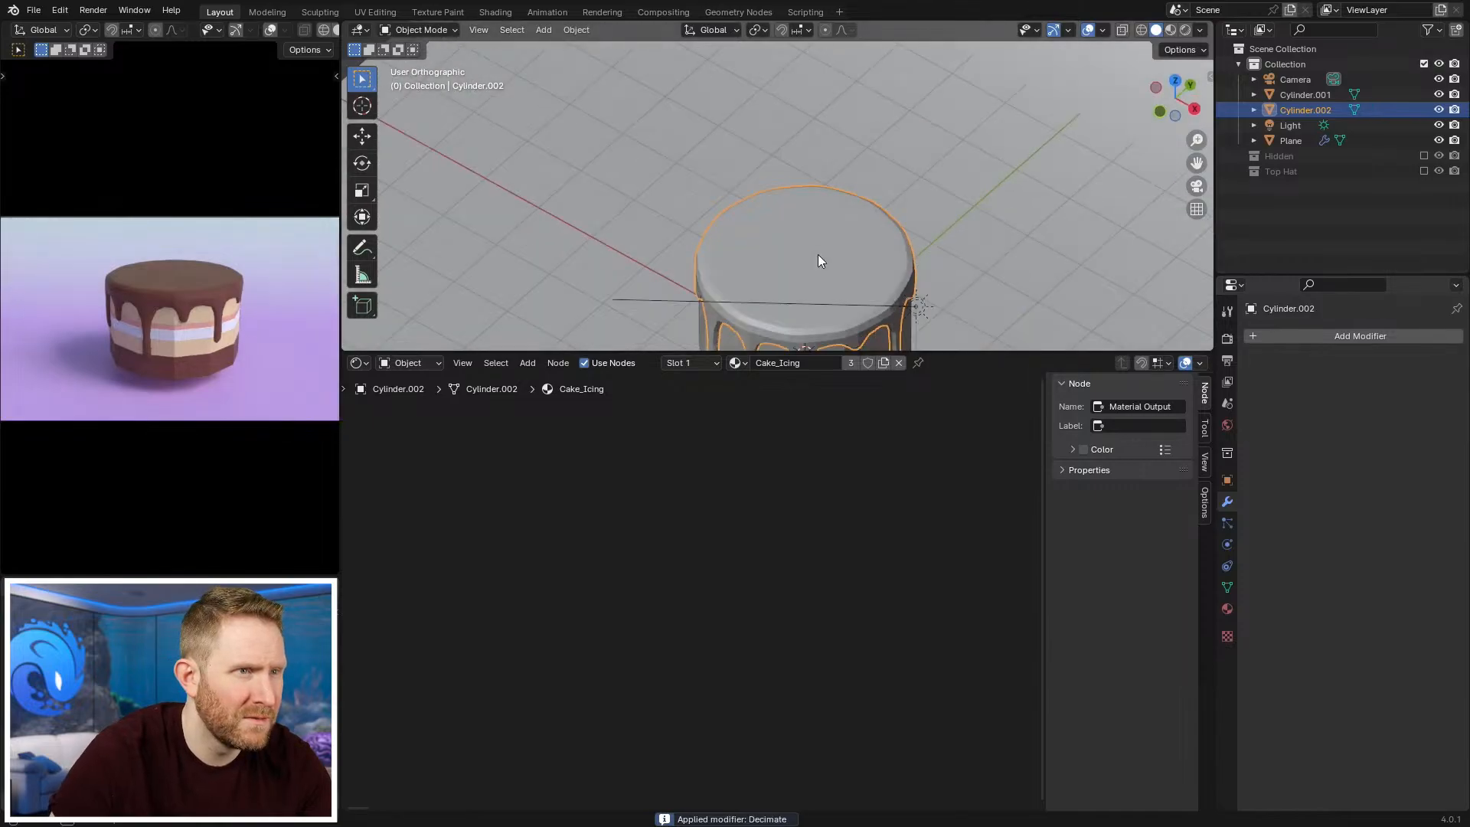
Step: Edit the icing mesh and remove an edge loop running around its upper rim
{"action": "key", "text": "Tab"}
{"action": "scroll", "coordinate": [820, 248], "scroll_direction": "up", "scroll_amount": 5}
{"action": "left_click", "coordinate": [835, 216], "text": "alt"}
{"action": "key", "text": "x"}
{"action": "left_click", "coordinate": [856, 350]}
{"action": "key", "text": "alt+a"}
Step: Select the edge loop around the icing's outer rim and adjust its height along Z
{"action": "scroll", "coordinate": [874, 207], "scroll_direction": "down", "scroll_amount": 2}
{"action": "scroll", "coordinate": [815, 200], "scroll_direction": "up", "scroll_amount": 2}
{"action": "middle_click_drag", "start_coordinate": [874, 207], "coordinate": [766, 228]}
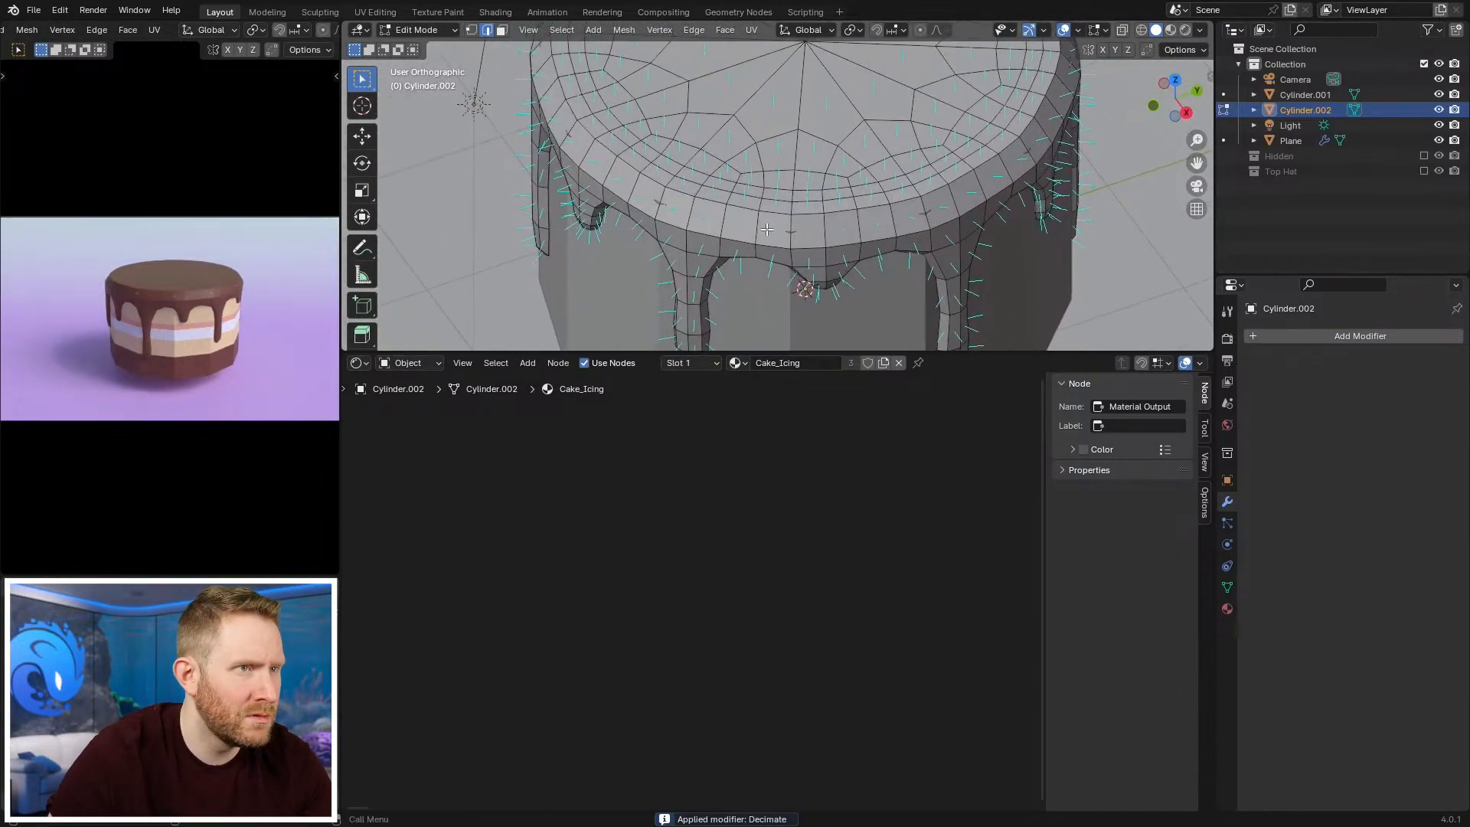
{"action": "left_click", "coordinate": [774, 247], "text": "alt"}
{"action": "key", "text": "g"}
{"action": "key", "text": "z"}
{"action": "left_click", "coordinate": [847, 221]}
{"action": "middle_click_drag", "start_coordinate": [761, 293], "coordinate": [840, 253]}
{"action": "key", "text": "KP_1"}
{"action": "scroll", "coordinate": [880, 199], "scroll_direction": "up", "scroll_amount": 3}
{"action": "key", "text": "g"}
{"action": "key", "text": "z"}
{"action": "right_click", "coordinate": [927, 173]}
Step: Select all the inner faces on top of the icing and merge them into a single face
{"action": "middle_click_drag", "start_coordinate": [904, 174], "coordinate": [762, 182]}
{"action": "middle_click_drag", "start_coordinate": [743, 268], "coordinate": [791, 218]}
{"action": "middle_click_drag", "start_coordinate": [778, 150], "coordinate": [742, 260]}
{"action": "key", "text": "3"}
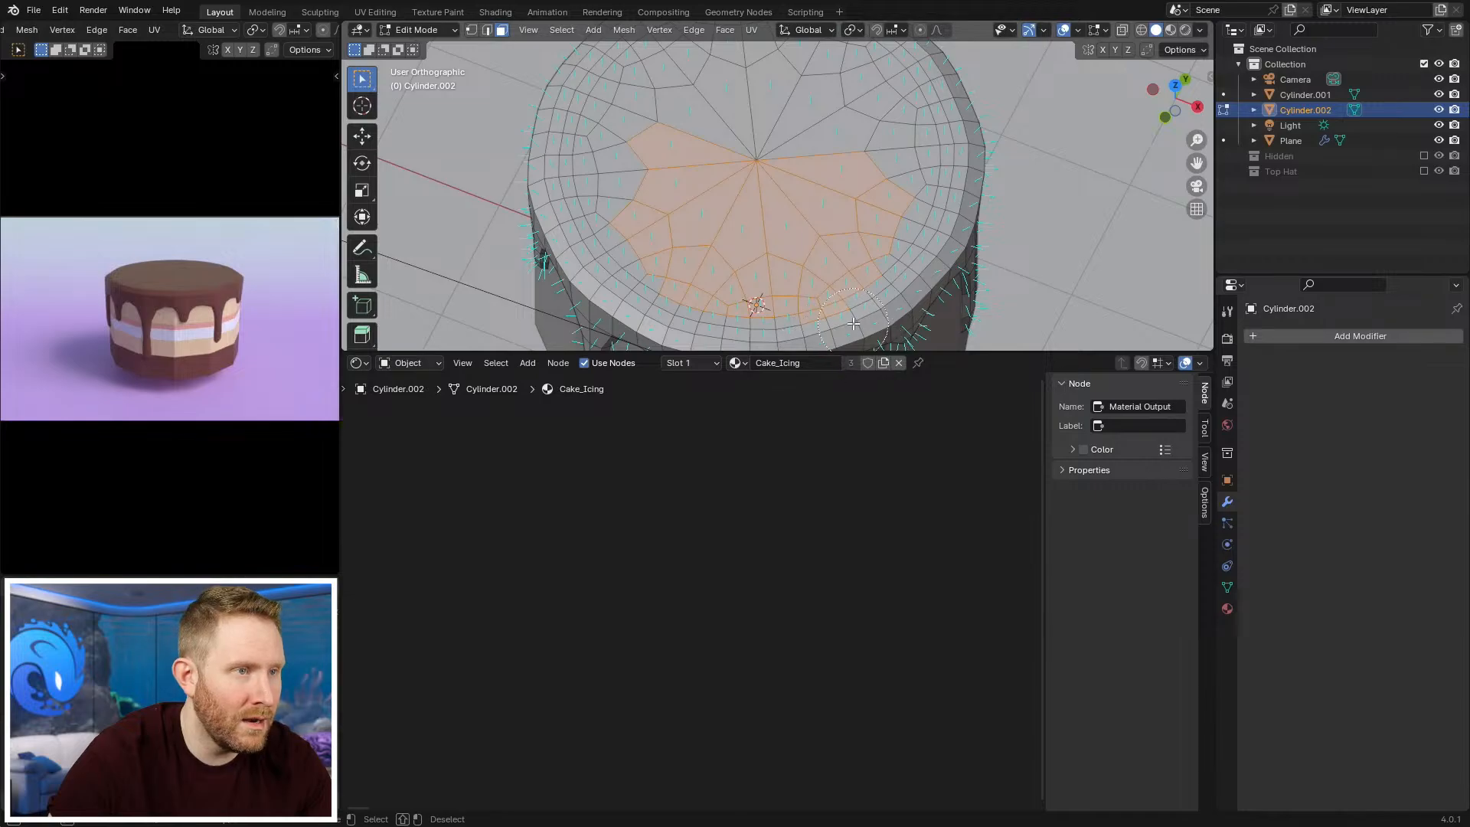
{"action": "middle_click_drag", "start_coordinate": [832, 329], "coordinate": [881, 193]}
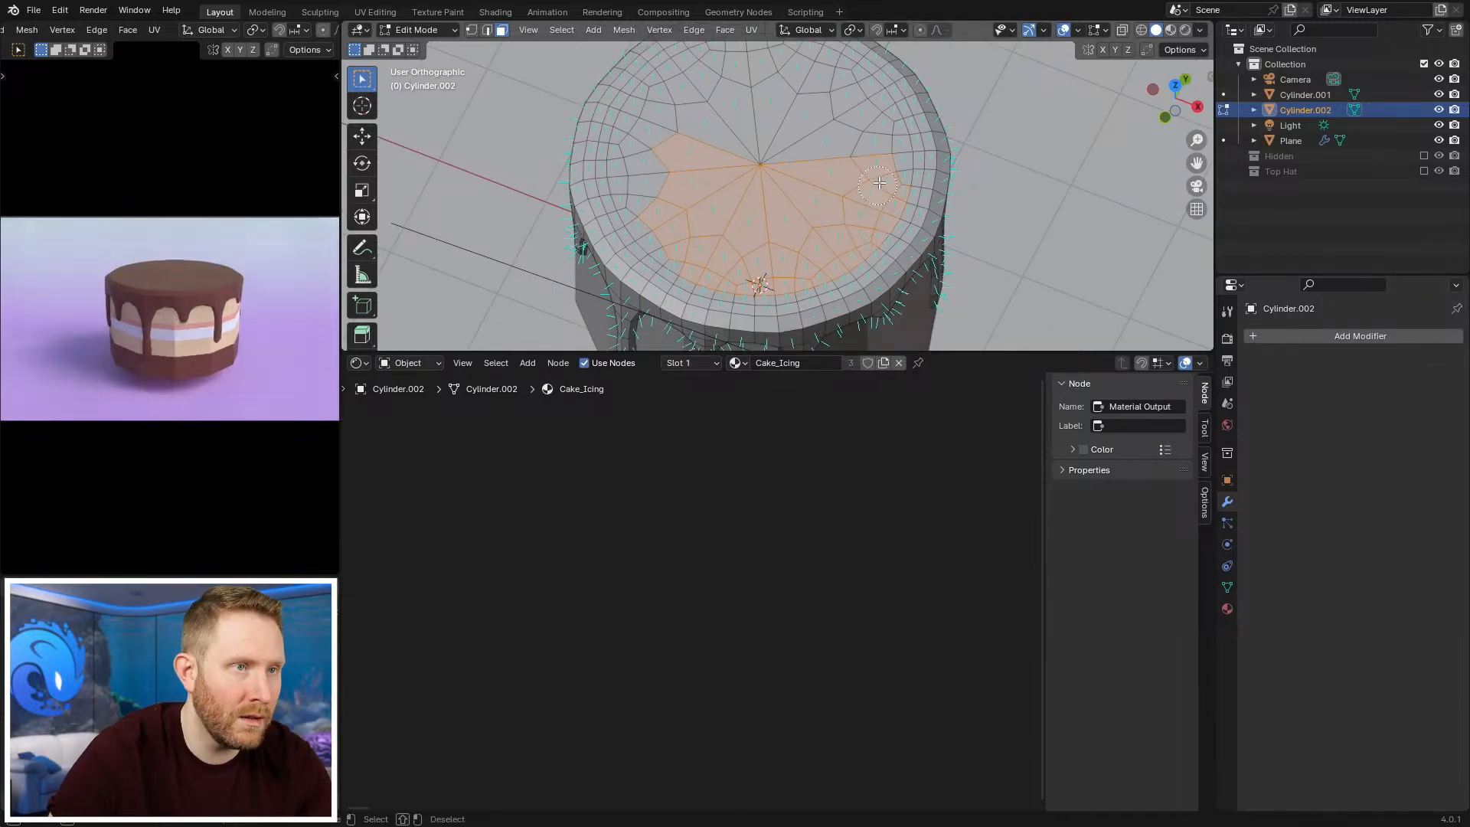
{"action": "middle_click_drag", "start_coordinate": [818, 130], "coordinate": [872, 102]}
{"action": "key", "text": "c"}
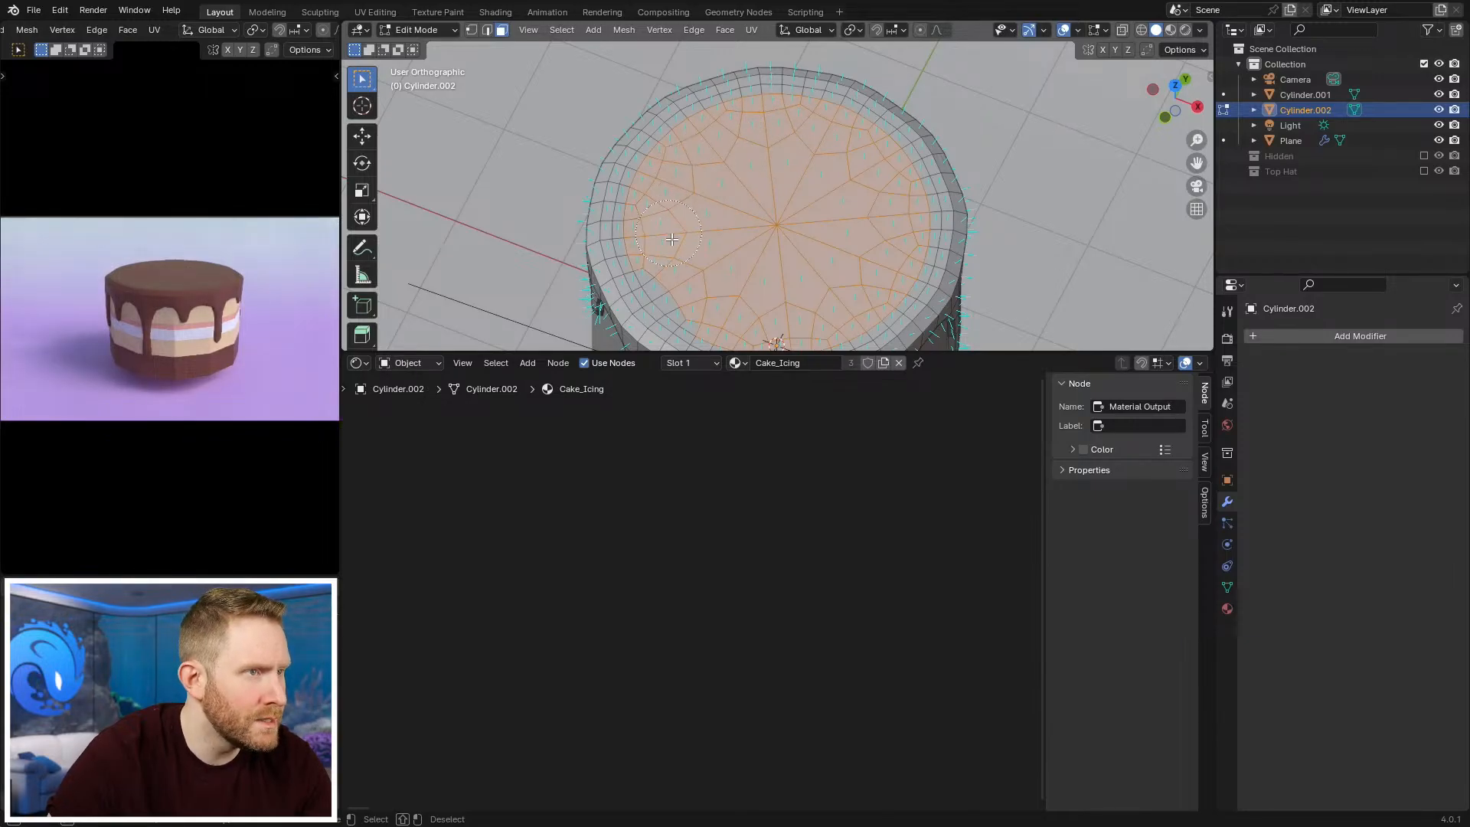
{"action": "right_click", "coordinate": [710, 293]}
{"action": "scroll", "coordinate": [710, 294], "scroll_direction": "down", "scroll_amount": 3}
{"action": "middle_click_drag", "start_coordinate": [750, 267], "coordinate": [773, 207]}
{"action": "scroll", "coordinate": [773, 207], "scroll_direction": "up", "scroll_amount": 2}
{"action": "key", "text": "f"}
Step: Return the viewport to solid shading and isolate the icing by hiding all other objects
{"action": "middle_click_drag", "start_coordinate": [880, 191], "coordinate": [893, 162]}
{"action": "scroll", "coordinate": [893, 162], "scroll_direction": "up", "scroll_amount": 2}
{"action": "left_click", "coordinate": [755, 190], "text": "alt"}
{"action": "mouse_move", "coordinate": [720, 188]}
{"action": "middle_mouse_down"}
{"action": "mouse_move", "coordinate": [758, 184]}
{"action": "mouse_move", "coordinate": [820, 222]}
{"action": "mouse_move", "coordinate": [821, 241]}
{"action": "mouse_move", "coordinate": [816, 42]}
{"action": "mouse_move", "coordinate": [745, 128]}
{"action": "middle_mouse_up"}
{"action": "scroll", "coordinate": [822, 188], "scroll_direction": "down", "scroll_amount": 4}
{"action": "key", "text": "1"}
{"action": "key", "text": "shift+z"}
{"action": "key", "text": "z"}
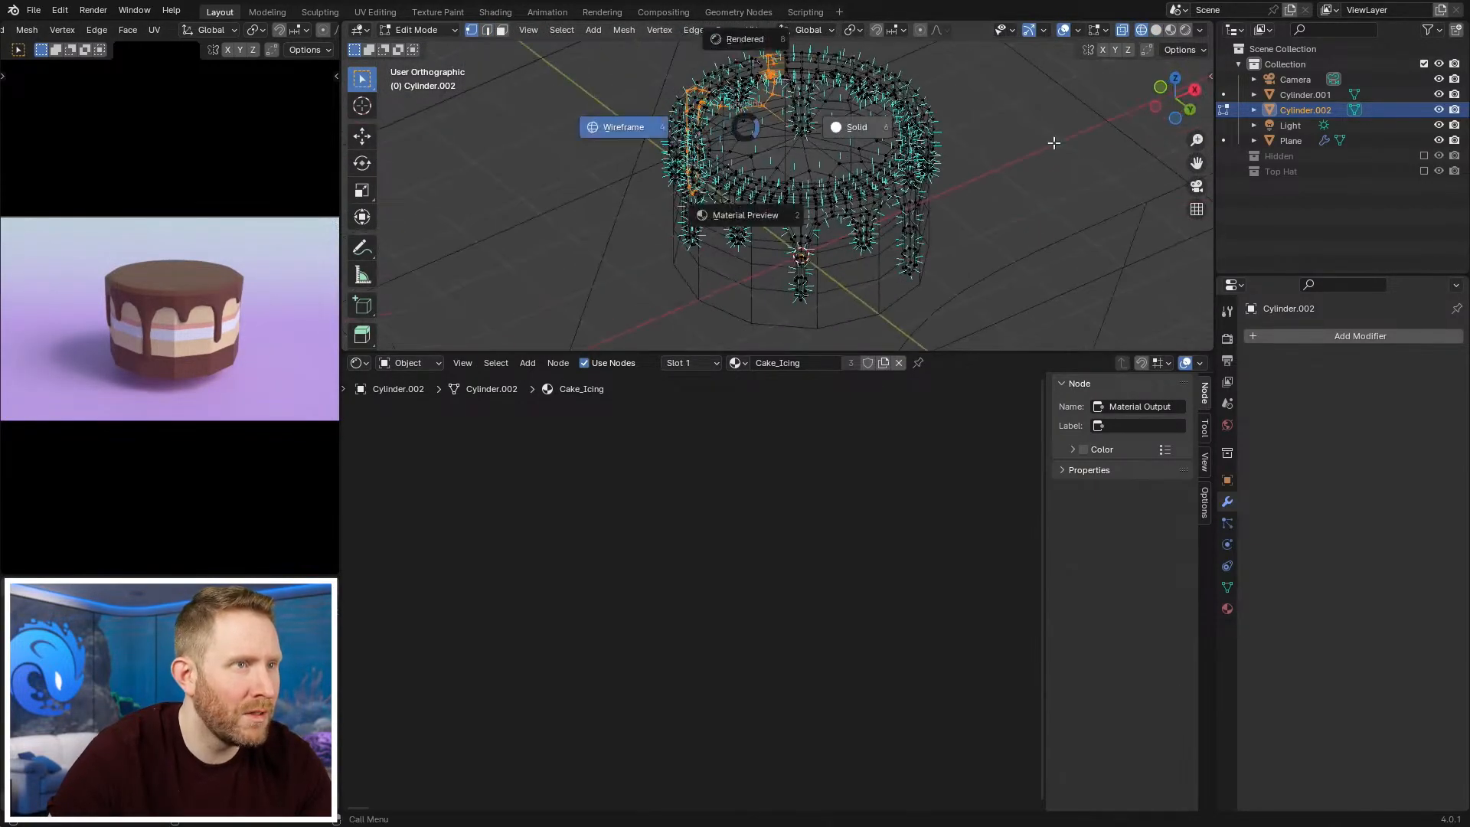
{"action": "left_click", "coordinate": [1039, 144]}
{"action": "middle_click_drag", "start_coordinate": [1040, 144], "coordinate": [883, 203]}
{"action": "key", "text": "Tab"}
{"action": "key", "text": "shift+h"}
Step: Select the inner faces on the icing's underside in Edit Mode and merge them into one face
{"action": "mouse_move", "coordinate": [878, 107]}
{"action": "middle_mouse_down"}
{"action": "mouse_move", "coordinate": [846, 175]}
{"action": "mouse_move", "coordinate": [812, 136]}
{"action": "middle_mouse_up"}
{"action": "key", "text": "Tab"}
{"action": "key", "text": "3"}
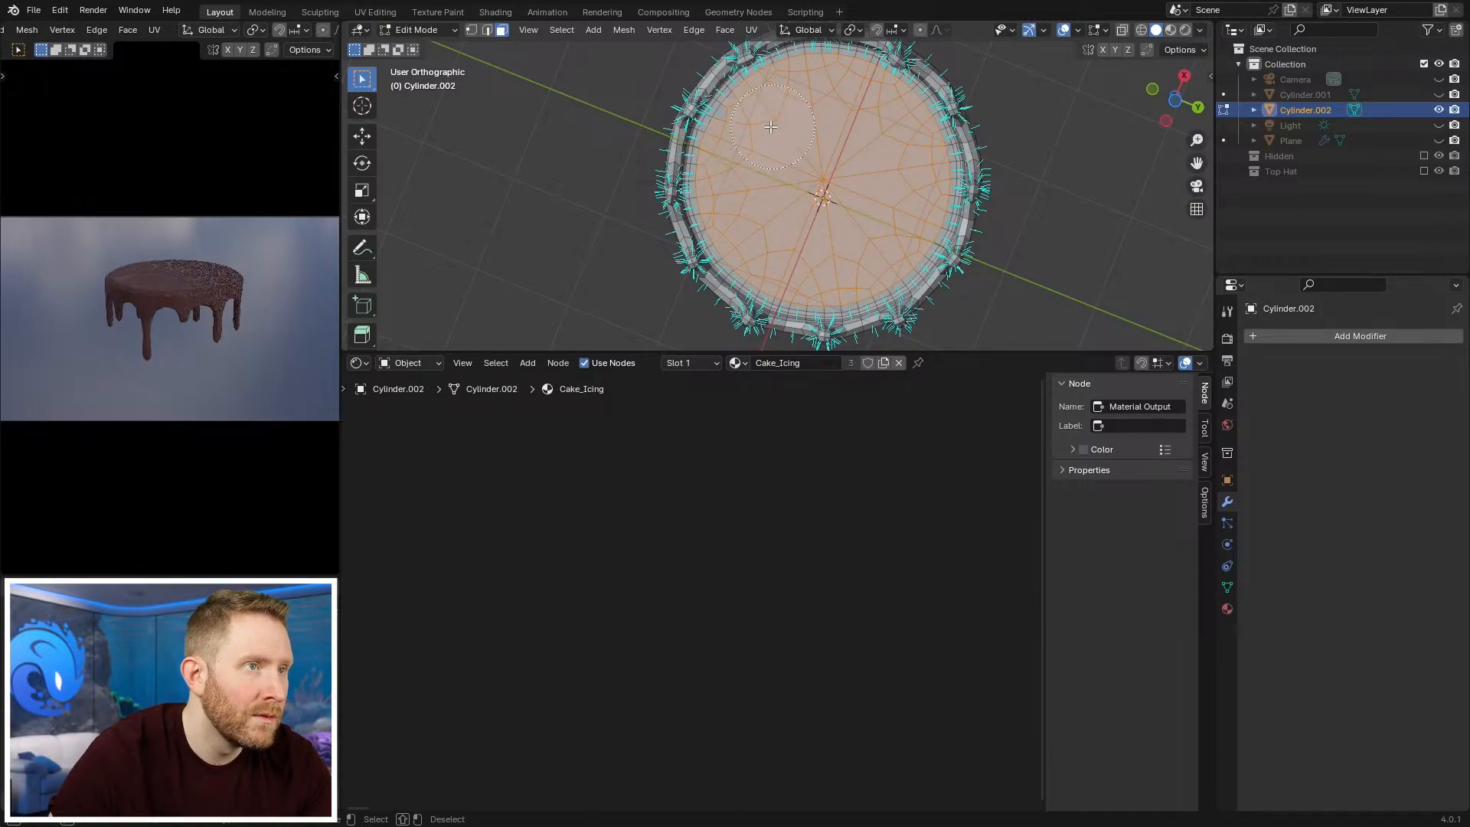
{"action": "key", "text": "alt+a"}
Step: Examine the icing's outer rim and drips from several sides for uneven shading and unneeded edges
{"action": "scroll", "coordinate": [784, 145], "scroll_direction": "down", "scroll_amount": 3}
{"action": "middle_click_drag", "start_coordinate": [785, 145], "coordinate": [848, 167]}
{"action": "scroll", "coordinate": [833, 221], "scroll_direction": "up", "scroll_amount": 5}
{"action": "key", "text": "2"}
{"action": "key", "text": "Tab"}
{"action": "scroll", "coordinate": [891, 204], "scroll_direction": "down", "scroll_amount": 3}
{"action": "key", "text": "Tab"}
{"action": "scroll", "coordinate": [796, 229], "scroll_direction": "up", "scroll_amount": 2}
{"action": "left_click", "coordinate": [752, 217]}
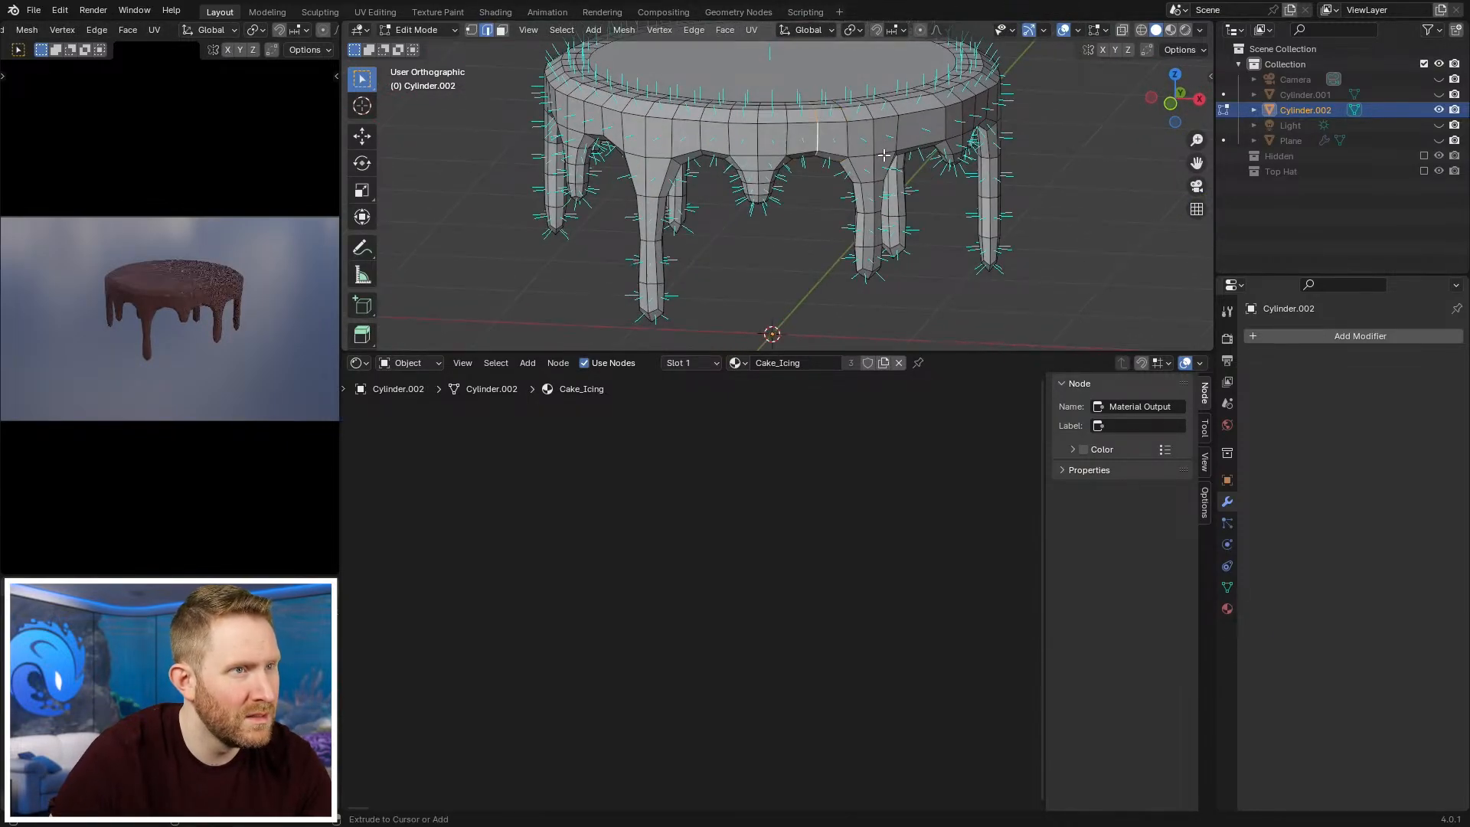
{"action": "middle_click_drag", "start_coordinate": [963, 133], "coordinate": [862, 129]}
{"action": "key", "text": "Tab"}
{"action": "key", "text": "Tab"}
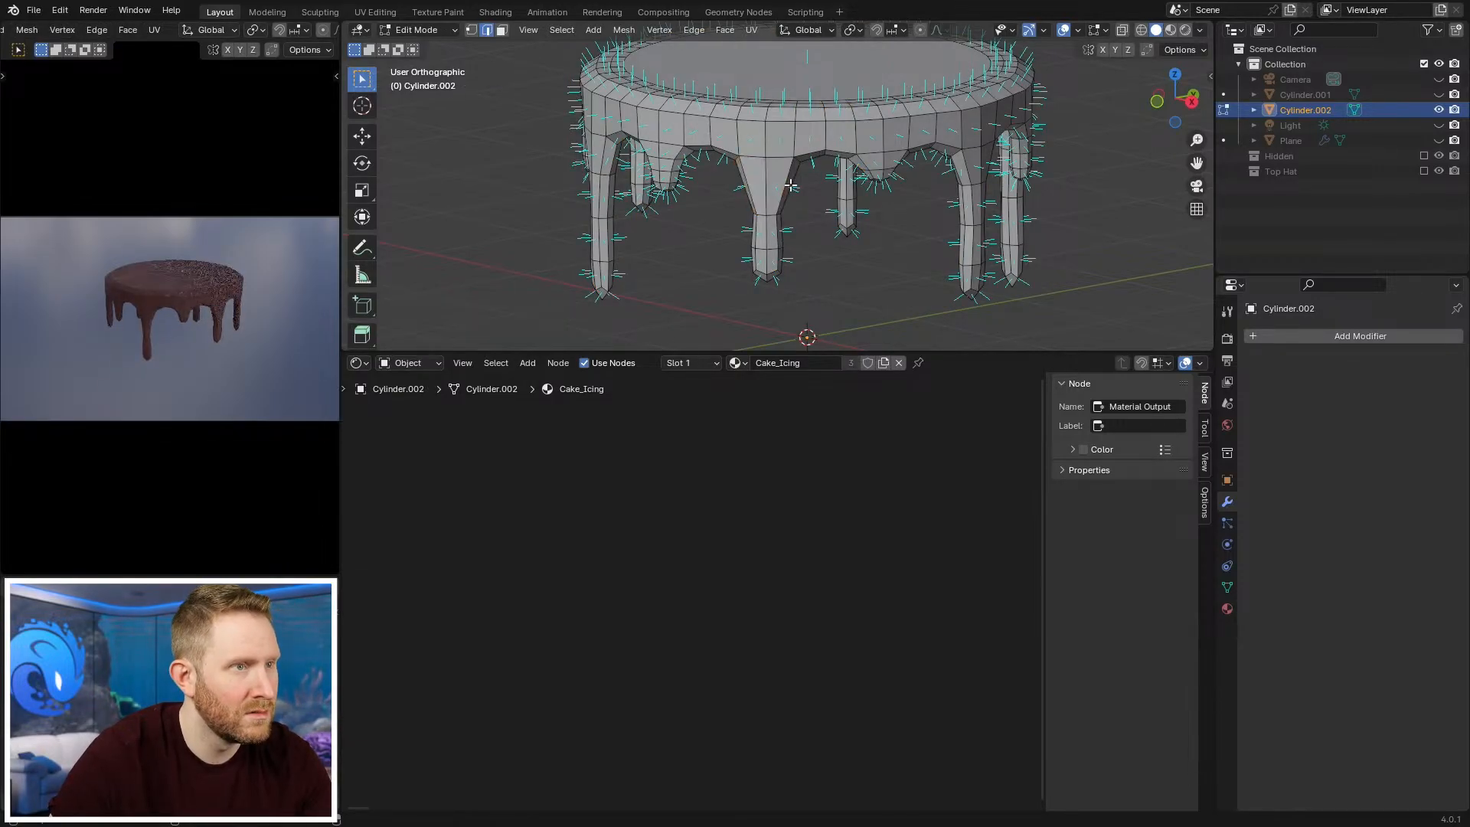
Step: Select another edge loop on the icing mesh and remove it
{"action": "scroll", "coordinate": [788, 184], "scroll_direction": "down", "scroll_amount": 4}
{"action": "middle_click_drag", "start_coordinate": [886, 182], "coordinate": [1036, 240]}
{"action": "scroll", "coordinate": [815, 177], "scroll_direction": "up", "scroll_amount": 6}
{"action": "left_click", "coordinate": [768, 248], "text": "alt"}
{"action": "key", "text": "x"}
{"action": "left_click", "coordinate": [834, 238]}
{"action": "scroll", "coordinate": [837, 243], "scroll_direction": "down", "scroll_amount": 2}
{"action": "scroll", "coordinate": [837, 245], "scroll_direction": "up", "scroll_amount": 2}
{"action": "scroll", "coordinate": [836, 245], "scroll_direction": "down", "scroll_amount": 5}
{"action": "key", "text": "Tab"}
{"action": "key", "text": "Tab"}
{"action": "scroll", "coordinate": [806, 295], "scroll_direction": "up", "scroll_amount": 4}
{"action": "scroll", "coordinate": [846, 286], "scroll_direction": "down", "scroll_amount": 1}
{"action": "key", "text": "s"}
{"action": "key", "text": "z"}
{"action": "right_click", "coordinate": [1037, 243]}
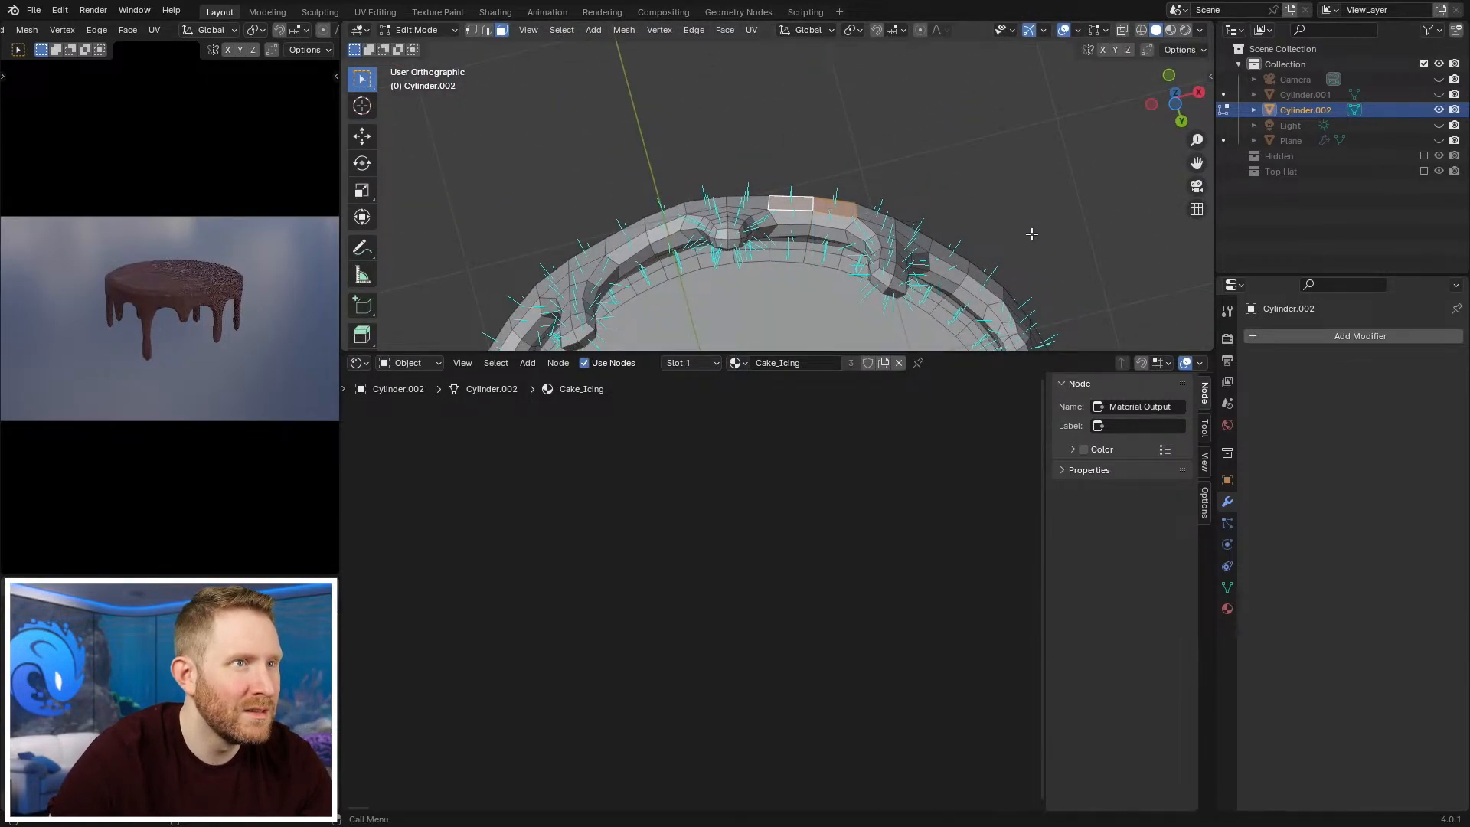
Step: Set the transform orientation to Normal and flatten the two selected rim faces by scaling Z to 0
{"action": "left_click", "coordinate": [793, 32]}
{"action": "left_click", "coordinate": [793, 107]}
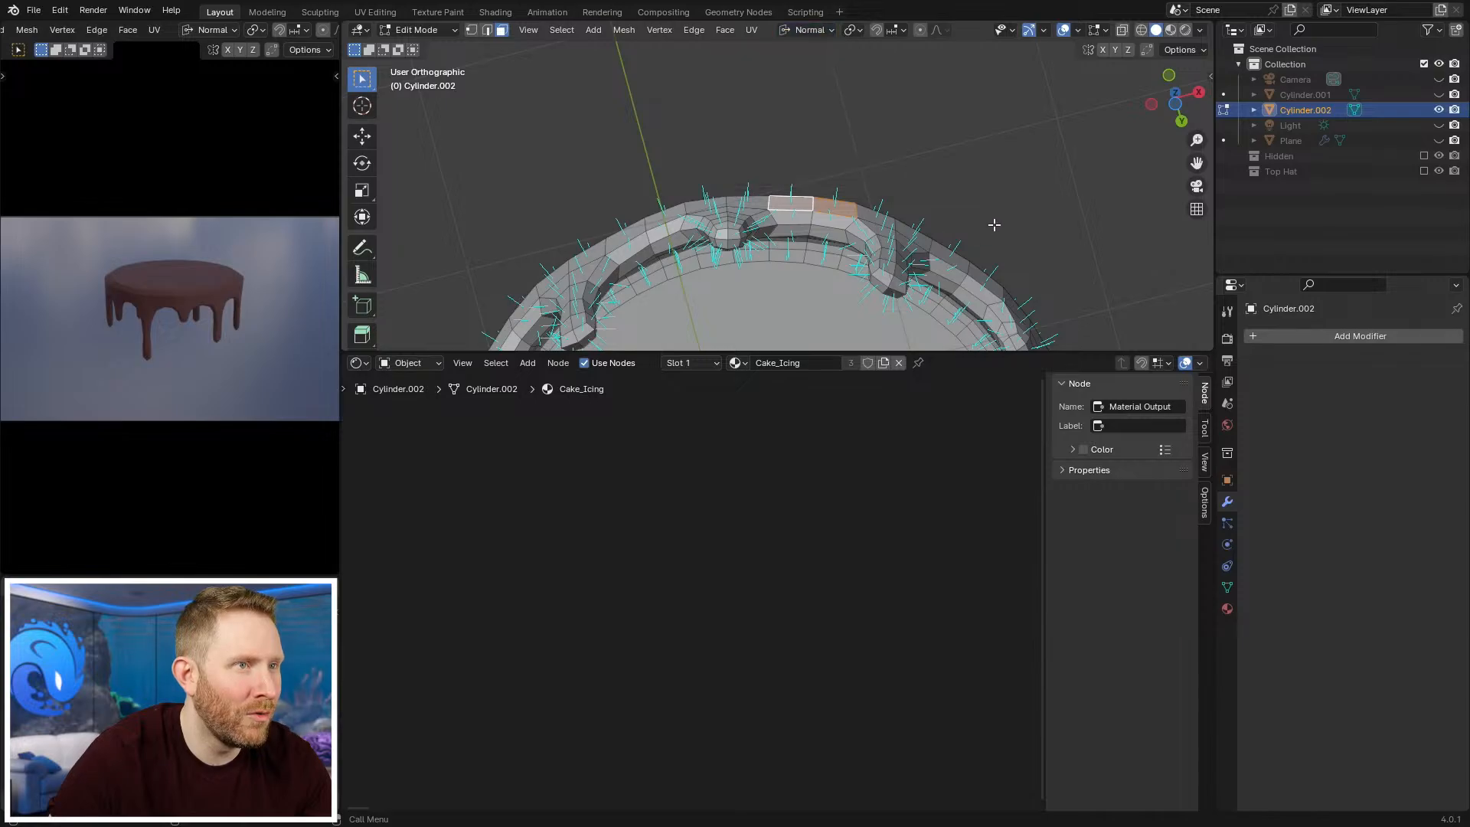
{"action": "type", "text": "sz"}
{"action": "type", "text": "0"}
{"action": "key", "text": "Return"}
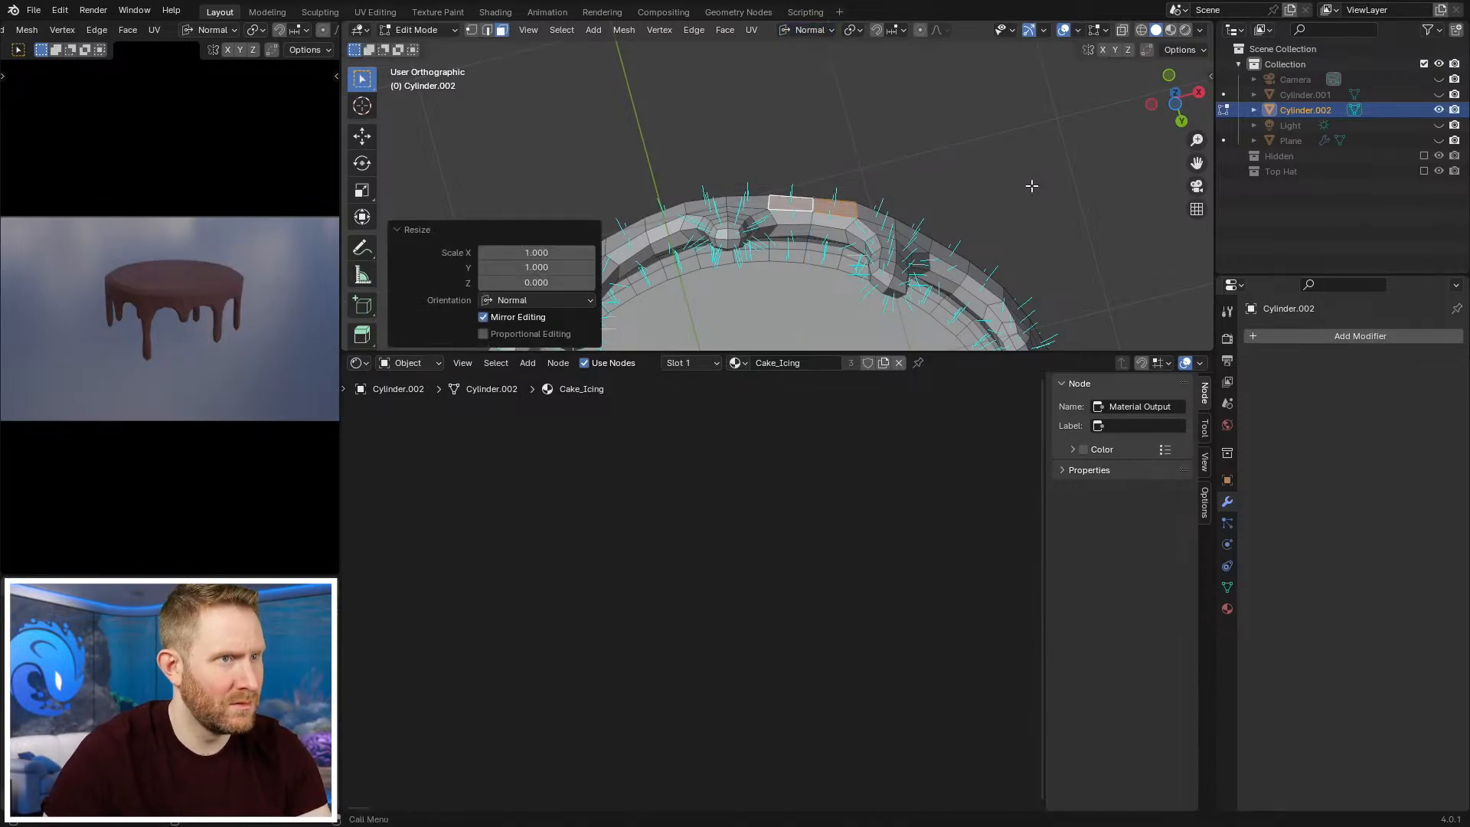
{"action": "scroll", "coordinate": [1031, 185], "scroll_direction": "down", "scroll_amount": 5}
Step: Select the faces of a long drip and the rim above it, and flatten them by scaling normal Z to 0
{"action": "key", "text": "Tab"}
{"action": "middle_click_drag", "start_coordinate": [811, 173], "coordinate": [782, 209]}
{"action": "scroll", "coordinate": [851, 219], "scroll_direction": "up", "scroll_amount": 2}
{"action": "key", "text": "Tab"}
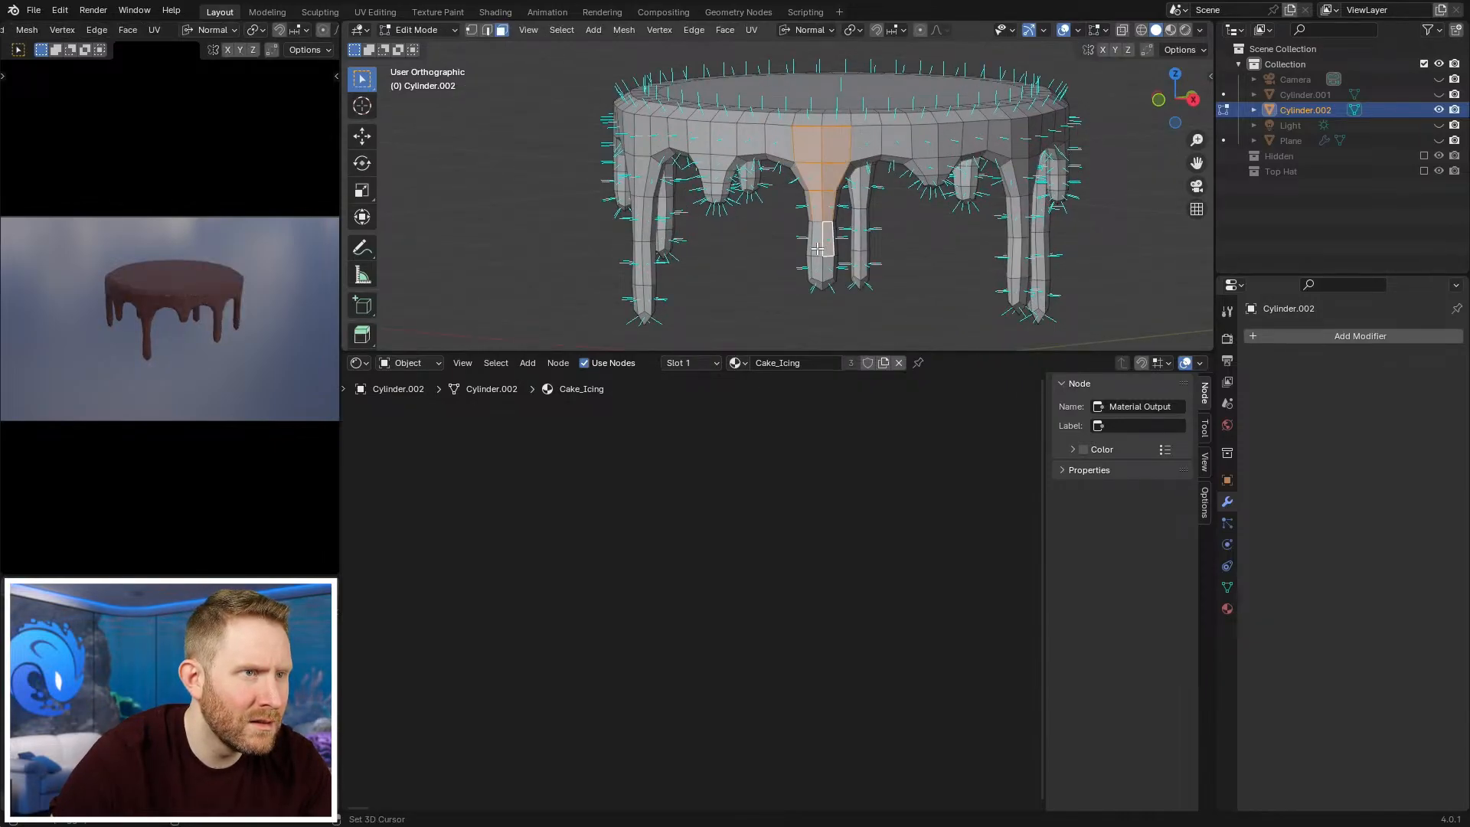
{"action": "type", "text": "sz0"}
{"action": "key", "text": "Return"}
Step: Return to Object Mode and unhide the cake body and the other scene objects
{"action": "key", "text": "Tab"}
{"action": "scroll", "coordinate": [958, 256], "scroll_direction": "down", "scroll_amount": 3}
{"action": "middle_click_drag", "start_coordinate": [940, 252], "coordinate": [782, 275]}
{"action": "key", "text": "Tab"}
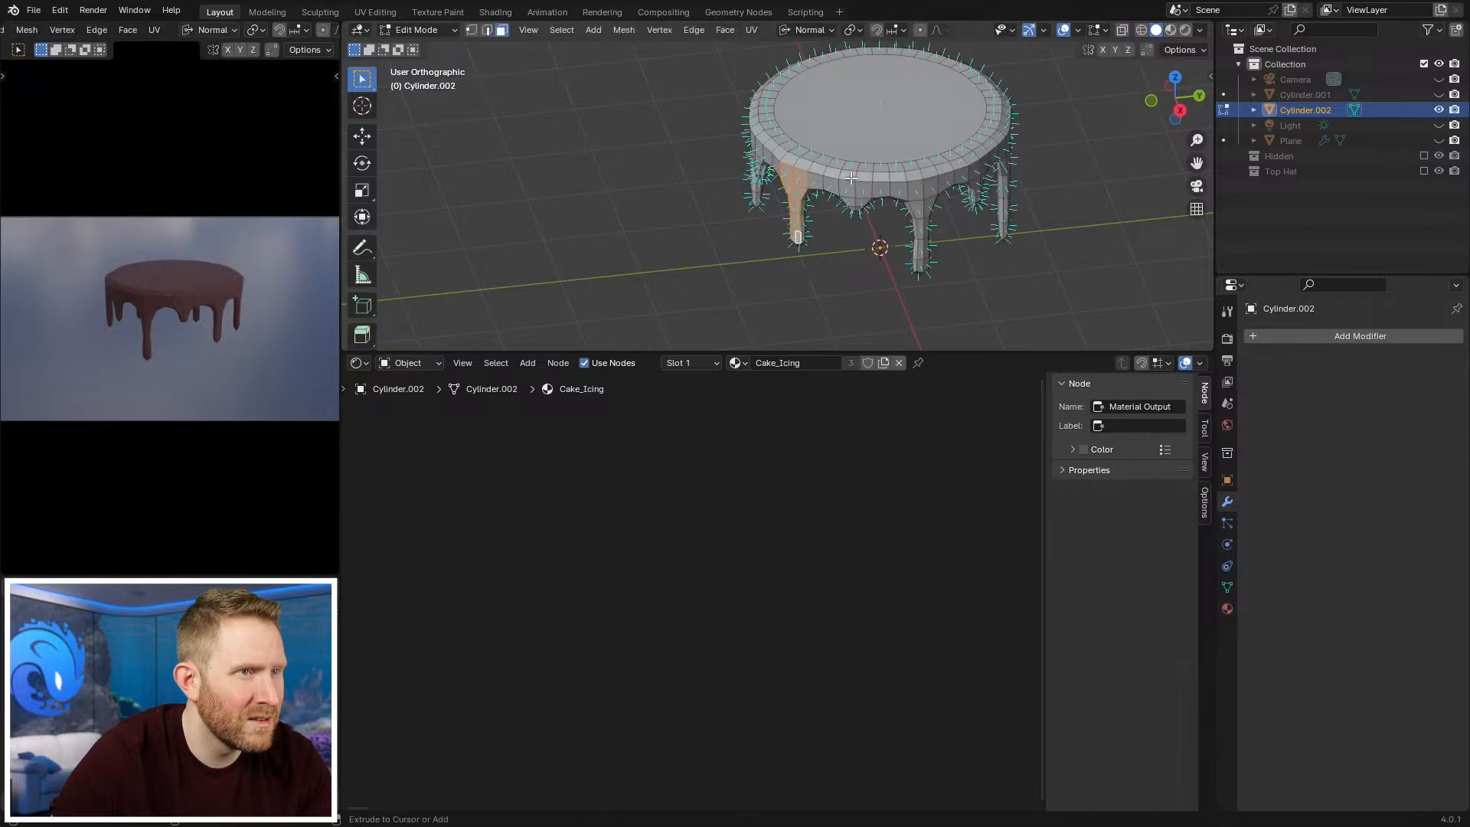
{"action": "key", "text": "Tab"}
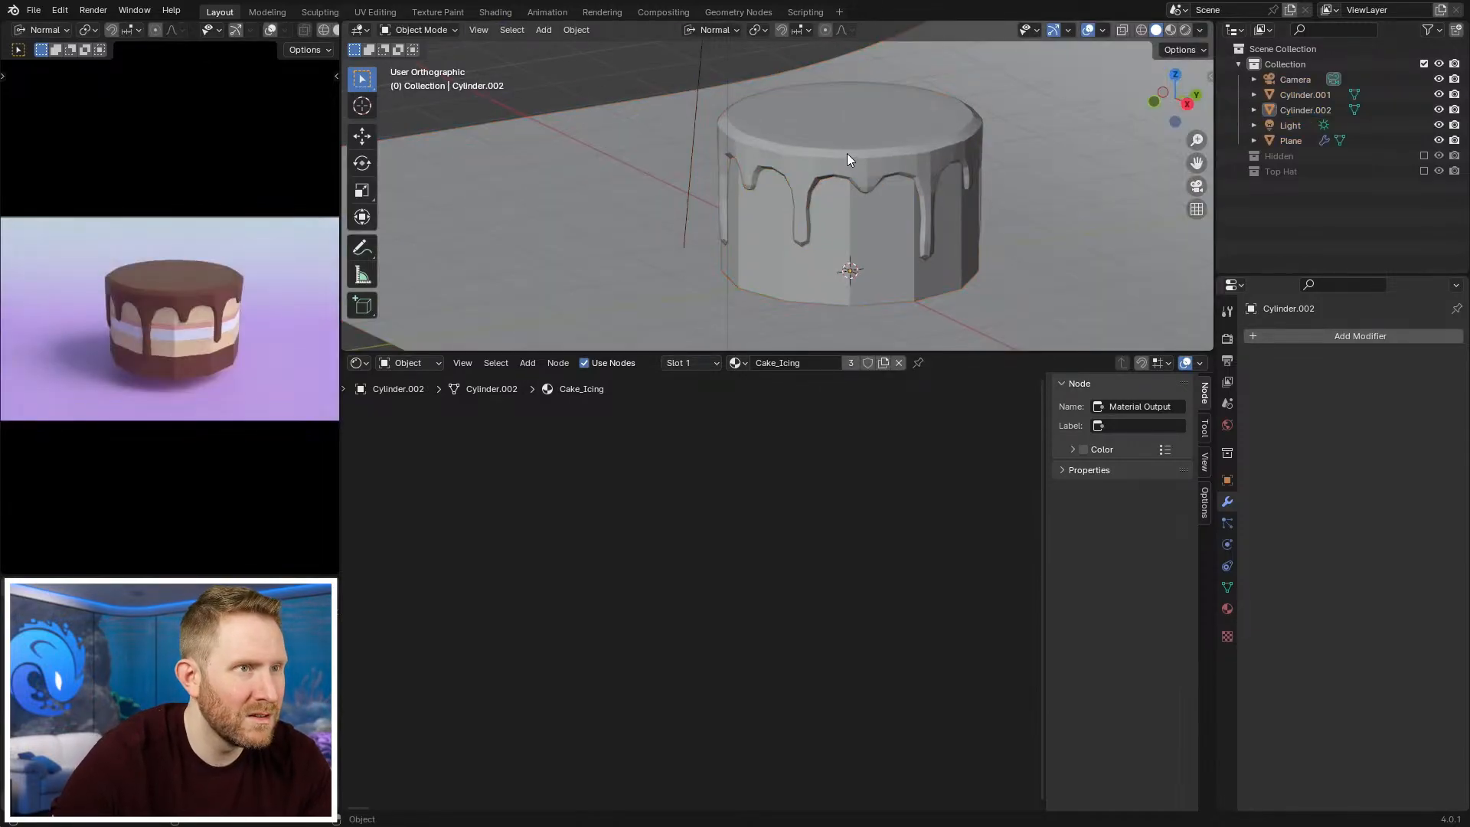
Step: Select a long drip with its adjoining rim faces and flatten them by scaling along normal Z
{"action": "middle_click_drag", "start_coordinate": [847, 153], "coordinate": [867, 184]}
{"action": "scroll", "coordinate": [912, 135], "scroll_direction": "up", "scroll_amount": 1}
{"action": "key", "text": "Tab"}
{"action": "scroll", "coordinate": [867, 184], "scroll_direction": "up", "scroll_amount": 1}
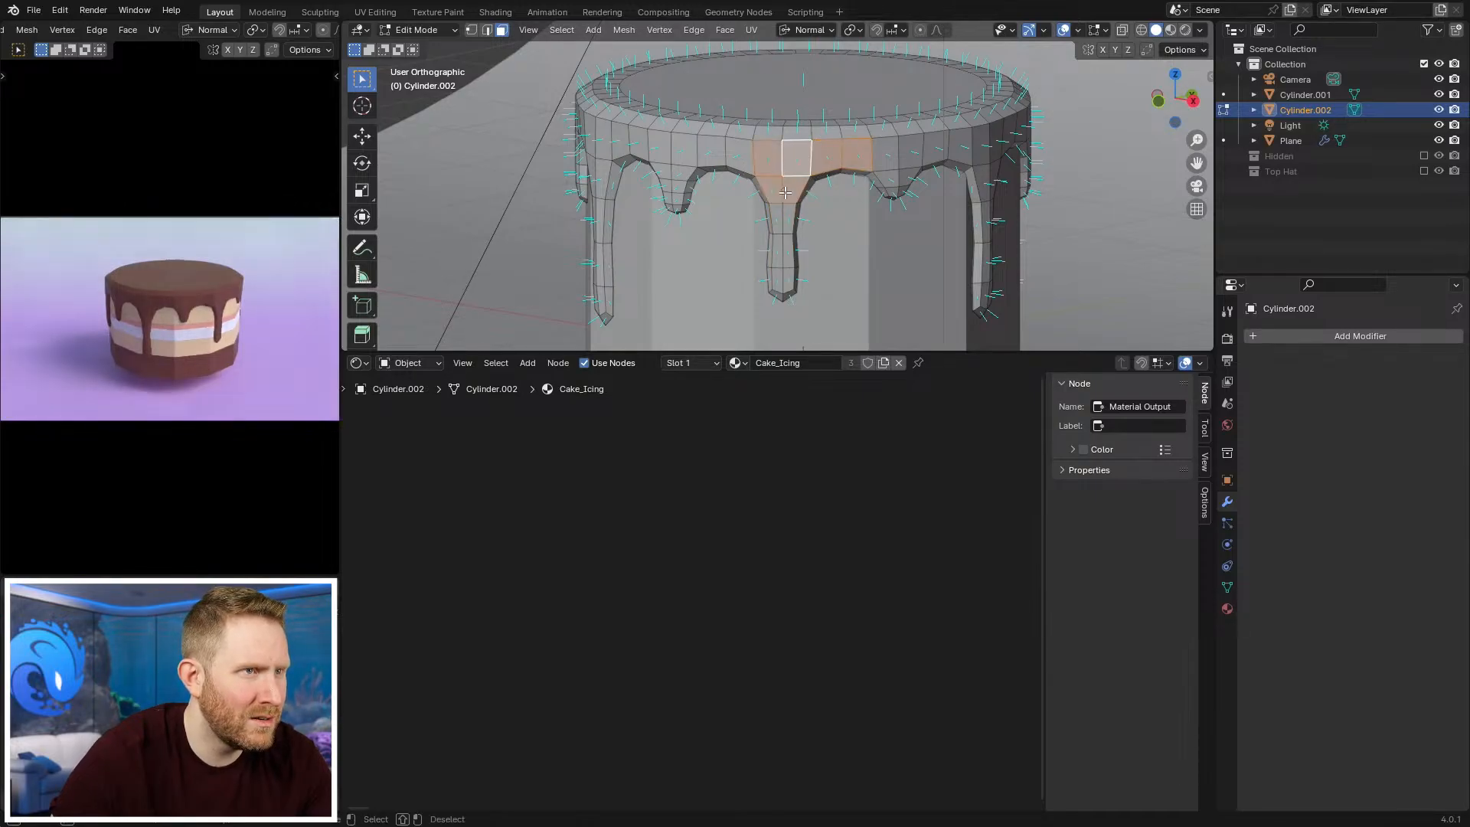
{"action": "key", "text": "s"}
{"action": "key", "text": "z"}
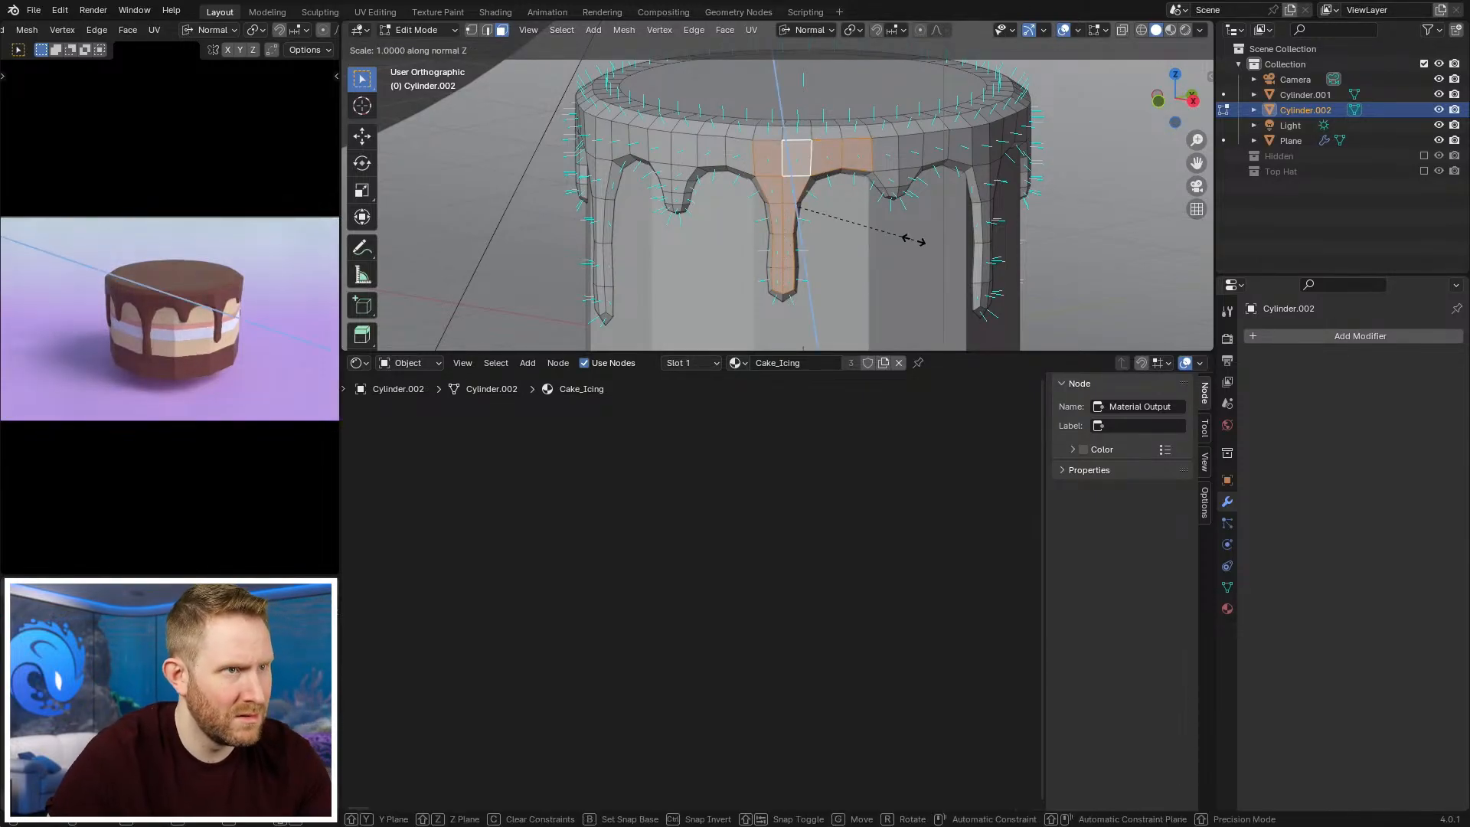
{"action": "left_click", "coordinate": [914, 240]}
{"action": "key", "text": "Tab"}
Step: Flatten the faces of a short drip and the rim above it by scaling along normal Z to 0
{"action": "scroll", "coordinate": [850, 230], "scroll_direction": "down", "scroll_amount": 3}
{"action": "middle_click_drag", "start_coordinate": [849, 230], "coordinate": [788, 210]}
{"action": "key", "text": "Tab"}
{"action": "scroll", "coordinate": [777, 197], "scroll_direction": "up", "scroll_amount": 4}
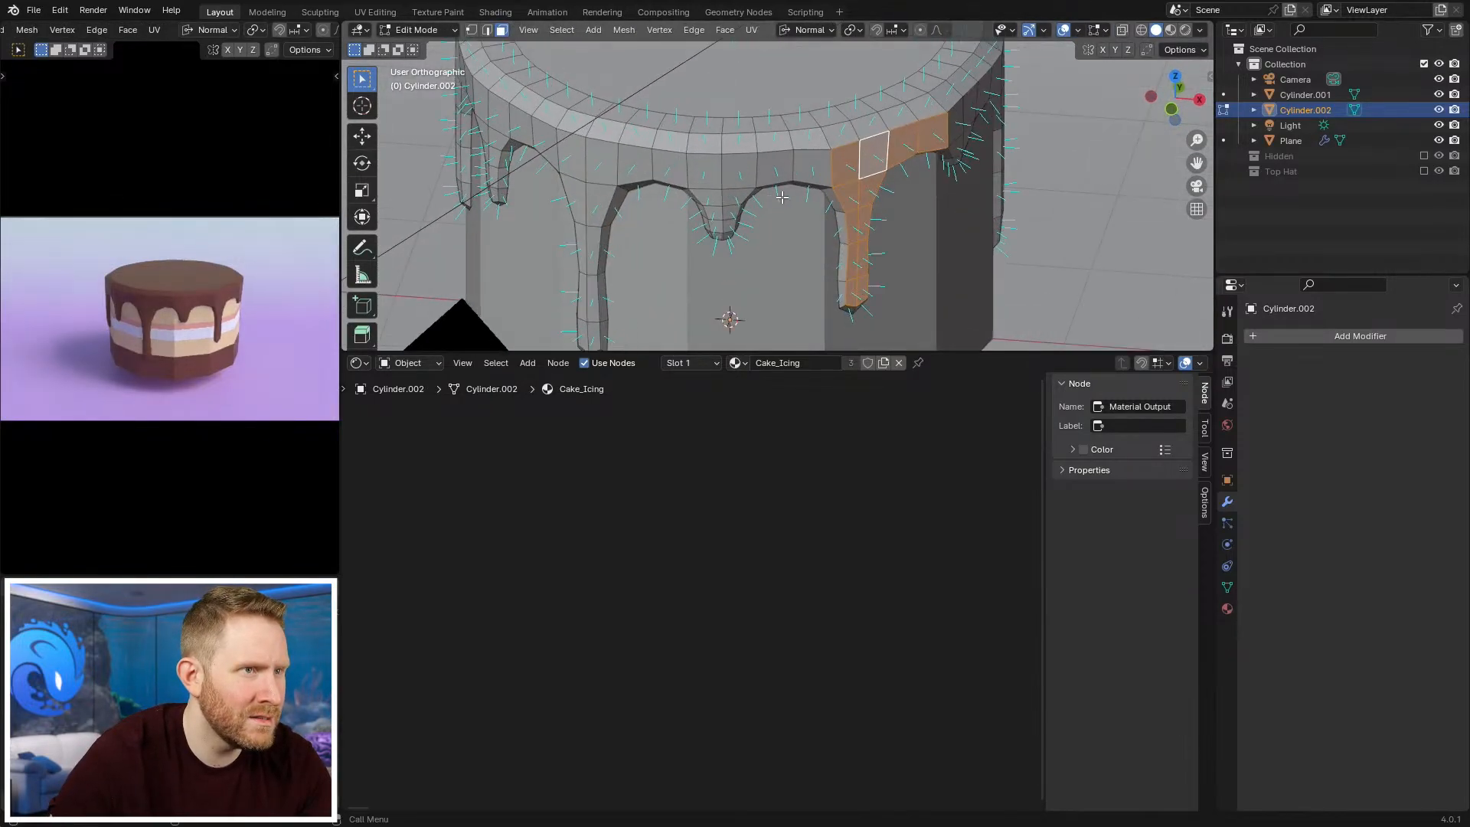
{"action": "key", "text": "alt+a"}
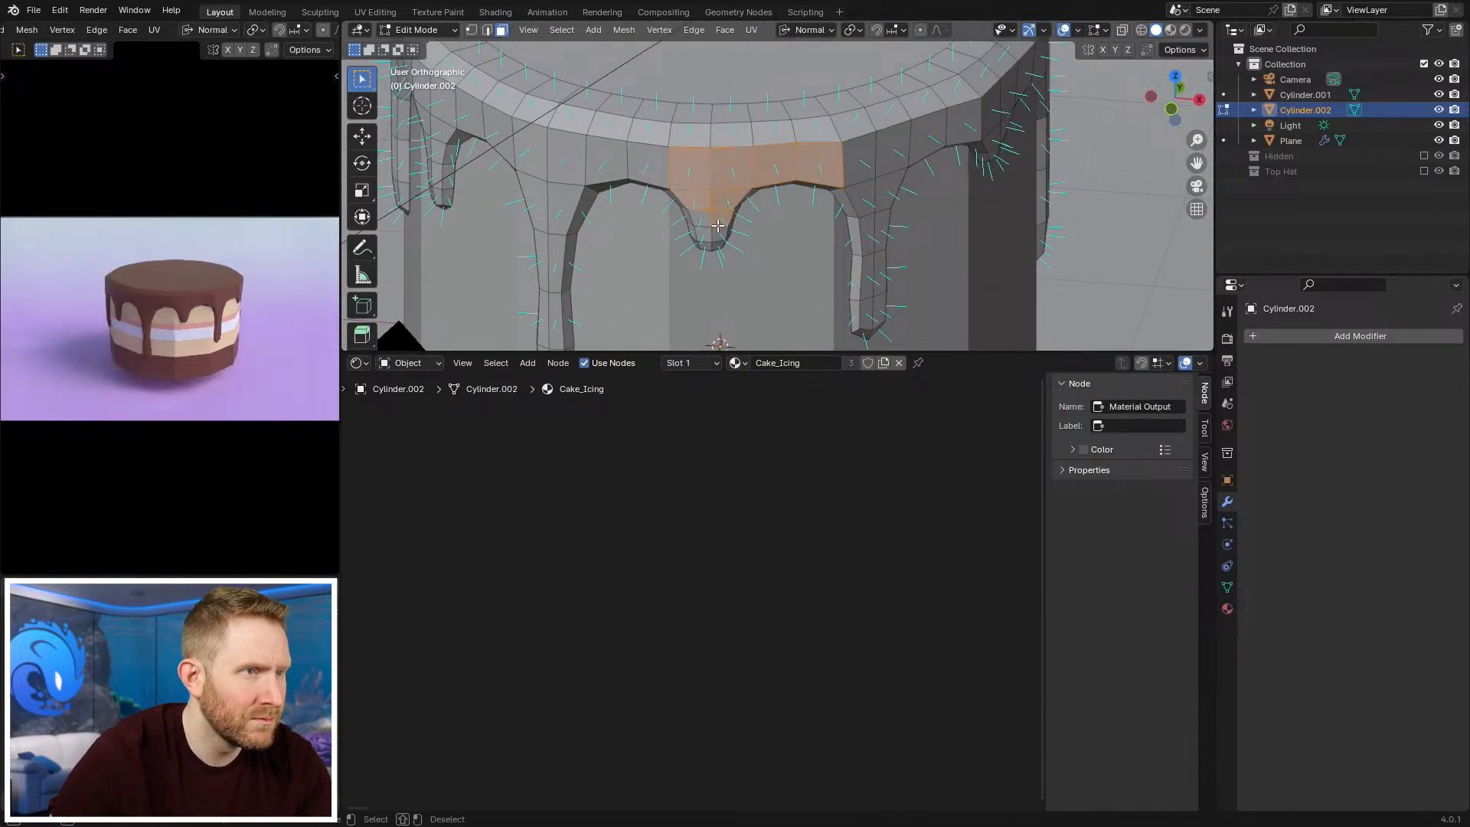
{"action": "type", "text": "sz0"}
{"action": "left_click", "coordinate": [865, 239]}
{"action": "scroll", "coordinate": [834, 245], "scroll_direction": "down", "scroll_amount": 3}
{"action": "key", "text": "Tab"}
Step: Examine the flattened icing from several angles, both over the cake body and isolated, in Object and Edit Mode
{"action": "middle_click_drag", "start_coordinate": [800, 259], "coordinate": [811, 219]}
{"action": "scroll", "coordinate": [779, 225], "scroll_direction": "down", "scroll_amount": 3}
{"action": "scroll", "coordinate": [895, 198], "scroll_direction": "up", "scroll_amount": 3}
{"action": "key", "text": "Tab"}
{"action": "scroll", "coordinate": [919, 177], "scroll_direction": "up", "scroll_amount": 2}
{"action": "middle_click_drag", "start_coordinate": [880, 186], "coordinate": [922, 143], "text": "shift"}
{"action": "key", "text": "alt+a"}
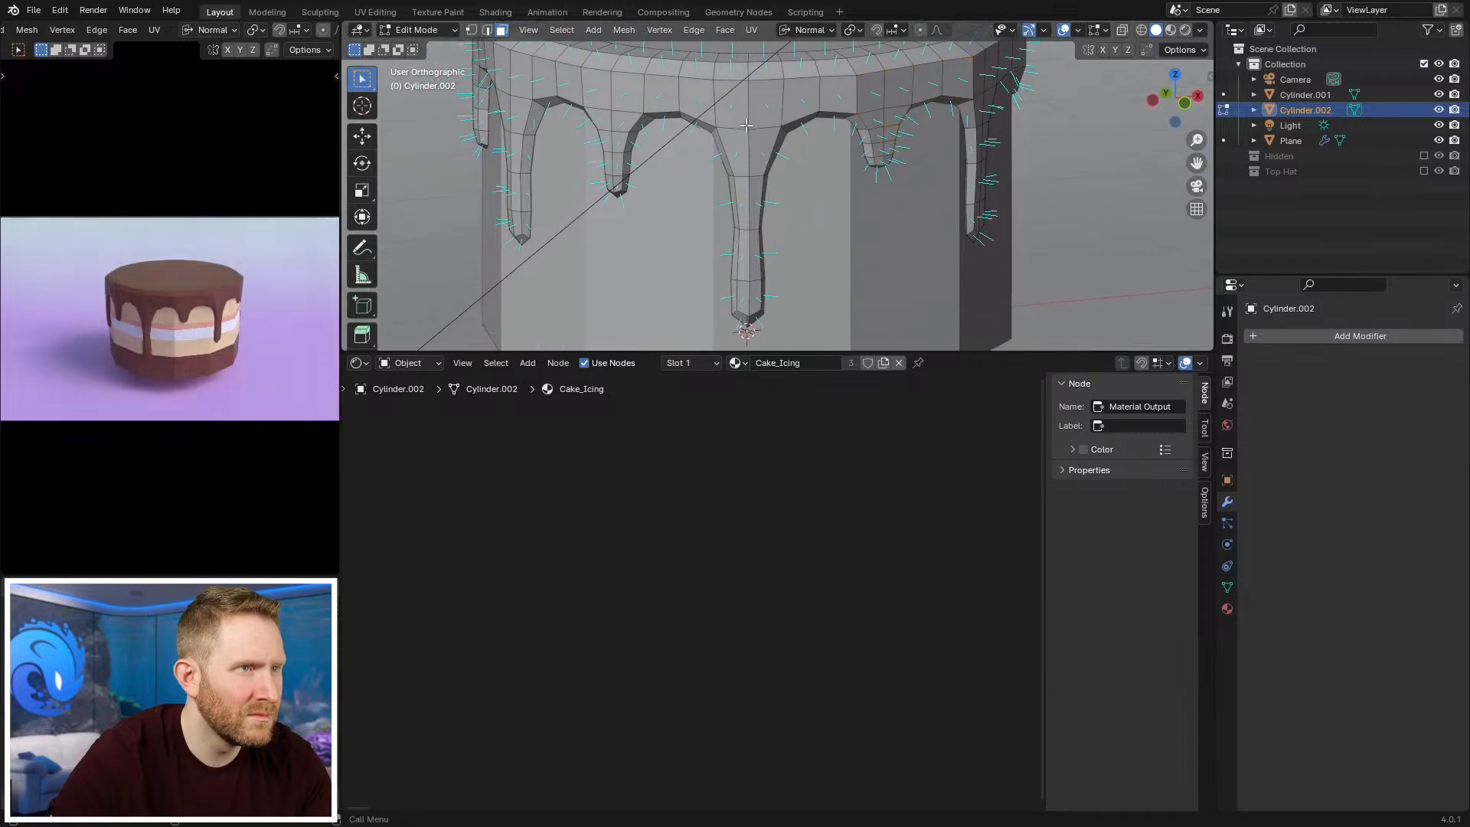
{"action": "scroll", "coordinate": [747, 115], "scroll_direction": "down", "scroll_amount": 1}
{"action": "scroll", "coordinate": [873, 153], "scroll_direction": "down", "scroll_amount": 5}
{"action": "key", "text": "Tab"}
{"action": "key", "text": "Tab"}
{"action": "key", "text": "Tab"}
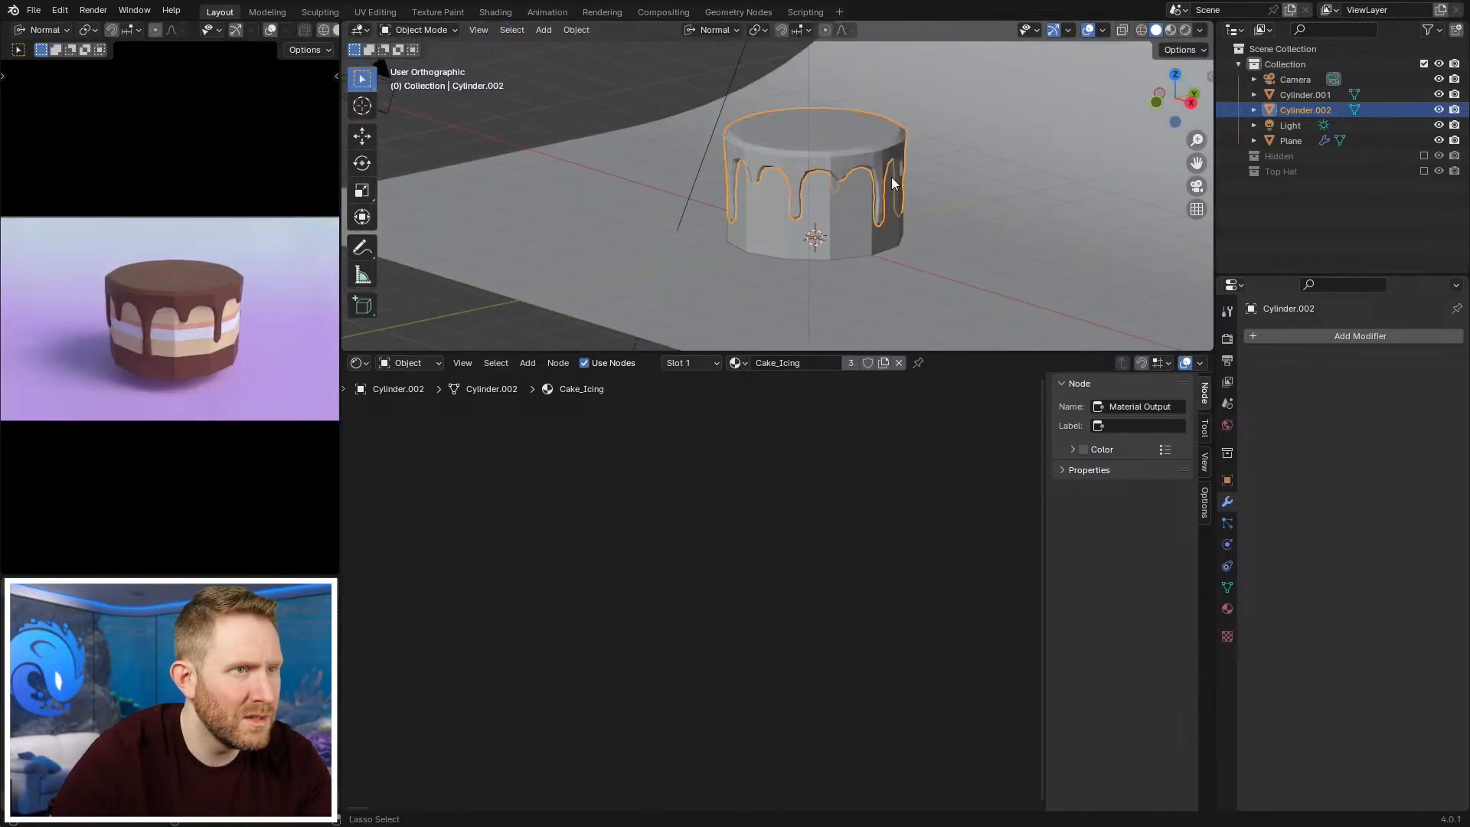
{"action": "key", "text": "Tab"}
{"action": "key", "text": "Tab"}
{"action": "key", "text": "shift+h"}
{"action": "key", "text": "Tab"}
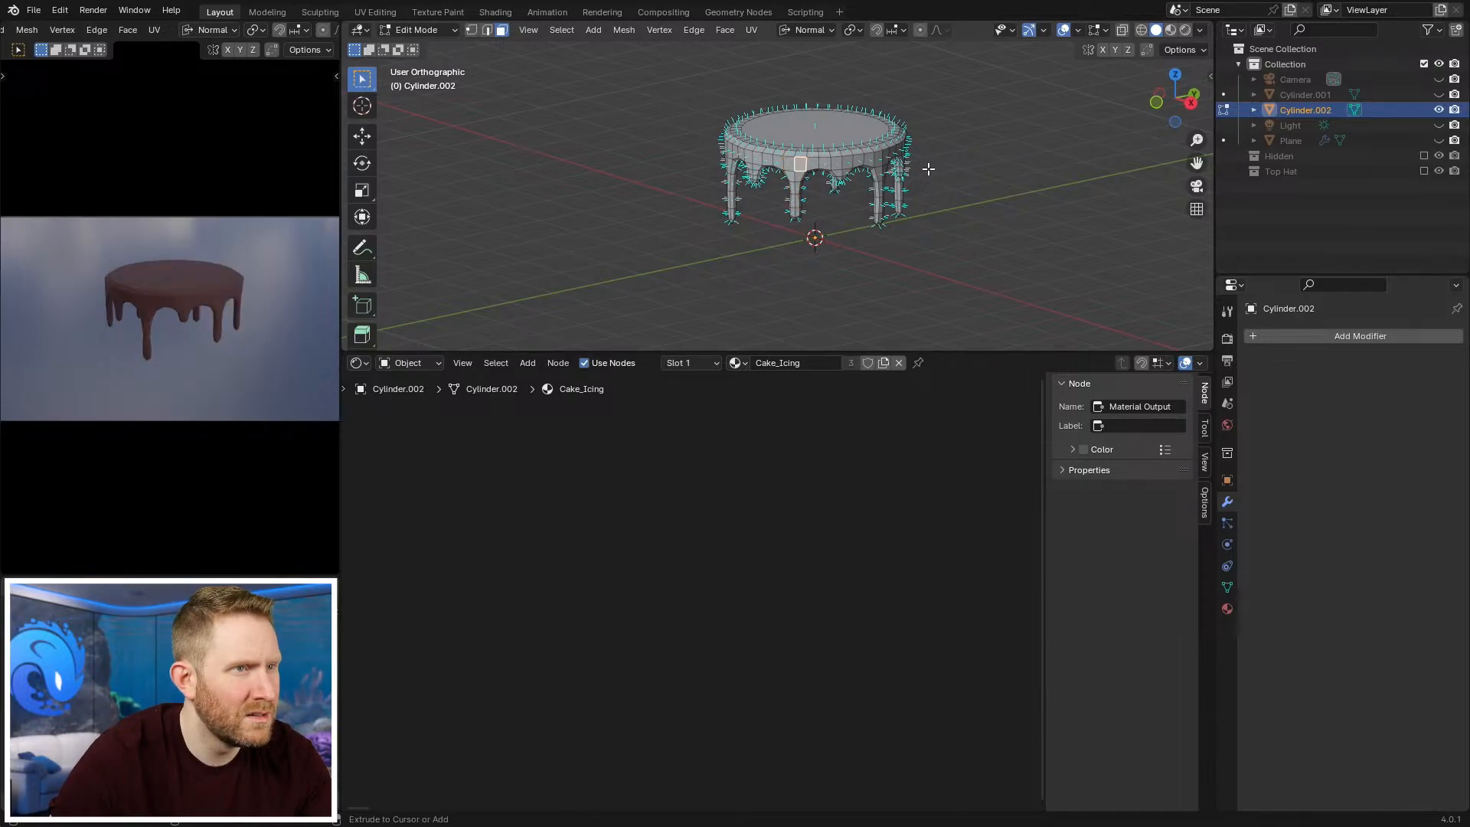
{"action": "key", "text": "Tab"}
{"action": "key", "text": "alt+h"}
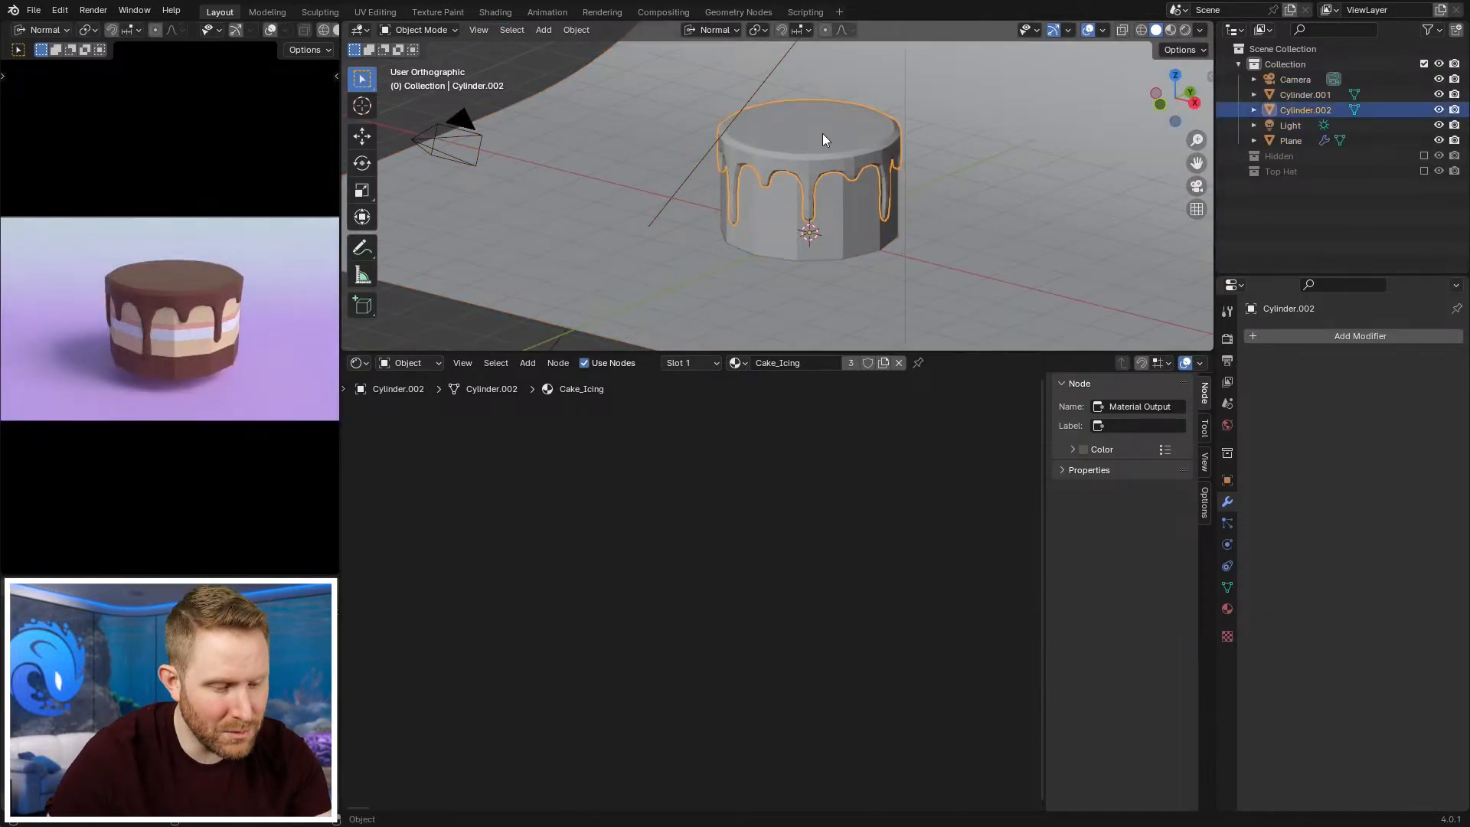
Step: Delete the flattened icing object, show the Hidden collection, and select the backup icing with its modifiers
{"action": "key", "text": "Delete"}
{"action": "left_click", "coordinate": [1424, 141]}
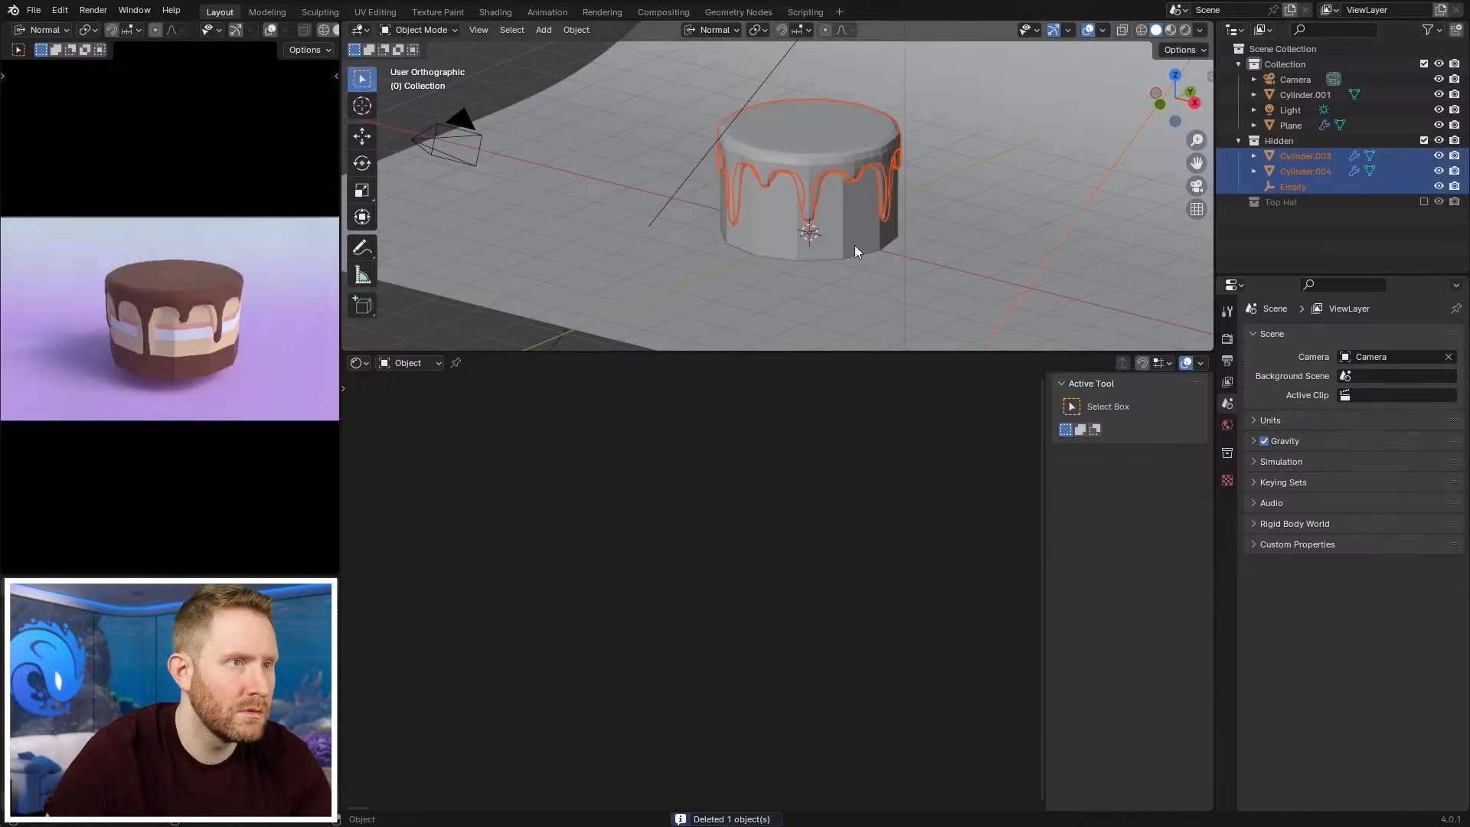
{"action": "scroll", "coordinate": [855, 245], "scroll_direction": "up", "scroll_amount": 3}
{"action": "left_click", "coordinate": [841, 243]}
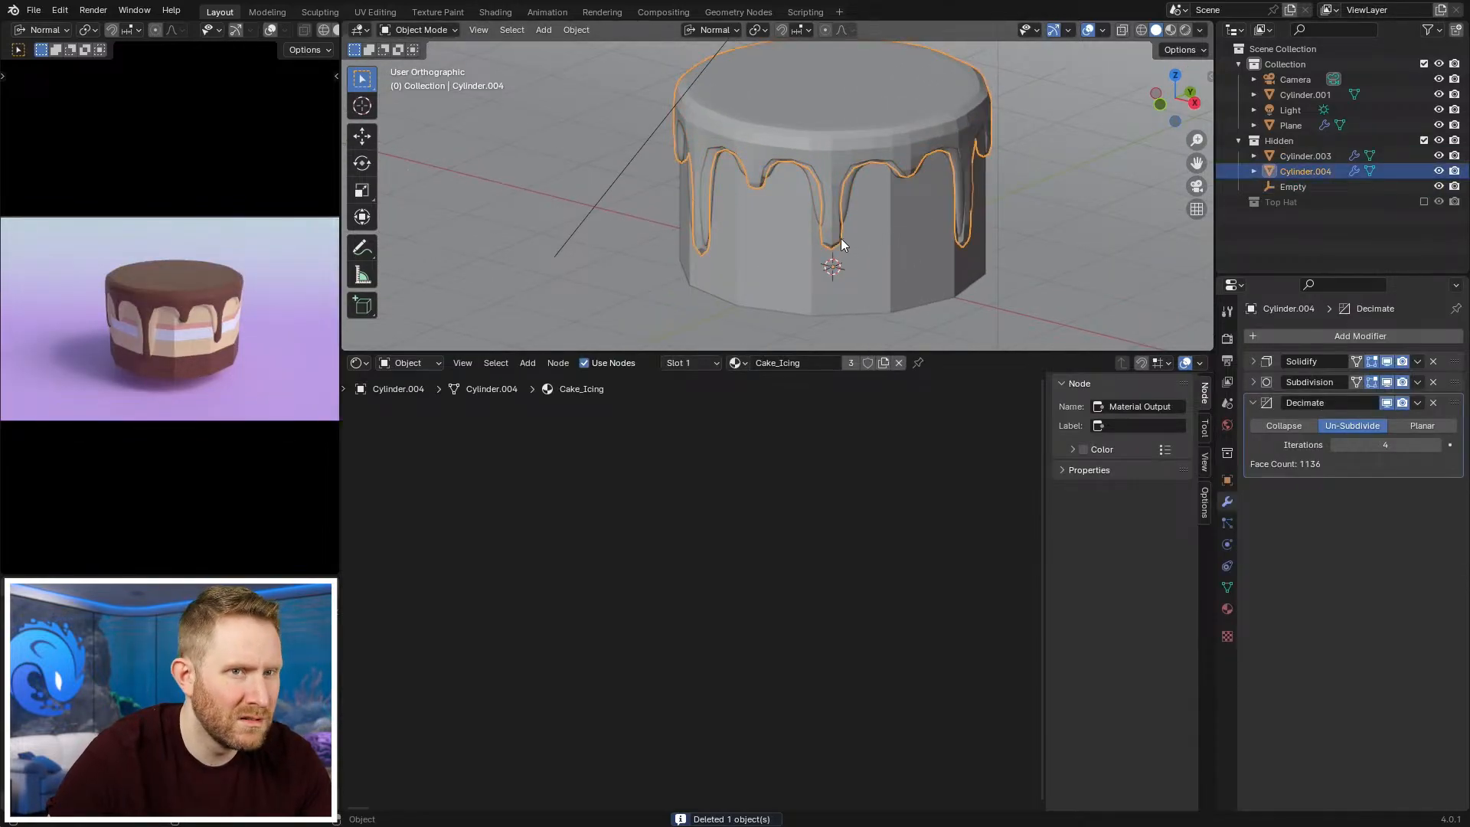
Step: Duplicate the backup icing in place, move the copy into the main Collection, and hide the Hidden collection
{"action": "key", "text": "shift+d"}
{"action": "right_click", "coordinate": [913, 210]}
{"action": "key", "text": "m"}
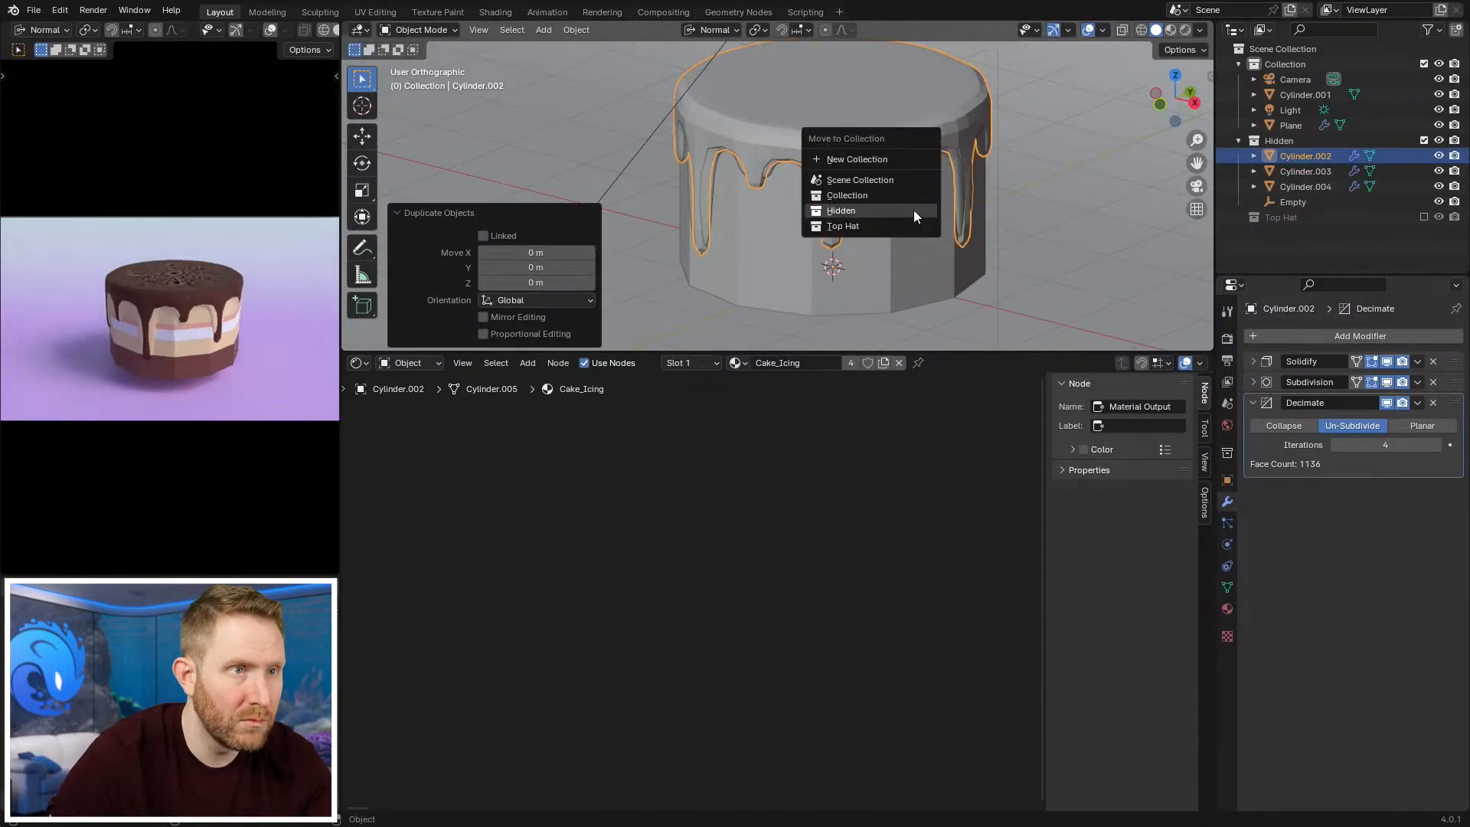
{"action": "left_click", "coordinate": [875, 179]}
{"action": "left_click_drag", "start_coordinate": [1288, 217], "coordinate": [1273, 67]}
{"action": "left_click", "coordinate": [1424, 156]}
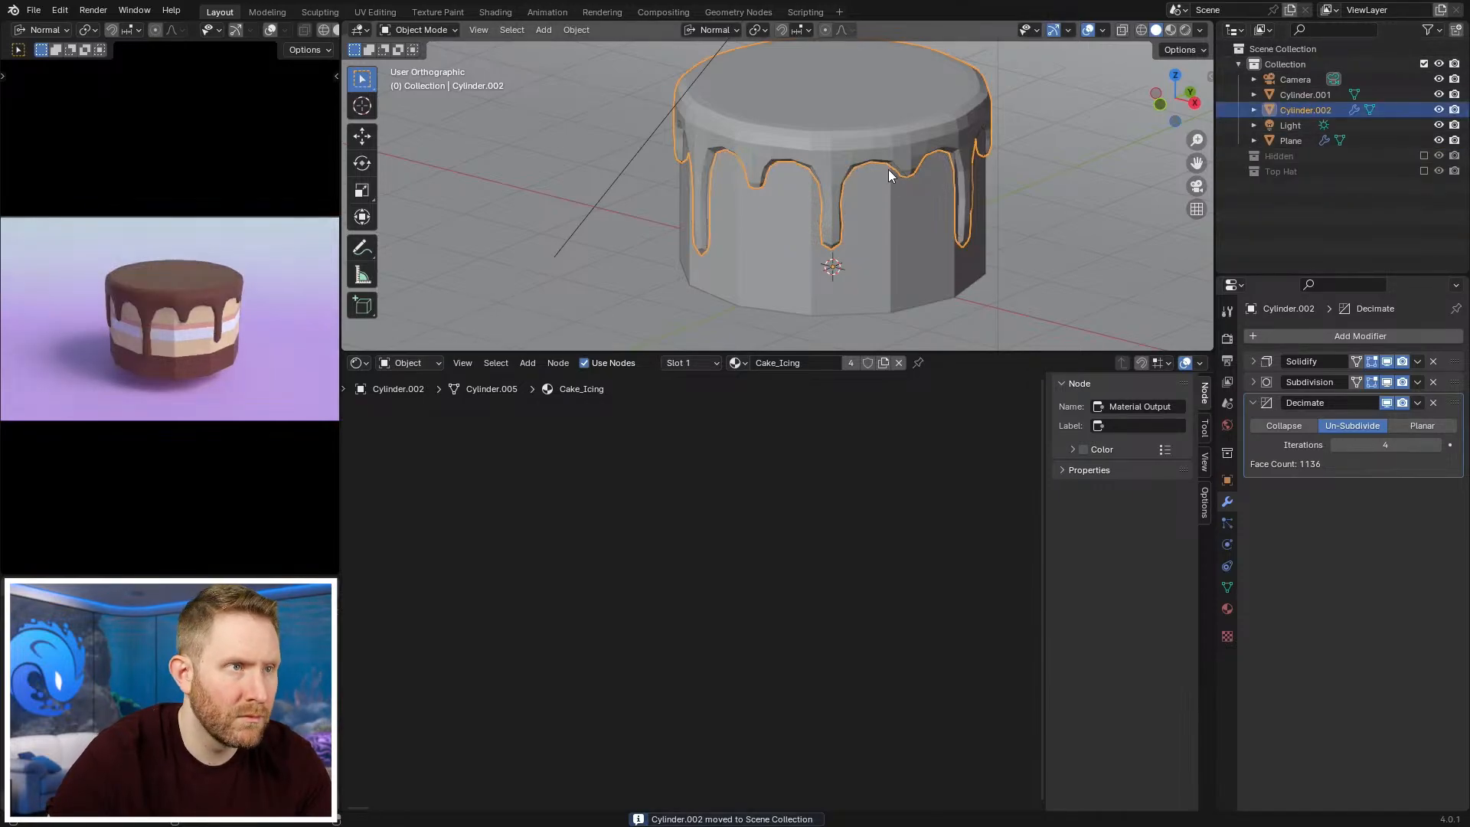
Step: Apply the copied icing's Solidify, Subdivision and Decimate modifiers and edit its mesh in edge select mode
{"action": "key", "text": "ctrl+a"}
{"action": "key", "text": "ctrl+a"}
{"action": "key", "text": "ctrl+a"}
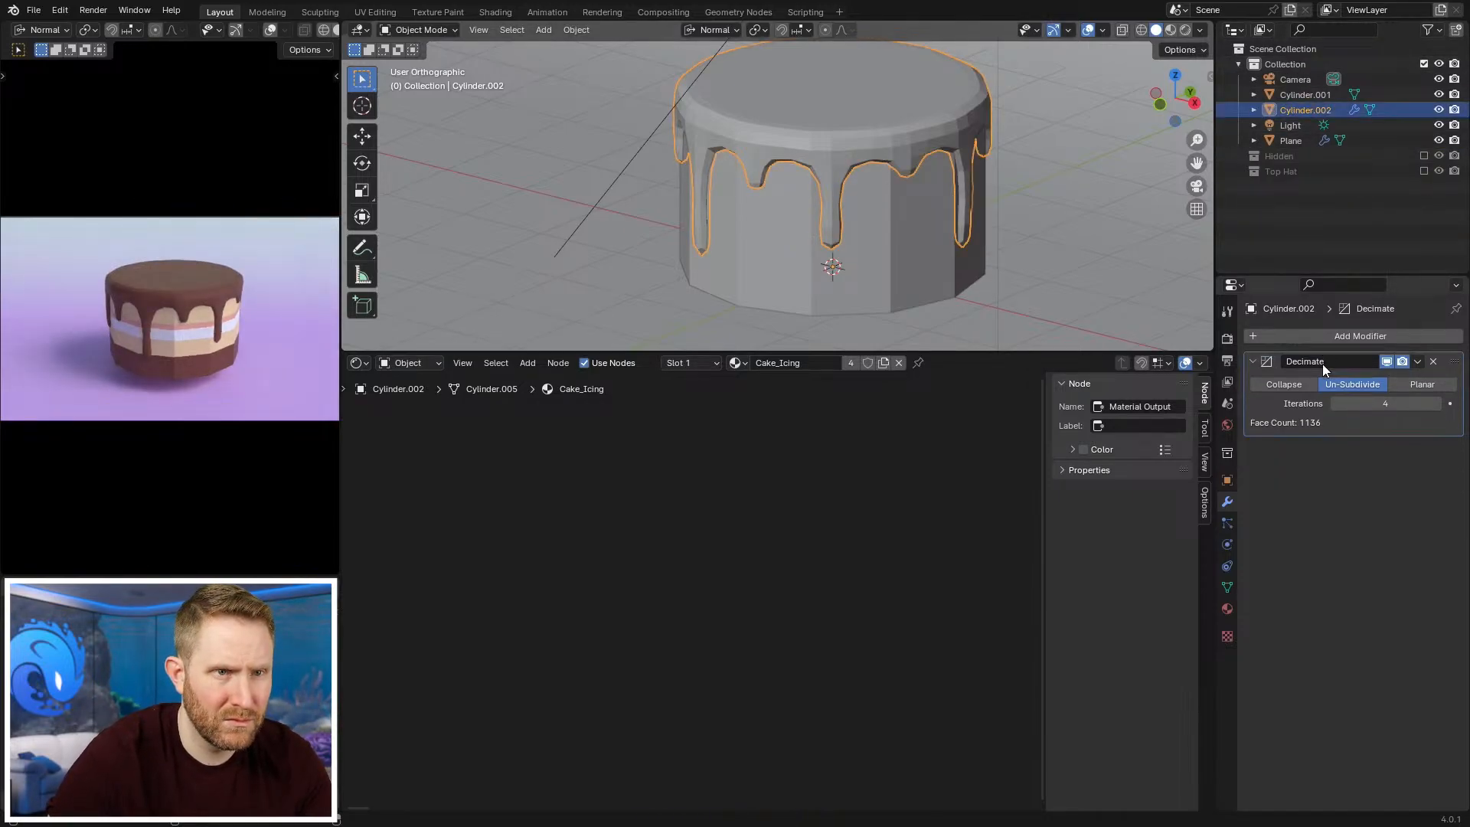
{"action": "key", "text": "Tab"}
{"action": "scroll", "coordinate": [739, 191], "scroll_direction": "up", "scroll_amount": 3}
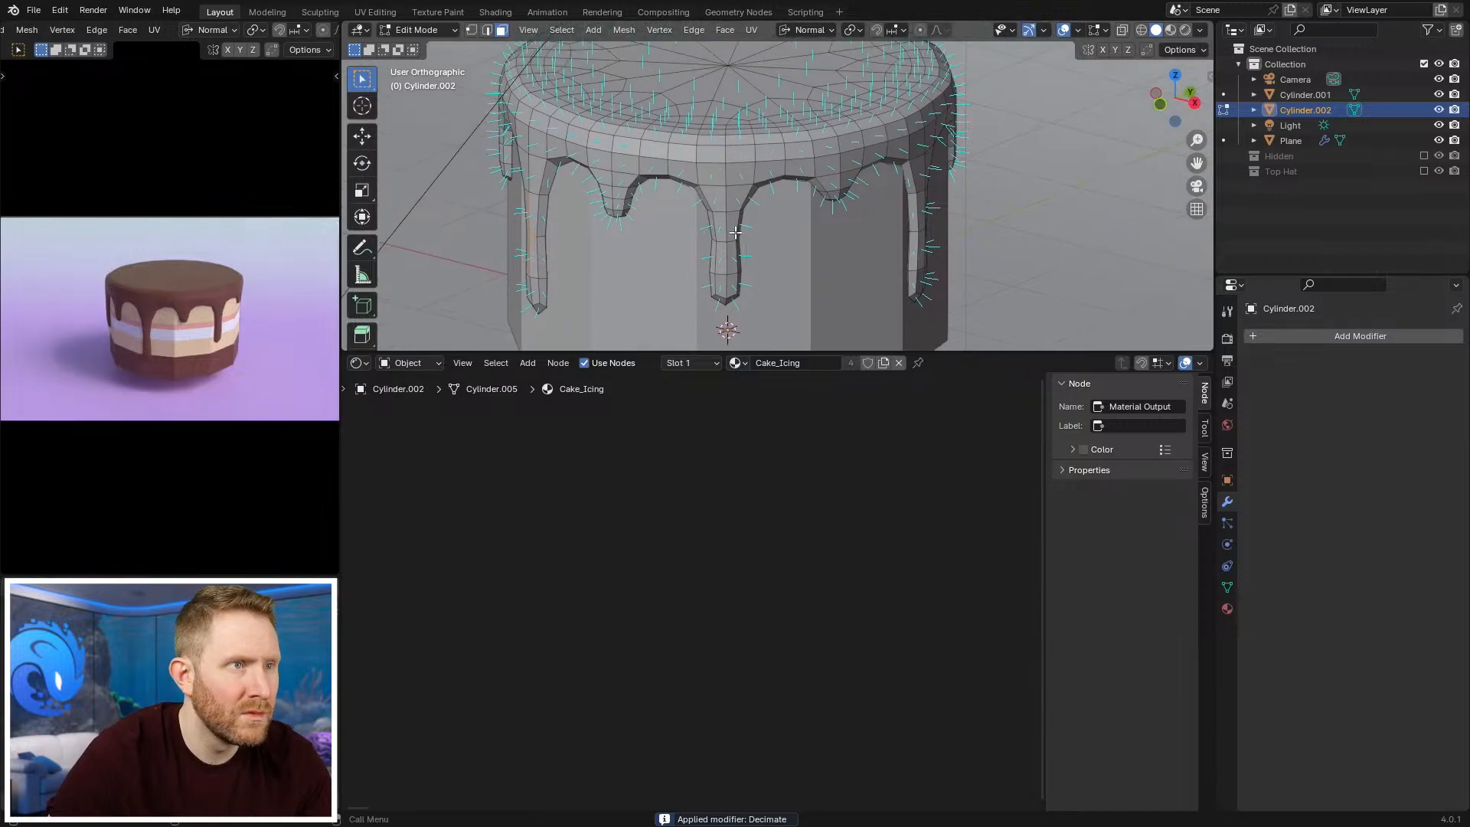
{"action": "middle_click_drag", "start_coordinate": [803, 157], "coordinate": [733, 206]}
{"action": "key", "text": "2"}
{"action": "left_click", "coordinate": [763, 225], "text": "alt"}
{"action": "key", "text": "x"}
{"action": "key", "text": "Escape"}
{"action": "key", "text": "h"}
{"action": "scroll", "coordinate": [829, 215], "scroll_direction": "down", "scroll_amount": 1}
{"action": "key", "text": "ctrl+z"}
{"action": "scroll", "coordinate": [788, 175], "scroll_direction": "up", "scroll_amount": 1}
{"action": "key", "text": "alt+a"}
{"action": "scroll", "coordinate": [789, 241], "scroll_direction": "up", "scroll_amount": 1}
{"action": "key", "text": "ctrl+z"}
{"action": "key", "text": "ctrl+z"}
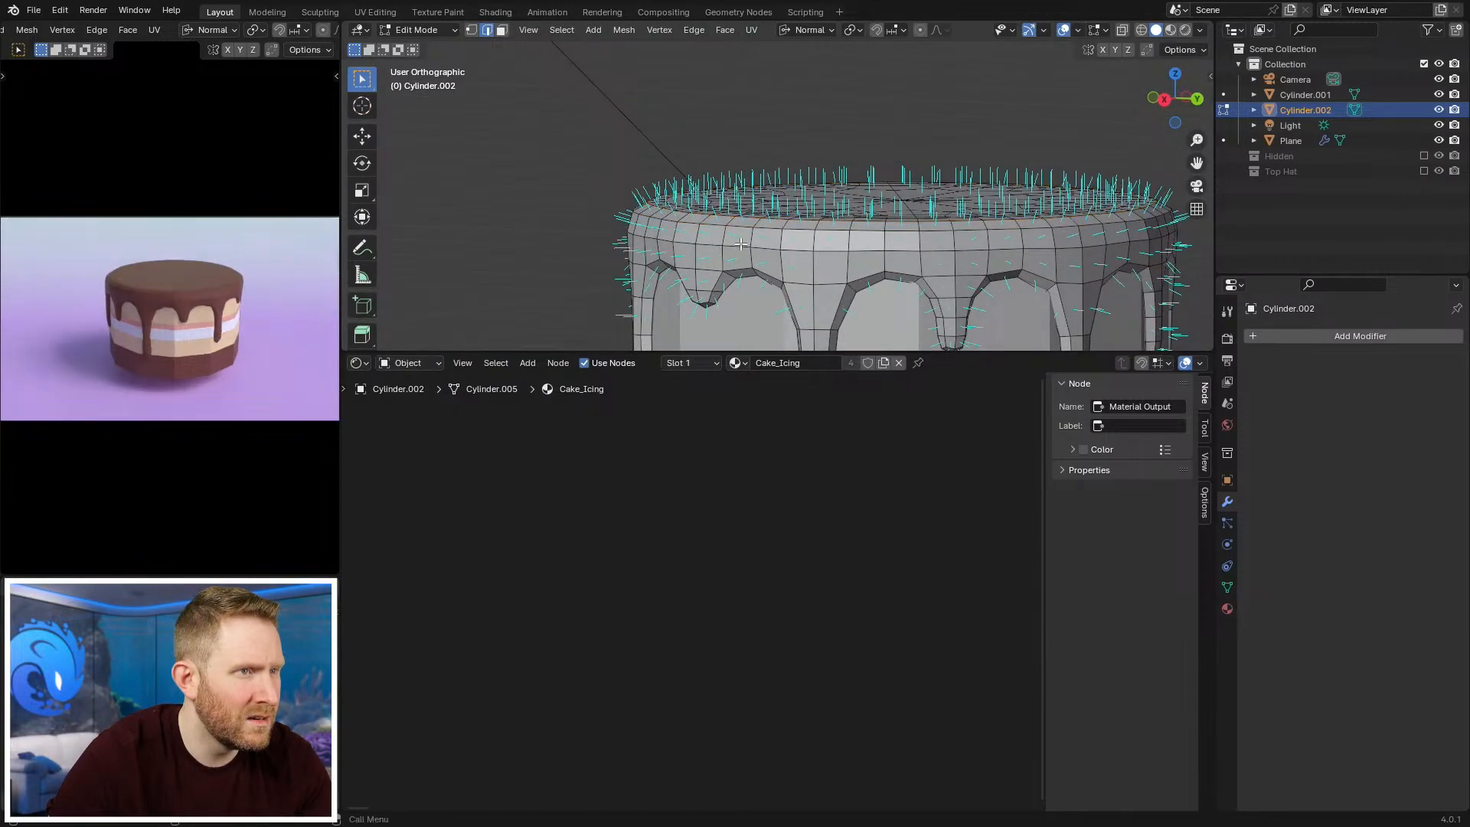
Step: Dissolve the middle horizontal edge loop on the rounded upper rim of the icing
{"action": "left_click", "coordinate": [738, 231], "text": "alt"}
{"action": "key", "text": "x"}
{"action": "left_click", "coordinate": [797, 237]}
{"action": "key", "text": "alt+a"}
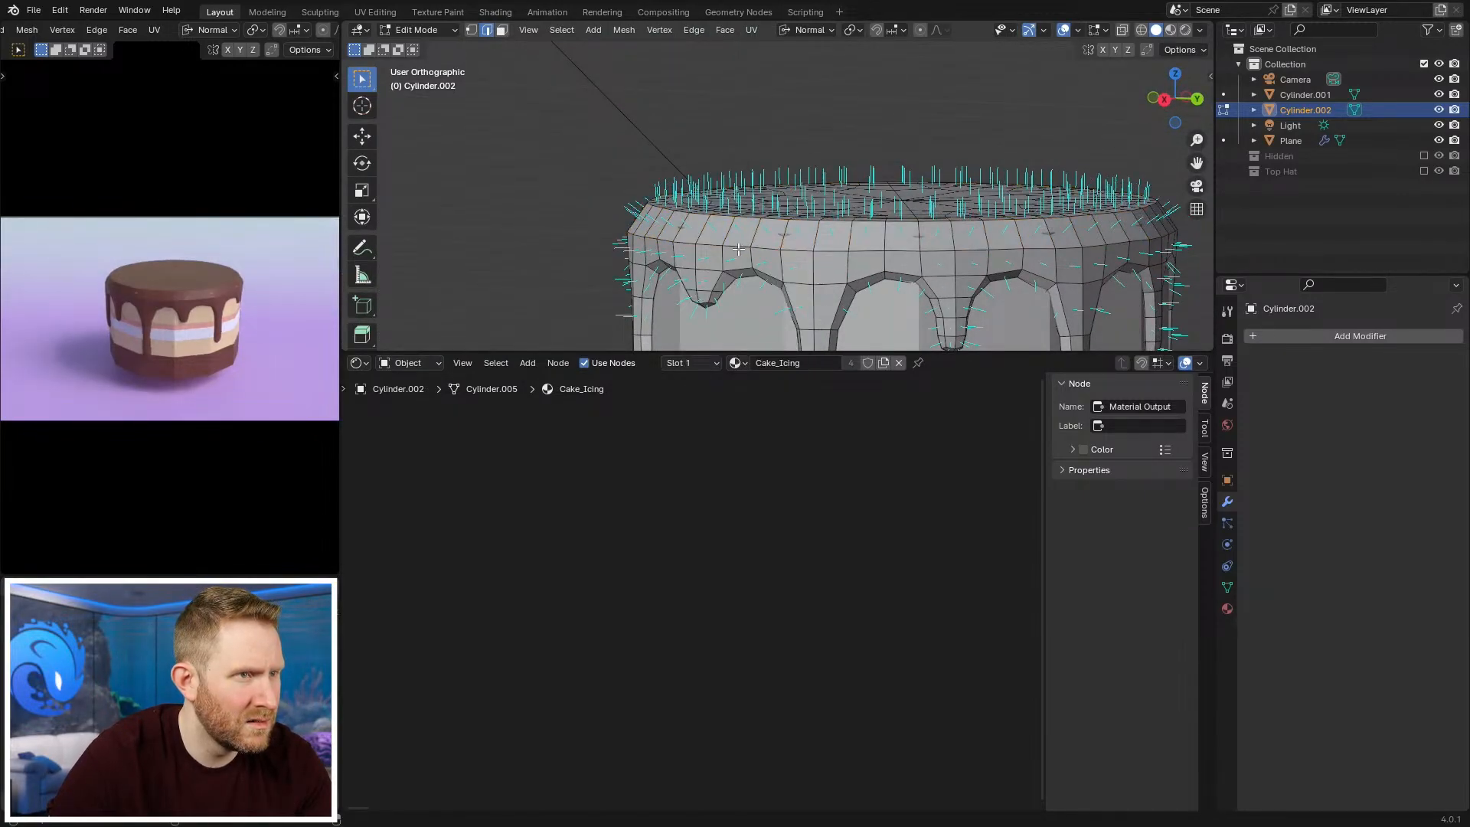
Step: Select the edge loop below the upper rim and move it up along Z
{"action": "left_click", "coordinate": [739, 250], "text": "alt"}
{"action": "key", "text": "g"}
{"action": "key", "text": "z"}
{"action": "left_click", "coordinate": [741, 236]}
Step: Select the edge loop around the icing's top edge and scale it outward to about 1.024
{"action": "key", "text": "alt+a"}
{"action": "left_click", "coordinate": [754, 218], "text": "alt"}
{"action": "middle_click_drag", "start_coordinate": [771, 219], "coordinate": [740, 243]}
{"action": "key", "text": "s"}
{"action": "left_click", "coordinate": [658, 237]}
{"action": "key", "text": "s"}
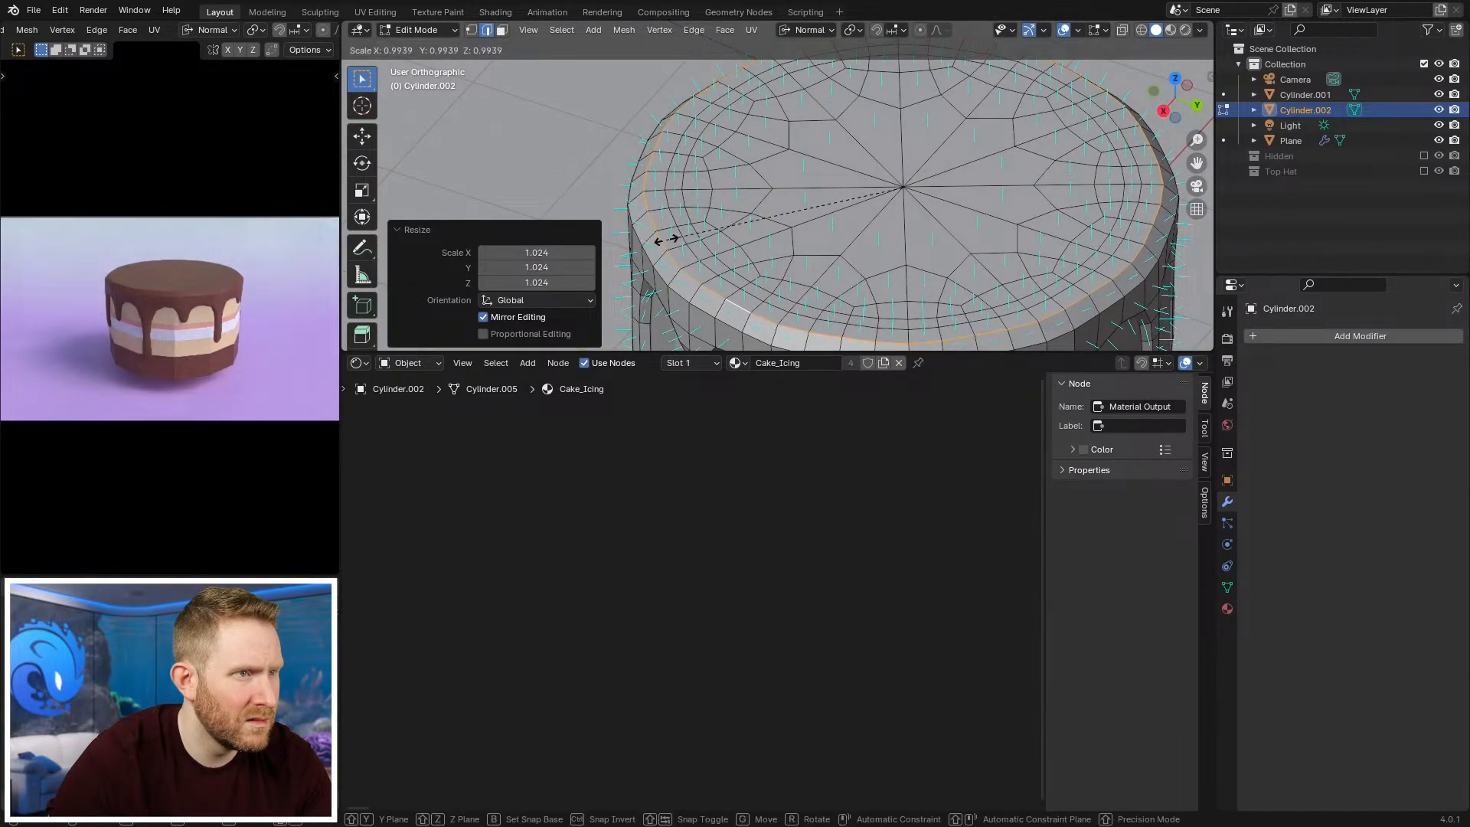
{"action": "key", "text": "Escape"}
Step: Select the similar faces in the middle of the icing's top and merge them into a single face
{"action": "key", "text": "3"}
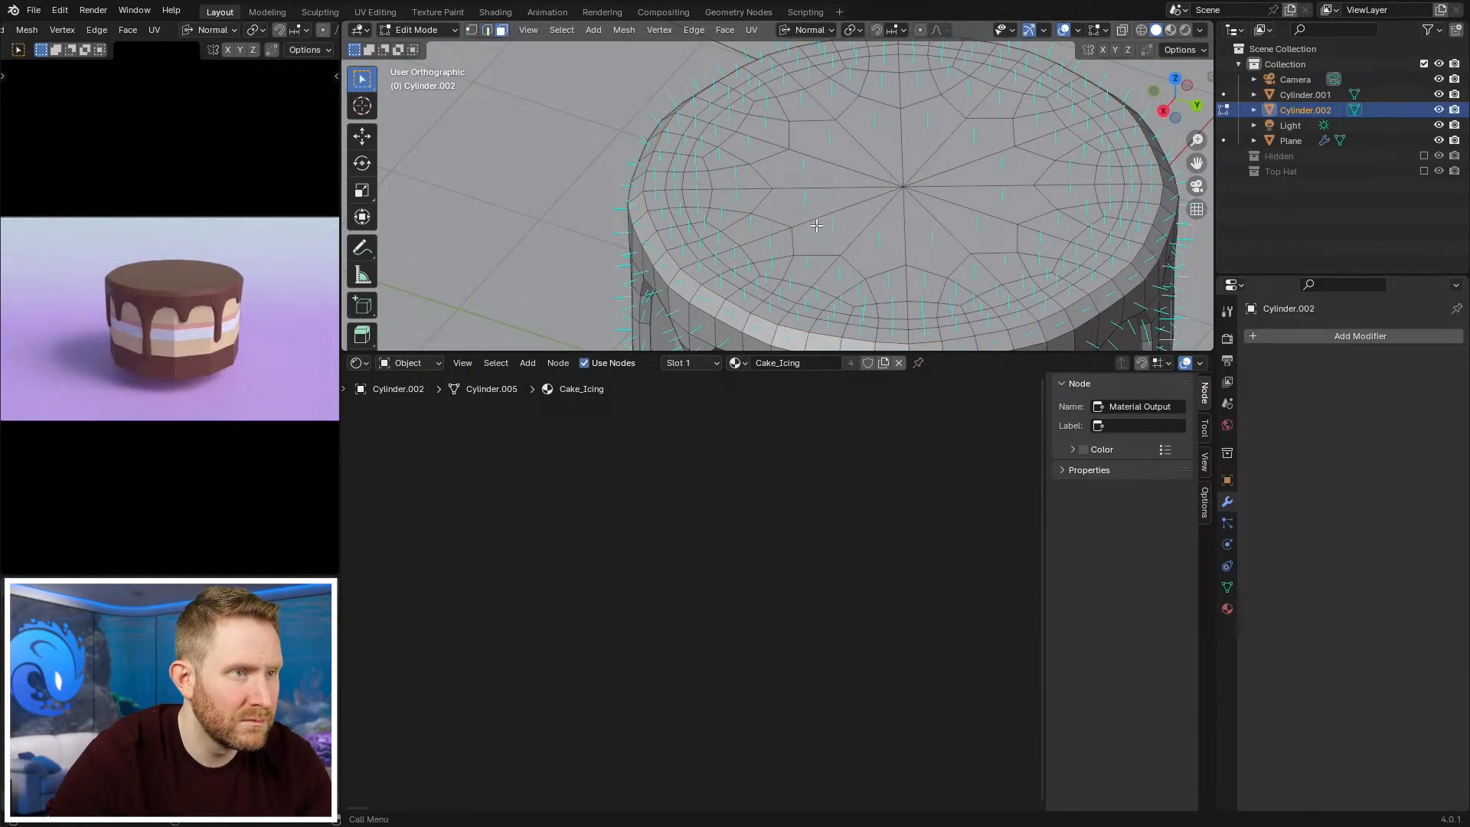
{"action": "left_click", "coordinate": [846, 227]}
{"action": "key", "text": "shift+g"}
{"action": "left_click", "coordinate": [846, 226]}
{"action": "scroll", "coordinate": [808, 195], "scroll_direction": "down", "scroll_amount": 2}
{"action": "middle_click_drag", "start_coordinate": [826, 175], "coordinate": [800, 138]}
{"action": "key", "text": "f"}
{"action": "key", "text": "alt+a"}
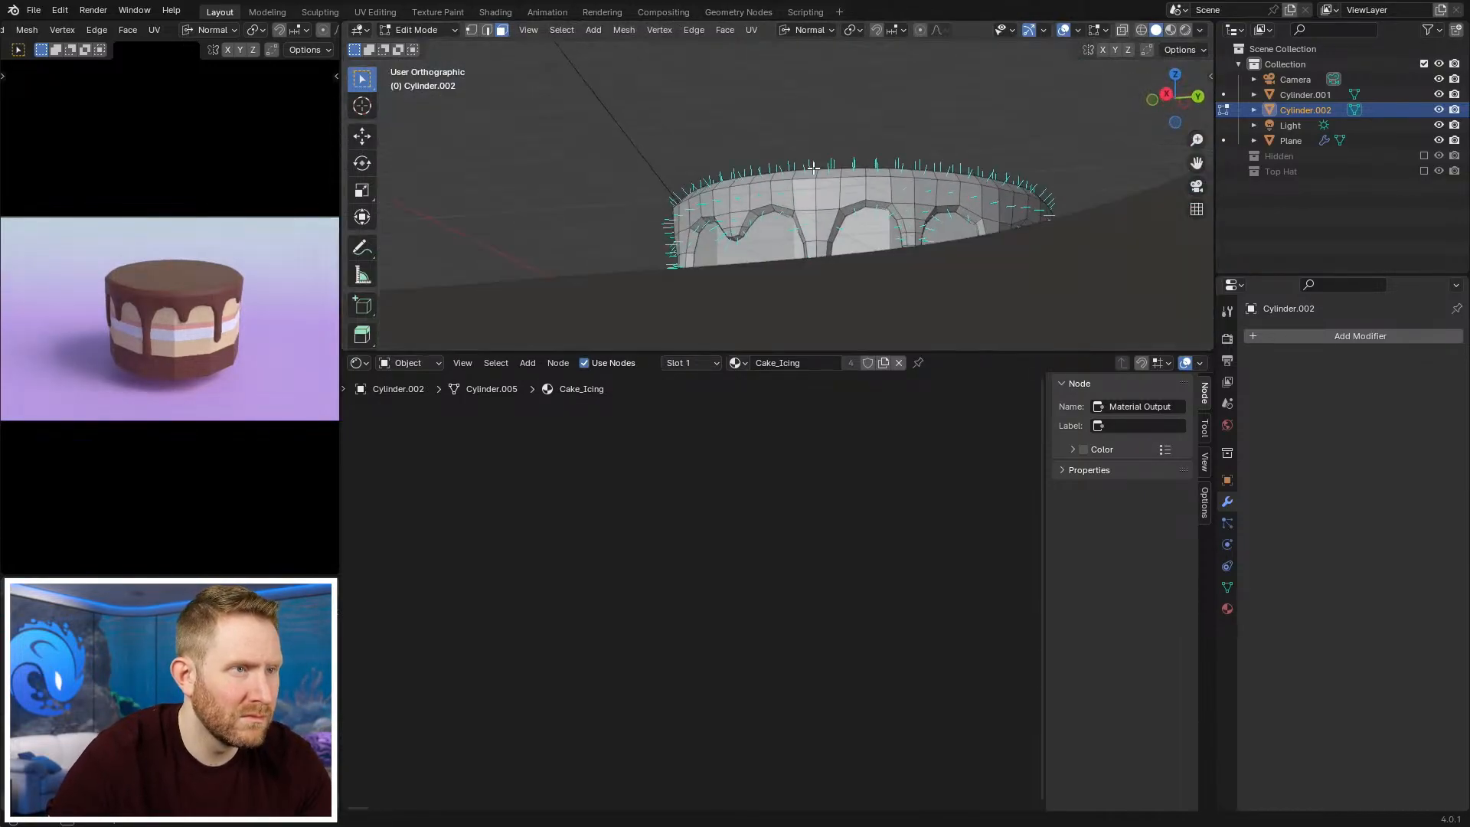
Step: Isolate the icing and merge the similar faces on its flat underside into a single face
{"action": "key", "text": "Tab"}
{"action": "key", "text": "shift+h"}
{"action": "middle_click_drag", "start_coordinate": [810, 224], "coordinate": [827, 168]}
{"action": "key", "text": "Tab"}
{"action": "left_click", "coordinate": [811, 133]}
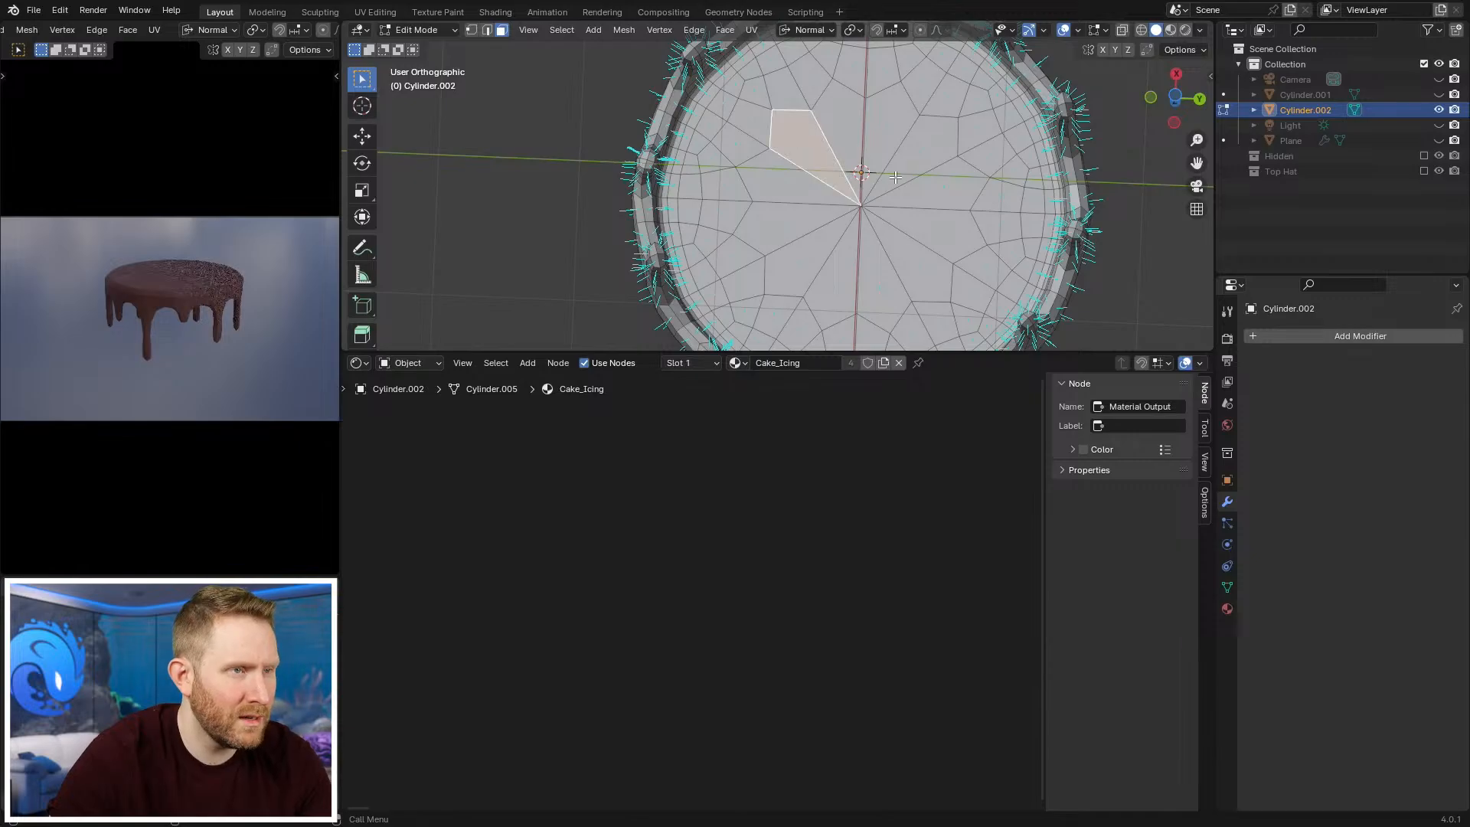
{"action": "key", "text": "shift+g"}
{"action": "left_click", "coordinate": [899, 176]}
{"action": "middle_click_drag", "start_coordinate": [796, 134], "coordinate": [799, 195]}
{"action": "key", "text": "f"}
{"action": "key", "text": "alt+a"}
{"action": "scroll", "coordinate": [818, 191], "scroll_direction": "down", "scroll_amount": 2}
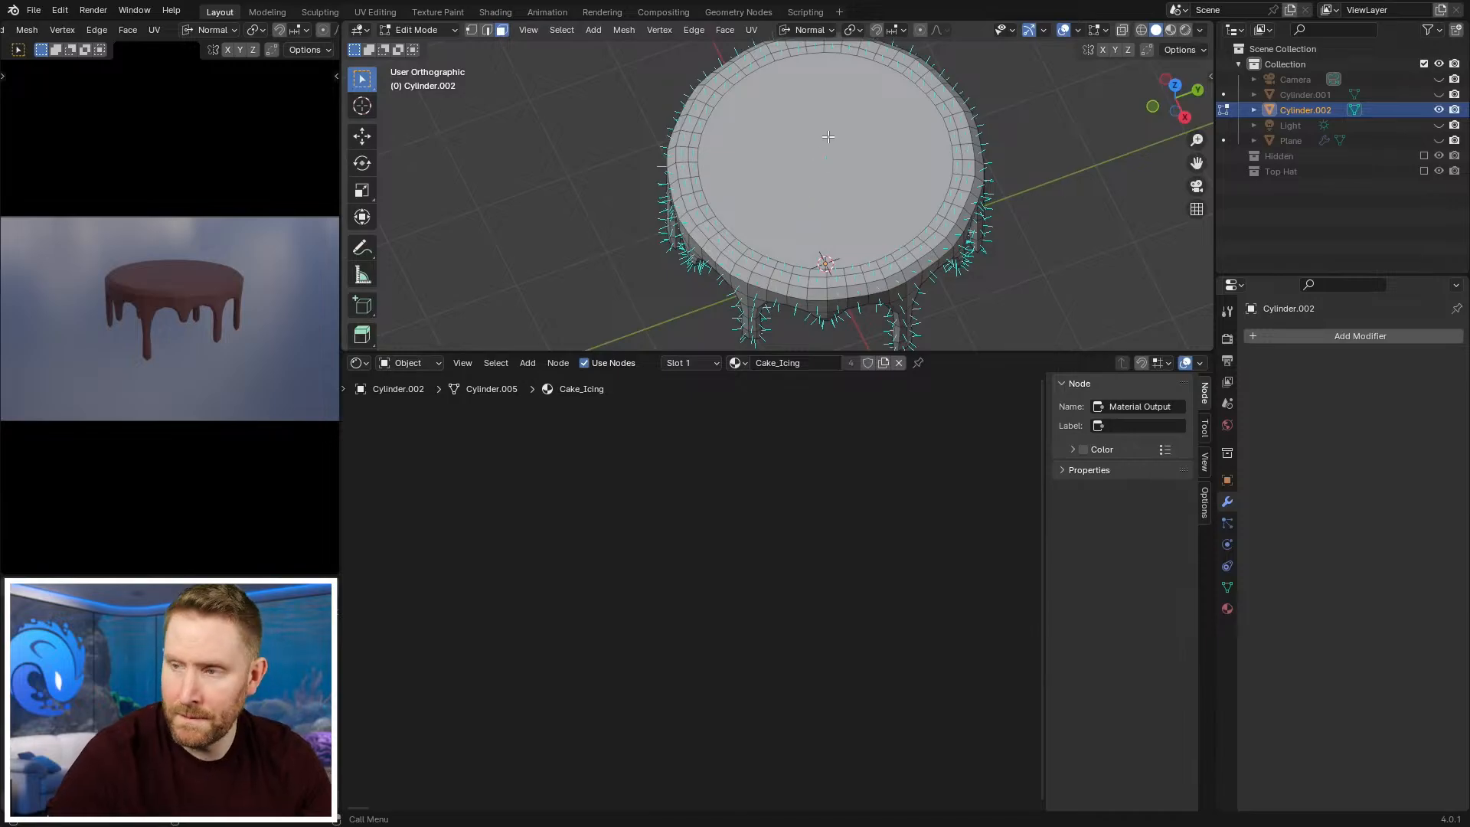
Step: Leave Edit Mode on the icing and unhide the cake body and the other scene objects
{"action": "key", "text": "Tab"}
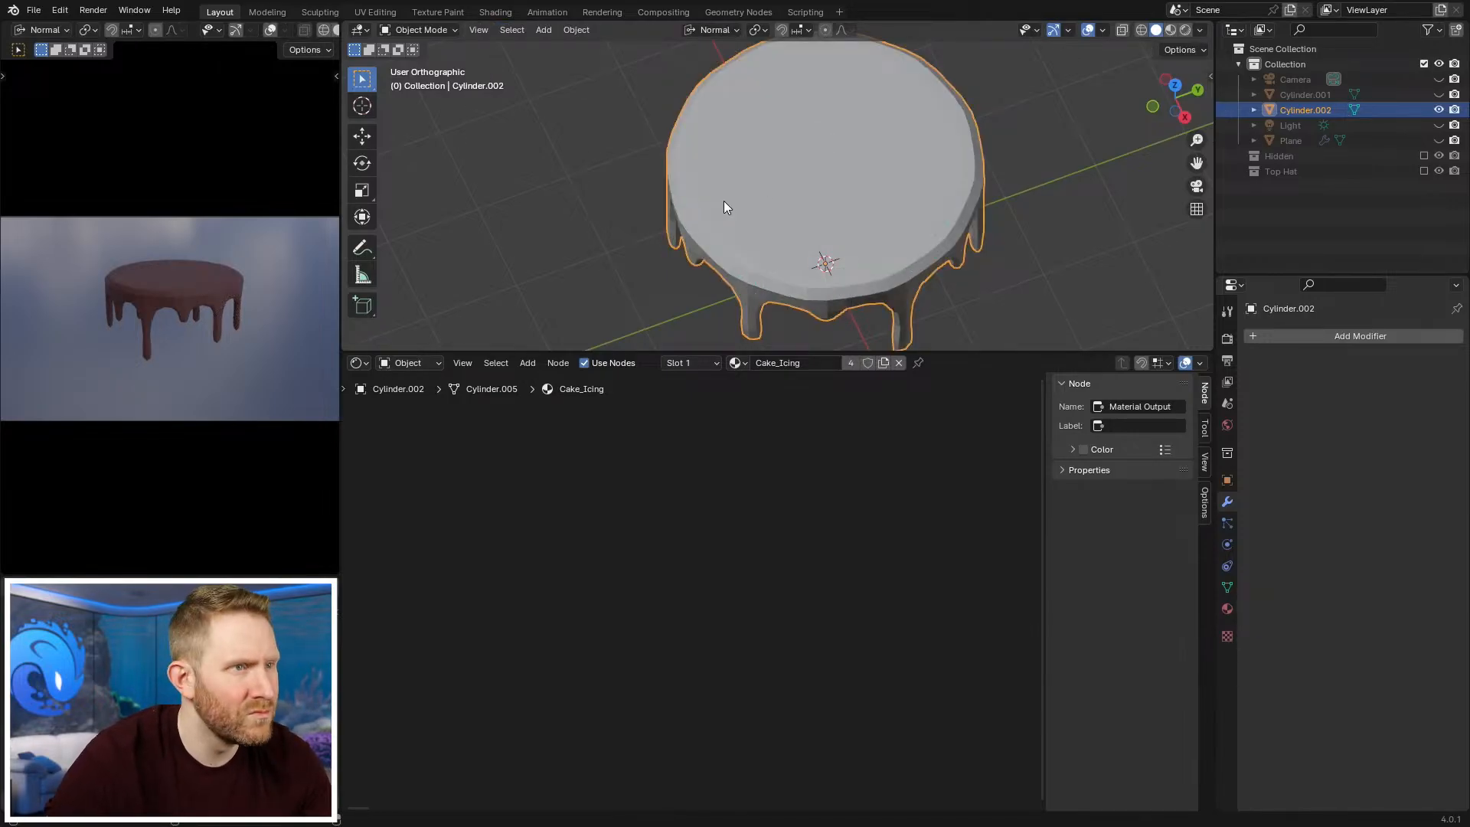
{"action": "key", "text": "alt+h"}
{"action": "left_click", "coordinate": [741, 242]}
{"action": "scroll", "coordinate": [820, 214], "scroll_direction": "down", "scroll_amount": 5}
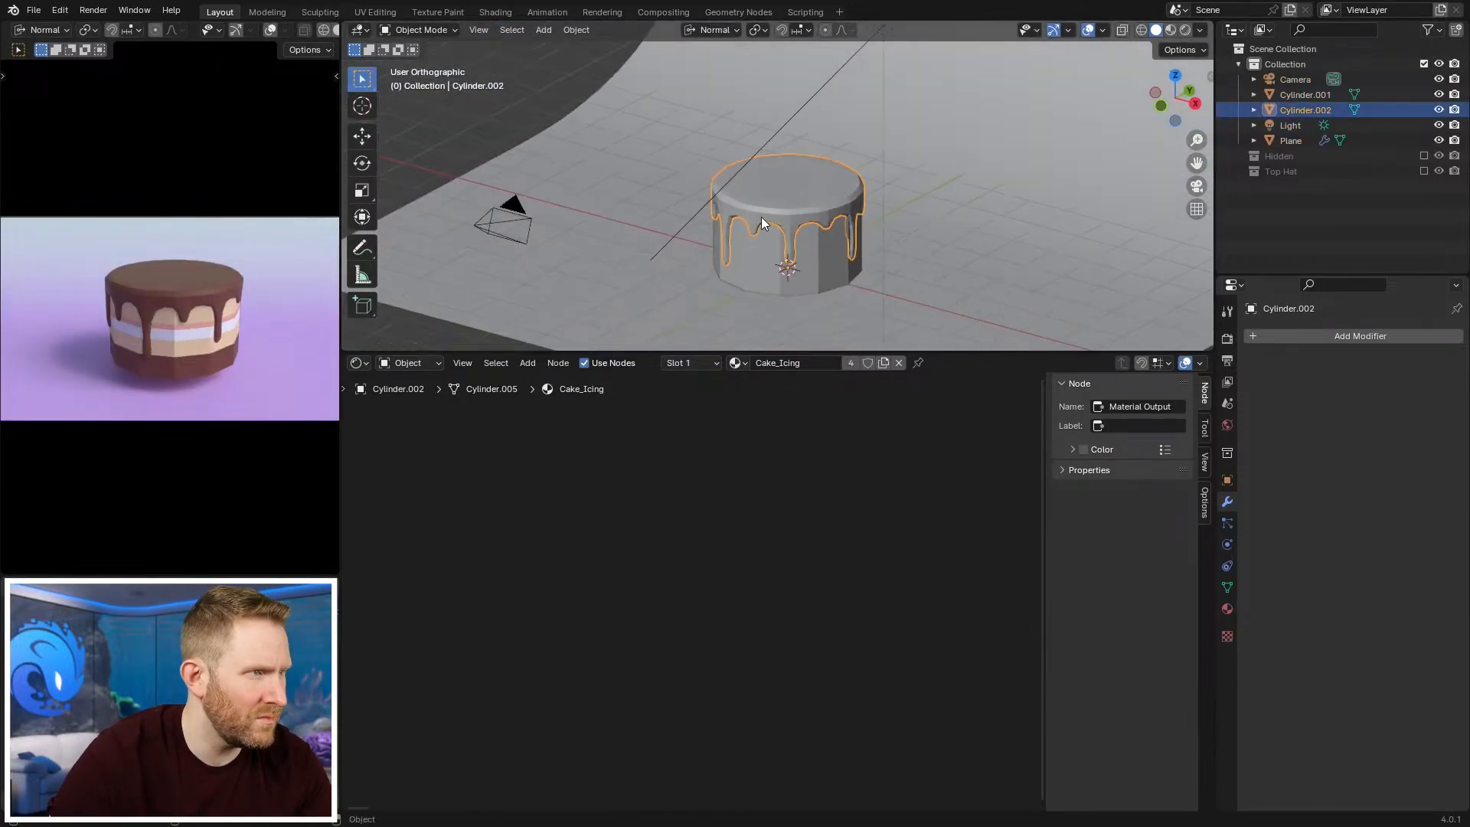
{"action": "scroll", "coordinate": [164, 320], "scroll_direction": "down", "scroll_amount": 3}
{"action": "scroll", "coordinate": [187, 315], "scroll_direction": "up", "scroll_amount": 2}
Step: Open the cake body's mesh for editing in front view and set the transform orientation to Global
{"action": "key", "text": "KP_1"}
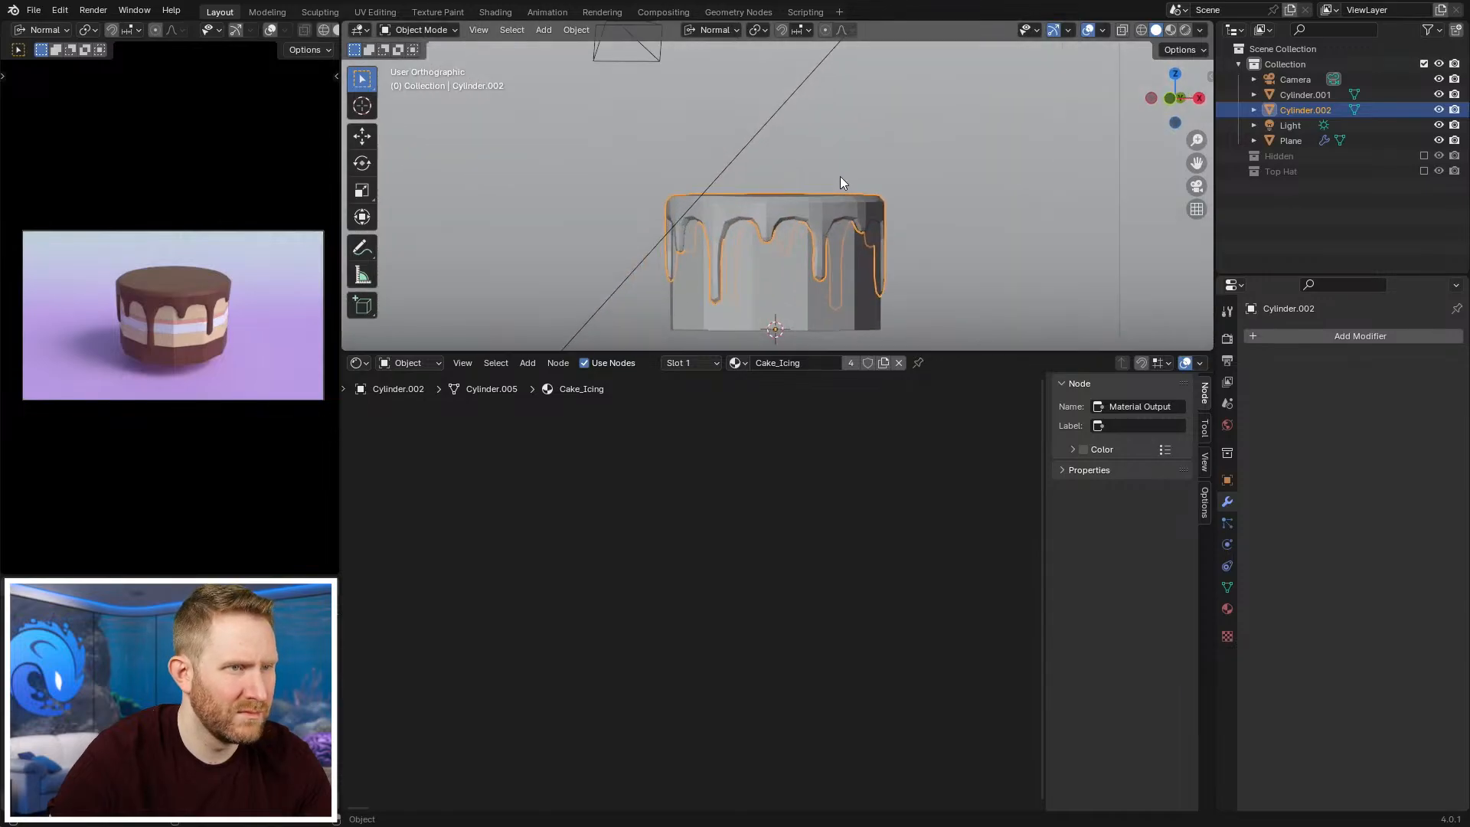
{"action": "middle_click_drag", "start_coordinate": [900, 209], "coordinate": [907, 177], "text": "shift"}
{"action": "key", "text": "Tab"}
{"action": "scroll", "coordinate": [922, 184], "scroll_direction": "up", "scroll_amount": 1}
{"action": "scroll", "coordinate": [907, 178], "scroll_direction": "up", "scroll_amount": 2}
{"action": "key", "text": "Tab"}
{"action": "left_click", "coordinate": [850, 230]}
{"action": "key", "text": "Tab"}
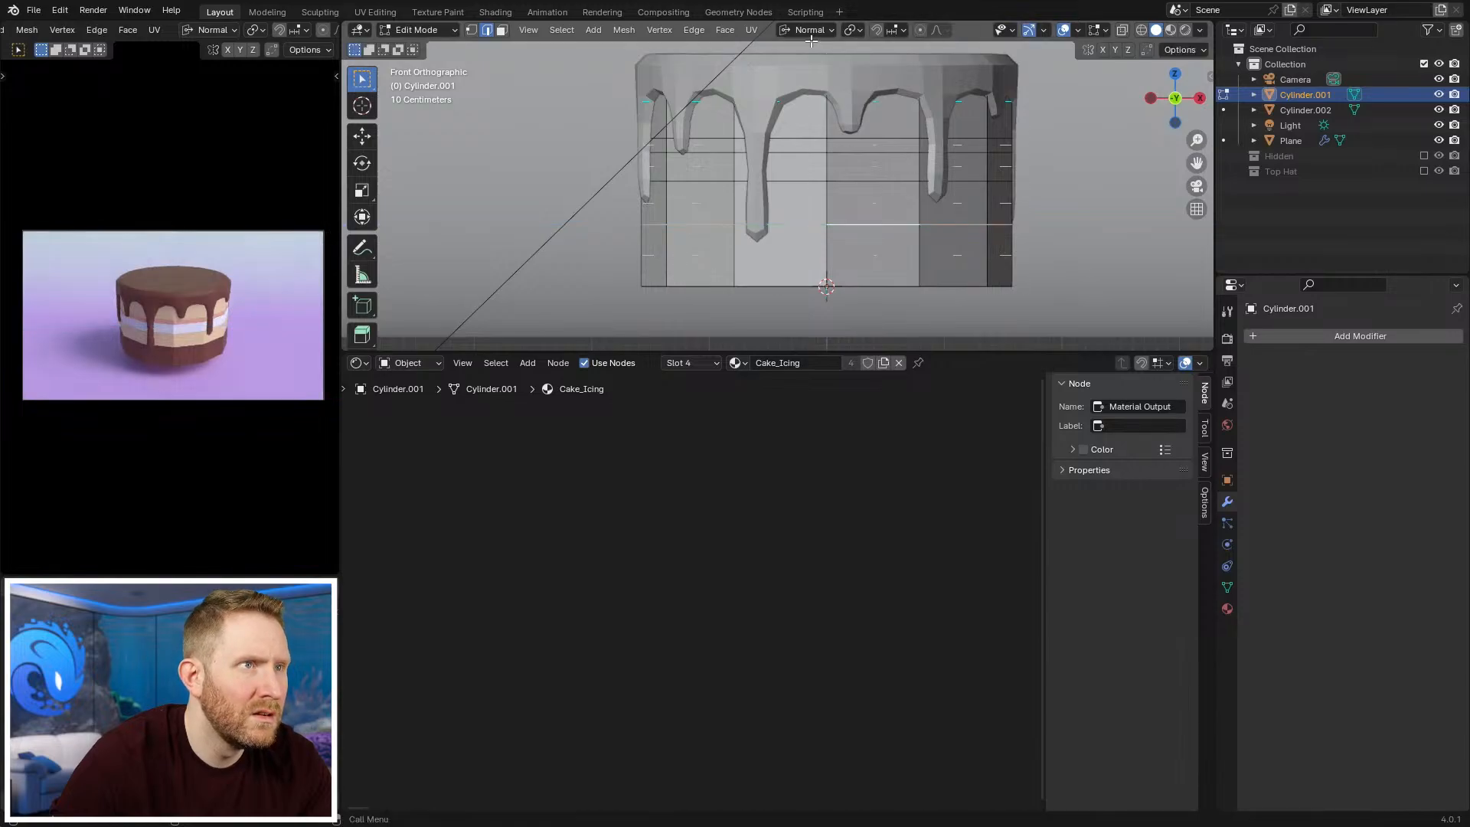
{"action": "left_click", "coordinate": [809, 30]}
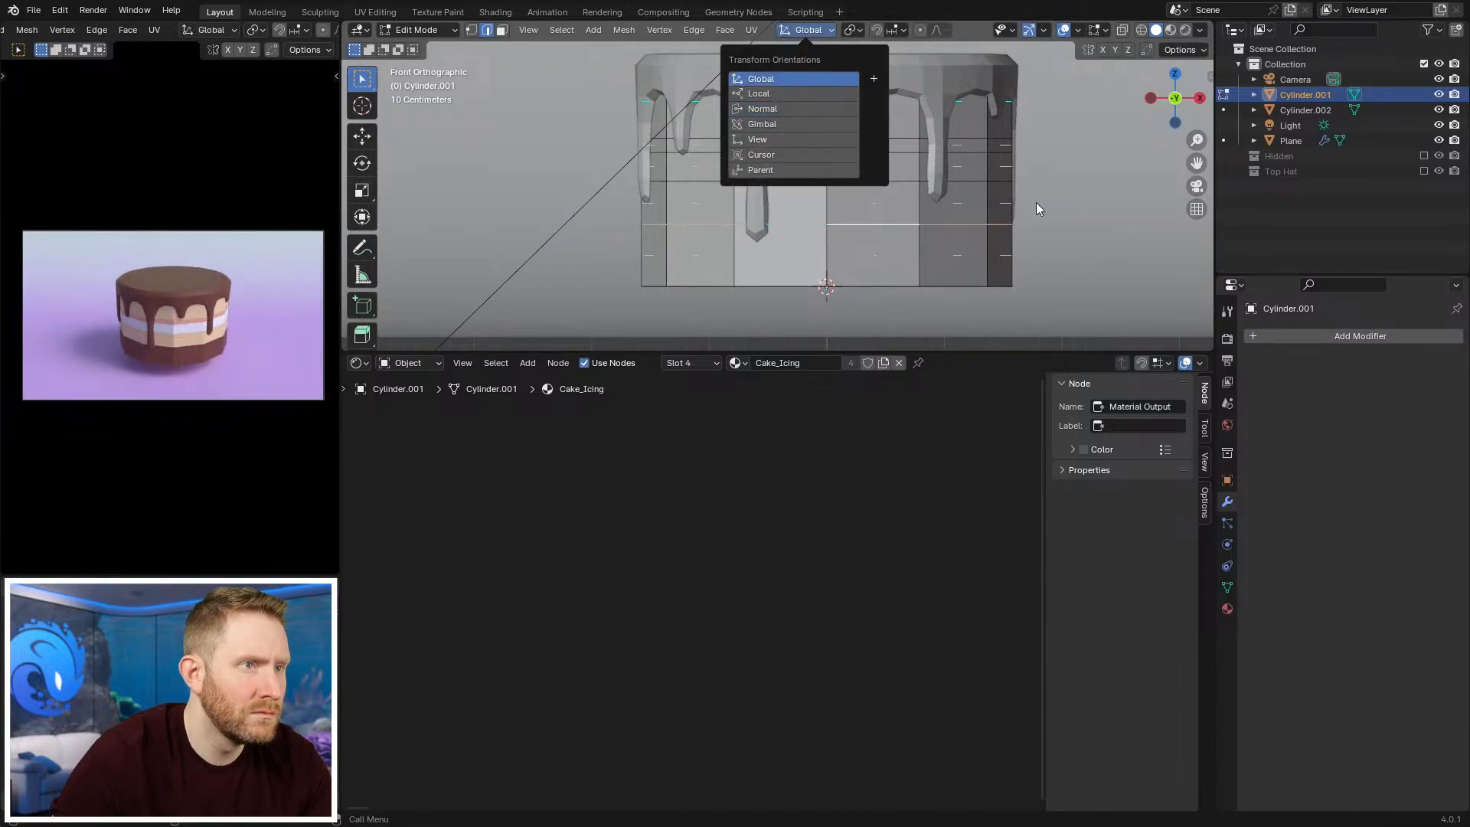
Step: Switch the transform orientation to Global and lower the edge loop above the cake body's bottom layer by about 0.2 m along Z
{"action": "left_click", "coordinate": [784, 79]}
{"action": "key", "text": "g"}
{"action": "key", "text": "z"}
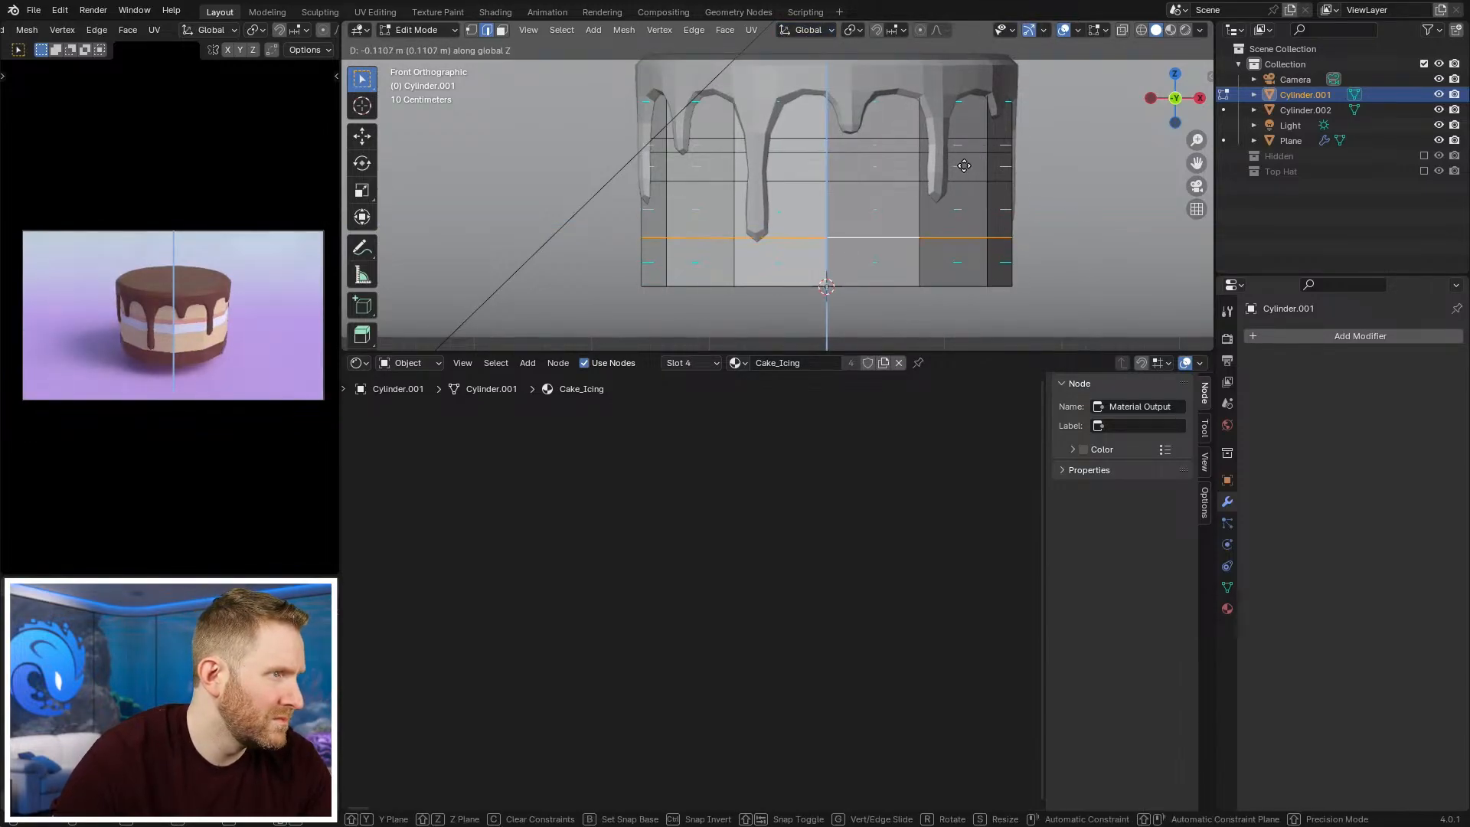
{"action": "left_click", "coordinate": [968, 185]}
{"action": "key", "text": "g"}
{"action": "key", "text": "z"}
{"action": "left_click", "coordinate": [969, 167]}
{"action": "key", "text": "g"}
{"action": "key", "text": "z"}
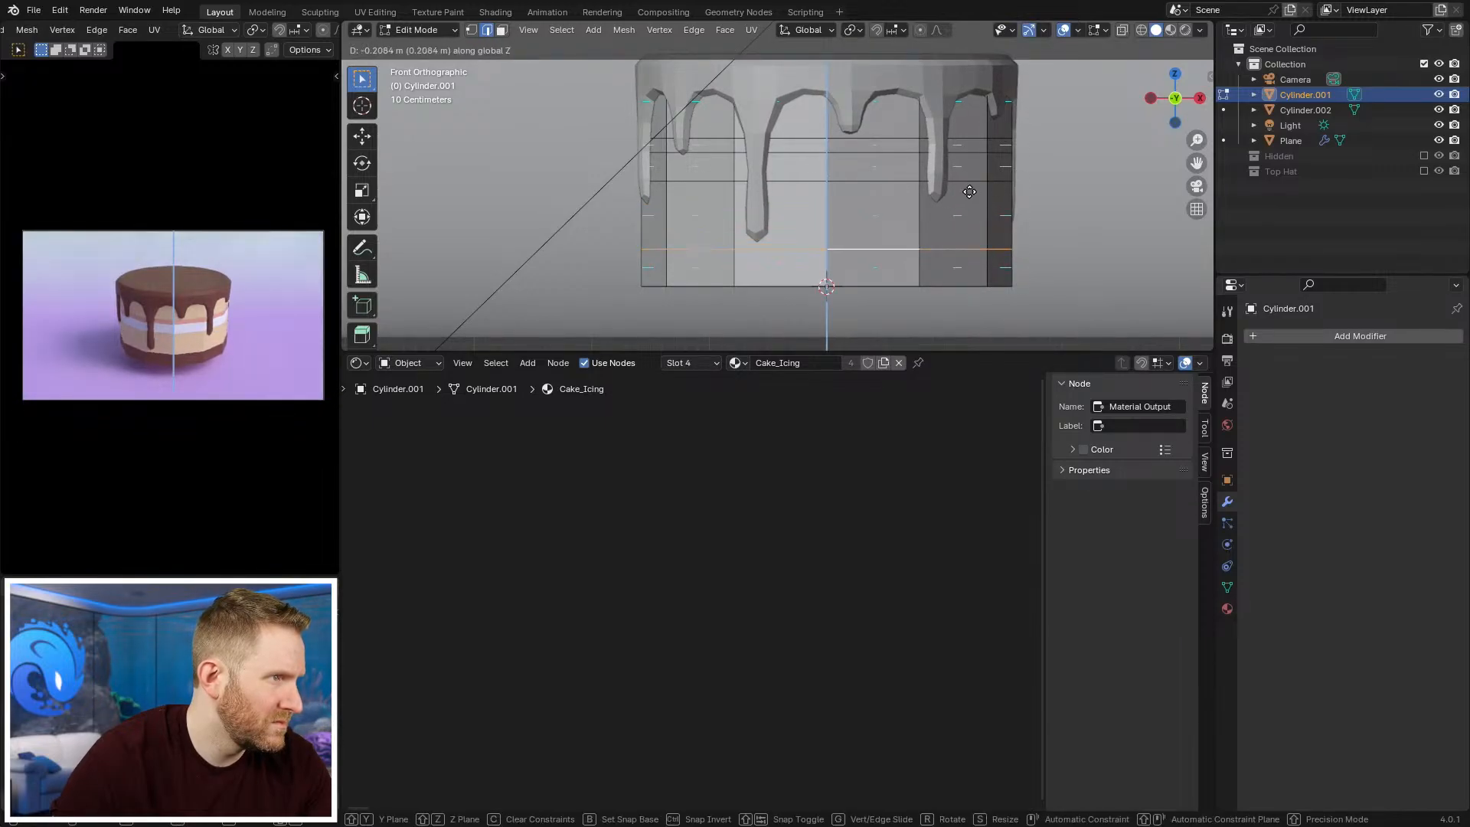
{"action": "left_click", "coordinate": [967, 190]}
{"action": "scroll", "coordinate": [909, 144], "scroll_direction": "down", "scroll_amount": 3}
{"action": "scroll", "coordinate": [858, 153], "scroll_direction": "up", "scroll_amount": 3}
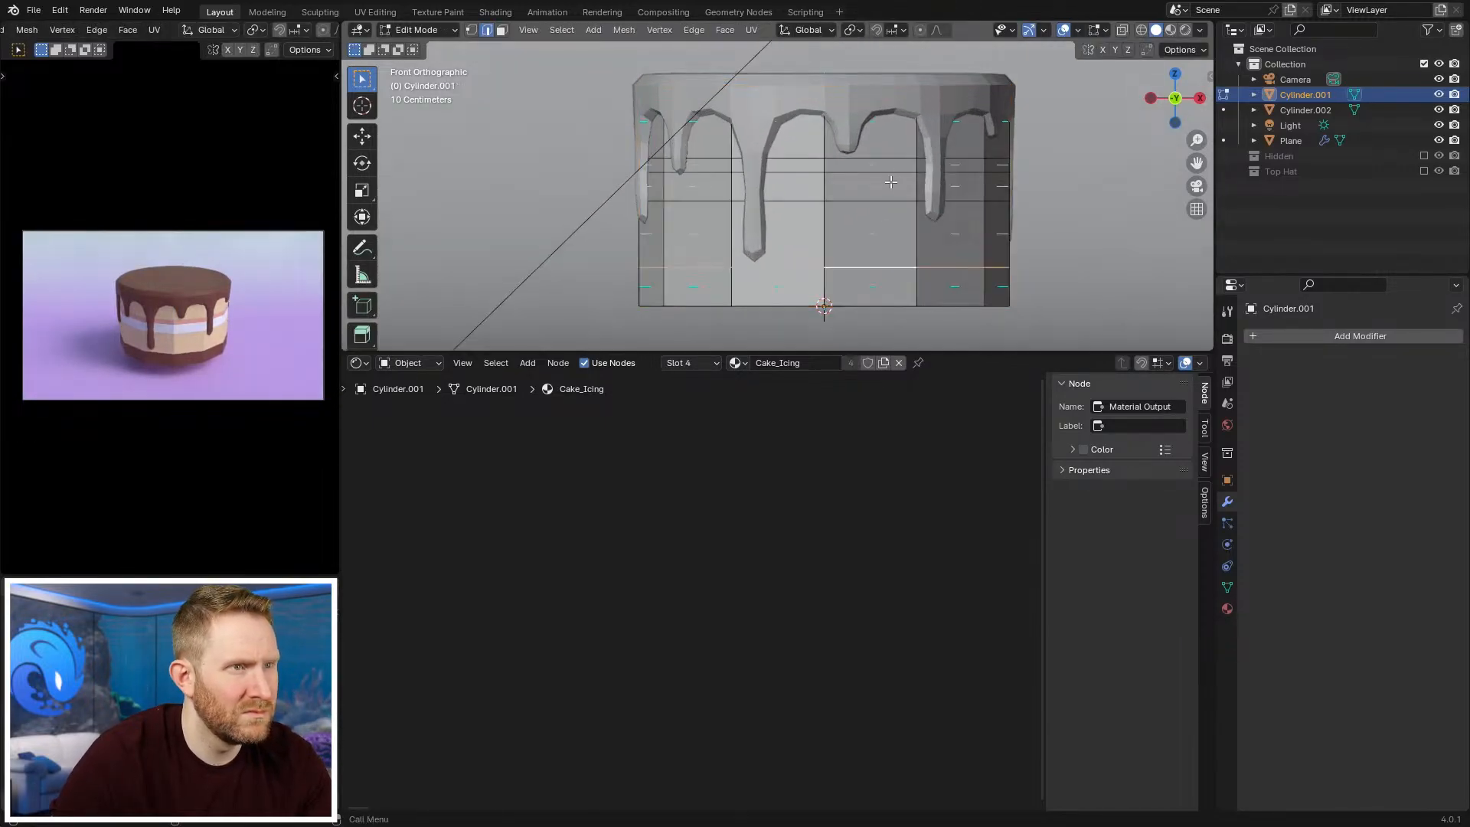
Step: Select the two thin middle face loops of the cake body and lower them together along global Z
{"action": "left_click", "coordinate": [824, 163], "text": "alt"}
{"action": "left_click", "coordinate": [825, 186], "text": "alt+shift"}
{"action": "key", "text": "g"}
{"action": "key", "text": "z"}
{"action": "right_click", "coordinate": [840, 242]}
{"action": "key", "text": "g"}
{"action": "key", "text": "z"}
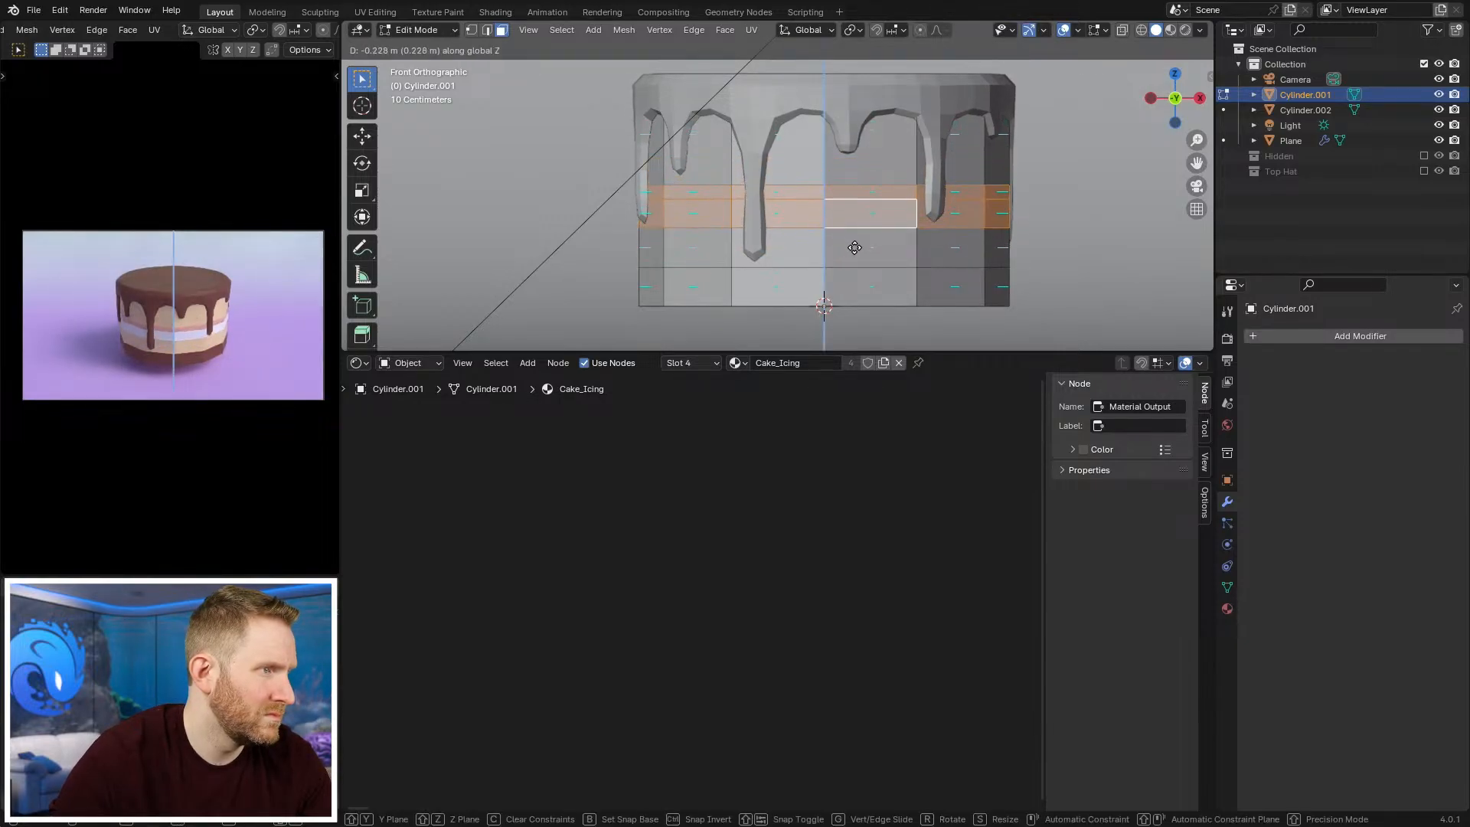
{"action": "left_click", "coordinate": [847, 234]}
{"action": "key", "text": "Tab"}
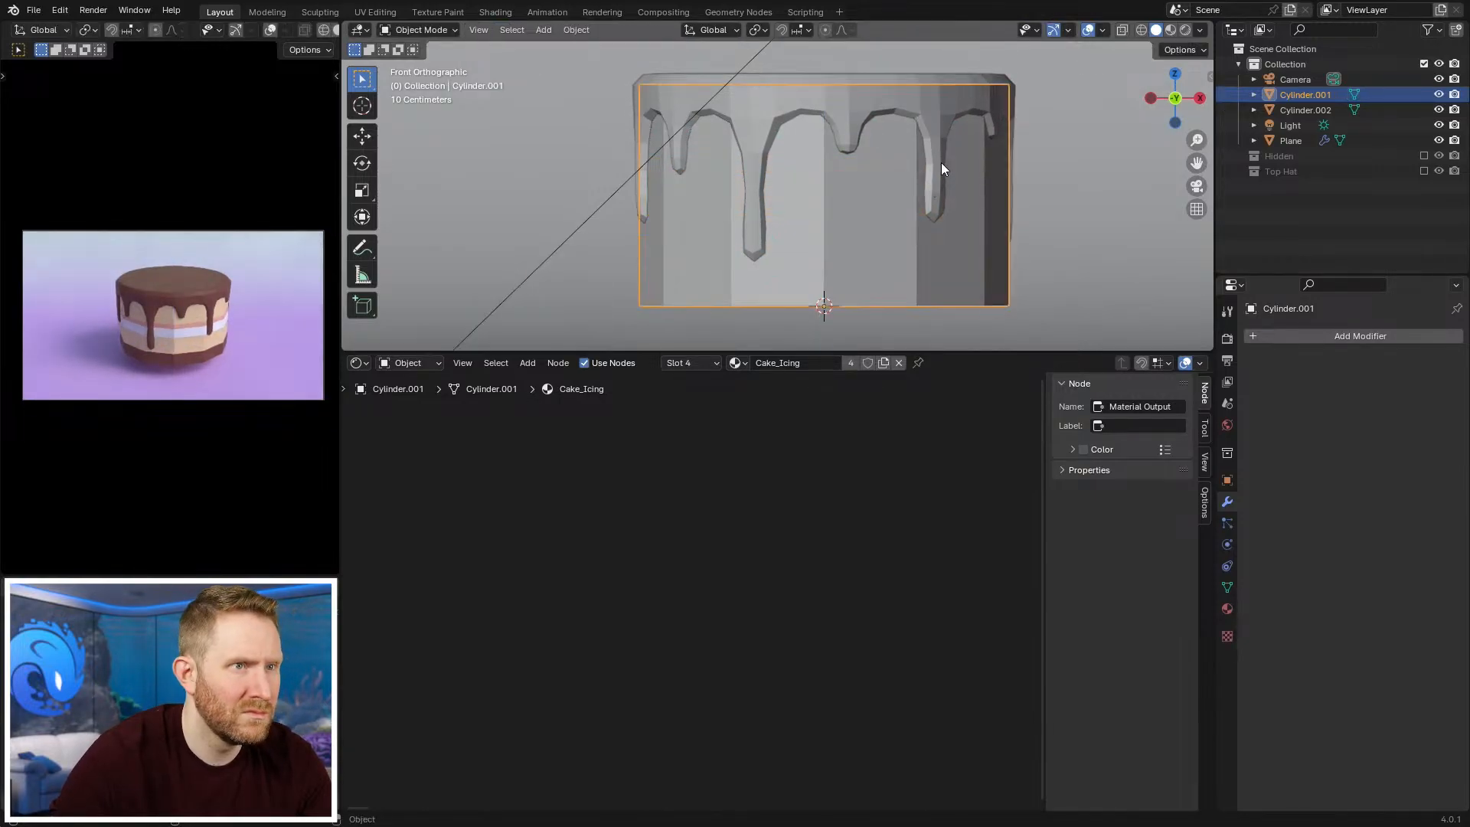
Step: Select the dripping icing object on the cake and open its mesh for editing
{"action": "left_click", "coordinate": [944, 163]}
{"action": "key", "text": "Tab"}
{"action": "key", "text": "Tab"}
{"action": "scroll", "coordinate": [860, 187], "scroll_direction": "down", "scroll_amount": 2}
{"action": "mouse_move", "coordinate": [860, 188]}
{"action": "middle_mouse_down"}
{"action": "mouse_move", "coordinate": [793, 226]}
{"action": "mouse_move", "coordinate": [805, 201]}
{"action": "mouse_move", "coordinate": [793, 107]}
{"action": "mouse_move", "coordinate": [842, 181]}
{"action": "middle_mouse_up"}
{"action": "scroll", "coordinate": [842, 181], "scroll_direction": "up", "scroll_amount": 2}
{"action": "key", "text": "Tab"}
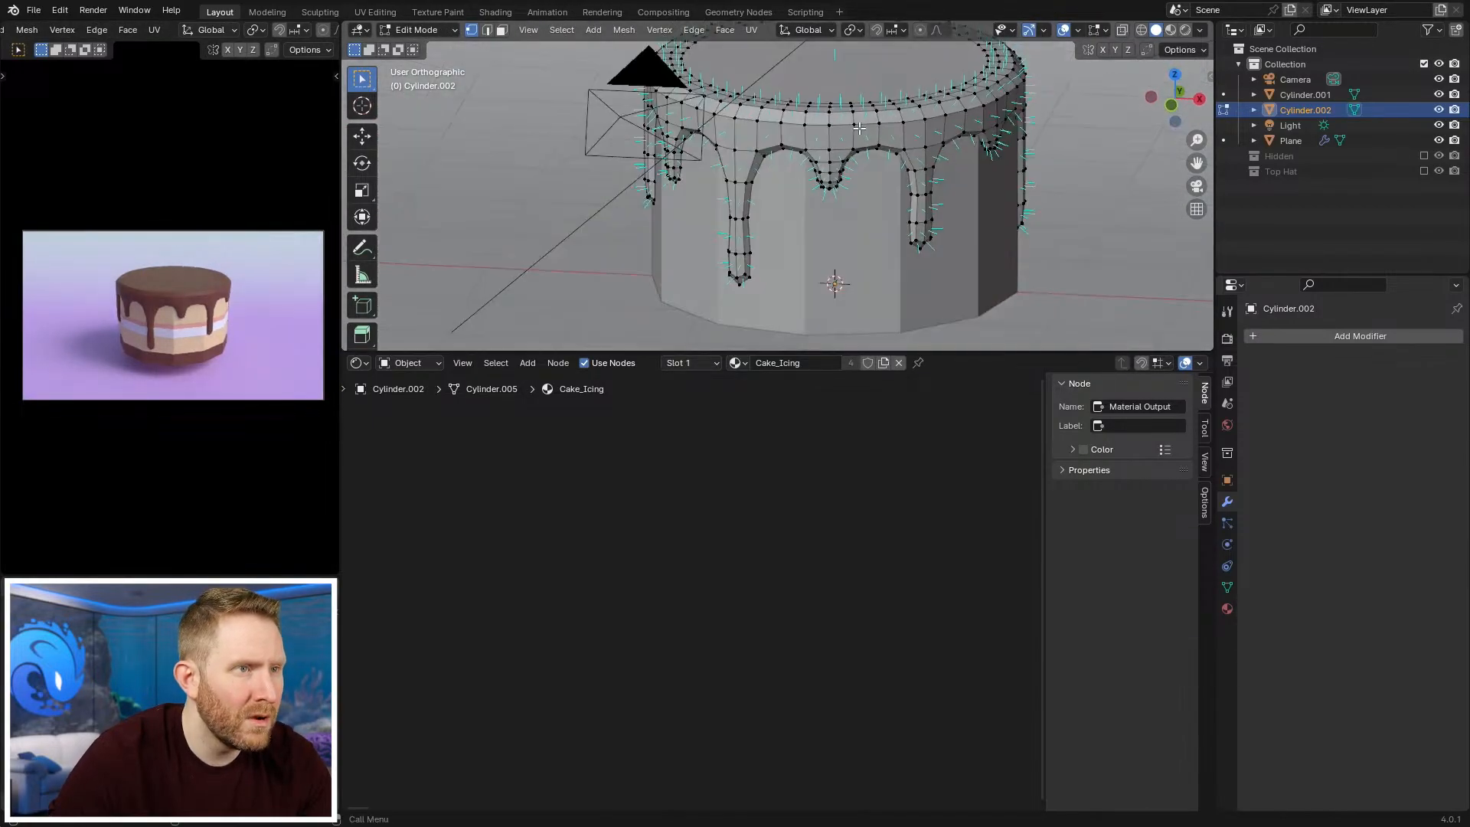
Step: Select the outer faces of the short front drip and adjoining band, set Normal orientation, and flatten them with a Z scale of 0
{"action": "scroll", "coordinate": [835, 196], "scroll_direction": "up", "scroll_amount": 3}
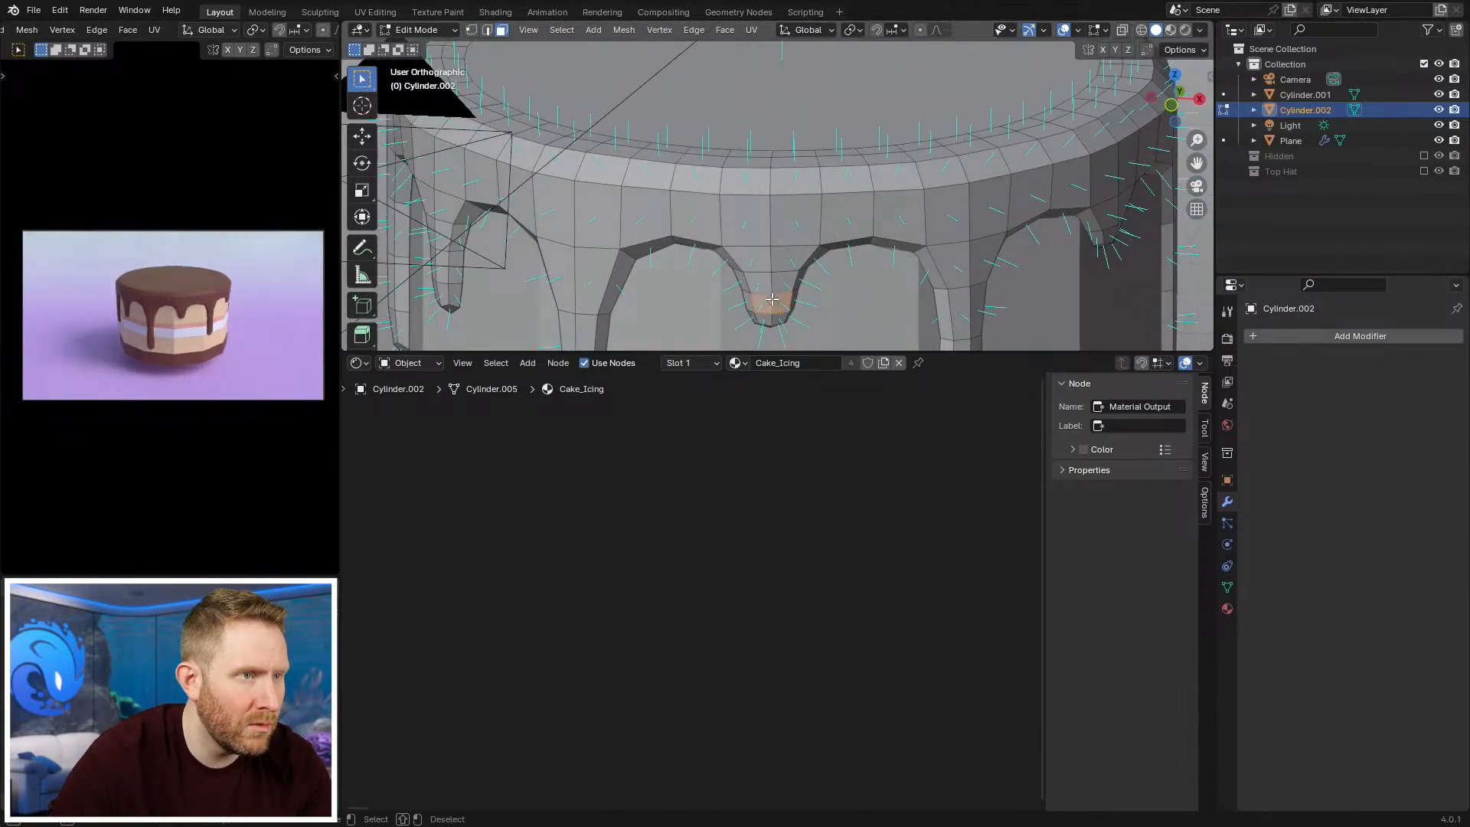
{"action": "middle_click_drag", "start_coordinate": [775, 270], "coordinate": [769, 225]}
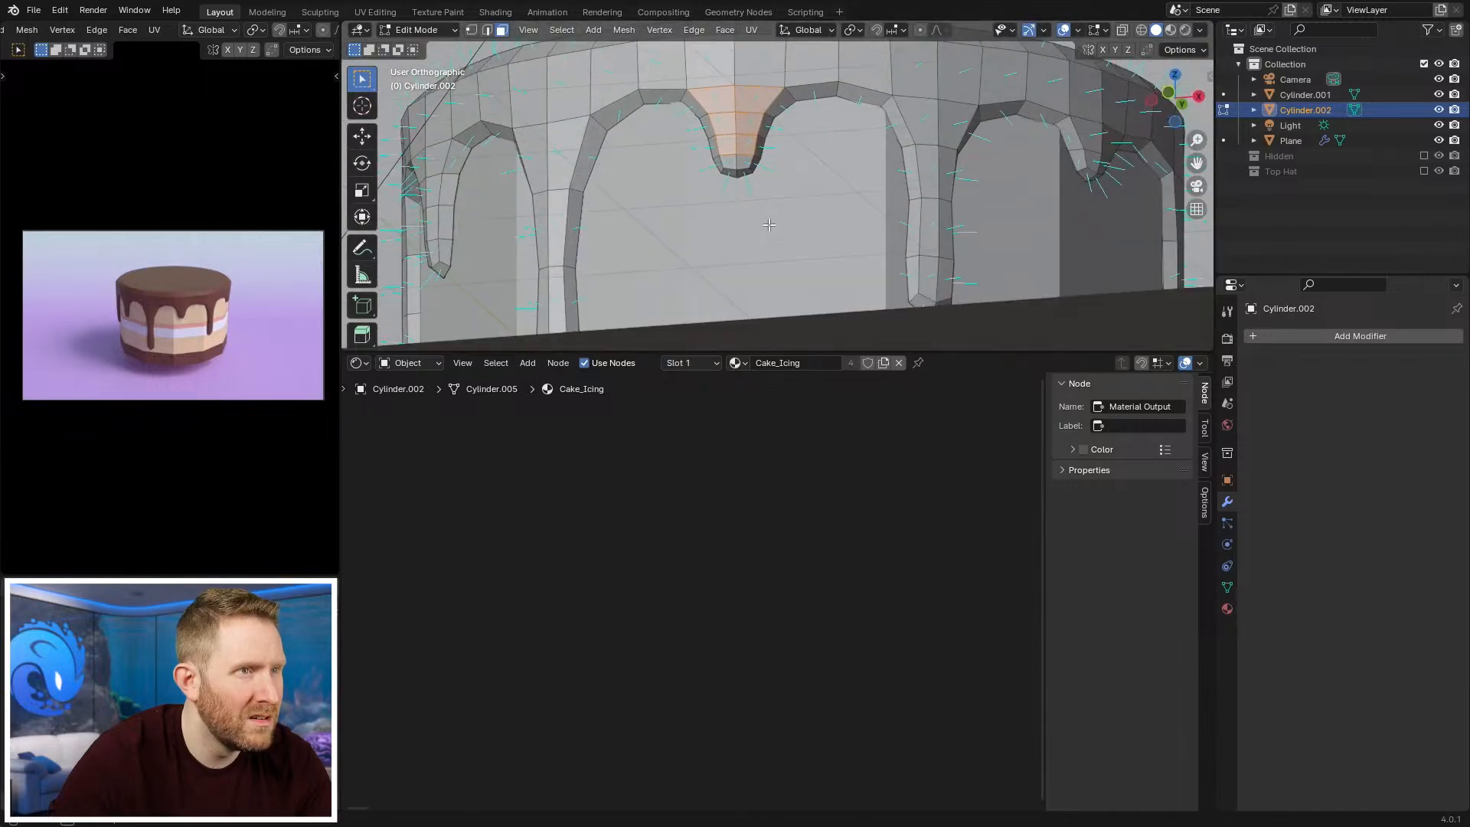
{"action": "middle_click_drag", "start_coordinate": [736, 153], "coordinate": [838, 175]}
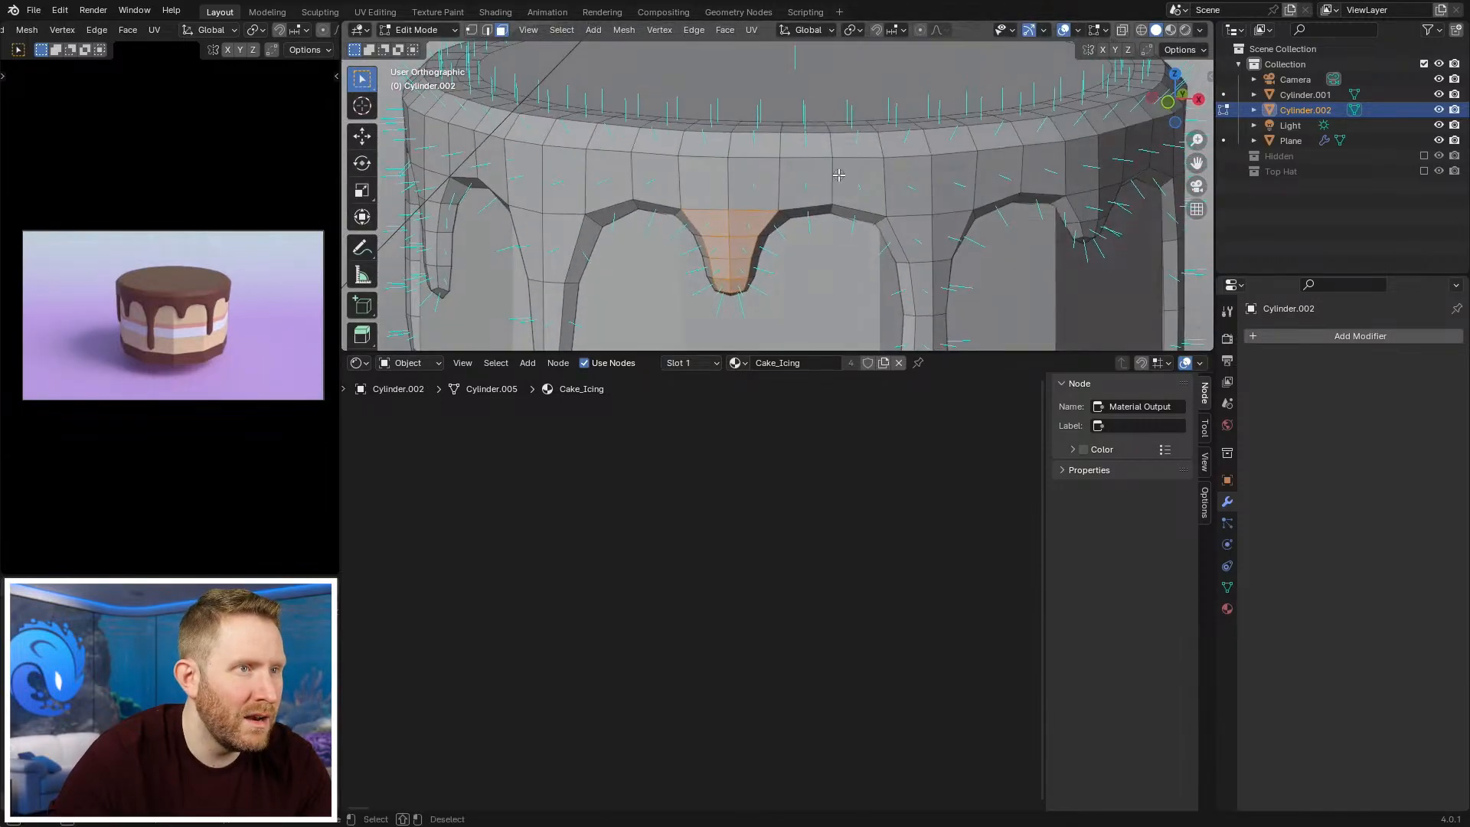
{"action": "scroll", "coordinate": [731, 180], "scroll_direction": "down", "scroll_amount": 2}
{"action": "middle_click_drag", "start_coordinate": [732, 181], "coordinate": [774, 122]}
{"action": "left_click", "coordinate": [823, 33]}
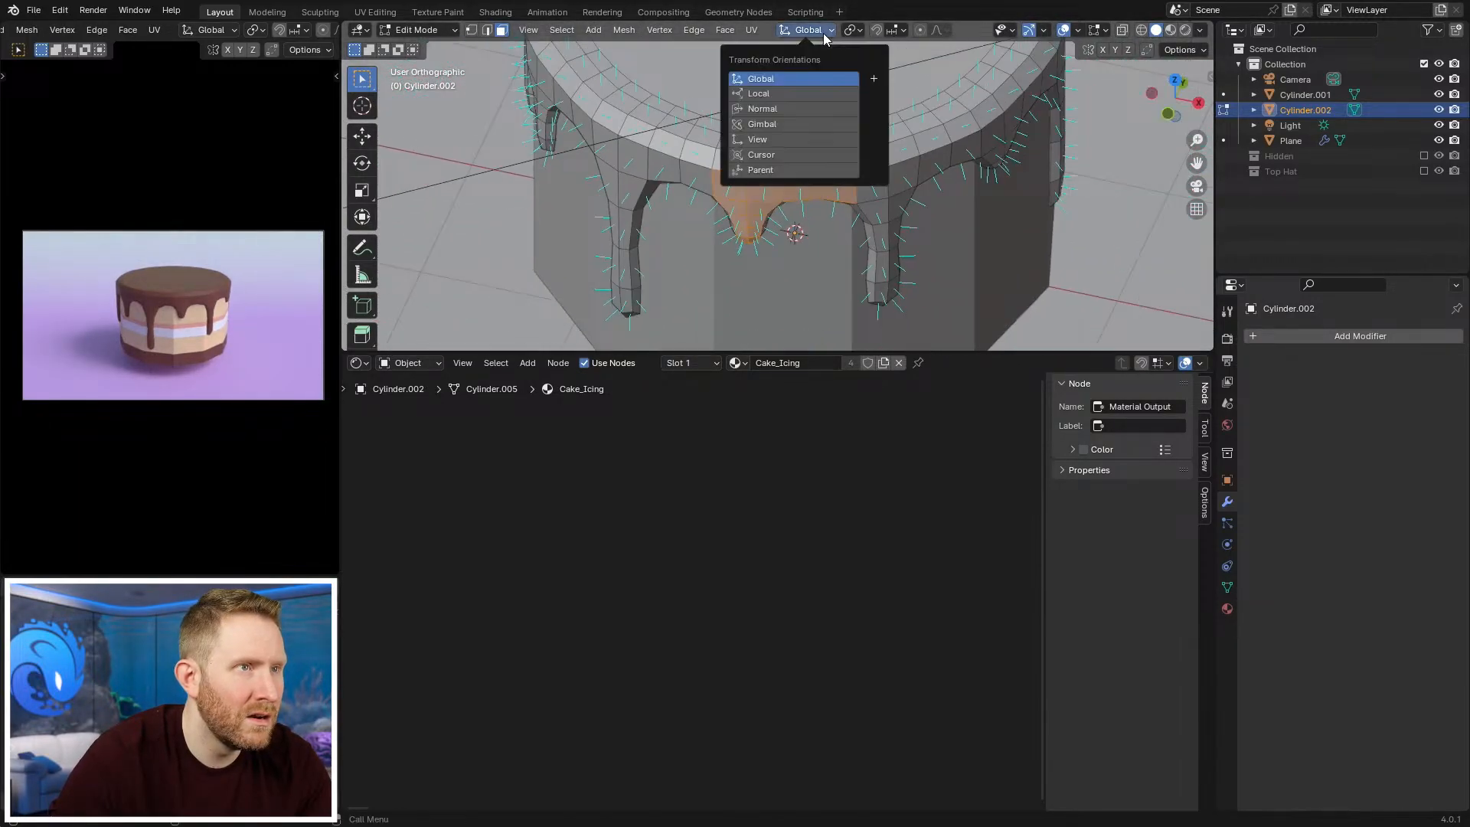
{"action": "left_click", "coordinate": [779, 108]}
{"action": "type", "text": "sz"}
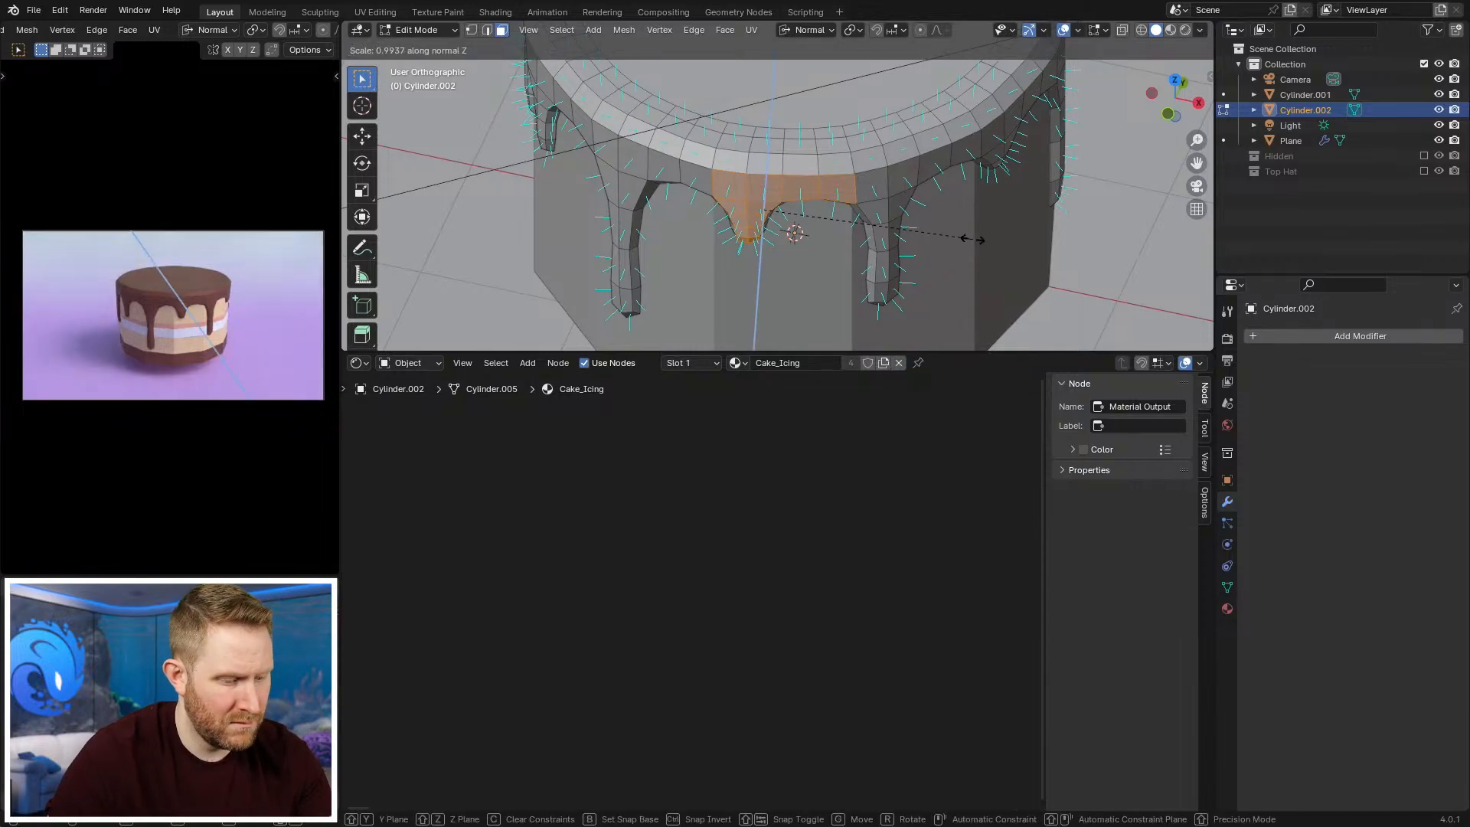
{"action": "type", "text": "0"}
{"action": "key", "text": "Return"}
Step: Select the outer faces of the long drip beside it with the adjoining band, and scale them to 0 along normal Z
{"action": "key", "text": "Tab"}
{"action": "scroll", "coordinate": [776, 265], "scroll_direction": "down", "scroll_amount": 3}
{"action": "middle_click_drag", "start_coordinate": [776, 265], "coordinate": [846, 157]}
{"action": "scroll", "coordinate": [846, 157], "scroll_direction": "up", "scroll_amount": 6}
{"action": "key", "text": "Tab"}
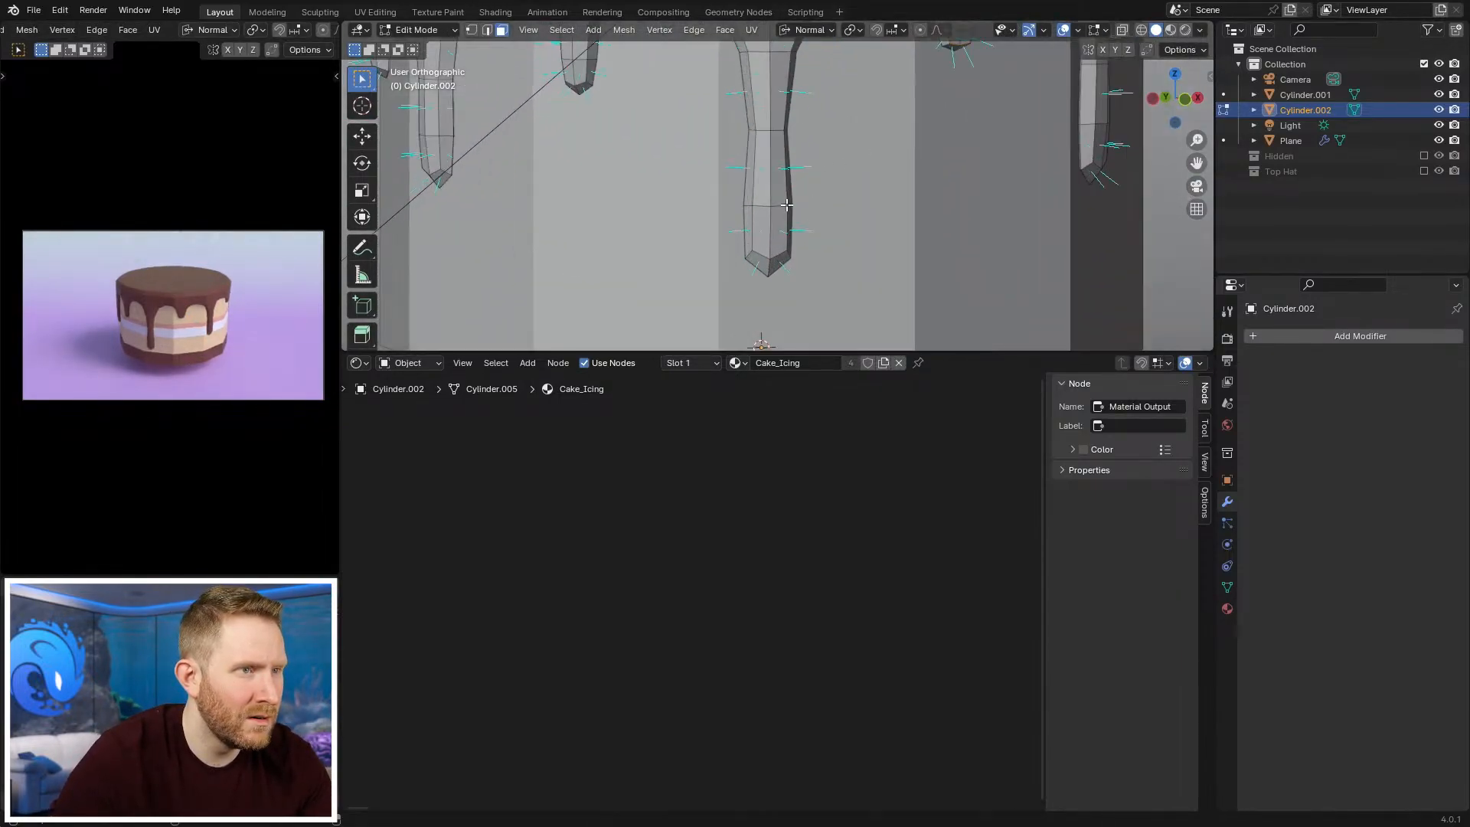
{"action": "scroll", "coordinate": [871, 138], "scroll_direction": "down", "scroll_amount": 2}
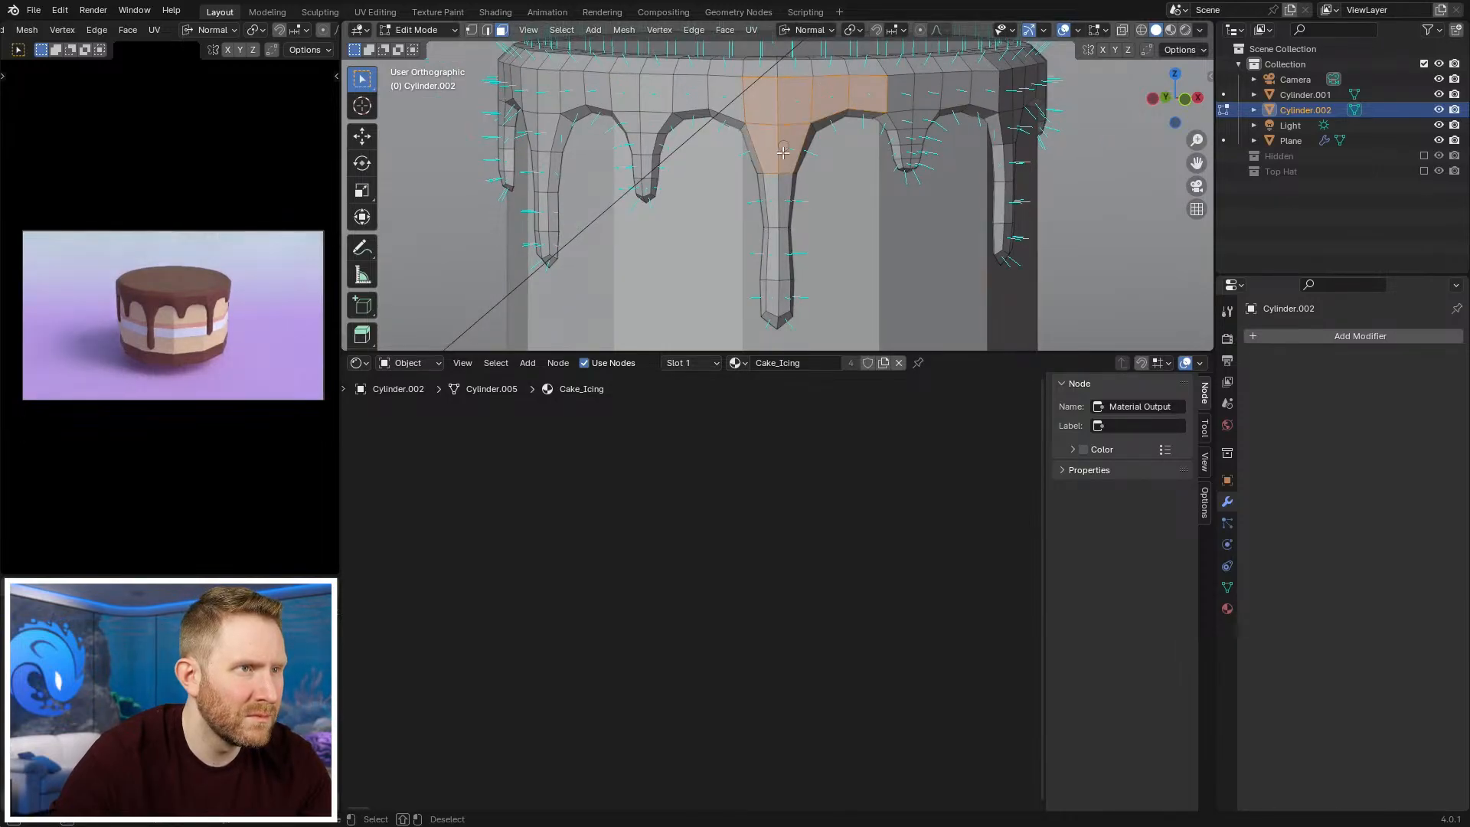
{"action": "middle_click_drag", "start_coordinate": [835, 177], "coordinate": [971, 250]}
{"action": "key", "text": "s"}
{"action": "key", "text": "z"}
{"action": "key", "text": "0"}
{"action": "key", "text": "Return"}
Step: Clear the selection and select the outer faces of the next tapered drip plus the adjoining section of the icing band
{"action": "middle_click_drag", "start_coordinate": [865, 252], "coordinate": [895, 211]}
{"action": "key", "text": "alt+a"}
{"action": "scroll", "coordinate": [754, 227], "scroll_direction": "up", "scroll_amount": 2}
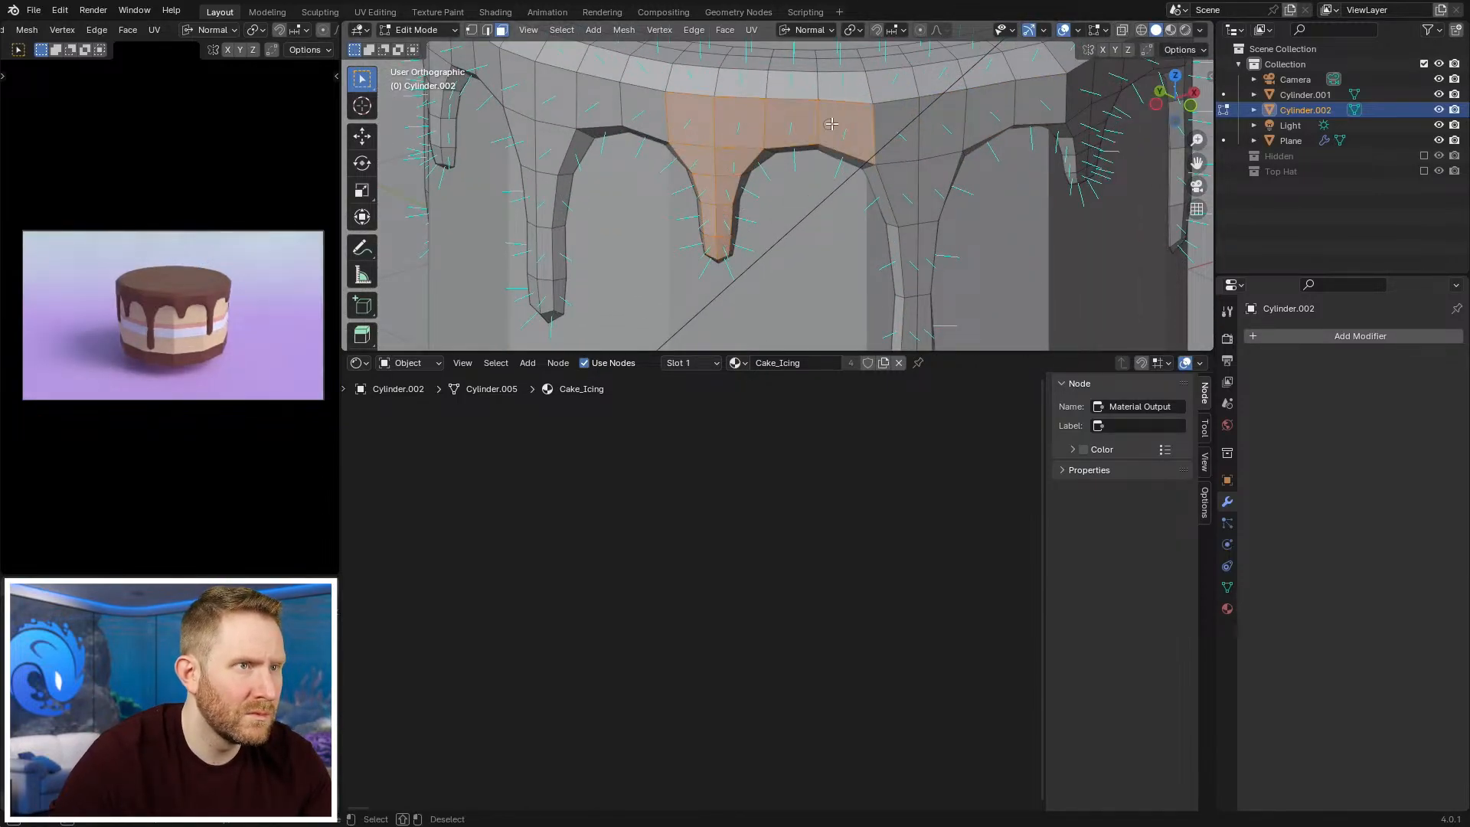
{"action": "key", "text": "Tab"}
{"action": "key", "text": "KP_Decimal"}
Step: Select the following medium-length drip's outer faces and adjoining band, and flatten them to 0 along normal Z
{"action": "middle_click_drag", "start_coordinate": [774, 268], "coordinate": [813, 222]}
{"action": "key", "text": "Tab"}
{"action": "scroll", "coordinate": [824, 146], "scroll_direction": "up", "scroll_amount": 2}
{"action": "key", "text": "alt+a"}
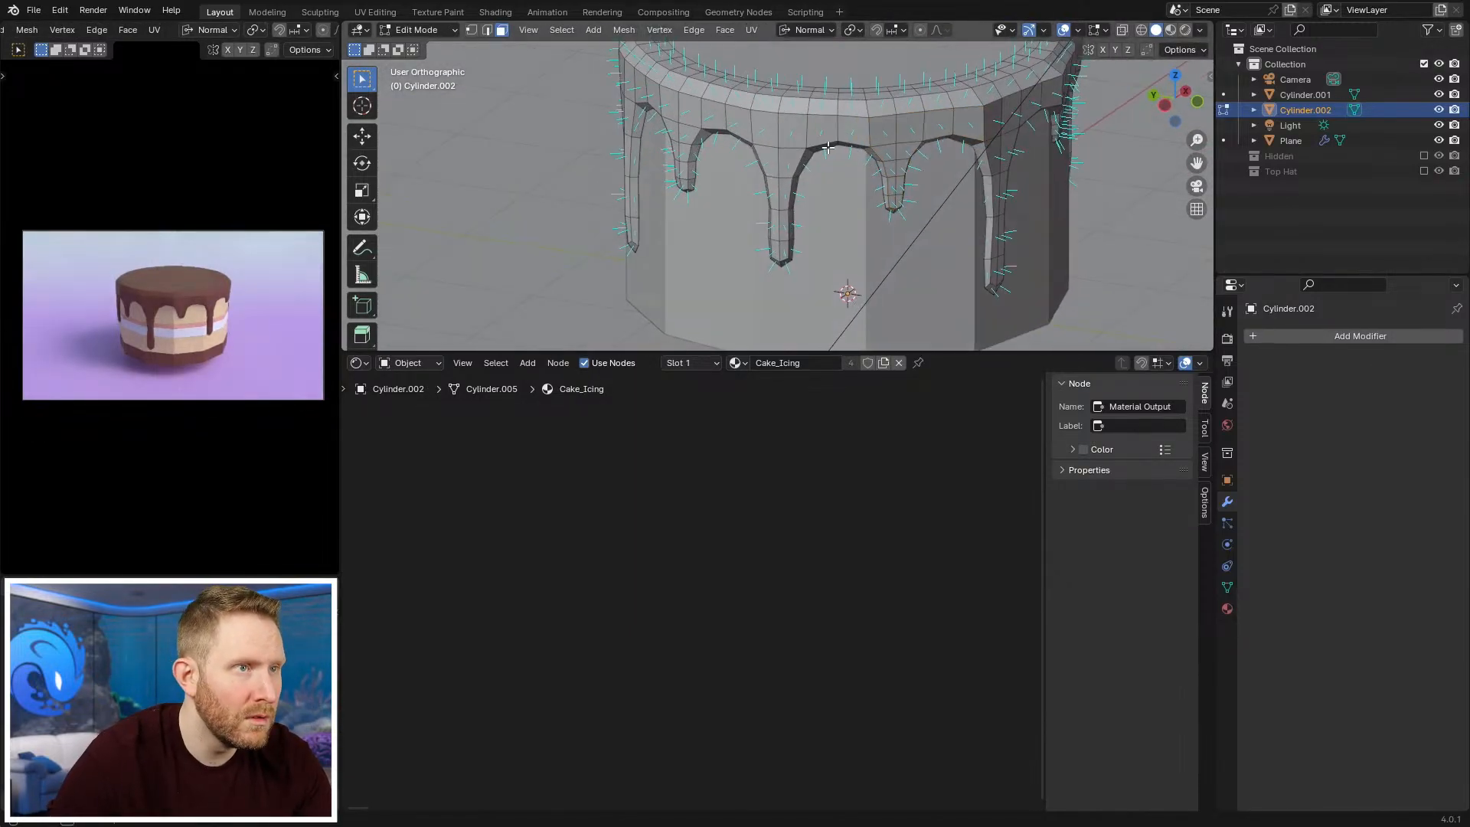
{"action": "scroll", "coordinate": [825, 146], "scroll_direction": "up", "scroll_amount": 1}
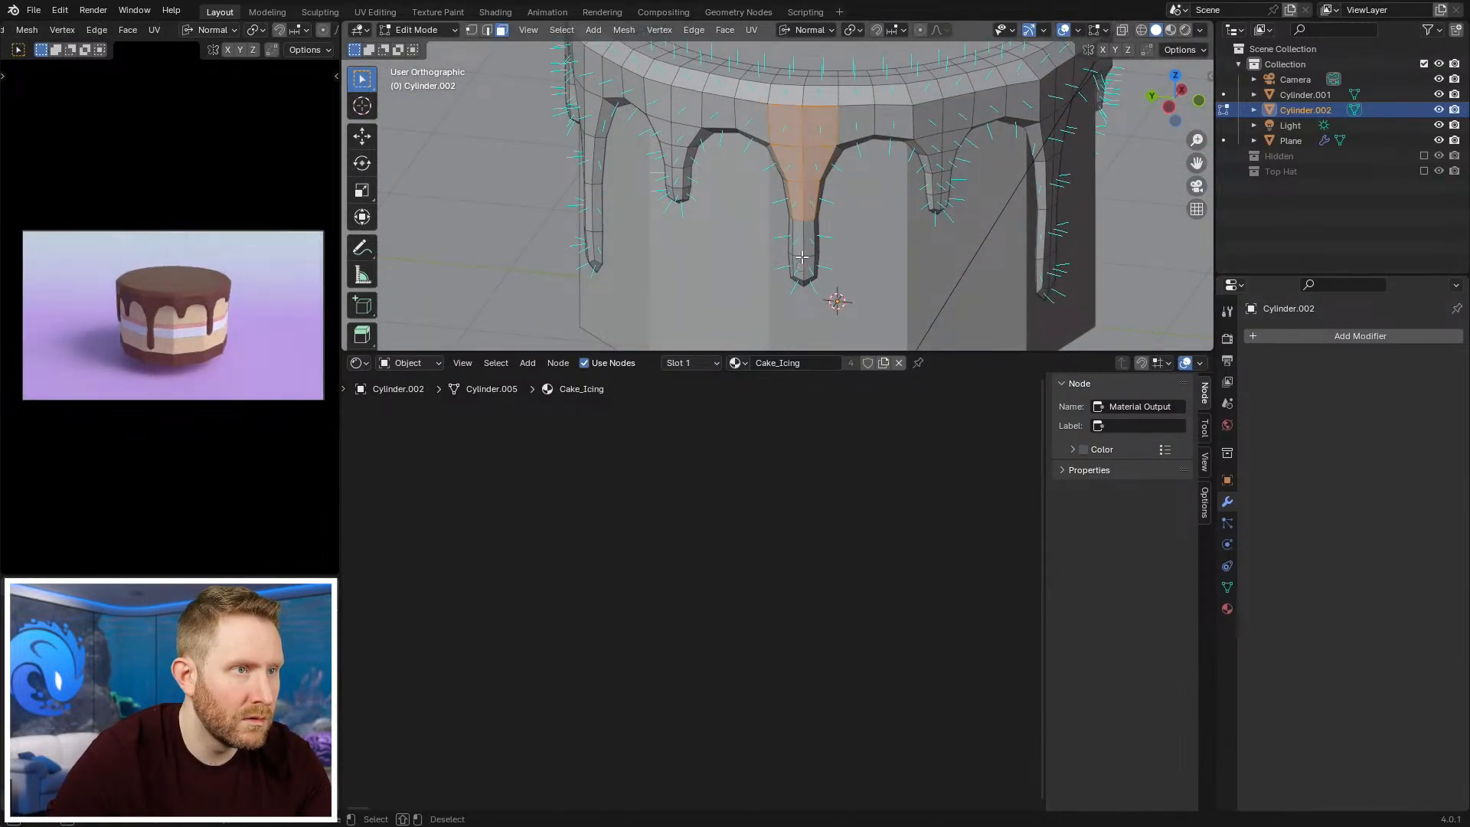
{"action": "key", "text": "s"}
{"action": "key", "text": "z"}
{"action": "key", "text": "0"}
{"action": "key", "text": "Return"}
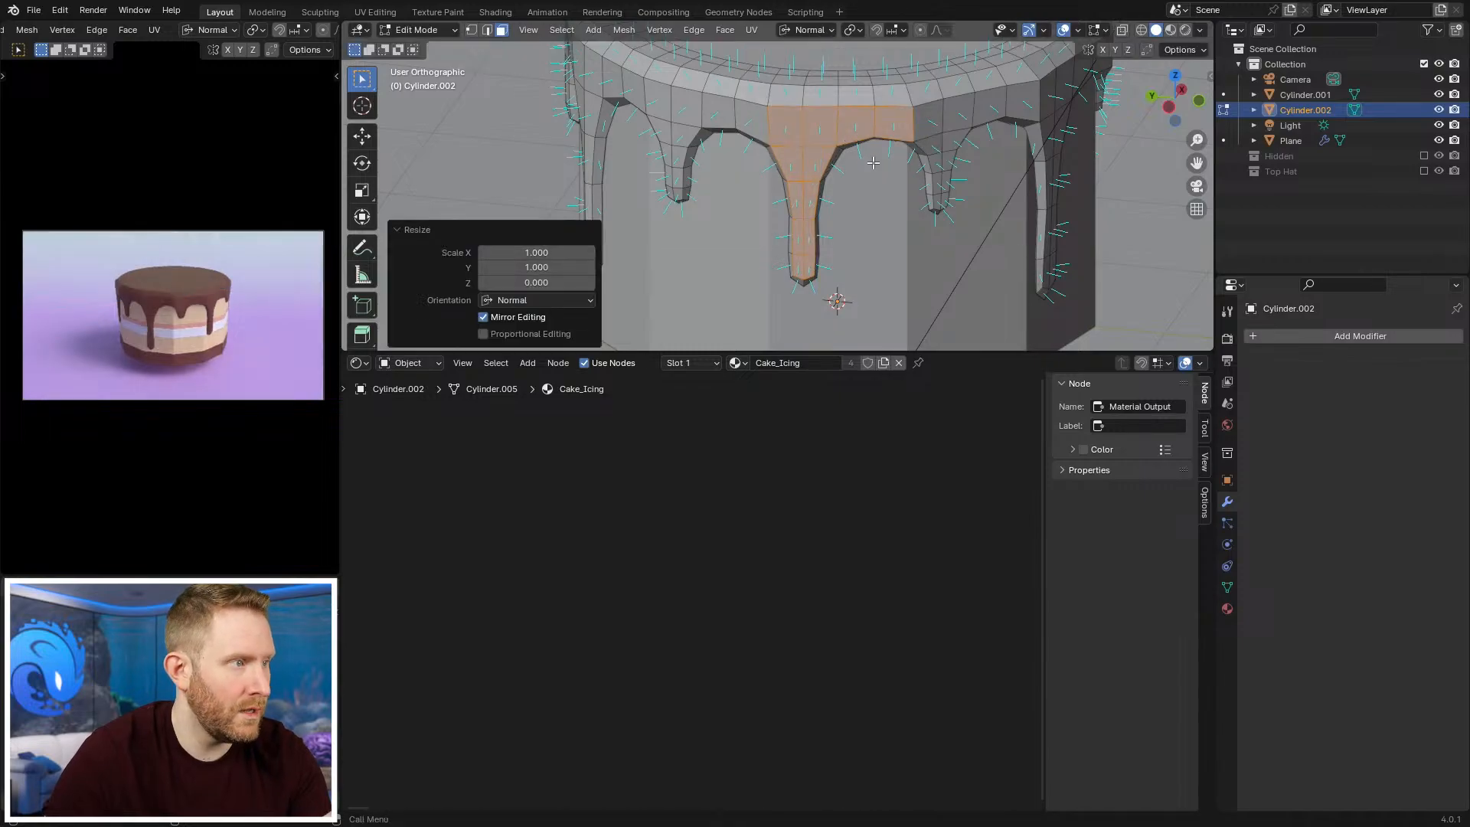
Step: Select the outer faces of the short drip between two longer ones and scale them to 0 along normal Z
{"action": "key", "text": "Tab"}
{"action": "scroll", "coordinate": [858, 176], "scroll_direction": "down", "scroll_amount": 4}
{"action": "middle_click_drag", "start_coordinate": [731, 173], "coordinate": [788, 169]}
{"action": "key", "text": "Tab"}
{"action": "scroll", "coordinate": [789, 169], "scroll_direction": "up", "scroll_amount": 5}
{"action": "key", "text": "alt+a"}
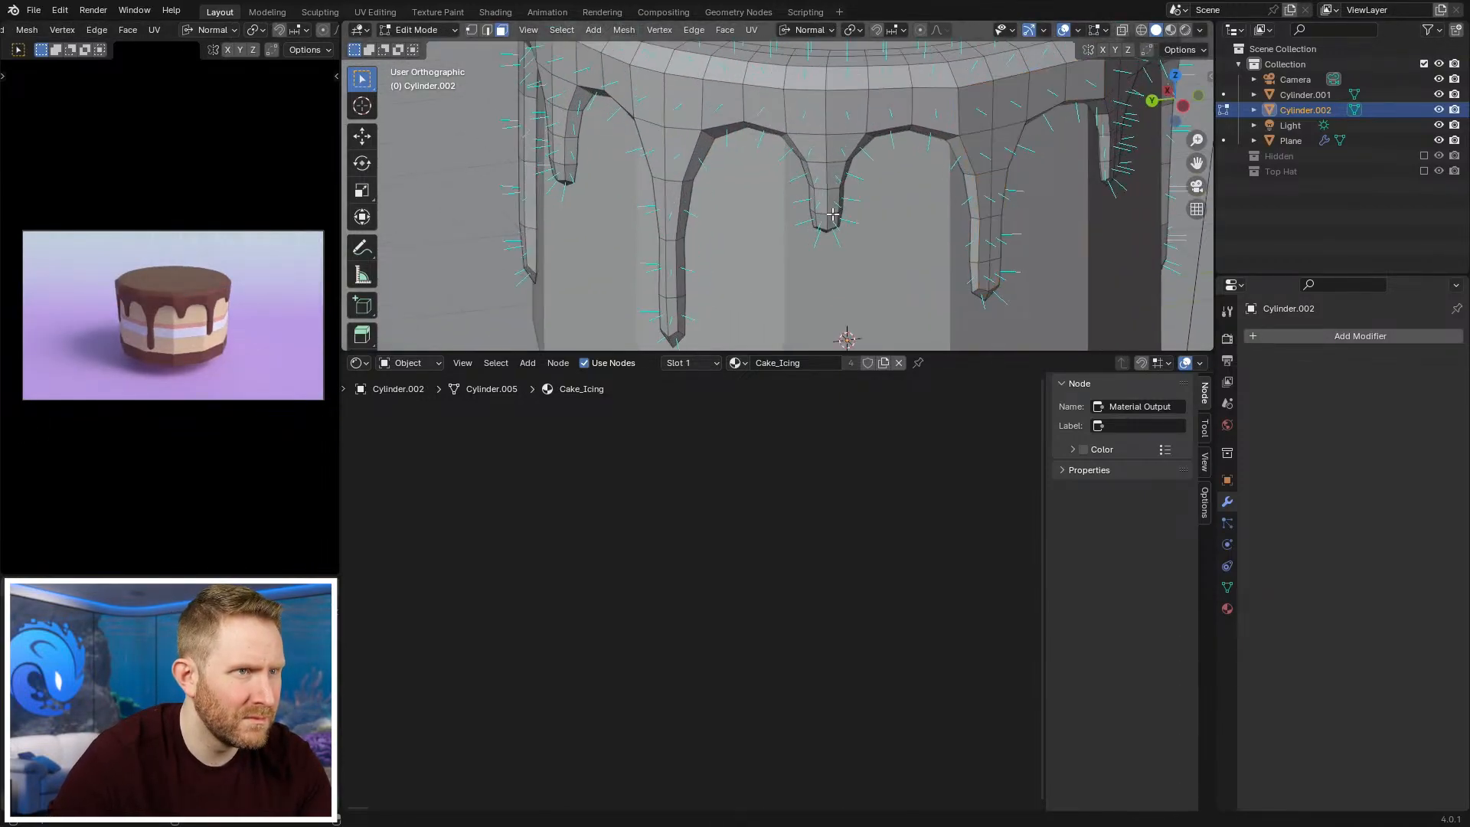
{"action": "key", "text": "s"}
{"action": "key", "text": "z"}
{"action": "key", "text": "0"}
{"action": "key", "text": "Return"}
Step: Flatten the outer faces of the neighbouring long, narrow drip and its band with a normal Z scale of 0
{"action": "middle_click_drag", "start_coordinate": [752, 251], "coordinate": [859, 195], "text": "shift"}
{"action": "key", "text": "alt+a"}
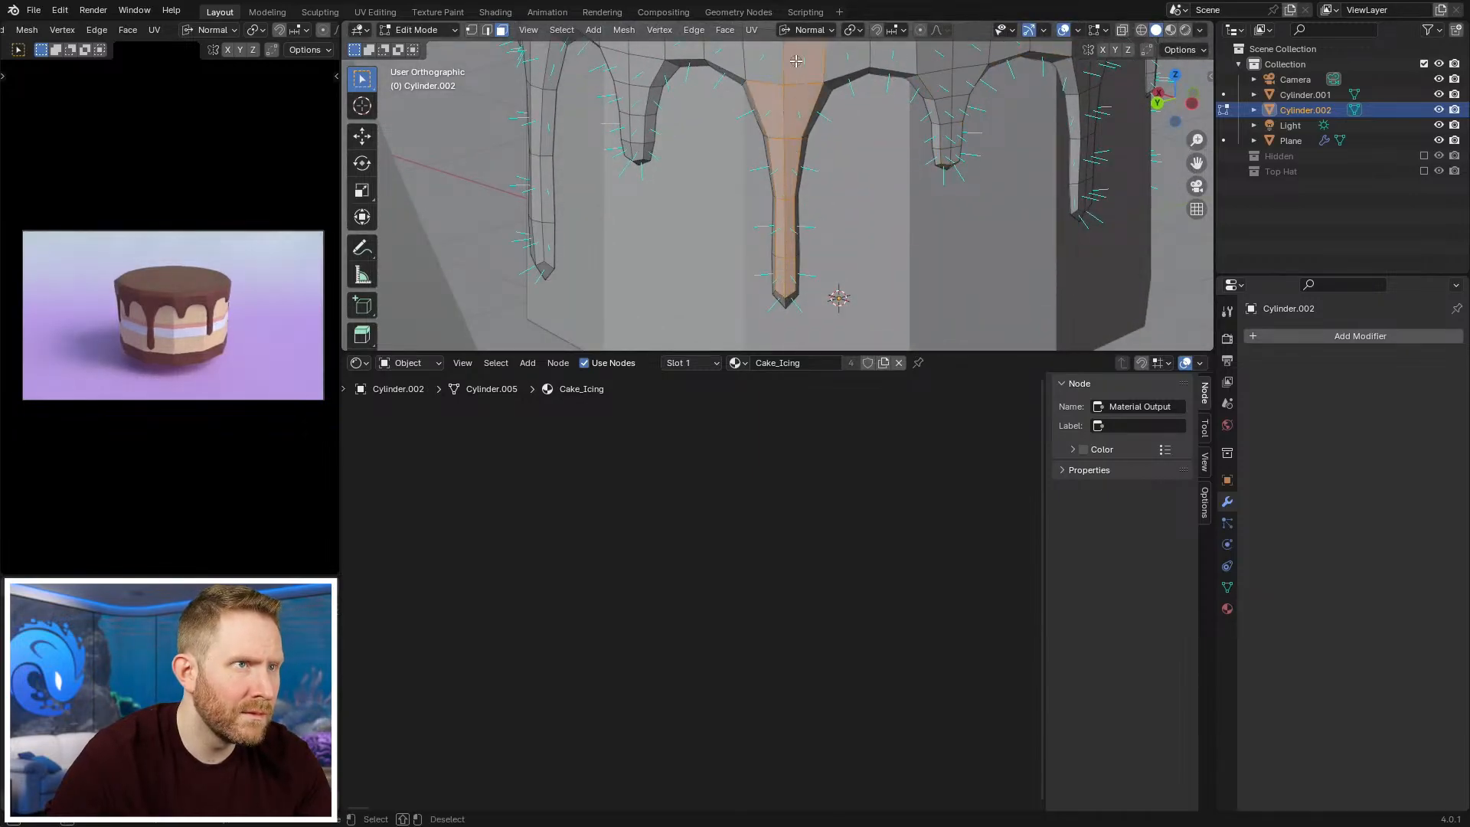
{"action": "middle_click_drag", "start_coordinate": [820, 134], "coordinate": [864, 159]}
{"action": "key", "text": "s"}
{"action": "key", "text": "z"}
{"action": "key", "text": "0"}
{"action": "key", "text": "Return"}
Step: Switch to perspective view and flatten the next short drip's outer faces and upper band to 0 along normal Z
{"action": "scroll", "coordinate": [835, 168], "scroll_direction": "down", "scroll_amount": 4}
{"action": "middle_click_drag", "start_coordinate": [736, 200], "coordinate": [762, 238]}
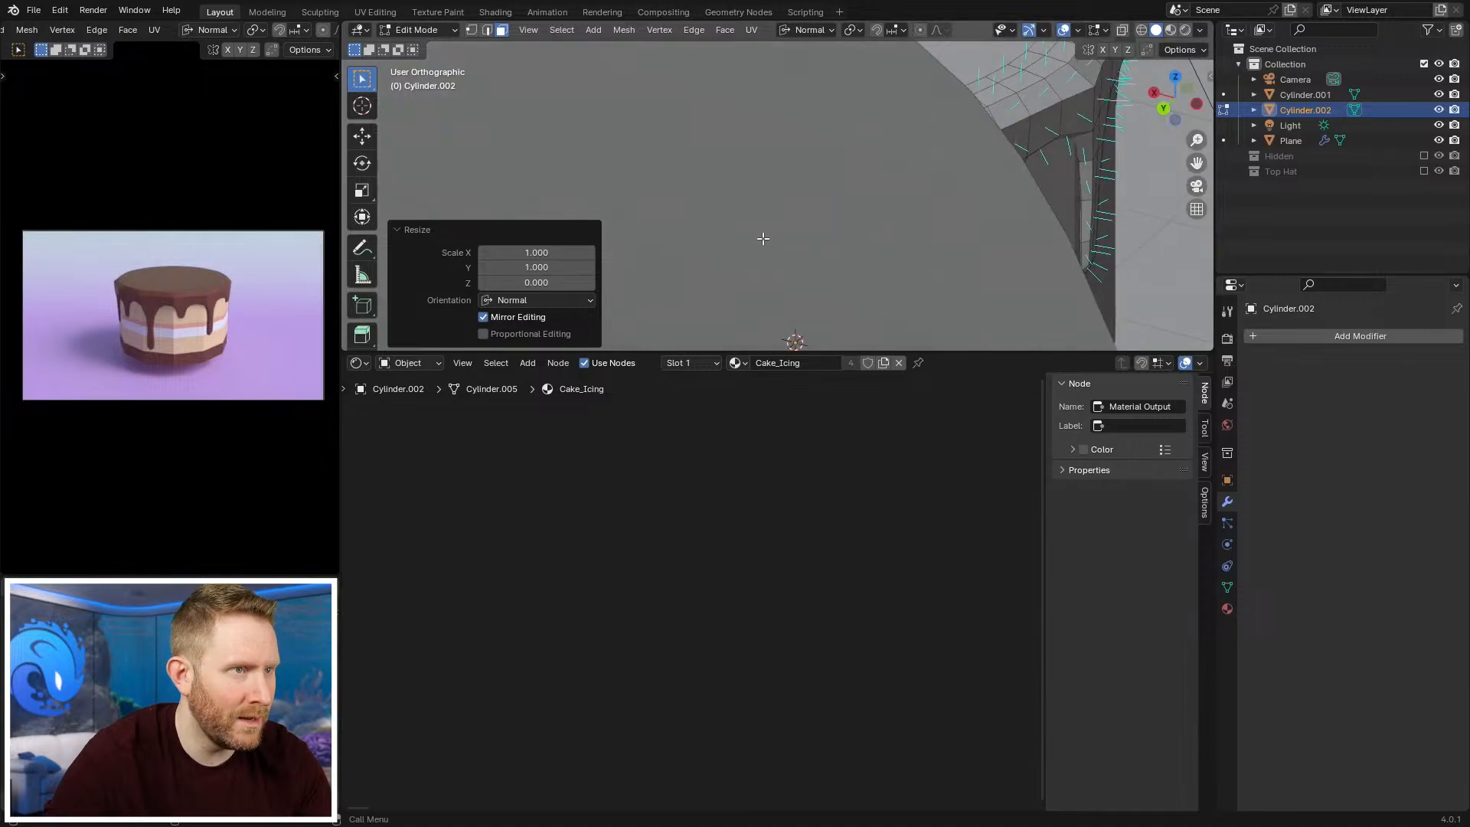
{"action": "key", "text": "KP_5"}
{"action": "middle_click_drag", "start_coordinate": [730, 183], "coordinate": [771, 174]}
{"action": "key", "text": "alt+a"}
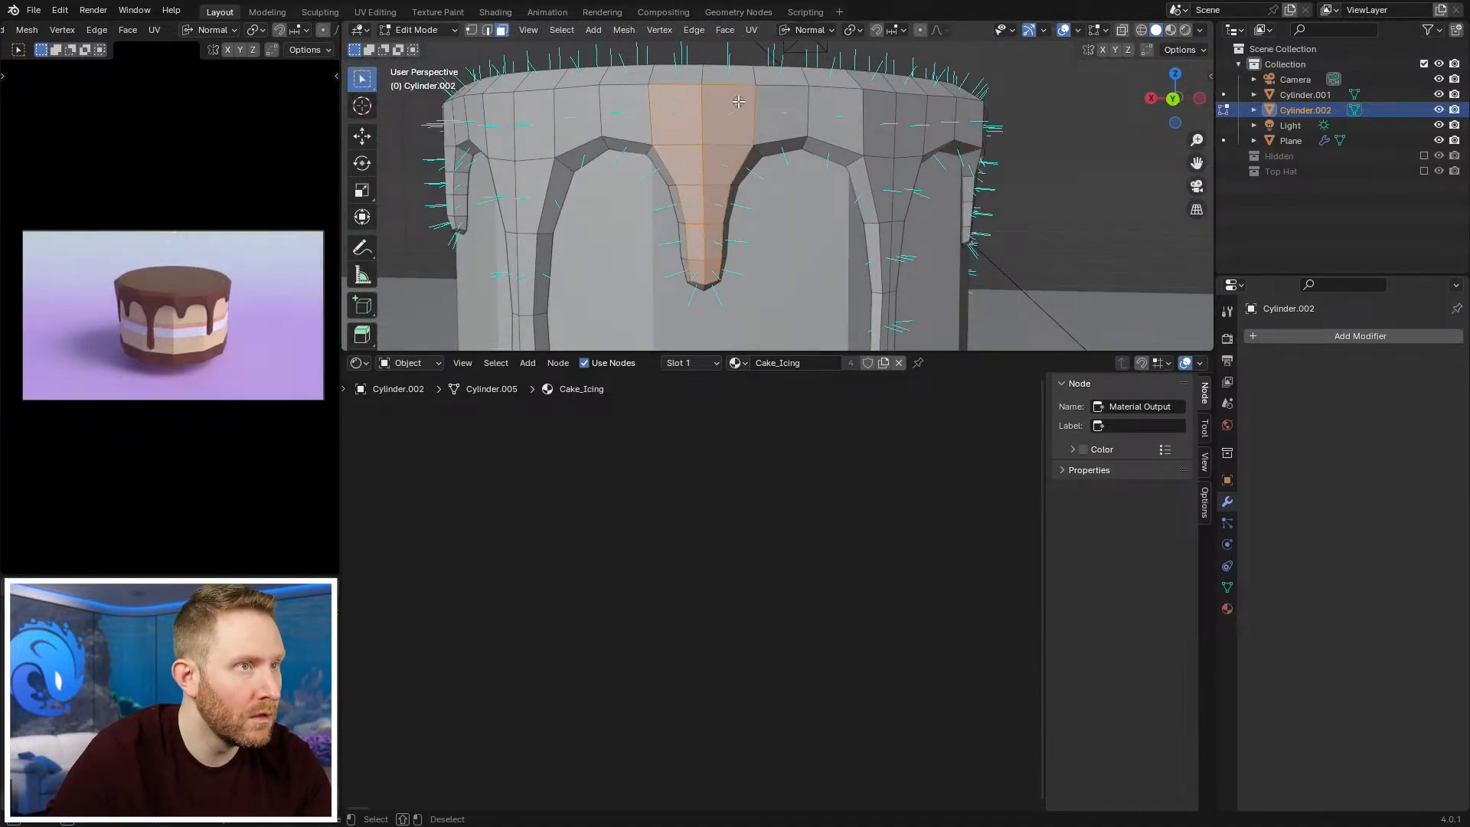
{"action": "key", "text": "s"}
{"action": "key", "text": "z"}
{"action": "key", "text": "0"}
{"action": "key", "text": "Return"}
Step: Examine the flattened icing drips from several sides of the cake
{"action": "scroll", "coordinate": [814, 115], "scroll_direction": "down", "scroll_amount": 5}
{"action": "key", "text": "Tab"}
{"action": "middle_click_drag", "start_coordinate": [866, 147], "coordinate": [792, 189]}
{"action": "key", "text": "Tab"}
{"action": "scroll", "coordinate": [788, 188], "scroll_direction": "up", "scroll_amount": 6}
{"action": "scroll", "coordinate": [791, 189], "scroll_direction": "down", "scroll_amount": 6}
{"action": "middle_click_drag", "start_coordinate": [804, 279], "coordinate": [722, 182]}
{"action": "scroll", "coordinate": [773, 276], "scroll_direction": "up", "scroll_amount": 3}
{"action": "key", "text": "Tab"}
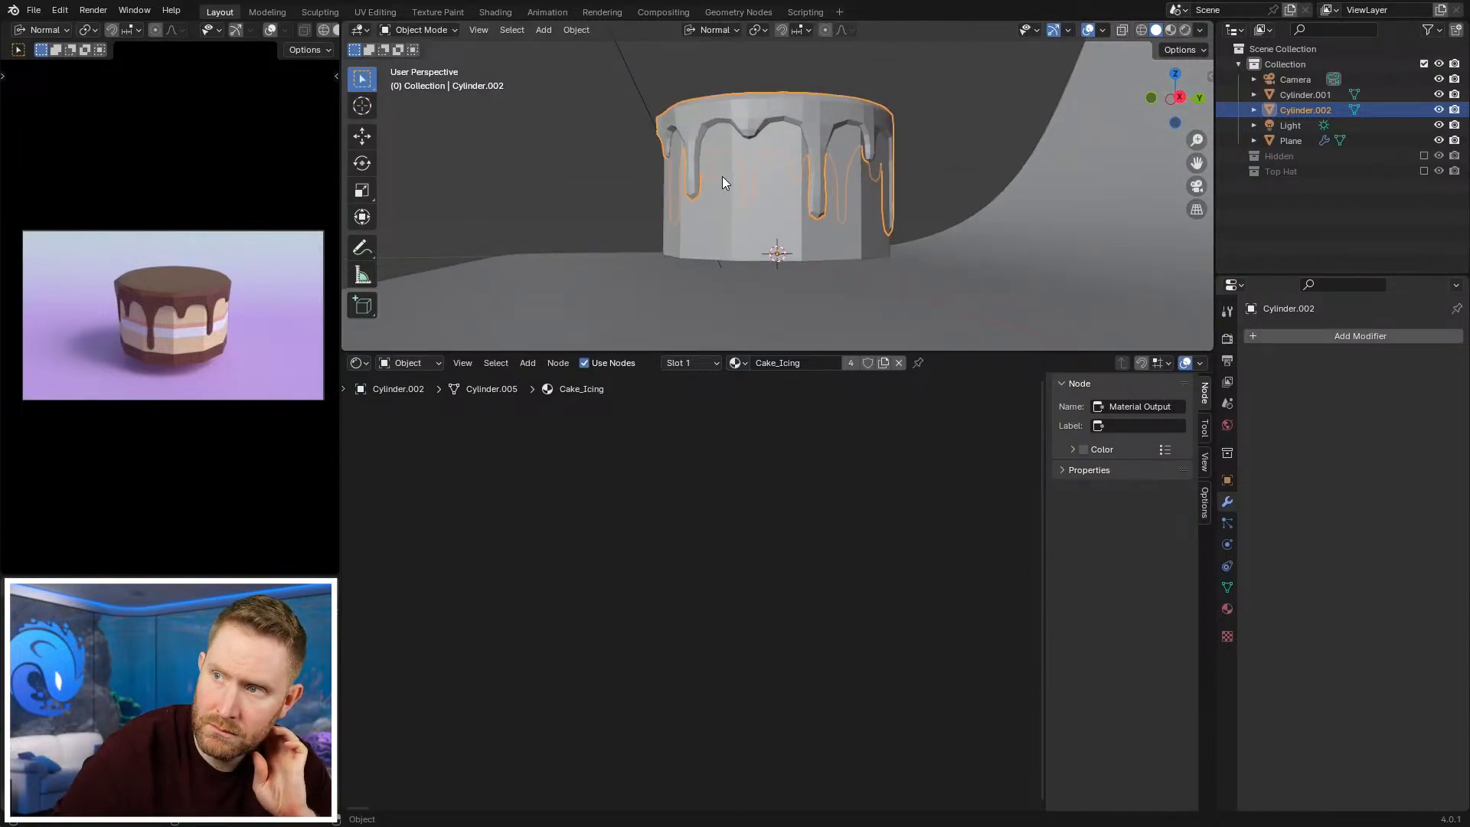
{"action": "middle_click_drag", "start_coordinate": [722, 181], "coordinate": [711, 227]}
Step: Select the outer faces of the wide, stubby drip and adjoining band, and scale them to 0 along normal Z
{"action": "key", "text": "Tab"}
{"action": "scroll", "coordinate": [730, 230], "scroll_direction": "up", "scroll_amount": 5}
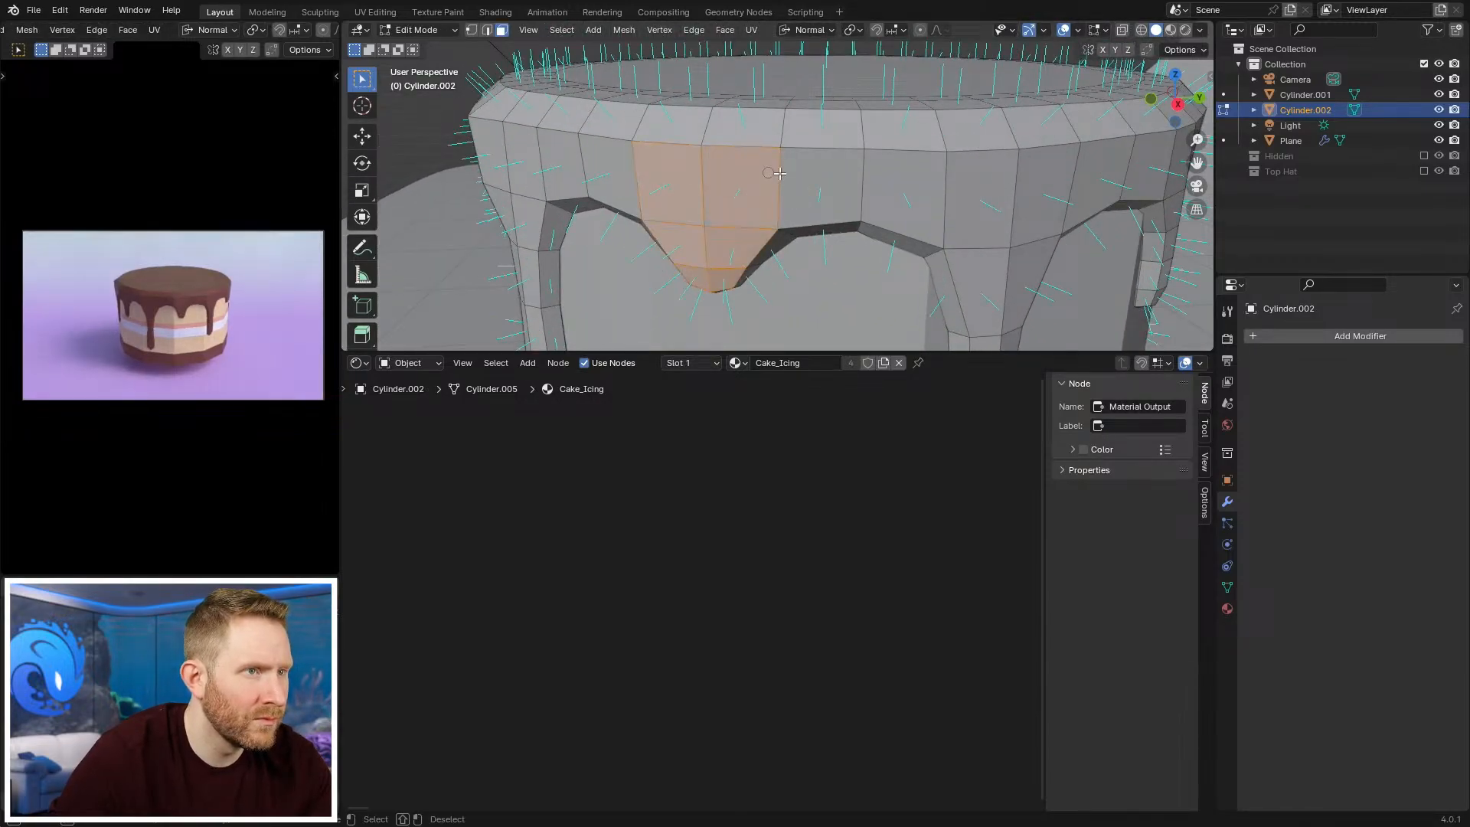
{"action": "scroll", "coordinate": [881, 189], "scroll_direction": "down", "scroll_amount": 5}
{"action": "key", "text": "s"}
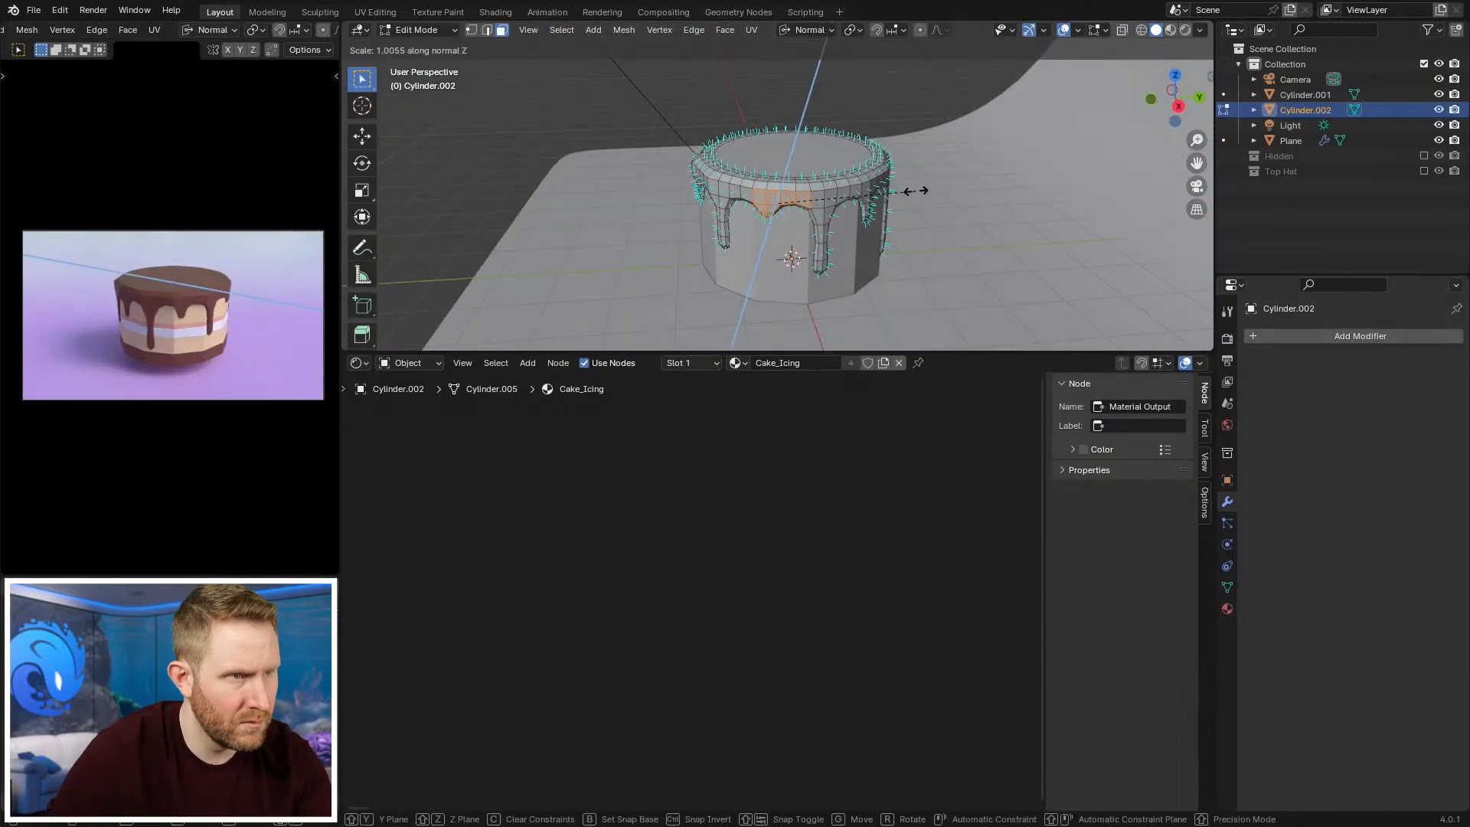
{"action": "key", "text": "z"}
{"action": "key", "text": "0"}
{"action": "key", "text": "Return"}
Step: Select the long drip next to the stubby one, including its adjoining band, and flatten its outer faces to 0 along normal Z
{"action": "middle_click_drag", "start_coordinate": [882, 213], "coordinate": [813, 230]}
{"action": "scroll", "coordinate": [796, 251], "scroll_direction": "up", "scroll_amount": 4}
{"action": "key", "text": "alt+a"}
{"action": "key", "text": "c"}
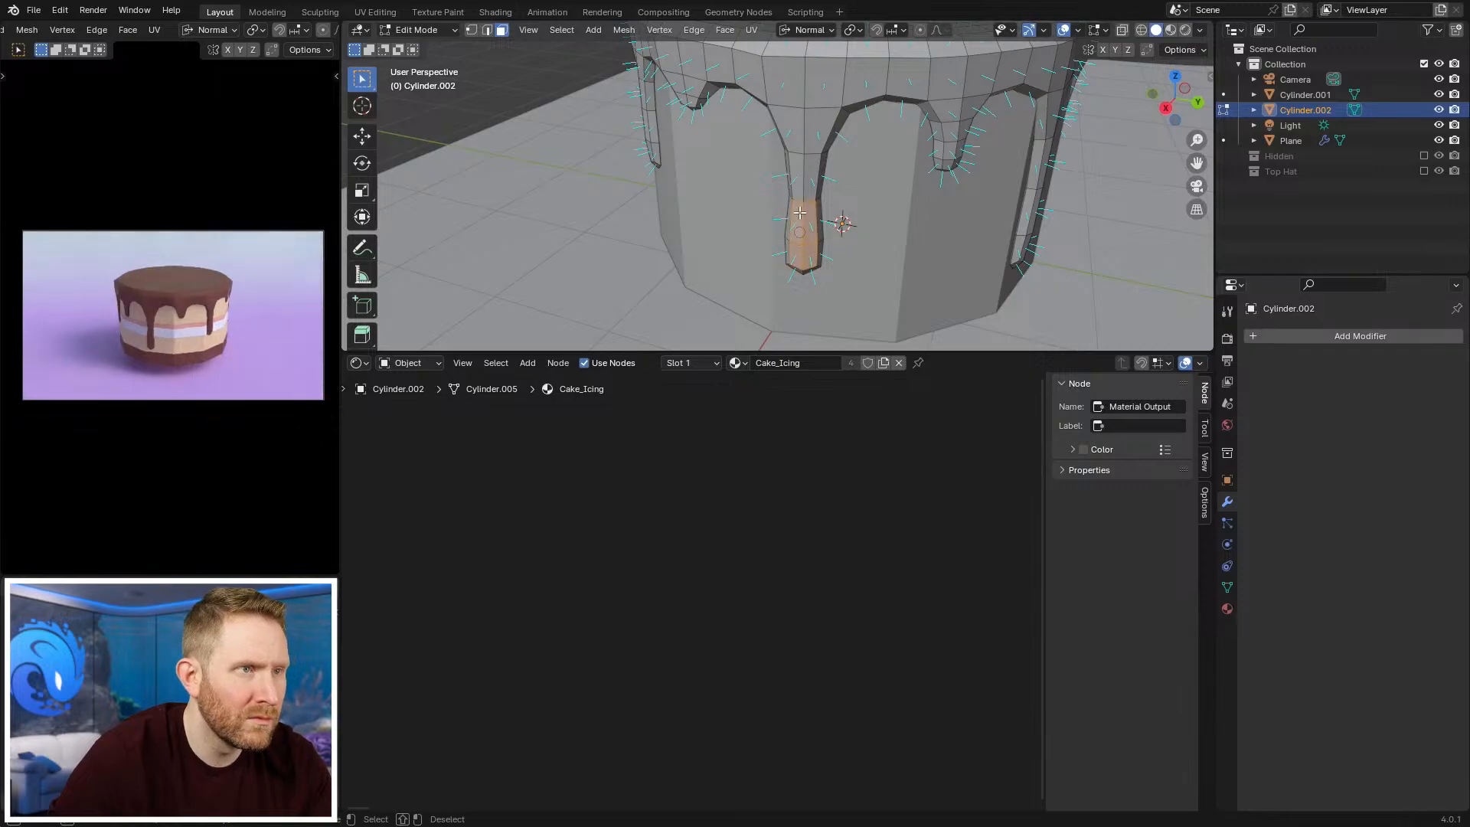
{"action": "key", "text": "s"}
{"action": "key", "text": "z"}
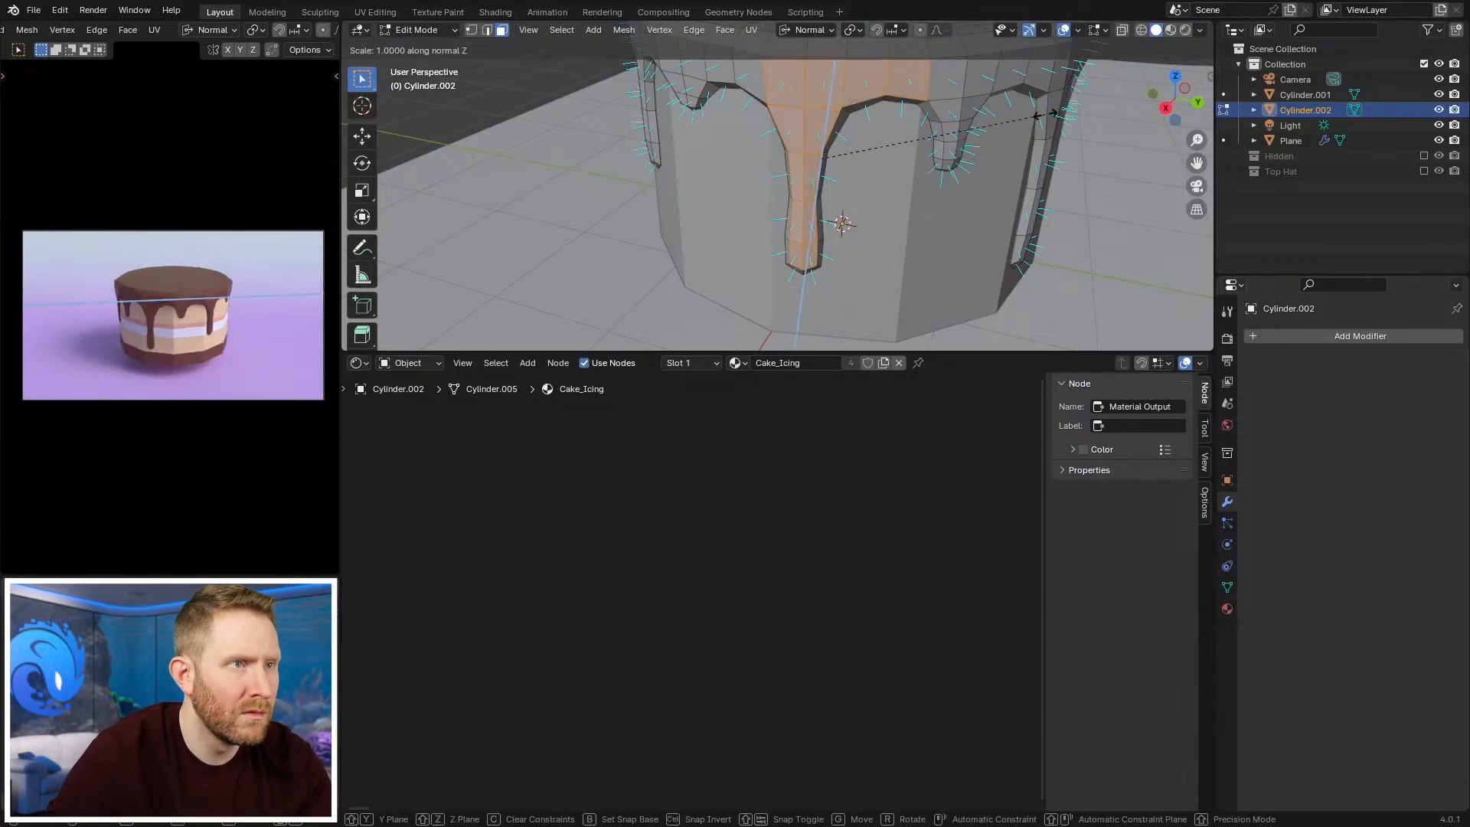
{"action": "key", "text": "0"}
{"action": "key", "text": "Return"}
Step: Flatten the outer faces of the next small drip and its adjoining band with a normal Z scale of 0
{"action": "scroll", "coordinate": [954, 172], "scroll_direction": "down", "scroll_amount": 2}
{"action": "middle_click_drag", "start_coordinate": [1009, 195], "coordinate": [857, 256]}
{"action": "scroll", "coordinate": [857, 257], "scroll_direction": "up", "scroll_amount": 2}
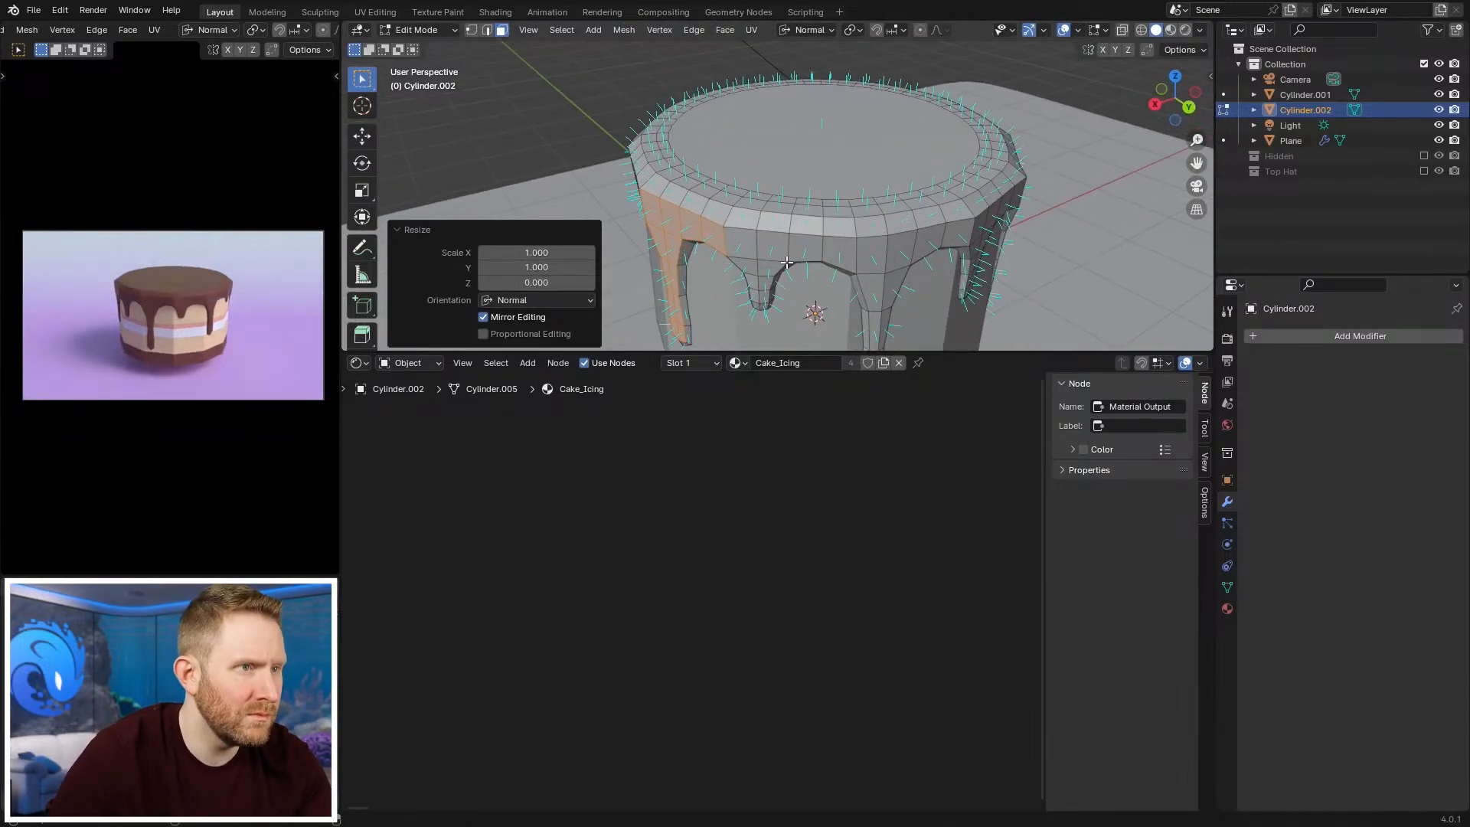
{"action": "key", "text": "alt+a"}
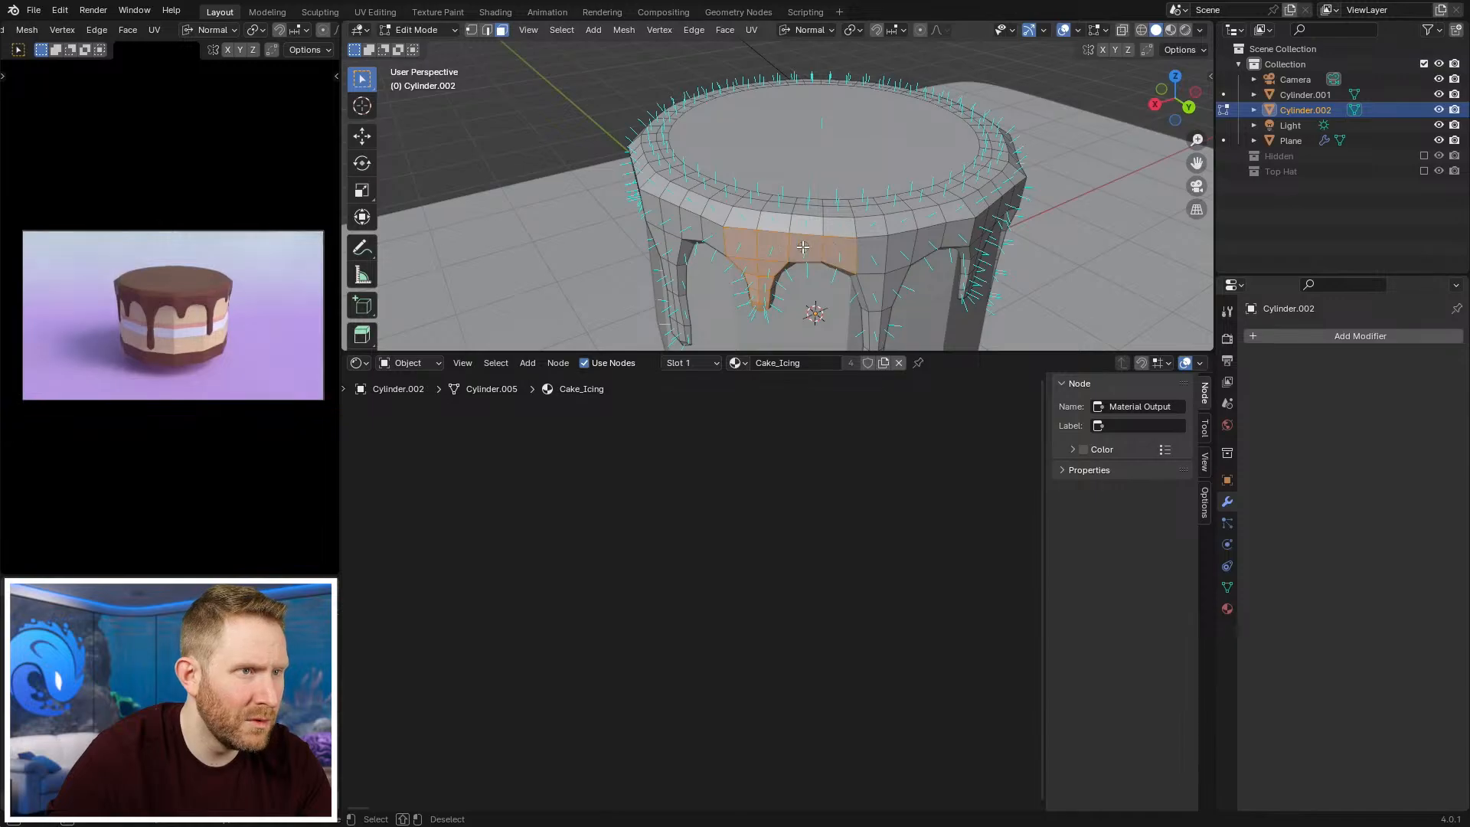
{"action": "key", "text": "s"}
{"action": "key", "text": "z"}
{"action": "key", "text": "Return"}
Step: Select the outer faces of the last long drip and its adjoining band, and flatten them along normal Z
{"action": "middle_click_drag", "start_coordinate": [804, 246], "coordinate": [733, 262]}
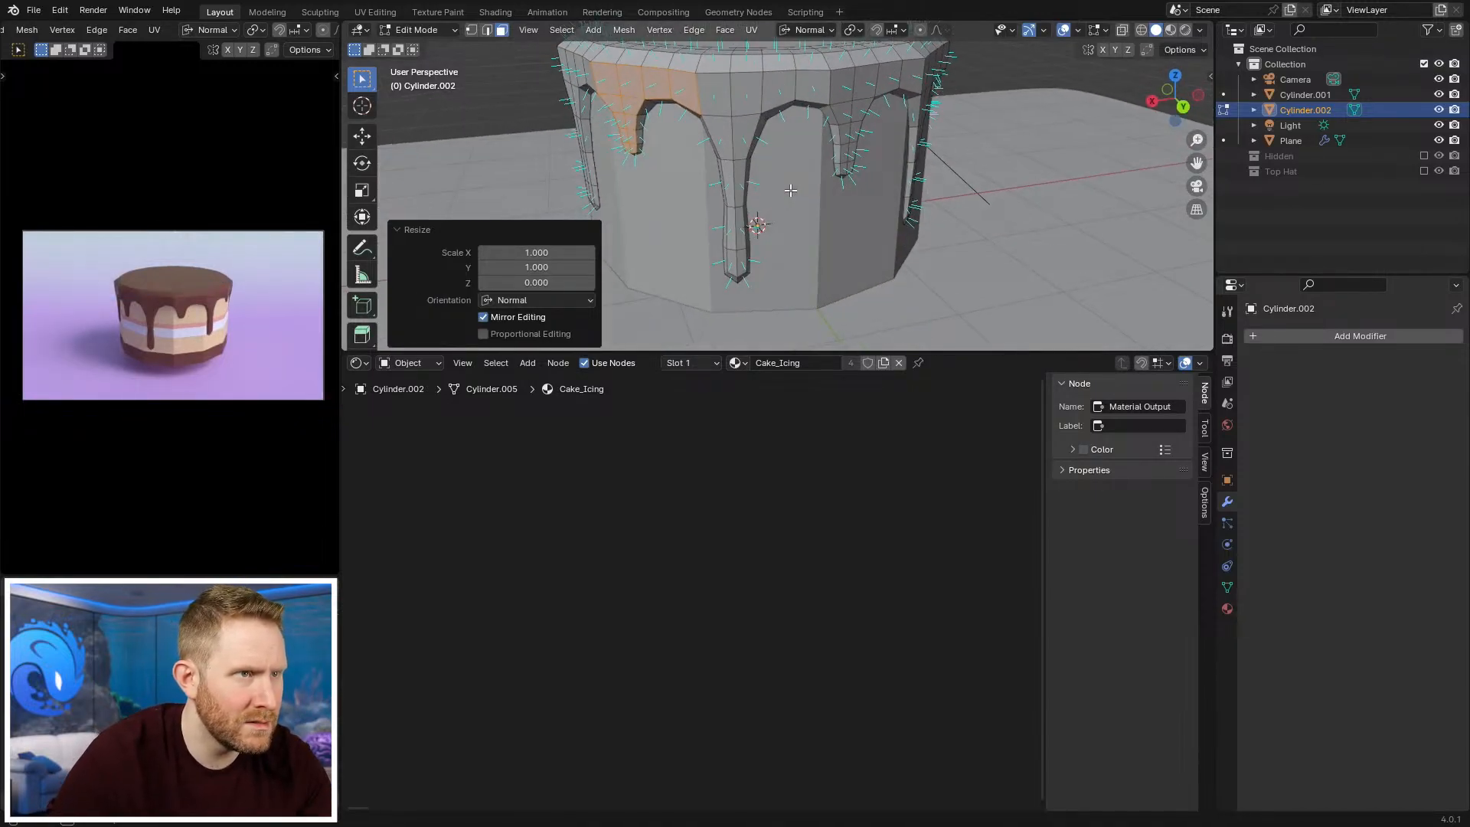
{"action": "key", "text": "alt+a"}
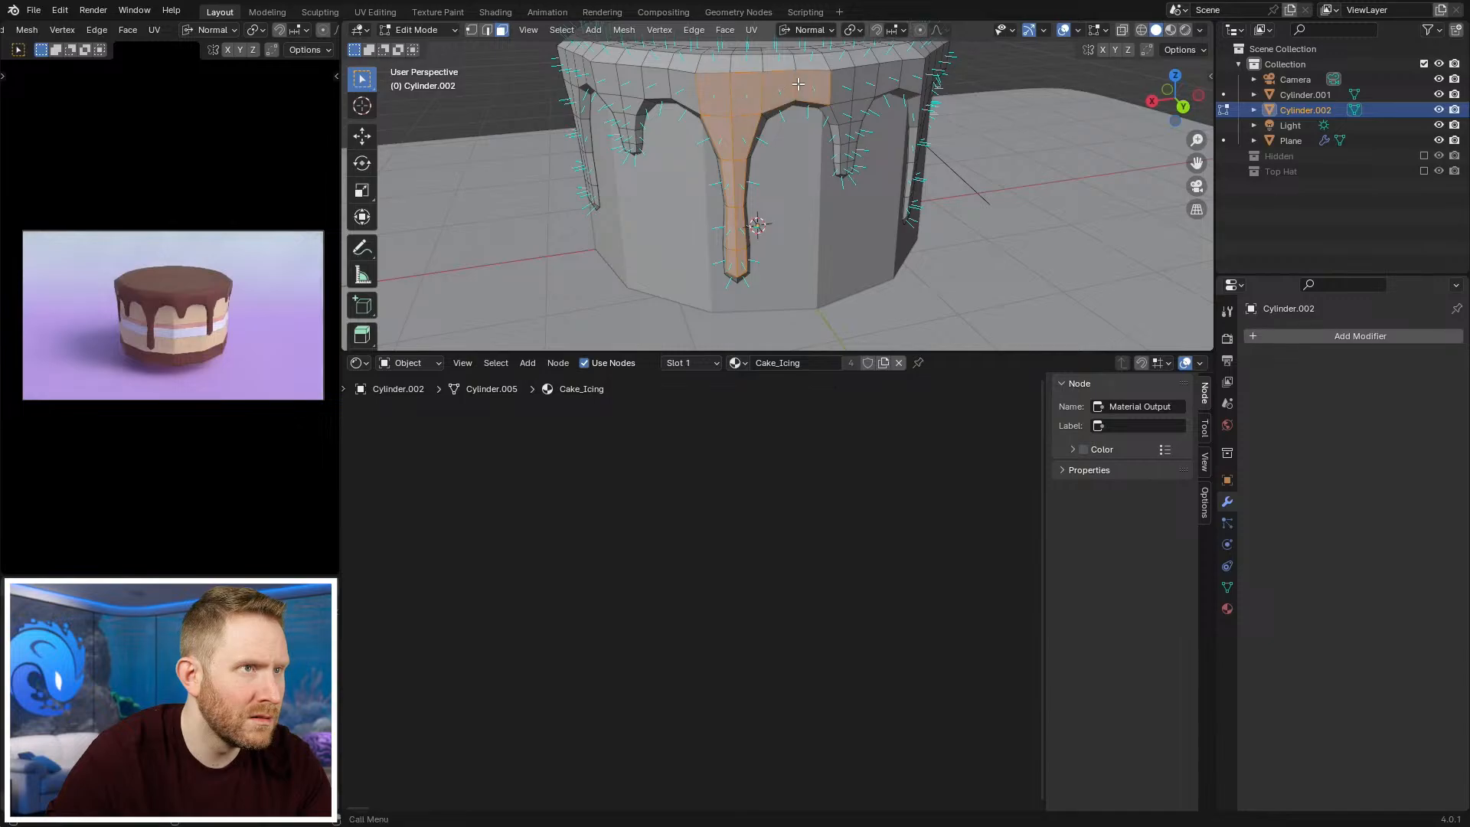
{"action": "key", "text": "s"}
{"action": "key", "text": "z"}
{"action": "key", "text": "Return"}
Step: Clear the selection and examine the icing's outer rim from directly above in orthographic wireframe display
{"action": "middle_click_drag", "start_coordinate": [861, 134], "coordinate": [881, 167]}
{"action": "key", "text": "alt+a"}
{"action": "key", "text": "Tab"}
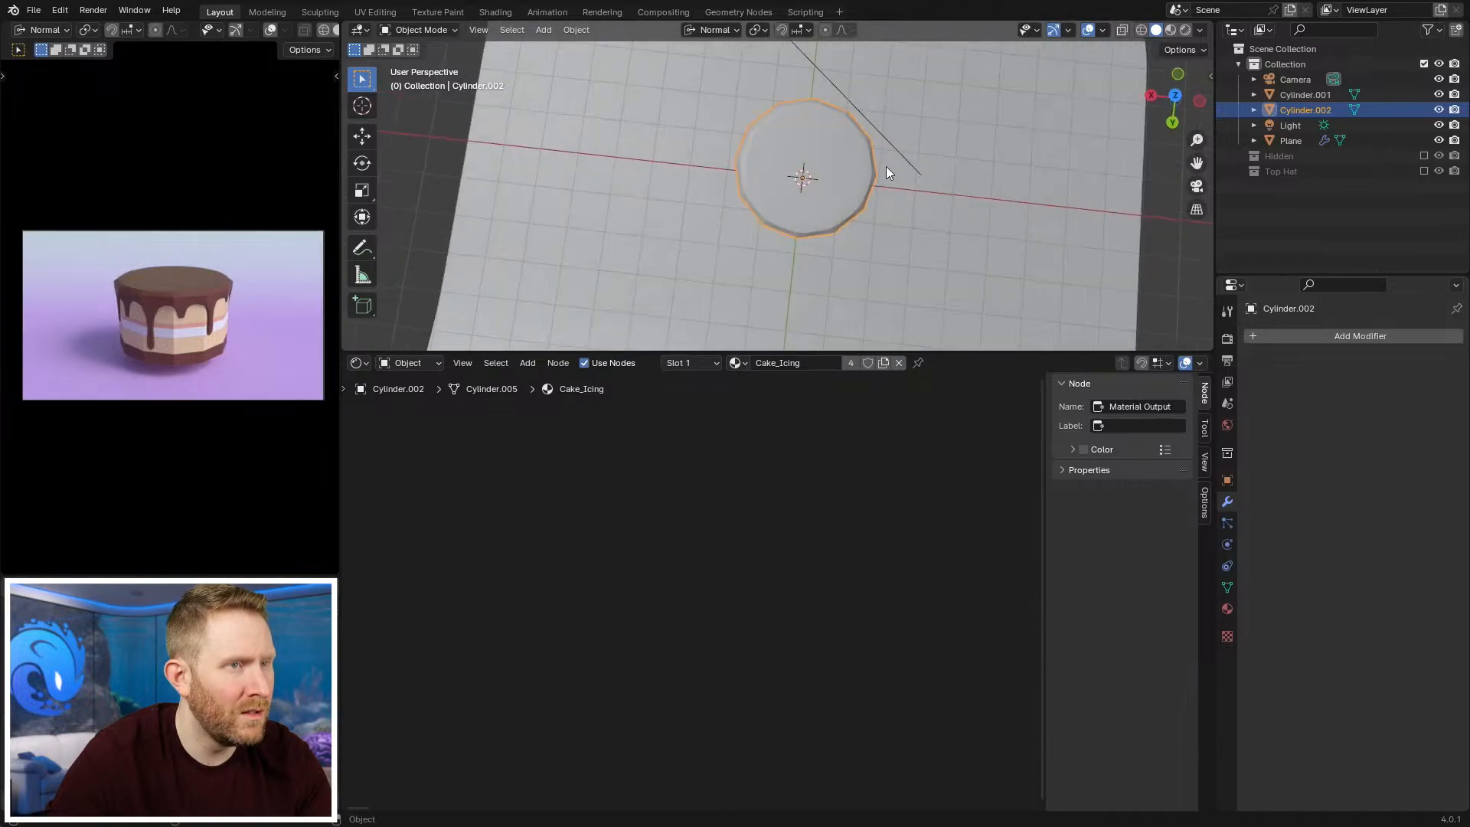
{"action": "key", "text": "KP_7"}
{"action": "key", "text": "KP_5"}
{"action": "key", "text": "Tab"}
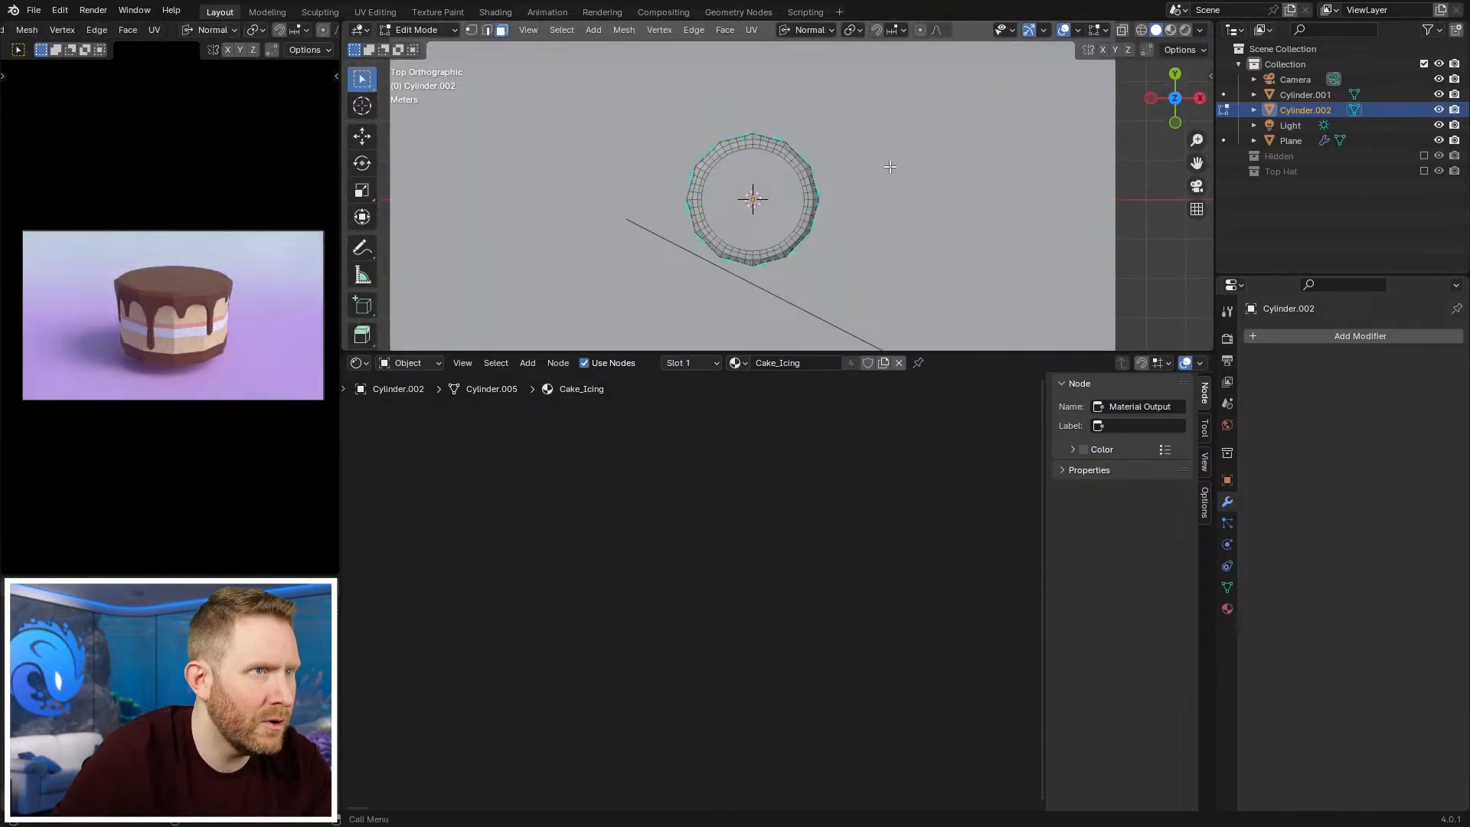
{"action": "scroll", "coordinate": [889, 167], "scroll_direction": "up", "scroll_amount": 5}
{"action": "key", "text": "z"}
{"action": "left_click", "coordinate": [796, 163]}
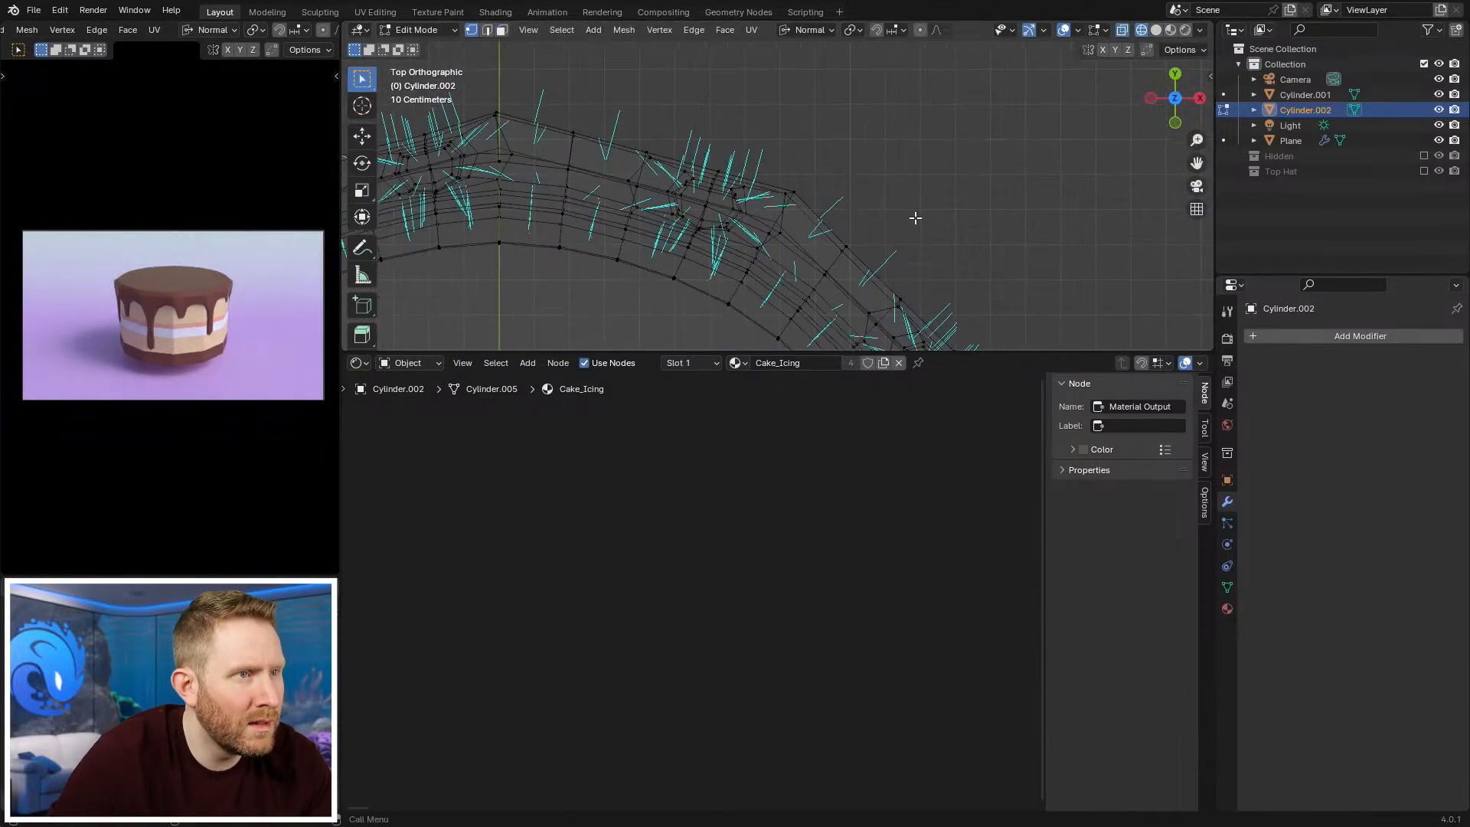
Step: Return to solid shading and check the icing's overall shape in Object Mode
{"action": "key", "text": "z"}
{"action": "left_click", "coordinate": [811, 195]}
{"action": "scroll", "coordinate": [812, 195], "scroll_direction": "down", "scroll_amount": 5}
{"action": "mouse_move", "coordinate": [811, 195]}
{"action": "middle_mouse_down"}
{"action": "mouse_move", "coordinate": [724, 177]}
{"action": "mouse_move", "coordinate": [768, 225]}
{"action": "mouse_move", "coordinate": [816, 172]}
{"action": "mouse_move", "coordinate": [855, 226]}
{"action": "mouse_move", "coordinate": [829, 270]}
{"action": "mouse_move", "coordinate": [783, 289]}
{"action": "mouse_move", "coordinate": [804, 315]}
{"action": "middle_mouse_up"}
{"action": "key", "text": "Tab"}
{"action": "scroll", "coordinate": [745, 191], "scroll_direction": "down", "scroll_amount": 3}
{"action": "scroll", "coordinate": [768, 225], "scroll_direction": "up", "scroll_amount": 2}
{"action": "scroll", "coordinate": [830, 270], "scroll_direction": "up", "scroll_amount": 1}
Step: Move the icing rim's outer corner vertex slightly inward in the top view, with movement along normal Z locked
{"action": "key", "text": "KP_7"}
{"action": "key", "text": "Tab"}
{"action": "key", "text": "z"}
{"action": "scroll", "coordinate": [813, 168], "scroll_direction": "up", "scroll_amount": 2}
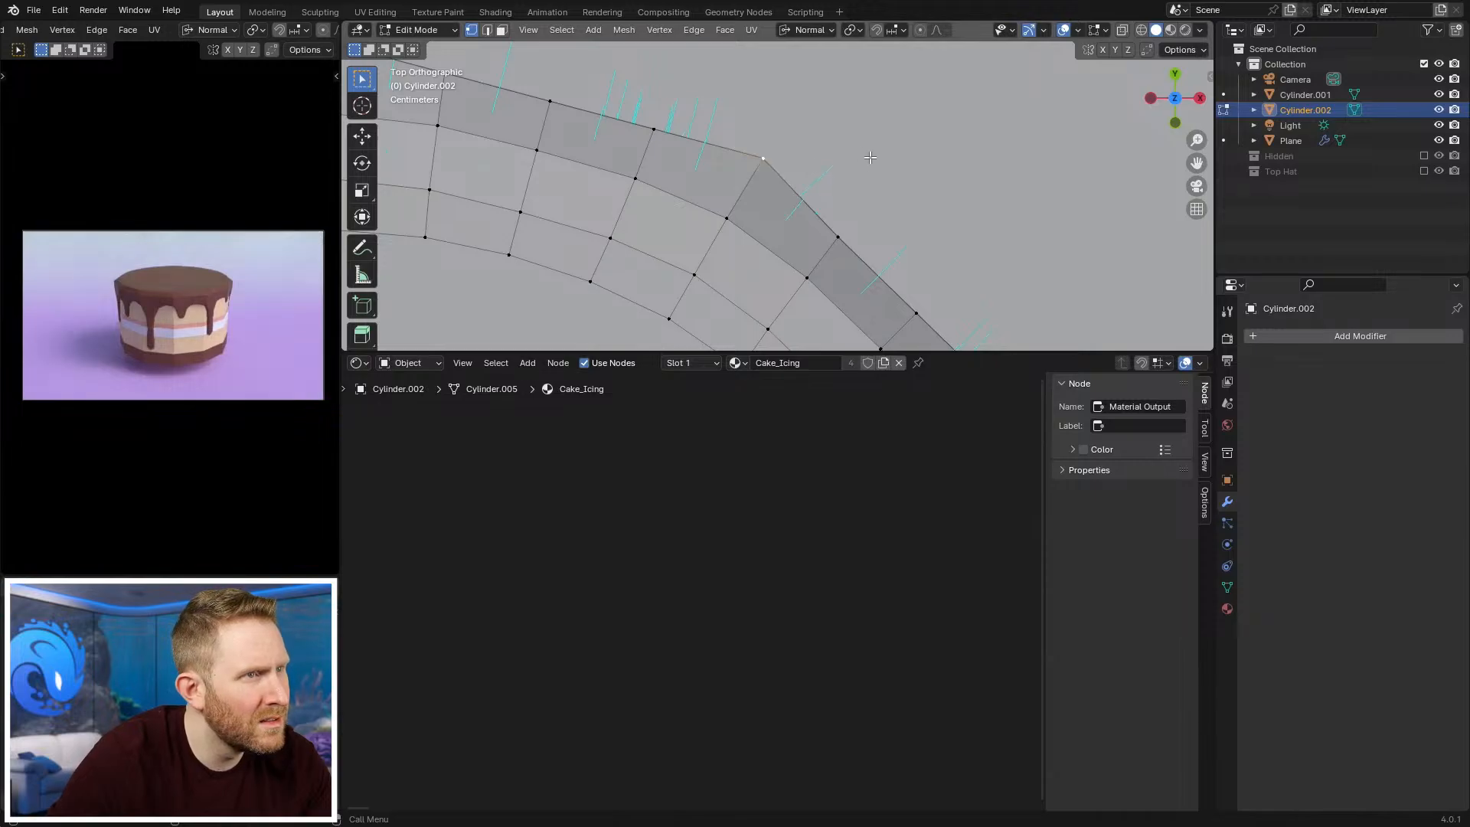
{"action": "key", "text": "g"}
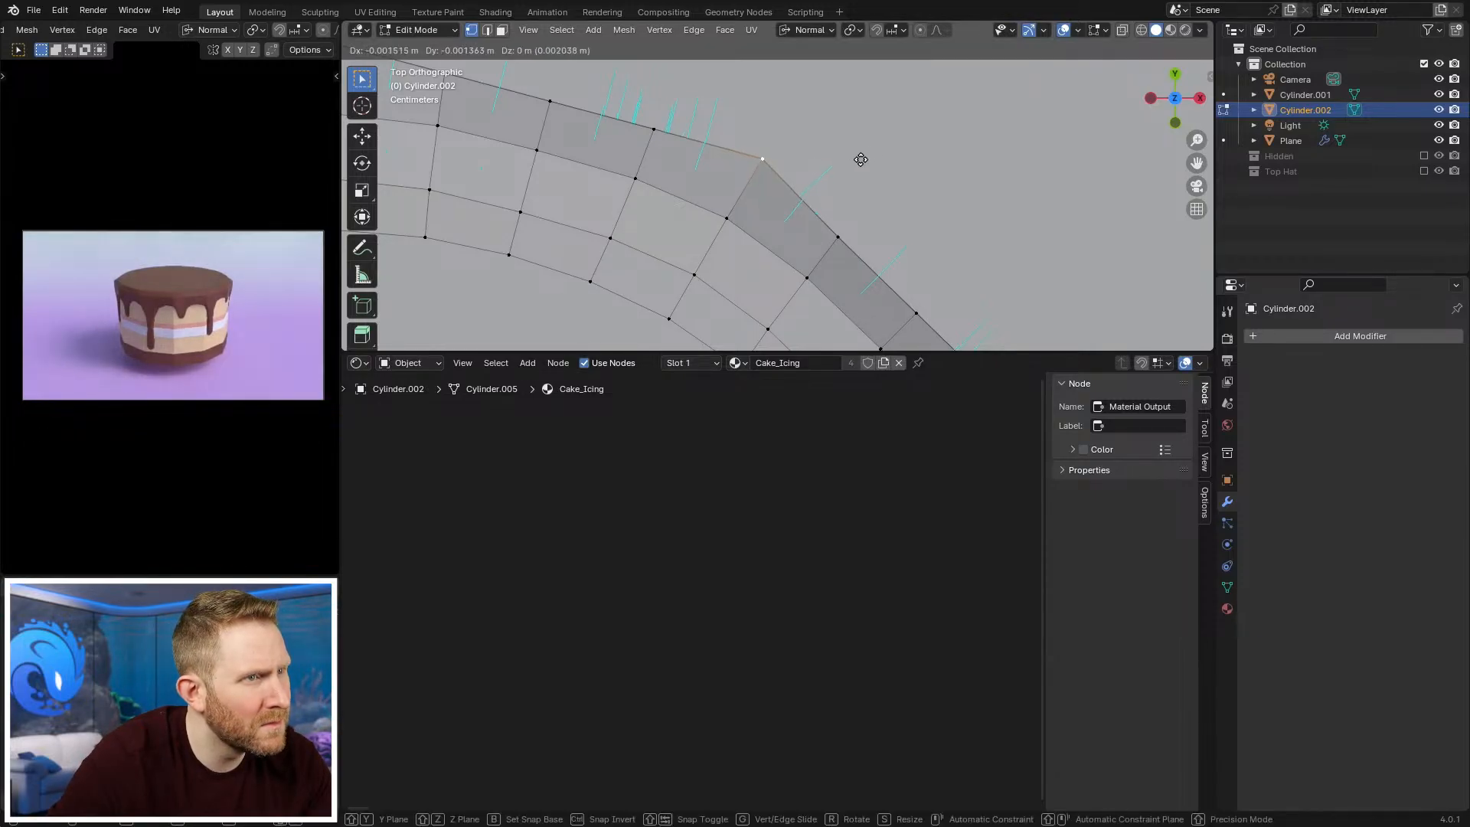
{"action": "key", "text": "shift+z"}
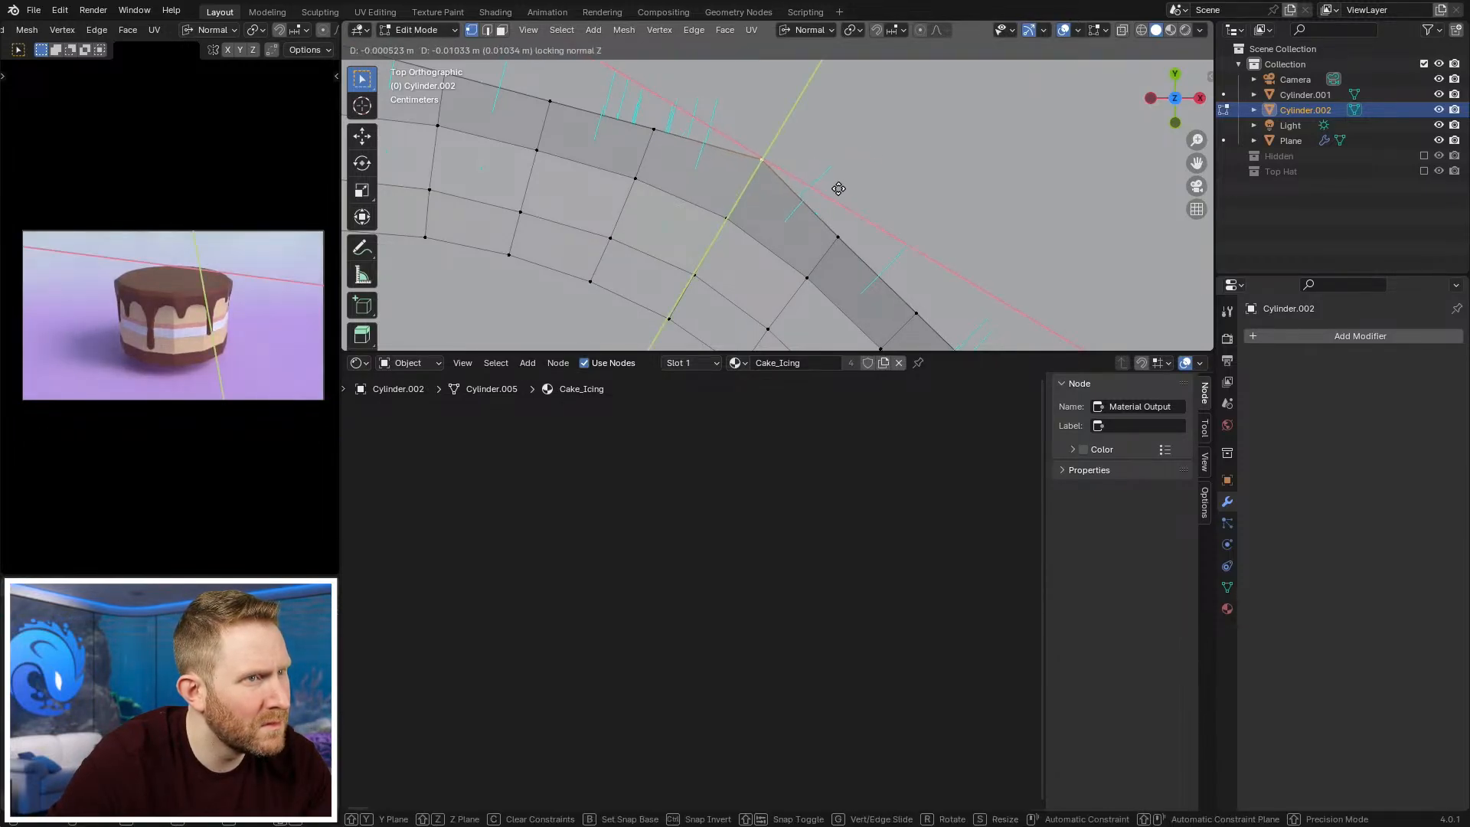
{"action": "left_click", "coordinate": [809, 236]}
Step: Select the coplanar faces of a small drip plus the adjoining band face, and flatten them with a normal Z scale of 0
{"action": "scroll", "coordinate": [808, 235], "scroll_direction": "down", "scroll_amount": 7}
{"action": "key", "text": "3"}
{"action": "middle_click_drag", "start_coordinate": [796, 322], "coordinate": [677, 186]}
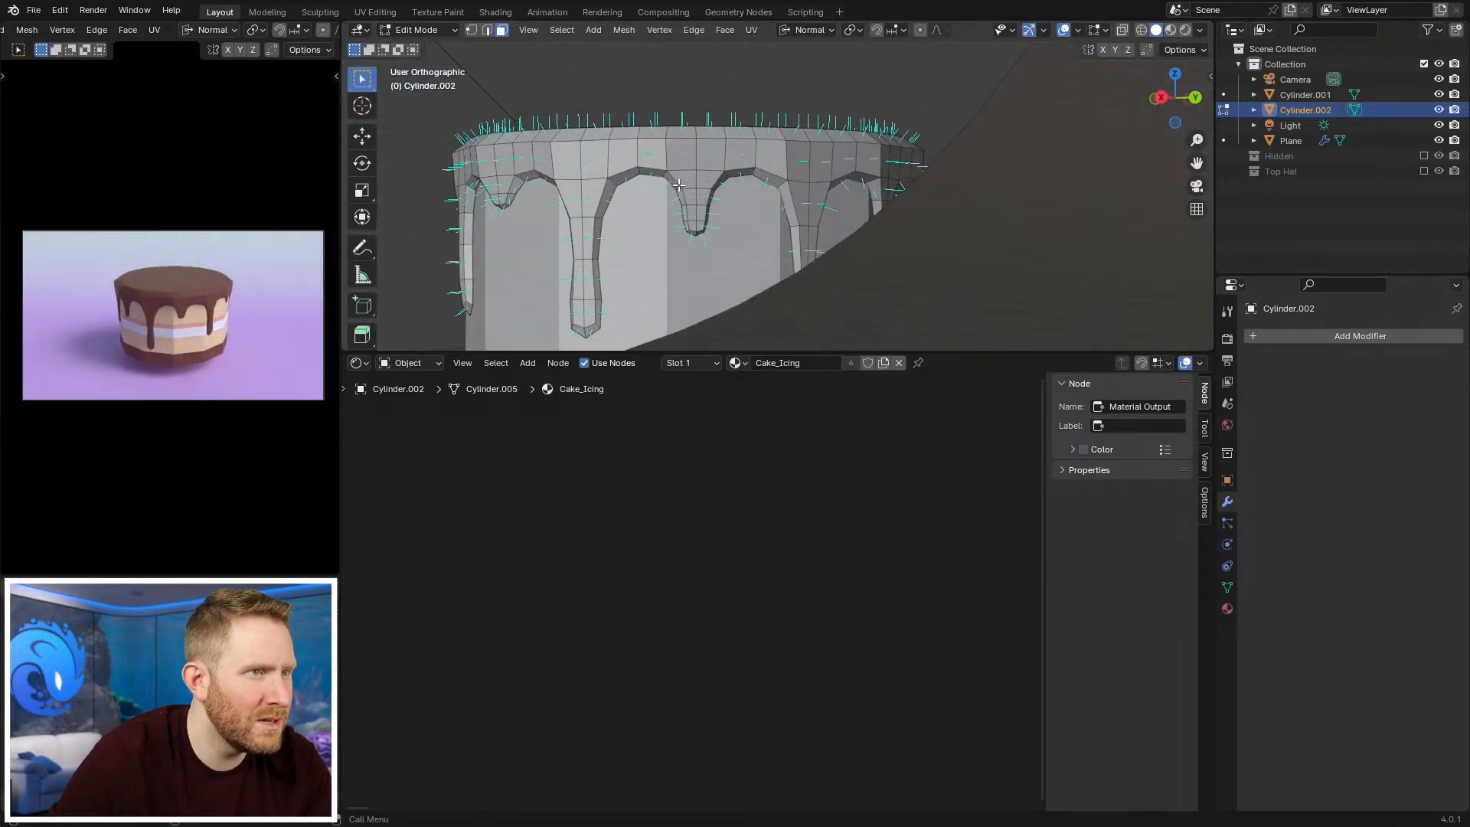
{"action": "scroll", "coordinate": [676, 185], "scroll_direction": "up", "scroll_amount": 4}
{"action": "left_click", "coordinate": [698, 169]}
{"action": "key", "text": "shift+g"}
{"action": "left_click", "coordinate": [698, 170]}
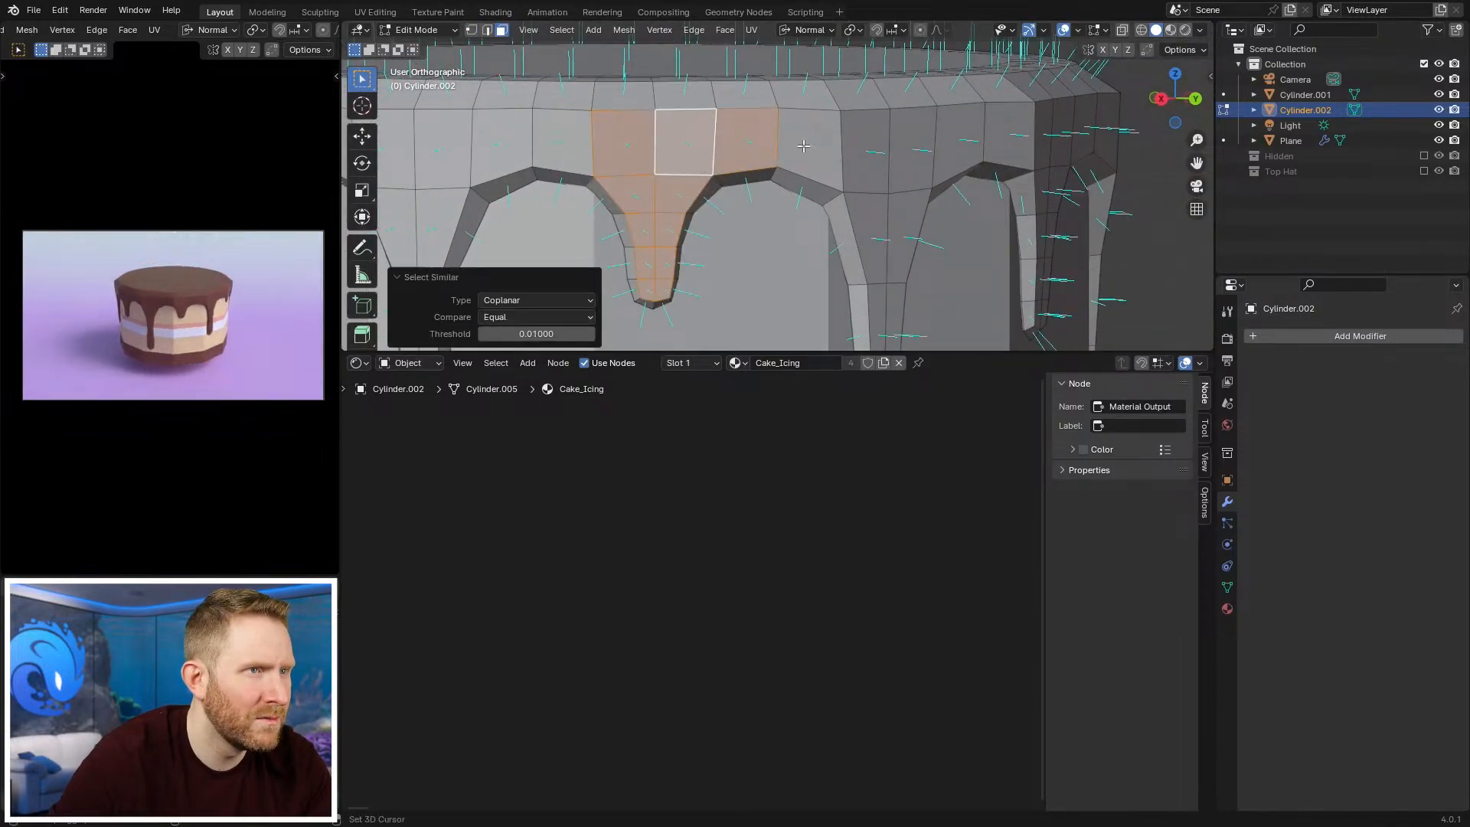
{"action": "left_click", "coordinate": [803, 145], "text": "shift"}
{"action": "middle_click_drag", "start_coordinate": [803, 145], "coordinate": [790, 228]}
{"action": "scroll", "coordinate": [790, 228], "scroll_direction": "down", "scroll_amount": 2}
{"action": "key", "text": "s"}
{"action": "key", "text": "z"}
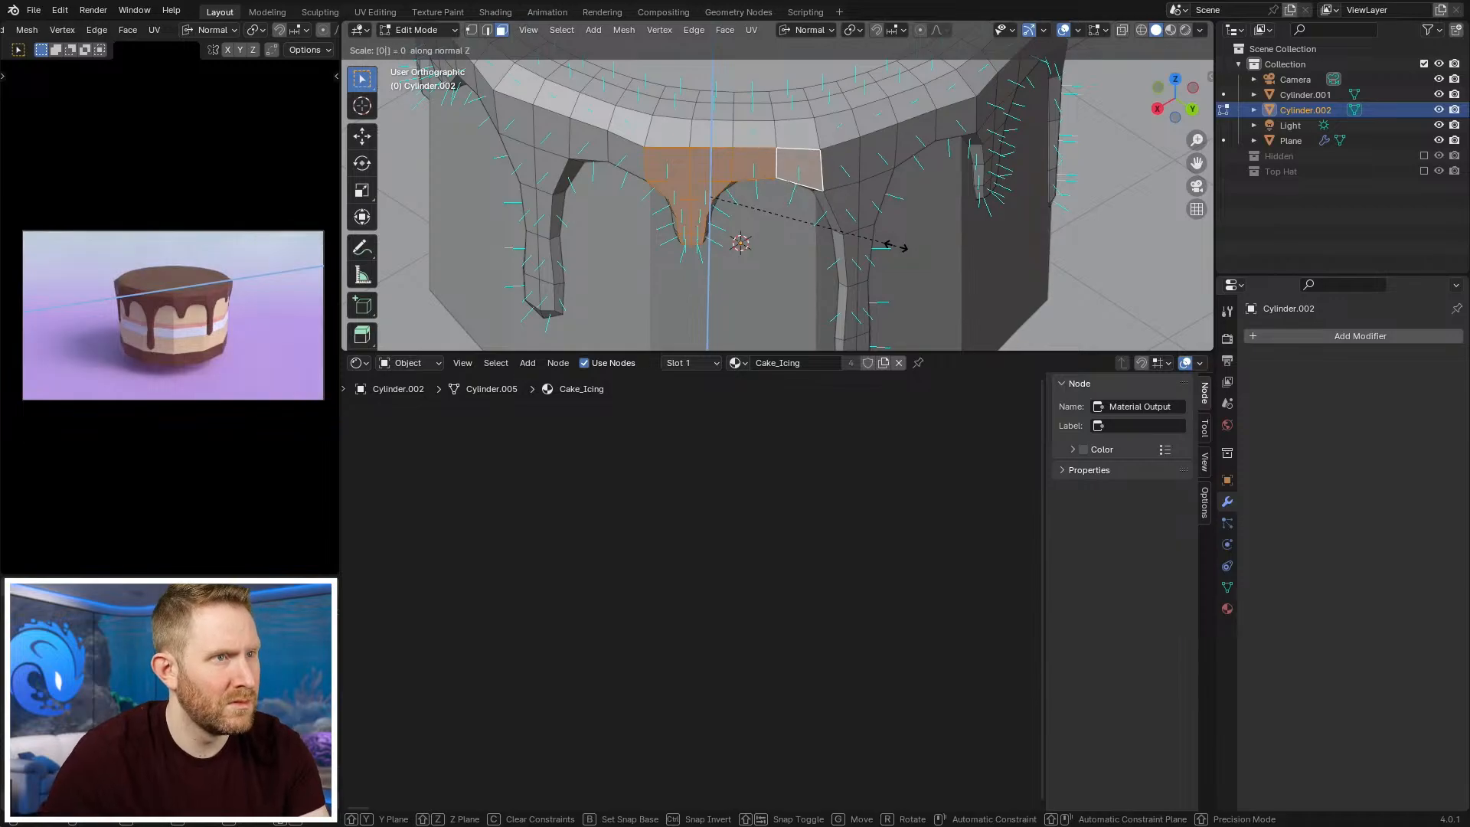
{"action": "key", "text": "Return"}
{"action": "key", "text": "alt+a"}
{"action": "left_click", "coordinate": [845, 160]}
{"action": "key", "text": "shift+g"}
{"action": "left_click", "coordinate": [846, 161]}
{"action": "right_click", "coordinate": [846, 157]}
{"action": "key", "text": "Escape"}
Step: Select the neighbouring long drip's coplanar faces and the missing corner faces of its band, and flatten them with a Z scale of 0
{"action": "left_click", "coordinate": [894, 150]}
{"action": "key", "text": "g"}
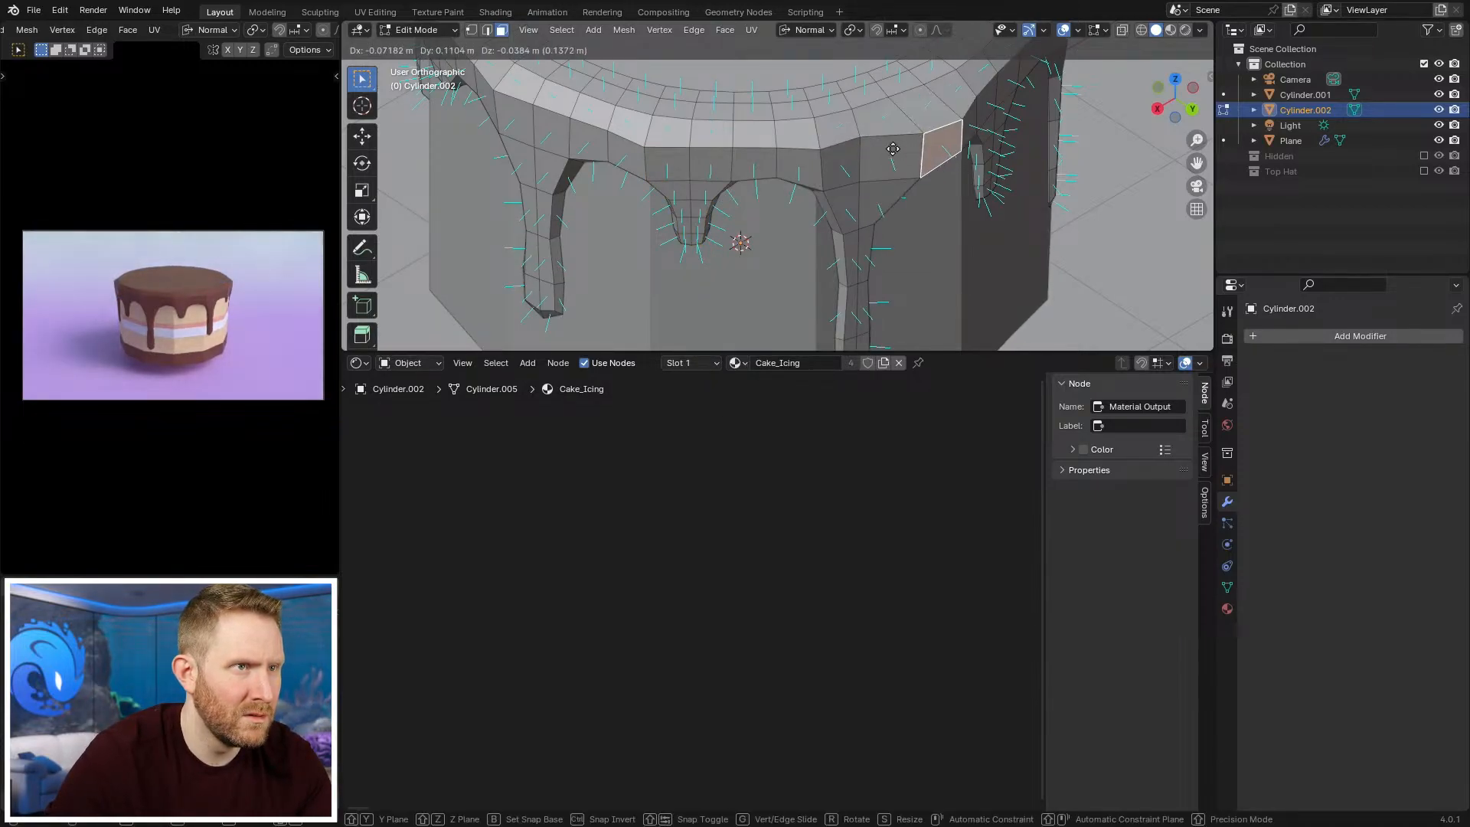
{"action": "key", "text": "Escape"}
{"action": "key", "text": "shift+g"}
{"action": "left_click", "coordinate": [888, 147]}
{"action": "left_click", "coordinate": [852, 170], "text": "shift"}
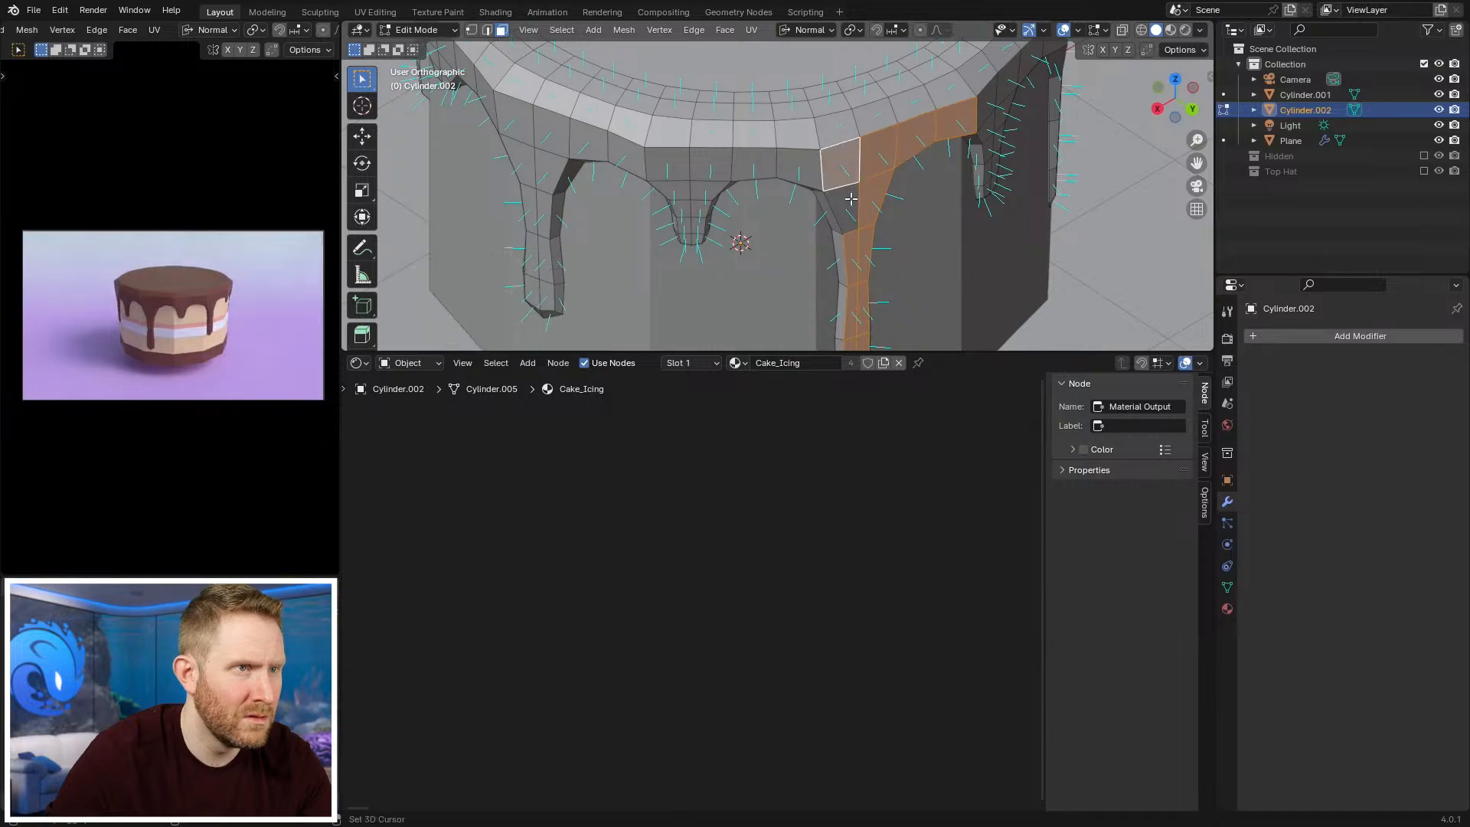
{"action": "left_click", "coordinate": [851, 197], "text": "shift"}
{"action": "key", "text": "s"}
{"action": "key", "text": "z"}
{"action": "key", "text": "z"}
{"action": "key", "text": "0"}
{"action": "key", "text": "Return"}
Step: Check the shape of the icing's drips from several sides in Object Mode
{"action": "key", "text": "Tab"}
{"action": "scroll", "coordinate": [857, 182], "scroll_direction": "down", "scroll_amount": 2}
{"action": "middle_click_drag", "start_coordinate": [857, 183], "coordinate": [816, 150]}
{"action": "scroll", "coordinate": [765, 176], "scroll_direction": "down", "scroll_amount": 3}
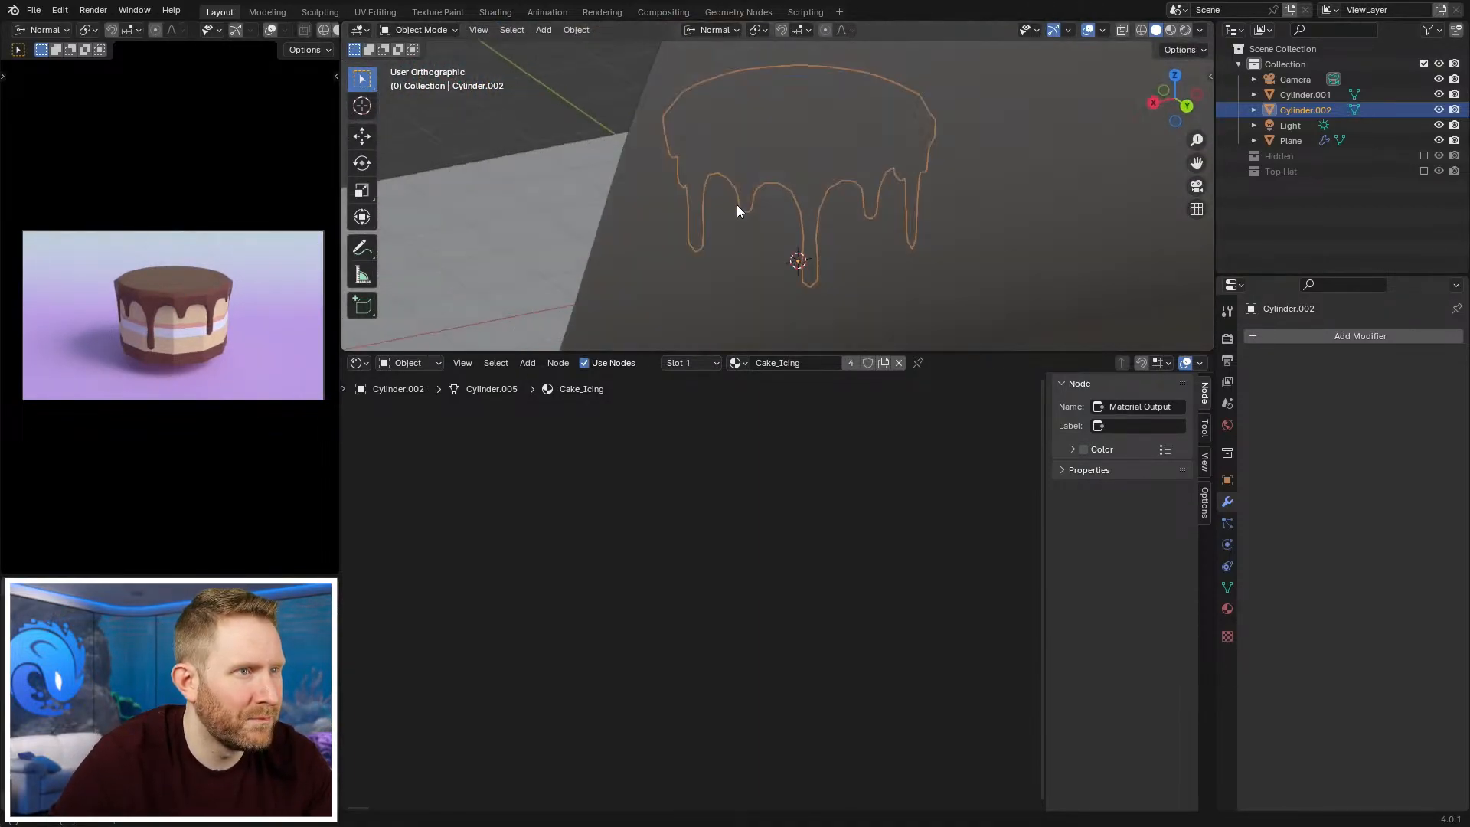
{"action": "middle_click_drag", "start_coordinate": [723, 203], "coordinate": [859, 231]}
{"action": "scroll", "coordinate": [858, 231], "scroll_direction": "up", "scroll_amount": 1}
Step: Back in Edit Mode, select the outer faces of a long drip and its band, and flatten them along normal Z
{"action": "key", "text": "Tab"}
{"action": "scroll", "coordinate": [850, 191], "scroll_direction": "up", "scroll_amount": 2}
{"action": "middle_click_drag", "start_coordinate": [873, 173], "coordinate": [846, 166]}
{"action": "key", "text": "alt+a"}
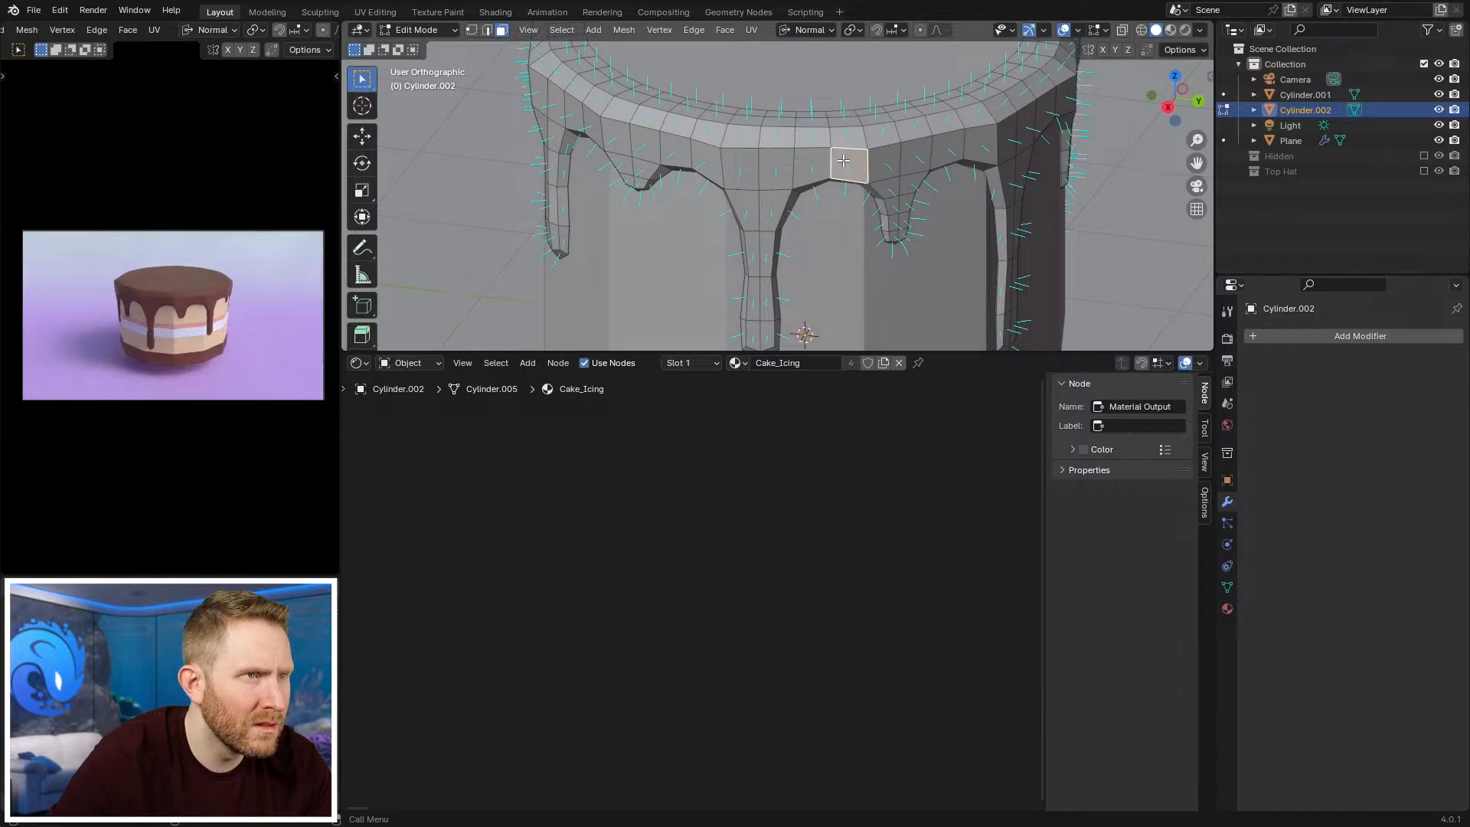
{"action": "key", "text": "l"}
{"action": "key", "text": "s"}
{"action": "key", "text": "z"}
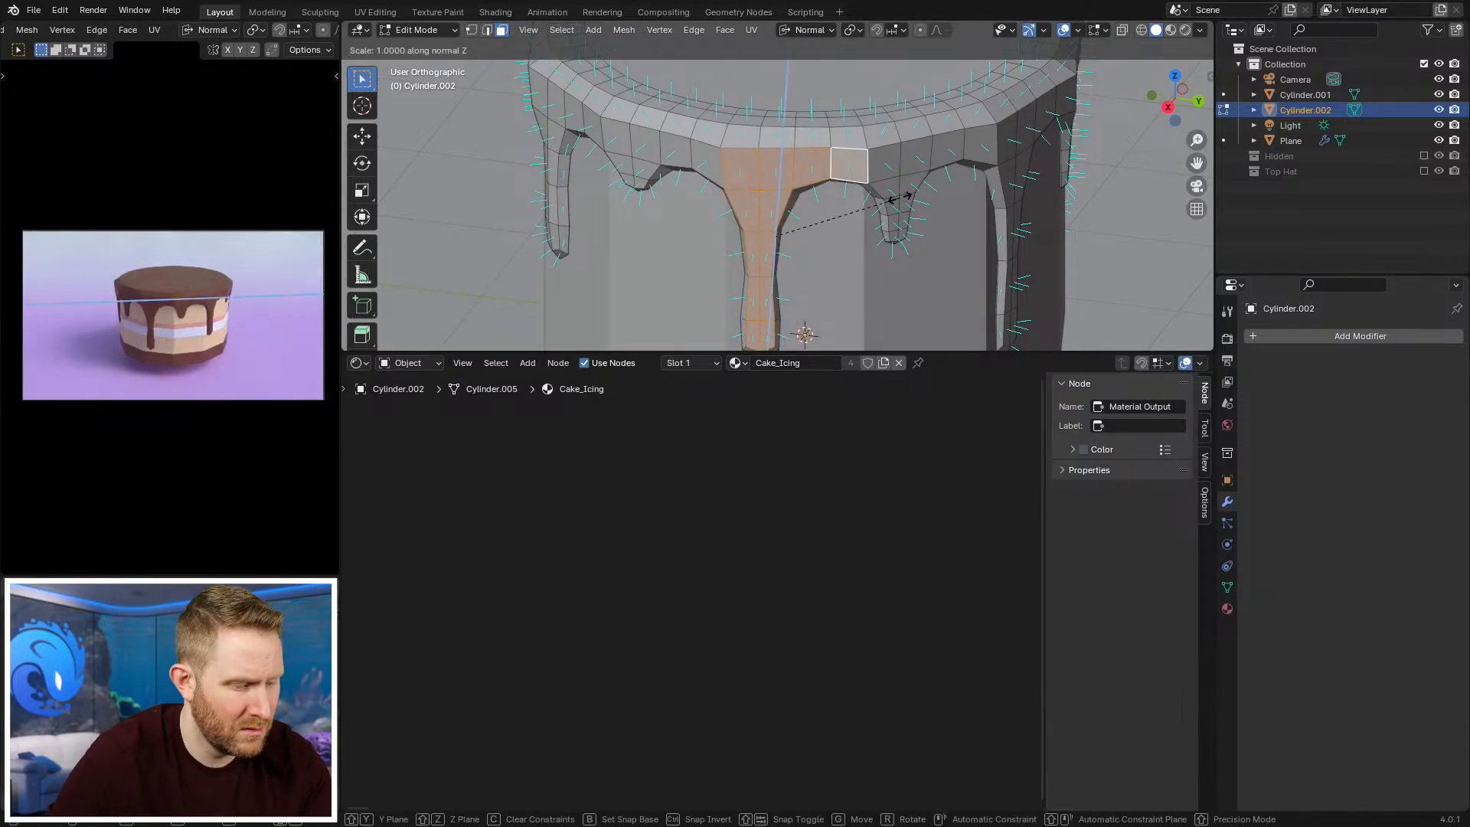
{"action": "key", "text": "Return"}
Step: Select the adjacent short drip's coplanar faces and the end face of its band, and flatten them with a normal Z scale of 0
{"action": "middle_click_drag", "start_coordinate": [680, 193], "coordinate": [744, 184]}
{"action": "key", "text": "alt+a"}
{"action": "left_click", "coordinate": [750, 177]}
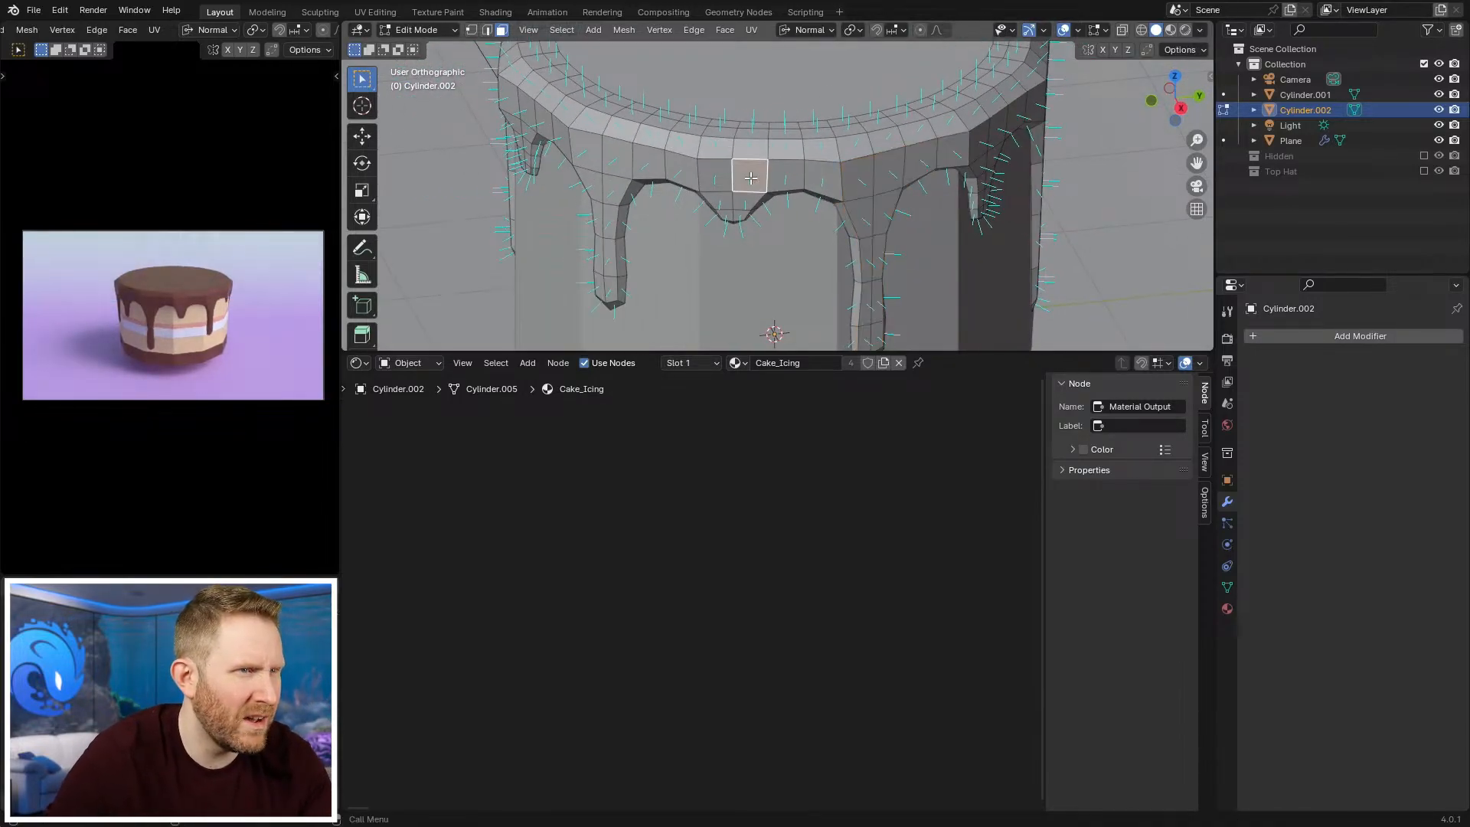
{"action": "key", "text": "shift+g"}
{"action": "key", "text": "c"}
{"action": "left_click", "coordinate": [831, 185], "text": "shift"}
{"action": "key", "text": "s"}
{"action": "key", "text": "z"}
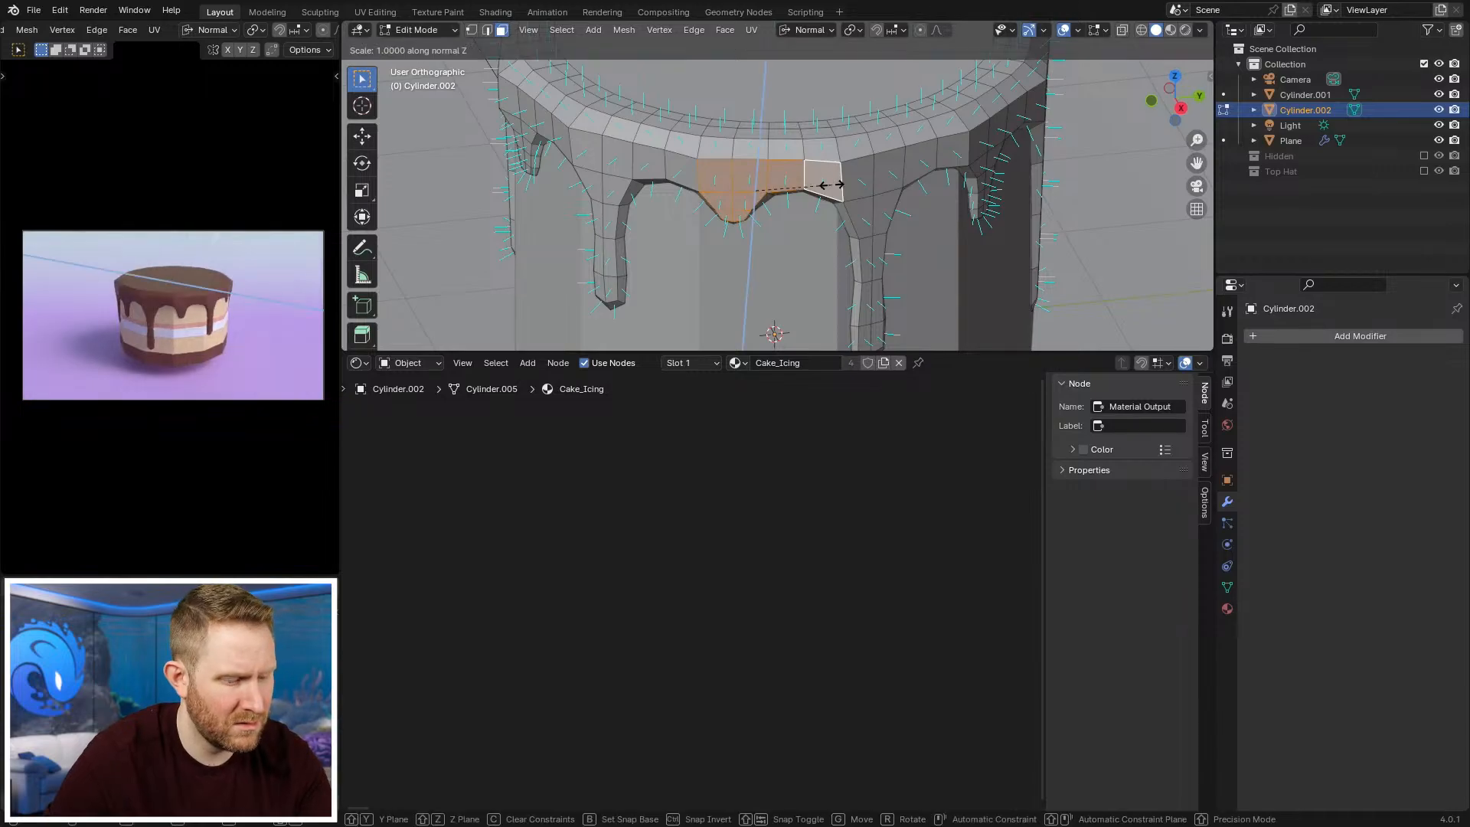
{"action": "key", "text": "Return"}
{"action": "middle_click_drag", "start_coordinate": [831, 185], "coordinate": [812, 190]}
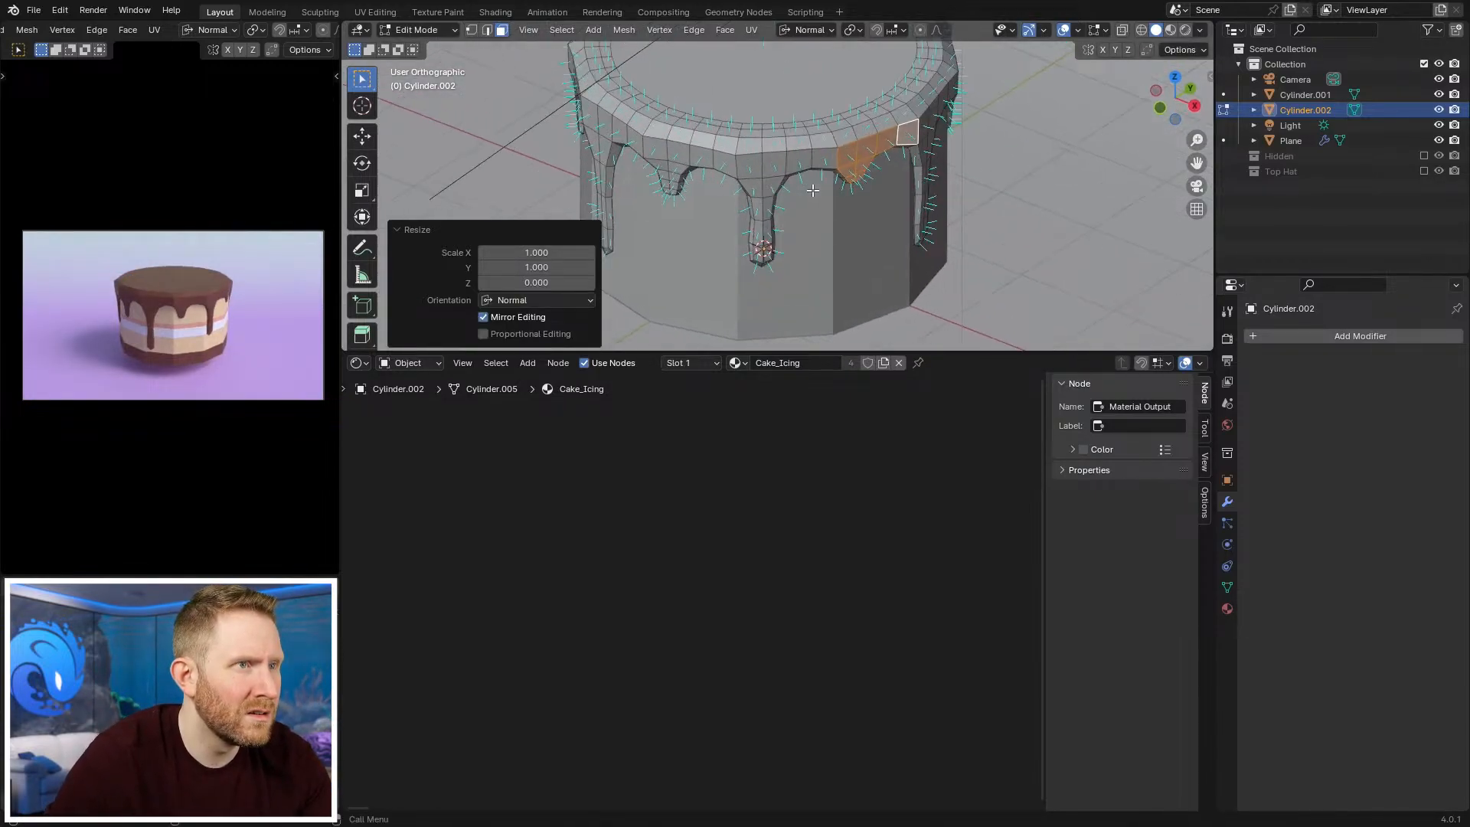
{"action": "left_click", "coordinate": [768, 167]}
{"action": "key", "text": "shift+g"}
{"action": "key", "text": "c"}
{"action": "key", "text": "shift+g"}
{"action": "key", "text": "Escape"}
{"action": "left_click", "coordinate": [770, 188]}
{"action": "key", "text": "shift+g"}
{"action": "key", "text": "c"}
{"action": "key", "text": "alt+a"}
Step: Select the next long drip's outer faces and the adjoining band individually, and flatten them with a Z scale of 0
{"action": "scroll", "coordinate": [755, 251], "scroll_direction": "up", "scroll_amount": 3}
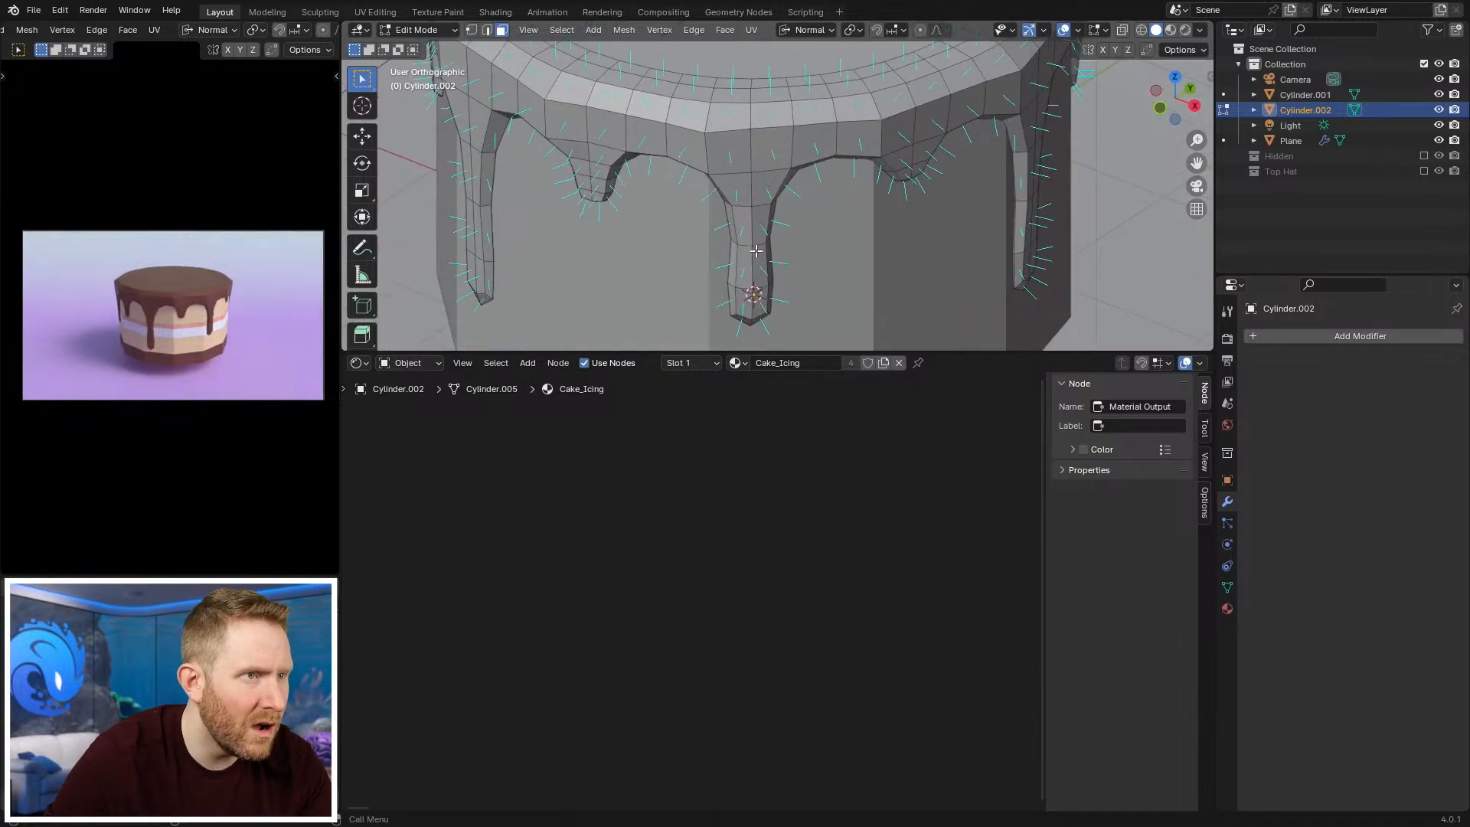
{"action": "left_click_drag", "start_coordinate": [755, 292], "coordinate": [753, 200]}
{"action": "left_click_drag", "start_coordinate": [789, 142], "coordinate": [851, 139]}
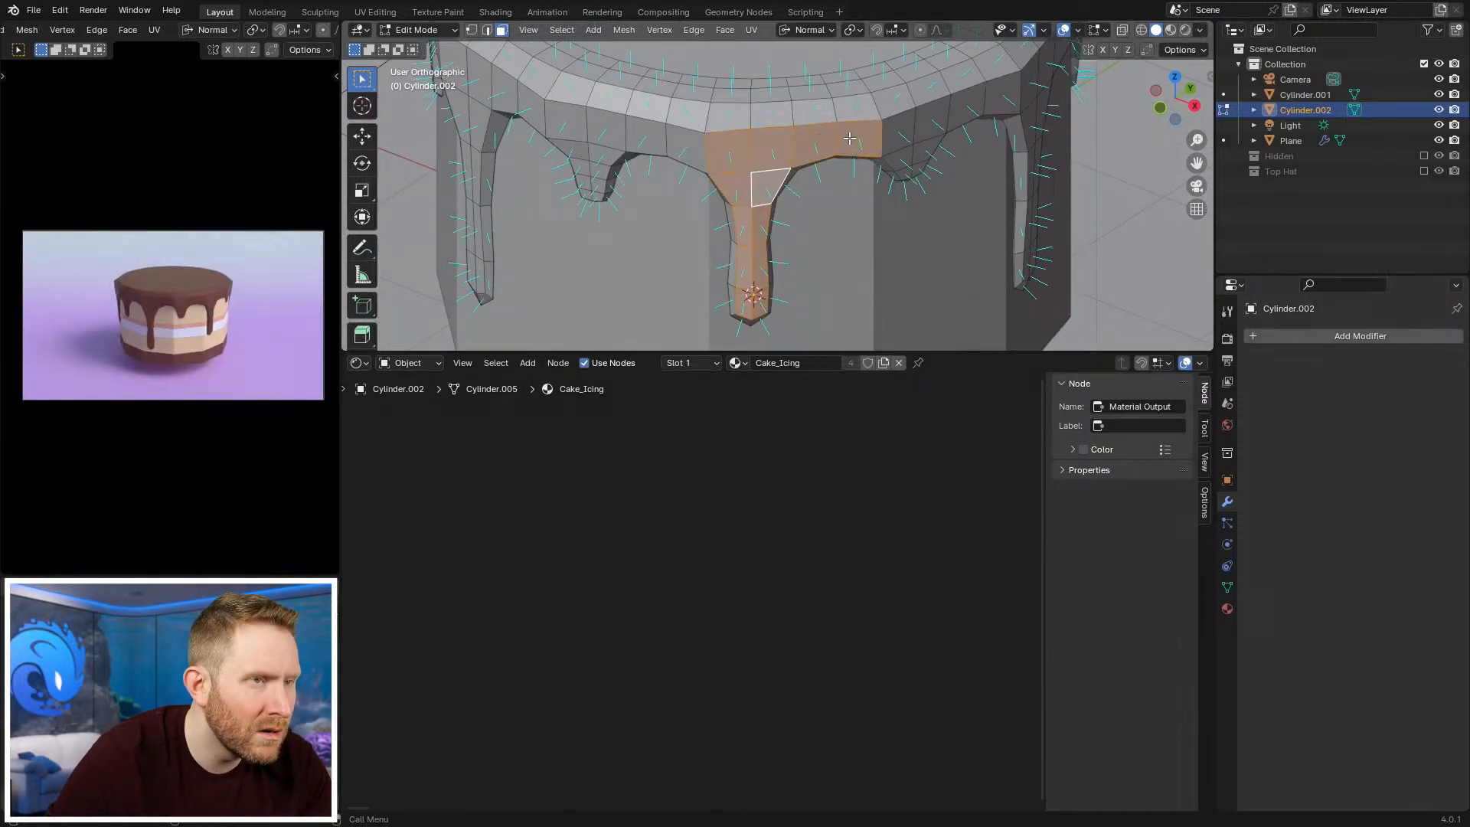
{"action": "key", "text": "s"}
{"action": "key", "text": "z"}
{"action": "key", "text": "z"}
{"action": "key", "text": "0"}
{"action": "key", "text": "Return"}
Step: Extend a coplanar selection over the small drip beside it to the full band width, and flatten it with a normal Z scale of 0
{"action": "key", "text": "shift+g"}
{"action": "left_click", "coordinate": [759, 212]}
{"action": "left_click", "coordinate": [645, 136]}
{"action": "key", "text": "shift+g"}
{"action": "left_click", "coordinate": [647, 145]}
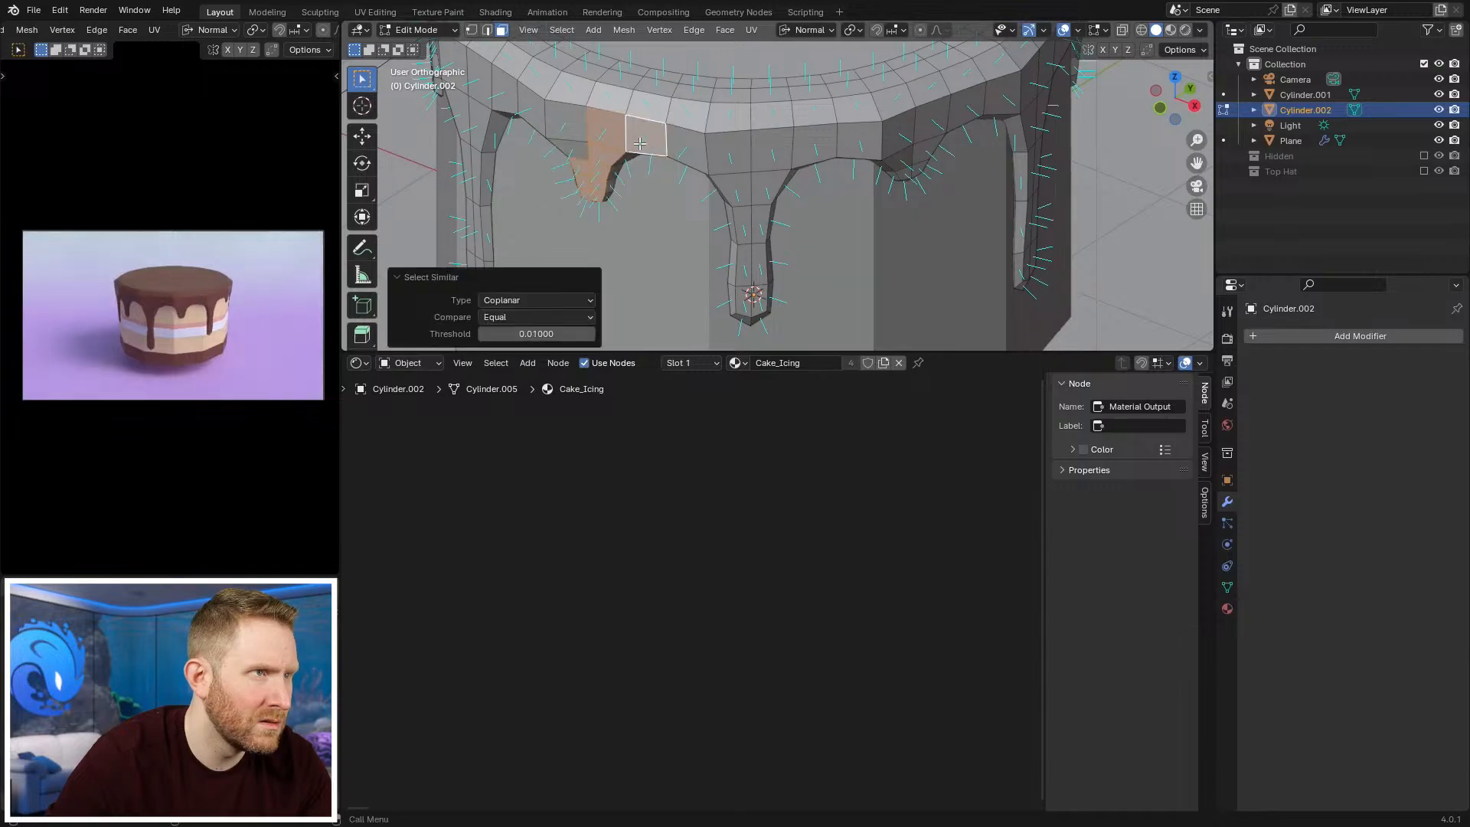
{"action": "left_click", "coordinate": [580, 131], "text": "shift"}
{"action": "key", "text": "s"}
{"action": "key", "text": "z"}
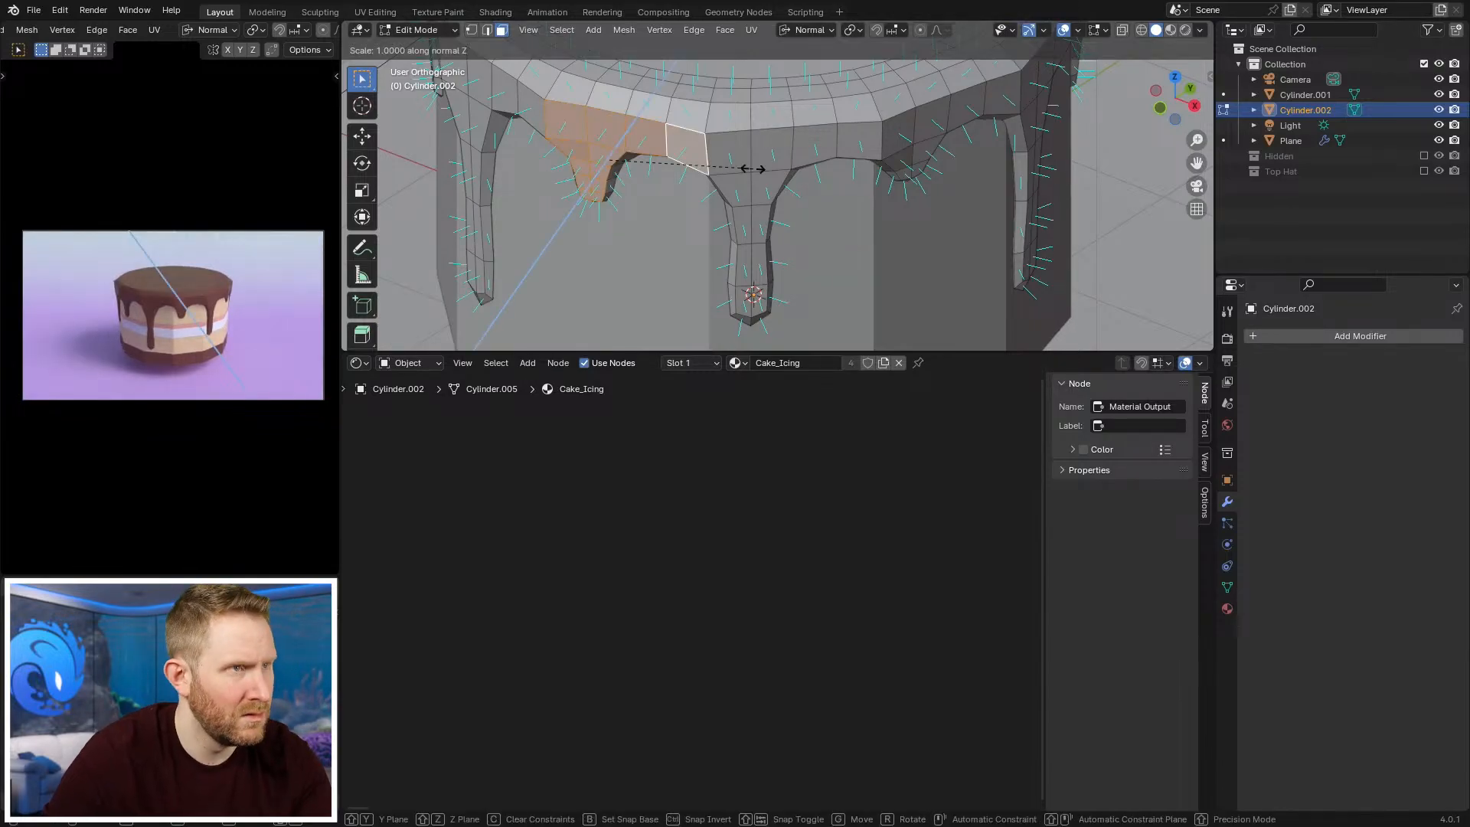
{"action": "key", "text": "0"}
{"action": "key", "text": "Return"}
Step: Select the following long drip's coplanar faces and the band's end faces, and scale them to 0 along normal Z
{"action": "scroll", "coordinate": [705, 177], "scroll_direction": "down", "scroll_amount": 2}
{"action": "middle_click_drag", "start_coordinate": [635, 184], "coordinate": [873, 206]}
{"action": "scroll", "coordinate": [808, 177], "scroll_direction": "up", "scroll_amount": 1}
{"action": "key", "text": "alt+a"}
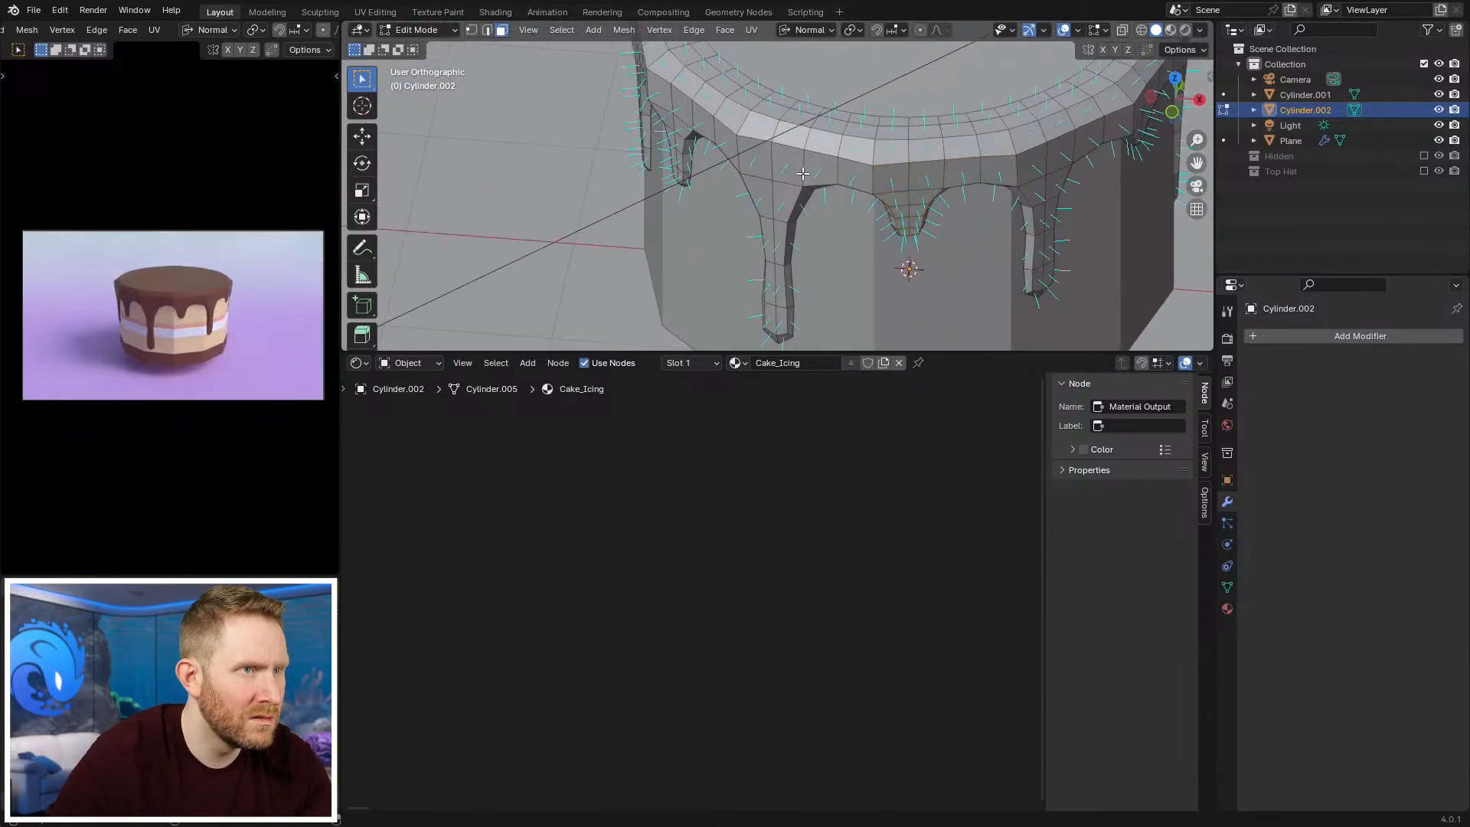
{"action": "key", "text": "shift+g"}
{"action": "left_click", "coordinate": [796, 169]}
{"action": "left_click", "coordinate": [843, 178], "text": "shift"}
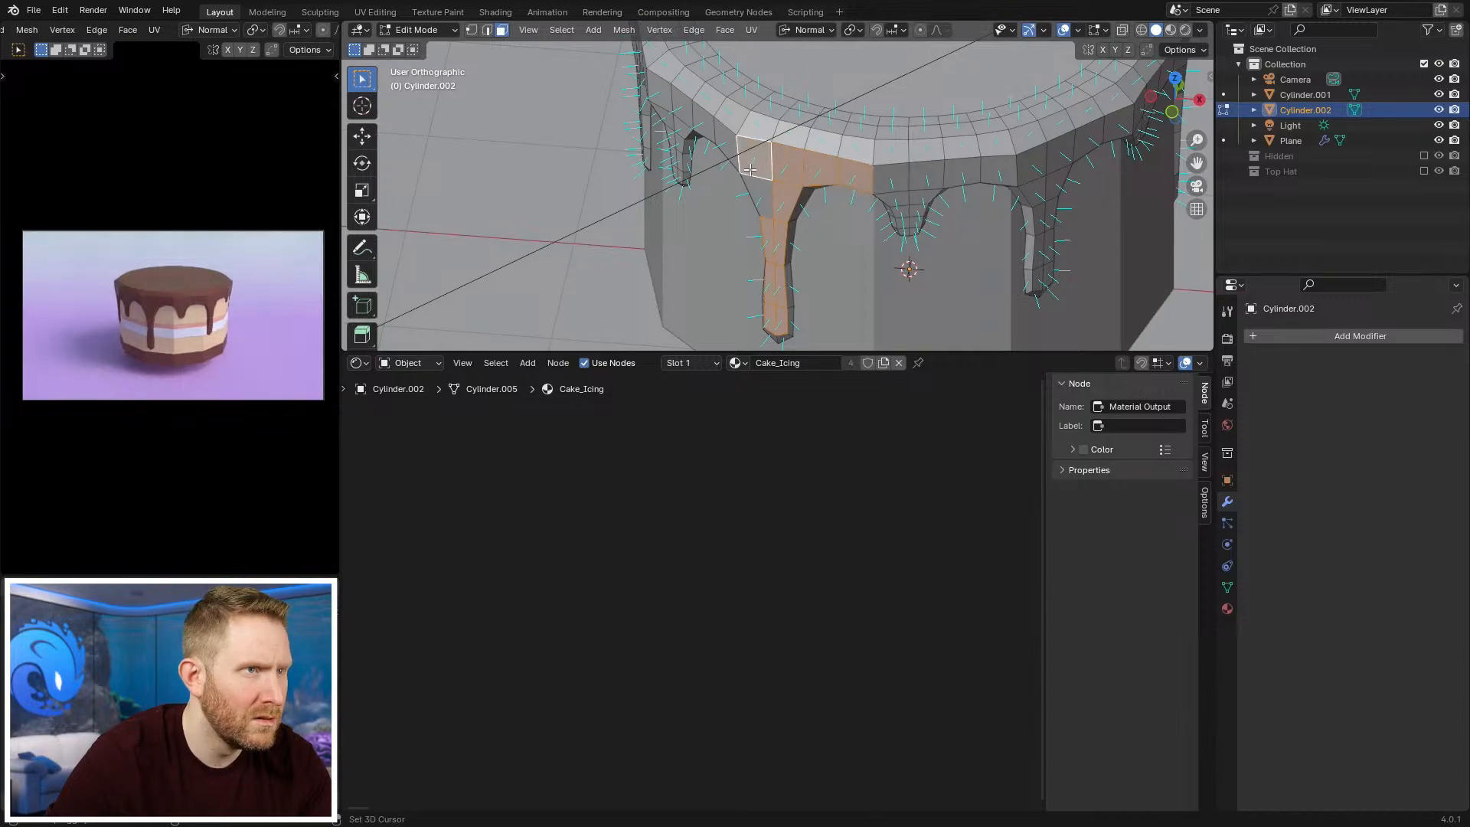
{"action": "key", "text": "s"}
{"action": "key", "text": "z"}
{"action": "key", "text": "0"}
{"action": "key", "text": "Return"}
Step: Select the next small drip's coplanar faces and both ends of its band, and flatten them with a normal Z scale of 0
{"action": "scroll", "coordinate": [813, 201], "scroll_direction": "down", "scroll_amount": 3}
{"action": "middle_click_drag", "start_coordinate": [666, 138], "coordinate": [792, 191]}
{"action": "scroll", "coordinate": [791, 192], "scroll_direction": "up", "scroll_amount": 2}
{"action": "key", "text": "alt+a"}
{"action": "left_click", "coordinate": [791, 191]}
{"action": "key", "text": "shift+g"}
{"action": "left_click", "coordinate": [788, 190]}
{"action": "left_click", "coordinate": [768, 205], "text": "shift"}
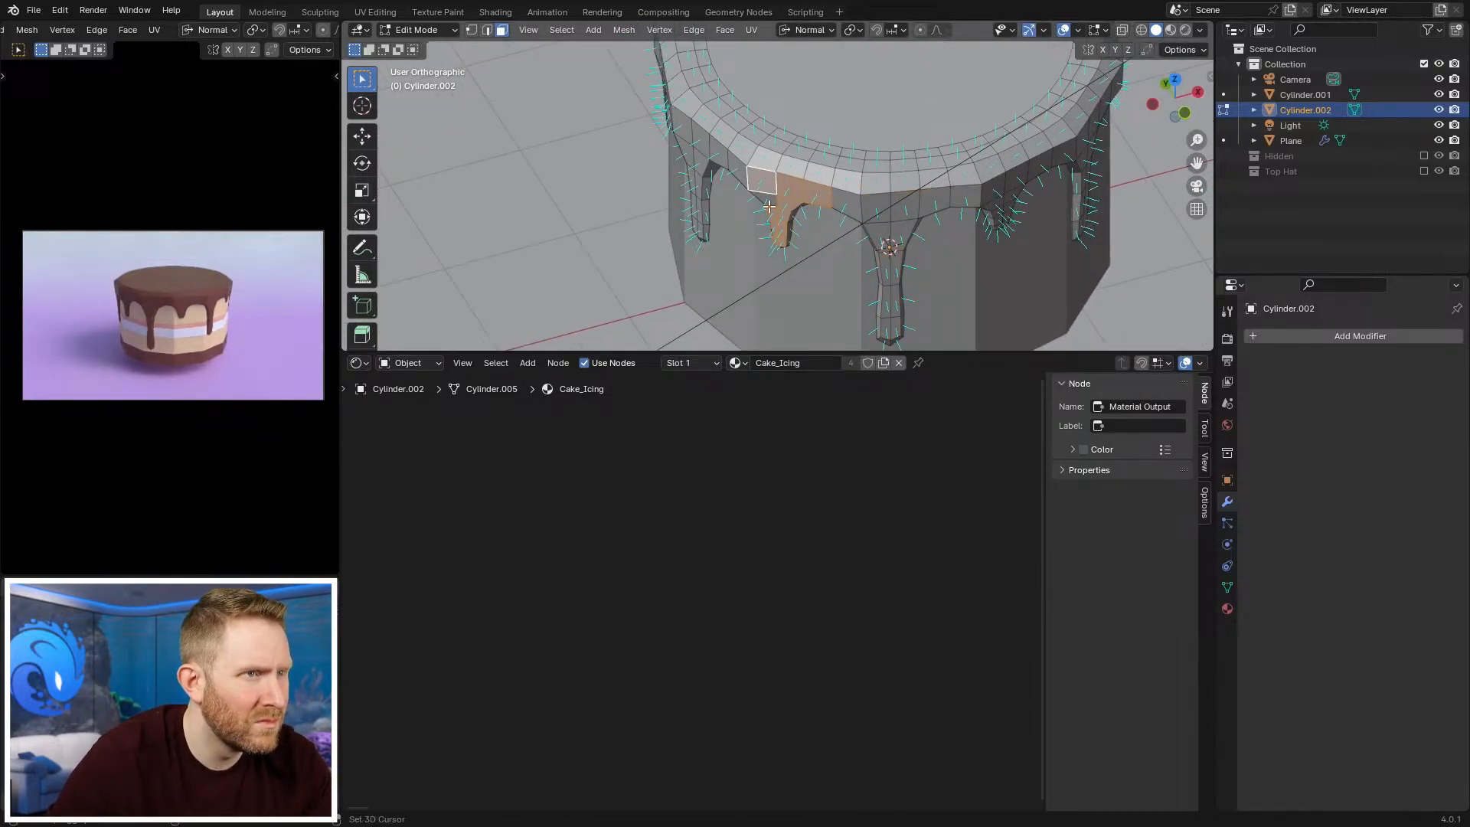
{"action": "left_click", "coordinate": [844, 197], "text": "shift"}
{"action": "key", "text": "s"}
{"action": "key", "text": "z"}
{"action": "key", "text": "Return"}
Step: Flatten the adjacent long drip and its full band along normal Z, starting from a coplanar face selection
{"action": "middle_click_drag", "start_coordinate": [873, 246], "coordinate": [919, 237]}
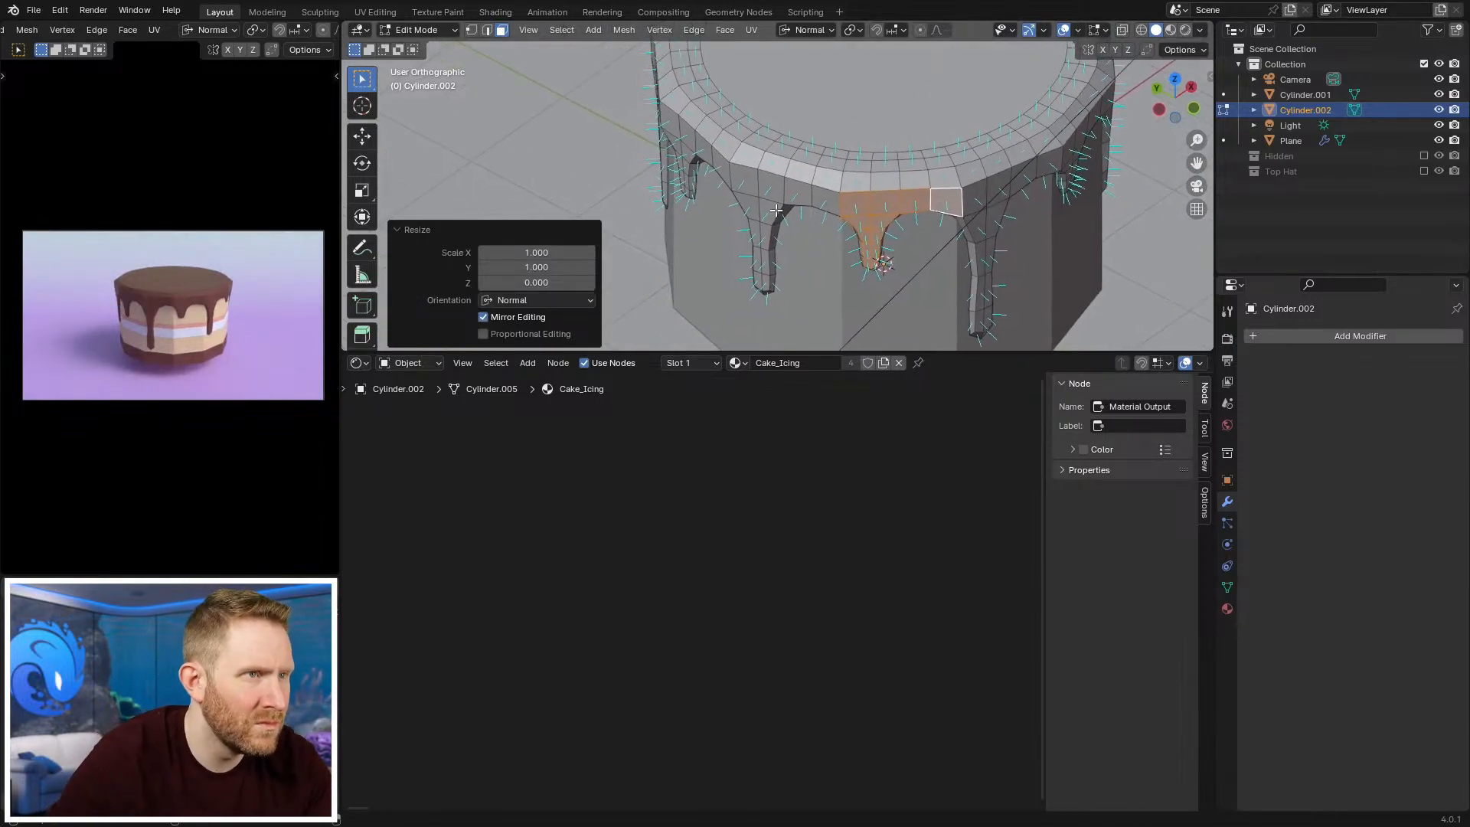
{"action": "left_click", "coordinate": [770, 189]}
{"action": "key", "text": "shift+g"}
{"action": "left_click", "coordinate": [850, 225]}
{"action": "left_click", "coordinate": [827, 204], "text": "shift"}
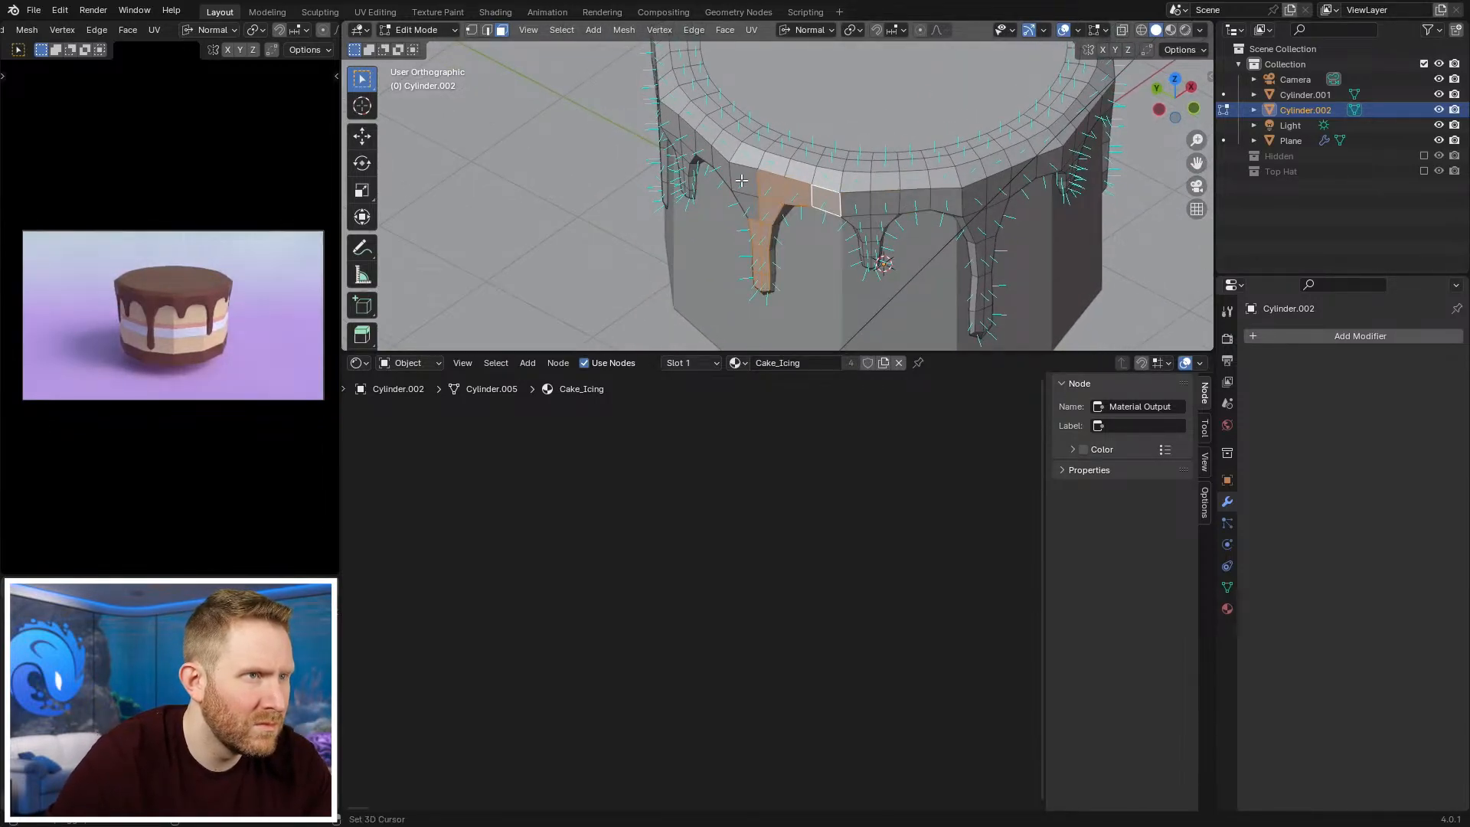
{"action": "key", "text": "s"}
{"action": "key", "text": "z"}
{"action": "key", "text": "Return"}
Step: Select the next small drip's coplanar faces with the remaining faces on that side of the icing, and flatten them along normal Z
{"action": "middle_click_drag", "start_coordinate": [815, 218], "coordinate": [796, 193]}
{"action": "left_click", "coordinate": [794, 190]}
{"action": "key", "text": "shift+g"}
{"action": "left_click", "coordinate": [794, 191]}
{"action": "left_click", "coordinate": [864, 218], "text": "shift"}
{"action": "left_click", "coordinate": [766, 193], "text": "shift"}
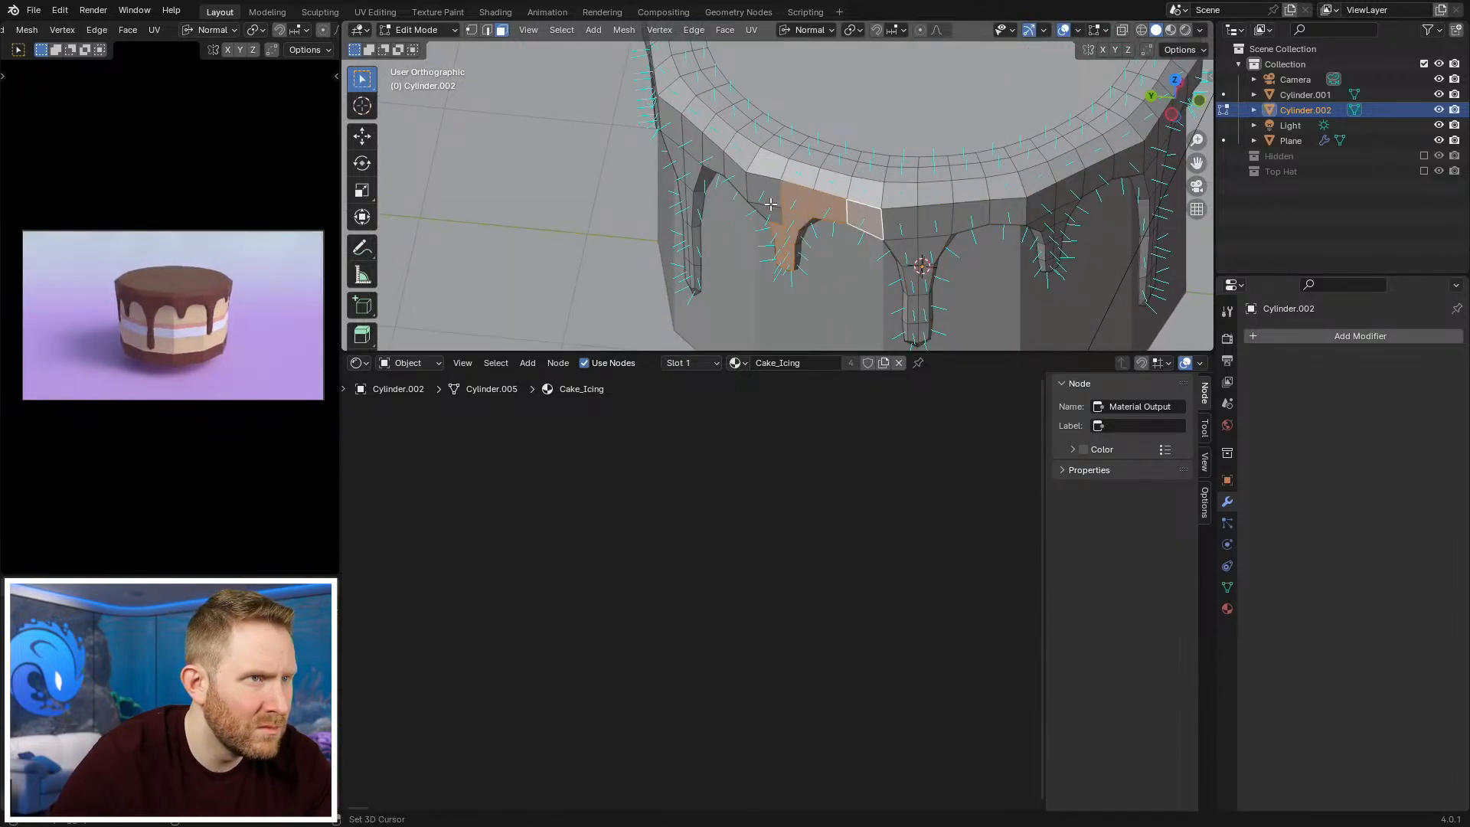
{"action": "left_click", "coordinate": [768, 213], "text": "shift"}
{"action": "key", "text": "s"}
{"action": "key", "text": "z"}
{"action": "left_click", "coordinate": [842, 213]}
Step: Select the coplanar faces and missing band faces of another long drip, and flatten them with a Z scale of 0
{"action": "scroll", "coordinate": [895, 251], "scroll_direction": "down", "scroll_amount": 6}
{"action": "key", "text": "Tab"}
{"action": "middle_click_drag", "start_coordinate": [896, 251], "coordinate": [665, 233]}
{"action": "key", "text": "Tab"}
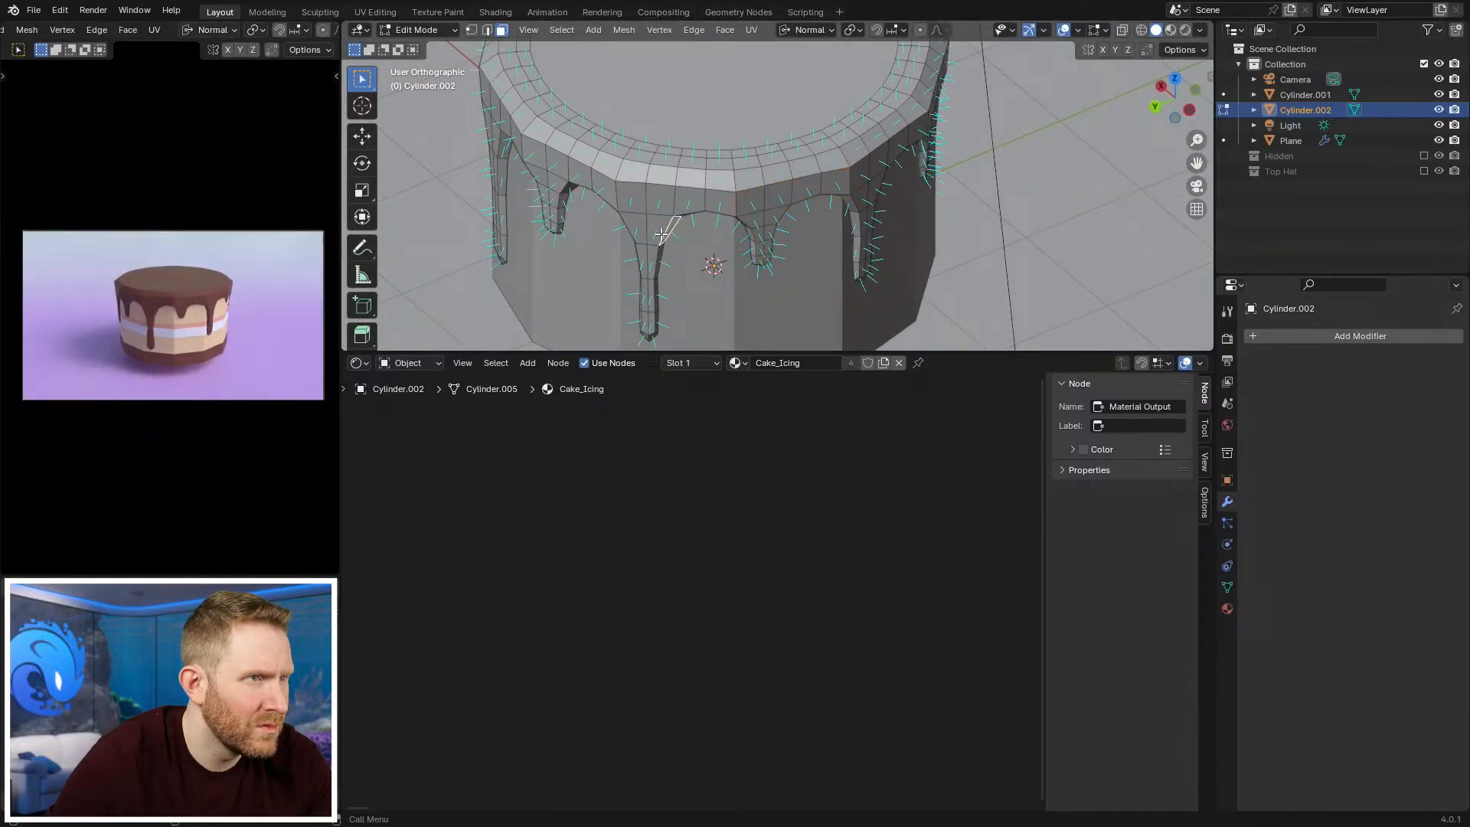
{"action": "key", "text": "shift+g"}
{"action": "left_click", "coordinate": [648, 314]}
{"action": "left_click", "coordinate": [633, 196], "text": "shift"}
{"action": "left_click", "coordinate": [634, 226], "text": "shift"}
{"action": "left_click", "coordinate": [719, 205], "text": "shift"}
{"action": "type", "text": "s"}
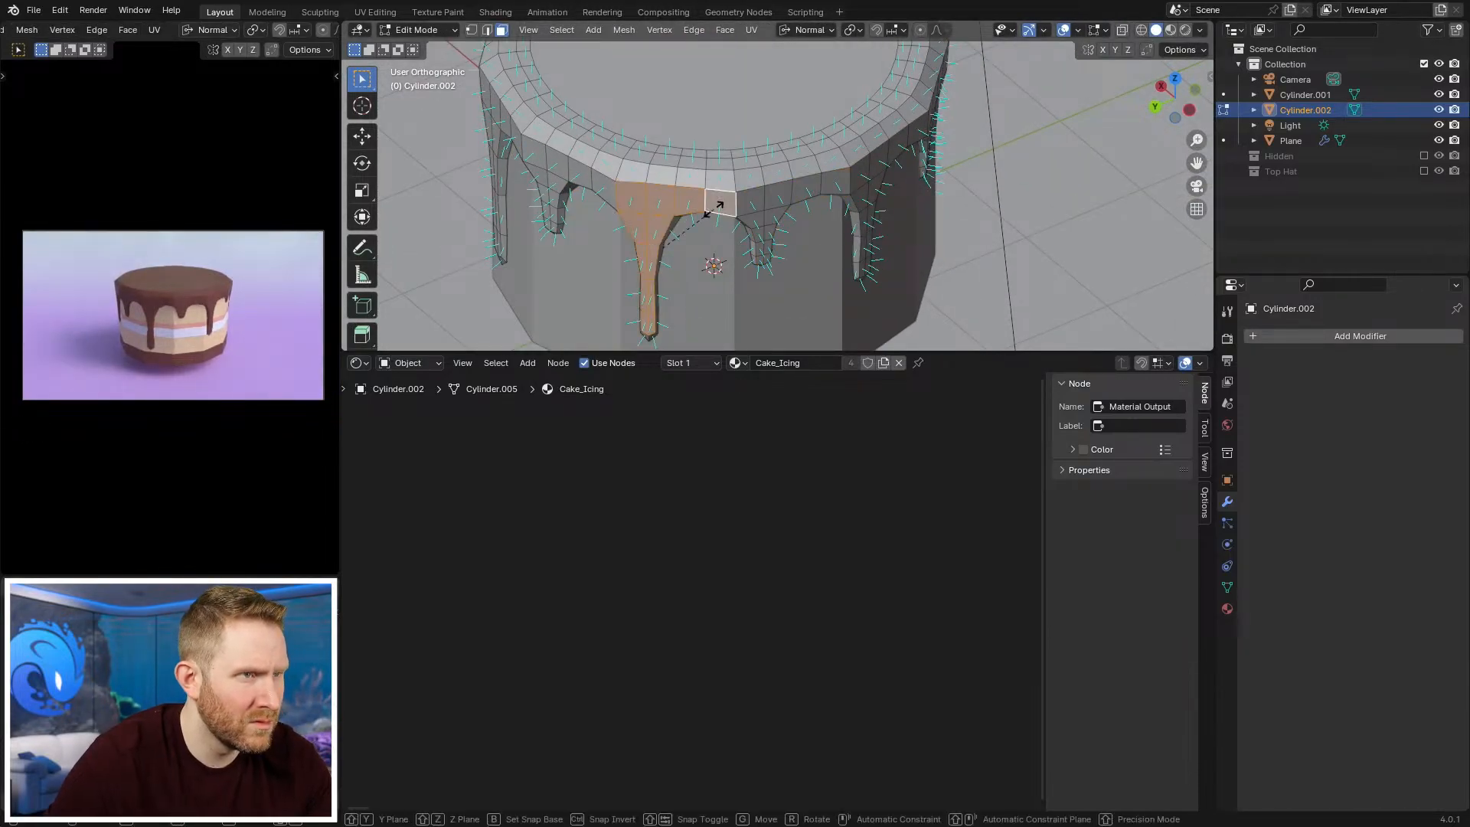
{"action": "type", "text": "z0"}
{"action": "key", "text": "Return"}
Step: Select the outer faces of the small drip next to that long drip, and flatten them with a normal Z scale of 0
{"action": "left_click", "coordinate": [488, 186]}
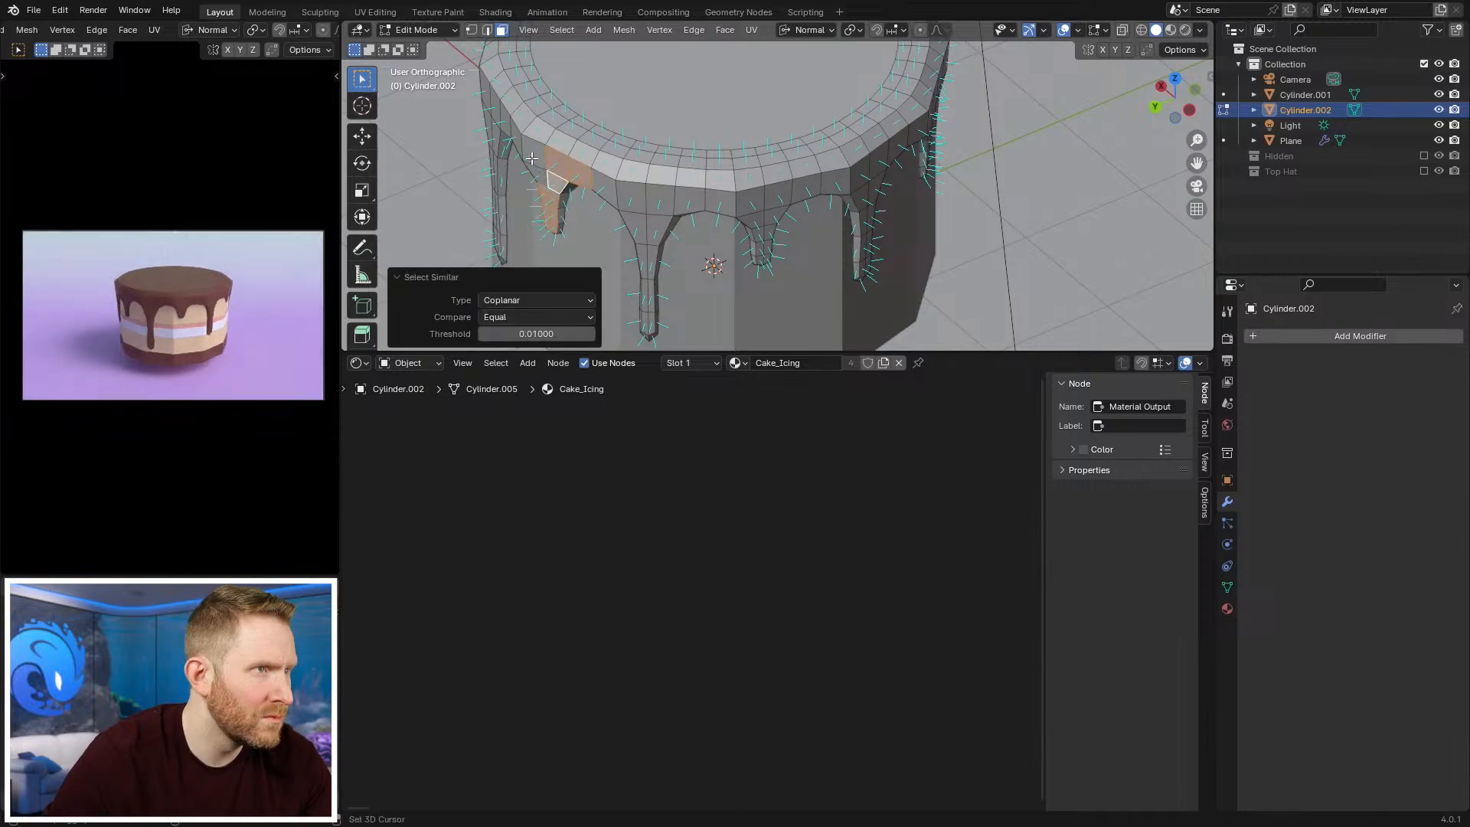
{"action": "key", "text": "s"}
{"action": "key", "text": "z"}
{"action": "key", "text": "0"}
{"action": "key", "text": "Return"}
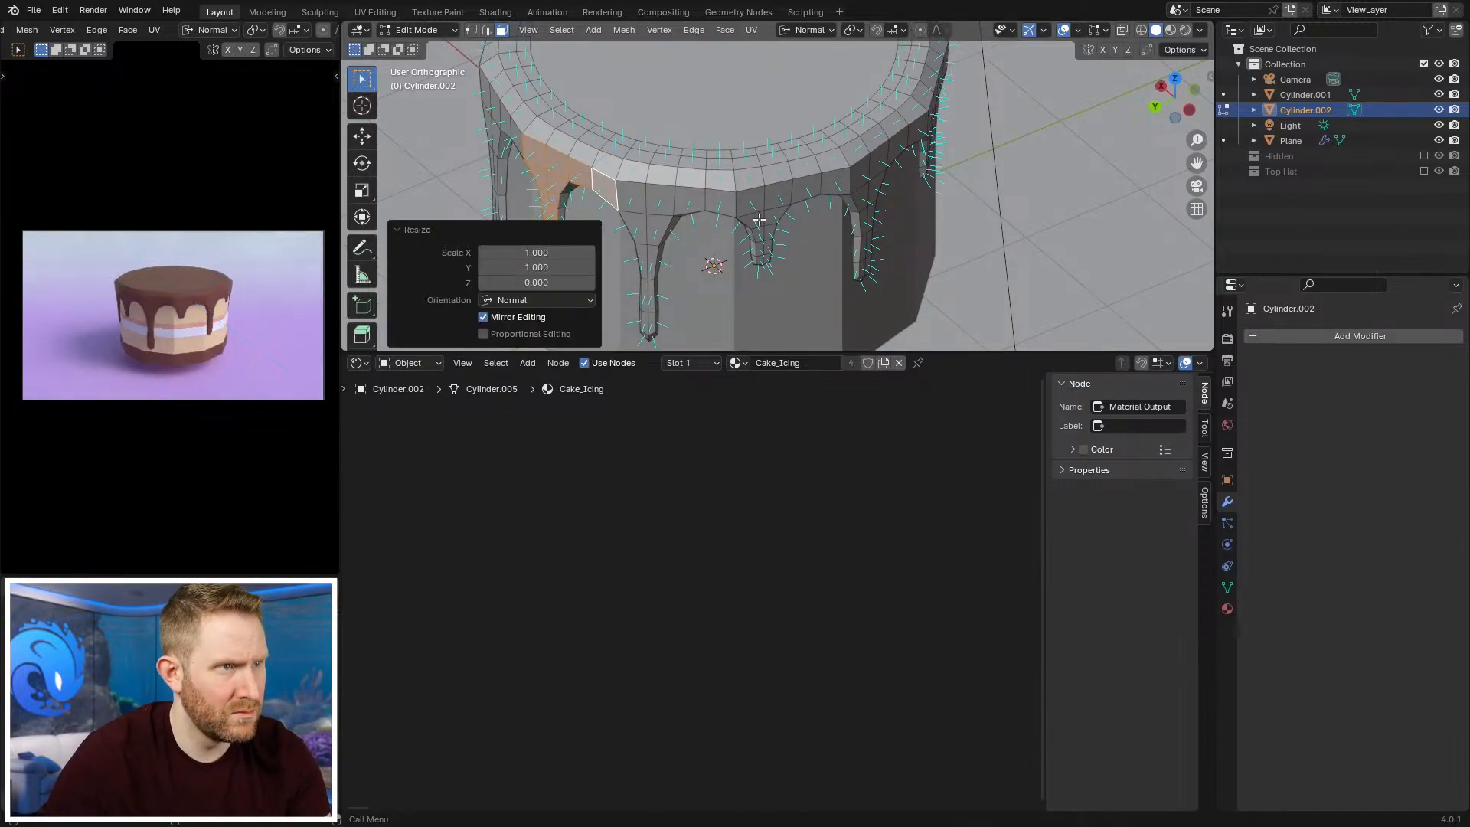
Step: Check the flattened icing from another side in Object Mode, and return to editing its mesh
{"action": "key", "text": "Tab"}
{"action": "scroll", "coordinate": [856, 246], "scroll_direction": "down", "scroll_amount": 6}
{"action": "middle_click_drag", "start_coordinate": [856, 246], "coordinate": [700, 190]}
{"action": "key", "text": "Tab"}
{"action": "scroll", "coordinate": [735, 206], "scroll_direction": "up", "scroll_amount": 4}
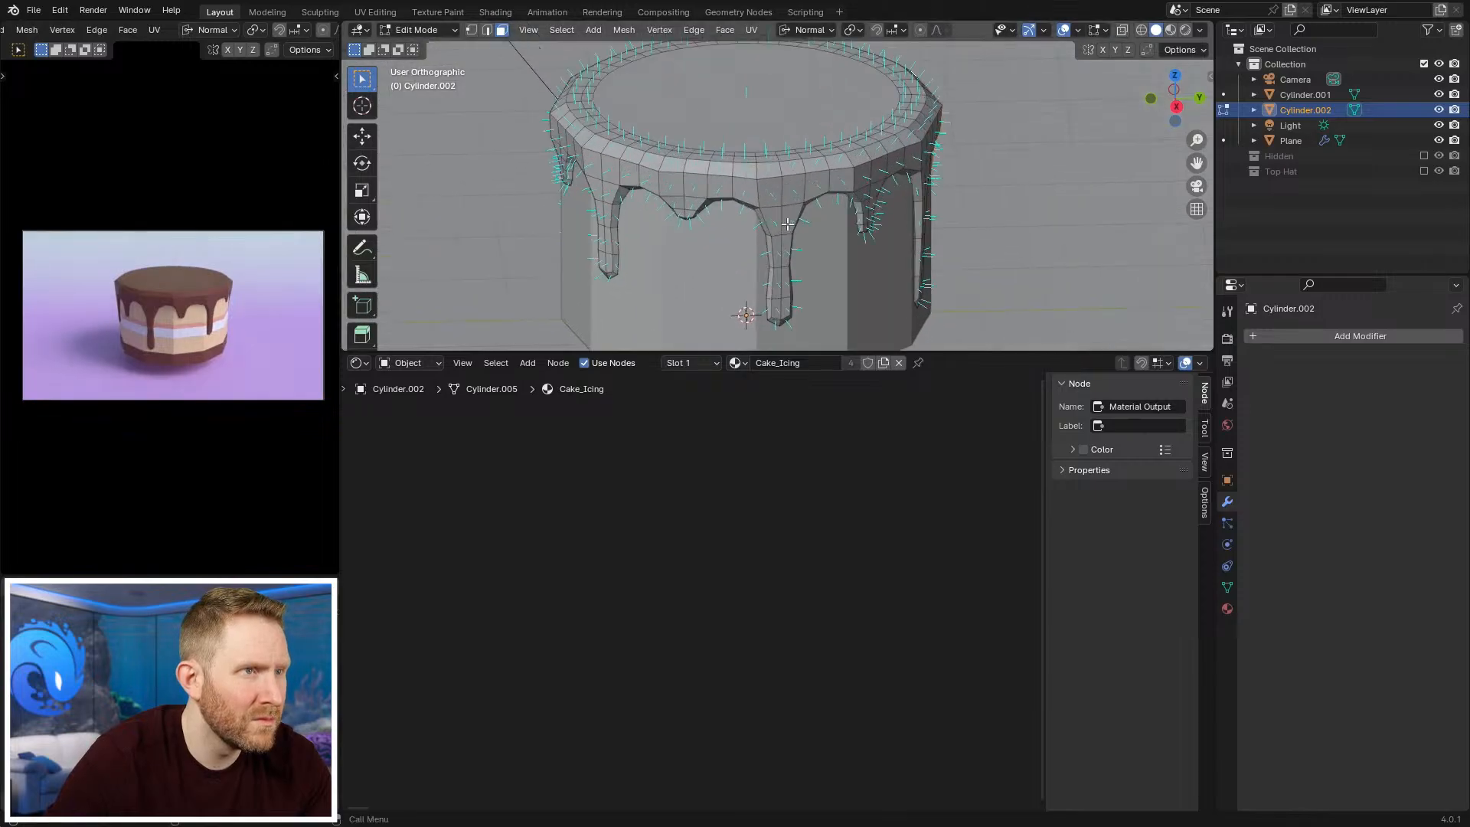
Step: Select the faces of the long drip and its adjoining band section, and flatten them with a Z scale of 0
{"action": "type", "text": "l"}
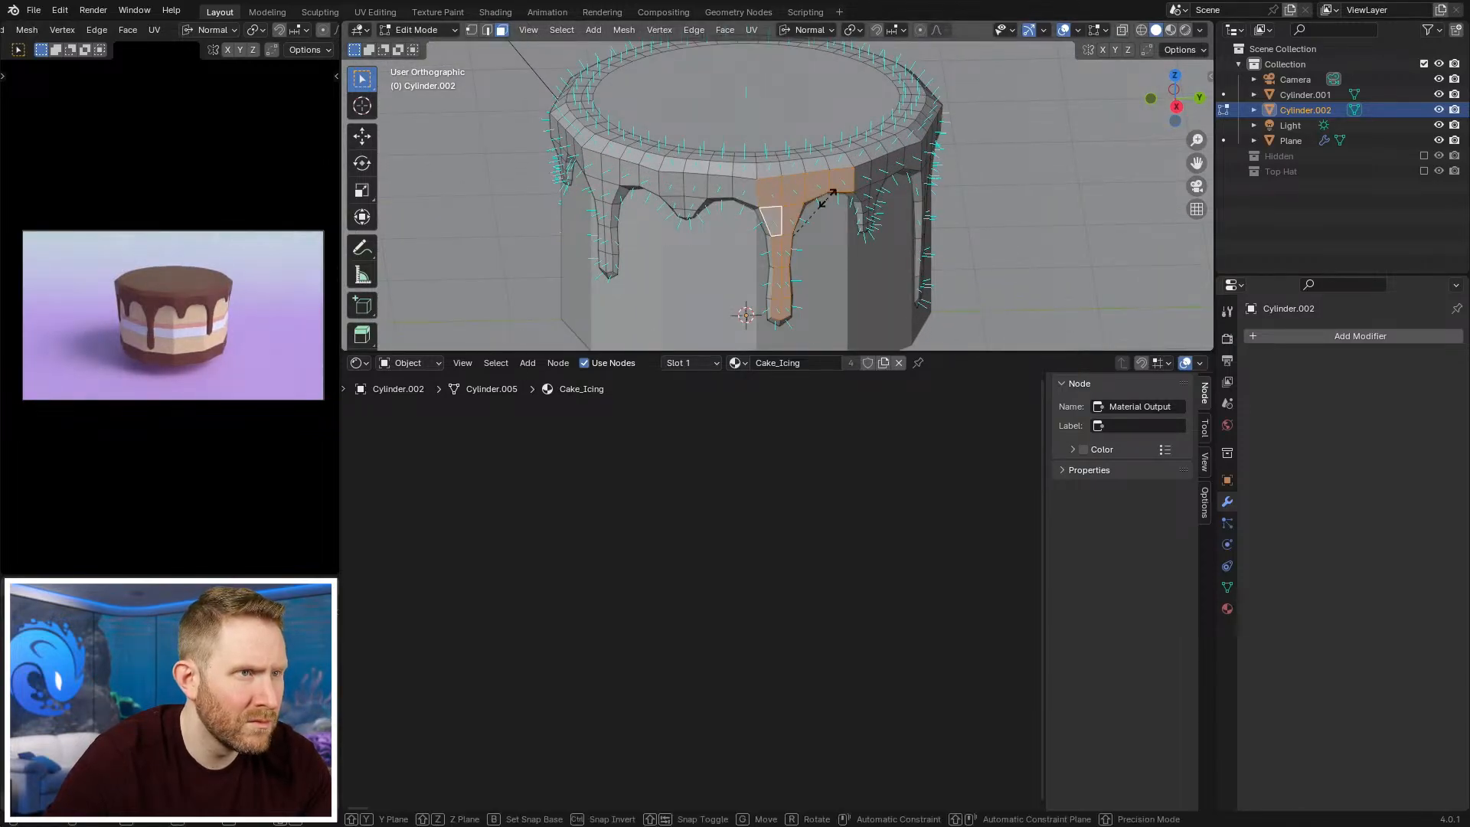
{"action": "type", "text": "z0"}
{"action": "left_click", "coordinate": [828, 198]}
Step: Select the coplanar faces and missing band faces of the adjacent small drip, and flatten them with a normal Z scale of 0
{"action": "left_click", "coordinate": [698, 189]}
{"action": "key", "text": "shift+g"}
{"action": "key", "text": "c"}
{"action": "left_click", "coordinate": [672, 193], "text": "shift"}
{"action": "left_click", "coordinate": [746, 191], "text": "shift"}
{"action": "key", "text": "s"}
{"action": "key", "text": "z"}
{"action": "key", "text": "z"}
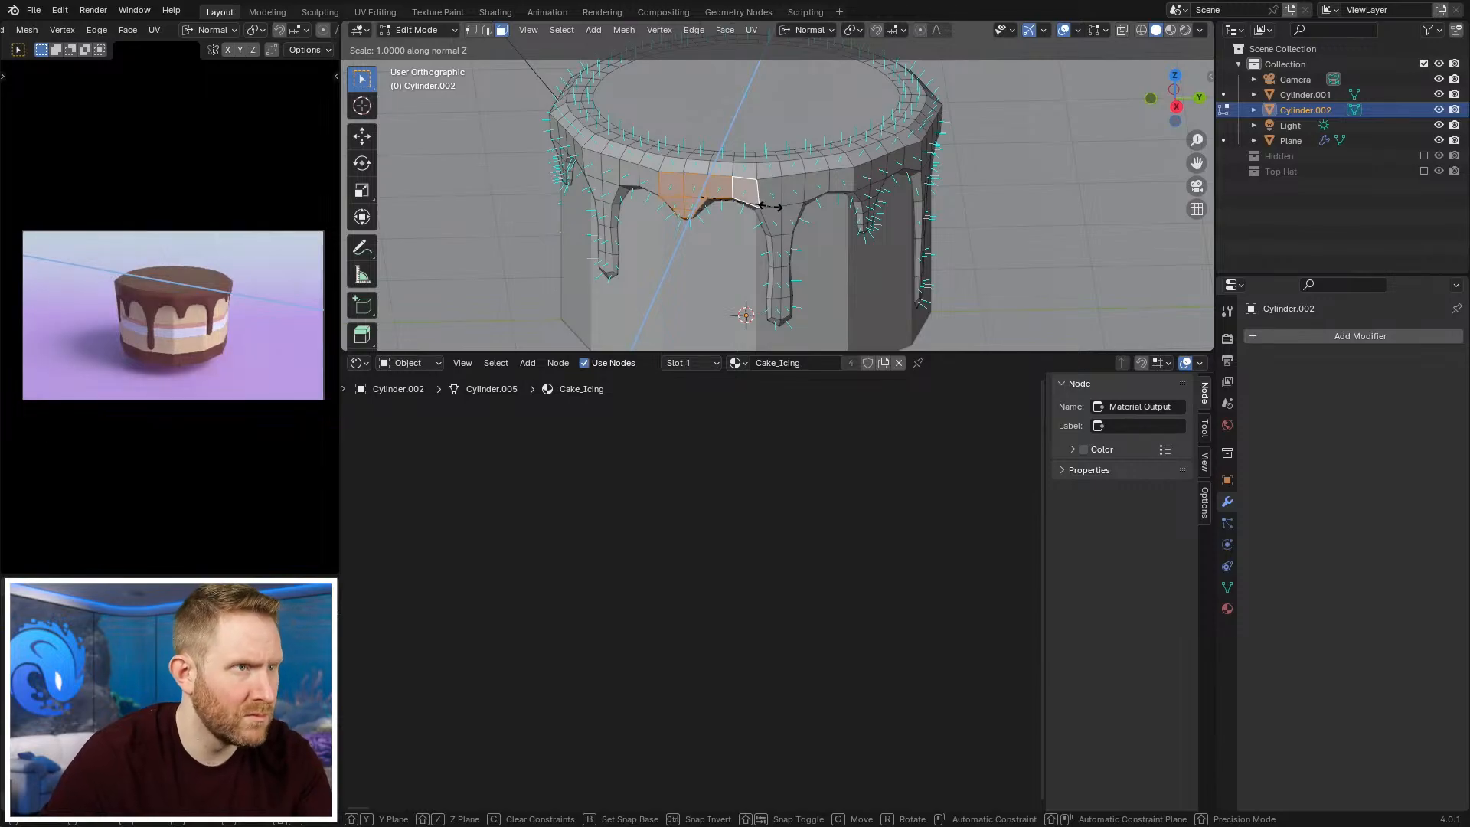
{"action": "type", "text": "0"}
{"action": "key", "text": "Return"}
Step: Select the next long drip's coplanar faces plus its remaining band and drip faces, and flatten them along normal Z to 0
{"action": "middle_click_drag", "start_coordinate": [766, 205], "coordinate": [704, 214]}
{"action": "left_click", "coordinate": [705, 214]}
{"action": "key", "text": "shift+g"}
{"action": "key", "text": "c"}
{"action": "left_click", "coordinate": [755, 214], "text": "shift"}
{"action": "left_click", "coordinate": [687, 238], "text": "shift"}
{"action": "key", "text": "s"}
{"action": "key", "text": "z"}
{"action": "key", "text": "z"}
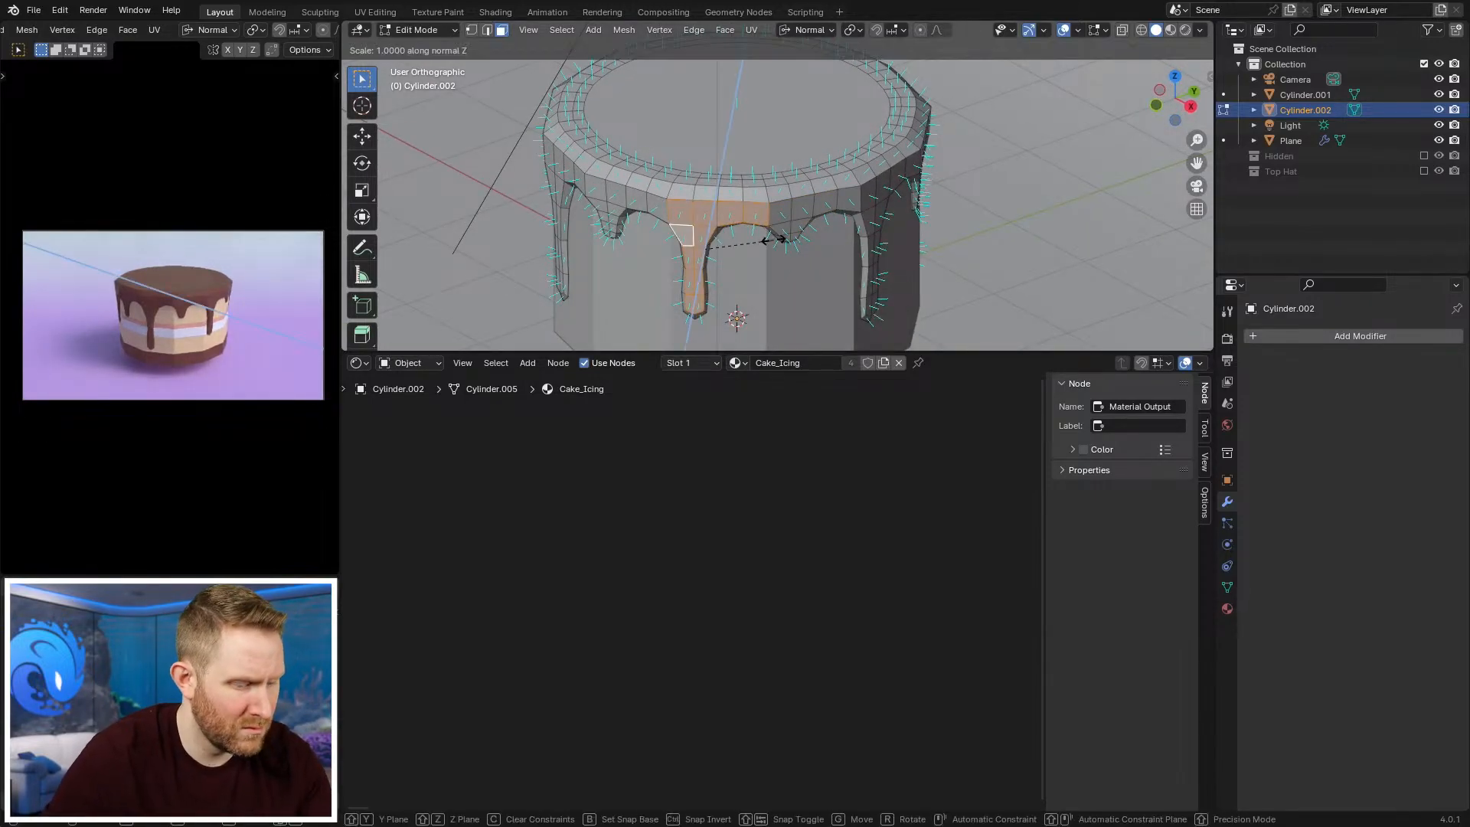
{"action": "type", "text": "0"}
{"action": "key", "text": "Return"}
Step: Examine the flattened icing from above and from other sides, alternating between Object Mode and Edit Mode
{"action": "key", "text": "Tab"}
{"action": "scroll", "coordinate": [784, 216], "scroll_direction": "down", "scroll_amount": 4}
{"action": "middle_click_drag", "start_coordinate": [784, 216], "coordinate": [696, 182]}
{"action": "scroll", "coordinate": [842, 176], "scroll_direction": "up", "scroll_amount": 2}
{"action": "key", "text": "Tab"}
{"action": "key", "text": "Tab"}
{"action": "scroll", "coordinate": [770, 161], "scroll_direction": "down", "scroll_amount": 5}
{"action": "scroll", "coordinate": [802, 212], "scroll_direction": "up", "scroll_amount": 5}
{"action": "key", "text": "Tab"}
{"action": "scroll", "coordinate": [831, 146], "scroll_direction": "up", "scroll_amount": 3}
{"action": "scroll", "coordinate": [831, 146], "scroll_direction": "down", "scroll_amount": 3}
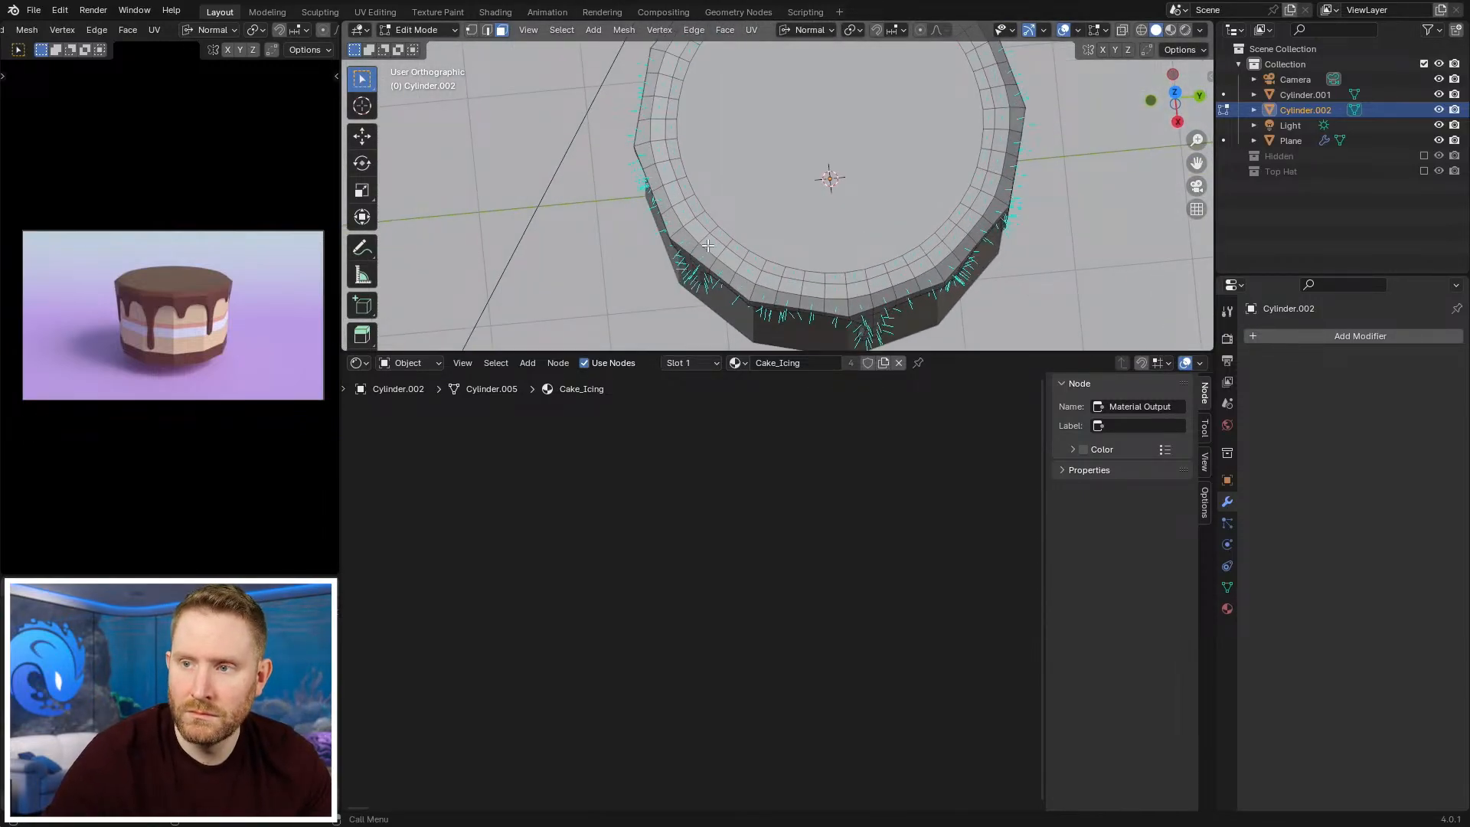
{"action": "middle_click_drag", "start_coordinate": [704, 246], "coordinate": [894, 214]}
{"action": "scroll", "coordinate": [825, 159], "scroll_direction": "down", "scroll_amount": 3}
{"action": "key", "text": "Tab"}
{"action": "scroll", "coordinate": [894, 214], "scroll_direction": "up", "scroll_amount": 1}
{"action": "key", "text": "Tab"}
Step: Select the small central drip's coplanar faces and remaining band faces on that side, and flatten them with a normal Z scale of 0
{"action": "scroll", "coordinate": [833, 158], "scroll_direction": "up", "scroll_amount": 6}
{"action": "middle_click_drag", "start_coordinate": [832, 158], "coordinate": [842, 262], "text": "shift"}
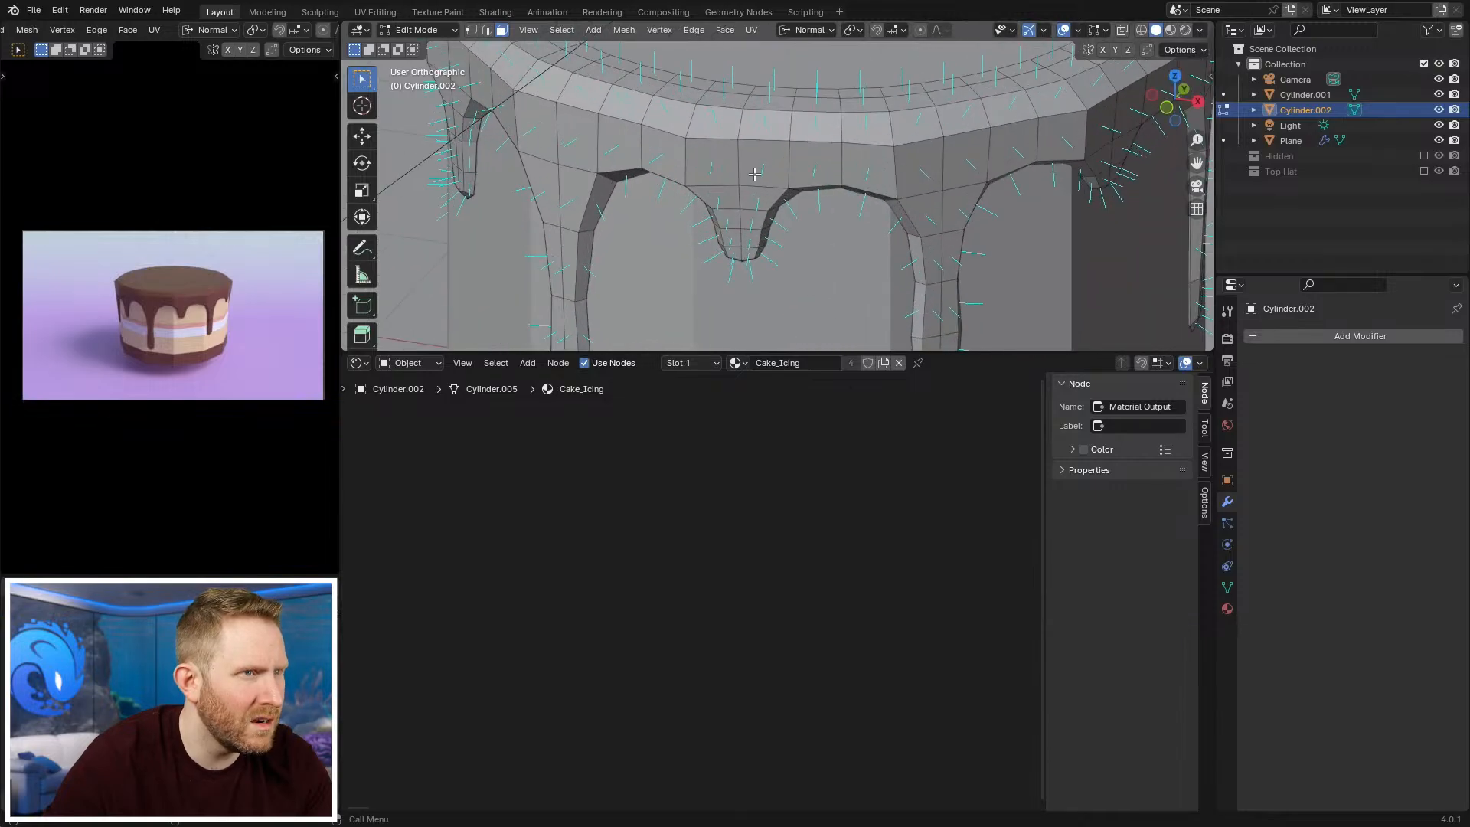
{"action": "key", "text": "shift+g"}
{"action": "left_click", "coordinate": [739, 253]}
{"action": "left_click", "coordinate": [713, 162], "text": "shift"}
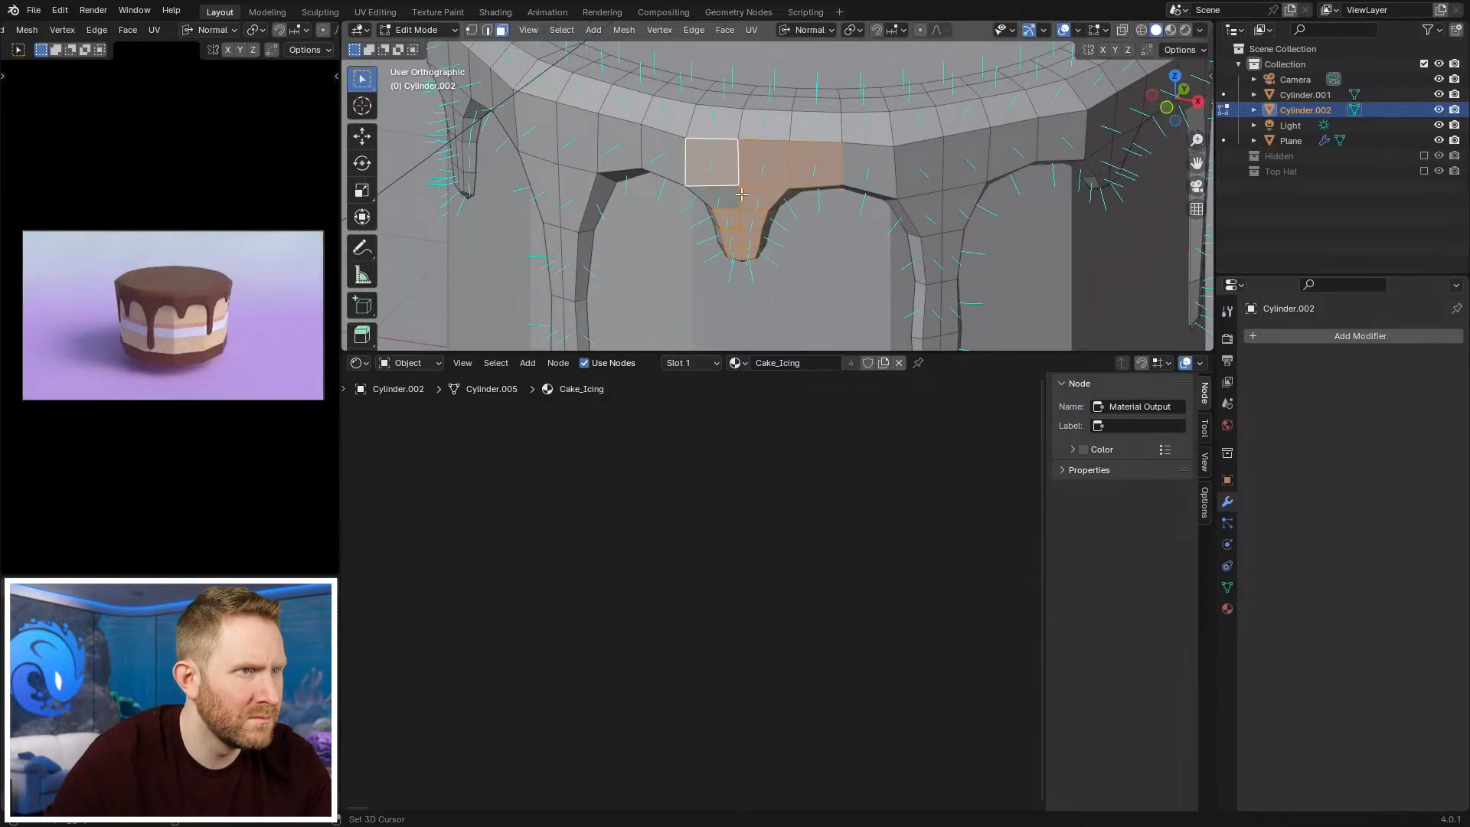
{"action": "left_click", "coordinate": [866, 169], "text": "shift"}
{"action": "key", "text": "s"}
{"action": "key", "text": "z"}
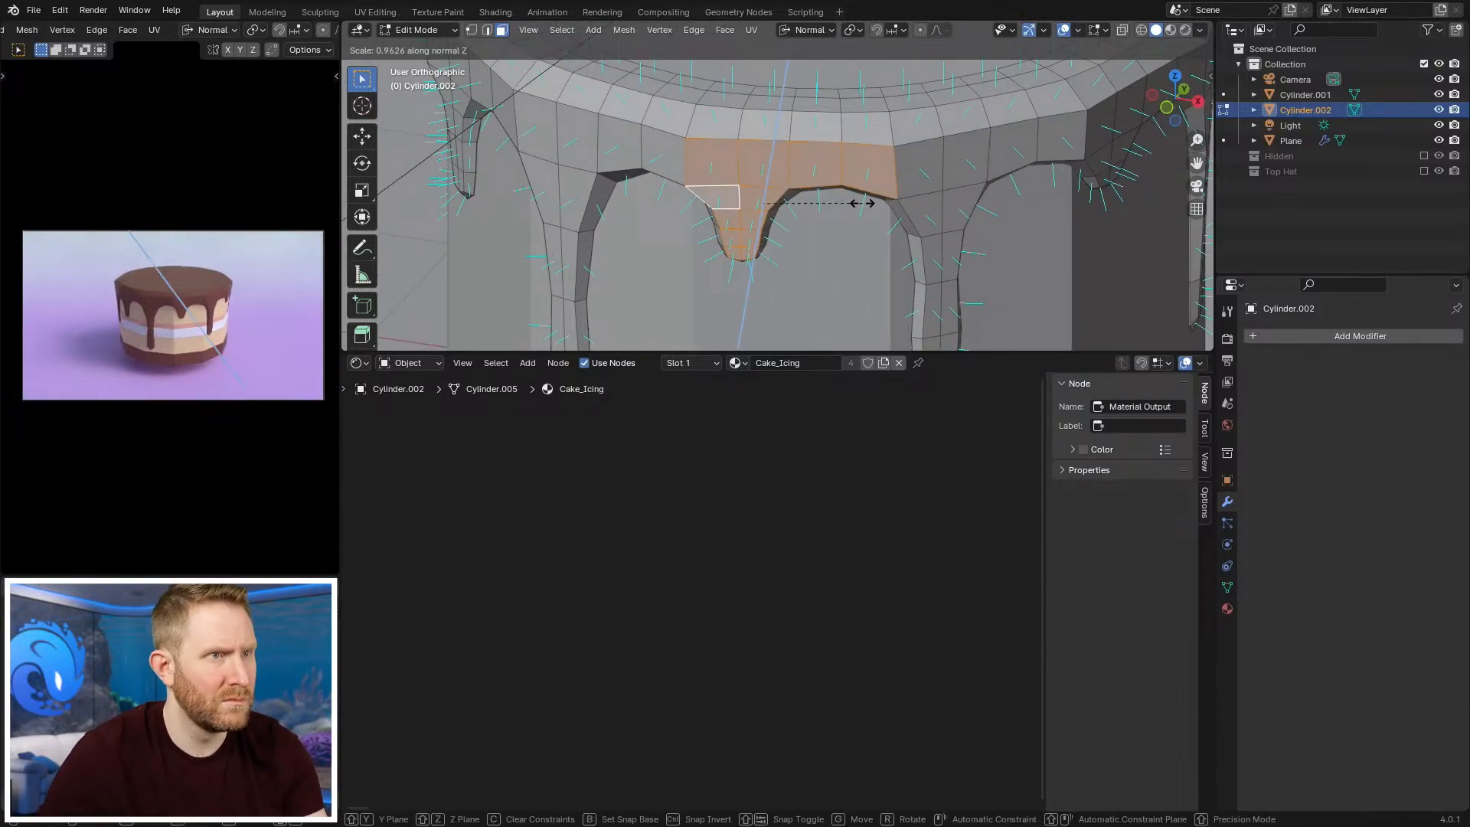
{"action": "key", "text": "0"}
{"action": "key", "text": "Return"}
Step: Hide the mesh normals in the viewport's edit-mode overlays
{"action": "left_click", "coordinate": [1077, 31]}
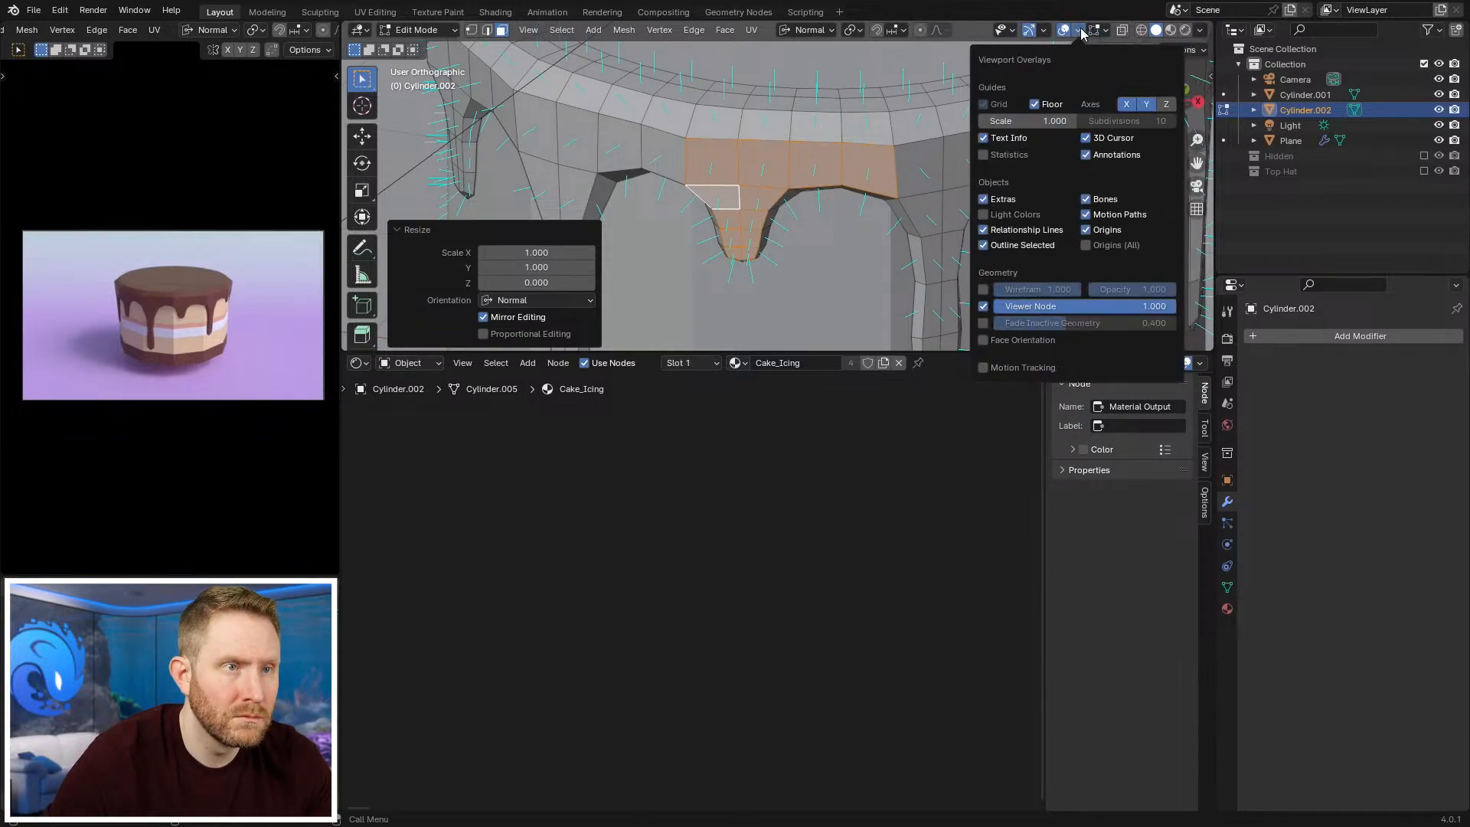
{"action": "left_click", "coordinate": [1198, 33]}
{"action": "left_click", "coordinate": [1201, 35]}
{"action": "left_click", "coordinate": [1105, 31]}
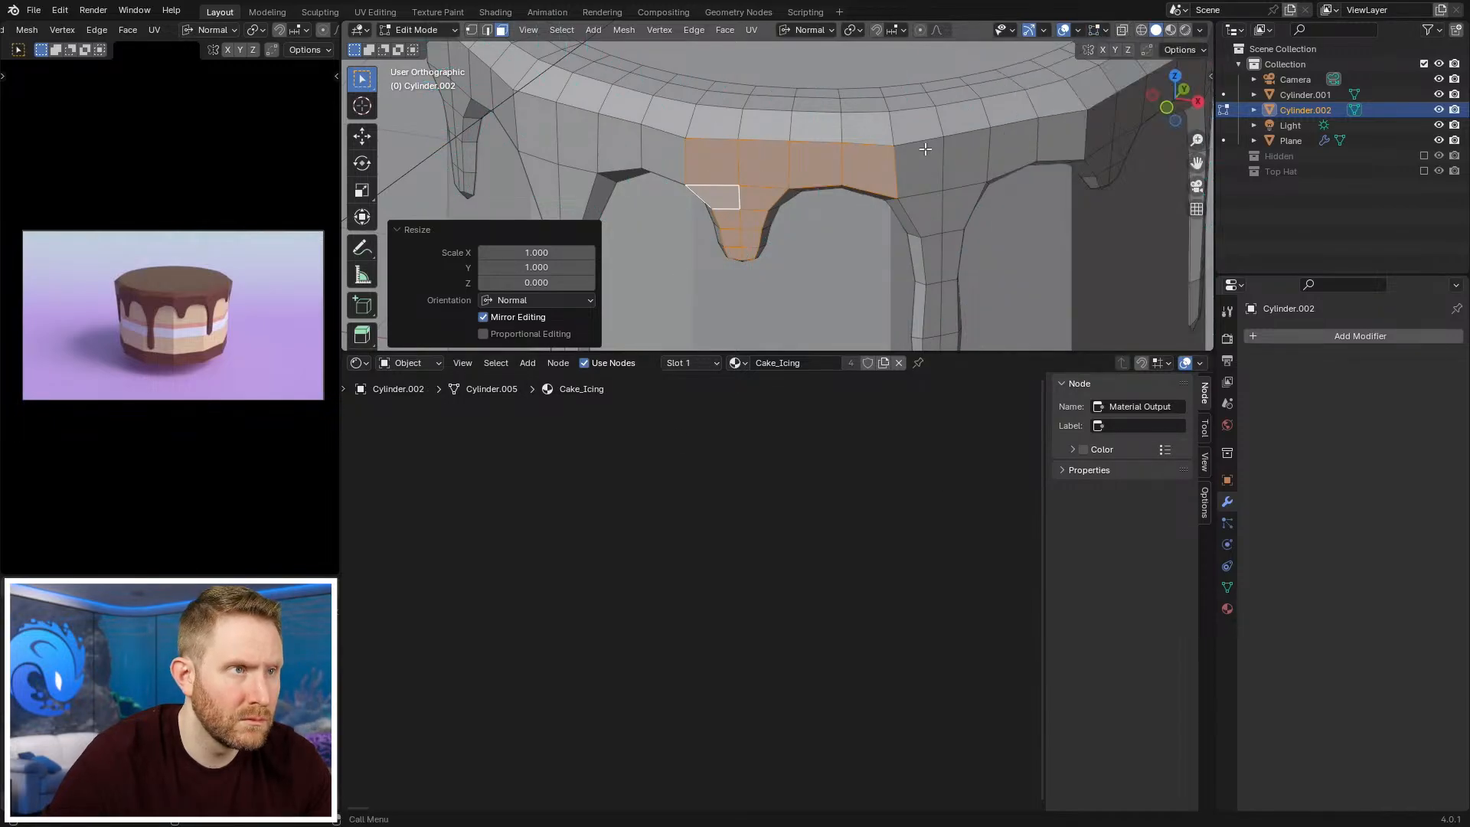
Step: Select the coplanar faces of the long drip on the next side with its missing band face, and flatten them with a Z scale of 0
{"action": "scroll", "coordinate": [727, 206], "scroll_direction": "down", "scroll_amount": 5}
{"action": "key", "text": "shift+g"}
{"action": "left_click", "coordinate": [726, 207]}
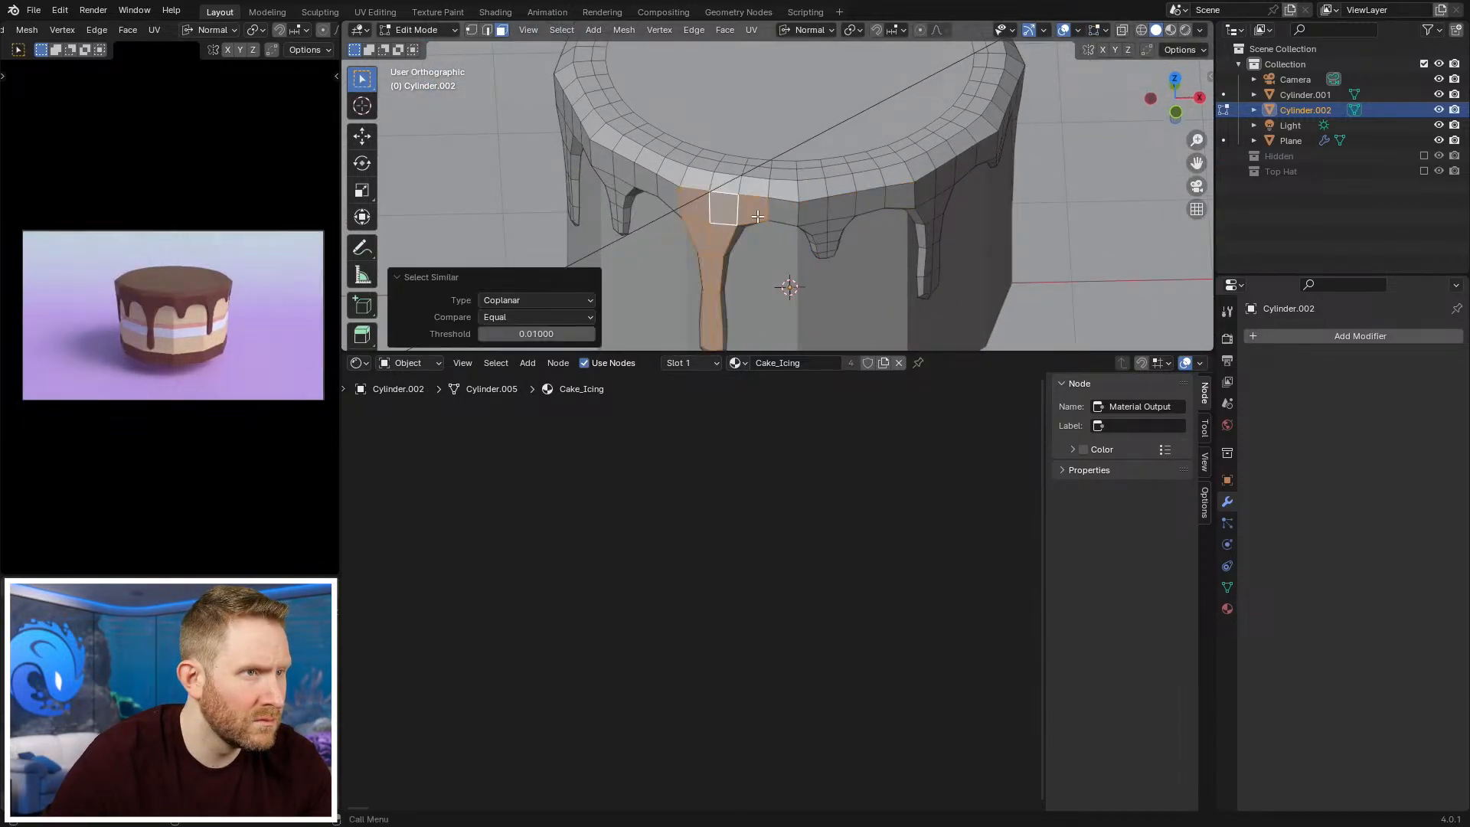
{"action": "key", "text": "s"}
{"action": "key", "text": "z"}
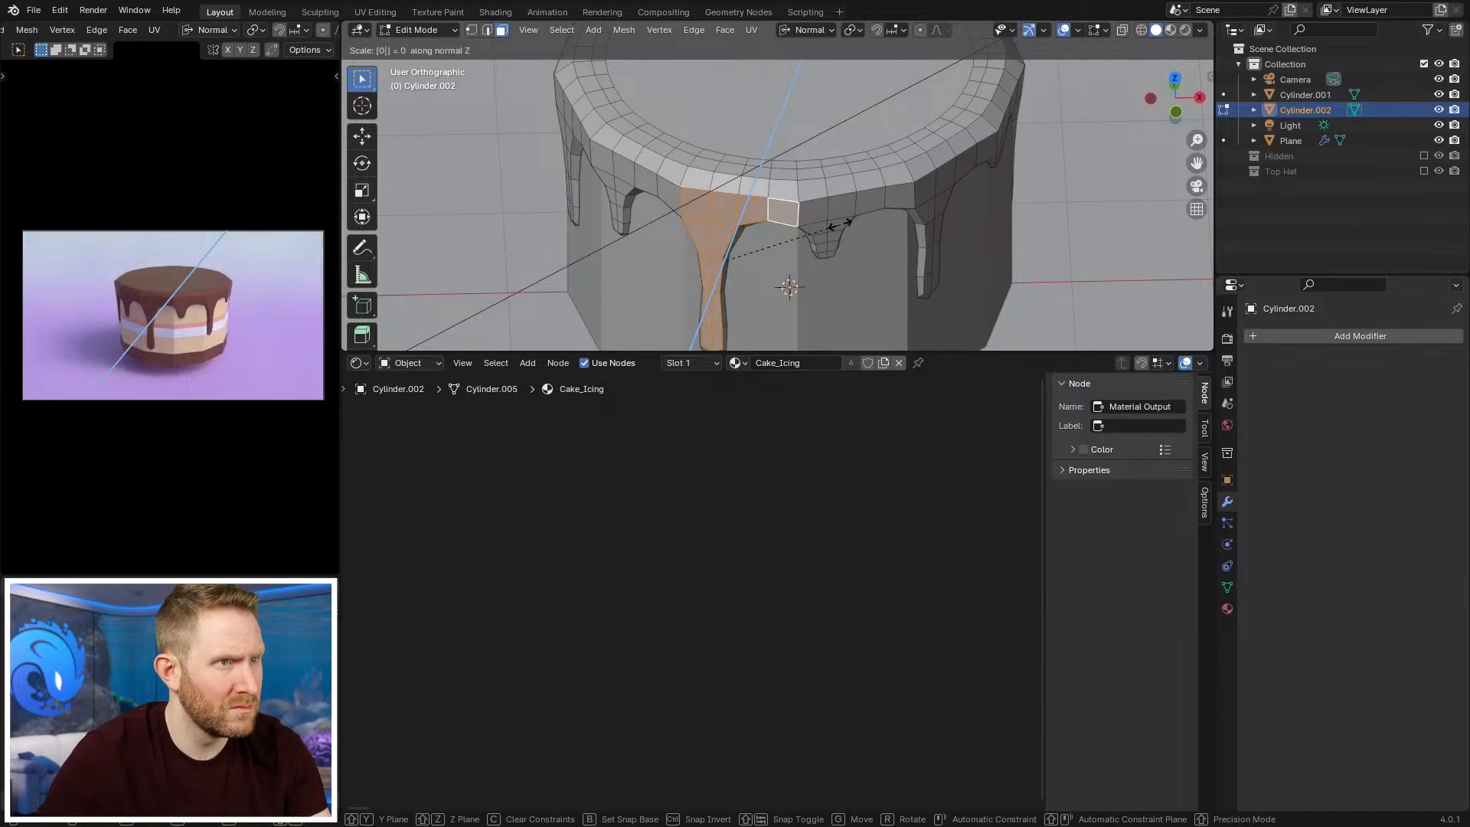
{"action": "key", "text": "Return"}
{"action": "key", "text": "s"}
{"action": "key", "text": "z"}
{"action": "key", "text": "0"}
{"action": "key", "text": "Return"}
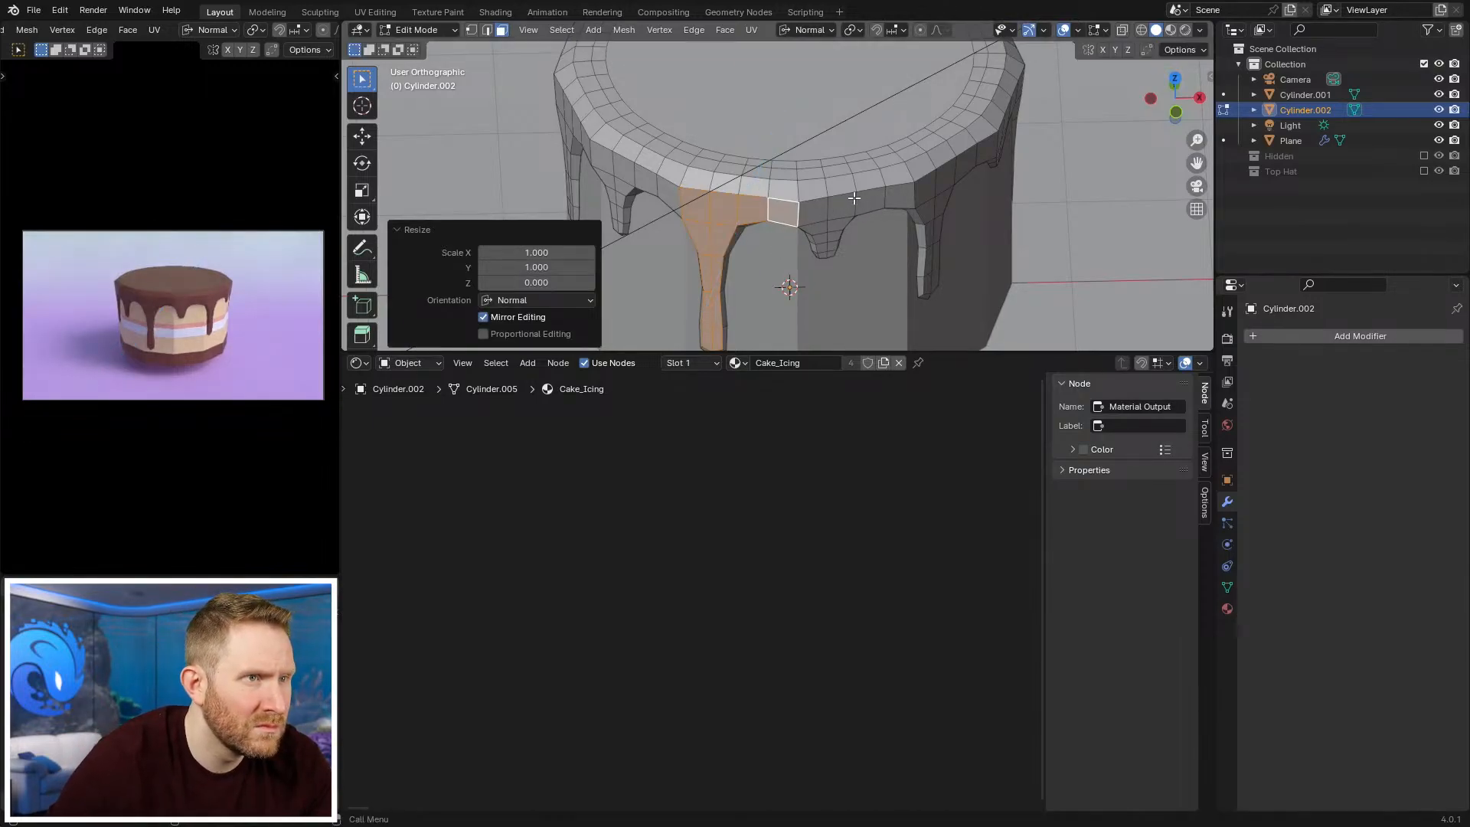
Step: Select the neighbouring small drip's coplanar faces and missing corner faces, and flatten them along normal Z
{"action": "left_click", "coordinate": [847, 202]}
{"action": "key", "text": "shift+g"}
{"action": "key", "text": "c"}
{"action": "left_click", "coordinate": [814, 216], "text": "shift"}
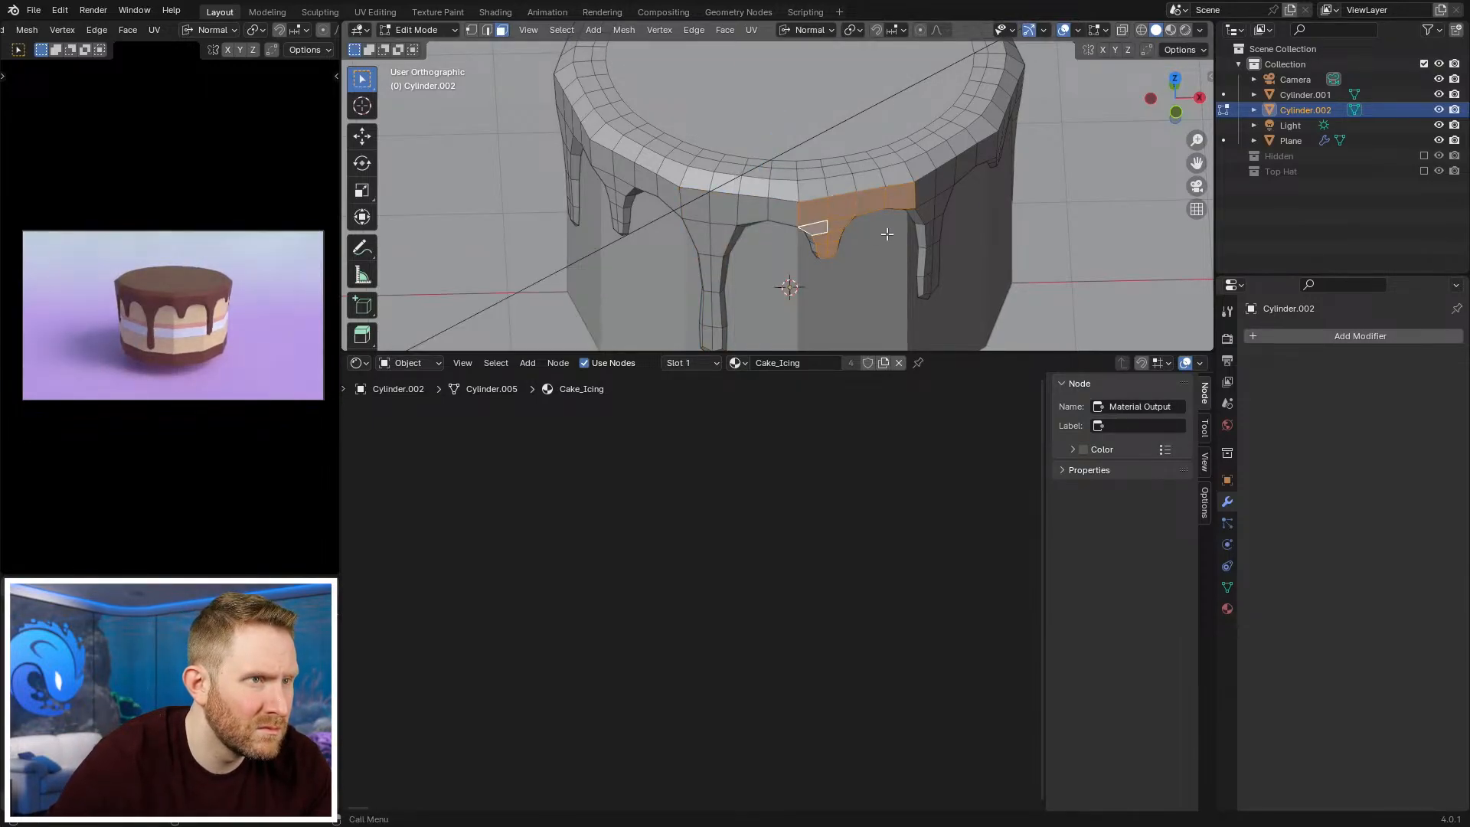
{"action": "key", "text": "s"}
{"action": "key", "text": "z"}
{"action": "key", "text": "Return"}
Step: Reselect the long drip's coplanar faces and adjoining band face, and flatten them again with a normal Z scale of 0
{"action": "left_click", "coordinate": [733, 208]}
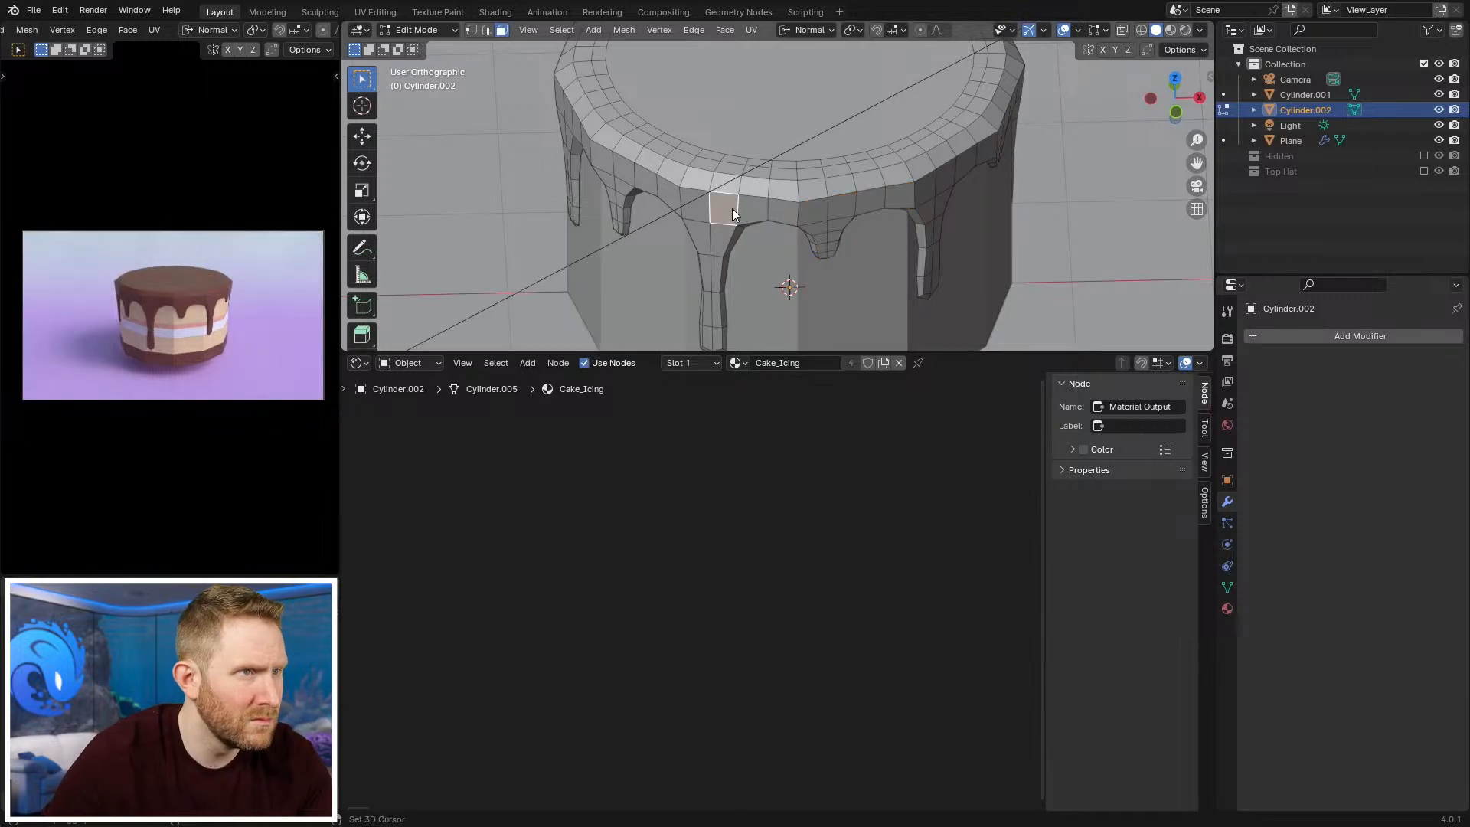
{"action": "key", "text": "shift+g"}
{"action": "key", "text": "c"}
{"action": "left_click", "coordinate": [781, 210], "text": "shift"}
{"action": "key", "text": "s"}
{"action": "key", "text": "z"}
{"action": "key", "text": "0"}
{"action": "key", "text": "Return"}
Step: Check the icing in Object Mode, then select the small drip's side faces on the next section and flatten them to 0 along normal Z
{"action": "scroll", "coordinate": [863, 240], "scroll_direction": "down", "scroll_amount": 4}
{"action": "key", "text": "Tab"}
{"action": "middle_click_drag", "start_coordinate": [863, 240], "coordinate": [830, 200]}
{"action": "scroll", "coordinate": [830, 201], "scroll_direction": "up", "scroll_amount": 4}
{"action": "key", "text": "Tab"}
{"action": "scroll", "coordinate": [831, 201], "scroll_direction": "up", "scroll_amount": 1}
{"action": "left_click", "coordinate": [764, 167]}
{"action": "key", "text": "shift+g"}
{"action": "key", "text": "c"}
{"action": "left_click", "coordinate": [731, 177], "text": "shift"}
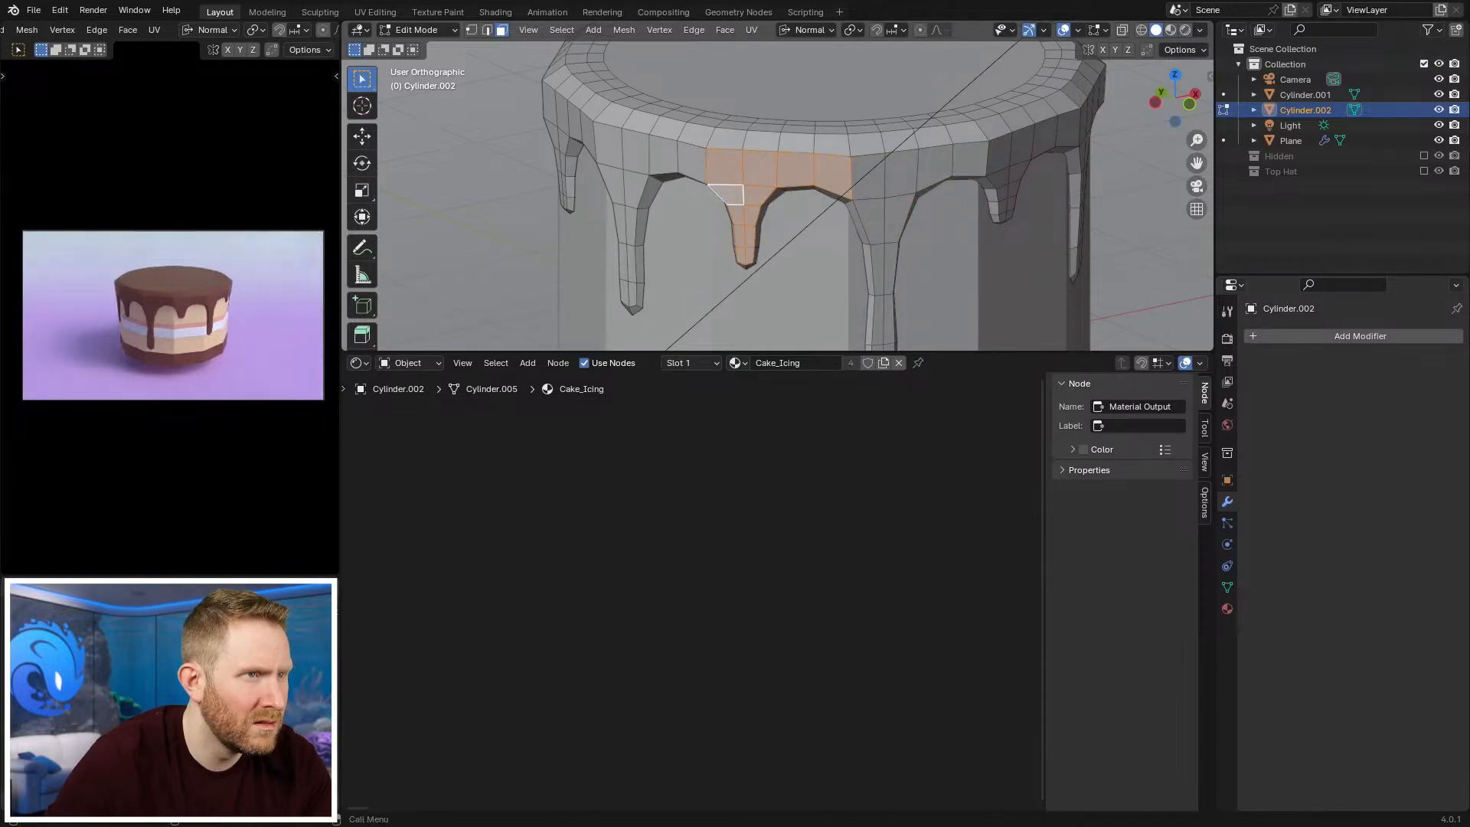
{"action": "key", "text": "s"}
{"action": "key", "text": "z"}
{"action": "key", "text": "0"}
{"action": "key", "text": "Return"}
Step: Select the next long drip's coplanar faces and its missing band face, and flatten them with a Z scale of 0
{"action": "middle_click_drag", "start_coordinate": [875, 217], "coordinate": [935, 222]}
{"action": "left_click", "coordinate": [718, 220]}
{"action": "key", "text": "shift+g"}
{"action": "key", "text": "c"}
{"action": "left_click", "coordinate": [793, 189], "text": "shift"}
{"action": "key", "text": "s"}
{"action": "key", "text": "z"}
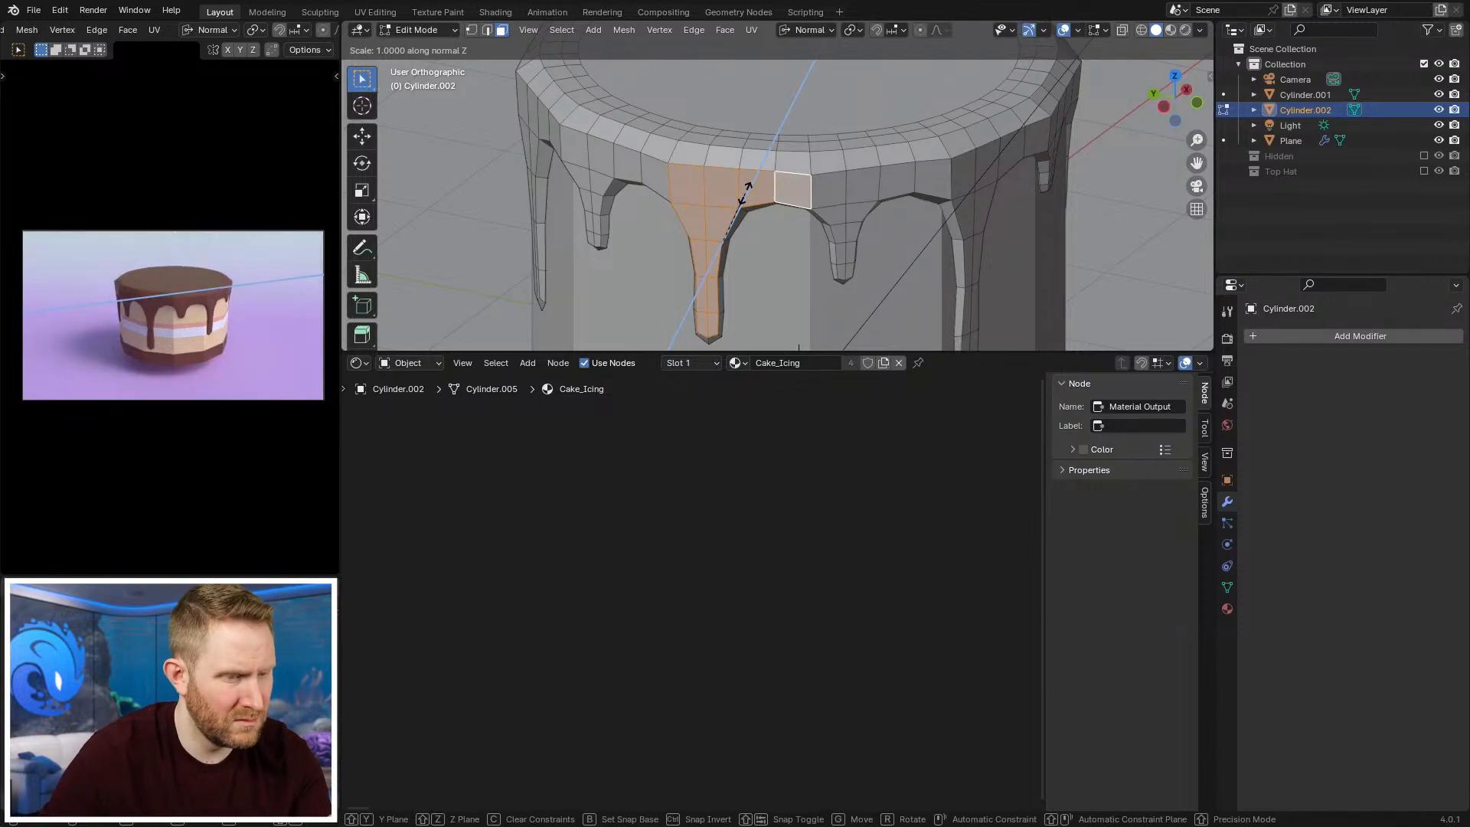
{"action": "key", "text": "0"}
{"action": "key", "text": "Return"}
Step: Select the coplanar faces of the next small drip plus its missing upper faces, and flatten them along normal Z to 0
{"action": "middle_click_drag", "start_coordinate": [746, 191], "coordinate": [737, 232]}
{"action": "key", "text": "l"}
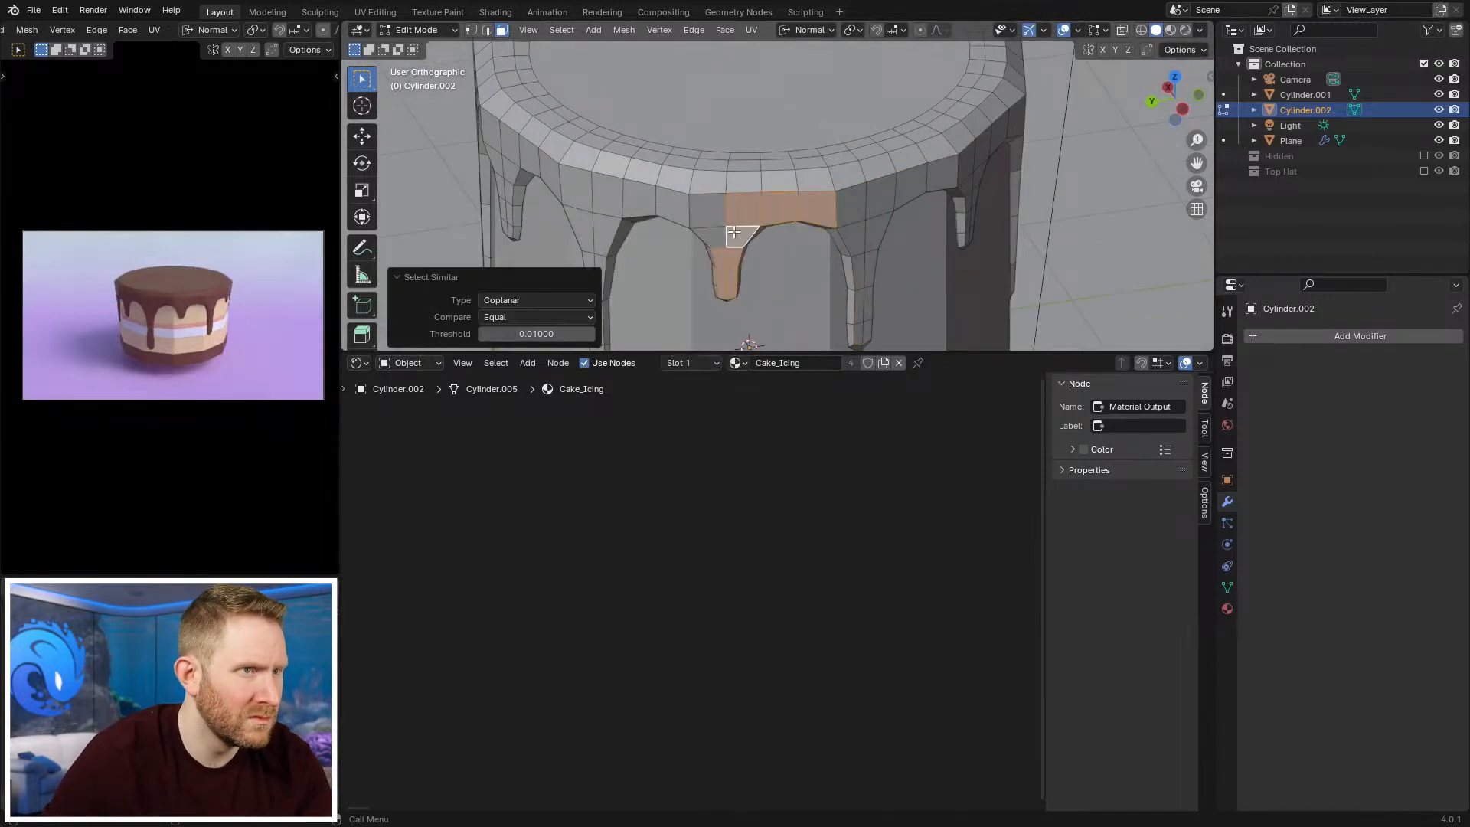
{"action": "key", "text": "s"}
{"action": "key", "text": "z"}
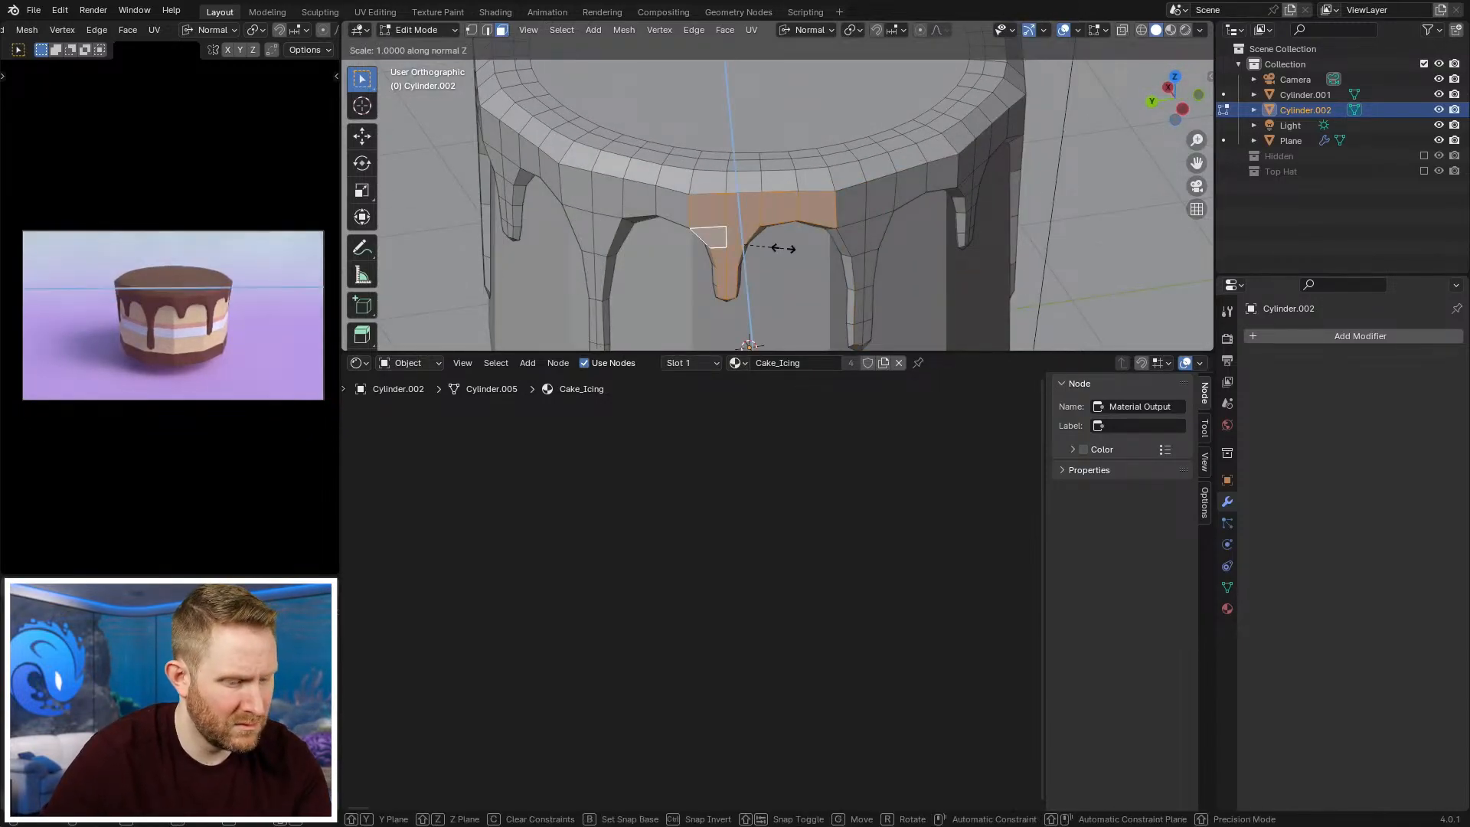
{"action": "key", "text": "0"}
{"action": "key", "text": "Return"}
Step: Select the coplanar faces of the long drip on the following side, and flatten them along normal Z
{"action": "scroll", "coordinate": [721, 236], "scroll_direction": "down", "scroll_amount": 5}
{"action": "middle_click_drag", "start_coordinate": [721, 235], "coordinate": [827, 196]}
{"action": "key", "text": "shift+g"}
{"action": "left_click", "coordinate": [826, 195]}
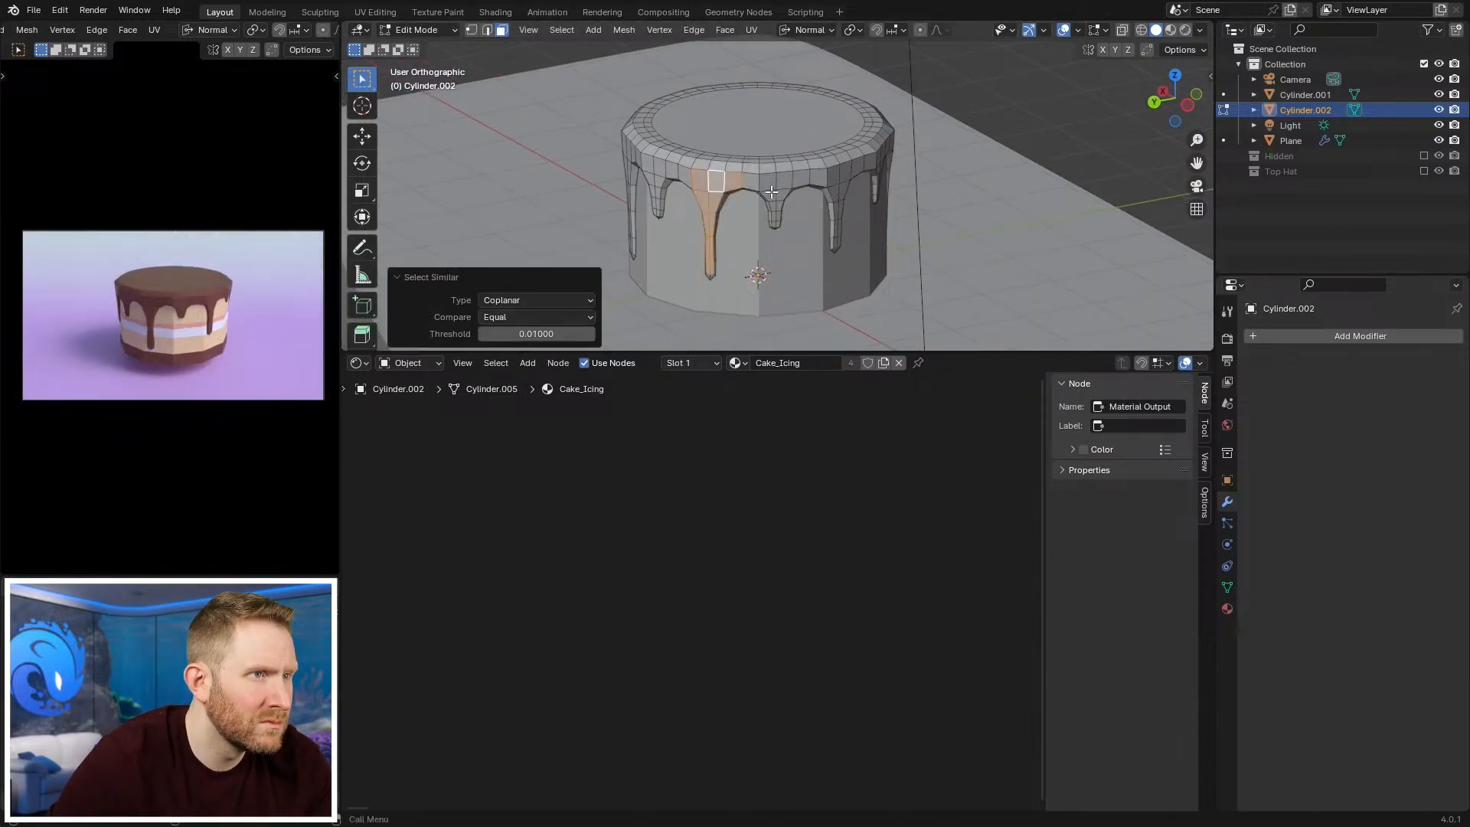
{"action": "key", "text": "s"}
{"action": "key", "text": "z"}
{"action": "key", "text": "z"}
{"action": "key", "text": "Return"}
Step: Inspect the icing's faceted outline from the top in Object Mode with wireframe shading, and return to solid shading
{"action": "key", "text": "Tab"}
{"action": "mouse_move", "coordinate": [767, 191]}
{"action": "middle_mouse_down"}
{"action": "mouse_move", "coordinate": [774, 314]}
{"action": "mouse_move", "coordinate": [784, 300]}
{"action": "middle_mouse_up"}
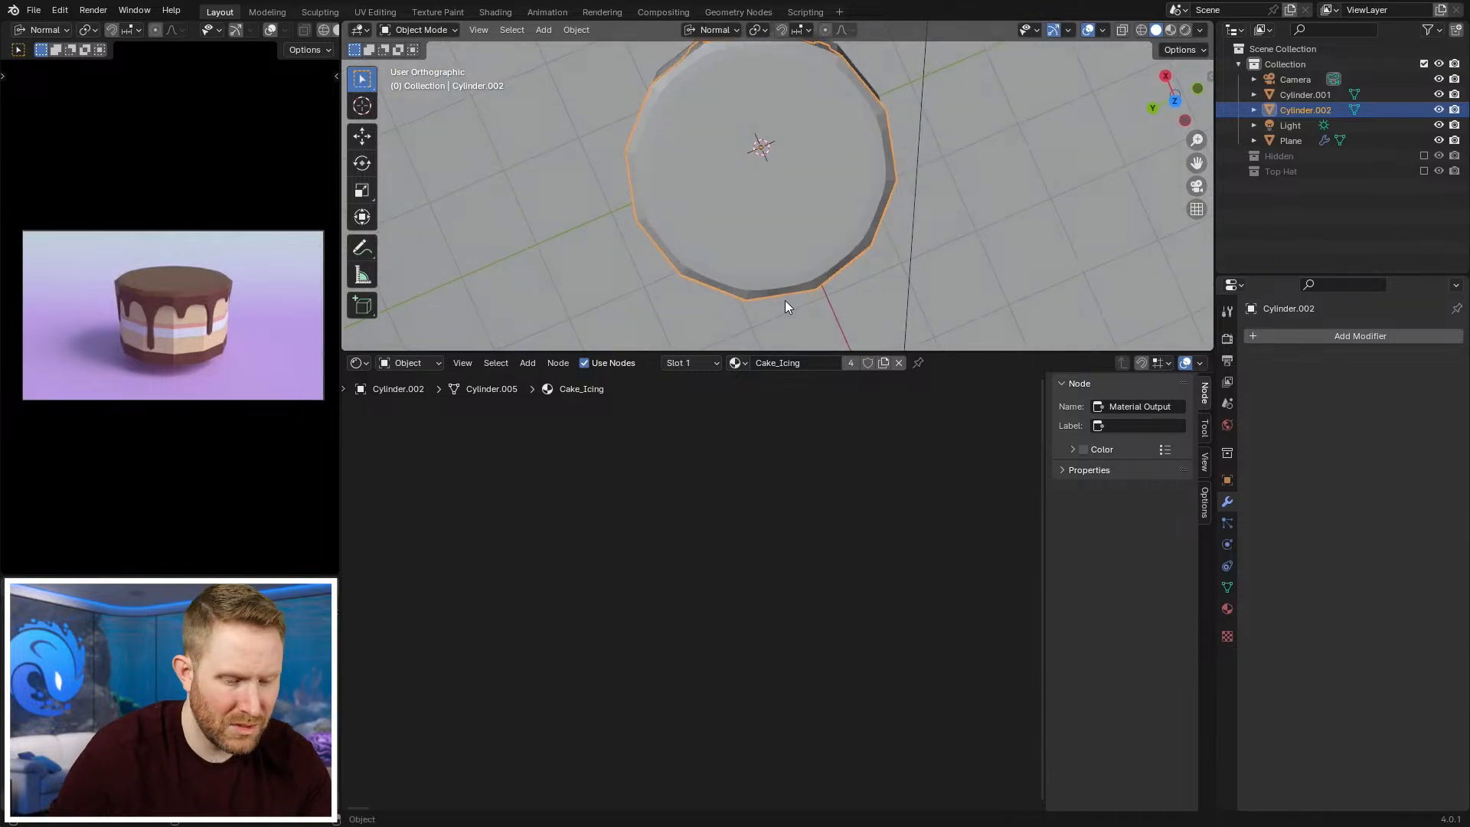
{"action": "key", "text": "KP_7"}
{"action": "key", "text": "z"}
{"action": "left_click", "coordinate": [676, 285]}
{"action": "mouse_move", "coordinate": [830, 125]}
{"action": "middle_mouse_down", "text": "shift"}
{"action": "mouse_move", "coordinate": [853, 212]}
{"action": "mouse_move", "coordinate": [939, 232]}
{"action": "middle_mouse_up", "text": "shift"}
{"action": "scroll", "coordinate": [853, 213], "scroll_direction": "up", "scroll_amount": 4}
{"action": "scroll", "coordinate": [851, 239], "scroll_direction": "down", "scroll_amount": 2}
{"action": "key", "text": "z"}
{"action": "left_click", "coordinate": [1074, 269]}
{"action": "scroll", "coordinate": [800, 214], "scroll_direction": "down", "scroll_amount": 3}
{"action": "middle_click_drag", "start_coordinate": [784, 216], "coordinate": [999, 122]}
{"action": "scroll", "coordinate": [925, 153], "scroll_direction": "up", "scroll_amount": 2}
Step: Return to Edit Mode, select the coplanar and missing band faces of a long drip on another side, and flatten them with a Z scale of 0
{"action": "key", "text": "Tab"}
{"action": "middle_click_drag", "start_coordinate": [888, 175], "coordinate": [804, 208], "text": "shift"}
{"action": "scroll", "coordinate": [880, 227], "scroll_direction": "up", "scroll_amount": 1}
{"action": "left_click", "coordinate": [706, 165]}
{"action": "key", "text": "shift+g"}
{"action": "key", "text": "c"}
{"action": "middle_click_drag", "start_coordinate": [655, 161], "coordinate": [728, 162]}
{"action": "middle_click_drag", "start_coordinate": [728, 162], "coordinate": [681, 268], "text": "shift"}
{"action": "key", "text": "alt+a"}
{"action": "key", "text": "shift+g"}
{"action": "key", "text": "c"}
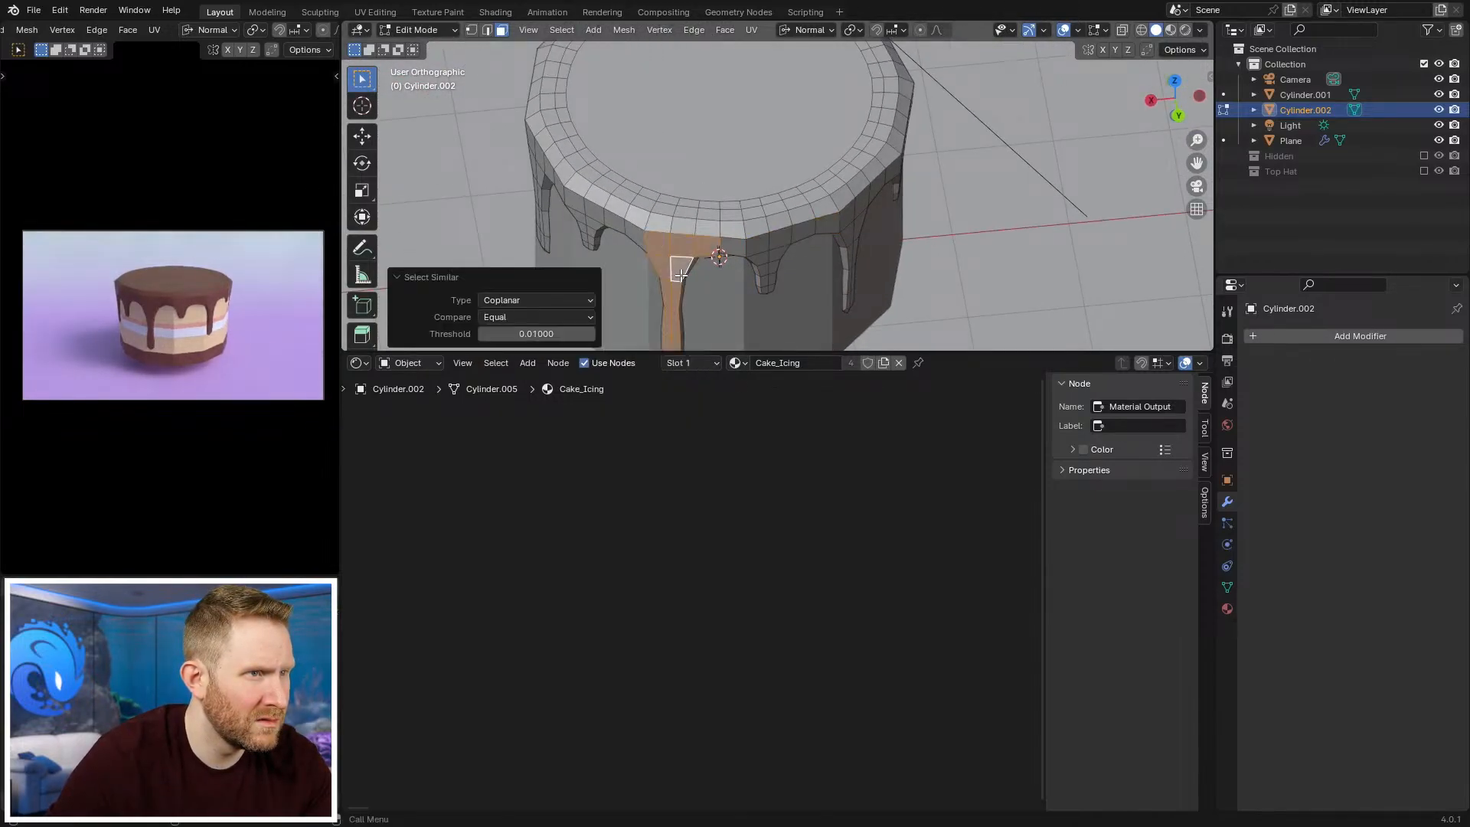
{"action": "key", "text": "s"}
{"action": "key", "text": "z"}
{"action": "key", "text": "z"}
{"action": "type", "text": "0"}
{"action": "key", "text": "Return"}
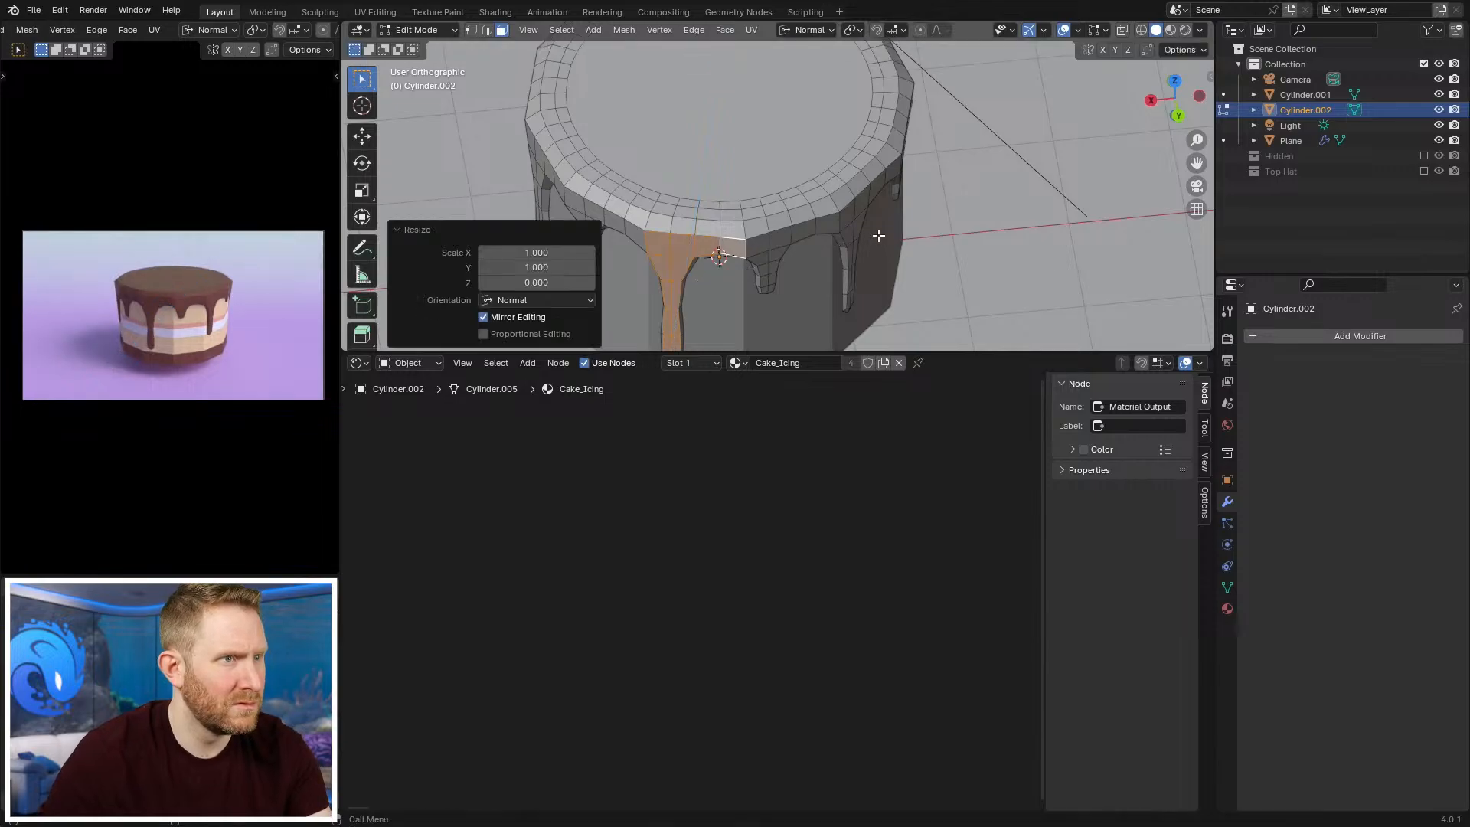
Step: Select the faces of the small drip beside that long drip, including its upper corner, and flatten them to 0 along normal Z
{"action": "key", "text": "alt+a"}
{"action": "key", "text": "l"}
{"action": "left_click", "coordinate": [754, 251], "text": "shift"}
{"action": "key", "text": "s"}
{"action": "key", "text": "z"}
{"action": "key", "text": "z"}
{"action": "type", "text": "0"}
{"action": "key", "text": "Return"}
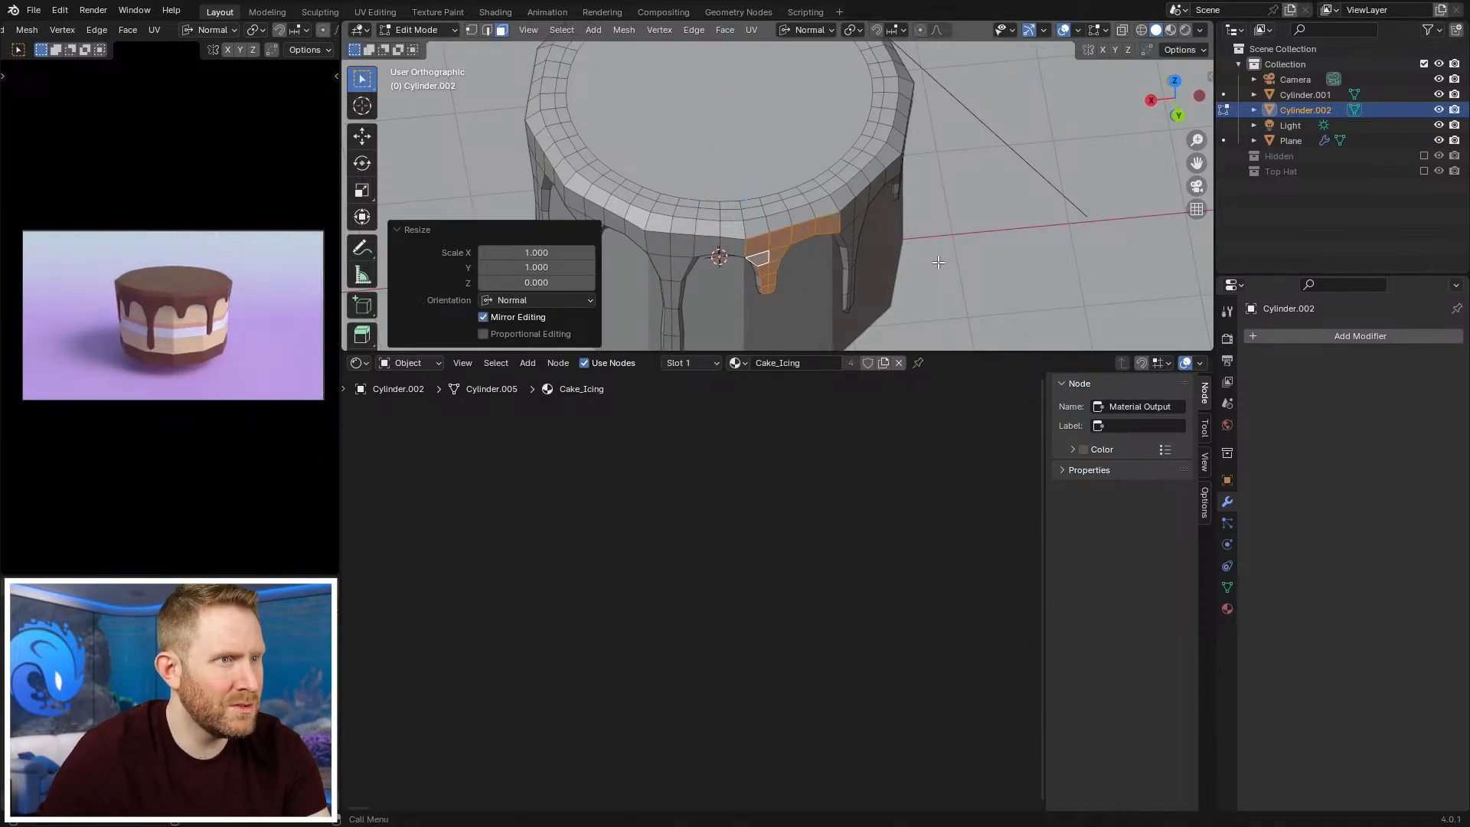
Step: Select the coplanar faces of the long drip beside the small one, add the band's end face, and flatten them to 0 along normal Z
{"action": "left_click", "coordinate": [683, 261]}
{"action": "key", "text": "shift+g"}
{"action": "key", "text": "c"}
{"action": "left_click", "coordinate": [731, 245], "text": "shift"}
{"action": "key", "text": "s"}
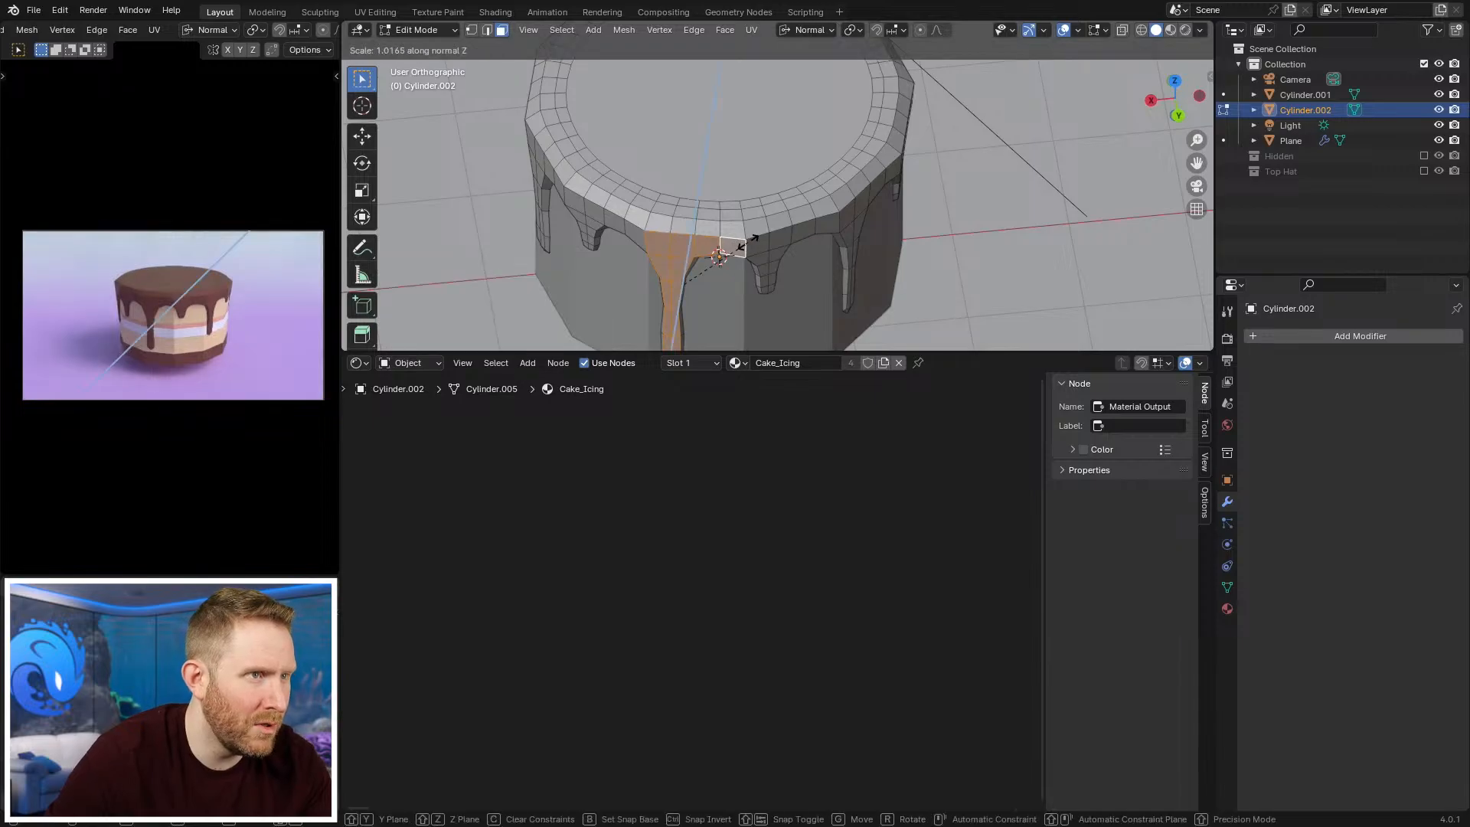
{"action": "key", "text": "z"}
{"action": "key", "text": "z"}
{"action": "type", "text": "0"}
{"action": "key", "text": "Return"}
Step: Select the coplanar faces of the small drip on the following side plus its upper corner, and flatten them with a Z scale of 0
{"action": "middle_click_drag", "start_coordinate": [727, 242], "coordinate": [777, 240]}
{"action": "left_click", "coordinate": [771, 238]}
{"action": "key", "text": "shift+g"}
{"action": "key", "text": "c"}
{"action": "left_click", "coordinate": [767, 234], "text": "shift"}
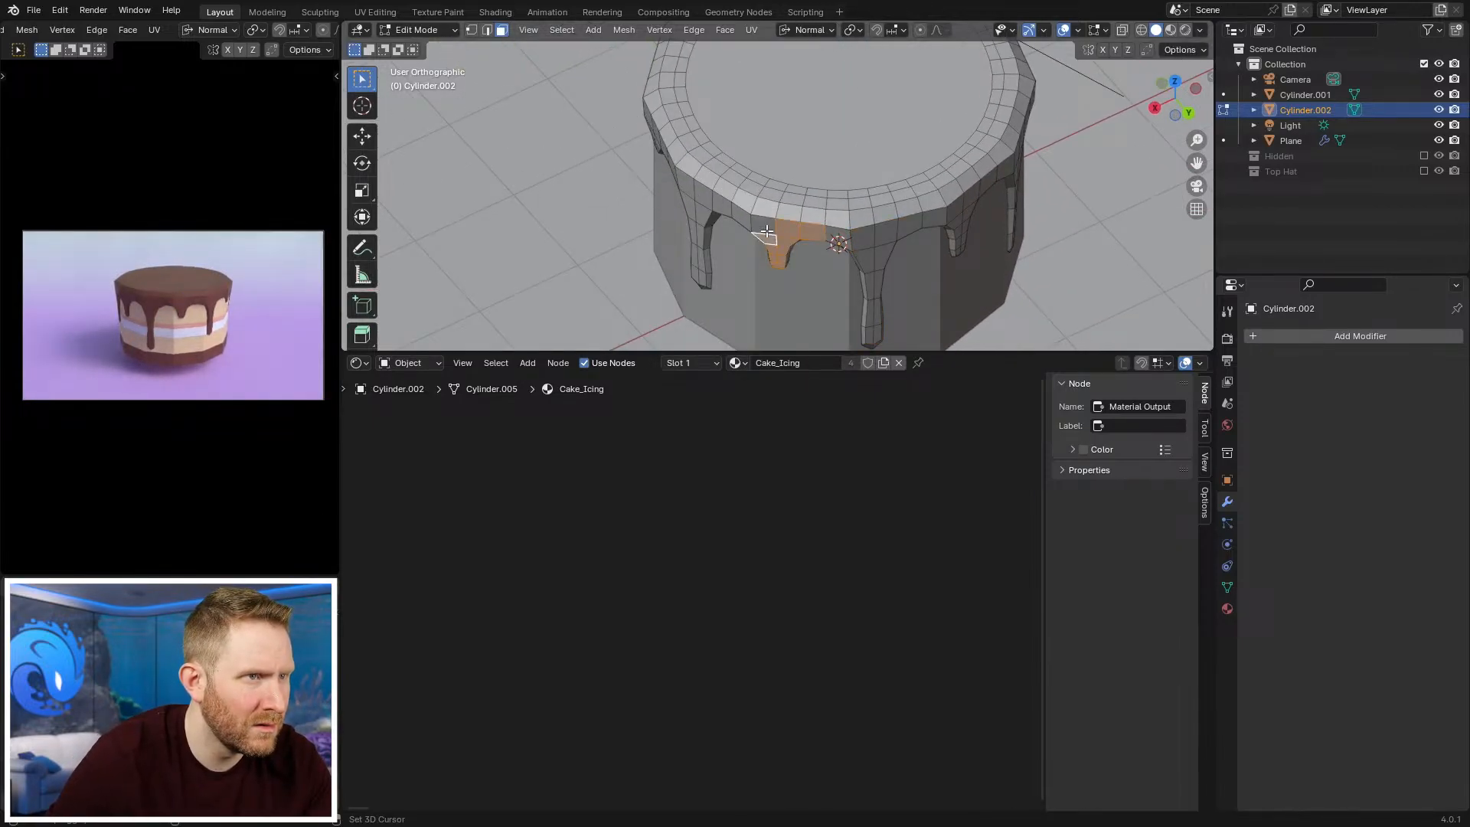
{"action": "key", "text": "s"}
{"action": "key", "text": "z"}
{"action": "key", "text": "z"}
{"action": "key", "text": "BackSpace"}
{"action": "key", "text": "BackSpace"}
{"action": "type", "text": "0"}
{"action": "key", "text": "Return"}
Step: Select the coplanar faces of the next long drip, add the missing band face at the cake's corner, and flatten them along normal Z
{"action": "middle_click_drag", "start_coordinate": [775, 242], "coordinate": [817, 250]}
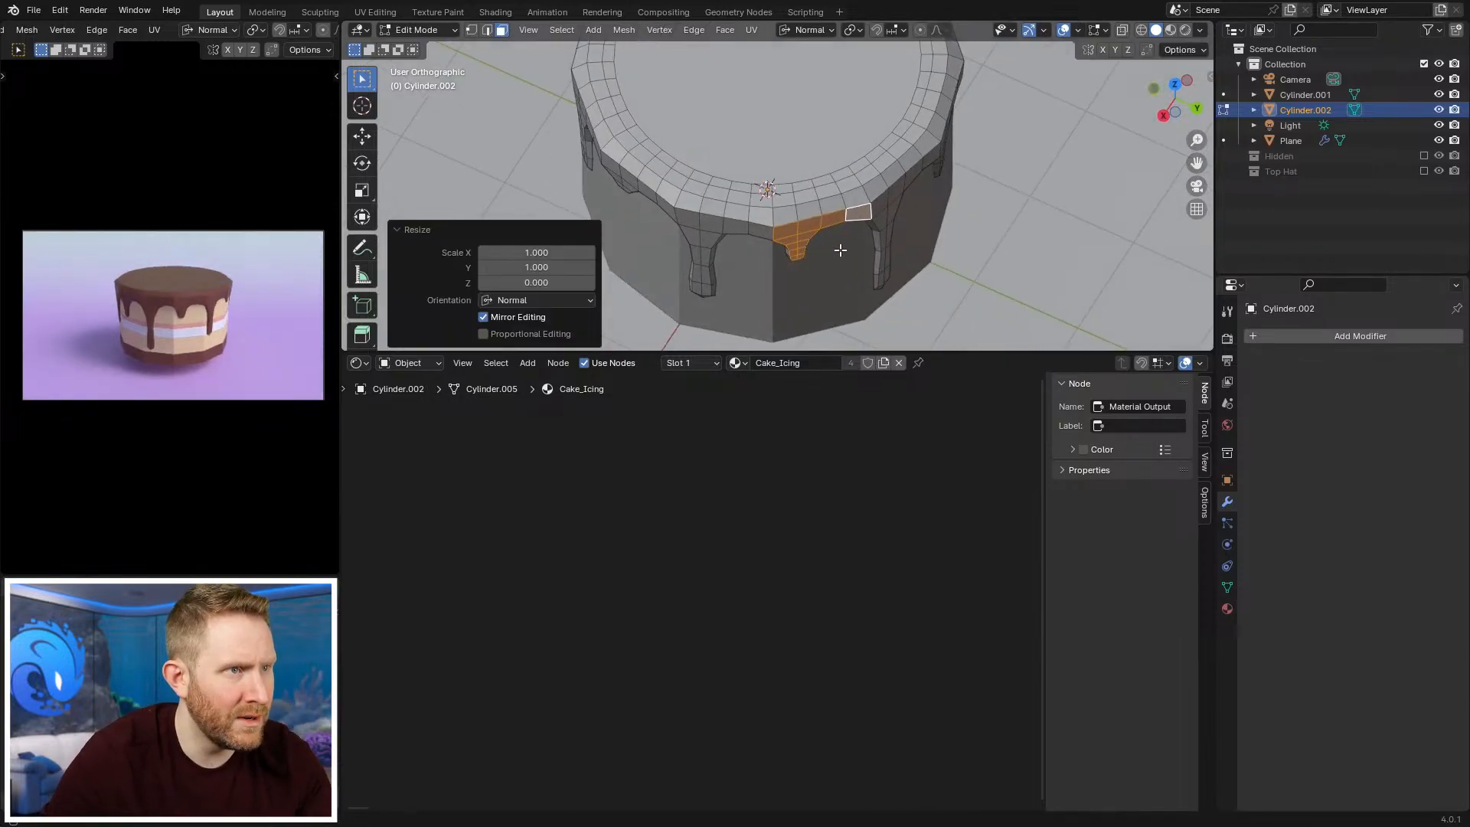
{"action": "middle_click_drag", "start_coordinate": [662, 274], "coordinate": [769, 275], "text": "shift"}
{"action": "scroll", "coordinate": [769, 276], "scroll_direction": "up", "scroll_amount": 1}
{"action": "left_click", "coordinate": [810, 252]}
{"action": "key", "text": "shift+g"}
{"action": "left_click", "coordinate": [804, 331]}
{"action": "left_click", "coordinate": [862, 242], "text": "shift"}
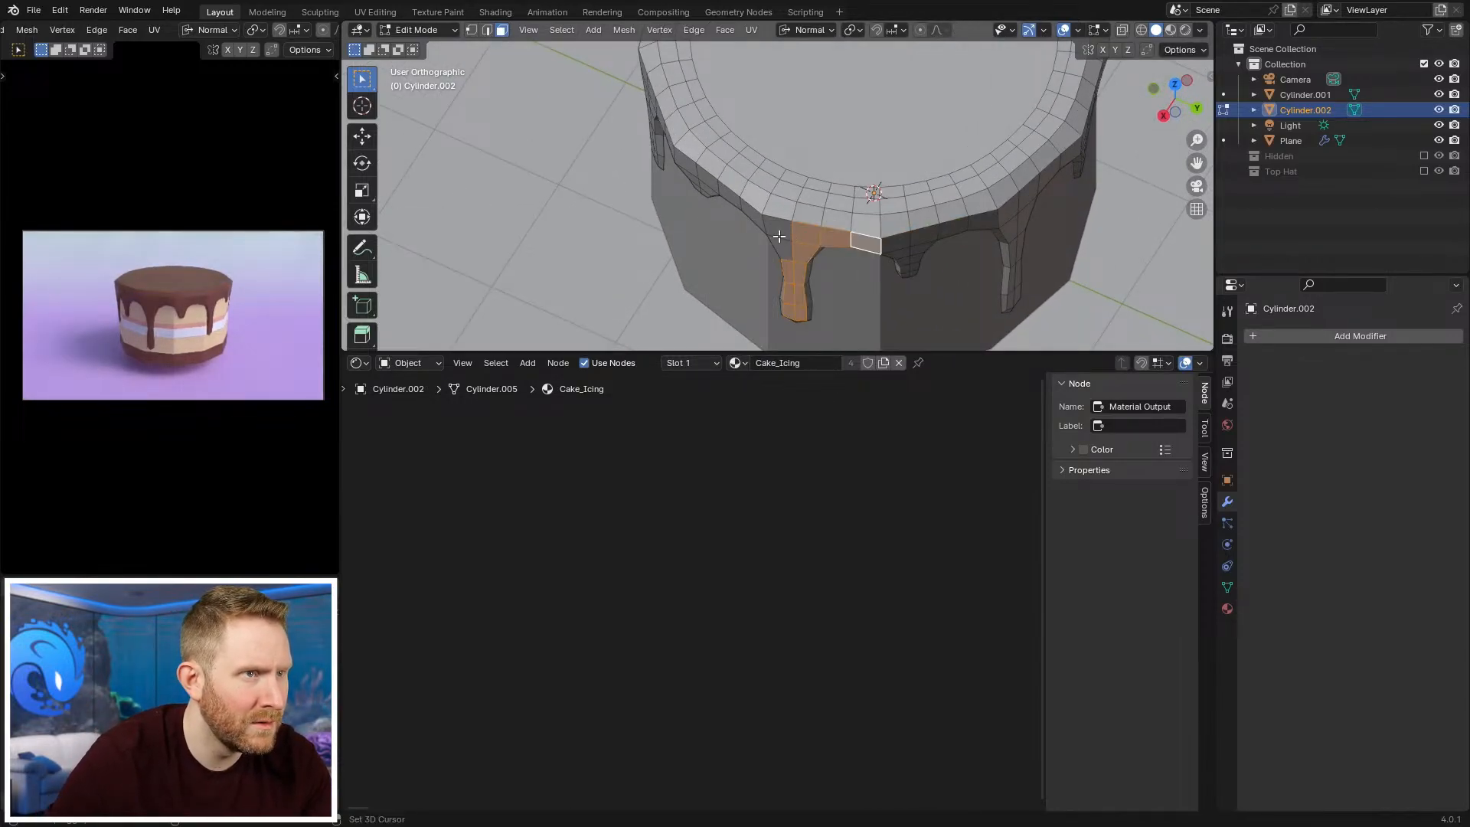
{"action": "key", "text": "s"}
{"action": "key", "text": "z"}
{"action": "key", "text": "Return"}
Step: Flatten the shallow drip on the following side along normal Z, using its coplanar faces and the missing corner faces
{"action": "middle_click_drag", "start_coordinate": [896, 258], "coordinate": [800, 261]}
{"action": "left_click", "coordinate": [800, 260]}
{"action": "key", "text": "shift+g"}
{"action": "left_click", "coordinate": [792, 263]}
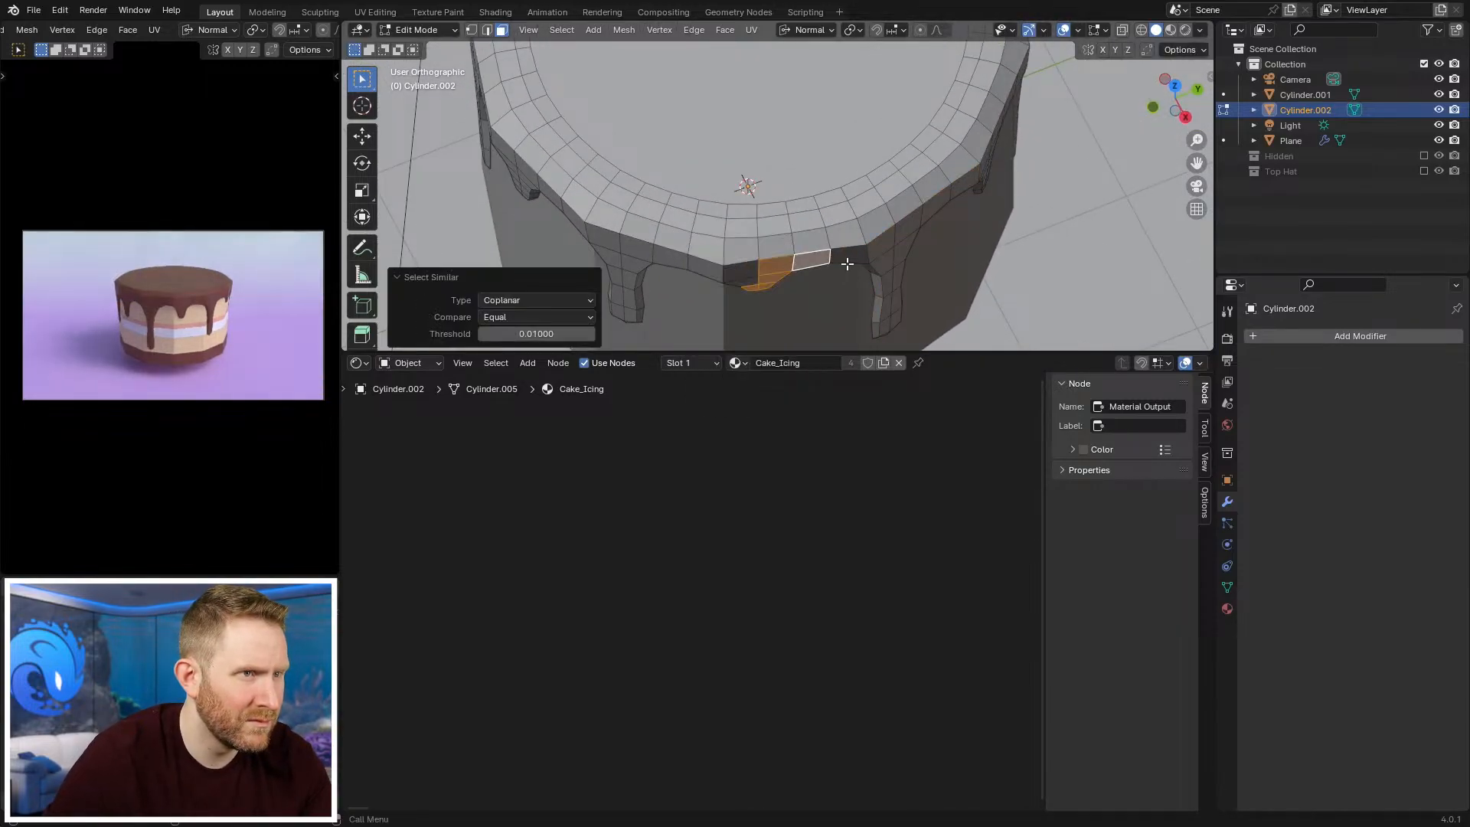
{"action": "left_click", "coordinate": [739, 268], "text": "shift"}
{"action": "key", "text": "s"}
{"action": "key", "text": "z"}
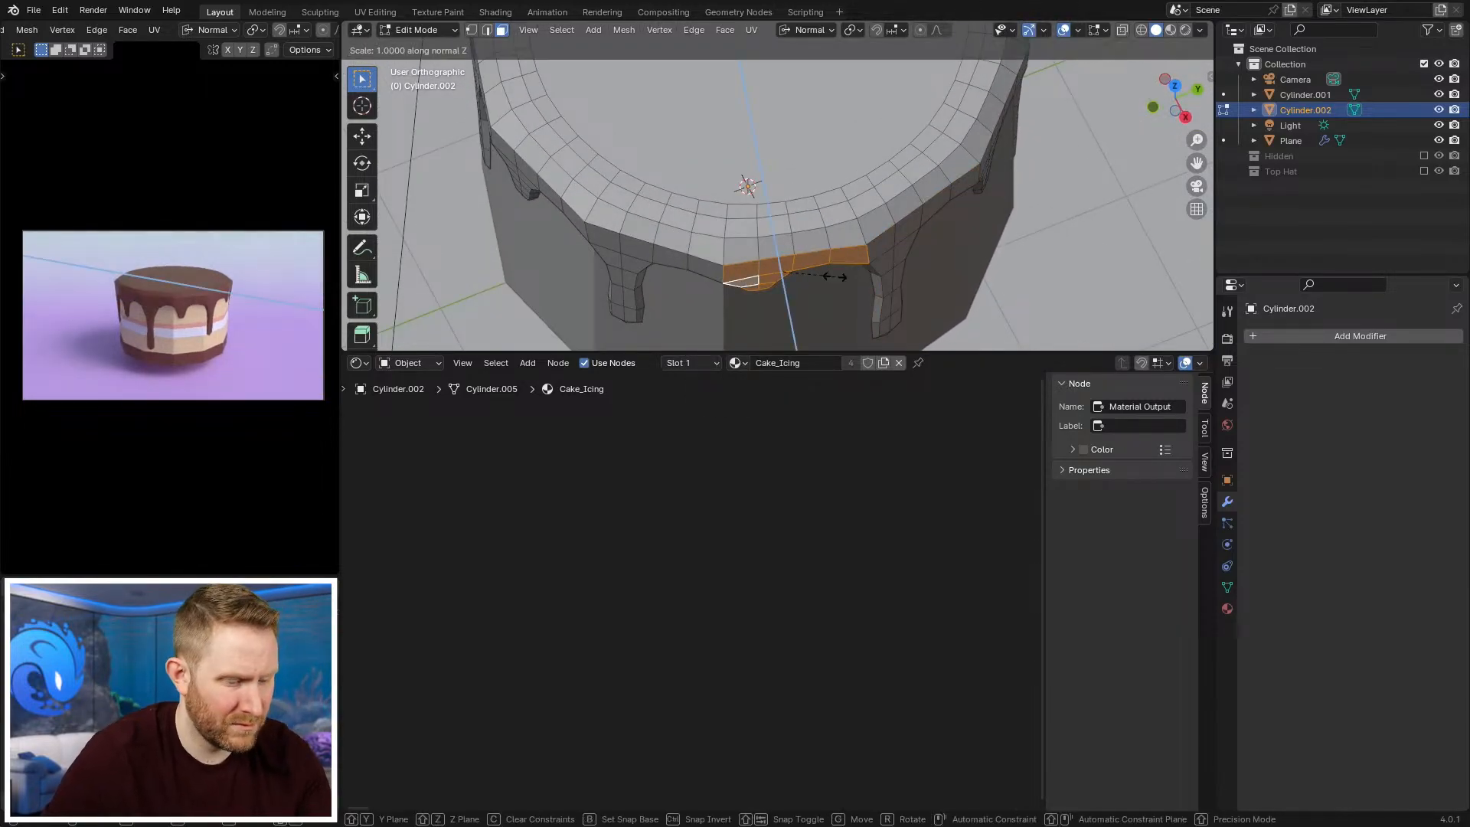
{"action": "key", "text": "Return"}
Step: Select the coplanar faces of the adjoining long drip, including its upper corner face, and flatten them to 0 along normal Z
{"action": "middle_click_drag", "start_coordinate": [836, 276], "coordinate": [810, 236]}
{"action": "key", "text": "shift+g"}
{"action": "left_click", "coordinate": [810, 236]}
{"action": "left_click", "coordinate": [741, 224], "text": "shift"}
{"action": "key", "text": "s"}
{"action": "key", "text": "z"}
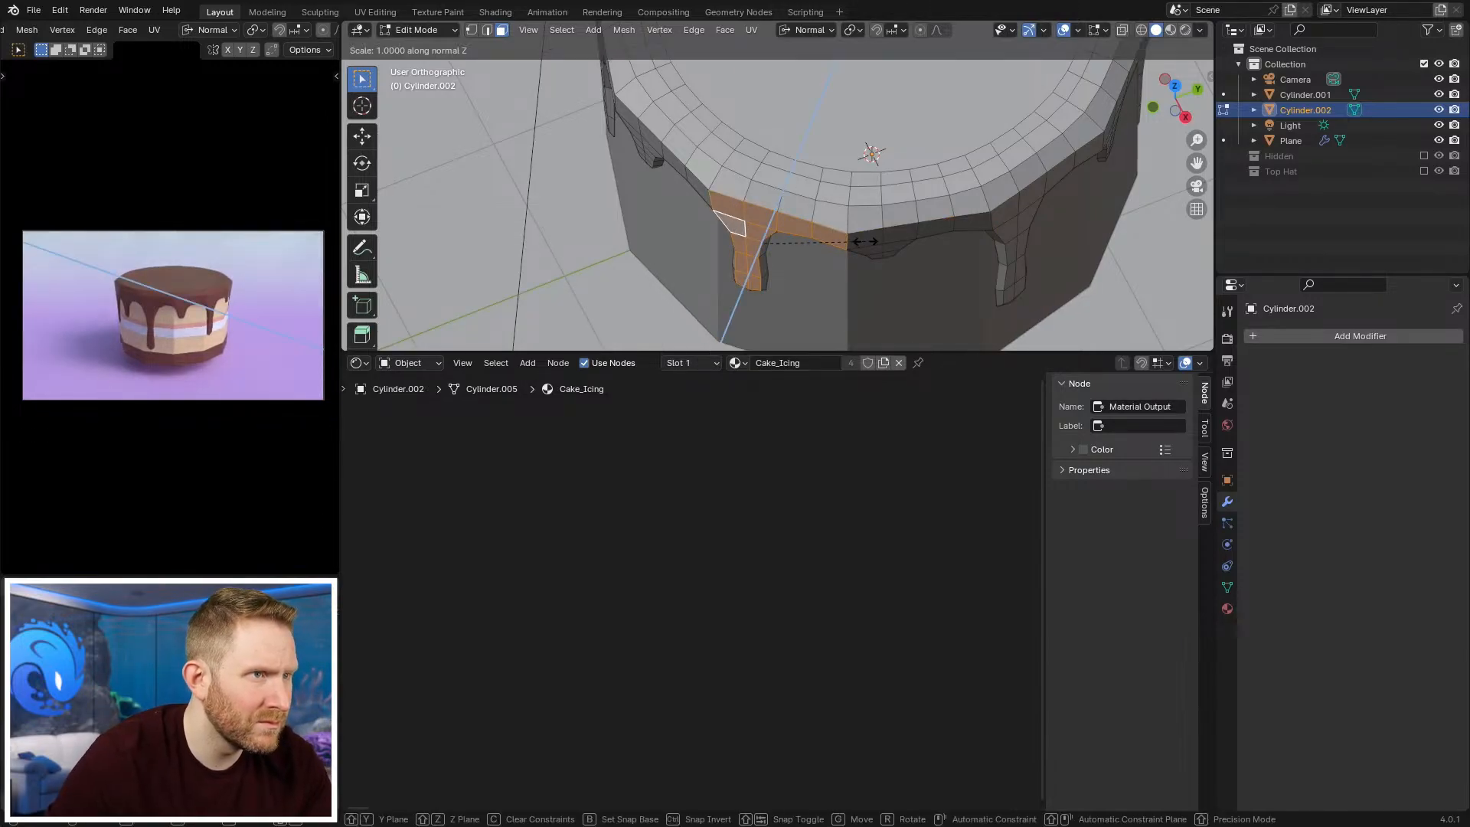
{"action": "key", "text": "0"}
{"action": "key", "text": "Return"}
Step: Select the small drip on the next side by coplanar faces, add its missing upper face, and scale it to 0 along normal Z
{"action": "middle_click_drag", "start_coordinate": [865, 241], "coordinate": [712, 227]}
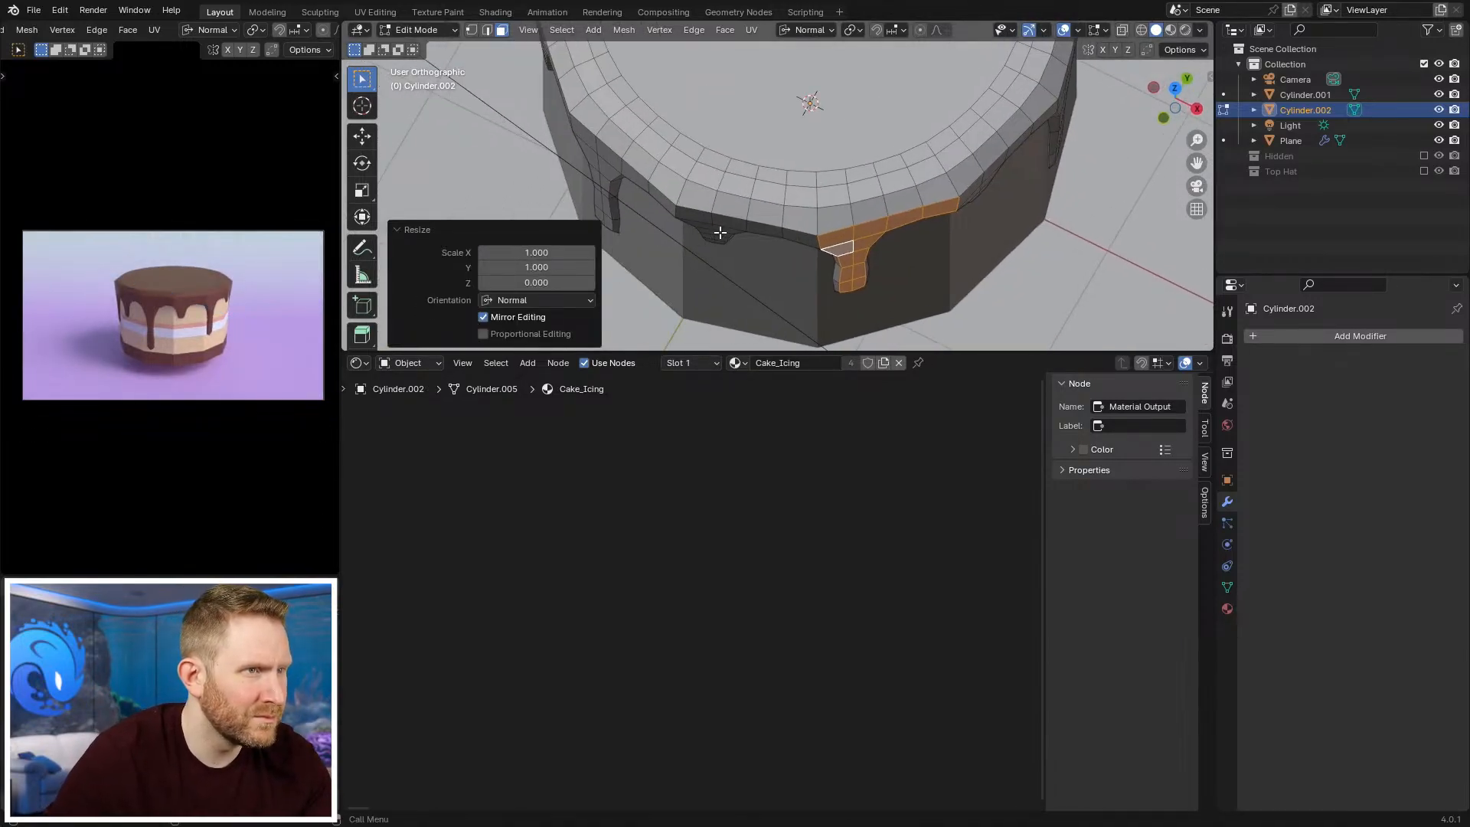
{"action": "key", "text": "alt+a"}
{"action": "key", "text": "shift+g"}
{"action": "key", "text": "c"}
{"action": "left_click", "coordinate": [696, 222], "text": "shift"}
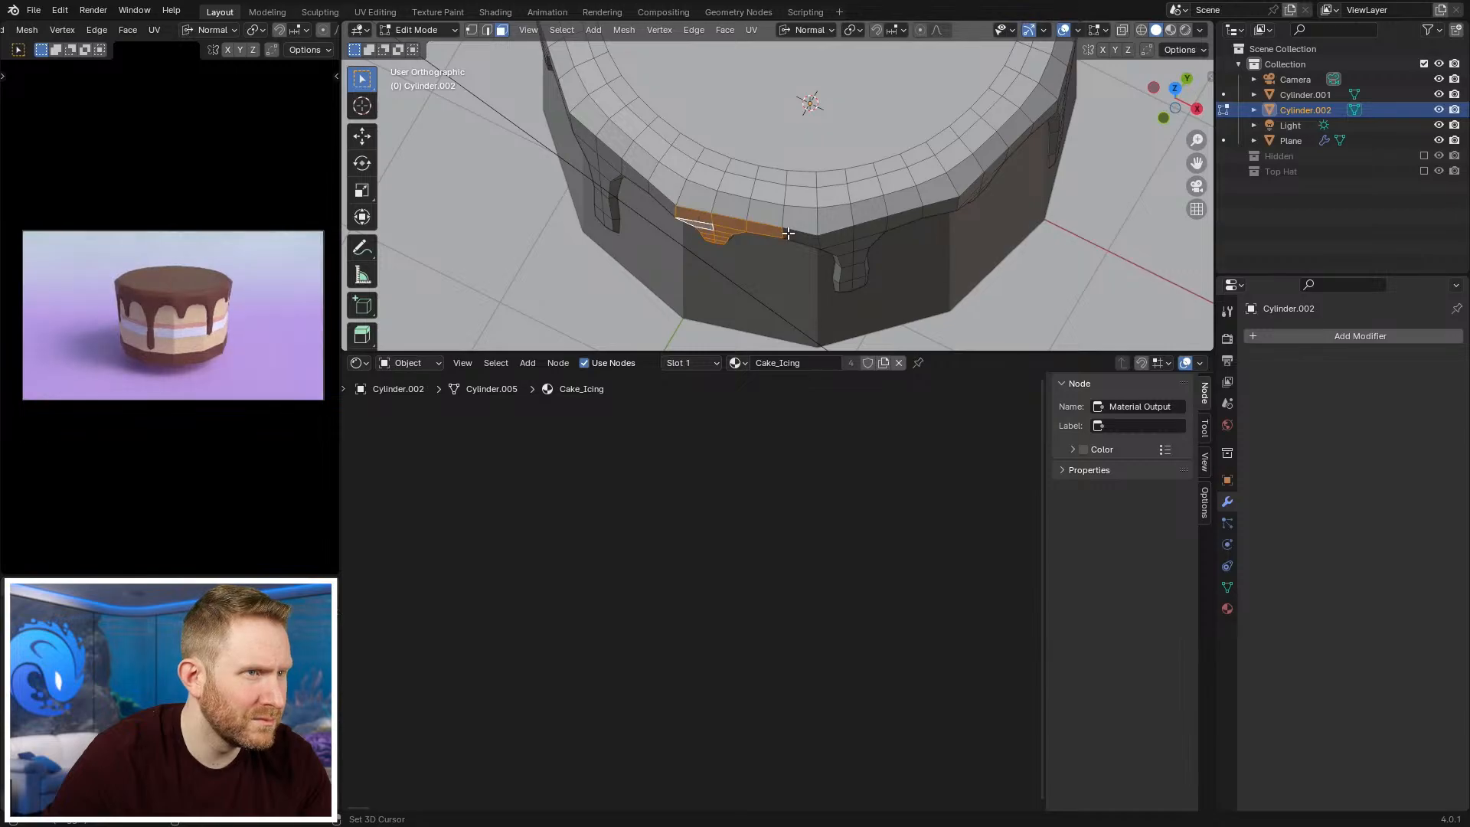
{"action": "key", "text": "s"}
{"action": "key", "text": "z"}
{"action": "key", "text": "0"}
{"action": "key", "text": "Return"}
Step: Select the coplanar faces of the following long drip, add the band's end face, and flatten the section along normal Z
{"action": "middle_click_drag", "start_coordinate": [883, 242], "coordinate": [895, 182]}
{"action": "left_click", "coordinate": [765, 238]}
{"action": "key", "text": "shift+g"}
{"action": "key", "text": "c"}
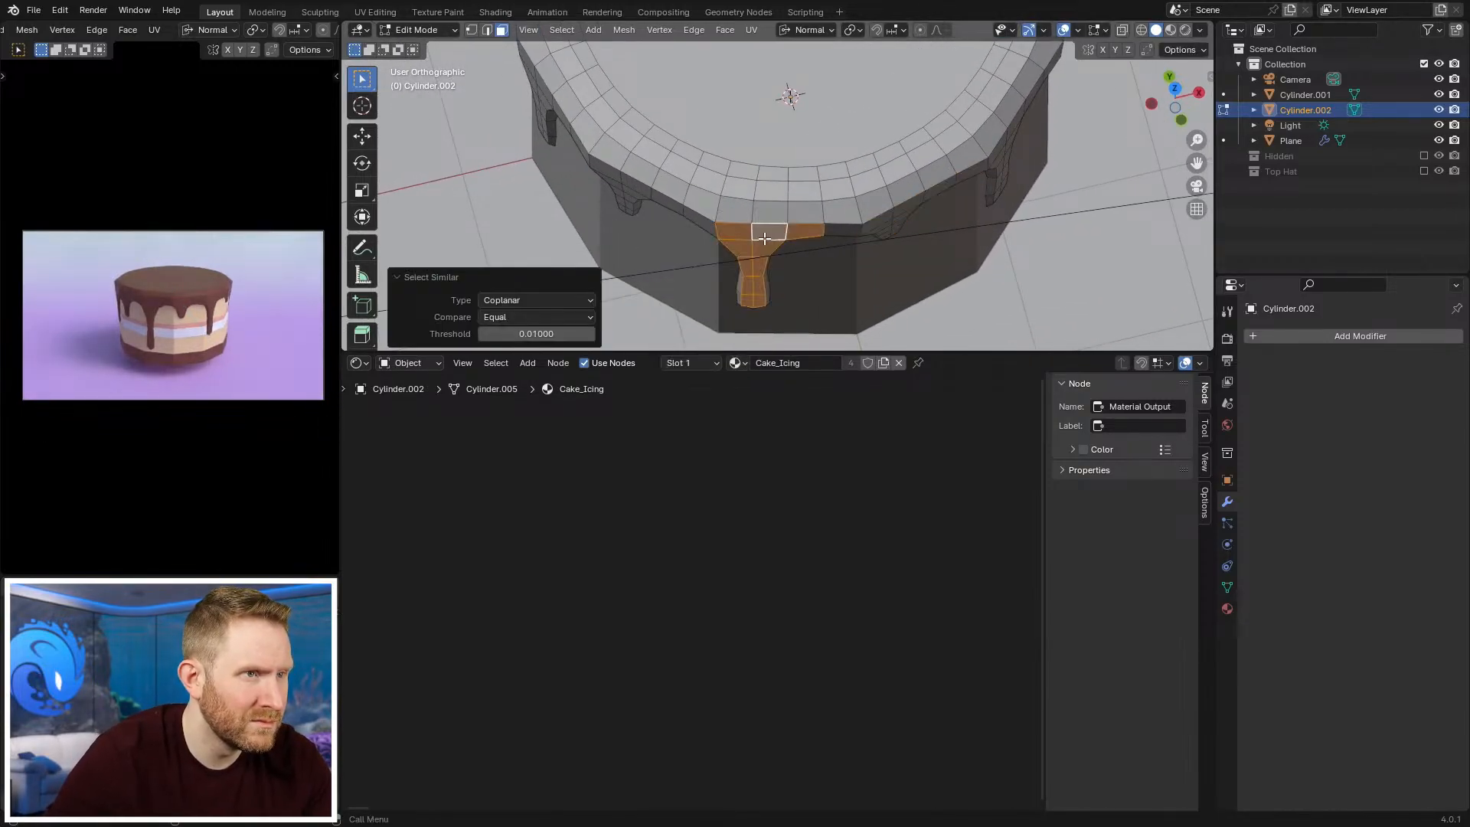
{"action": "left_click", "coordinate": [842, 231], "text": "shift"}
{"action": "key", "text": "s"}
{"action": "key", "text": "z"}
{"action": "key", "text": "Return"}
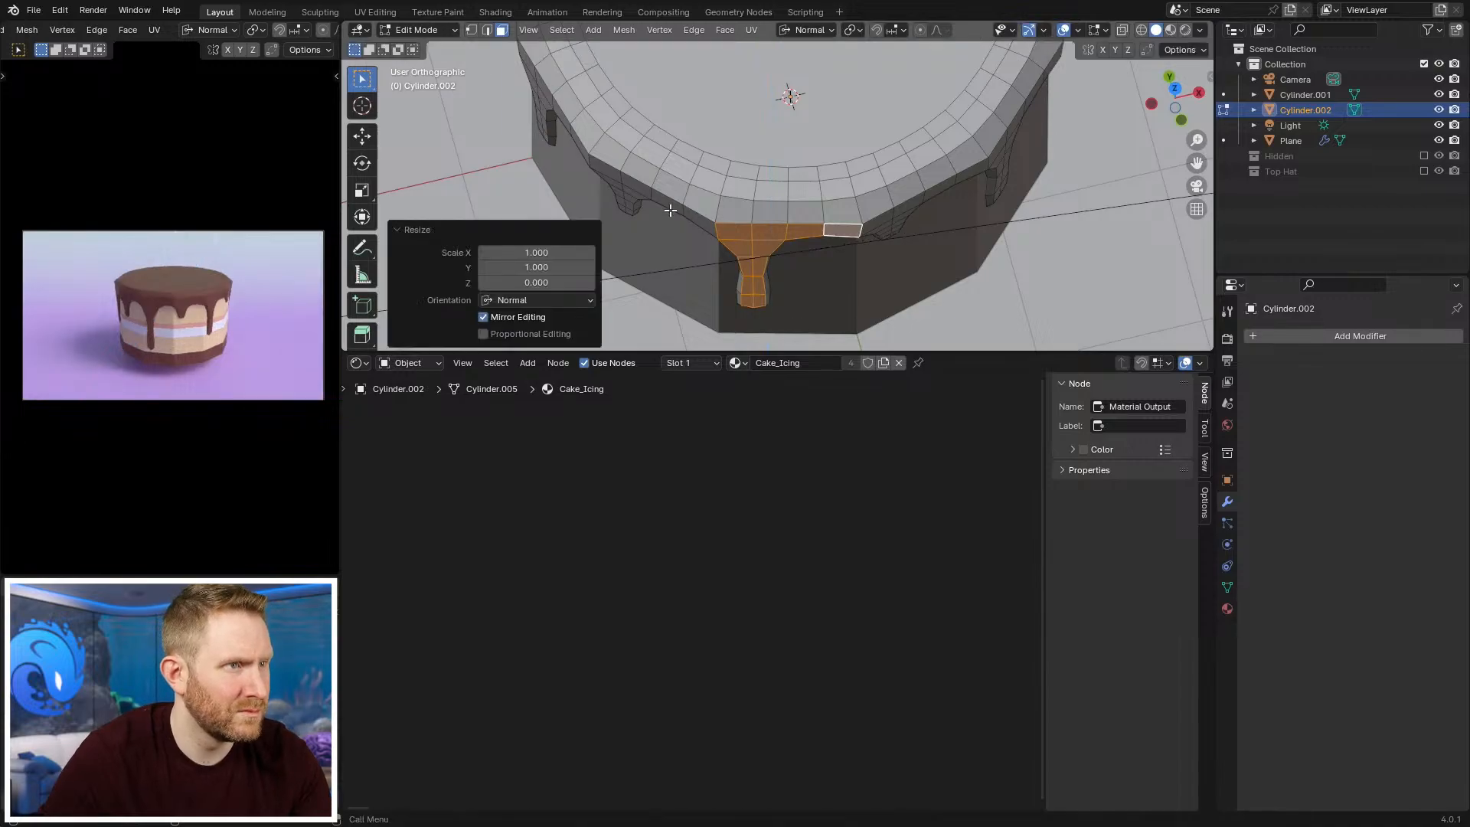
Step: Flatten the small drip on the neighbouring side along normal Z, selecting its coplanar faces plus the missing upper faces
{"action": "left_click", "coordinate": [633, 198]}
{"action": "key", "text": "shift+g"}
{"action": "key", "text": "c"}
{"action": "left_click", "coordinate": [615, 185], "text": "shift"}
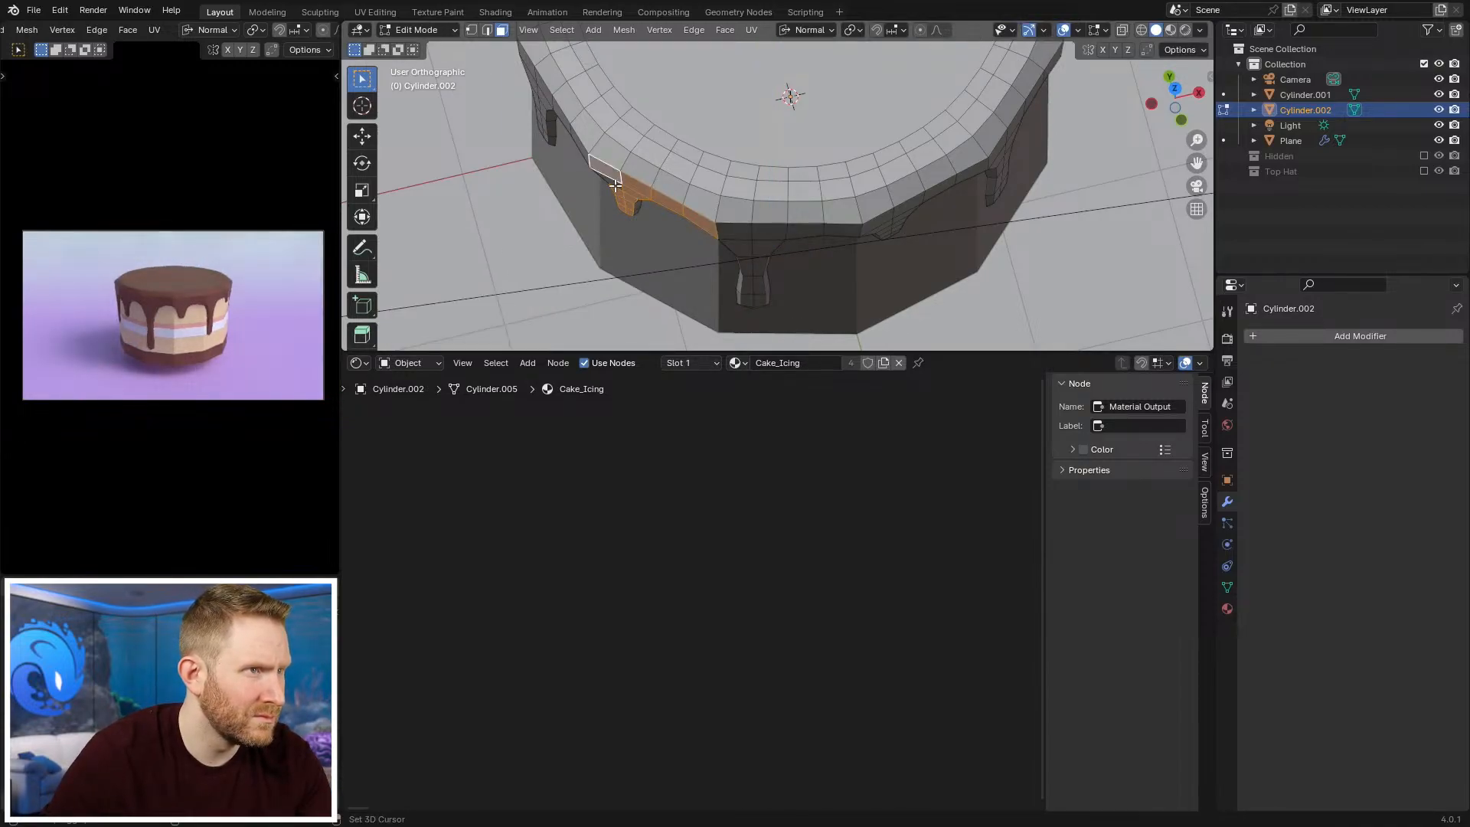
{"action": "key", "text": "s"}
{"action": "key", "text": "z"}
{"action": "key", "text": "Return"}
Step: Select the coplanar faces of the long drip on the next side, add the adjoining band face, and flatten them to 0 along normal Z
{"action": "middle_click_drag", "start_coordinate": [780, 201], "coordinate": [842, 208]}
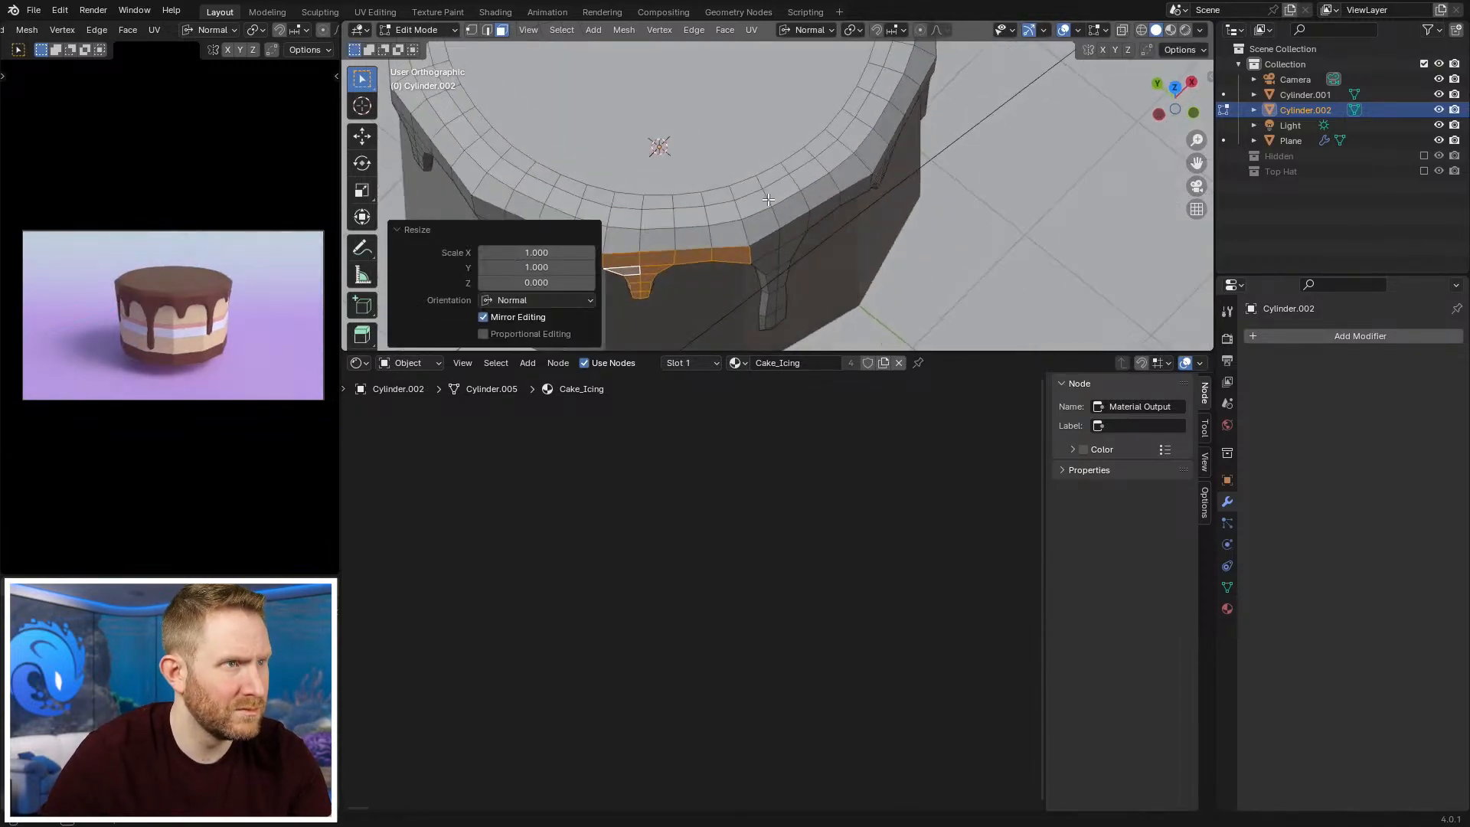
{"action": "middle_click_drag", "start_coordinate": [635, 245], "coordinate": [846, 245], "text": "shift"}
{"action": "left_click", "coordinate": [721, 247]}
{"action": "key", "text": "shift+g"}
{"action": "key", "text": "c"}
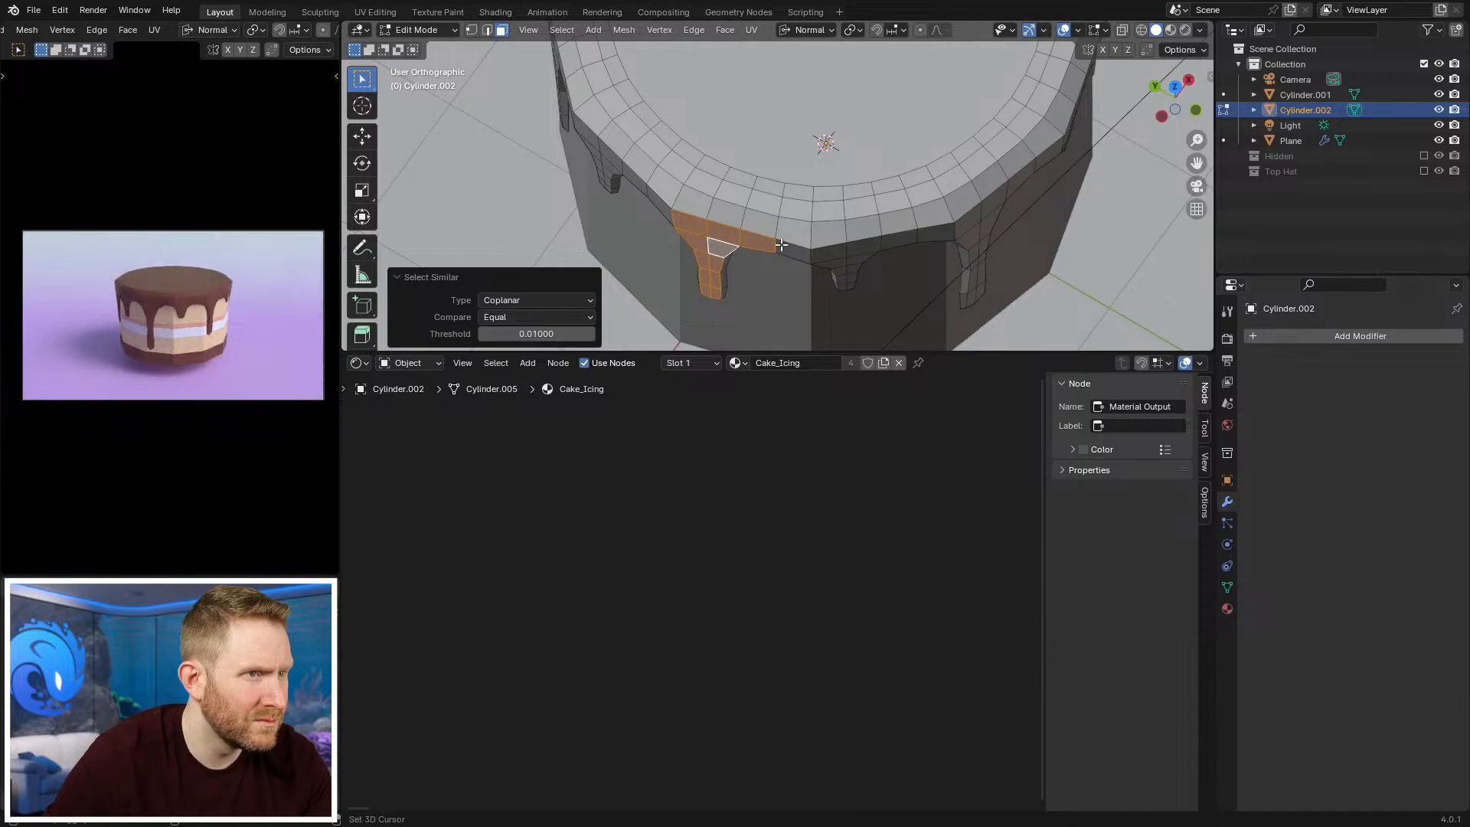
{"action": "left_click", "coordinate": [781, 244], "text": "shift"}
{"action": "key", "text": "s"}
{"action": "key", "text": "z"}
{"action": "key", "text": "0"}
{"action": "key", "text": "Return"}
Step: Select the coplanar faces and upper corner of the next small drip, and flatten them with a normal Z scale of 0
{"action": "scroll", "coordinate": [800, 244], "scroll_direction": "down", "scroll_amount": 3}
{"action": "middle_click_drag", "start_coordinate": [708, 222], "coordinate": [842, 217]}
{"action": "scroll", "coordinate": [842, 217], "scroll_direction": "up", "scroll_amount": 3}
{"action": "left_click", "coordinate": [737, 261]}
{"action": "key", "text": "shift+g"}
{"action": "key", "text": "c"}
{"action": "left_click", "coordinate": [677, 262], "text": "shift"}
{"action": "key", "text": "s"}
{"action": "key", "text": "z"}
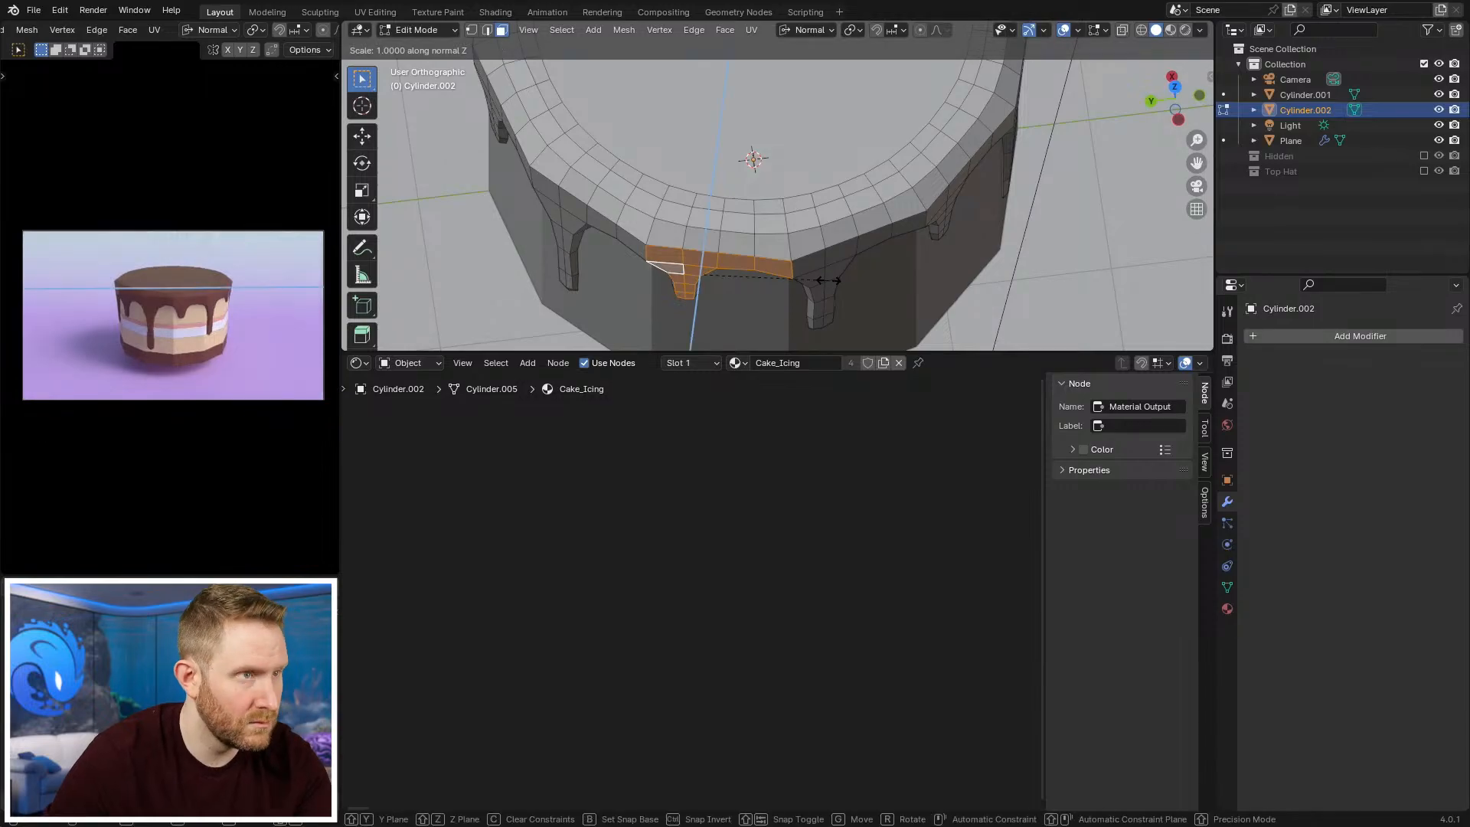
{"action": "key", "text": "0"}
{"action": "key", "text": "Return"}
Step: Select the coplanar faces of the last long drip, add the missing band face, and flatten them to 0 along normal Z
{"action": "middle_click_drag", "start_coordinate": [828, 281], "coordinate": [750, 258]}
{"action": "left_click", "coordinate": [700, 263]}
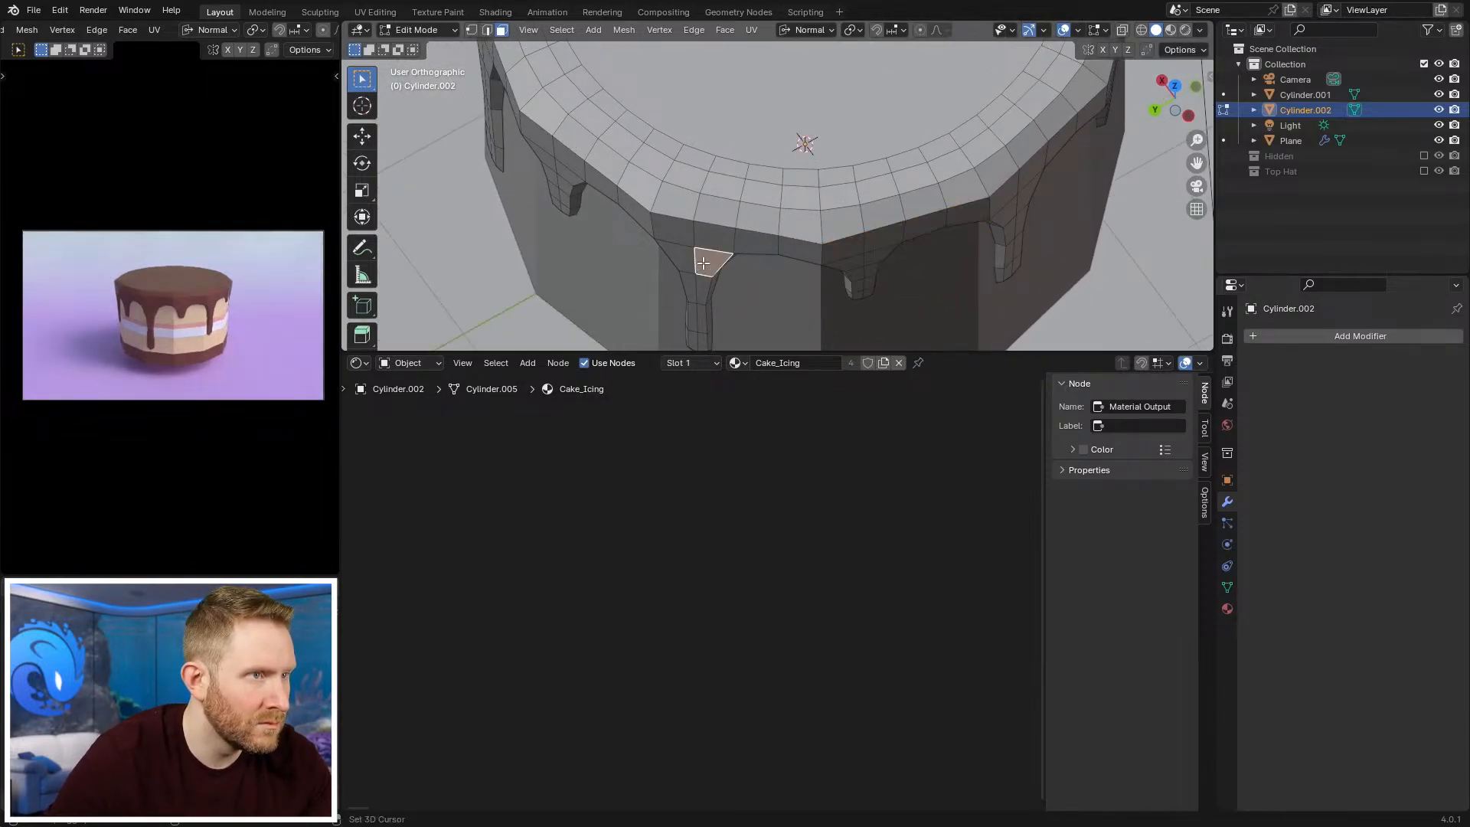
{"action": "key", "text": "shift+g"}
{"action": "key", "text": "c"}
{"action": "left_click", "coordinate": [793, 249], "text": "shift"}
{"action": "key", "text": "s"}
{"action": "key", "text": "z"}
{"action": "key", "text": "0"}
{"action": "key", "text": "Return"}
Step: Check the icing in Object Mode, return to Edit Mode, select the coplanar faces of its flat top, and delete them
{"action": "middle_click_drag", "start_coordinate": [889, 250], "coordinate": [888, 195]}
{"action": "key", "text": "Tab"}
{"action": "scroll", "coordinate": [888, 199], "scroll_direction": "down", "scroll_amount": 5}
{"action": "middle_click_drag", "start_coordinate": [795, 206], "coordinate": [844, 237]}
{"action": "key", "text": "Tab"}
{"action": "scroll", "coordinate": [801, 218], "scroll_direction": "up", "scroll_amount": 5}
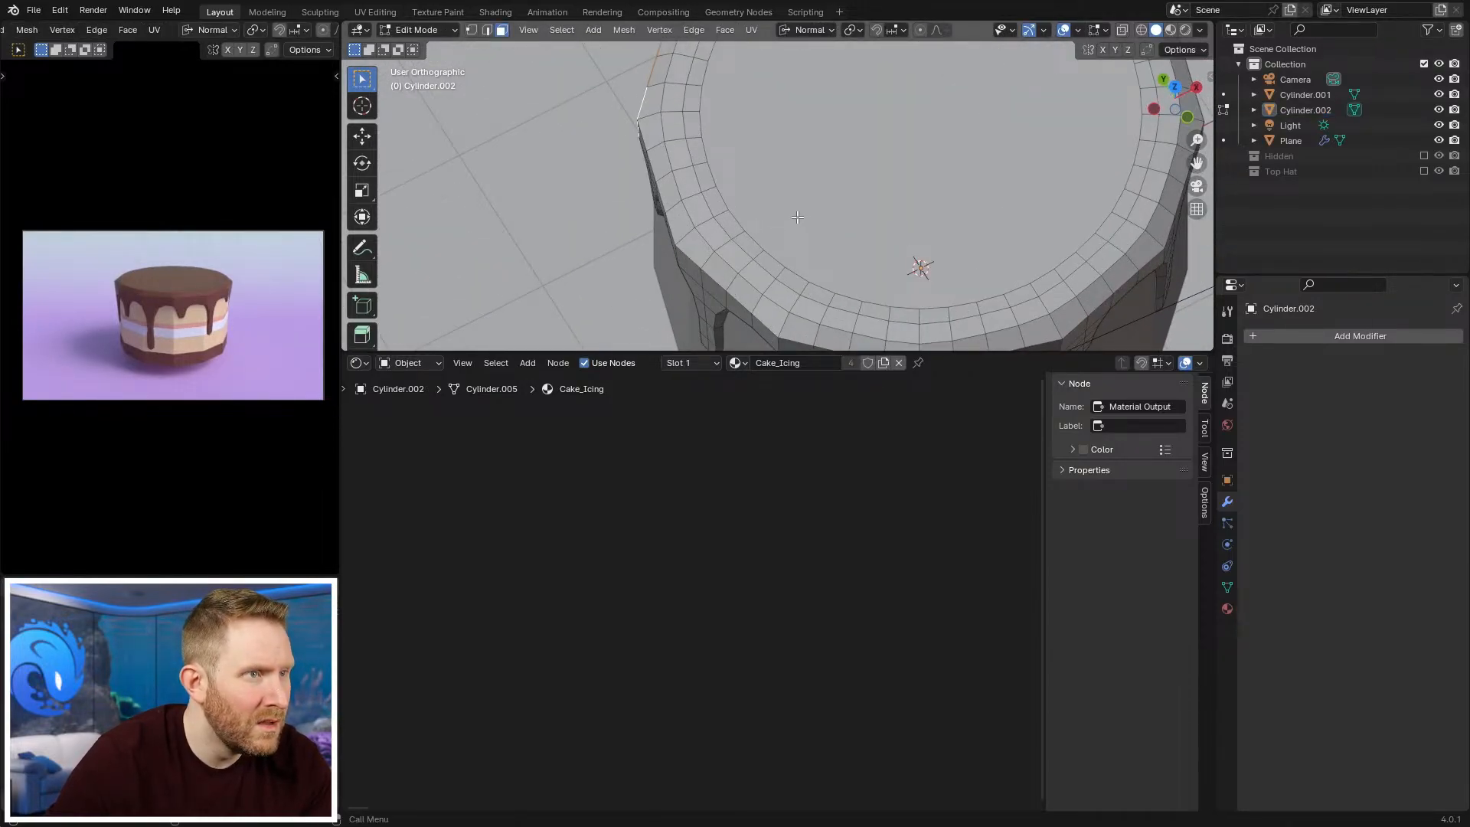
{"action": "scroll", "coordinate": [799, 217], "scroll_direction": "down", "scroll_amount": 2}
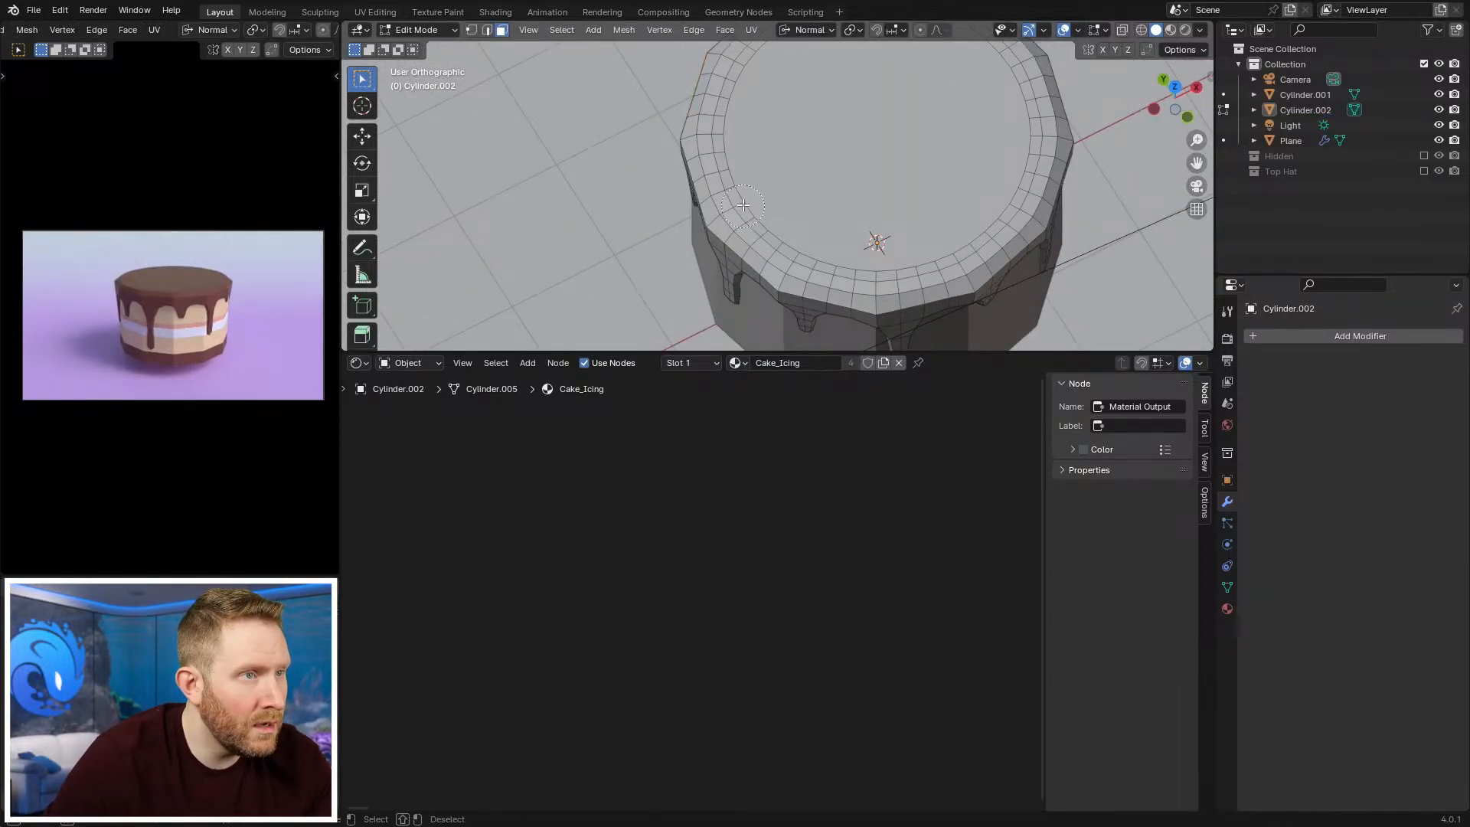
{"action": "key", "text": "shift+g"}
{"action": "left_click", "coordinate": [872, 190]}
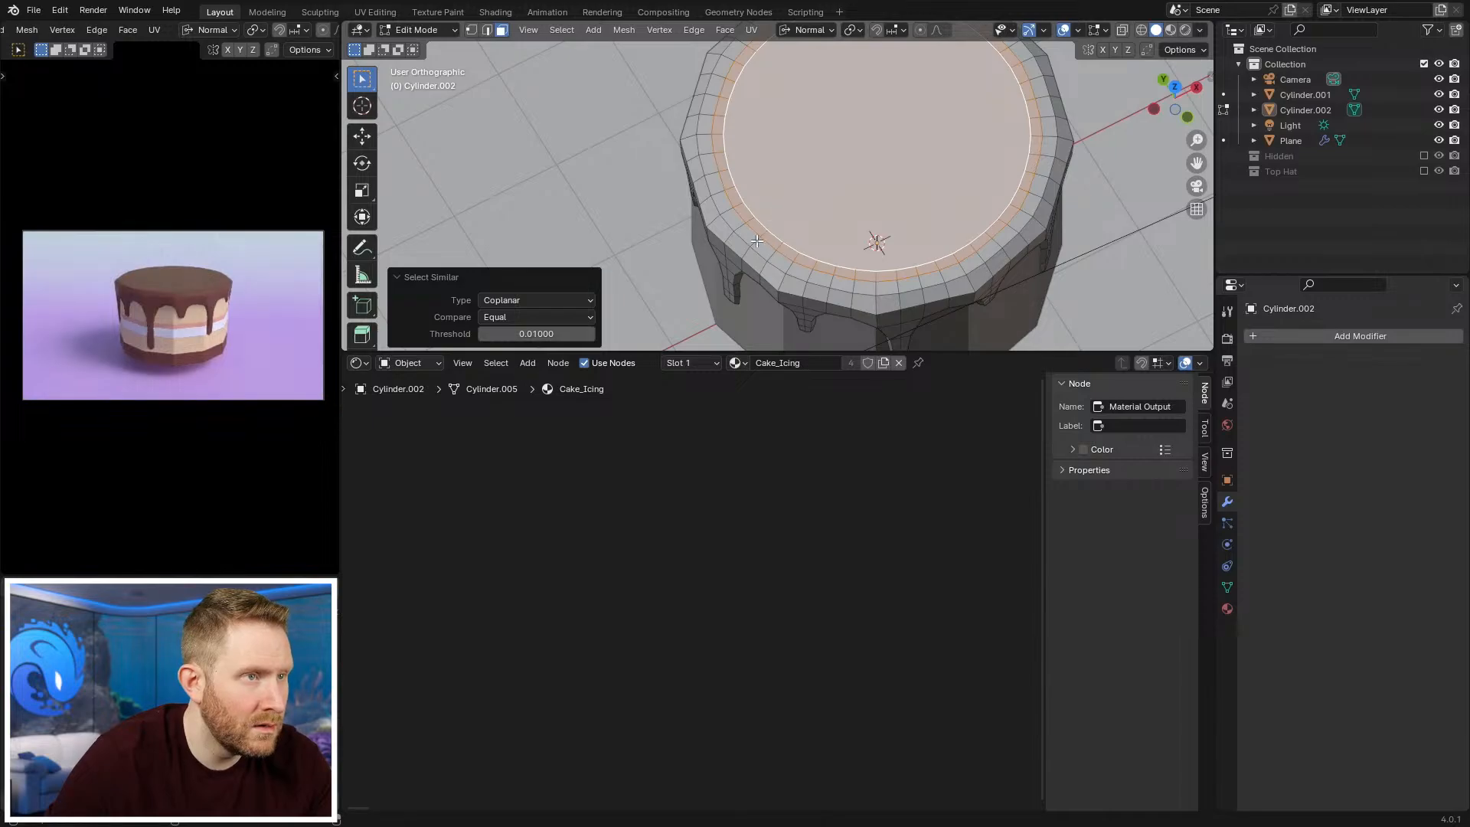
{"action": "key", "text": "x"}
{"action": "left_click", "coordinate": [764, 241]}
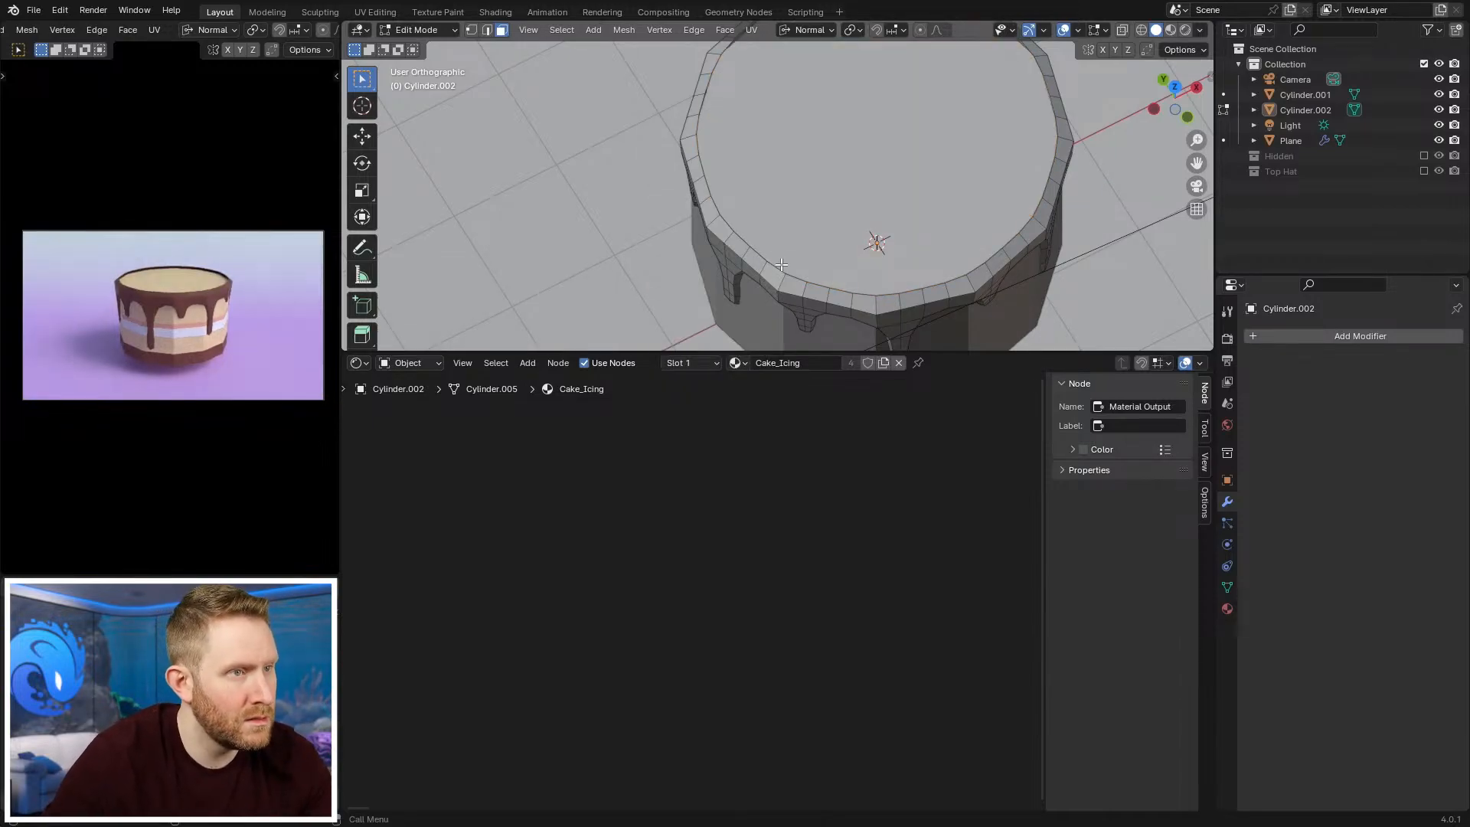
Step: In vertex selection, delete the inner vertex loop to remove the sloped rim around the icing's open top
{"action": "middle_click_drag", "start_coordinate": [777, 266], "coordinate": [798, 203]}
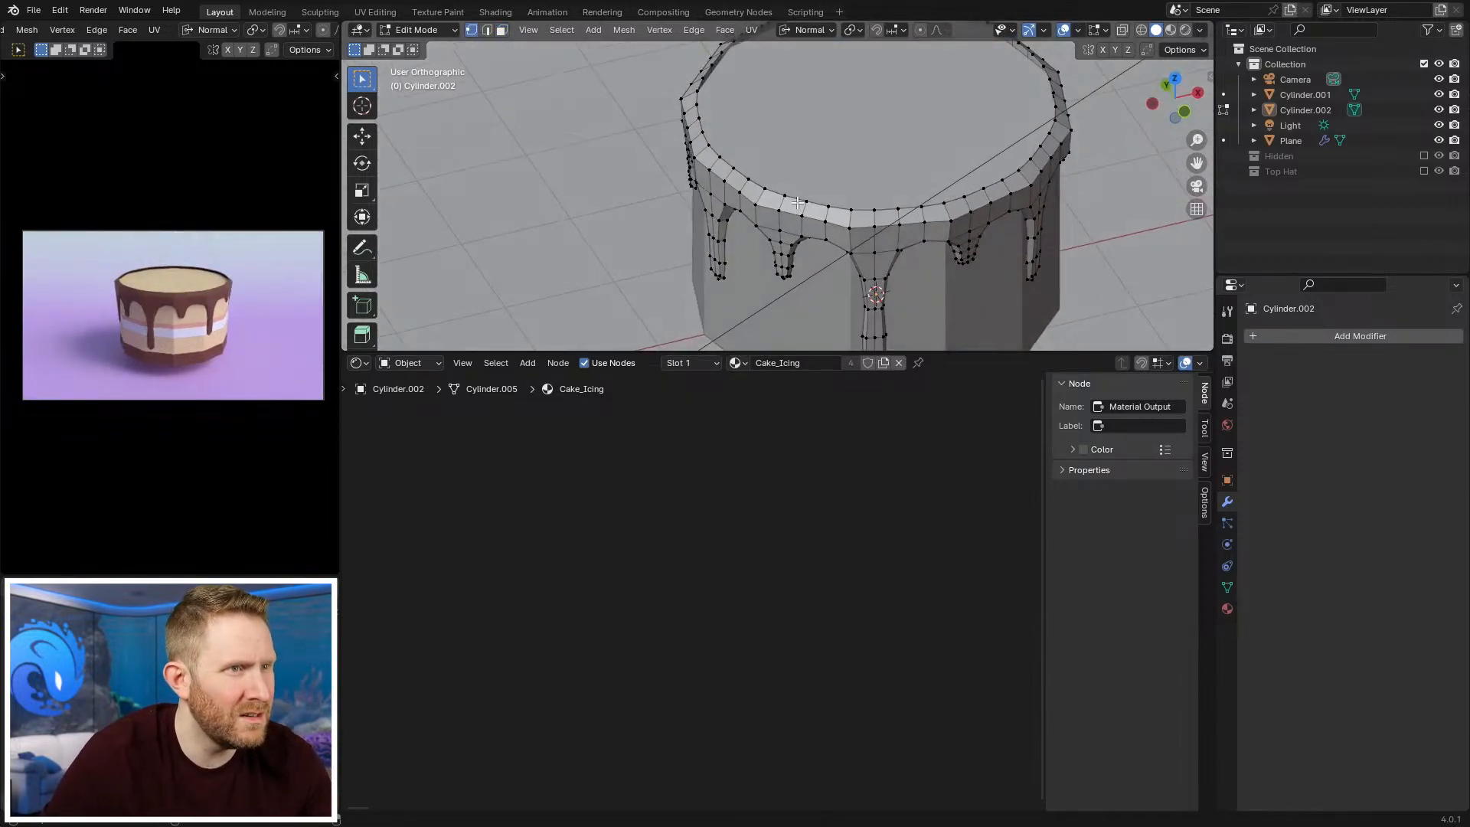
{"action": "key", "text": "x"}
{"action": "left_click", "coordinate": [768, 170]}
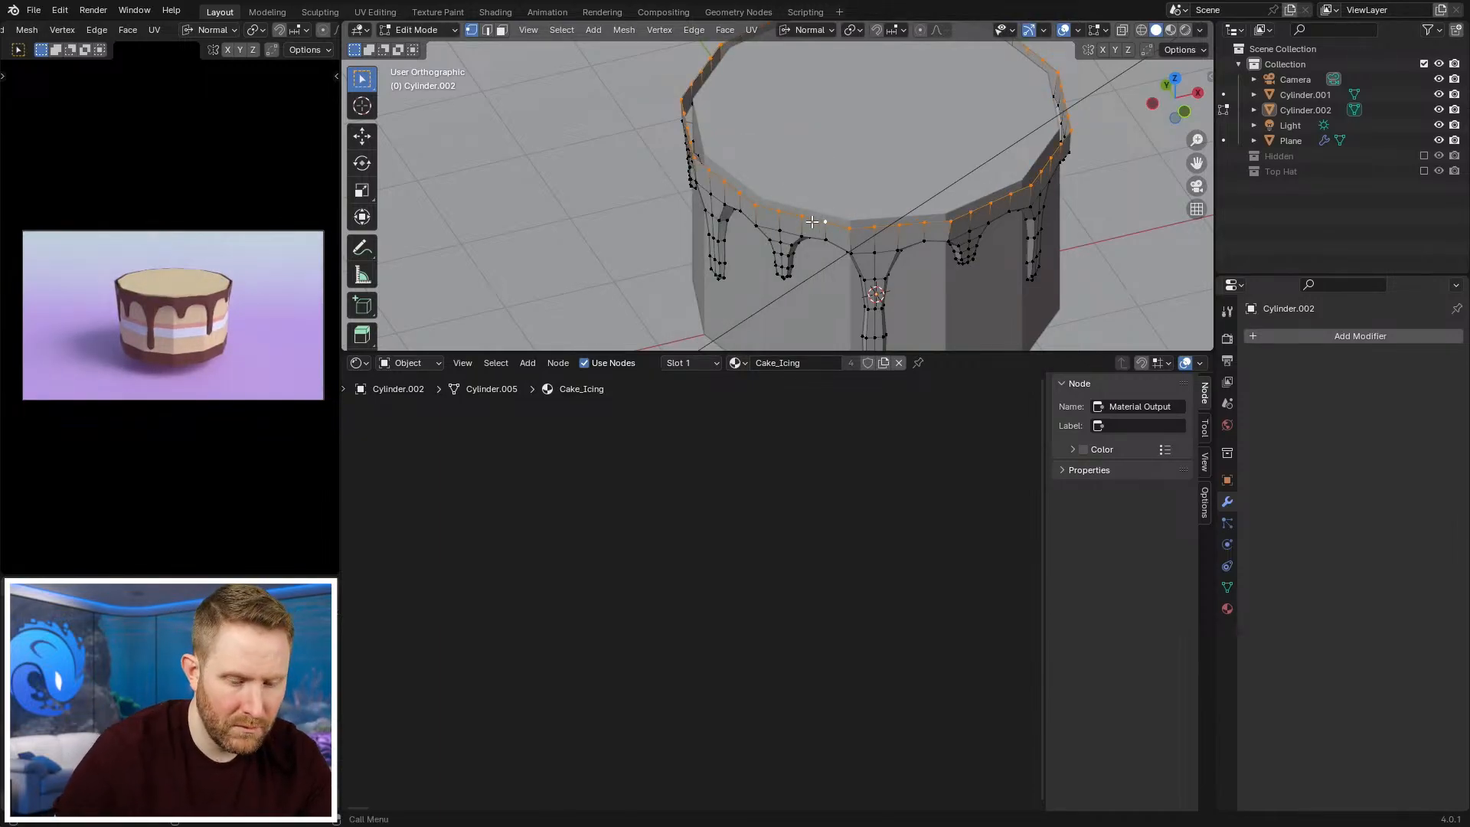
Step: From the right view, flatten the icing's open top edge loop by scaling it to 0 along Z
{"action": "key", "text": "KP_3"}
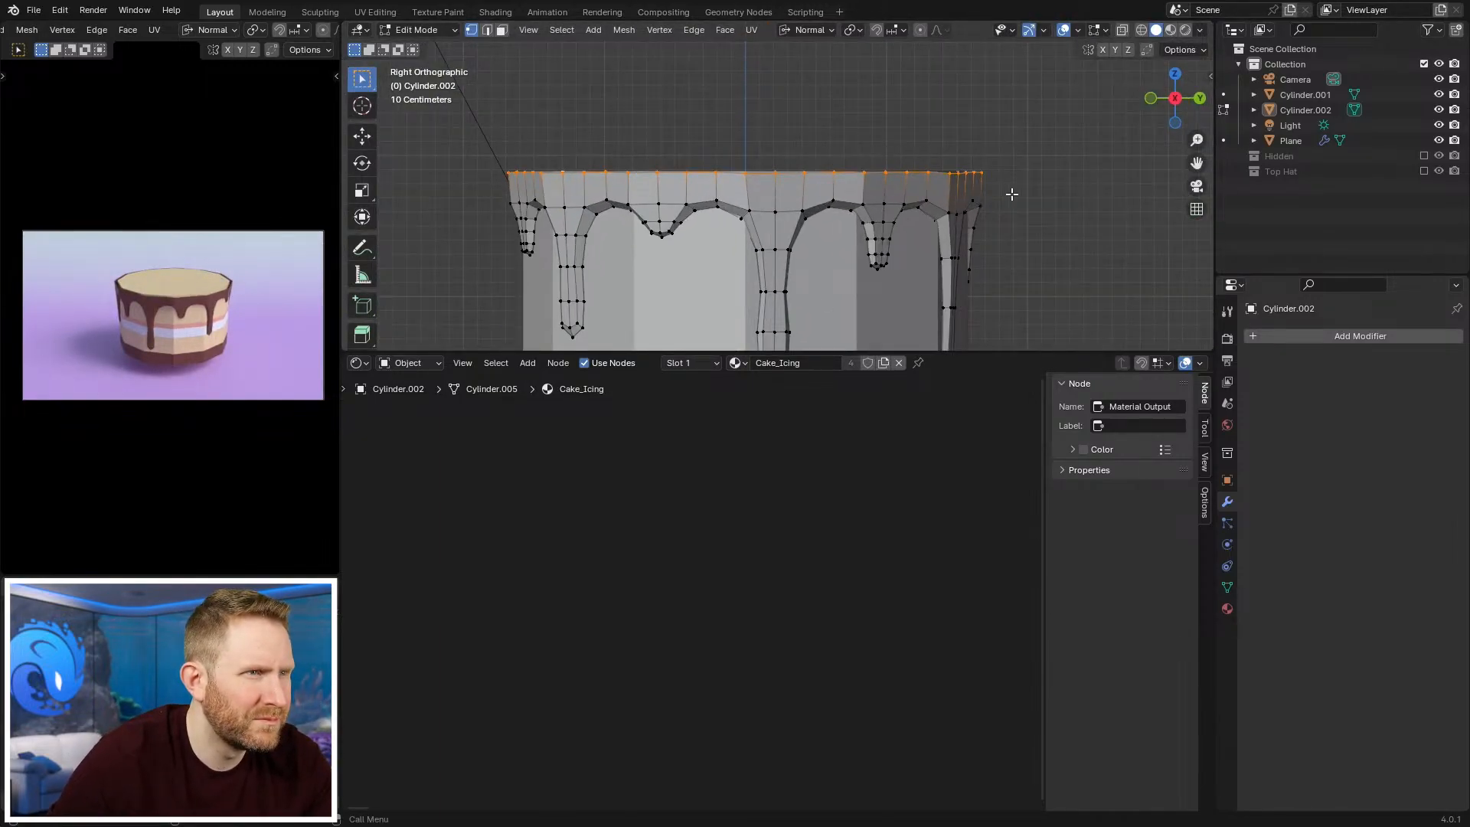
{"action": "key", "text": "s"}
{"action": "key", "text": "z"}
{"action": "key", "text": "Return"}
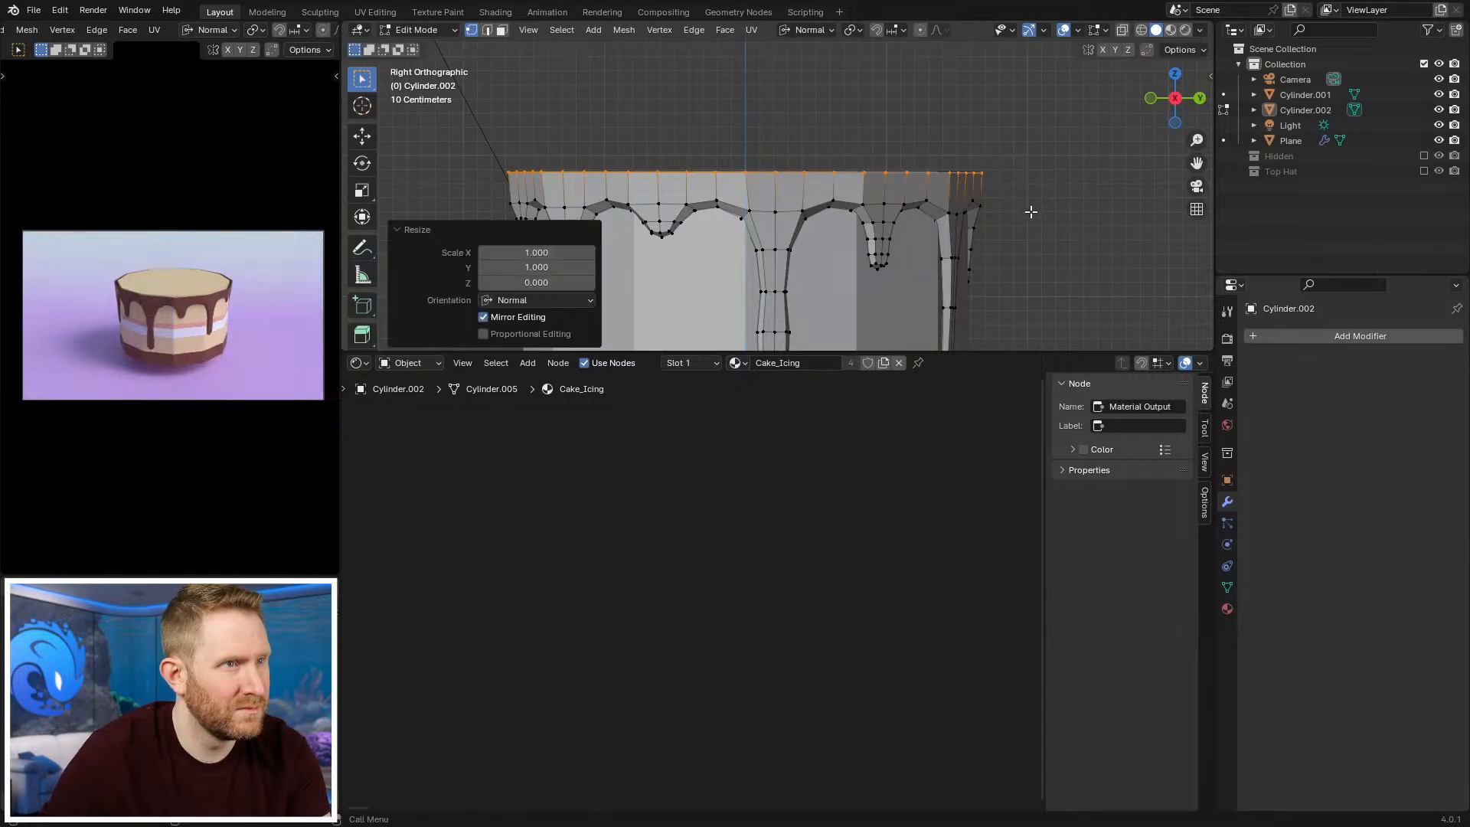
{"action": "middle_click_drag", "start_coordinate": [1015, 195], "coordinate": [796, 173]}
{"action": "scroll", "coordinate": [779, 188], "scroll_direction": "down", "scroll_amount": 4}
{"action": "key", "text": "Tab"}
{"action": "key", "text": "Tab"}
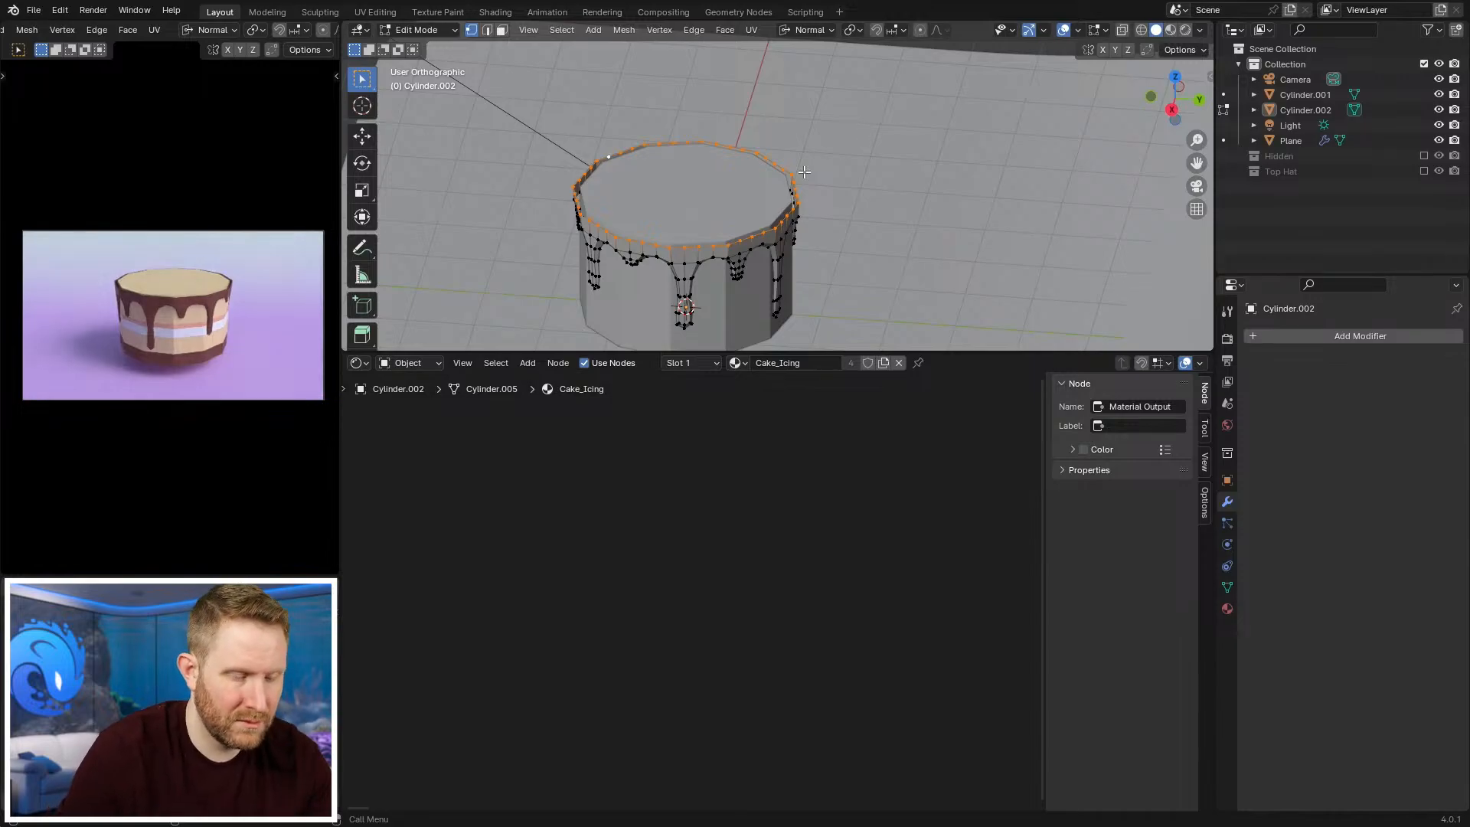
Step: Examine the icing's top edge from the front and top views, check its corners in wireframe shading, and return to solid shading
{"action": "key", "text": "KP_1"}
{"action": "scroll", "coordinate": [837, 154], "scroll_direction": "up", "scroll_amount": 7}
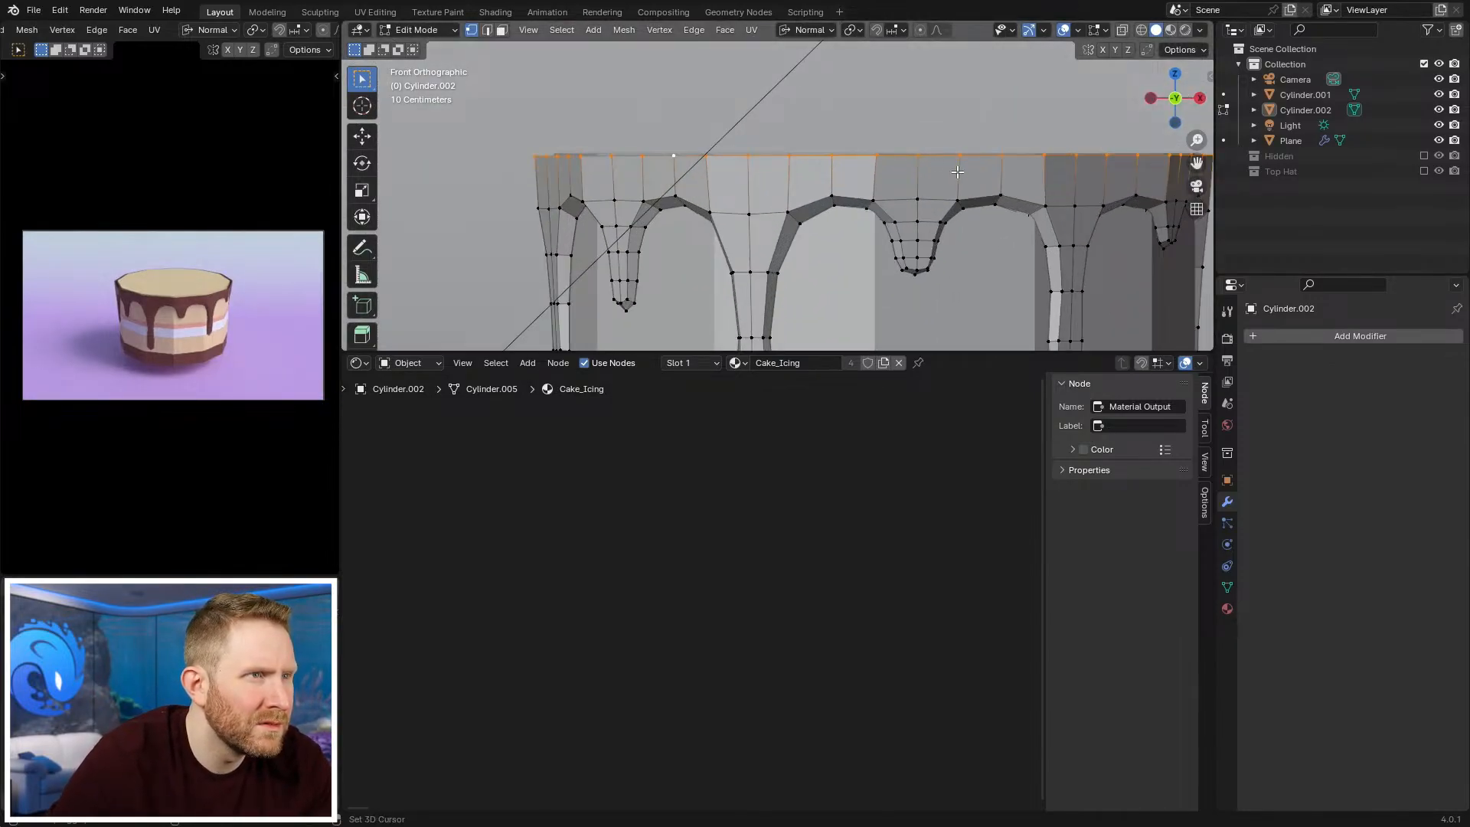
{"action": "scroll", "coordinate": [770, 198], "scroll_direction": "down", "scroll_amount": 3}
{"action": "middle_click_drag", "start_coordinate": [770, 197], "coordinate": [804, 169]}
{"action": "key", "text": "KP_7"}
{"action": "middle_click_drag", "start_coordinate": [715, 268], "coordinate": [798, 152], "text": "shift"}
{"action": "scroll", "coordinate": [798, 152], "scroll_direction": "up", "scroll_amount": 3}
{"action": "key", "text": "KP_5"}
{"action": "key", "text": "KP_5"}
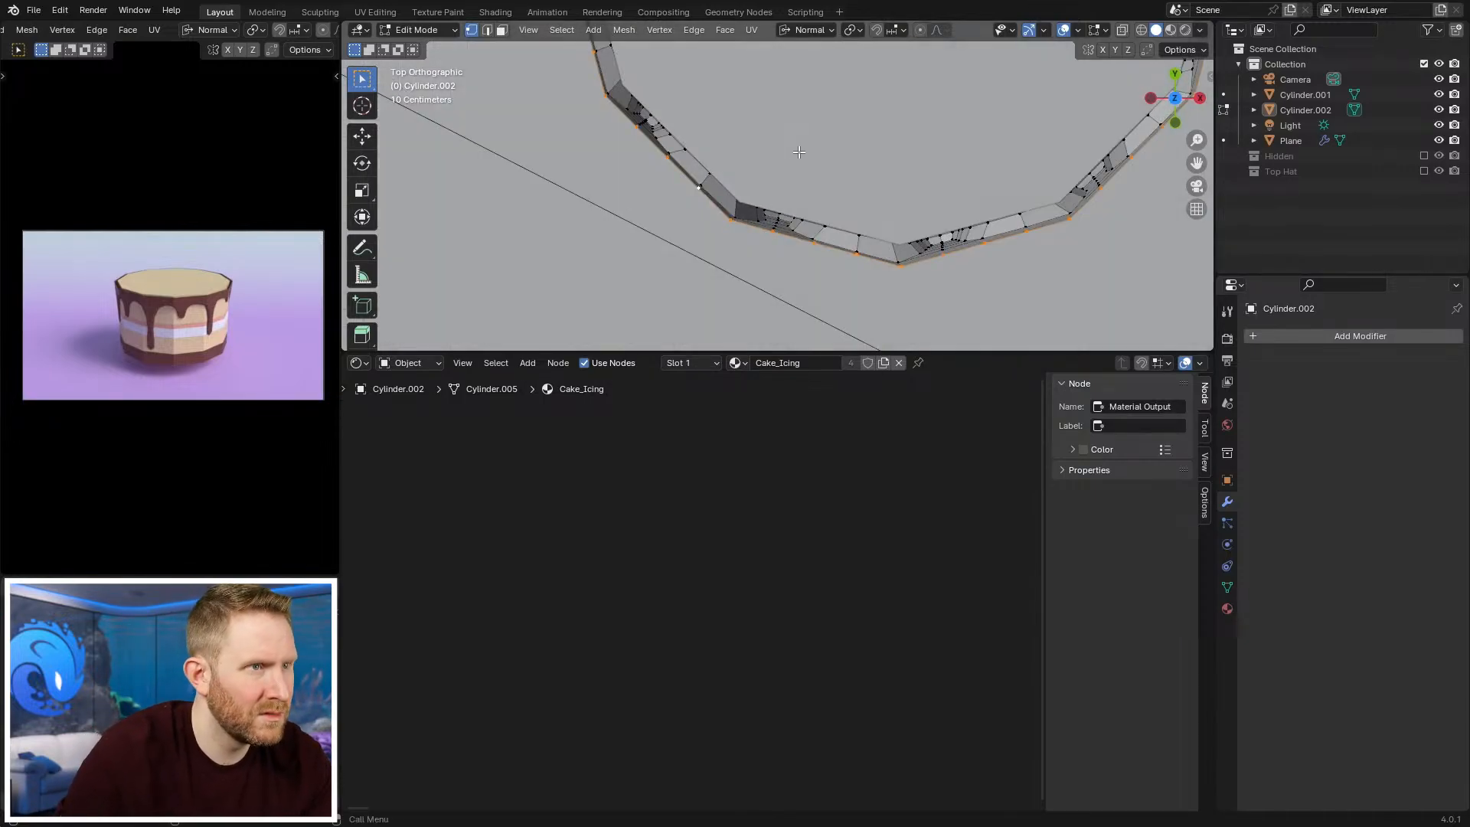
{"action": "key", "text": "z"}
{"action": "left_click", "coordinate": [700, 150]}
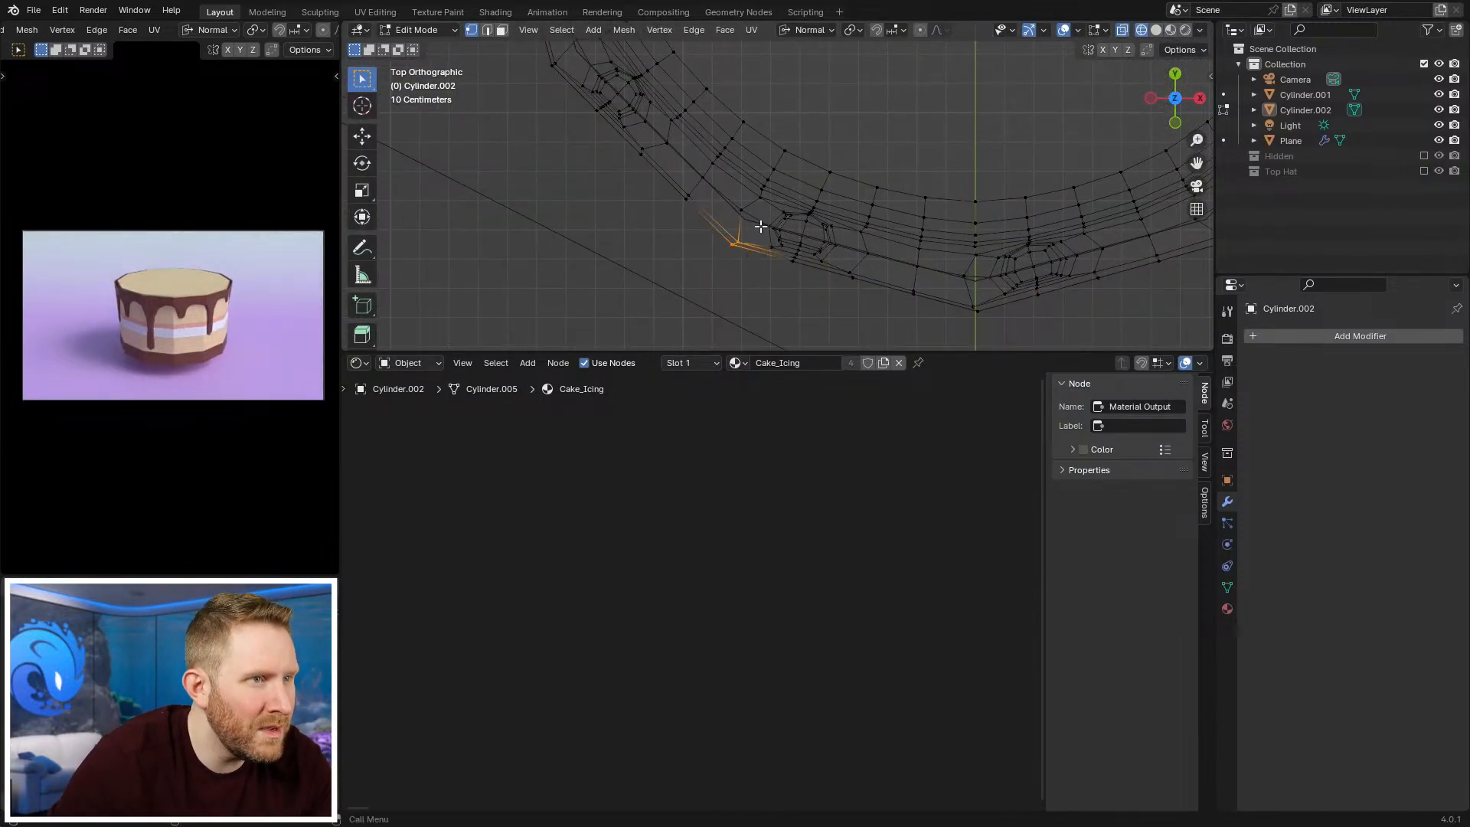
{"action": "scroll", "coordinate": [761, 223], "scroll_direction": "down", "scroll_amount": 5}
{"action": "scroll", "coordinate": [858, 222], "scroll_direction": "up", "scroll_amount": 4}
{"action": "scroll", "coordinate": [773, 239], "scroll_direction": "up", "scroll_amount": 4}
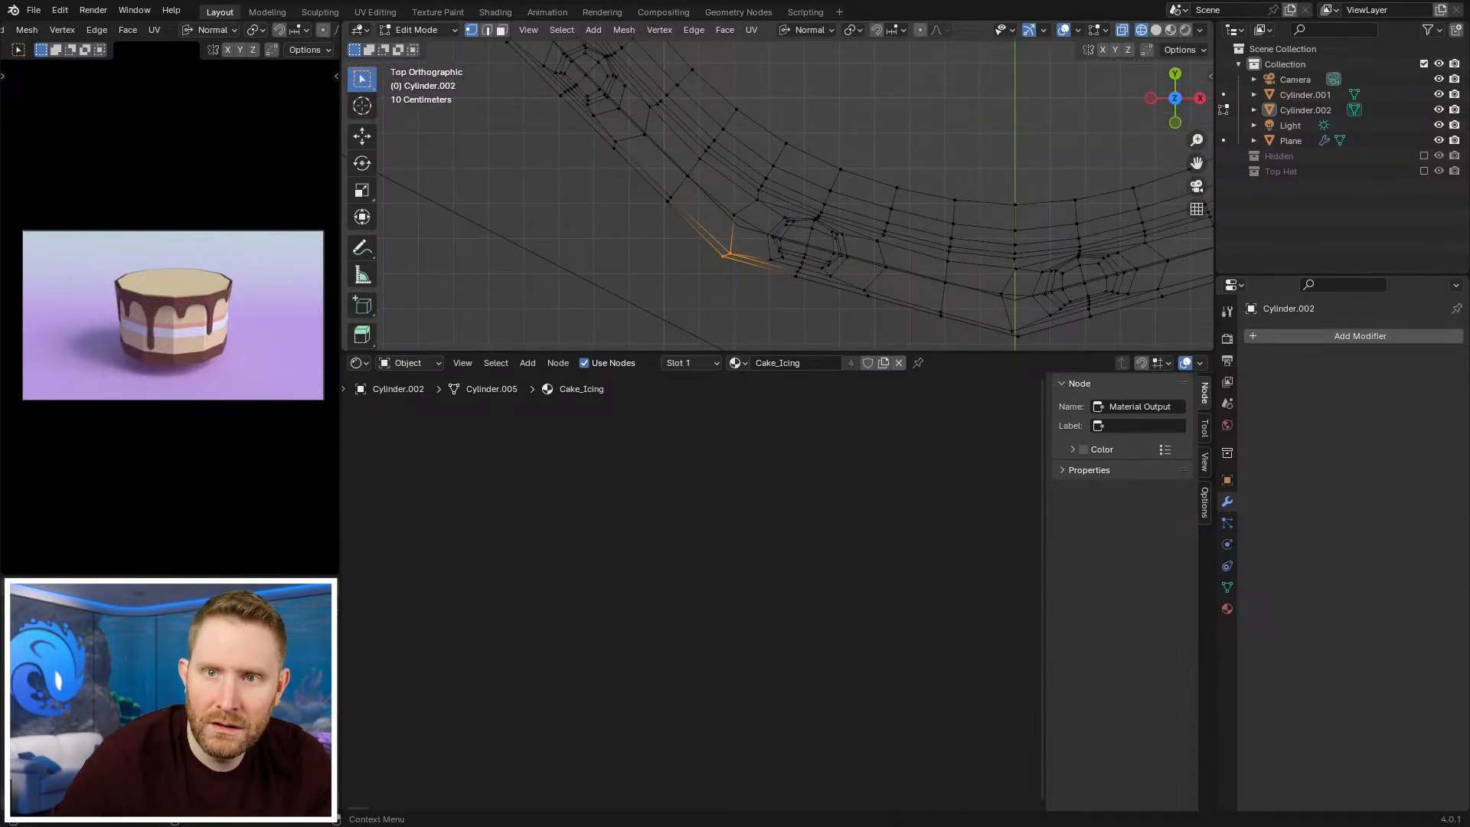
{"action": "key", "text": "z"}
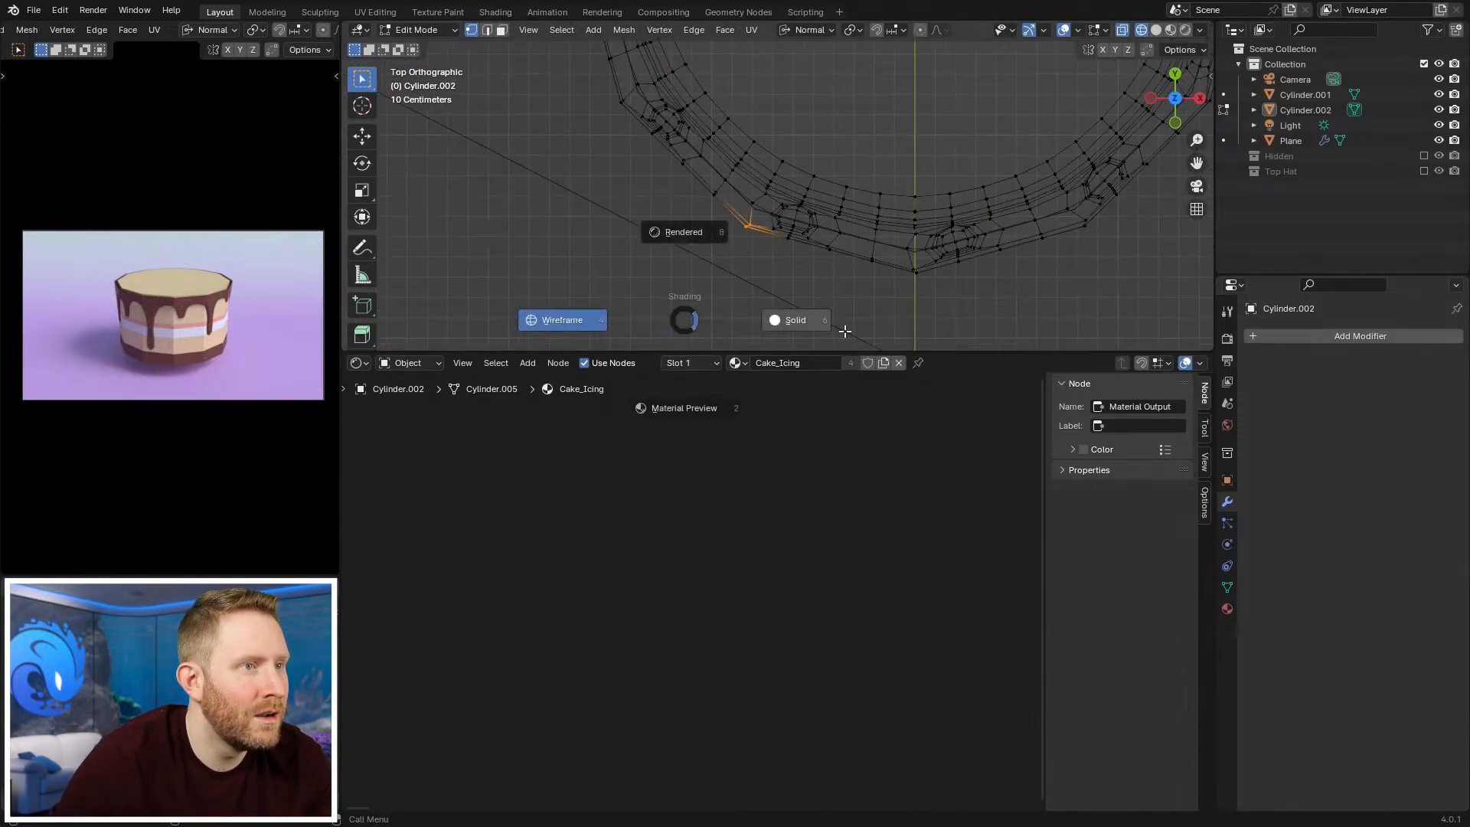
{"action": "left_click", "coordinate": [797, 329]}
Step: Examine the open icing ring's alignment with the cake sides from the top, then in Object Mode with wireframe and solid shading
{"action": "mouse_move", "coordinate": [796, 329]}
{"action": "middle_mouse_down"}
{"action": "mouse_move", "coordinate": [785, 133]}
{"action": "mouse_move", "coordinate": [780, 228]}
{"action": "mouse_move", "coordinate": [842, 269]}
{"action": "middle_mouse_up"}
{"action": "scroll", "coordinate": [779, 228], "scroll_direction": "up", "scroll_amount": 3}
{"action": "middle_click_drag", "start_coordinate": [839, 29], "coordinate": [845, 84]}
{"action": "key", "text": "KP_7"}
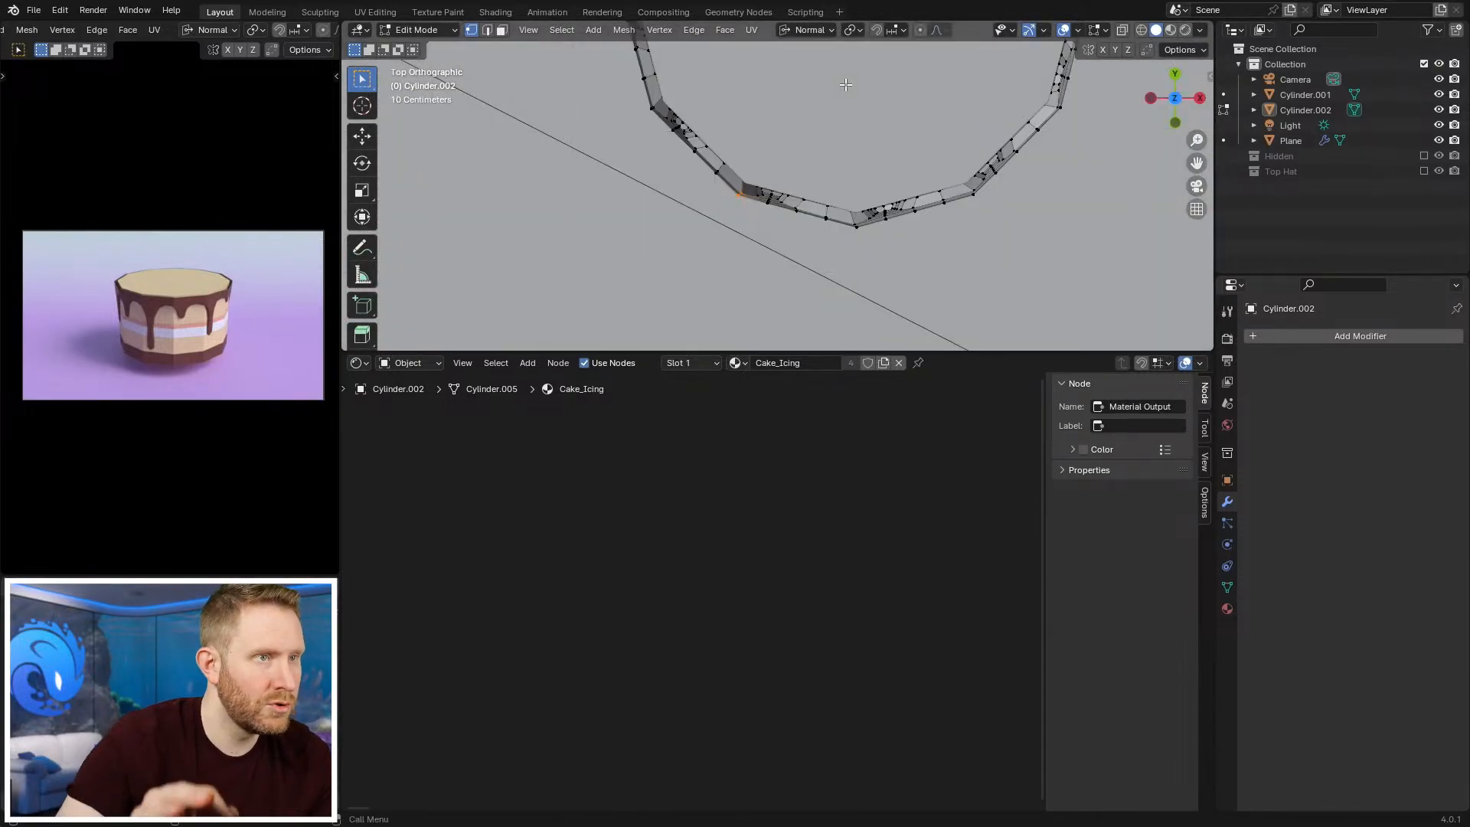
{"action": "key", "text": "KP_5"}
{"action": "scroll", "coordinate": [862, 252], "scroll_direction": "down", "scroll_amount": 10}
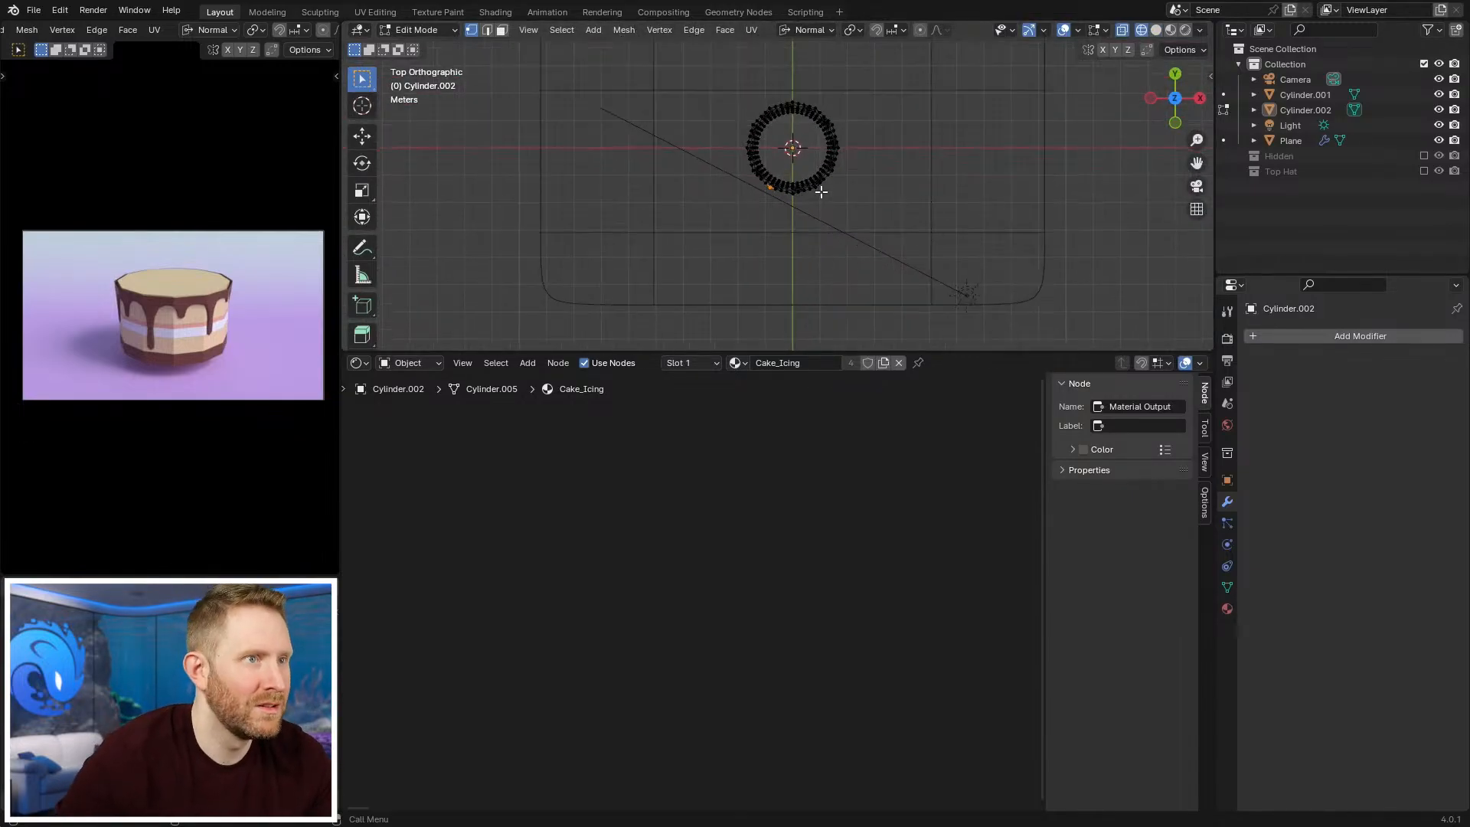
{"action": "key", "text": "KP_5"}
{"action": "scroll", "coordinate": [827, 193], "scroll_direction": "up", "scroll_amount": 10}
{"action": "scroll", "coordinate": [726, 248], "scroll_direction": "down", "scroll_amount": 8}
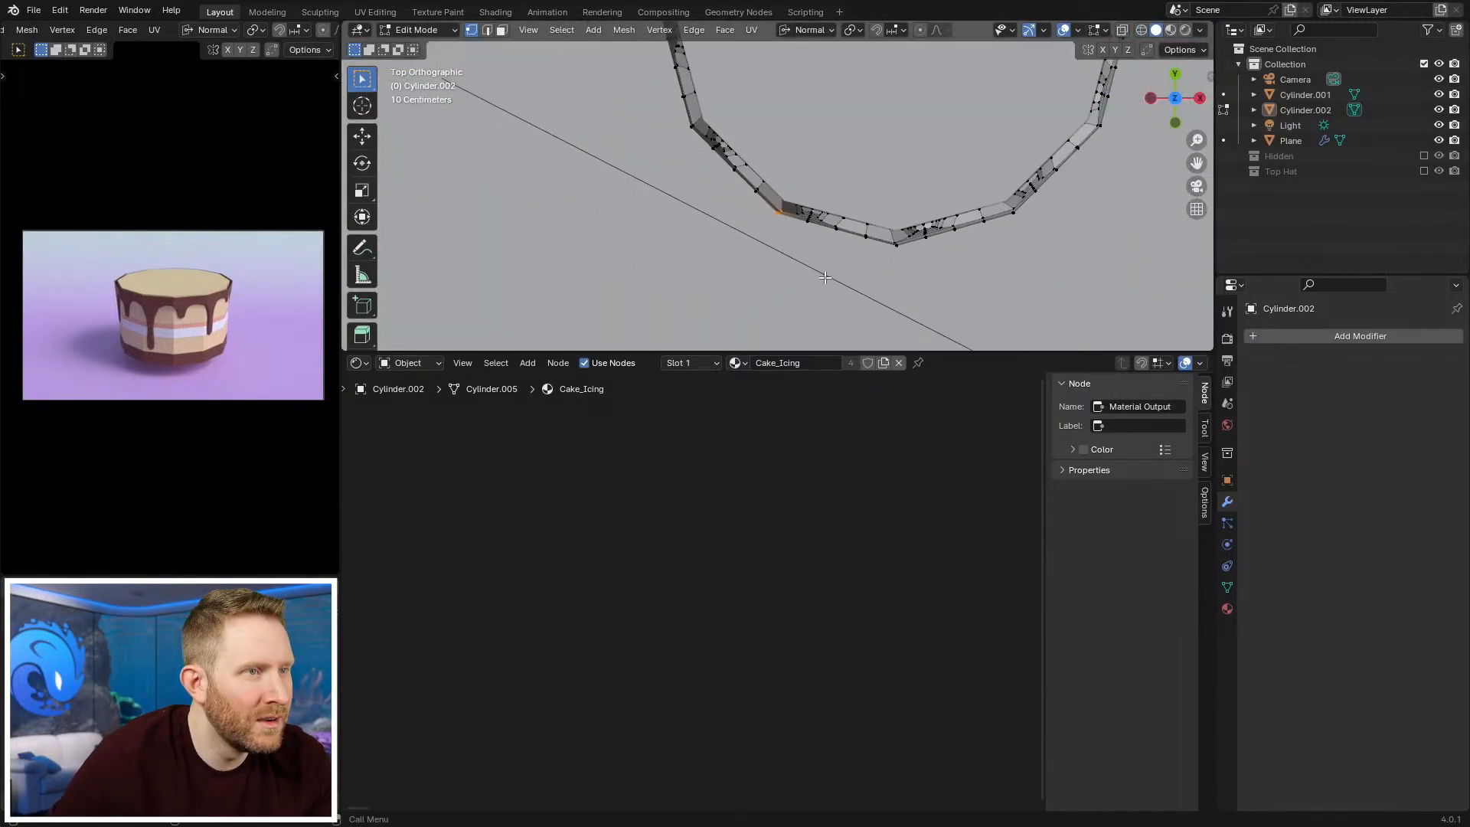
{"action": "key", "text": "Tab"}
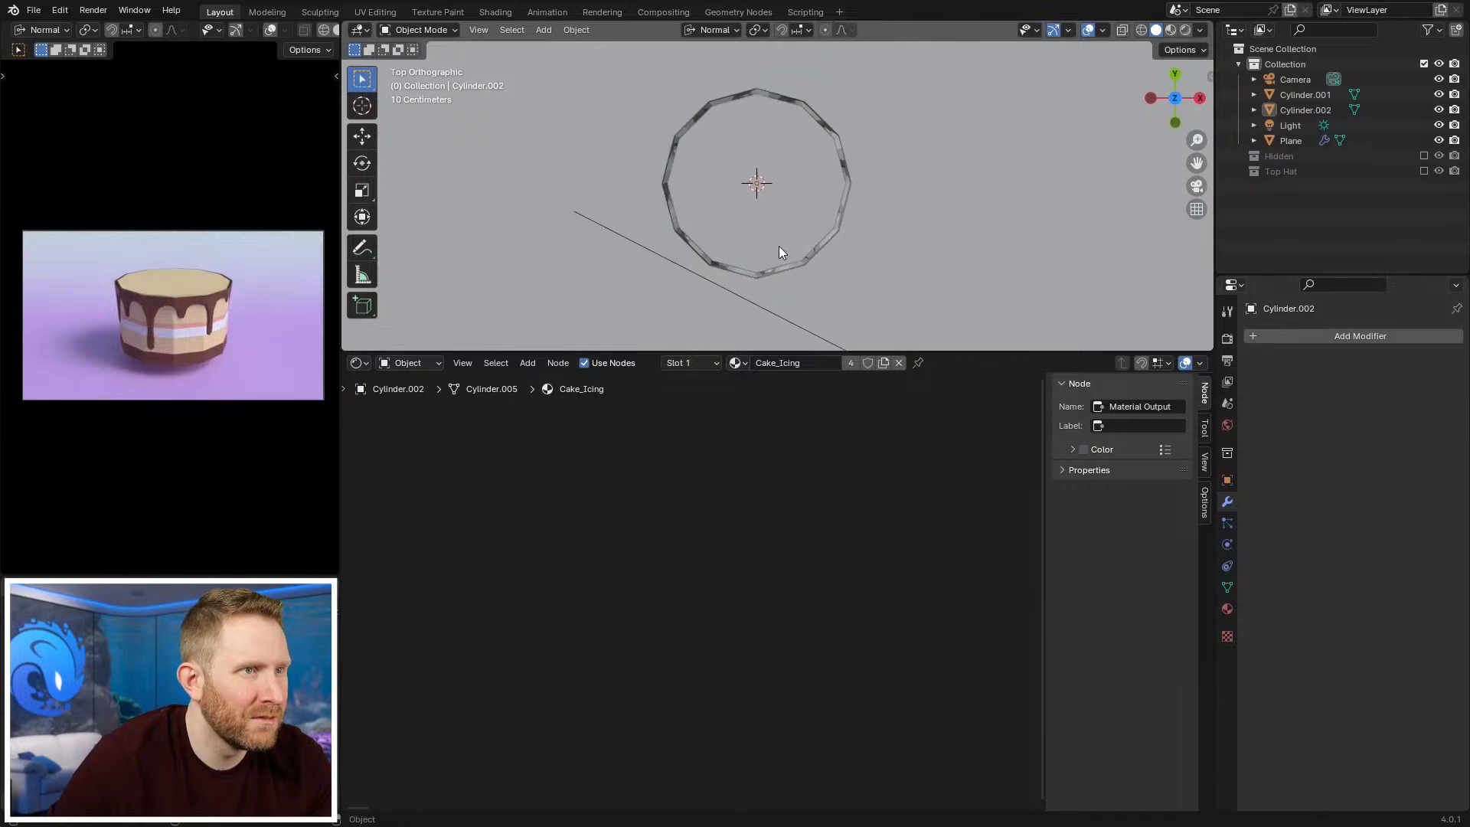
{"action": "key", "text": "shift+z"}
{"action": "mouse_move", "coordinate": [705, 256]}
{"action": "middle_mouse_down"}
{"action": "mouse_move", "coordinate": [806, 223]}
{"action": "mouse_move", "coordinate": [806, 159]}
{"action": "middle_mouse_up"}
{"action": "key", "text": "shift+z"}
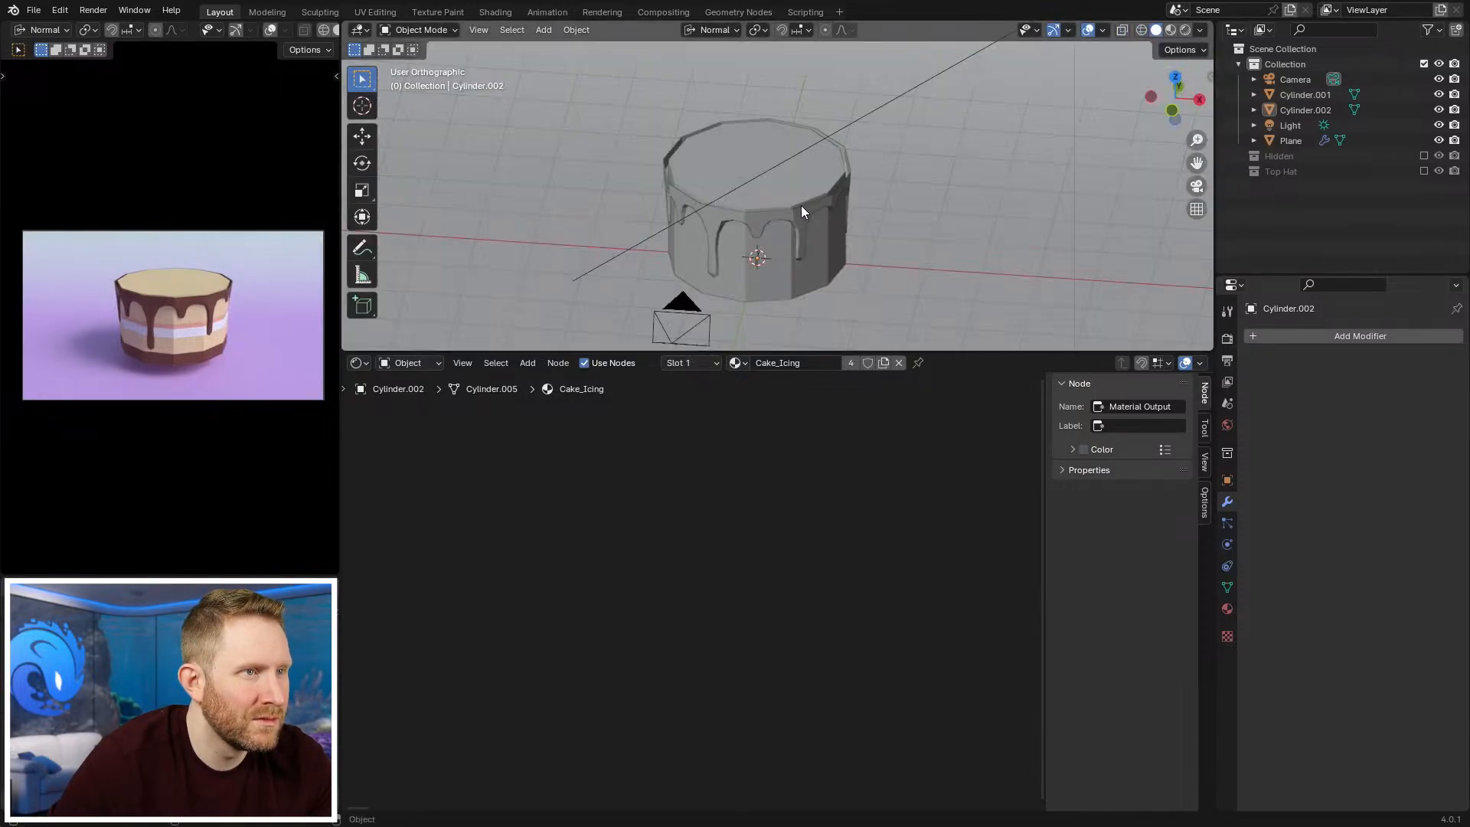
Step: Hide everything except the drip icing object and open it in Edit Mode with face selection
{"action": "left_click", "coordinate": [802, 207]}
{"action": "key", "text": "shift+h"}
{"action": "mouse_move", "coordinate": [788, 256]}
{"action": "middle_mouse_down"}
{"action": "mouse_move", "coordinate": [858, 90]}
{"action": "mouse_move", "coordinate": [848, 214]}
{"action": "mouse_move", "coordinate": [803, 146]}
{"action": "mouse_move", "coordinate": [806, 68]}
{"action": "mouse_move", "coordinate": [775, 221]}
{"action": "middle_mouse_up"}
{"action": "scroll", "coordinate": [848, 214], "scroll_direction": "up", "scroll_amount": 6}
{"action": "key", "text": "Tab"}
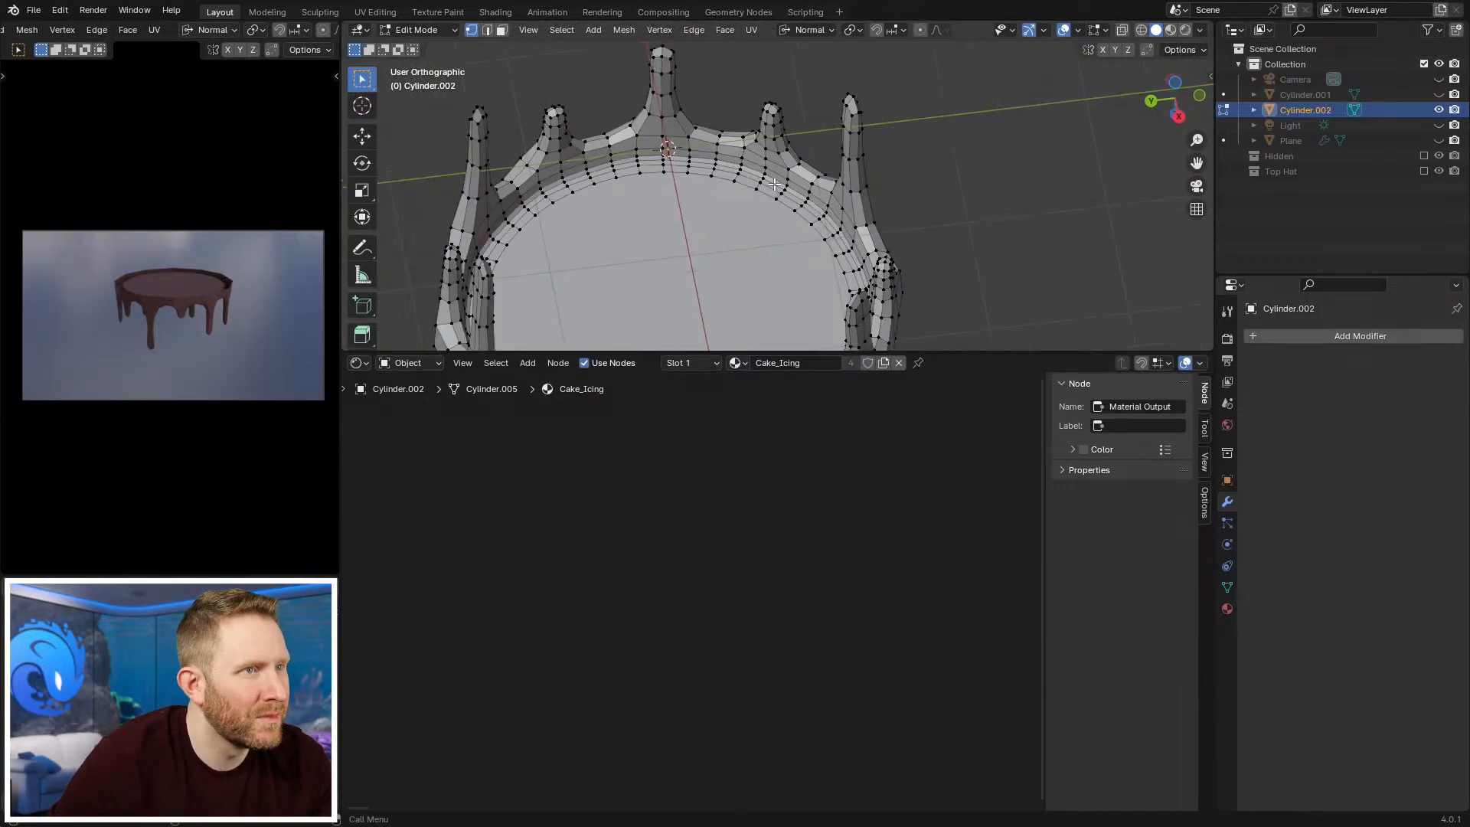
{"action": "scroll", "coordinate": [776, 222], "scroll_direction": "down", "scroll_amount": 4}
{"action": "key", "text": "Tab"}
{"action": "middle_click_drag", "start_coordinate": [741, 173], "coordinate": [746, 85]}
{"action": "key", "text": "Tab"}
{"action": "key", "text": "Tab"}
{"action": "scroll", "coordinate": [778, 123], "scroll_direction": "down", "scroll_amount": 3}
{"action": "scroll", "coordinate": [778, 122], "scroll_direction": "up", "scroll_amount": 5}
{"action": "key", "text": "Tab"}
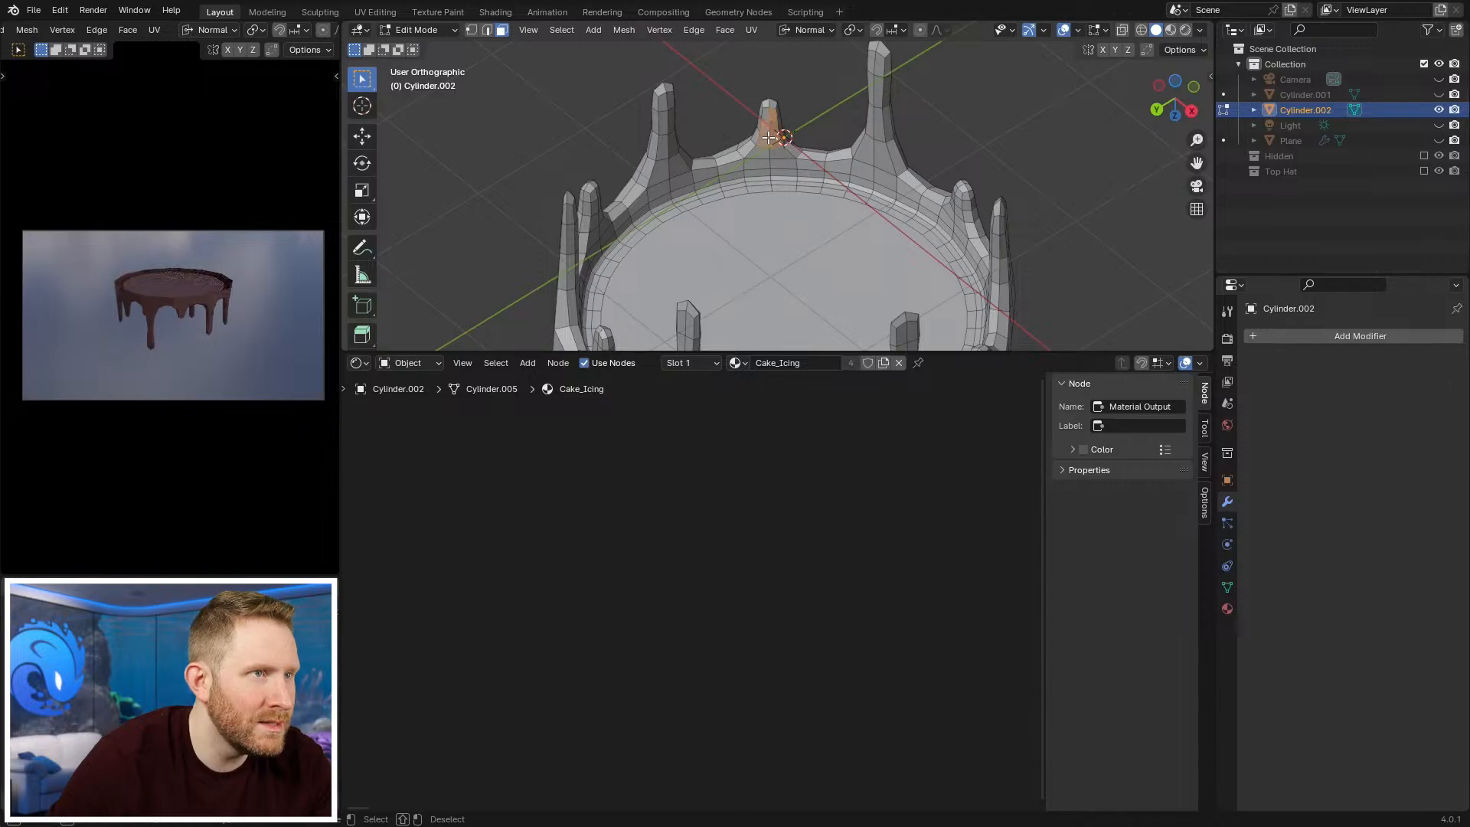
Step: Delete the face loops and remaining inner faces that form the icing's hidden inner top surface, leaving only the drip ring
{"action": "left_click", "coordinate": [798, 170], "text": "alt"}
{"action": "left_click", "coordinate": [797, 190], "text": "alt+shift"}
{"action": "middle_click_drag", "start_coordinate": [798, 190], "coordinate": [798, 151]}
{"action": "scroll", "coordinate": [789, 184], "scroll_direction": "up", "scroll_amount": 6}
{"action": "middle_click_drag", "start_coordinate": [809, 233], "coordinate": [780, 190], "text": "shift"}
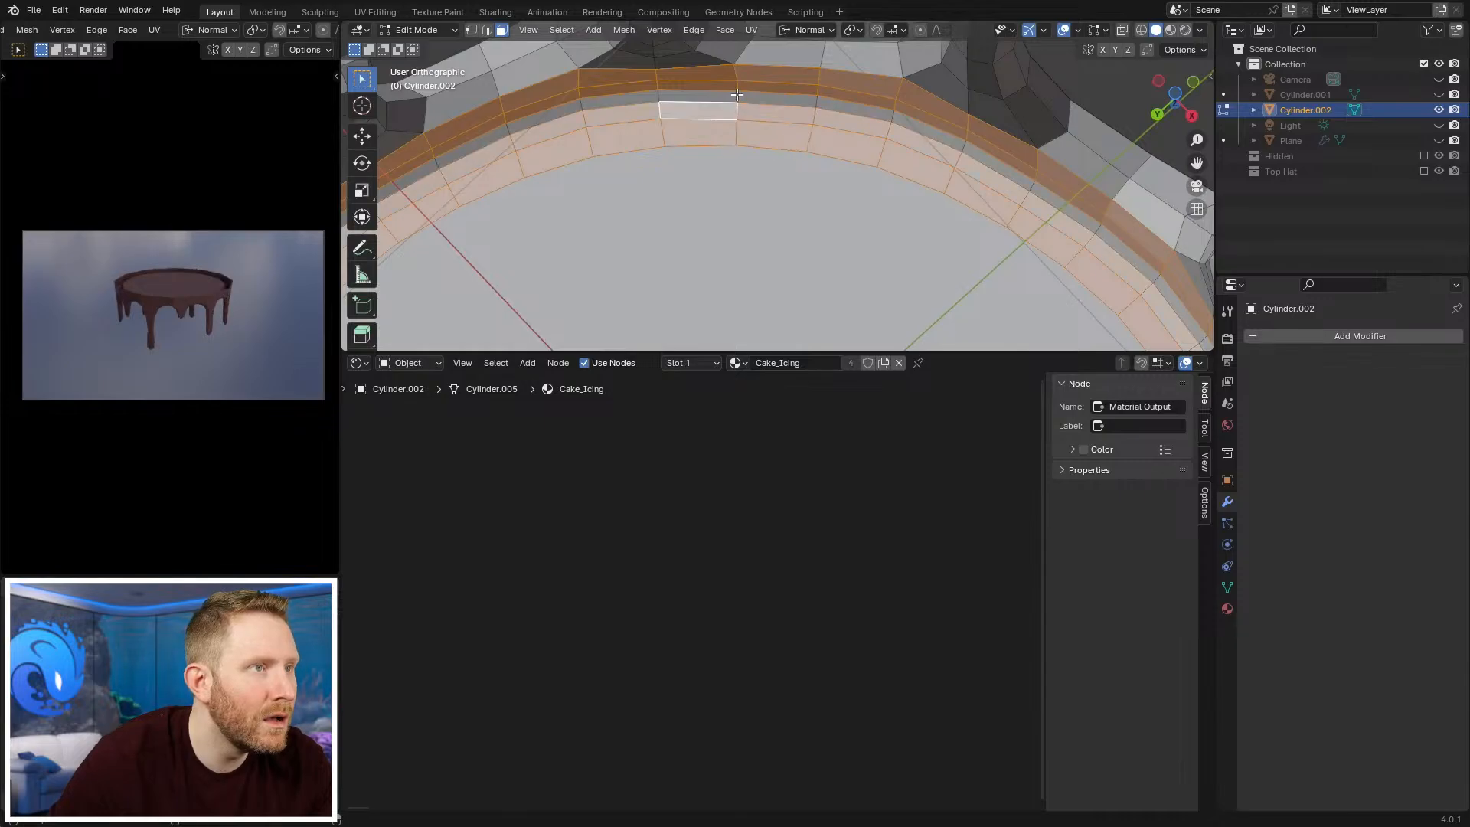
{"action": "scroll", "coordinate": [736, 94], "scroll_direction": "down", "scroll_amount": 4}
{"action": "key", "text": "x"}
{"action": "left_click", "coordinate": [747, 243]}
{"action": "key", "text": "x"}
{"action": "left_click", "coordinate": [747, 246]}
Step: Delete the inward-facing faces on the back of one short drip of the icing ring
{"action": "middle_click_drag", "start_coordinate": [747, 247], "coordinate": [742, 118]}
{"action": "scroll", "coordinate": [712, 203], "scroll_direction": "up", "scroll_amount": 5}
{"action": "middle_click_drag", "start_coordinate": [672, 157], "coordinate": [913, 228]}
{"action": "left_click_drag", "start_coordinate": [920, 144], "coordinate": [914, 217]}
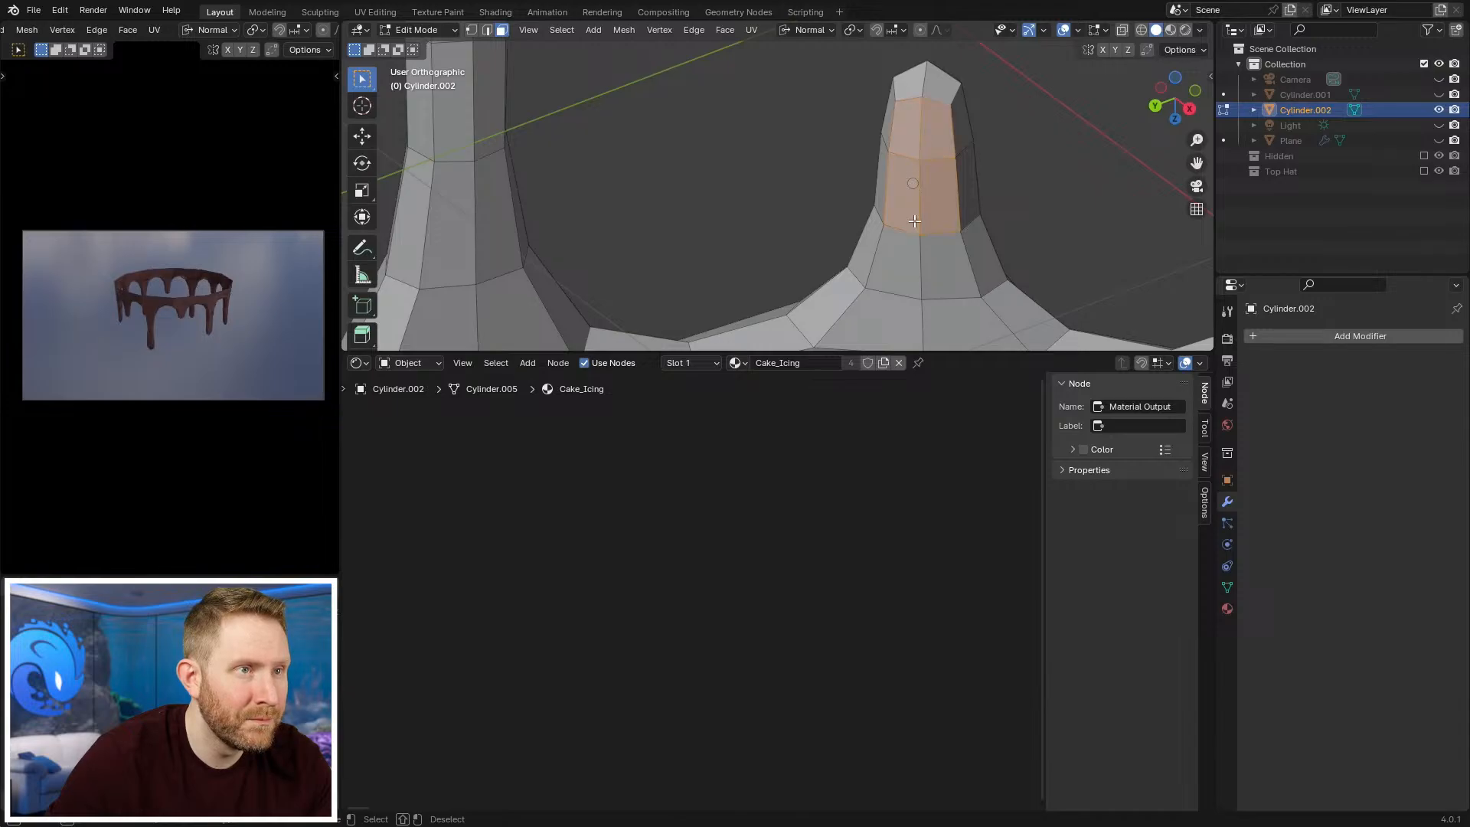
{"action": "scroll", "coordinate": [958, 307], "scroll_direction": "down", "scroll_amount": 4}
{"action": "key", "text": "x"}
{"action": "left_click", "coordinate": [938, 196]}
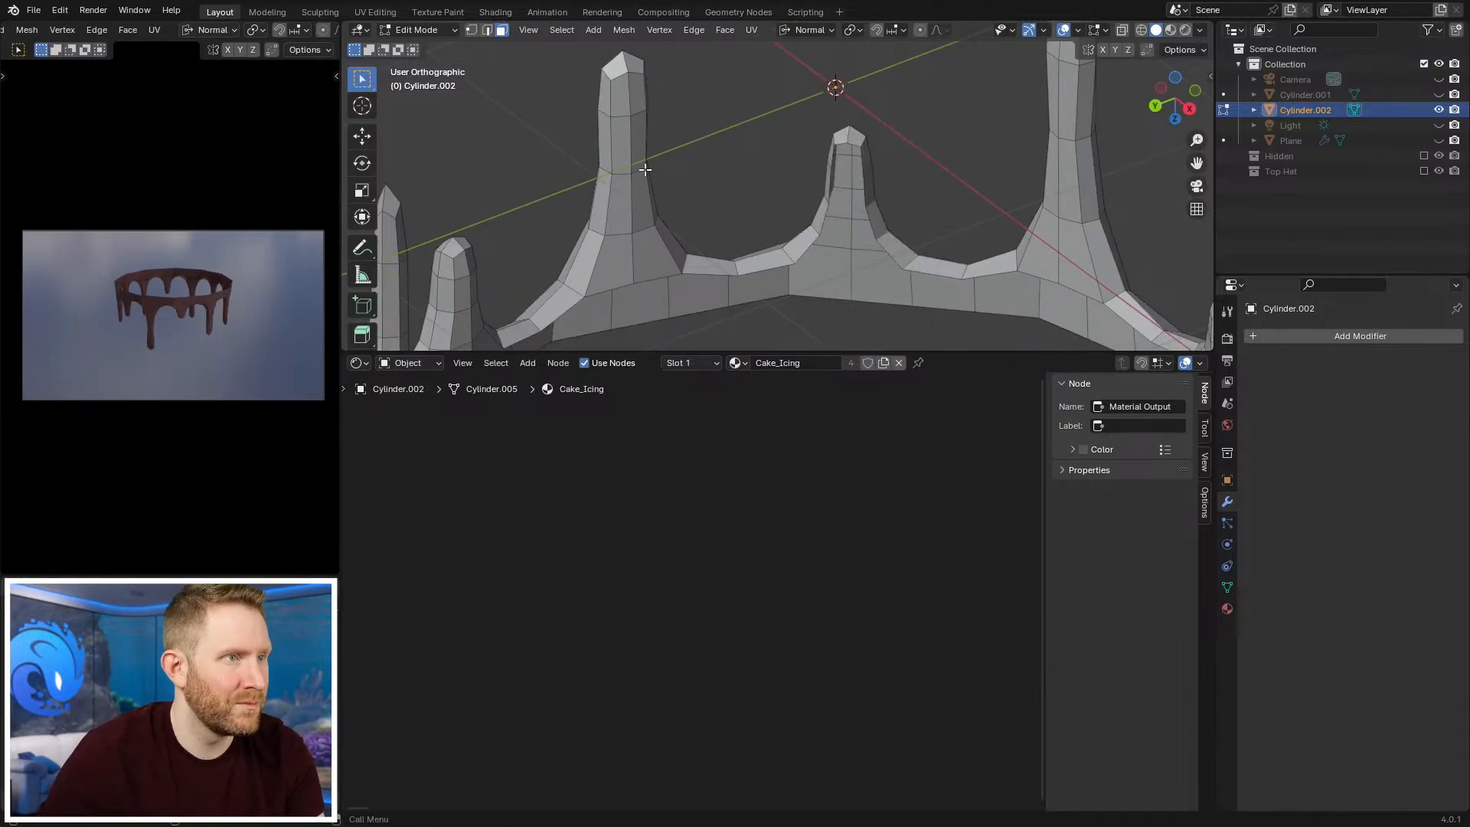
Step: Delete the inward-facing faces of the neighbouring long drip, down to its wide base
{"action": "middle_click_drag", "start_coordinate": [939, 196], "coordinate": [604, 79]}
{"action": "left_click_drag", "start_coordinate": [620, 95], "coordinate": [628, 215]}
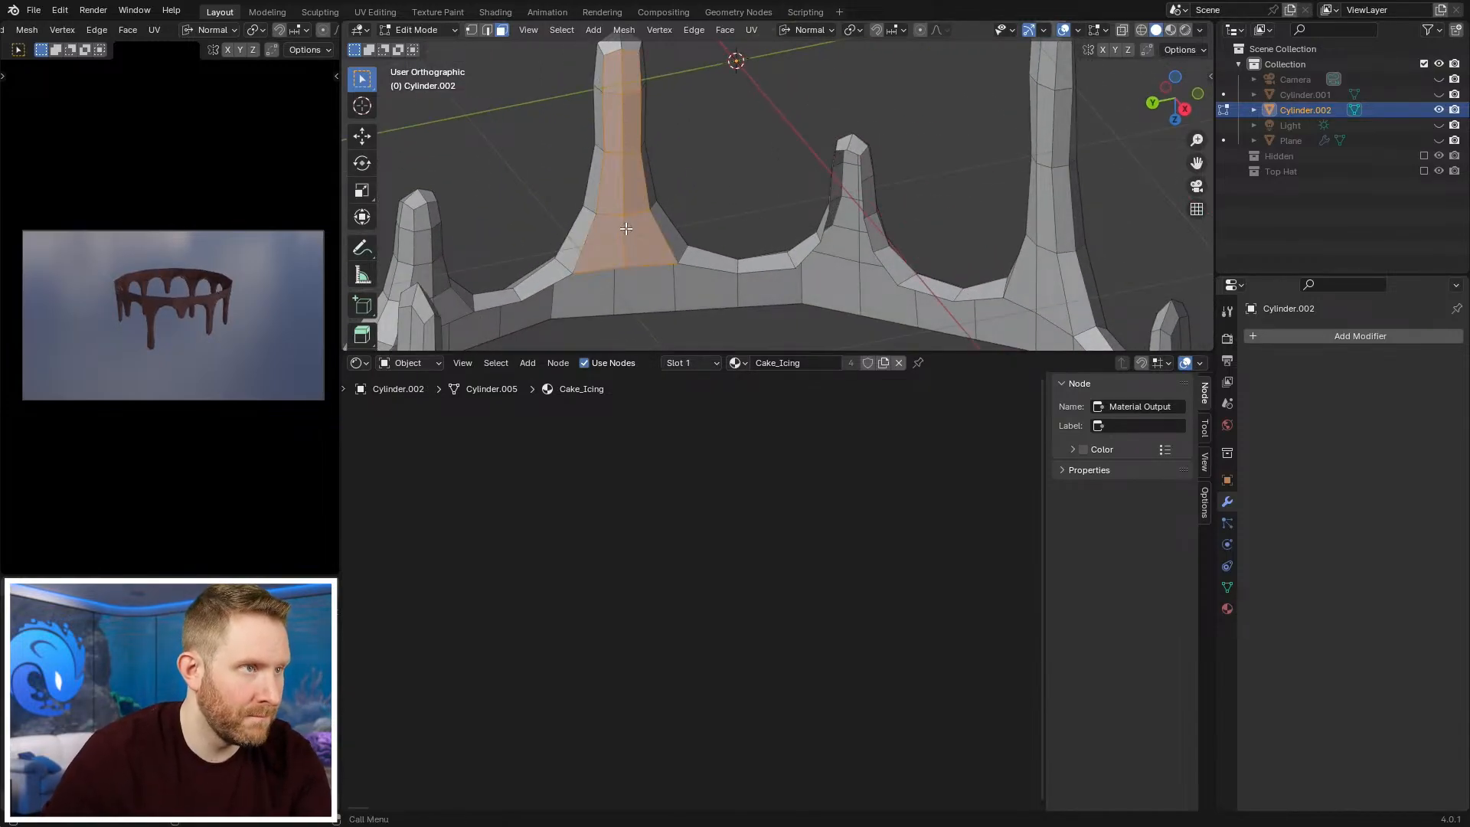
{"action": "key", "text": "x"}
{"action": "left_click", "coordinate": [626, 229]}
Step: Delete the inward-facing faces running down the next short drip of the ring
{"action": "scroll", "coordinate": [625, 229], "scroll_direction": "down", "scroll_amount": 1}
{"action": "middle_click_drag", "start_coordinate": [915, 243], "coordinate": [843, 299]}
{"action": "scroll", "coordinate": [791, 217], "scroll_direction": "up", "scroll_amount": 3}
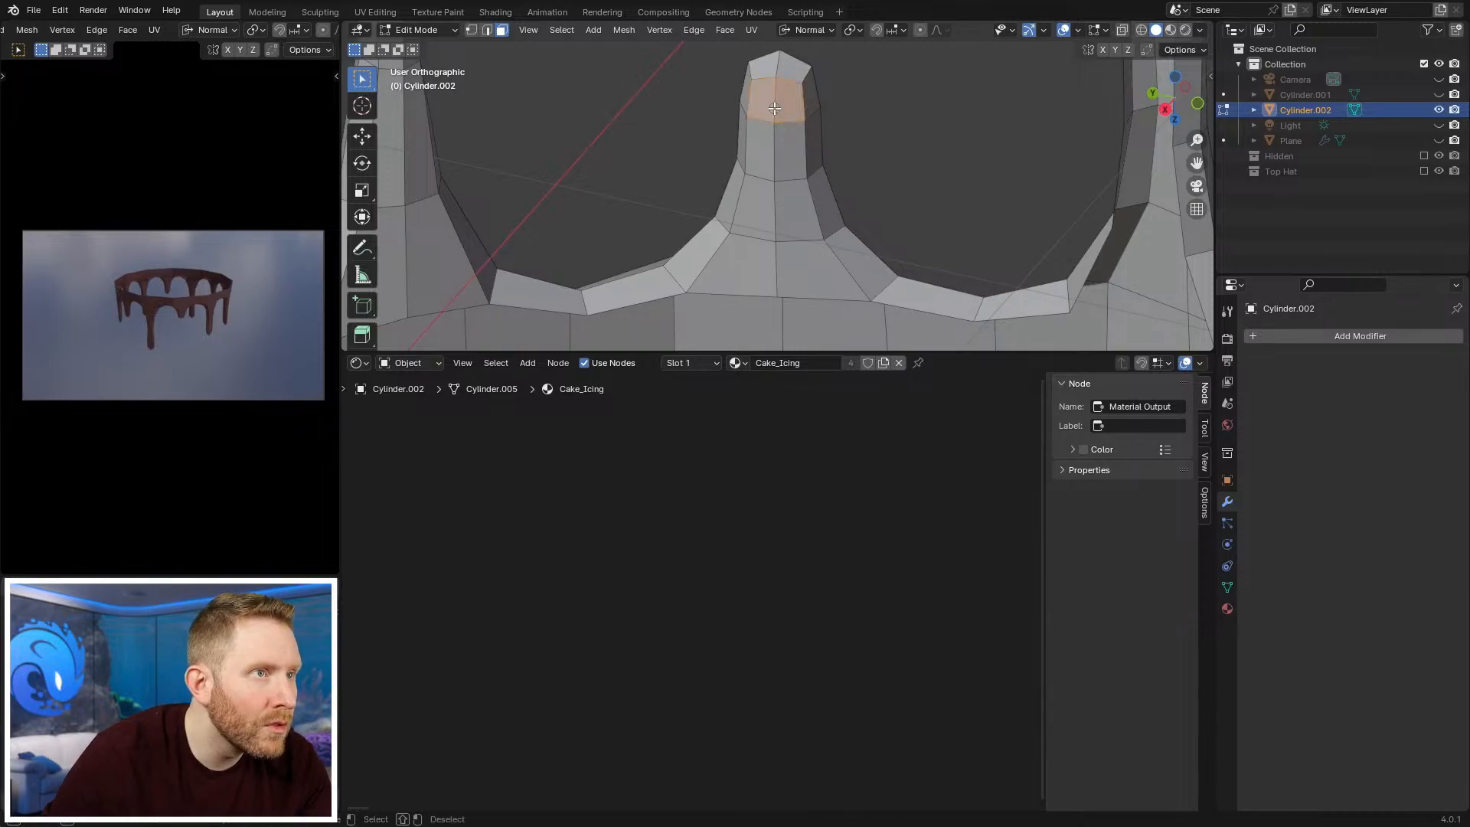
{"action": "left_click_drag", "start_coordinate": [775, 109], "coordinate": [771, 265]}
{"action": "key", "text": "x"}
{"action": "left_click", "coordinate": [809, 228]}
Step: Delete the inward-facing faces of the next long drip and of the drip following it around the ring
{"action": "scroll", "coordinate": [809, 228], "scroll_direction": "down", "scroll_amount": 2}
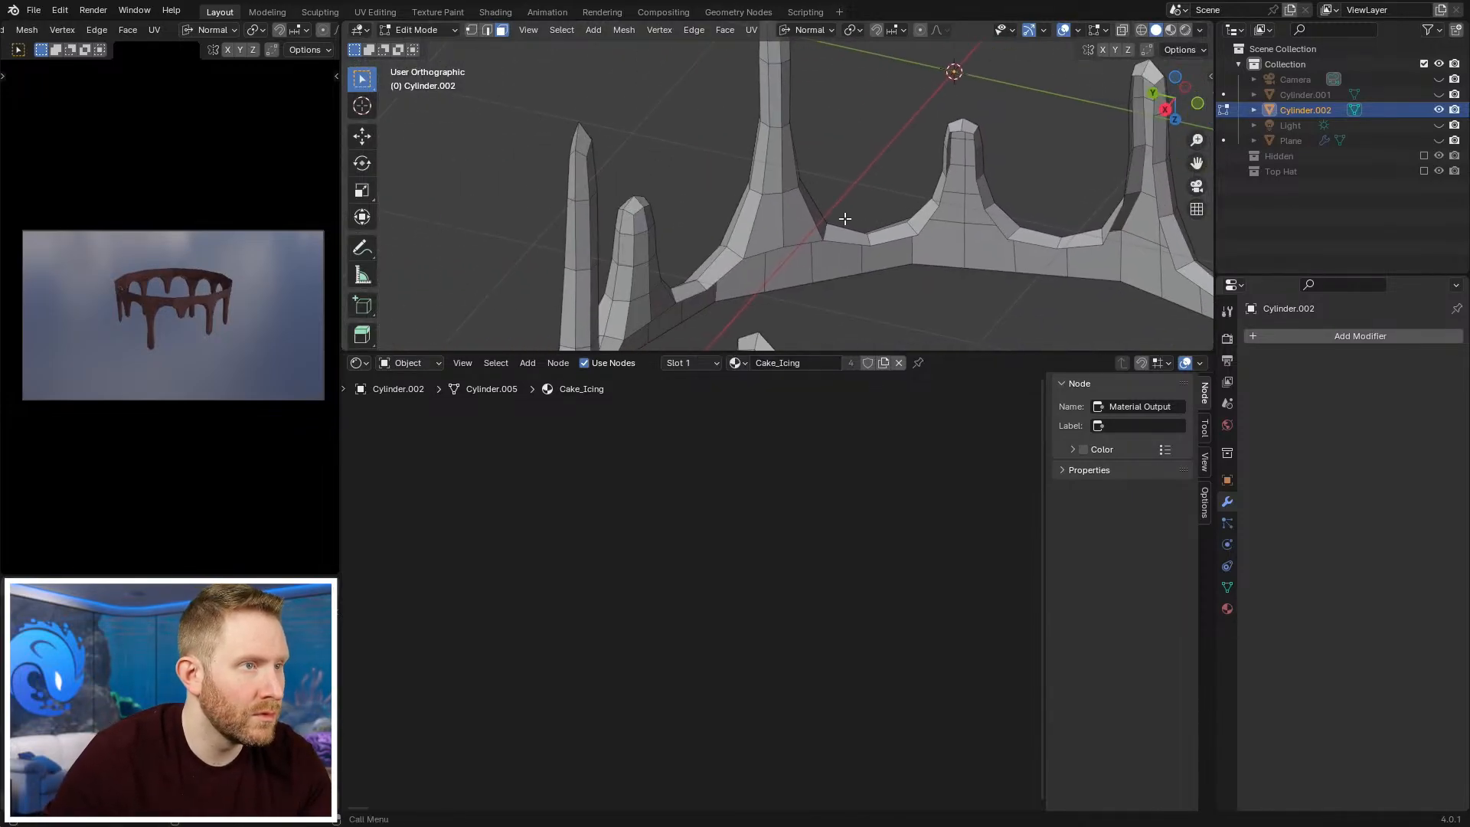
{"action": "scroll", "coordinate": [834, 222], "scroll_direction": "up", "scroll_amount": 2}
{"action": "middle_click_drag", "start_coordinate": [812, 85], "coordinate": [800, 111], "text": "shift"}
{"action": "scroll", "coordinate": [800, 111], "scroll_direction": "down", "scroll_amount": 1}
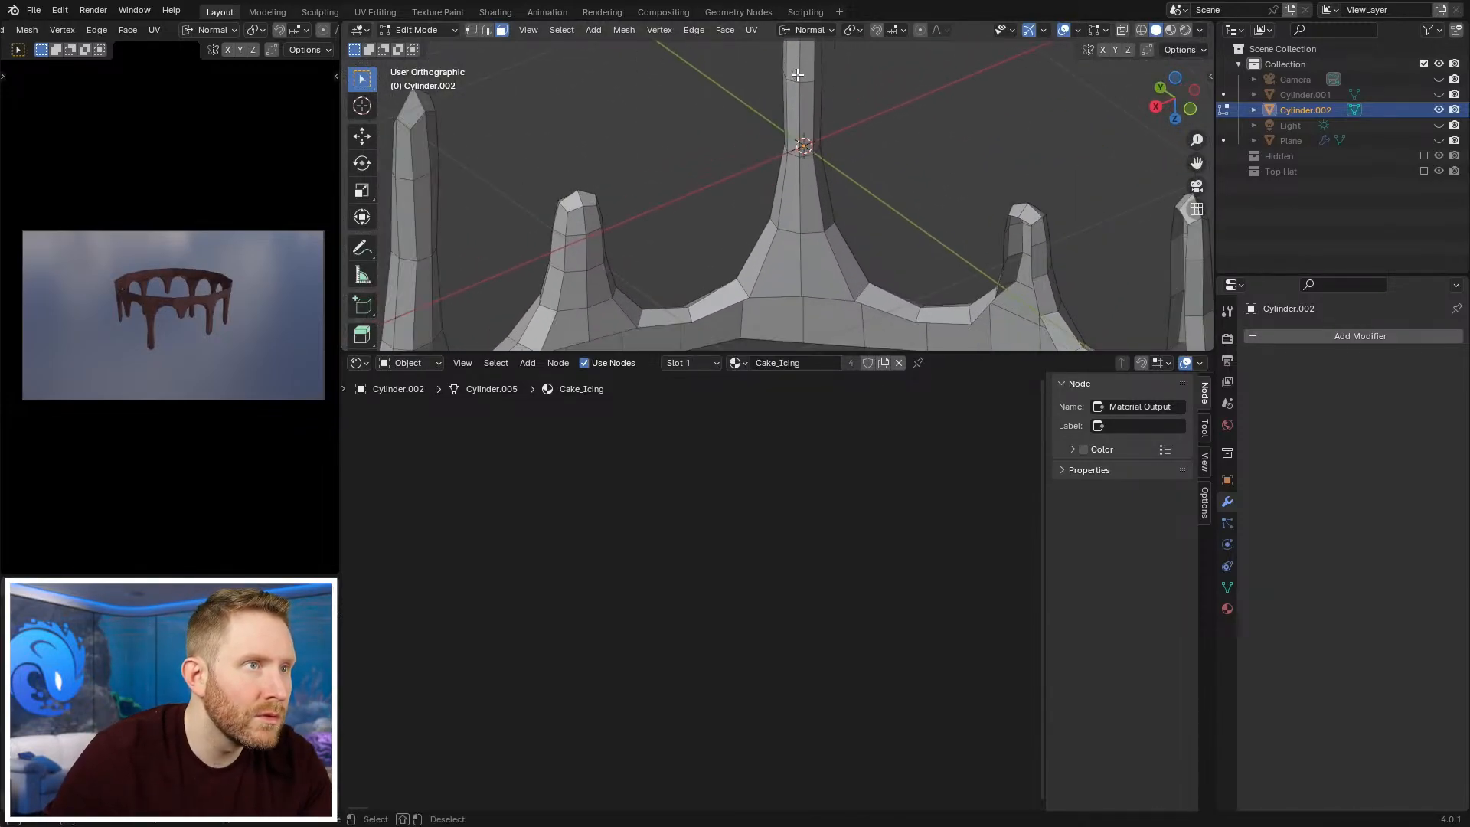
{"action": "right_click", "coordinate": [800, 251]}
{"action": "scroll", "coordinate": [830, 223], "scroll_direction": "down", "scroll_amount": 1}
{"action": "key", "text": "x"}
{"action": "left_click", "coordinate": [860, 196]}
{"action": "middle_click_drag", "start_coordinate": [861, 196], "coordinate": [782, 142]}
{"action": "scroll", "coordinate": [782, 142], "scroll_direction": "up", "scroll_amount": 2}
{"action": "key", "text": "x"}
{"action": "left_click", "coordinate": [786, 221]}
Step: Select the inward-facing faces along the whole length of the following drip and delete them
{"action": "middle_click_drag", "start_coordinate": [786, 220], "coordinate": [861, 211]}
{"action": "middle_click_drag", "start_coordinate": [789, 214], "coordinate": [732, 230], "text": "shift"}
{"action": "left_click_drag", "start_coordinate": [735, 175], "coordinate": [750, 209]}
{"action": "middle_click_drag", "start_coordinate": [760, 177], "coordinate": [788, 277], "text": "shift"}
{"action": "left_click_drag", "start_coordinate": [788, 174], "coordinate": [770, 77], "text": "shift"}
{"action": "key", "text": "x"}
{"action": "left_click", "coordinate": [791, 132]}
Step: Delete the inner faces of the short rounded drip further around the icing ring
{"action": "scroll", "coordinate": [719, 238], "scroll_direction": "down", "scroll_amount": 5}
{"action": "middle_click_drag", "start_coordinate": [720, 237], "coordinate": [796, 215]}
{"action": "middle_click_drag", "start_coordinate": [796, 214], "coordinate": [748, 145], "text": "shift"}
{"action": "scroll", "coordinate": [748, 139], "scroll_direction": "up", "scroll_amount": 5}
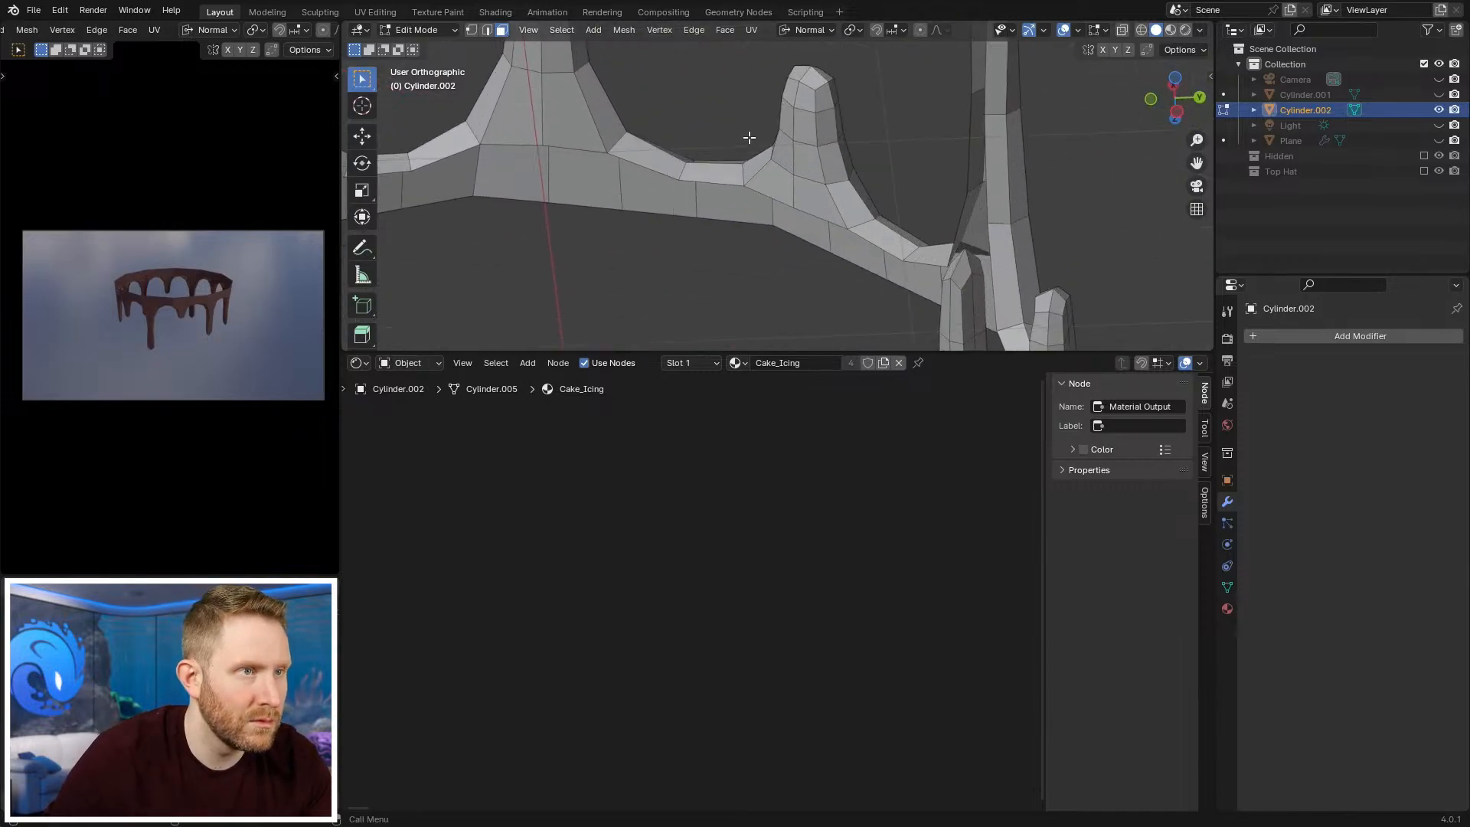
{"action": "key", "text": "x"}
{"action": "left_click", "coordinate": [799, 173]}
Step: Delete the inward-facing faces of the next drip and of the very short, wide drip beside it
{"action": "middle_click_drag", "start_coordinate": [620, 80], "coordinate": [824, 204], "text": "shift"}
{"action": "middle_click_drag", "start_coordinate": [728, 144], "coordinate": [986, 101], "text": "shift"}
{"action": "scroll", "coordinate": [762, 91], "scroll_direction": "down", "scroll_amount": 2}
{"action": "key", "text": "x"}
{"action": "left_click", "coordinate": [756, 268]}
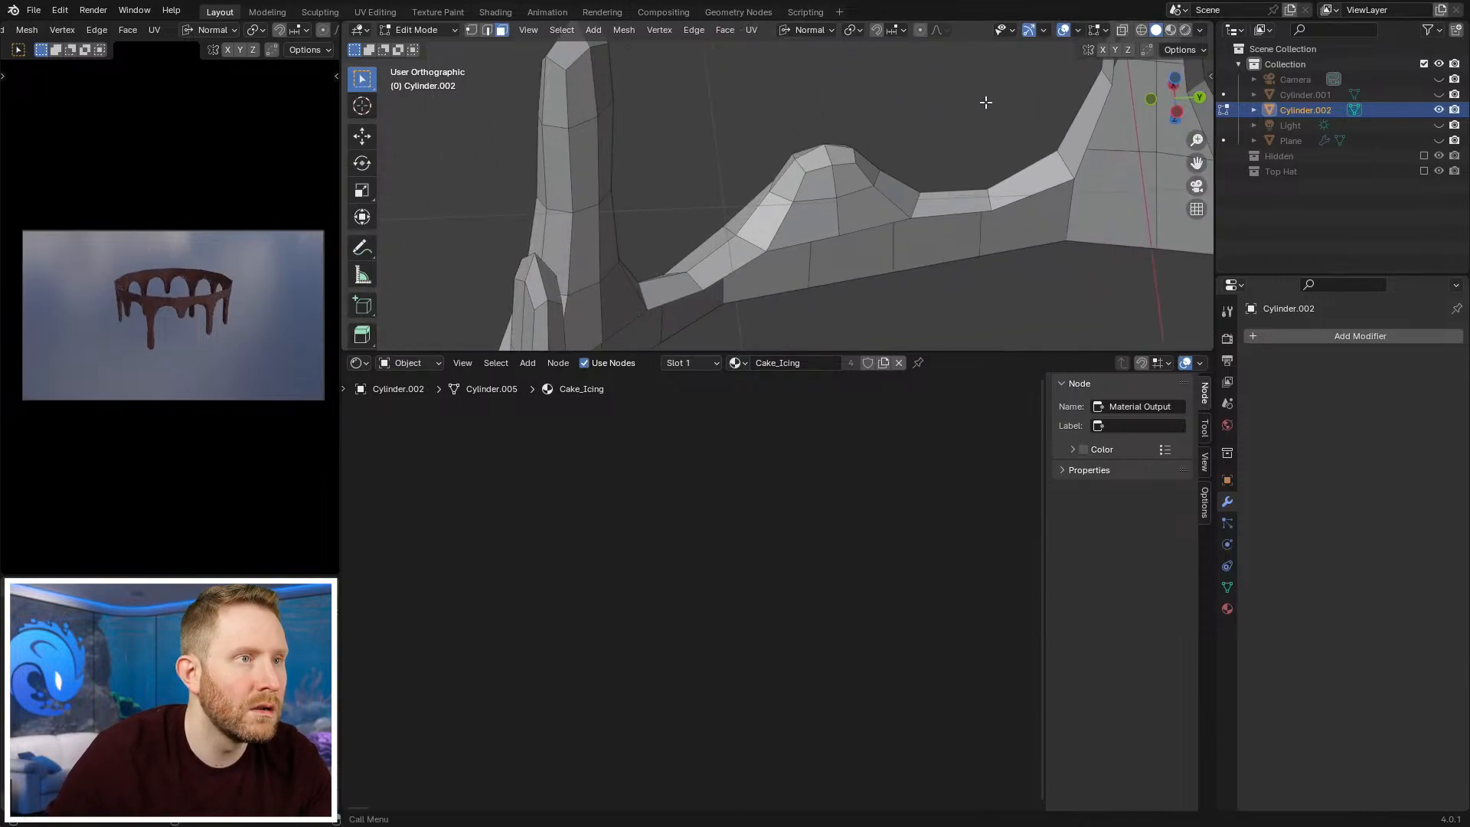
{"action": "left_click_drag", "start_coordinate": [844, 187], "coordinate": [834, 197]}
{"action": "right_click", "coordinate": [833, 198]}
{"action": "key", "text": "x"}
{"action": "left_click", "coordinate": [831, 196]}
Step: Delete the inward-facing faces of the tall drip next to the very short one, including its base
{"action": "scroll", "coordinate": [796, 198], "scroll_direction": "down", "scroll_amount": 3}
{"action": "middle_click_drag", "start_coordinate": [823, 199], "coordinate": [749, 222]}
{"action": "scroll", "coordinate": [749, 224], "scroll_direction": "up", "scroll_amount": 1}
{"action": "key", "text": "c"}
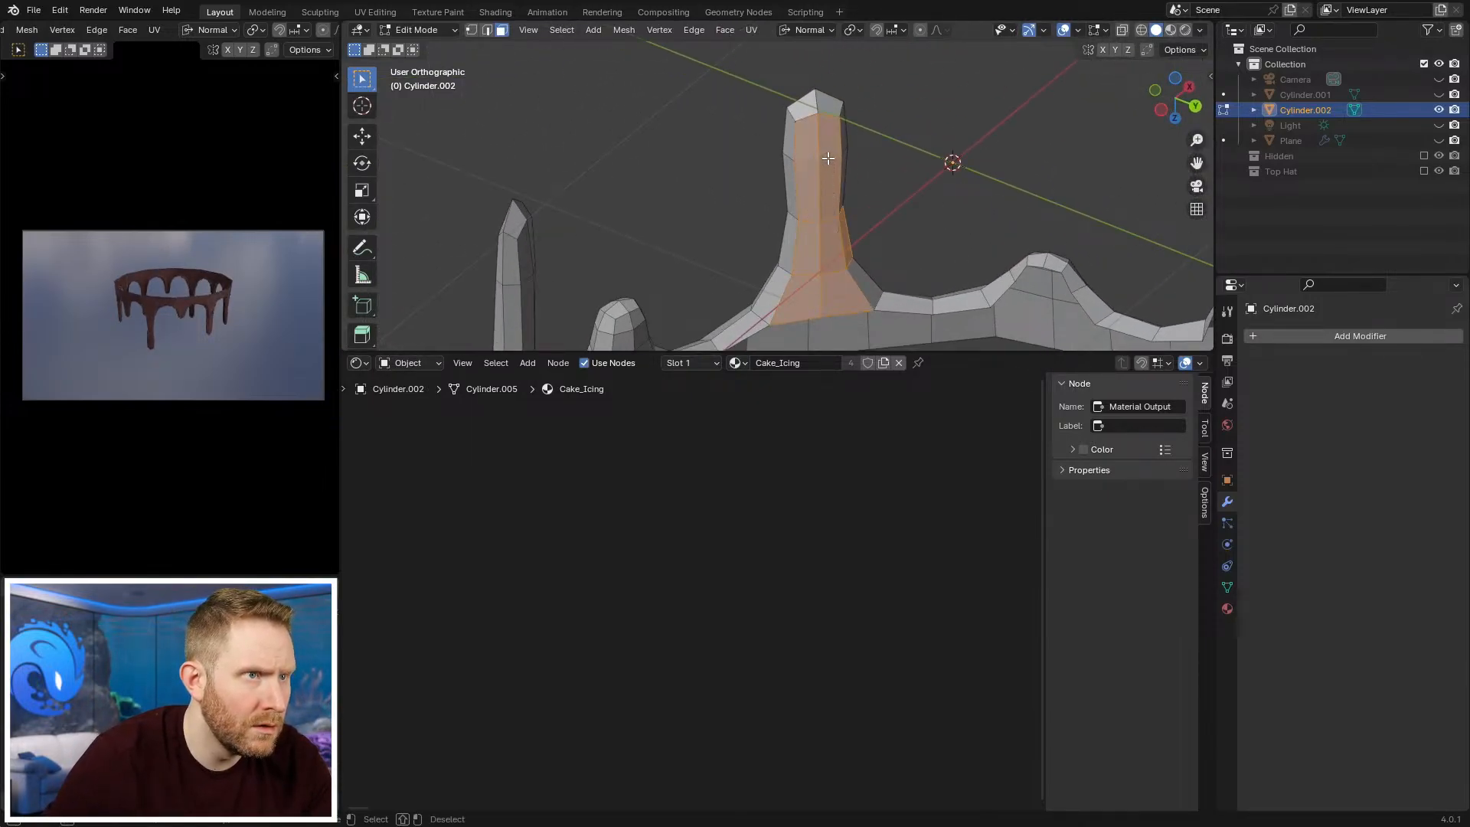
{"action": "key", "text": "x"}
{"action": "left_click", "coordinate": [957, 212]}
Step: Delete the inward-facing faces of the remaining drips around the icing ring
{"action": "scroll", "coordinate": [919, 217], "scroll_direction": "down", "scroll_amount": 4}
{"action": "middle_click_drag", "start_coordinate": [892, 219], "coordinate": [781, 221]}
{"action": "scroll", "coordinate": [854, 190], "scroll_direction": "up", "scroll_amount": 6}
{"action": "mouse_move", "coordinate": [754, 222]}
{"action": "middle_mouse_down", "text": "shift"}
{"action": "mouse_move", "coordinate": [854, 190]}
{"action": "mouse_move", "coordinate": [822, 214]}
{"action": "middle_mouse_up", "text": "shift"}
{"action": "scroll", "coordinate": [823, 204], "scroll_direction": "up", "scroll_amount": 2}
{"action": "key", "text": "c"}
{"action": "left_click_drag", "start_coordinate": [825, 163], "coordinate": [818, 217]}
{"action": "right_click", "coordinate": [828, 243]}
{"action": "key", "text": "x"}
{"action": "left_click", "coordinate": [828, 241]}
{"action": "middle_click_drag", "start_coordinate": [823, 239], "coordinate": [769, 230]}
{"action": "middle_click_drag", "start_coordinate": [540, 142], "coordinate": [734, 191], "text": "shift"}
{"action": "scroll", "coordinate": [709, 108], "scroll_direction": "down", "scroll_amount": 2}
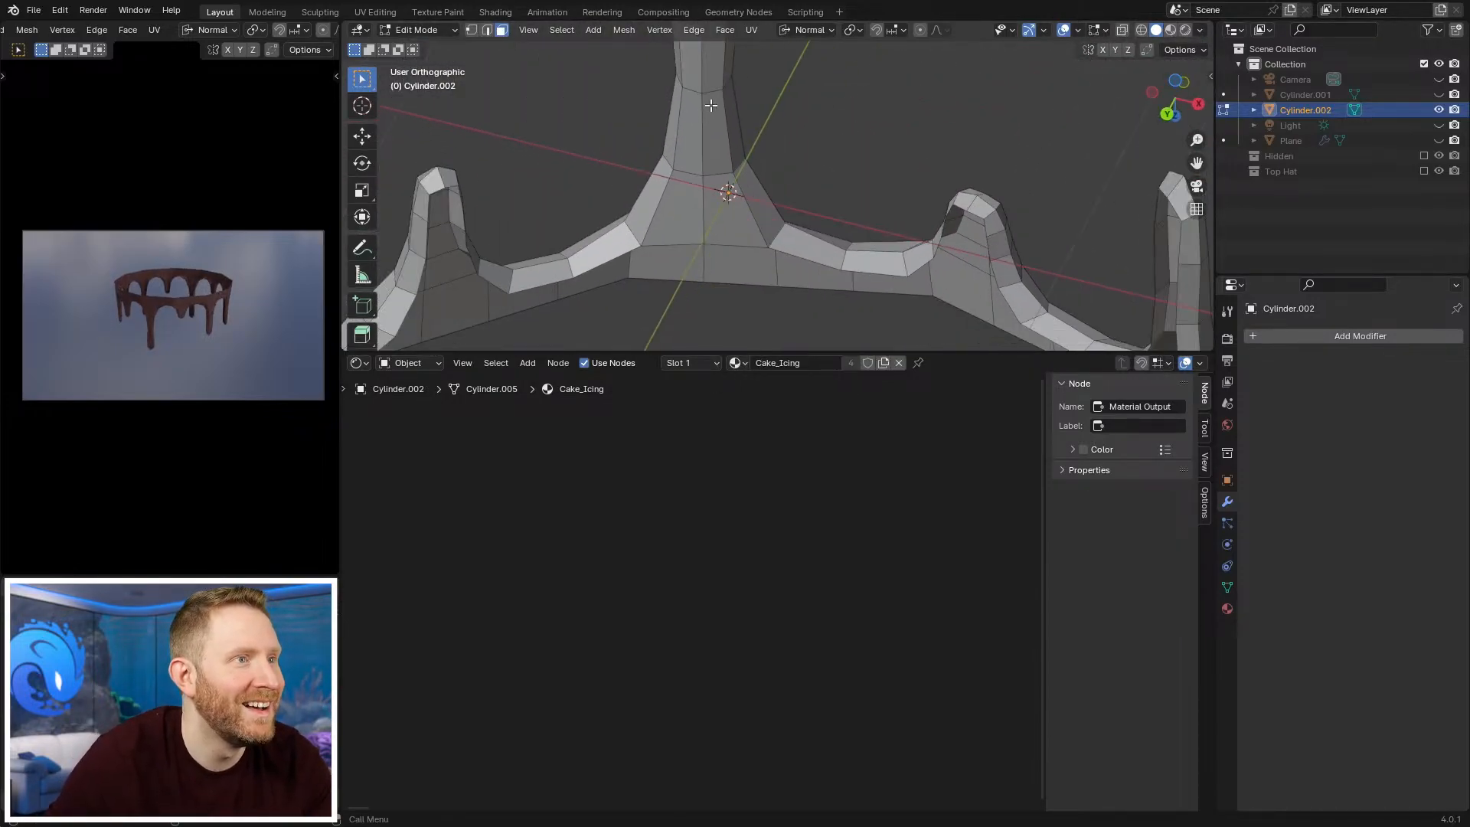
{"action": "scroll", "coordinate": [709, 107], "scroll_direction": "down", "scroll_amount": 2}
{"action": "left_click", "coordinate": [757, 117]}
Step: Return to Object Mode and unhide all the hidden scene objects
{"action": "key", "text": "Tab"}
{"action": "scroll", "coordinate": [796, 191], "scroll_direction": "down", "scroll_amount": 3}
{"action": "middle_click_drag", "start_coordinate": [827, 164], "coordinate": [782, 190]}
{"action": "key", "text": "alt+h"}
Step: Reopen the icing in Edit Mode with its open top edge loop selected, and view it from the side in perspective
{"action": "left_click", "coordinate": [778, 185]}
{"action": "key", "text": "Tab"}
{"action": "scroll", "coordinate": [783, 256], "scroll_direction": "up", "scroll_amount": 2}
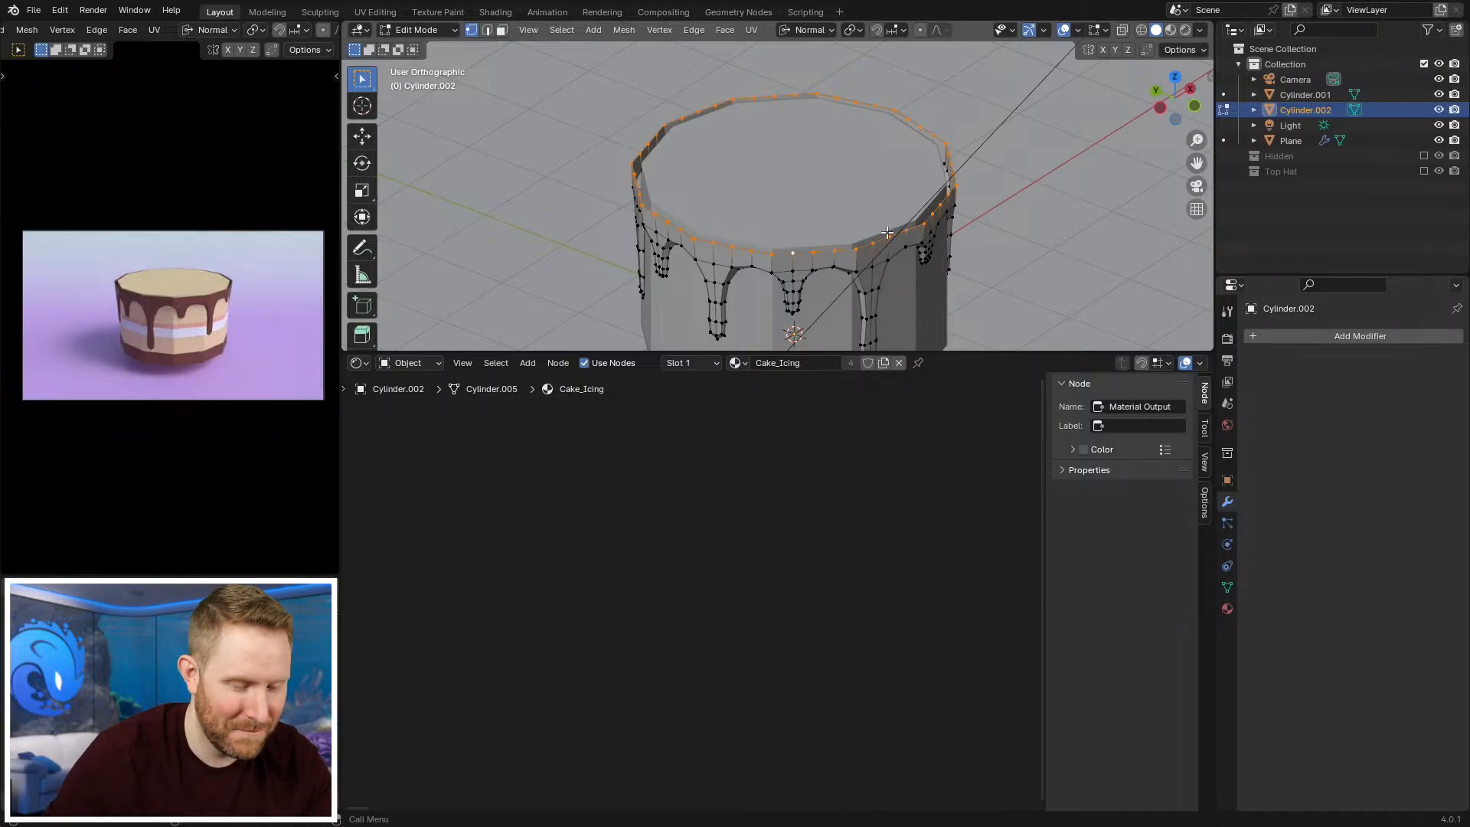
{"action": "key", "text": "KP_1"}
{"action": "key", "text": "KP_7"}
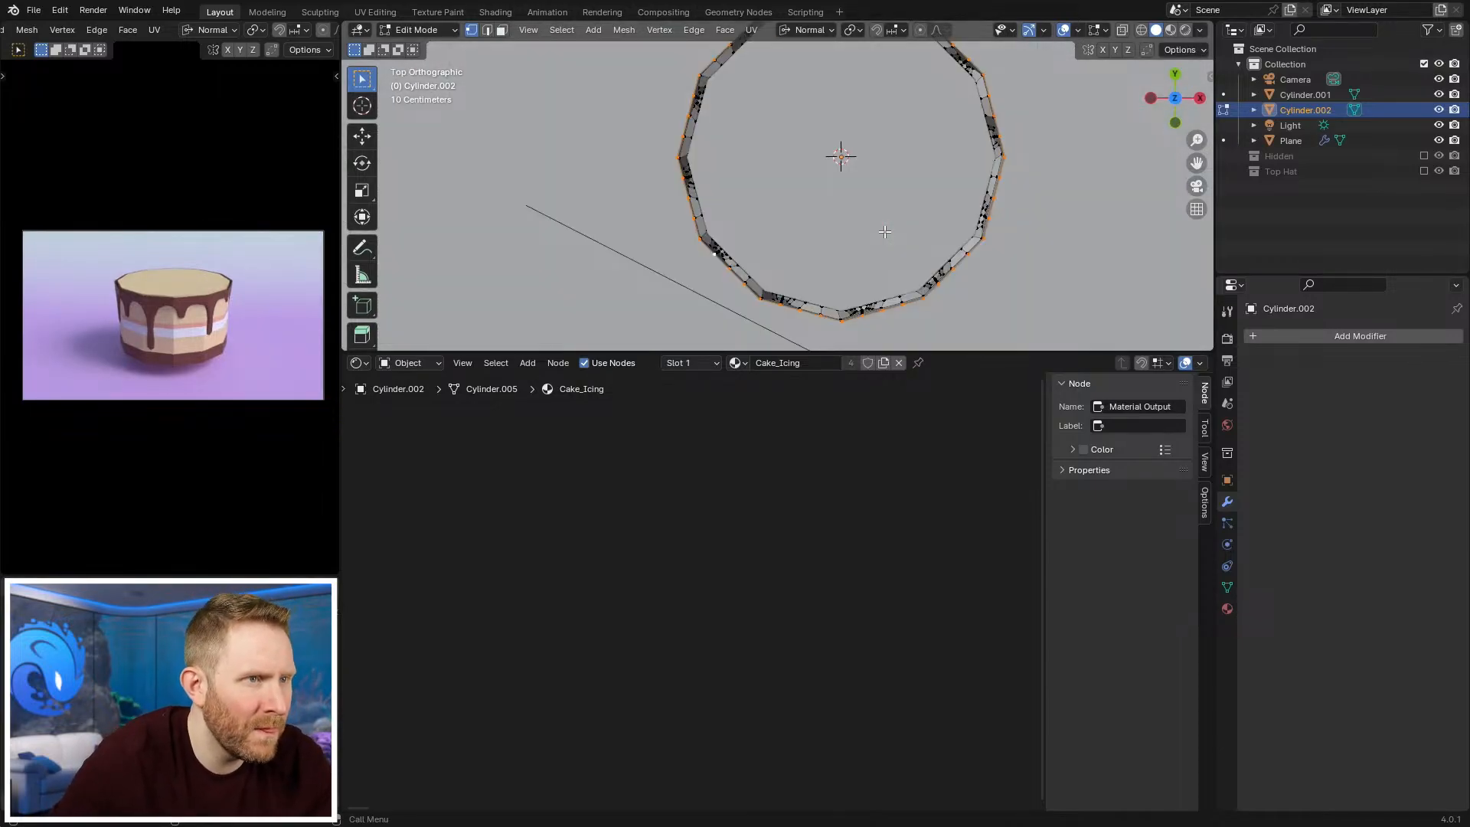
{"action": "key", "text": "KP_5"}
{"action": "middle_click_drag", "start_coordinate": [885, 231], "coordinate": [928, 252]}
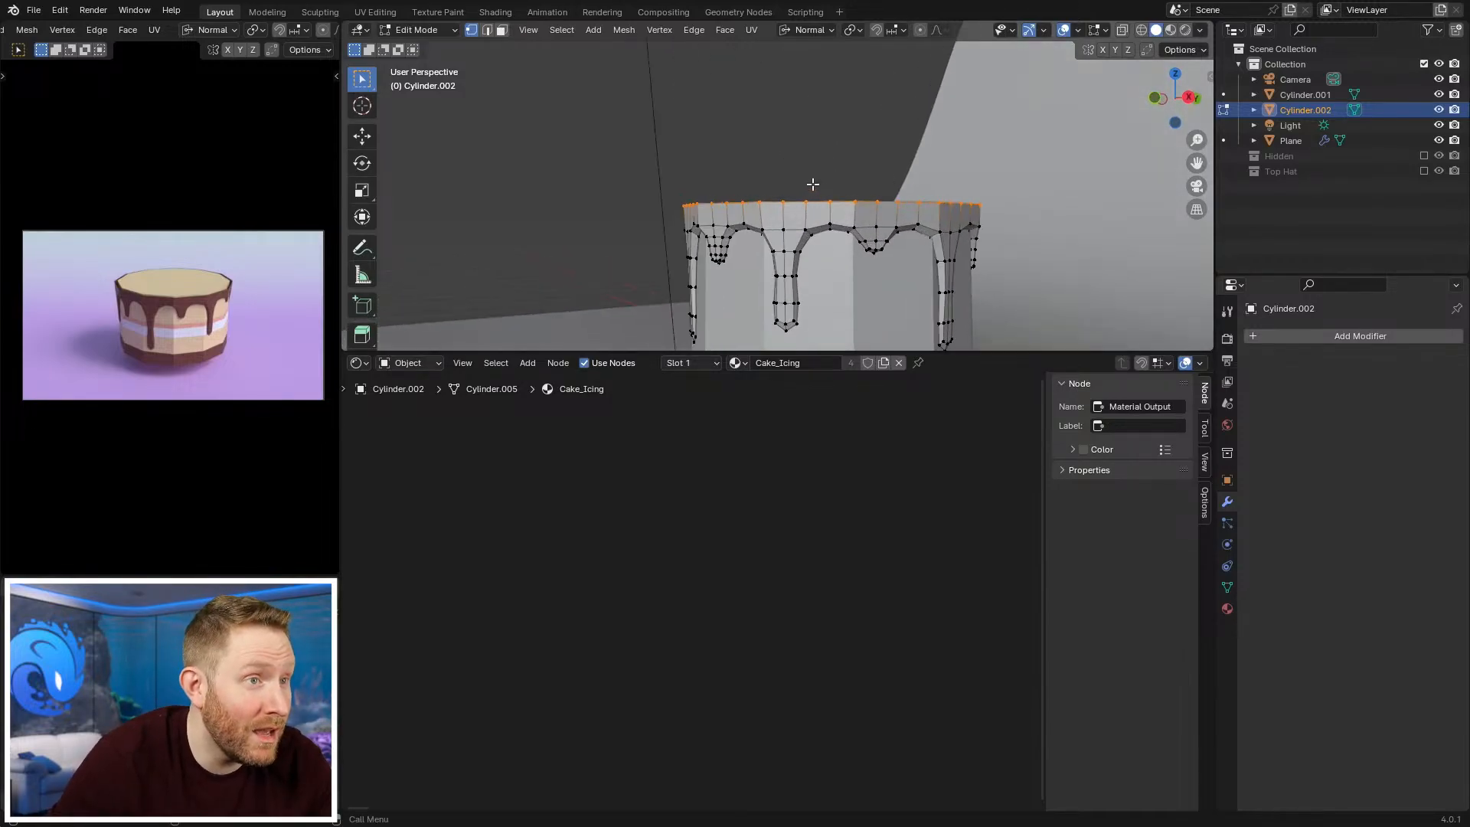
Step: Try to flatten the selected top edge loop by scaling it to 0 along Z in Normal orientation
{"action": "key", "text": "s"}
{"action": "key", "text": "z"}
{"action": "key", "text": "z"}
{"action": "key", "text": "0"}
{"action": "key", "text": "Return"}
Step: Check the top loop from the front orthographic view in wireframe shading, and undo the last Z scaling
{"action": "key", "text": "KP_1"}
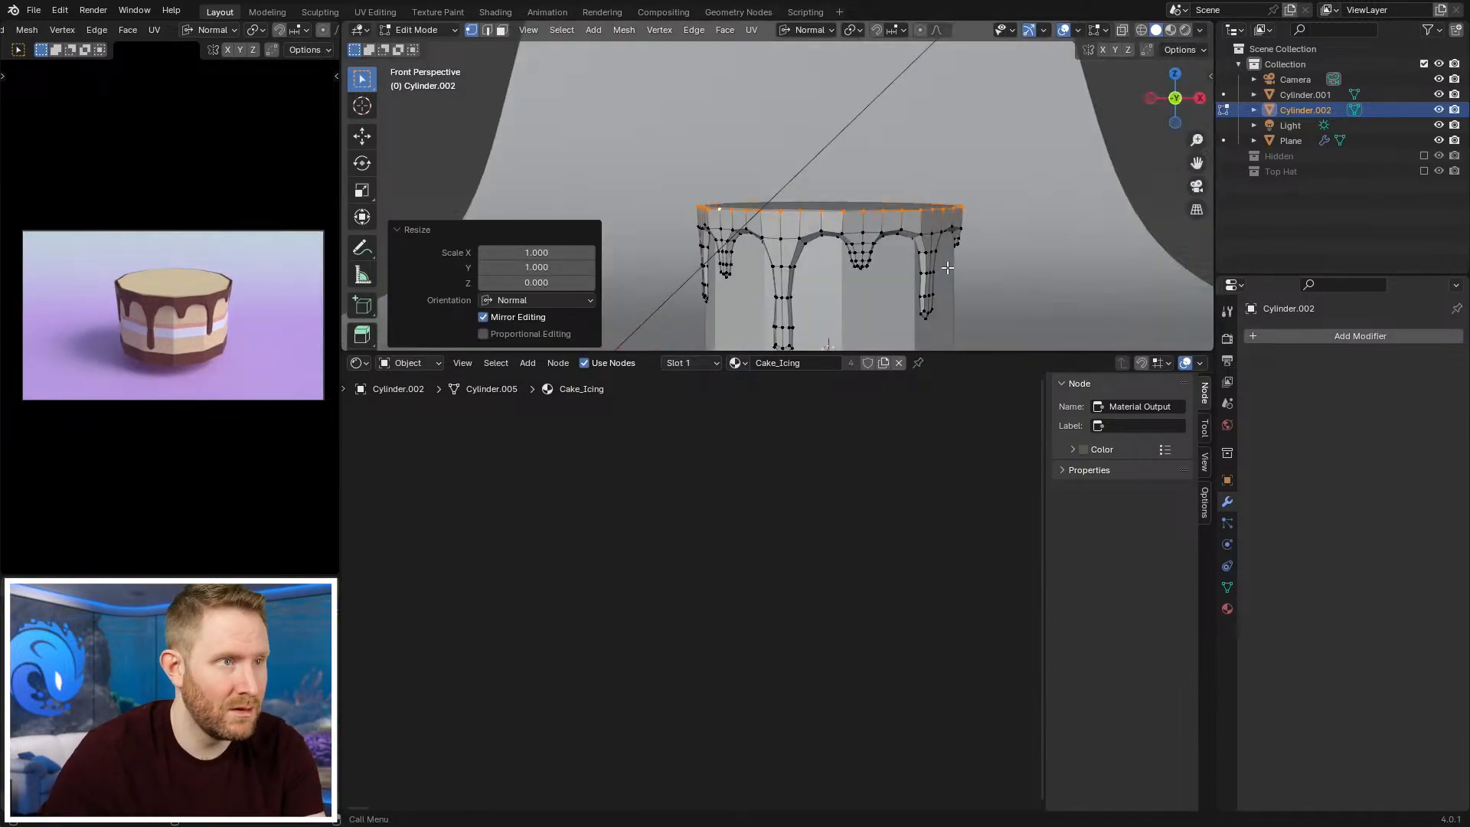
{"action": "key", "text": "KP_5"}
{"action": "middle_click_drag", "start_coordinate": [901, 231], "coordinate": [810, 192], "text": "shift"}
{"action": "key", "text": "shift+z"}
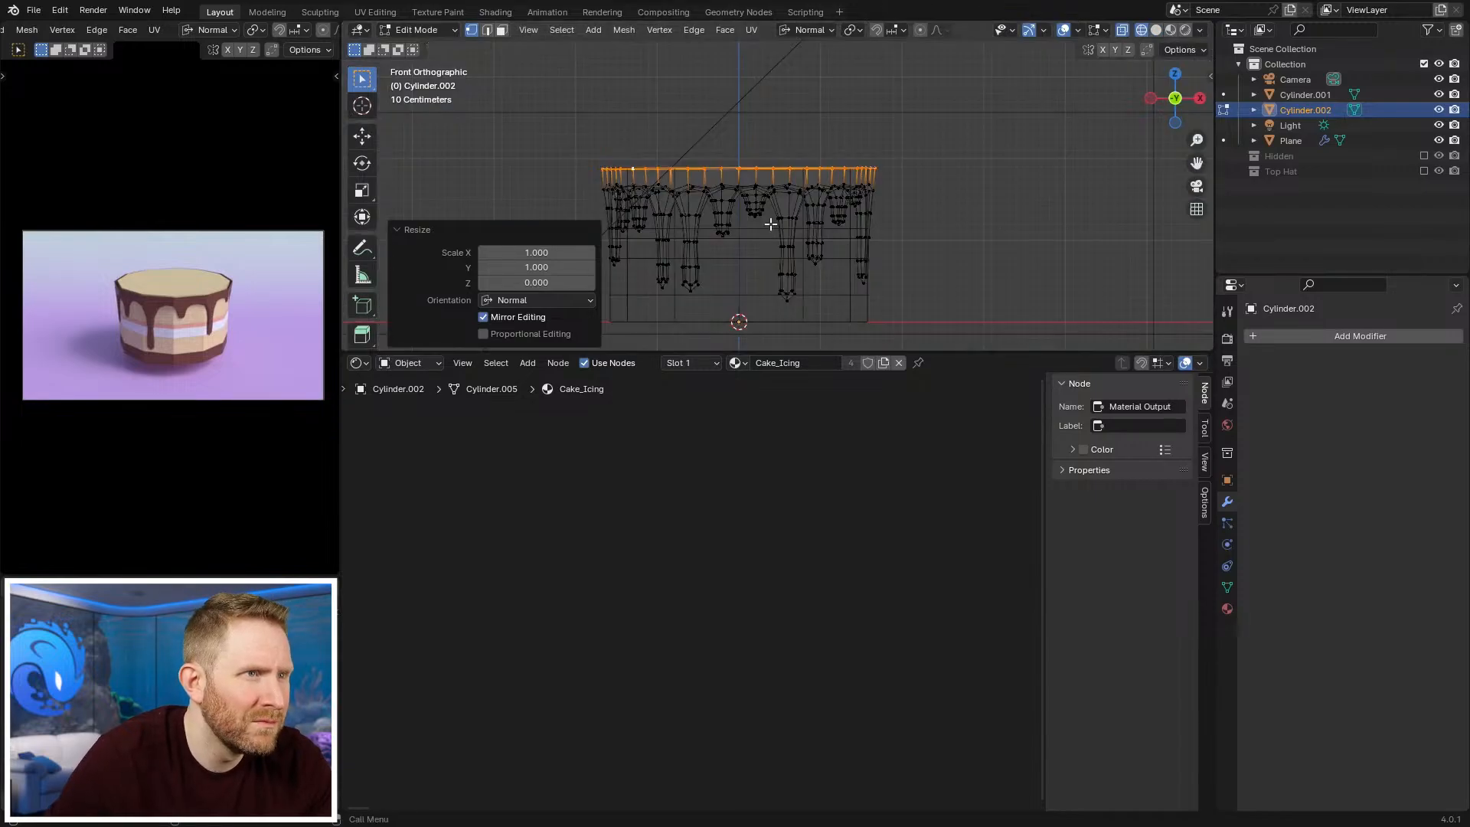
{"action": "left_click", "coordinate": [825, 227]}
{"action": "scroll", "coordinate": [906, 249], "scroll_direction": "up", "scroll_amount": 5}
{"action": "key", "text": "shift+z"}
{"action": "scroll", "coordinate": [914, 247], "scroll_direction": "down", "scroll_amount": 4}
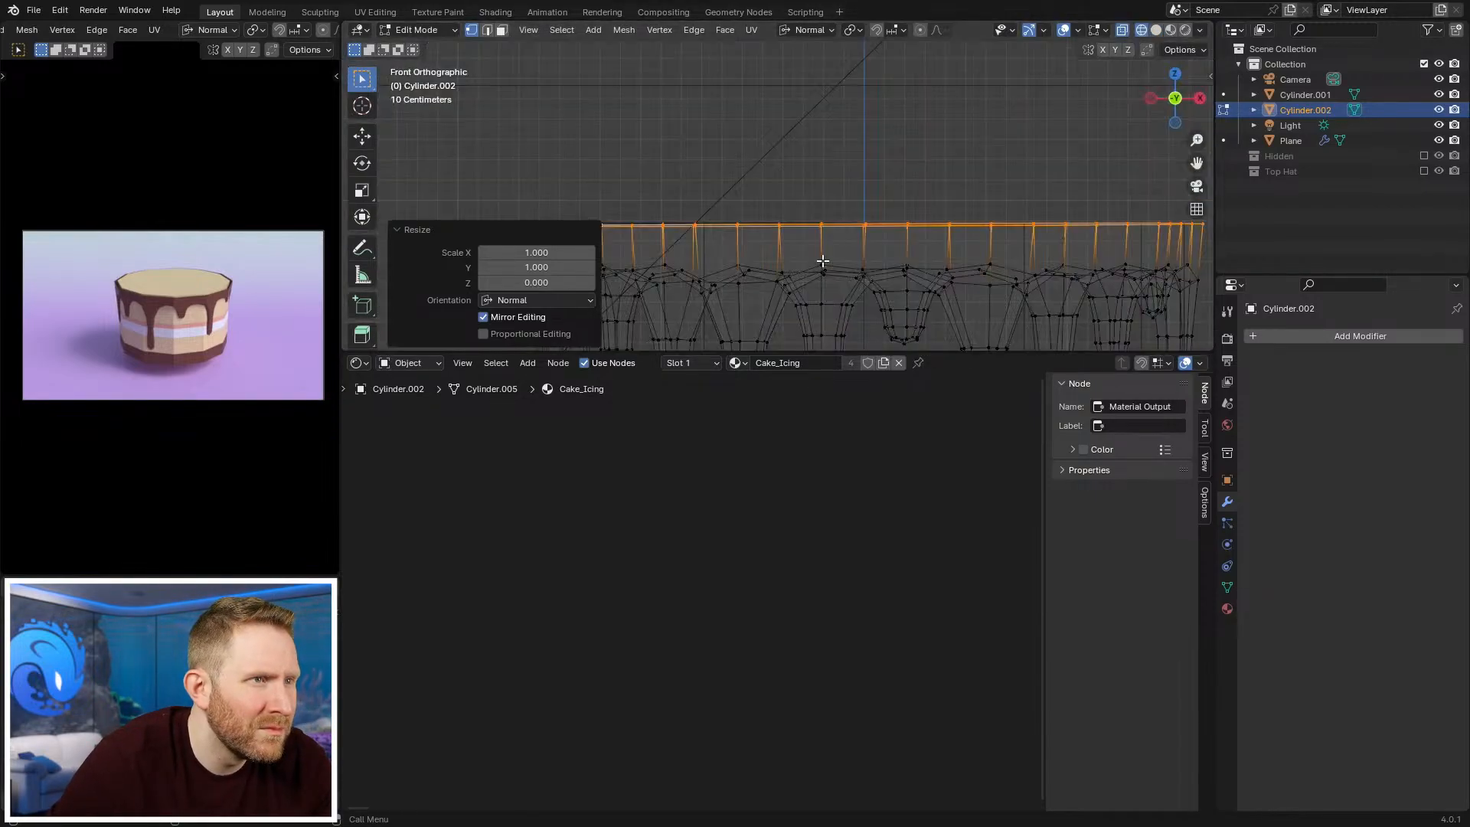
{"action": "key", "text": "s"}
{"action": "key", "text": "z"}
{"action": "right_click", "coordinate": [1034, 268]}
{"action": "key", "text": "ctrl+z"}
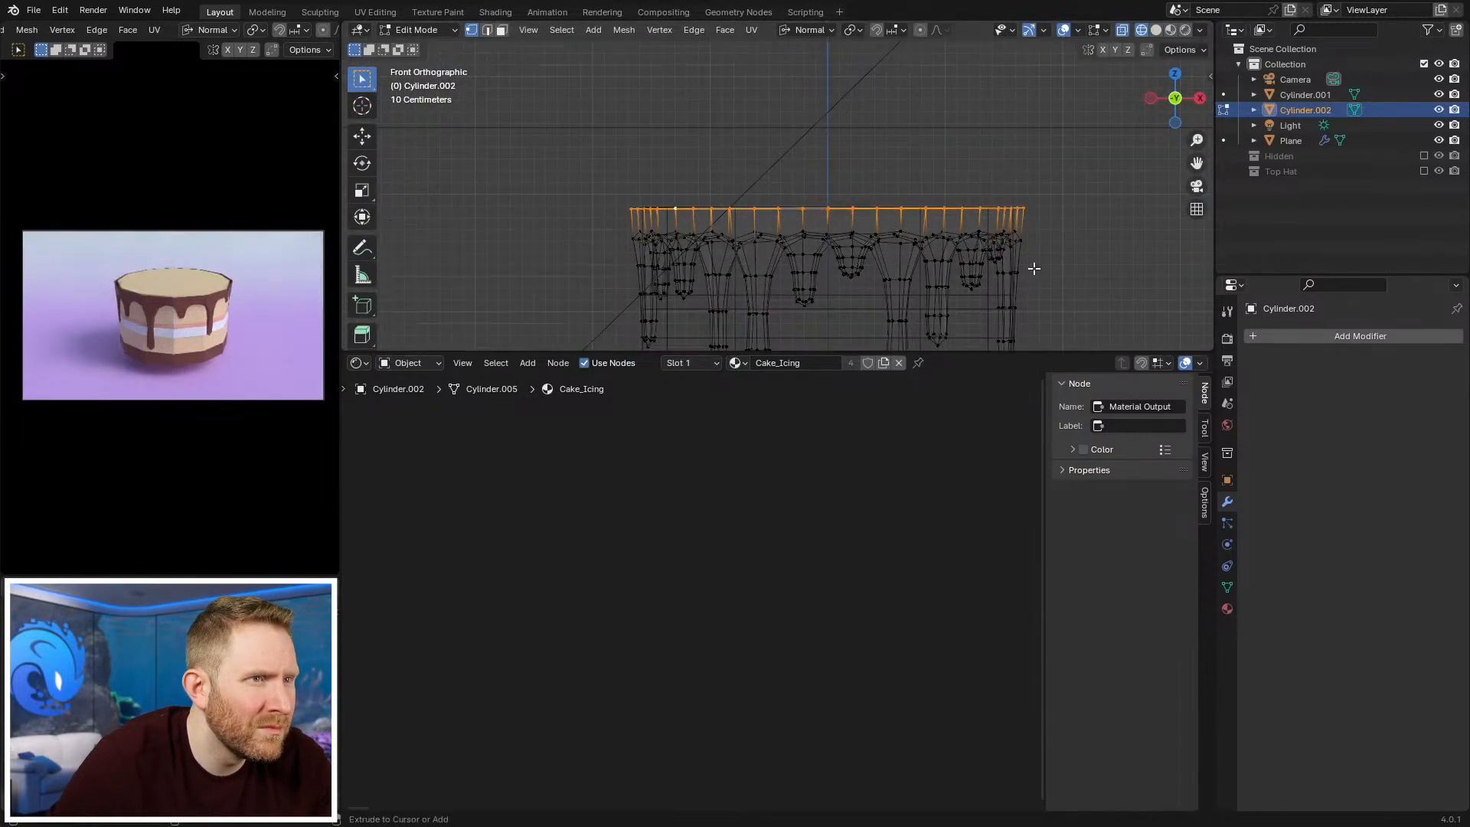
Step: Set the transform orientation to Global and flatten the top edge loop by scaling it to 0 along Z
{"action": "left_click", "coordinate": [805, 30]}
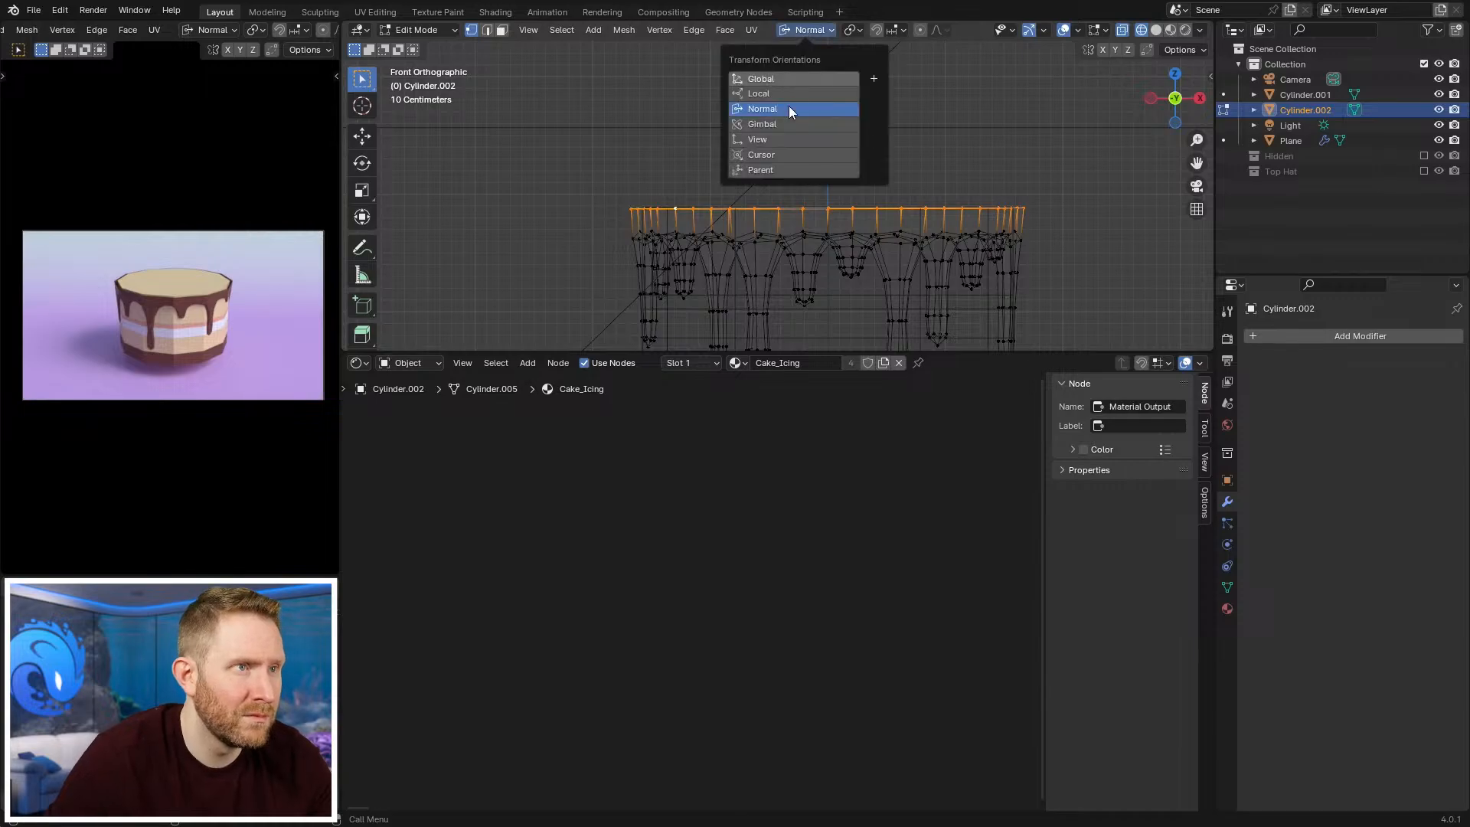
{"action": "left_click", "coordinate": [769, 82]}
{"action": "key", "text": "s"}
{"action": "key", "text": "z"}
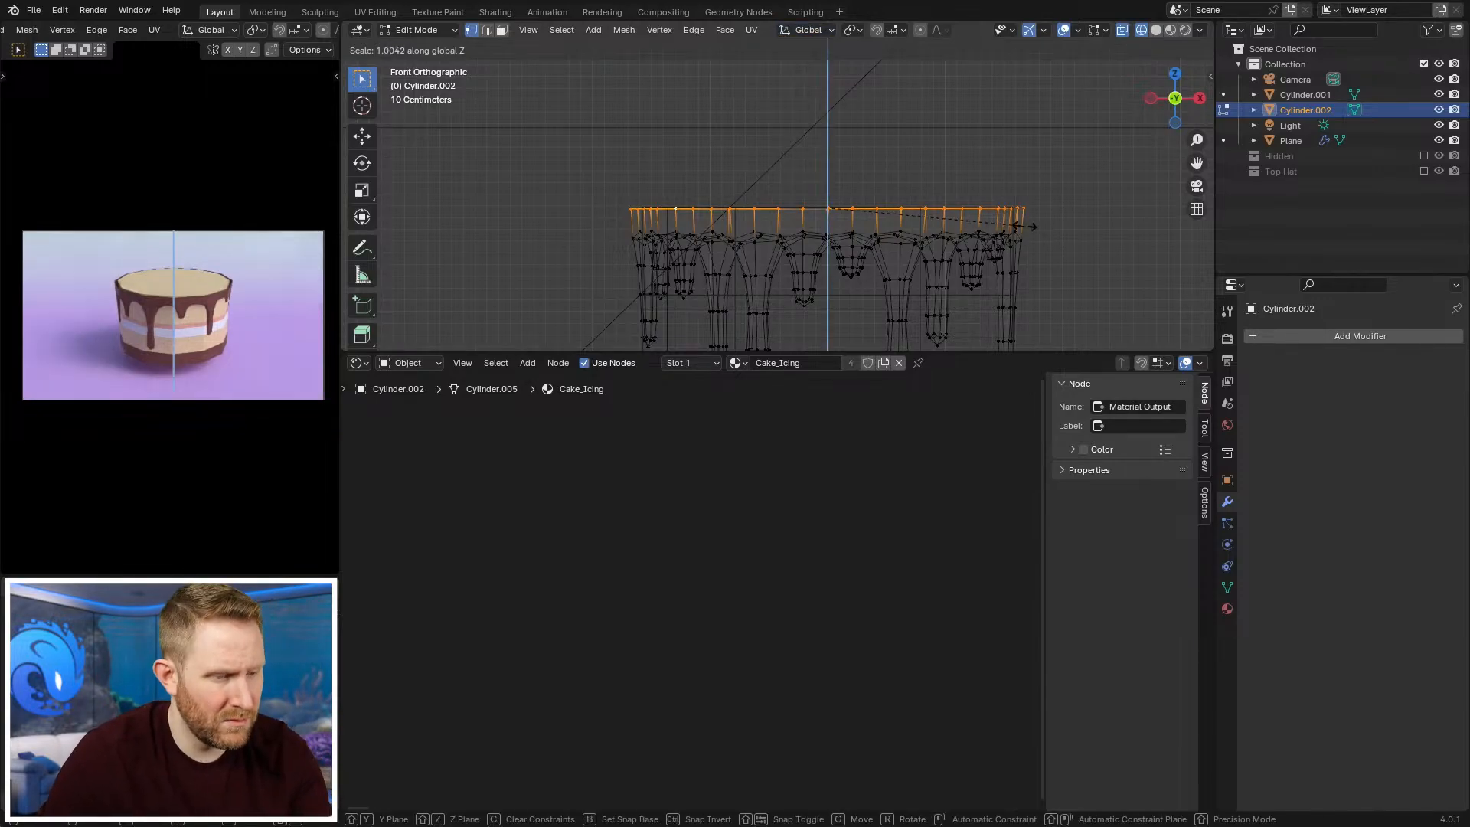
{"action": "key", "text": "Return"}
Step: Extrude the top edge loop about 0.127 m upward along Z and scale the new loop to about 0.935
{"action": "scroll", "coordinate": [873, 223], "scroll_direction": "up", "scroll_amount": 2}
{"action": "key", "text": "e"}
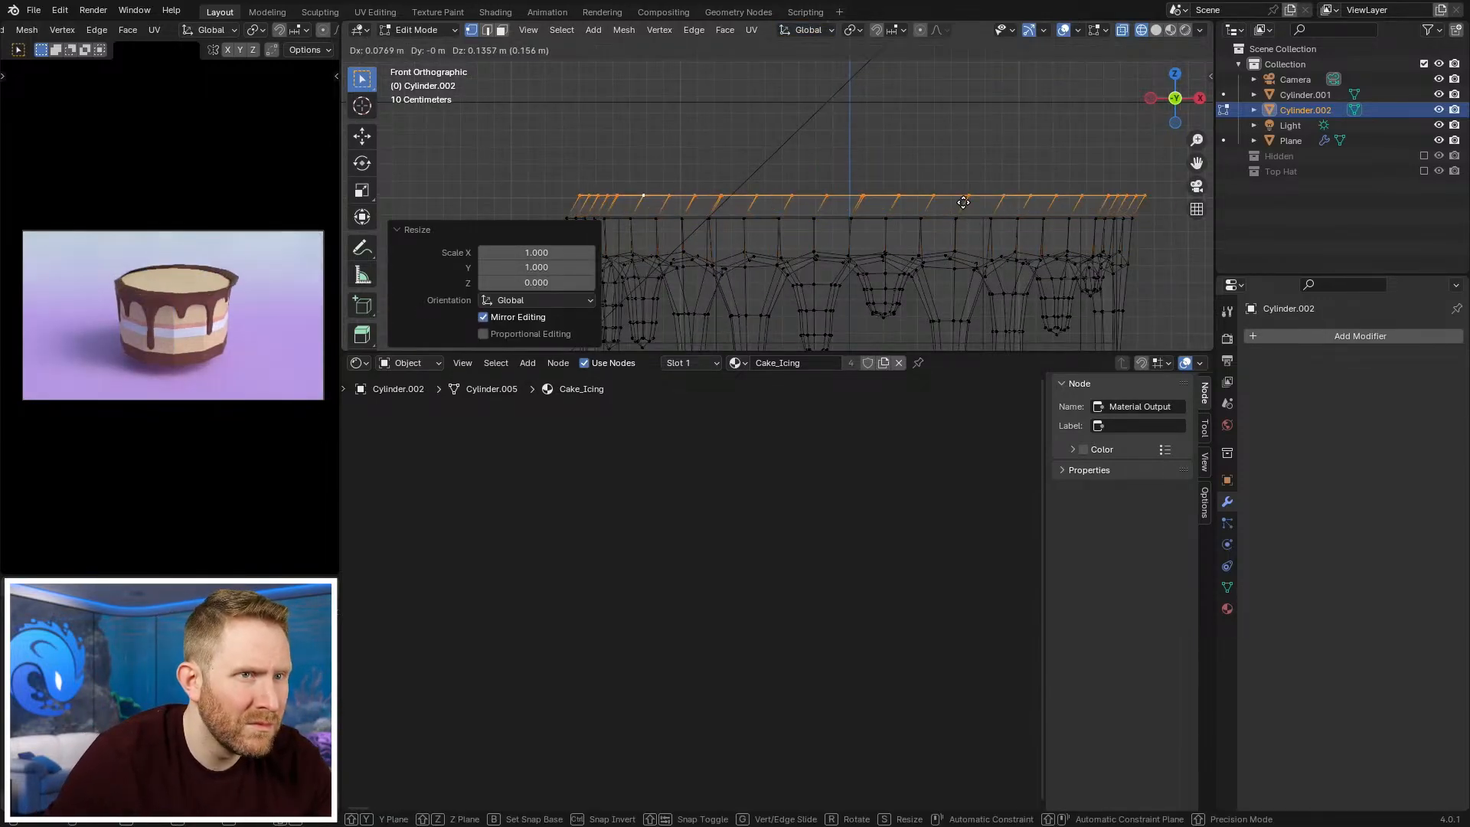
{"action": "key", "text": "z"}
{"action": "left_click", "coordinate": [976, 204]}
{"action": "key", "text": "s"}
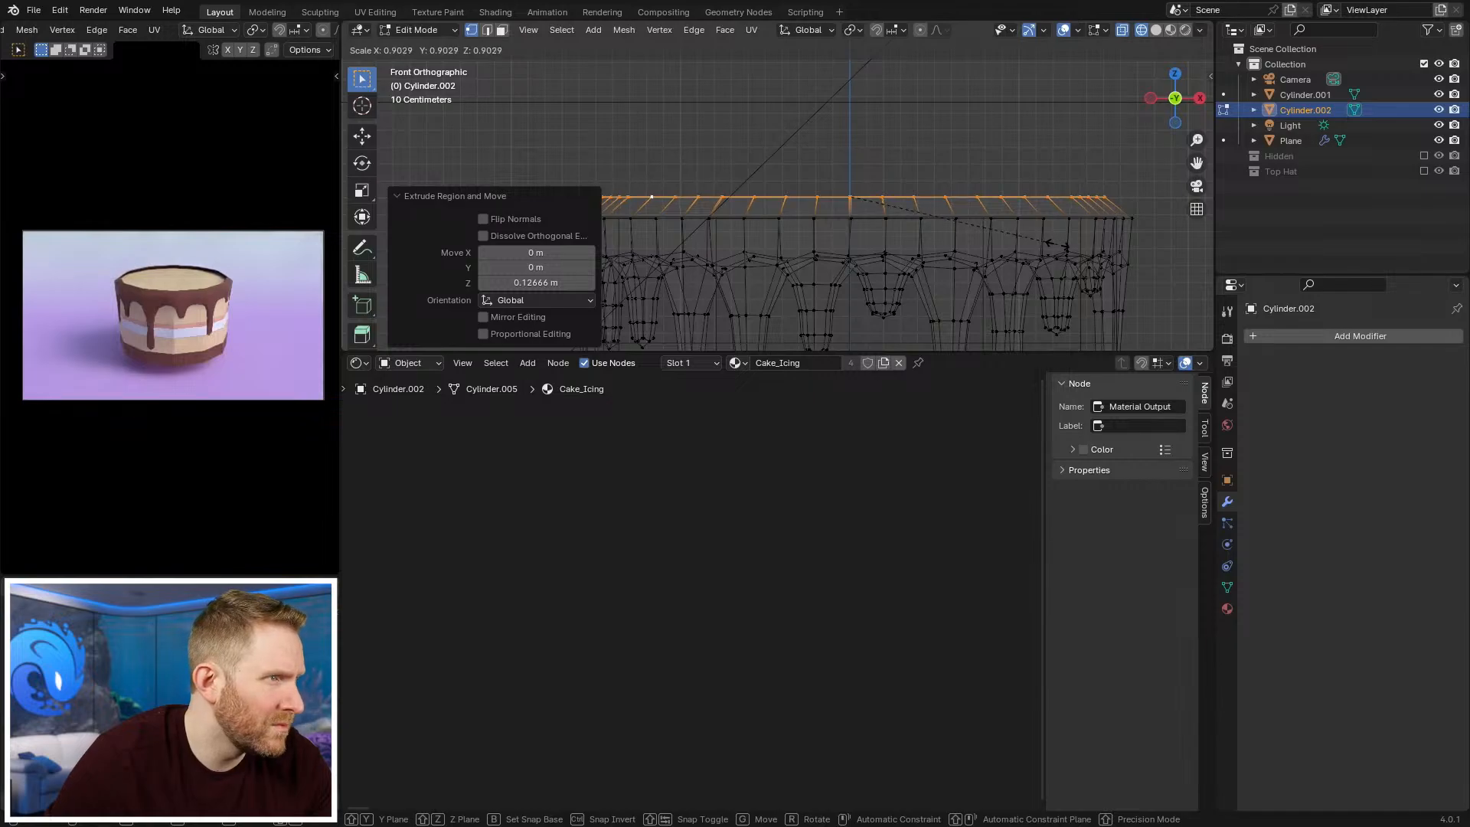
{"action": "left_click", "coordinate": [1064, 248]}
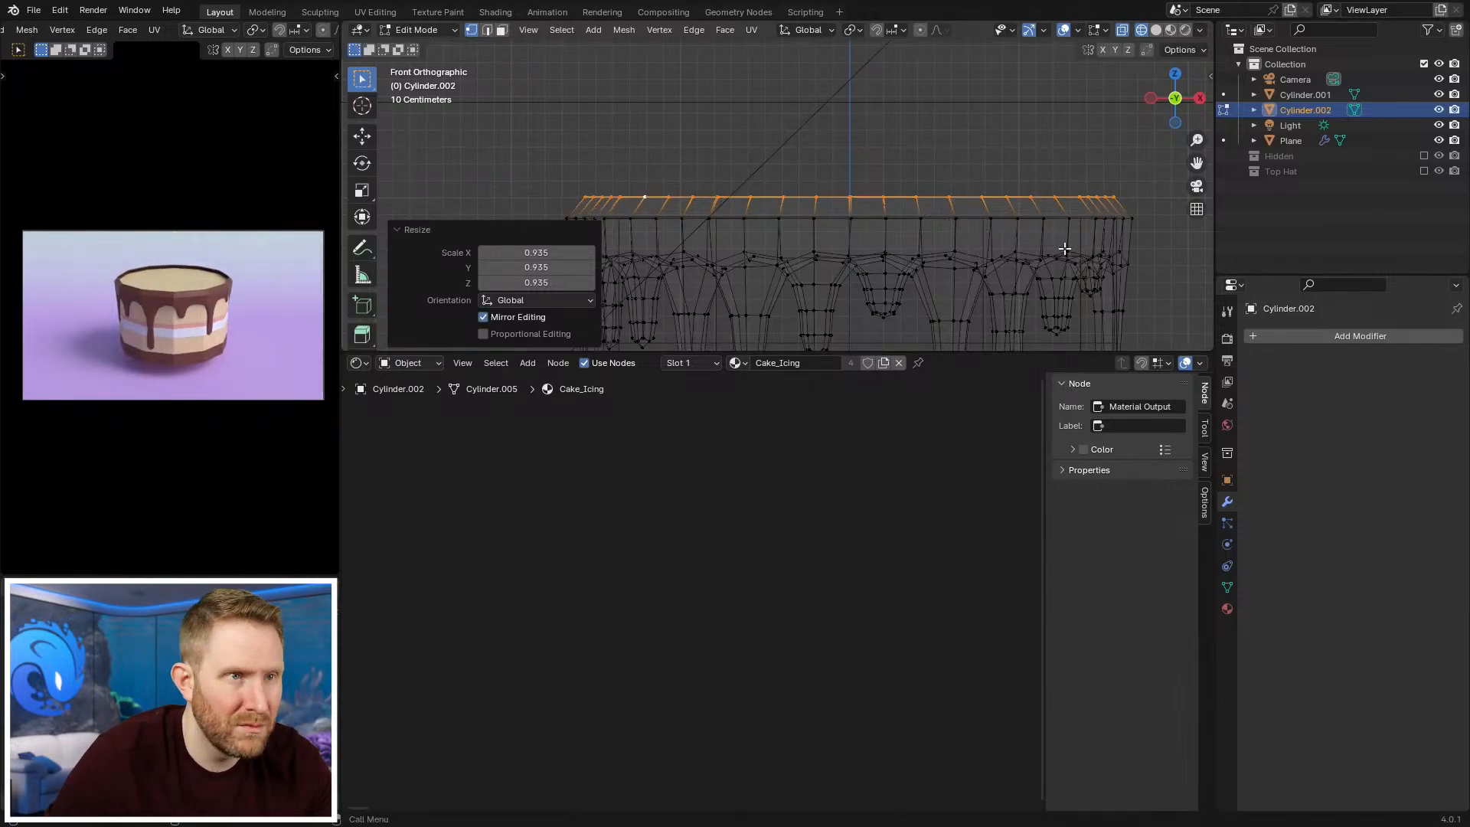
Step: Lower the extruded loop about 0.086 m along Z, enlarge it by about 1.034, and raise it slightly to form a shallow bevel
{"action": "key", "text": "s"}
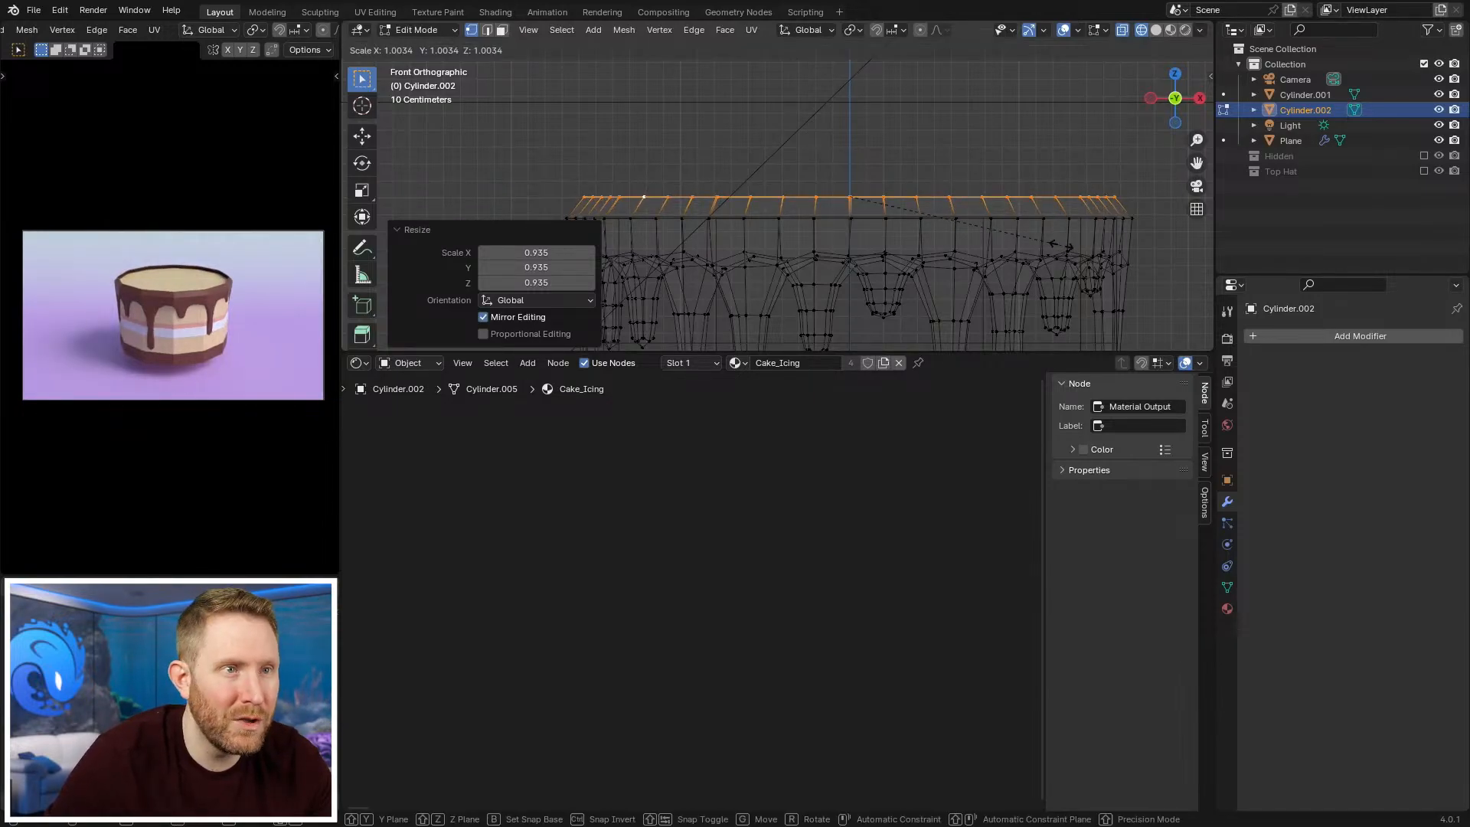
{"action": "left_click", "coordinate": [1060, 245]}
{"action": "key", "text": "g"}
{"action": "key", "text": "z"}
{"action": "left_click", "coordinate": [1063, 259]}
{"action": "key", "text": "s"}
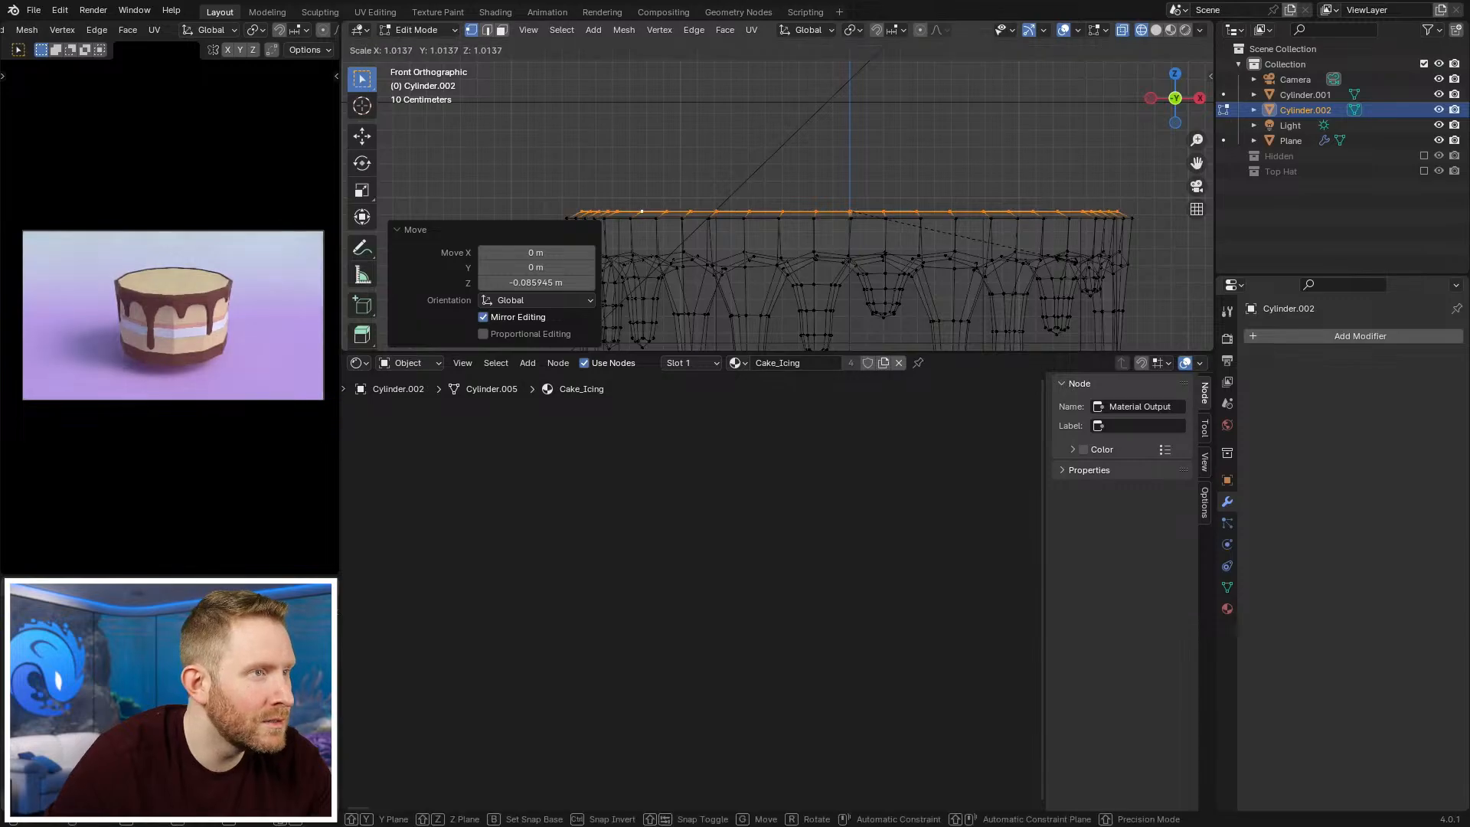
{"action": "left_click", "coordinate": [1070, 260]}
{"action": "key", "text": "g"}
{"action": "key", "text": "z"}
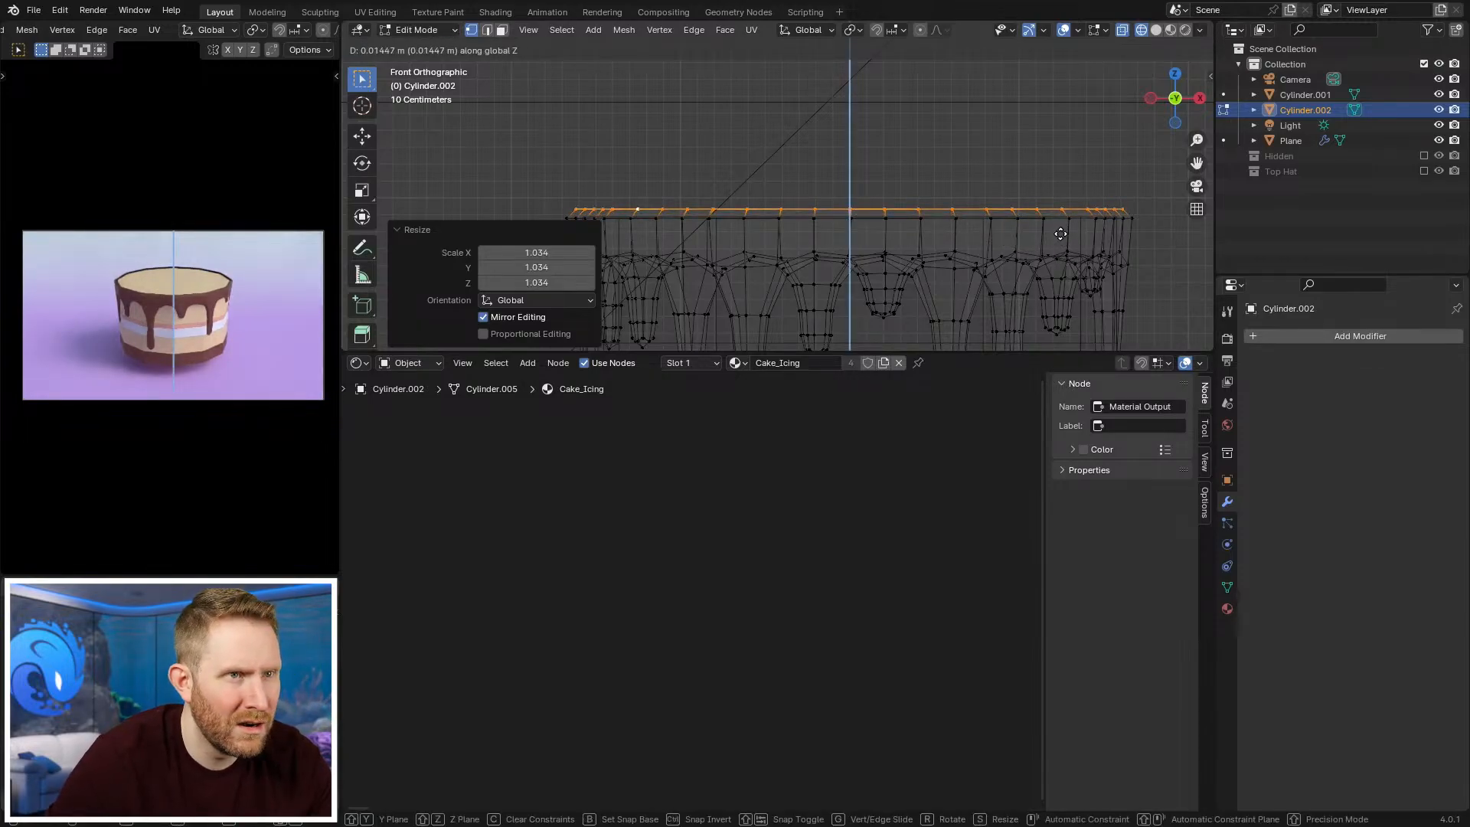
{"action": "left_click", "coordinate": [1059, 231]}
Step: In solid shading, extrude the loop in place, merge it to a single central point to cap the icing, and return to Object Mode
{"action": "mouse_move", "coordinate": [958, 184]}
{"action": "middle_mouse_down"}
{"action": "mouse_move", "coordinate": [946, 213]}
{"action": "mouse_move", "coordinate": [876, 232]}
{"action": "mouse_move", "coordinate": [835, 125]}
{"action": "mouse_move", "coordinate": [666, 171]}
{"action": "mouse_move", "coordinate": [830, 163]}
{"action": "middle_mouse_up"}
{"action": "key", "text": "shift+z"}
{"action": "key", "text": "e"}
{"action": "right_click", "coordinate": [924, 194]}
{"action": "key", "text": "m"}
{"action": "left_click", "coordinate": [924, 189]}
{"action": "key", "text": "Tab"}
{"action": "scroll", "coordinate": [927, 190], "scroll_direction": "down", "scroll_amount": 5}
{"action": "key", "text": "alt+a"}
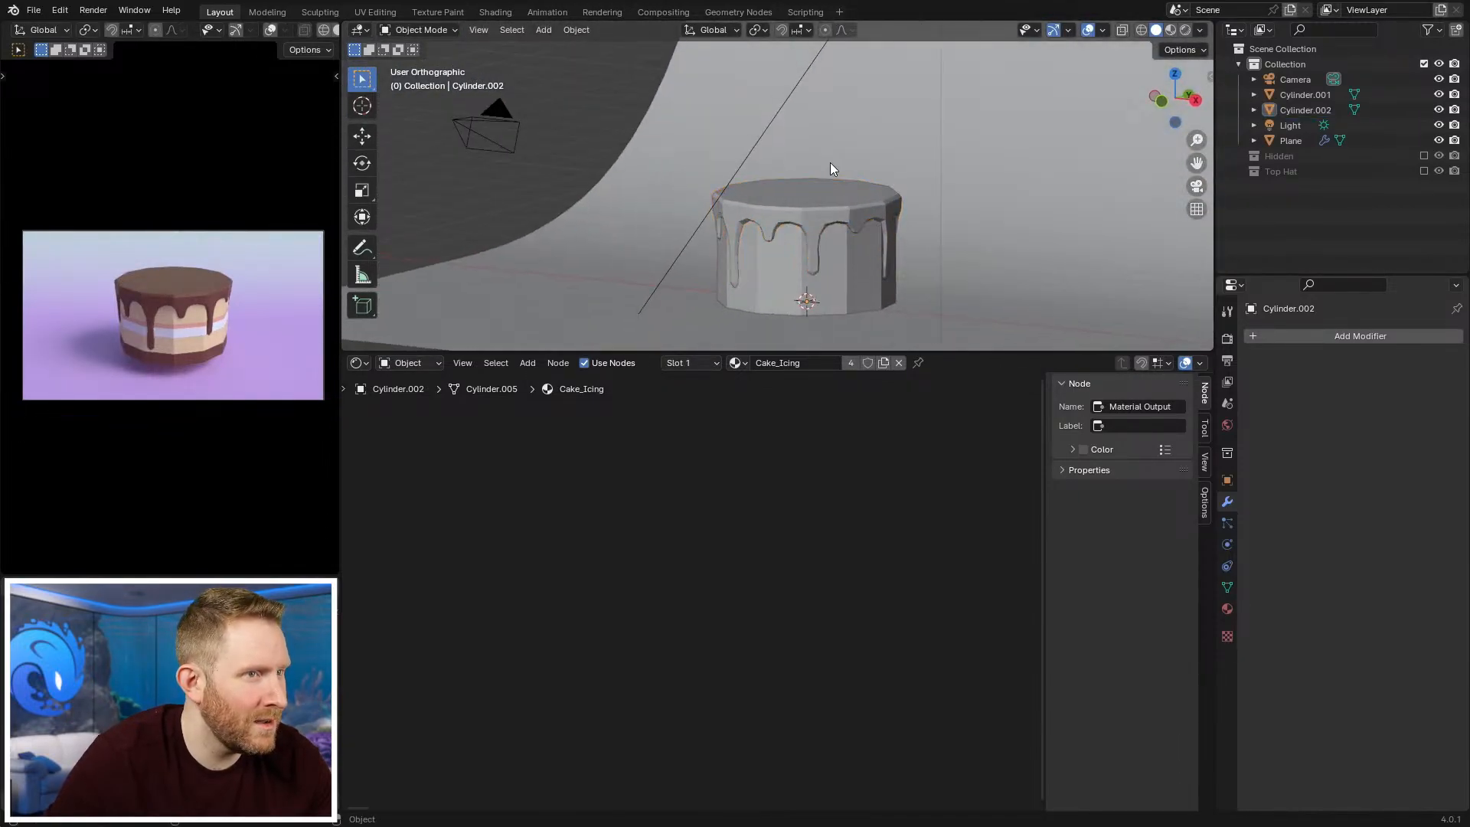
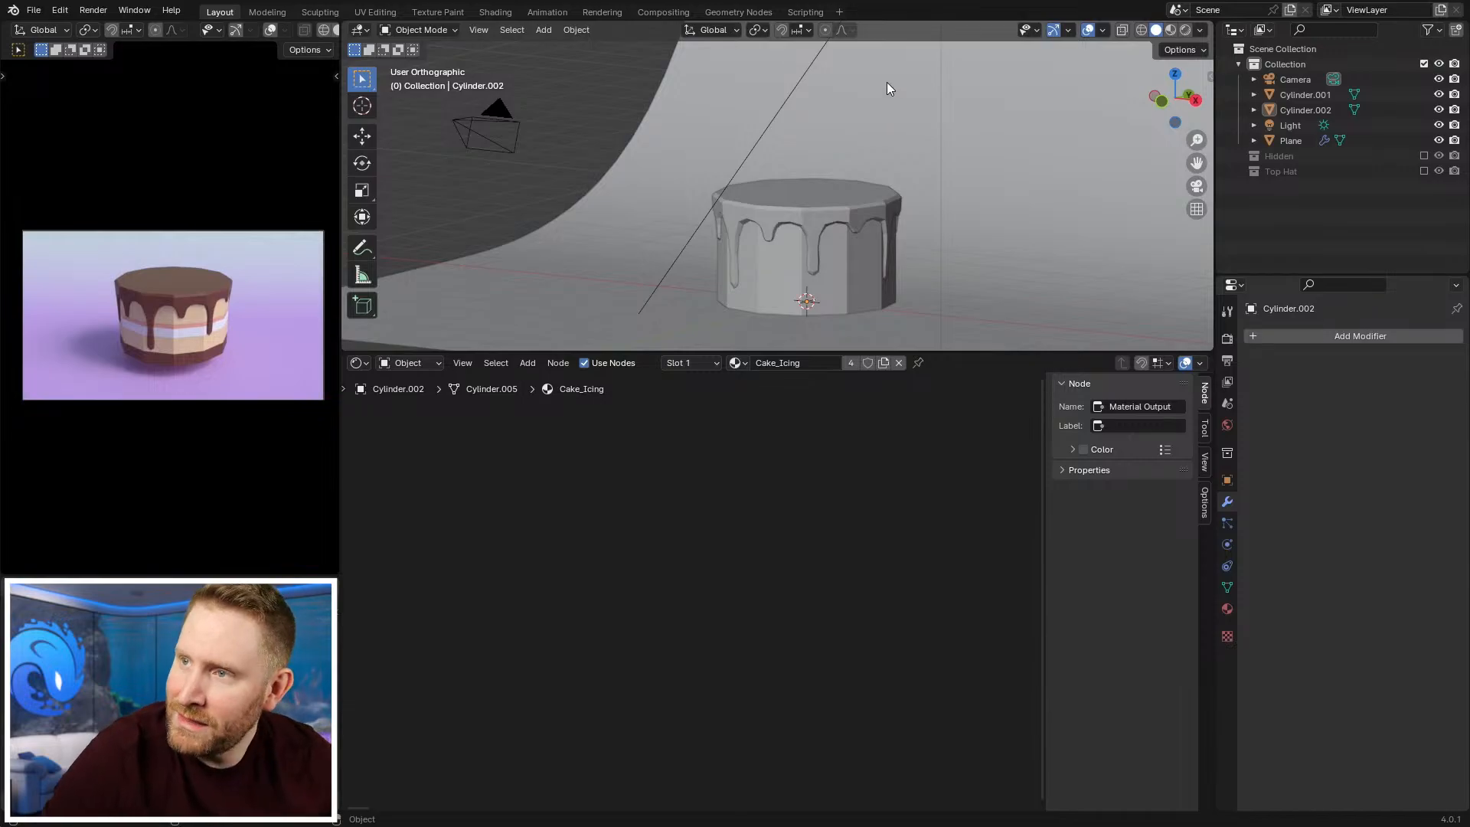
Step: Examine the rebuilt icing cap and its mesh from several angles in Edit Mode and Object Mode
{"action": "scroll", "coordinate": [753, 76], "scroll_direction": "up", "scroll_amount": 1}
{"action": "middle_click_drag", "start_coordinate": [812, 195], "coordinate": [853, 176]}
{"action": "scroll", "coordinate": [829, 232], "scroll_direction": "down", "scroll_amount": 1}
{"action": "scroll", "coordinate": [862, 161], "scroll_direction": "up", "scroll_amount": 2}
{"action": "scroll", "coordinate": [750, 245], "scroll_direction": "up", "scroll_amount": 2}
{"action": "middle_click_drag", "start_coordinate": [747, 253], "coordinate": [801, 191], "text": "shift"}
{"action": "key", "text": "Tab"}
{"action": "scroll", "coordinate": [797, 190], "scroll_direction": "up", "scroll_amount": 1}
{"action": "scroll", "coordinate": [773, 178], "scroll_direction": "down", "scroll_amount": 2}
{"action": "middle_click_drag", "start_coordinate": [774, 138], "coordinate": [823, 233]}
{"action": "scroll", "coordinate": [823, 233], "scroll_direction": "up", "scroll_amount": 3}
{"action": "scroll", "coordinate": [849, 307], "scroll_direction": "down", "scroll_amount": 2}
{"action": "middle_click_drag", "start_coordinate": [849, 308], "coordinate": [826, 222]}
{"action": "scroll", "coordinate": [824, 217], "scroll_direction": "up", "scroll_amount": 2}
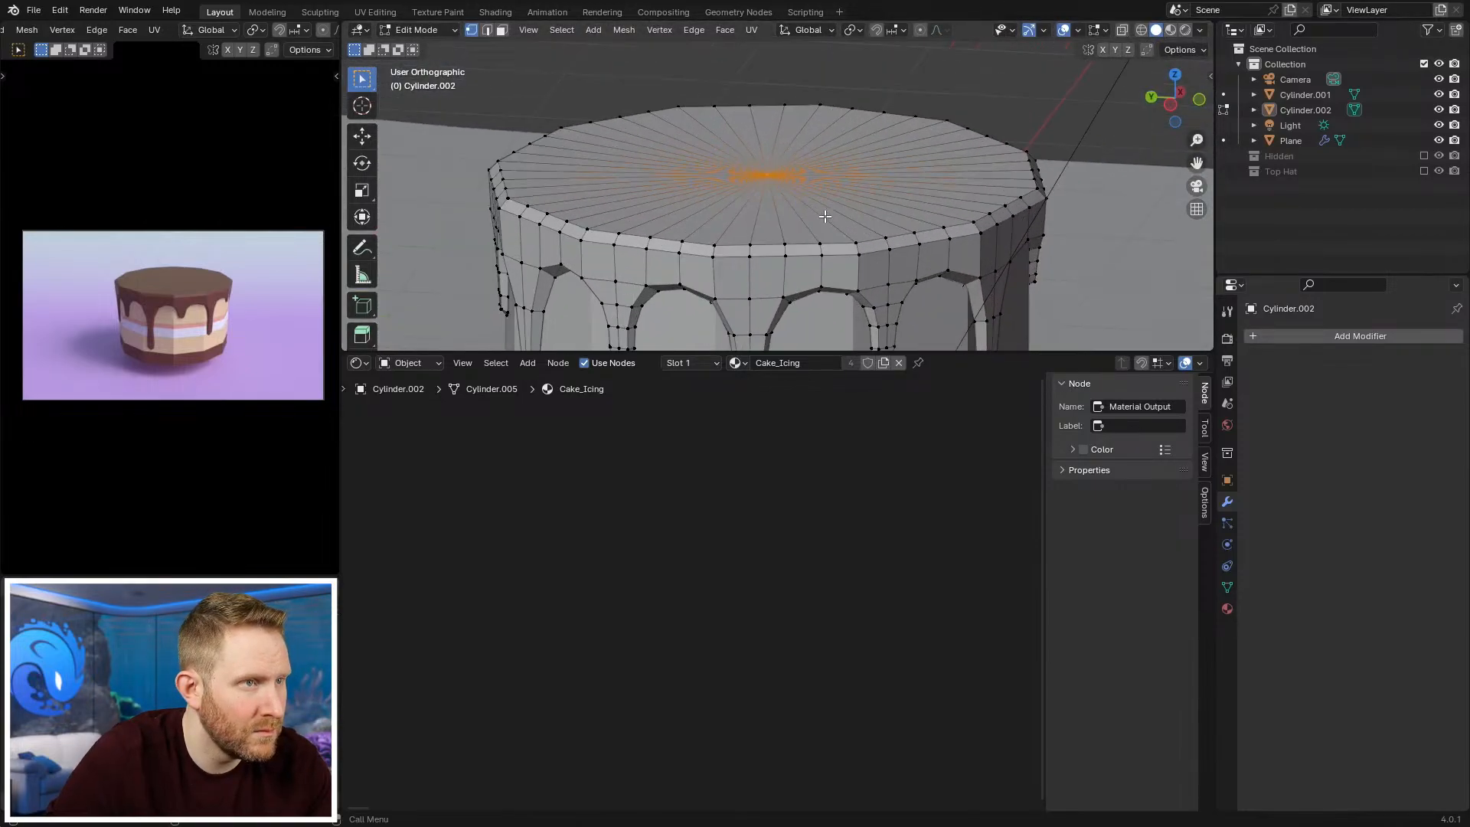
{"action": "scroll", "coordinate": [832, 167], "scroll_direction": "down", "scroll_amount": 2}
{"action": "middle_click_drag", "start_coordinate": [824, 159], "coordinate": [603, 121]}
{"action": "key", "text": "Tab"}
{"action": "scroll", "coordinate": [770, 117], "scroll_direction": "down", "scroll_amount": 6}
{"action": "middle_click_drag", "start_coordinate": [770, 116], "coordinate": [811, 184]}
{"action": "scroll", "coordinate": [735, 135], "scroll_direction": "down", "scroll_amount": 6}
{"action": "scroll", "coordinate": [757, 121], "scroll_direction": "up", "scroll_amount": 4}
{"action": "scroll", "coordinate": [842, 164], "scroll_direction": "up", "scroll_amount": 3}
Step: Save the file and add an eight-vertex cylinder at the centre of the icing's top
{"action": "key", "text": "ctrl+s"}
{"action": "left_click", "coordinate": [821, 176]}
{"action": "key", "text": "Tab"}
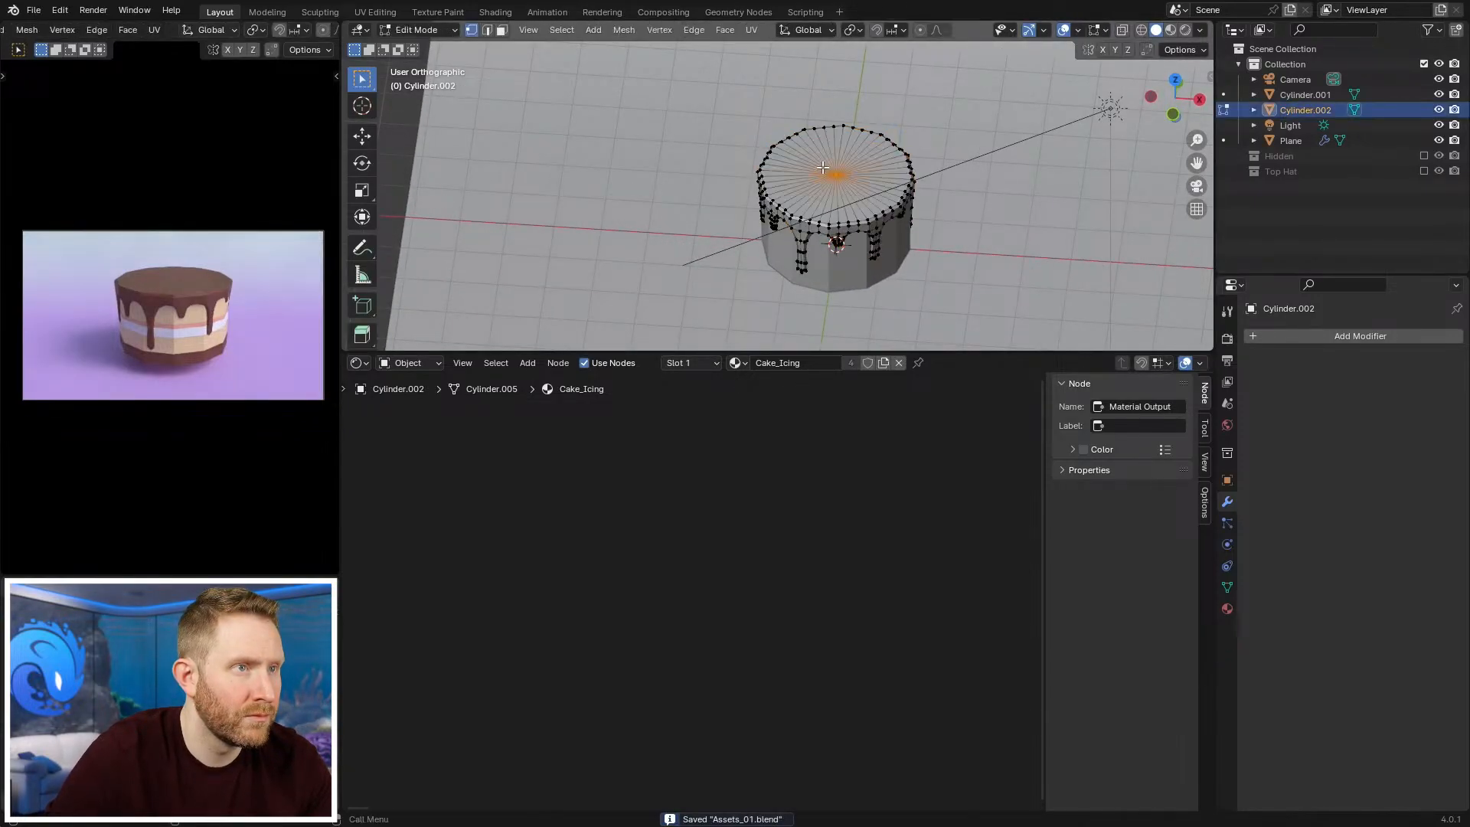
{"action": "key", "text": "KP_7"}
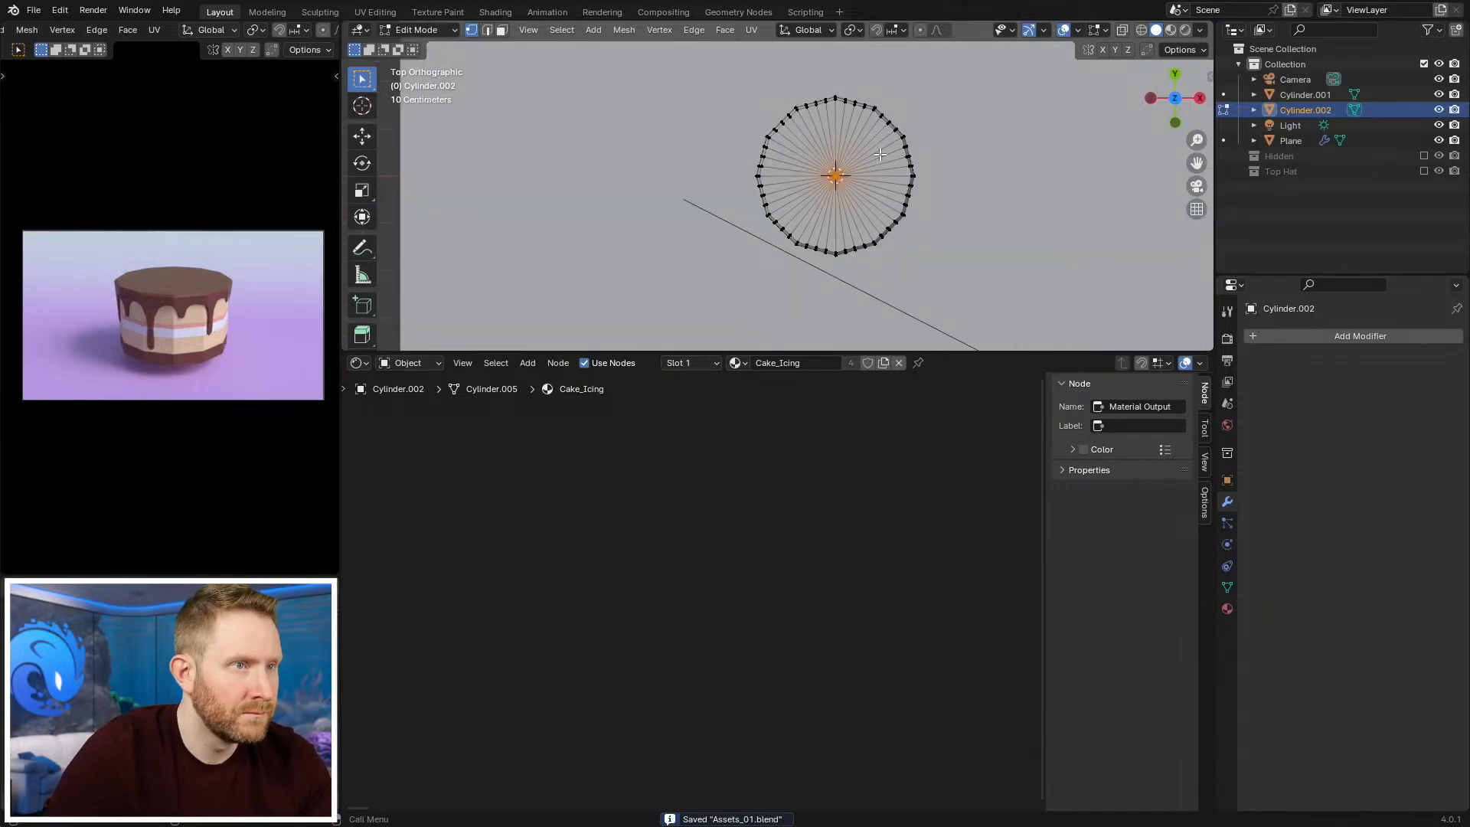
{"action": "key", "text": "KP_5"}
{"action": "scroll", "coordinate": [880, 154], "scroll_direction": "down", "scroll_amount": 4}
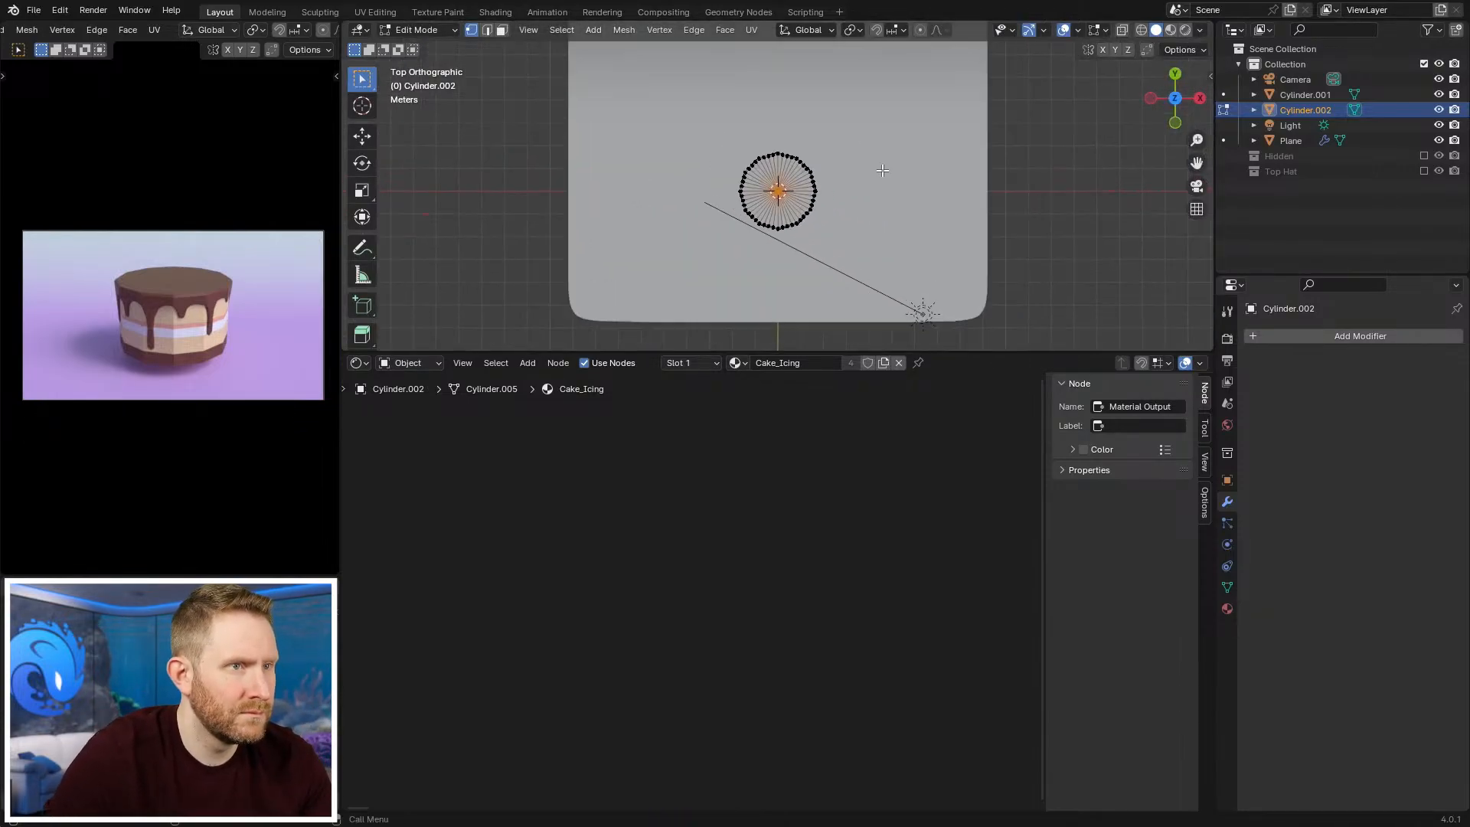
{"action": "key", "text": "KP_5"}
{"action": "key", "text": "Tab"}
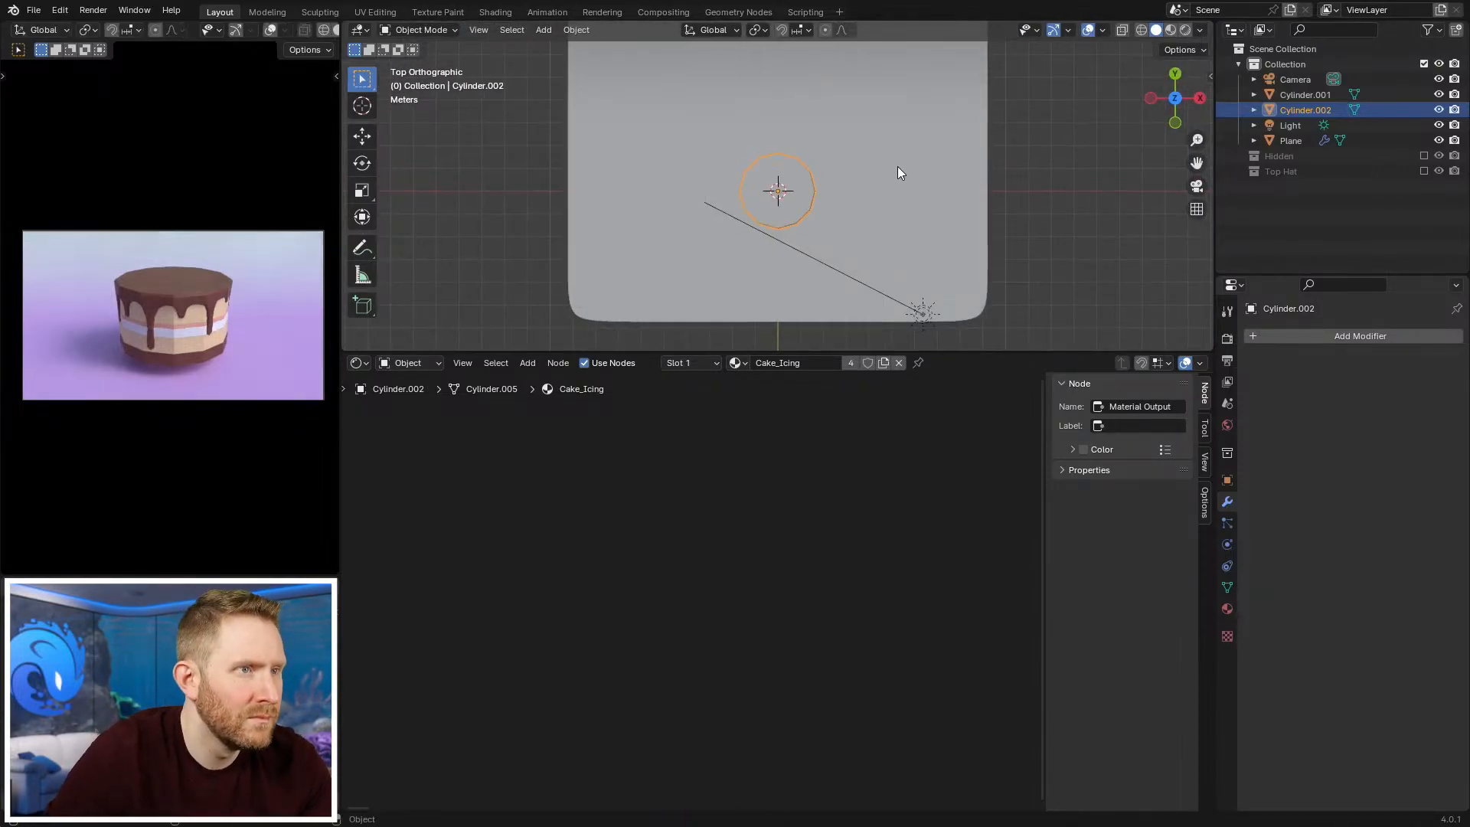
{"action": "key", "text": "shift+a"}
{"action": "mouse_move", "coordinate": [897, 167]}
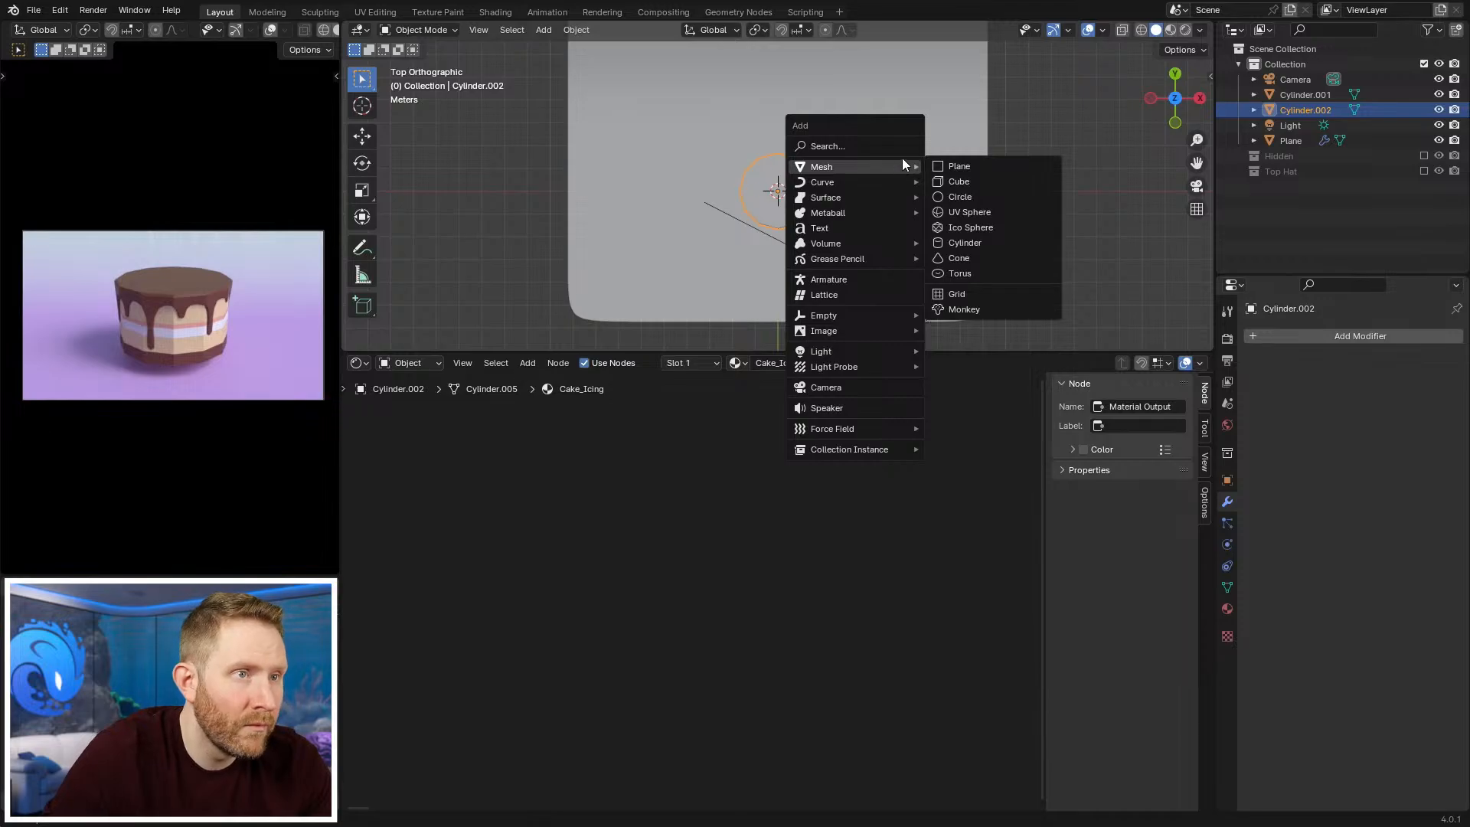
{"action": "left_click", "coordinate": [957, 243]}
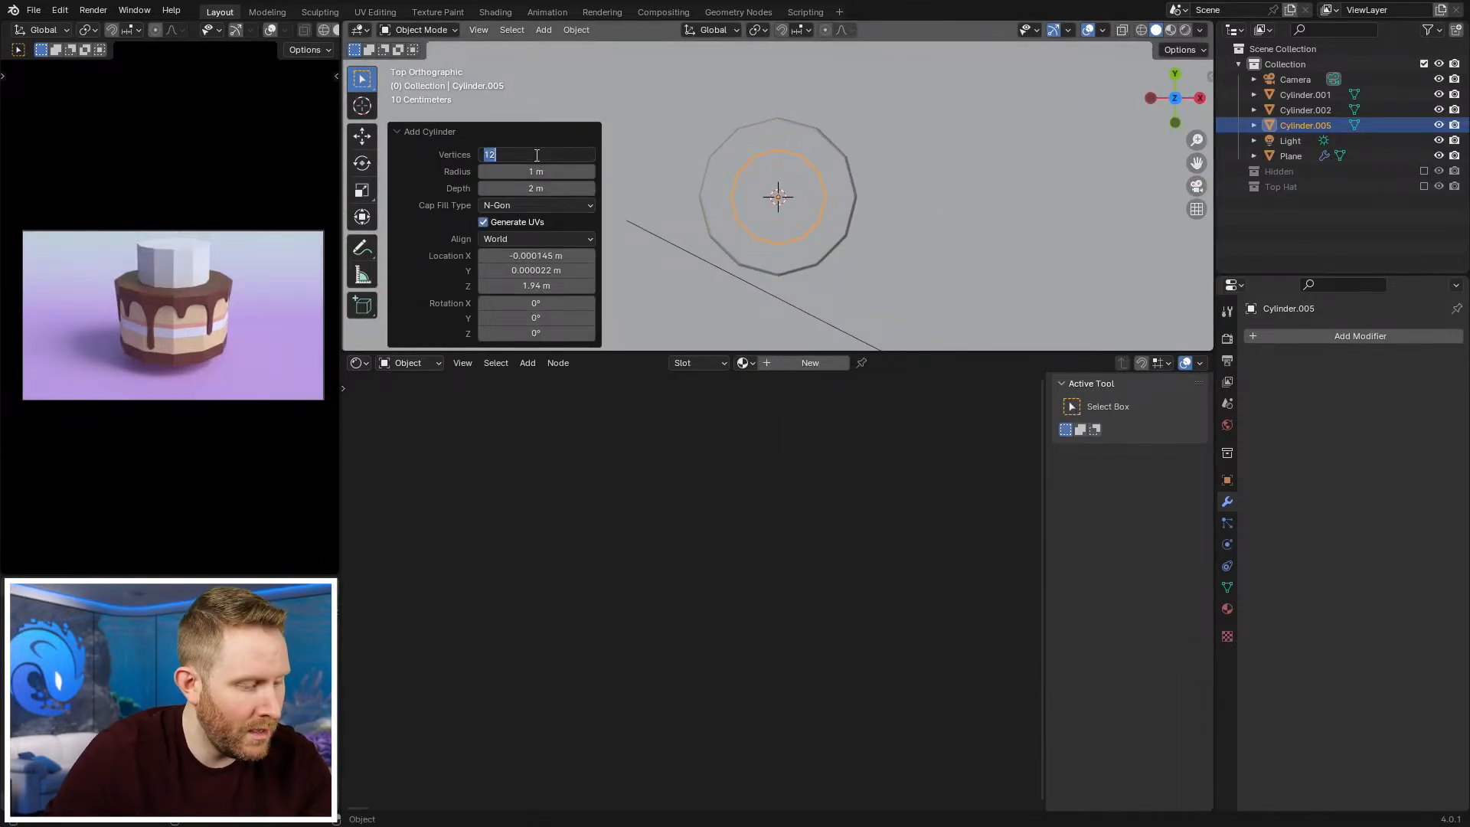
Step: In Edit Mode with X-ray on, scale the new cylinder's mesh down to berry size
{"action": "key", "text": "KP_1"}
{"action": "scroll", "coordinate": [896, 201], "scroll_direction": "up", "scroll_amount": 2}
{"action": "key", "text": "Tab"}
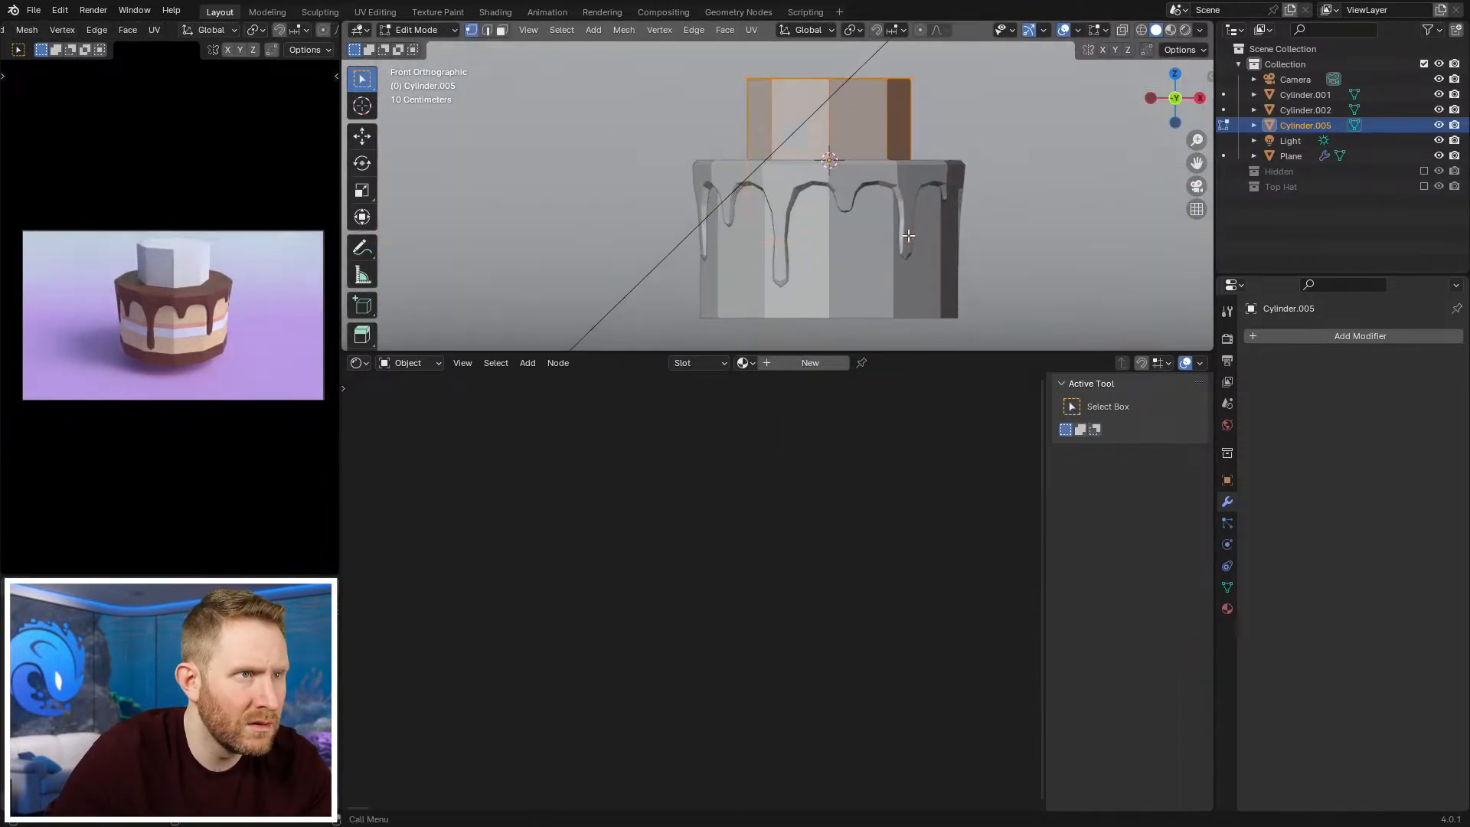
{"action": "key", "text": "alt+z"}
{"action": "key", "text": "s"}
{"action": "left_click", "coordinate": [846, 249]}
Step: Taper the upper part of the small cylinder into a much narrower top ring and adjust its height along Z
{"action": "scroll", "coordinate": [855, 251], "scroll_direction": "up", "scroll_amount": 3}
{"action": "middle_click_drag", "start_coordinate": [866, 252], "coordinate": [851, 188], "text": "shift"}
{"action": "scroll", "coordinate": [856, 189], "scroll_direction": "up", "scroll_amount": 2}
{"action": "key", "text": "alt+a"}
{"action": "left_click_drag", "start_coordinate": [706, 99], "coordinate": [1001, 174]}
{"action": "key", "text": "s"}
{"action": "left_click", "coordinate": [863, 151]}
{"action": "key", "text": "s"}
{"action": "right_click", "coordinate": [854, 183]}
{"action": "key", "text": "s"}
{"action": "left_click", "coordinate": [937, 179]}
{"action": "key", "text": "g"}
{"action": "key", "text": "z"}
{"action": "left_click", "coordinate": [940, 166]}
Step: Raise the bottom ring about 0.081 m along Z, extrude it downward about 0.09 m, and scale the new ring inward
{"action": "key", "text": "alt+a"}
{"action": "key", "text": "g"}
{"action": "key", "text": "z"}
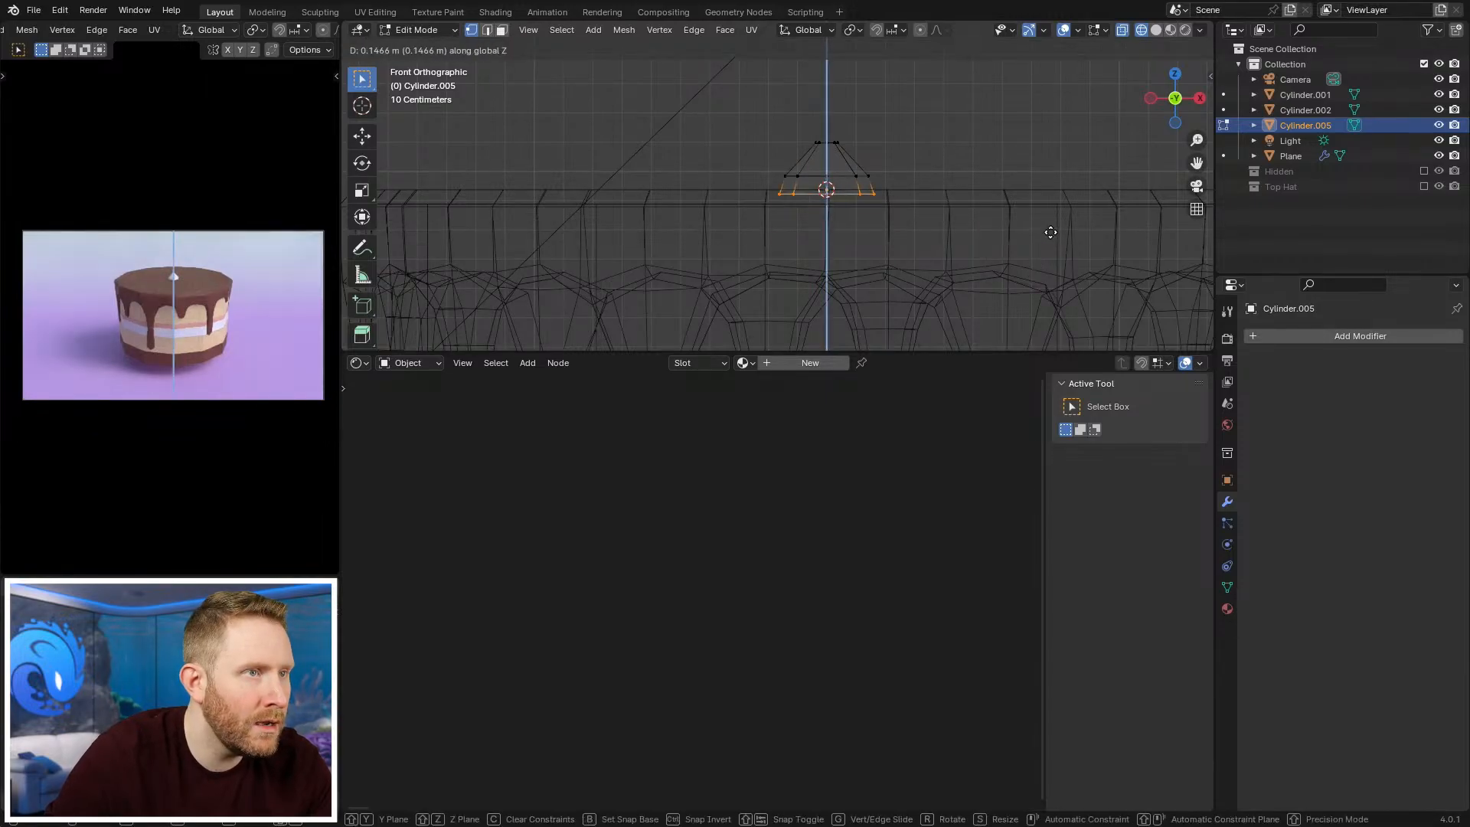
{"action": "left_click", "coordinate": [1055, 252]}
{"action": "key", "text": "e"}
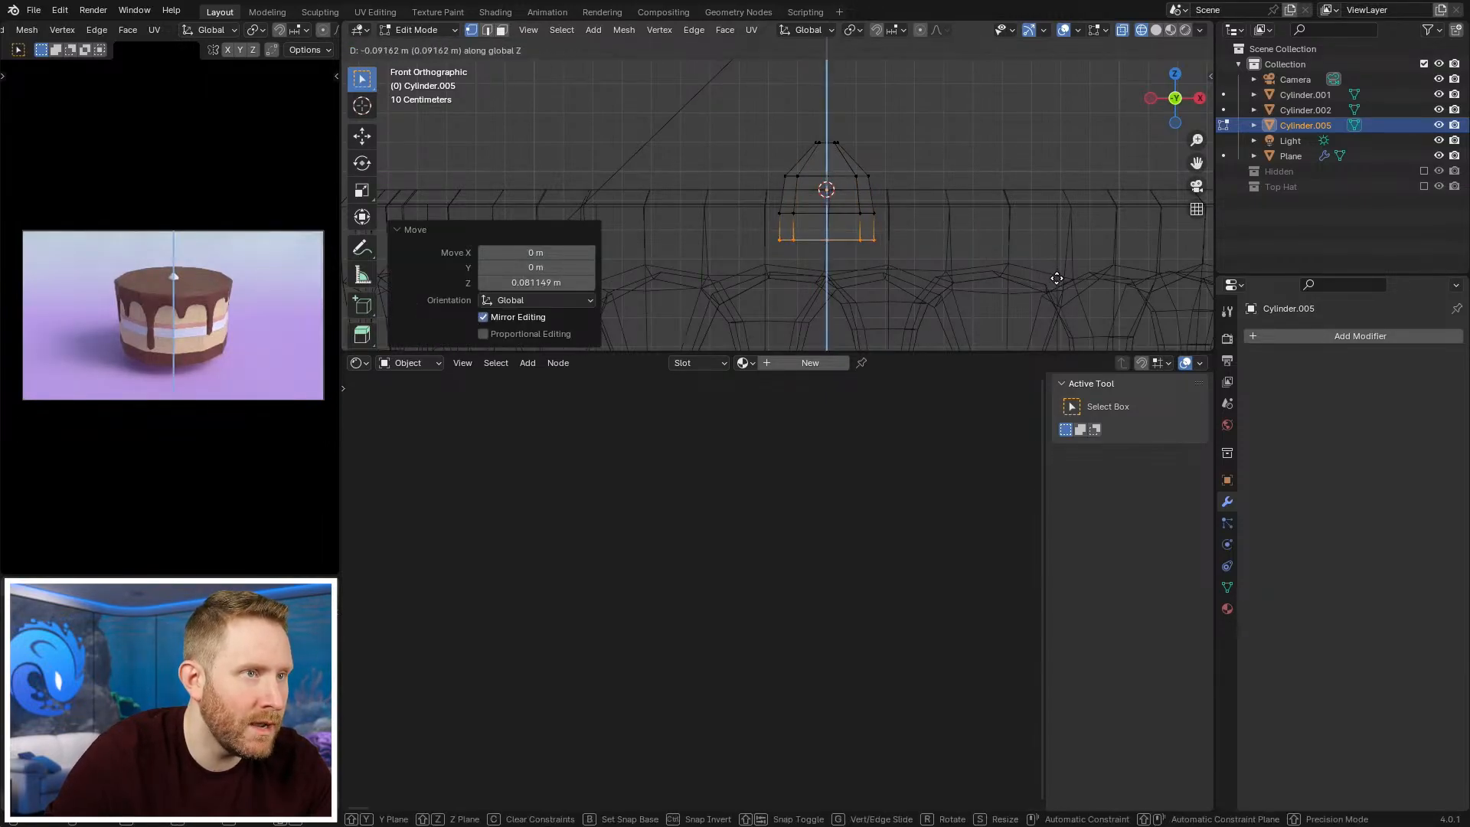
{"action": "left_click", "coordinate": [1056, 275]}
{"action": "key", "text": "s"}
{"action": "left_click", "coordinate": [929, 284]}
Step: Raise the berry's upper-middle ring and scale it to about 0.914, and lift the lower-middle ring slightly along Z
{"action": "key", "text": "alt+a"}
{"action": "left_click_drag", "start_coordinate": [755, 166], "coordinate": [925, 184]}
{"action": "key", "text": "g"}
{"action": "key", "text": "z"}
{"action": "left_click", "coordinate": [922, 175]}
{"action": "key", "text": "s"}
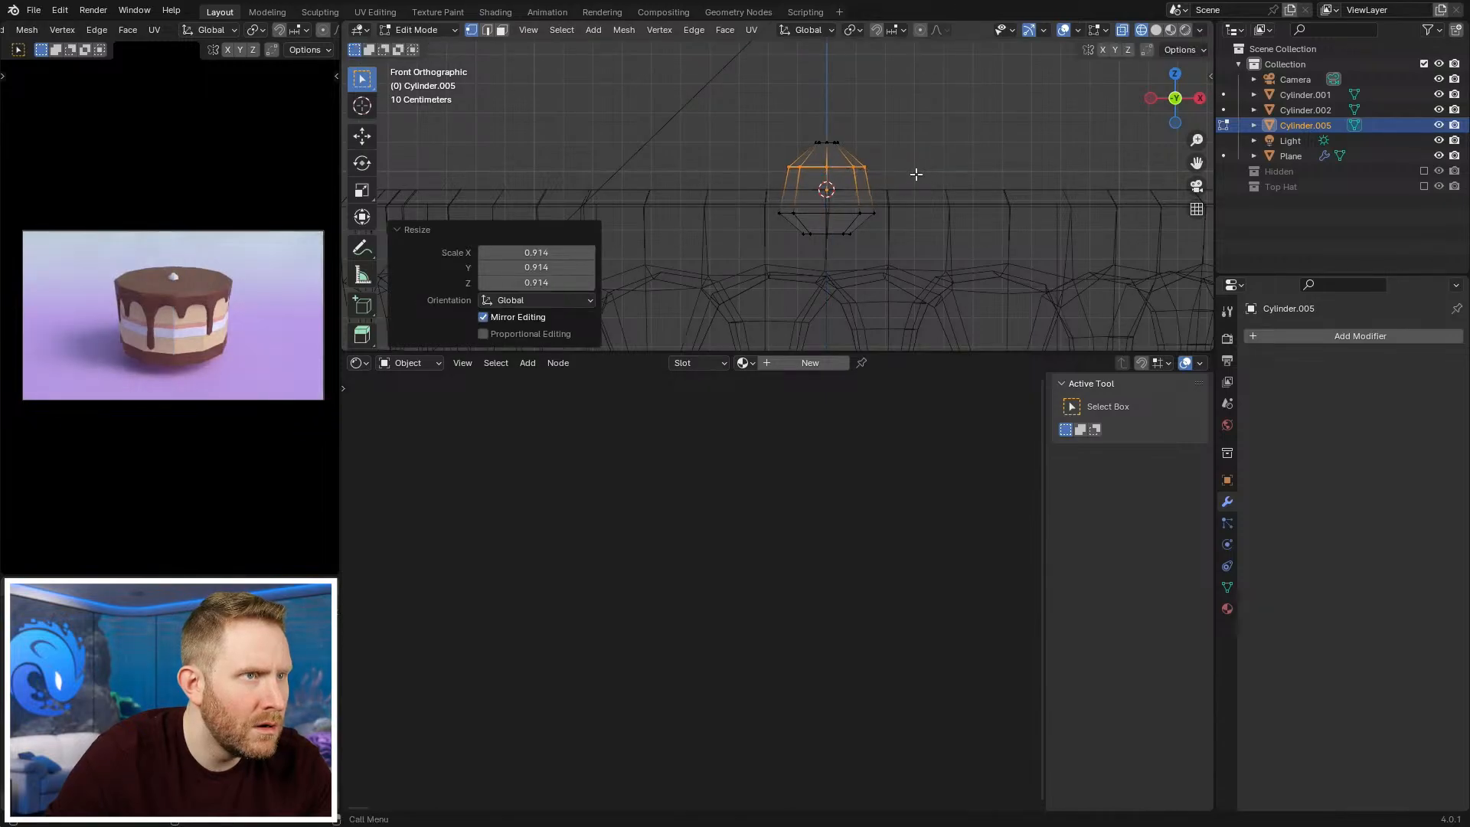
{"action": "left_click", "coordinate": [917, 175]}
{"action": "left_click_drag", "start_coordinate": [751, 197], "coordinate": [932, 220]}
{"action": "key", "text": "g"}
{"action": "key", "text": "z"}
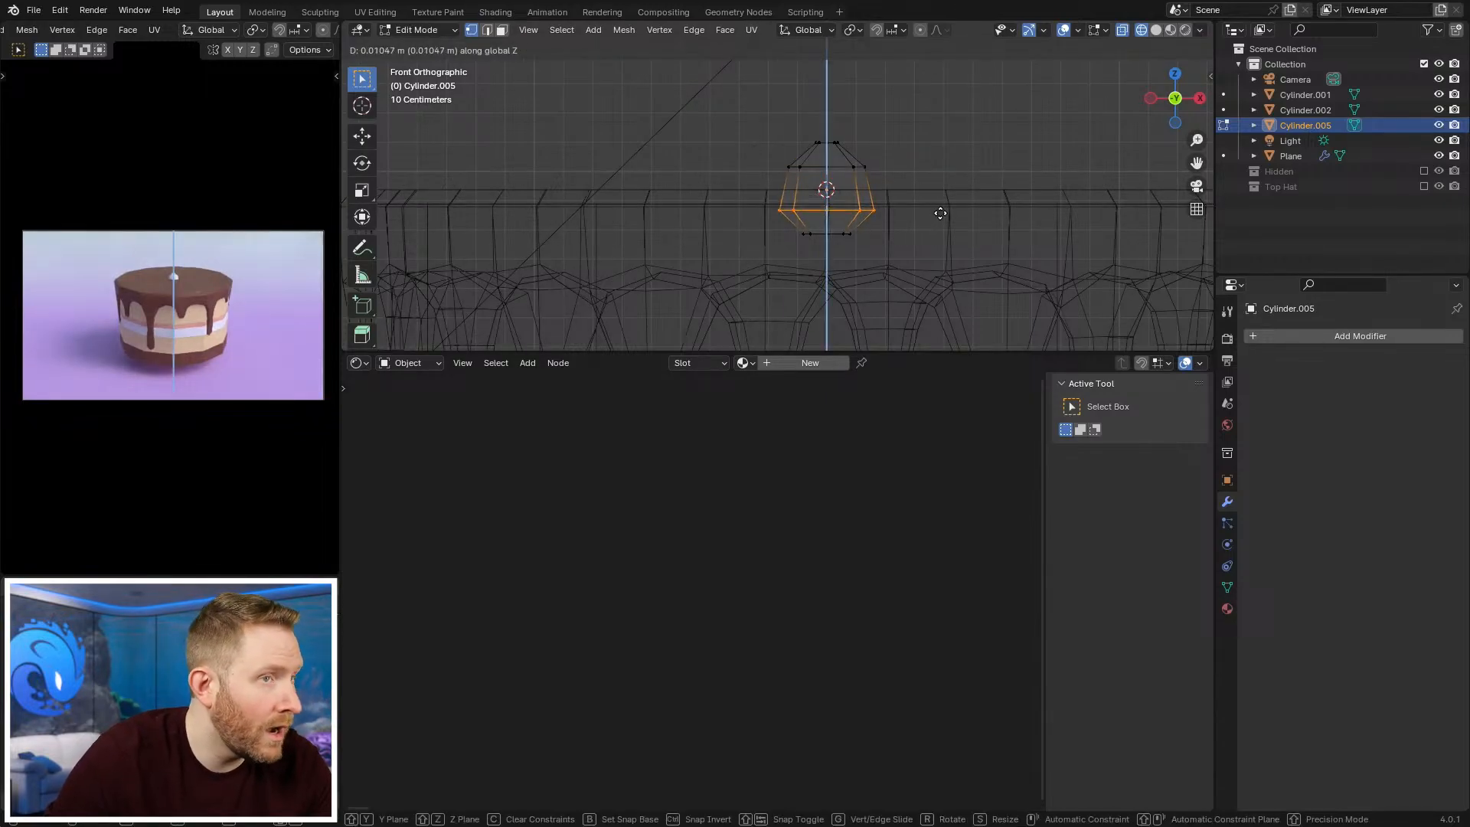
{"action": "left_click", "coordinate": [940, 214]}
Step: In Object Mode, raise the berry about 0.134 m along Z onto the icing and return to solid shading
{"action": "key", "text": "Tab"}
{"action": "key", "text": "g"}
{"action": "key", "text": "z"}
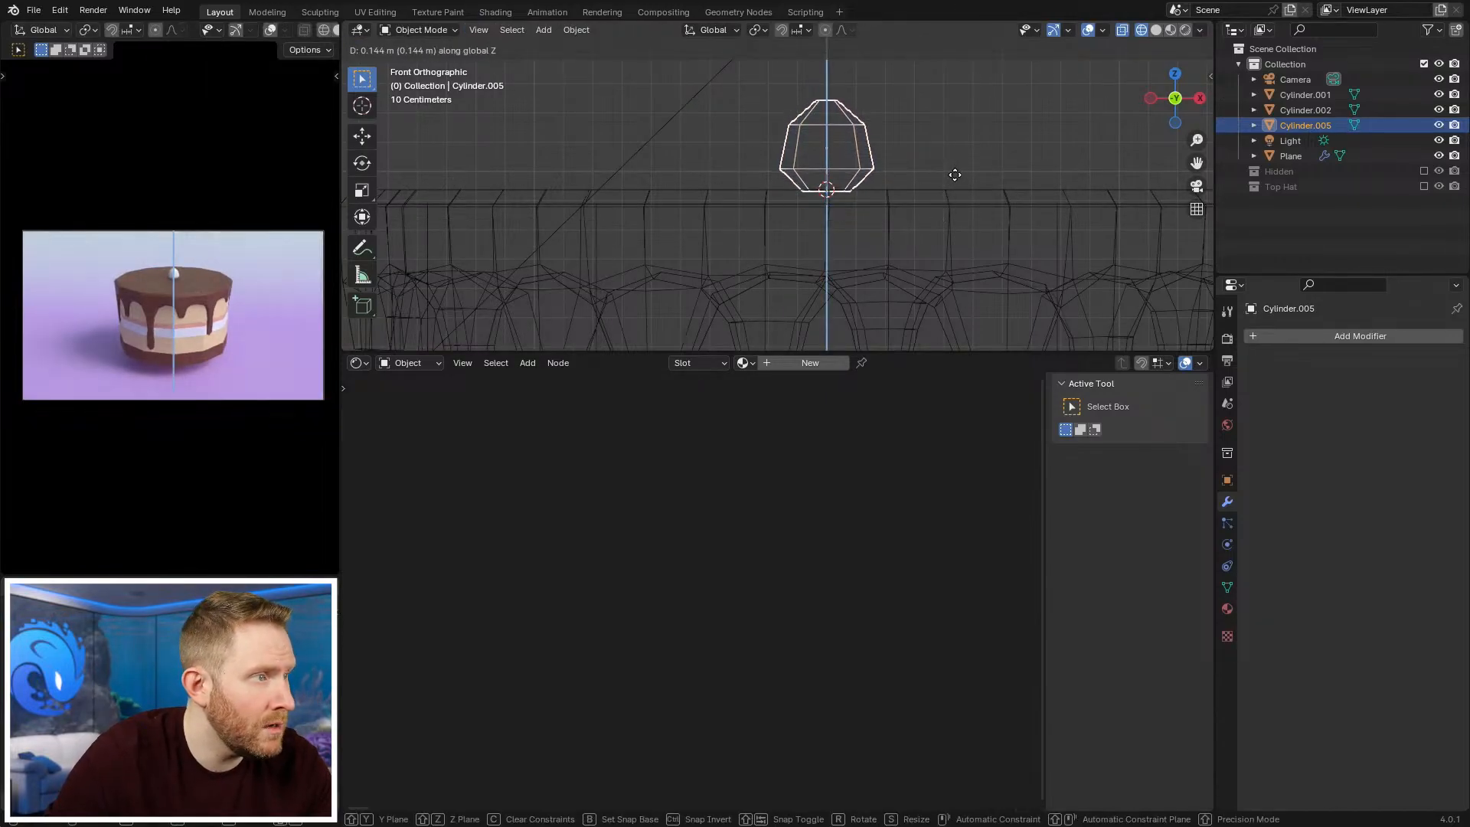
{"action": "left_click", "coordinate": [955, 175]}
{"action": "key", "text": "KP_7"}
{"action": "key", "text": "z"}
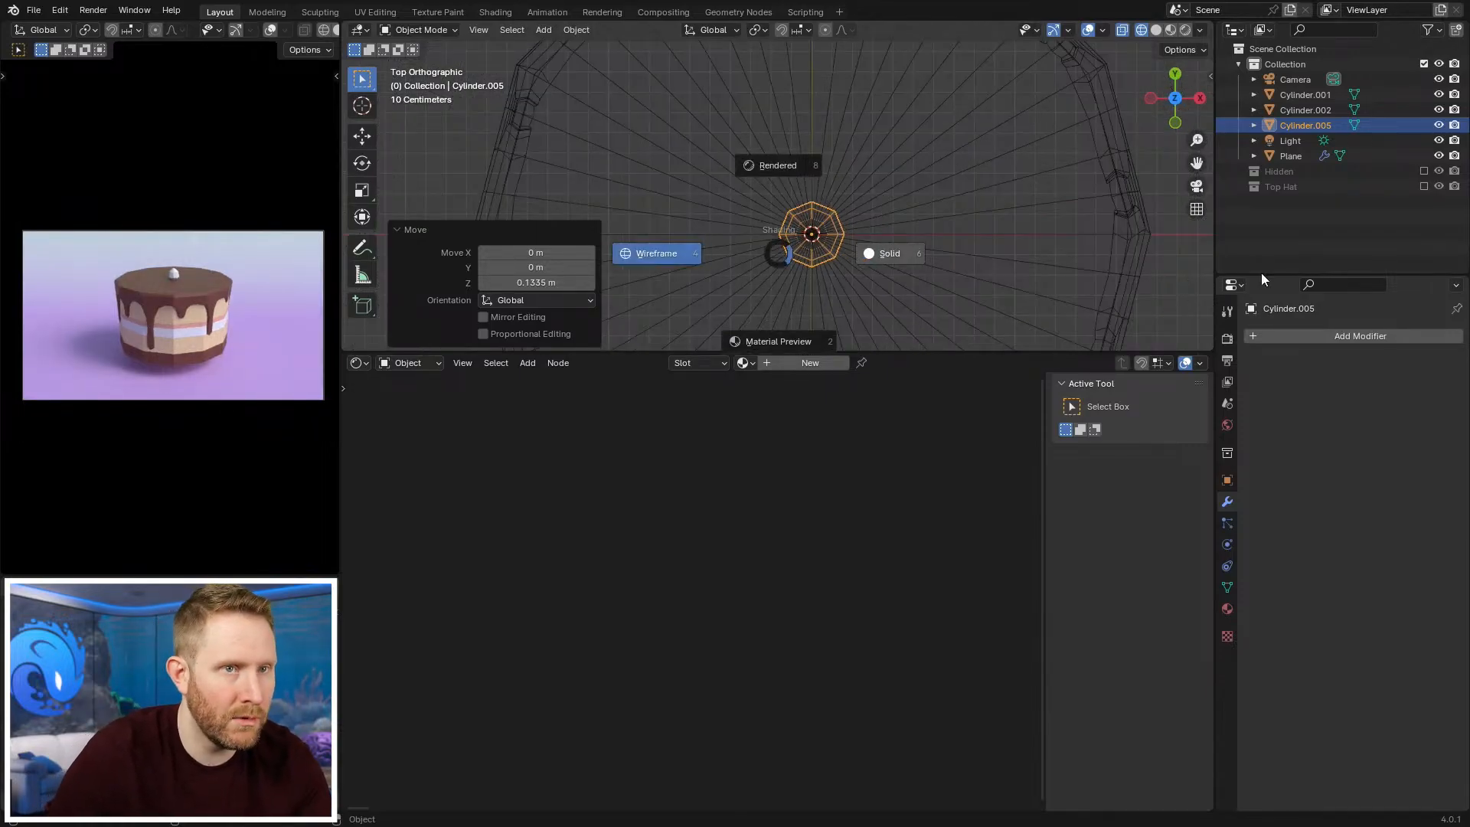
{"action": "left_click", "coordinate": [1241, 274]}
Step: Give the berry a new material named Raspberry with a red base color of hue 0.997, saturation 1.000 and value 0.800
{"action": "left_click", "coordinate": [1225, 605]}
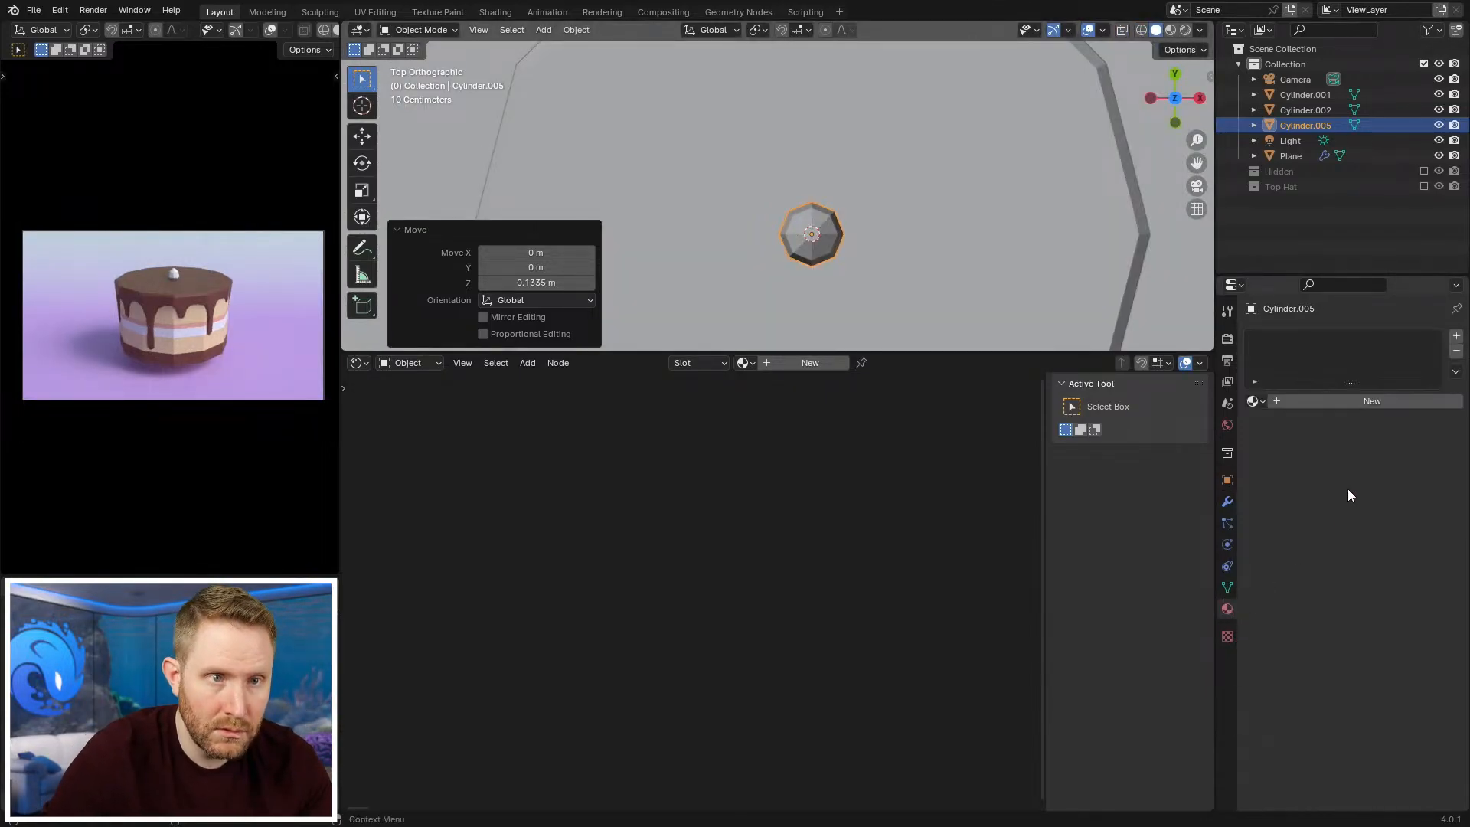
{"action": "left_click", "coordinate": [1339, 400]}
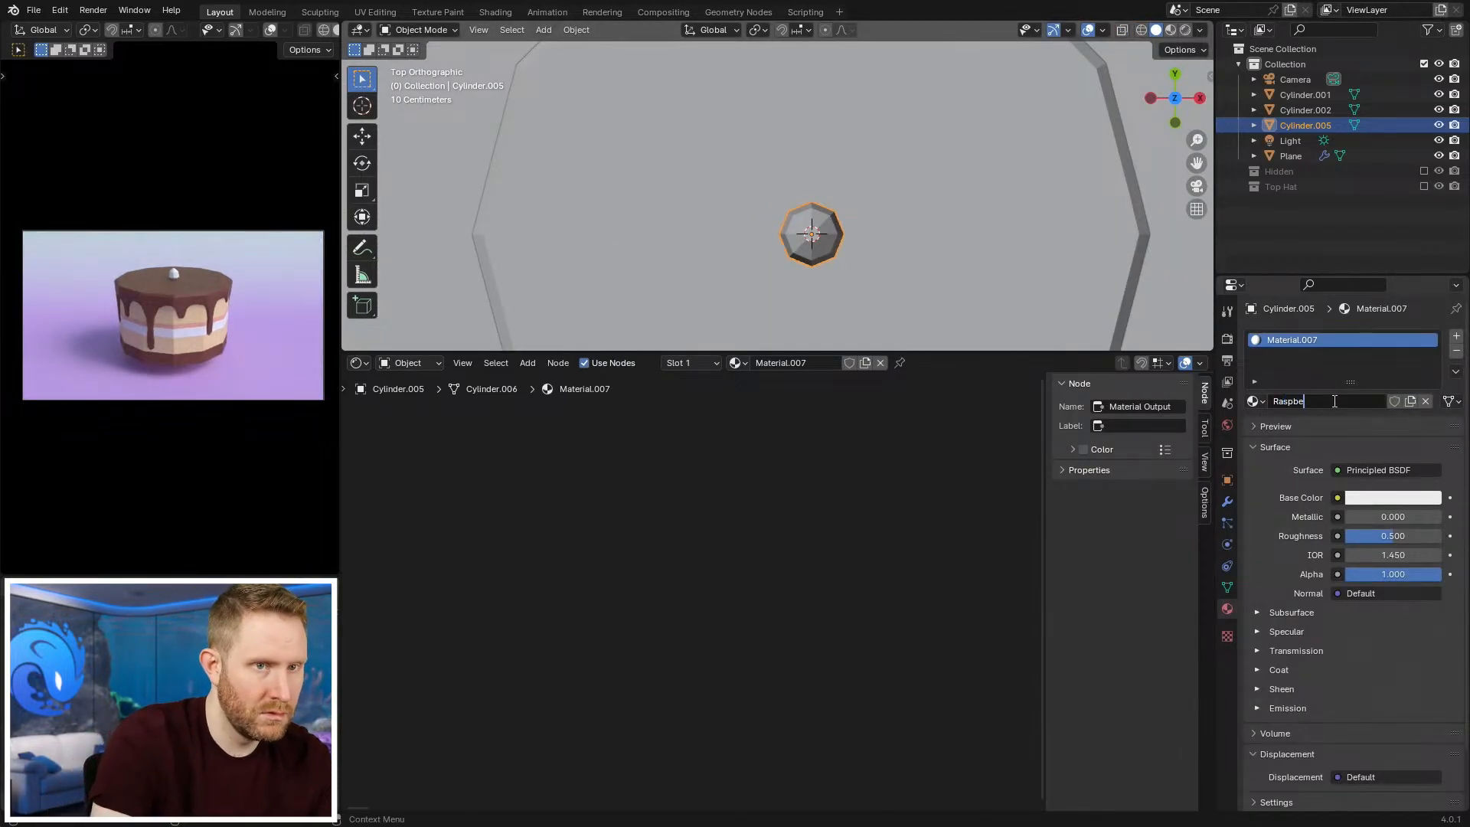
{"action": "left_click", "coordinate": [1382, 498]}
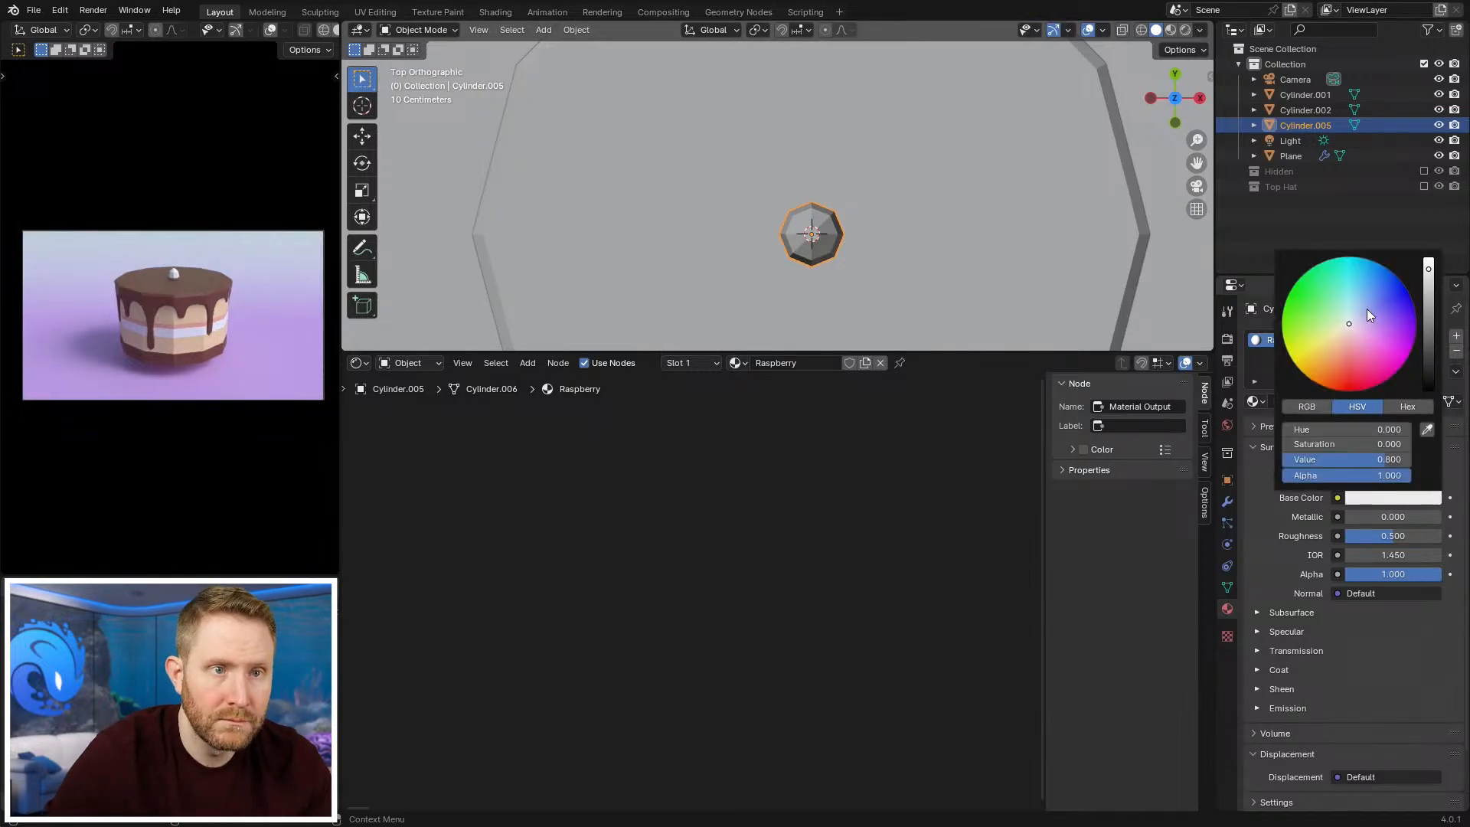
{"action": "left_click_drag", "start_coordinate": [1373, 310], "coordinate": [1356, 391]}
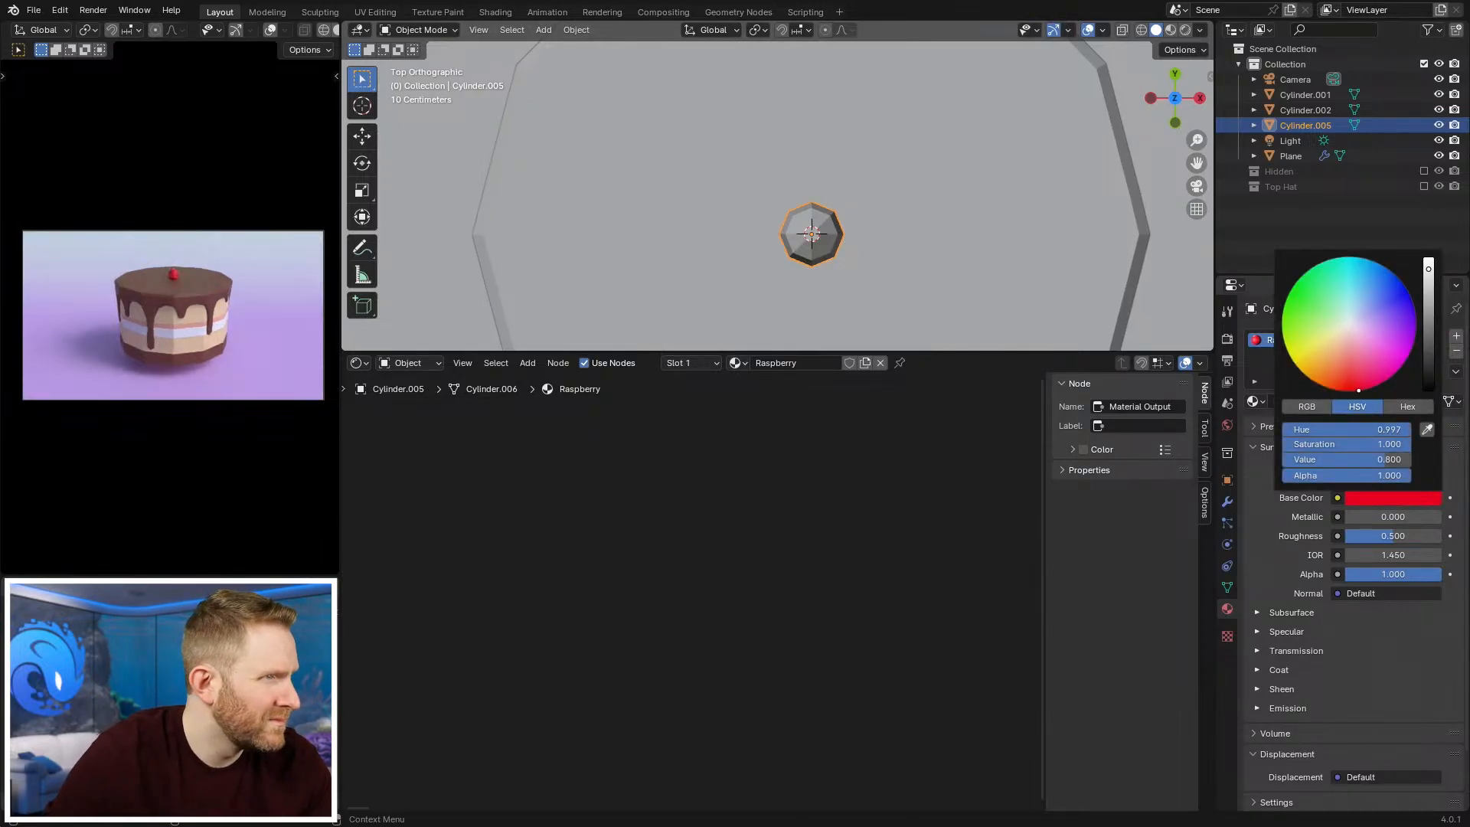
Step: In Edit Mode from the top view, move the whole raspberry mesh along negative Y, leaving the object's origin at the cake's centre
{"action": "scroll", "coordinate": [880, 211], "scroll_direction": "down", "scroll_amount": 5}
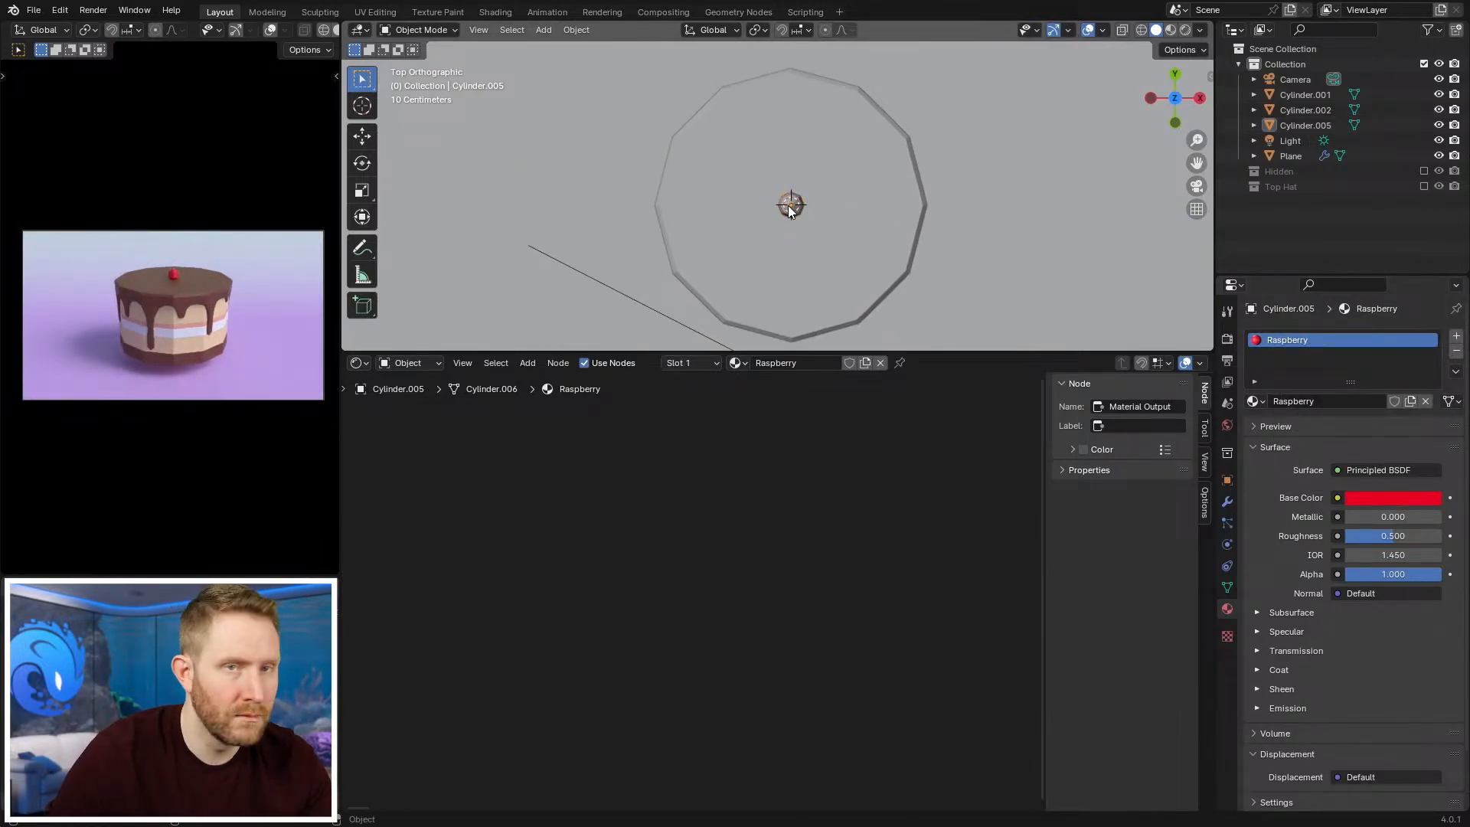
{"action": "key", "text": "KP_1"}
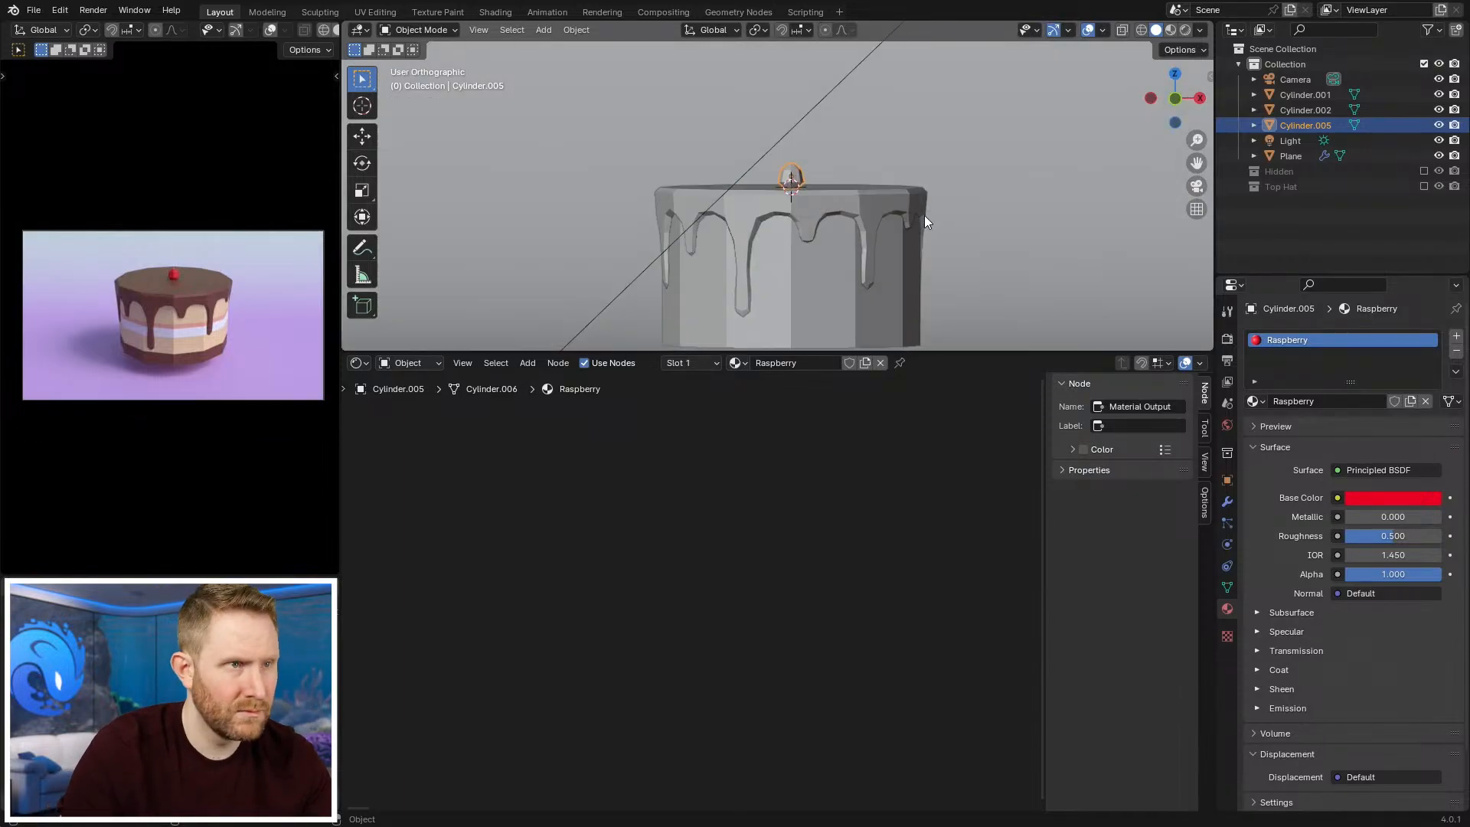
{"action": "key", "text": "z"}
{"action": "key", "text": "KP_7"}
{"action": "key", "text": "z"}
{"action": "scroll", "coordinate": [880, 197], "scroll_direction": "up", "scroll_amount": 2}
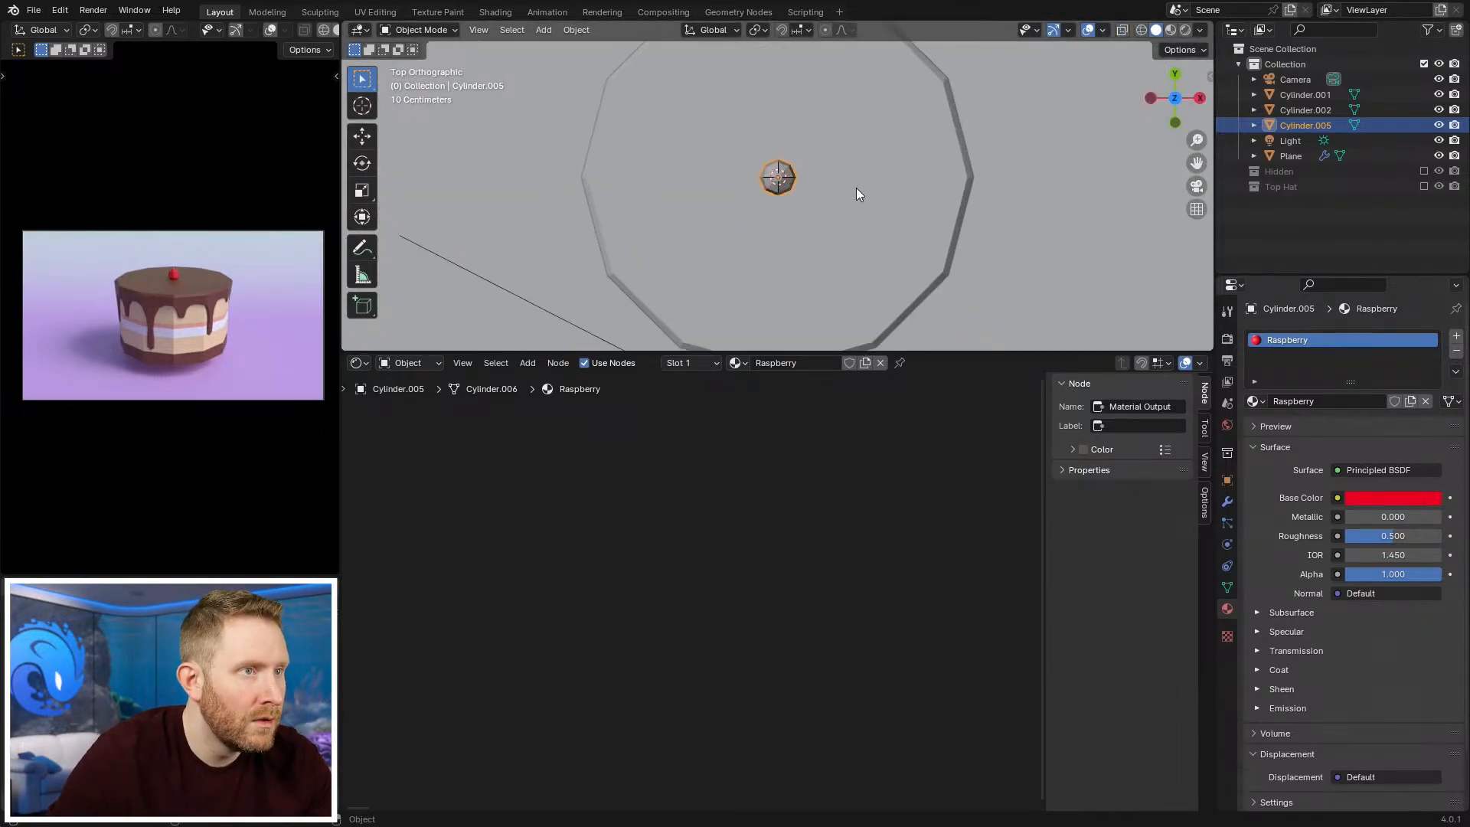
{"action": "key", "text": "Tab"}
{"action": "key", "text": "a"}
{"action": "key", "text": "g"}
{"action": "key", "text": "y"}
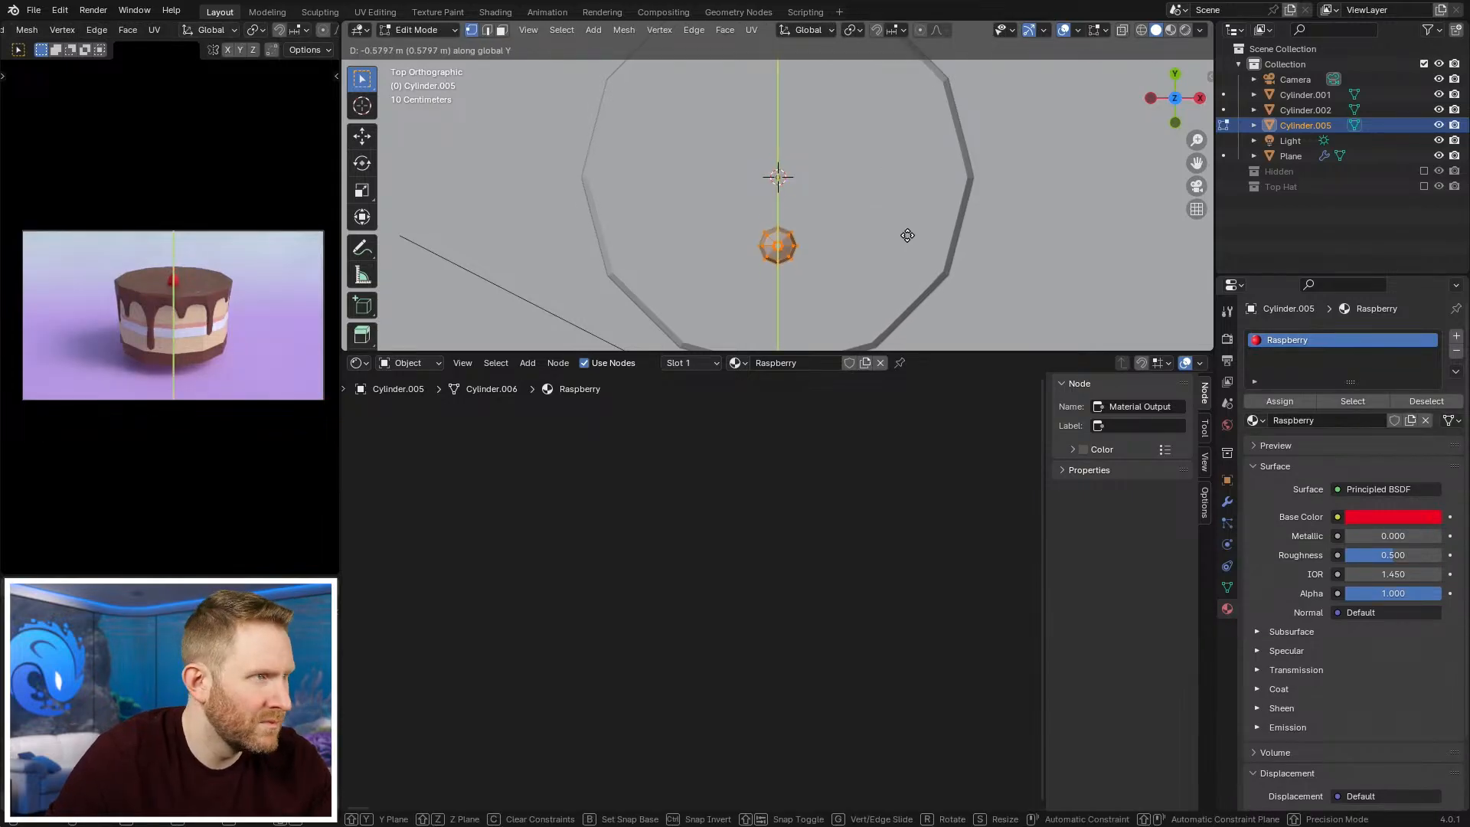
{"action": "left_click", "coordinate": [909, 247]}
Step: Make a linked duplicate of the raspberry in place and rotate it 90° around the cake's centre
{"action": "key", "text": "Tab"}
{"action": "key", "text": "alt+d"}
{"action": "right_click", "coordinate": [857, 258]}
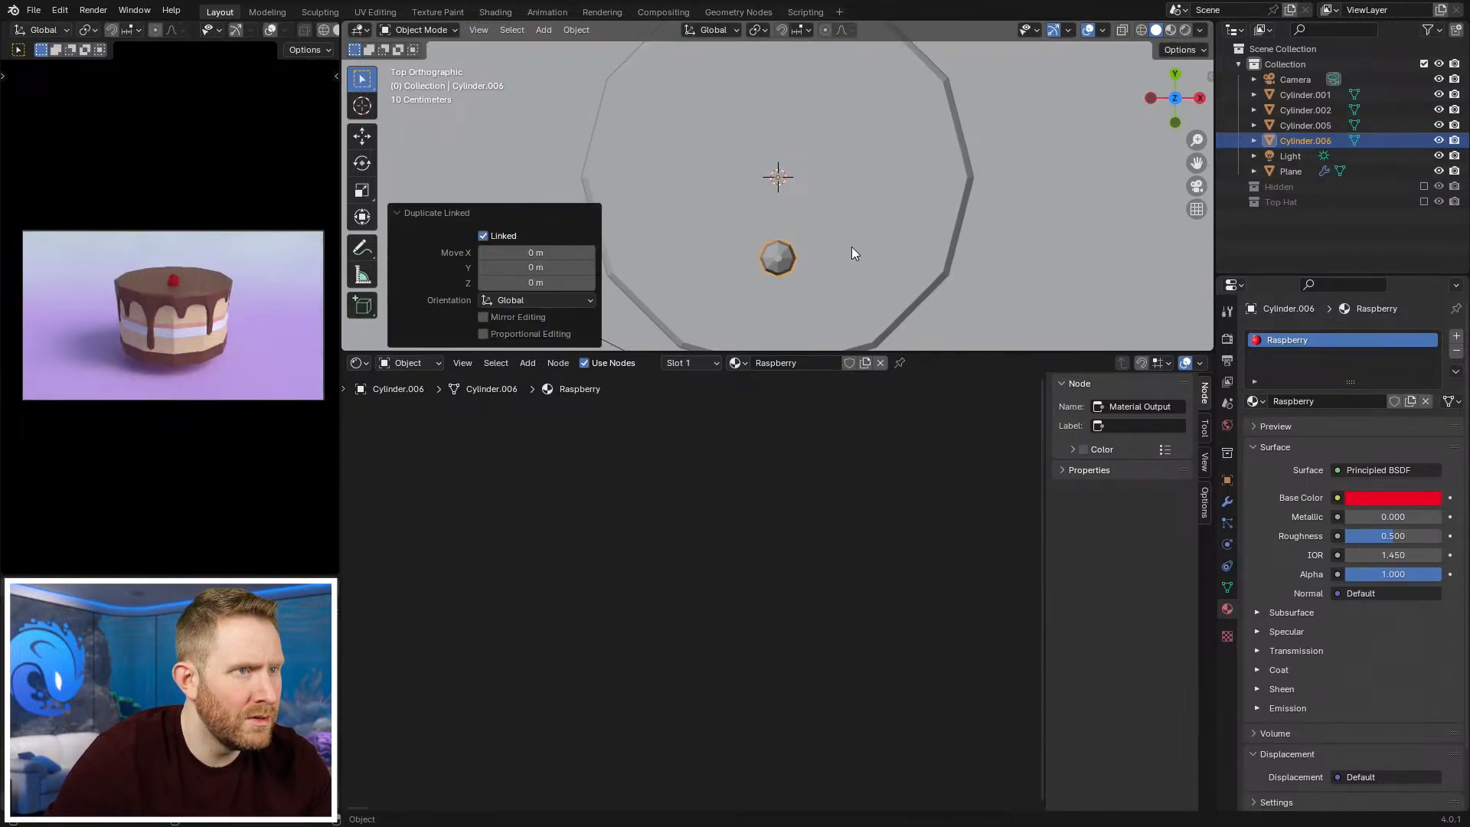
{"action": "scroll", "coordinate": [914, 246], "scroll_direction": "down", "scroll_amount": 3}
{"action": "key", "text": "r"}
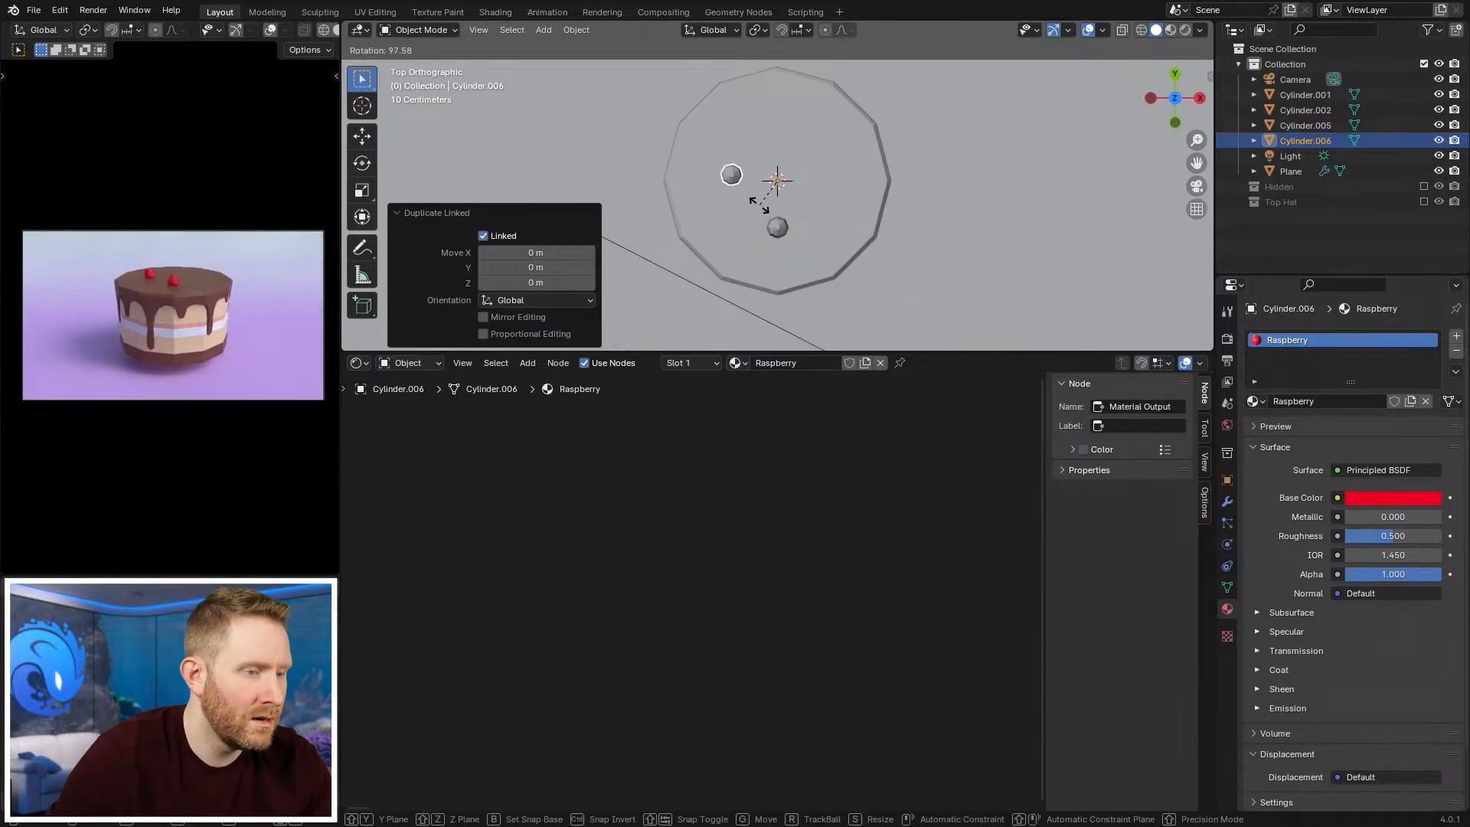
{"action": "left_click", "coordinate": [757, 205], "text": "ctrl"}
{"action": "middle_click_drag", "start_coordinate": [838, 183], "coordinate": [839, 223], "text": "shift"}
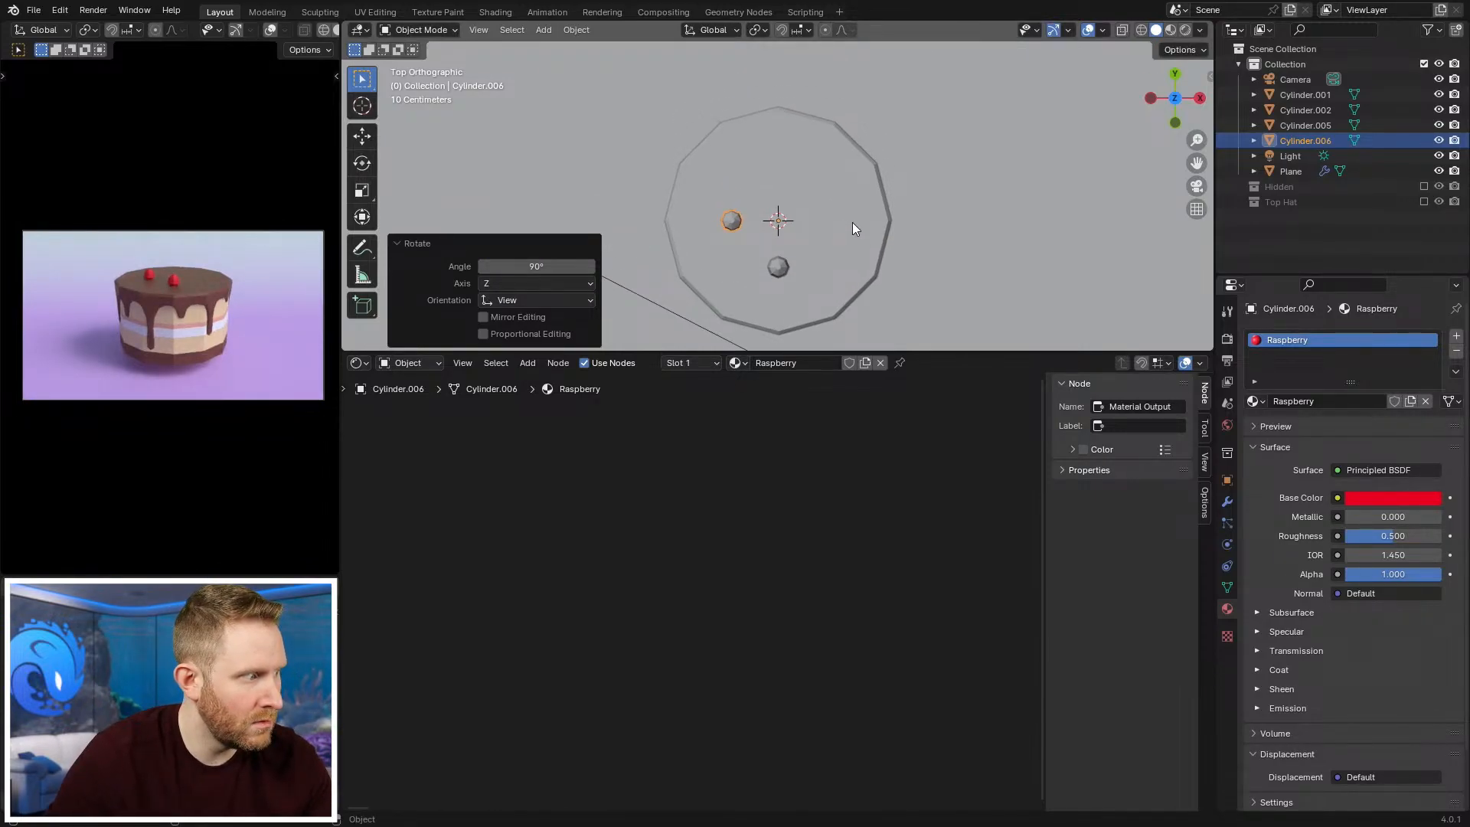
Step: Add two more linked raspberry duplicates, each rotated a further 90°, to complete a ring of four
{"action": "key", "text": "alt+d"}
{"action": "right_click", "coordinate": [856, 224]}
{"action": "type", "text": "r"}
{"action": "type", "text": "90"}
{"action": "key", "text": "Return"}
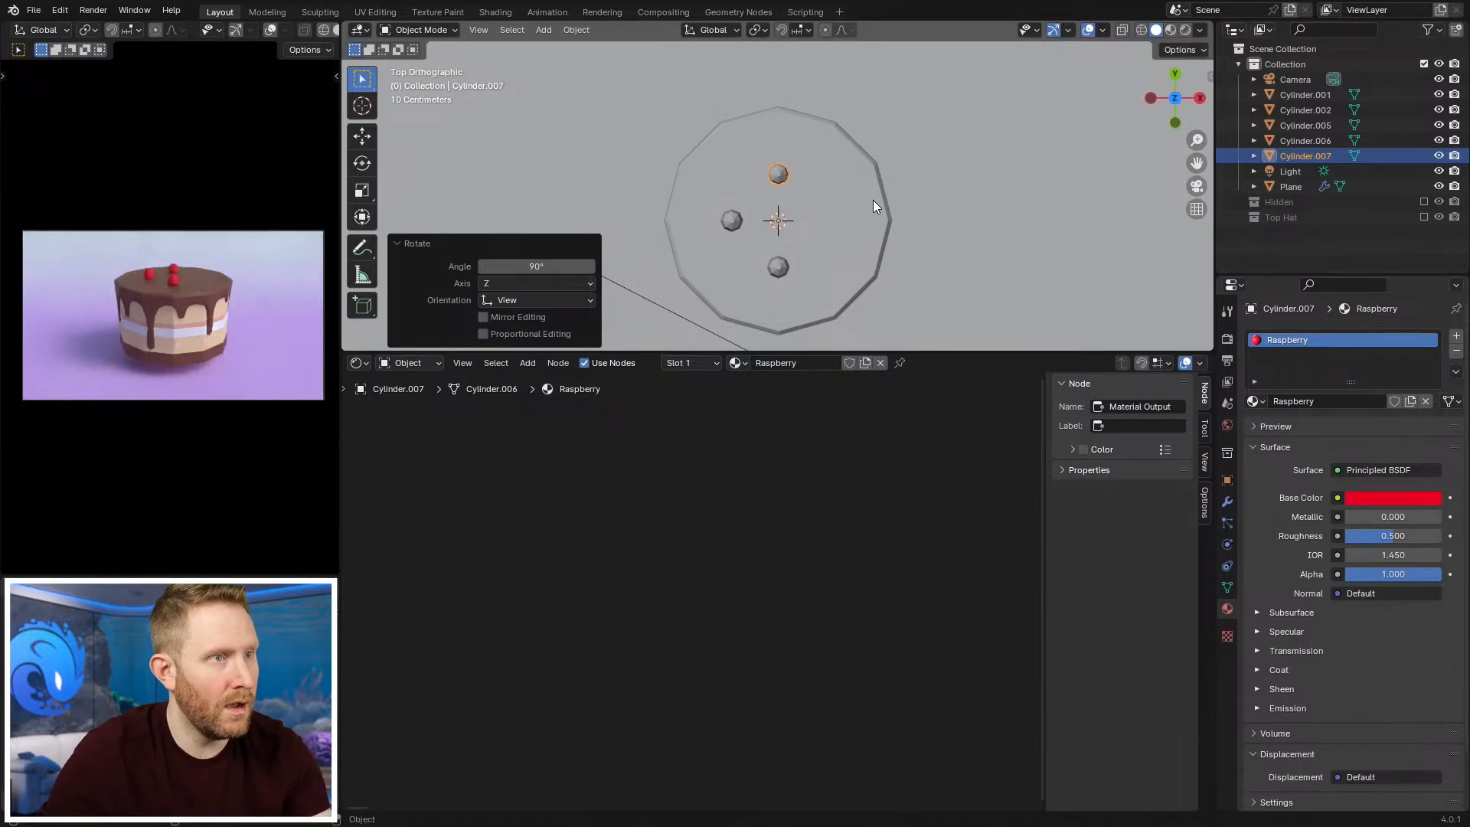
{"action": "key", "text": "alt+d"}
{"action": "right_click", "coordinate": [913, 194]}
{"action": "type", "text": "r90"}
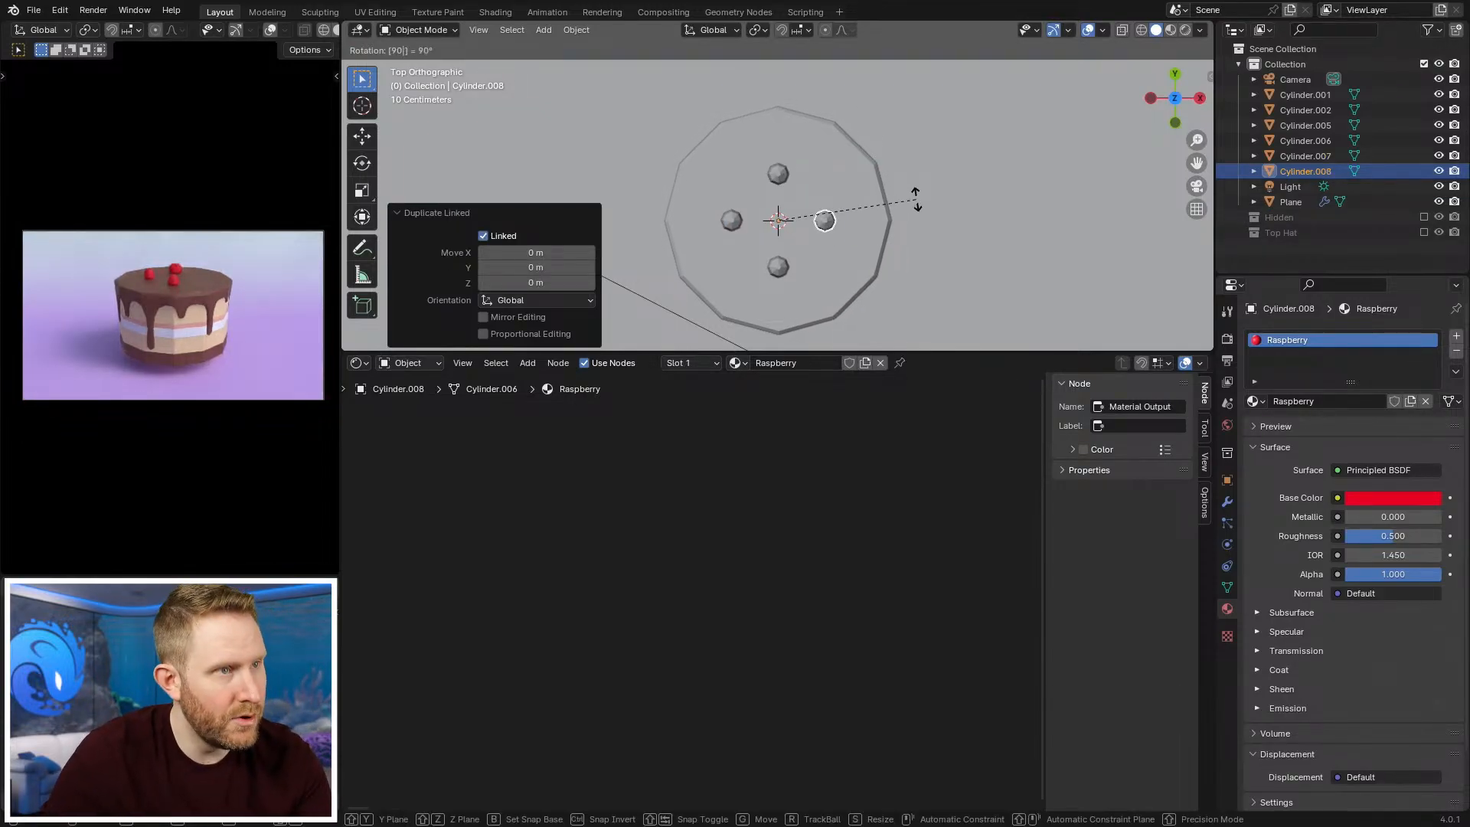
{"action": "key", "text": "Return"}
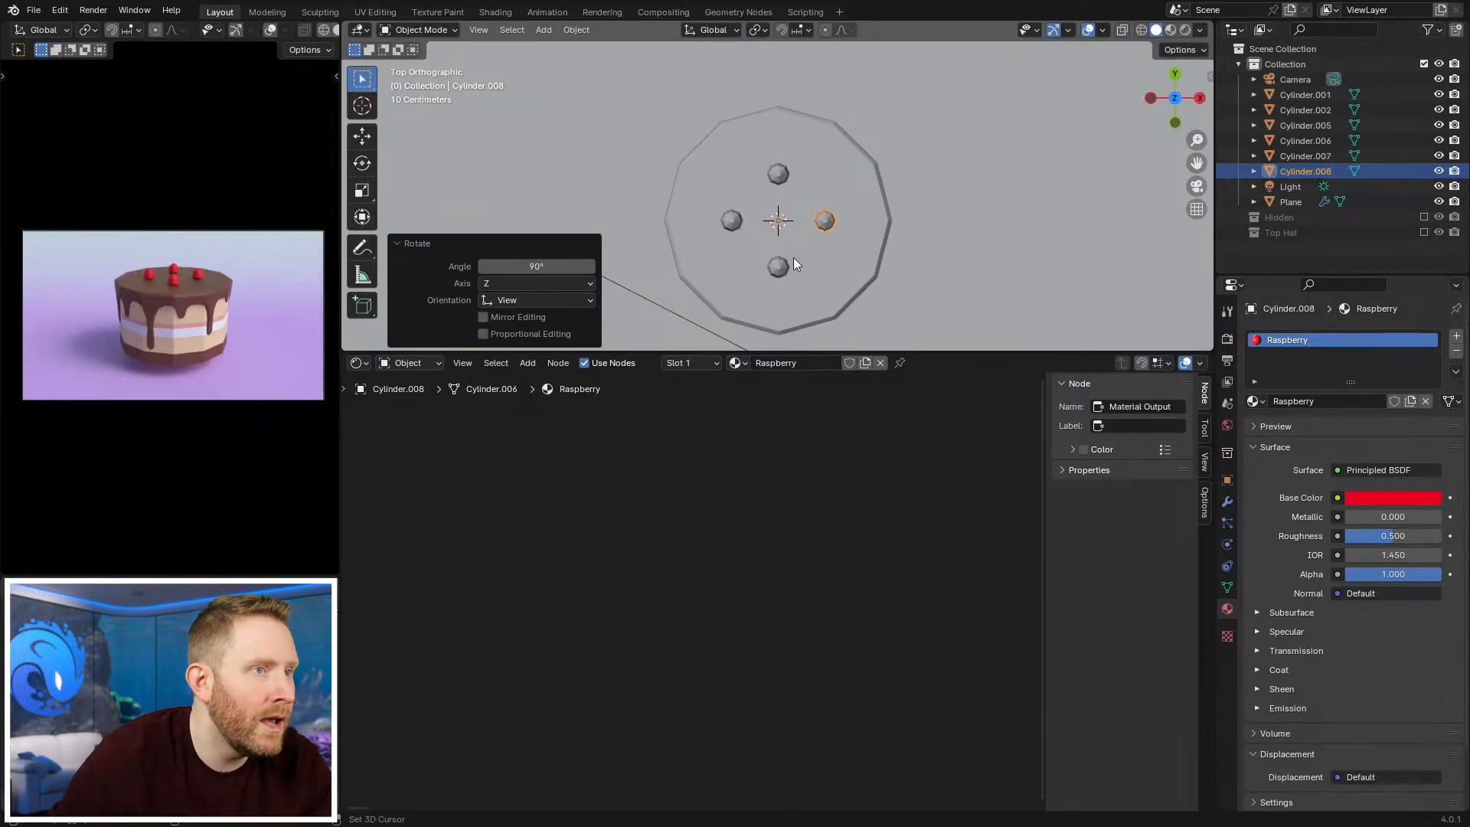
Step: Make a linked duplicate of the last raspberry and rotate it 45° to sit between two existing ones
{"action": "middle_click_drag", "start_coordinate": [787, 260], "coordinate": [815, 273], "text": "shift"}
{"action": "key", "text": "alt+d"}
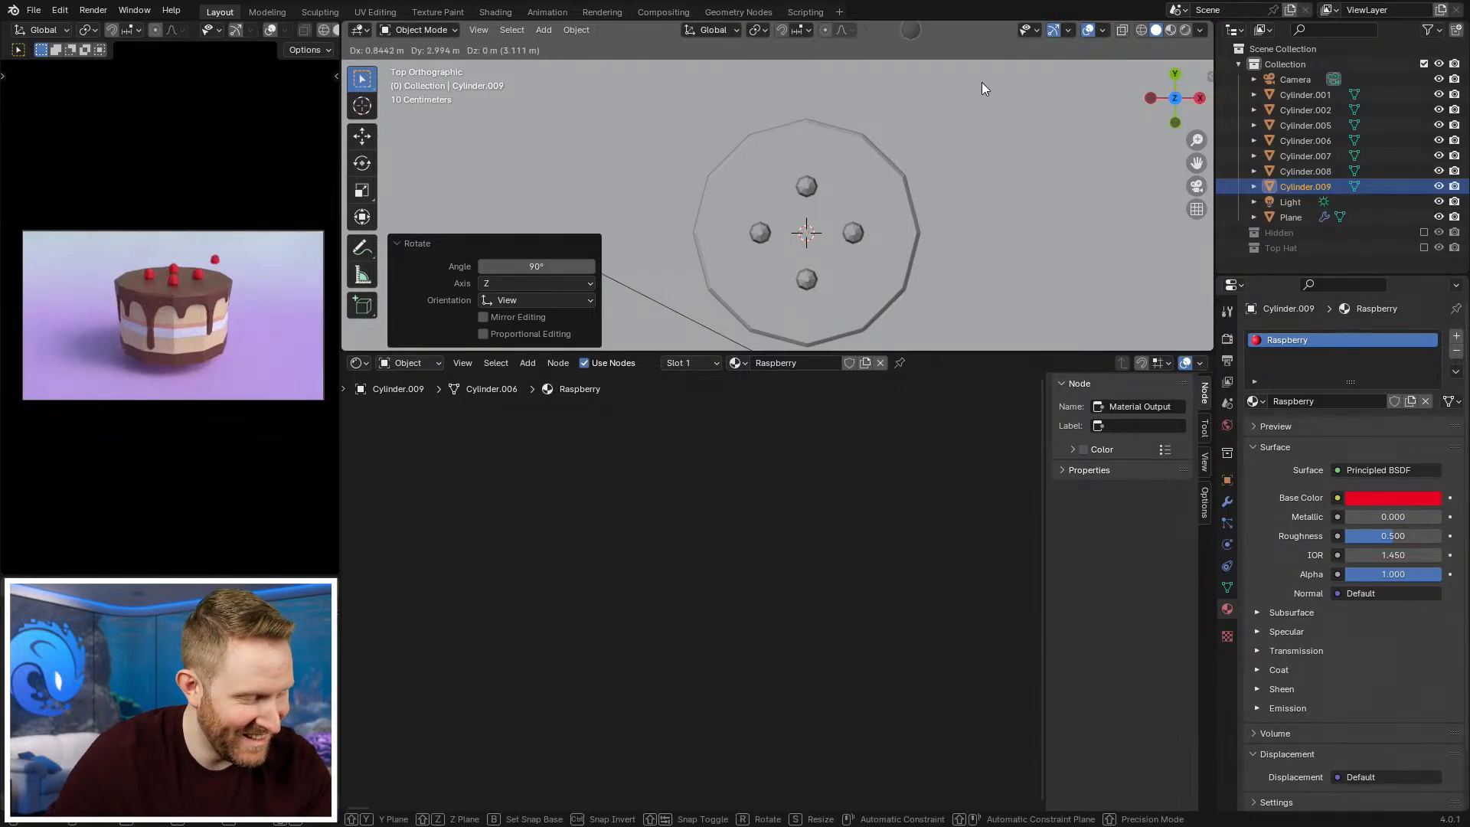
{"action": "right_click", "coordinate": [940, 140]}
{"action": "scroll", "coordinate": [903, 190], "scroll_direction": "down", "scroll_amount": 3}
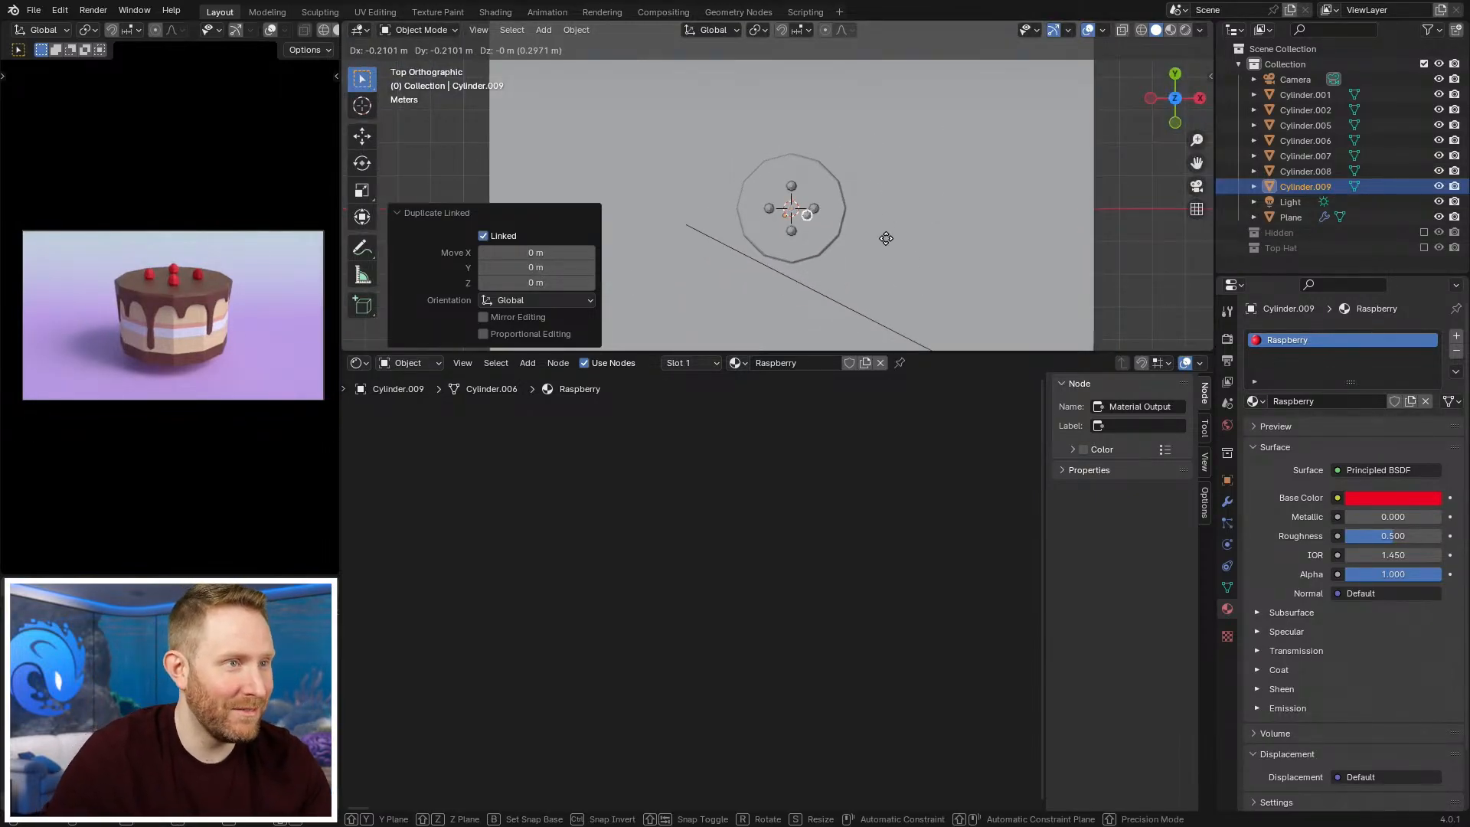
{"action": "scroll", "coordinate": [908, 195], "scroll_direction": "up", "scroll_amount": 3}
{"action": "key", "text": "r"}
{"action": "key", "text": "5"}
{"action": "key", "text": "minus"}
{"action": "key", "text": "Return"}
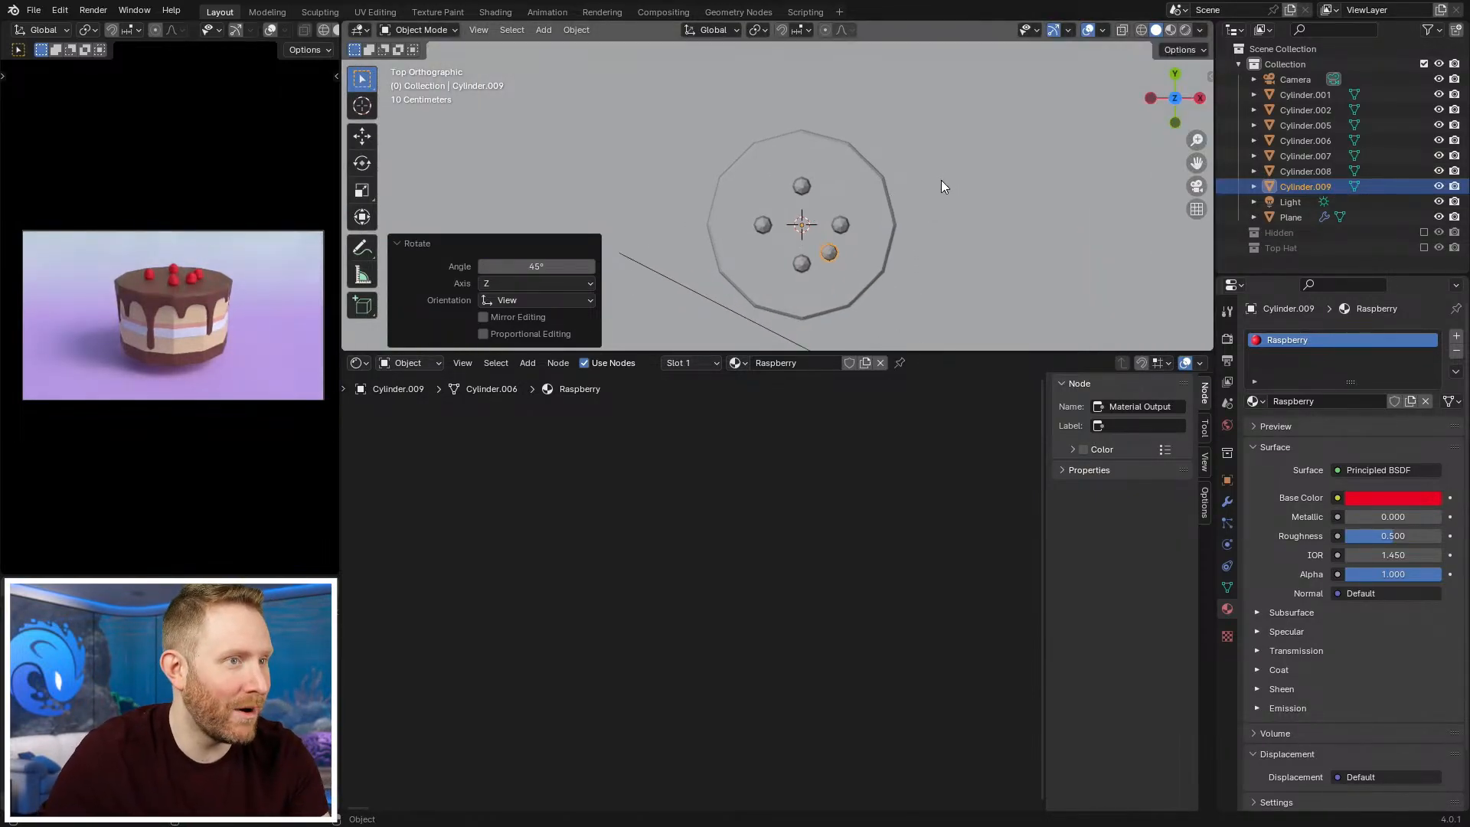
Step: Add three linked duplicates of the diagonal raspberry, each rotated a further 90°, to complete a ring of eight
{"action": "scroll", "coordinate": [943, 178], "scroll_direction": "up", "scroll_amount": 2}
{"action": "key", "text": "alt+d"}
{"action": "right_click", "coordinate": [921, 196]}
{"action": "key", "text": "r"}
{"action": "key", "text": "9"}
{"action": "key", "text": "0"}
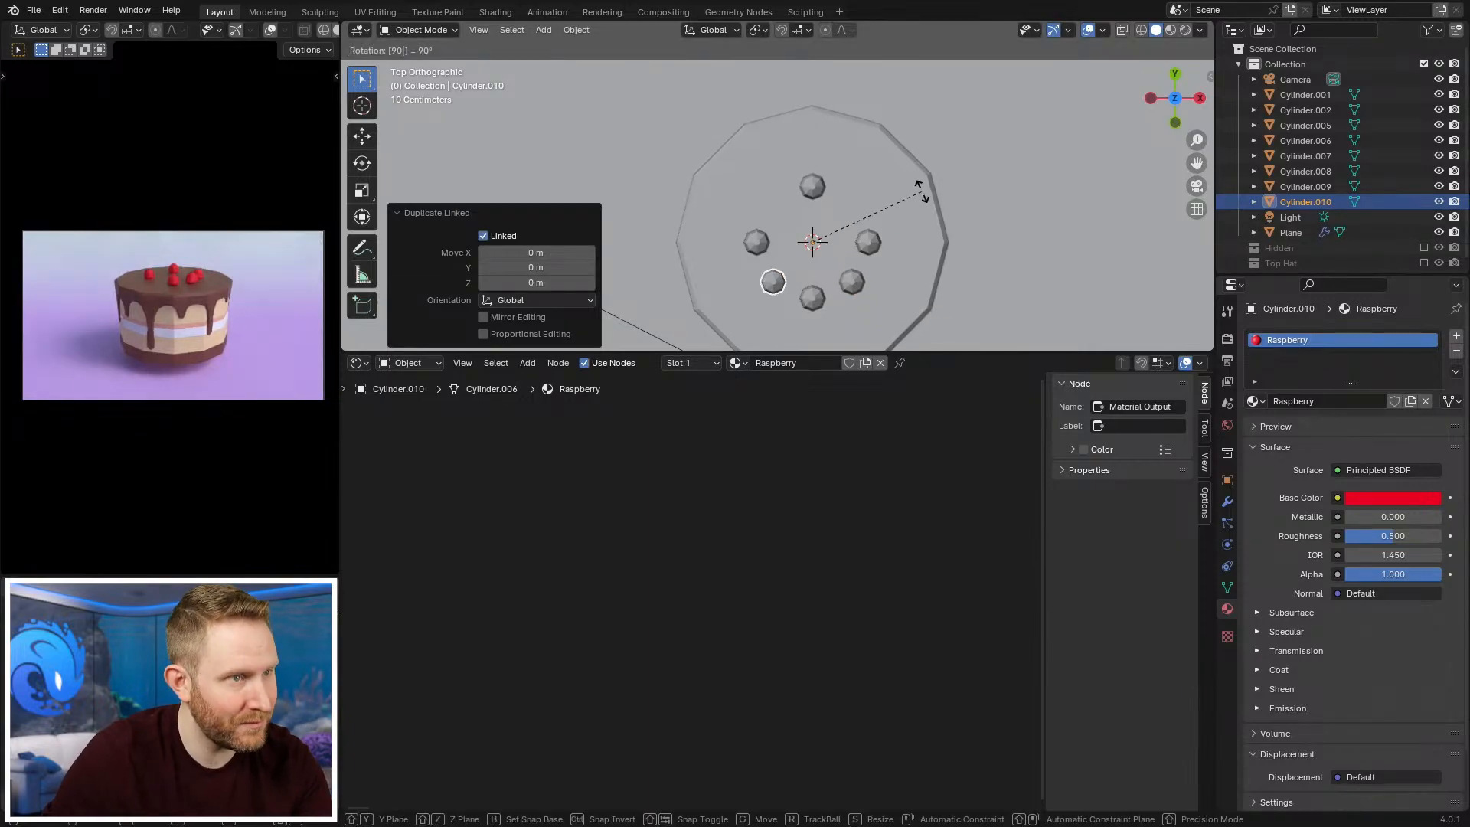
{"action": "key", "text": "Return"}
{"action": "key", "text": "alt+d"}
{"action": "right_click", "coordinate": [930, 140]}
{"action": "key", "text": "r"}
{"action": "key", "text": "9"}
{"action": "key", "text": "0"}
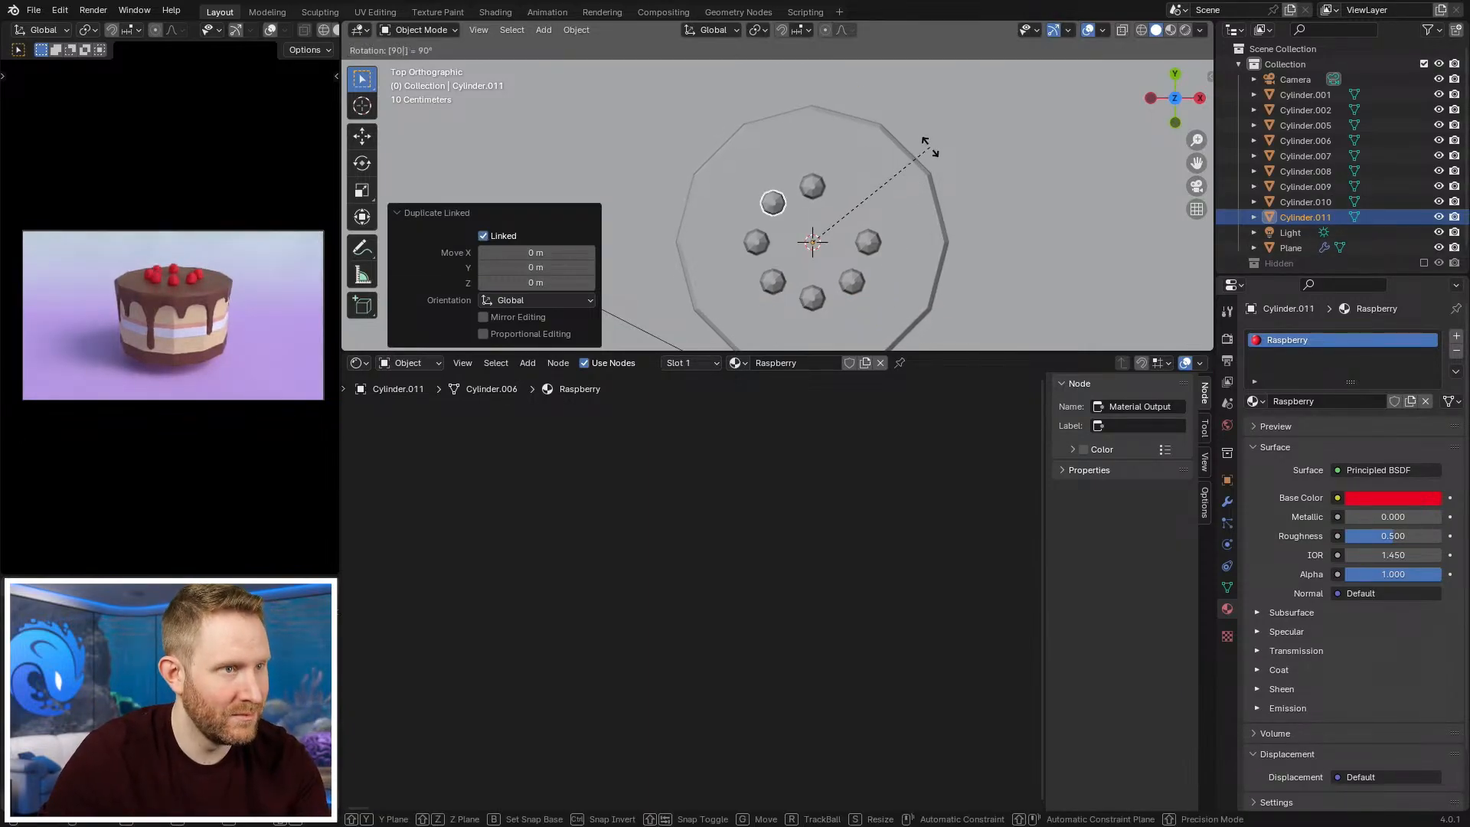
{"action": "key", "text": "Return"}
{"action": "key", "text": "alt+d"}
{"action": "right_click", "coordinate": [890, 196]}
{"action": "key", "text": "r"}
{"action": "key", "text": "9"}
{"action": "key", "text": "0"}
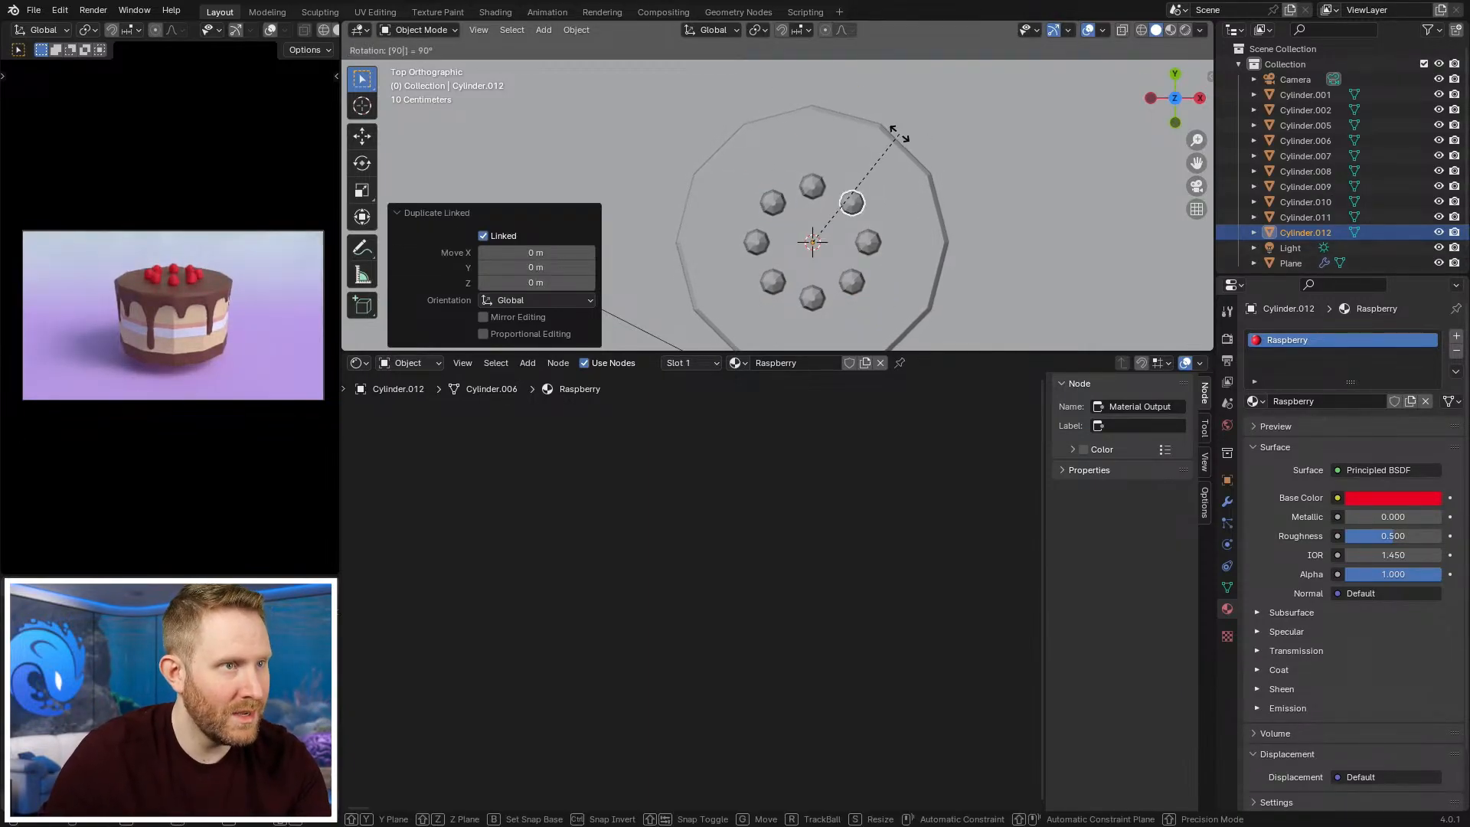
{"action": "key", "text": "Return"}
Step: Move the front raspberry's mesh about 0.319 m outward along Y, so the whole linked ring sits nearer the cake's edge
{"action": "middle_click_drag", "start_coordinate": [936, 184], "coordinate": [941, 172], "text": "shift"}
{"action": "key", "text": "z"}
{"action": "key", "text": "Tab"}
{"action": "key", "text": "Tab"}
{"action": "left_click", "coordinate": [819, 175]}
{"action": "key", "text": "z"}
{"action": "left_click", "coordinate": [1004, 218]}
{"action": "left_click", "coordinate": [820, 284]}
{"action": "key", "text": "Tab"}
{"action": "middle_click_drag", "start_coordinate": [897, 257], "coordinate": [922, 174], "text": "shift"}
{"action": "key", "text": "g"}
{"action": "key", "text": "y"}
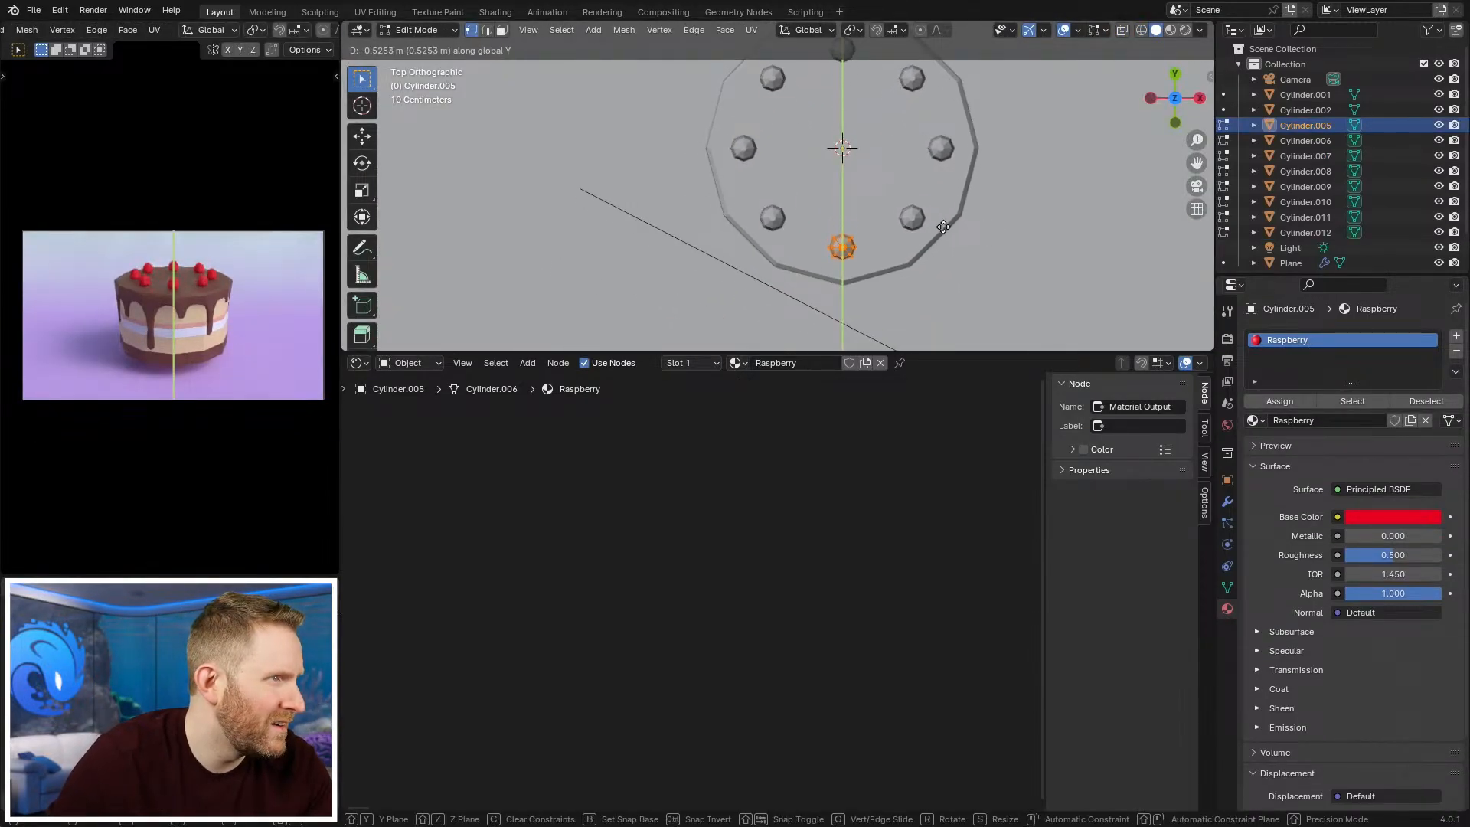
{"action": "left_click", "coordinate": [948, 209]}
Step: Scale the linked raspberry mesh up by about 1.22 and raise it slightly along Z onto the icing
{"action": "key", "text": "KP_1"}
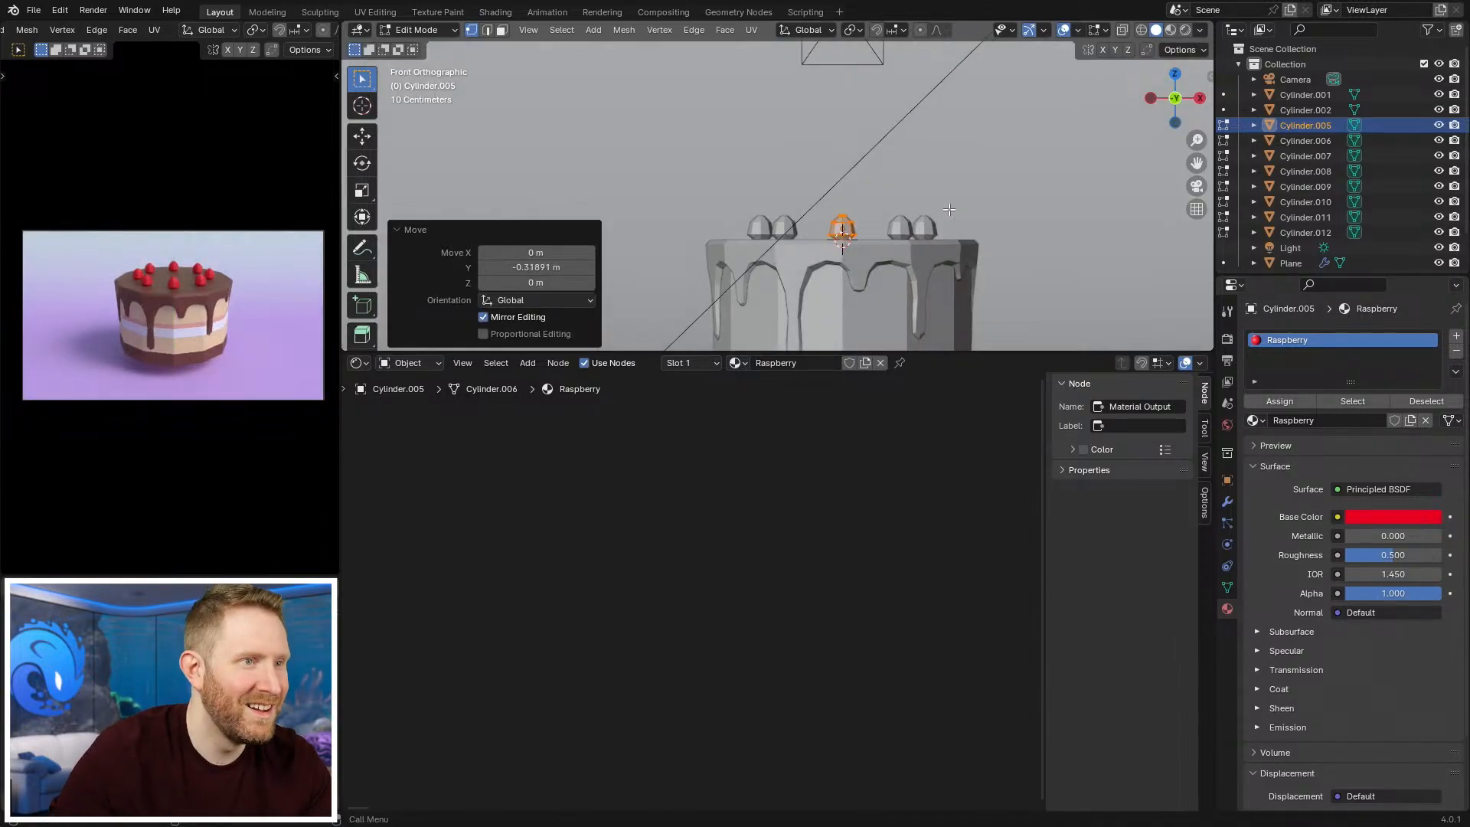
{"action": "key", "text": "s"}
{"action": "left_click", "coordinate": [1010, 222]}
{"action": "key", "text": "g"}
{"action": "key", "text": "z"}
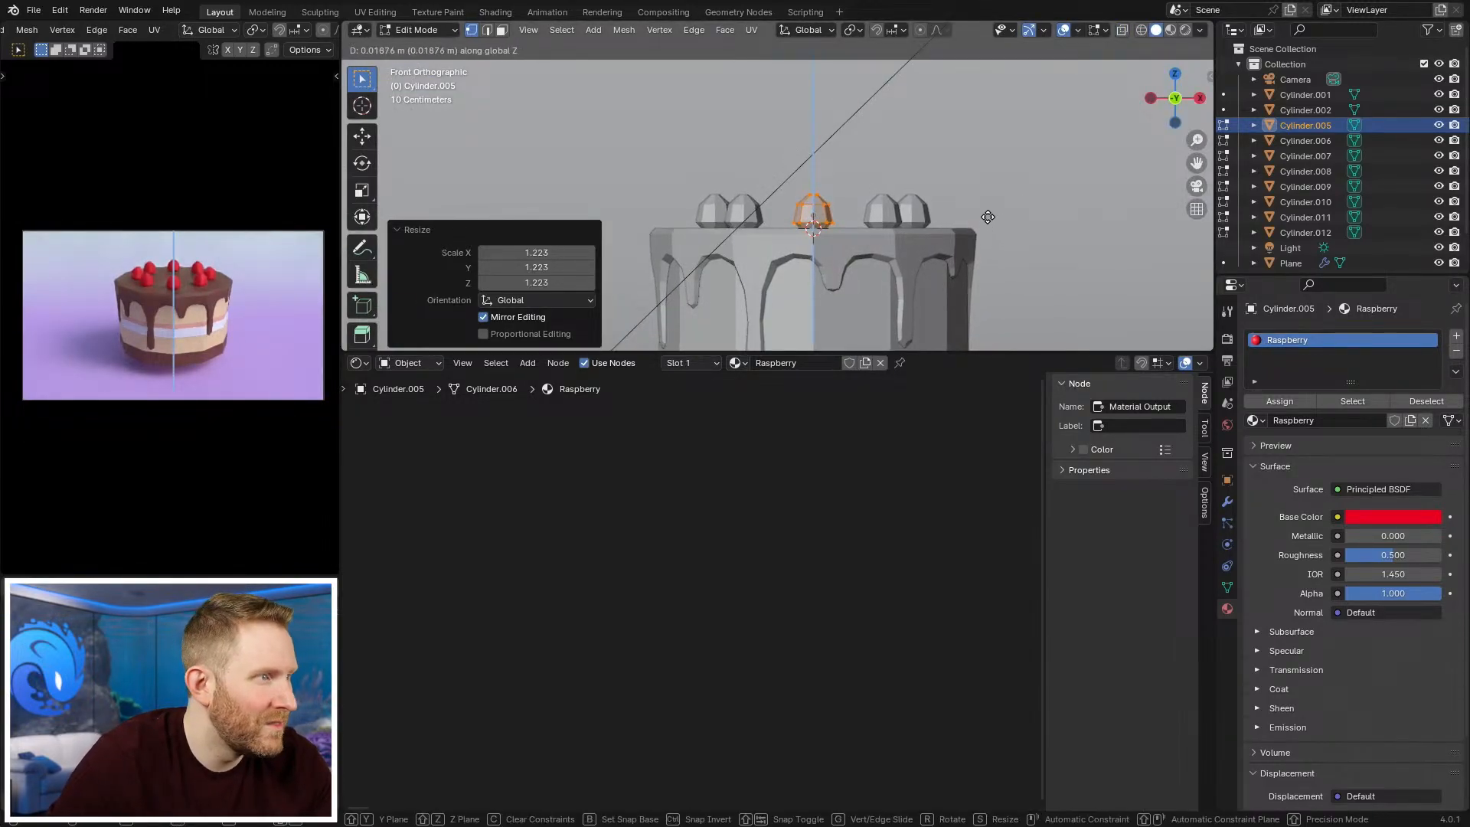
{"action": "left_click", "coordinate": [989, 198]}
Step: Adjust the raspberry's upper-middle edge loop by scaling it slightly and lowering it along Z
{"action": "scroll", "coordinate": [886, 214], "scroll_direction": "up", "scroll_amount": 5}
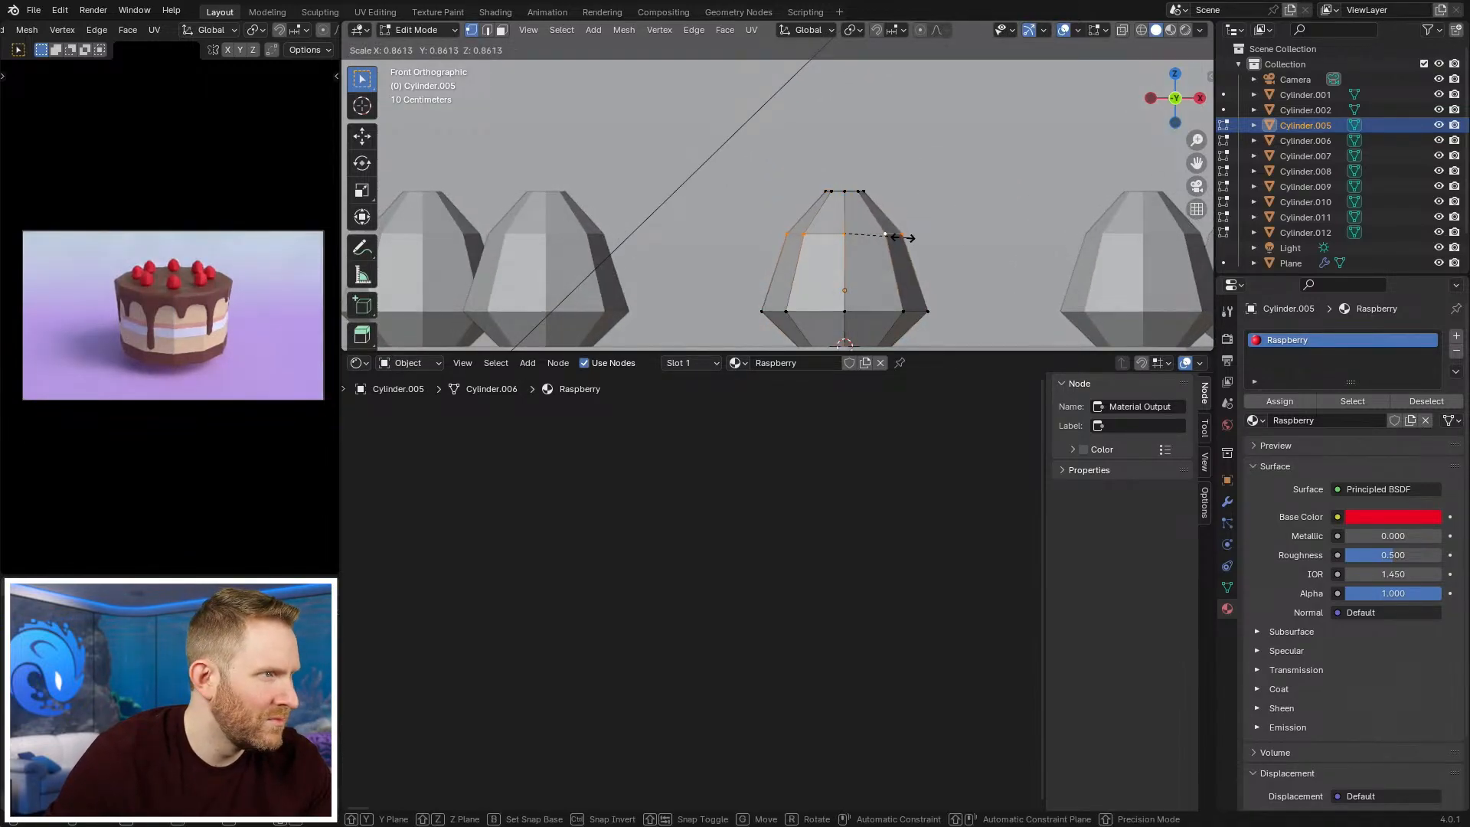
{"action": "key", "text": "s"}
{"action": "left_click", "coordinate": [931, 239]}
{"action": "key", "text": "g"}
{"action": "key", "text": "z"}
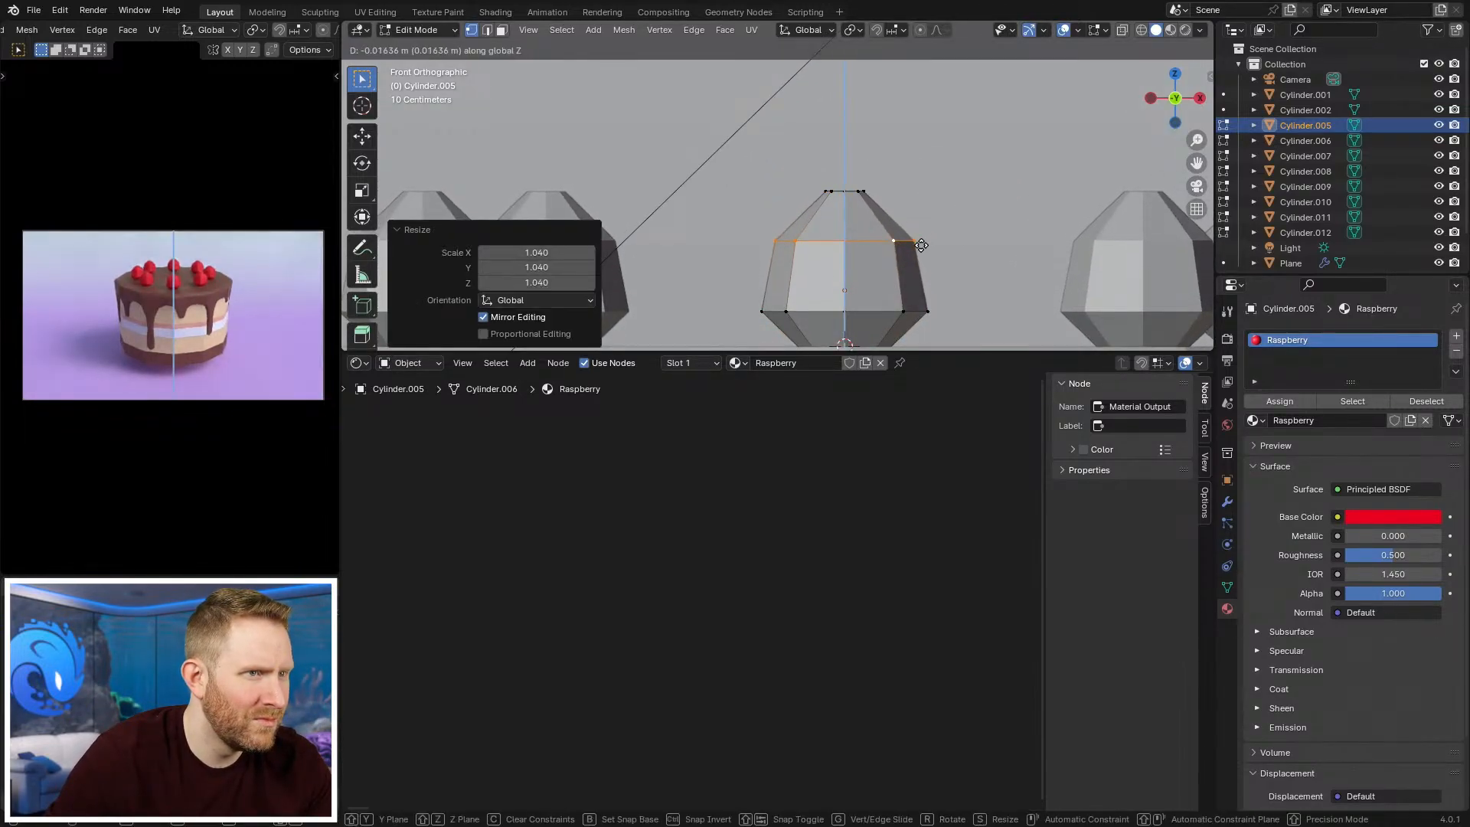
{"action": "left_click", "coordinate": [949, 245]}
{"action": "key", "text": "Tab"}
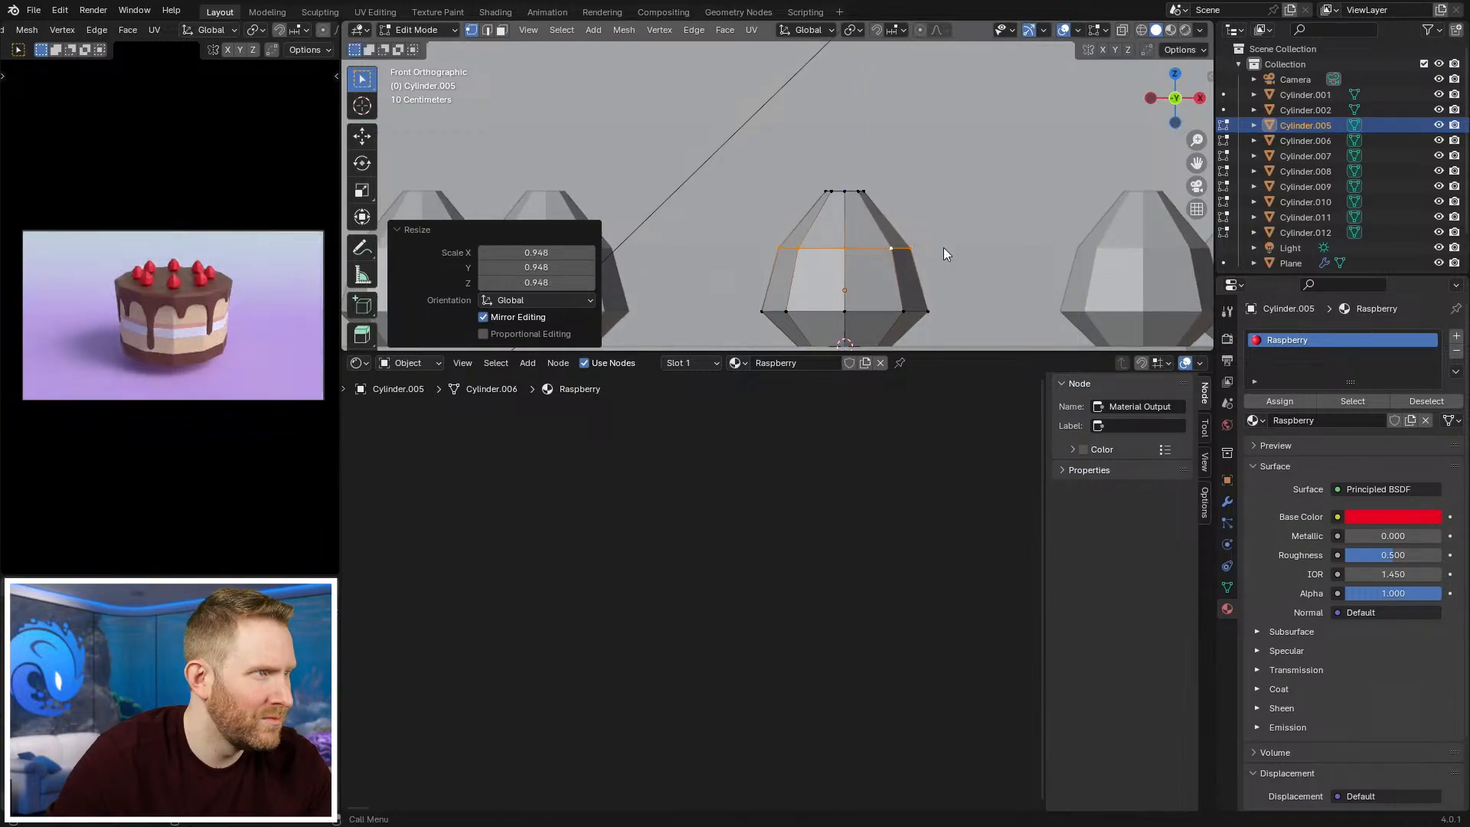
{"action": "left_click", "coordinate": [945, 242]}
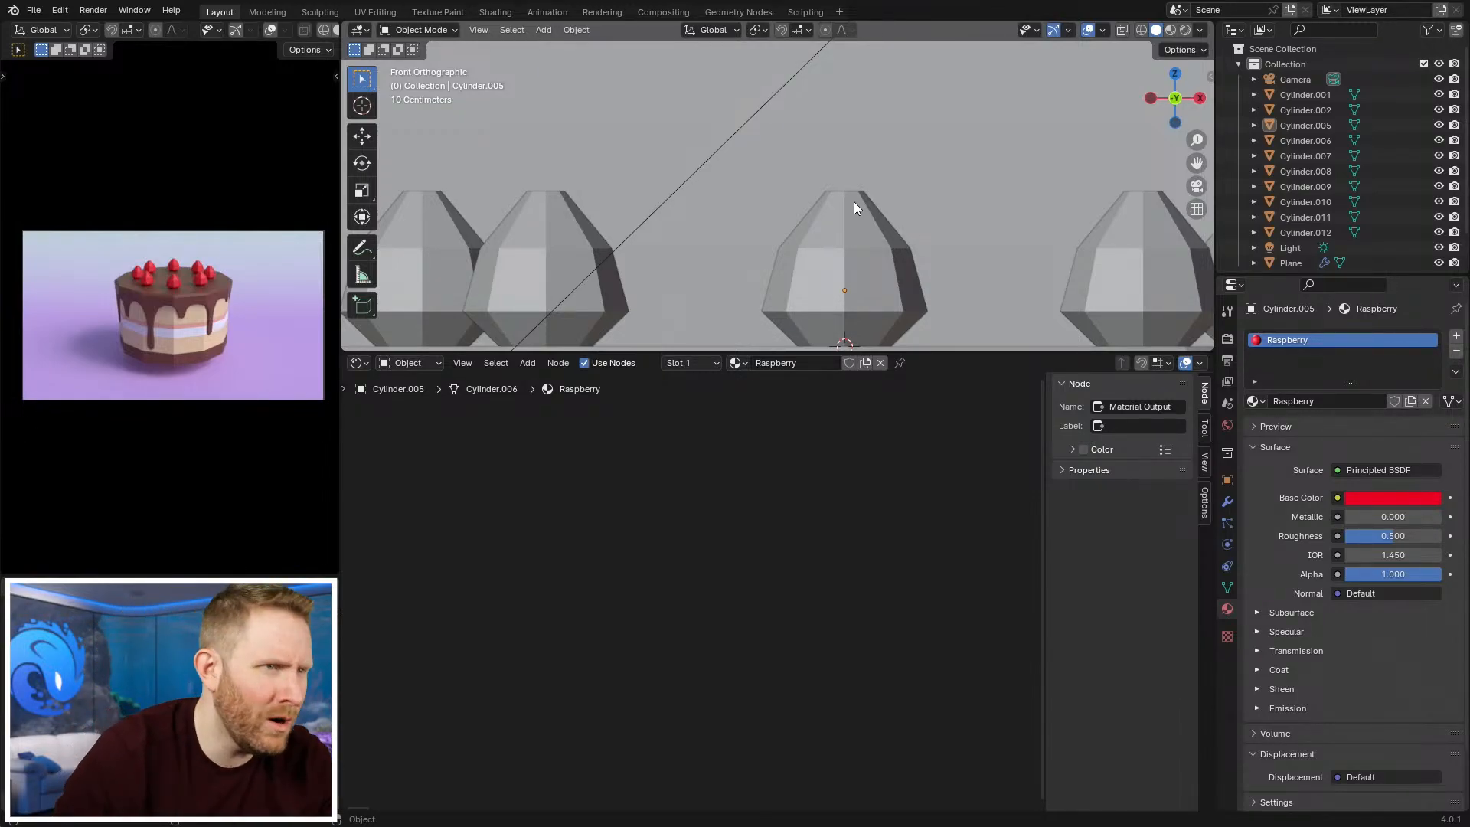
Step: Lower the raspberry's top ring of vertices about 0.021 m along Z to blunt the tip
{"action": "scroll", "coordinate": [852, 201], "scroll_direction": "down", "scroll_amount": 3}
{"action": "key", "text": "Tab"}
{"action": "scroll", "coordinate": [788, 234], "scroll_direction": "up", "scroll_amount": 3}
{"action": "key", "text": "shift+z"}
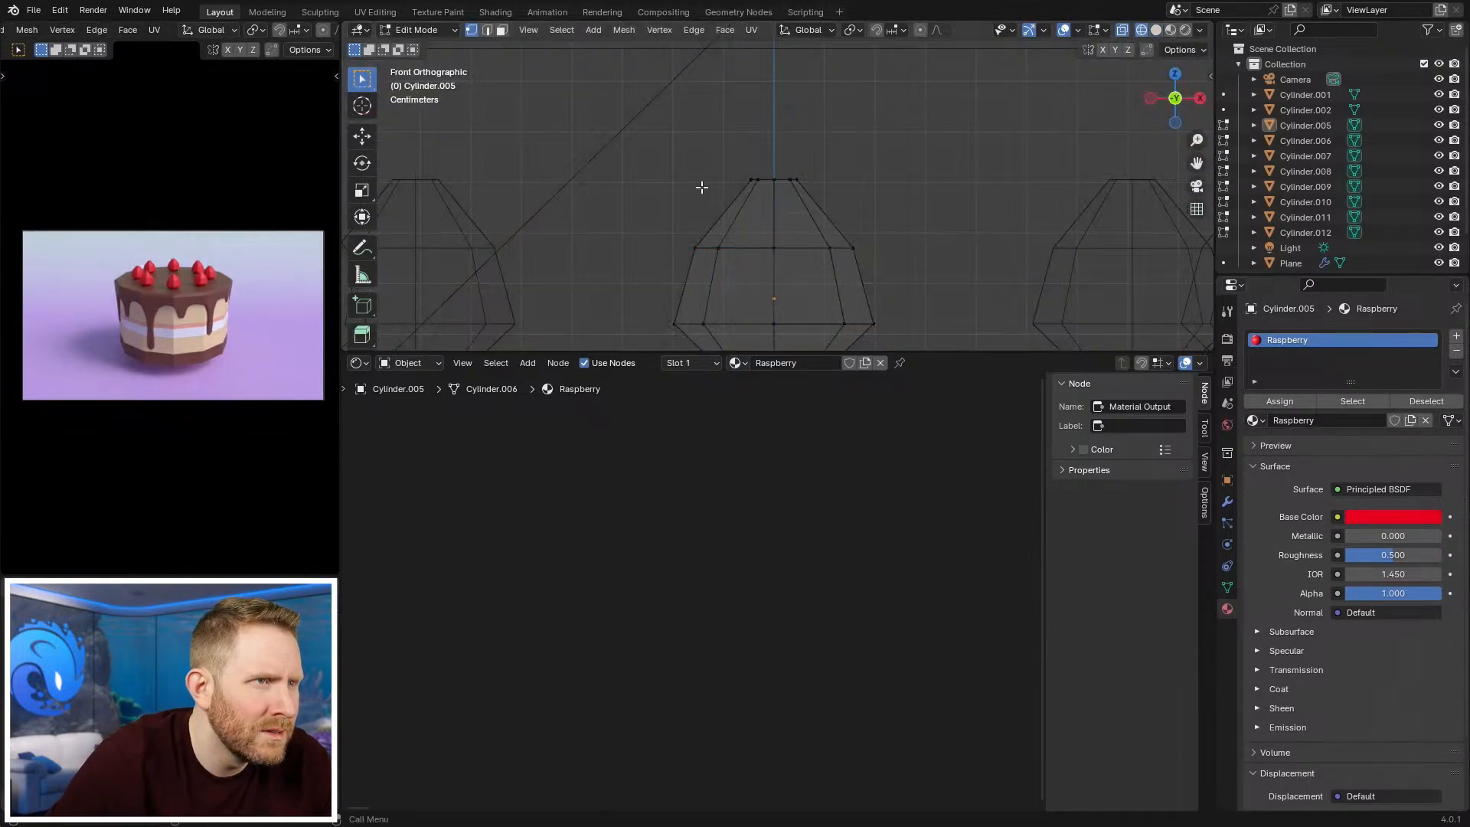
{"action": "key", "text": "z"}
{"action": "left_click", "coordinate": [938, 233]}
{"action": "key", "text": "g"}
{"action": "key", "text": "z"}
{"action": "right_click", "coordinate": [966, 207]}
{"action": "key", "text": "g"}
{"action": "key", "text": "z"}
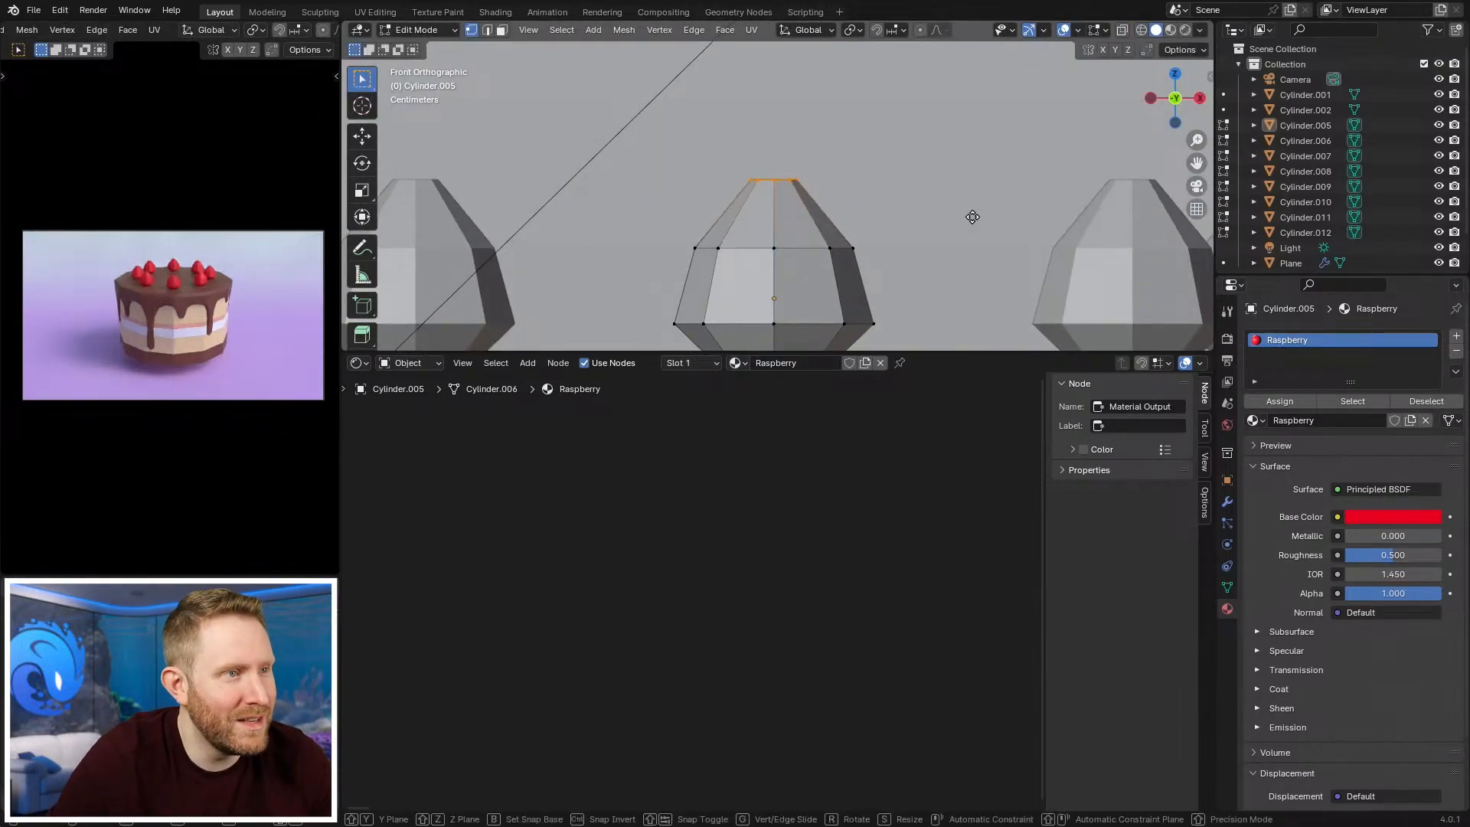
{"action": "left_click", "coordinate": [977, 228]}
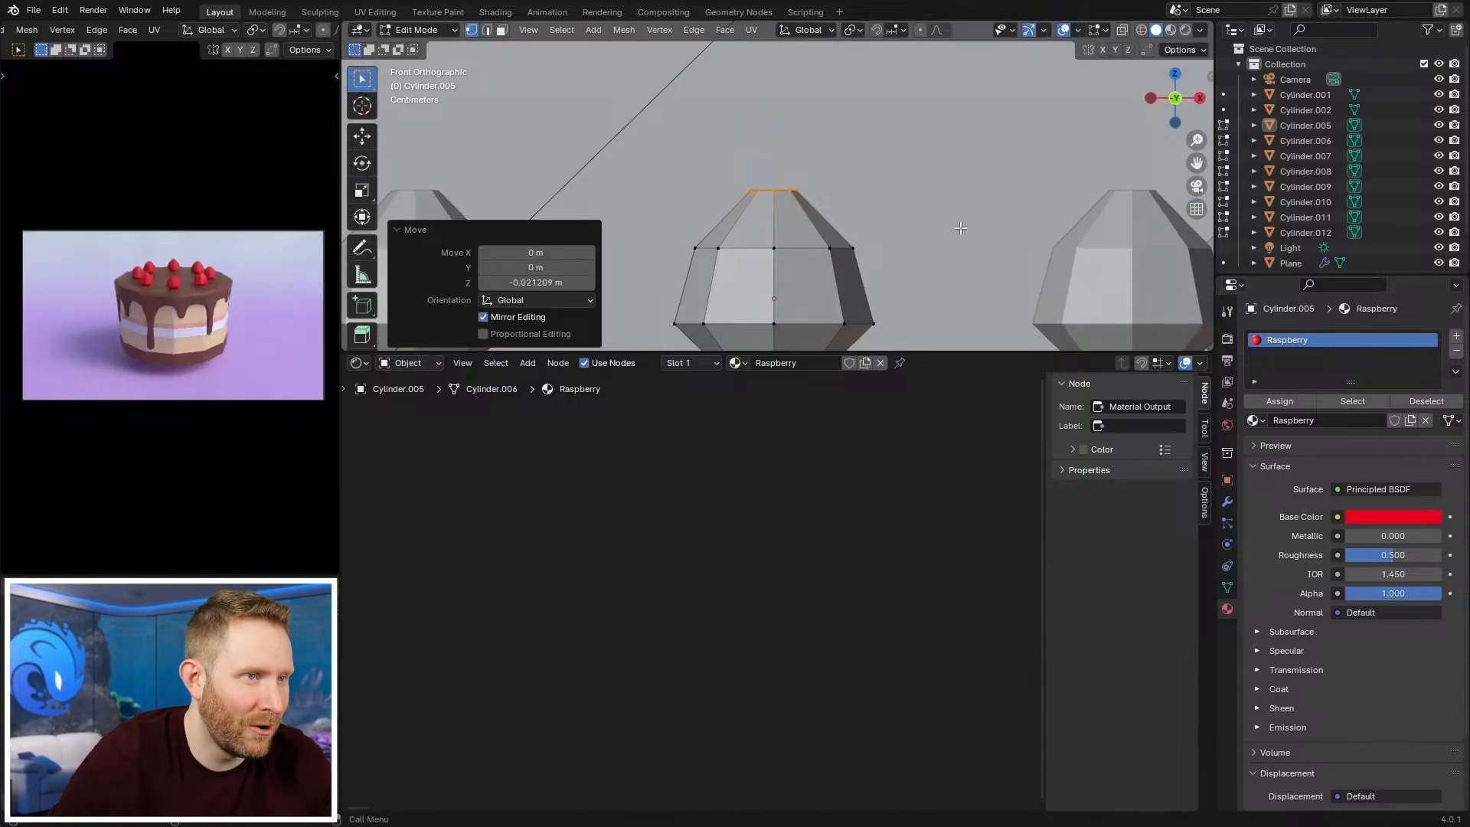
Step: Slide the raspberry's upper-middle edge loop down by about 0.2 and return to the whole-object view
{"action": "scroll", "coordinate": [842, 215], "scroll_direction": "up", "scroll_amount": 2}
{"action": "left_click", "coordinate": [843, 209], "text": "alt"}
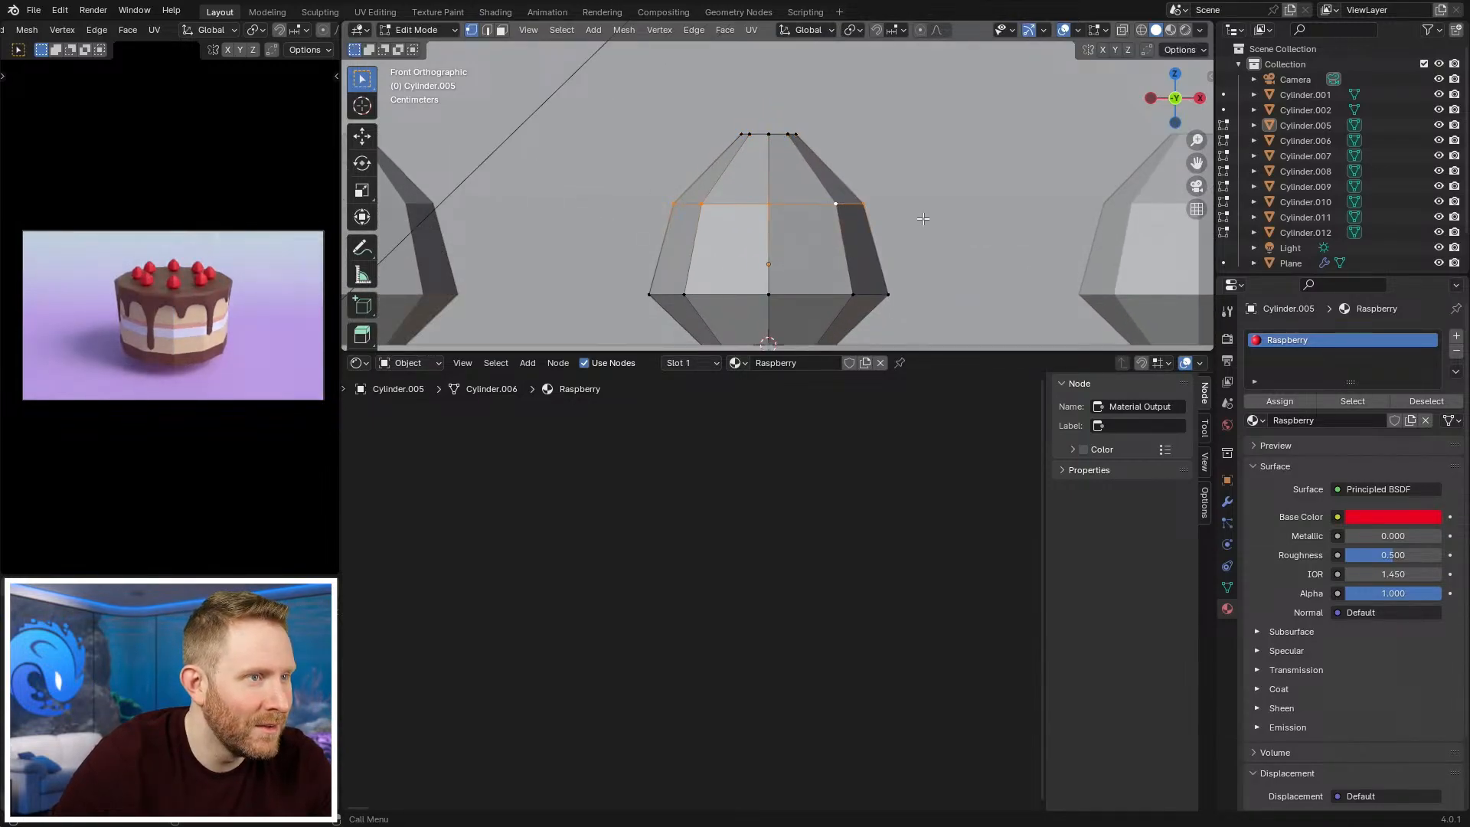
{"action": "key", "text": "g"}
{"action": "key", "text": "g"}
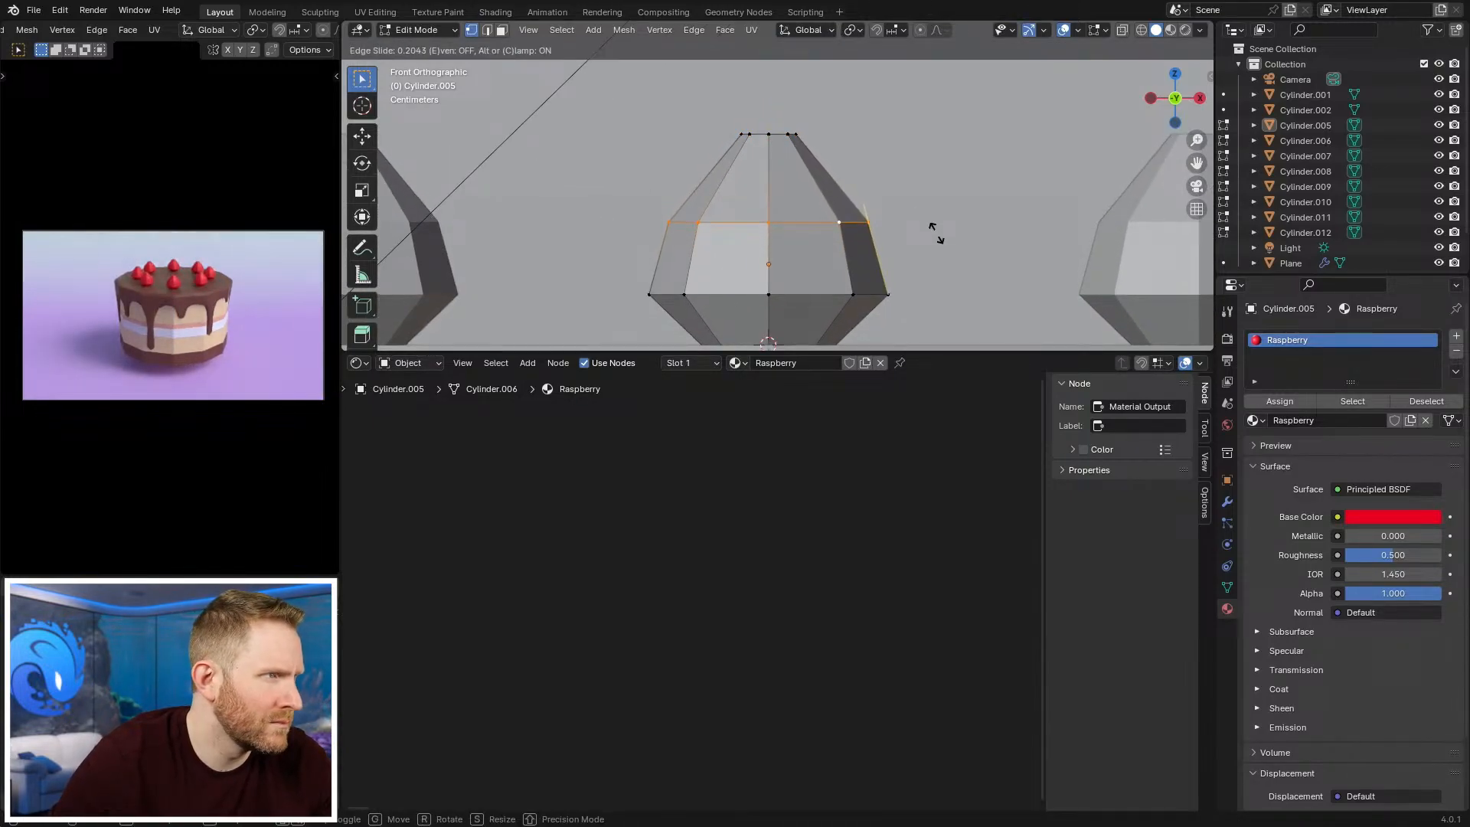
{"action": "left_click", "coordinate": [935, 231]}
{"action": "key", "text": "Tab"}
{"action": "middle_click_drag", "start_coordinate": [931, 227], "coordinate": [822, 213]}
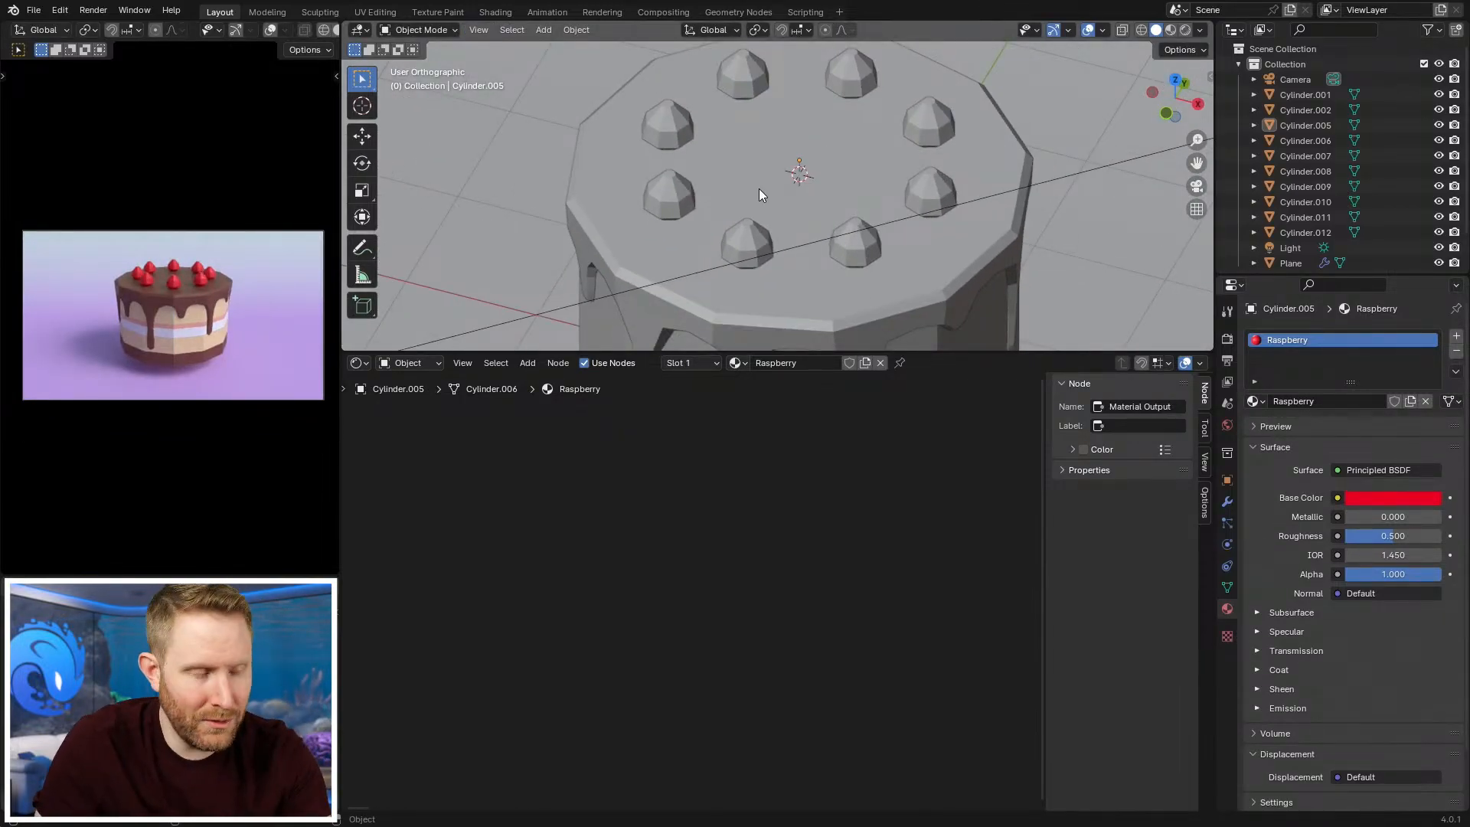
Step: Select the front raspberry and open its mesh for editing in a close top view
{"action": "key", "text": "KP_7"}
{"action": "left_click", "coordinate": [769, 263]}
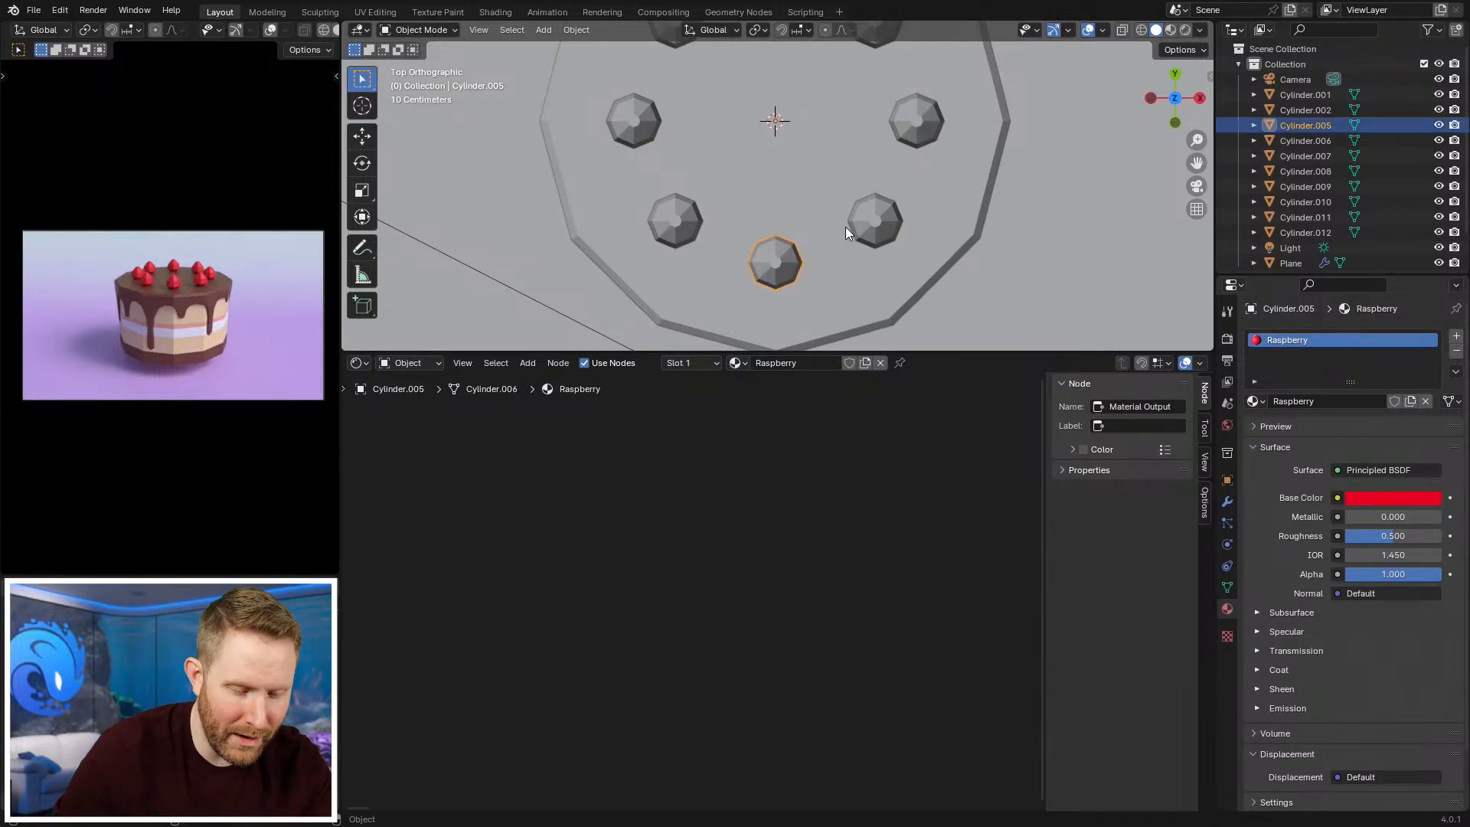
{"action": "key", "text": "KP_1"}
{"action": "middle_click_drag", "start_coordinate": [845, 227], "coordinate": [811, 220]}
{"action": "key", "text": "KP_7"}
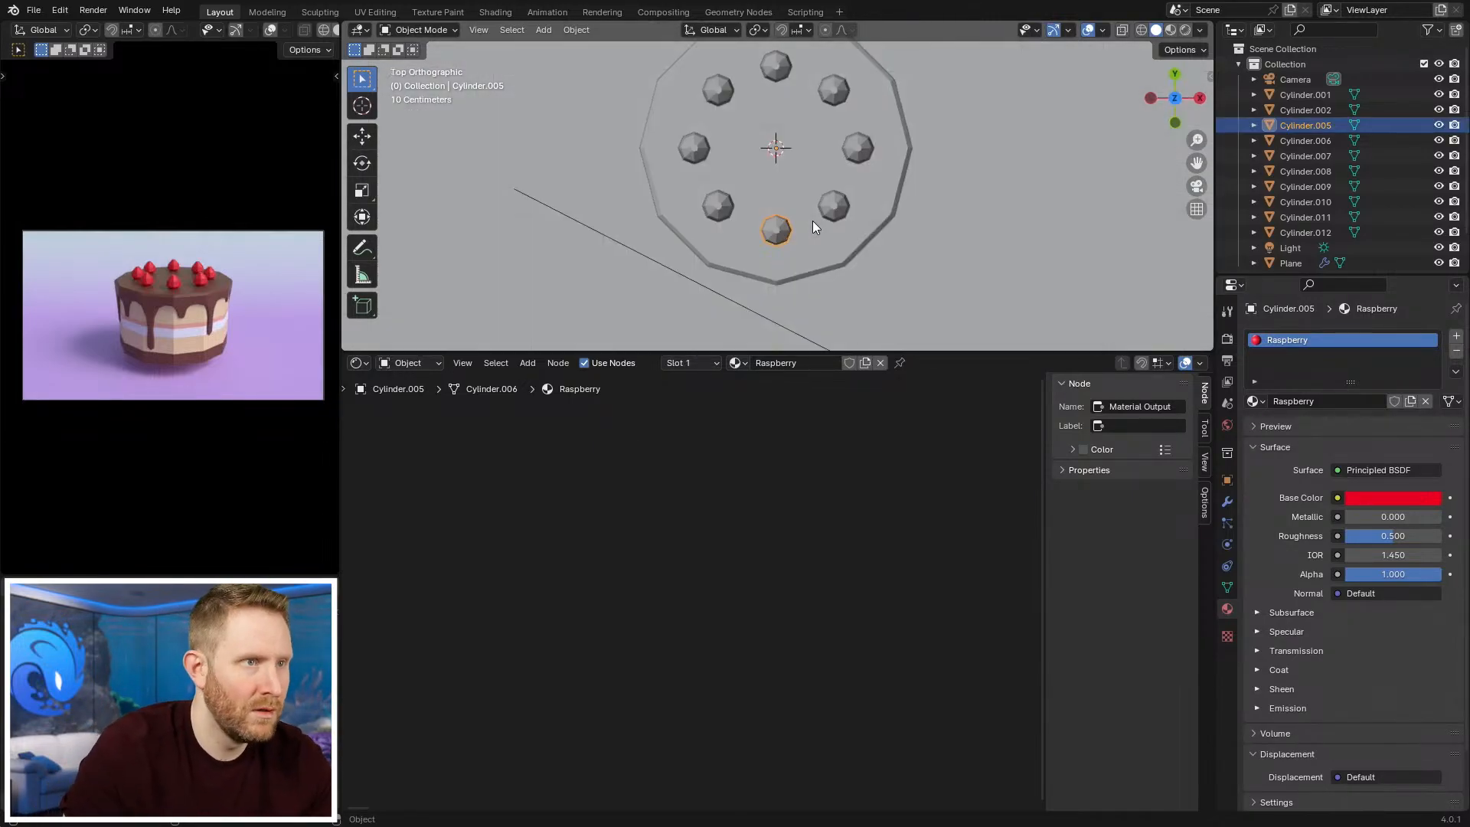
{"action": "key", "text": "Tab"}
{"action": "scroll", "coordinate": [823, 176], "scroll_direction": "up", "scroll_amount": 6}
{"action": "key", "text": "KP_Decimal"}
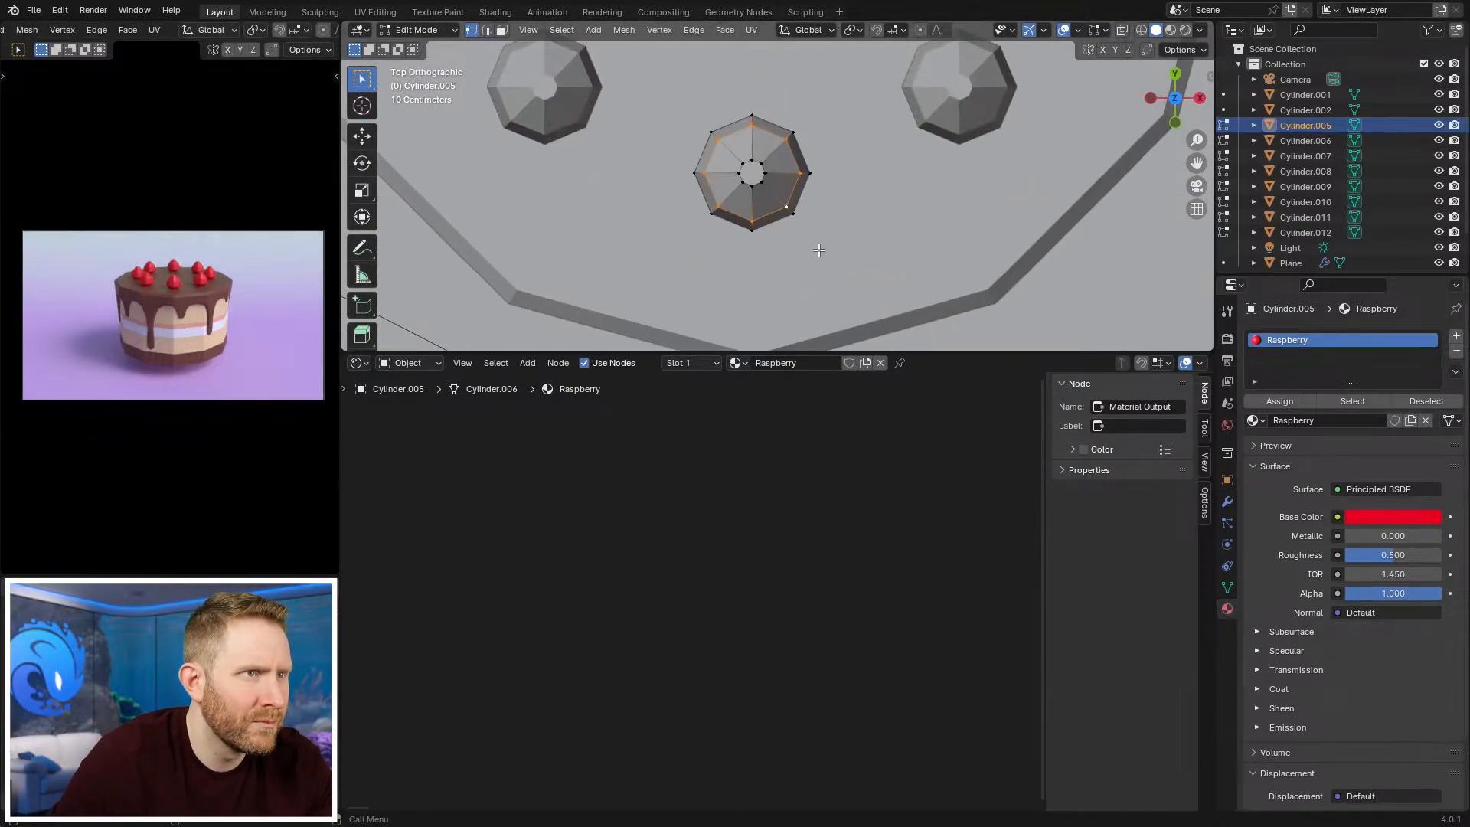
{"action": "key", "text": "alt+z"}
{"action": "key", "text": "shift+d"}
{"action": "left_click", "coordinate": [893, 149]}
{"action": "key", "text": "shift+z"}
{"action": "scroll", "coordinate": [903, 161], "scroll_direction": "down", "scroll_amount": 5}
{"action": "middle_click_drag", "start_coordinate": [932, 162], "coordinate": [931, 217], "text": "shift"}
{"action": "key", "text": "g"}
{"action": "left_click", "coordinate": [939, 216]}
{"action": "key", "text": "ctrl+z"}
{"action": "key", "text": "ctrl+z"}
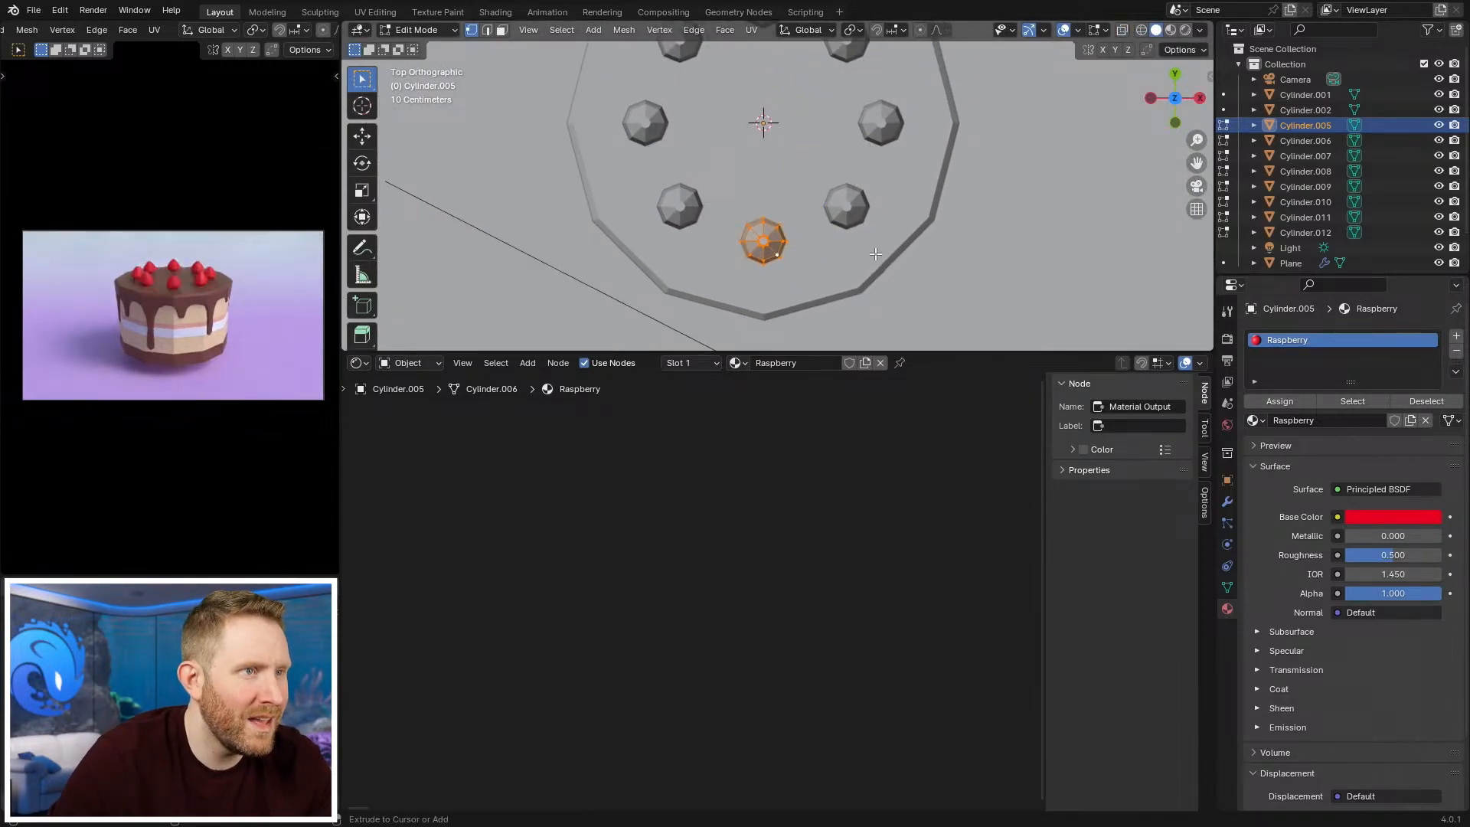
Step: Add an ico sphere with 1 subdivision at the front raspberry's position and scale it to about 0.197
{"action": "key", "text": "shift+a"}
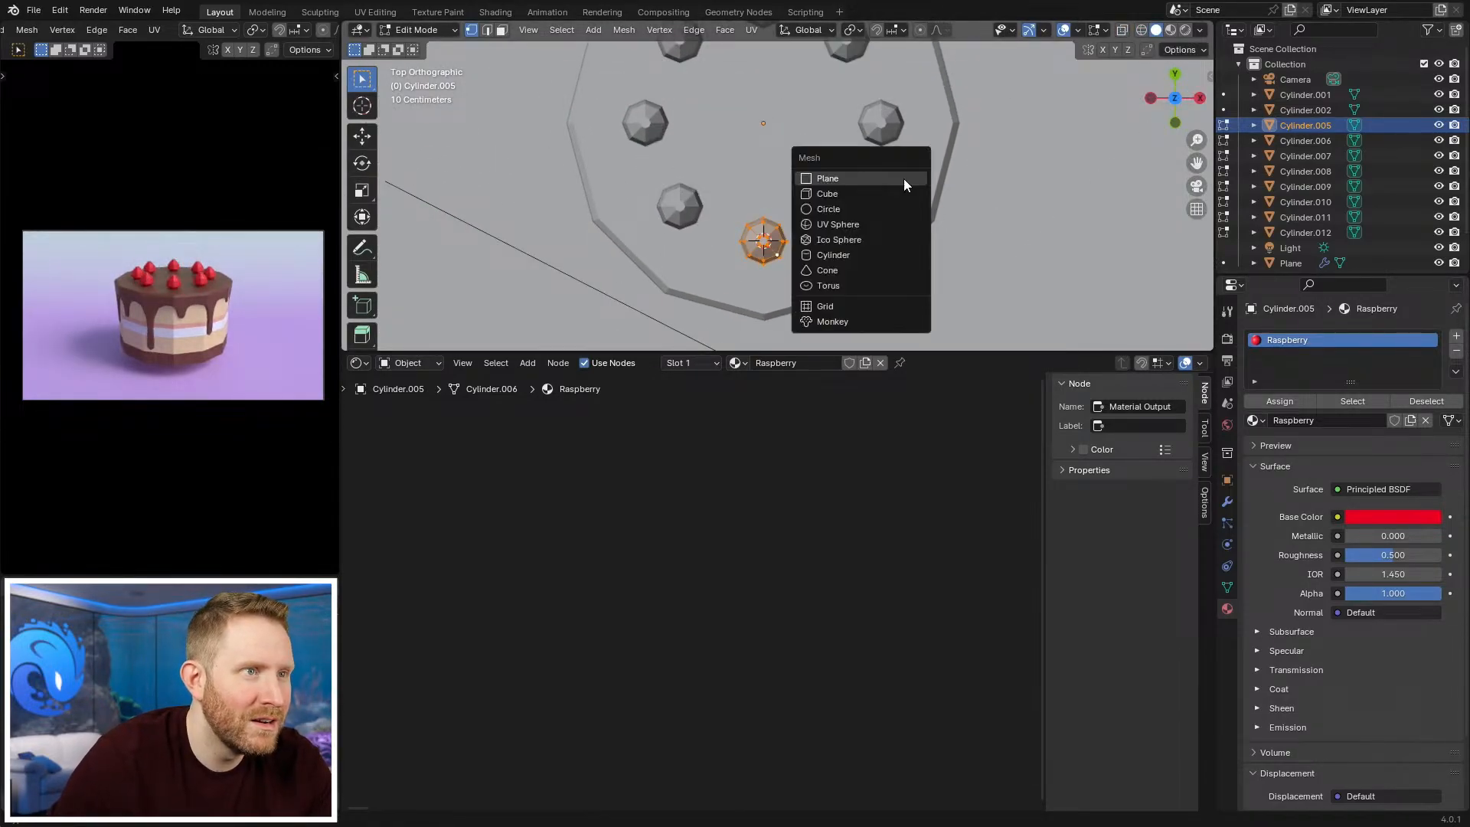
{"action": "key", "text": "Escape"}
{"action": "key", "text": "shift+a"}
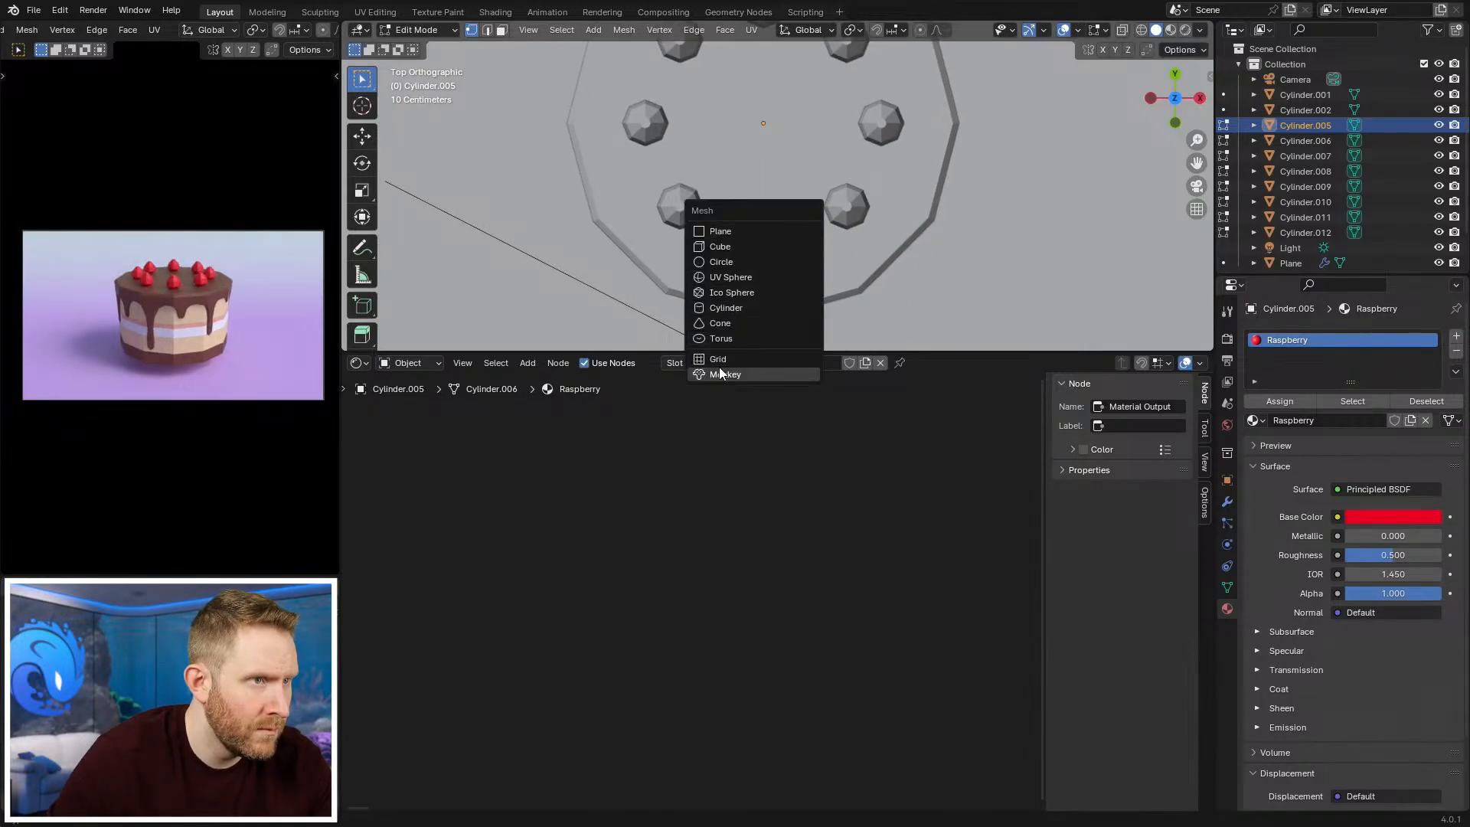
{"action": "left_click", "coordinate": [734, 291]}
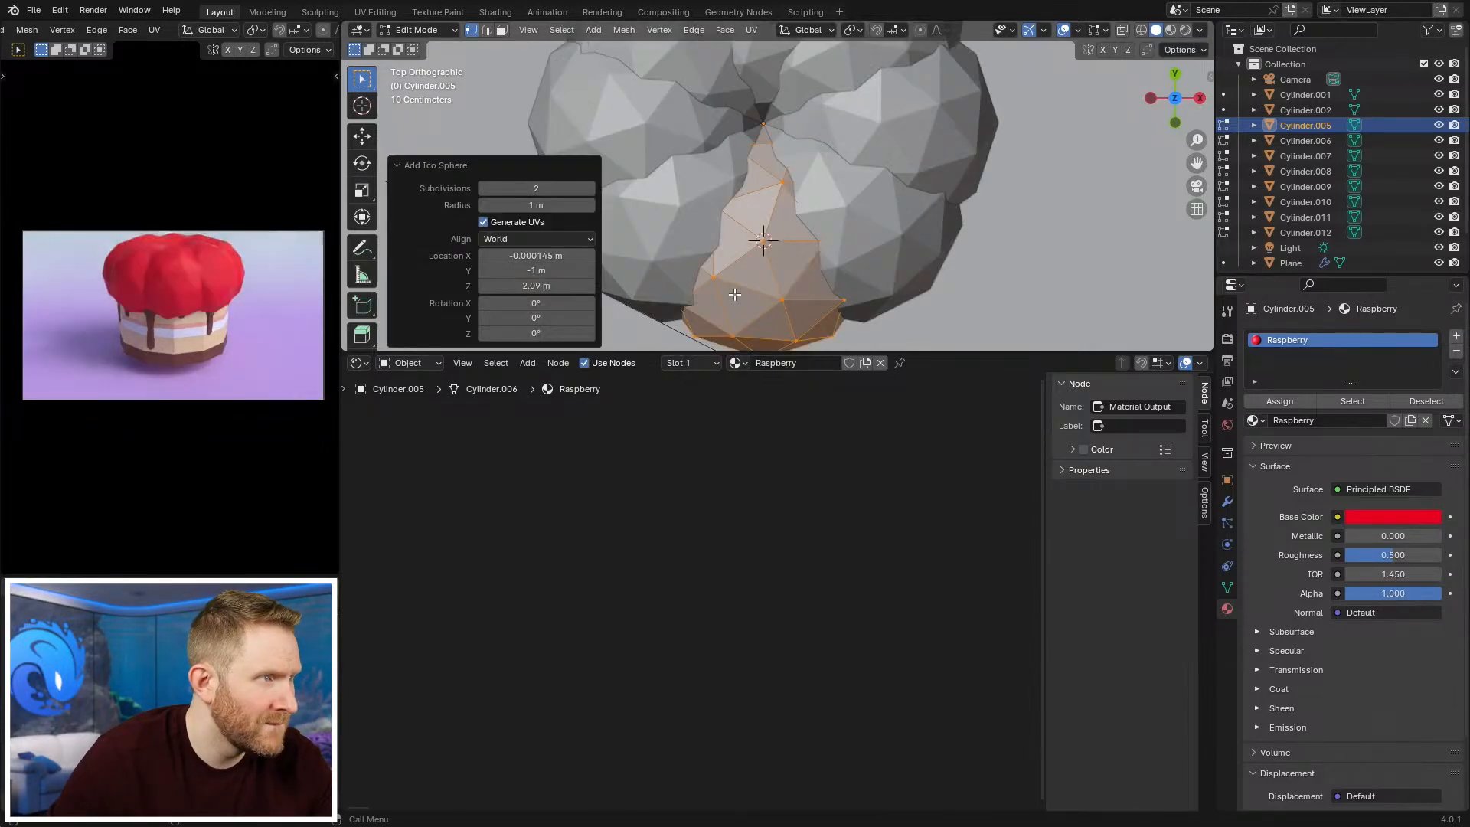
{"action": "left_click", "coordinate": [484, 189]}
{"action": "key", "text": "s"}
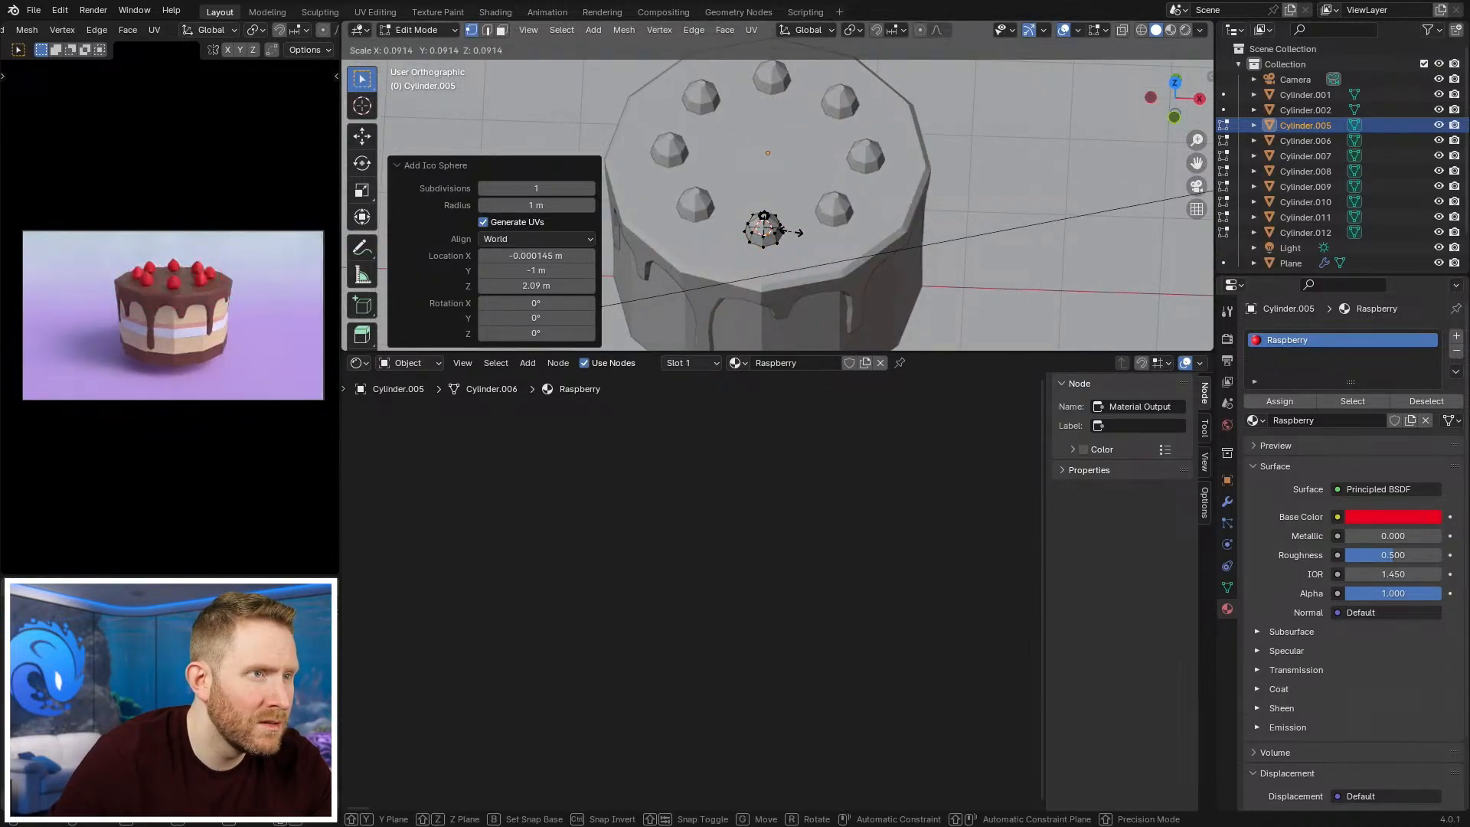
{"action": "left_click", "coordinate": [815, 235]}
Step: Place the ico sphere between the front raspberry and its neighbour, scaled down to about 0.683 of its size
{"action": "key", "text": "KP_7"}
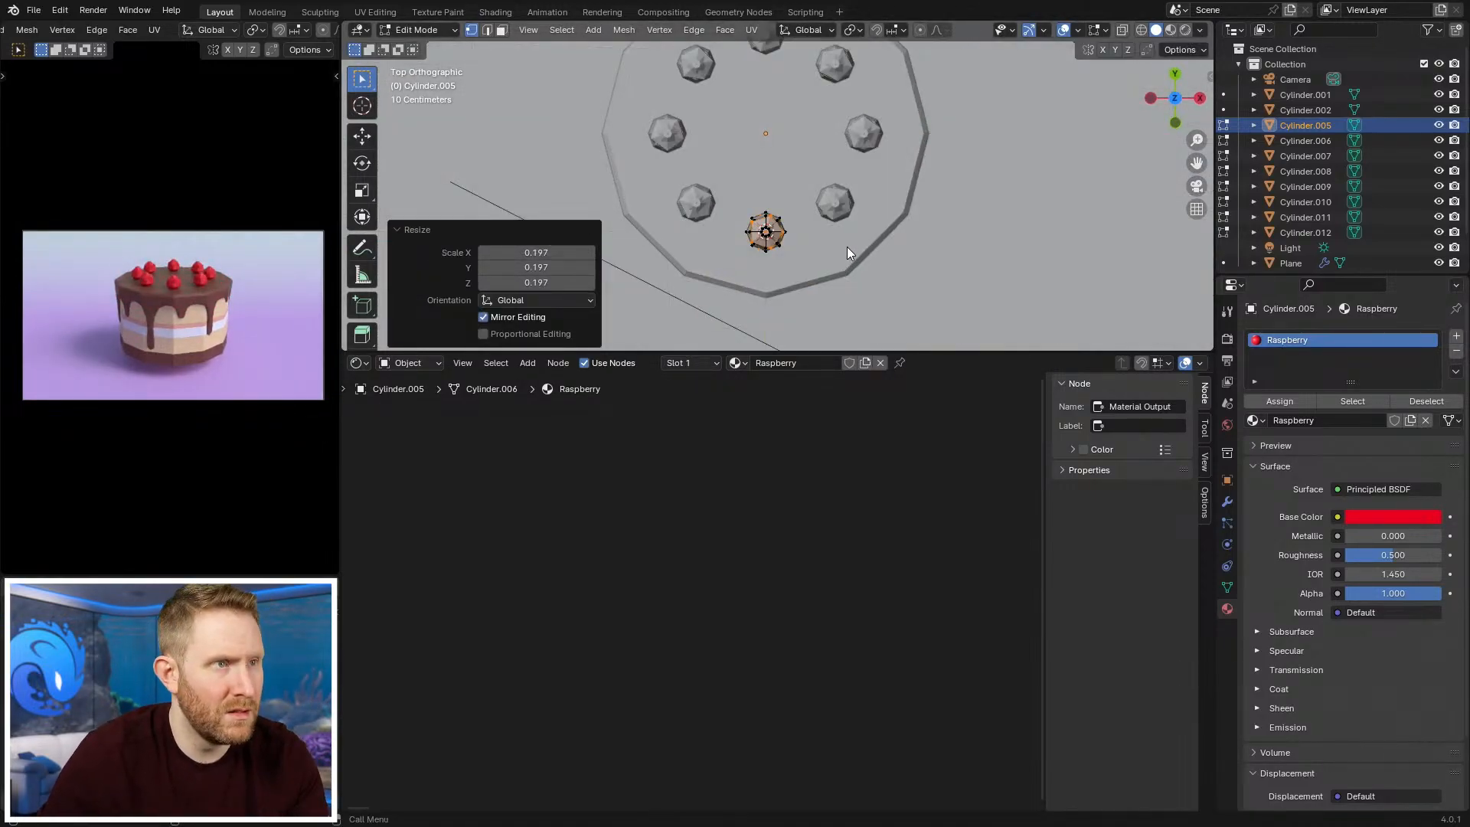
{"action": "scroll", "coordinate": [843, 250], "scroll_direction": "up", "scroll_amount": 3}
{"action": "key", "text": "g"}
{"action": "left_click", "coordinate": [918, 225]}
{"action": "key", "text": "s"}
{"action": "left_click", "coordinate": [891, 228]}
{"action": "key", "text": "g"}
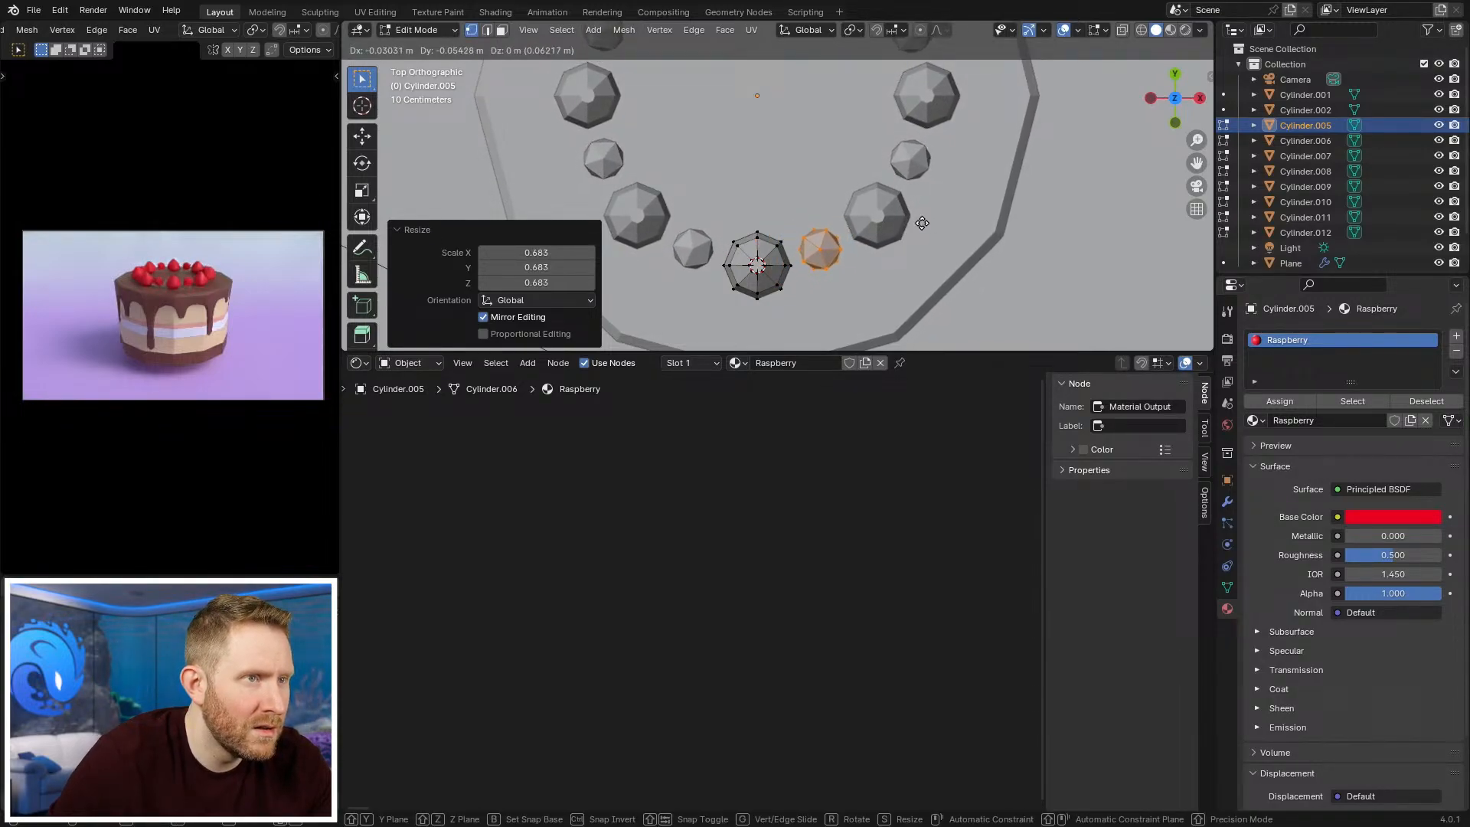
{"action": "left_click", "coordinate": [918, 224]}
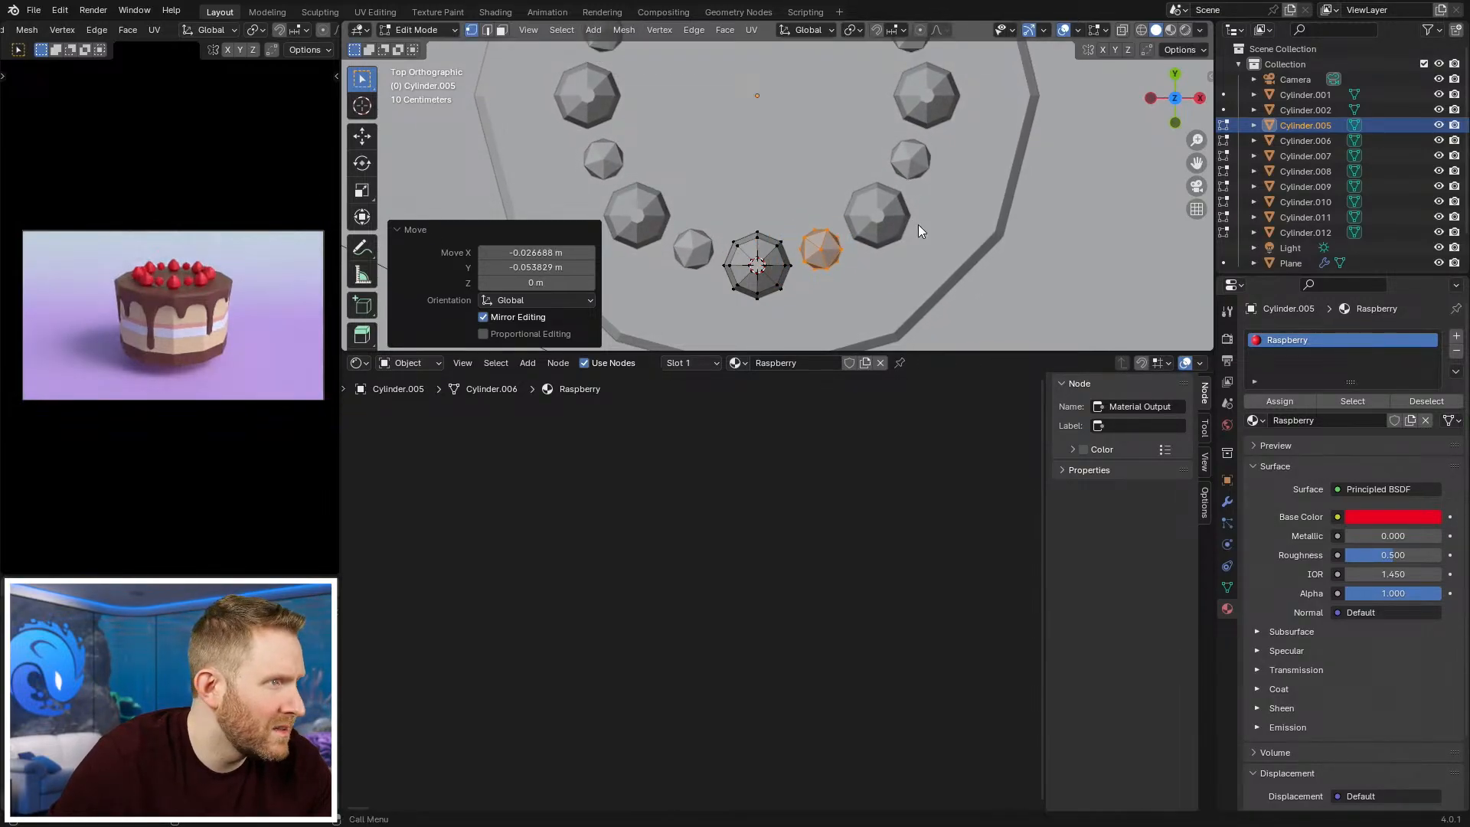
Step: Lower the small ico sphere about 0.072 m along Z so it rests on the icing
{"action": "middle_click_drag", "start_coordinate": [917, 224], "coordinate": [885, 107]}
{"action": "key", "text": "g"}
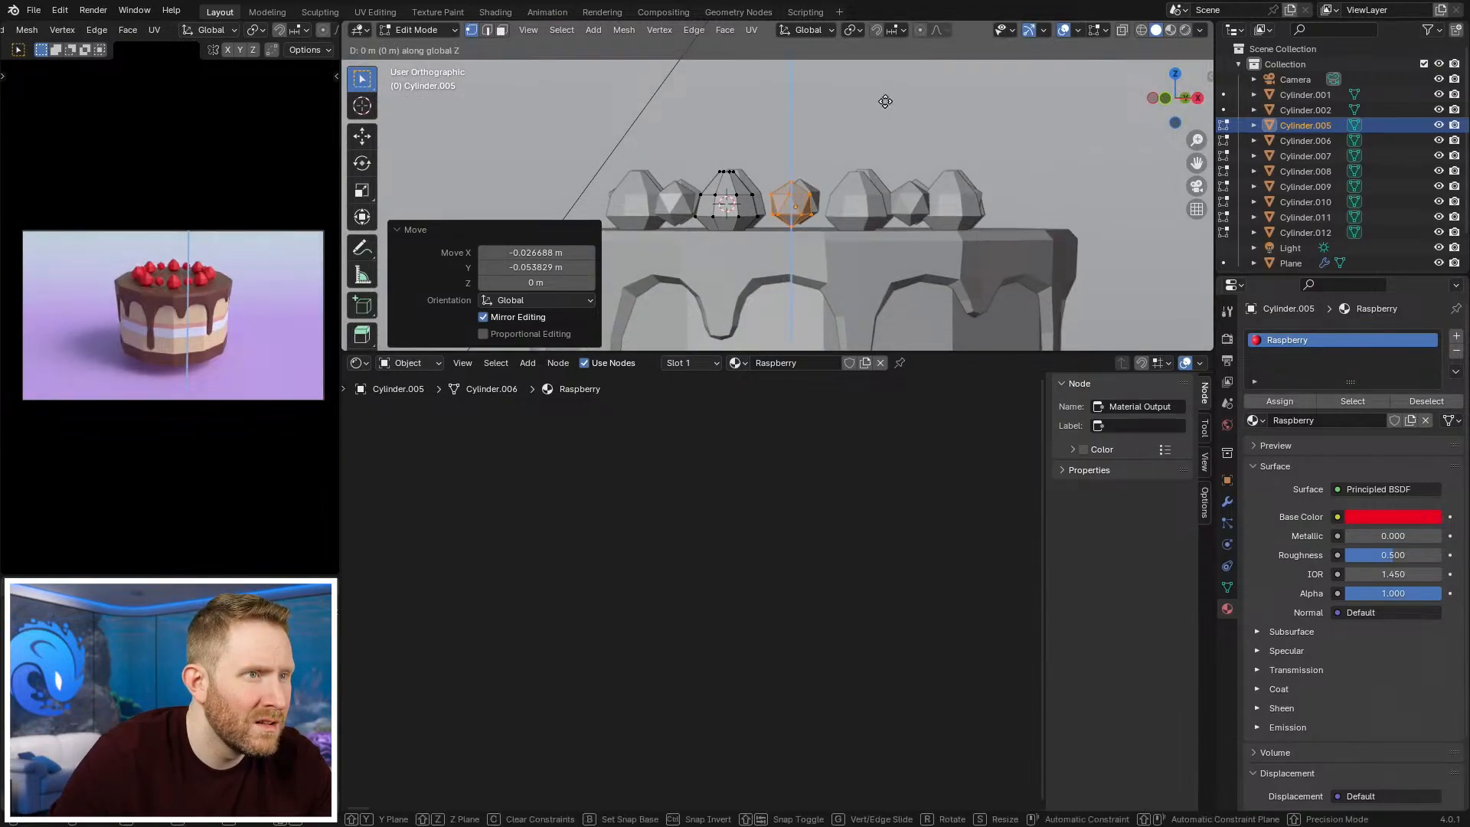
{"action": "key", "text": "z"}
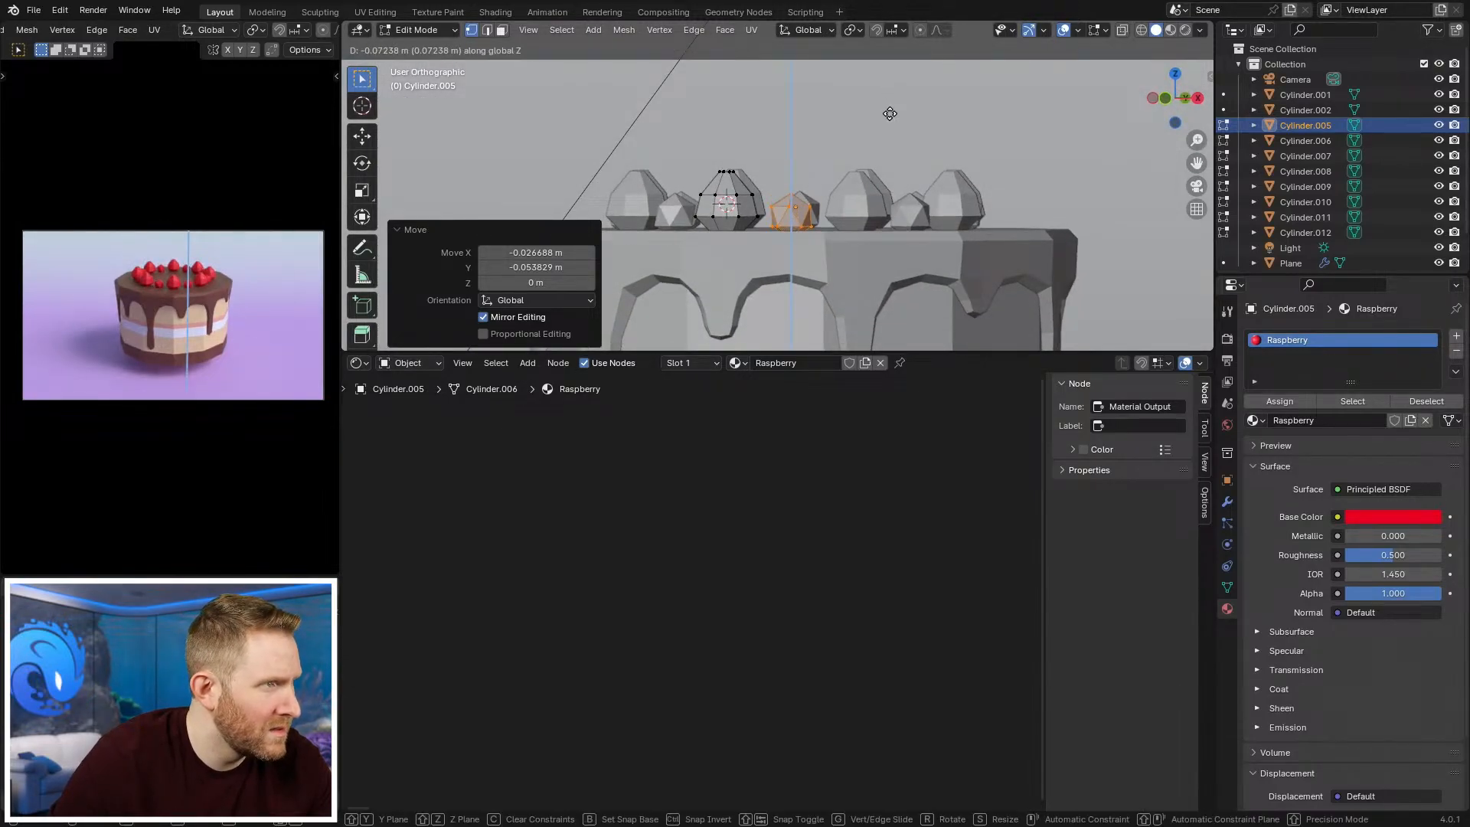
{"action": "left_click", "coordinate": [890, 113]}
Step: Add a second material slot with a new material named Blueberry and assign it to the small ico sphere
{"action": "middle_click_drag", "start_coordinate": [890, 113], "coordinate": [901, 172]}
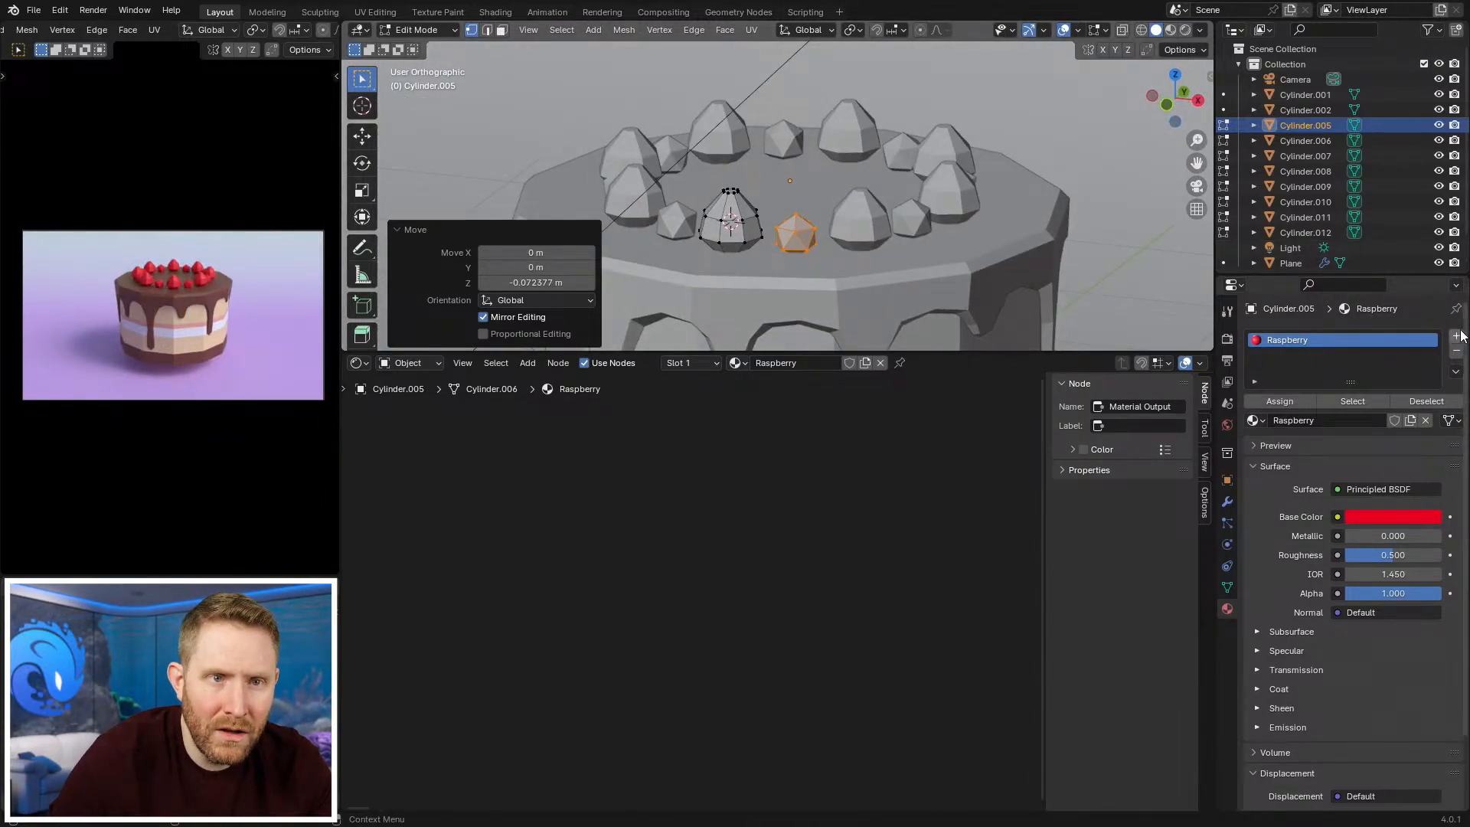
{"action": "left_click", "coordinate": [1455, 336]}
{"action": "left_click", "coordinate": [1319, 447]}
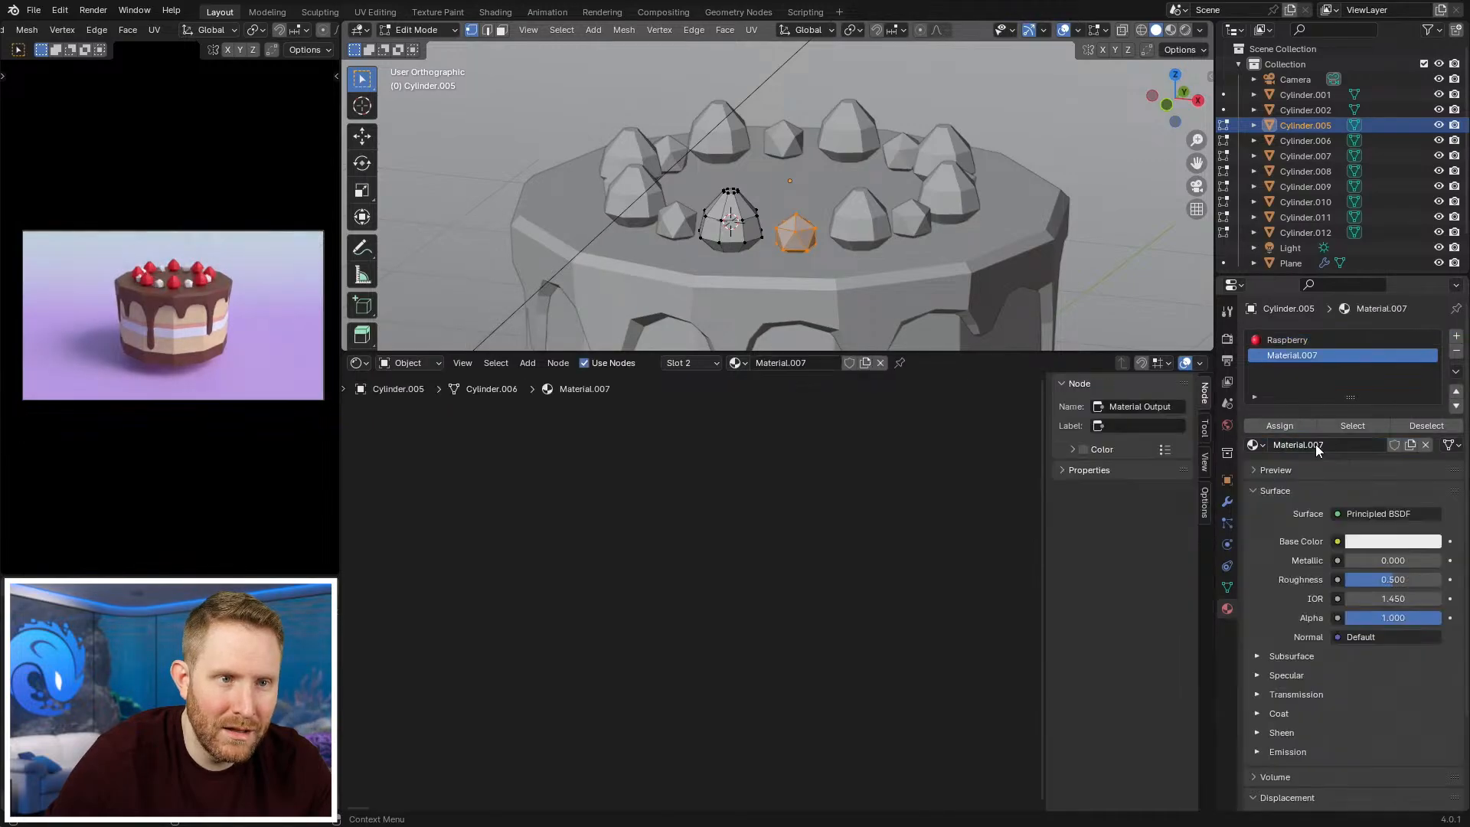
{"action": "double_click", "coordinate": [1300, 444]}
{"action": "type", "text": "Blueberry"}
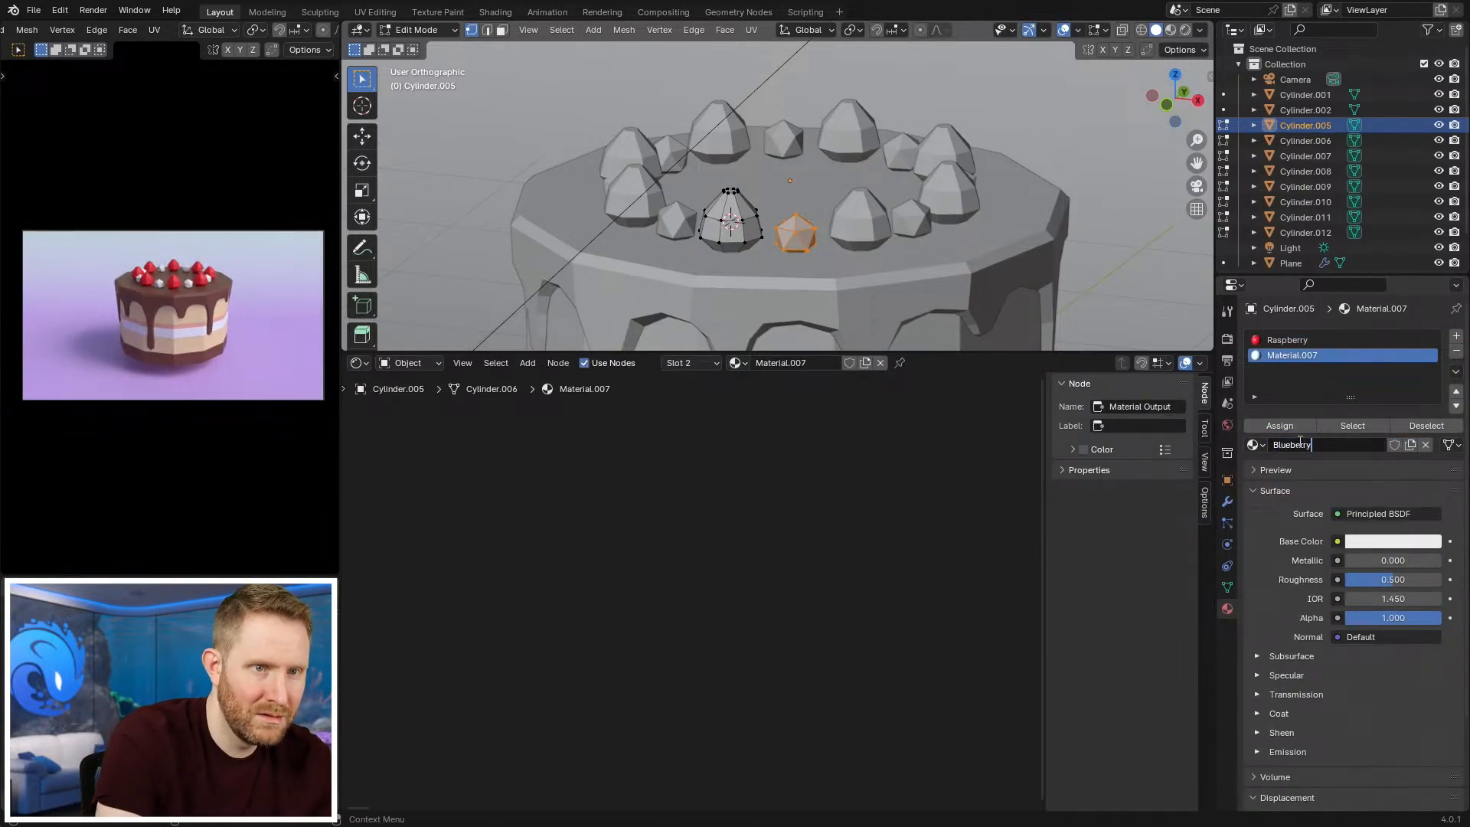
{"action": "key", "text": "Return"}
Step: Set the Blueberry base colour to a blue-violet with hue 0.676, saturation 0.931 and value 0.462
{"action": "left_click", "coordinate": [1378, 541]}
{"action": "left_click_drag", "start_coordinate": [1352, 392], "coordinate": [1428, 338]}
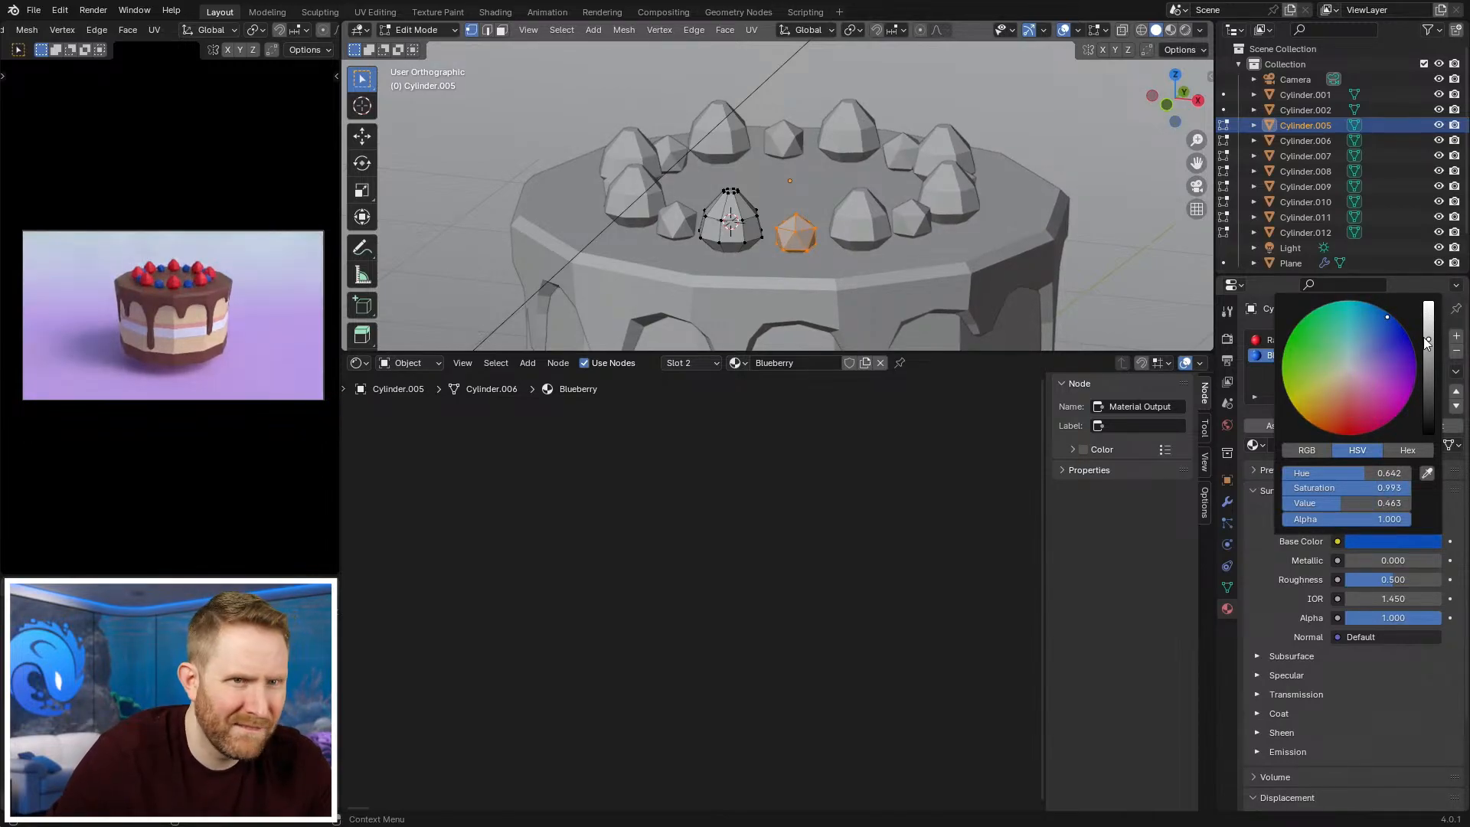
{"action": "left_click_drag", "start_coordinate": [1388, 324], "coordinate": [1394, 344]}
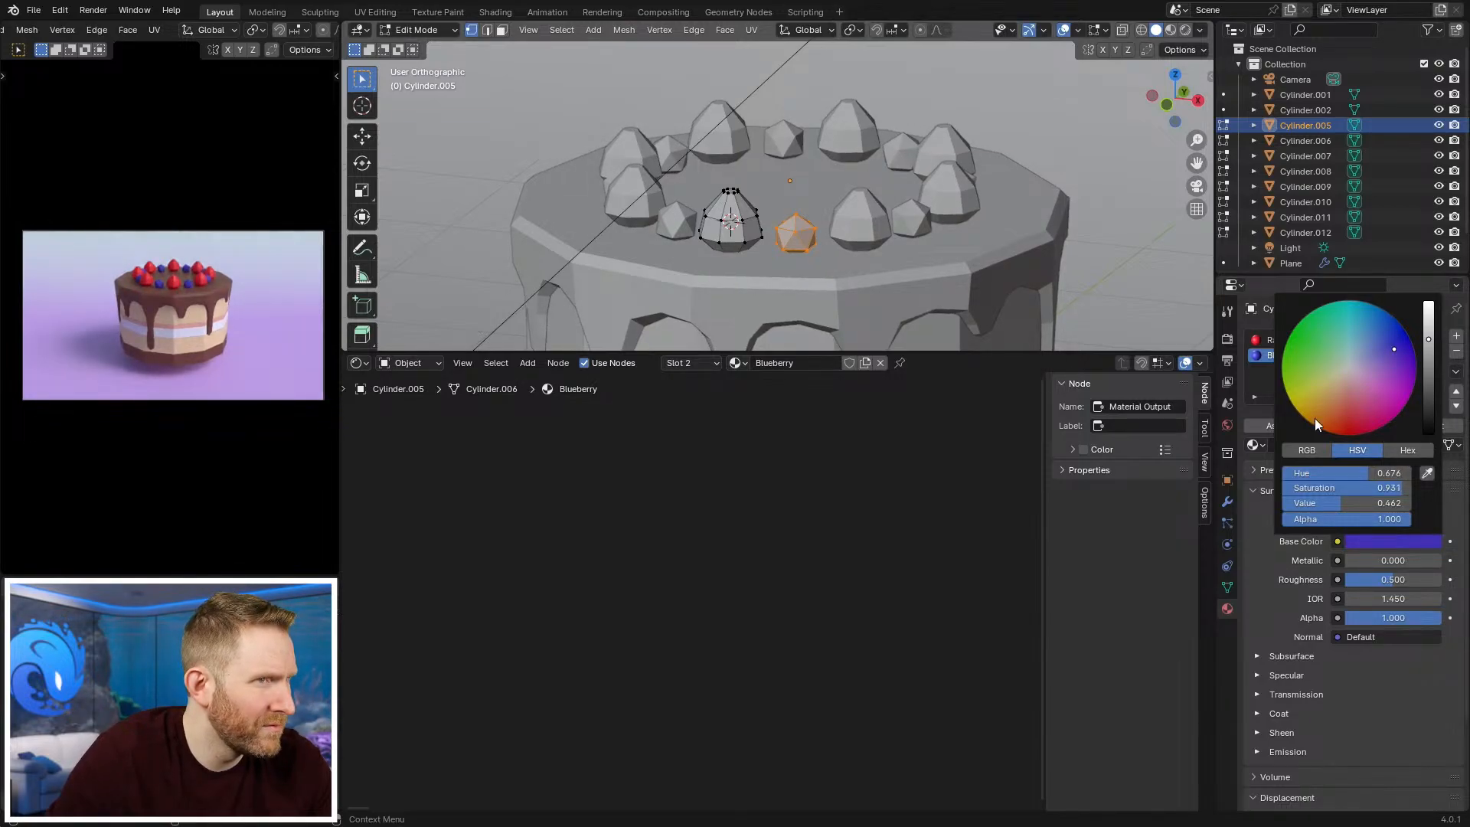
Step: Lower the blueberry's top vertex slightly along Z to flatten it, and leave mesh editing
{"action": "scroll", "coordinate": [819, 248], "scroll_direction": "up", "scroll_amount": 2}
{"action": "middle_click_drag", "start_coordinate": [764, 228], "coordinate": [857, 229]}
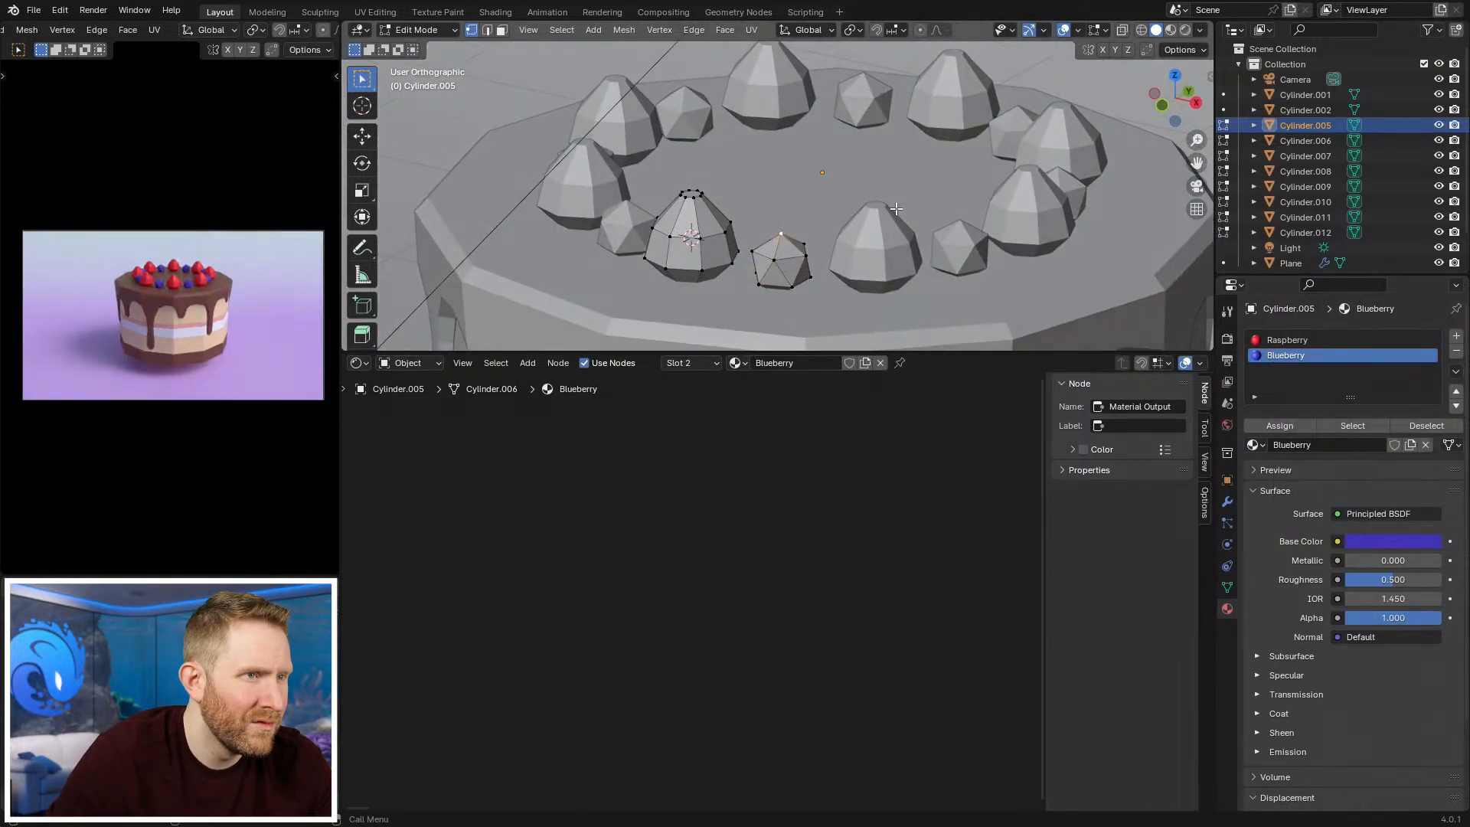
{"action": "key", "text": "g"}
{"action": "key", "text": "z"}
{"action": "left_click", "coordinate": [904, 218]}
{"action": "key", "text": "Tab"}
Step: Examine the raspberries and blueberries up close in the camera preview
{"action": "scroll", "coordinate": [911, 216], "scroll_direction": "down", "scroll_amount": 5}
{"action": "middle_click_drag", "start_coordinate": [911, 216], "coordinate": [906, 125]}
{"action": "key", "text": "alt+a"}
{"action": "scroll", "coordinate": [821, 279], "scroll_direction": "down", "scroll_amount": 5}
{"action": "scroll", "coordinate": [805, 275], "scroll_direction": "up", "scroll_amount": 1}
{"action": "scroll", "coordinate": [196, 248], "scroll_direction": "up", "scroll_amount": 7}
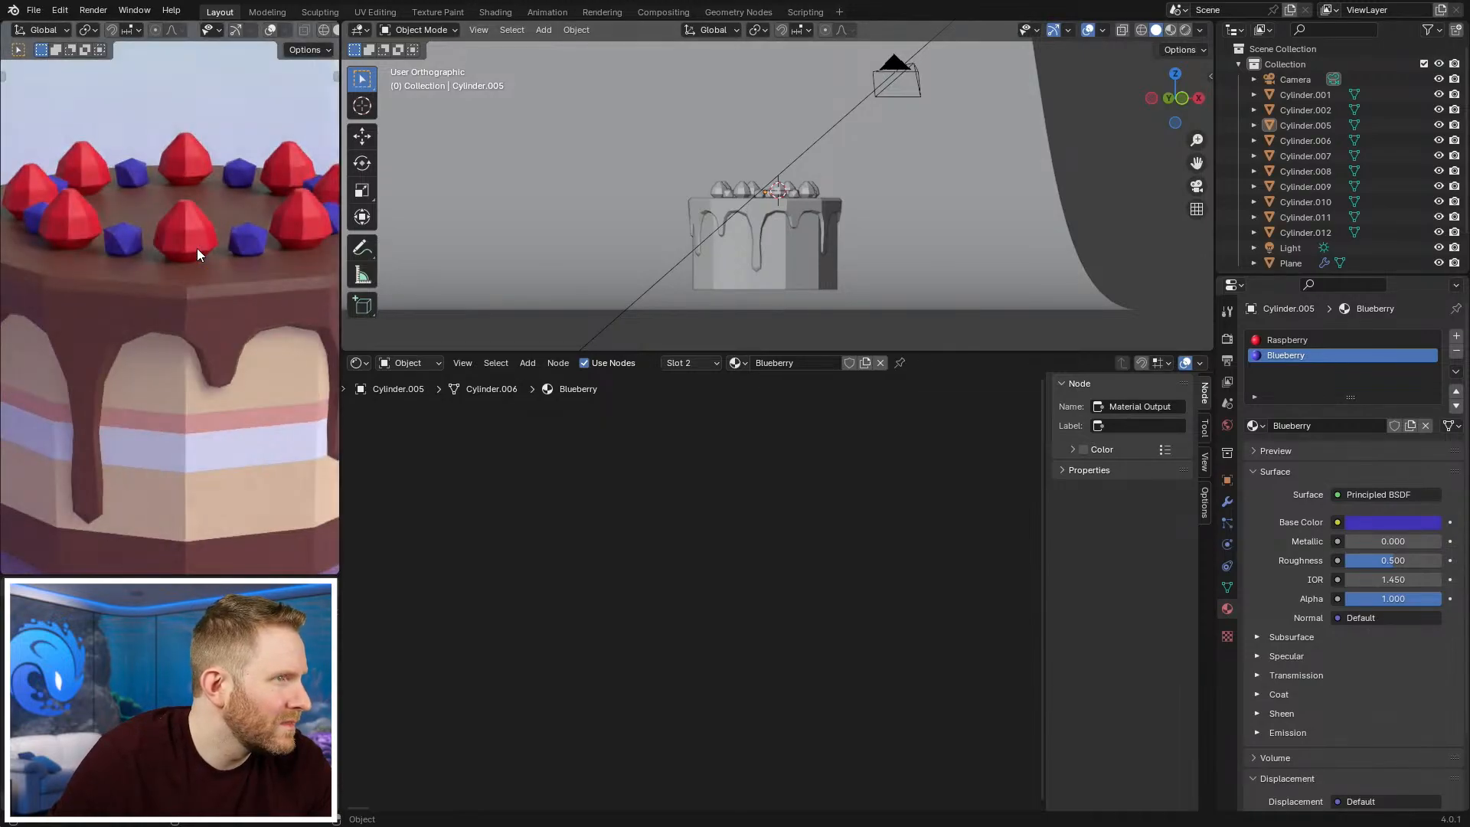
{"action": "scroll", "coordinate": [201, 248], "scroll_direction": "down", "scroll_amount": 7}
{"action": "middle_click_drag", "start_coordinate": [153, 306], "coordinate": [147, 371], "text": "shift"}
{"action": "middle_click_drag", "start_coordinate": [727, 210], "coordinate": [739, 273], "text": "alt"}
{"action": "scroll", "coordinate": [758, 218], "scroll_direction": "up", "scroll_amount": 3}
{"action": "key", "text": "Tab"}
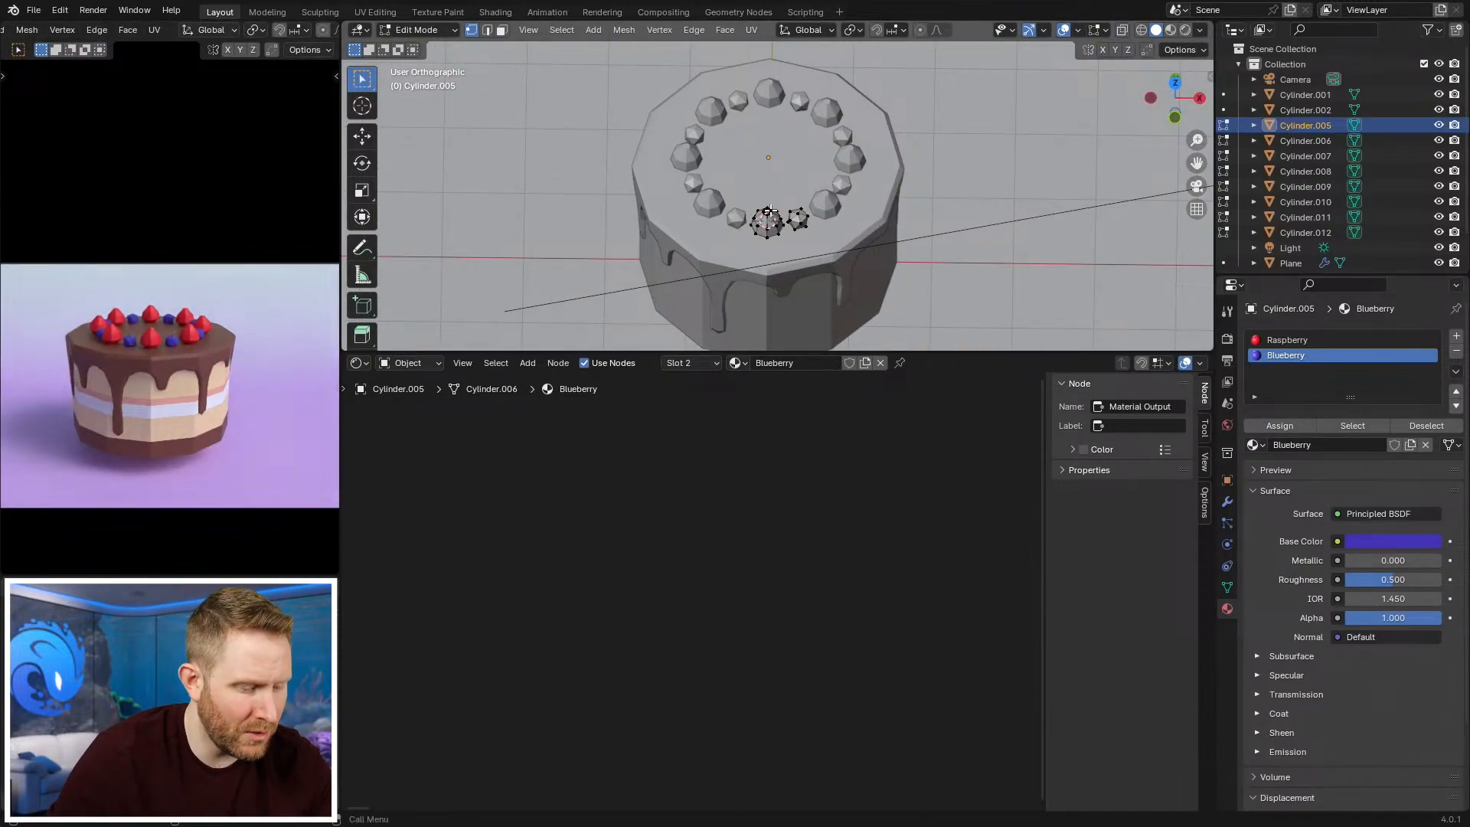
{"action": "key", "text": "l"}
{"action": "key", "text": "KP_7"}
{"action": "key", "text": "shift+d"}
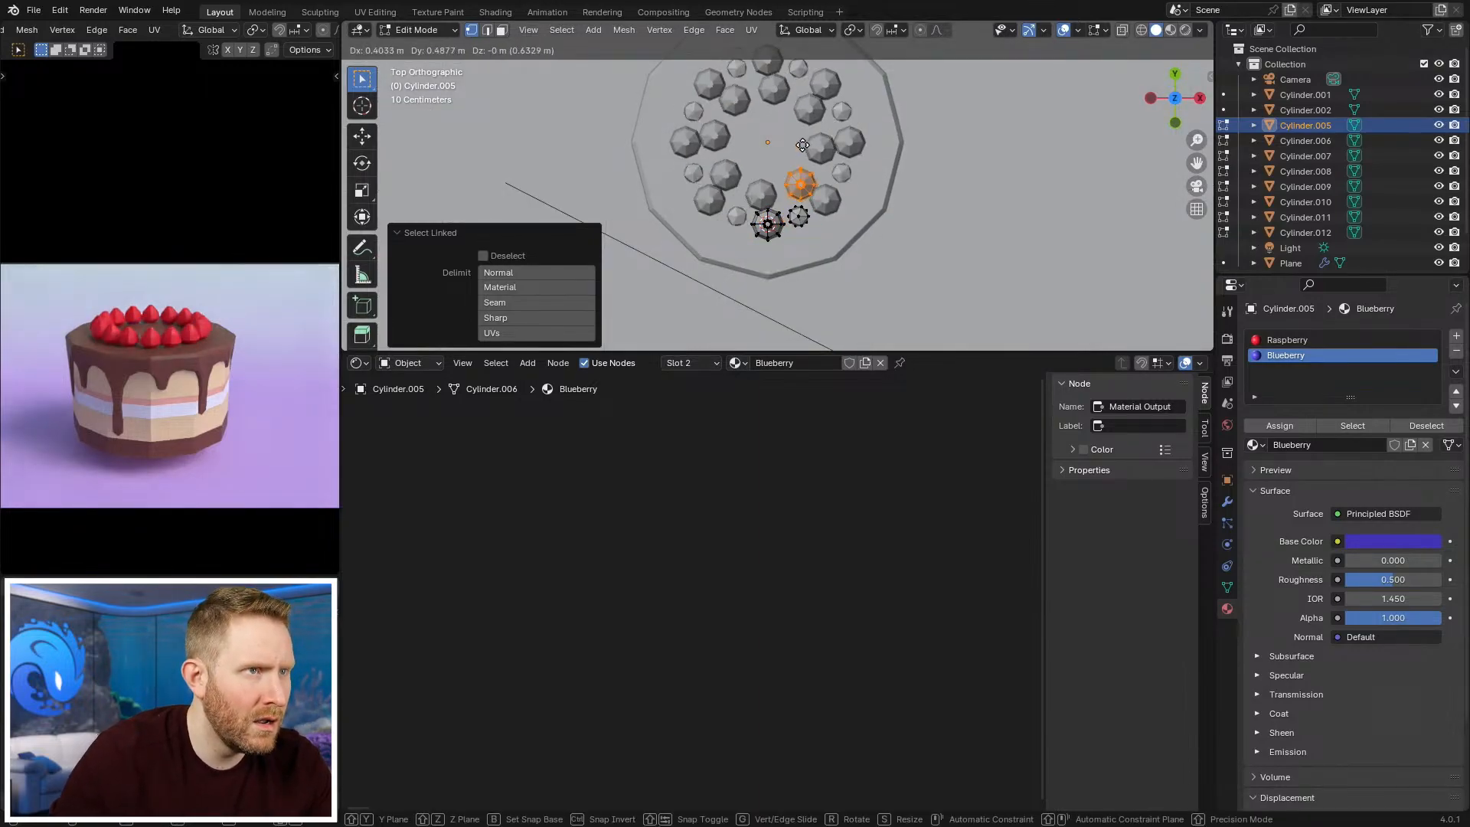
{"action": "right_click", "coordinate": [798, 216]}
{"action": "key", "text": "ctrl+z"}
{"action": "key", "text": "g"}
{"action": "right_click", "coordinate": [797, 216]}
{"action": "key", "text": "Tab"}
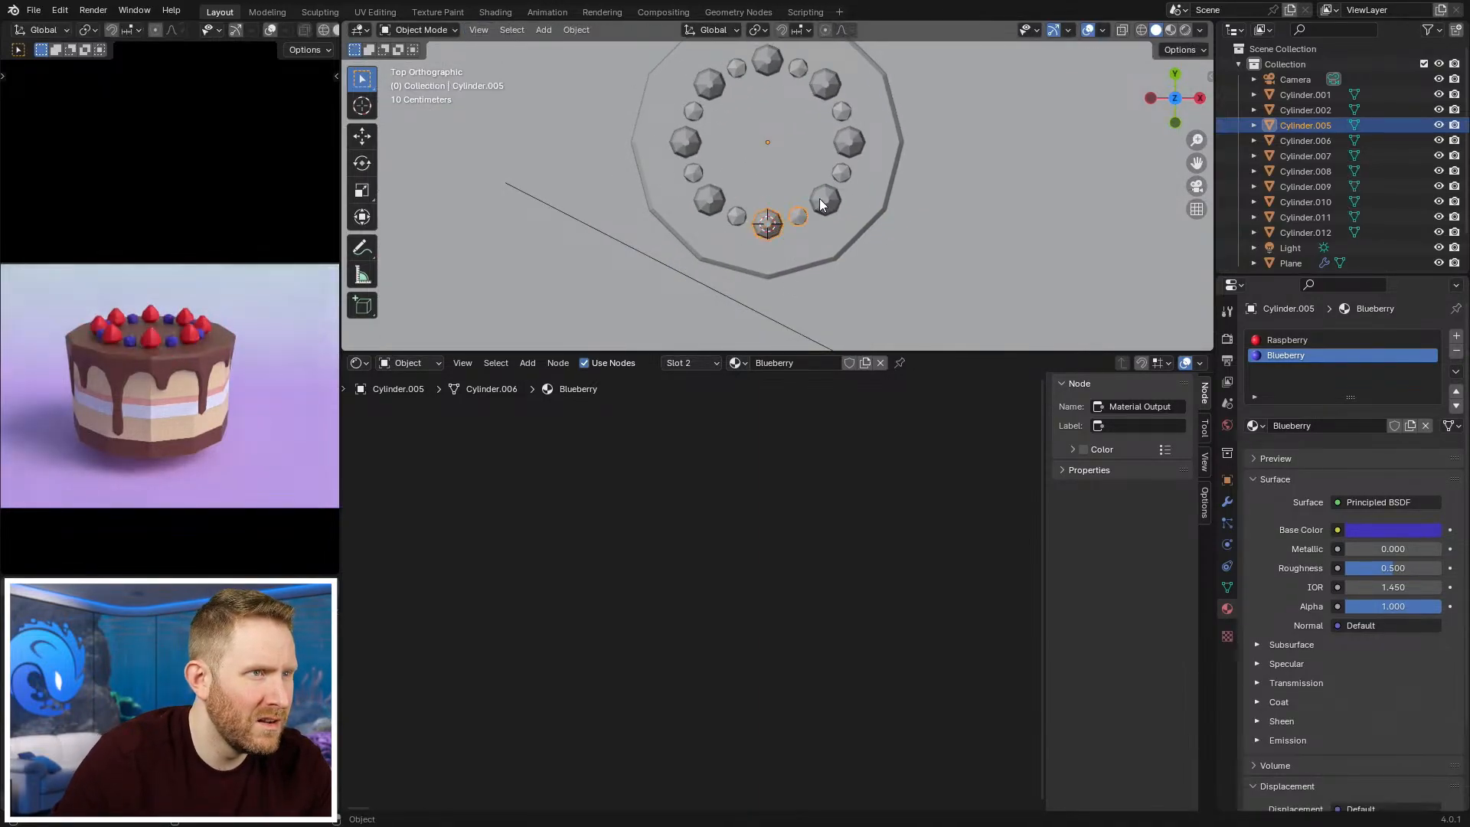
Step: Duplicate the front raspberry-and-blueberry object and move the copy along Y to near the middle of the cake top
{"action": "middle_click_drag", "start_coordinate": [825, 209], "coordinate": [839, 259], "text": "shift"}
{"action": "scroll", "coordinate": [839, 259], "scroll_direction": "up", "scroll_amount": 1}
{"action": "key", "text": "alt+a"}
{"action": "left_click", "coordinate": [794, 300]}
{"action": "key", "text": "shift+d"}
{"action": "key", "text": "y"}
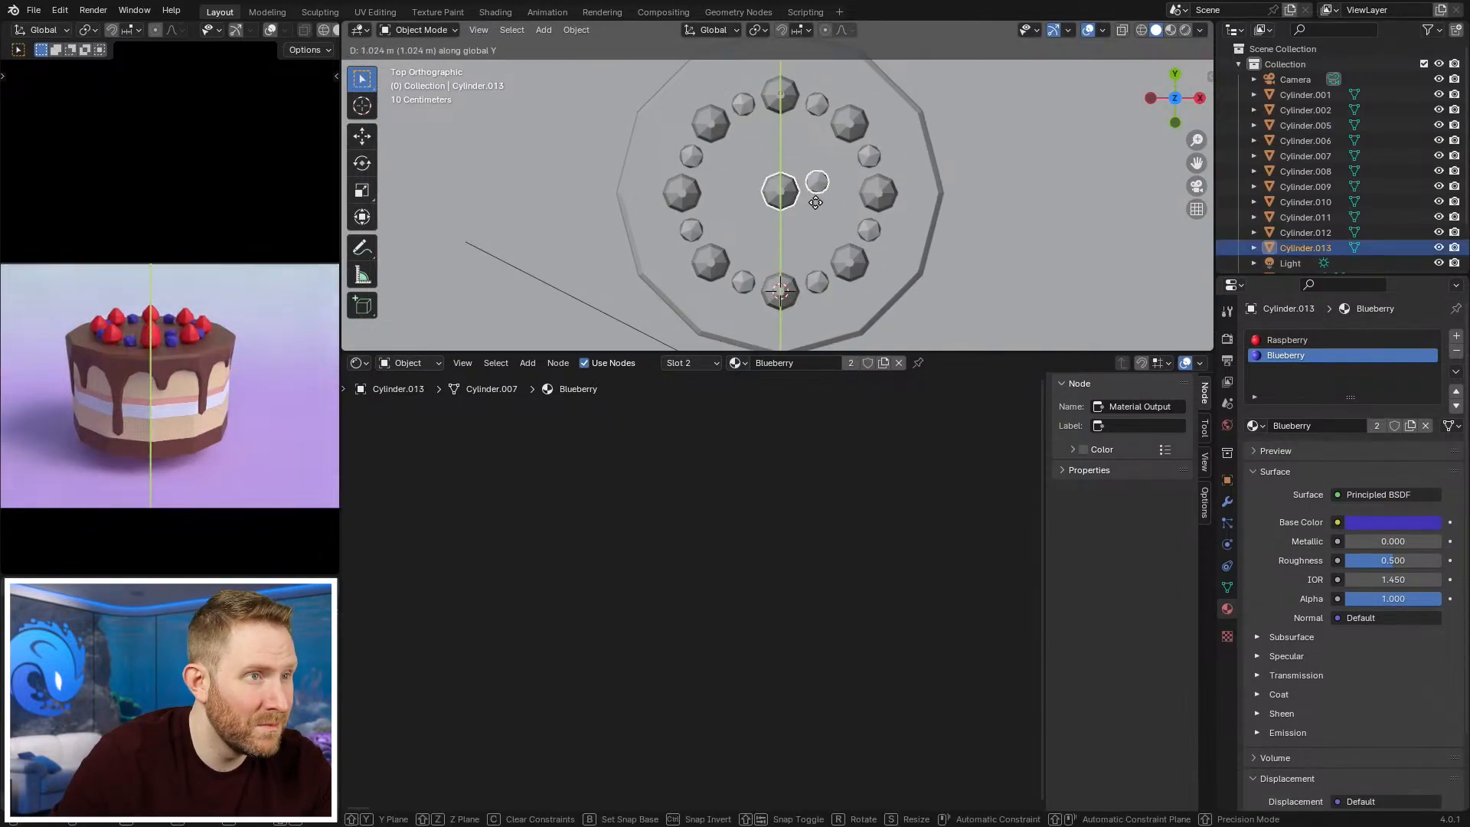
{"action": "left_click", "coordinate": [827, 220]}
Step: Delete the linked blueberry from the copy's mesh, keeping only its raspberry
{"action": "key", "text": "Tab"}
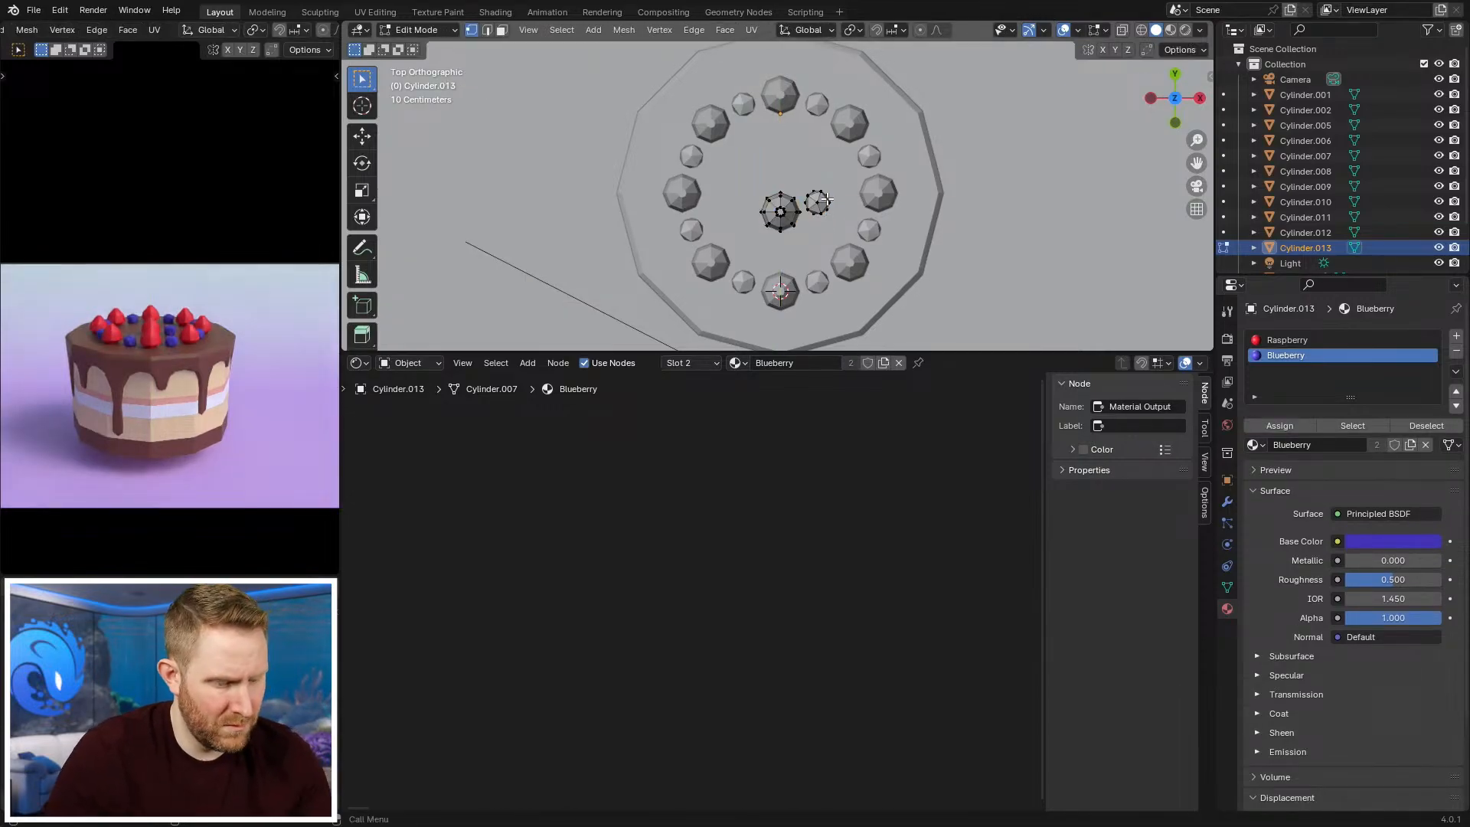
{"action": "key", "text": "l"}
{"action": "key", "text": "x"}
{"action": "left_click", "coordinate": [816, 164]}
{"action": "key", "text": "Tab"}
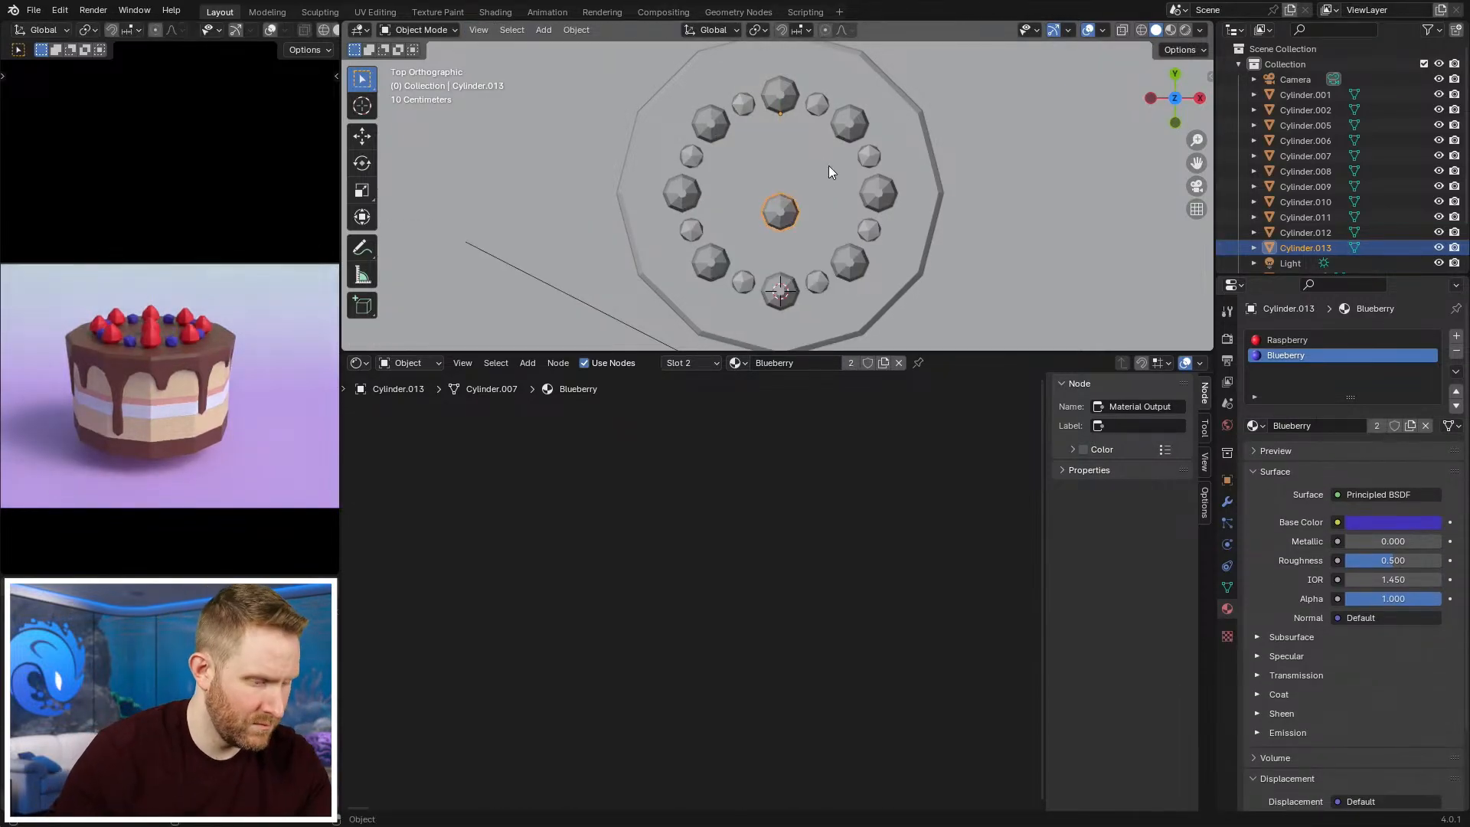
Step: Centre the raspberry copy by setting its origin to geometry and its Y location to 0 m, and save the file
{"action": "key", "text": "F3"}
{"action": "type", "text": "set origi"}
{"action": "key", "text": "Down"}
{"action": "key", "text": "Return"}
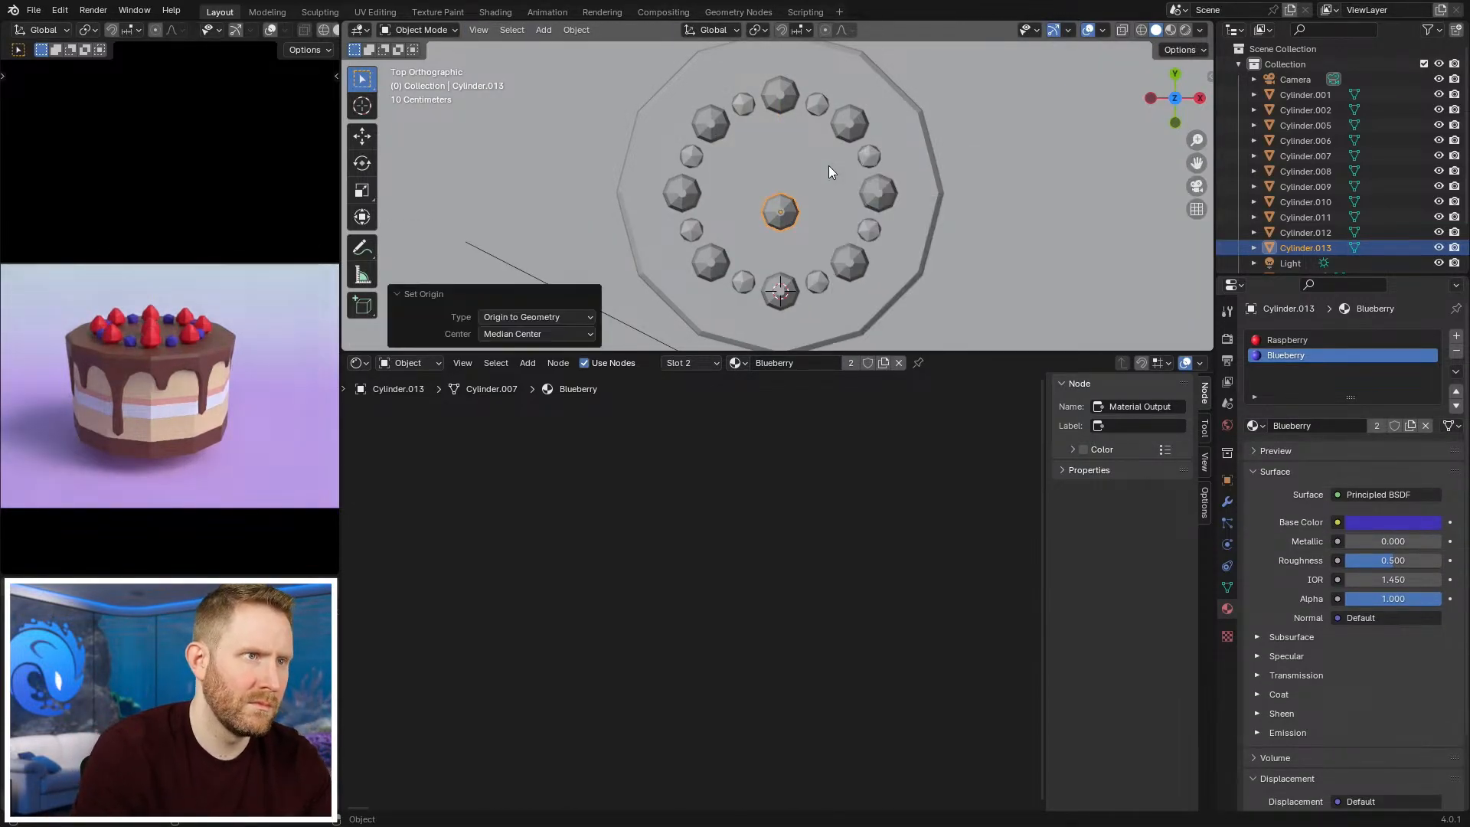
{"action": "key", "text": "n"}
{"action": "double_click", "coordinate": [1114, 124]}
{"action": "type", "text": "0"}
{"action": "key", "text": "Return"}
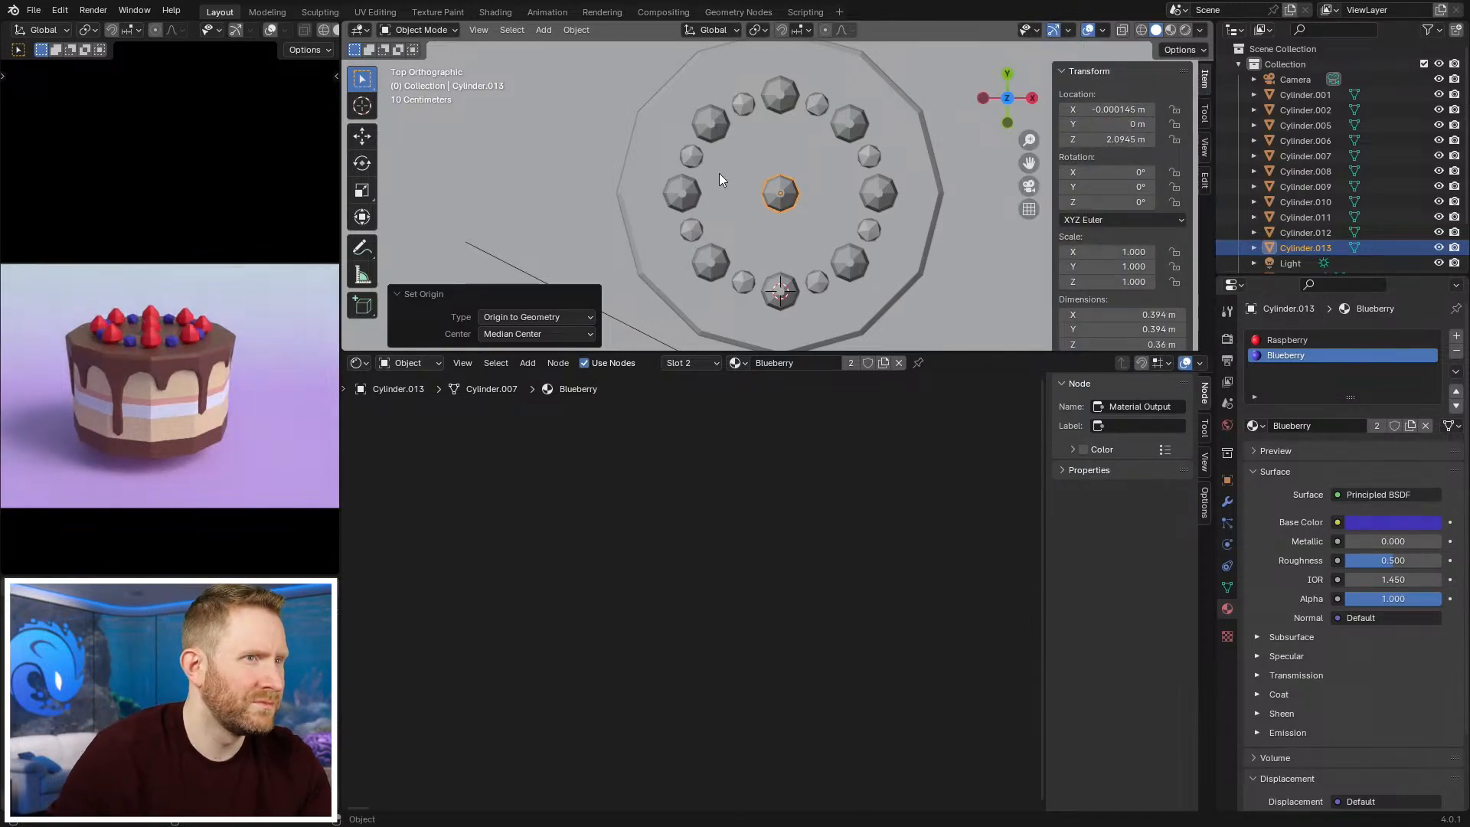
{"action": "key", "text": "ctrl+s"}
Step: Snap the 3D cursor to the bottom vertices of the middle raspberry in wireframe front view
{"action": "scroll", "coordinate": [842, 182], "scroll_direction": "up", "scroll_amount": 2}
{"action": "key", "text": "Tab"}
{"action": "key", "text": "KP_1"}
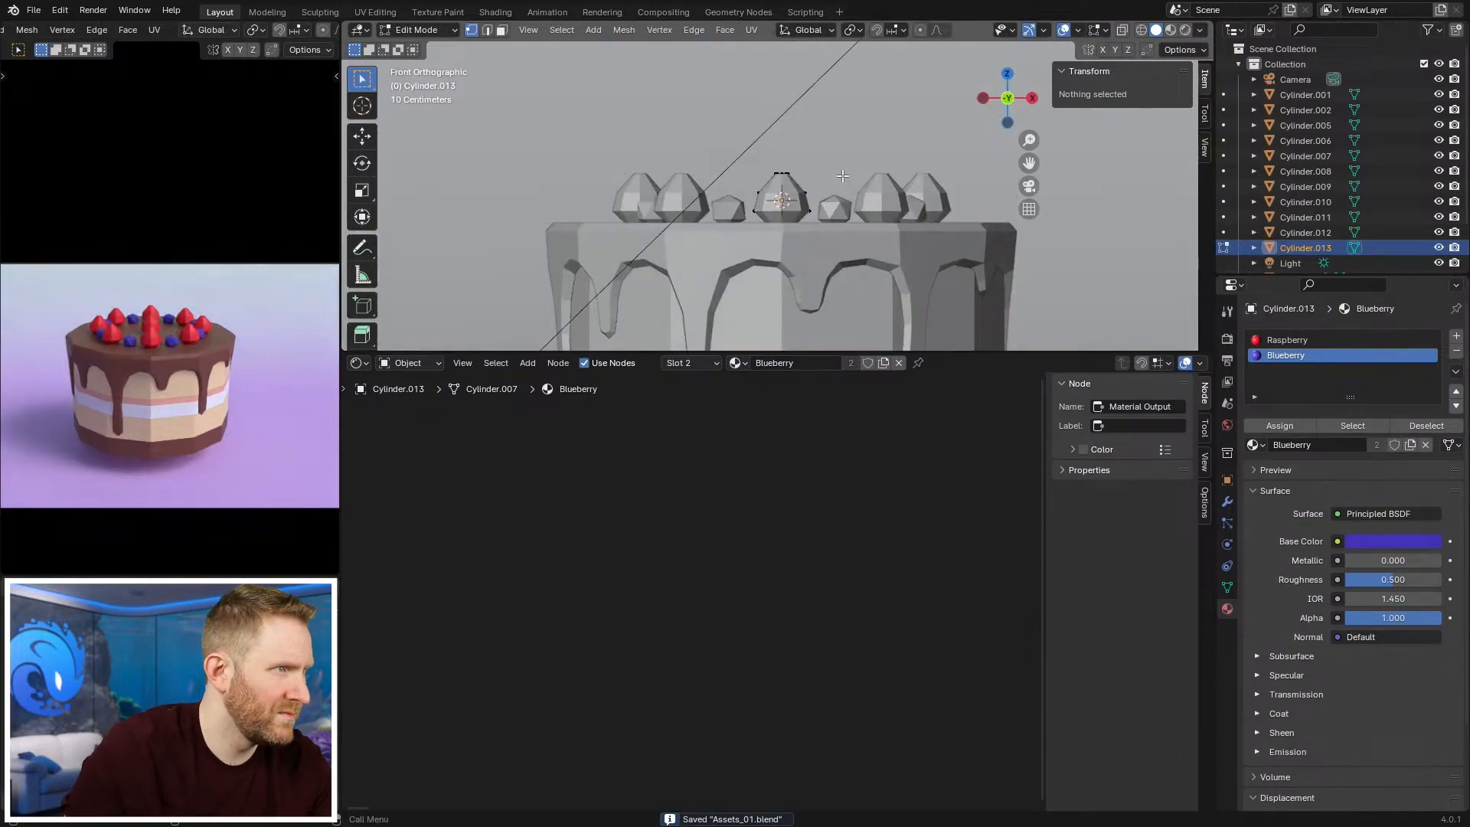
{"action": "key", "text": "a"}
{"action": "key", "text": "s"}
{"action": "right_click", "coordinate": [868, 194]}
{"action": "key", "text": "z"}
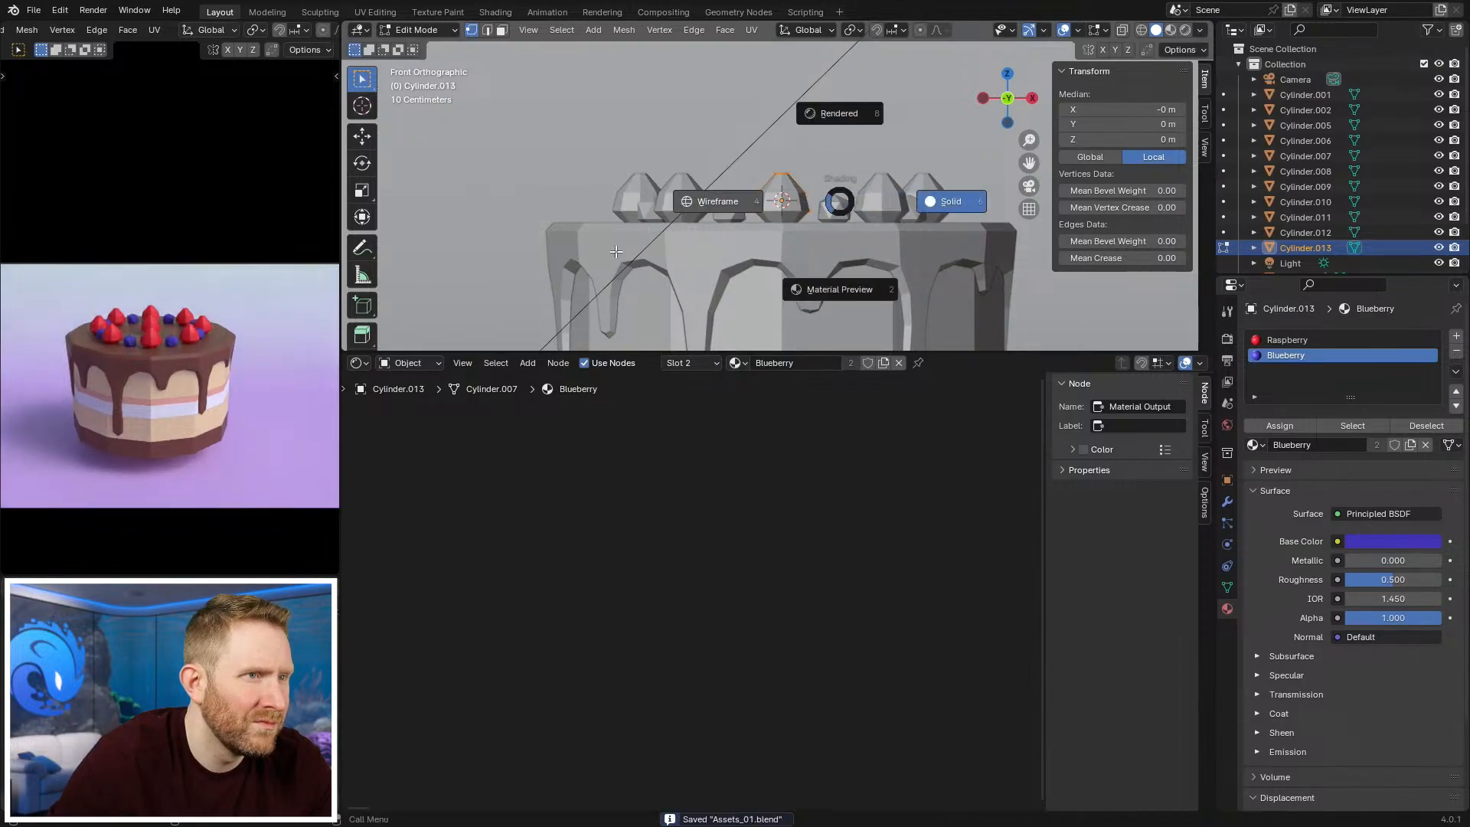
{"action": "left_click", "coordinate": [604, 247]}
{"action": "key", "text": "alt+a"}
{"action": "key", "text": "b"}
{"action": "left_click_drag", "start_coordinate": [748, 218], "coordinate": [835, 237]}
{"action": "key", "text": "shift+s"}
{"action": "key", "text": "2"}
Step: Scale the whole middle raspberry by about 1.94 around the 3D cursor and lower it slightly along Z into the cake top
{"action": "key", "text": "a"}
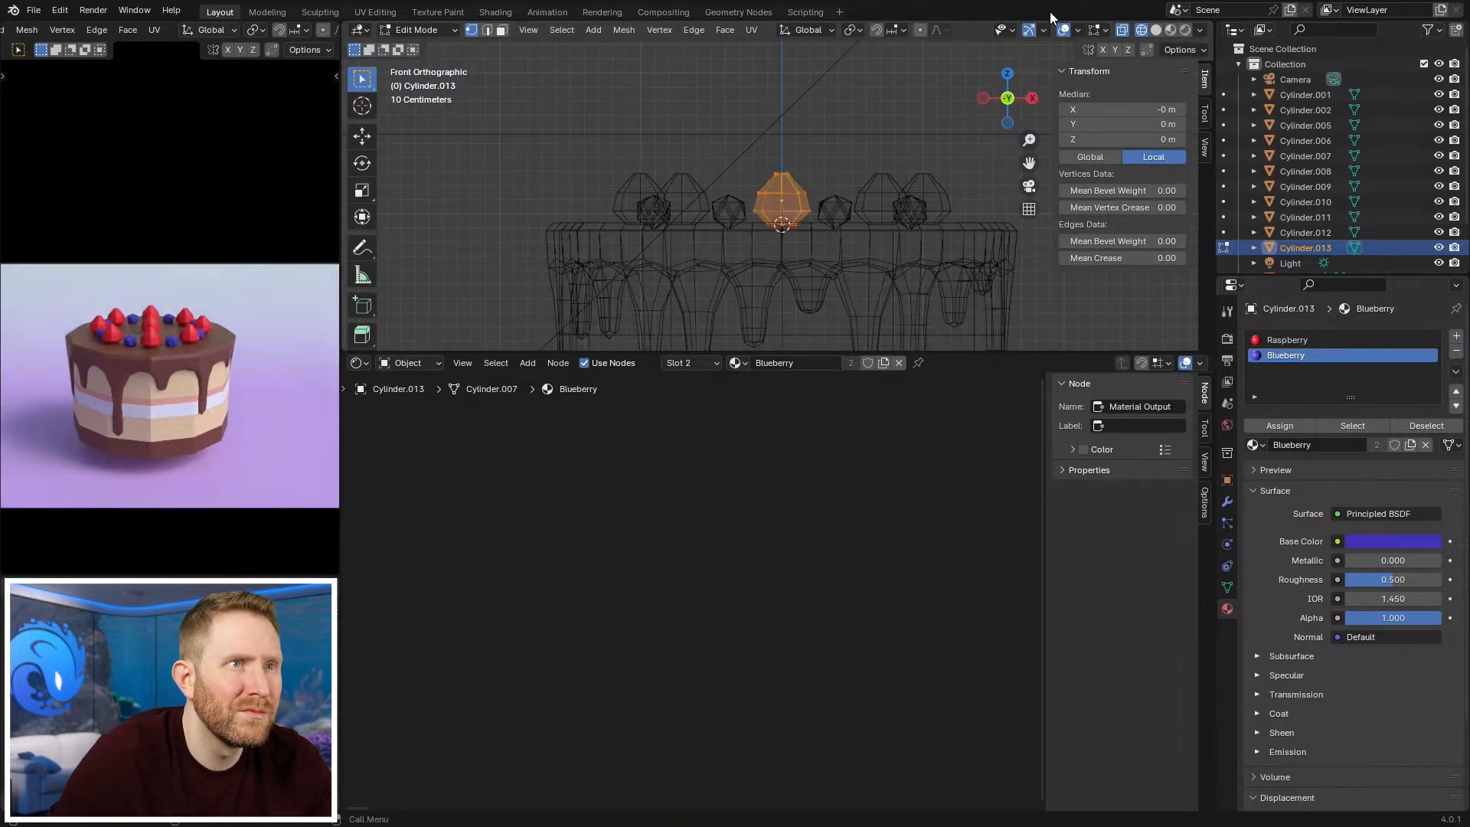
{"action": "left_click", "coordinate": [849, 30]}
{"action": "left_click", "coordinate": [875, 76]}
{"action": "key", "text": "s"}
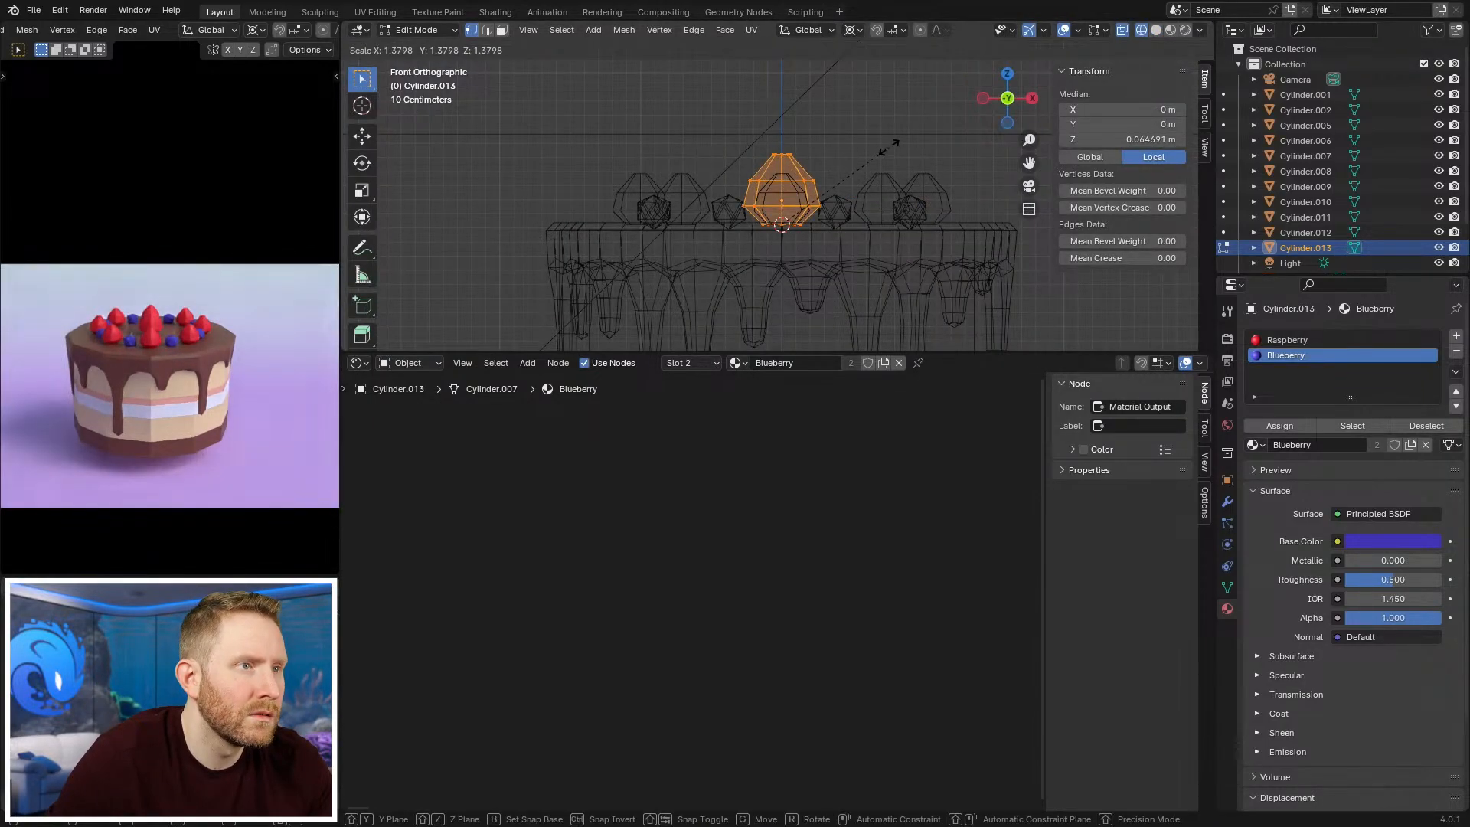
{"action": "left_click", "coordinate": [941, 140]}
{"action": "key", "text": "g"}
{"action": "key", "text": "z"}
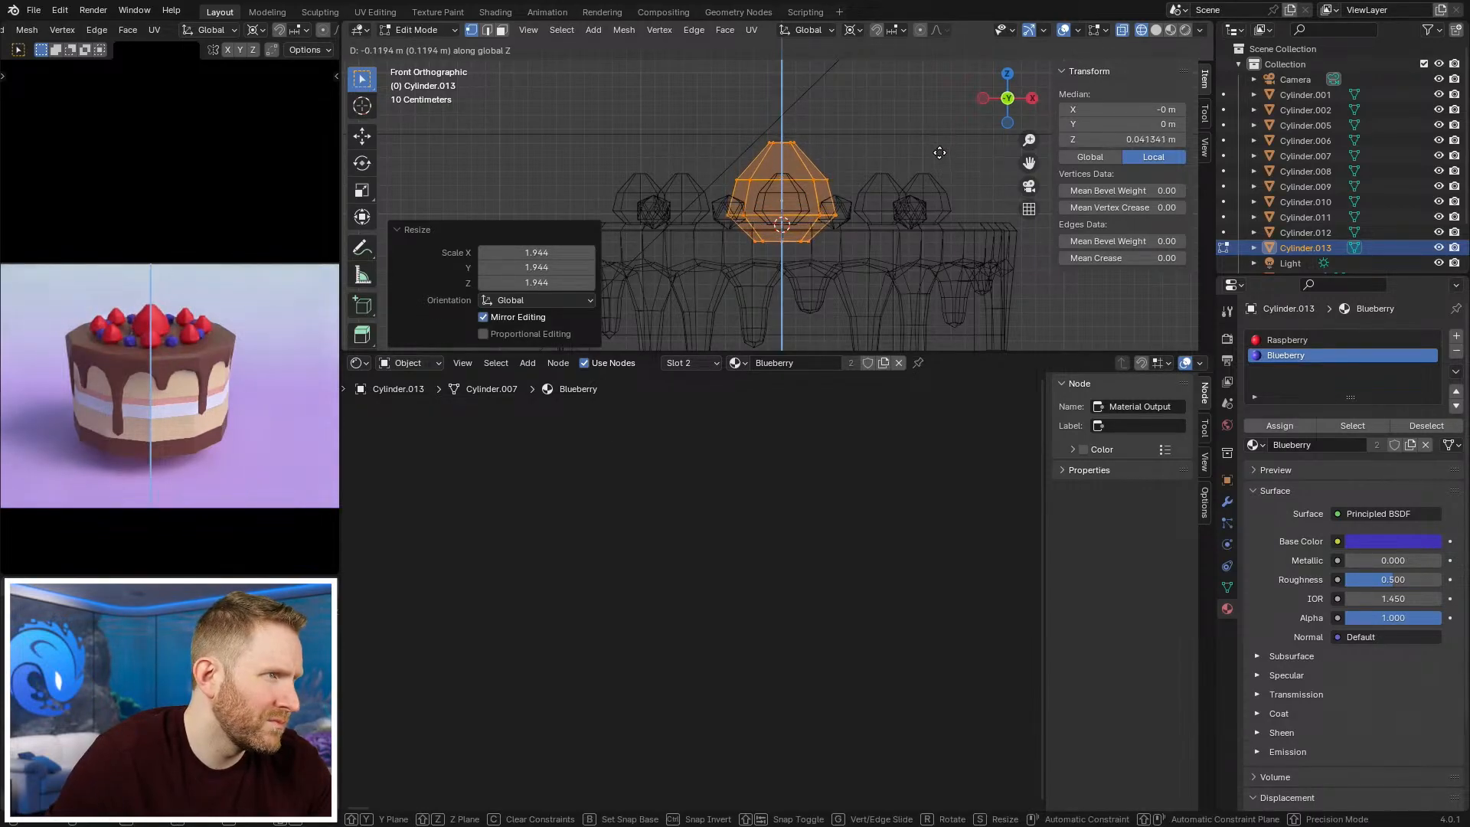
{"action": "left_click", "coordinate": [831, 171]}
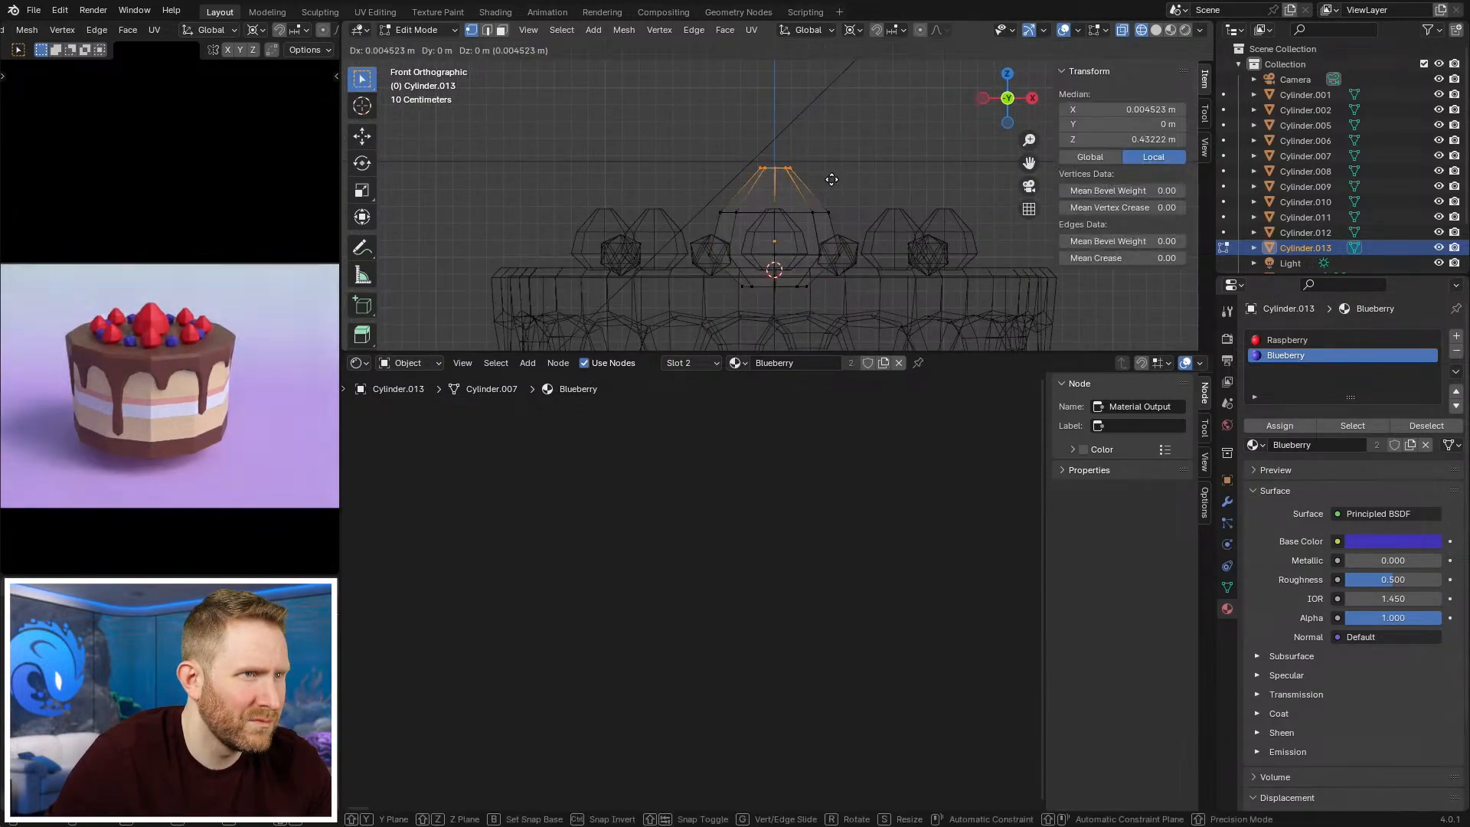
Step: Raise the large raspberry's top vertex ring along Z, and adjust the height and width of the ring below it
{"action": "left_click_drag", "start_coordinate": [687, 198], "coordinate": [849, 223]}
{"action": "key", "text": "g"}
{"action": "key", "text": "z"}
{"action": "left_click", "coordinate": [888, 214]}
{"action": "key", "text": "s"}
{"action": "left_click", "coordinate": [913, 215]}
Step: Cap the large raspberry by extruding its top vertex ring and merging the extruded vertices at centre
{"action": "left_click_drag", "start_coordinate": [739, 126], "coordinate": [816, 173]}
{"action": "scroll", "coordinate": [756, 156], "scroll_direction": "up", "scroll_amount": 3}
{"action": "middle_click_drag", "start_coordinate": [782, 149], "coordinate": [758, 184], "text": "shift"}
{"action": "key", "text": "z"}
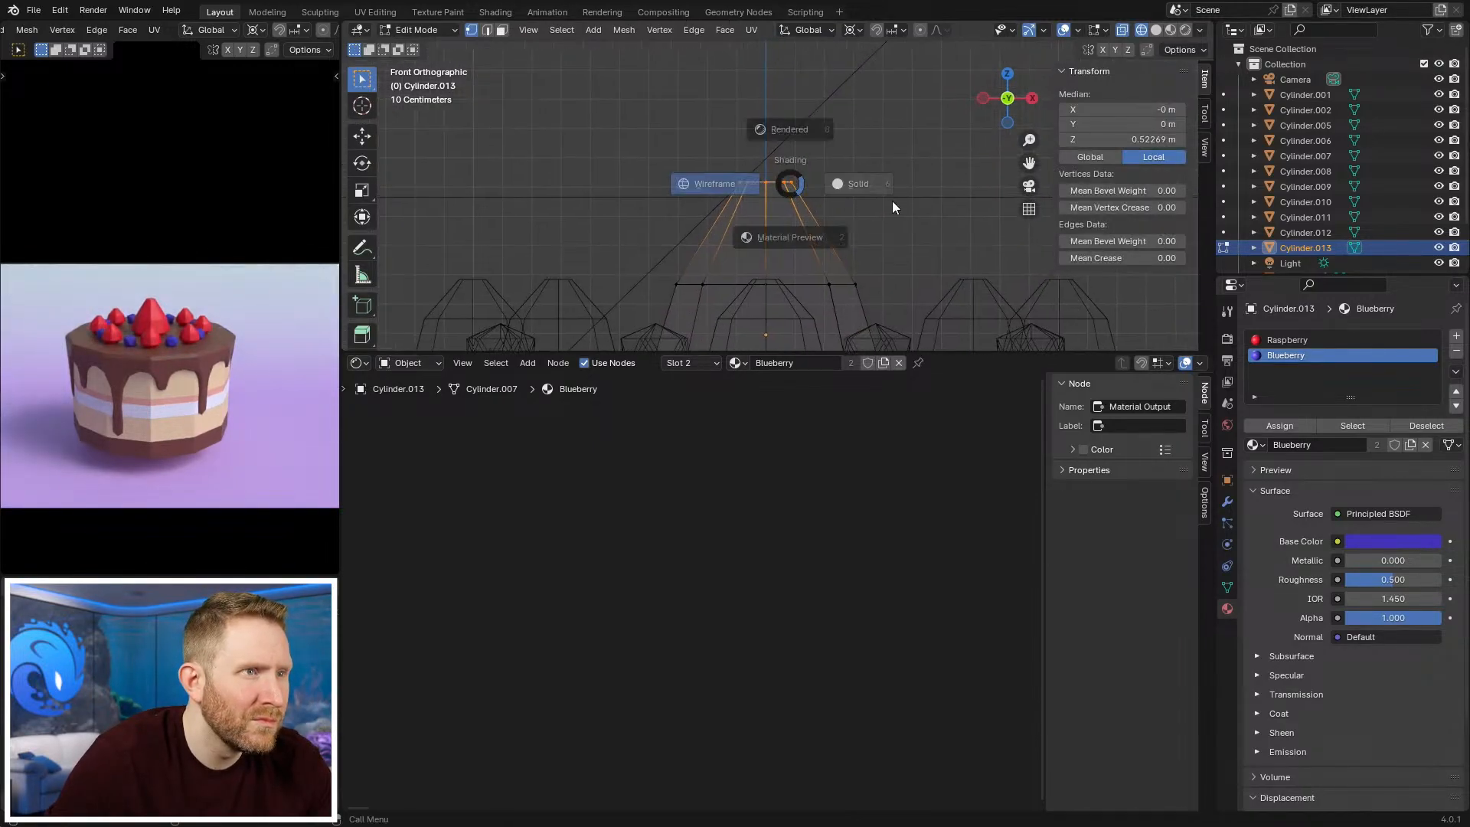
{"action": "left_click", "coordinate": [893, 207]}
{"action": "middle_click_drag", "start_coordinate": [877, 144], "coordinate": [868, 221]}
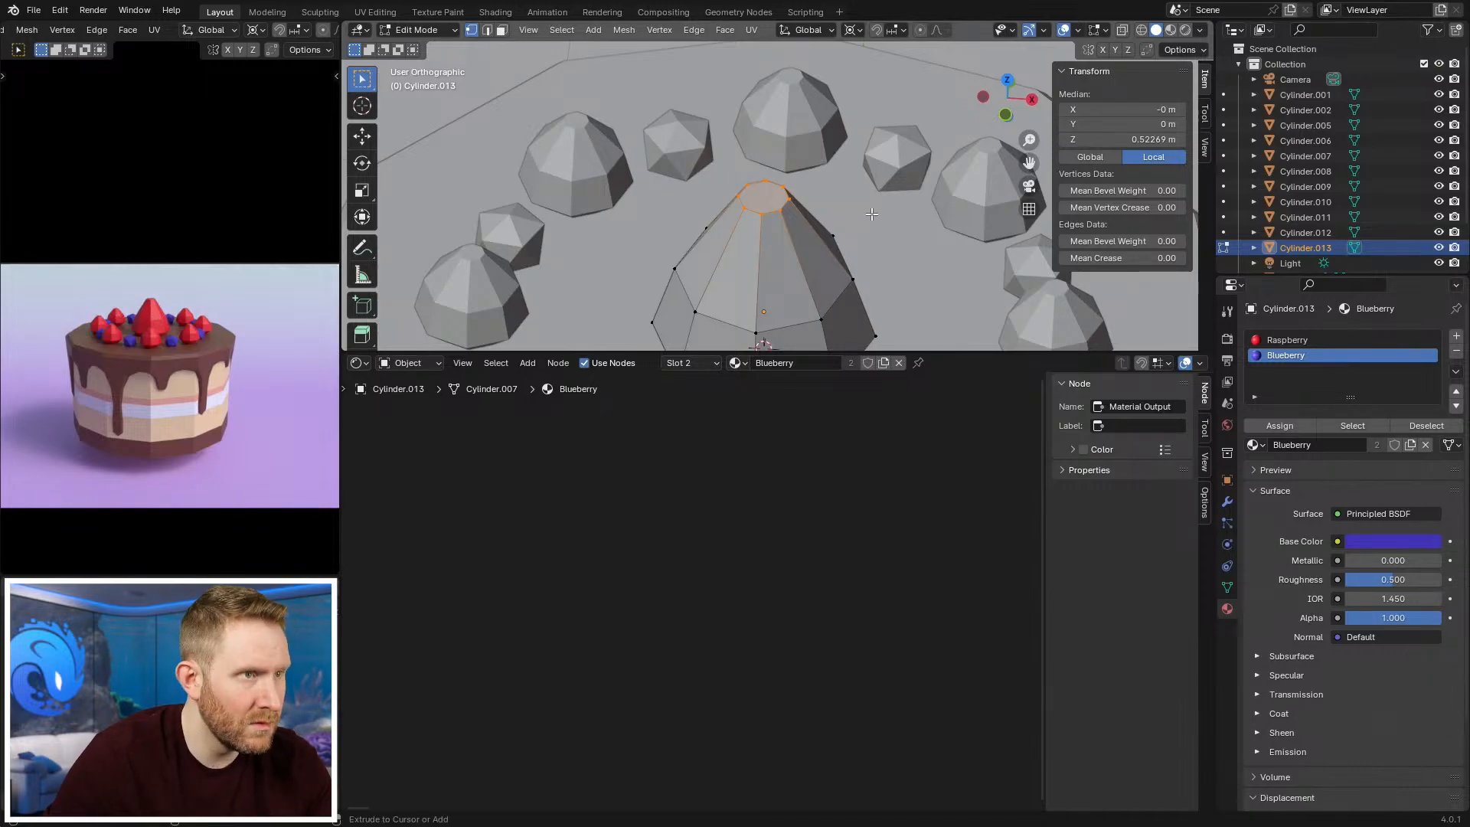
{"action": "key", "text": "m"}
{"action": "left_click", "coordinate": [811, 202]}
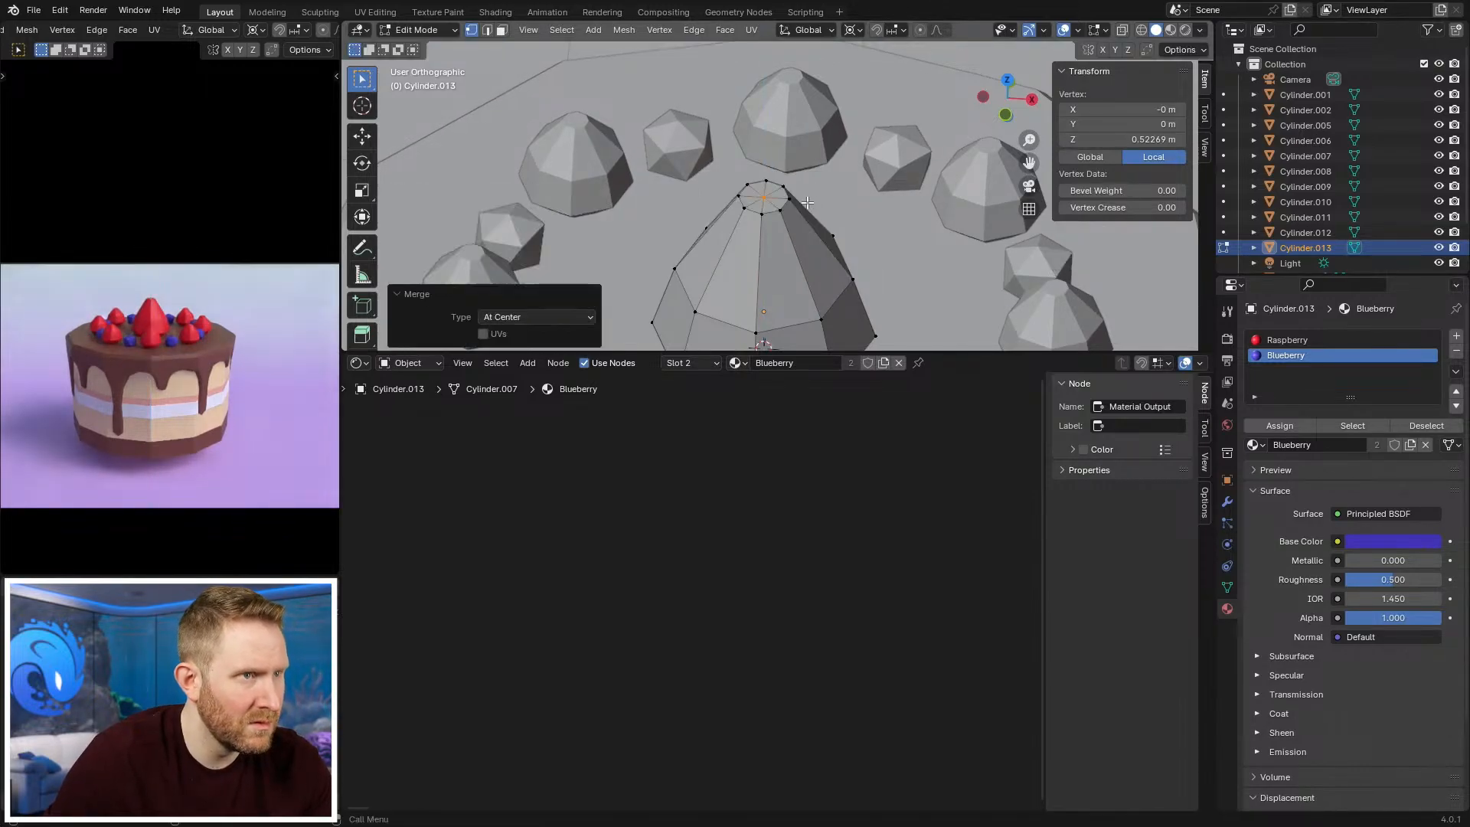
Step: Raise the large raspberry's central top vertex about 0.06 m along Z to form a tip, and leave mesh editing
{"action": "key", "text": "g"}
{"action": "key", "text": "z"}
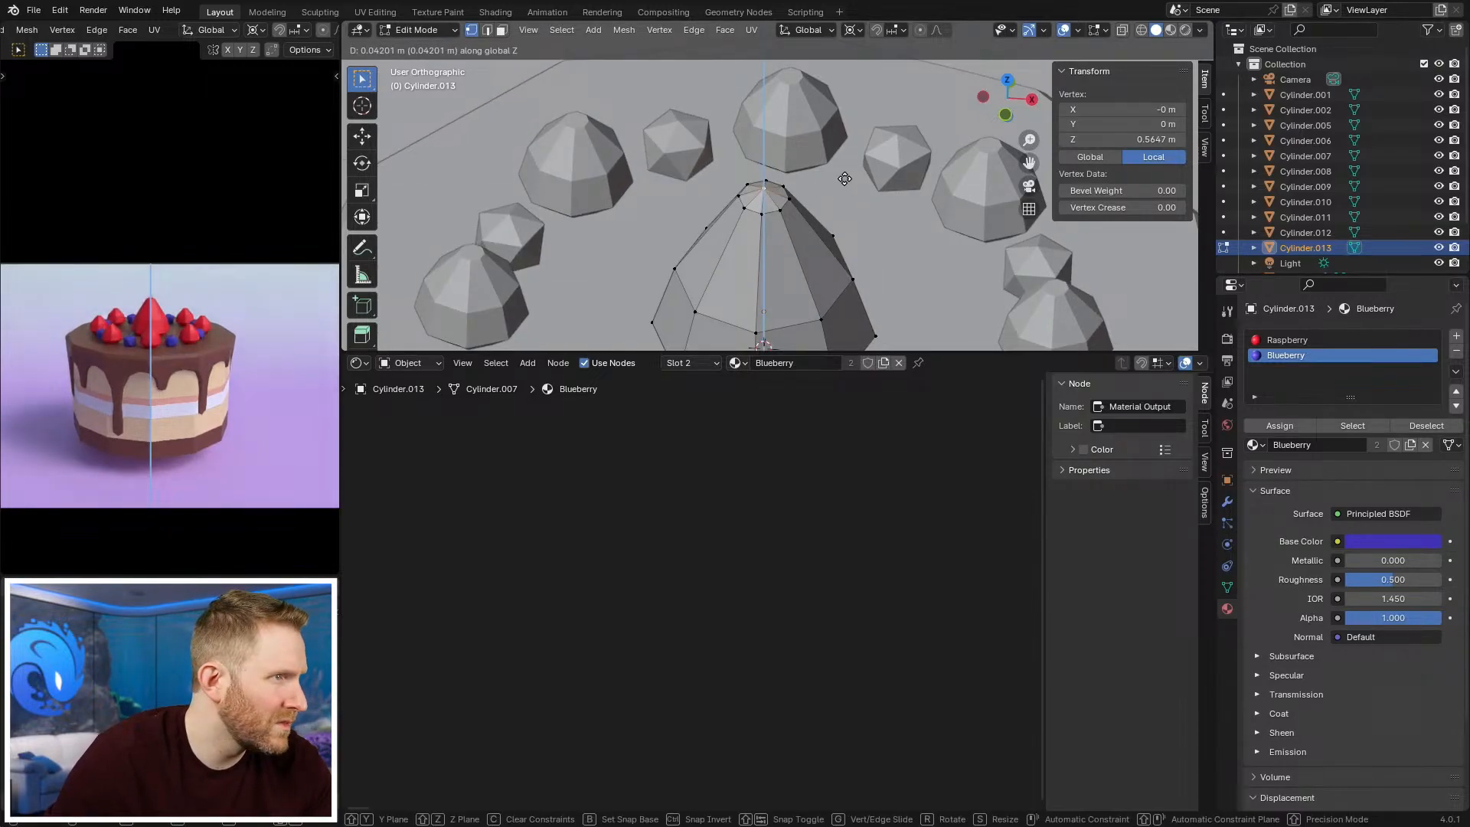
{"action": "left_click", "coordinate": [851, 141]}
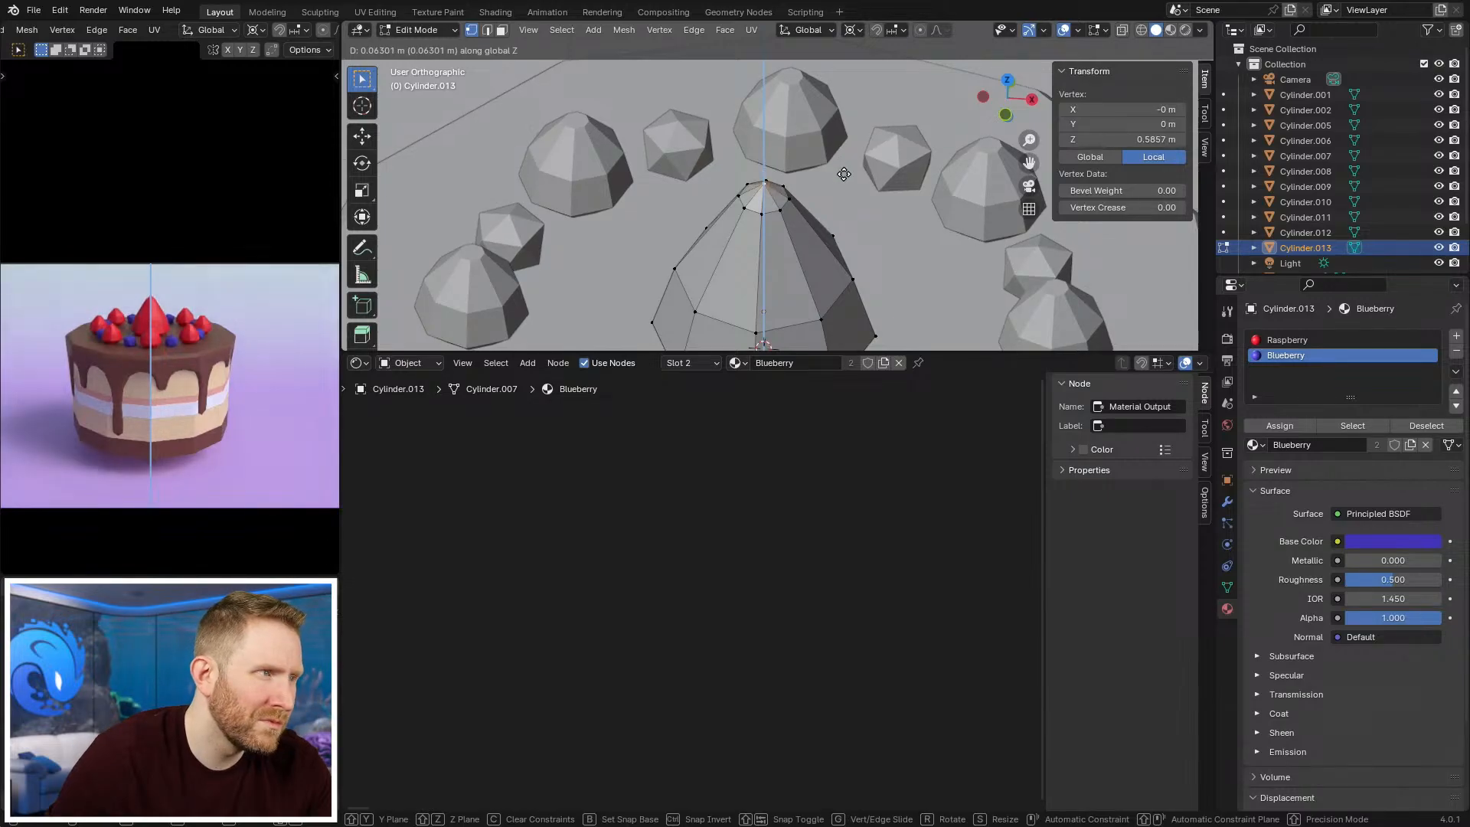
{"action": "key", "text": "Tab"}
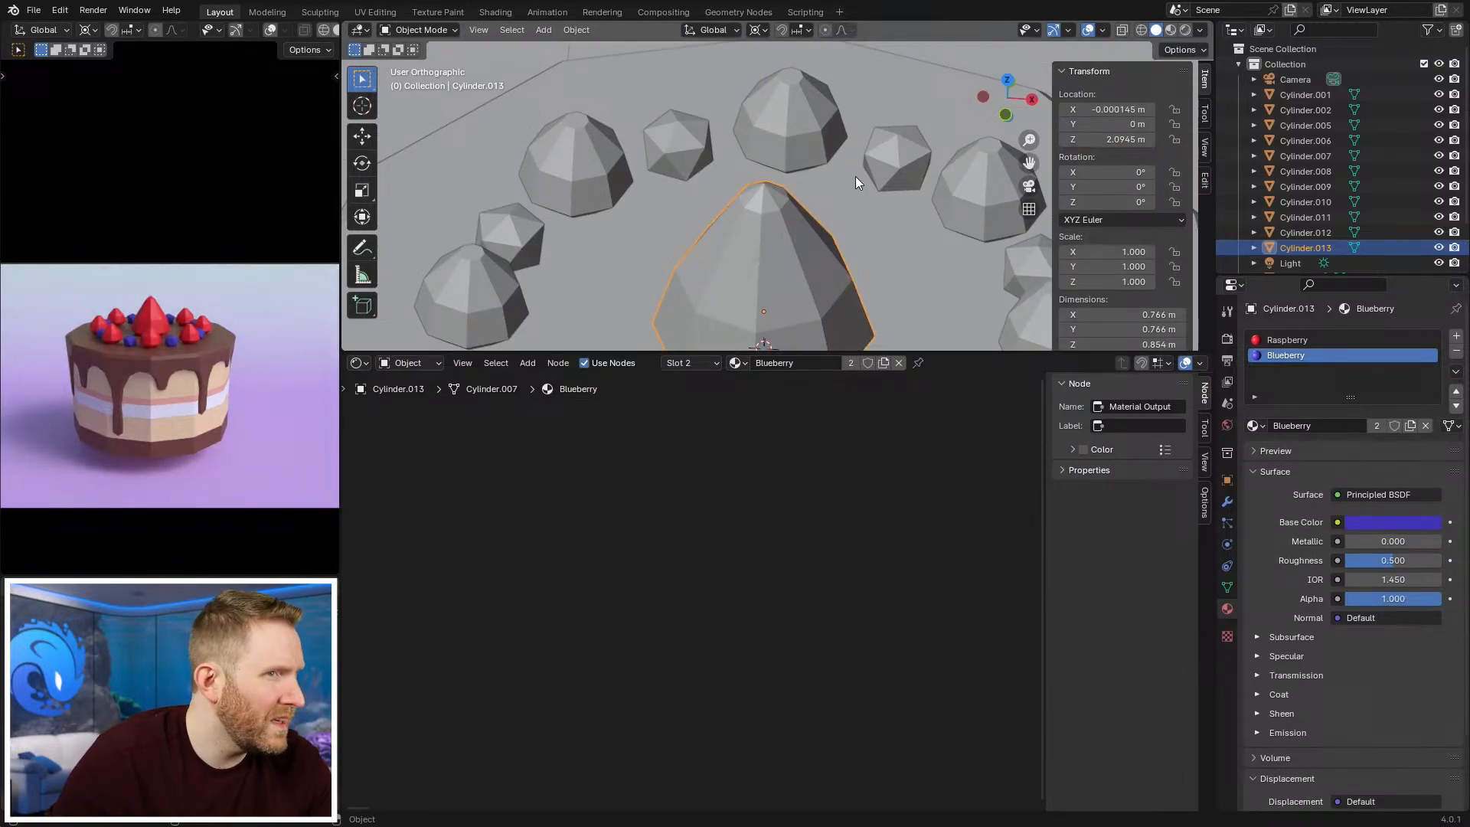
Step: Delete the large raspberry in the middle of the cake top
{"action": "scroll", "coordinate": [856, 176], "scroll_direction": "down", "scroll_amount": 4}
{"action": "key", "text": "Delete"}
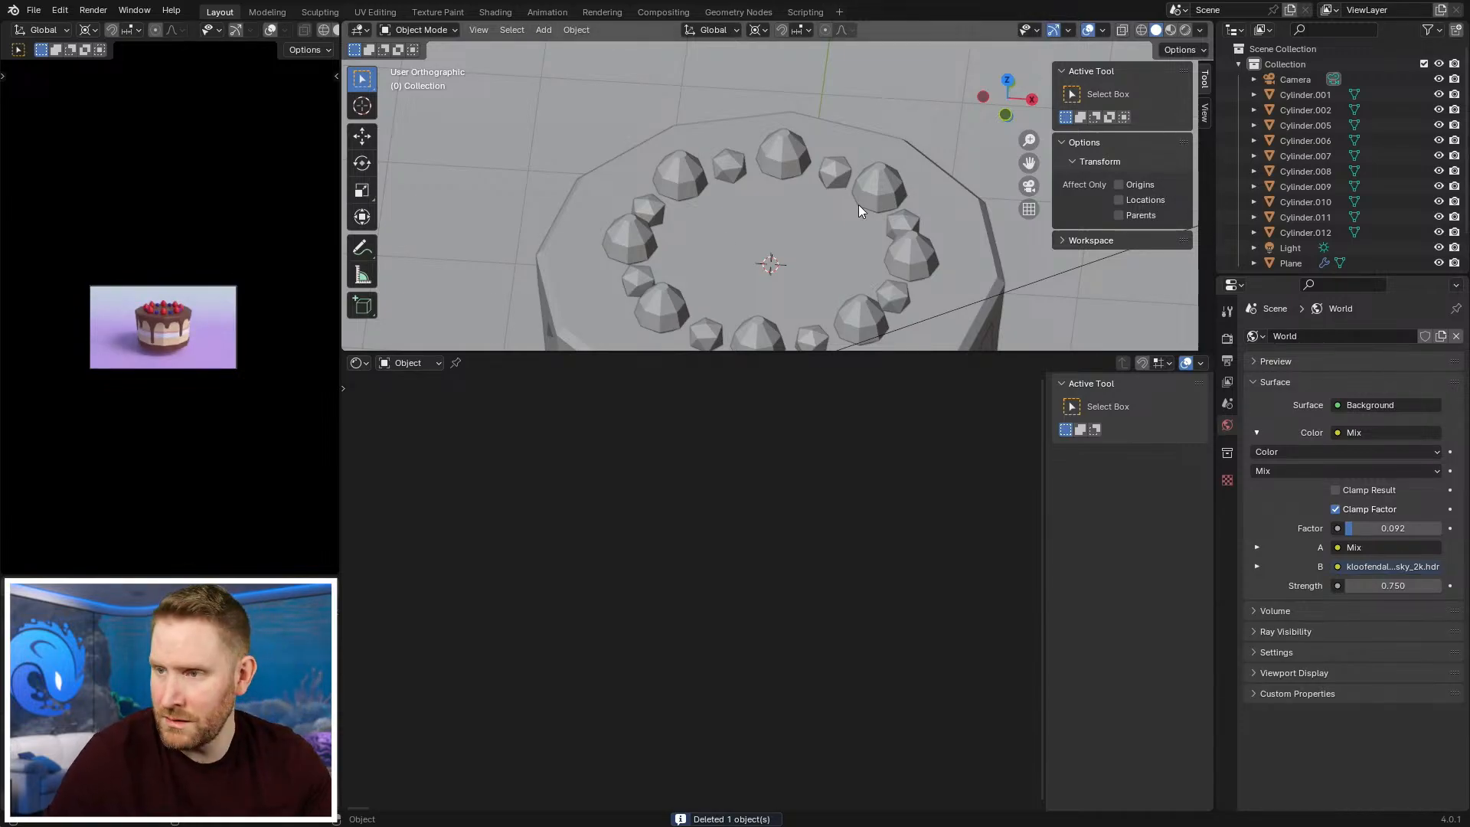
{"action": "key", "text": "KP_1"}
{"action": "scroll", "coordinate": [883, 124], "scroll_direction": "down", "scroll_amount": 5}
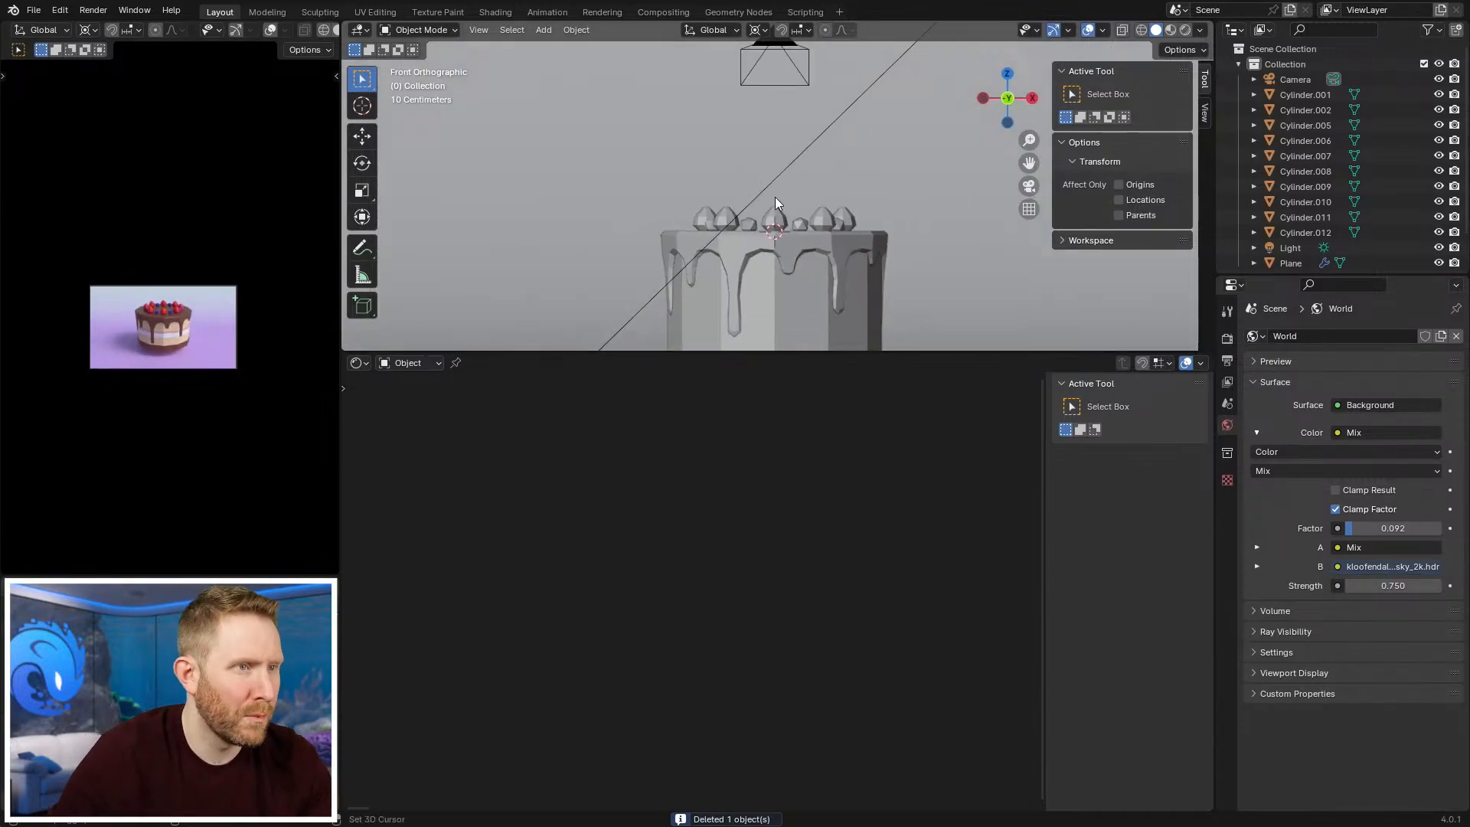
Step: Duplicate the front raspberry within its linked mesh and move the copy about 0.82 m outward along negative Y
{"action": "middle_click_drag", "start_coordinate": [809, 124], "coordinate": [753, 245]}
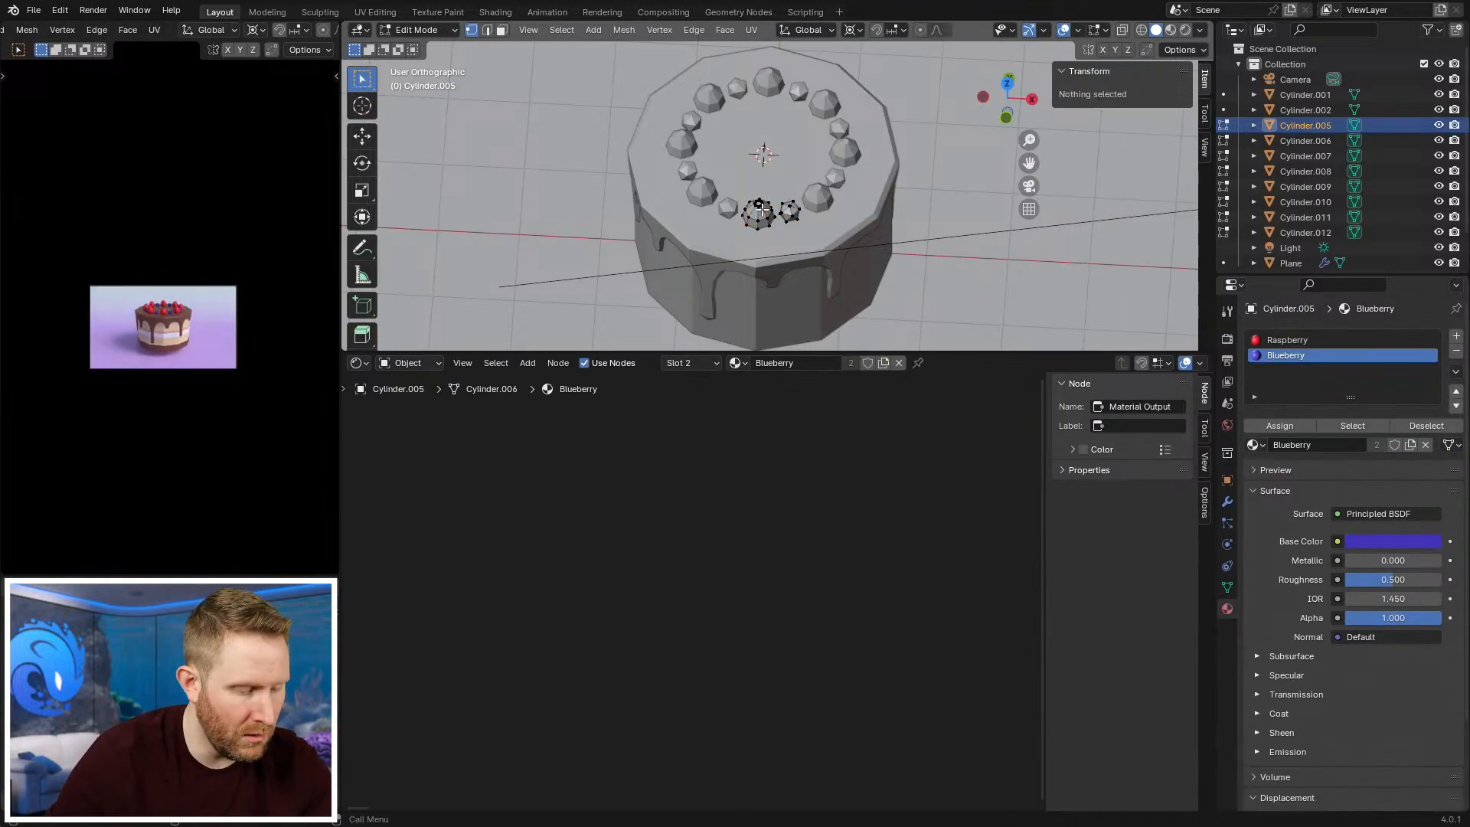
{"action": "key", "text": "l"}
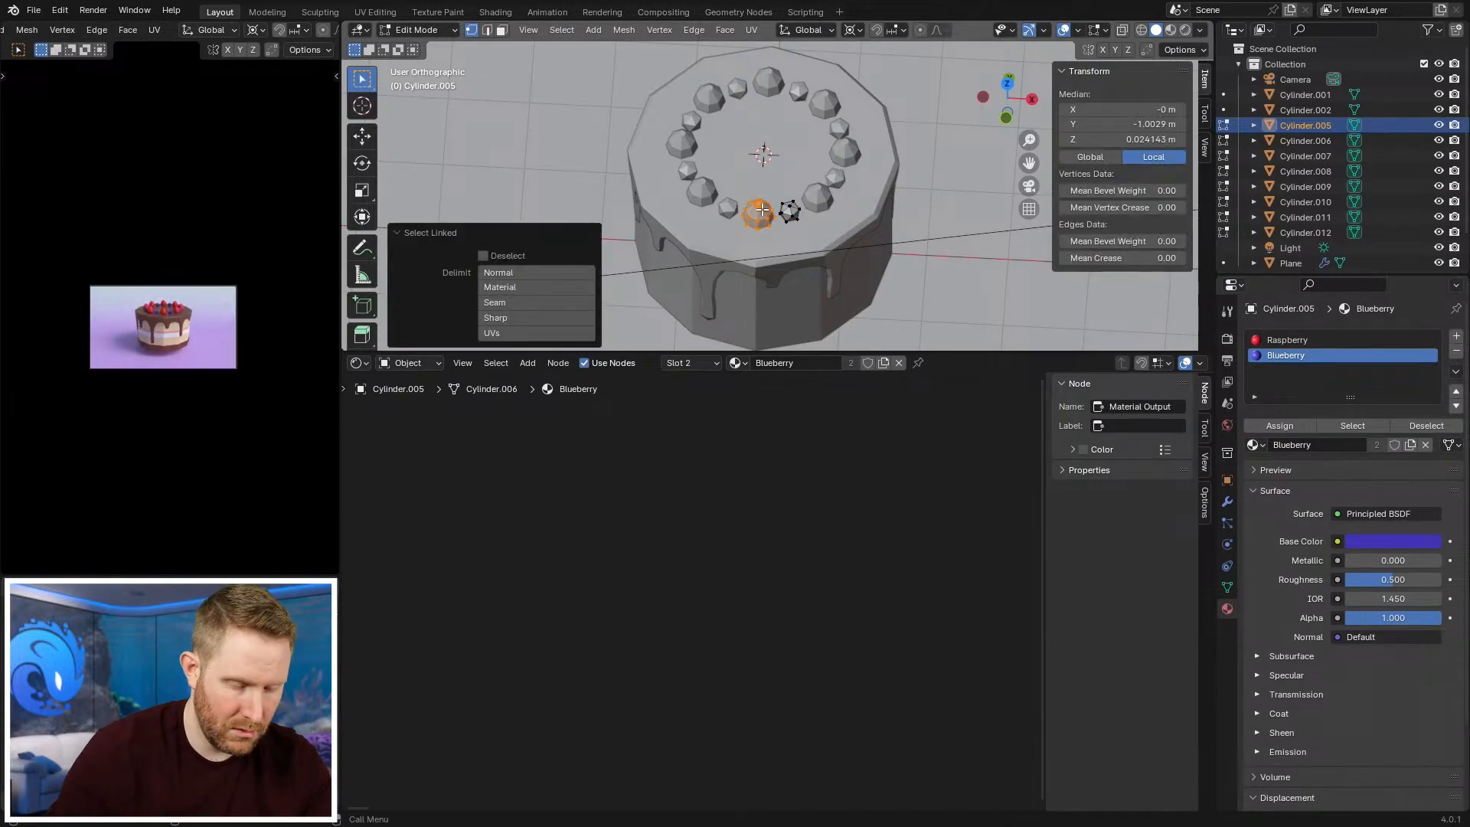
{"action": "key", "text": "KP_7"}
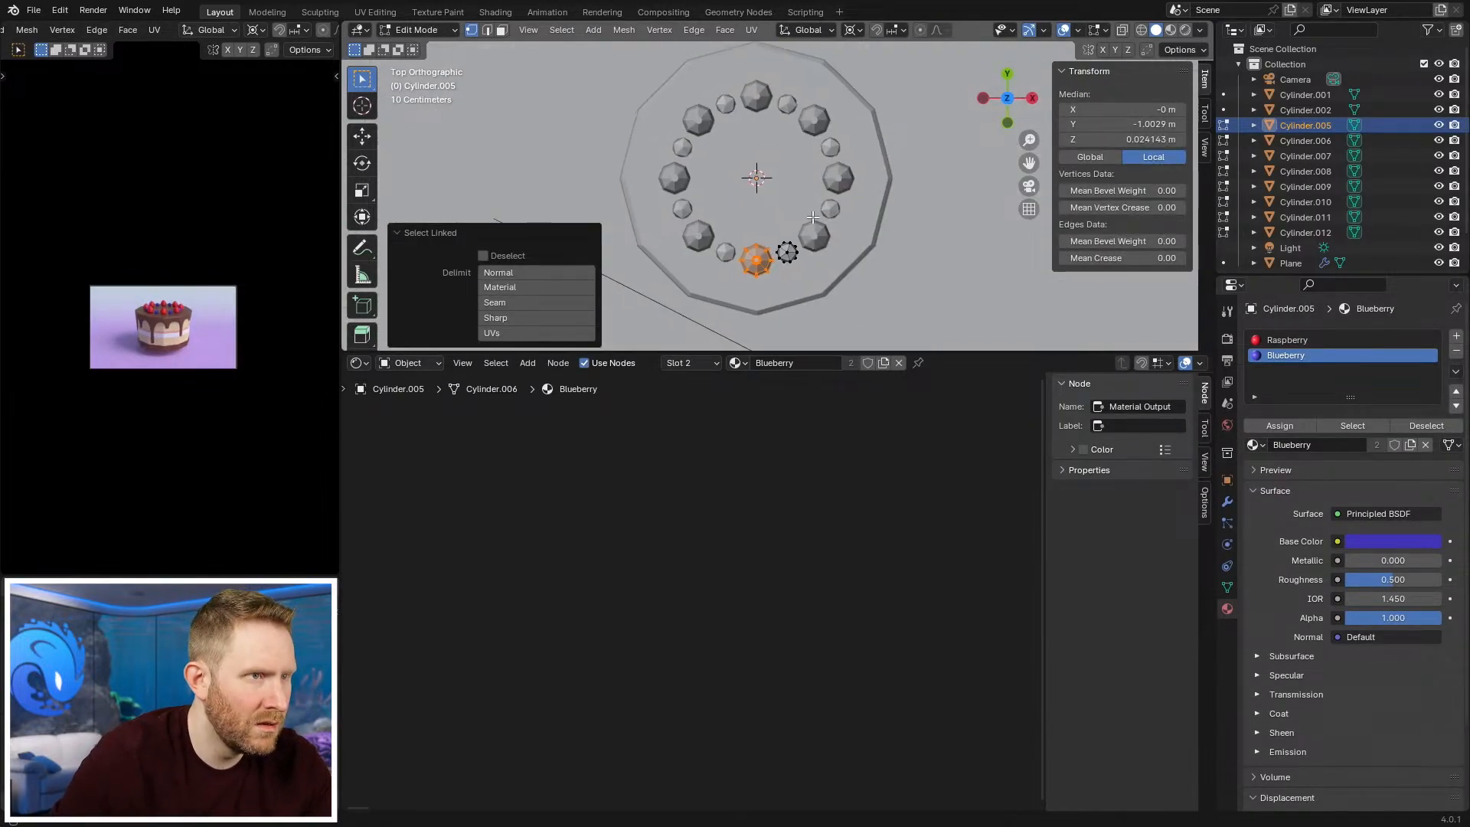
{"action": "middle_click_drag", "start_coordinate": [762, 209], "coordinate": [762, 107], "text": "shift"}
{"action": "key", "text": "g"}
{"action": "key", "text": "y"}
{"action": "left_click", "coordinate": [819, 201]}
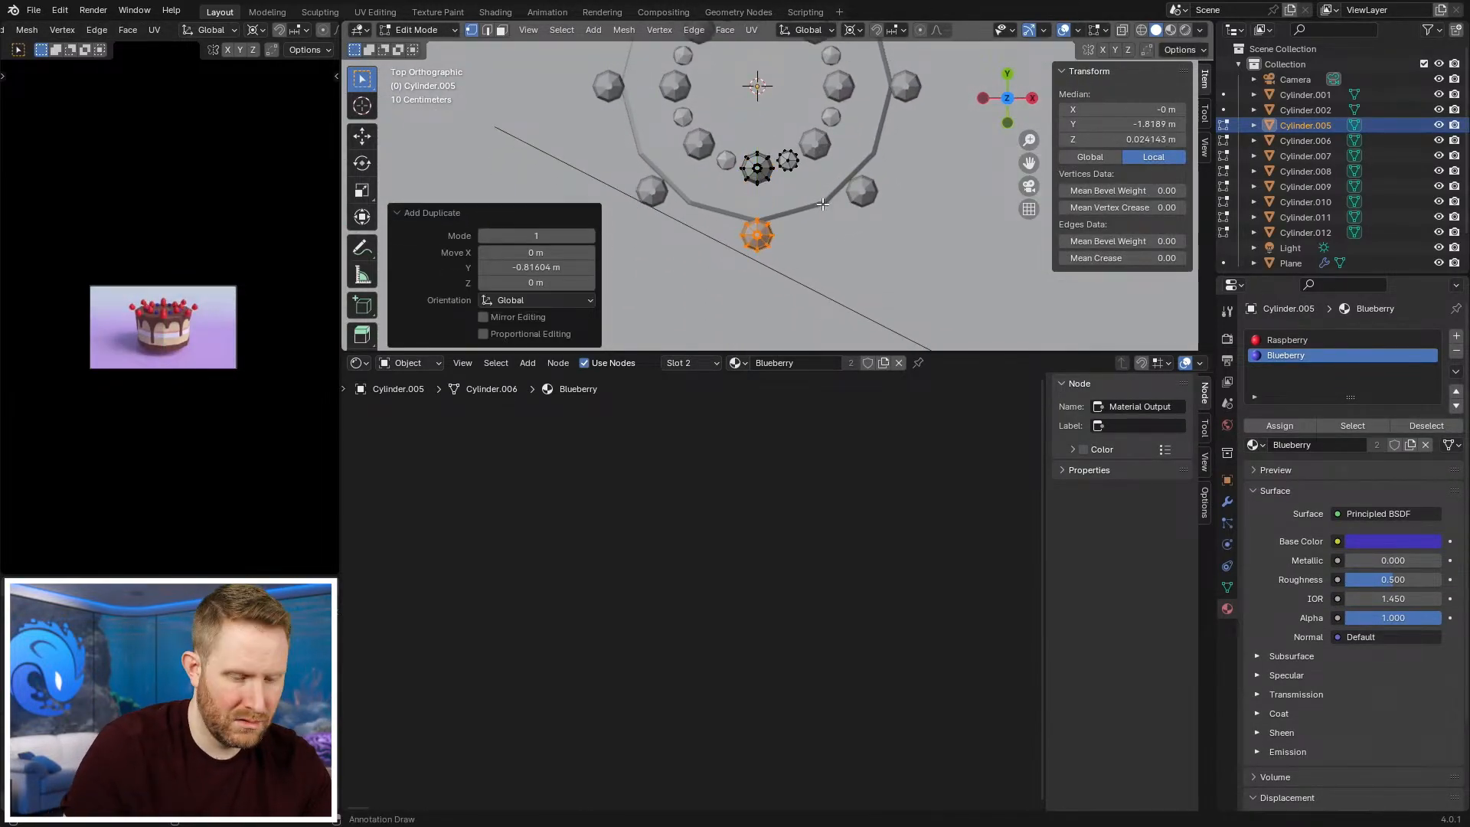
Step: Lower the duplicated raspberry about 1.92 m along Z to the base of the cake
{"action": "key", "text": "KP_1"}
{"action": "key", "text": "g"}
{"action": "key", "text": "z"}
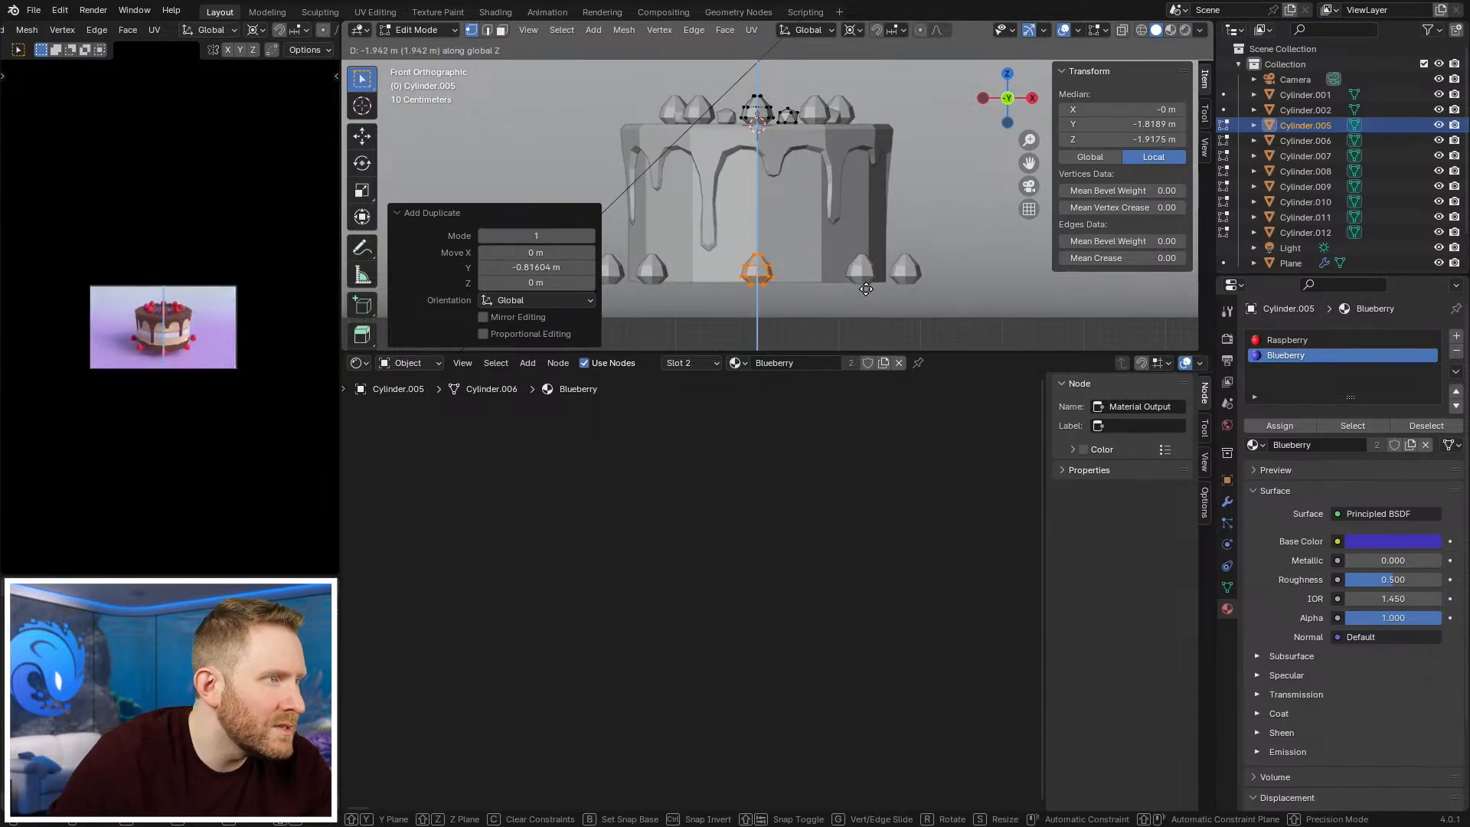
{"action": "left_click", "coordinate": [864, 286]}
Step: Move the base raspberry about 0.12 m along Y toward the cake's side wall and leave mesh editing
{"action": "middle_click_drag", "start_coordinate": [765, 145], "coordinate": [713, 214]}
{"action": "scroll", "coordinate": [705, 214], "scroll_direction": "up", "scroll_amount": 1}
{"action": "key", "text": "z"}
{"action": "middle_click_drag", "start_coordinate": [988, 288], "coordinate": [883, 257]}
{"action": "scroll", "coordinate": [884, 258], "scroll_direction": "up", "scroll_amount": 2}
{"action": "scroll", "coordinate": [883, 257], "scroll_direction": "up", "scroll_amount": 2}
{"action": "key", "text": "g"}
{"action": "key", "text": "y"}
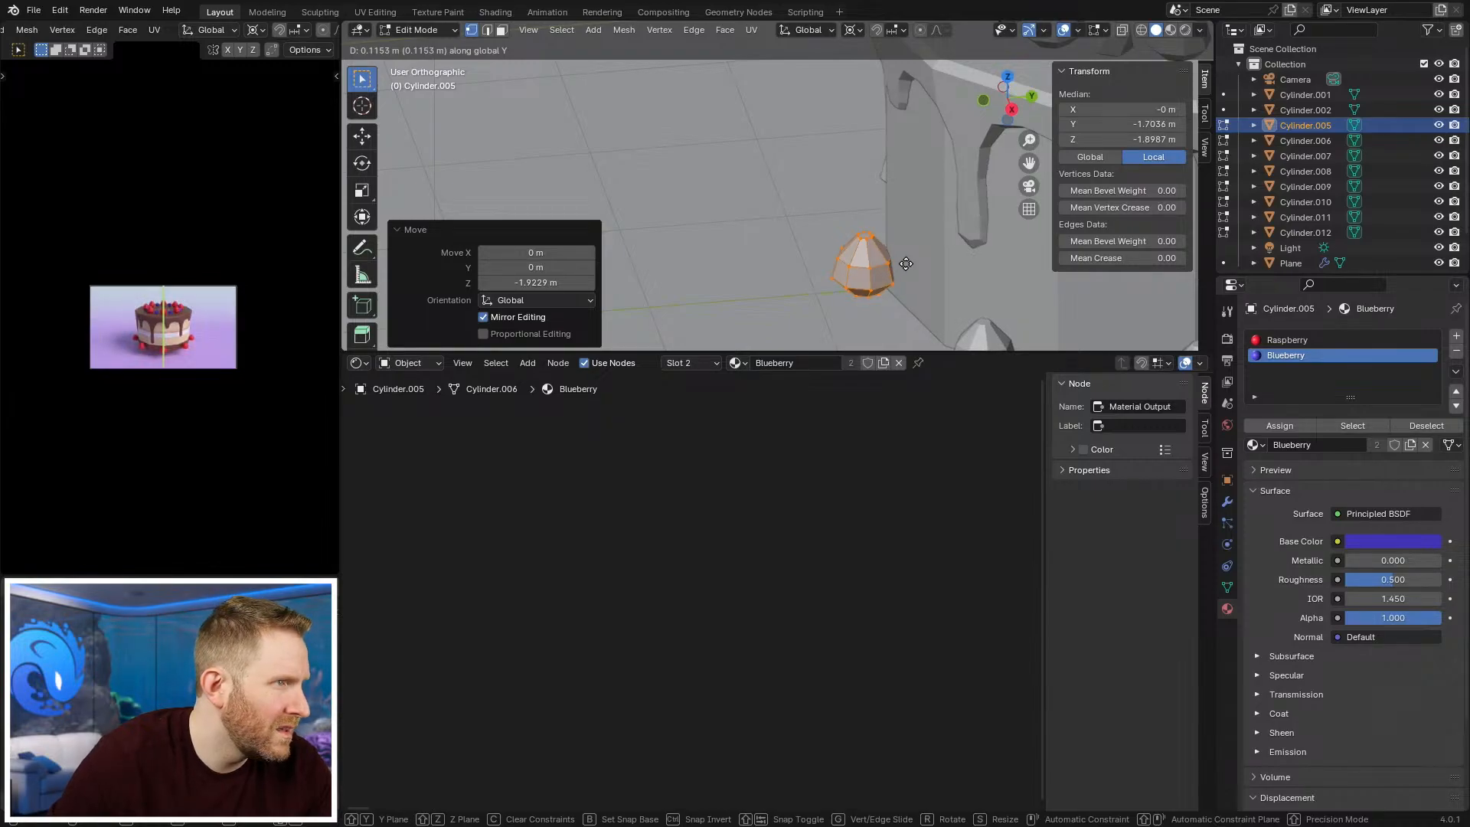
{"action": "left_click", "coordinate": [906, 263]}
{"action": "scroll", "coordinate": [888, 256], "scroll_direction": "down", "scroll_amount": 4}
{"action": "key", "text": "KP_1"}
{"action": "scroll", "coordinate": [866, 262], "scroll_direction": "down", "scroll_amount": 2}
{"action": "key", "text": "Tab"}
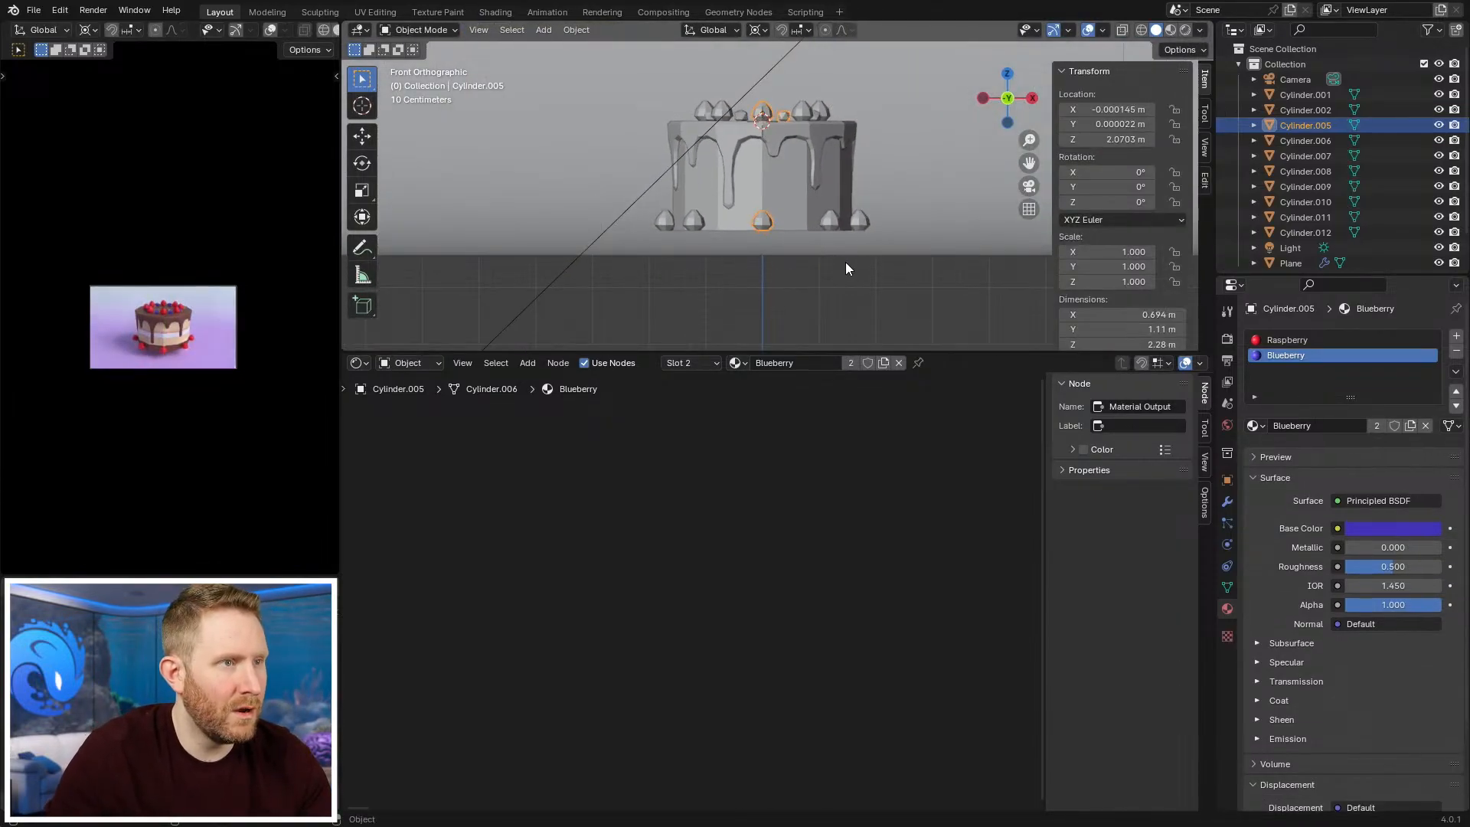
Step: Select the entire cake with all its berries and raise it about 1.73 m along Z
{"action": "key", "text": "shift+z"}
{"action": "middle_click_drag", "start_coordinate": [804, 205], "coordinate": [802, 229], "text": "shift"}
{"action": "left_click", "coordinate": [827, 242]}
{"action": "left_click_drag", "start_coordinate": [604, 131], "coordinate": [923, 286]}
{"action": "scroll", "coordinate": [761, 100], "scroll_direction": "down", "scroll_amount": 3}
{"action": "key", "text": "b"}
{"action": "middle_click_drag", "start_coordinate": [904, 138], "coordinate": [833, 60]}
{"action": "scroll", "coordinate": [760, 226], "scroll_direction": "up", "scroll_amount": 3}
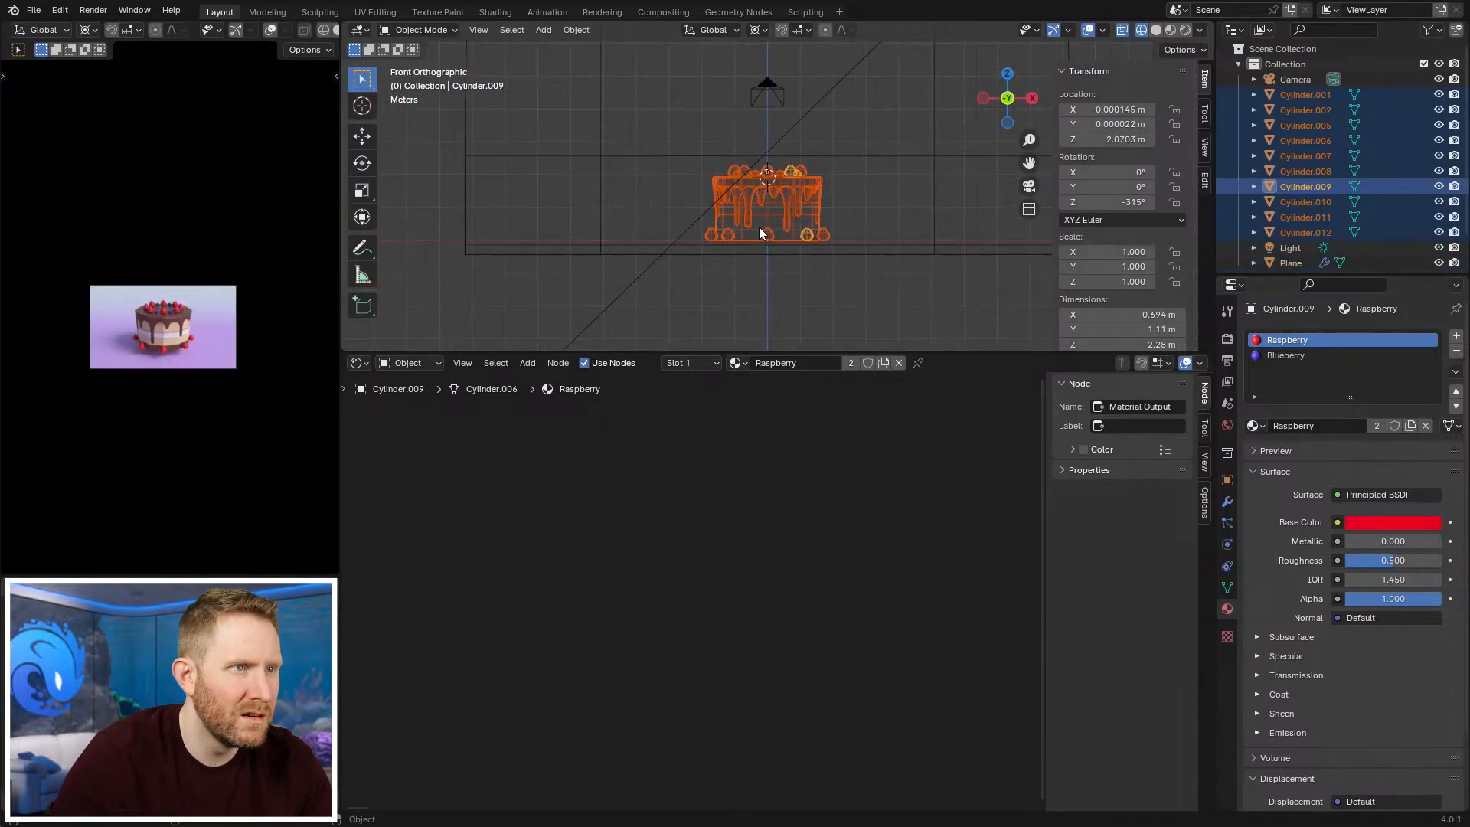
{"action": "key", "text": "shift+z"}
{"action": "key", "text": "g"}
{"action": "key", "text": "z"}
{"action": "left_click", "coordinate": [904, 200]}
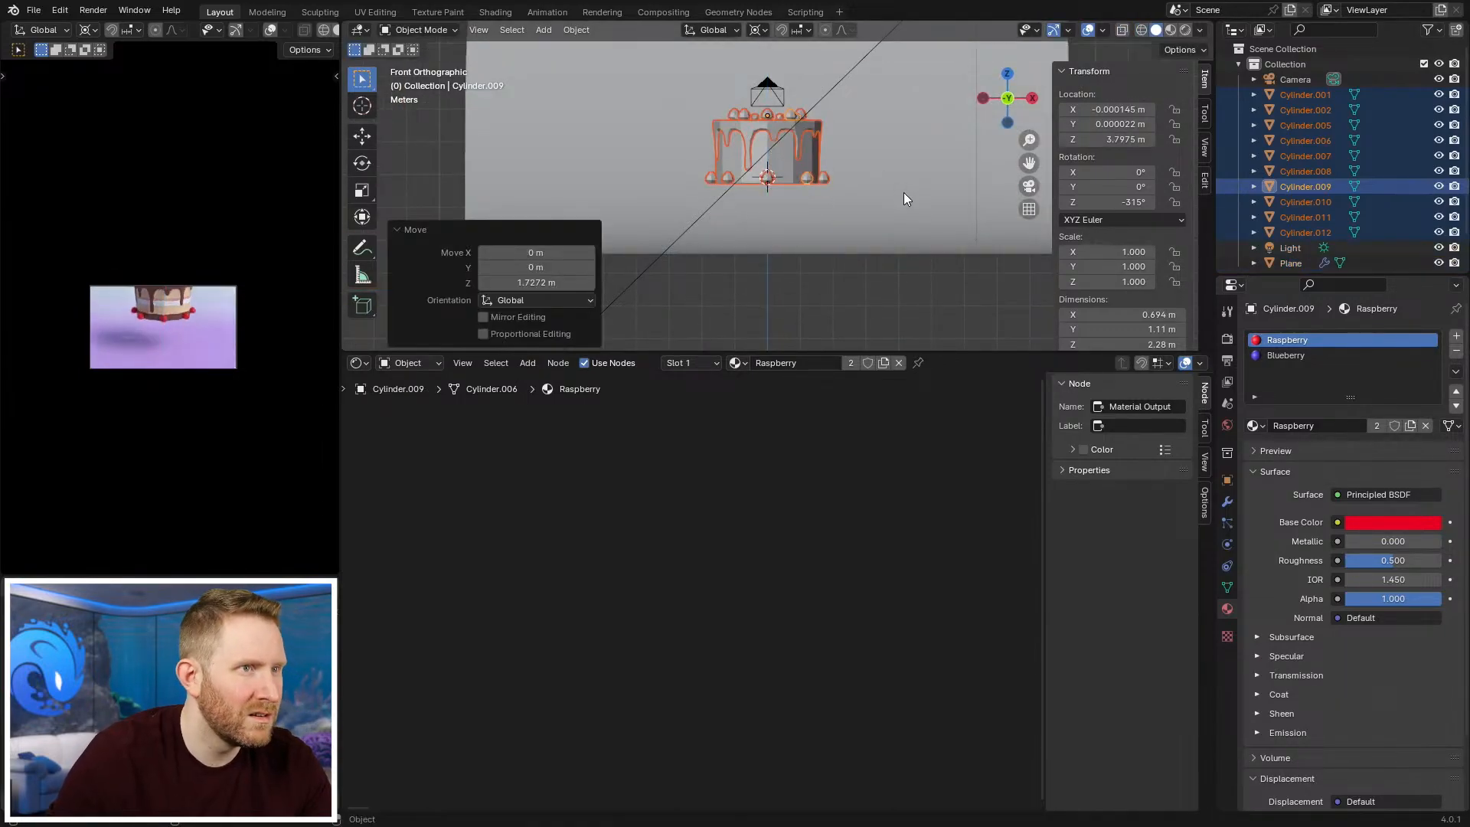
{"action": "left_click", "coordinate": [765, 93]}
{"action": "key", "text": "g"}
{"action": "key", "text": "z"}
{"action": "key", "text": "z"}
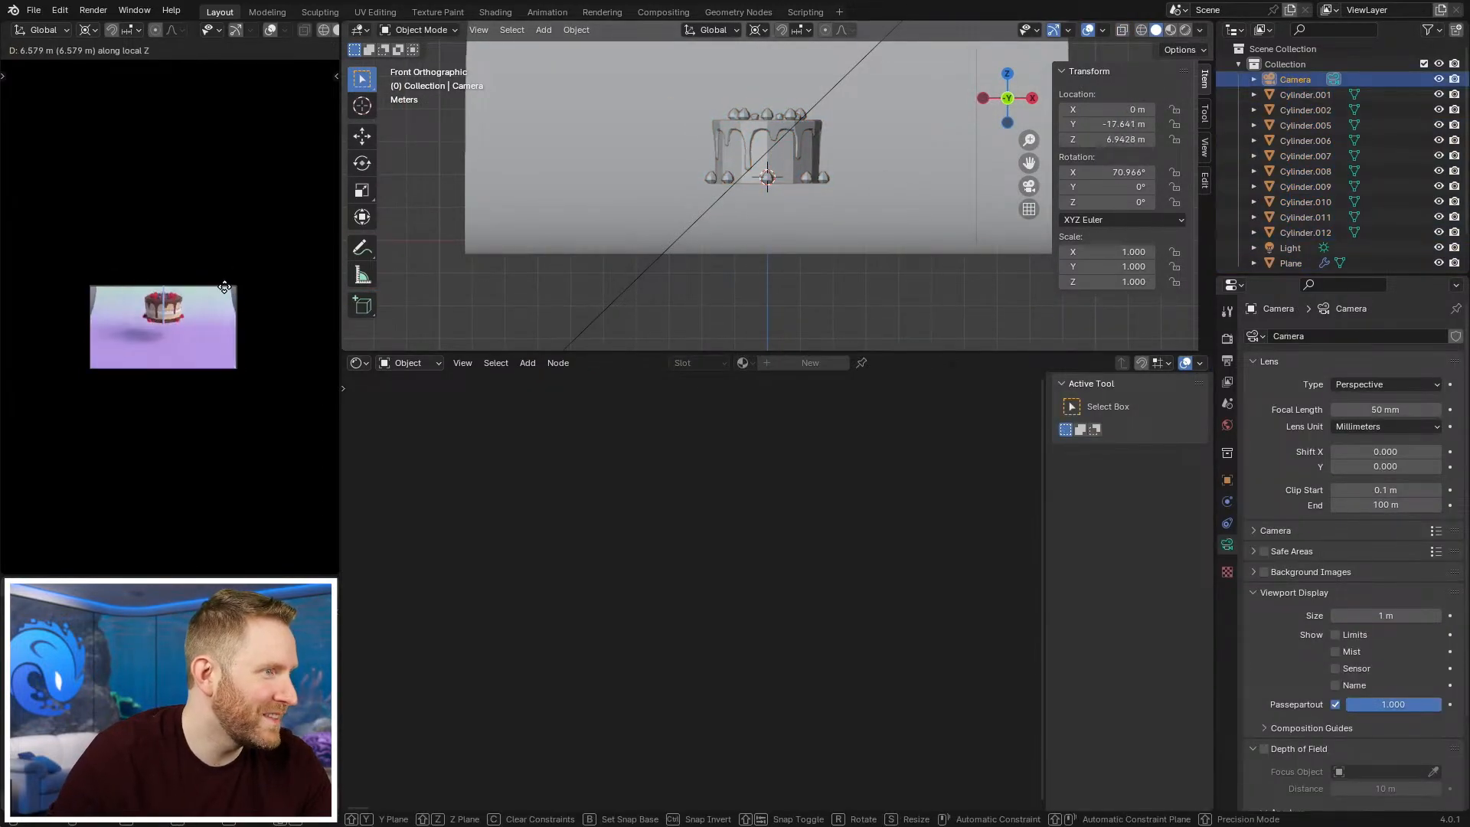
{"action": "left_click", "coordinate": [769, 186]}
Step: Separate the flat bottom of the cake body into its own object, leave mesh editing and select the new object
{"action": "scroll", "coordinate": [765, 192], "scroll_direction": "up", "scroll_amount": 4}
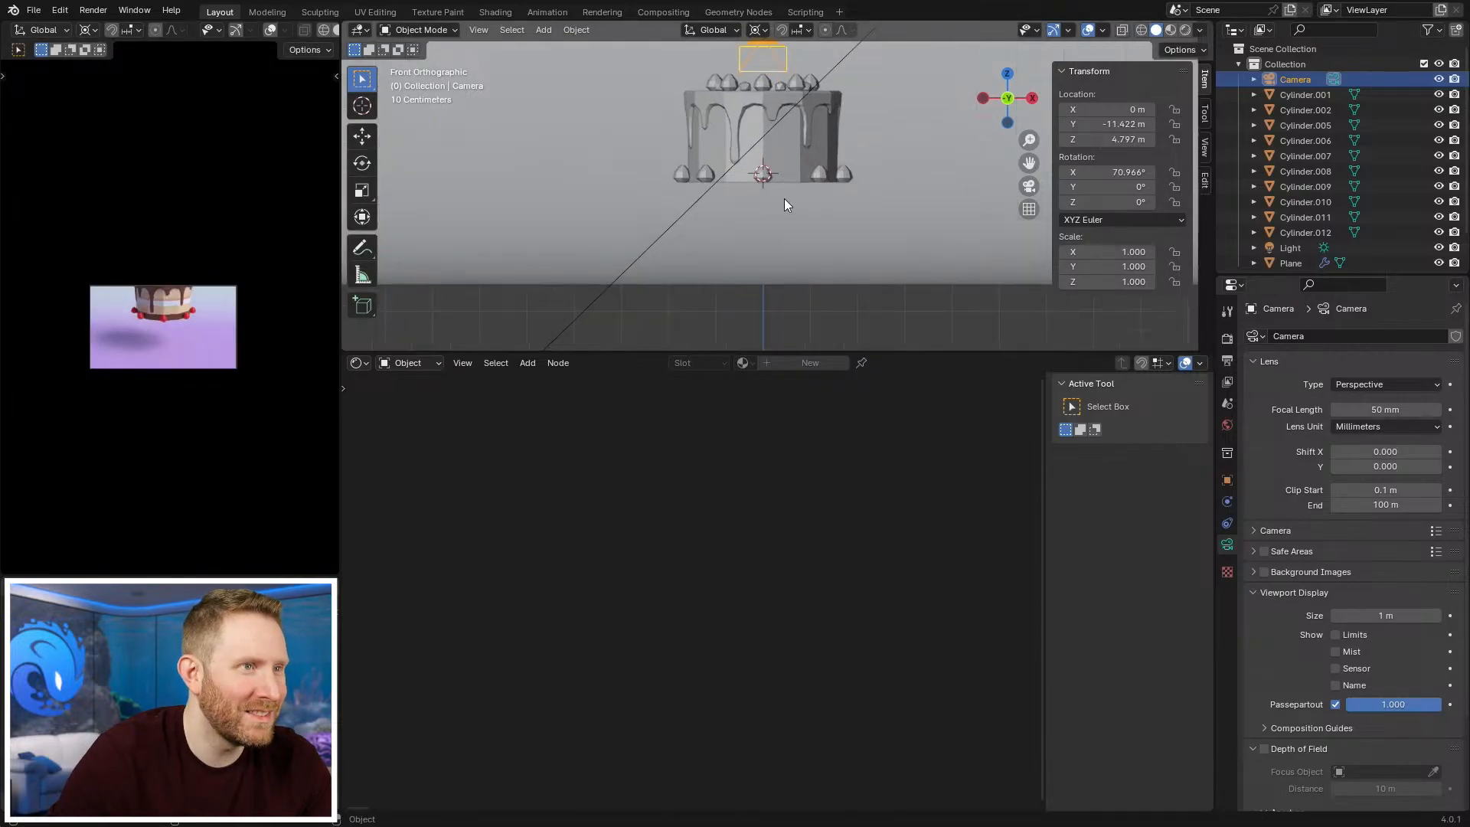
{"action": "key", "text": "shift+z"}
{"action": "left_click", "coordinate": [773, 209]}
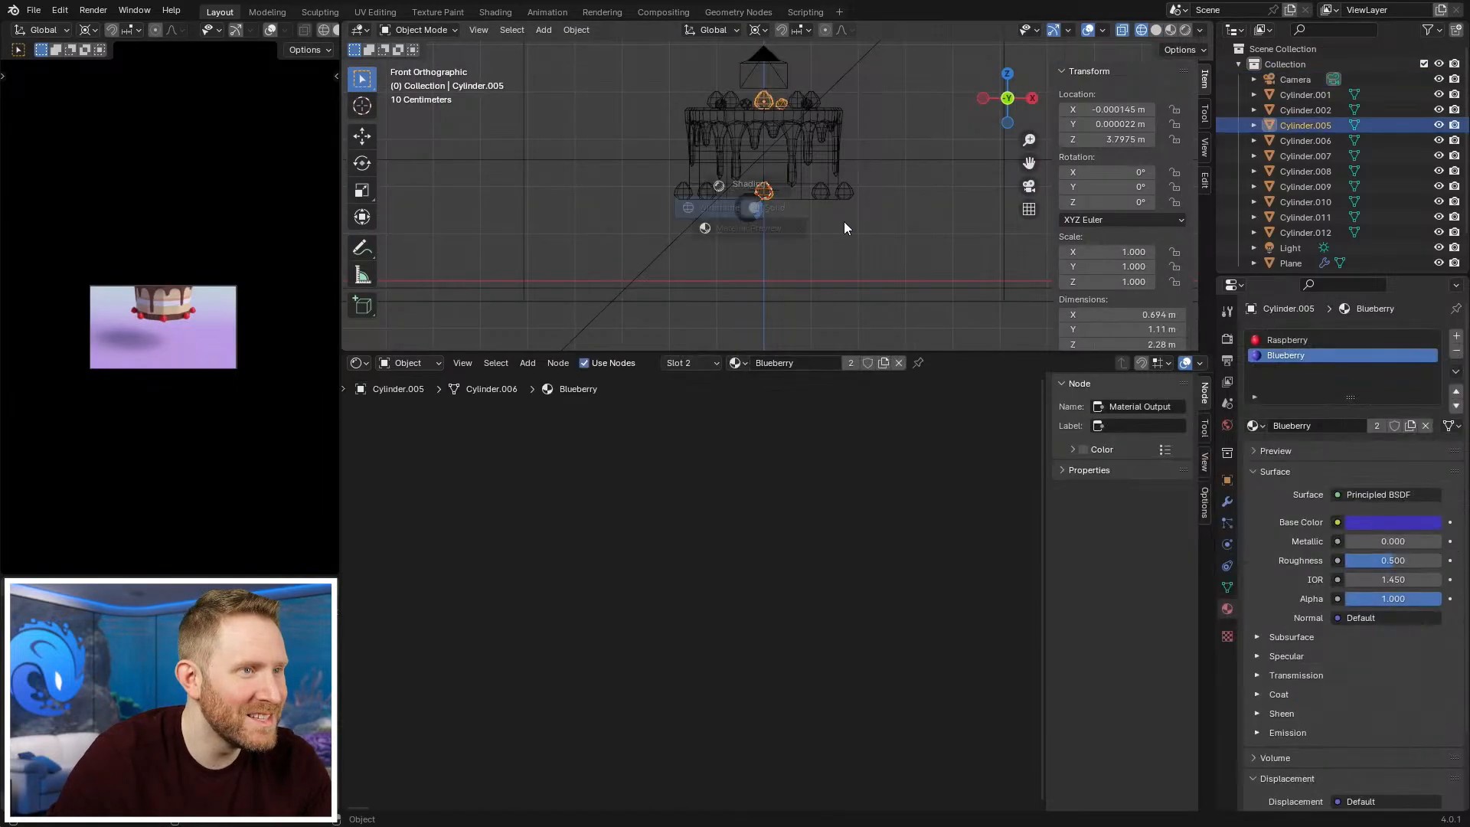
{"action": "key", "text": "shift+z"}
{"action": "left_click", "coordinate": [797, 198]}
{"action": "key", "text": "Tab"}
{"action": "key", "text": "alt+a"}
{"action": "key", "text": "shift+z"}
{"action": "left_click_drag", "start_coordinate": [591, 204], "coordinate": [995, 291]}
{"action": "key", "text": "z"}
{"action": "left_click", "coordinate": [793, 264]}
{"action": "key", "text": "p"}
{"action": "left_click", "coordinate": [814, 263]}
{"action": "key", "text": "Tab"}
{"action": "left_click", "coordinate": [775, 200]}
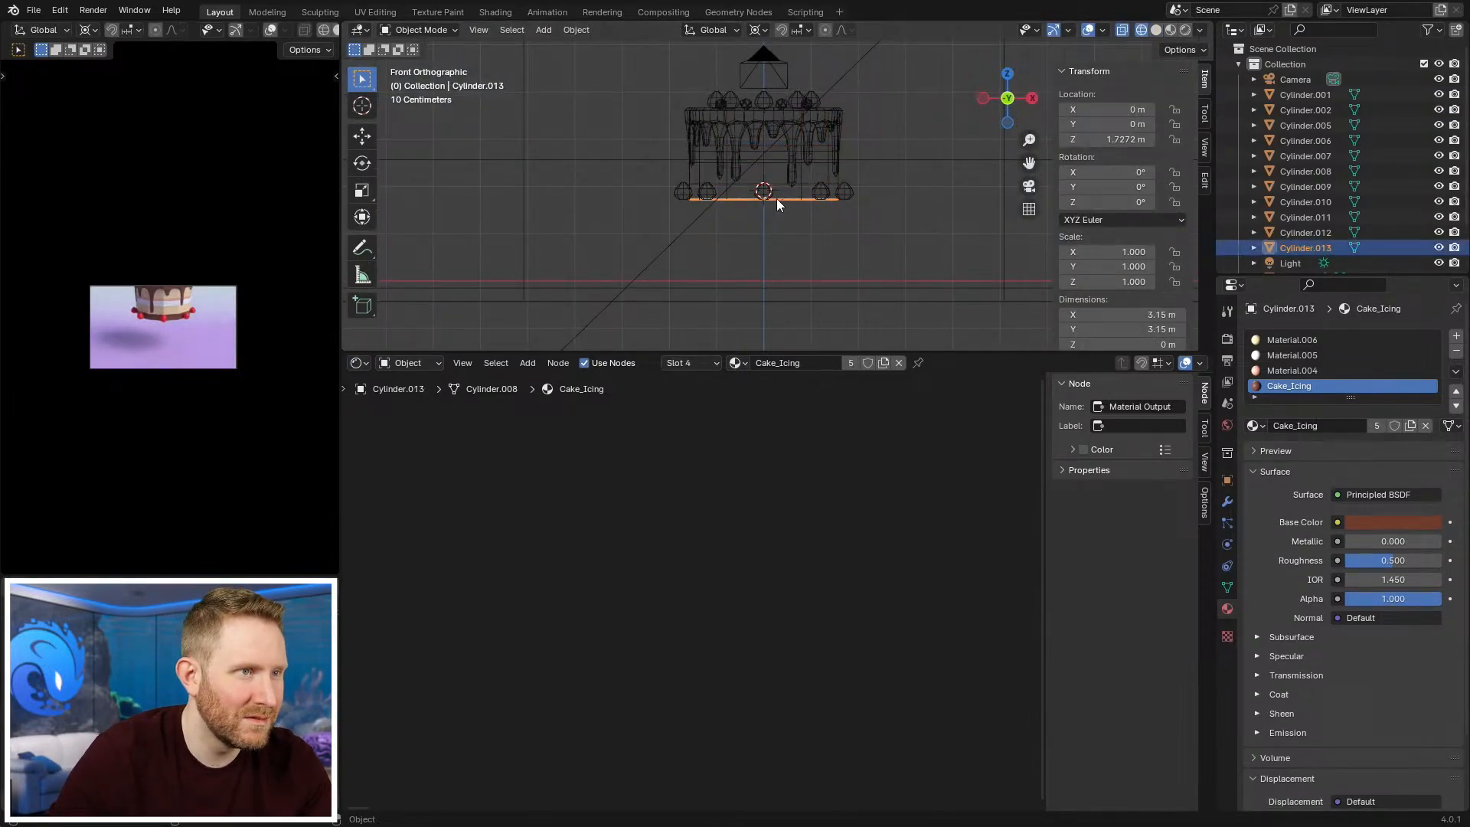
Step: Remove the three extra material slots from the new bottom object, rename its remaining material Cake_Tray and enter mesh editing
{"action": "key", "text": "z"}
{"action": "left_click", "coordinate": [776, 288]}
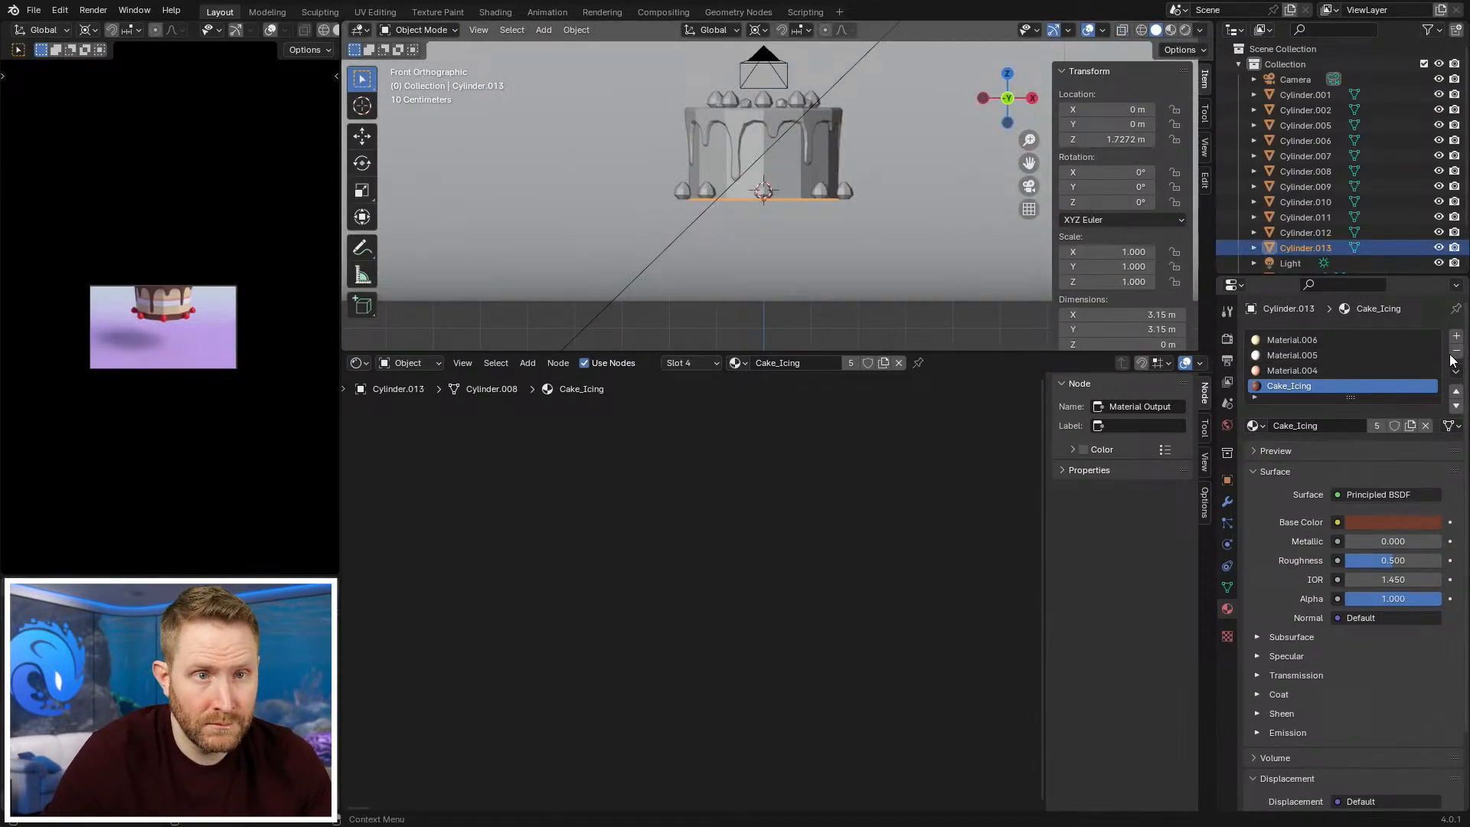
{"action": "left_click", "coordinate": [1456, 350]}
{"action": "left_click", "coordinate": [1456, 350]}
{"action": "left_click", "coordinate": [1456, 351]}
{"action": "double_click", "coordinate": [1371, 401]}
{"action": "type", "text": "C"}
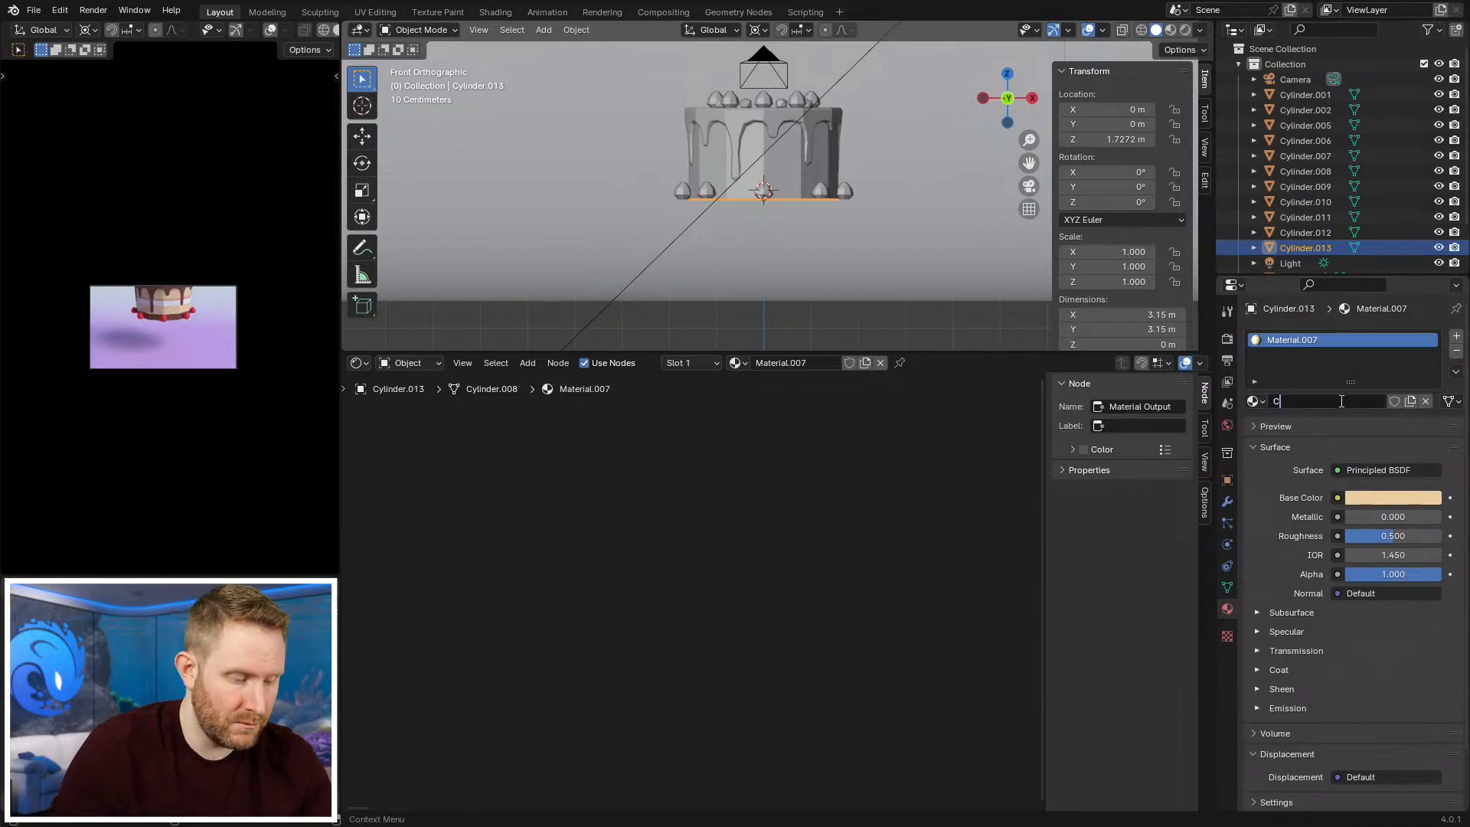
{"action": "type", "text": "ake_Tray"}
{"action": "key", "text": "Return"}
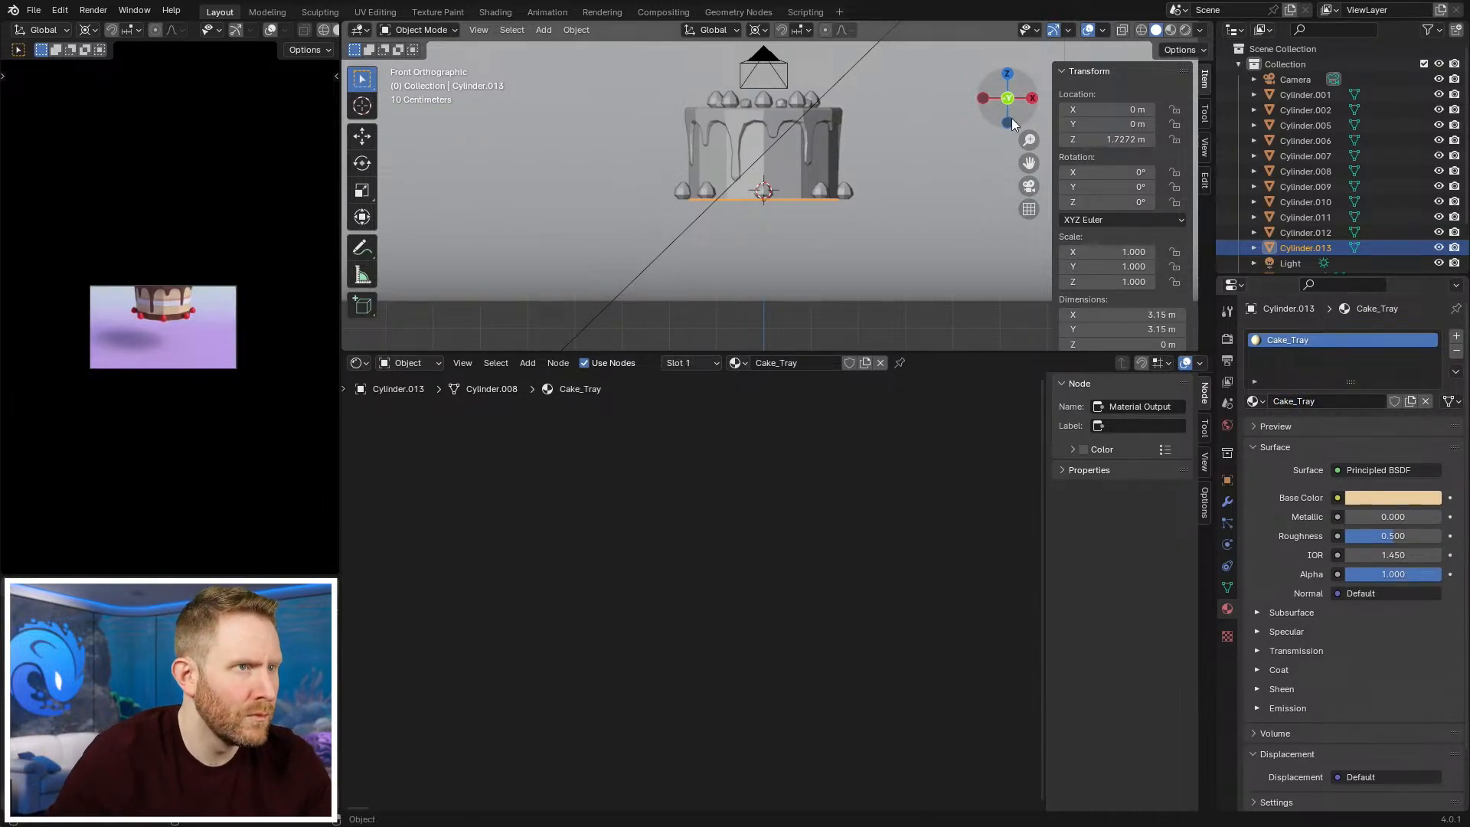
{"action": "key", "text": "Tab"}
Step: Try scaling the cake tray disc up by 1.517
{"action": "middle_click_drag", "start_coordinate": [903, 176], "coordinate": [942, 205]}
{"action": "key", "text": "s"}
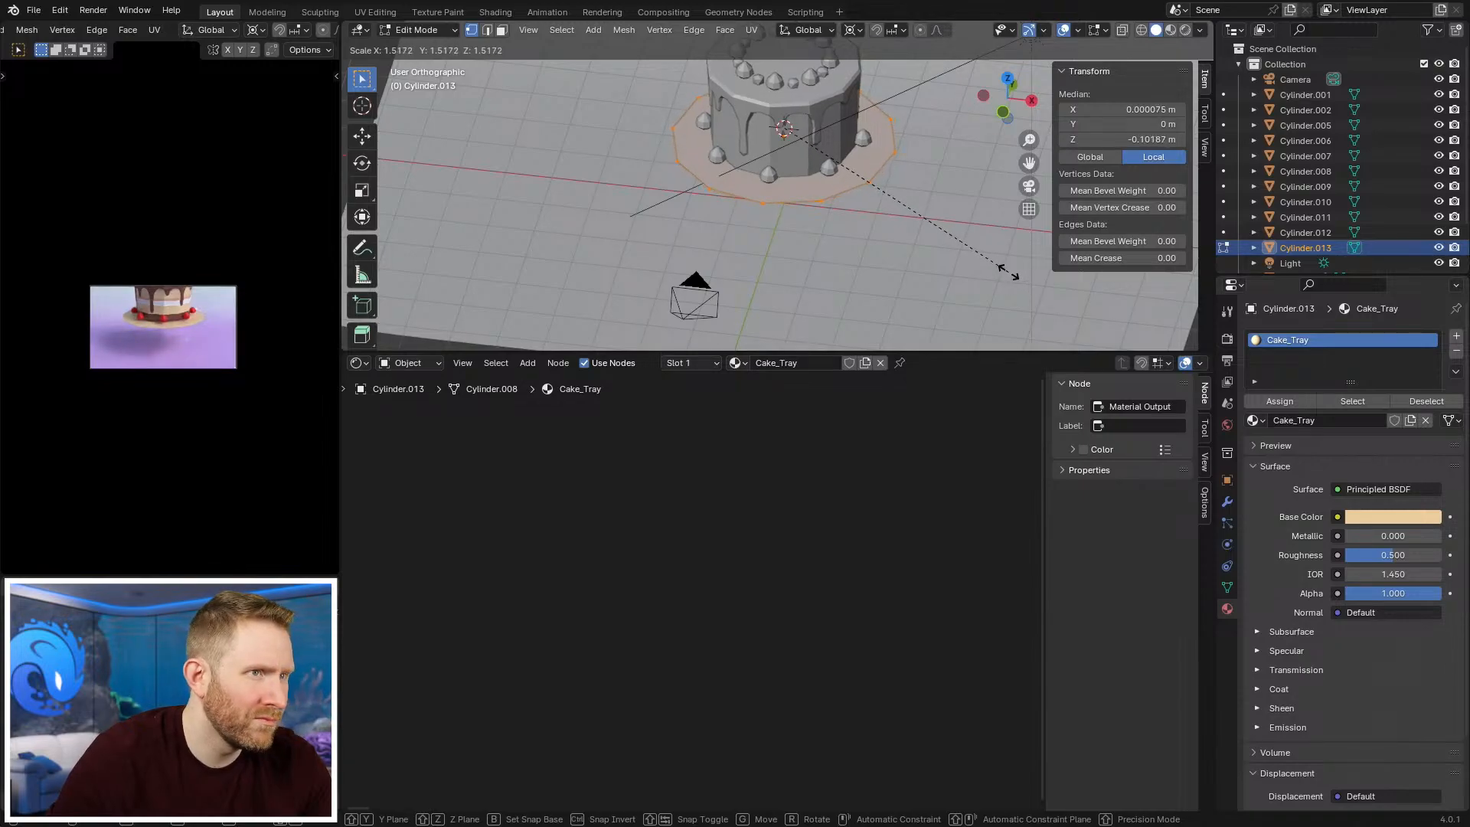
{"action": "left_click", "coordinate": [1000, 263]}
{"action": "key", "text": "KP_1"}
{"action": "scroll", "coordinate": [995, 260], "scroll_direction": "up", "scroll_amount": 3}
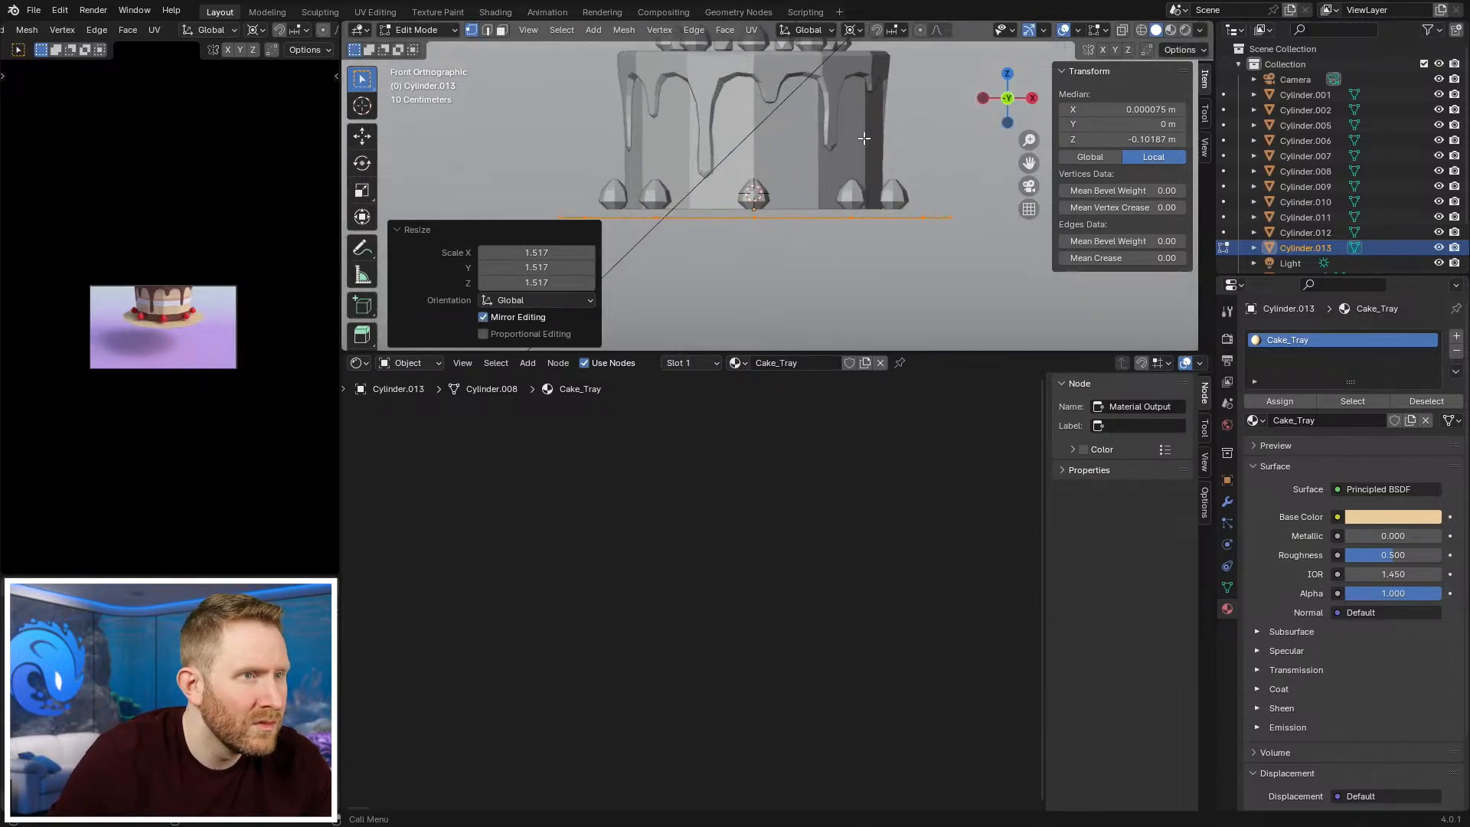
{"action": "key", "text": "alt+z"}
{"action": "key", "text": "ctrl+z"}
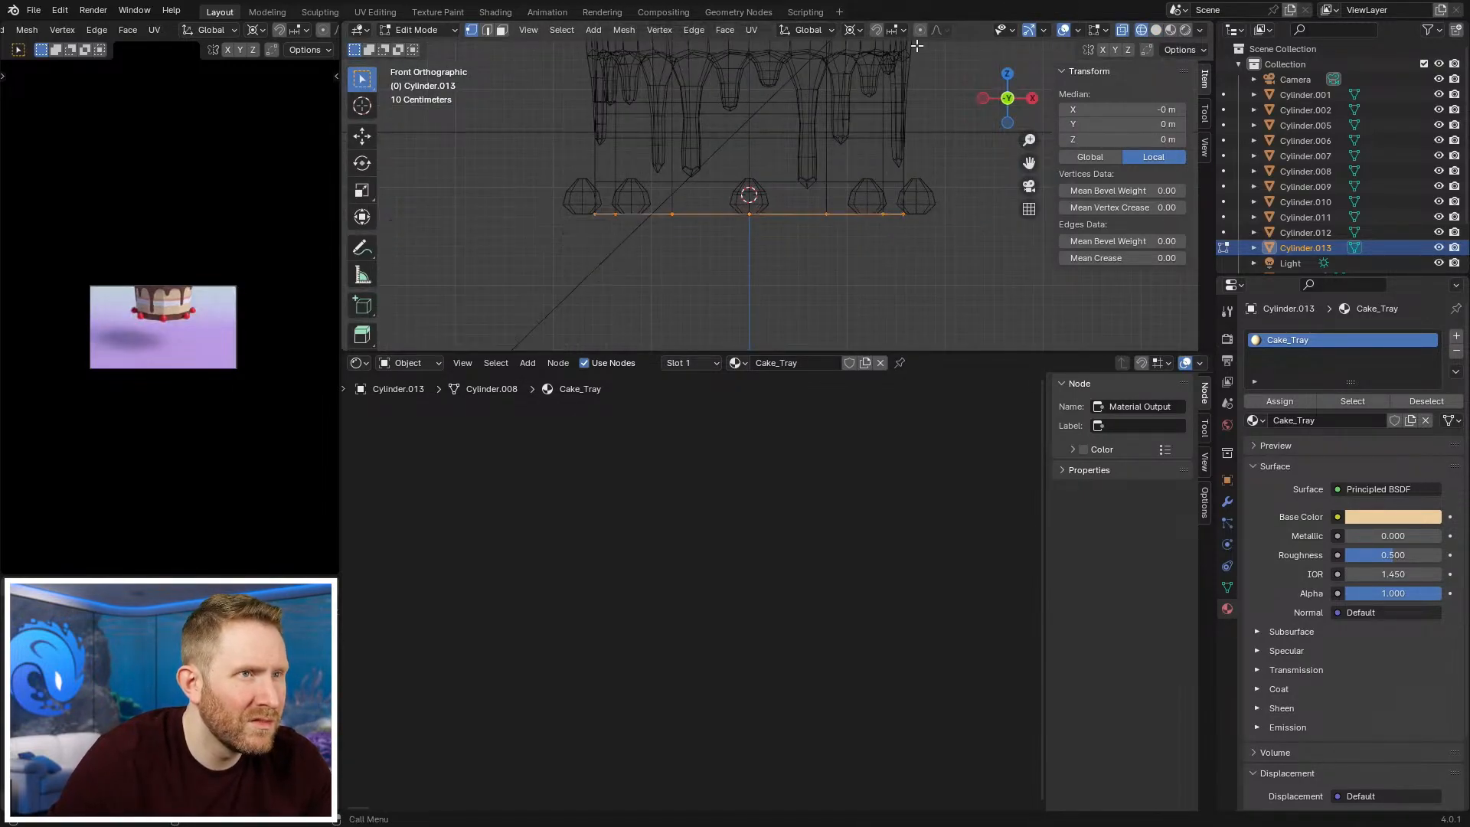
Step: Set the transform pivot to Median Point and scale the cake tray disc up by 1.522
{"action": "left_click", "coordinate": [861, 29]}
{"action": "left_click", "coordinate": [879, 118]}
{"action": "middle_click_drag", "start_coordinate": [879, 123], "coordinate": [880, 191]}
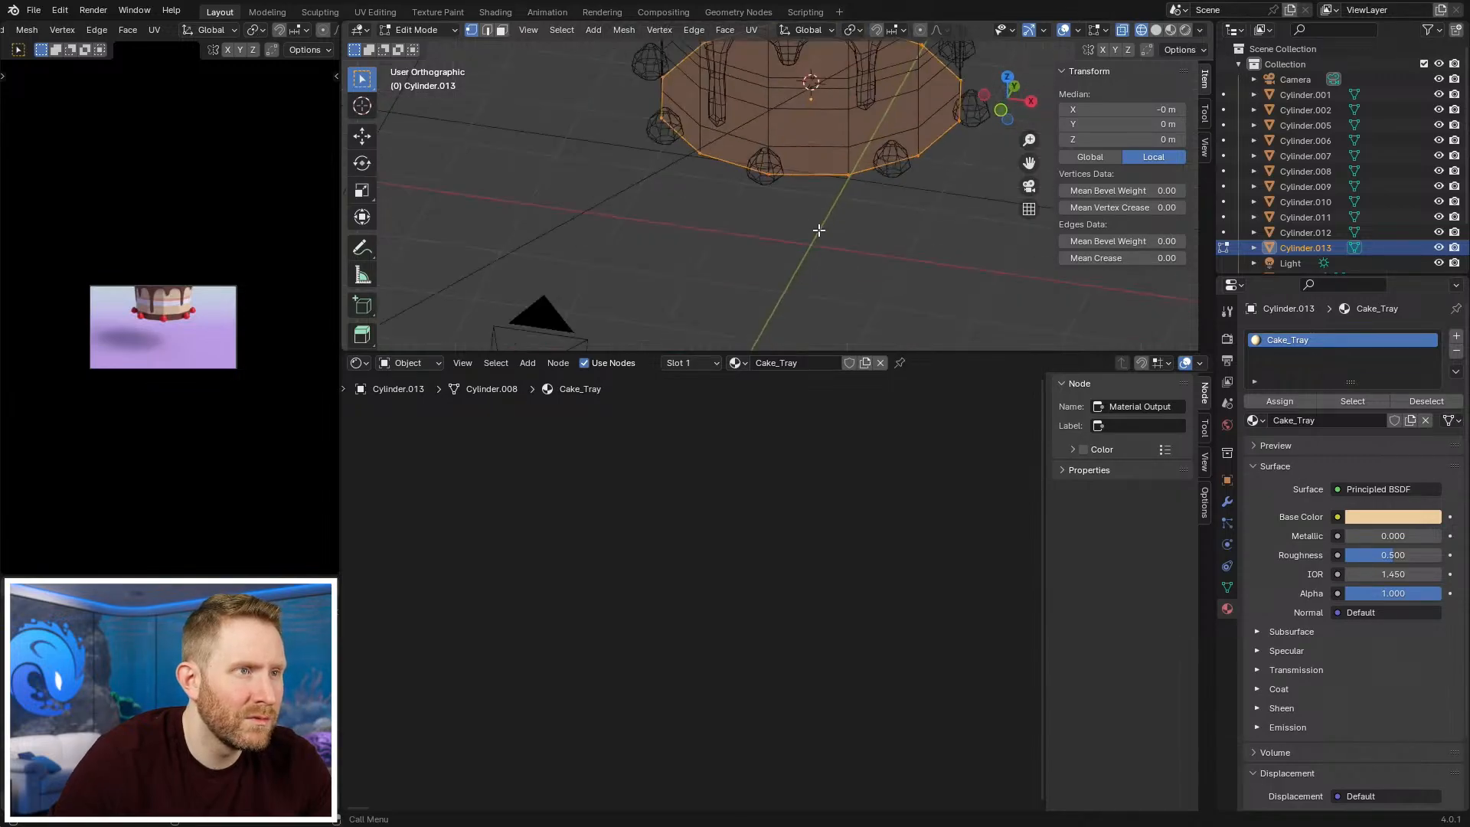
{"action": "key", "text": "alt+z"}
{"action": "key", "text": "s"}
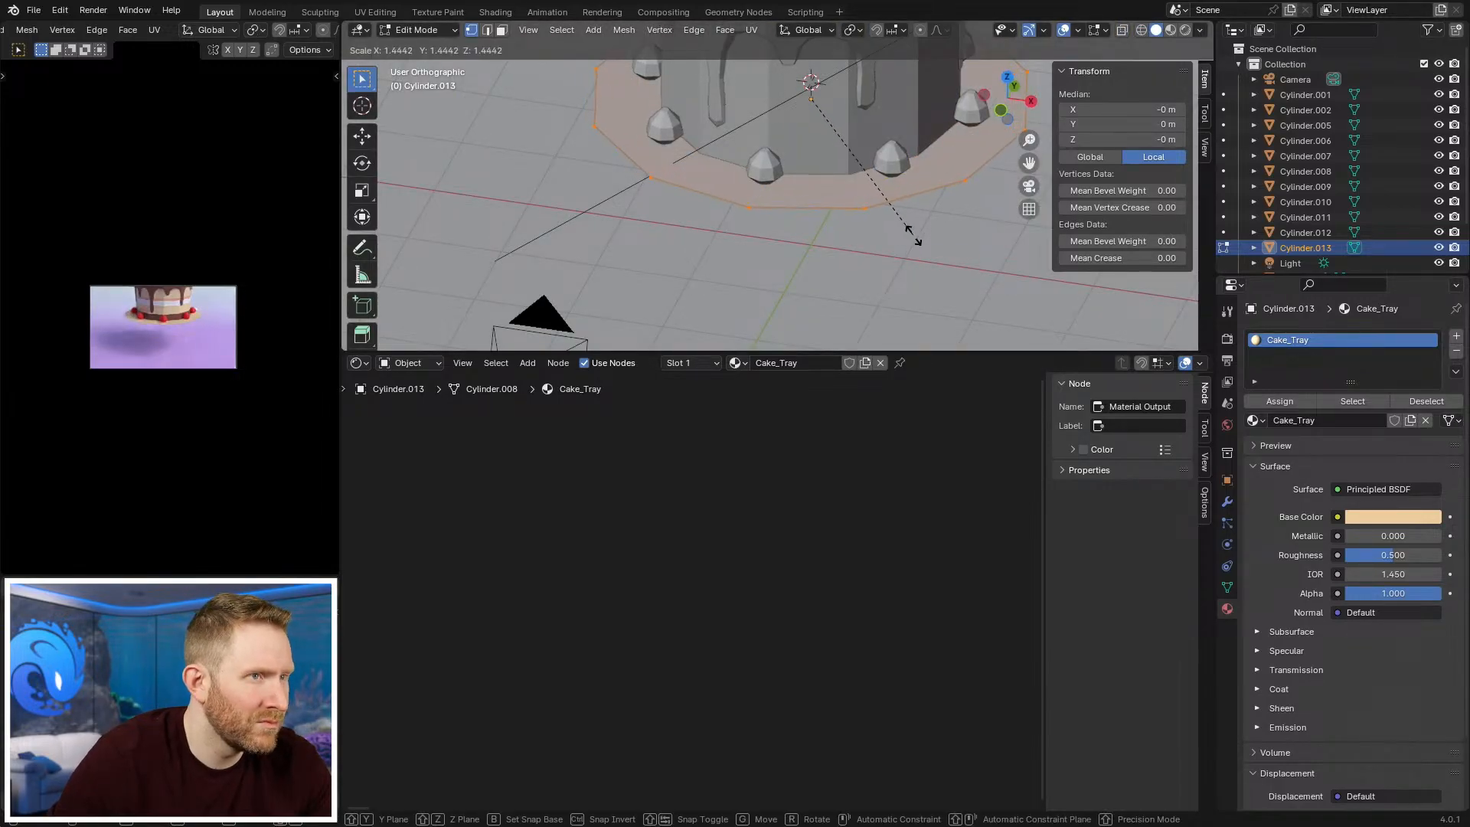
{"action": "left_click", "coordinate": [922, 242]}
Step: Extrude the tray disc downward about 0.30 m to give the plate thickness
{"action": "key", "text": "KP_1"}
{"action": "key", "text": "e"}
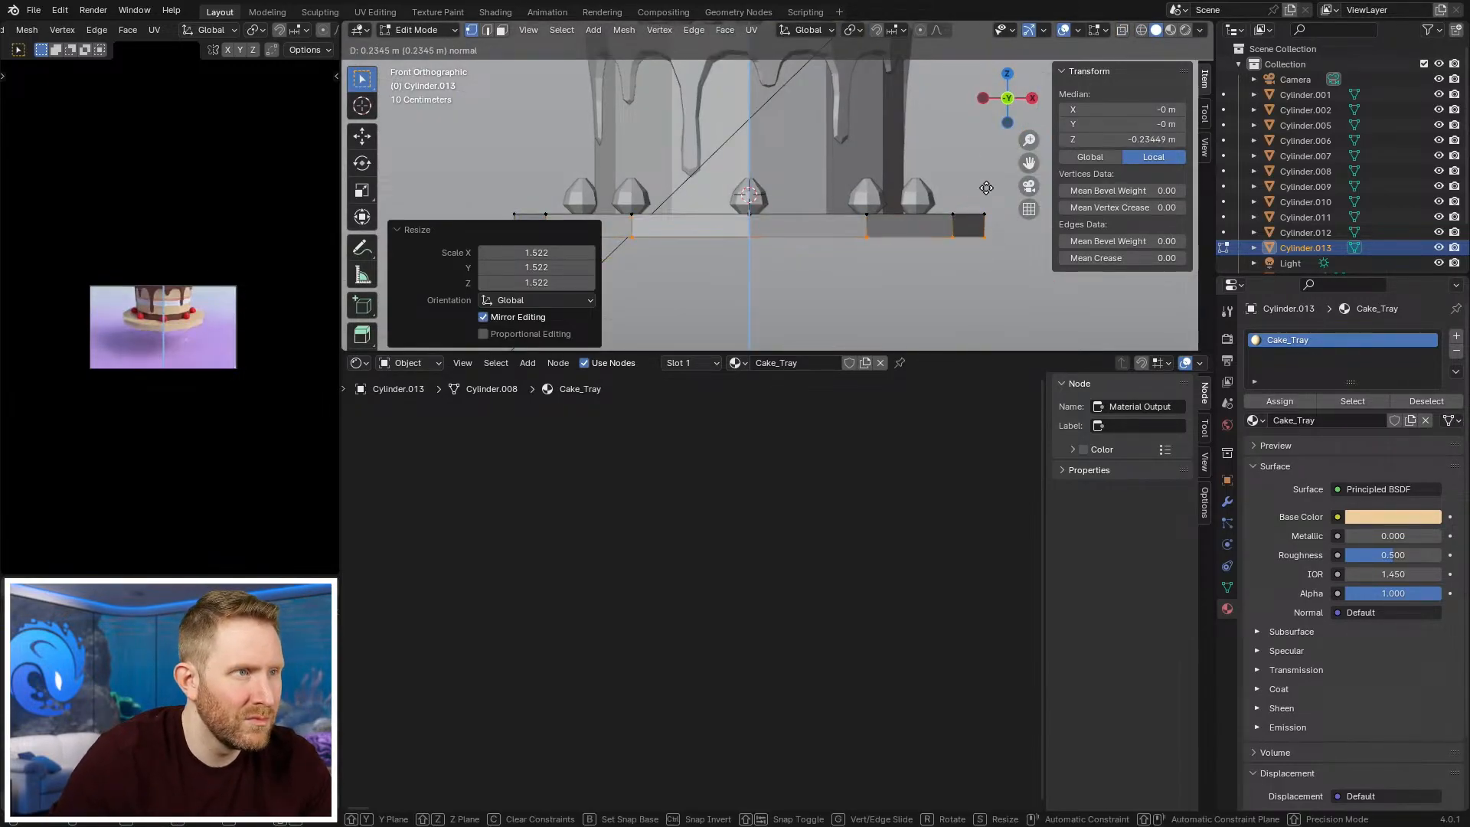
{"action": "left_click", "coordinate": [942, 195]}
Step: Extrude the plate's underside down again and shape it into a taper by scaling it inward, shifting it along Z and scaling it by 0.690
{"action": "scroll", "coordinate": [942, 195], "scroll_direction": "down", "scroll_amount": 1}
{"action": "key", "text": "e"}
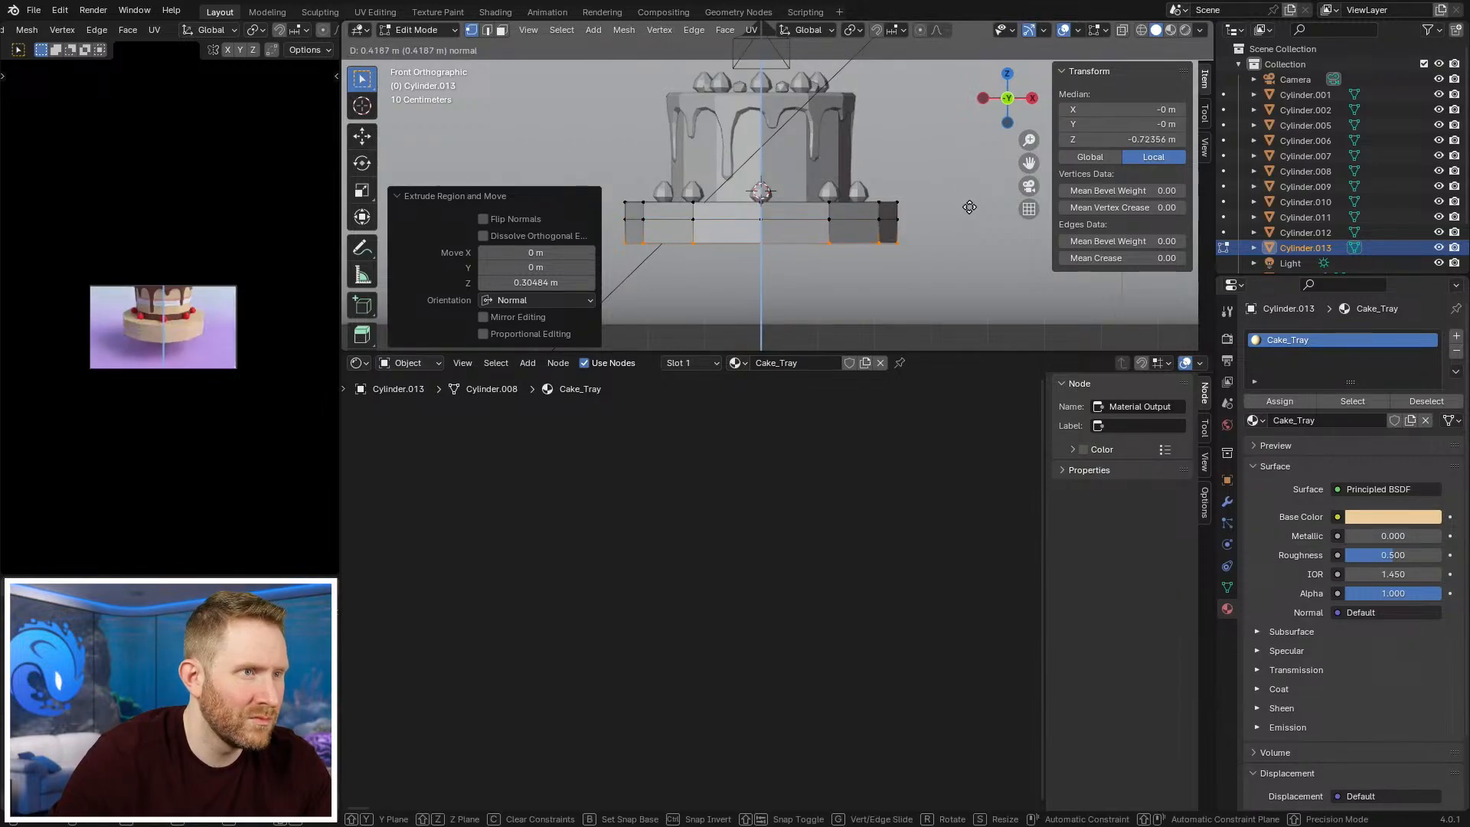
{"action": "left_click", "coordinate": [970, 214]}
{"action": "key", "text": "s"}
{"action": "left_click", "coordinate": [847, 224]}
{"action": "key", "text": "z"}
{"action": "left_click", "coordinate": [728, 280]}
{"action": "key", "text": "g"}
{"action": "key", "text": "z"}
{"action": "left_click", "coordinate": [874, 221]}
{"action": "key", "text": "s"}
{"action": "left_click", "coordinate": [883, 227]}
Step: Extrude the tapered underside down, narrow it to stem width and raise it about 0.73 m along Z
{"action": "key", "text": "e"}
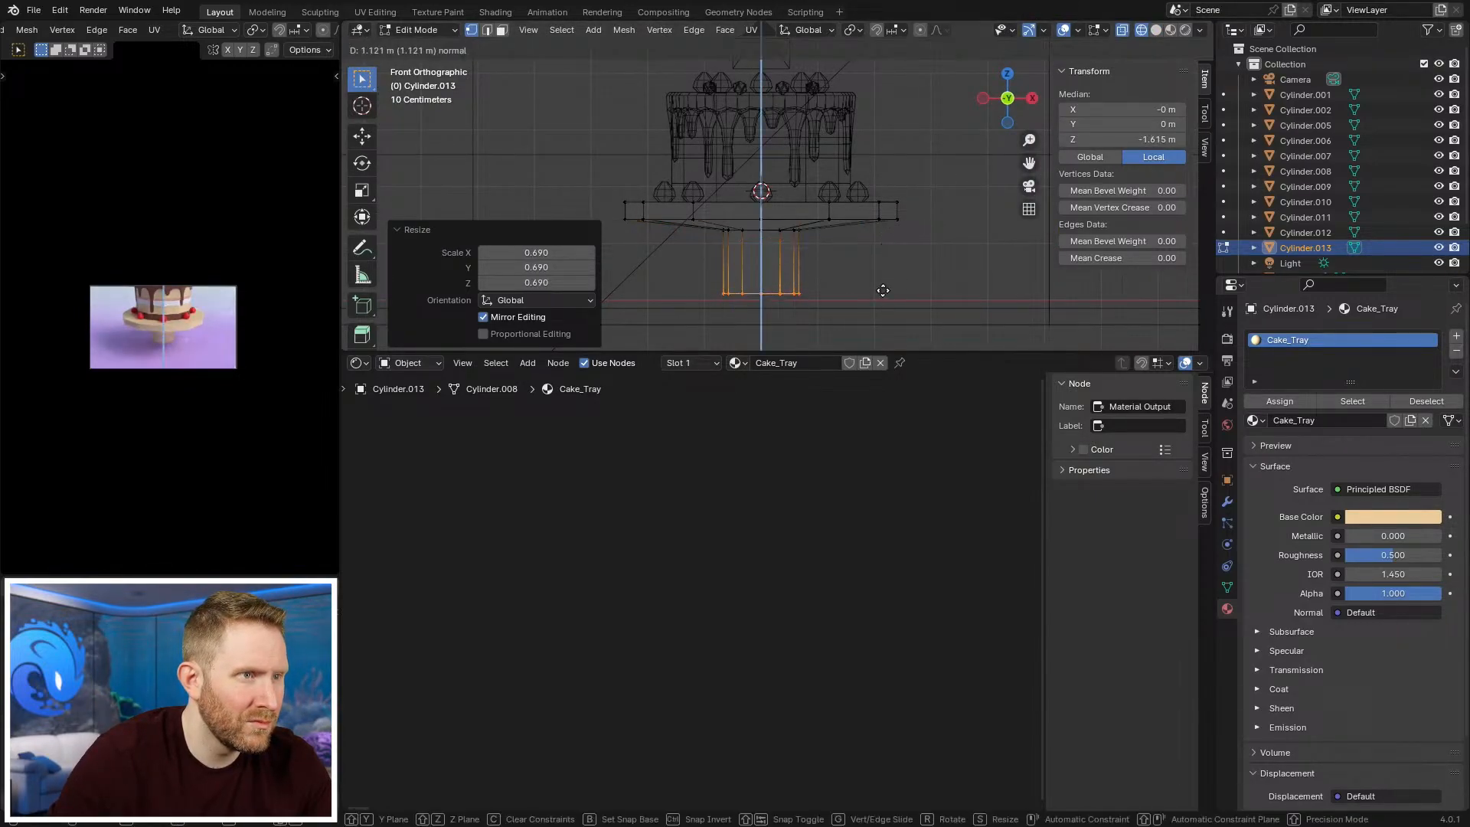
{"action": "left_click", "coordinate": [882, 287]}
{"action": "key", "text": "s"}
{"action": "left_click", "coordinate": [820, 275]}
{"action": "key", "text": "g"}
{"action": "key", "text": "z"}
{"action": "left_click", "coordinate": [842, 231]}
Step: Extrude the narrow face down about 0.97 m as the stem and flare a flat foot from its lower end by scaling 4.579
{"action": "key", "text": "e"}
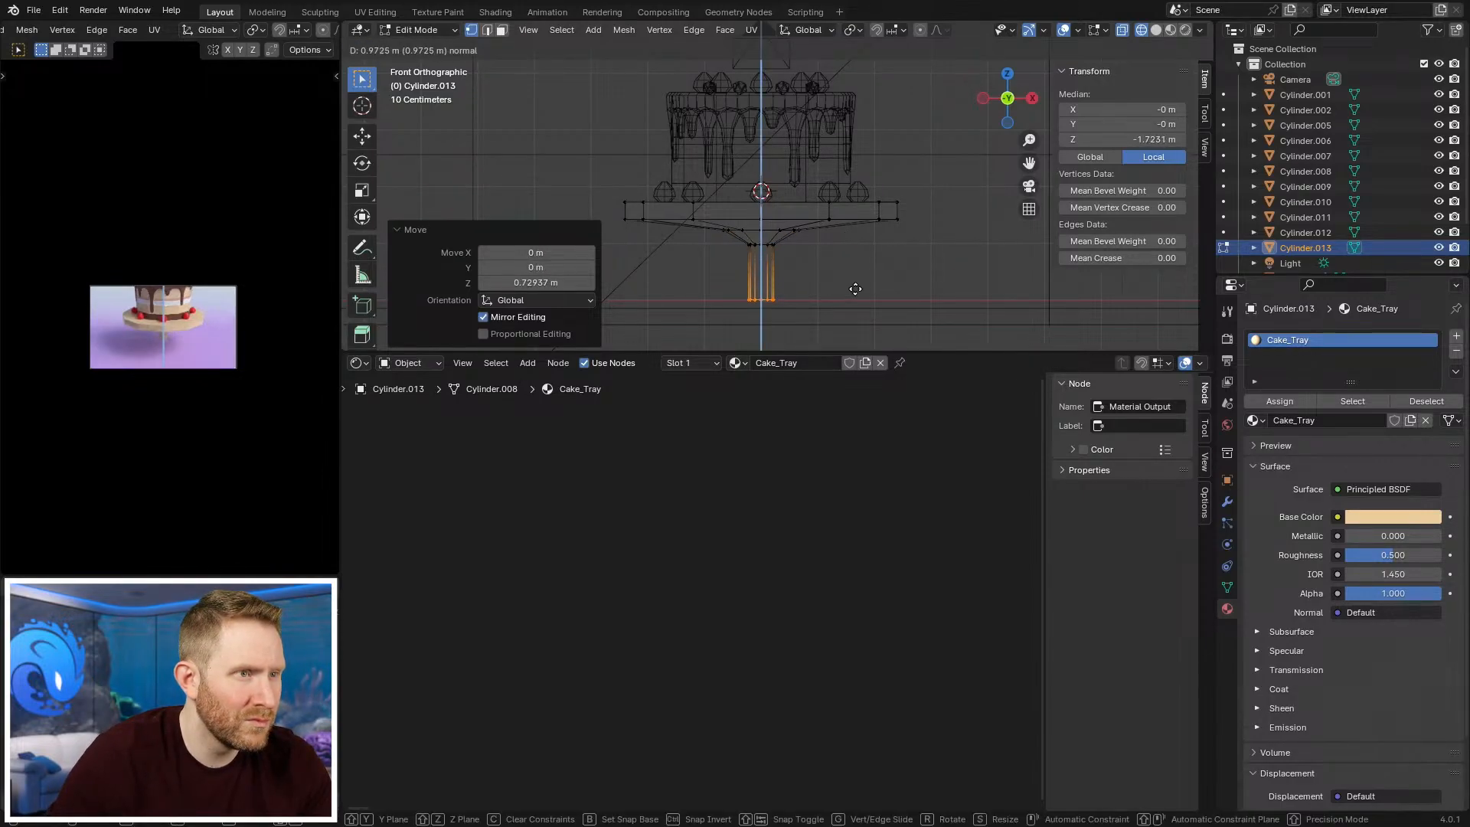
{"action": "left_click", "coordinate": [856, 288]}
{"action": "key", "text": "s"}
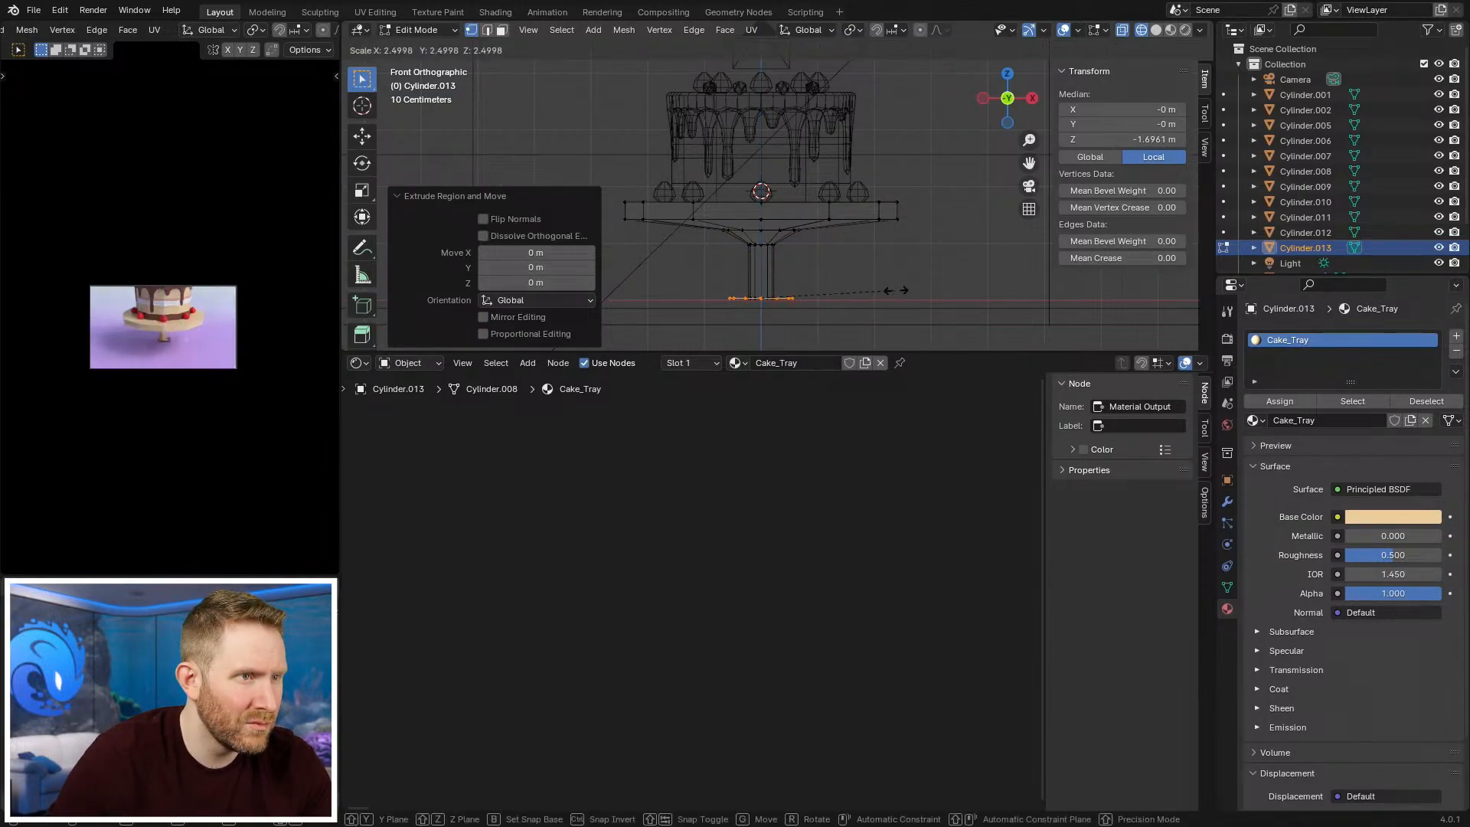
{"action": "left_click", "coordinate": [1000, 309]}
{"action": "middle_click_drag", "start_coordinate": [823, 247], "coordinate": [736, 283]}
{"action": "key", "text": "z"}
{"action": "left_click", "coordinate": [830, 283]}
{"action": "scroll", "coordinate": [813, 277], "scroll_direction": "up", "scroll_amount": 3}
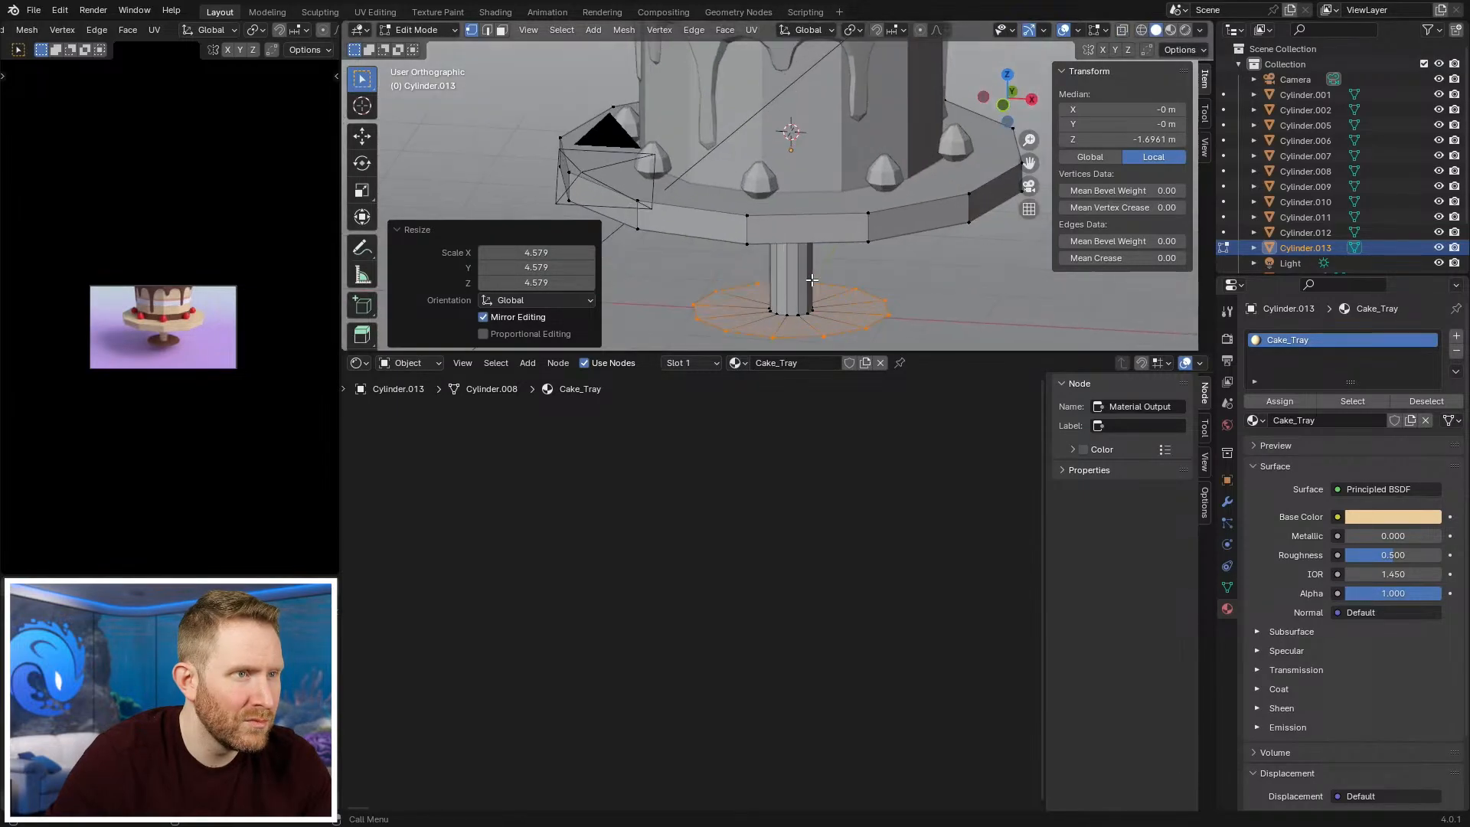
Step: Select the edge loop where the stem meets the foot and raise it along Z by about 0.37 m and another 0.13 m
{"action": "key", "text": "alt+a"}
{"action": "left_click", "coordinate": [801, 314], "text": "alt"}
{"action": "key", "text": "g"}
{"action": "key", "text": "z"}
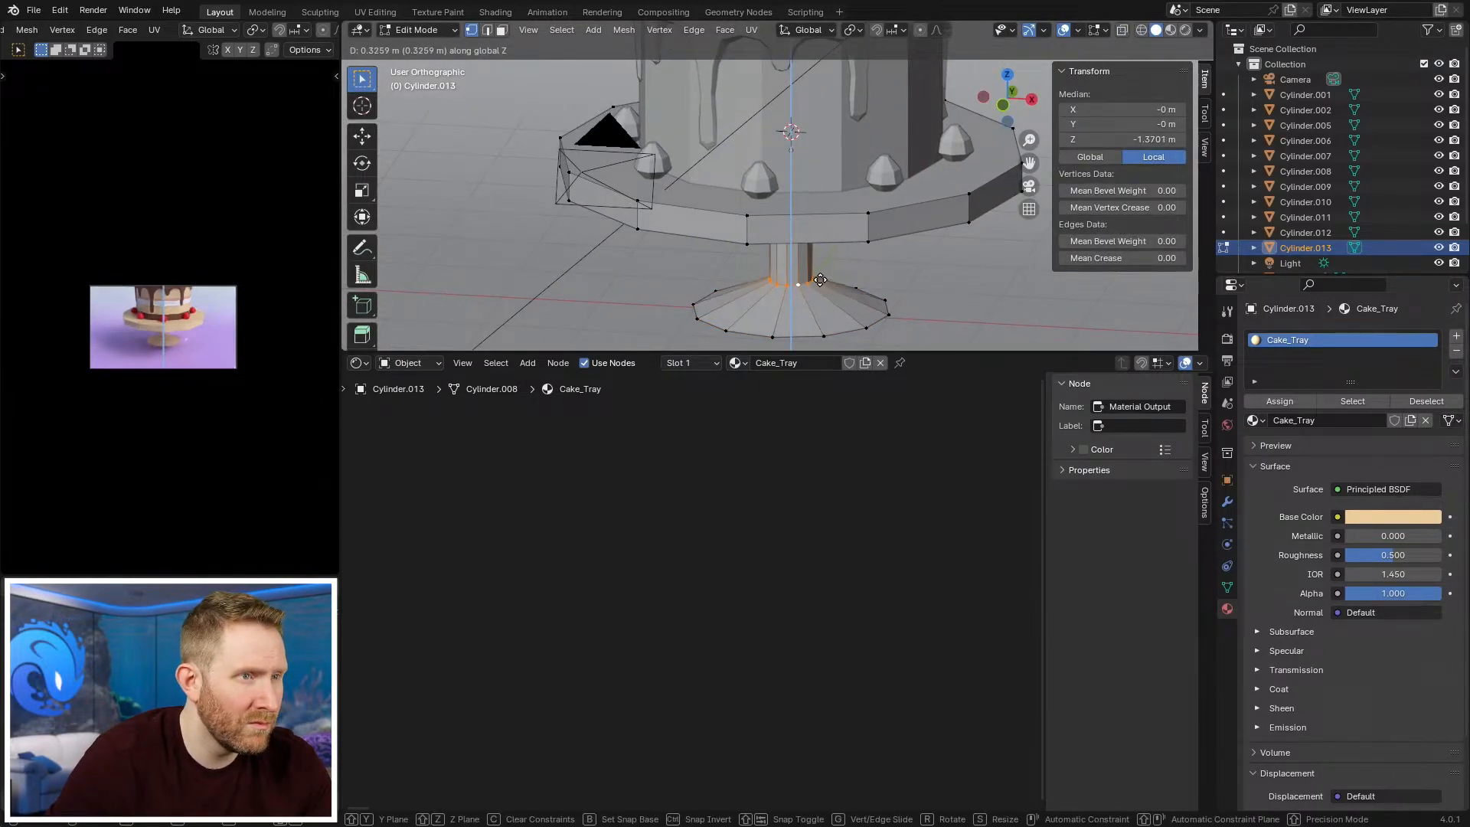
{"action": "left_click", "coordinate": [822, 276]}
{"action": "key", "text": "KP_1"}
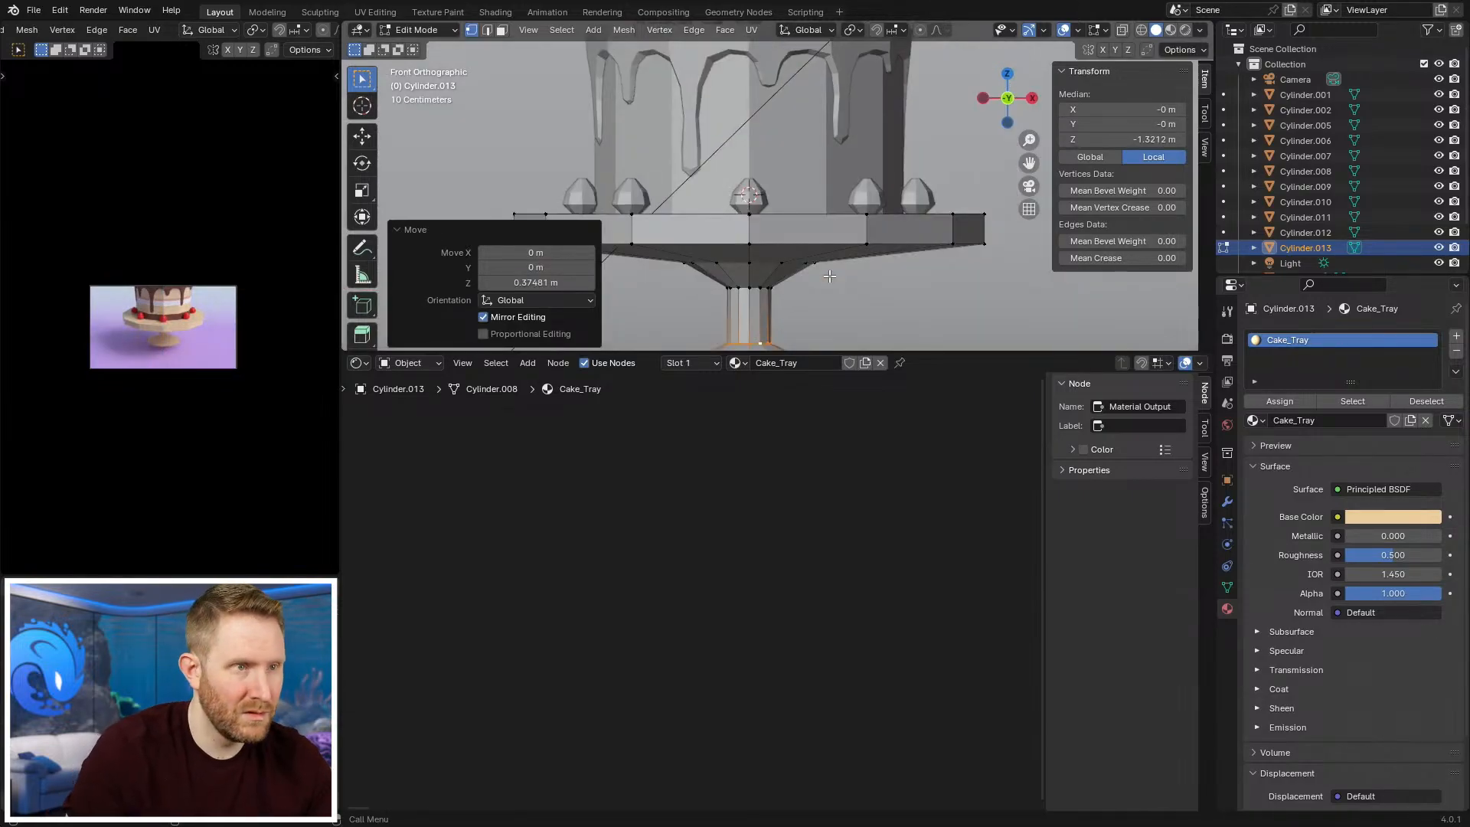
{"action": "middle_click_drag", "start_coordinate": [774, 252], "coordinate": [774, 196], "text": "shift"}
{"action": "key", "text": "g"}
{"action": "key", "text": "z"}
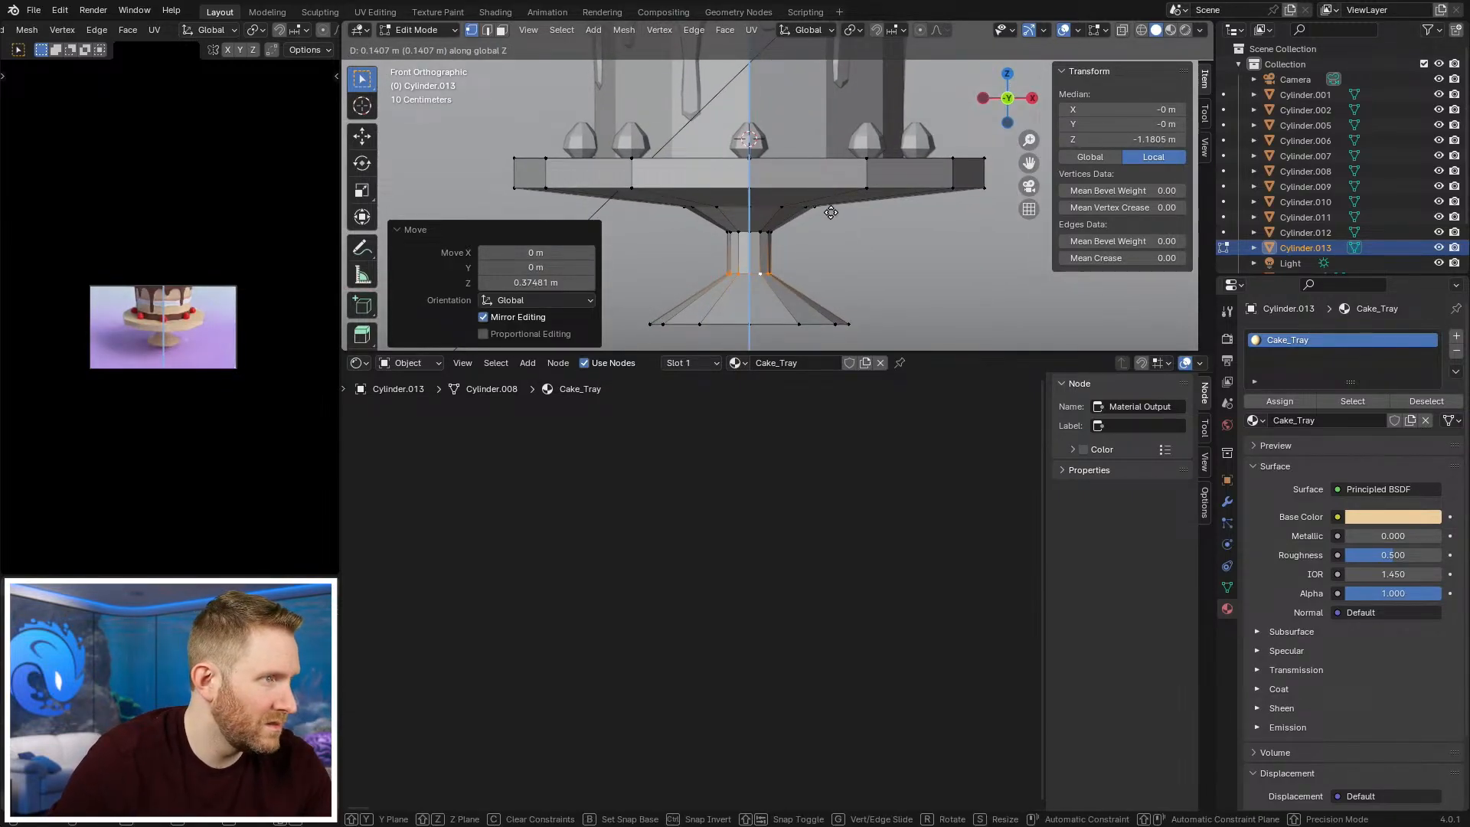
{"action": "left_click", "coordinate": [830, 213]}
Step: Select the lower edge loop of the plate's rim and raise it along Z to thin the plate
{"action": "scroll", "coordinate": [818, 193], "scroll_direction": "down", "scroll_amount": 2}
{"action": "middle_click_drag", "start_coordinate": [826, 173], "coordinate": [810, 231], "text": "shift"}
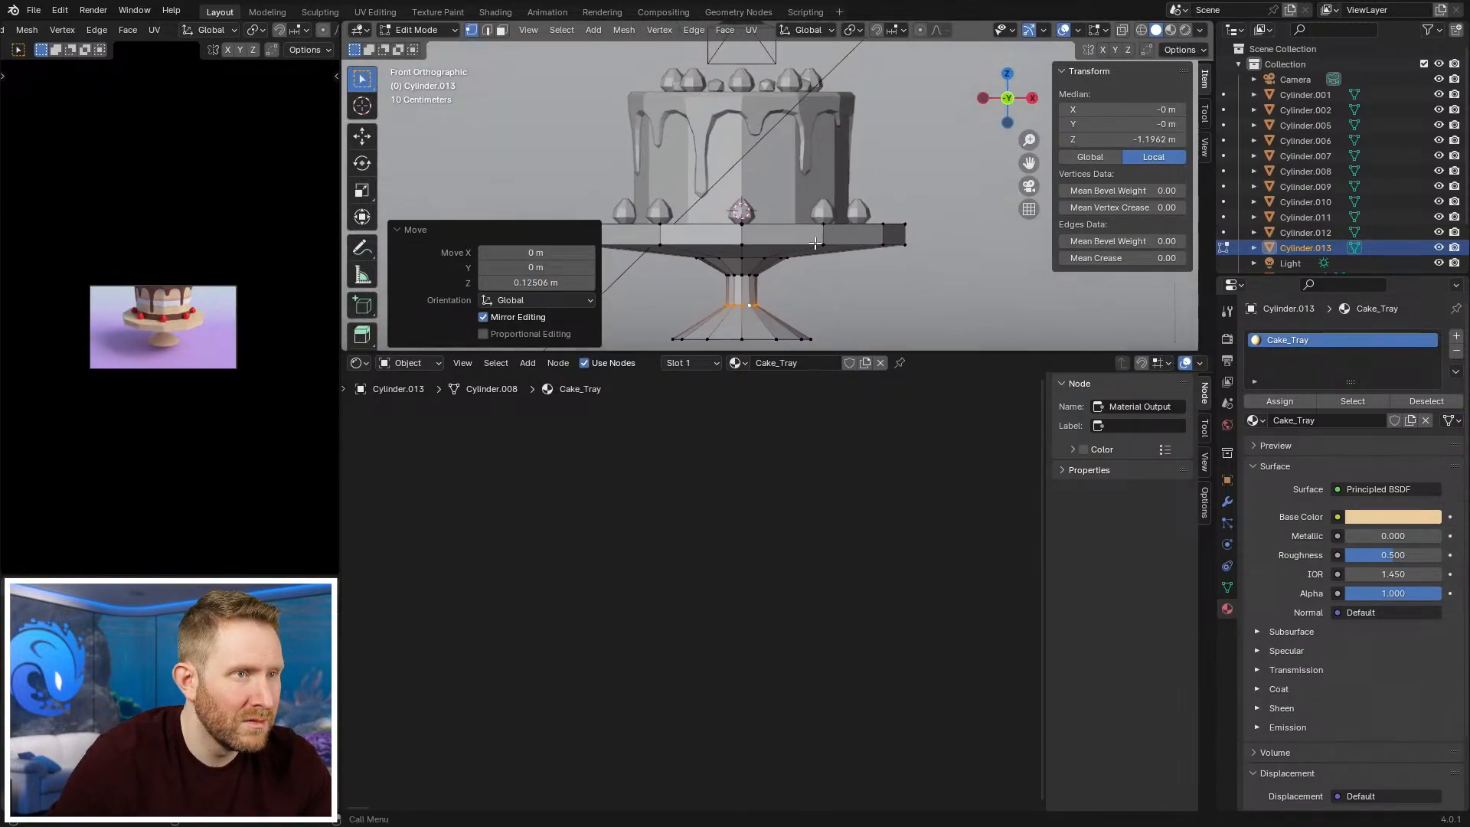
{"action": "key", "text": "alt+a"}
{"action": "scroll", "coordinate": [800, 255], "scroll_direction": "up", "scroll_amount": 1}
{"action": "left_click", "coordinate": [842, 258], "text": "alt"}
{"action": "key", "text": "g"}
{"action": "key", "text": "z"}
{"action": "left_click", "coordinate": [823, 243]}
Step: Add a centered loop cut around the plate's rim, scale it outward by 1.032 and leave mesh editing
{"action": "key", "text": "alt+a"}
{"action": "key", "text": "ctrl+r"}
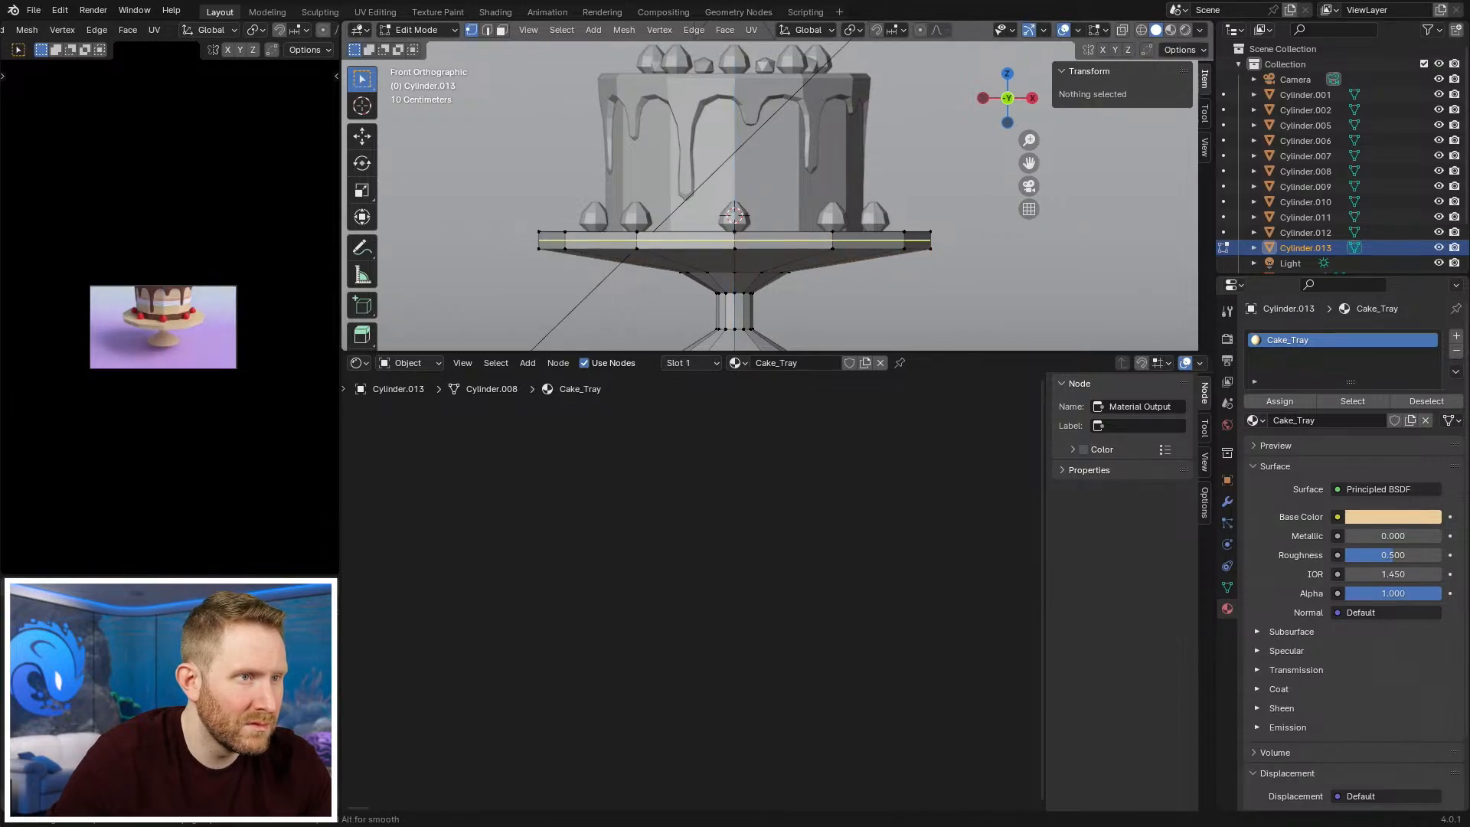
{"action": "left_click", "coordinate": [838, 238]}
{"action": "right_click", "coordinate": [838, 238]}
{"action": "key", "text": "s"}
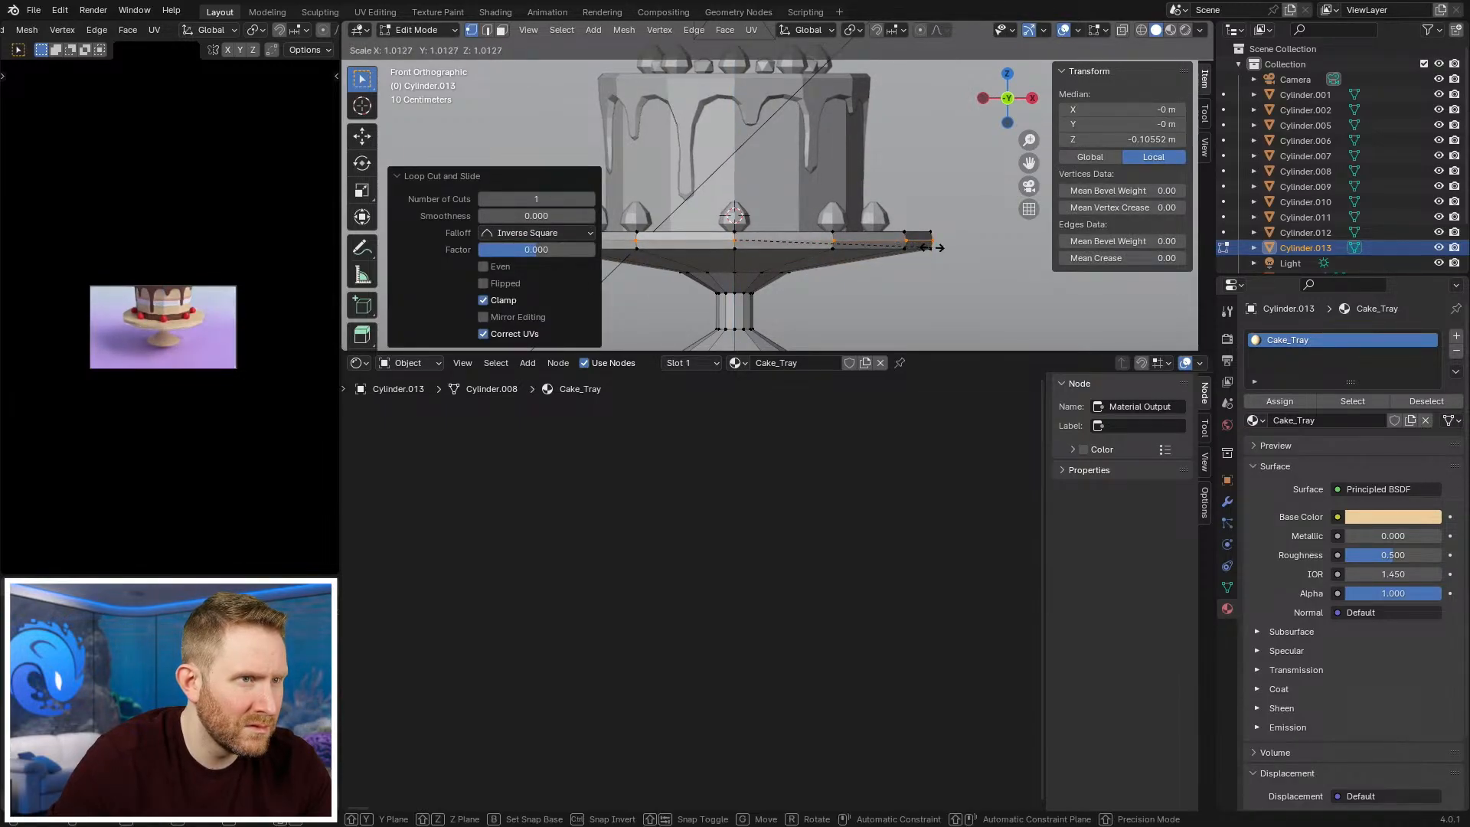
{"action": "left_click", "coordinate": [951, 257]}
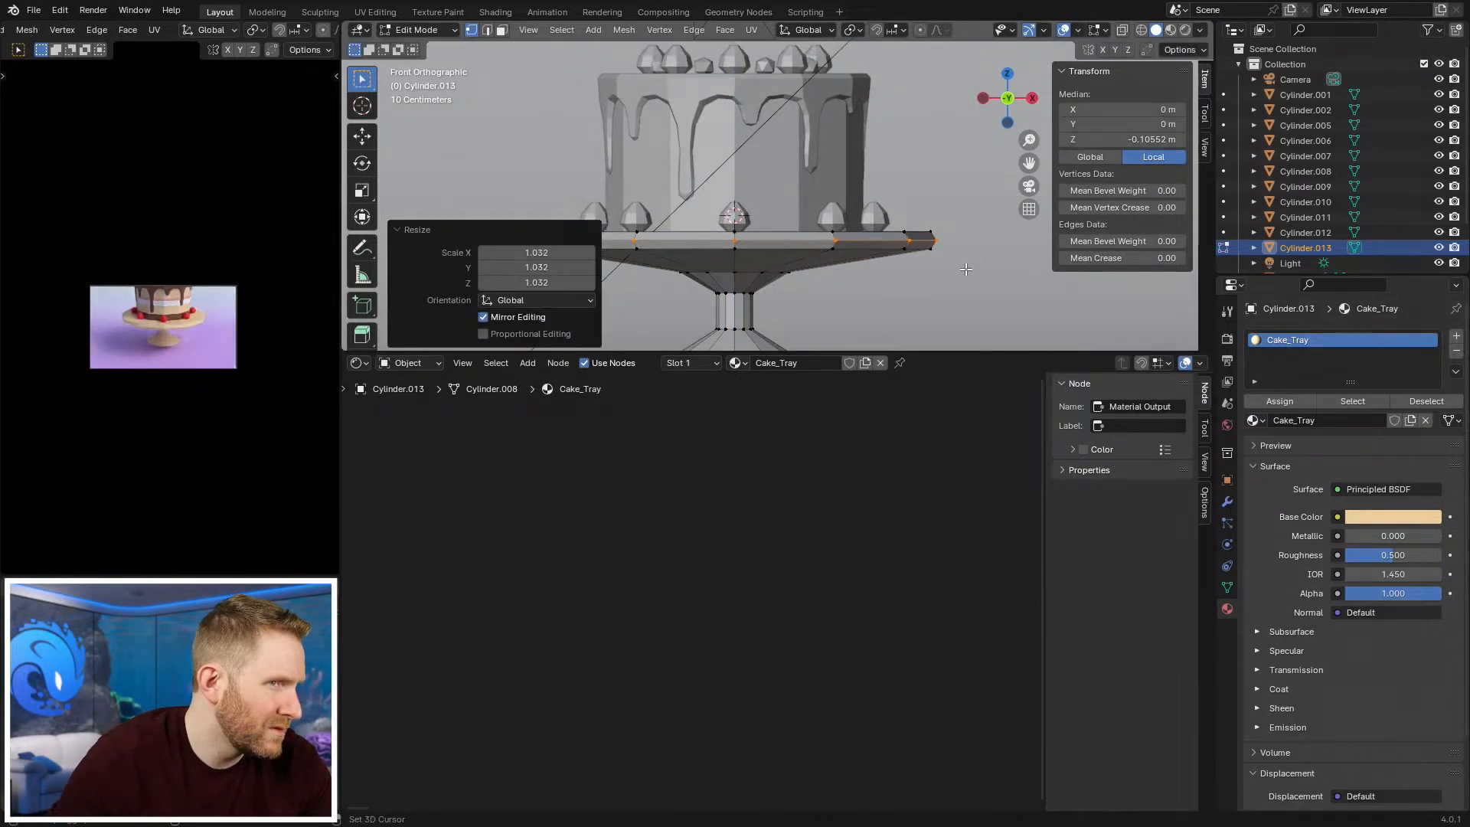
{"action": "key", "text": "alt+a"}
{"action": "key", "text": "Tab"}
Step: Set the Cake_Tray base color to light lavender with hue 0.688, saturation 0.537 and value 0.801
{"action": "left_click", "coordinate": [1392, 496]}
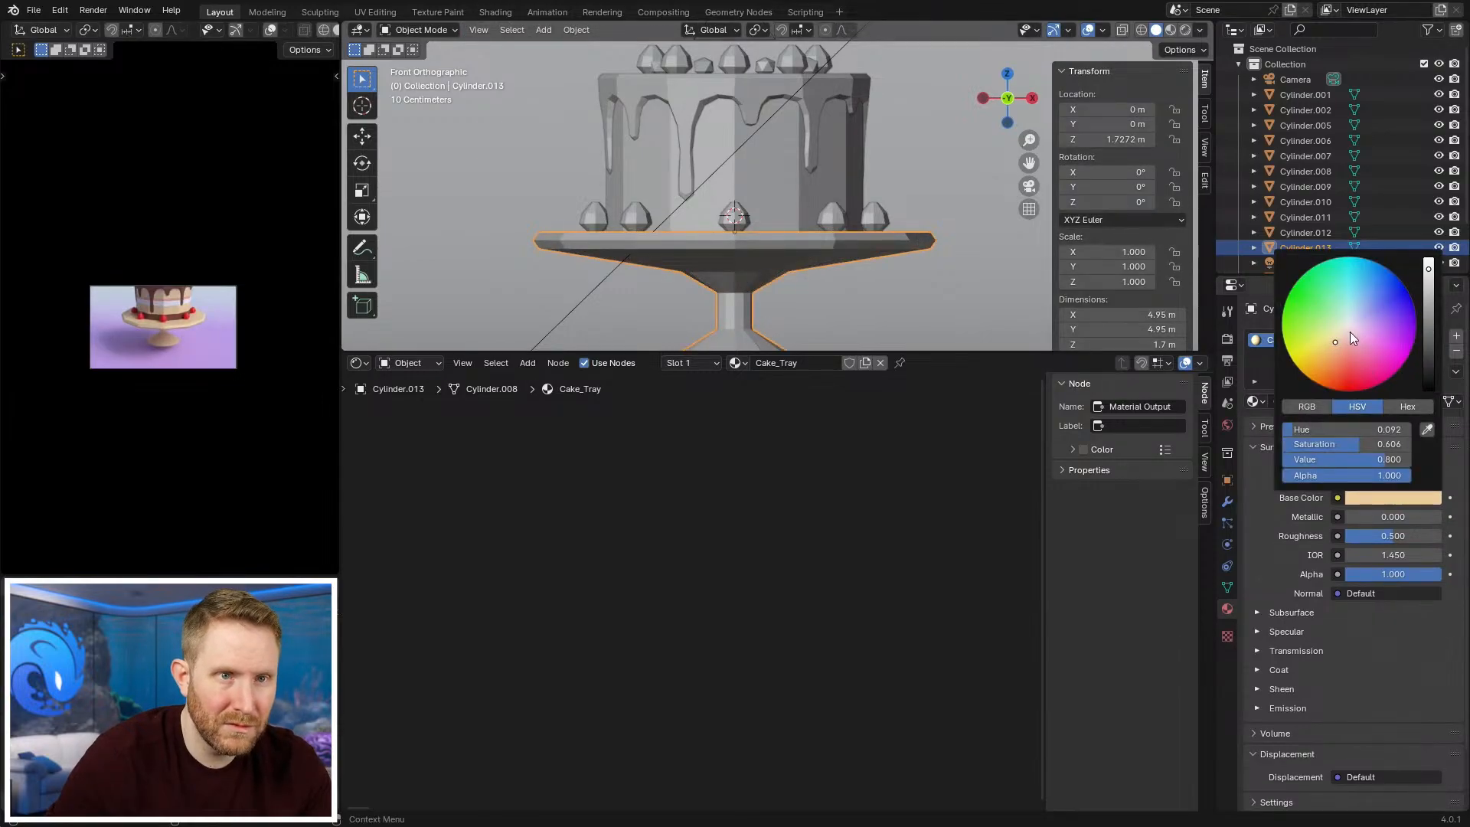
{"action": "left_click", "coordinate": [1369, 293]}
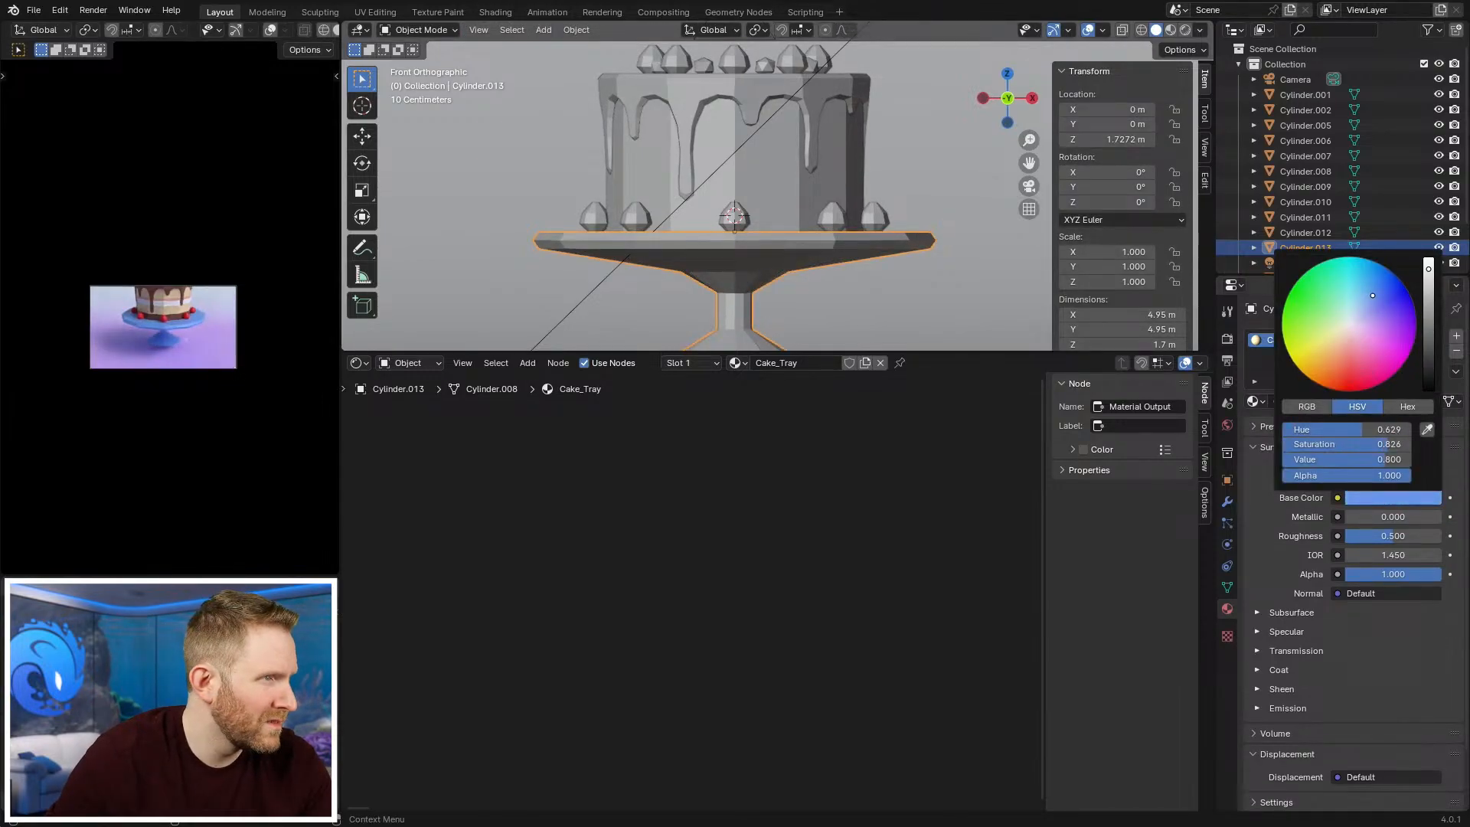
{"action": "left_click_drag", "start_coordinate": [1370, 293], "coordinate": [1366, 303]}
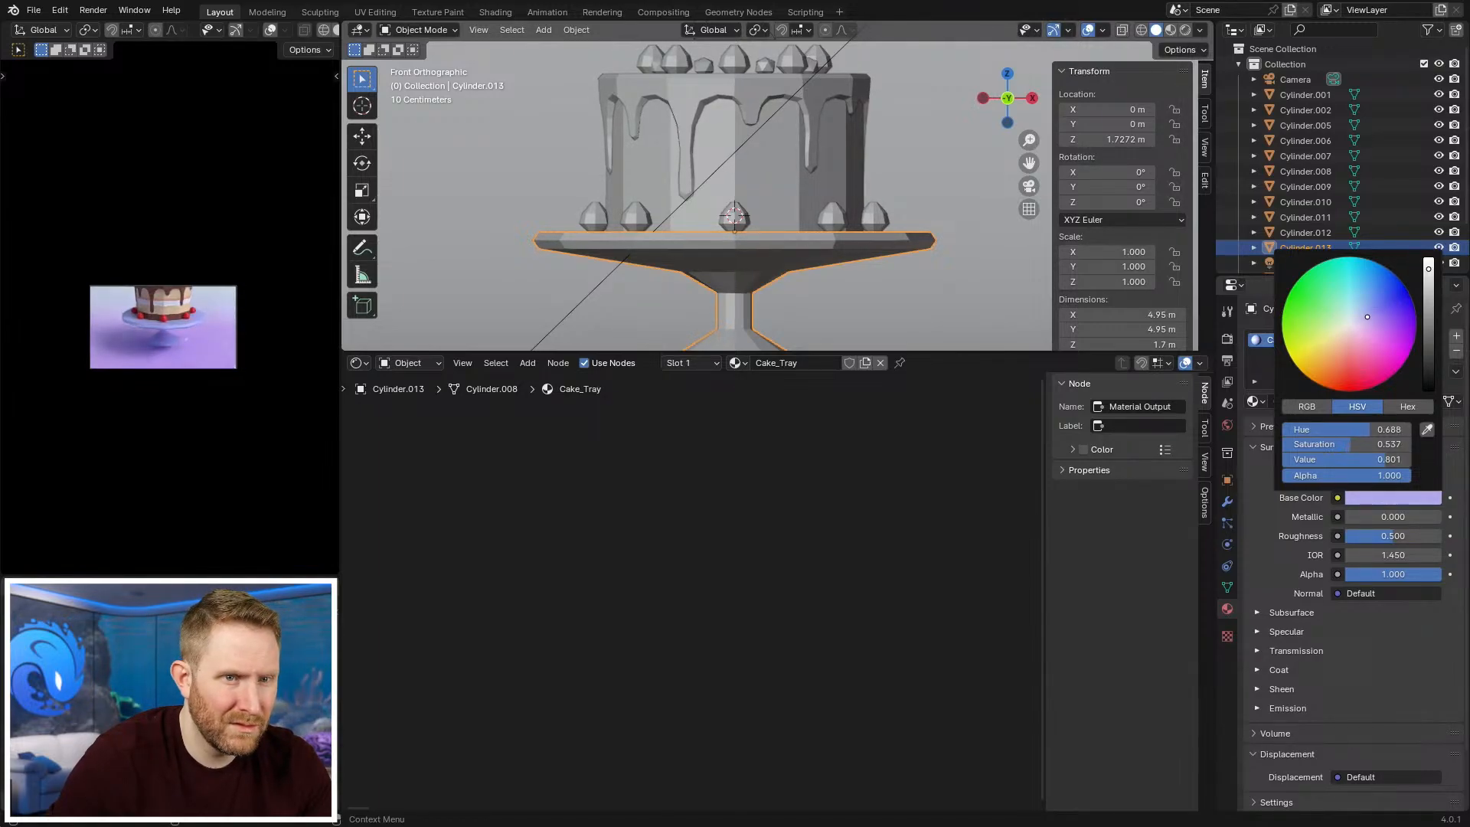
Step: Select the stem's lower edge loop in mesh editing and lower it along Z toward the foot
{"action": "middle_click_drag", "start_coordinate": [816, 304], "coordinate": [811, 223], "text": "shift"}
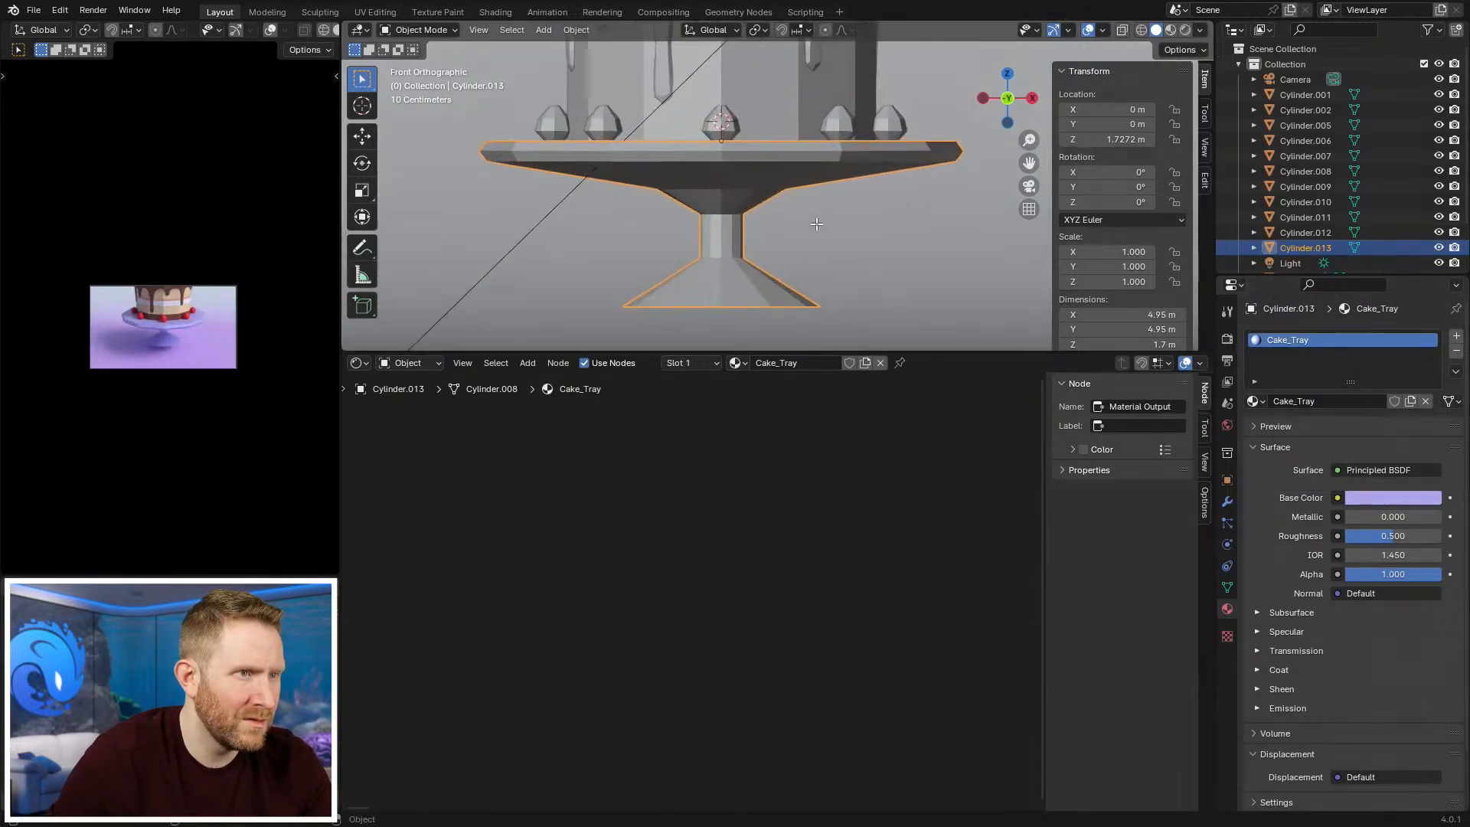
{"action": "scroll", "coordinate": [811, 222], "scroll_direction": "up", "scroll_amount": 1}
{"action": "key", "text": "Tab"}
{"action": "key", "text": "shift+z"}
{"action": "key", "text": "b"}
{"action": "left_click_drag", "start_coordinate": [666, 250], "coordinate": [885, 298]}
{"action": "key", "text": "z"}
{"action": "key", "text": "g"}
{"action": "key", "text": "z"}
{"action": "left_click", "coordinate": [848, 294]}
Step: Add an edge loop at the foot's outer bottom edge and raise it about 0.2 m along Z
{"action": "left_click", "coordinate": [780, 294]}
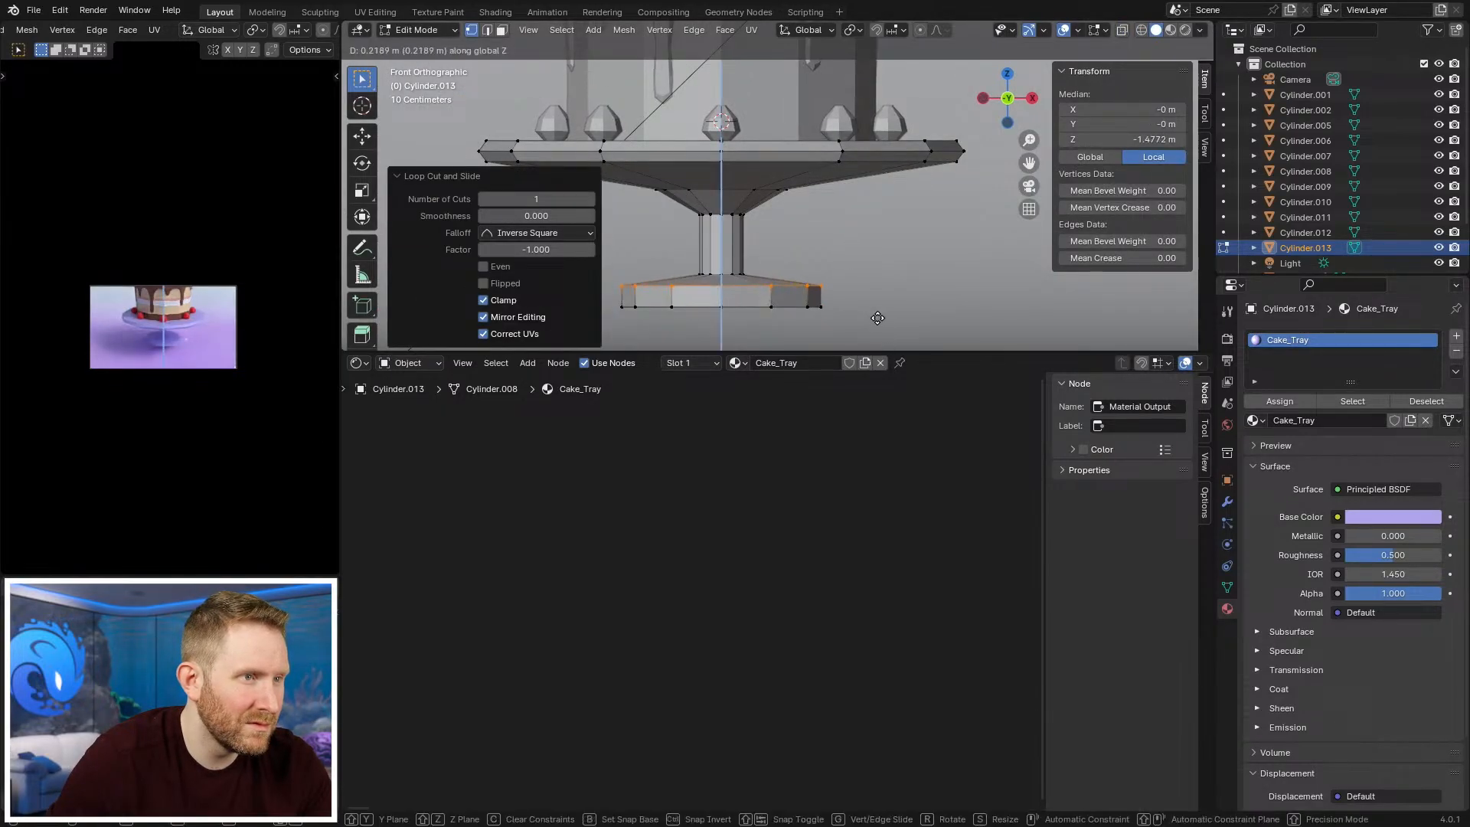
{"action": "left_click", "coordinate": [864, 223]}
{"action": "key", "text": "alt+a"}
Step: Add a centered loop cut around the foot's side, scale it outward by about 1.08 and leave mesh editing
{"action": "scroll", "coordinate": [840, 285], "scroll_direction": "up", "scroll_amount": 2}
{"action": "middle_click_drag", "start_coordinate": [839, 286], "coordinate": [873, 256], "text": "shift"}
{"action": "key", "text": "ctrl+r"}
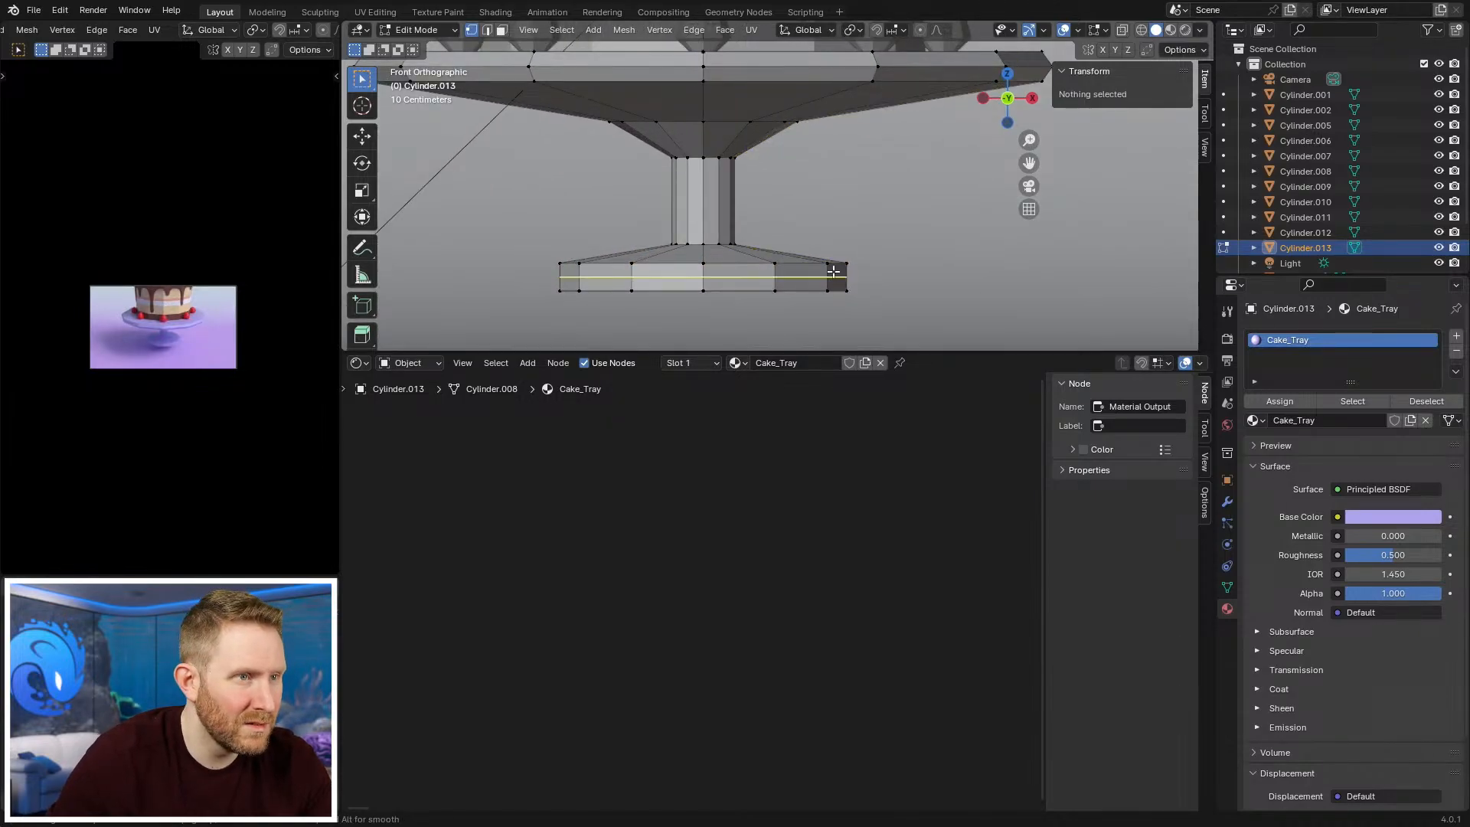
{"action": "left_click", "coordinate": [833, 271]}
{"action": "right_click", "coordinate": [833, 271]}
{"action": "key", "text": "s"}
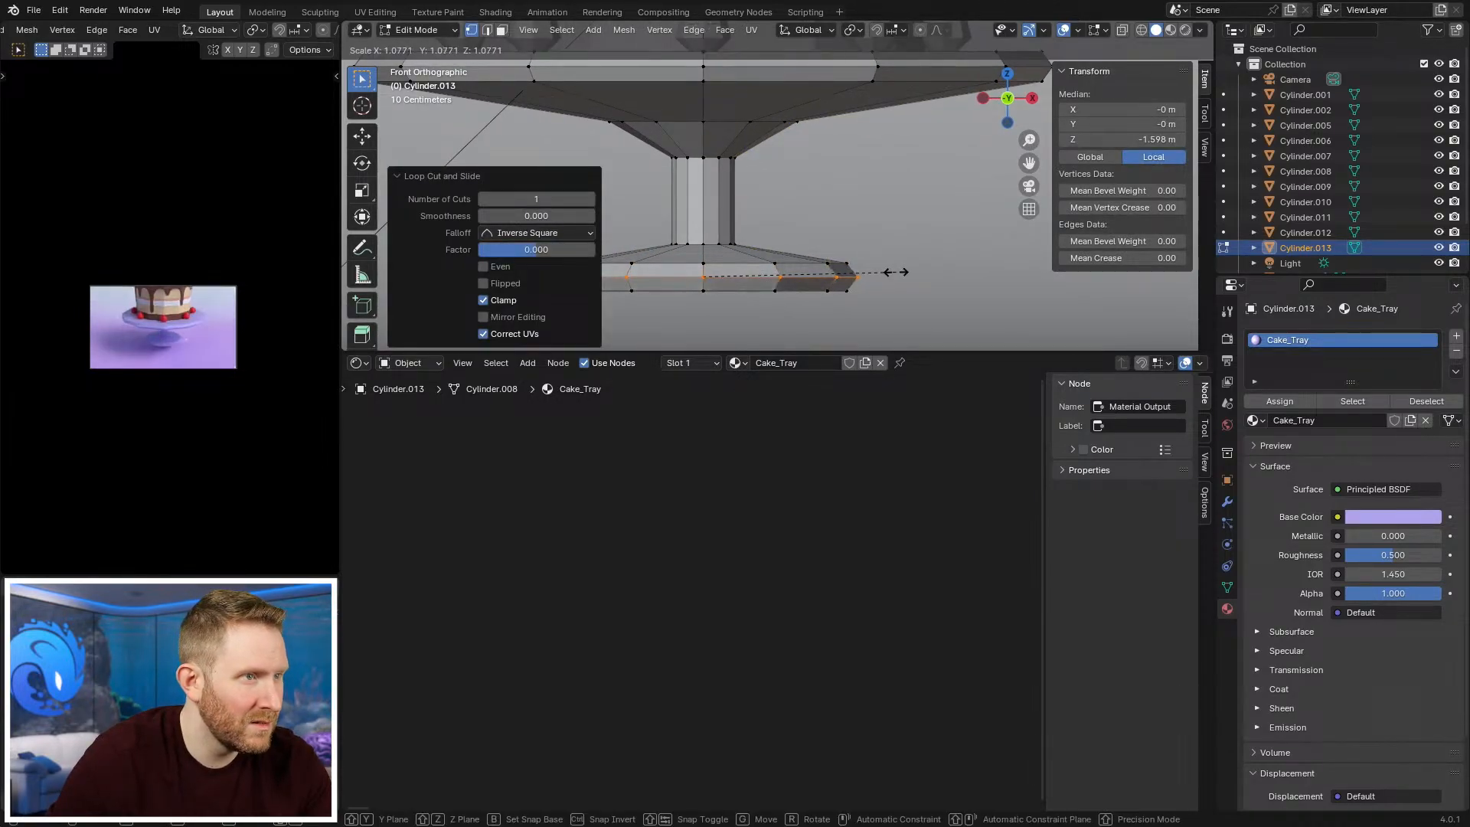
{"action": "left_click", "coordinate": [893, 272]}
{"action": "key", "text": "Tab"}
Step: Select the bottom vertices of the tray's foot, snap the 3D cursor to them and leave mesh editing
{"action": "scroll", "coordinate": [272, 296], "scroll_direction": "down", "scroll_amount": 1}
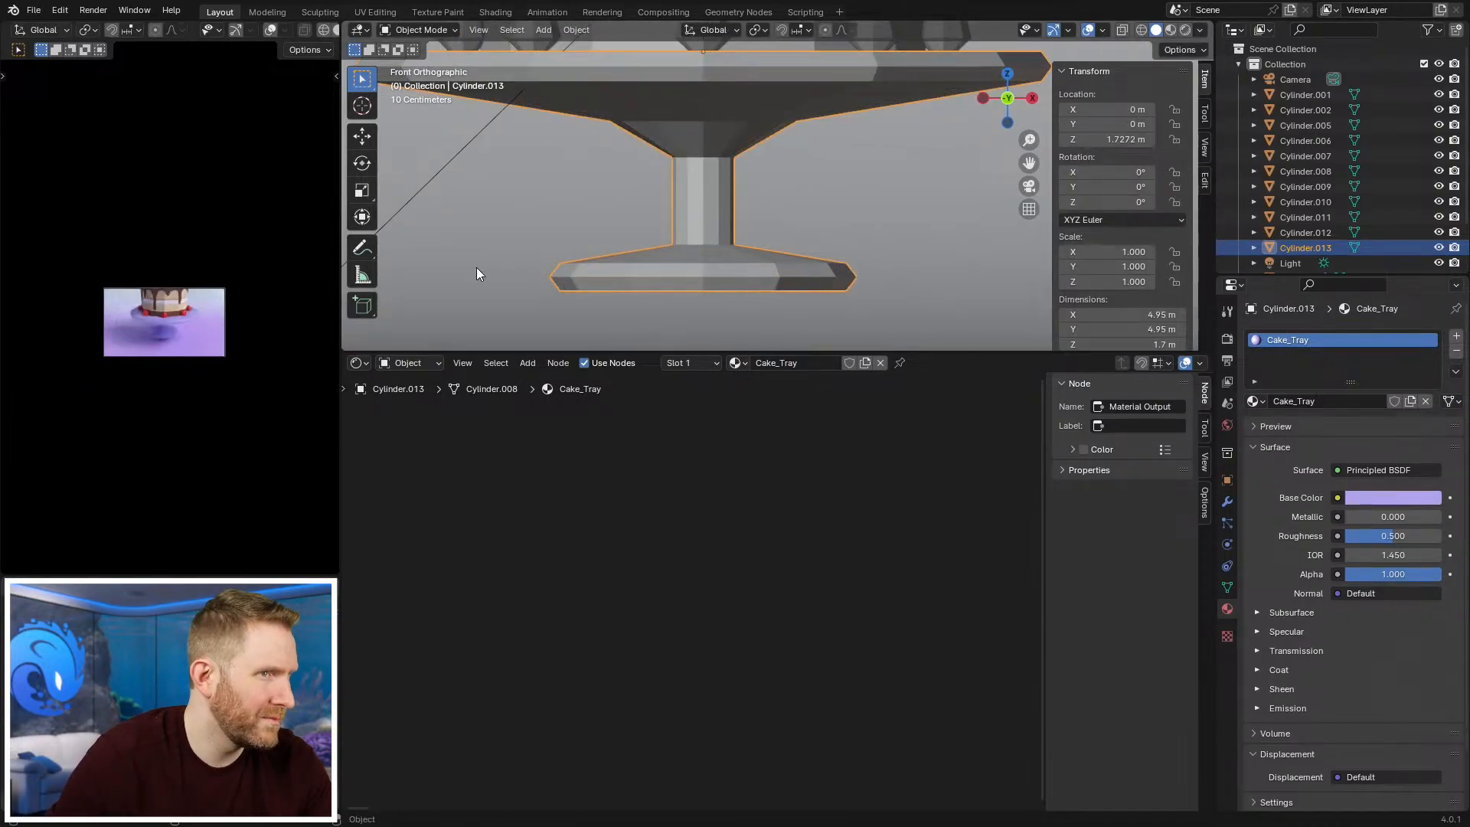
{"action": "scroll", "coordinate": [745, 140], "scroll_direction": "down", "scroll_amount": 5}
{"action": "scroll", "coordinate": [745, 141], "scroll_direction": "down", "scroll_amount": 3}
{"action": "middle_click_drag", "start_coordinate": [745, 140], "coordinate": [776, 245]}
{"action": "key", "text": "KP_3"}
{"action": "key", "text": "KP_1"}
{"action": "key", "text": "Tab"}
{"action": "scroll", "coordinate": [923, 240], "scroll_direction": "up", "scroll_amount": 3}
{"action": "key", "text": "alt+z"}
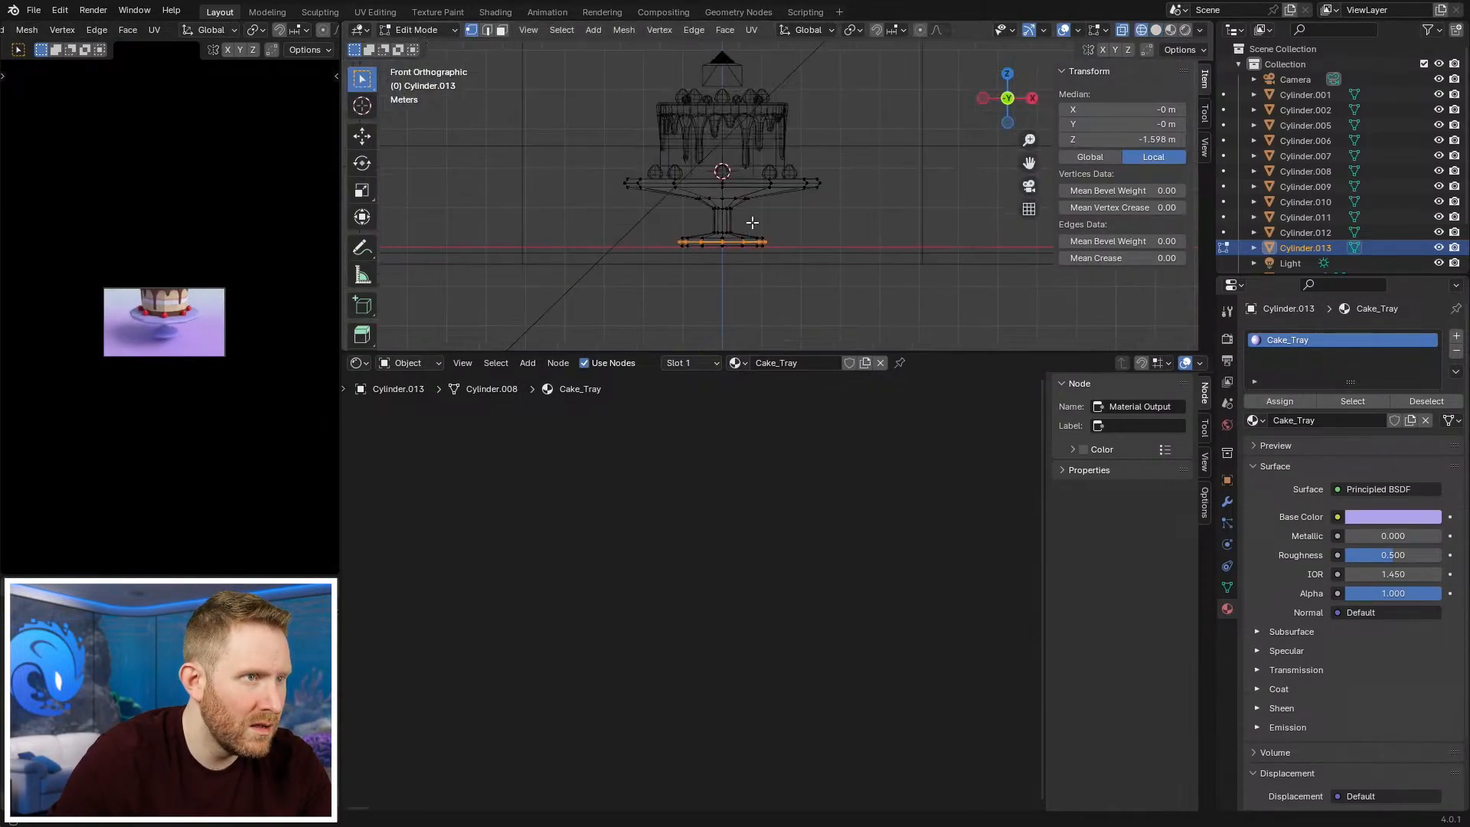
{"action": "scroll", "coordinate": [922, 240], "scroll_direction": "up", "scroll_amount": 3}
{"action": "key", "text": "alt+a"}
{"action": "left_click_drag", "start_coordinate": [927, 234], "coordinate": [698, 211]}
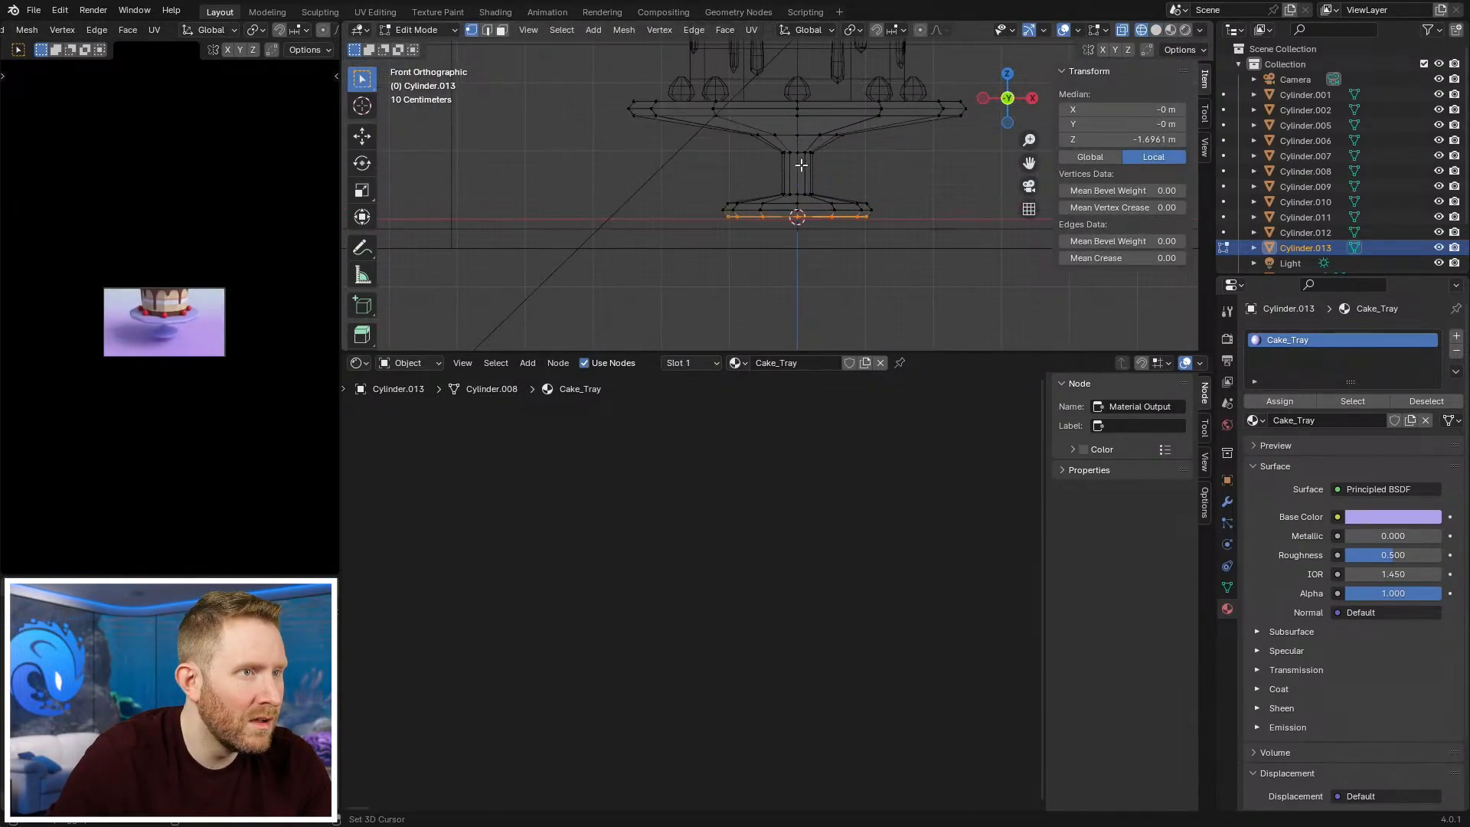
{"action": "middle_click_drag", "start_coordinate": [802, 153], "coordinate": [780, 241], "text": "shift"}
{"action": "key", "text": "Tab"}
Step: Select the whole cake with its berries and tray, excluding the camera, and set the transform pivot to 3D Cursor
{"action": "key", "text": "shift+z"}
{"action": "scroll", "coordinate": [819, 190], "scroll_direction": "down", "scroll_amount": 3}
{"action": "middle_click_drag", "start_coordinate": [819, 190], "coordinate": [805, 240], "text": "shift"}
{"action": "key", "text": "shift+z"}
{"action": "left_click_drag", "start_coordinate": [628, 101], "coordinate": [869, 273]}
{"action": "scroll", "coordinate": [860, 125], "scroll_direction": "down", "scroll_amount": 2}
{"action": "left_click_drag", "start_coordinate": [774, 147], "coordinate": [774, 147], "text": "ctrl"}
{"action": "left_click", "coordinate": [761, 29]}
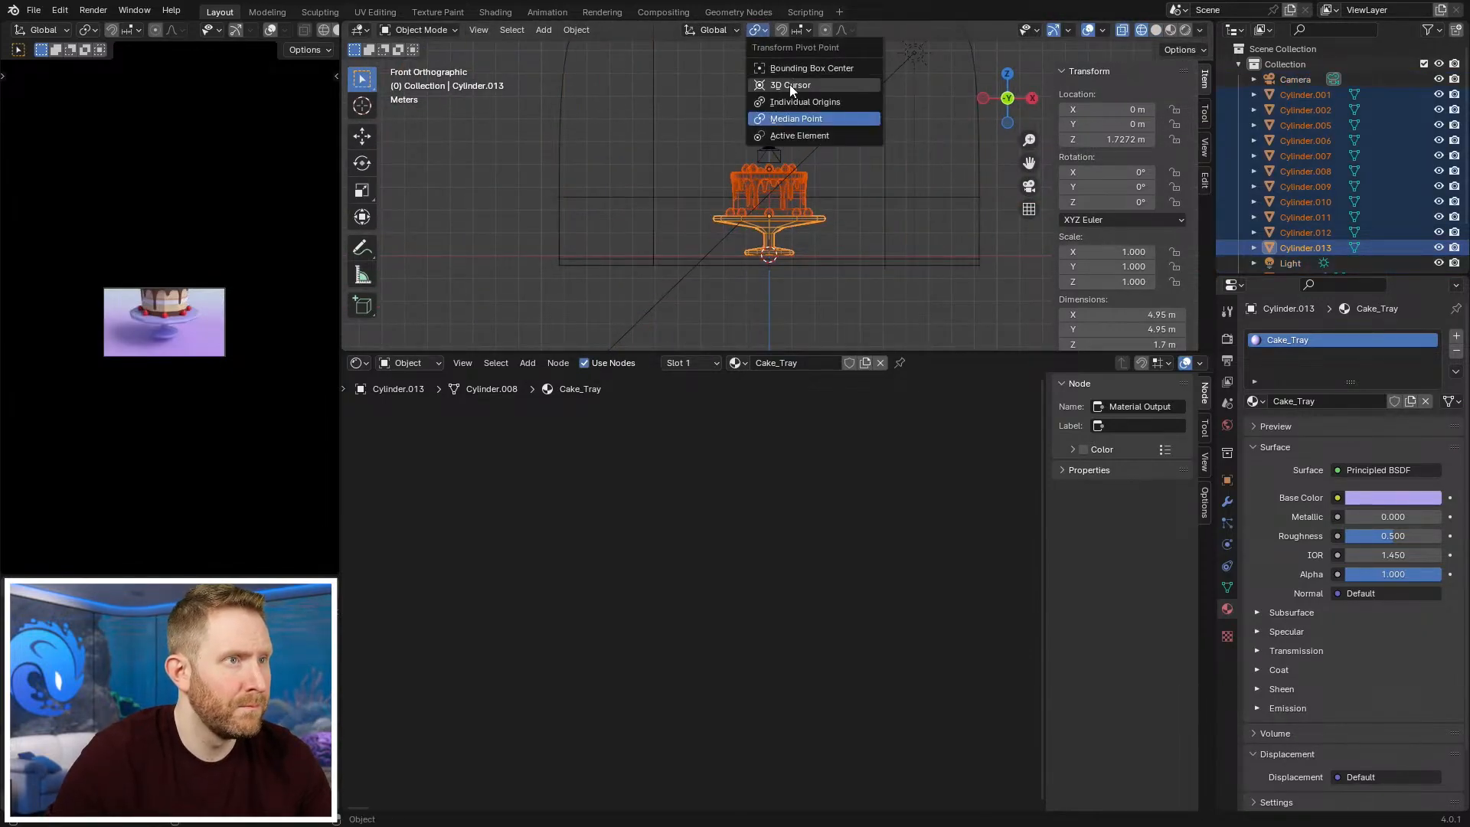
{"action": "left_click", "coordinate": [788, 84]}
Step: Scale the selected cake and tray down by 0.680 and again by 0.973
{"action": "key", "text": "s"}
{"action": "left_click", "coordinate": [851, 155]}
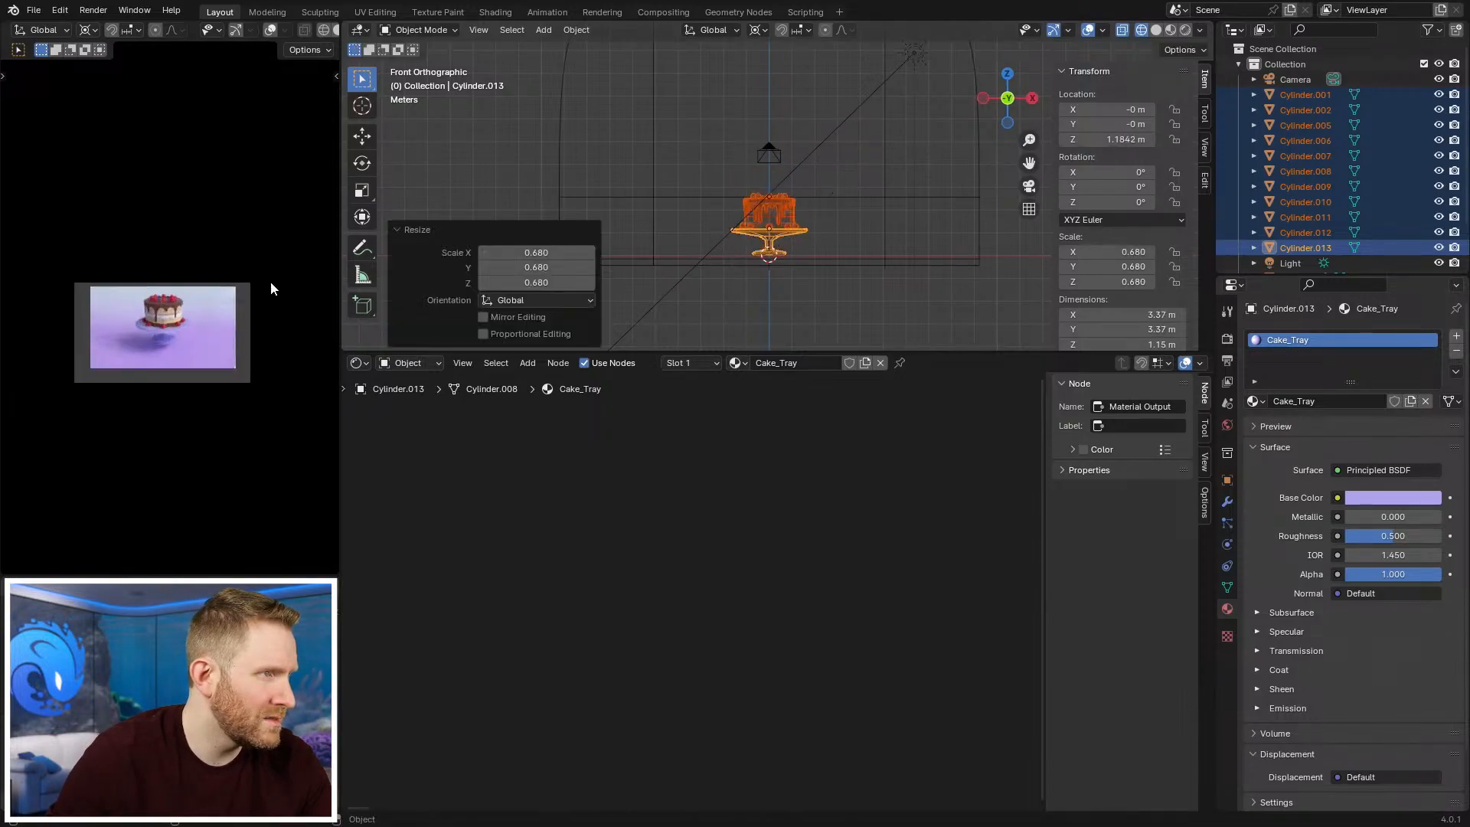
{"action": "key", "text": "s"}
{"action": "left_click", "coordinate": [830, 194]}
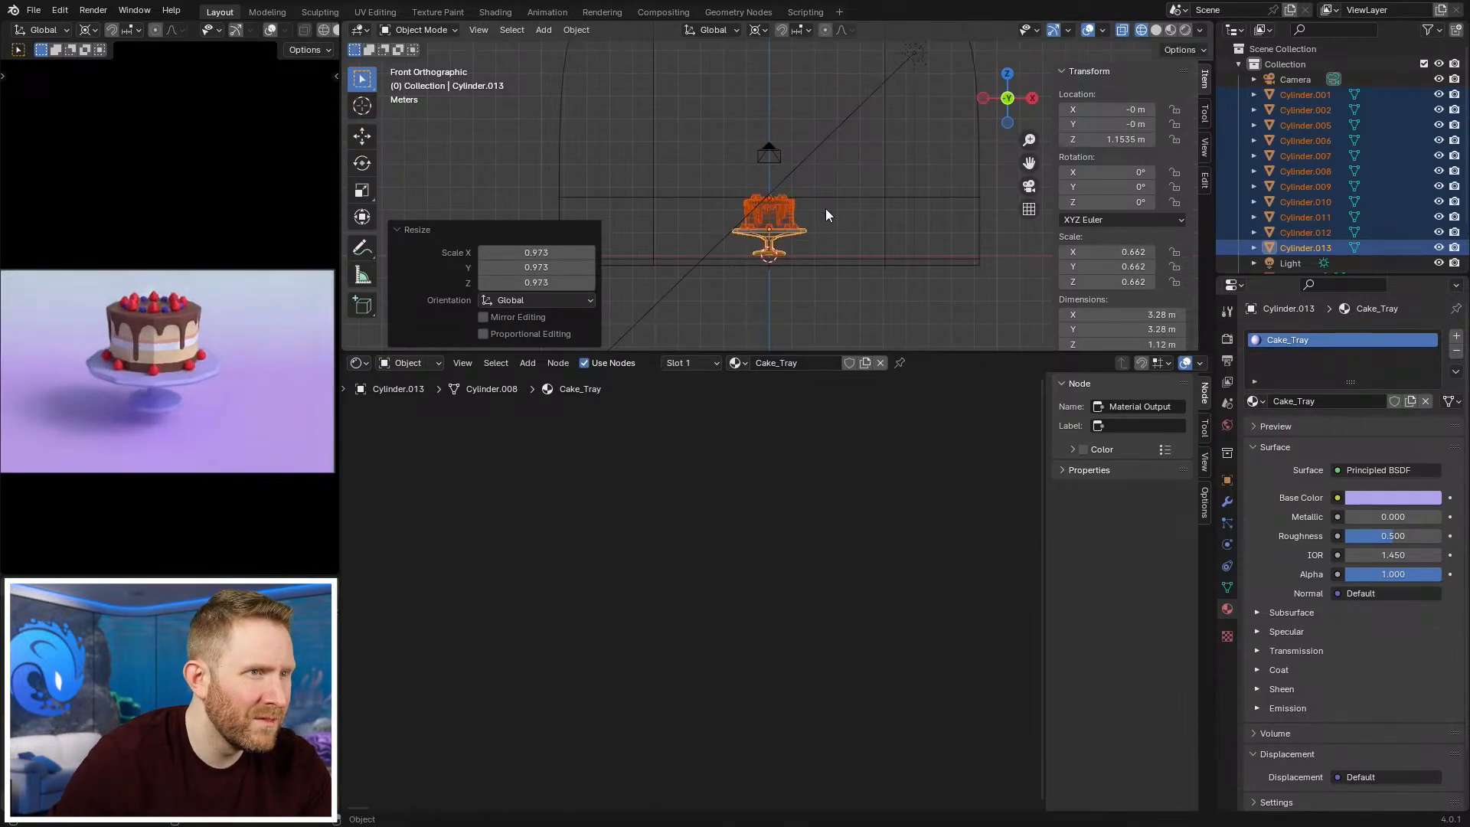
Step: Select the outer side faces of the tray's plate and scale them inward horizontally to a diameter of about 3.01 m, excluding Z
{"action": "scroll", "coordinate": [829, 196], "scroll_direction": "up", "scroll_amount": 5}
{"action": "left_click", "coordinate": [748, 326]}
{"action": "key", "text": "shift+z"}
{"action": "mouse_move", "coordinate": [788, 274]}
{"action": "middle_mouse_down", "text": "shift"}
{"action": "mouse_move", "coordinate": [805, 215]}
{"action": "mouse_move", "coordinate": [845, 292]}
{"action": "mouse_move", "coordinate": [815, 193]}
{"action": "mouse_move", "coordinate": [809, 271]}
{"action": "middle_mouse_up", "text": "shift"}
{"action": "scroll", "coordinate": [845, 291], "scroll_direction": "up", "scroll_amount": 2}
{"action": "key", "text": "Tab"}
{"action": "key", "text": "3"}
{"action": "key", "text": "alt+a"}
{"action": "left_click", "coordinate": [835, 297], "text": "alt"}
{"action": "left_click", "coordinate": [832, 286], "text": "alt"}
{"action": "left_click", "coordinate": [834, 295], "text": "alt+shift"}
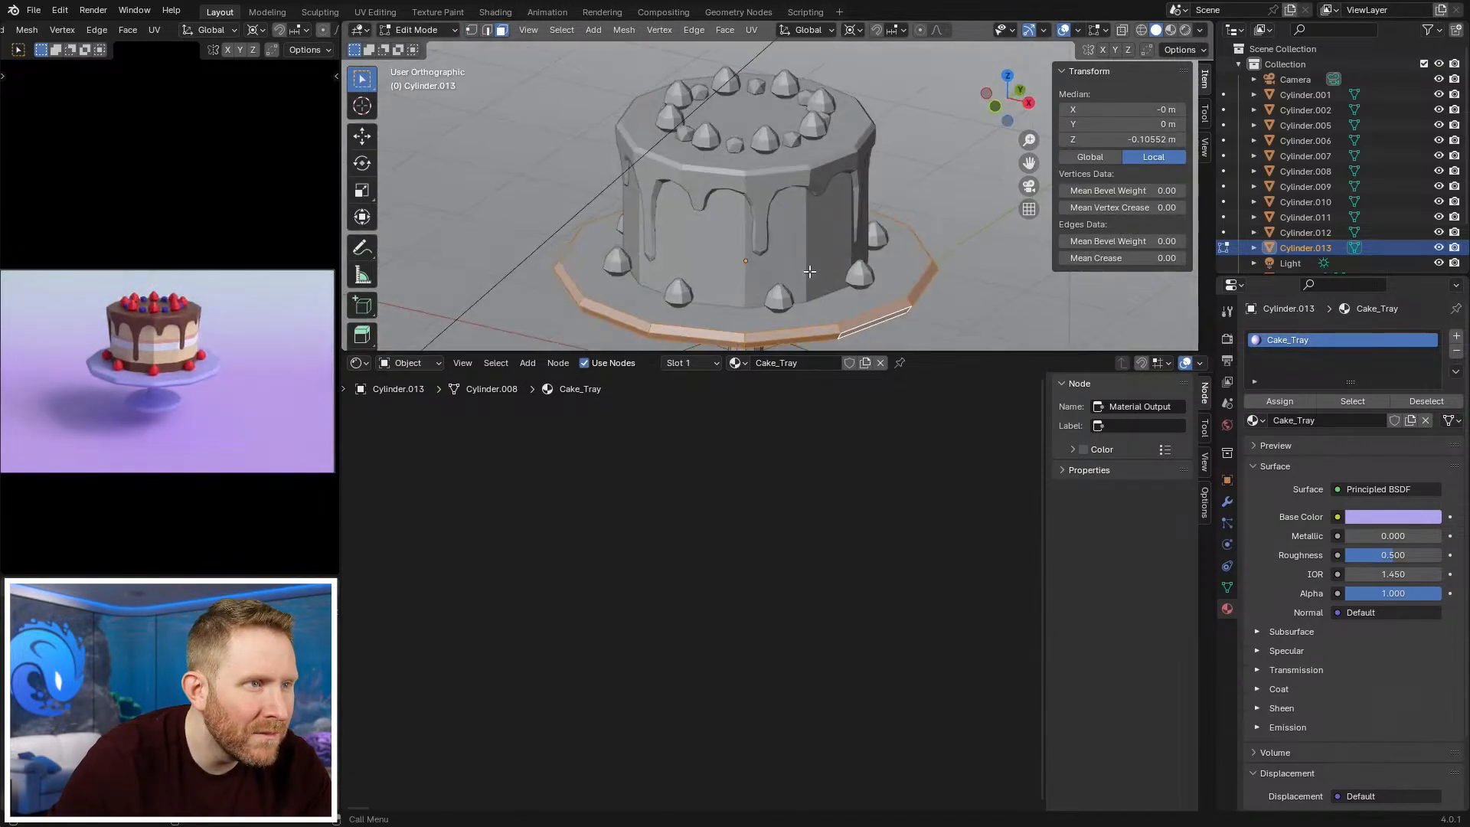
{"action": "scroll", "coordinate": [809, 271], "scroll_direction": "down", "scroll_amount": 2}
{"action": "key", "text": "s"}
{"action": "key", "text": "shift+z"}
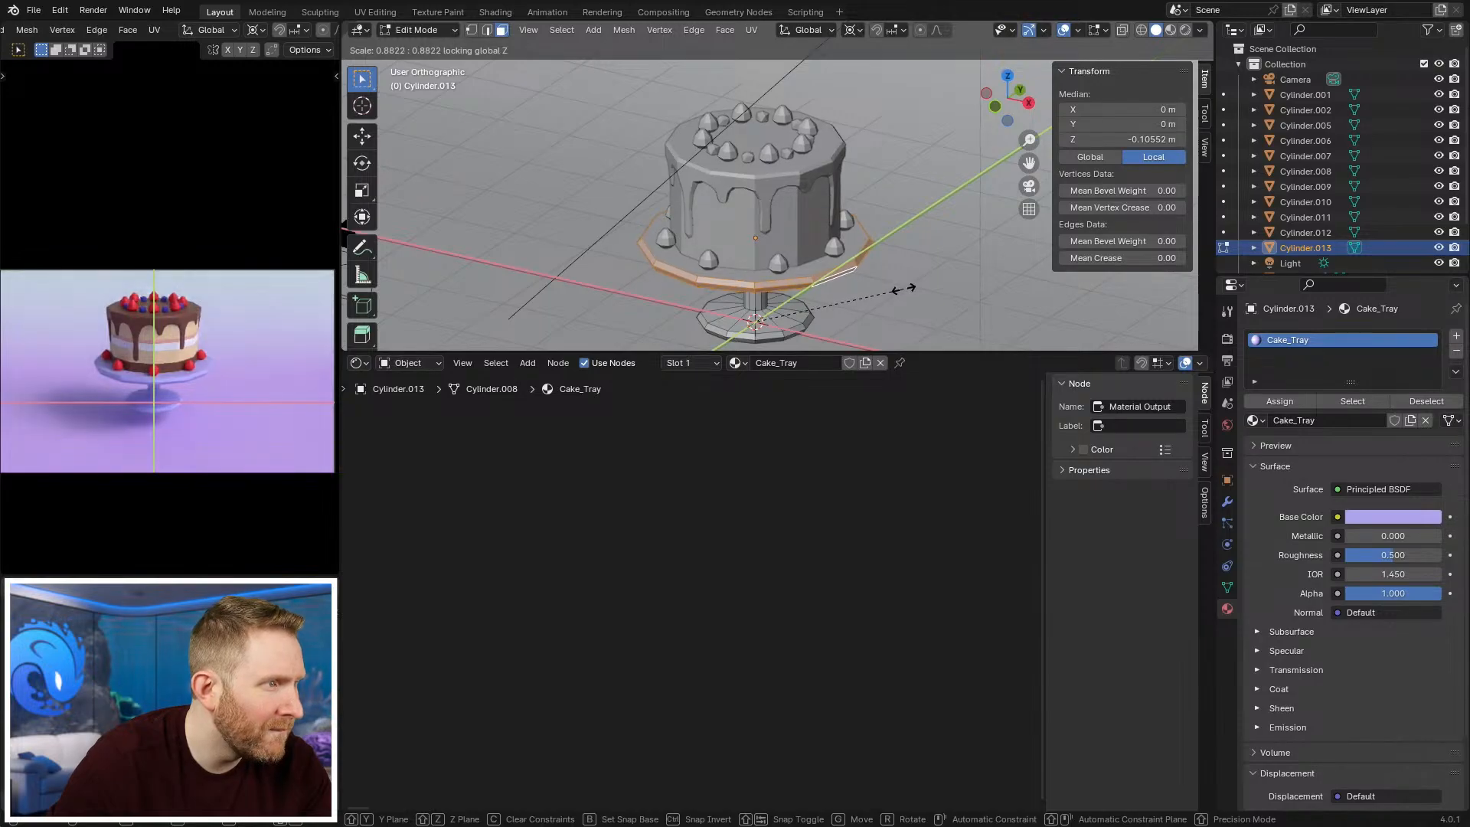
{"action": "left_click", "coordinate": [904, 289]}
{"action": "key", "text": "Tab"}
Step: Change the tray material's base color to light blue with hue 0.605, then deselect everything
{"action": "left_click", "coordinate": [1395, 497]}
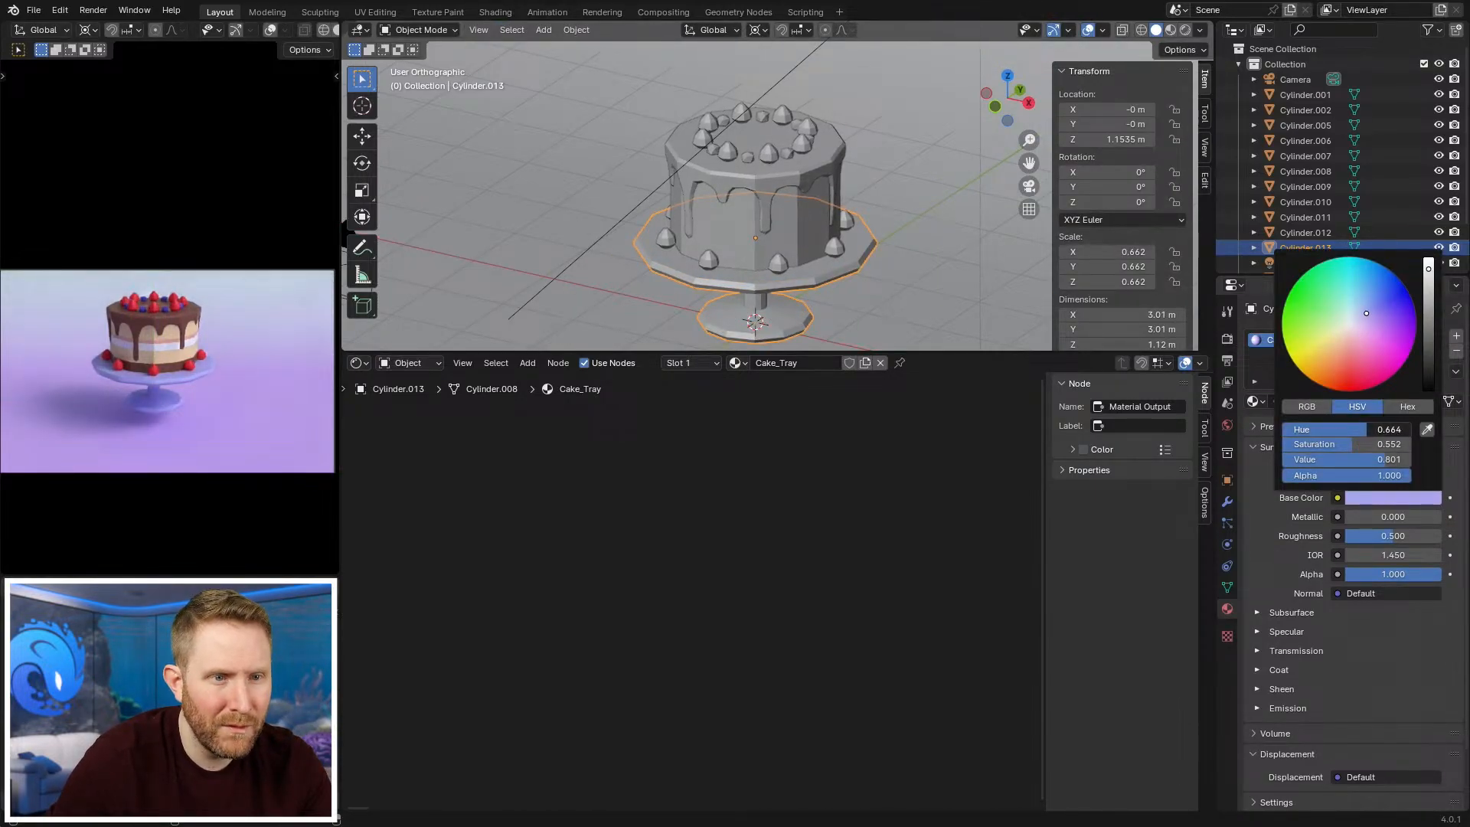
{"action": "left_click_drag", "start_coordinate": [1365, 313], "coordinate": [1359, 305]}
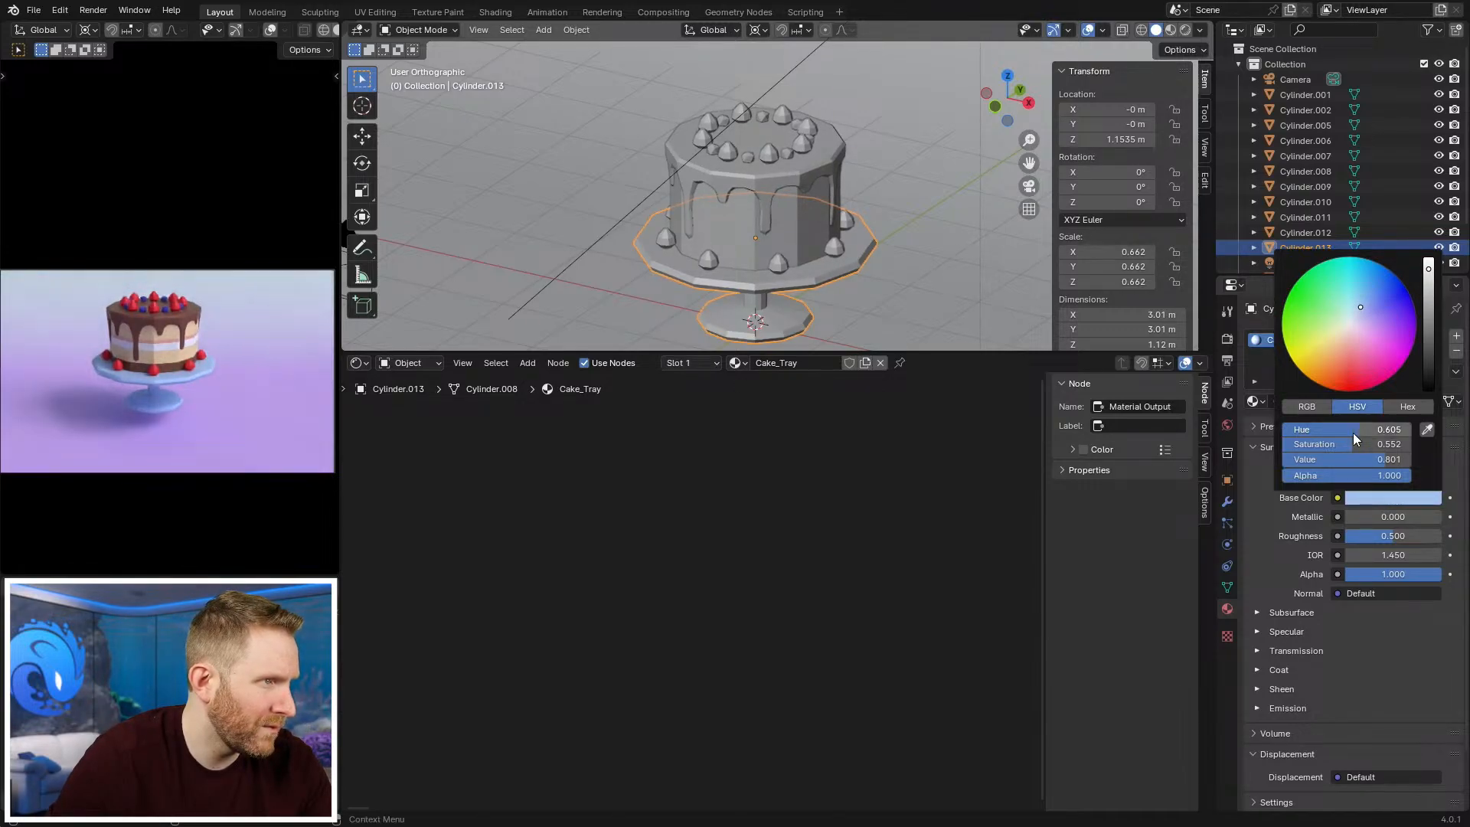
{"action": "key", "text": "alt+a"}
Step: Raise the backdrop plane along Z to about -0.132 m, just beneath the tray's foot
{"action": "middle_click_drag", "start_coordinate": [828, 185], "coordinate": [819, 140], "text": "shift"}
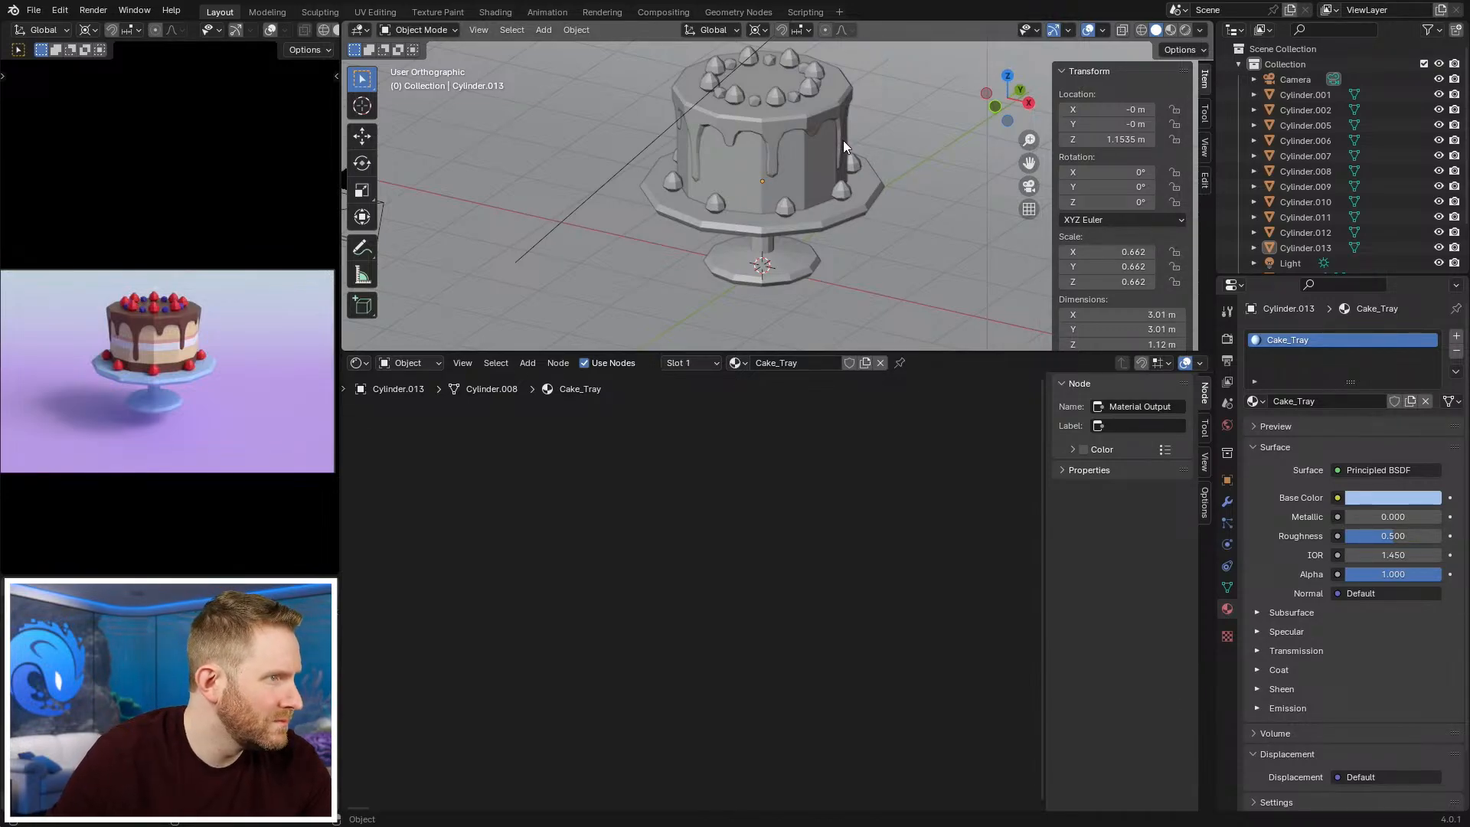
{"action": "scroll", "coordinate": [815, 149], "scroll_direction": "down", "scroll_amount": 3}
{"action": "left_click", "coordinate": [859, 279]}
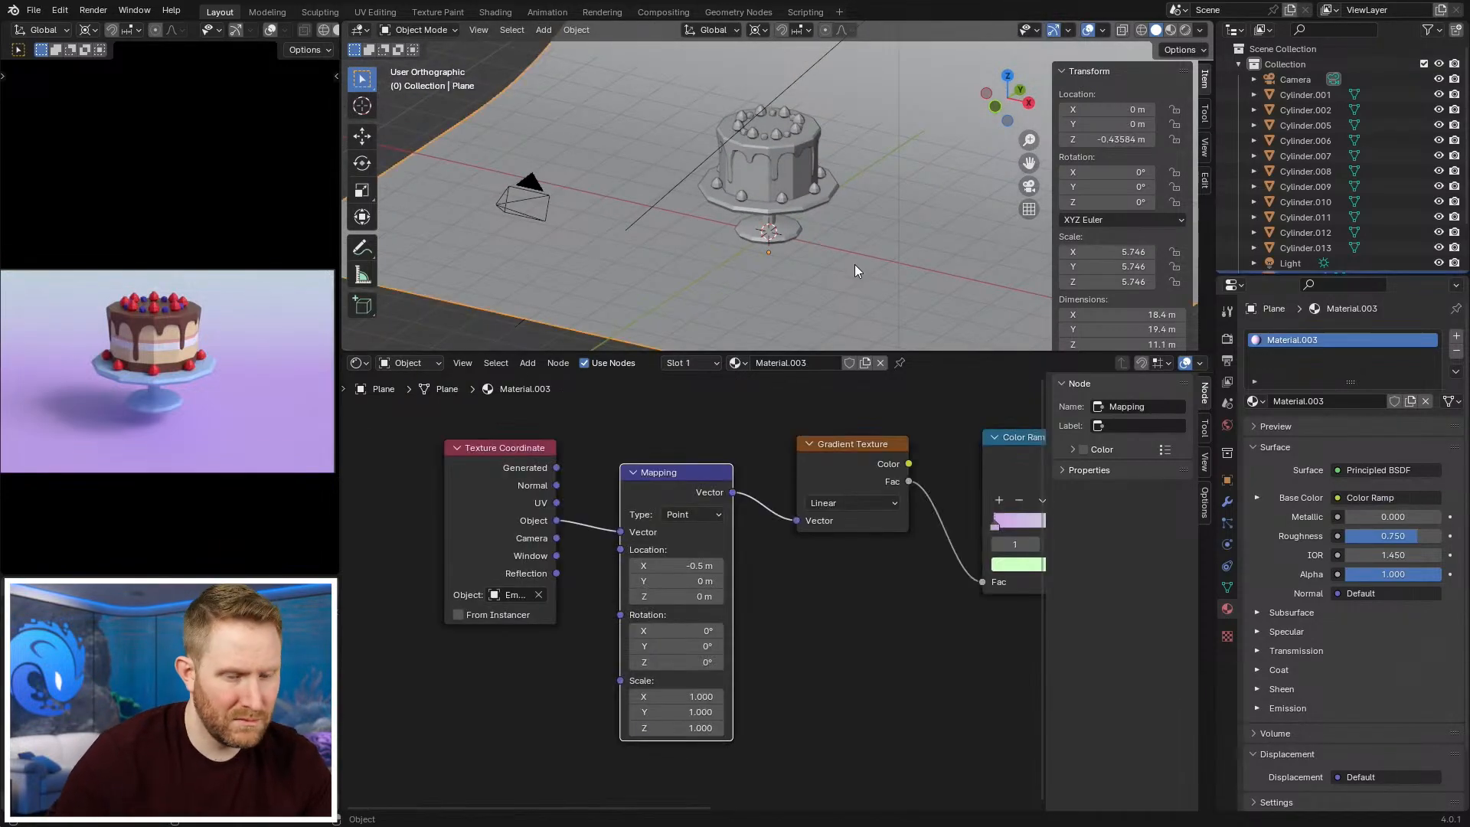
{"action": "key", "text": "KP_3"}
{"action": "key", "text": "shift+z"}
{"action": "scroll", "coordinate": [856, 219], "scroll_direction": "up", "scroll_amount": 2}
{"action": "key", "text": "g"}
{"action": "key", "text": "z"}
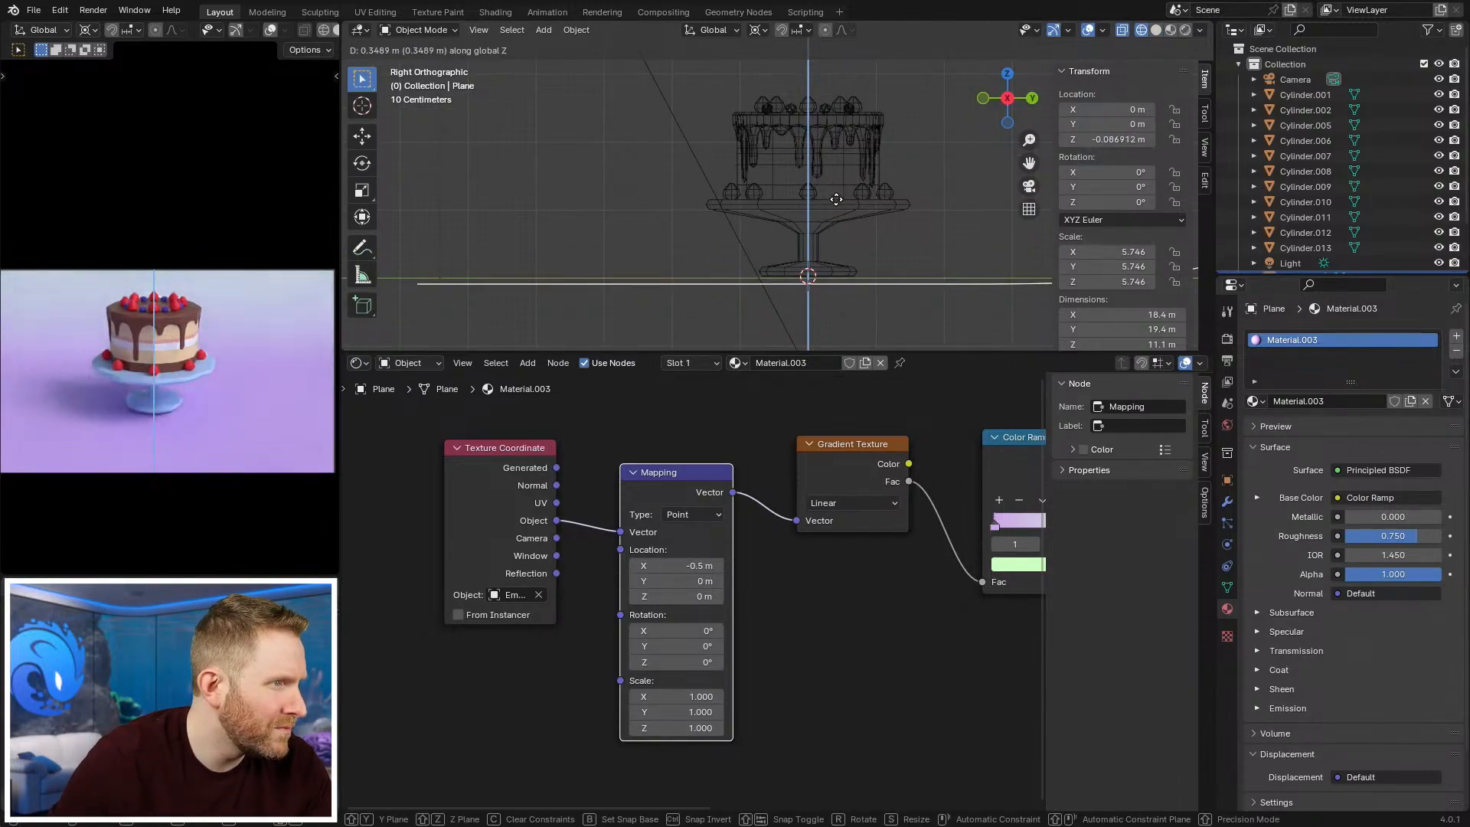
{"action": "left_click", "coordinate": [841, 202]}
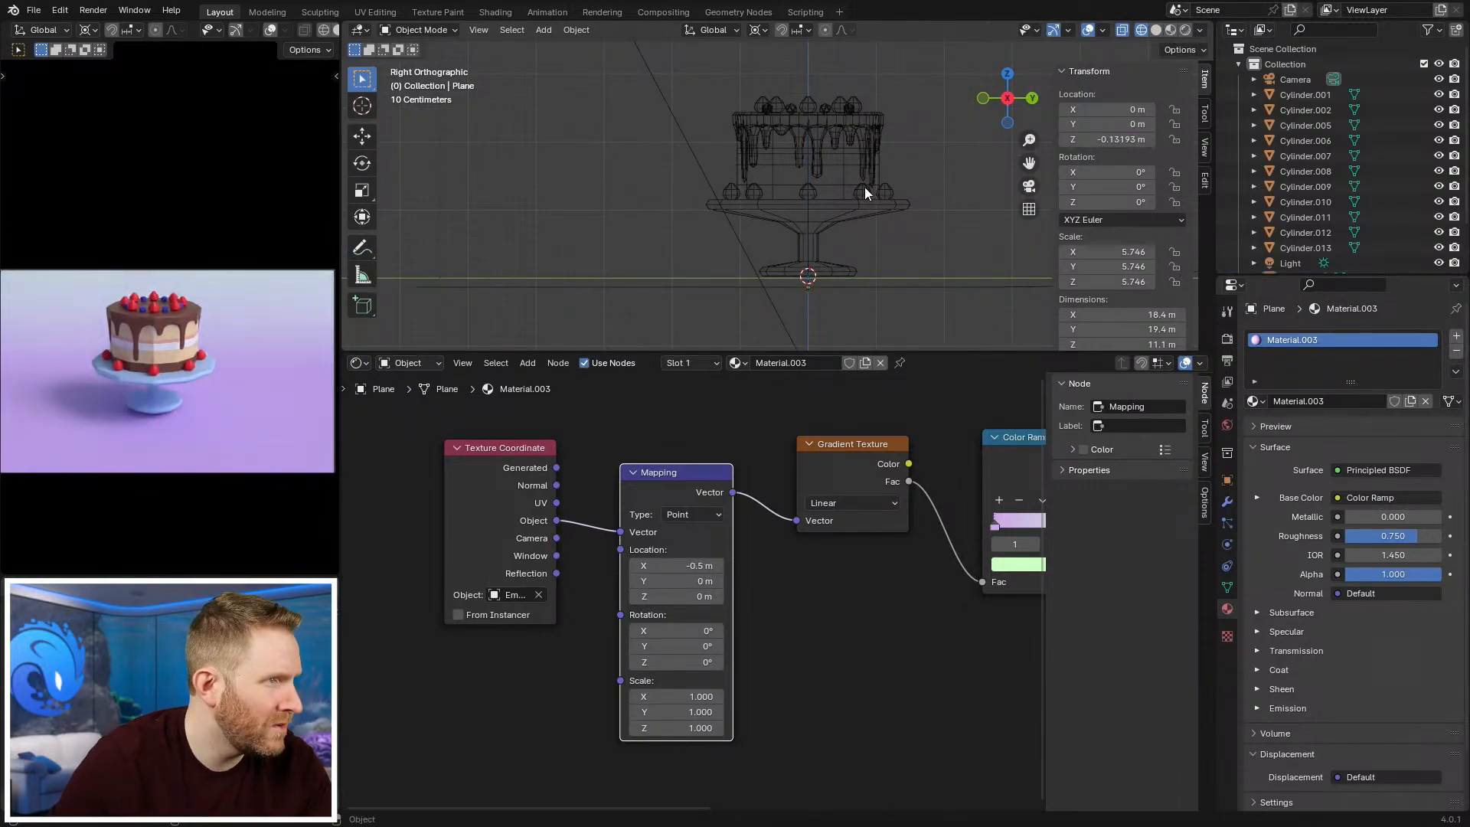
Step: Select the camera in camera view and move it up 0.4391 m along global Z
{"action": "scroll", "coordinate": [860, 434], "scroll_direction": "down", "scroll_amount": 3}
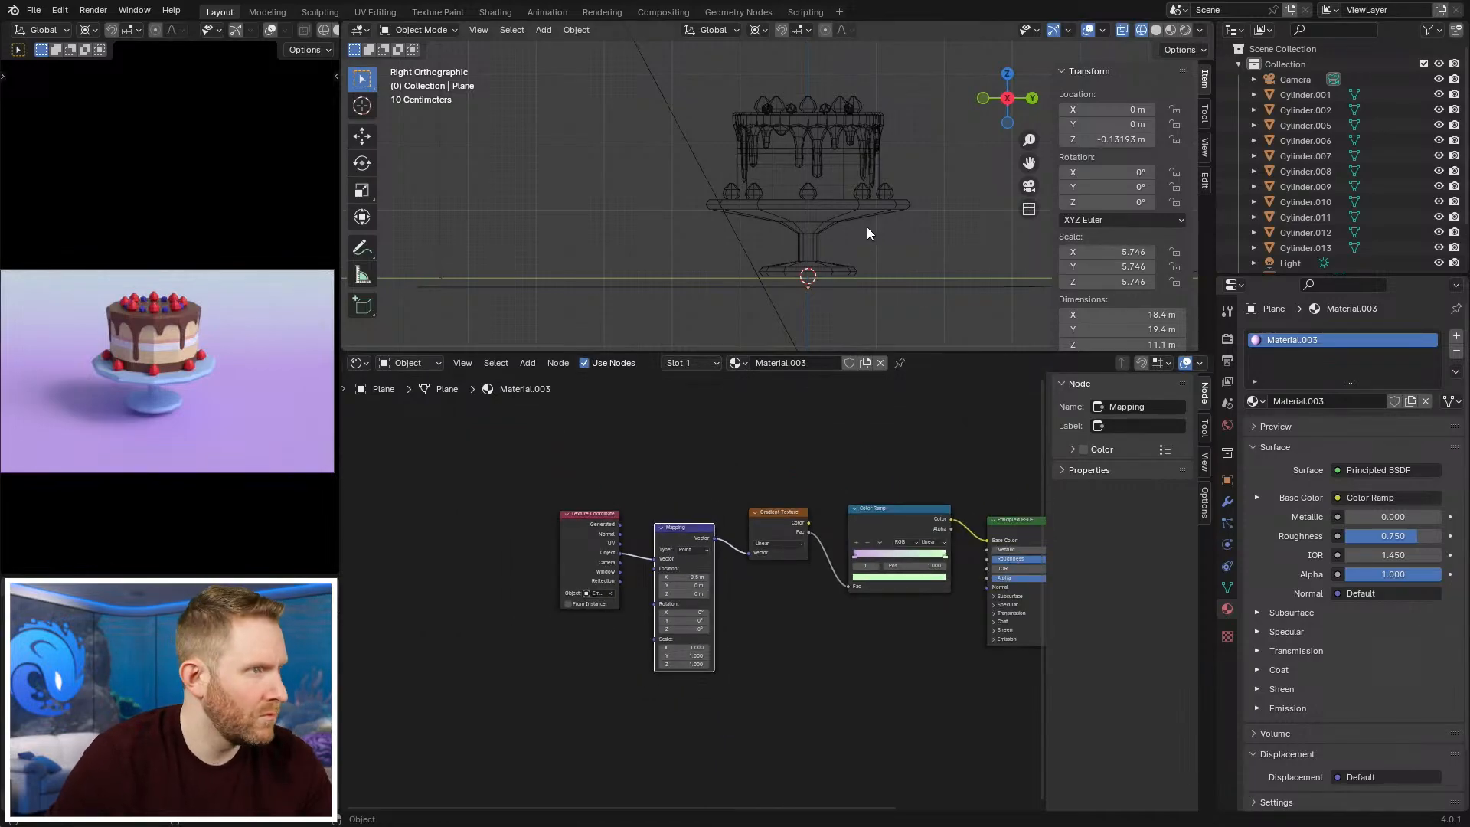
{"action": "scroll", "coordinate": [814, 242], "scroll_direction": "down", "scroll_amount": 8}
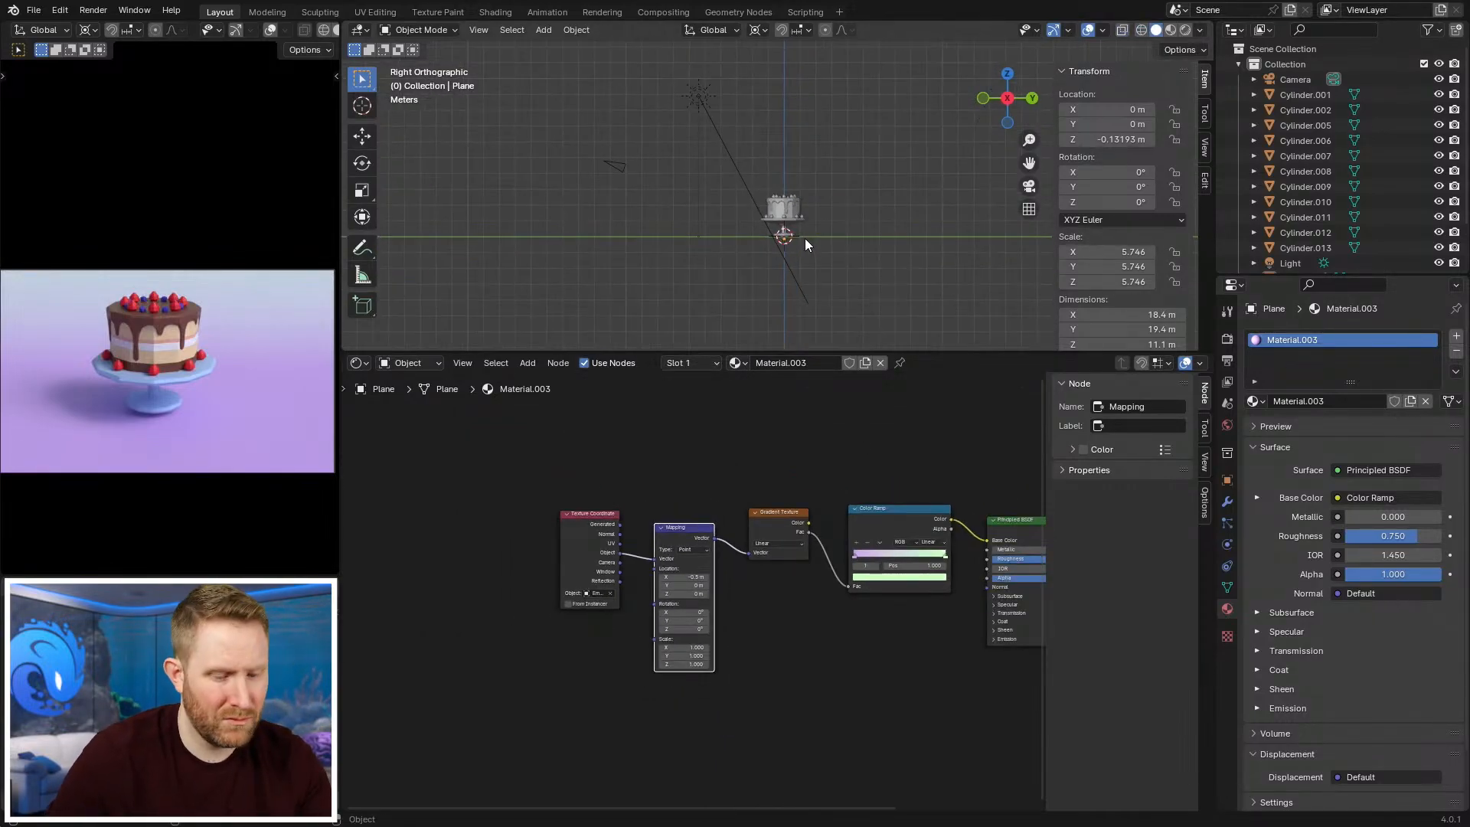
{"action": "key", "text": "KP_0"}
{"action": "left_click", "coordinate": [843, 113]}
{"action": "key", "text": "g"}
{"action": "key", "text": "z"}
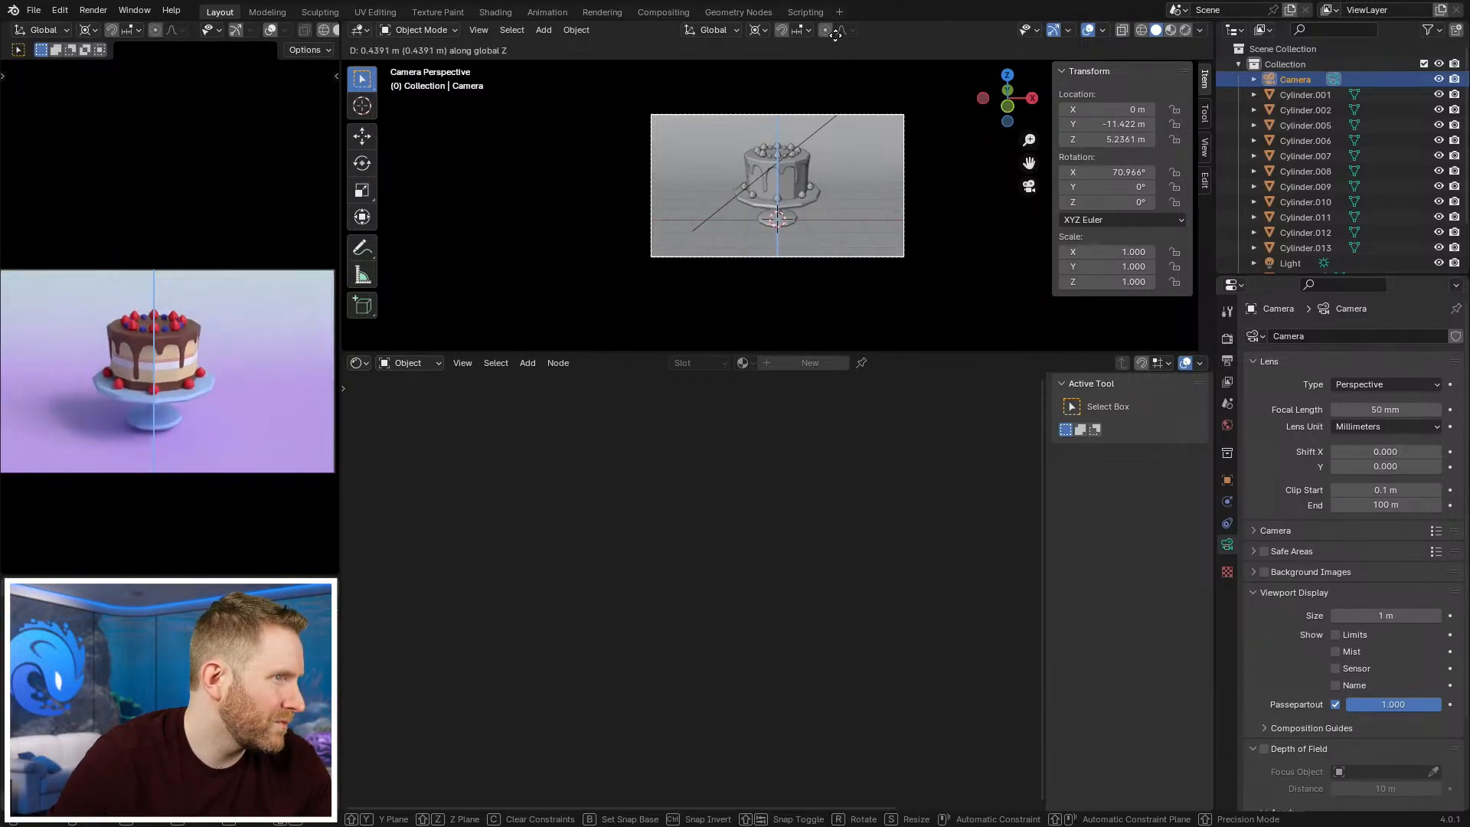
{"action": "left_click", "coordinate": [835, 35]}
Step: Frame the finished cake in the rendered camera preview and capture a rectangular screenshot around it
{"action": "scroll", "coordinate": [95, 306], "scroll_direction": "up", "scroll_amount": 4}
{"action": "scroll", "coordinate": [188, 358], "scroll_direction": "down", "scroll_amount": 2}
{"action": "scroll", "coordinate": [847, 210], "scroll_direction": "up", "scroll_amount": 8}
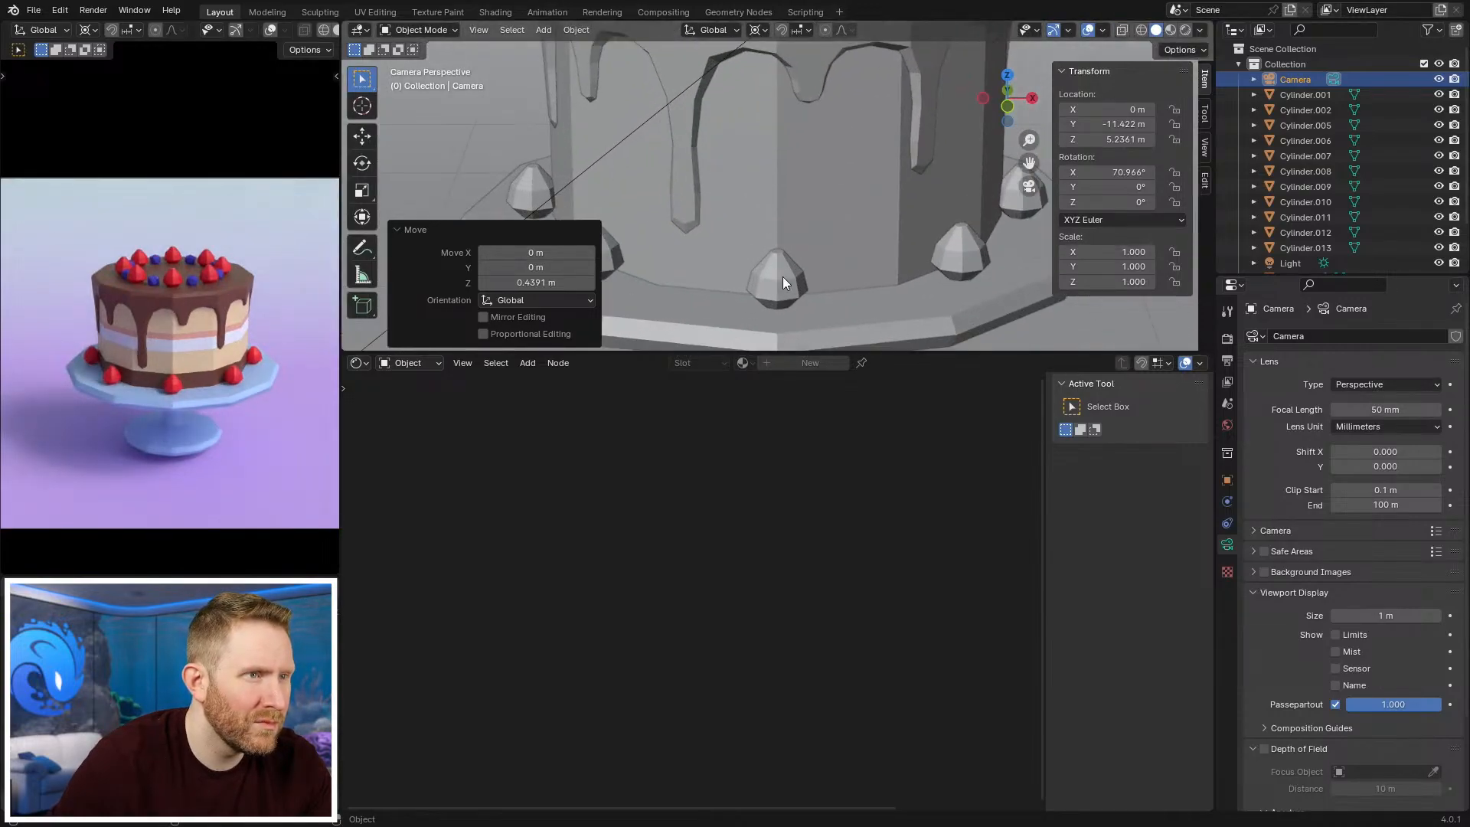
{"action": "left_click", "coordinate": [776, 288]}
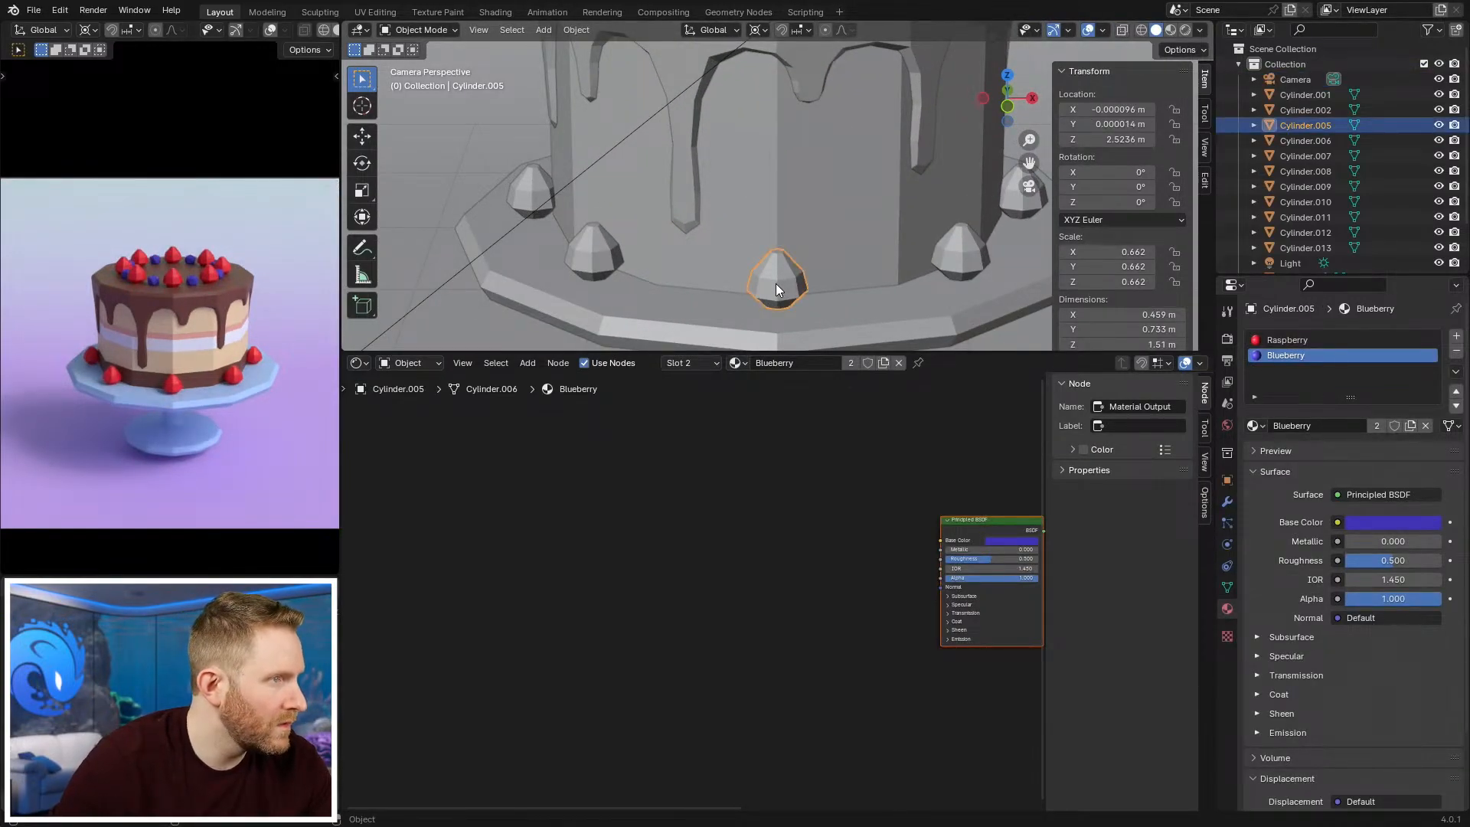
{"action": "scroll", "coordinate": [775, 283], "scroll_direction": "down", "scroll_amount": 6}
{"action": "scroll", "coordinate": [209, 319], "scroll_direction": "down", "scroll_amount": 2}
{"action": "middle_click_drag", "start_coordinate": [302, 315], "coordinate": [251, 319], "text": "shift"}
{"action": "scroll", "coordinate": [274, 329], "scroll_direction": "up", "scroll_amount": 3}
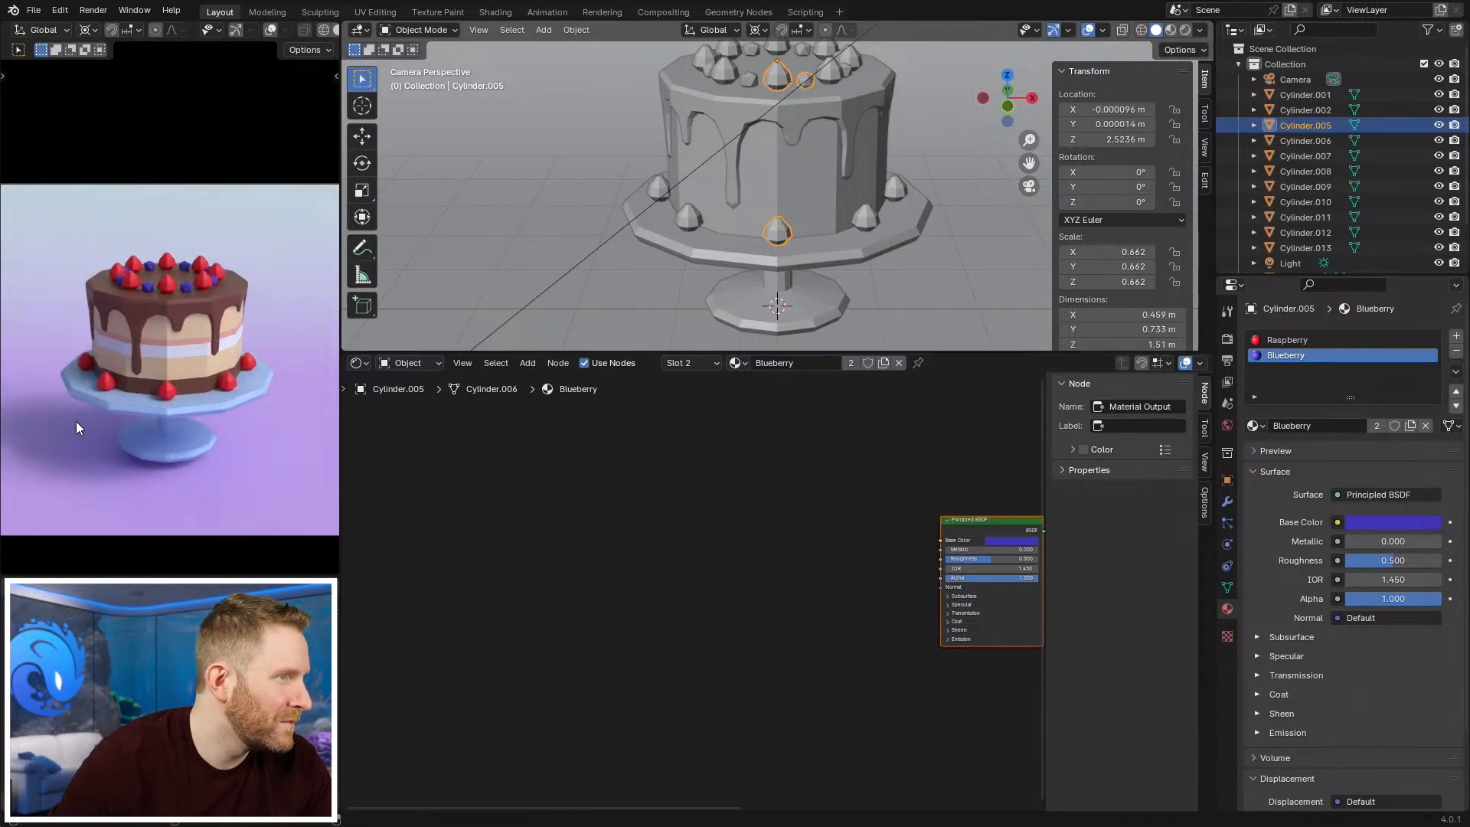
{"action": "key", "text": "super+shift+s"}
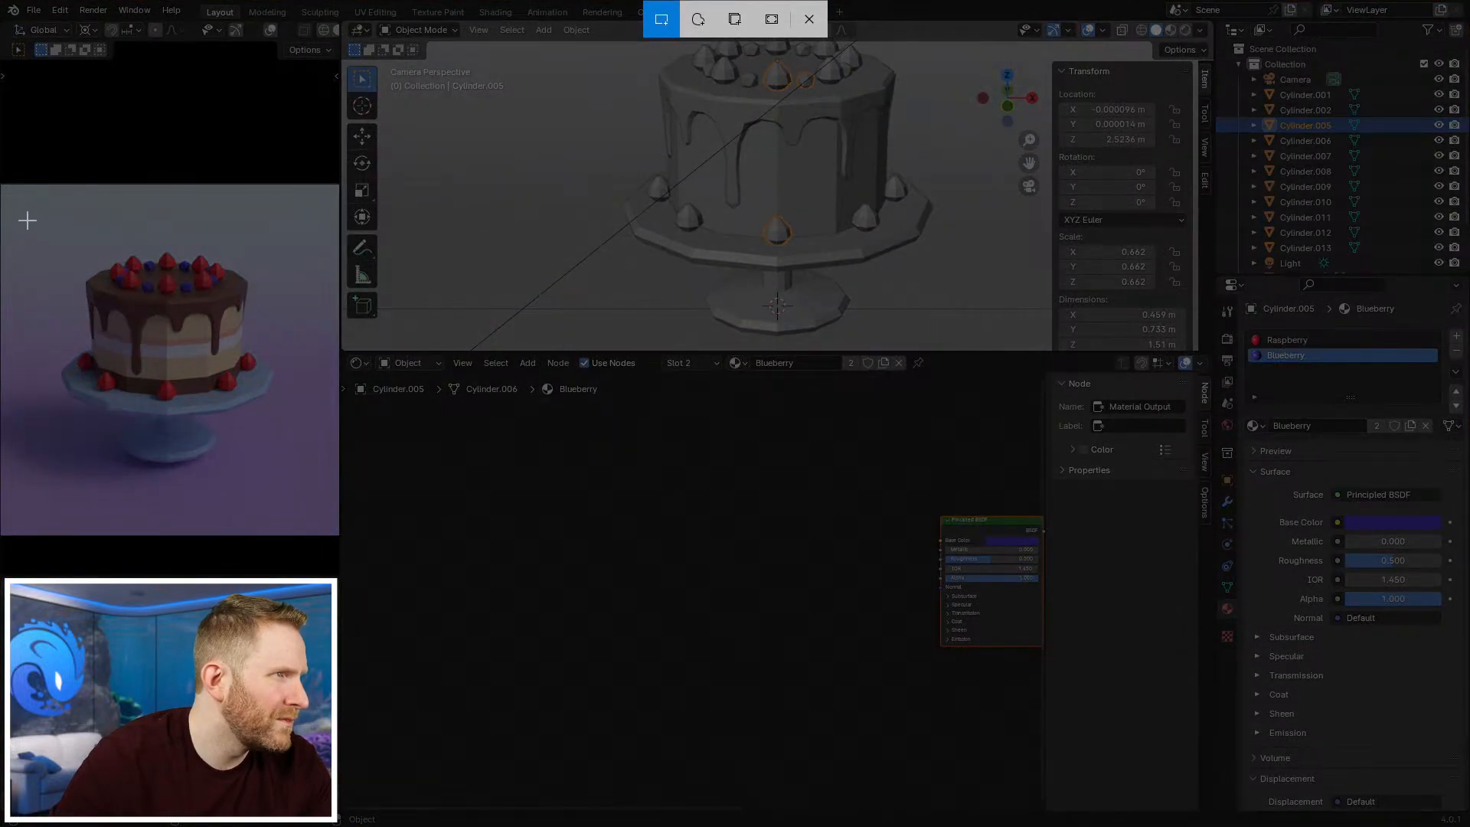
{"action": "left_click_drag", "start_coordinate": [23, 219], "coordinate": [318, 489]}
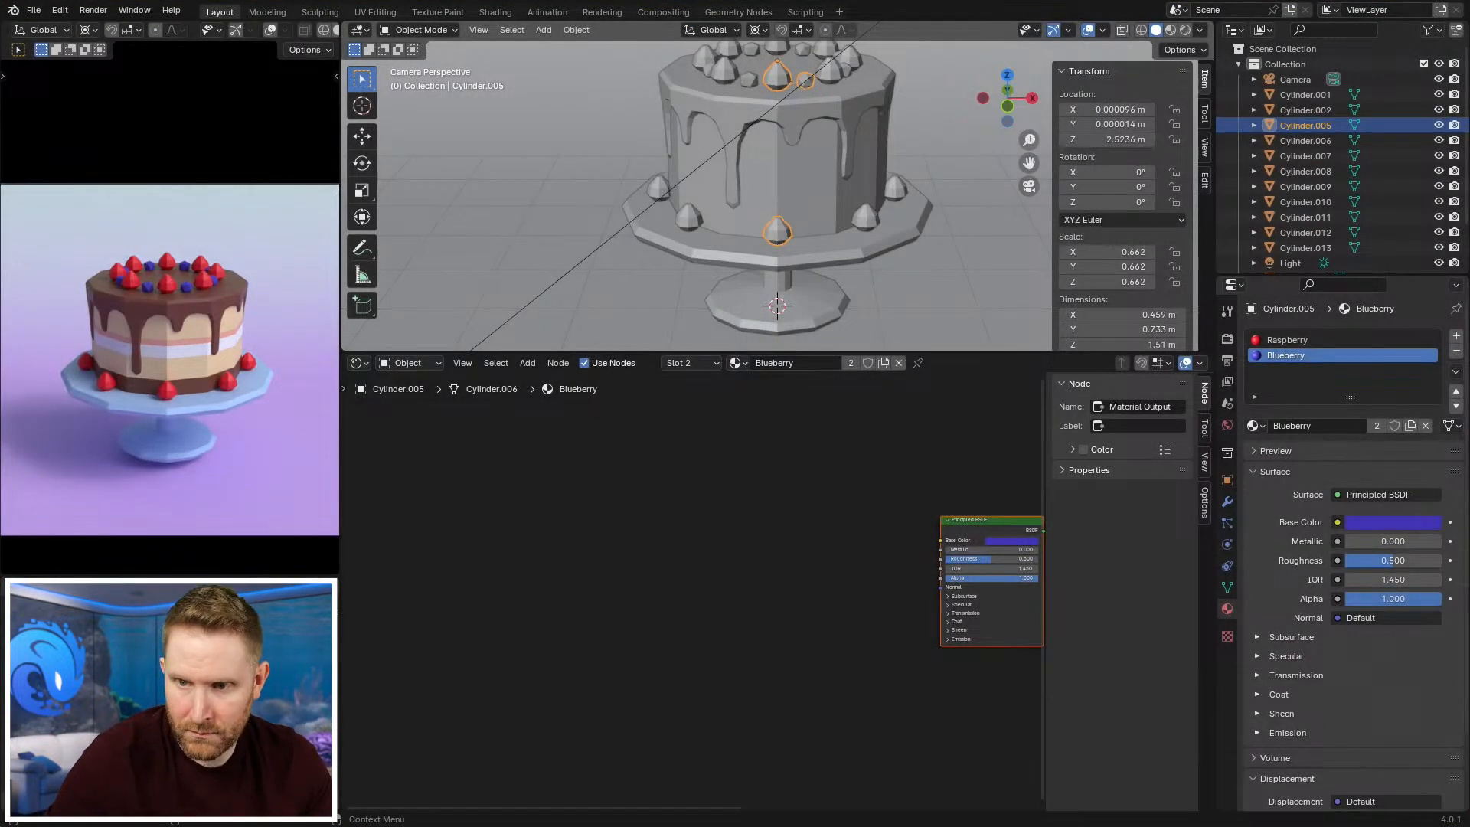
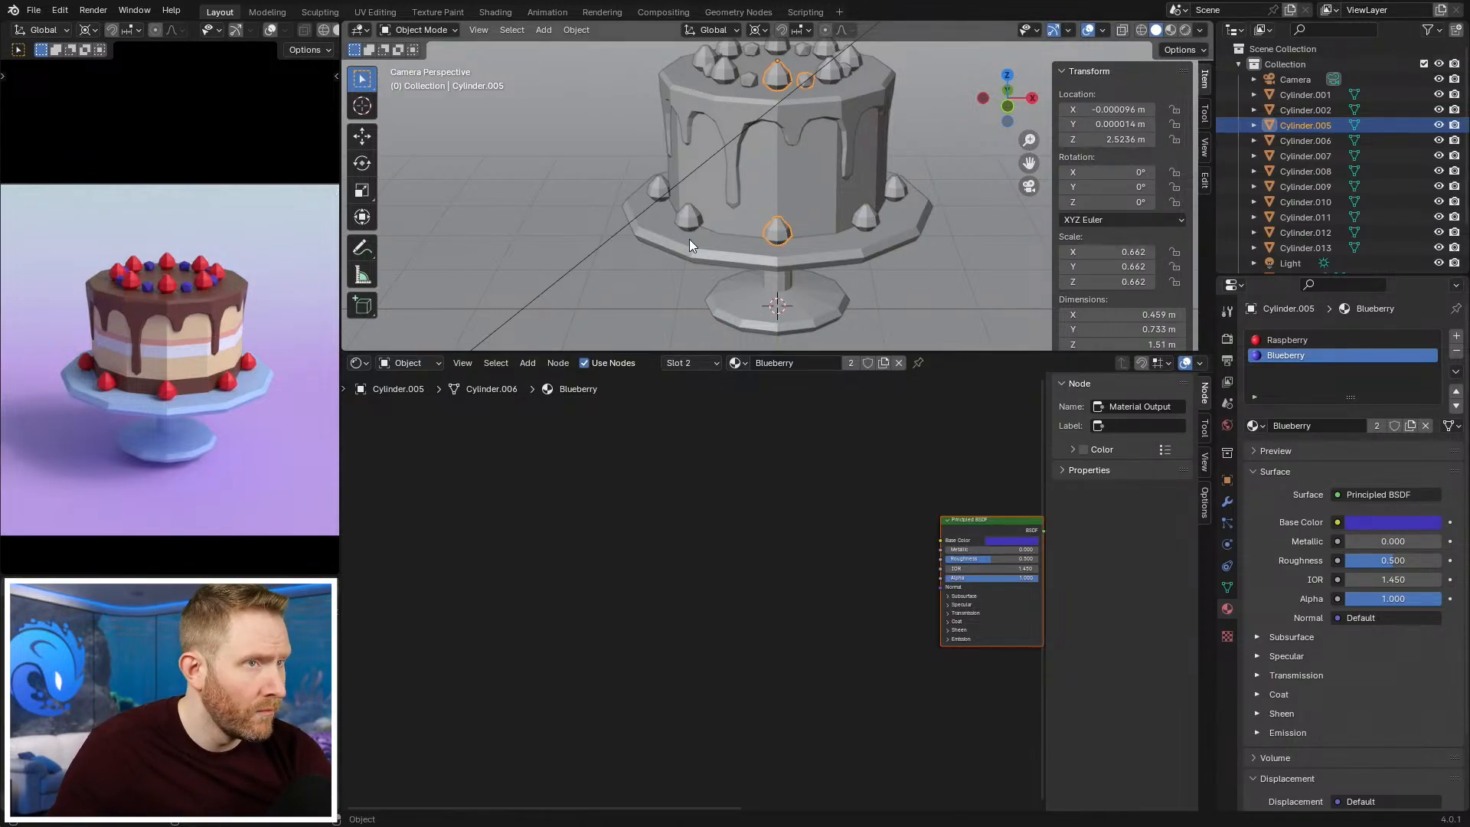
Step: Select the vertices on the underside of the tray's plate in front wireframe view, raise them slightly along Z and leave mesh editing
{"action": "key", "text": "Home"}
{"action": "left_click", "coordinate": [774, 233]}
{"action": "key", "text": "KP_1"}
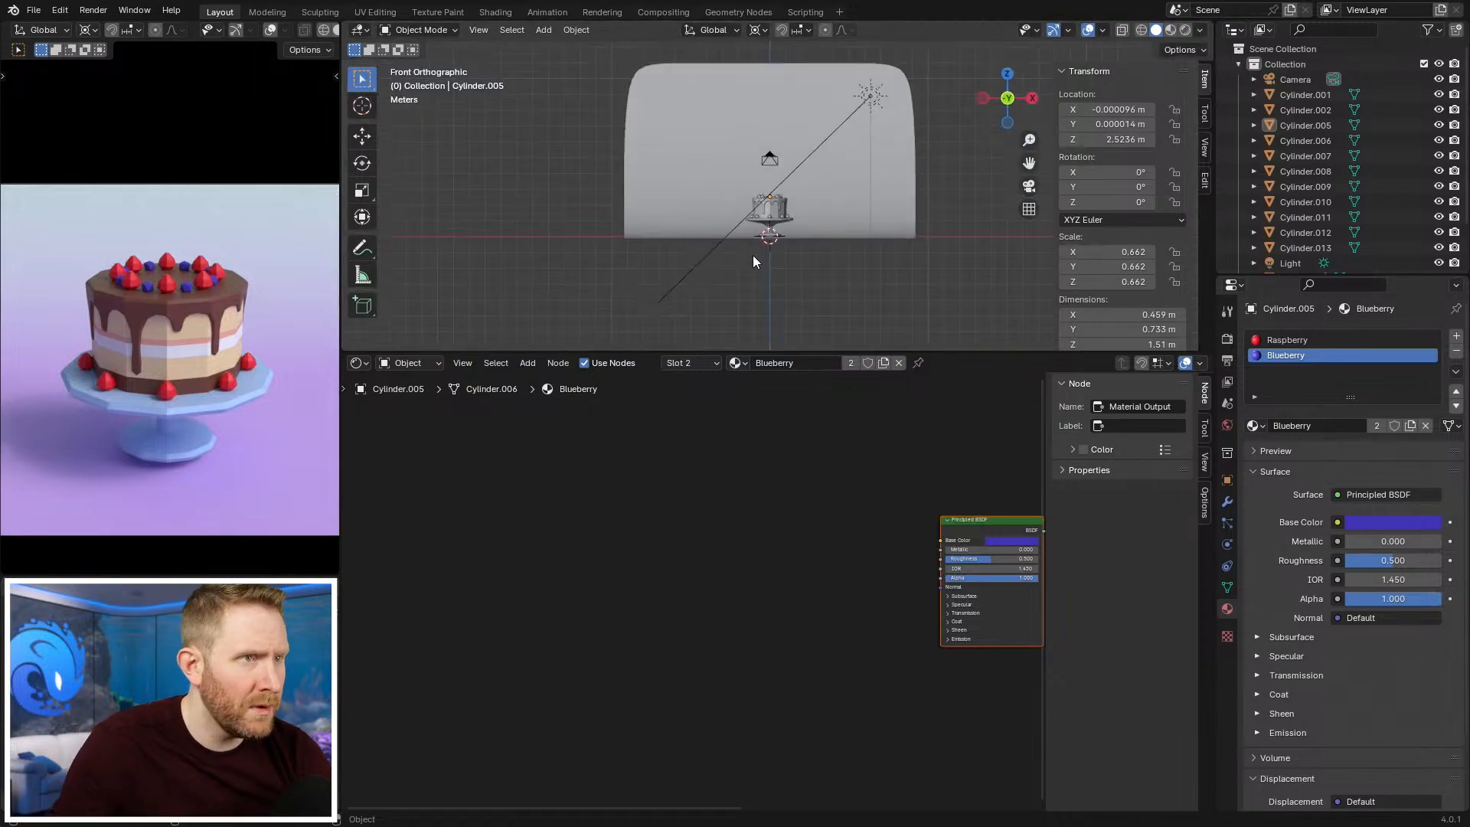
{"action": "key", "text": "shift+z"}
{"action": "scroll", "coordinate": [727, 134], "scroll_direction": "up", "scroll_amount": 4}
{"action": "middle_click_drag", "start_coordinate": [792, 298], "coordinate": [742, 231], "text": "shift"}
{"action": "scroll", "coordinate": [742, 233], "scroll_direction": "down", "scroll_amount": 1}
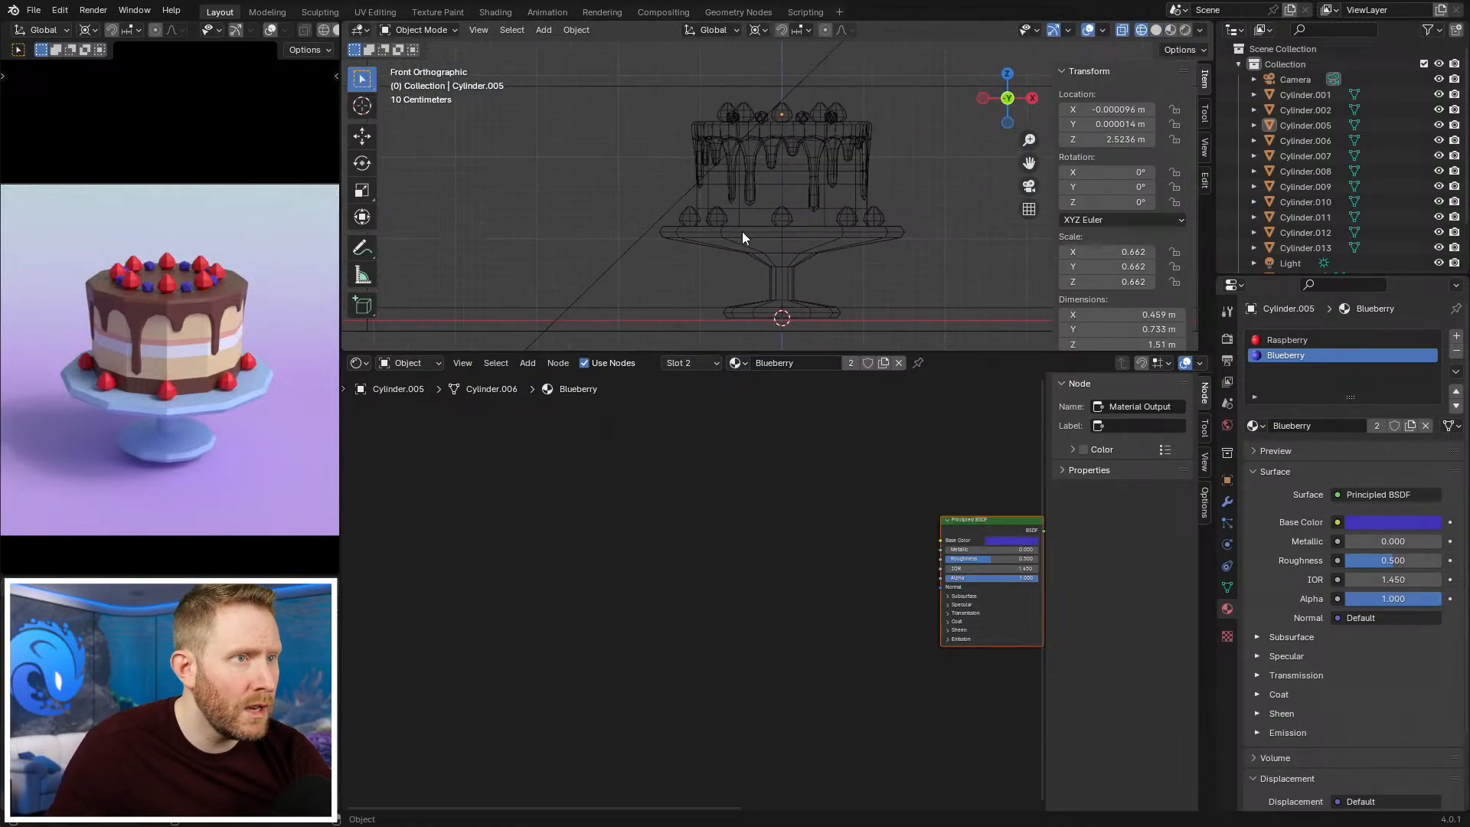
{"action": "left_click", "coordinate": [742, 235]}
{"action": "key", "text": "Tab"}
{"action": "scroll", "coordinate": [873, 284], "scroll_direction": "up", "scroll_amount": 1}
{"action": "middle_click_drag", "start_coordinate": [818, 300], "coordinate": [806, 247], "text": "shift"}
{"action": "key", "text": "alt+a"}
{"action": "key", "text": "b"}
{"action": "left_click_drag", "start_coordinate": [679, 197], "coordinate": [841, 221]}
{"action": "key", "text": "g"}
{"action": "key", "text": "z"}
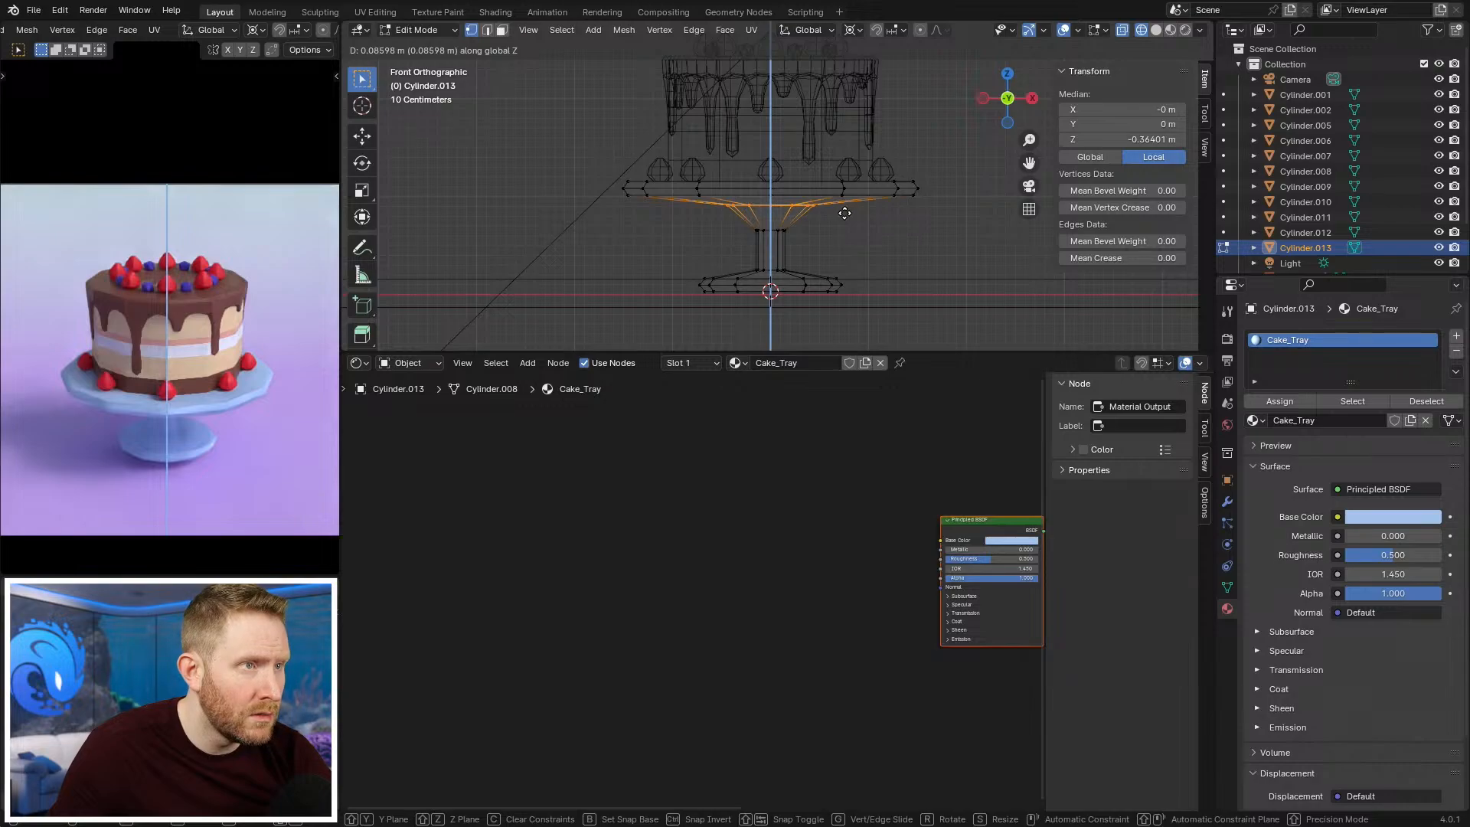
{"action": "left_click", "coordinate": [842, 219]}
{"action": "key", "text": "Tab"}
Step: Move the whole cake with its berries and tray into a new collection named Cake, then exclude that collection from the scene
{"action": "scroll", "coordinate": [823, 200], "scroll_direction": "down", "scroll_amount": 3}
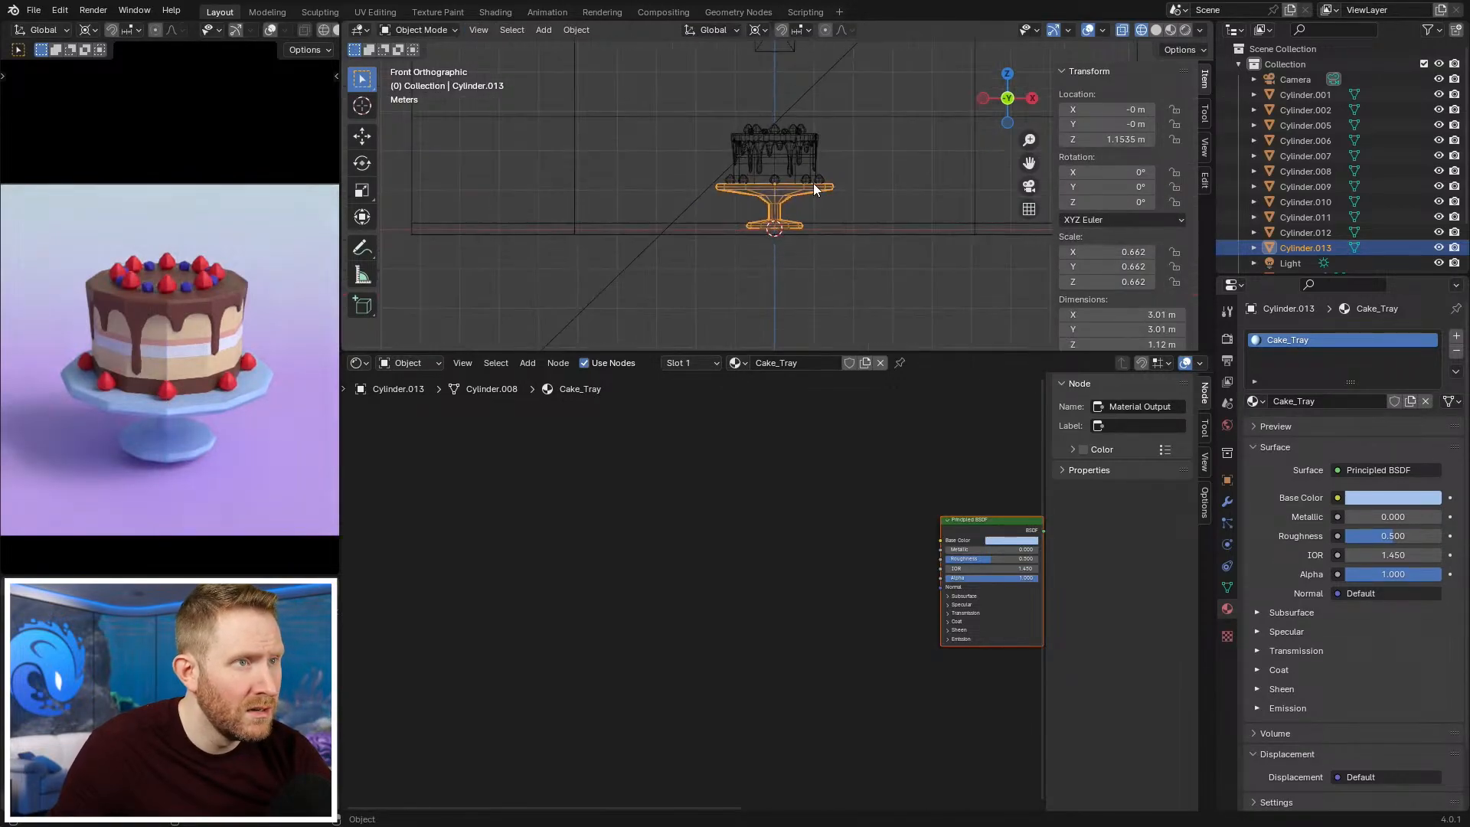
{"action": "key", "text": "alt+a"}
{"action": "key", "text": "b"}
{"action": "left_click_drag", "start_coordinate": [694, 121], "coordinate": [854, 205]}
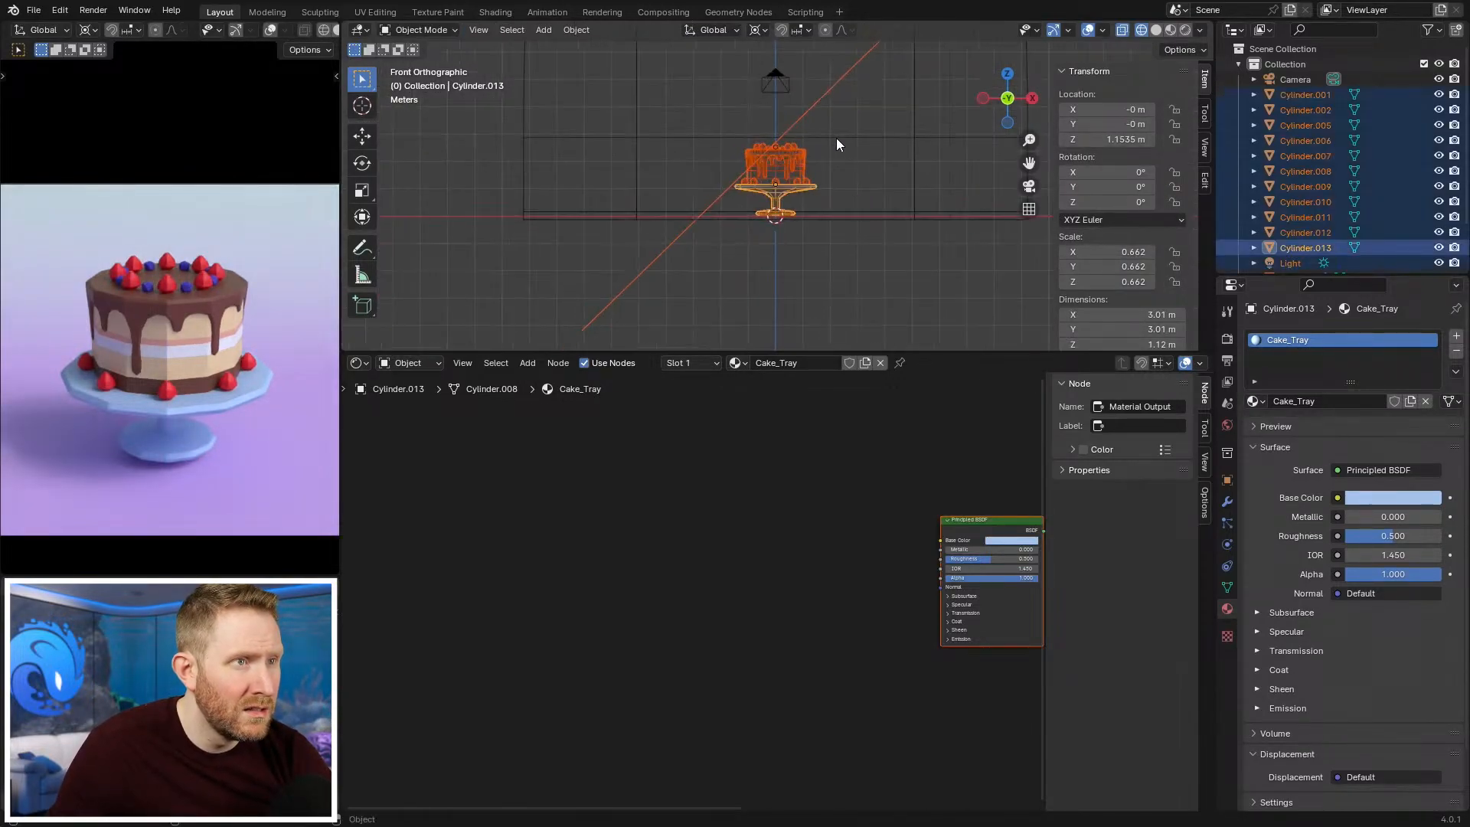
{"action": "key", "text": "KP_Decimal"}
{"action": "key", "text": "m"}
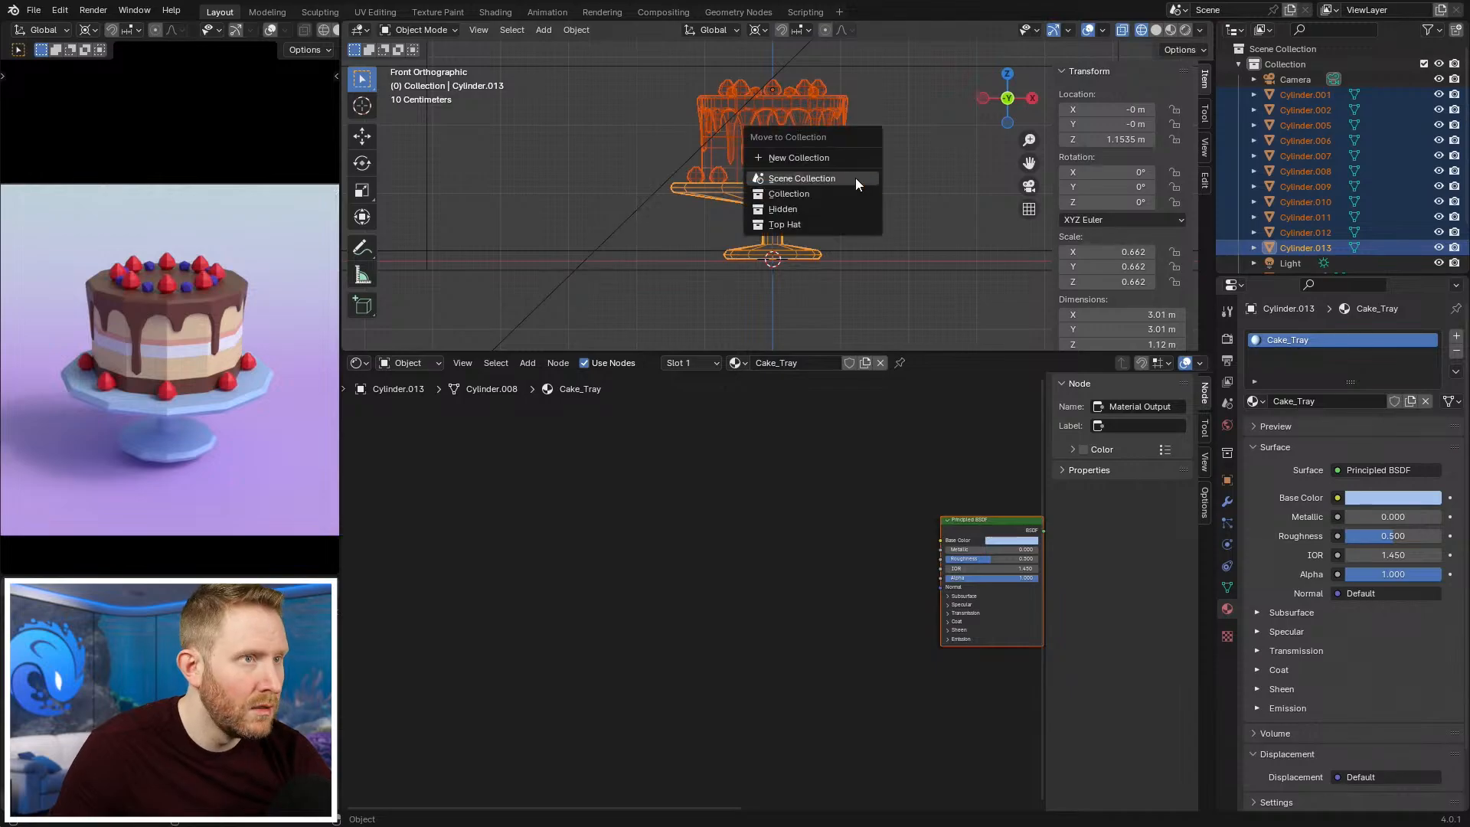
{"action": "left_click", "coordinate": [801, 157]}
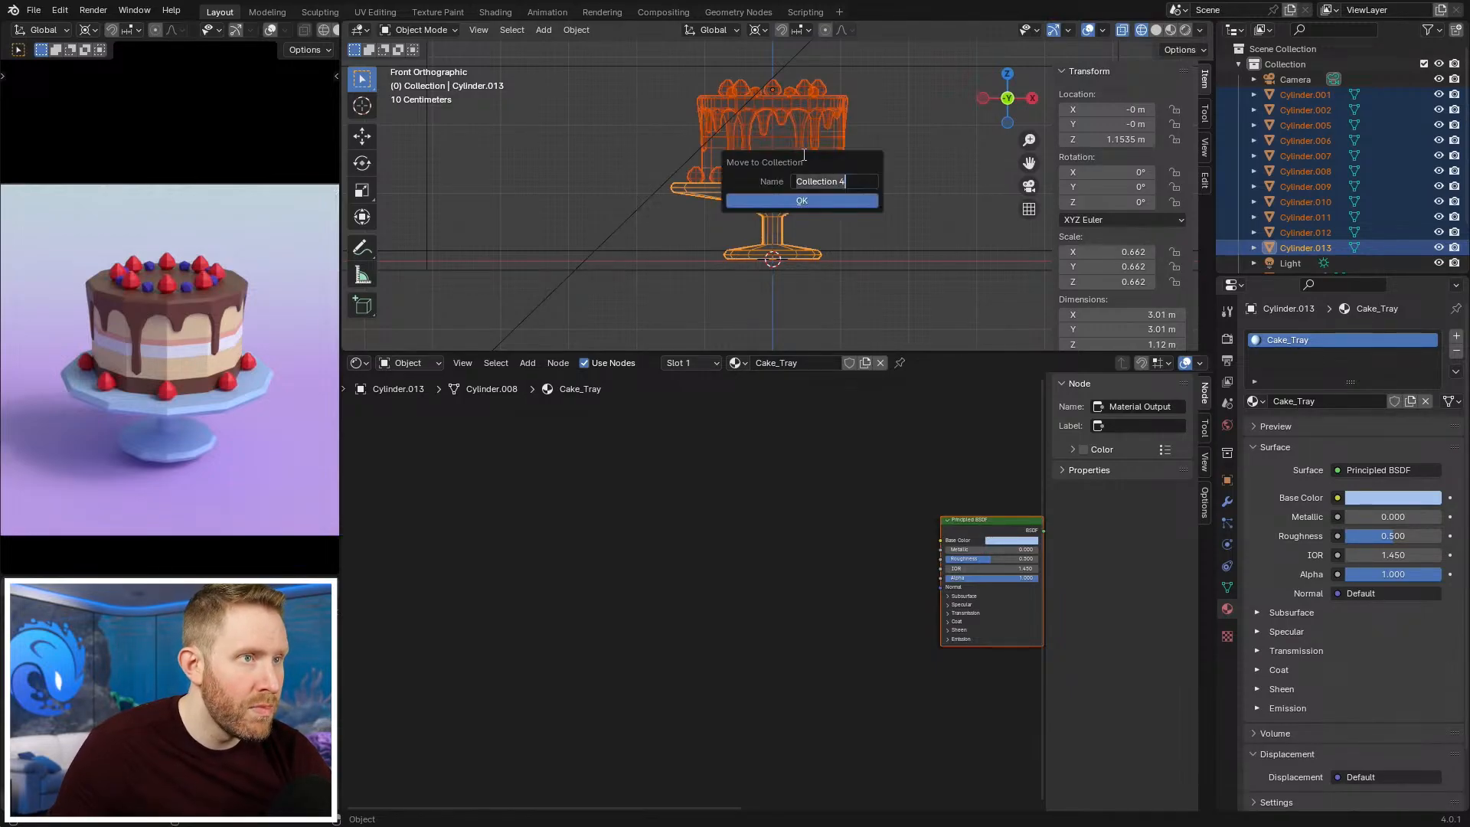
{"action": "type", "text": "Cake"}
{"action": "key", "text": "Return"}
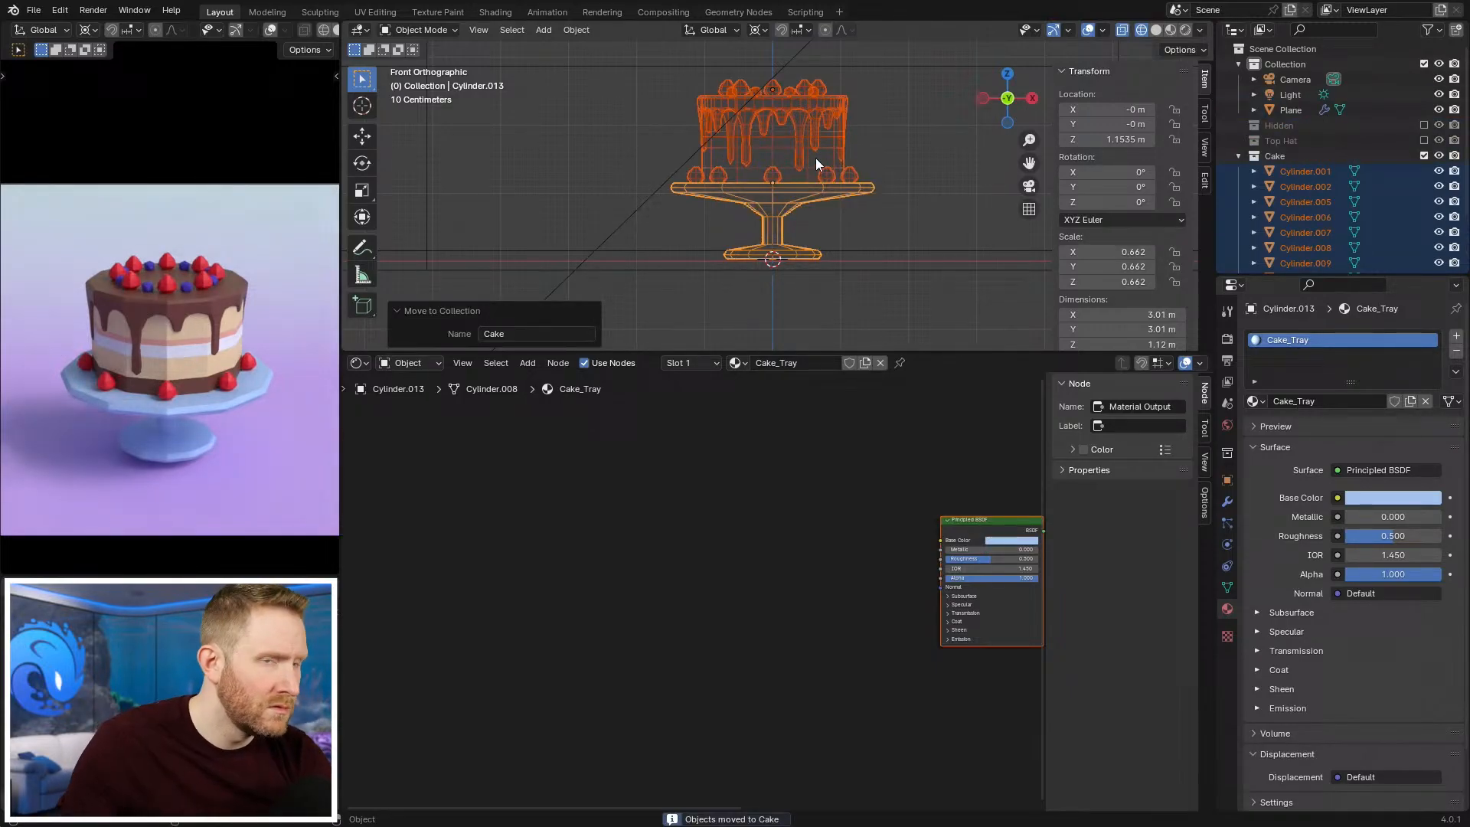
{"action": "left_click", "coordinate": [1423, 156]}
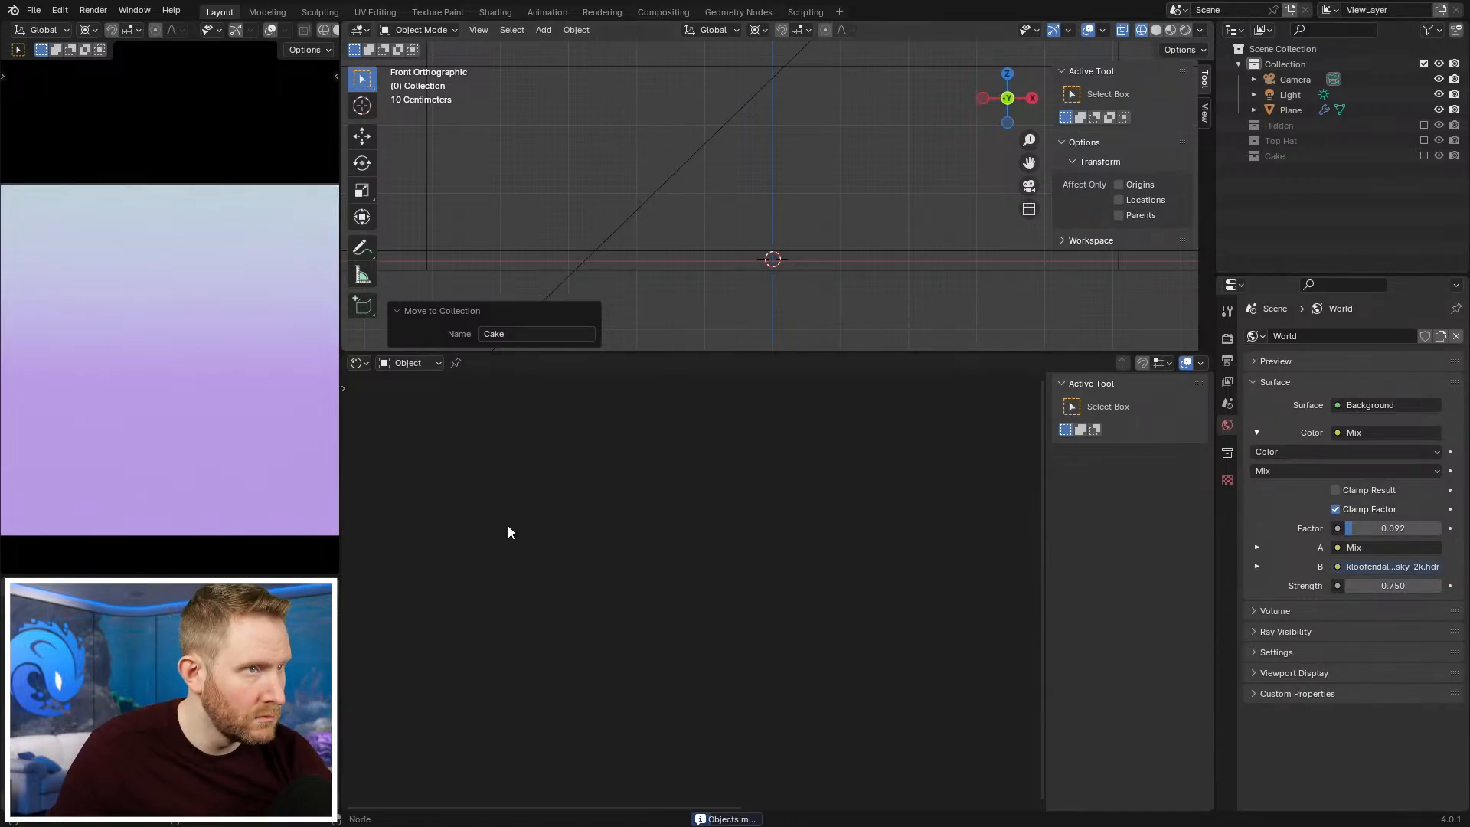
{"action": "scroll", "coordinate": [787, 226], "scroll_direction": "down", "scroll_amount": 4}
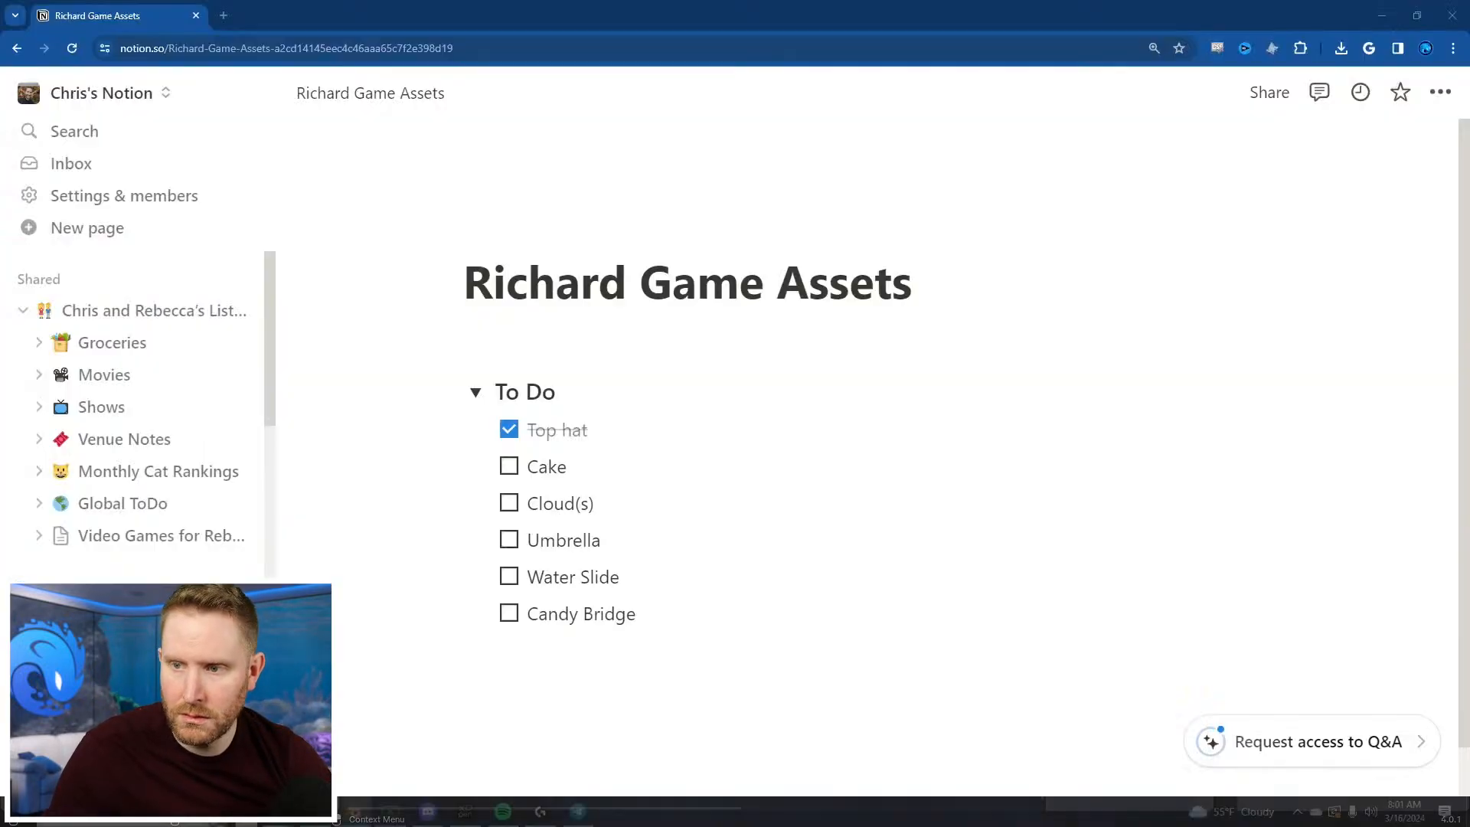
Step: Switch to the game assets list in Notion and check off the Cake item
{"action": "left_click", "coordinate": [508, 466]}
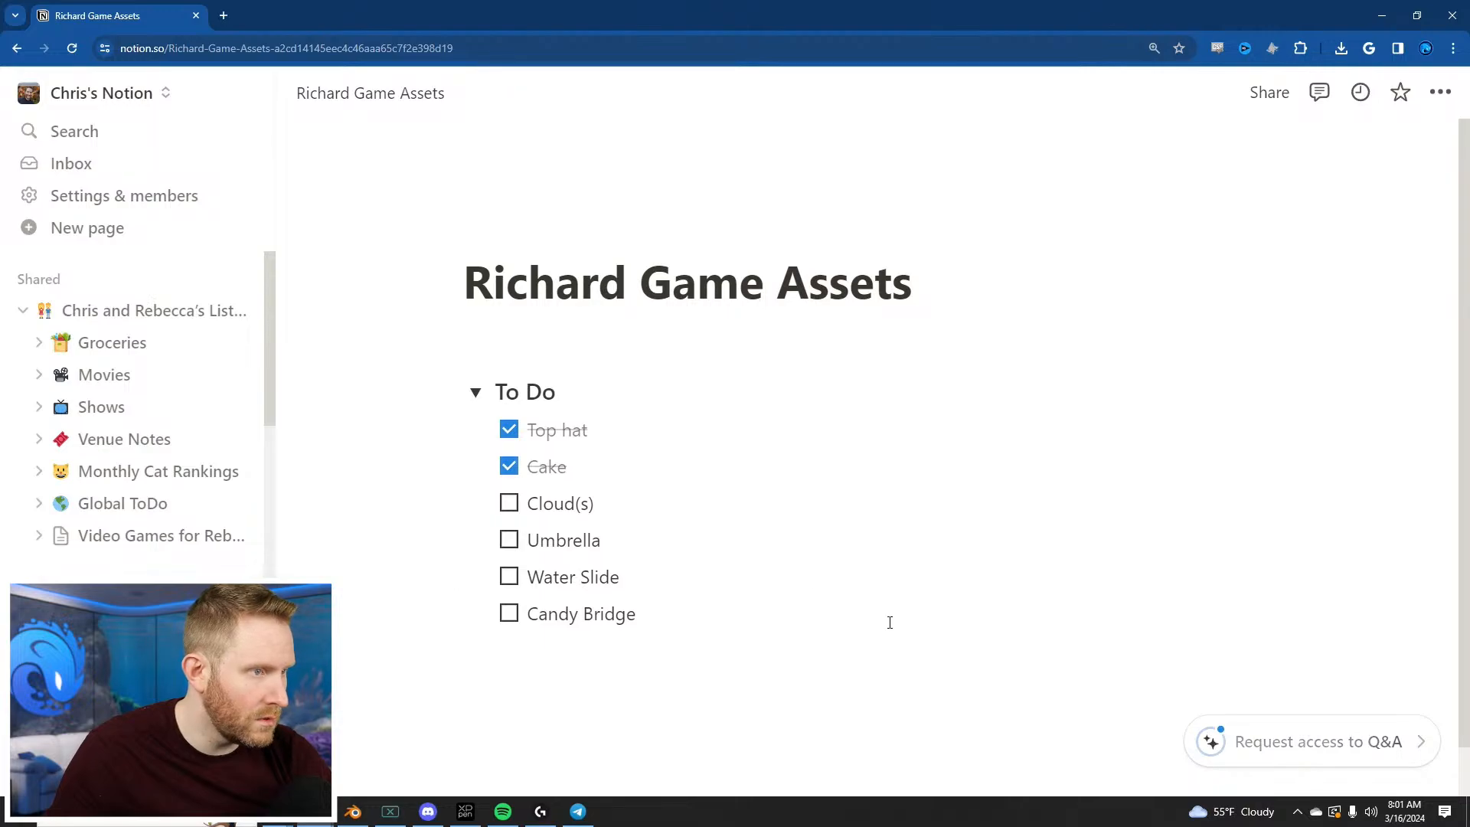
{"action": "left_click_drag", "start_coordinate": [480, 540], "coordinate": [503, 512]}
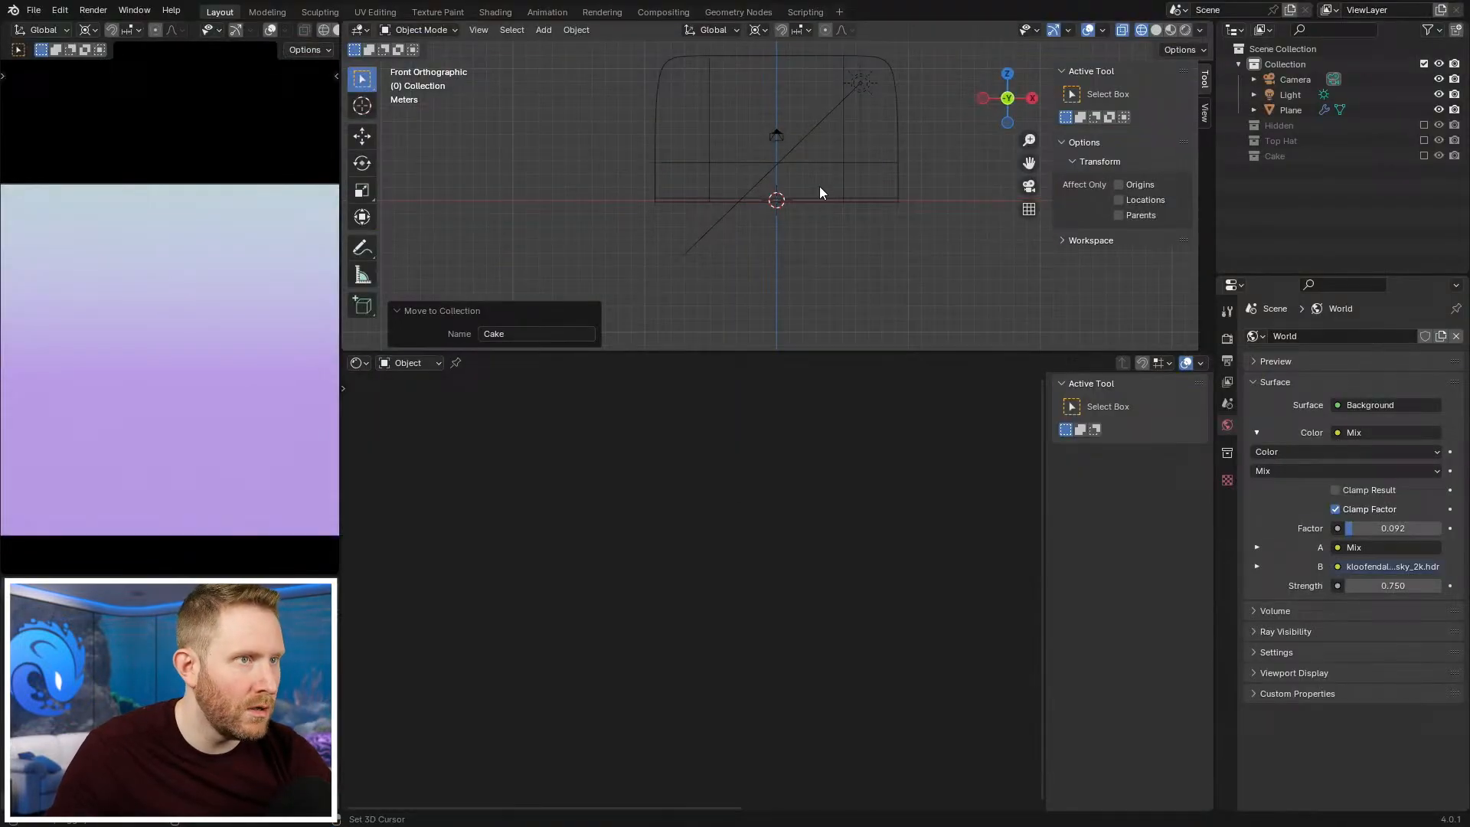
{"action": "middle_click_drag", "start_coordinate": [819, 186], "coordinate": [851, 218], "text": "shift"}
{"action": "scroll", "coordinate": [856, 242], "scroll_direction": "up", "scroll_amount": 4}
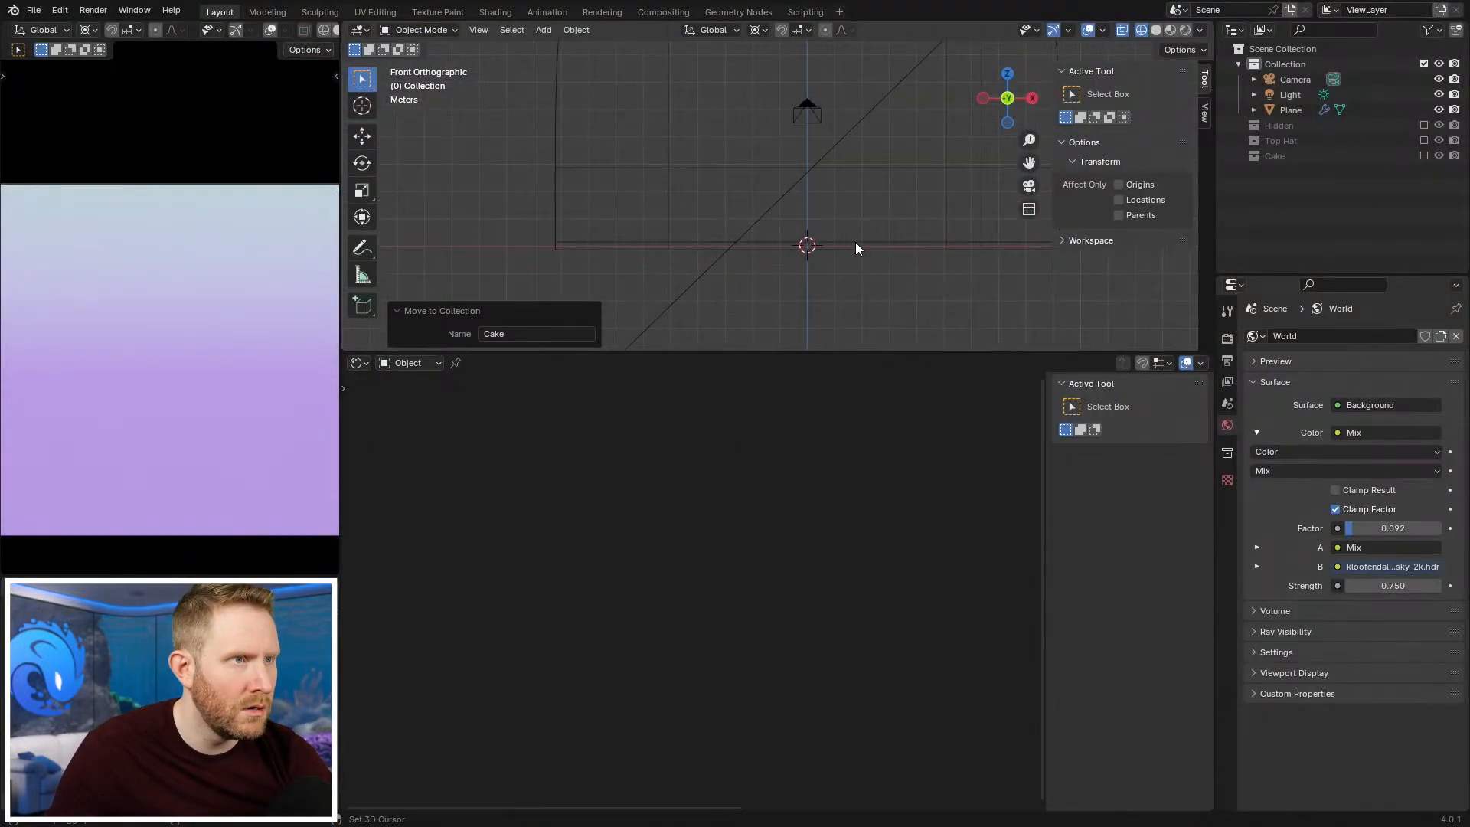
{"action": "middle_click_drag", "start_coordinate": [903, 258], "coordinate": [871, 231], "text": "shift"}
{"action": "scroll", "coordinate": [871, 231], "scroll_direction": "up", "scroll_amount": 6}
{"action": "key", "text": "shift+a"}
{"action": "key", "text": "Escape"}
{"action": "scroll", "coordinate": [779, 209], "scroll_direction": "down", "scroll_amount": 3}
Step: Select the backdrop plane and duplicate its Color Ramp node, placing the copy above the original
{"action": "middle_click_drag", "start_coordinate": [779, 209], "coordinate": [830, 222]}
{"action": "left_click", "coordinate": [823, 227]}
{"action": "middle_click_drag", "start_coordinate": [909, 567], "coordinate": [628, 647]}
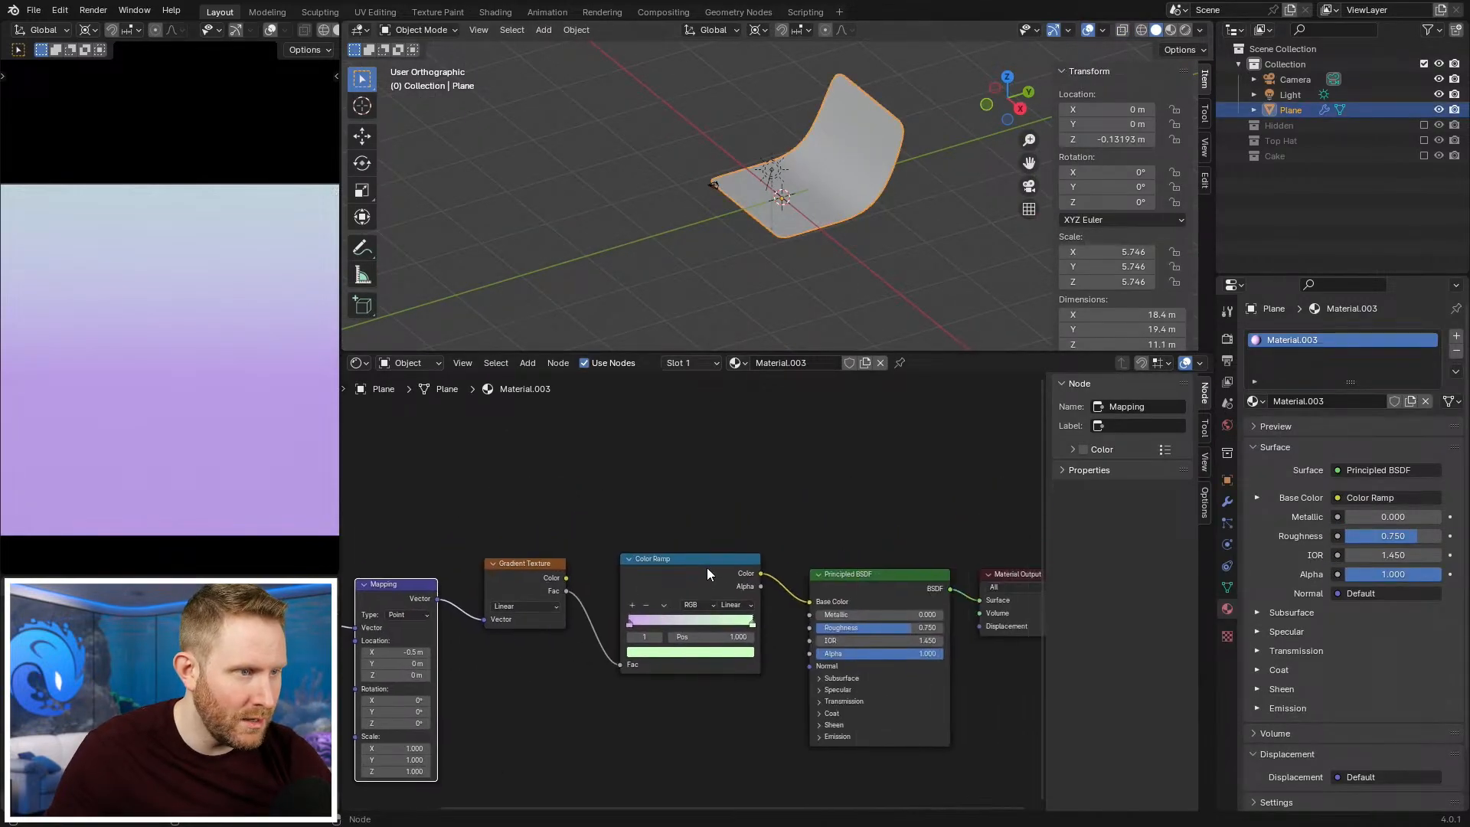
{"action": "left_click", "coordinate": [706, 568]}
{"action": "key", "text": "shift+d"}
{"action": "left_click", "coordinate": [708, 403]}
Step: Recolor the first stop of the connected Color Ramp to light blue with hue 0.521 and saturation 0.708
{"action": "scroll", "coordinate": [725, 638], "scroll_direction": "up", "scroll_amount": 6}
{"action": "left_click", "coordinate": [578, 621]}
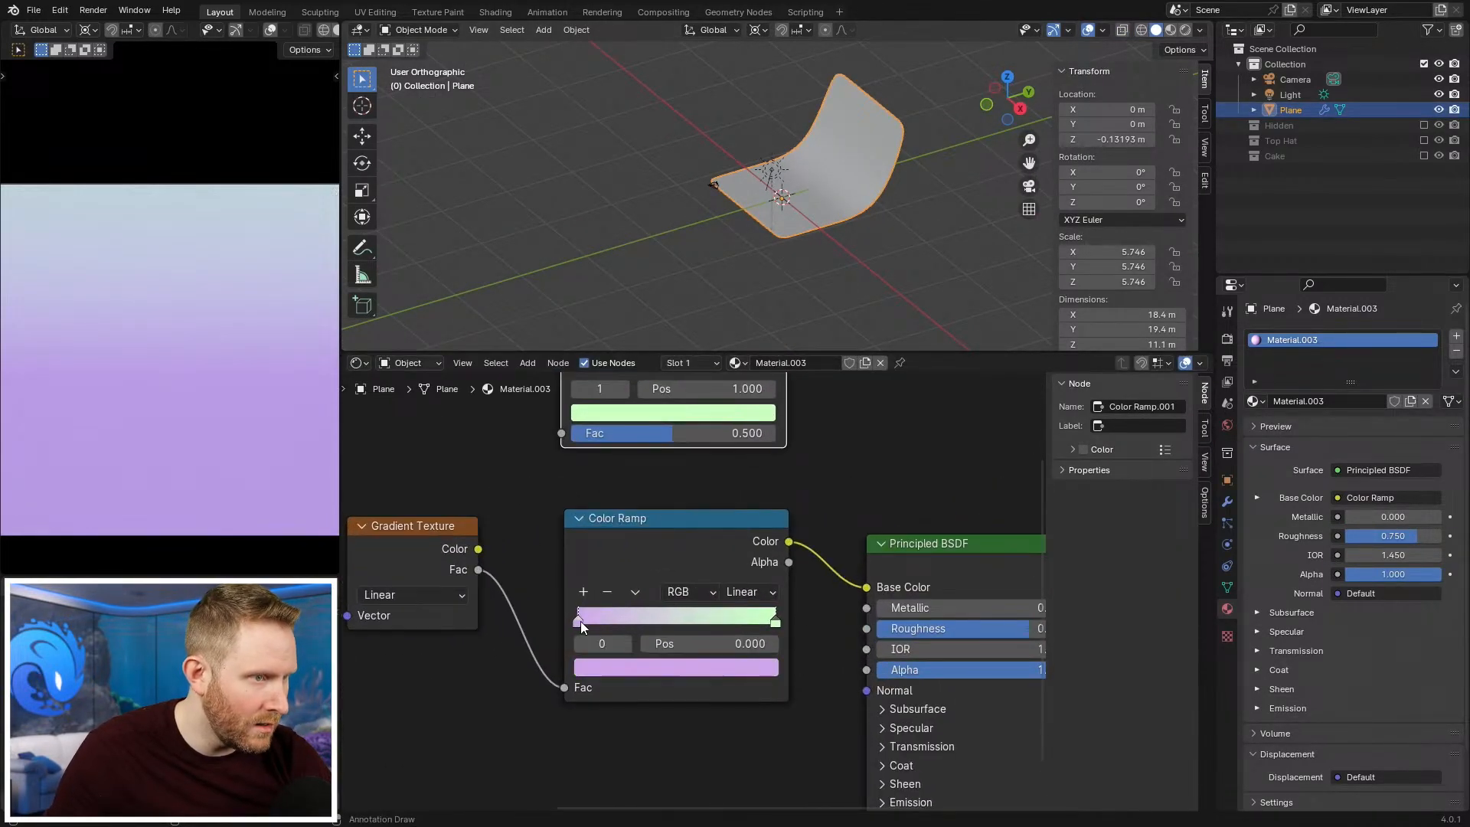
{"action": "left_click", "coordinate": [589, 667]}
{"action": "left_click_drag", "start_coordinate": [687, 453], "coordinate": [669, 419]}
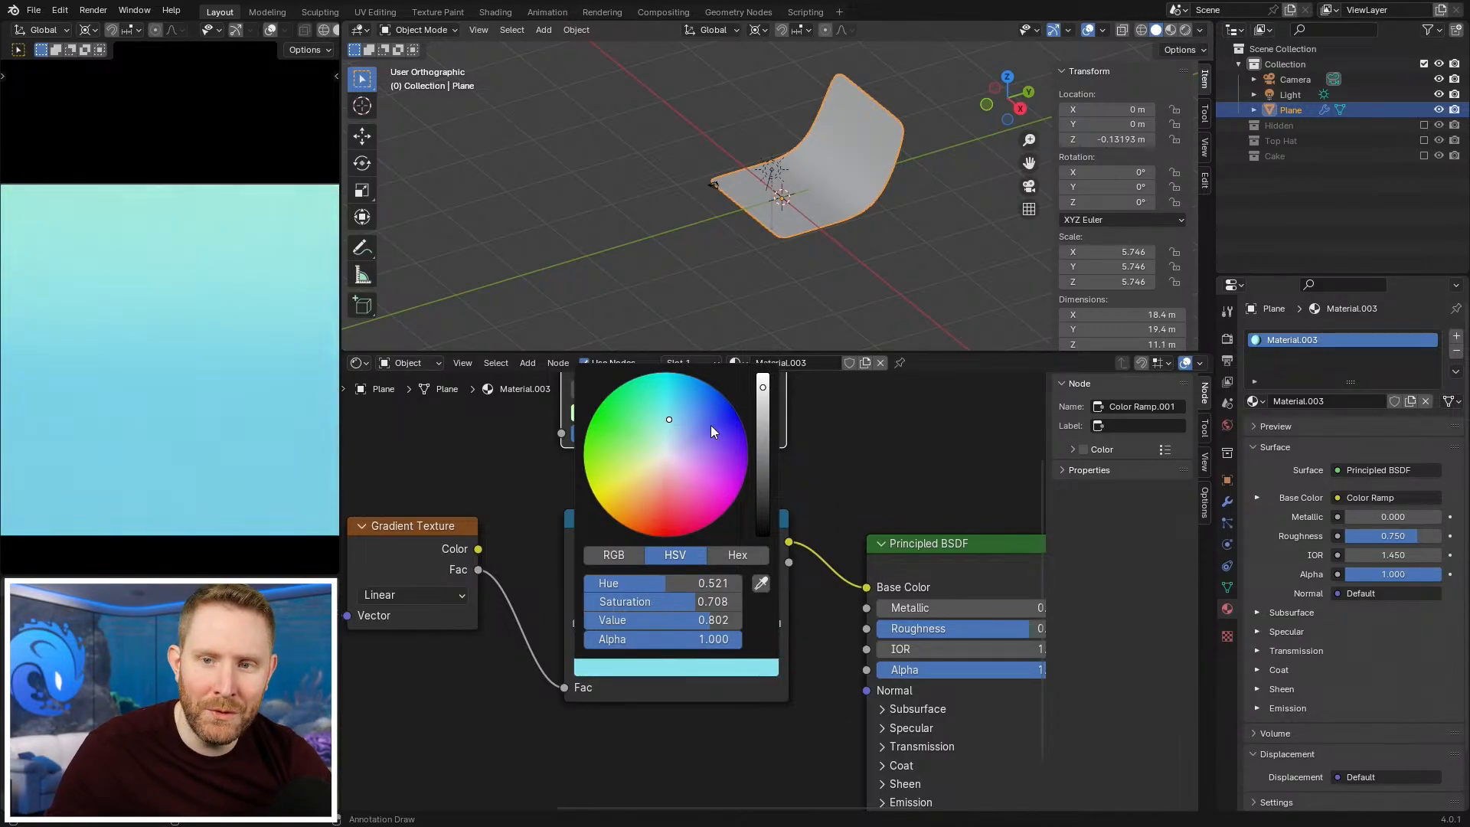
Step: Move the Color Ramp's pale green end stop to position 0.995 and open its color
{"action": "left_click_drag", "start_coordinate": [775, 622], "coordinate": [773, 622]}
{"action": "left_click", "coordinate": [719, 668]}
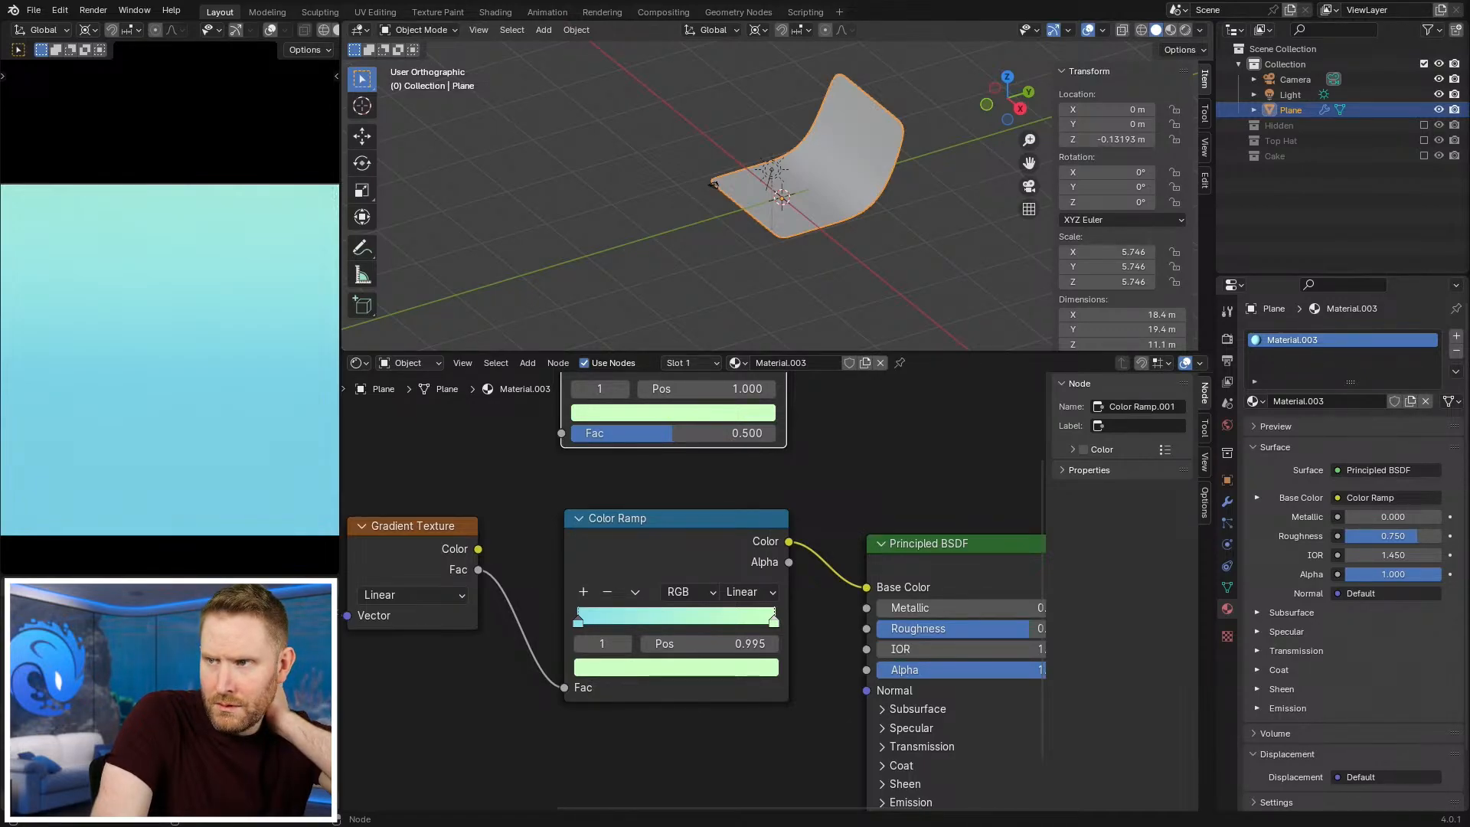
{"action": "scroll", "coordinate": [115, 406], "scroll_direction": "down", "scroll_amount": 4}
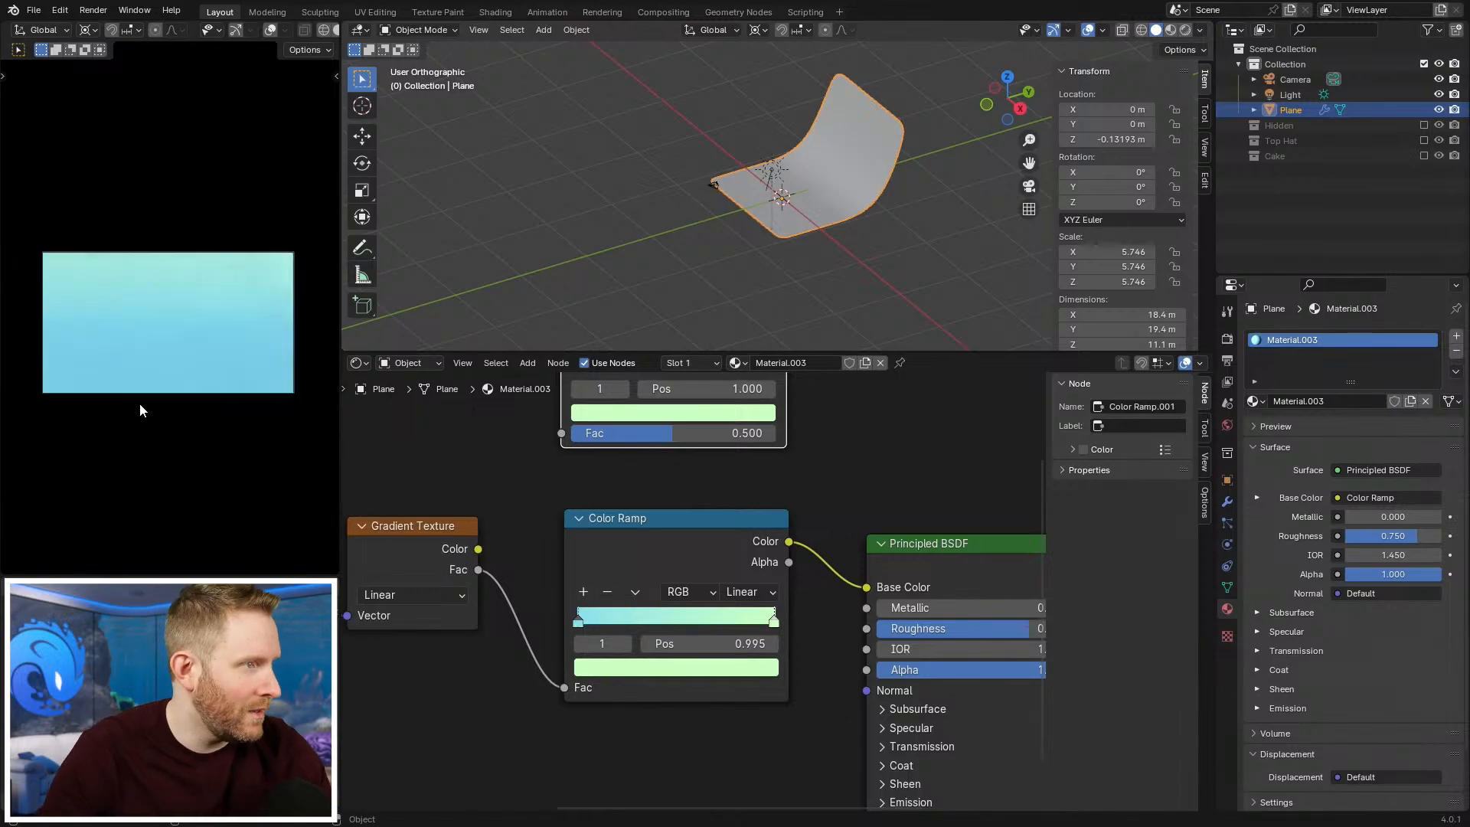
Step: Recolor the end stop of the connected Color Ramp to a stronger green with hue 0.347 and saturation 0.820
{"action": "scroll", "coordinate": [800, 448], "scroll_direction": "up", "scroll_amount": 1}
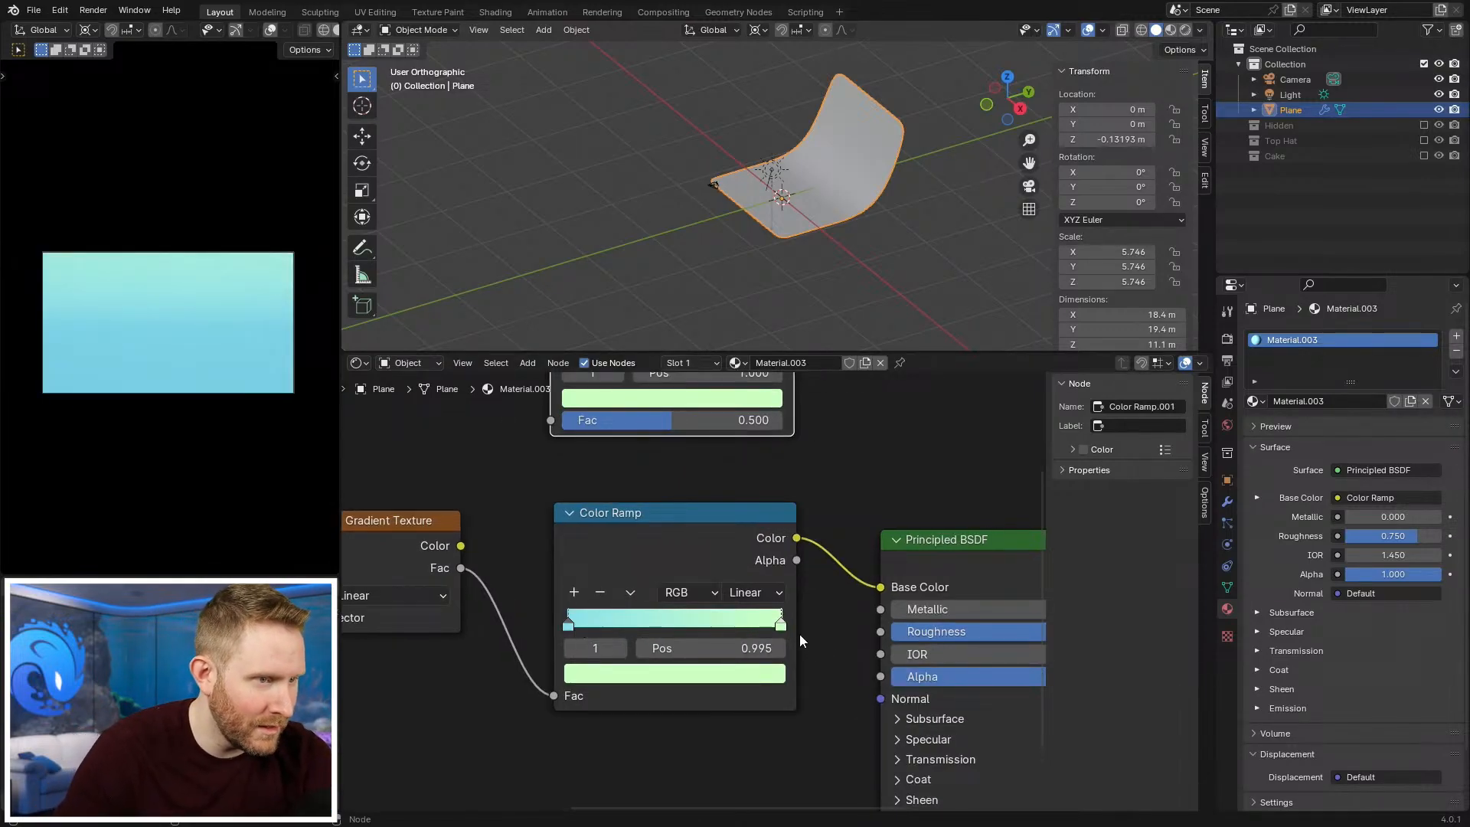
{"action": "left_click", "coordinate": [643, 675]}
{"action": "left_click_drag", "start_coordinate": [652, 443], "coordinate": [626, 413]}
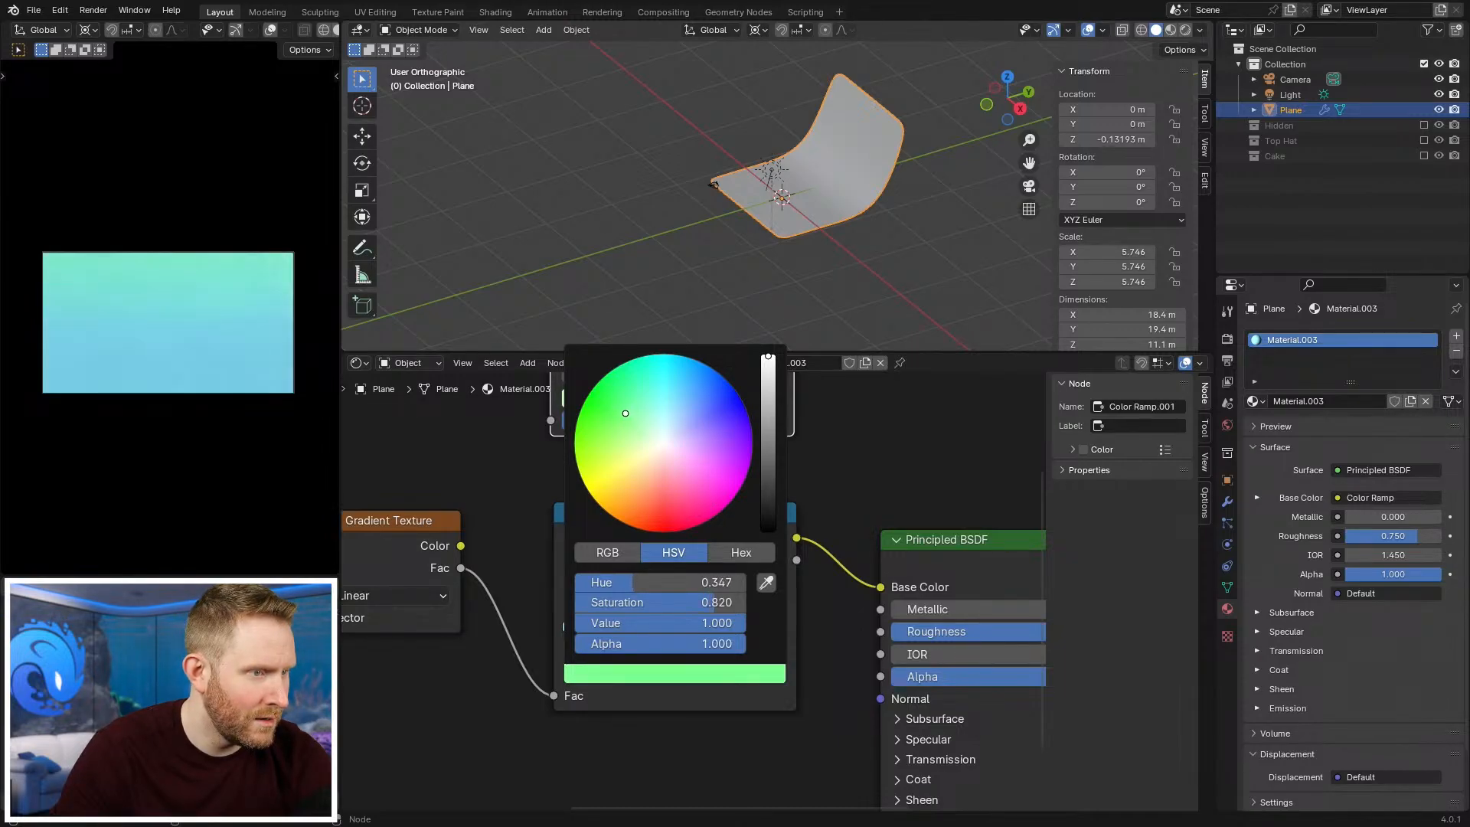
{"action": "left_click", "coordinate": [604, 666]}
{"action": "left_click", "coordinate": [604, 673]}
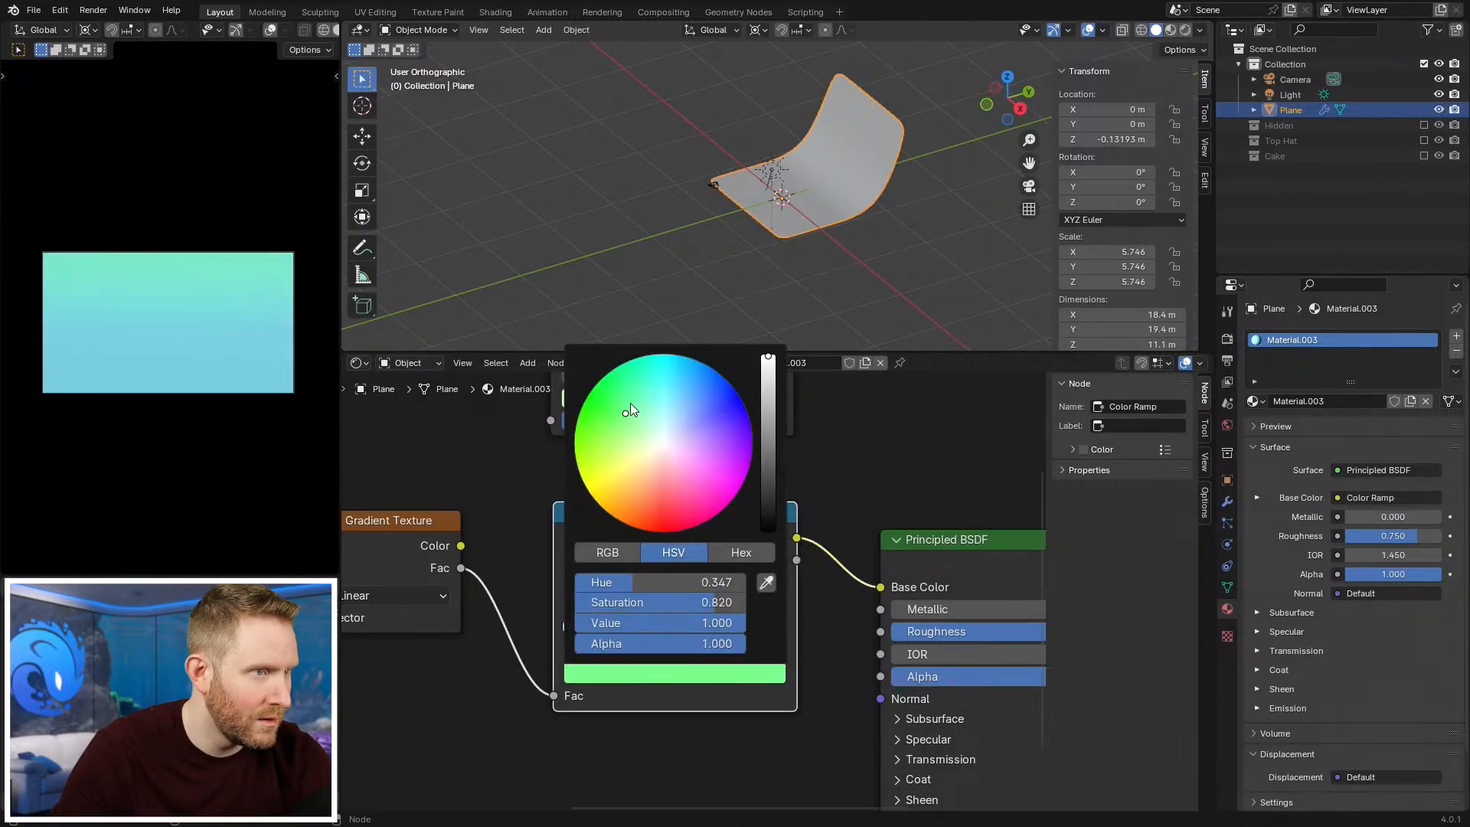
Step: Recolor the first stop of the connected Color Ramp to a more saturated cyan
{"action": "left_click", "coordinate": [567, 626]}
{"action": "left_click", "coordinate": [612, 673]}
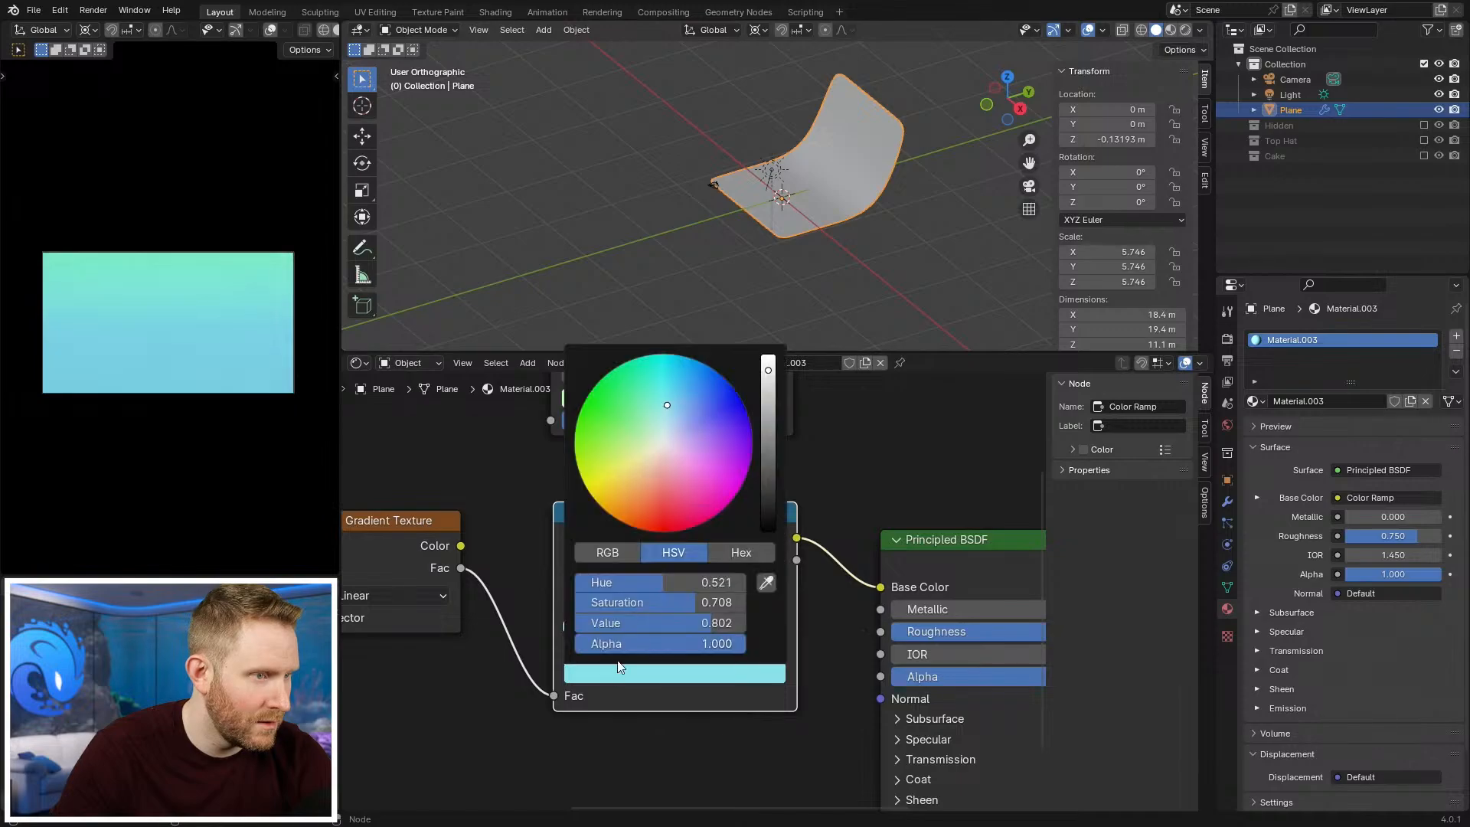
{"action": "left_click_drag", "start_coordinate": [671, 407], "coordinate": [663, 374]}
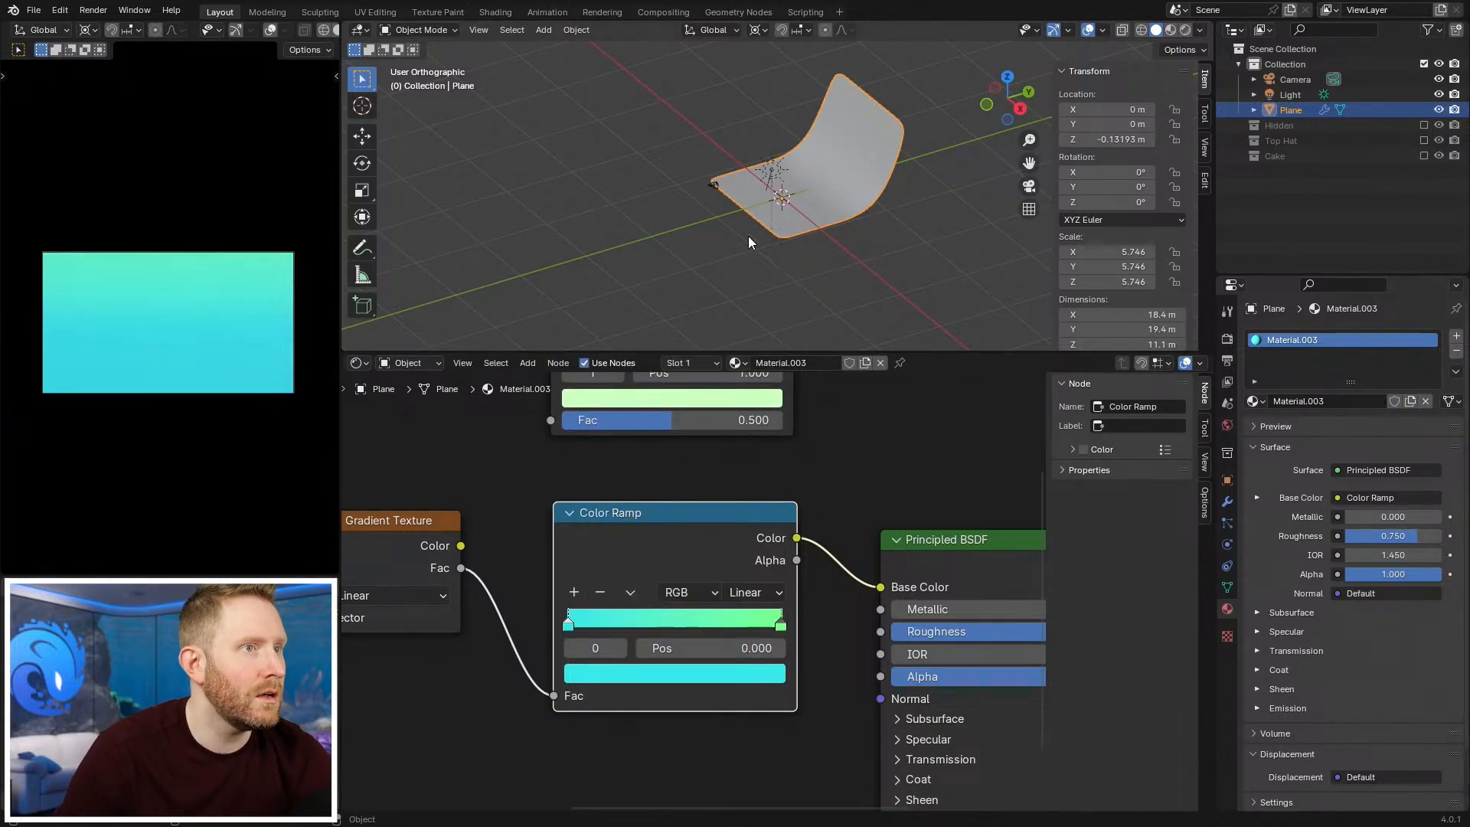
Step: Switch the viewport to the front orthographic view and add a cylinder mesh at the 3D cursor
{"action": "scroll", "coordinate": [775, 186], "scroll_direction": "up", "scroll_amount": 5}
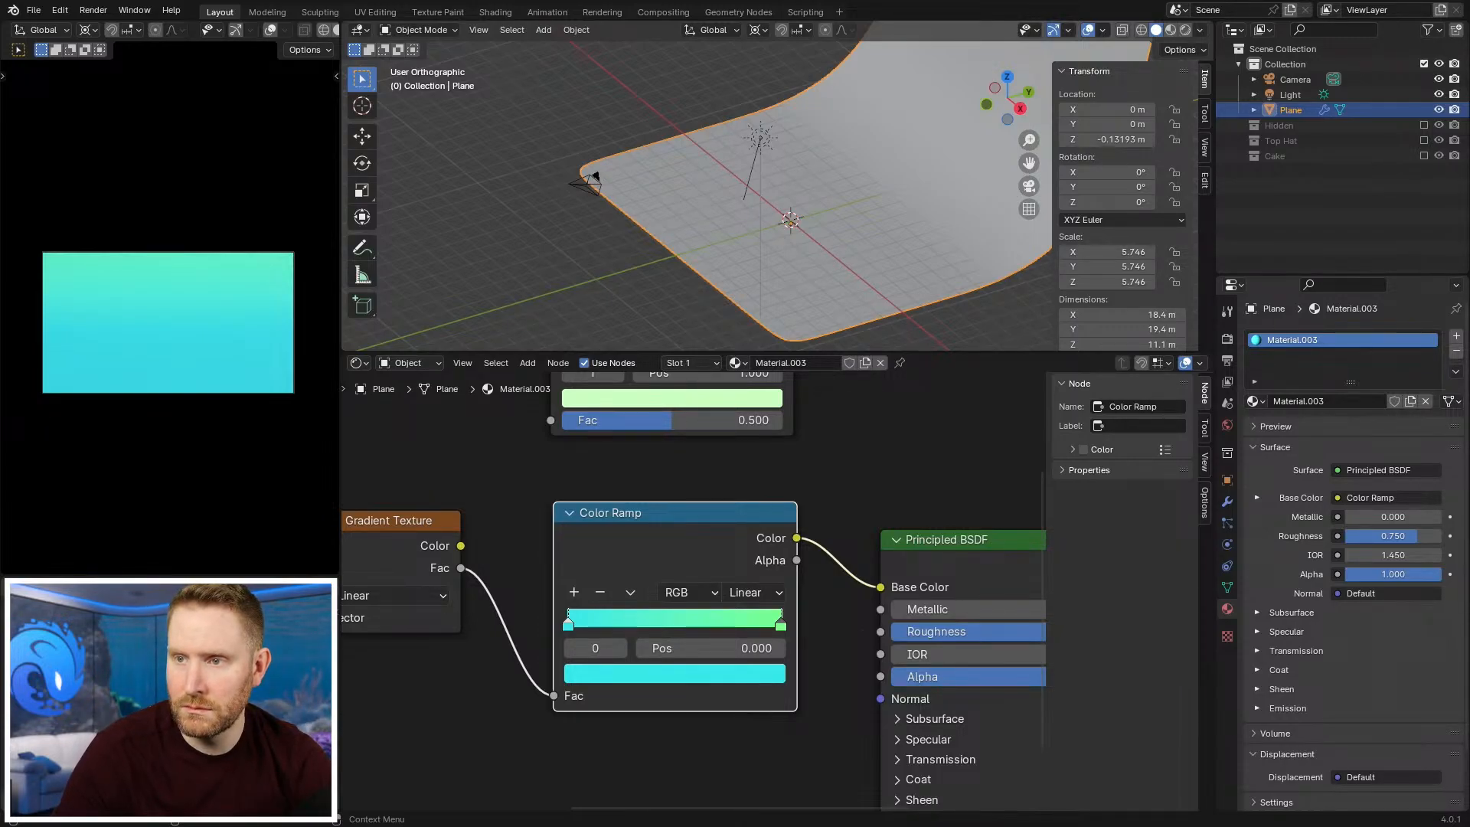
{"action": "key", "text": "KP_1"}
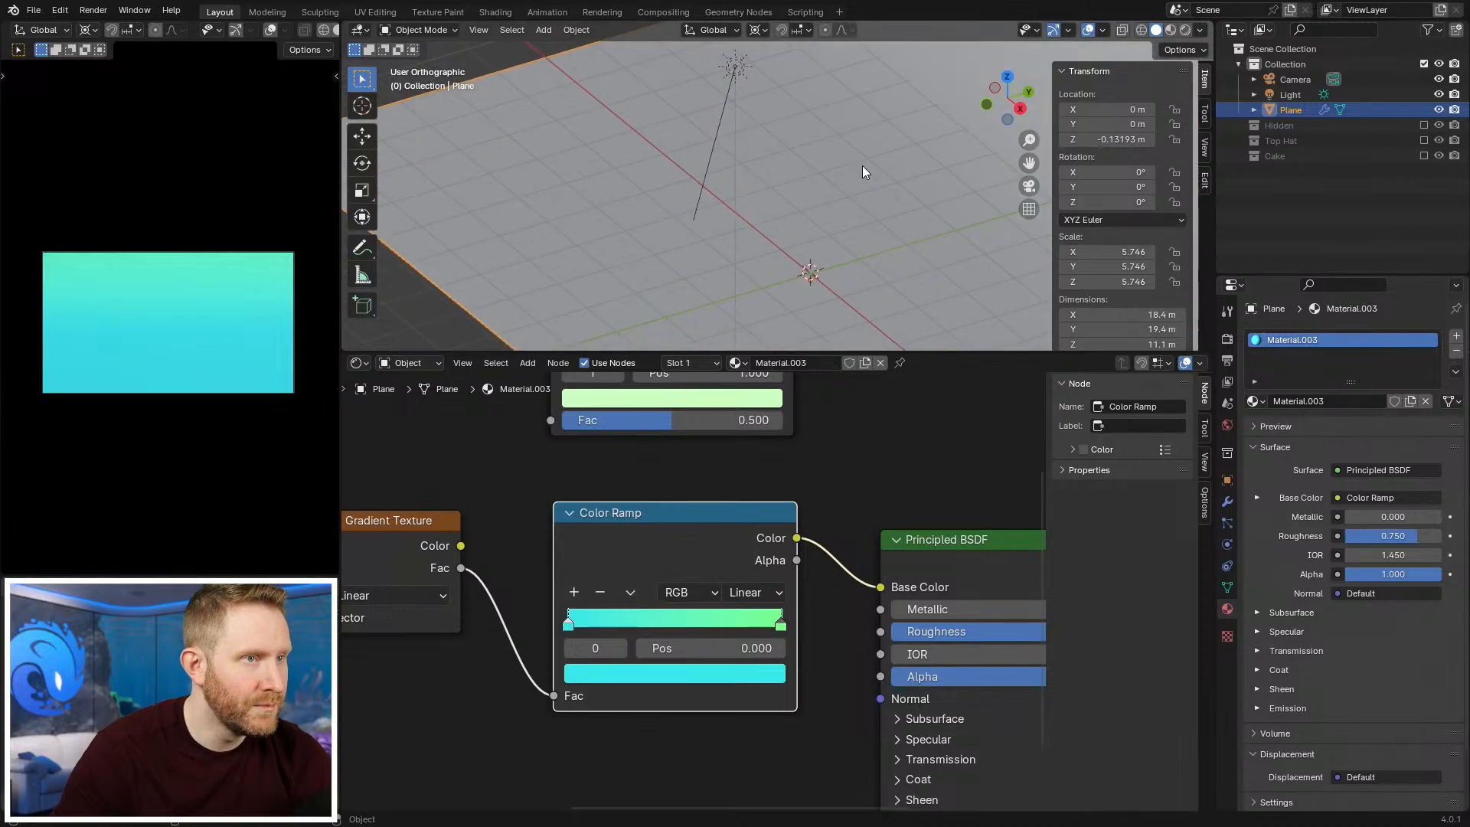
{"action": "scroll", "coordinate": [838, 292], "scroll_direction": "down", "scroll_amount": 5}
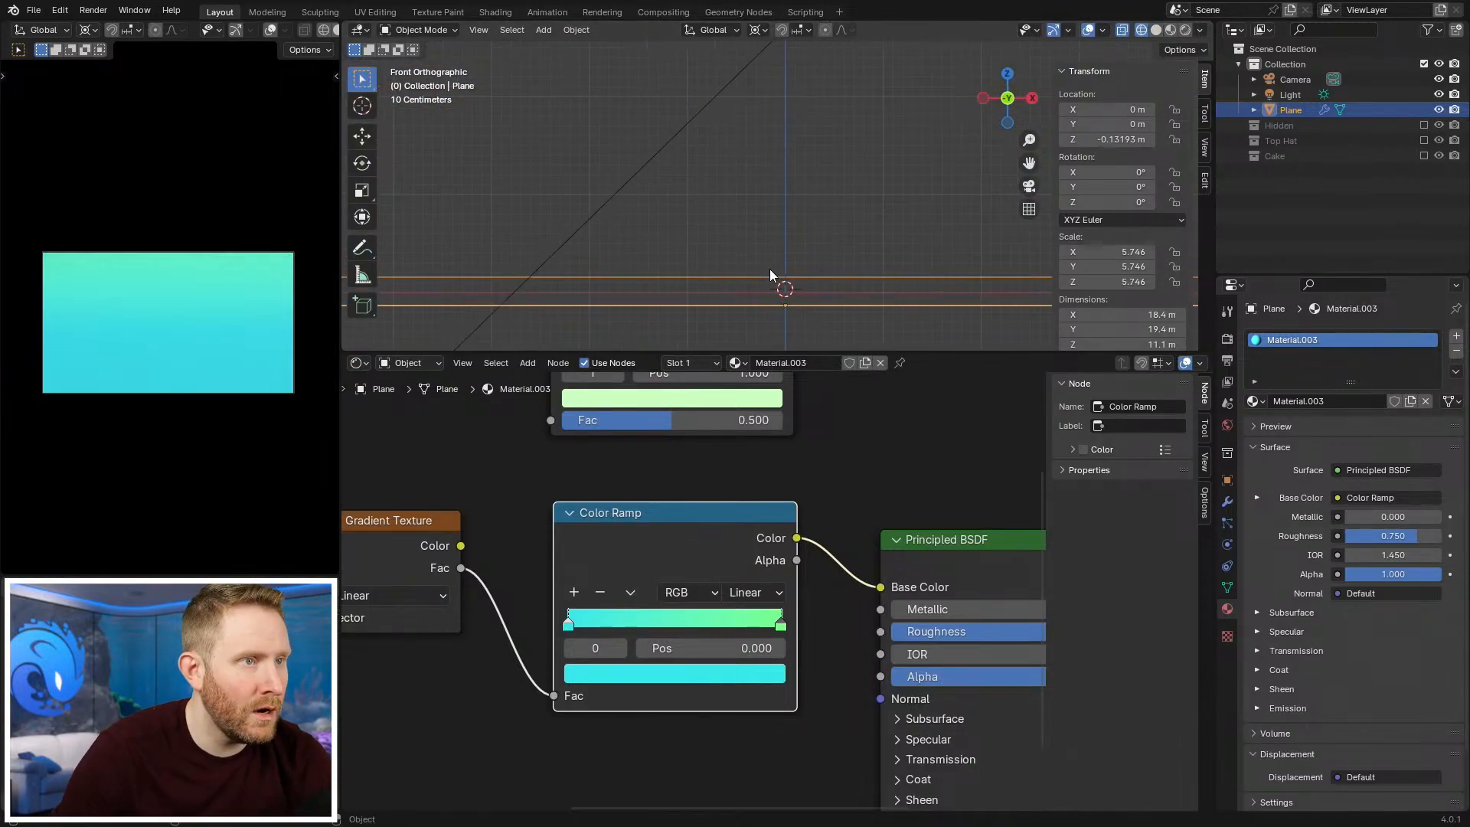
{"action": "scroll", "coordinate": [783, 199], "scroll_direction": "up", "scroll_amount": 3}
{"action": "key", "text": "shift+a"}
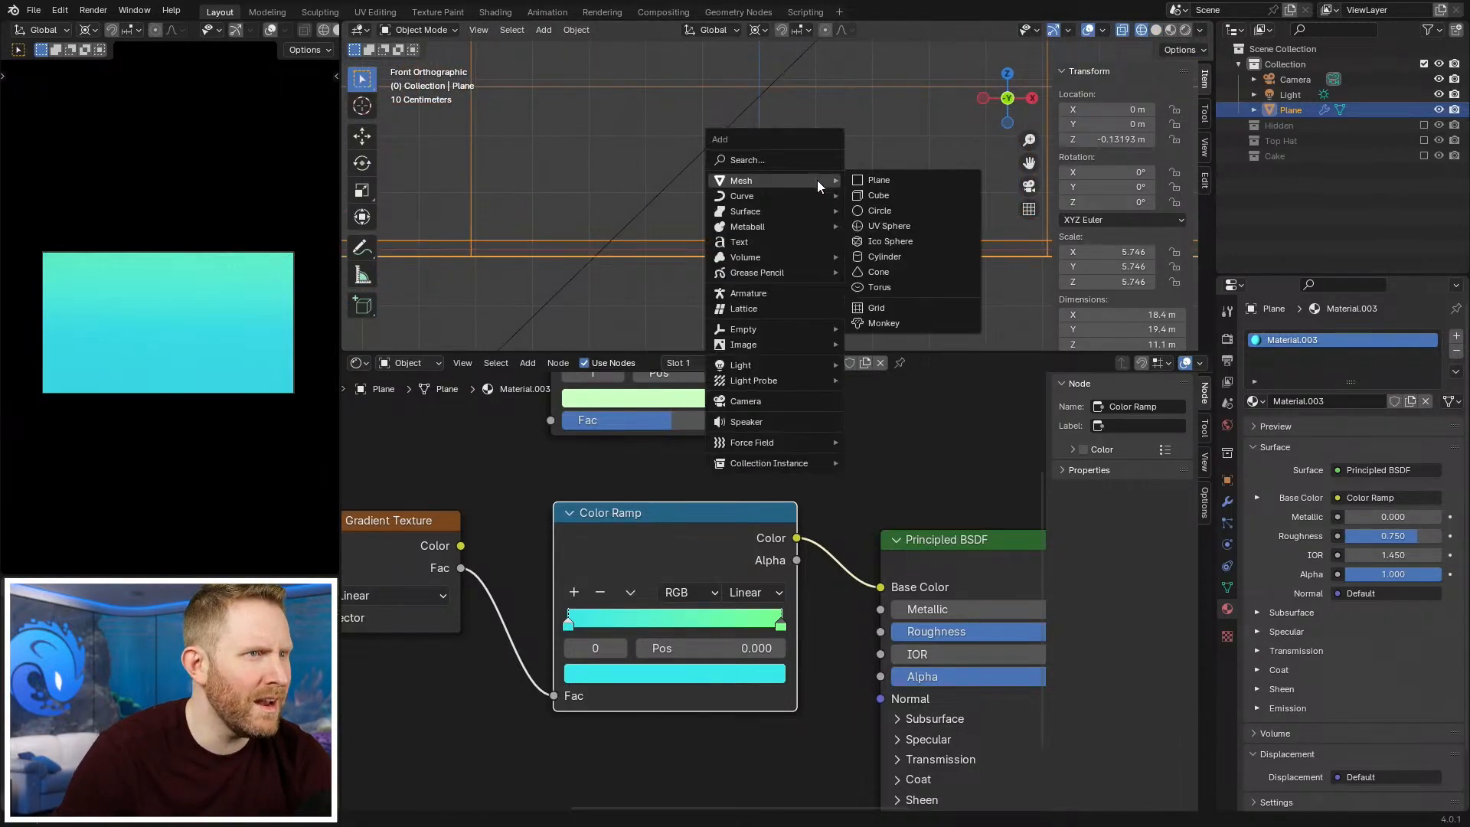
{"action": "mouse_move", "coordinate": [798, 181]}
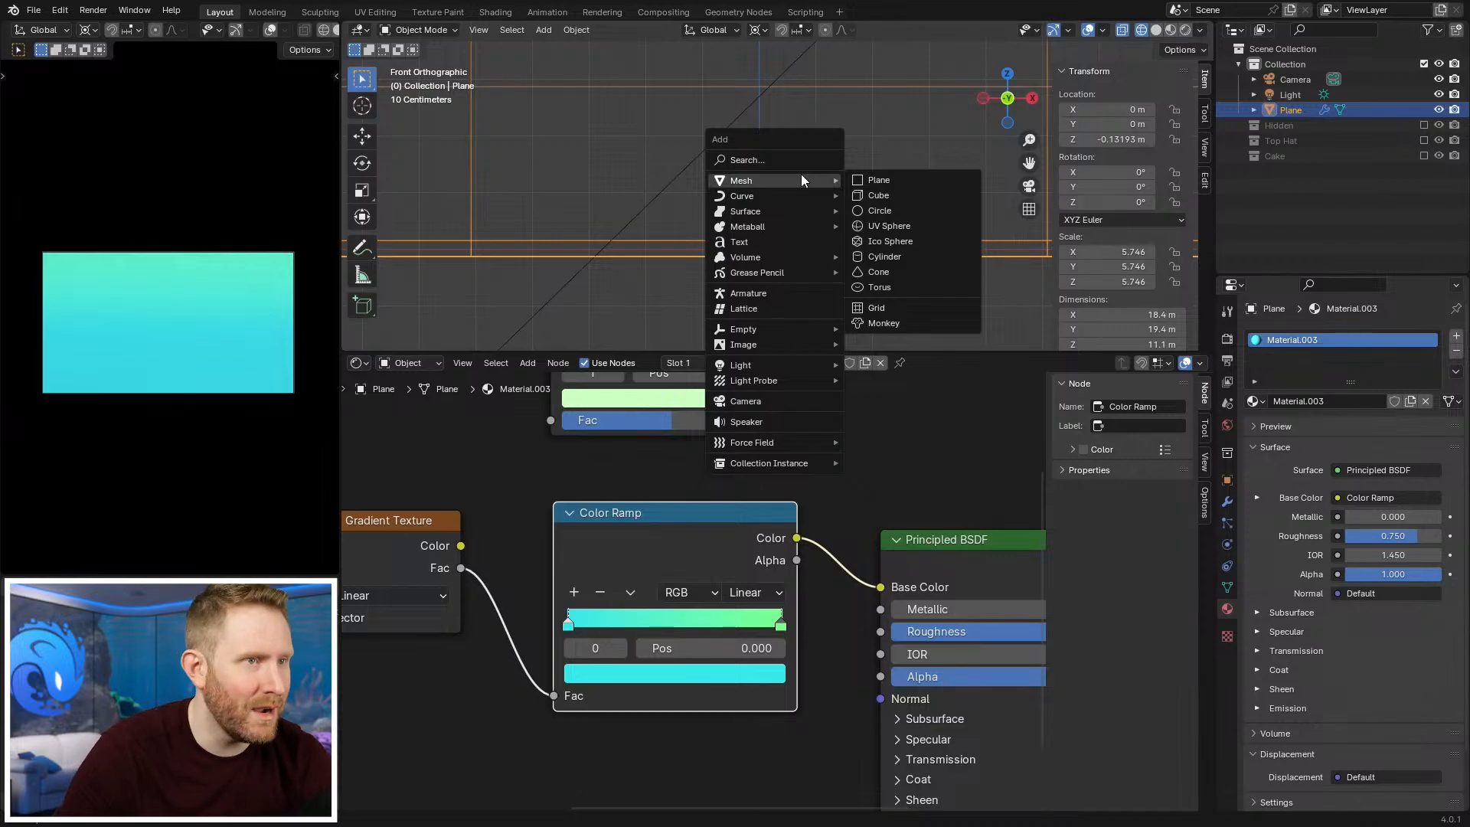
{"action": "left_click", "coordinate": [880, 256]}
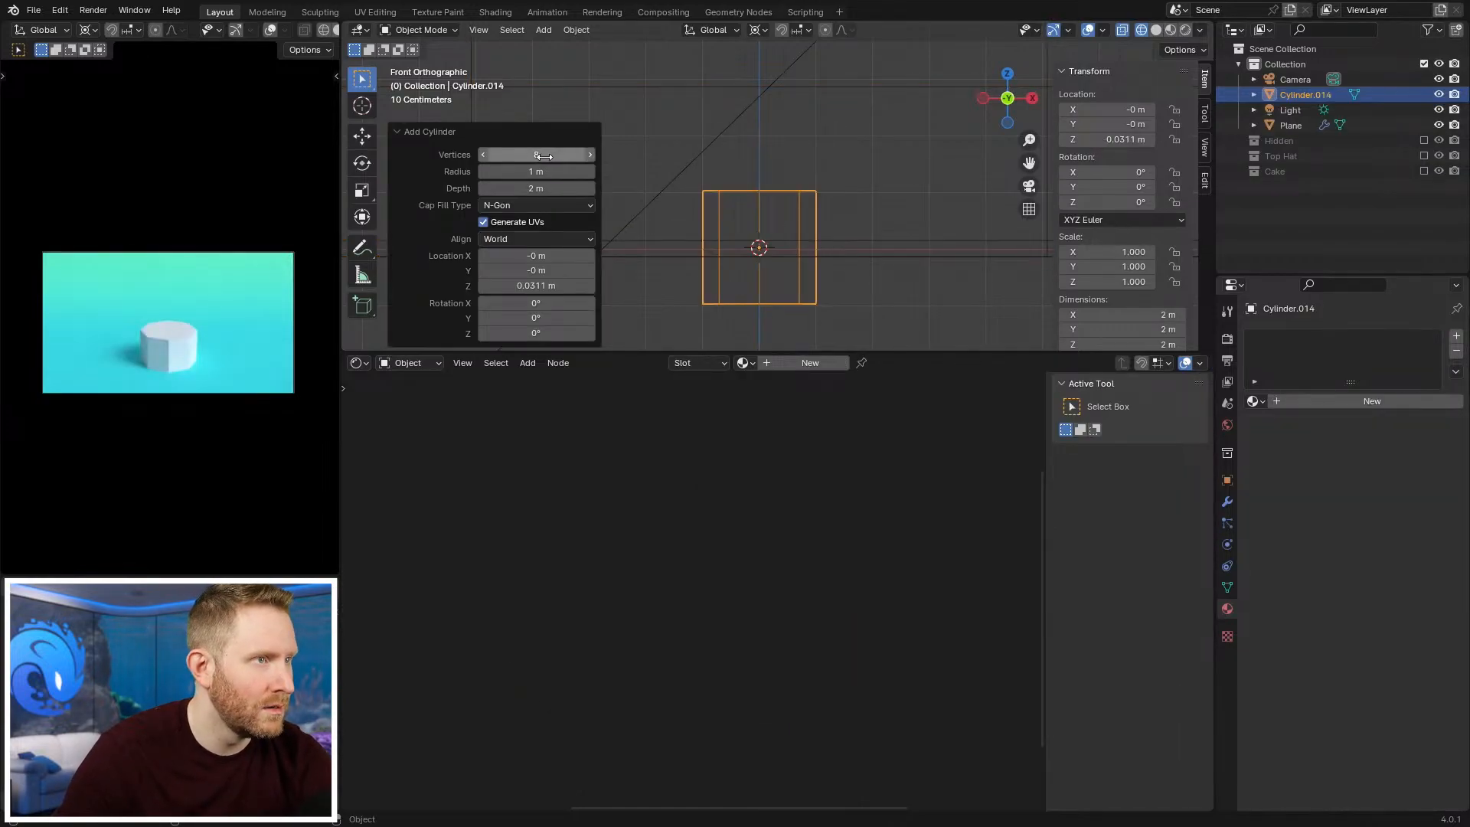
Step: Scale the eight-sided cylinder's whole mesh down uniformly in edit mode to a small fraction of its size
{"action": "middle_click_drag", "start_coordinate": [791, 197], "coordinate": [761, 274]}
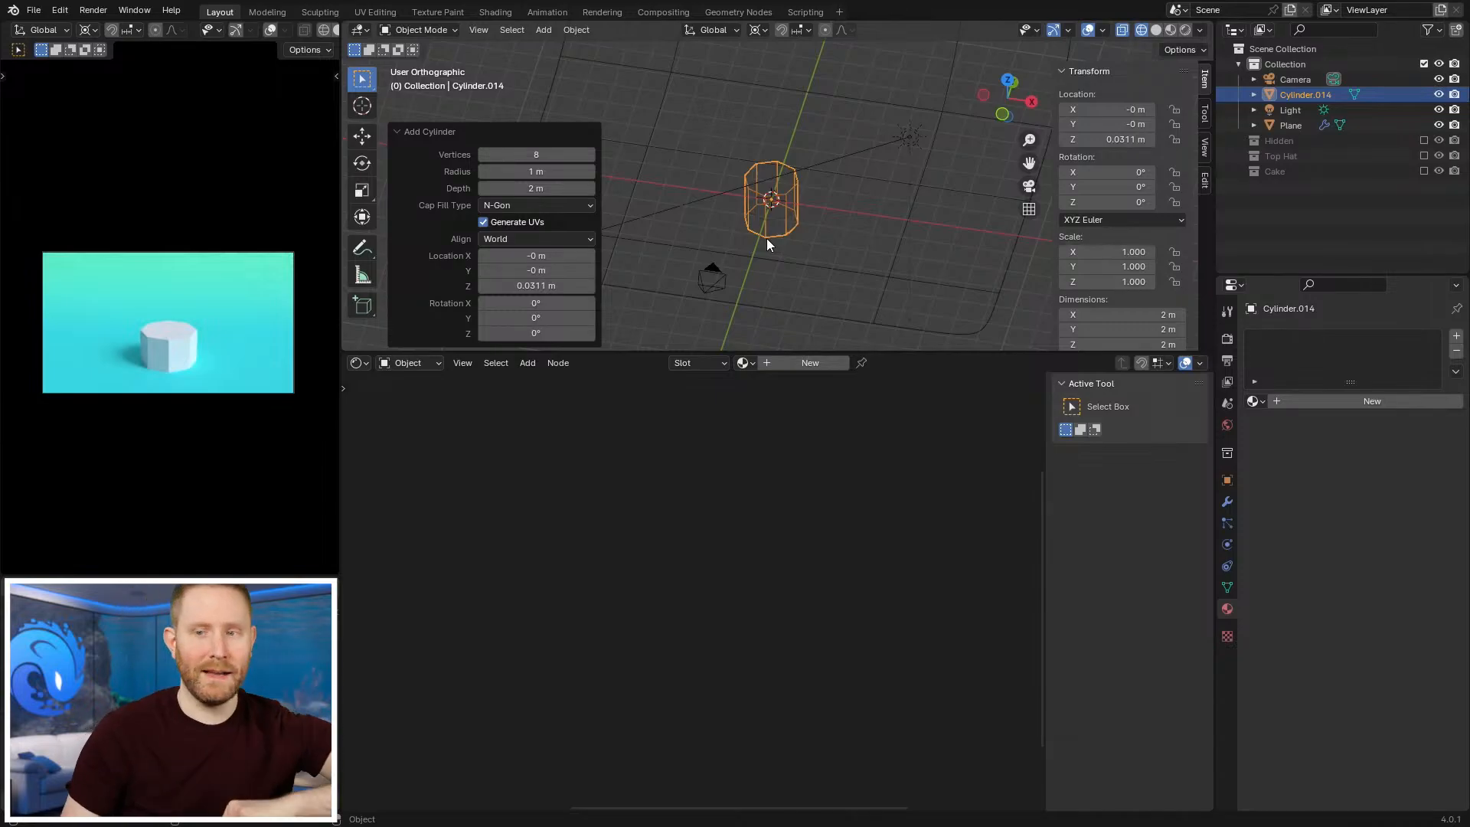
{"action": "scroll", "coordinate": [801, 147], "scroll_direction": "up", "scroll_amount": 2}
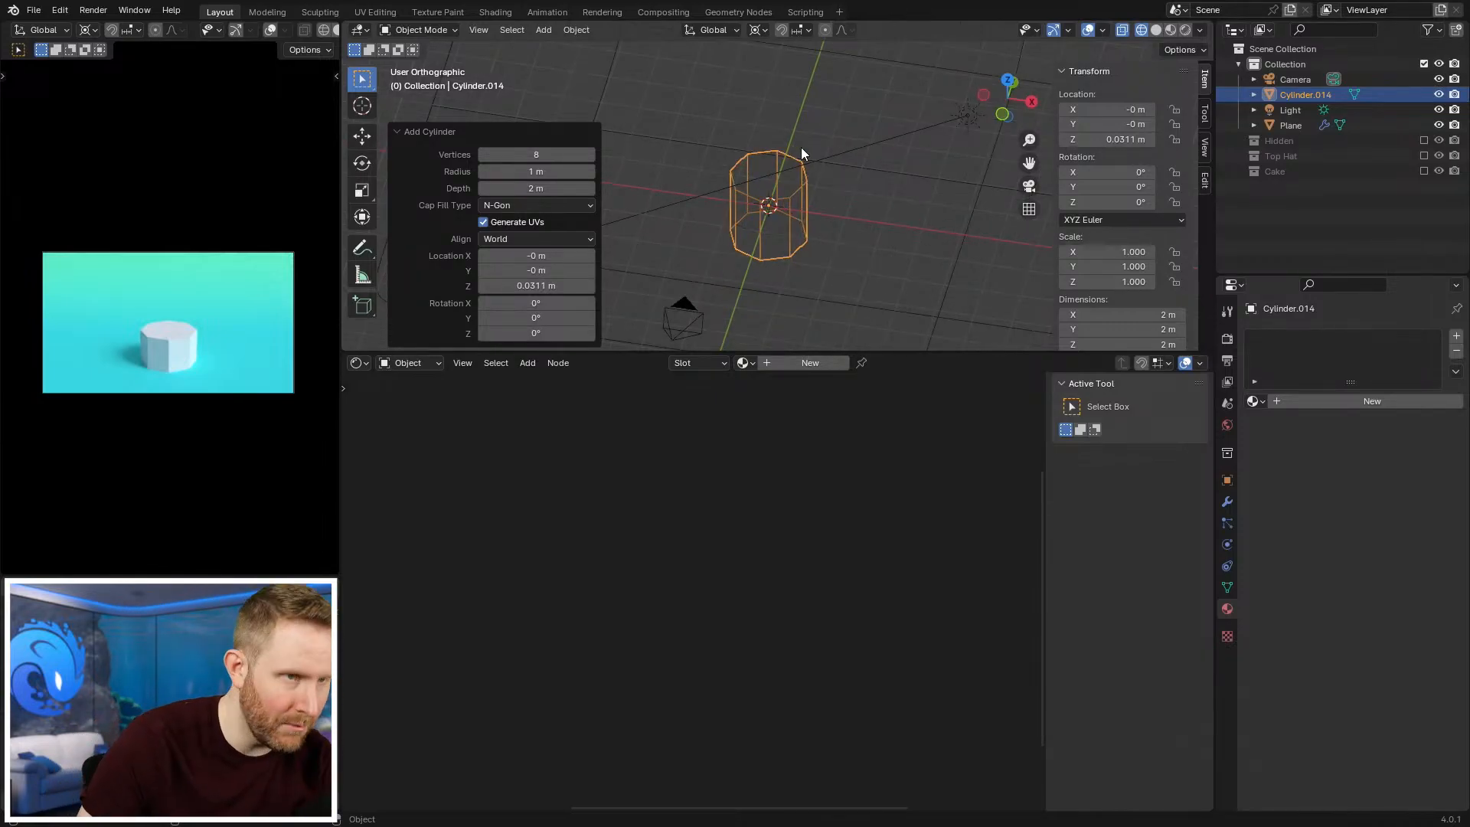
{"action": "key", "text": "KP_1"}
{"action": "scroll", "coordinate": [873, 144], "scroll_direction": "up", "scroll_amount": 3}
{"action": "key", "text": "Tab"}
{"action": "key", "text": "s"}
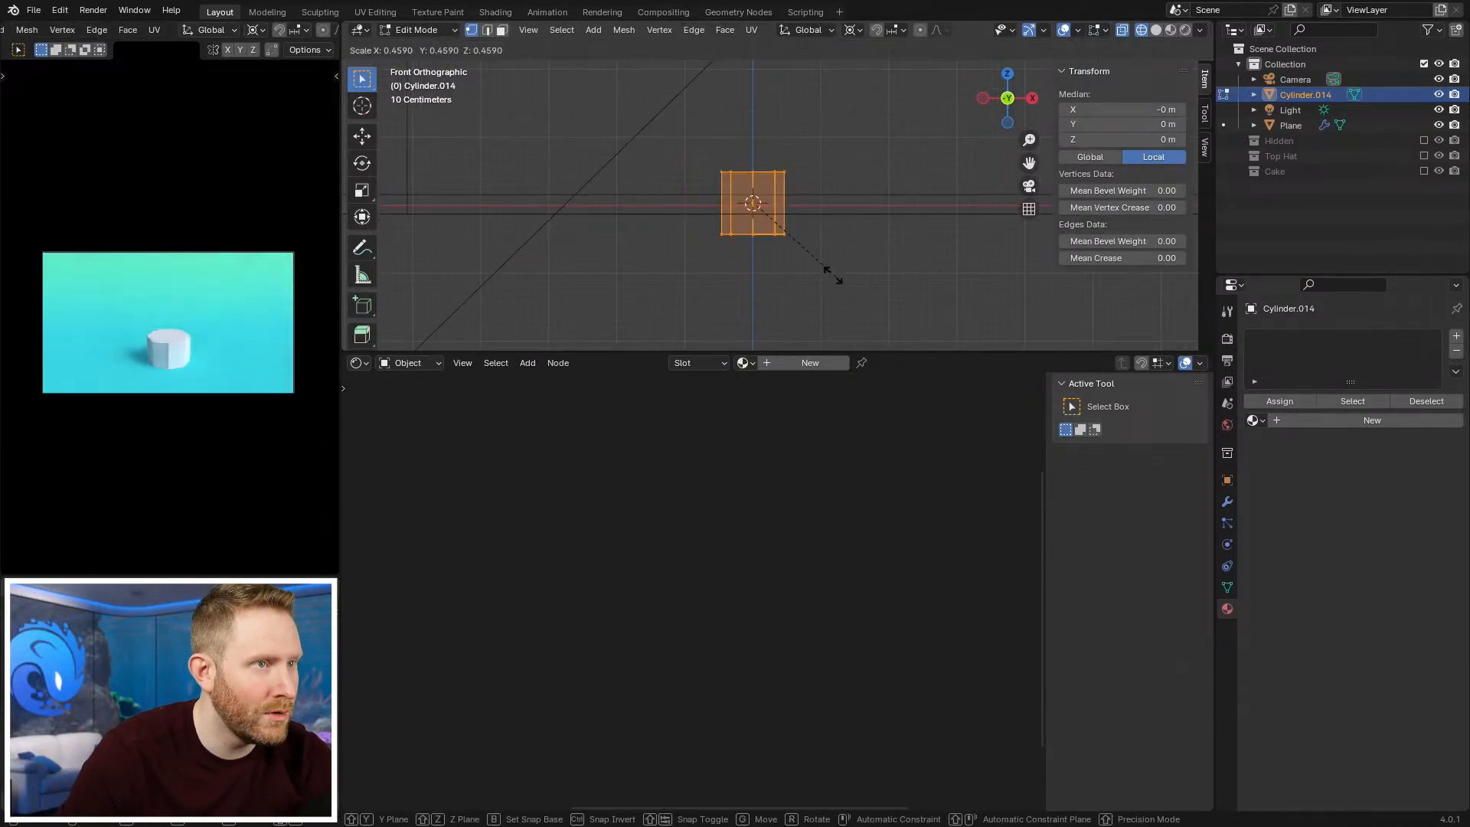
{"action": "left_click", "coordinate": [780, 228]}
{"action": "scroll", "coordinate": [834, 260], "scroll_direction": "up", "scroll_amount": 5}
{"action": "key", "text": "s"}
{"action": "left_click", "coordinate": [759, 233]}
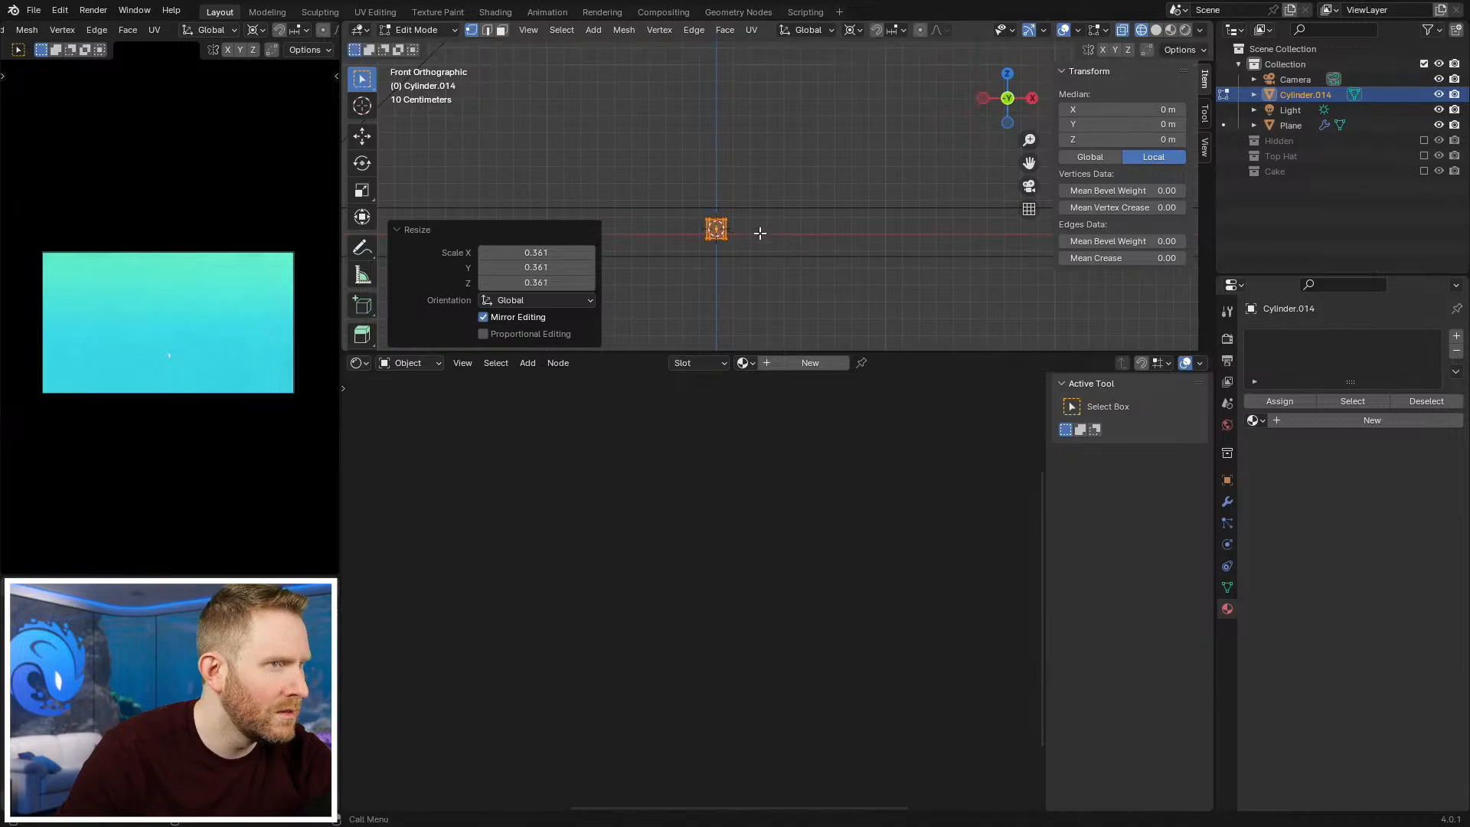
Step: Select the cylinder's top vertices and raise them along Z to form a pole about 1.14 m tall
{"action": "scroll", "coordinate": [758, 232], "scroll_direction": "up", "scroll_amount": 2}
{"action": "key", "text": "alt+a"}
{"action": "left_click_drag", "start_coordinate": [641, 209], "coordinate": [786, 257]}
{"action": "key", "text": "g"}
{"action": "key", "text": "z"}
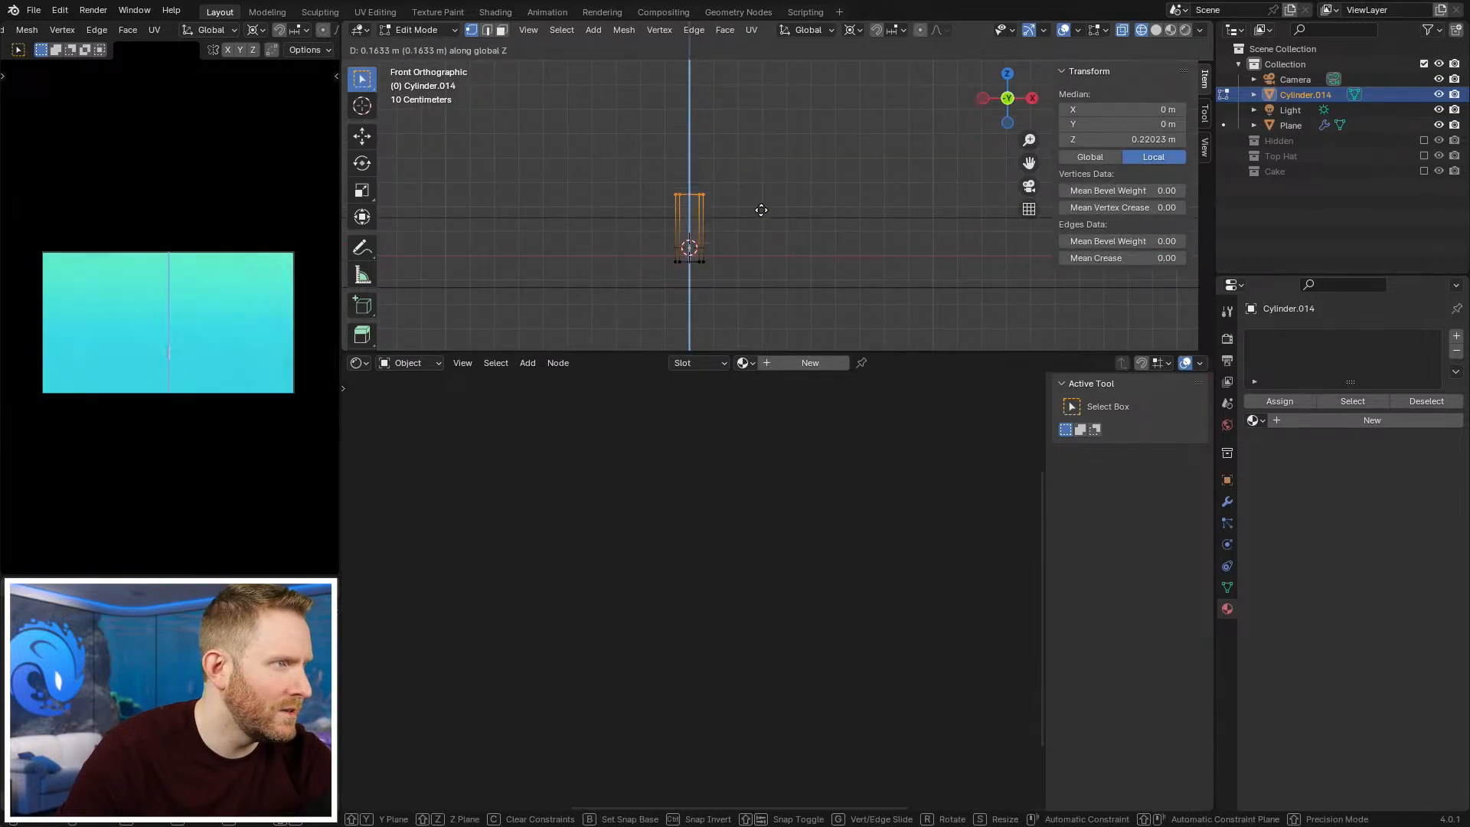
{"action": "left_click", "coordinate": [737, 74]}
{"action": "middle_click_drag", "start_coordinate": [748, 182], "coordinate": [813, 253], "text": "shift"}
{"action": "scroll", "coordinate": [819, 241], "scroll_direction": "down", "scroll_amount": 2}
{"action": "key", "text": "g"}
{"action": "key", "text": "z"}
{"action": "left_click", "coordinate": [926, 219]}
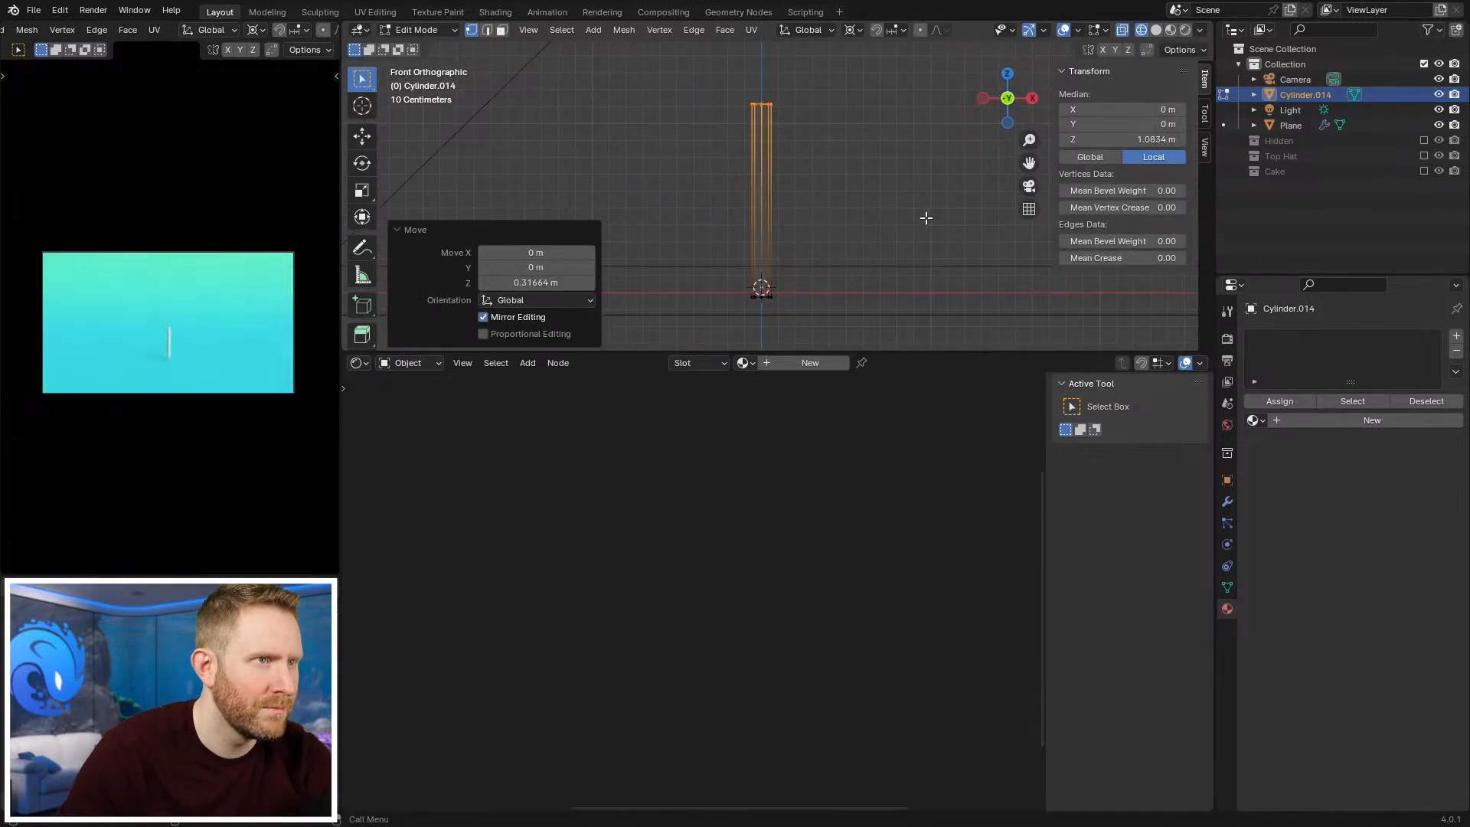
Step: Scale the entire pole thinner on X and Y only, to about 0.05 m across, keeping its height
{"action": "key", "text": "a"}
{"action": "key", "text": "s"}
{"action": "key", "text": "shift+z"}
{"action": "left_click", "coordinate": [754, 263]}
{"action": "key", "text": "shift+z"}
{"action": "middle_click_drag", "start_coordinate": [903, 137], "coordinate": [892, 246]}
{"action": "key", "text": "s"}
{"action": "key", "text": "shift+z"}
{"action": "left_click", "coordinate": [875, 236]}
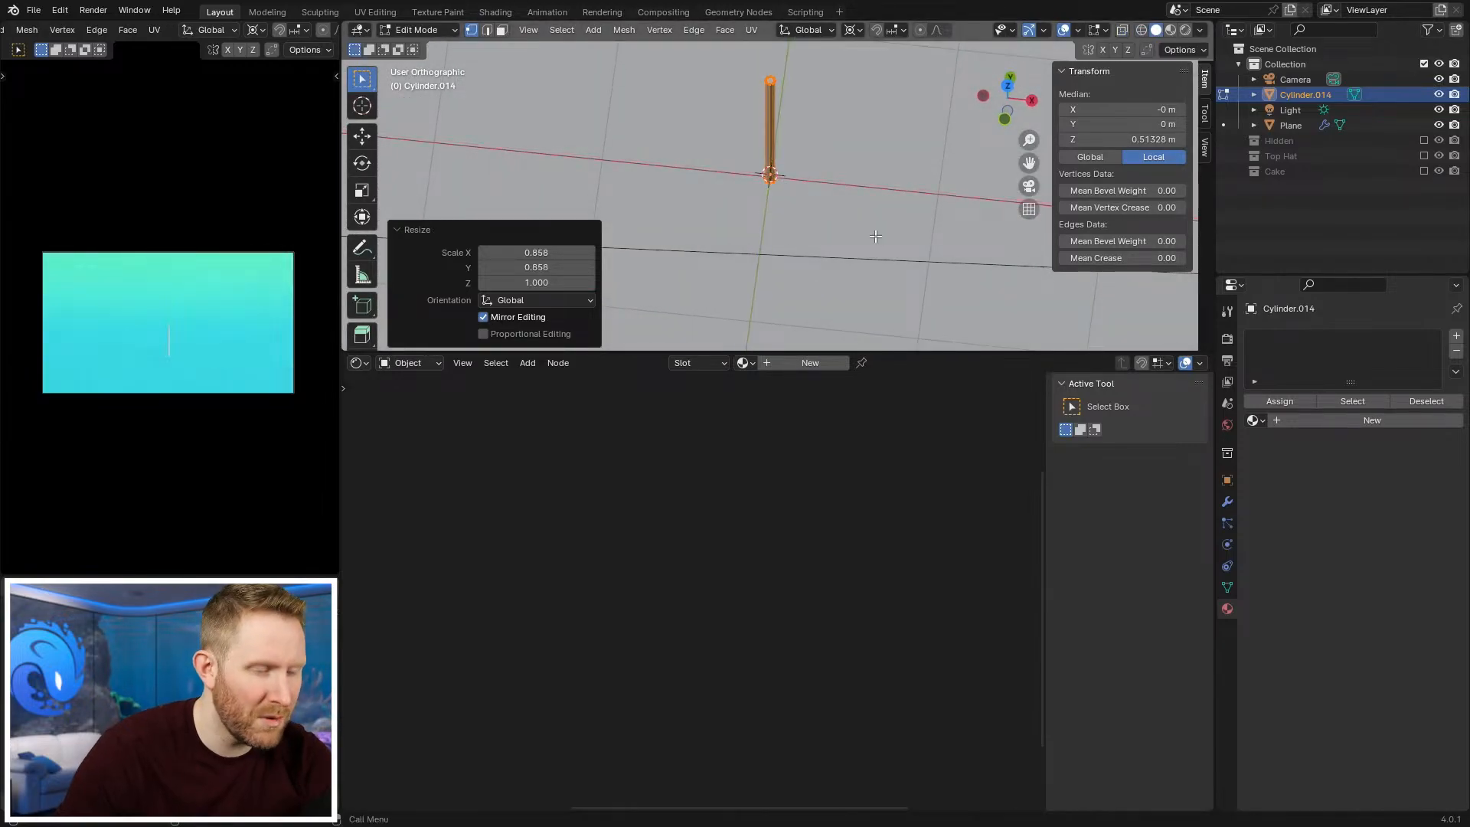
Step: Inspect the thin pole from the top and front in wireframe and solid display with nothing selected
{"action": "key", "text": "KP_7"}
{"action": "scroll", "coordinate": [875, 236], "scroll_direction": "up", "scroll_amount": 3}
{"action": "middle_click_drag", "start_coordinate": [746, 77], "coordinate": [767, 220], "text": "shift"}
{"action": "scroll", "coordinate": [768, 219], "scroll_direction": "up", "scroll_amount": 5}
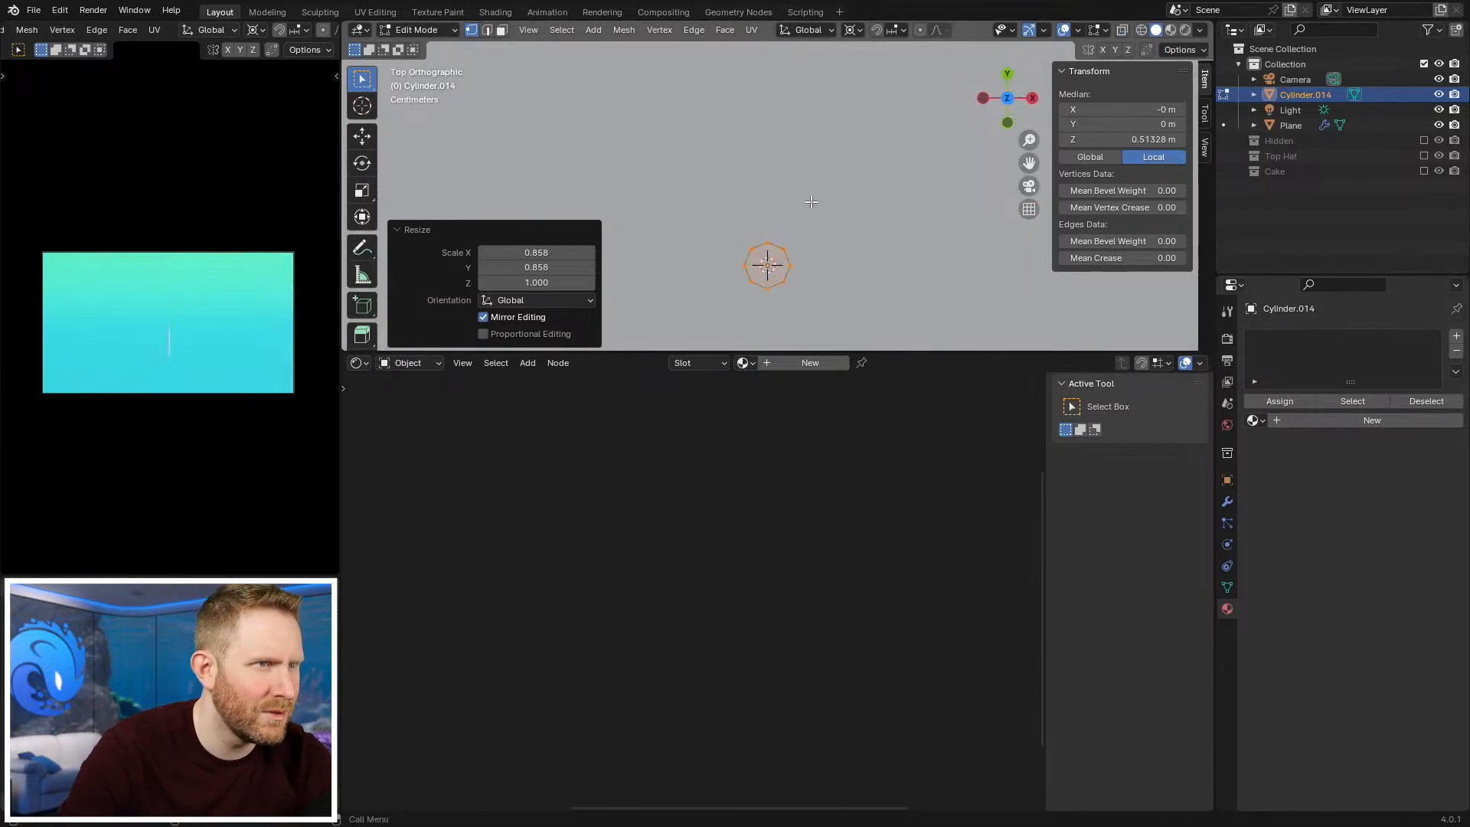
{"action": "key", "text": "alt+a"}
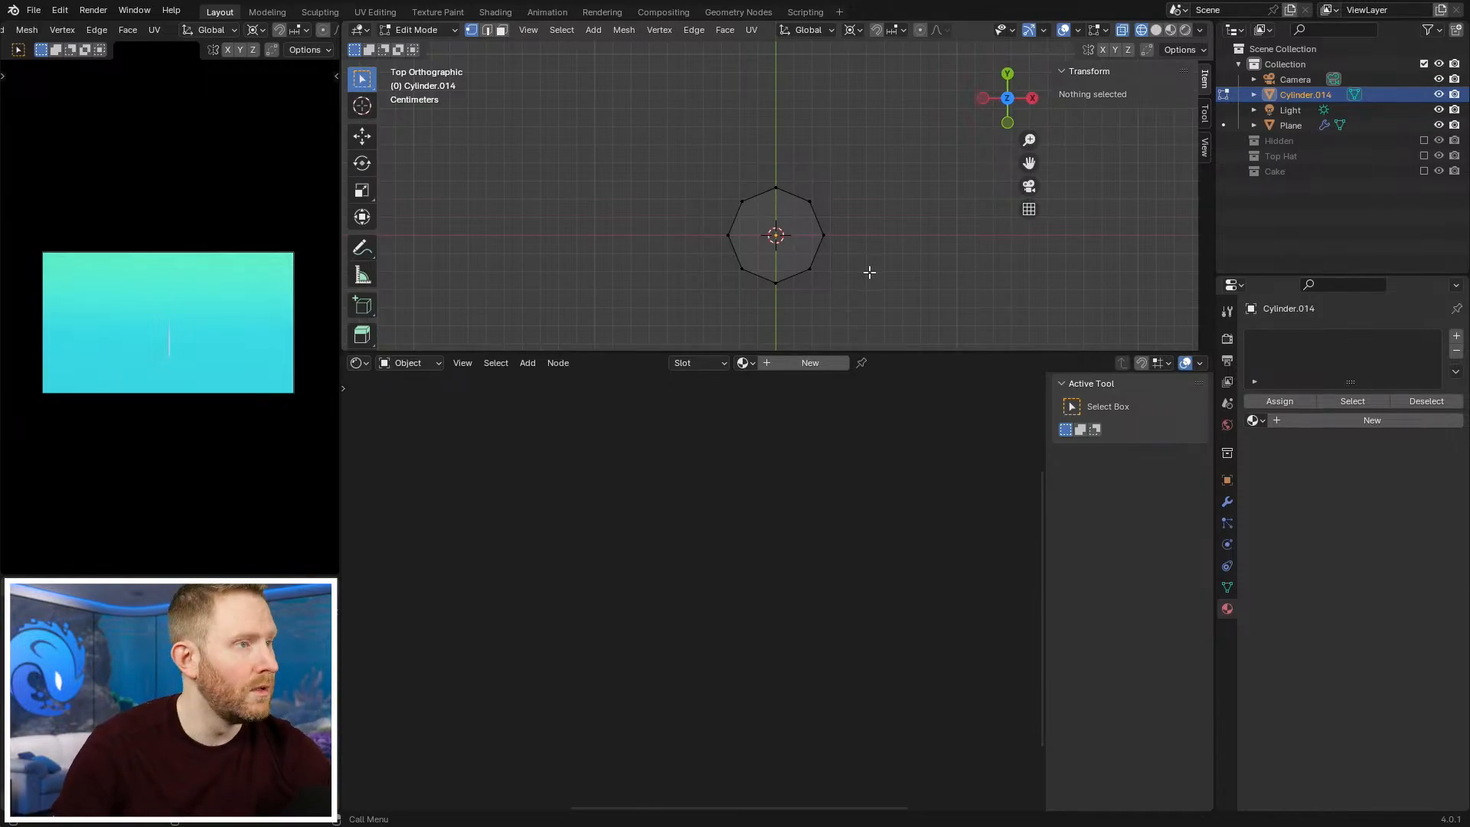
{"action": "scroll", "coordinate": [790, 151], "scroll_direction": "down", "scroll_amount": 5}
{"action": "scroll", "coordinate": [791, 201], "scroll_direction": "up", "scroll_amount": 7}
{"action": "key", "text": "KP_1"}
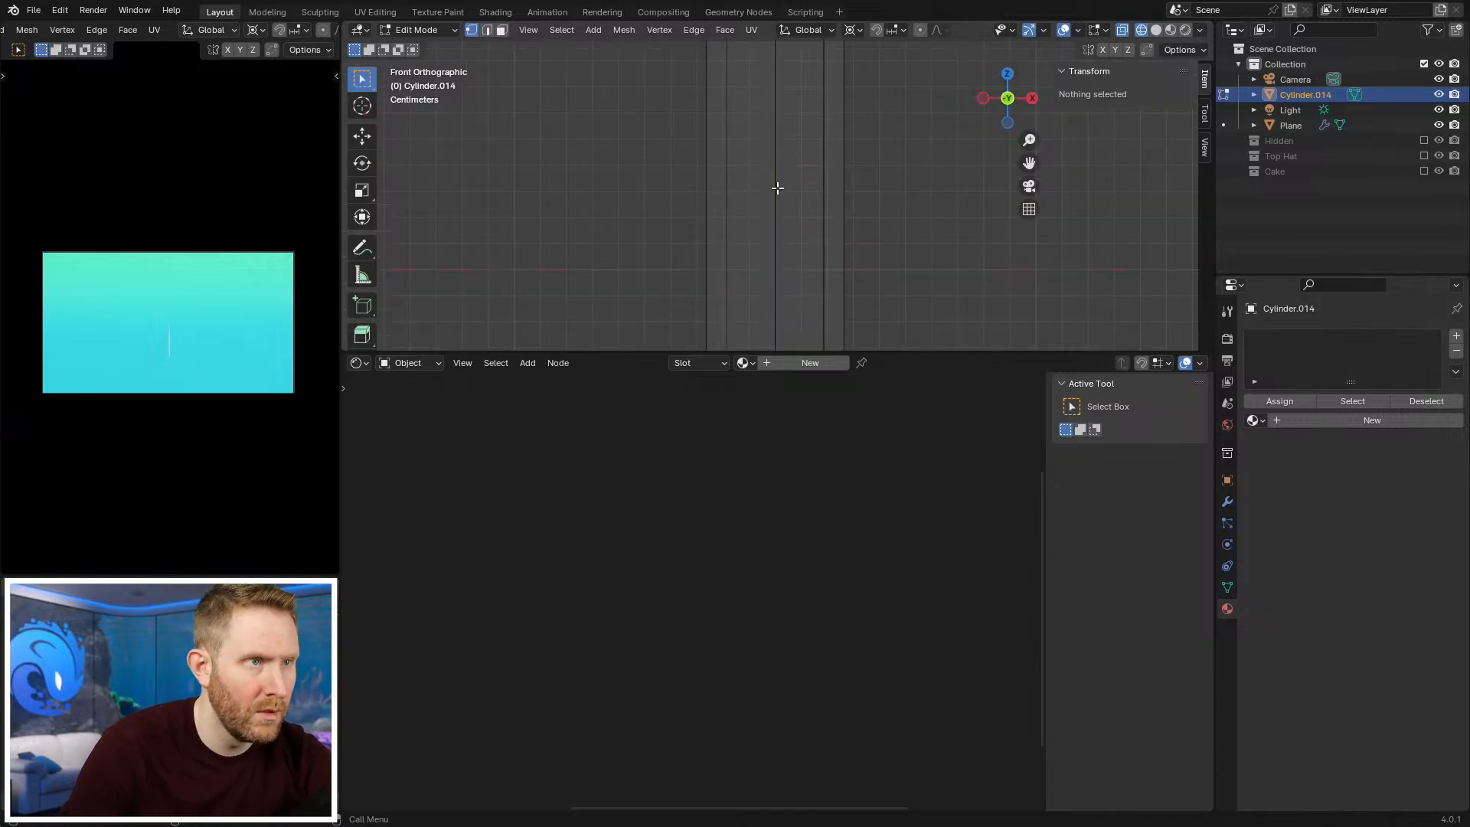
{"action": "scroll", "coordinate": [778, 187], "scroll_direction": "down", "scroll_amount": 6}
{"action": "key", "text": "alt+z"}
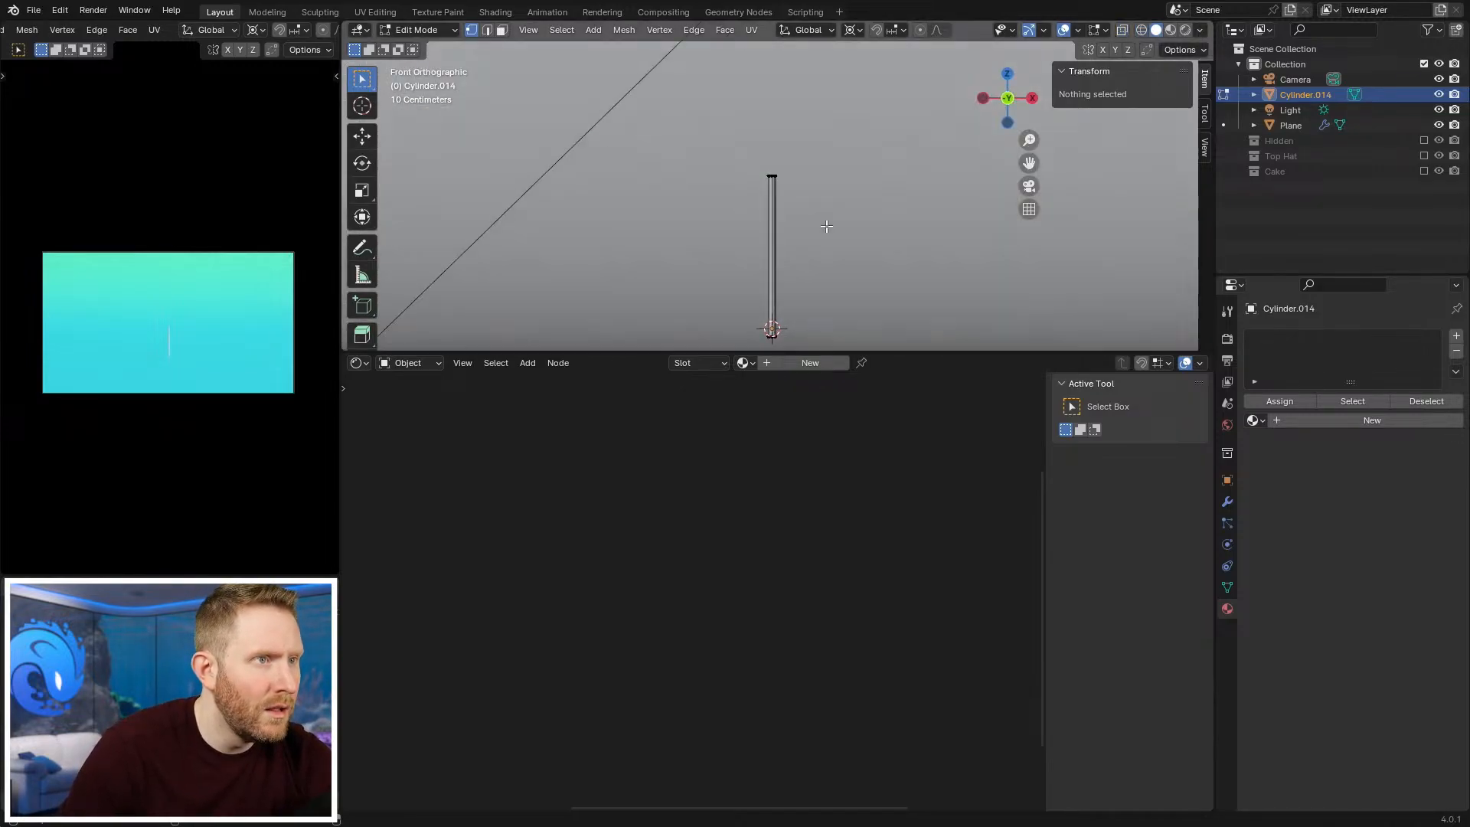
{"action": "middle_click_drag", "start_coordinate": [827, 226], "coordinate": [806, 183]}
{"action": "key", "text": "KP_1"}
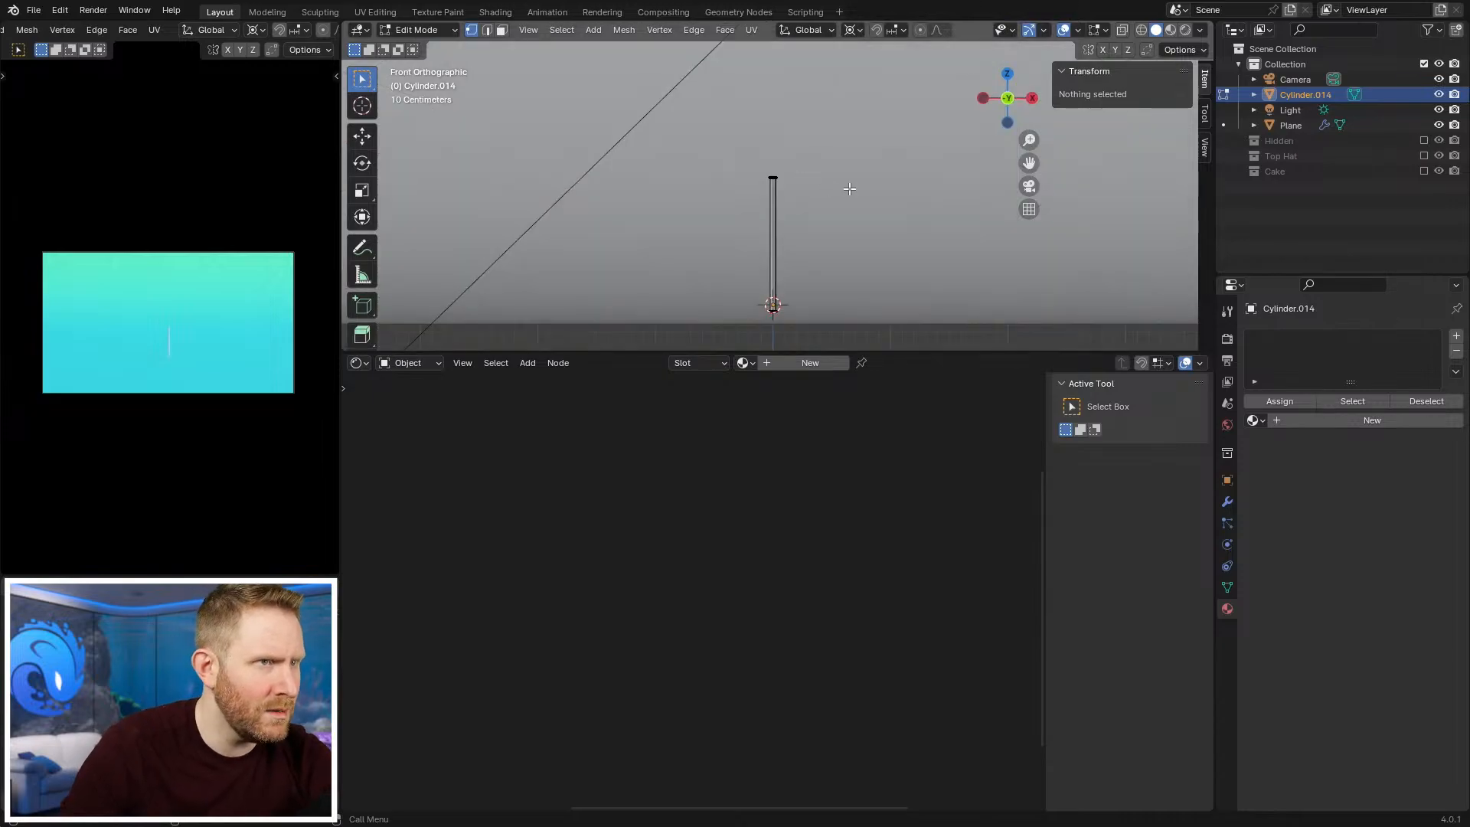
Step: Leave edit mode and add a UV sphere with 8 segments at the pole's base
{"action": "key", "text": "Tab"}
{"action": "key", "text": "shift+a"}
{"action": "mouse_move", "coordinate": [824, 178]}
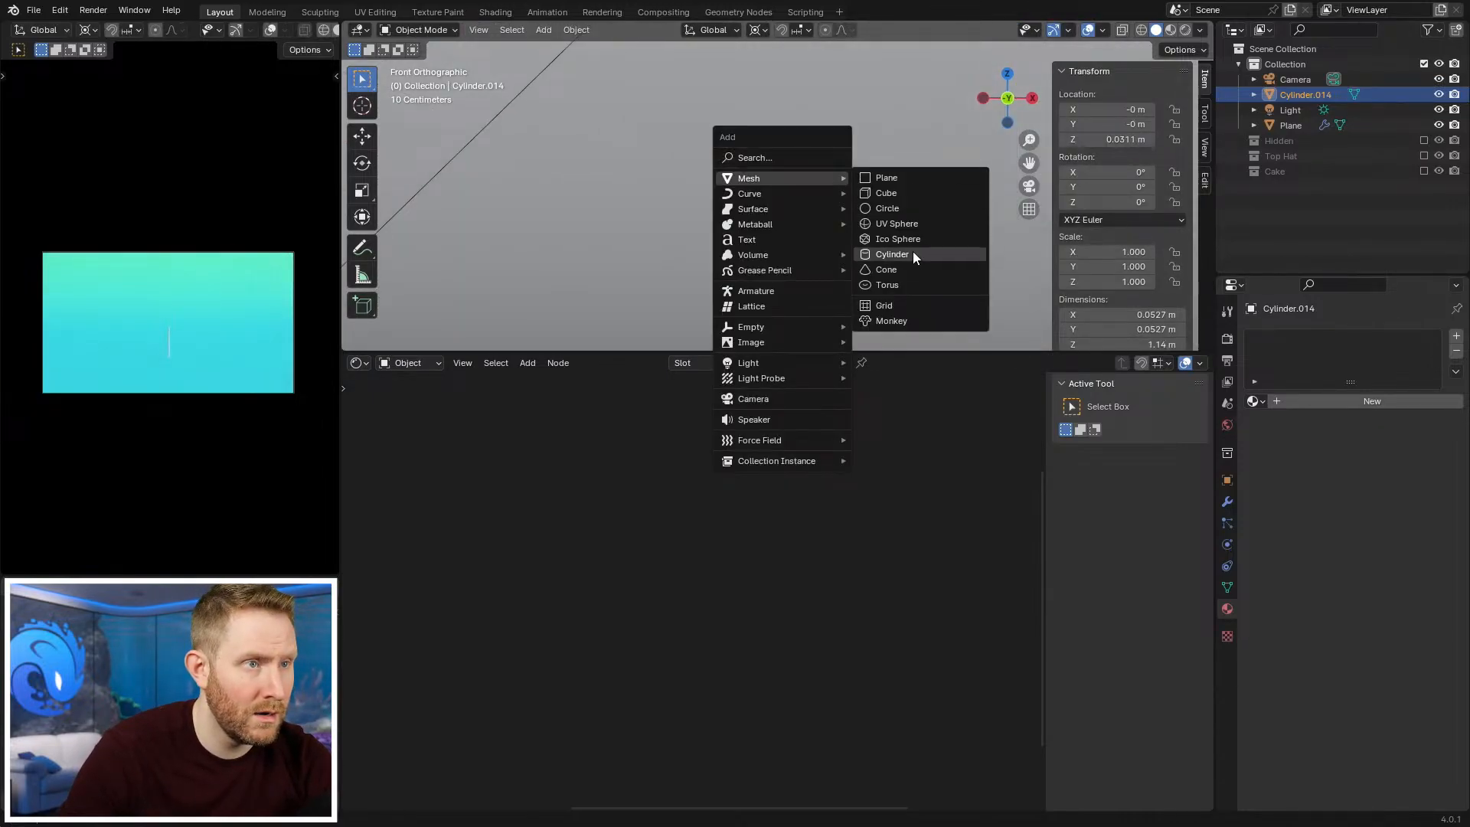
{"action": "left_click", "coordinate": [893, 224]}
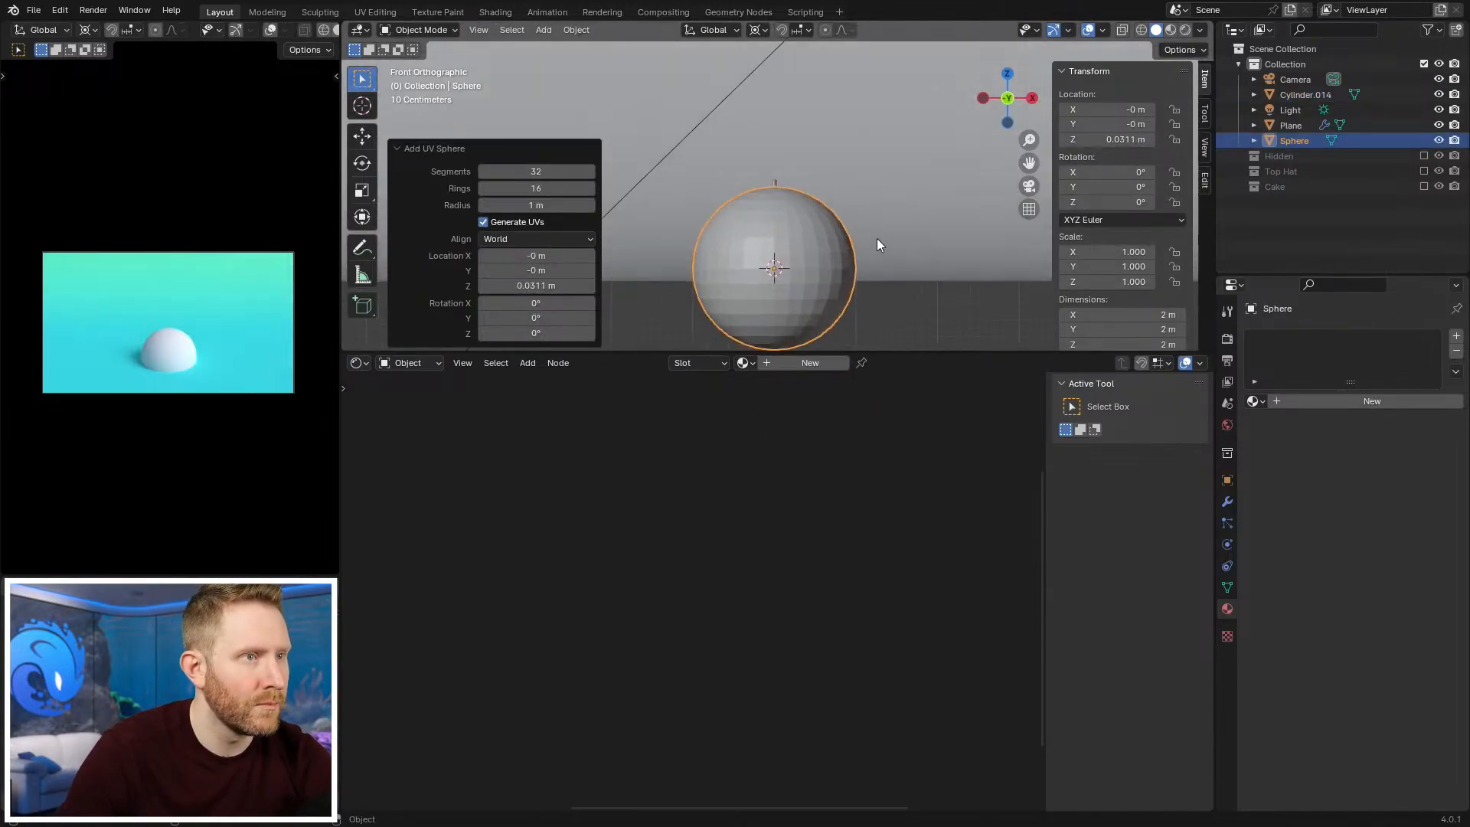
{"action": "left_click", "coordinate": [527, 171]}
{"action": "type", "text": "8"}
{"action": "key", "text": "Return"}
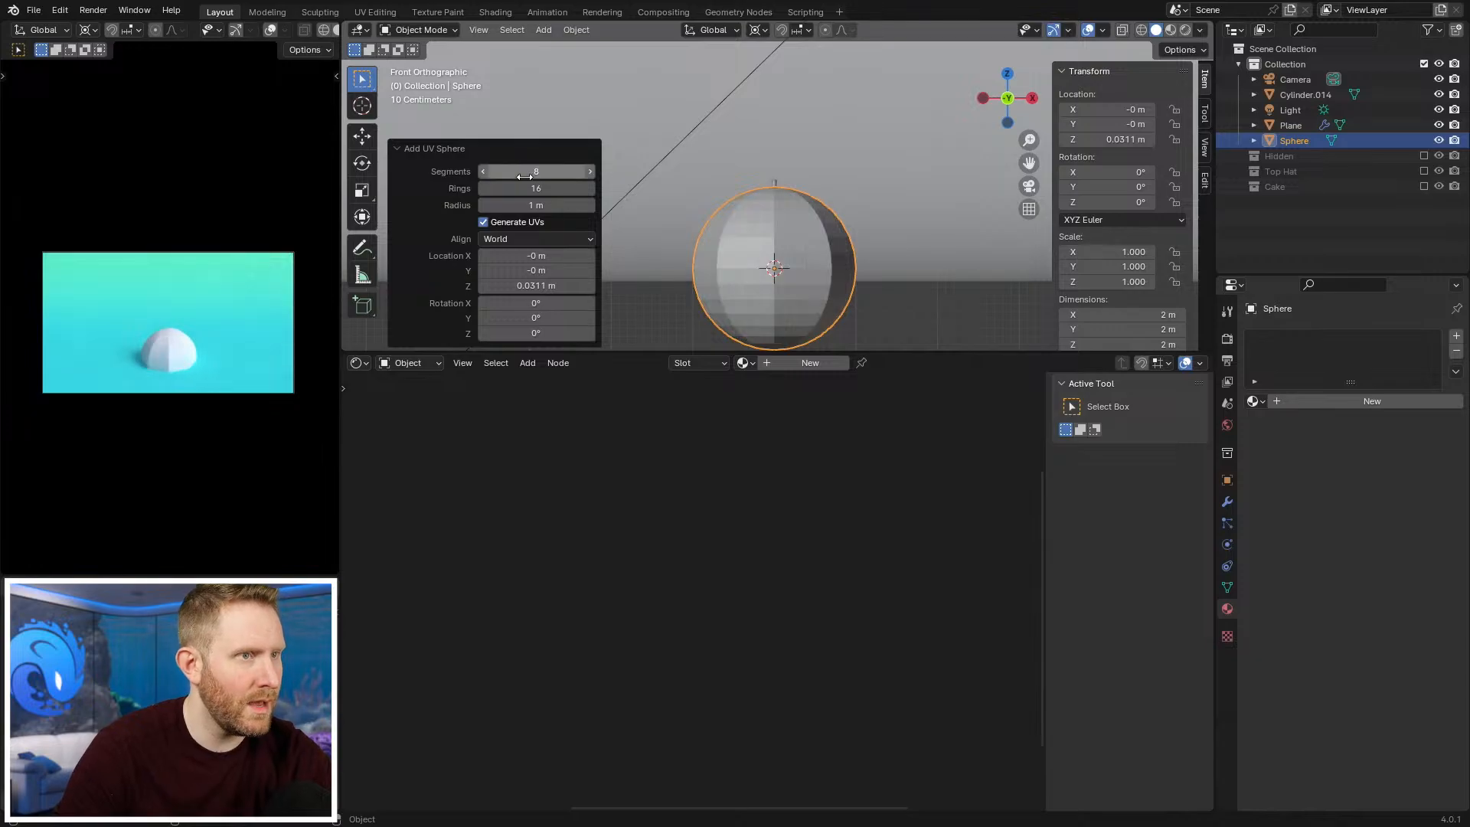
Step: Try 12 segments on the new sphere and set the count back to 8
{"action": "left_click", "coordinate": [526, 173]}
{"action": "type", "text": "12"}
{"action": "key", "text": "Return"}
{"action": "left_click", "coordinate": [534, 175]}
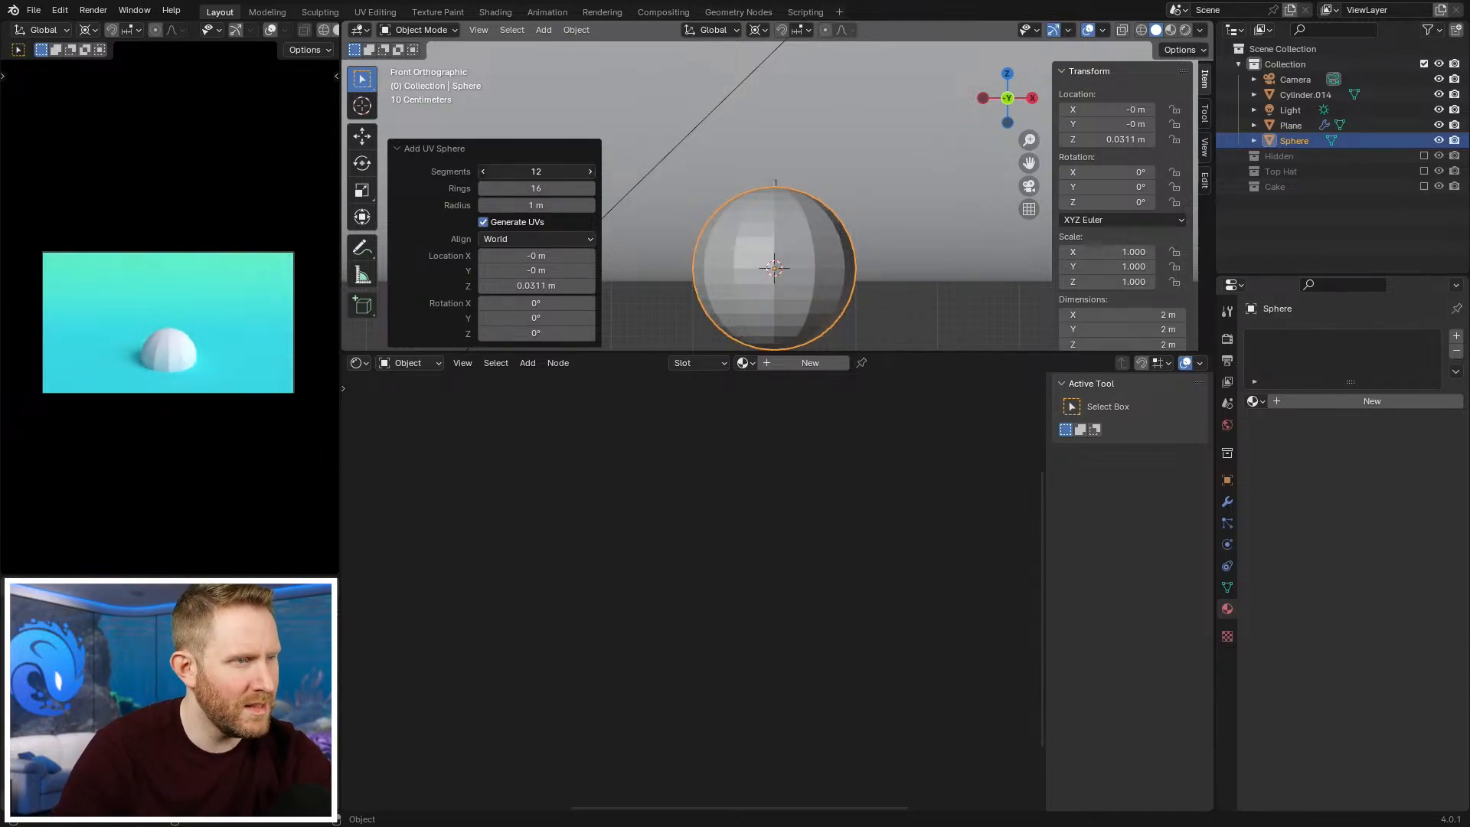
{"action": "type", "text": "8"}
{"action": "key", "text": "Return"}
Step: Reduce the sphere's ring count to 6
{"action": "middle_click_drag", "start_coordinate": [921, 205], "coordinate": [719, 196]}
{"action": "left_click", "coordinate": [482, 189]}
{"action": "left_click", "coordinate": [482, 189]}
{"action": "left_click", "coordinate": [483, 189]}
{"action": "left_click", "coordinate": [482, 188]}
{"action": "left_click", "coordinate": [483, 189]}
{"action": "left_click", "coordinate": [483, 189]}
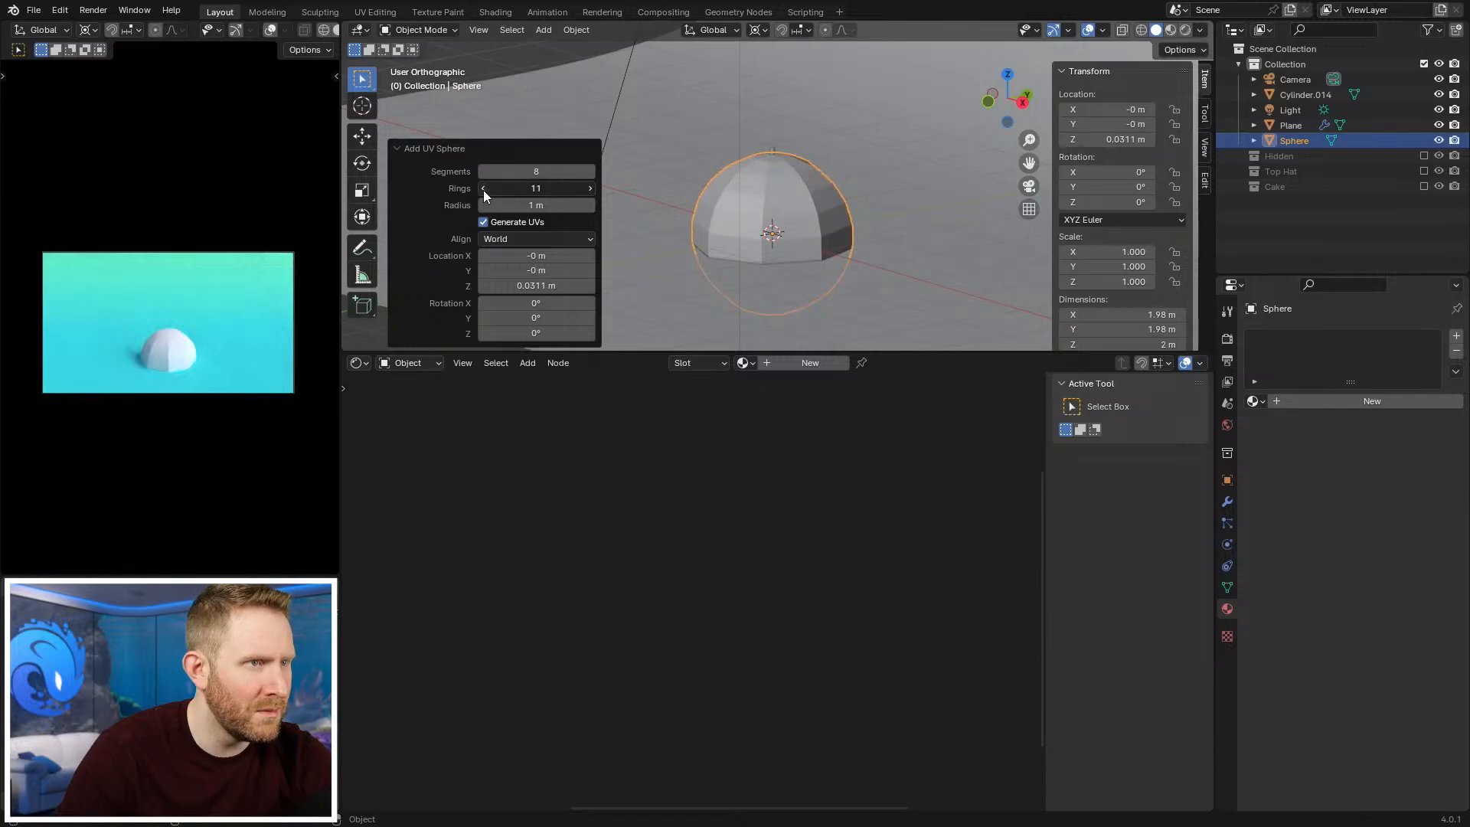
{"action": "left_click", "coordinate": [483, 189]}
{"action": "left_click", "coordinate": [483, 189]}
{"action": "left_click", "coordinate": [483, 189]}
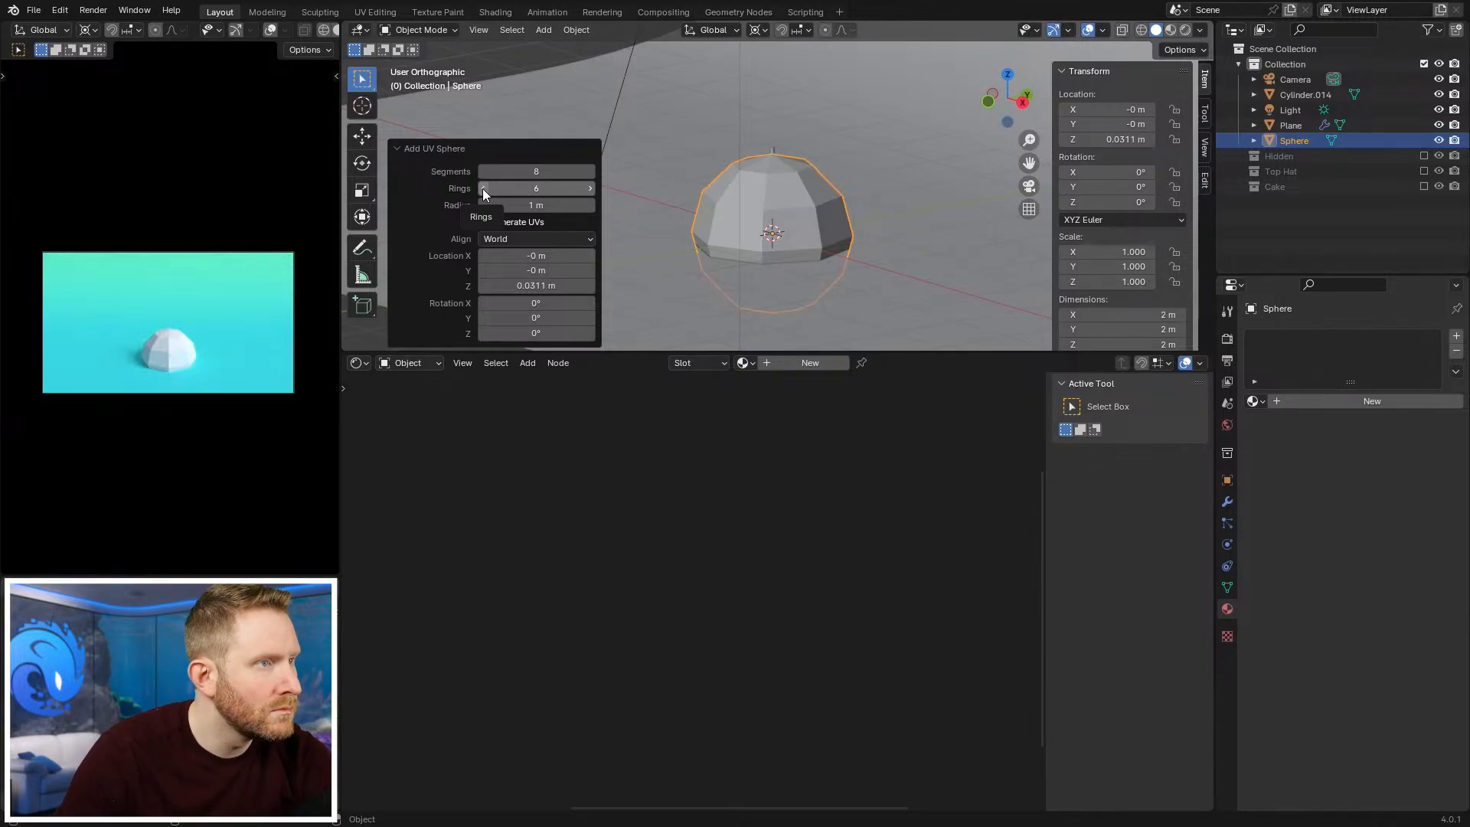
{"action": "left_click", "coordinate": [482, 188]}
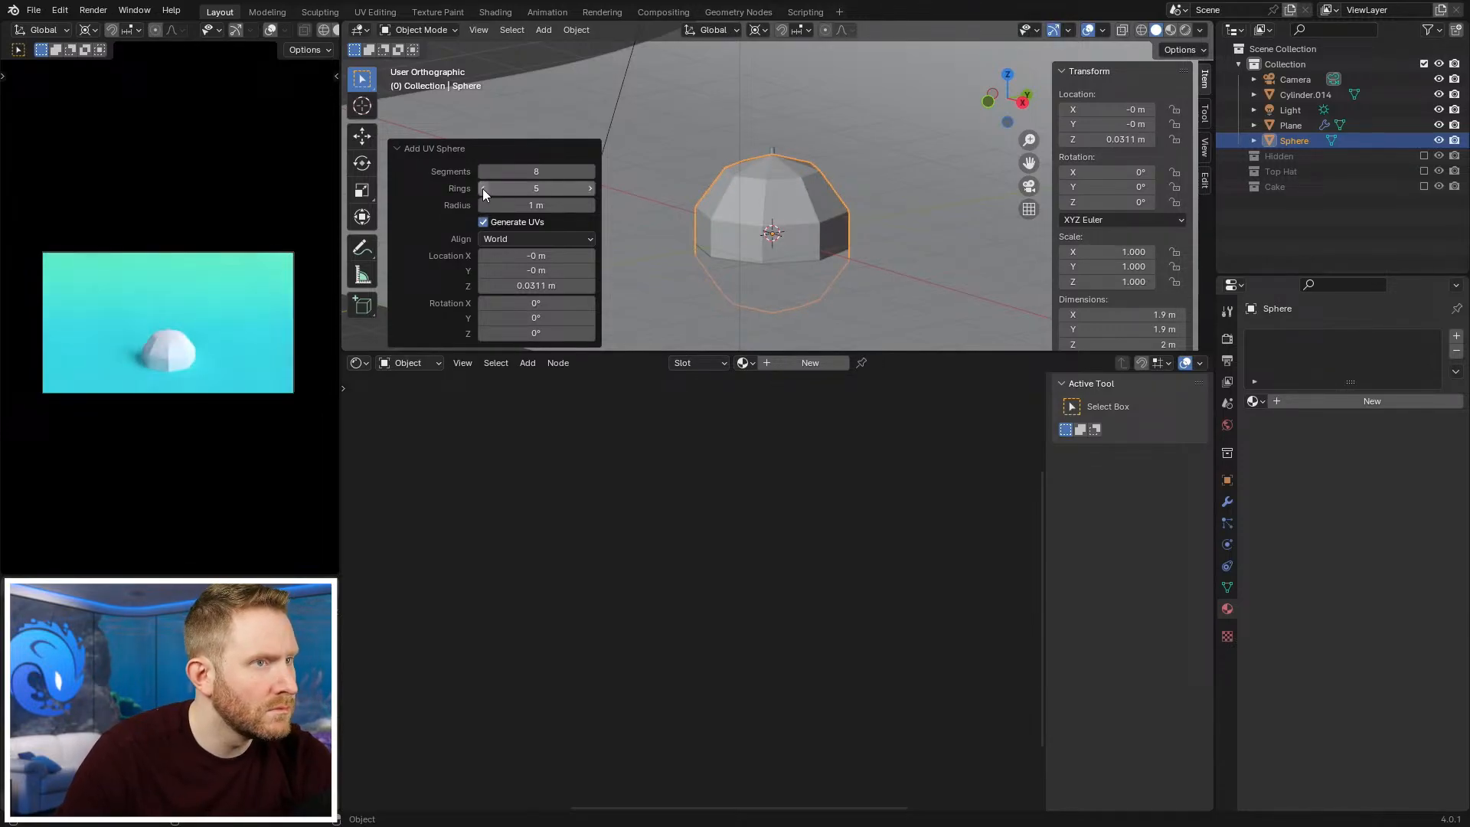
{"action": "left_click", "coordinate": [590, 187]}
Step: Select all faces of the sphere's lower half in see-through front view and delete them
{"action": "key", "text": "Tab"}
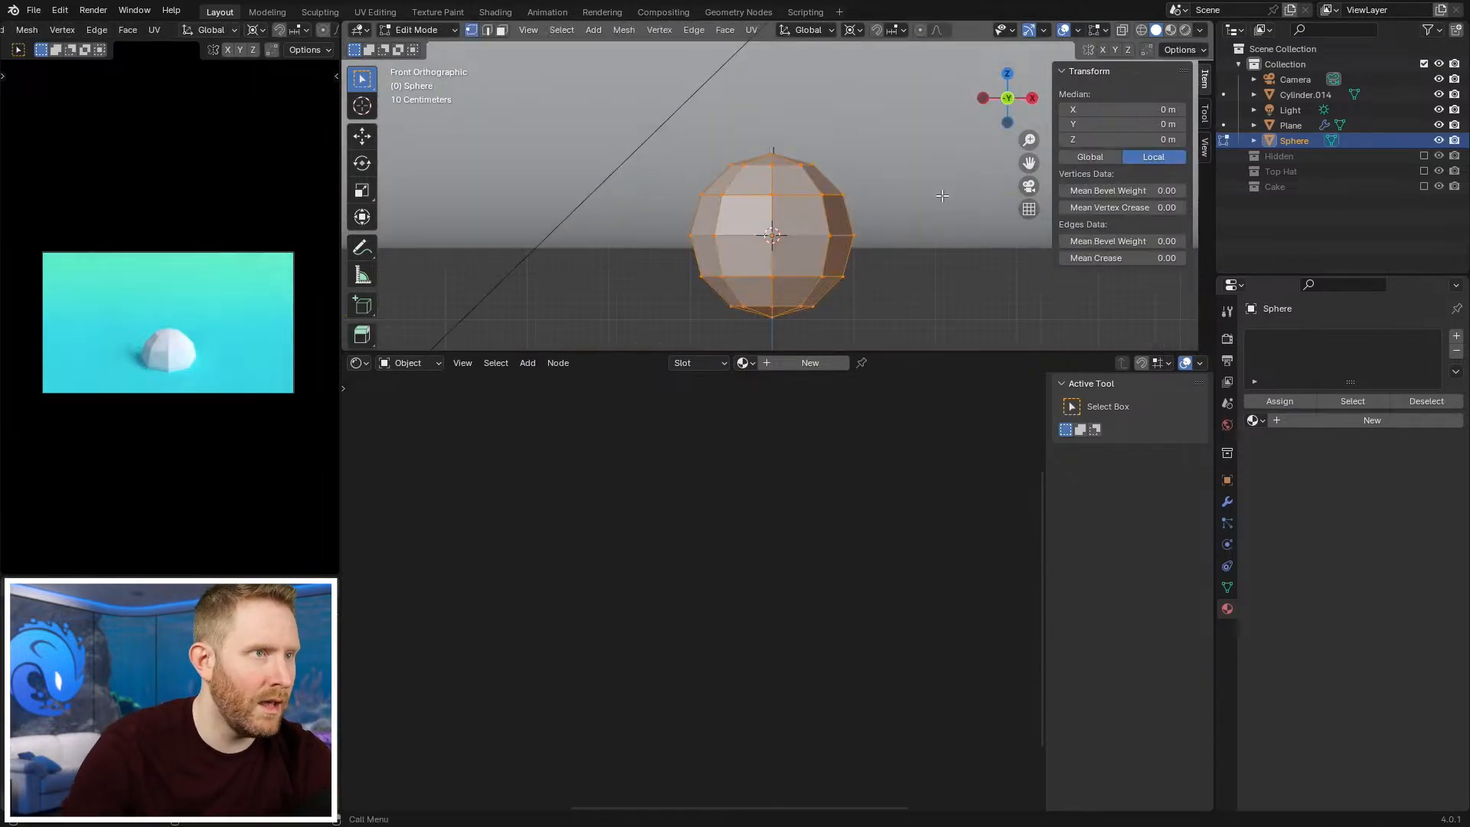
{"action": "key", "text": "KP_1"}
{"action": "key", "text": "alt+z"}
{"action": "key", "text": "alt+a"}
{"action": "key", "text": "3"}
{"action": "left_click_drag", "start_coordinate": [681, 244], "coordinate": [865, 329]}
{"action": "key", "text": "x"}
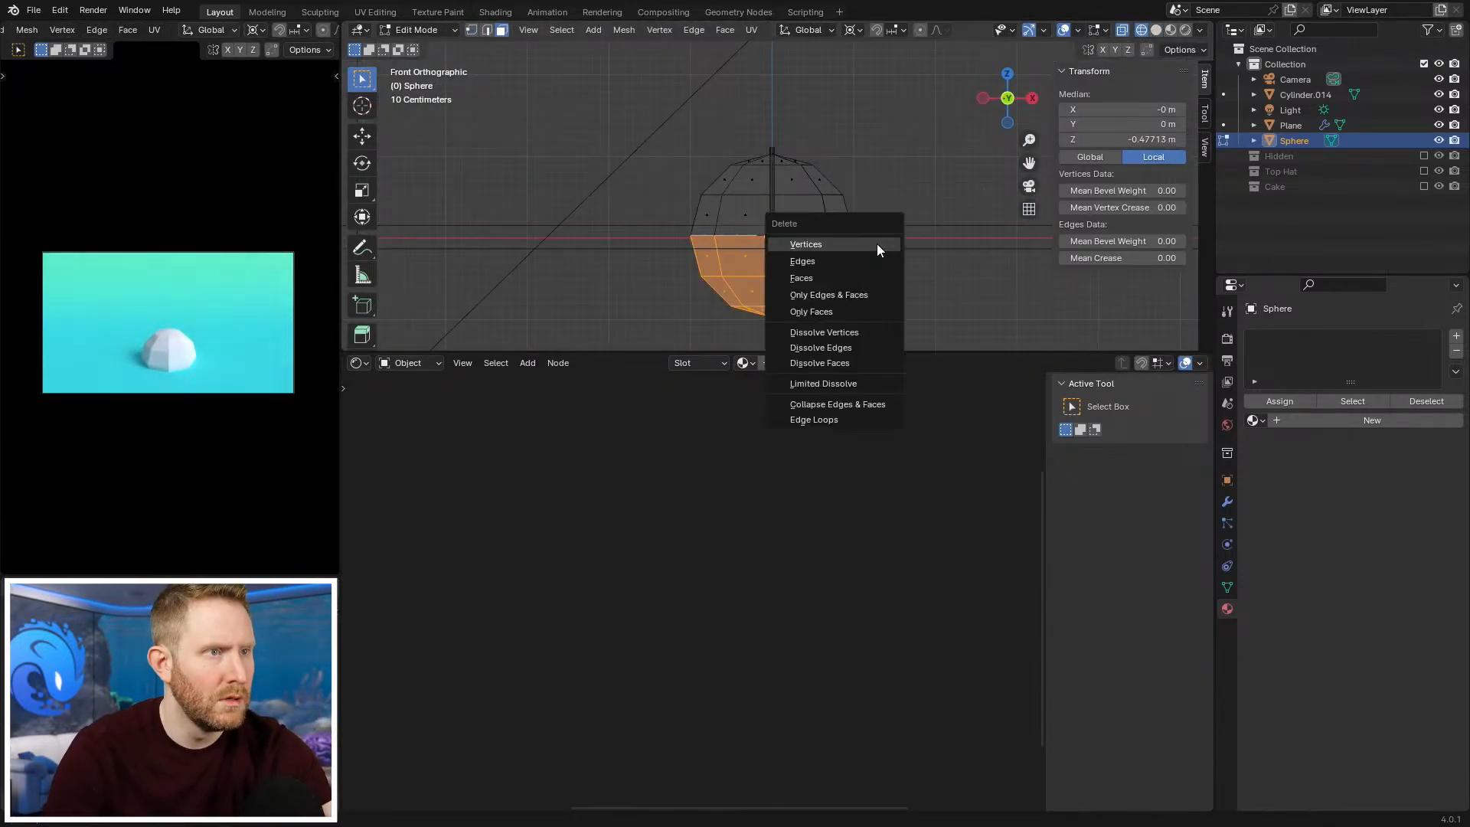
{"action": "left_click", "coordinate": [830, 277]}
Step: Flatten the remaining dome along Z to a height of about 0.56 m and leave edit mode
{"action": "key", "text": "s"}
{"action": "key", "text": "z"}
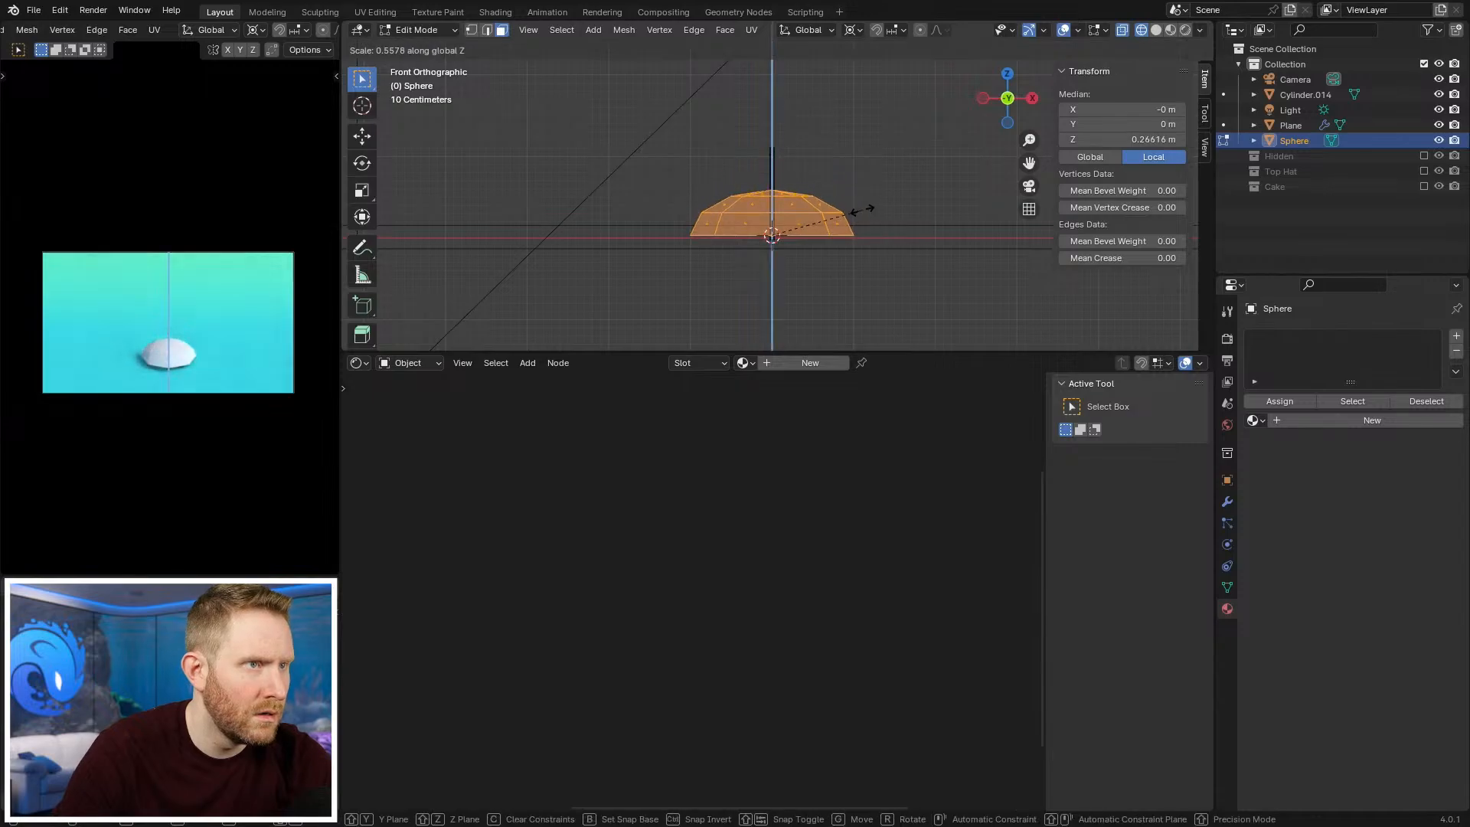
{"action": "left_click", "coordinate": [859, 214]}
{"action": "scroll", "coordinate": [891, 217], "scroll_direction": "up", "scroll_amount": 2}
{"action": "key", "text": "Tab"}
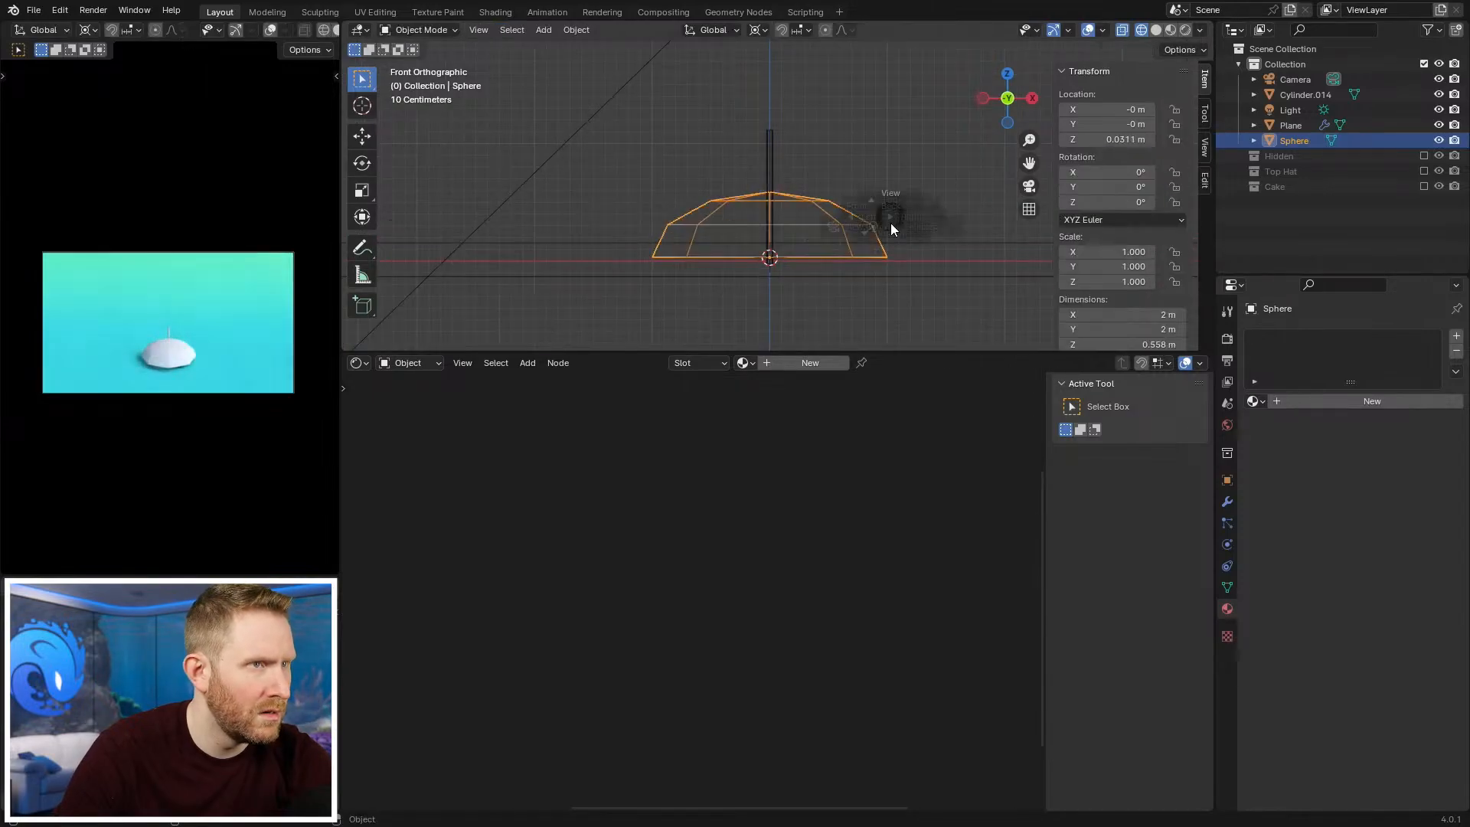
Step: Switch to solid shading and move the dome up along Z by about 0.79 m onto the pole's upper end
{"action": "key", "text": "grave"}
{"action": "key", "text": "Escape"}
{"action": "key", "text": "z"}
{"action": "left_click", "coordinate": [1012, 244]}
{"action": "key", "text": "g"}
{"action": "key", "text": "z"}
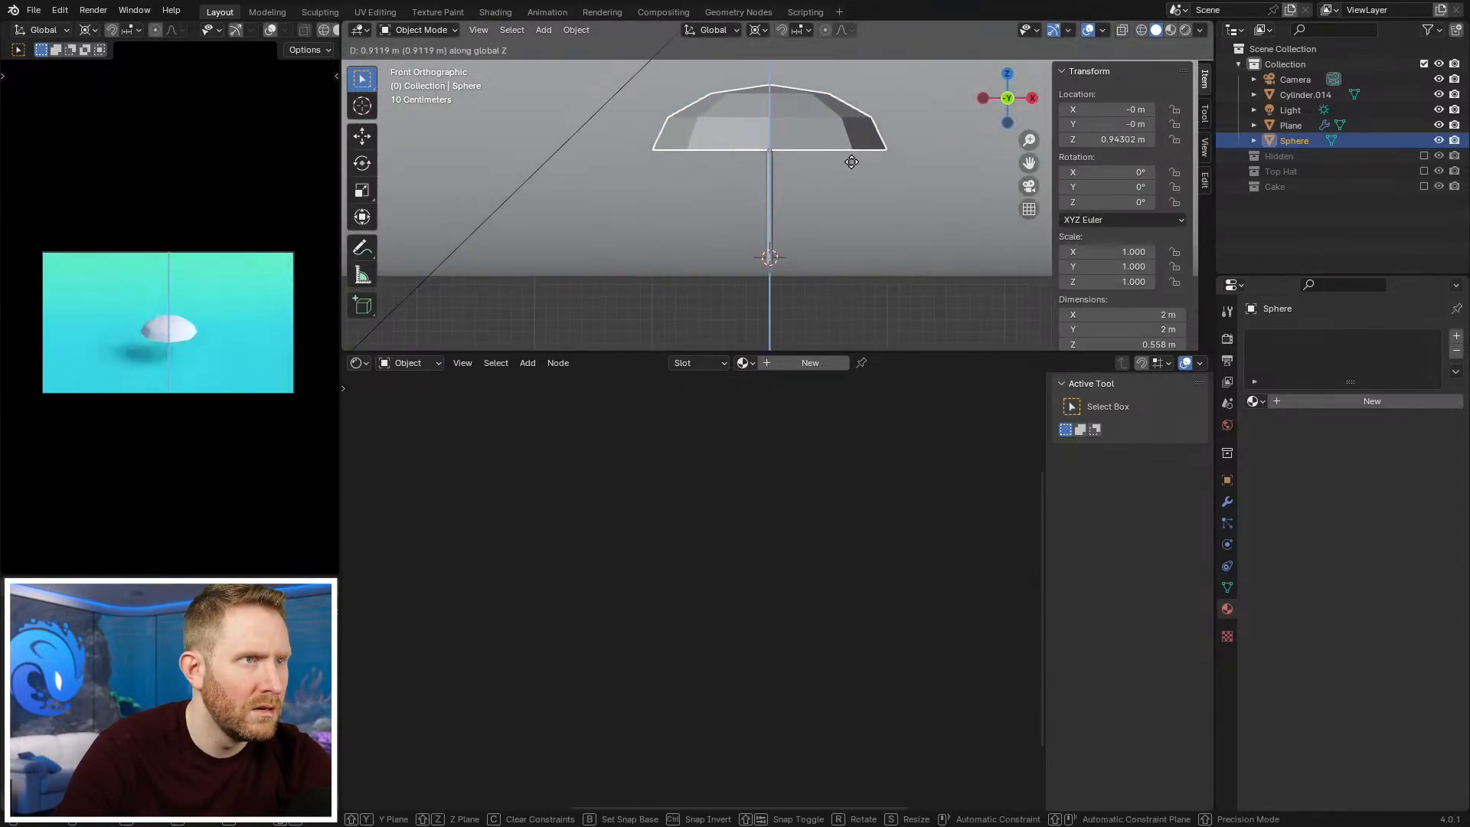
{"action": "left_click", "coordinate": [835, 176]}
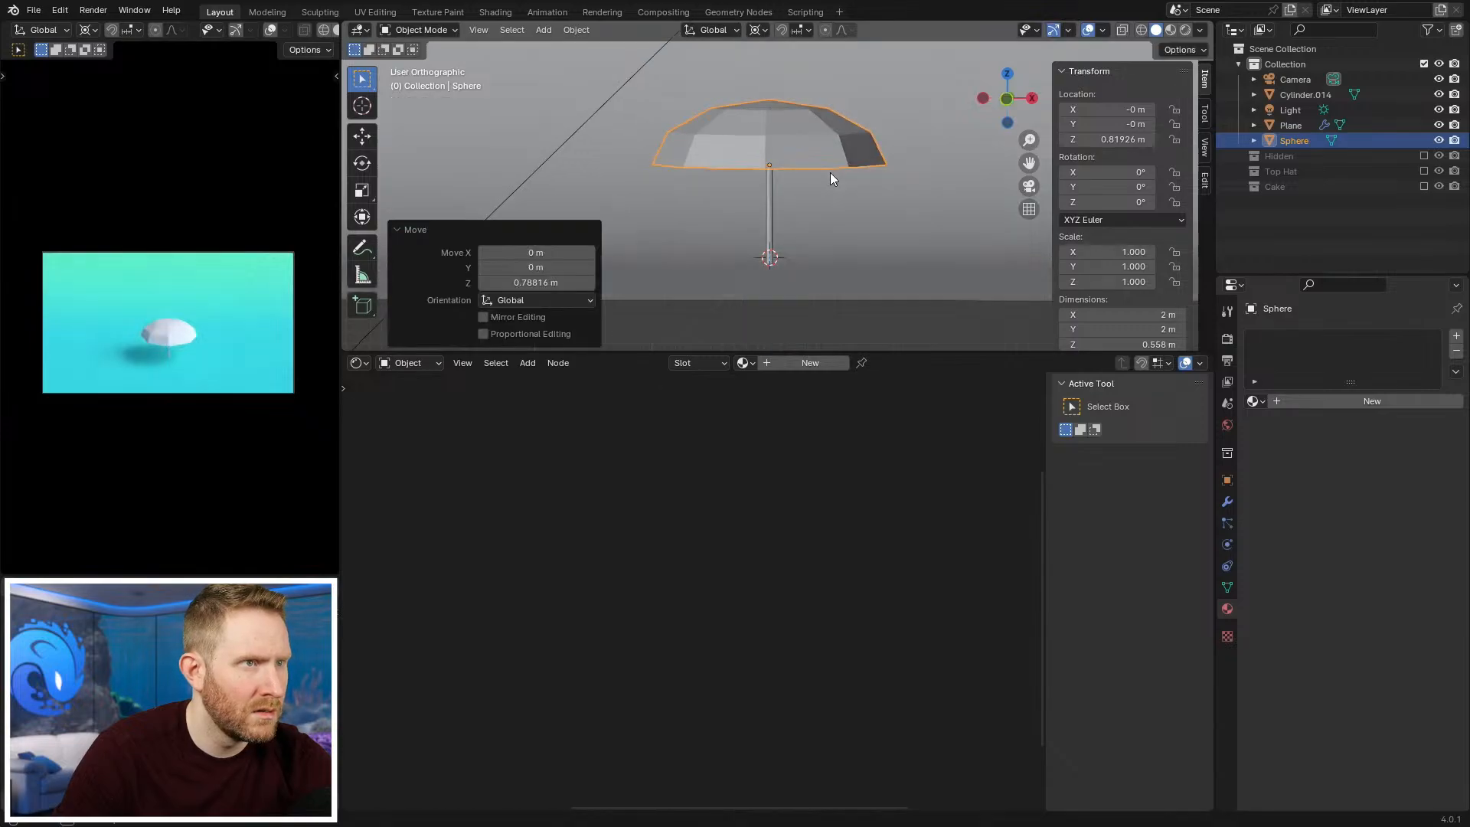
Step: Set the transform pivot to the dome mesh's own centre and scale the whole dome down uniformly in edit mode
{"action": "key", "text": "alt+z"}
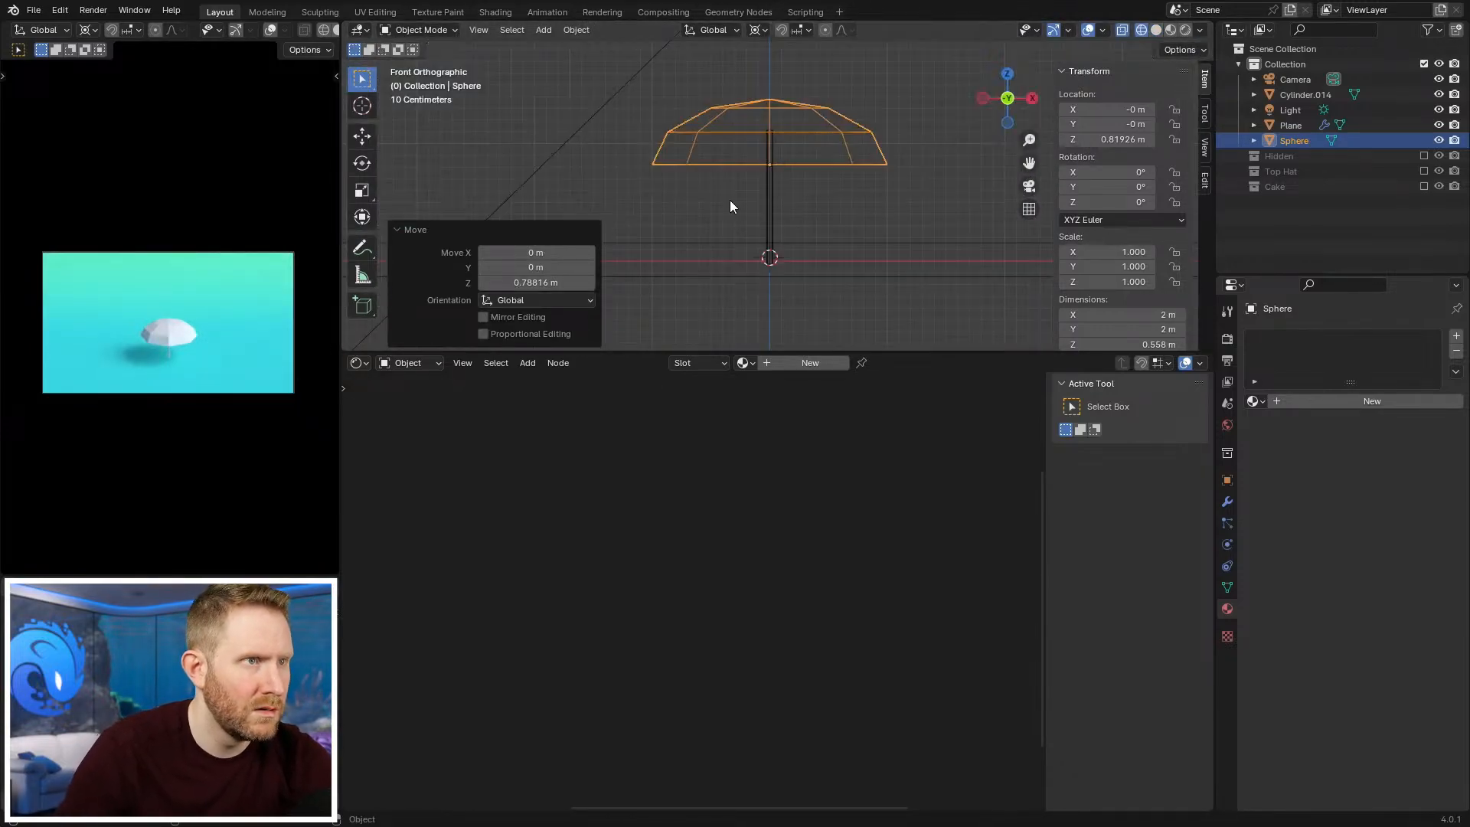
{"action": "key", "text": "Tab"}
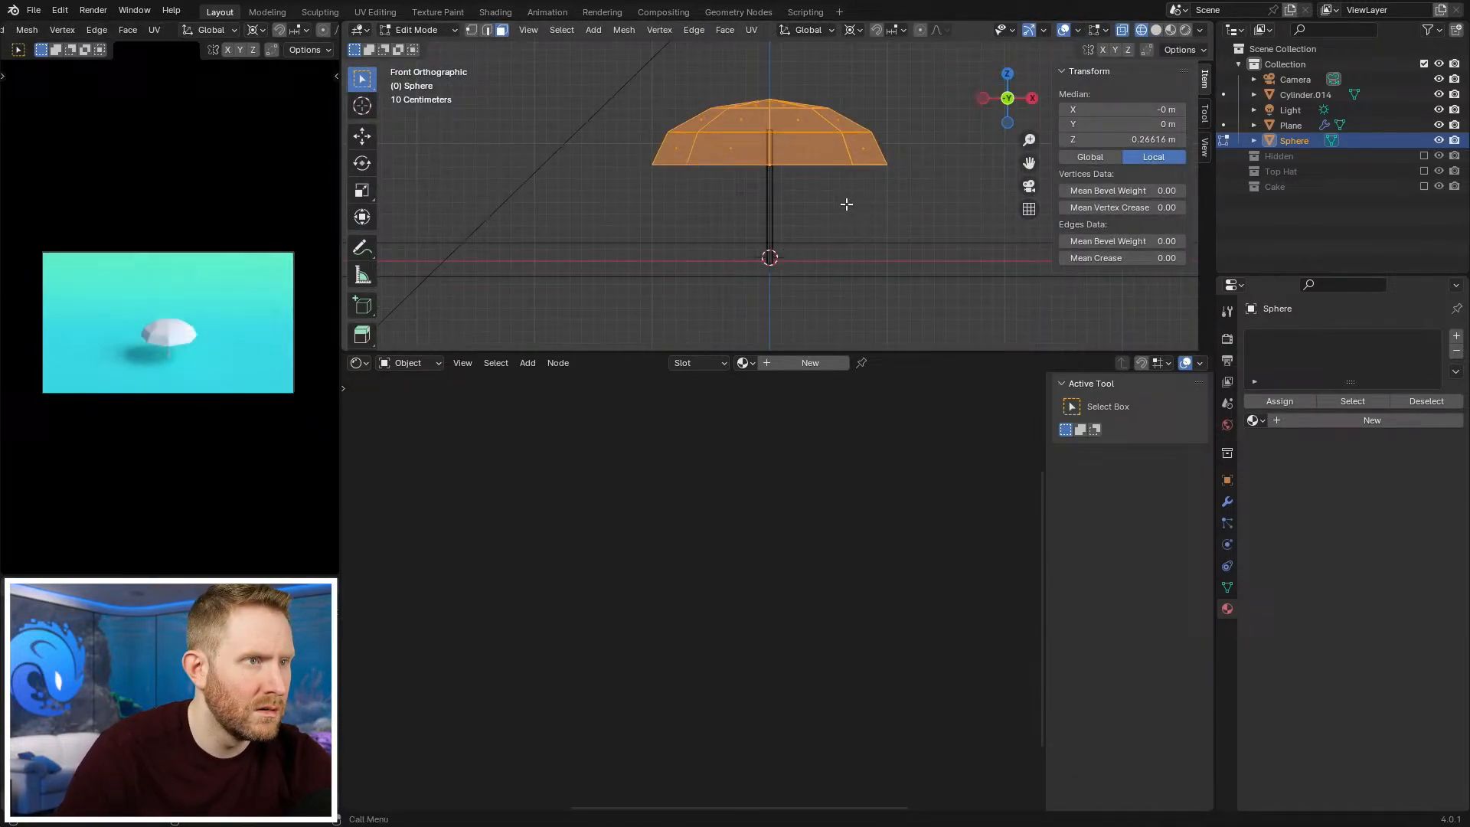
{"action": "left_click", "coordinate": [857, 29]}
{"action": "left_click", "coordinate": [886, 116]}
{"action": "middle_click_drag", "start_coordinate": [891, 153], "coordinate": [860, 256], "text": "shift"}
{"action": "scroll", "coordinate": [881, 245], "scroll_direction": "up", "scroll_amount": 2}
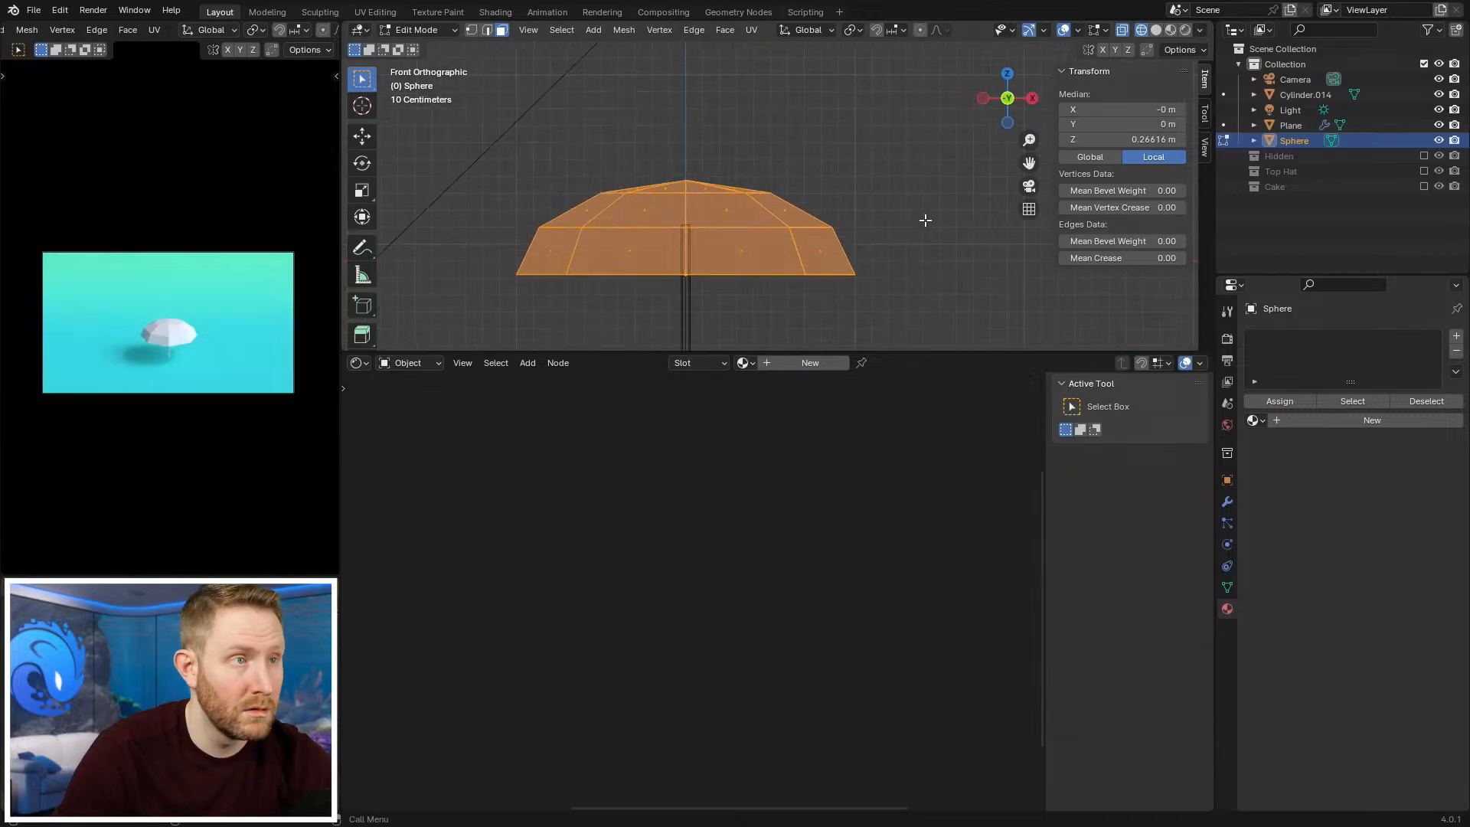
{"action": "key", "text": "s"}
{"action": "right_click", "coordinate": [865, 228]}
{"action": "key", "text": "s"}
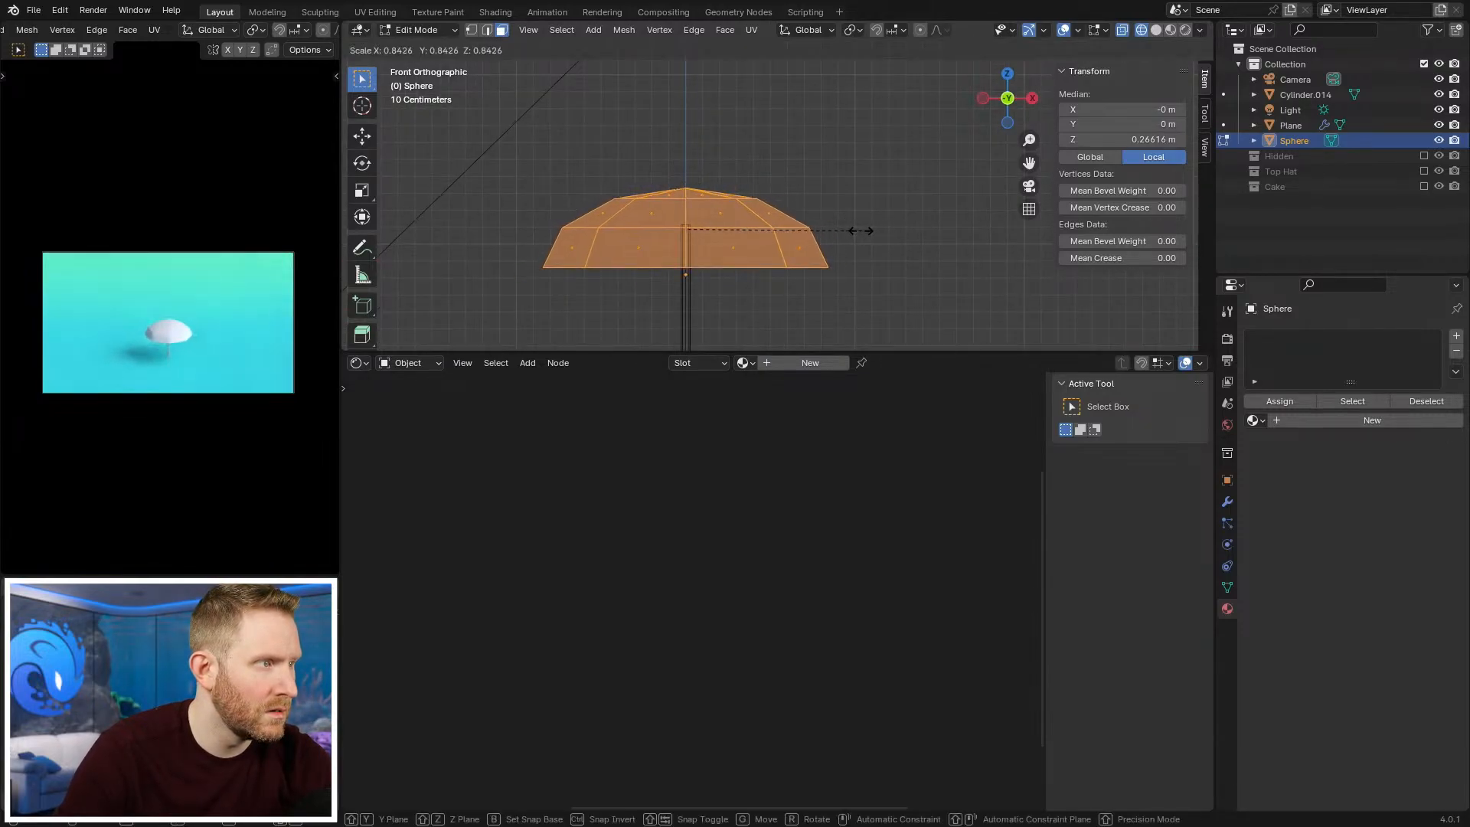
{"action": "left_click", "coordinate": [846, 230]}
Step: Lower the dome mesh along Z by about 0.17 m over the pole's tip and leave edit mode
{"action": "key", "text": "g"}
{"action": "key", "text": "z"}
{"action": "left_click", "coordinate": [788, 182]}
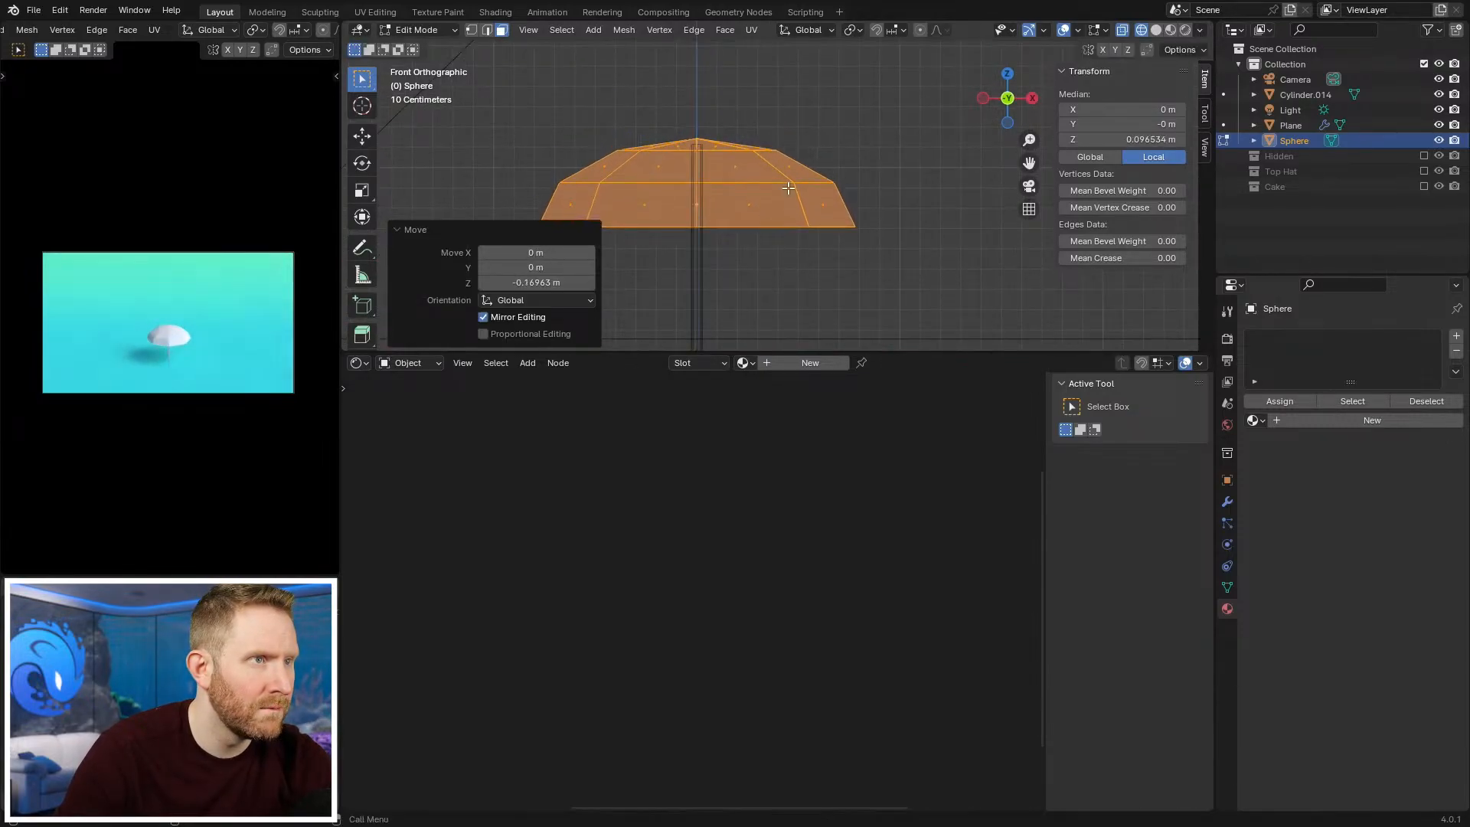
{"action": "key", "text": "Tab"}
Step: Extrude the pole's top vertices upward about 0.07 m and scale the new end to about a third for a tapered tip
{"action": "scroll", "coordinate": [820, 224], "scroll_direction": "up", "scroll_amount": 1}
{"action": "left_click", "coordinate": [746, 274]}
{"action": "key", "text": "Tab"}
{"action": "key", "text": "z"}
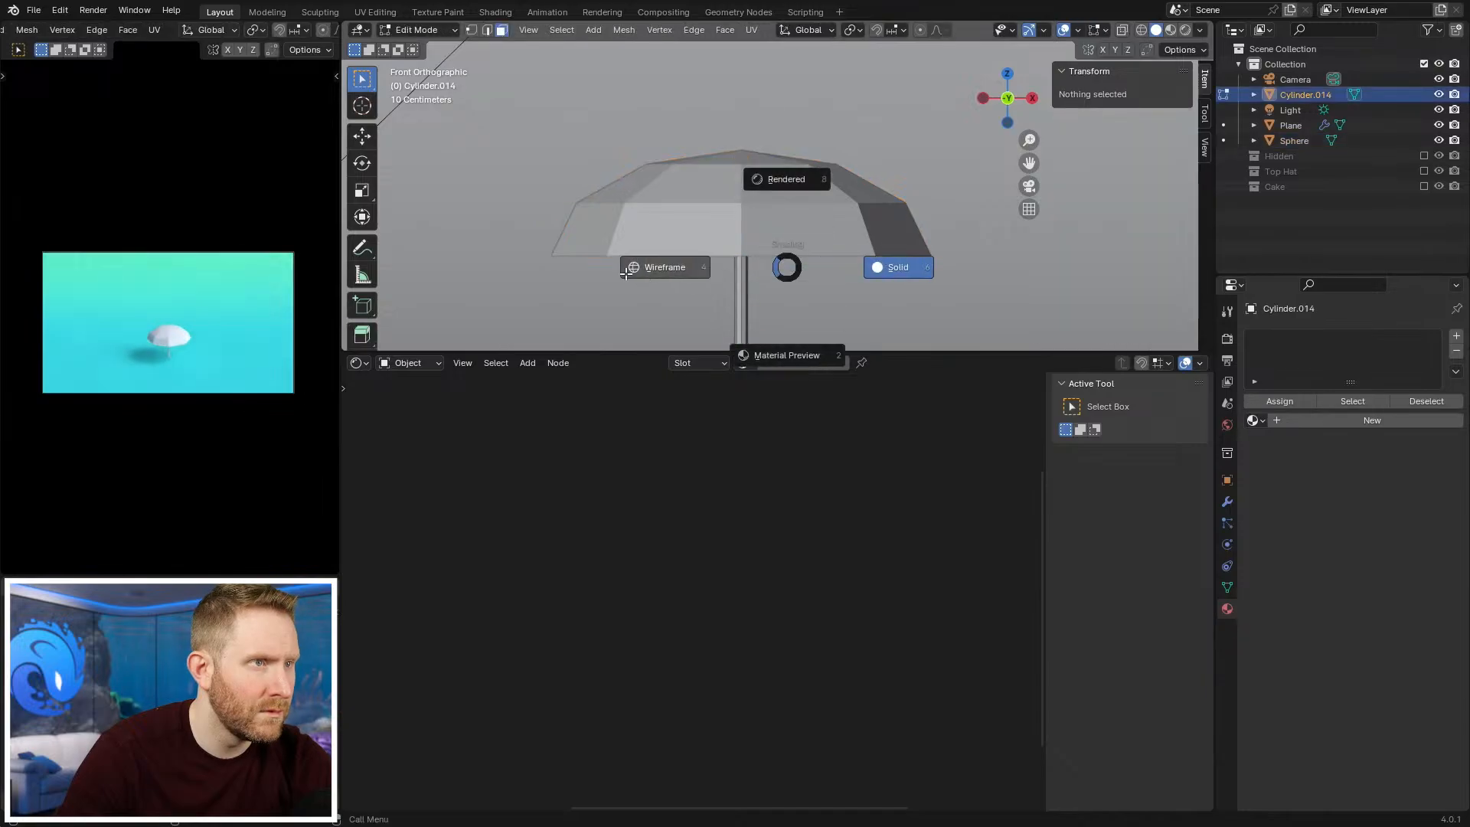
{"action": "left_click", "coordinate": [668, 266]}
{"action": "scroll", "coordinate": [745, 151], "scroll_direction": "up", "scroll_amount": 4}
{"action": "middle_click_drag", "start_coordinate": [745, 151], "coordinate": [778, 239], "text": "shift"}
{"action": "key", "text": "1"}
{"action": "left_click_drag", "start_coordinate": [696, 187], "coordinate": [807, 233]}
{"action": "key", "text": "e"}
{"action": "left_click", "coordinate": [868, 182]}
{"action": "key", "text": "s"}
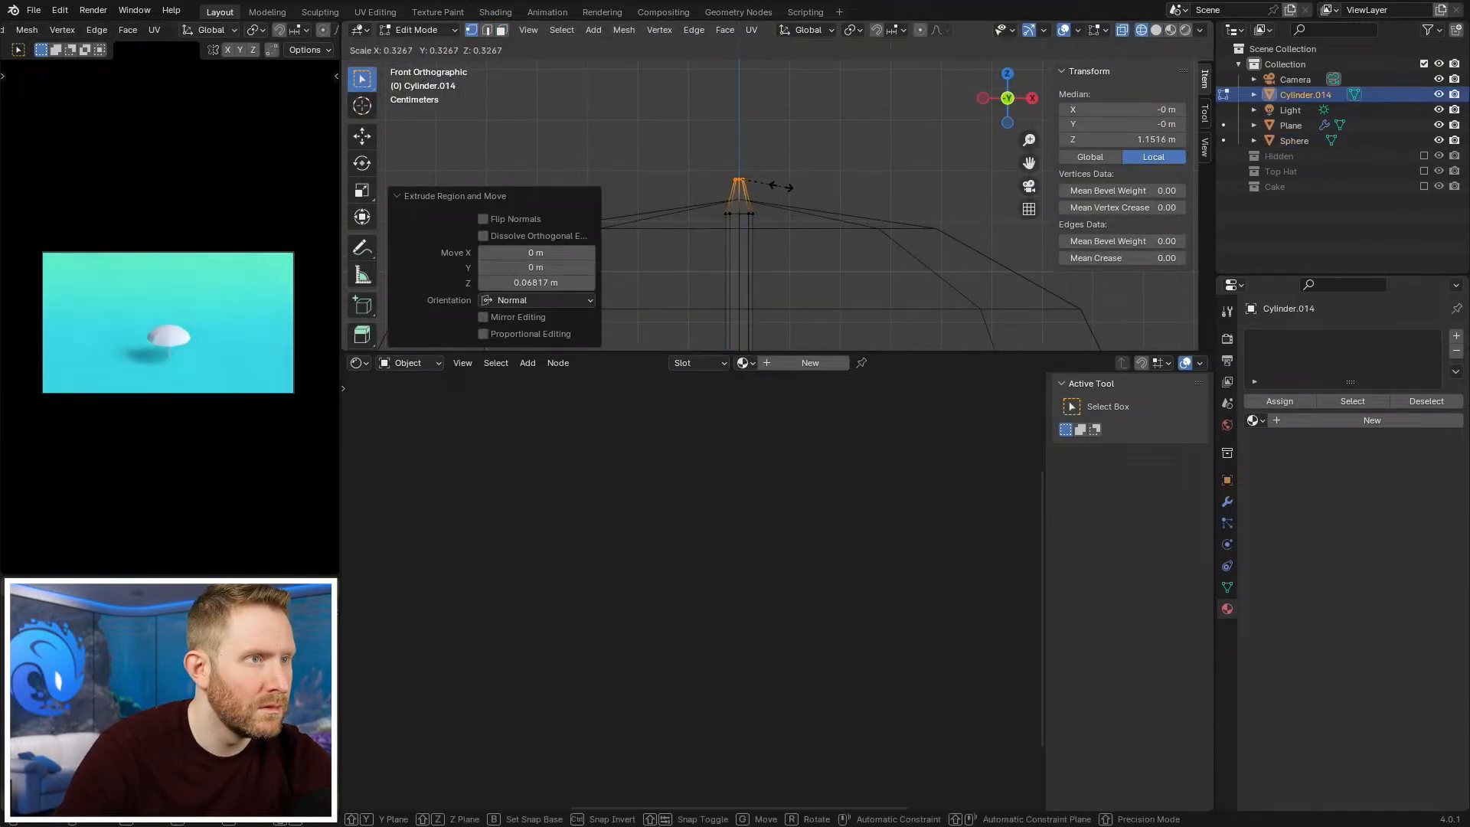
{"action": "left_click", "coordinate": [778, 186]}
Step: Add a centred loop cut around the tapered tip and scale it out to about 0.12 m across, leaving edit mode
{"action": "key", "text": "alt+a"}
{"action": "key", "text": "ctrl+r"}
{"action": "left_click", "coordinate": [751, 191]}
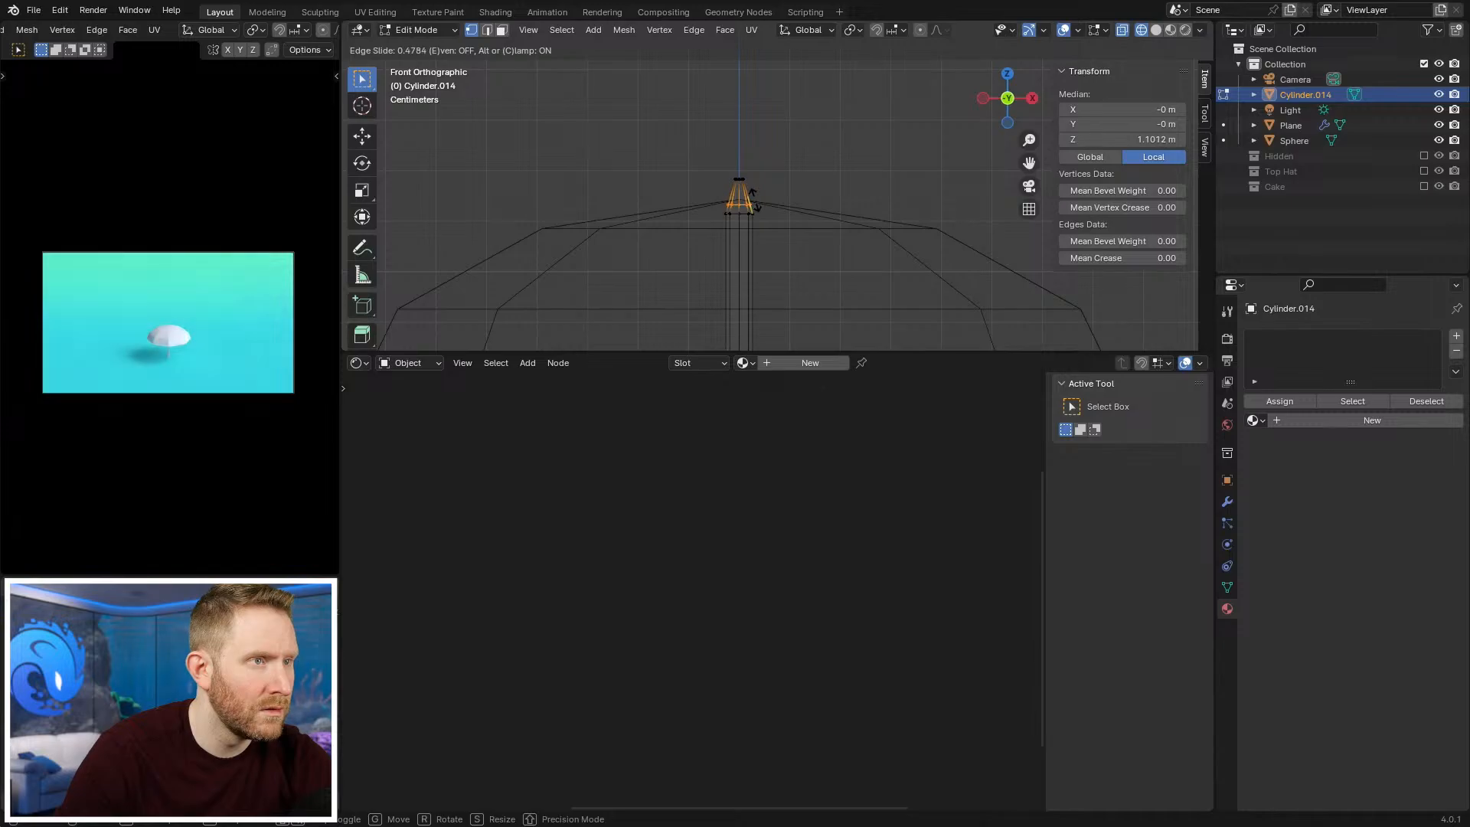
{"action": "right_click", "coordinate": [747, 191]}
{"action": "key", "text": "s"}
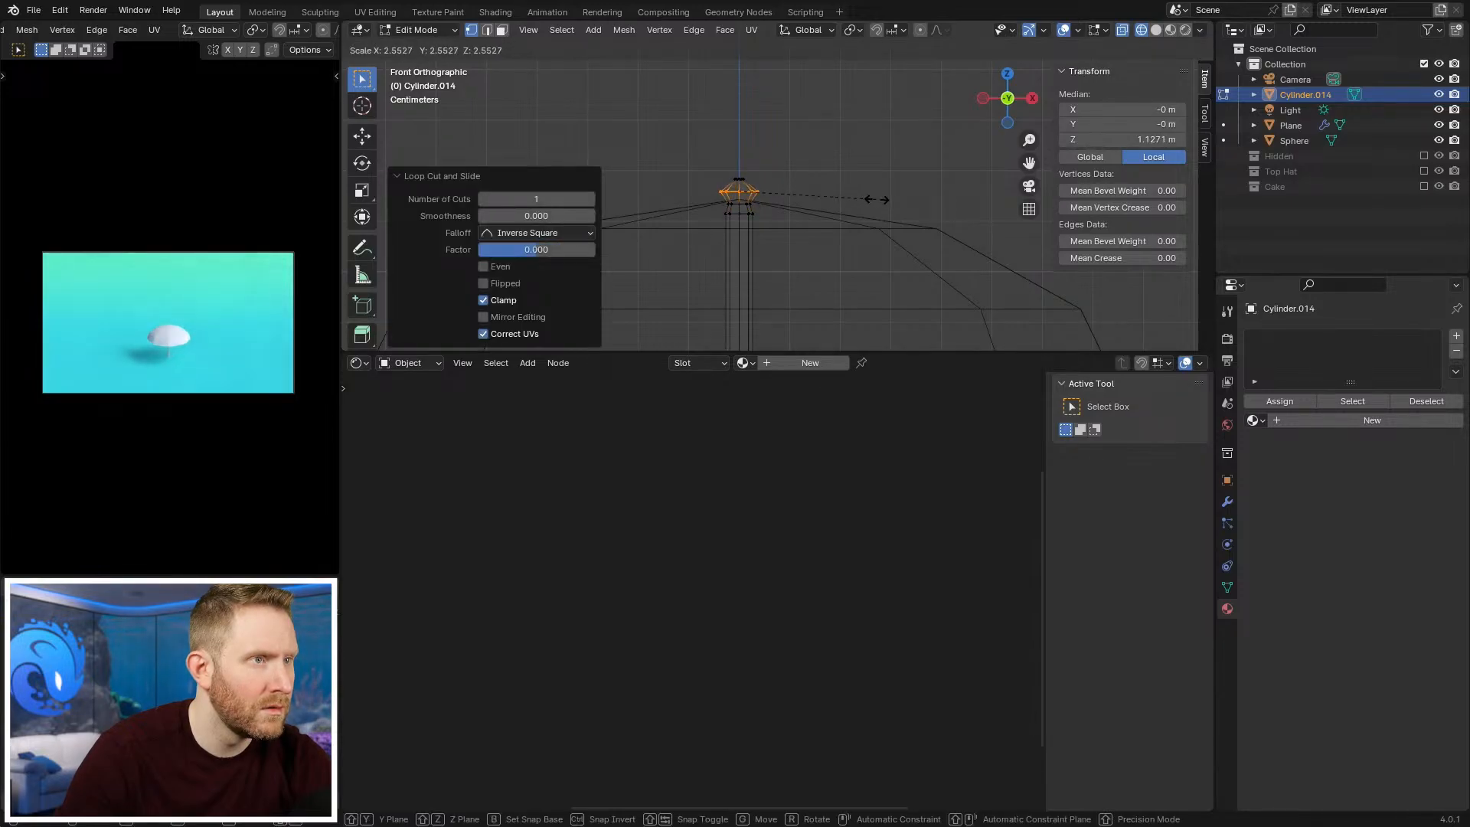
{"action": "left_click", "coordinate": [794, 207]}
{"action": "key", "text": "Tab"}
{"action": "scroll", "coordinate": [794, 206], "scroll_direction": "down", "scroll_amount": 3}
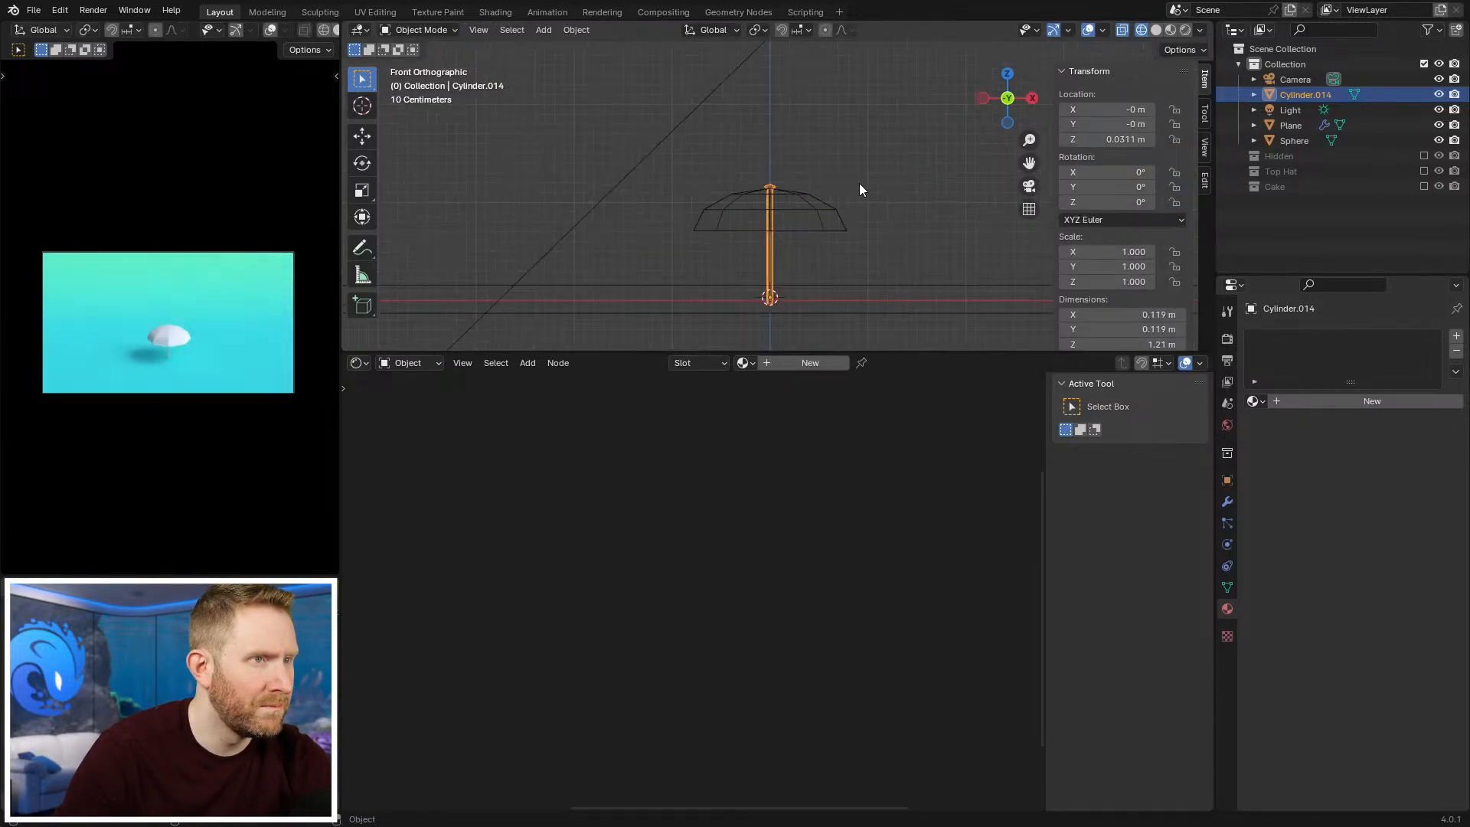
Step: In edit mode, scale the canopy's middle edge loop to about 0.95 and make its upper loop slightly narrower
{"action": "key", "text": "shift+z"}
{"action": "left_click", "coordinate": [863, 213]}
{"action": "key", "text": "Tab"}
{"action": "scroll", "coordinate": [827, 243], "scroll_direction": "up", "scroll_amount": 2}
{"action": "key", "text": "alt+a"}
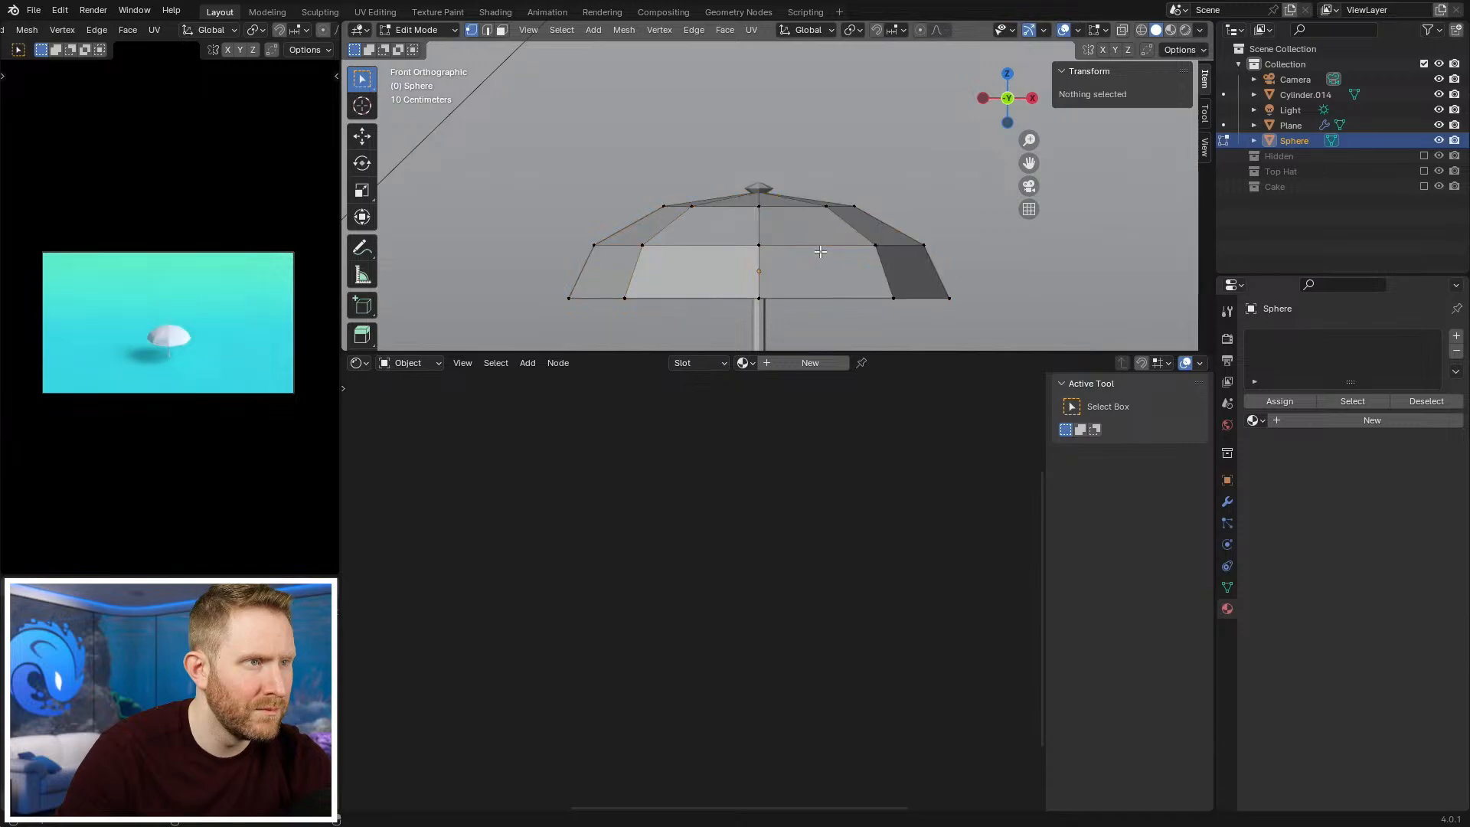
{"action": "left_click", "coordinate": [829, 244], "text": "alt"}
{"action": "key", "text": "s"}
{"action": "right_click", "coordinate": [903, 230]}
{"action": "key", "text": "s"}
{"action": "left_click", "coordinate": [888, 235]}
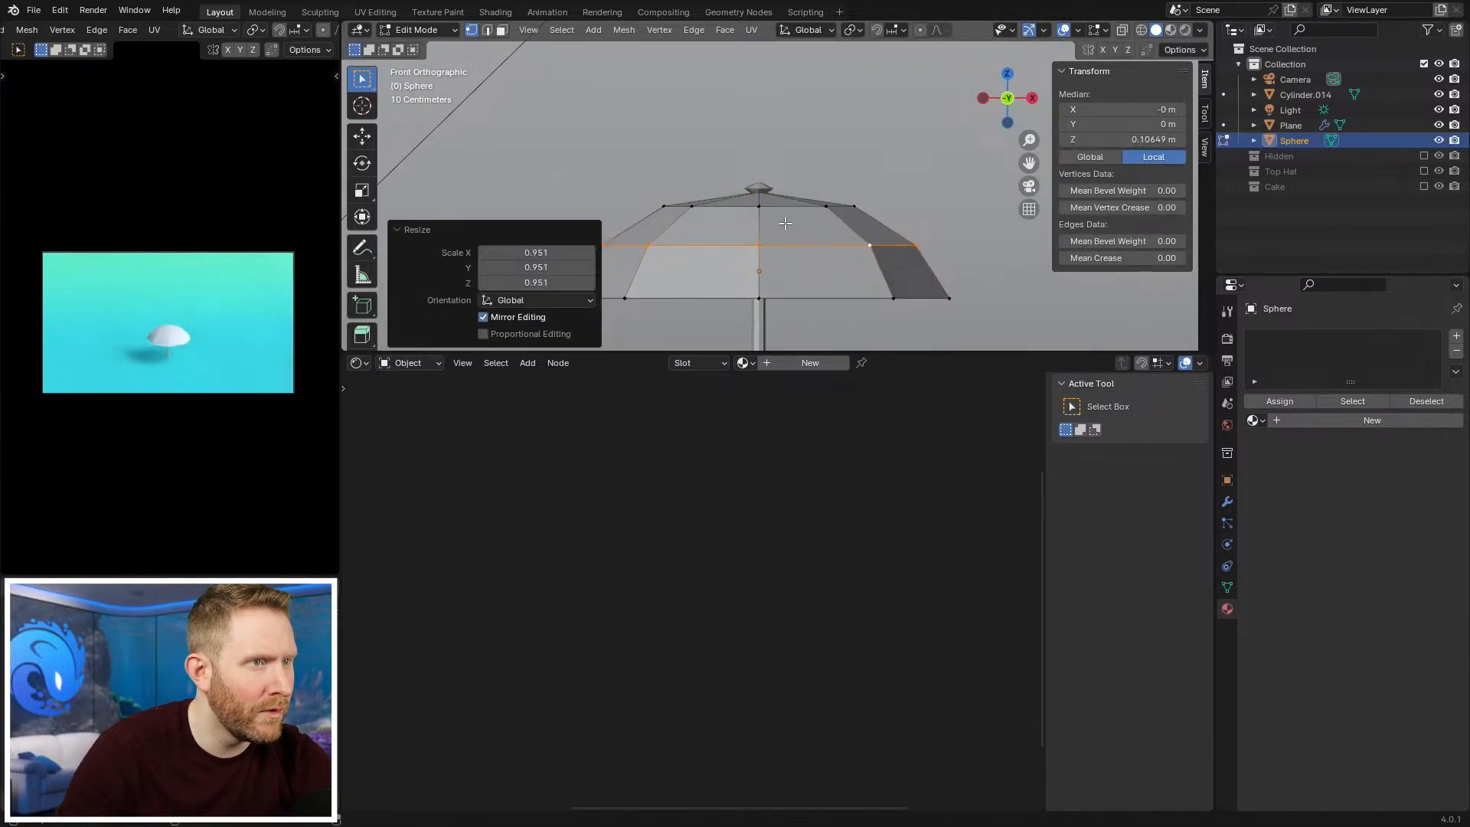
{"action": "left_click", "coordinate": [838, 206], "text": "alt"}
{"action": "key", "text": "s"}
{"action": "left_click", "coordinate": [861, 197]}
Step: Raise the canopy's bottom rim slightly along Z and slide the middle edge loop up toward the upper one
{"action": "key", "text": "alt+a"}
{"action": "left_click", "coordinate": [833, 297], "text": "alt"}
{"action": "key", "text": "g"}
{"action": "key", "text": "g"}
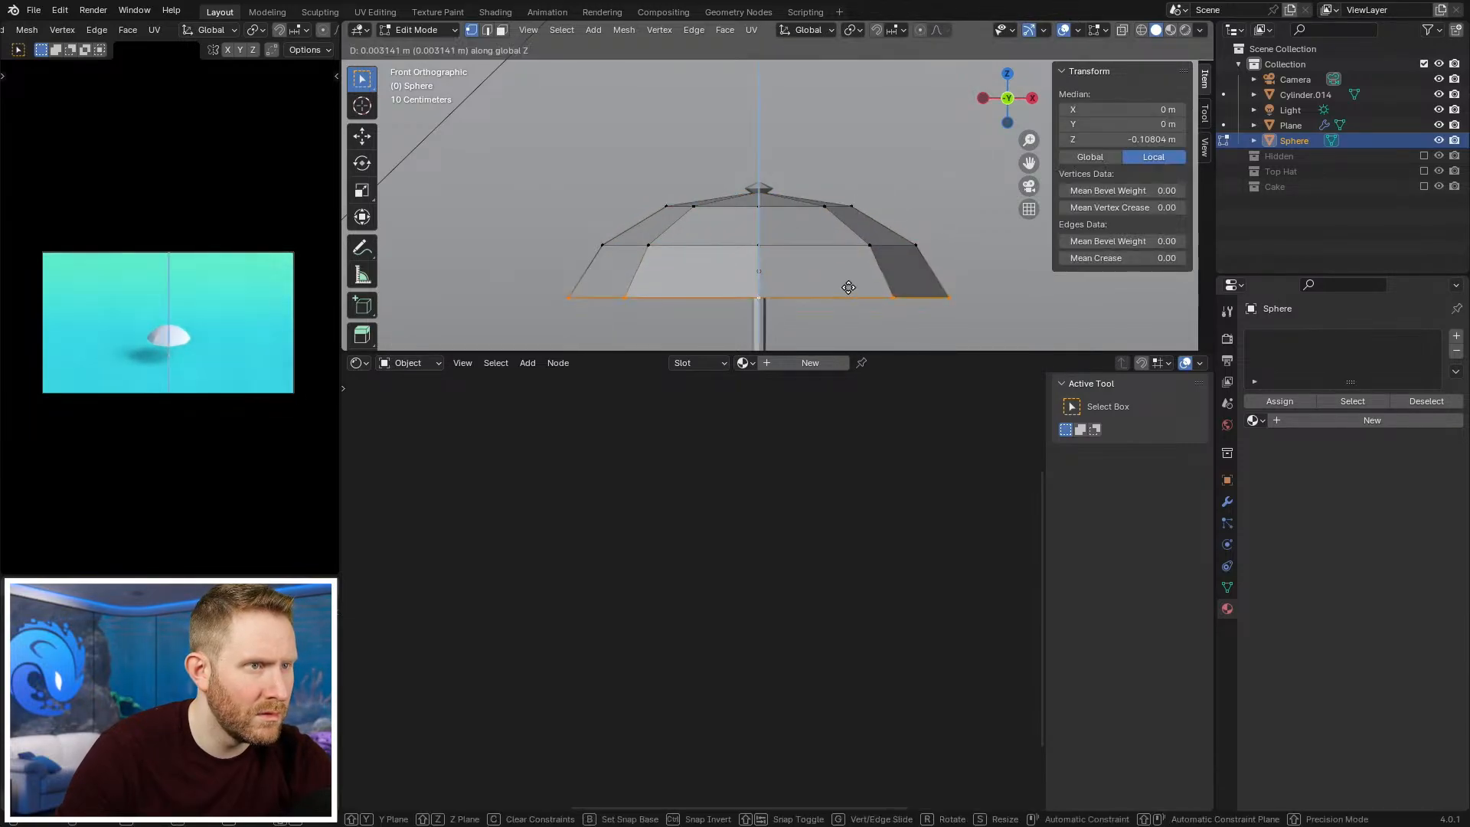
{"action": "left_click", "coordinate": [845, 284]}
{"action": "left_click", "coordinate": [842, 245], "text": "alt"}
{"action": "key", "text": "g"}
{"action": "key", "text": "g"}
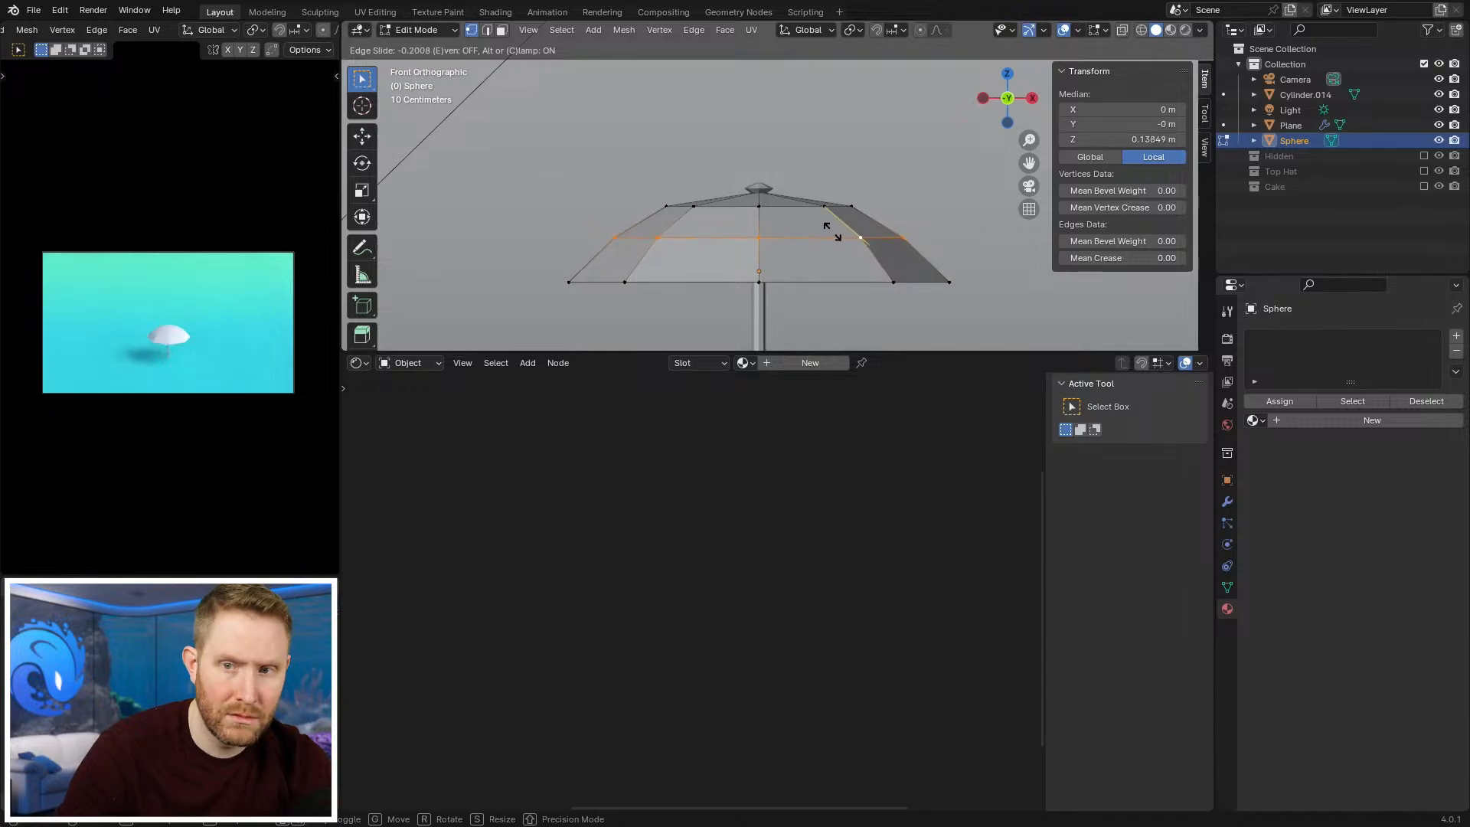
{"action": "left_click", "coordinate": [834, 231]}
{"action": "key", "text": "alt+a"}
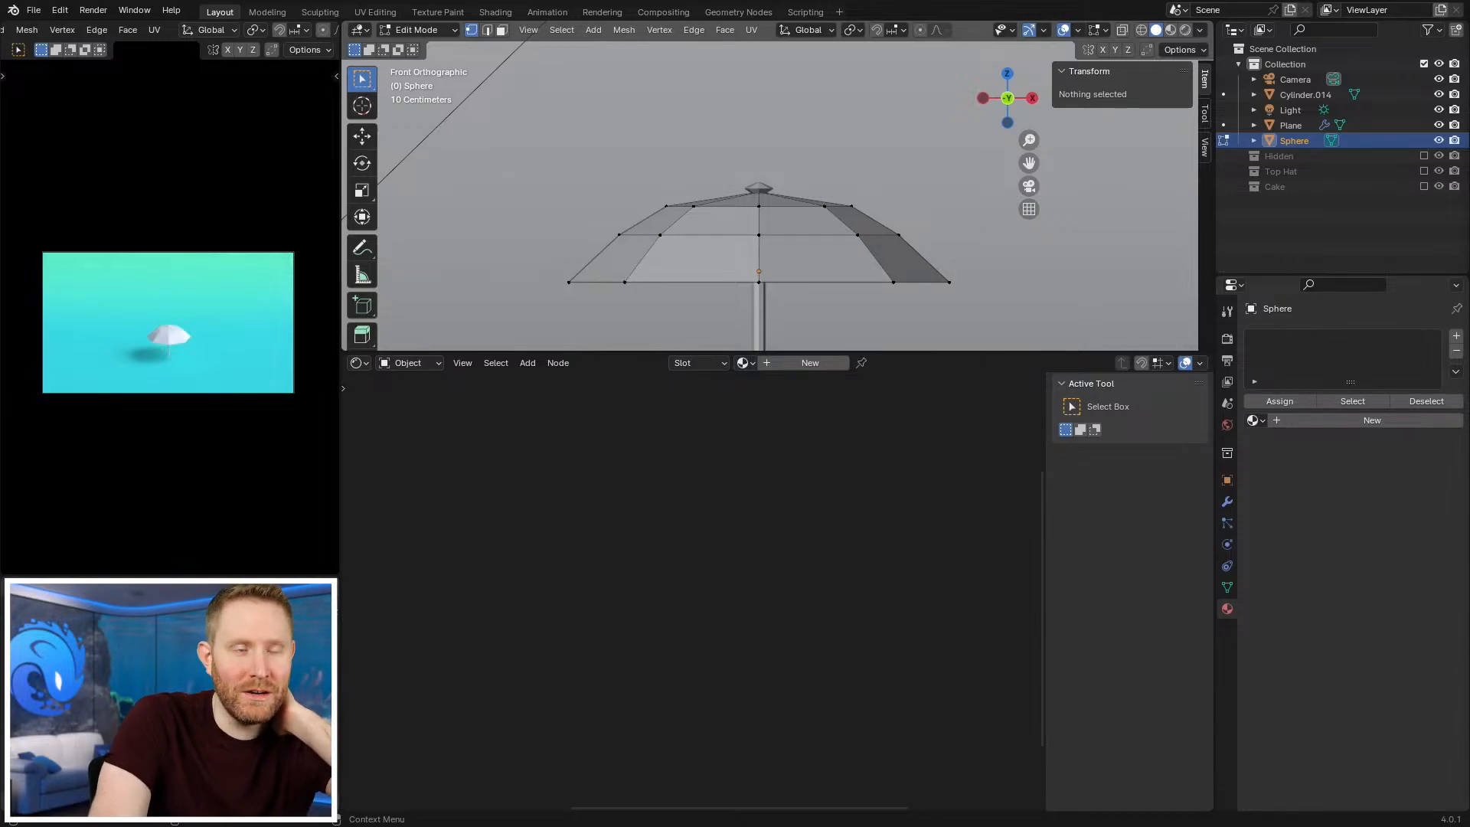
Step: Widen the pole tip's middle edge loop to about 0.17 m across and lower it about 0.0035 m along Z
{"action": "scroll", "coordinate": [727, 224], "scroll_direction": "up", "scroll_amount": 6}
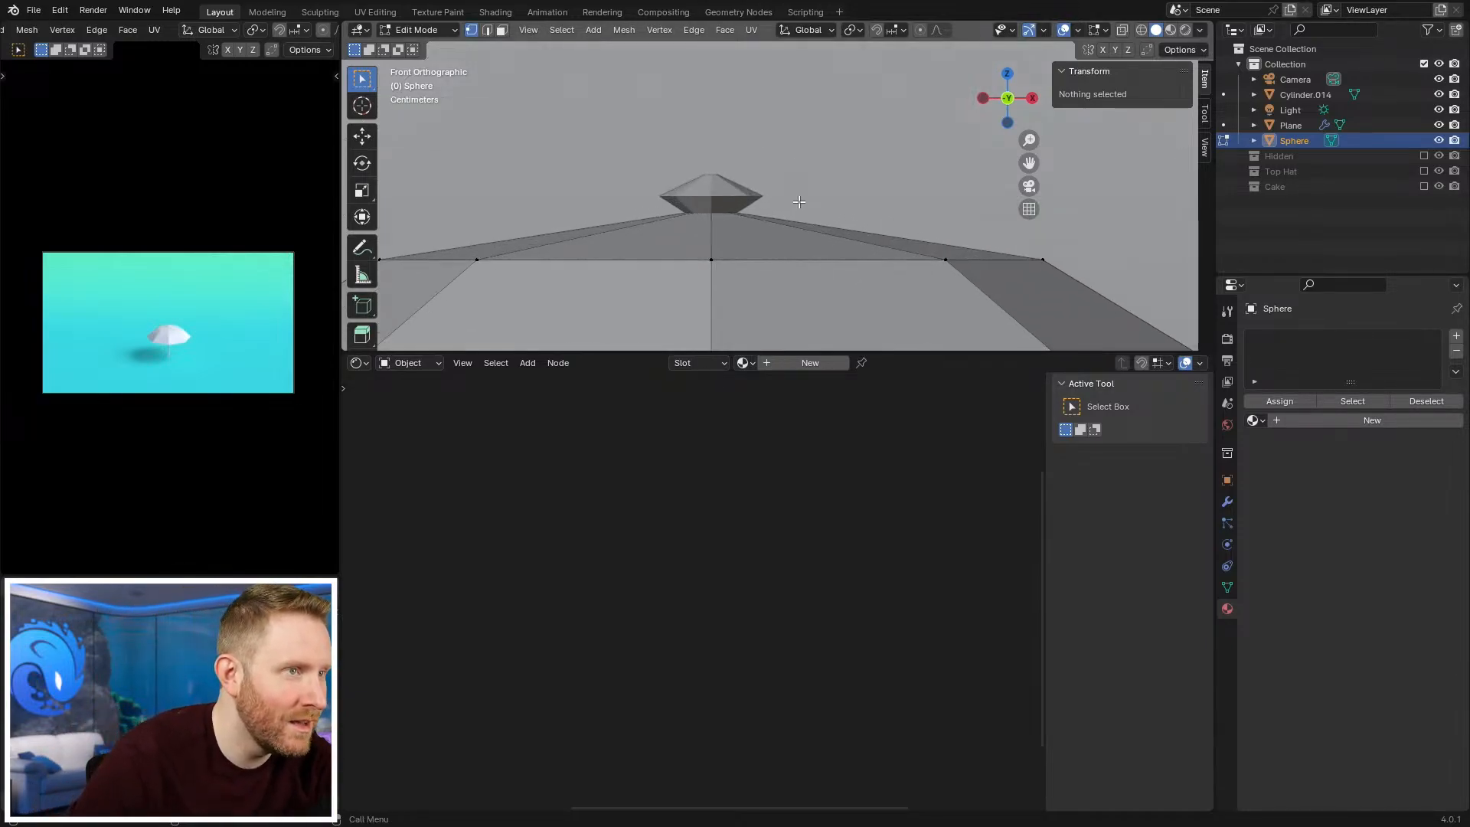
{"action": "left_click", "coordinate": [723, 201], "text": "alt"}
{"action": "key", "text": "s"}
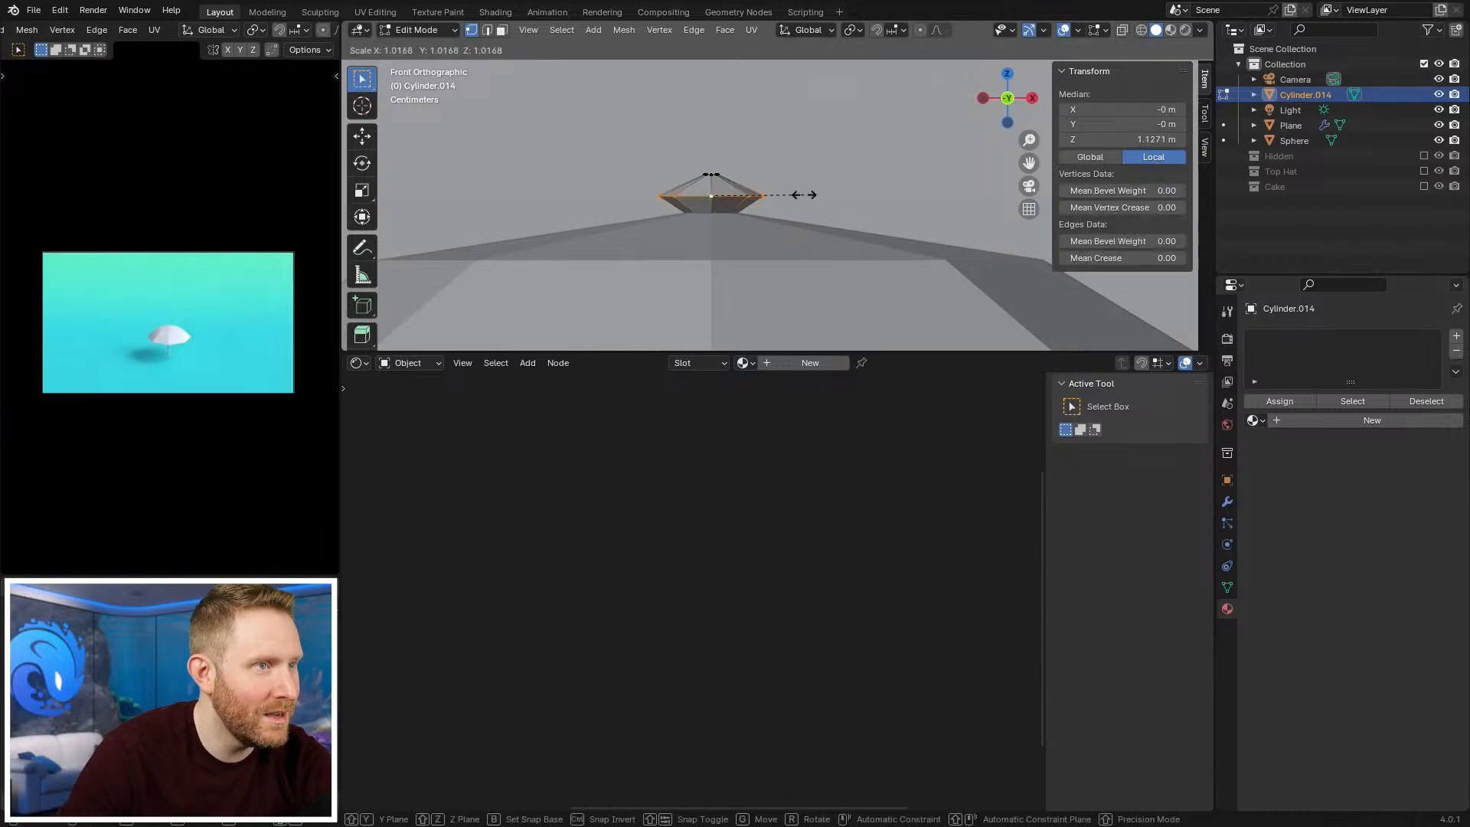
{"action": "left_click", "coordinate": [819, 199]}
{"action": "key", "text": "g"}
{"action": "key", "text": "z"}
{"action": "left_click", "coordinate": [830, 206]}
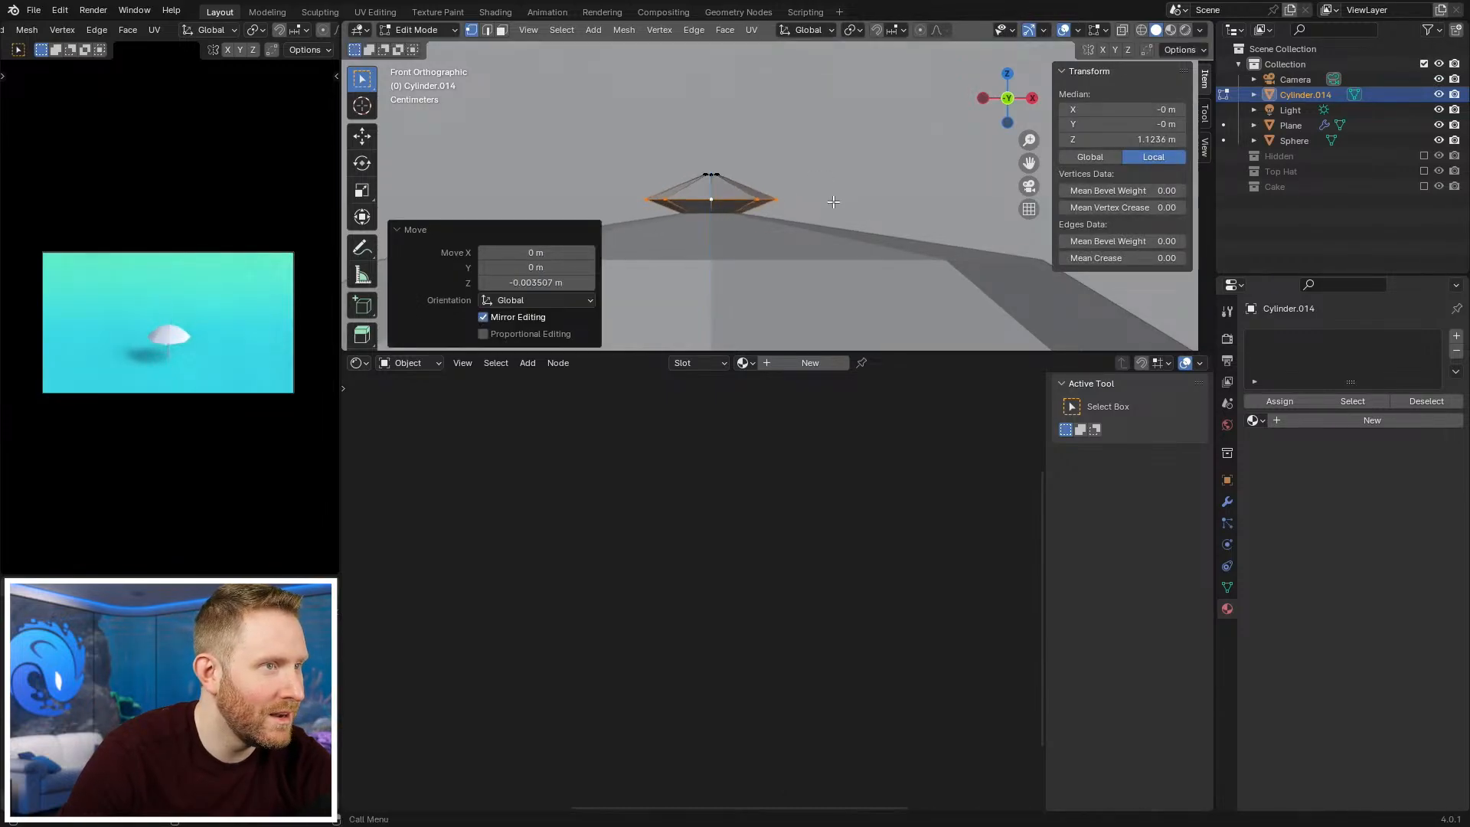
{"action": "key", "text": "s"}
{"action": "left_click", "coordinate": [844, 204]}
Step: Merge the ring of vertices at the very top of the pole tip at its centre and leave edit mode
{"action": "middle_click_drag", "start_coordinate": [843, 203], "coordinate": [789, 220]}
{"action": "scroll", "coordinate": [788, 220], "scroll_direction": "up", "scroll_amount": 3}
{"action": "left_click", "coordinate": [676, 195], "text": "alt"}
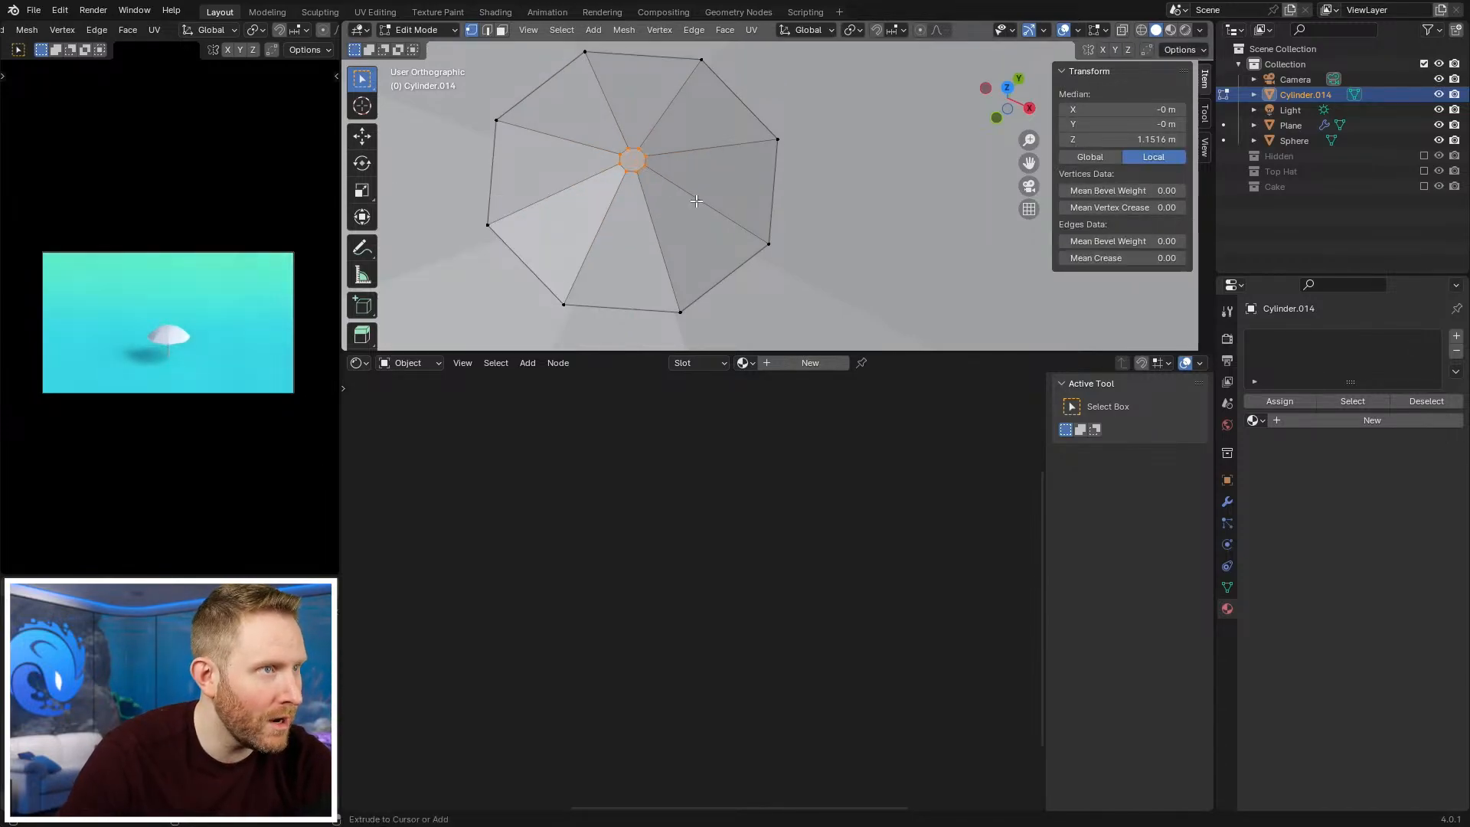
{"action": "key", "text": "m"}
{"action": "key", "text": "c"}
{"action": "key", "text": "alt+a"}
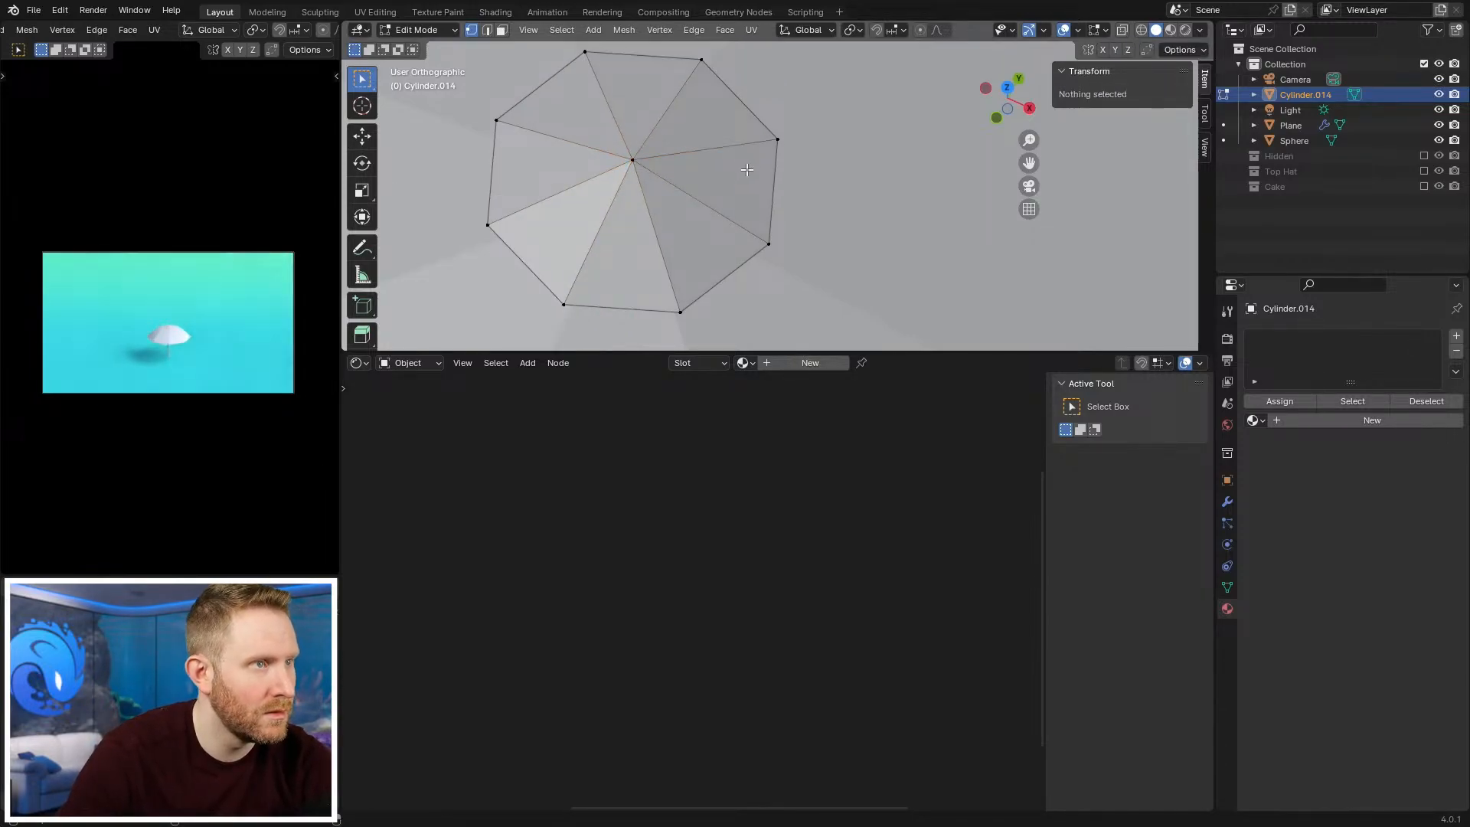
{"action": "key", "text": "Tab"}
{"action": "scroll", "coordinate": [744, 183], "scroll_direction": "down", "scroll_amount": 4}
{"action": "middle_click_drag", "start_coordinate": [760, 210], "coordinate": [789, 177]}
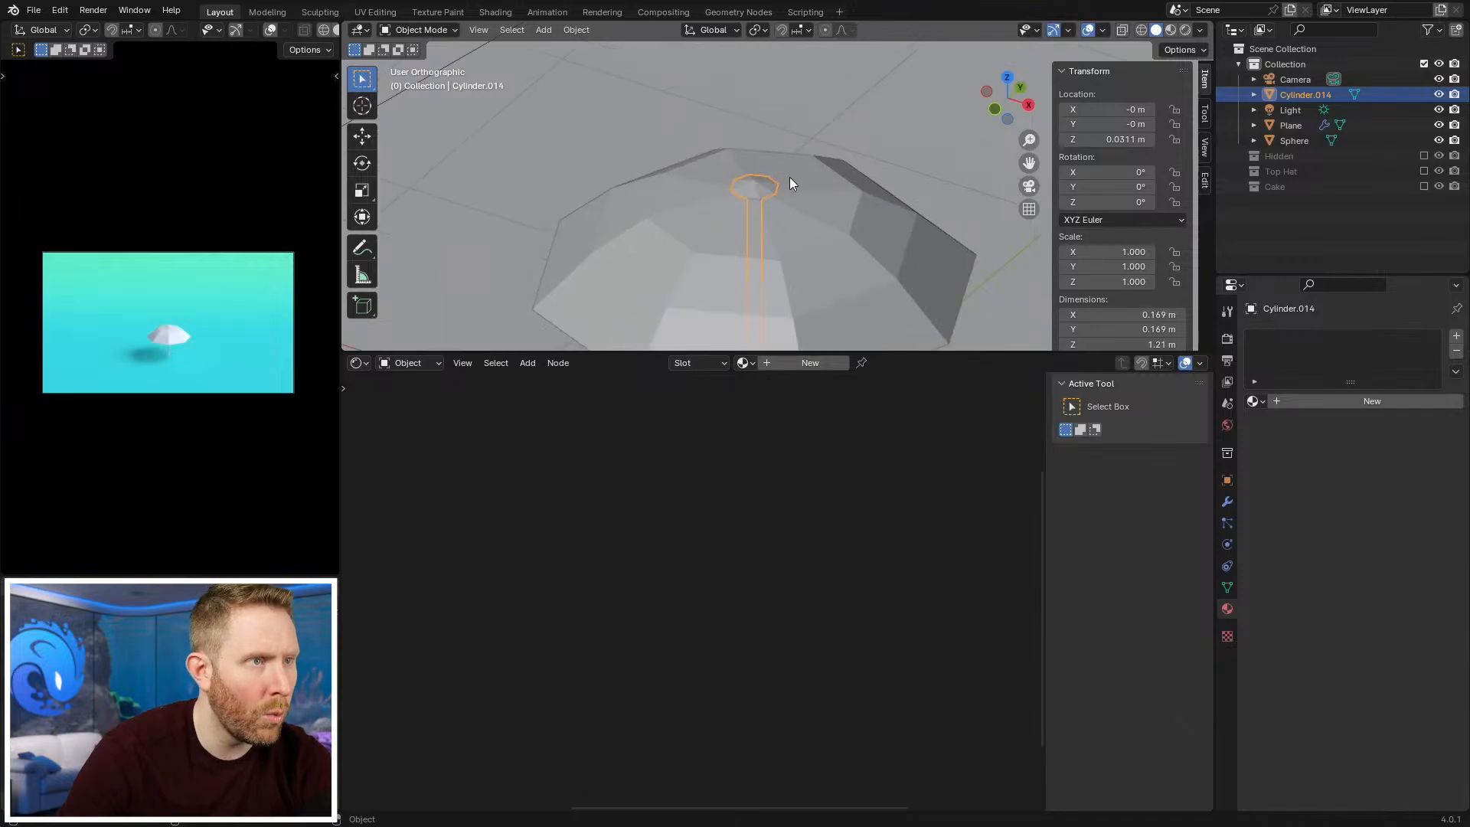
Step: Bevel the pole tip's widest edge loop with one segment and a width of about 0.0173 m
{"action": "key", "text": "KP_1"}
{"action": "key", "text": "Tab"}
{"action": "scroll", "coordinate": [765, 203], "scroll_direction": "up", "scroll_amount": 6}
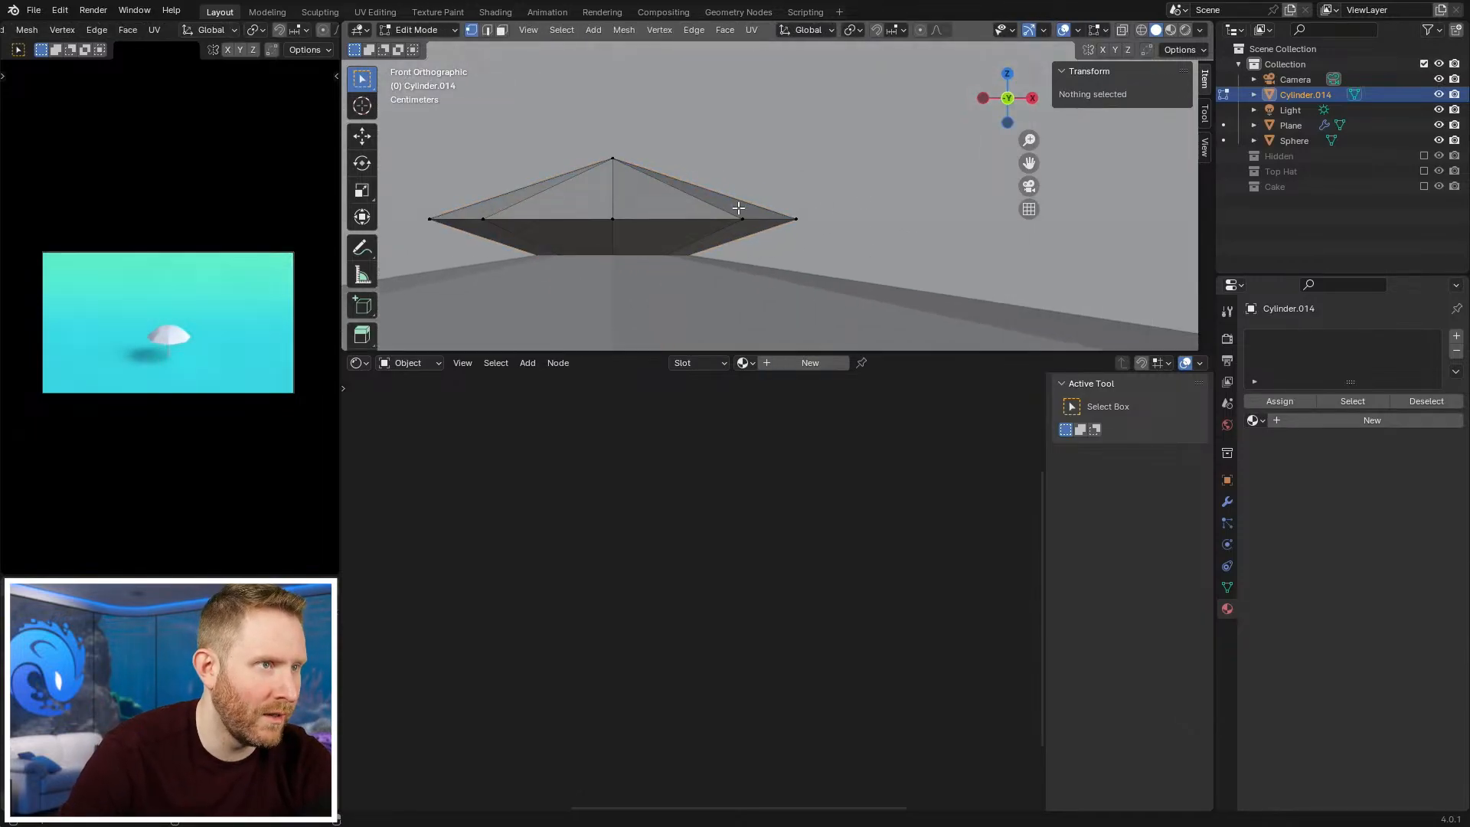
{"action": "left_click", "coordinate": [694, 223], "text": "alt"}
{"action": "key", "text": "ctrl+b"}
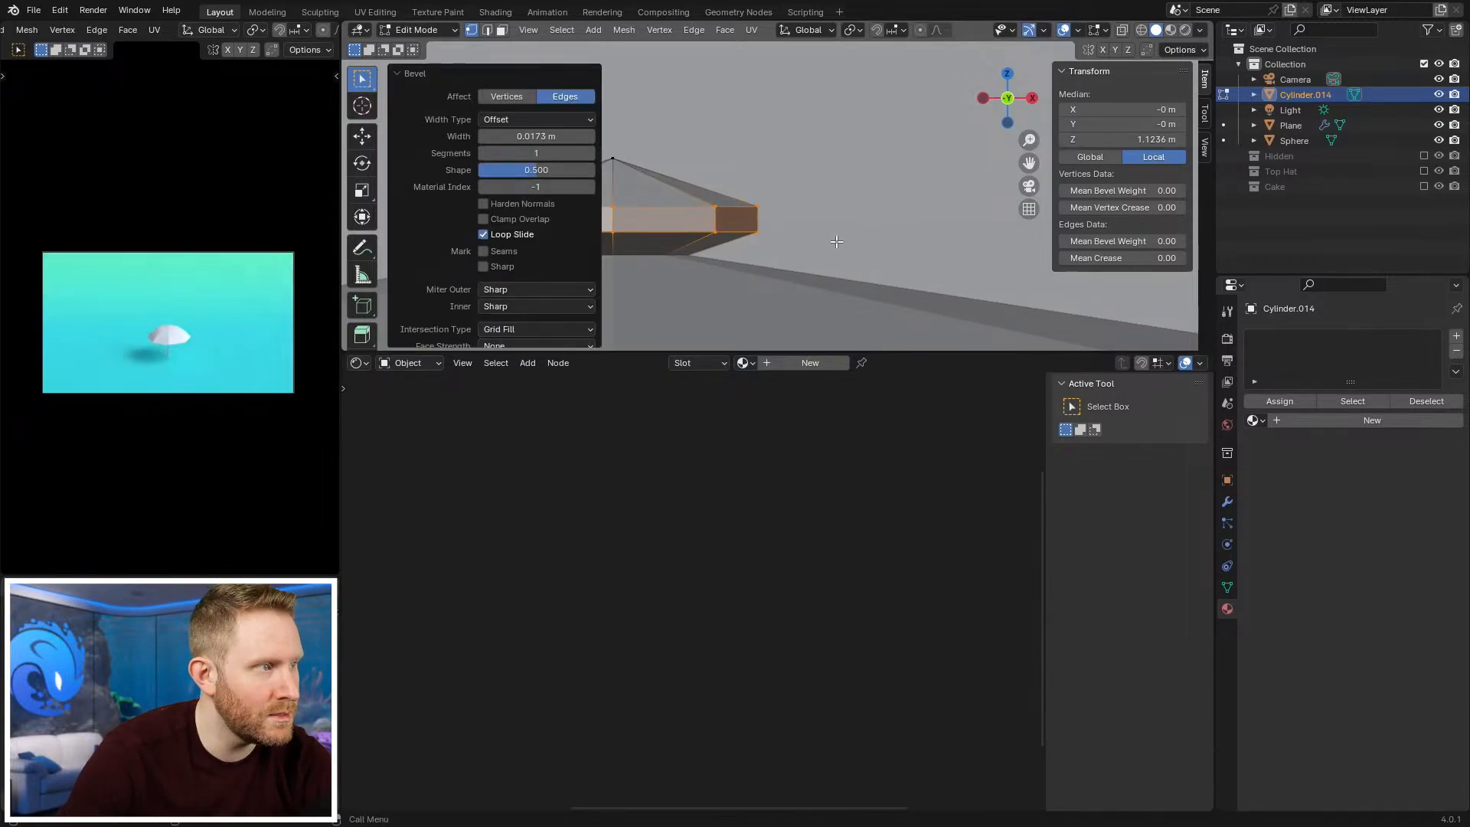
{"action": "scroll", "coordinate": [836, 241], "scroll_direction": "down", "scroll_amount": 4}
{"action": "middle_click_drag", "start_coordinate": [843, 252], "coordinate": [953, 246], "text": "shift"}
{"action": "left_click", "coordinate": [416, 74]}
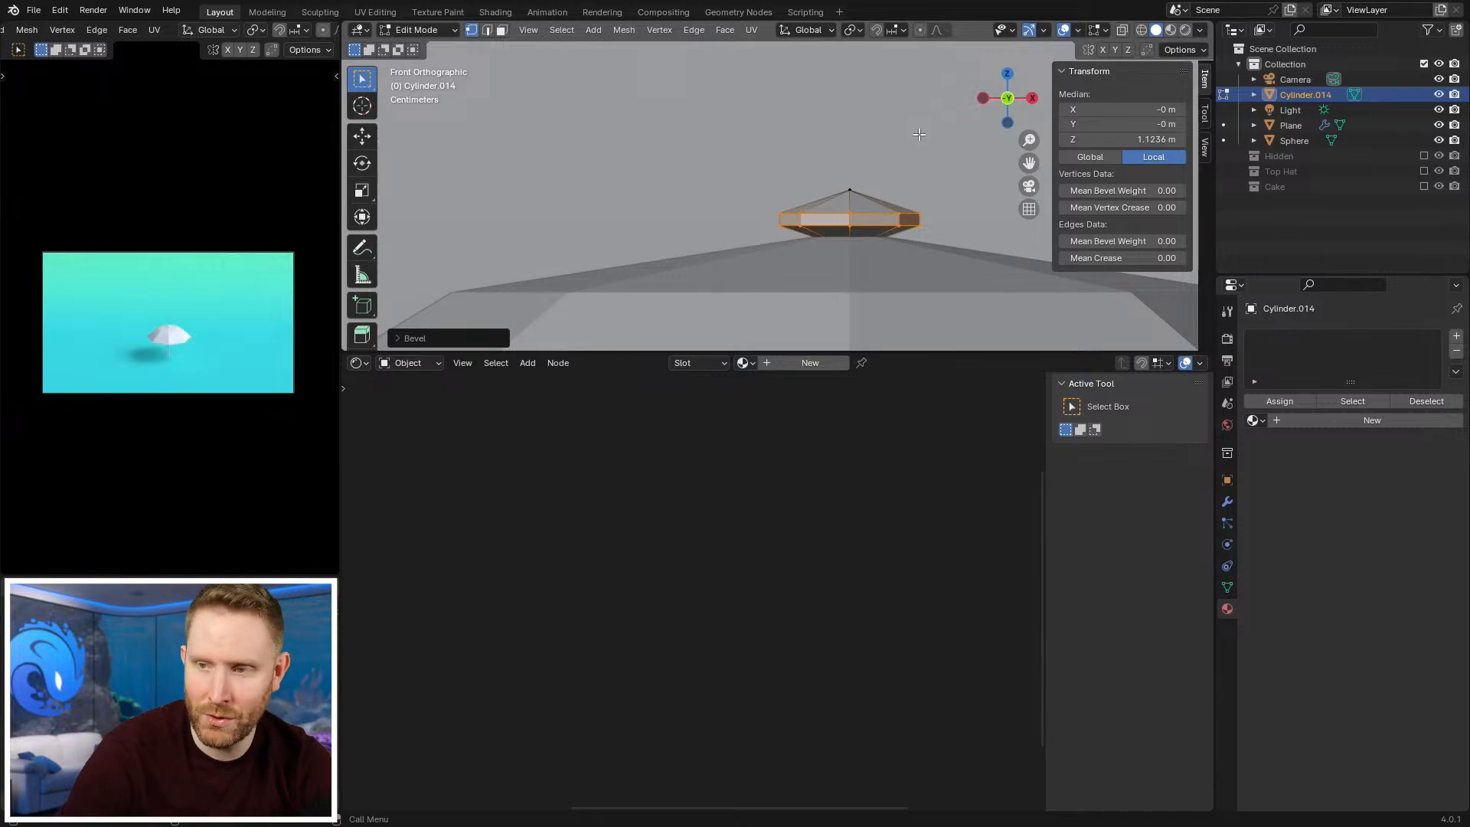
Step: Select the whole bevelled band of the pole tip, including its hidden vertices, and lower it slightly along Z
{"action": "scroll", "coordinate": [919, 134], "scroll_direction": "up", "scroll_amount": 5}
{"action": "left_click", "coordinate": [954, 242]}
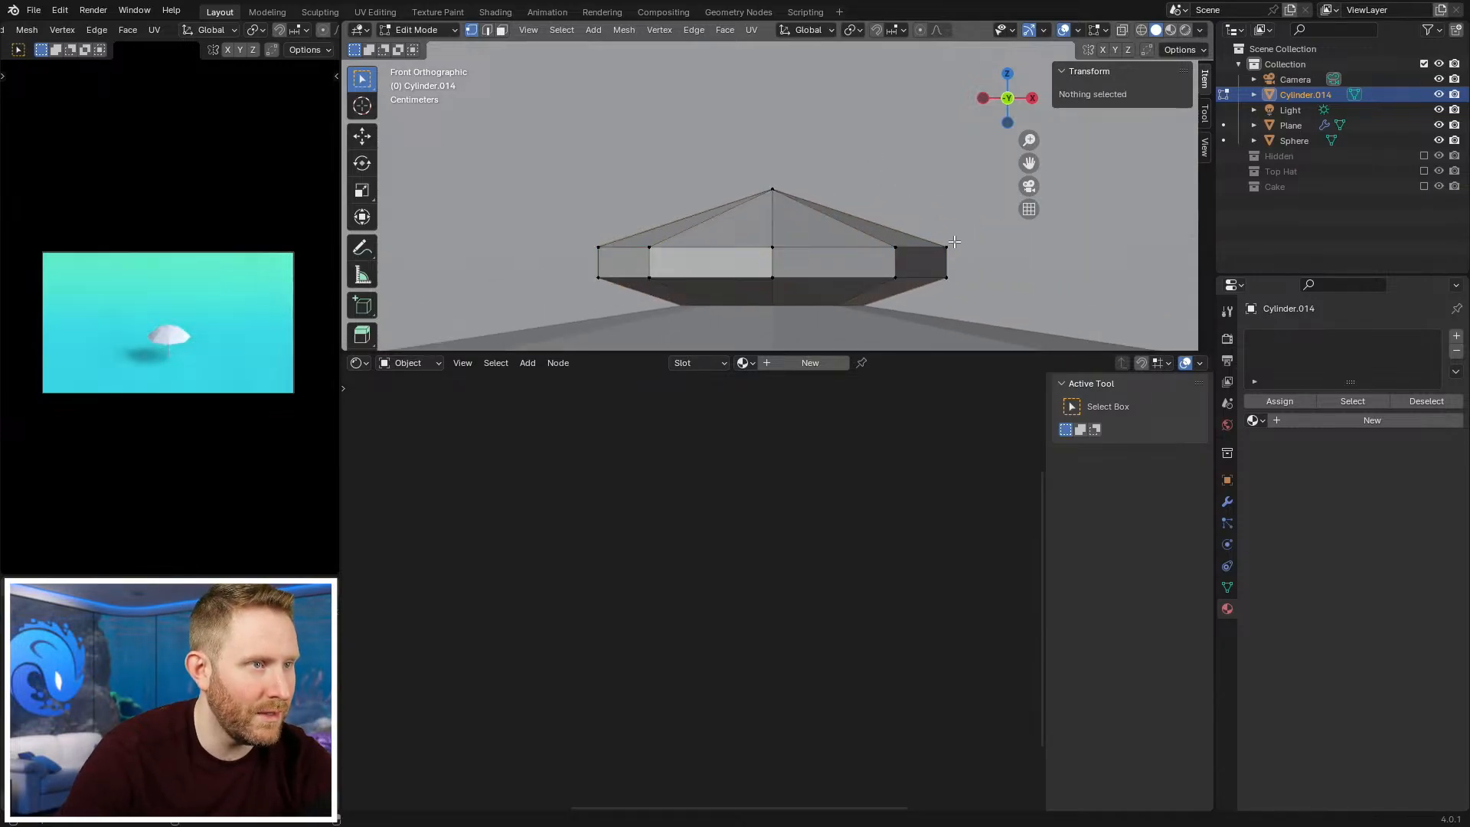
{"action": "key", "text": "alt+z"}
{"action": "left_click_drag", "start_coordinate": [572, 236], "coordinate": [1026, 284]}
{"action": "key", "text": "alt+z"}
{"action": "key", "text": "g"}
{"action": "key", "text": "z"}
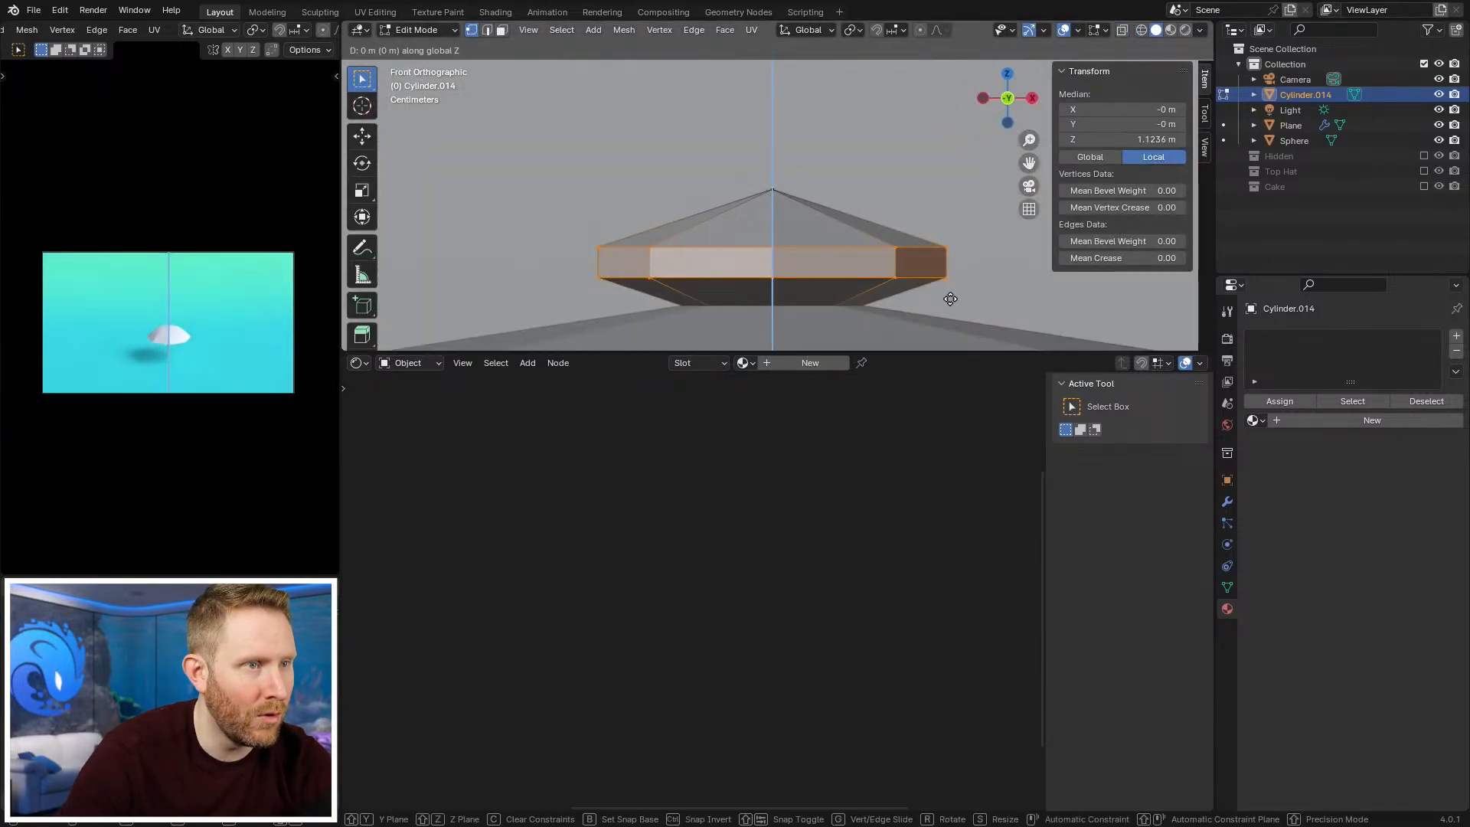
{"action": "left_click", "coordinate": [950, 299]}
Step: Select the narrow ring under the tip's band in wireframe, lower it slightly along Z, and check the umbrella in object mode
{"action": "key", "text": "z"}
{"action": "left_click", "coordinate": [811, 306]}
{"action": "key", "text": "z"}
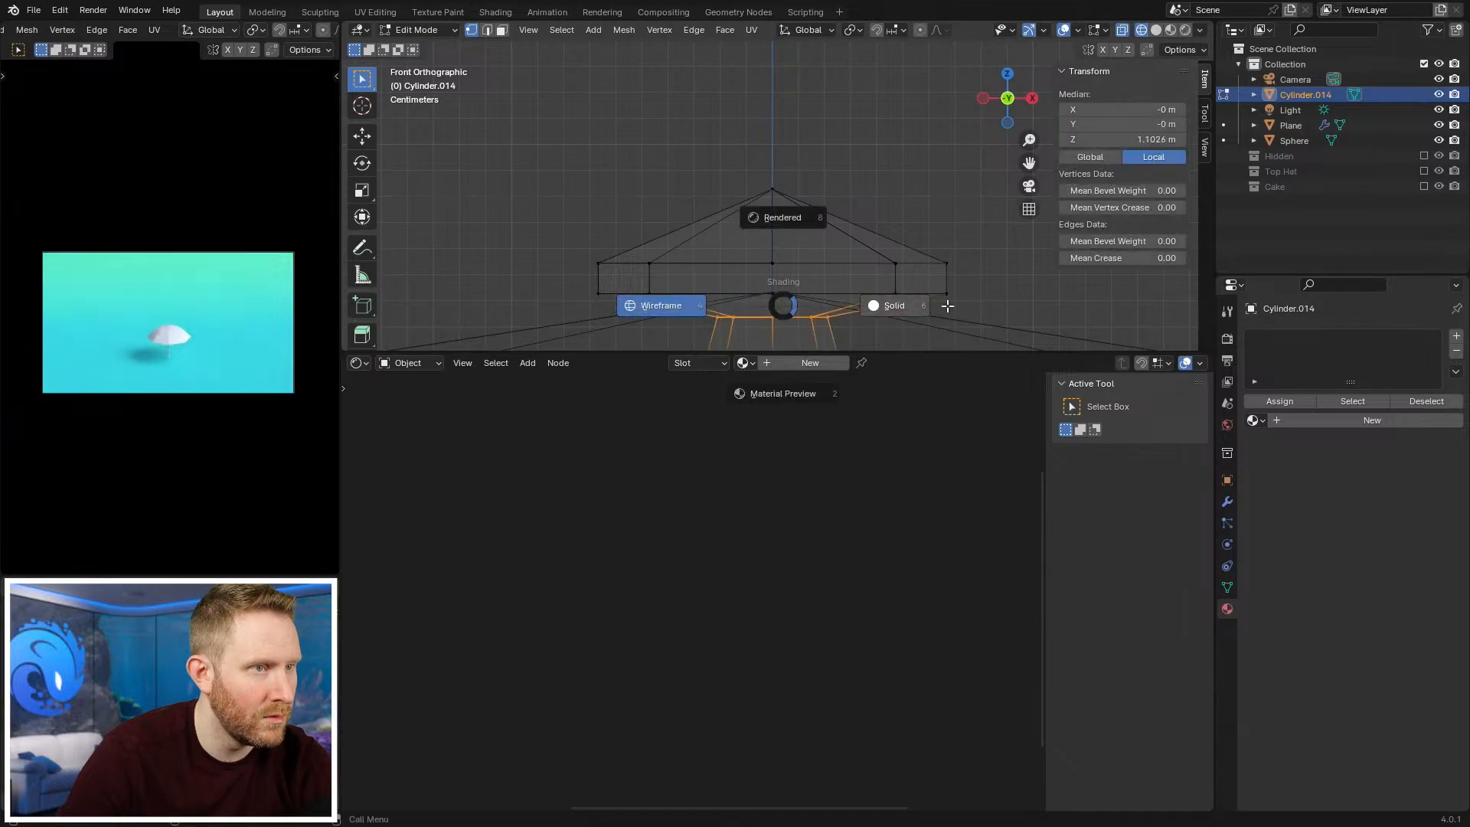
{"action": "left_click", "coordinate": [948, 306]}
{"action": "key", "text": "g"}
{"action": "key", "text": "z"}
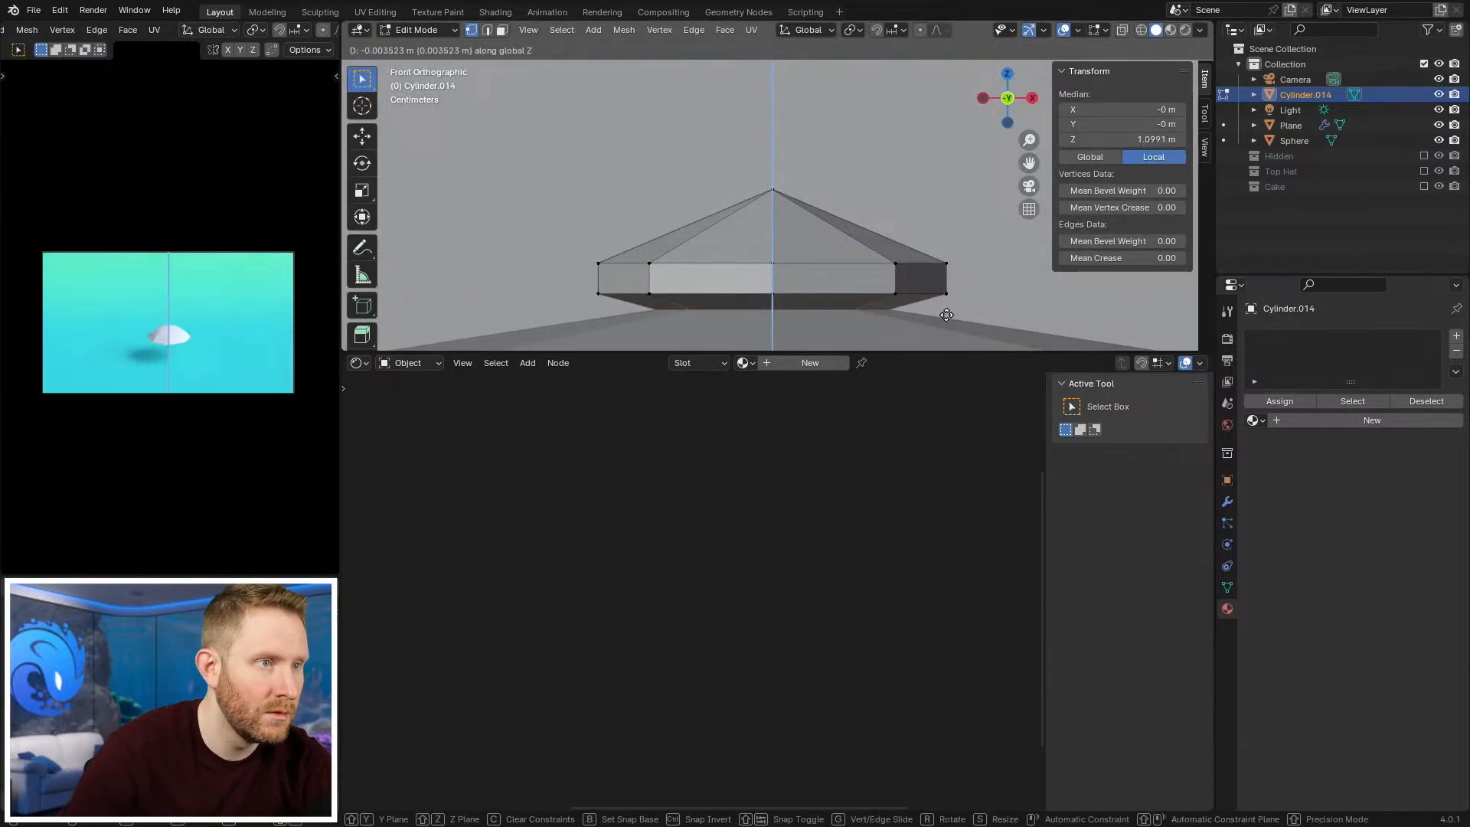
{"action": "left_click", "coordinate": [940, 309]}
{"action": "key", "text": "alt+a"}
{"action": "key", "text": "Tab"}
{"action": "scroll", "coordinate": [820, 194], "scroll_direction": "down", "scroll_amount": 10}
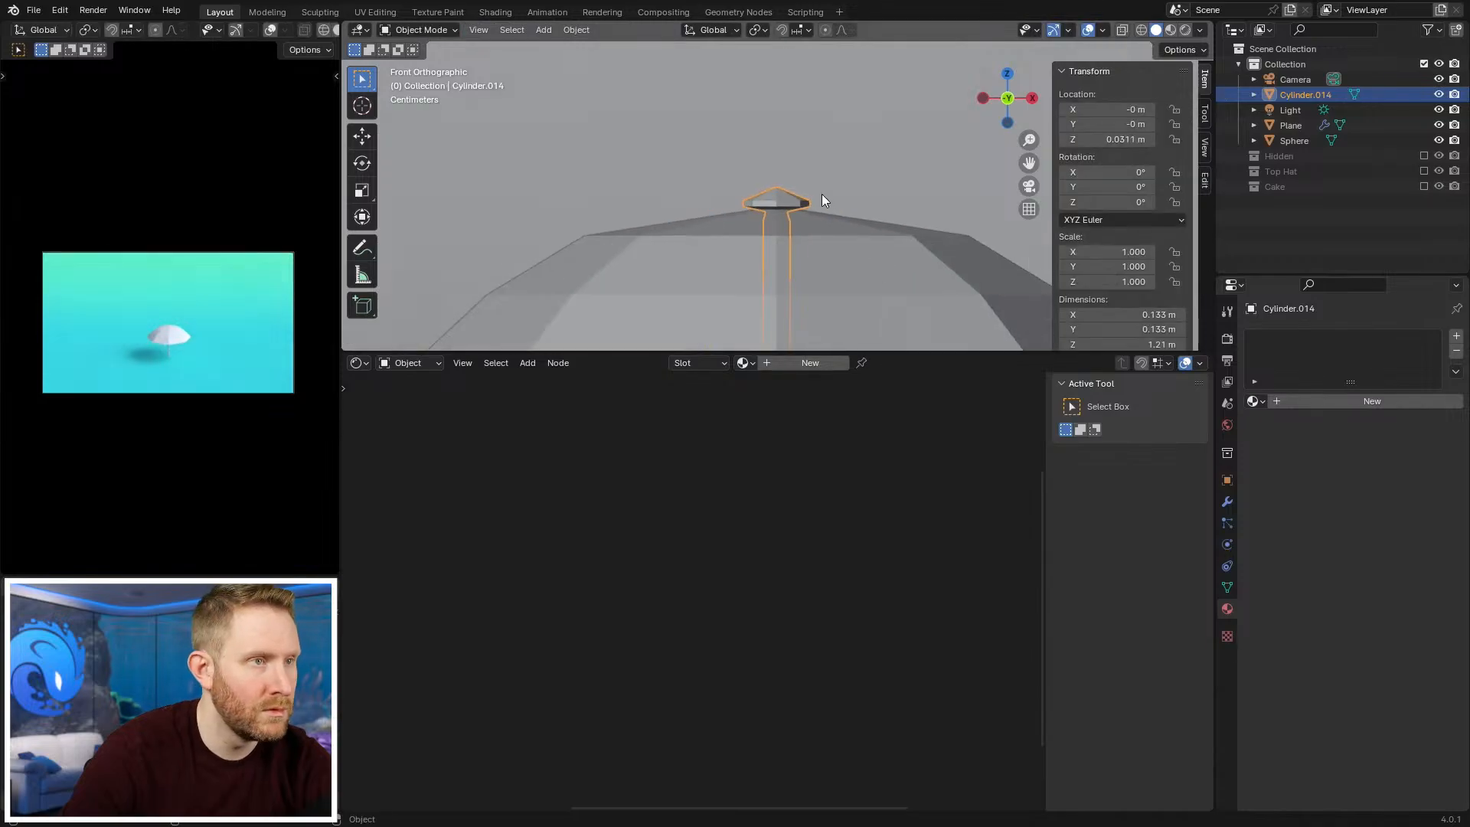
{"action": "key", "text": "alt+a"}
{"action": "middle_click_drag", "start_coordinate": [820, 194], "coordinate": [782, 225]}
{"action": "scroll", "coordinate": [281, 302], "scroll_direction": "up", "scroll_amount": 5}
{"action": "scroll", "coordinate": [796, 210], "scroll_direction": "down", "scroll_amount": 12}
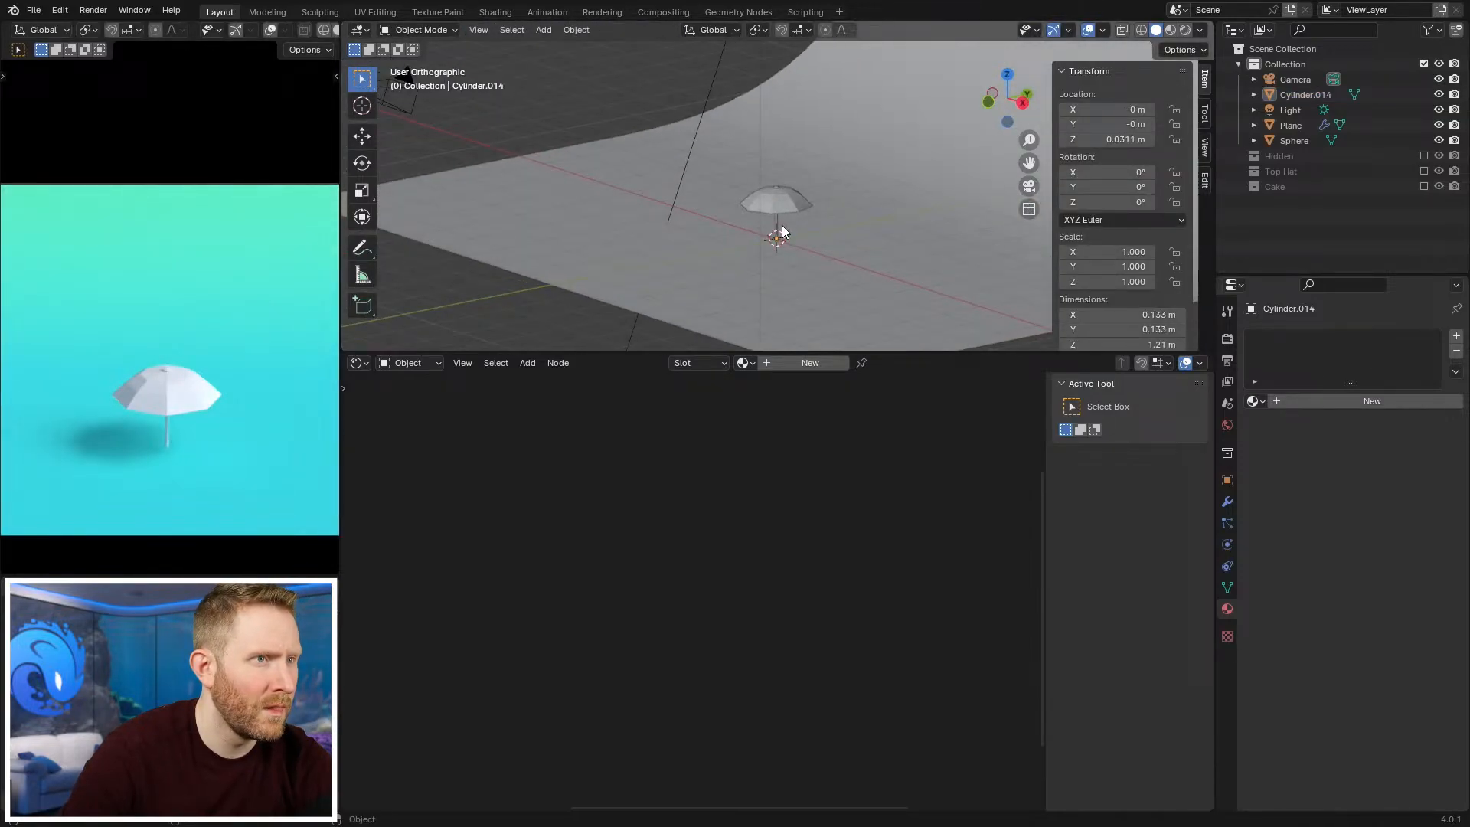
Step: Select the pole and canopy together, set the pivot to 3D Cursor, and scale the umbrella up to about 2.15
{"action": "left_click", "coordinate": [786, 225]}
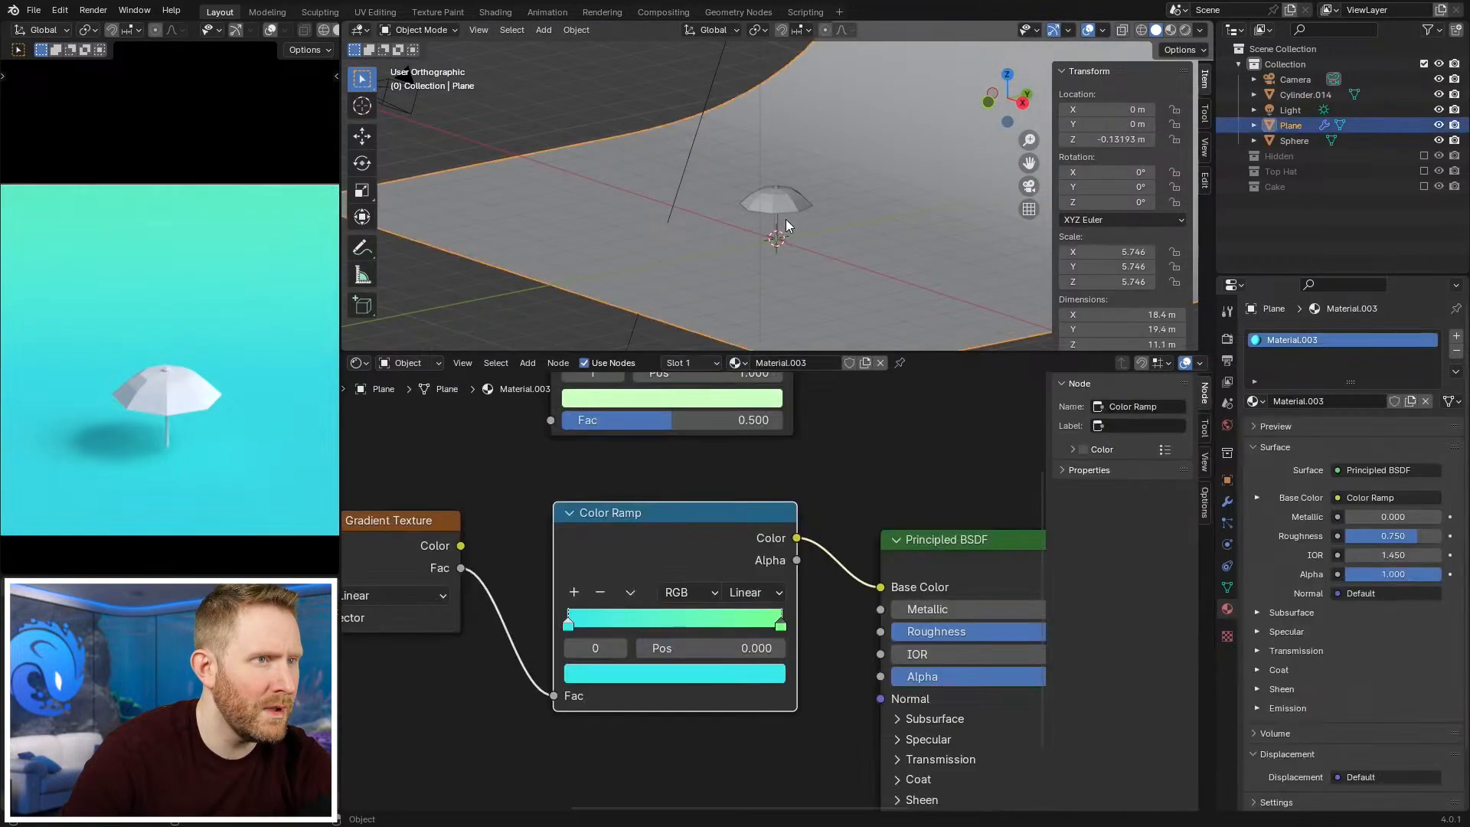
{"action": "left_click", "coordinate": [778, 230]}
{"action": "key", "text": "z"}
{"action": "left_click", "coordinate": [659, 231]}
{"action": "left_click", "coordinate": [802, 204], "text": "shift"}
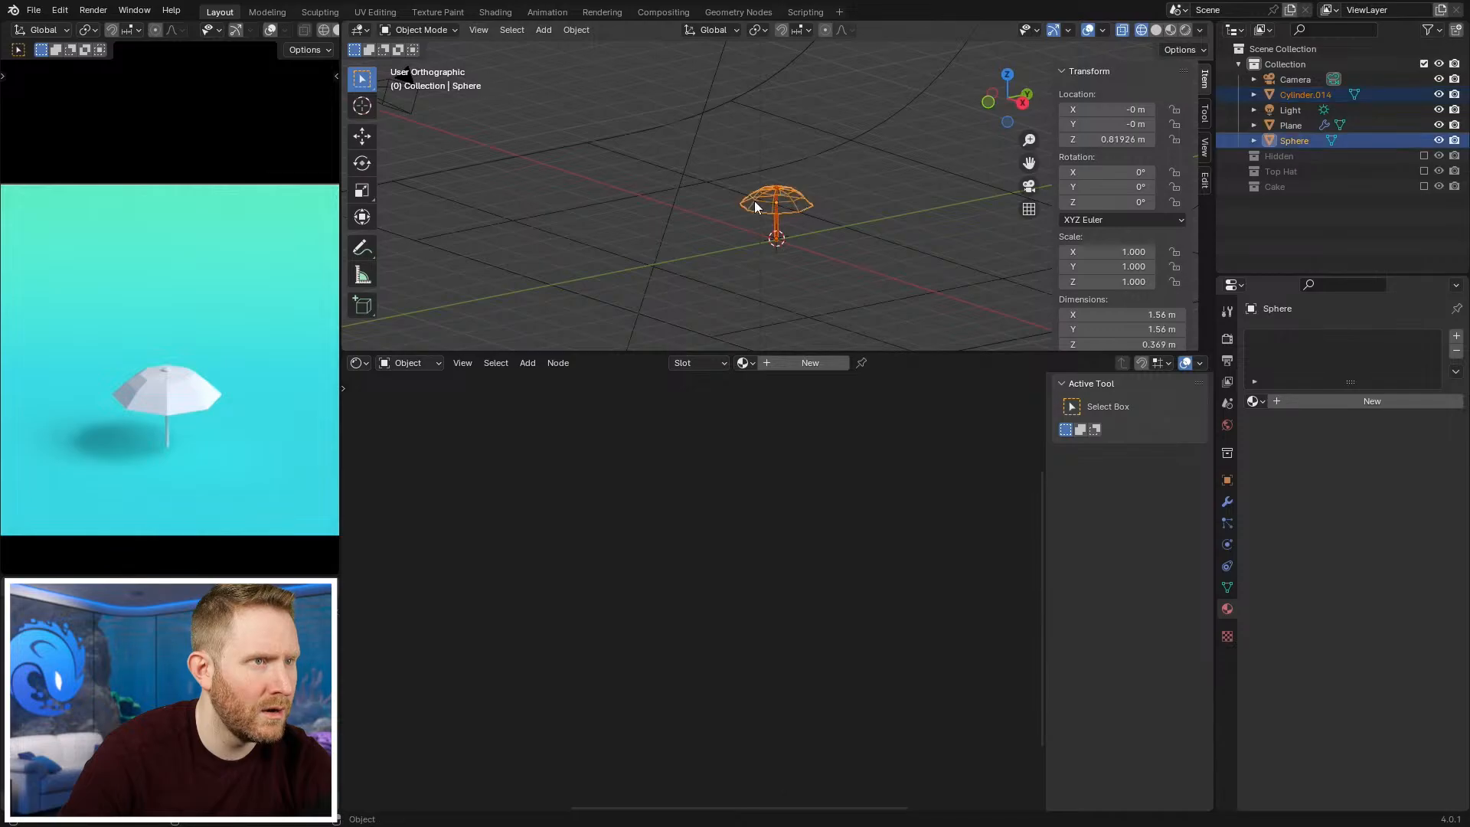
{"action": "key", "text": "z"}
{"action": "left_click", "coordinate": [831, 202]}
{"action": "left_click", "coordinate": [756, 30]}
{"action": "left_click", "coordinate": [780, 98]}
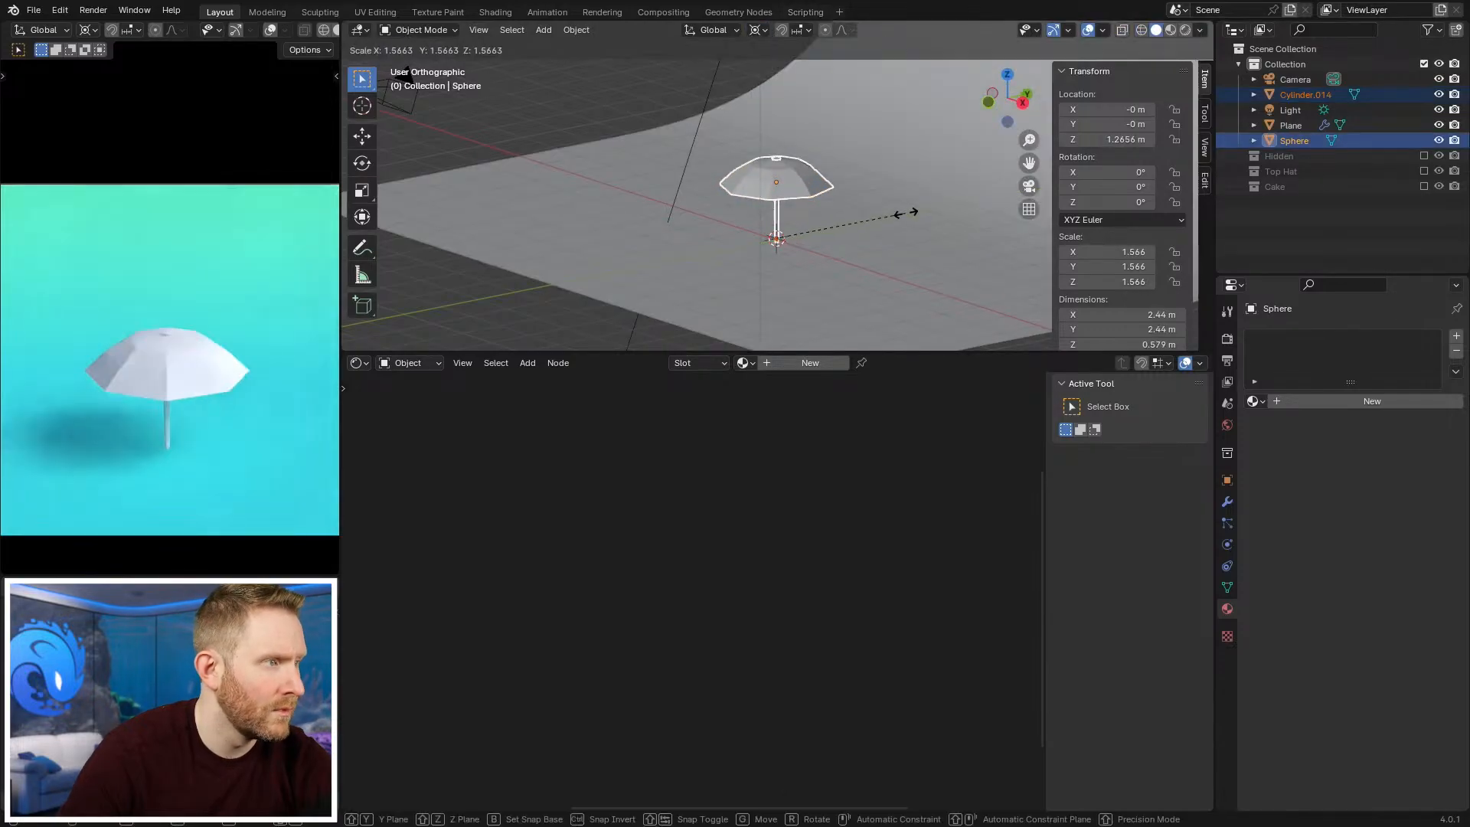
{"action": "key", "text": "s"}
{"action": "left_click", "coordinate": [966, 204]}
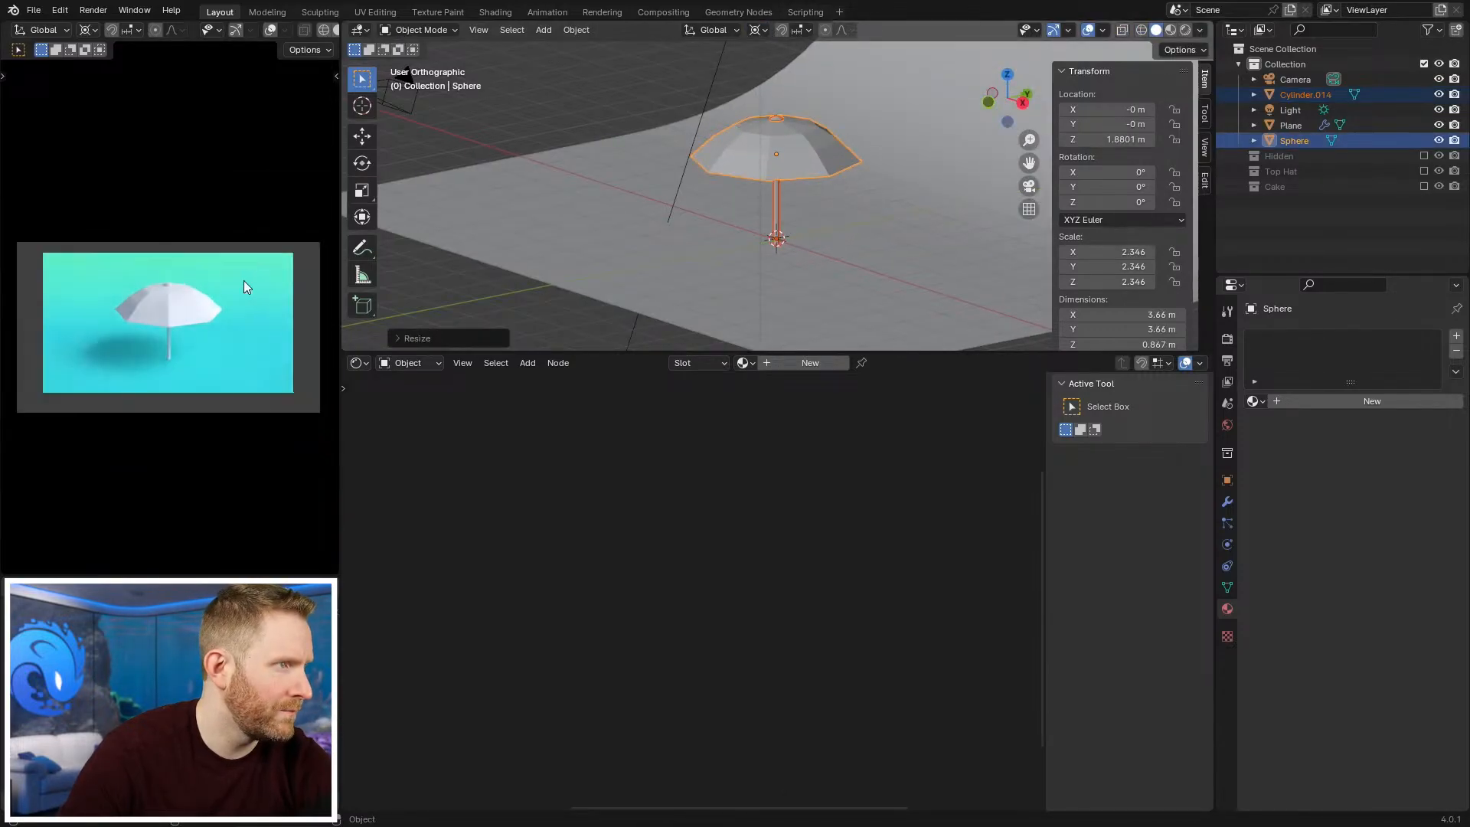
{"action": "key", "text": "s"}
{"action": "left_click", "coordinate": [888, 177]}
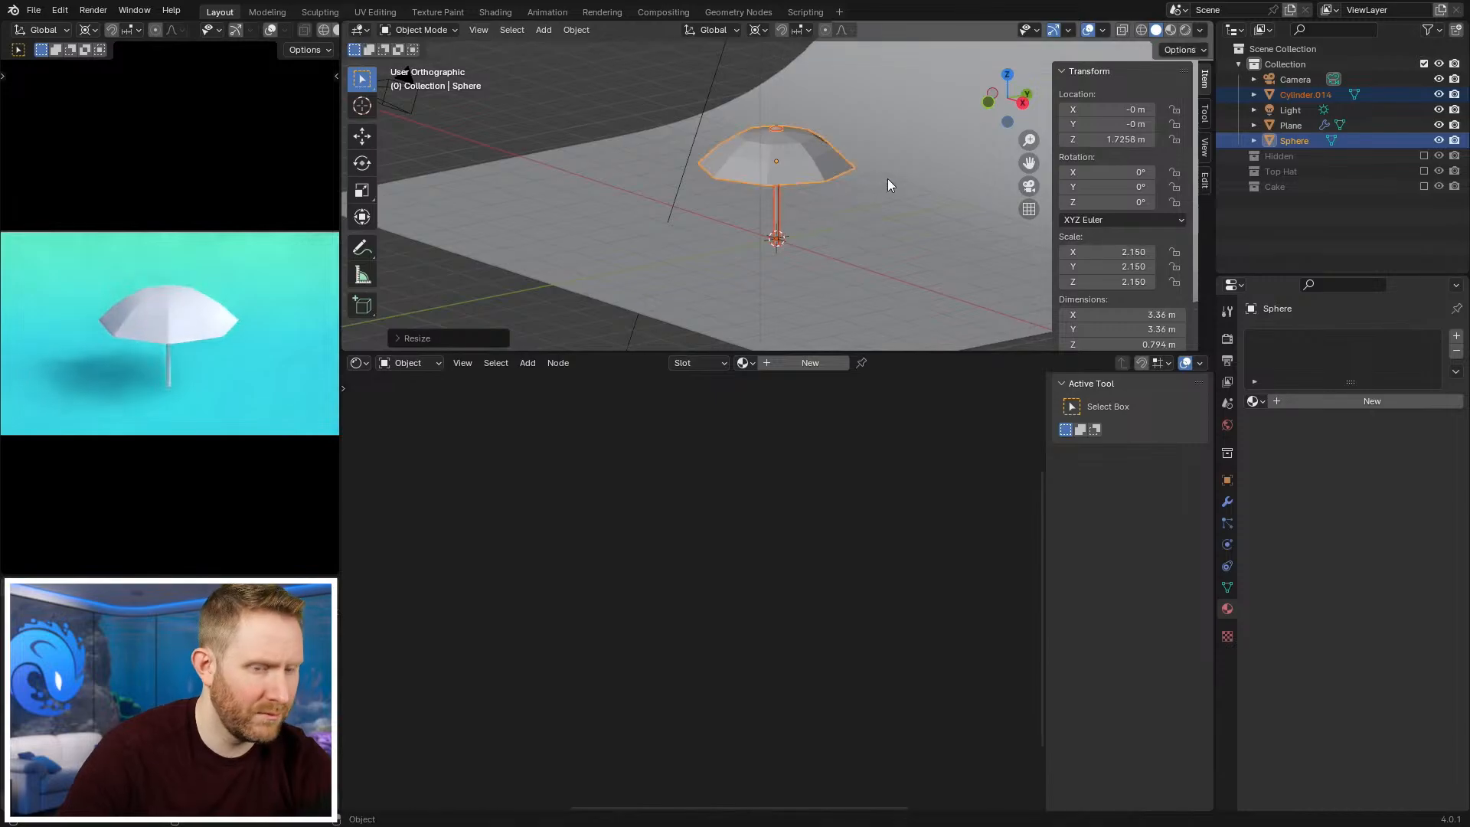
Step: Raise the umbrella about 0.09 m along Z and enlarge it further by a factor of about 1.22
{"action": "key", "text": "KP_1"}
{"action": "scroll", "coordinate": [896, 180], "scroll_direction": "up", "scroll_amount": 3}
{"action": "key", "text": "shift+z"}
{"action": "key", "text": "g"}
{"action": "key", "text": "z"}
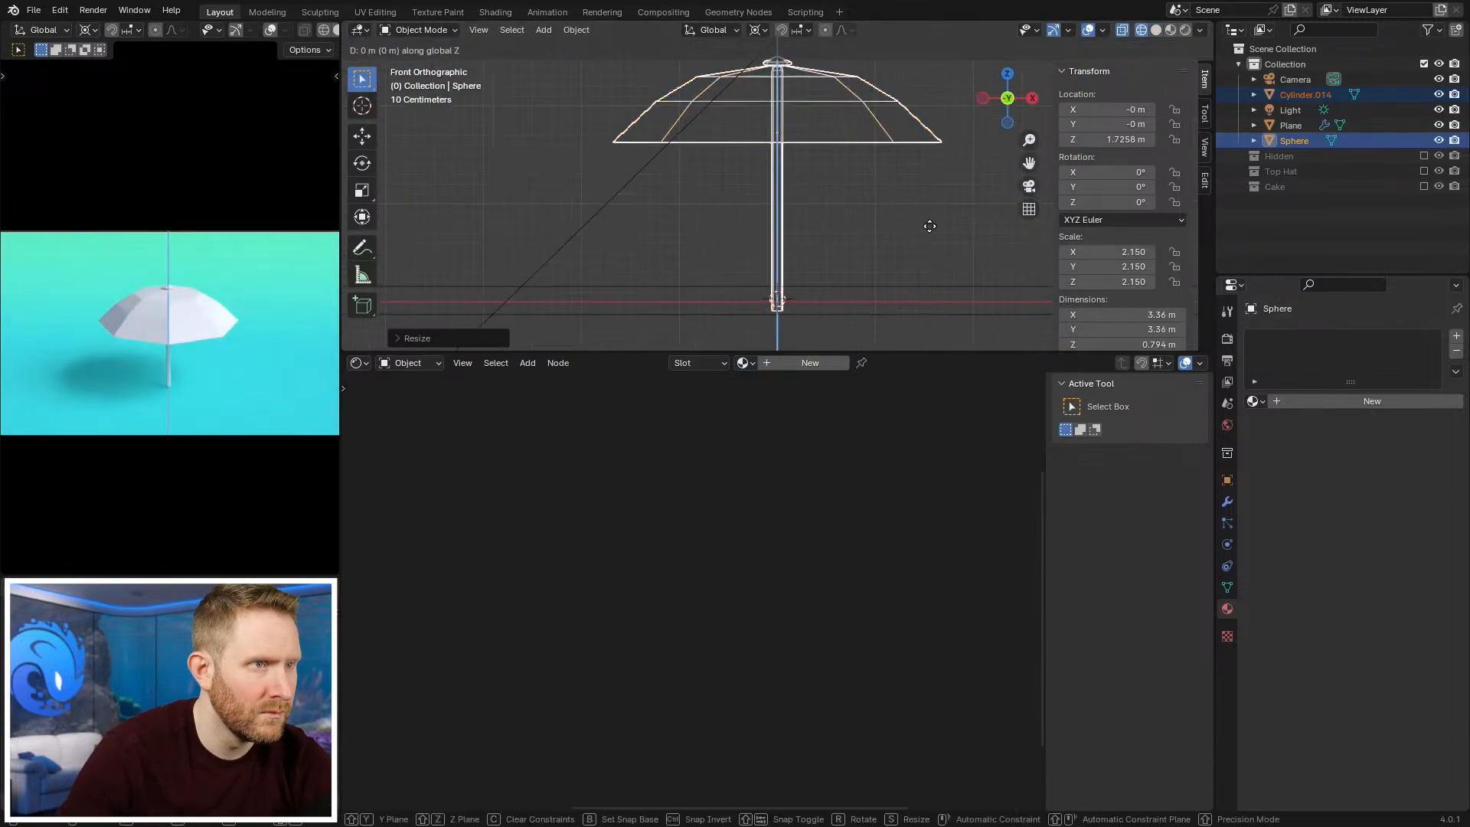
{"action": "left_click", "coordinate": [904, 214]}
{"action": "scroll", "coordinate": [905, 213], "scroll_direction": "down", "scroll_amount": 3}
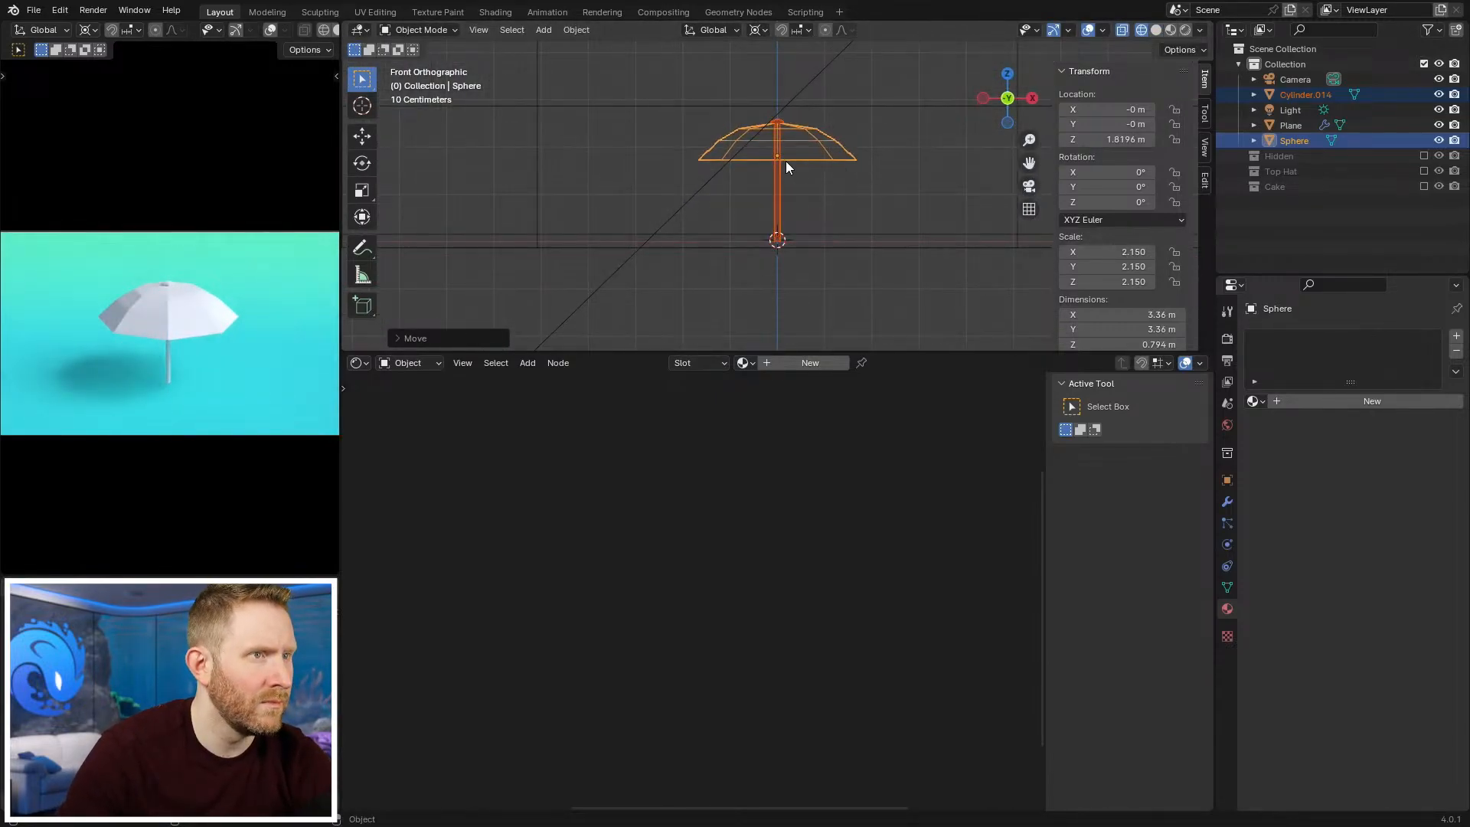
{"action": "key", "text": "shift+z"}
{"action": "key", "text": "s"}
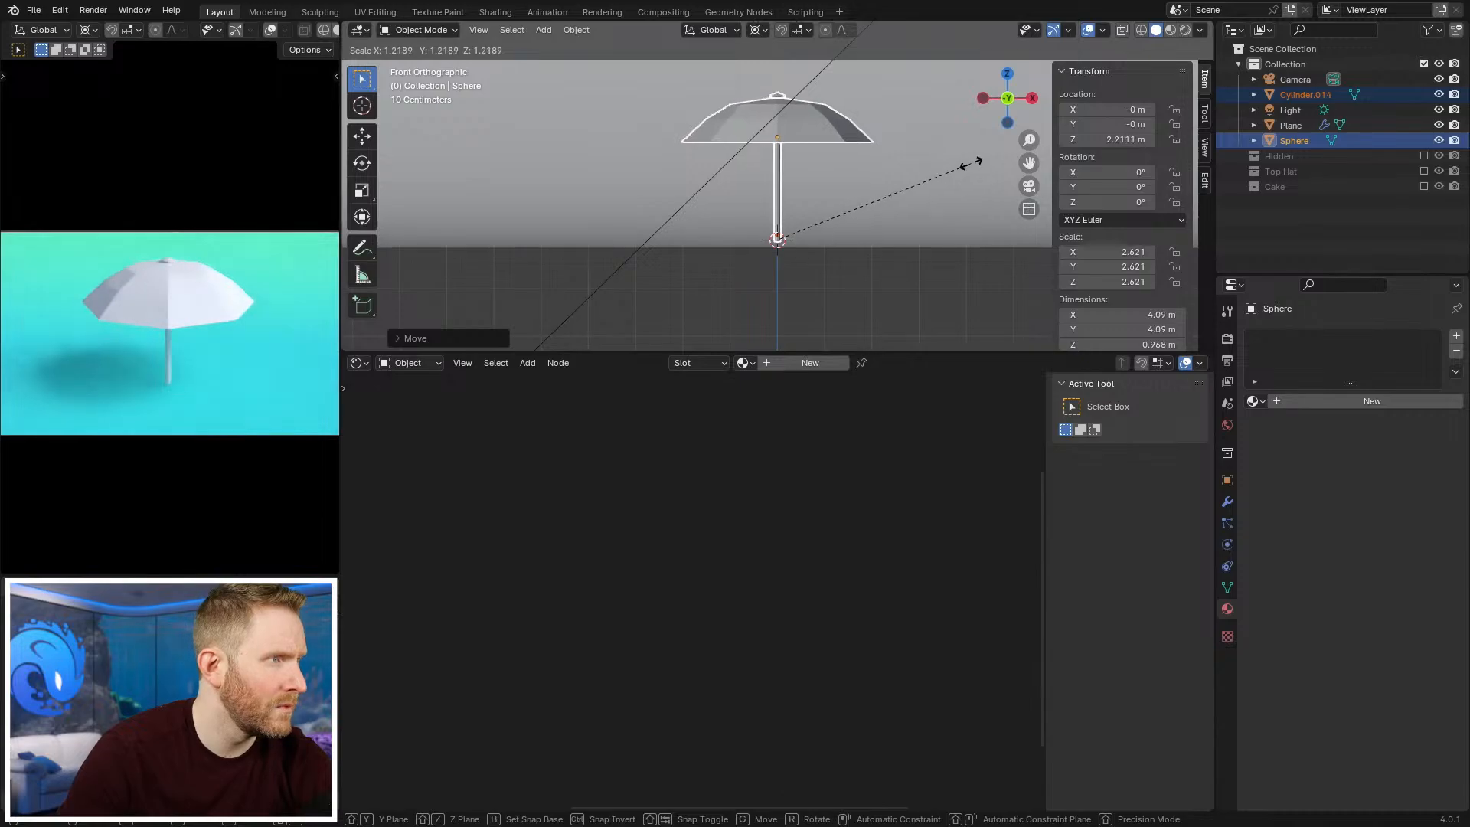
{"action": "left_click", "coordinate": [970, 163]}
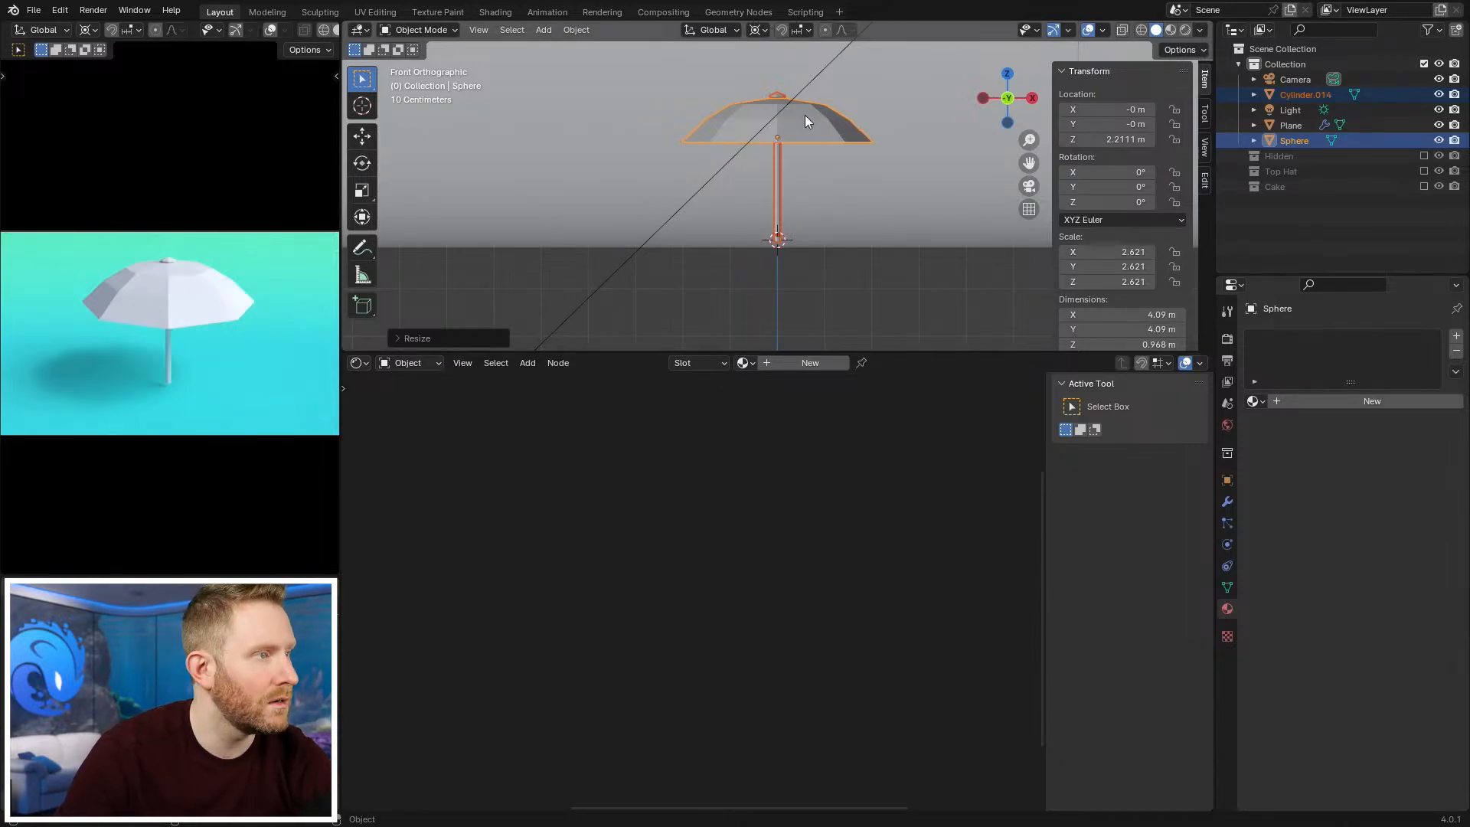
Step: Select the canopy's upper edge loop in edit mode and set the transform pivot to Median Point
{"action": "scroll", "coordinate": [848, 164], "scroll_direction": "down", "scroll_amount": 6}
{"action": "scroll", "coordinate": [779, 128], "scroll_direction": "up", "scroll_amount": 1}
{"action": "middle_click_drag", "start_coordinate": [779, 129], "coordinate": [774, 176]}
{"action": "scroll", "coordinate": [789, 182], "scroll_direction": "up", "scroll_amount": 1}
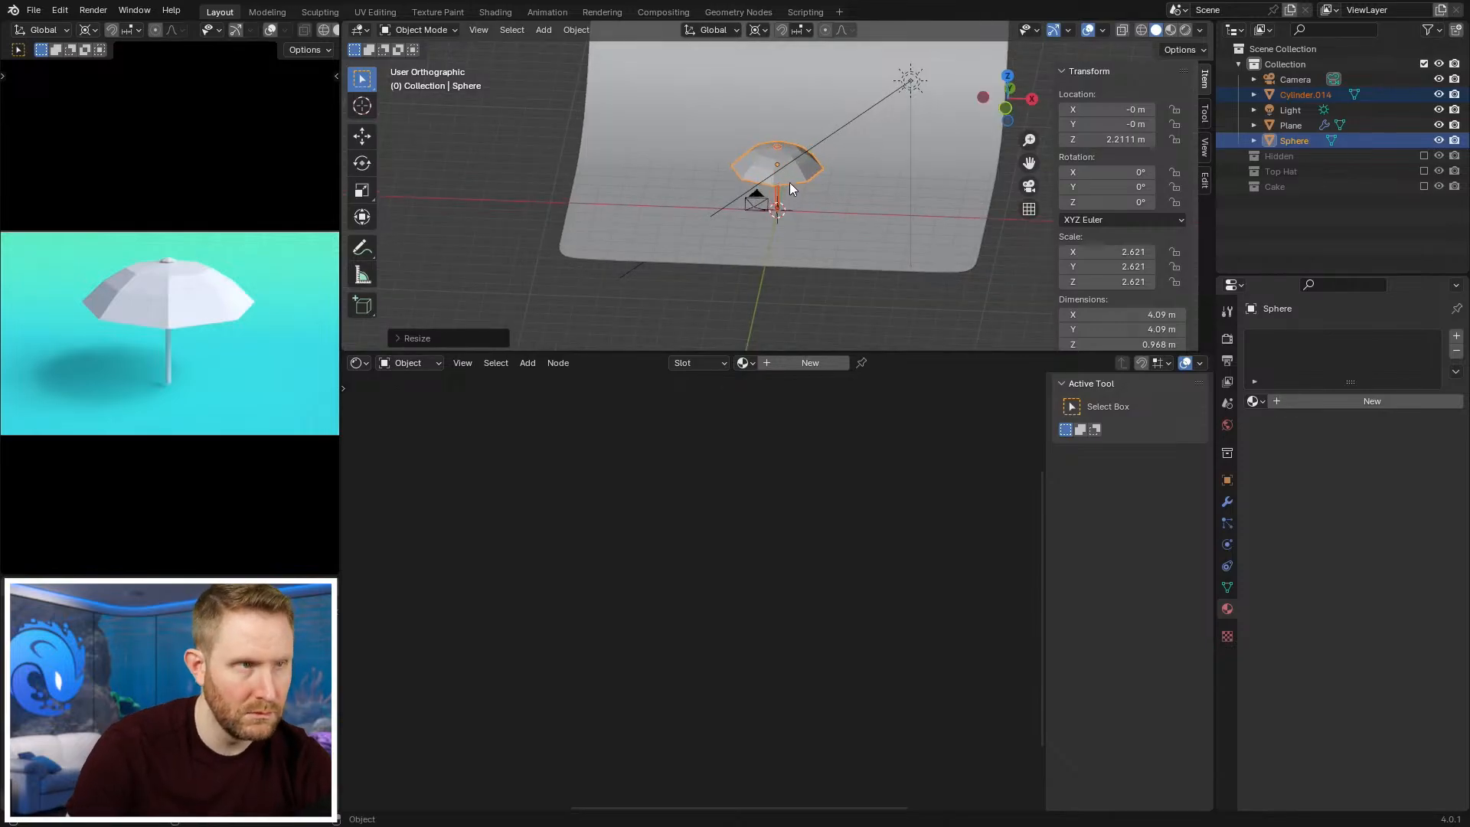
{"action": "key", "text": "KP_7"}
{"action": "scroll", "coordinate": [789, 182], "scroll_direction": "up", "scroll_amount": 5}
{"action": "key", "text": "Tab"}
{"action": "middle_click_drag", "start_coordinate": [855, 287], "coordinate": [905, 154]}
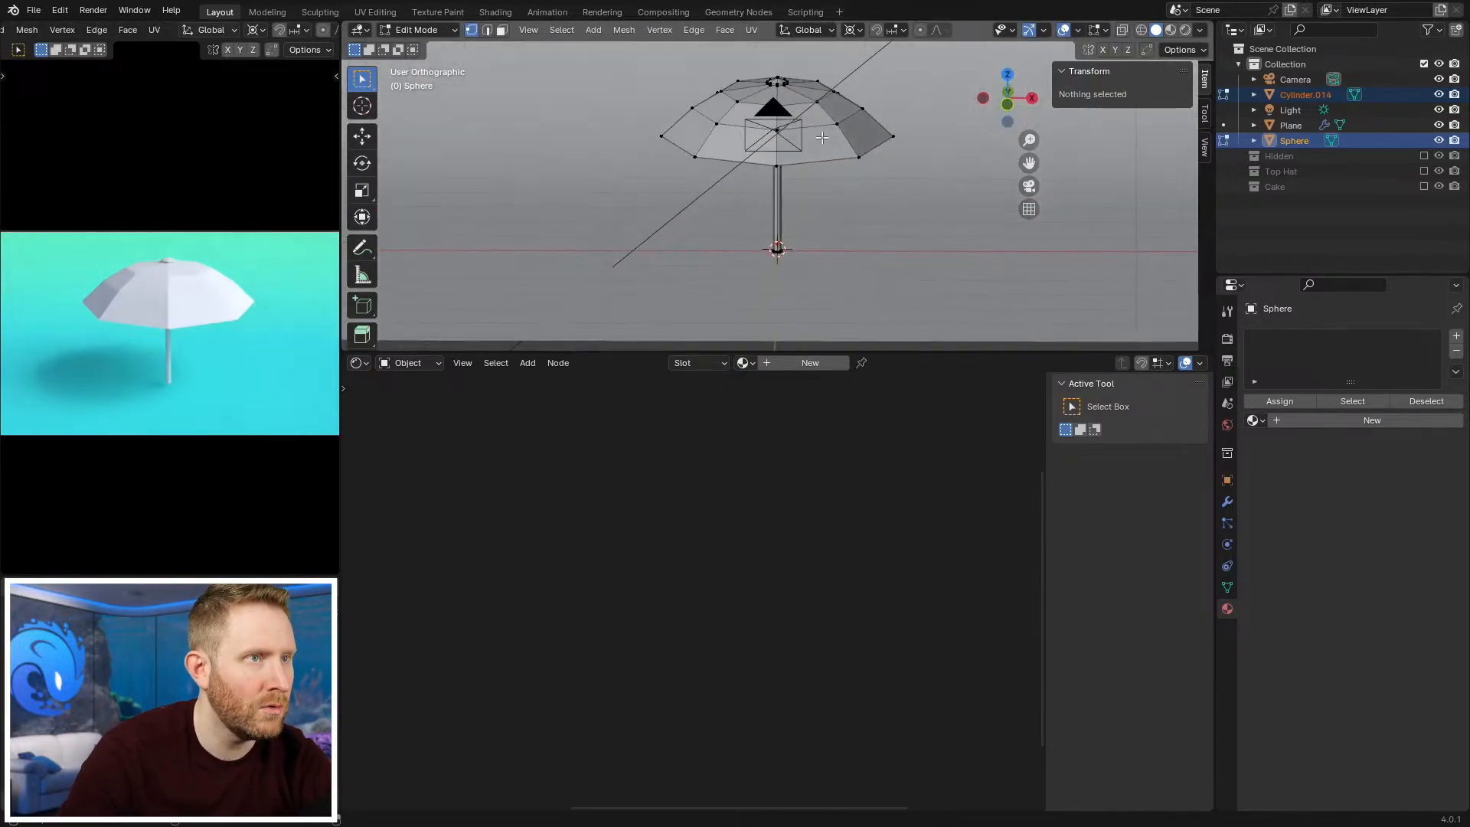
{"action": "left_click", "coordinate": [823, 106], "text": "alt"}
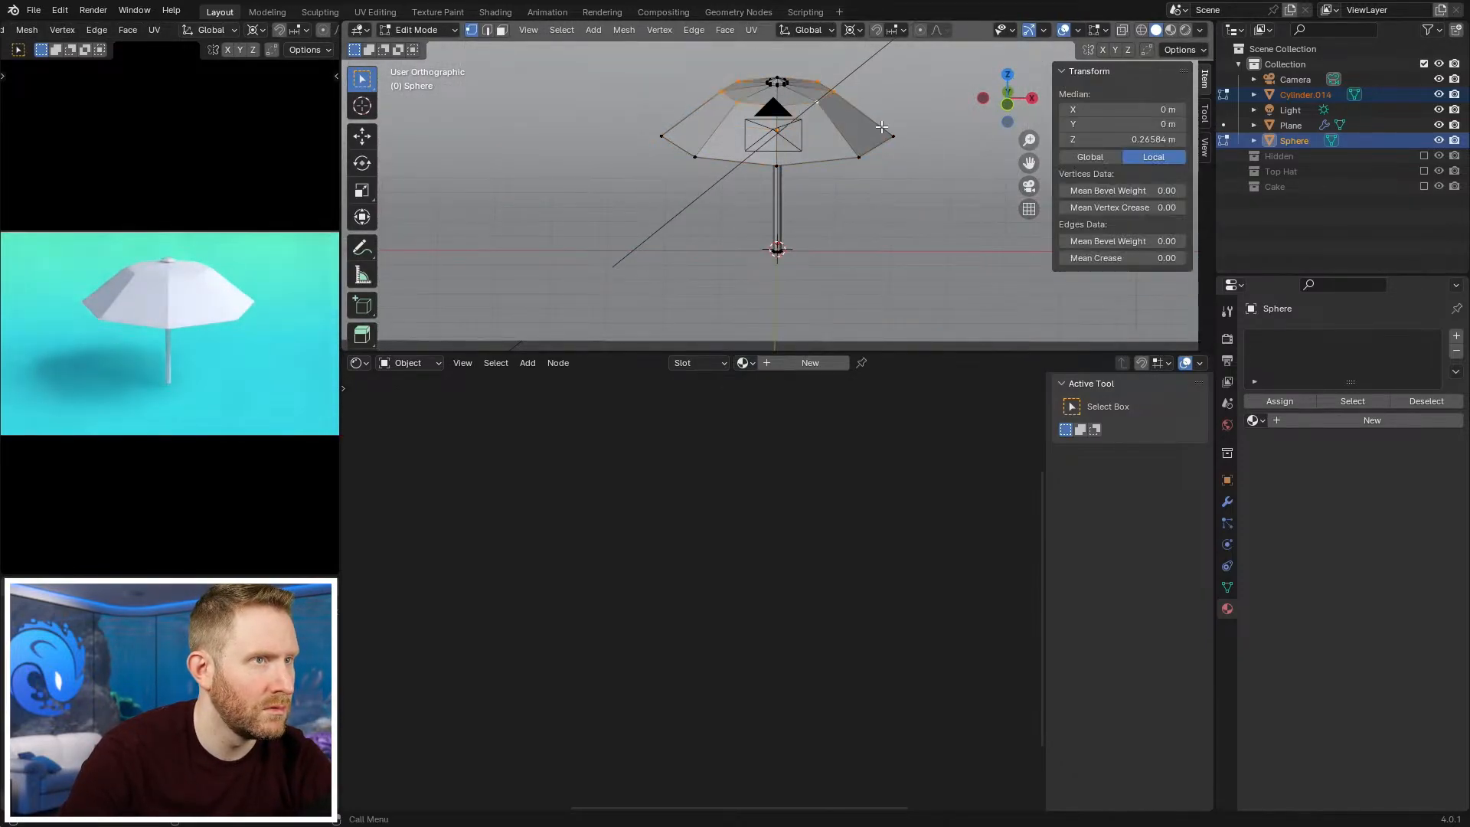
{"action": "left_click", "coordinate": [848, 29]}
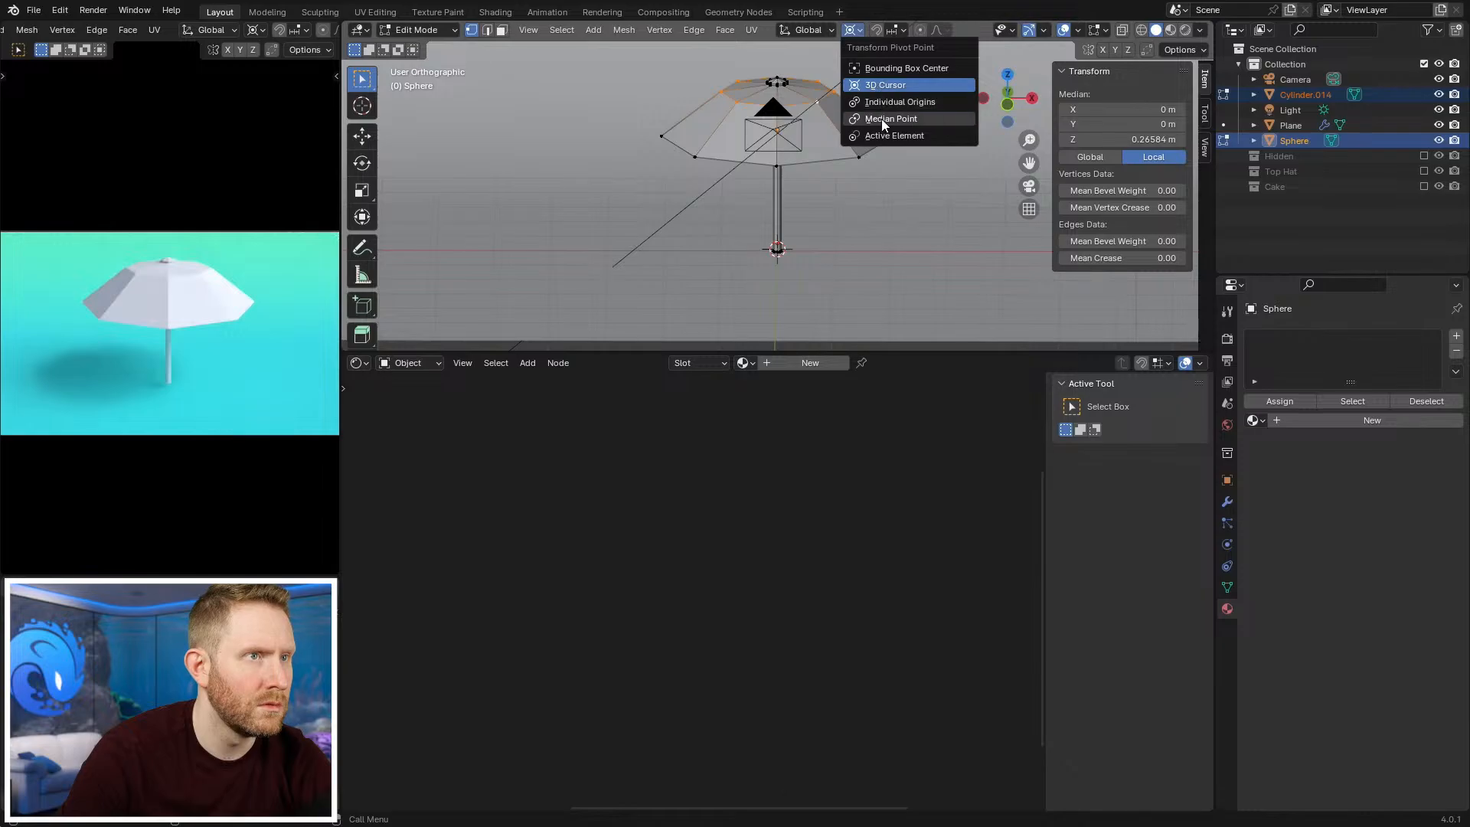
{"action": "left_click", "coordinate": [880, 118]}
Step: From the front view, widen the canopy's upper edge loop and lower it along Z to about 0.155 m
{"action": "key", "text": "KP_1"}
{"action": "key", "text": "s"}
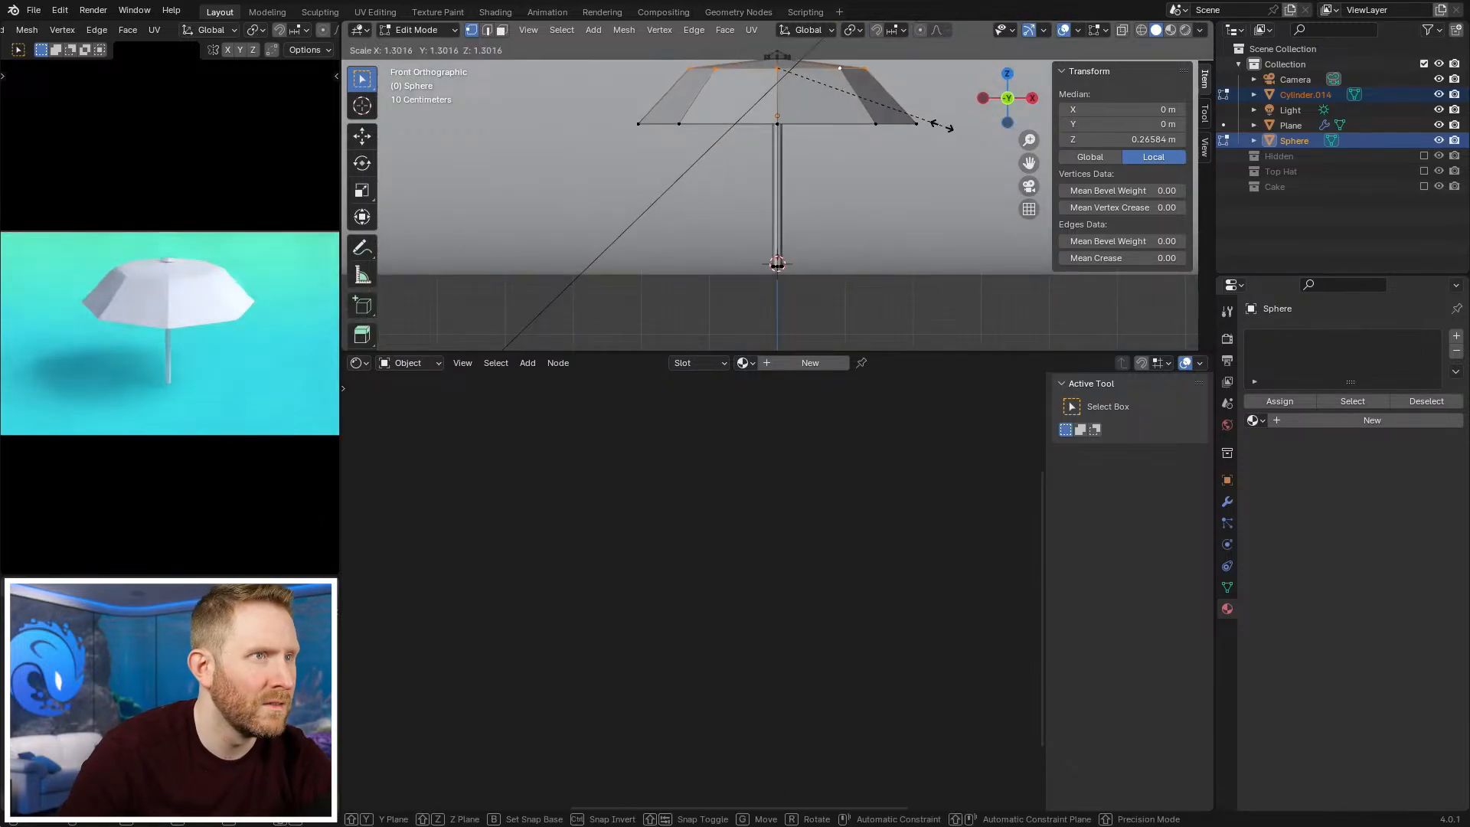
{"action": "right_click", "coordinate": [938, 126]}
{"action": "key", "text": "g"}
{"action": "key", "text": "z"}
{"action": "left_click", "coordinate": [945, 141]}
{"action": "key", "text": "s"}
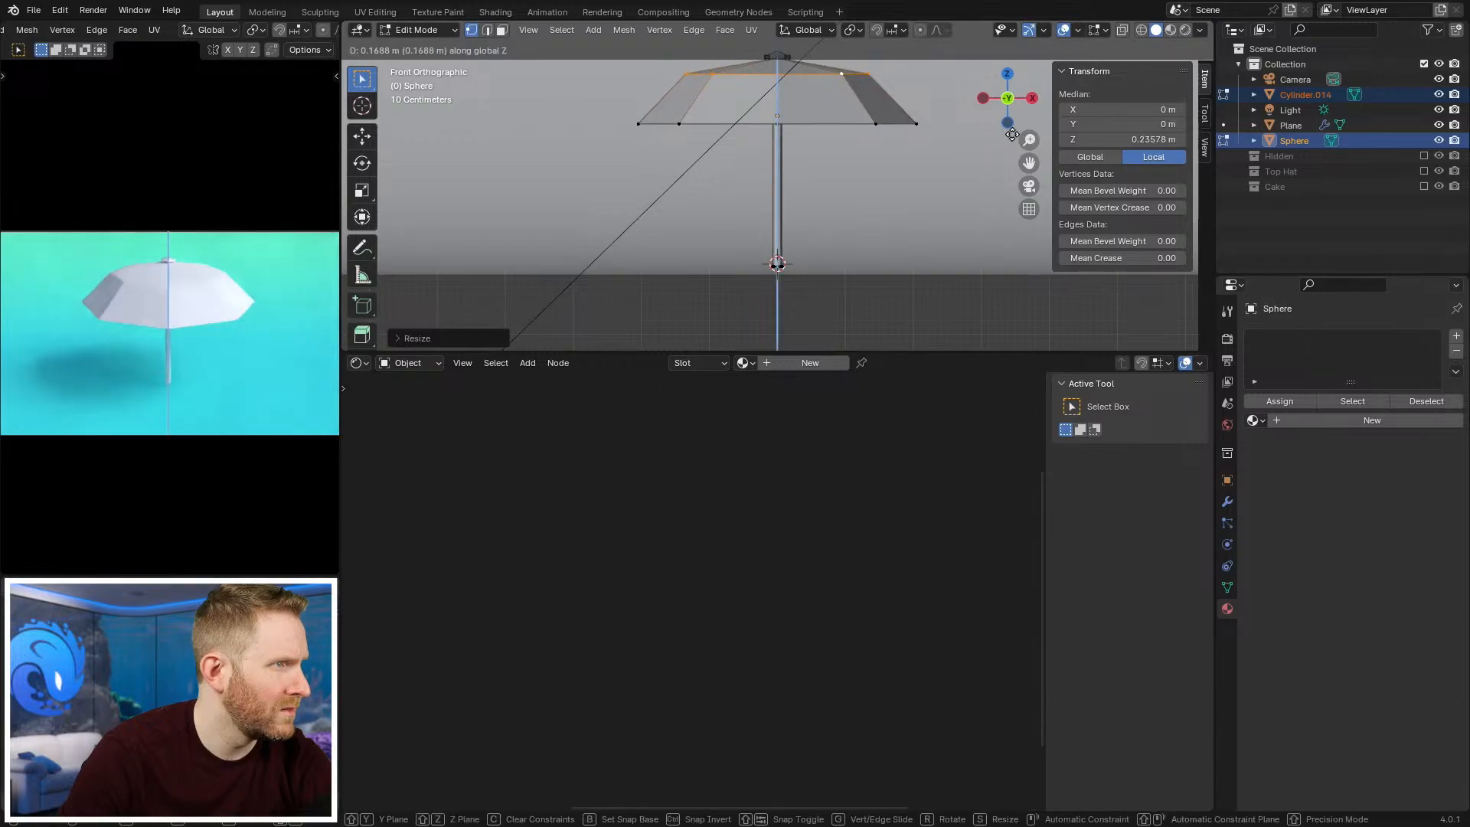
{"action": "left_click", "coordinate": [1053, 164]}
{"action": "key", "text": "g"}
{"action": "key", "text": "z"}
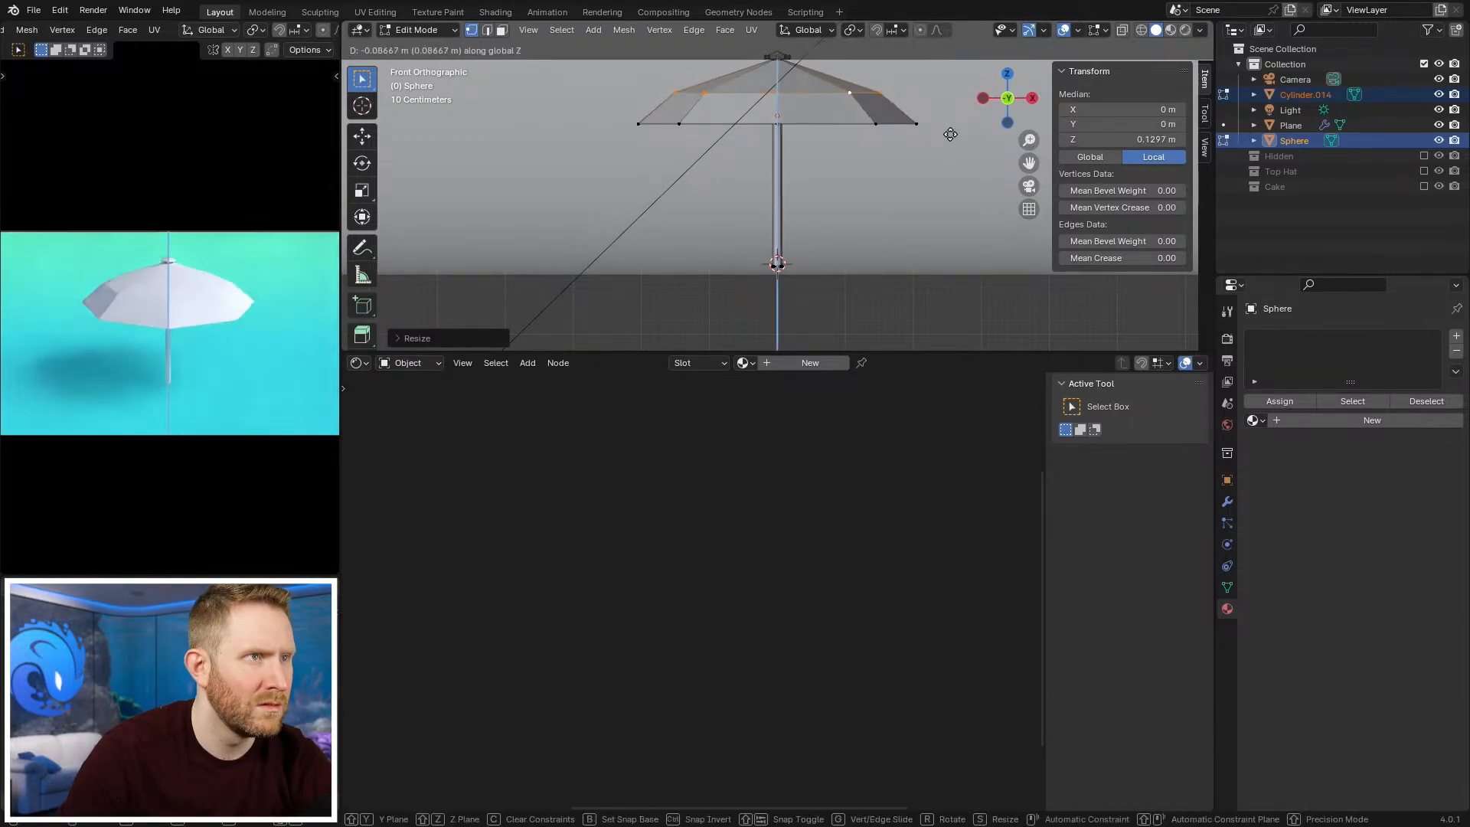
{"action": "left_click", "coordinate": [953, 143]}
Step: Raise the upper edge loop to a local Z of about 0.185 m, fine-tune its width, and return to object mode
{"action": "key", "text": "s"}
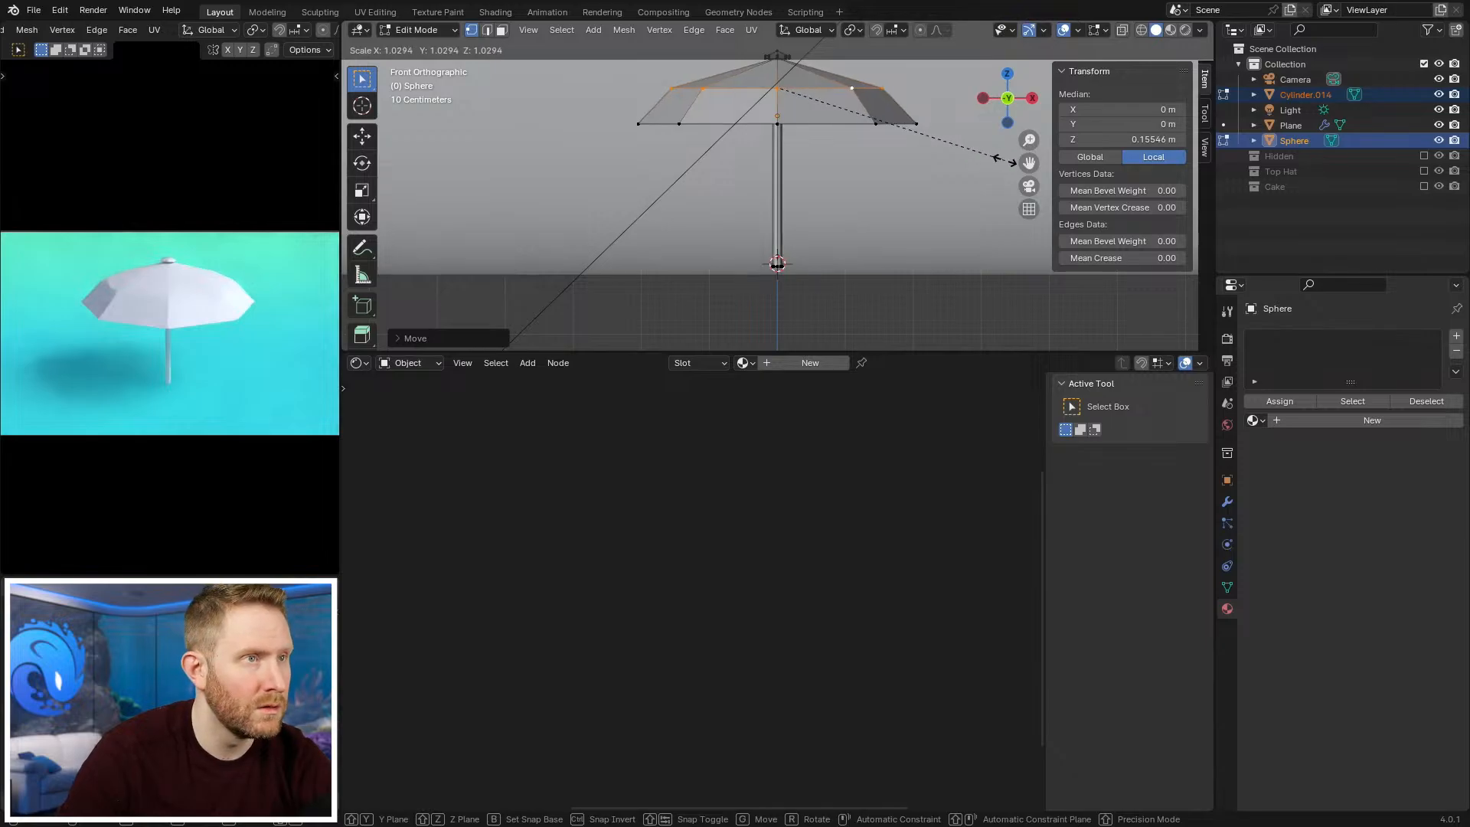
{"action": "left_click", "coordinate": [968, 127]}
{"action": "key", "text": "g"}
{"action": "key", "text": "z"}
{"action": "left_click", "coordinate": [969, 121]}
{"action": "key", "text": "s"}
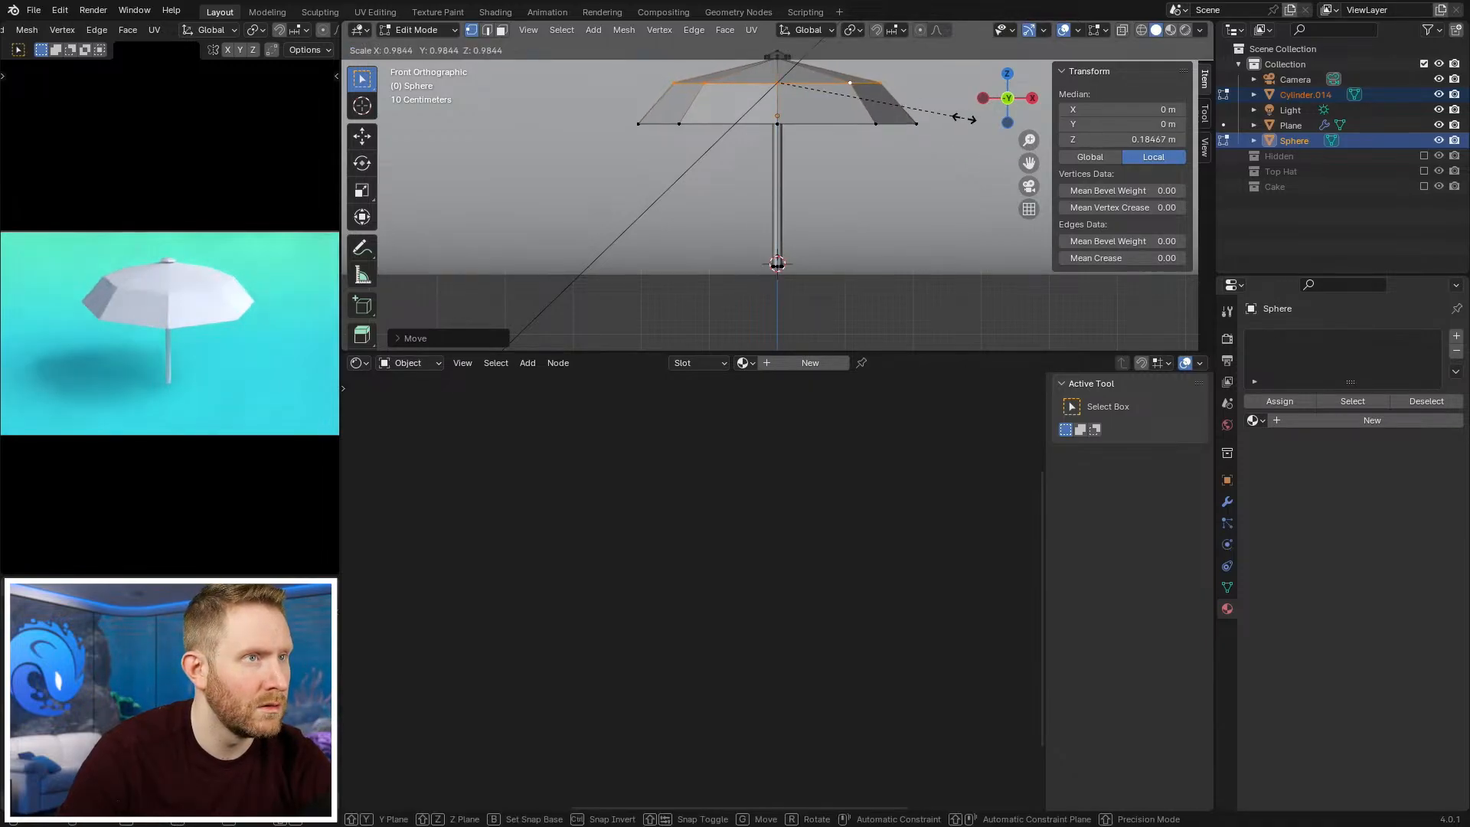
{"action": "left_click", "coordinate": [965, 117]}
{"action": "key", "text": "Tab"}
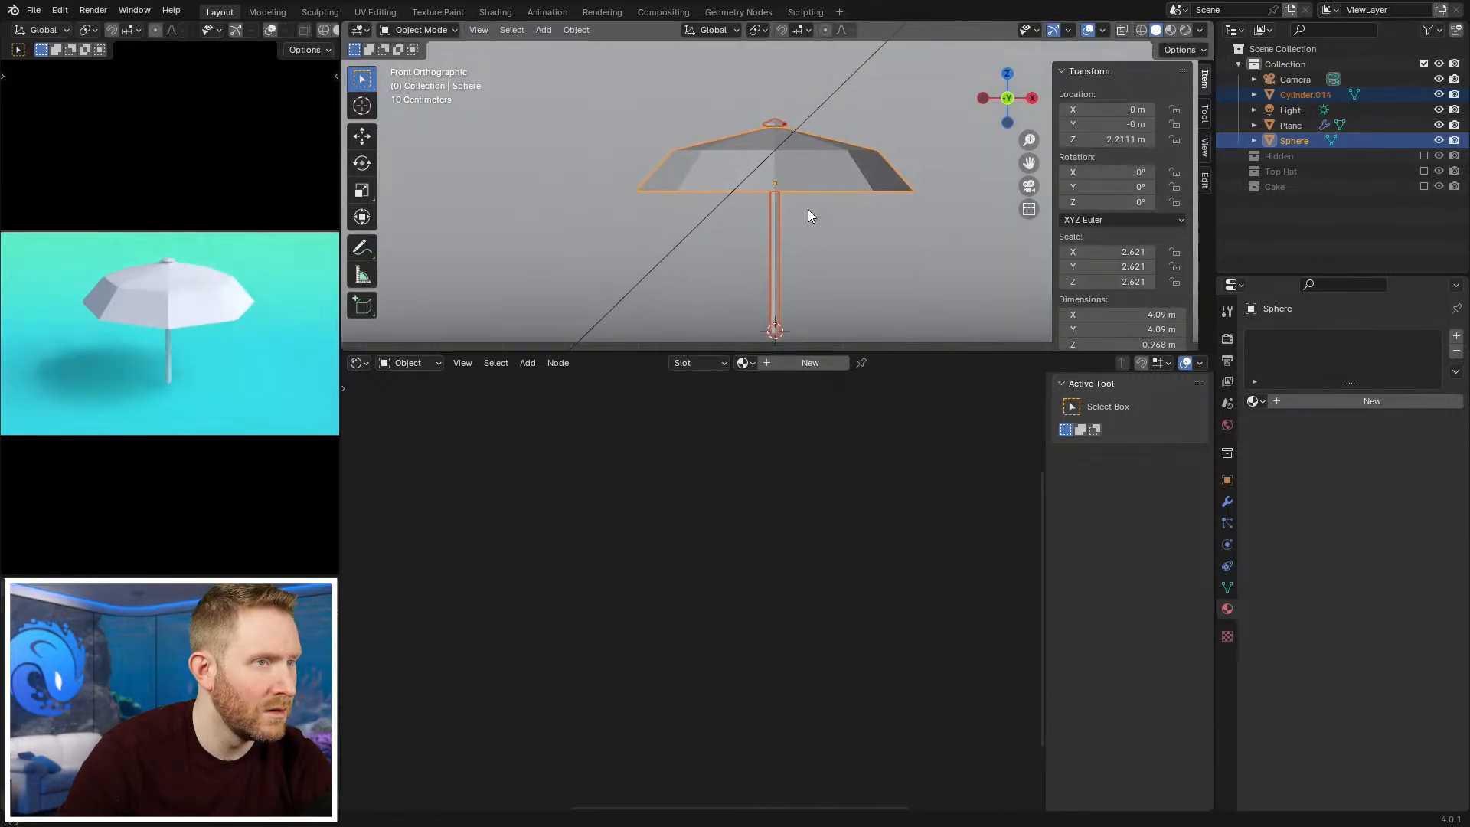
Step: Select the umbrella pole and give it a new material with a dark grey base color
{"action": "left_click", "coordinate": [770, 230]}
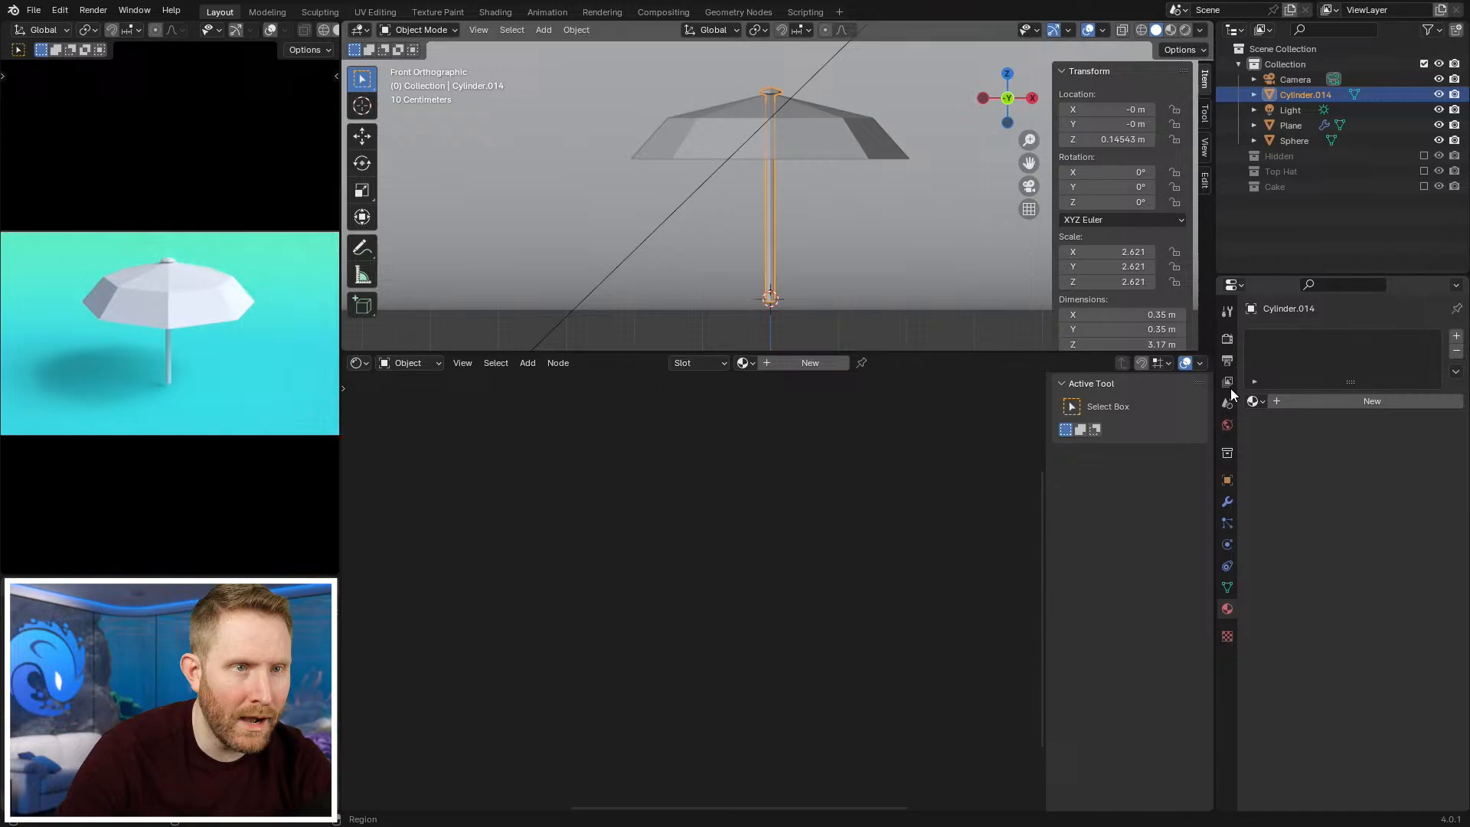
{"action": "left_click", "coordinate": [1364, 398]}
{"action": "left_click", "coordinate": [1390, 498]}
{"action": "mouse_move", "coordinate": [1429, 332]}
{"action": "left_mouse_down"}
{"action": "mouse_move", "coordinate": [1428, 353]}
{"action": "mouse_move", "coordinate": [1428, 327]}
{"action": "left_mouse_up"}
Step: Edit the canopy in face mode and select every other panel, including both its upper and outer faces
{"action": "middle_click_drag", "start_coordinate": [828, 134], "coordinate": [877, 173]}
{"action": "key", "text": "alt+a"}
{"action": "left_click", "coordinate": [784, 179]}
{"action": "key", "text": "Tab"}
{"action": "key", "text": "3"}
{"action": "scroll", "coordinate": [803, 182], "scroll_direction": "up", "scroll_amount": 1}
{"action": "left_click", "coordinate": [827, 201]}
{"action": "left_click", "coordinate": [877, 173], "text": "shift"}
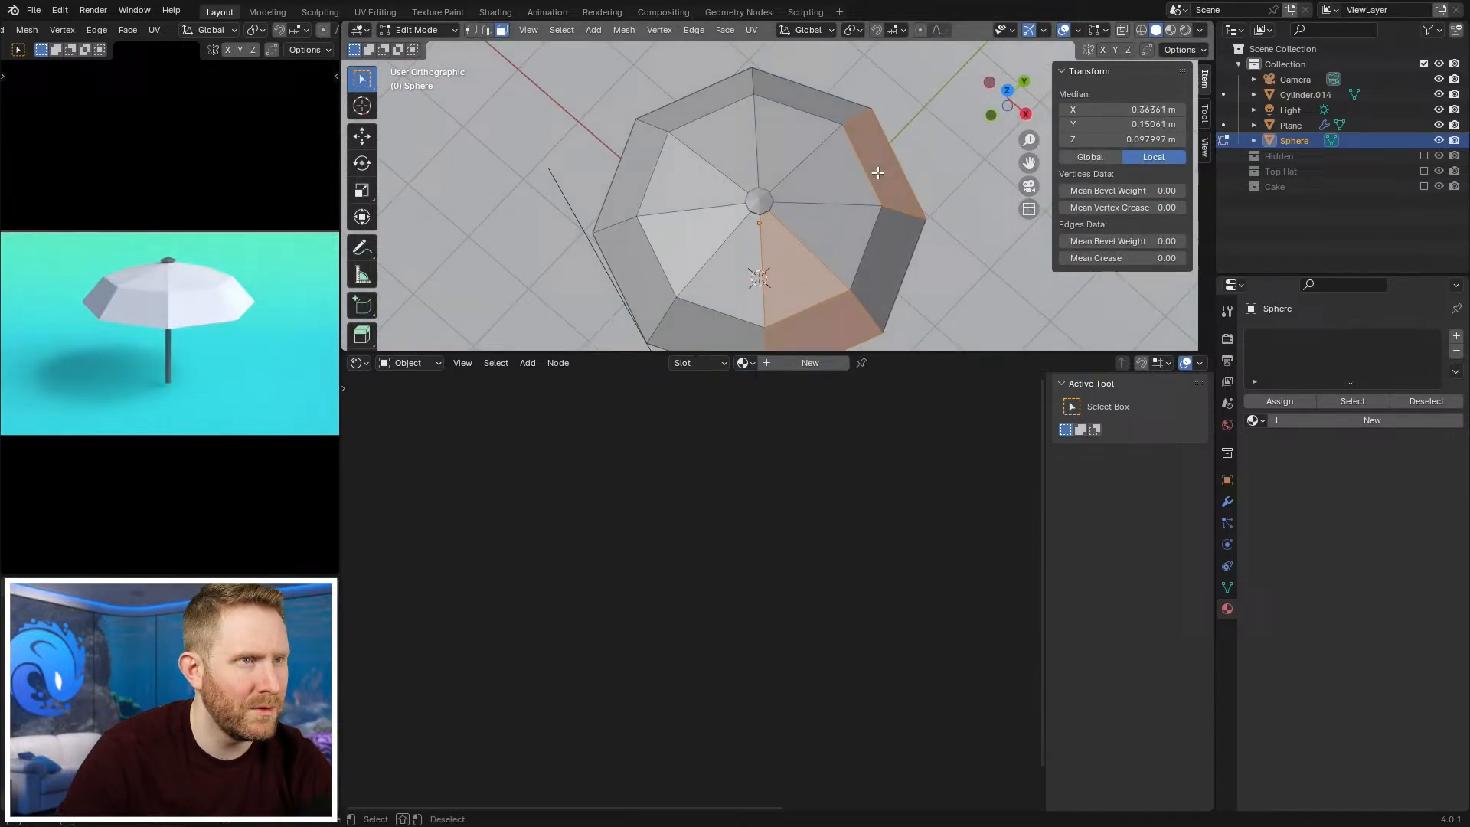
{"action": "left_click", "coordinate": [738, 104], "text": "shift"}
{"action": "left_click", "coordinate": [635, 278], "text": "shift"}
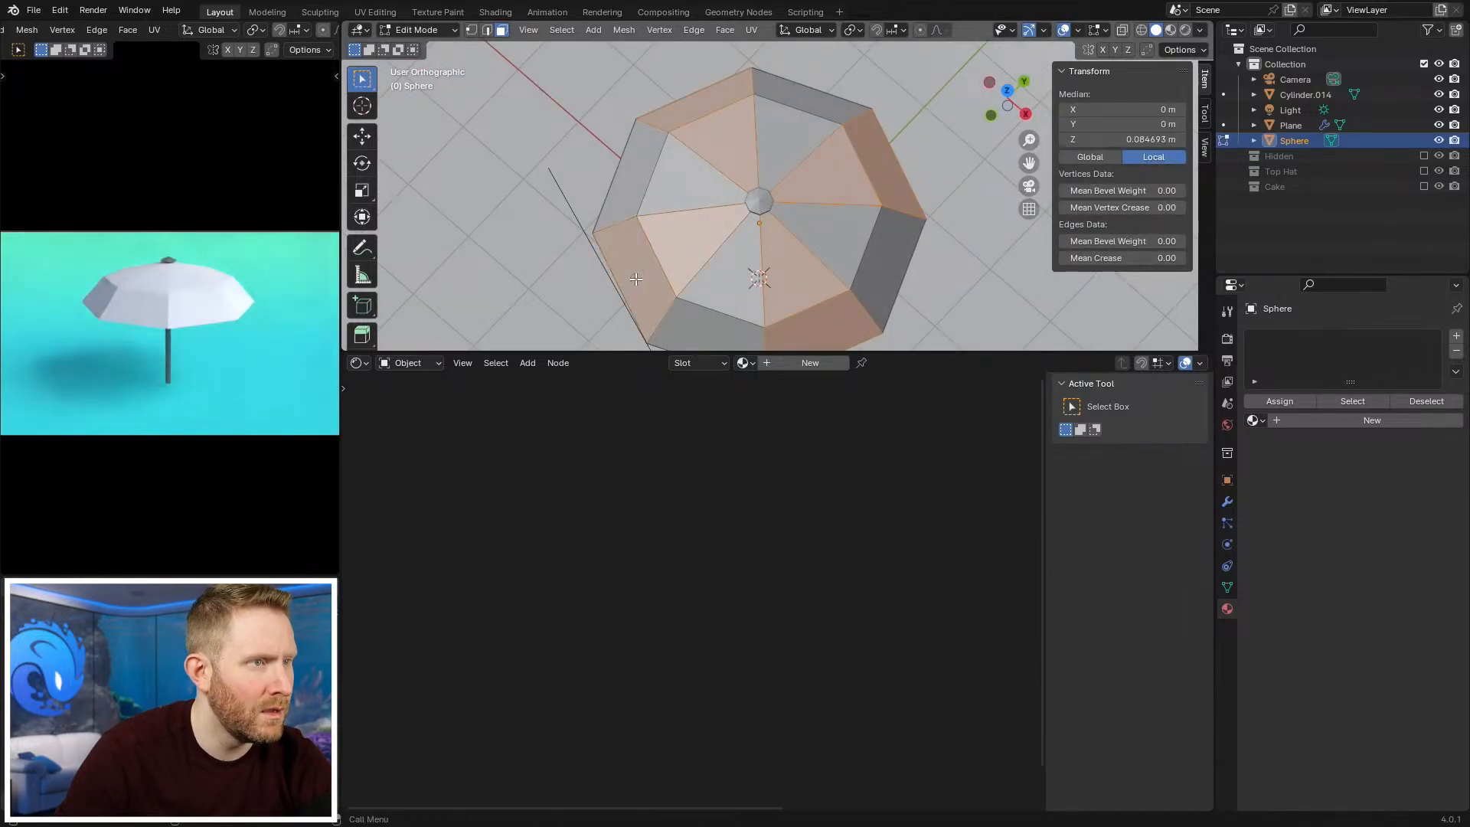
Step: Assign a second material slot to the selected panels and give it a new material with a saturated green base color, hue 0.333
{"action": "left_click", "coordinate": [1456, 337]}
{"action": "left_click", "coordinate": [1271, 425]}
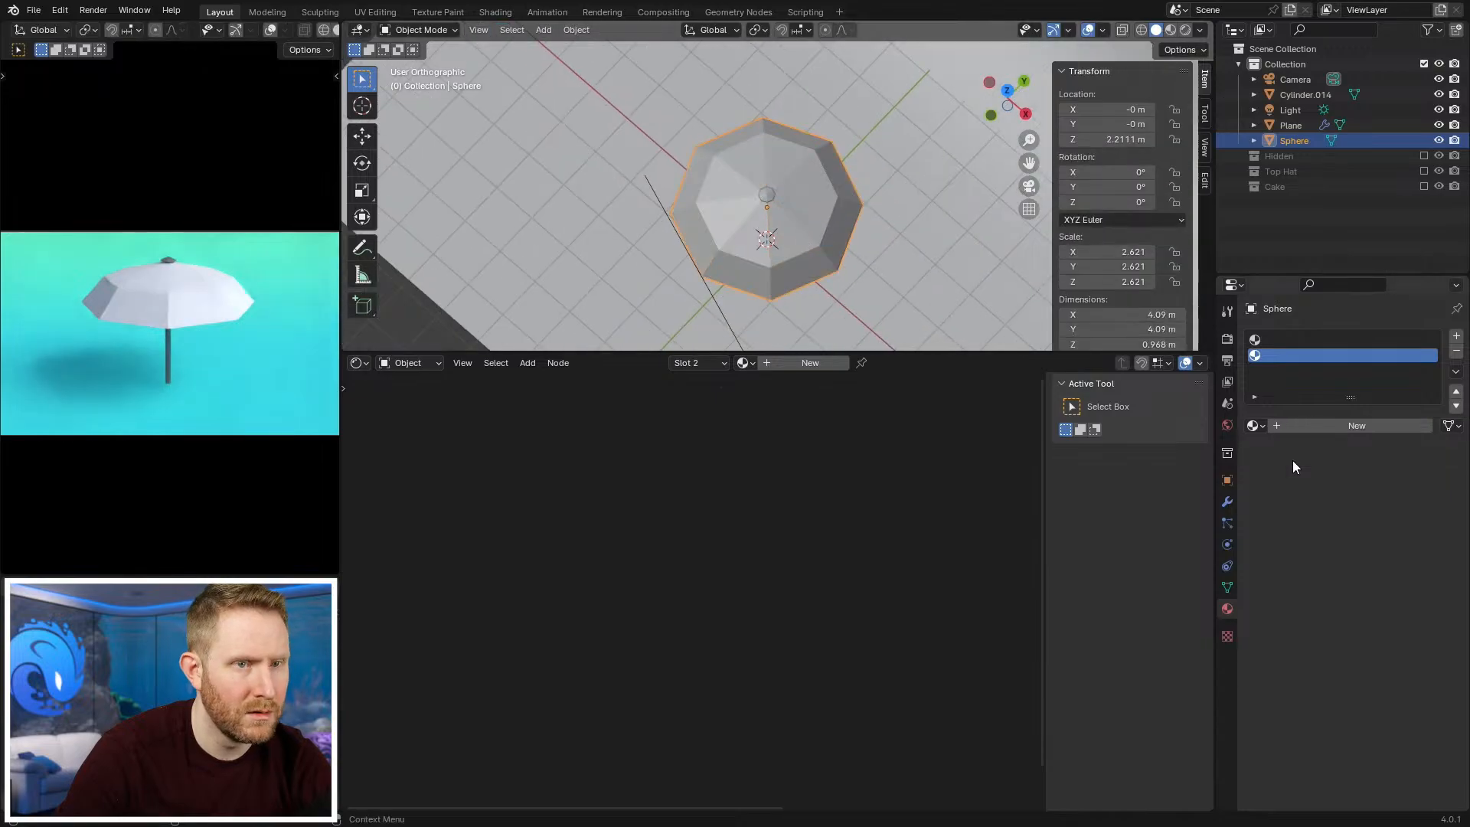
{"action": "left_click", "coordinate": [1296, 425]}
{"action": "left_click", "coordinate": [1382, 528]}
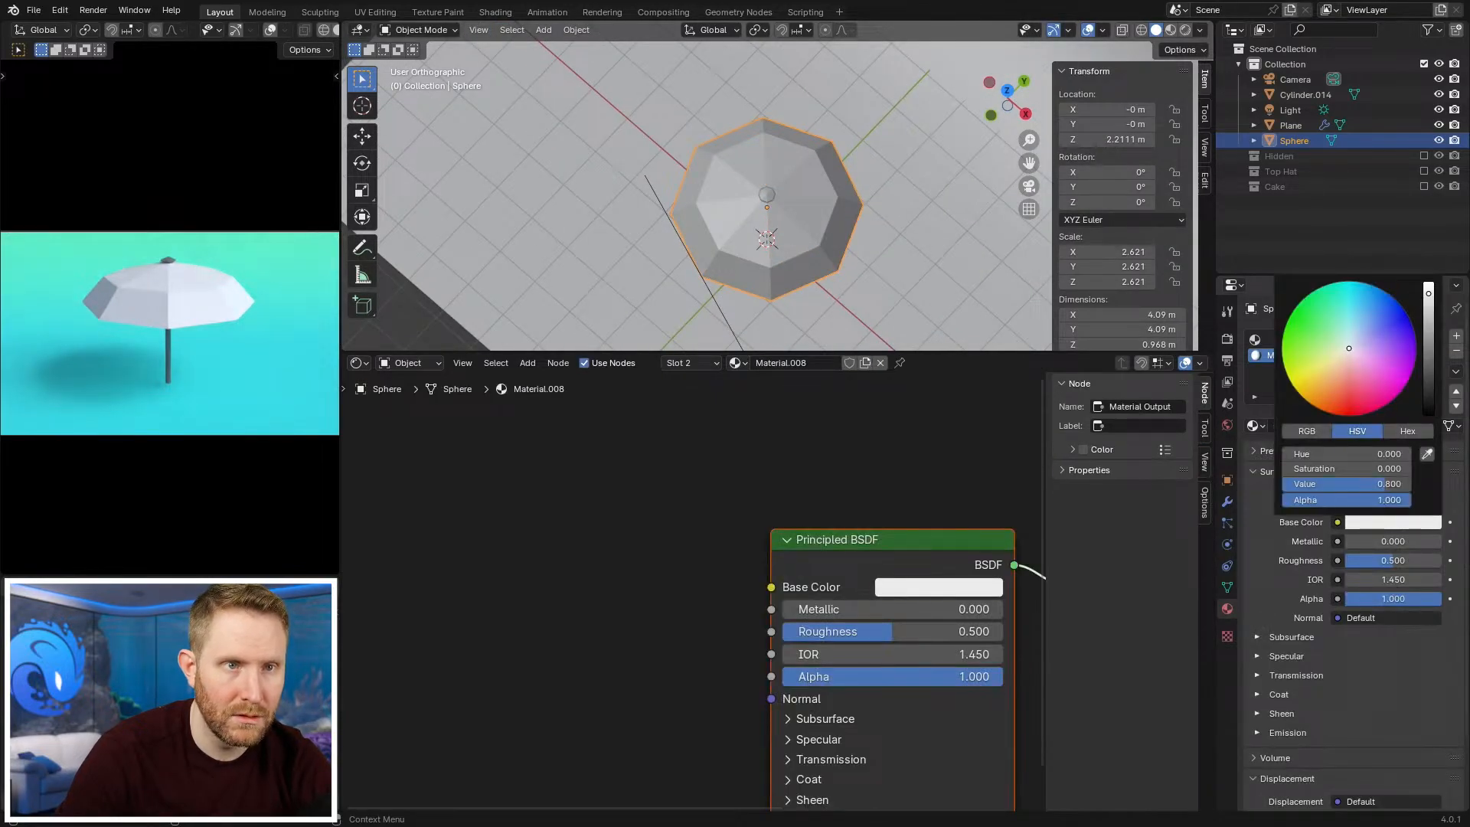
{"action": "left_click", "coordinate": [1289, 317]}
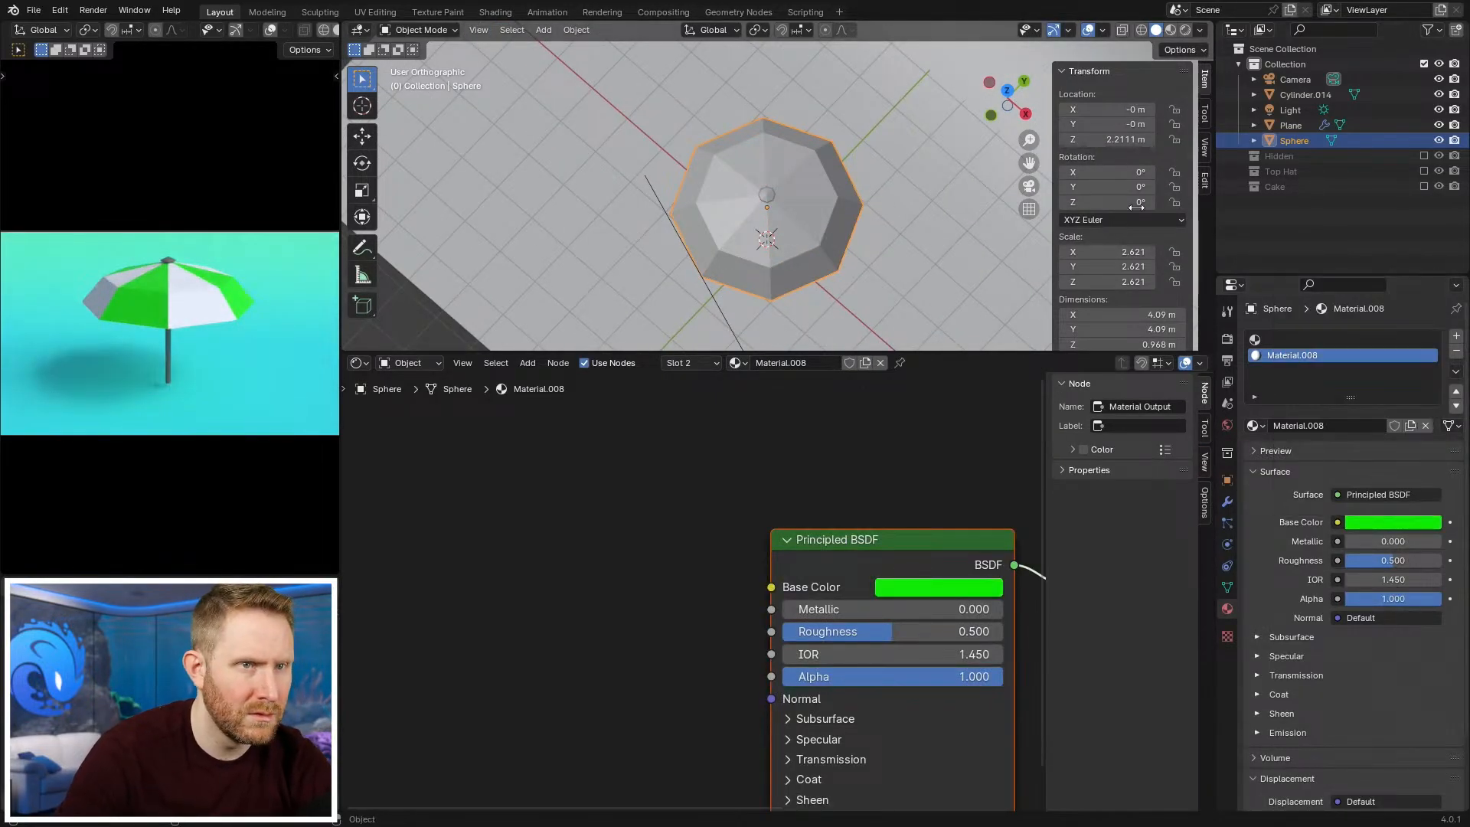
Step: Create a new material in the canopy's first slot and set its base color to a softened magenta pink
{"action": "left_click", "coordinate": [1294, 339]}
{"action": "left_click", "coordinate": [1330, 425]}
{"action": "left_click", "coordinate": [1389, 527]}
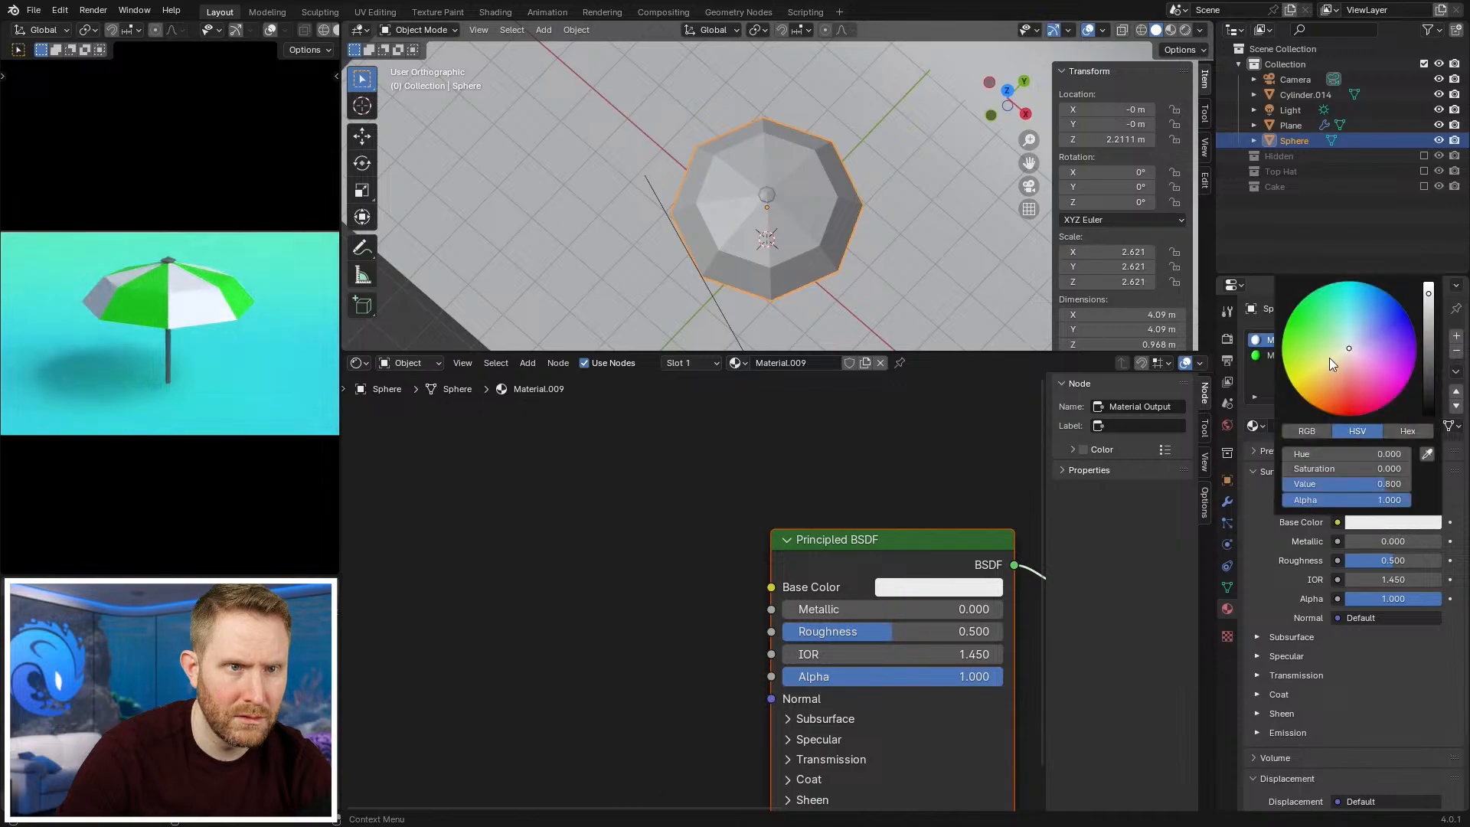
{"action": "left_click", "coordinate": [1393, 398]}
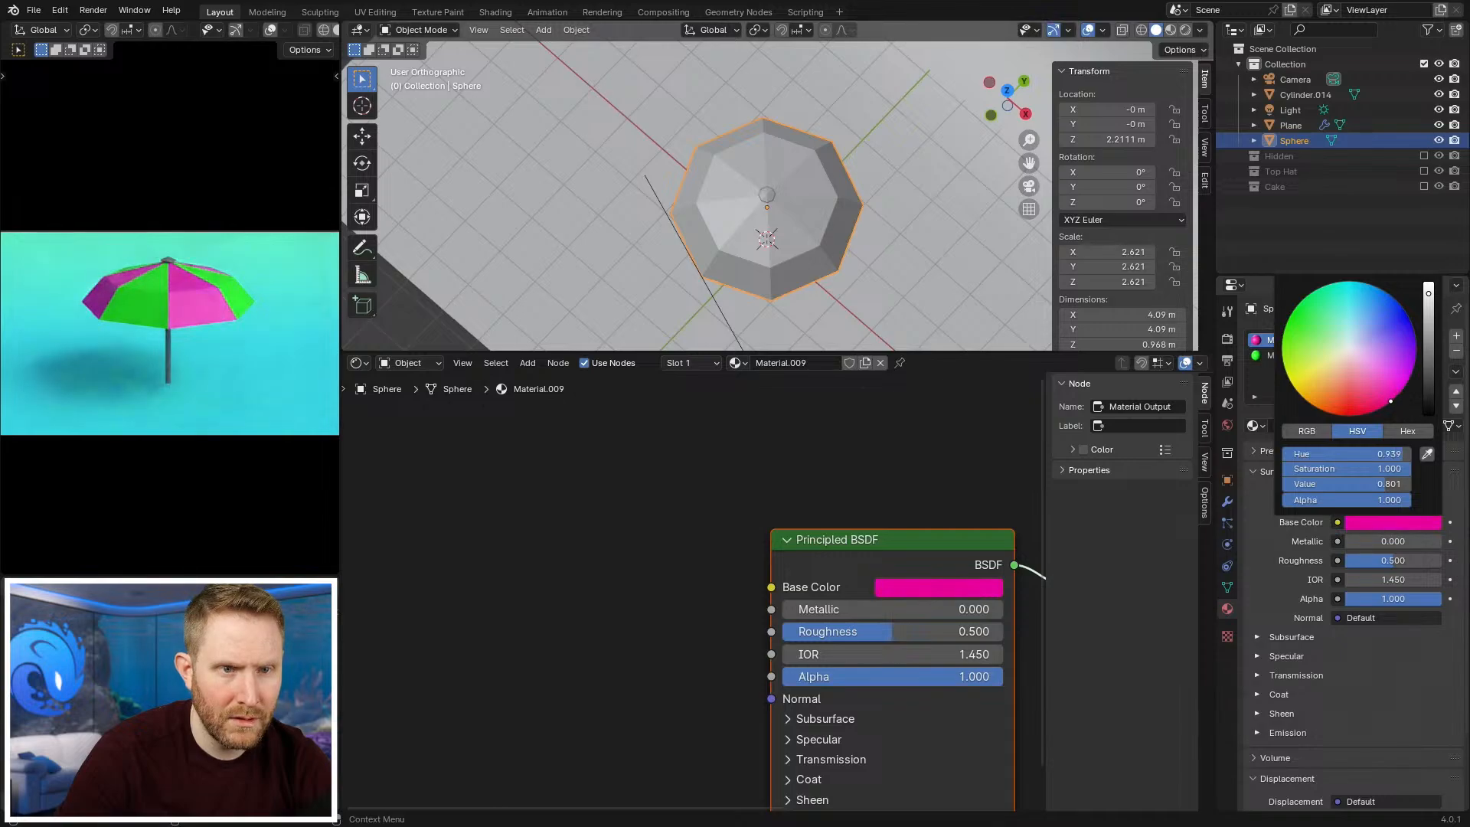
{"action": "left_click_drag", "start_coordinate": [1391, 401], "coordinate": [1407, 381]}
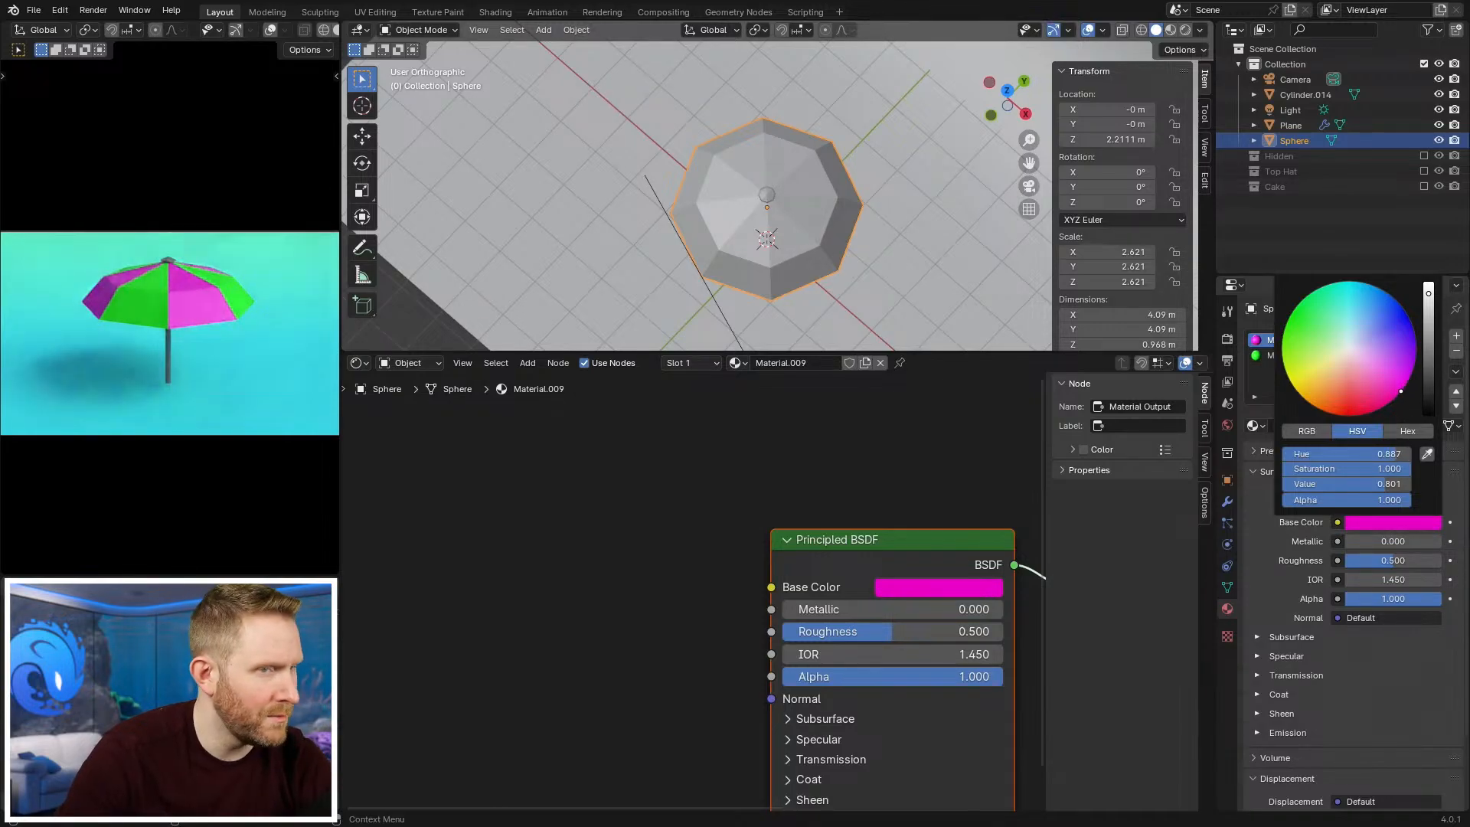
{"action": "left_click_drag", "start_coordinate": [1401, 390], "coordinate": [1381, 377]}
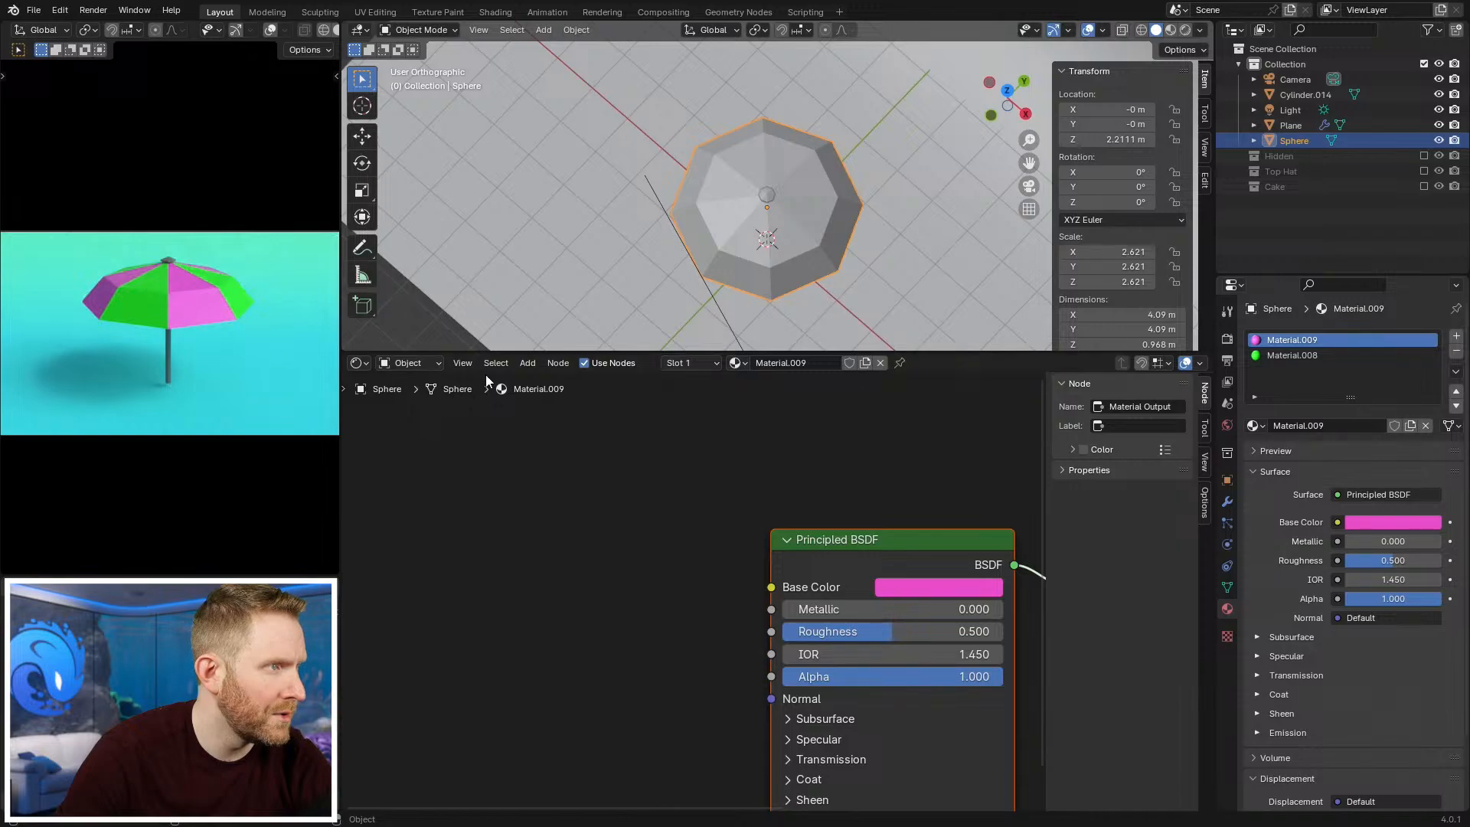
Step: Reduce the saturation of the green canopy material's base color to get a softer green
{"action": "left_click", "coordinate": [1292, 354]}
{"action": "left_click", "coordinate": [1409, 522]}
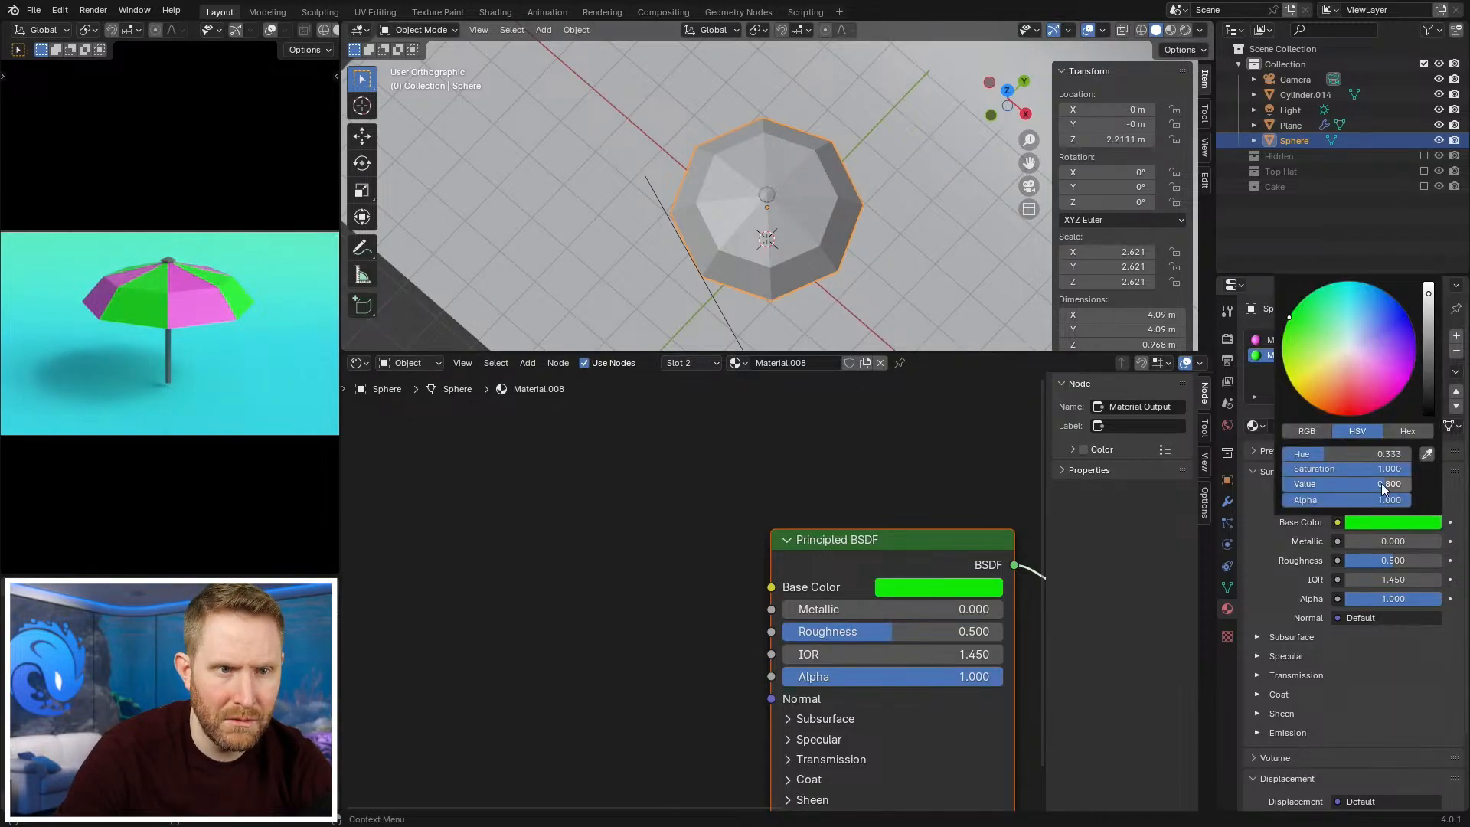
{"action": "left_click_drag", "start_coordinate": [1403, 470], "coordinate": [1394, 468]}
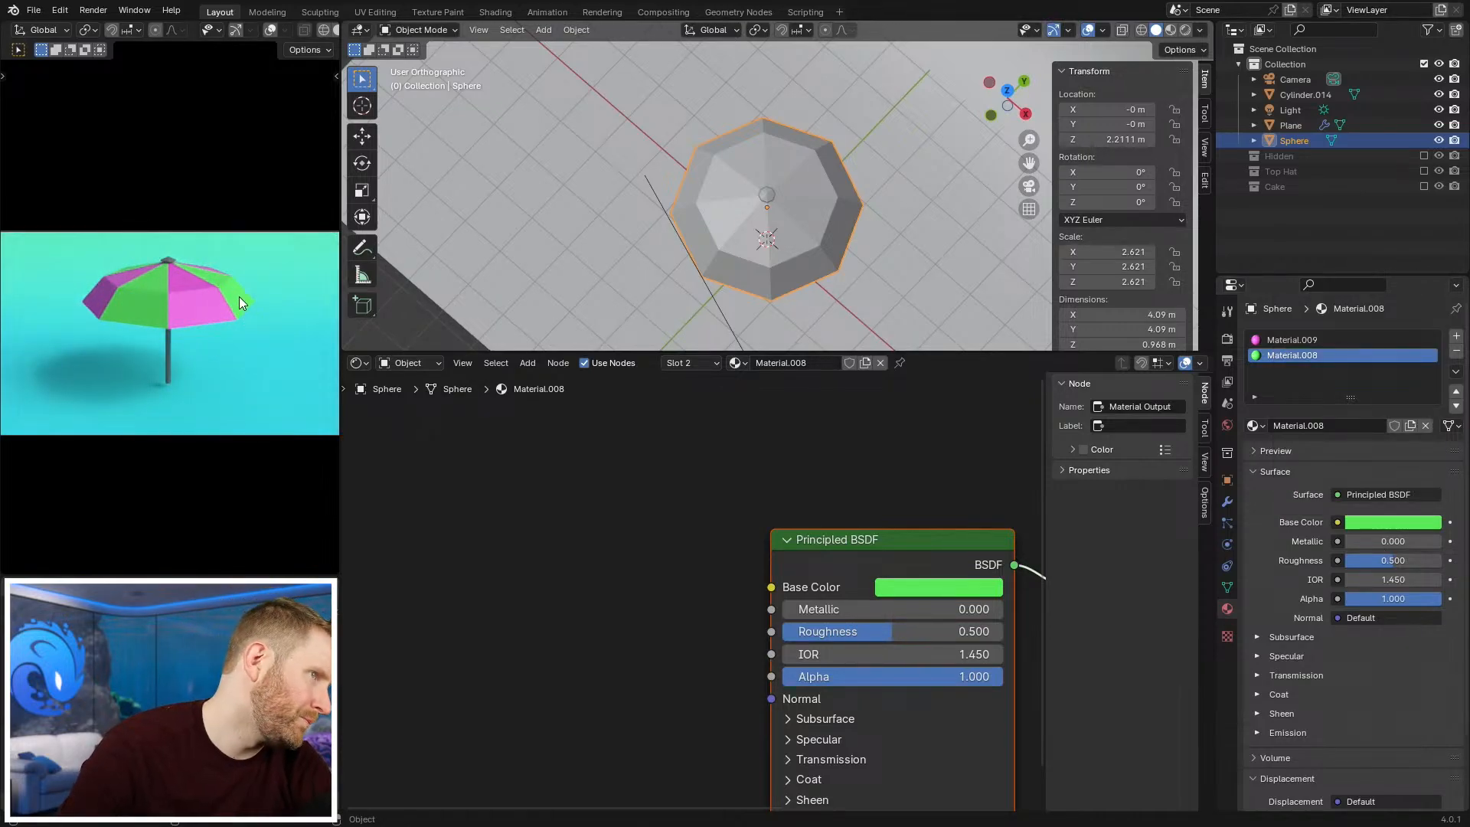
Step: Reselect the canopy and put it into edit mode with nothing selected
{"action": "left_click", "coordinate": [503, 299]}
{"action": "left_click", "coordinate": [830, 239]}
{"action": "middle_click_drag", "start_coordinate": [831, 240], "coordinate": [766, 200]}
{"action": "key", "text": "Tab"}
{"action": "key", "text": "alt+a"}
Step: Try adding a centred vertical loop cut to the outer band of each canopy panel
{"action": "key", "text": "ctrl+r"}
{"action": "left_click", "coordinate": [766, 218]}
{"action": "right_click", "coordinate": [801, 228]}
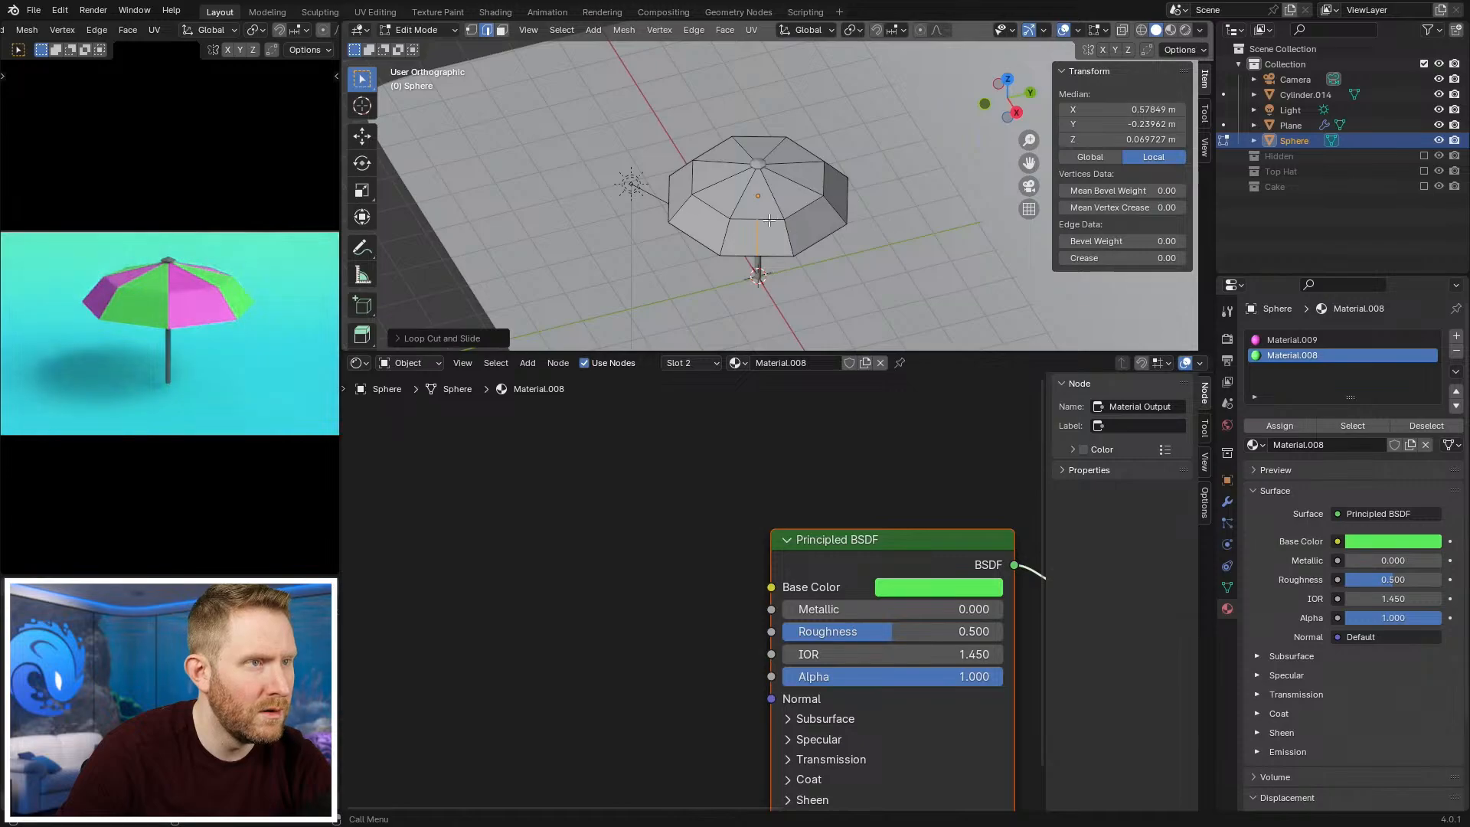
{"action": "key", "text": "ctrl+r"}
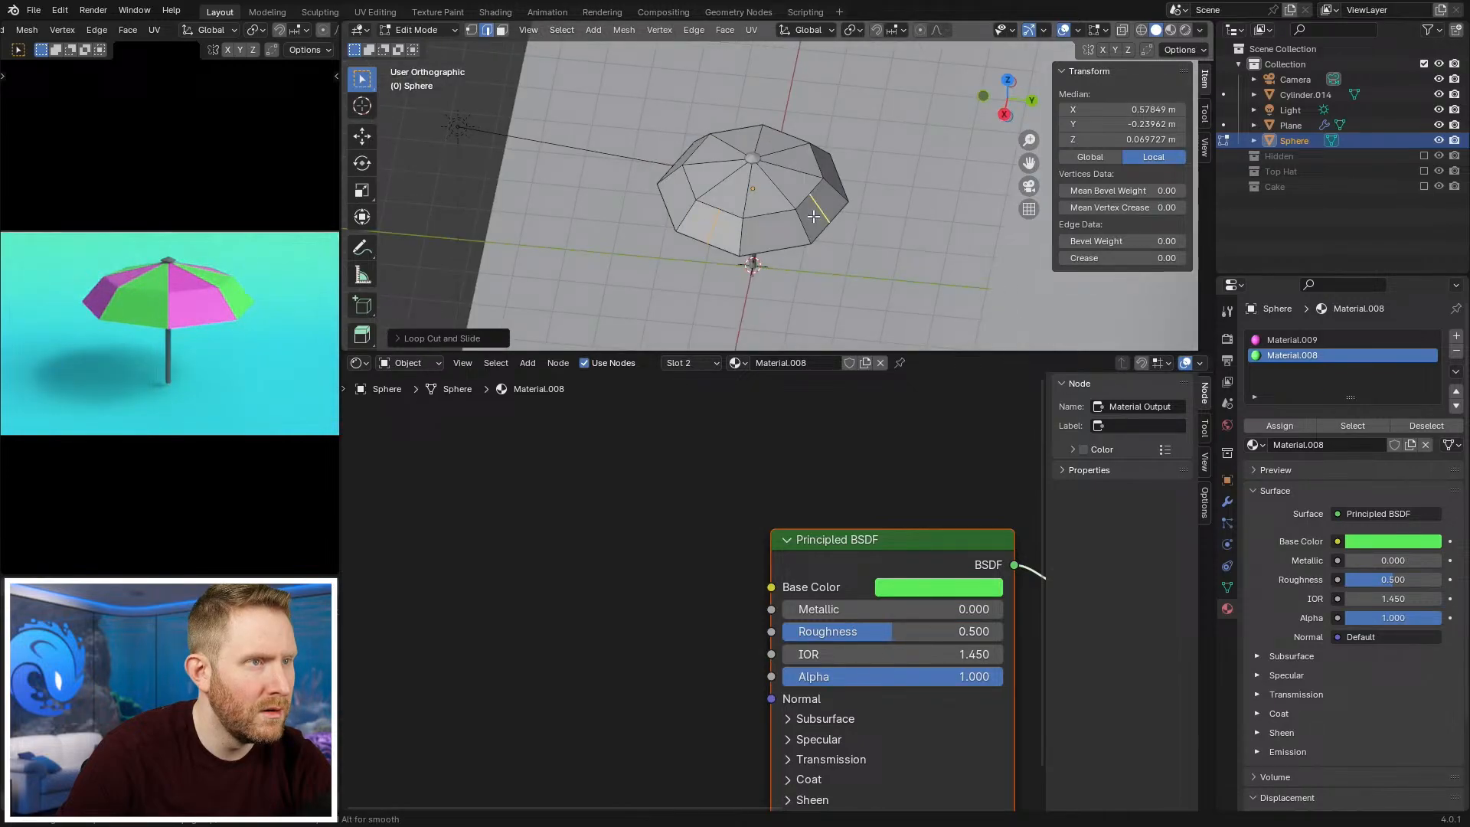
{"action": "left_click", "coordinate": [796, 214]}
{"action": "right_click", "coordinate": [819, 207]}
{"action": "key", "text": "ctrl+r"}
{"action": "middle_click_drag", "start_coordinate": [880, 196], "coordinate": [635, 201]}
{"action": "double_click", "coordinate": [797, 204]}
{"action": "key", "text": "ctrl+r"}
{"action": "double_click", "coordinate": [830, 201]}
{"action": "key", "text": "ctrl+r"}
{"action": "double_click", "coordinate": [859, 170]}
{"action": "key", "text": "ctrl+r"}
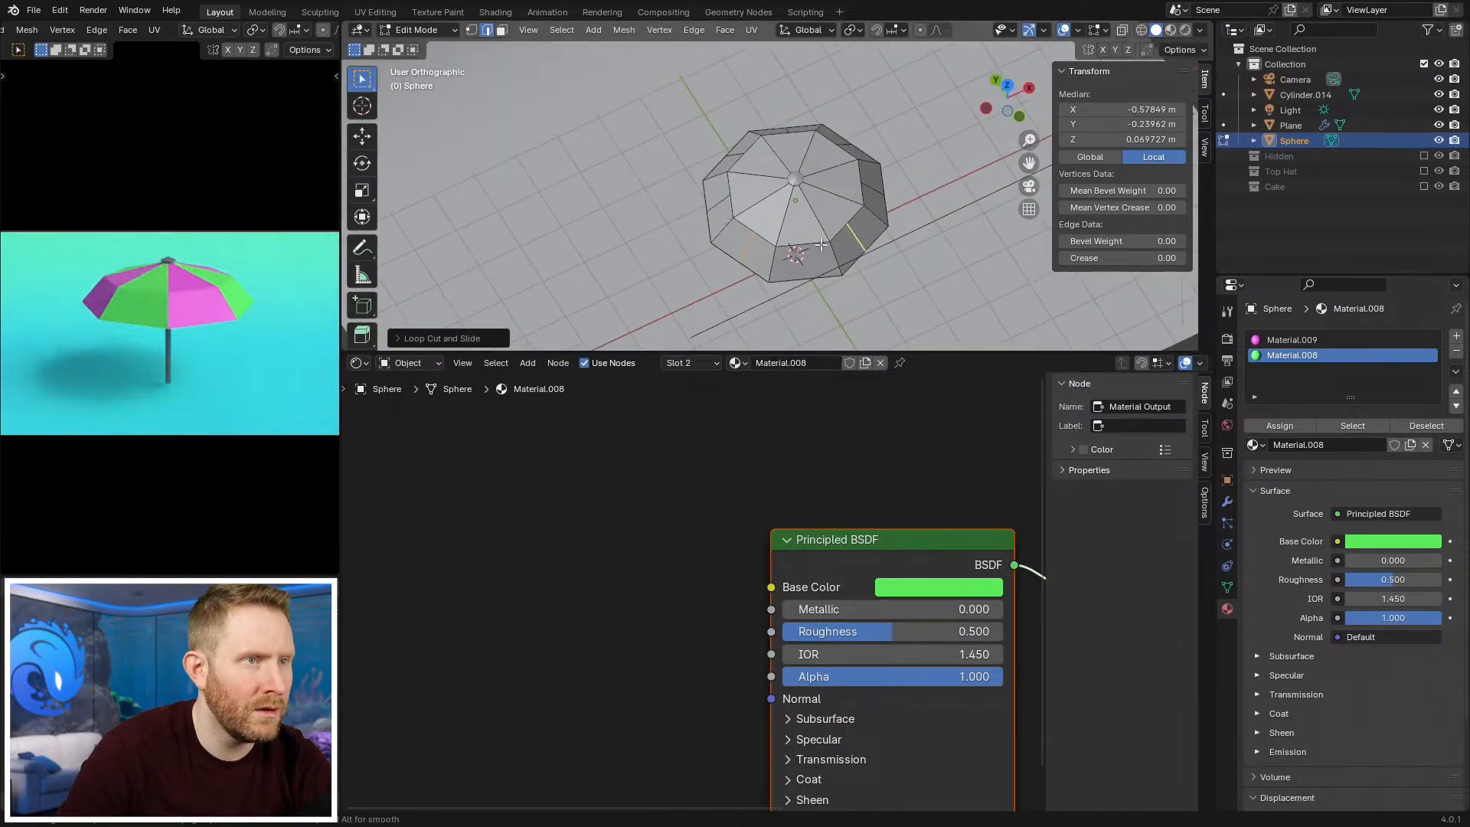
{"action": "double_click", "coordinate": [821, 245]}
{"action": "key", "text": "ctrl+r"}
{"action": "double_click", "coordinate": [816, 246]}
Step: Try sliding the middle rim vertex of one panel along its edge, and undo the band cuts
{"action": "middle_click_drag", "start_coordinate": [816, 246], "coordinate": [848, 207]}
{"action": "key", "text": "1"}
{"action": "left_click", "coordinate": [828, 255]}
{"action": "key", "text": "g"}
{"action": "key", "text": "g"}
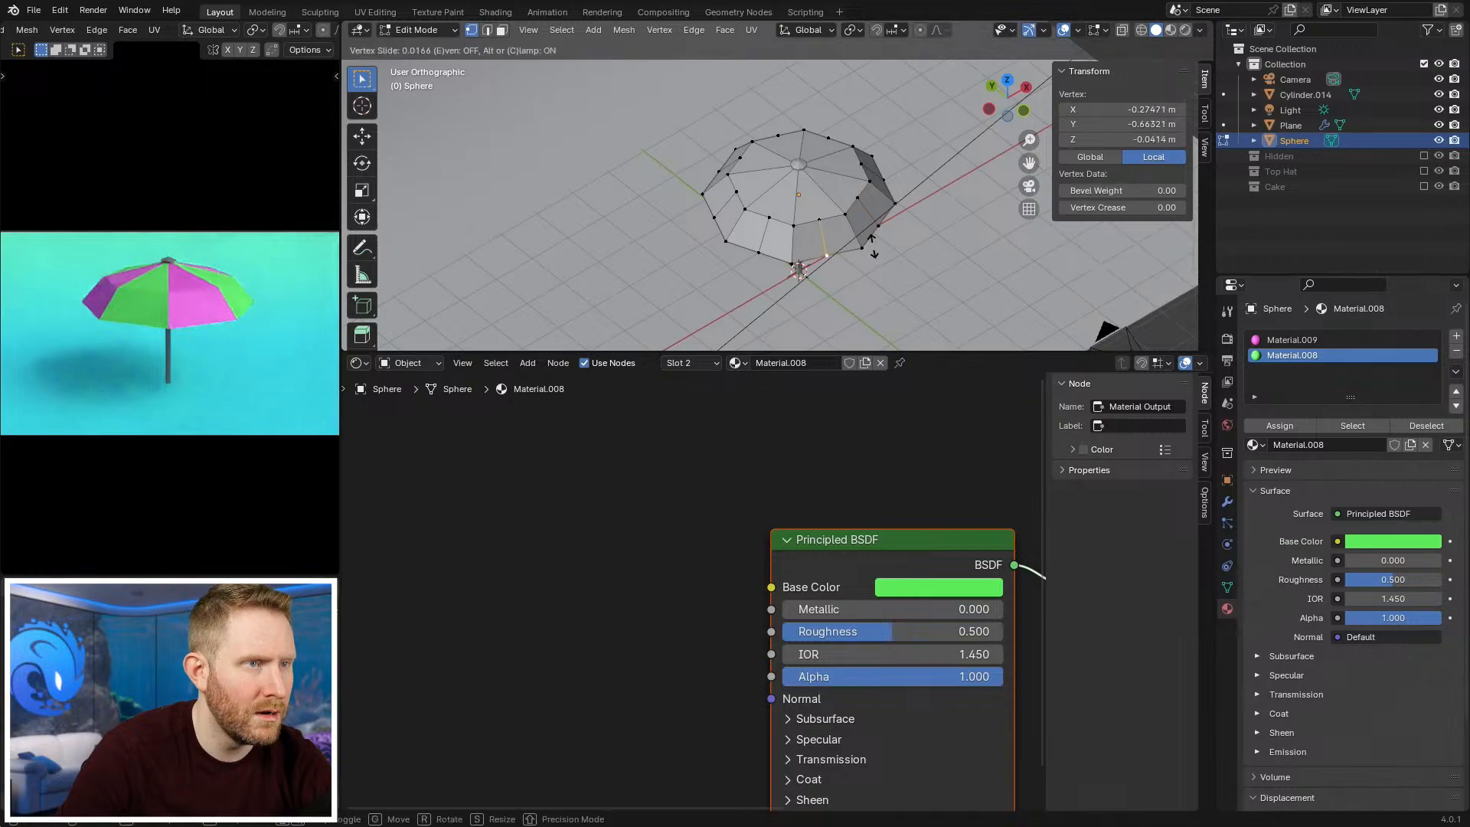
{"action": "left_click", "coordinate": [859, 190]}
{"action": "key", "text": "2"}
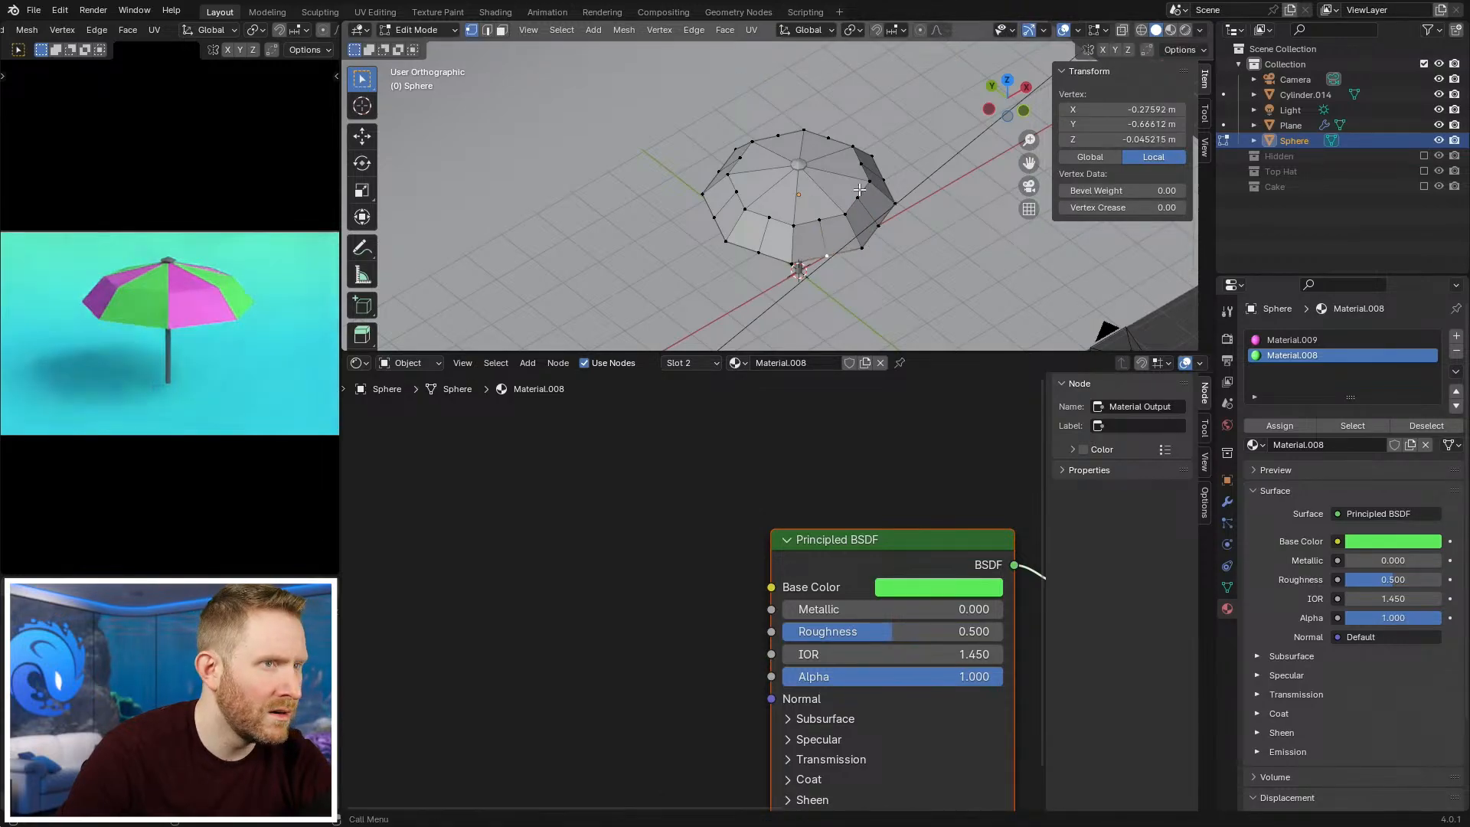
{"action": "left_click", "coordinate": [872, 199]}
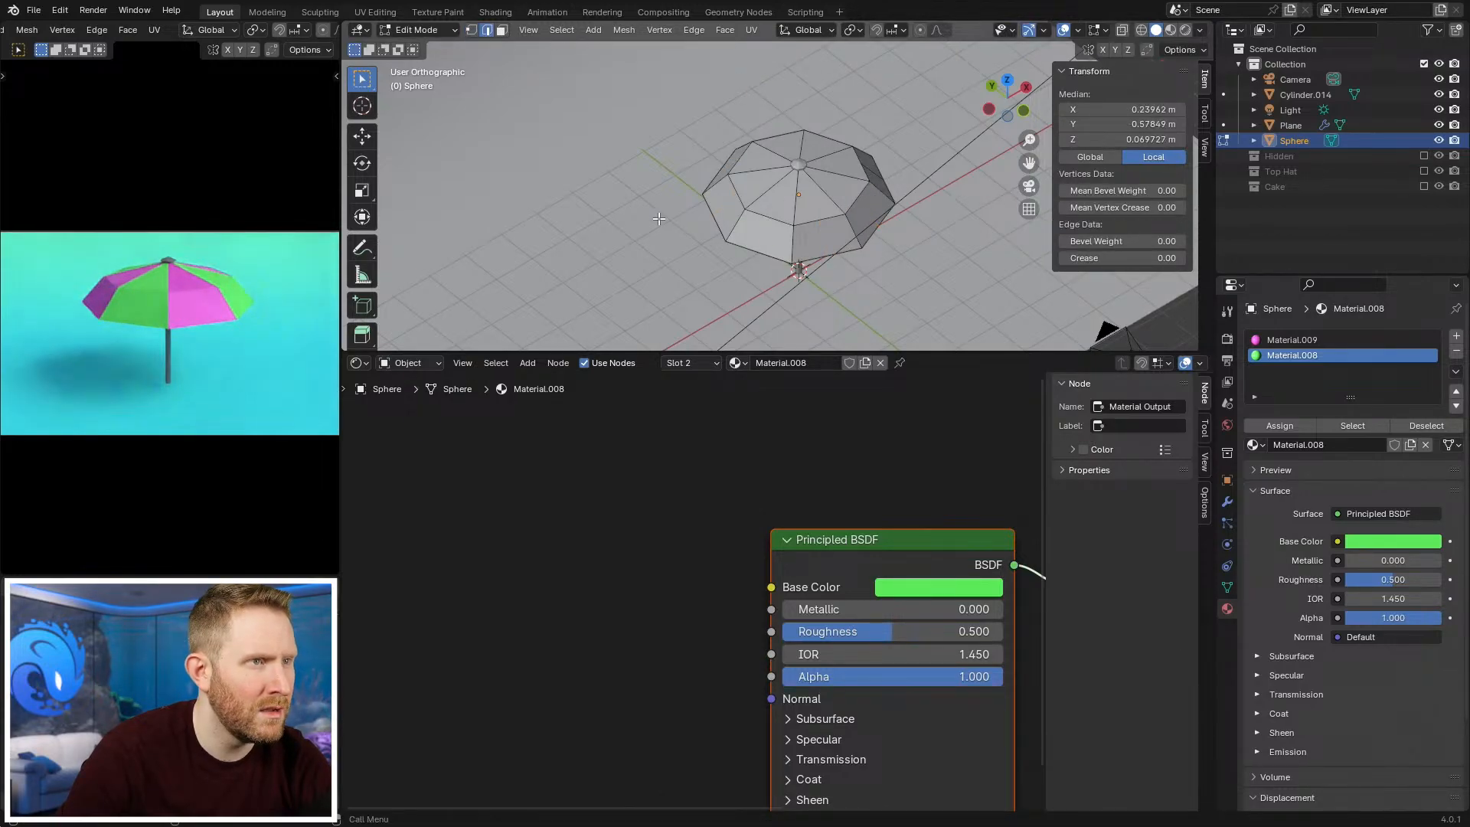
Step: Add a loop cut around the canopy's outer band and slide it all the way up to the upper edge loop
{"action": "middle_click_drag", "start_coordinate": [658, 219], "coordinate": [769, 215]}
{"action": "key", "text": "alt+a"}
{"action": "key", "text": "ctrl+r"}
{"action": "left_click", "coordinate": [744, 238]}
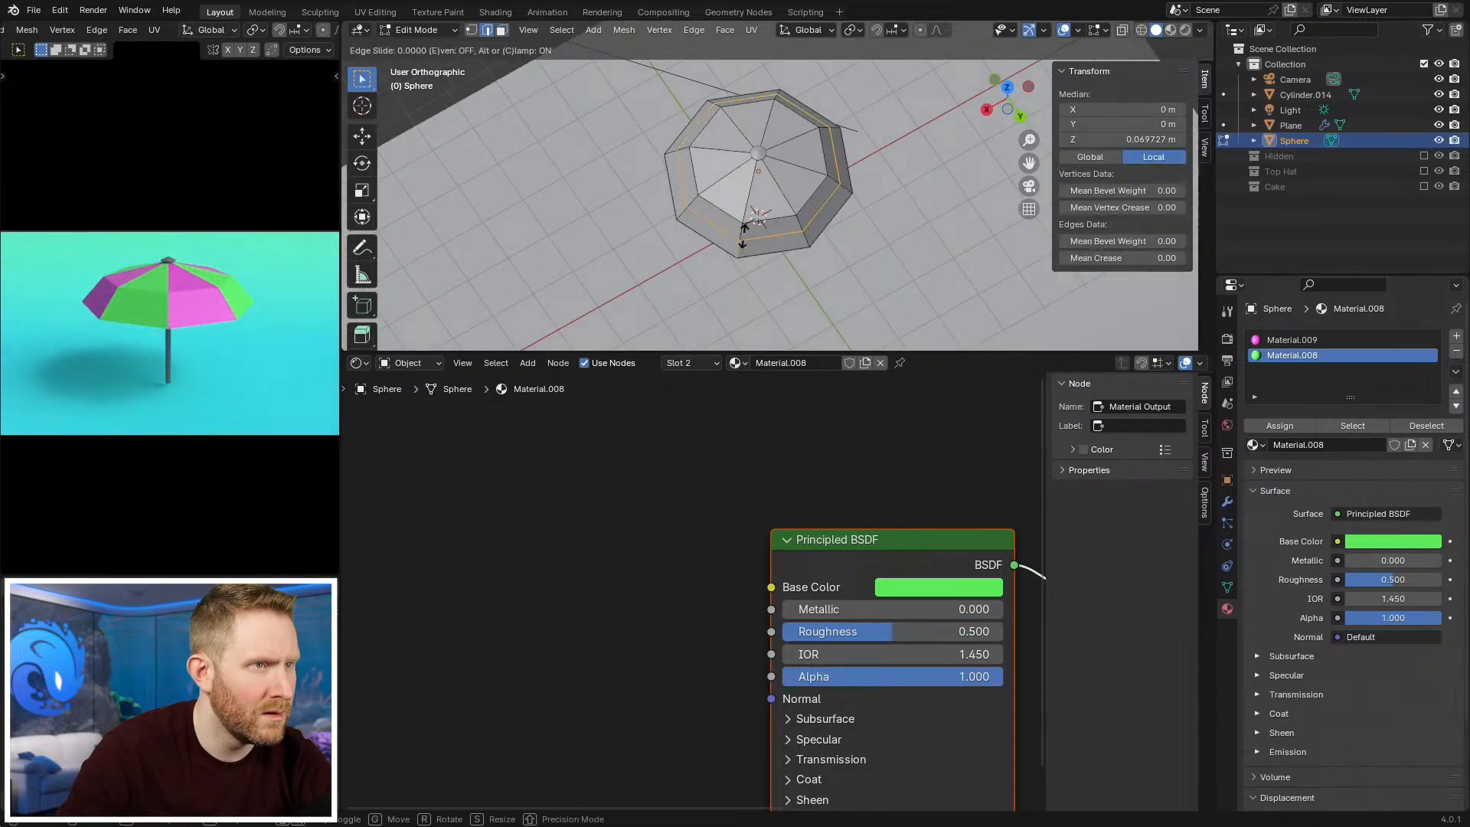
{"action": "left_click", "coordinate": [746, 154]}
Step: Select the loop lying on the upper edge loop in vertex mode and edge-slide it up close to the canopy's tip
{"action": "key", "text": "1"}
{"action": "key", "text": "shift+z"}
{"action": "left_click", "coordinate": [762, 222], "text": "alt"}
{"action": "key", "text": "shift+z"}
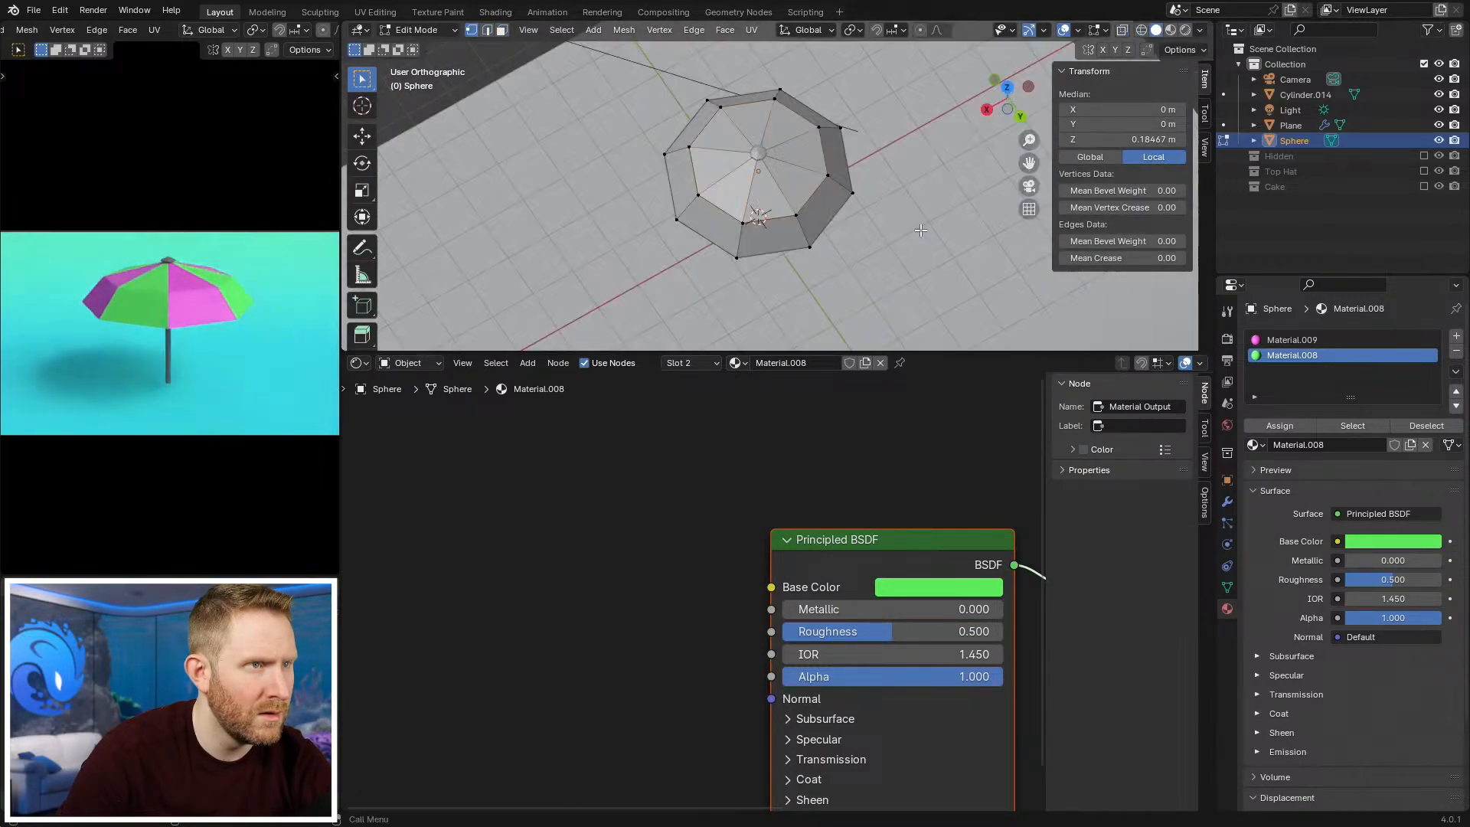
{"action": "key", "text": "g"}
{"action": "key", "text": "g"}
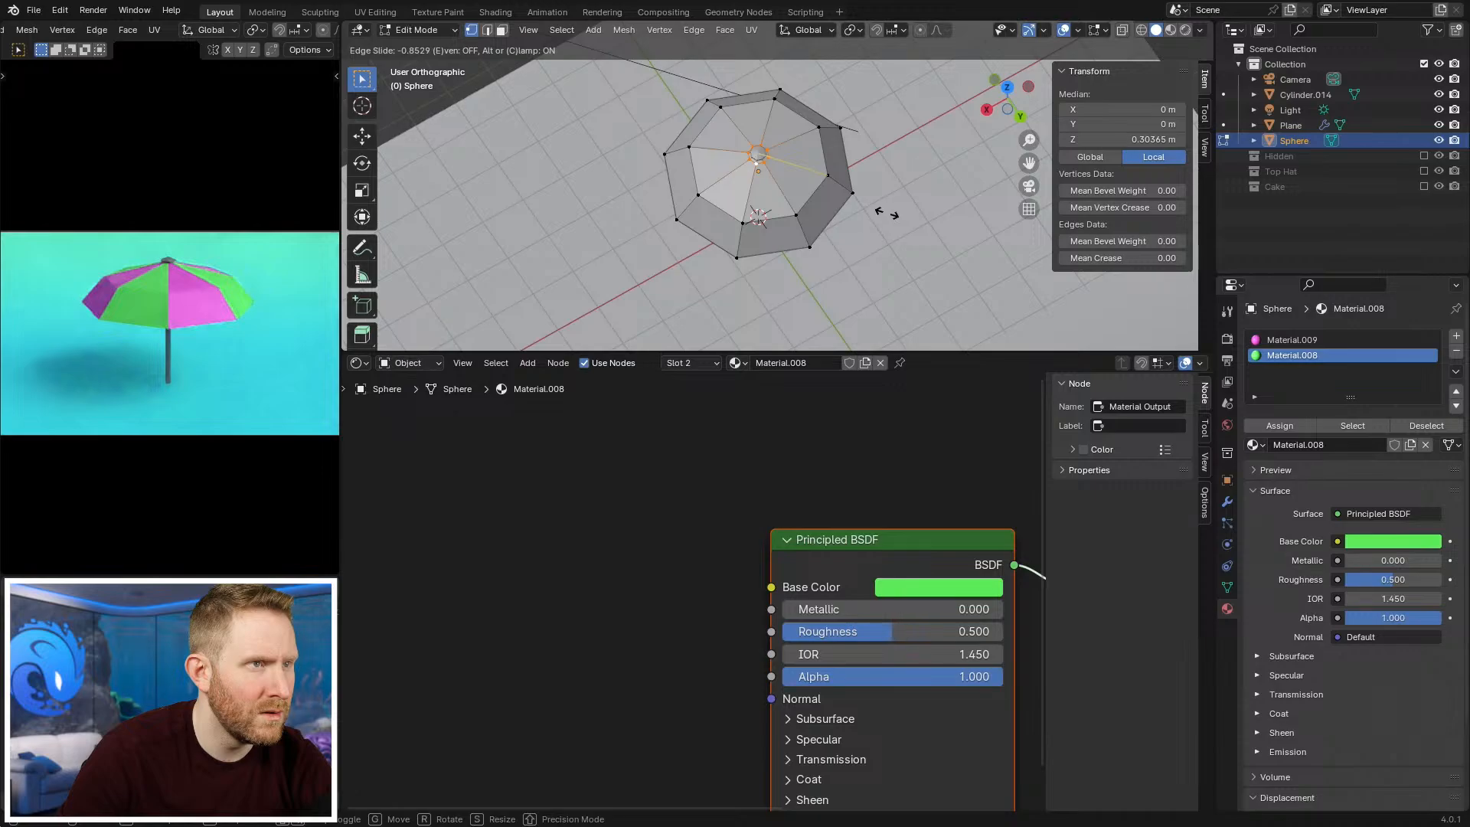
{"action": "left_click", "coordinate": [915, 231]}
Step: Add two evenly spaced lengthwise loop cuts to each of the eight canopy panels
{"action": "key", "text": "ctrl+r"}
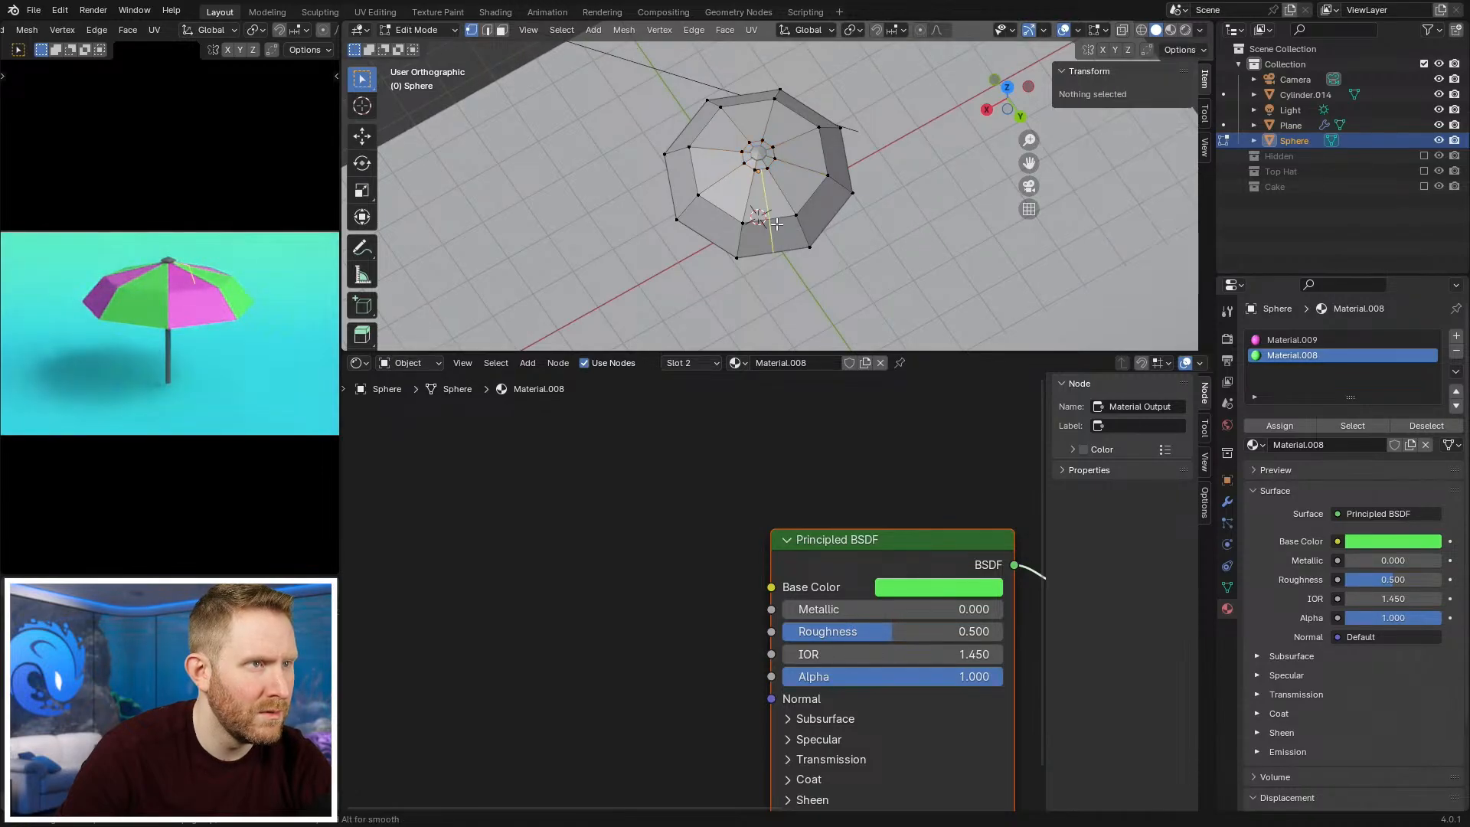
{"action": "scroll", "coordinate": [776, 223], "scroll_direction": "up", "scroll_amount": 1}
{"action": "left_click", "coordinate": [777, 224]}
{"action": "key", "text": "ctrl+r"}
{"action": "scroll", "coordinate": [817, 190], "scroll_direction": "up", "scroll_amount": 1}
{"action": "left_click", "coordinate": [821, 188]}
{"action": "key", "text": "ctrl+r"}
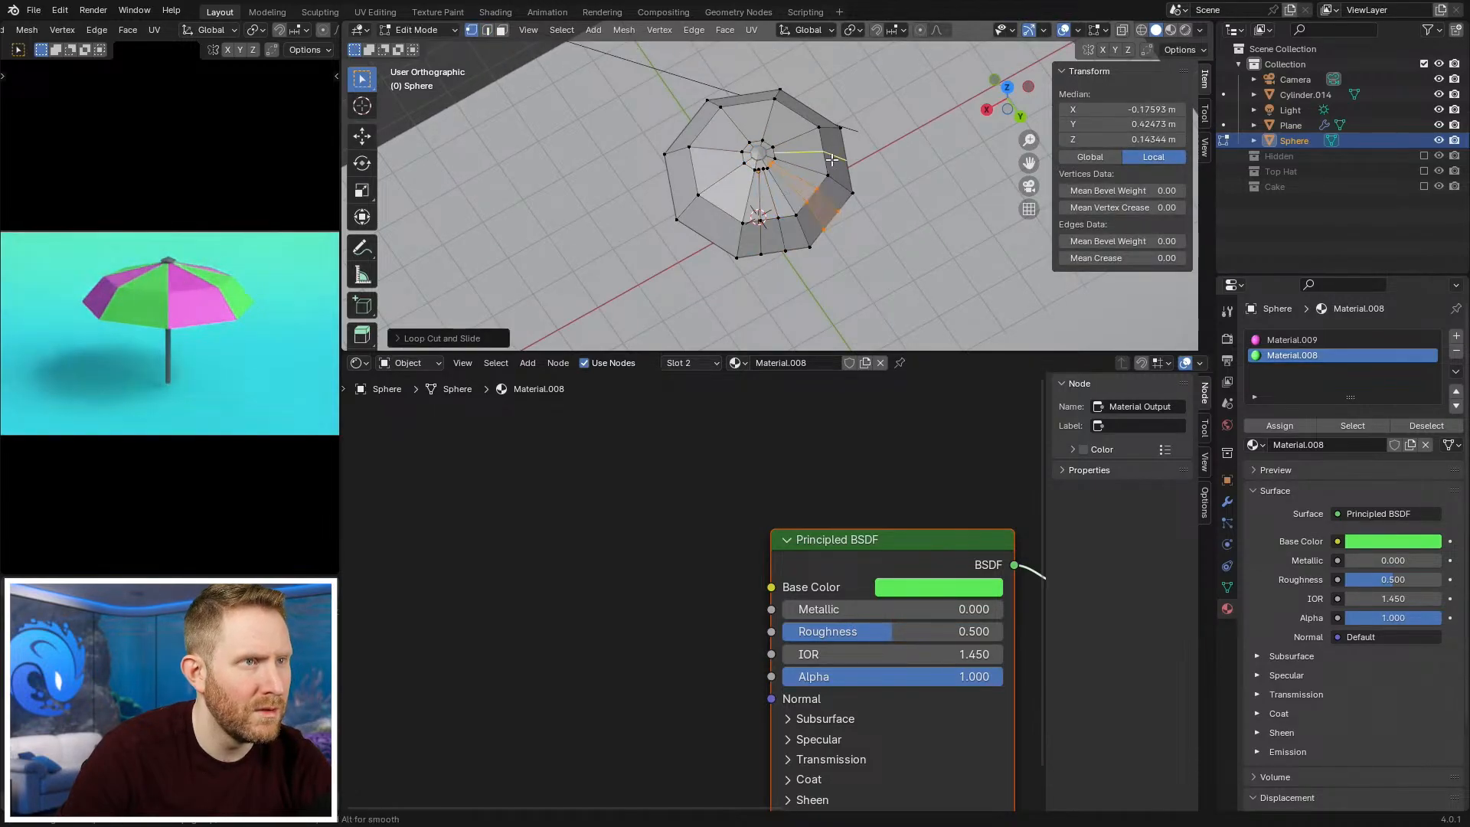
{"action": "scroll", "coordinate": [831, 161], "scroll_direction": "up", "scroll_amount": 1}
{"action": "left_click", "coordinate": [831, 161]}
{"action": "key", "text": "ctrl+r"}
{"action": "scroll", "coordinate": [803, 104], "scroll_direction": "up", "scroll_amount": 1}
{"action": "left_click", "coordinate": [804, 104]}
{"action": "key", "text": "ctrl+r"}
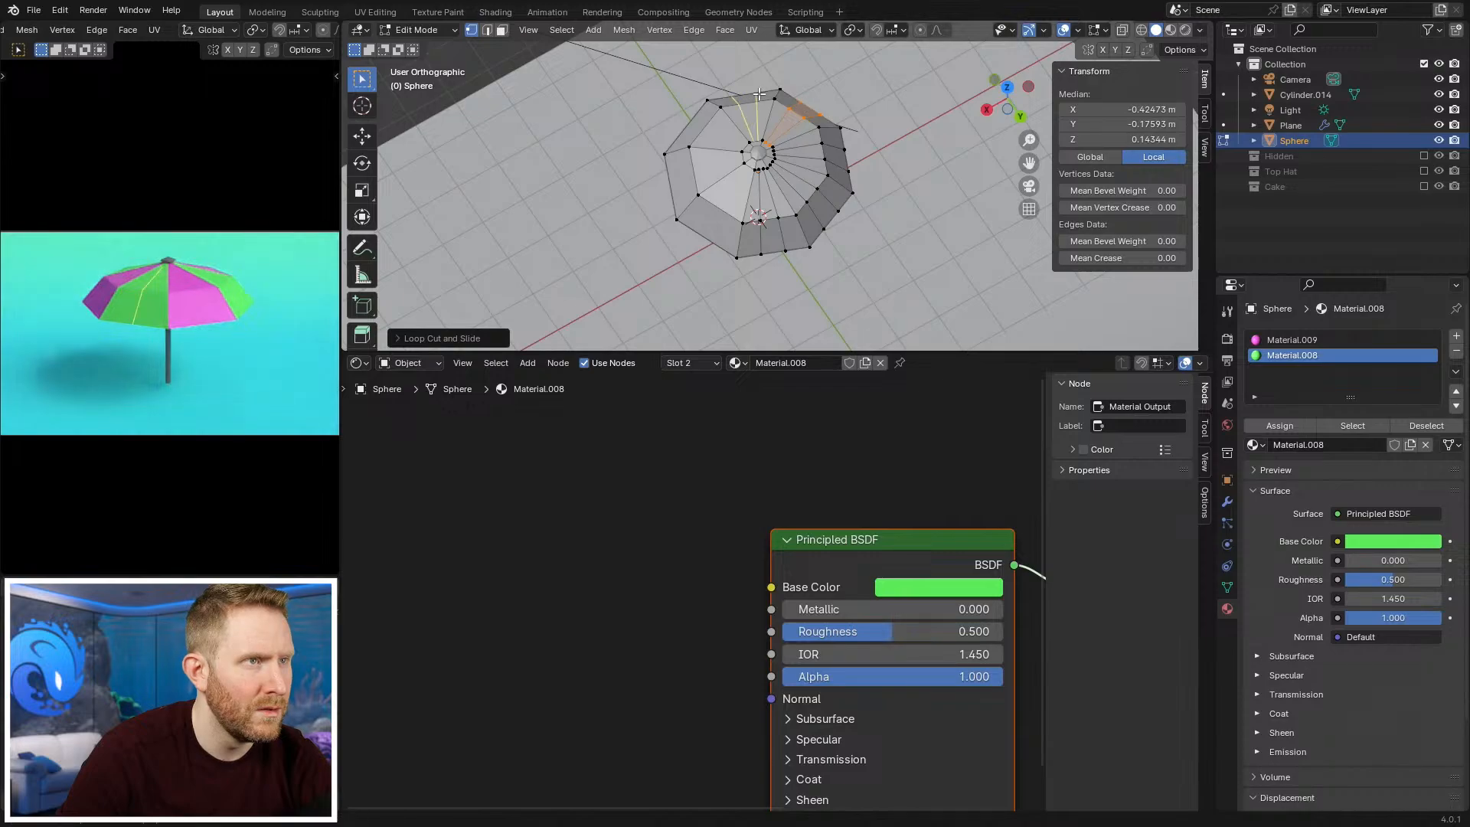
{"action": "scroll", "coordinate": [758, 96], "scroll_direction": "up", "scroll_amount": 1}
{"action": "left_click", "coordinate": [758, 96]}
{"action": "key", "text": "ctrl+r"}
{"action": "scroll", "coordinate": [698, 123], "scroll_direction": "up", "scroll_amount": 1}
{"action": "left_click", "coordinate": [698, 123]}
{"action": "key", "text": "ctrl+r"}
{"action": "scroll", "coordinate": [686, 170], "scroll_direction": "up", "scroll_amount": 1}
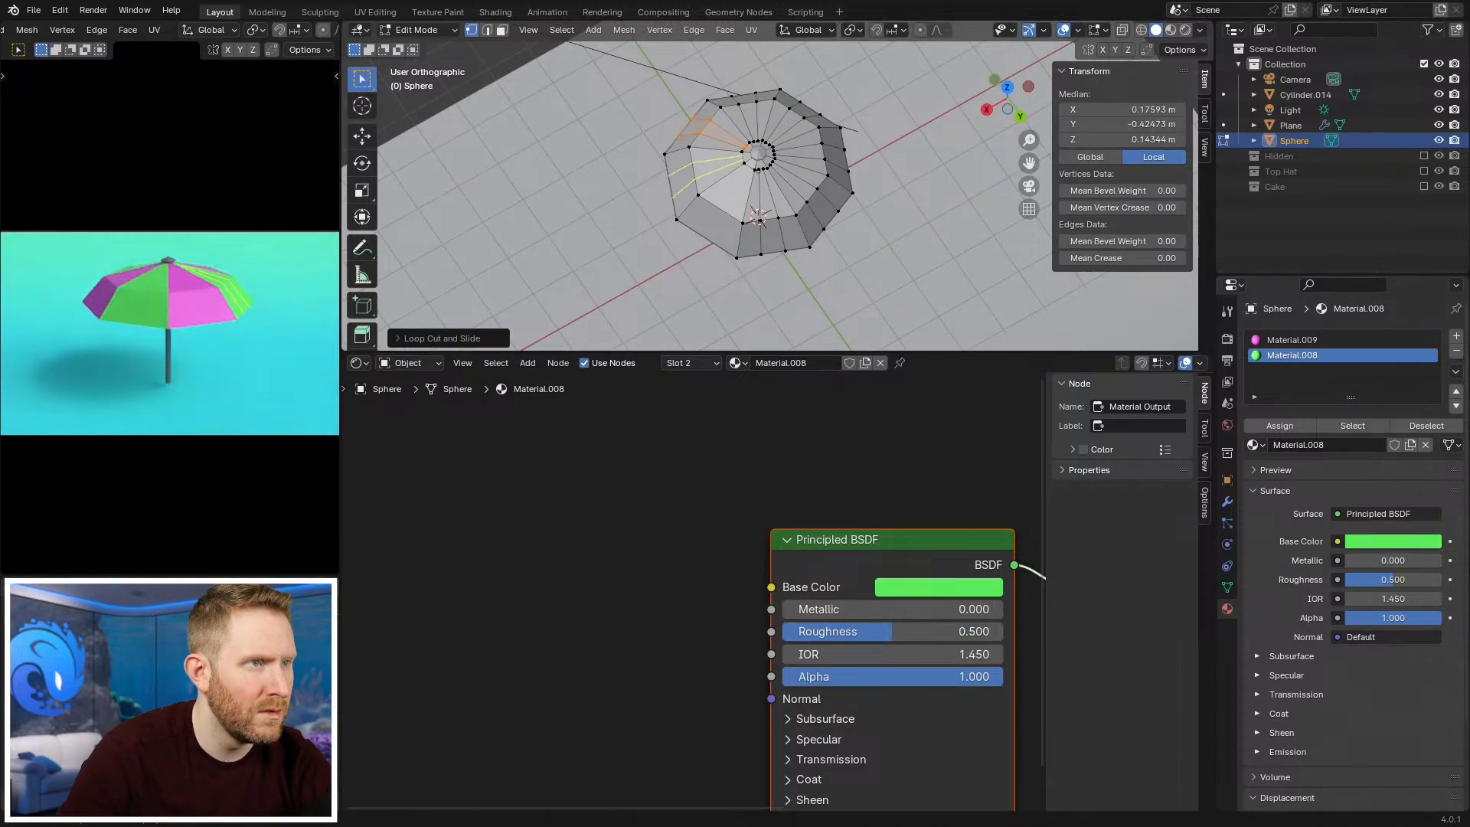
{"action": "left_click", "coordinate": [686, 173]}
{"action": "key", "text": "ctrl+r"}
{"action": "scroll", "coordinate": [723, 205], "scroll_direction": "up", "scroll_amount": 1}
{"action": "left_click", "coordinate": [723, 205]}
Step: Try edge-sliding the middle rim edge of one panel upward by about 0.11, and undo the slide
{"action": "key", "text": "2"}
{"action": "middle_click_drag", "start_coordinate": [681, 299], "coordinate": [724, 239]}
{"action": "left_click", "coordinate": [731, 238]}
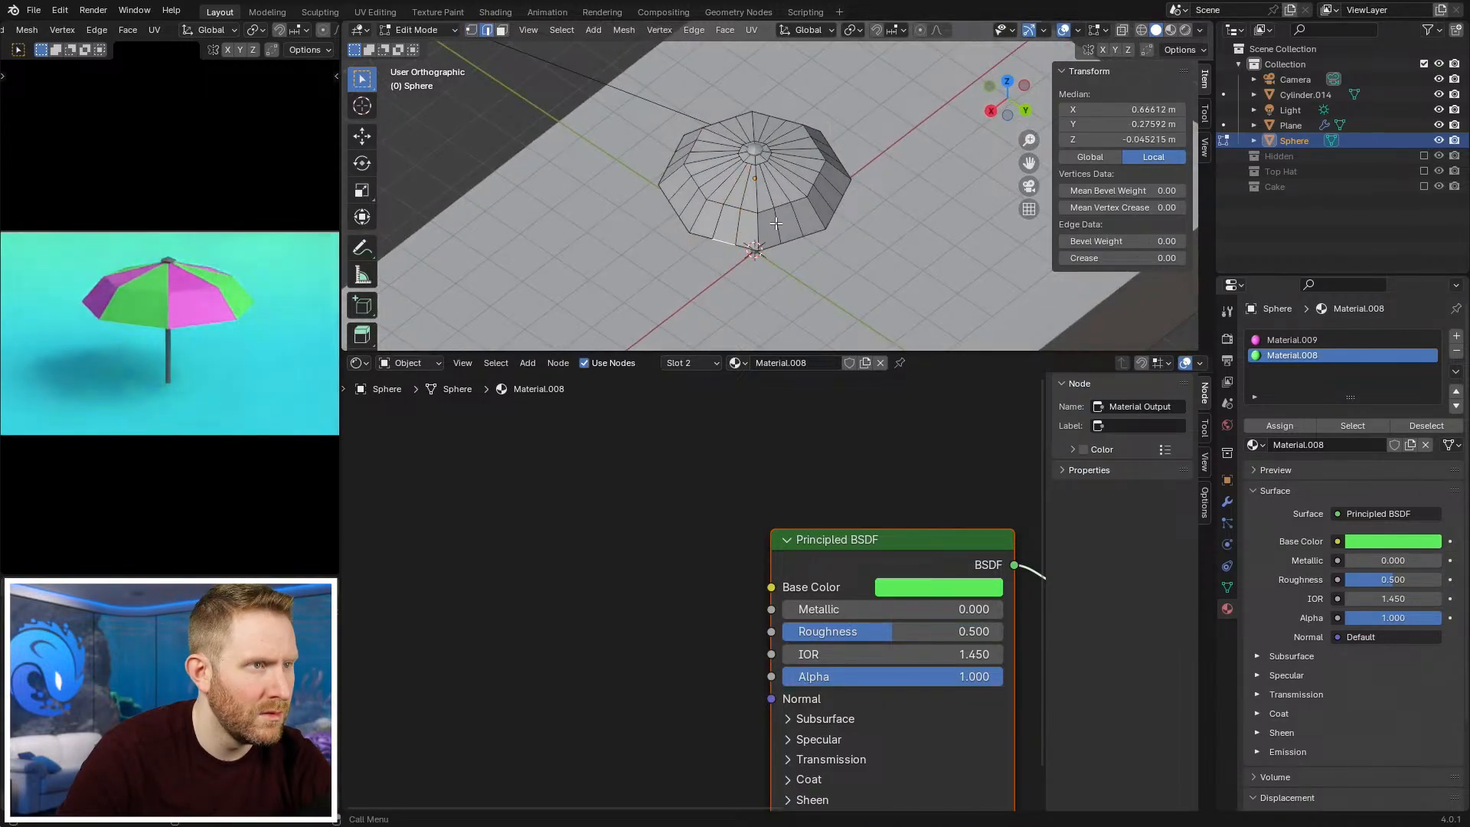
{"action": "scroll", "coordinate": [736, 222], "scroll_direction": "up", "scroll_amount": 2}
{"action": "key", "text": "g"}
{"action": "key", "text": "g"}
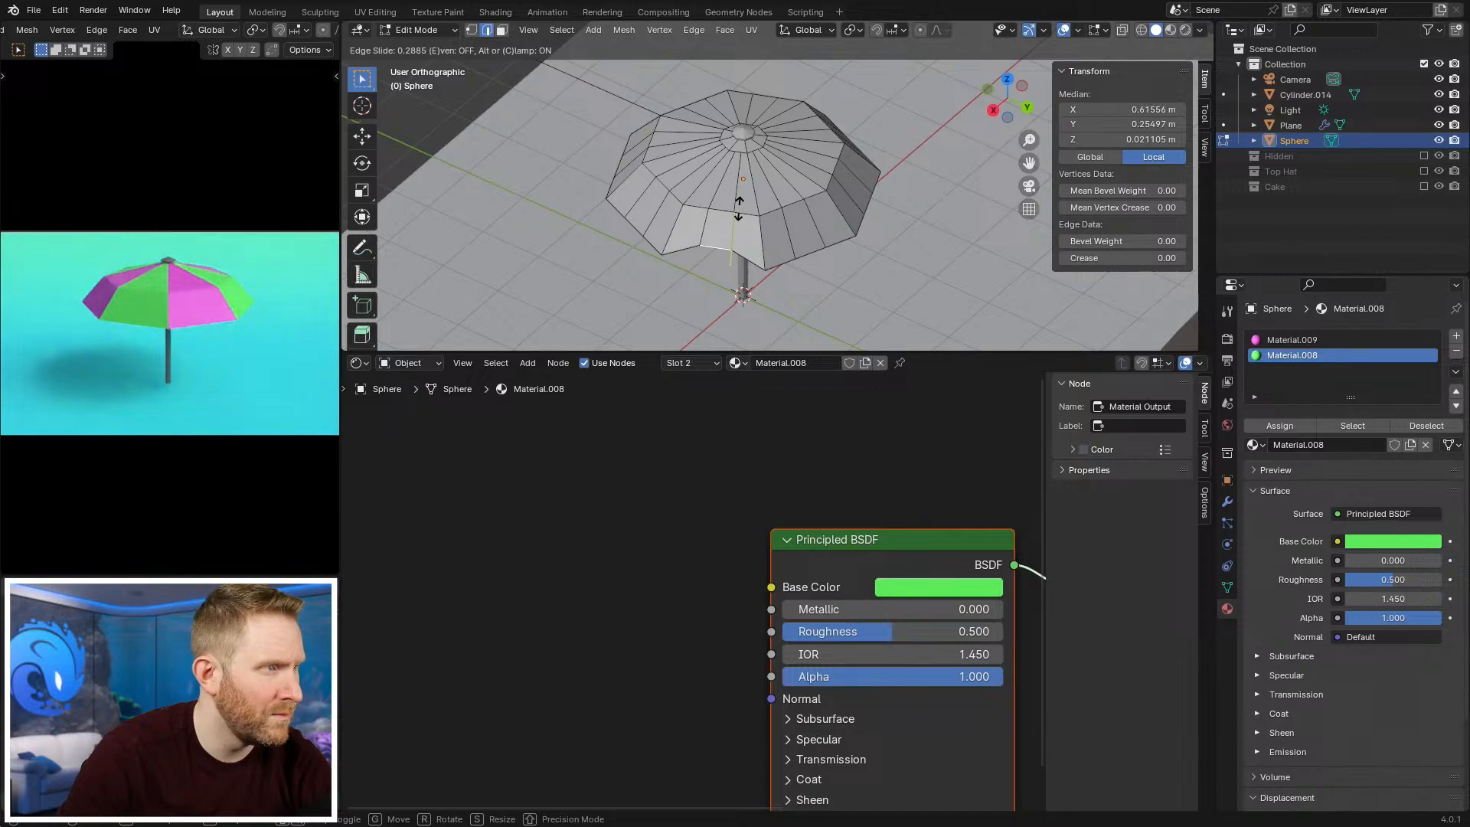
{"action": "right_click", "coordinate": [738, 208]}
{"action": "key", "text": "g"}
{"action": "key", "text": "g"}
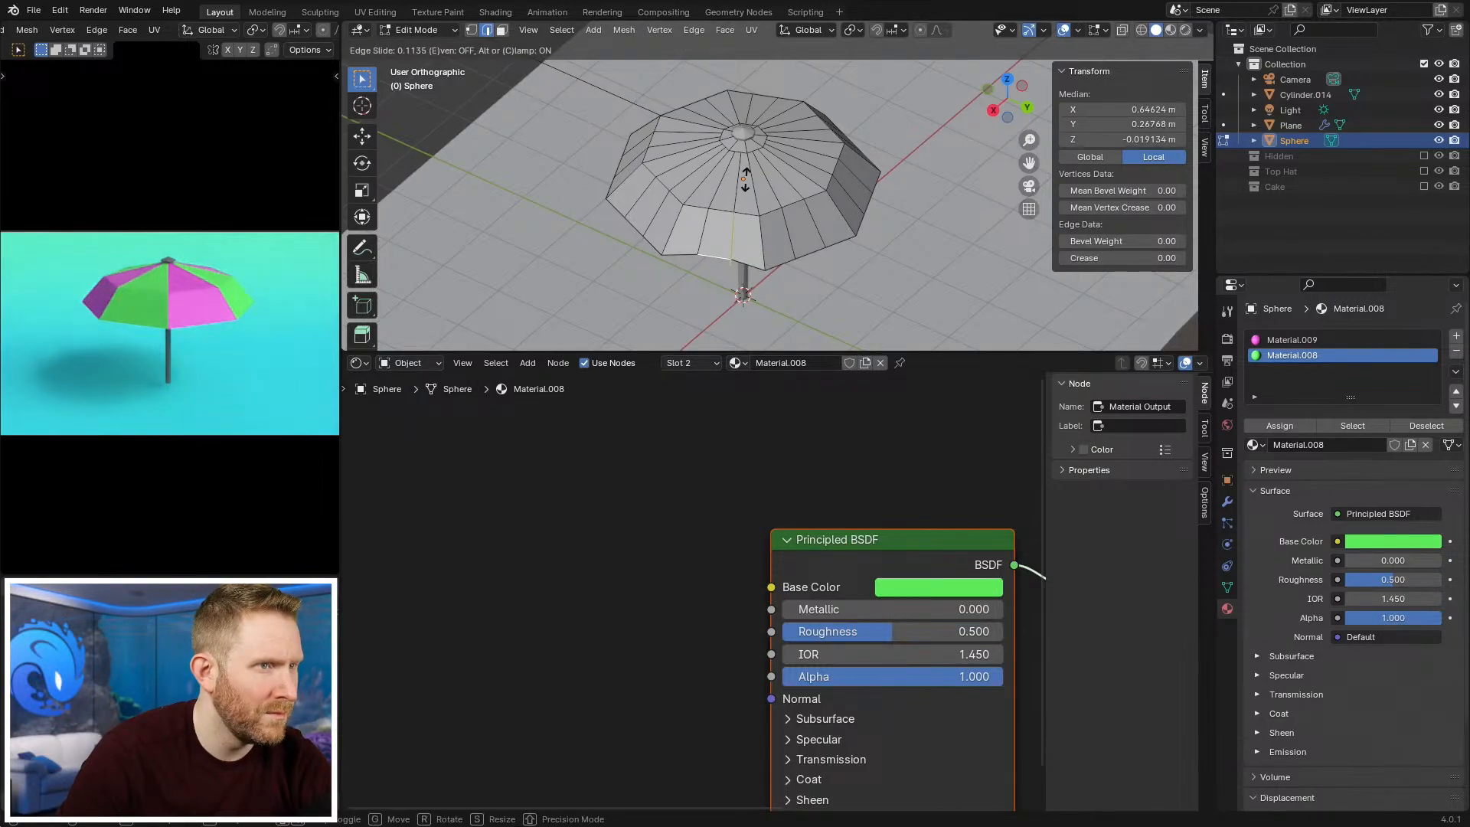
{"action": "left_click", "coordinate": [744, 179]}
{"action": "left_click", "coordinate": [813, 253]}
{"action": "key", "text": "ctrl+z"}
{"action": "key", "text": "ctrl+z"}
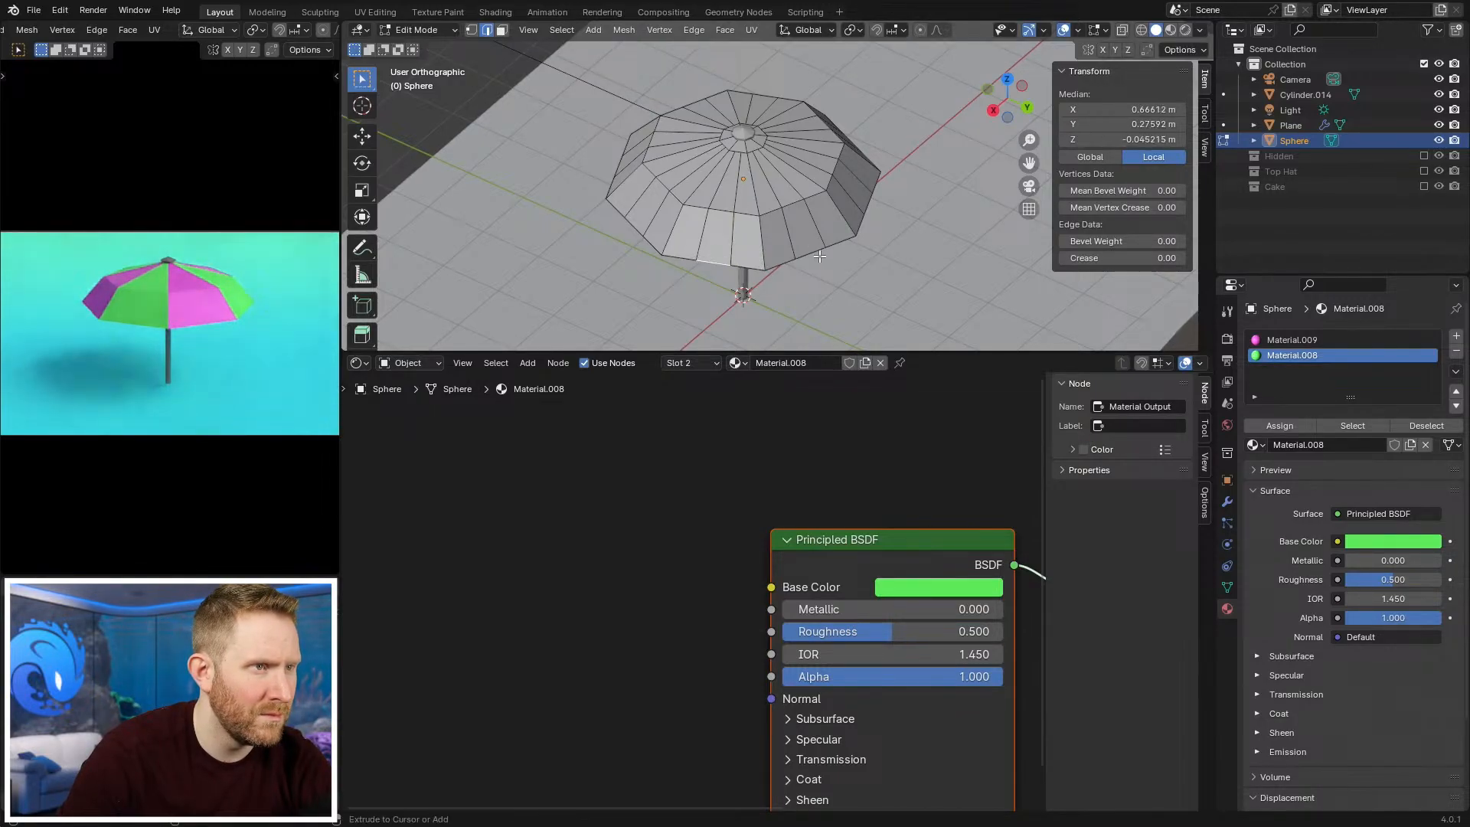
Step: Add the middle rim edges of the remaining canopy panels to the selection, all the way around
{"action": "left_click", "coordinate": [814, 254], "text": "shift"}
{"action": "middle_click_drag", "start_coordinate": [905, 221], "coordinate": [755, 262]}
{"action": "left_click", "coordinate": [797, 260], "text": "shift"}
{"action": "middle_click_drag", "start_coordinate": [857, 252], "coordinate": [774, 264]}
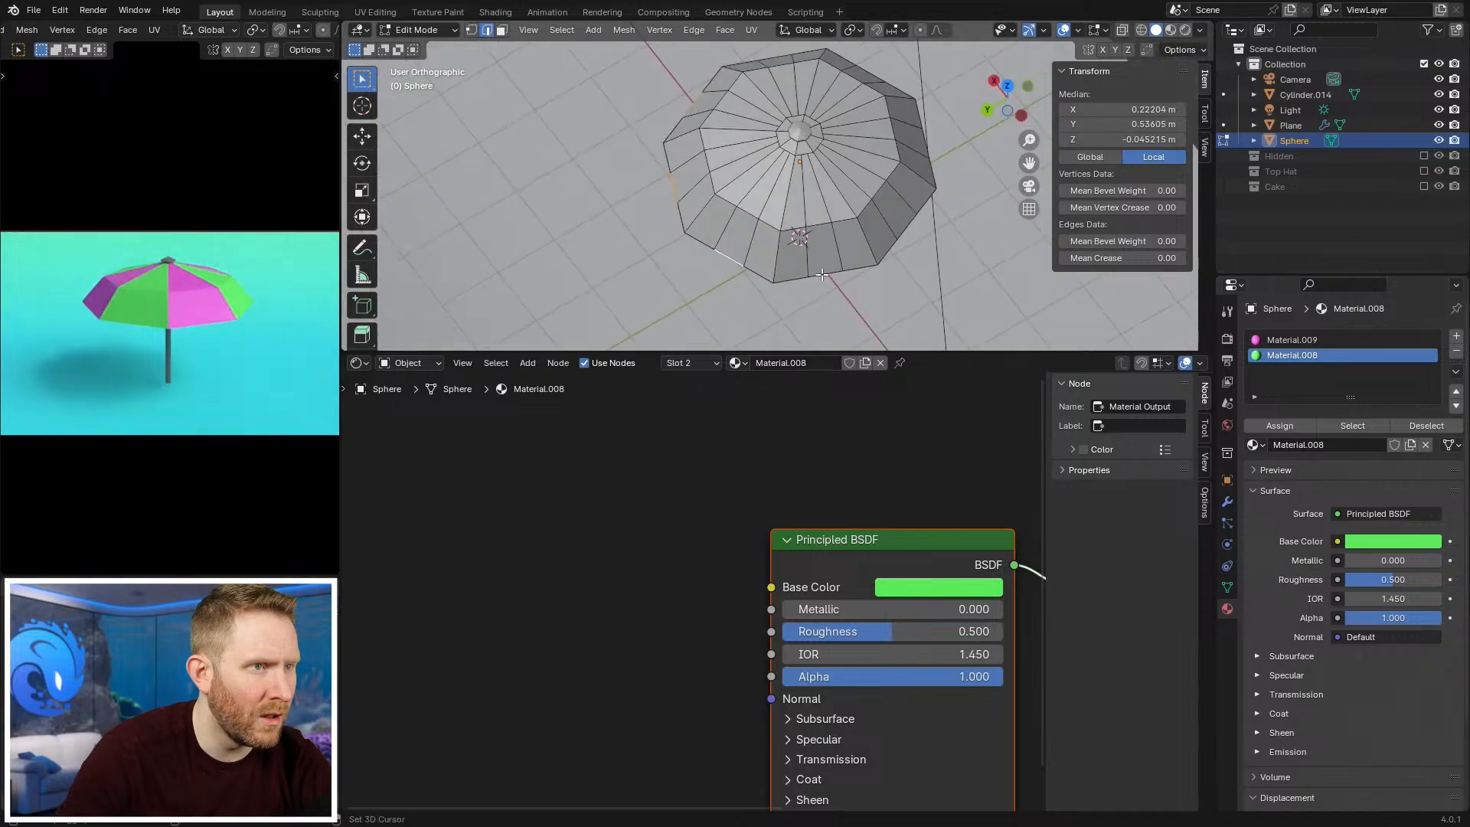
{"action": "left_click", "coordinate": [815, 277], "text": "shift"}
{"action": "middle_click_drag", "start_coordinate": [861, 254], "coordinate": [776, 262]}
{"action": "left_click", "coordinate": [917, 260], "text": "shift"}
{"action": "middle_click_drag", "start_coordinate": [925, 264], "coordinate": [826, 277]}
{"action": "left_click", "coordinate": [901, 288], "text": "shift"}
{"action": "middle_click_drag", "start_coordinate": [976, 279], "coordinate": [905, 202], "text": "shift"}
{"action": "key", "text": "g"}
{"action": "key", "text": "g"}
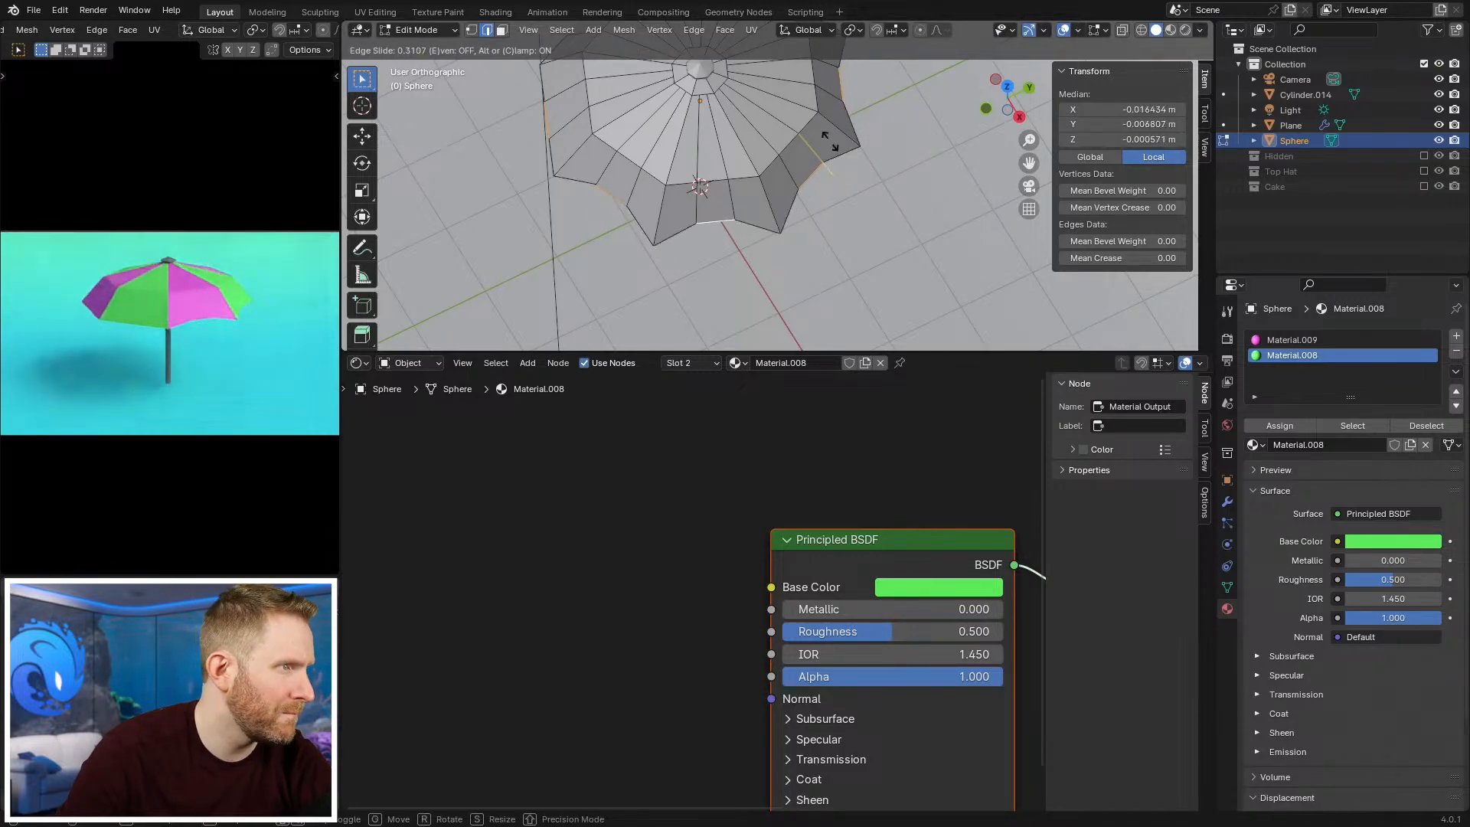
{"action": "right_click", "coordinate": [886, 166]}
{"action": "scroll", "coordinate": [885, 166], "scroll_direction": "down", "scroll_amount": 2}
{"action": "middle_click_drag", "start_coordinate": [886, 166], "coordinate": [896, 206]}
{"action": "scroll", "coordinate": [819, 173], "scroll_direction": "down", "scroll_amount": 3}
{"action": "key", "text": "g"}
{"action": "key", "text": "g"}
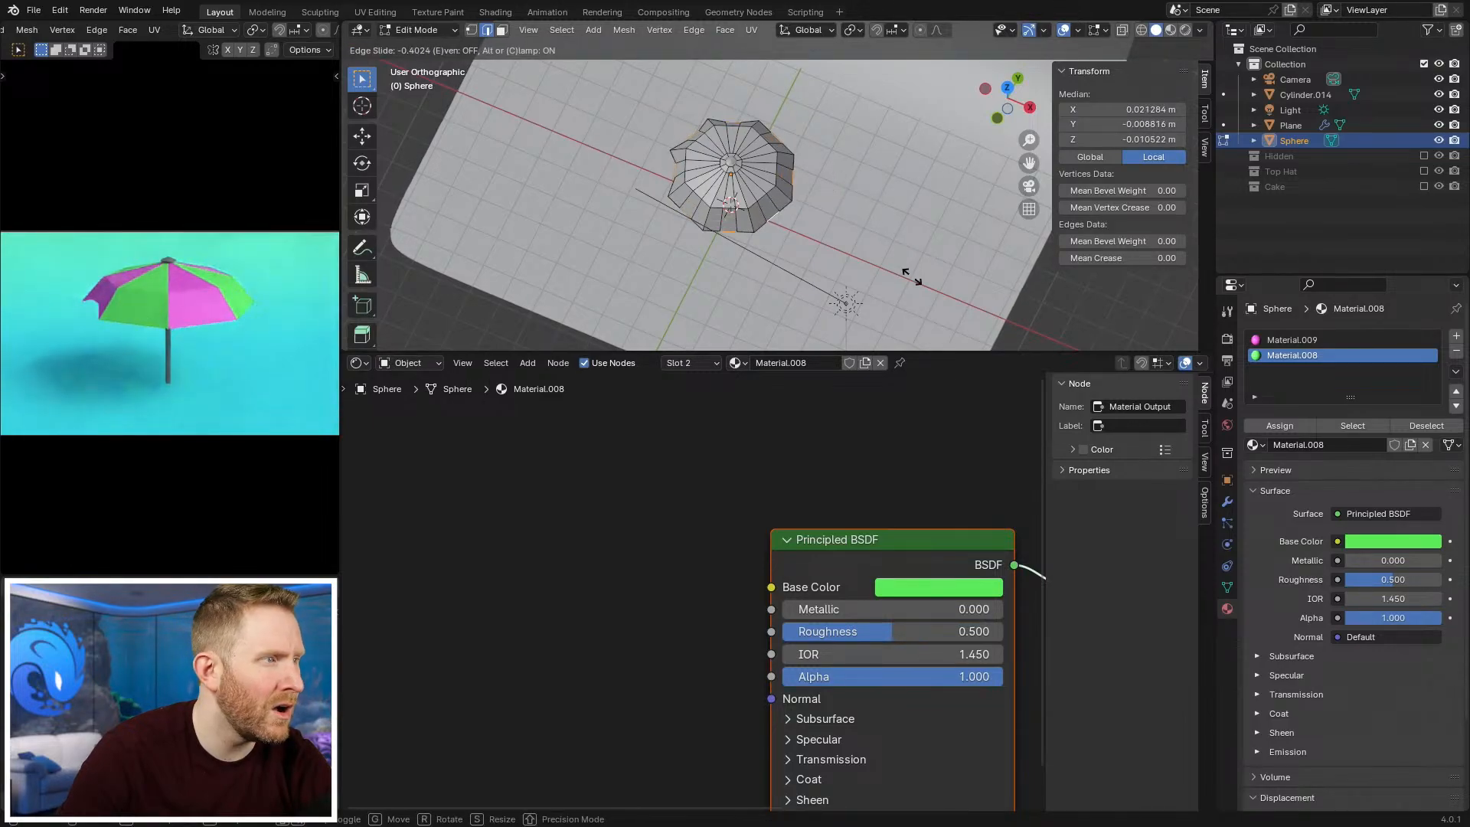
{"action": "right_click", "coordinate": [884, 232]}
Step: Select the upper edge loop of the canopy's outer band in vertex mode and snap the 3D cursor to its center
{"action": "middle_click_drag", "start_coordinate": [884, 233], "coordinate": [843, 208]}
{"action": "scroll", "coordinate": [844, 208], "scroll_direction": "up", "scroll_amount": 2}
{"action": "key", "text": "1"}
{"action": "key", "text": "alt+a"}
{"action": "left_click", "coordinate": [721, 252], "text": "alt"}
{"action": "key", "text": "shift+s"}
{"action": "left_click", "coordinate": [792, 191]}
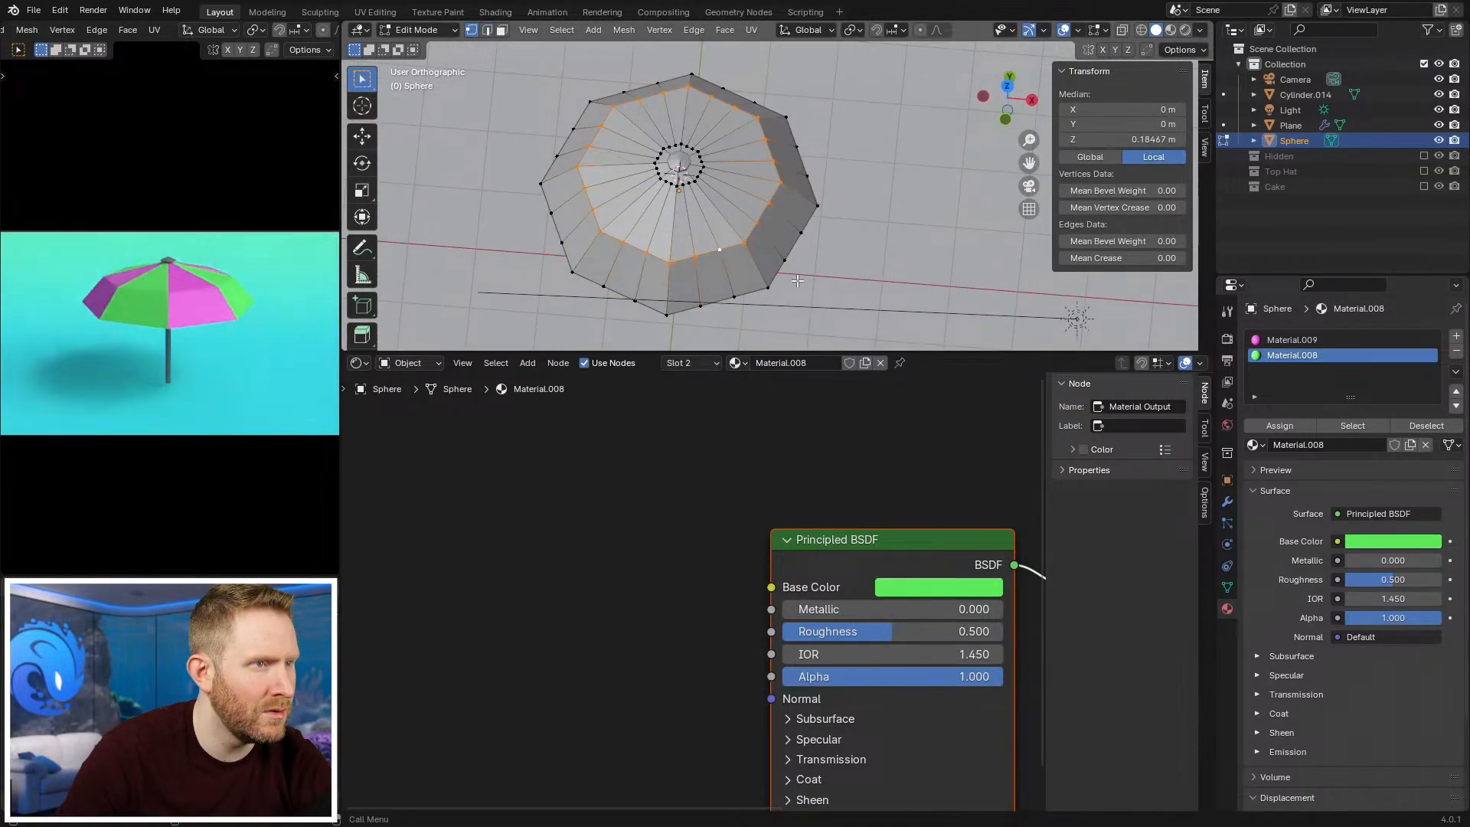
Step: Try edge-sliding the middle rim segments of all panels upward by about 0.09, and undo the slide
{"action": "middle_click_drag", "start_coordinate": [744, 264], "coordinate": [780, 241]}
{"action": "left_click", "coordinate": [756, 187], "text": "alt"}
{"action": "key", "text": "g"}
{"action": "key", "text": "g"}
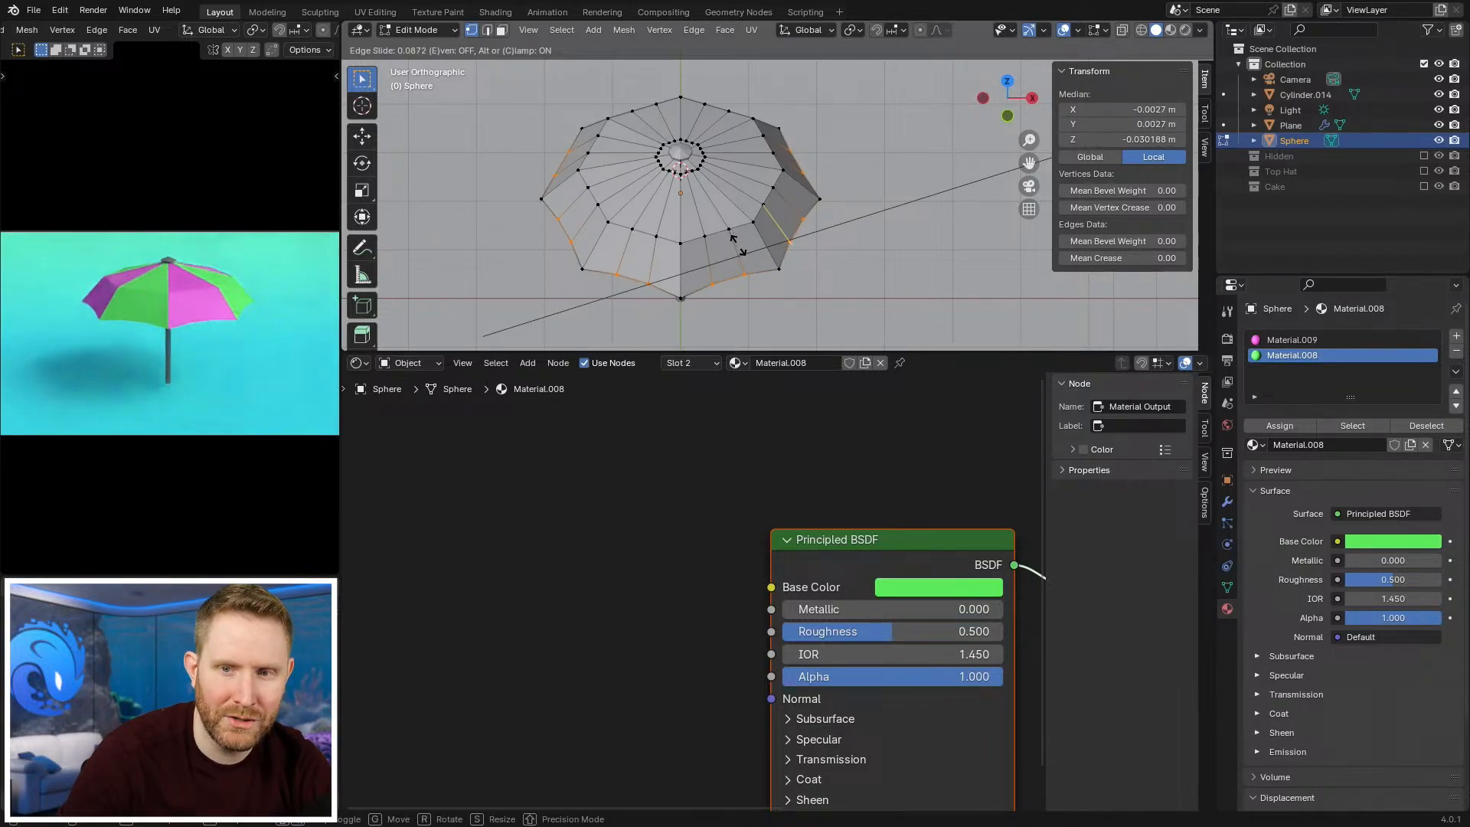
{"action": "left_click", "coordinate": [734, 239]}
{"action": "middle_click_drag", "start_coordinate": [733, 240], "coordinate": [824, 221]}
{"action": "key", "text": "KP_1"}
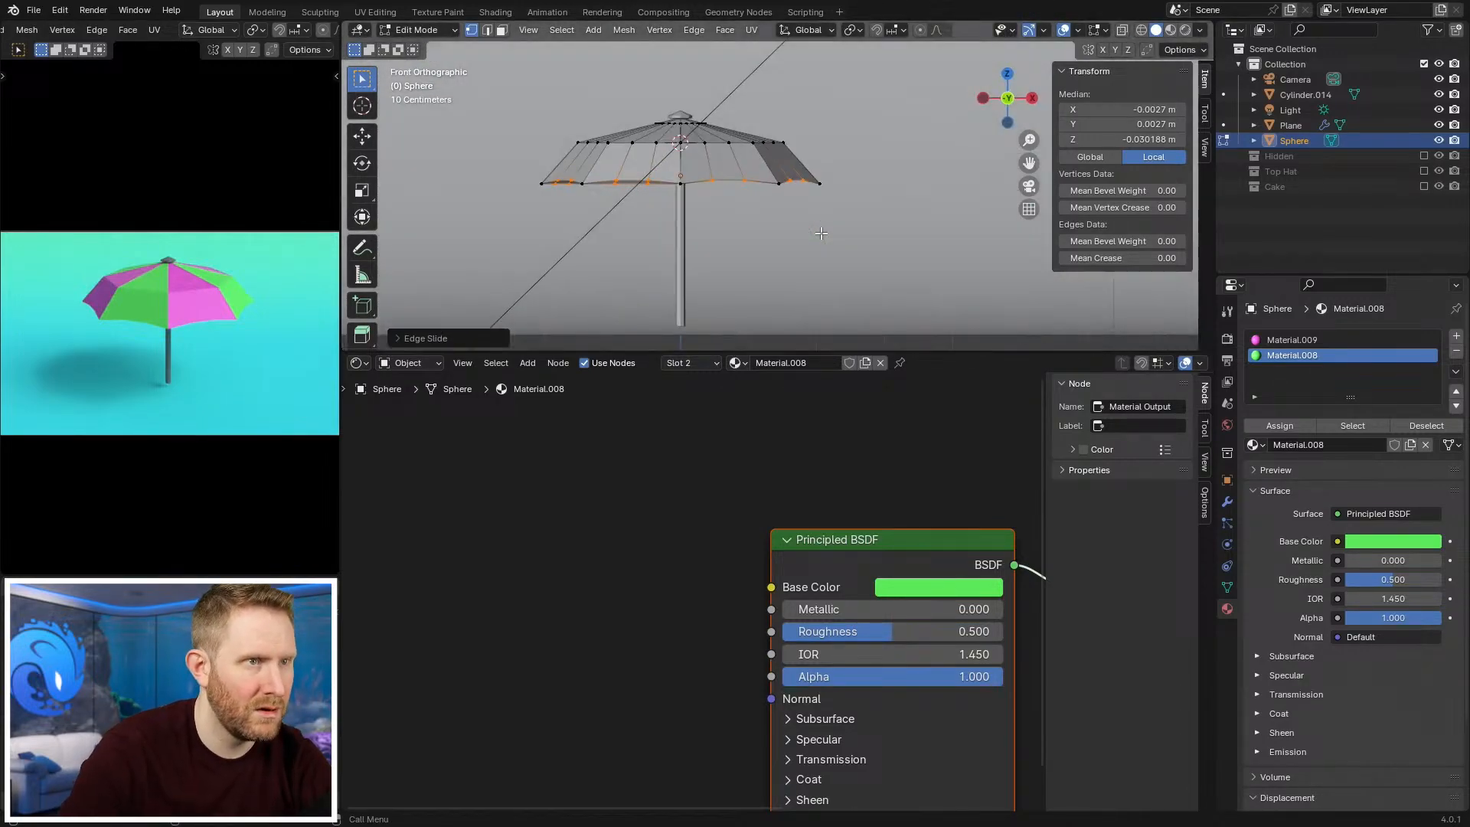
{"action": "left_click", "coordinate": [737, 191], "text": "alt"}
{"action": "middle_click_drag", "start_coordinate": [719, 186], "coordinate": [842, 278]}
{"action": "key", "text": "KP_1"}
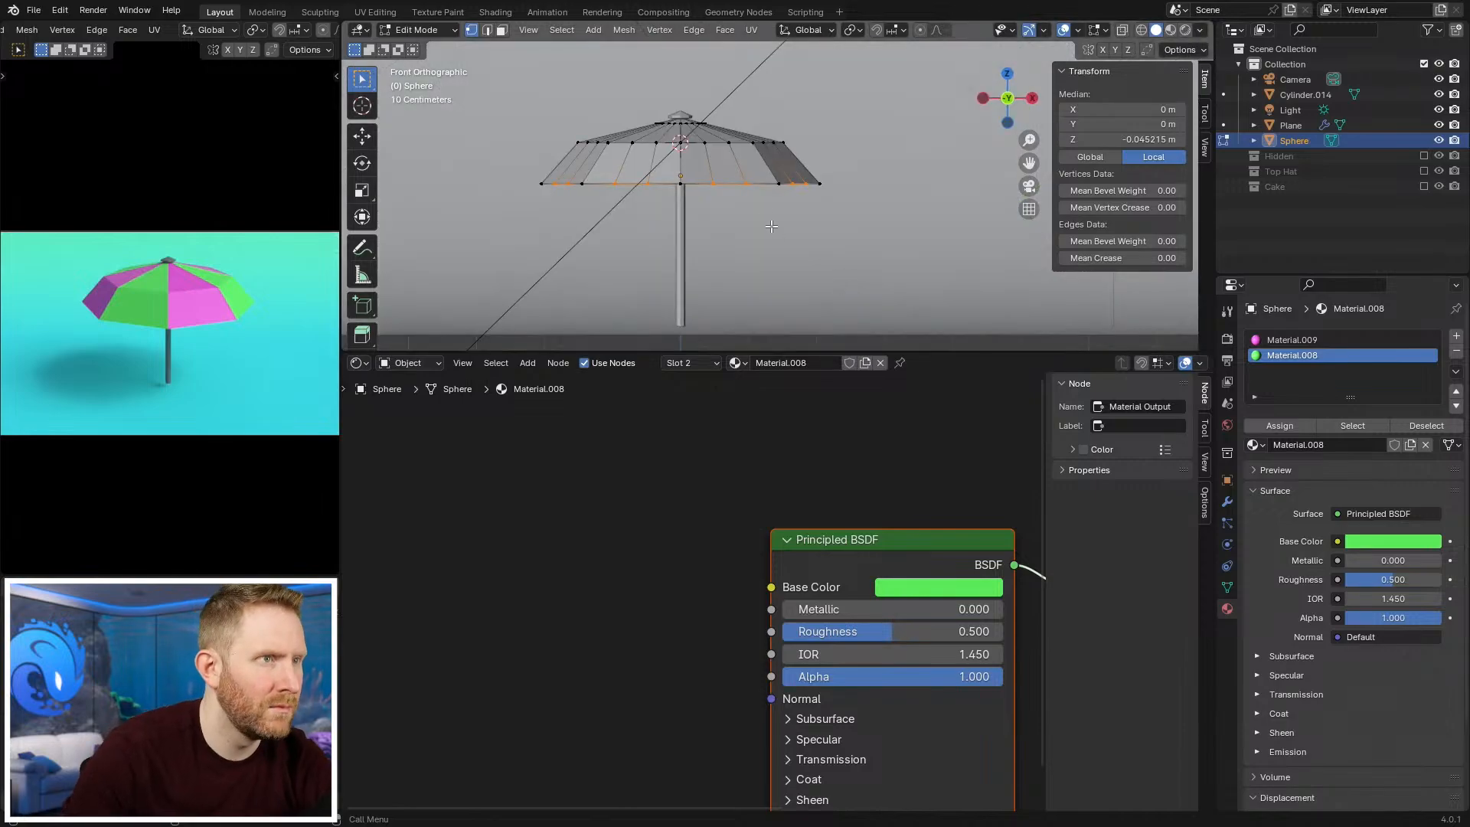
Step: Try edge-sliding the middle rim segments upward in wireframe view, to a median Z of about -0.024 m
{"action": "key", "text": "z"}
{"action": "left_click", "coordinate": [622, 220]}
{"action": "scroll", "coordinate": [735, 201], "scroll_direction": "up", "scroll_amount": 1}
{"action": "middle_click_drag", "start_coordinate": [735, 197], "coordinate": [765, 223], "text": "shift"}
{"action": "key", "text": "g"}
{"action": "key", "text": "g"}
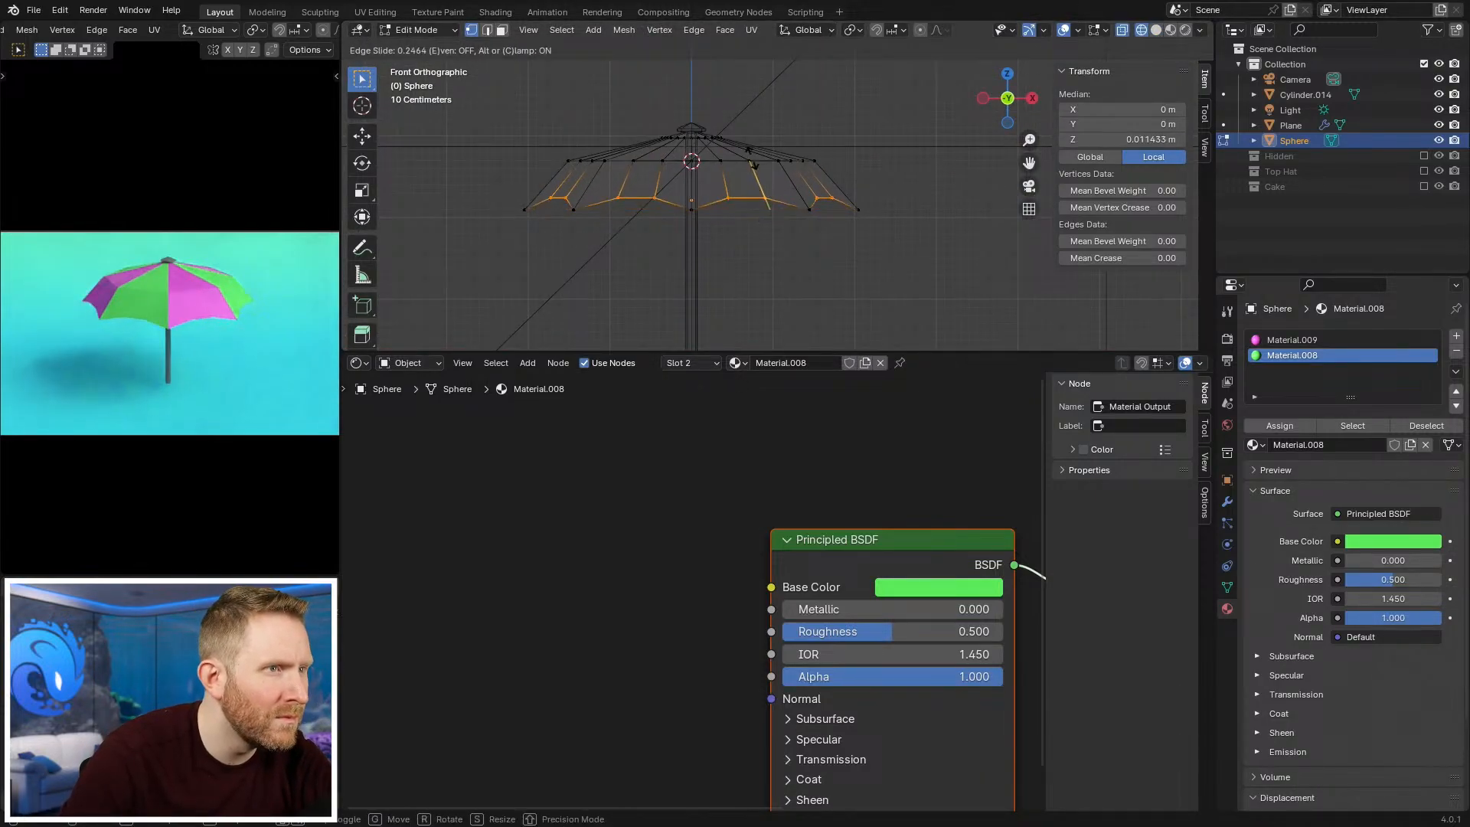
{"action": "scroll", "coordinate": [750, 202], "scroll_direction": "up", "scroll_amount": 3}
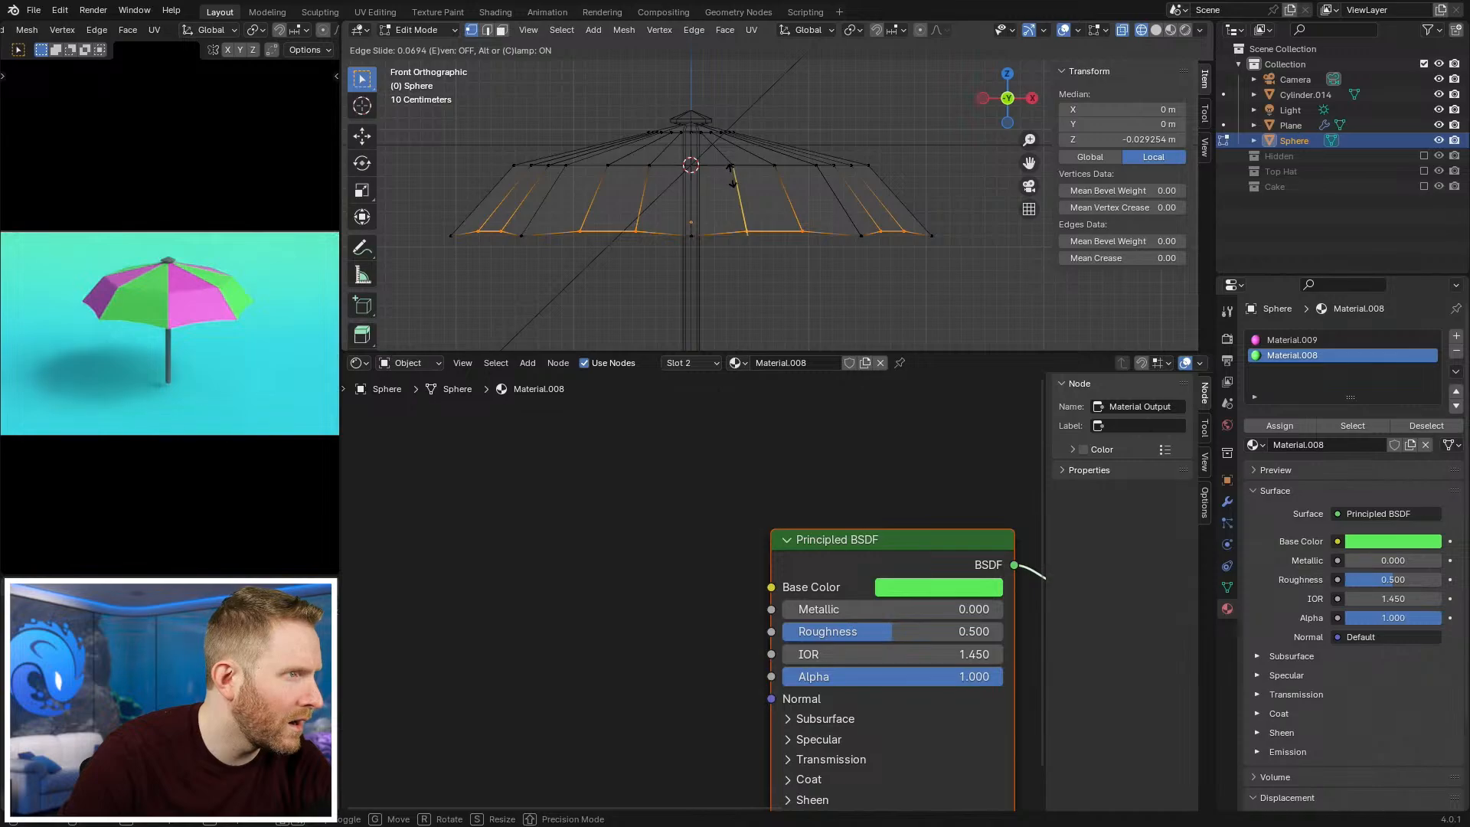
{"action": "left_click", "coordinate": [726, 169]}
{"action": "key", "text": "shift+z"}
{"action": "mouse_move", "coordinate": [725, 170]}
{"action": "middle_mouse_down"}
{"action": "mouse_move", "coordinate": [729, 130]}
{"action": "mouse_move", "coordinate": [788, 84]}
{"action": "middle_mouse_up"}
Step: Set the transform pivot to Individual Origins, try scaling the rim segments by about 1.38, and switch to edge selection
{"action": "left_click", "coordinate": [850, 29]}
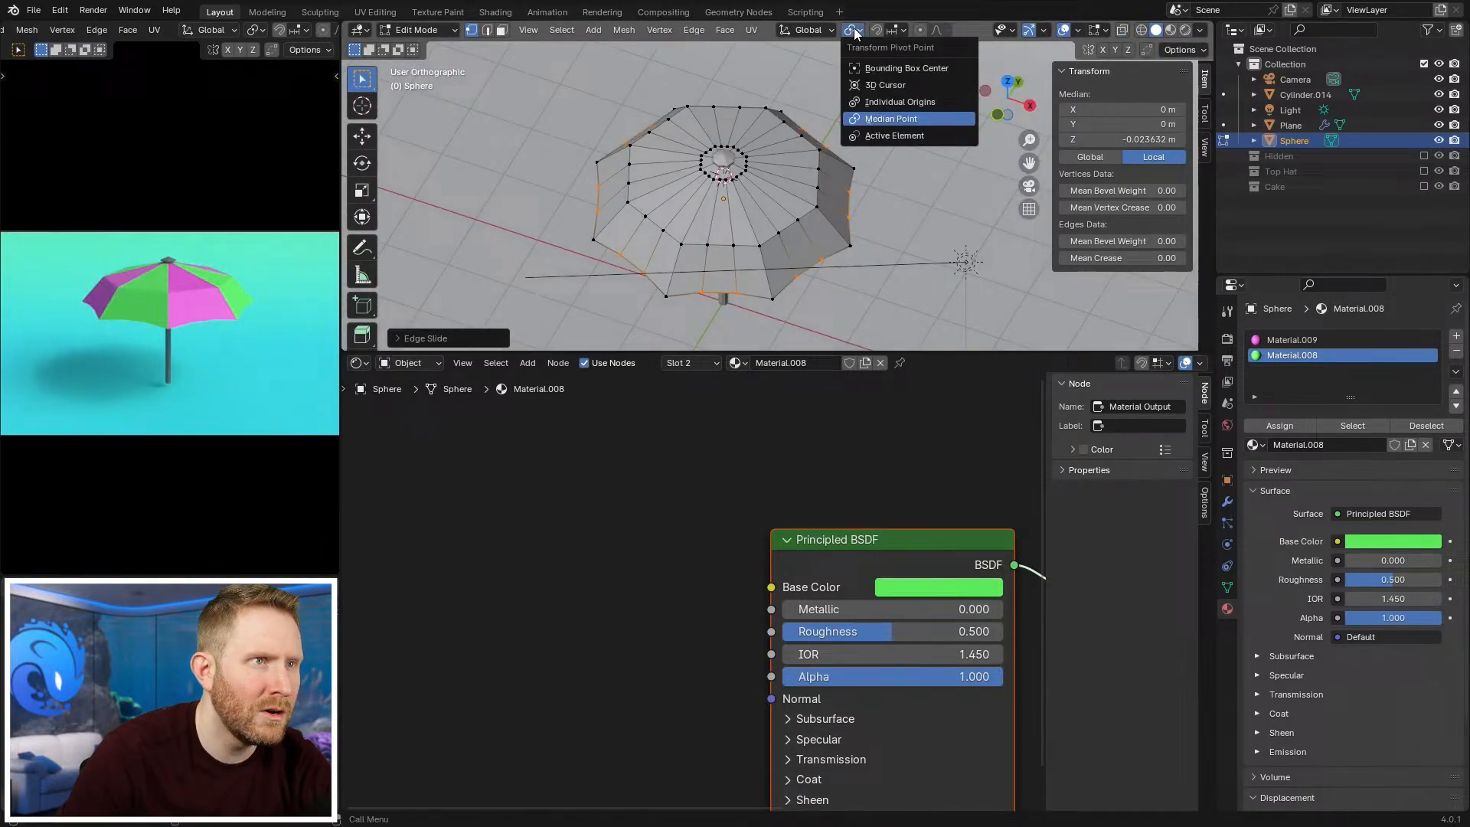
{"action": "left_click", "coordinate": [905, 106]}
{"action": "key", "text": "s"}
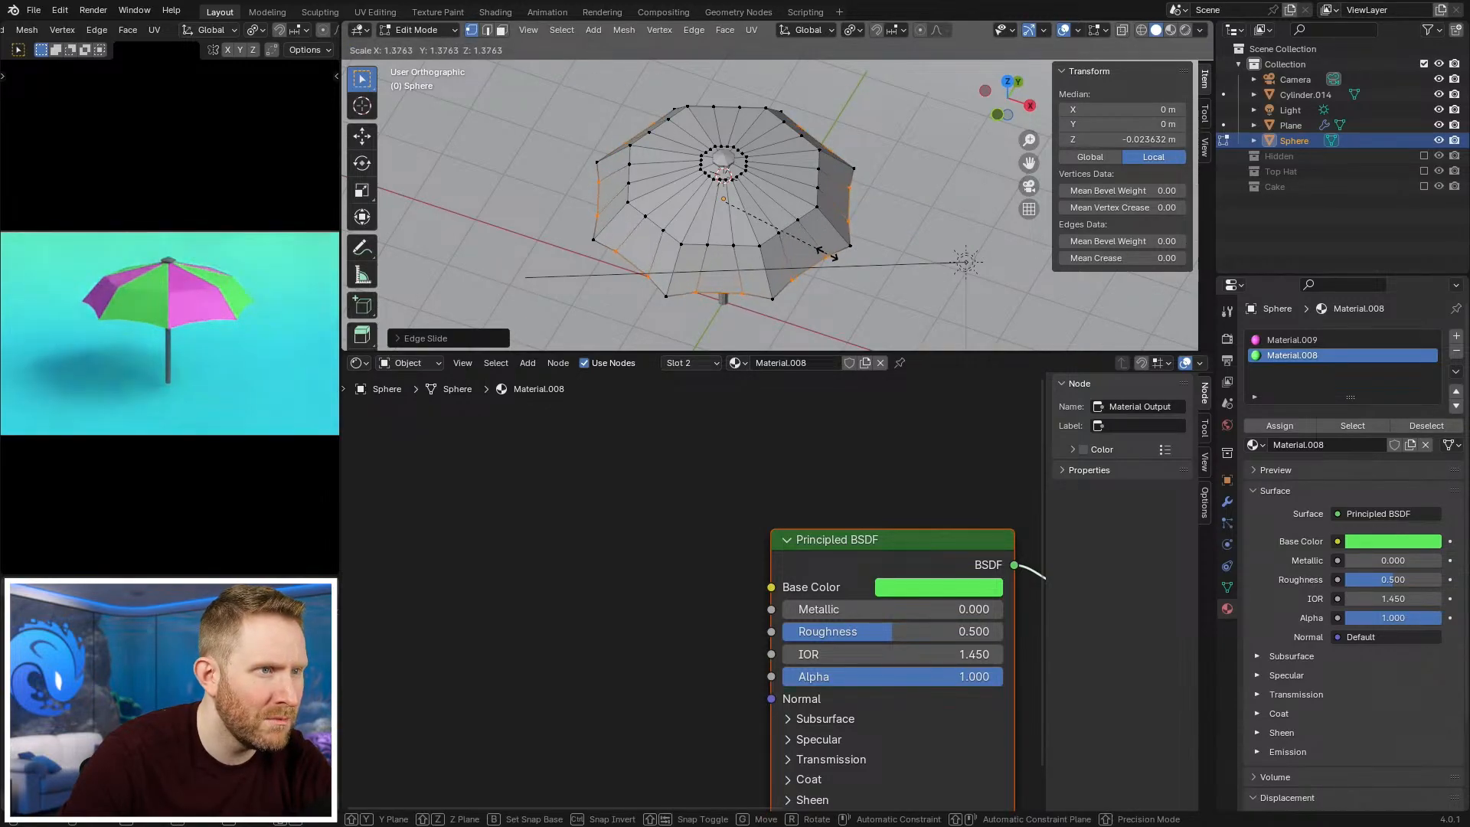
{"action": "left_click", "coordinate": [827, 253]}
{"action": "key", "text": "Tab"}
{"action": "key", "text": "Tab"}
{"action": "middle_click_drag", "start_coordinate": [838, 255], "coordinate": [851, 223]}
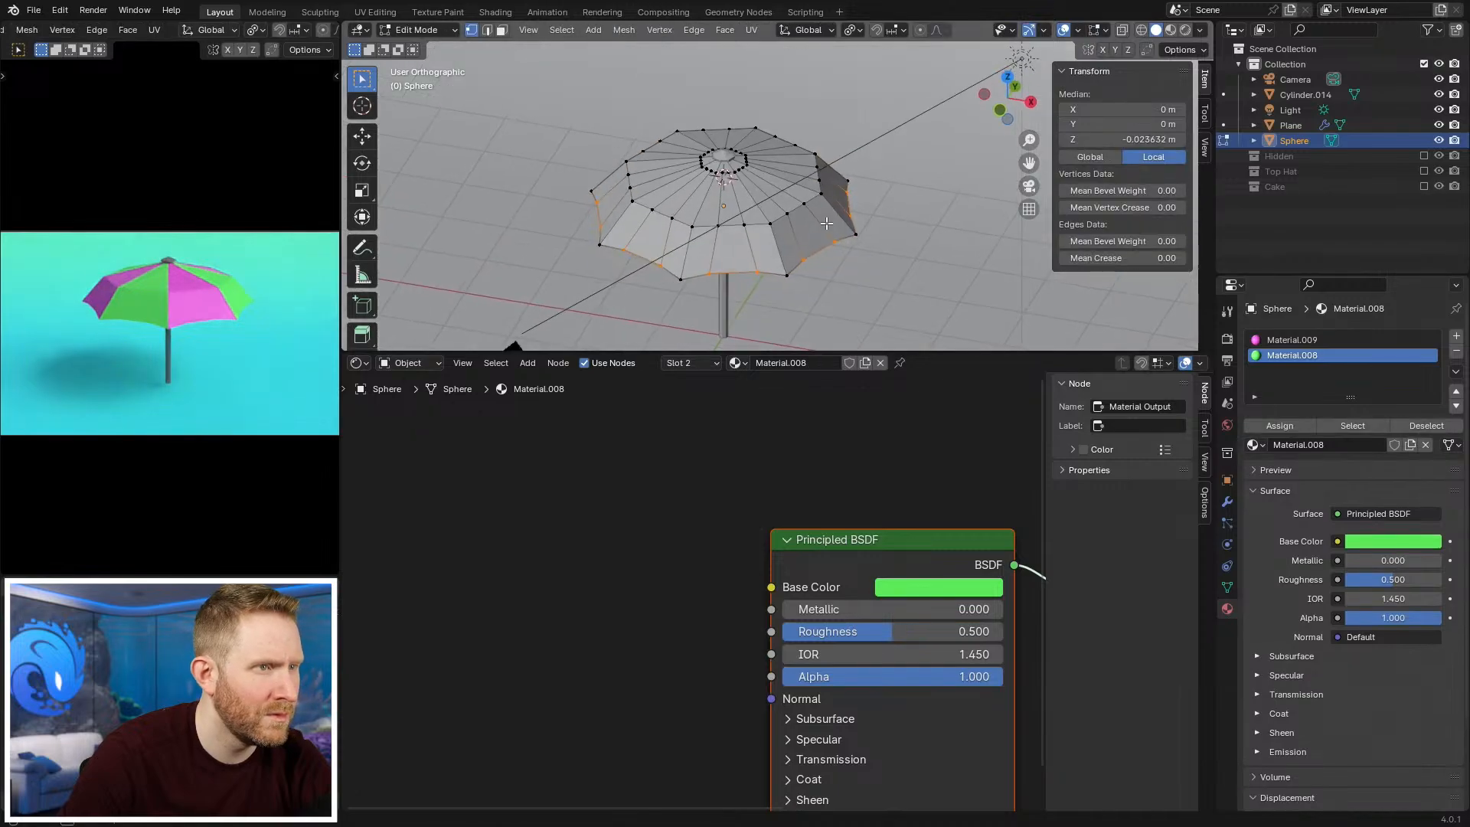
{"action": "scroll", "coordinate": [851, 223], "scroll_direction": "up", "scroll_amount": 2}
{"action": "key", "text": "2"}
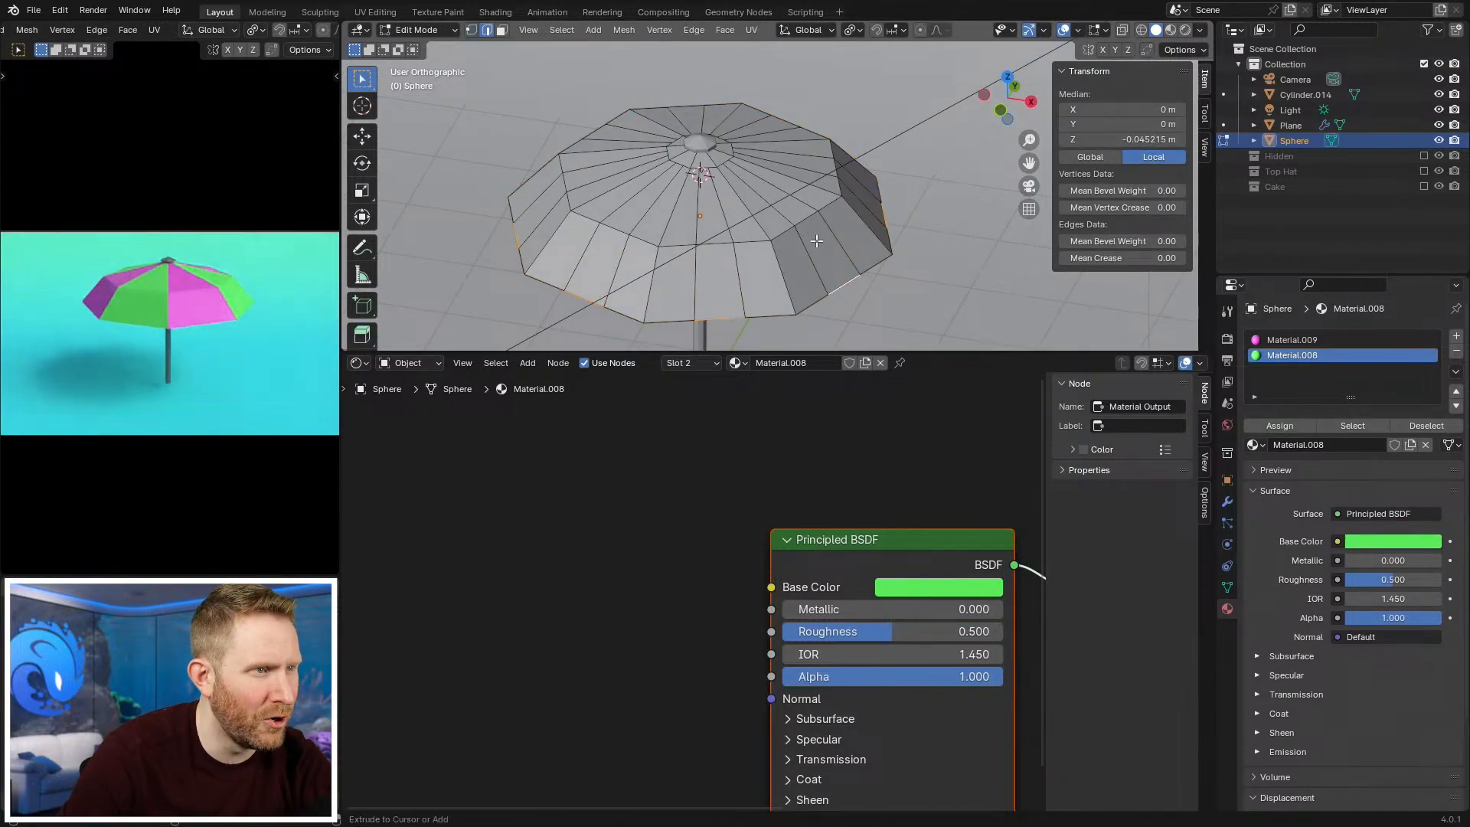
Step: Try edge-sliding the middle rim edges upward by about 0.036 and scaling them by about 1.8
{"action": "key", "text": "g"}
{"action": "key", "text": "g"}
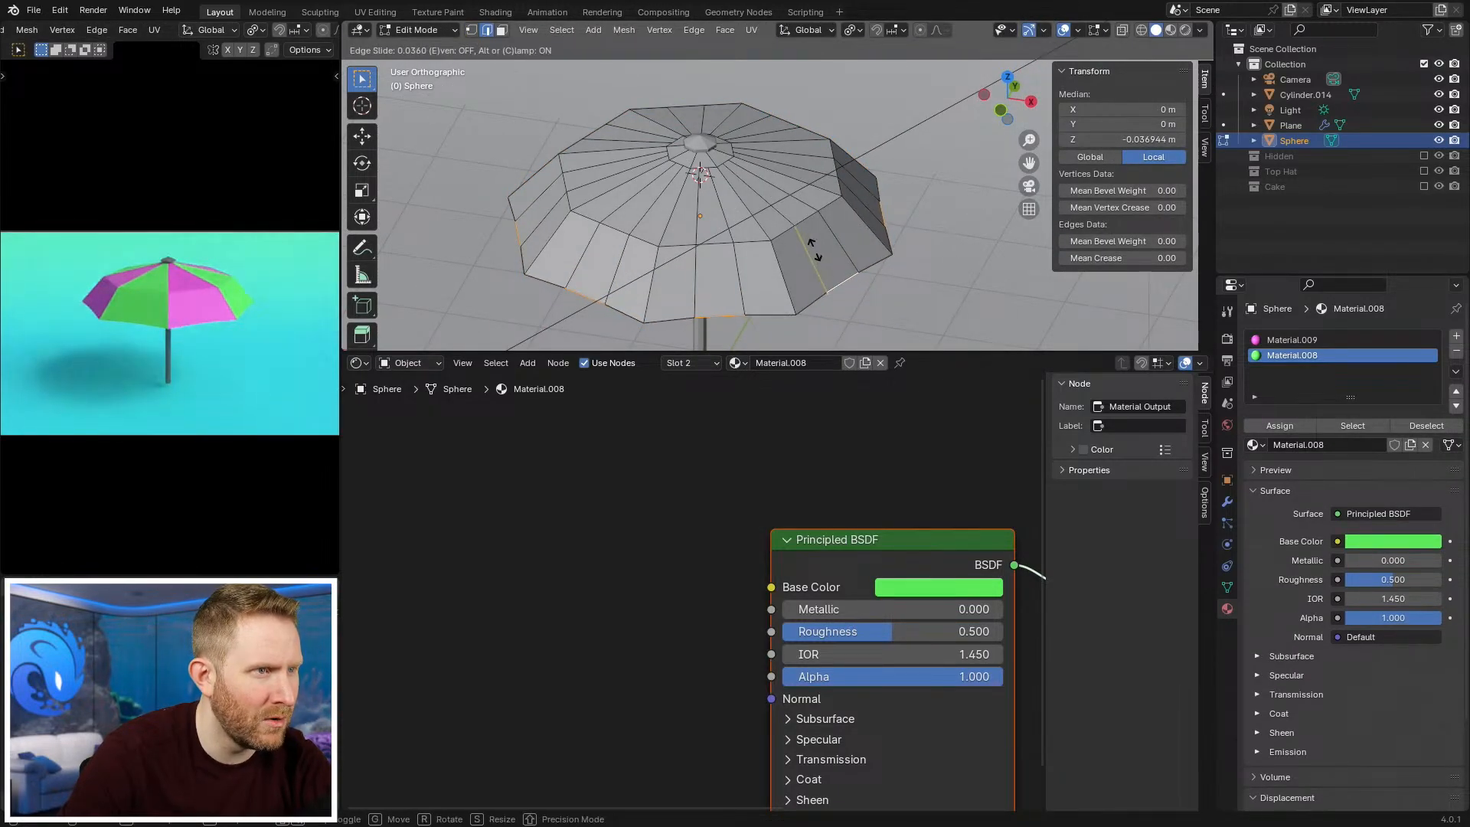
{"action": "left_click", "coordinate": [814, 248]}
{"action": "key", "text": "s"}
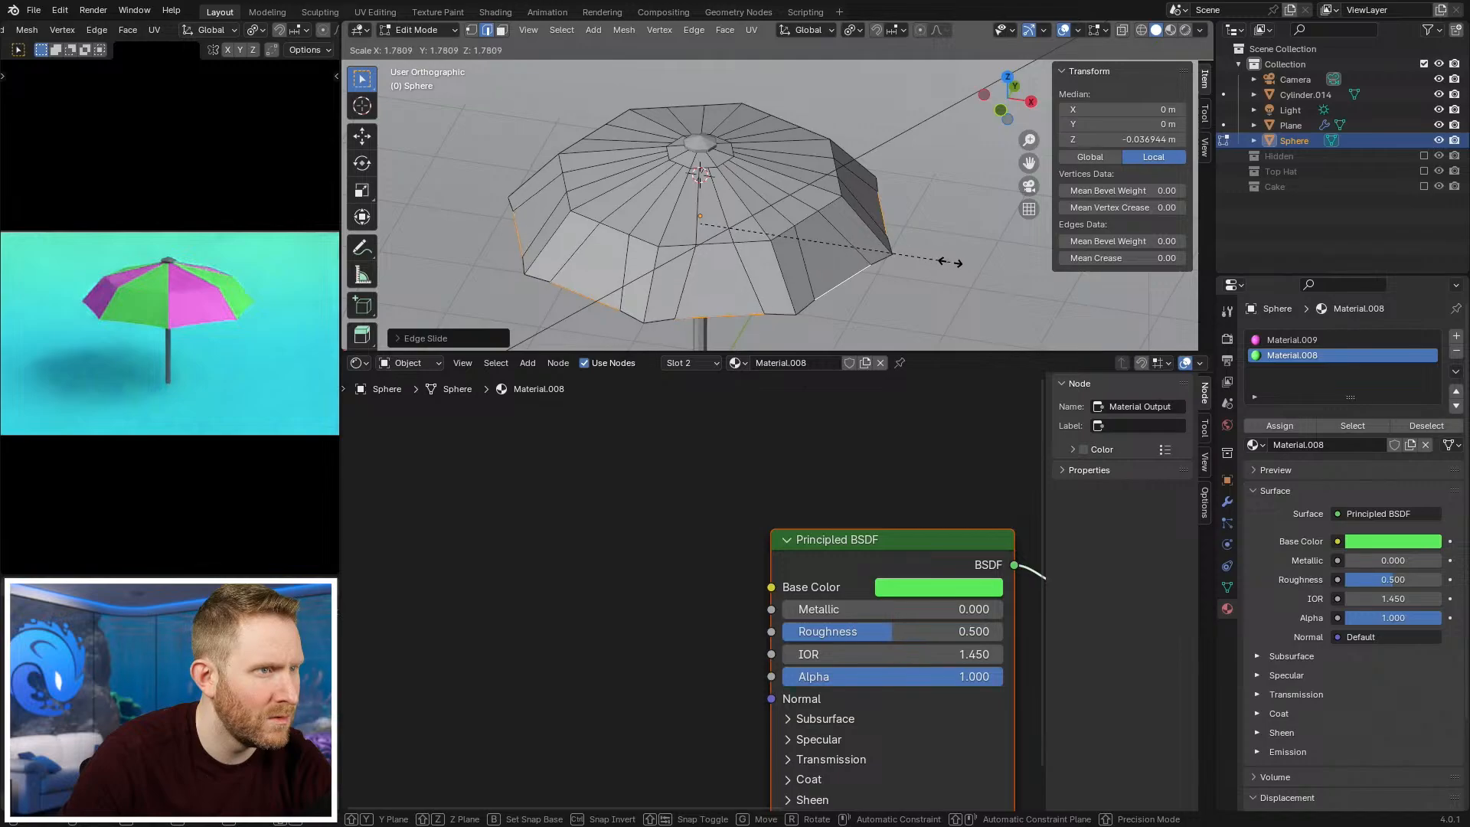
{"action": "left_click", "coordinate": [956, 262]}
Step: Edge-slide the middle rim edges of all panels slightly upward in see-through front view, to a median Z of about -0.033 m
{"action": "key", "text": "KP_1"}
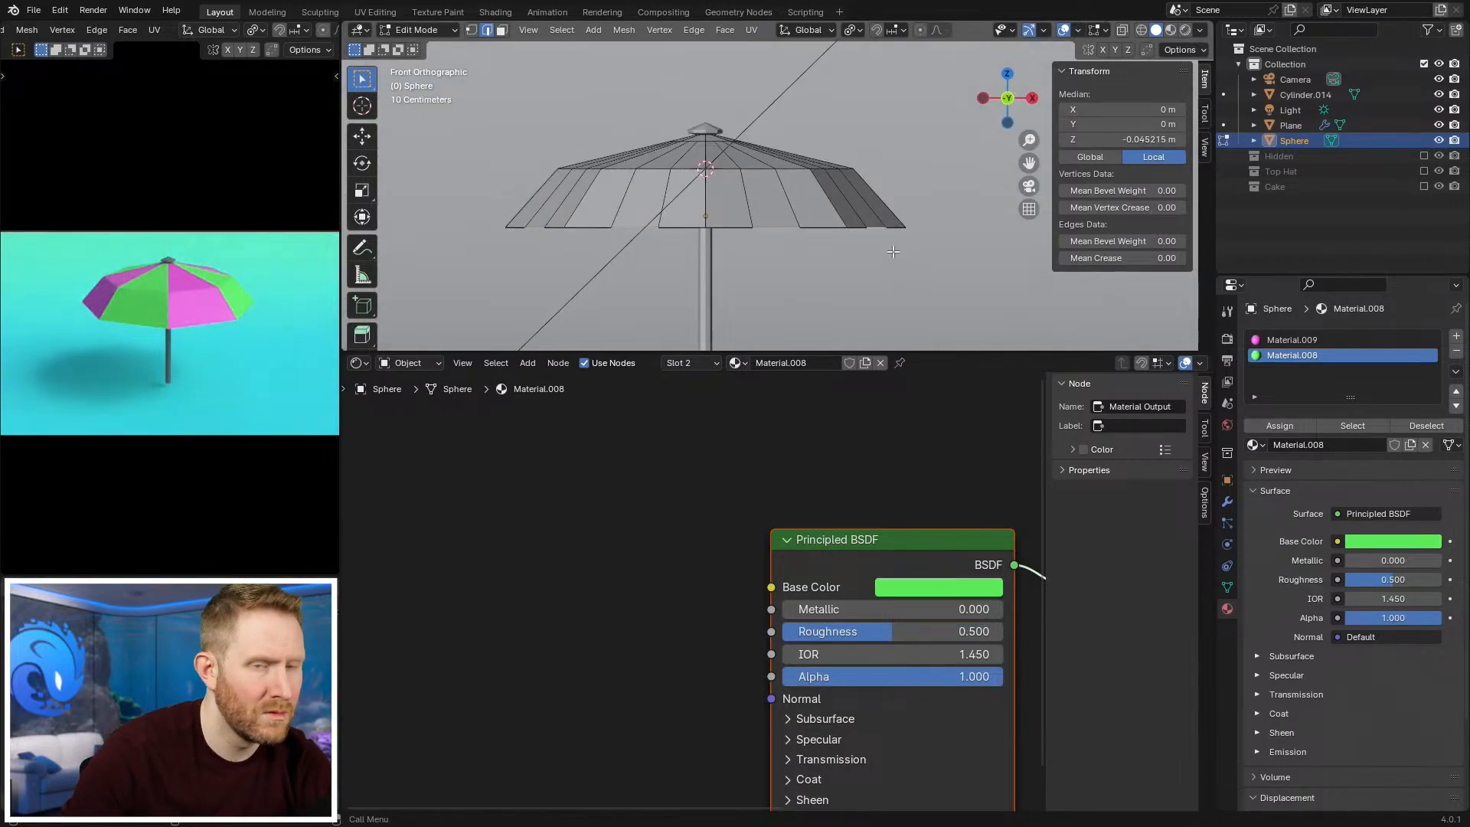
{"action": "key", "text": "alt+z"}
{"action": "key", "text": "g"}
{"action": "key", "text": "g"}
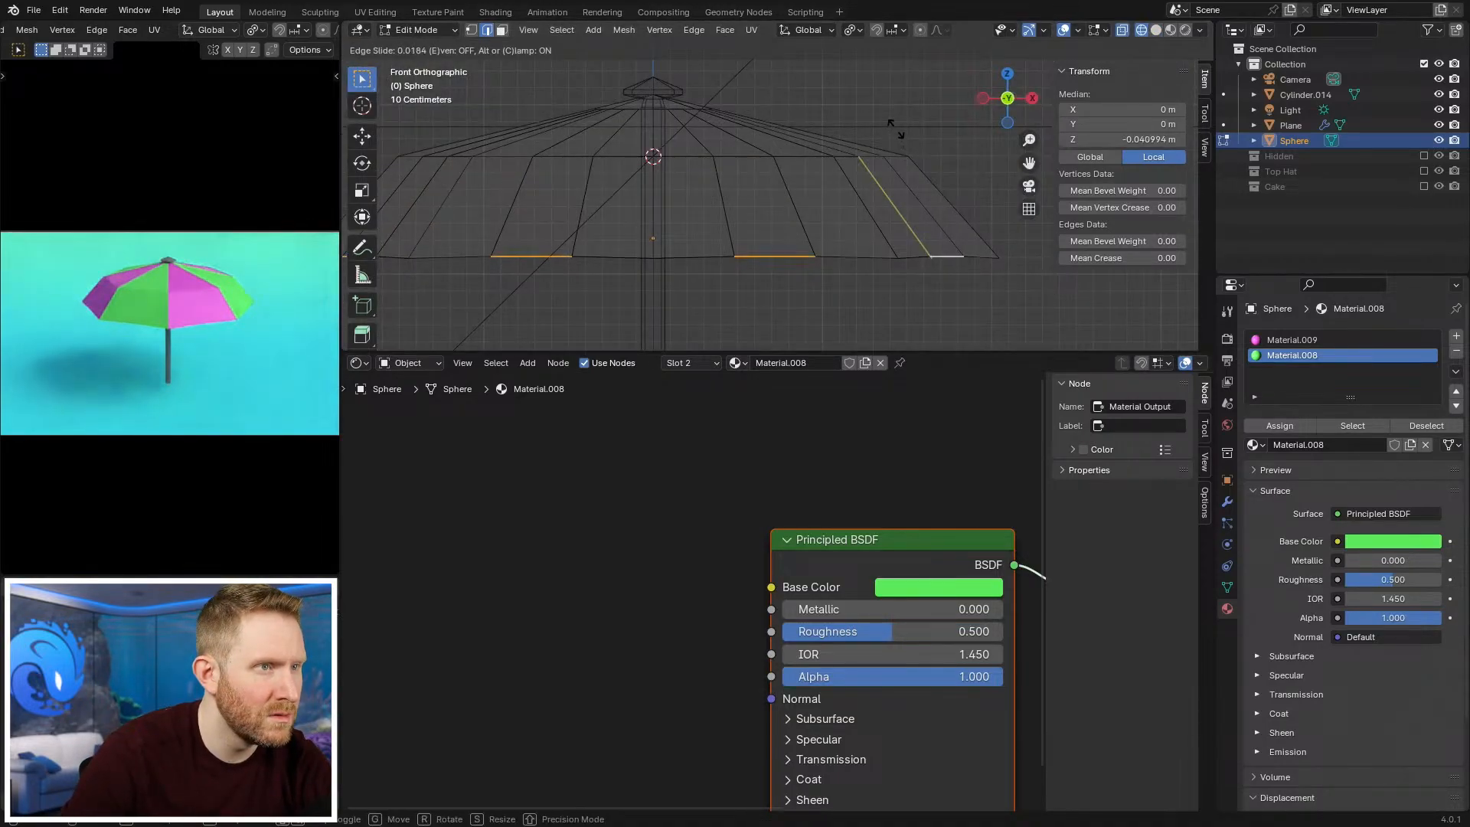
{"action": "left_click", "coordinate": [891, 103]}
{"action": "key", "text": "alt+z"}
{"action": "middle_click_drag", "start_coordinate": [857, 208], "coordinate": [918, 264]}
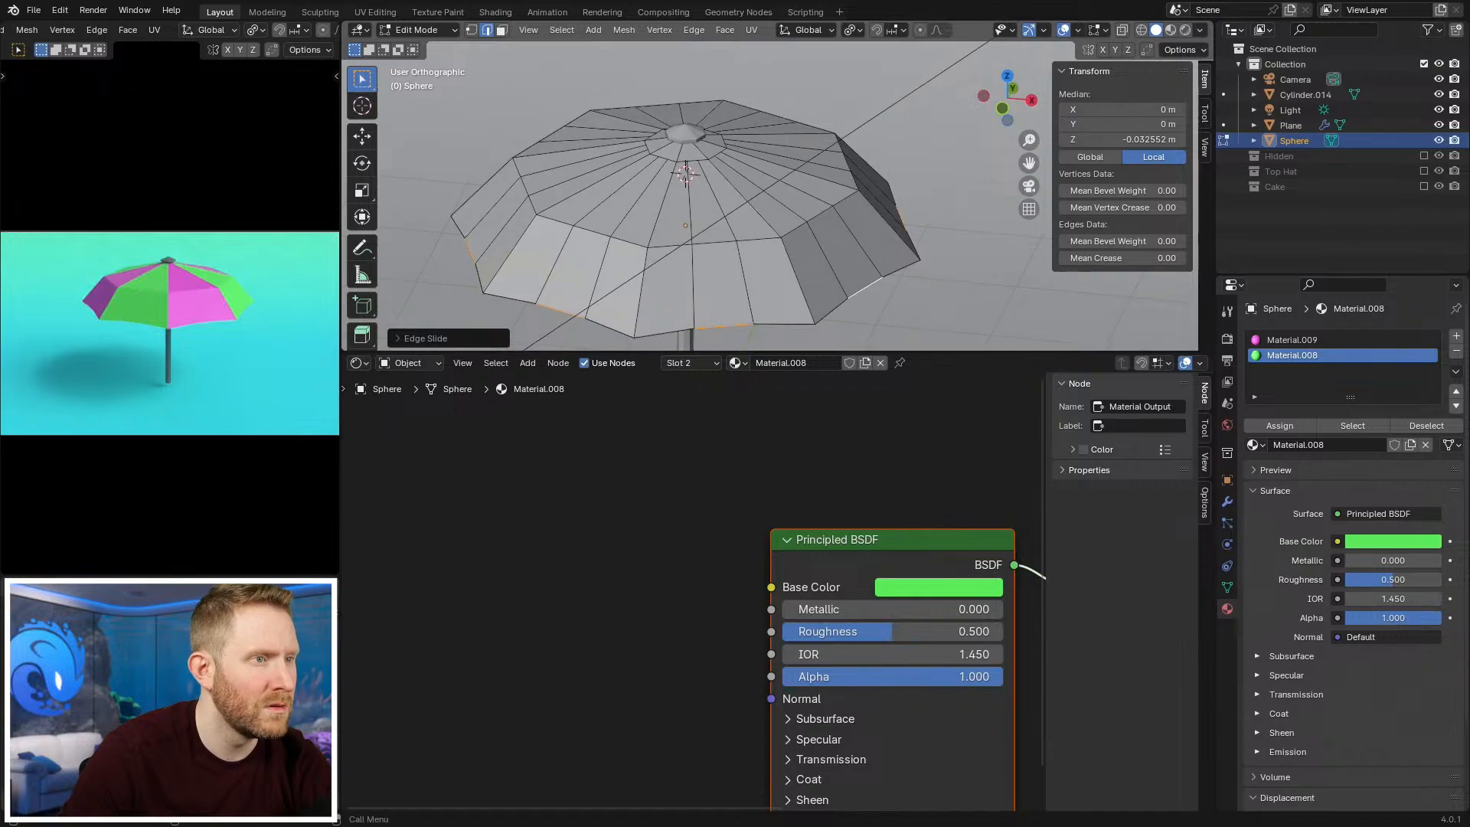
Step: Widen the middle rim edges by scaling them about their individual origins, and deselect the canopy in Object Mode
{"action": "key", "text": "s"}
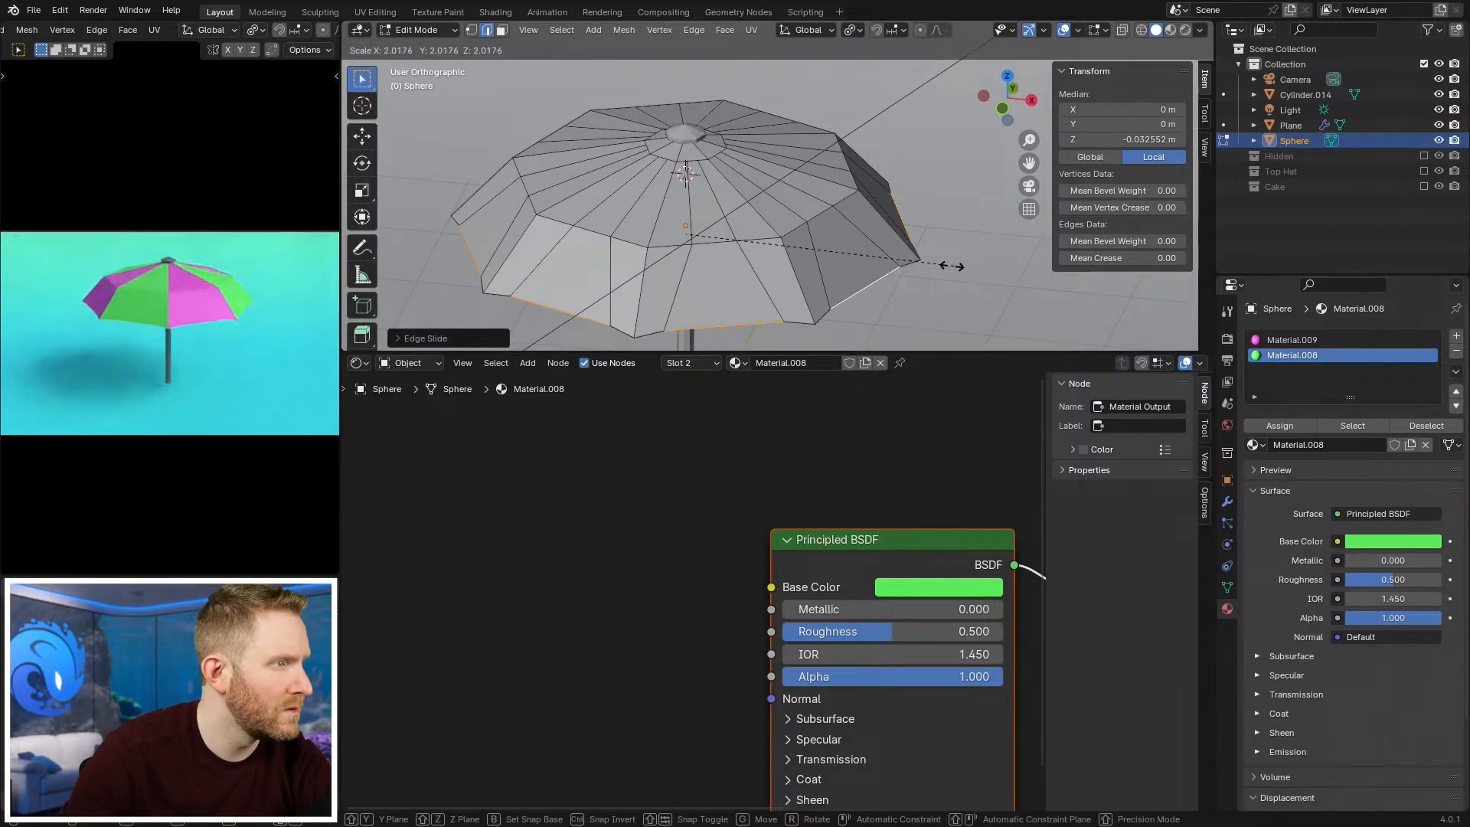
{"action": "left_click", "coordinate": [905, 277]}
{"action": "key", "text": "Tab"}
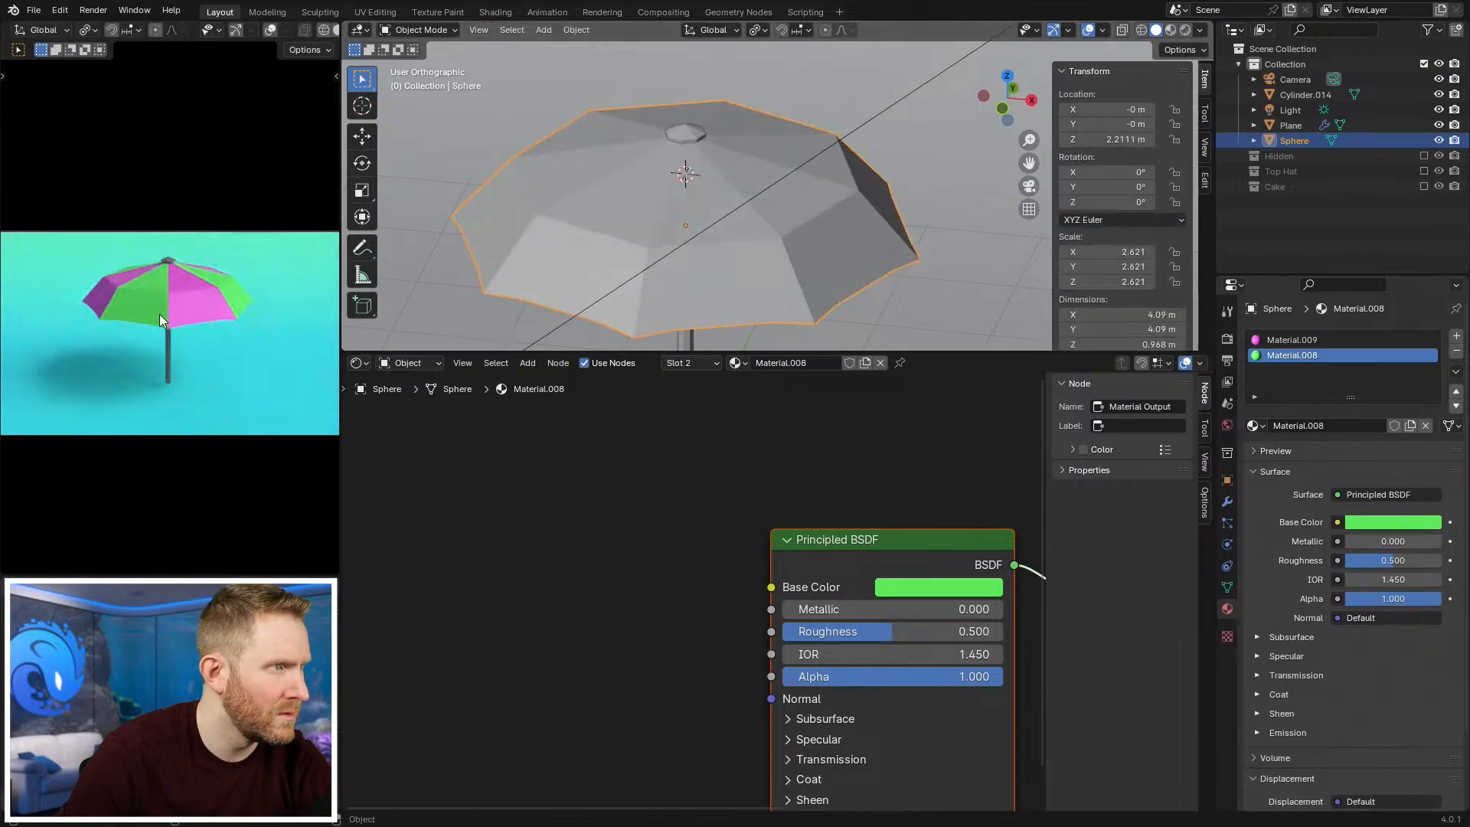
{"action": "scroll", "coordinate": [200, 288], "scroll_direction": "up", "scroll_amount": 5}
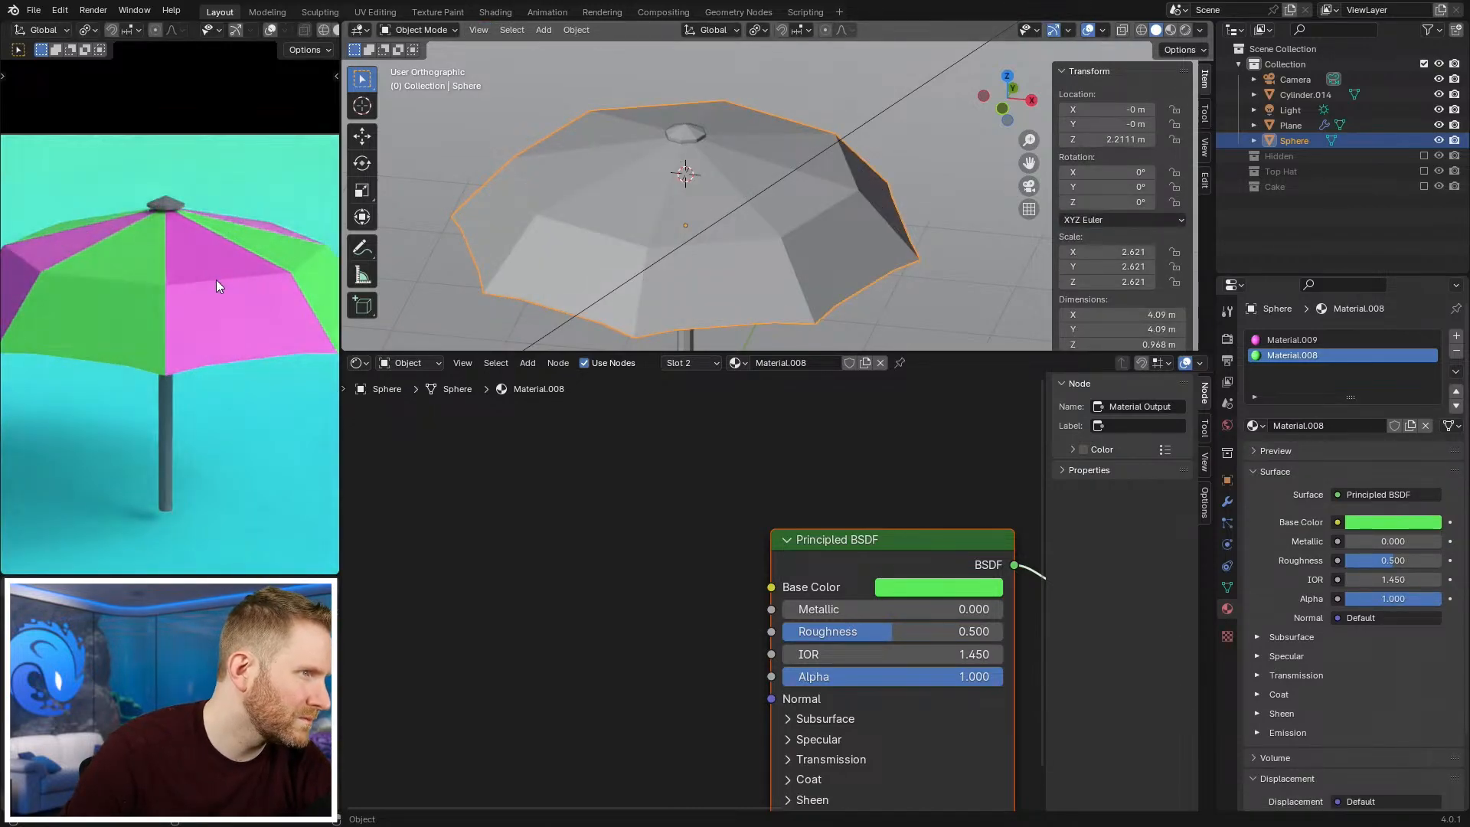
{"action": "scroll", "coordinate": [234, 283], "scroll_direction": "down", "scroll_amount": 6}
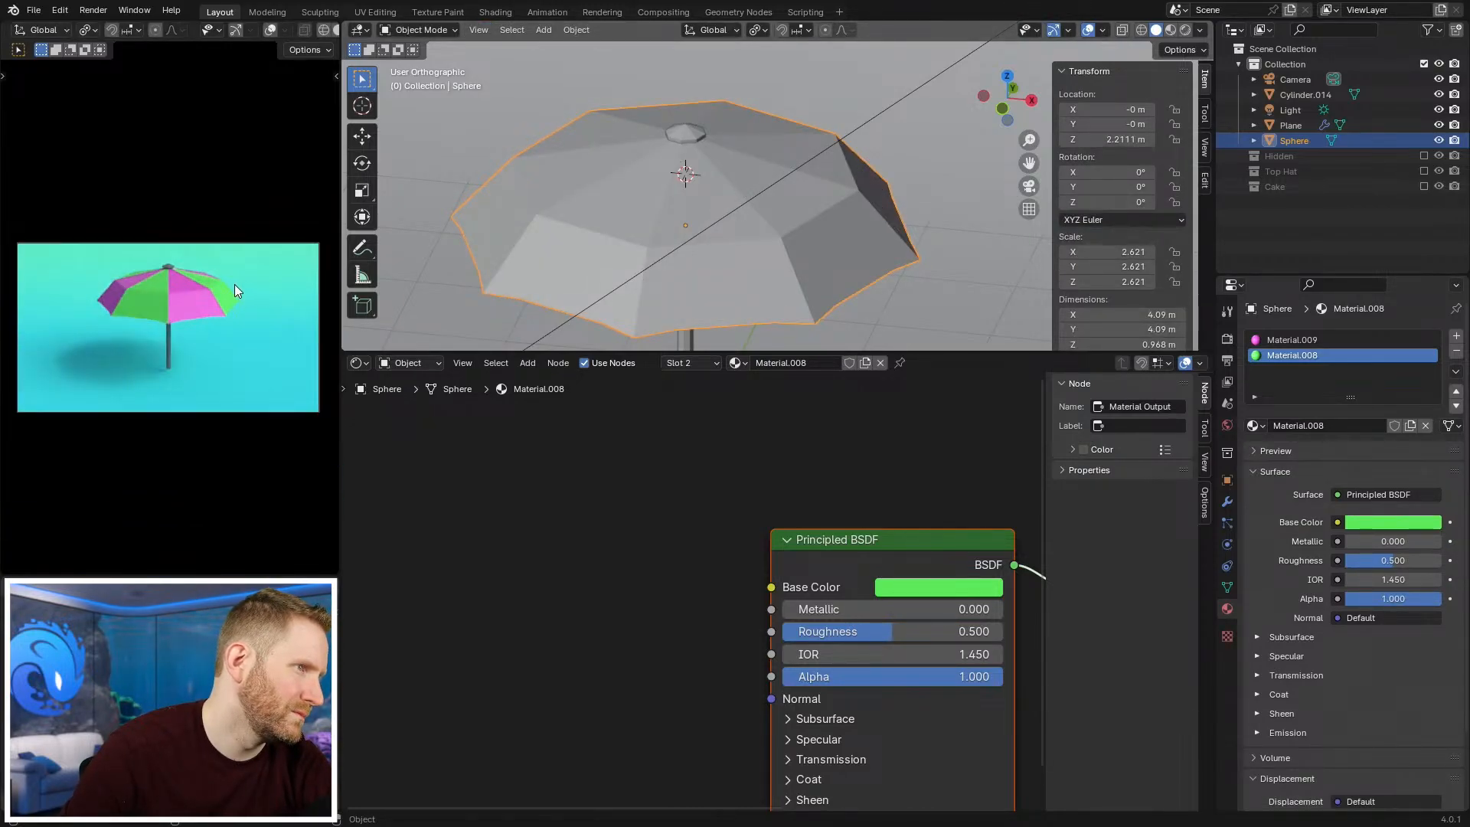
{"action": "scroll", "coordinate": [233, 284], "scroll_direction": "up", "scroll_amount": 3}
{"action": "scroll", "coordinate": [800, 220], "scroll_direction": "down", "scroll_amount": 4}
{"action": "key", "text": "alt+a"}
{"action": "mouse_move", "coordinate": [800, 220]}
{"action": "middle_mouse_down"}
{"action": "mouse_move", "coordinate": [843, 181]}
{"action": "mouse_move", "coordinate": [821, 209]}
{"action": "middle_mouse_up"}
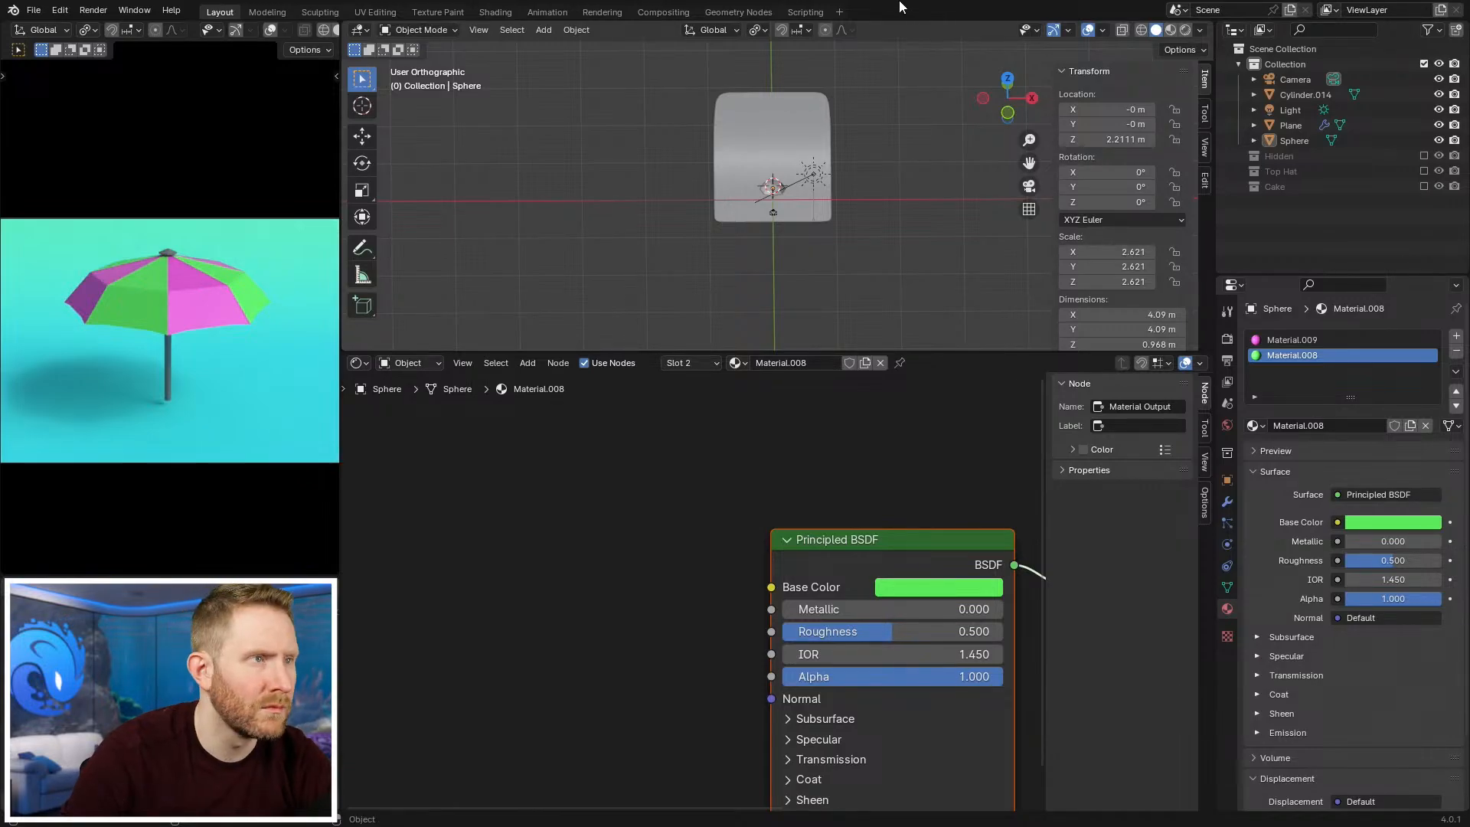
Step: Enter Edit Mode on the canopy and select the three rim edges of the panel just right of the pole in front view
{"action": "middle_click_drag", "start_coordinate": [733, 209], "coordinate": [863, 186]}
{"action": "key", "text": "KP_1"}
{"action": "scroll", "coordinate": [863, 186], "scroll_direction": "up", "scroll_amount": 3}
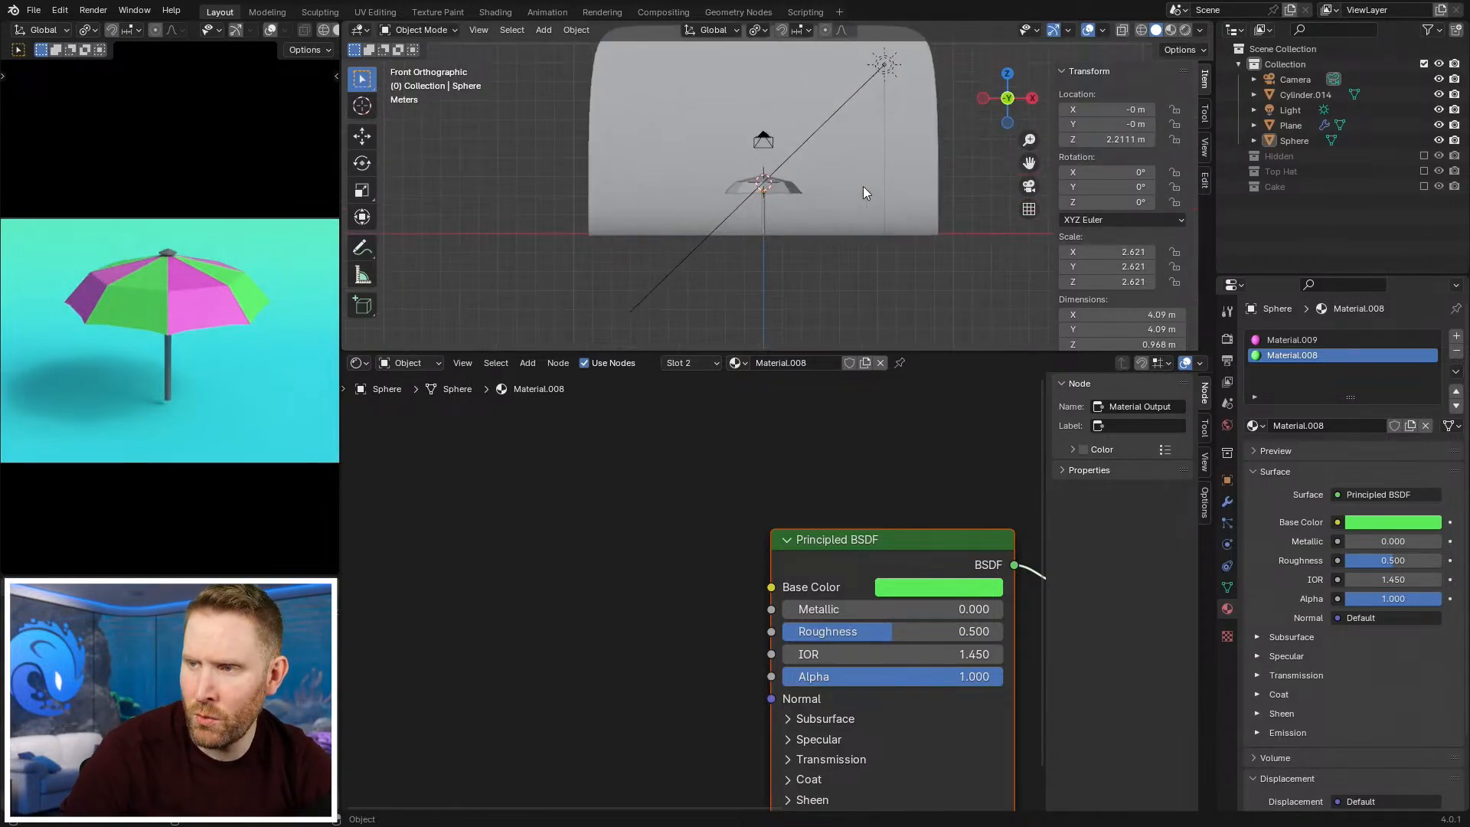
{"action": "key", "text": "Tab"}
{"action": "scroll", "coordinate": [778, 181], "scroll_direction": "up", "scroll_amount": 8}
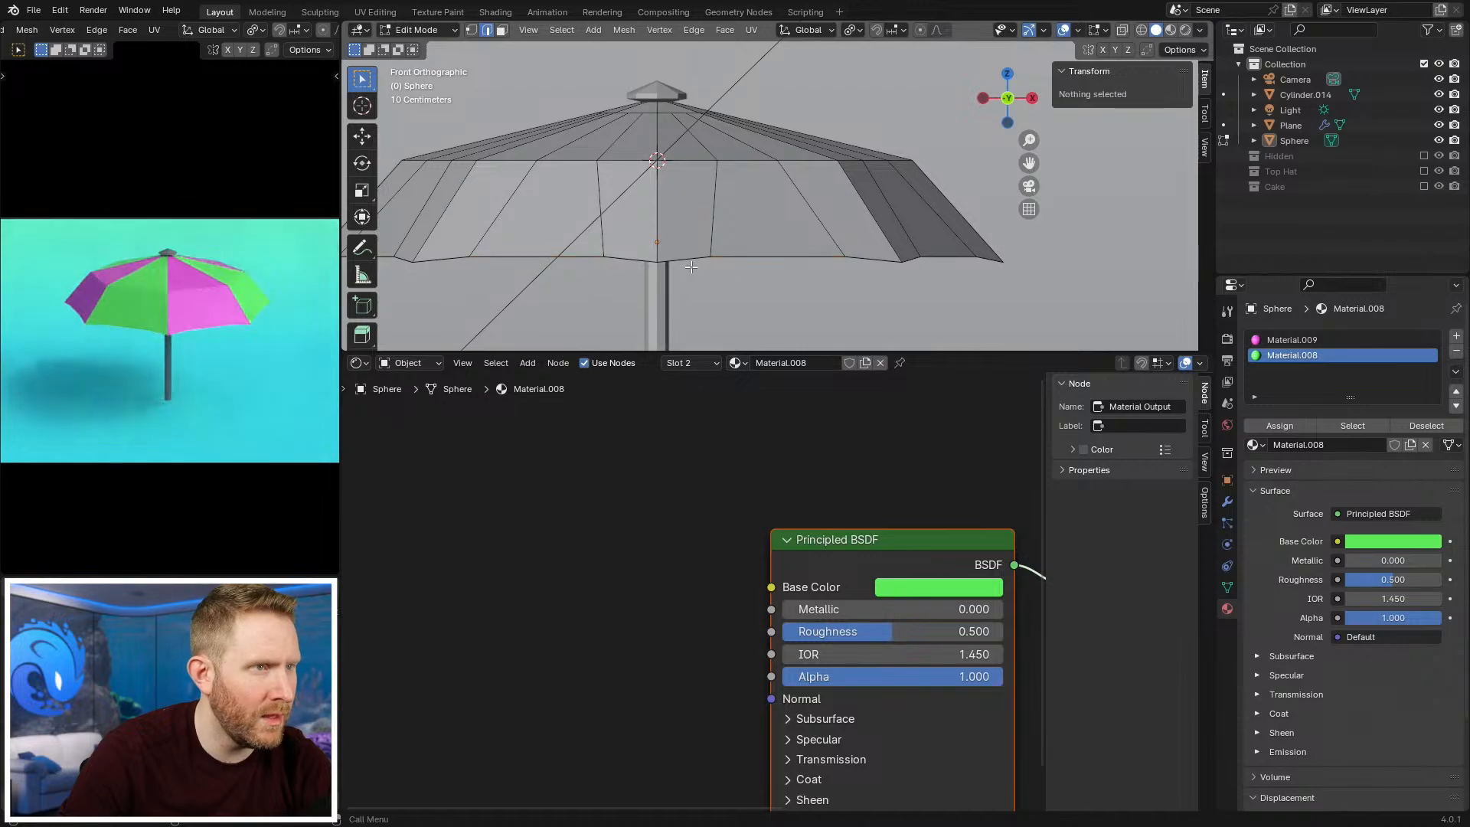
{"action": "left_click", "coordinate": [691, 261]}
{"action": "left_click", "coordinate": [773, 257], "text": "shift"}
{"action": "left_click", "coordinate": [873, 258], "text": "shift"}
Step: Try extruding the panel's three selected rim edges downward along Z
{"action": "scroll", "coordinate": [873, 258], "scroll_direction": "down", "scroll_amount": 3}
{"action": "key", "text": "e"}
{"action": "key", "text": "z"}
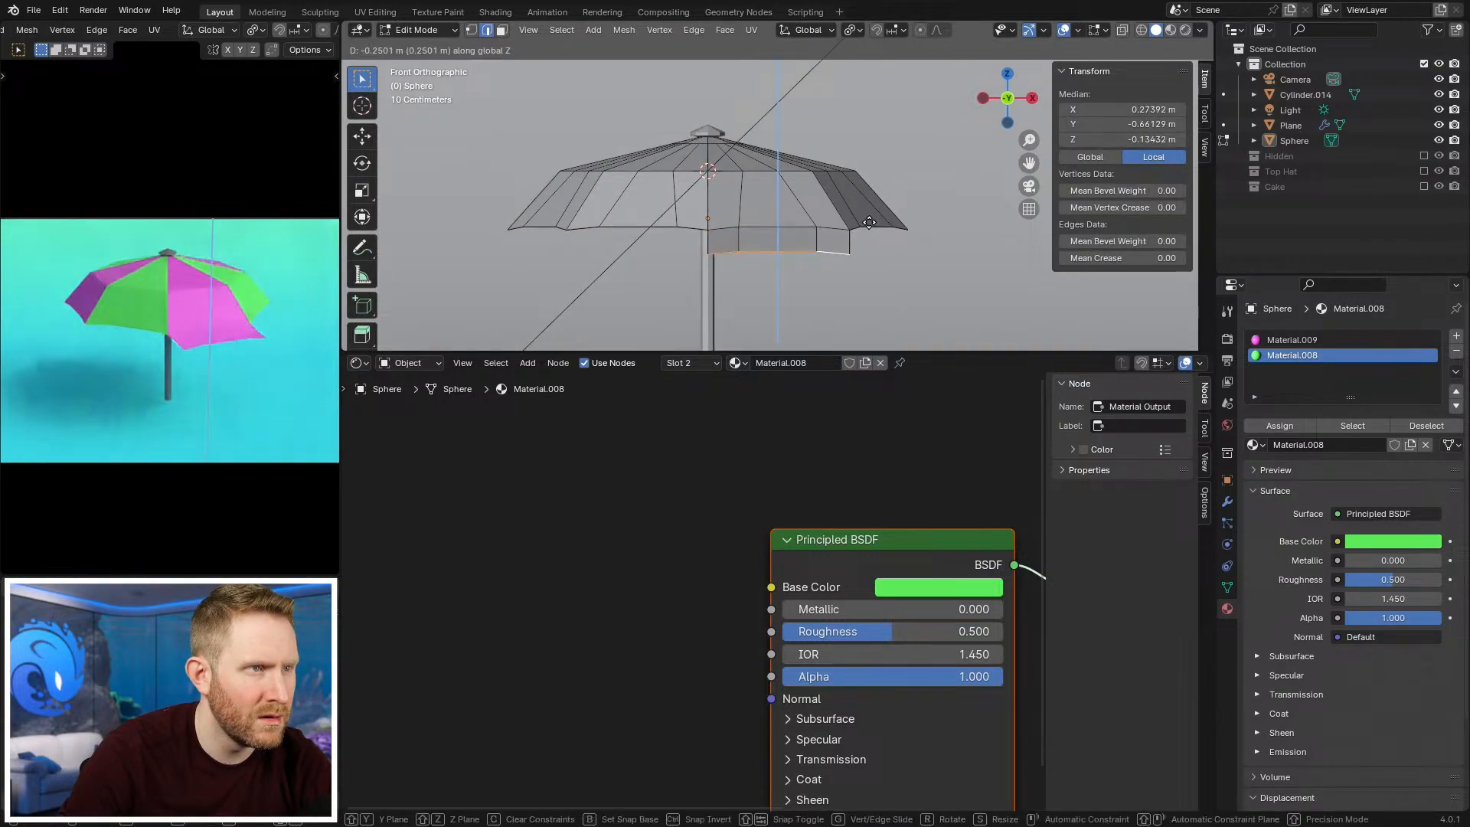
{"action": "left_click", "coordinate": [863, 216]}
Step: Scale the extruded strip's lower edges to about 0.9 and move them up about 0.09 m along Z
{"action": "key", "text": "s"}
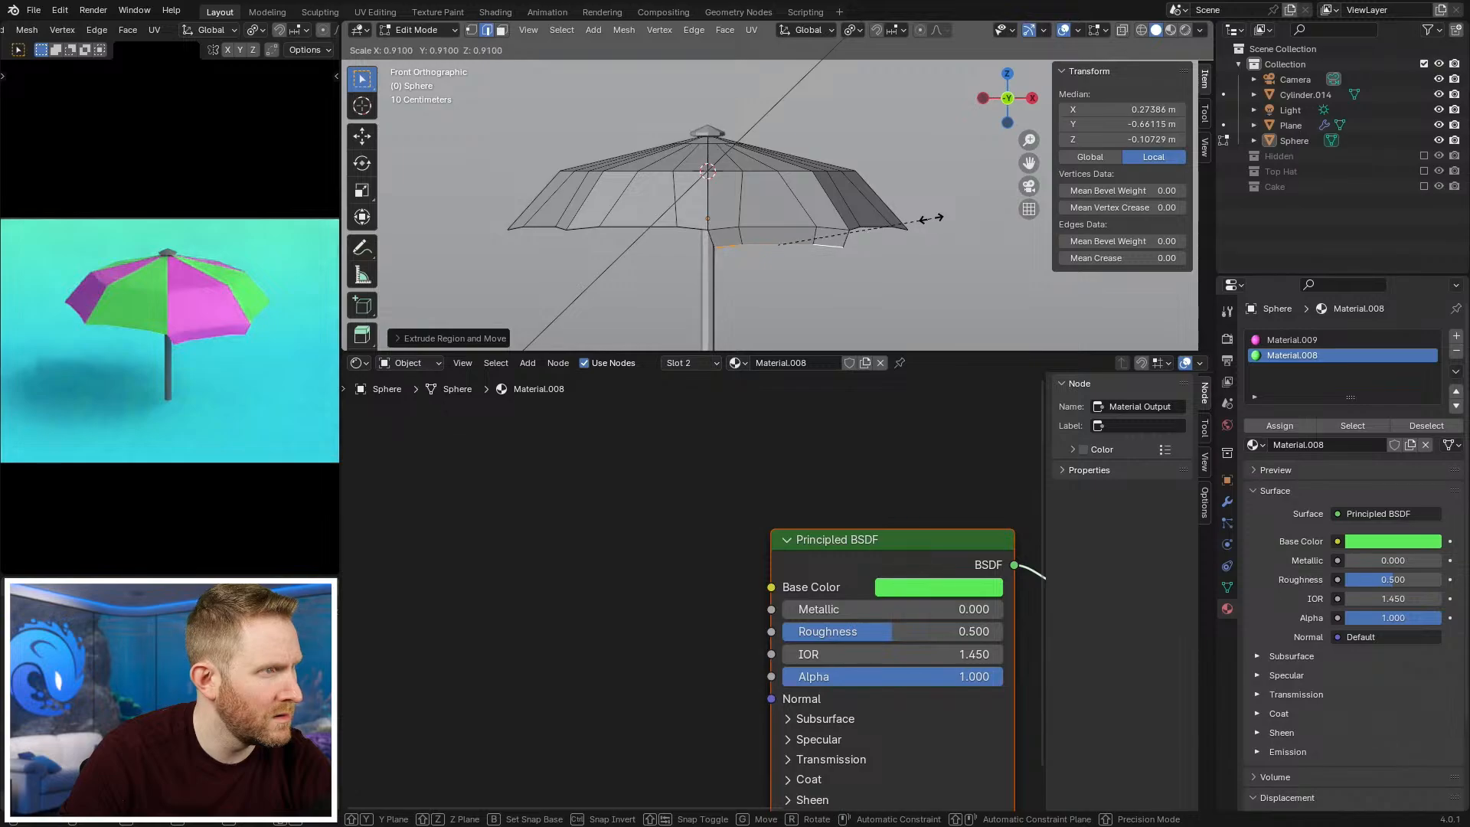
{"action": "left_click", "coordinate": [926, 218]}
{"action": "key", "text": "g"}
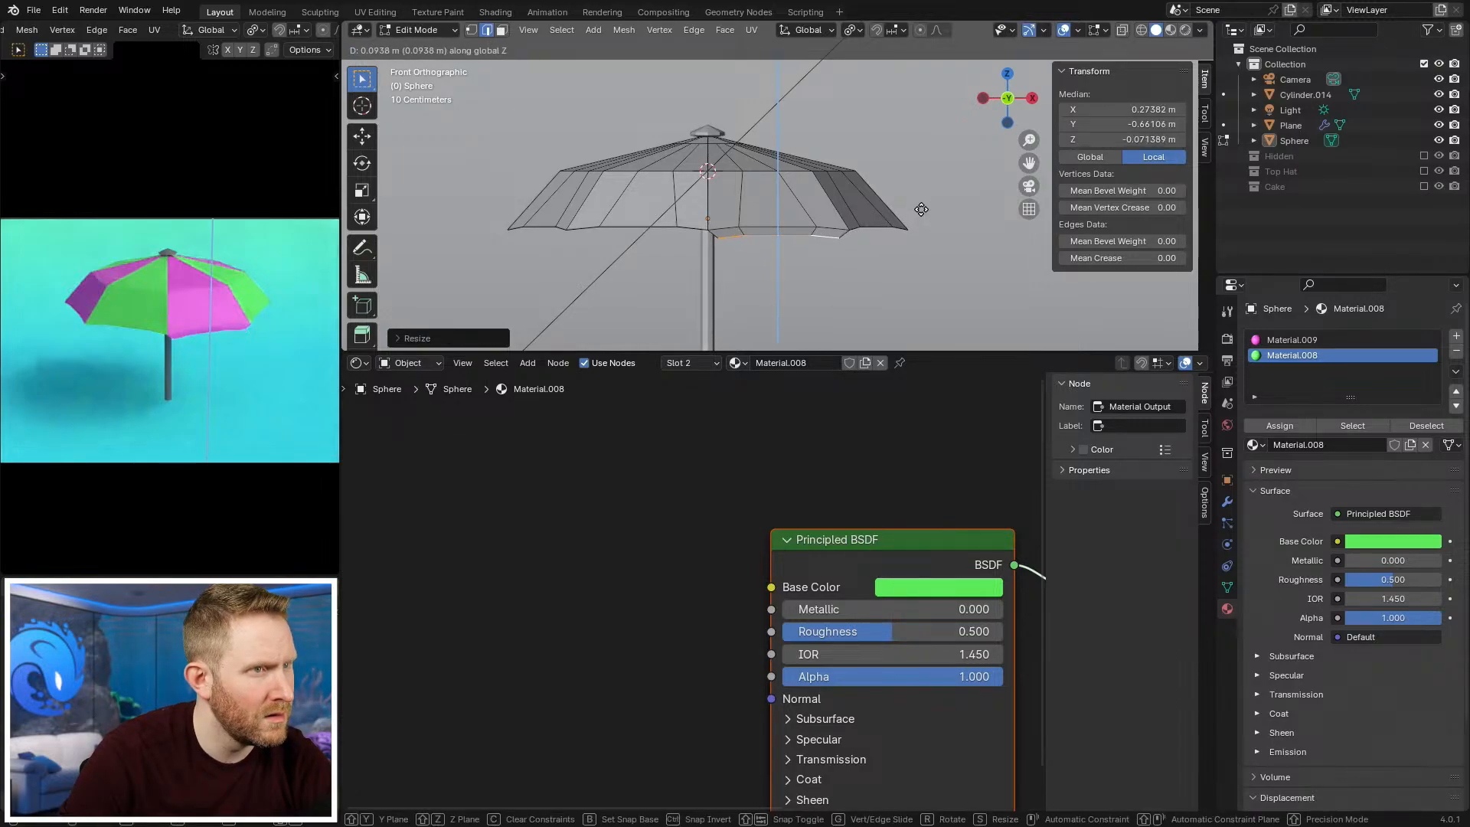
{"action": "left_click", "coordinate": [915, 214]}
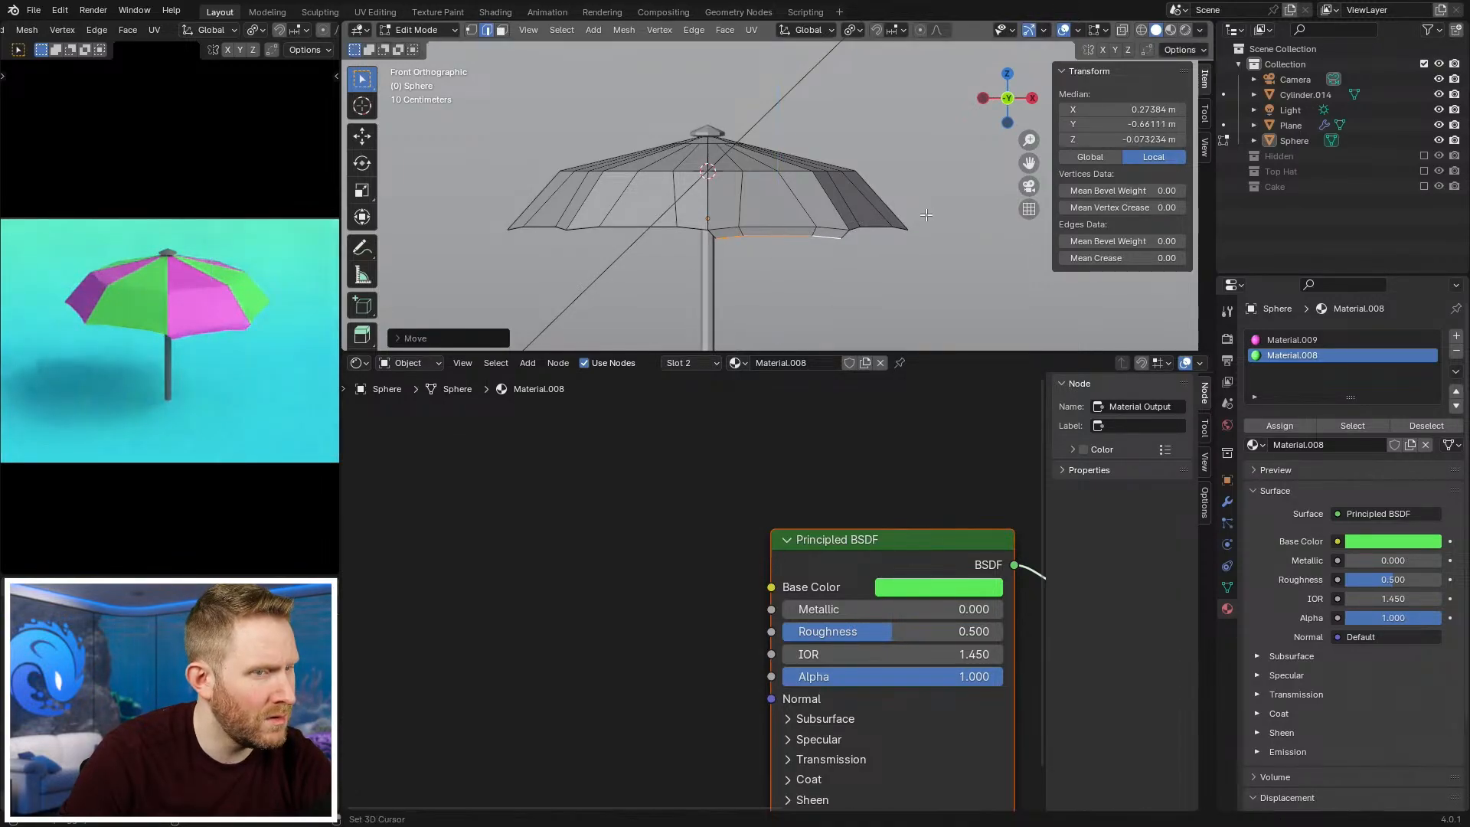
Step: Undo the move, scaling and extrusion of the panel's rim strip
{"action": "key", "text": "KP_7"}
{"action": "scroll", "coordinate": [806, 196], "scroll_direction": "down", "scroll_amount": 2}
{"action": "scroll", "coordinate": [801, 226], "scroll_direction": "up", "scroll_amount": 2}
{"action": "middle_click_drag", "start_coordinate": [805, 239], "coordinate": [803, 91], "text": "shift"}
{"action": "key", "text": "3"}
{"action": "scroll", "coordinate": [801, 227], "scroll_direction": "down", "scroll_amount": 2}
{"action": "scroll", "coordinate": [799, 223], "scroll_direction": "down", "scroll_amount": 2}
{"action": "scroll", "coordinate": [802, 92], "scroll_direction": "up", "scroll_amount": 3}
{"action": "key", "text": "ctrl+z"}
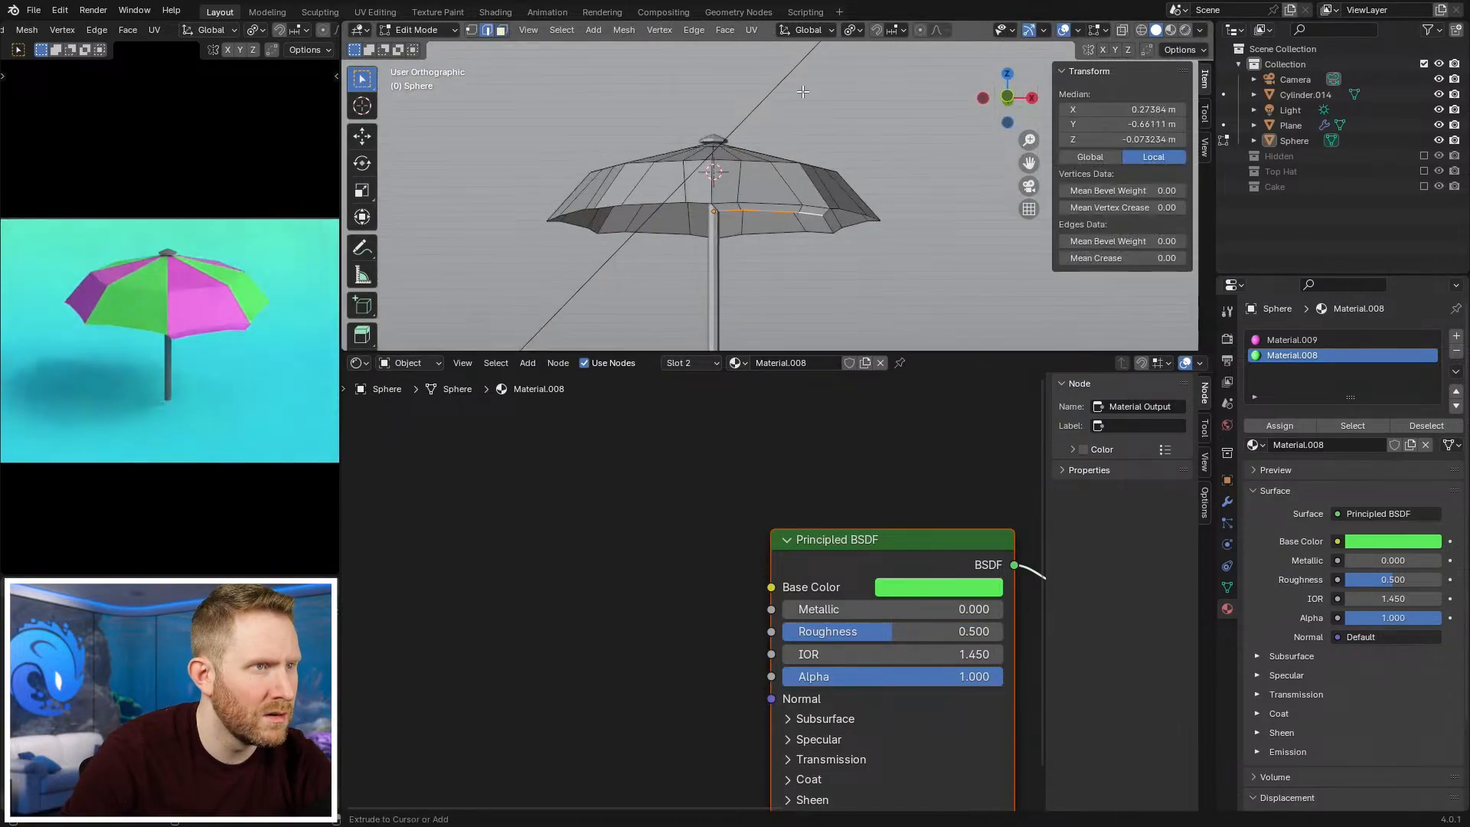
{"action": "key", "text": "ctrl+z"}
{"action": "key", "text": "ctrl+z"}
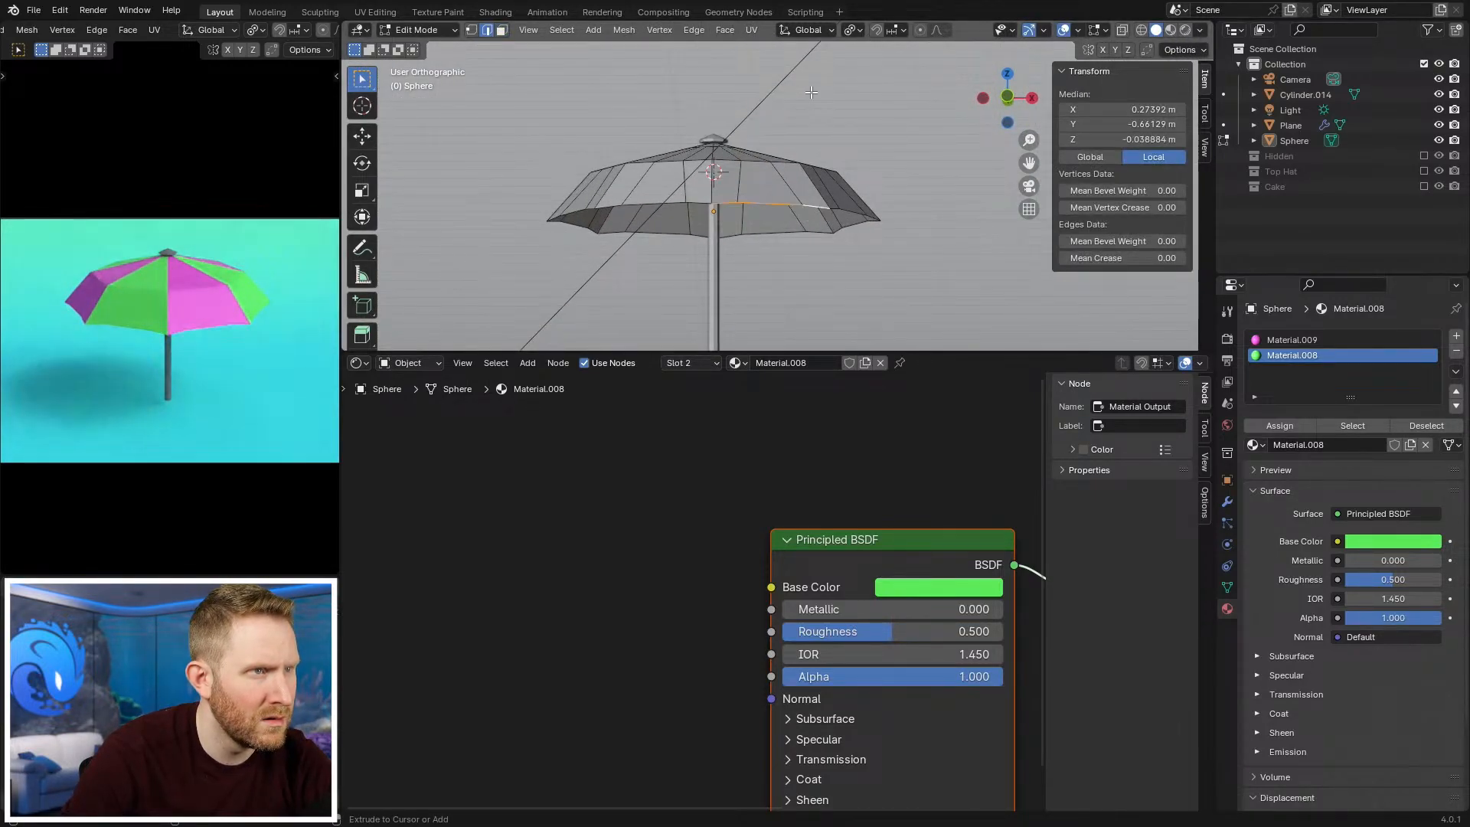
{"action": "key", "text": "ctrl+shift+z"}
{"action": "key", "text": "g"}
{"action": "right_click", "coordinate": [820, 128]}
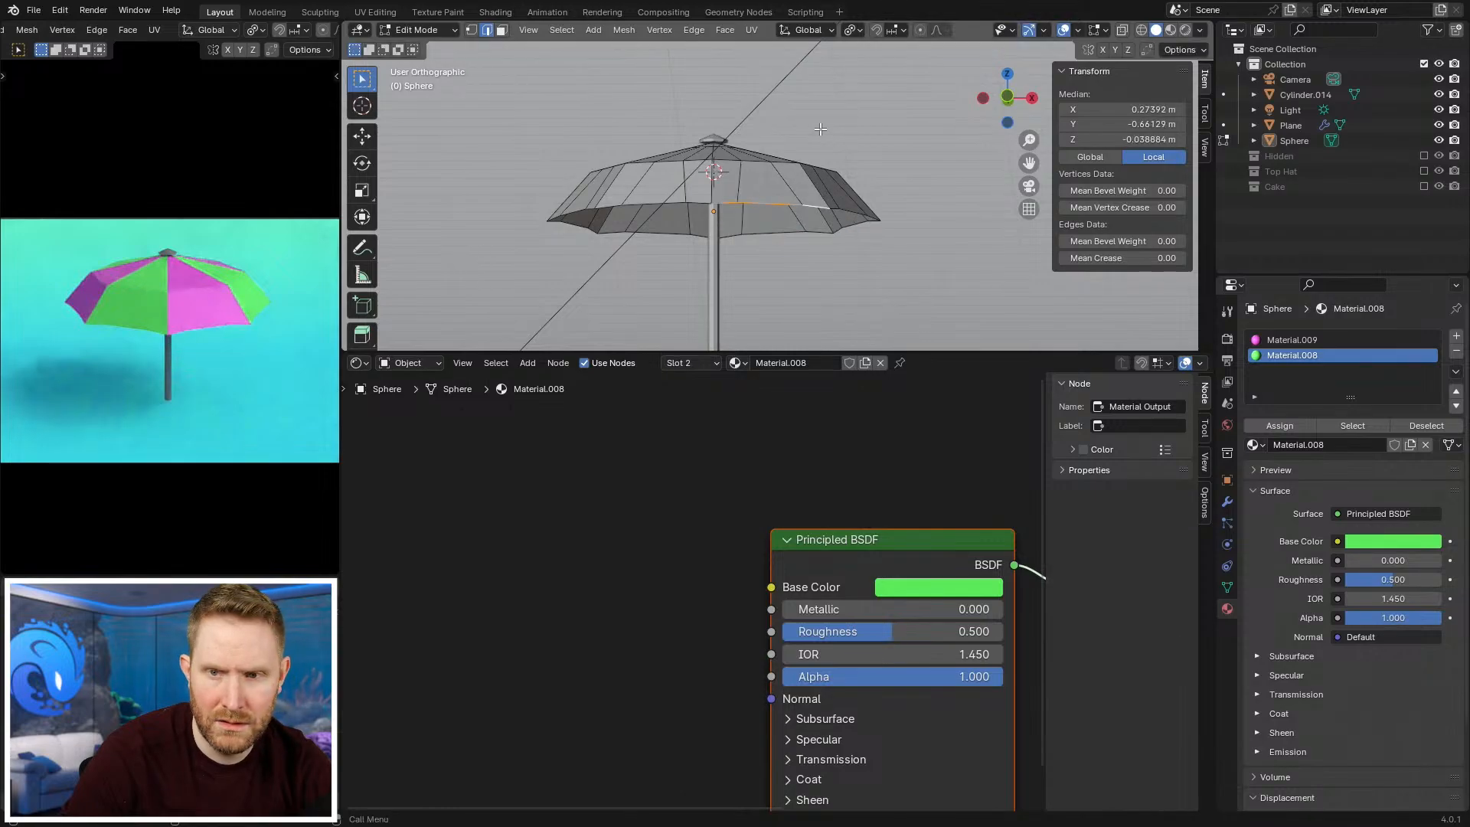
Step: Extrude the panel's three selected rim edges straight down along Z, to a median Z of about -0.09 m
{"action": "middle_click_drag", "start_coordinate": [820, 129], "coordinate": [835, 204]}
{"action": "key", "text": "g"}
{"action": "key", "text": "z"}
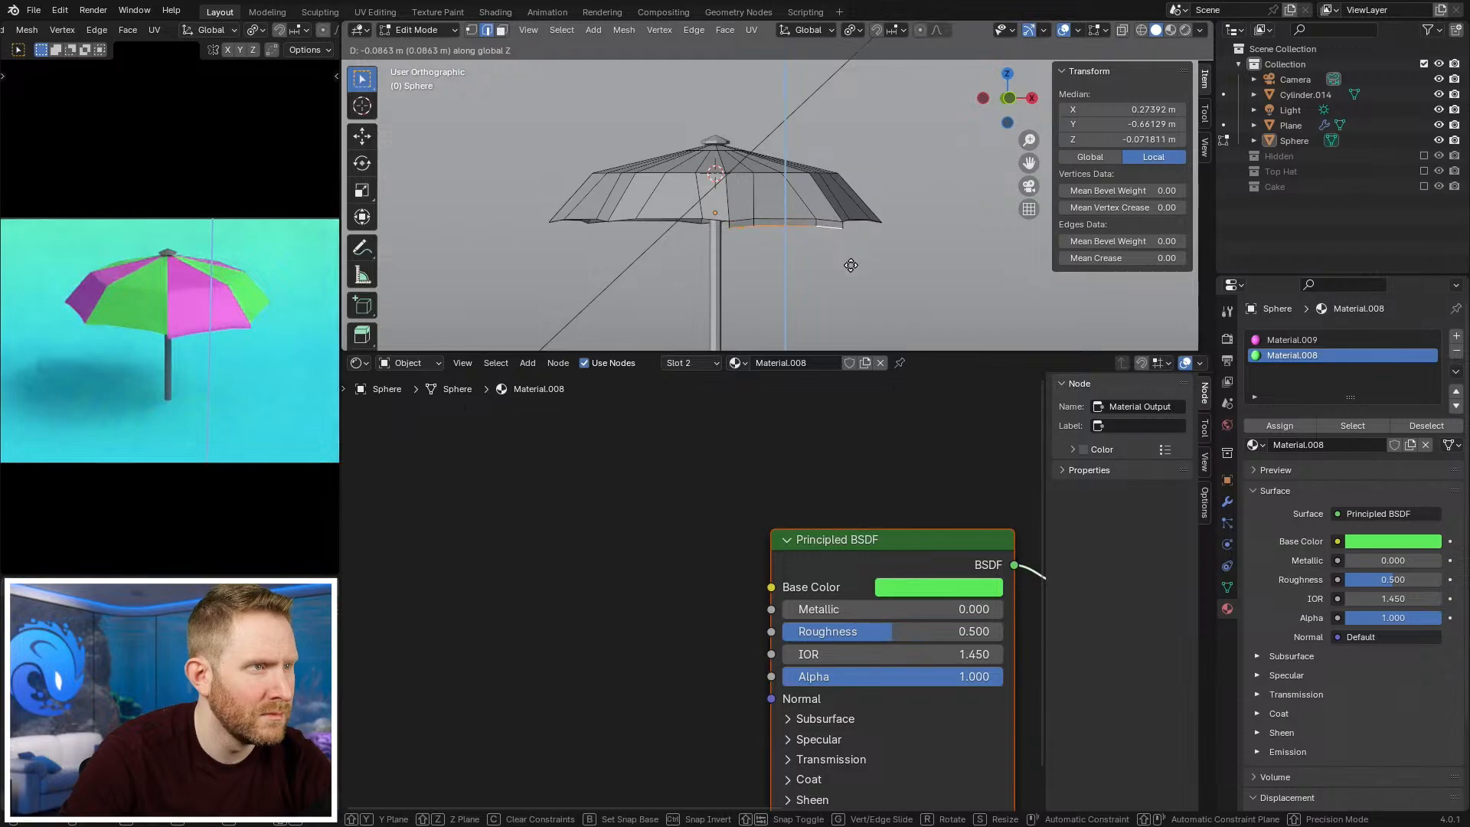
{"action": "left_click", "coordinate": [827, 300]}
{"action": "middle_click_drag", "start_coordinate": [936, 213], "coordinate": [814, 142]}
{"action": "key", "text": "KP_7"}
{"action": "scroll", "coordinate": [923, 193], "scroll_direction": "up", "scroll_amount": 2}
{"action": "scroll", "coordinate": [919, 191], "scroll_direction": "down", "scroll_amount": 2}
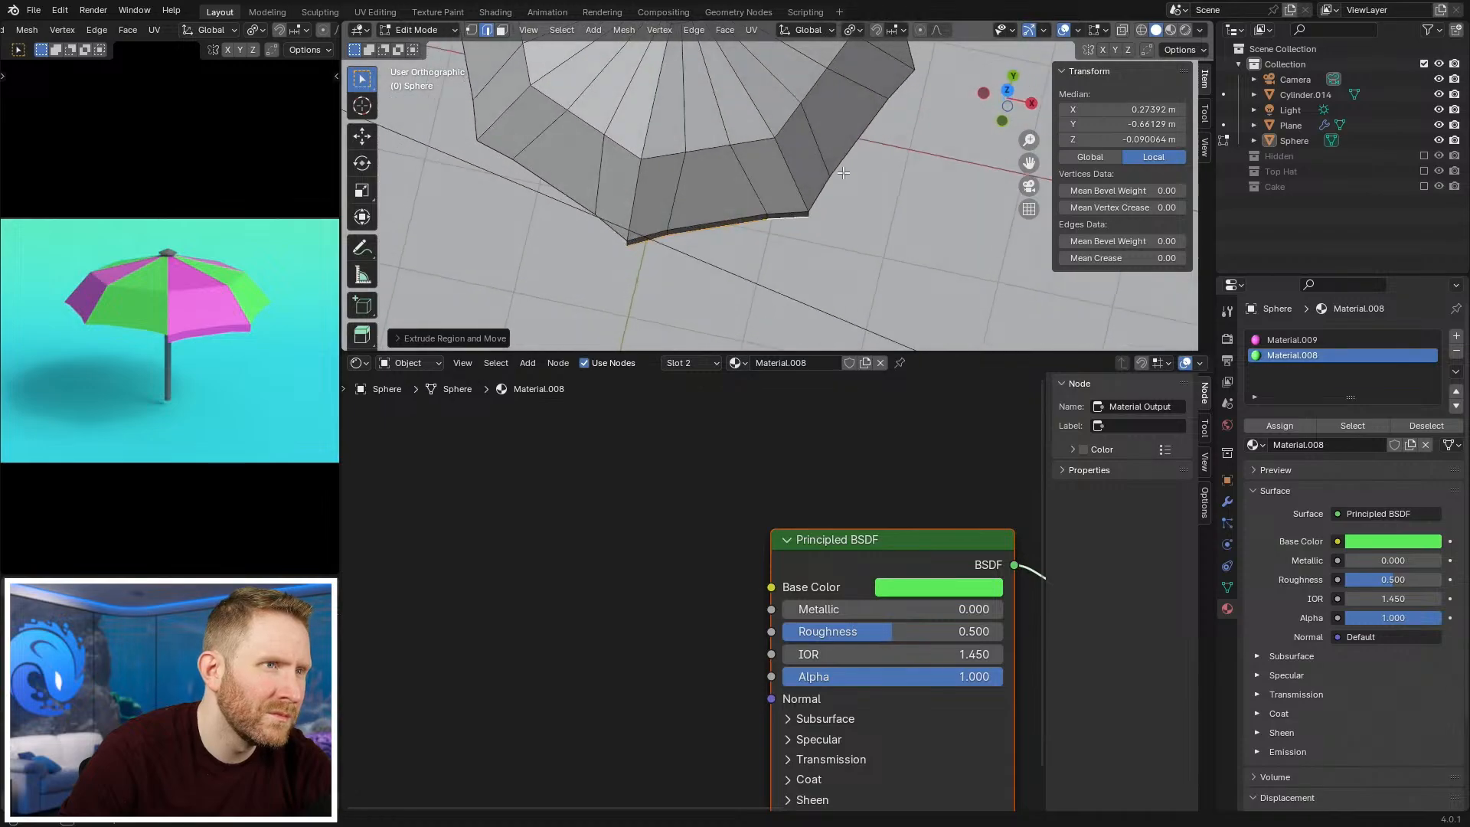
{"action": "middle_click_drag", "start_coordinate": [918, 192], "coordinate": [834, 233]}
{"action": "key", "text": "KP_7"}
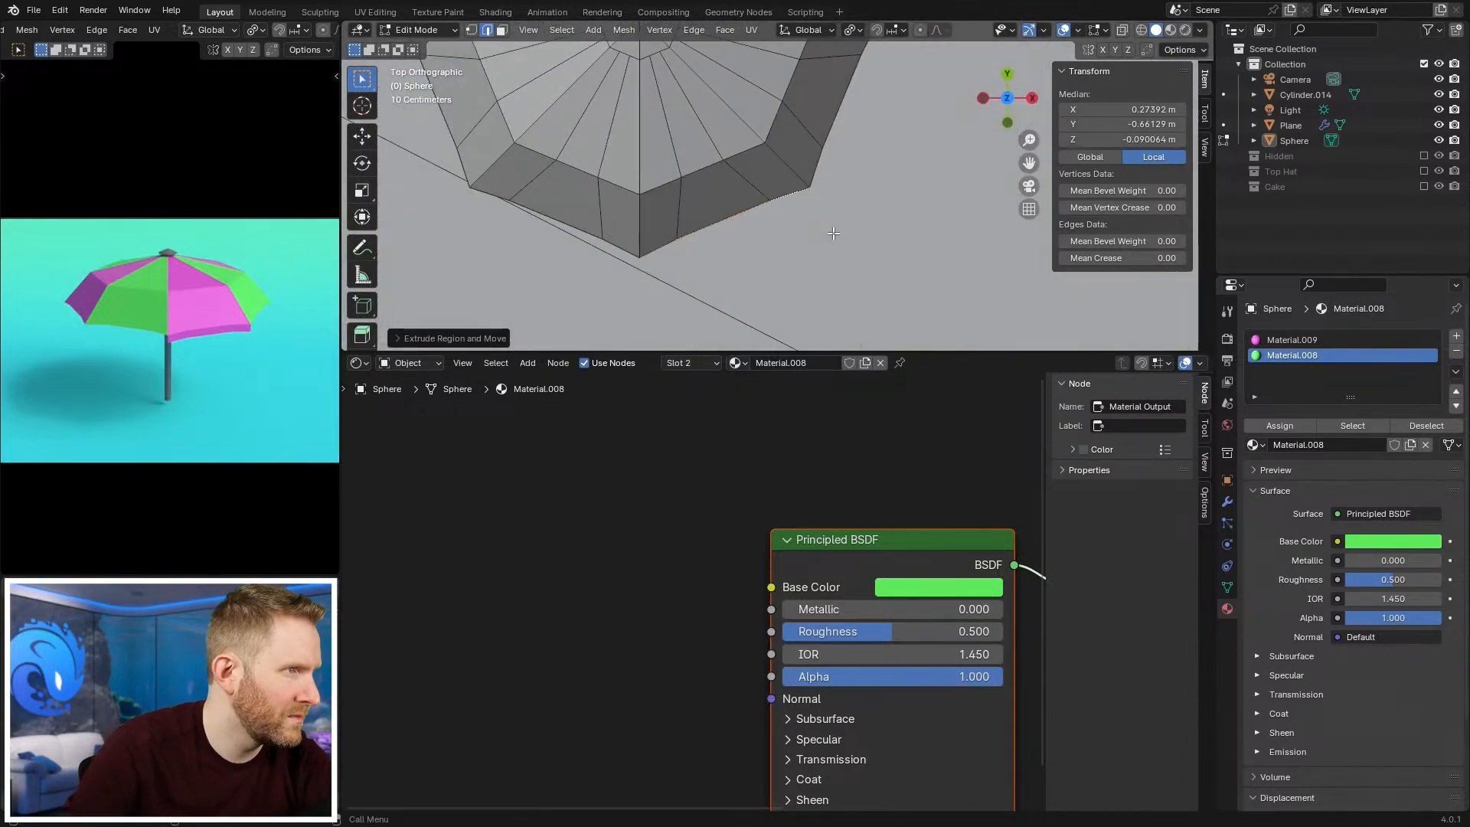
Step: Undo the downward extrusion of the panel's rim edges and the preceding edge selection
{"action": "scroll", "coordinate": [755, 294], "scroll_direction": "down", "scroll_amount": 4}
{"action": "middle_click_drag", "start_coordinate": [754, 293], "coordinate": [722, 122]}
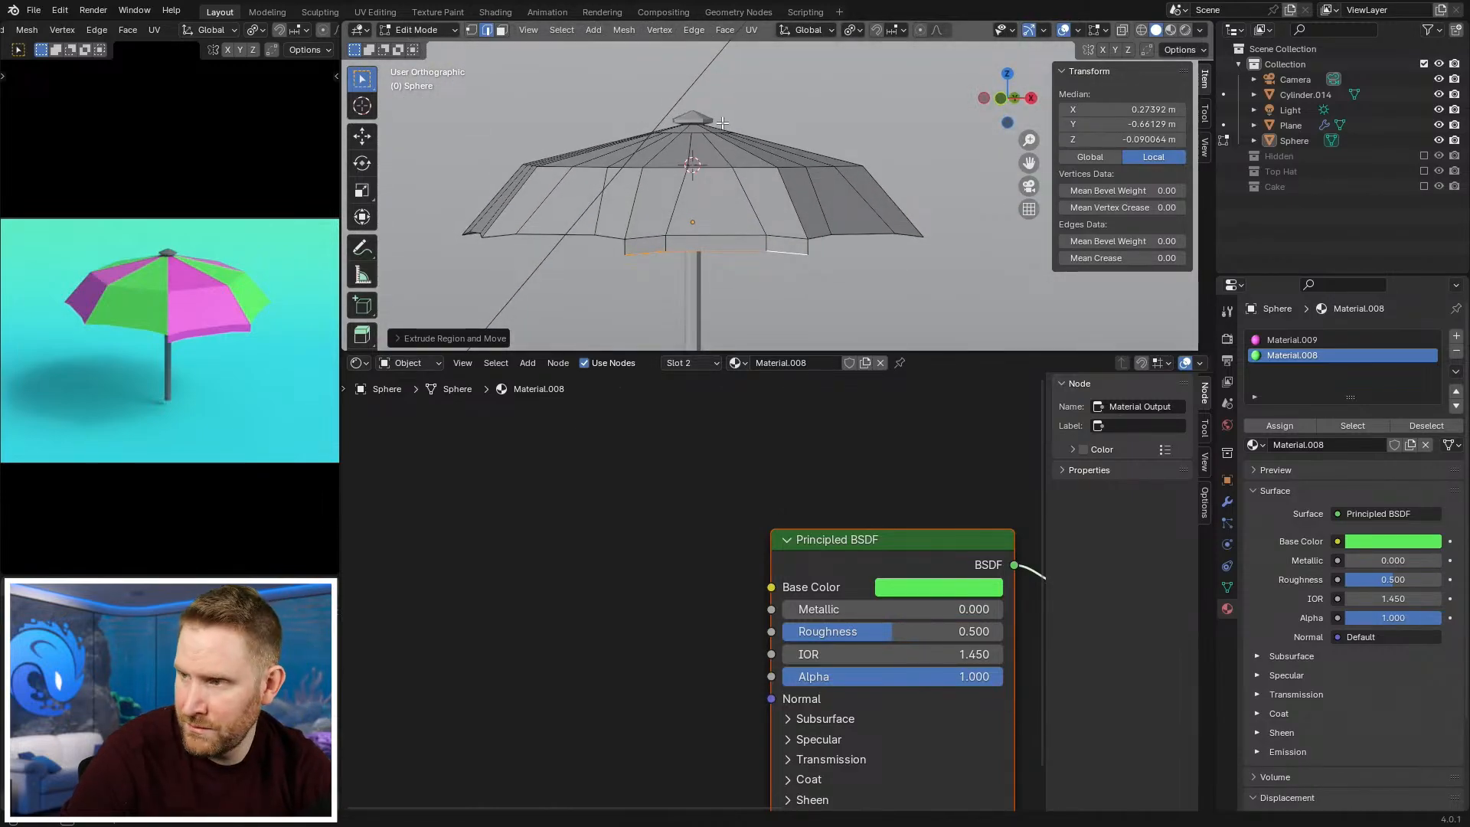
{"action": "key", "text": "ctrl+z"}
{"action": "key", "text": "ctrl+z"}
{"action": "key", "text": "ctrl+z"}
{"action": "key", "text": "ctrl+z"}
{"action": "key", "text": "ctrl+z"}
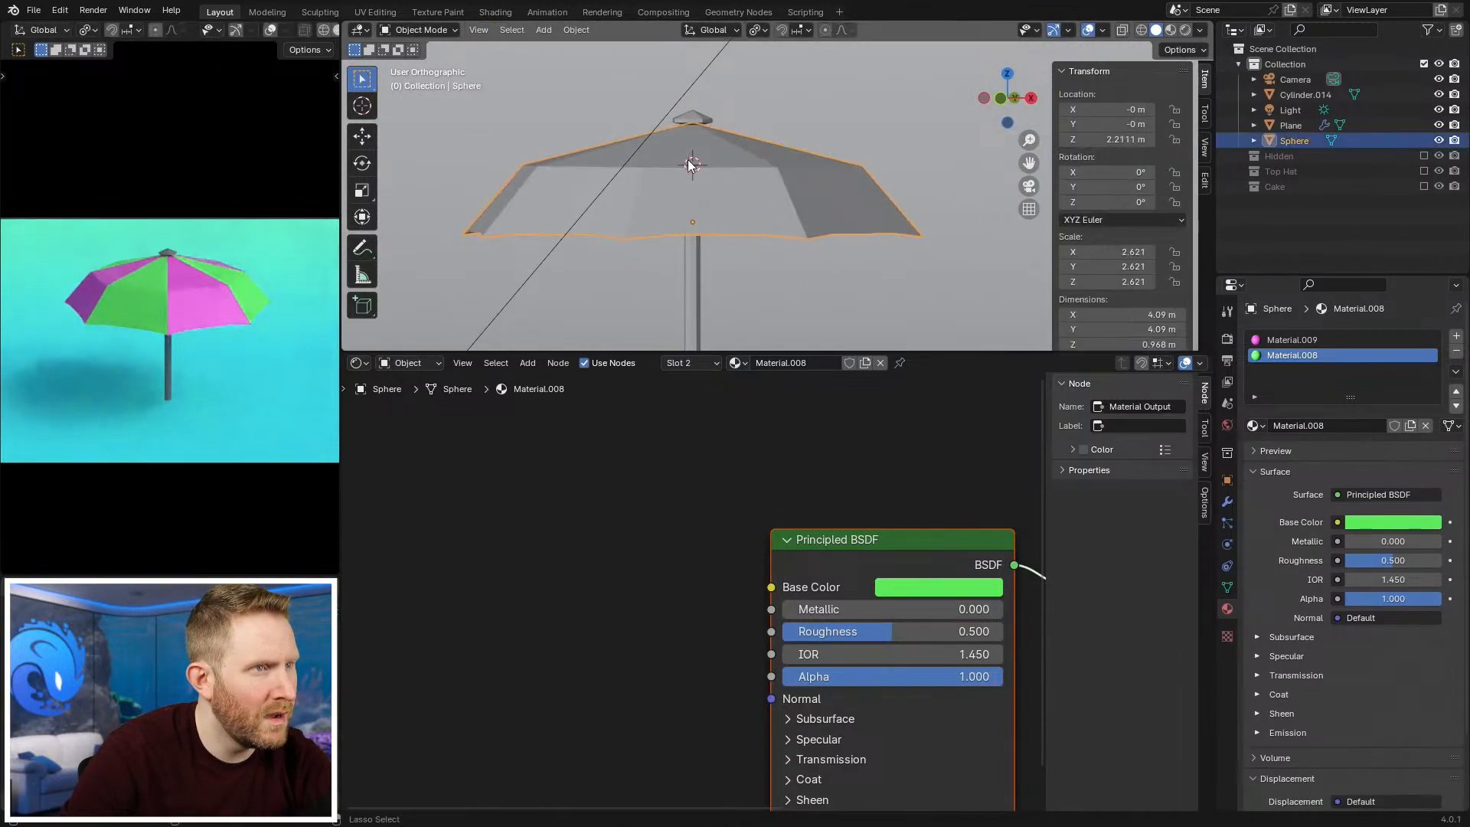
Step: Delete the extra lengthwise edge loops inside every canopy panel, keeping only the edges at the panel corners
{"action": "key", "text": "Tab"}
{"action": "key", "text": "alt+a"}
{"action": "middle_click_drag", "start_coordinate": [692, 167], "coordinate": [858, 252]}
{"action": "left_click", "coordinate": [678, 202], "text": "alt"}
{"action": "left_click", "coordinate": [751, 199], "text": "alt+shift"}
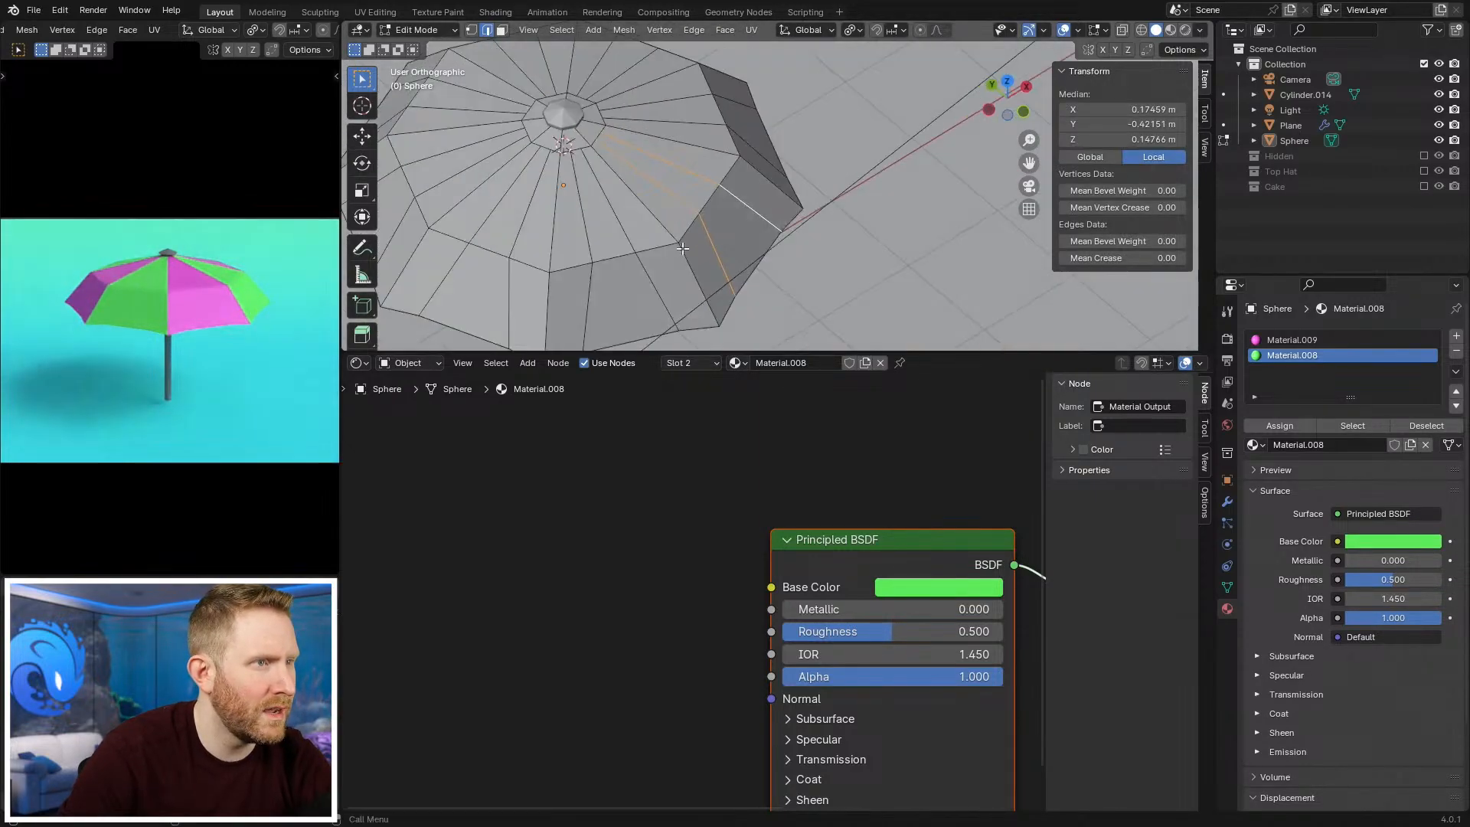
{"action": "left_click", "coordinate": [661, 301], "text": "alt+shift"}
{"action": "left_click", "coordinate": [588, 308], "text": "alt+shift"}
{"action": "left_click", "coordinate": [507, 302], "text": "alt+shift"}
{"action": "left_click", "coordinate": [444, 280], "text": "alt+shift"}
{"action": "scroll", "coordinate": [539, 297], "scroll_direction": "down", "scroll_amount": 3}
{"action": "middle_click_drag", "start_coordinate": [444, 280], "coordinate": [624, 236]}
{"action": "left_click", "coordinate": [642, 268], "text": "alt+shift"}
{"action": "left_click", "coordinate": [640, 263], "text": "alt+shift"}
{"action": "key", "text": "ctrl+z"}
{"action": "key", "text": "ctrl+z"}
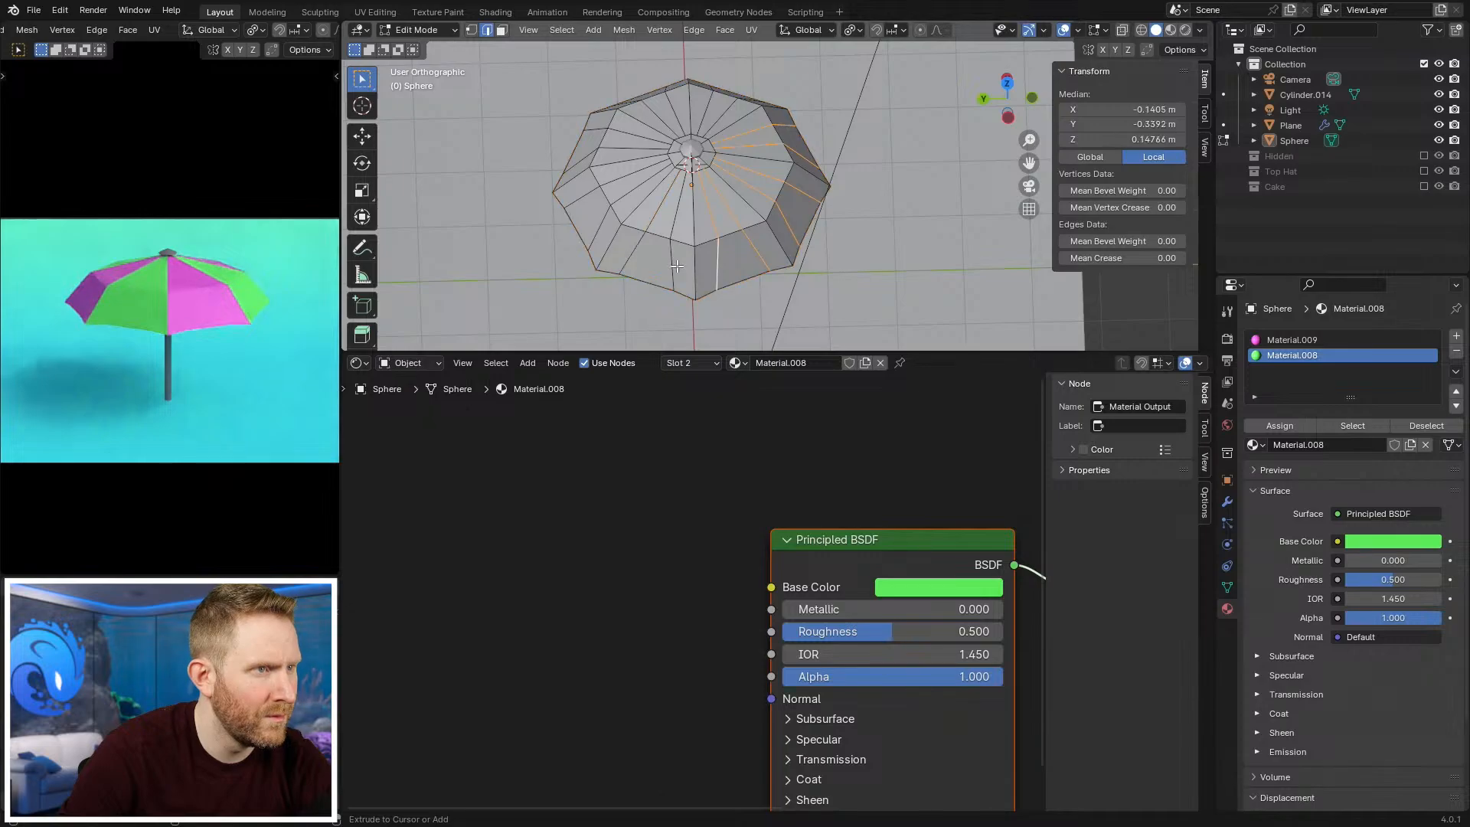
{"action": "left_click", "coordinate": [670, 260], "text": "alt+shift"}
{"action": "left_click", "coordinate": [596, 192], "text": "alt+shift"}
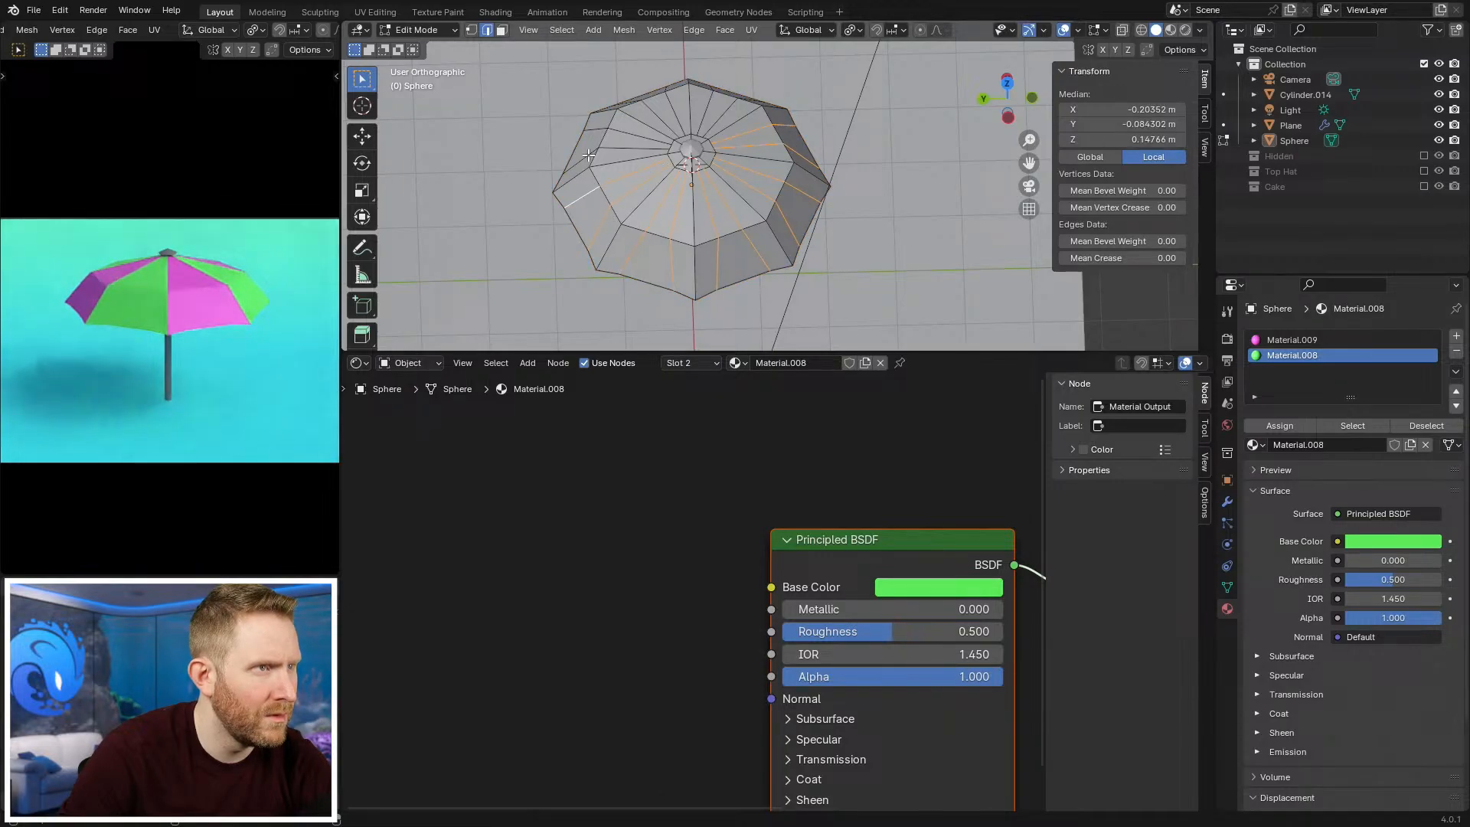
{"action": "left_click", "coordinate": [634, 134], "text": "alt+shift"}
{"action": "left_click", "coordinate": [653, 107], "text": "alt+shift"}
{"action": "left_click", "coordinate": [675, 107], "text": "alt+shift"}
{"action": "left_click", "coordinate": [704, 105], "text": "alt+shift"}
{"action": "left_click", "coordinate": [732, 114], "text": "alt+shift"}
{"action": "key", "text": "x"}
{"action": "key", "text": "g"}
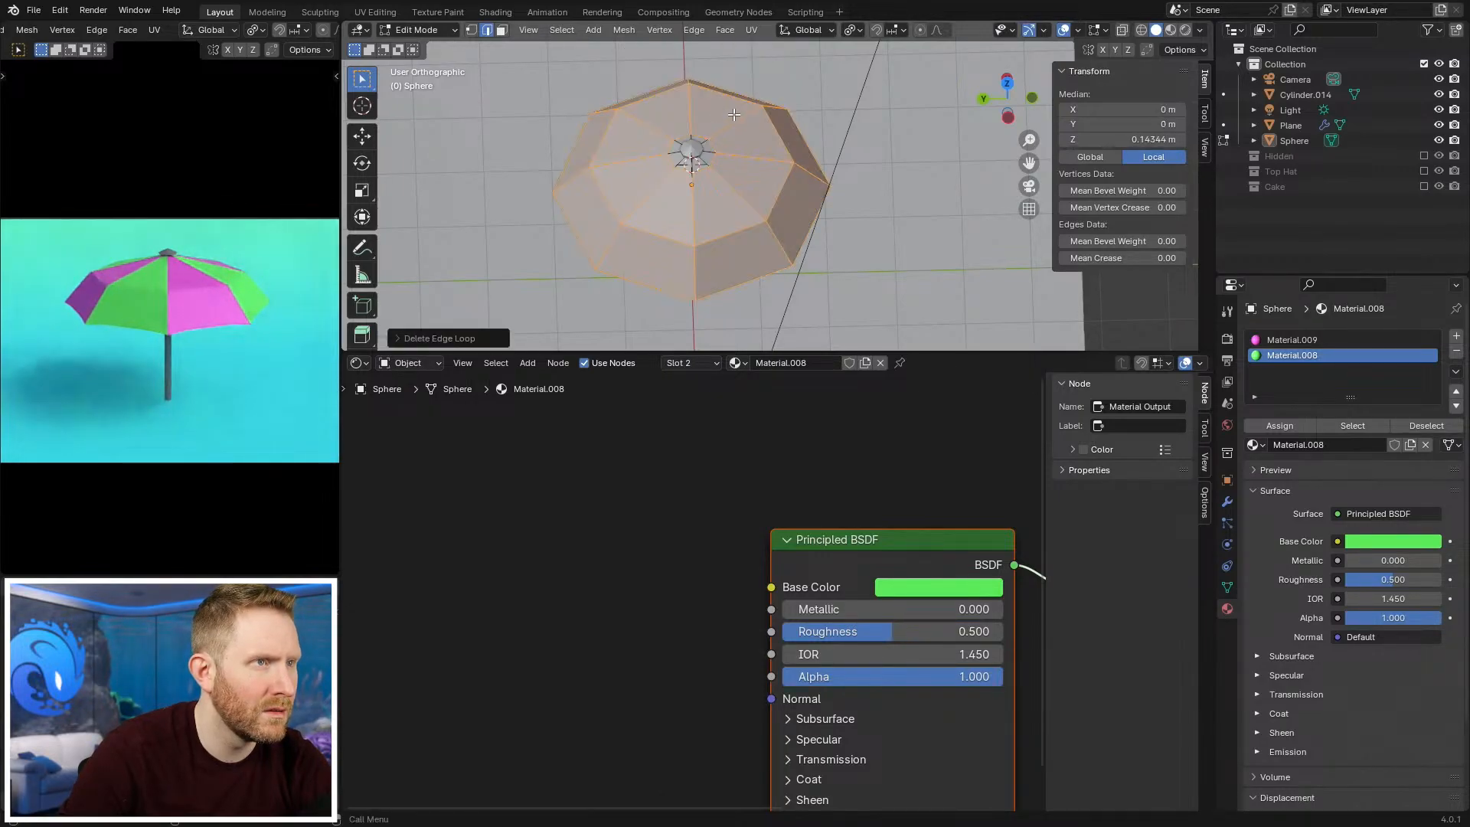
Step: Extrude the canopy's whole bottom rim straight down along Z, to a median Z of about -0.13 m
{"action": "key", "text": "alt+a"}
{"action": "key", "text": "KP_1"}
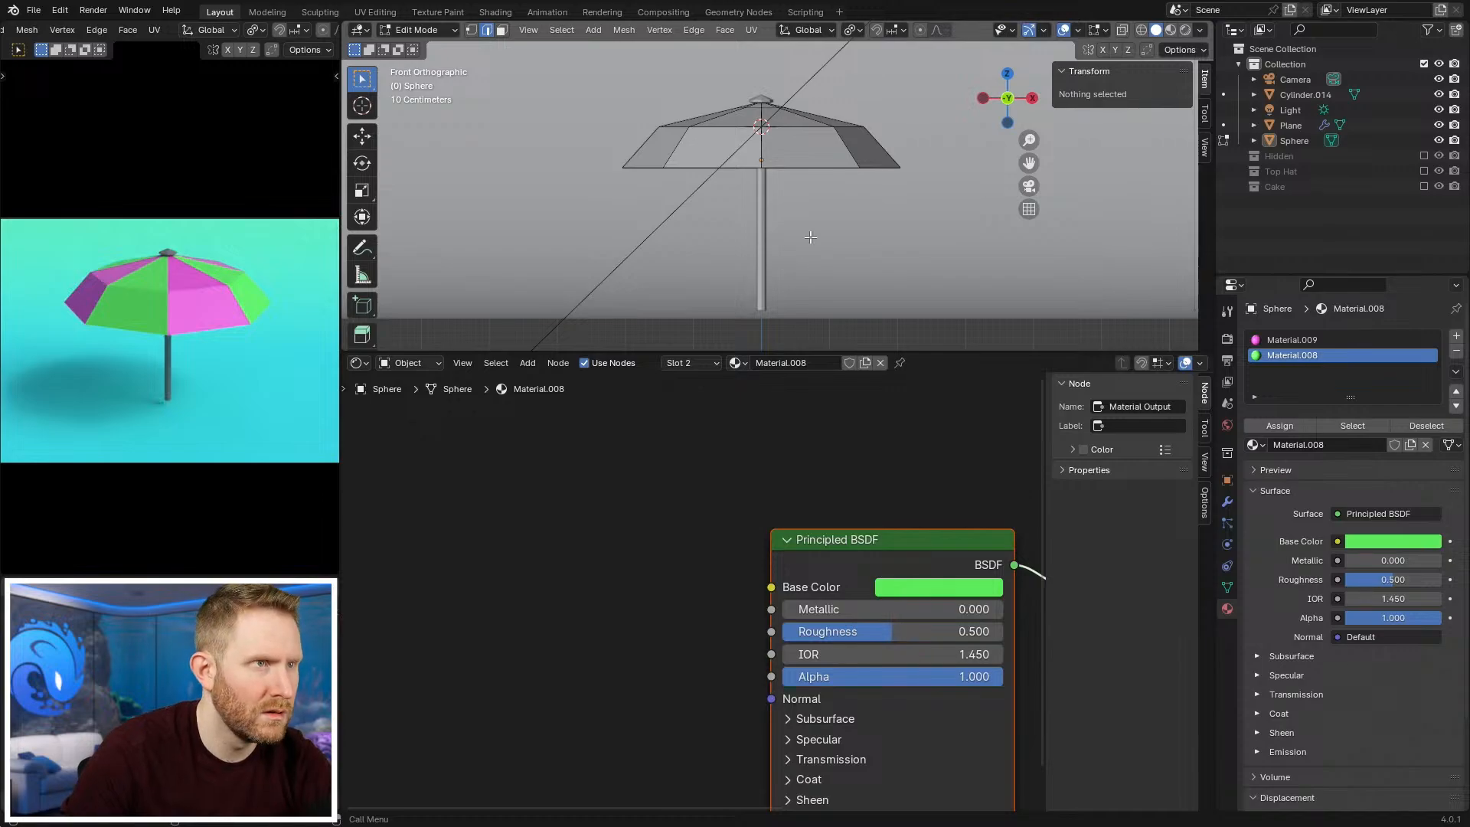
{"action": "key", "text": "alt+z"}
{"action": "left_click_drag", "start_coordinate": [558, 145], "coordinate": [1020, 202]}
{"action": "key", "text": "alt+z"}
{"action": "scroll", "coordinate": [870, 138], "scroll_direction": "up", "scroll_amount": 2}
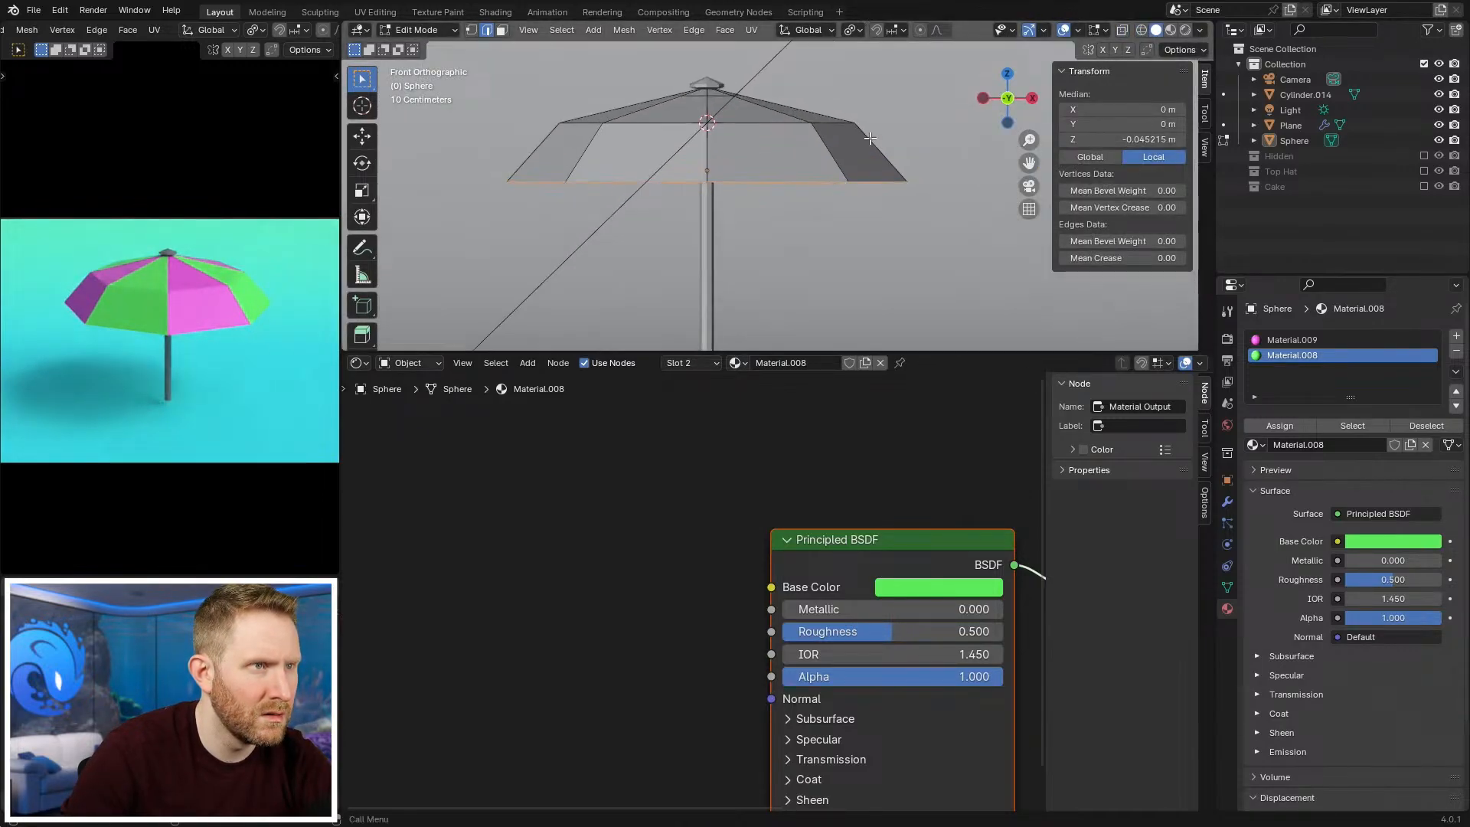
{"action": "key", "text": "e"}
{"action": "key", "text": "z"}
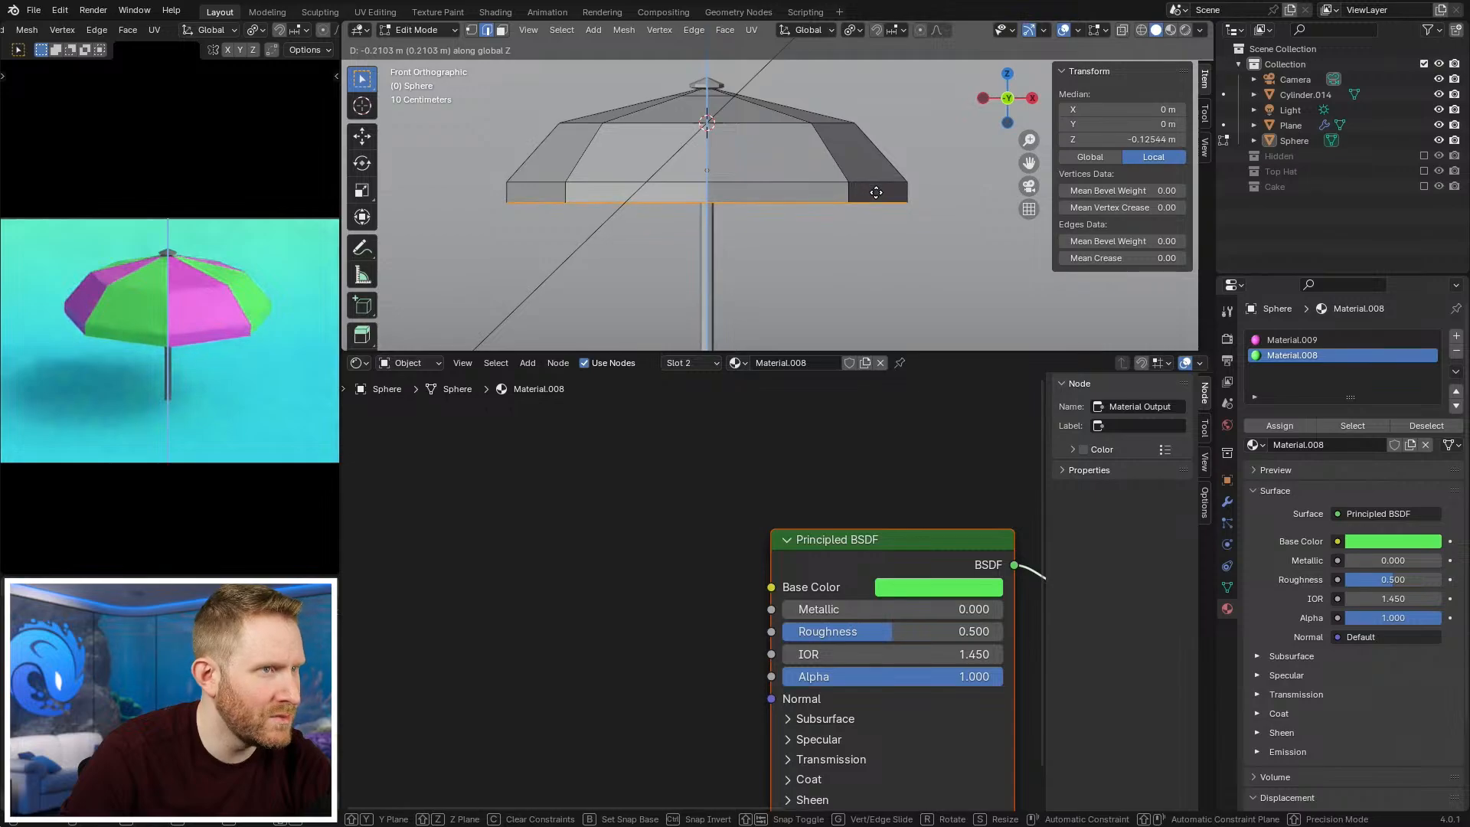
{"action": "left_click", "coordinate": [872, 182]}
{"action": "middle_click_drag", "start_coordinate": [873, 182], "coordinate": [765, 242]}
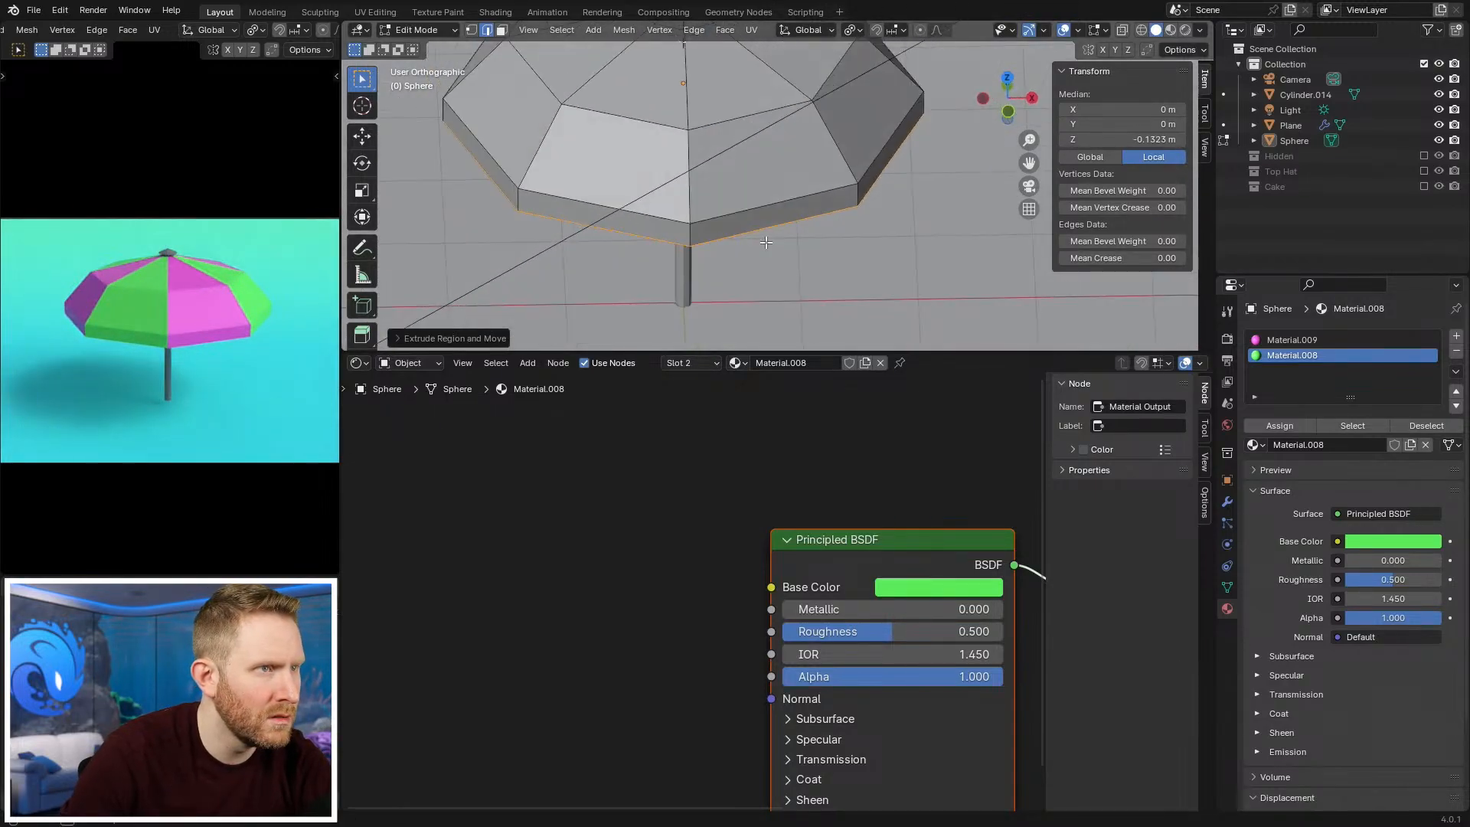
Step: Split the rim strip's faces by edges along all of its vertical corner edges
{"action": "left_click", "coordinate": [693, 232]}
{"action": "key", "text": "z"}
{"action": "left_click", "coordinate": [619, 228]}
{"action": "mouse_move", "coordinate": [619, 222]}
{"action": "middle_mouse_down", "text": "shift"}
{"action": "mouse_move", "coordinate": [768, 237]}
{"action": "mouse_move", "coordinate": [737, 207]}
{"action": "mouse_move", "coordinate": [618, 233]}
{"action": "middle_mouse_up", "text": "shift"}
{"action": "key", "text": "KP_1"}
{"action": "scroll", "coordinate": [619, 233], "scroll_direction": "down", "scroll_amount": 1}
{"action": "left_click_drag", "start_coordinate": [494, 219], "coordinate": [922, 230]}
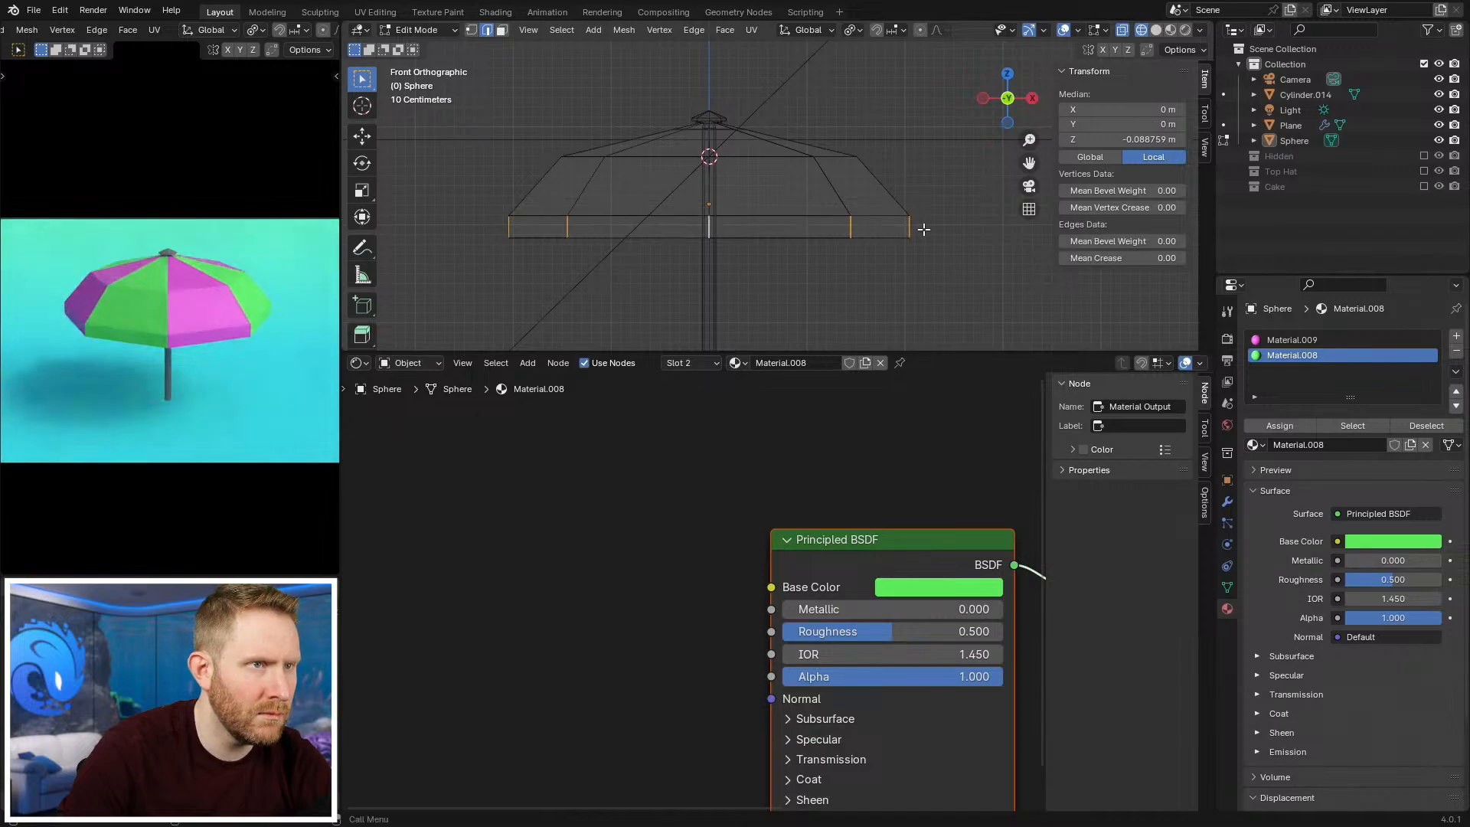
{"action": "key", "text": "F3"}
{"action": "type", "text": "edge split"}
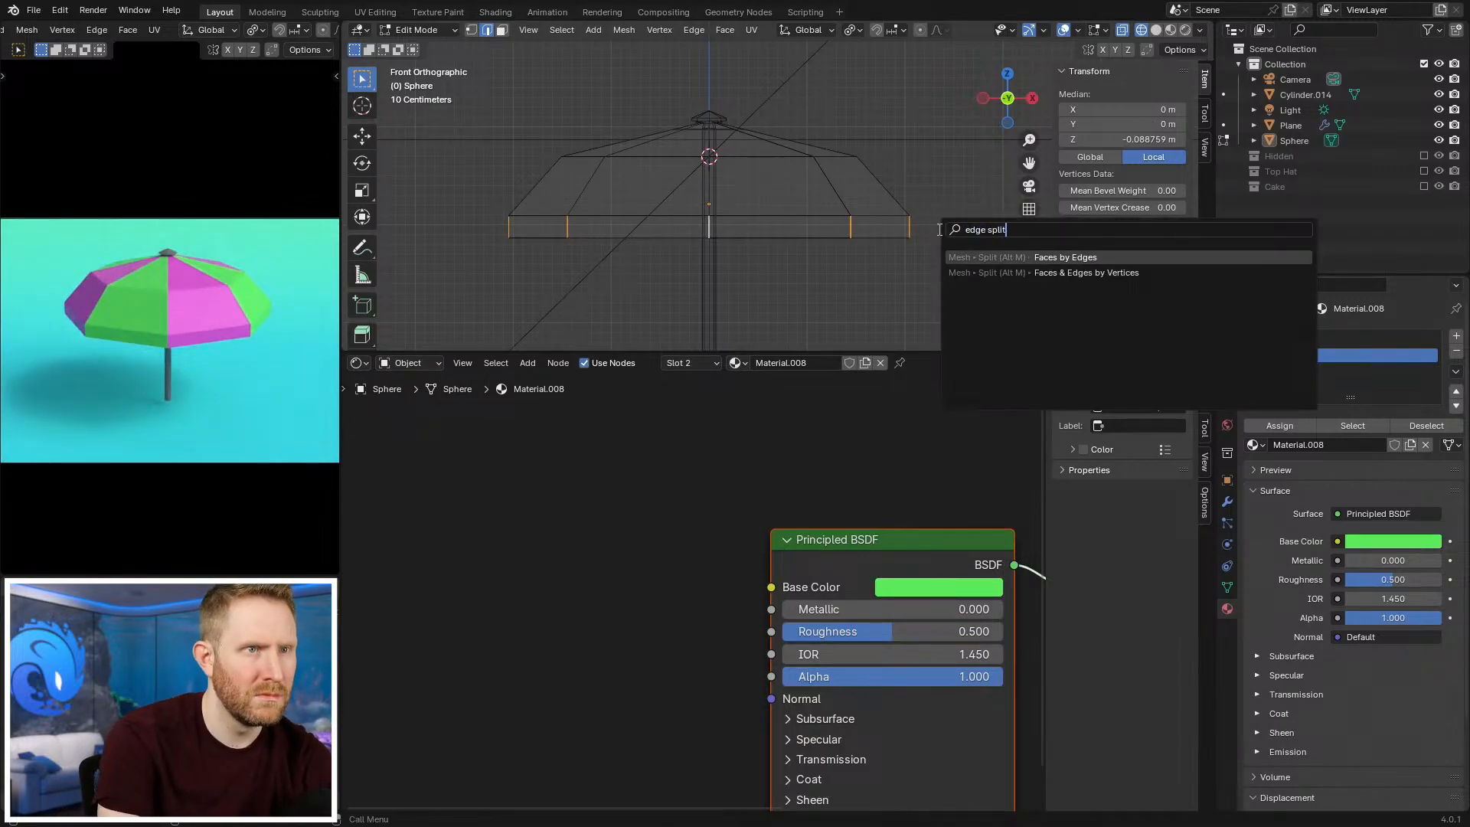
{"action": "key", "text": "Return"}
{"action": "key", "text": "alt+a"}
Step: Scale the strip's lower edges individually to about 0.88 to taper each panel's hanging flap
{"action": "key", "text": "z"}
{"action": "left_click", "coordinate": [785, 206]}
{"action": "key", "text": "z"}
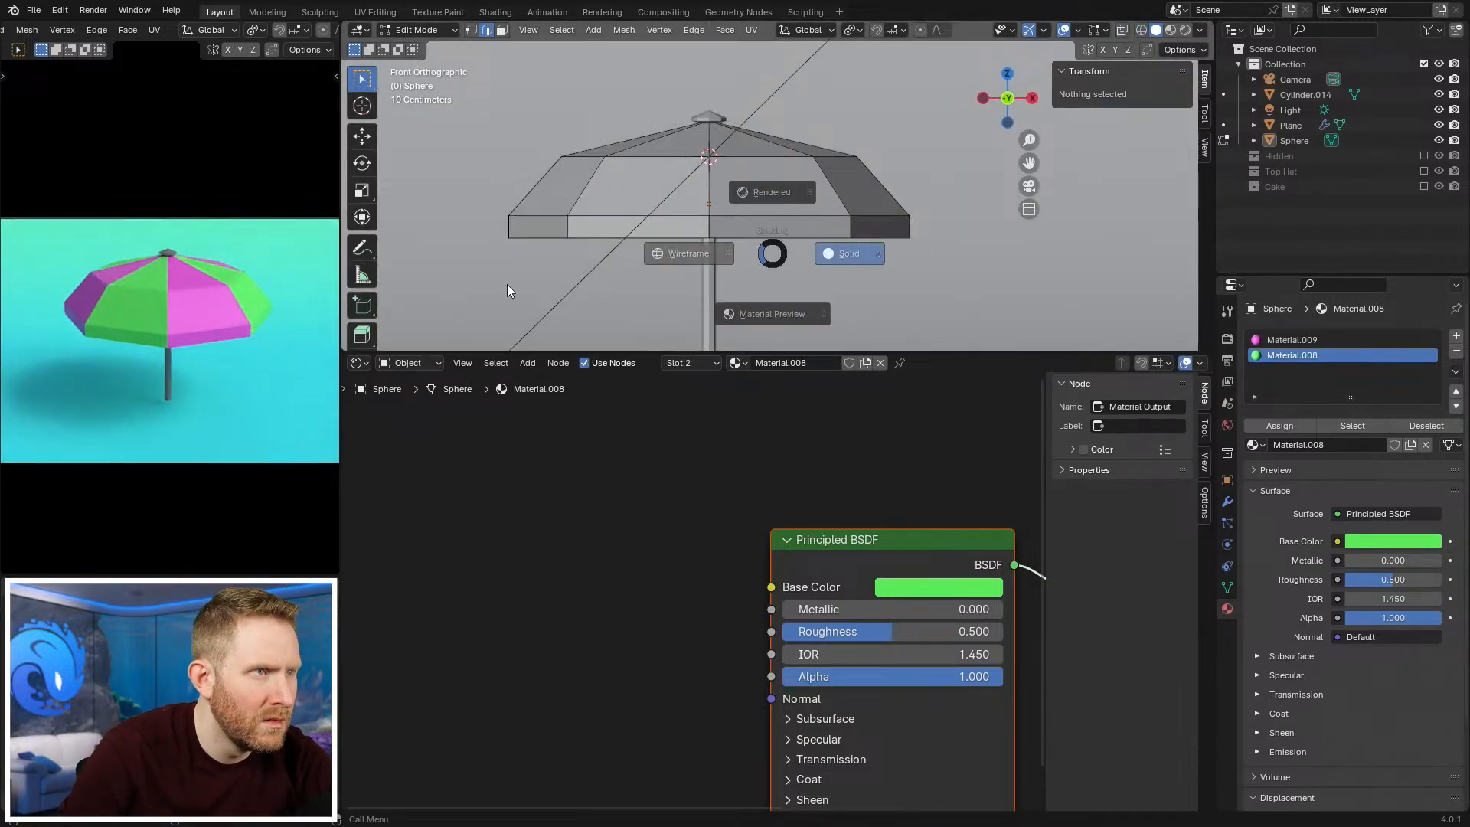
{"action": "left_click", "coordinate": [509, 289]}
{"action": "key", "text": "b"}
{"action": "left_click_drag", "start_coordinate": [483, 222], "coordinate": [1058, 308]}
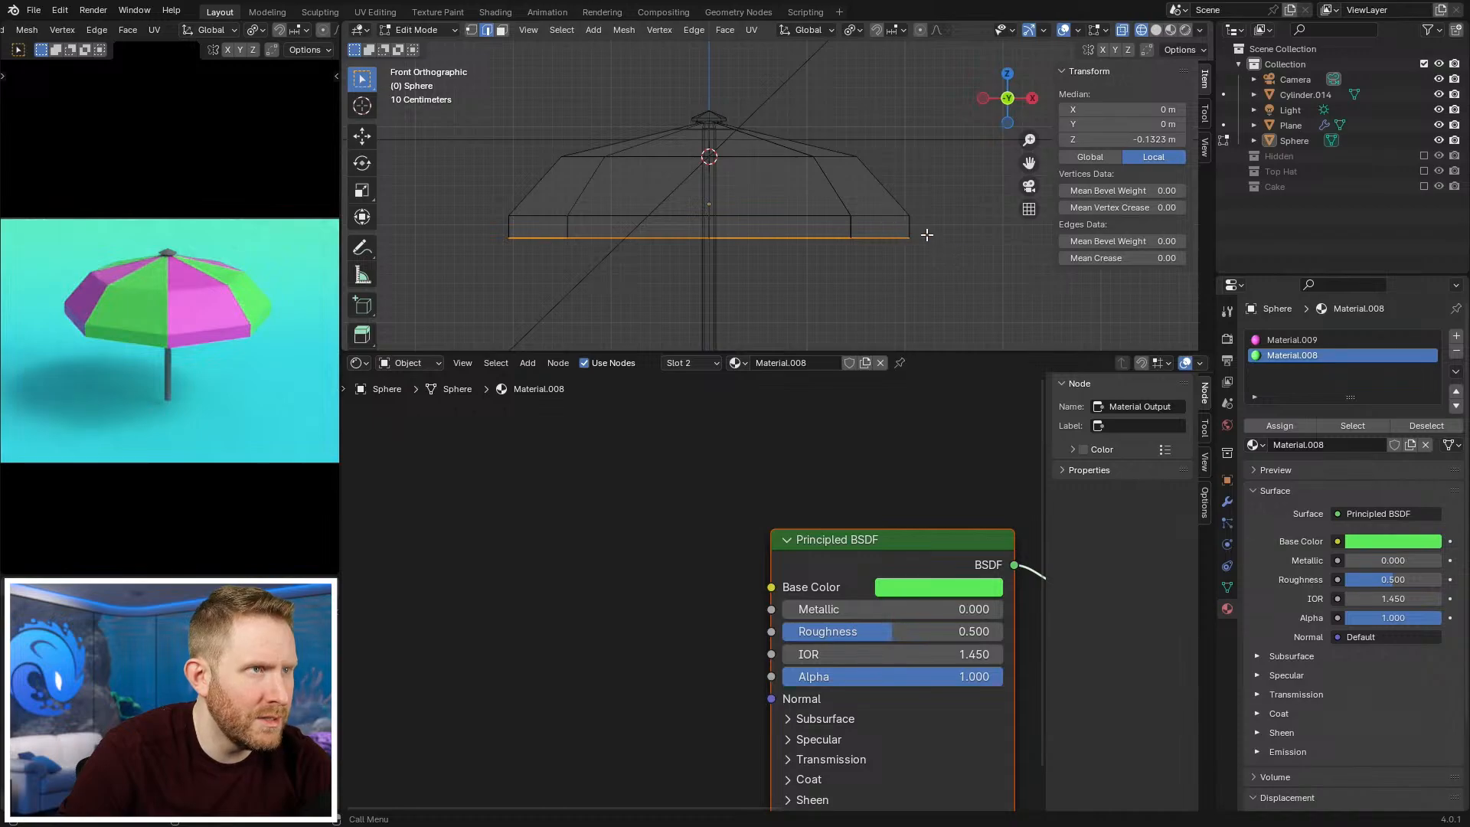
{"action": "key", "text": "s"}
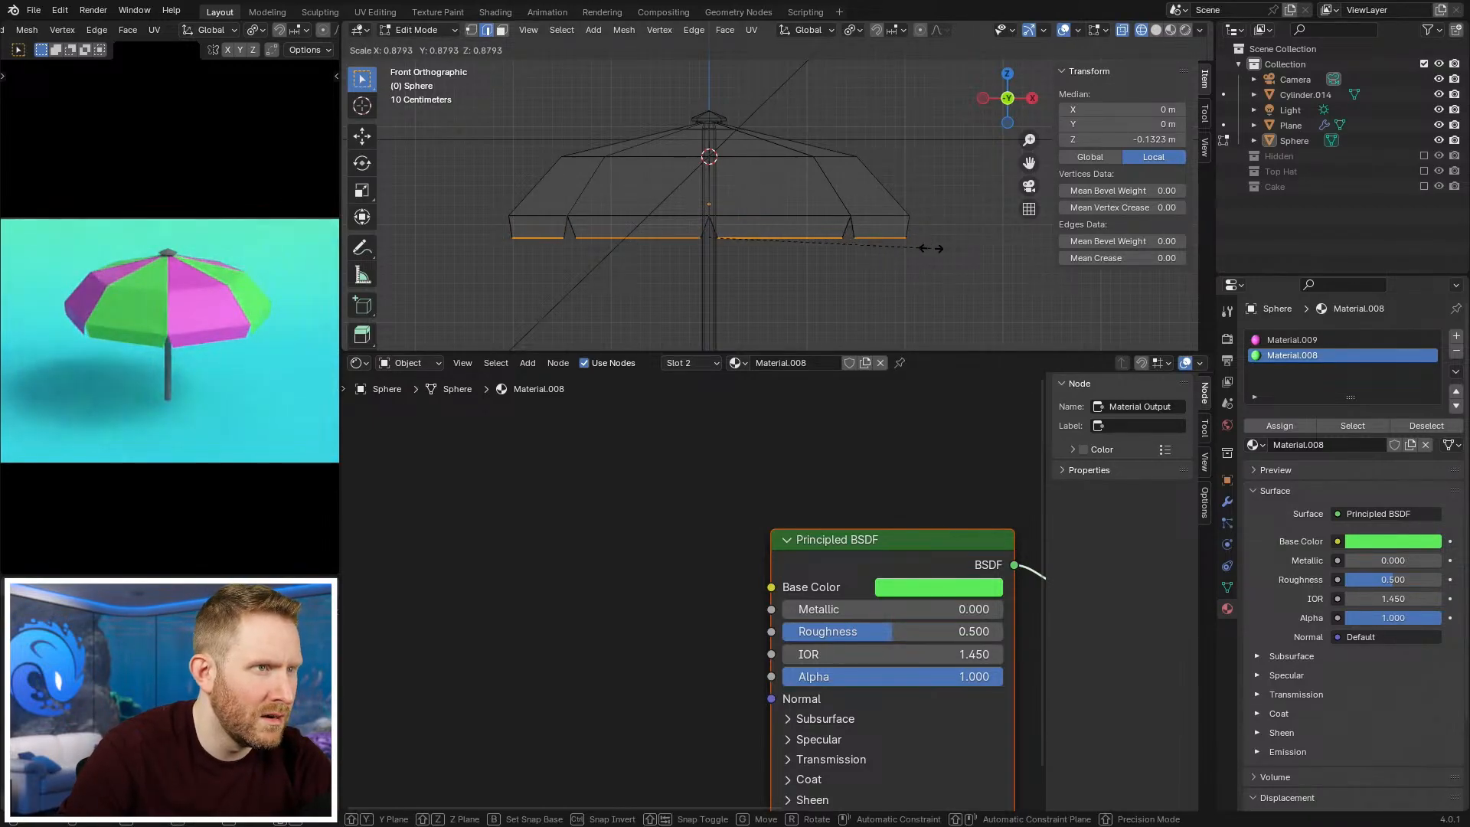
{"action": "left_click", "coordinate": [921, 248]}
Step: Move the flaps' lower edges up about 0.016 m along Z and finish editing the canopy mesh
{"action": "key", "text": "g"}
{"action": "key", "text": "z"}
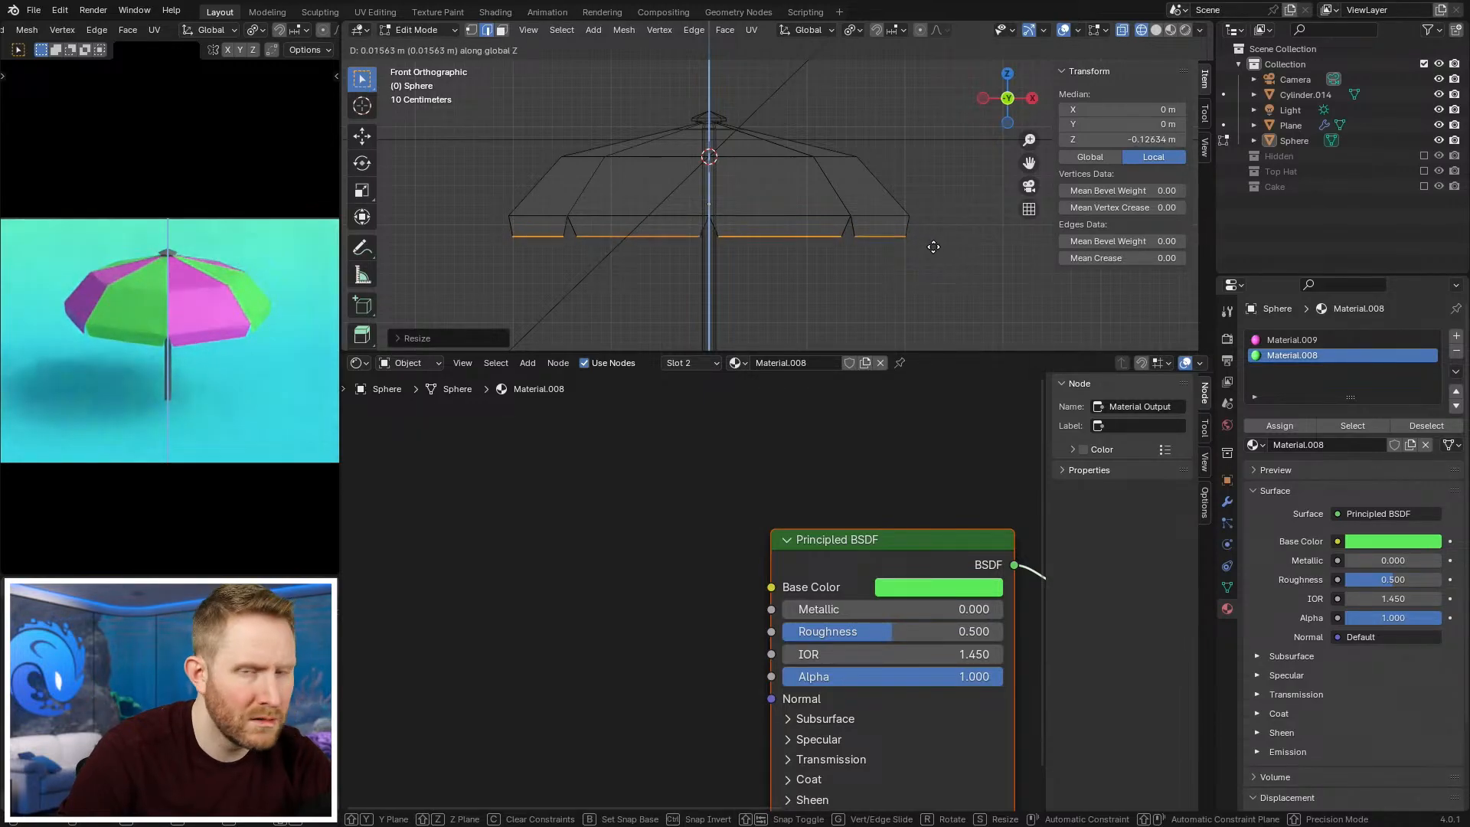
{"action": "left_click", "coordinate": [933, 247]}
{"action": "key", "text": "Tab"}
{"action": "key", "text": "z"}
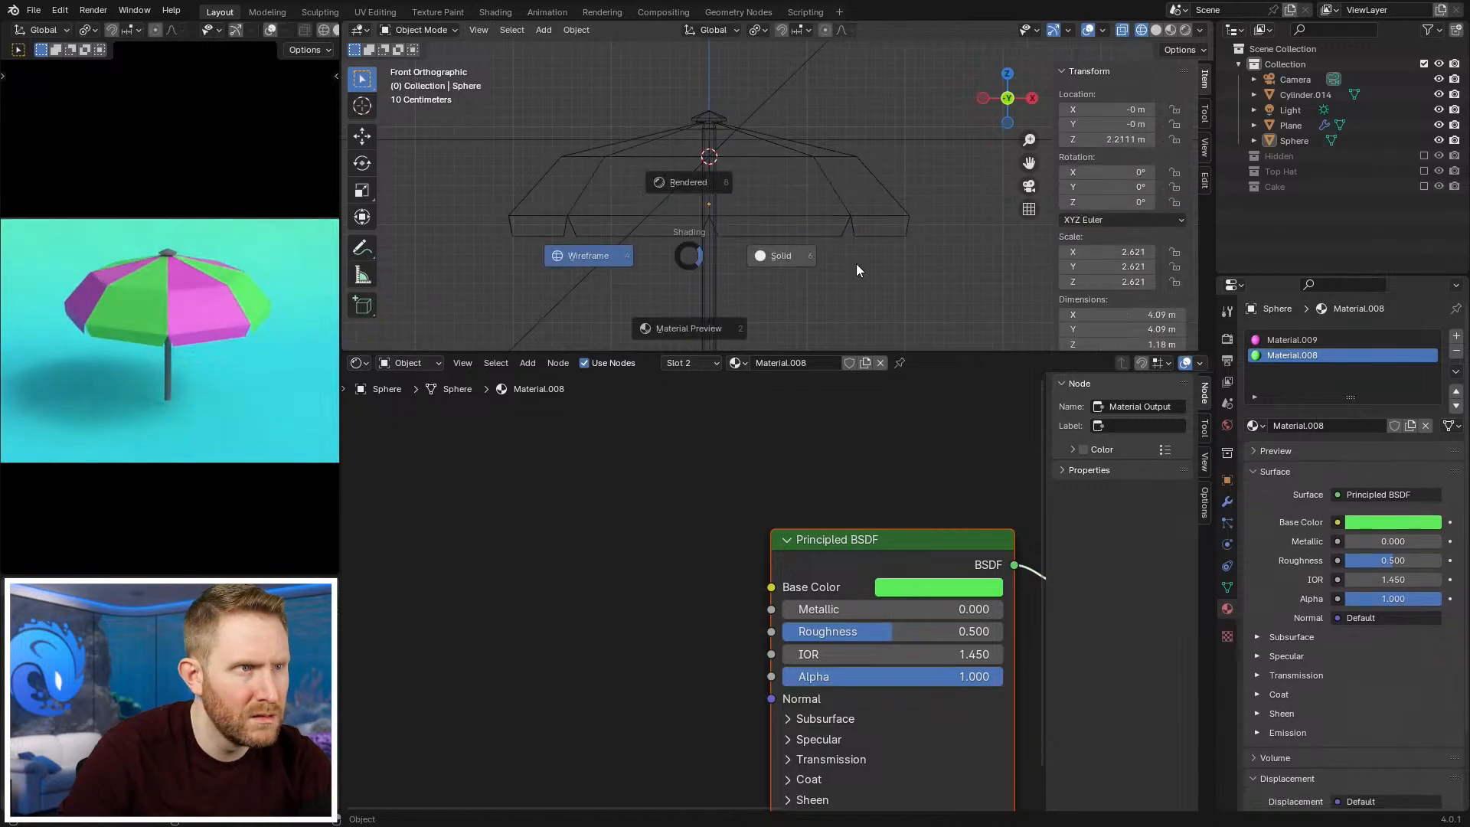
{"action": "left_click", "coordinate": [856, 263]}
{"action": "scroll", "coordinate": [880, 235], "scroll_direction": "down", "scroll_amount": 5}
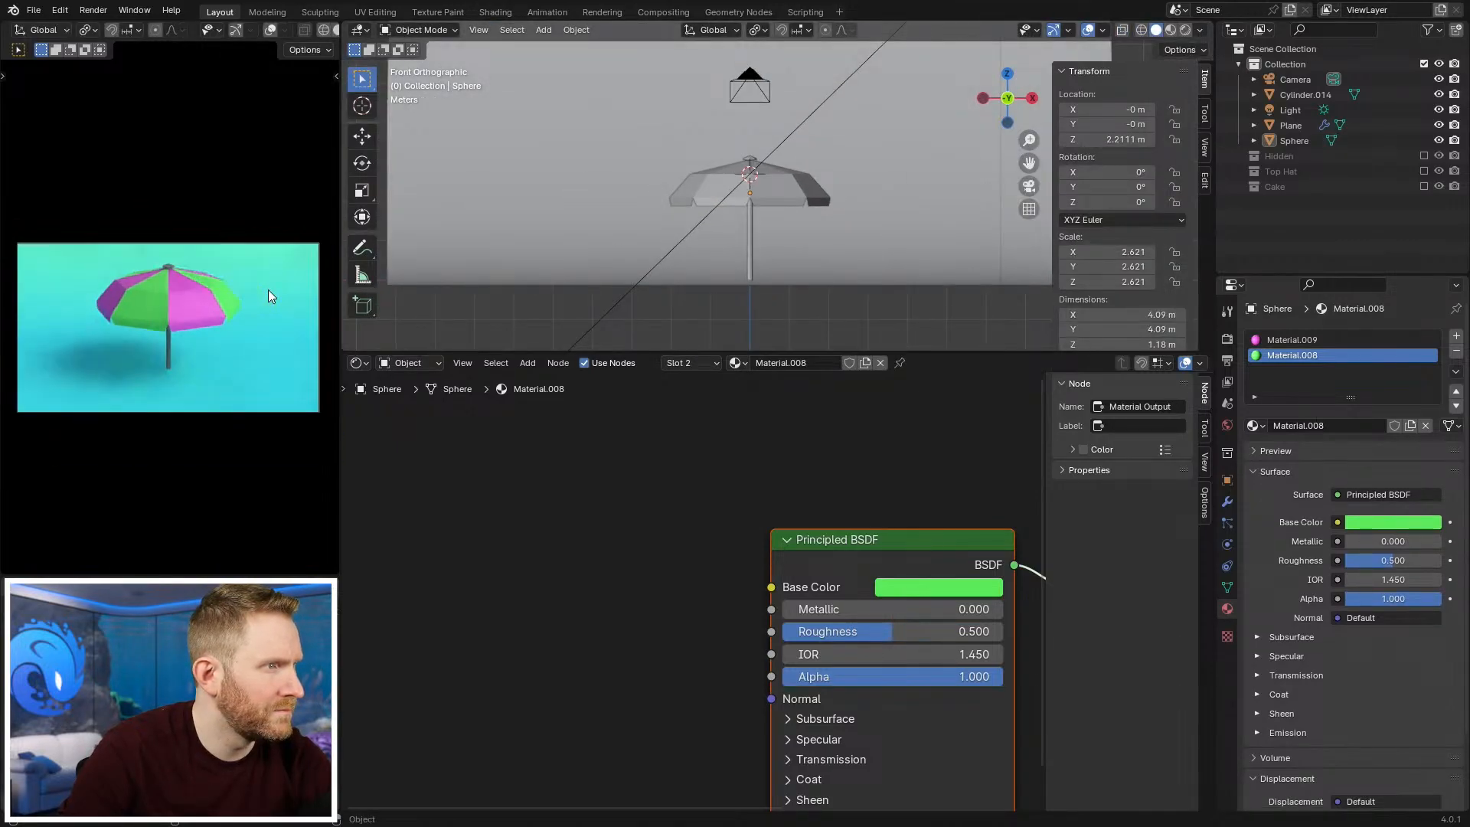
{"action": "middle_click_drag", "start_coordinate": [718, 206], "coordinate": [720, 306]}
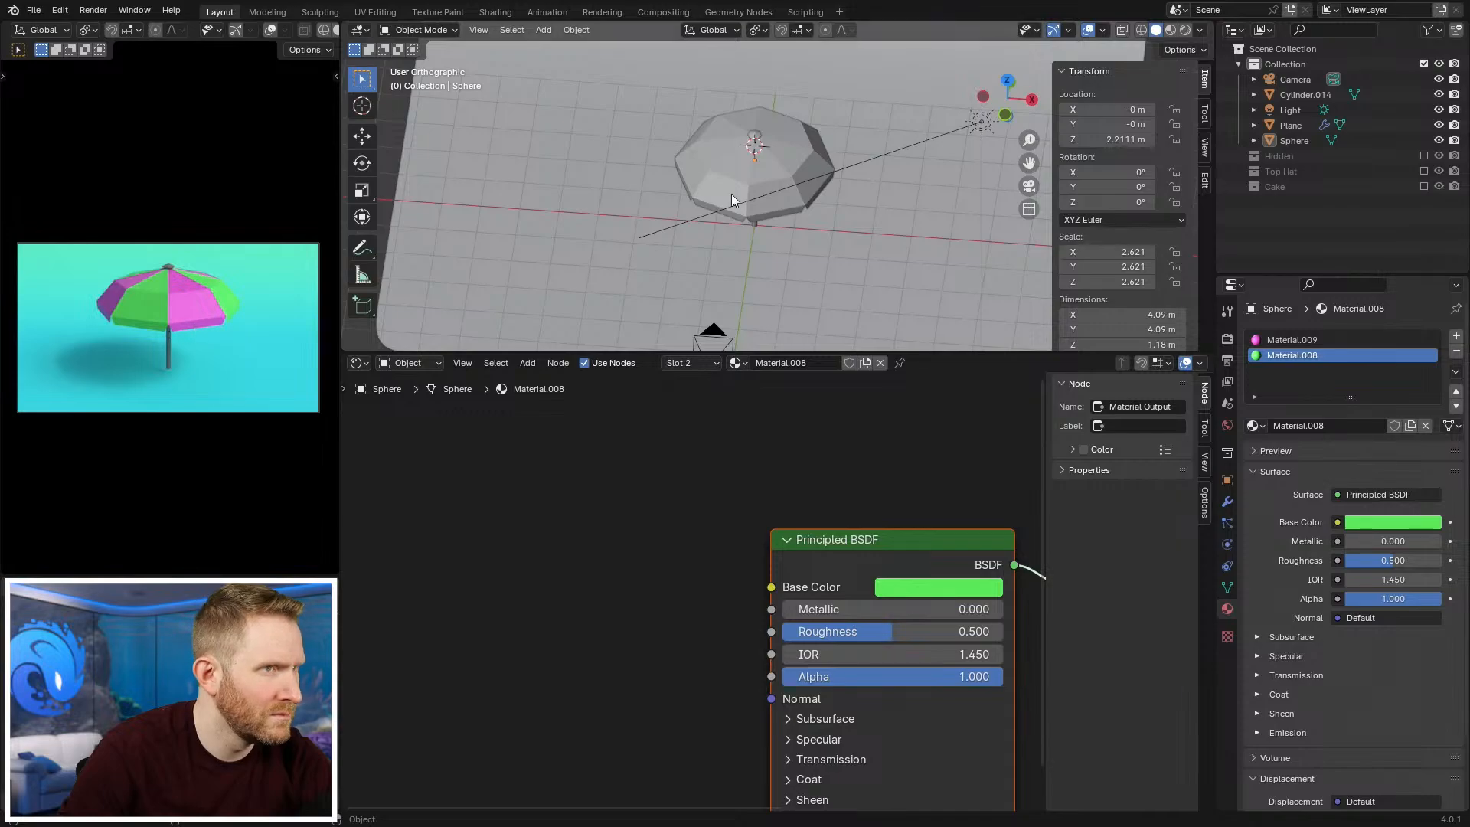
Step: Try scaling and beveling the canopy's middle edge ring
{"action": "left_click", "coordinate": [774, 170]}
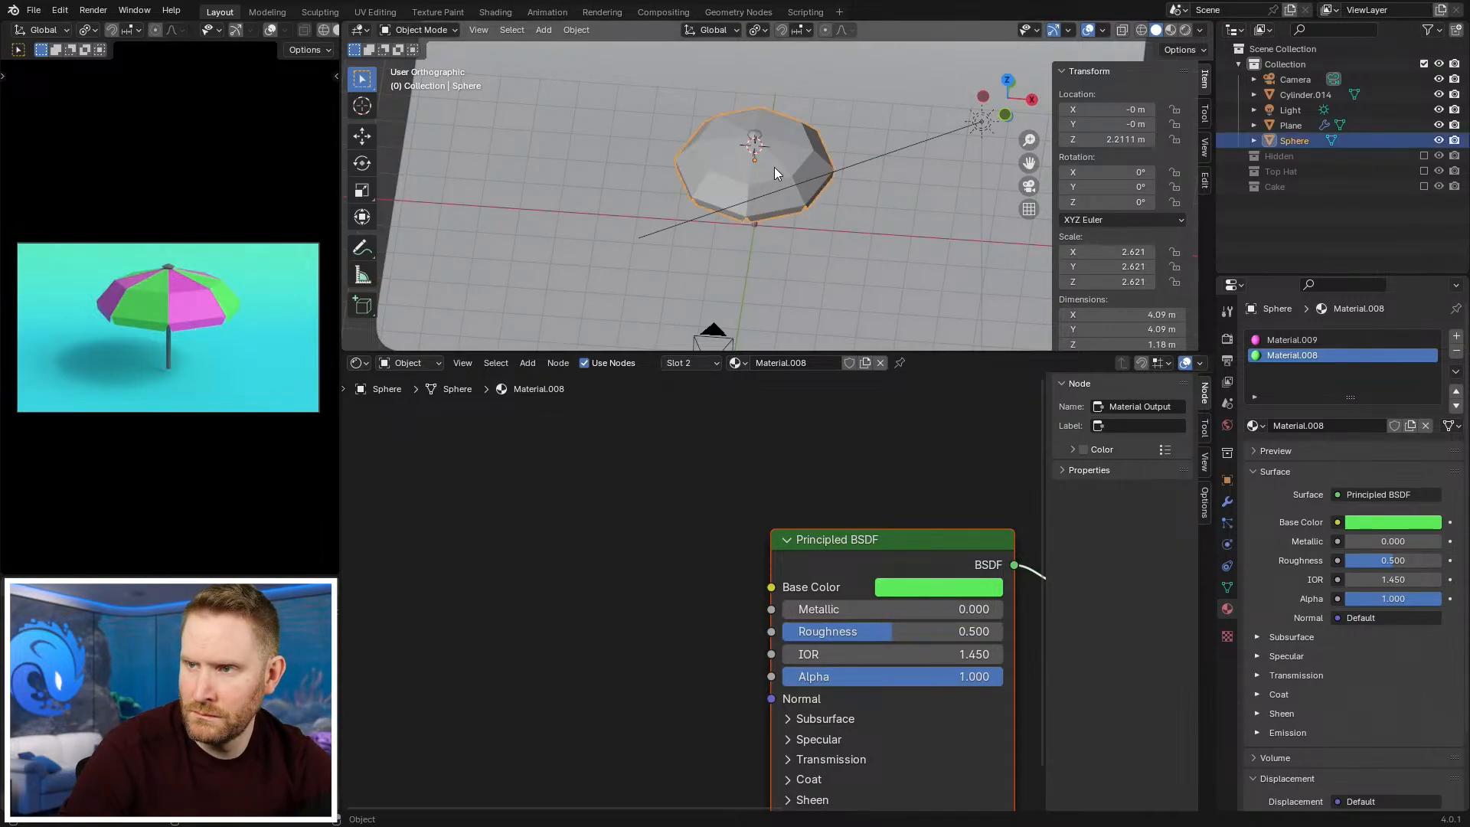
{"action": "key", "text": "KP_1"}
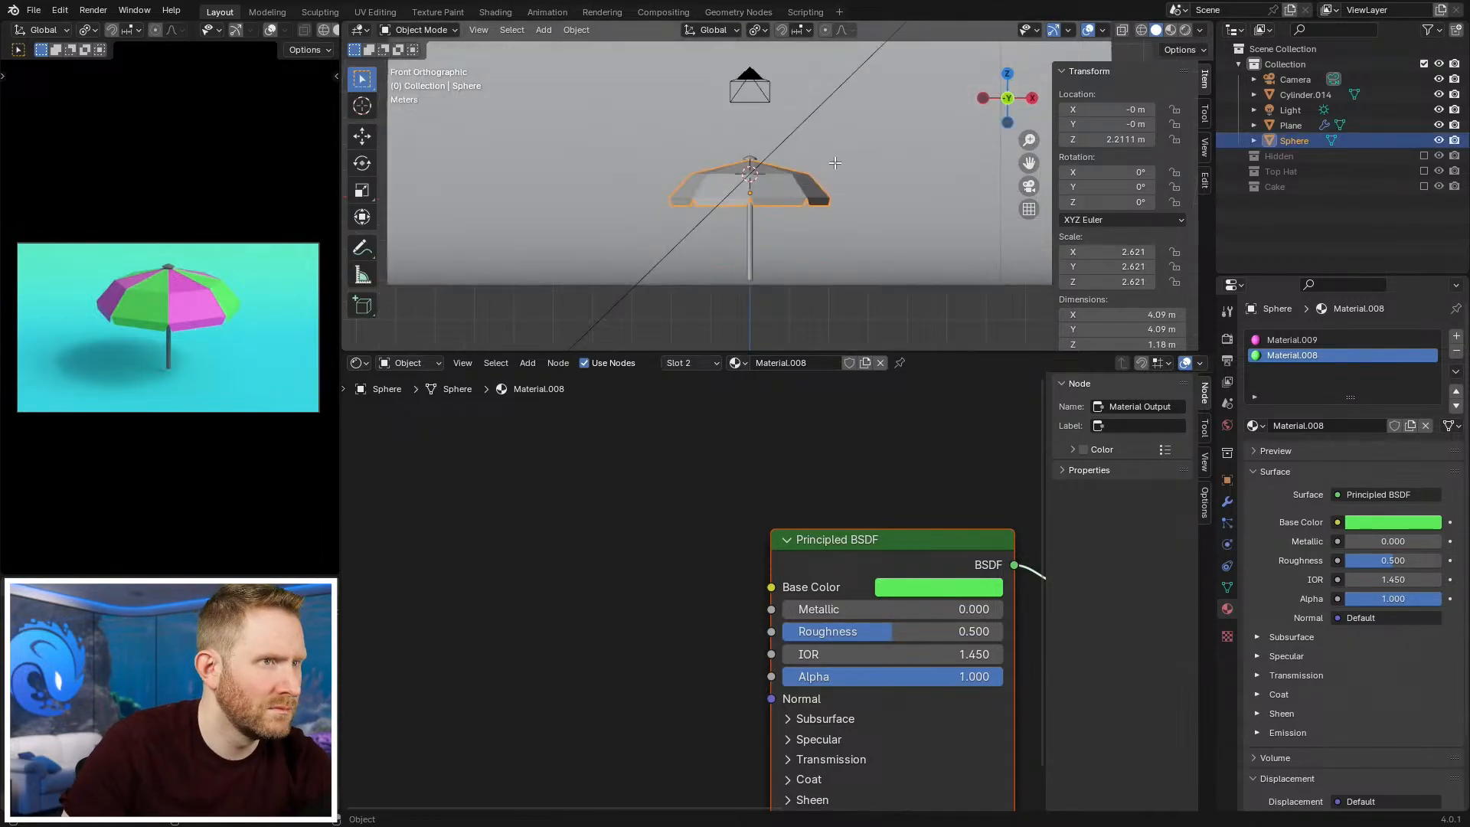
{"action": "key", "text": "Tab"}
{"action": "scroll", "coordinate": [928, 137], "scroll_direction": "up", "scroll_amount": 4}
{"action": "key", "text": "g"}
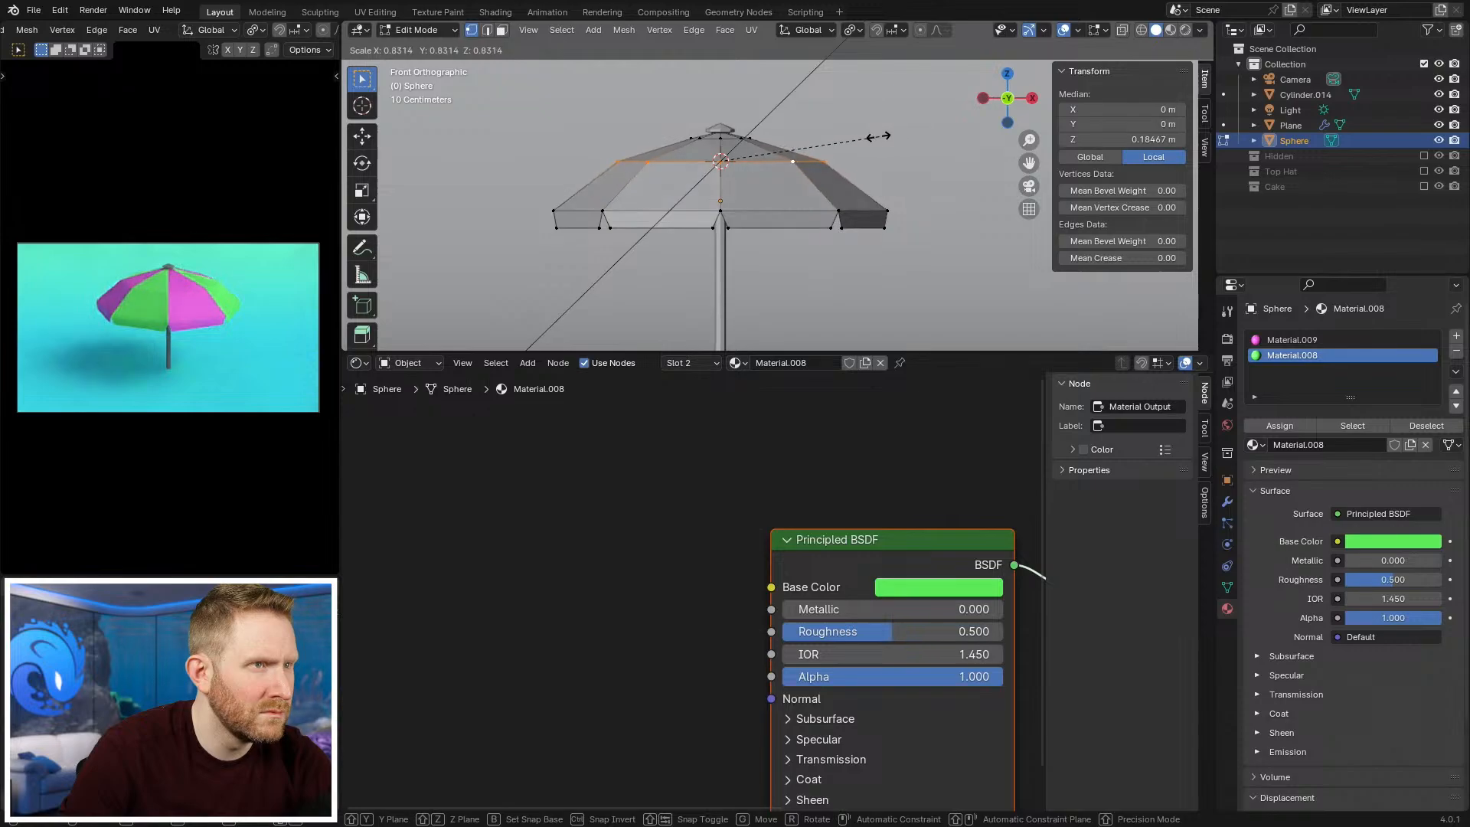
{"action": "key", "text": "z"}
{"action": "right_click", "coordinate": [891, 149]}
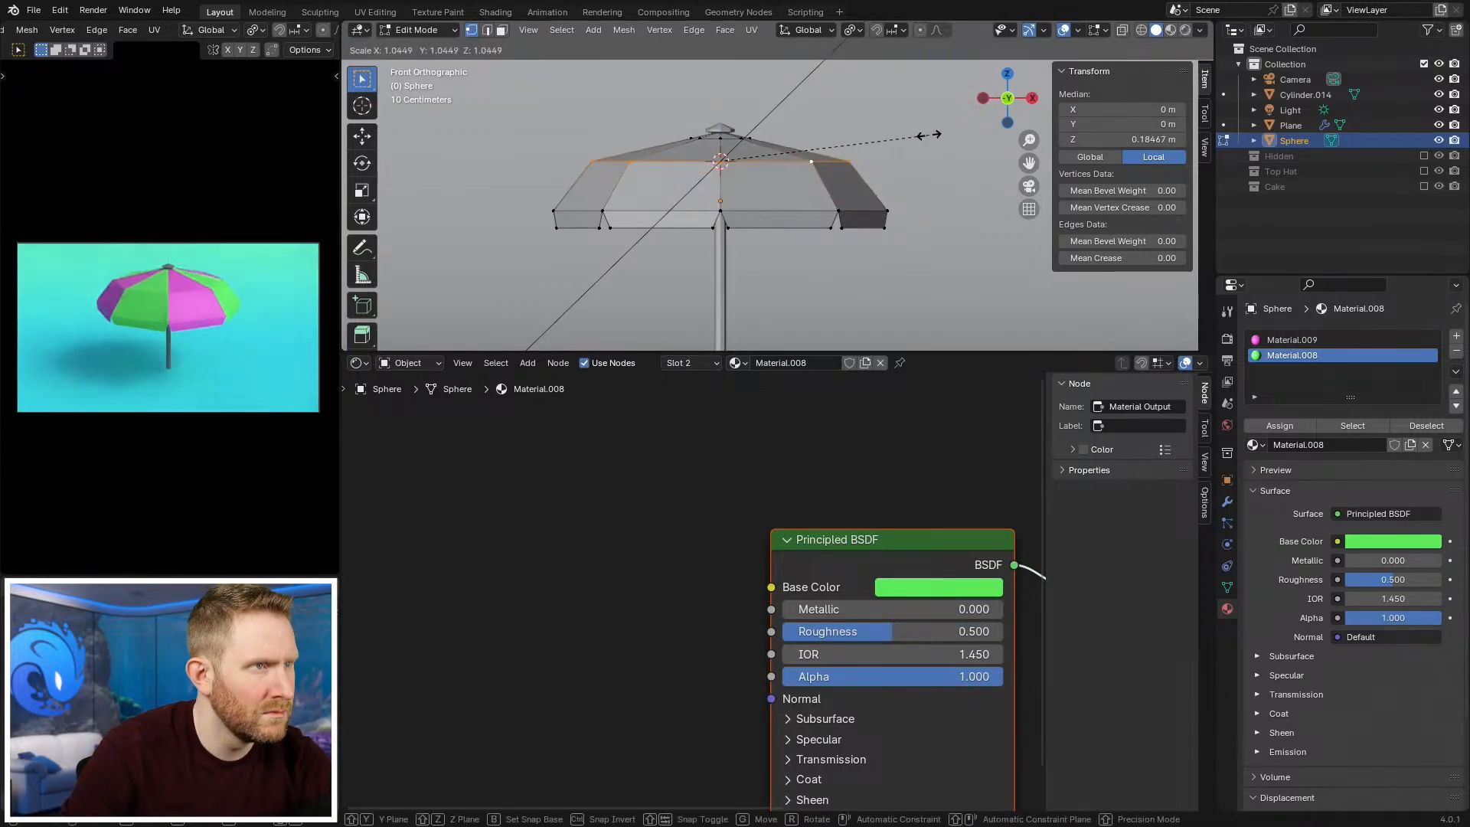
{"action": "key", "text": "ctrl+b"}
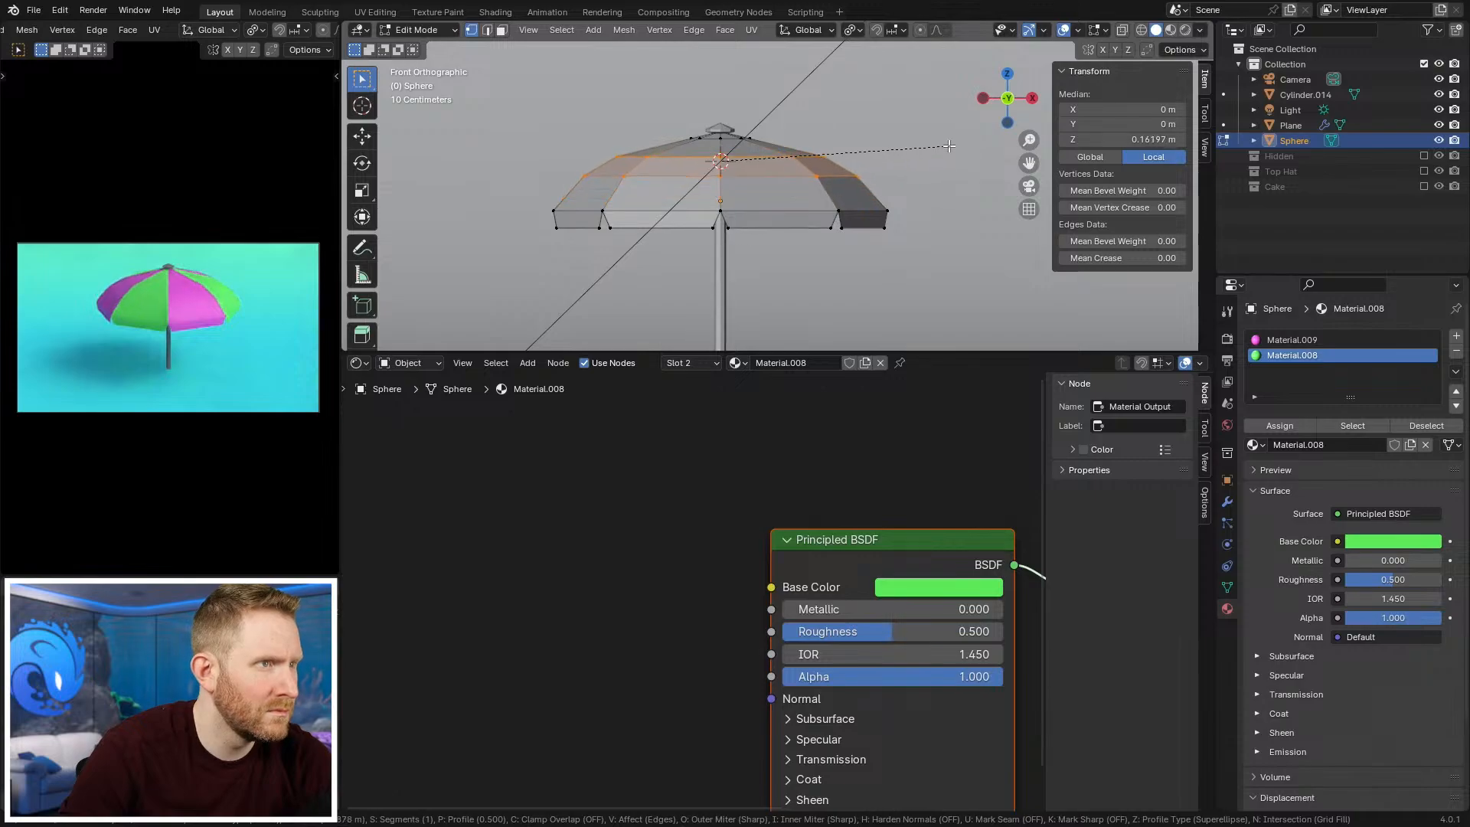
{"action": "right_click", "coordinate": [958, 147]}
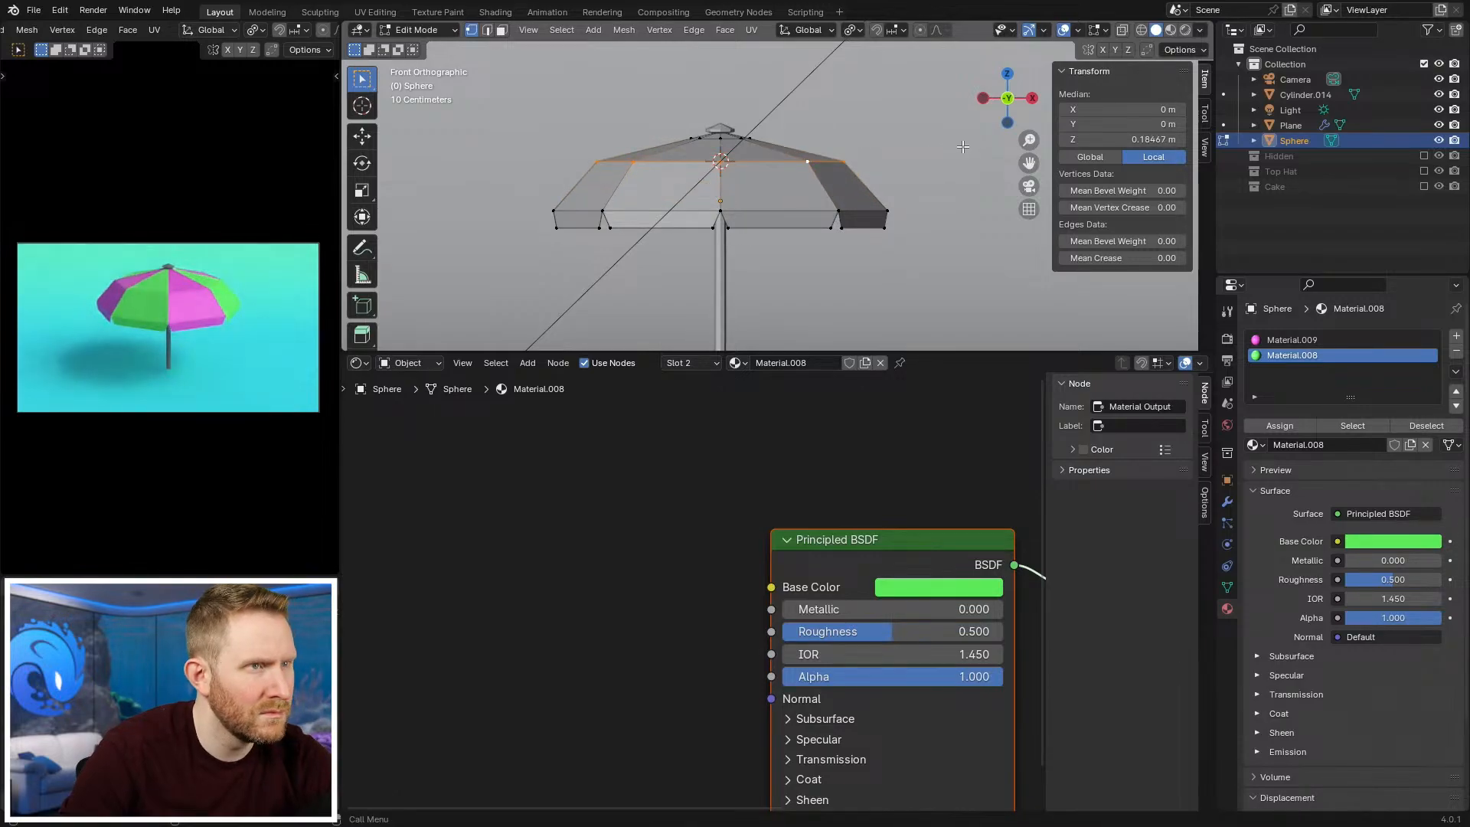
Step: Edge-slide the canopy's middle edge ring to a median Z of about 0.166 m and finish editing the mesh
{"action": "key", "text": "g"}
{"action": "key", "text": "g"}
{"action": "left_click", "coordinate": [977, 149]}
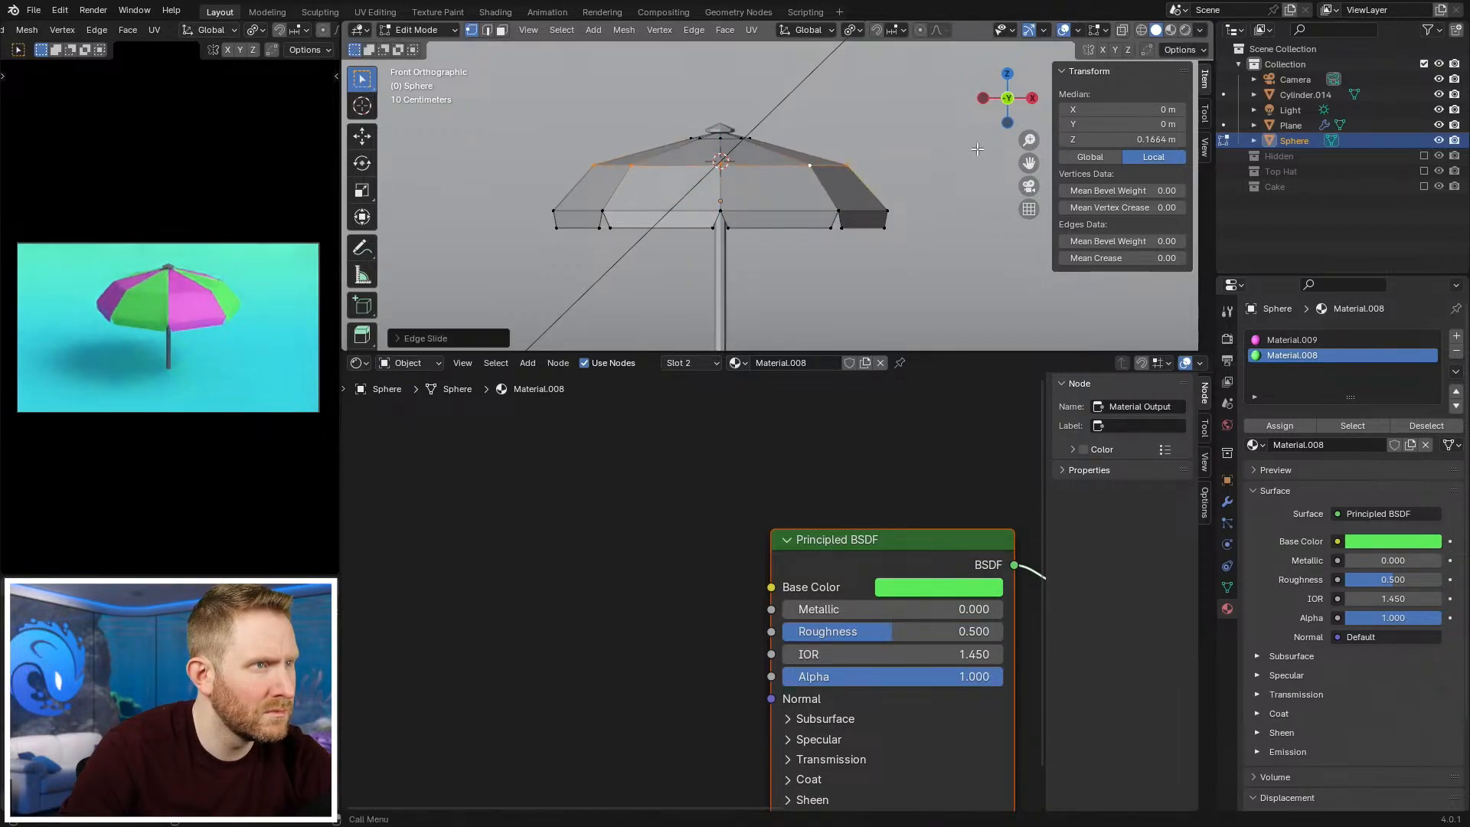
{"action": "key", "text": "g"}
{"action": "key", "text": "g"}
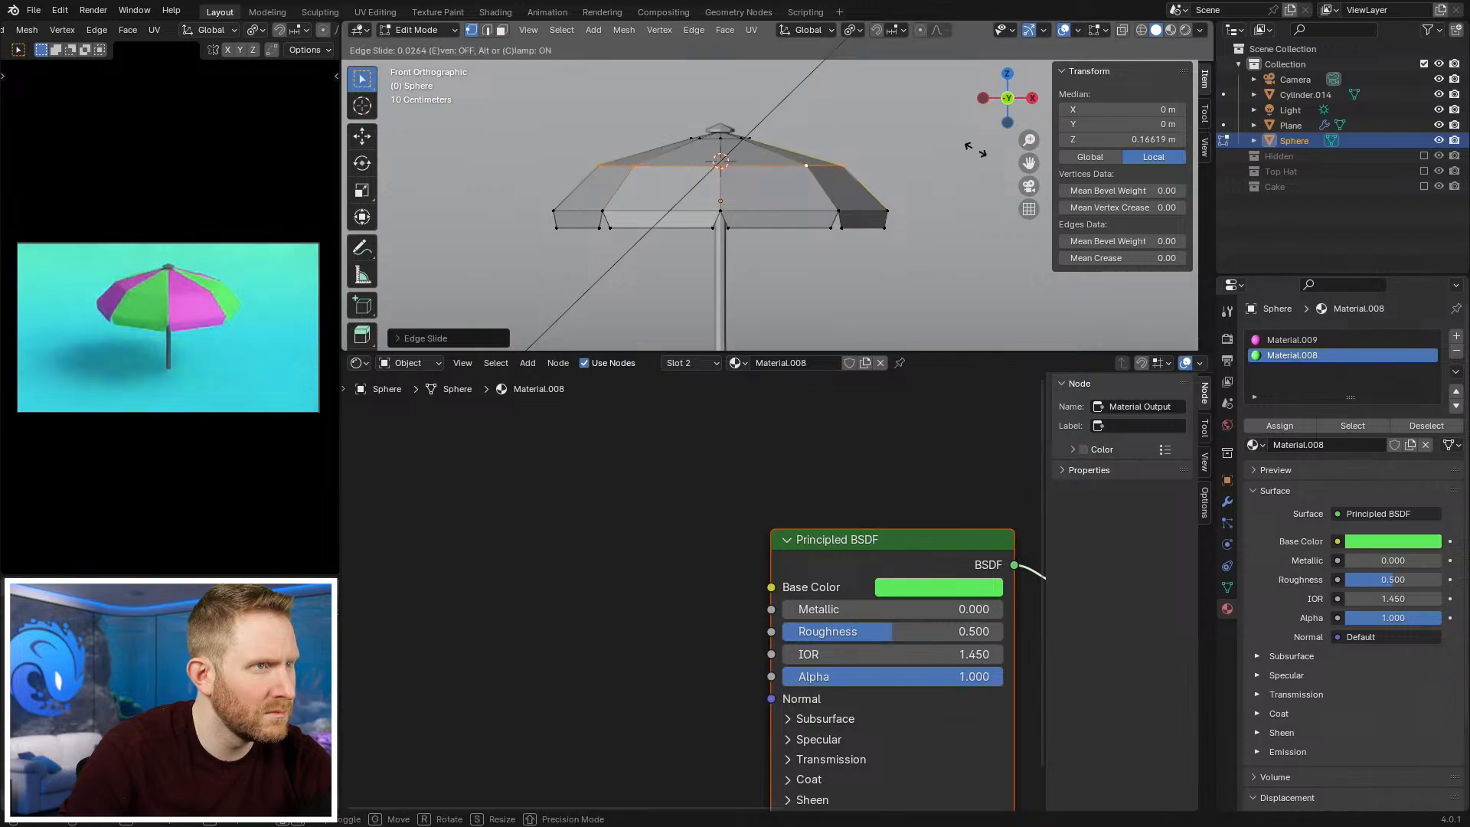
{"action": "left_click", "coordinate": [974, 149]}
{"action": "key", "text": "Tab"}
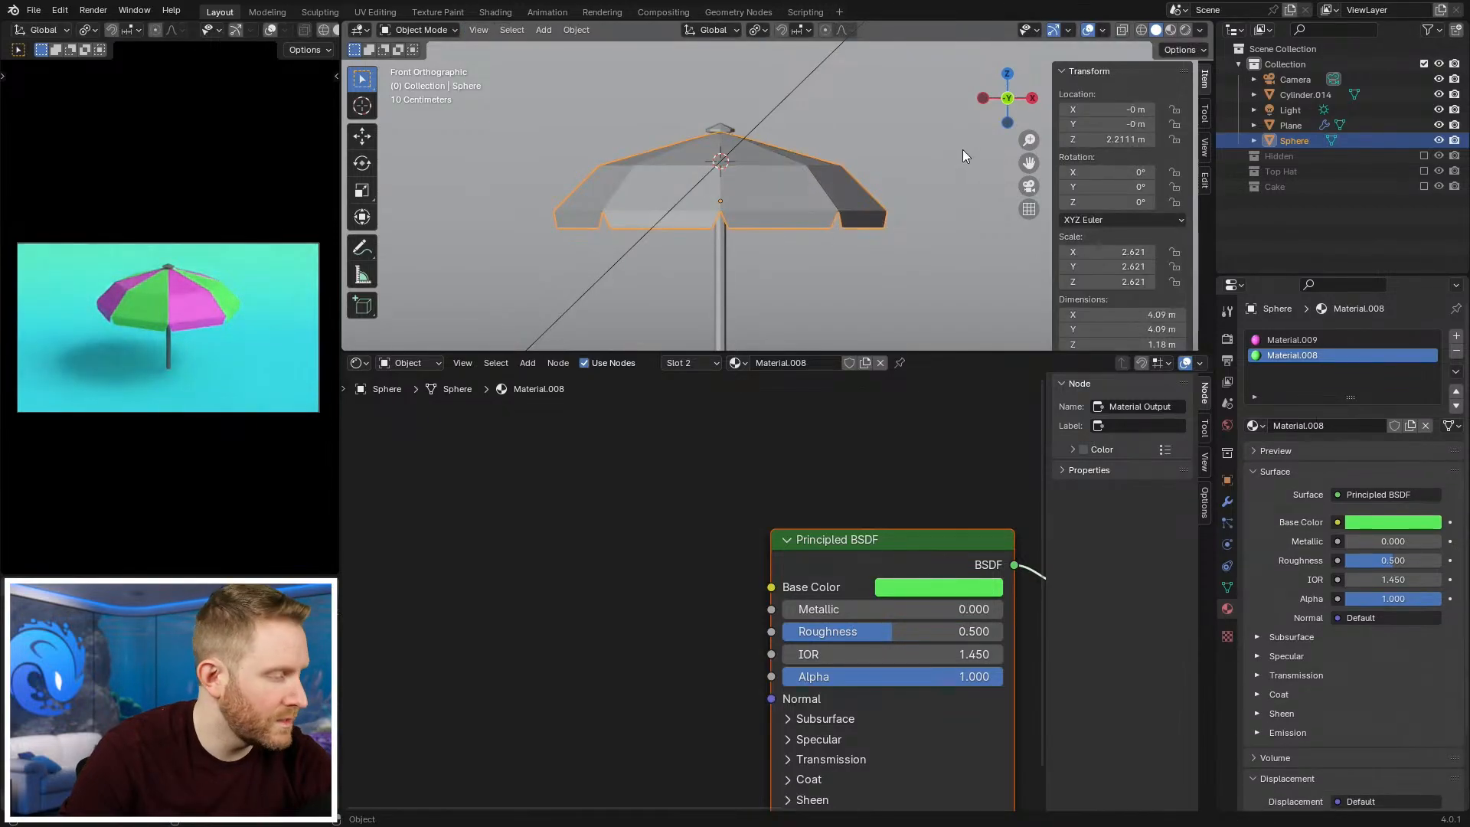
Step: Select the side face loop of the cap on top of the pole and scale it up uniformly
{"action": "middle_click_drag", "start_coordinate": [967, 139], "coordinate": [791, 163]}
{"action": "scroll", "coordinate": [897, 184], "scroll_direction": "up", "scroll_amount": 4}
{"action": "left_click", "coordinate": [775, 170]}
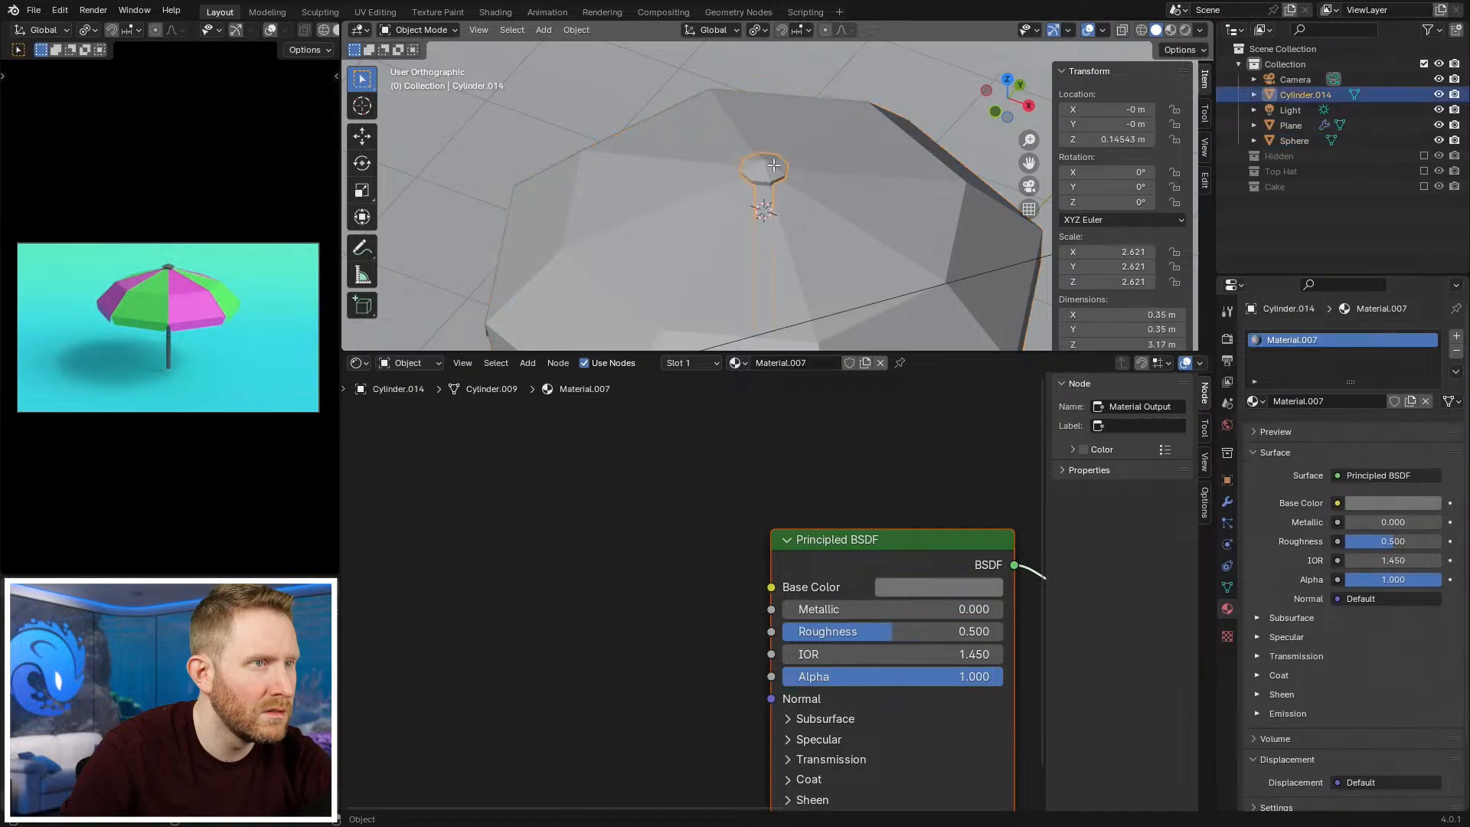
{"action": "key", "text": "Tab"}
{"action": "scroll", "coordinate": [798, 194], "scroll_direction": "up", "scroll_amount": 6}
{"action": "left_click", "coordinate": [757, 180], "text": "alt"}
{"action": "key", "text": "alt+z"}
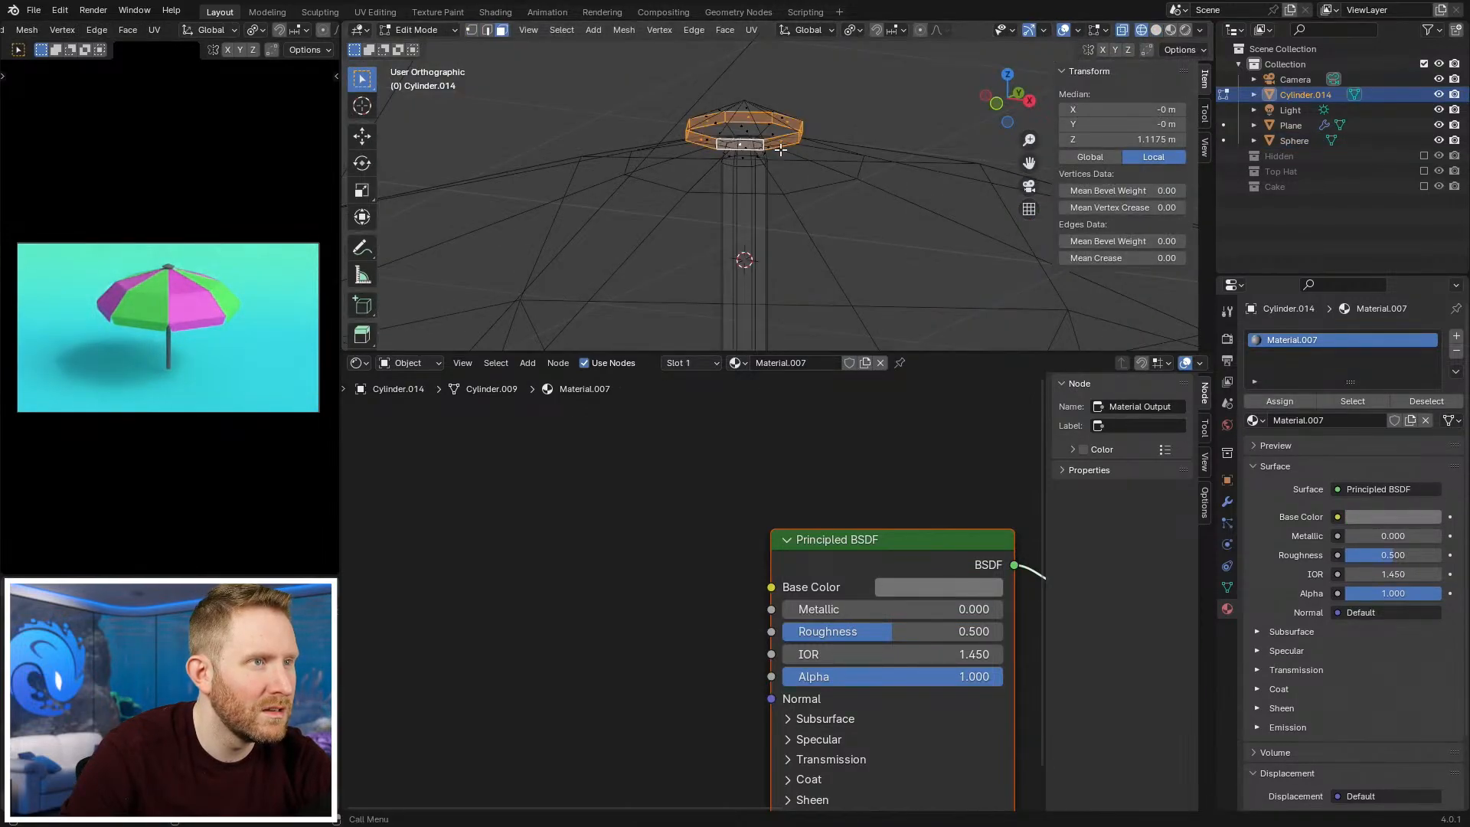
{"action": "key", "text": "alt+z"}
{"action": "key", "text": "s"}
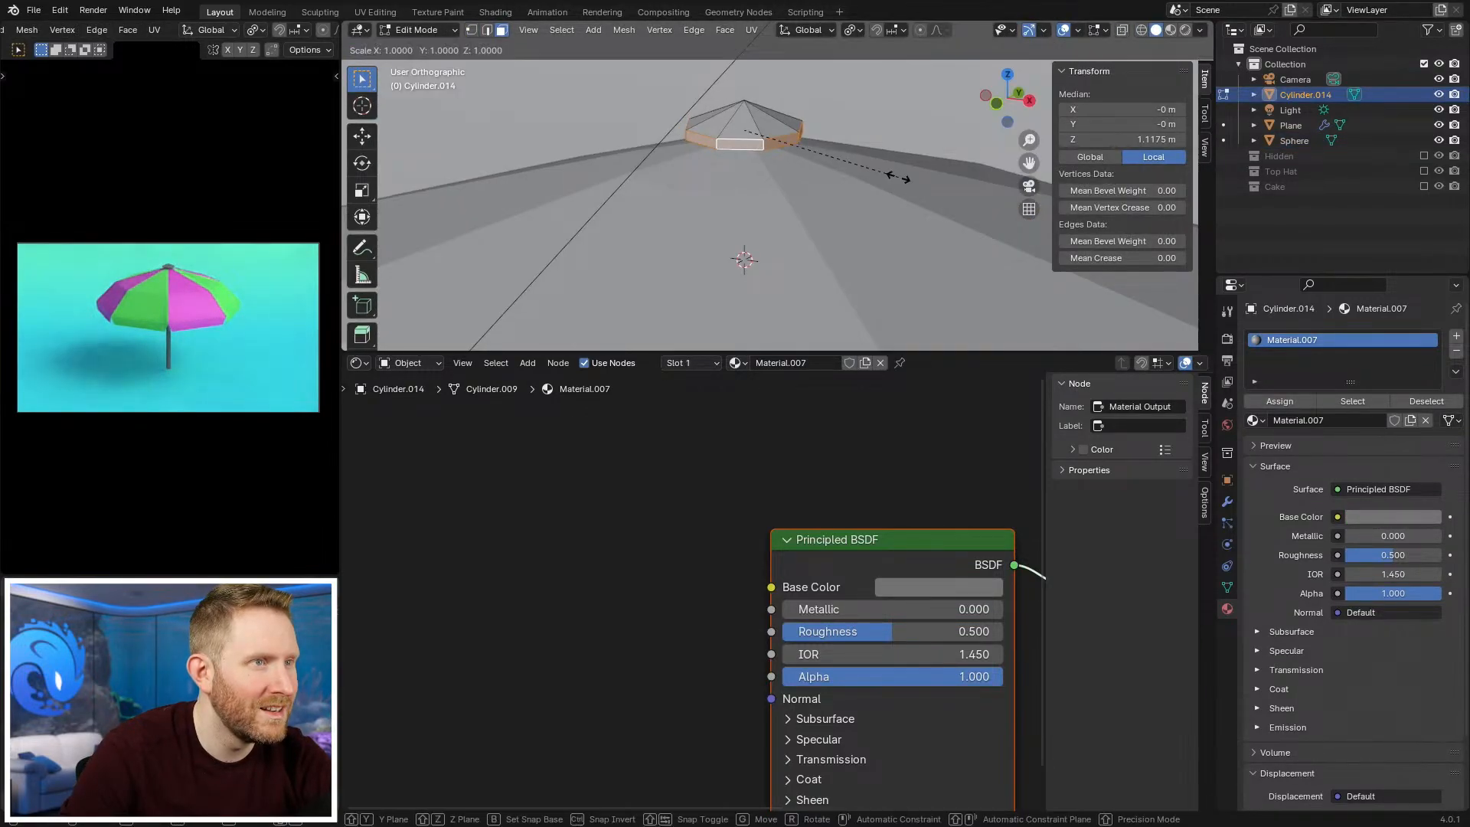
{"action": "key", "text": "shift+z"}
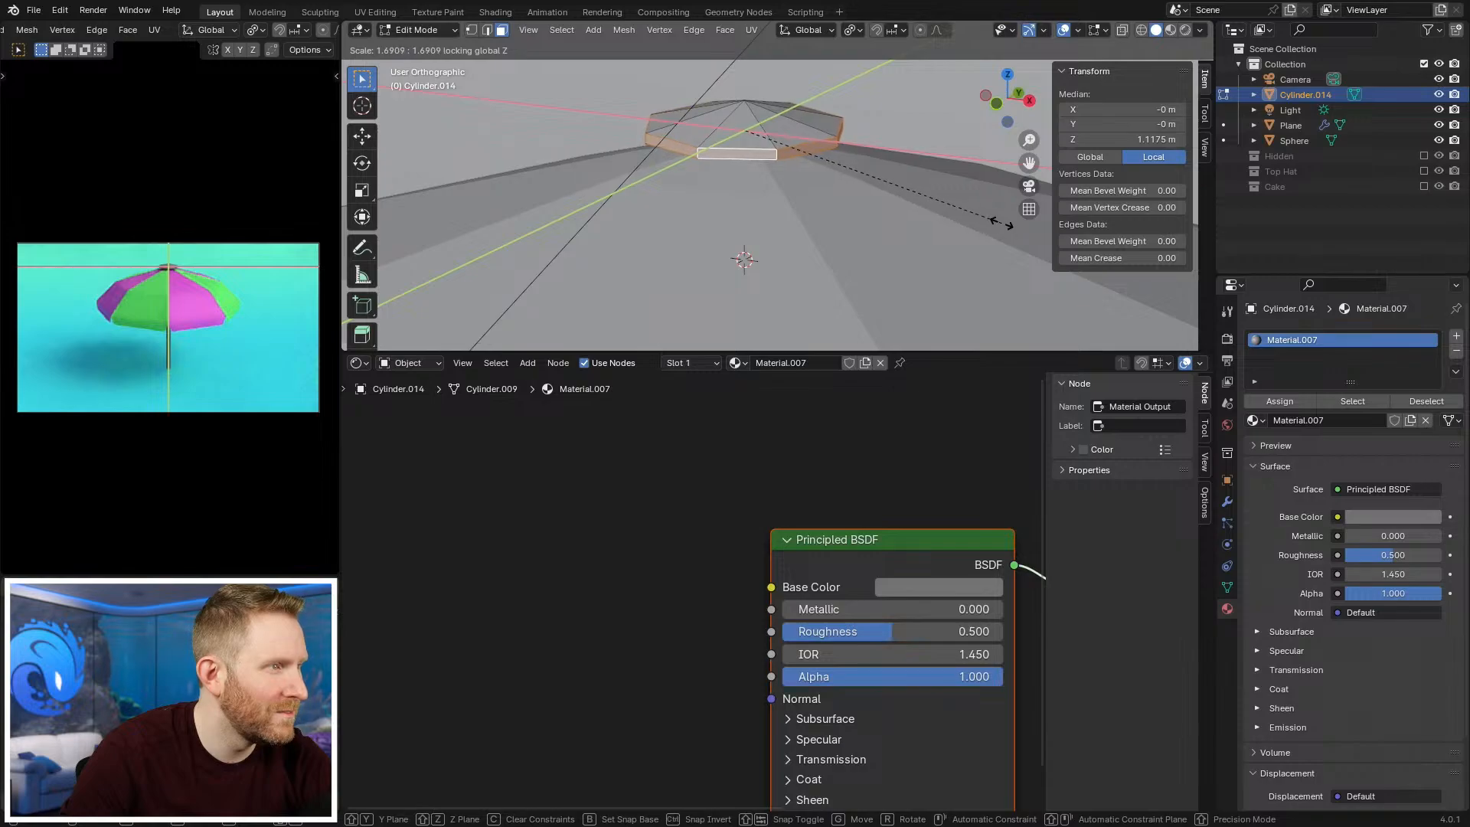
{"action": "right_click", "coordinate": [885, 187]}
{"action": "key", "text": "s"}
{"action": "left_click", "coordinate": [949, 206]}
Step: Move the cap's side face loop down about 0.05 m along Z
{"action": "key", "text": "g"}
{"action": "key", "text": "z"}
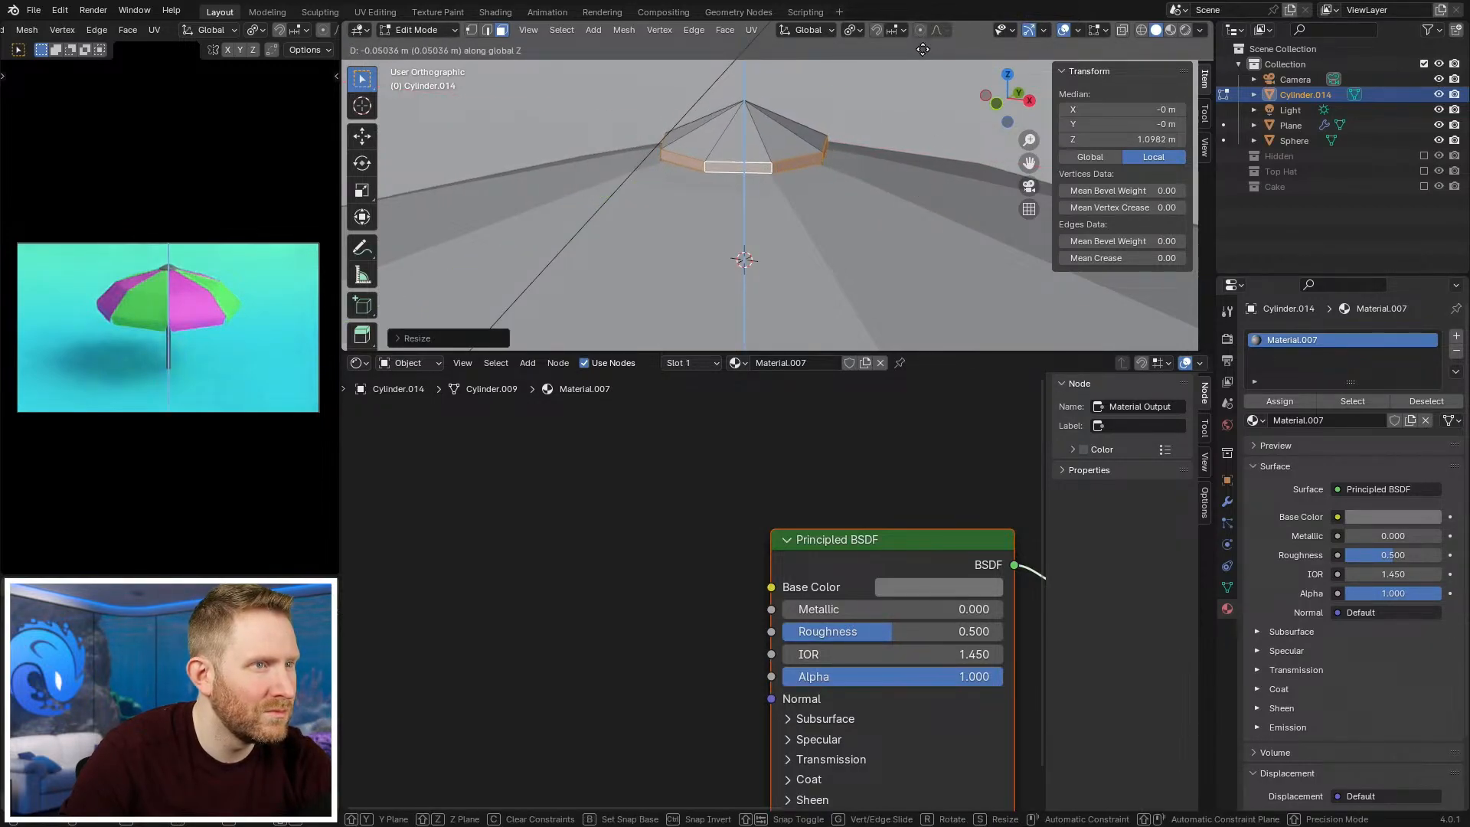
{"action": "key", "text": "Return"}
Step: Try lowering the cap's tip vertex about 0.1 m along Z
{"action": "key", "text": "1"}
{"action": "left_click", "coordinate": [739, 107]}
{"action": "key", "text": "g"}
{"action": "key", "text": "z"}
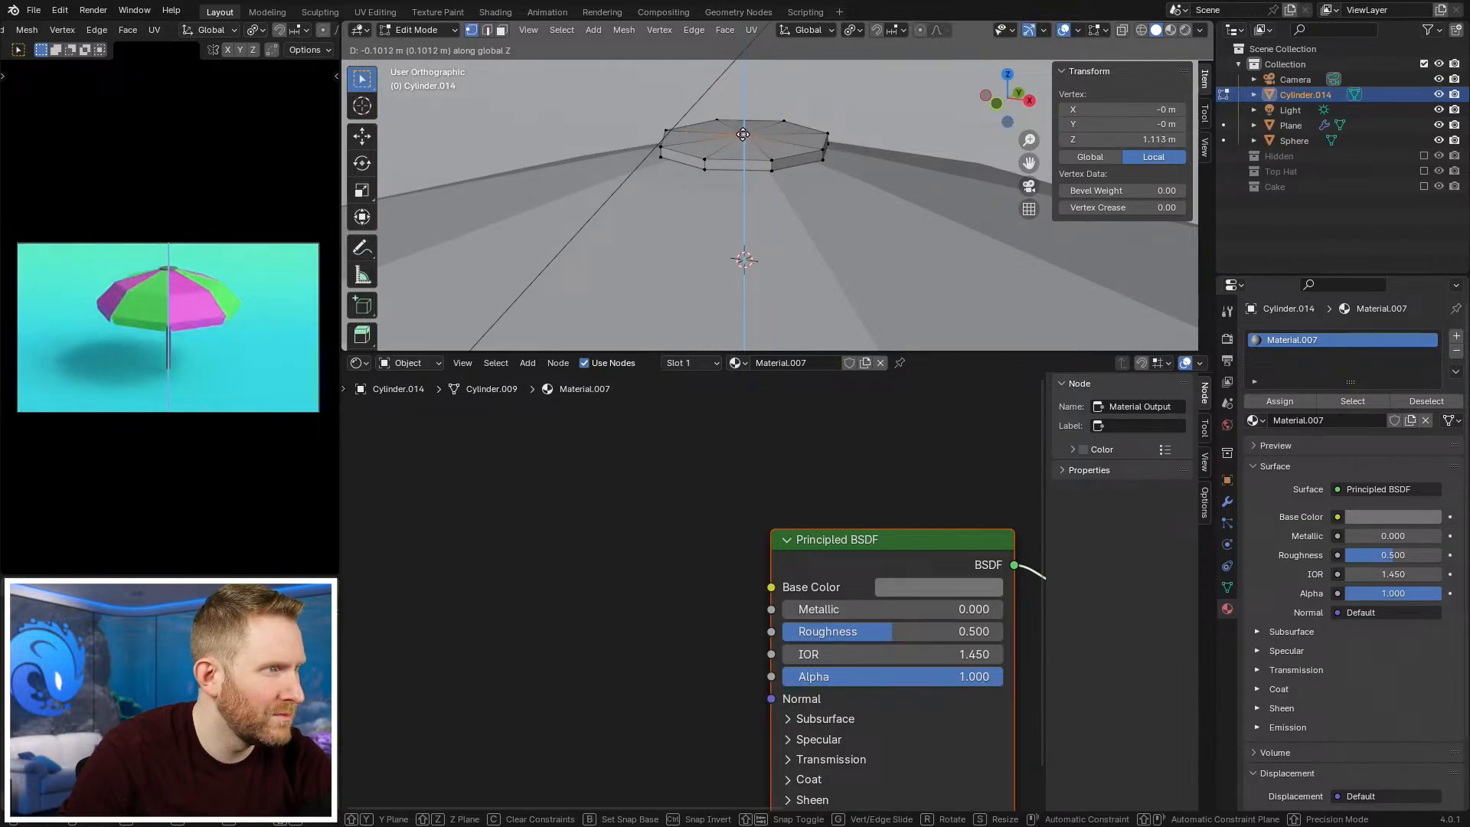
{"action": "key", "text": "Return"}
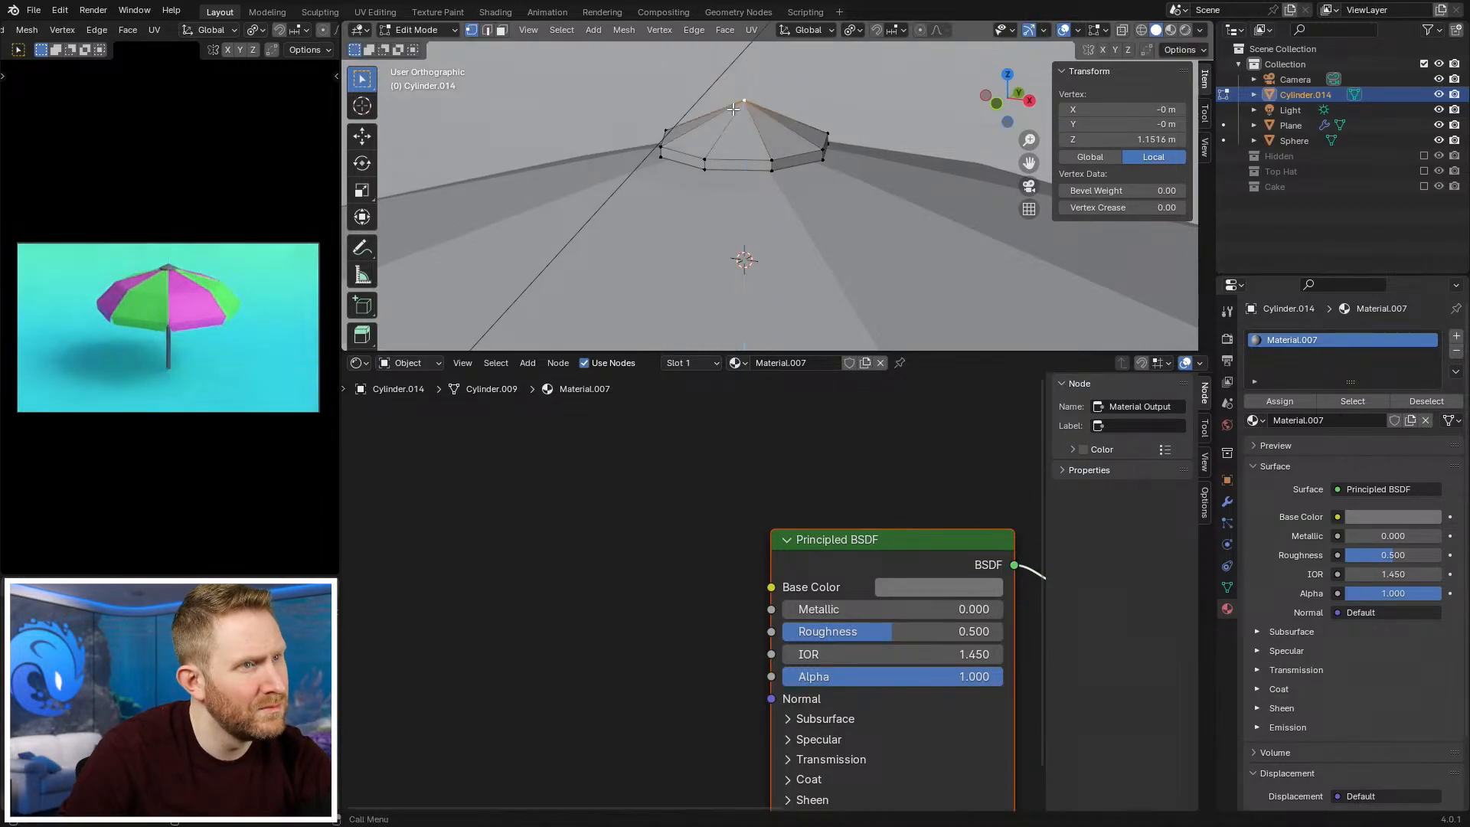
Step: Try removing the cap's pointed tip so that its top becomes one flat face
{"action": "middle_click_drag", "start_coordinate": [772, 153], "coordinate": [768, 187]}
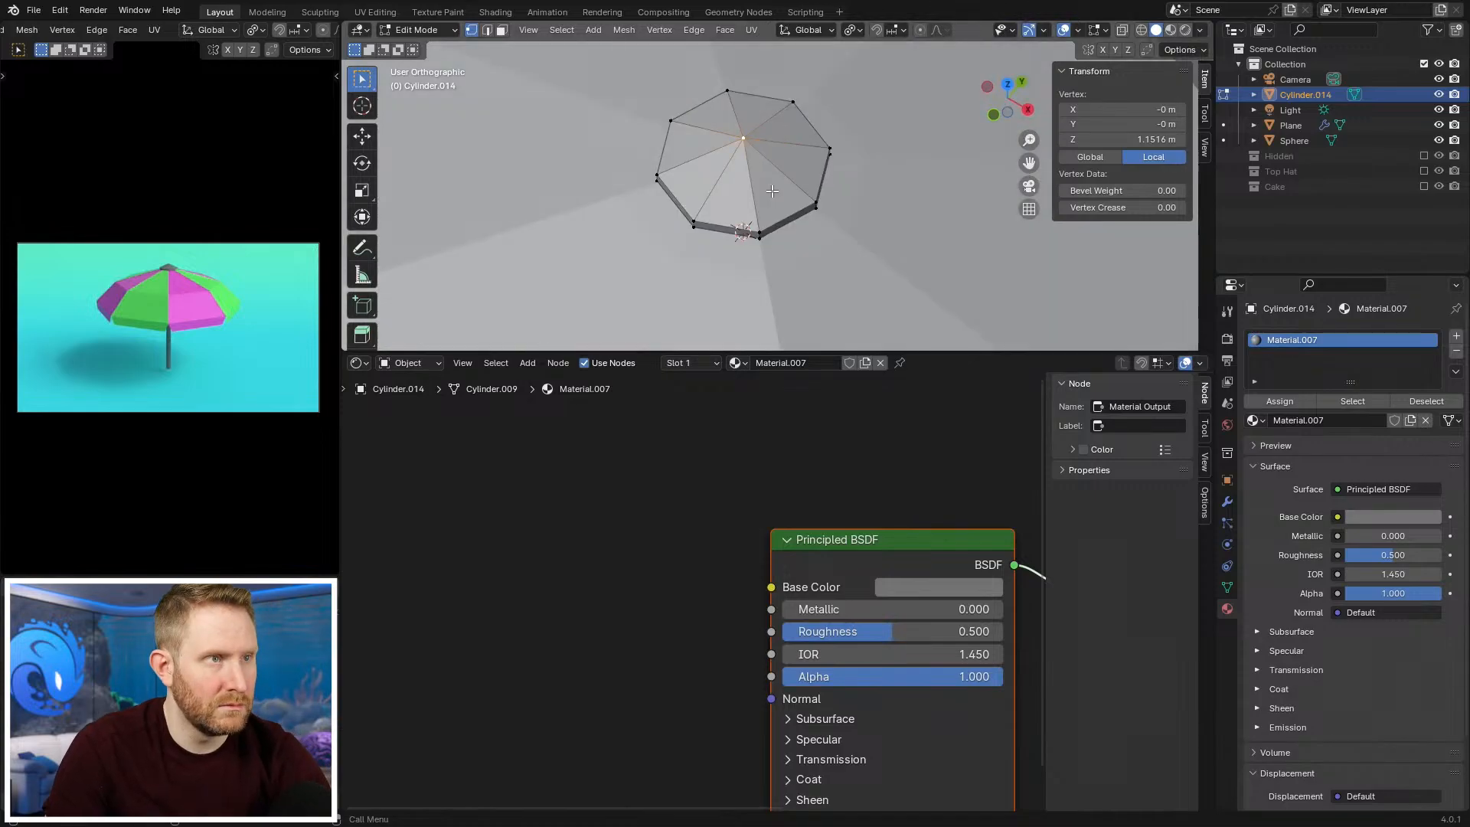
{"action": "key", "text": "3"}
{"action": "key", "text": "c"}
{"action": "left_click", "coordinate": [744, 138]}
{"action": "key", "text": "alt+a"}
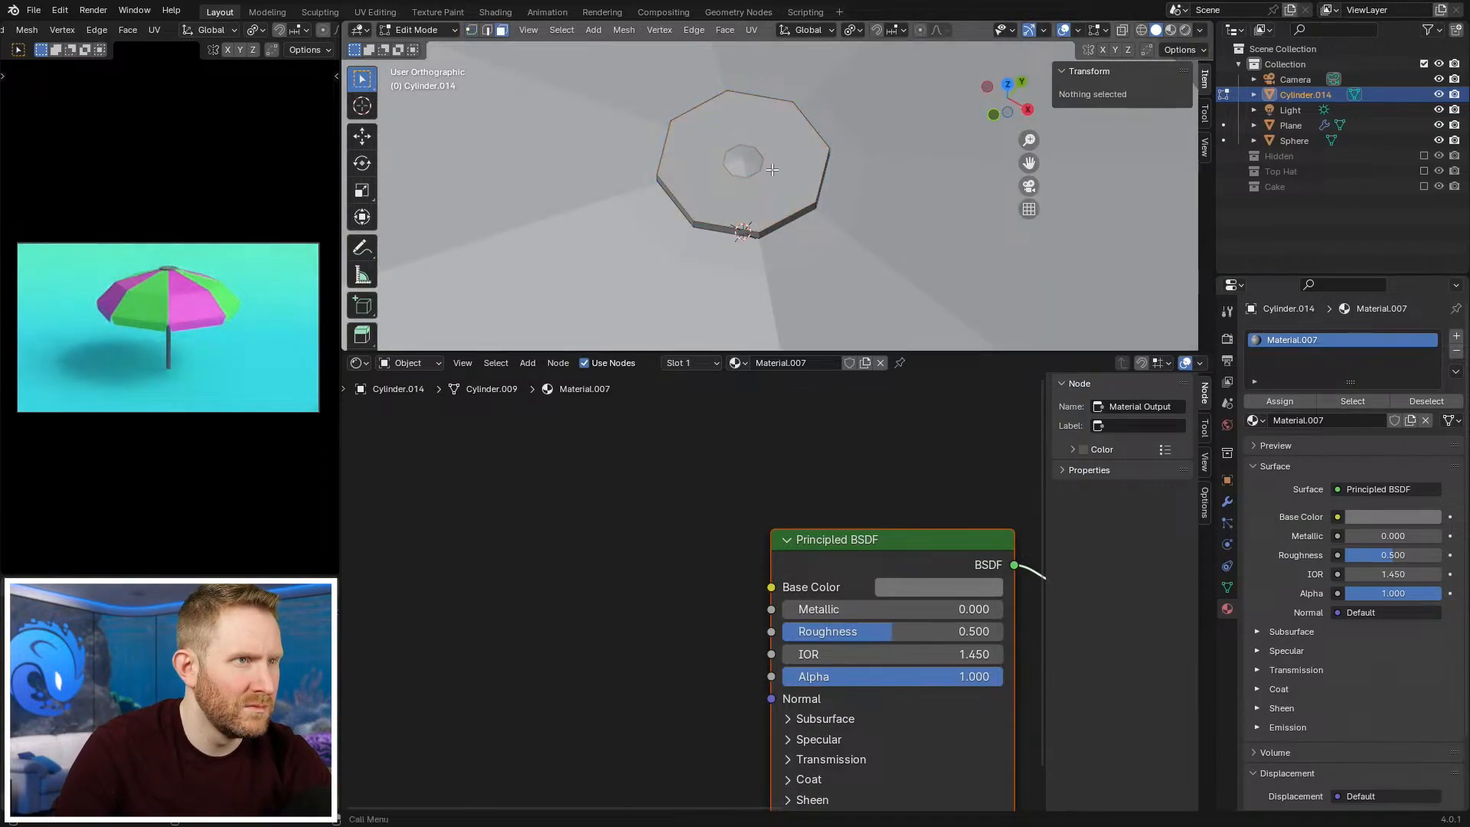
Step: Flatten the cap's sloped top faces into one face and raise it about 0.04 m along Z
{"action": "middle_click_drag", "start_coordinate": [744, 138], "coordinate": [776, 78]}
{"action": "key", "text": "z"}
{"action": "left_click", "coordinate": [640, 124]}
{"action": "key", "text": "z"}
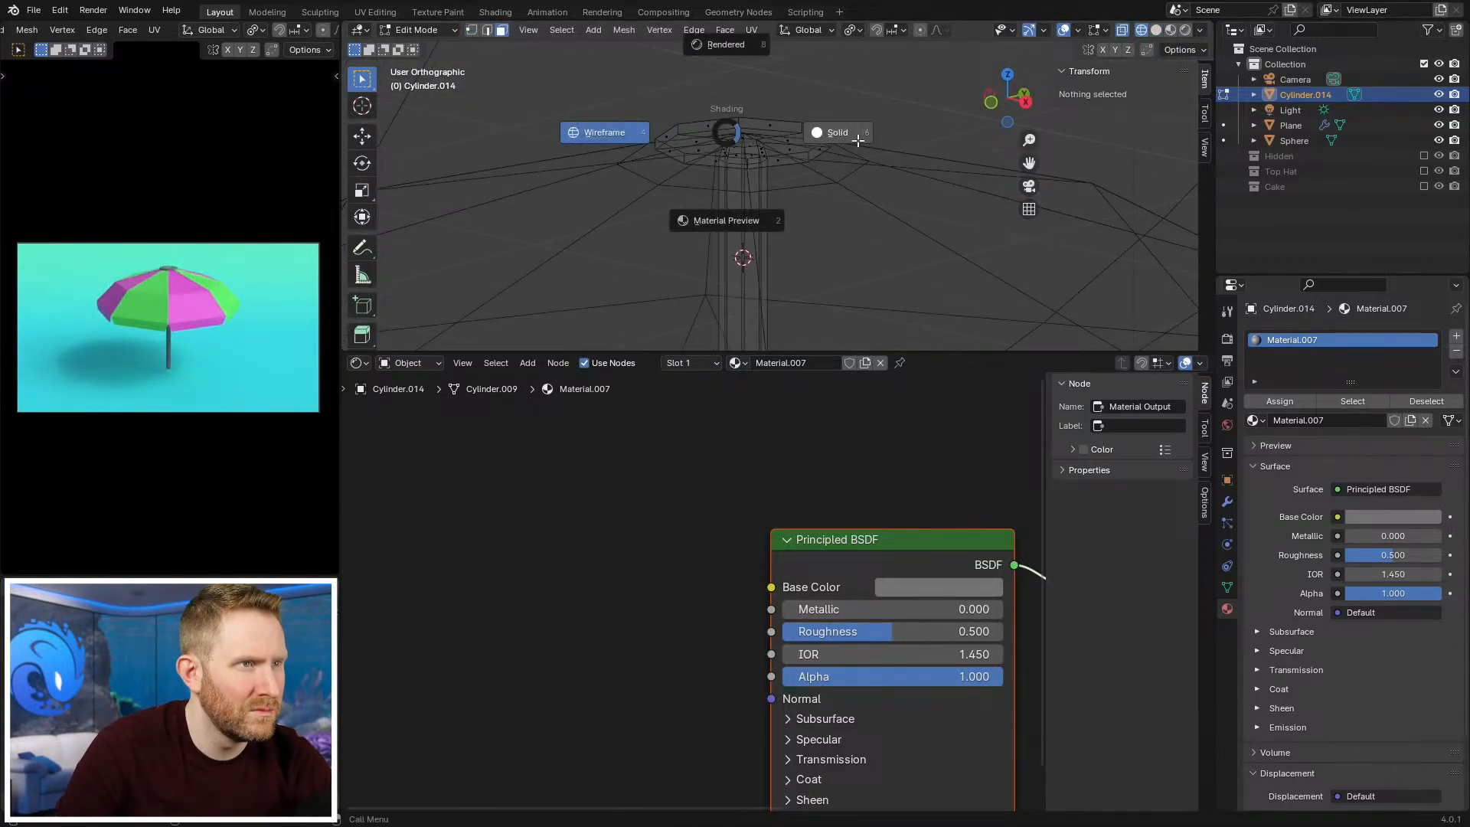
{"action": "left_click", "coordinate": [770, 131]}
{"action": "left_click", "coordinate": [770, 132]}
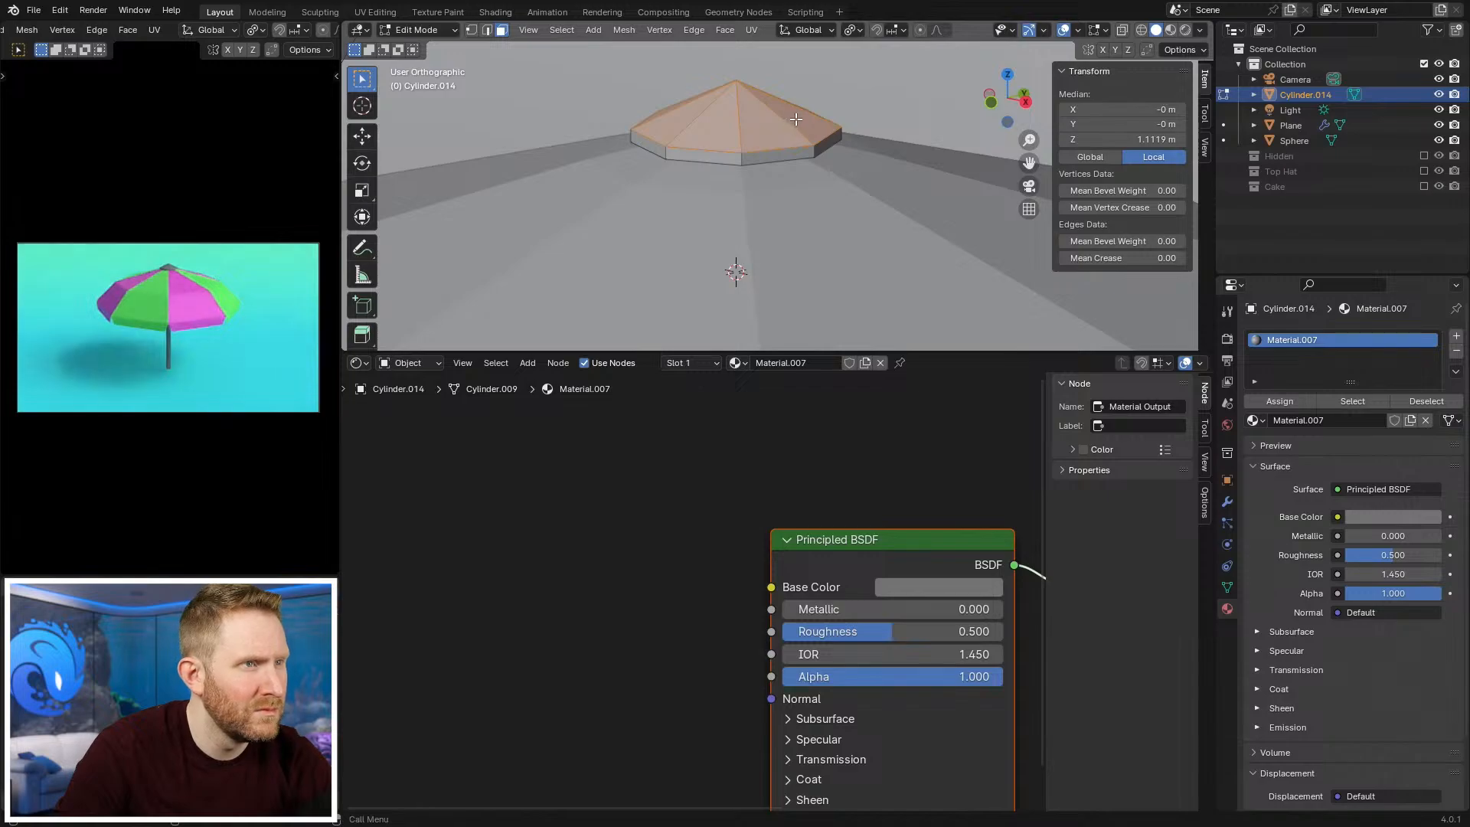
{"action": "key", "text": "g"}
{"action": "key", "text": "z"}
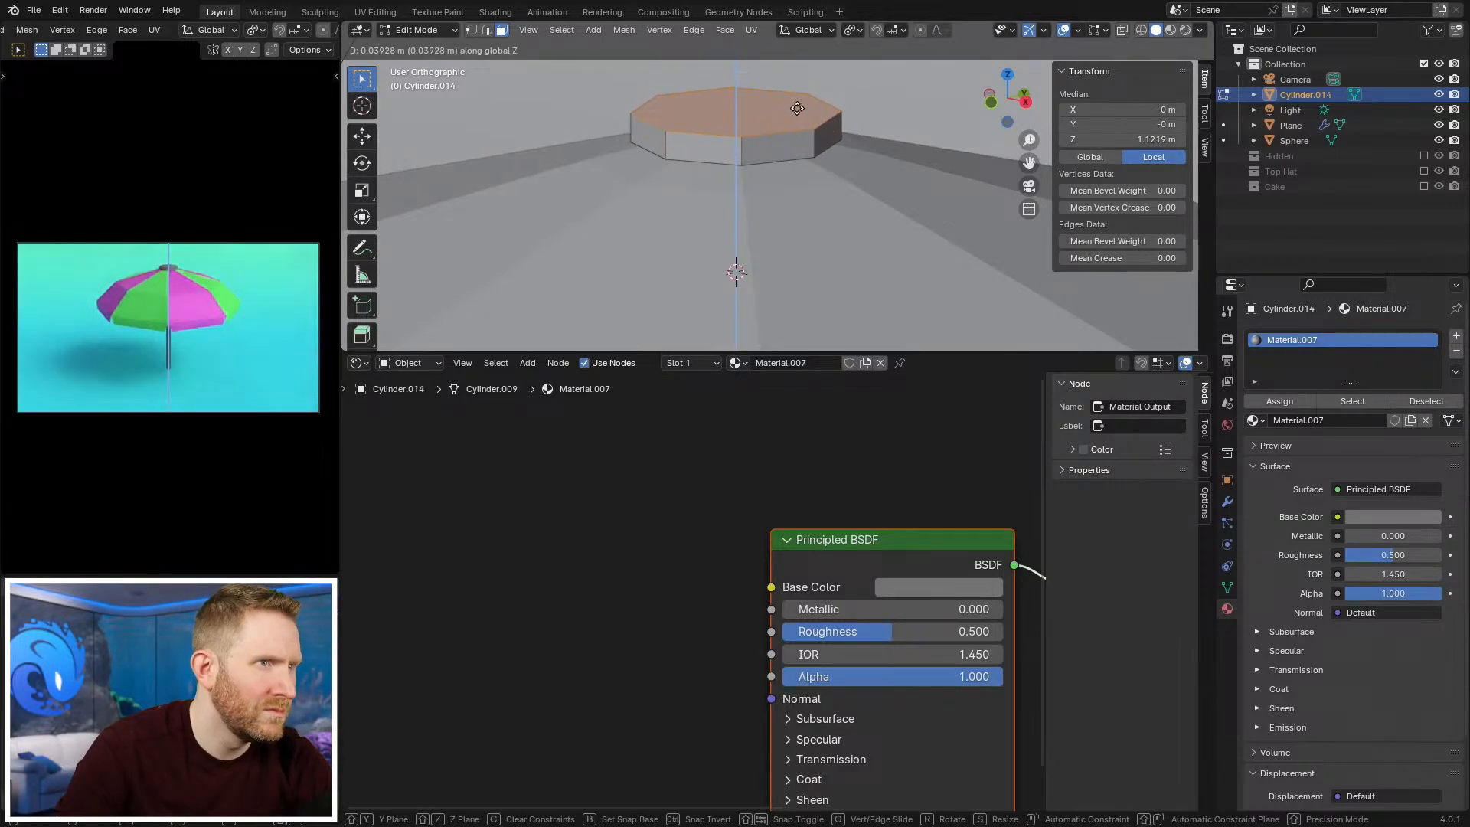
{"action": "left_click", "coordinate": [797, 109]}
{"action": "key", "text": "Tab"}
{"action": "scroll", "coordinate": [174, 264], "scroll_direction": "down", "scroll_amount": 2}
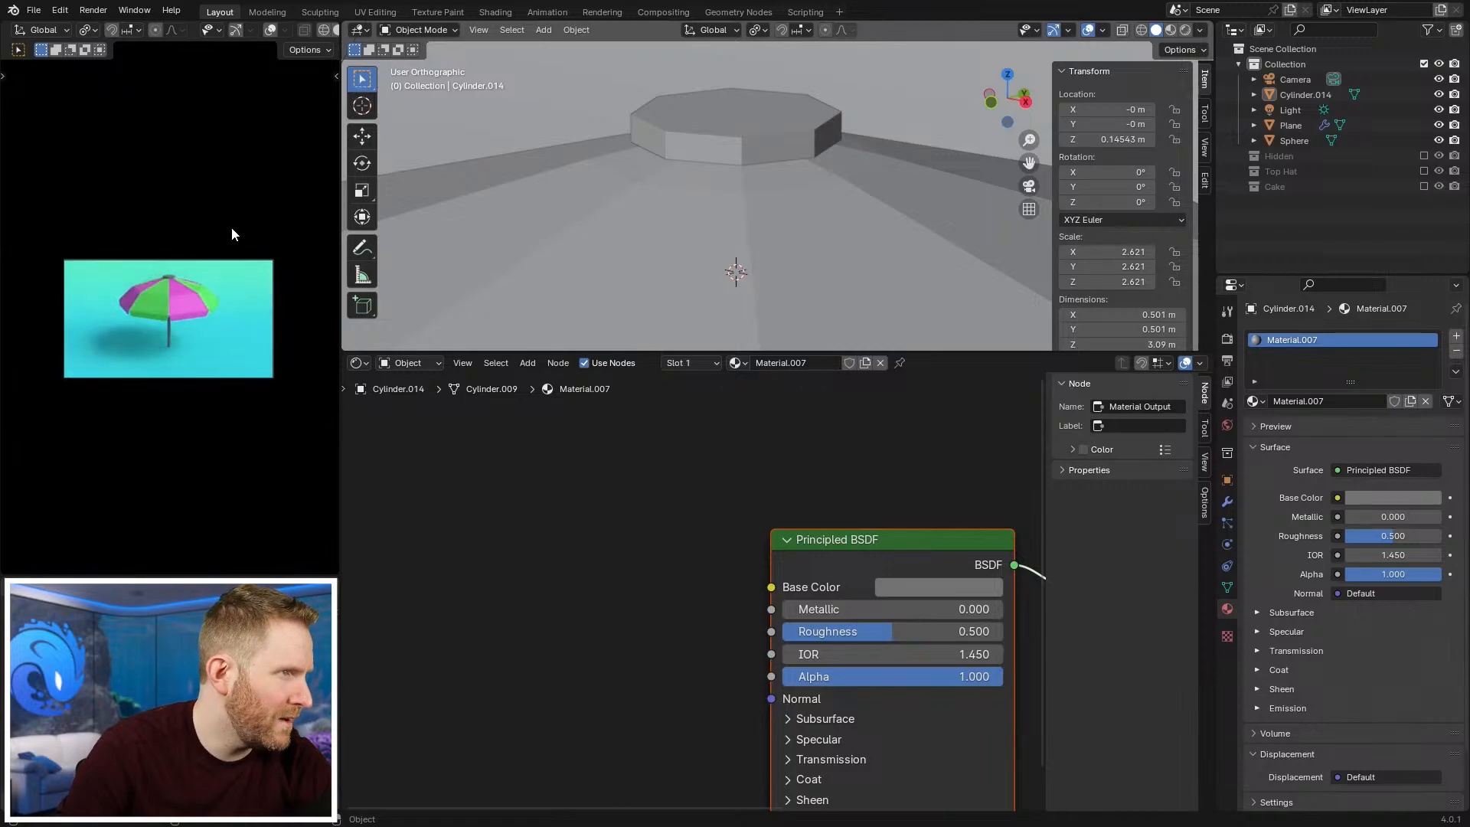
Step: Select the cap's side face loop and scale it down in X and Y only, to about 0.417 m wide
{"action": "middle_click_drag", "start_coordinate": [673, 188], "coordinate": [658, 230]}
{"action": "key", "text": "Tab"}
{"action": "left_click", "coordinate": [731, 190]}
{"action": "key", "text": "s"}
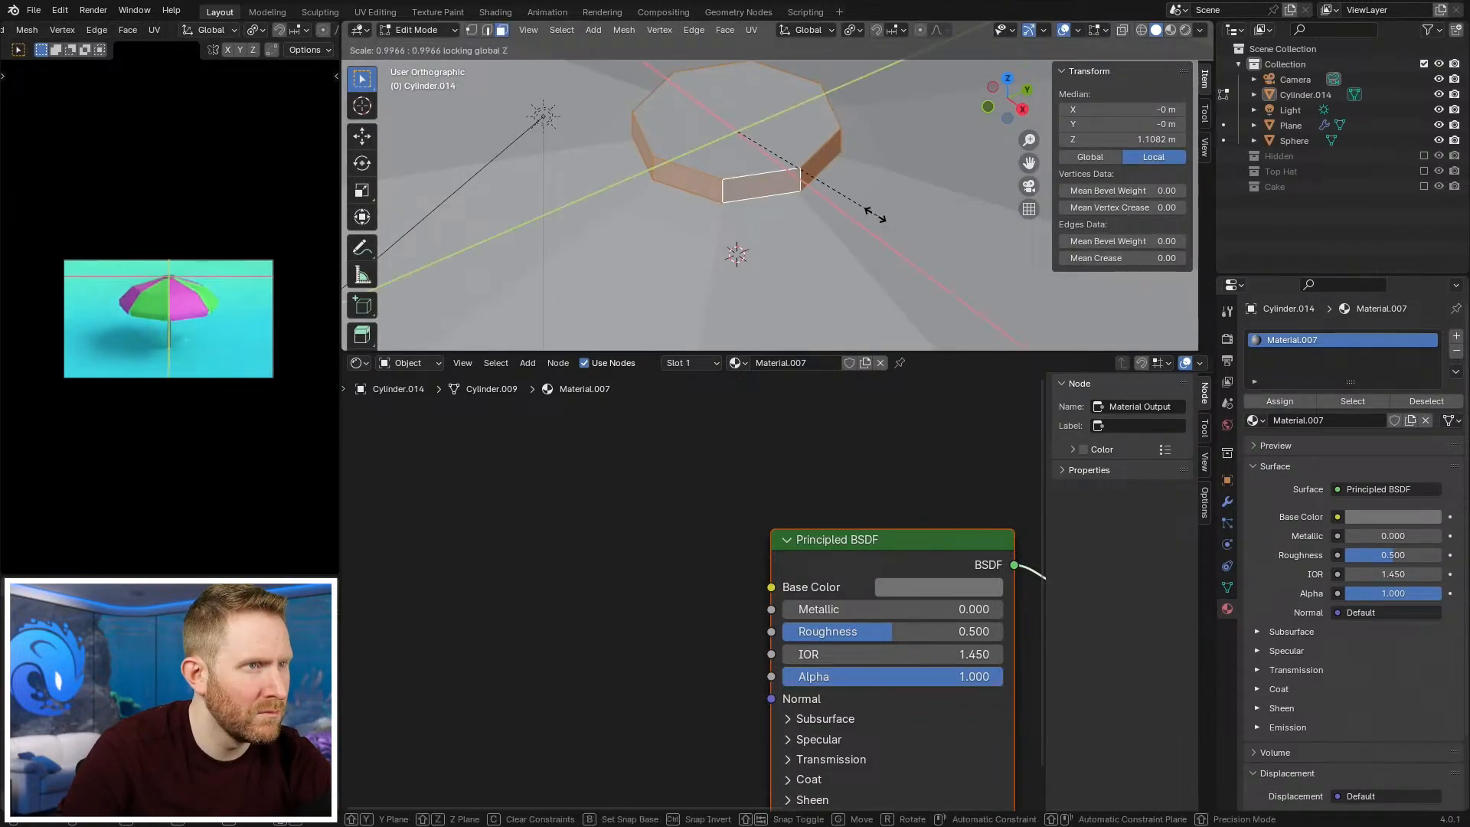
{"action": "key", "text": "shift+z"}
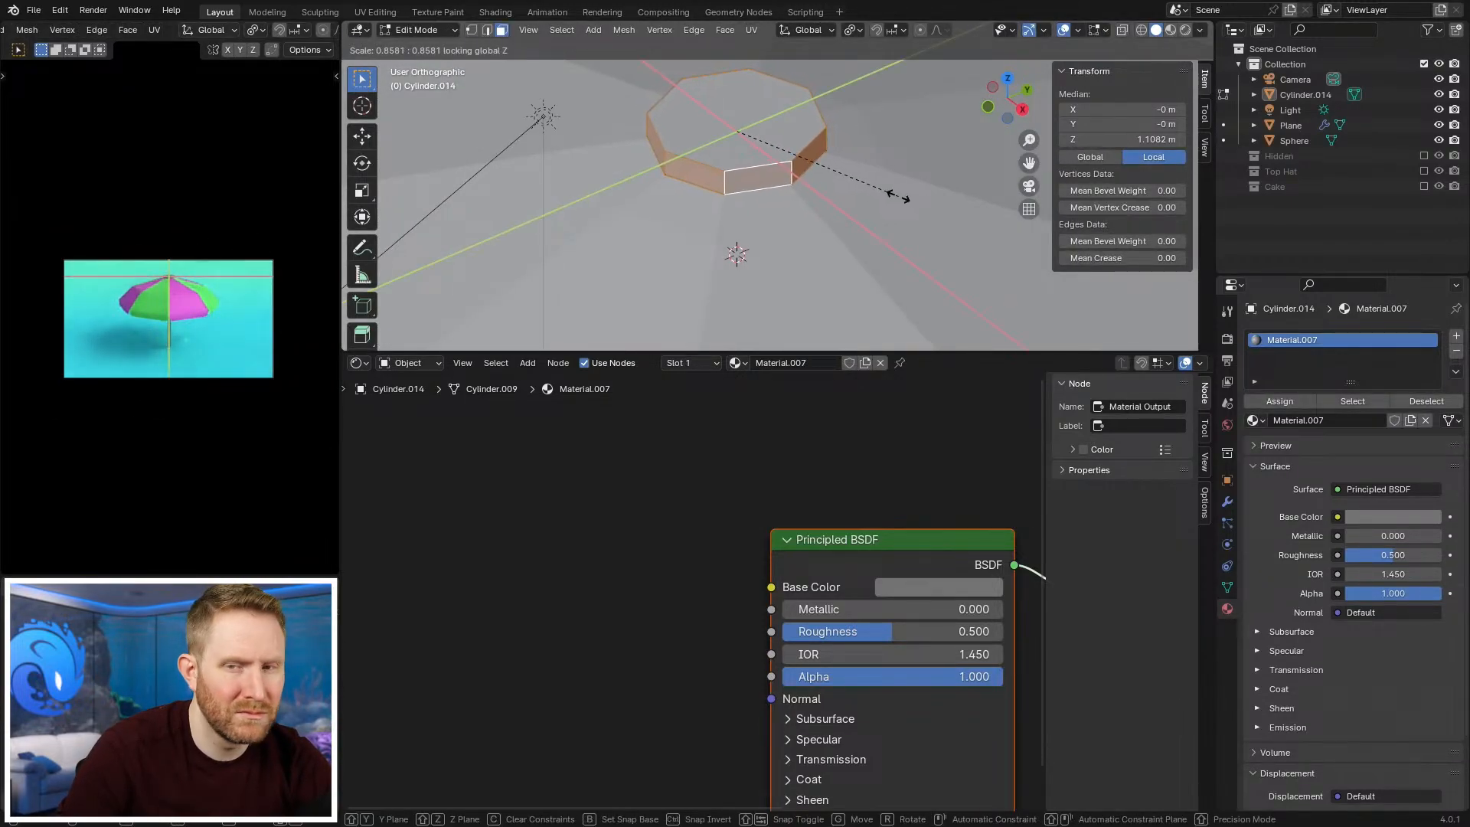
{"action": "left_click", "coordinate": [873, 196]}
{"action": "middle_click_drag", "start_coordinate": [871, 195], "coordinate": [859, 157]}
{"action": "key", "text": "s"}
{"action": "key", "text": "shift+z"}
{"action": "left_click", "coordinate": [868, 148]}
Step: Move the cap's top face down about 0.02 m along Z and finish editing the mesh
{"action": "scroll", "coordinate": [827, 131], "scroll_direction": "up", "scroll_amount": 1}
{"action": "left_click", "coordinate": [765, 91]}
{"action": "key", "text": "g"}
{"action": "key", "text": "z"}
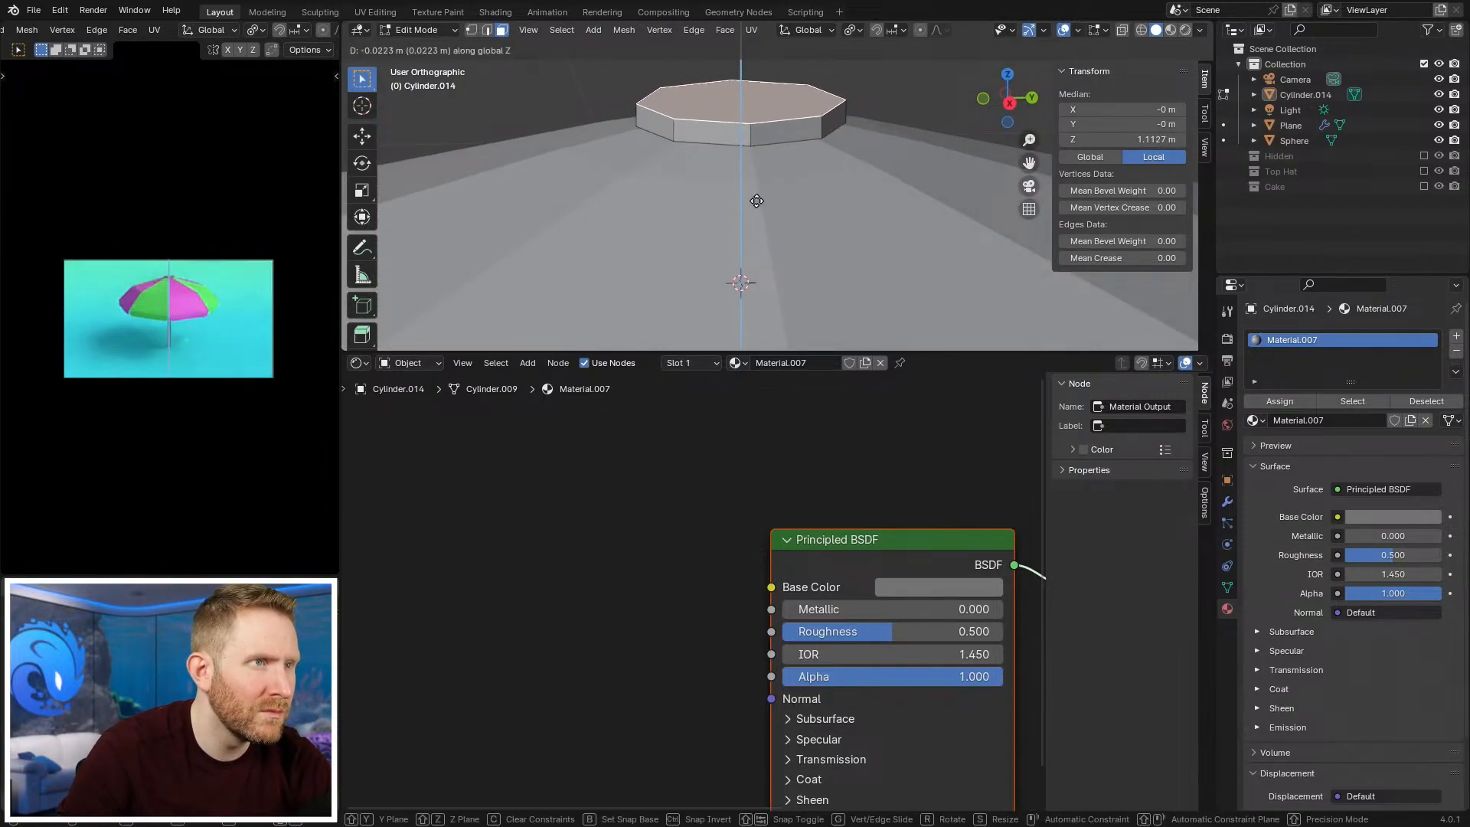
{"action": "left_click", "coordinate": [777, 179]}
{"action": "left_click", "coordinate": [753, 186]}
{"action": "key", "text": "Tab"}
Step: Edge-slide the canopy's innermost edge ring inward by a factor of about 0.44, beneath the cap, and finish editing the mesh
{"action": "scroll", "coordinate": [758, 185], "scroll_direction": "down", "scroll_amount": 6}
{"action": "middle_click_drag", "start_coordinate": [760, 185], "coordinate": [754, 250]}
{"action": "scroll", "coordinate": [251, 310], "scroll_direction": "down", "scroll_amount": 1}
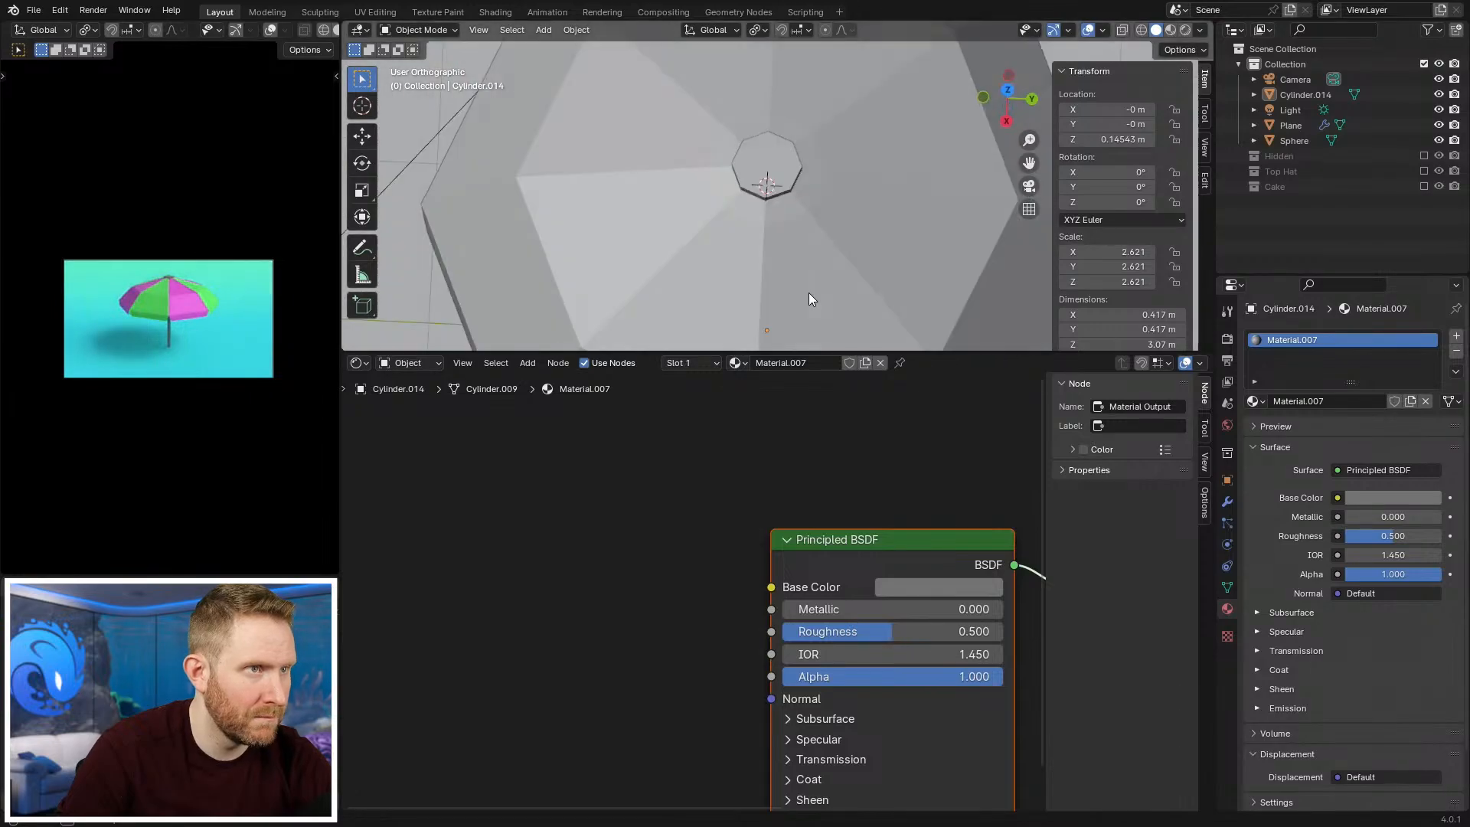
{"action": "left_click", "coordinate": [865, 239]}
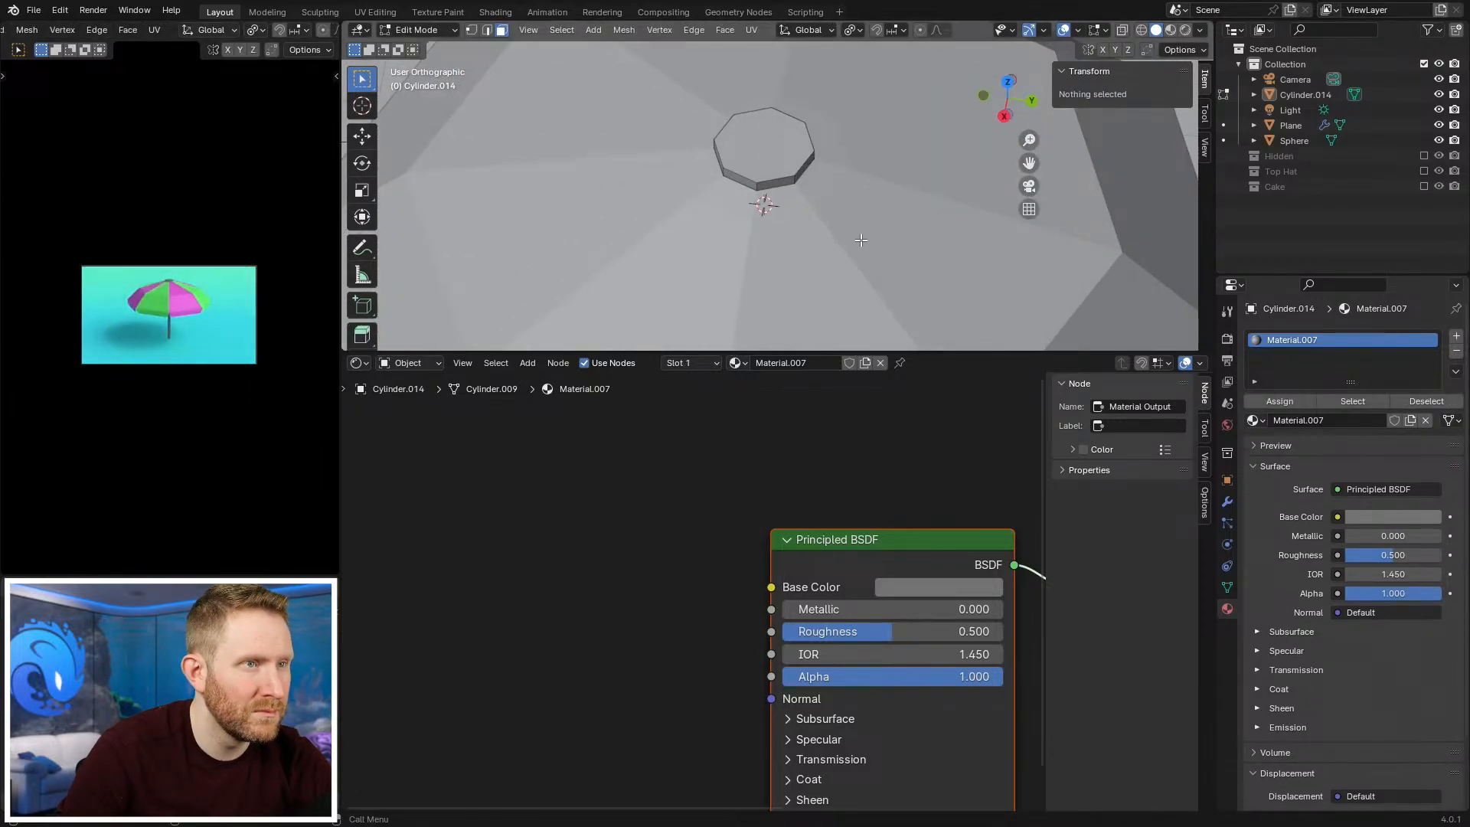
{"action": "key", "text": "Tab"}
{"action": "key", "text": "2"}
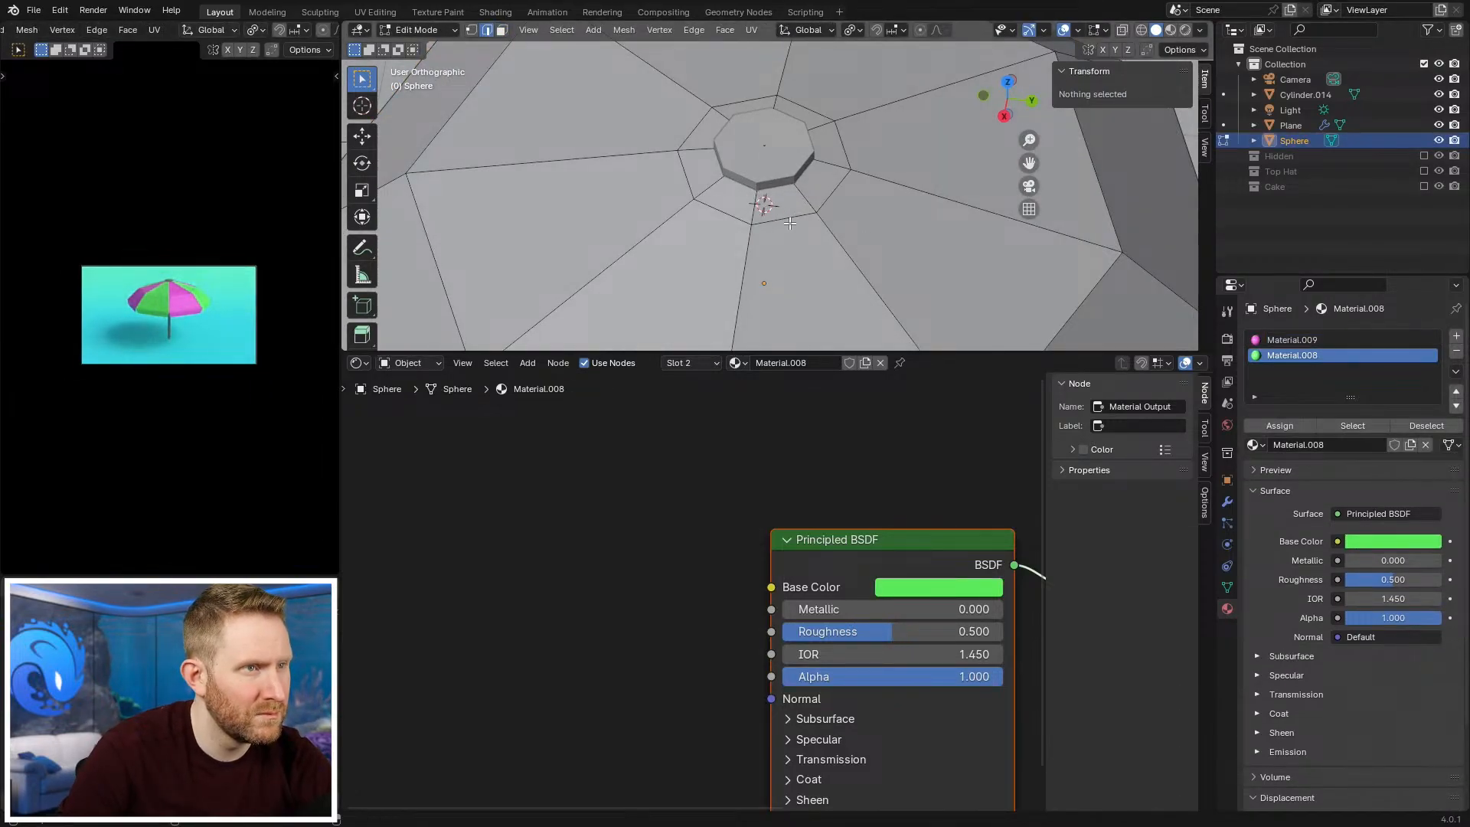
{"action": "left_click", "coordinate": [784, 208], "text": "alt"}
{"action": "key", "text": "g"}
{"action": "key", "text": "g"}
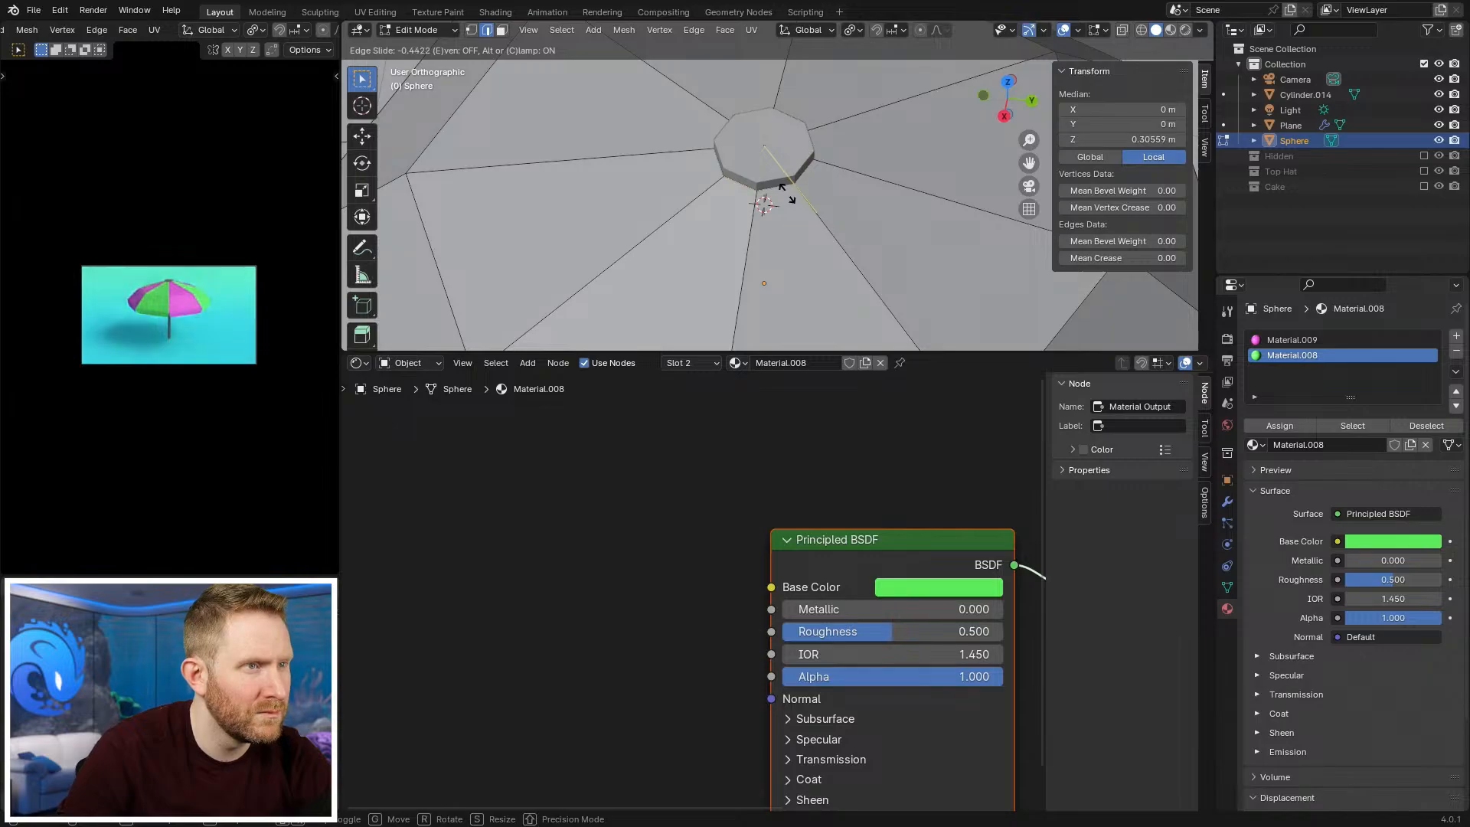
{"action": "left_click", "coordinate": [787, 193]}
{"action": "key", "text": "Tab"}
{"action": "scroll", "coordinate": [683, 204], "scroll_direction": "down", "scroll_amount": 9}
{"action": "key", "text": "alt+a"}
Step: Select the canopy's middle edge ring in front view and scale it down uniformly to about 0.98
{"action": "middle_click_drag", "start_coordinate": [683, 204], "coordinate": [767, 144]}
{"action": "scroll", "coordinate": [268, 313], "scroll_direction": "up", "scroll_amount": 4}
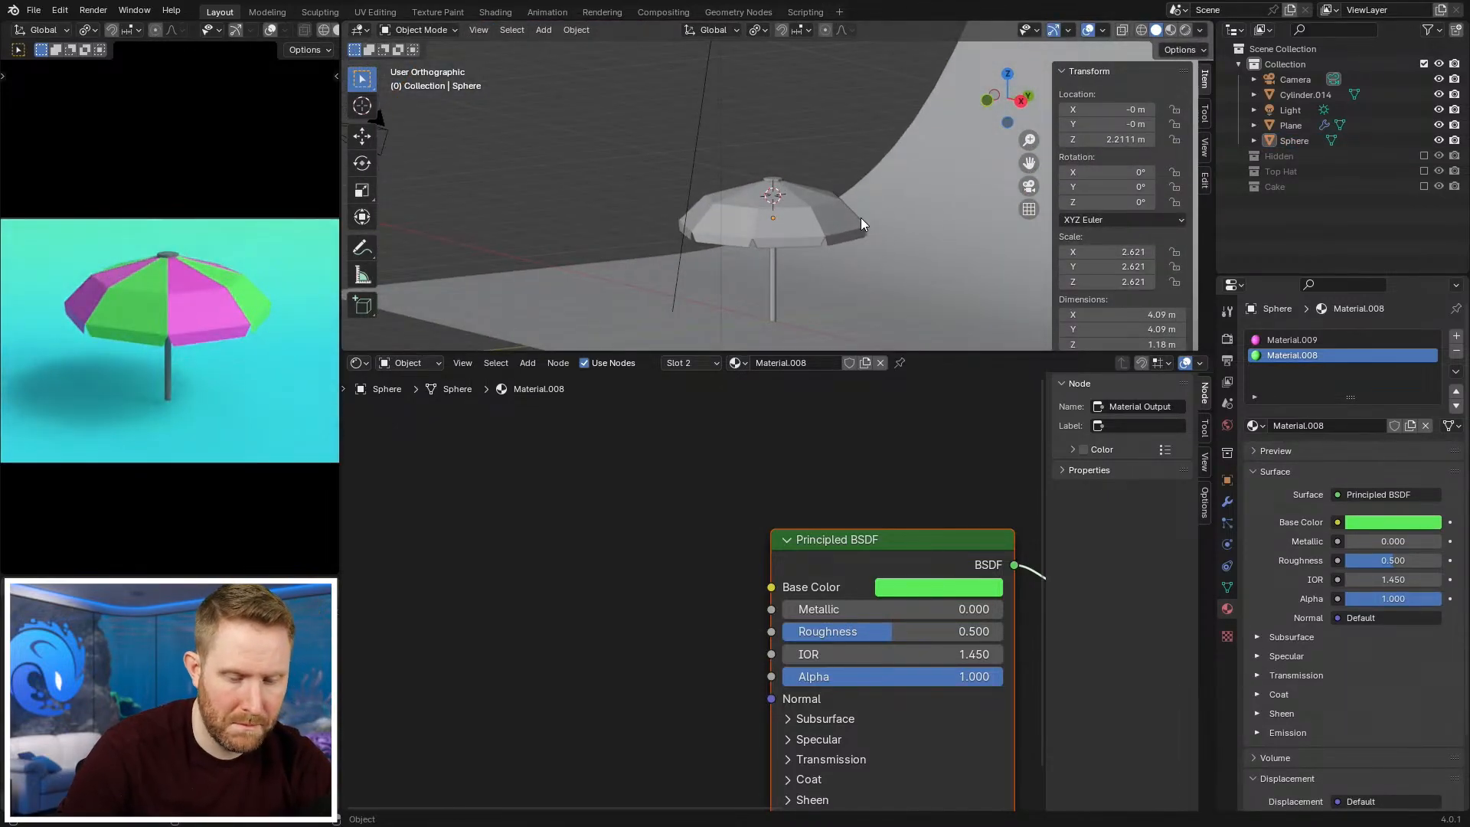
{"action": "key", "text": "KP_1"}
{"action": "middle_click_drag", "start_coordinate": [860, 217], "coordinate": [841, 182], "text": "shift"}
{"action": "key", "text": "shift+z"}
{"action": "scroll", "coordinate": [802, 203], "scroll_direction": "up", "scroll_amount": 1}
{"action": "left_click", "coordinate": [713, 220]}
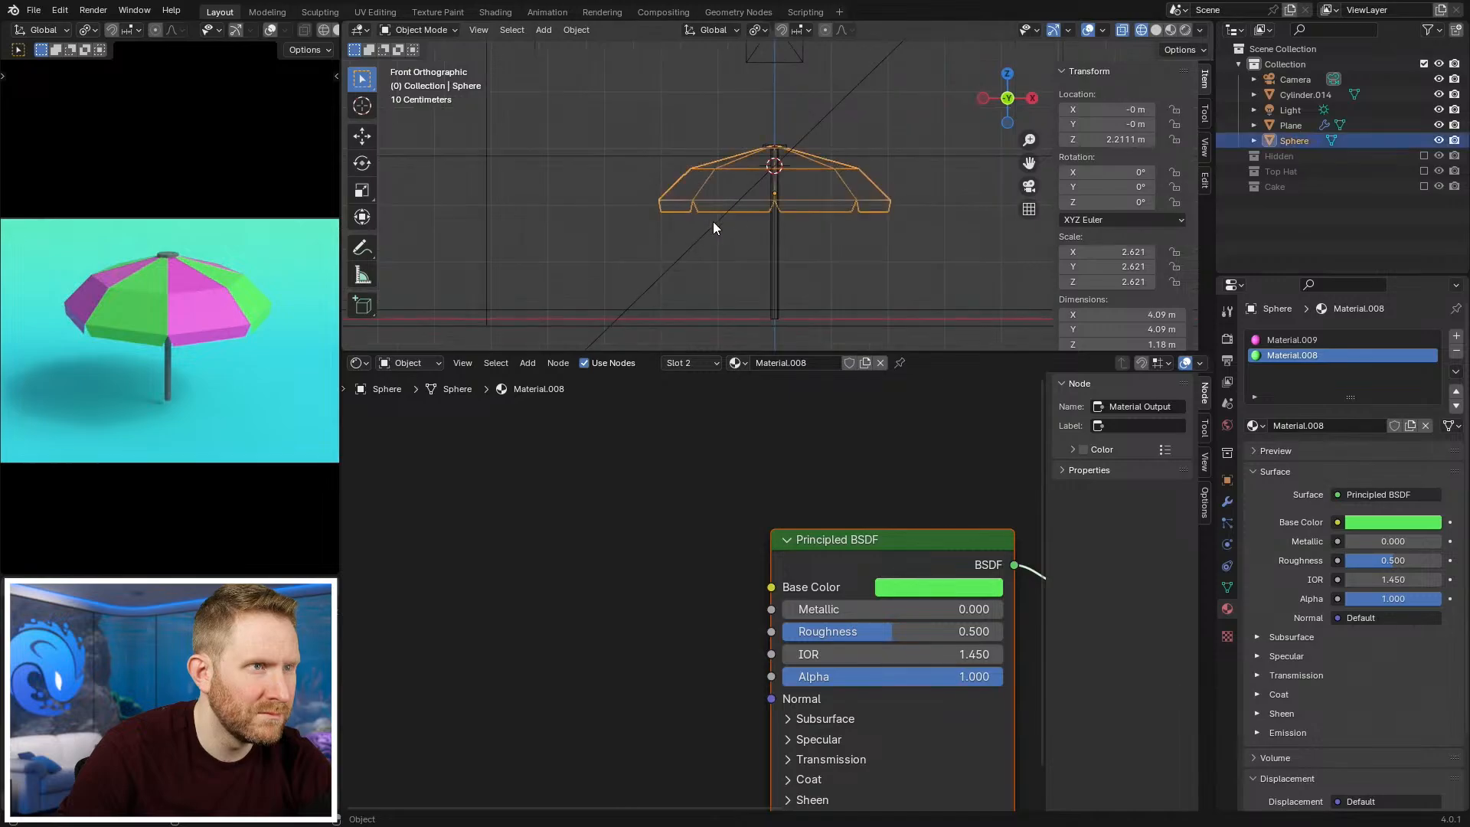
{"action": "key", "text": "Tab"}
{"action": "key", "text": "shift+z"}
{"action": "scroll", "coordinate": [526, 152], "scroll_direction": "up", "scroll_amount": 3}
{"action": "key", "text": "alt+a"}
{"action": "key", "text": "1"}
{"action": "key", "text": "shift+z"}
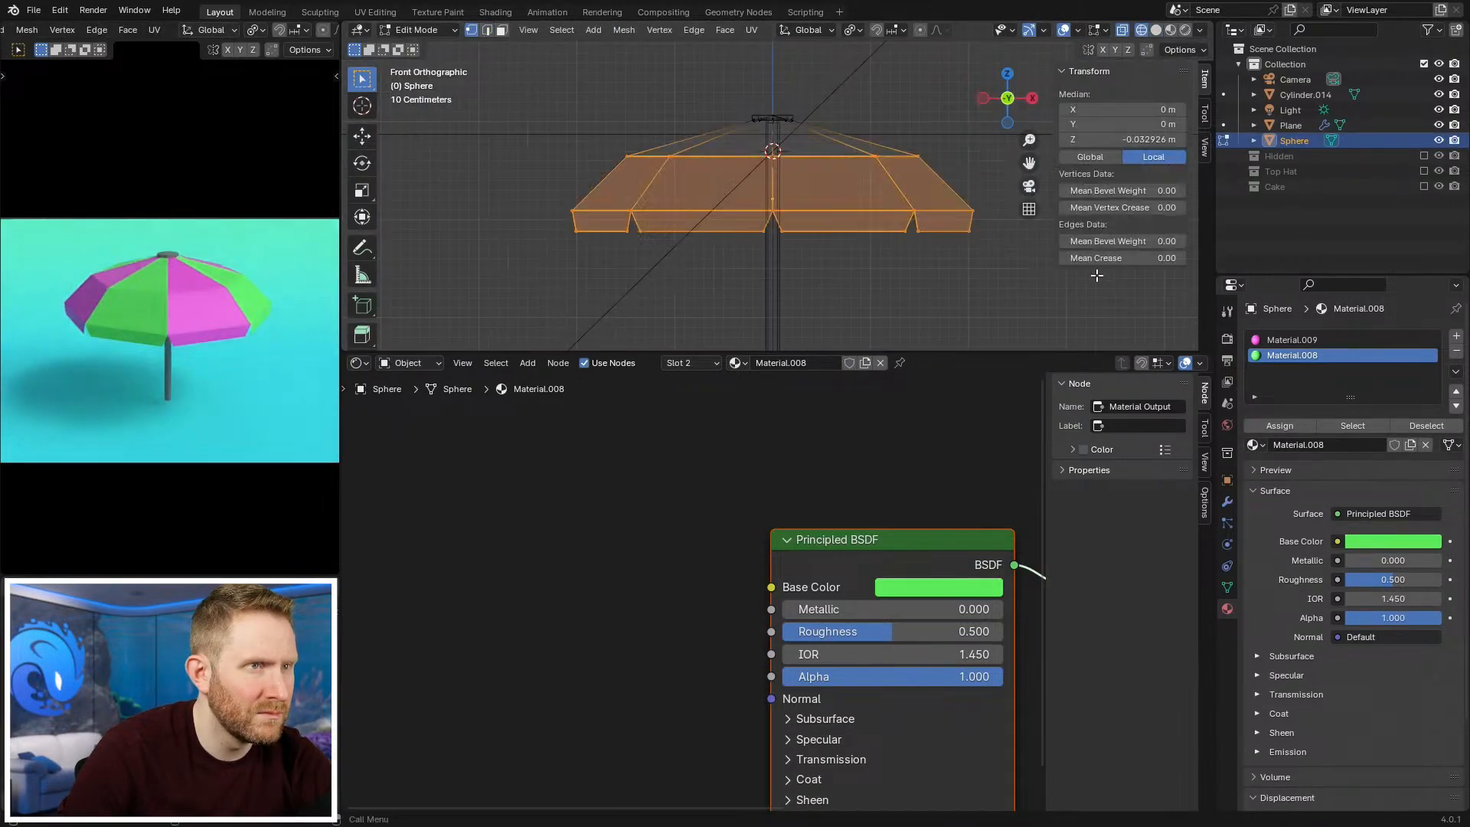
{"action": "key", "text": "a"}
{"action": "key", "text": "alt+a"}
{"action": "key", "text": "shift+z"}
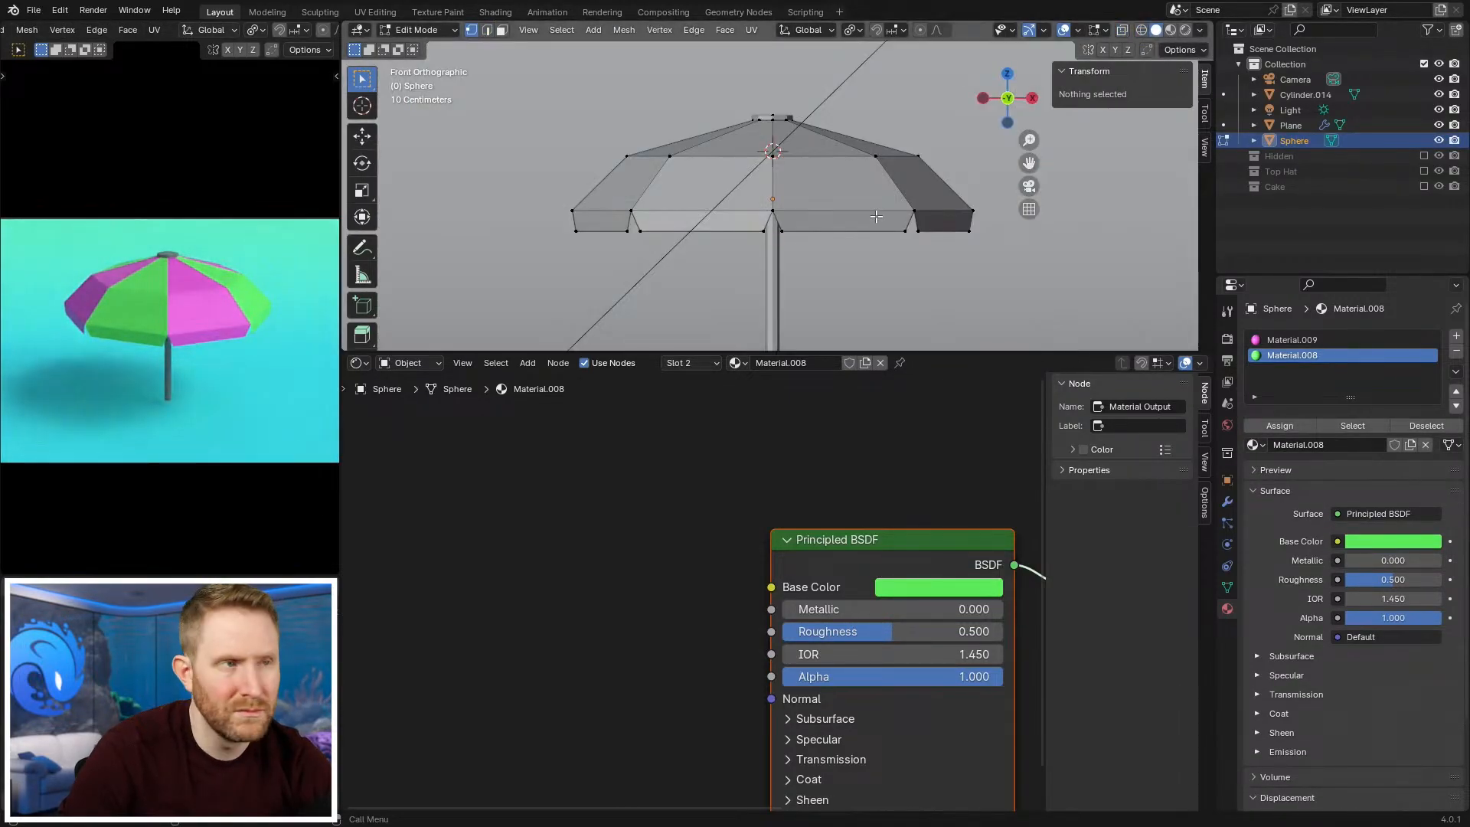
{"action": "left_click", "coordinate": [822, 158], "text": "alt"}
{"action": "key", "text": "s"}
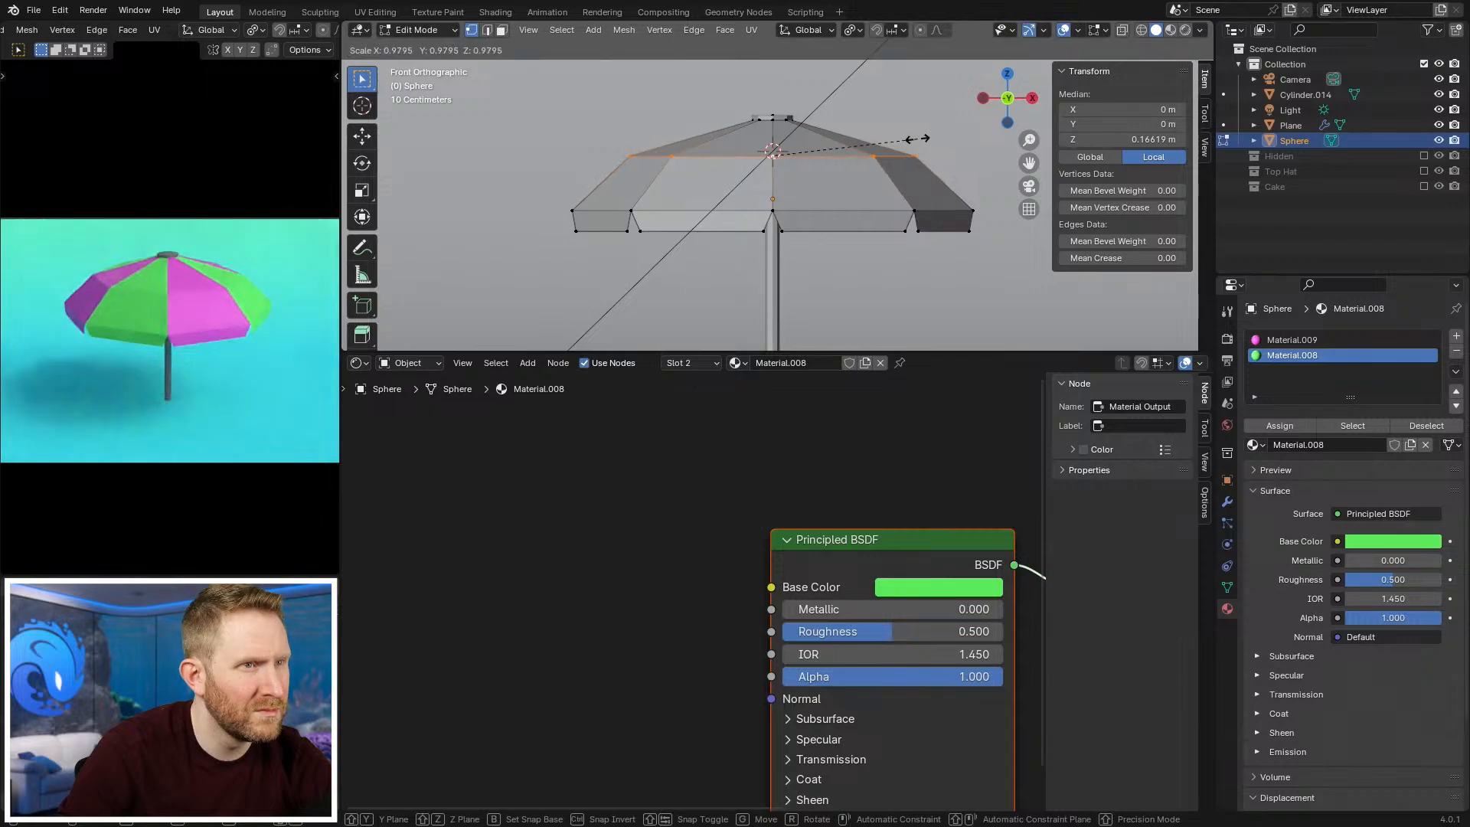
{"action": "left_click", "coordinate": [919, 139]}
Step: Edge-slide the canopy's middle edge ring to a median Z of about 0.164 m and finish editing the mesh
{"action": "key", "text": "g"}
{"action": "key", "text": "g"}
{"action": "left_click", "coordinate": [920, 142]}
{"action": "key", "text": "g"}
{"action": "key", "text": "g"}
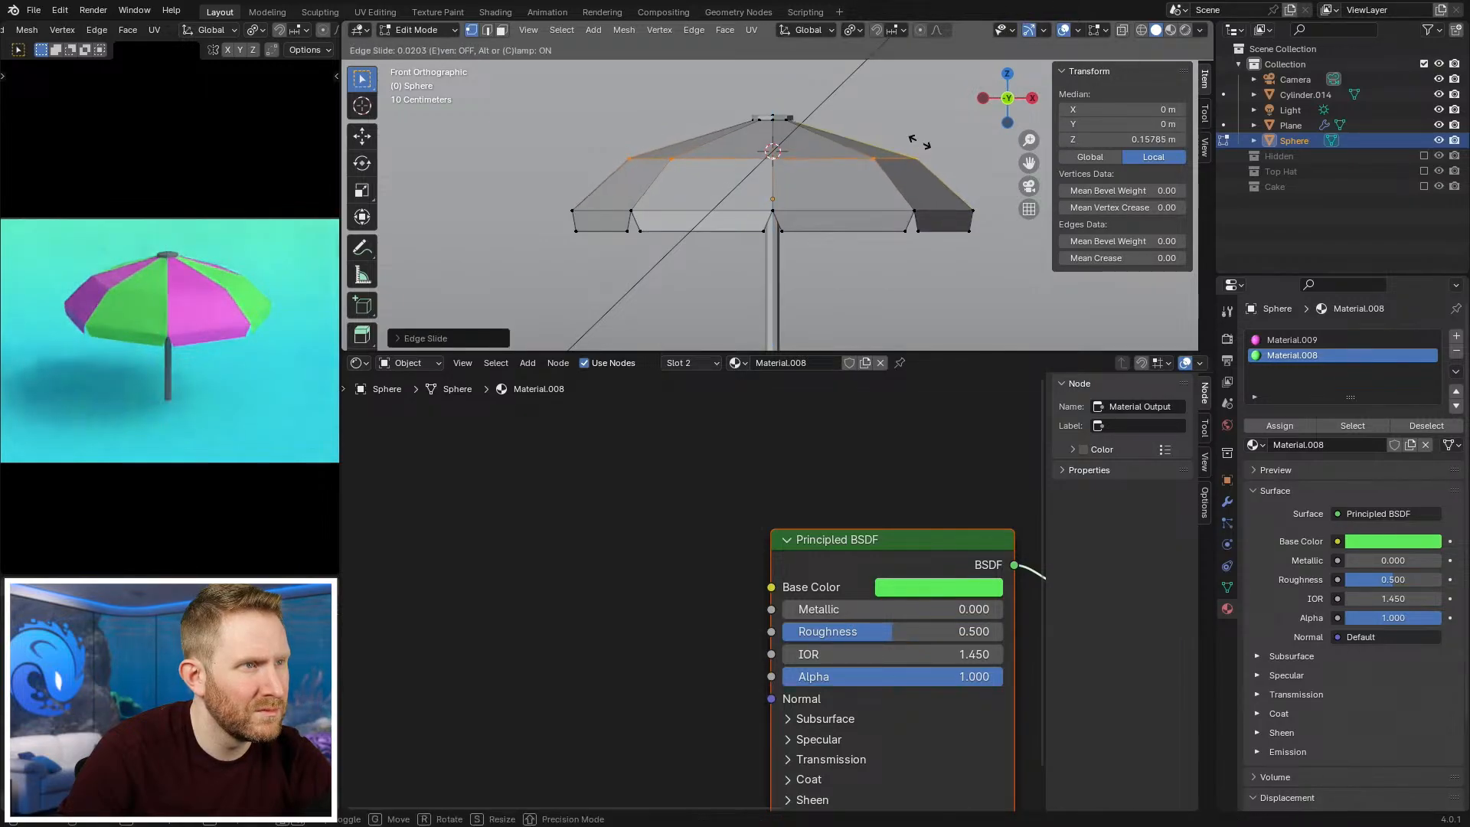
{"action": "left_click", "coordinate": [918, 142]}
{"action": "key", "text": "g"}
{"action": "key", "text": "g"}
{"action": "left_click", "coordinate": [918, 141]}
{"action": "key", "text": "g"}
{"action": "key", "text": "g"}
{"action": "left_click", "coordinate": [917, 142]}
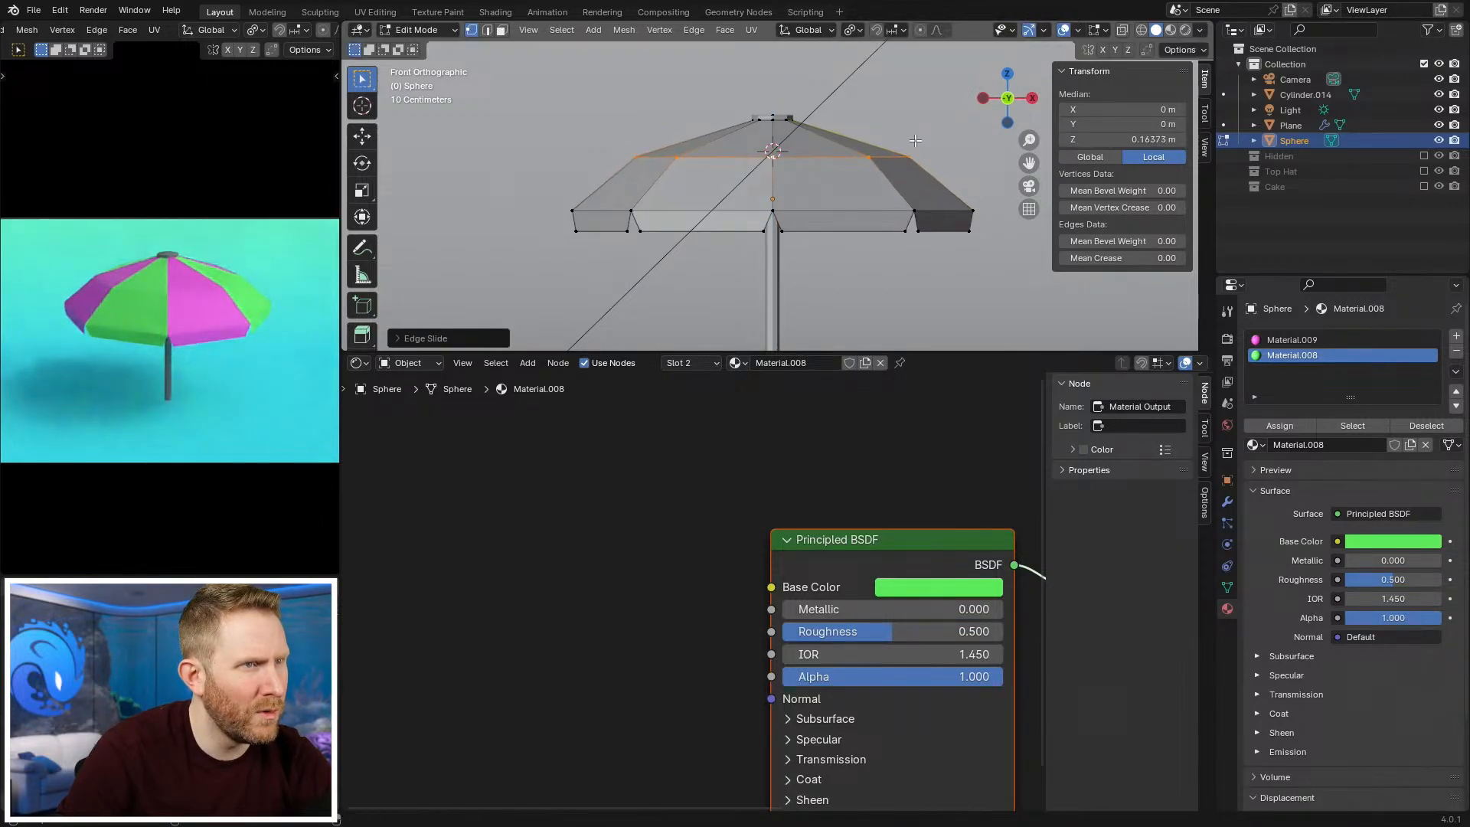
{"action": "key", "text": "alt+a"}
{"action": "key", "text": "Tab"}
{"action": "scroll", "coordinate": [727, 175], "scroll_direction": "down", "scroll_amount": 4}
{"action": "key", "text": "alt+a"}
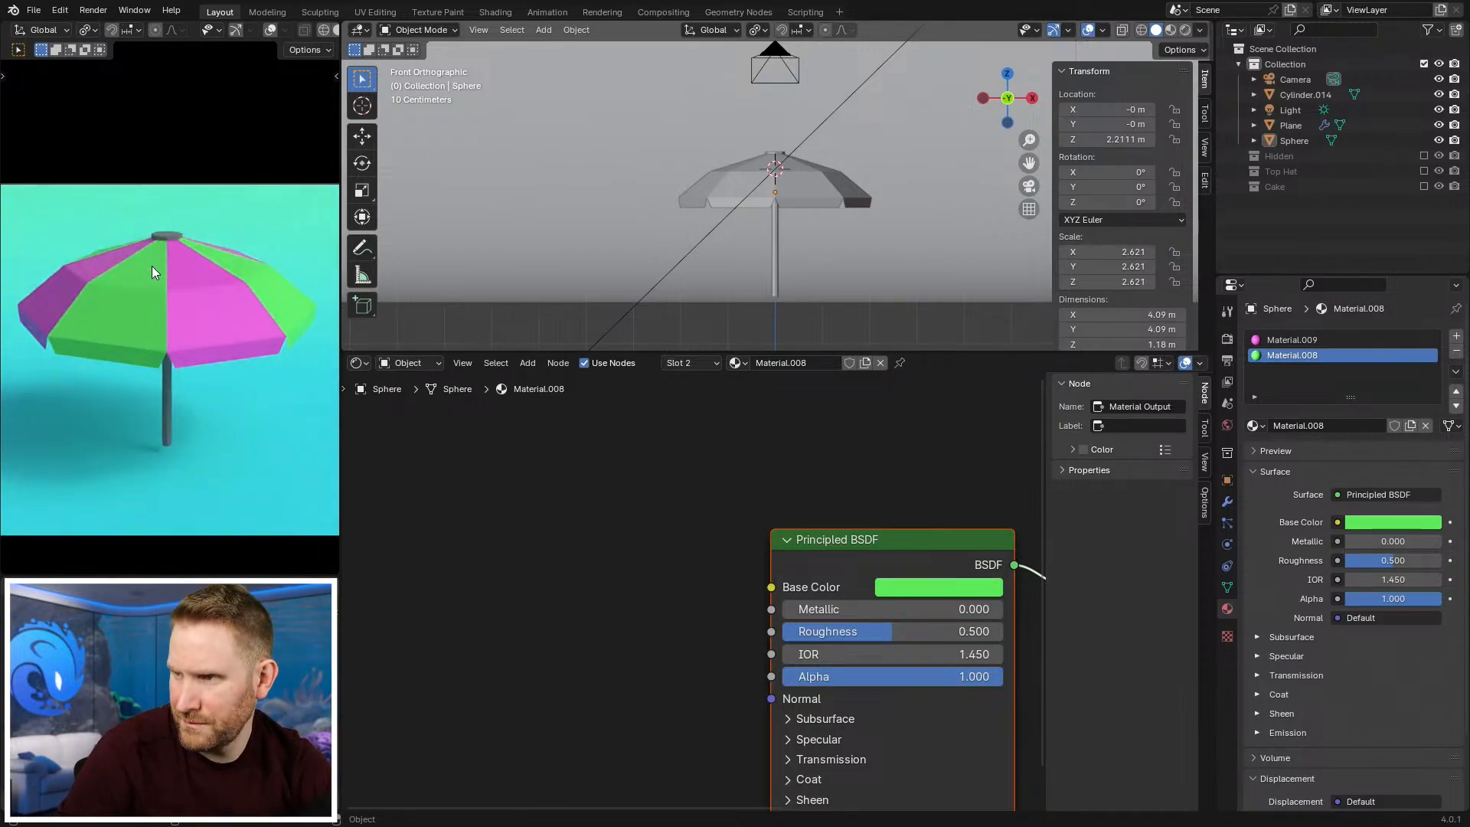
Step: Edit the pole and canopy together and raise all canopy and upper pole vertices along Z to lengthen the pole
{"action": "key", "text": "z"}
{"action": "left_click", "coordinate": [714, 268]}
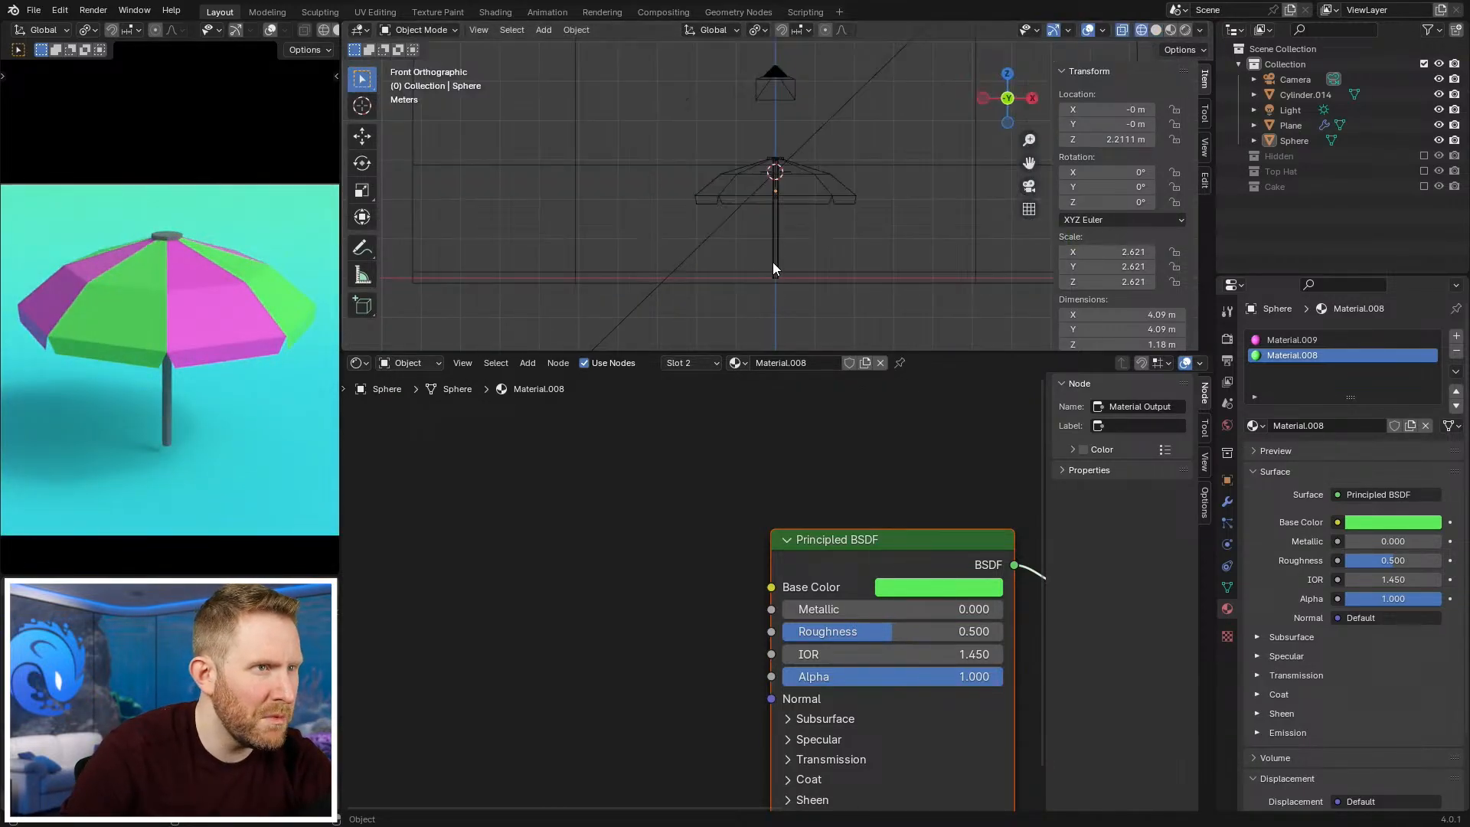
{"action": "left_click", "coordinate": [773, 262]}
{"action": "key", "text": "Tab"}
{"action": "key", "text": "Tab"}
{"action": "left_click", "coordinate": [805, 193], "text": "shift"}
{"action": "key", "text": "Tab"}
{"action": "key", "text": "b"}
{"action": "left_click_drag", "start_coordinate": [609, 126], "coordinate": [903, 238]}
{"action": "key", "text": "g"}
{"action": "key", "text": "z"}
{"action": "left_click", "coordinate": [903, 227]}
{"action": "key", "text": "g"}
{"action": "key", "text": "z"}
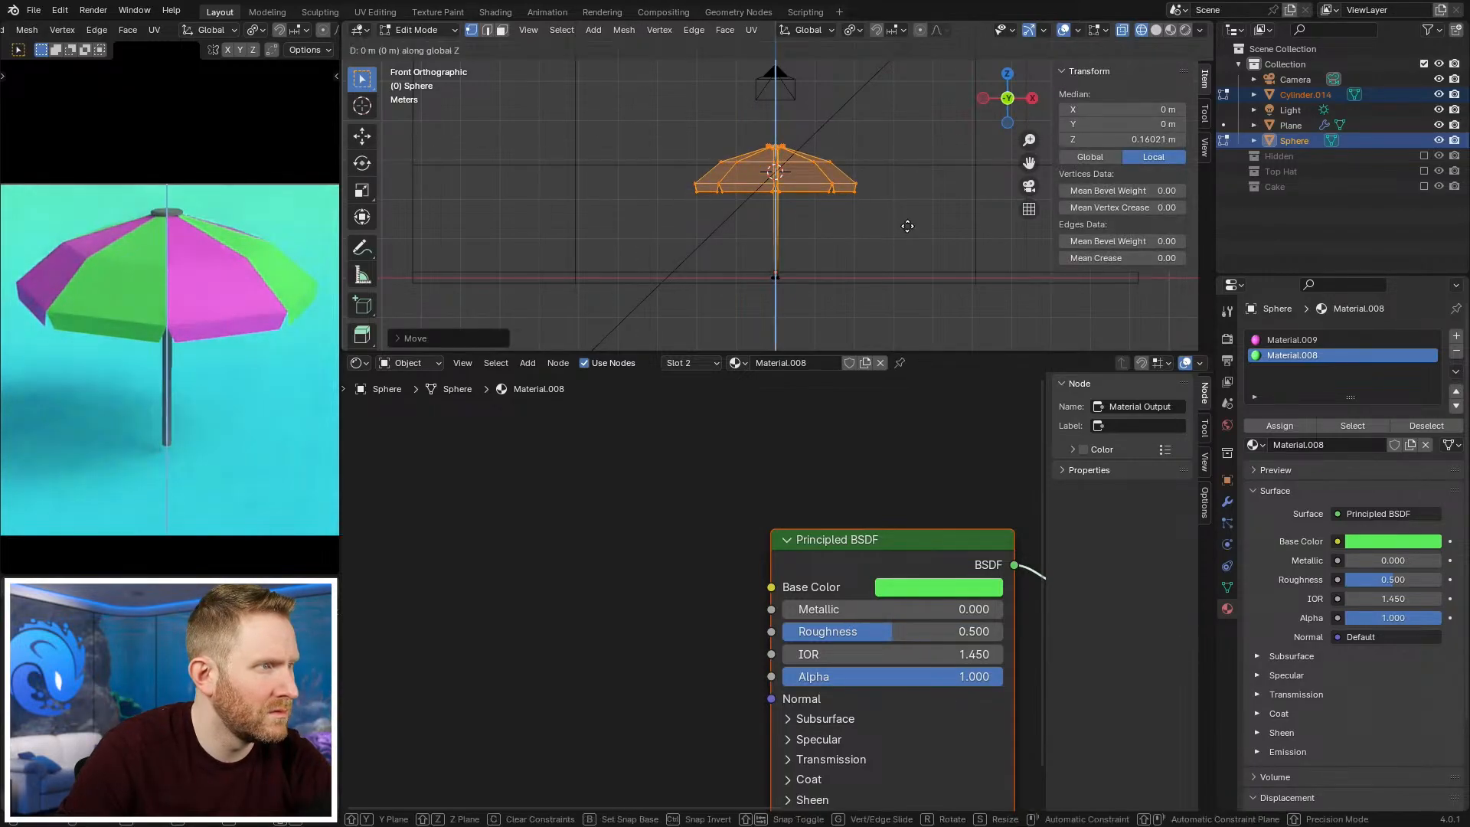
{"action": "left_click", "coordinate": [901, 260]}
{"action": "key", "text": "Tab"}
{"action": "key", "text": "z"}
{"action": "left_click", "coordinate": [944, 215]}
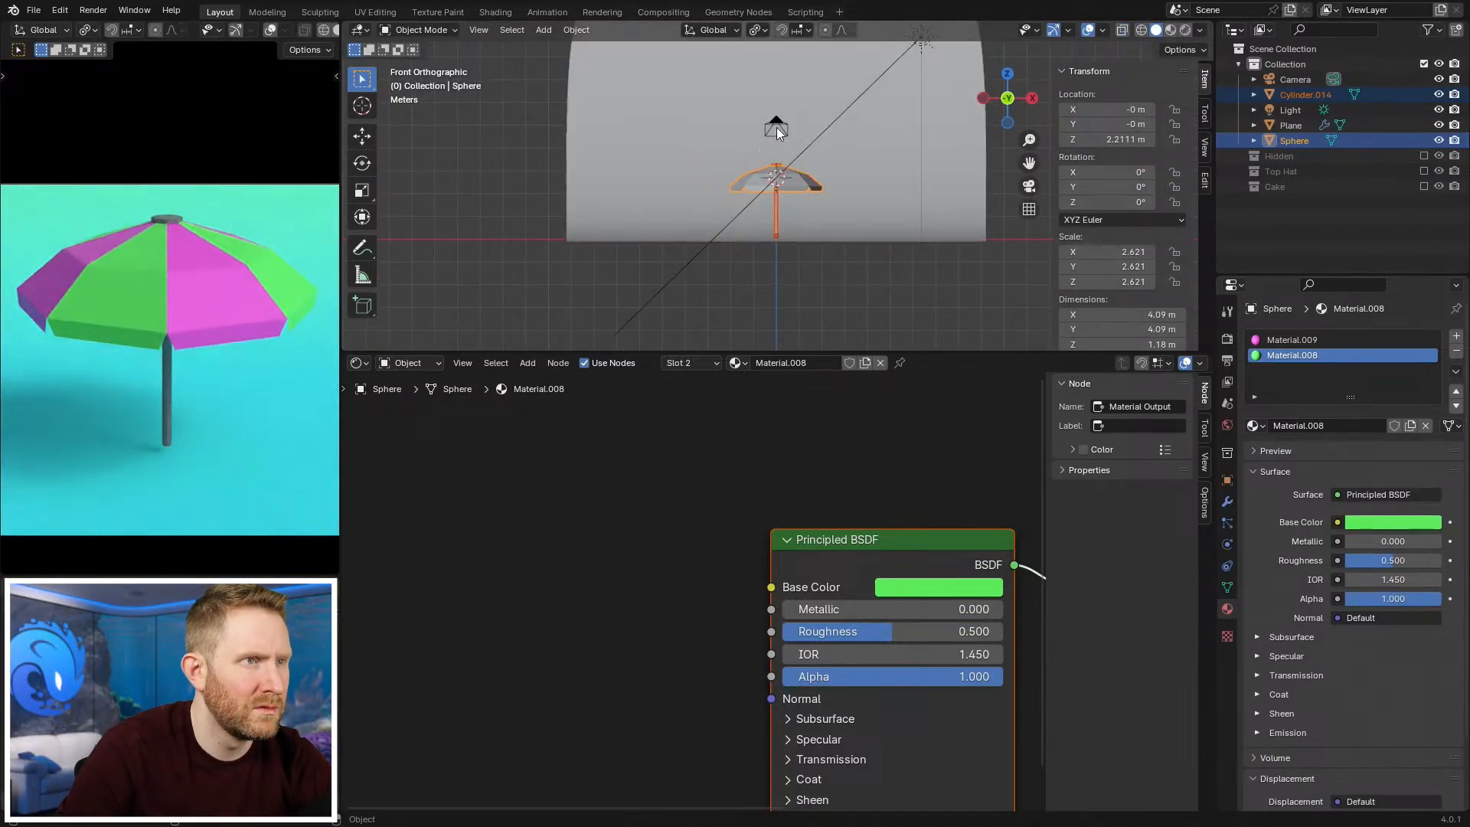
Step: Select the camera and tilt it upward to an X rotation of about 72.7° to reframe the umbrella
{"action": "left_click", "coordinate": [776, 127]}
{"action": "key", "text": "g"}
{"action": "key", "text": "z"}
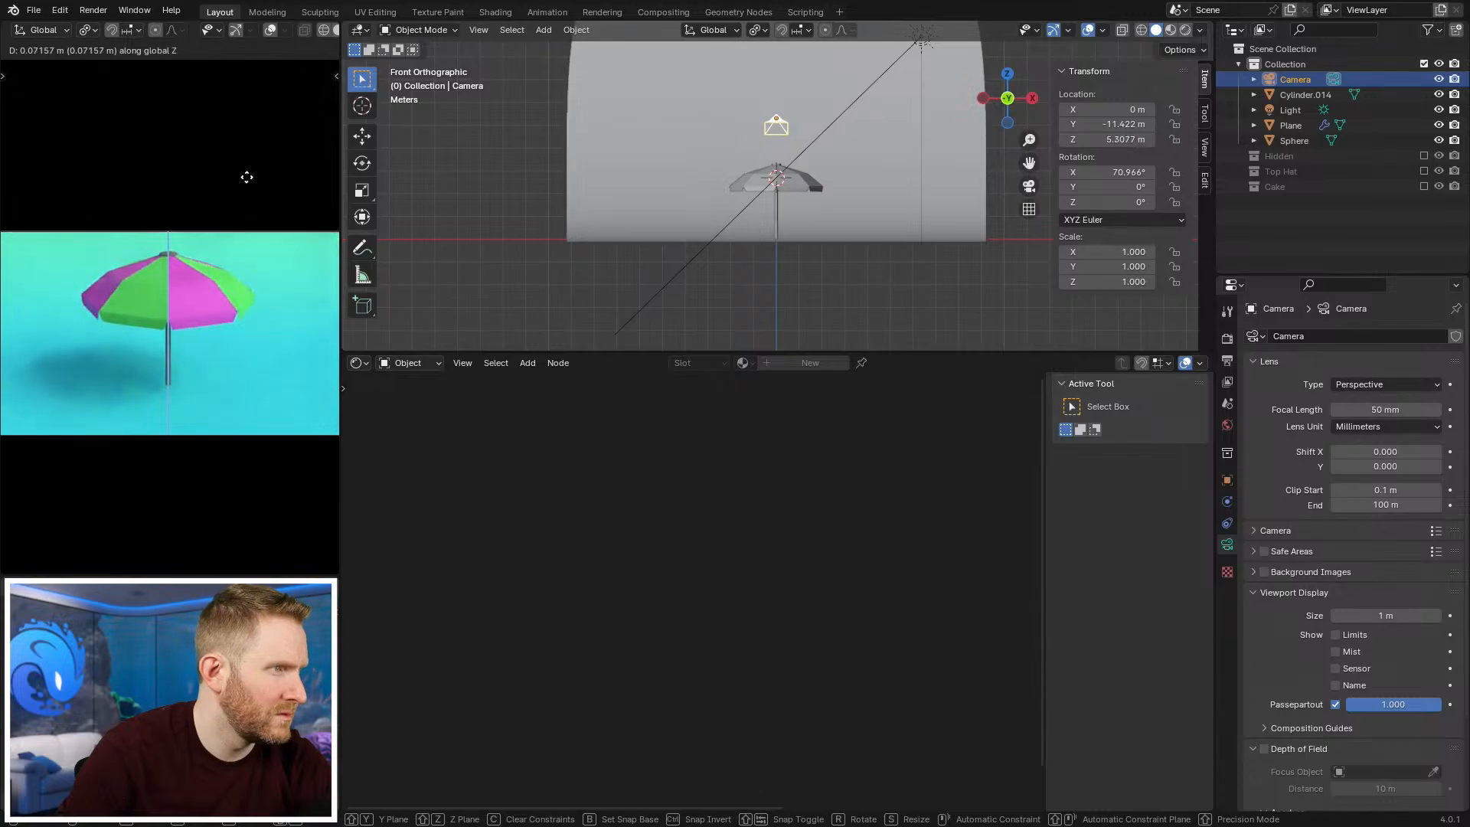
{"action": "left_click", "coordinate": [220, 38]}
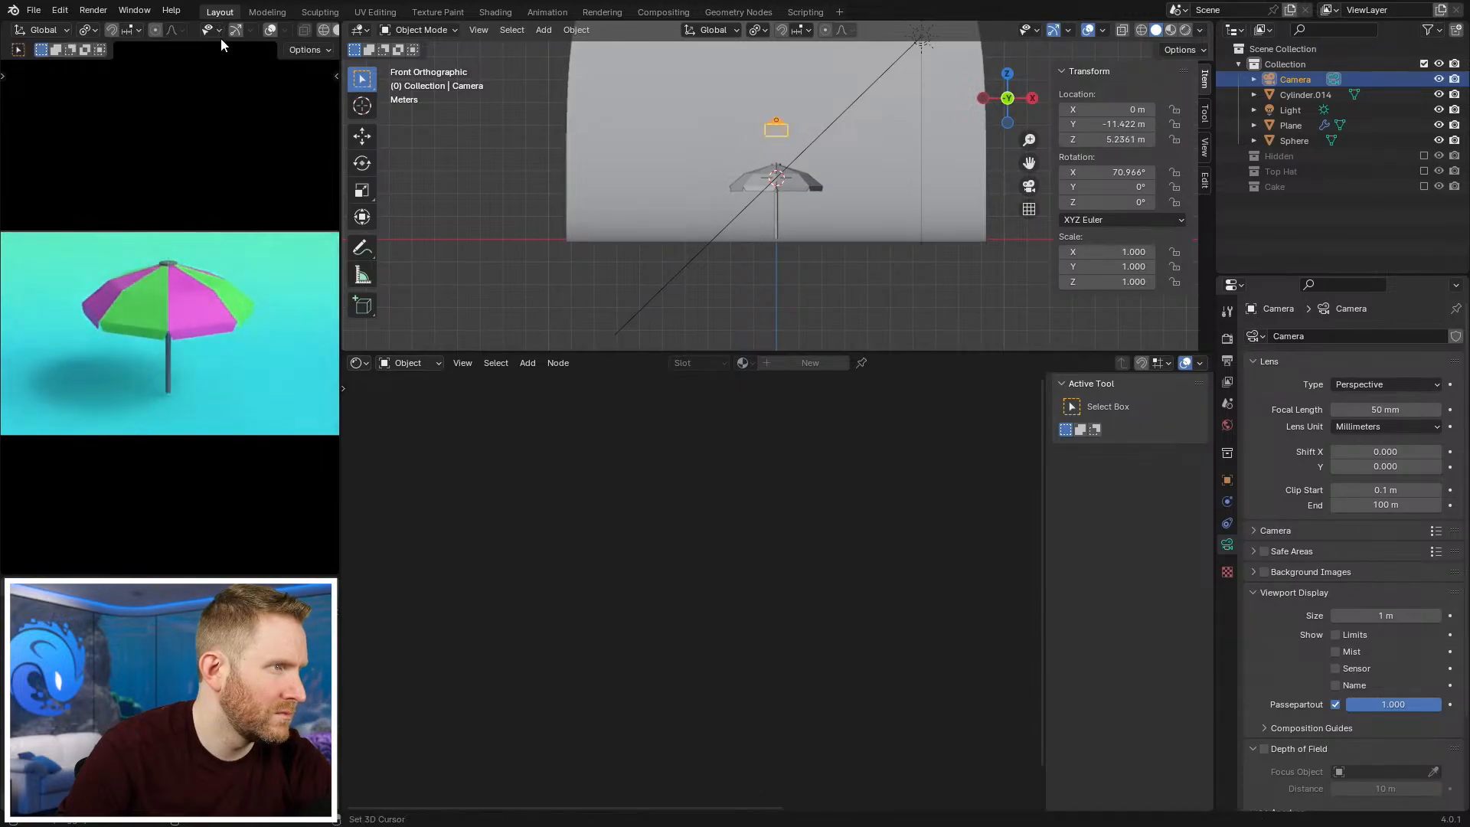
{"action": "key", "text": "KP_3"}
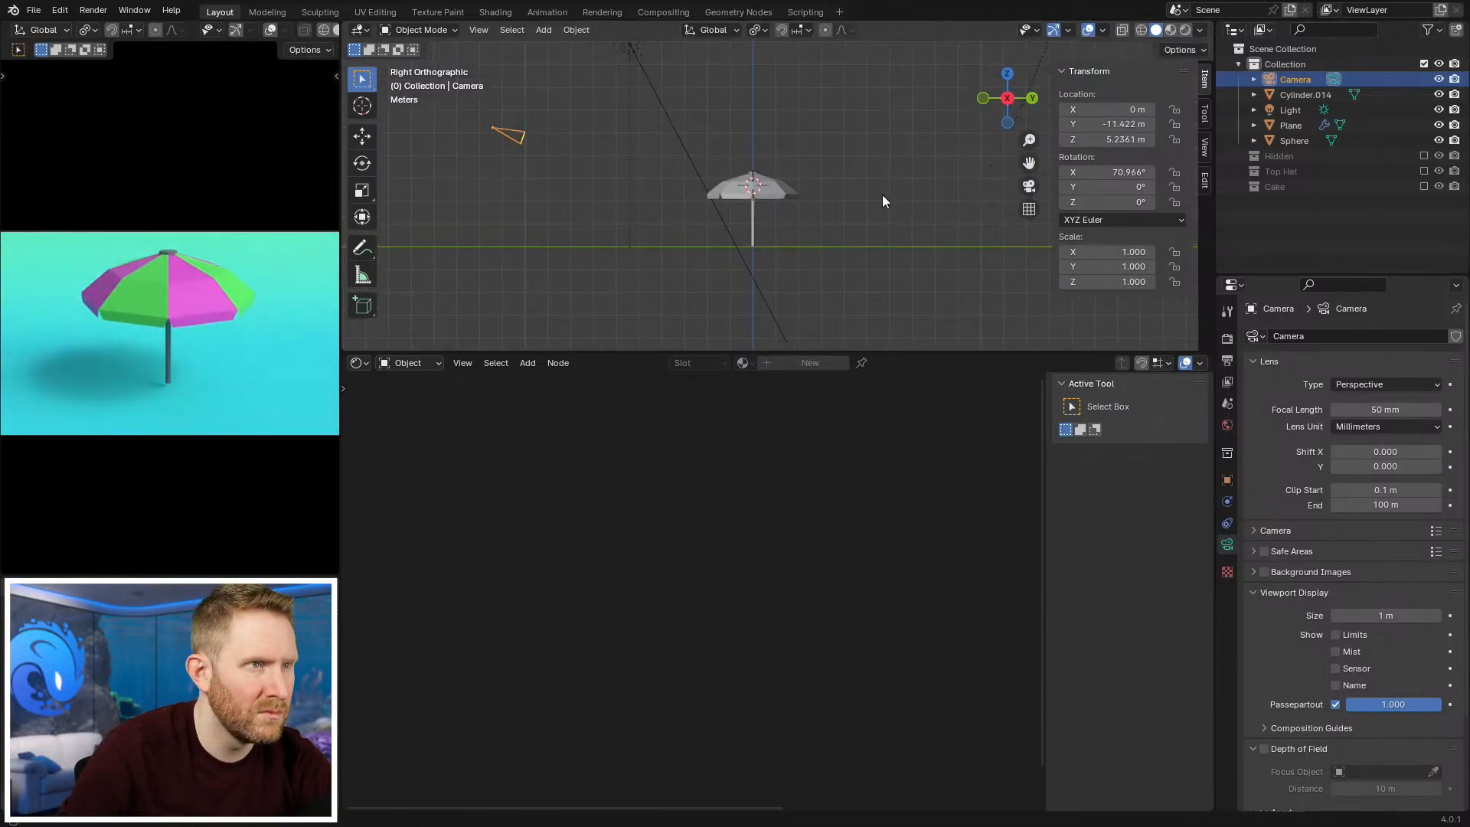
{"action": "key", "text": "r"}
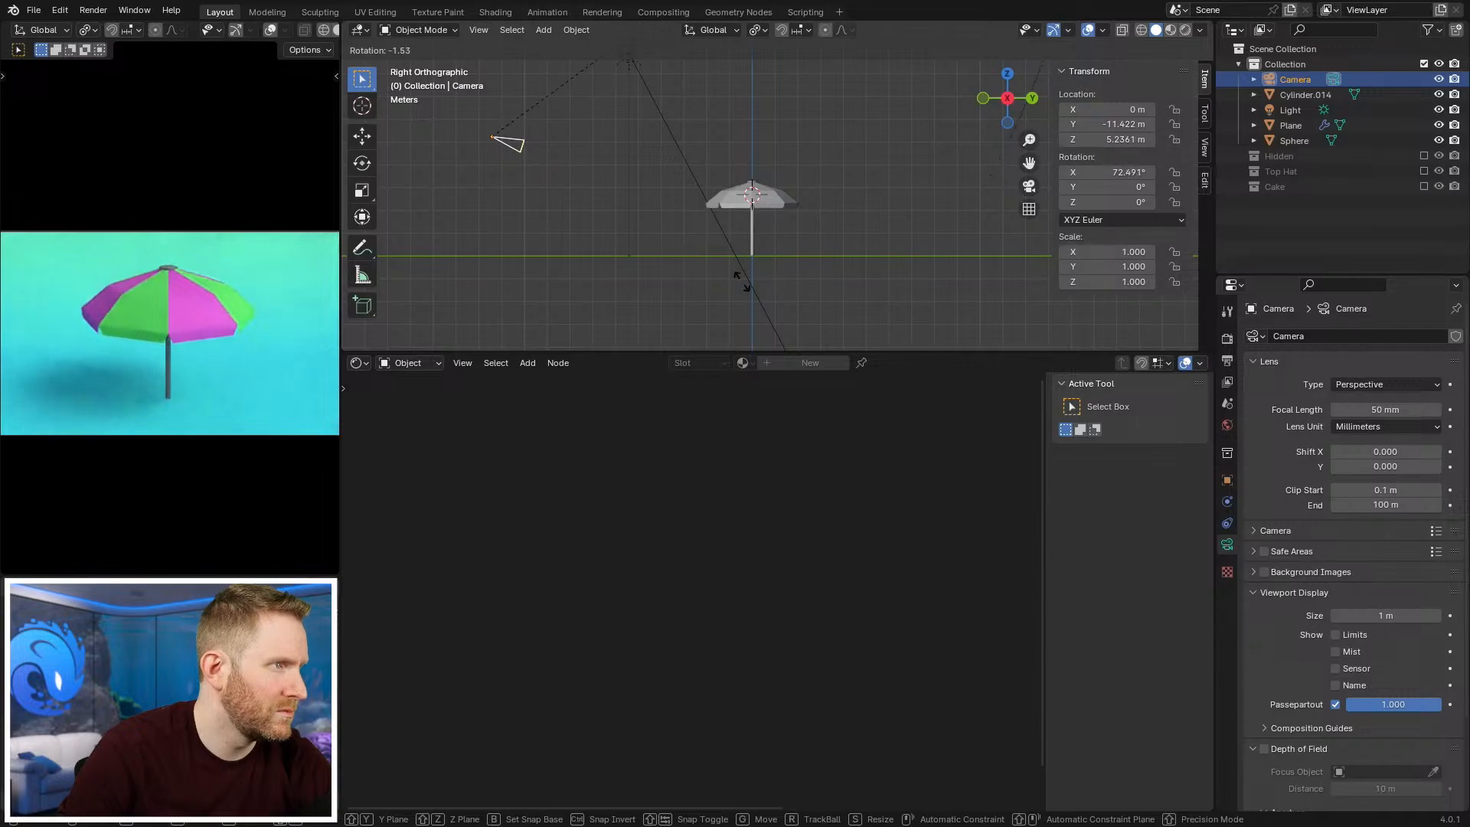
{"action": "left_click", "coordinate": [722, 245]}
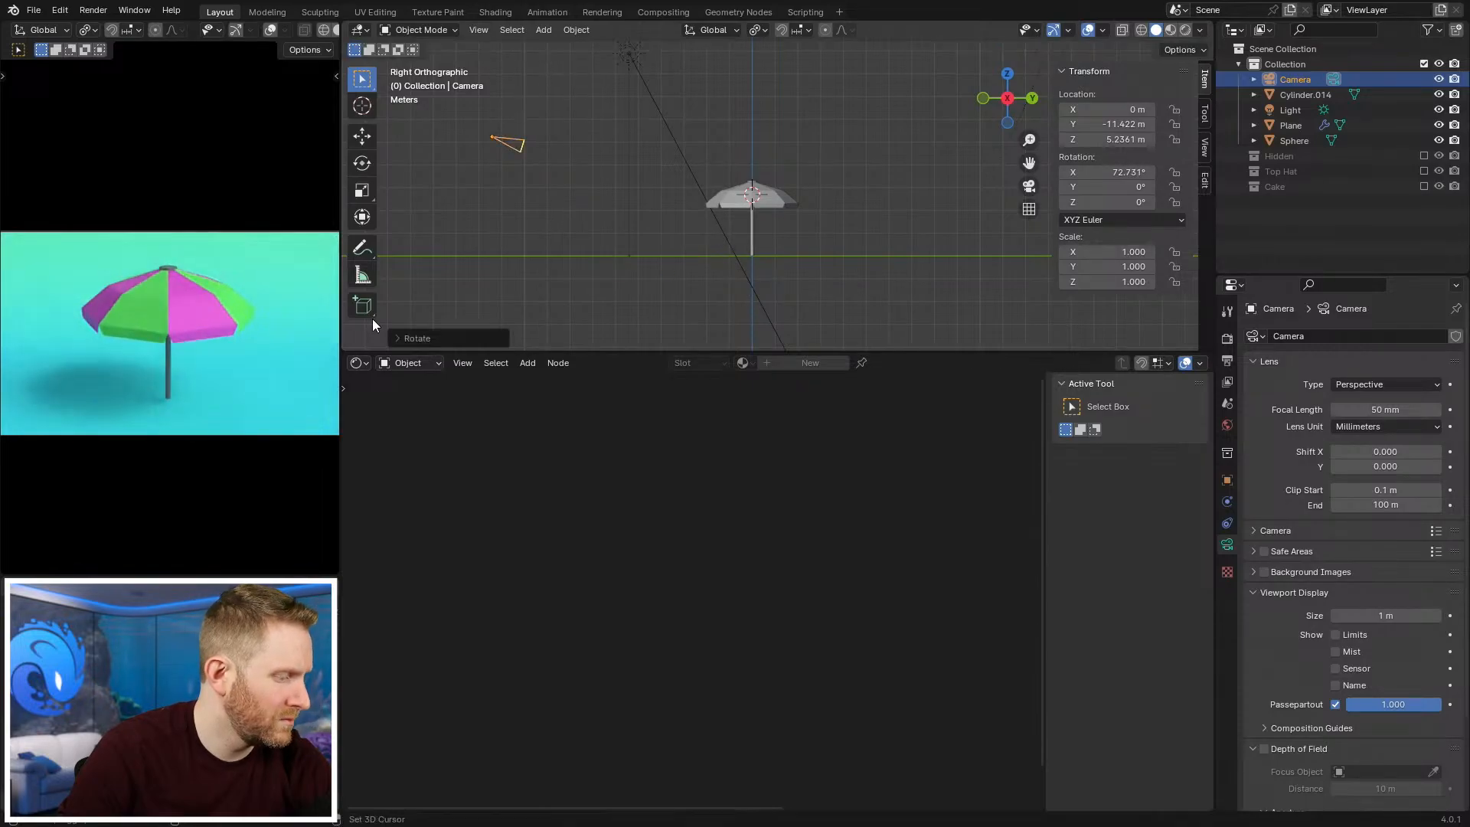
{"action": "left_click", "coordinate": [112, 353]}
{"action": "scroll", "coordinate": [115, 352], "scroll_direction": "up", "scroll_amount": 1}
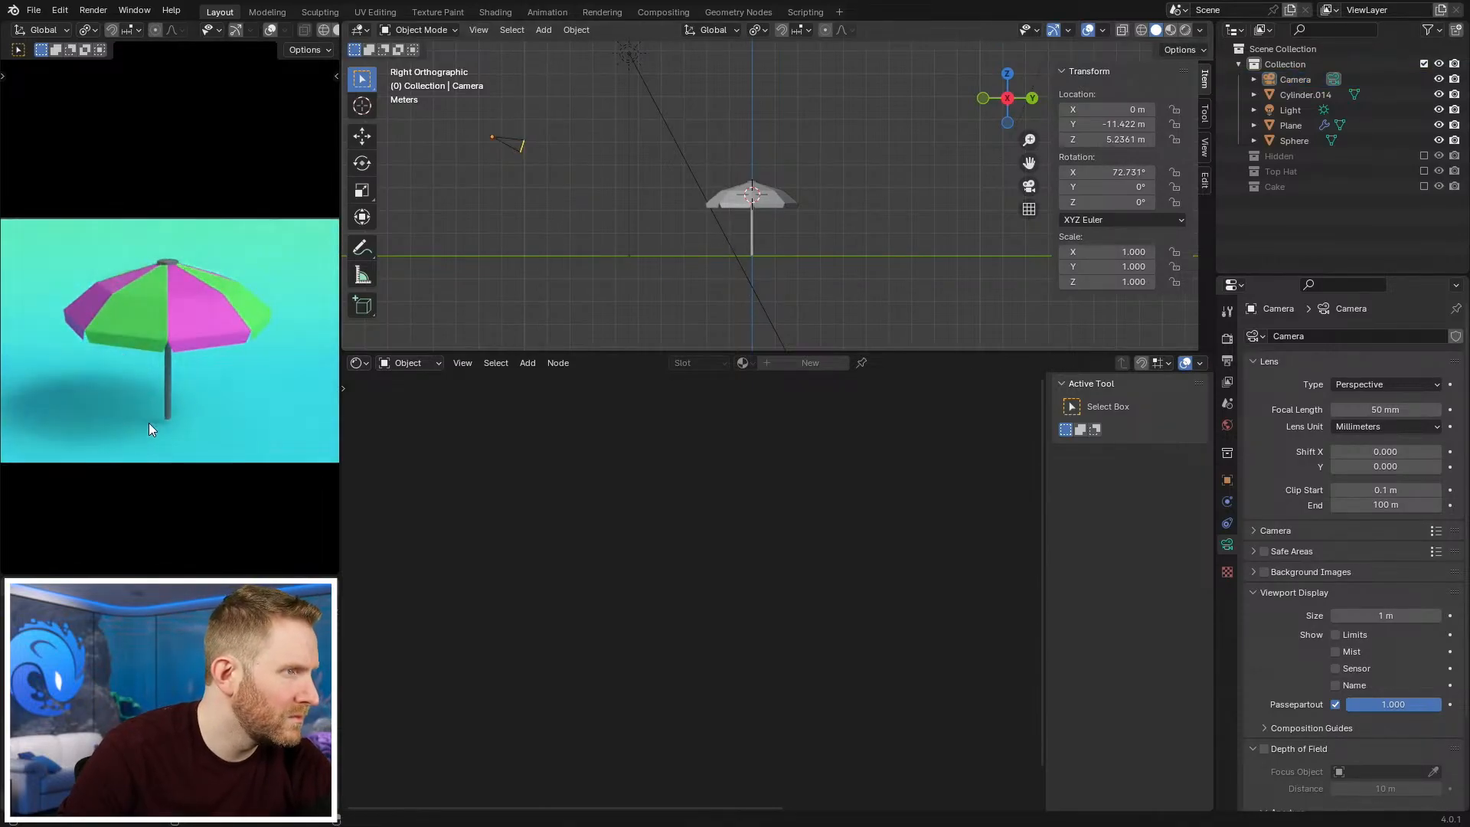
{"action": "key", "text": "super+shift+s"}
{"action": "key", "text": "Escape"}
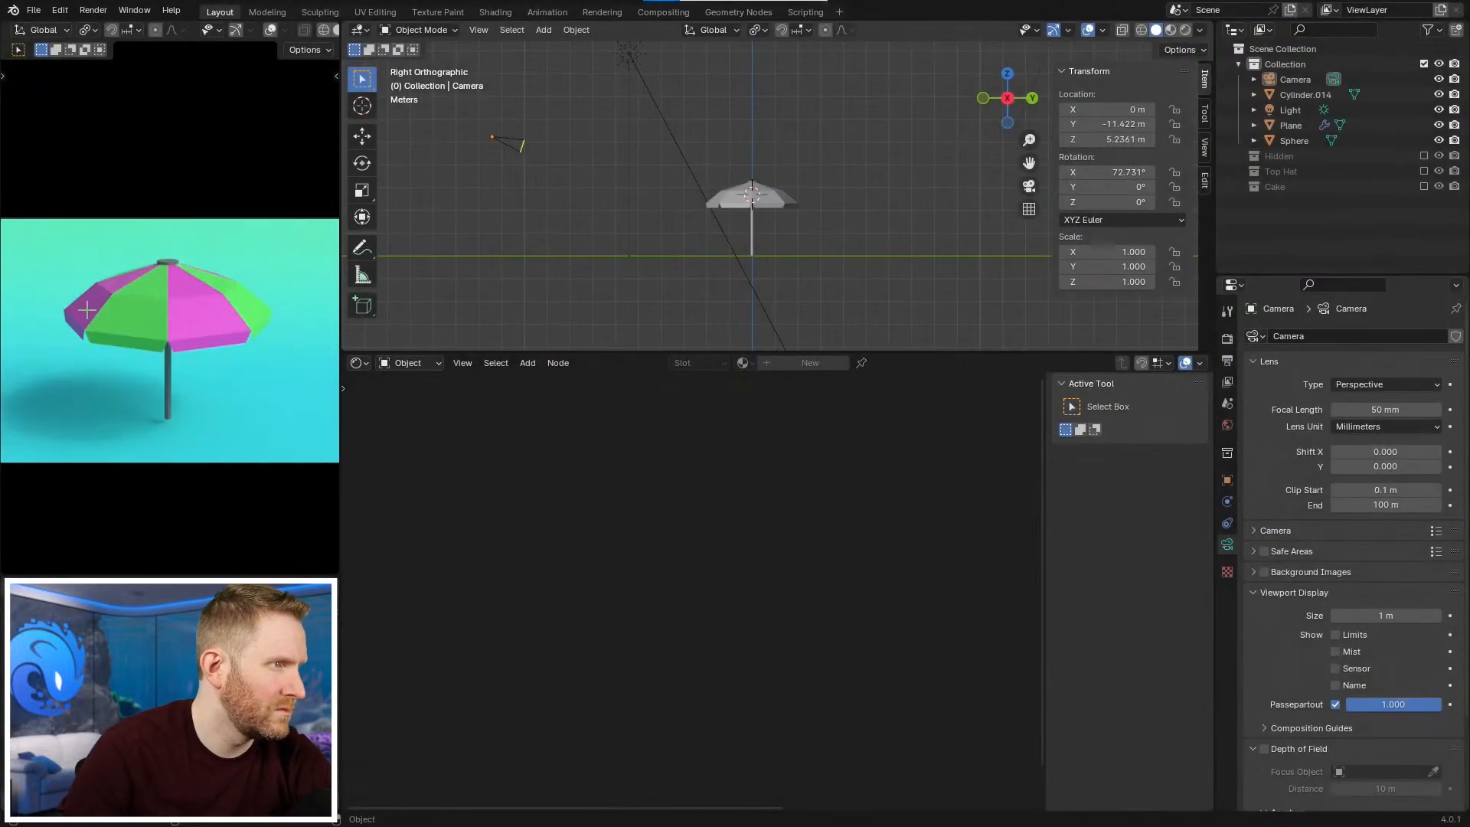
{"action": "scroll", "coordinate": [229, 420], "scroll_direction": "up", "scroll_amount": 2}
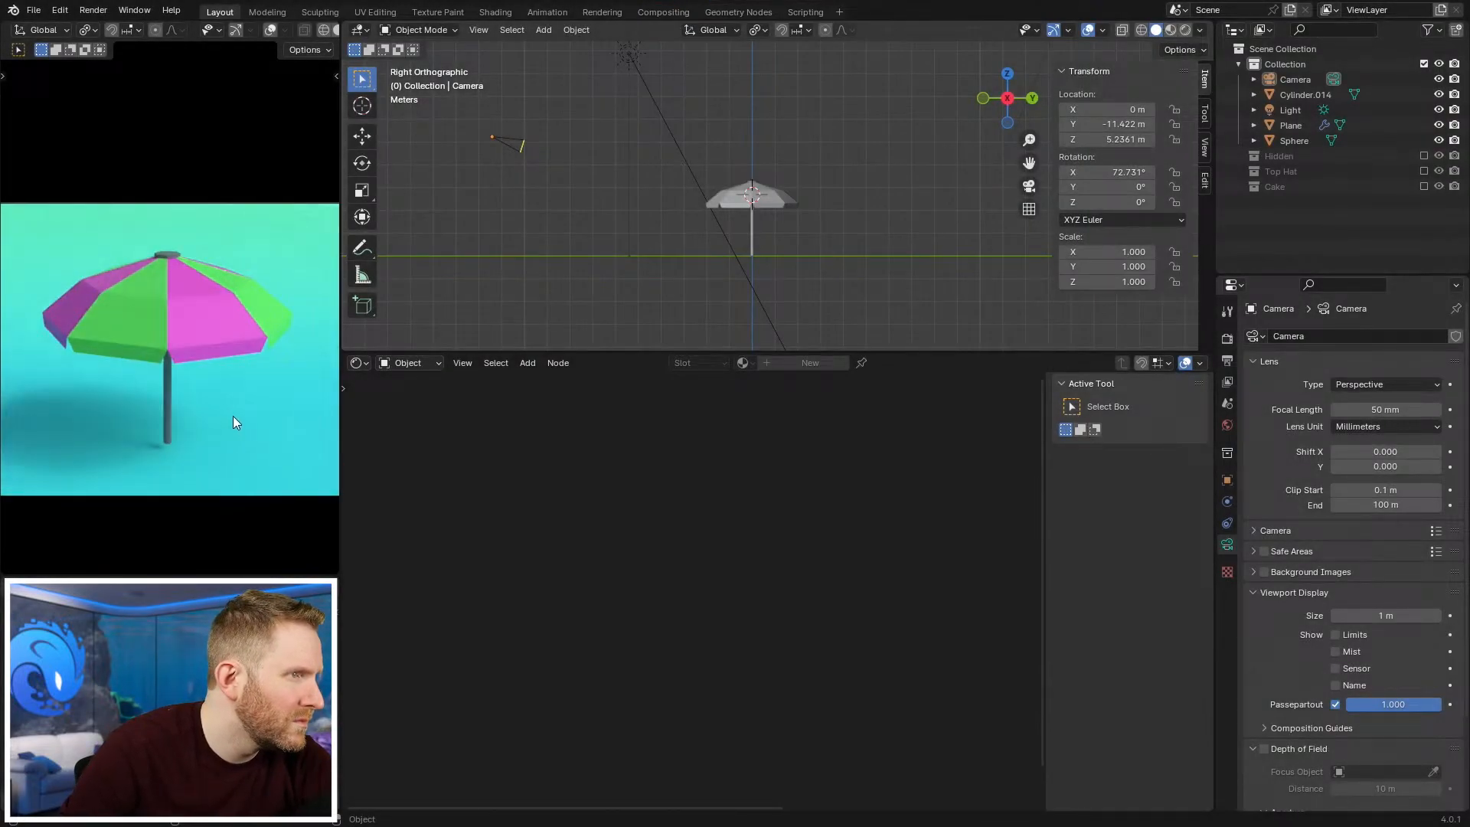
Step: Set the Cycles render device to GPU Compute in the scene's render settings
{"action": "left_click", "coordinate": [1226, 340]}
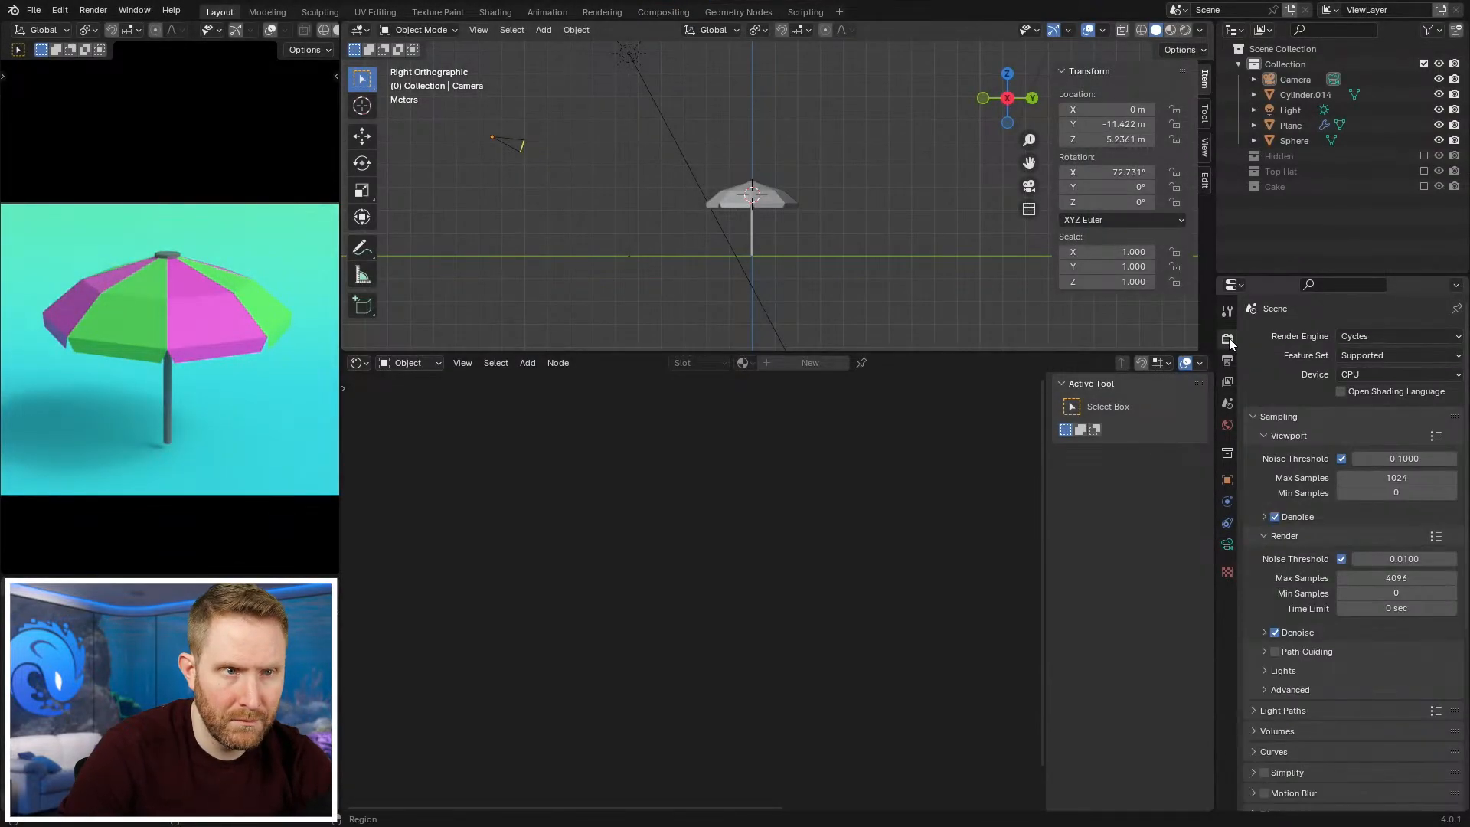
{"action": "left_click", "coordinate": [1224, 360]}
{"action": "left_click", "coordinate": [1224, 343]}
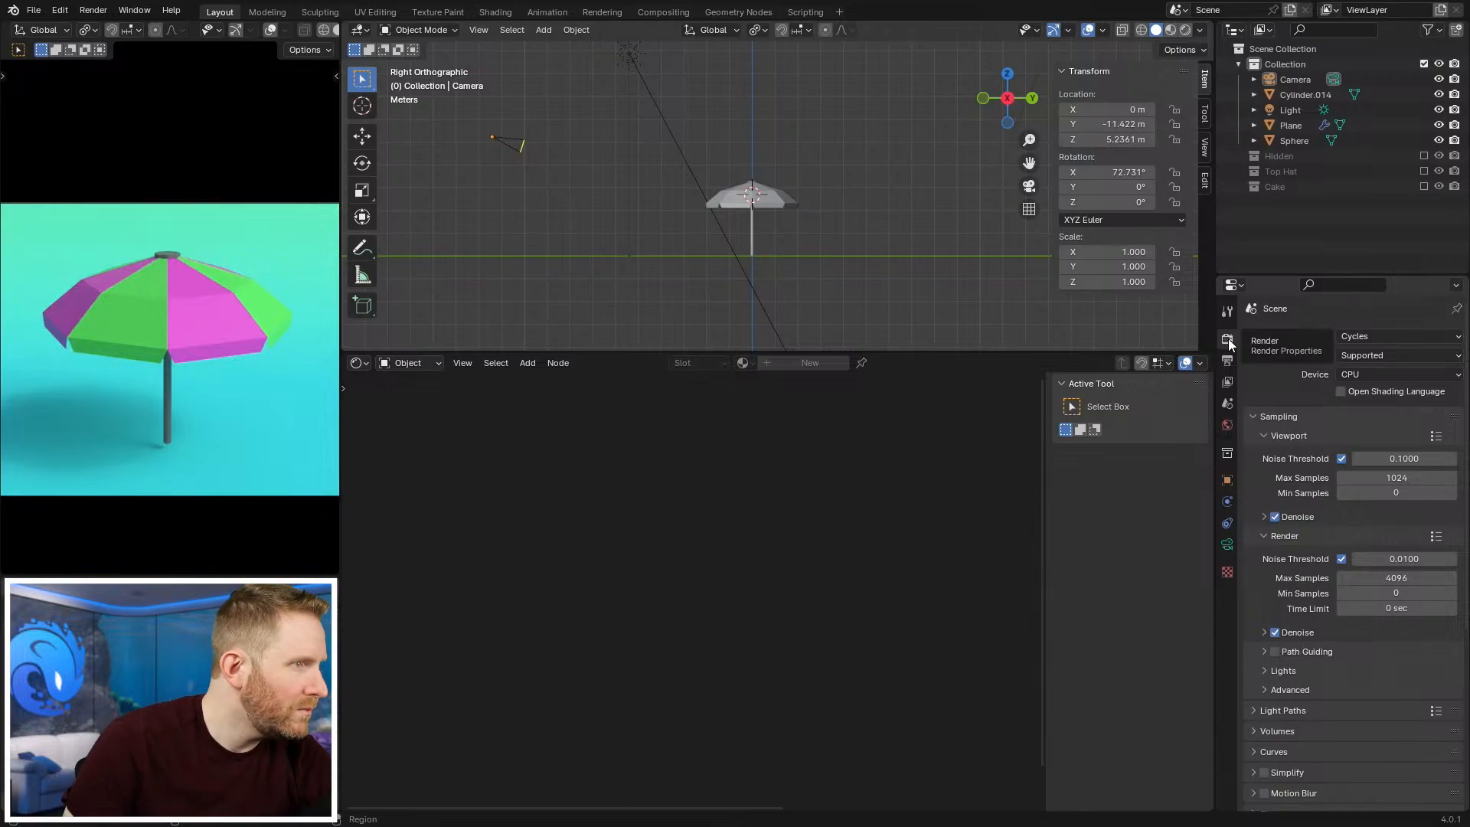
{"action": "left_click", "coordinate": [1408, 375]}
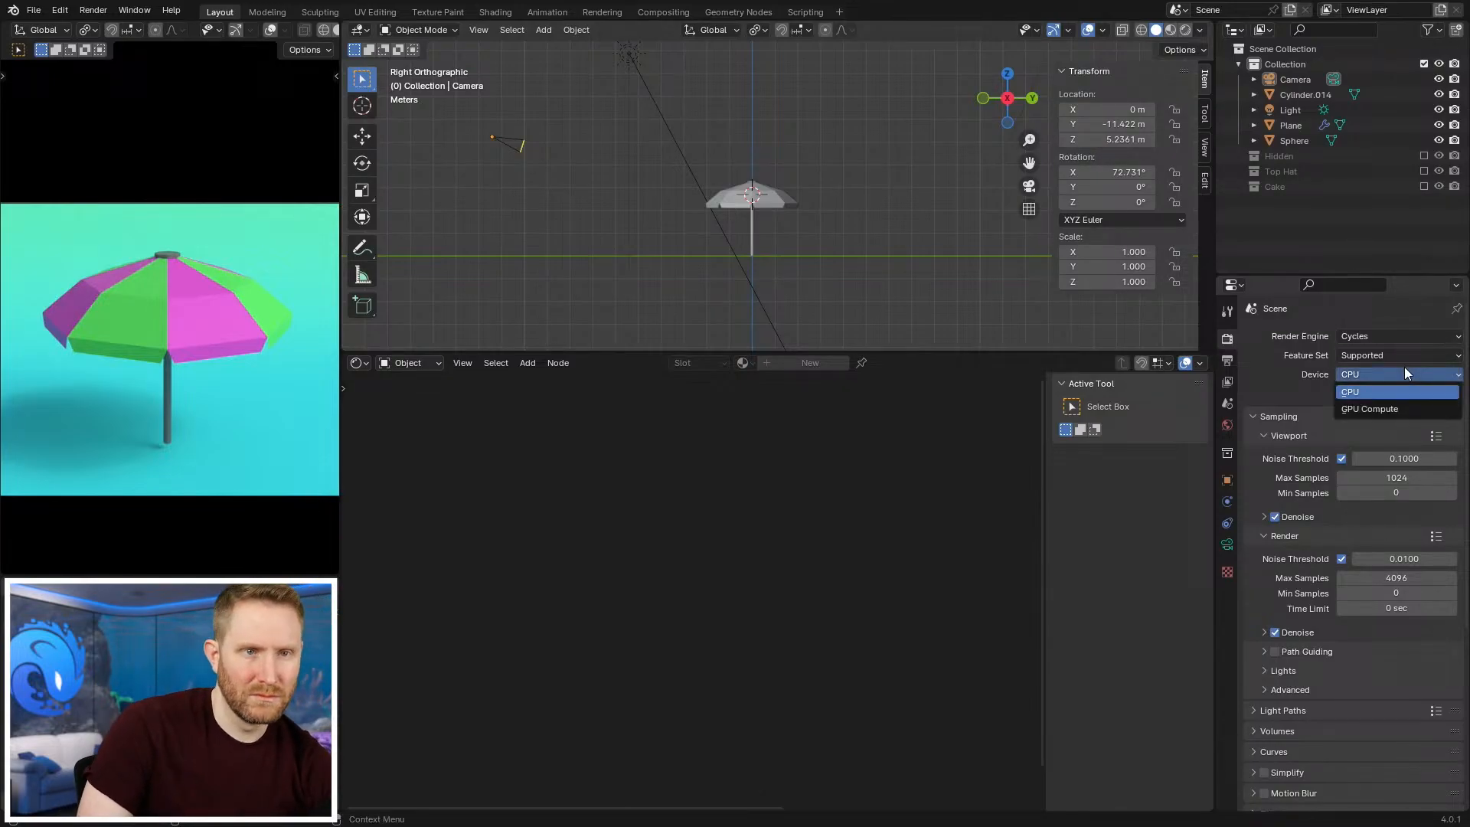
{"action": "left_click", "coordinate": [1371, 407]}
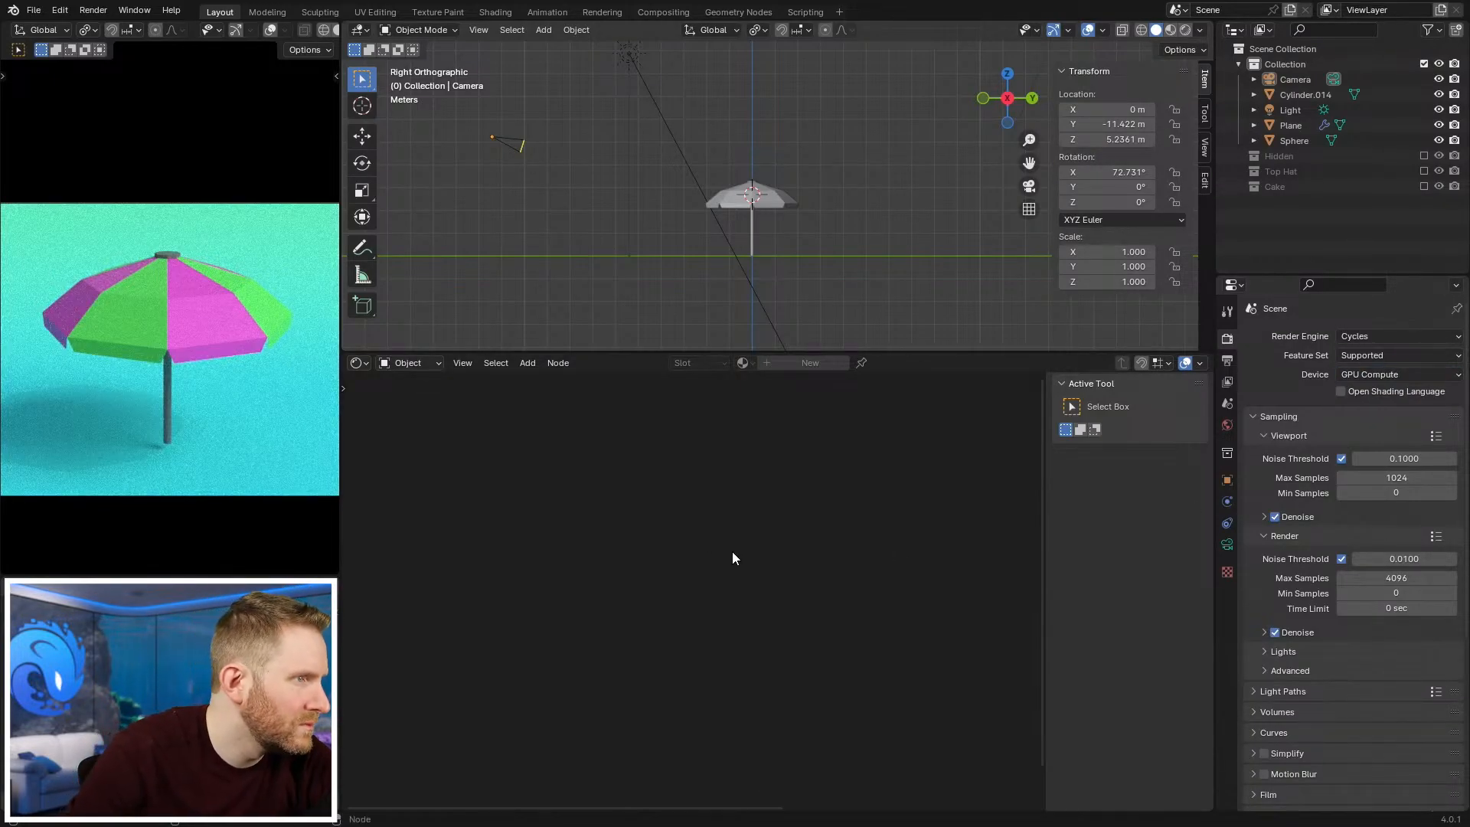
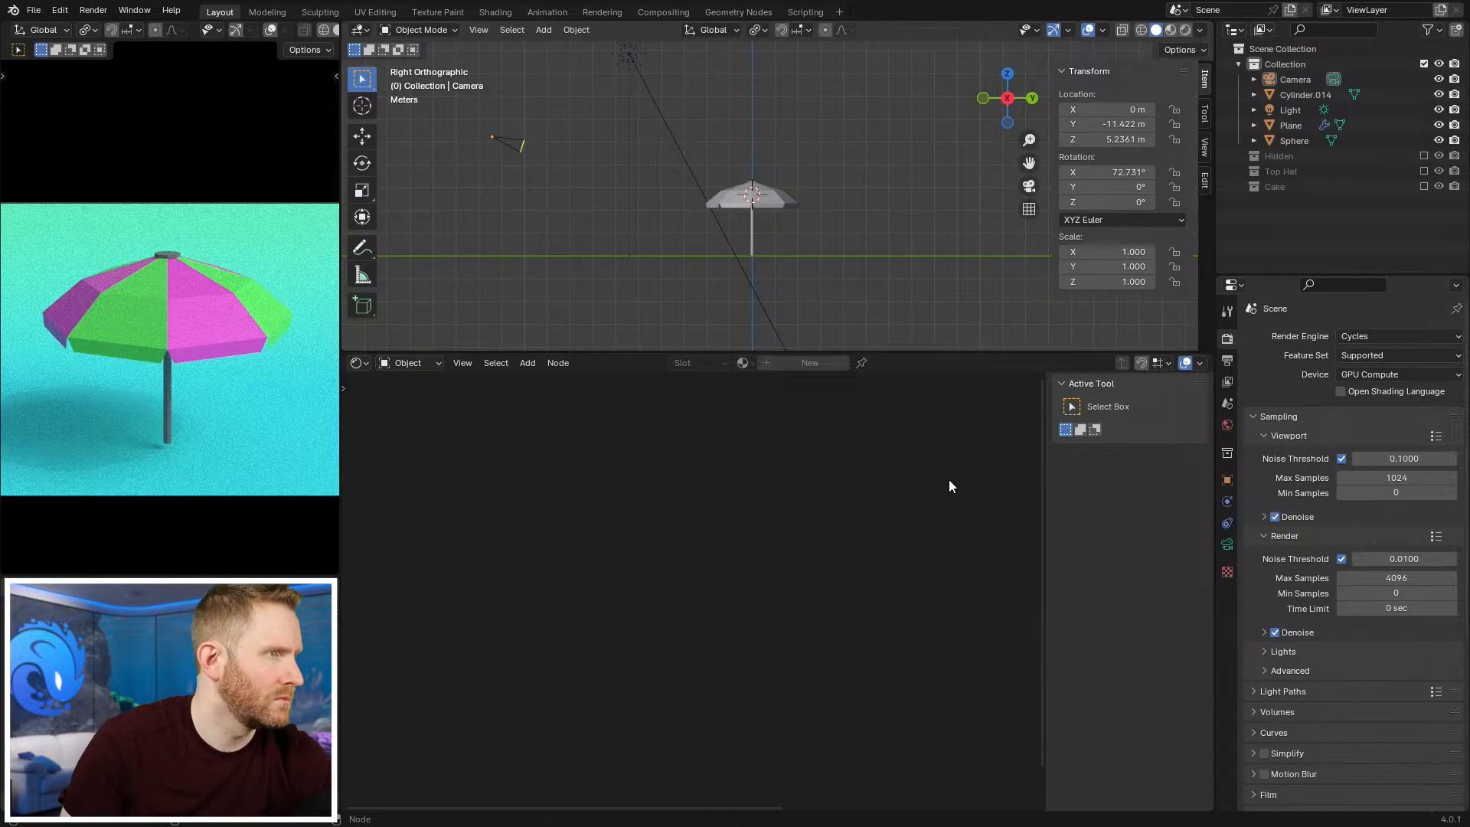
Step: Disable the viewport noise threshold and capture a screen snip of the rendered umbrella in the camera view
{"action": "scroll", "coordinate": [134, 335], "scroll_direction": "down", "scroll_amount": 2}
{"action": "scroll", "coordinate": [163, 337], "scroll_direction": "up", "scroll_amount": 4}
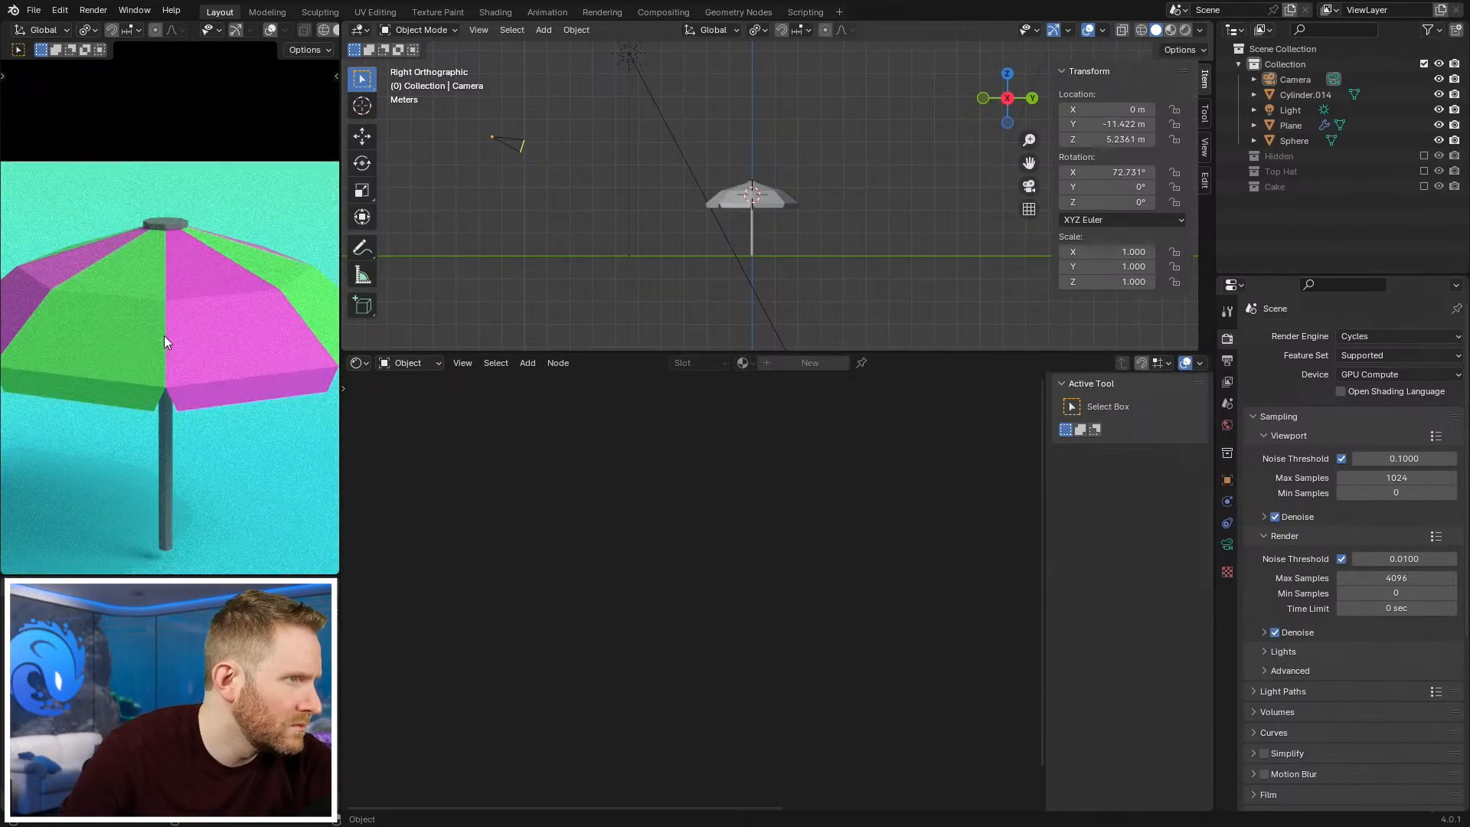
{"action": "scroll", "coordinate": [164, 335], "scroll_direction": "down", "scroll_amount": 1}
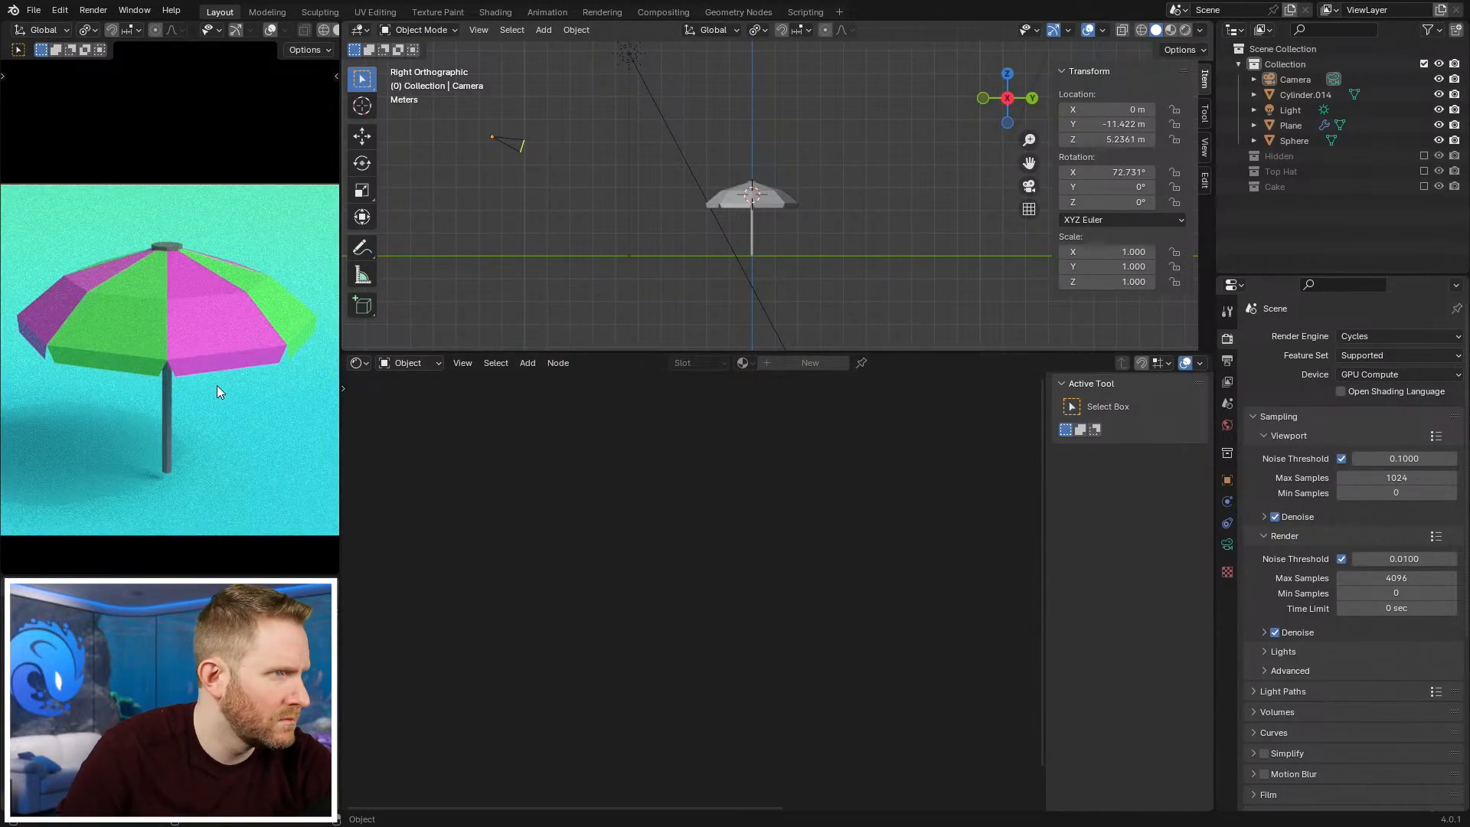
{"action": "middle_click_drag", "start_coordinate": [764, 186], "coordinate": [773, 275]}
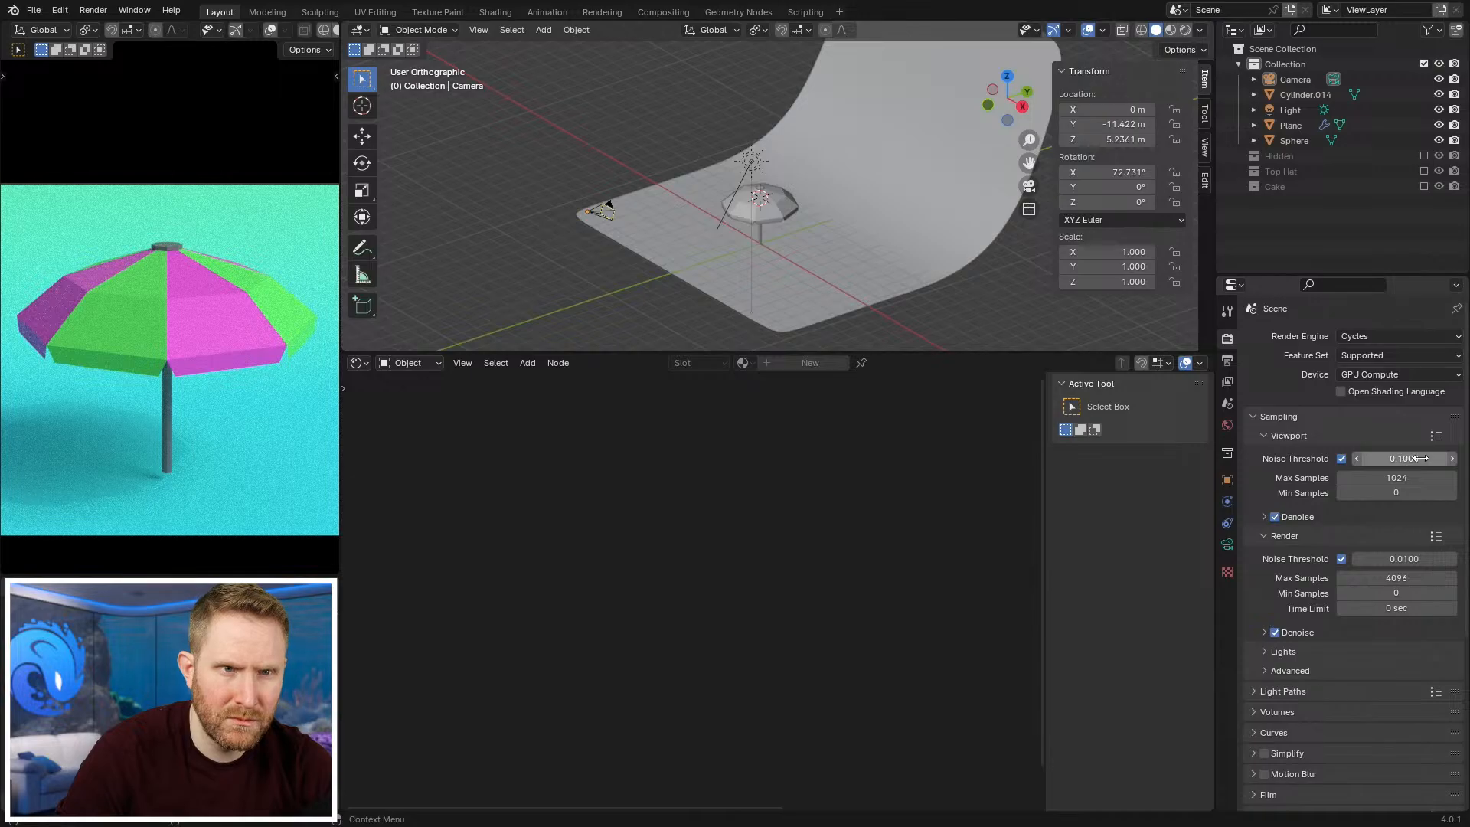
{"action": "left_click", "coordinate": [1342, 459]}
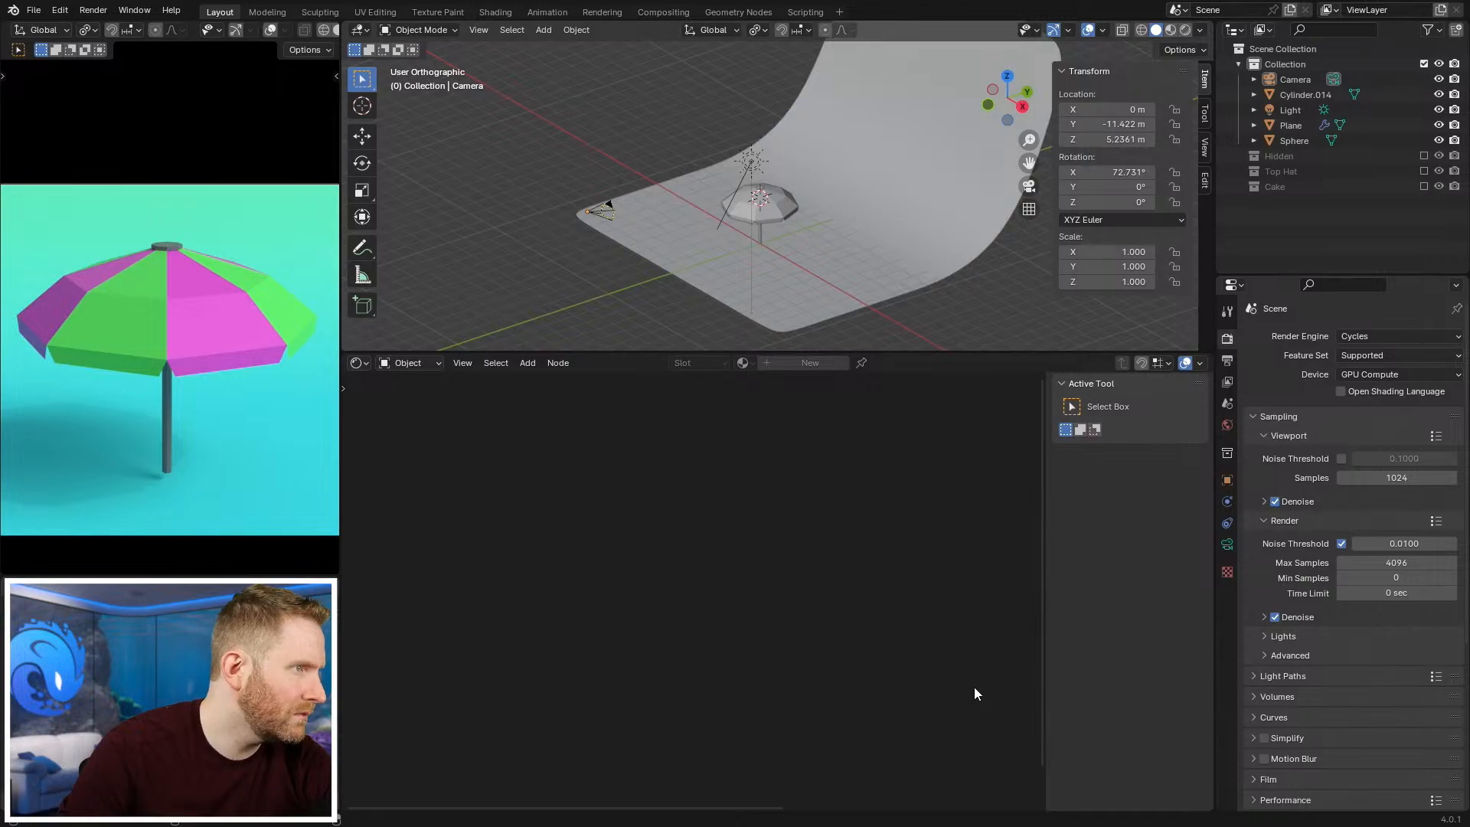
{"action": "key", "text": "super+shift+s"}
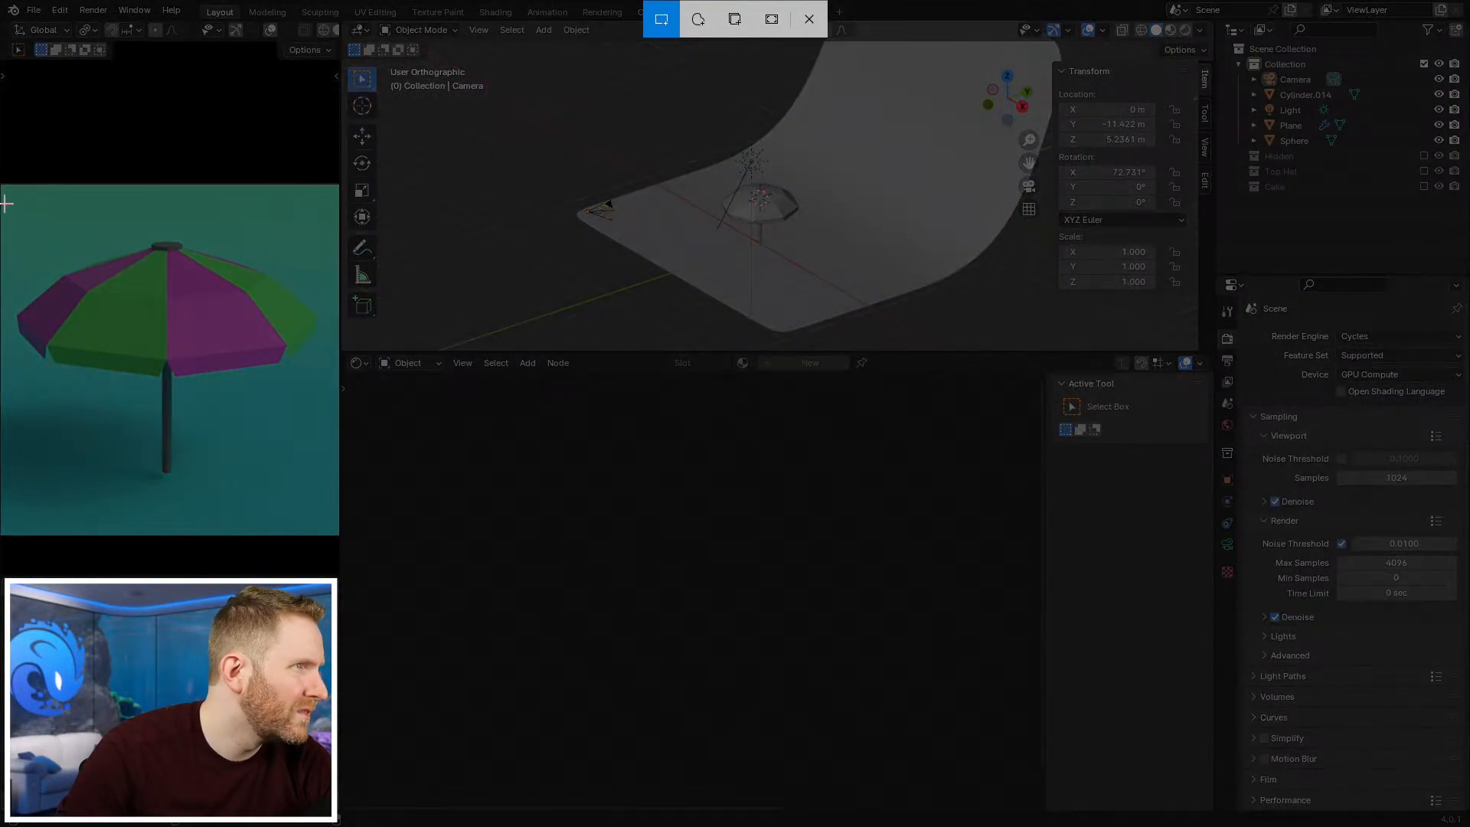
{"action": "left_click_drag", "start_coordinate": [3, 202], "coordinate": [331, 511]}
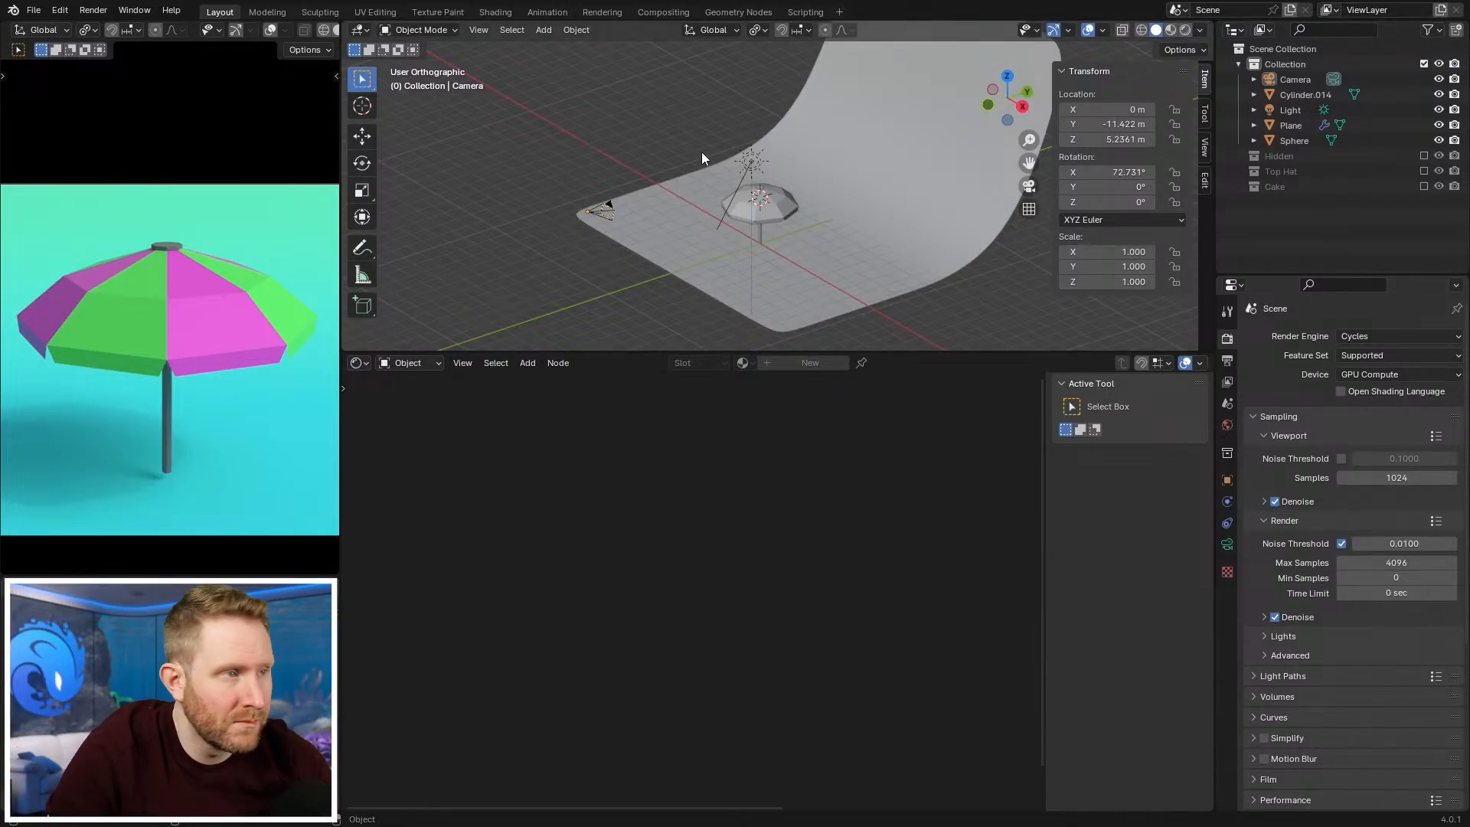
Step: Move the canopy and pole into a new collection named Umbrella and exclude that collection from the view layer
{"action": "left_click", "coordinate": [792, 199]}
{"action": "middle_click_drag", "start_coordinate": [796, 237], "coordinate": [770, 205]}
{"action": "scroll", "coordinate": [771, 205], "scroll_direction": "up", "scroll_amount": 3}
{"action": "left_click", "coordinate": [740, 247], "text": "shift"}
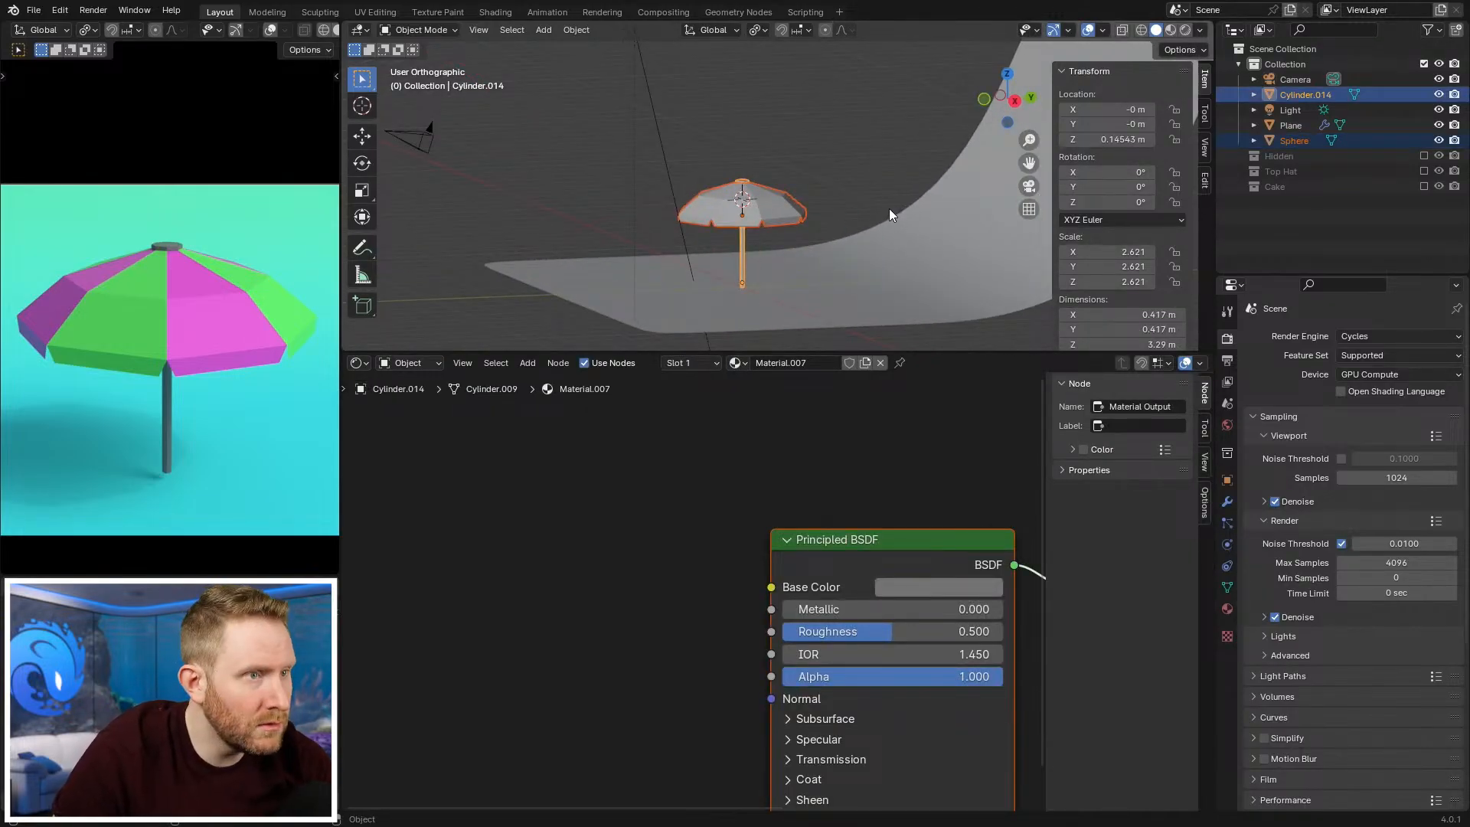
{"action": "key", "text": "m"}
{"action": "type", "text": "U"}
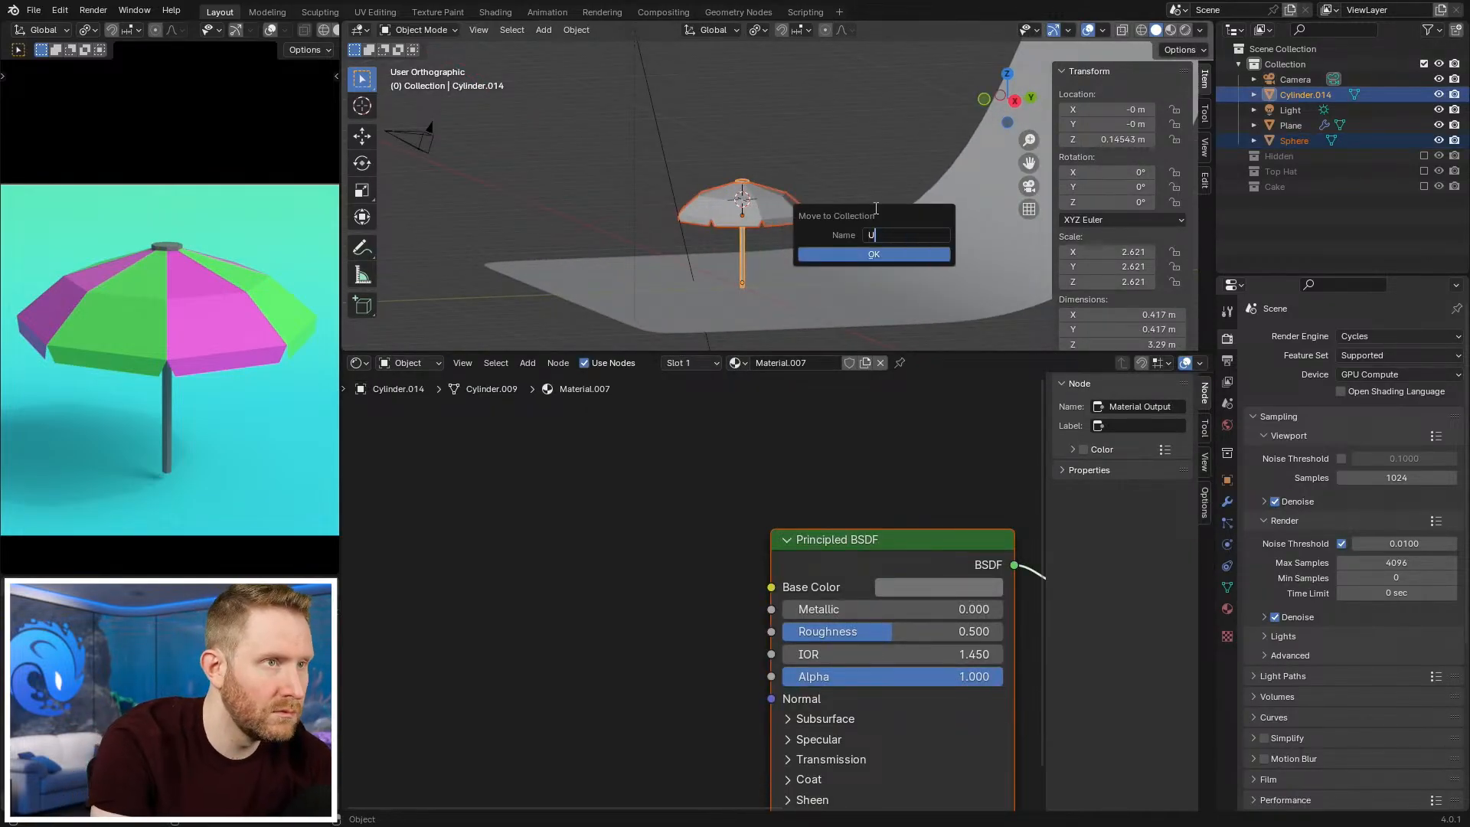
{"action": "type", "text": "mbrella"}
{"action": "key", "text": "Return"}
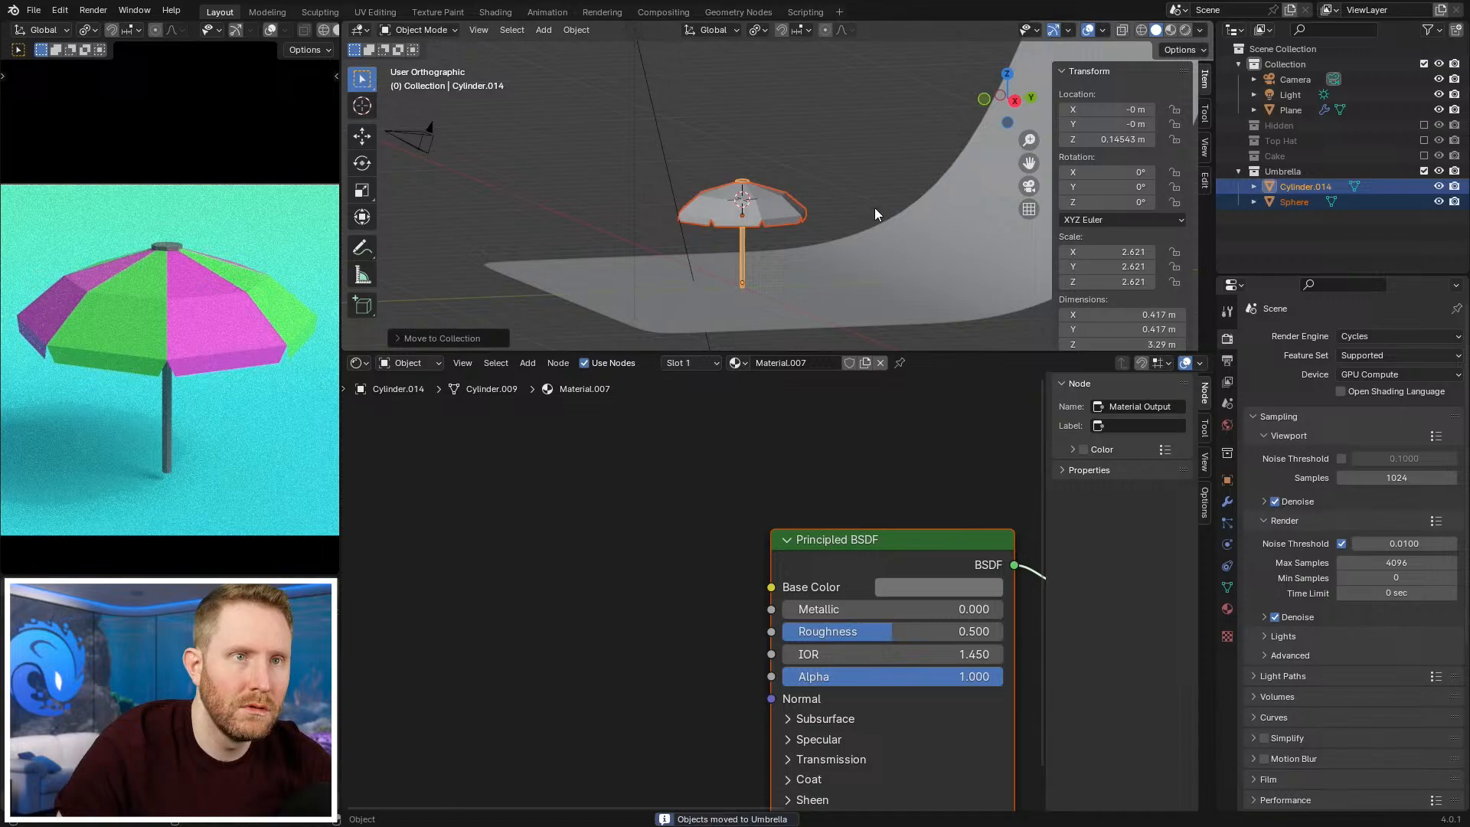
{"action": "left_click", "coordinate": [1423, 171]}
Step: Add a Bezier curve at the 3D cursor in top view
{"action": "key", "text": "KP_3"}
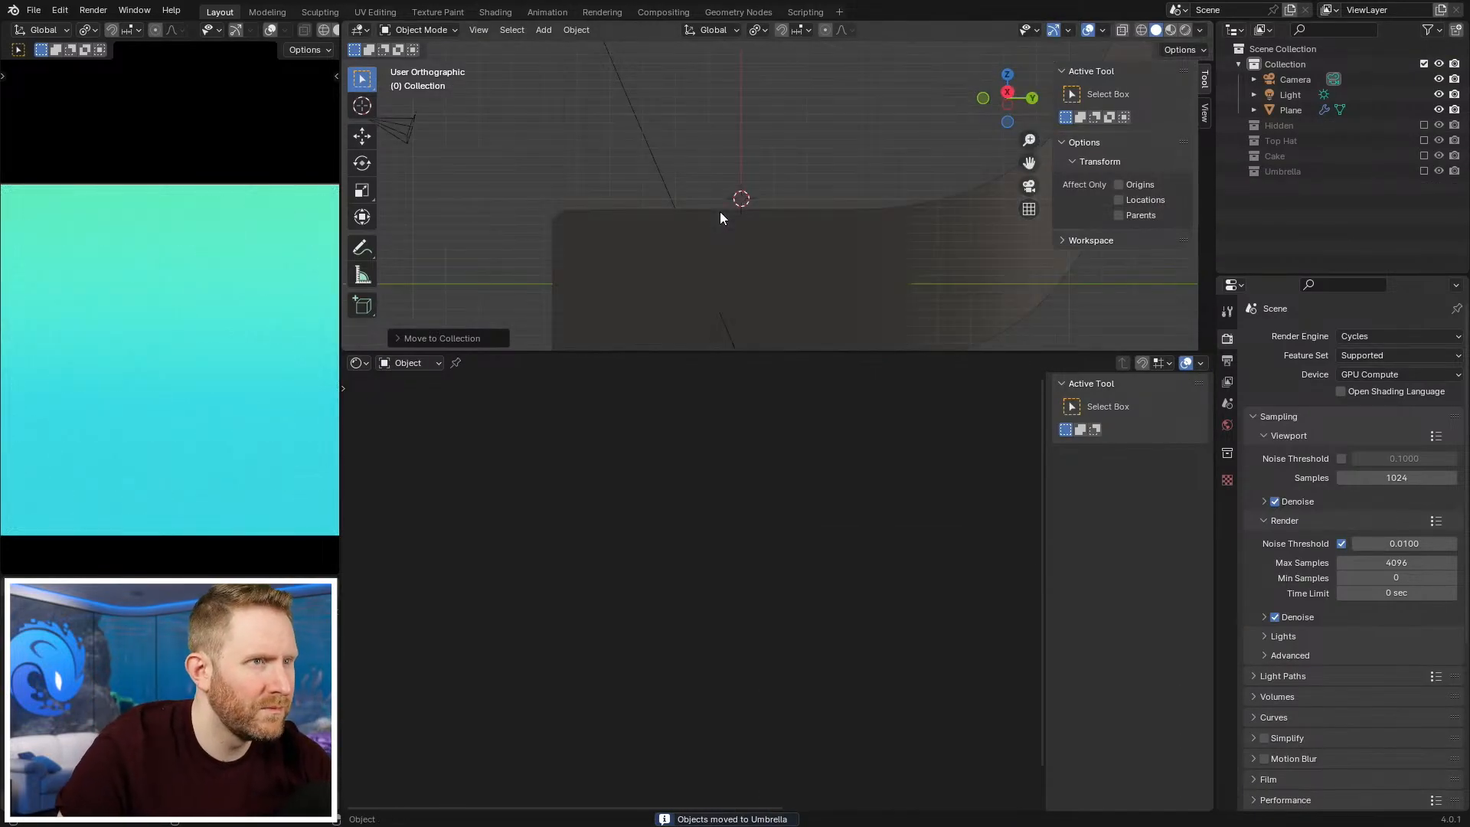
{"action": "key", "text": "KP_7"}
{"action": "key", "text": "shift+a"}
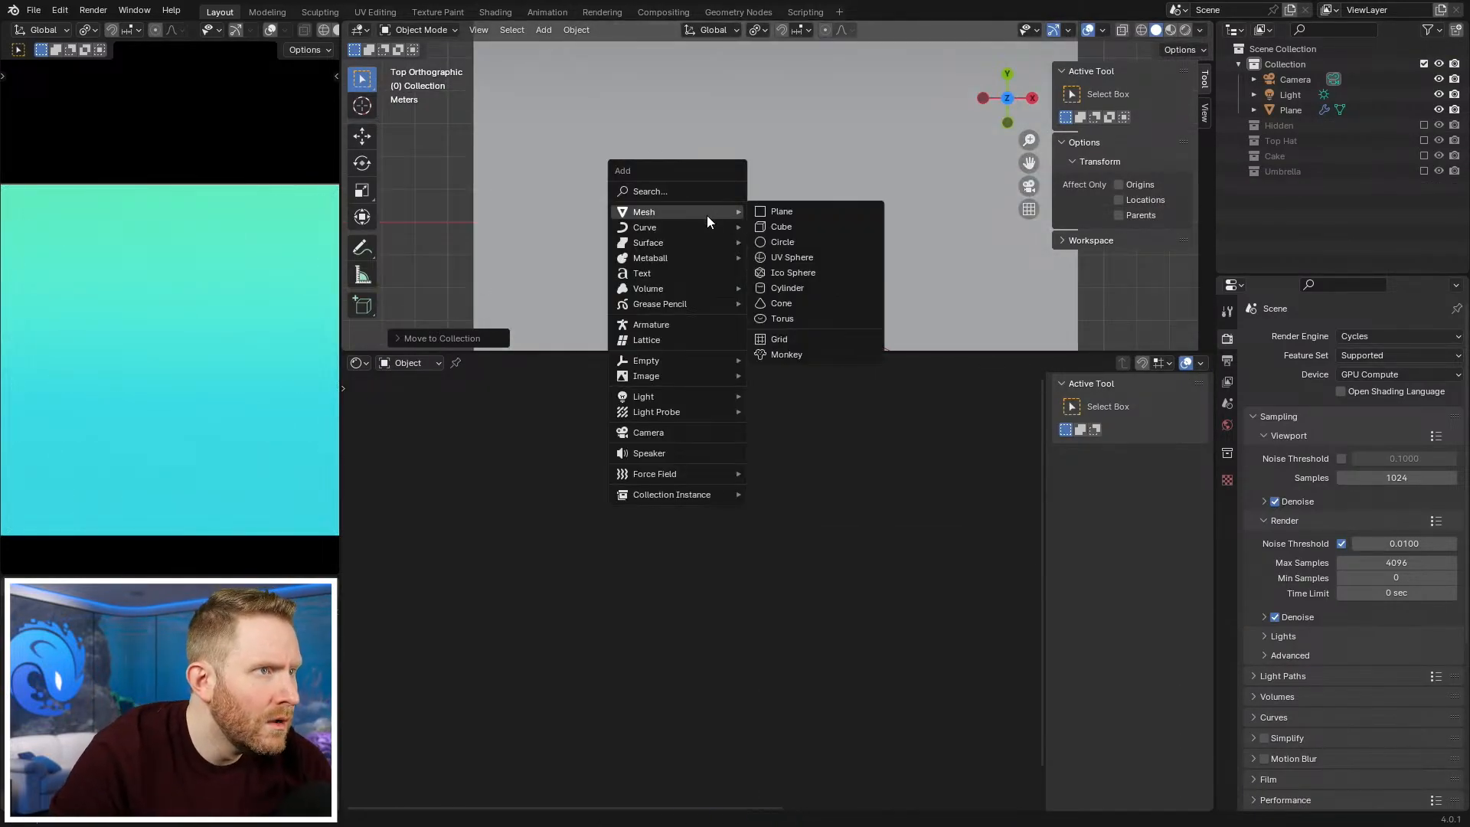
{"action": "mouse_move", "coordinate": [704, 228]}
{"action": "left_click", "coordinate": [802, 227]}
{"action": "scroll", "coordinate": [805, 222], "scroll_direction": "up", "scroll_amount": 2}
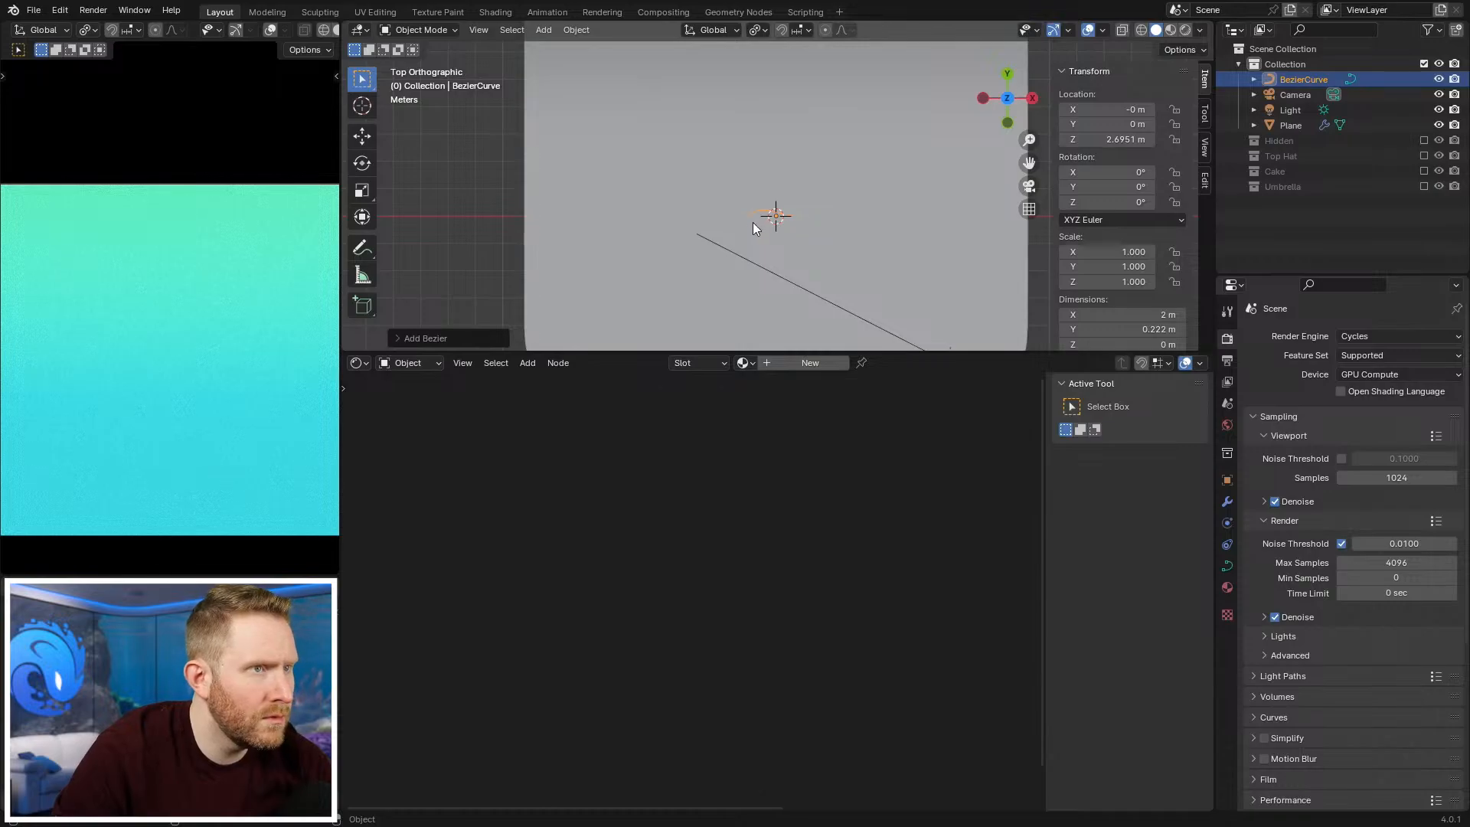
{"action": "key", "text": "Tab"}
{"action": "left_click", "coordinate": [750, 217]}
{"action": "key", "text": "g"}
{"action": "right_click", "coordinate": [811, 234]}
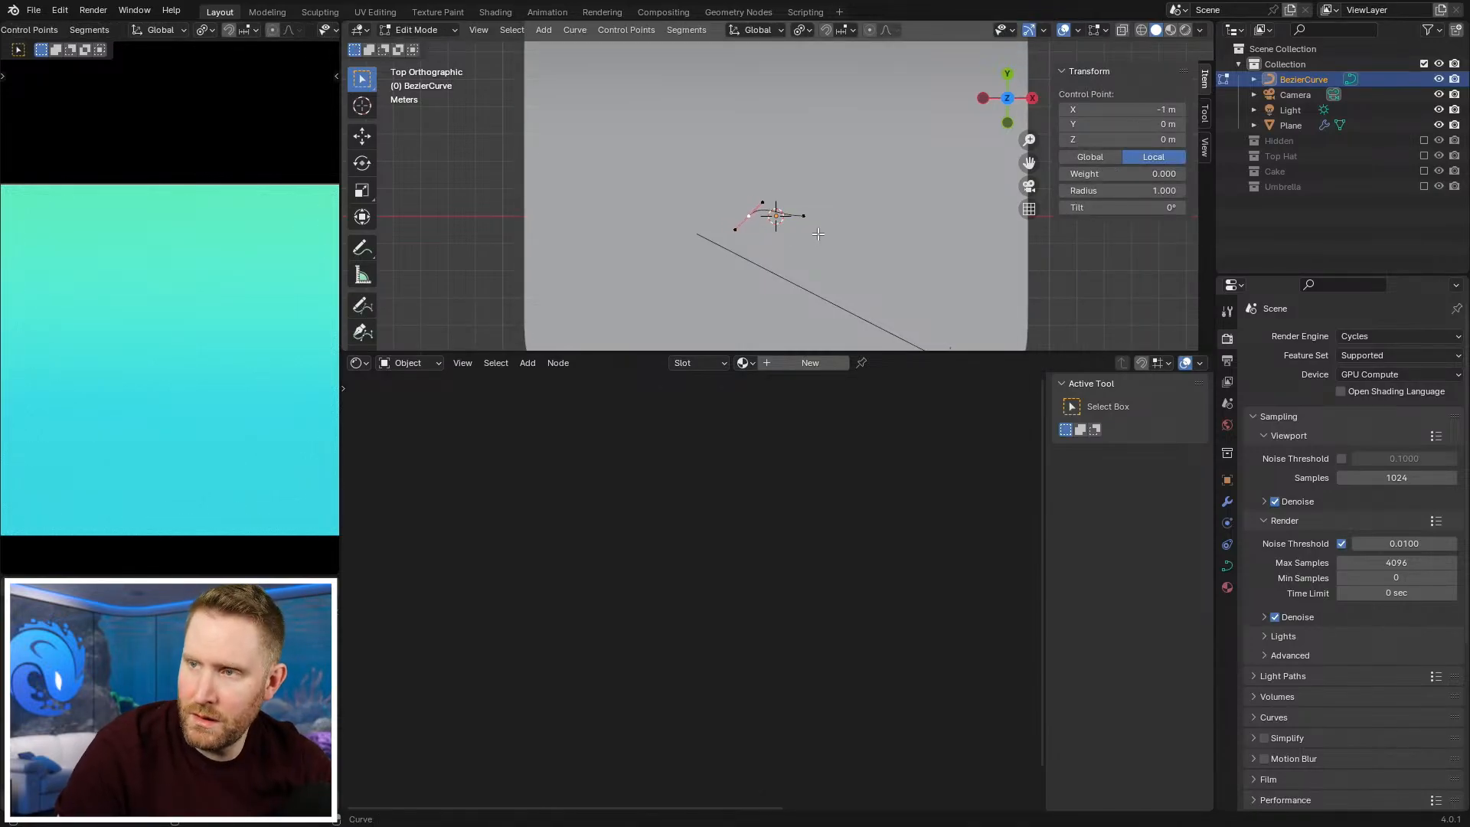
{"action": "key", "text": "Tab"}
Step: Raise the whole curve object in front view to a Z location of about 3.93 m
{"action": "key", "text": "KP_1"}
{"action": "key", "text": "Tab"}
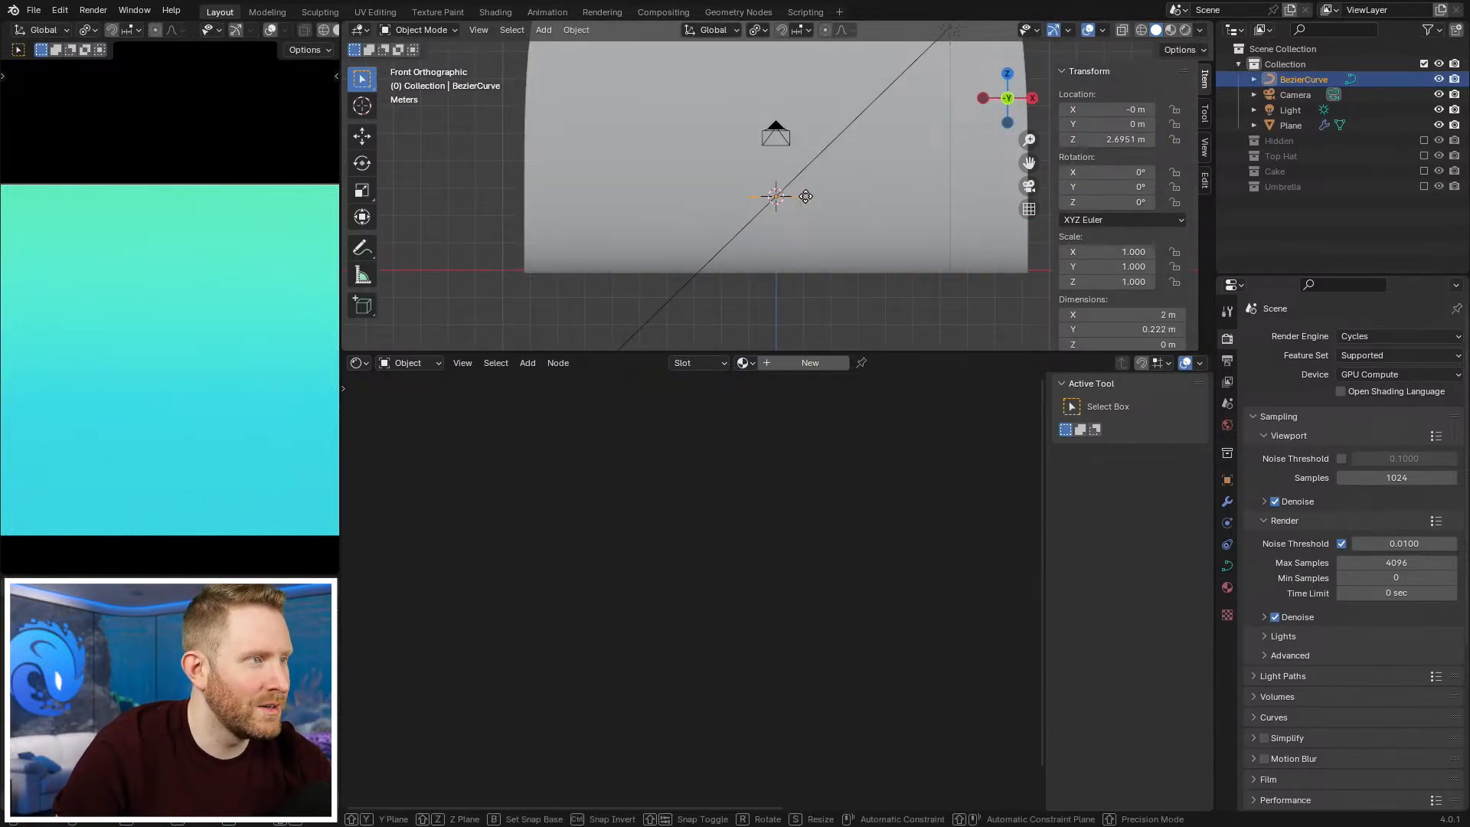
{"action": "key", "text": "g"}
{"action": "right_click", "coordinate": [857, 235]}
Step: Lower the curve's +X end control point along Z to about -3.21 m and finish editing
{"action": "middle_click_drag", "start_coordinate": [858, 236], "coordinate": [834, 314]}
{"action": "key", "text": "Tab"}
{"action": "key", "text": "Tab"}
{"action": "left_click", "coordinate": [802, 194]}
{"action": "key", "text": "g"}
{"action": "key", "text": "z"}
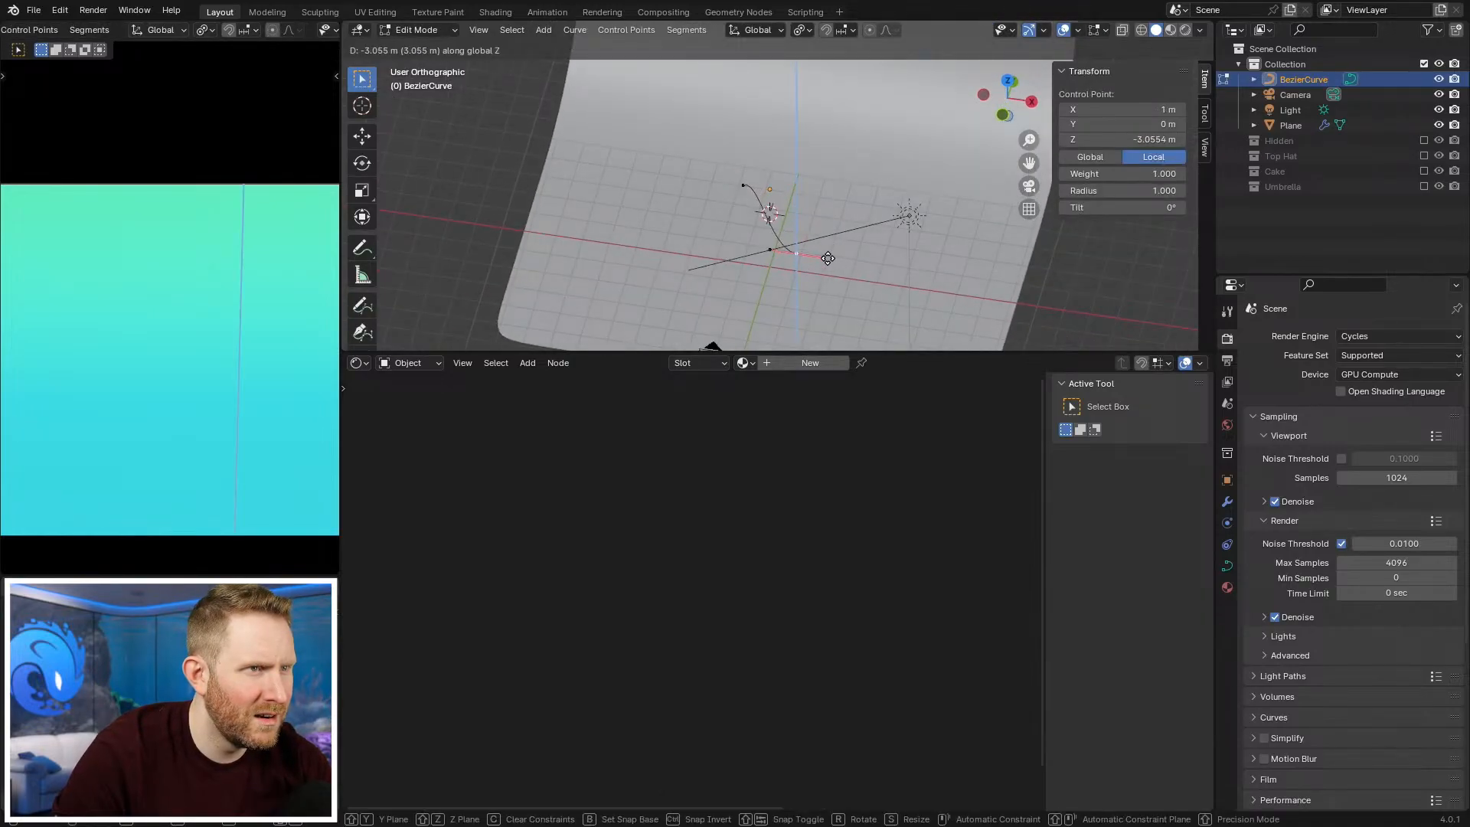
{"action": "left_click", "coordinate": [828, 260]}
{"action": "key", "text": "Tab"}
Step: Give the curve a round bevel with a depth of about 0.307 m to form a tube
{"action": "left_click", "coordinate": [1226, 565]}
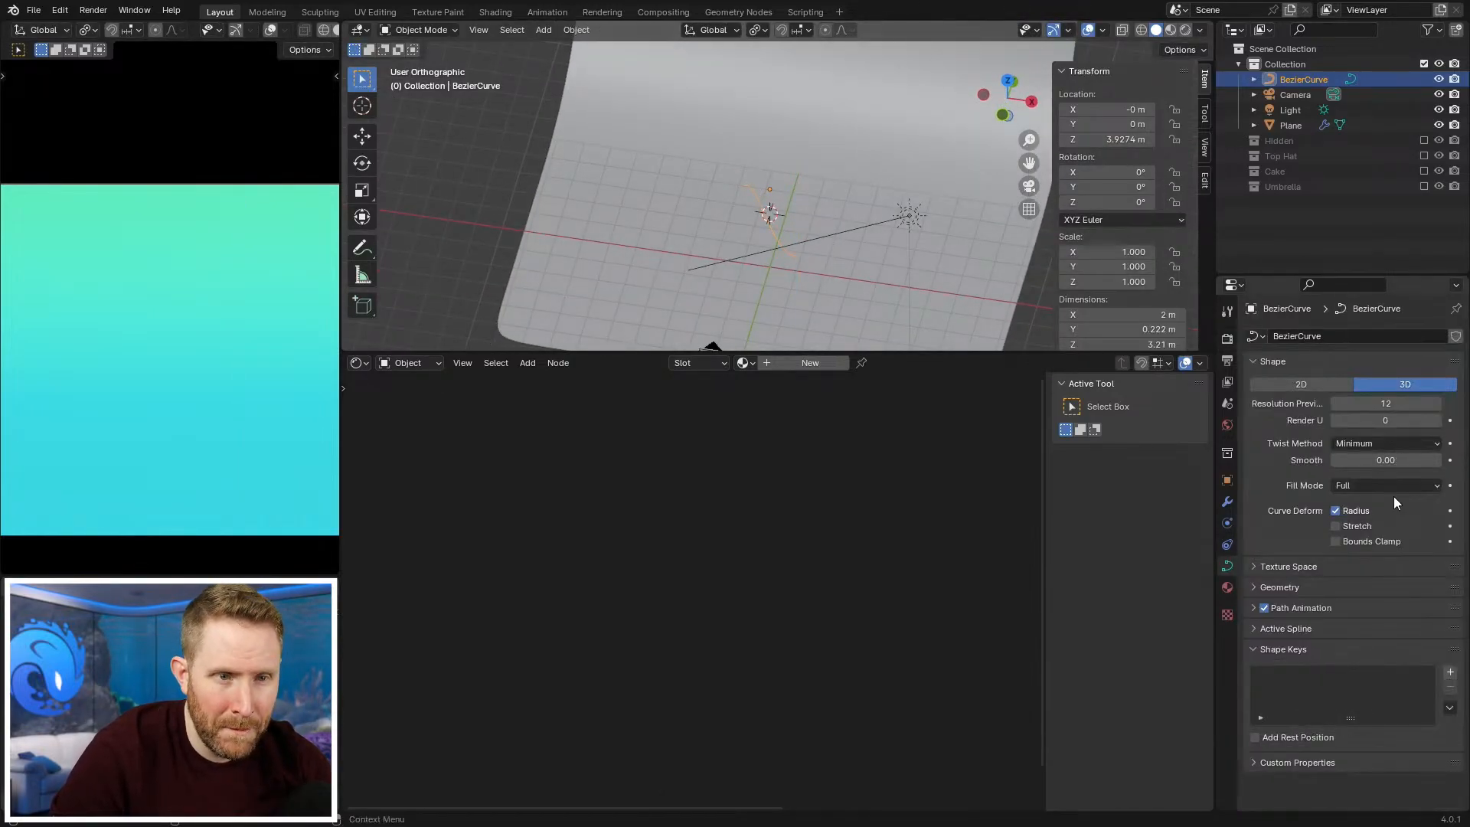
{"action": "left_click", "coordinate": [1287, 587]}
{"action": "scroll", "coordinate": [1312, 612], "scroll_direction": "down", "scroll_amount": 3}
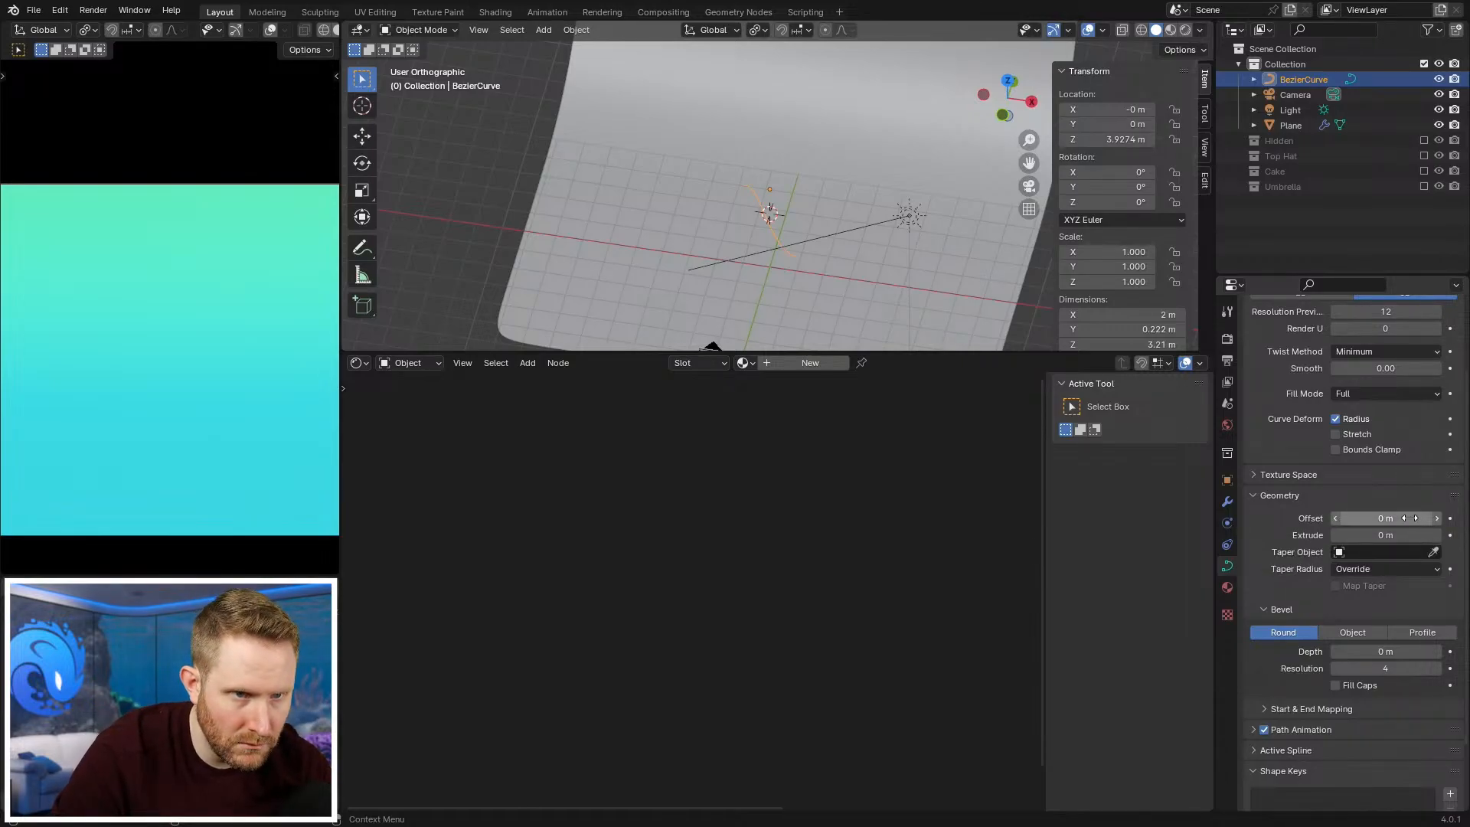
{"action": "scroll", "coordinate": [1358, 562], "scroll_direction": "down", "scroll_amount": 3}
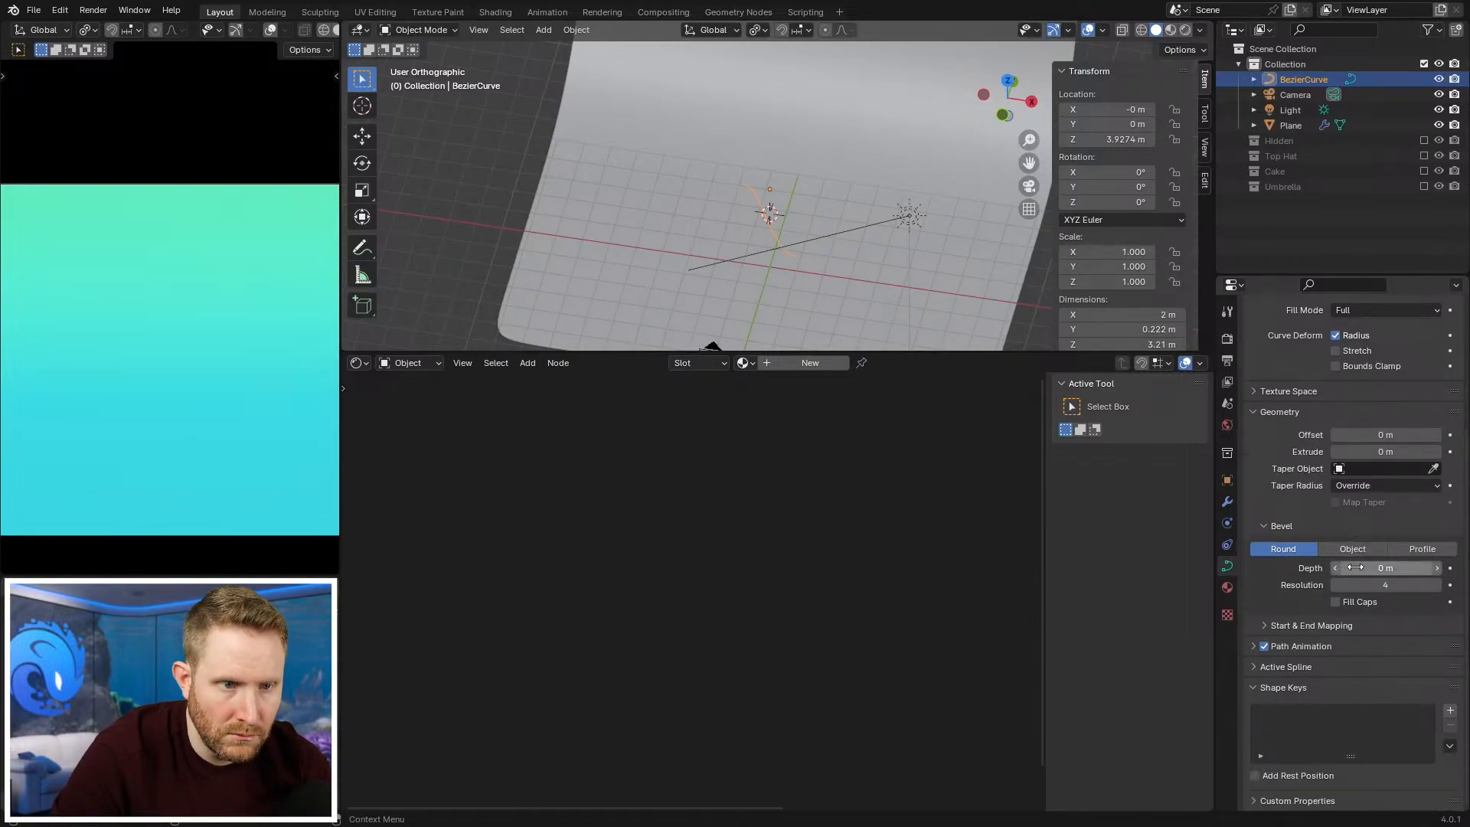
{"action": "left_click", "coordinate": [1257, 687]}
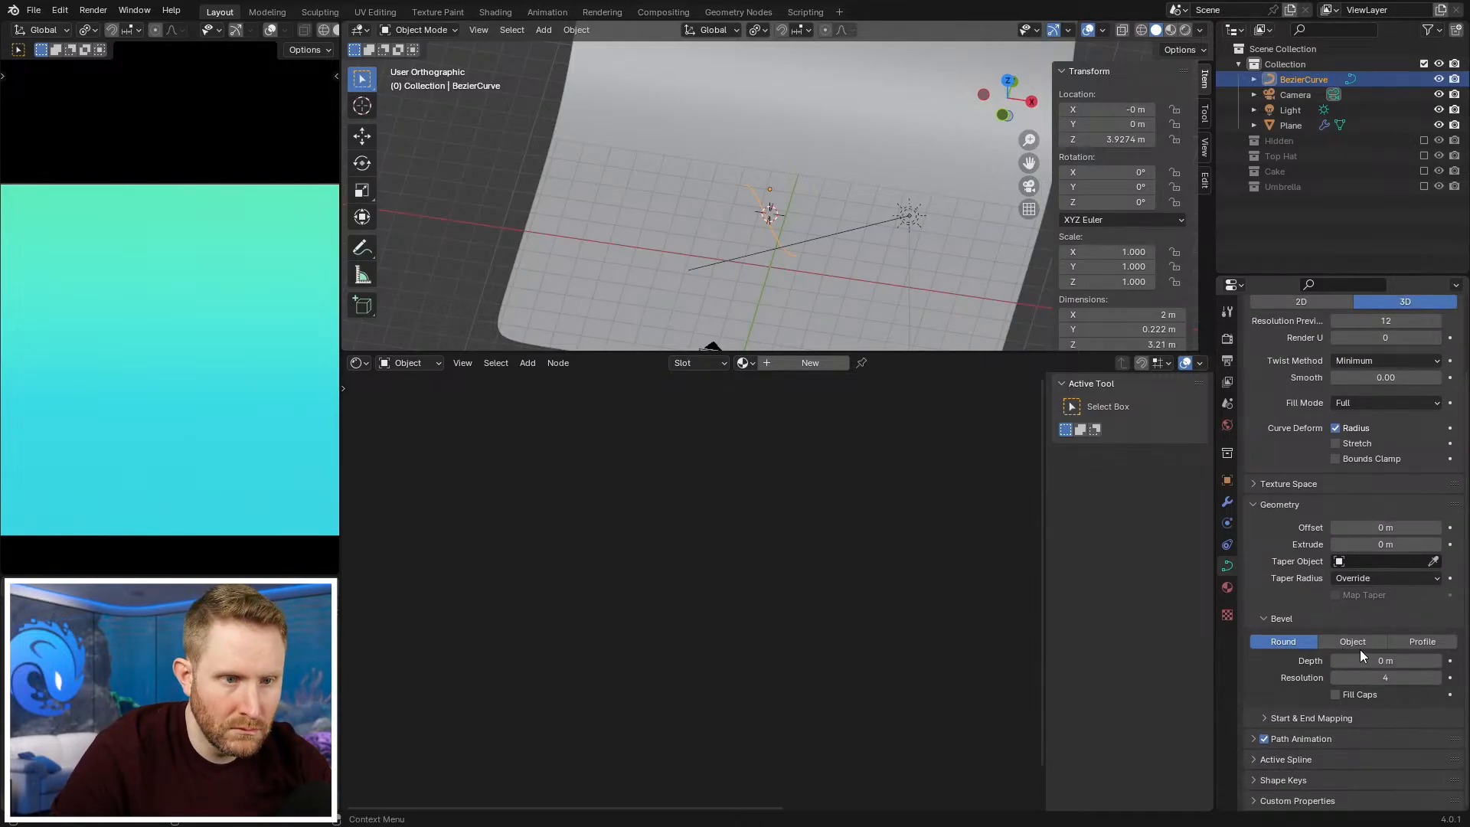
{"action": "left_click_drag", "start_coordinate": [1360, 659], "coordinate": [1412, 659]}
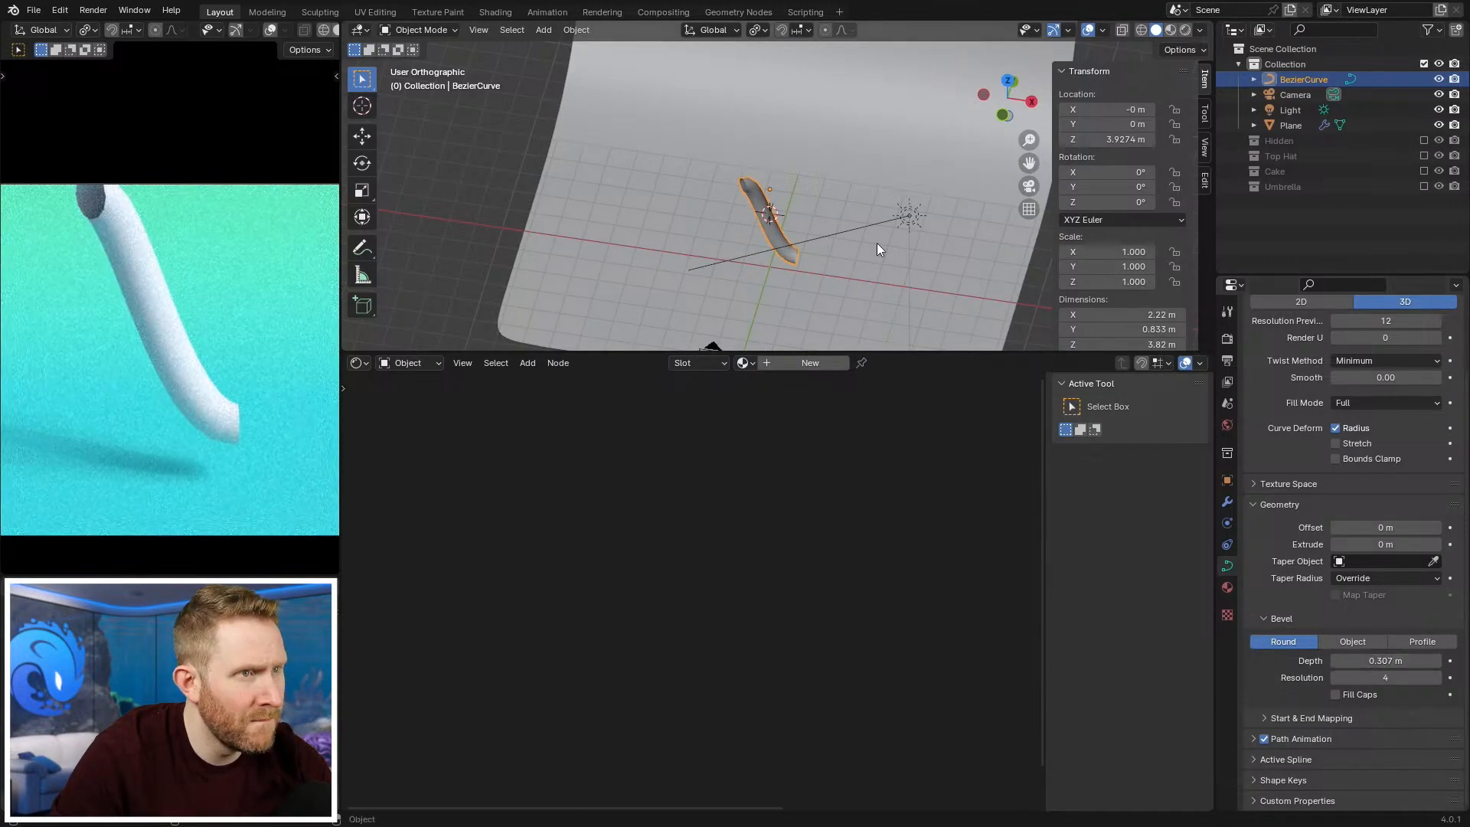
Step: In wireframe top view, rotate the curve's upper end control point so its handles run along Y, and lengthen its +Y handle
{"action": "scroll", "coordinate": [876, 244], "scroll_direction": "up", "scroll_amount": 2}
{"action": "key", "text": "KP_7"}
{"action": "middle_click_drag", "start_coordinate": [754, 155], "coordinate": [786, 122], "text": "shift"}
{"action": "scroll", "coordinate": [812, 176], "scroll_direction": "up", "scroll_amount": 1}
{"action": "key", "text": "Tab"}
{"action": "key", "text": "z"}
{"action": "left_click", "coordinate": [709, 248]}
{"action": "key", "text": "alt+a"}
{"action": "left_click", "coordinate": [767, 199]}
{"action": "key", "text": "r"}
{"action": "left_click", "coordinate": [801, 146]}
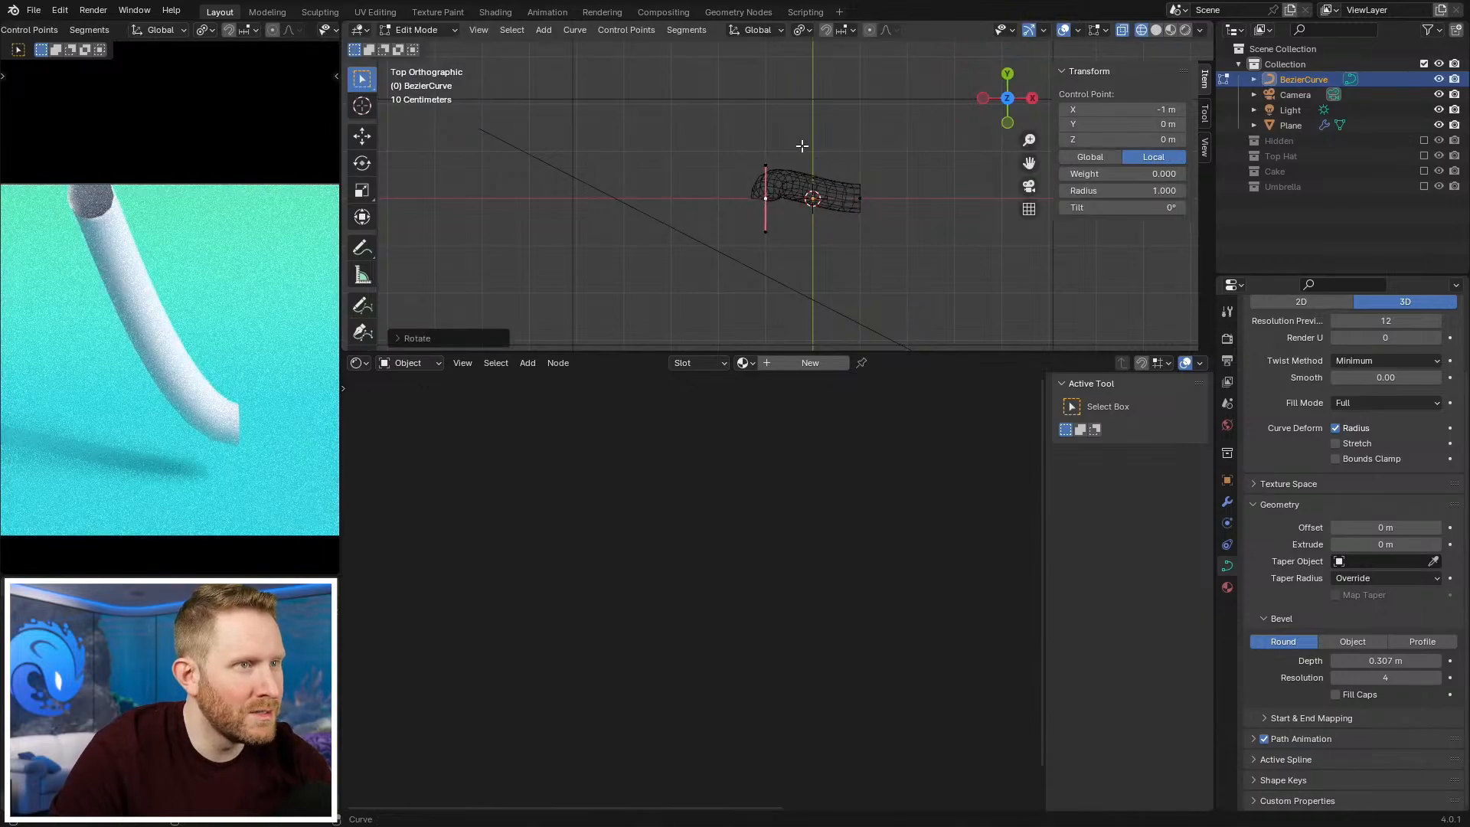
{"action": "left_click", "coordinate": [769, 168]}
{"action": "key", "text": "s"}
{"action": "left_click", "coordinate": [769, 73]}
Step: Rotate the upper end control point so its handles run along X, and move it along Y to about 1.2 m
{"action": "left_click", "coordinate": [766, 199]}
{"action": "key", "text": "r"}
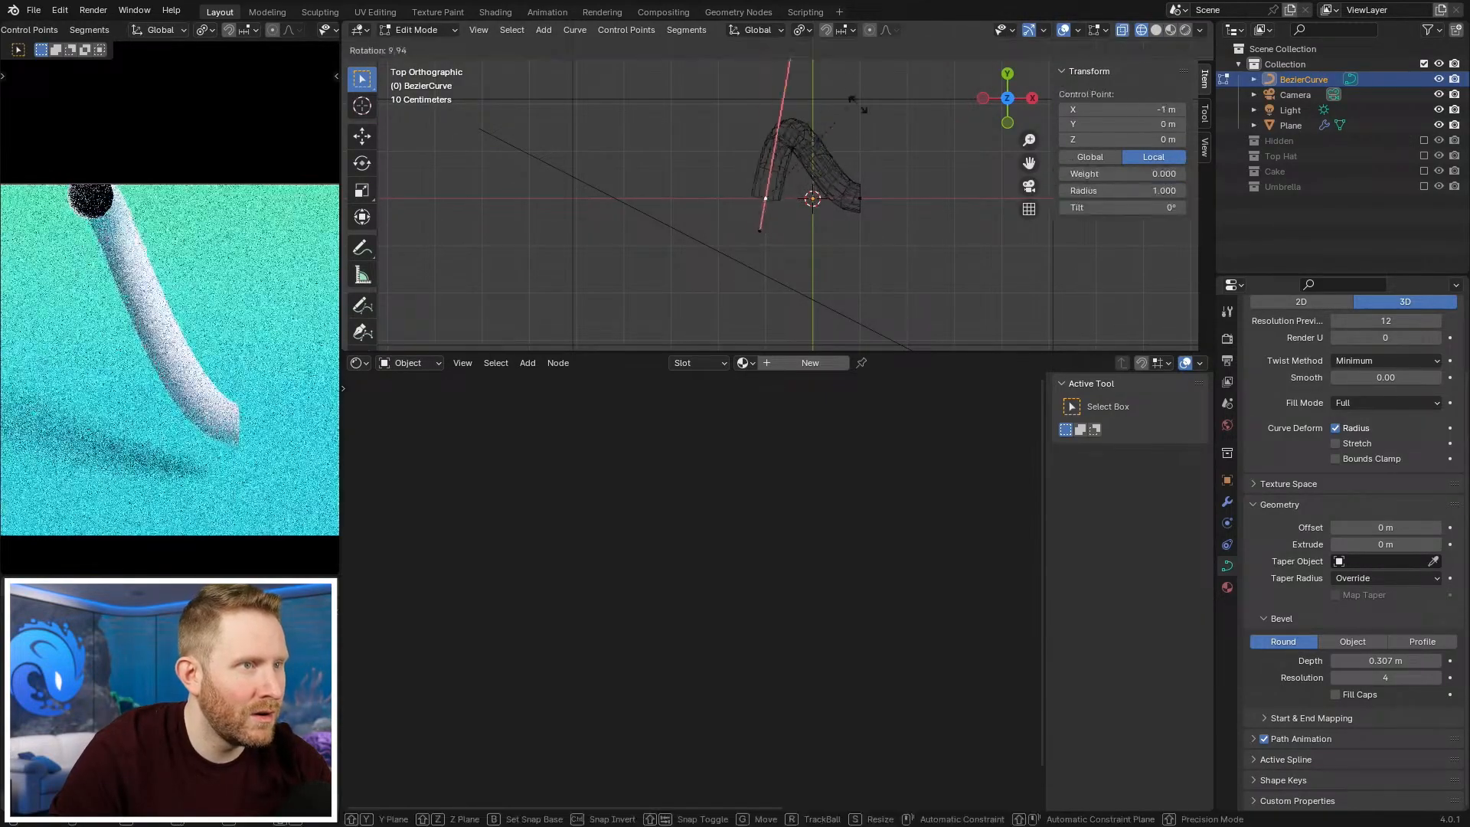
{"action": "left_click", "coordinate": [831, 239]}
{"action": "key", "text": "g"}
{"action": "key", "text": "y"}
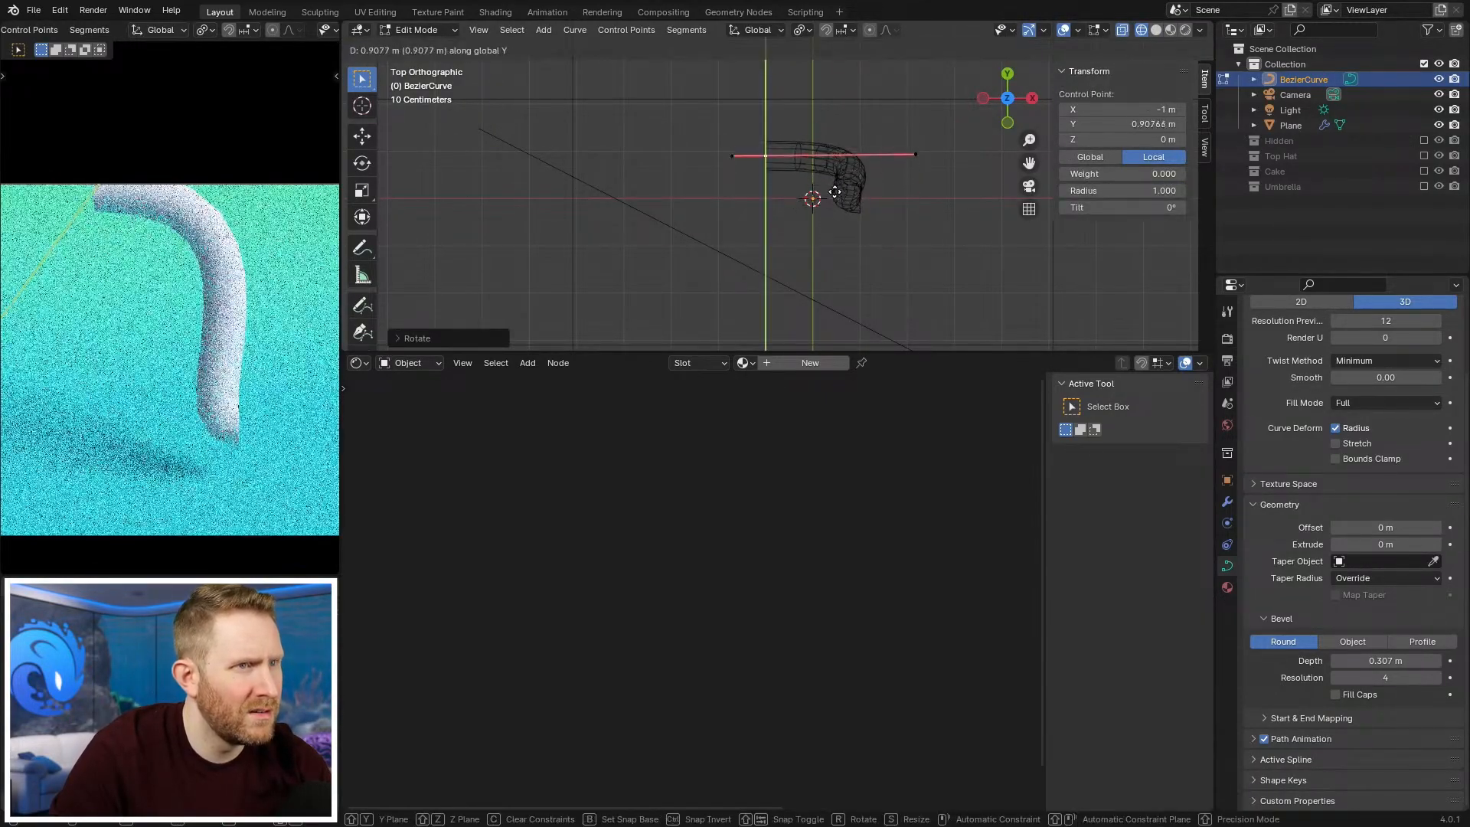
{"action": "left_click", "coordinate": [832, 181]}
Step: Turn the lower end control point around roughly 180° and move it to about X 0 m, Y -0.66 m to bend the tube into a C
{"action": "left_click", "coordinate": [860, 200]}
{"action": "key", "text": "r"}
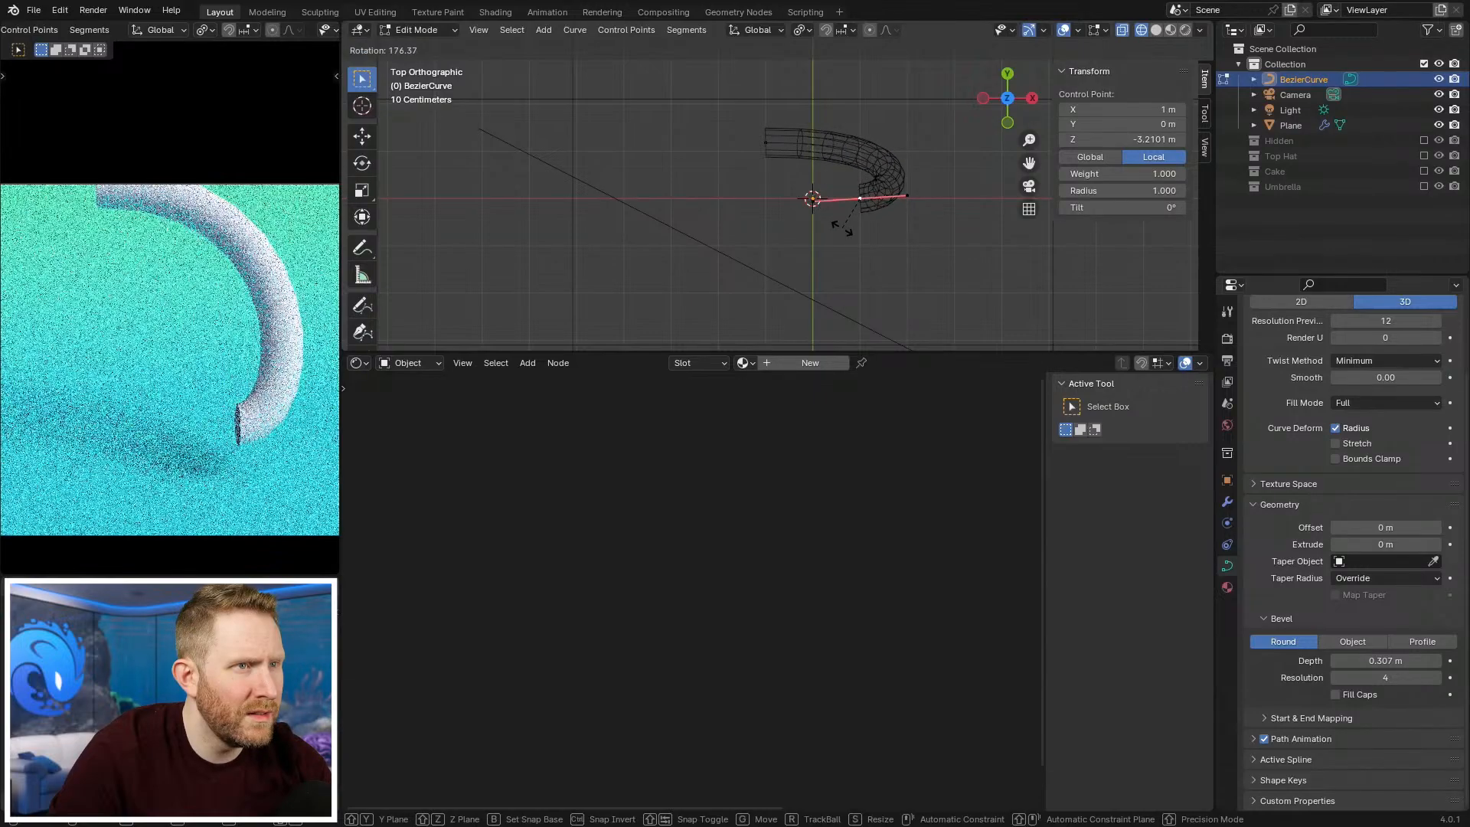
{"action": "left_click", "coordinate": [838, 239]}
{"action": "key", "text": "g"}
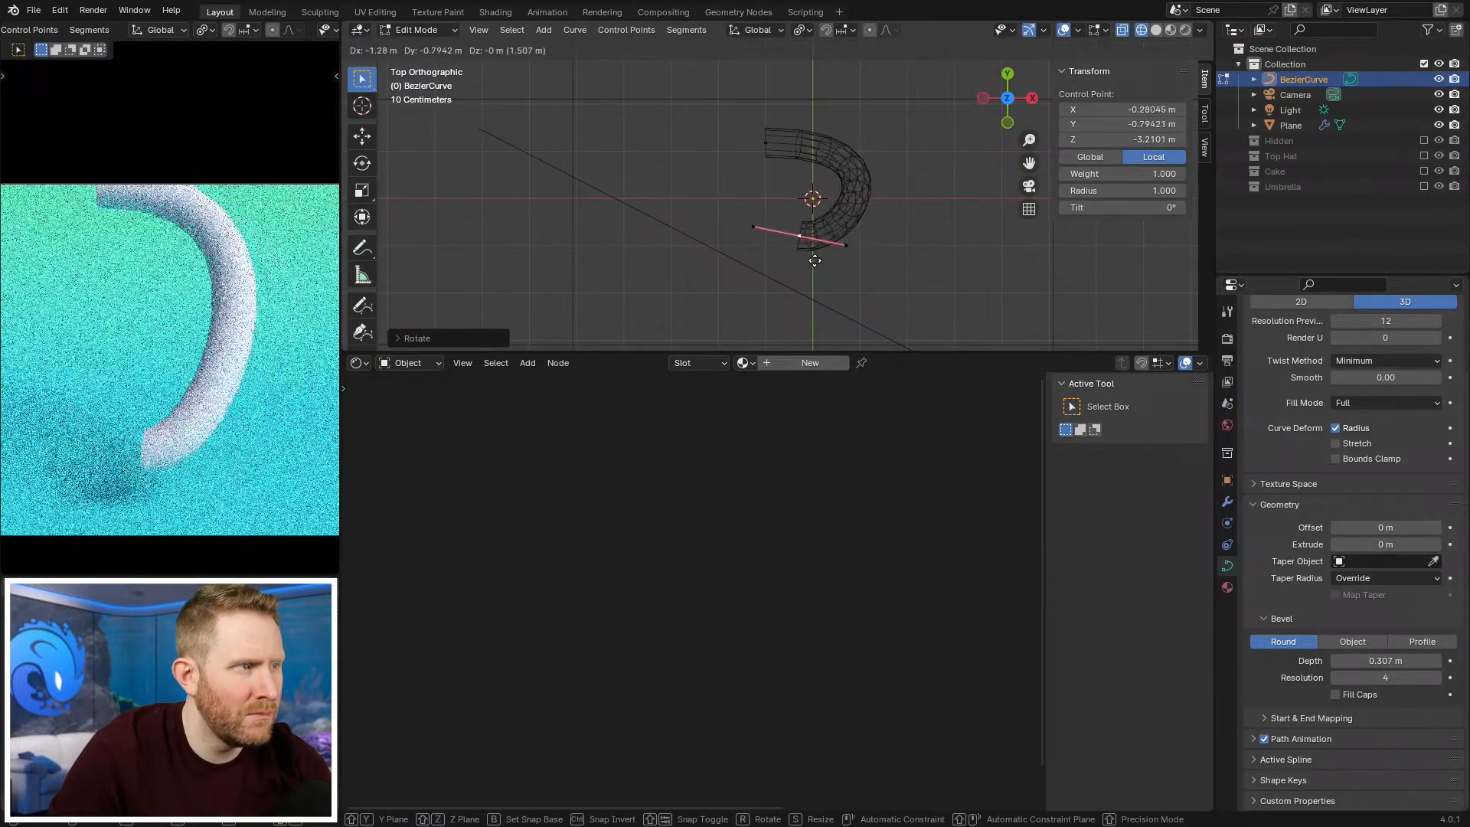
{"action": "left_click", "coordinate": [826, 248]}
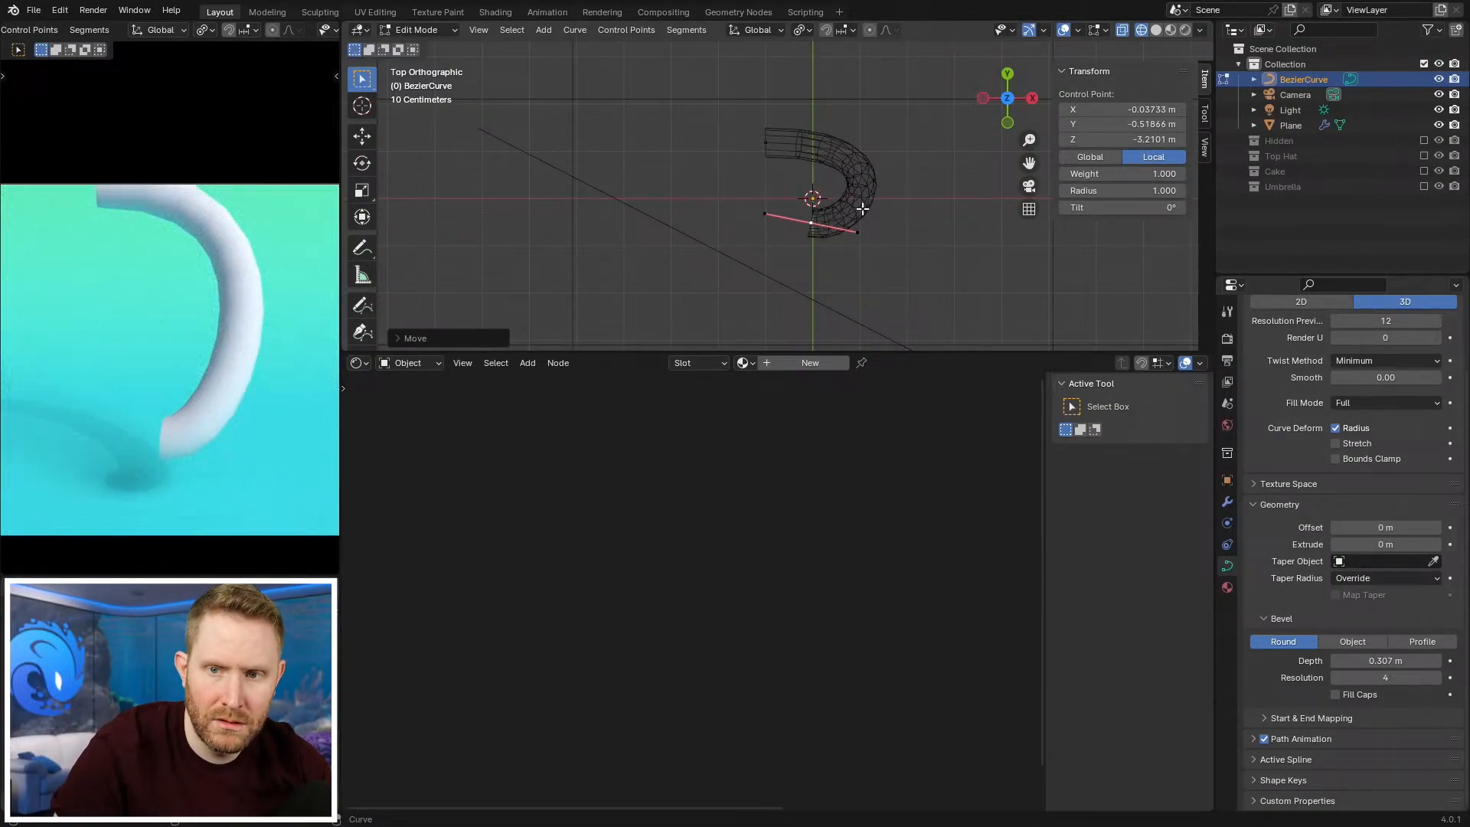
{"action": "key", "text": "r"}
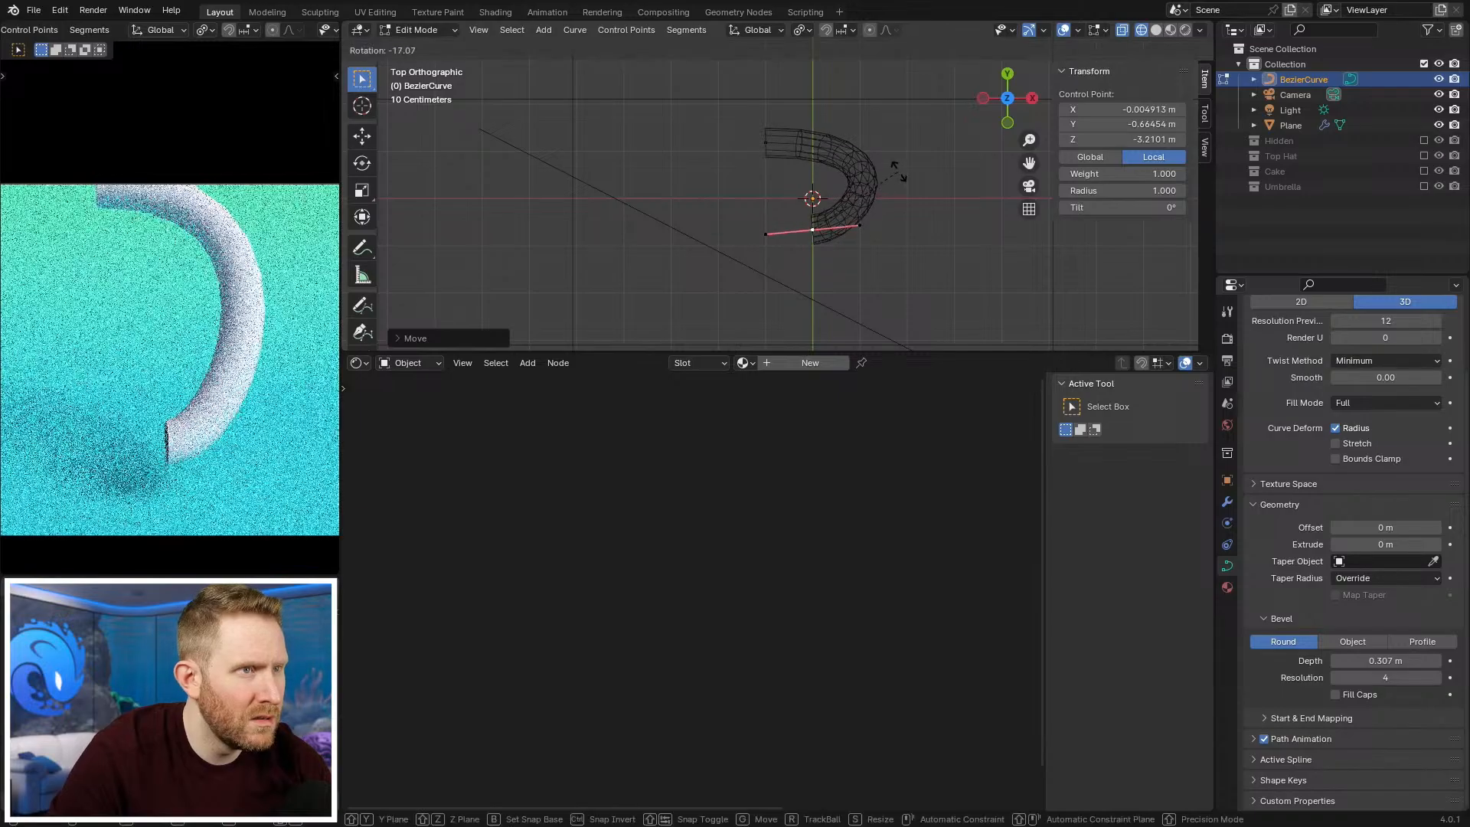
{"action": "left_click", "coordinate": [904, 181]}
Step: Lower the bottom end control point along Z to about -3.62 m in front view
{"action": "key", "text": "KP_1"}
{"action": "key", "text": "g"}
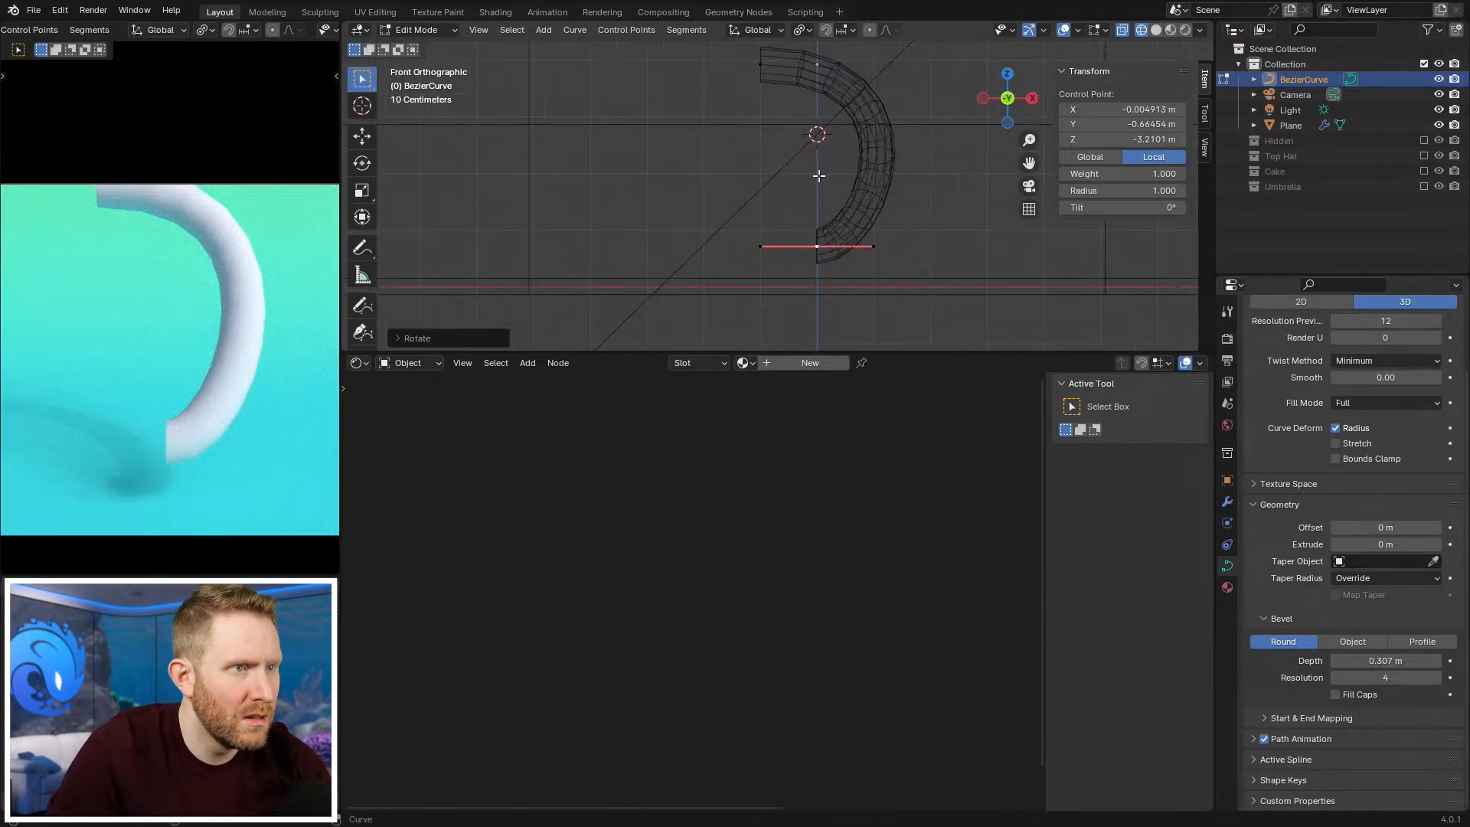
{"action": "key", "text": "z"}
{"action": "left_click", "coordinate": [825, 199]}
Step: Lengthen the upper control point's +X handle to an X of about 2.94 m to widen the bend
{"action": "middle_click_drag", "start_coordinate": [877, 196], "coordinate": [864, 232], "text": "shift"}
{"action": "left_click", "coordinate": [810, 118]}
{"action": "left_click", "coordinate": [772, 99]}
{"action": "left_click", "coordinate": [914, 104]}
{"action": "key", "text": "g"}
{"action": "left_click", "coordinate": [957, 107]}
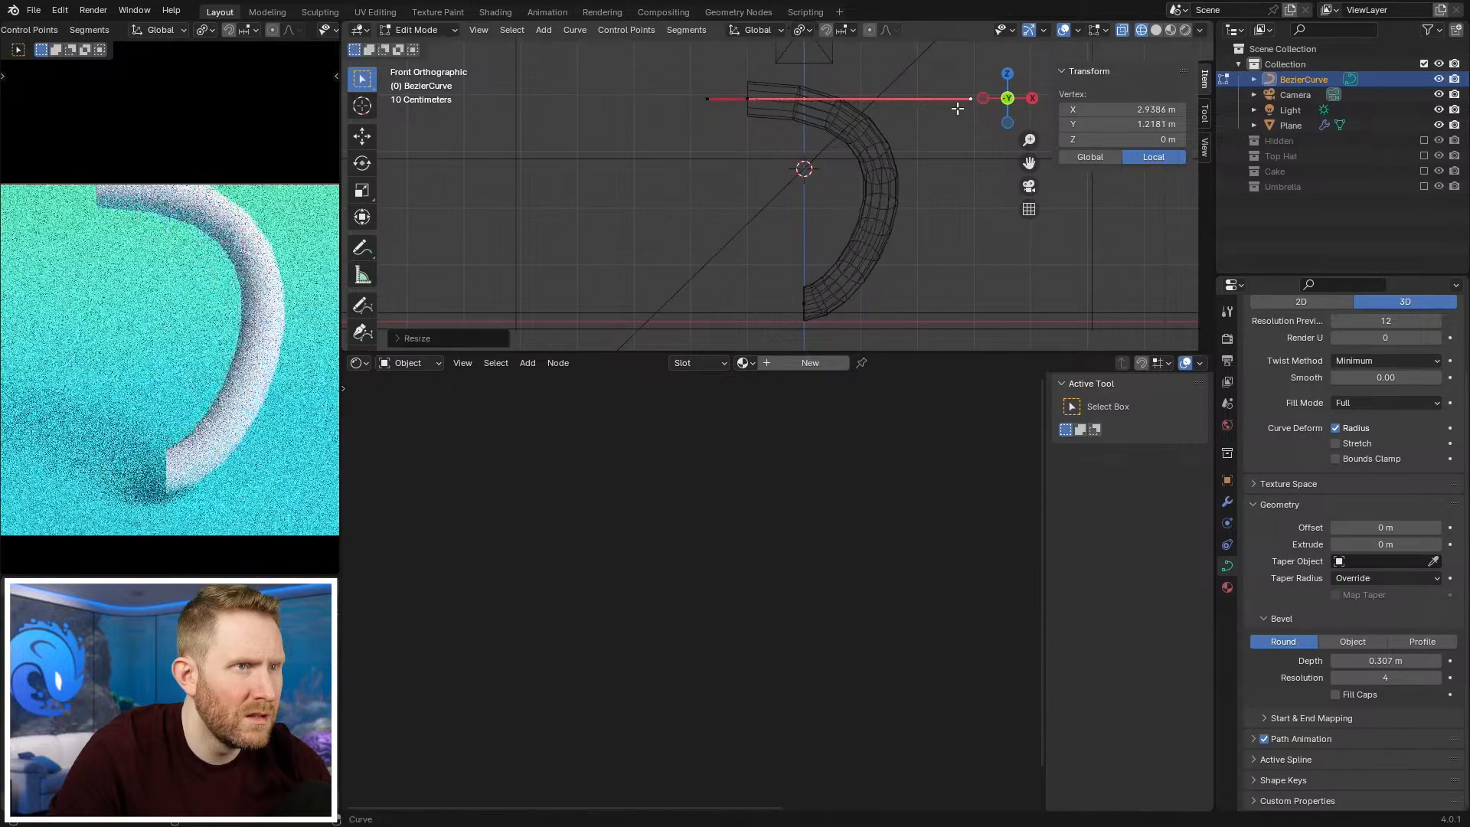
Step: Lengthen the lower control point's +X handle to an X of about 2.44 m to round out the bend
{"action": "left_click", "coordinate": [831, 298]}
{"action": "left_click", "coordinate": [860, 303]}
{"action": "key", "text": "s"}
{"action": "left_click", "coordinate": [948, 301]}
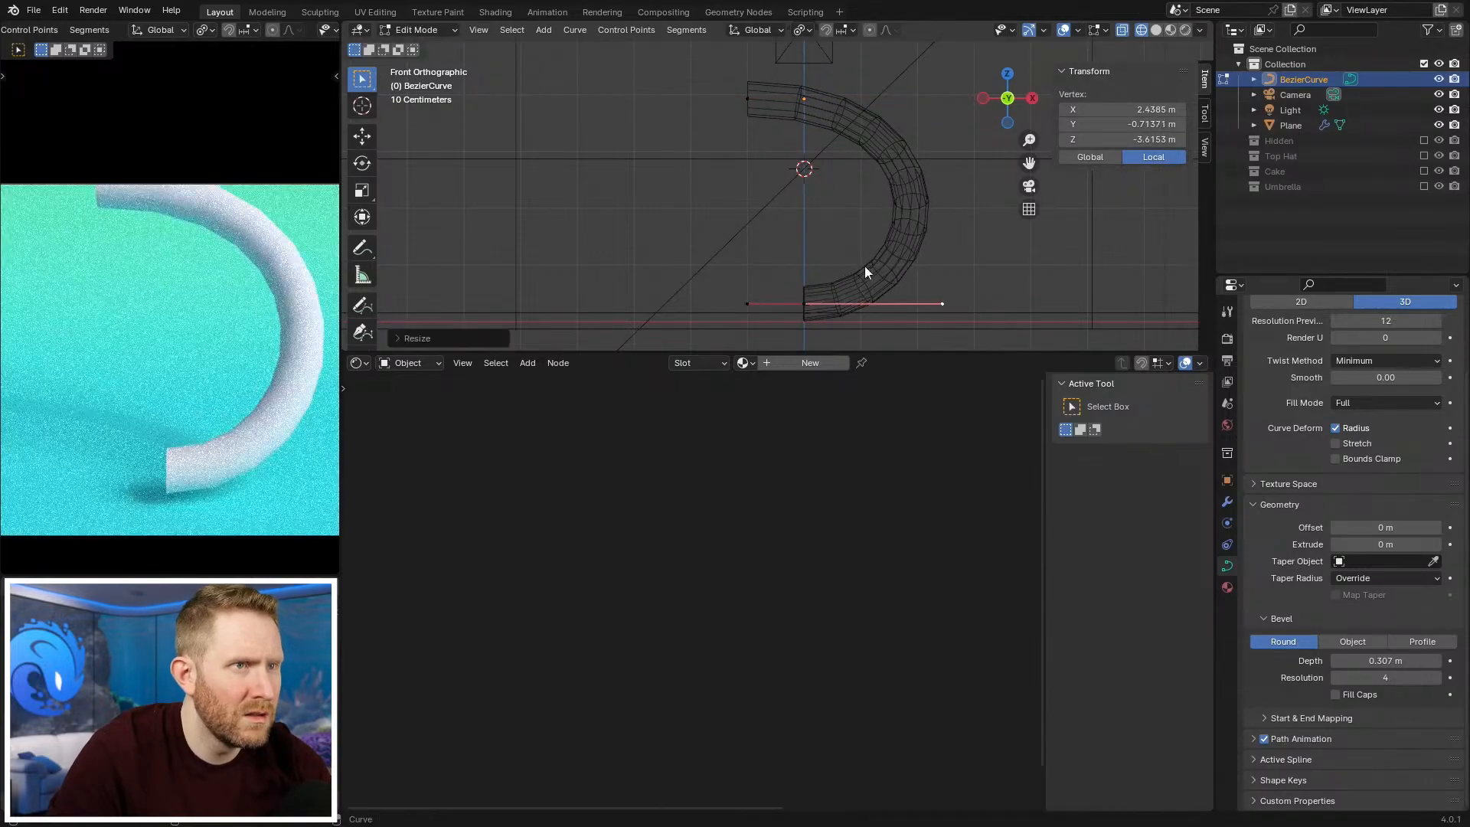
Step: Move the tube's upper end control point along Y in top view to about 4.1 m
{"action": "key", "text": "shift+z"}
{"action": "scroll", "coordinate": [823, 188], "scroll_direction": "down", "scroll_amount": 5}
{"action": "middle_click_drag", "start_coordinate": [821, 184], "coordinate": [859, 270]}
{"action": "key", "text": "KP_7"}
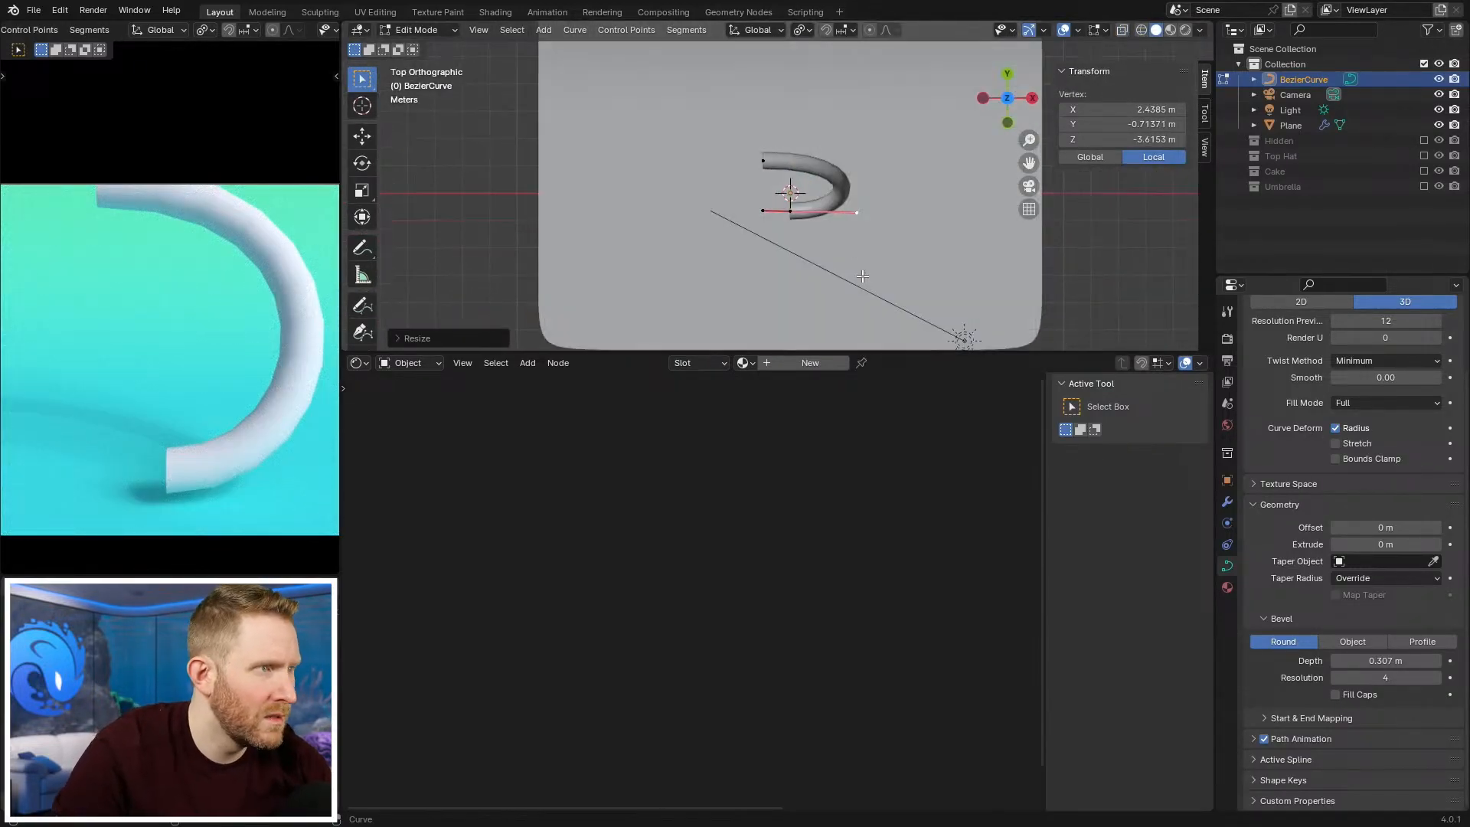
{"action": "left_click", "coordinate": [760, 150]}
{"action": "key", "text": "g"}
{"action": "key", "text": "y"}
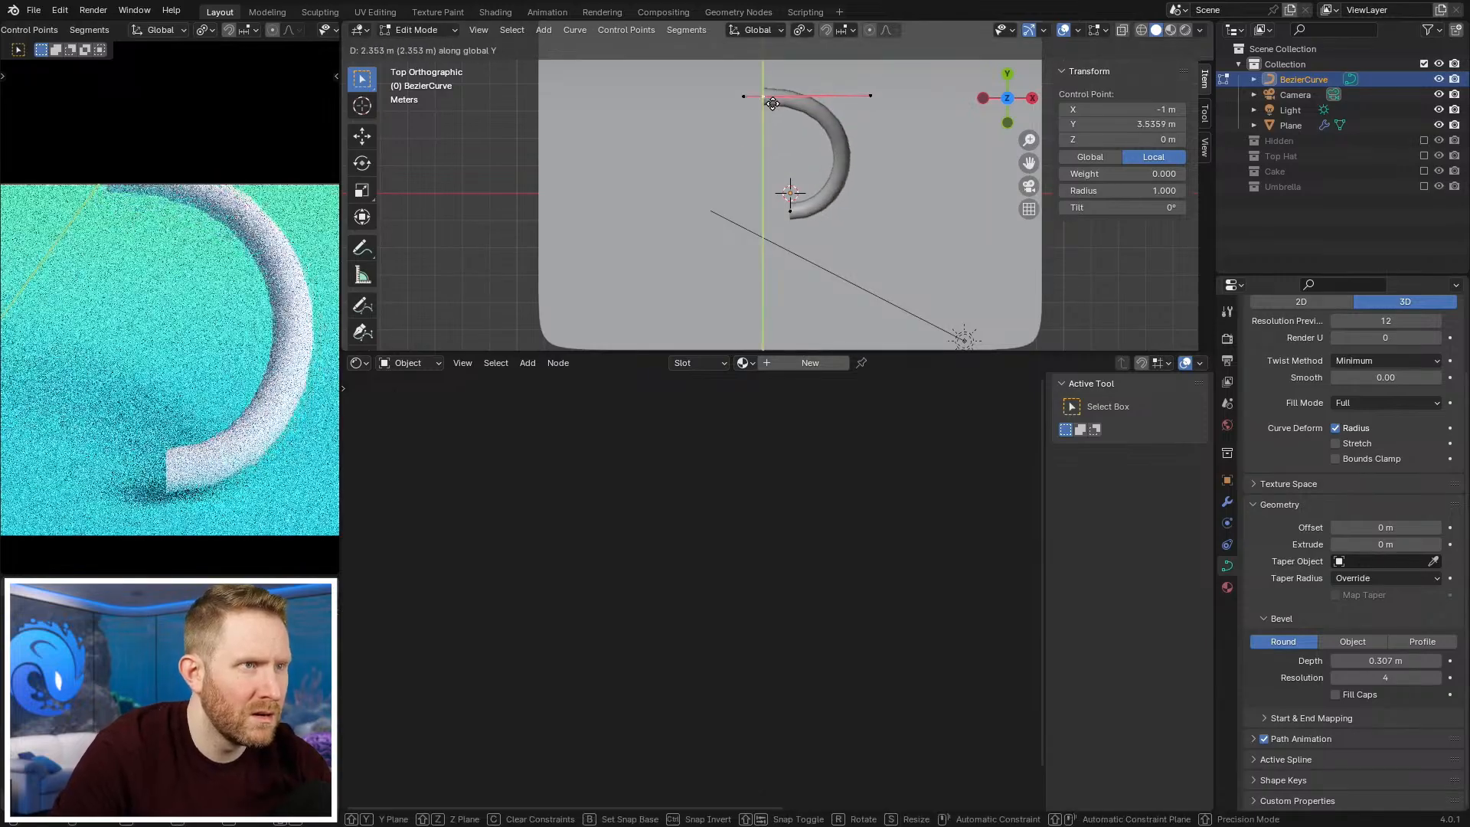
{"action": "left_click", "coordinate": [774, 101]}
{"action": "scroll", "coordinate": [788, 184], "scroll_direction": "down", "scroll_amount": 4}
{"action": "scroll", "coordinate": [796, 199], "scroll_direction": "up", "scroll_amount": 3}
{"action": "key", "text": "g"}
{"action": "key", "text": "y"}
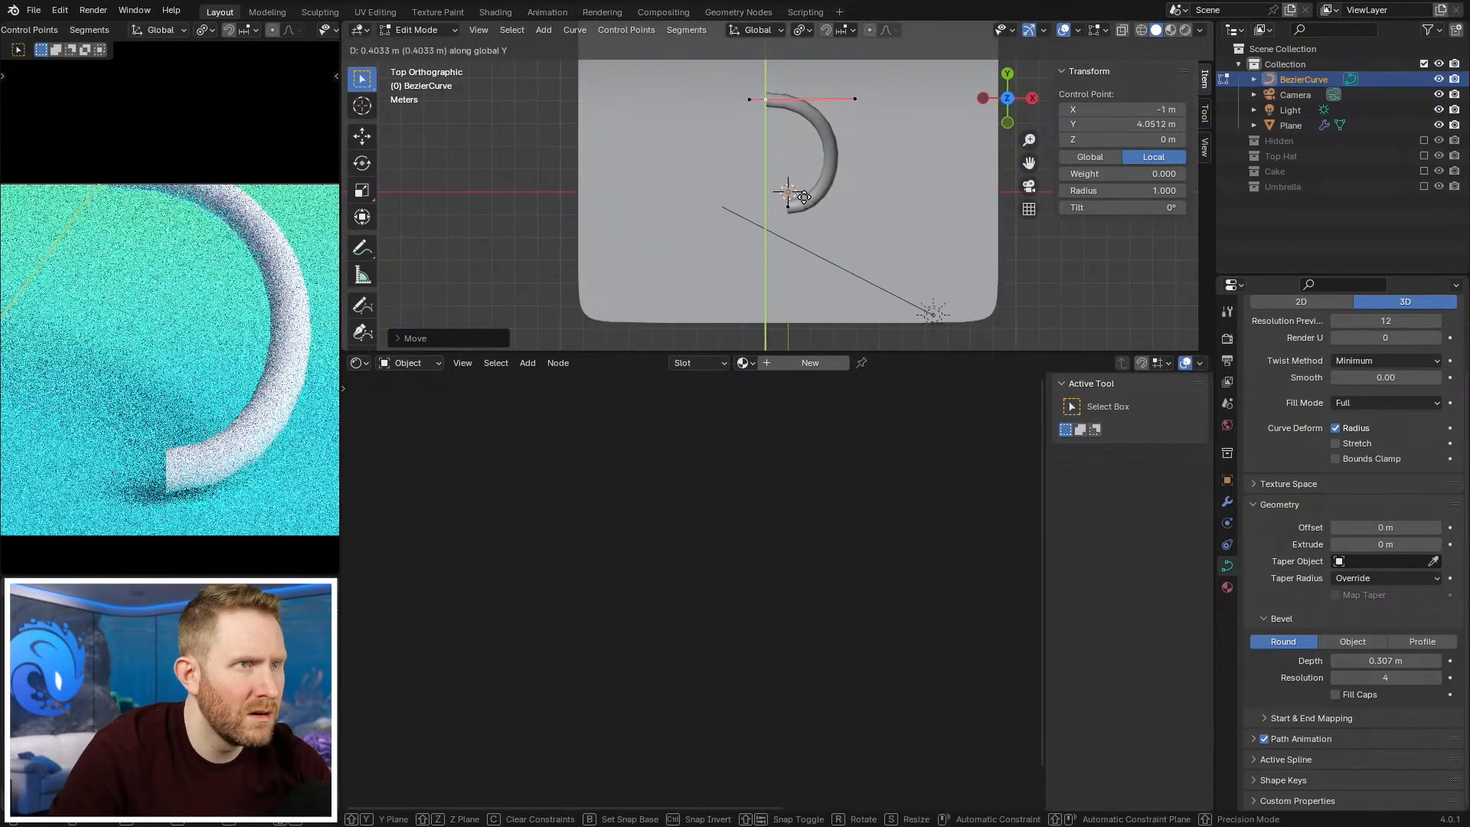
{"action": "left_click", "coordinate": [806, 204]}
Step: Subdivide the segment between both end points and move the new middle point along Y to about 2.88 m
{"action": "left_click", "coordinate": [806, 222], "text": "shift"}
{"action": "right_click", "coordinate": [845, 175]}
{"action": "left_click", "coordinate": [842, 173]}
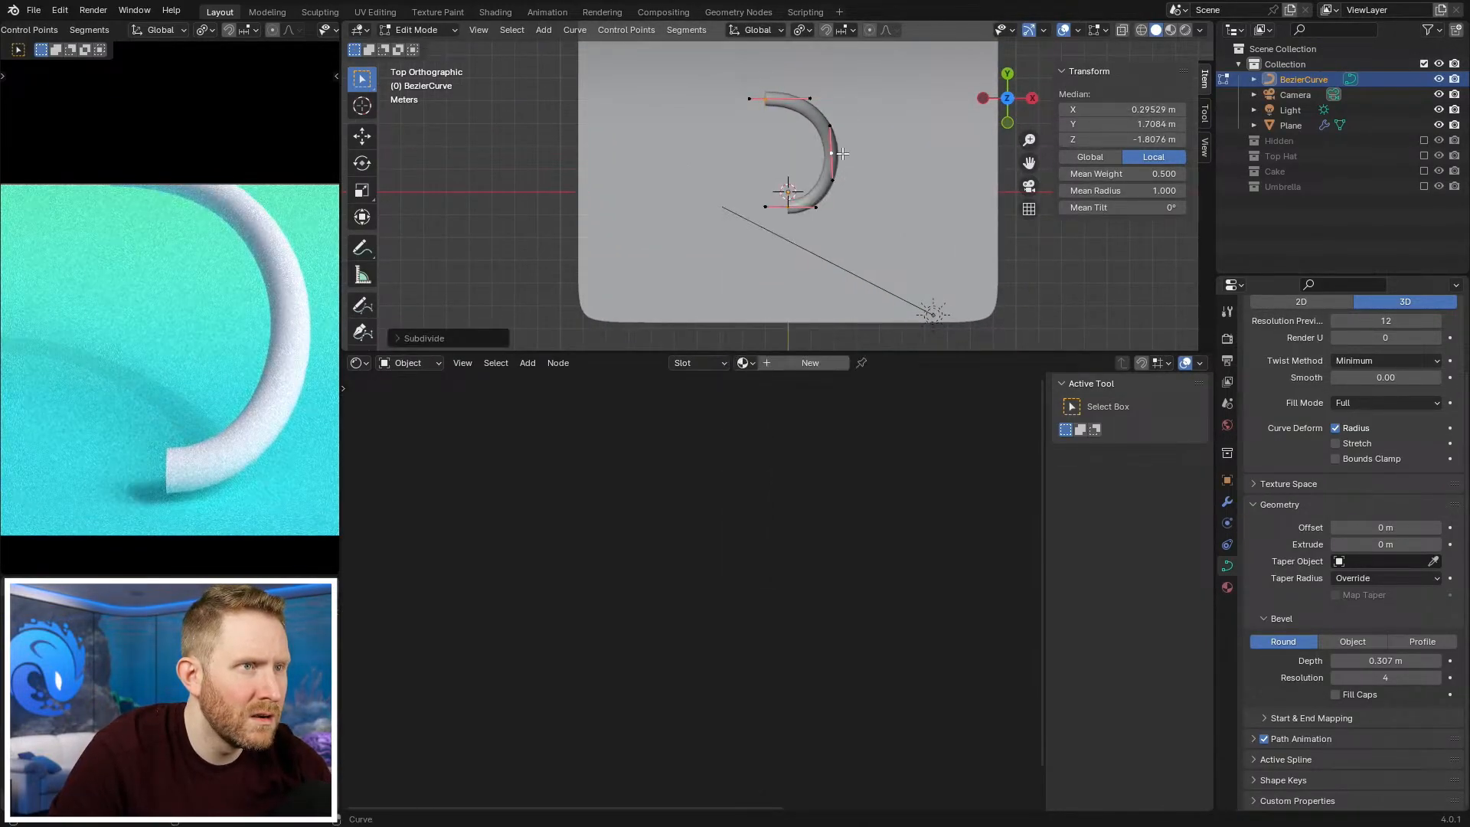
{"action": "left_click", "coordinate": [845, 159]}
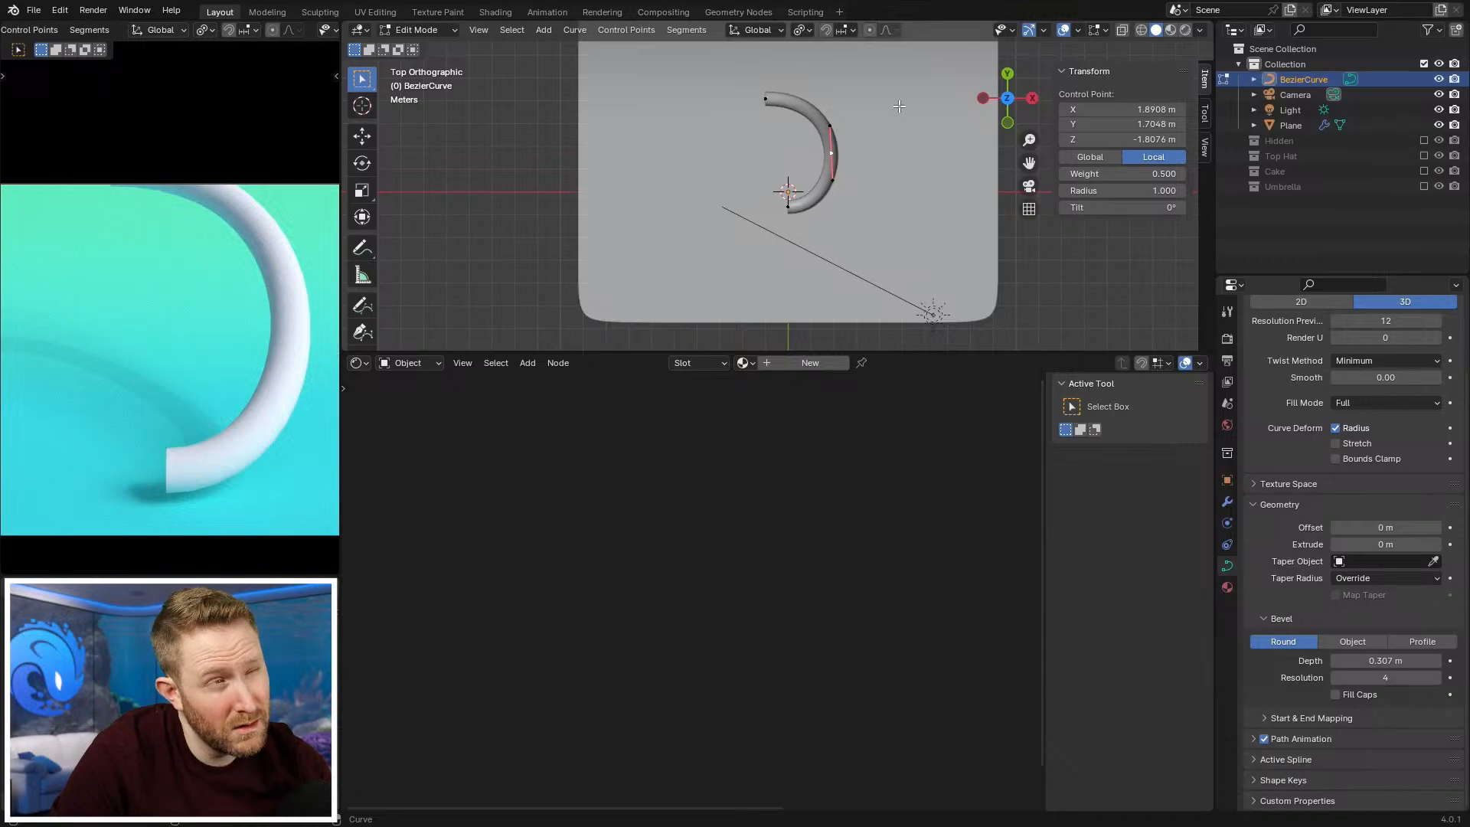
{"action": "key", "text": "g"}
{"action": "key", "text": "y"}
{"action": "left_click", "coordinate": [883, 131]}
Step: In right view, raise the middle control point along Z to about -1.03 m and rotate its handles to follow the slope
{"action": "key", "text": "KP_3"}
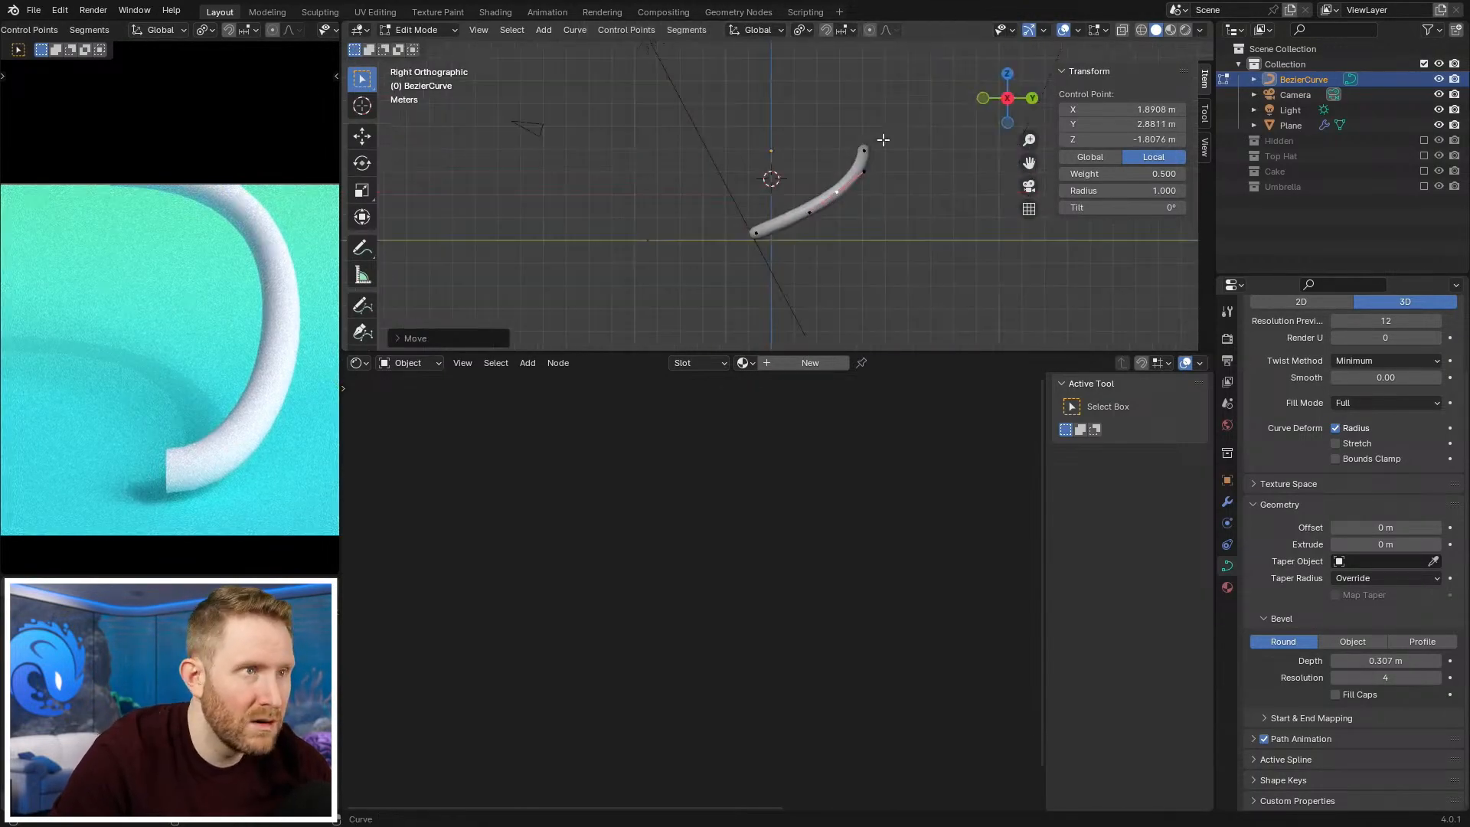
{"action": "key", "text": "g"}
{"action": "key", "text": "z"}
{"action": "left_click", "coordinate": [899, 111]}
{"action": "key", "text": "r"}
{"action": "left_click", "coordinate": [904, 156]}
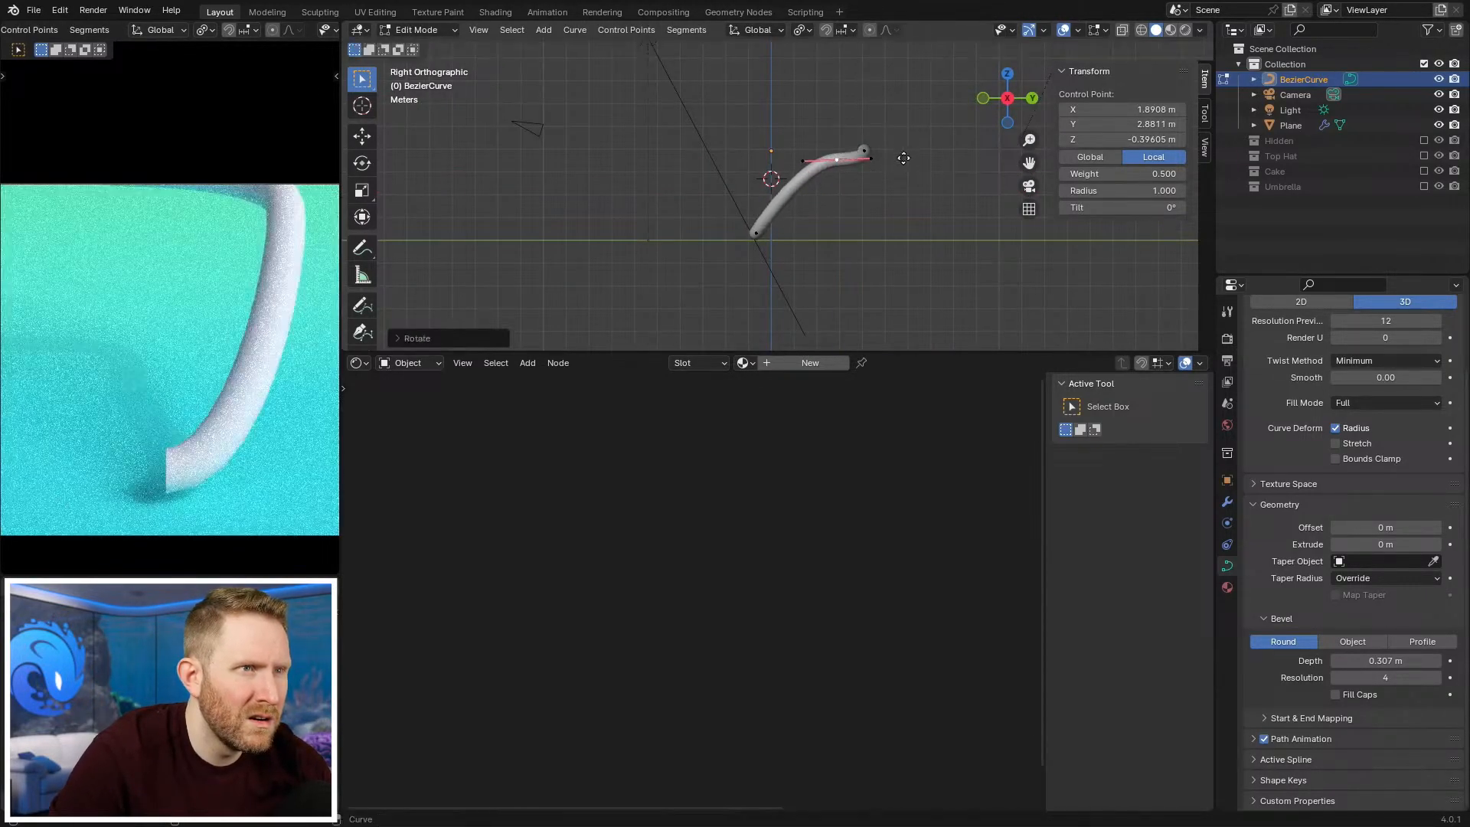
{"action": "key", "text": "g"}
{"action": "key", "text": "z"}
{"action": "left_click", "coordinate": [906, 174]}
{"action": "key", "text": "r"}
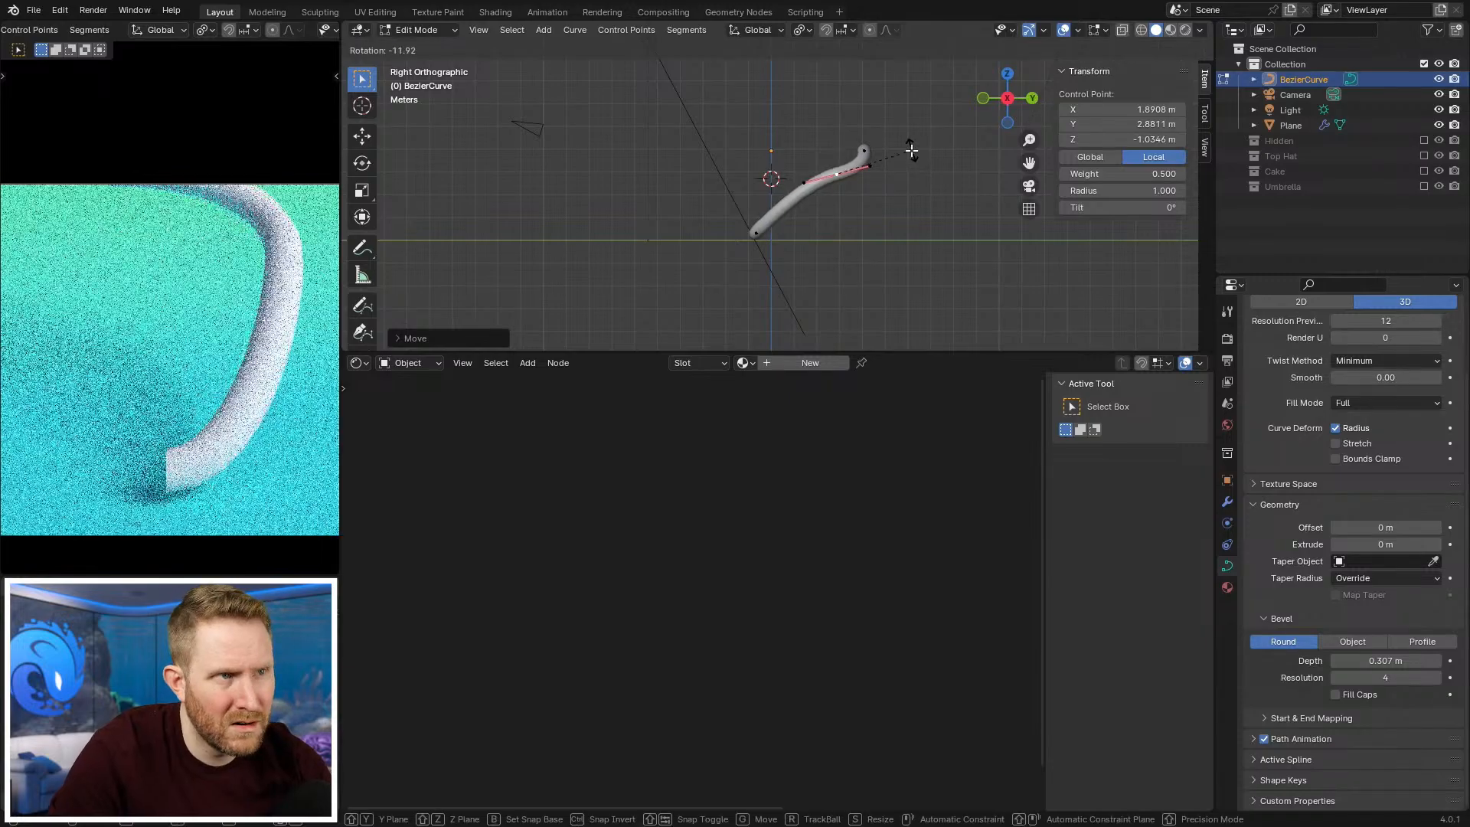
{"action": "left_click", "coordinate": [912, 150]}
Step: Subdivide between the middle and lower end points, and move the new point in top view to about X -0.76 m, Y 1.02 m
{"action": "key", "text": "KP_7"}
{"action": "left_click", "coordinate": [797, 204], "text": "shift"}
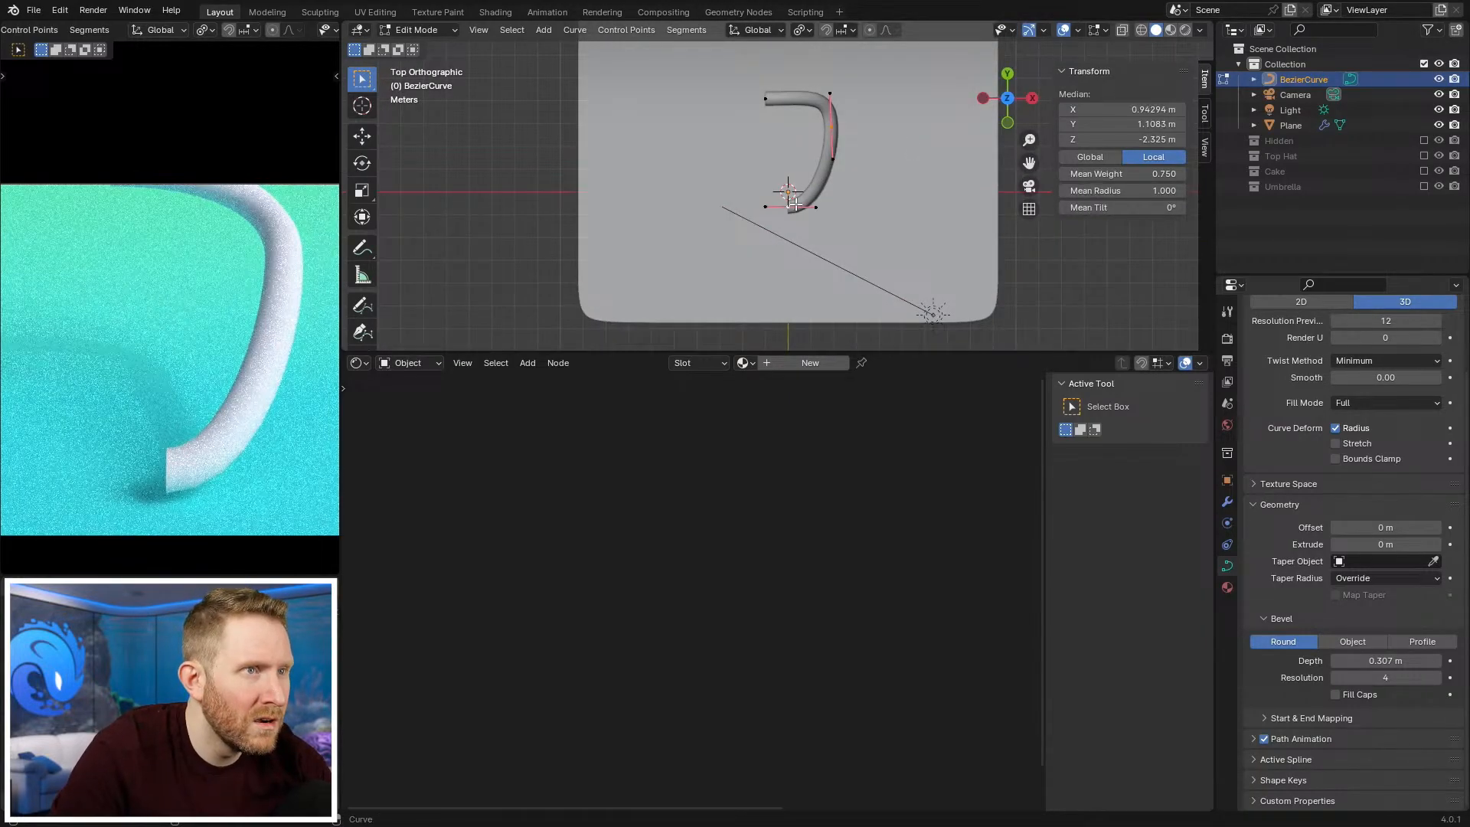
{"action": "right_click", "coordinate": [797, 205]}
{"action": "left_click", "coordinate": [797, 205]}
{"action": "left_click", "coordinate": [820, 179]}
{"action": "key", "text": "g"}
{"action": "left_click", "coordinate": [774, 169]}
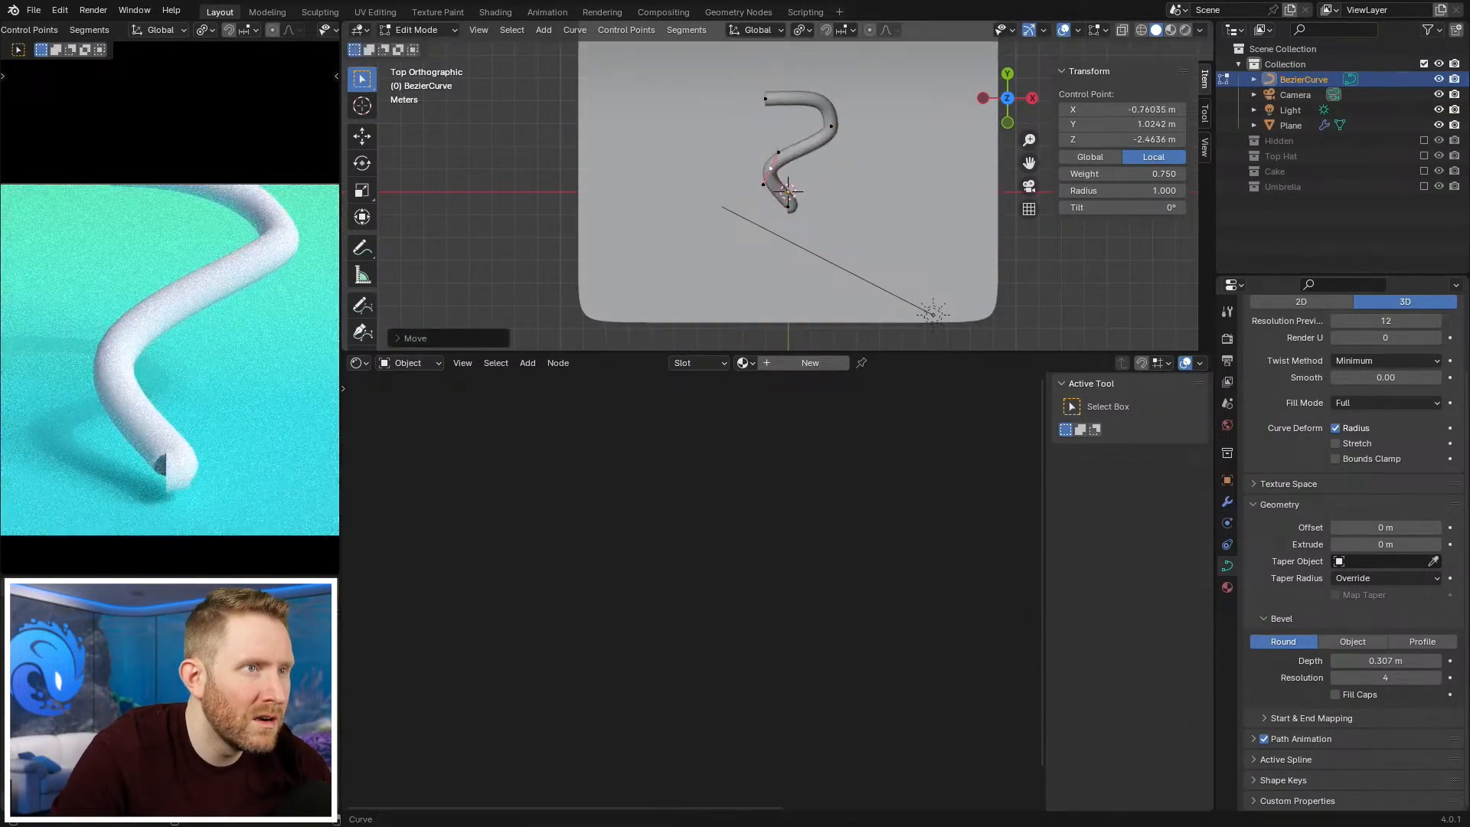
Step: Rotate the new point's handles in top view and shift it to about X 0.11 m, Y 1.13 m
{"action": "key", "text": "r"}
{"action": "left_click", "coordinate": [809, 200]}
{"action": "key", "text": "g"}
{"action": "left_click", "coordinate": [829, 198]}
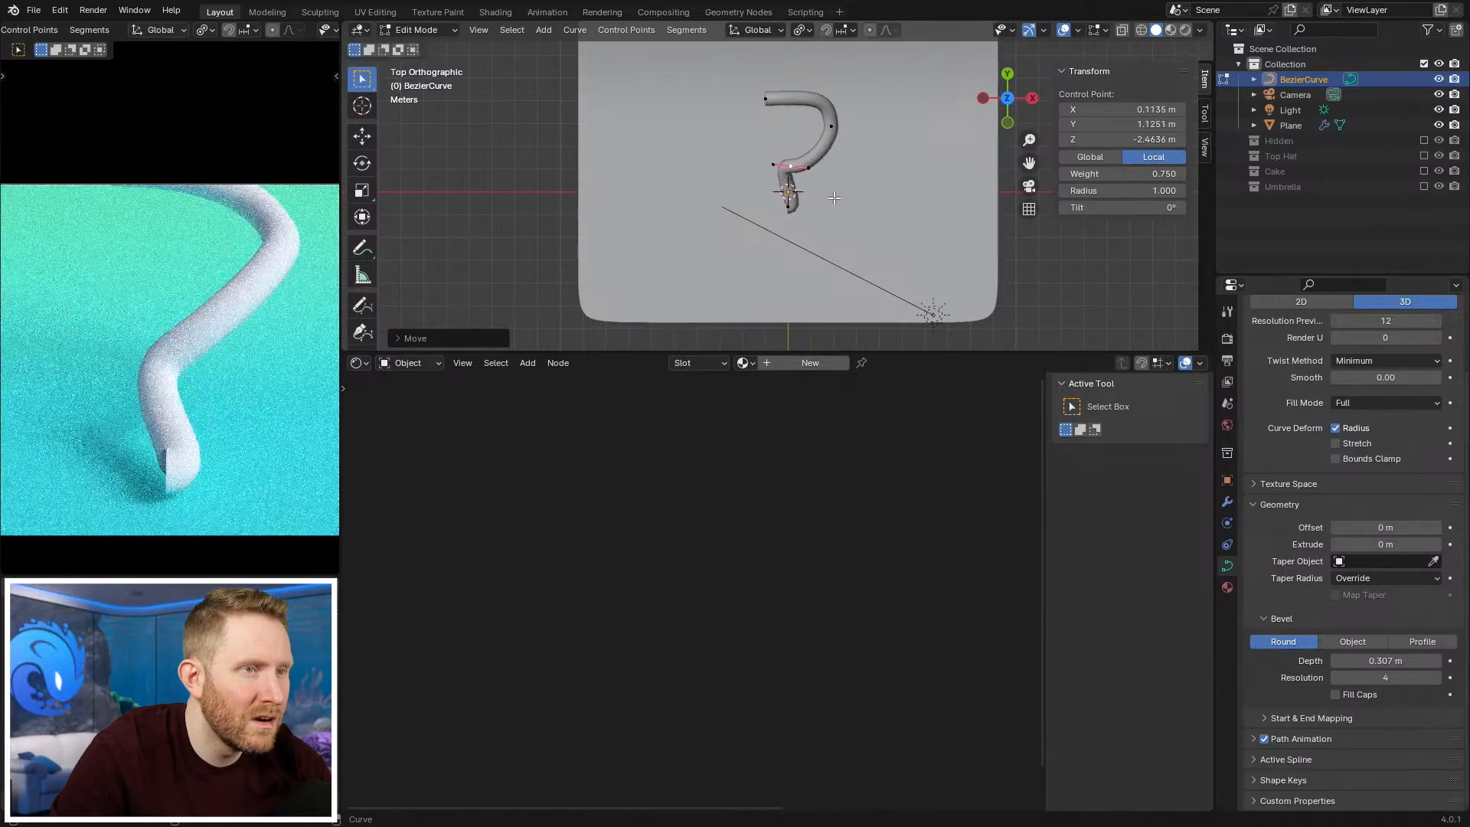
Step: In front view, flatten the new point's handles along Z and raise the point to about Z -1.95 m
{"action": "key", "text": "KP_1"}
{"action": "scroll", "coordinate": [893, 183], "scroll_direction": "up", "scroll_amount": 2}
{"action": "key", "text": "s"}
{"action": "key", "text": "z"}
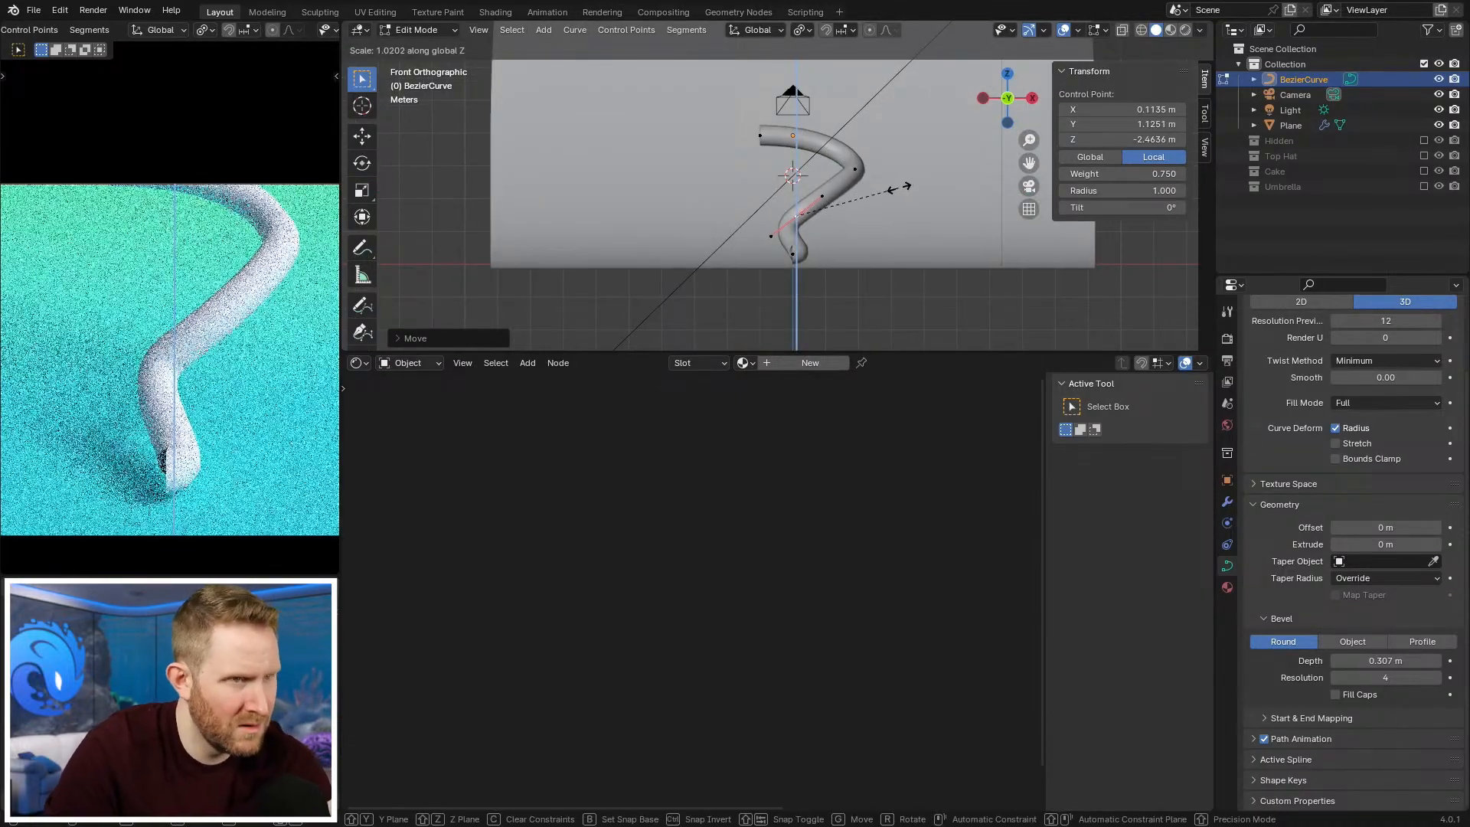
{"action": "left_click", "coordinate": [834, 214]}
Step: Lengthen the flattened point's +X handle by scaling it about 1.6 times
{"action": "left_click", "coordinate": [822, 199]}
{"action": "key", "text": "s"}
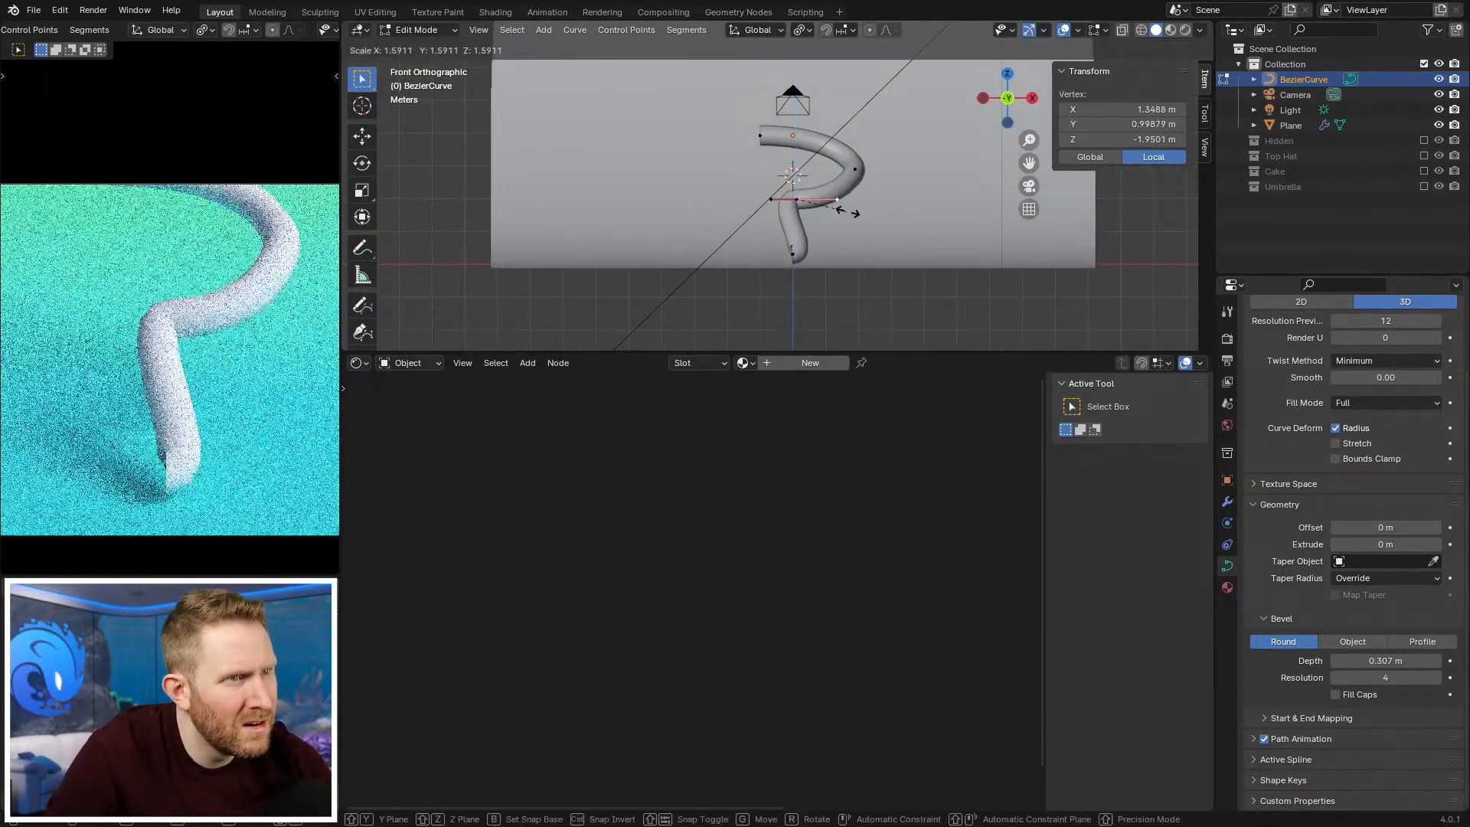
{"action": "left_click", "coordinate": [844, 210]}
Step: In right view, rotate the outer bend's control point and move it to about Y 2.57 m, Z -1.13 m
{"action": "left_click", "coordinate": [855, 169]}
{"action": "key", "text": "KP_3"}
{"action": "key", "text": "KP_5"}
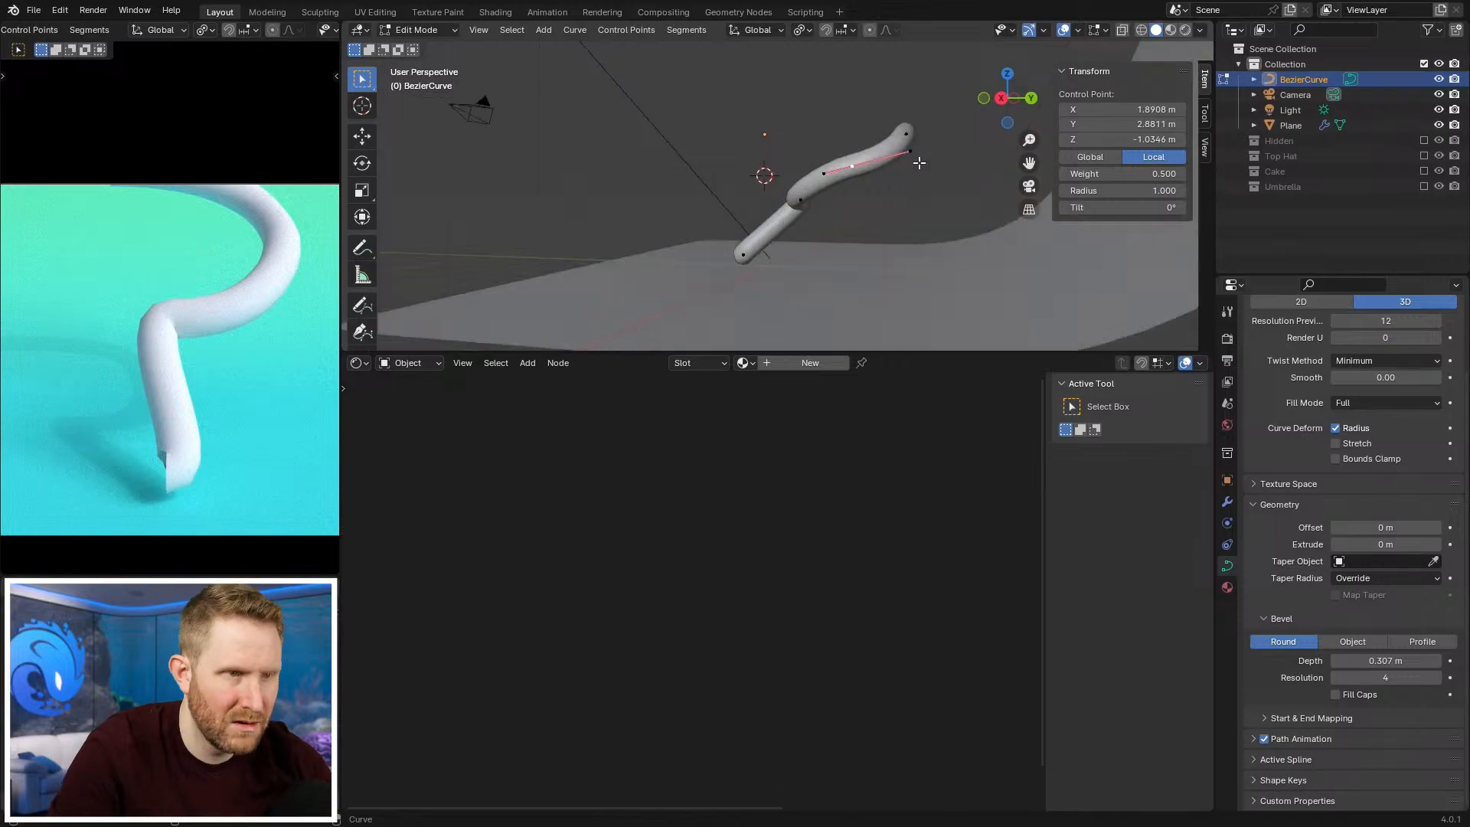
{"action": "key", "text": "KP_5"}
{"action": "key", "text": "KP_3"}
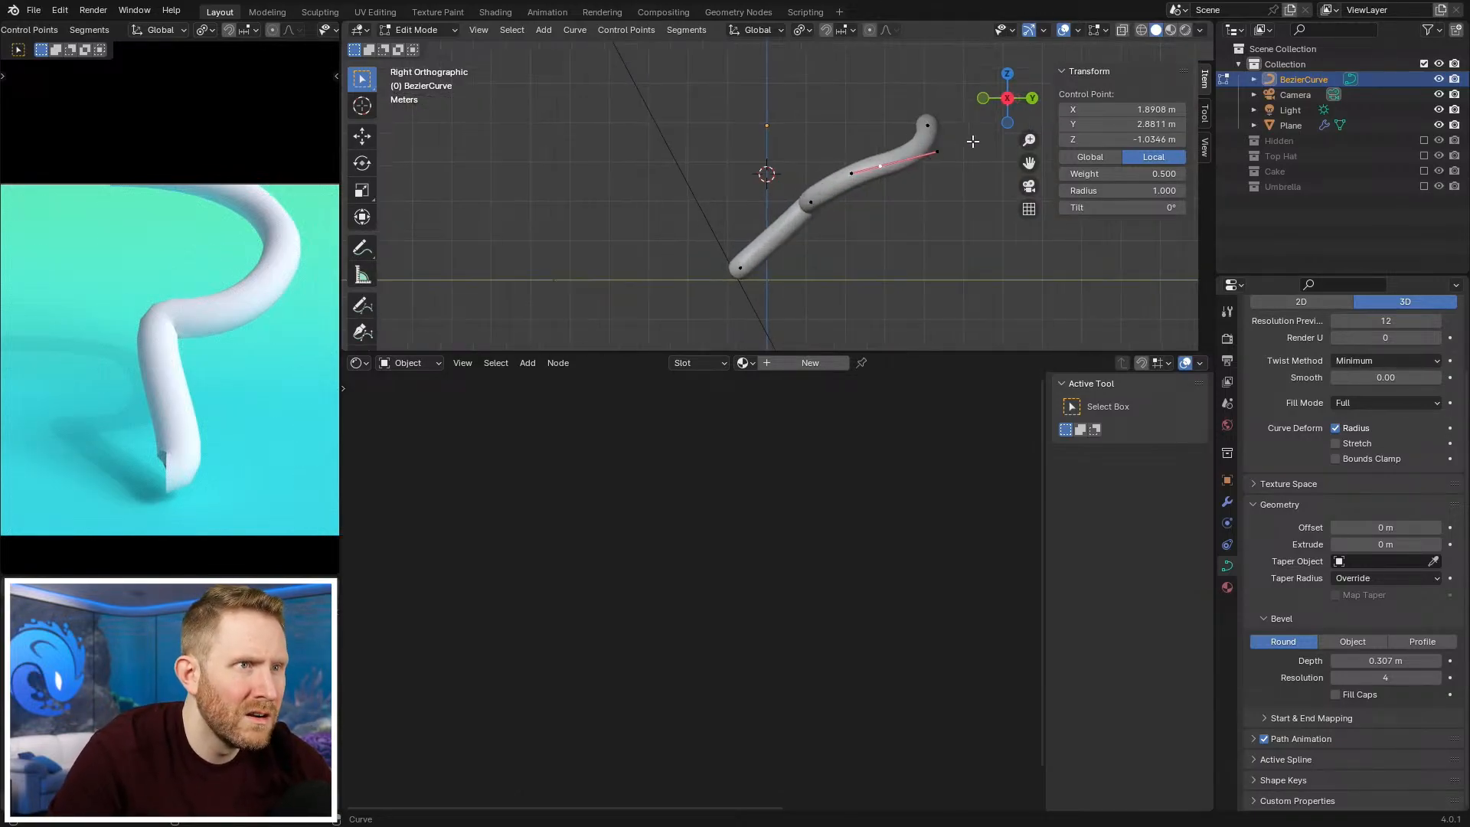
{"action": "key", "text": "r"}
{"action": "left_click", "coordinate": [957, 110]}
{"action": "key", "text": "g"}
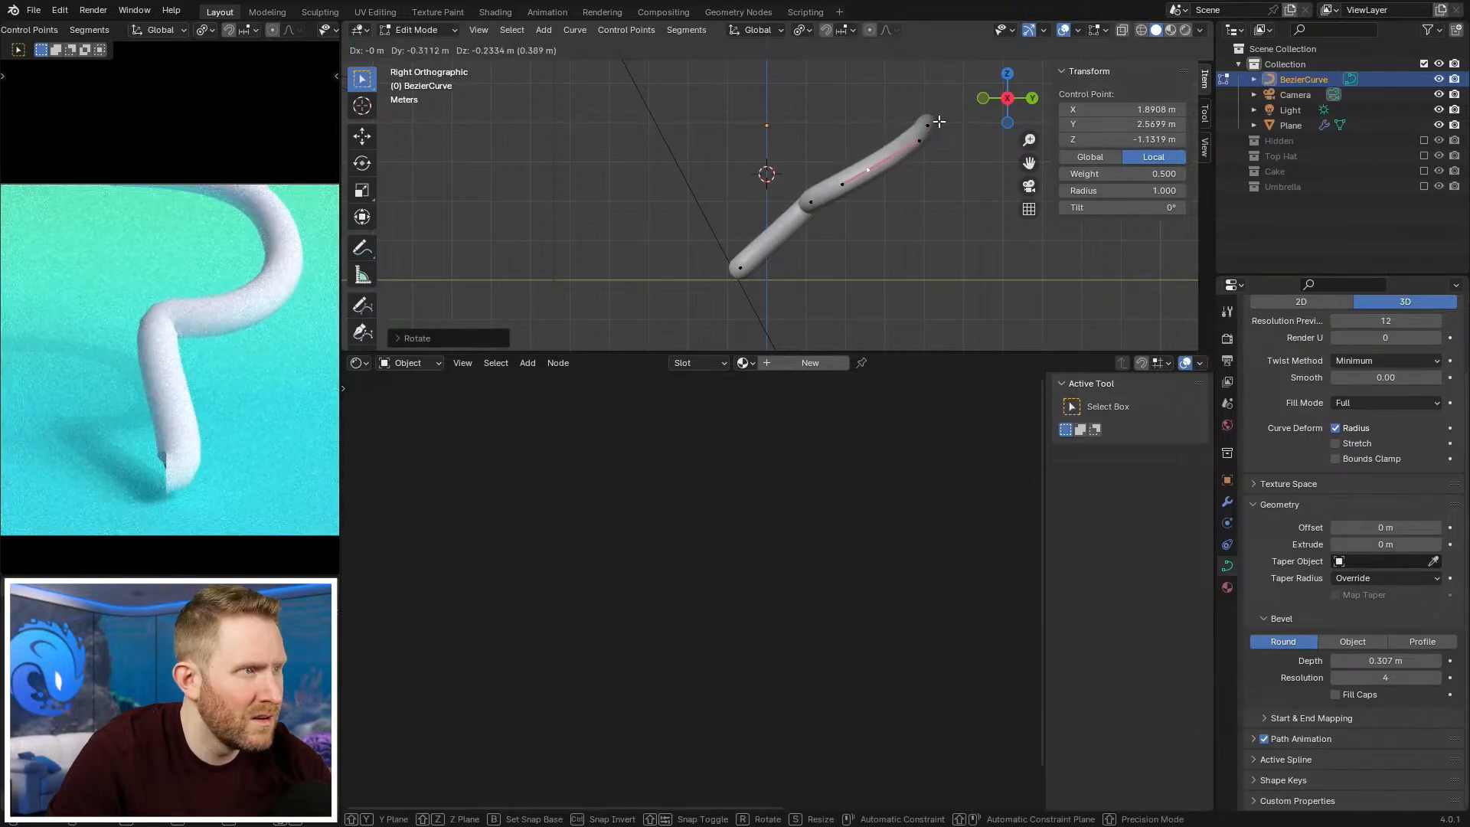
{"action": "left_click", "coordinate": [934, 121]}
Step: Subdivide the tube's lowest segment and move the new point outward to about X -1.31 m, Y 1.25 m
{"action": "key", "text": "KP_7"}
{"action": "key", "text": "KP_8"}
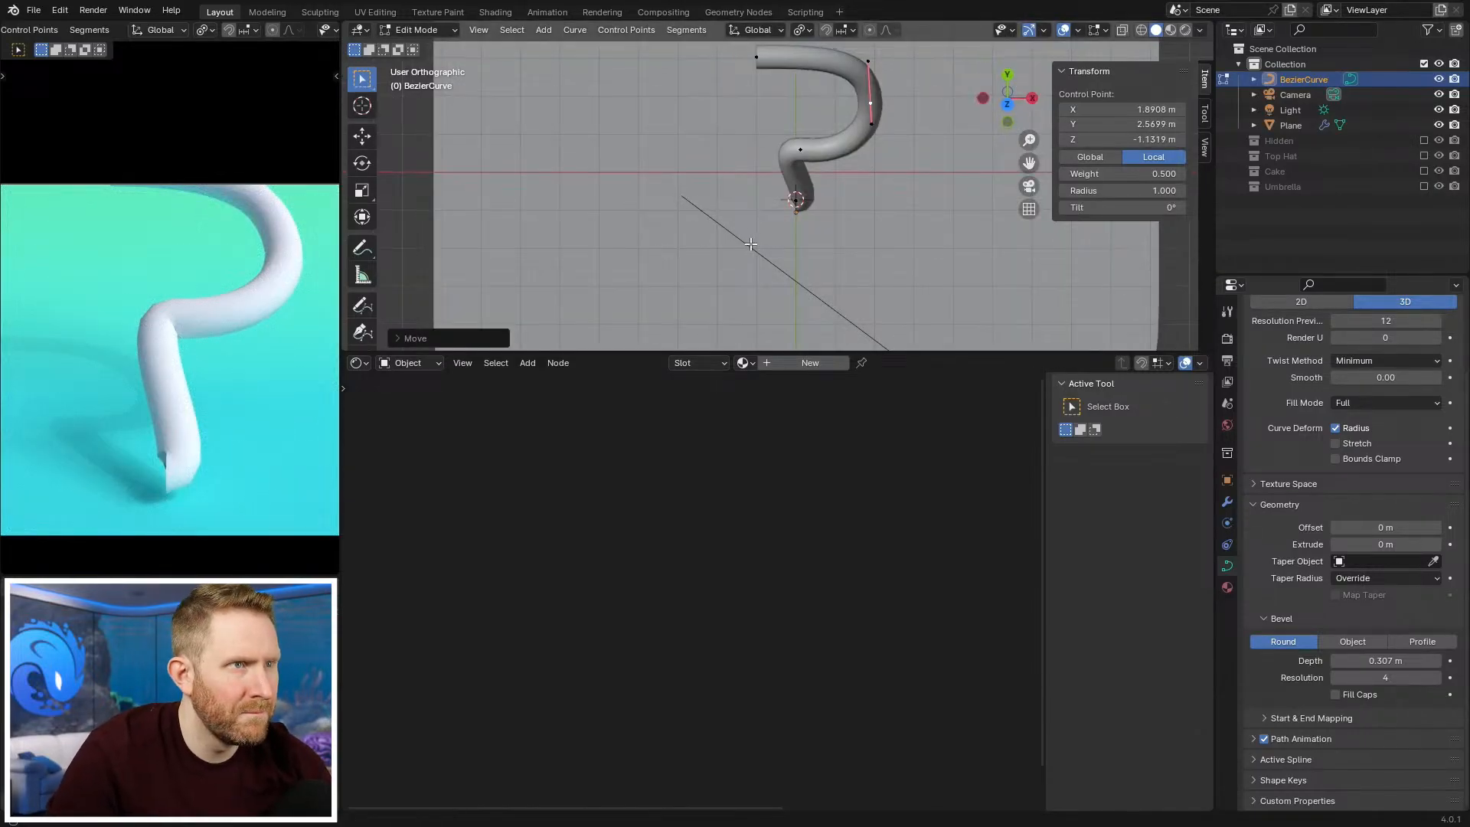
{"action": "middle_click_drag", "start_coordinate": [806, 167], "coordinate": [820, 201], "text": "shift"}
{"action": "left_click", "coordinate": [820, 194]}
{"action": "right_click", "coordinate": [810, 243]}
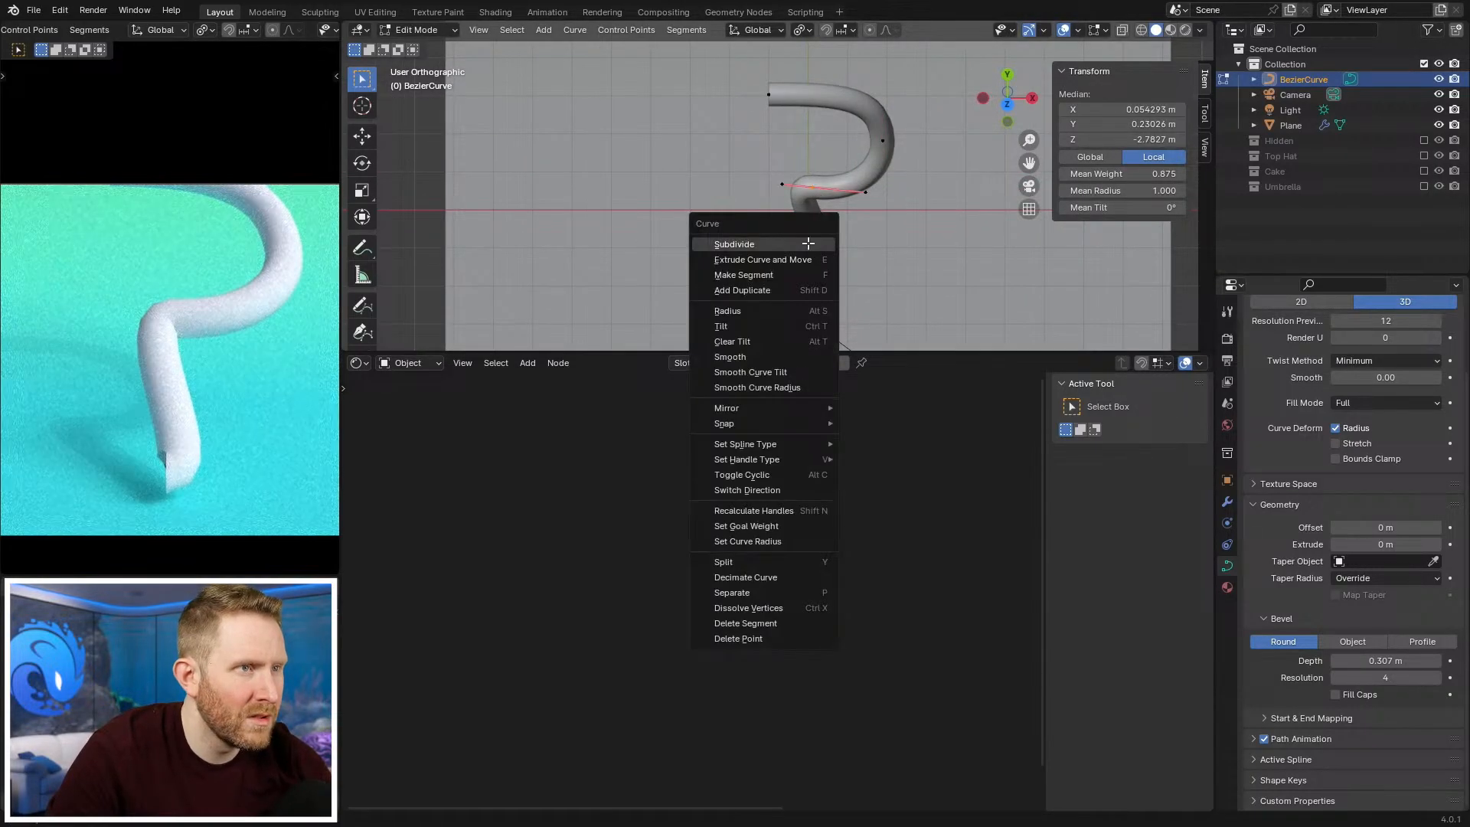
{"action": "left_click", "coordinate": [810, 245]}
{"action": "key", "text": "g"}
{"action": "left_click", "coordinate": [755, 172]}
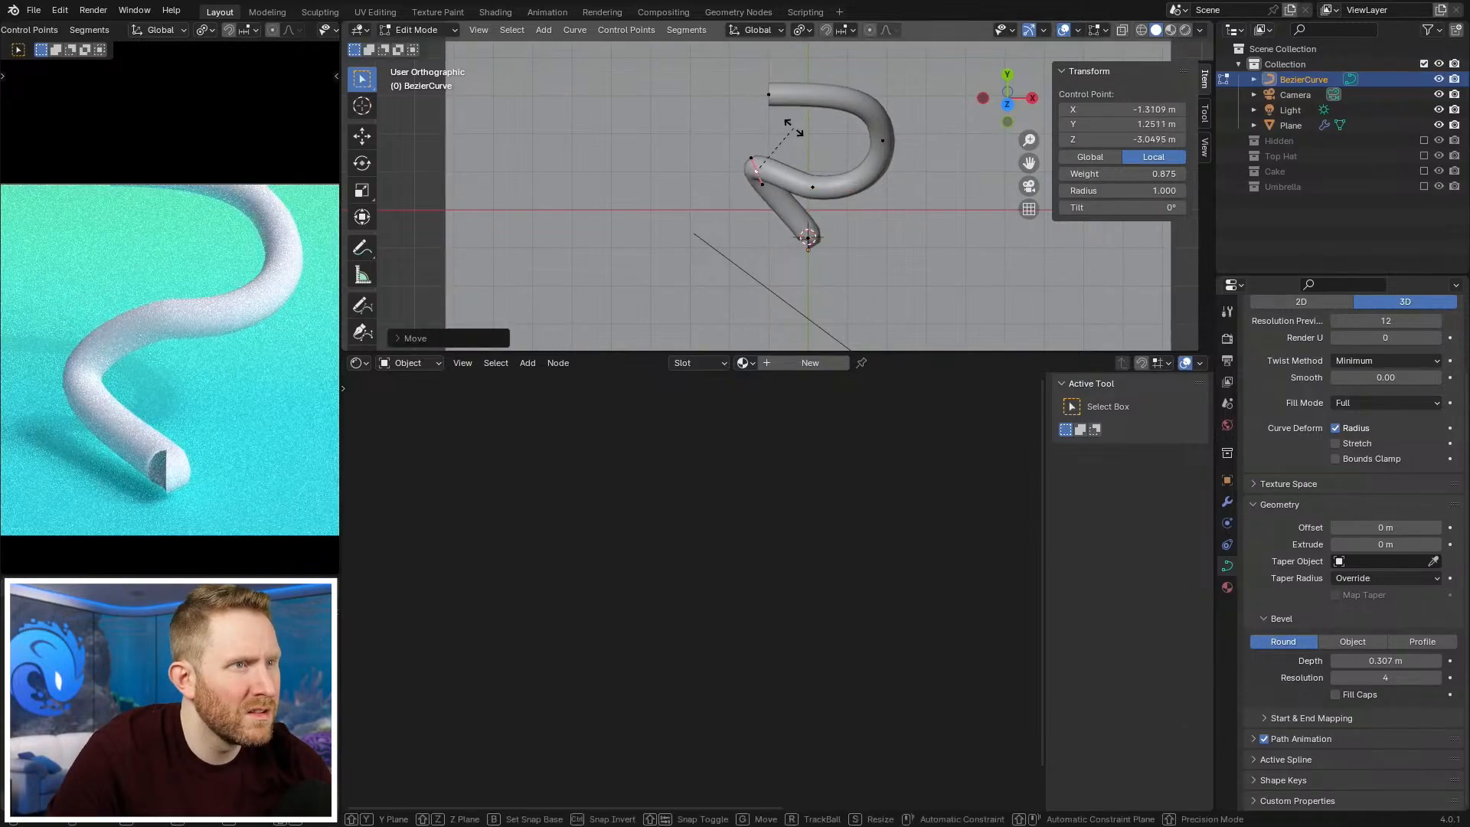
Step: Rotate the lowest bend's control point and move it further out to about X -1.64 m, Y 1.51 m, Z -3.12 m
{"action": "key", "text": "r"}
{"action": "left_click", "coordinate": [676, 251]}
{"action": "key", "text": "g"}
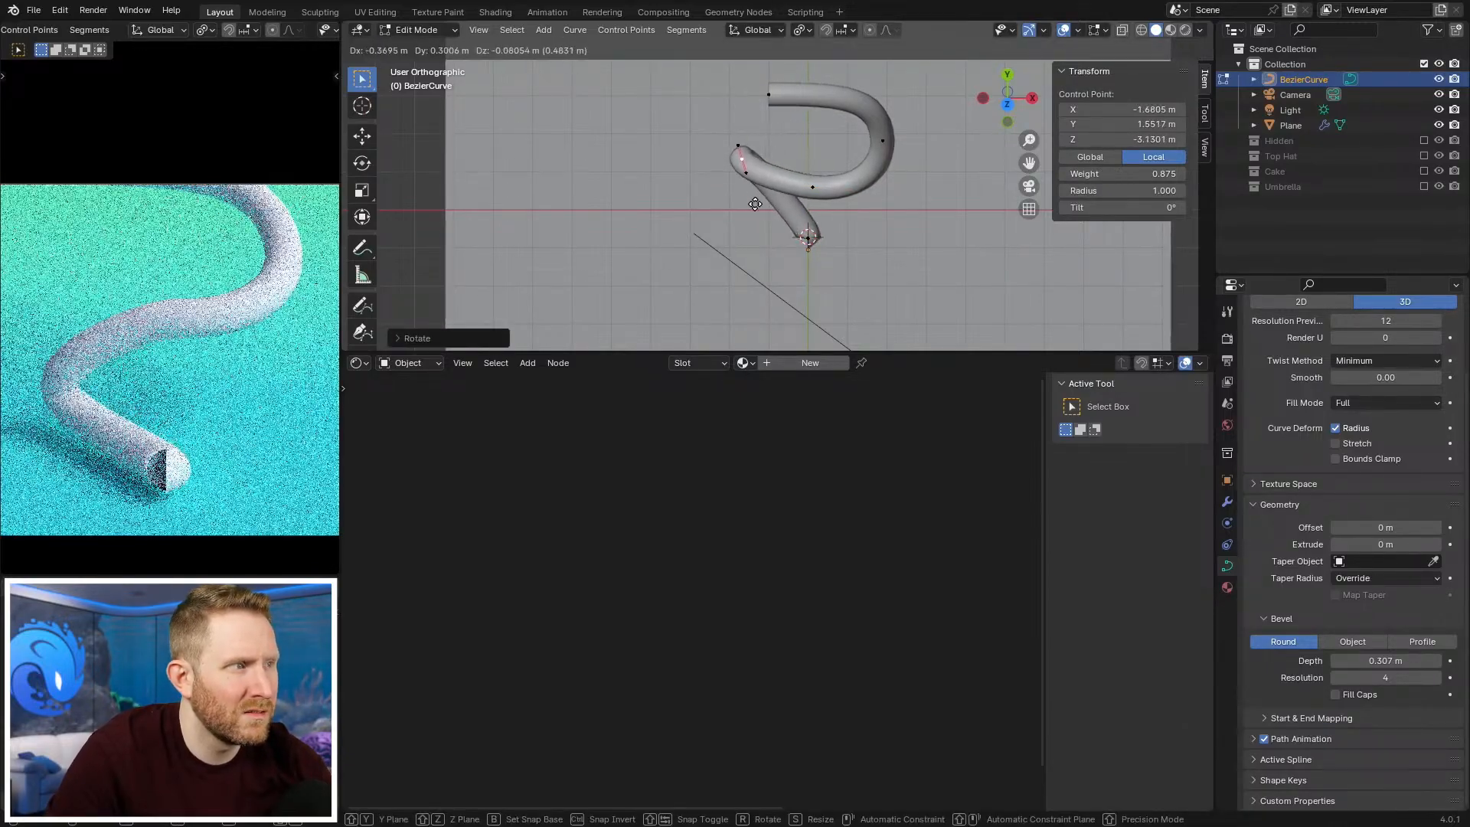
{"action": "left_click", "coordinate": [663, 234]}
{"action": "key", "text": "r"}
{"action": "left_click", "coordinate": [815, 200]}
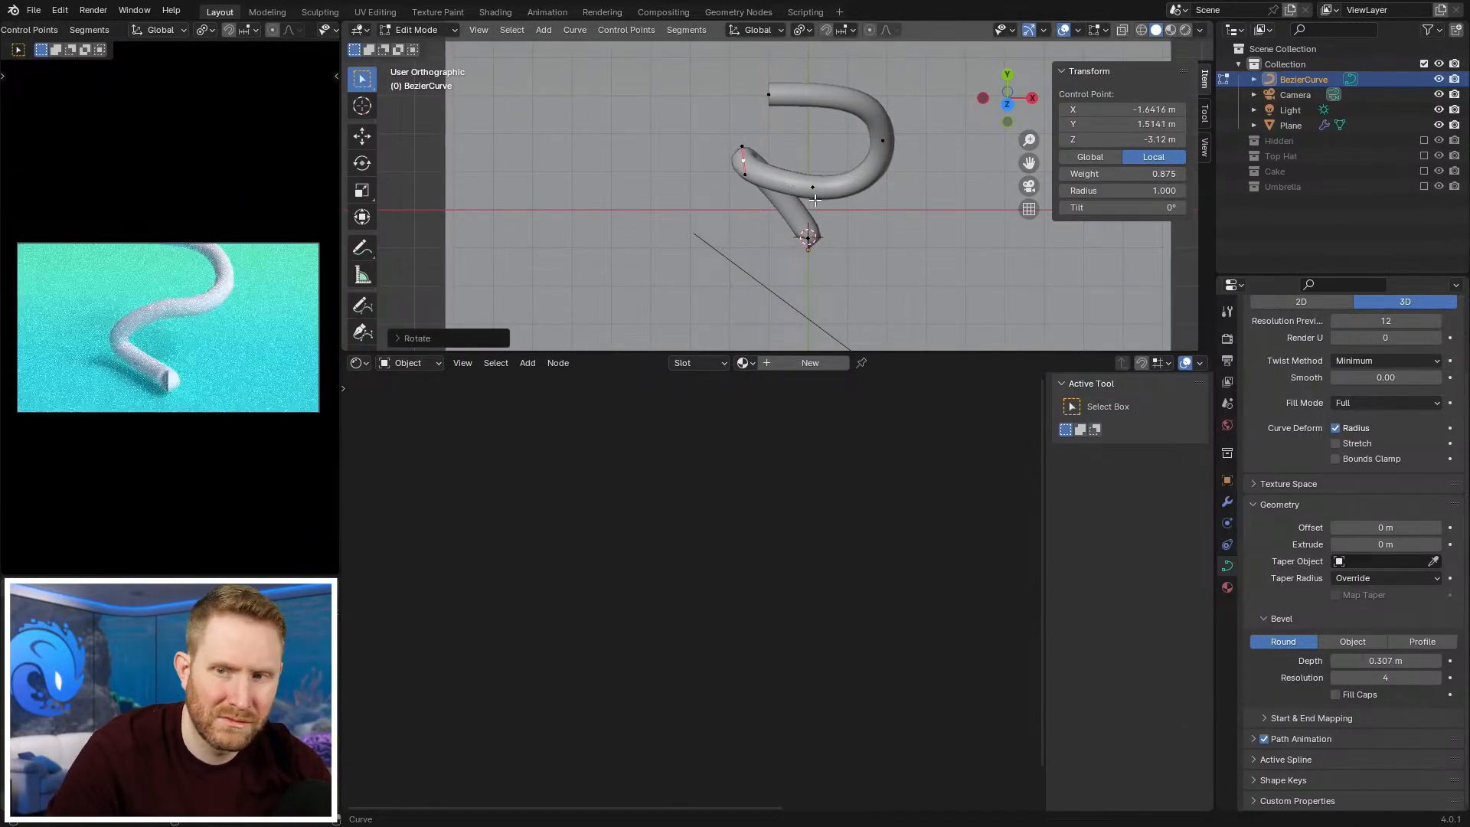
Step: In right view wireframe, flatten the lowest bend point's handles with a Z scale of 0
{"action": "key", "text": "KP_3"}
{"action": "key", "text": "shift+z"}
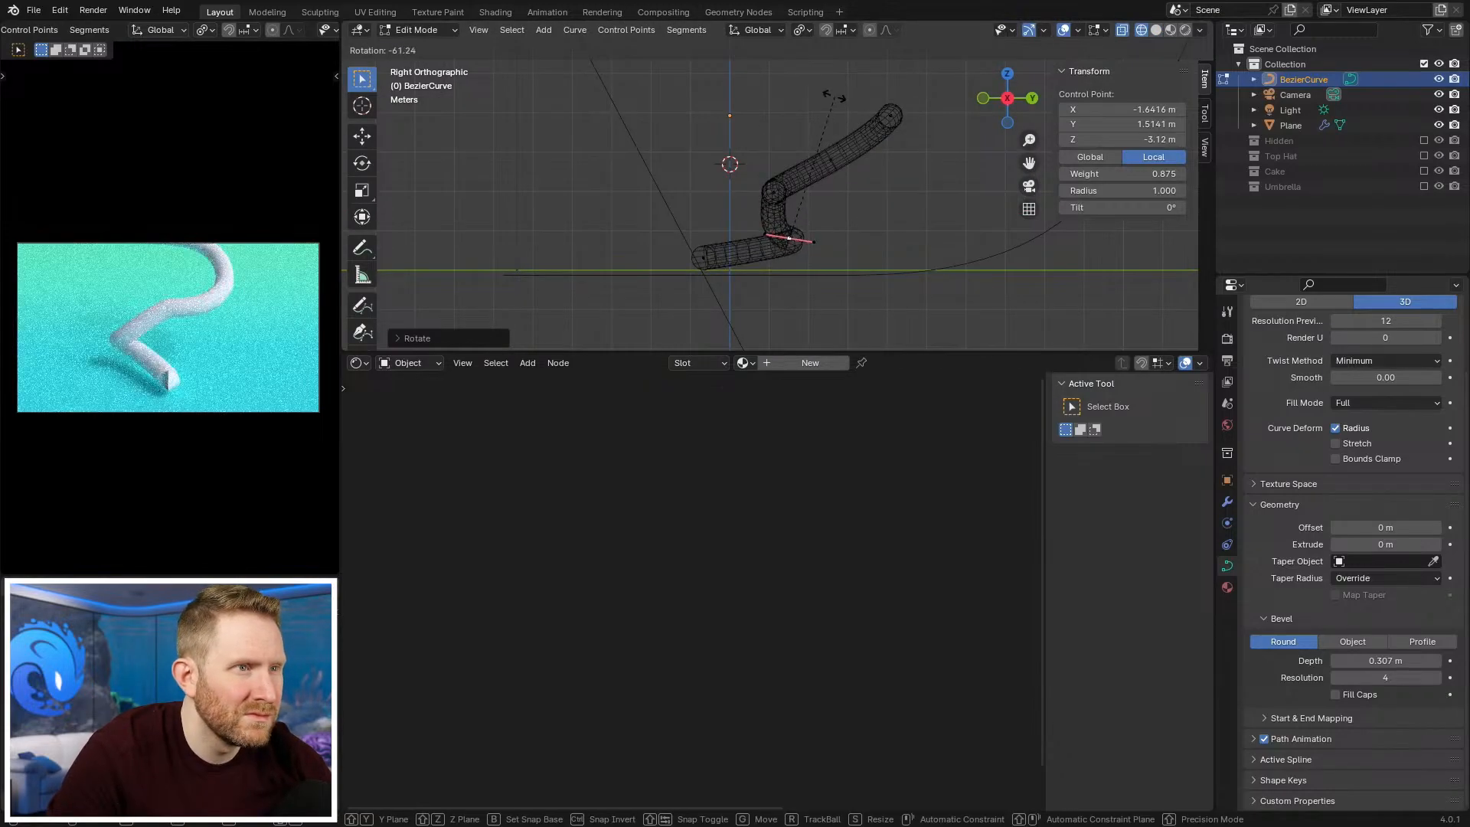
{"action": "key", "text": "s"}
{"action": "key", "text": "z"}
{"action": "key", "text": "0"}
{"action": "key", "text": "Return"}
{"action": "scroll", "coordinate": [856, 211], "scroll_direction": "up", "scroll_amount": 1}
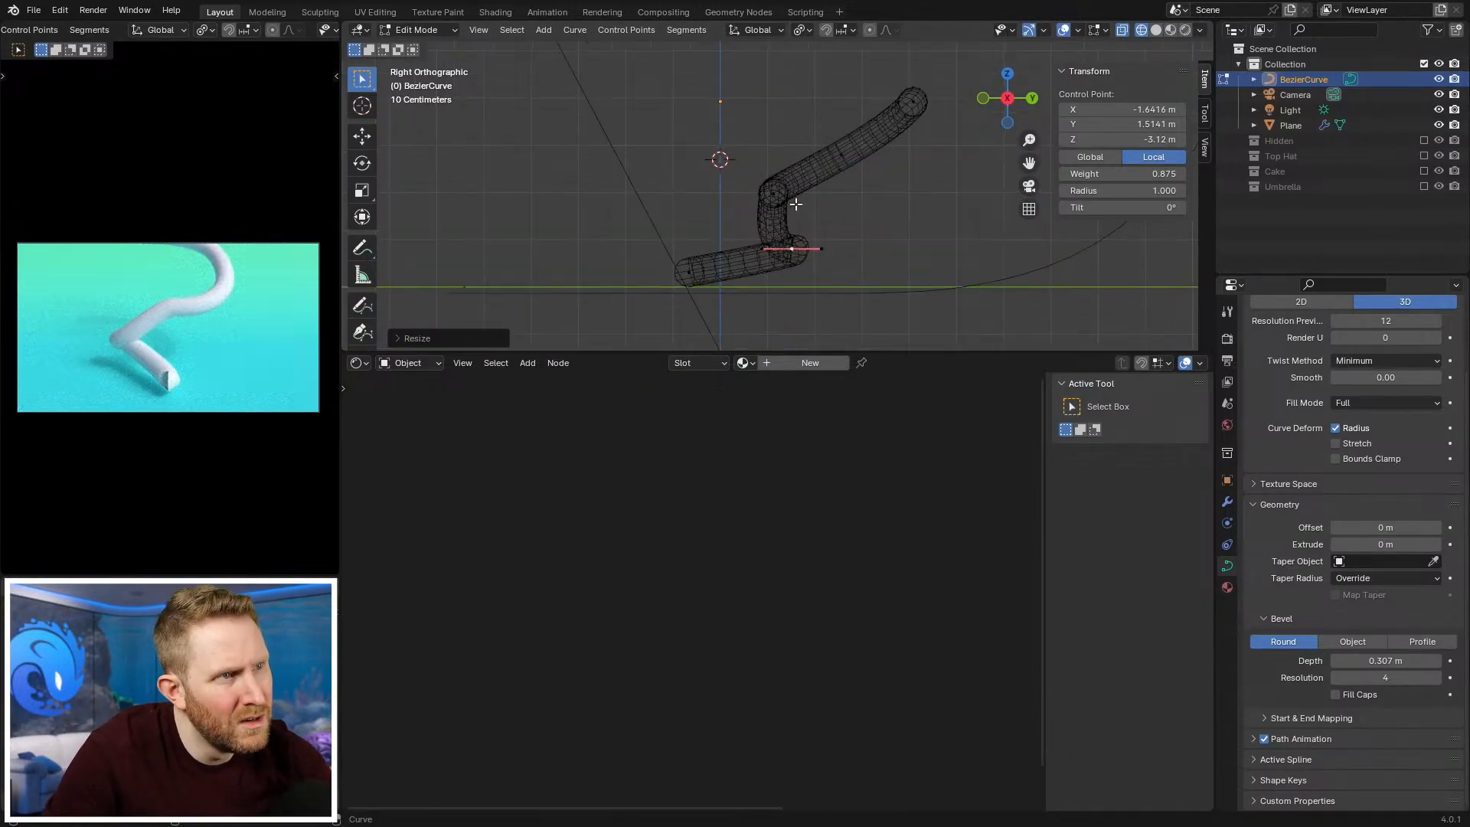
{"action": "left_click", "coordinate": [784, 194]}
{"action": "key", "text": "g"}
{"action": "key", "text": "z"}
{"action": "left_click", "coordinate": [797, 185]}
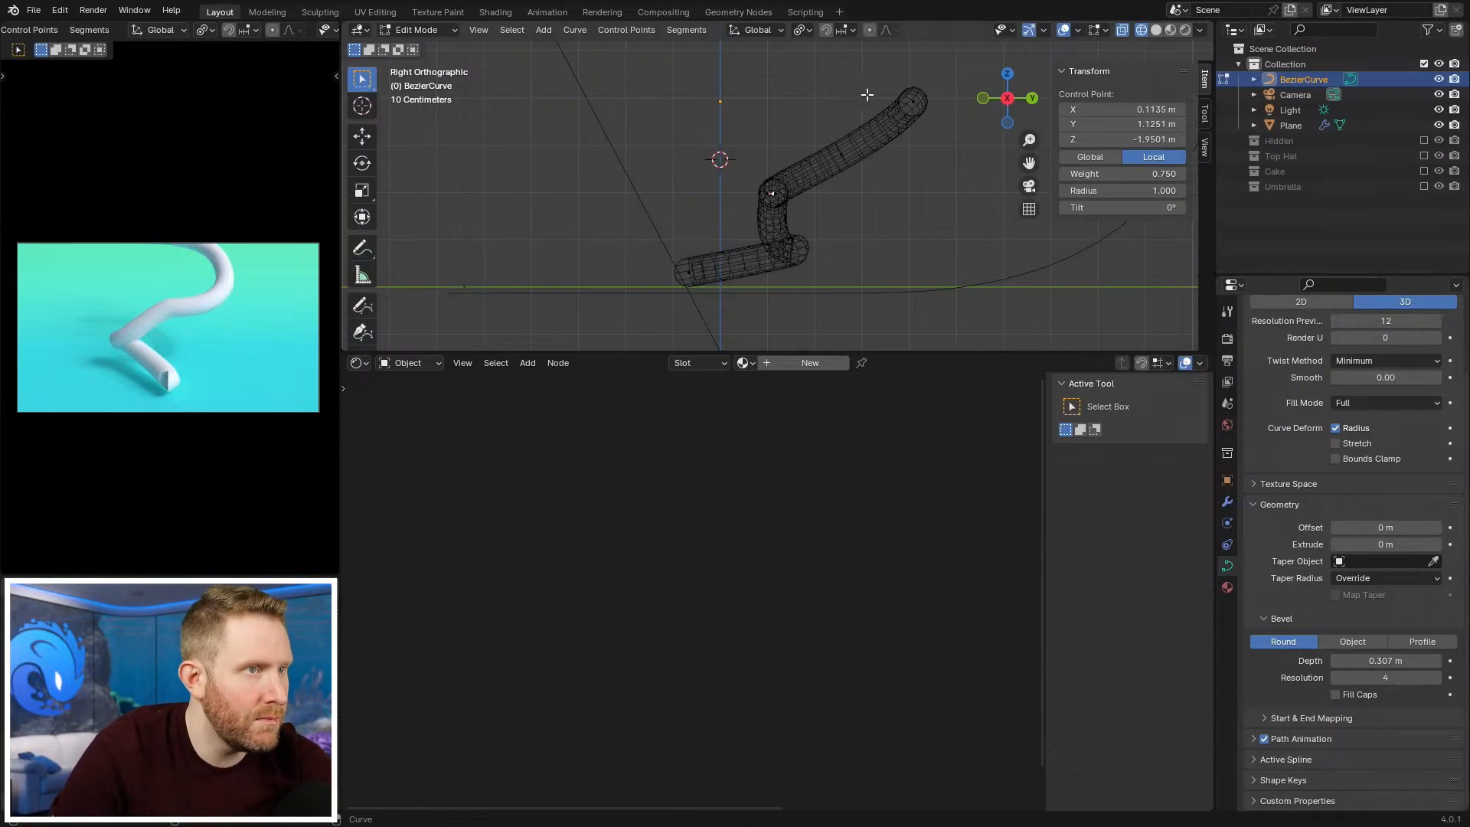
Step: Return to Object Mode with solid shading and add a Geometry Nodes modifier to the curve
{"action": "key", "text": "Tab"}
{"action": "key", "text": "shift+z"}
{"action": "middle_click_drag", "start_coordinate": [748, 205], "coordinate": [905, 222]}
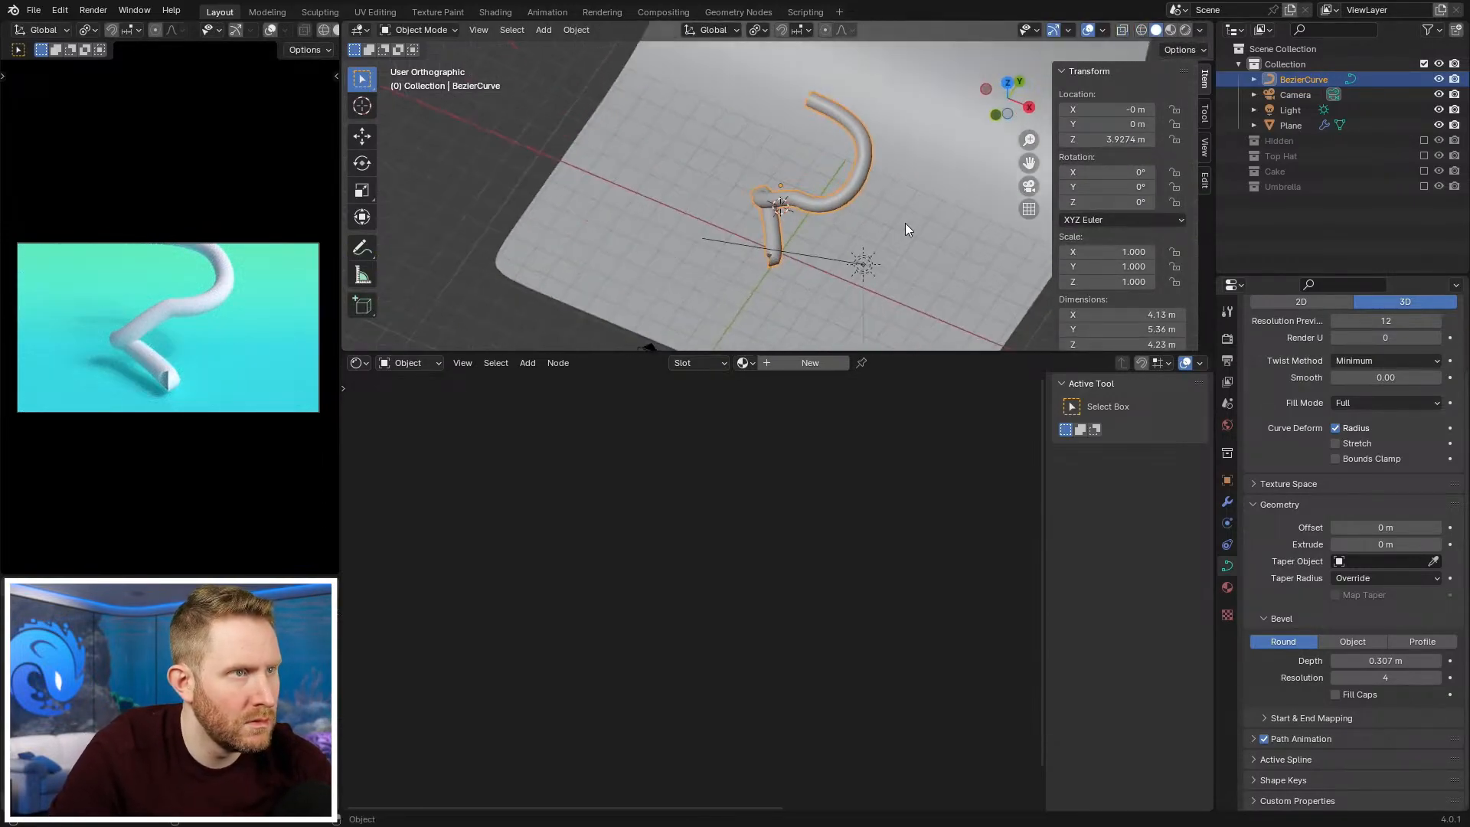
{"action": "left_click", "coordinate": [1227, 502]}
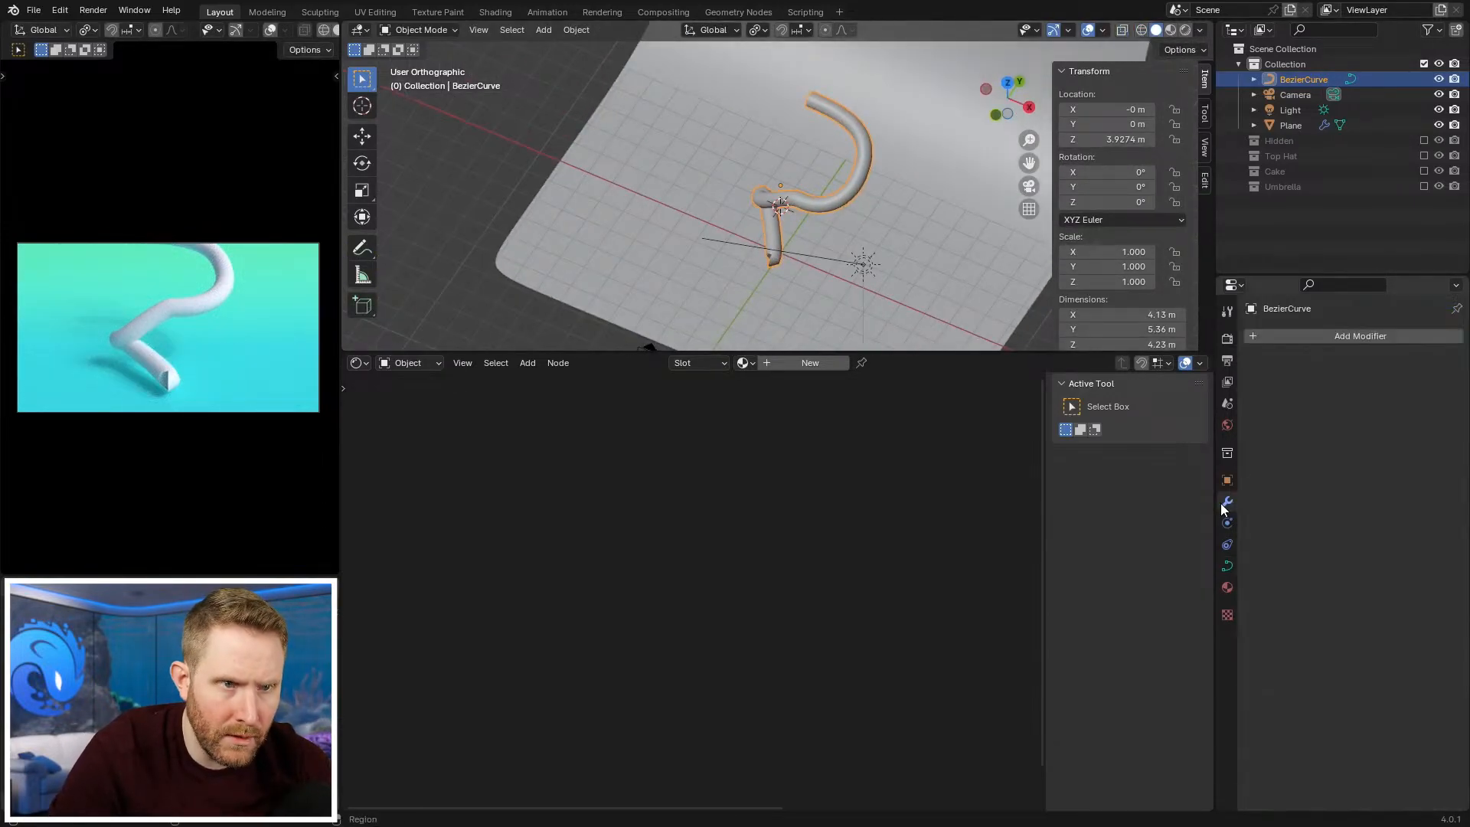
{"action": "left_click", "coordinate": [1299, 345]}
{"action": "mouse_move", "coordinate": [1292, 338]}
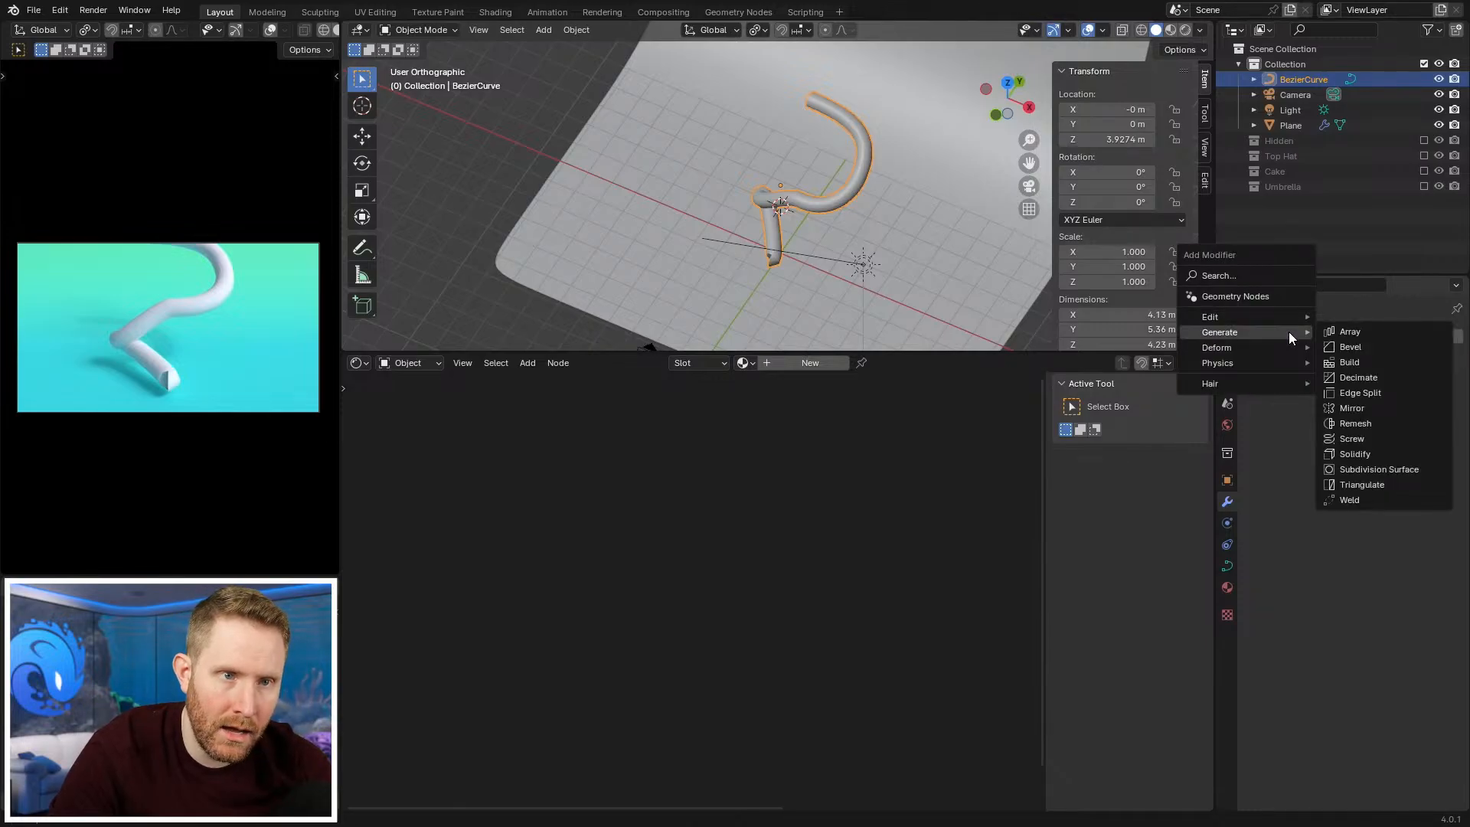
{"action": "left_click", "coordinate": [1234, 297]}
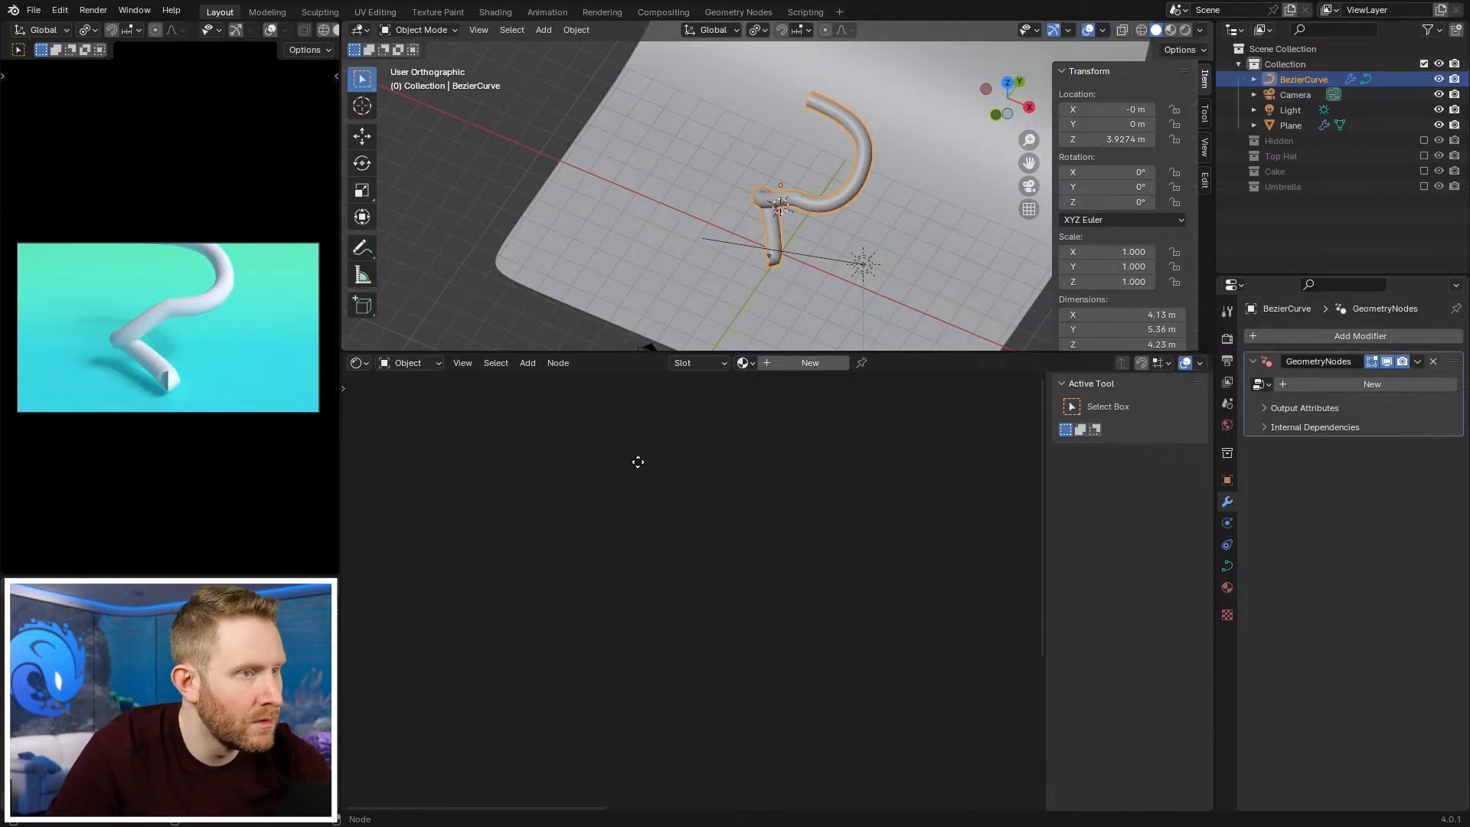
{"action": "left_click", "coordinate": [418, 363]}
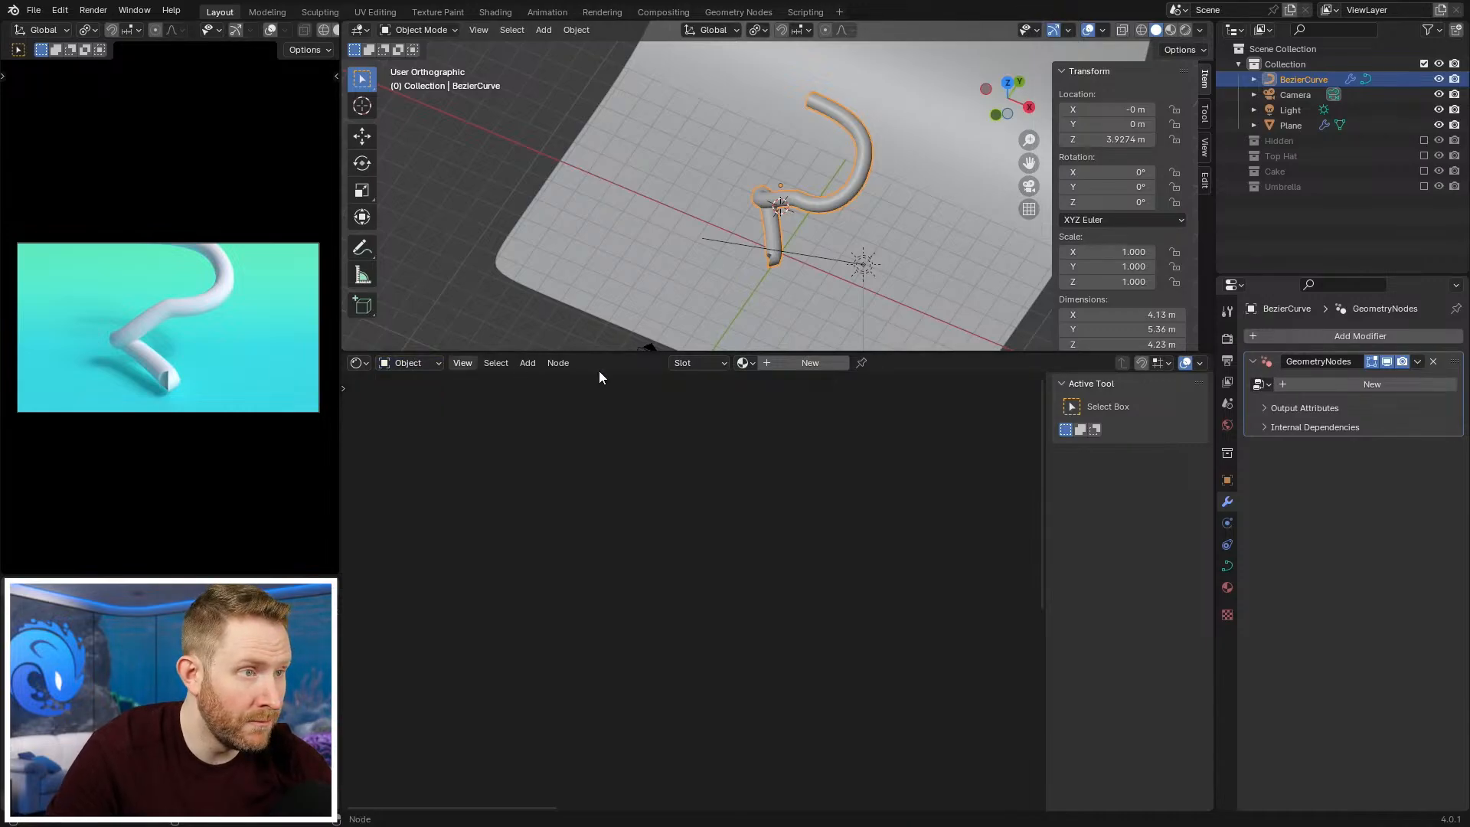
{"action": "left_click", "coordinate": [784, 364]}
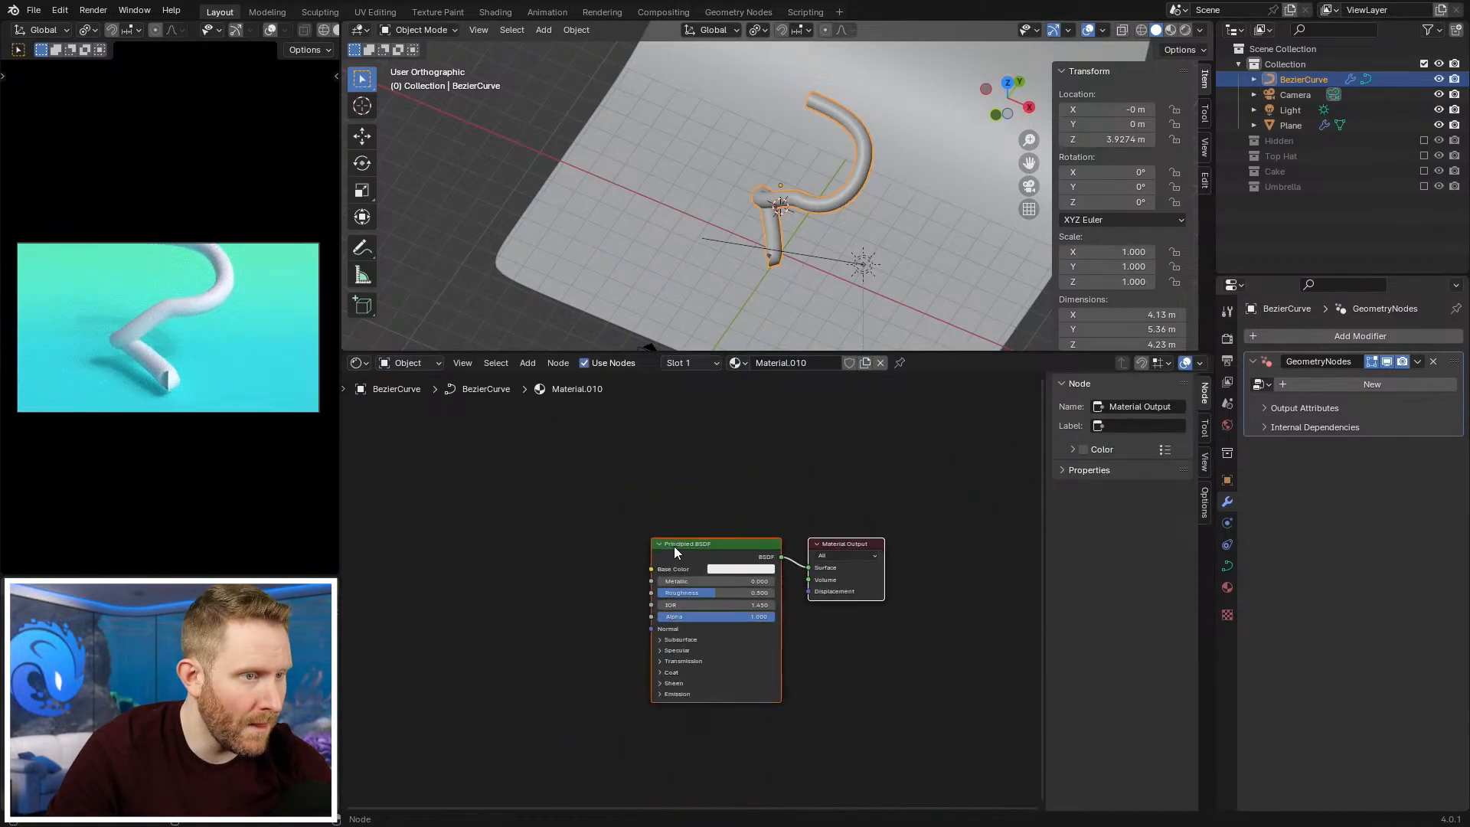
{"action": "key", "text": "ctrl+z"}
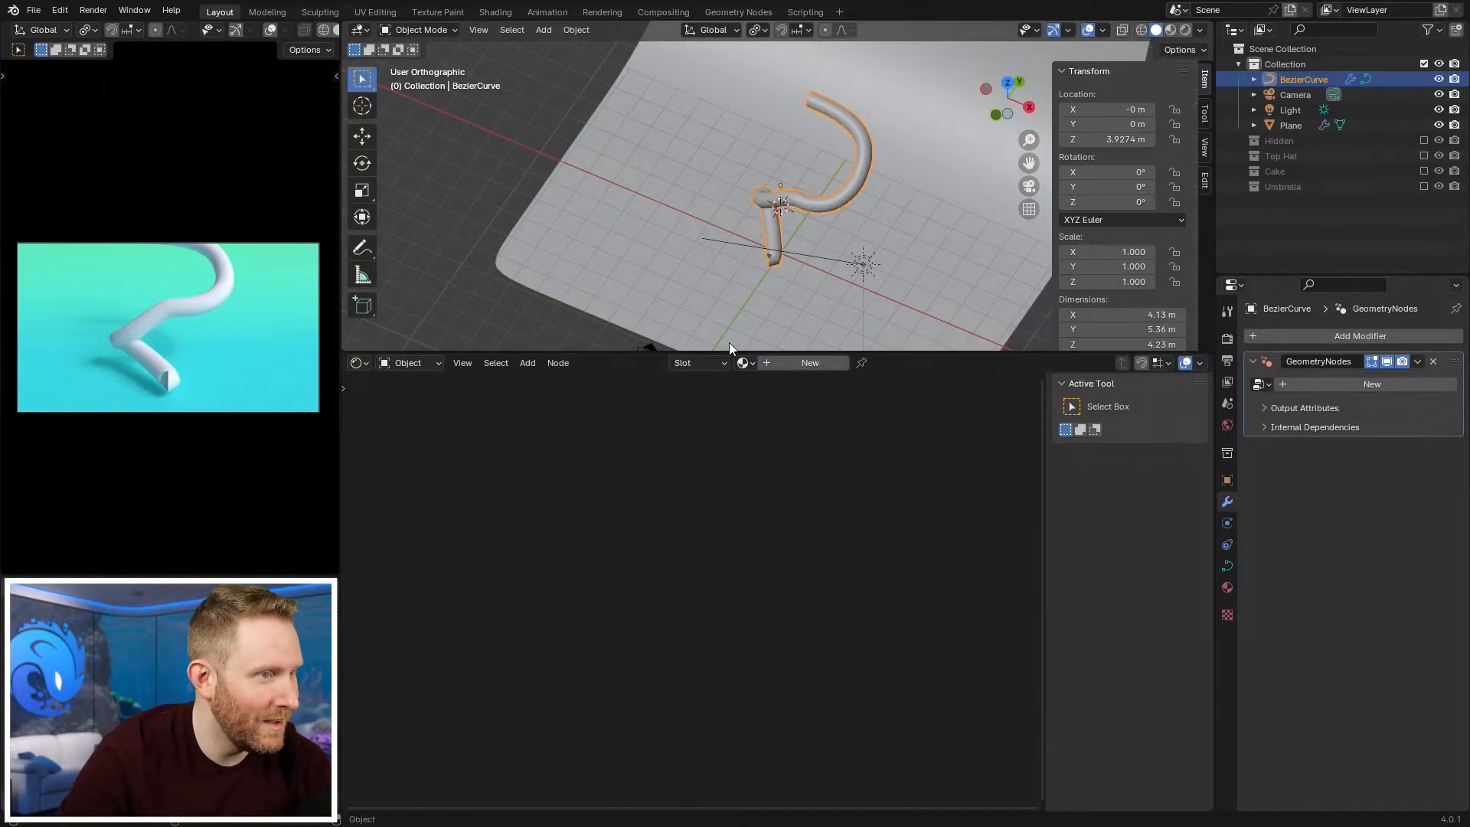
Step: Switch the Shader Editor area to the Geometry Node Editor and create a new node group for the curve
{"action": "left_click", "coordinate": [403, 362]}
{"action": "left_click", "coordinate": [359, 363]}
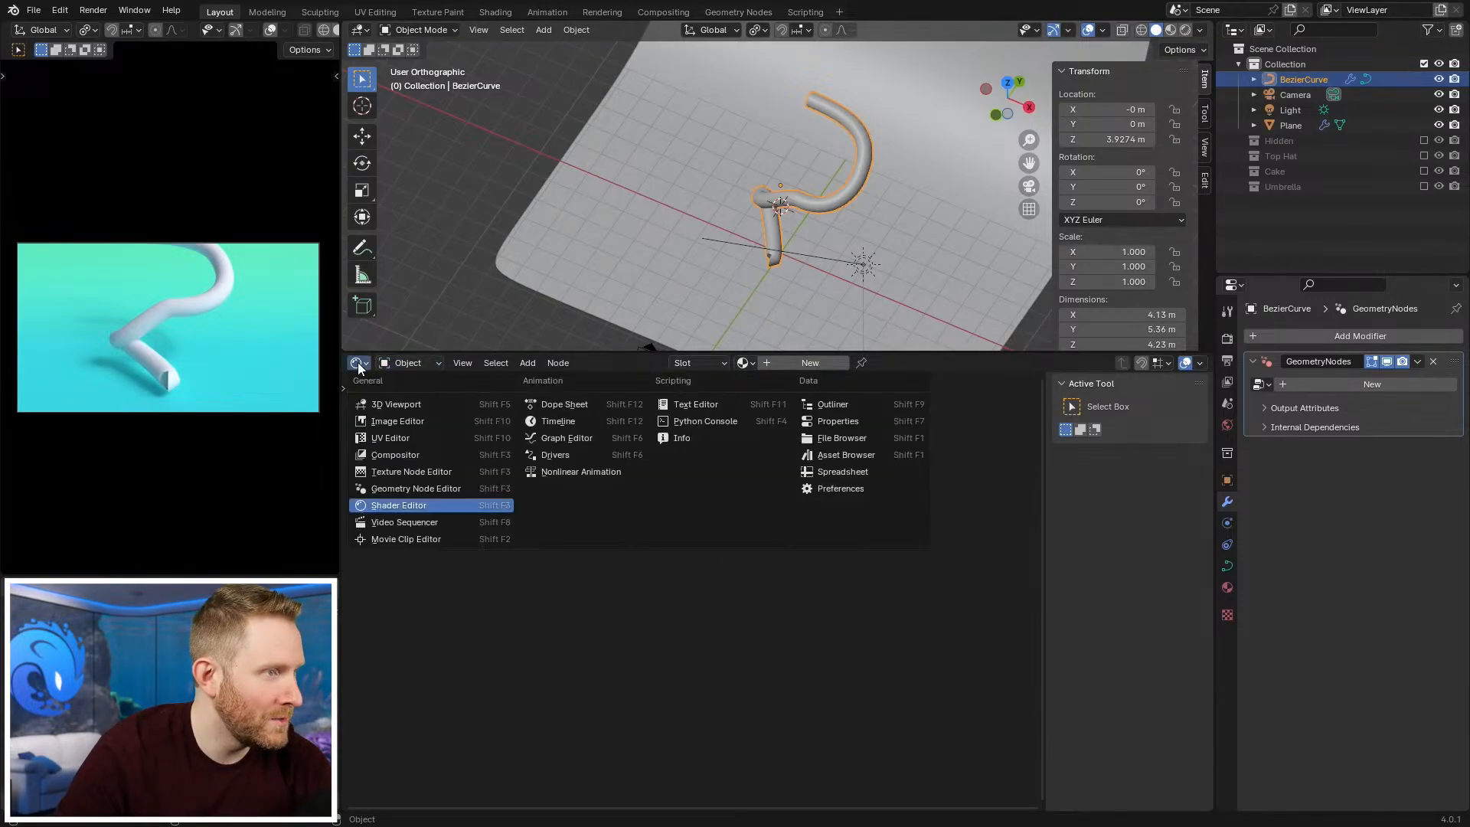
{"action": "left_click", "coordinate": [429, 488]}
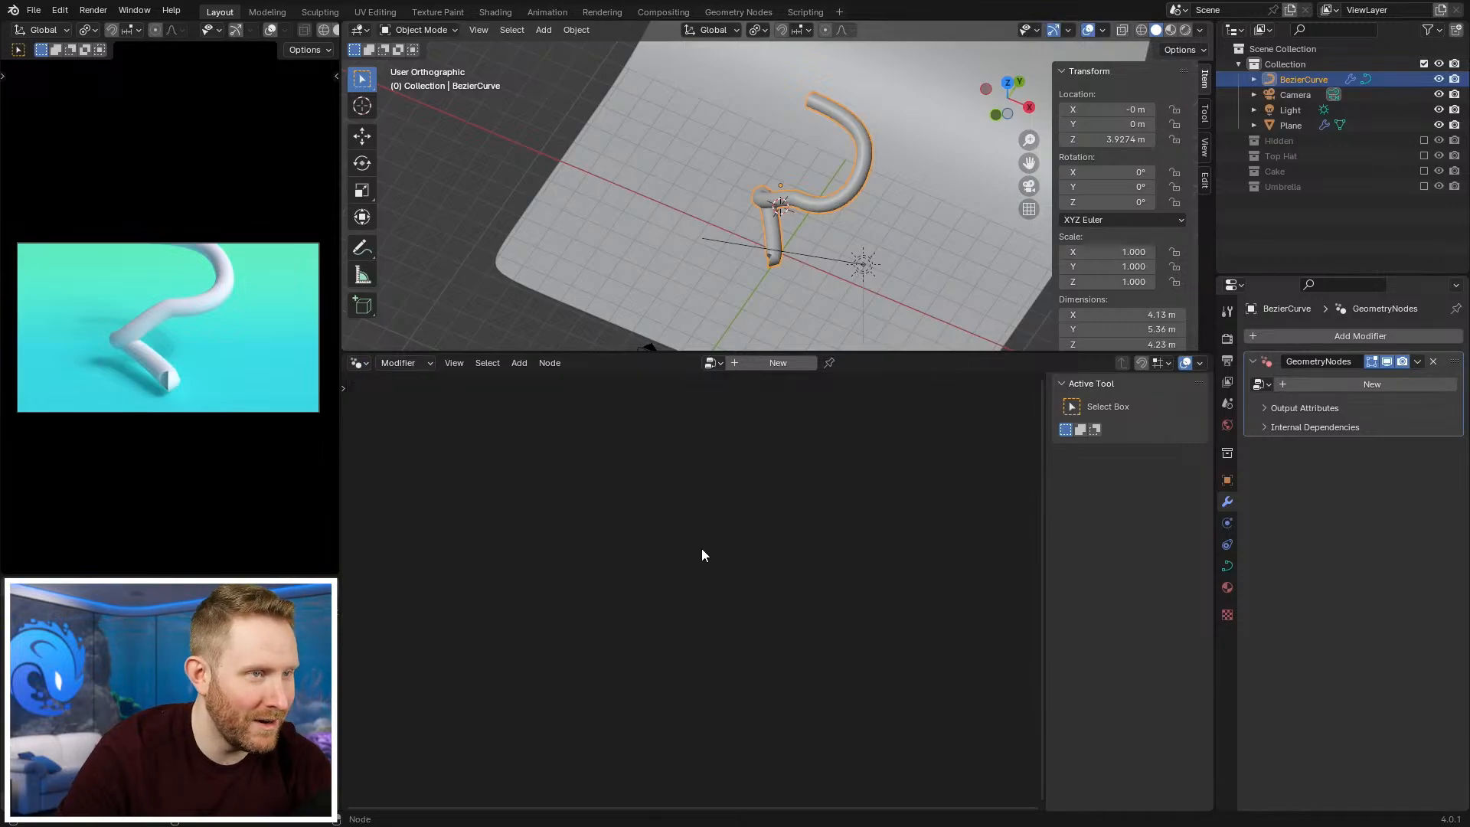
{"action": "left_click", "coordinate": [775, 363]}
Step: Move the Group Input node well away from Group Output to make room for more nodes between them
{"action": "scroll", "coordinate": [659, 627], "scroll_direction": "up", "scroll_amount": 4}
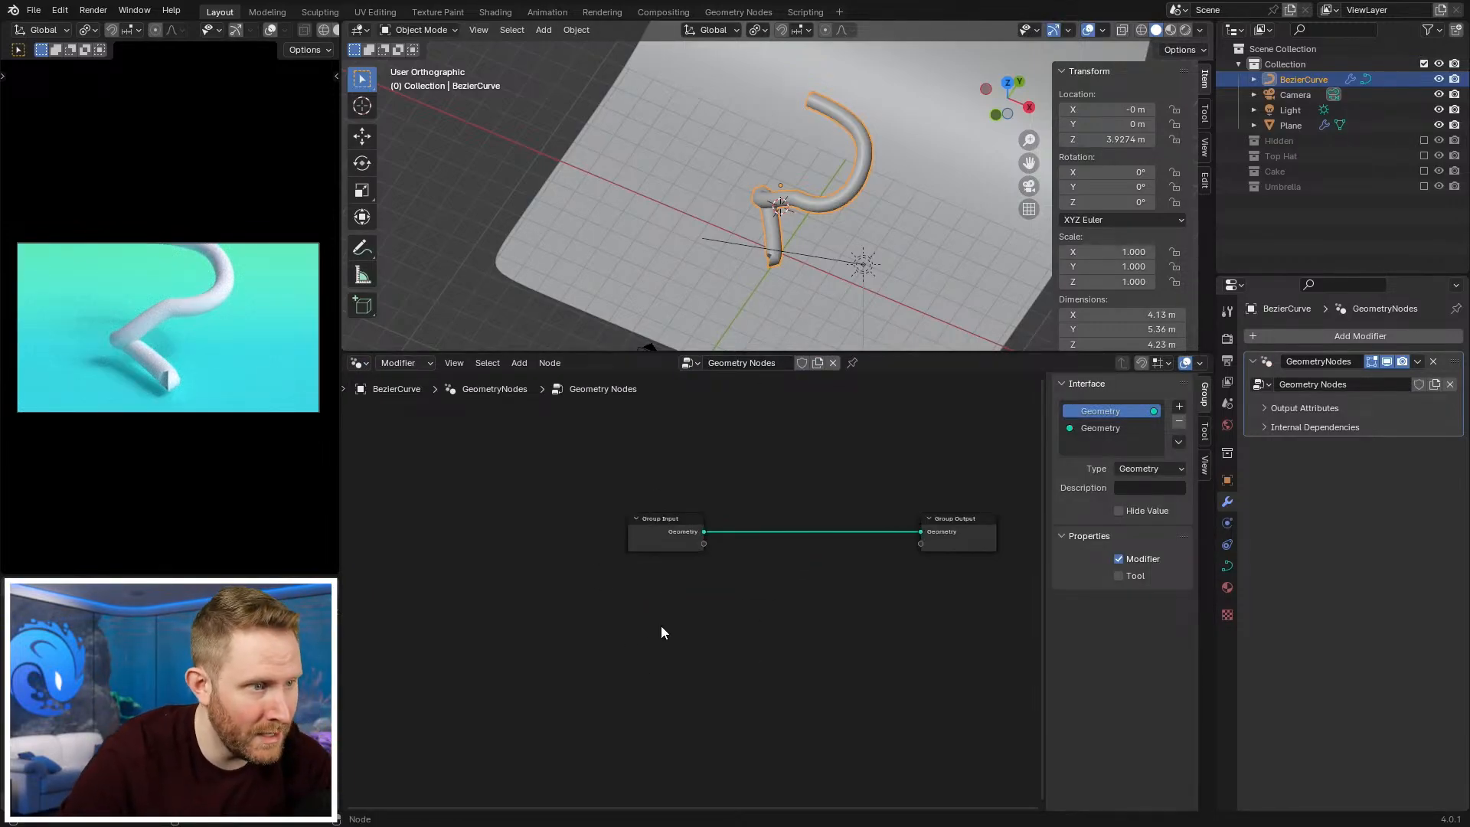
{"action": "left_click_drag", "start_coordinate": [675, 554], "coordinate": [413, 521]}
{"action": "key", "text": "Home"}
{"action": "key", "text": "g"}
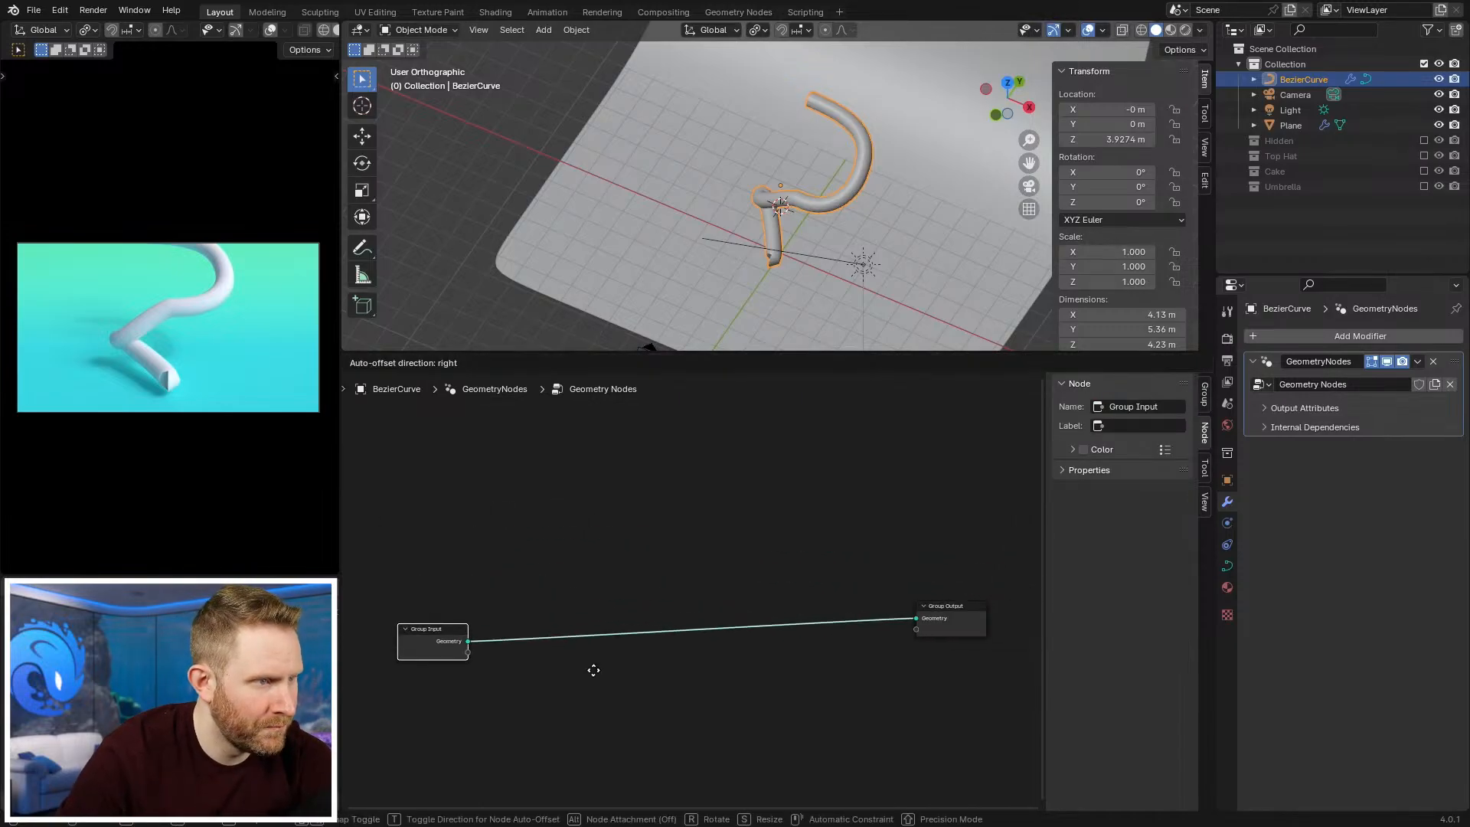
{"action": "left_click", "coordinate": [599, 675]}
{"action": "key", "text": "g"}
{"action": "left_click", "coordinate": [601, 669]}
Step: Set the curve's bevel depth to 0 m in its data properties
{"action": "left_click", "coordinate": [1228, 565]}
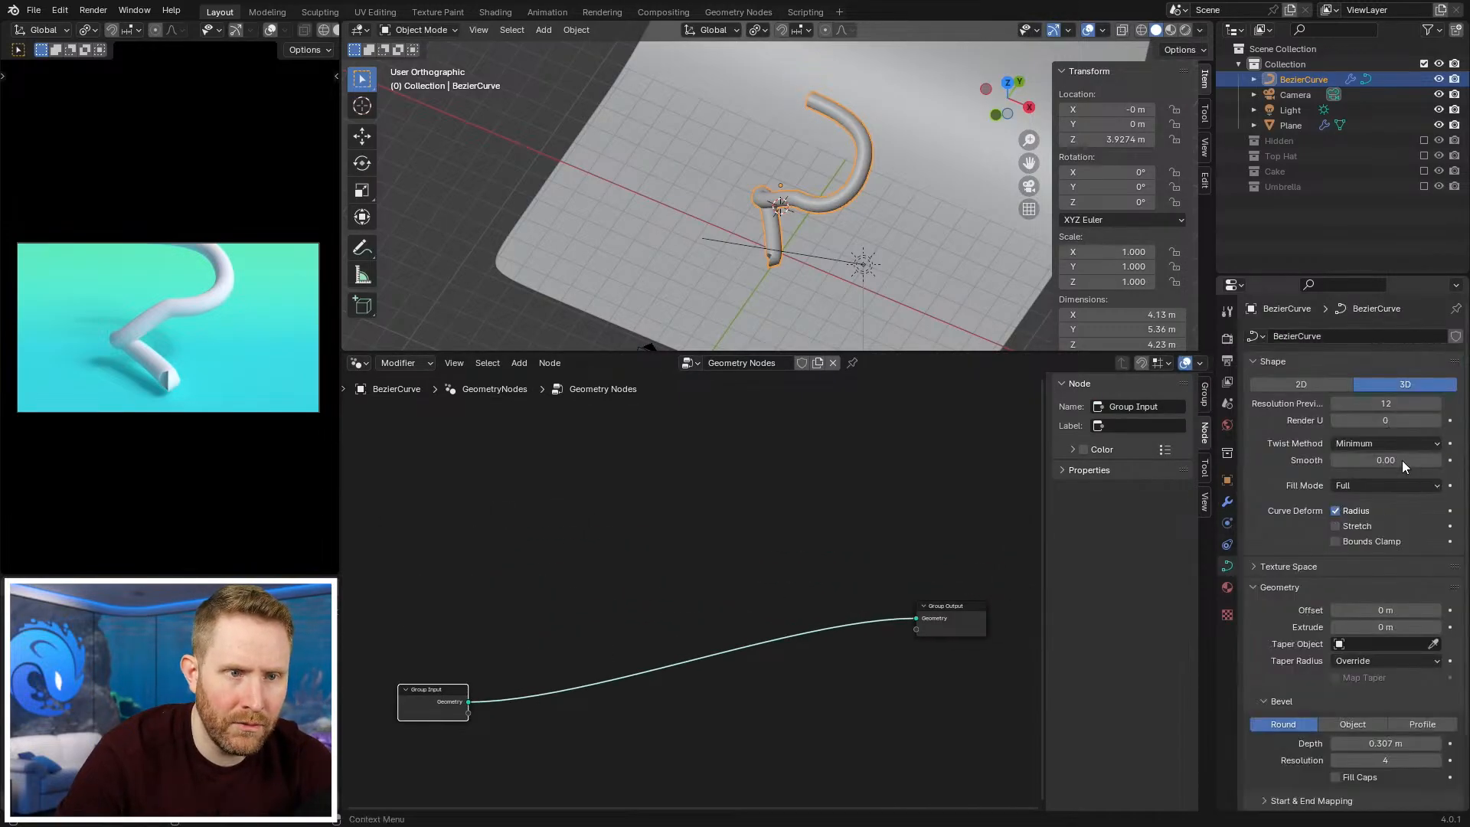
{"action": "scroll", "coordinate": [1370, 575], "scroll_direction": "down", "scroll_amount": 8}
{"action": "left_click", "coordinate": [1383, 663]}
{"action": "type", "text": "0"}
{"action": "key", "text": "Return"}
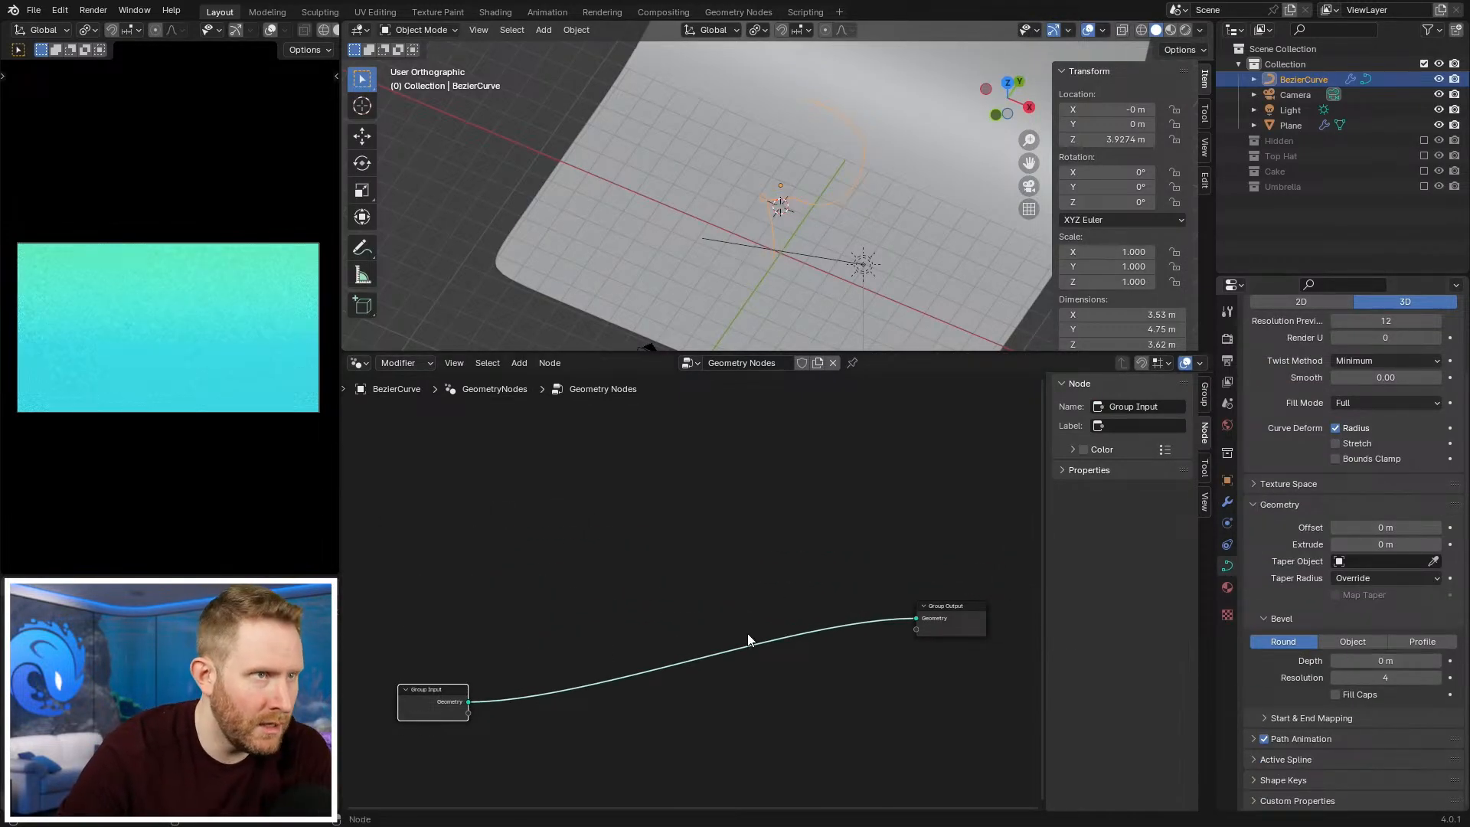
Step: Move the Group Input node up until it sits roughly level with Group Output
{"action": "middle_click_drag", "start_coordinate": [747, 632], "coordinate": [901, 585]}
{"action": "scroll", "coordinate": [900, 585], "scroll_direction": "up", "scroll_amount": 1}
{"action": "middle_click_drag", "start_coordinate": [814, 609], "coordinate": [741, 650]}
{"action": "scroll", "coordinate": [708, 643], "scroll_direction": "down", "scroll_amount": 3}
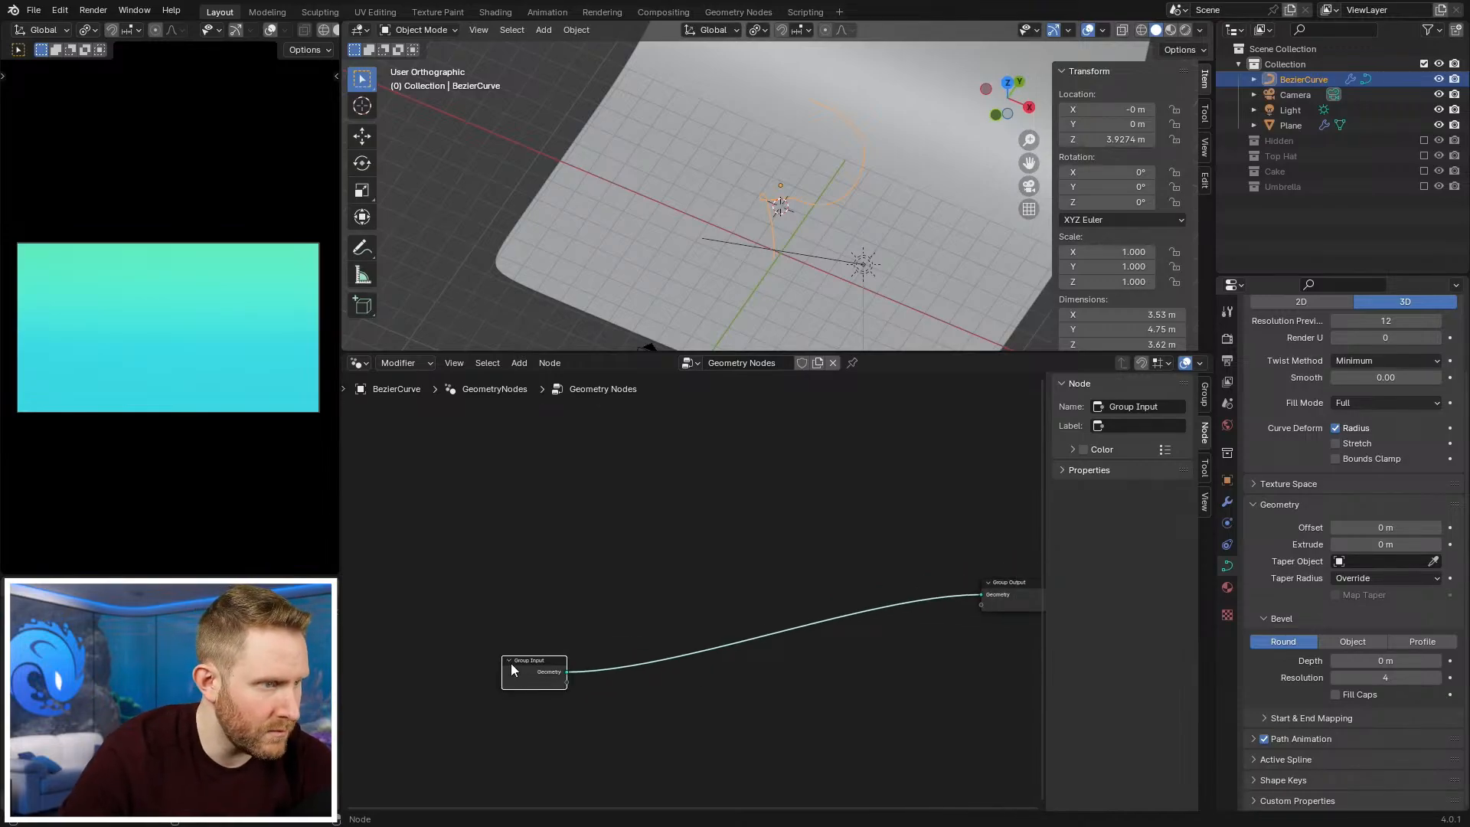
{"action": "left_click_drag", "start_coordinate": [511, 670], "coordinate": [485, 603]}
{"action": "scroll", "coordinate": [800, 599], "scroll_direction": "up", "scroll_amount": 2}
{"action": "middle_click_drag", "start_coordinate": [801, 598], "coordinate": [785, 578]}
Step: Switch the main 3D viewport to wireframe shading to show the bare curve
{"action": "middle_click_drag", "start_coordinate": [805, 254], "coordinate": [823, 297]}
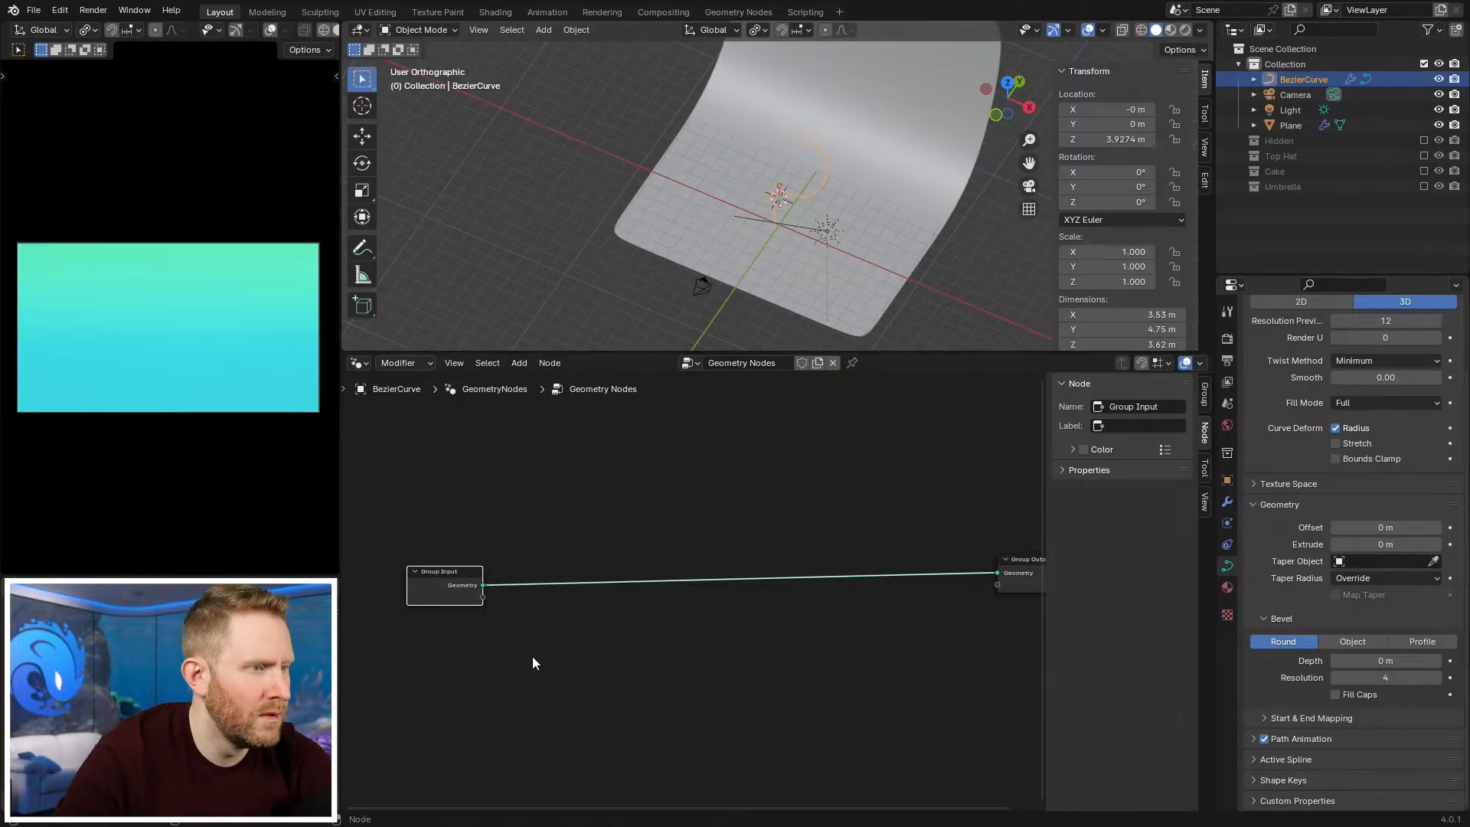
{"action": "scroll", "coordinate": [1339, 475], "scroll_direction": "up", "scroll_amount": 3}
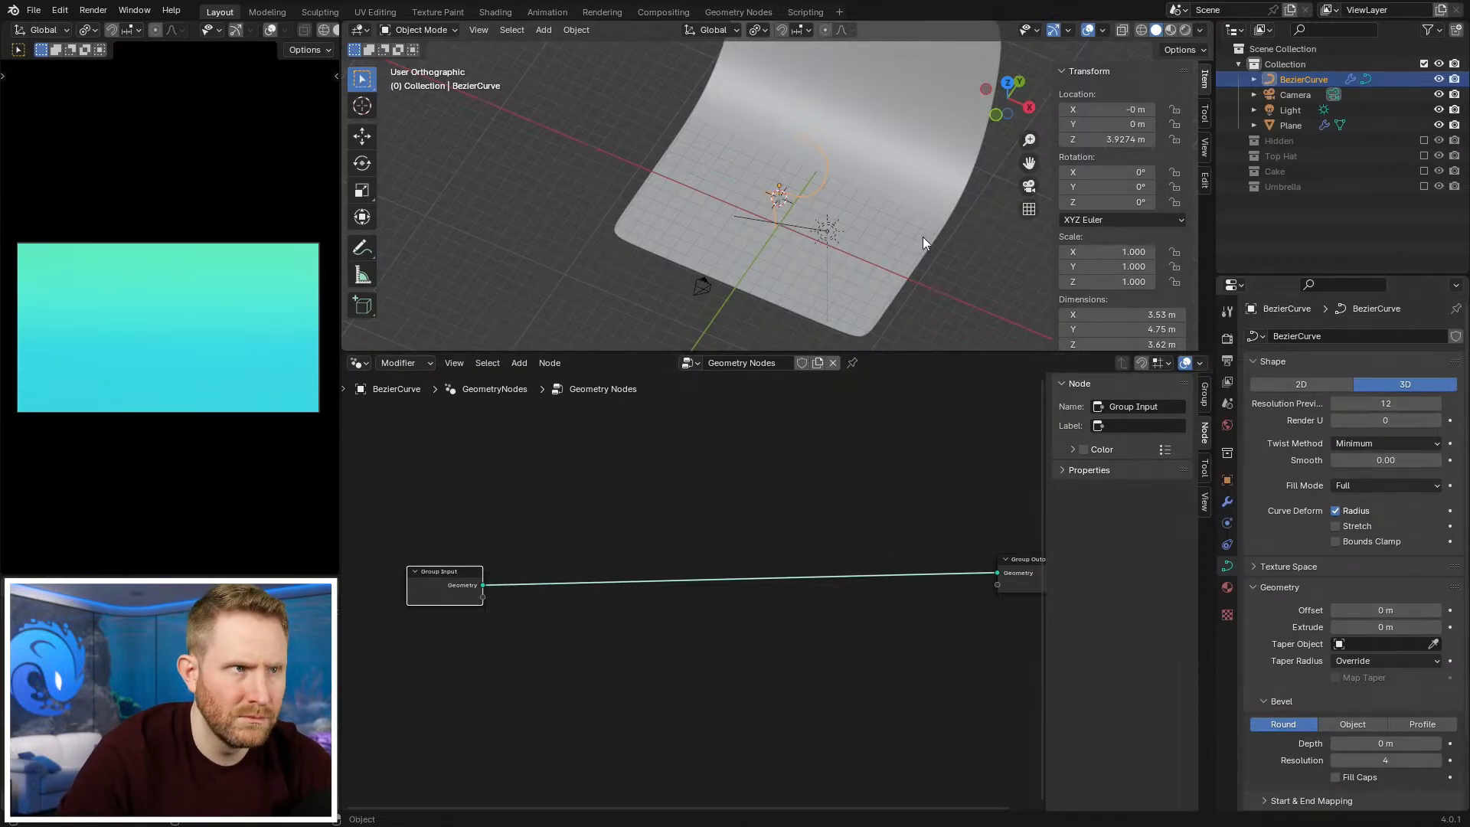
{"action": "scroll", "coordinate": [922, 237], "scroll_direction": "up", "scroll_amount": 3}
{"action": "key", "text": "z"}
{"action": "left_click", "coordinate": [713, 227]}
{"action": "mouse_move", "coordinate": [911, 221]}
{"action": "middle_mouse_down"}
{"action": "mouse_move", "coordinate": [897, 268]}
{"action": "mouse_move", "coordinate": [889, 200]}
{"action": "mouse_move", "coordinate": [838, 281]}
{"action": "mouse_move", "coordinate": [835, 337]}
{"action": "middle_mouse_up"}
{"action": "key", "text": "shift+a"}
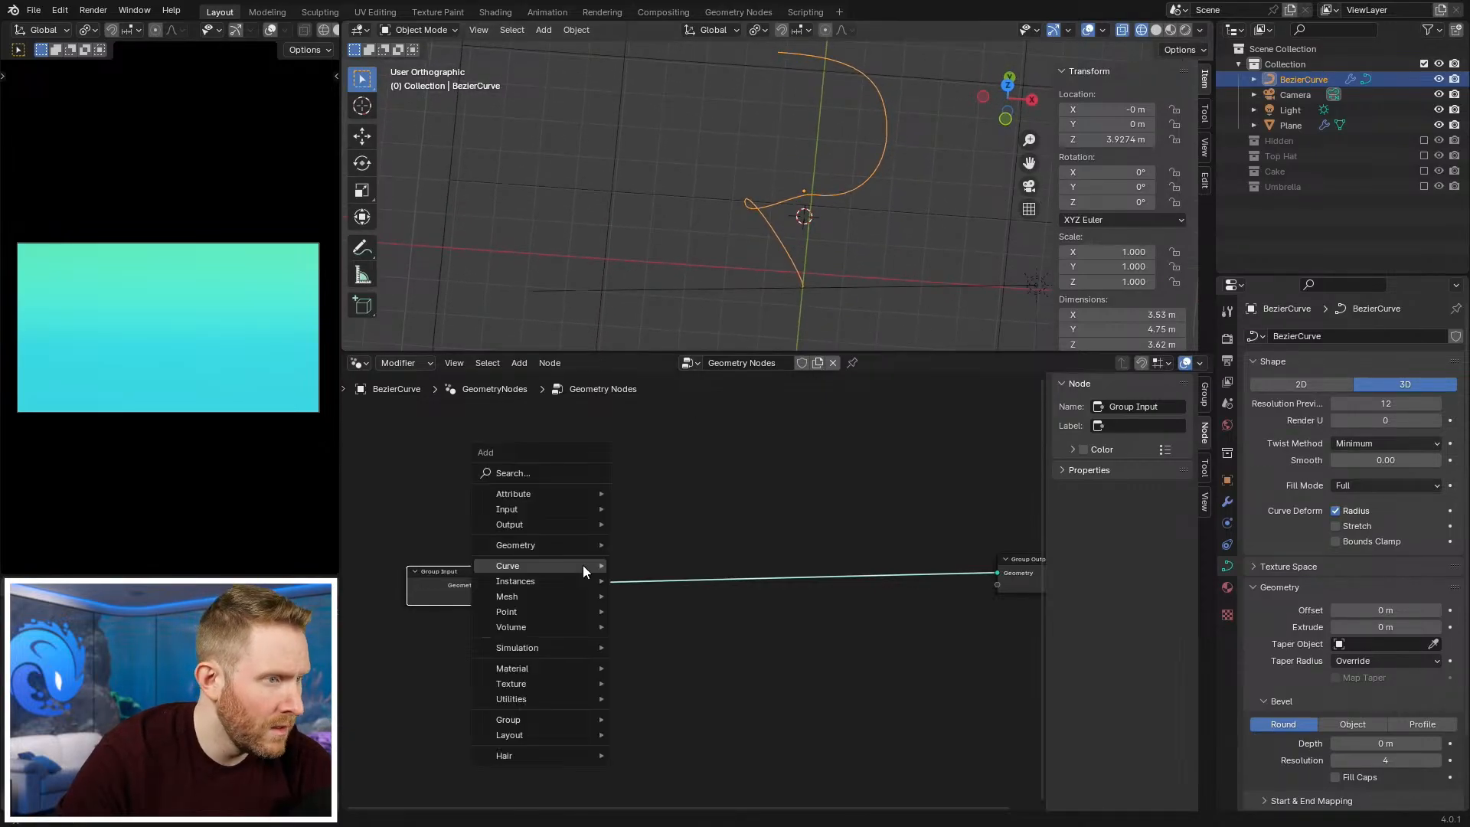
{"action": "mouse_move", "coordinate": [581, 565]}
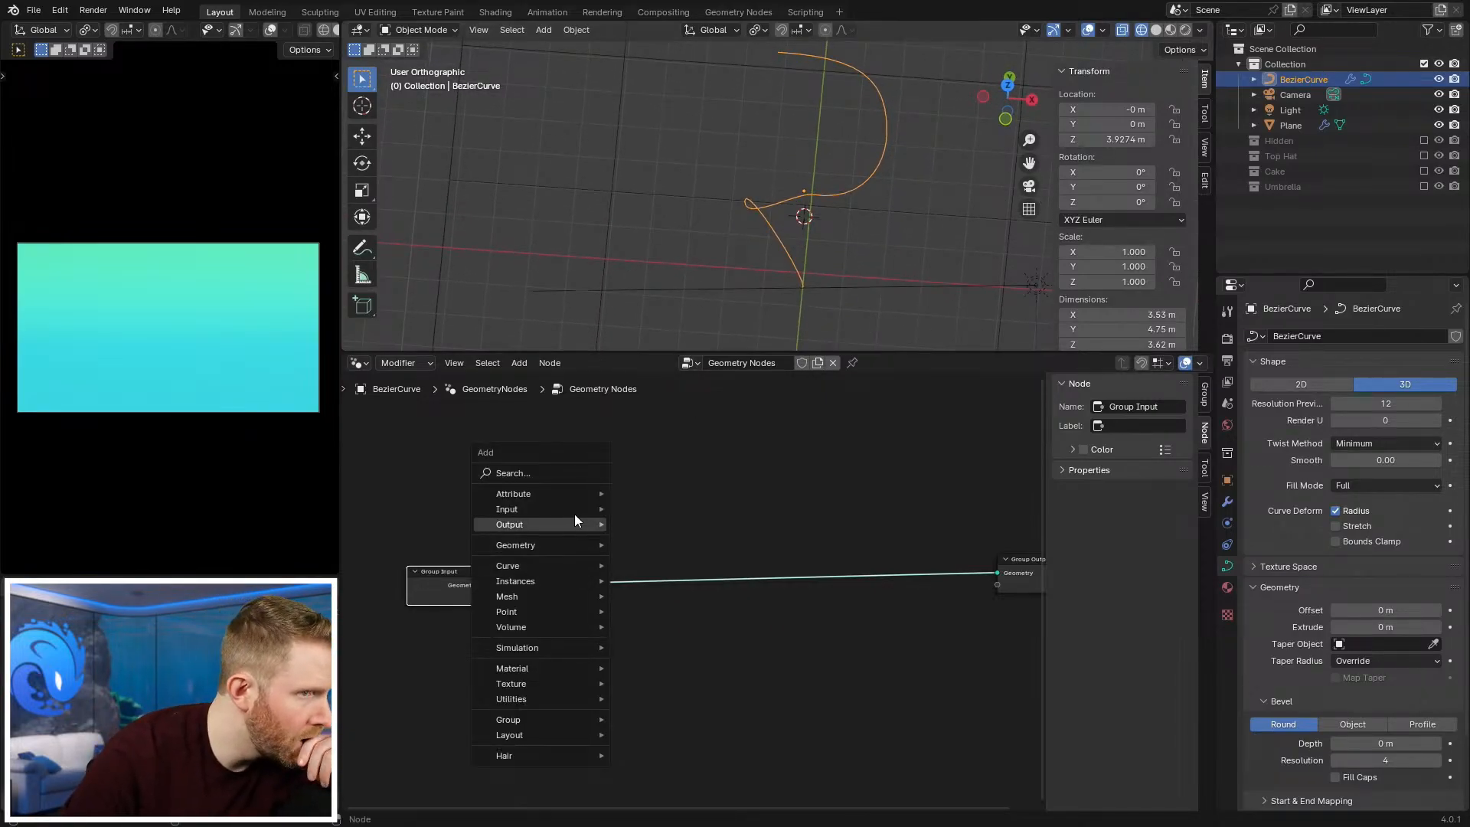
{"action": "mouse_move", "coordinate": [573, 505]}
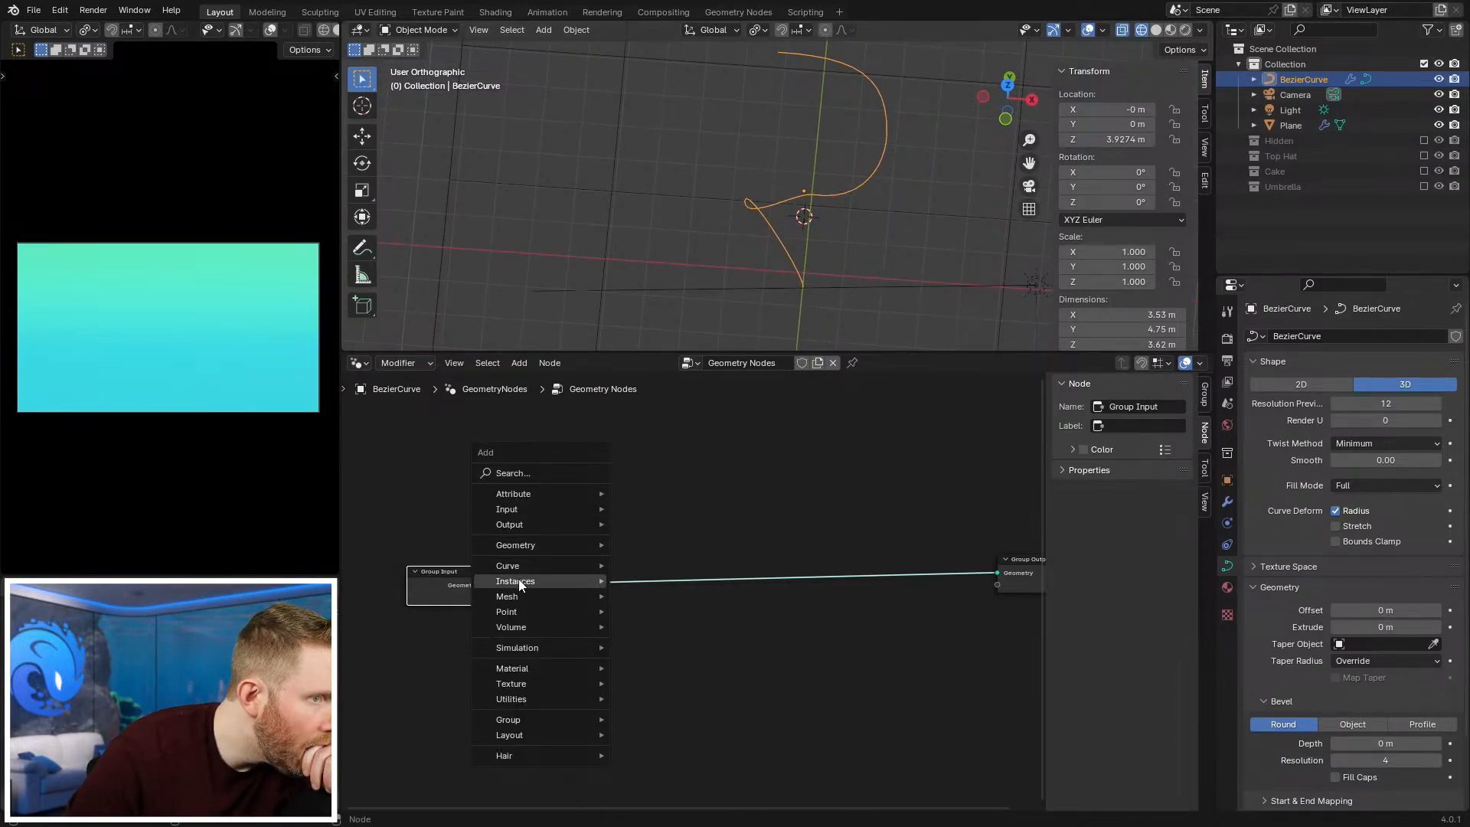
{"action": "mouse_move", "coordinate": [517, 563]}
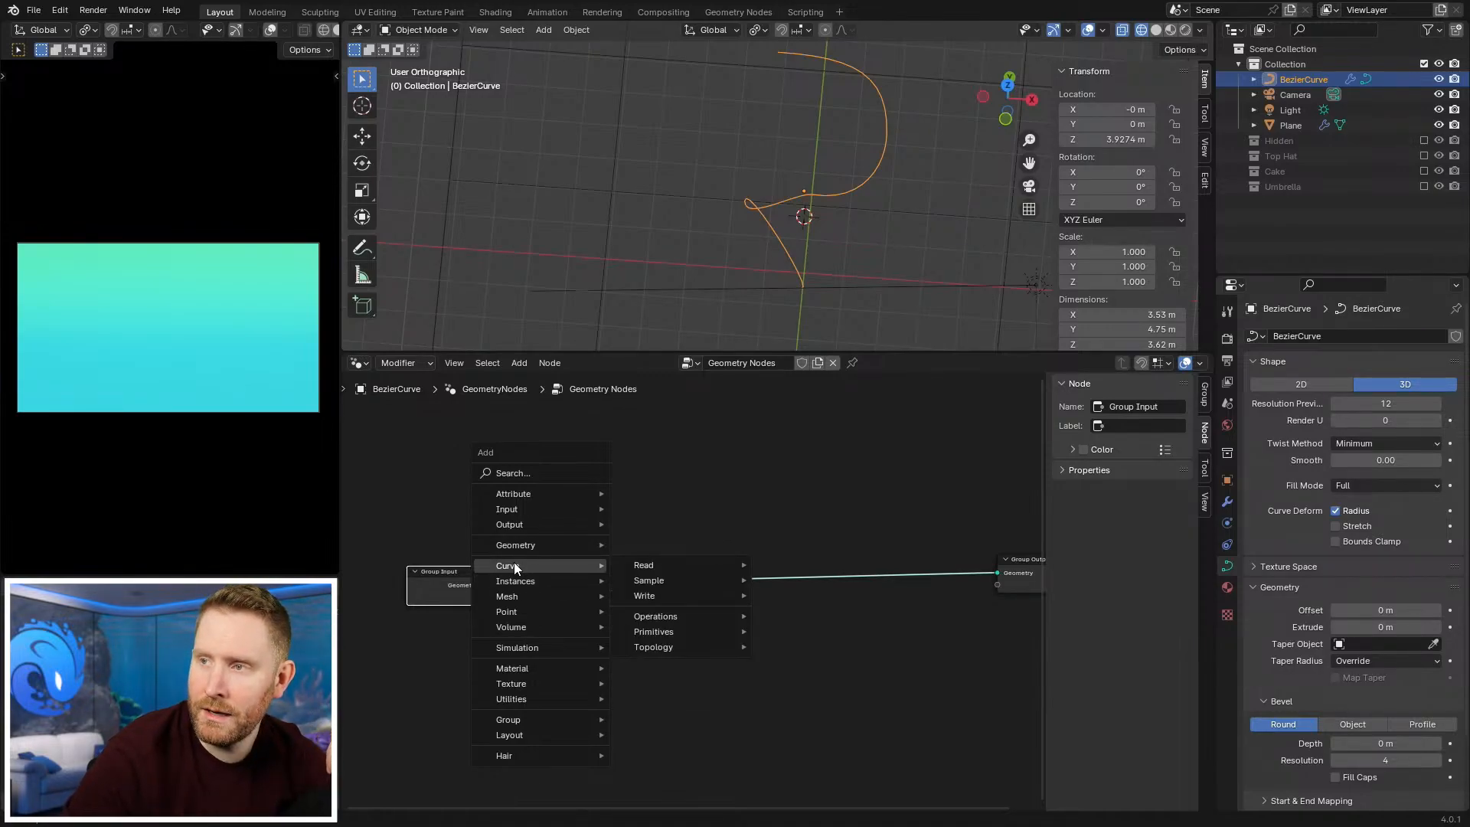
{"action": "scroll", "coordinate": [844, 303], "scroll_direction": "down", "scroll_amount": 3}
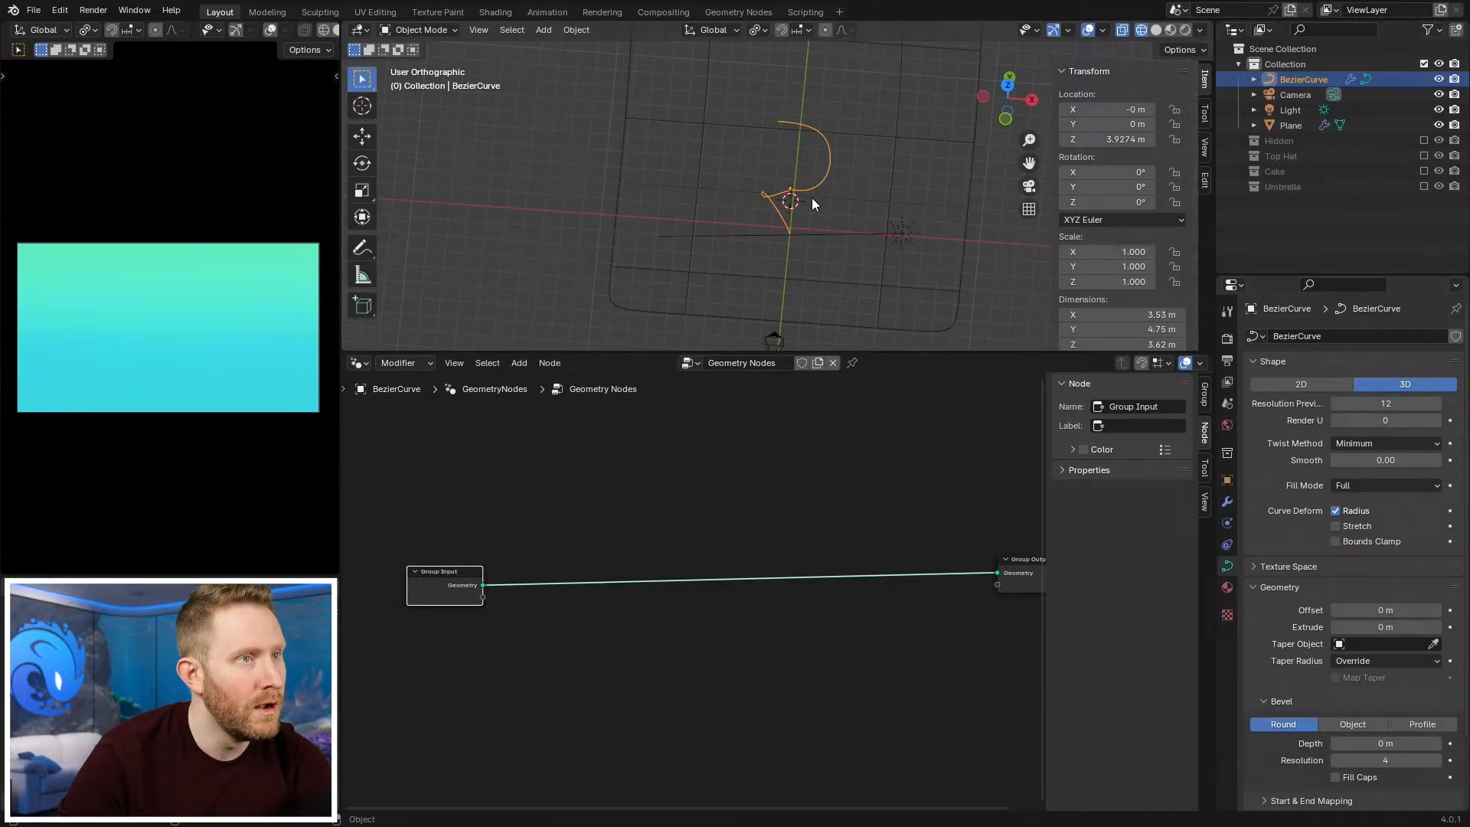
{"action": "middle_click_drag", "start_coordinate": [812, 198], "coordinate": [823, 122]}
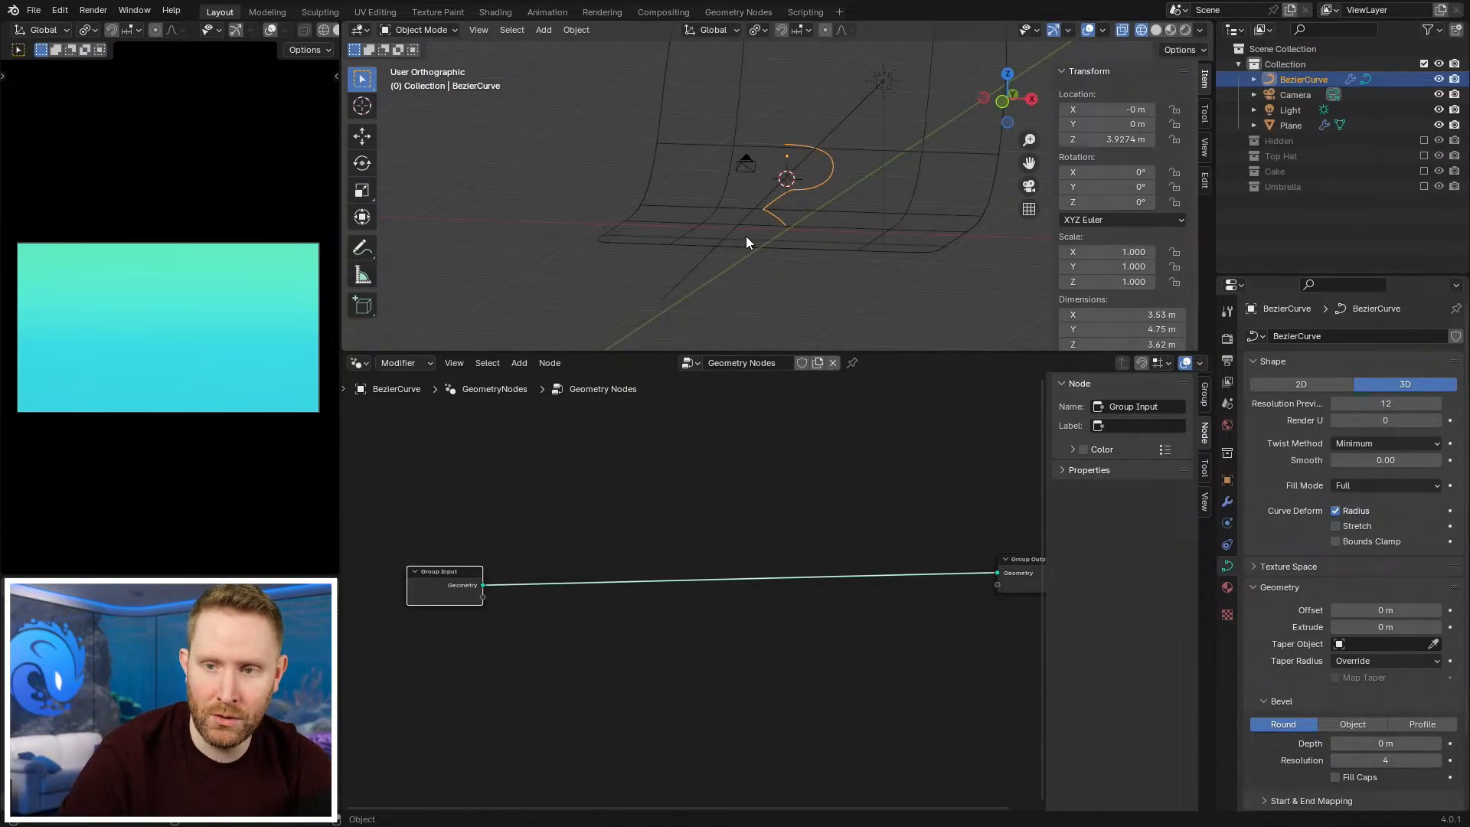
Step: Check the Umbrella collection briefly, and enable the Cake collection to examine the cake up close in the rendered preview
{"action": "left_click", "coordinate": [1423, 186]}
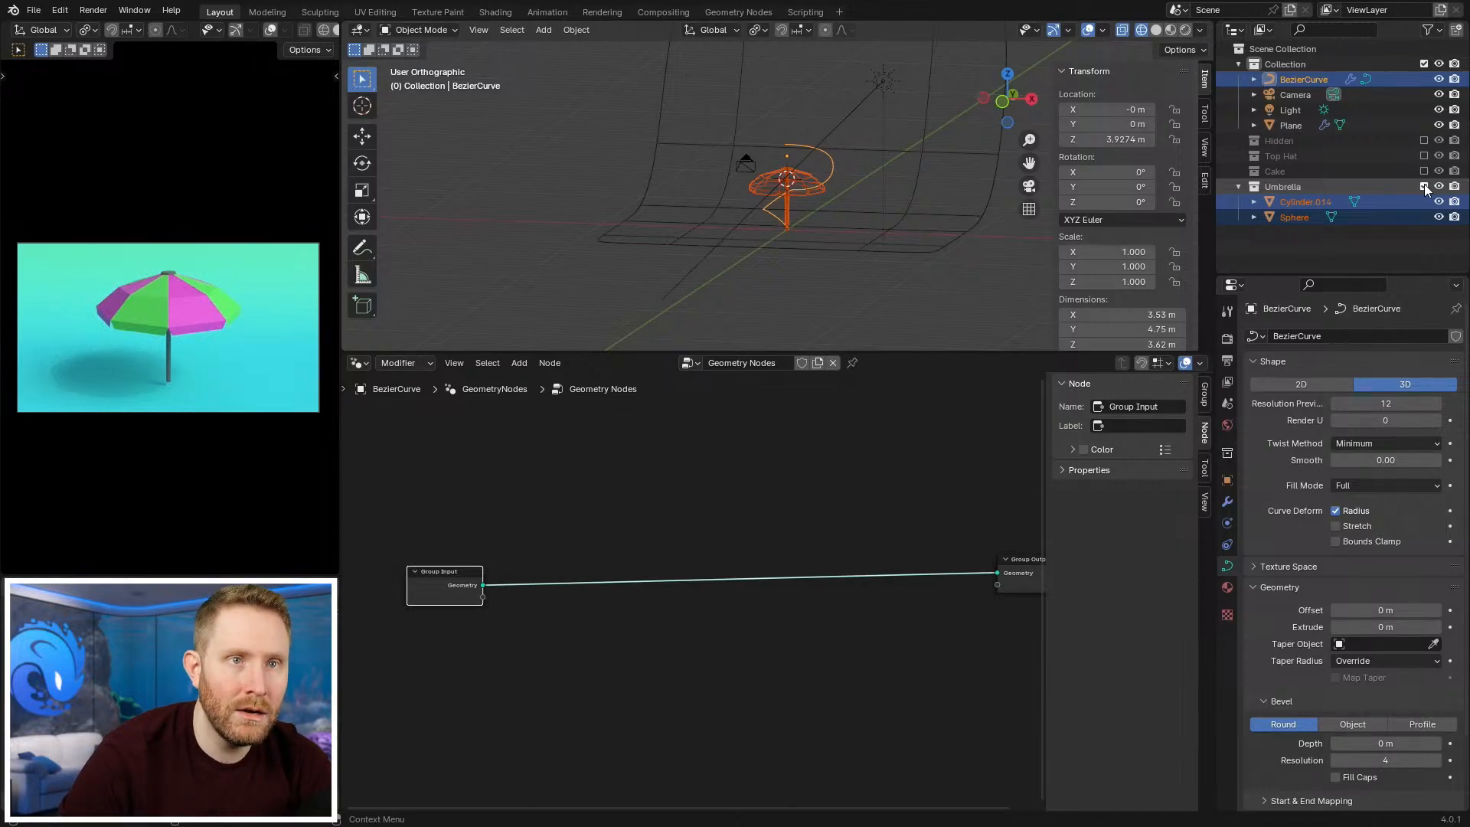
{"action": "left_click", "coordinate": [1424, 186]}
{"action": "left_click", "coordinate": [1423, 171]}
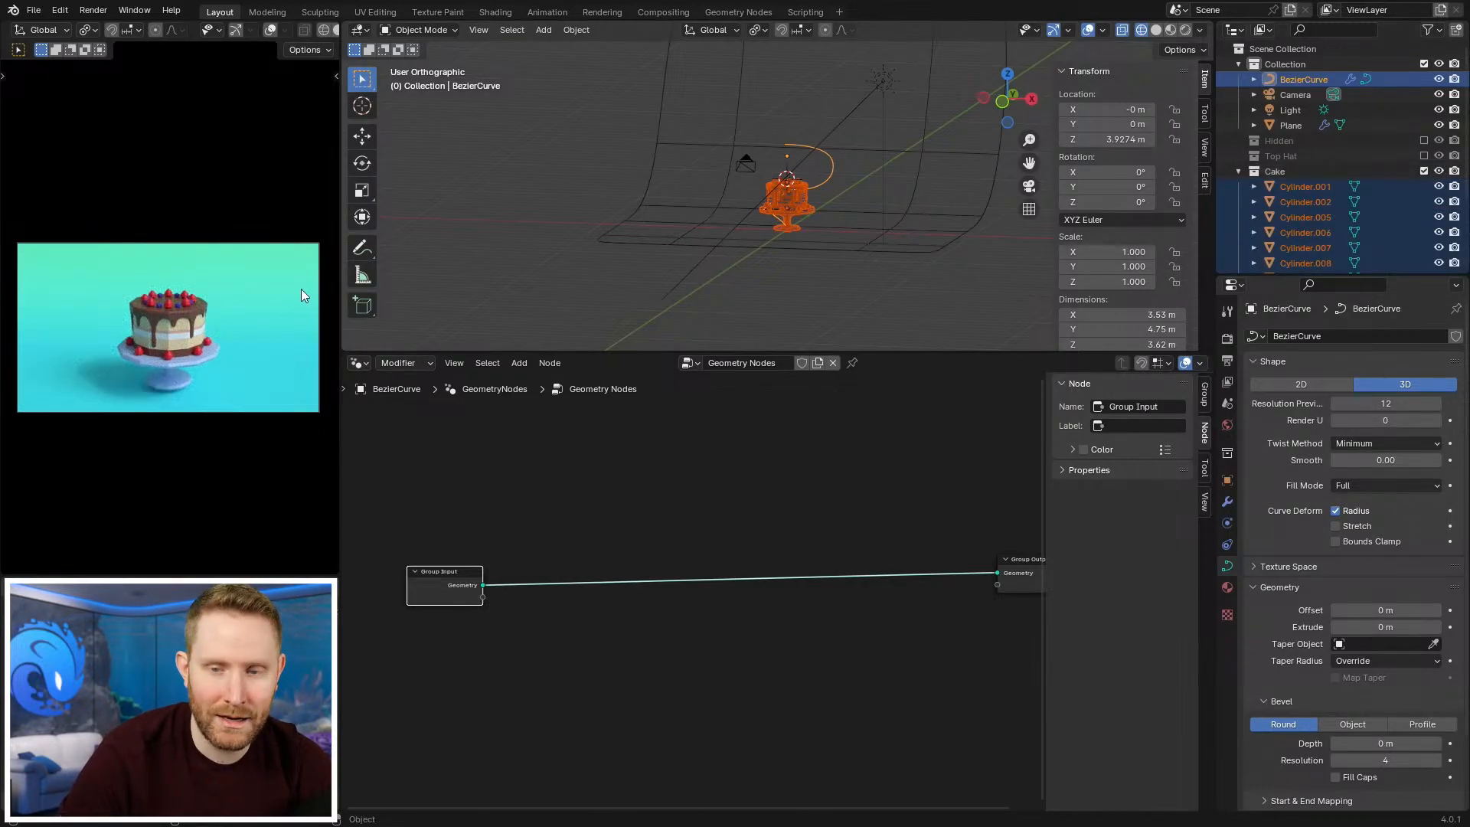
{"action": "scroll", "coordinate": [253, 381], "scroll_direction": "up", "scroll_amount": 8}
{"action": "scroll", "coordinate": [199, 329], "scroll_direction": "down", "scroll_amount": 2}
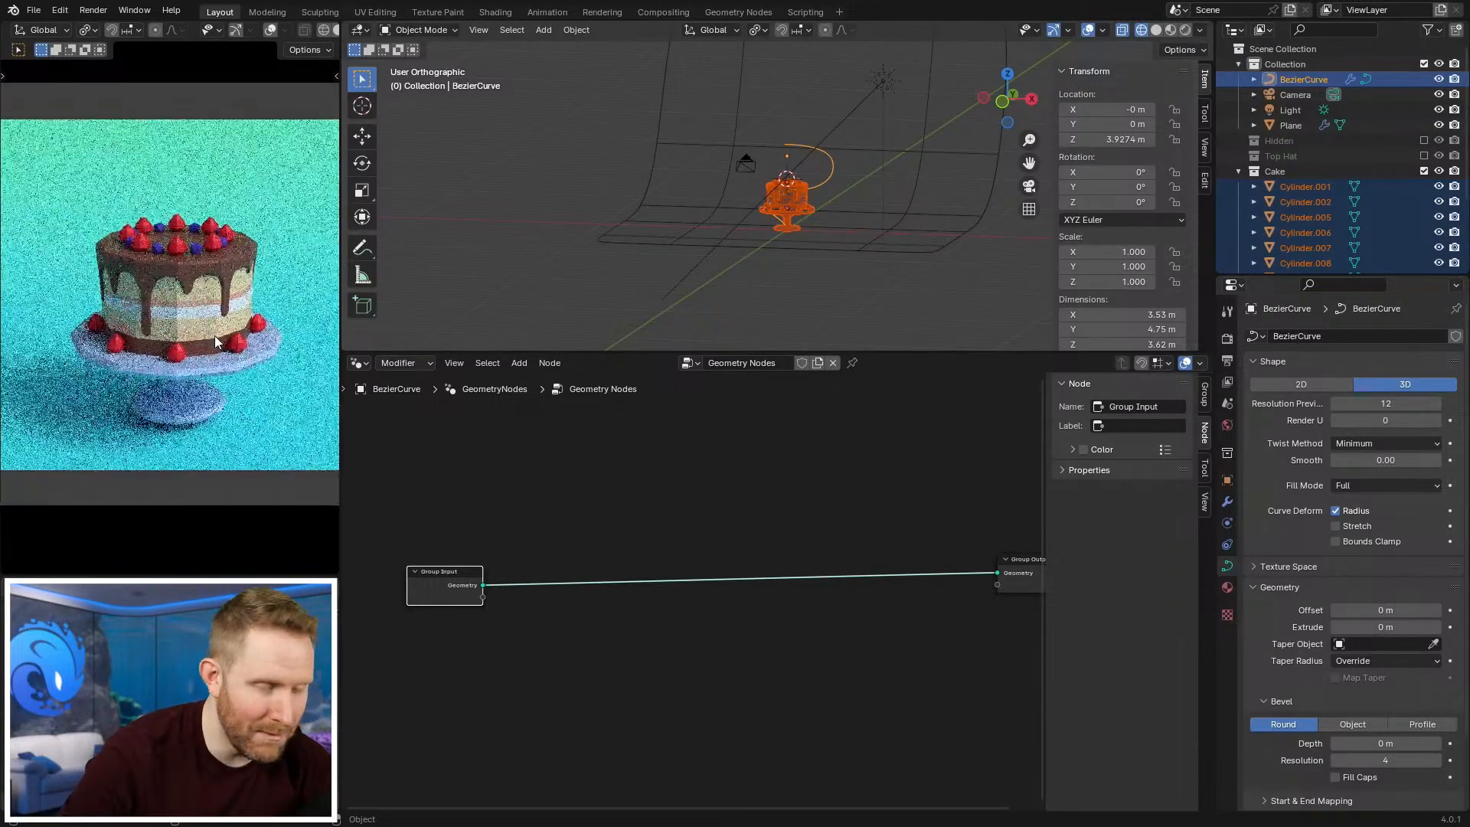
{"action": "scroll", "coordinate": [201, 355], "scroll_direction": "down", "scroll_amount": 3}
{"action": "scroll", "coordinate": [202, 359], "scroll_direction": "up", "scroll_amount": 3}
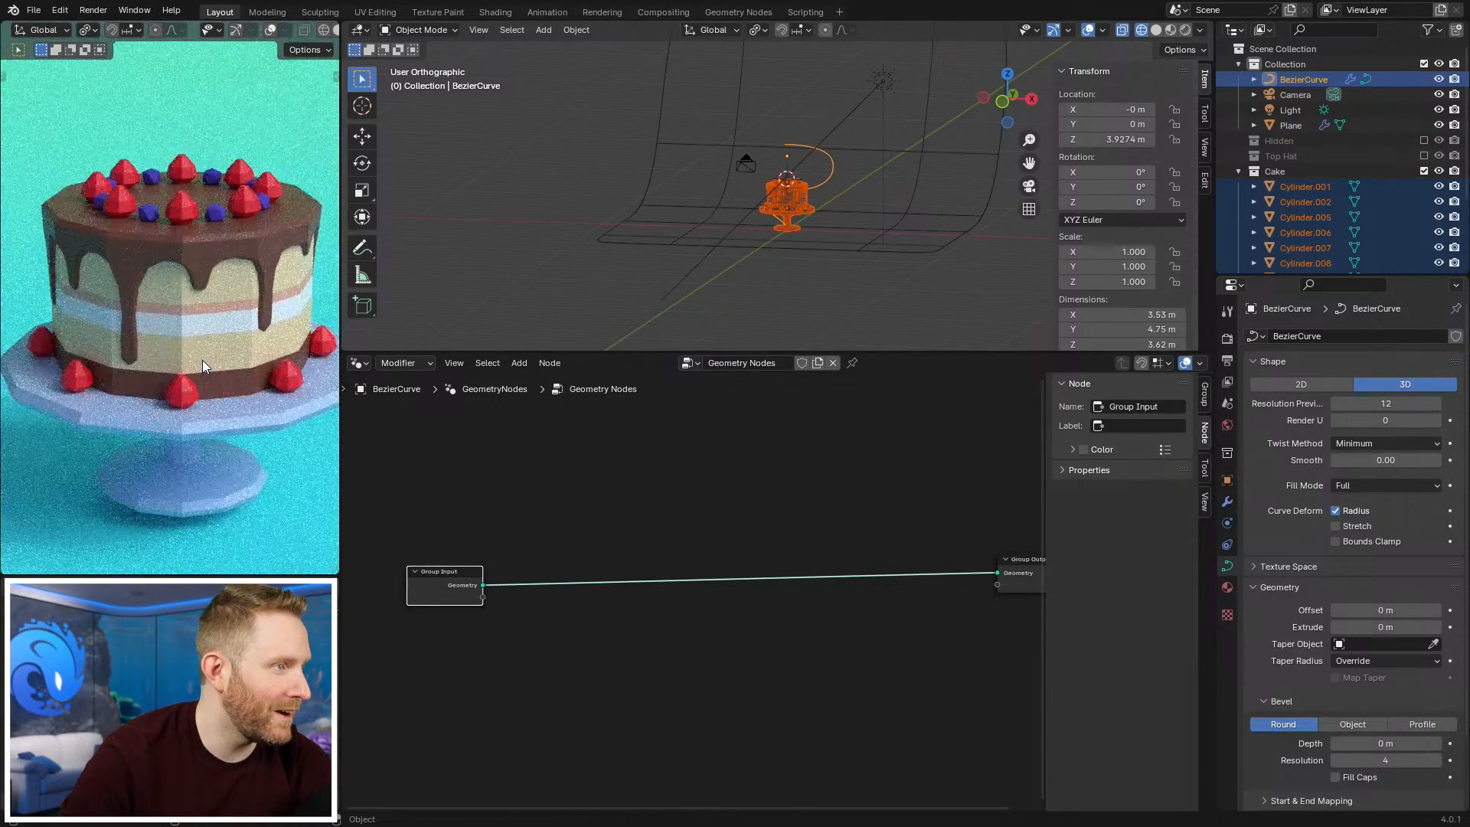
Step: Exclude the Cake collection and enable Top Hat to examine the hat in the rendered preview, excluding it again when done
{"action": "left_click", "coordinate": [1424, 170]}
{"action": "left_click", "coordinate": [1424, 155]}
{"action": "scroll", "coordinate": [225, 314], "scroll_direction": "down", "scroll_amount": 3}
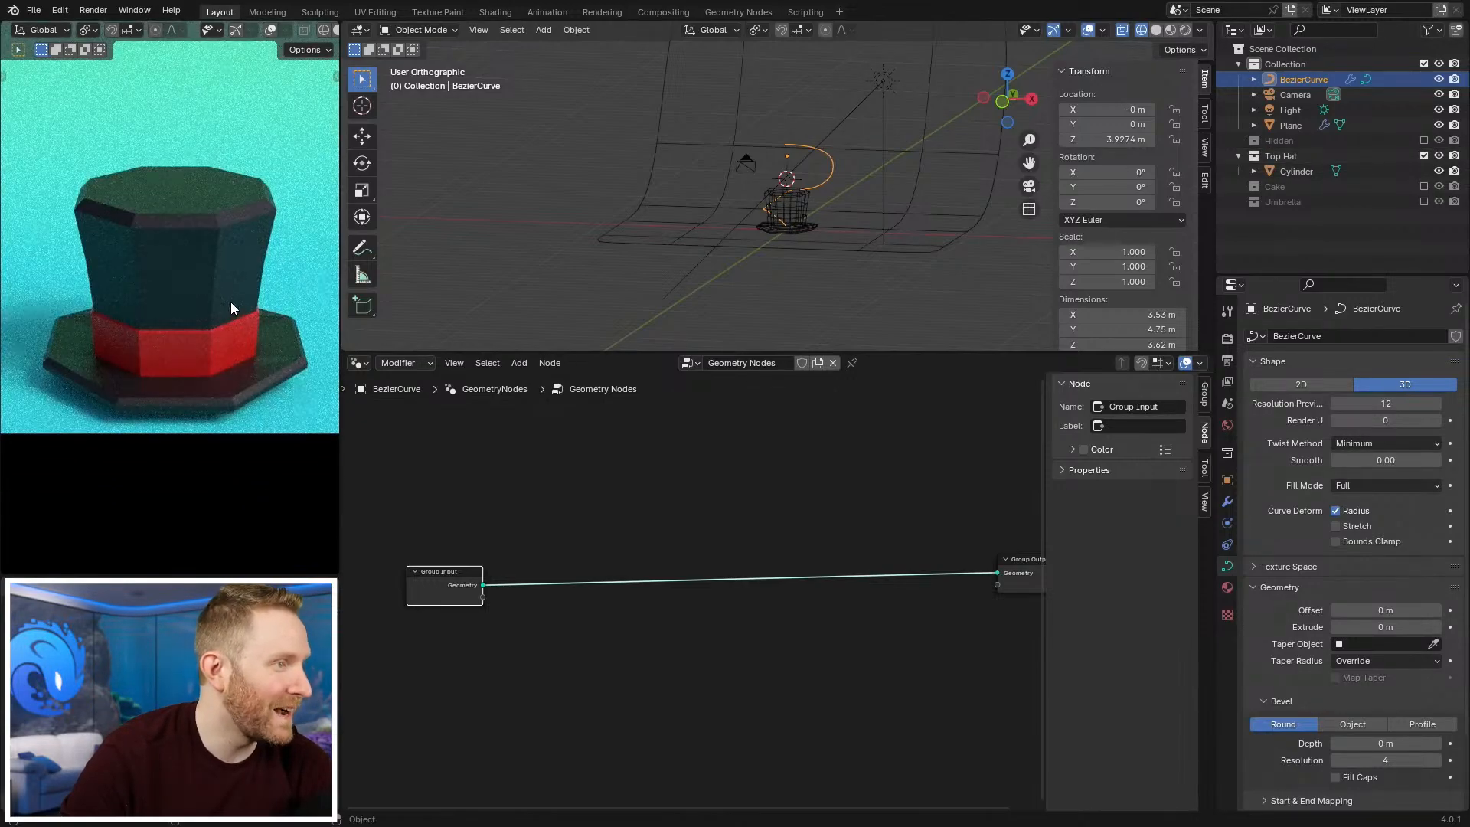
{"action": "left_click", "coordinate": [1423, 155]}
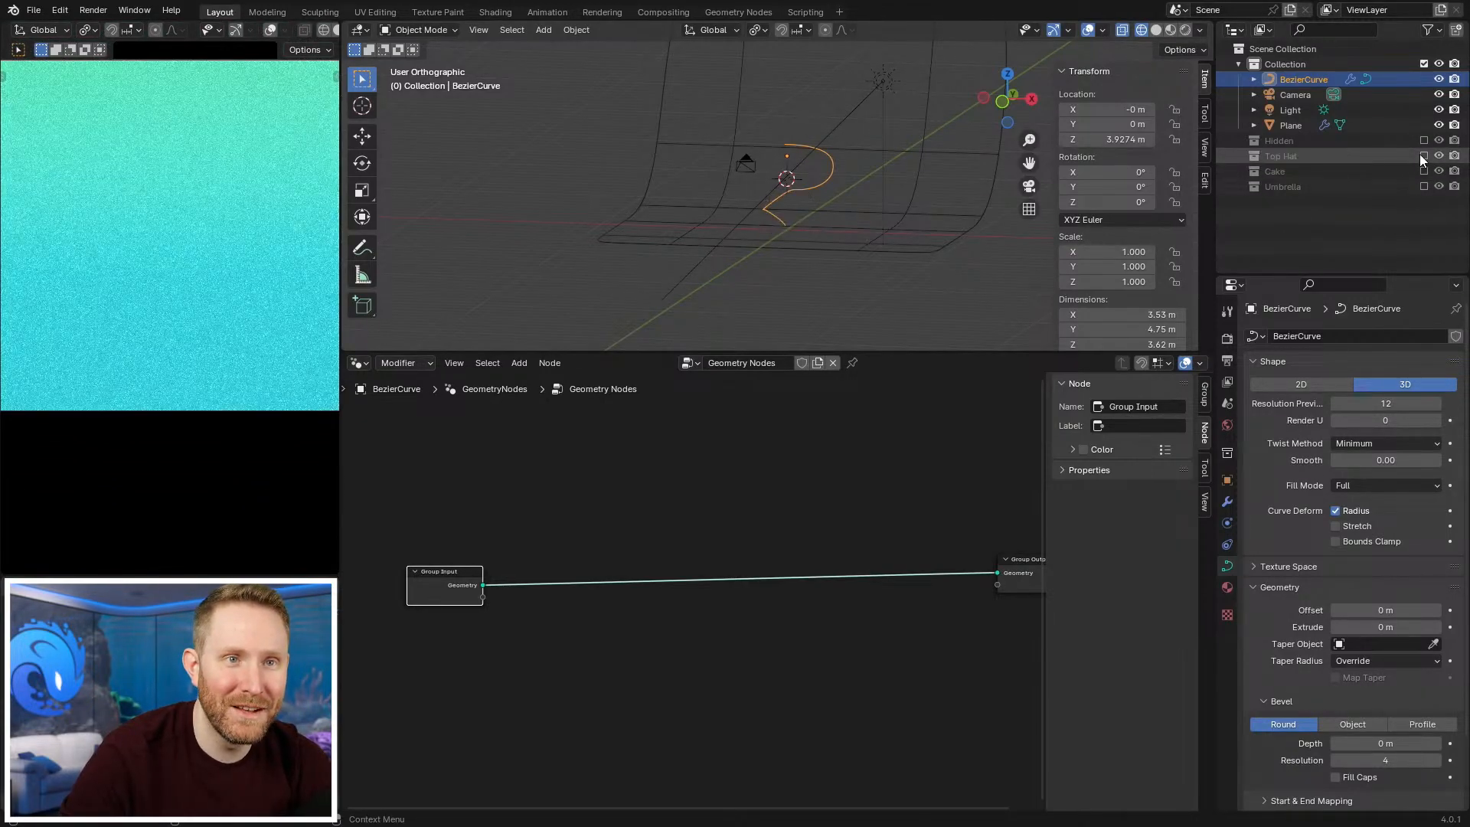
Step: Examine the cake and the umbrella again in the rendered preview, leaving the Cake and Umbrella collections excluded
{"action": "left_click", "coordinate": [1423, 170]}
{"action": "scroll", "coordinate": [131, 235], "scroll_direction": "up", "scroll_amount": 5}
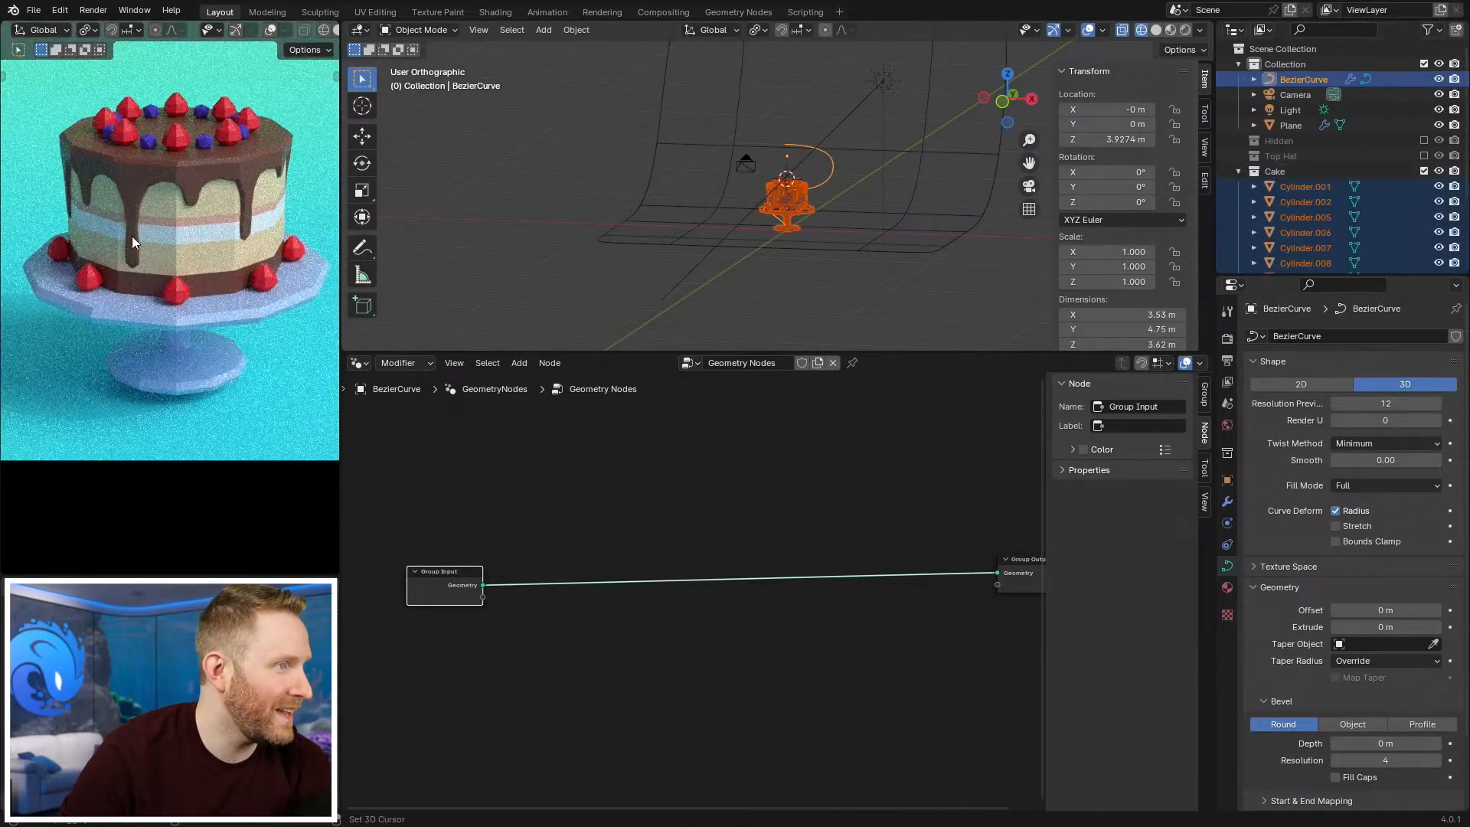
{"action": "scroll", "coordinate": [262, 266], "scroll_direction": "down", "scroll_amount": 6}
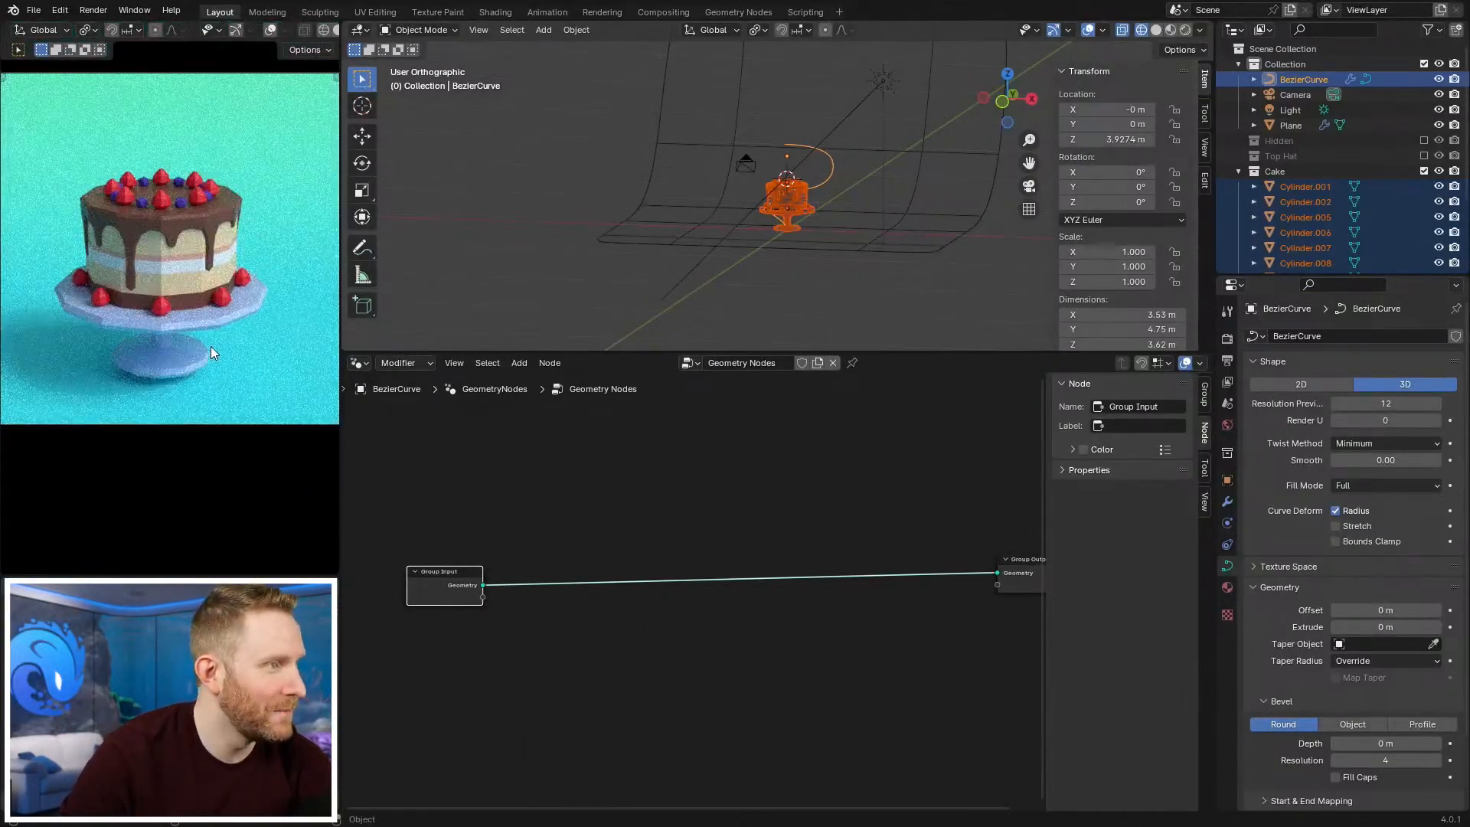
{"action": "left_click", "coordinate": [1423, 170]}
{"action": "left_click", "coordinate": [1423, 186]}
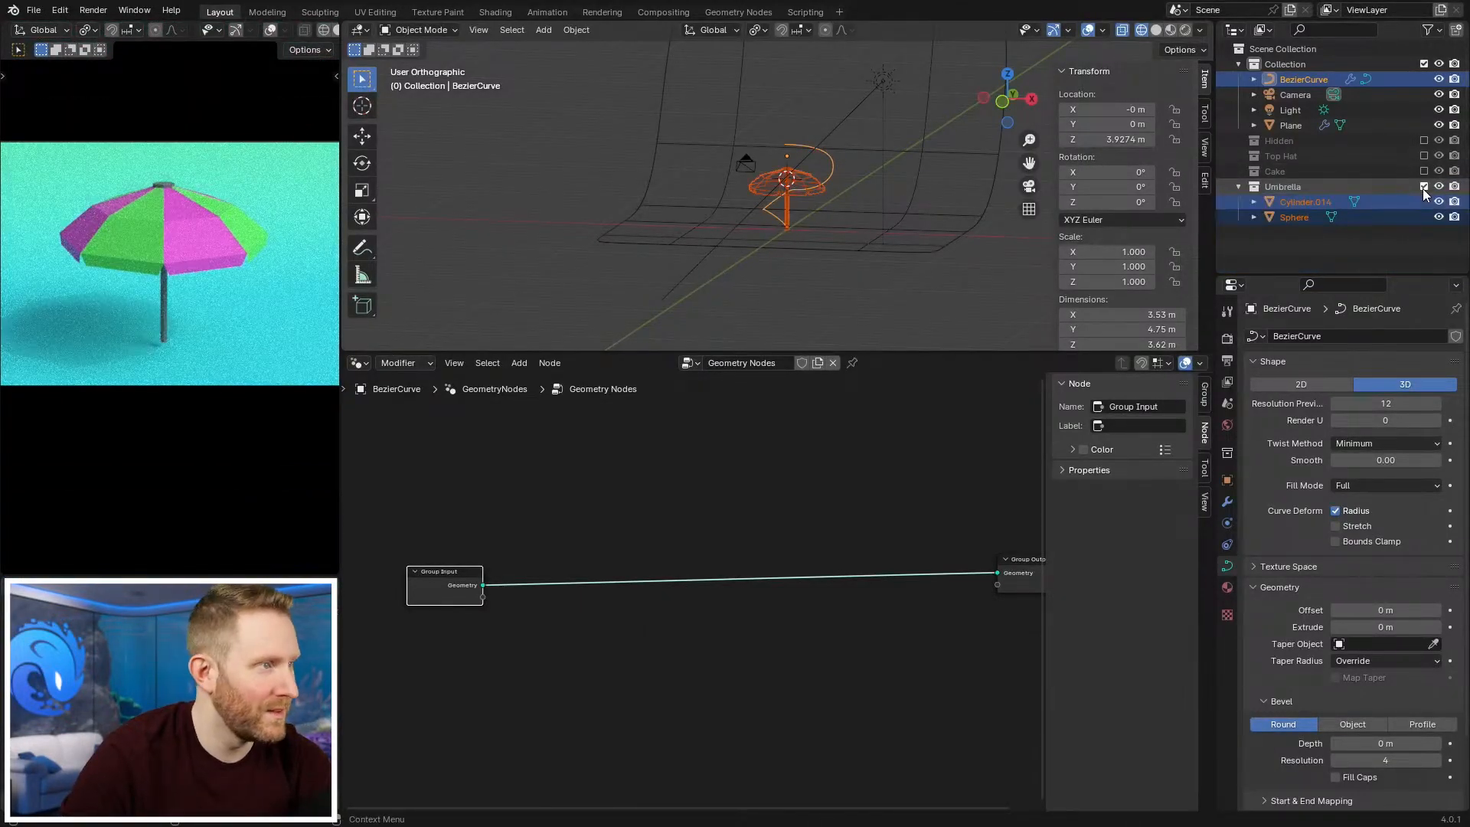
{"action": "left_click", "coordinate": [1423, 186]}
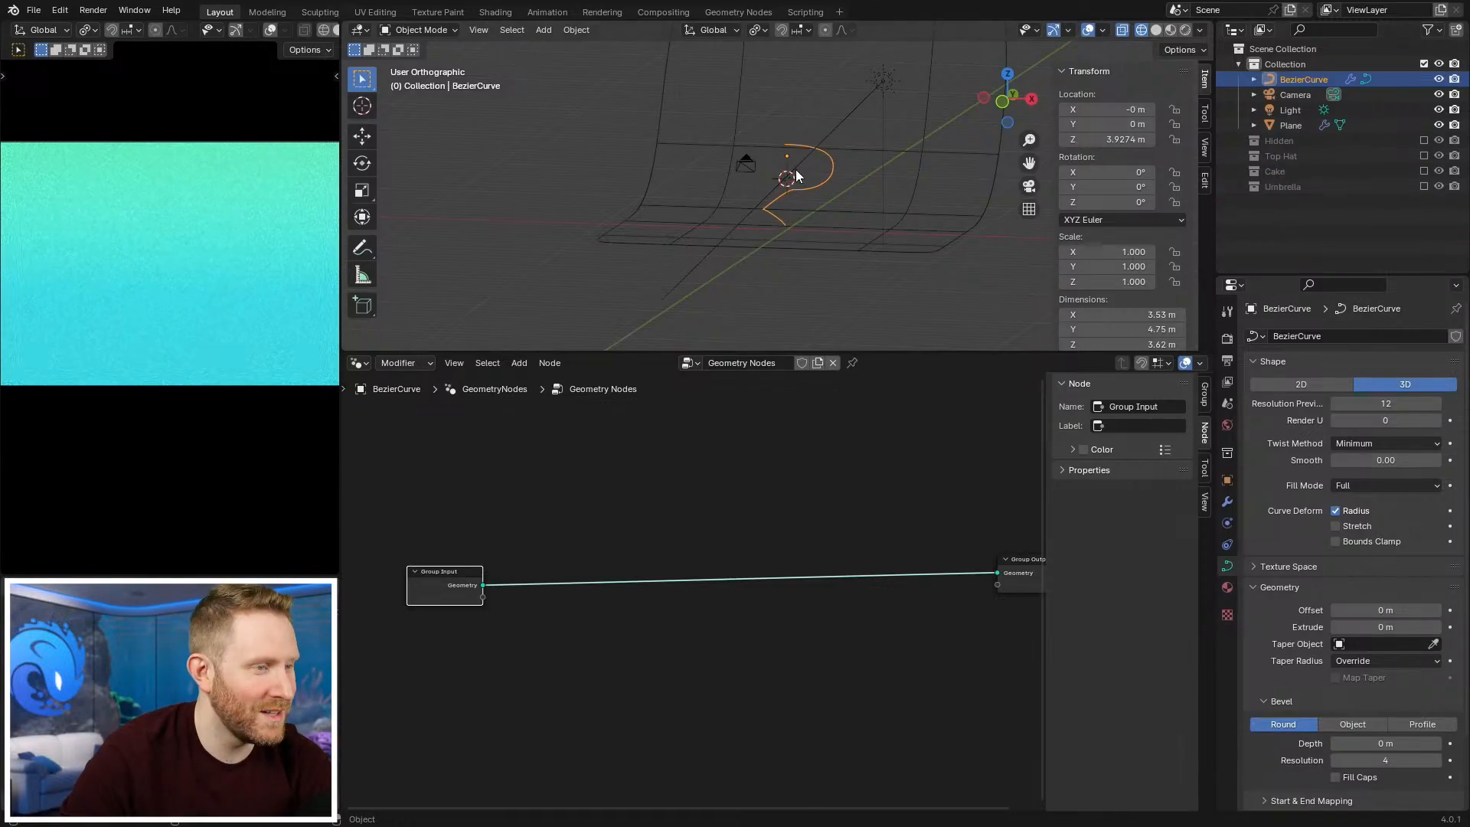
Step: Add a Curve to Points node, try it on the link between Group Input and Group Output, and undo the insertion
{"action": "scroll", "coordinate": [622, 532], "scroll_direction": "down", "scroll_amount": 5}
{"action": "scroll", "coordinate": [632, 640], "scroll_direction": "up", "scroll_amount": 5}
{"action": "scroll", "coordinate": [626, 614], "scroll_direction": "down", "scroll_amount": 2}
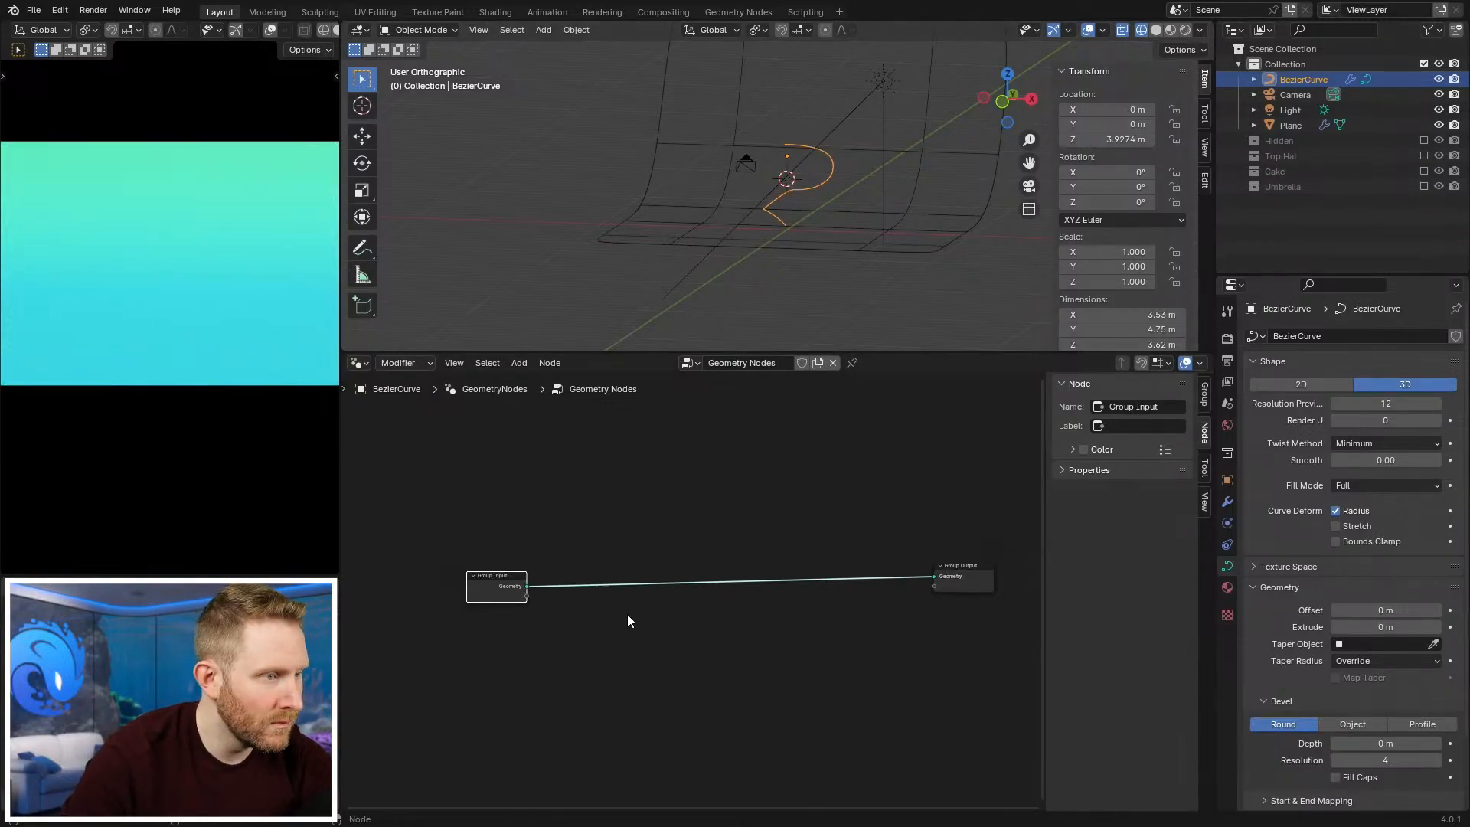
{"action": "scroll", "coordinate": [617, 609], "scroll_direction": "up", "scroll_amount": 2}
{"action": "key", "text": "shift+a"}
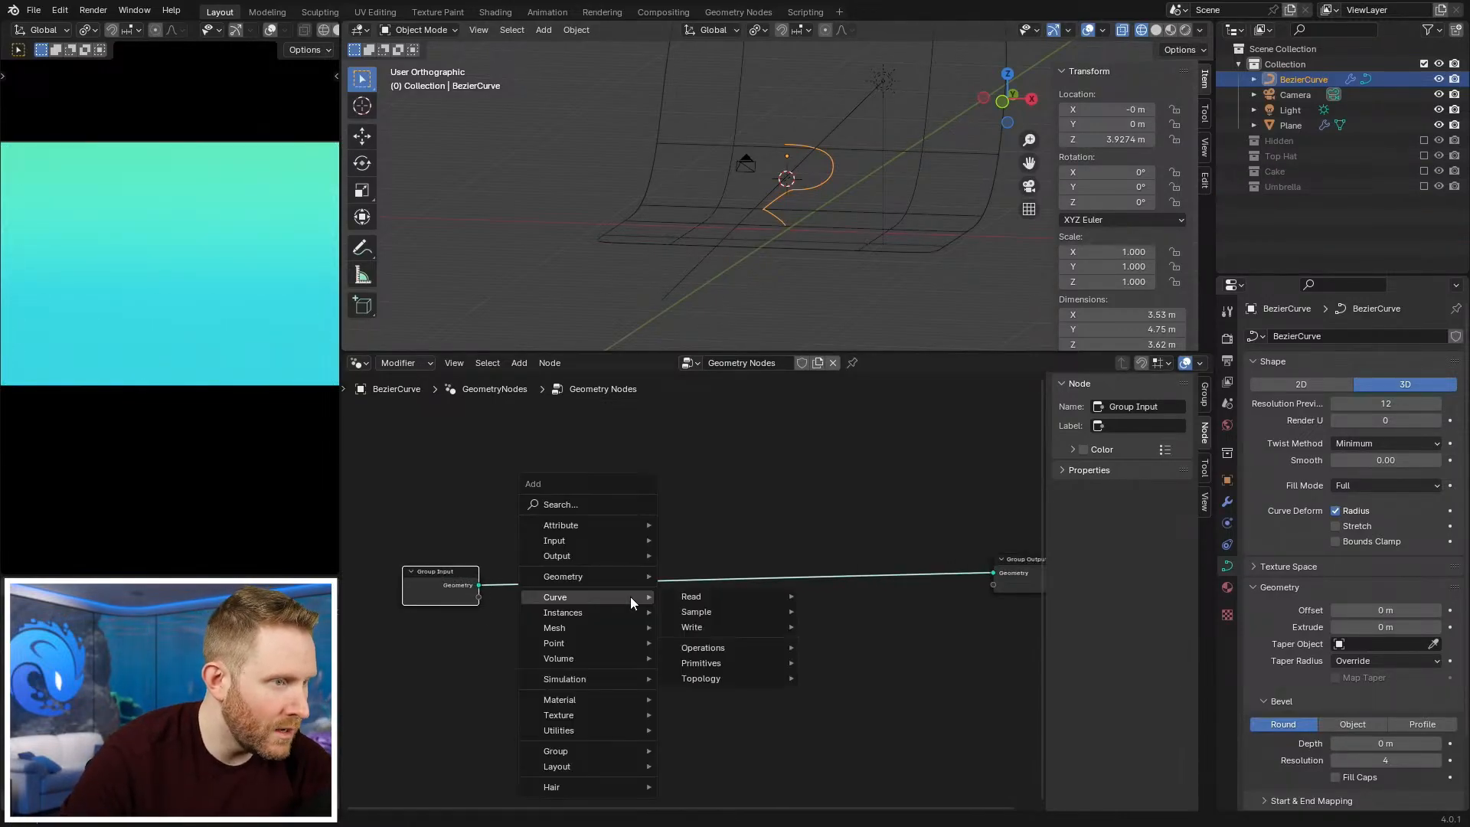
{"action": "mouse_move", "coordinate": [692, 597]}
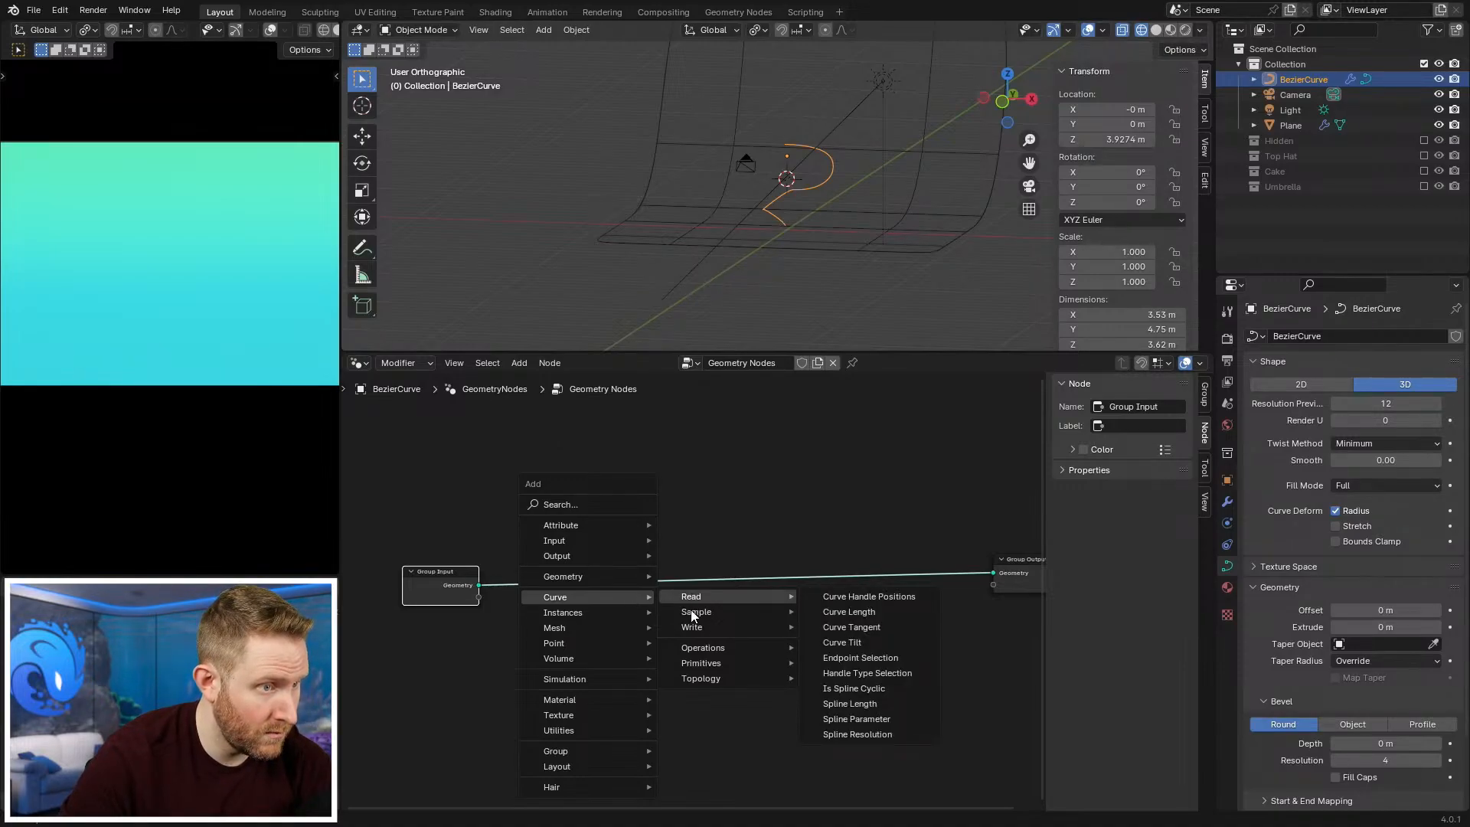
{"action": "mouse_move", "coordinate": [691, 629]}
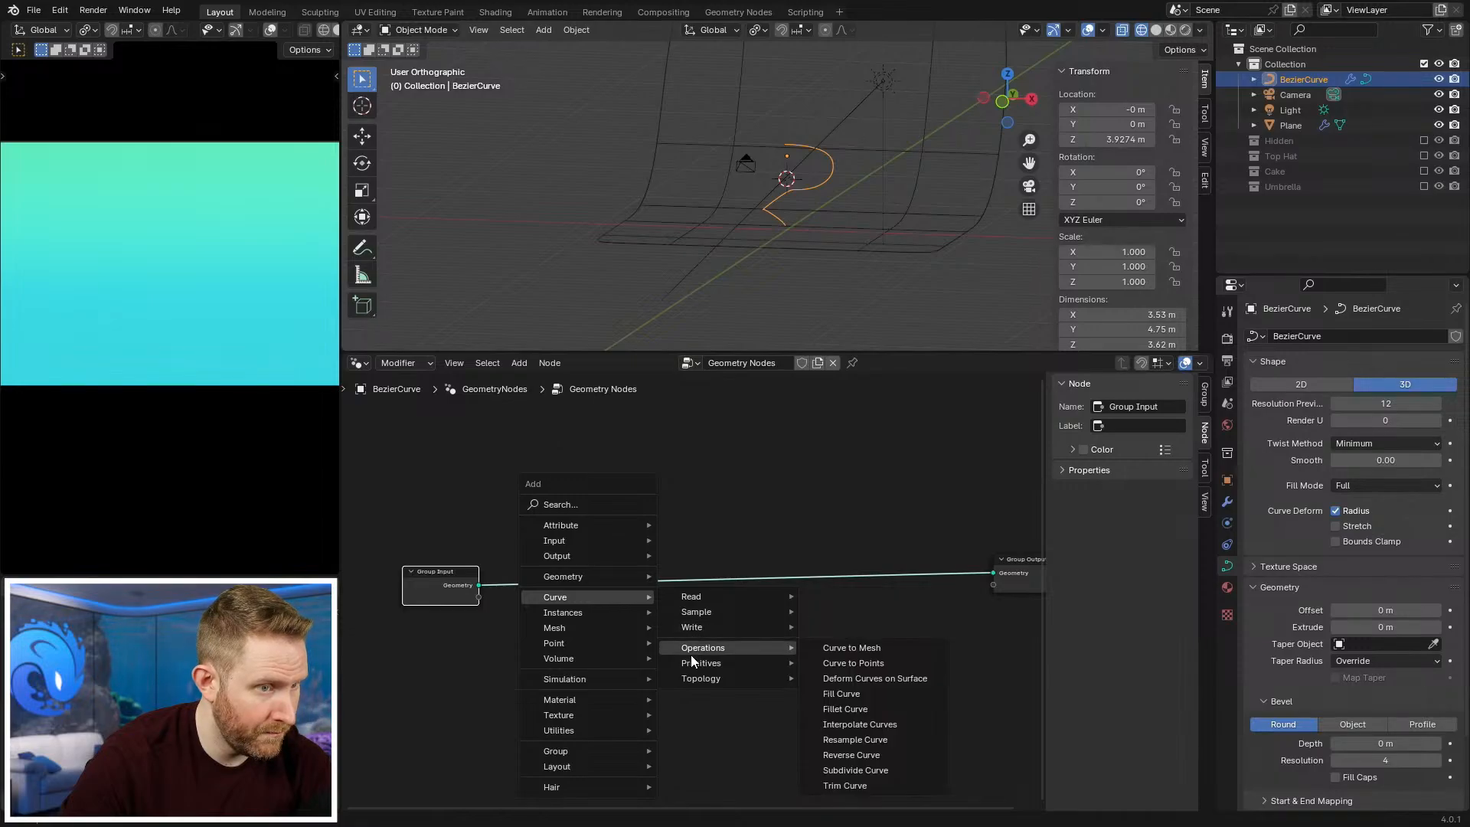
{"action": "left_click", "coordinate": [917, 663]}
{"action": "left_click", "coordinate": [678, 527]}
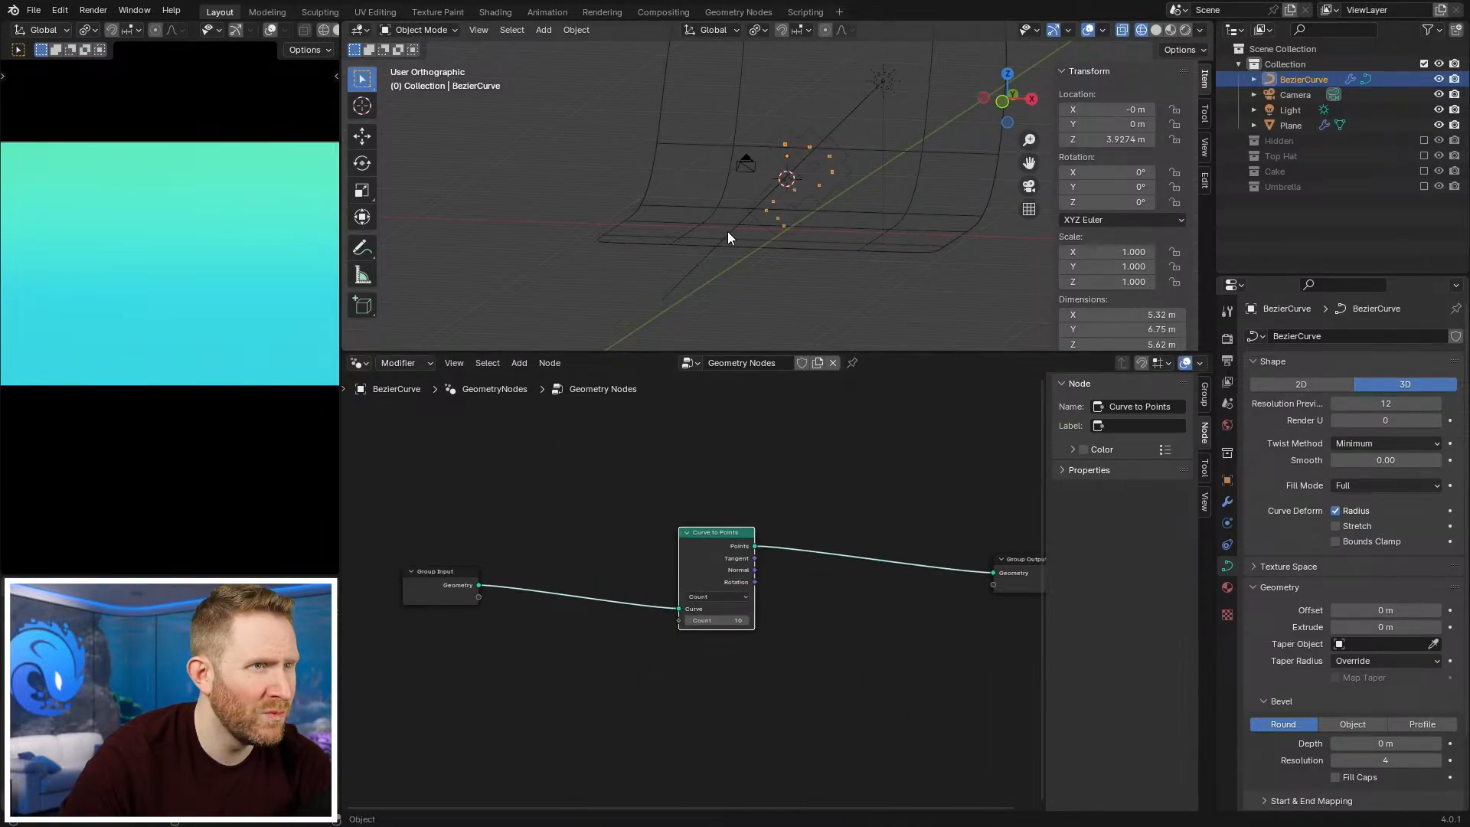
{"action": "middle_click_drag", "start_coordinate": [728, 231], "coordinate": [821, 272]}
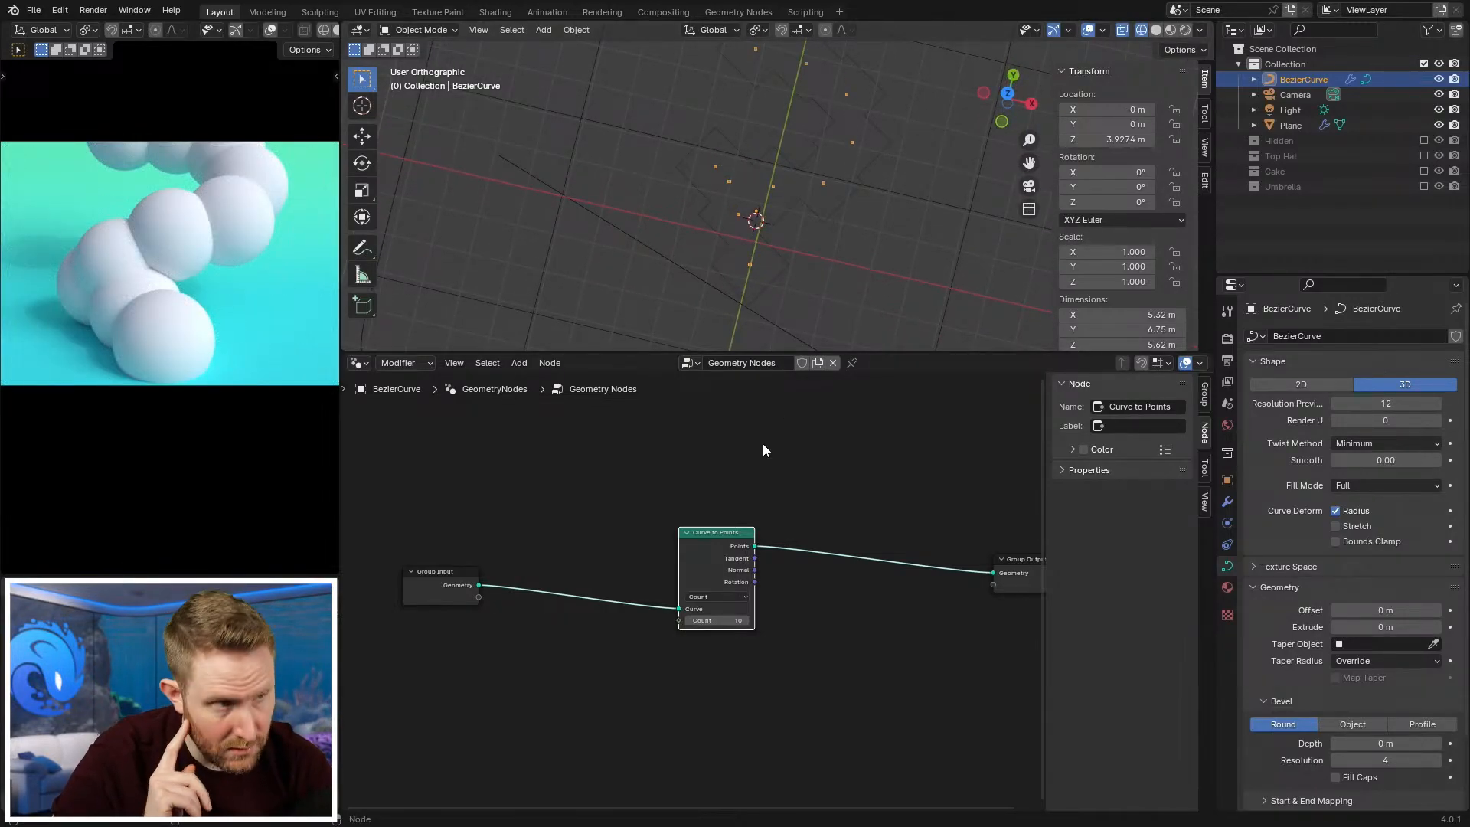
{"action": "key", "text": "ctrl+z"}
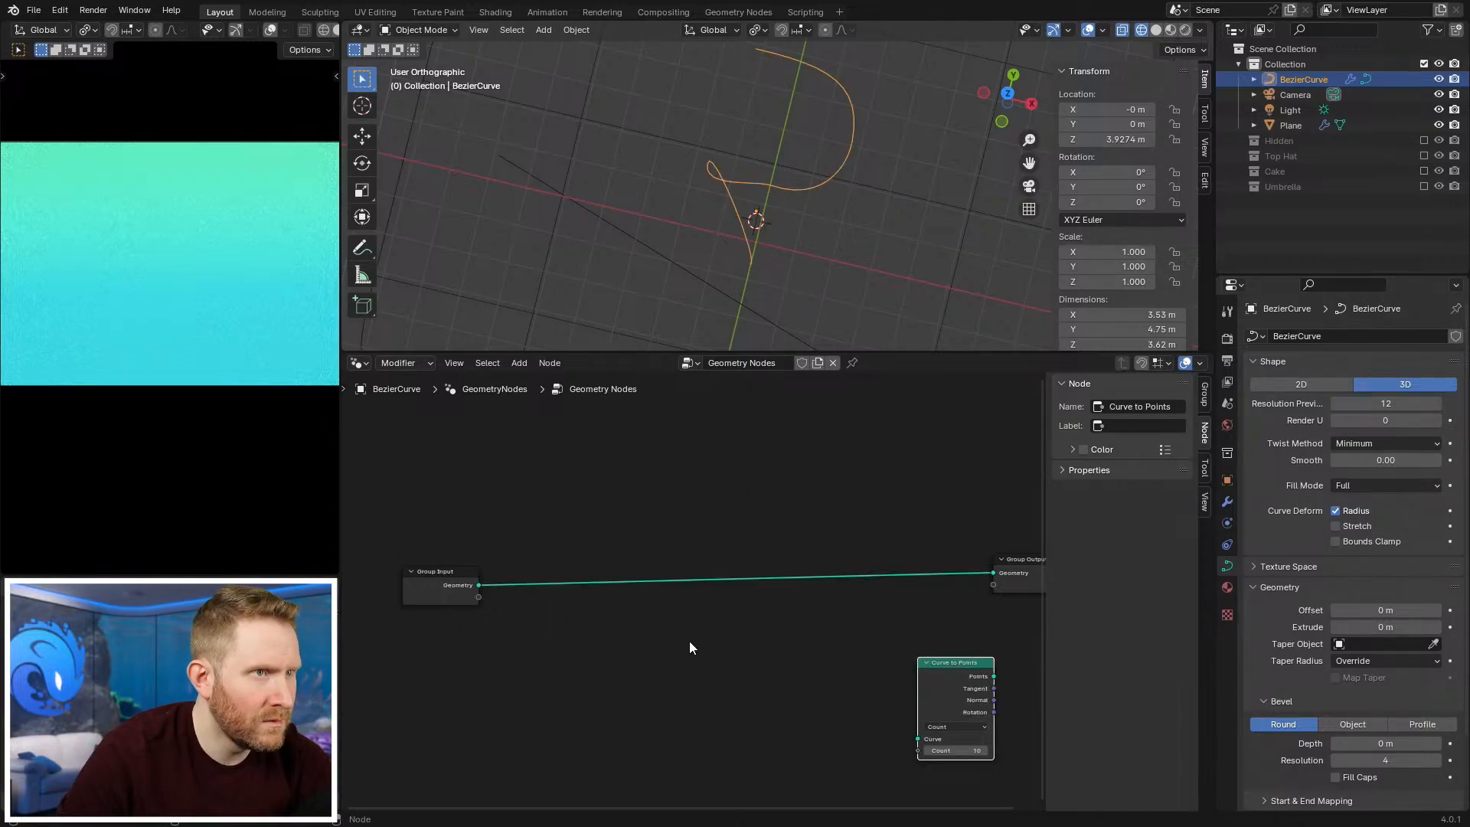
Step: Add an Instance on Points node, feeding Group Input's Geometry into its Points and its Instances into Group Output's Geometry
{"action": "key", "text": "shift+a"}
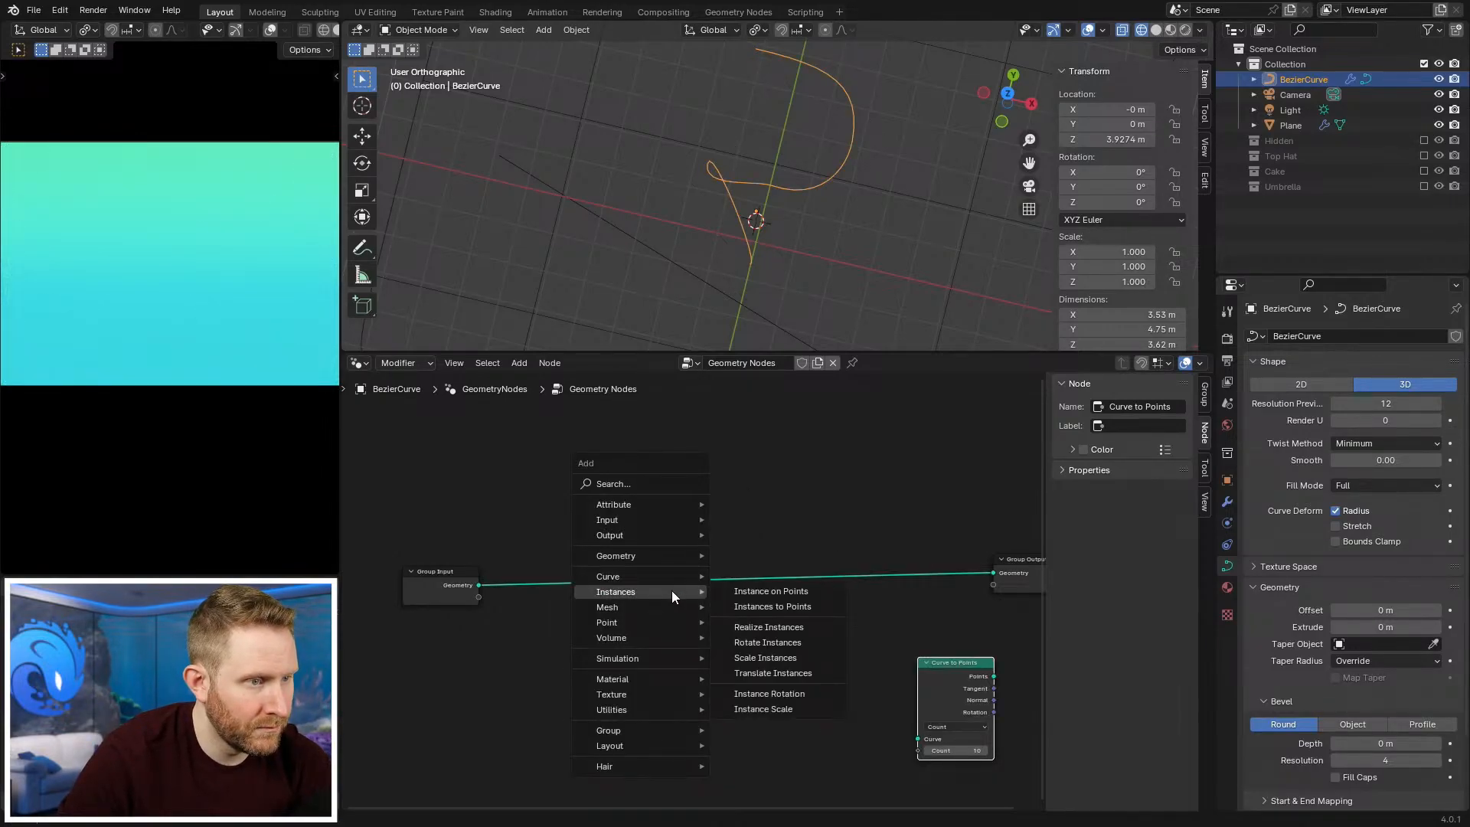
{"action": "left_click", "coordinate": [749, 591]}
{"action": "left_click", "coordinate": [699, 634]}
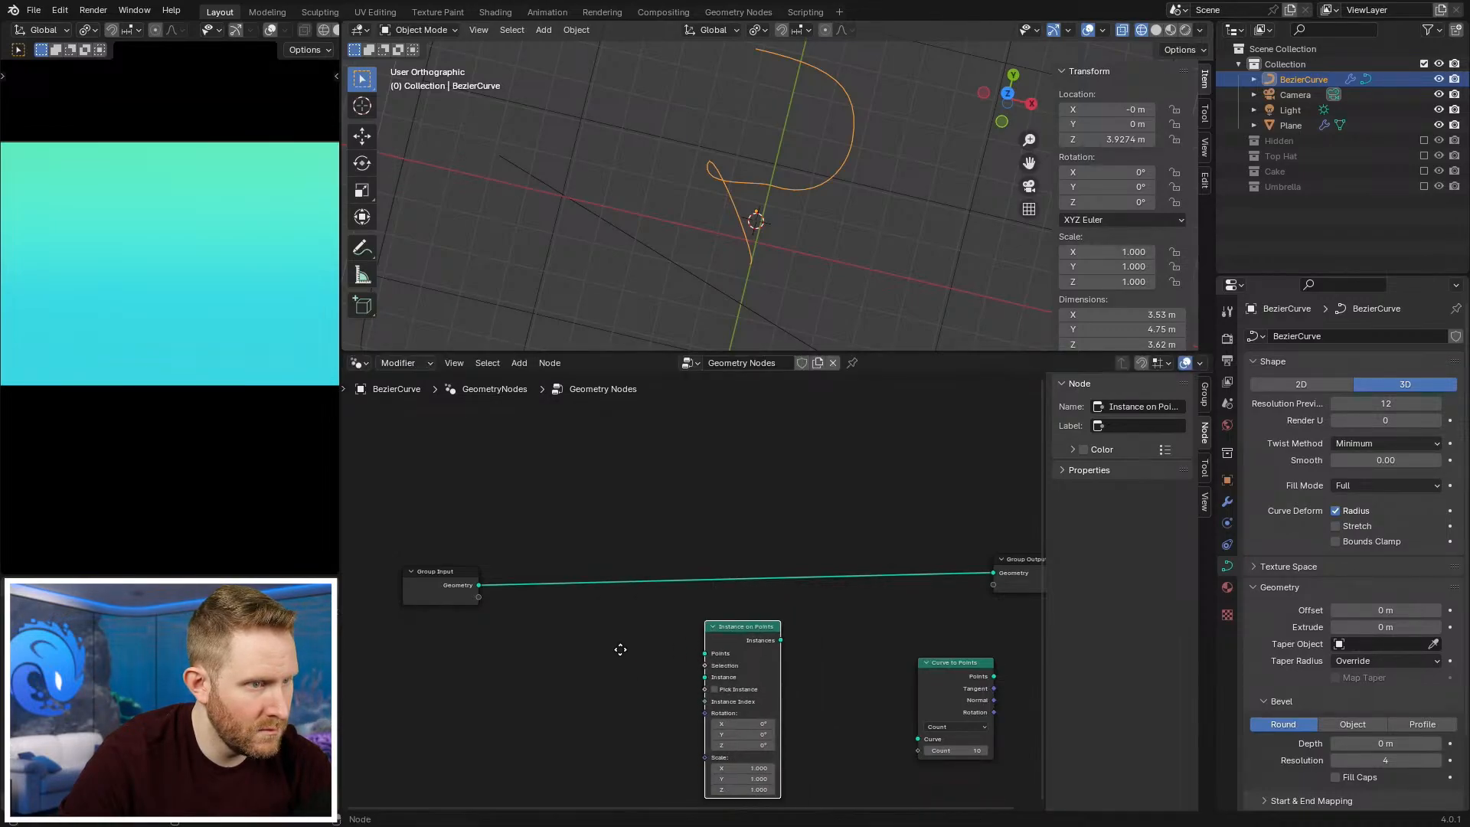
{"action": "scroll", "coordinate": [458, 554], "scroll_direction": "down", "scroll_amount": 1}
{"action": "left_click_drag", "start_coordinate": [476, 535], "coordinate": [687, 598]}
{"action": "left_click_drag", "start_coordinate": [755, 587], "coordinate": [954, 525]}
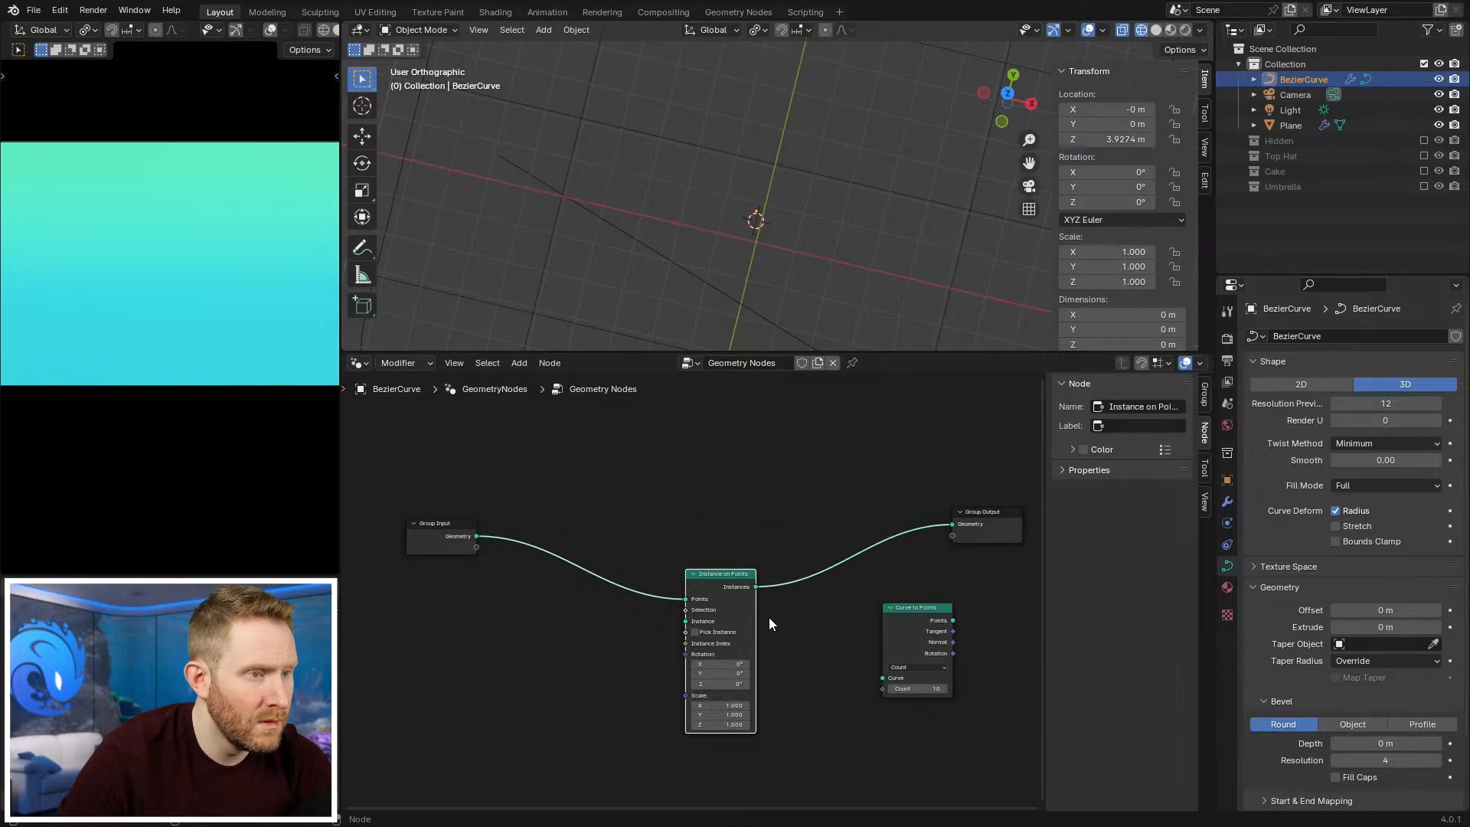
{"action": "left_click_drag", "start_coordinate": [710, 585], "coordinate": [715, 549]}
{"action": "scroll", "coordinate": [541, 681], "scroll_direction": "up", "scroll_amount": 3}
{"action": "middle_click_drag", "start_coordinate": [555, 665], "coordinate": [631, 610]}
{"action": "key", "text": "shift+a"}
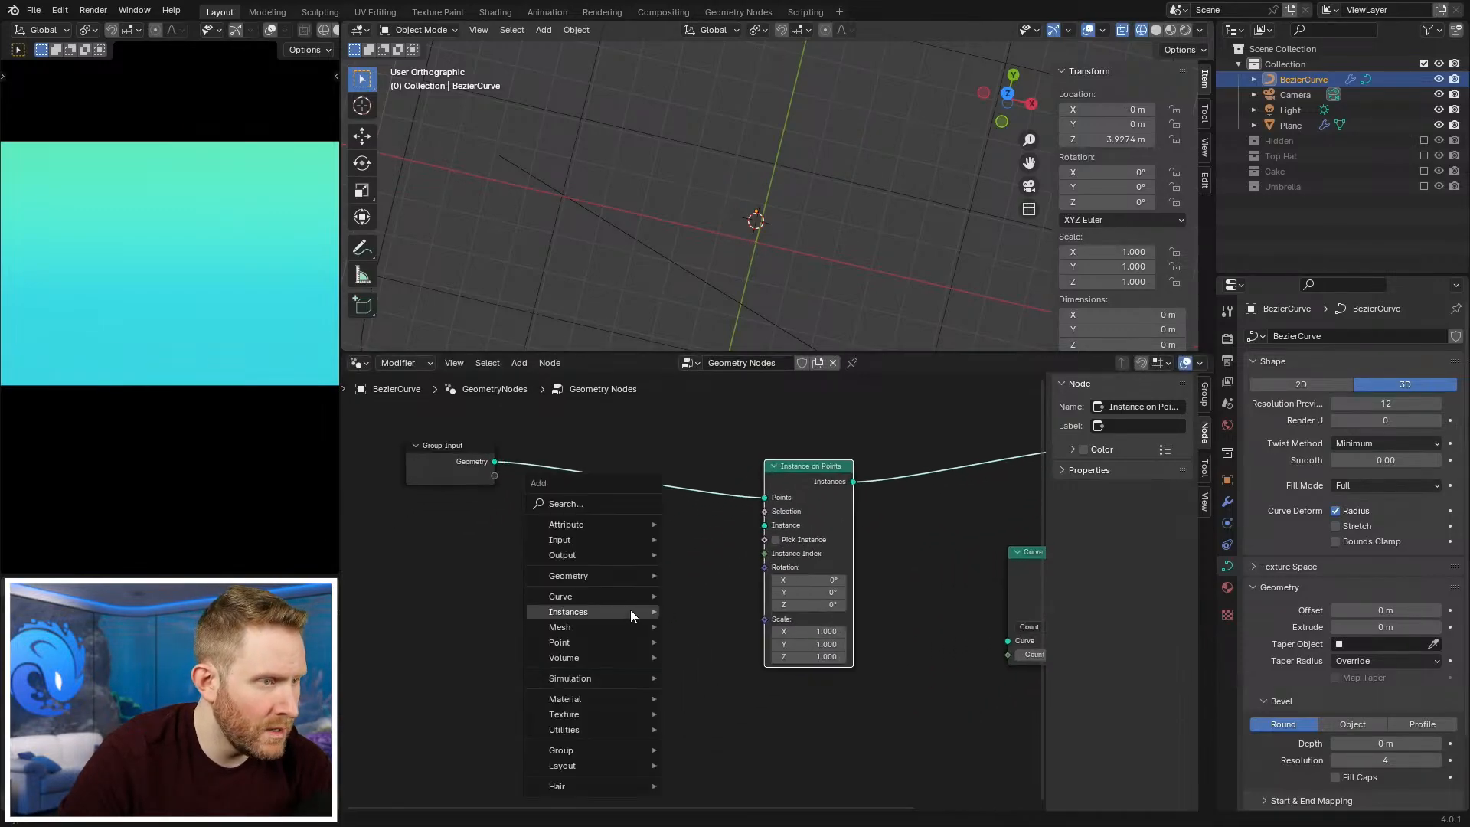
{"action": "mouse_move", "coordinate": [572, 575]}
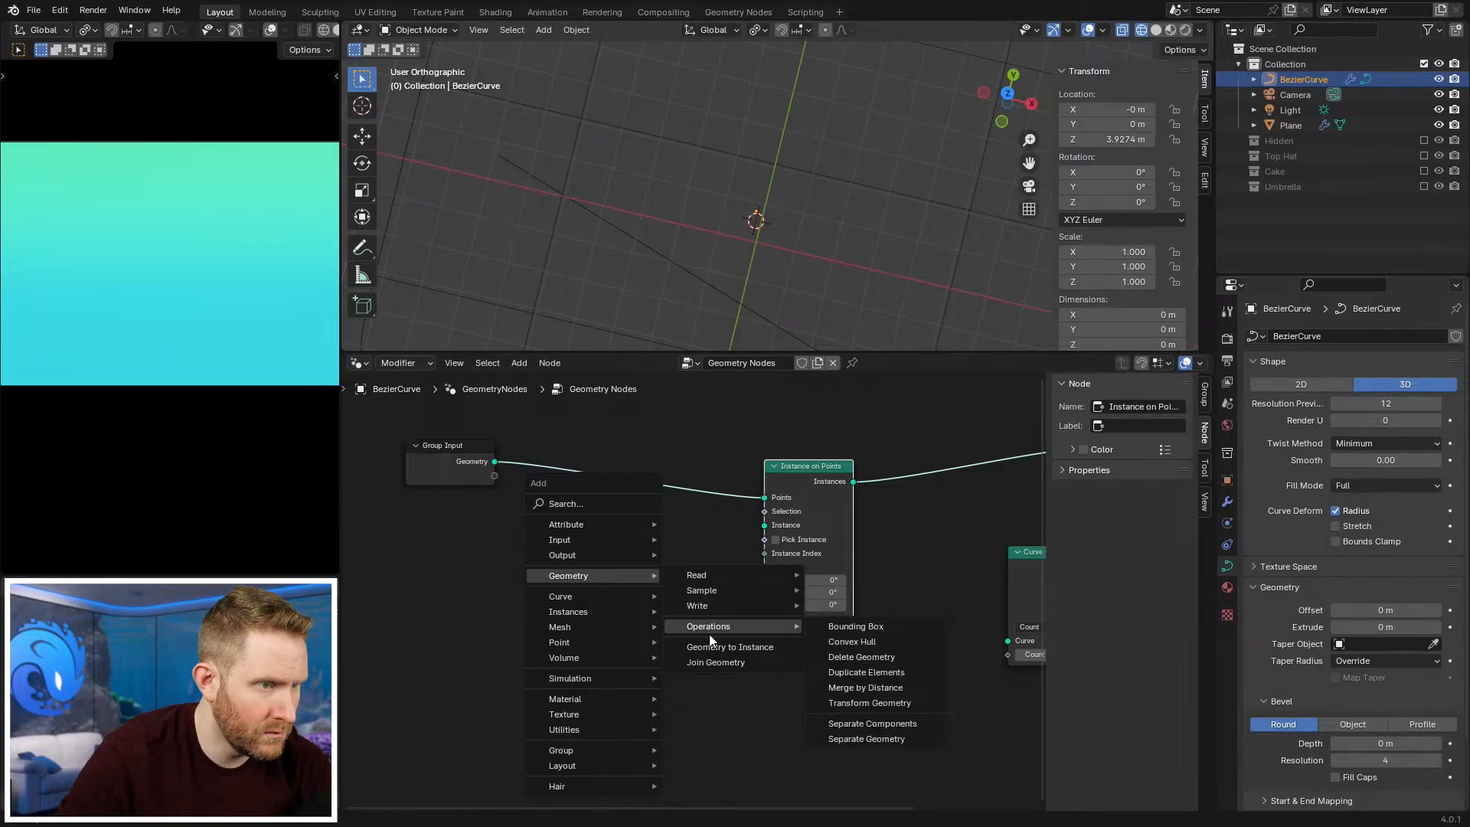
{"action": "mouse_move", "coordinate": [699, 596]}
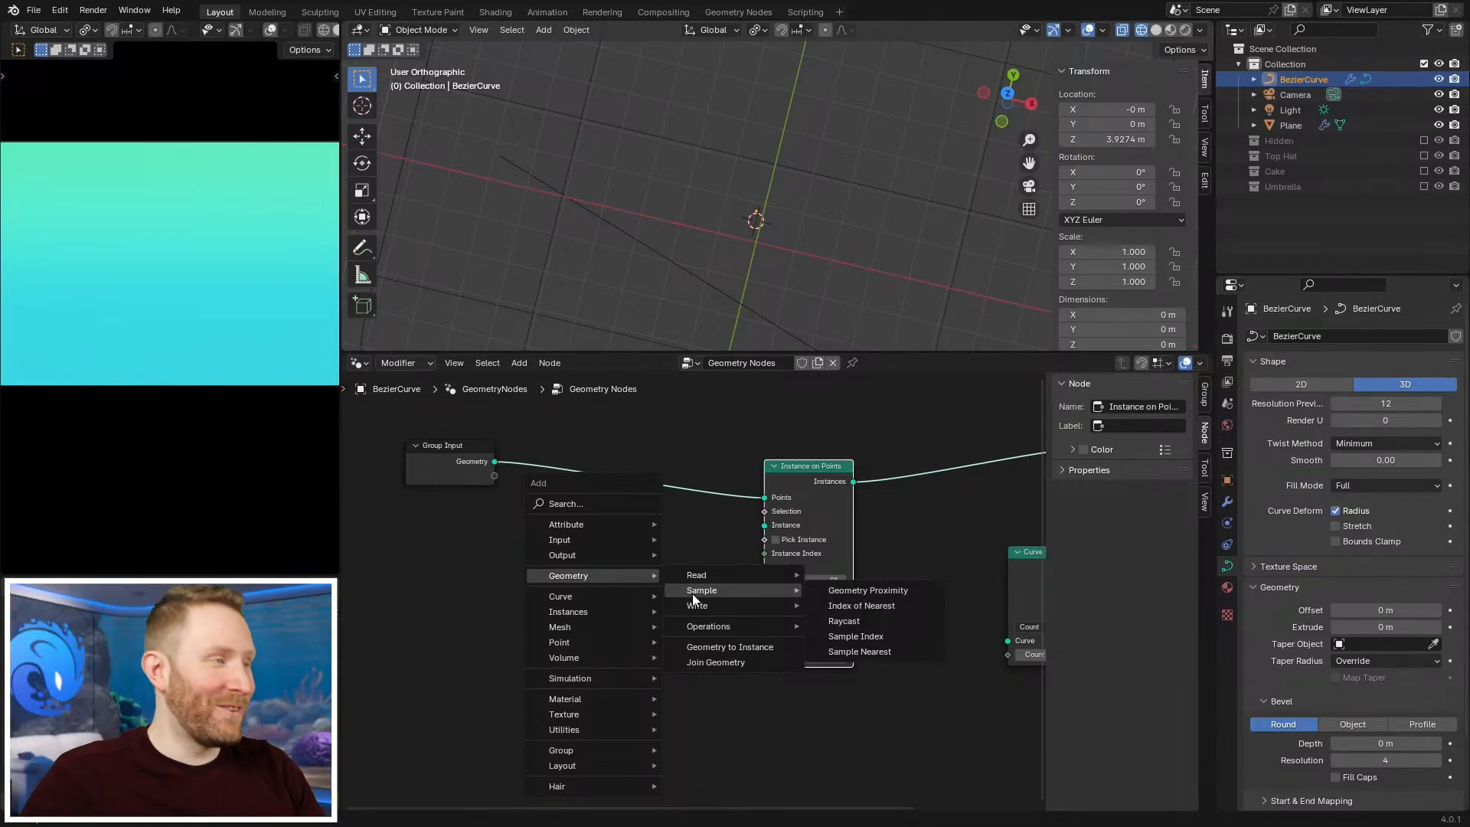
Step: Enable the Cake collection to examine the cake in the rendered preview, excluding the collection again when done
{"action": "left_click", "coordinate": [1422, 171]}
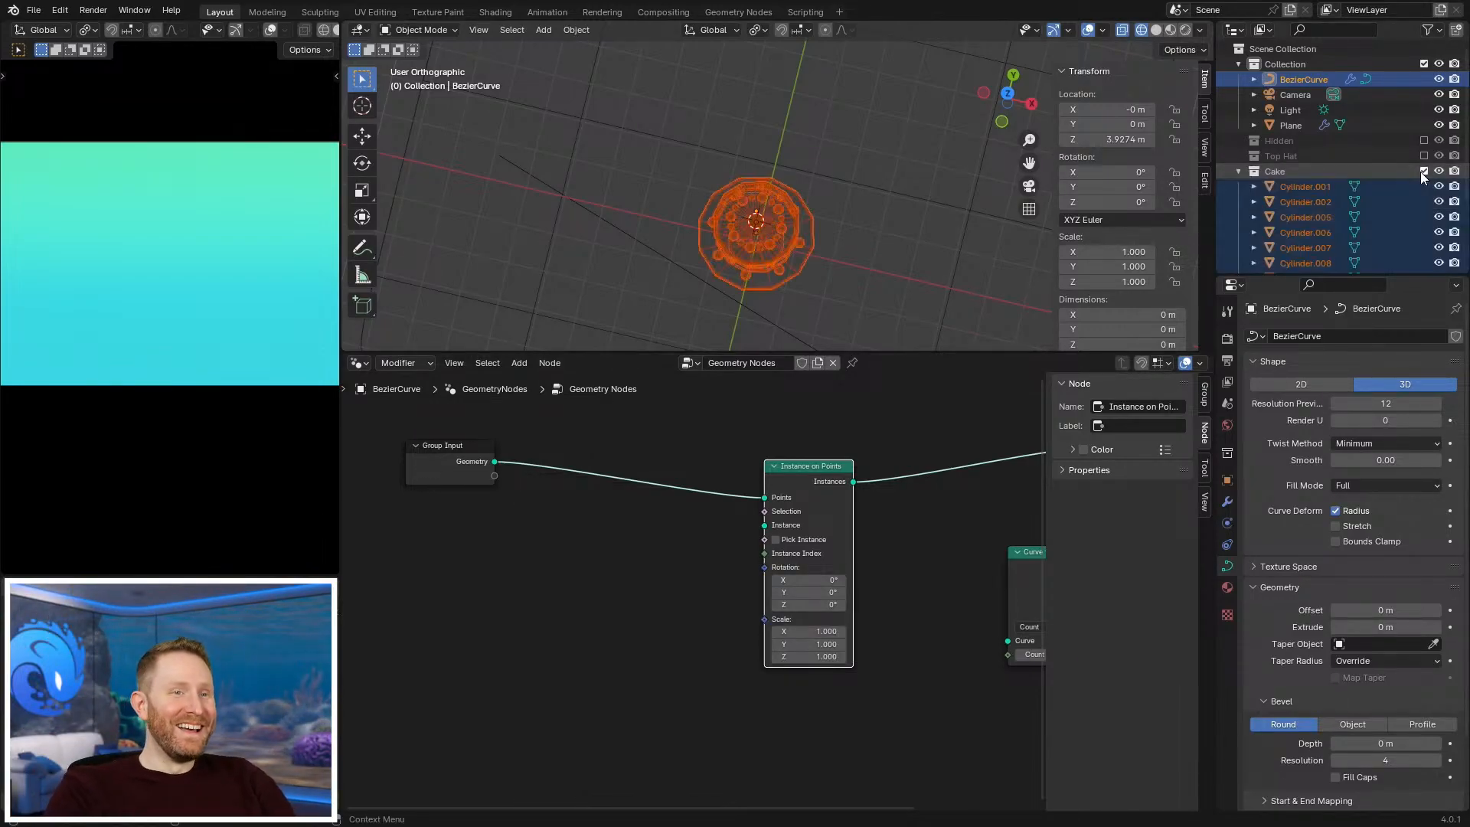
{"action": "middle_click_drag", "start_coordinate": [137, 259], "coordinate": [108, 357], "text": "shift"}
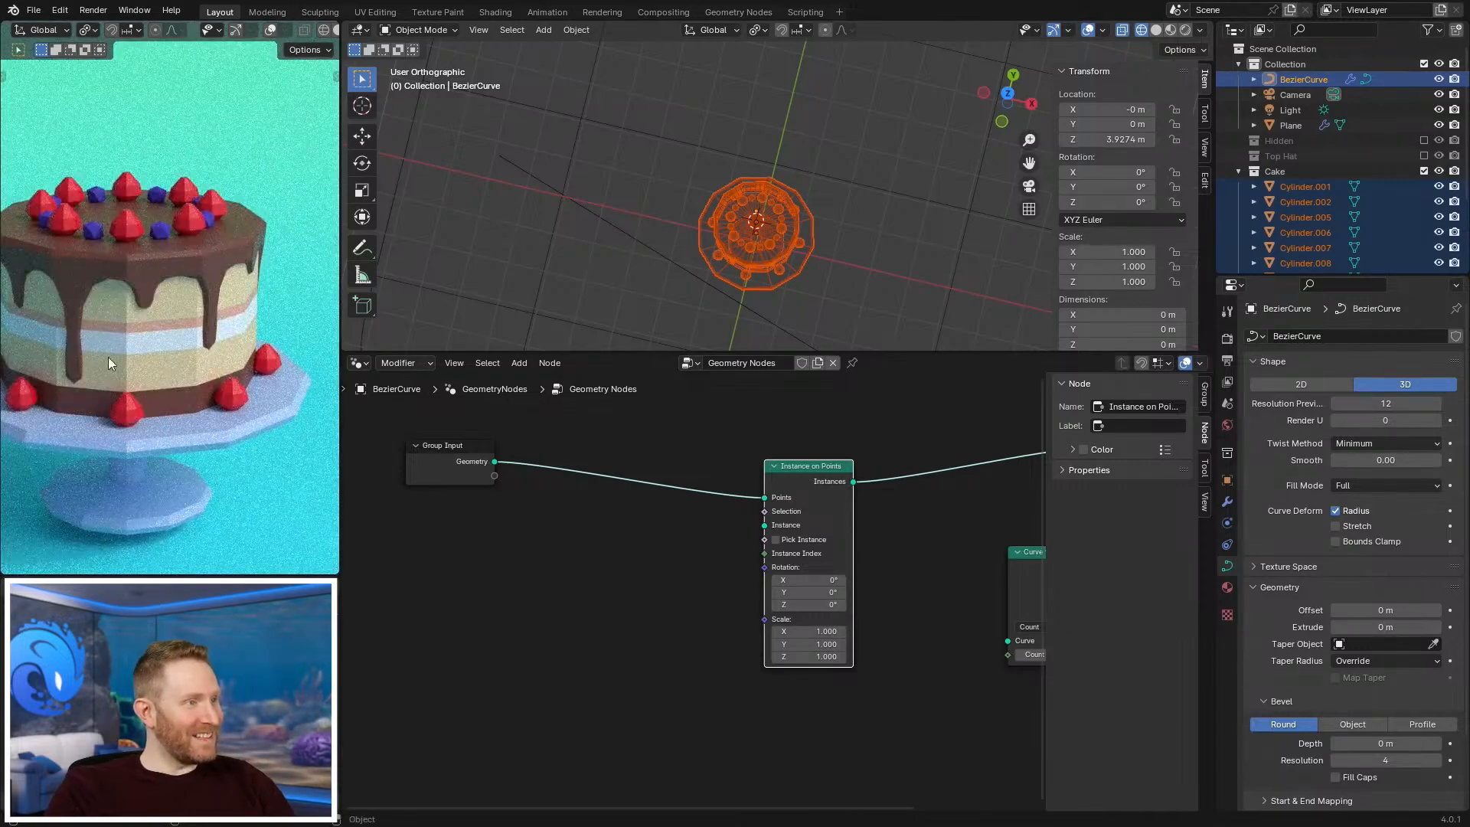
{"action": "scroll", "coordinate": [140, 458], "scroll_direction": "down", "scroll_amount": 3}
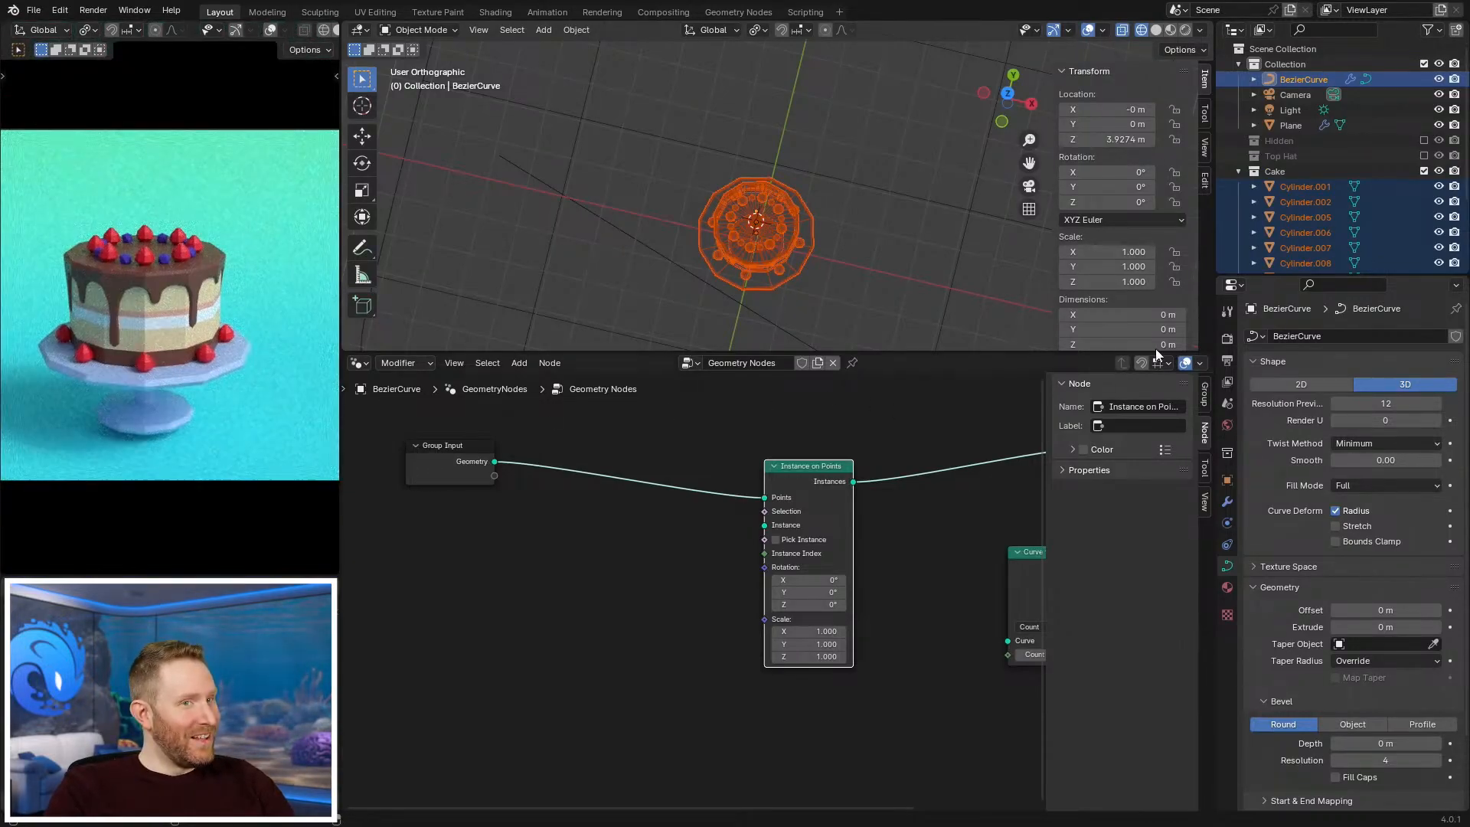
{"action": "left_click", "coordinate": [1424, 171]}
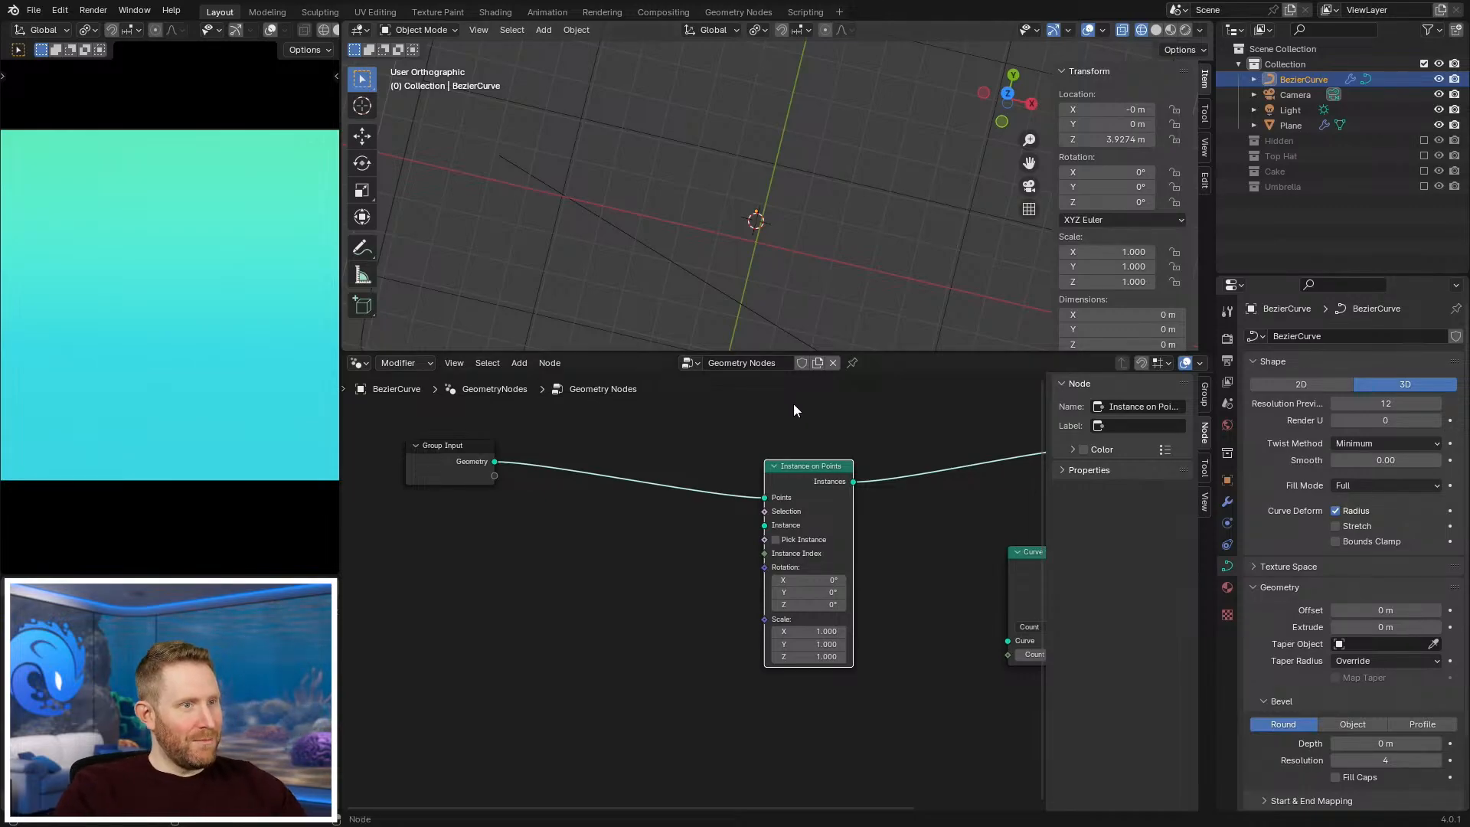
{"action": "scroll", "coordinate": [692, 549], "scroll_direction": "down", "scroll_amount": 2}
{"action": "scroll", "coordinate": [721, 589], "scroll_direction": "up", "scroll_amount": 1}
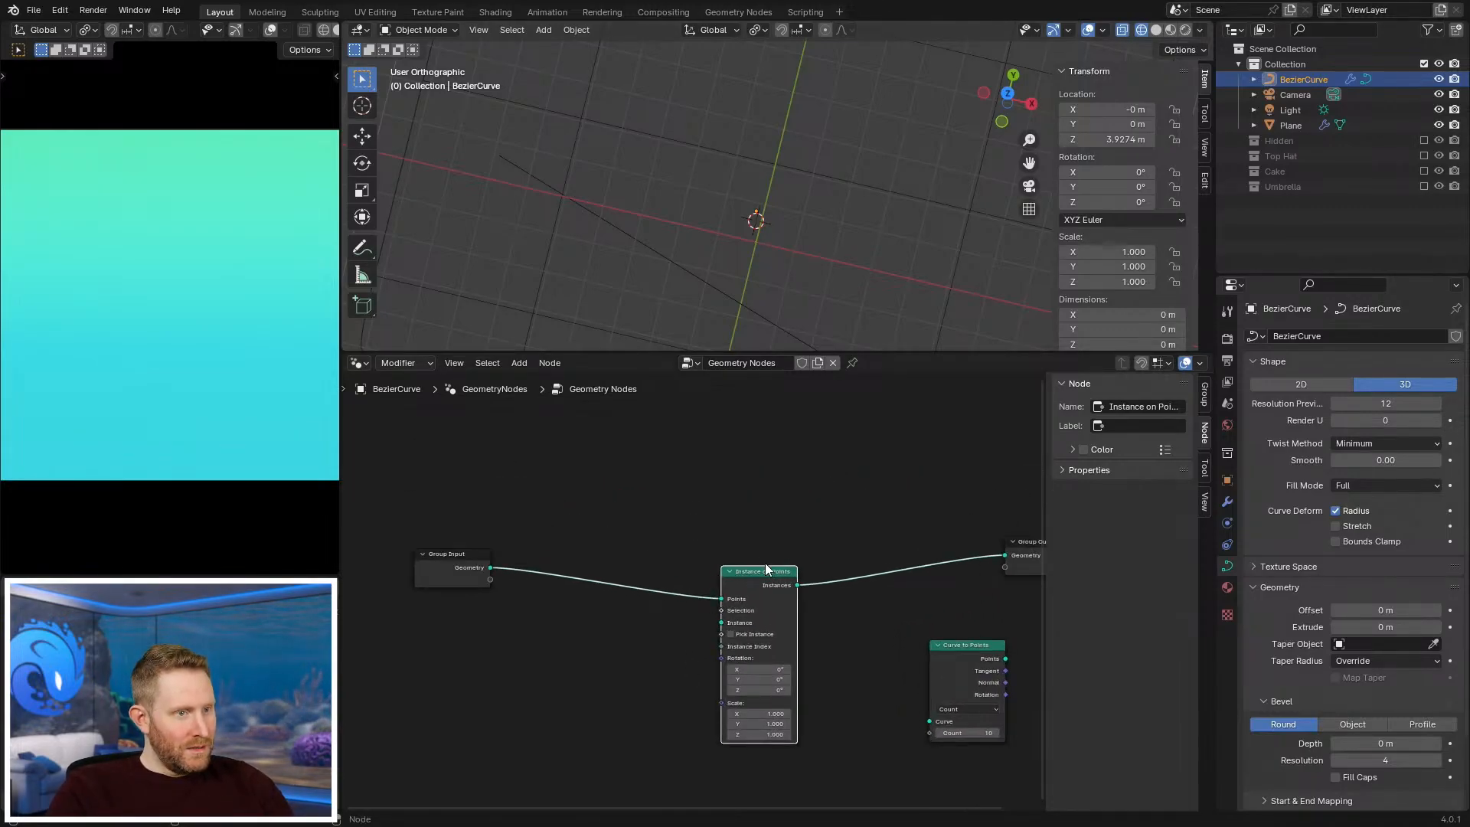
{"action": "scroll", "coordinate": [749, 541], "scroll_direction": "up", "scroll_amount": 1}
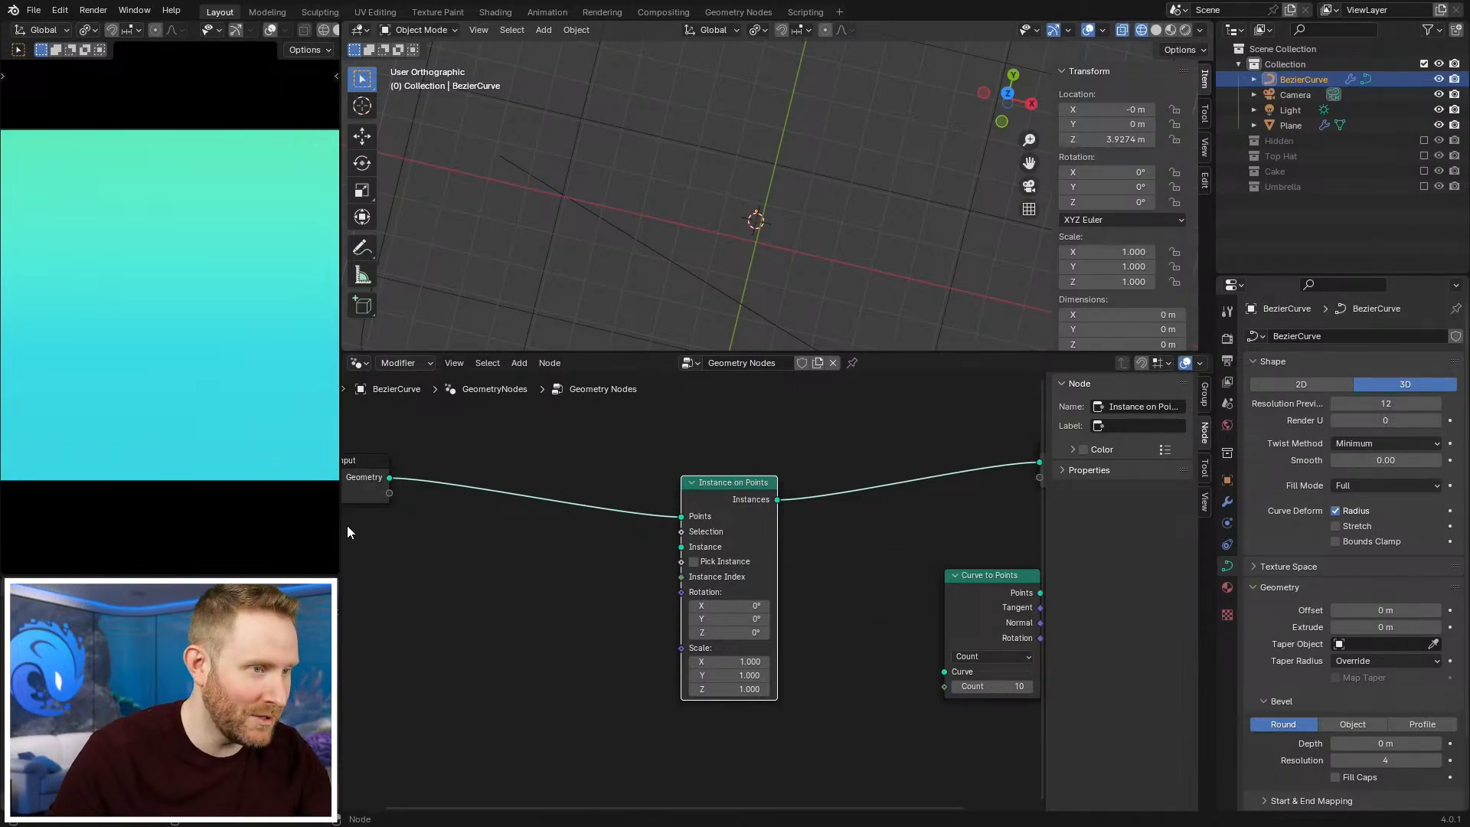
{"action": "scroll", "coordinate": [700, 562], "scroll_direction": "down", "scroll_amount": 2}
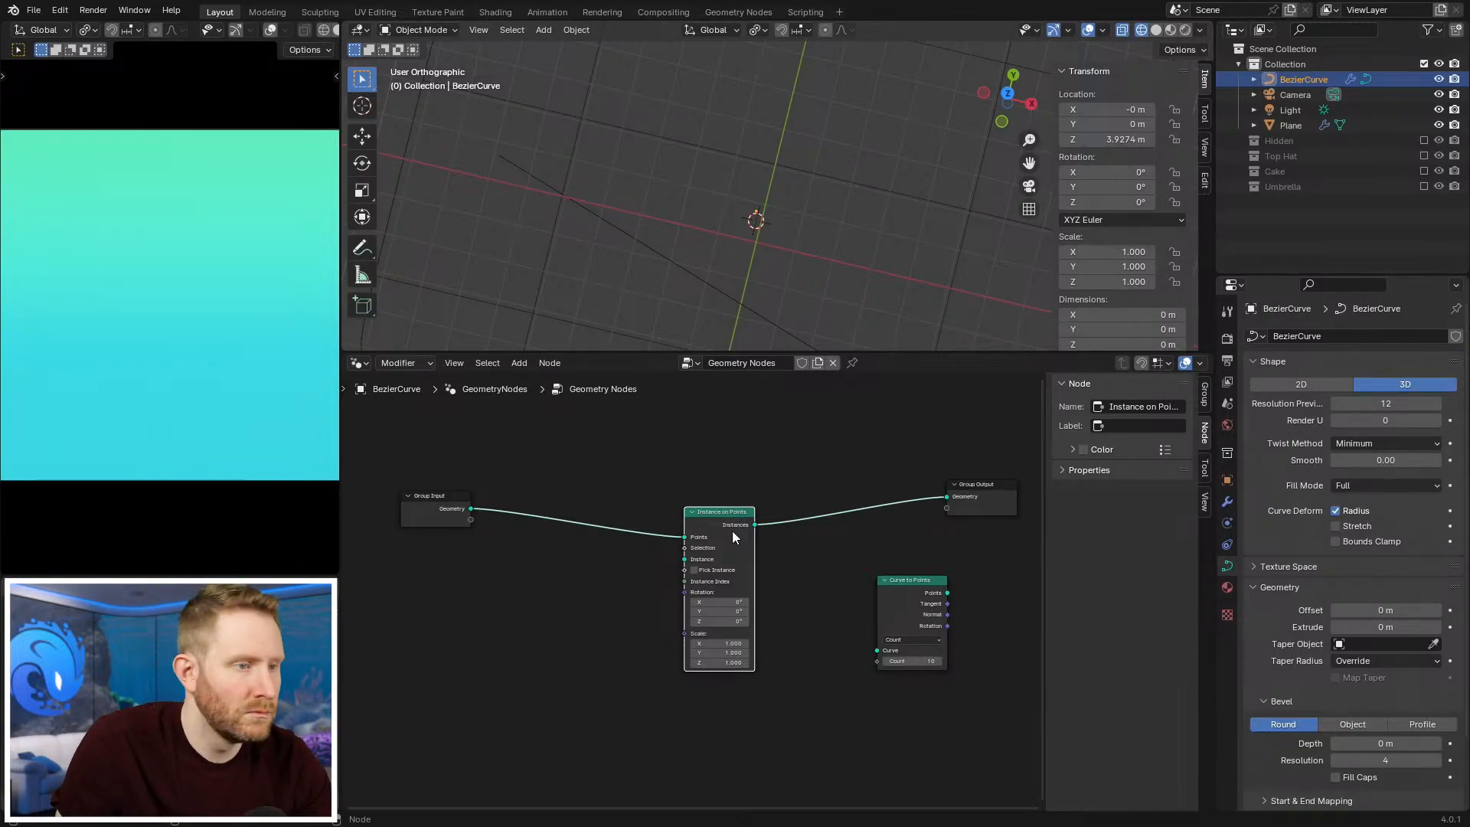
{"action": "scroll", "coordinate": [732, 530], "scroll_direction": "up", "scroll_amount": 6}
{"action": "scroll", "coordinate": [636, 533], "scroll_direction": "down", "scroll_amount": 3}
{"action": "middle_click_drag", "start_coordinate": [671, 555], "coordinate": [733, 556]}
{"action": "scroll", "coordinate": [695, 586], "scroll_direction": "up", "scroll_amount": 1}
{"action": "key", "text": "shift+a"}
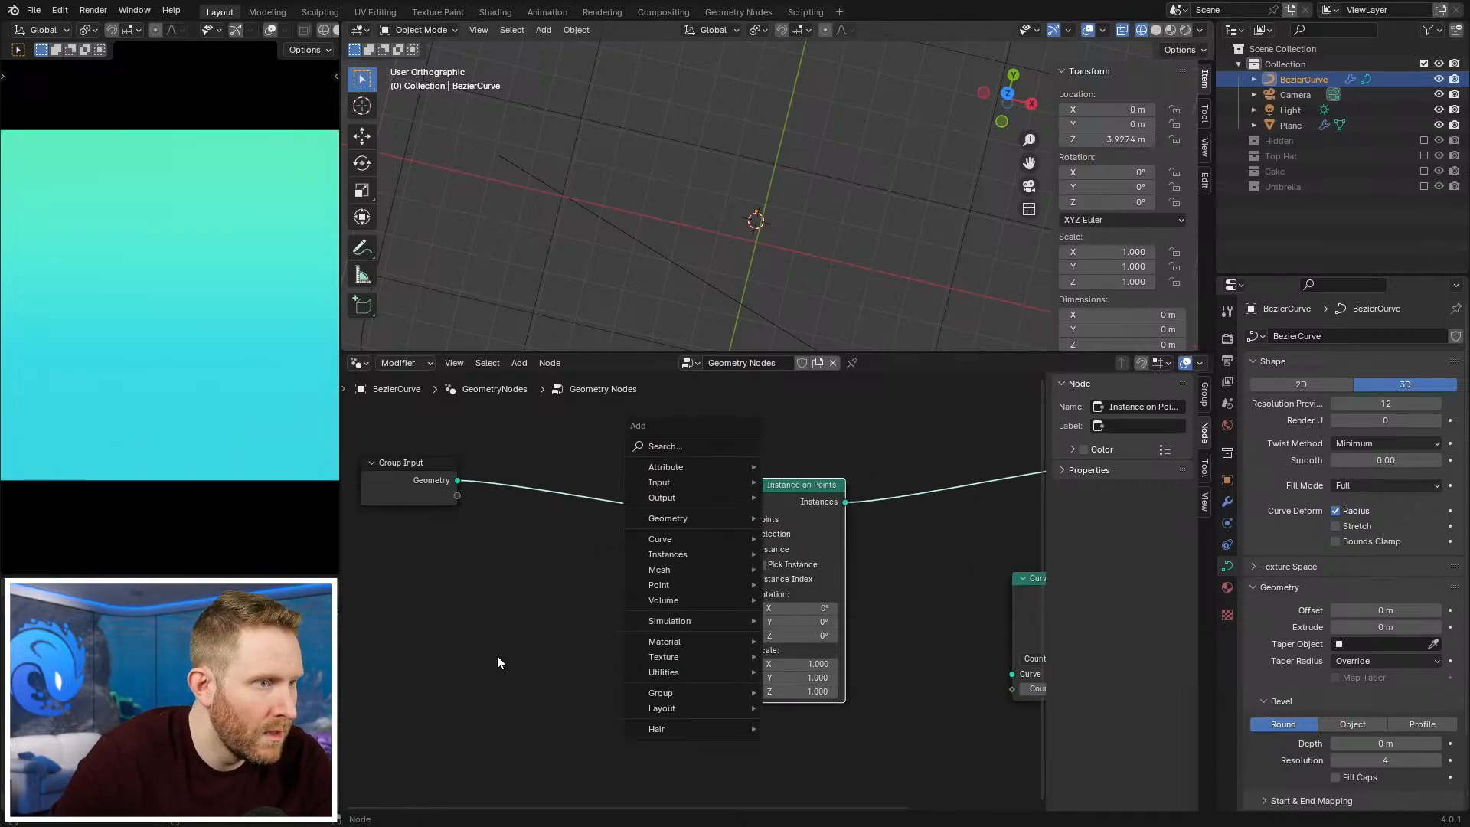
Step: Add a mesh cylinder at the 3D cursor and scale it along Z into a flat disc about 0.154 m thick
{"action": "key", "text": "shift+a"}
{"action": "mouse_move", "coordinate": [773, 223]}
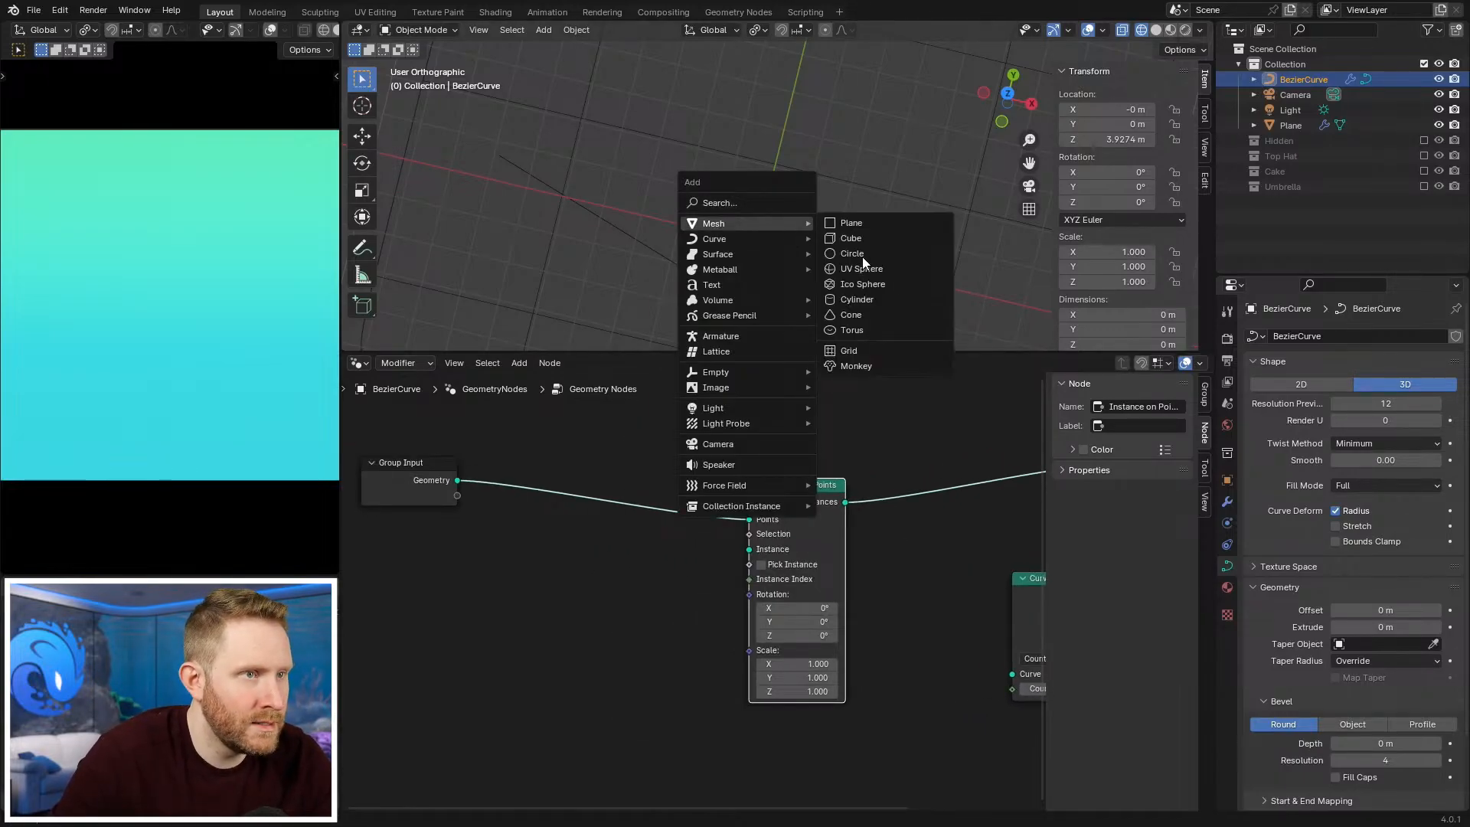
{"action": "left_click", "coordinate": [850, 297]}
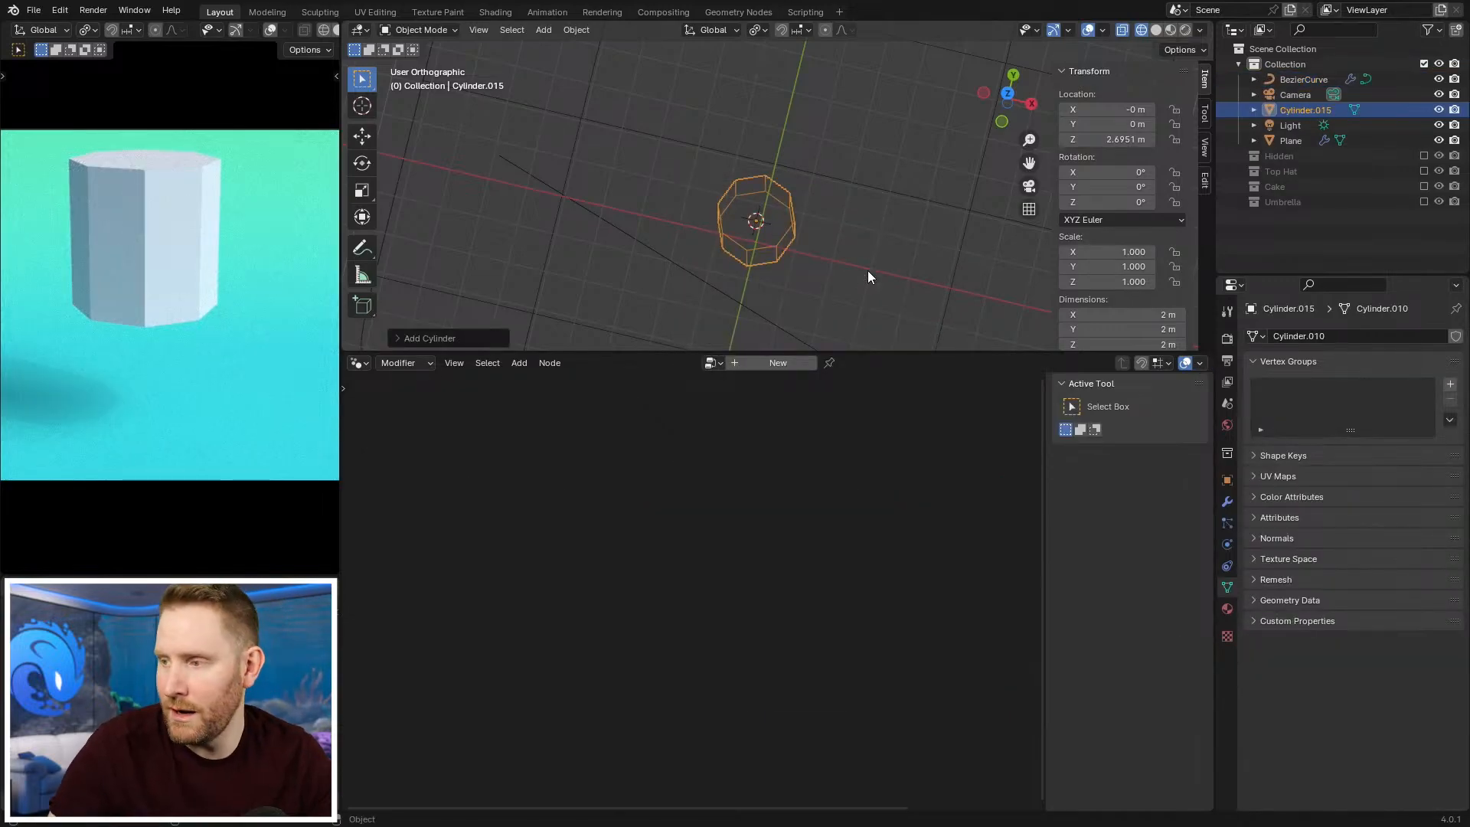
{"action": "key", "text": "KP_1"}
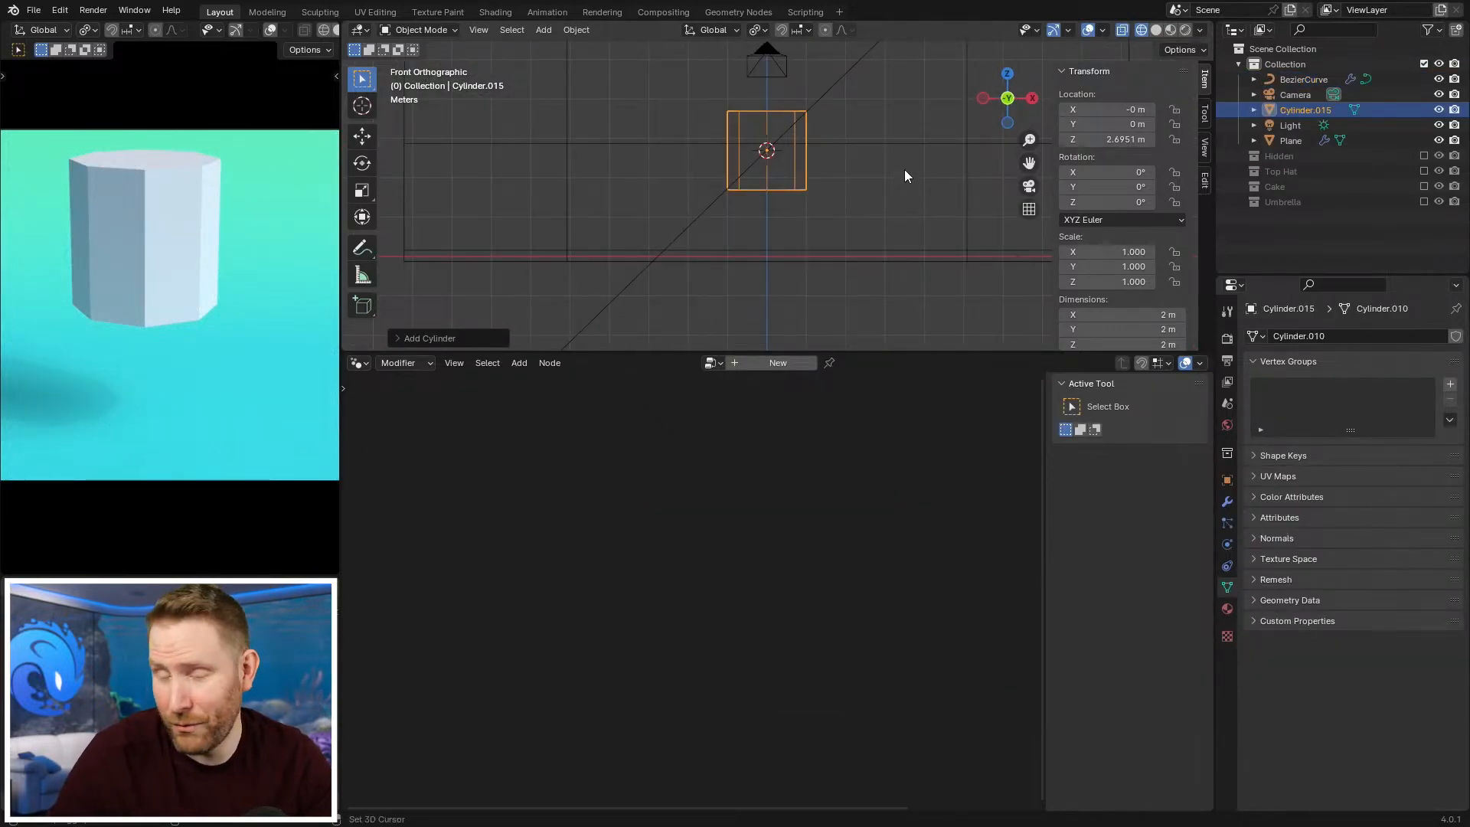
{"action": "scroll", "coordinate": [903, 168], "scroll_direction": "up", "scroll_amount": 1}
{"action": "key", "text": "s"}
{"action": "key", "text": "z"}
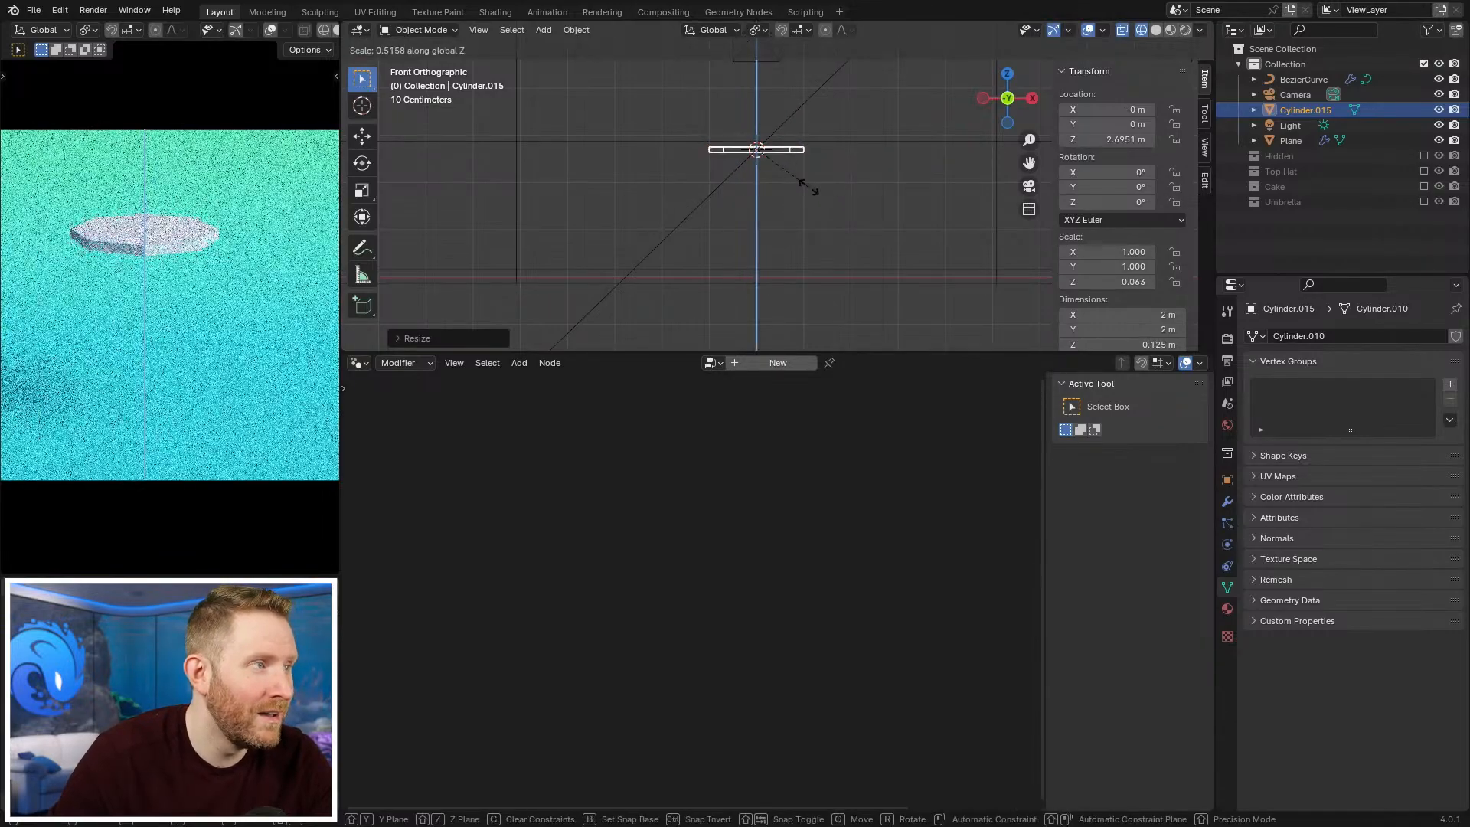
{"action": "left_click", "coordinate": [825, 196]}
Step: Apply the flat disc's scale and reselect the BezierCurve object to bring back its node tree
{"action": "key", "text": "ctrl+a"}
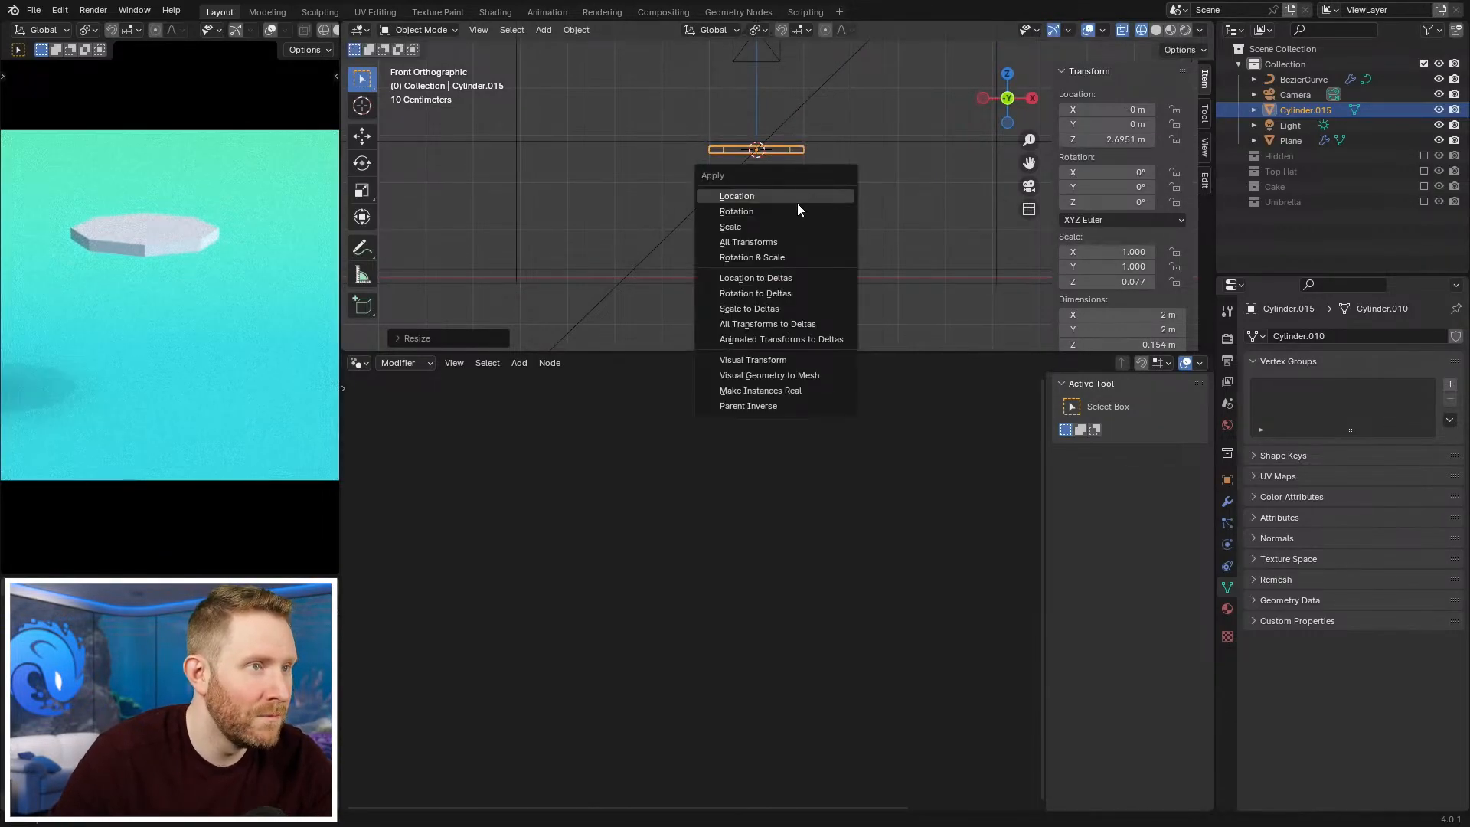
{"action": "left_click", "coordinate": [731, 227]}
{"action": "scroll", "coordinate": [791, 245], "scroll_direction": "down", "scroll_amount": 2}
{"action": "middle_click_drag", "start_coordinate": [792, 246], "coordinate": [726, 247]}
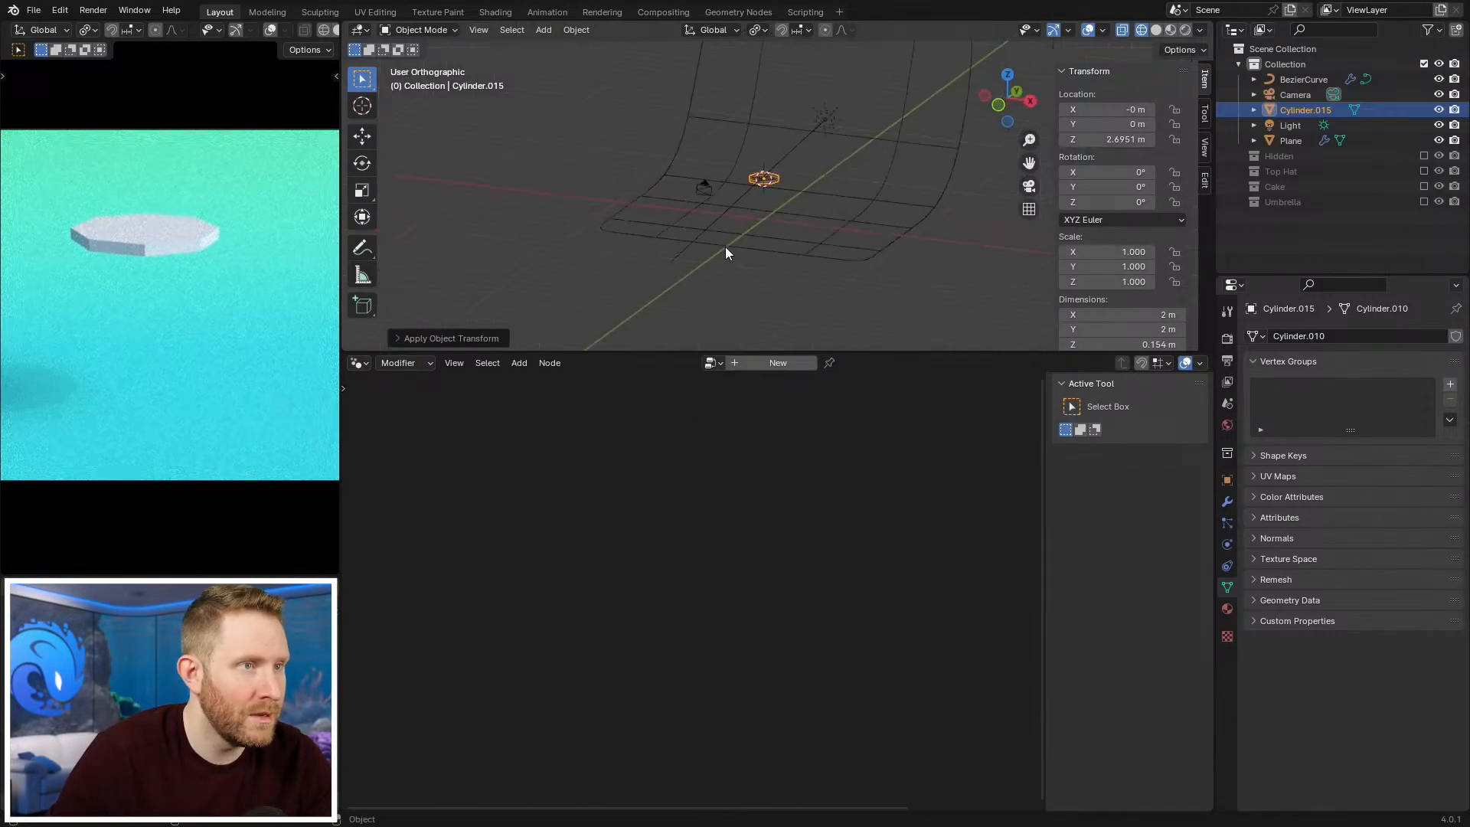
{"action": "left_click", "coordinate": [1303, 79]}
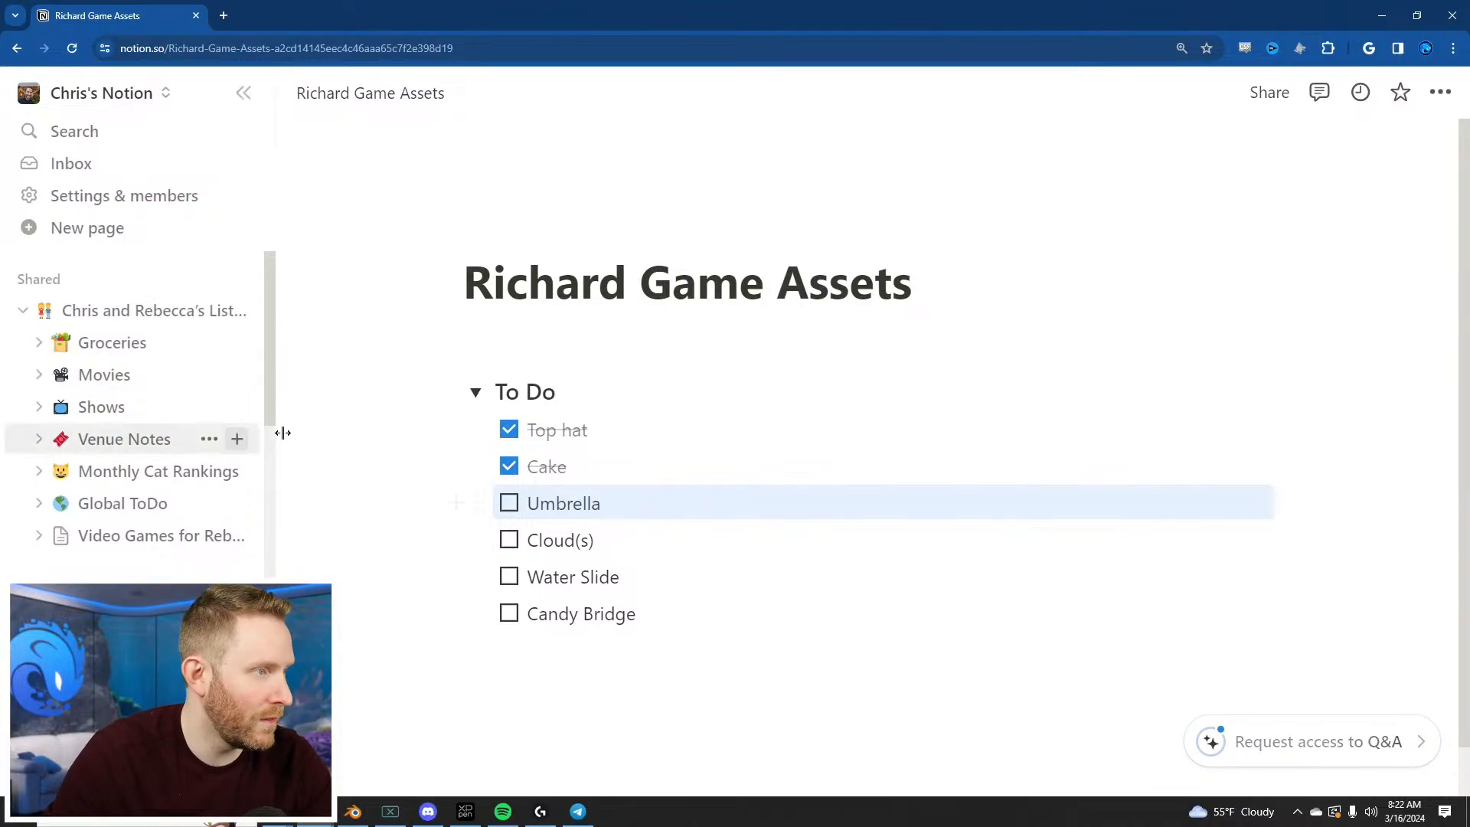
Step: Switch to the game assets to-do page in Notion, narrow its sidebar, and check off Umbrella
{"action": "left_click_drag", "start_coordinate": [271, 437], "coordinate": [4, 439]}
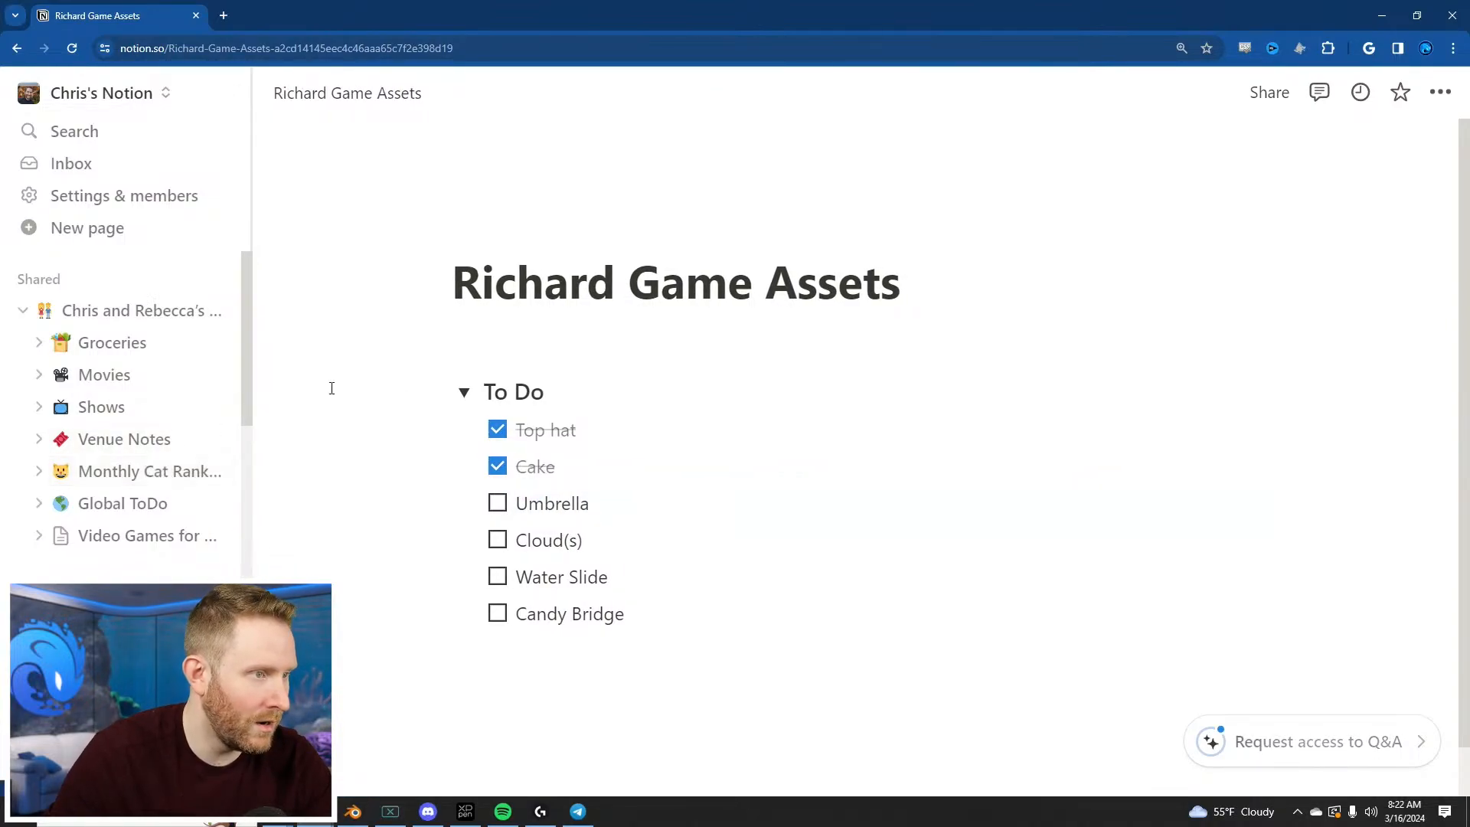
{"action": "left_click", "coordinate": [562, 429]}
{"action": "key", "text": "Down"}
{"action": "left_click", "coordinate": [498, 503]}
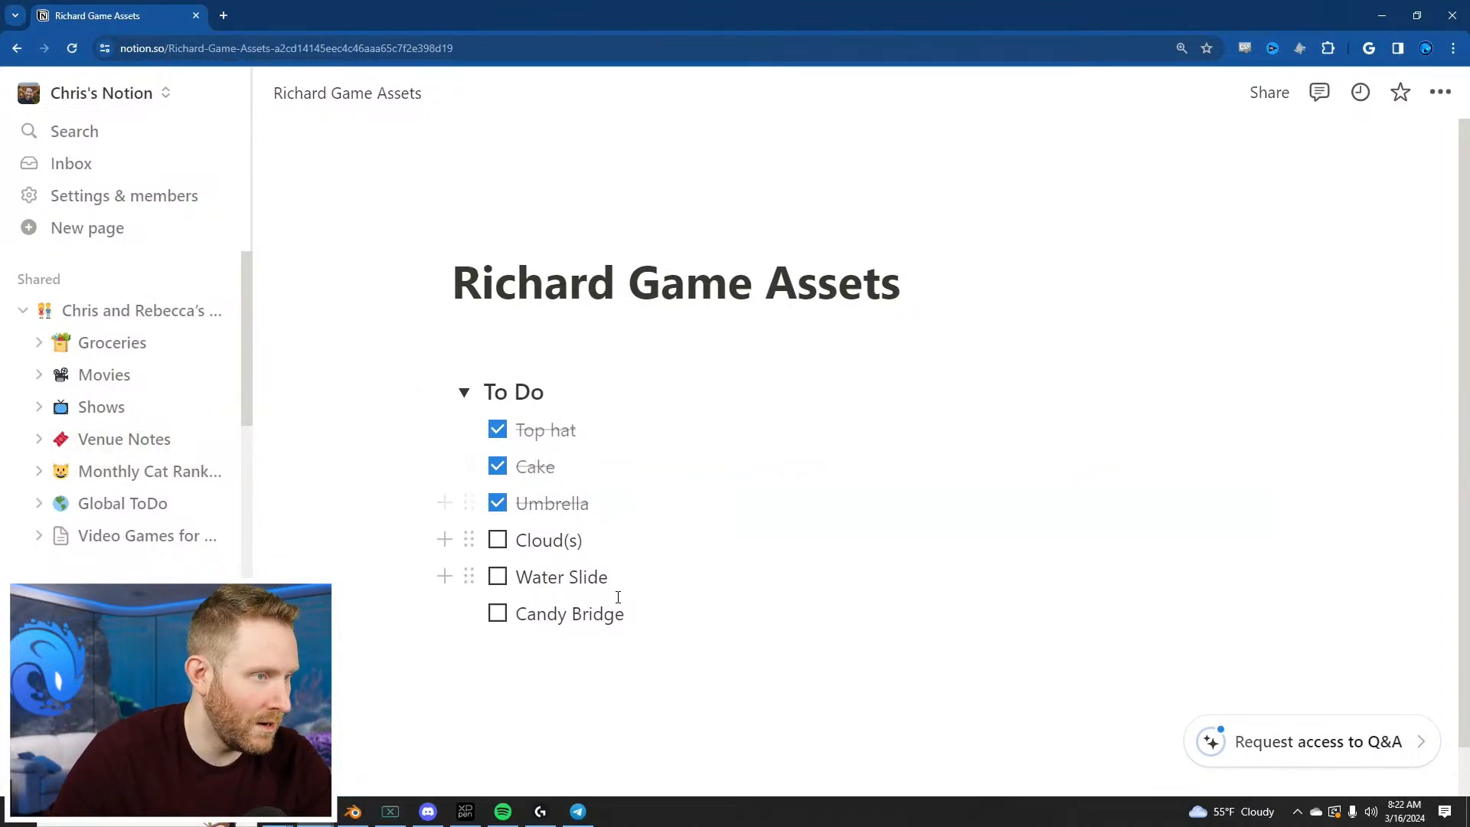
Step: Review the remaining Cloud(s), Water Slide and Candy Bridge entries in the to-do list
{"action": "key", "text": "Down"}
{"action": "key", "text": "Down"}
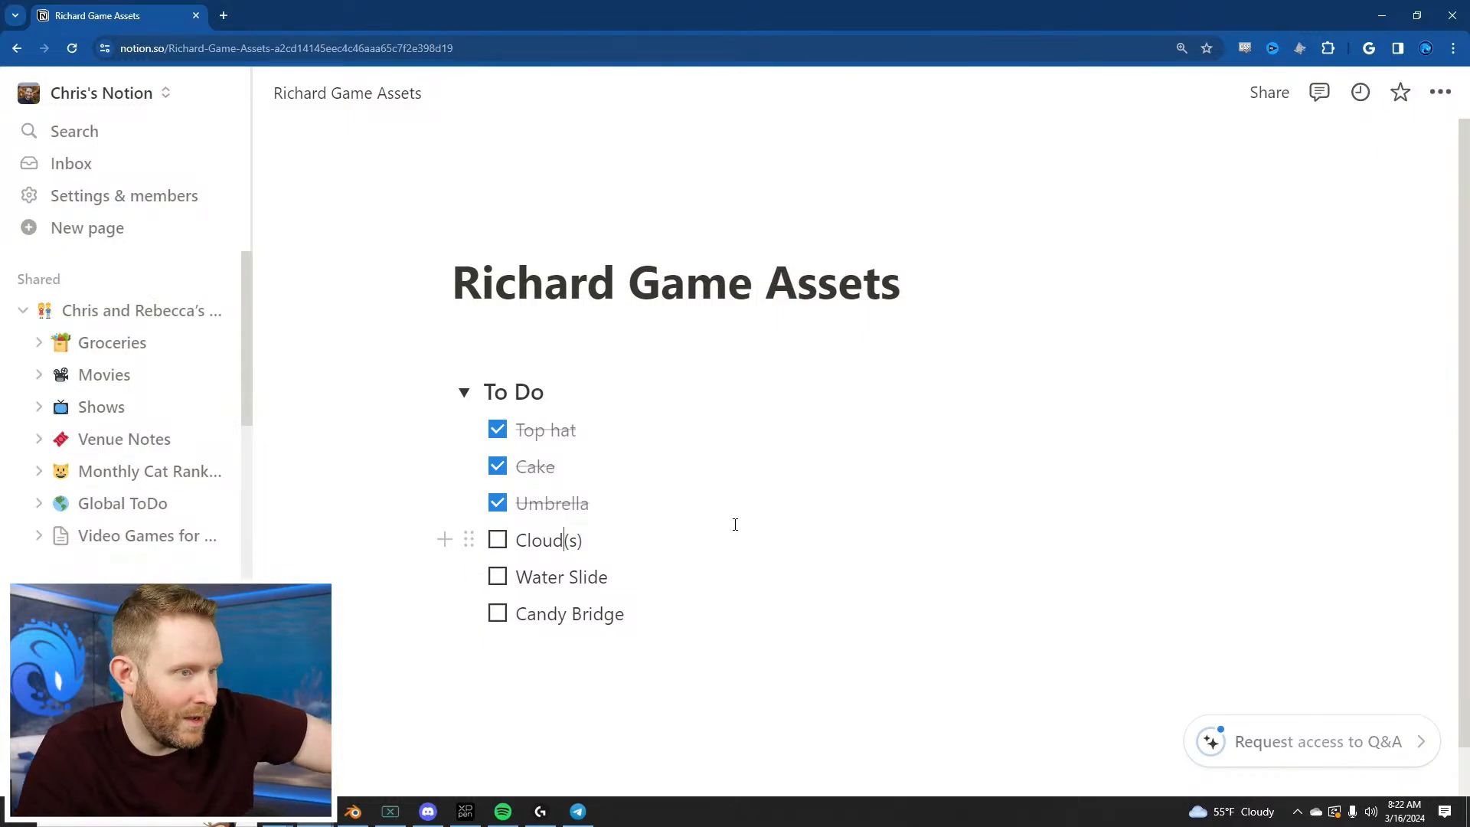
{"action": "key", "text": "Down"}
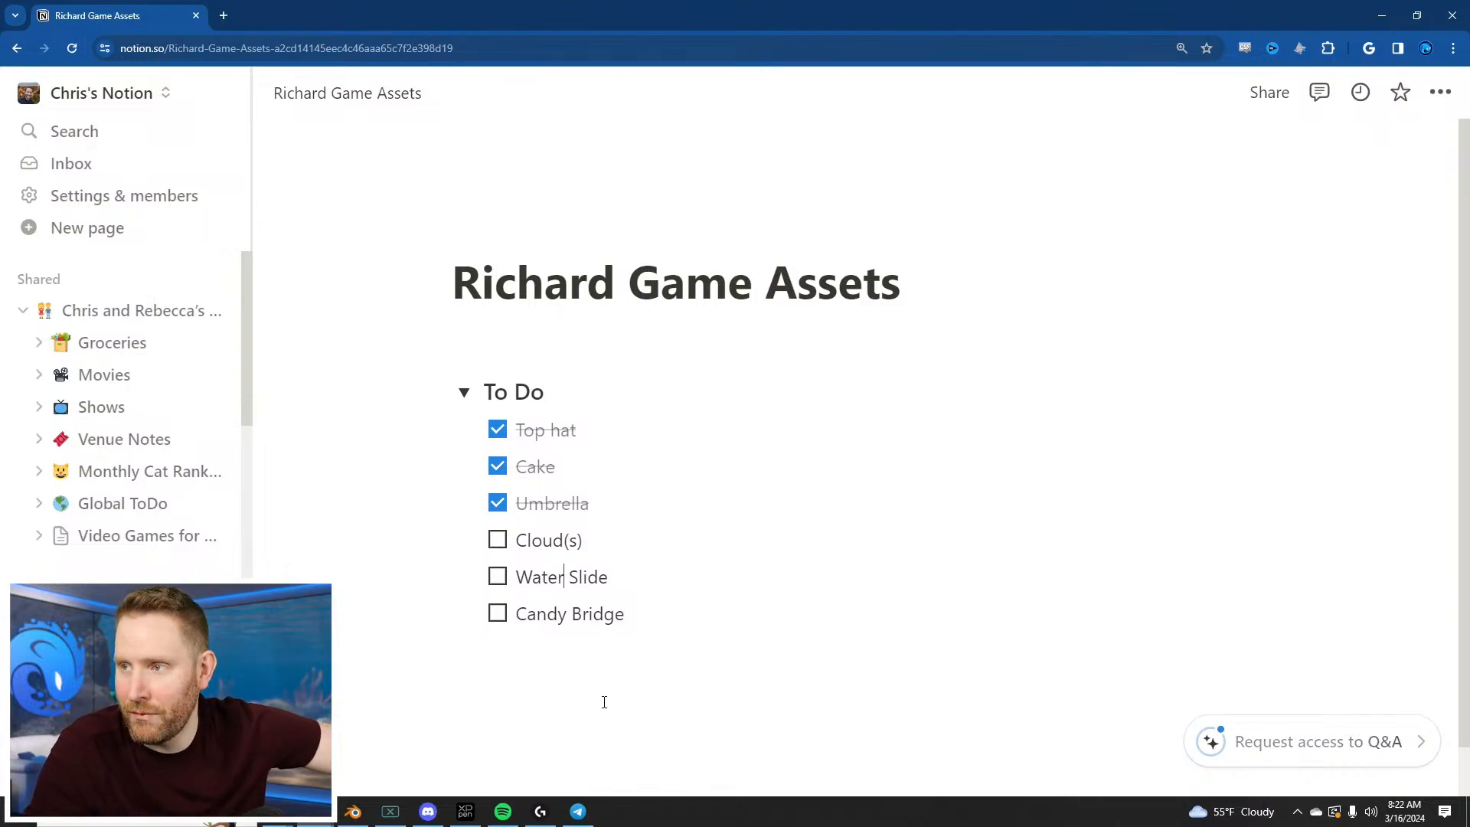
{"action": "key", "text": "Up"}
{"action": "key", "text": "Down"}
{"action": "key", "text": "Down"}
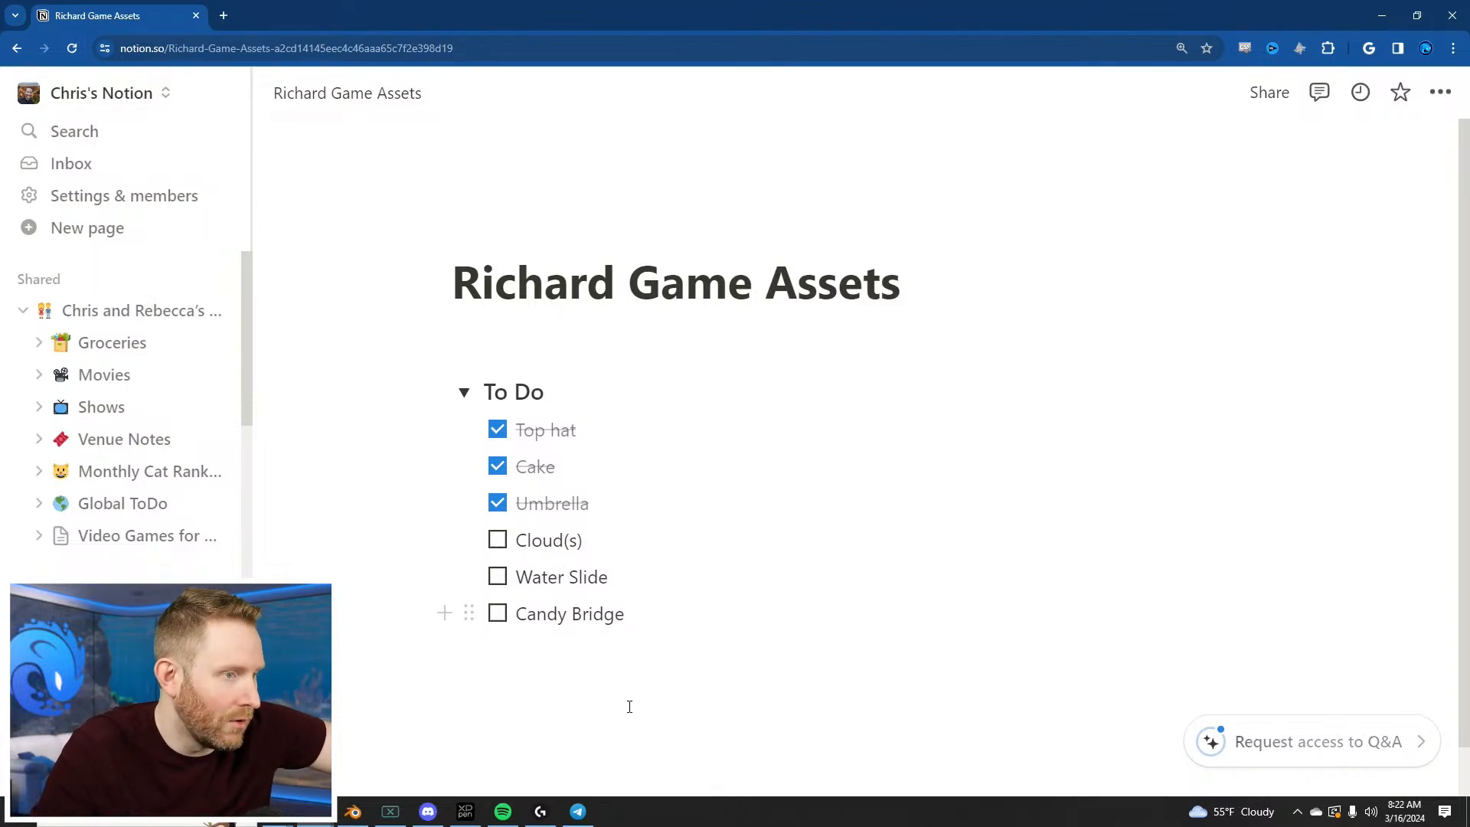
{"action": "left_click", "coordinate": [590, 605]}
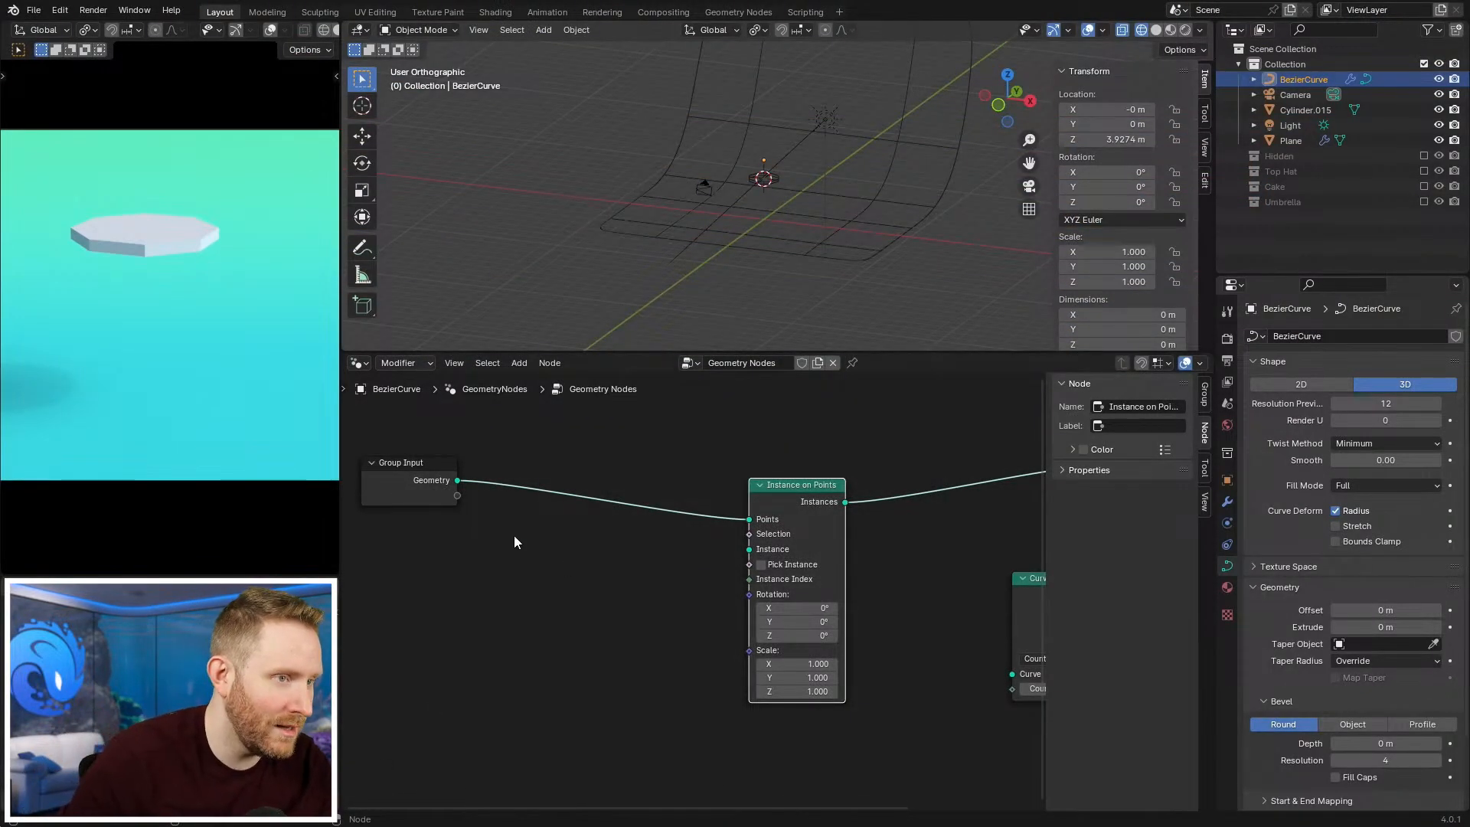
Step: Back in Blender, inspect the flat disc from the top view and reselect BezierCurve to show its node tree
{"action": "middle_click_drag", "start_coordinate": [719, 222], "coordinate": [774, 179]}
{"action": "left_click", "coordinate": [770, 179]}
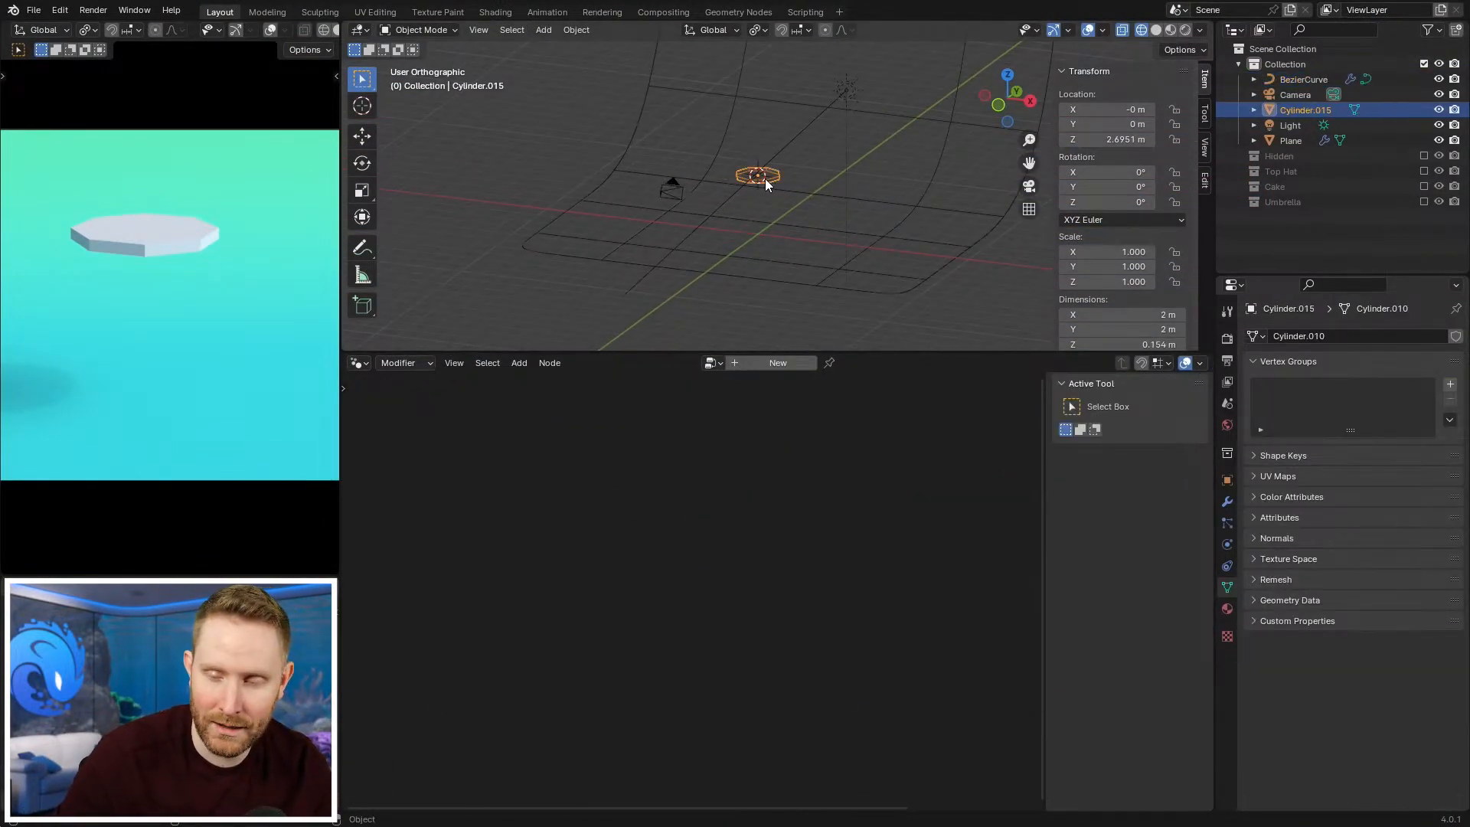
{"action": "key", "text": "KP_7"}
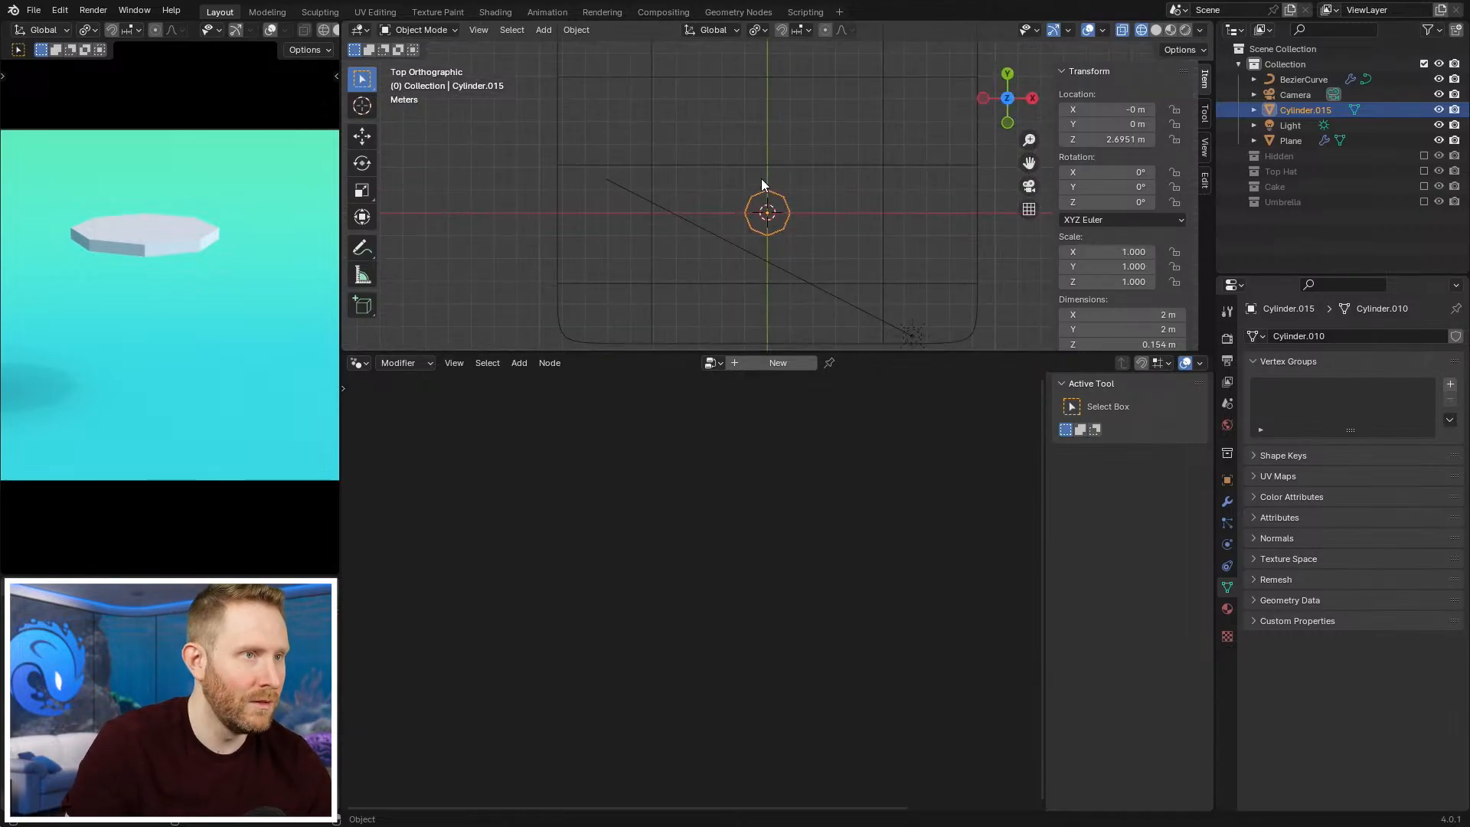
{"action": "left_click", "coordinate": [1303, 79]}
{"action": "scroll", "coordinate": [773, 536], "scroll_direction": "up", "scroll_amount": 2}
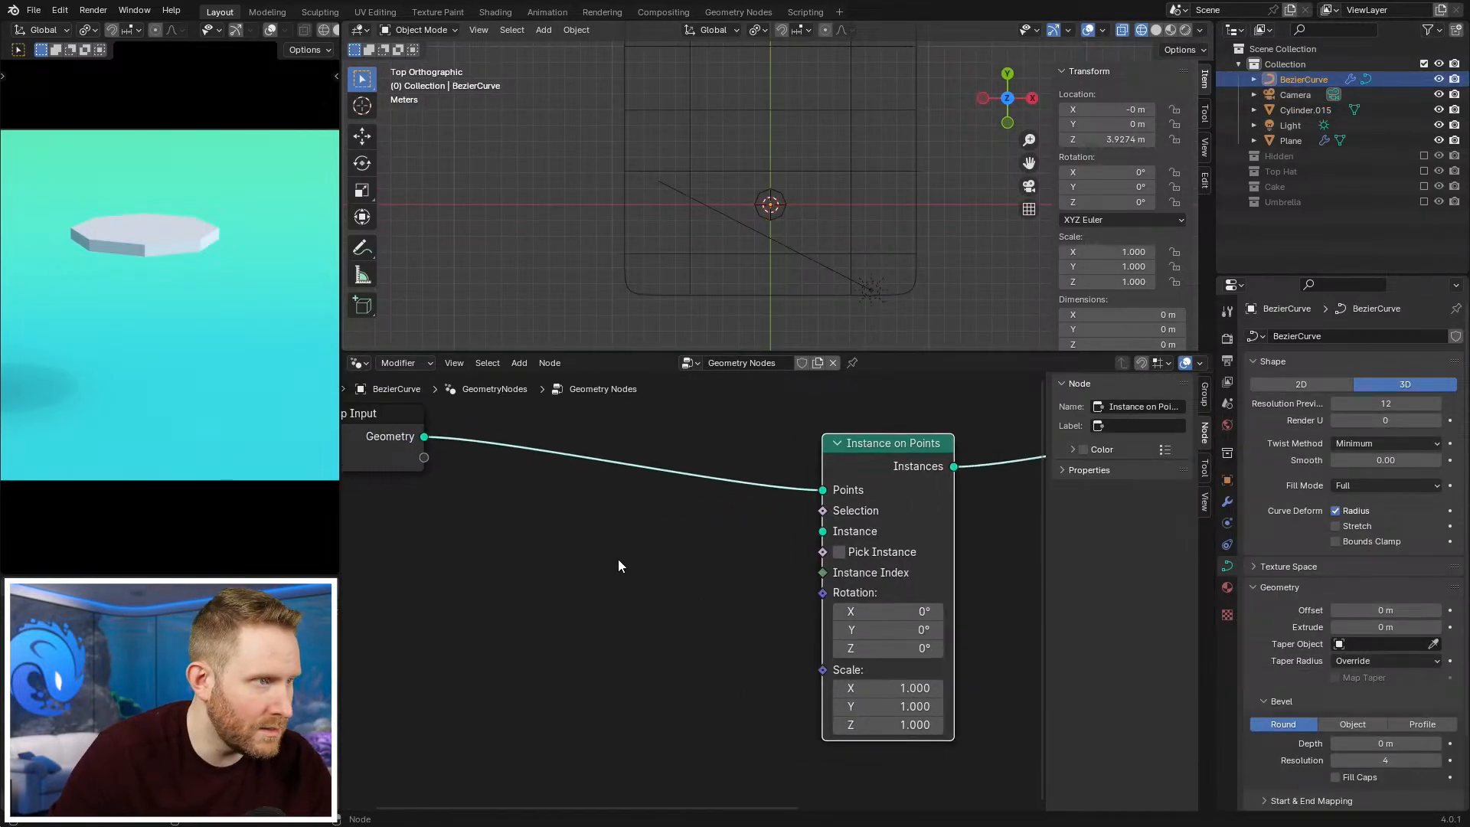
{"action": "key", "text": "shift+a"}
{"action": "mouse_move", "coordinate": [570, 458]}
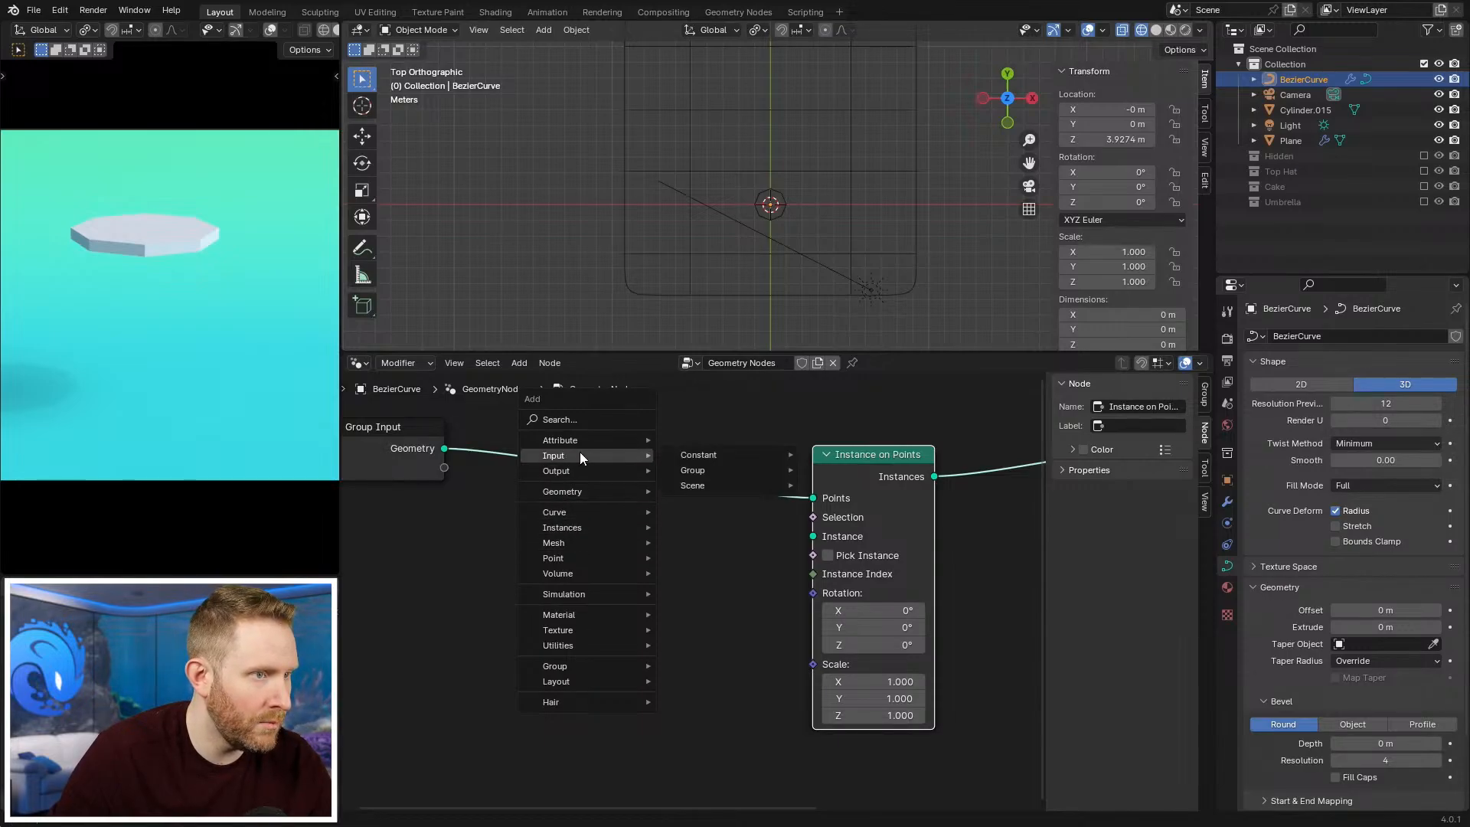
{"action": "mouse_move", "coordinate": [728, 455]}
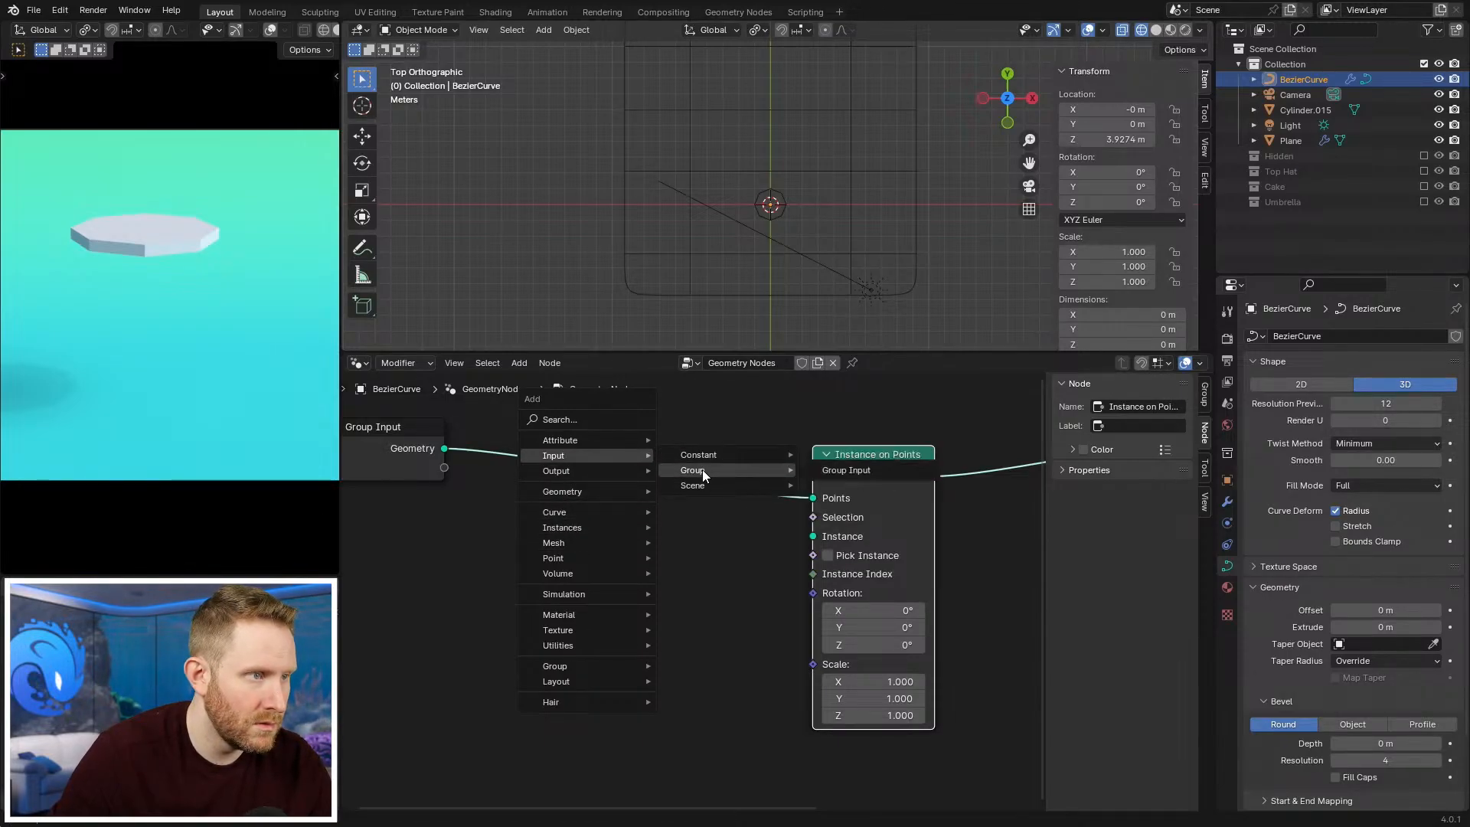
{"action": "mouse_move", "coordinate": [597, 495]}
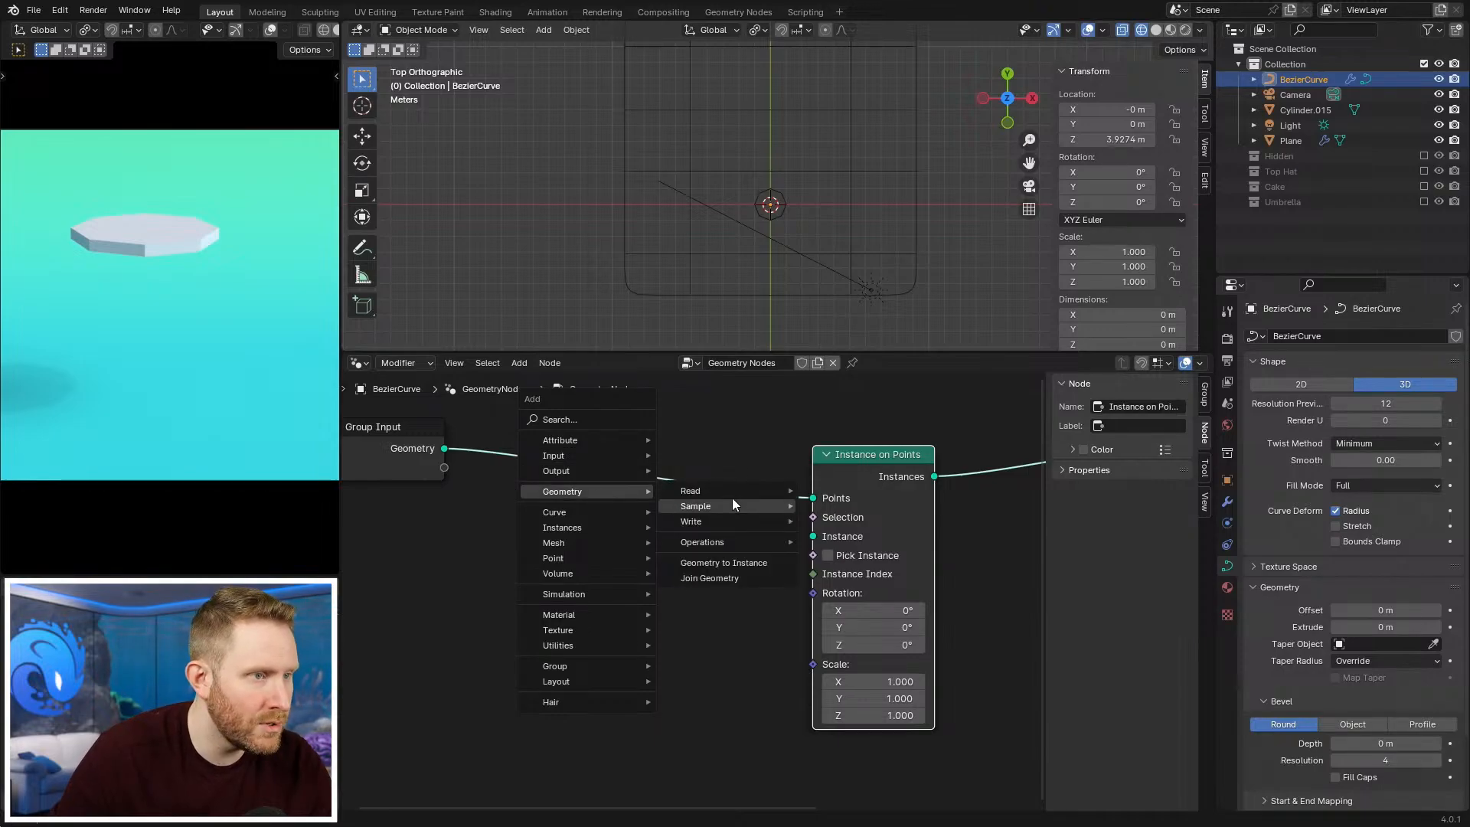
{"action": "mouse_move", "coordinate": [725, 491]}
{"action": "left_click", "coordinate": [839, 489]}
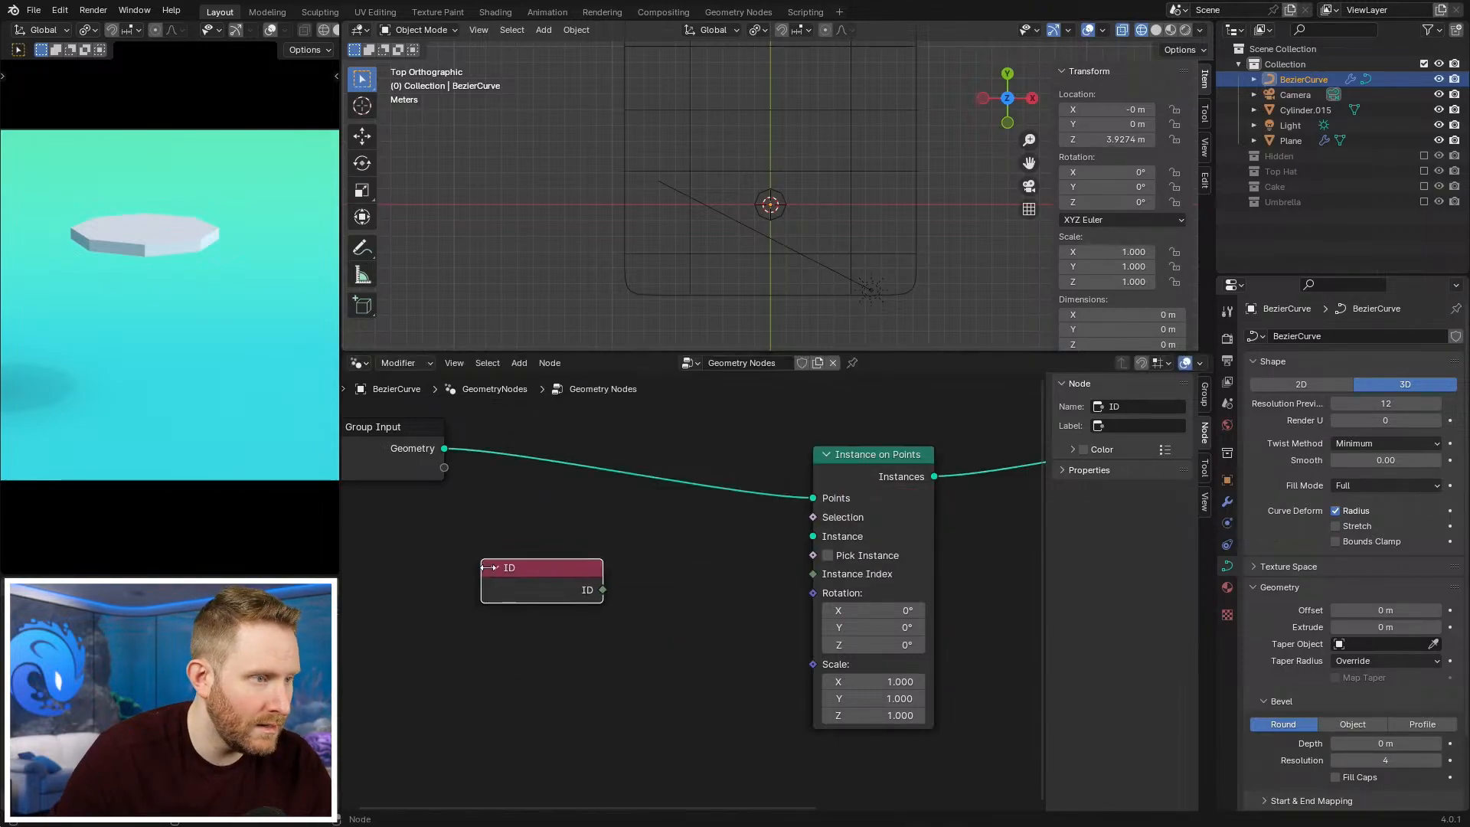
{"action": "left_click", "coordinate": [918, 505]}
{"action": "key", "text": "shift+a"}
{"action": "mouse_move", "coordinate": [606, 574]}
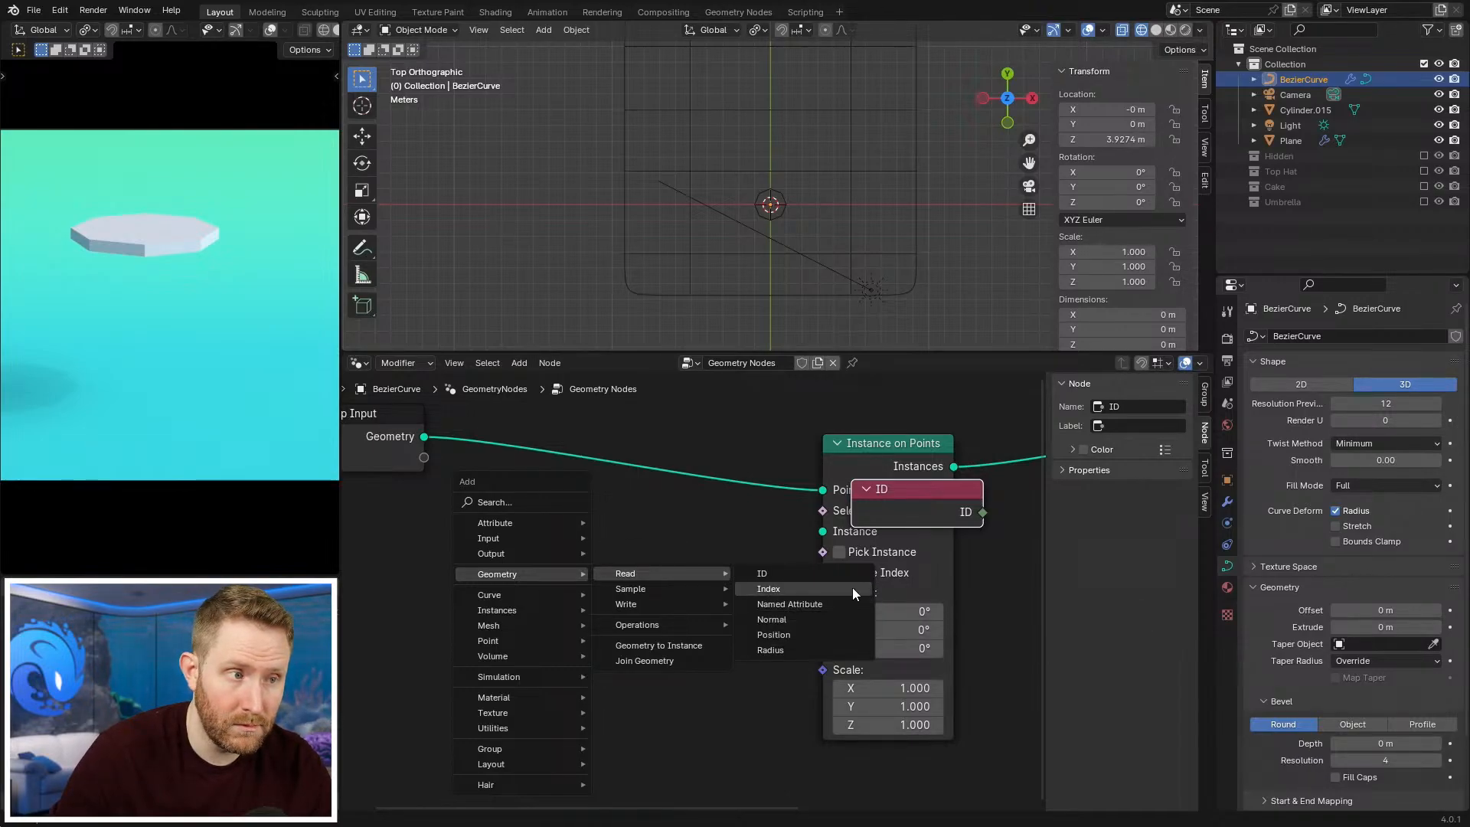
{"action": "left_click", "coordinate": [768, 588]}
{"action": "left_click", "coordinate": [418, 580]}
{"action": "left_click_drag", "start_coordinate": [950, 493], "coordinate": [609, 513]}
{"action": "key", "text": "Delete"}
{"action": "key", "text": "shift+a"}
{"action": "mouse_move", "coordinate": [503, 523]}
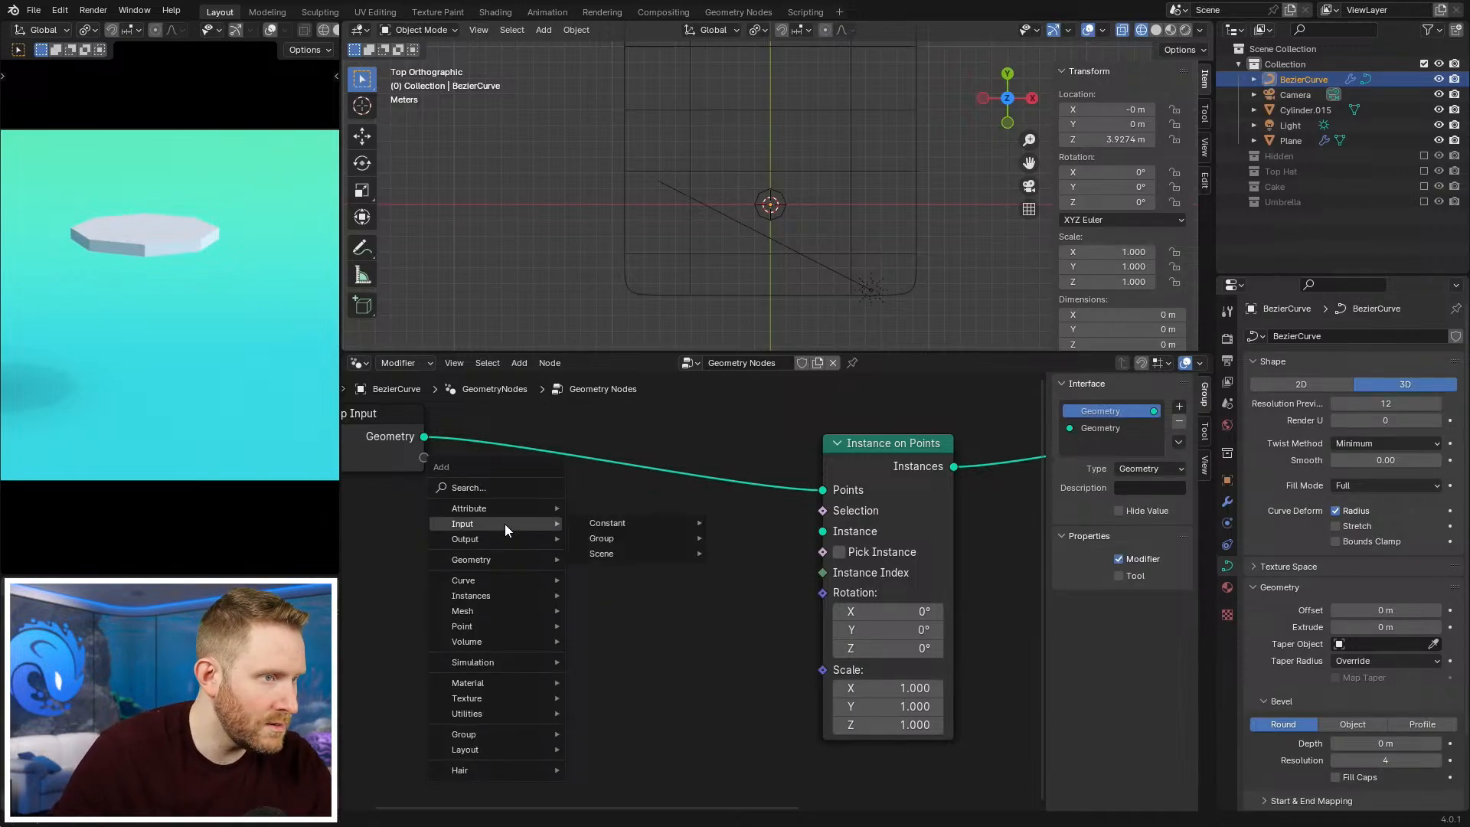
{"action": "key", "text": "Escape"}
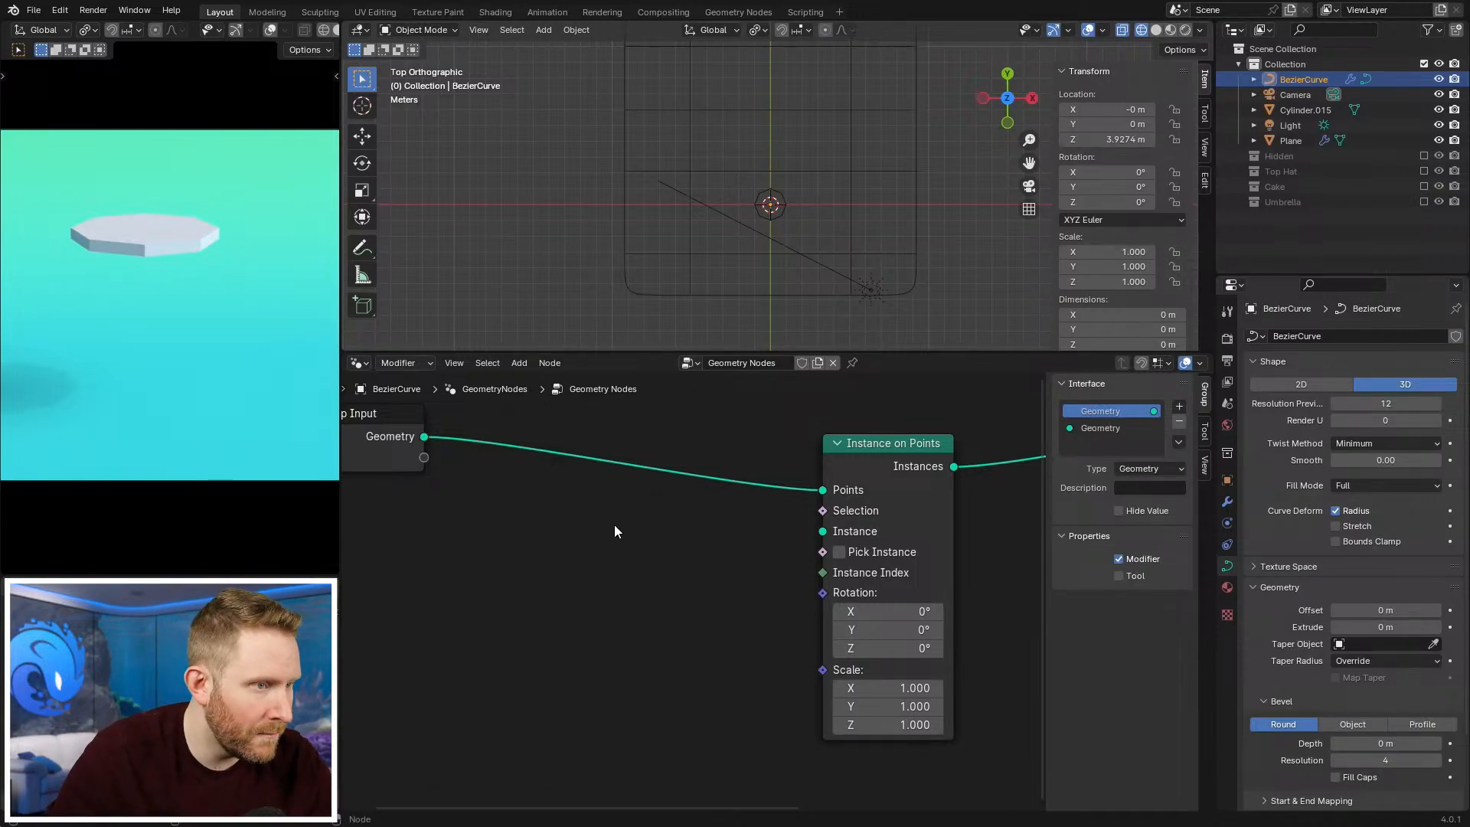
Step: Add an Object Info node referencing Cylinder.015 and connect its Geometry output to the Instance input of Instance on Points
{"action": "key", "text": "shift+a"}
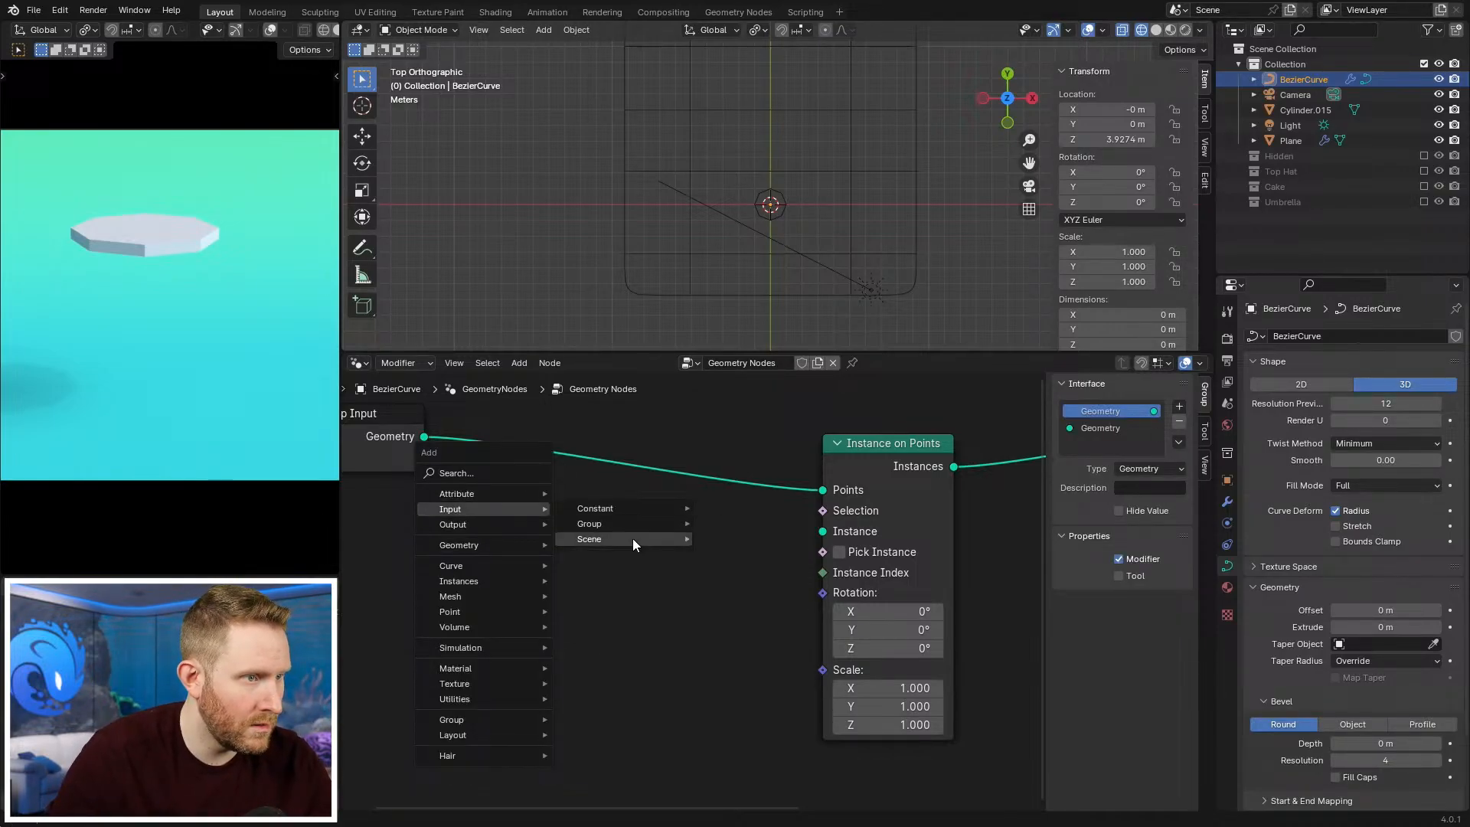
{"action": "mouse_move", "coordinate": [633, 539]}
{"action": "left_click", "coordinate": [741, 585]}
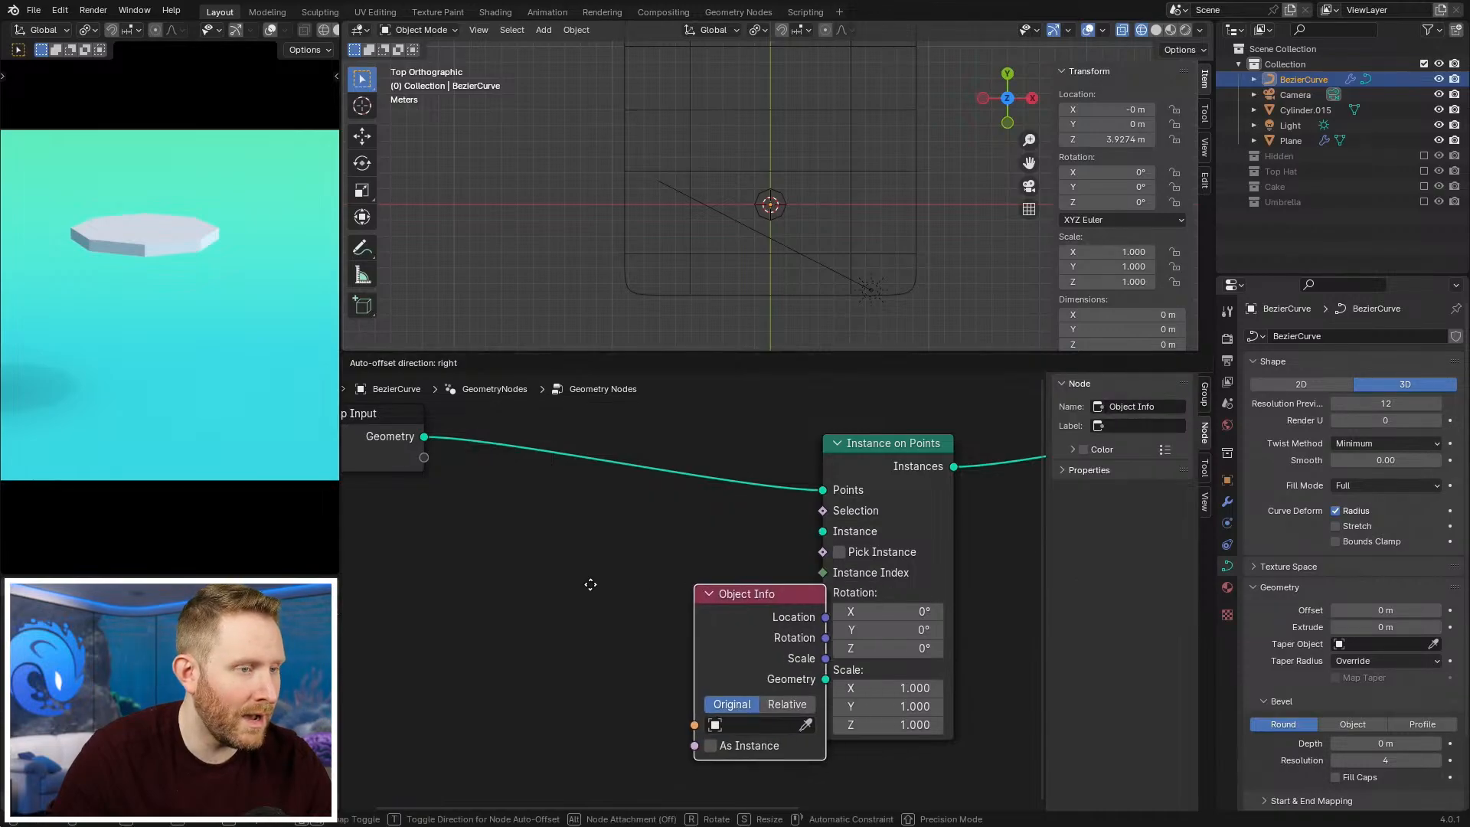
{"action": "left_click", "coordinate": [522, 727]}
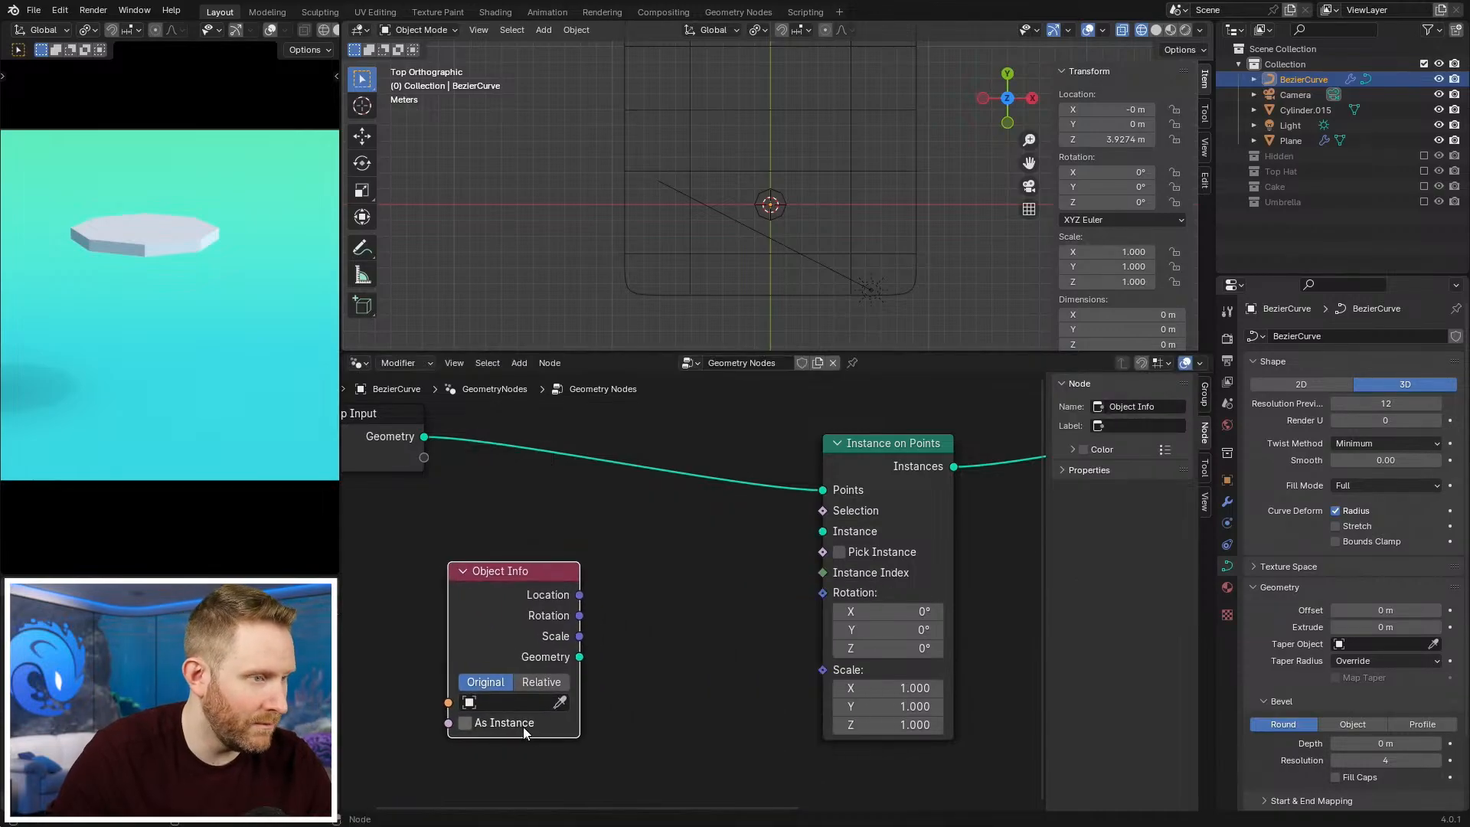
{"action": "left_click", "coordinate": [786, 212]}
{"action": "left_click_drag", "start_coordinate": [833, 538], "coordinate": [830, 542]}
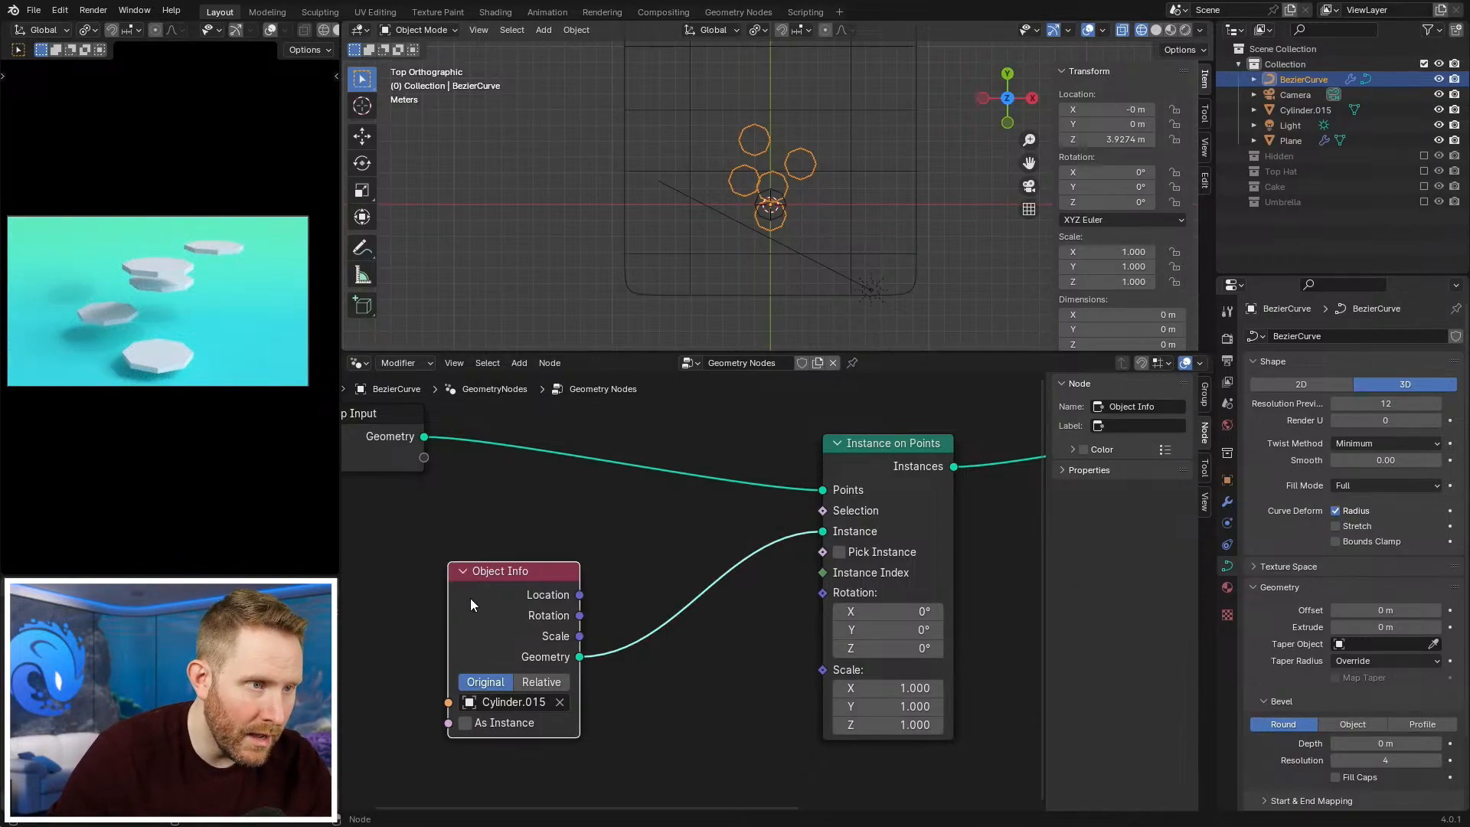
Step: Place the Object Info node beneath the Group Input node and select Group Input
{"action": "left_click_drag", "start_coordinate": [470, 599], "coordinate": [384, 556]}
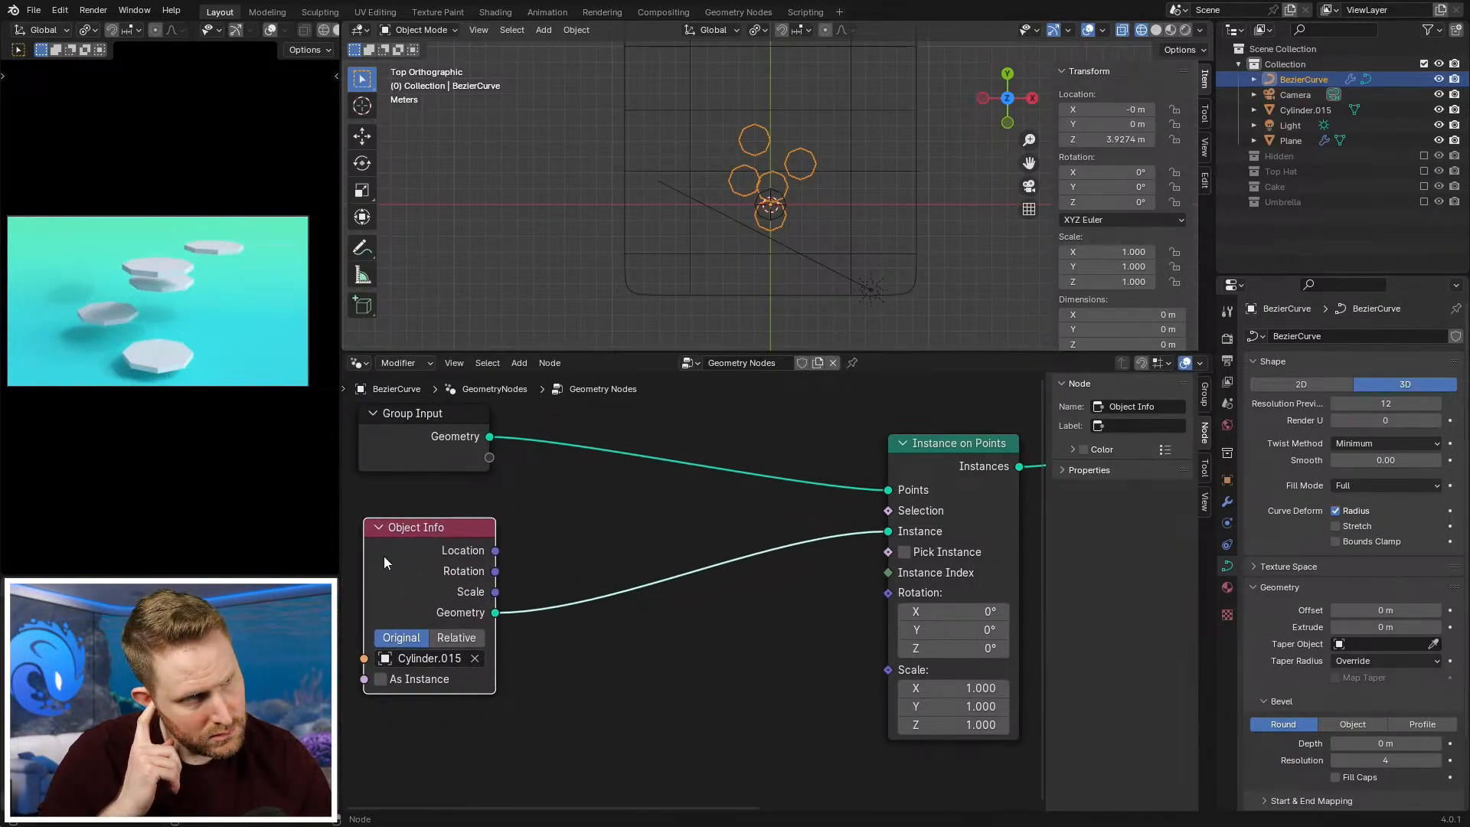
{"action": "scroll", "coordinate": [490, 544], "scroll_direction": "down", "scroll_amount": 3}
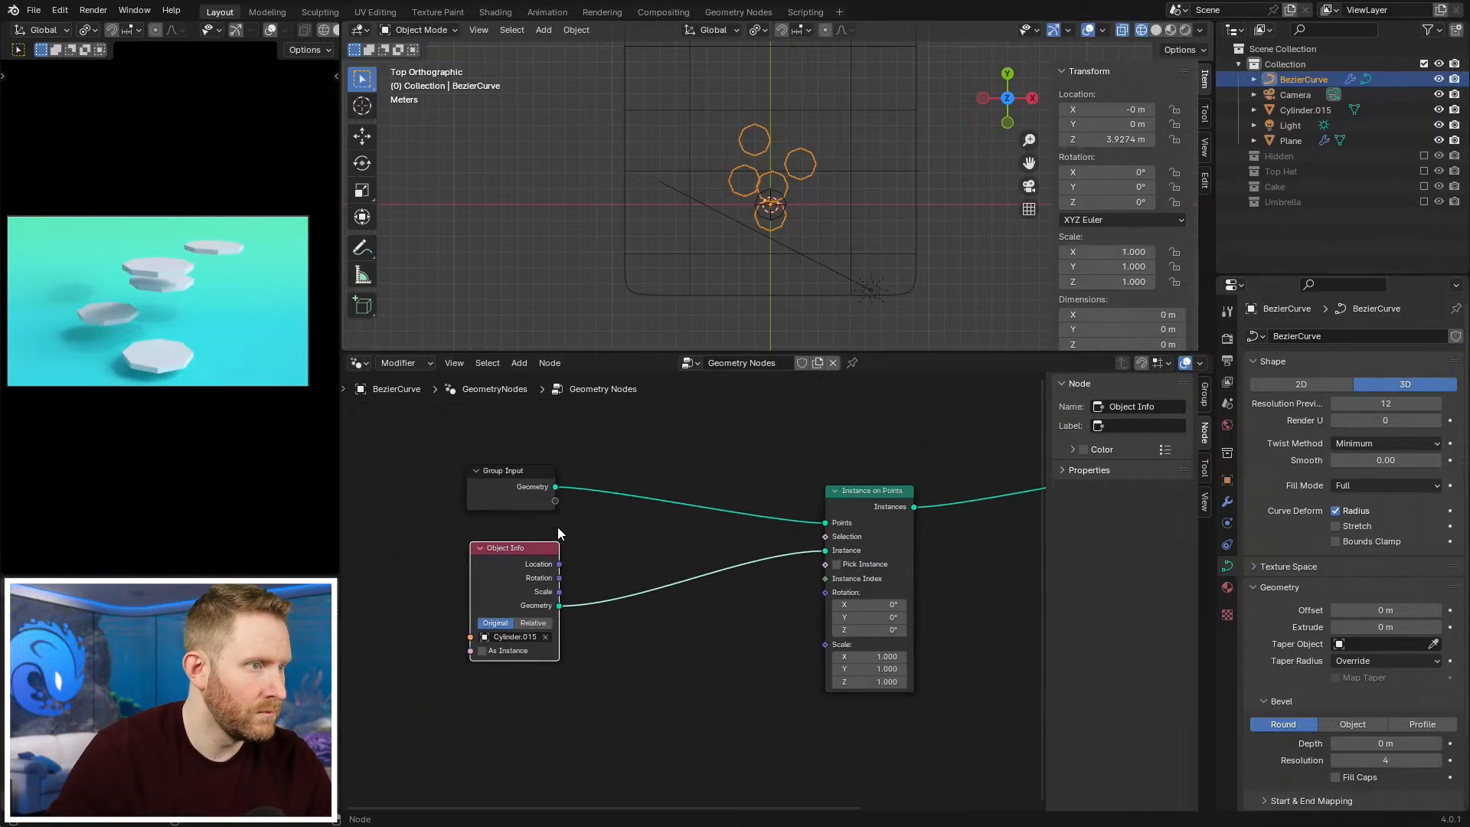
{"action": "scroll", "coordinate": [536, 571], "scroll_direction": "up", "scroll_amount": 1}
{"action": "left_click", "coordinate": [505, 526]}
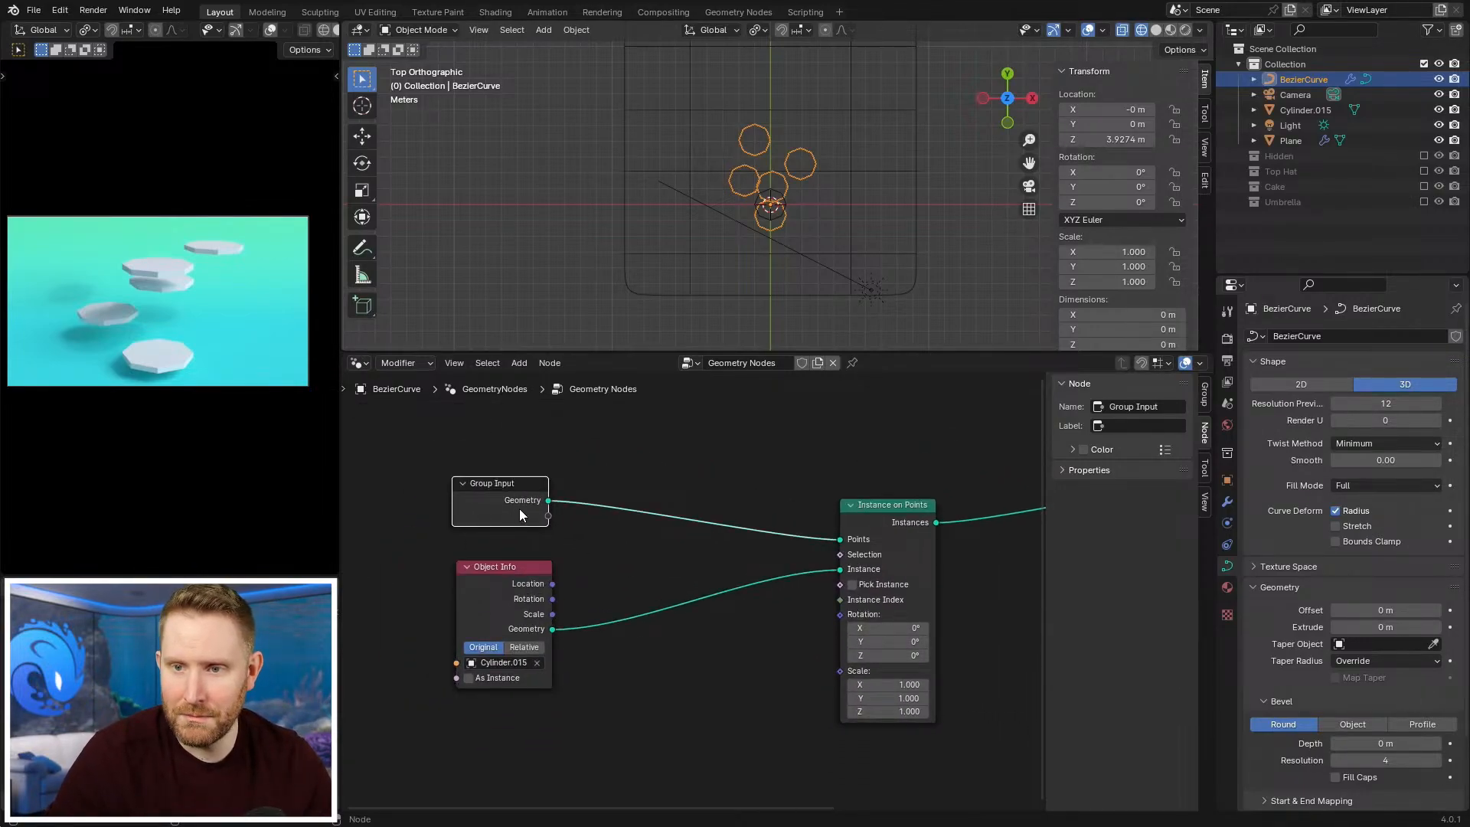
Step: Hide the BezierCurve and Cylinder.015 objects in the viewport
{"action": "mouse_move", "coordinate": [806, 237]}
{"action": "middle_mouse_down"}
{"action": "mouse_move", "coordinate": [889, 254]}
{"action": "mouse_move", "coordinate": [751, 197]}
{"action": "mouse_move", "coordinate": [810, 255]}
{"action": "middle_mouse_up"}
{"action": "scroll", "coordinate": [810, 256], "scroll_direction": "up", "scroll_amount": 3}
{"action": "key", "text": "alt+a"}
{"action": "left_click", "coordinate": [773, 237]}
{"action": "key", "text": "h"}
{"action": "middle_click_drag", "start_coordinate": [749, 299], "coordinate": [767, 243], "text": "shift"}
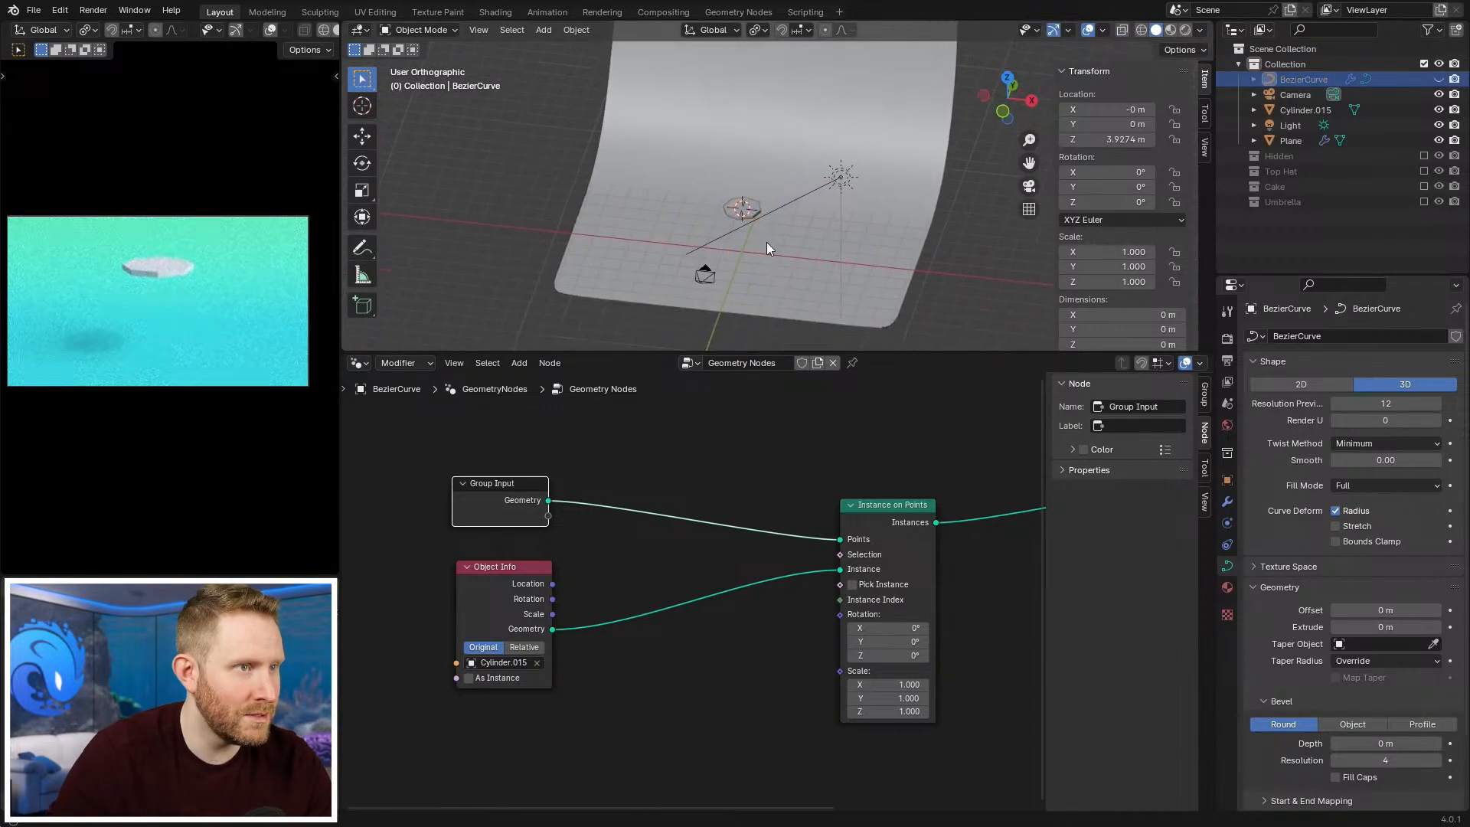
{"action": "scroll", "coordinate": [768, 246], "scroll_direction": "up", "scroll_amount": 3}
{"action": "left_click", "coordinate": [712, 230]}
Step: Add a UV sphere at the 3D cursor with 32 segments and 16 rings
{"action": "key", "text": "shift+a"}
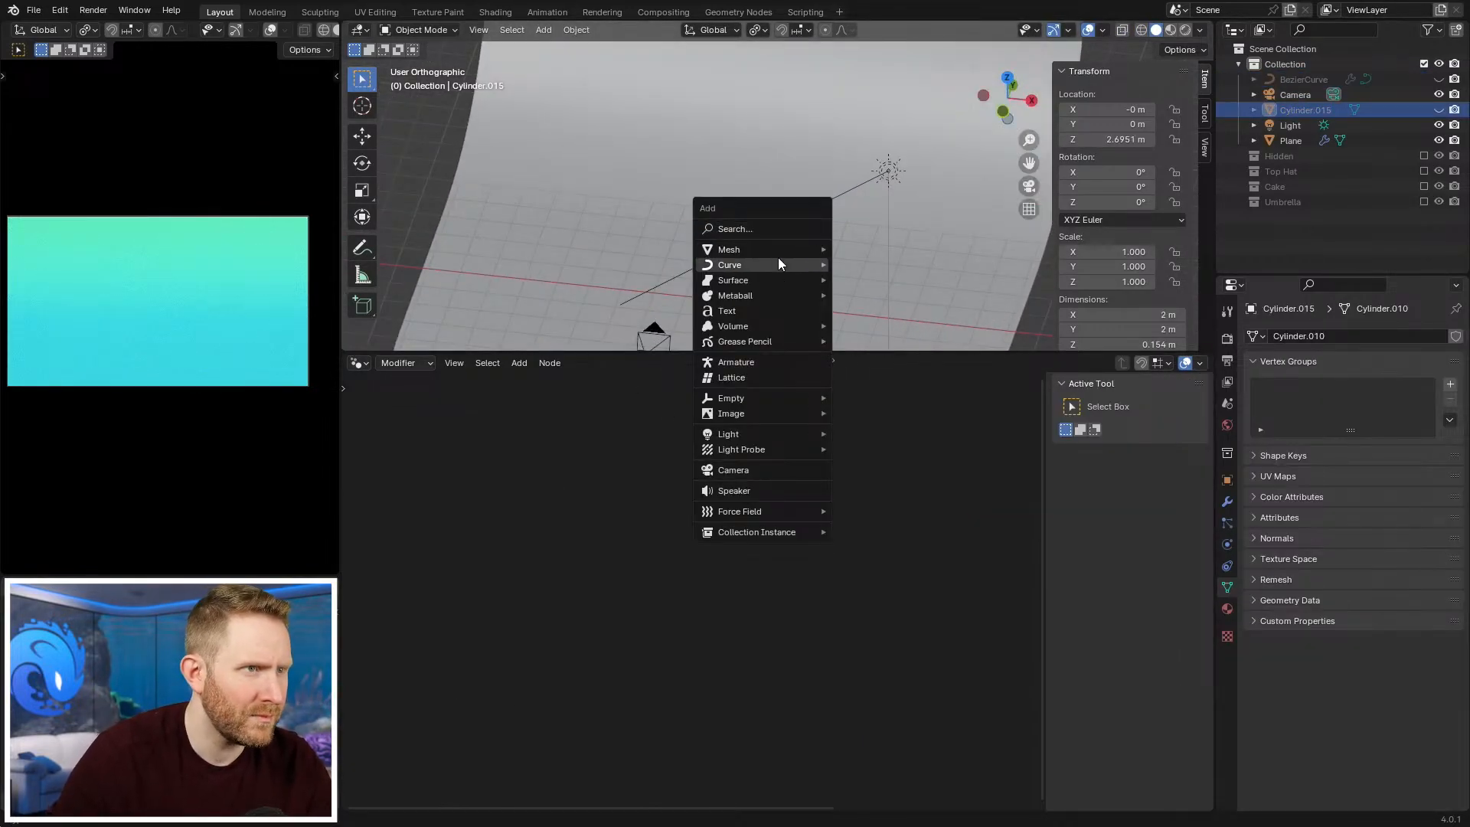
{"action": "mouse_move", "coordinate": [778, 251]}
{"action": "left_click", "coordinate": [908, 296]}
{"action": "key", "text": "KP_1"}
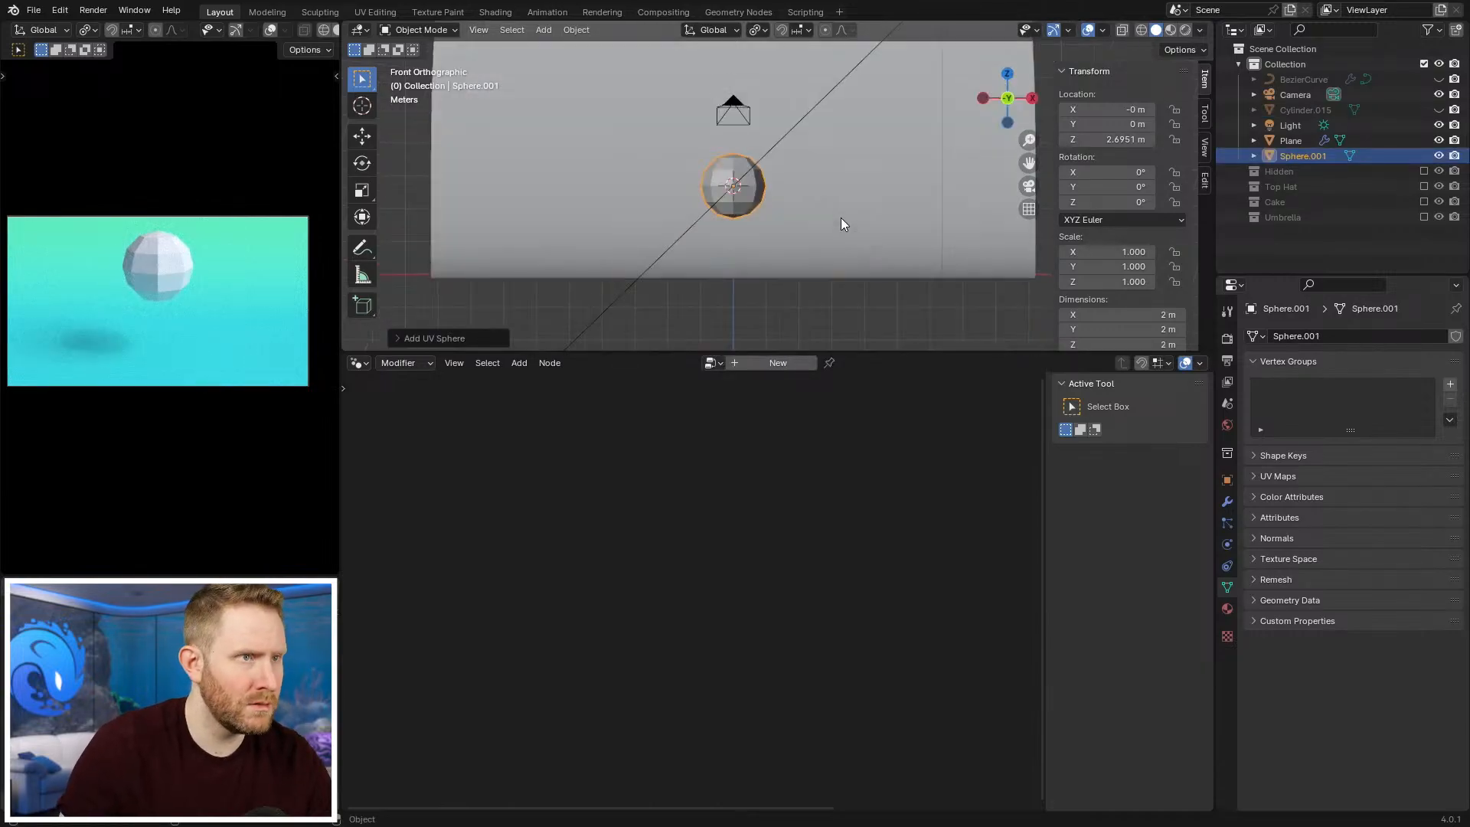
{"action": "left_click", "coordinate": [450, 339]}
{"action": "left_click", "coordinate": [535, 172]}
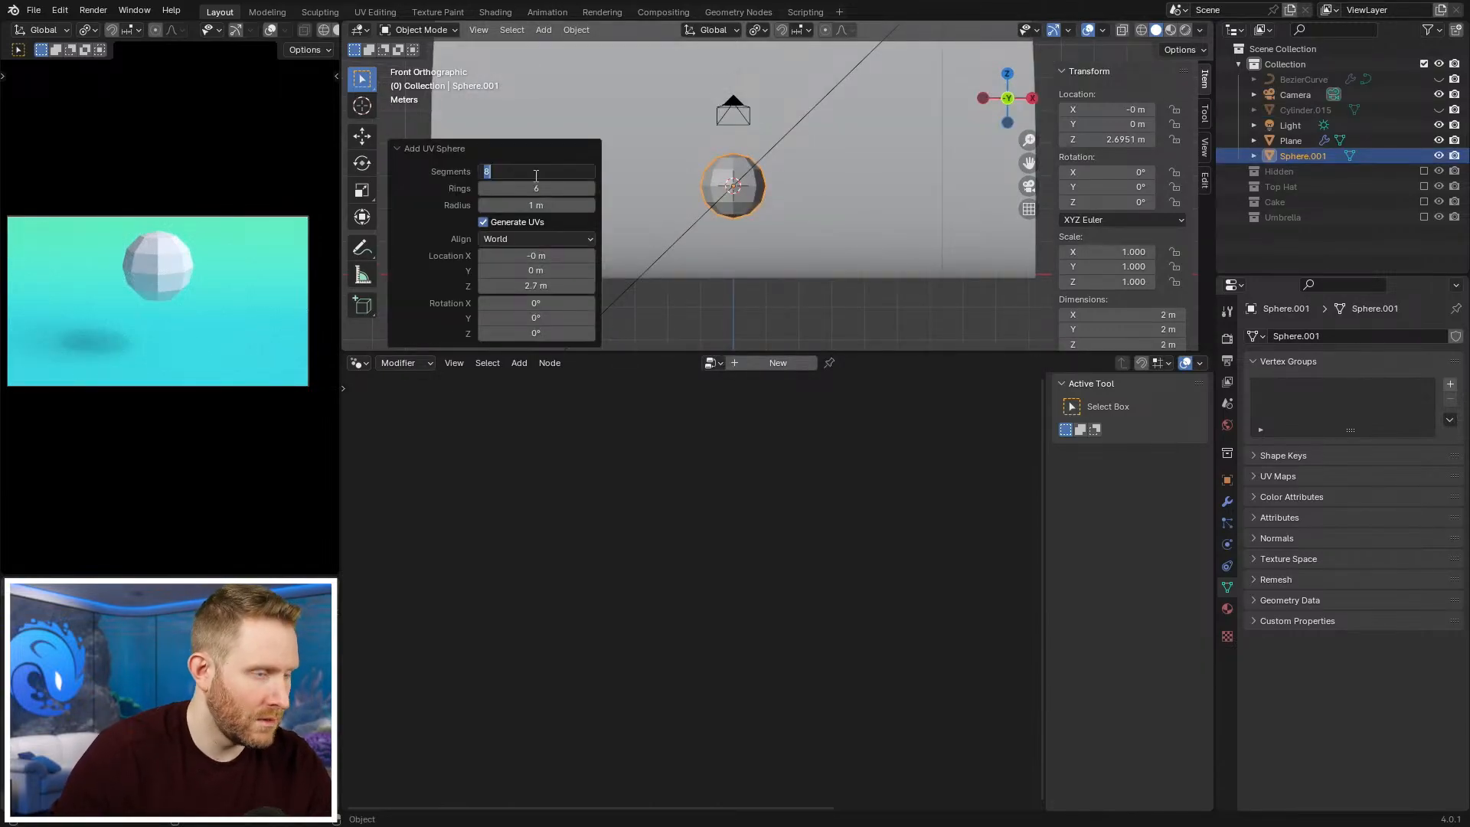
{"action": "type", "text": "32"}
{"action": "key", "text": "Tab"}
{"action": "type", "text": "16"}
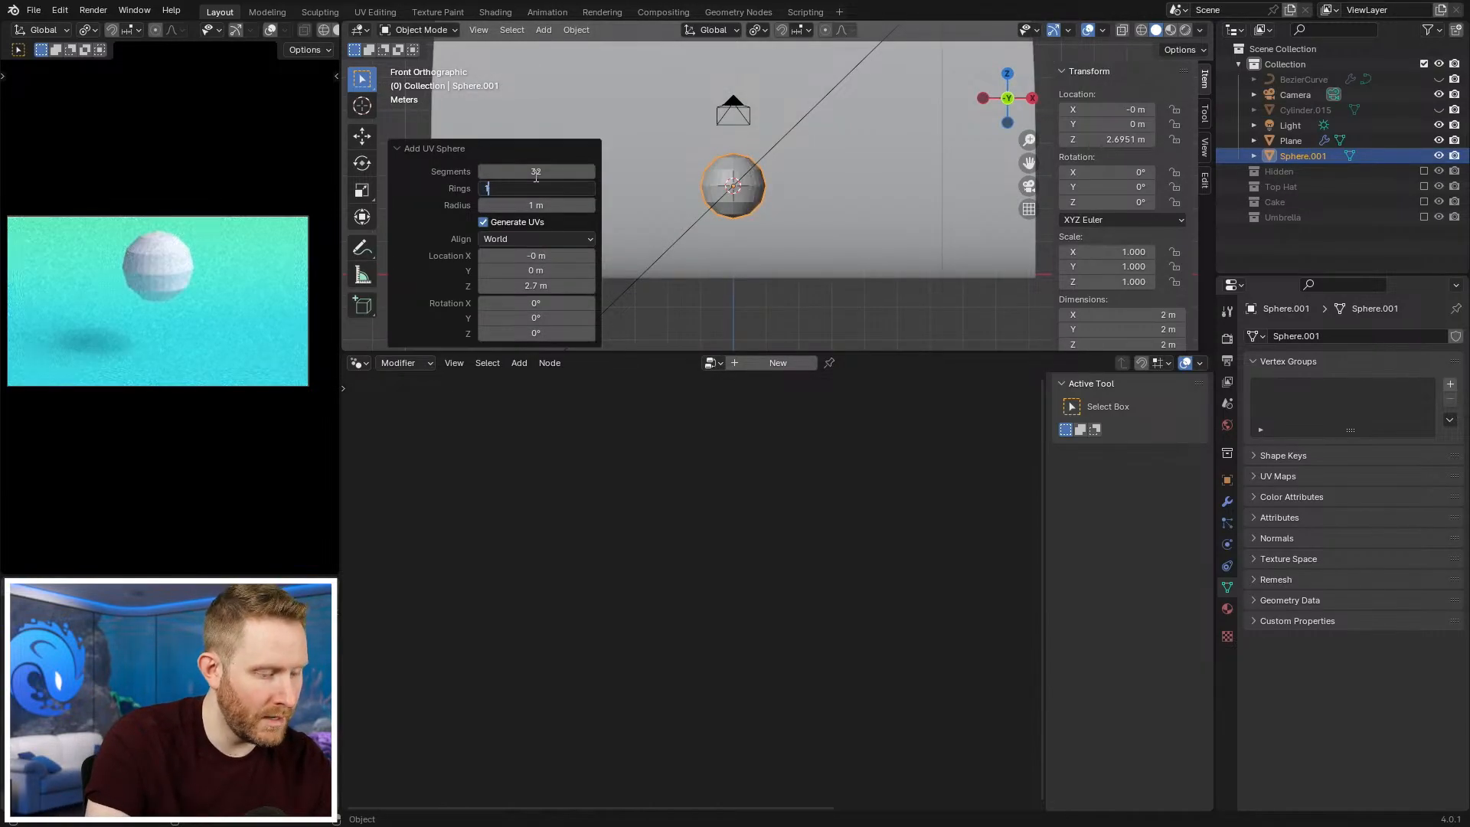
{"action": "key", "text": "Return"}
{"action": "left_click", "coordinate": [454, 145]}
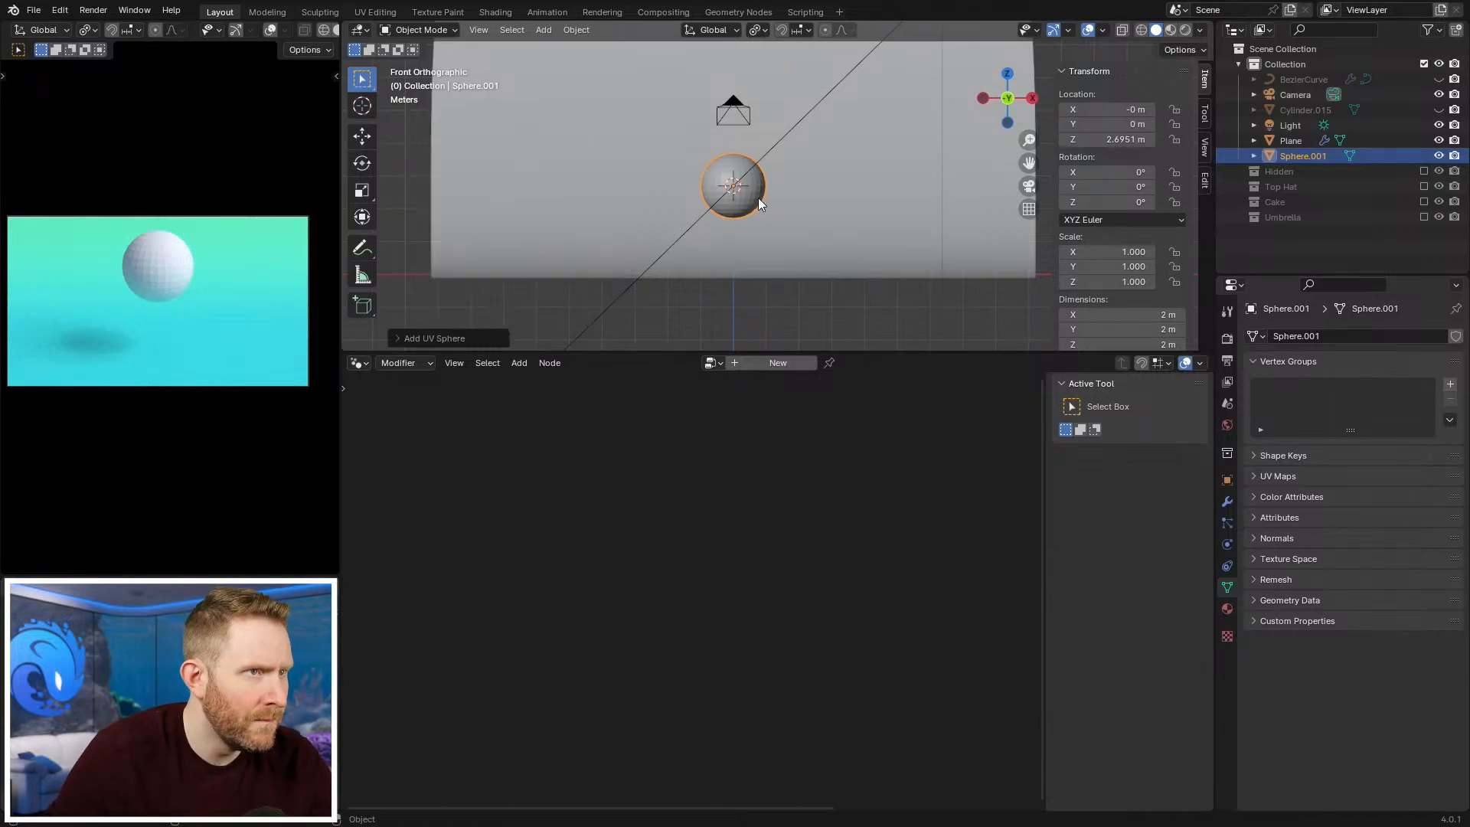
Step: Shift the sphere to about X -3 m and duplicate it beside itself, scaling the copy to about 1.77
{"action": "key", "text": "shift+d"}
{"action": "key", "text": "s"}
{"action": "left_click", "coordinate": [800, 230]}
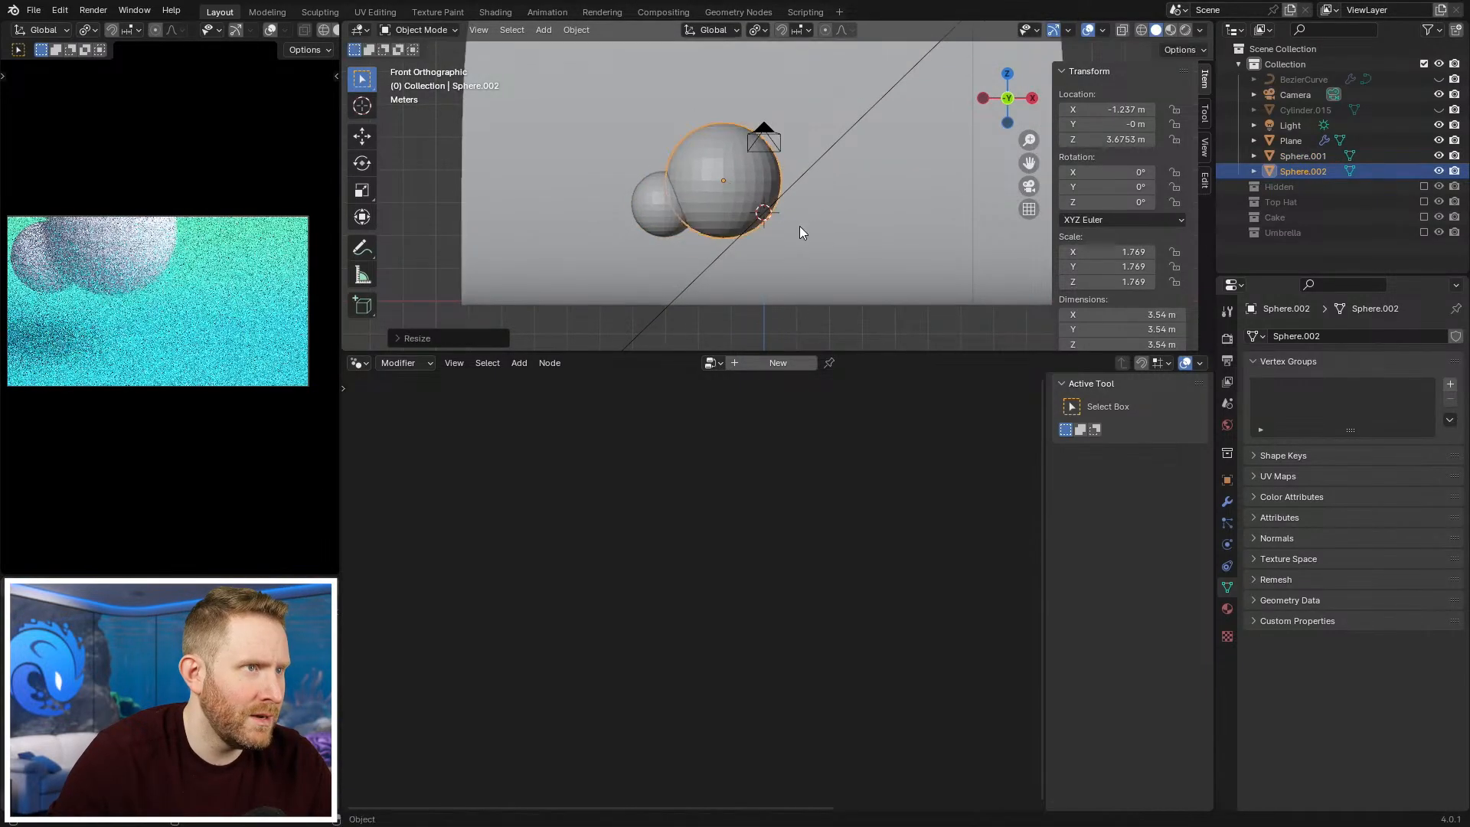
Step: Duplicate the large sphere to its right, scaling the copy to about 0.96 and placing it near X 1.7 m
{"action": "key", "text": "shift+d"}
{"action": "left_click", "coordinate": [892, 252]}
{"action": "key", "text": "s"}
{"action": "left_click", "coordinate": [875, 245]}
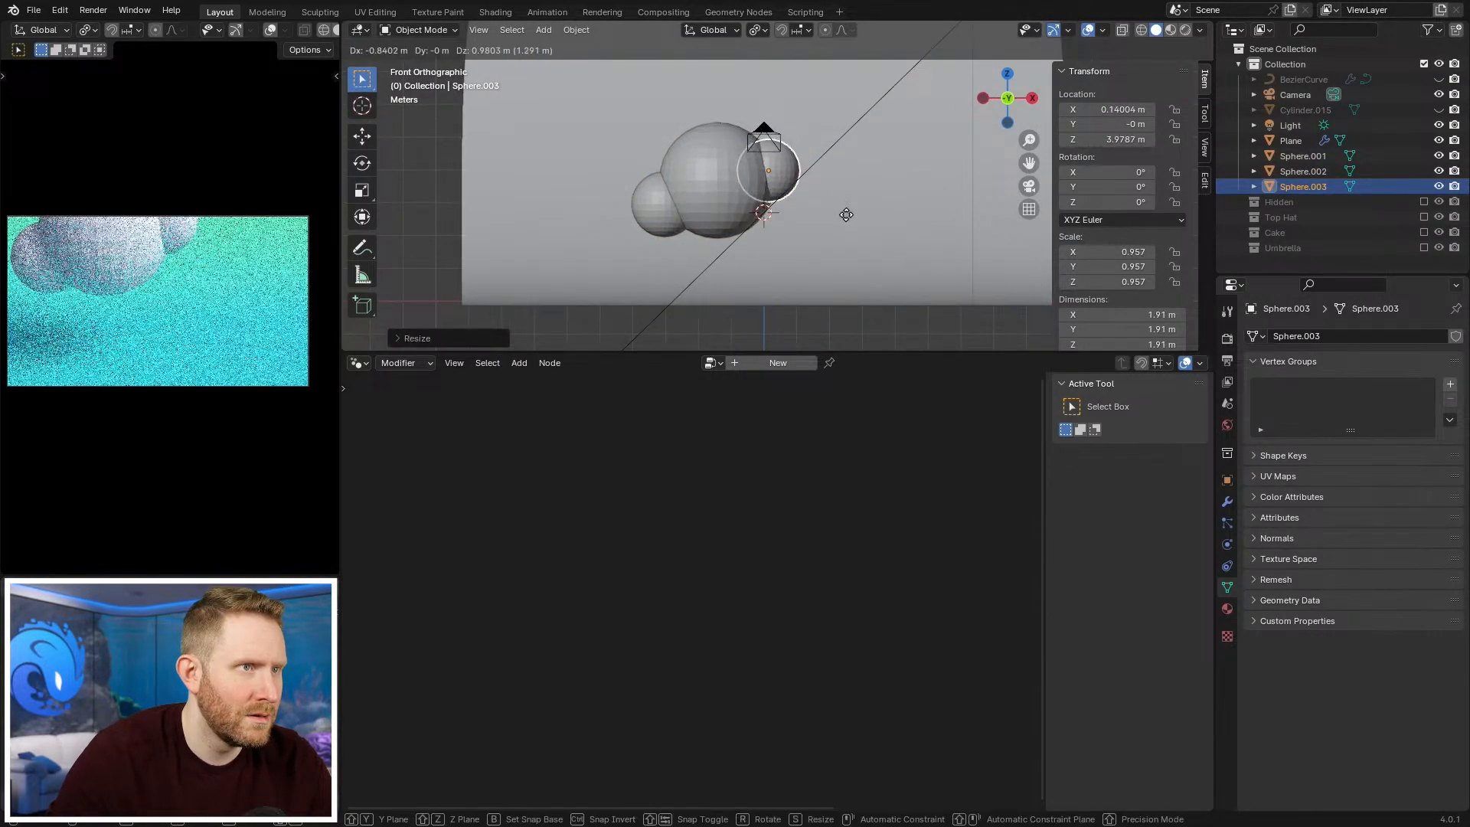
{"action": "key", "text": "shift+s"}
{"action": "key", "text": "Escape"}
{"action": "key", "text": "g"}
{"action": "left_click", "coordinate": [893, 192]}
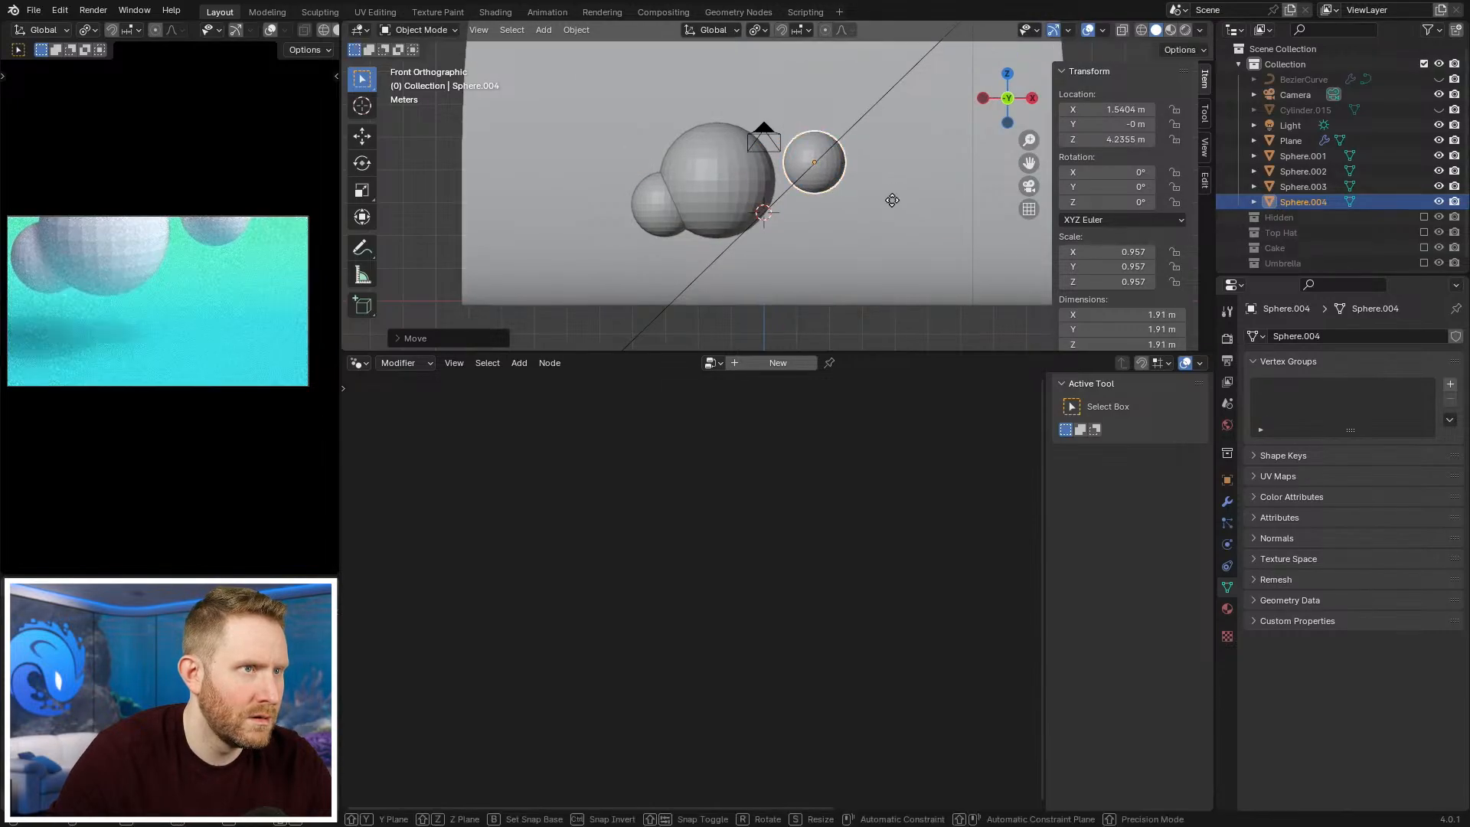
Step: Place an enlarged duplicate of the small right sphere between it and the large sphere
{"action": "key", "text": "shift+d"}
{"action": "left_click", "coordinate": [886, 239]}
{"action": "key", "text": "s"}
{"action": "left_click", "coordinate": [893, 268]}
Step: Scale the small right sphere to about 0.81 and move it slightly back in the top view
{"action": "left_click", "coordinate": [847, 162]}
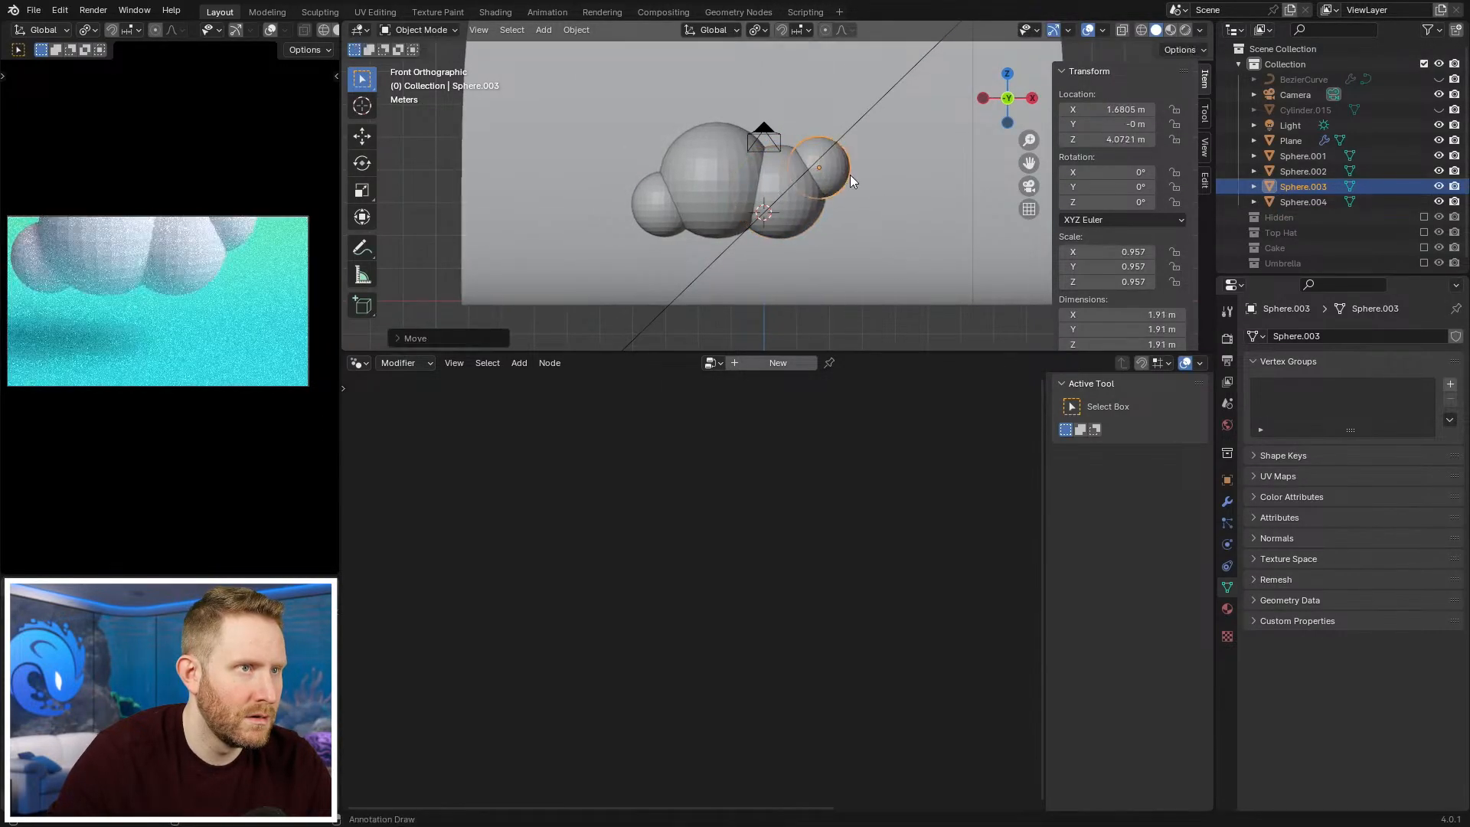
{"action": "key", "text": "KP_7"}
{"action": "key", "text": "g"}
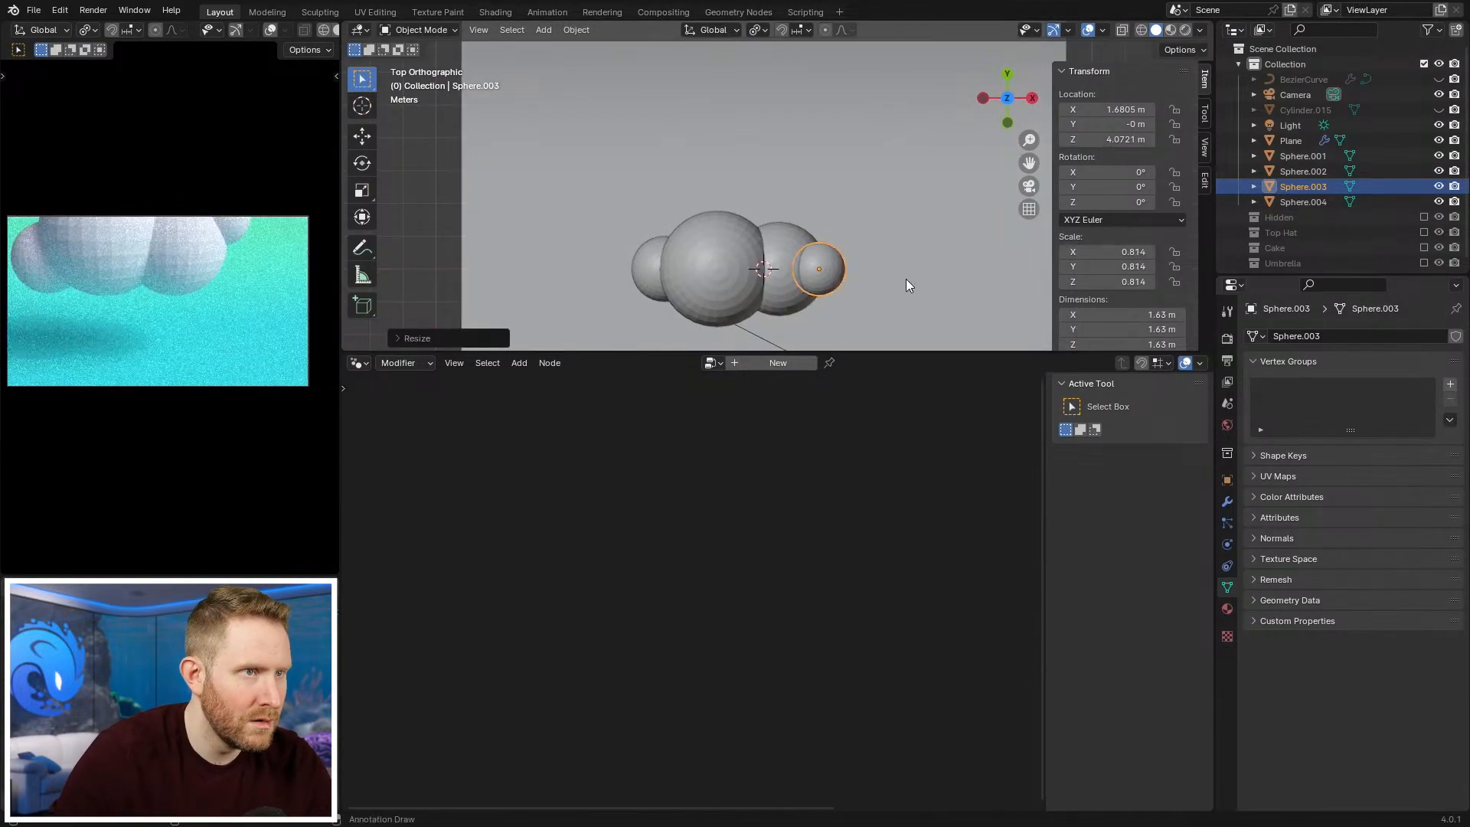
{"action": "left_click", "coordinate": [890, 277]}
Step: Offset the large sphere back to about Y 0.21 m and the left sphere forward to about Y -0.33 m
{"action": "left_click", "coordinate": [751, 296]}
{"action": "left_click", "coordinate": [722, 274]}
{"action": "key", "text": "g"}
{"action": "left_click", "coordinate": [722, 267]}
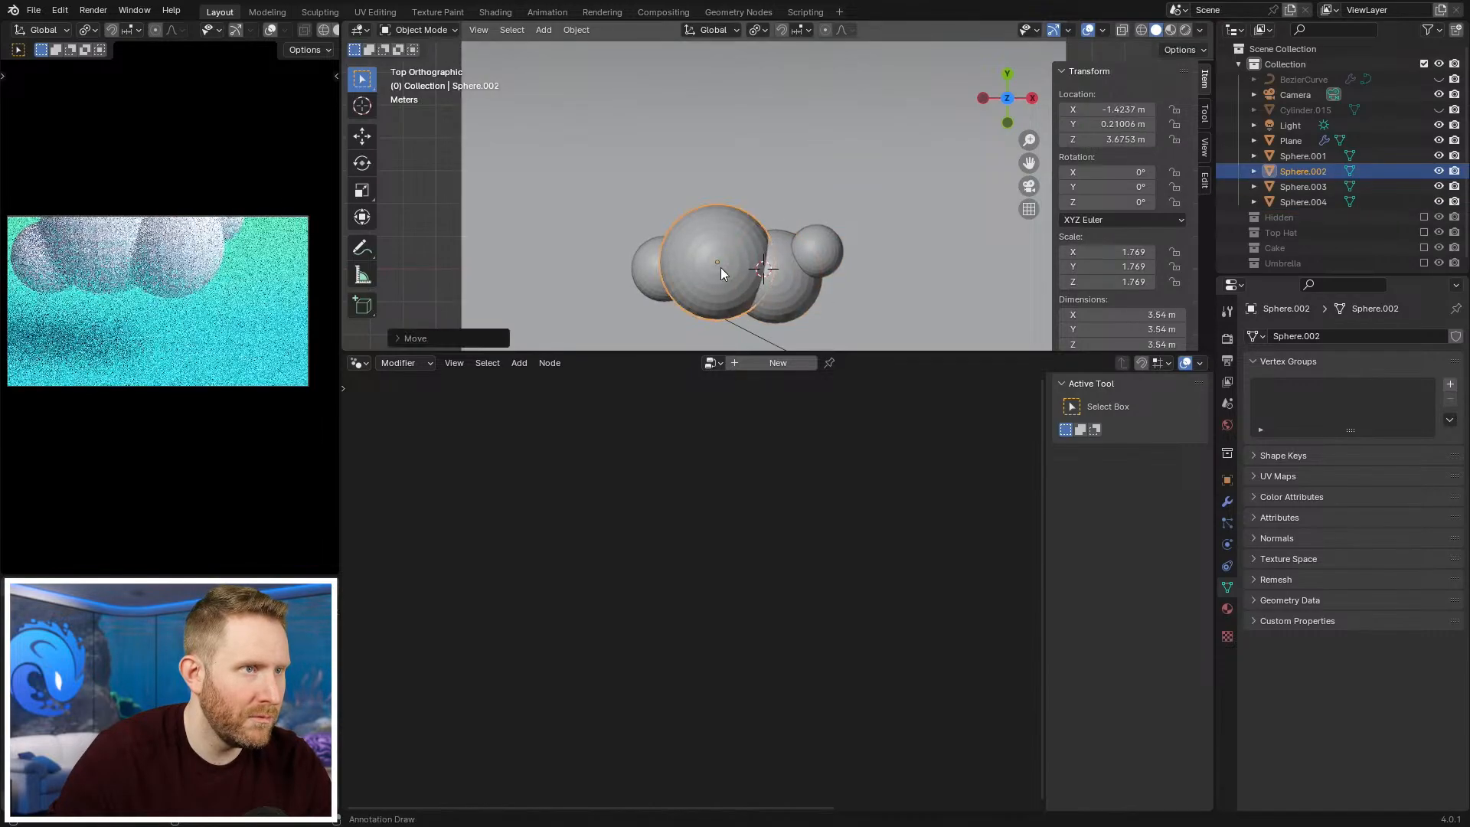
{"action": "left_click", "coordinate": [647, 280]}
{"action": "key", "text": "g"}
{"action": "left_click", "coordinate": [647, 292]}
Step: Duplicate the left sphere behind itself and scale the copy to about 0.77
{"action": "key", "text": "shift+d"}
{"action": "left_click", "coordinate": [722, 238]}
{"action": "key", "text": "s"}
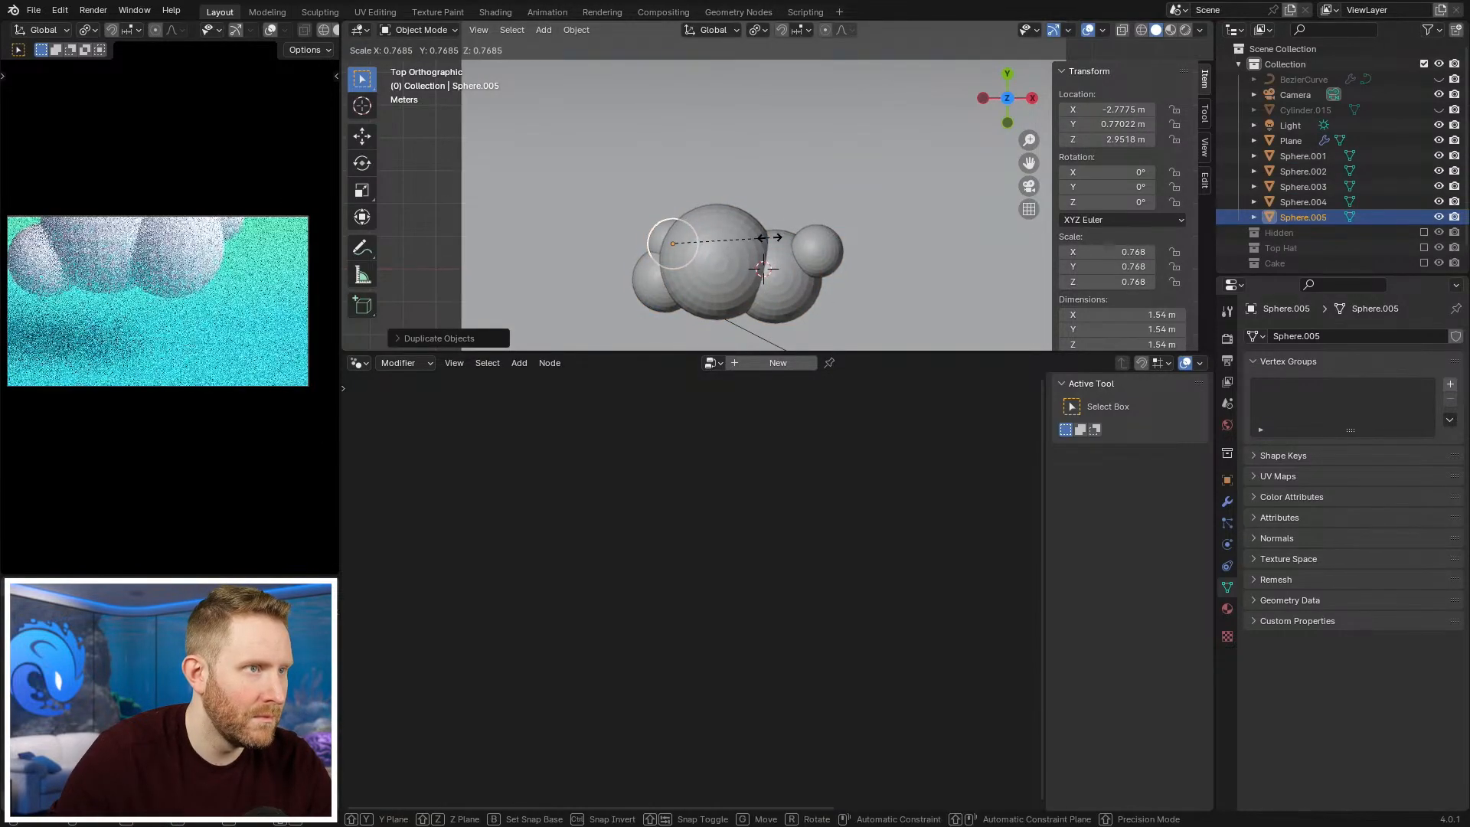
{"action": "left_click", "coordinate": [778, 236]}
Step: Raise the new left sphere to about Z 3.8 m and adjust its horizontal position against the large sphere
{"action": "middle_click_drag", "start_coordinate": [778, 236], "coordinate": [911, 65]}
{"action": "key", "text": "g"}
{"action": "key", "text": "z"}
{"action": "left_click", "coordinate": [887, 124]}
{"action": "middle_click_drag", "start_coordinate": [888, 125], "coordinate": [857, 161]}
{"action": "key", "text": "g"}
{"action": "key", "text": "shift+z"}
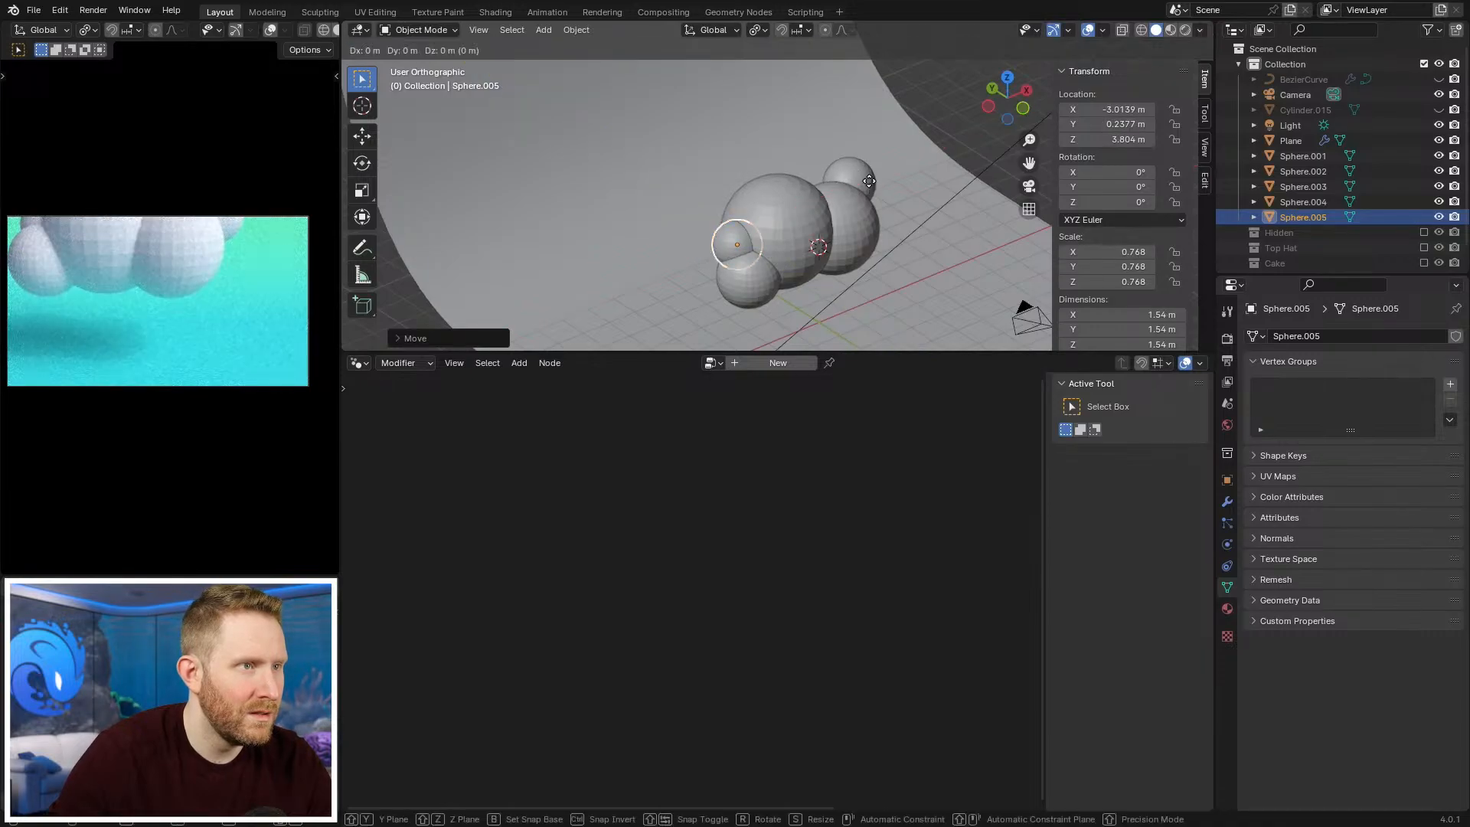
{"action": "left_click", "coordinate": [873, 181]}
Step: Duplicate the large sphere toward the front of the cloud and scale the copy to about 0.9
{"action": "middle_click_drag", "start_coordinate": [872, 181], "coordinate": [761, 253]}
{"action": "left_click", "coordinate": [769, 233]}
{"action": "key", "text": "shift+d"}
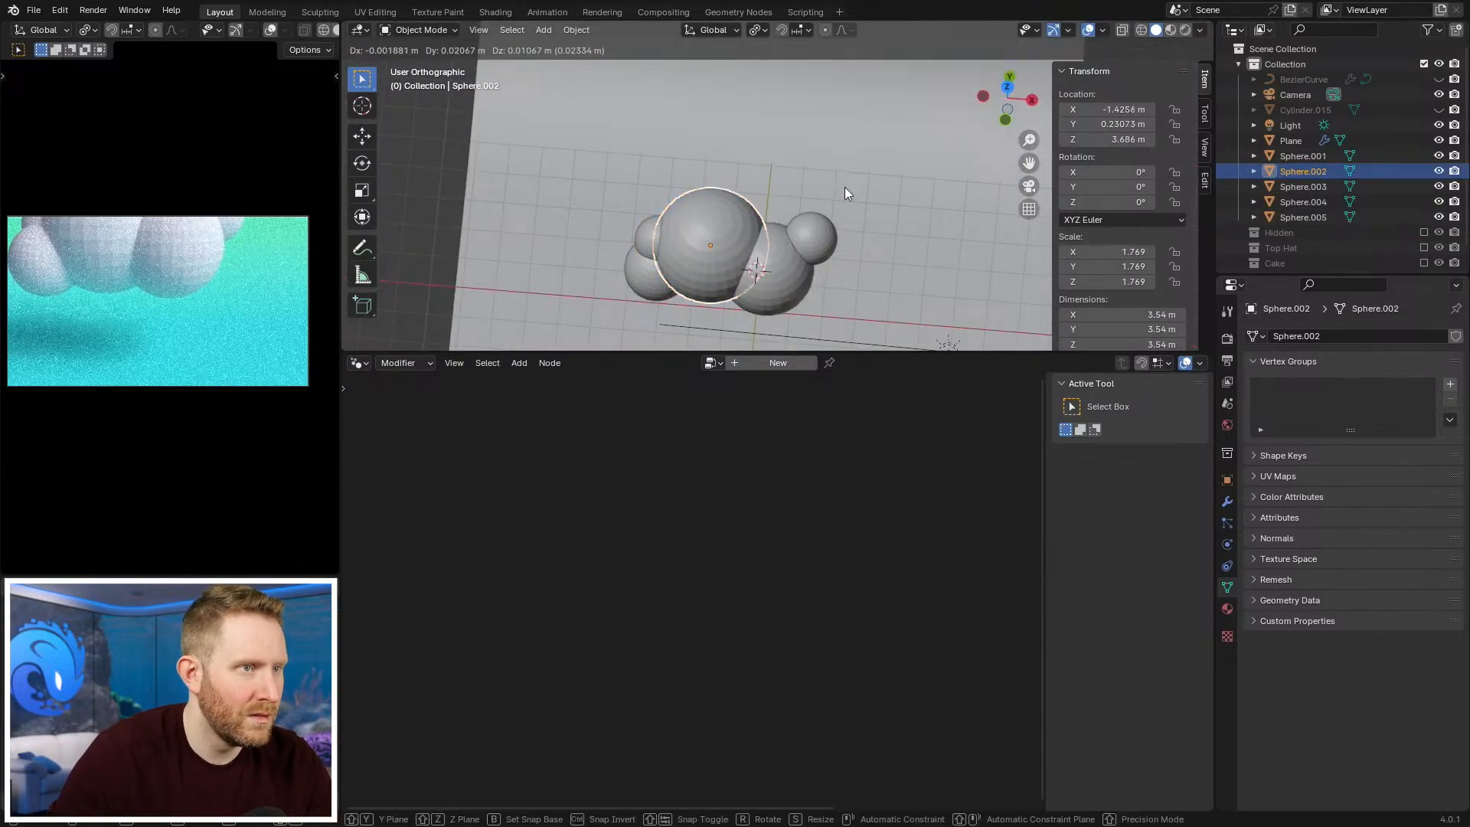
{"action": "left_click", "coordinate": [894, 215]}
{"action": "key", "text": "s"}
{"action": "left_click", "coordinate": [865, 230]}
Step: Reposition the new small sphere against the front of the cloud in a side view
{"action": "middle_click_drag", "start_coordinate": [865, 230], "coordinate": [713, 134]}
{"action": "key", "text": "g"}
{"action": "key", "text": "s"}
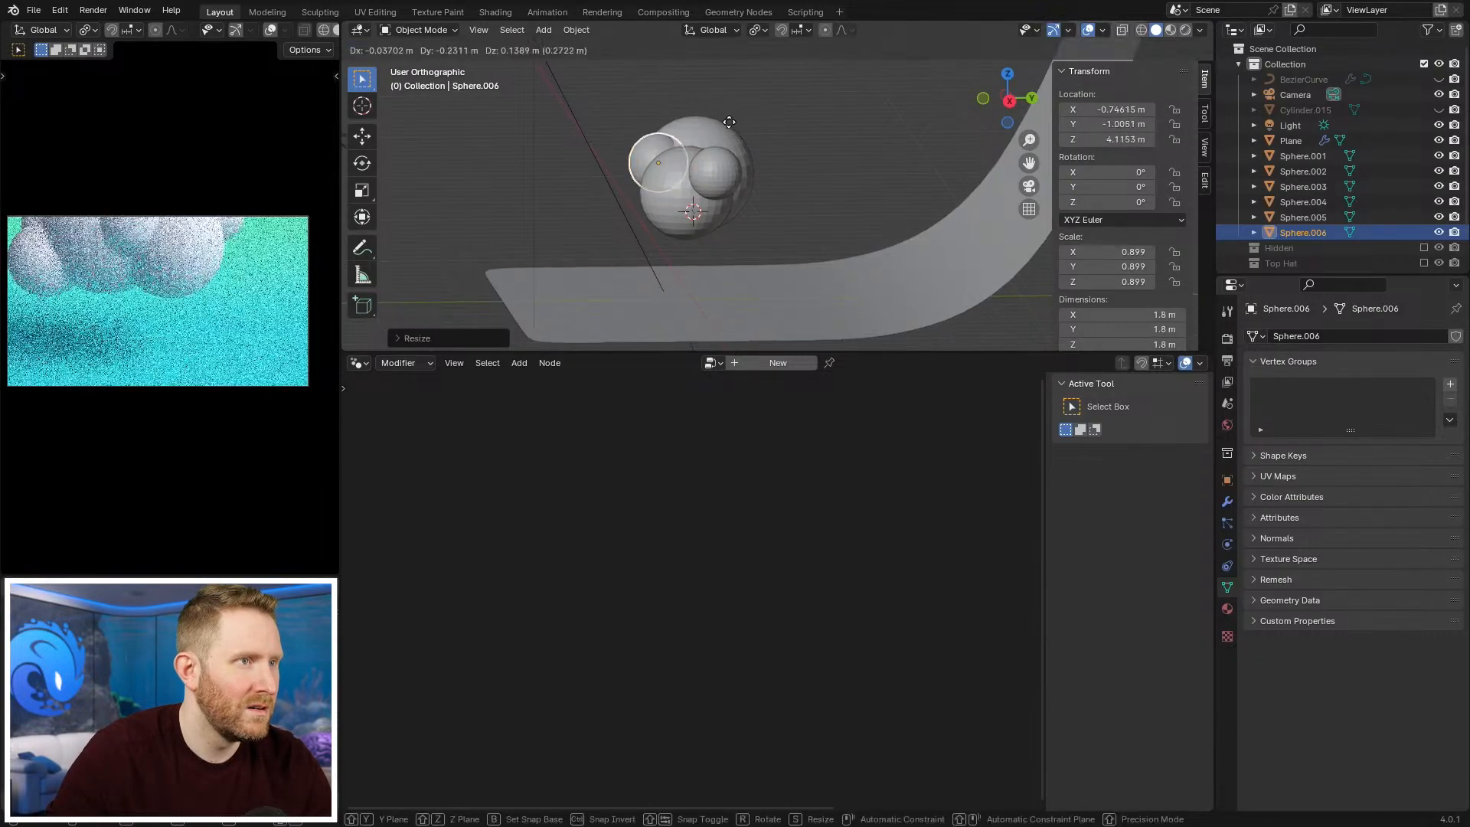
{"action": "left_click", "coordinate": [731, 141]}
Step: Duplicate the front sphere to the back of the cloud and lower the copy to about Z 3.11 m
{"action": "middle_click_drag", "start_coordinate": [730, 140], "coordinate": [743, 167]}
{"action": "key", "text": "shift+d"}
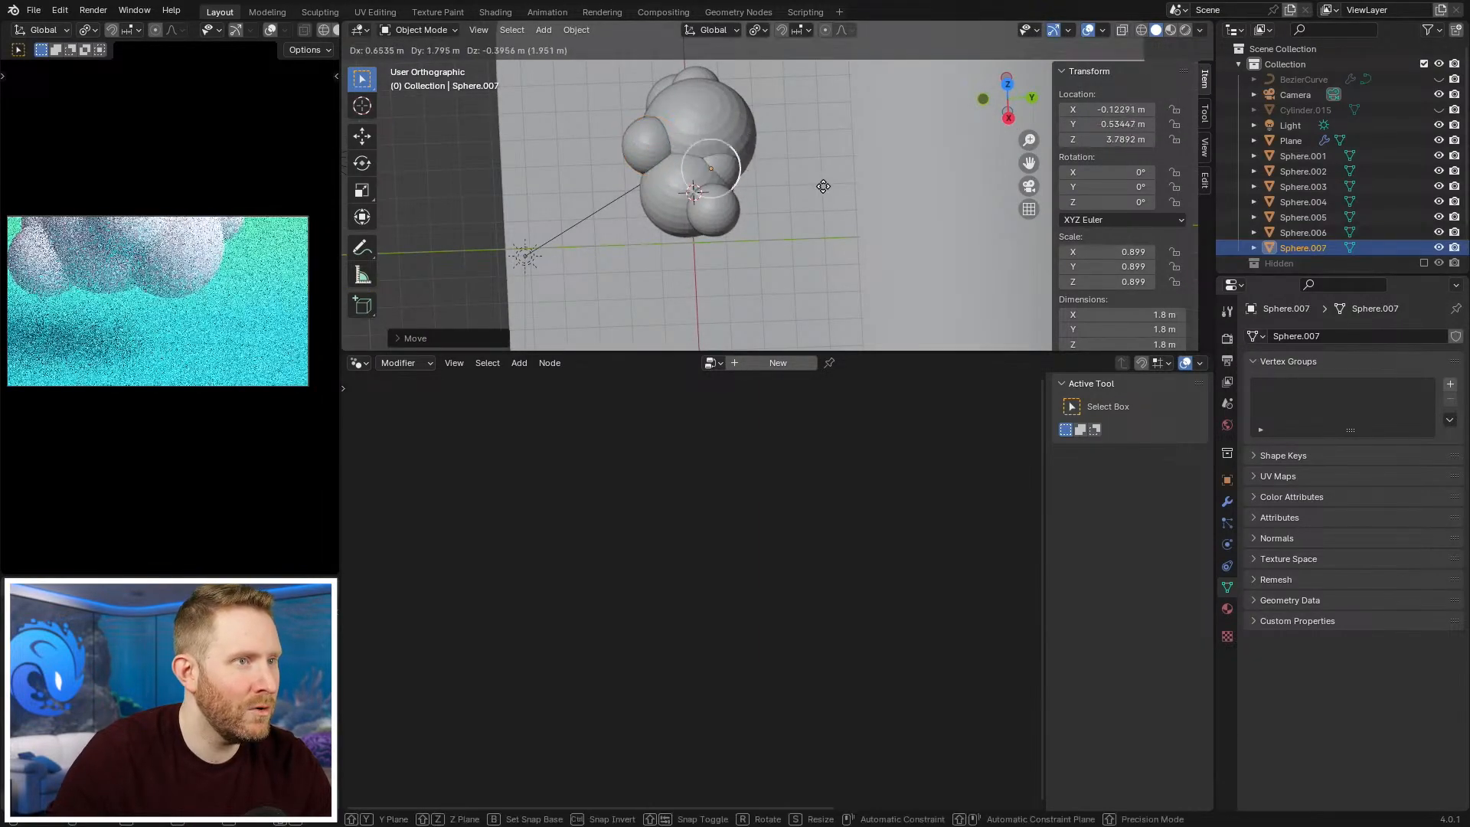
{"action": "left_click", "coordinate": [824, 187]}
{"action": "middle_click_drag", "start_coordinate": [823, 187], "coordinate": [789, 77]}
{"action": "key", "text": "g"}
{"action": "key", "text": "z"}
{"action": "left_click", "coordinate": [827, 104]}
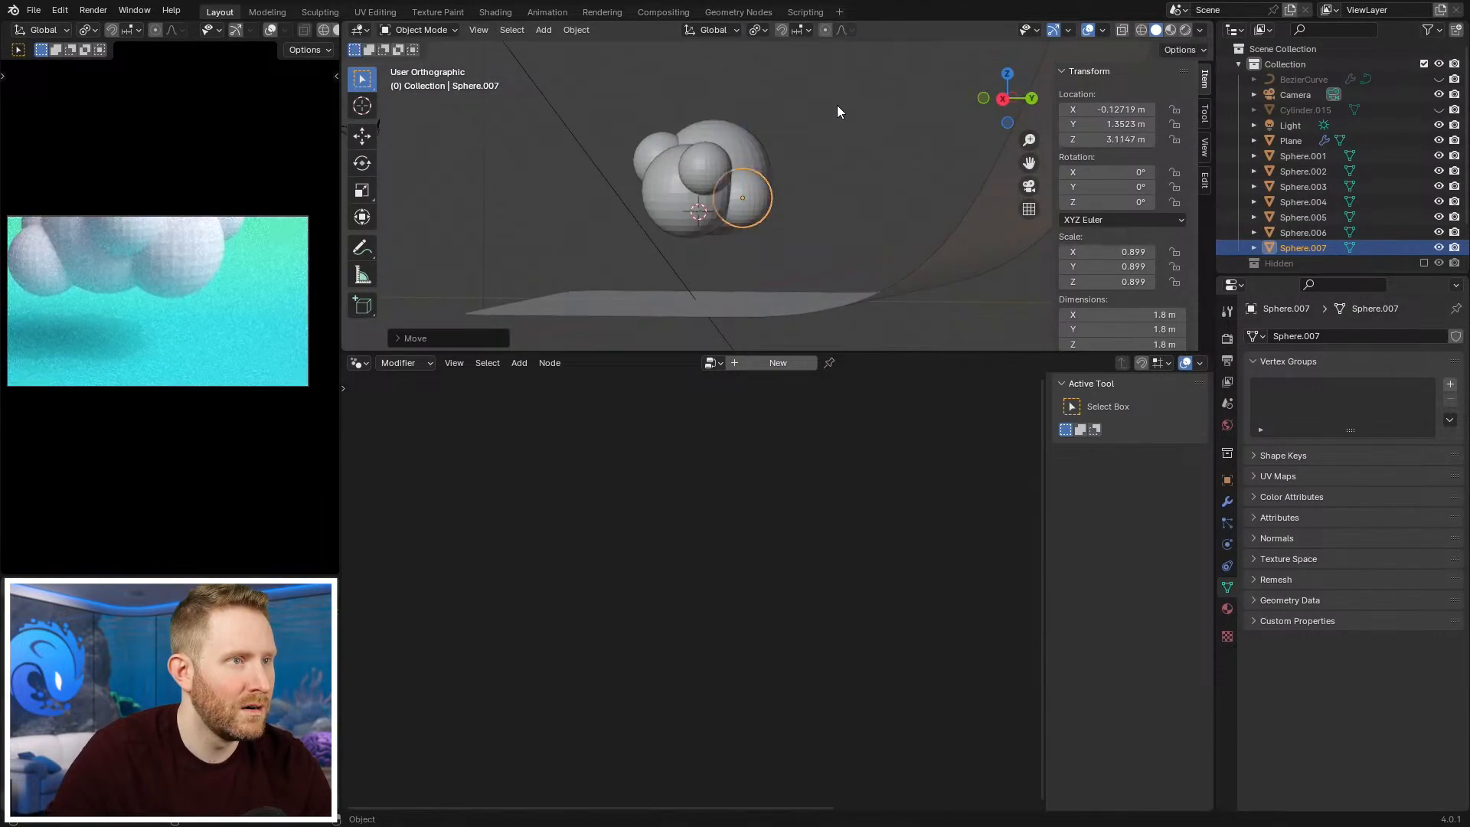
Step: Scale the back sphere to about 0.82 and move it along Y to about 1.05 m
{"action": "key", "text": "s"}
{"action": "left_click", "coordinate": [819, 134]}
{"action": "middle_click_drag", "start_coordinate": [819, 135], "coordinate": [893, 203]}
{"action": "key", "text": "g"}
{"action": "key", "text": "y"}
{"action": "left_click", "coordinate": [875, 201]}
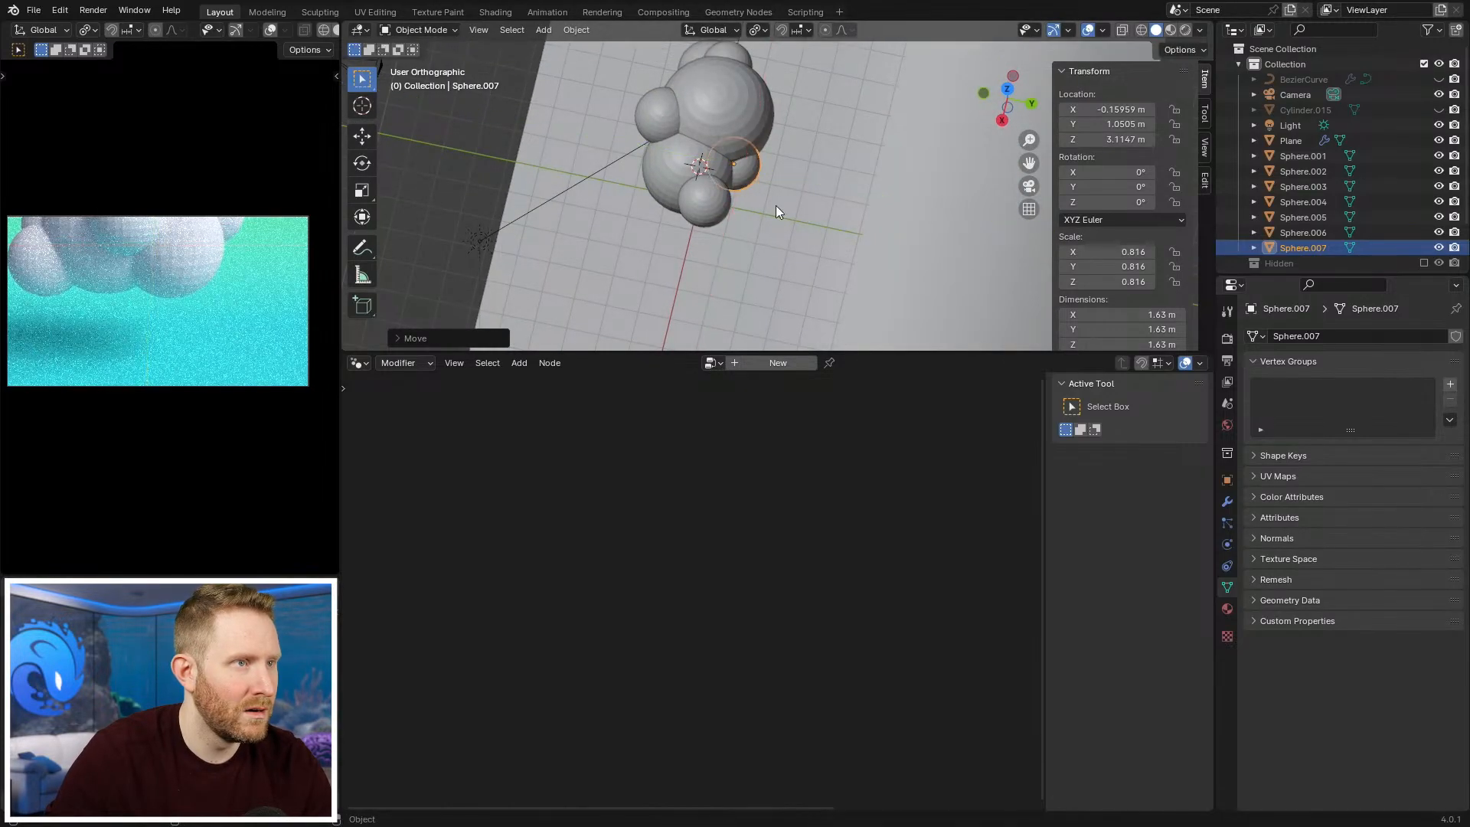
Step: Select all seven spheres with the original left sphere active and merge them into a single cloud object
{"action": "left_click", "coordinate": [710, 201], "text": "shift"}
{"action": "left_click", "coordinate": [681, 165], "text": "shift"}
{"action": "left_click", "coordinate": [660, 117], "text": "shift"}
{"action": "left_click", "coordinate": [741, 127], "text": "shift"}
{"action": "middle_click_drag", "start_coordinate": [741, 126], "coordinate": [797, 266]}
{"action": "left_click", "coordinate": [700, 196], "text": "shift"}
{"action": "left_click", "coordinate": [698, 235], "text": "shift"}
{"action": "scroll", "coordinate": [746, 220], "scroll_direction": "down", "scroll_amount": 2}
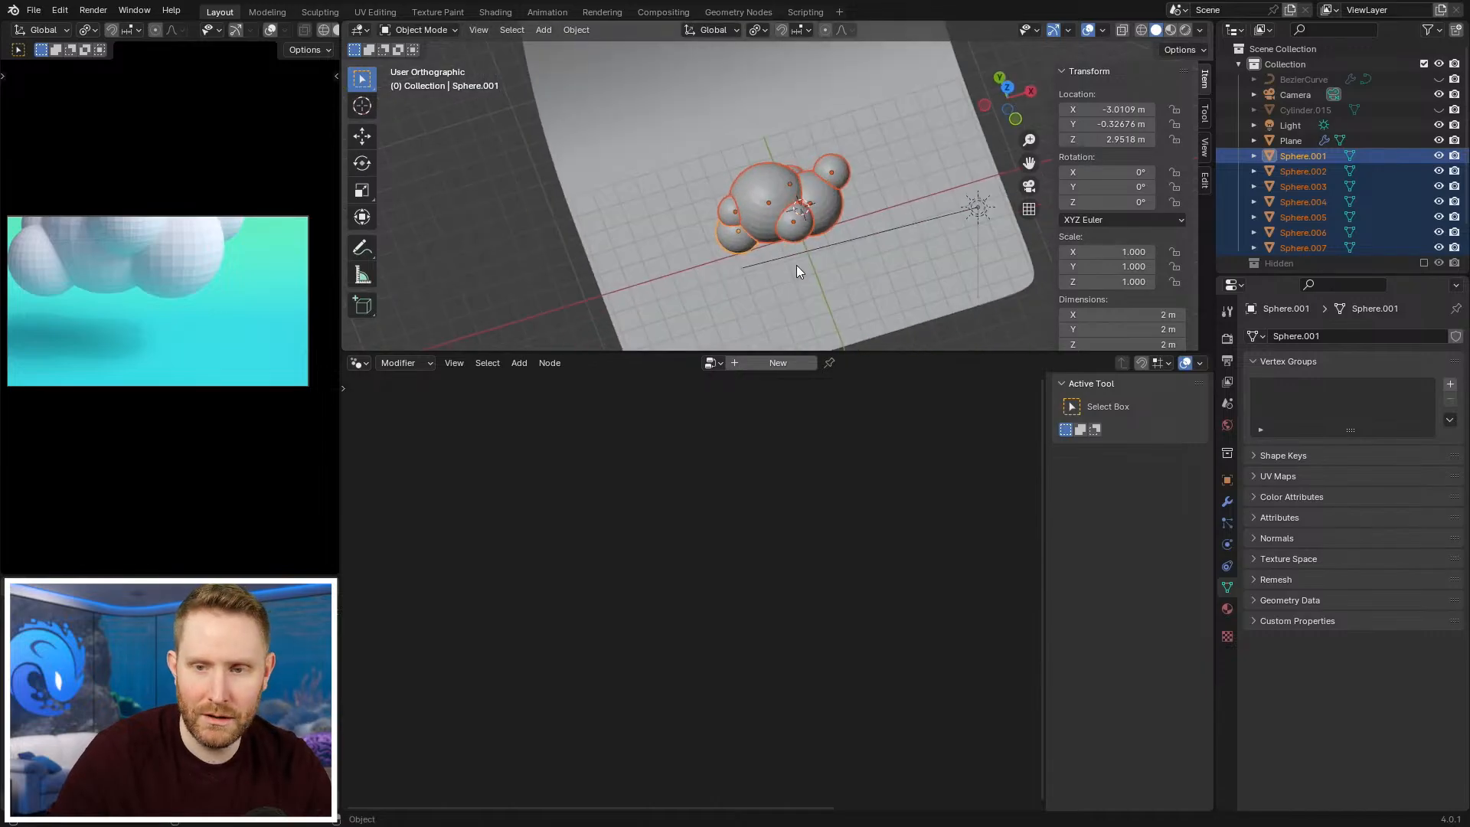
{"action": "key", "text": "shift+ctrl+b"}
{"action": "left_click", "coordinate": [742, 261]}
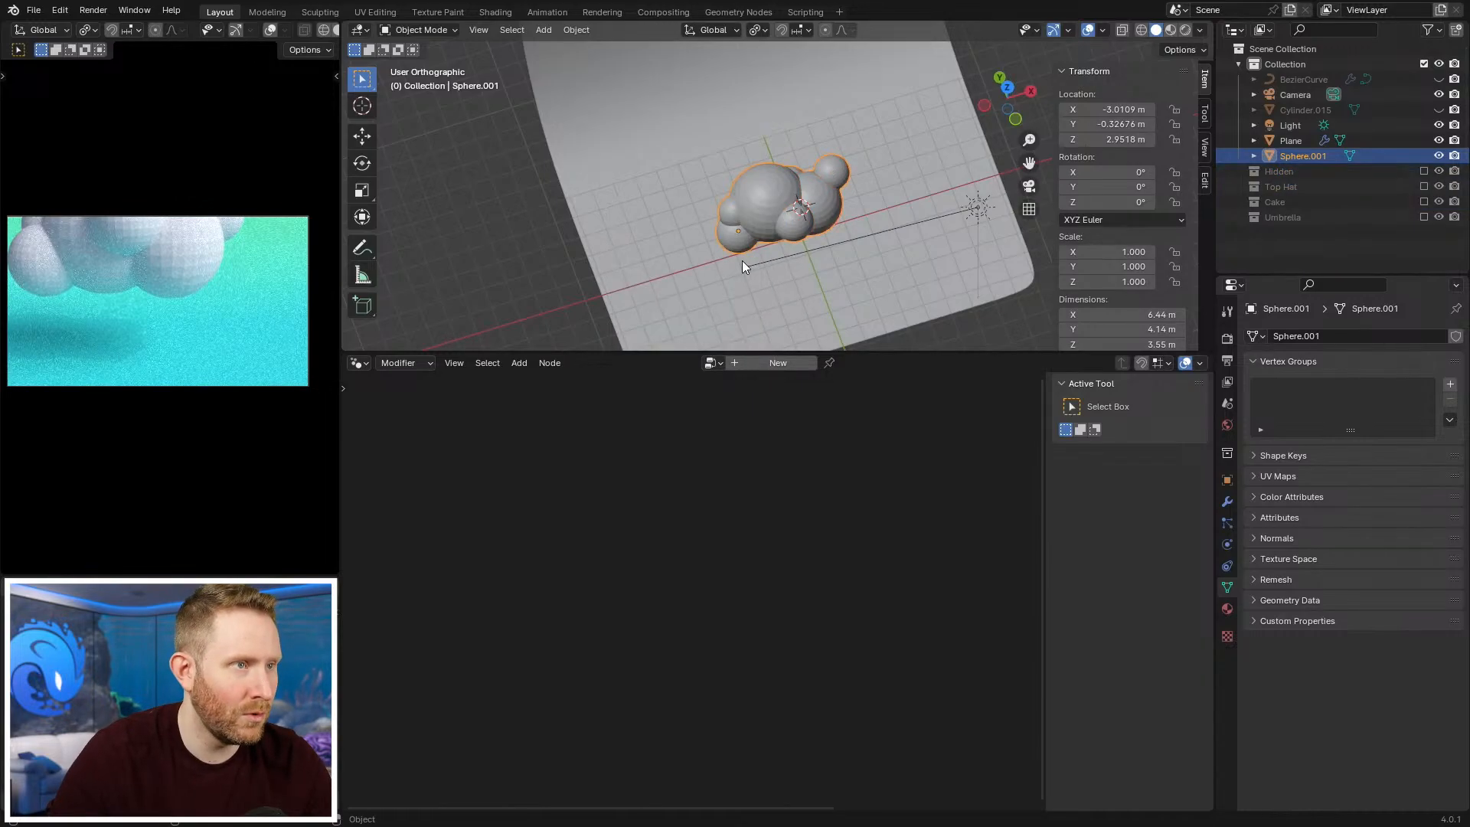
Step: Add a Decimate modifier to the merged cloud object
{"action": "middle_click_drag", "start_coordinate": [741, 260], "coordinate": [718, 178]}
{"action": "scroll", "coordinate": [755, 206], "scroll_direction": "up", "scroll_amount": 4}
{"action": "scroll", "coordinate": [779, 206], "scroll_direction": "down", "scroll_amount": 2}
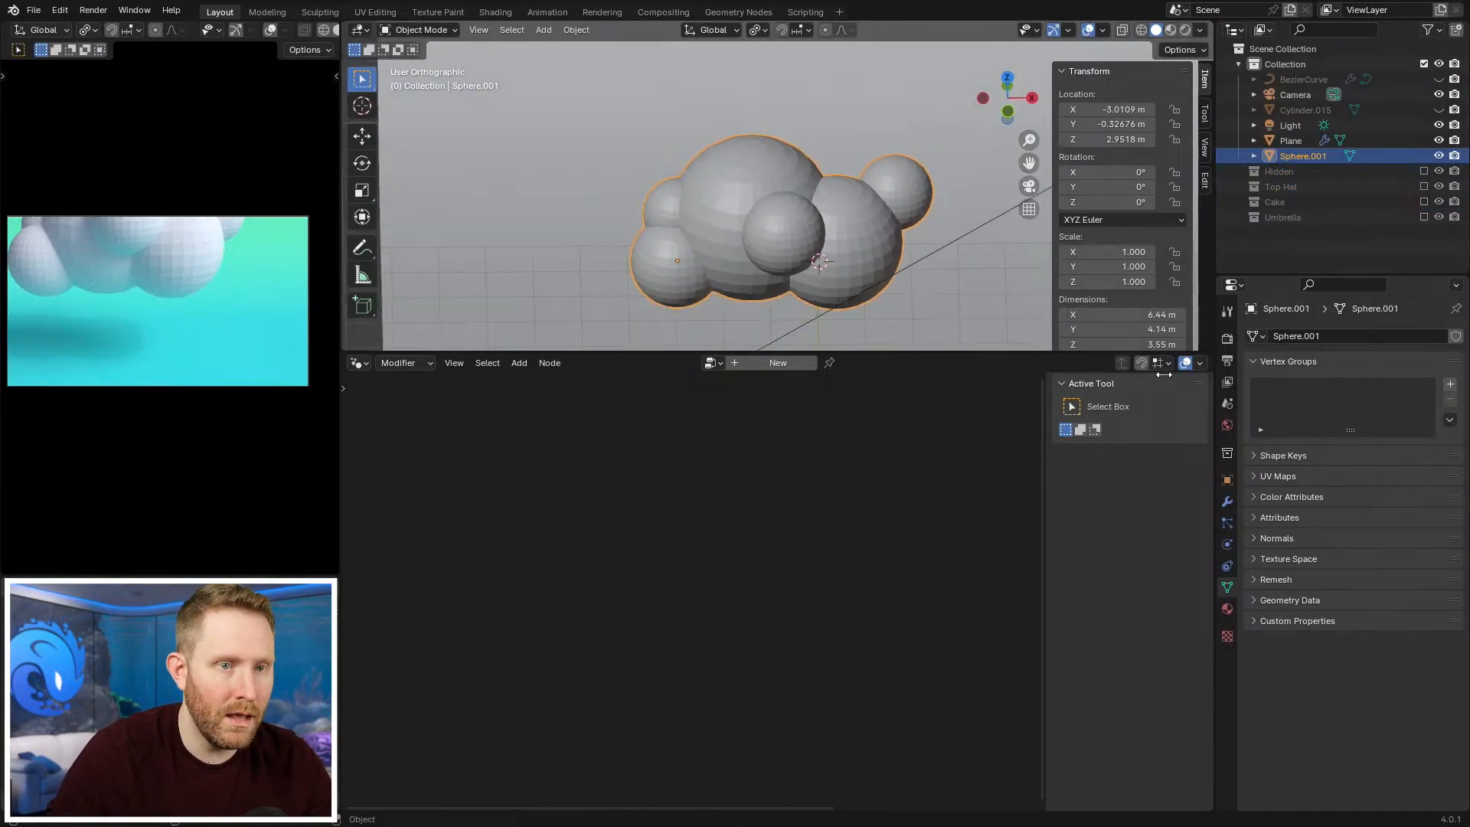
{"action": "left_click", "coordinate": [1228, 502]}
{"action": "left_click", "coordinate": [1306, 341]}
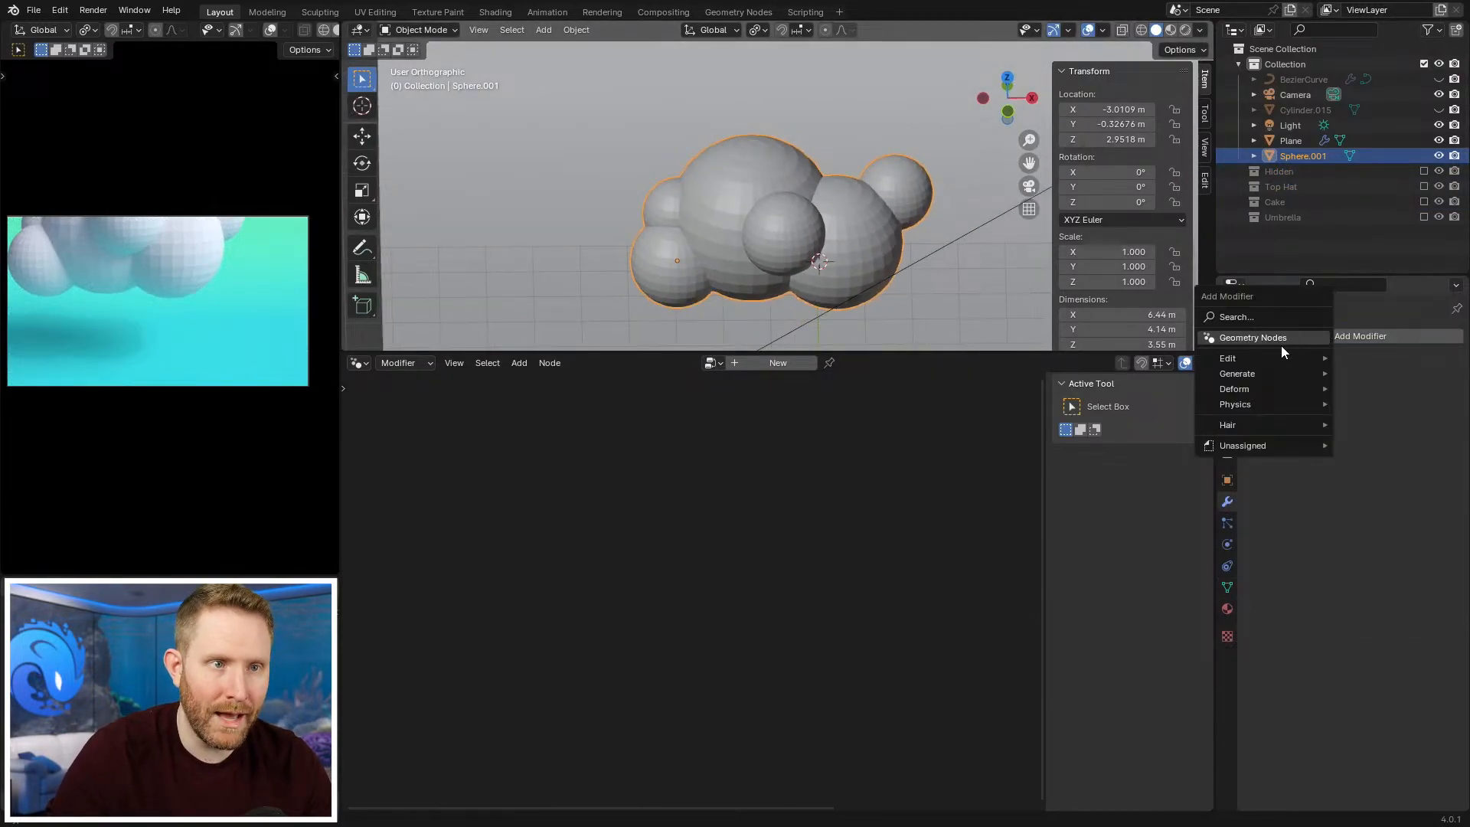
{"action": "mouse_move", "coordinate": [1248, 375]}
{"action": "left_click", "coordinate": [1103, 434]}
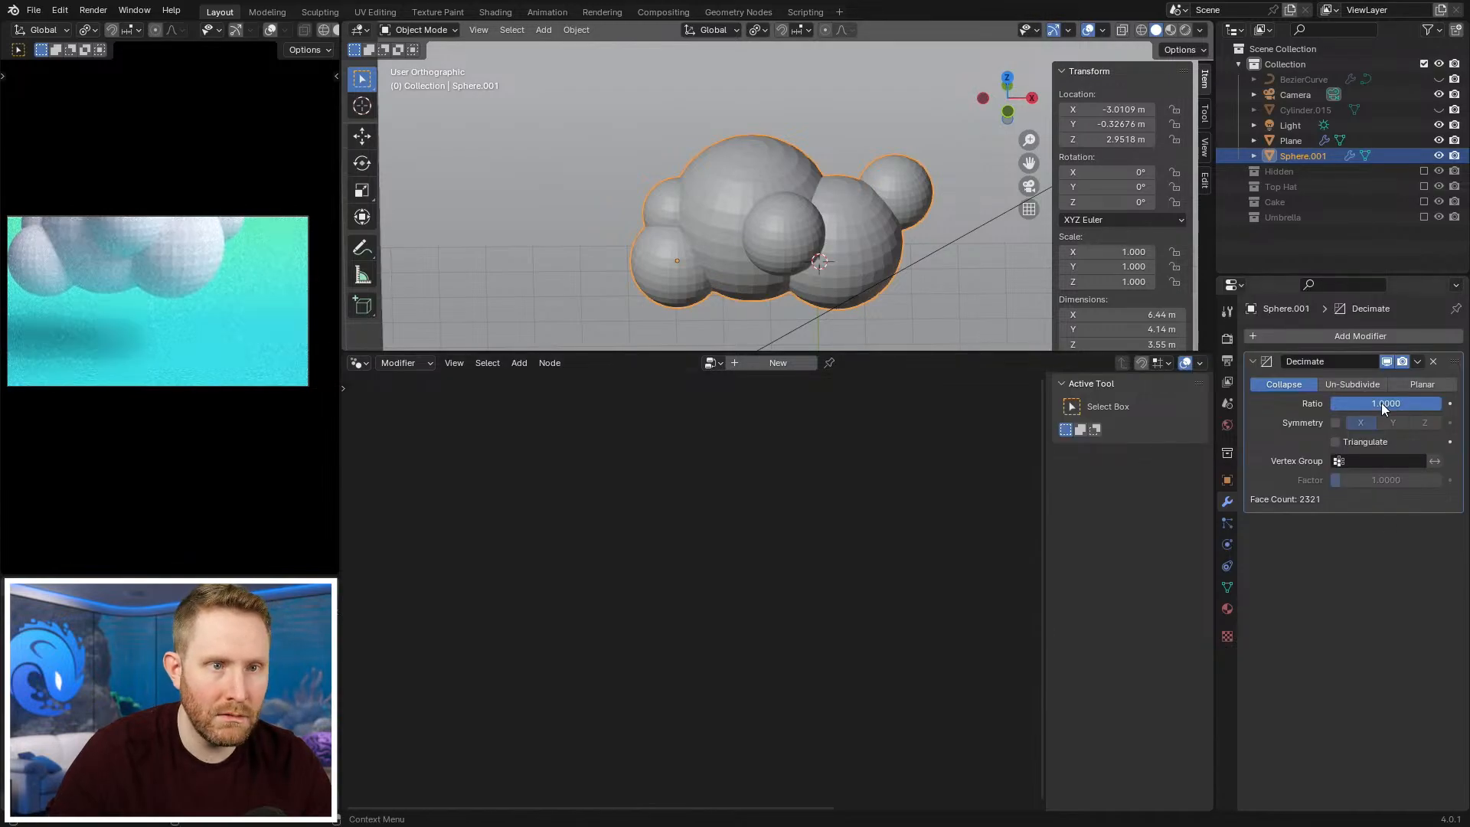
Step: Lower the Decimate ratio to about 0.031 to give the cloud a faceted low-poly shape
{"action": "left_click_drag", "start_coordinate": [1413, 403], "coordinate": [1336, 402]}
{"action": "middle_click_drag", "start_coordinate": [842, 229], "coordinate": [888, 282]}
{"action": "left_click_drag", "start_coordinate": [1339, 407], "coordinate": [1337, 404]}
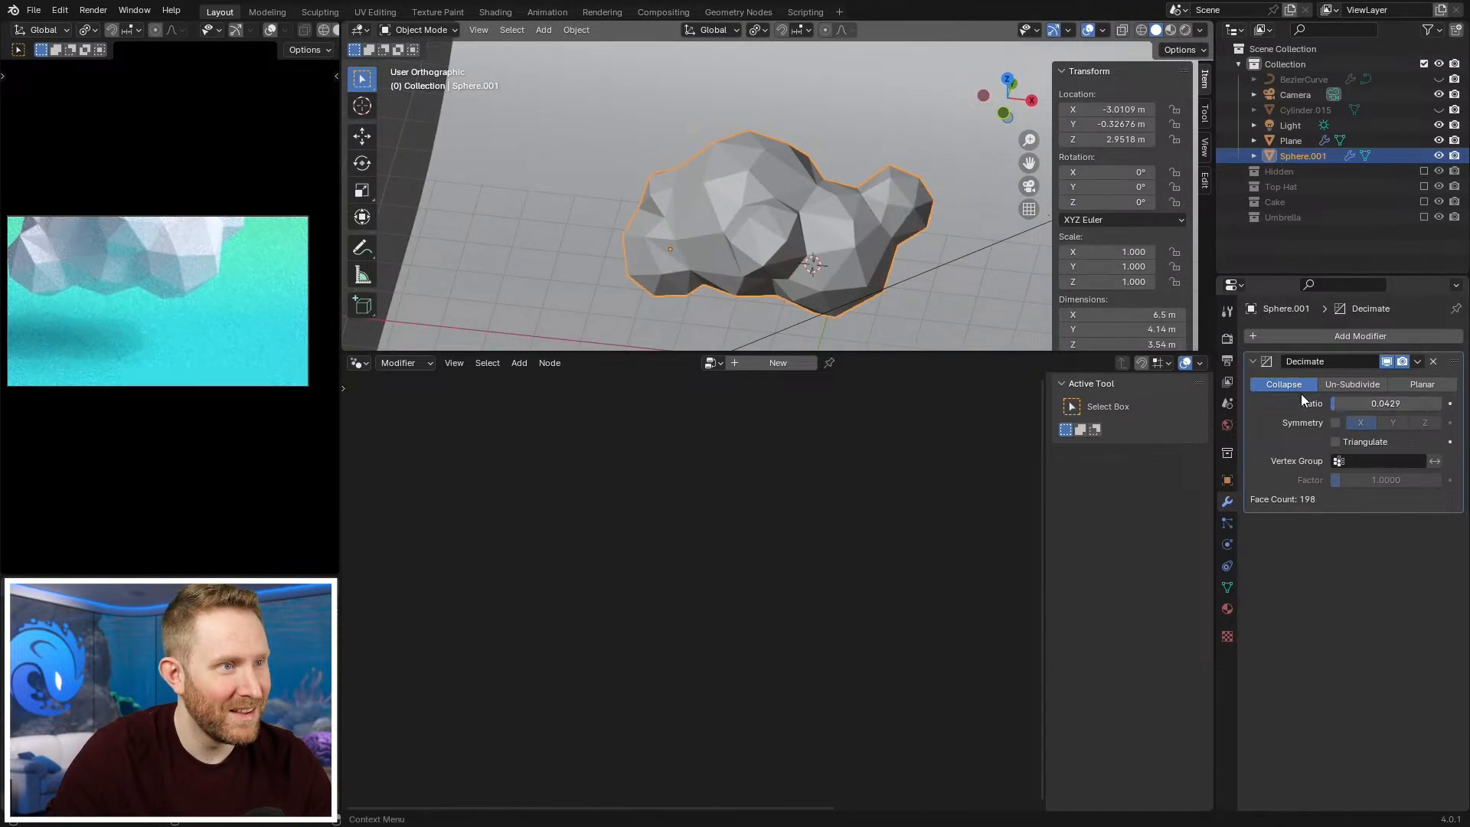
{"action": "scroll", "coordinate": [842, 219], "scroll_direction": "down", "scroll_amount": 2}
{"action": "middle_click_drag", "start_coordinate": [735, 219], "coordinate": [858, 230]}
{"action": "scroll", "coordinate": [858, 230], "scroll_direction": "up", "scroll_amount": 2}
{"action": "left_click_drag", "start_coordinate": [1355, 404], "coordinate": [1354, 404]}
Step: Move the cloud into the camera's frame, to about X -2.0 m and Z 1.52 m
{"action": "key", "text": "g"}
{"action": "key", "text": "z"}
{"action": "left_click", "coordinate": [181, 279]}
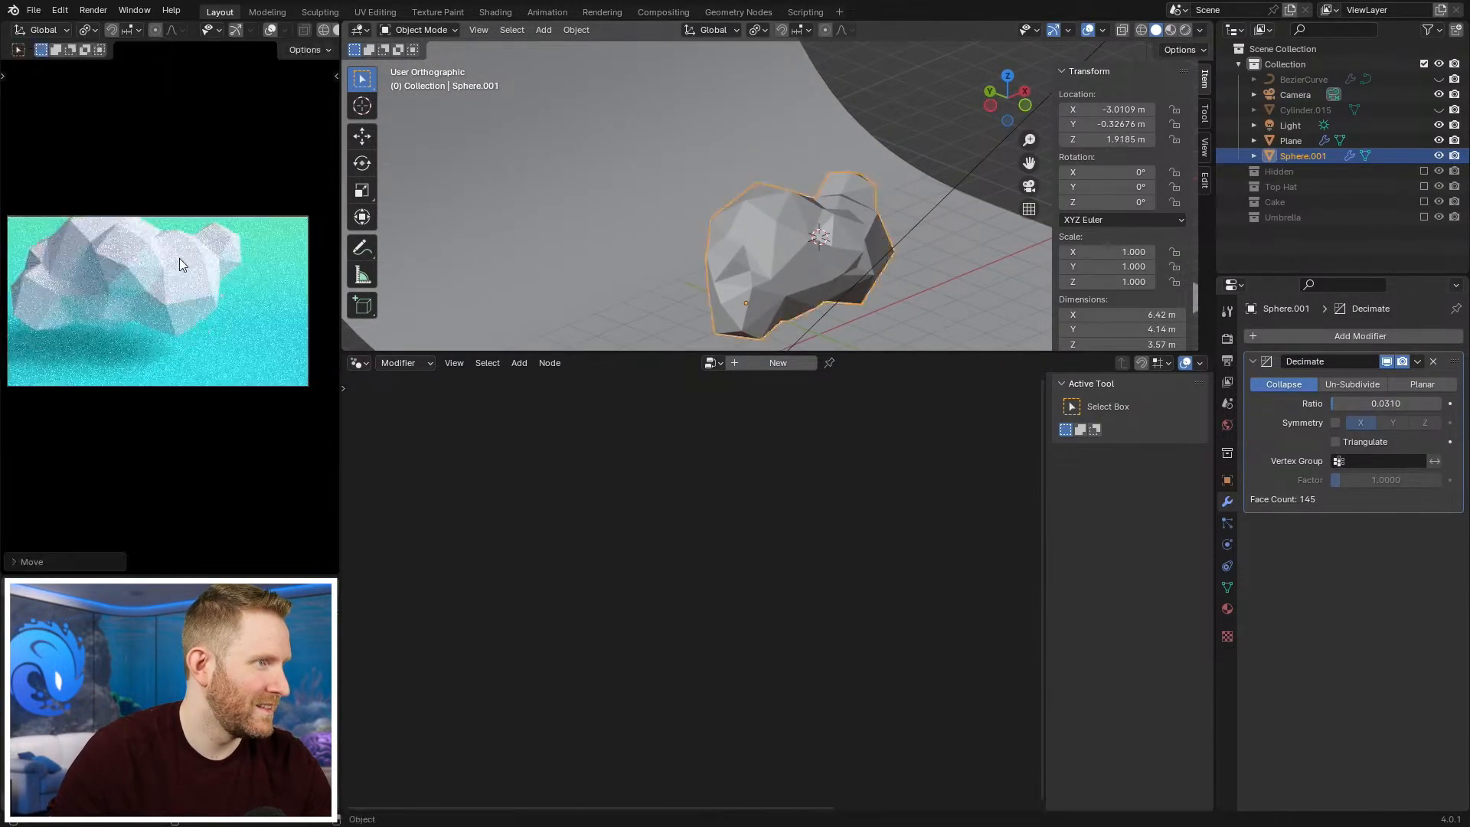
{"action": "key", "text": "g"}
{"action": "key", "text": "x"}
{"action": "left_click", "coordinate": [898, 191]}
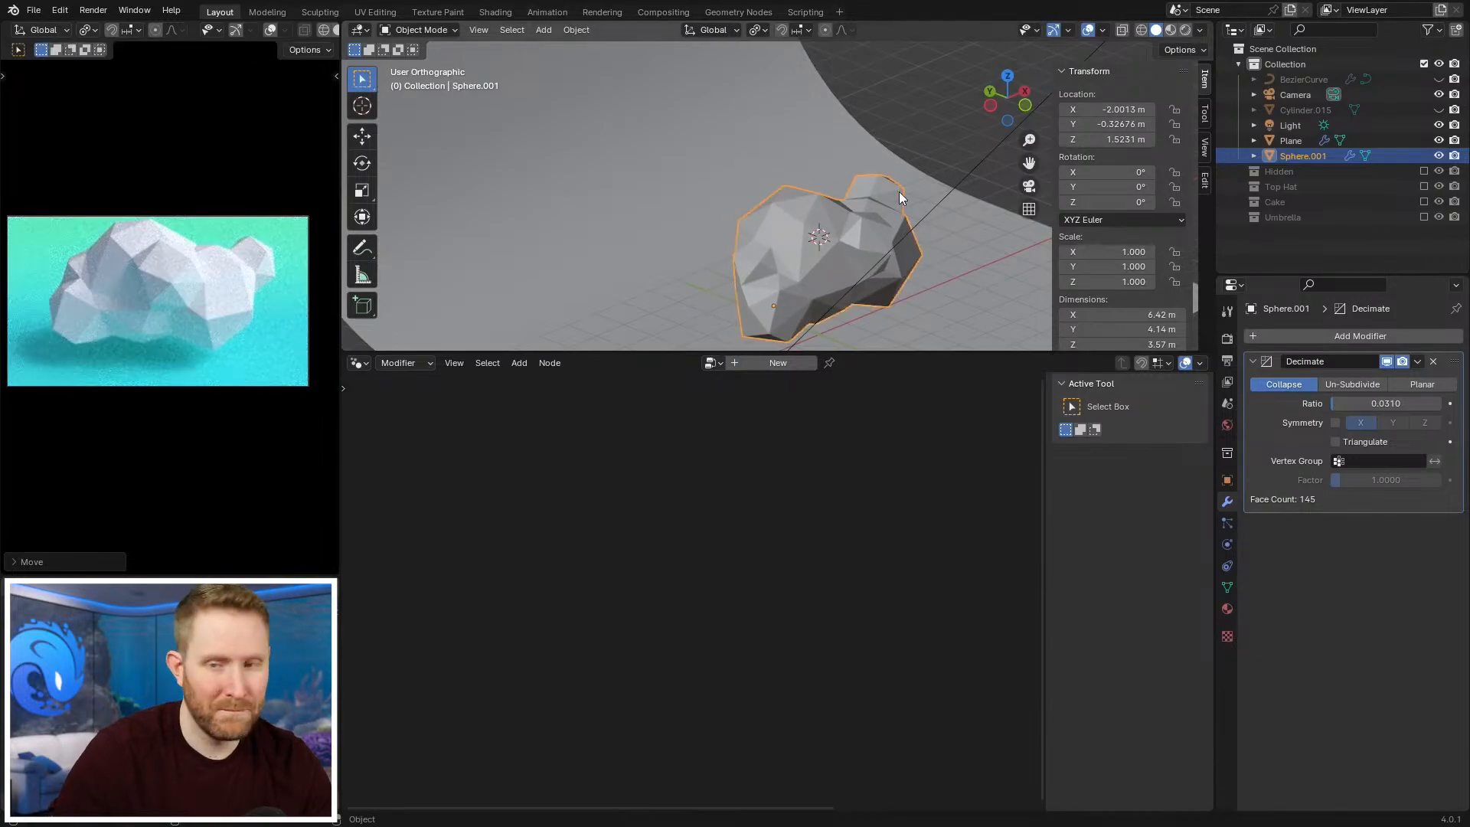
Step: Scale the cloud down to about 0.658 in the front view
{"action": "scroll", "coordinate": [828, 184], "scroll_direction": "down", "scroll_amount": 3}
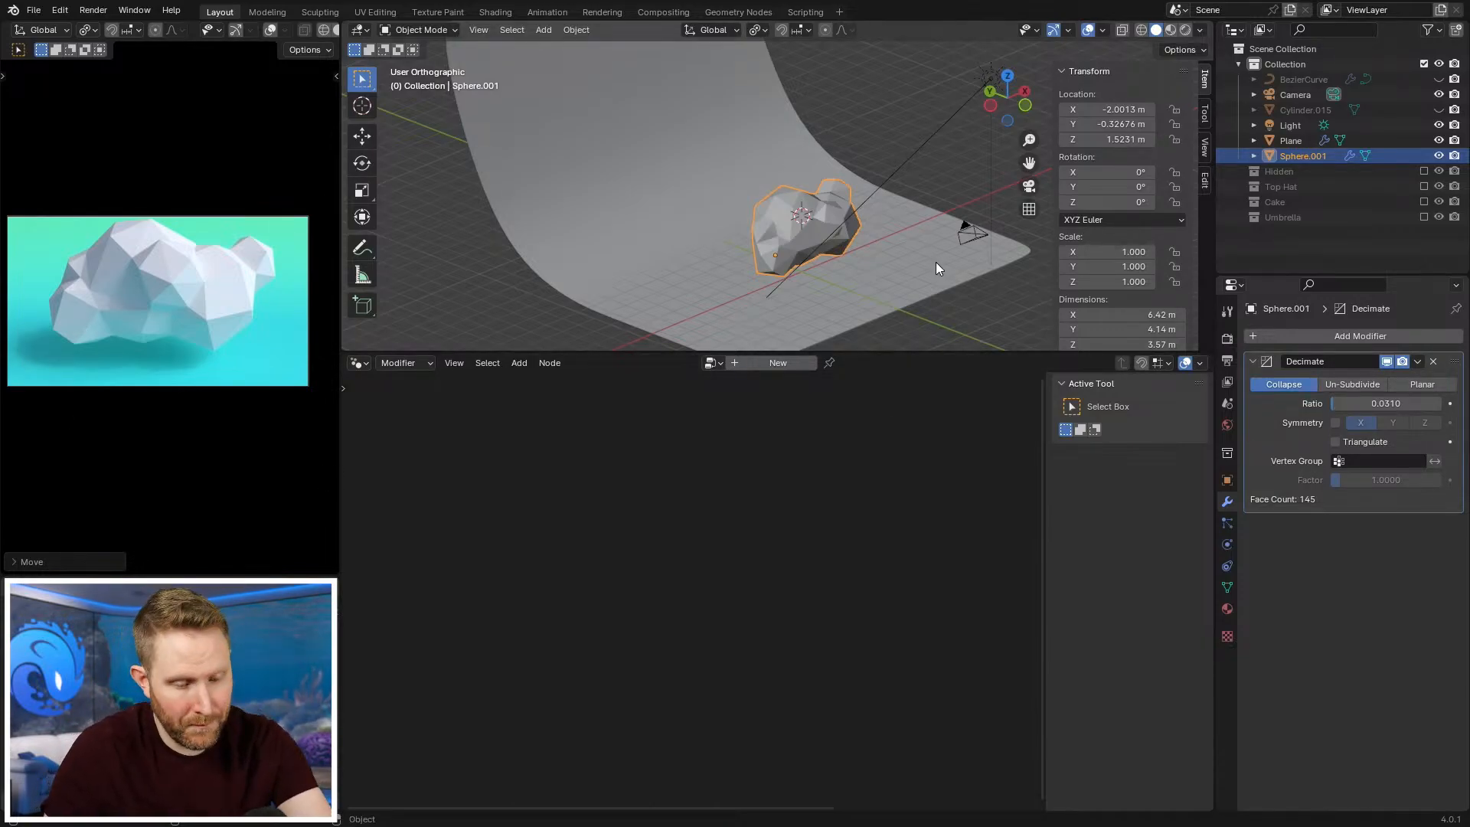
{"action": "key", "text": "KP_1"}
{"action": "scroll", "coordinate": [965, 206], "scroll_direction": "up", "scroll_amount": 2}
{"action": "key", "text": "s"}
{"action": "left_click", "coordinate": [905, 210]}
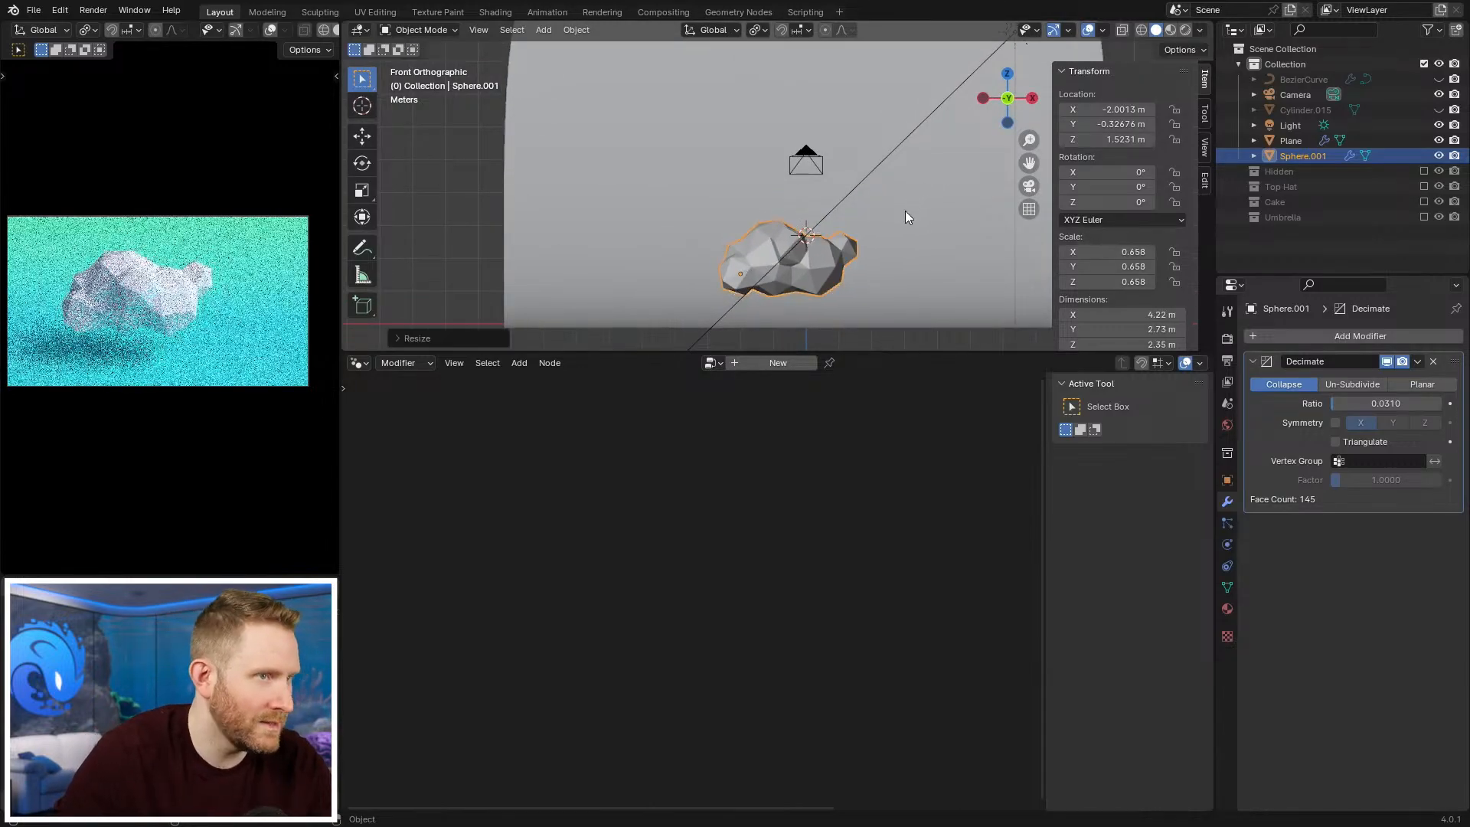
Step: Shift the cloud along X to about -1.16 m and raise it to about Z 1.66 m
{"action": "key", "text": "g"}
{"action": "key", "text": "x"}
{"action": "left_click", "coordinate": [932, 219]}
{"action": "key", "text": "g"}
{"action": "key", "text": "z"}
{"action": "left_click", "coordinate": [944, 214]}
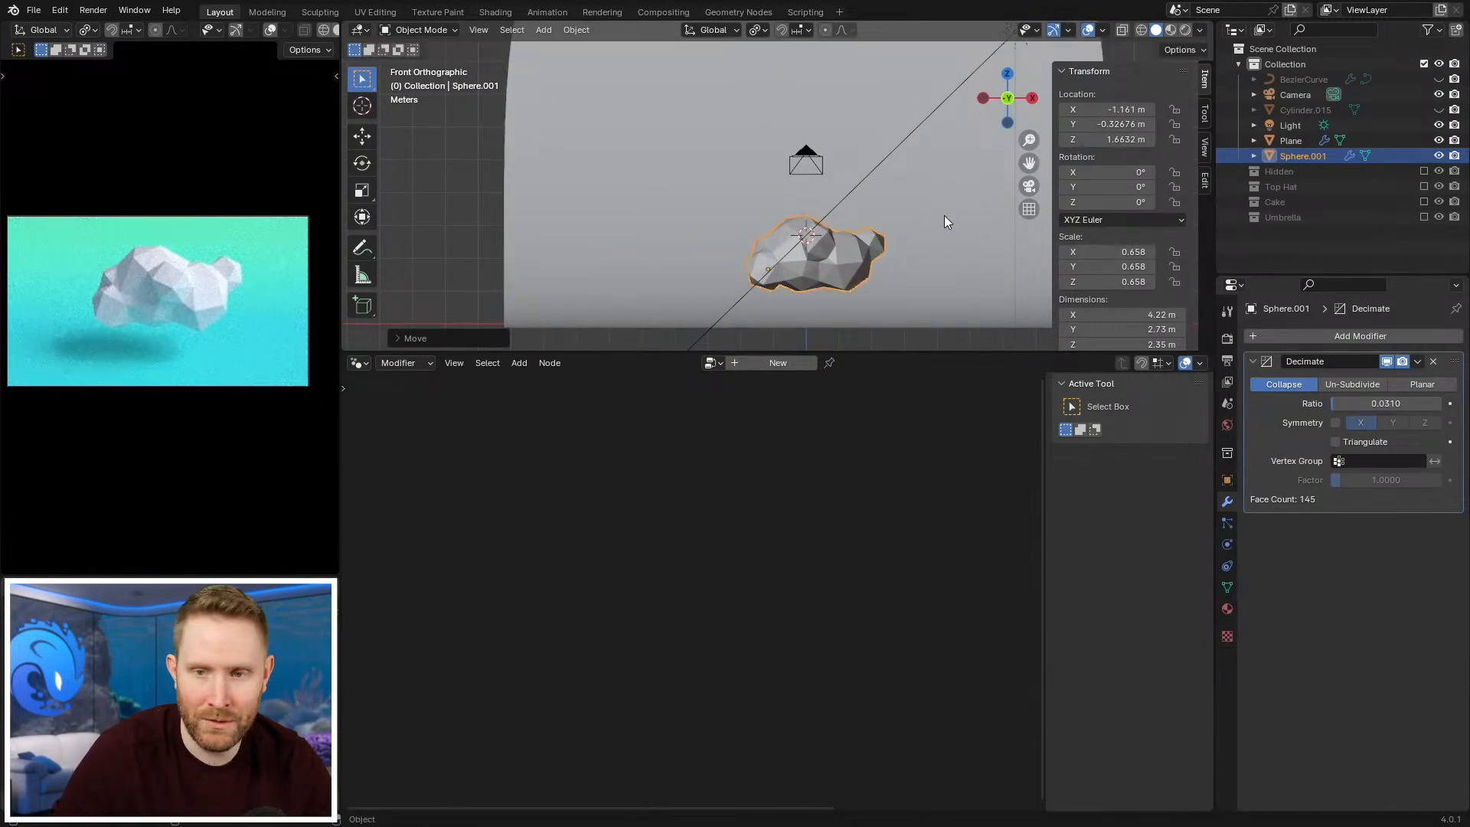
Step: Enlarge the cloud to a scale of about 0.752 and move it along X to about -1.49 m
{"action": "key", "text": "s"}
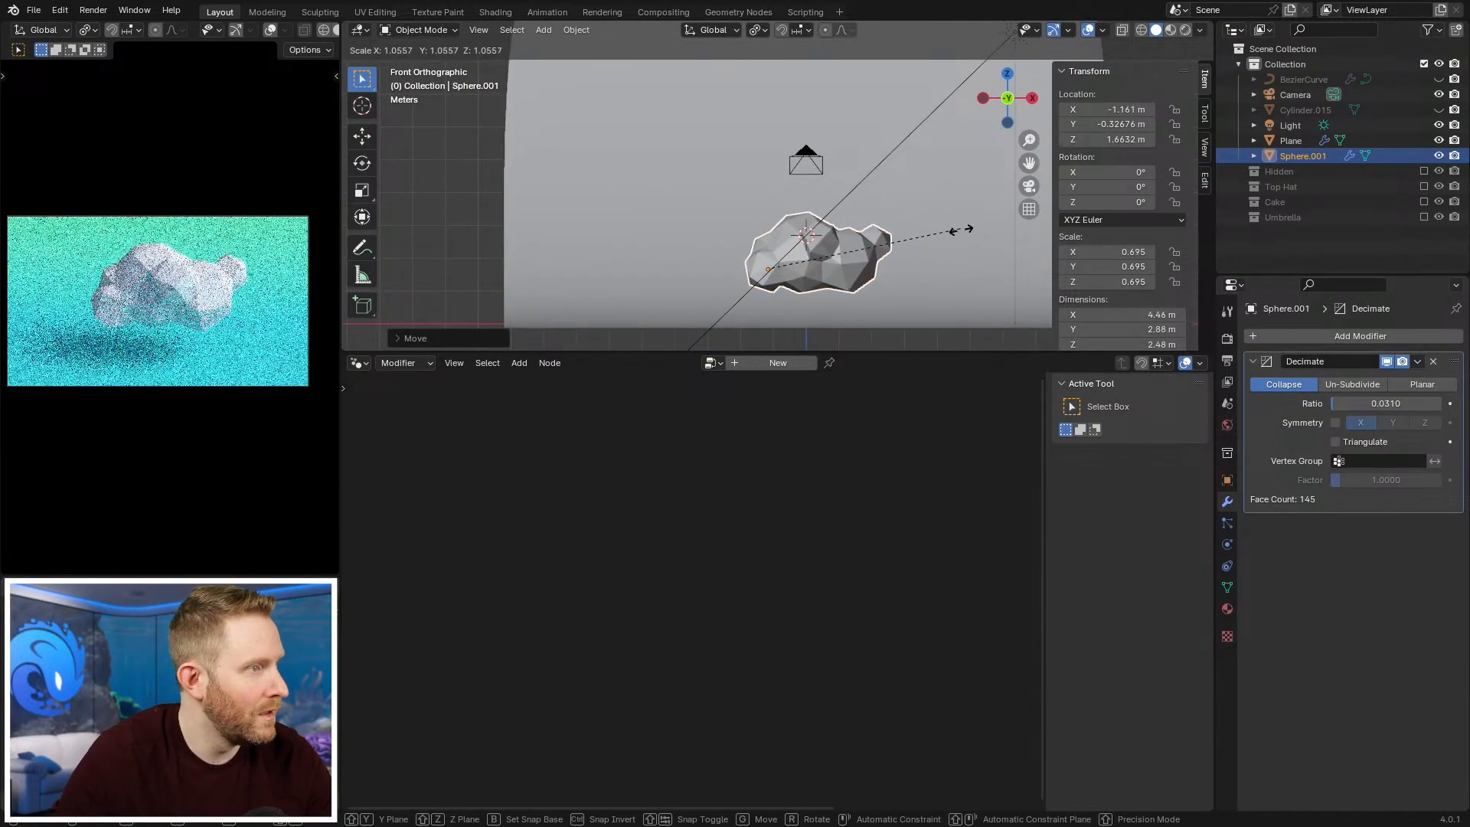
{"action": "left_click", "coordinate": [976, 242]}
{"action": "key", "text": "g"}
{"action": "key", "text": "x"}
{"action": "left_click", "coordinate": [970, 247]}
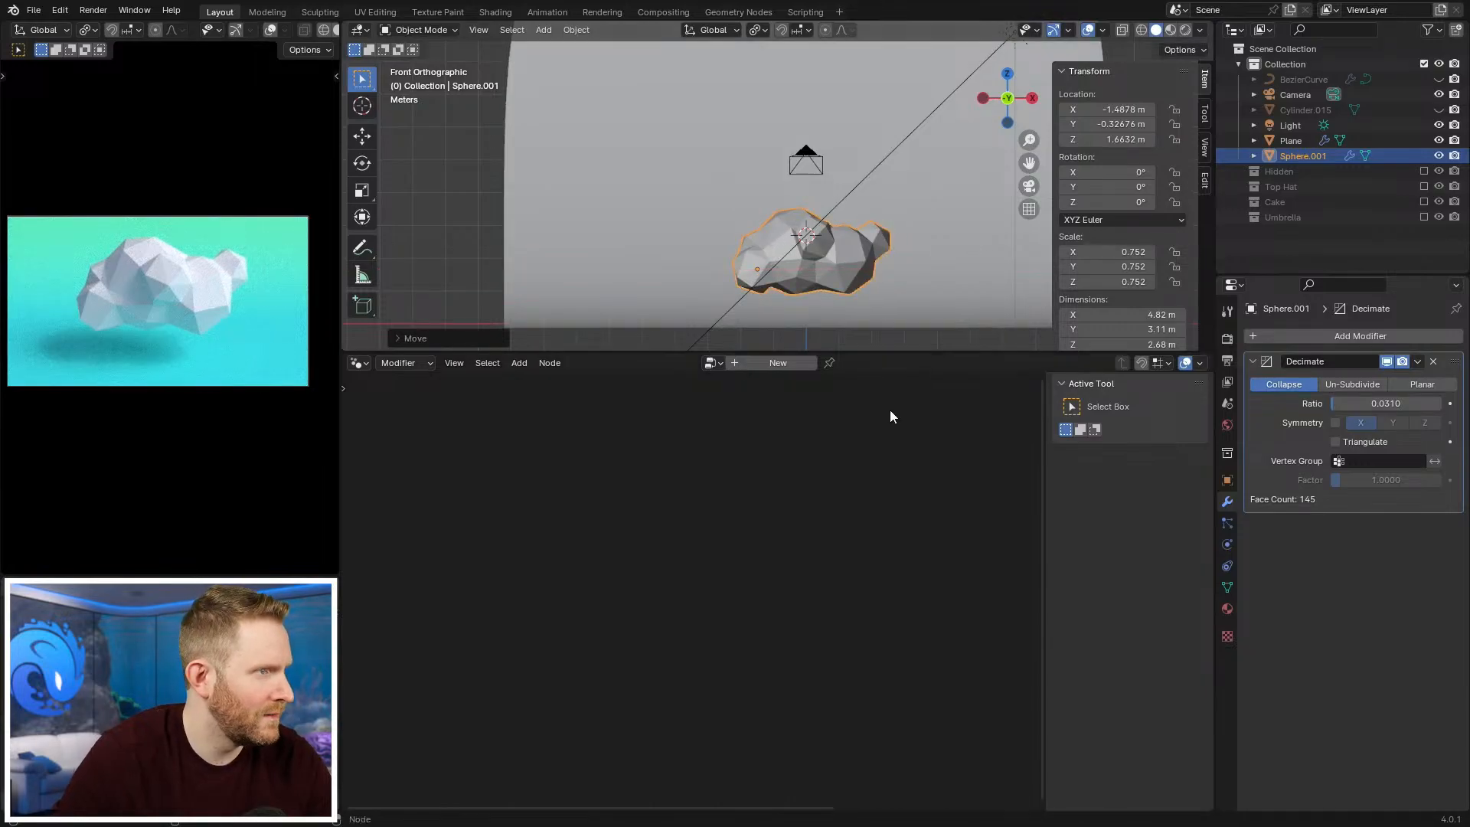
Step: Lower the cloud along Z to about 1.35 m while checking the camera render preview
{"action": "scroll", "coordinate": [112, 379], "scroll_direction": "up", "scroll_amount": 3}
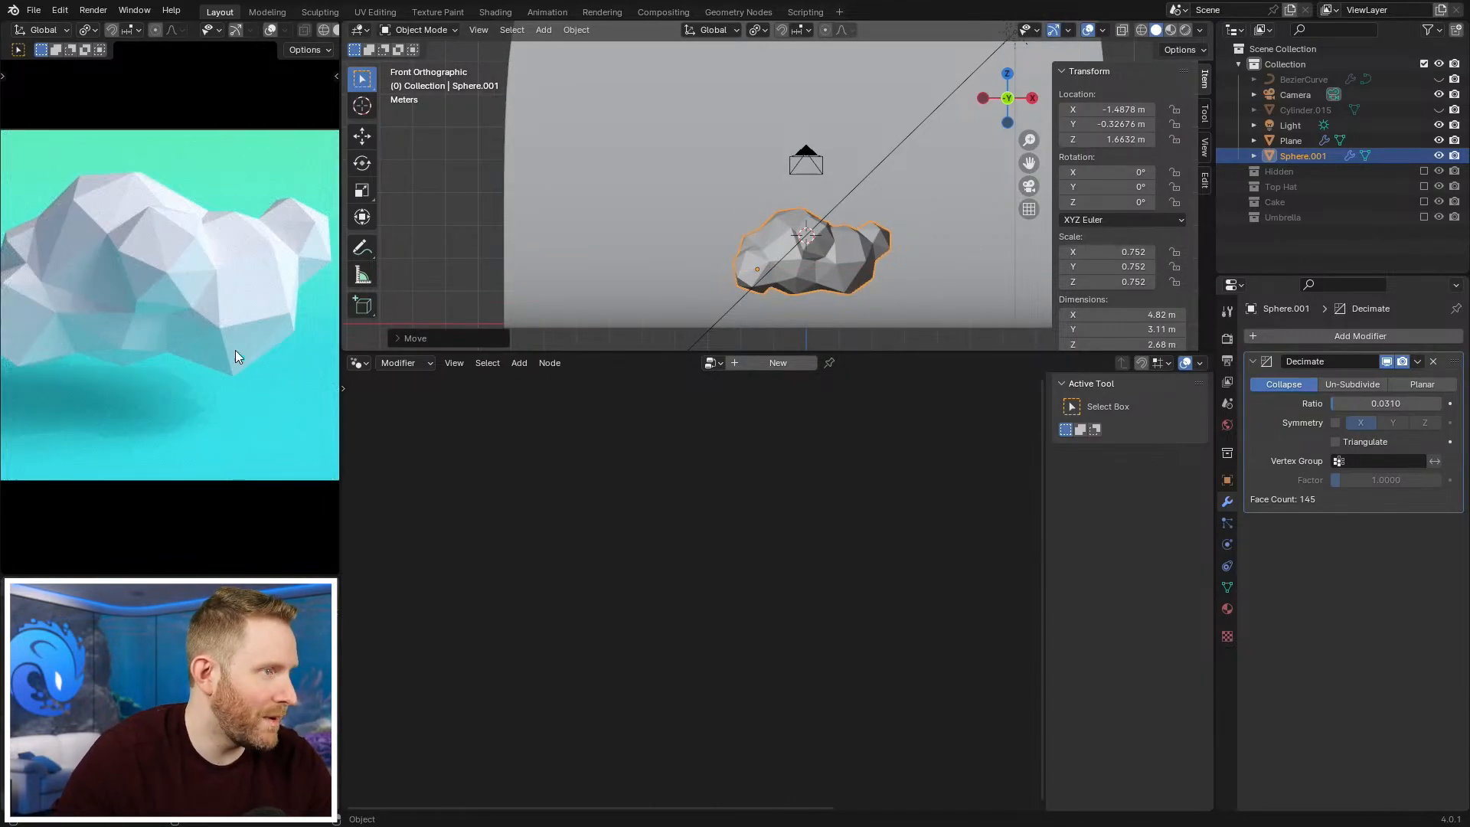
{"action": "scroll", "coordinate": [161, 356], "scroll_direction": "down", "scroll_amount": 3}
{"action": "middle_click_drag", "start_coordinate": [161, 358], "coordinate": [197, 397], "text": "shift"}
{"action": "scroll", "coordinate": [907, 186], "scroll_direction": "down", "scroll_amount": 3}
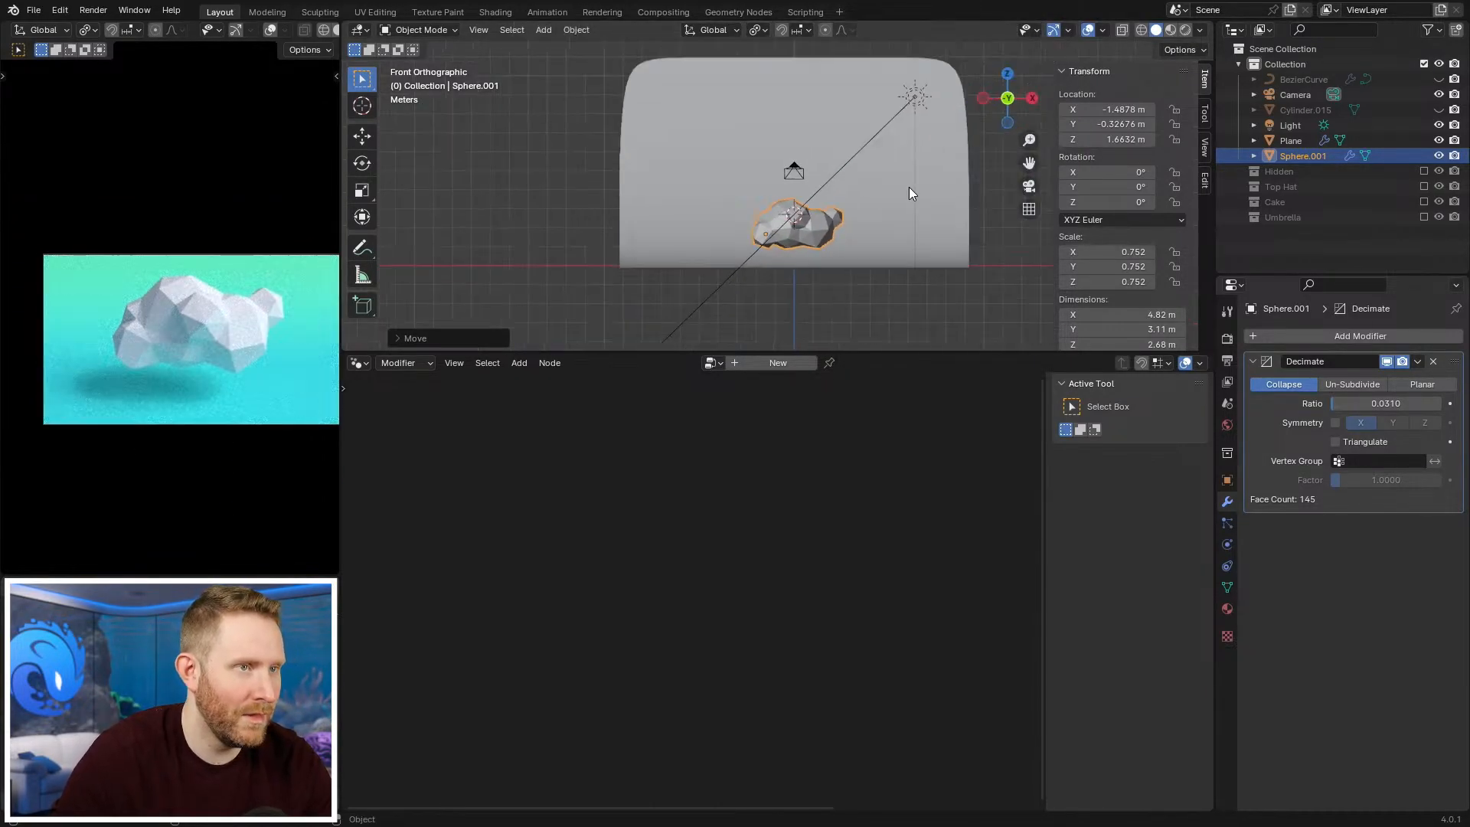
{"action": "key", "text": "g"}
{"action": "key", "text": "z"}
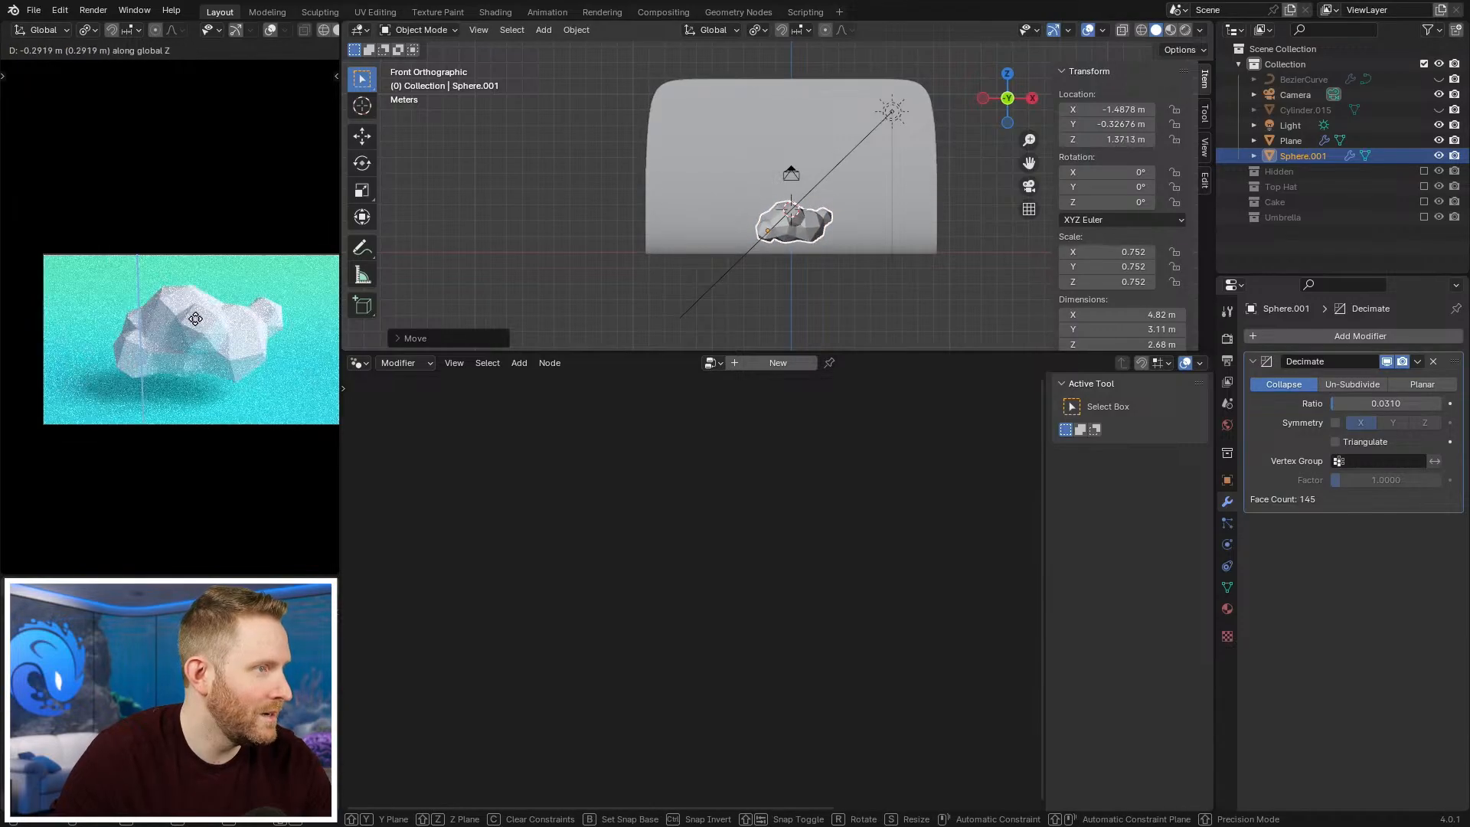
{"action": "left_click", "coordinate": [251, 329]}
Step: Capture a screenshot of the rendered cloud preview
{"action": "scroll", "coordinate": [218, 350], "scroll_direction": "up", "scroll_amount": 2}
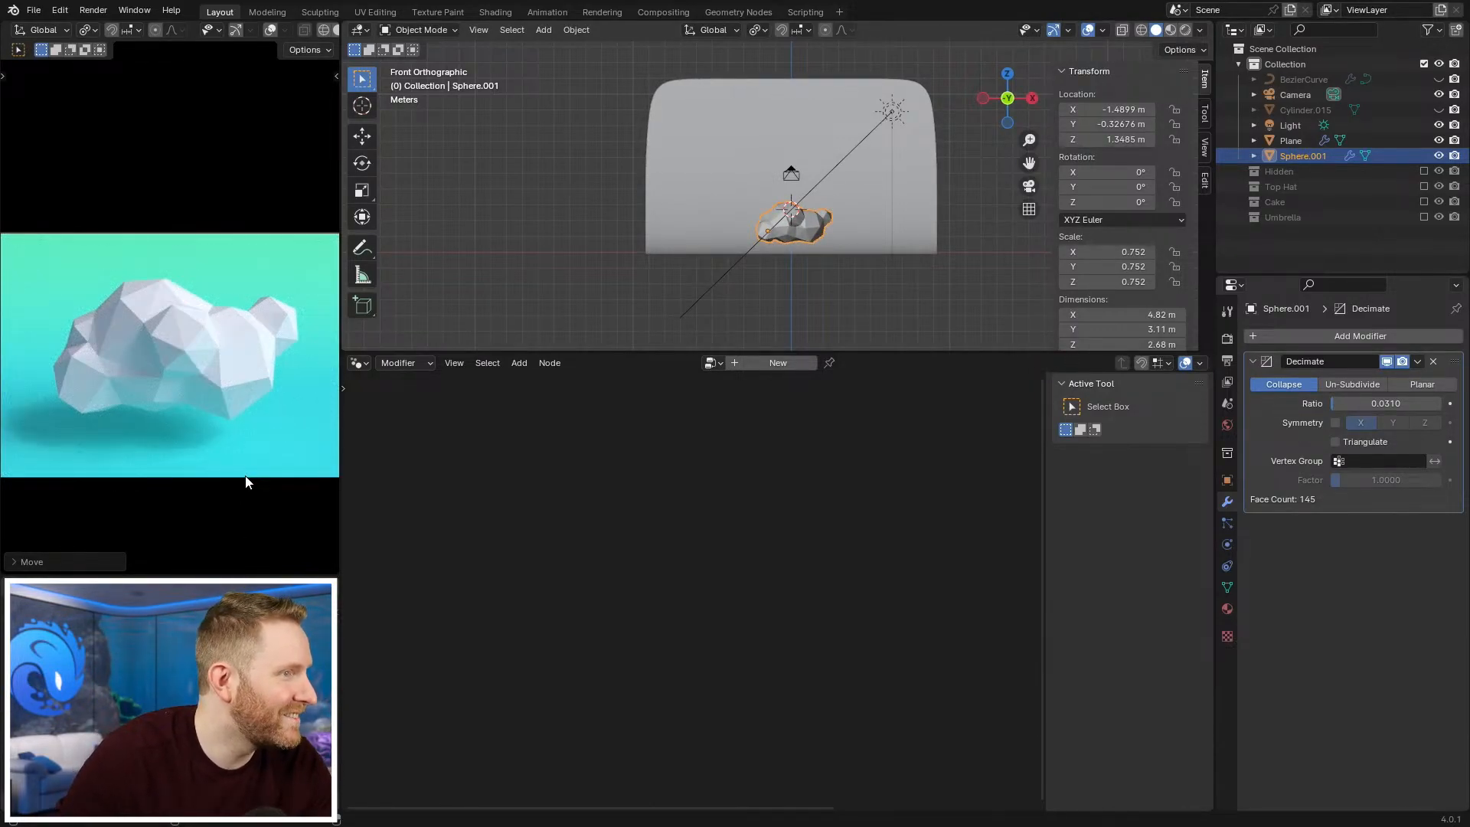
{"action": "key", "text": "super+shift+s"}
{"action": "left_click_drag", "start_coordinate": [27, 247], "coordinate": [325, 456]}
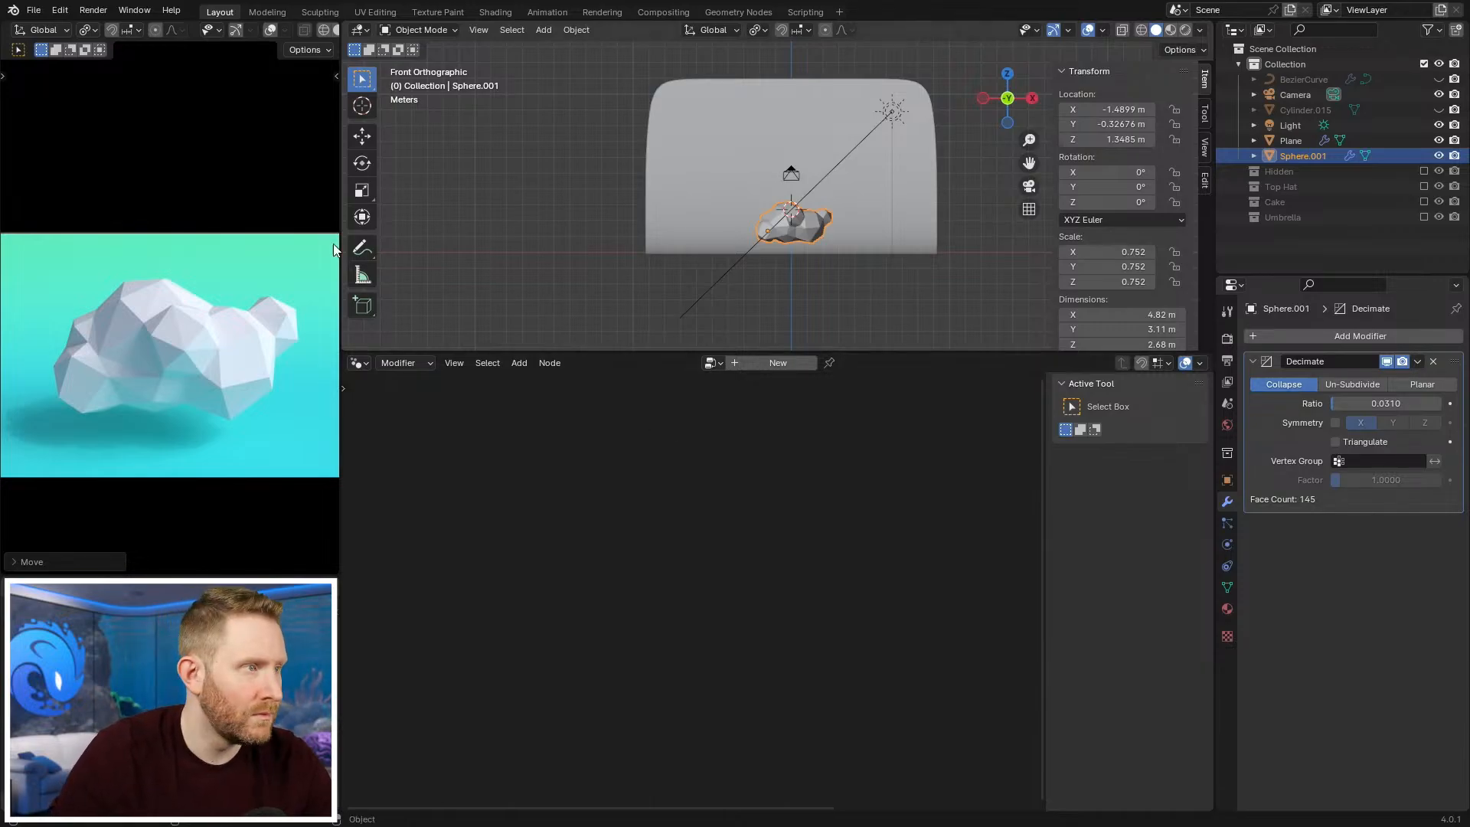
Step: Move the cloud object to a new collection named Cloud
{"action": "key", "text": "m"}
{"action": "left_click", "coordinate": [815, 234]}
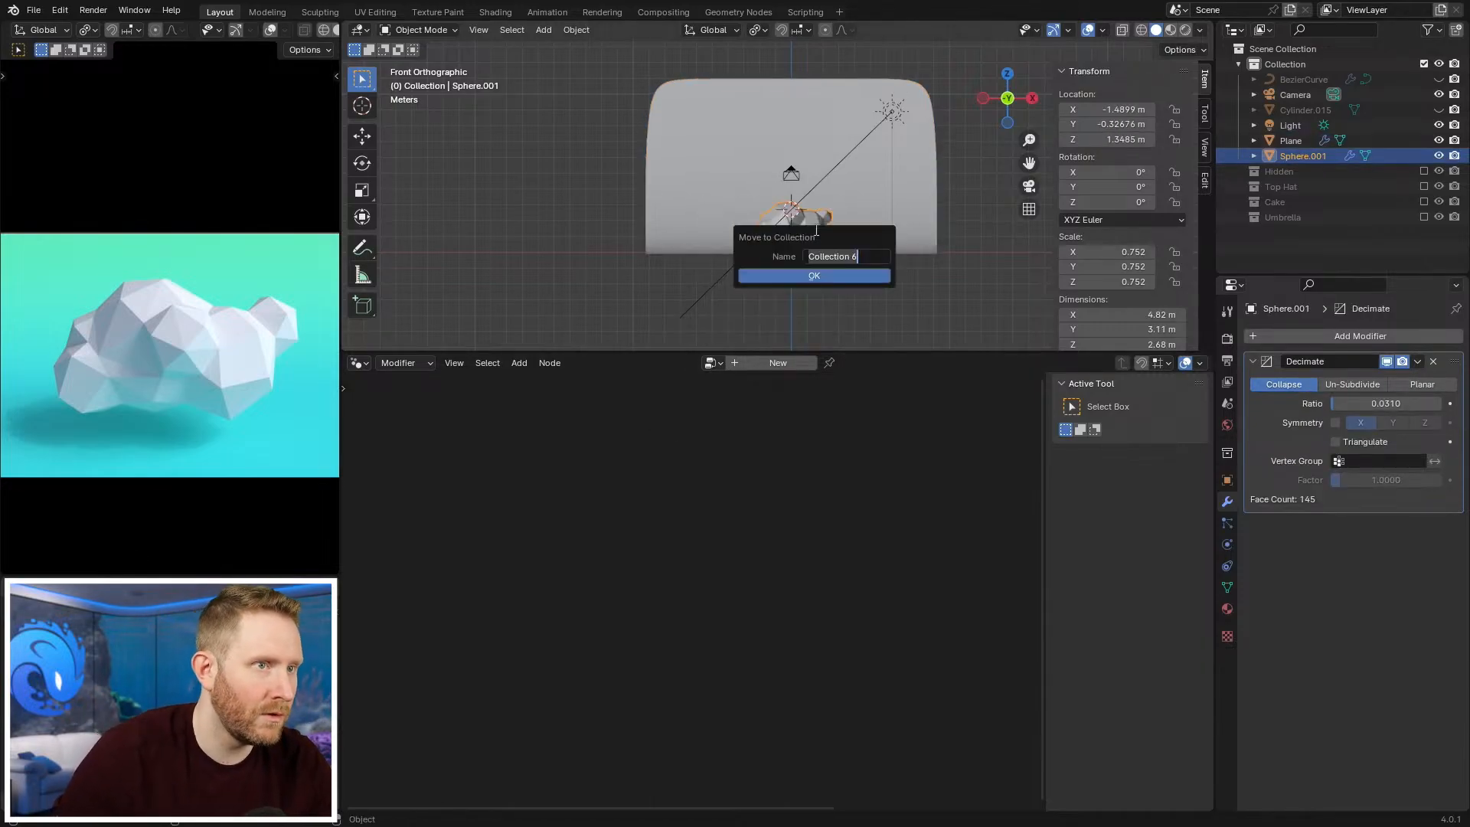
{"action": "type", "text": "Cloud"}
{"action": "key", "text": "Return"}
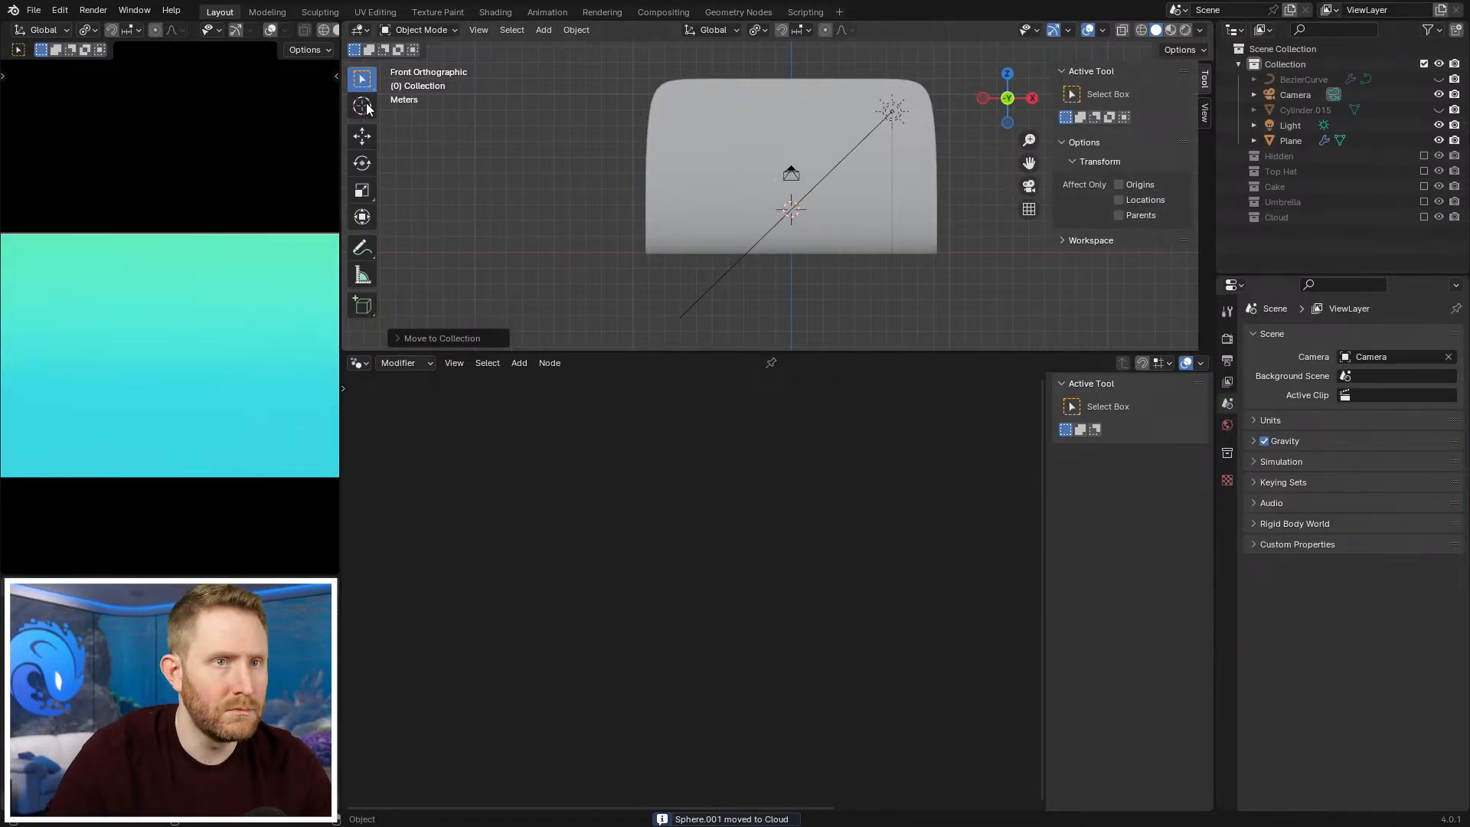
Step: Unhide the Bezier curve and the cylinder, leaving only the curve selected
{"action": "scroll", "coordinate": [757, 138], "scroll_direction": "up", "scroll_amount": 4}
{"action": "middle_click_drag", "start_coordinate": [934, 214], "coordinate": [1010, 176]}
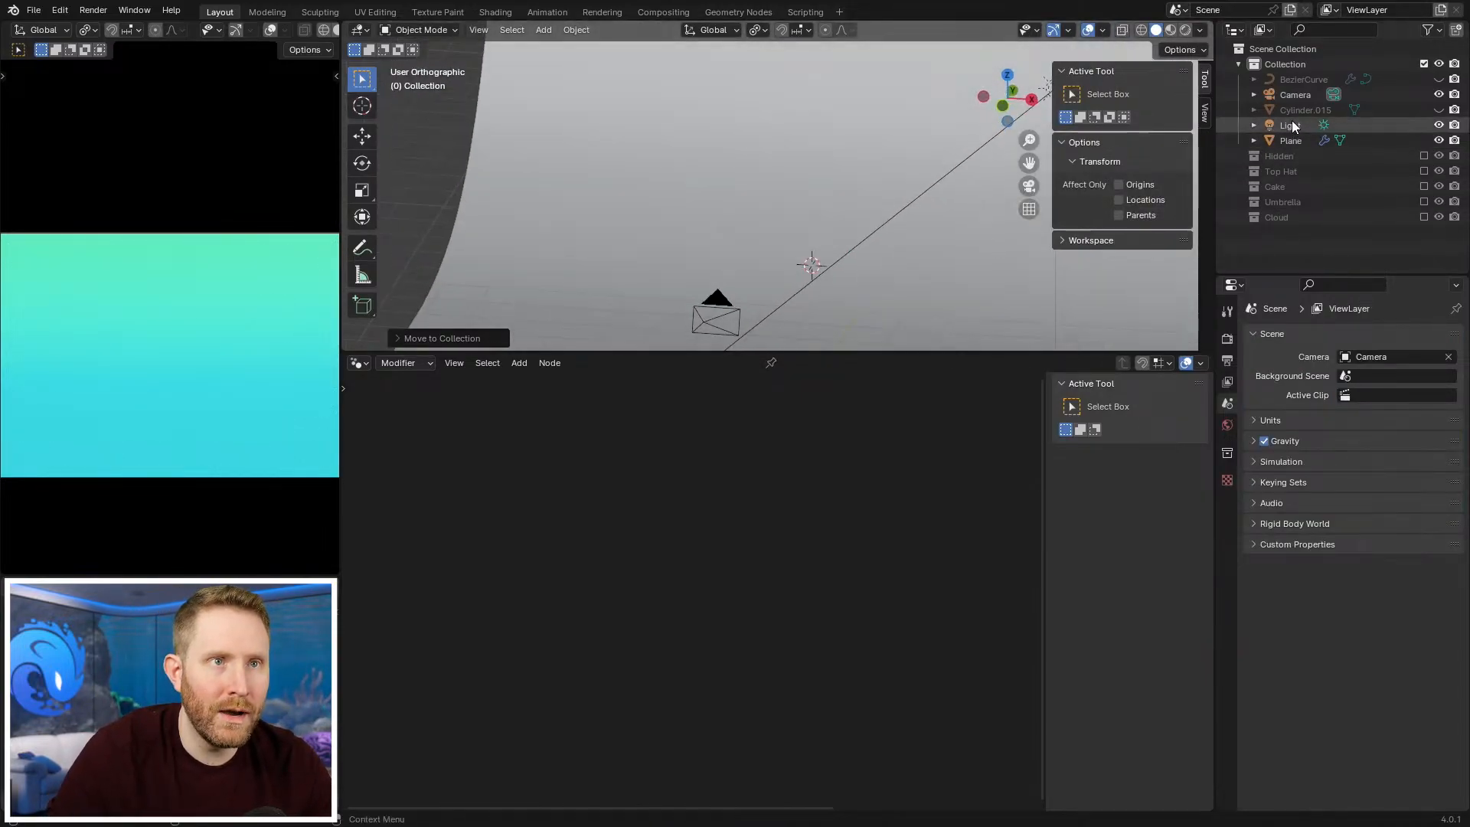
{"action": "left_click", "coordinate": [1295, 94]}
{"action": "left_click", "coordinate": [1303, 81]}
{"action": "key", "text": "alt+h"}
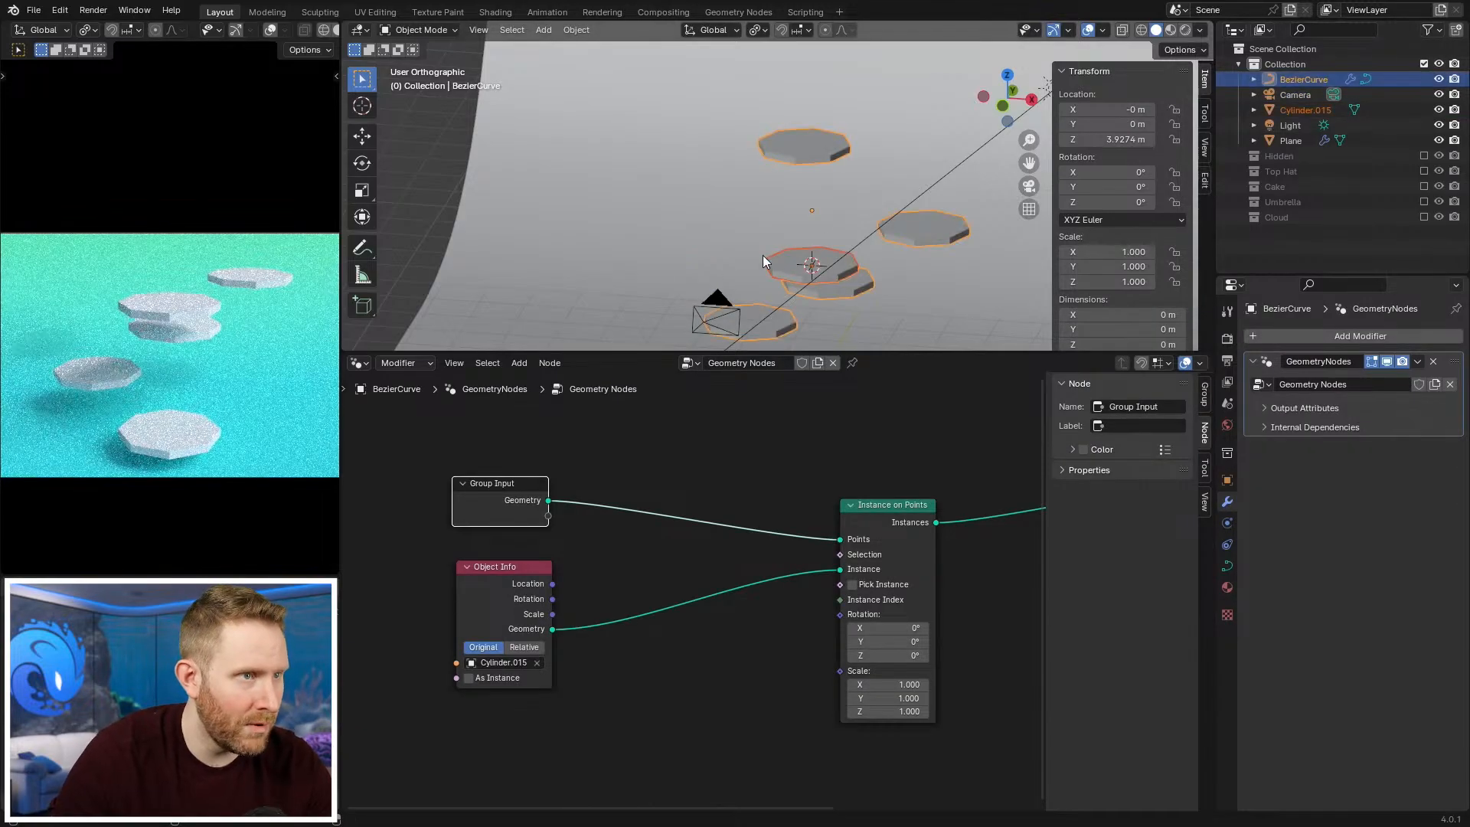
{"action": "key", "text": "alt+a"}
{"action": "left_click", "coordinate": [810, 266]}
{"action": "left_click", "coordinate": [809, 266]}
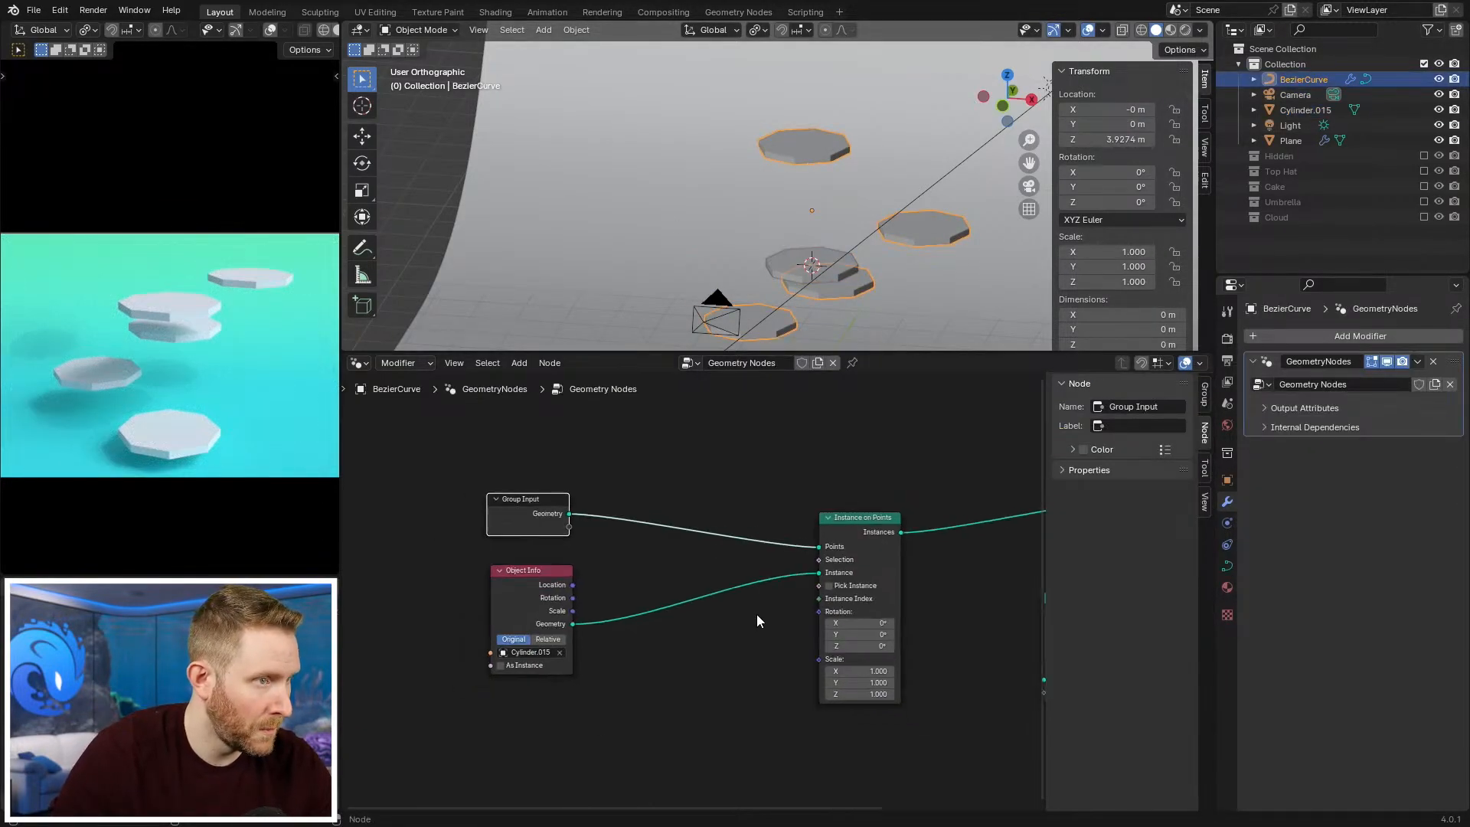
{"action": "middle_click_drag", "start_coordinate": [756, 614], "coordinate": [605, 621]}
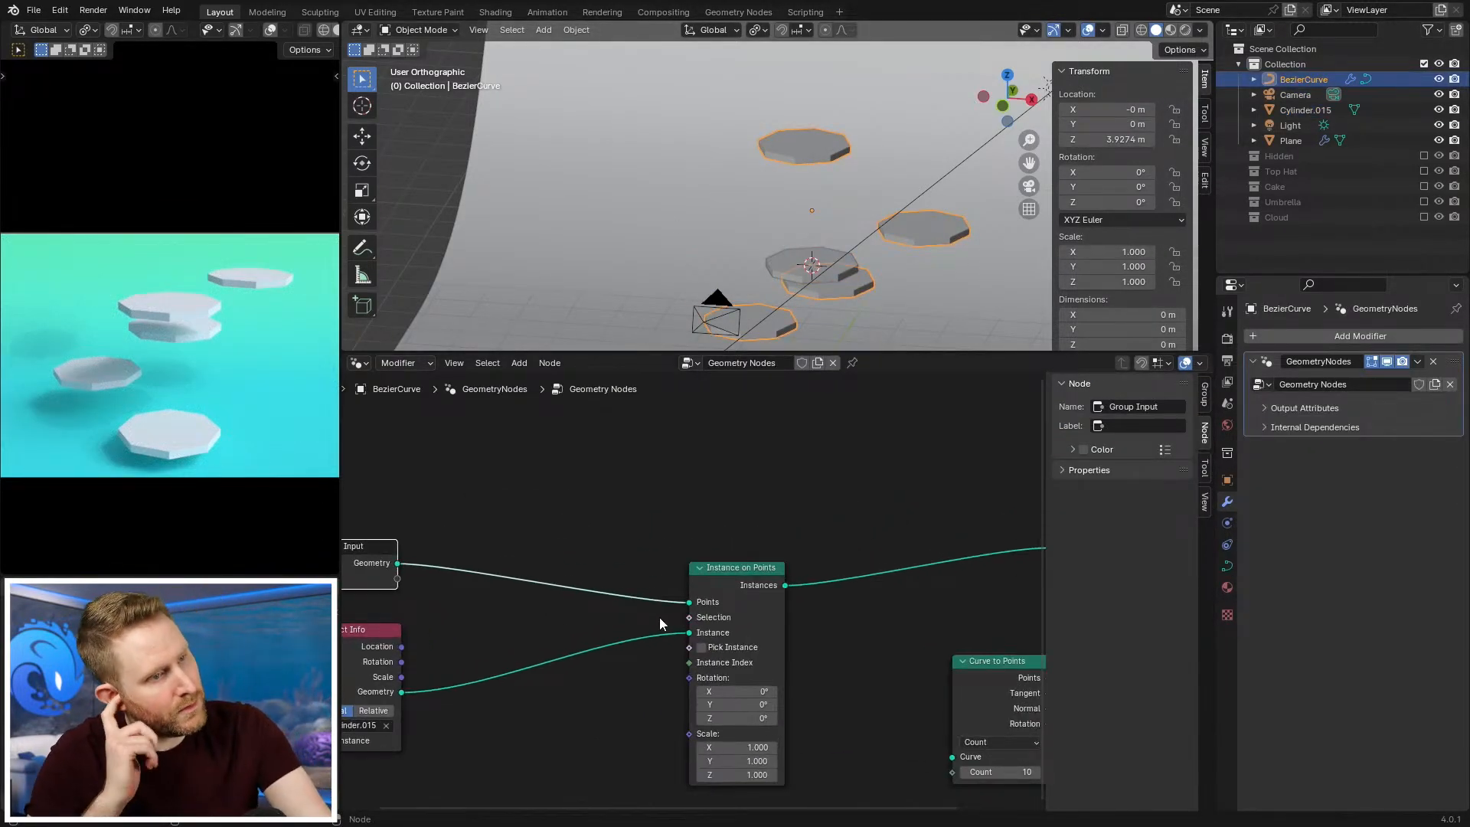
{"action": "key", "text": "shift+a"}
{"action": "mouse_move", "coordinate": [609, 590]}
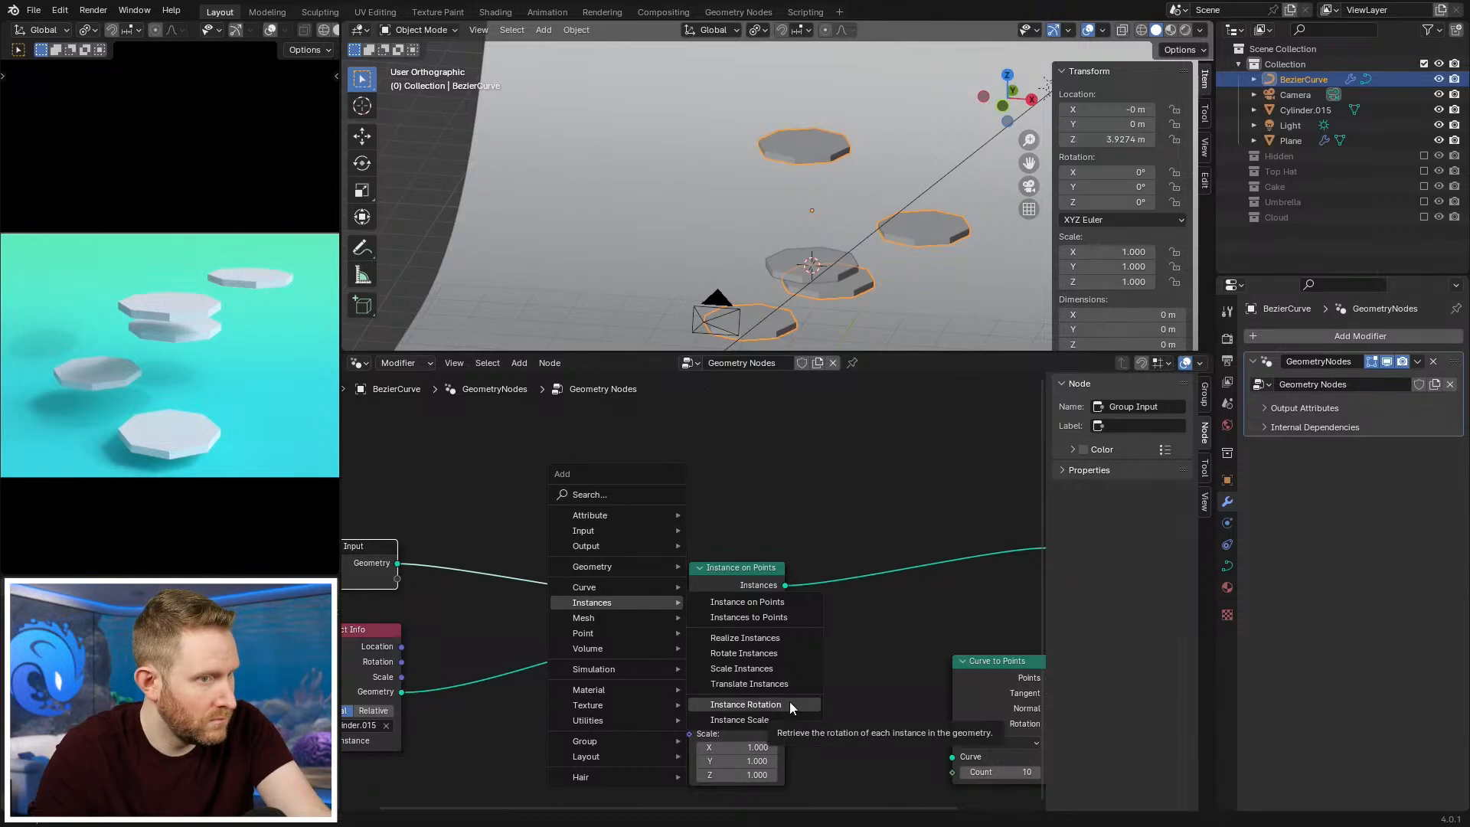
{"action": "scroll", "coordinate": [545, 598], "scroll_direction": "down", "scroll_amount": 1}
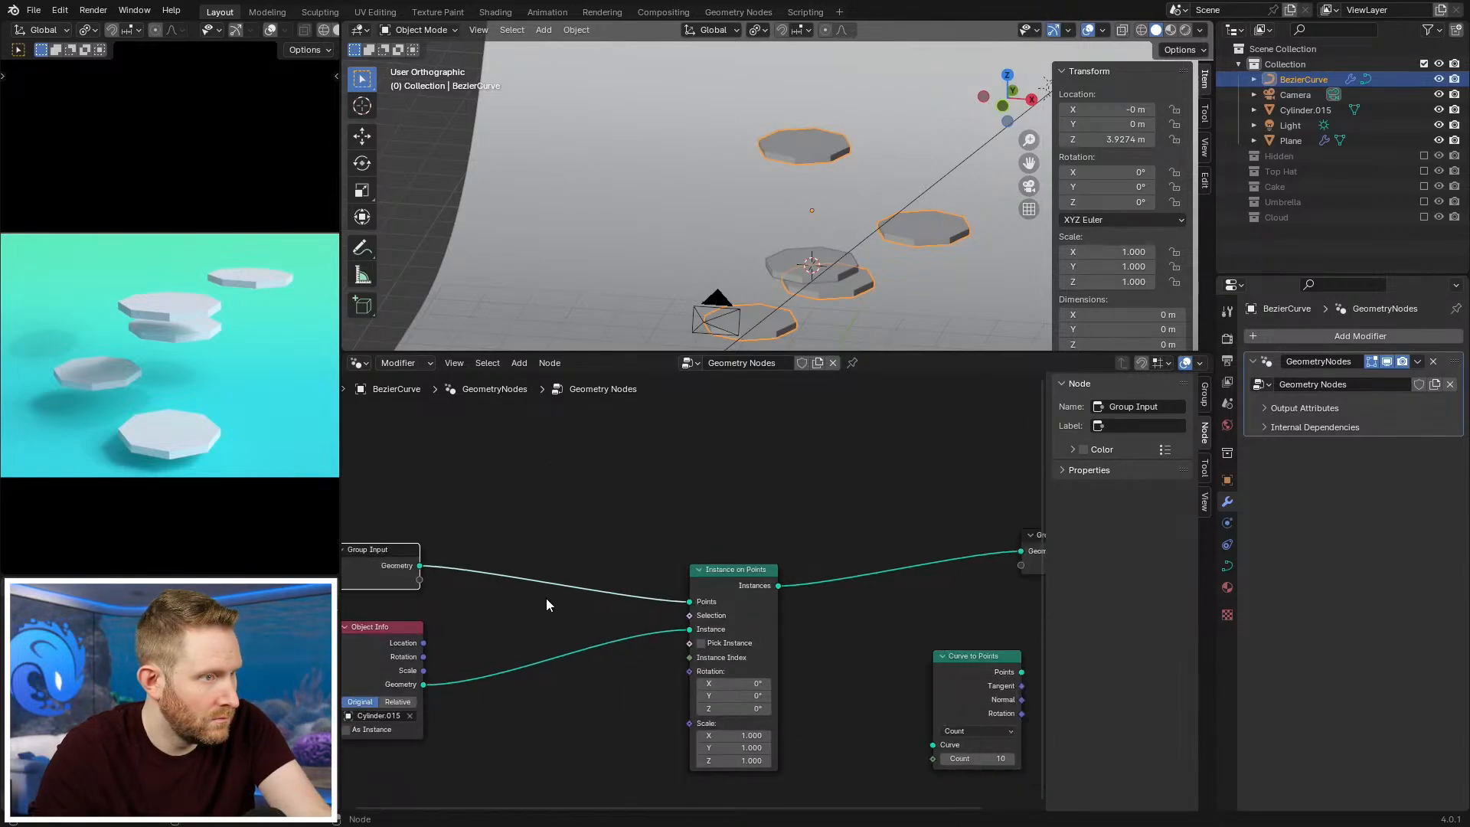
Step: Raise the Group Input node in the node tree to make room along its link to Instance on Points
{"action": "middle_click_drag", "start_coordinate": [545, 598], "coordinate": [662, 562]}
{"action": "left_click_drag", "start_coordinate": [499, 544], "coordinate": [477, 436]}
{"action": "middle_click_drag", "start_coordinate": [583, 487], "coordinate": [621, 565]}
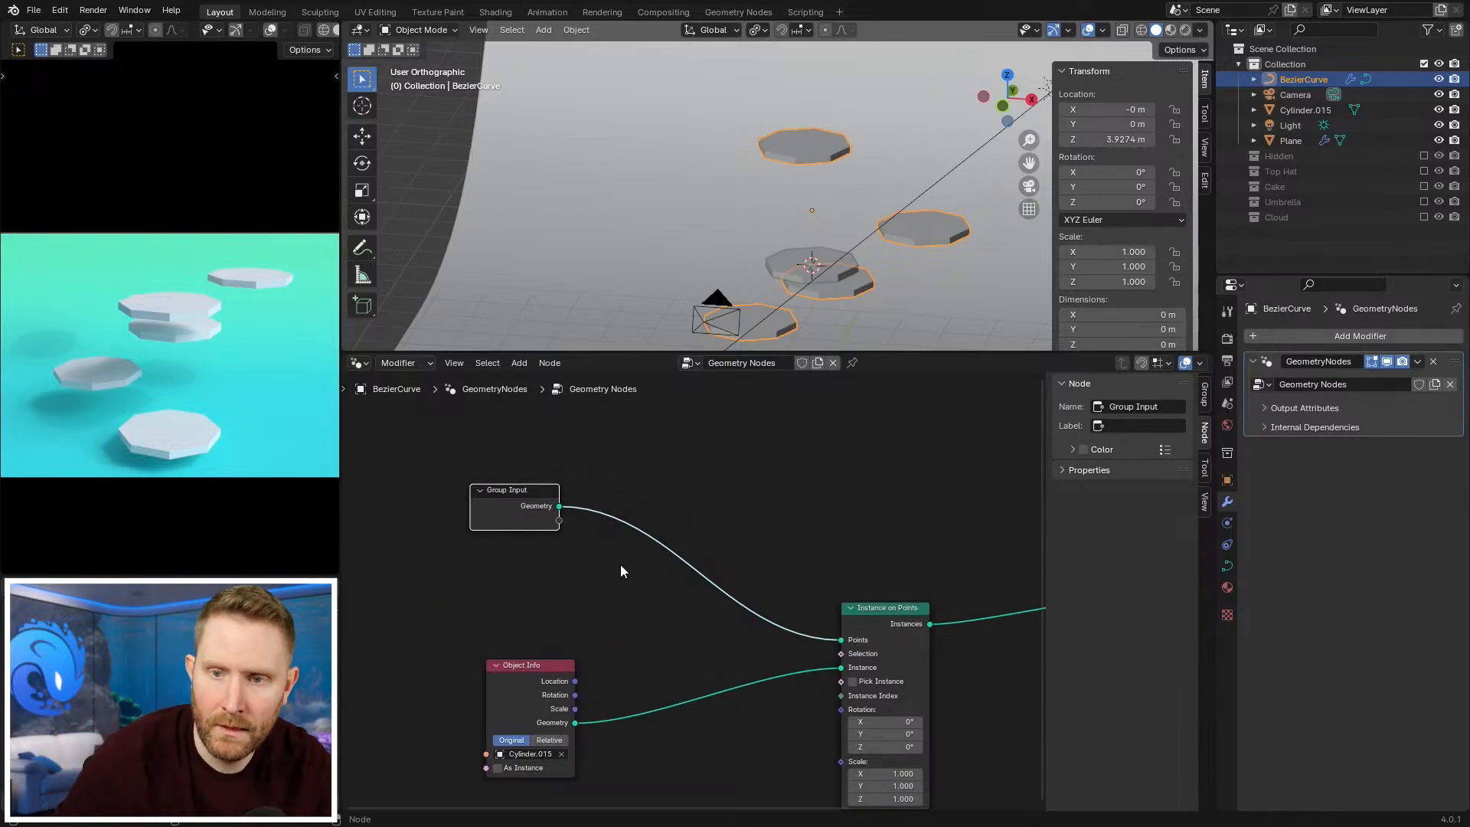
Step: Insert a Set Spline Type node between Group Input and Instance on Points and set its type to Bezier
{"action": "key", "text": "shift+a"}
{"action": "mouse_move", "coordinate": [591, 533]}
{"action": "mouse_move", "coordinate": [706, 549]}
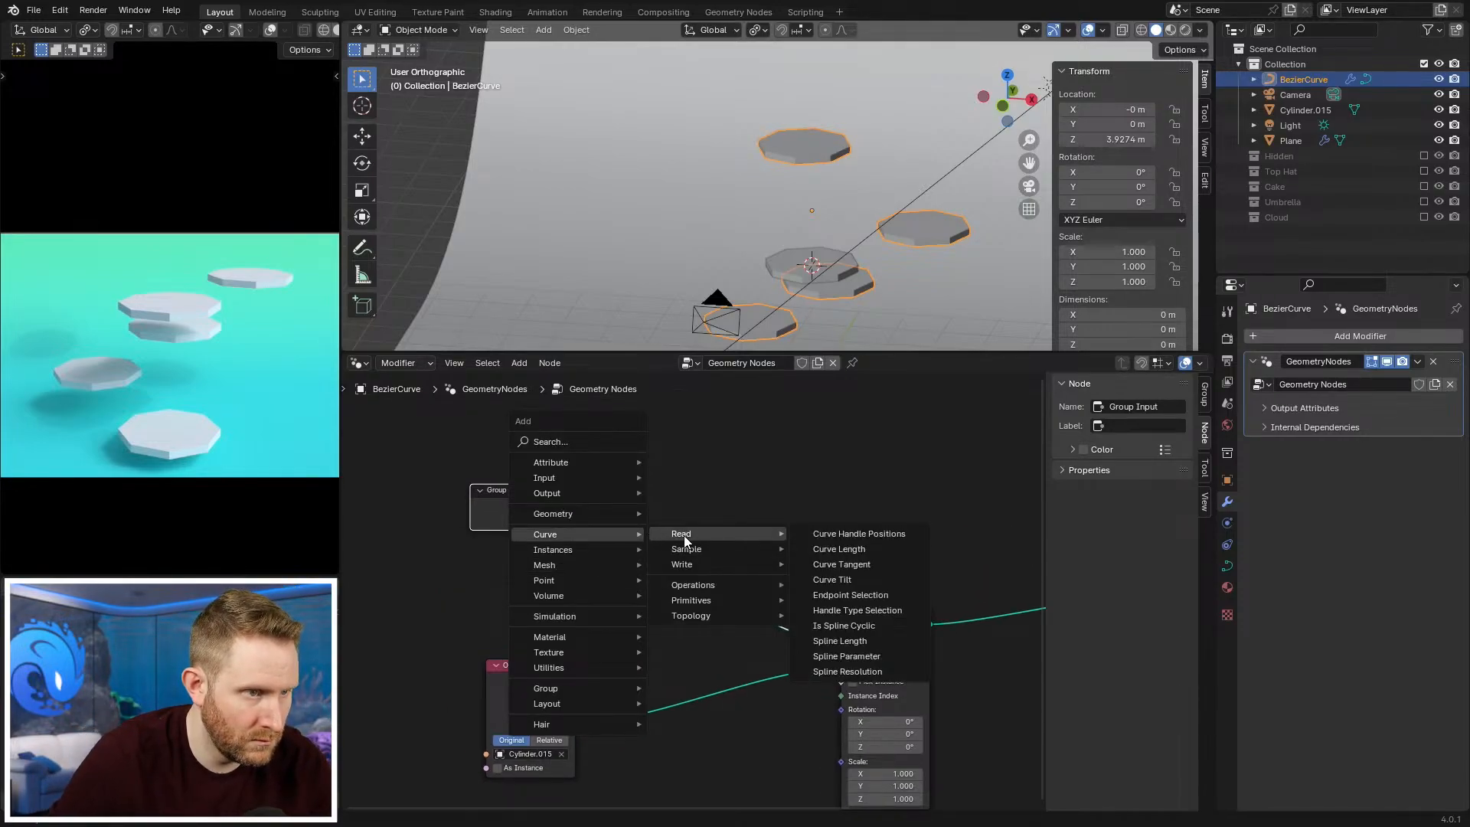
{"action": "mouse_move", "coordinate": [706, 551]}
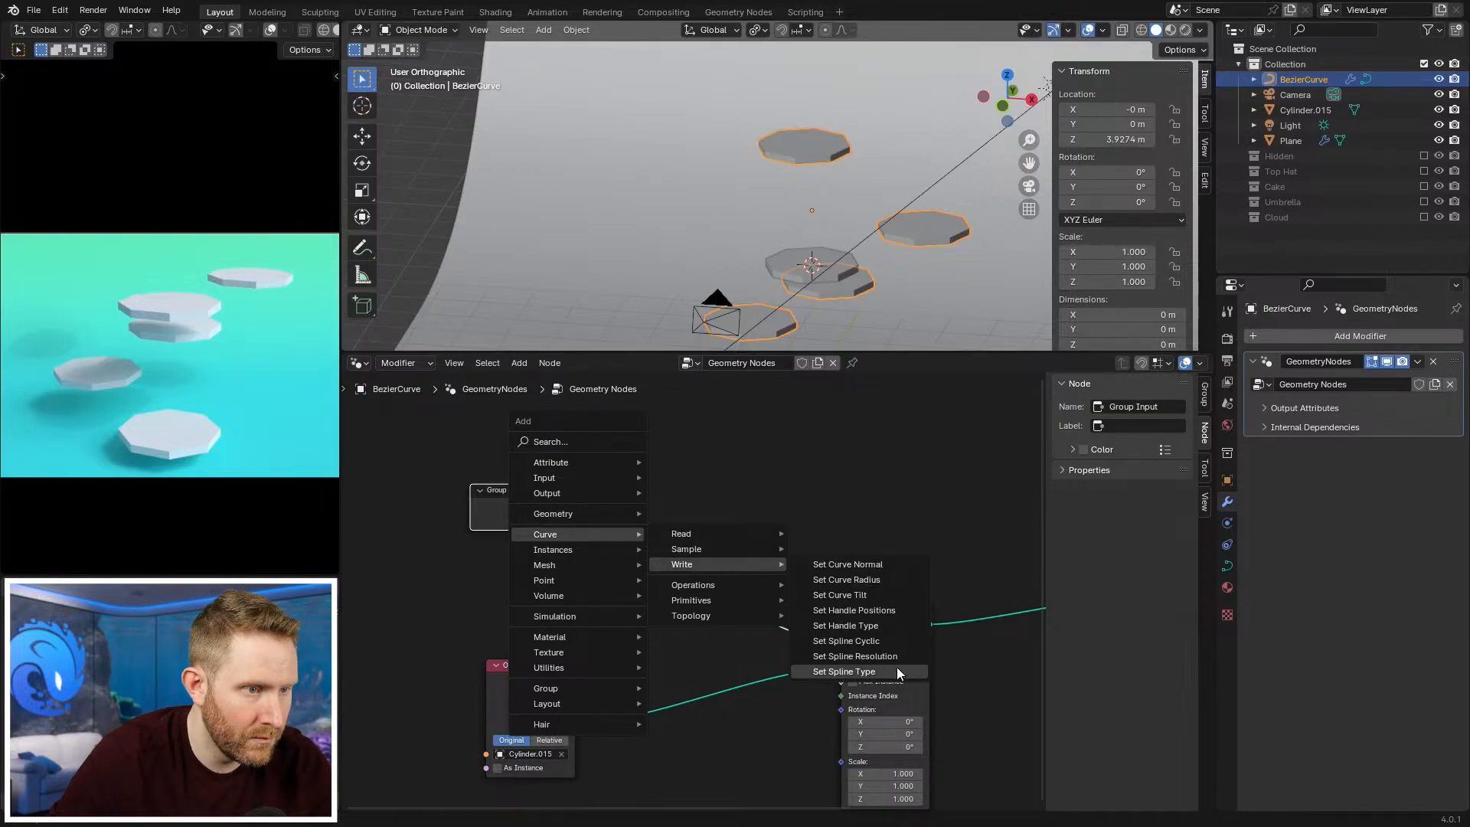
{"action": "left_click", "coordinate": [897, 671]}
{"action": "left_click", "coordinate": [680, 582]}
{"action": "scroll", "coordinate": [660, 577], "scroll_direction": "up", "scroll_amount": 2}
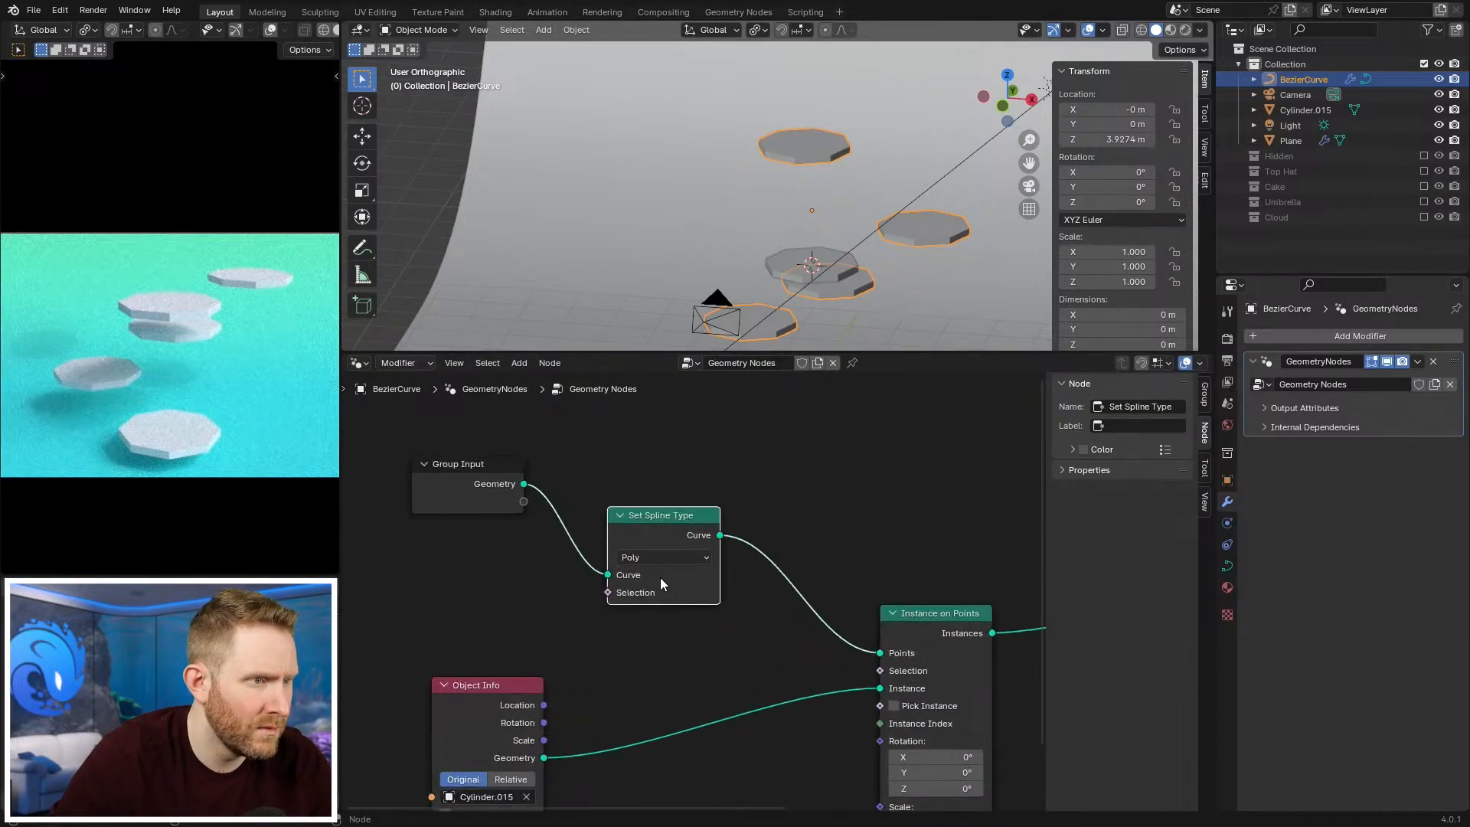
{"action": "left_click", "coordinate": [671, 557]}
{"action": "left_click", "coordinate": [643, 634]}
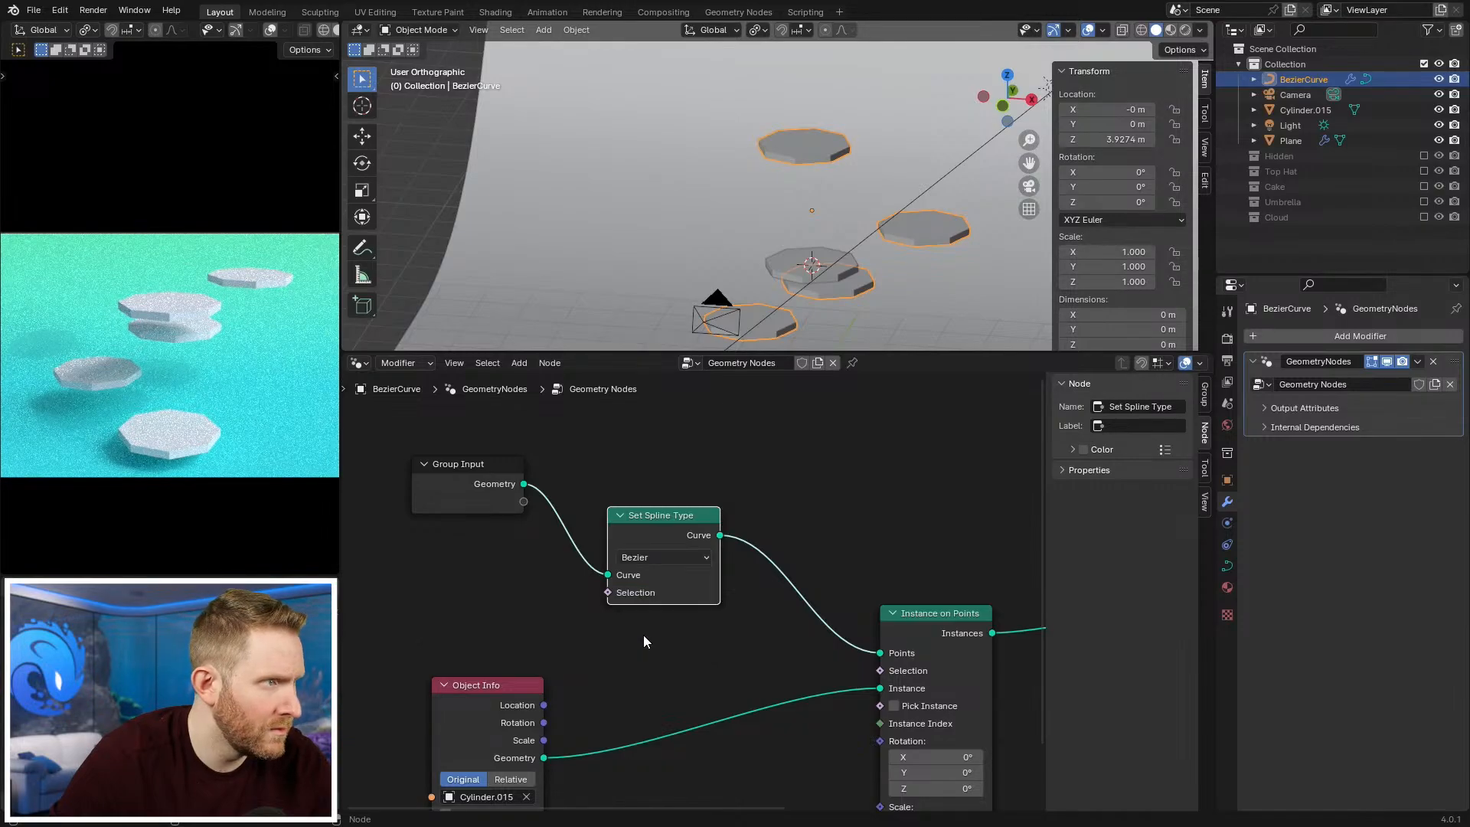
Step: Try moving and scaling a control point of the curve to test how the instanced cylinders react
{"action": "middle_click_drag", "start_coordinate": [804, 230], "coordinate": [823, 306]}
{"action": "key", "text": "Tab"}
{"action": "key", "text": "g"}
{"action": "left_click", "coordinate": [848, 249]}
{"action": "key", "text": "Tab"}
{"action": "key", "text": "Tab"}
{"action": "left_click", "coordinate": [855, 209]}
{"action": "key", "text": "s"}
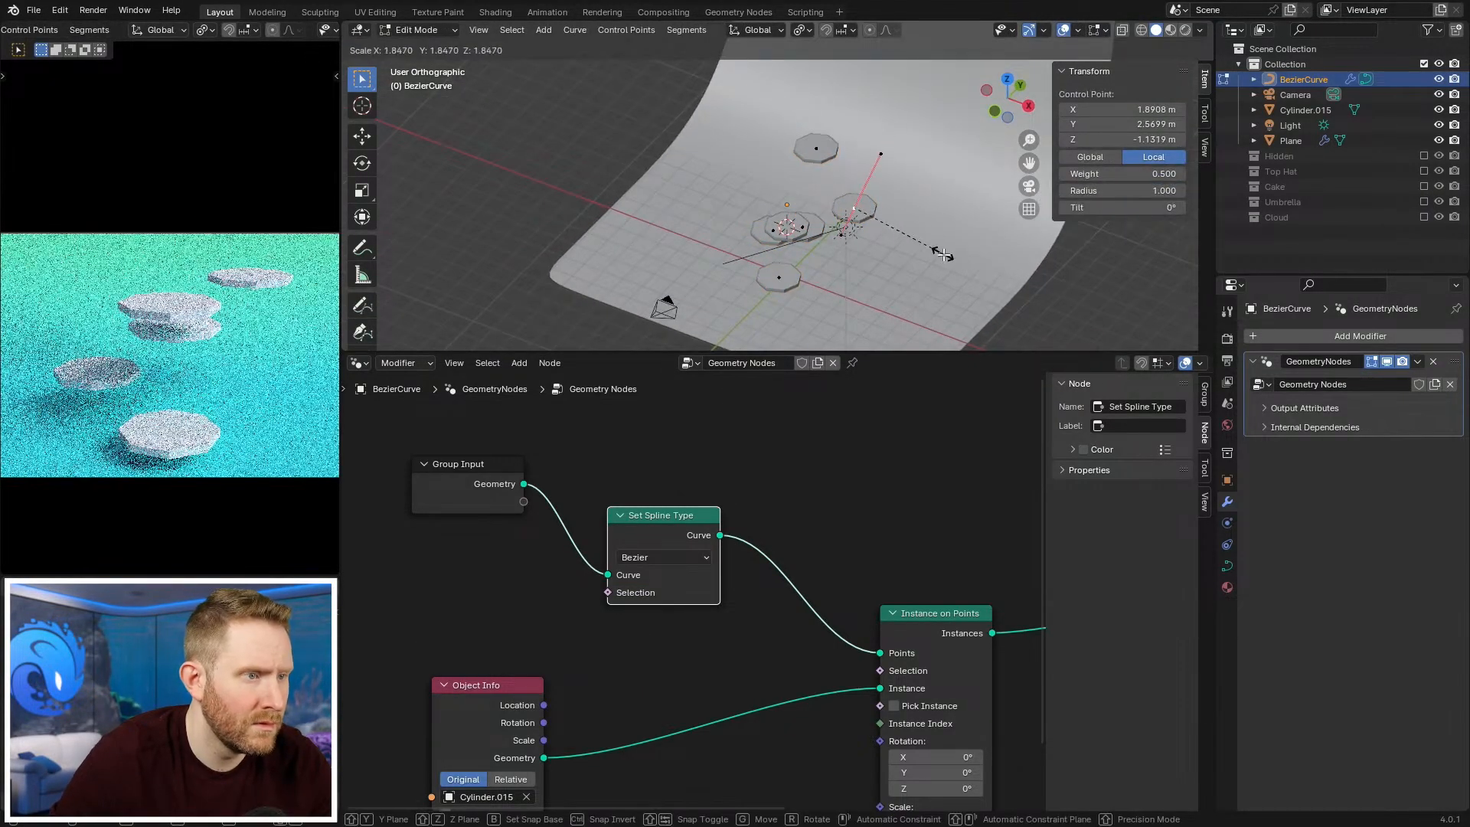
{"action": "left_click", "coordinate": [943, 254]}
{"action": "key", "text": "Tab"}
Step: Test-move several of the curve's control points one by one in edit mode, cancelling each move
{"action": "left_click_drag", "start_coordinate": [652, 545], "coordinate": [632, 583]}
{"action": "key", "text": "Tab"}
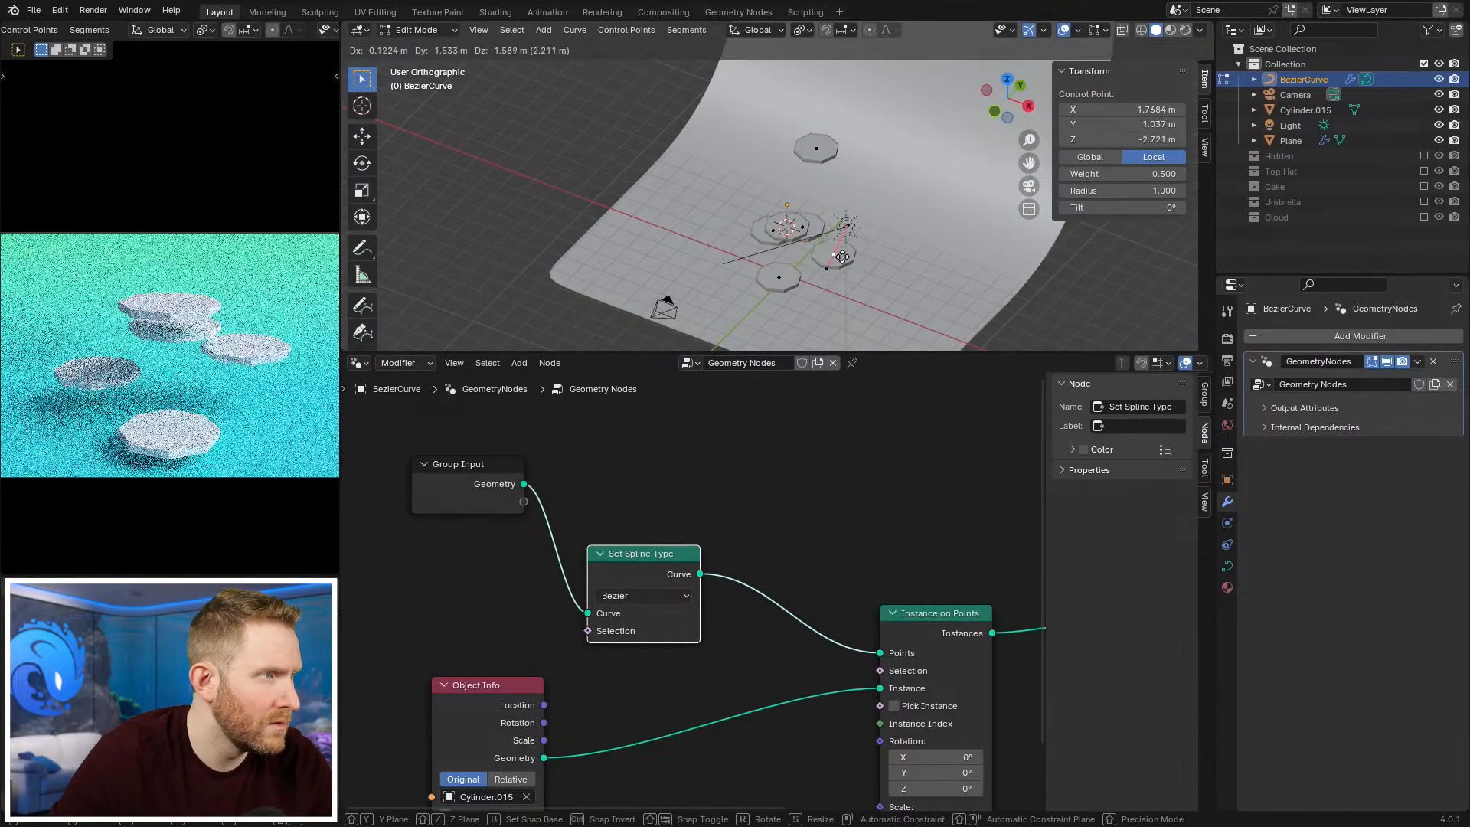
{"action": "left_click", "coordinate": [816, 148]}
{"action": "key", "text": "g"}
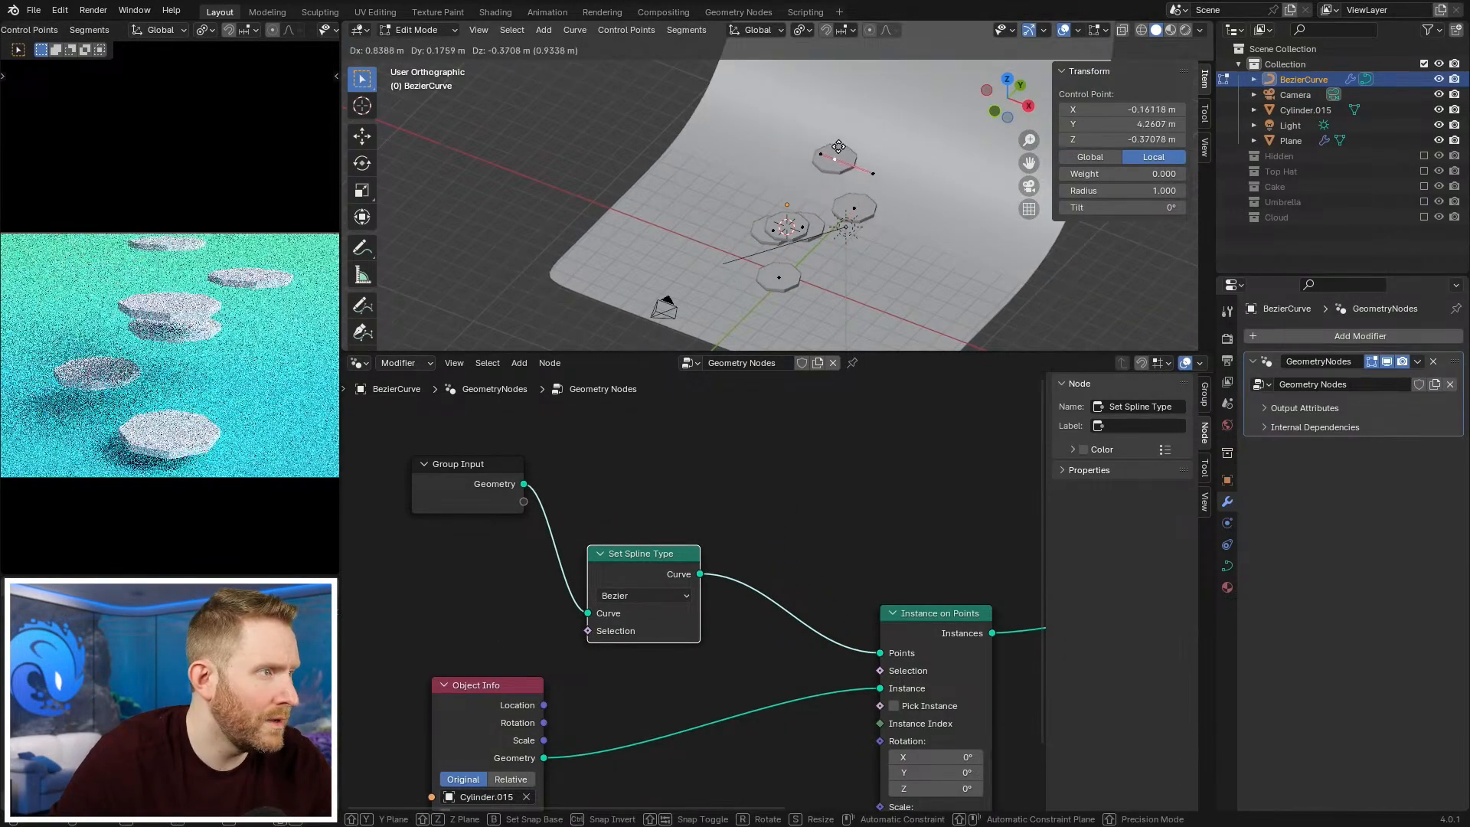
{"action": "key", "text": "Escape"}
{"action": "left_click", "coordinate": [804, 226]}
{"action": "key", "text": "g"}
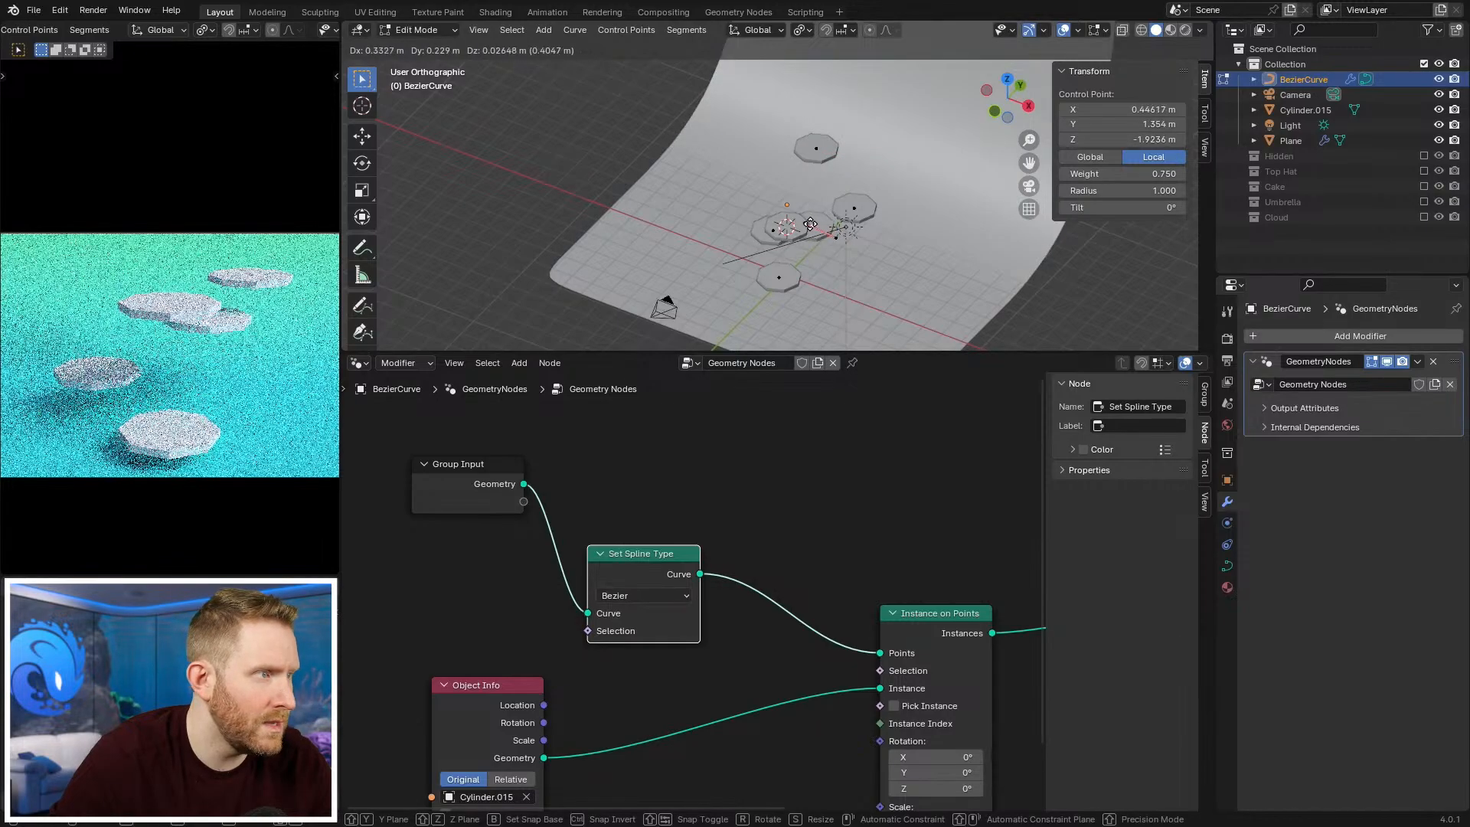
{"action": "key", "text": "Escape"}
{"action": "key", "text": "g"}
{"action": "key", "text": "Escape"}
{"action": "key", "text": "Tab"}
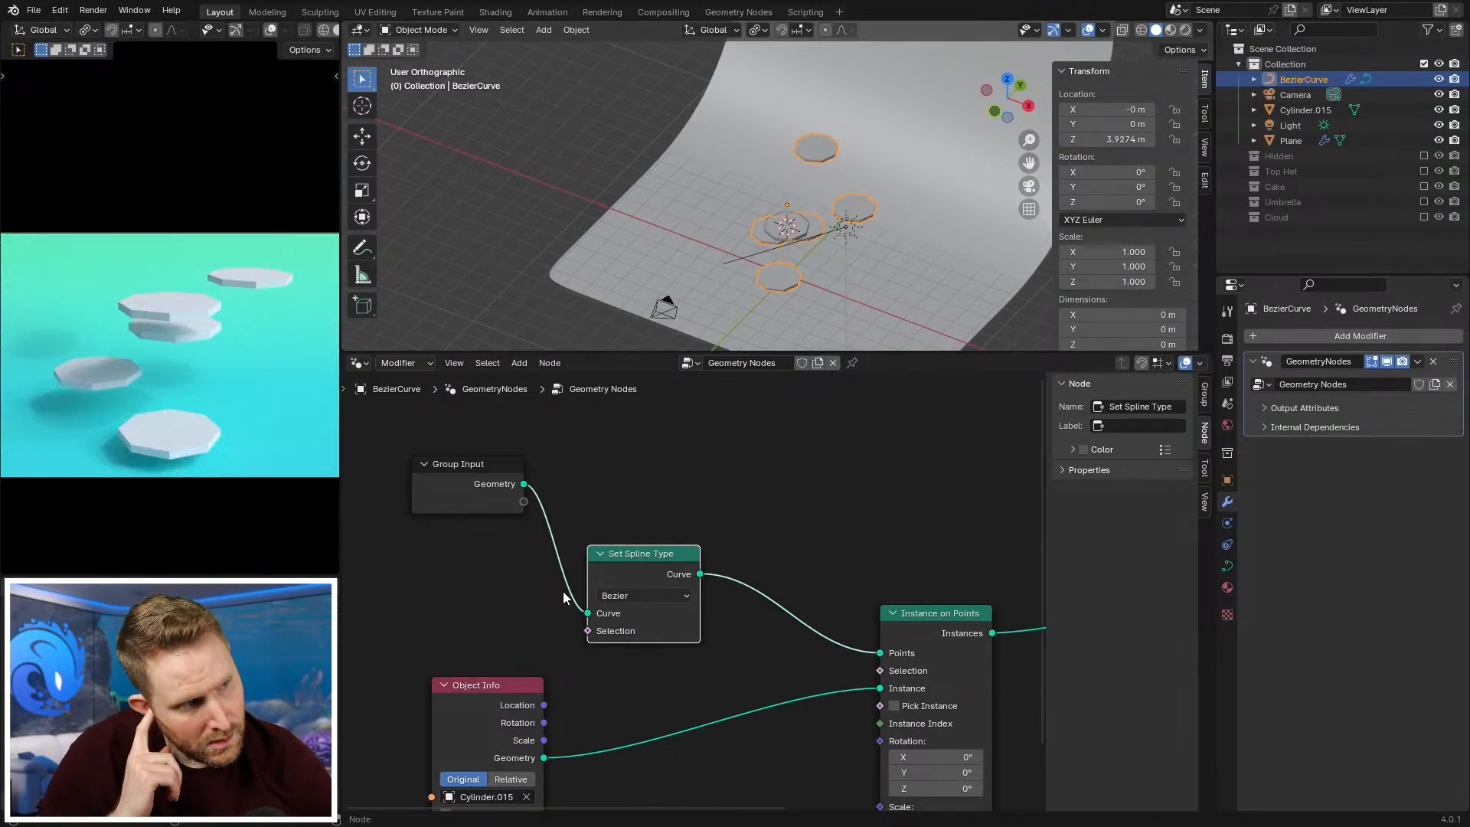
Step: Add a Curve to Mesh node above Set Spline Type and link the Group Input's Geometry to its Curve input
{"action": "left_click_drag", "start_coordinate": [624, 572], "coordinate": [643, 615]}
{"action": "key", "text": "shift+a"}
{"action": "mouse_move", "coordinate": [742, 459]}
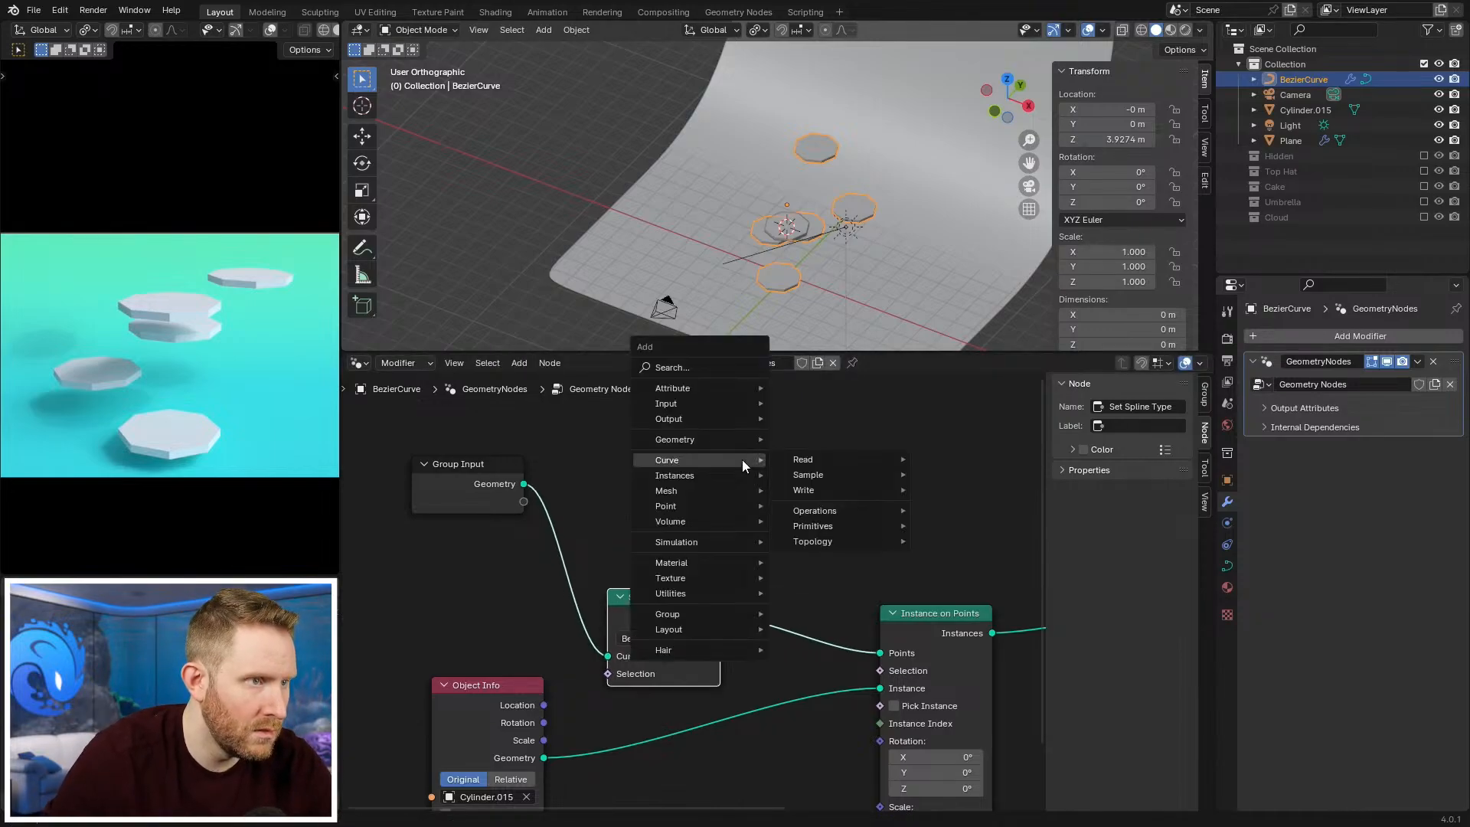
{"action": "mouse_move", "coordinate": [853, 513]}
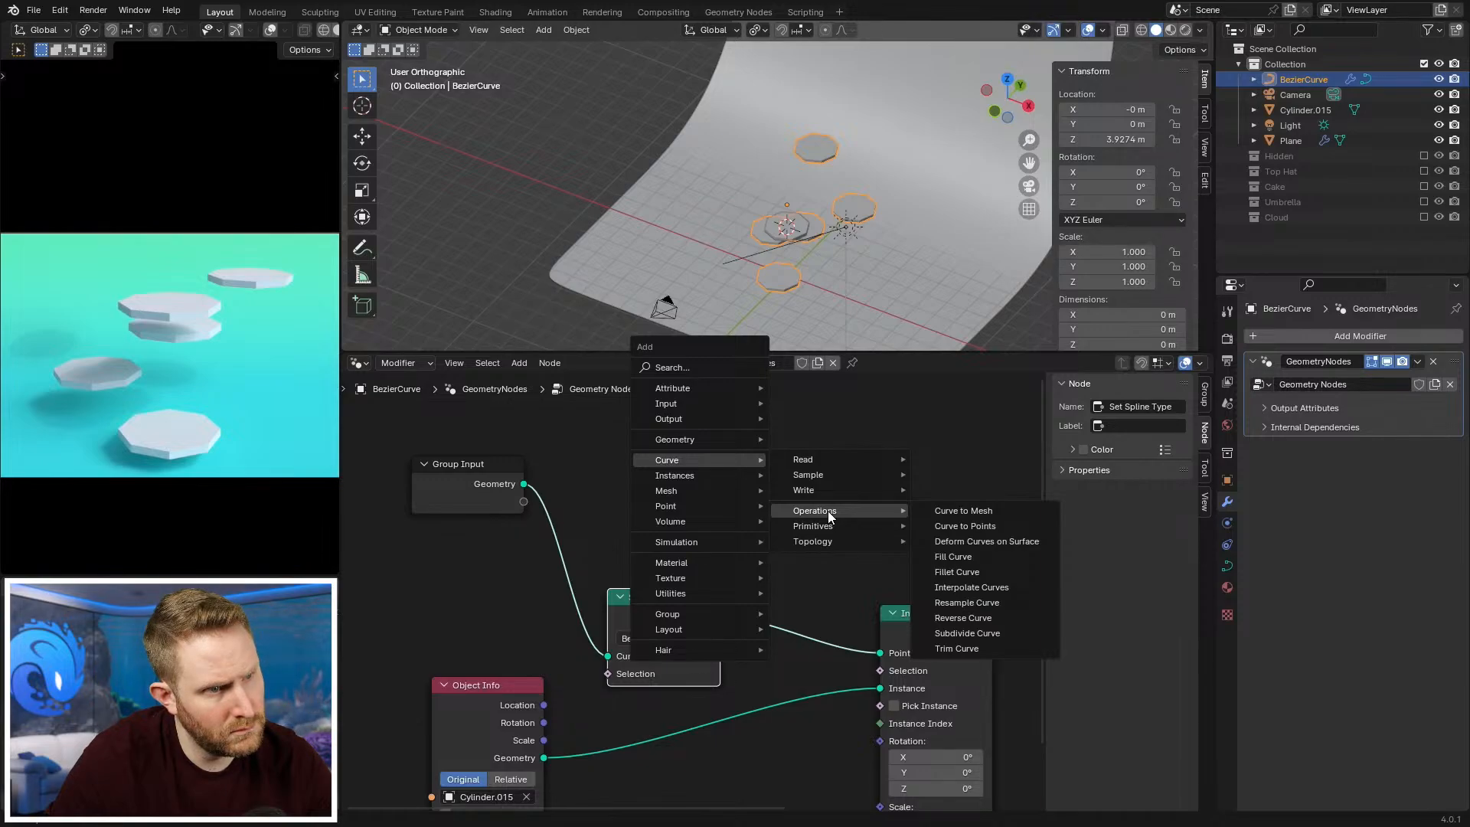
{"action": "left_click", "coordinate": [963, 511]}
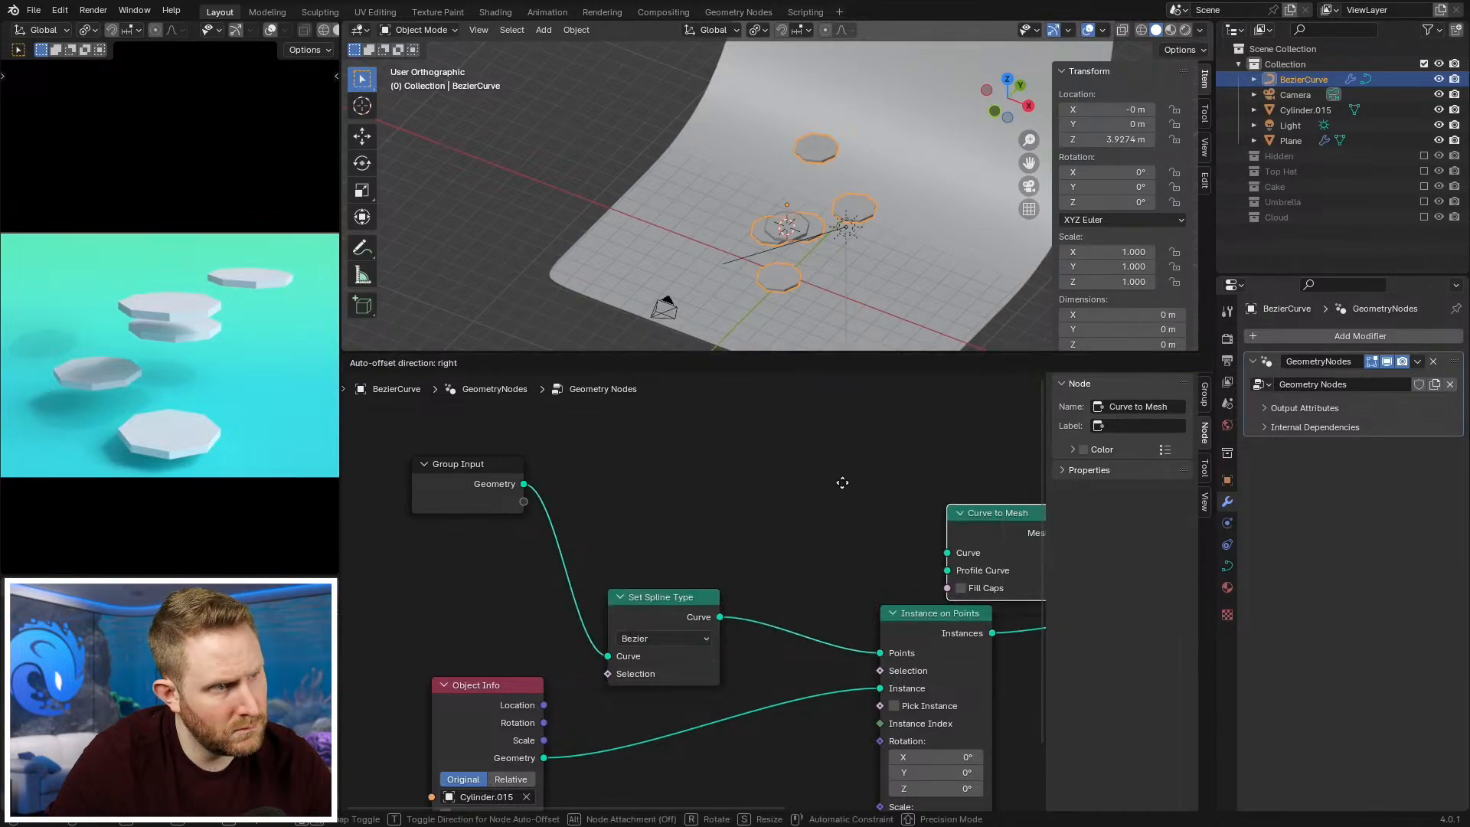
{"action": "left_click", "coordinate": [676, 457]}
{"action": "scroll", "coordinate": [486, 459], "scroll_direction": "up", "scroll_amount": 1}
{"action": "left_click_drag", "start_coordinate": [479, 456], "coordinate": [723, 470]}
{"action": "middle_click_drag", "start_coordinate": [723, 470], "coordinate": [728, 533]}
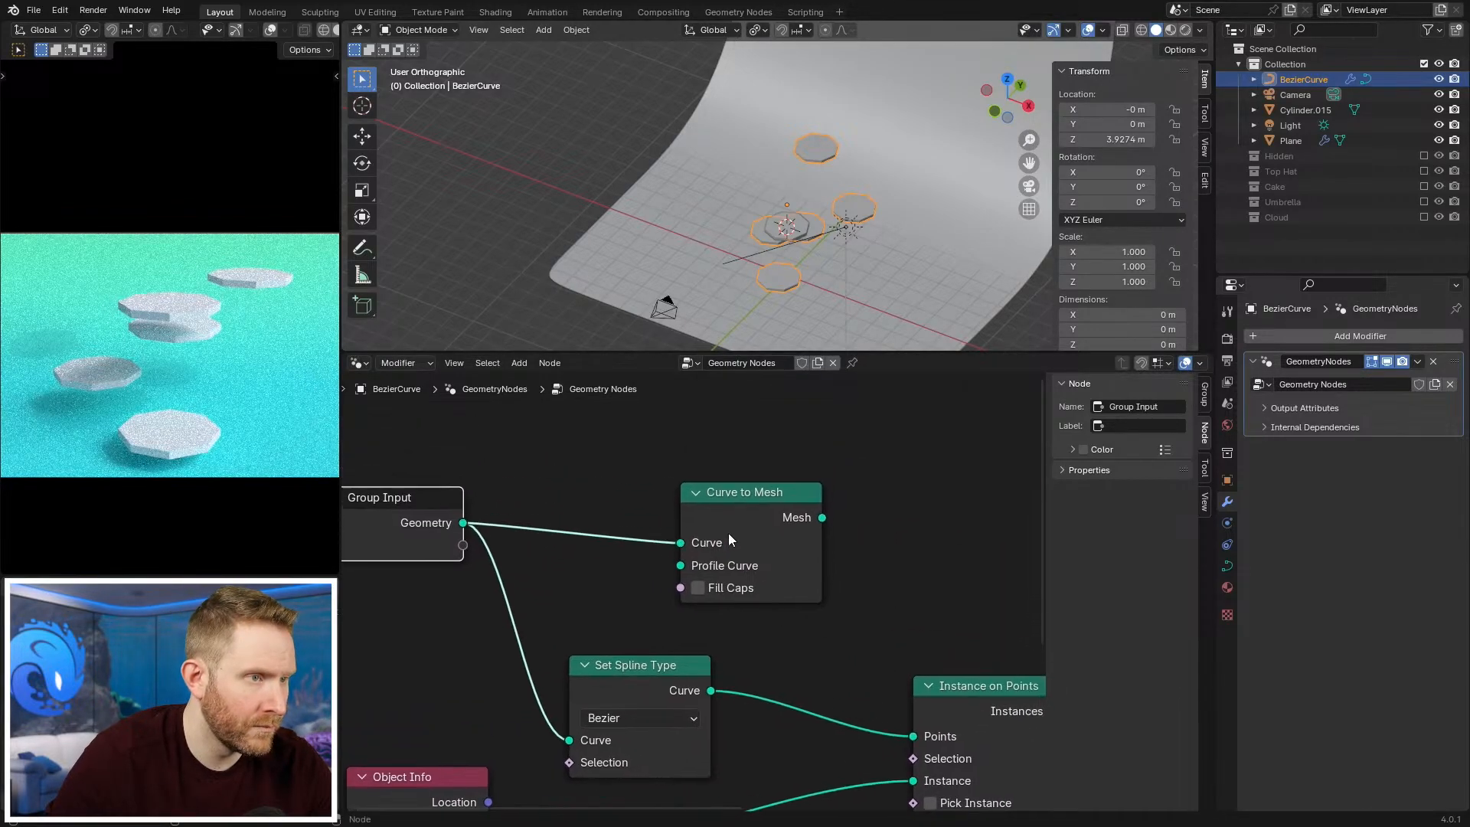
Step: Add a Curve Circle node above Group Input and link it to the Profile Curve input of Curve to Mesh
{"action": "scroll", "coordinate": [728, 533], "scroll_direction": "down", "scroll_amount": 1}
{"action": "left_click_drag", "start_coordinate": [759, 547], "coordinate": [760, 470]}
{"action": "scroll", "coordinate": [691, 536], "scroll_direction": "down", "scroll_amount": 1}
{"action": "key", "text": "shift+a"}
{"action": "mouse_move", "coordinate": [596, 512]}
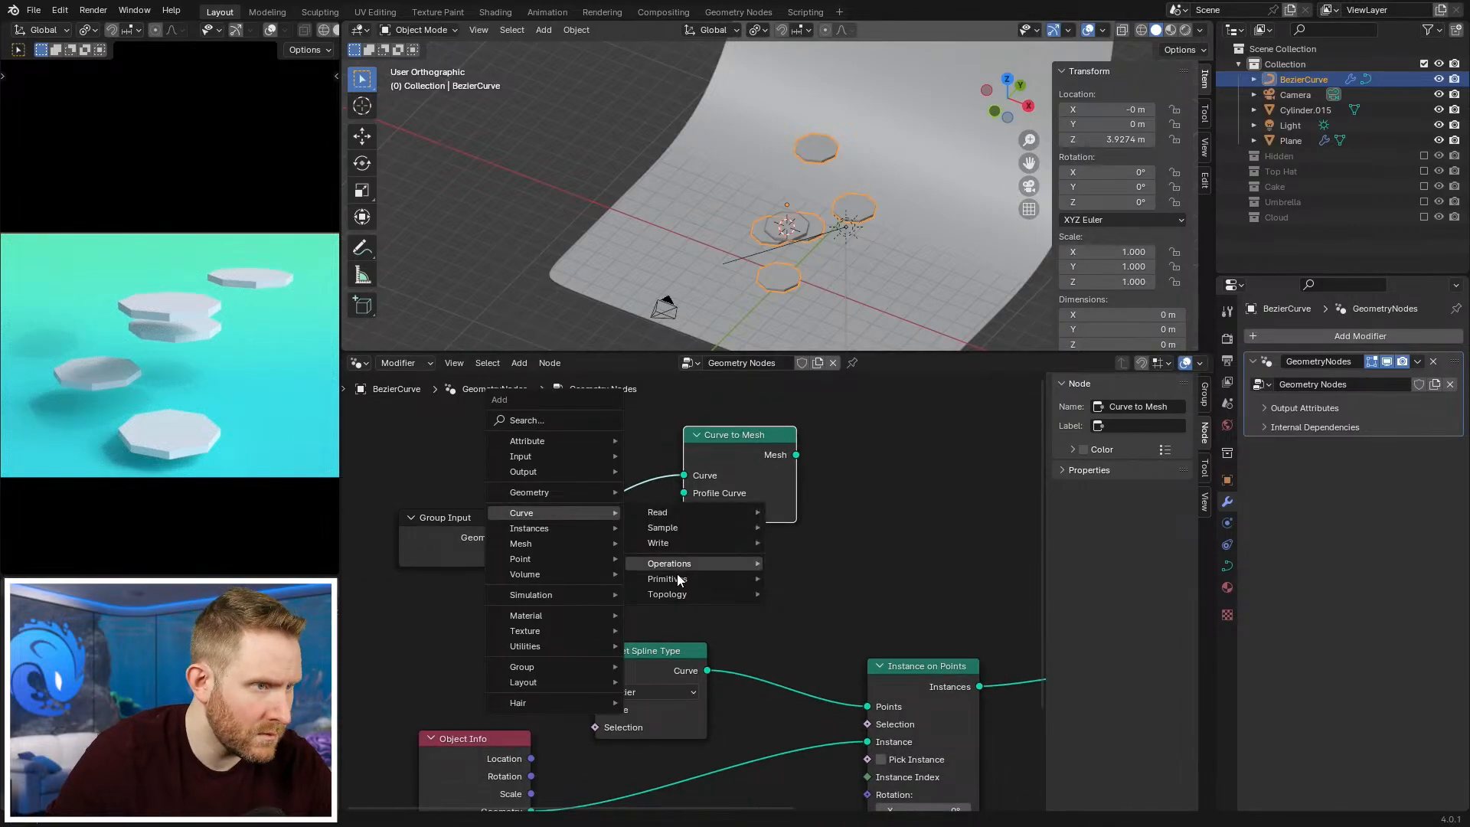
{"action": "mouse_move", "coordinate": [753, 578]}
{"action": "left_click", "coordinate": [840, 611]}
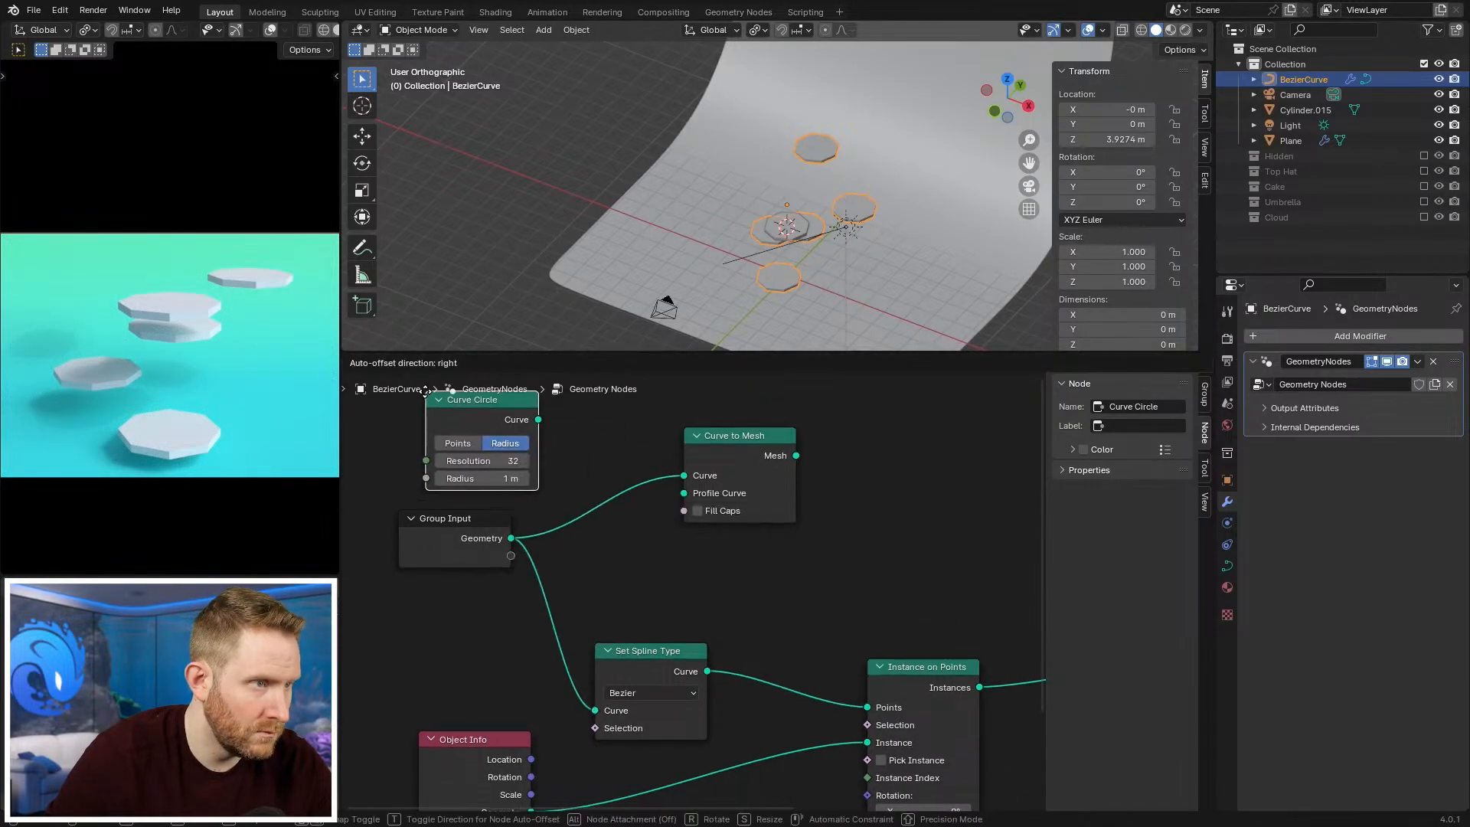
{"action": "left_click", "coordinate": [549, 440]}
{"action": "left_click_drag", "start_coordinate": [689, 507], "coordinate": [684, 499]}
Step: Link the Curve to Mesh output to Group Output and set the Curve Circle's radius to 0.32 m
{"action": "scroll", "coordinate": [810, 530], "scroll_direction": "down", "scroll_amount": 1}
{"action": "middle_click_drag", "start_coordinate": [810, 530], "coordinate": [574, 490]}
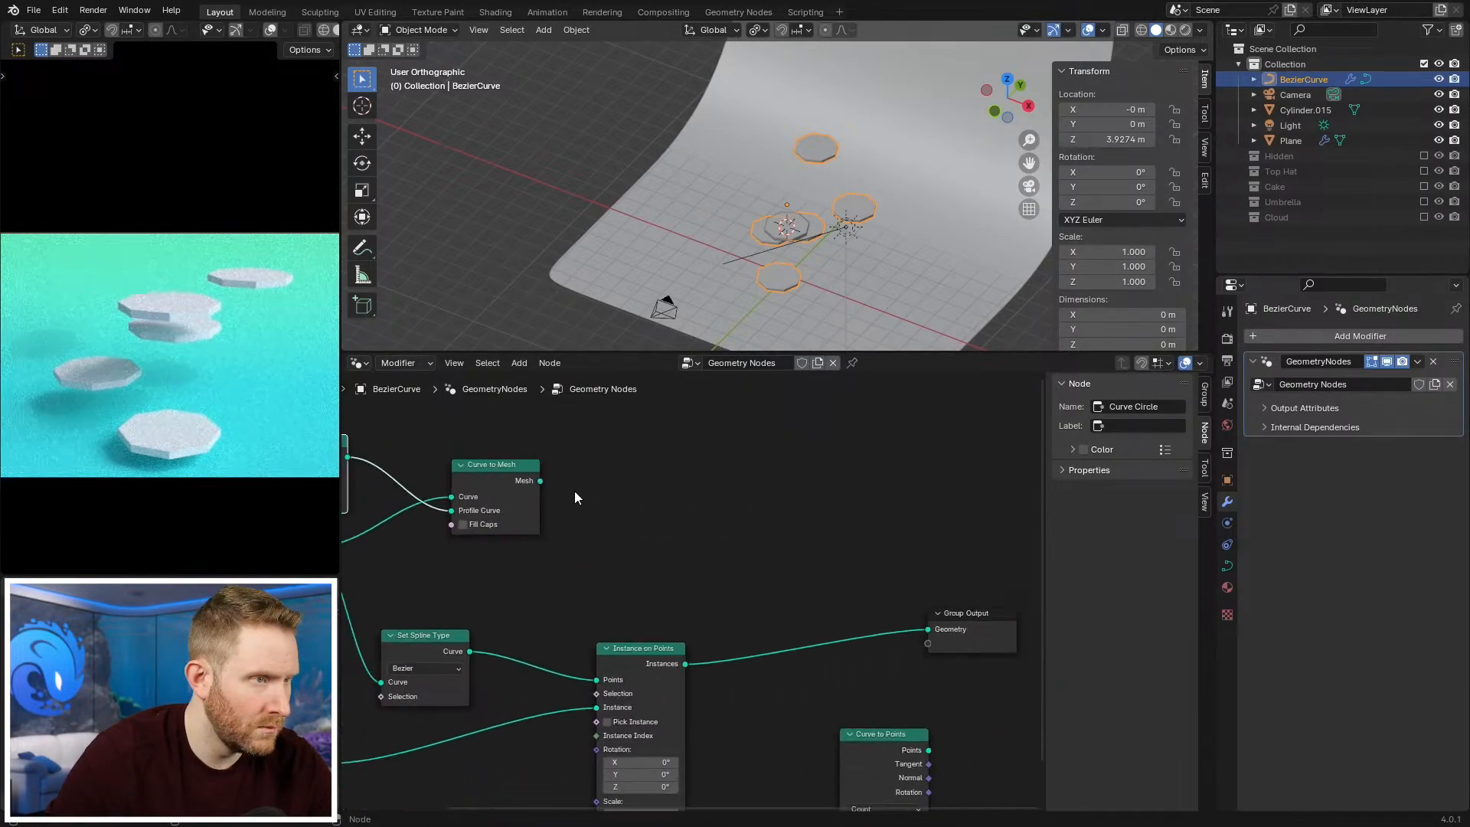
{"action": "left_click_drag", "start_coordinate": [539, 481], "coordinate": [928, 629]}
{"action": "middle_click_drag", "start_coordinate": [485, 565], "coordinate": [714, 536]}
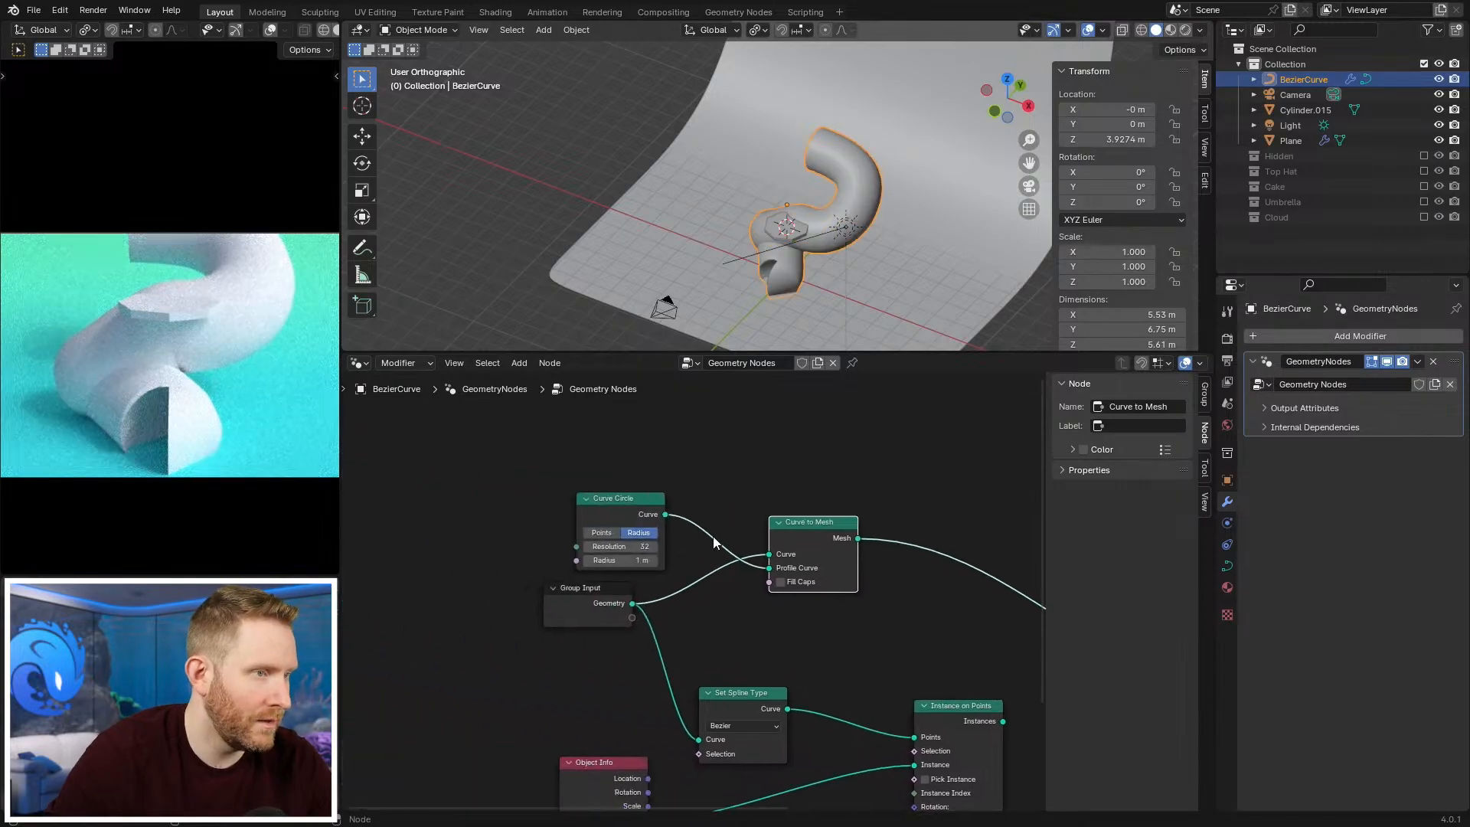
{"action": "scroll", "coordinate": [616, 501], "scroll_direction": "up", "scroll_amount": 2}
{"action": "left_click_drag", "start_coordinate": [605, 545], "coordinate": [555, 545]}
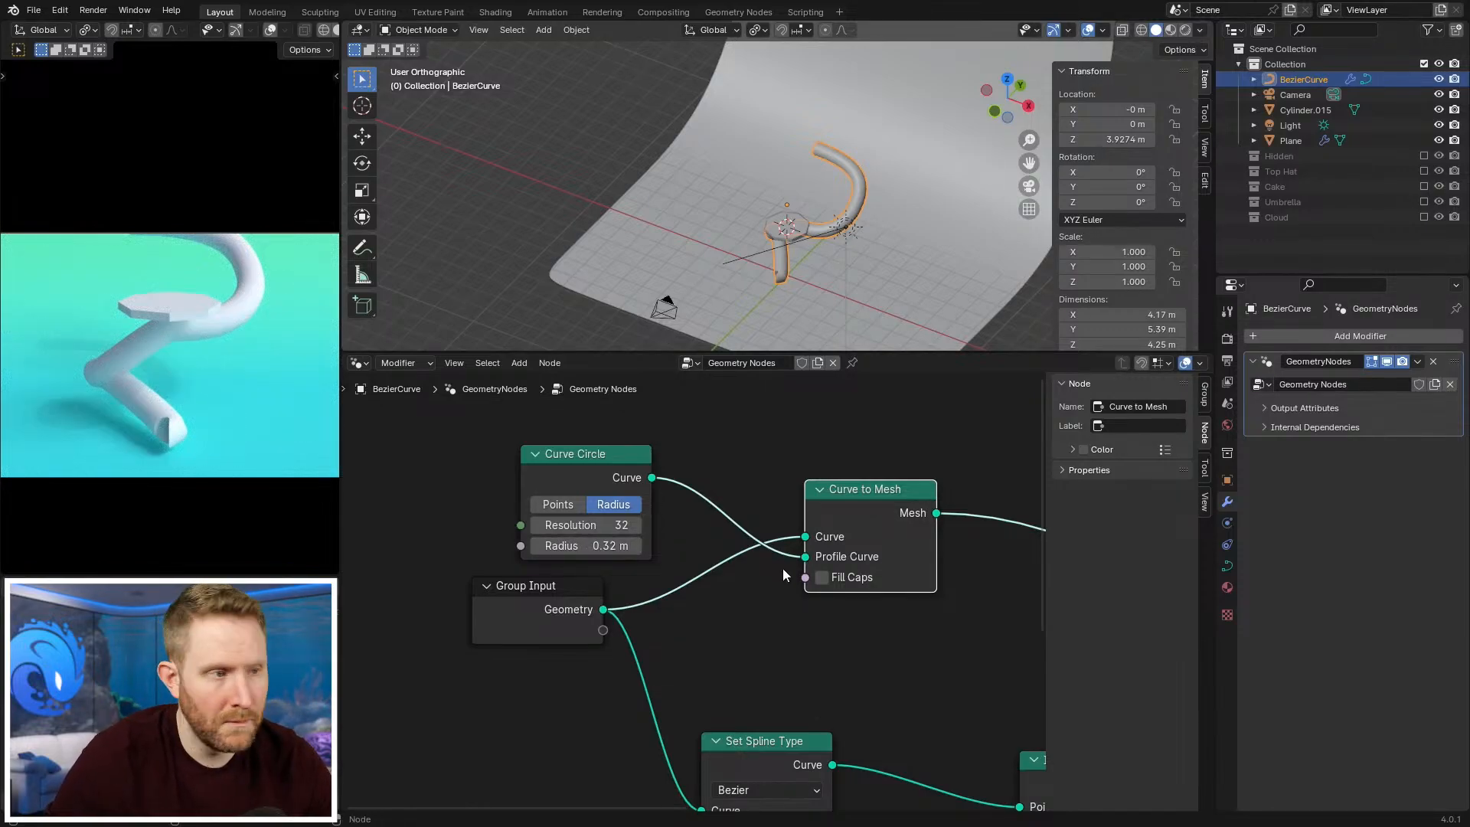
Step: Tidy the node tree by moving Group Input aside and placing Curve Circle directly above Curve to Mesh
{"action": "scroll", "coordinate": [735, 548], "scroll_direction": "down", "scroll_amount": 2}
{"action": "left_click_drag", "start_coordinate": [611, 499], "coordinate": [577, 426]}
{"action": "left_click_drag", "start_coordinate": [834, 514], "coordinate": [836, 514]}
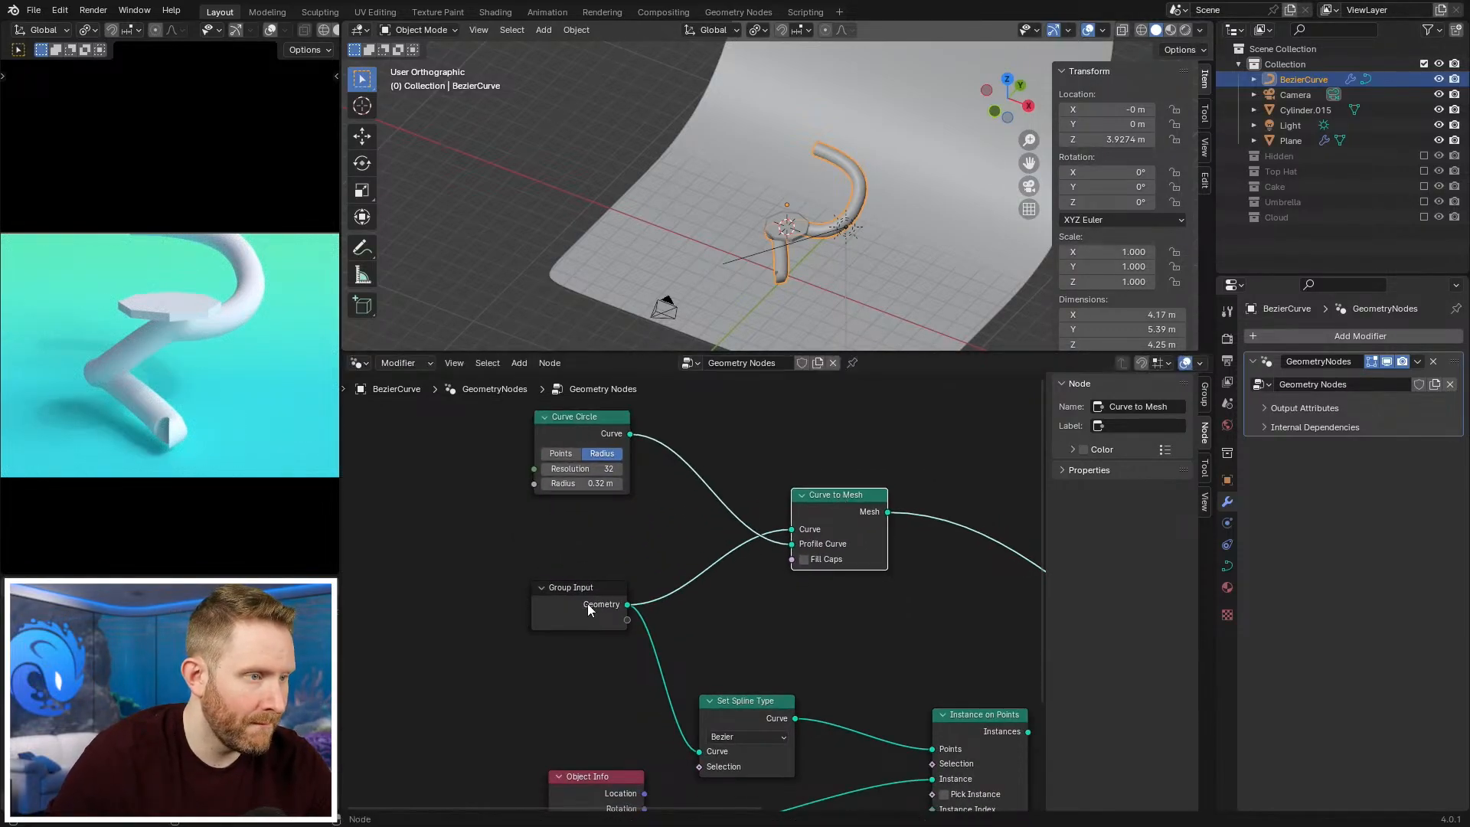
{"action": "left_click_drag", "start_coordinate": [587, 603], "coordinate": [473, 596]}
{"action": "scroll", "coordinate": [783, 525], "scroll_direction": "down", "scroll_amount": 1}
{"action": "left_click", "coordinate": [593, 485]}
{"action": "left_click_drag", "start_coordinate": [593, 481], "coordinate": [783, 473]}
{"action": "middle_click_drag", "start_coordinate": [932, 525], "coordinate": [745, 545]}
{"action": "left_click_drag", "start_coordinate": [645, 586], "coordinate": [725, 600]}
{"action": "middle_click_drag", "start_coordinate": [552, 587], "coordinate": [713, 566]}
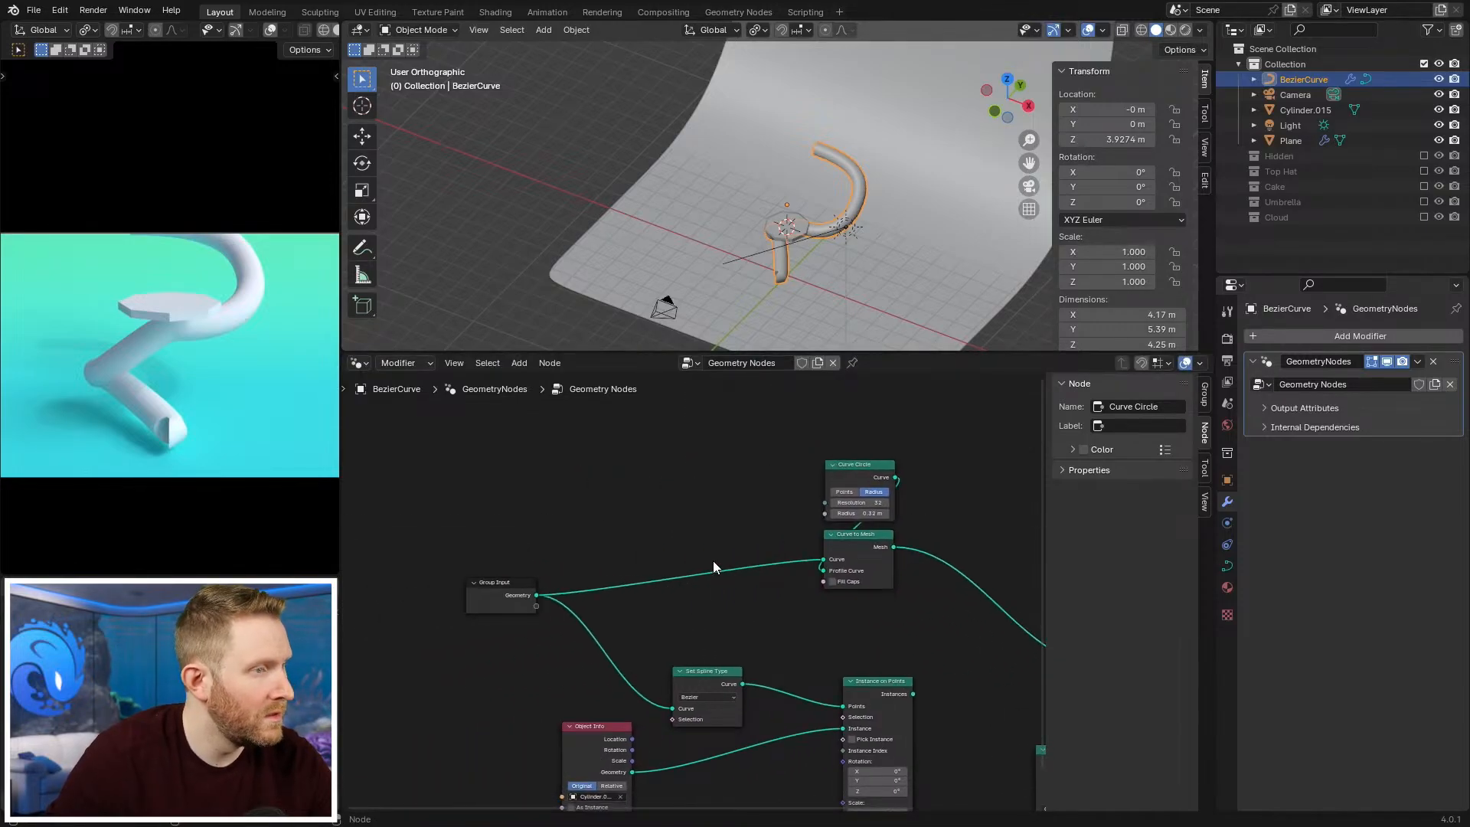
{"action": "scroll", "coordinate": [921, 218], "scroll_direction": "up", "scroll_amount": 4}
Step: Edit the curve in top view, lengthening the leftmost control point's rear handle and moving its front handle slightly forward
{"action": "key", "text": "KP_7"}
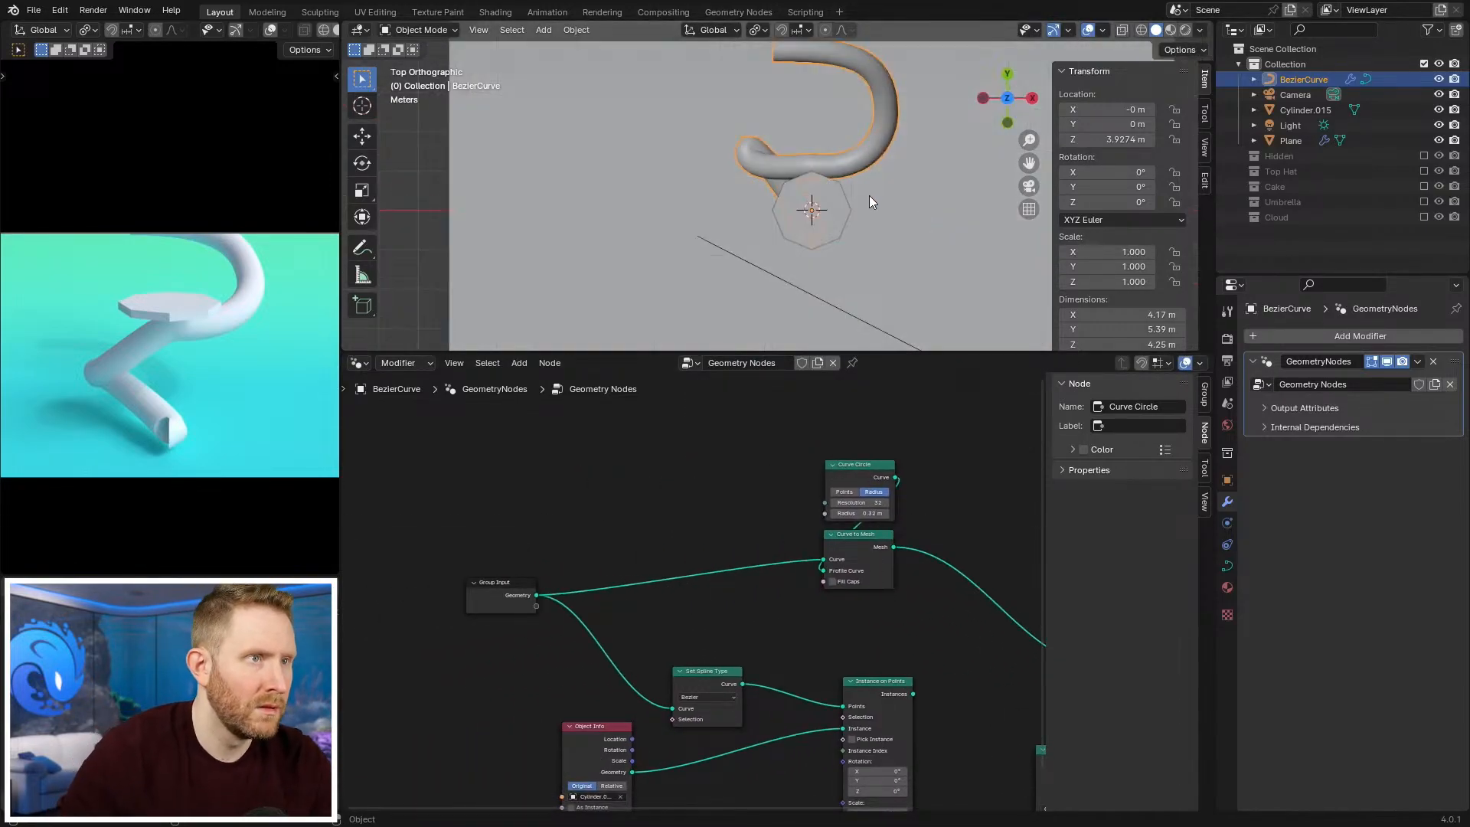
{"action": "key", "text": "Tab"}
{"action": "key", "text": "shift+z"}
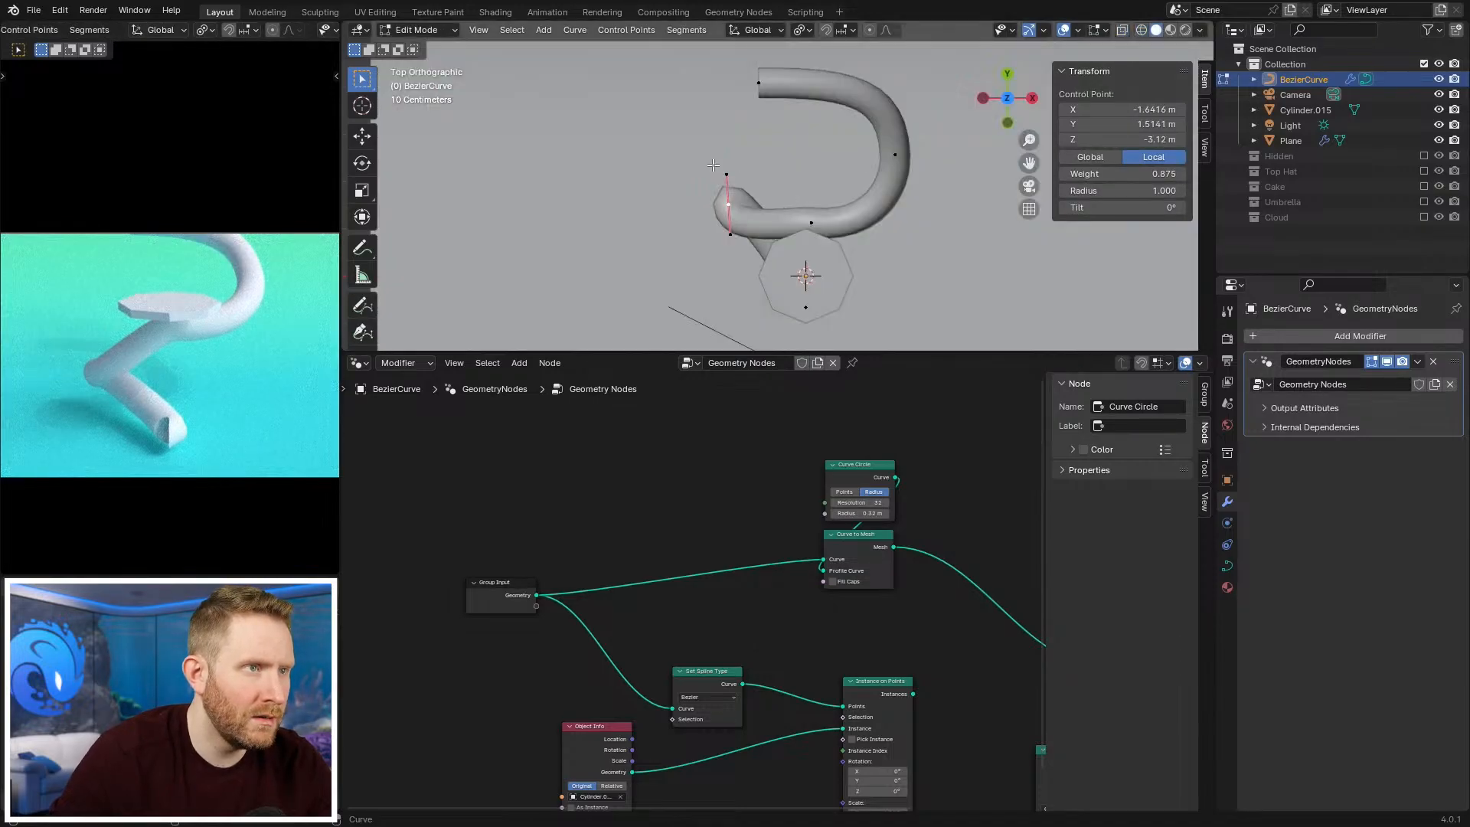
{"action": "left_click", "coordinate": [726, 174]}
{"action": "key", "text": "s"}
{"action": "left_click", "coordinate": [724, 56]}
{"action": "left_click", "coordinate": [729, 236]}
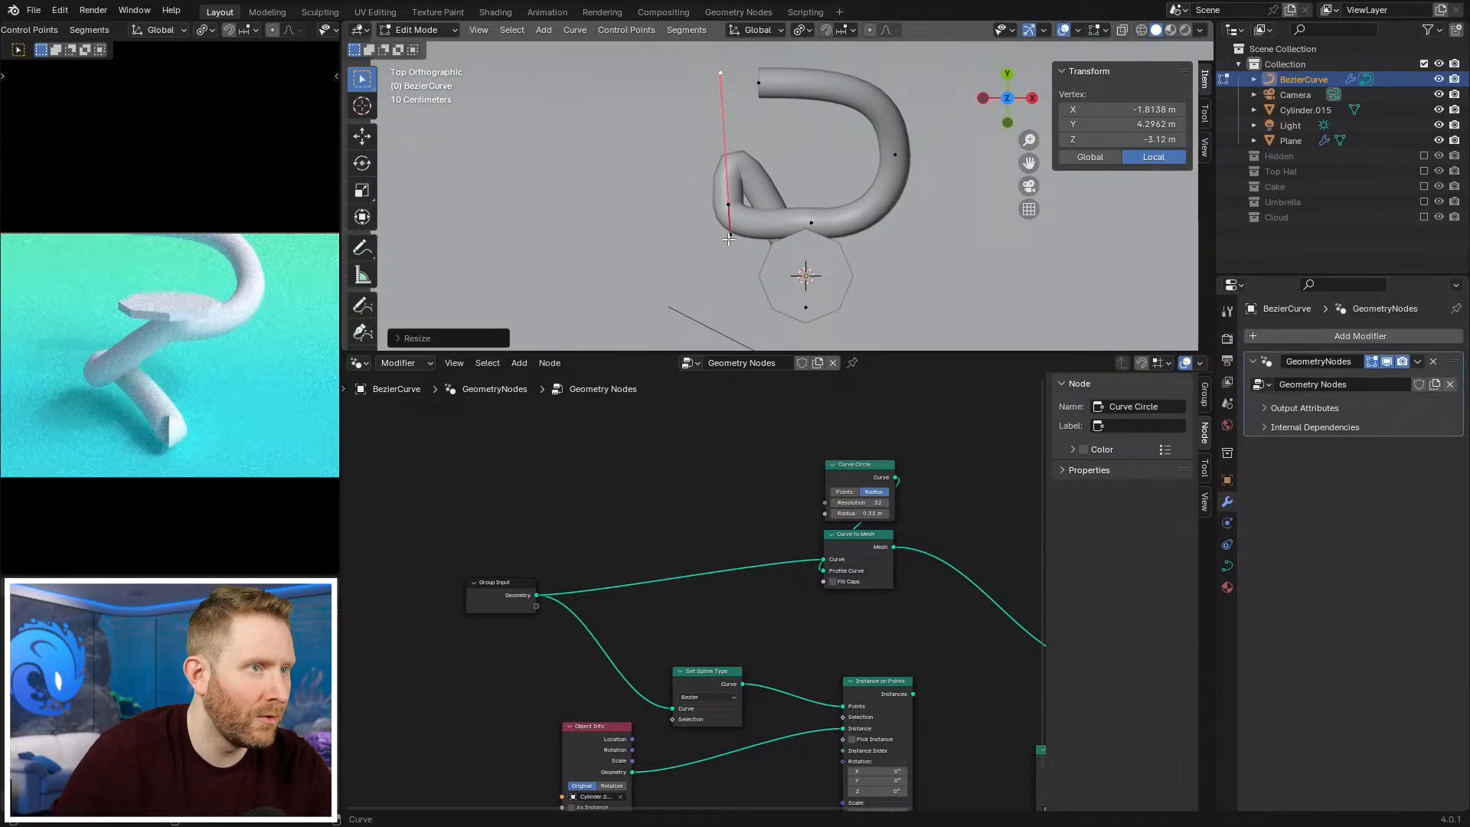
{"action": "key", "text": "g"}
{"action": "left_click", "coordinate": [731, 256]}
Step: Move the front control point of the curve forward along Y and adjust the leftmost control point along Y
{"action": "left_click", "coordinate": [810, 222]}
{"action": "key", "text": "g"}
{"action": "key", "text": "y"}
{"action": "left_click", "coordinate": [810, 259]}
{"action": "left_click", "coordinate": [729, 207]}
{"action": "key", "text": "g"}
{"action": "key", "text": "y"}
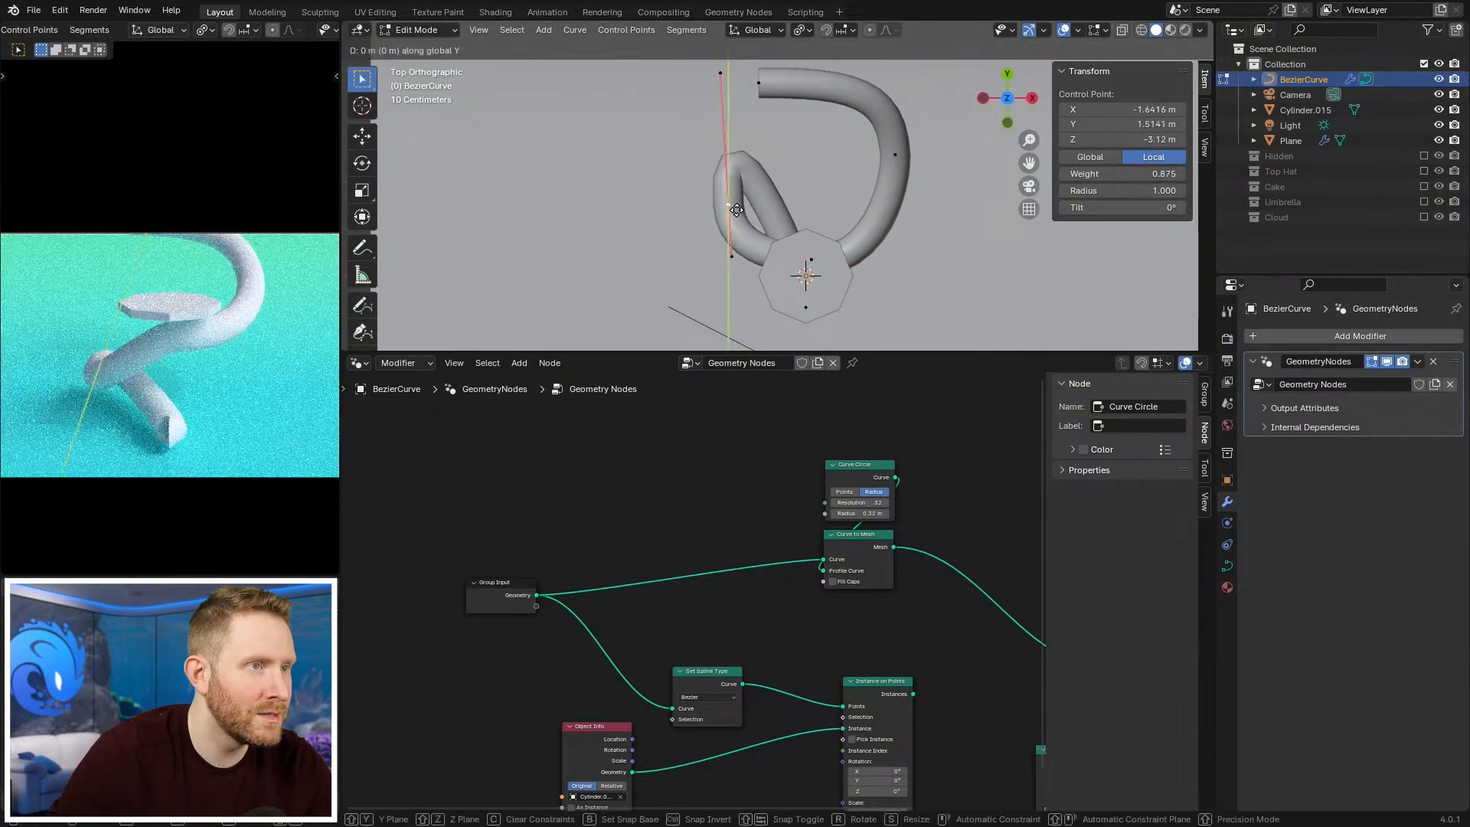
{"action": "left_click", "coordinate": [736, 205]}
Step: In wireframe, move the curve's lowest end point to about X 2.04 m, Y 1.52 m, rotate it and lengthen its handle
{"action": "key", "text": "shift+z"}
{"action": "middle_click_drag", "start_coordinate": [816, 295], "coordinate": [729, 307], "text": "shift"}
{"action": "left_click", "coordinate": [726, 316]}
{"action": "key", "text": "g"}
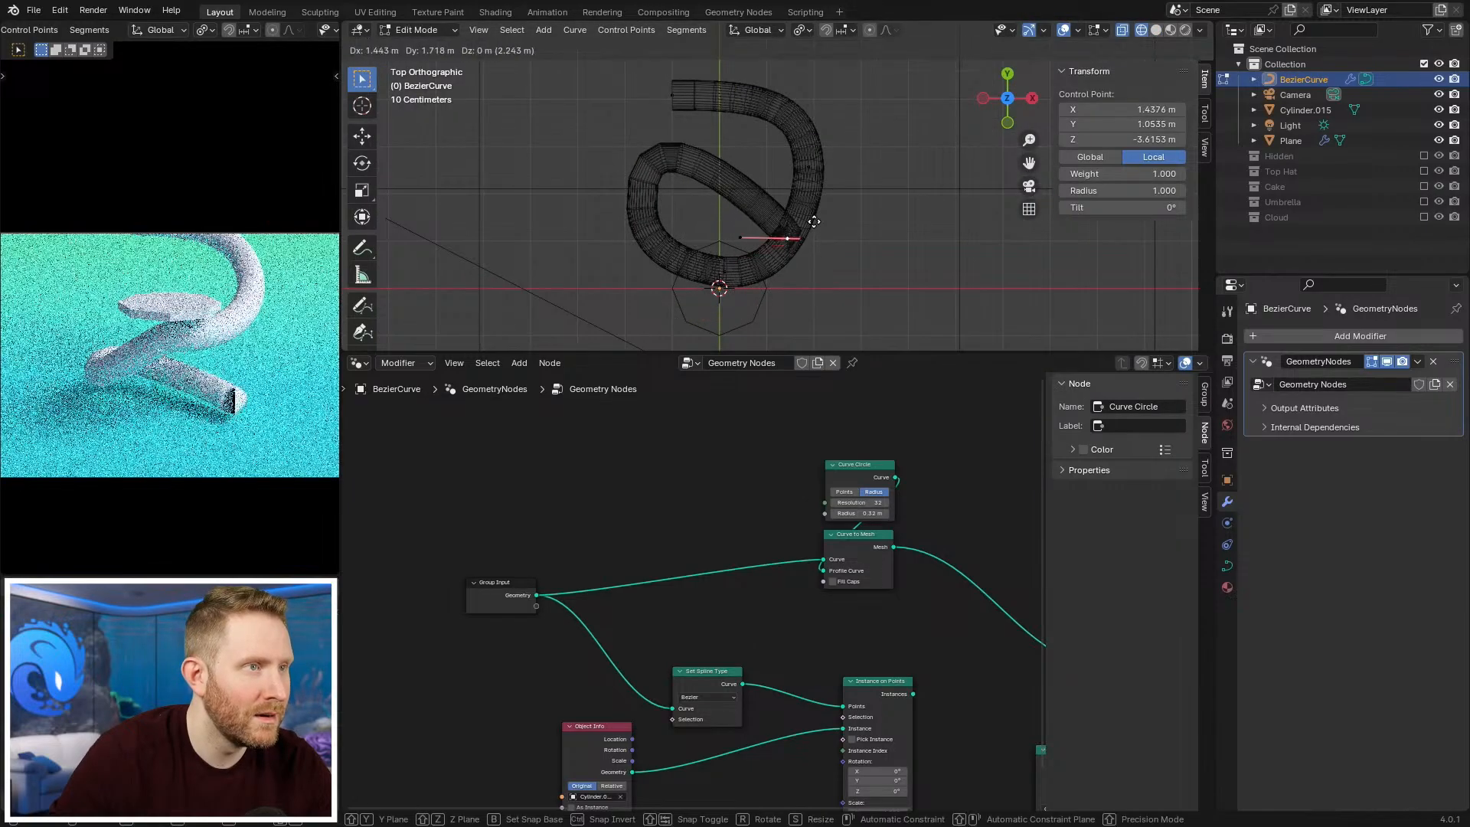
{"action": "left_click", "coordinate": [836, 209]}
{"action": "key", "text": "r"}
{"action": "left_click", "coordinate": [775, 158]}
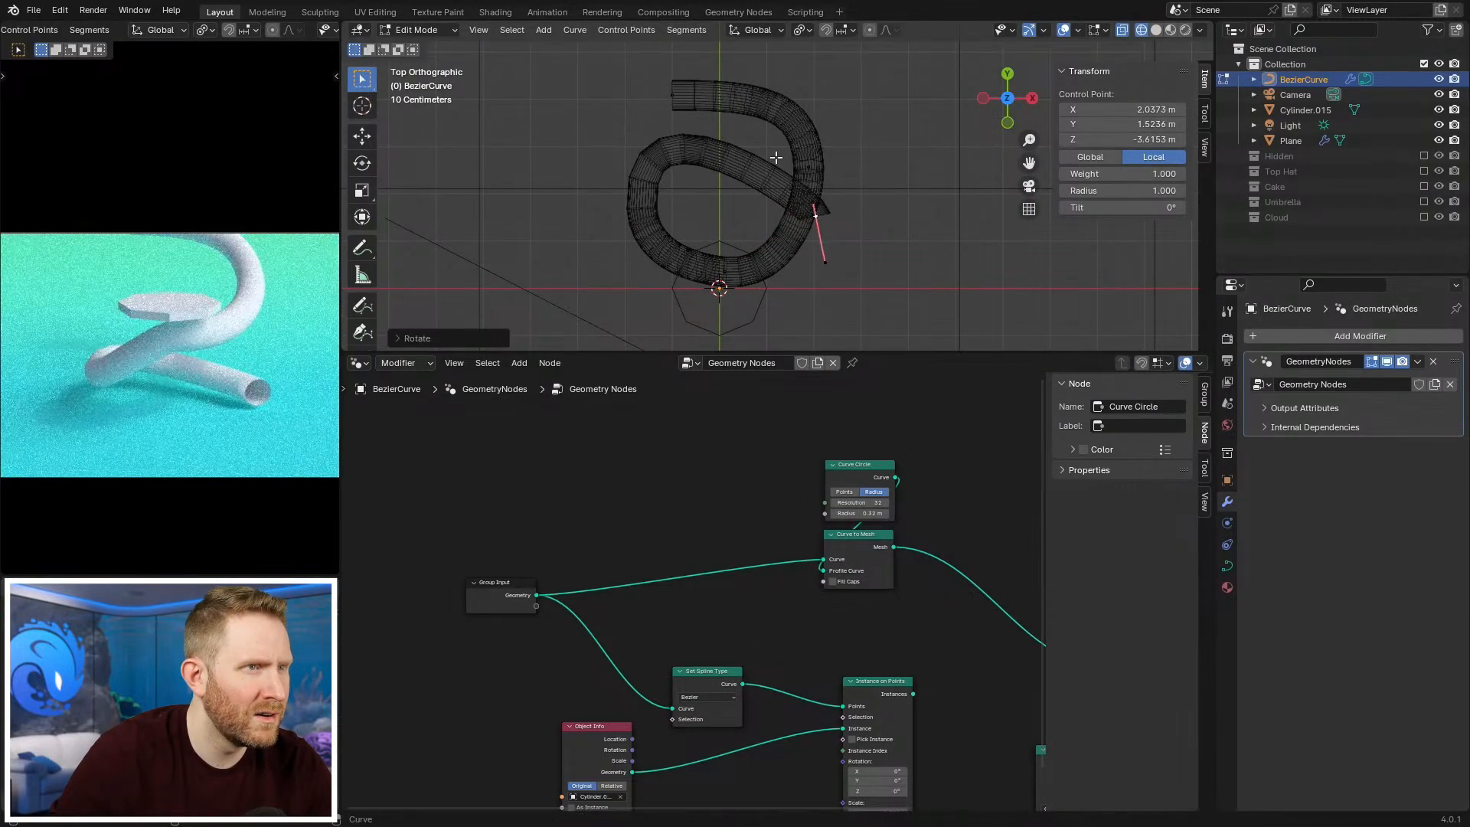
{"action": "left_click", "coordinate": [813, 197]}
{"action": "key", "text": "s"}
{"action": "left_click", "coordinate": [715, 175]}
Step: Move the leftmost control point outward to about X -2.37 m and shorten its handles
{"action": "left_click", "coordinate": [611, 212]}
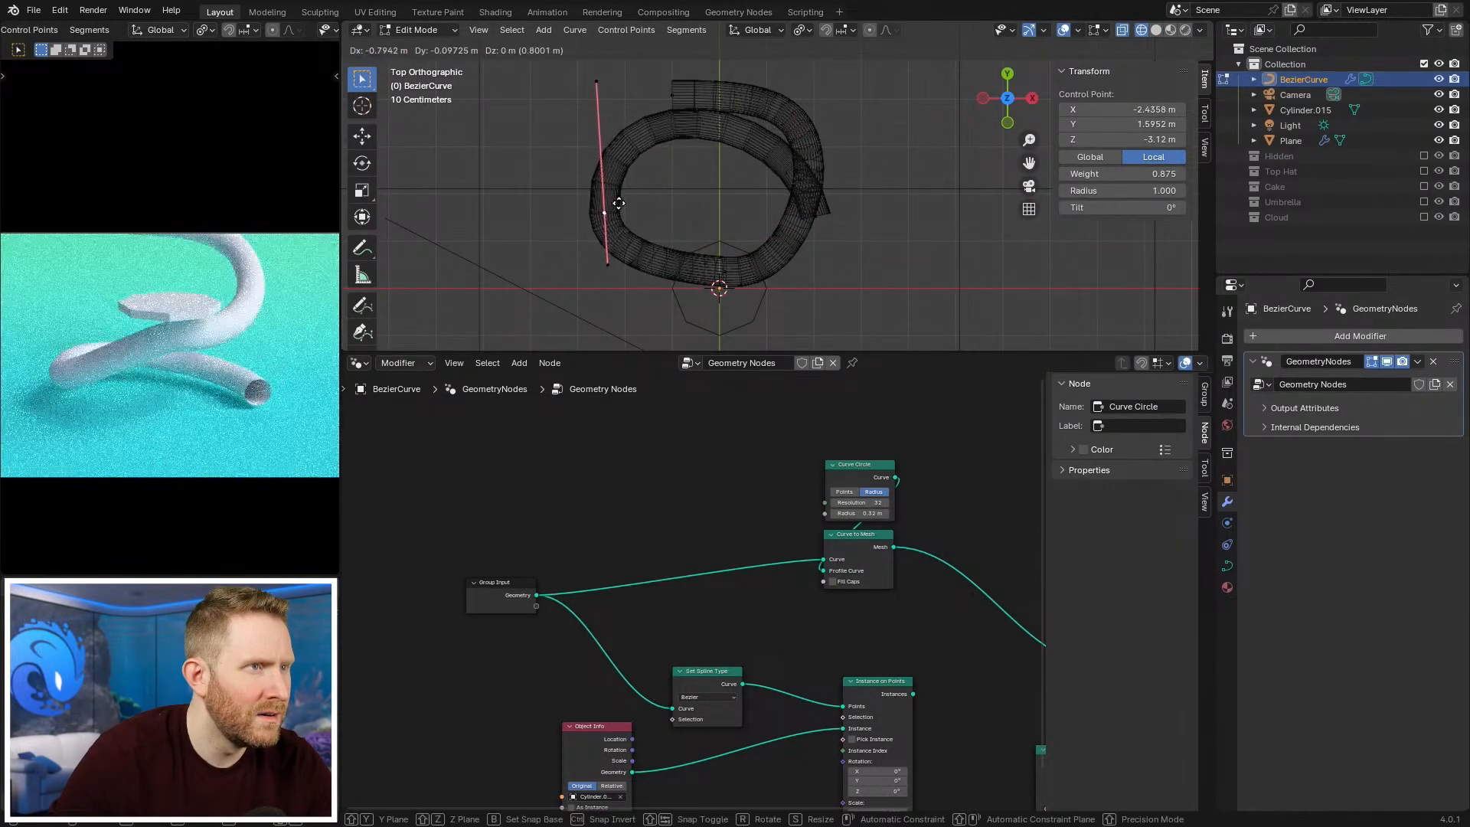
{"action": "key", "text": "s"}
{"action": "left_click", "coordinate": [610, 268]}
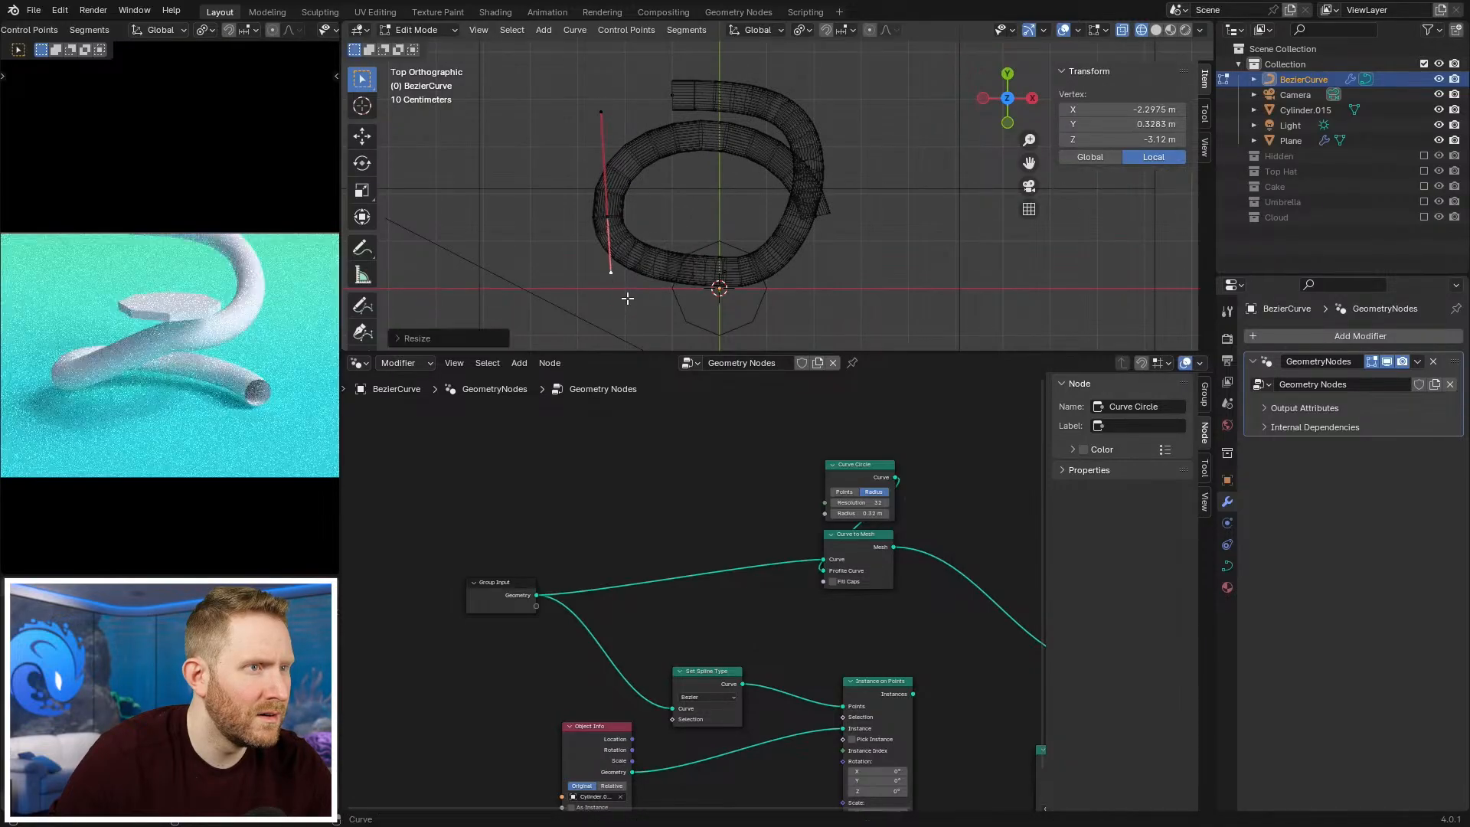
Step: Rotate the front control point, scale its handles and move it to about X 0.31 m, Y -0.03 m
{"action": "left_click", "coordinate": [718, 299]}
{"action": "key", "text": "r"}
{"action": "left_click", "coordinate": [704, 318]}
{"action": "left_click", "coordinate": [707, 306]}
{"action": "key", "text": "s"}
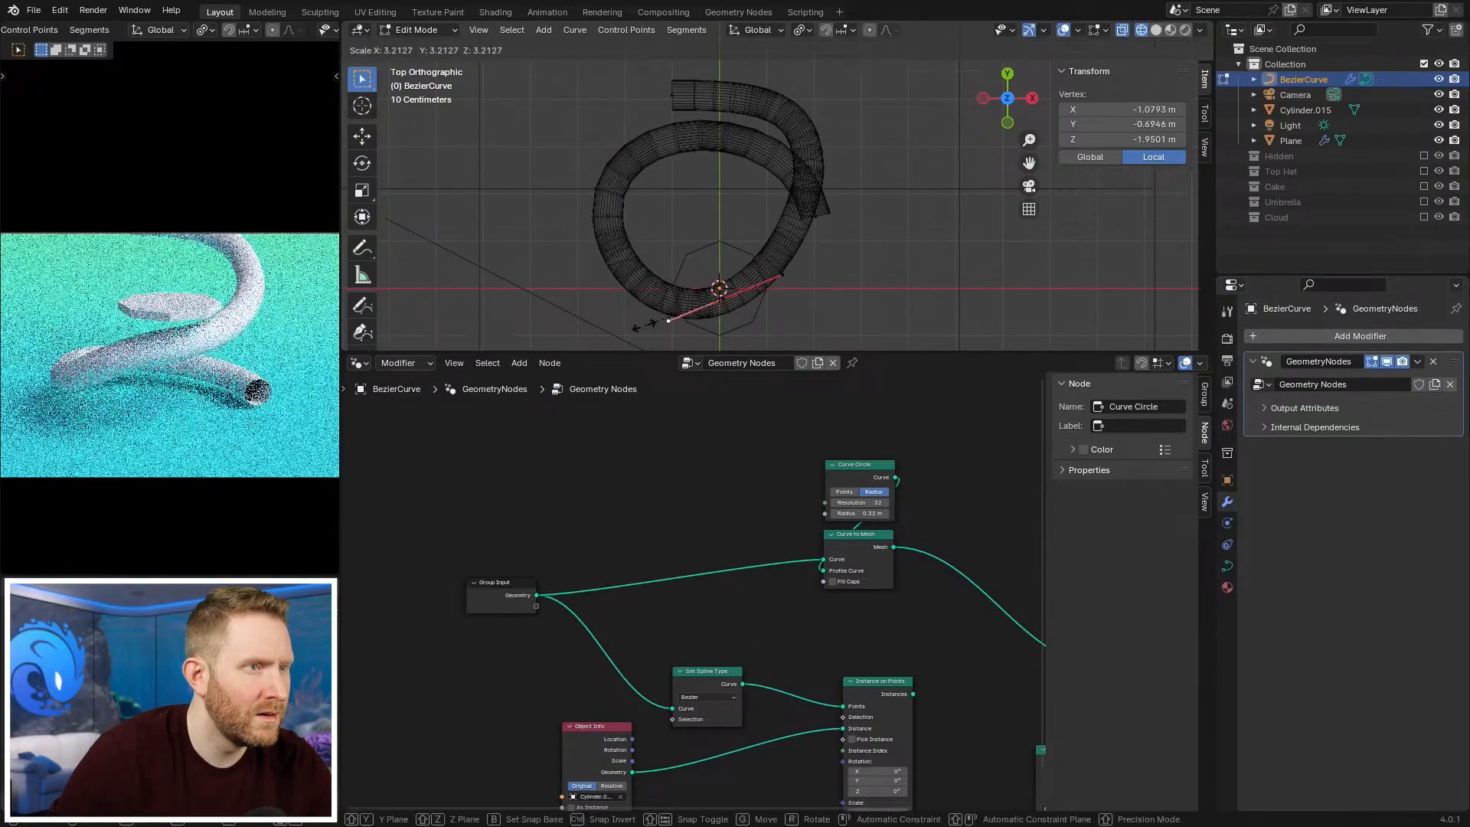
{"action": "left_click", "coordinate": [651, 328]}
{"action": "left_click", "coordinate": [723, 300]}
{"action": "key", "text": "g"}
{"action": "left_click", "coordinate": [735, 292]}
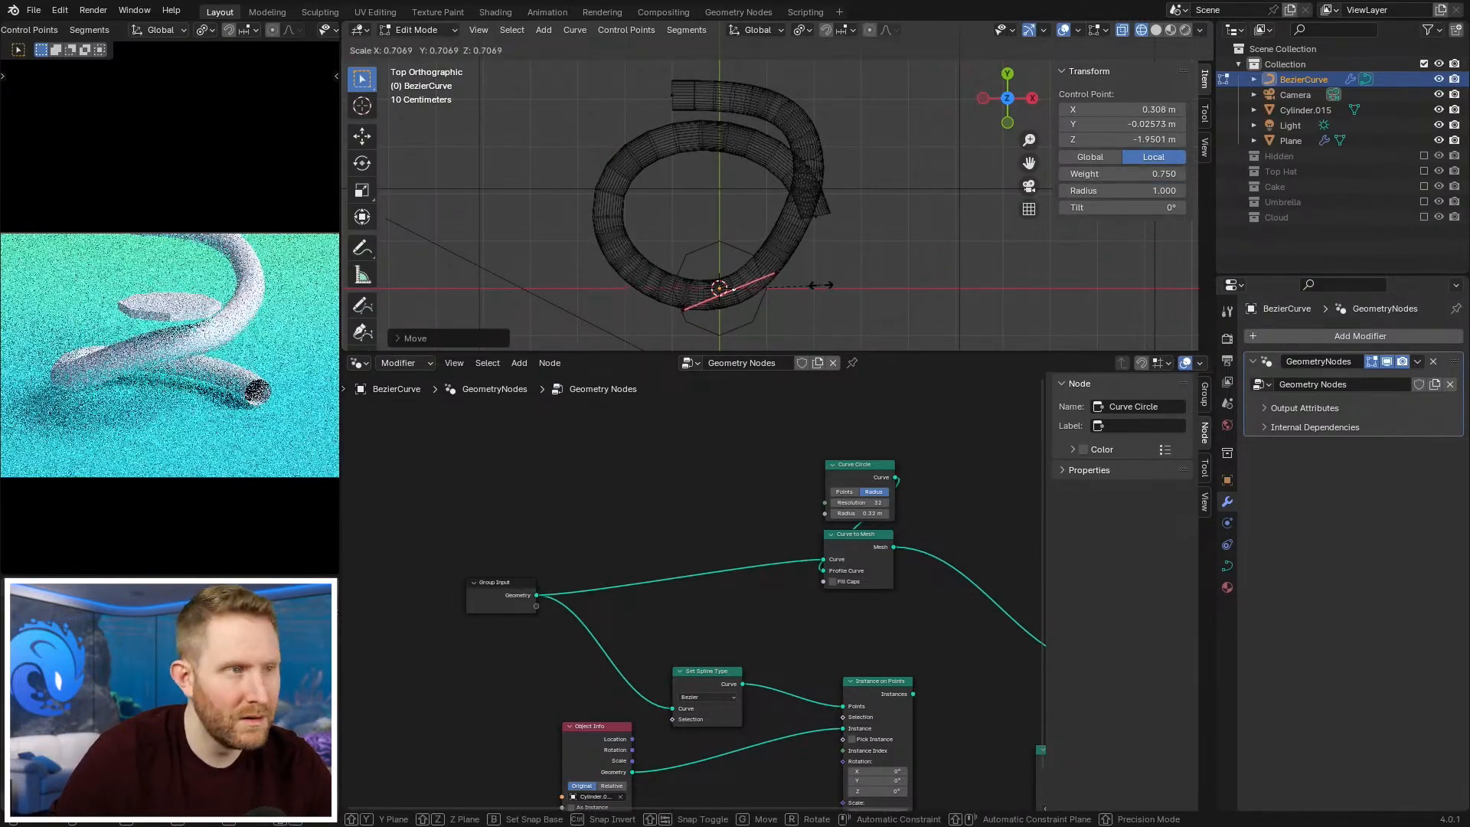
Step: Move the curve's lowest end point to about X 2.13 m, Y 1.43 m
{"action": "left_click", "coordinate": [815, 192]}
{"action": "key", "text": "g"}
{"action": "left_click", "coordinate": [850, 219]}
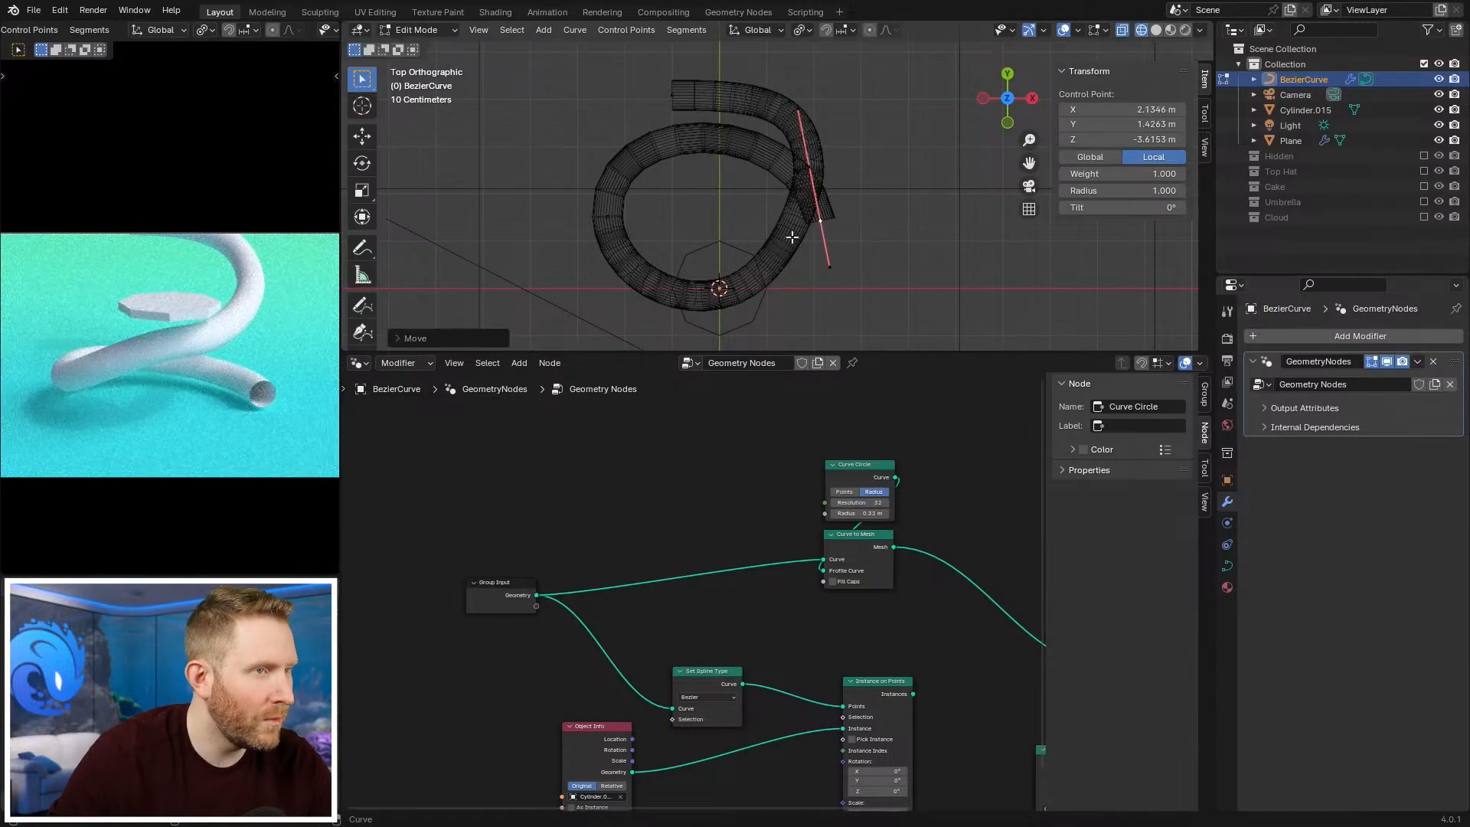
Step: Raise the leftmost control point along Z in front view to even out the spiral's slope
{"action": "key", "text": "KP_1"}
{"action": "middle_click_drag", "start_coordinate": [670, 261], "coordinate": [726, 158], "text": "shift"}
{"action": "left_click", "coordinate": [663, 233]}
{"action": "key", "text": "g"}
{"action": "key", "text": "z"}
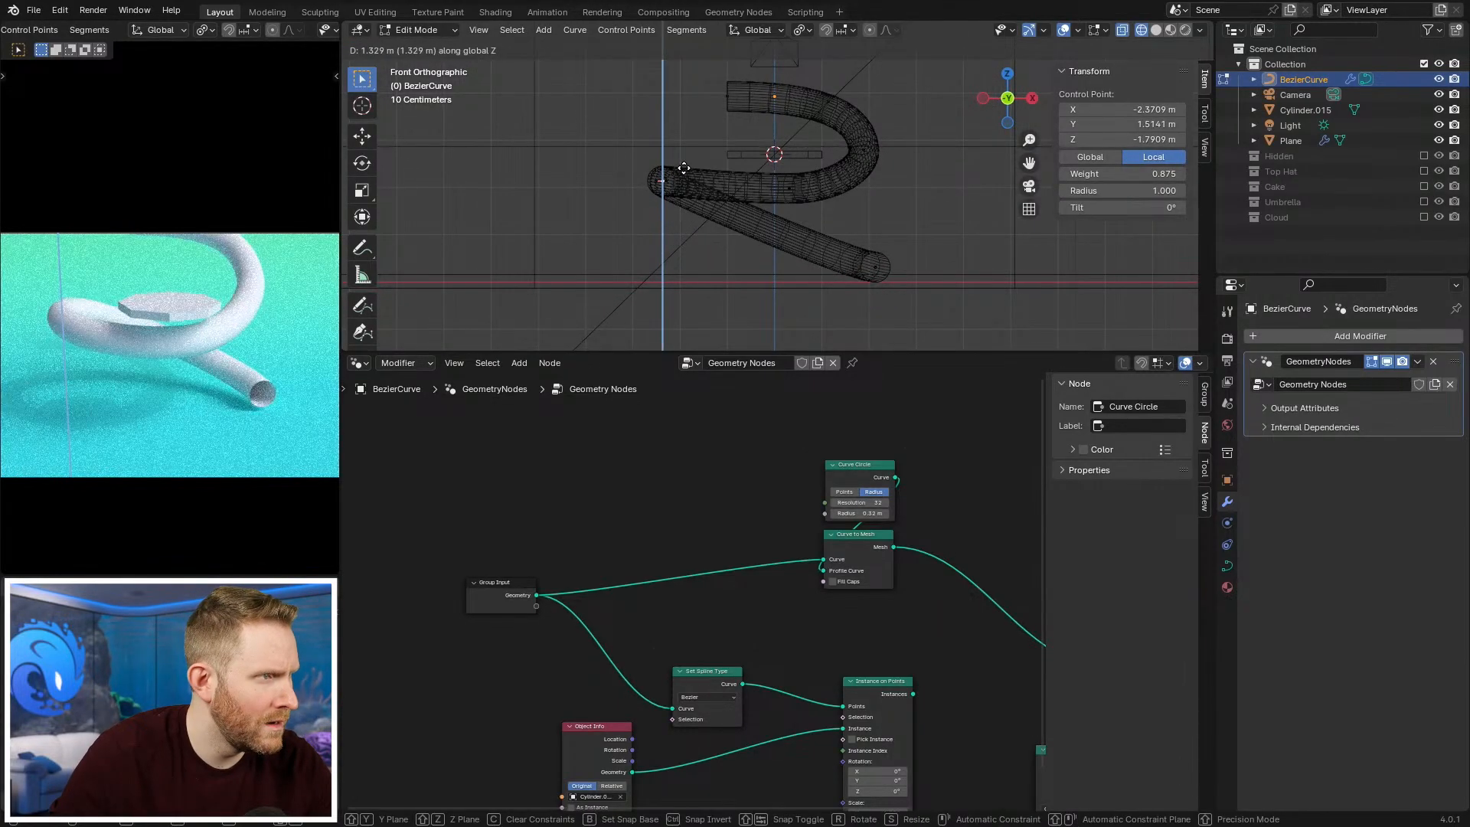
{"action": "left_click", "coordinate": [854, 203]}
Step: Return to solid shading and raise the front control point along Z to about -1.75 m
{"action": "scroll", "coordinate": [853, 203], "scroll_direction": "down", "scroll_amount": 1}
{"action": "key", "text": "shift+z"}
{"action": "middle_click_drag", "start_coordinate": [811, 146], "coordinate": [826, 185]}
{"action": "left_click", "coordinate": [751, 208]}
{"action": "key", "text": "g"}
{"action": "key", "text": "z"}
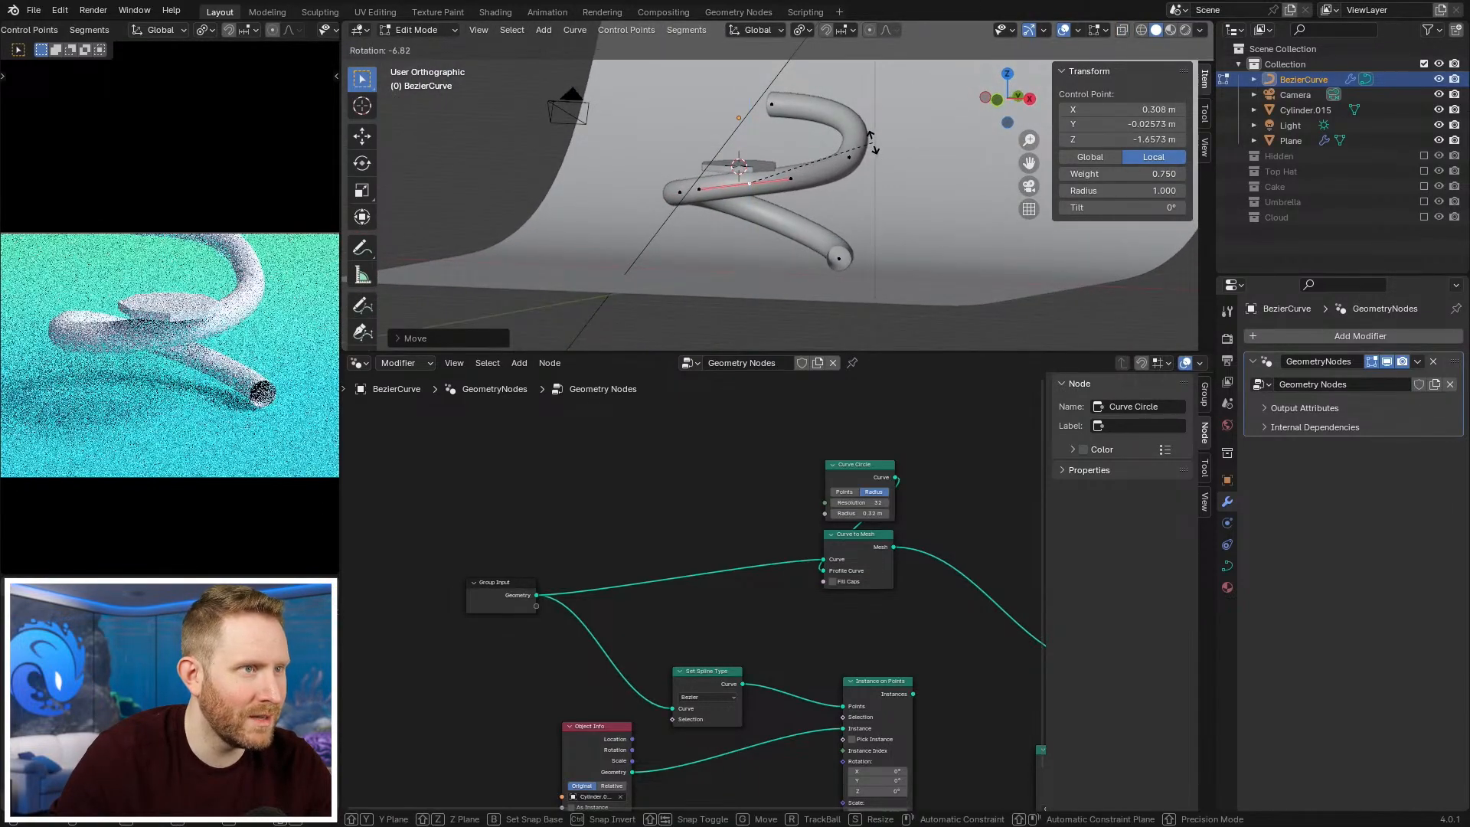
{"action": "left_click", "coordinate": [829, 175]}
{"action": "scroll", "coordinate": [177, 378], "scroll_direction": "down", "scroll_amount": 1}
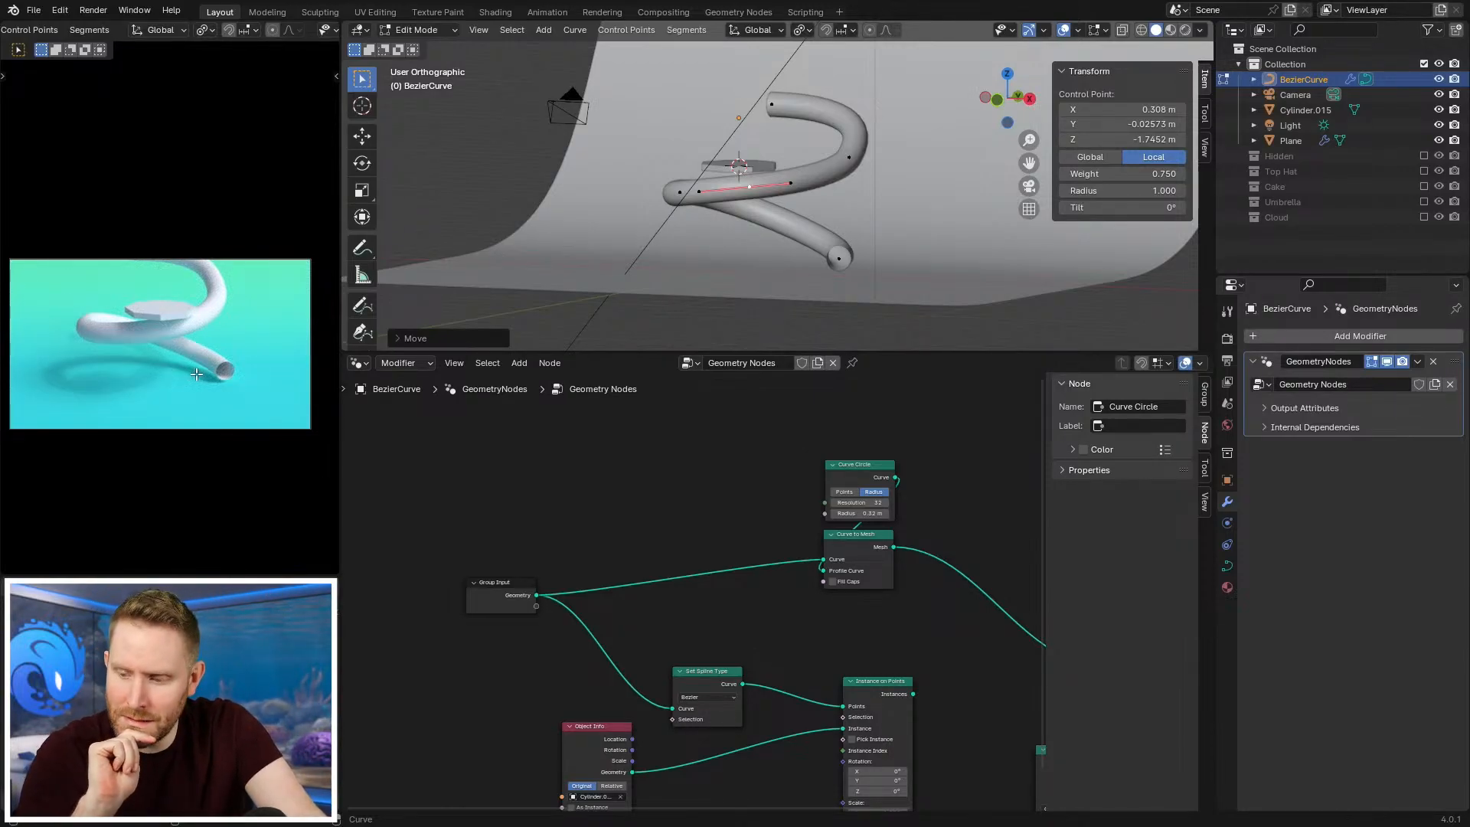
Step: Raise the control point in the upper bend along Z, tilt it to follow the slope and lengthen its handles
{"action": "middle_click_drag", "start_coordinate": [882, 95], "coordinate": [750, 132]}
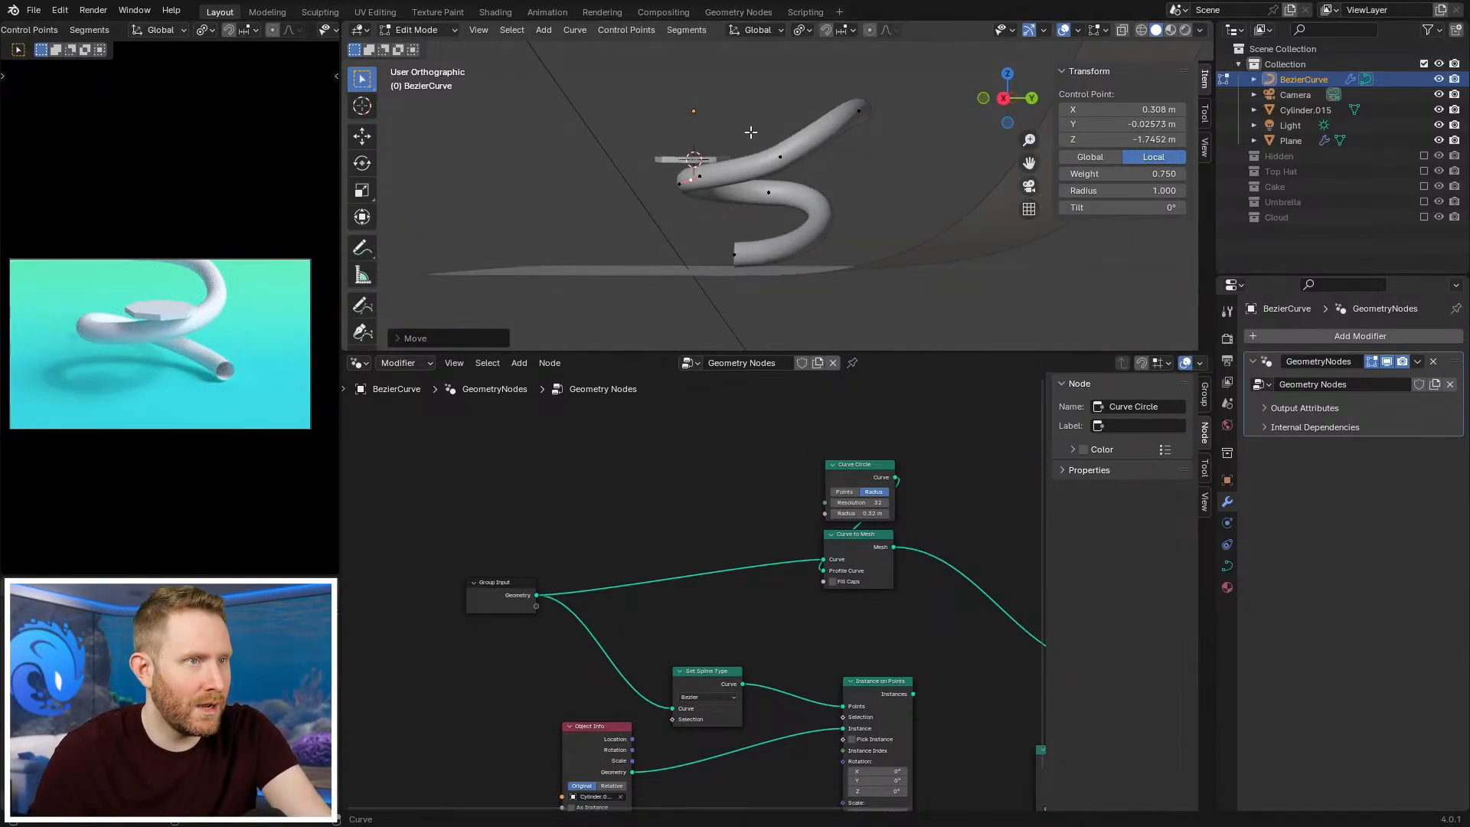
{"action": "left_click", "coordinate": [781, 159]}
{"action": "key", "text": "g"}
{"action": "key", "text": "z"}
{"action": "left_click", "coordinate": [780, 148]}
{"action": "key", "text": "r"}
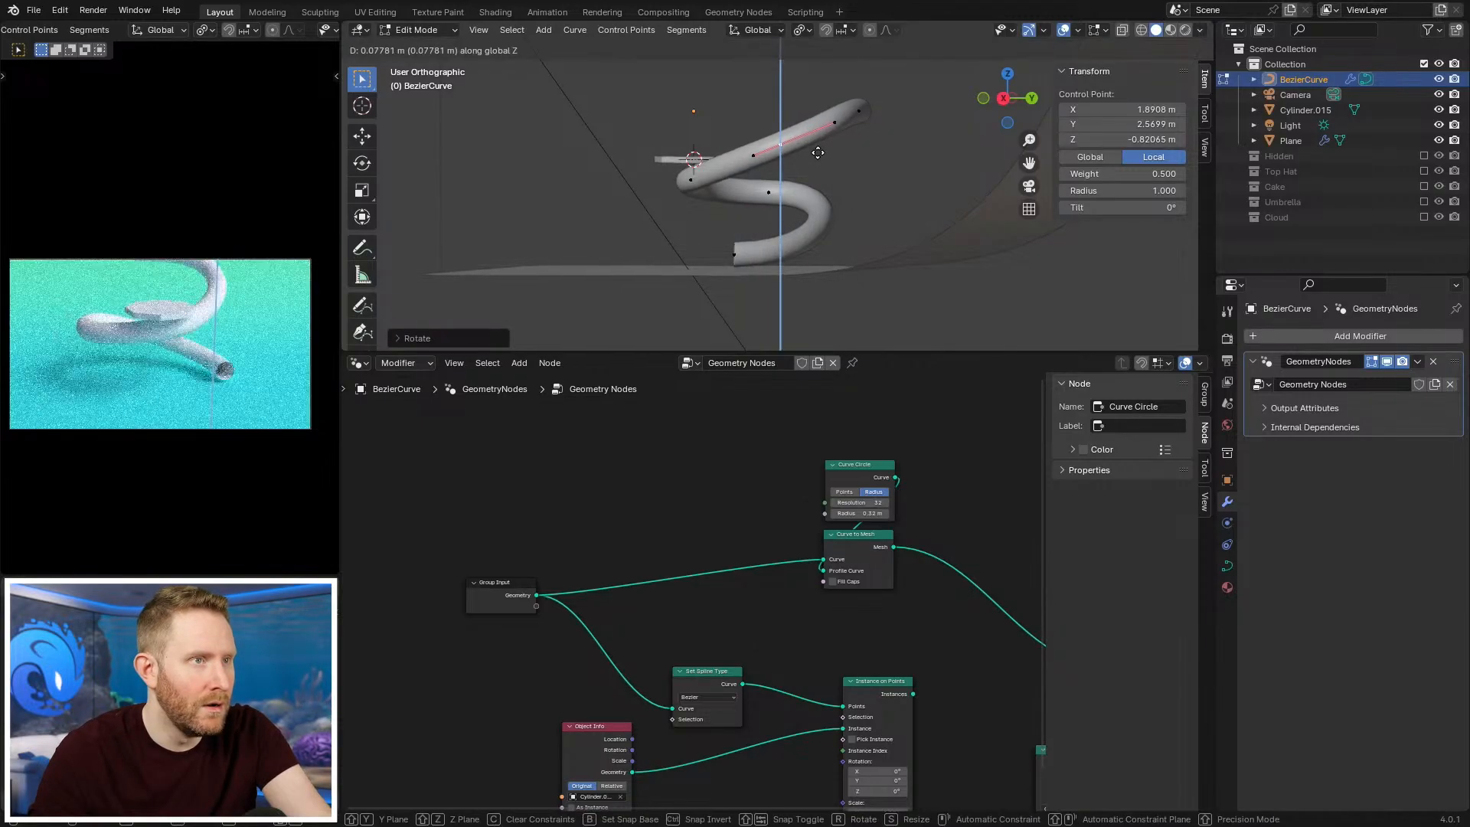
{"action": "left_click", "coordinate": [924, 144]}
{"action": "left_click", "coordinate": [753, 157]}
{"action": "key", "text": "s"}
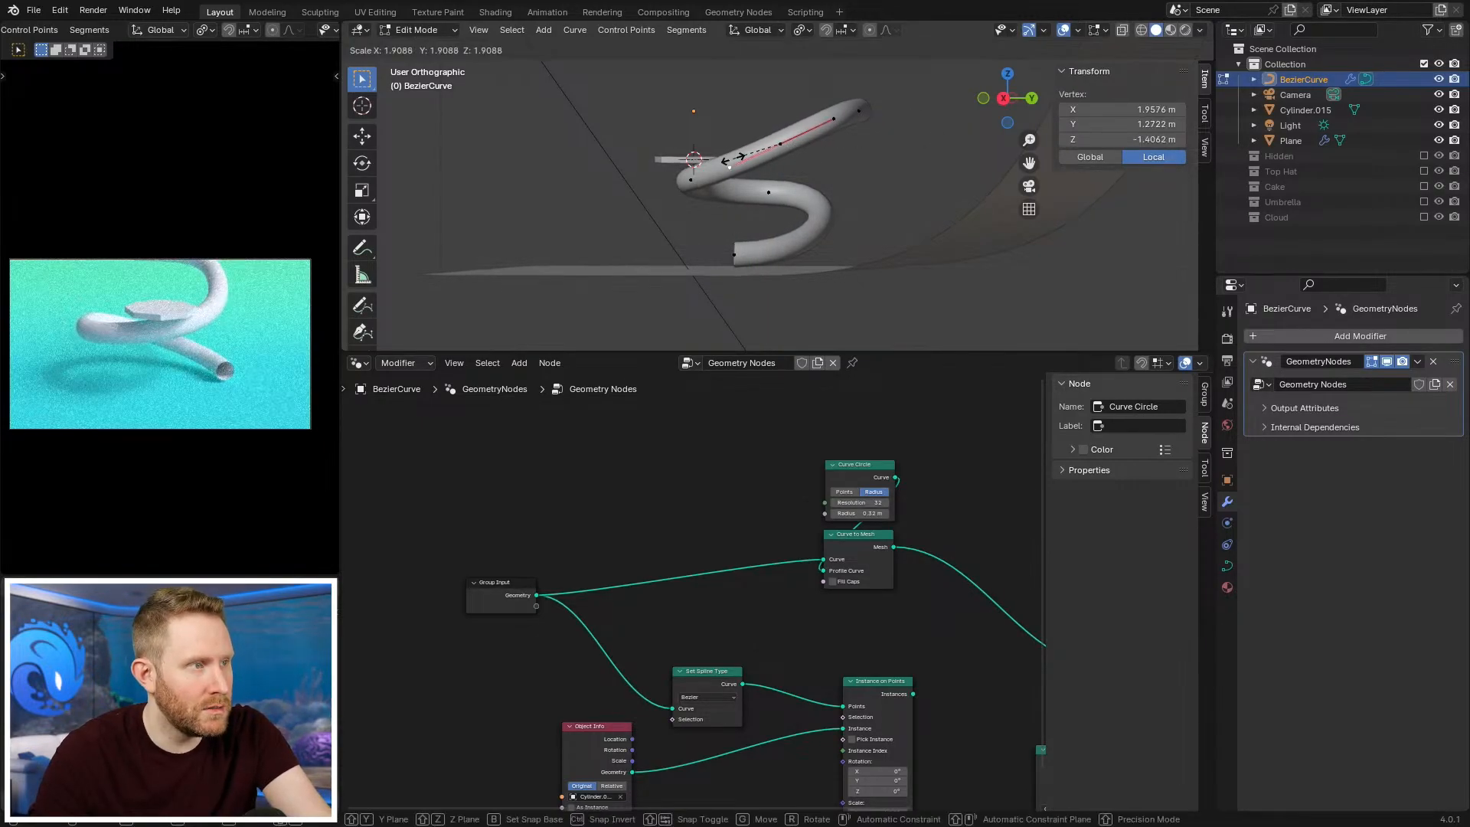
{"action": "left_click", "coordinate": [754, 147]}
Step: Lengthen the handles of the curve's top end point in wireframe front view, then restore solid shading and leave edit mode
{"action": "mouse_move", "coordinate": [754, 147]}
{"action": "middle_mouse_down"}
{"action": "mouse_move", "coordinate": [764, 192]}
{"action": "mouse_move", "coordinate": [888, 221]}
{"action": "mouse_move", "coordinate": [757, 157]}
{"action": "mouse_move", "coordinate": [778, 204]}
{"action": "middle_mouse_up"}
{"action": "key", "text": "Tab"}
{"action": "key", "text": "Tab"}
{"action": "left_click", "coordinate": [748, 77]}
{"action": "key", "text": "KP_1"}
{"action": "key", "text": "z"}
{"action": "left_click", "coordinate": [689, 176]}
{"action": "left_click", "coordinate": [775, 157]}
{"action": "key", "text": "s"}
{"action": "left_click", "coordinate": [821, 151]}
{"action": "key", "text": "z"}
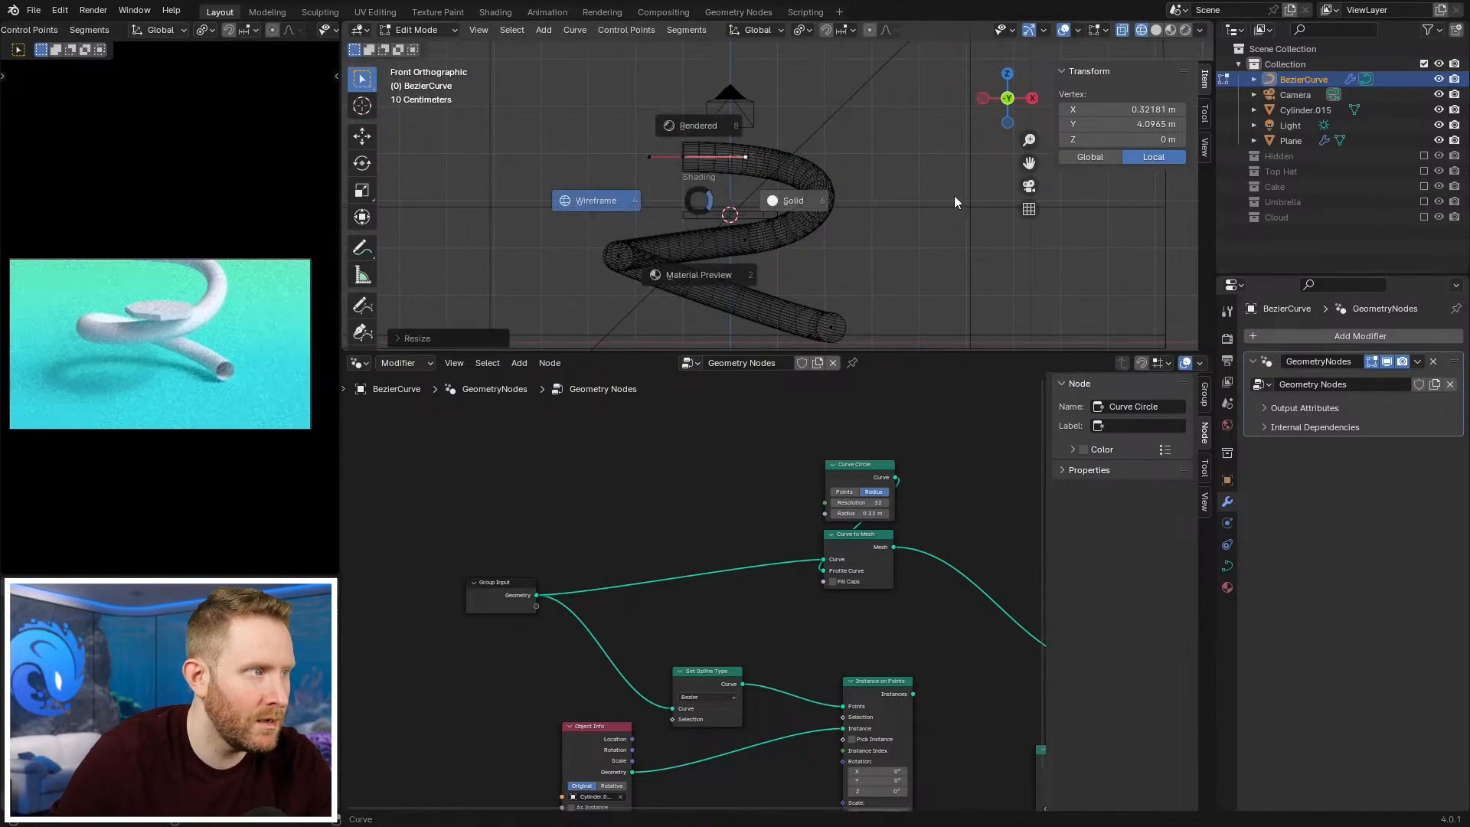
{"action": "left_click", "coordinate": [954, 201]}
{"action": "key", "text": "Tab"}
Step: Examine the spiral tube's shape from several angles and from the top
{"action": "scroll", "coordinate": [881, 201], "scroll_direction": "down", "scroll_amount": 3}
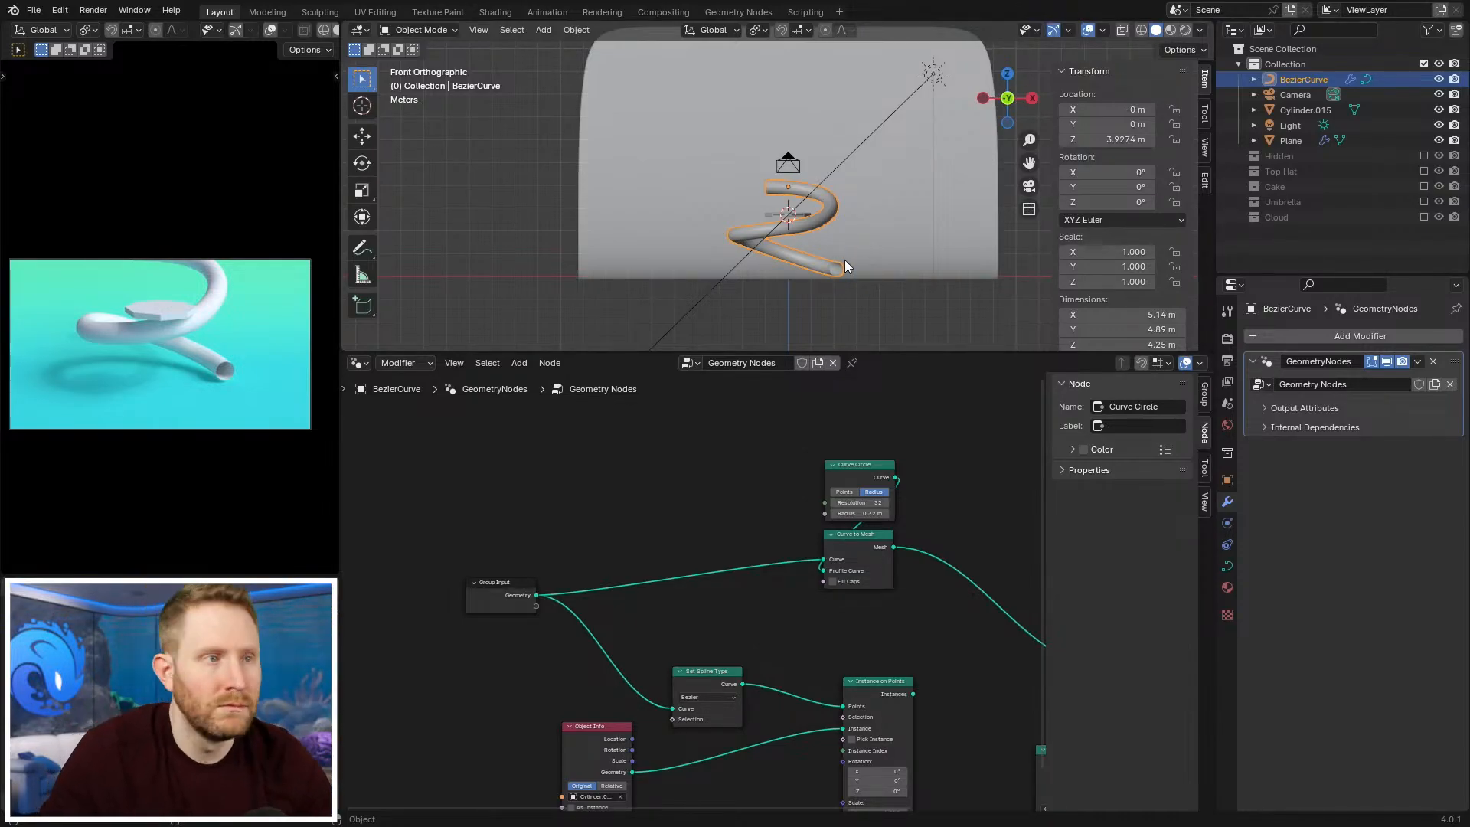
{"action": "scroll", "coordinate": [683, 593], "scroll_direction": "down", "scroll_amount": 2}
{"action": "middle_click_drag", "start_coordinate": [893, 200], "coordinate": [876, 293]}
{"action": "scroll", "coordinate": [931, 244], "scroll_direction": "up", "scroll_amount": 2}
{"action": "scroll", "coordinate": [875, 293], "scroll_direction": "up", "scroll_amount": 3}
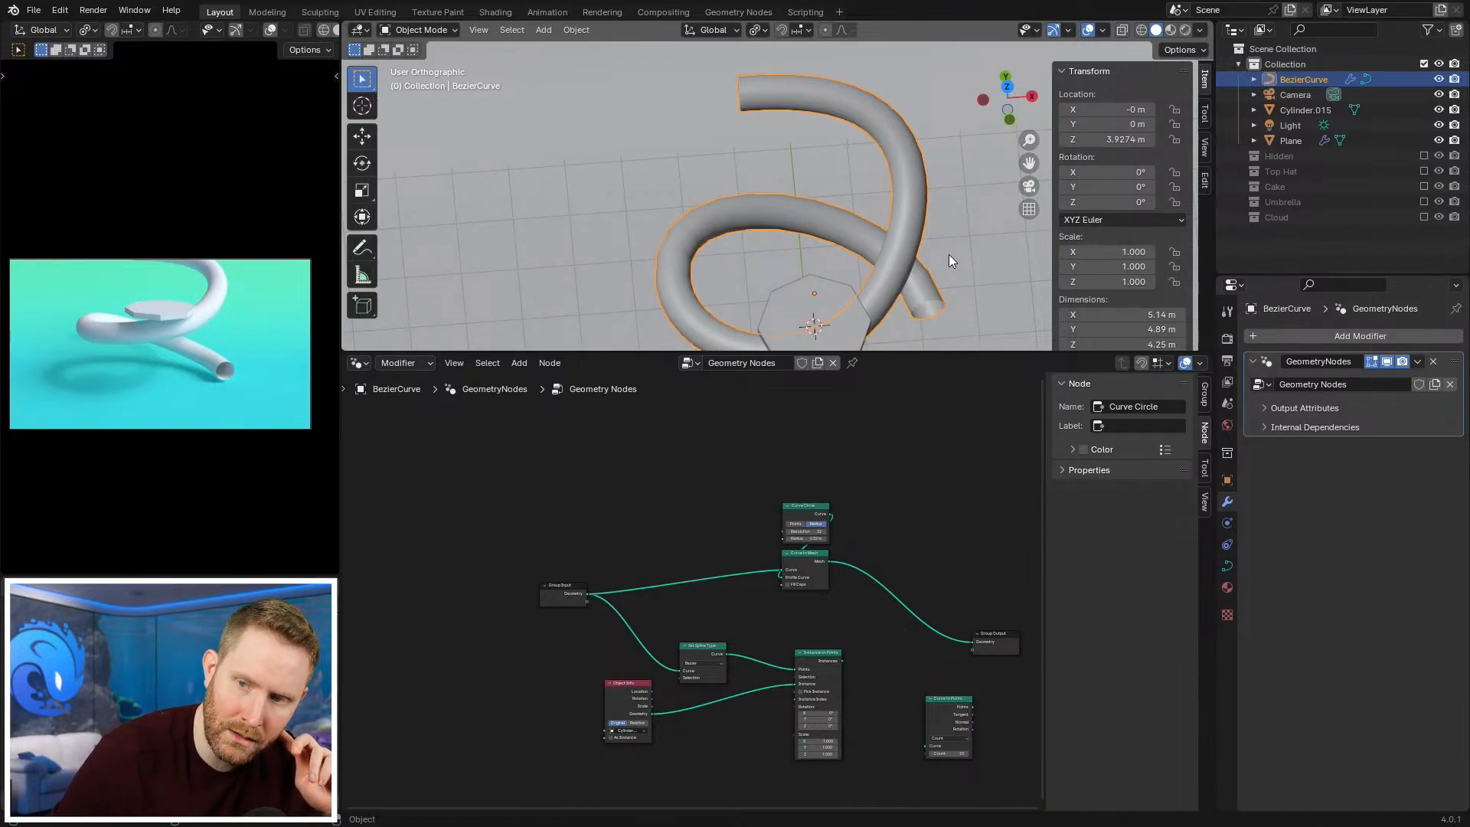
{"action": "scroll", "coordinate": [949, 257], "scroll_direction": "down", "scroll_amount": 4}
{"action": "key", "text": "KP_7"}
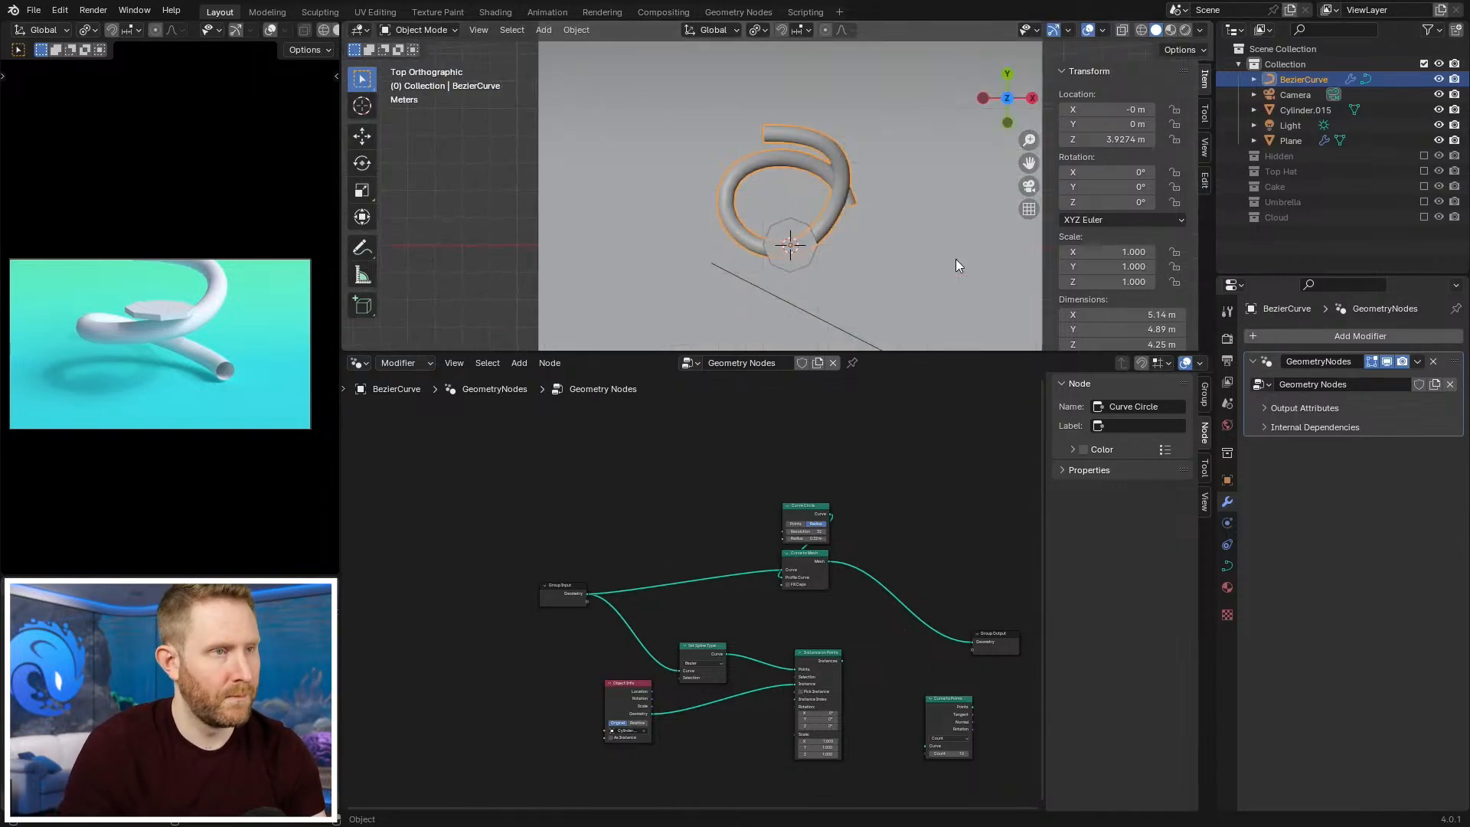
{"action": "scroll", "coordinate": [955, 259], "scroll_direction": "up", "scroll_amount": 1}
{"action": "scroll", "coordinate": [836, 269], "scroll_direction": "up", "scroll_amount": 1}
{"action": "scroll", "coordinate": [770, 582], "scroll_direction": "up", "scroll_amount": 6}
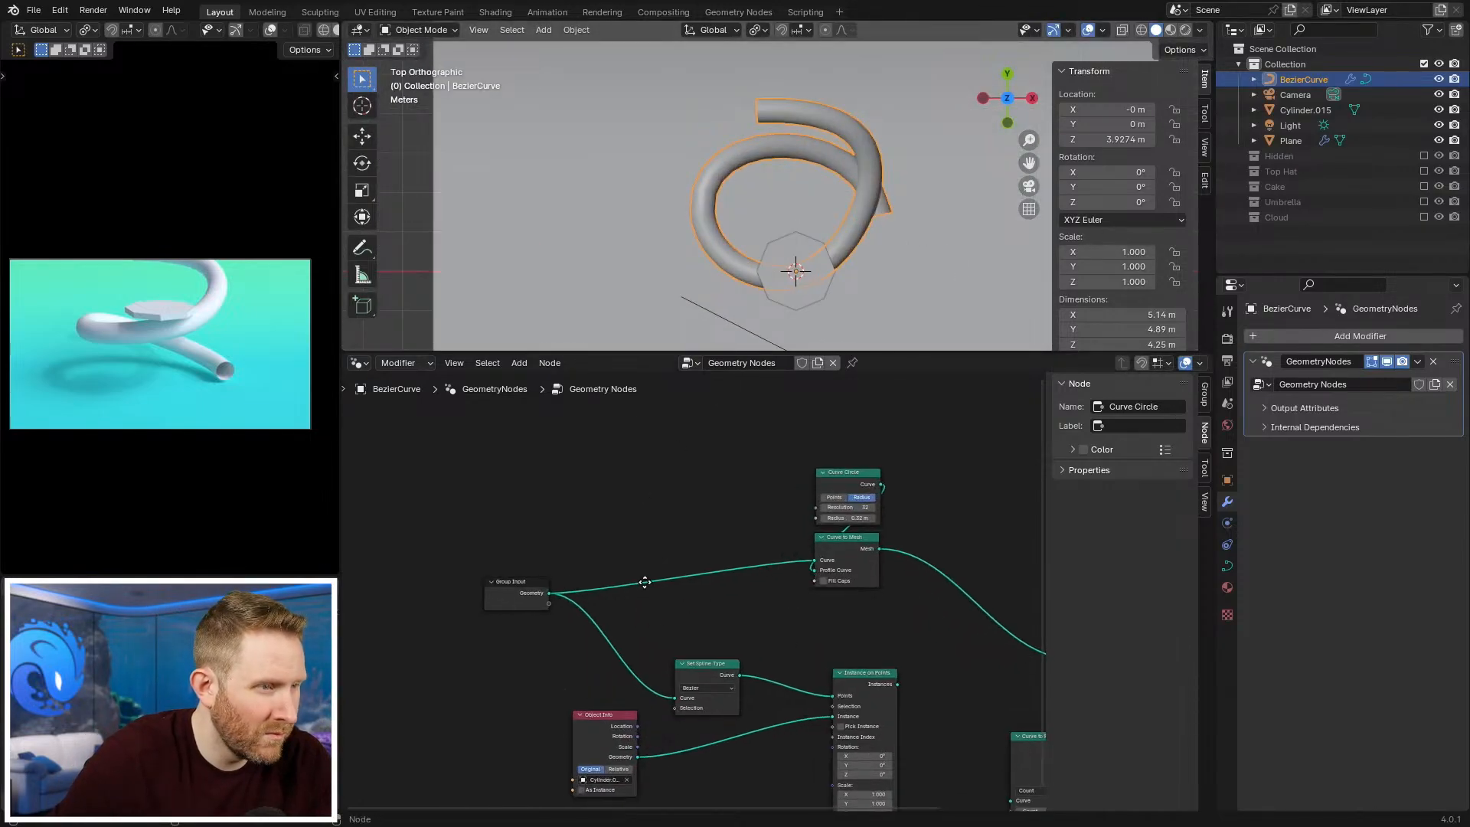
Step: Move the Object Info and Set Spline Type nodes further down and left to clear space along the Curve to Mesh link
{"action": "middle_click_drag", "start_coordinate": [655, 652], "coordinate": [666, 515]}
{"action": "scroll", "coordinate": [666, 515], "scroll_direction": "up", "scroll_amount": 2}
{"action": "left_click_drag", "start_coordinate": [591, 593], "coordinate": [476, 689]}
{"action": "middle_click_drag", "start_coordinate": [735, 525], "coordinate": [650, 624]}
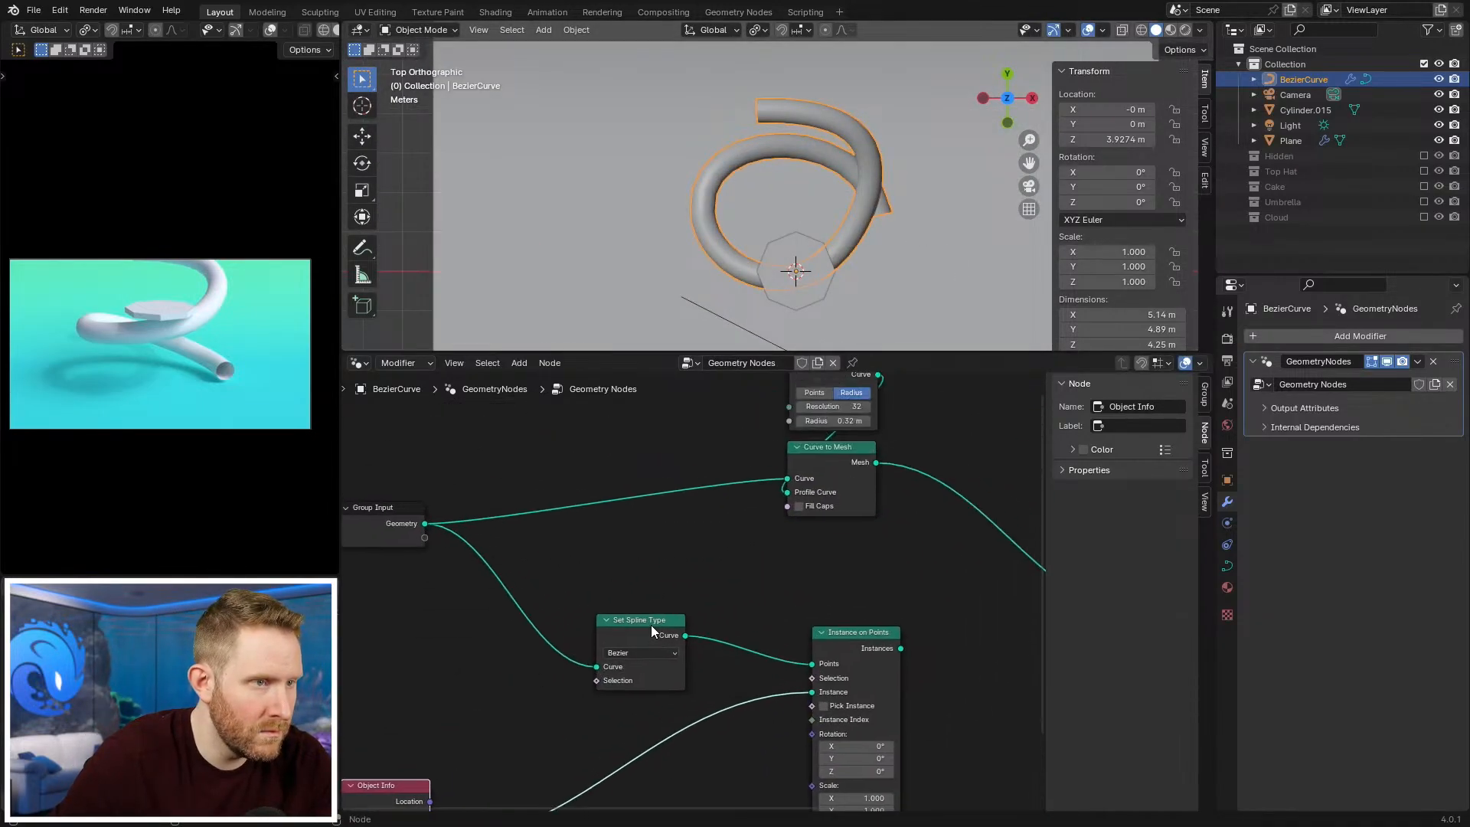
{"action": "left_click_drag", "start_coordinate": [651, 624], "coordinate": [493, 644]}
{"action": "middle_click_drag", "start_coordinate": [551, 590], "coordinate": [594, 640]}
Step: Insert a Set Spline Resolution node on the link between Group Input and Curve to Mesh
{"action": "key", "text": "shift+a"}
{"action": "mouse_move", "coordinate": [705, 507]}
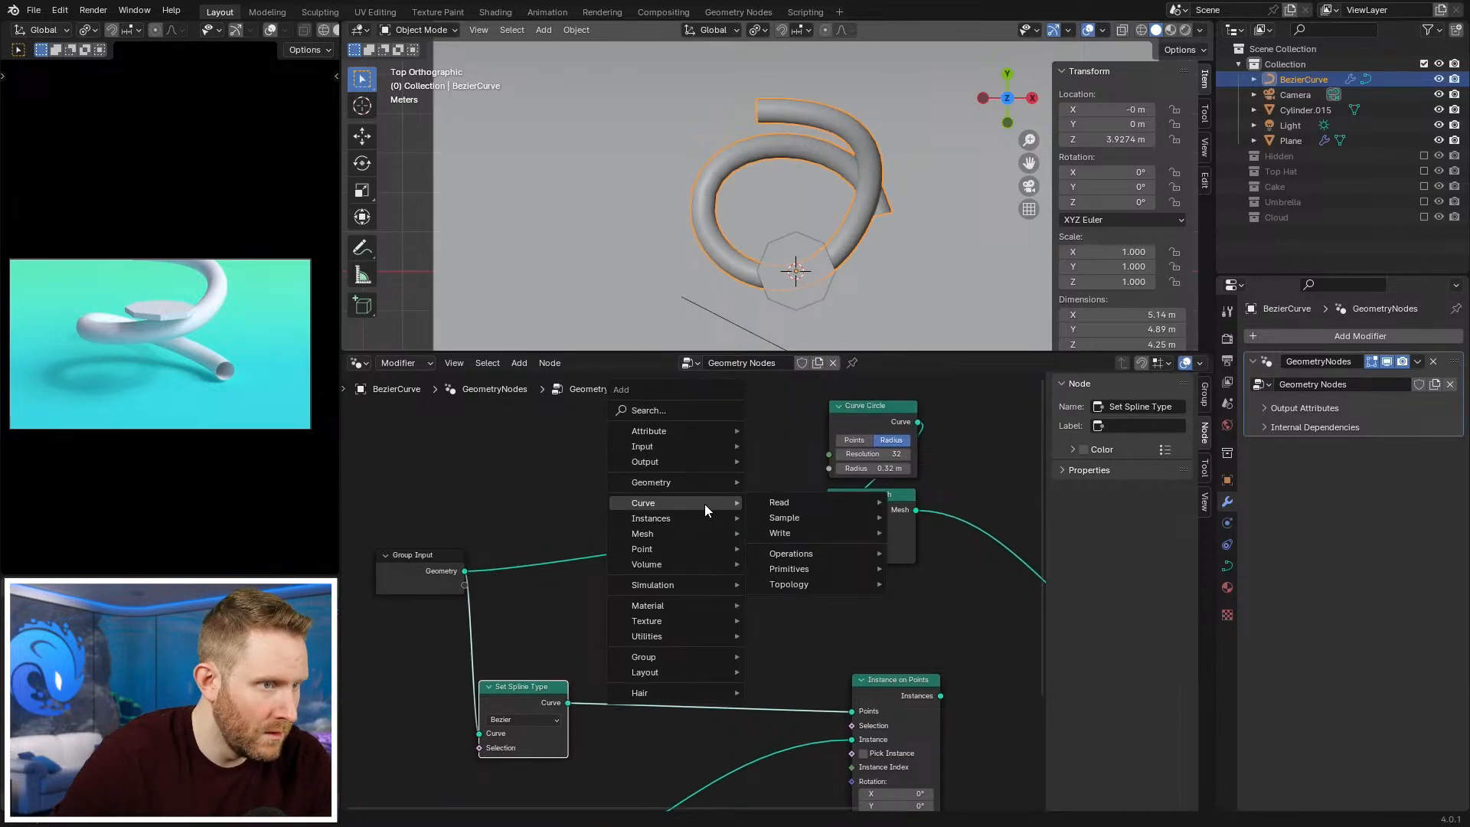
{"action": "mouse_move", "coordinate": [806, 553]}
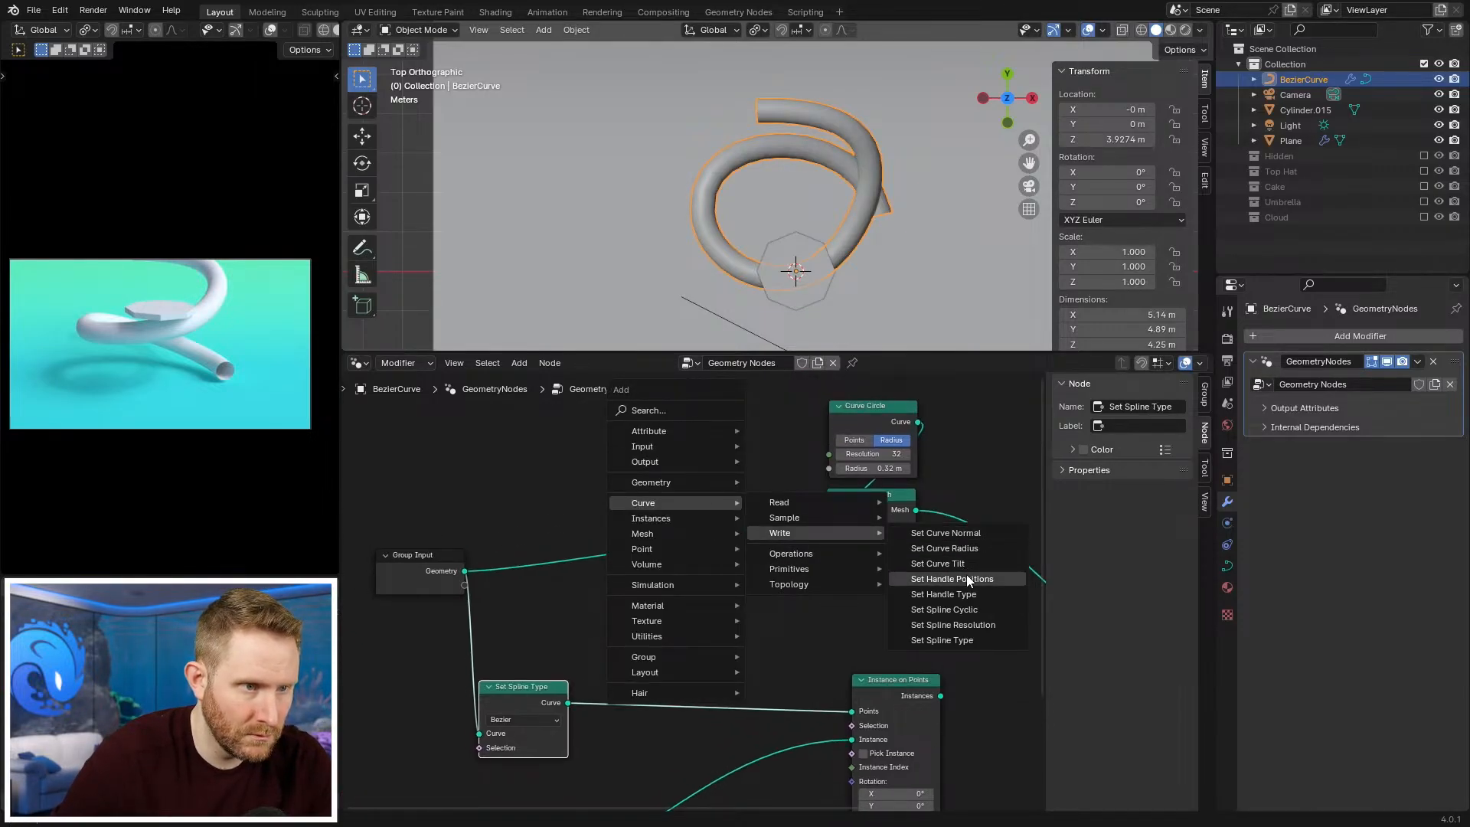
{"action": "left_click", "coordinate": [953, 625]}
{"action": "left_click", "coordinate": [656, 535]}
Step: Lower the Set Spline Resolution node's resolution to 5
{"action": "scroll", "coordinate": [641, 515], "scroll_direction": "up", "scroll_amount": 2}
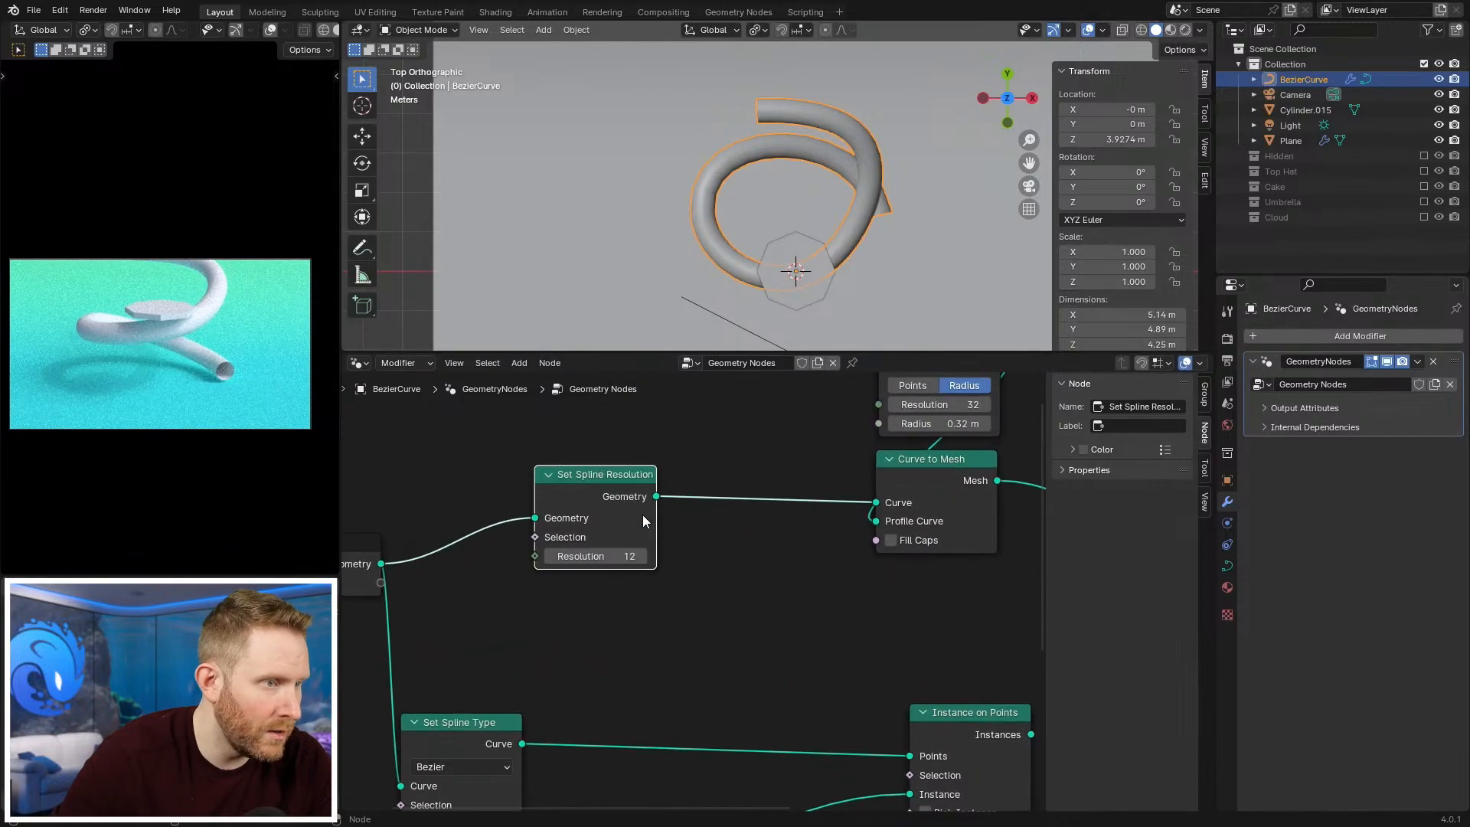
{"action": "left_click", "coordinate": [551, 556]}
{"action": "left_click", "coordinate": [551, 557]}
{"action": "left_click", "coordinate": [551, 556]}
{"action": "left_click", "coordinate": [550, 557]}
{"action": "left_click", "coordinate": [551, 556]}
{"action": "left_click", "coordinate": [551, 556]}
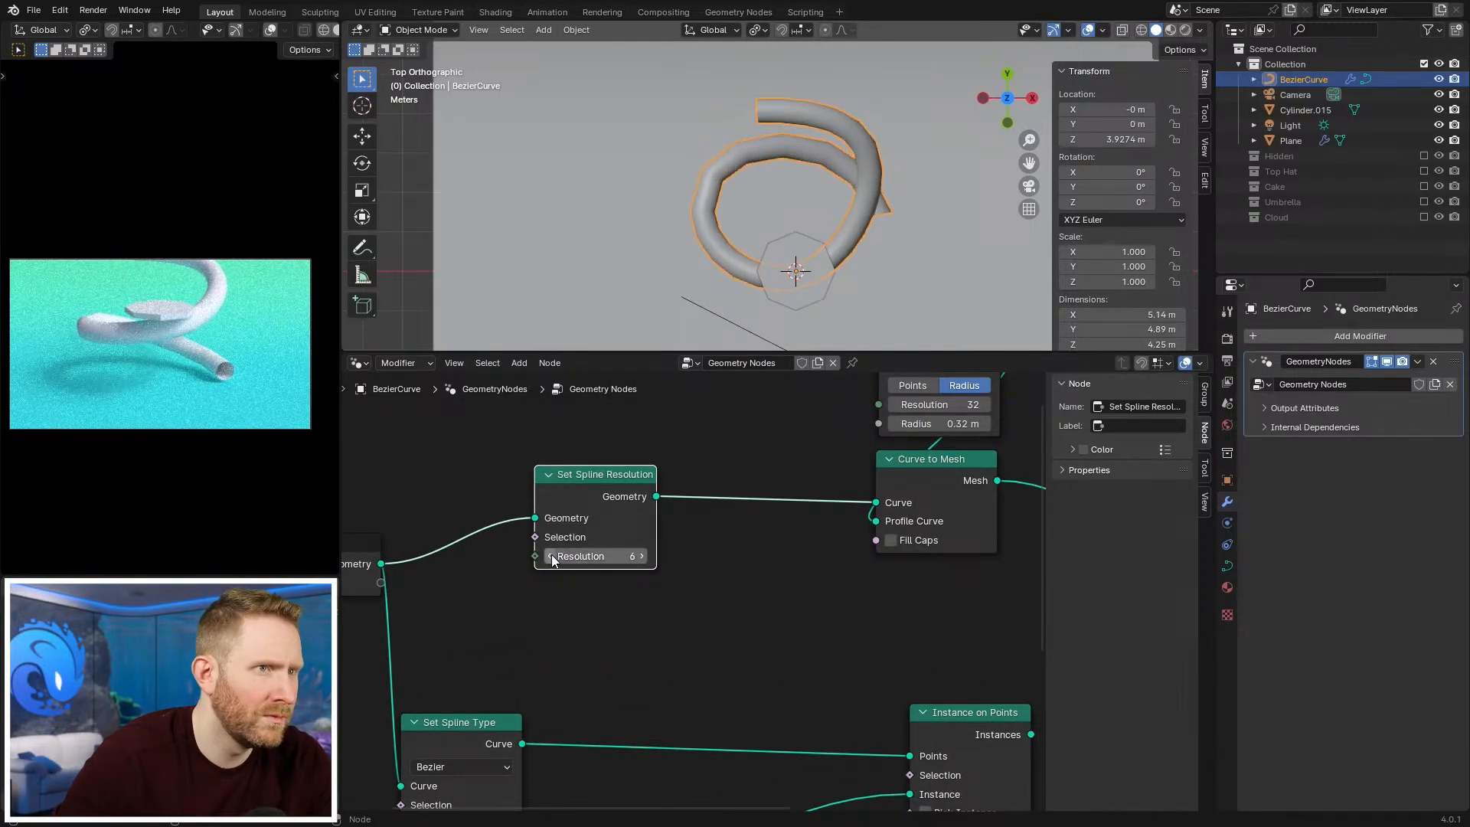
{"action": "left_click", "coordinate": [551, 556]}
{"action": "double_click", "coordinate": [553, 556]}
{"action": "key", "text": "Return"}
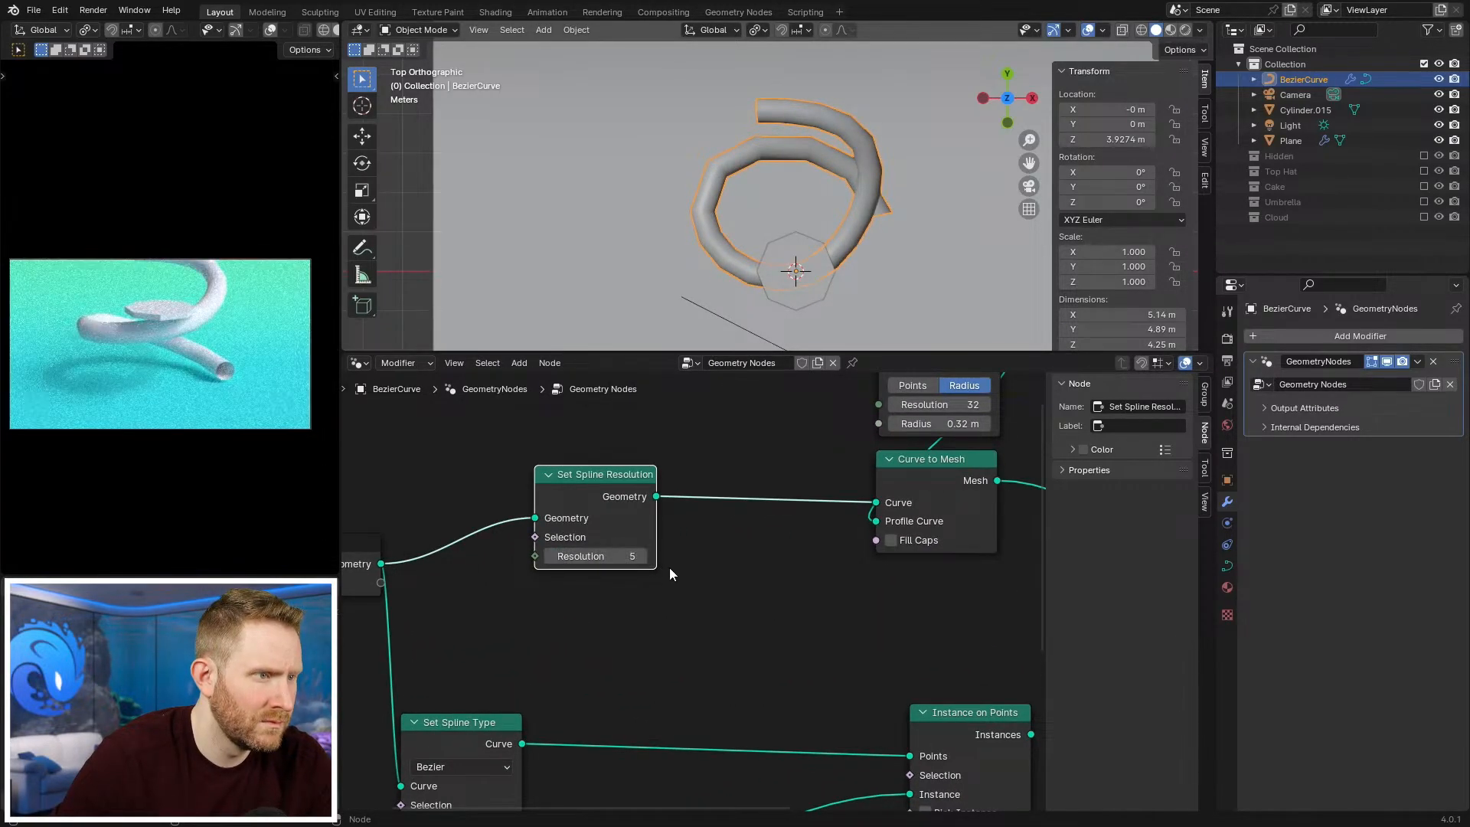
{"action": "scroll", "coordinate": [769, 561], "scroll_direction": "down", "scroll_amount": 2}
{"action": "mouse_move", "coordinate": [663, 585]}
{"action": "left_mouse_down"}
{"action": "mouse_move", "coordinate": [654, 527]}
{"action": "mouse_move", "coordinate": [659, 561]}
{"action": "left_mouse_up"}
{"action": "middle_click_drag", "start_coordinate": [756, 528], "coordinate": [746, 537]}
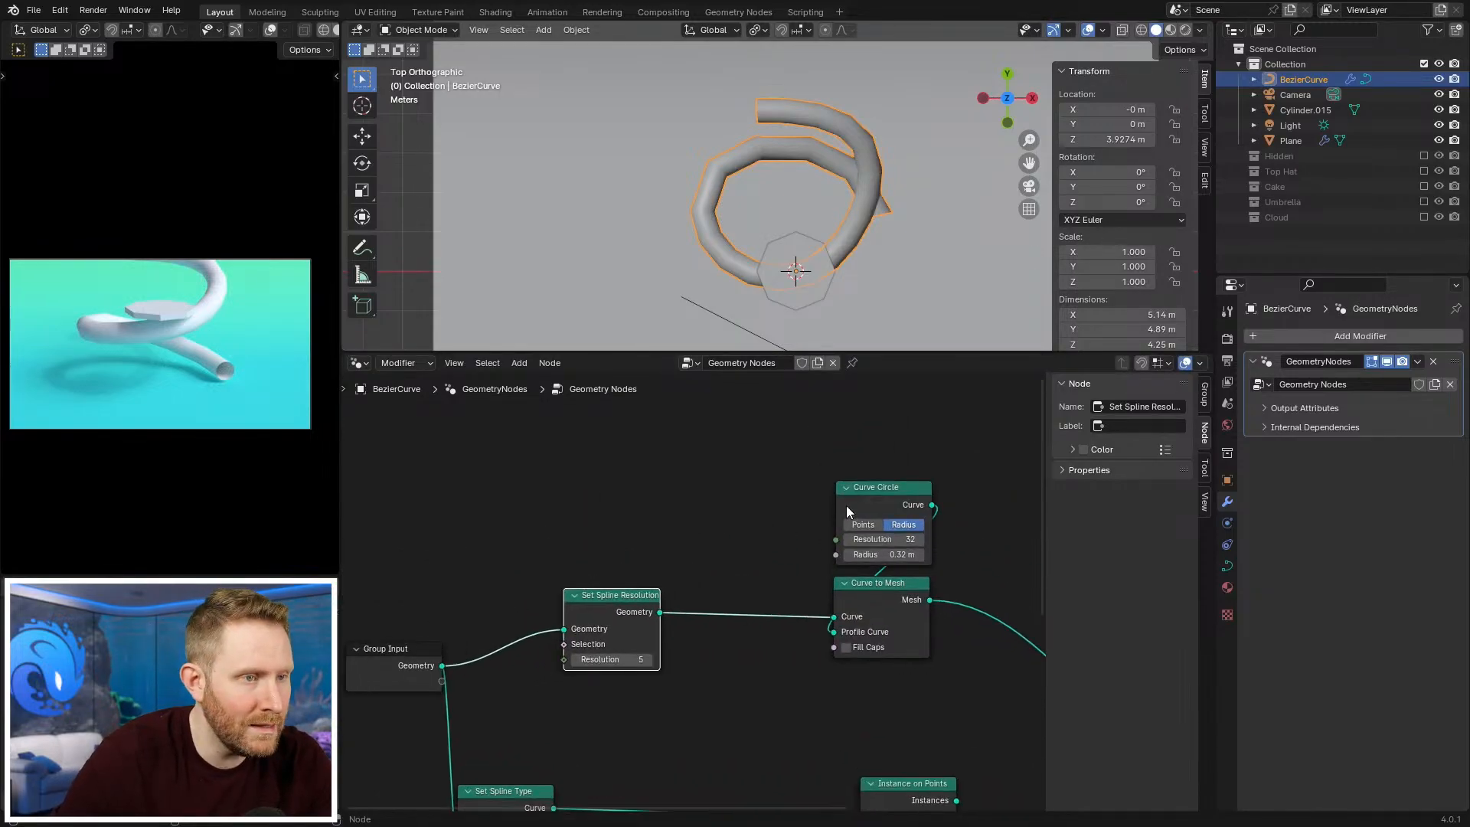
Step: Move the Curve Circle node left of Curve to Mesh and, after trying 16 and 12, set its resolution to 8
{"action": "left_click_drag", "start_coordinate": [846, 506], "coordinate": [702, 497]}
{"action": "scroll", "coordinate": [774, 505], "scroll_direction": "up", "scroll_amount": 3}
{"action": "scroll", "coordinate": [773, 505], "scroll_direction": "up", "scroll_amount": 1}
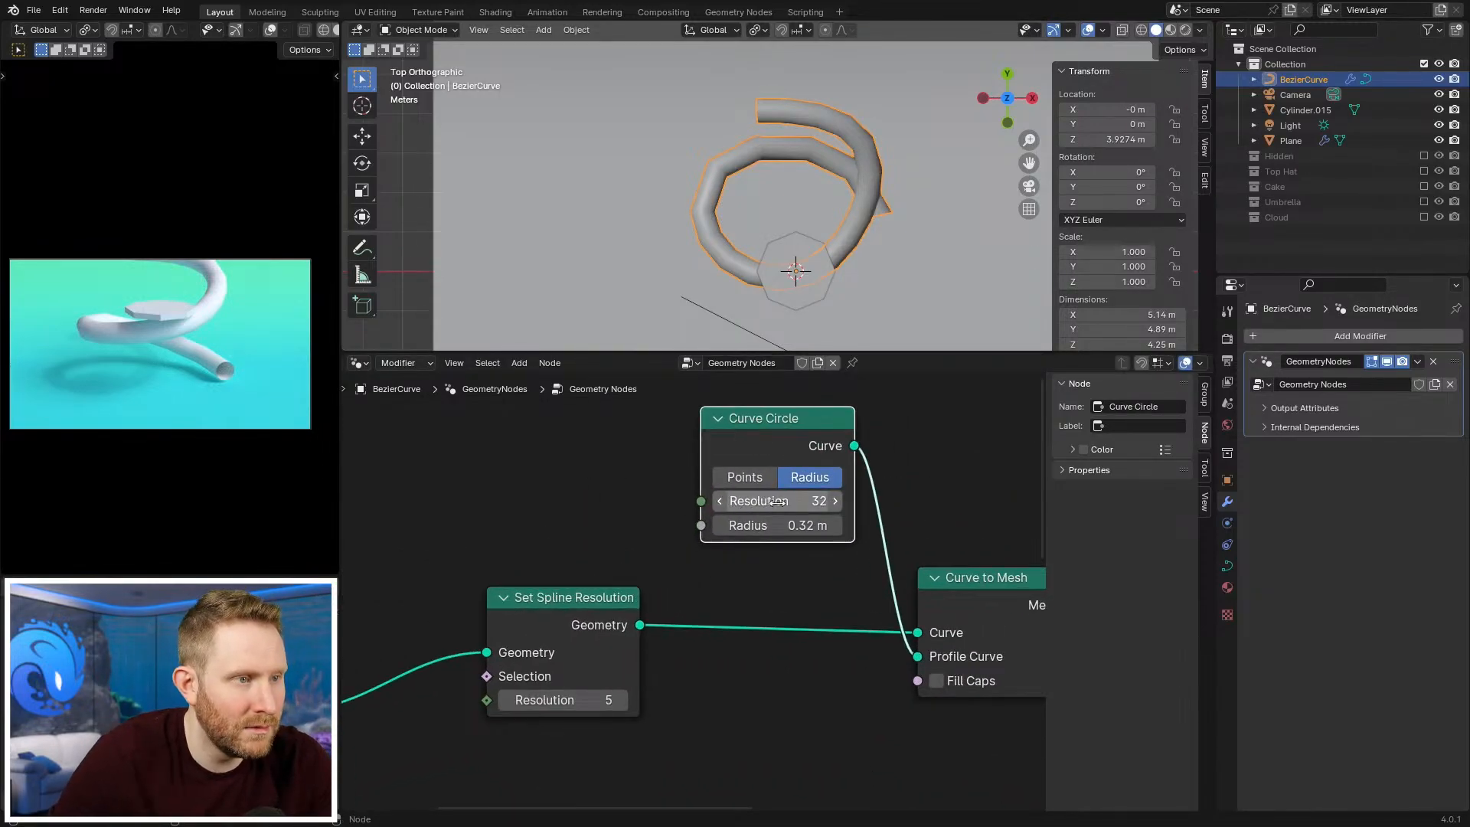
{"action": "left_click", "coordinate": [775, 505]}
{"action": "type", "text": "16"}
{"action": "key", "text": "Return"}
{"action": "left_click", "coordinate": [774, 501]}
{"action": "type", "text": "12"}
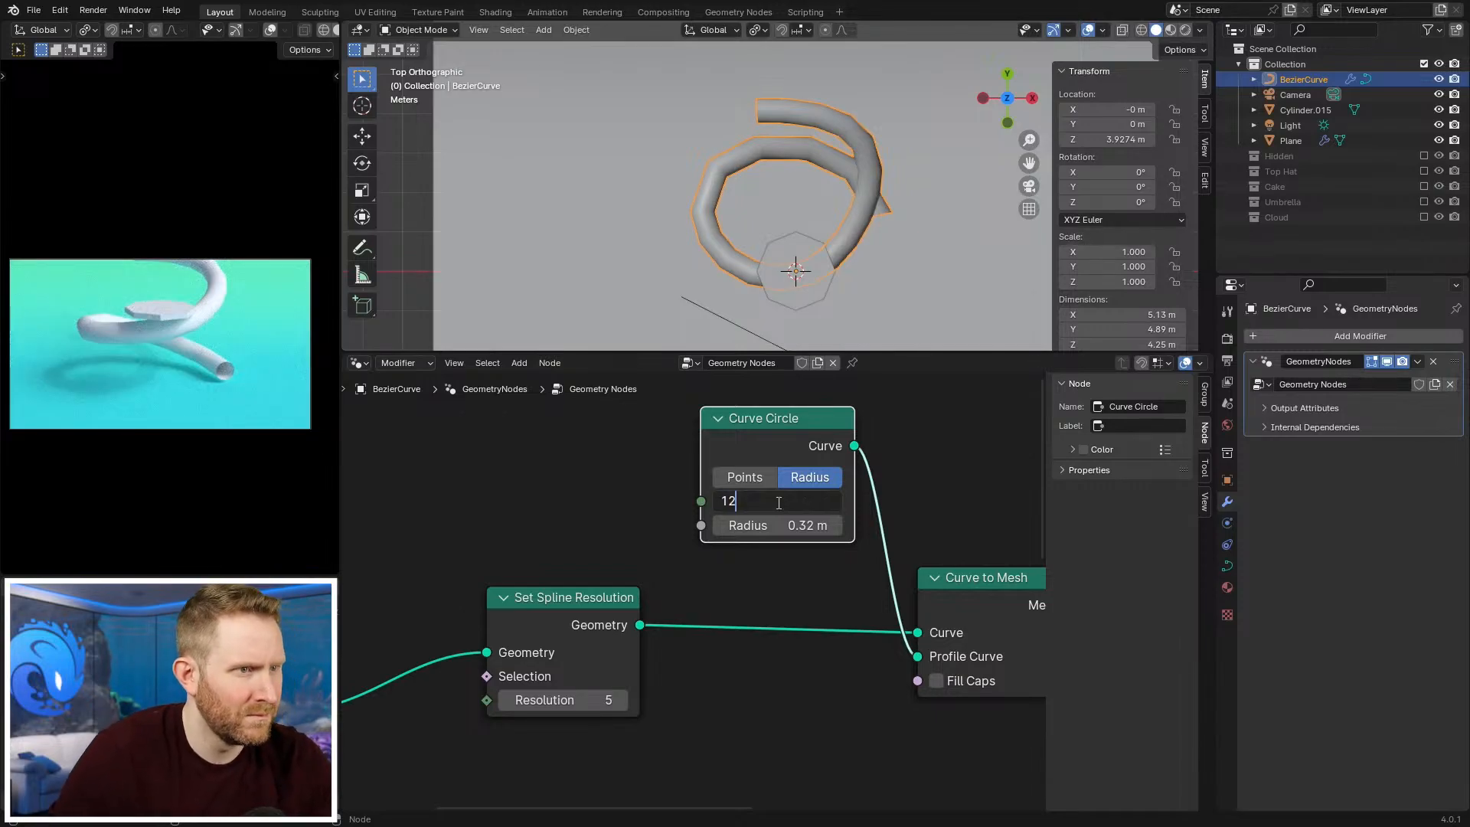
{"action": "left_click", "coordinate": [776, 501]}
{"action": "type", "text": "8"}
{"action": "key", "text": "Return"}
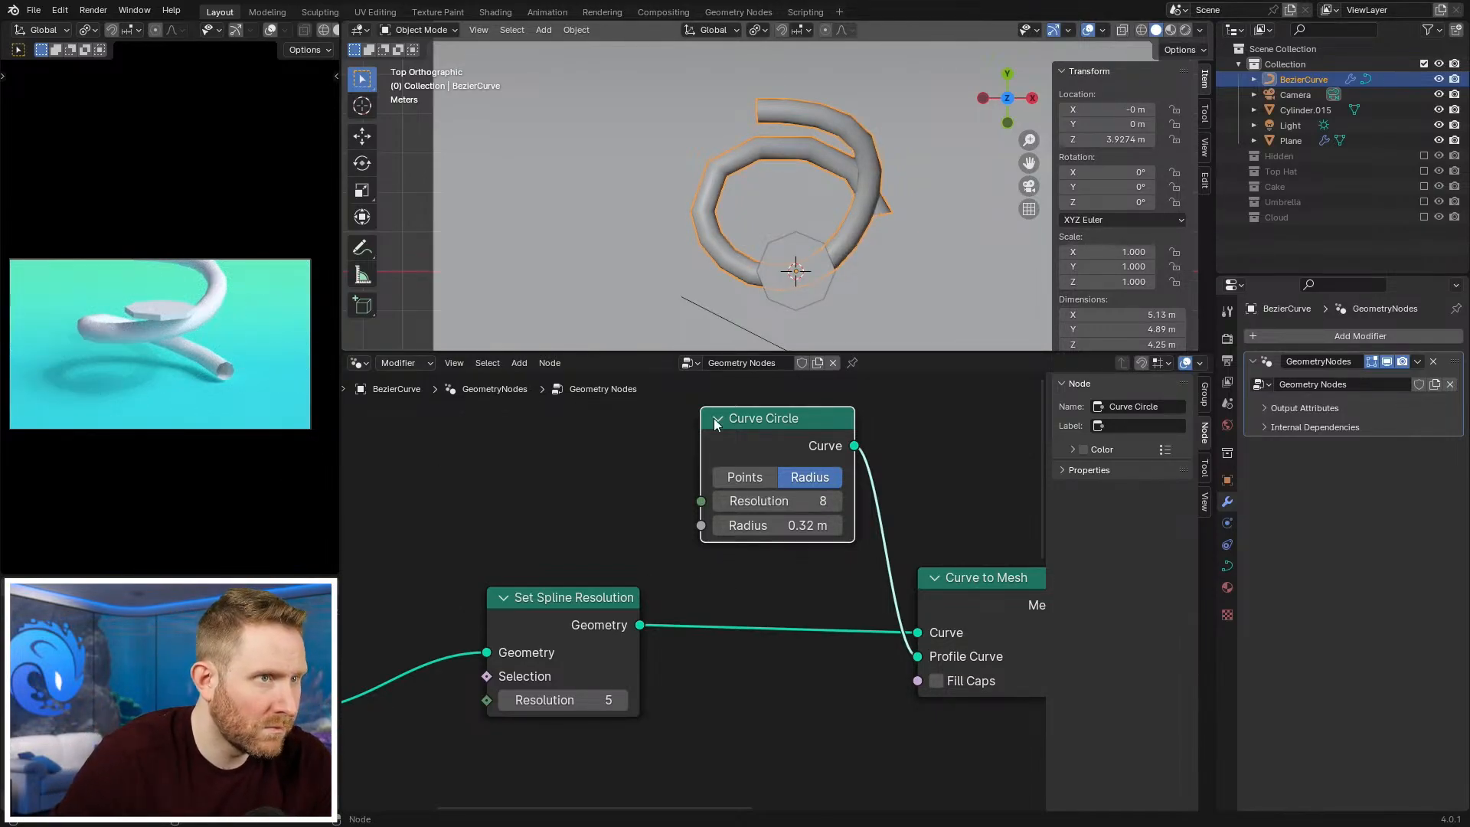
Step: Edit the curve in wireframe top view and move the leftmost control point to about X -2.6 m, Y 1.71 m
{"action": "middle_click_drag", "start_coordinate": [840, 214], "coordinate": [853, 239], "text": "shift"}
{"action": "scroll", "coordinate": [852, 240], "scroll_direction": "up", "scroll_amount": 1}
{"action": "key", "text": "z"}
{"action": "left_click", "coordinate": [695, 271]}
{"action": "key", "text": "z"}
{"action": "left_click", "coordinate": [955, 267]}
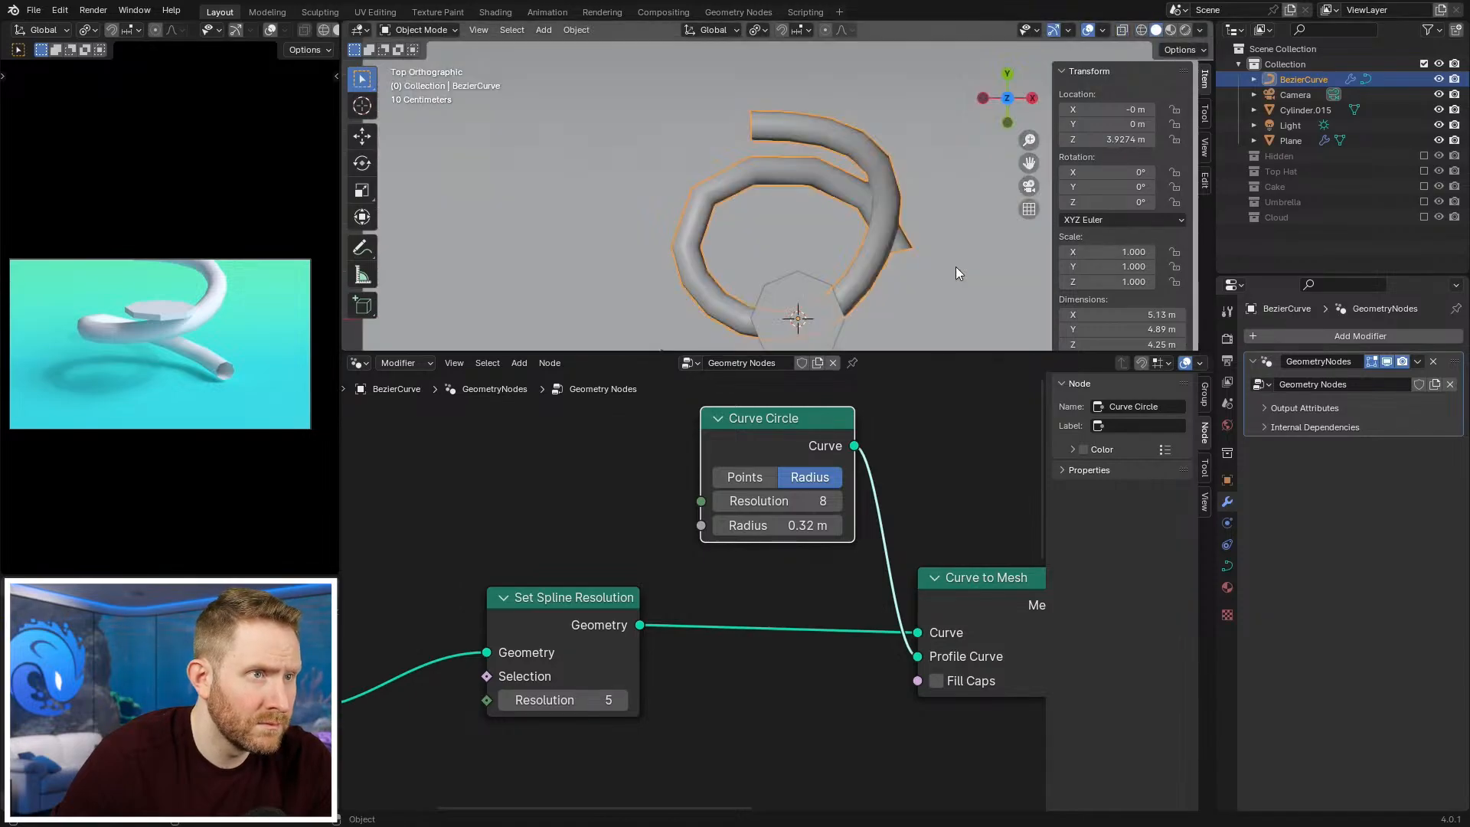
{"action": "key", "text": "z"}
{"action": "left_click", "coordinate": [656, 301]}
{"action": "key", "text": "Tab"}
{"action": "left_click", "coordinate": [695, 235]}
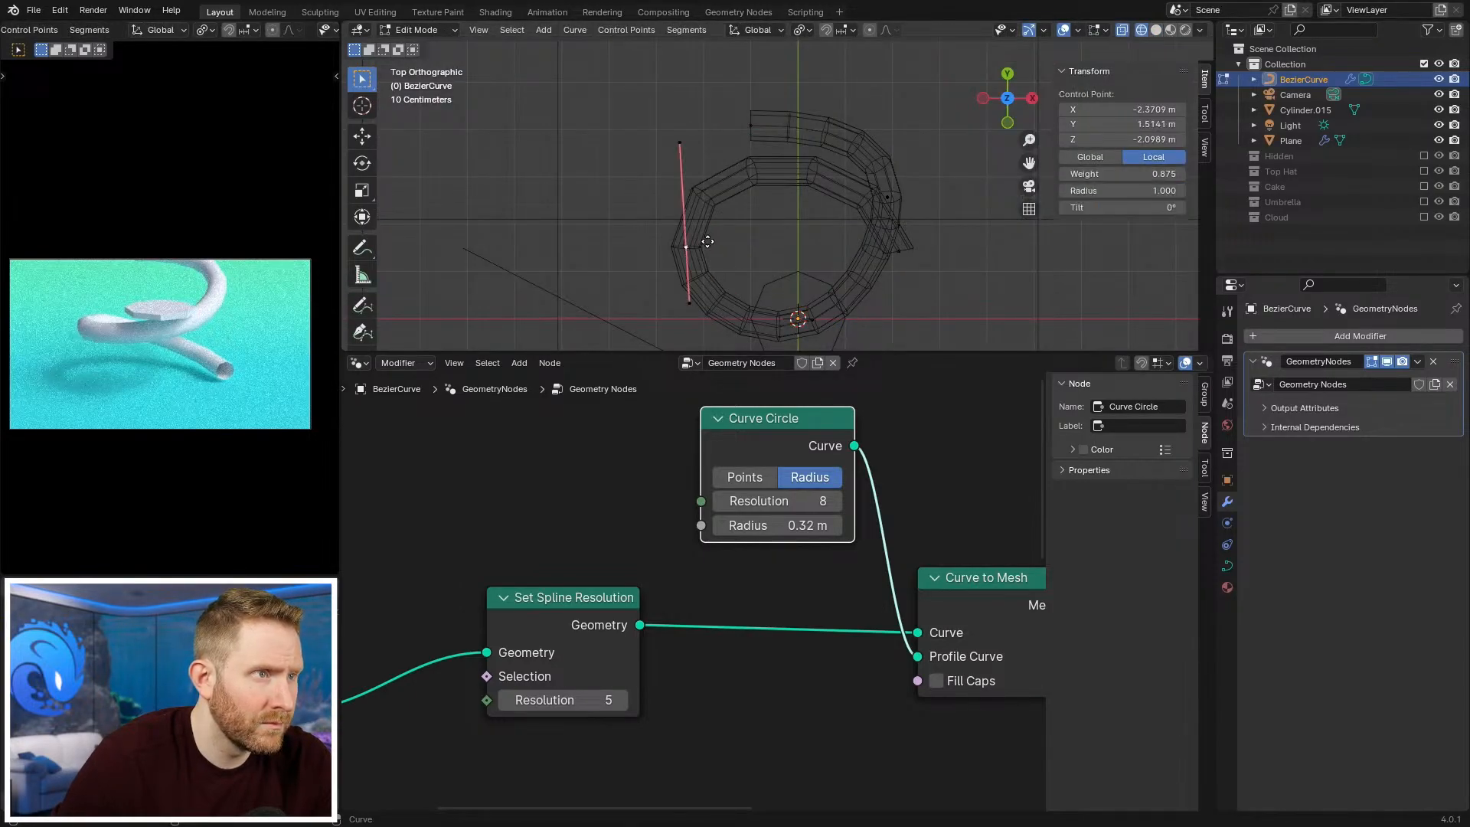
{"action": "key", "text": "g"}
{"action": "left_click", "coordinate": [695, 230]}
Step: Rotate the leftmost control point, move it to about Y 2.86 m, scale its handles and return to solid shading in object mode
{"action": "key", "text": "r"}
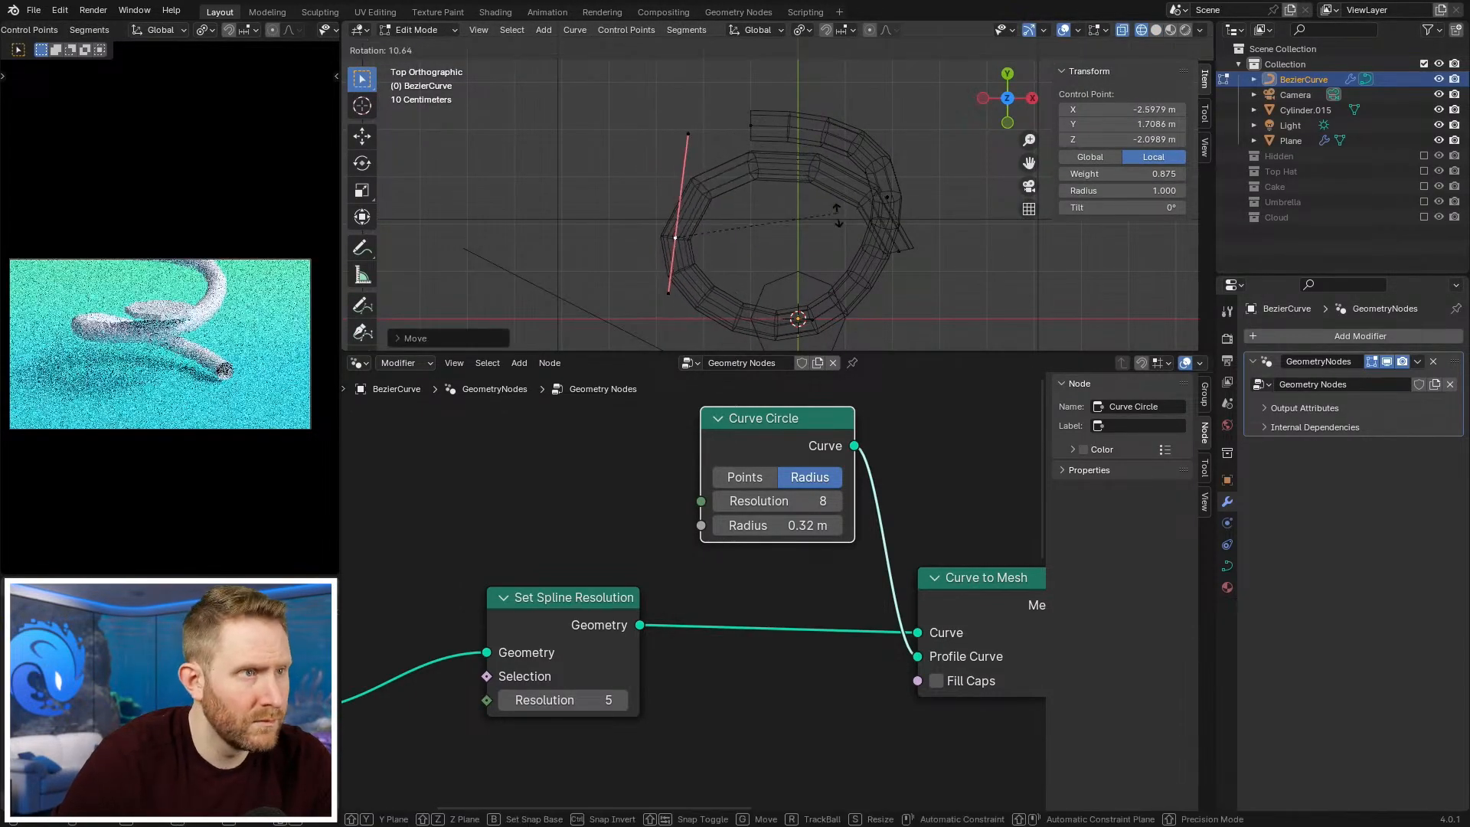
{"action": "left_click", "coordinate": [821, 243]}
{"action": "key", "text": "g"}
{"action": "left_click", "coordinate": [819, 179]}
{"action": "key", "text": "s"}
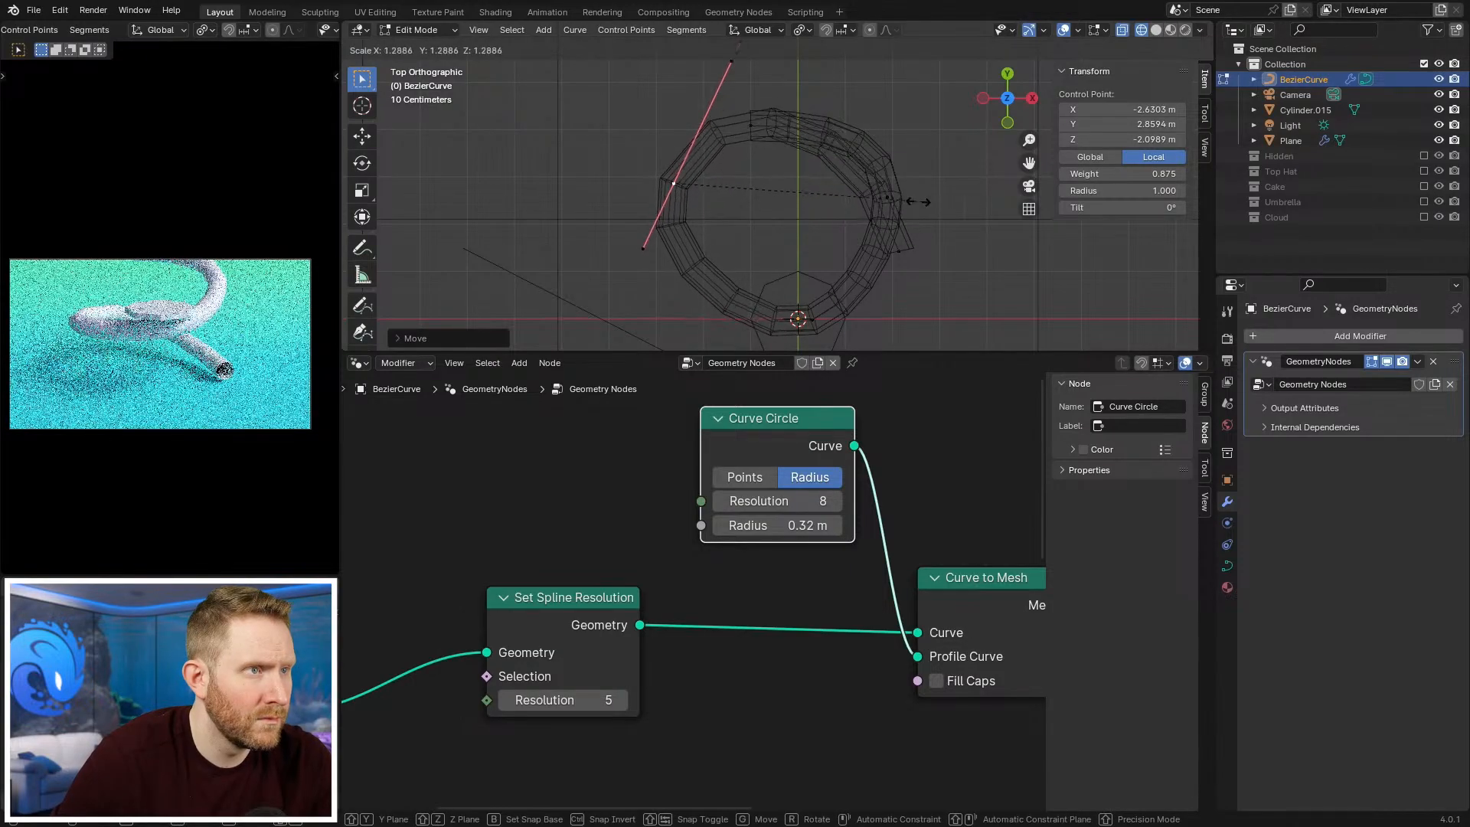
{"action": "left_click", "coordinate": [814, 211]}
{"action": "key", "text": "shift+z"}
{"action": "key", "text": "Tab"}
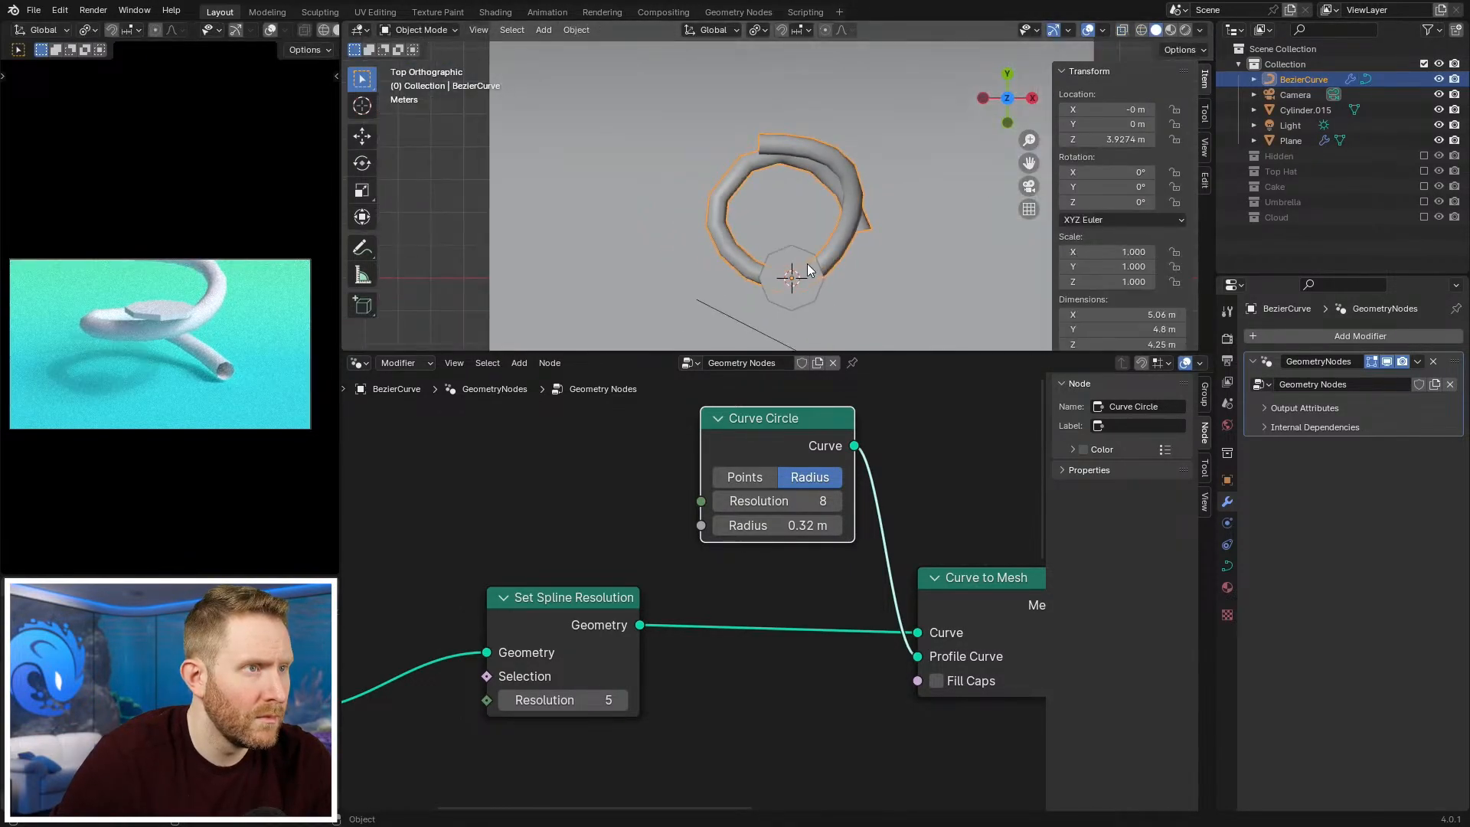
Step: Insert a Set Shade Smooth node on the link between Curve to Mesh and Group Output
{"action": "scroll", "coordinate": [765, 567], "scroll_direction": "down", "scroll_amount": 4}
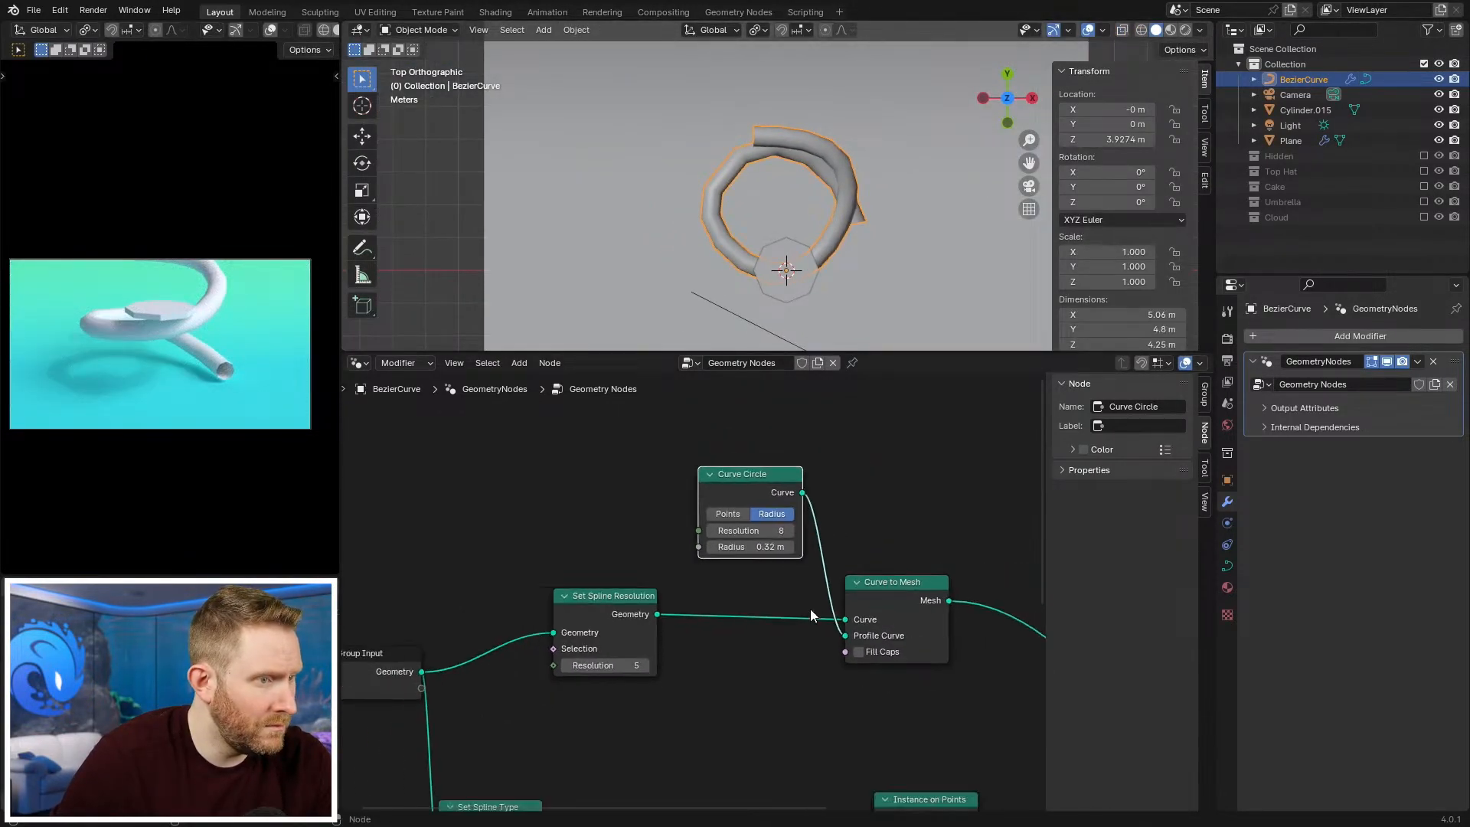
{"action": "scroll", "coordinate": [899, 540], "scroll_direction": "up", "scroll_amount": 1}
{"action": "key", "text": "shift+a"}
{"action": "mouse_move", "coordinate": [898, 541]}
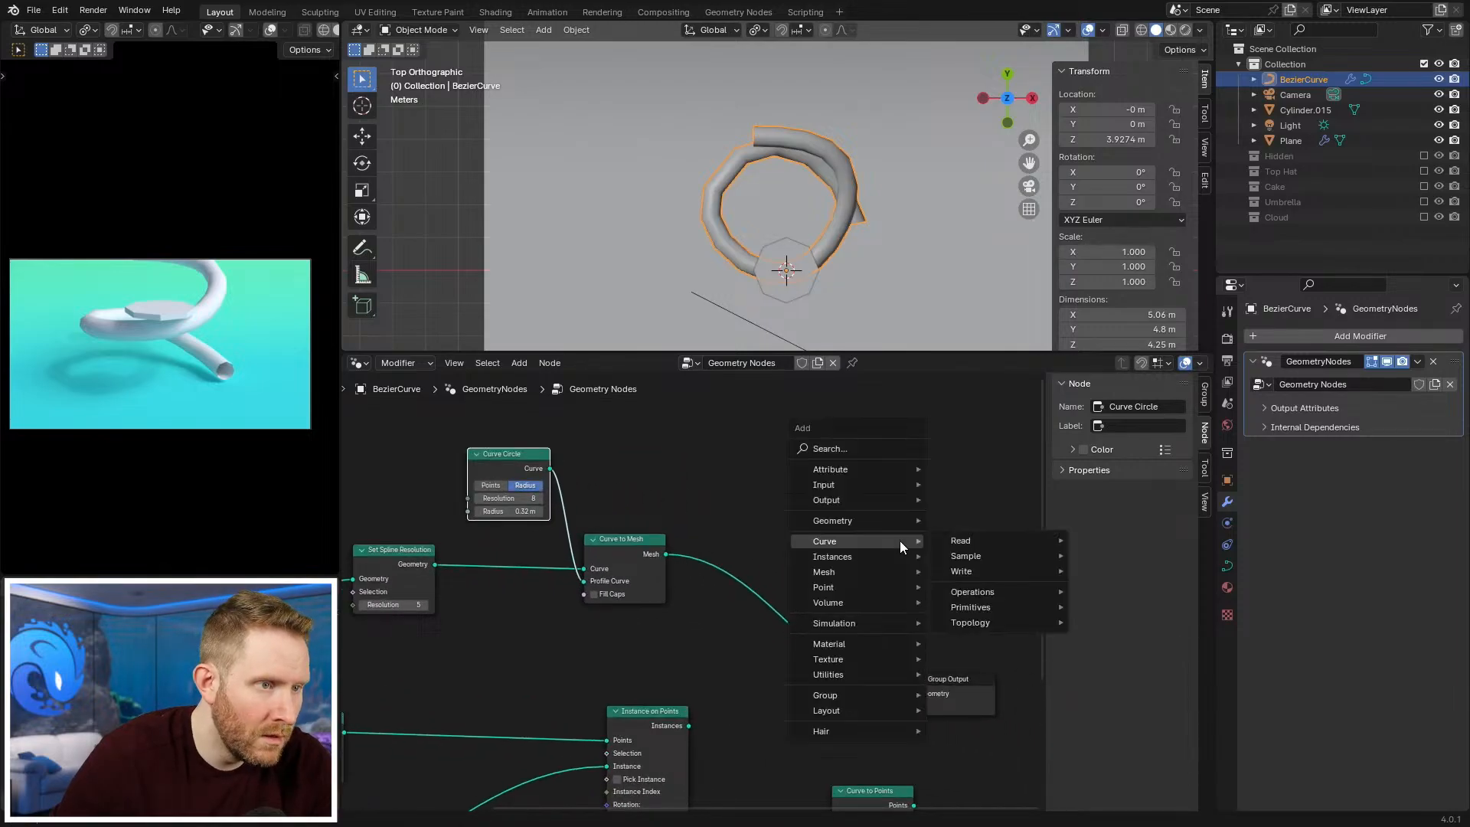
{"action": "mouse_move", "coordinate": [842, 521]}
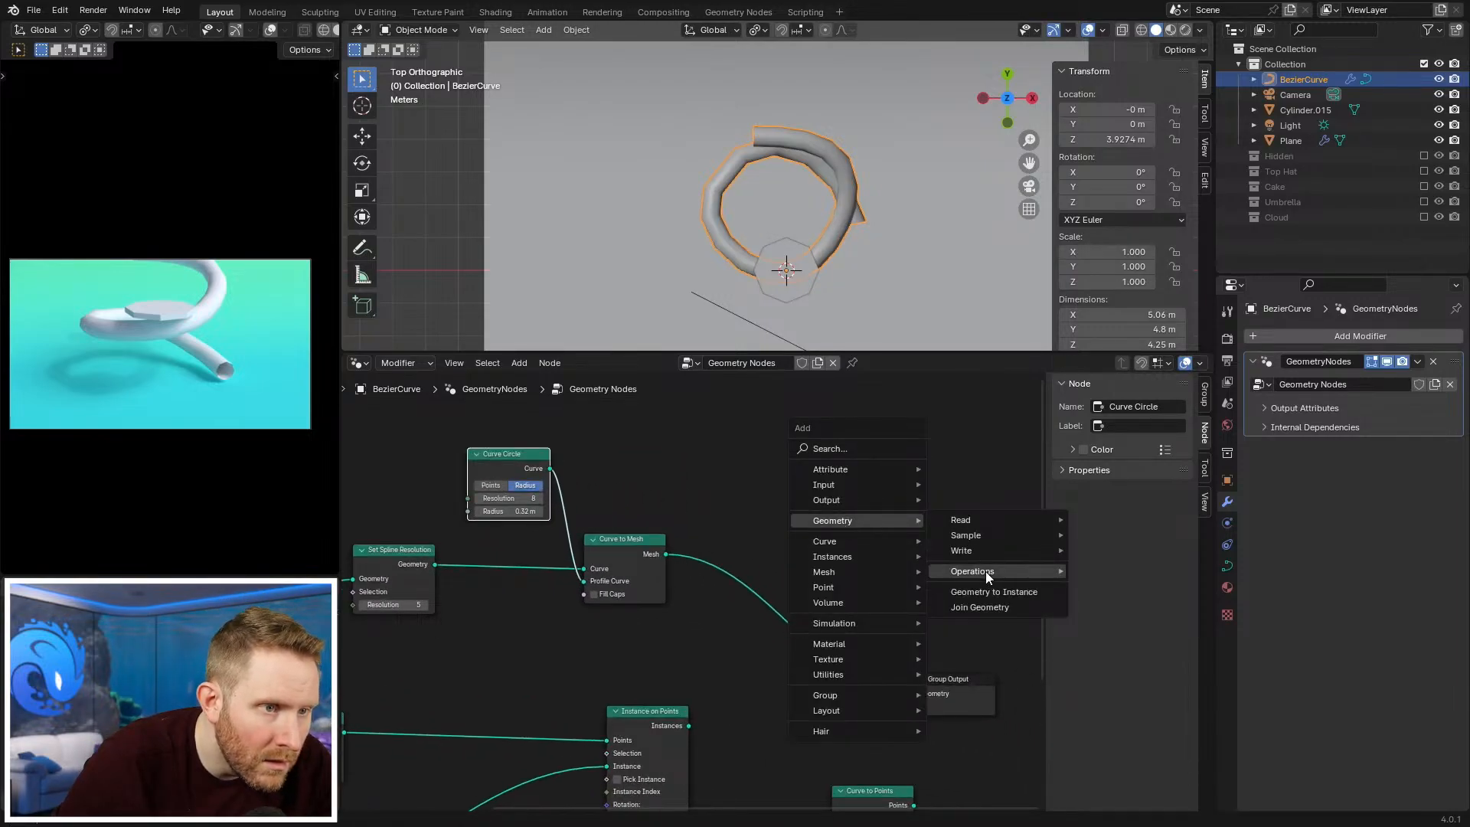
{"action": "mouse_move", "coordinate": [985, 576]}
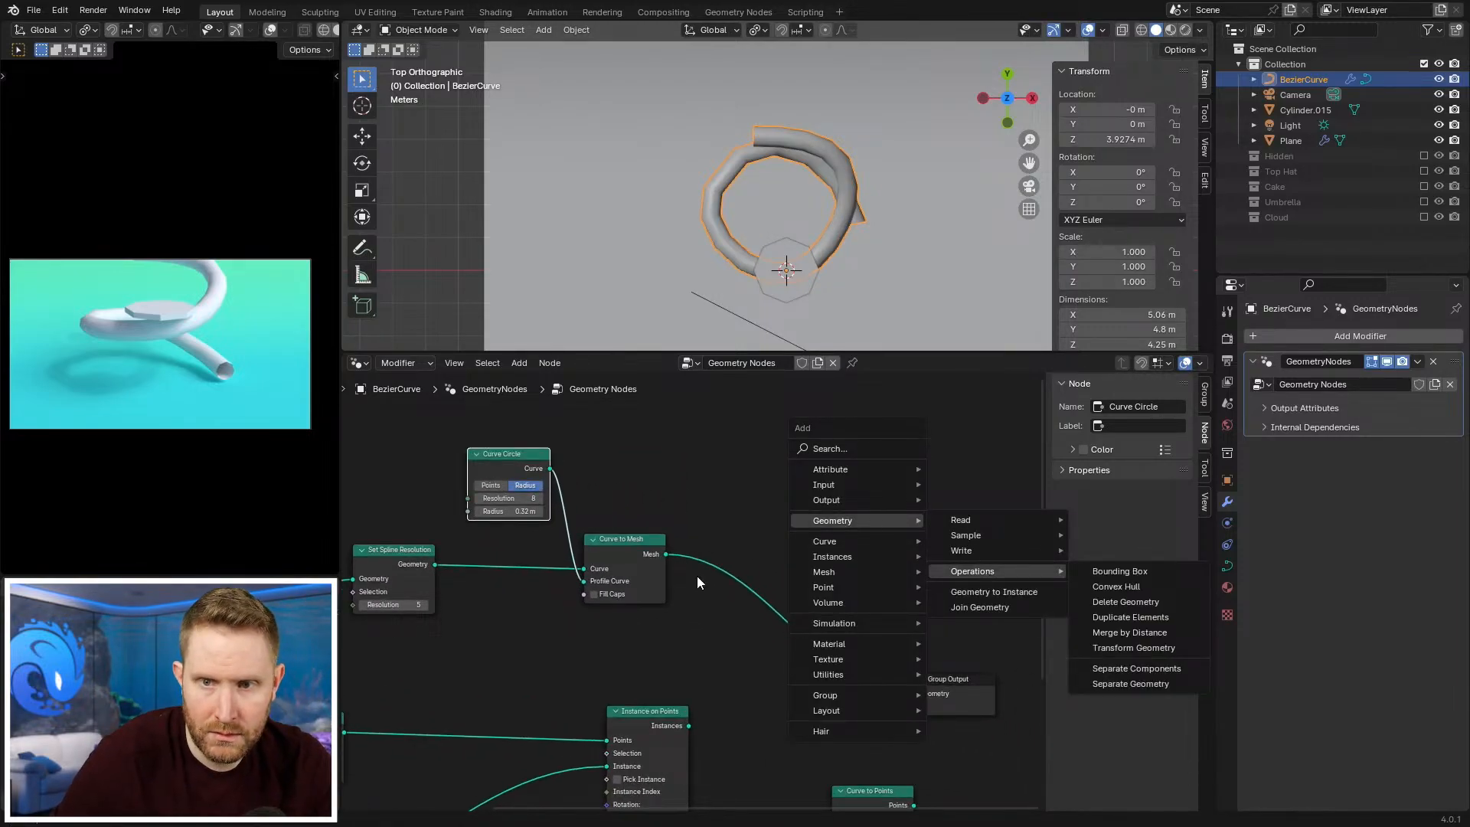
{"action": "key", "text": "F3"}
{"action": "type", "text": "shade"}
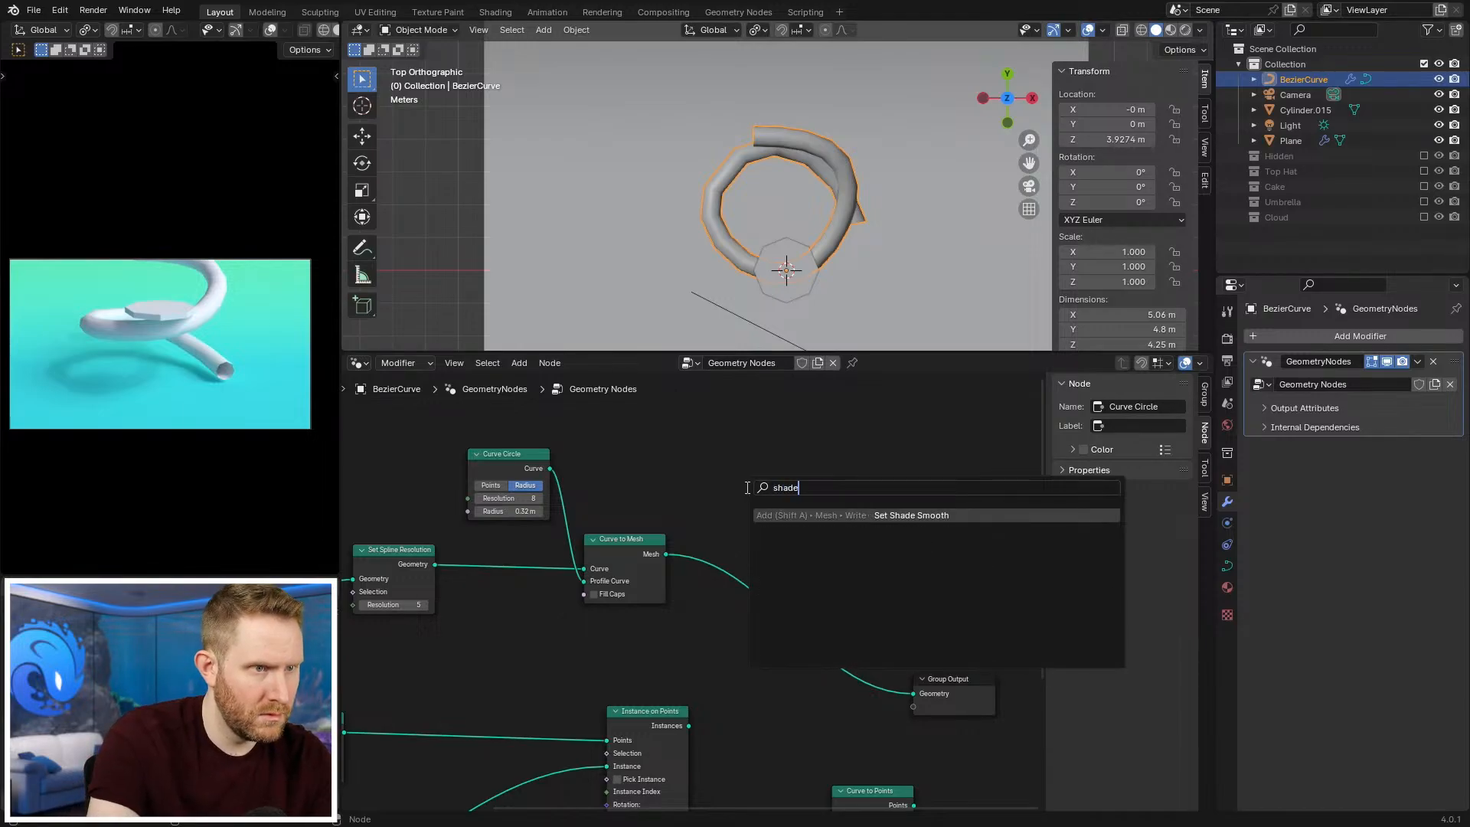
{"action": "key", "text": "Return"}
{"action": "left_click", "coordinate": [712, 548]}
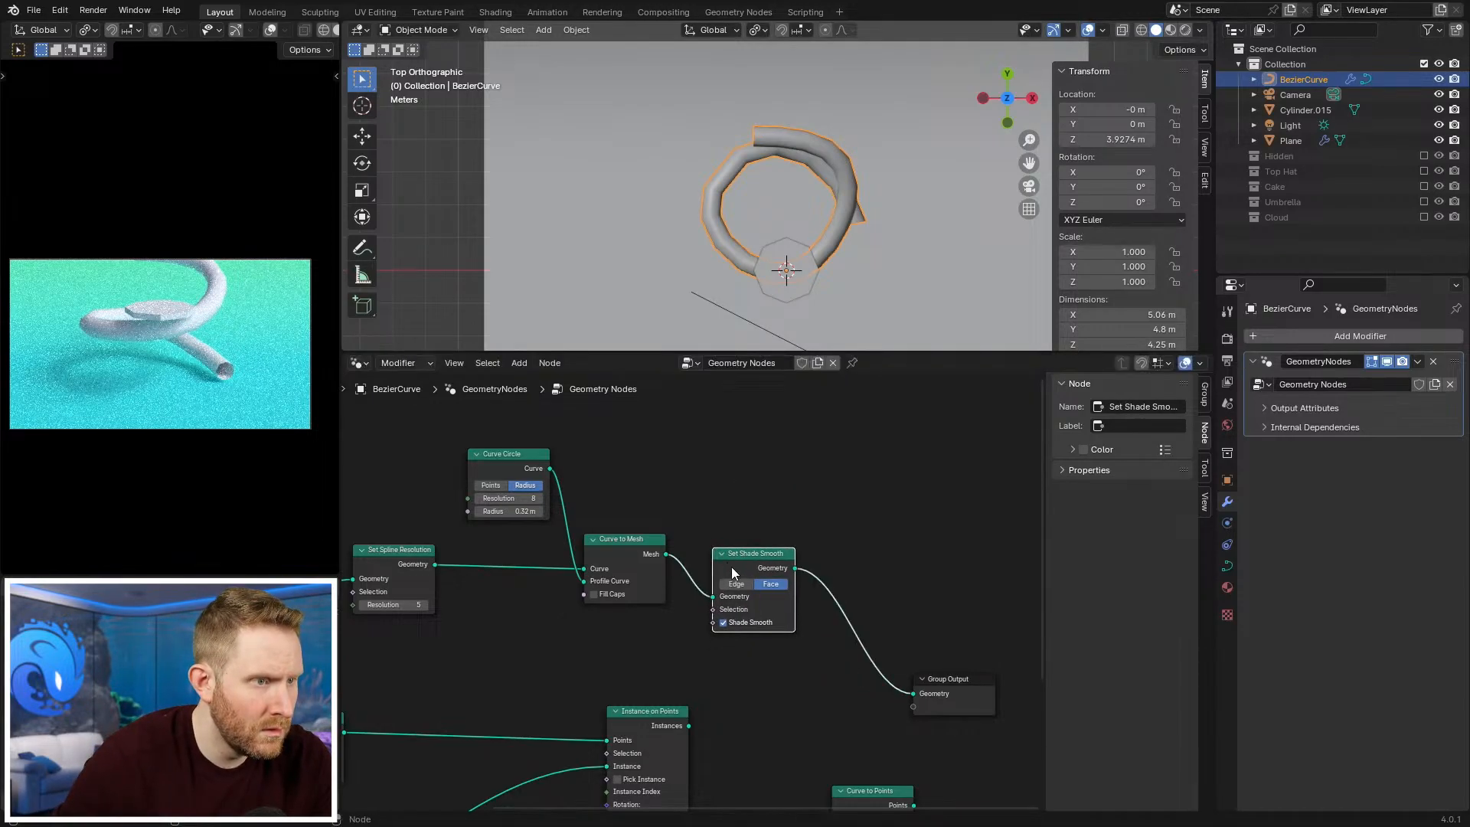
Step: Turn off Shade Smooth on the Set Shade Smooth node and look closer at the faceted tube in the camera view
{"action": "scroll", "coordinate": [754, 601], "scroll_direction": "up", "scroll_amount": 3}
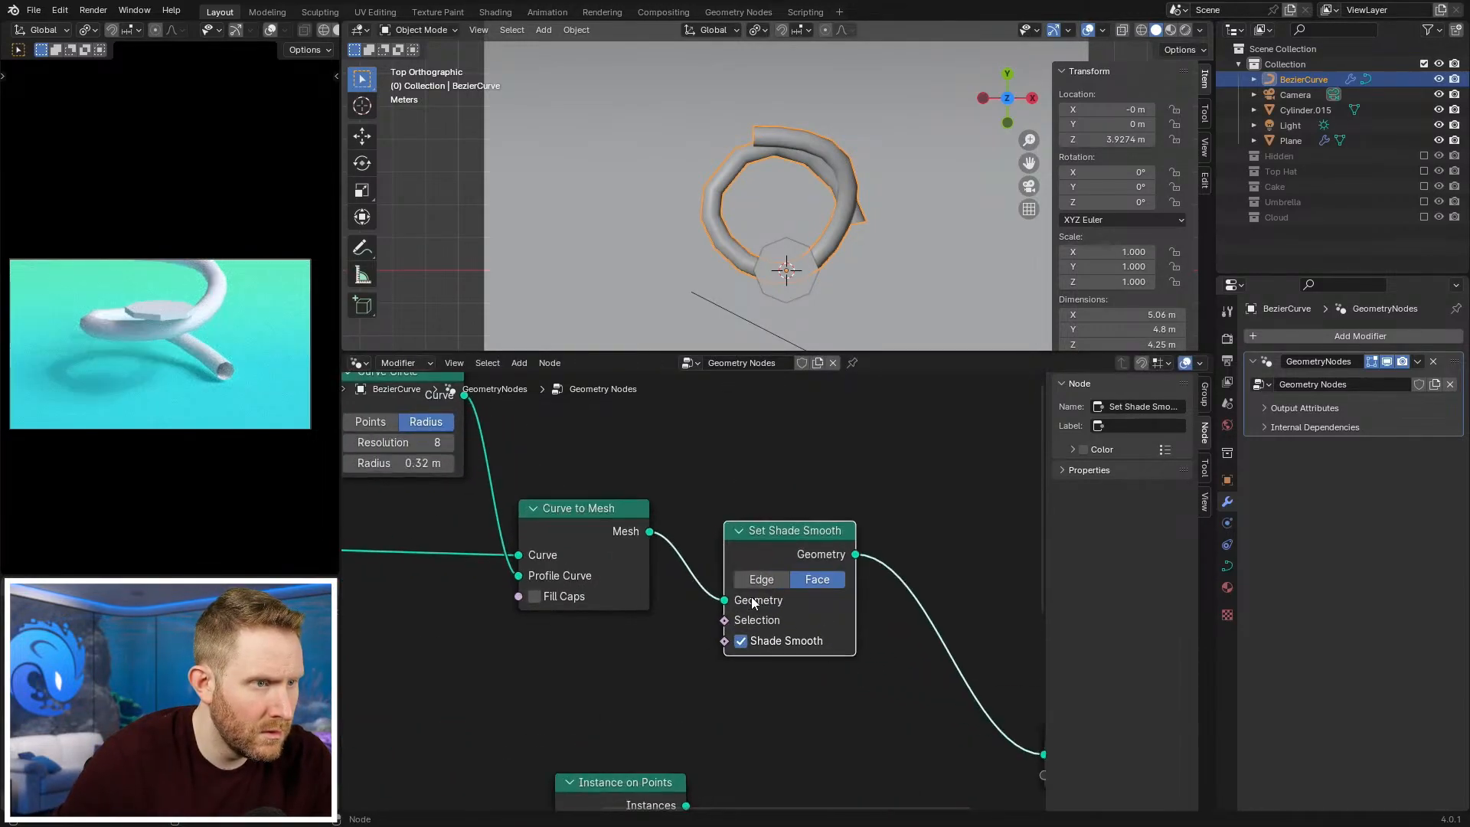
{"action": "left_click", "coordinate": [741, 641]}
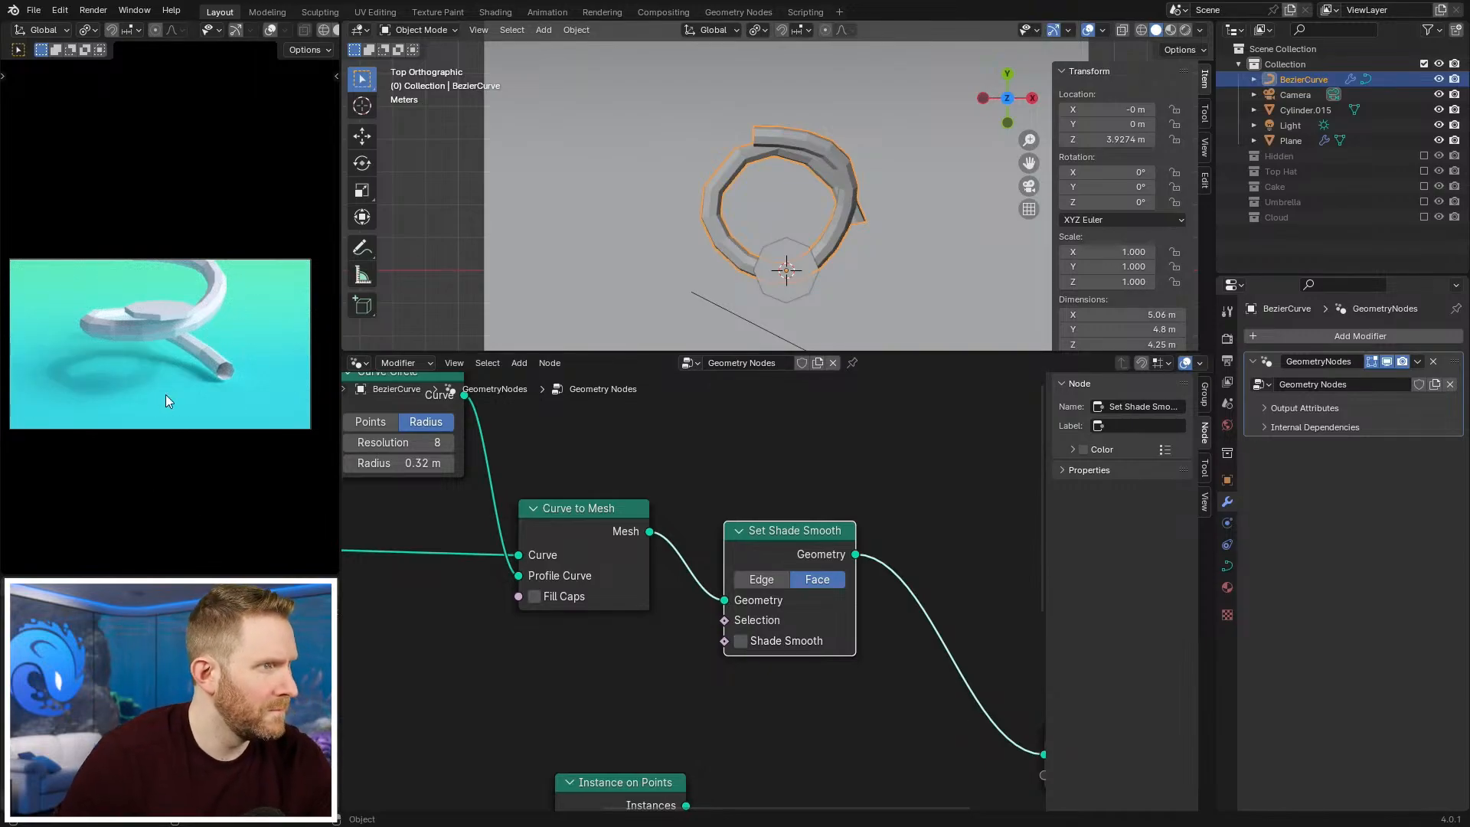
{"action": "scroll", "coordinate": [166, 393], "scroll_direction": "up", "scroll_amount": 3}
{"action": "middle_click_drag", "start_coordinate": [615, 524], "coordinate": [848, 493]}
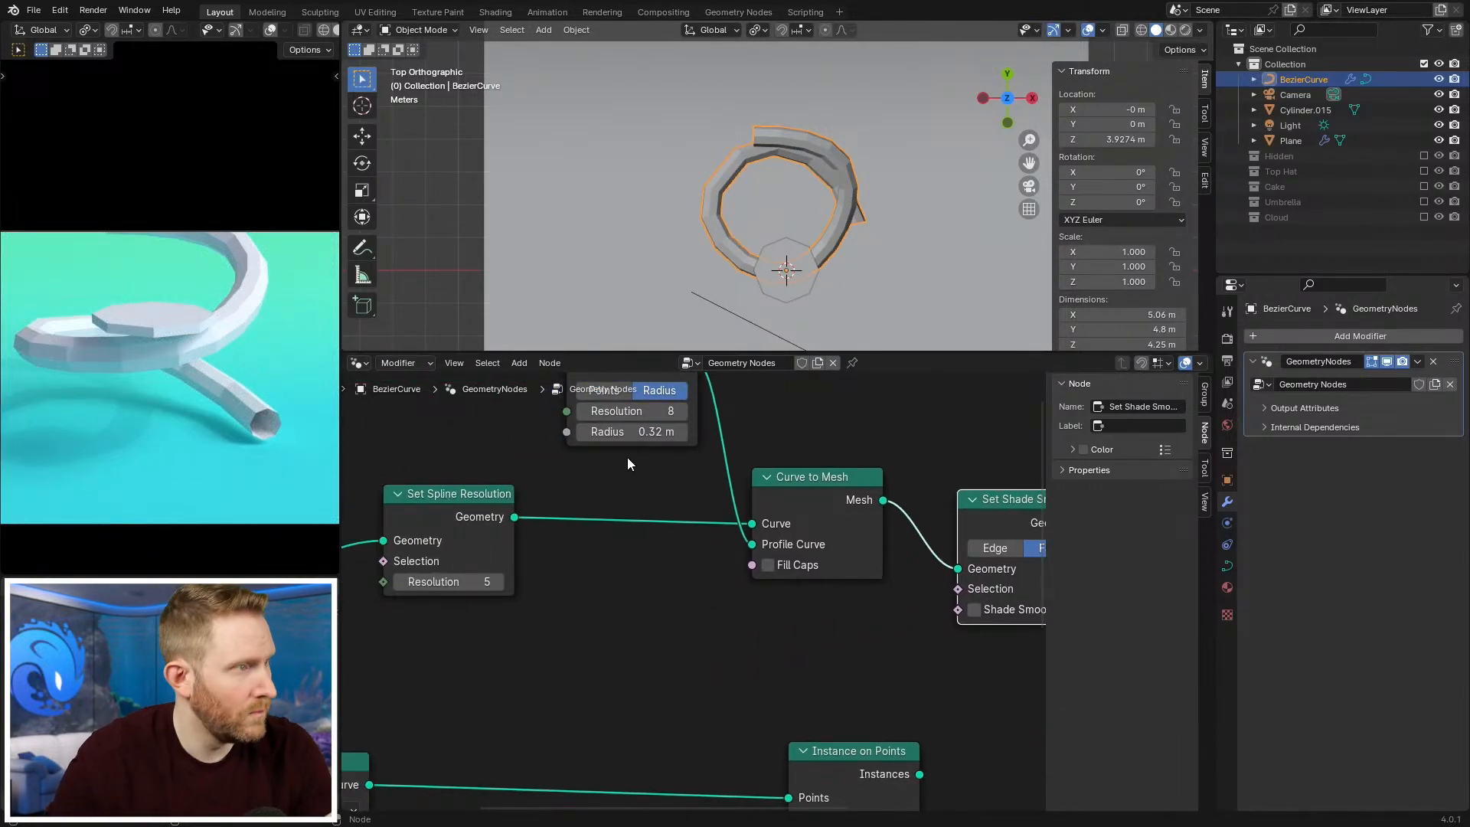
{"action": "scroll", "coordinate": [638, 471], "scroll_direction": "down", "scroll_amount": 1}
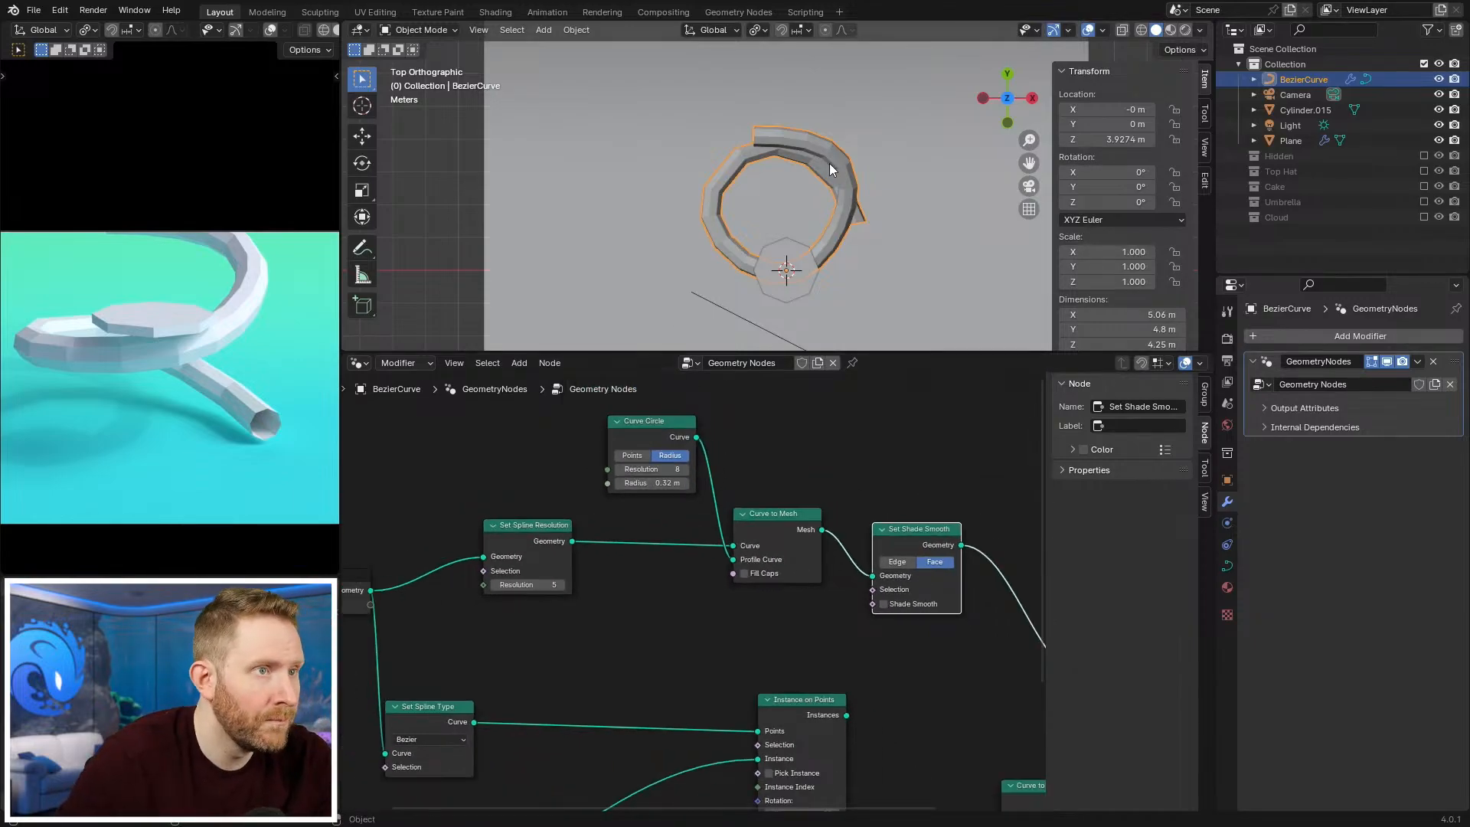
{"action": "scroll", "coordinate": [793, 234], "scroll_direction": "up", "scroll_amount": 4}
{"action": "left_click", "coordinate": [793, 227]}
{"action": "key", "text": "g"}
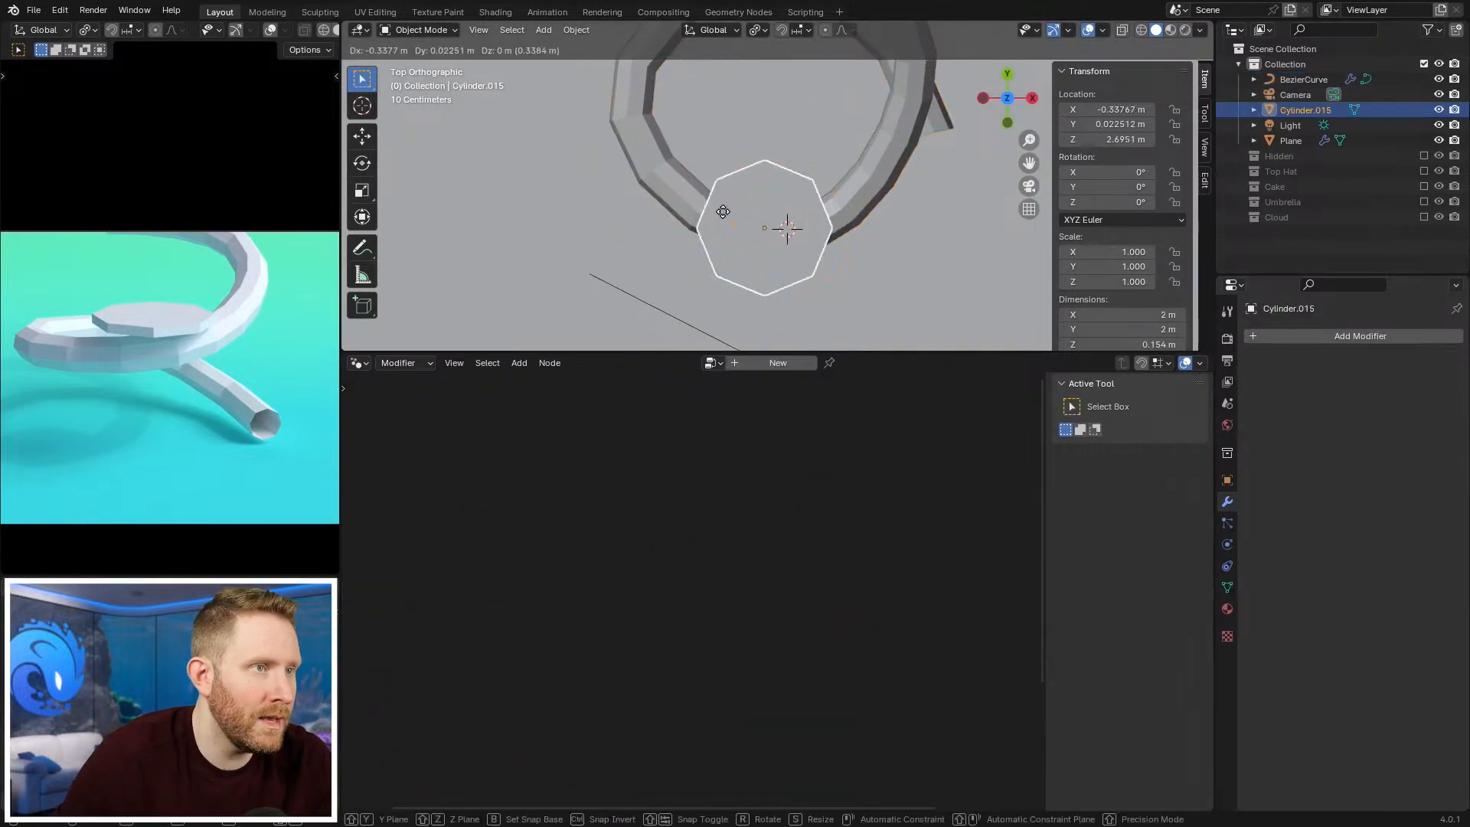
{"action": "right_click", "coordinate": [701, 209]}
{"action": "left_click", "coordinate": [700, 205]}
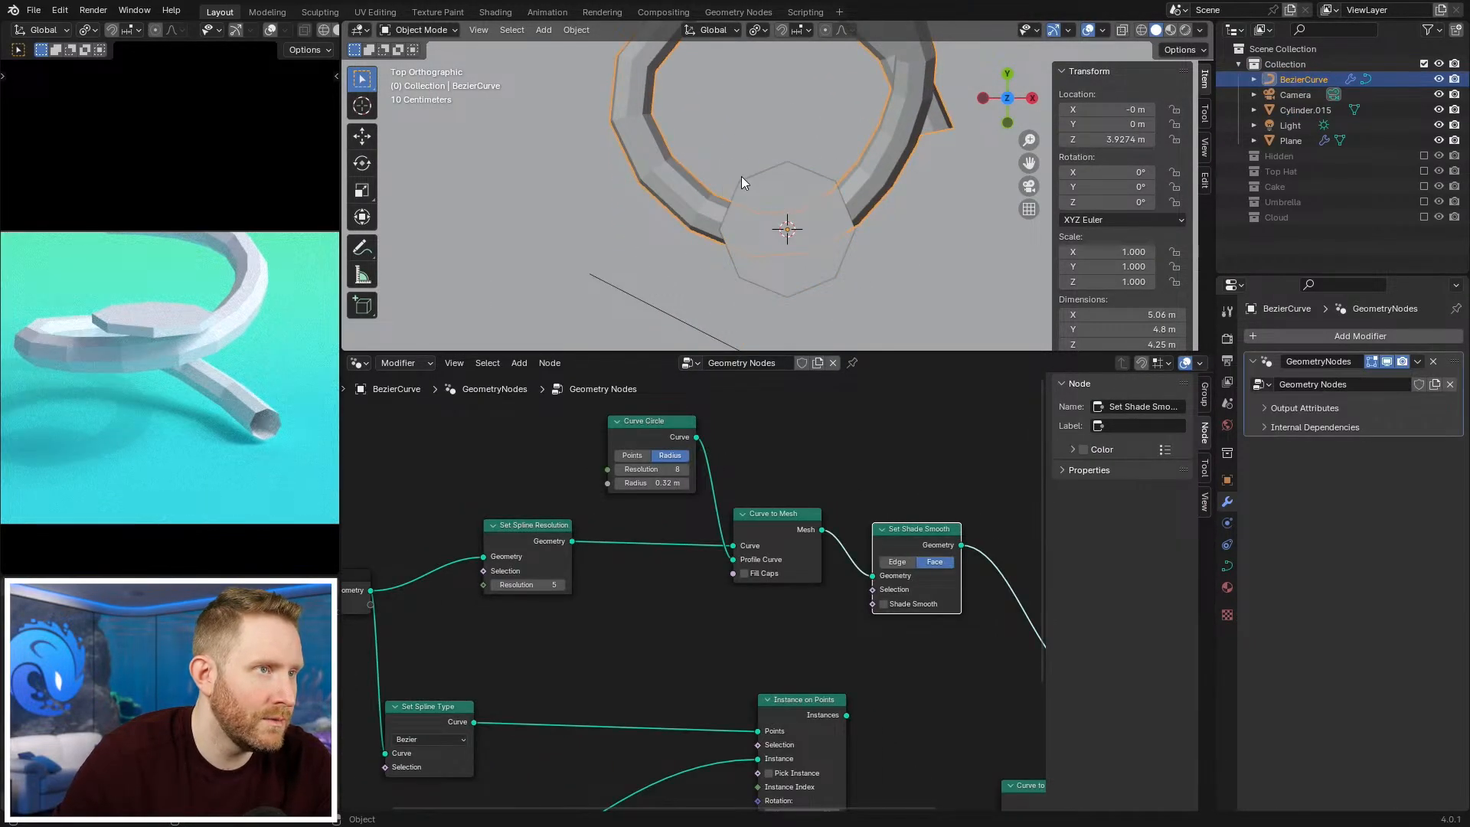
{"action": "scroll", "coordinate": [612, 127], "scroll_direction": "down", "scroll_amount": 2}
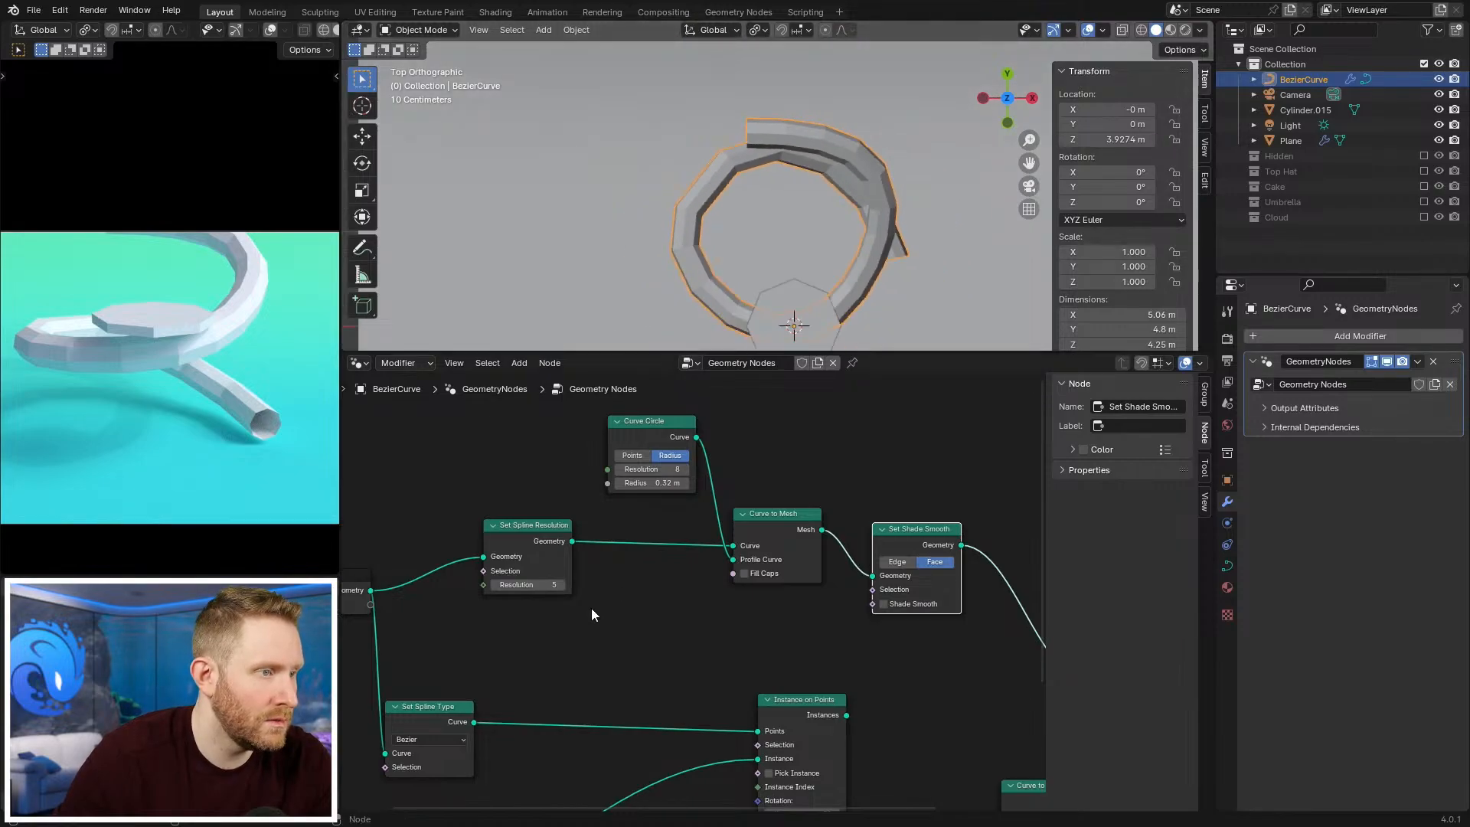
Step: Move the Set Spline Resolution node closer to Group Input and shift the Set Spline Type node further down and left
{"action": "middle_click_drag", "start_coordinate": [597, 528], "coordinate": [686, 596]}
{"action": "left_click_drag", "start_coordinate": [660, 601], "coordinate": [580, 642]}
{"action": "key", "text": "g"}
{"action": "left_click", "coordinate": [692, 662]}
{"action": "middle_click_drag", "start_coordinate": [693, 663], "coordinate": [666, 569]}
{"action": "scroll", "coordinate": [667, 569], "scroll_direction": "up", "scroll_amount": 2}
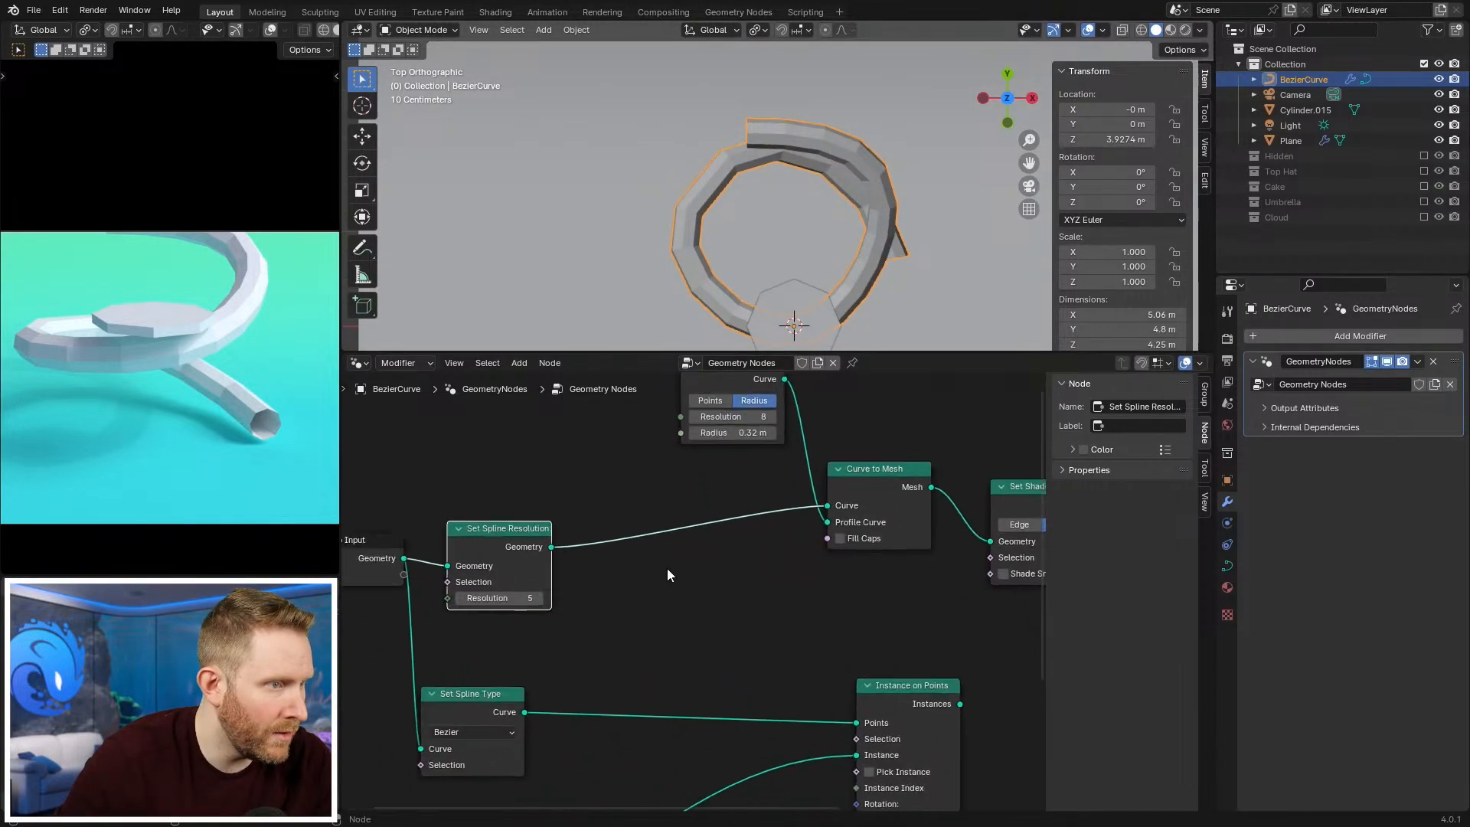
{"action": "key", "text": "g"}
{"action": "left_click", "coordinate": [684, 556]}
{"action": "left_click_drag", "start_coordinate": [469, 695], "coordinate": [420, 727]}
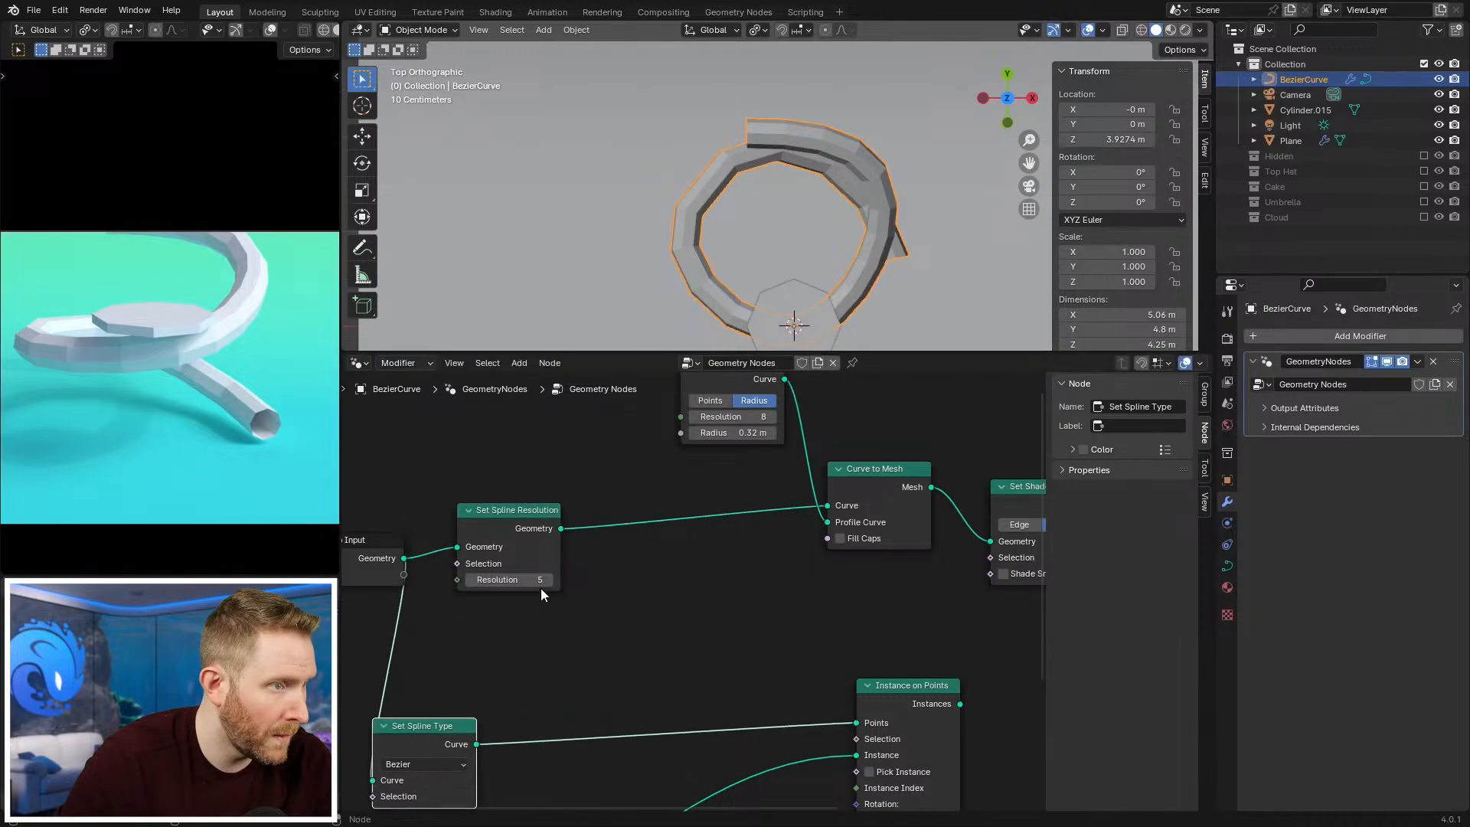
{"action": "left_click_drag", "start_coordinate": [541, 588], "coordinate": [526, 608]}
Step: Insert a Resample Curve node on the link between Set Spline Resolution and Curve to Mesh
{"action": "key", "text": "shift+a"}
{"action": "mouse_move", "coordinate": [662, 568]}
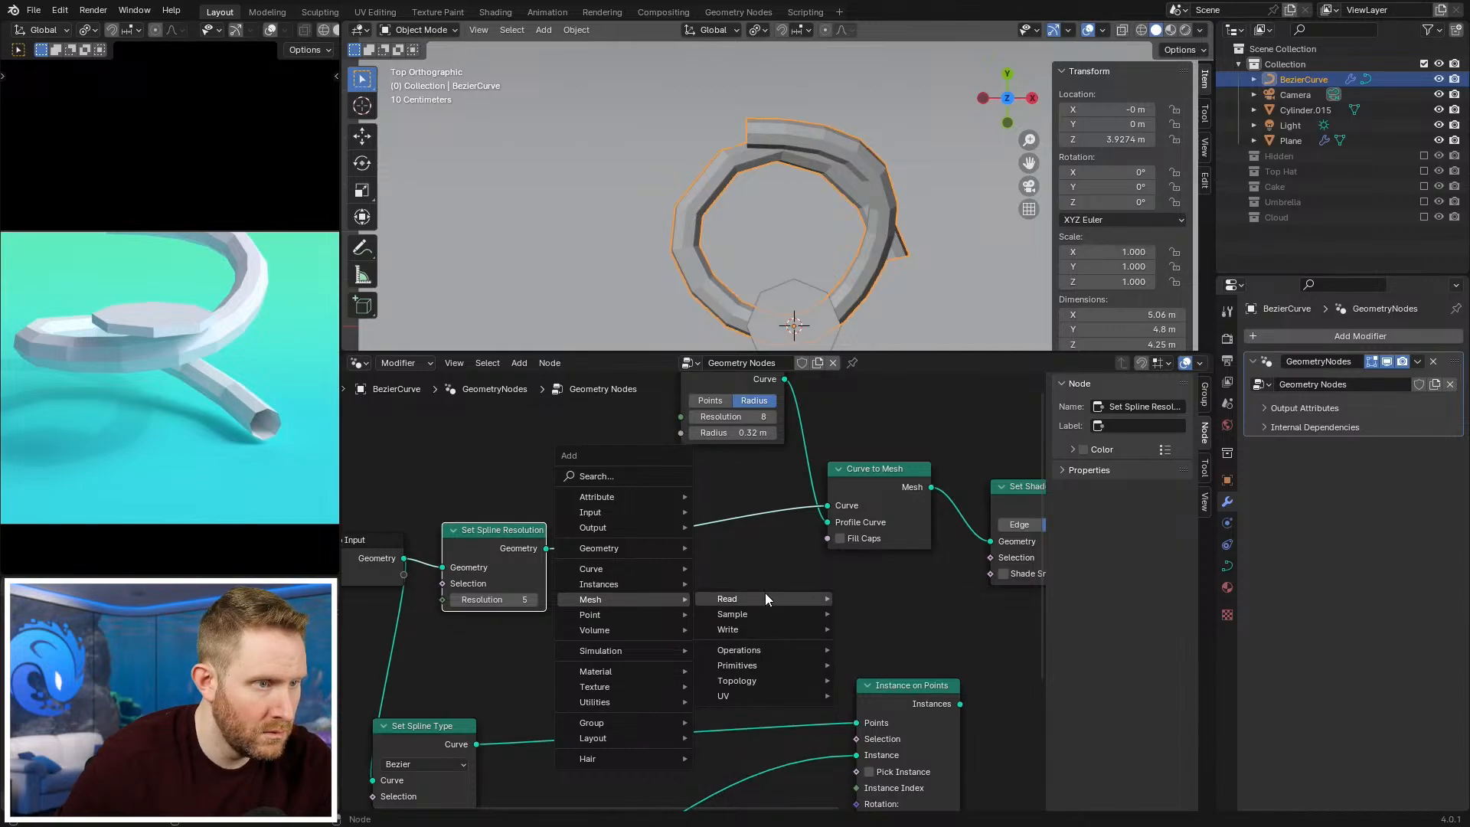
{"action": "mouse_move", "coordinate": [765, 596]}
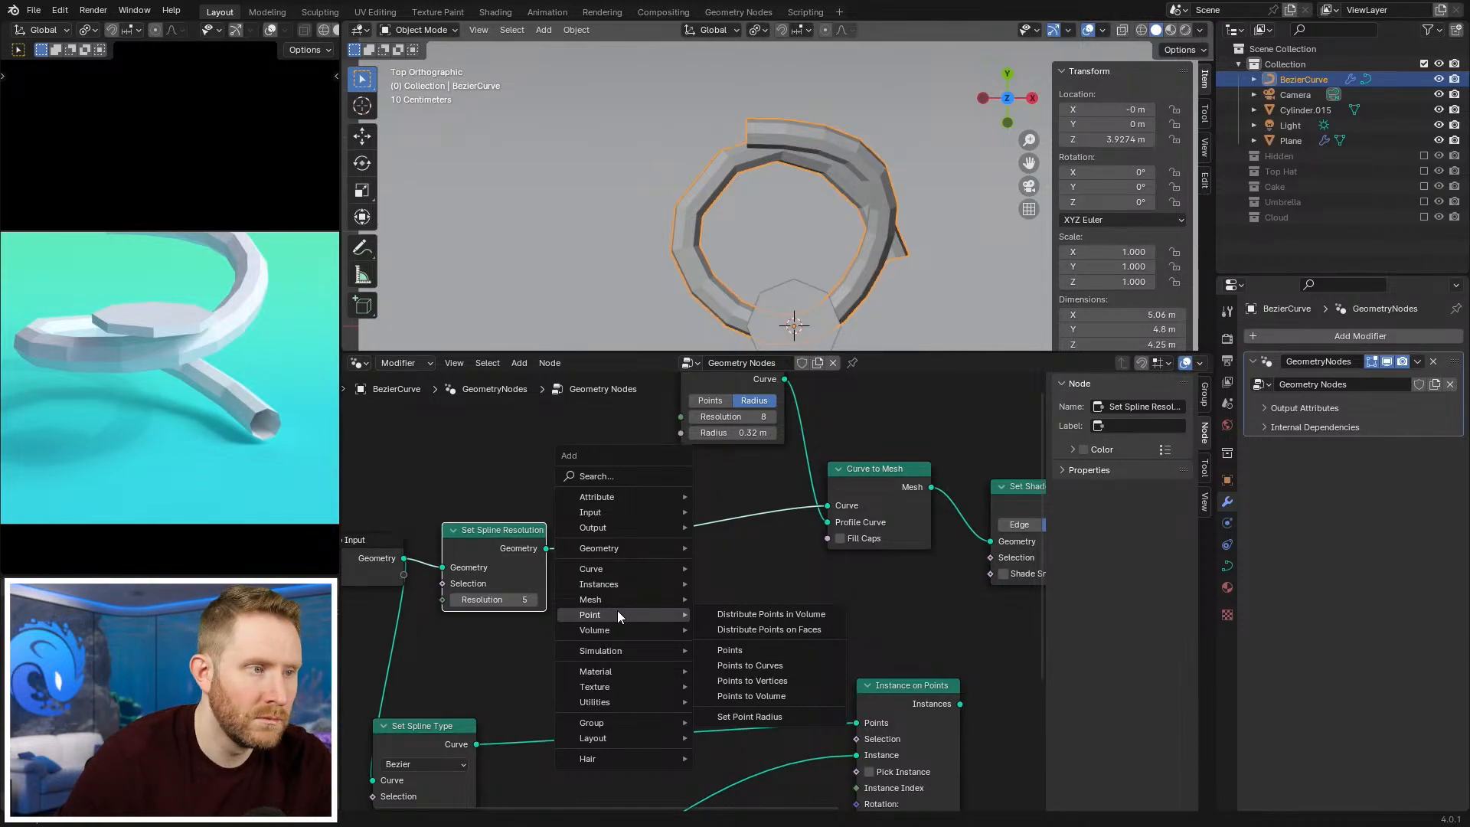
{"action": "mouse_move", "coordinate": [793, 558]}
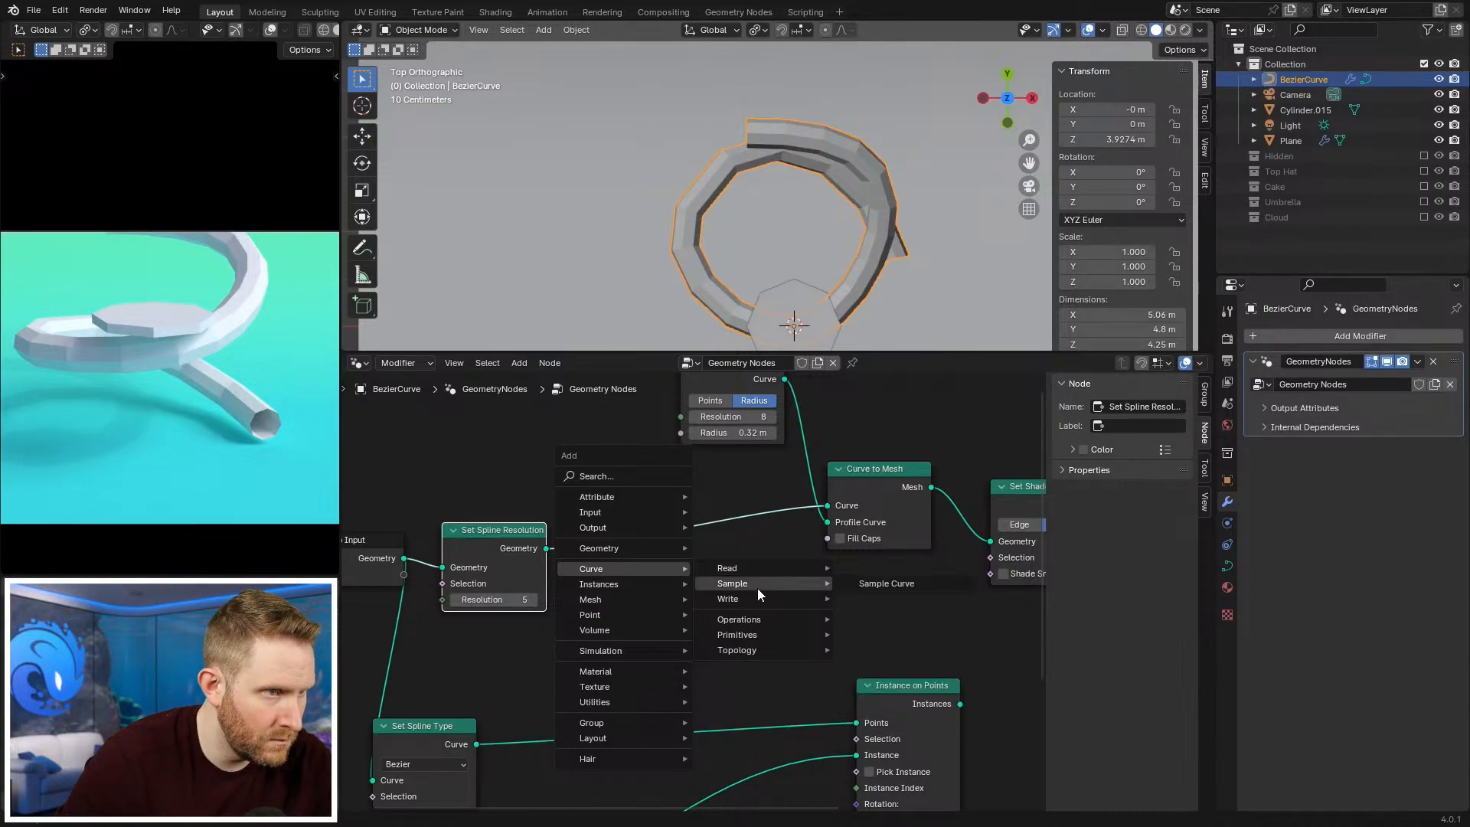
{"action": "mouse_move", "coordinate": [741, 619]}
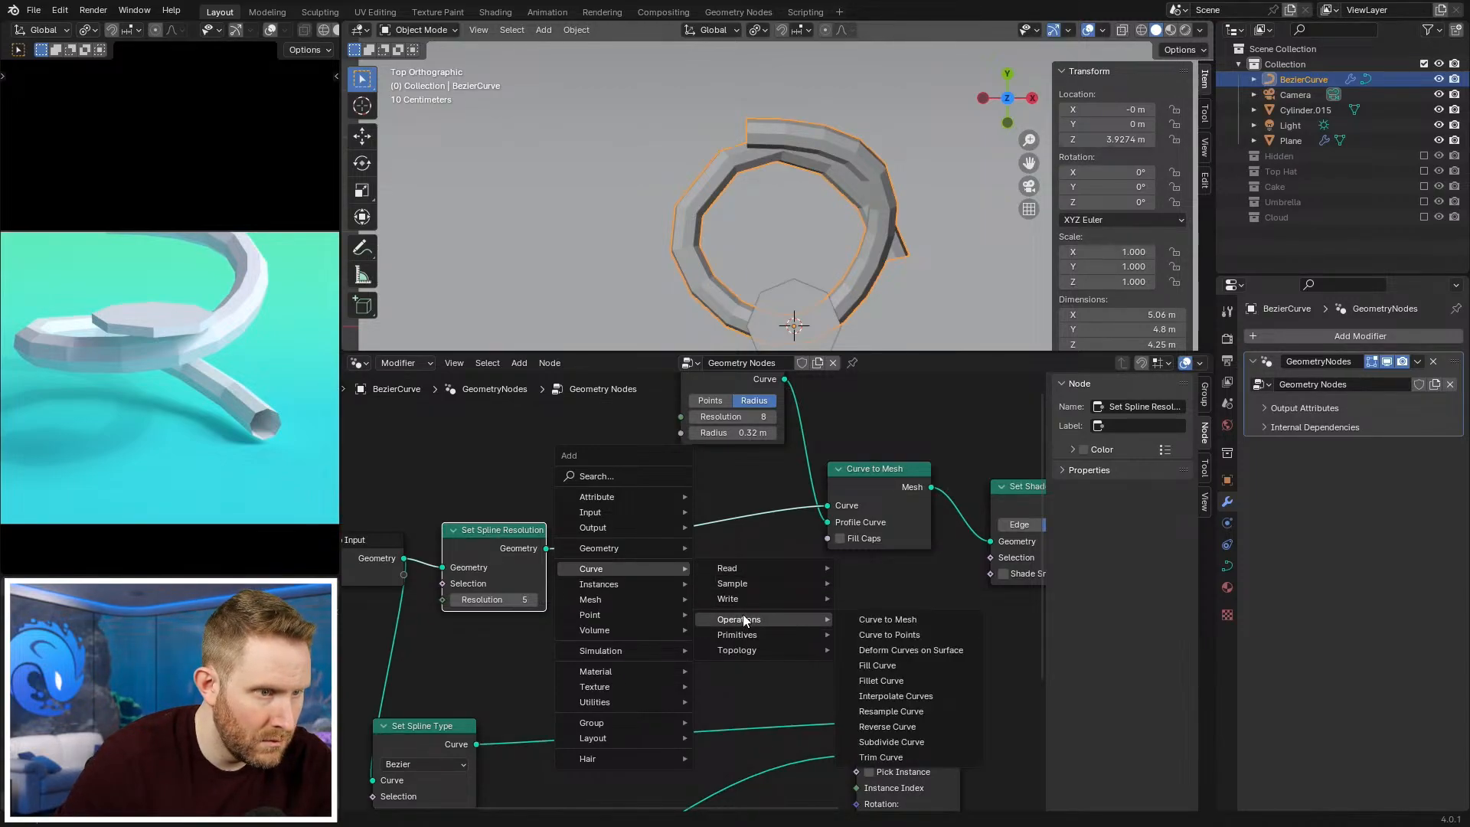
{"action": "left_click", "coordinate": [891, 712]}
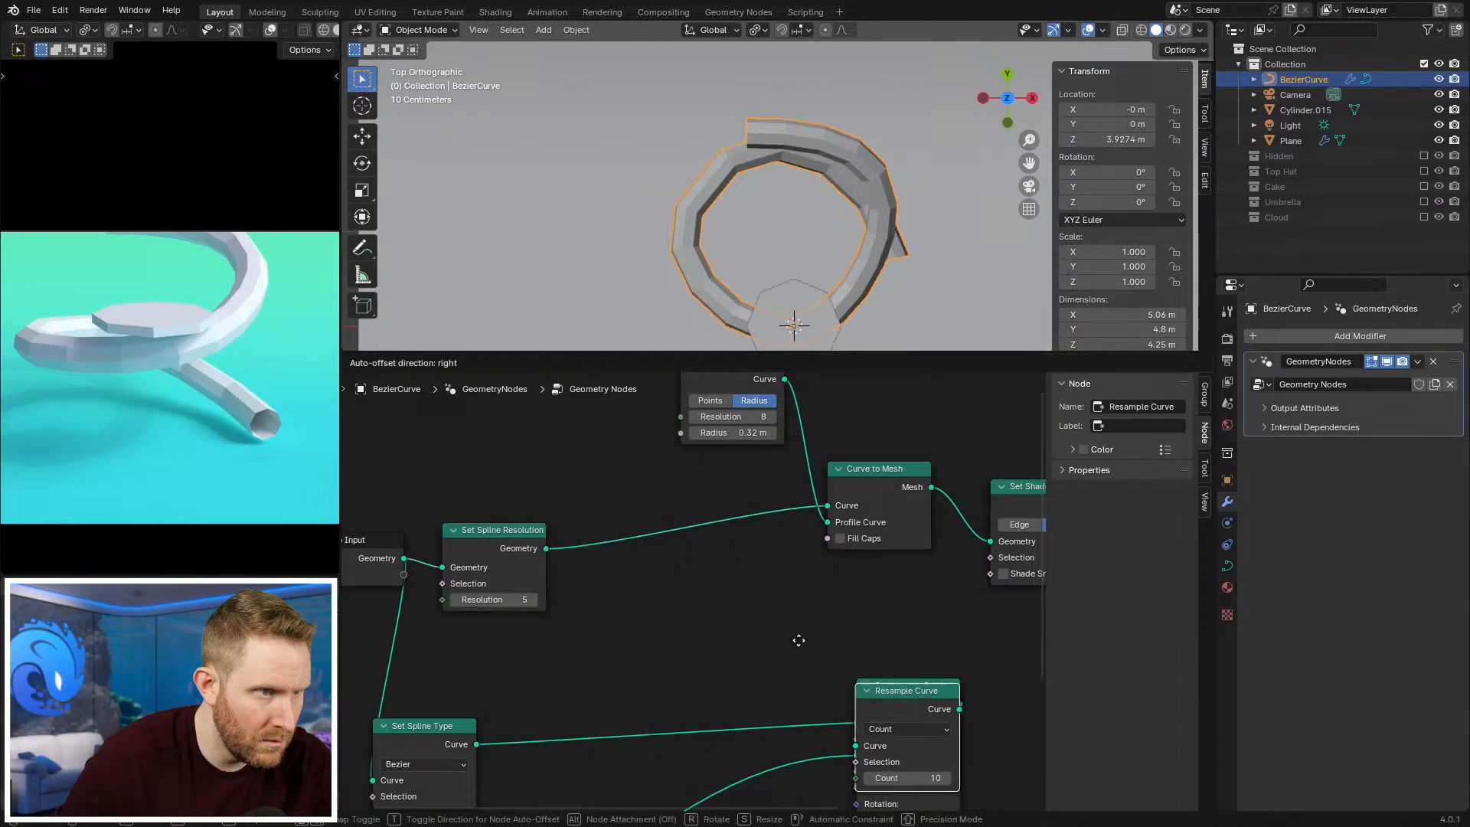
{"action": "left_click", "coordinate": [604, 520]}
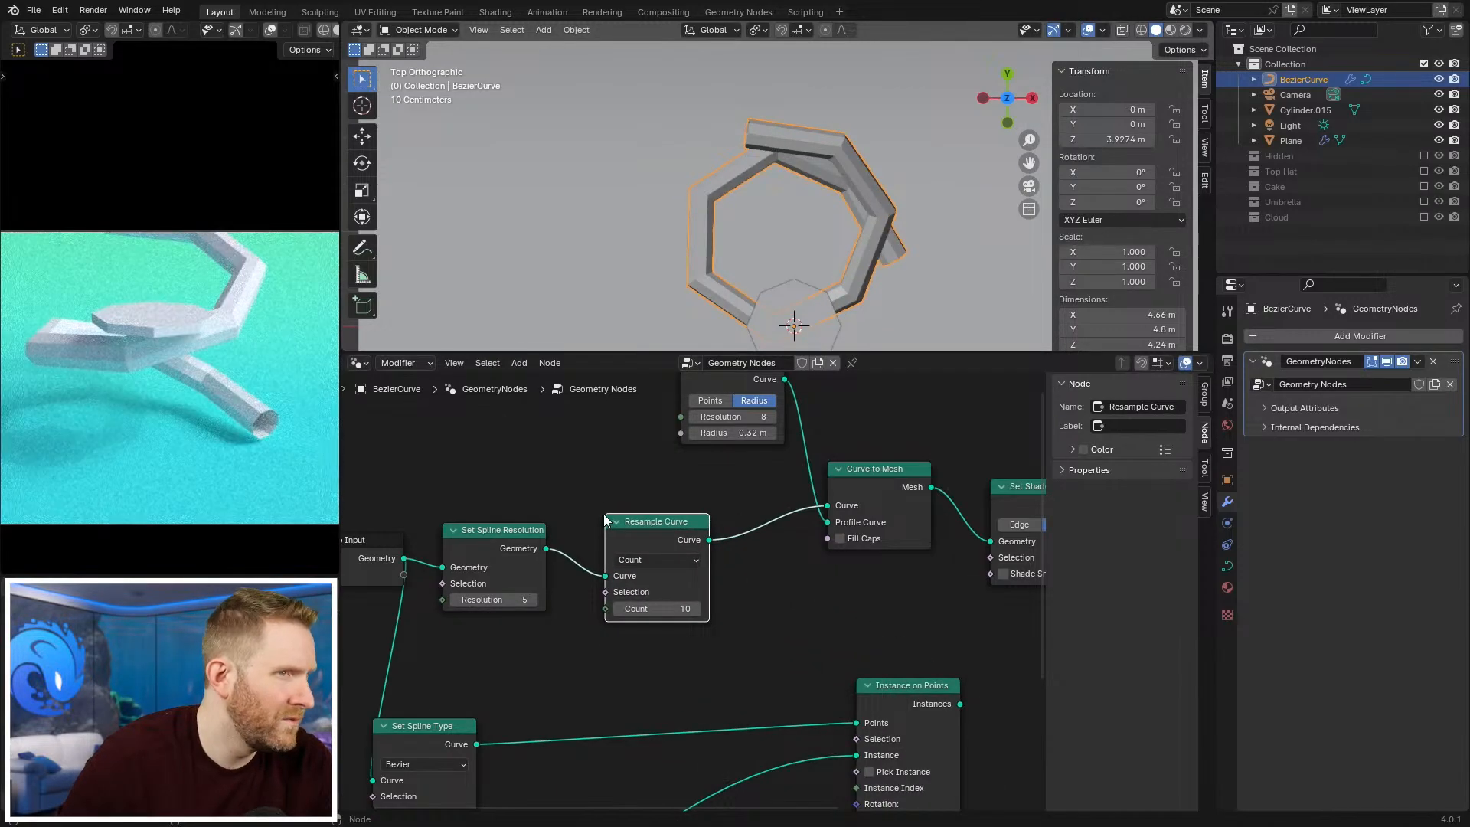
Step: Try to move the curve's leftmost control point in wireframe edit mode from the top view
{"action": "key", "text": "alt+z"}
{"action": "key", "text": "Tab"}
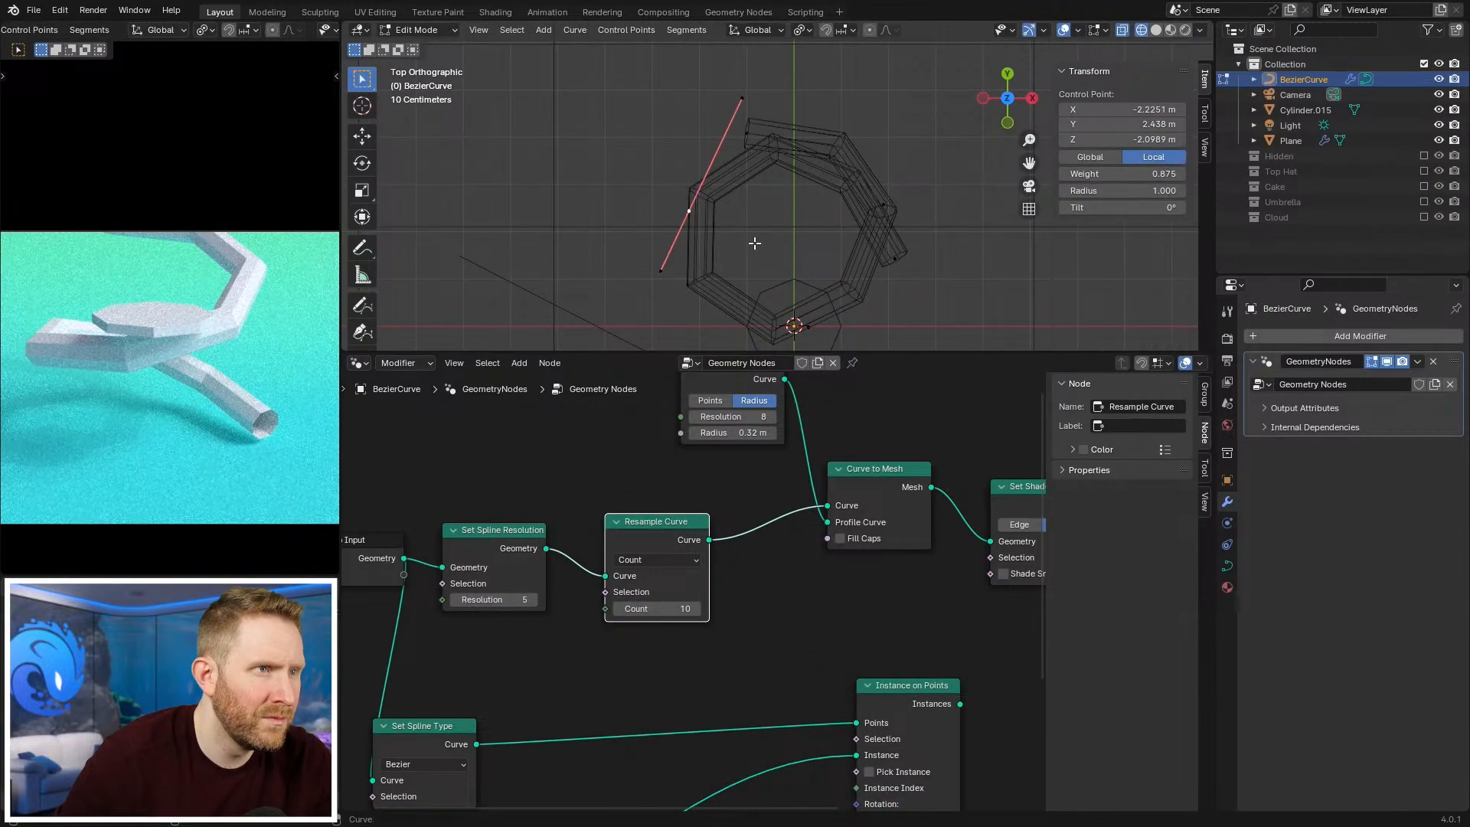
{"action": "key", "text": "g"}
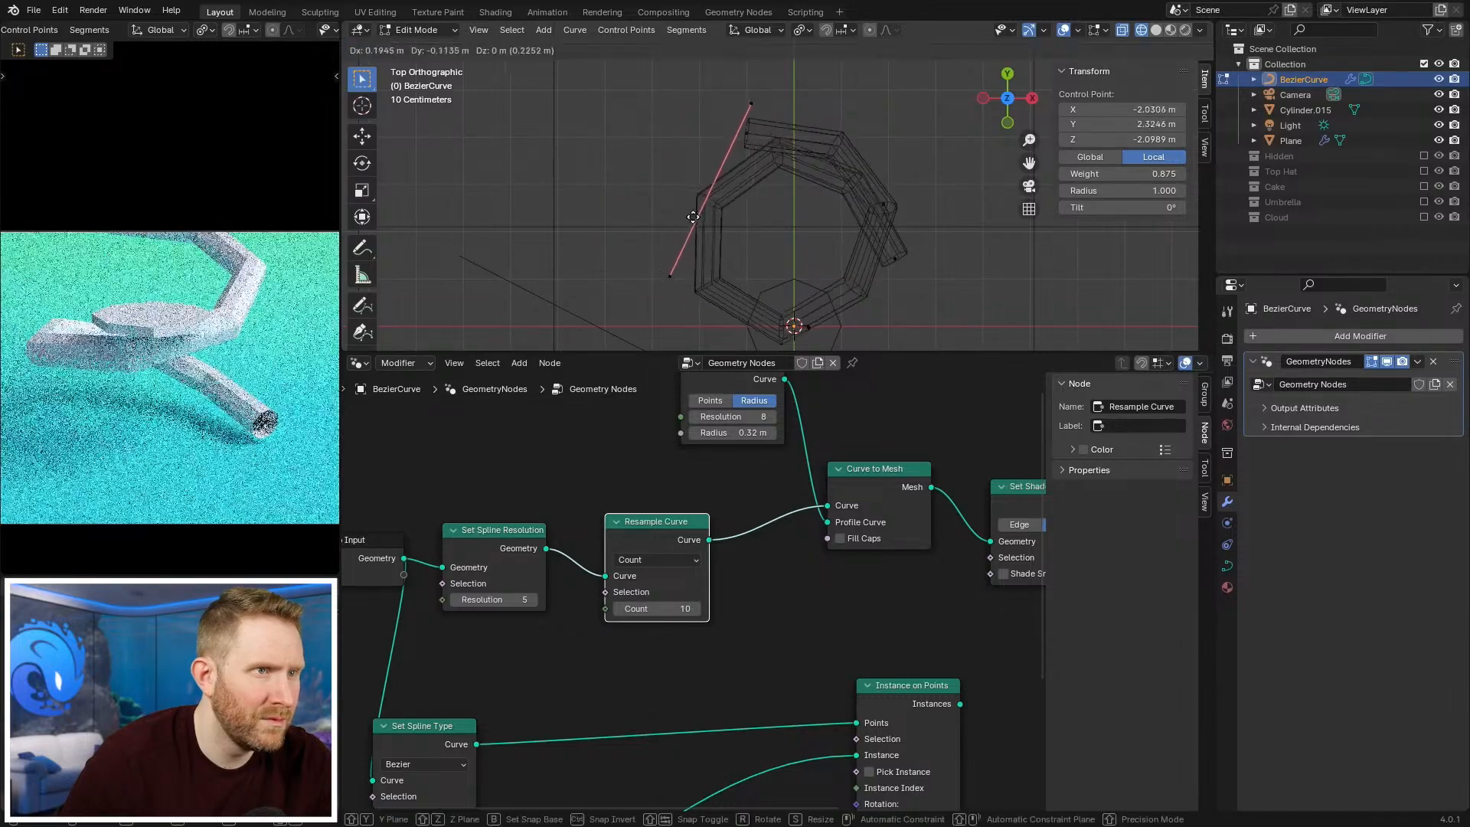
{"action": "right_click", "coordinate": [774, 249]}
Step: Set the Resolution of the Set Spline Resolution node to 32
{"action": "middle_click_drag", "start_coordinate": [604, 640], "coordinate": [747, 643]}
{"action": "scroll", "coordinate": [747, 643], "scroll_direction": "up", "scroll_amount": 3}
{"action": "left_click", "coordinate": [650, 609]}
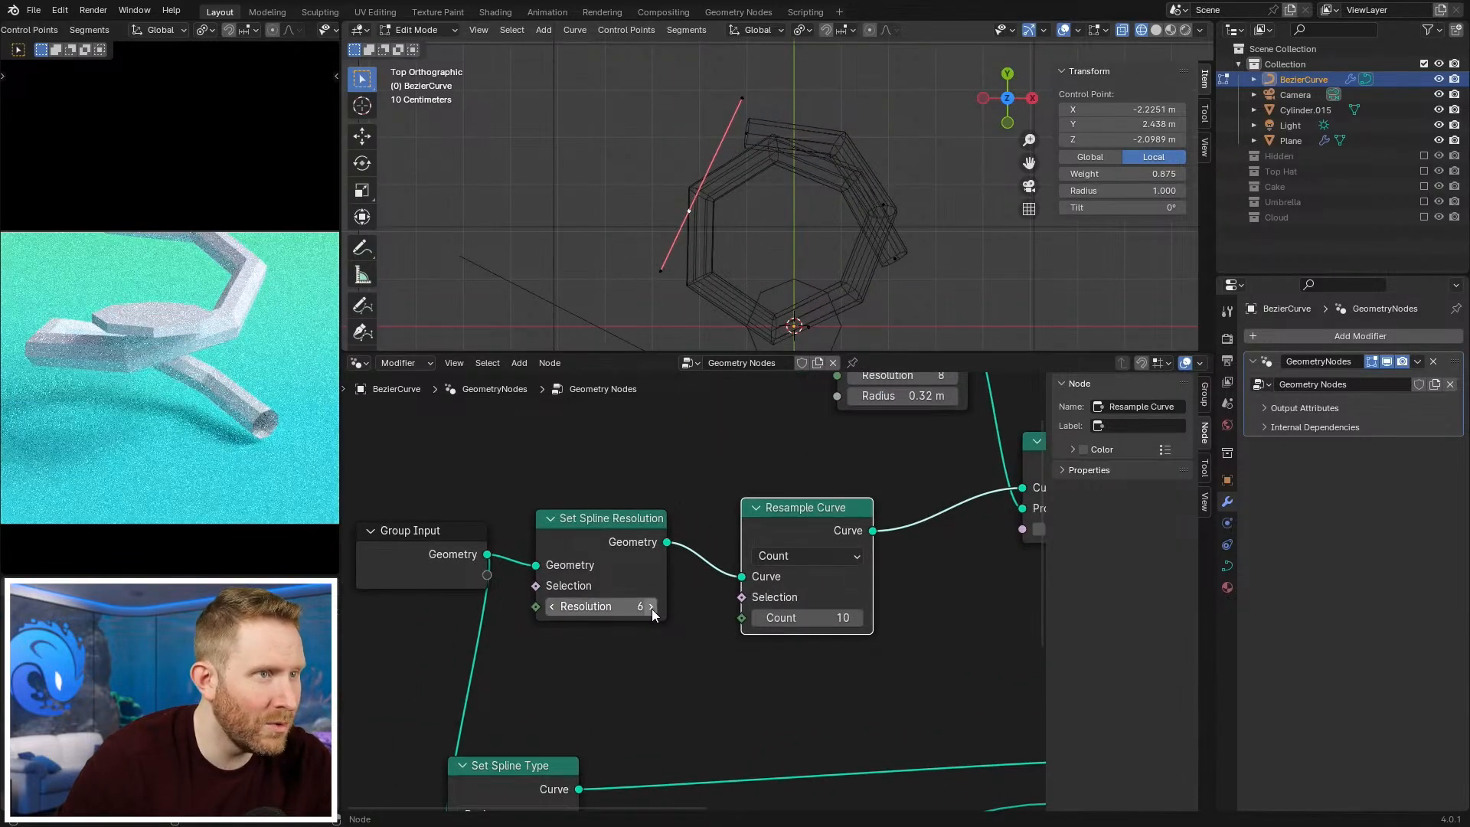
{"action": "left_click", "coordinate": [650, 609]}
{"action": "left_click_drag", "start_coordinate": [651, 608], "coordinate": [897, 676]}
{"action": "key", "text": "ctrl+z"}
{"action": "left_click", "coordinate": [617, 608]}
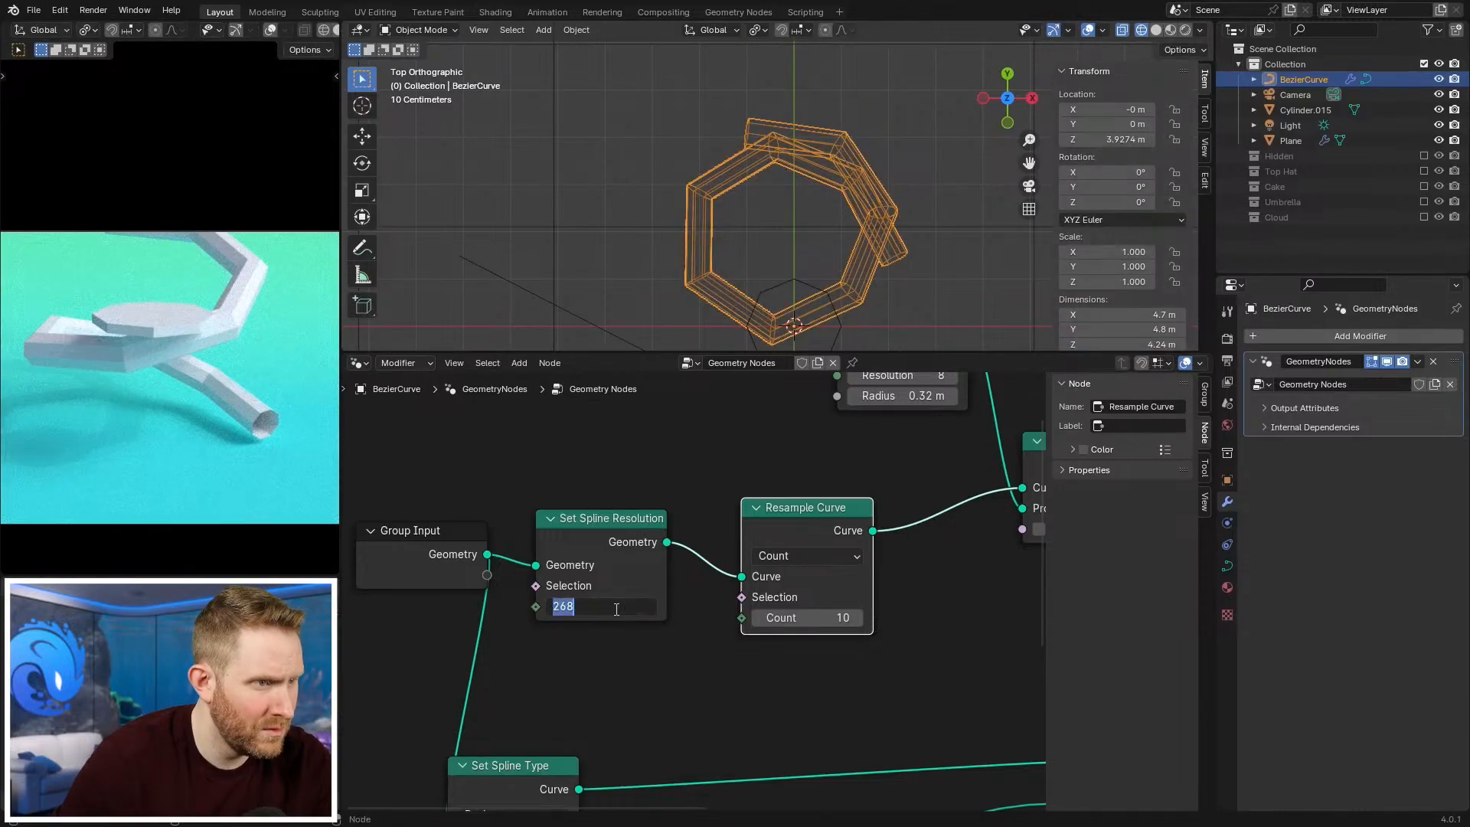
{"action": "type", "text": "2"}
{"action": "key", "text": "BackSpace"}
{"action": "type", "text": "32"}
{"action": "key", "text": "Return"}
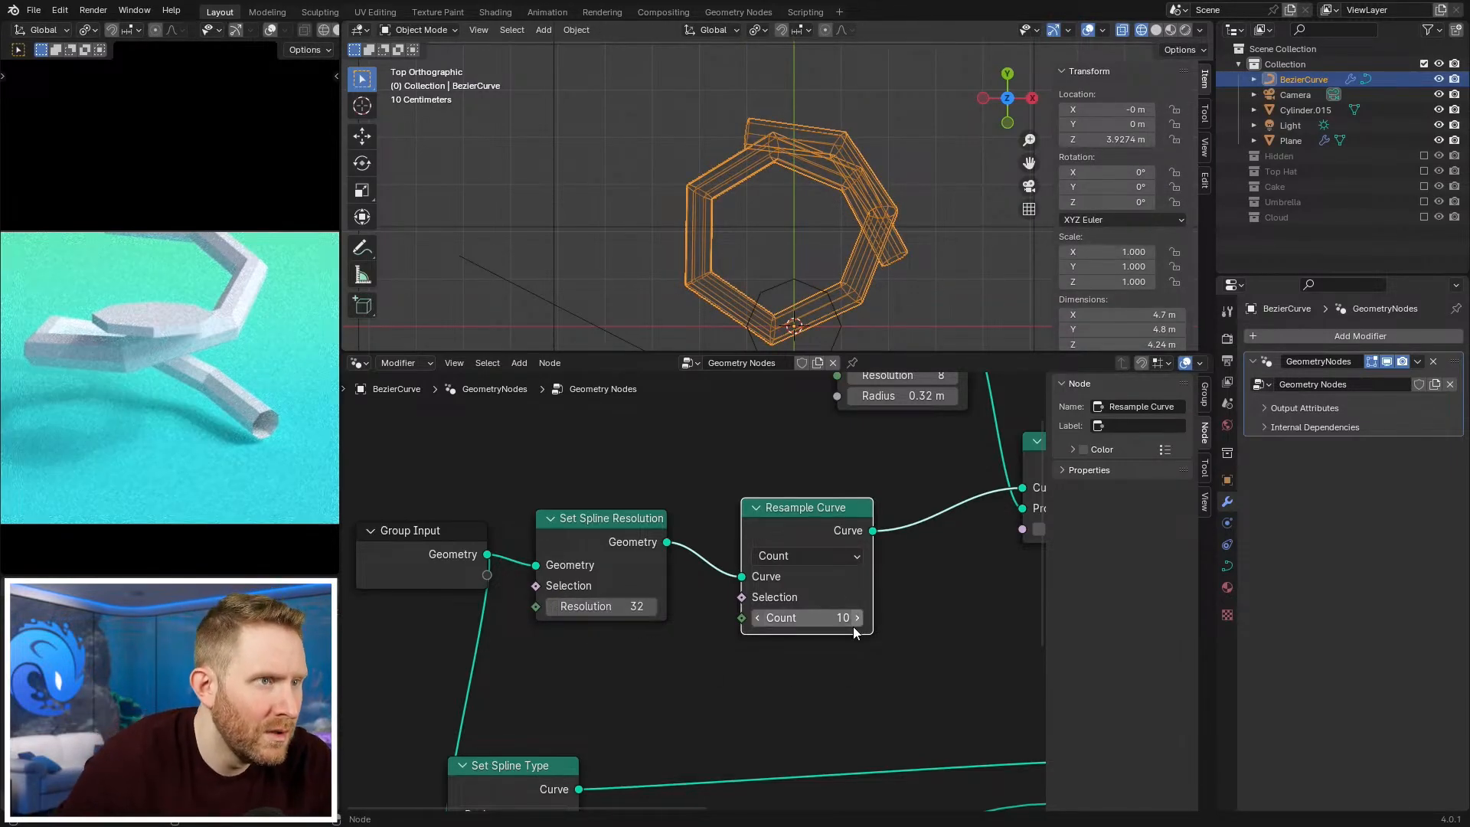
Step: Raise the Count of the Resample Curve node to 17
{"action": "left_click", "coordinate": [858, 619]}
{"action": "left_click", "coordinate": [858, 619]}
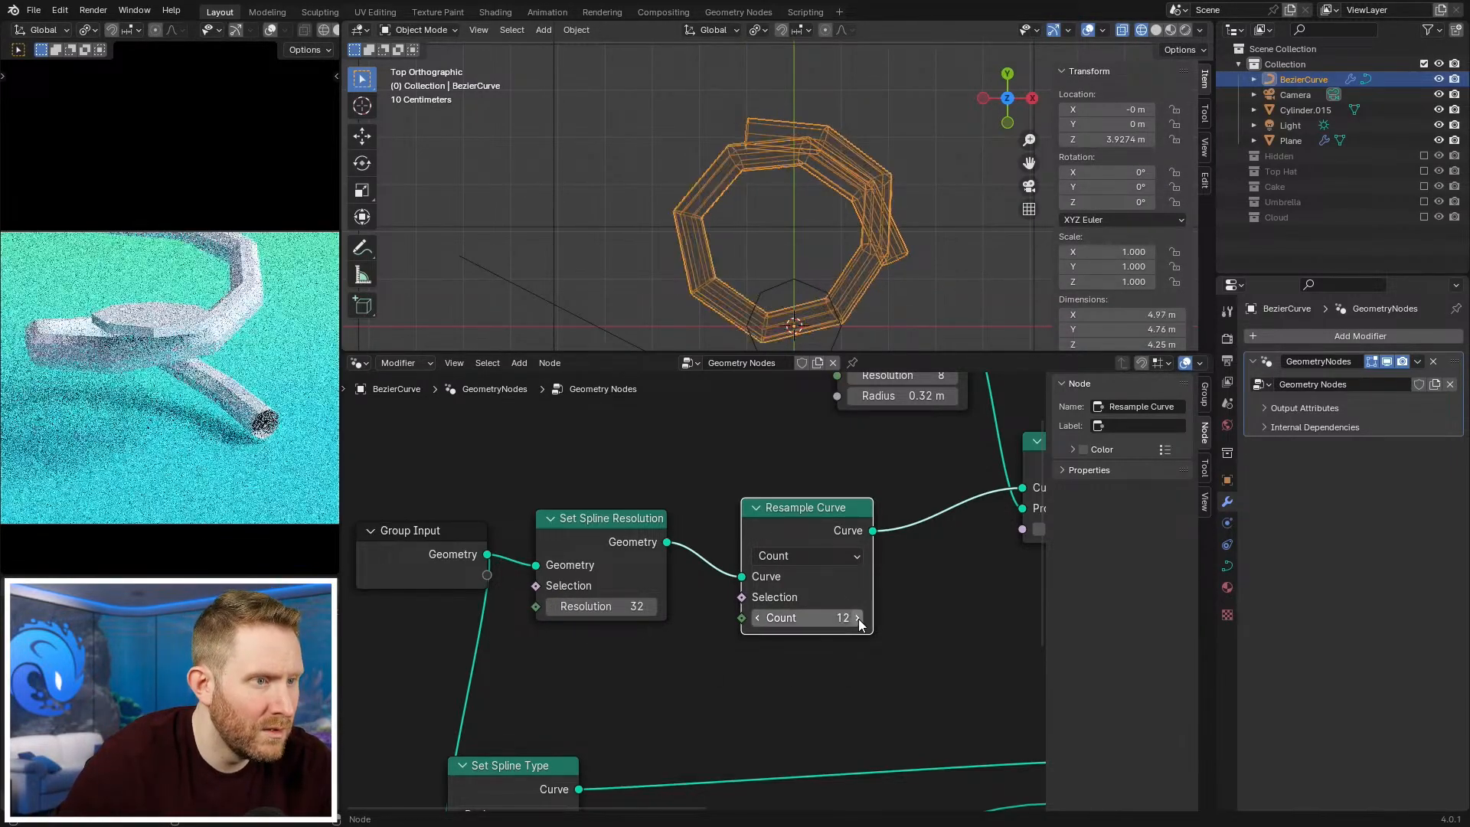
{"action": "left_click", "coordinate": [858, 619]}
{"action": "left_click", "coordinate": [857, 618]}
{"action": "left_click", "coordinate": [858, 618]}
{"action": "left_click", "coordinate": [857, 619]}
{"action": "left_click", "coordinate": [857, 619]}
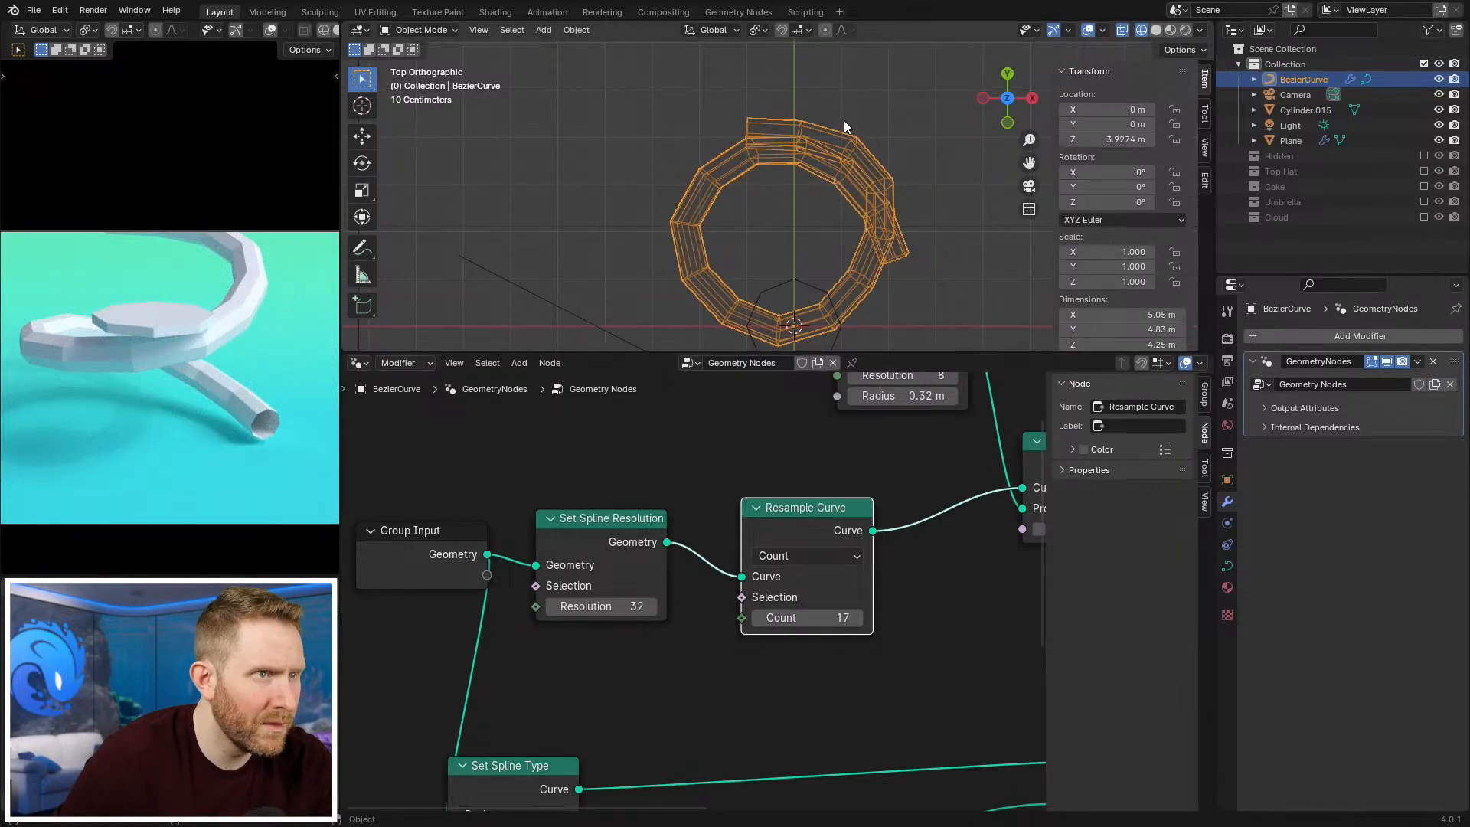
Step: Try to move the control point at the tube's upper end in solid-shaded edit mode
{"action": "key", "text": "shift+z"}
{"action": "mouse_move", "coordinate": [888, 285]}
{"action": "middle_mouse_down"}
{"action": "mouse_move", "coordinate": [784, 176]}
{"action": "mouse_move", "coordinate": [878, 215]}
{"action": "middle_mouse_up"}
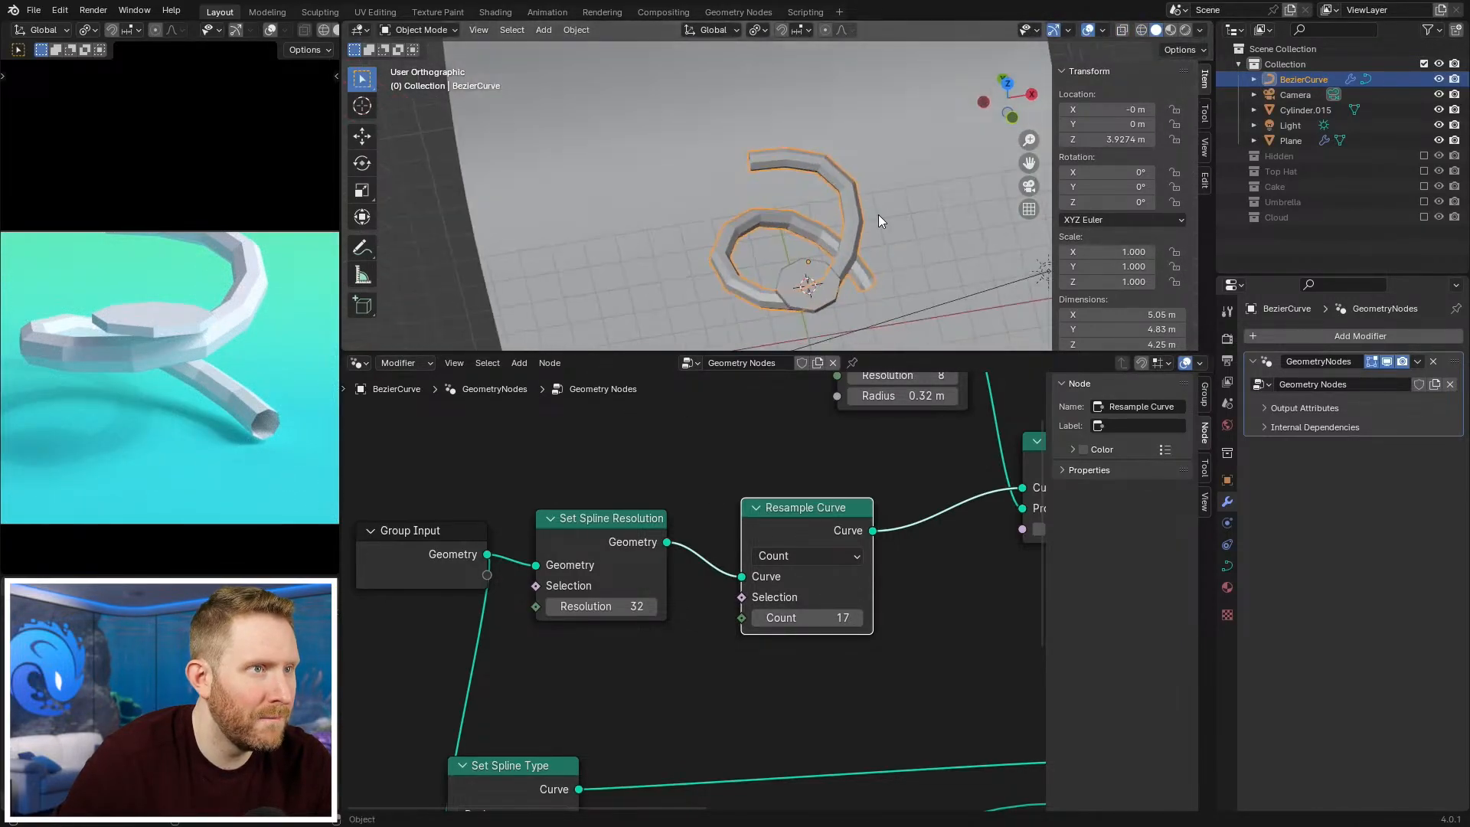
{"action": "key", "text": "Tab"}
{"action": "left_click", "coordinate": [750, 161]}
{"action": "key", "text": "g"}
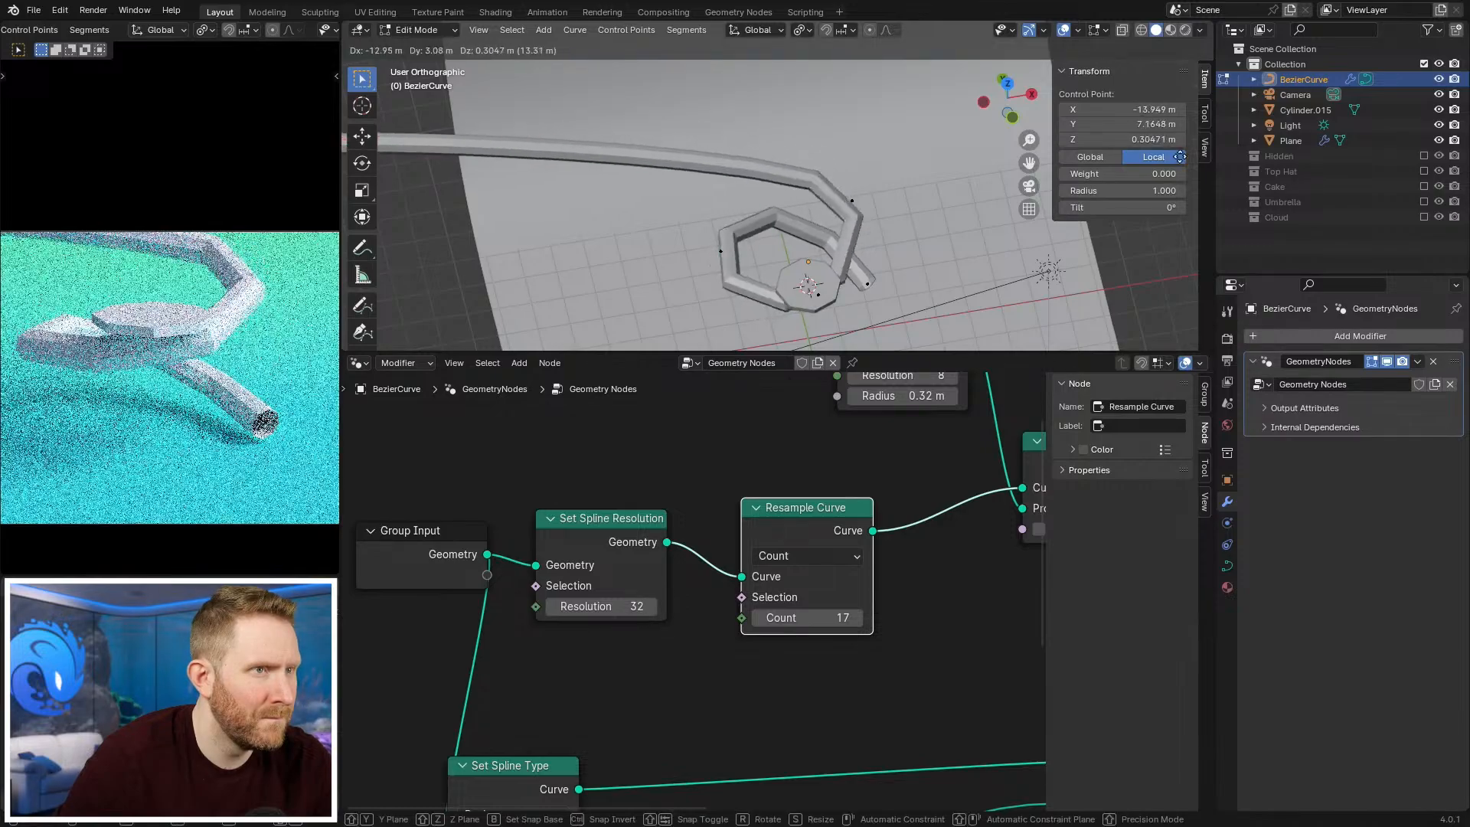
{"action": "right_click", "coordinate": [1196, 173]}
Step: Return to object mode and examine the resampled tube's segments from above in wireframe and solid shading
{"action": "middle_click_drag", "start_coordinate": [877, 253], "coordinate": [679, 373]}
{"action": "scroll", "coordinate": [117, 385], "scroll_direction": "down", "scroll_amount": 6}
{"action": "scroll", "coordinate": [117, 386], "scroll_direction": "up", "scroll_amount": 1}
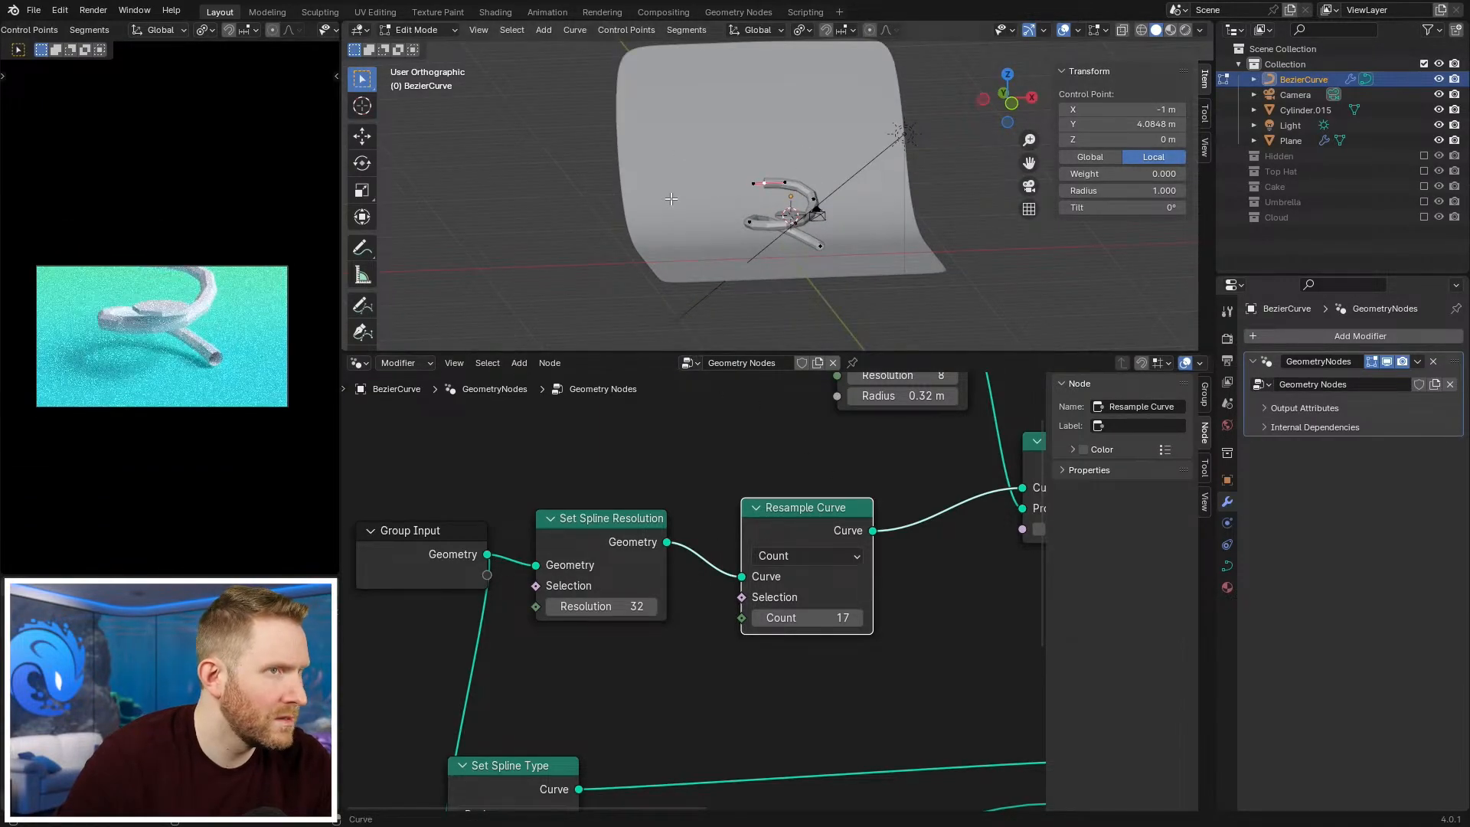
{"action": "middle_click_drag", "start_coordinate": [847, 184], "coordinate": [820, 246]}
{"action": "scroll", "coordinate": [820, 245], "scroll_direction": "up", "scroll_amount": 4}
{"action": "key", "text": "shift+z"}
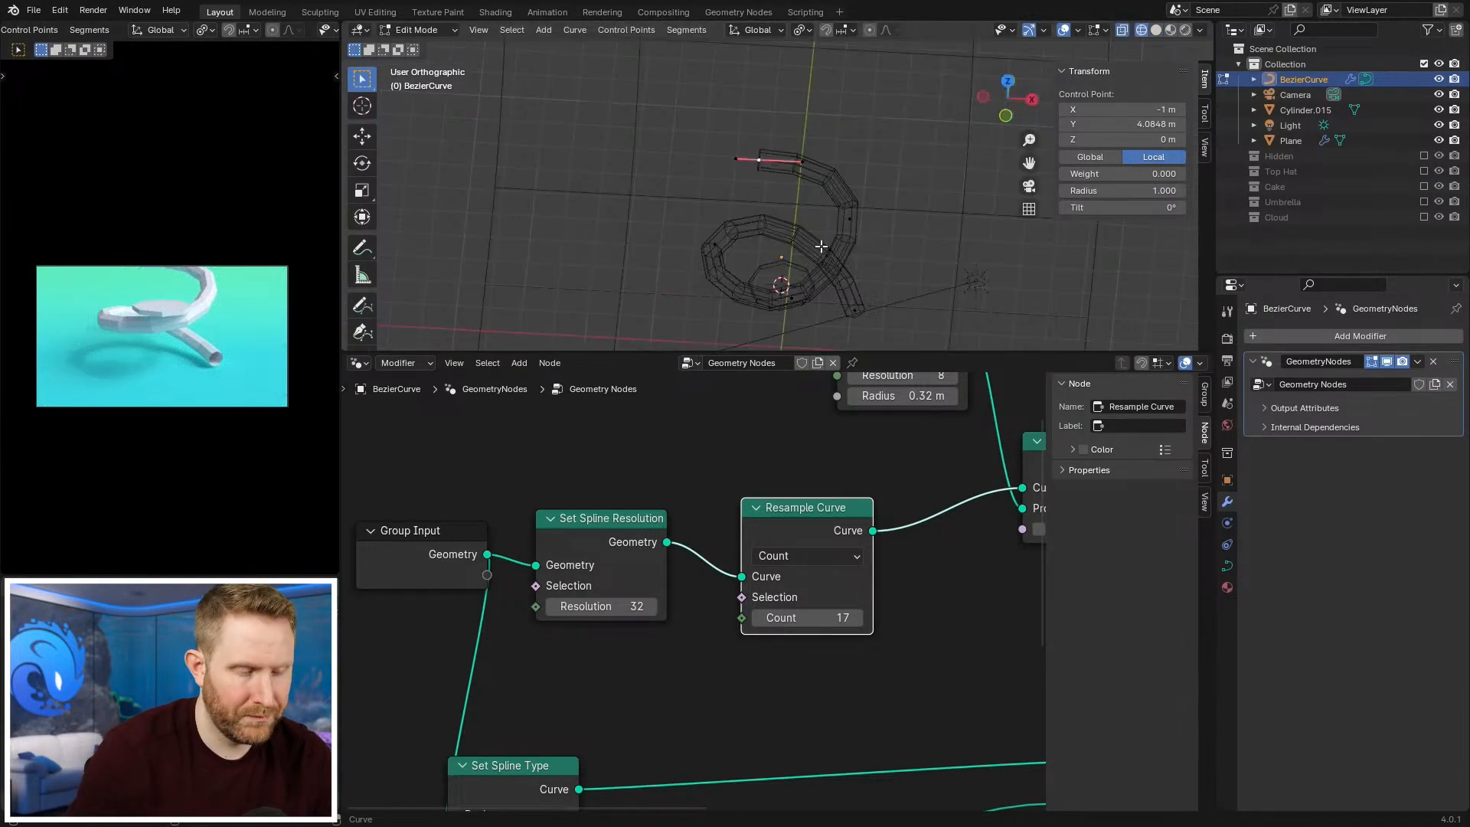
{"action": "key", "text": "KP_7"}
{"action": "key", "text": "Tab"}
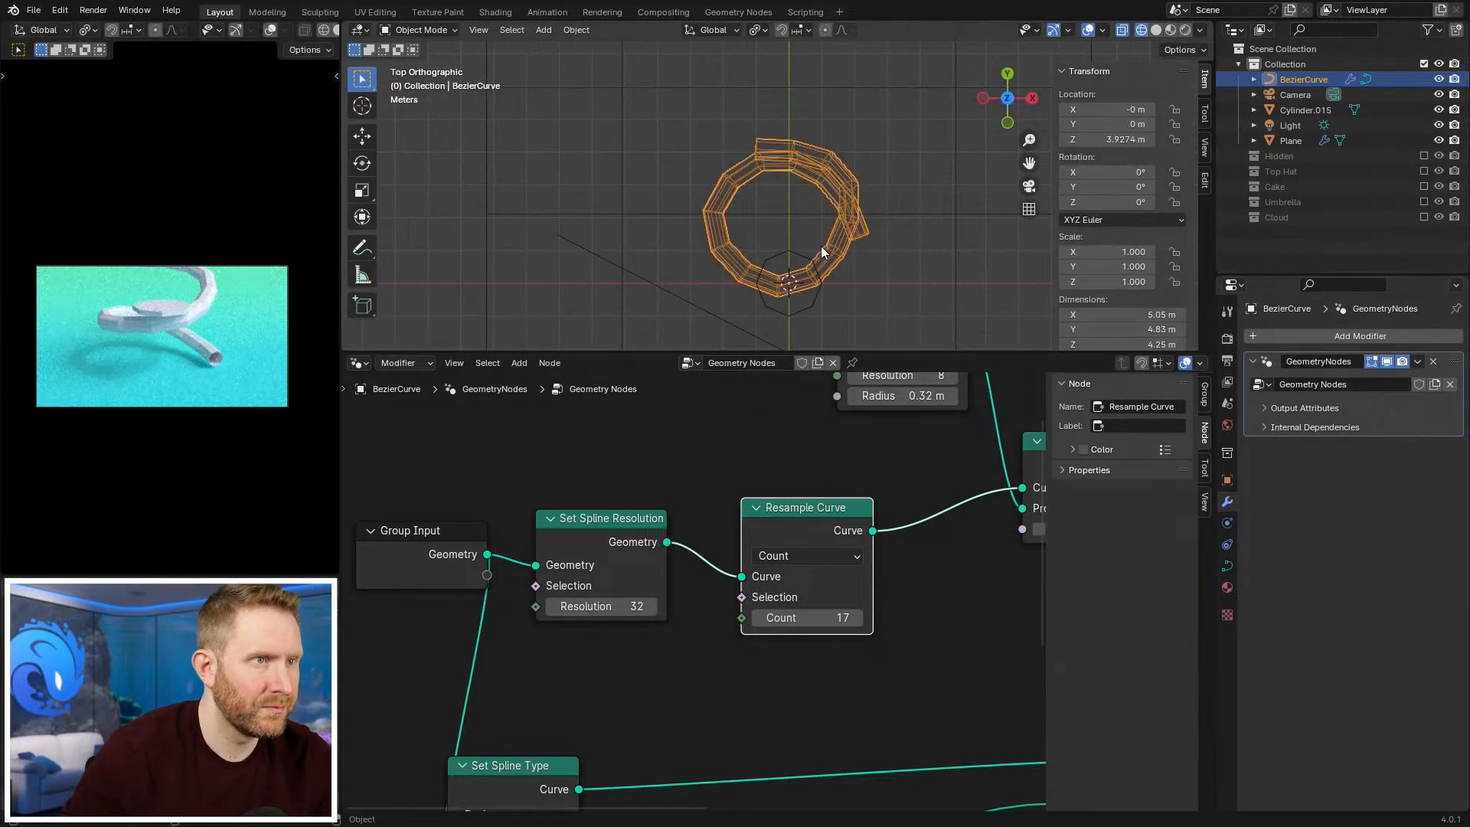
{"action": "scroll", "coordinate": [820, 246], "scroll_direction": "up", "scroll_amount": 1}
{"action": "key", "text": "z"}
{"action": "left_click", "coordinate": [868, 296]}
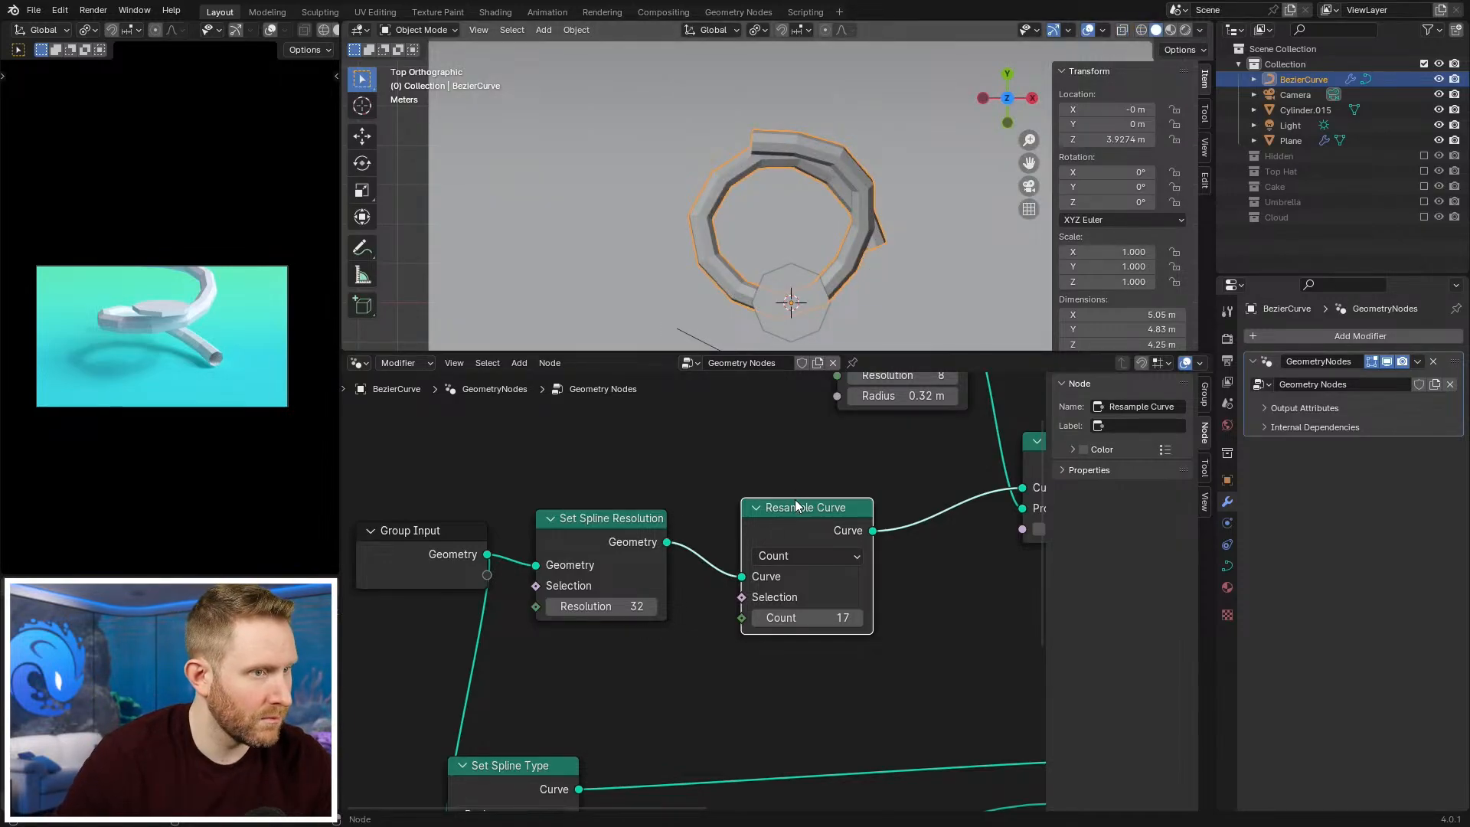
{"action": "left_click_drag", "start_coordinate": [795, 505], "coordinate": [803, 506]}
{"action": "key", "text": "z"}
{"action": "left_click", "coordinate": [528, 219]}
{"action": "key", "text": "z"}
{"action": "left_click", "coordinate": [988, 226]}
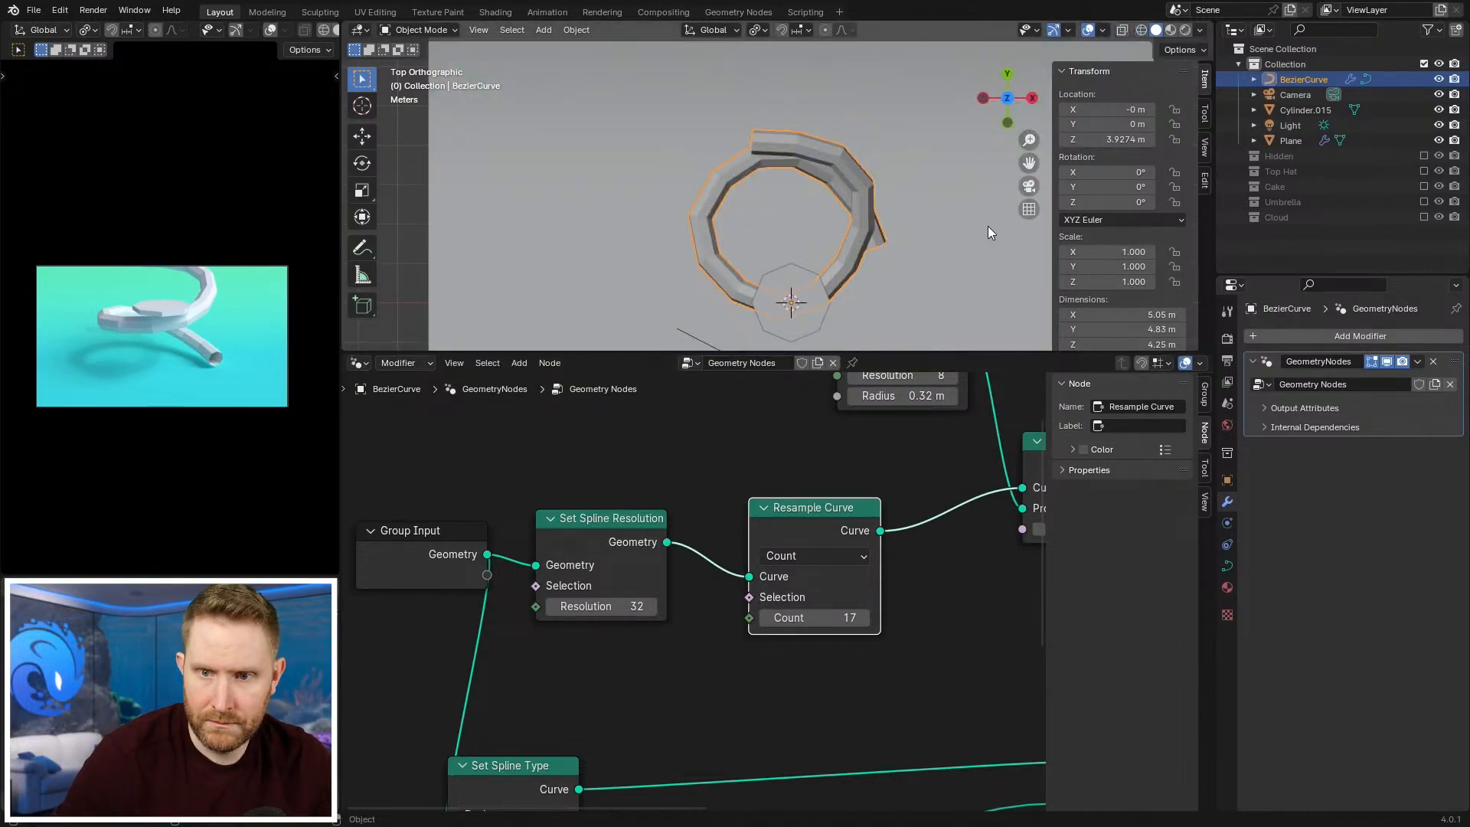
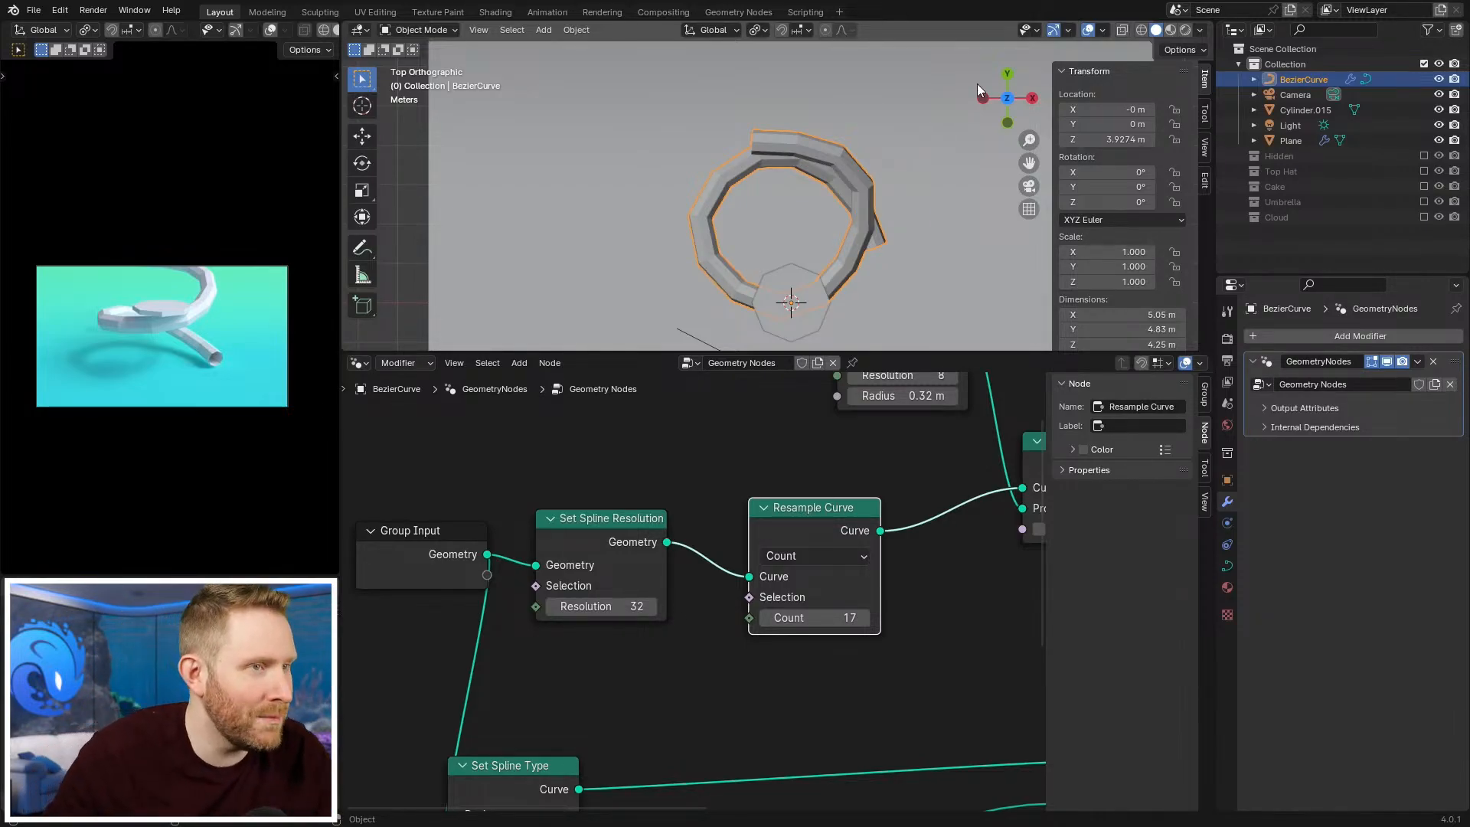
Step: In front view edit mode, raise the spiral's front middle control point to about Z -1.49 m and rotate its handles
{"action": "key", "text": "KP_1"}
{"action": "scroll", "coordinate": [807, 249], "scroll_direction": "up", "scroll_amount": 2}
{"action": "middle_click_drag", "start_coordinate": [942, 273], "coordinate": [867, 202], "text": "shift"}
{"action": "key", "text": "Tab"}
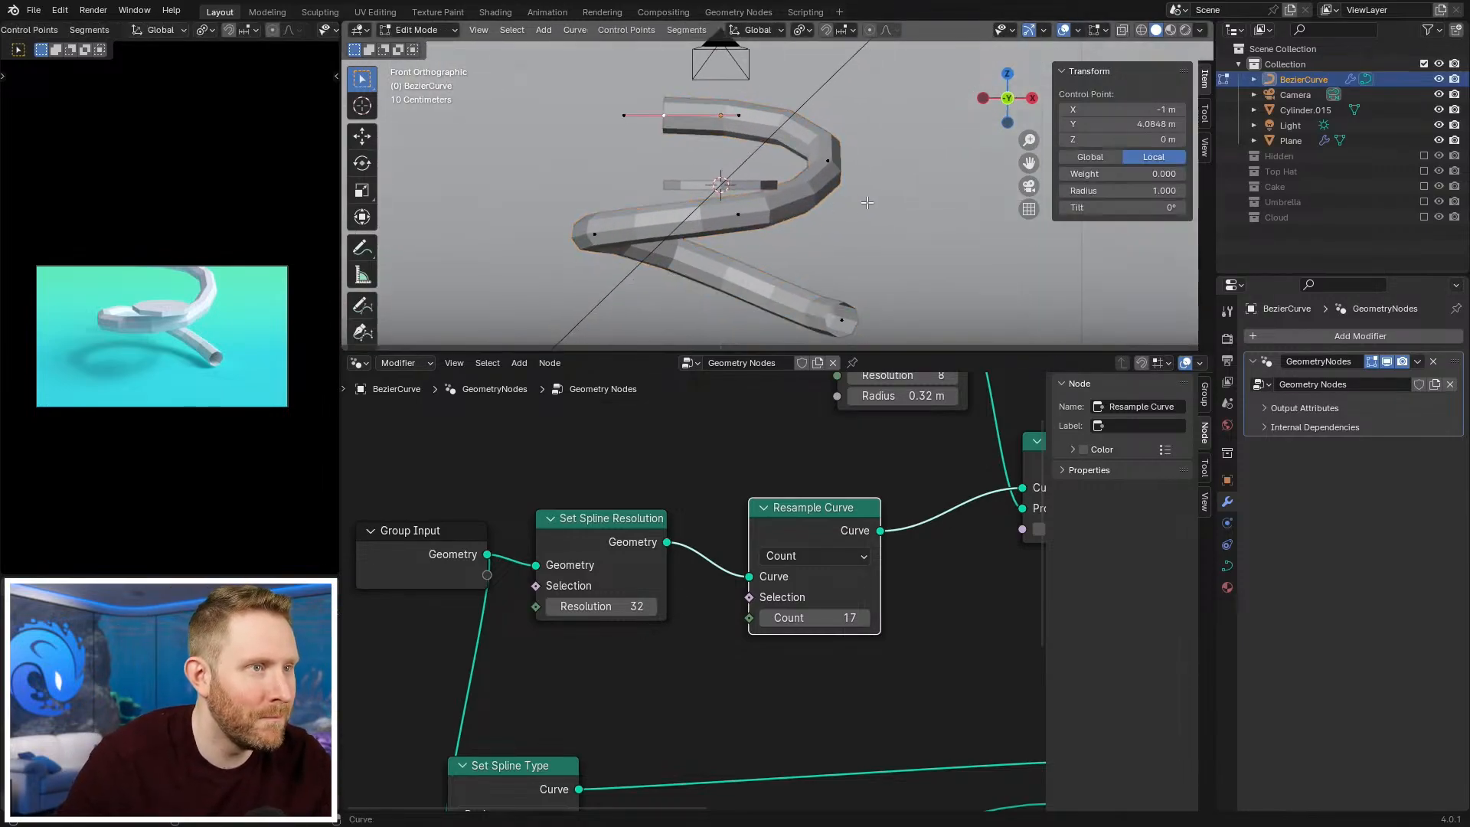
{"action": "left_click", "coordinate": [739, 217]}
{"action": "key", "text": "g"}
{"action": "key", "text": "z"}
{"action": "left_click", "coordinate": [853, 202]}
{"action": "key", "text": "r"}
{"action": "left_click", "coordinate": [882, 178]}
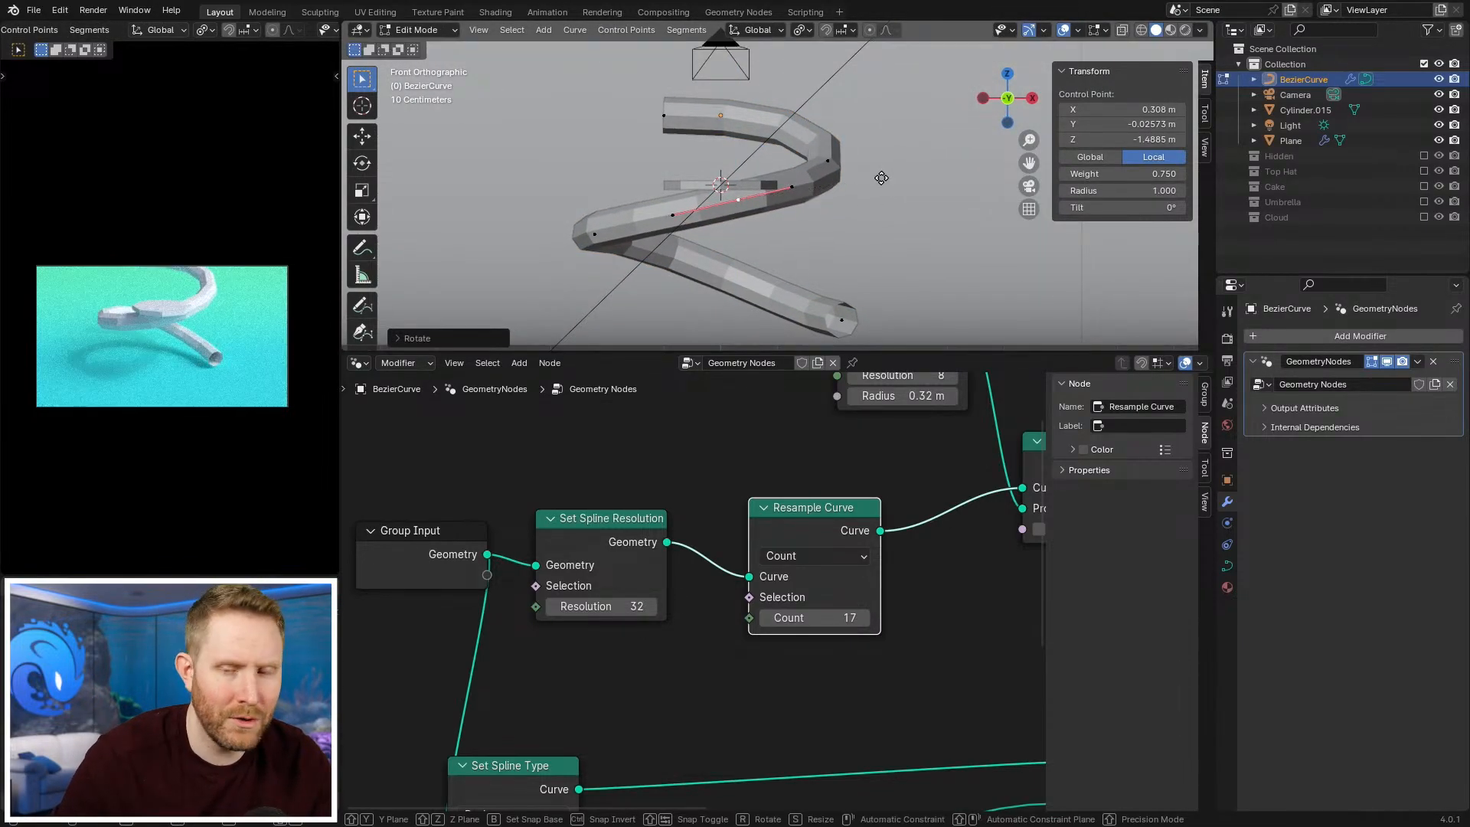
Step: Raise the same control point slightly further along Z and return to object mode
{"action": "key", "text": "g"}
{"action": "key", "text": "z"}
{"action": "left_click", "coordinate": [868, 150]}
{"action": "middle_click_drag", "start_coordinate": [868, 150], "coordinate": [745, 311]}
{"action": "key", "text": "Tab"}
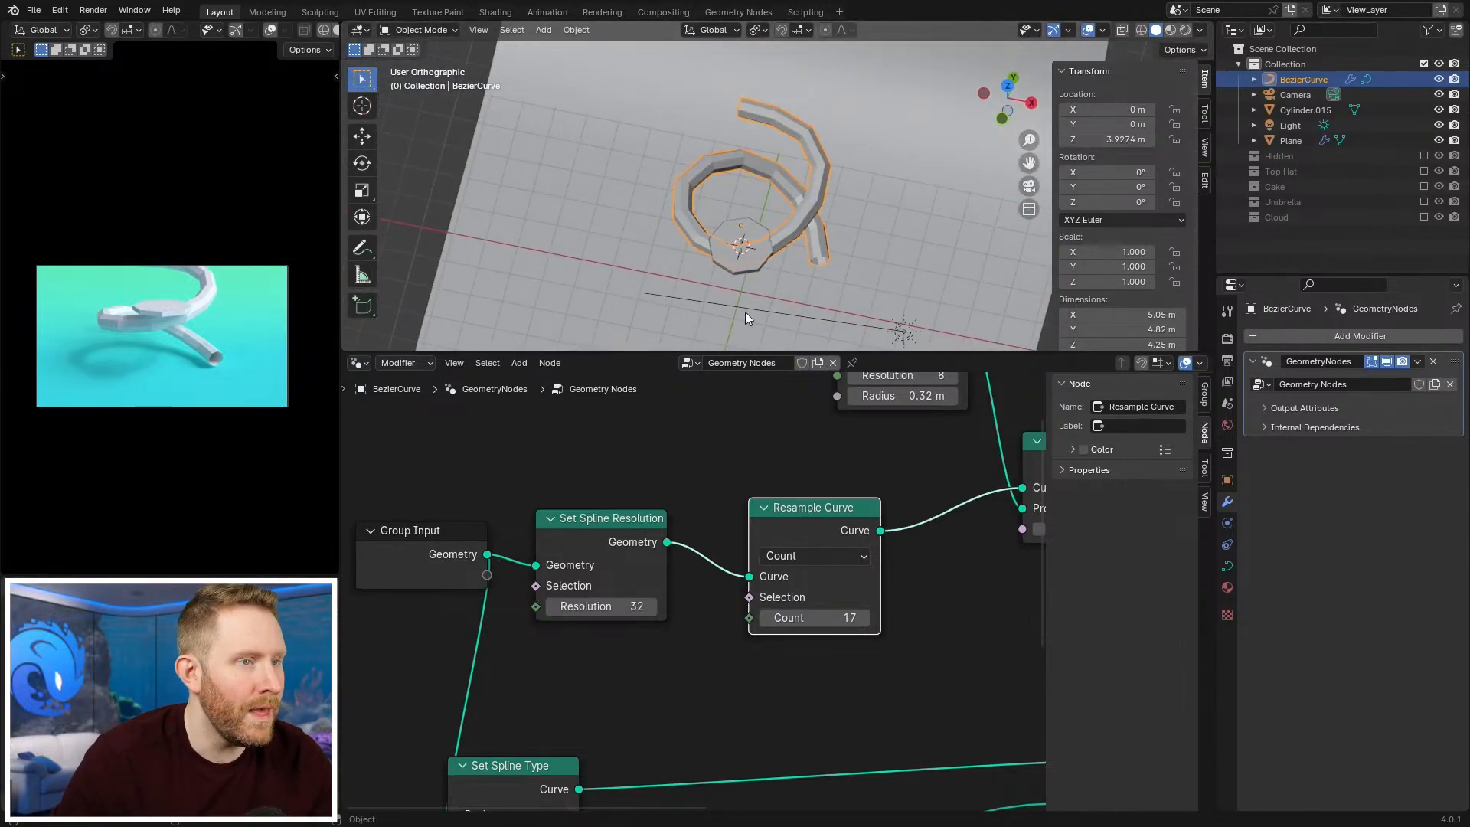
Step: Move the Group Input and Set Spline Resolution nodes further left to make room, and save the file
{"action": "scroll", "coordinate": [729, 538], "scroll_direction": "down", "scroll_amount": 2}
{"action": "middle_click_drag", "start_coordinate": [730, 538], "coordinate": [822, 543]}
{"action": "scroll", "coordinate": [571, 567], "scroll_direction": "up", "scroll_amount": 1}
{"action": "left_click_drag", "start_coordinate": [572, 566], "coordinate": [406, 569]}
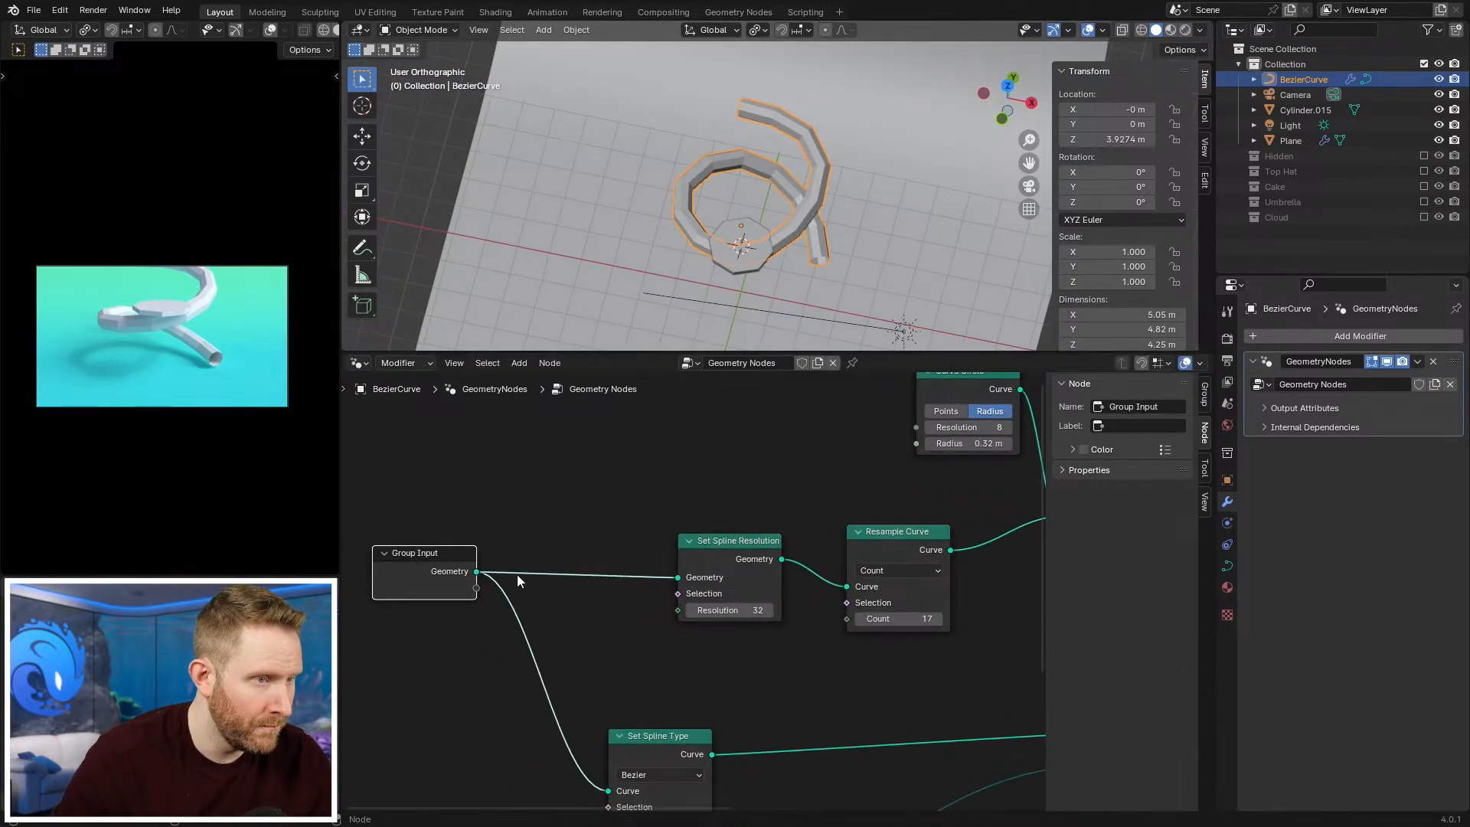
{"action": "left_click_drag", "start_coordinate": [746, 542], "coordinate": [692, 512]}
{"action": "key", "text": "ctrl+s"}
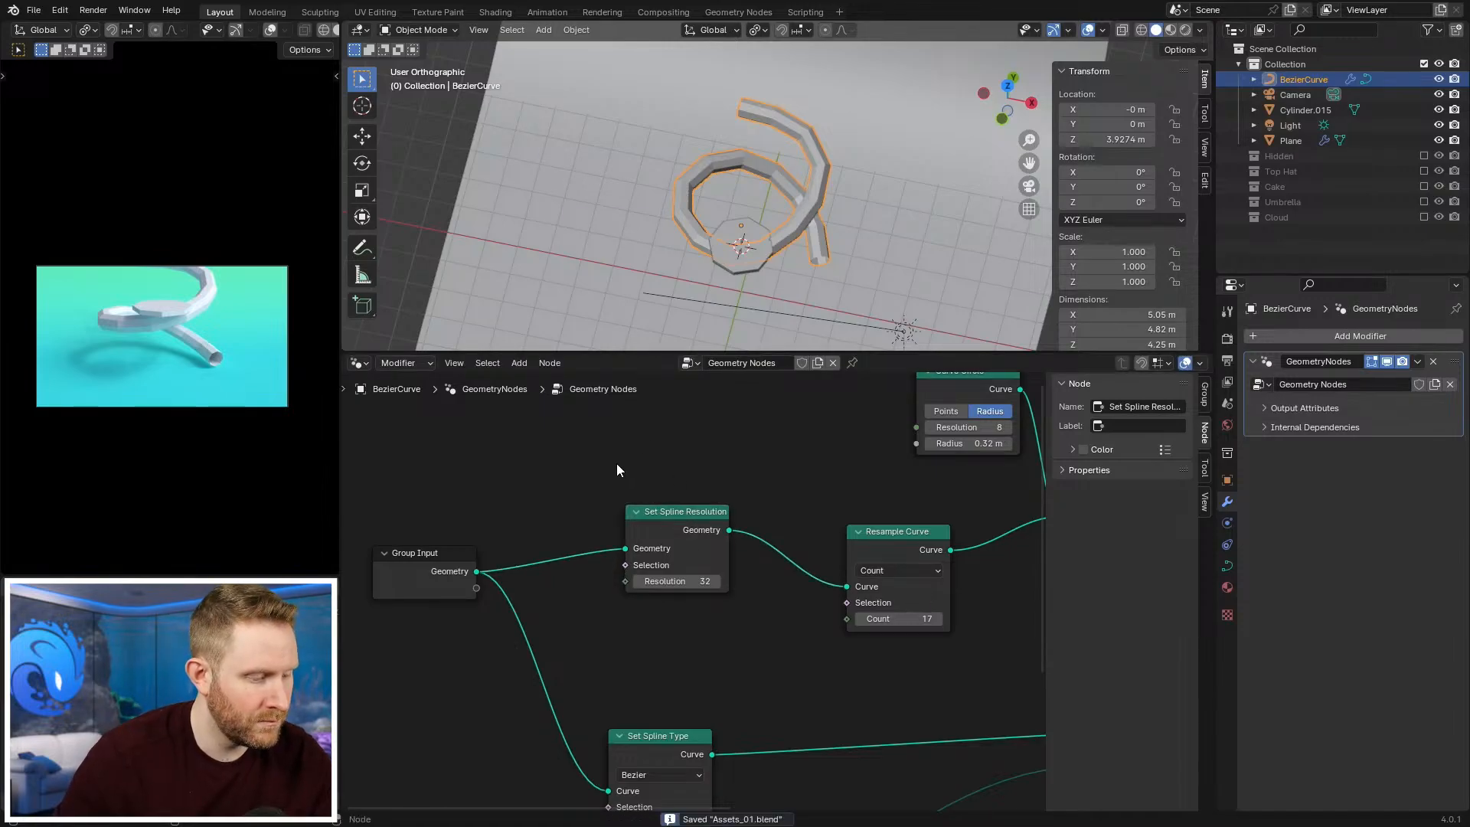
{"action": "key", "text": "shift+a"}
{"action": "type", "text": "instance cur"}
{"action": "key", "text": "ctrl+a"}
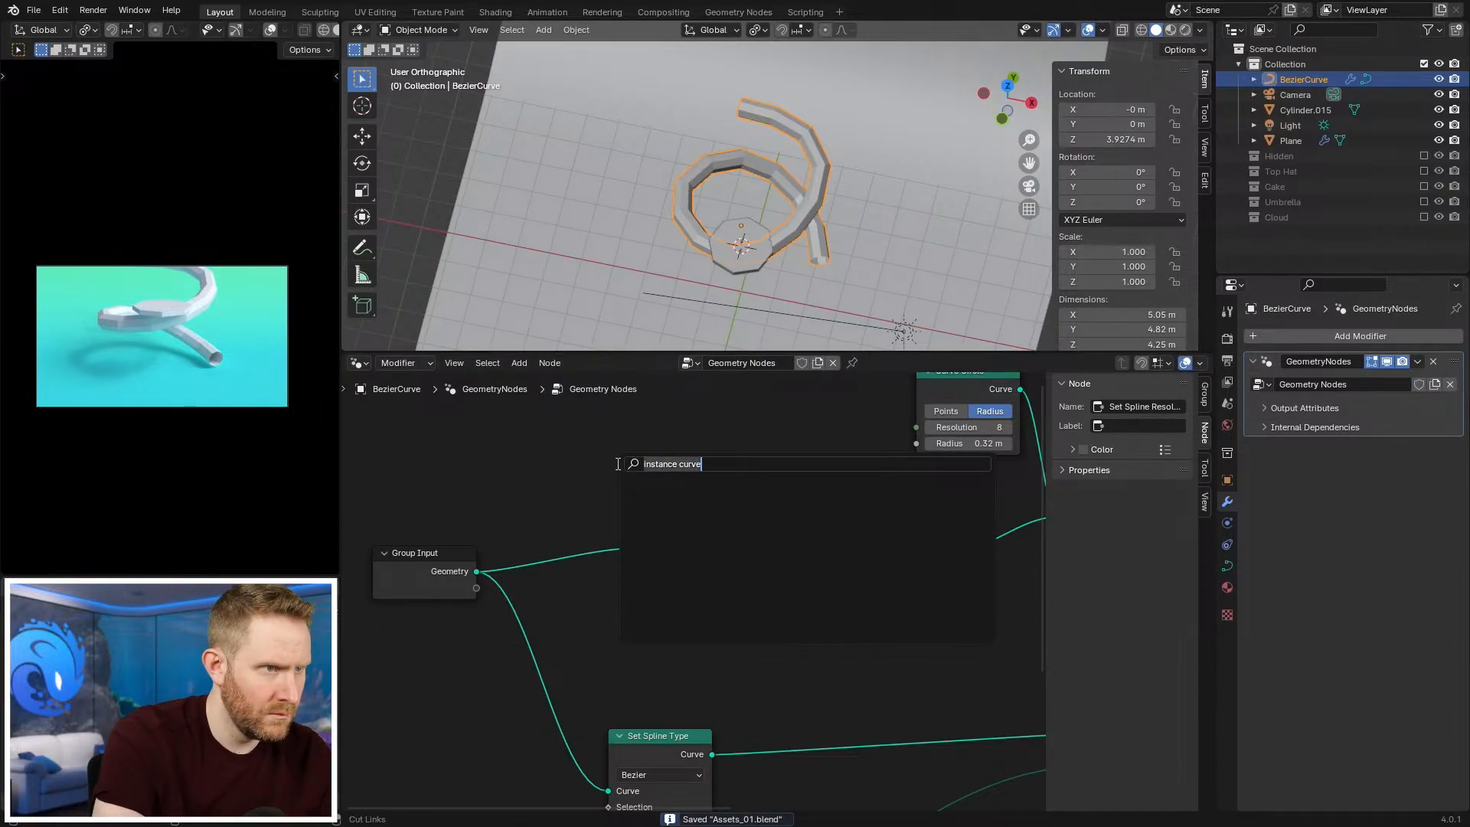
{"action": "type", "text": "curve"}
{"action": "key", "text": "ctrl+a"}
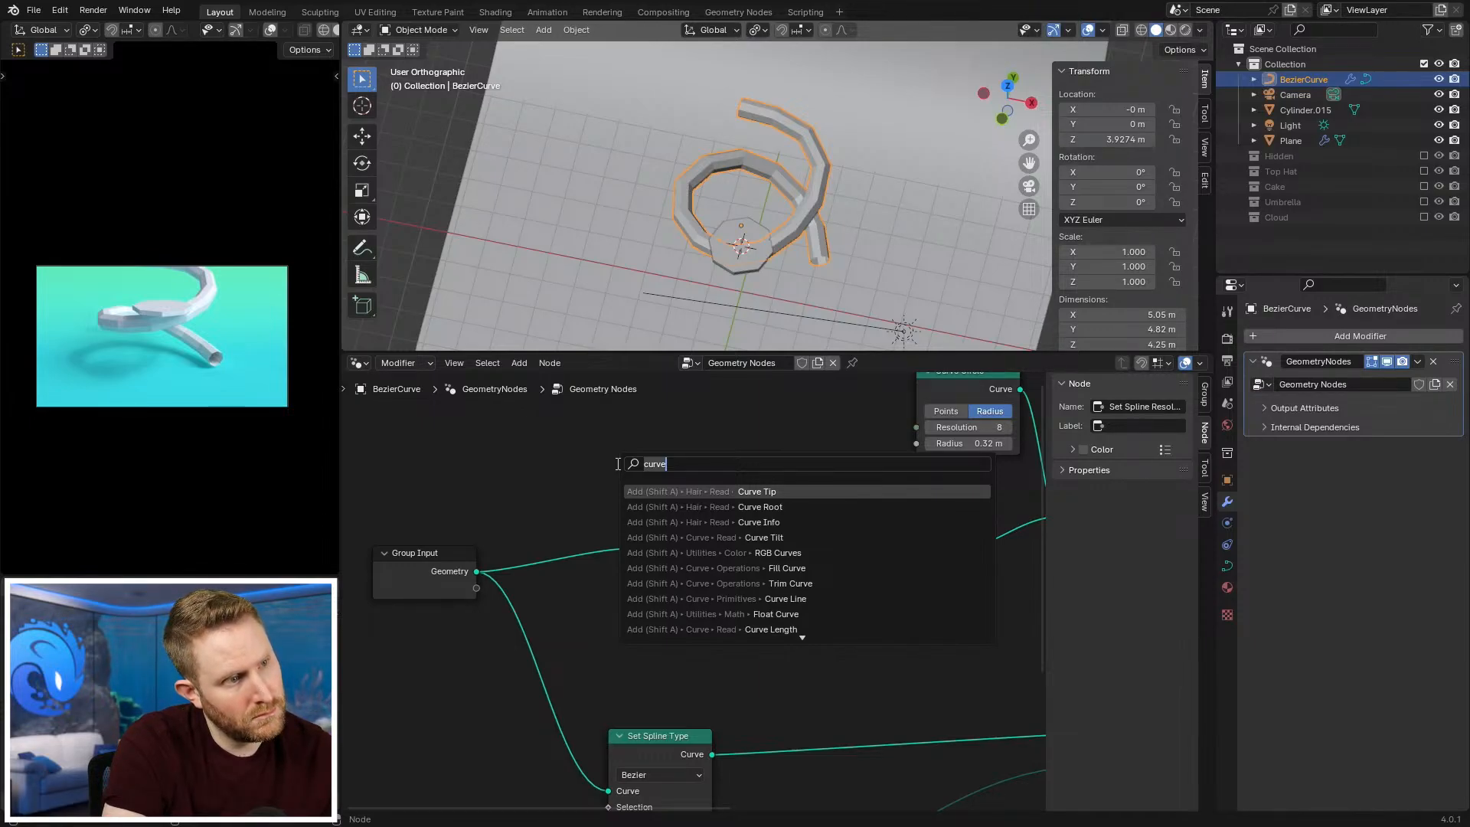
{"action": "type", "text": "curve"}
{"action": "left_click", "coordinate": [501, 440]}
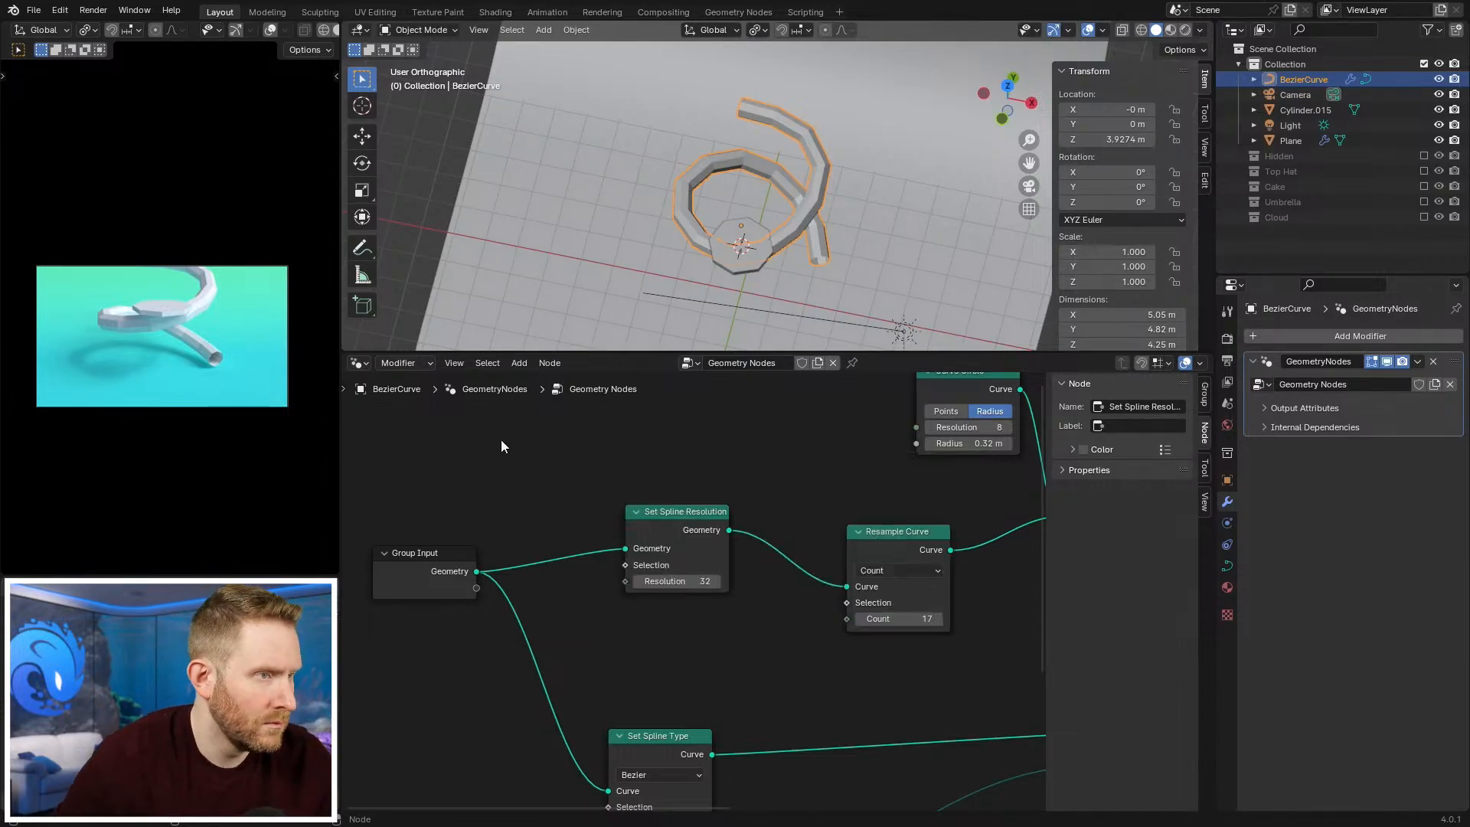
Step: Add an Instances to Points node below and between Set Spline Resolution and Resample Curve
{"action": "key", "text": "shift+a"}
{"action": "mouse_move", "coordinate": [462, 455]}
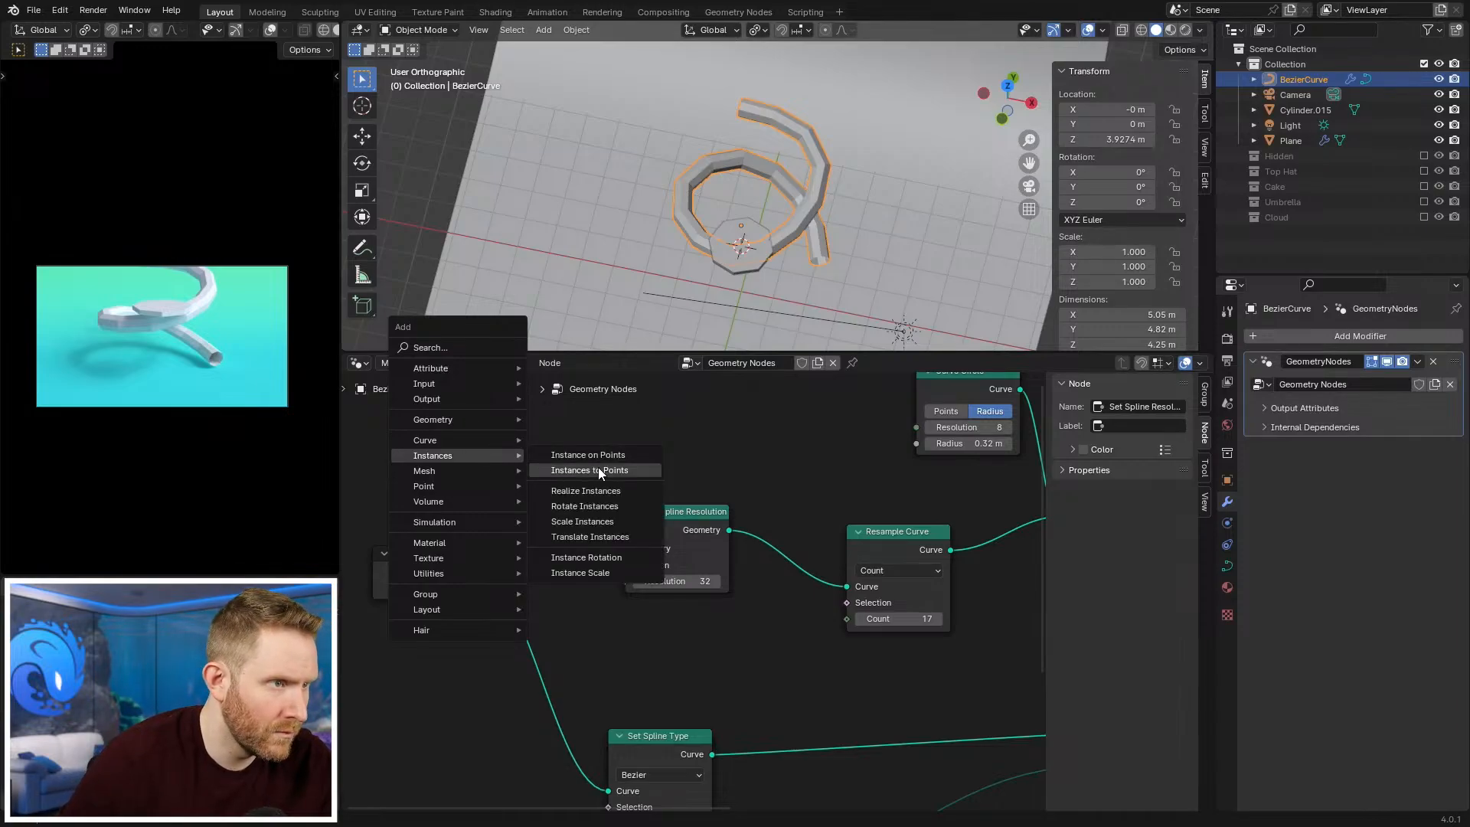
{"action": "left_click", "coordinate": [640, 470]}
{"action": "left_click", "coordinate": [755, 627]}
{"action": "middle_click_drag", "start_coordinate": [757, 627], "coordinate": [723, 623]}
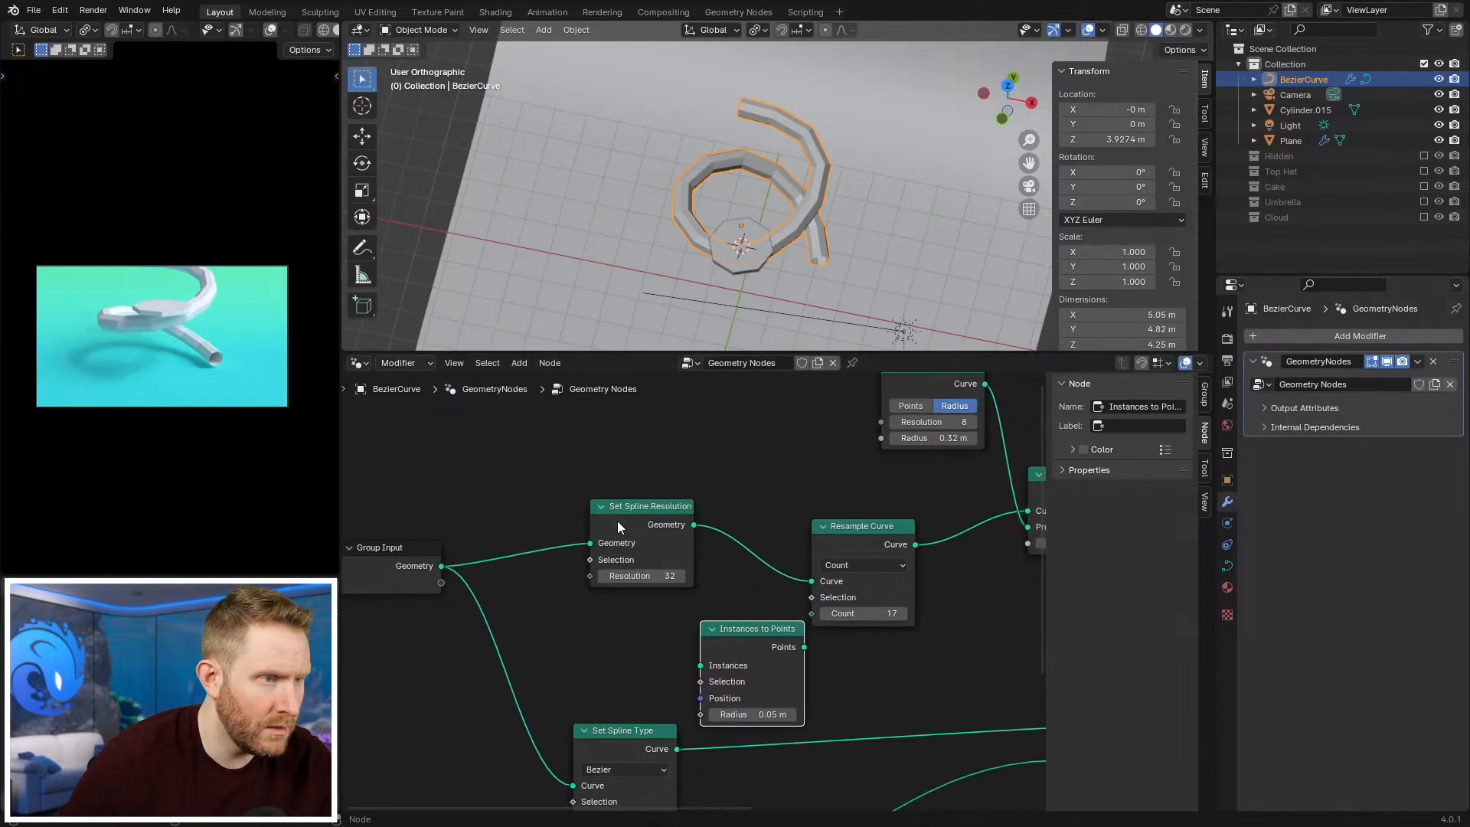
Step: Move the Set Spline Resolution and Resample Curve nodes left, leaving more space before Curve to Mesh
{"action": "left_click_drag", "start_coordinate": [618, 527], "coordinate": [521, 517]}
{"action": "left_click_drag", "start_coordinate": [893, 531], "coordinate": [699, 485]}
{"action": "middle_click_drag", "start_coordinate": [754, 634], "coordinate": [594, 591]}
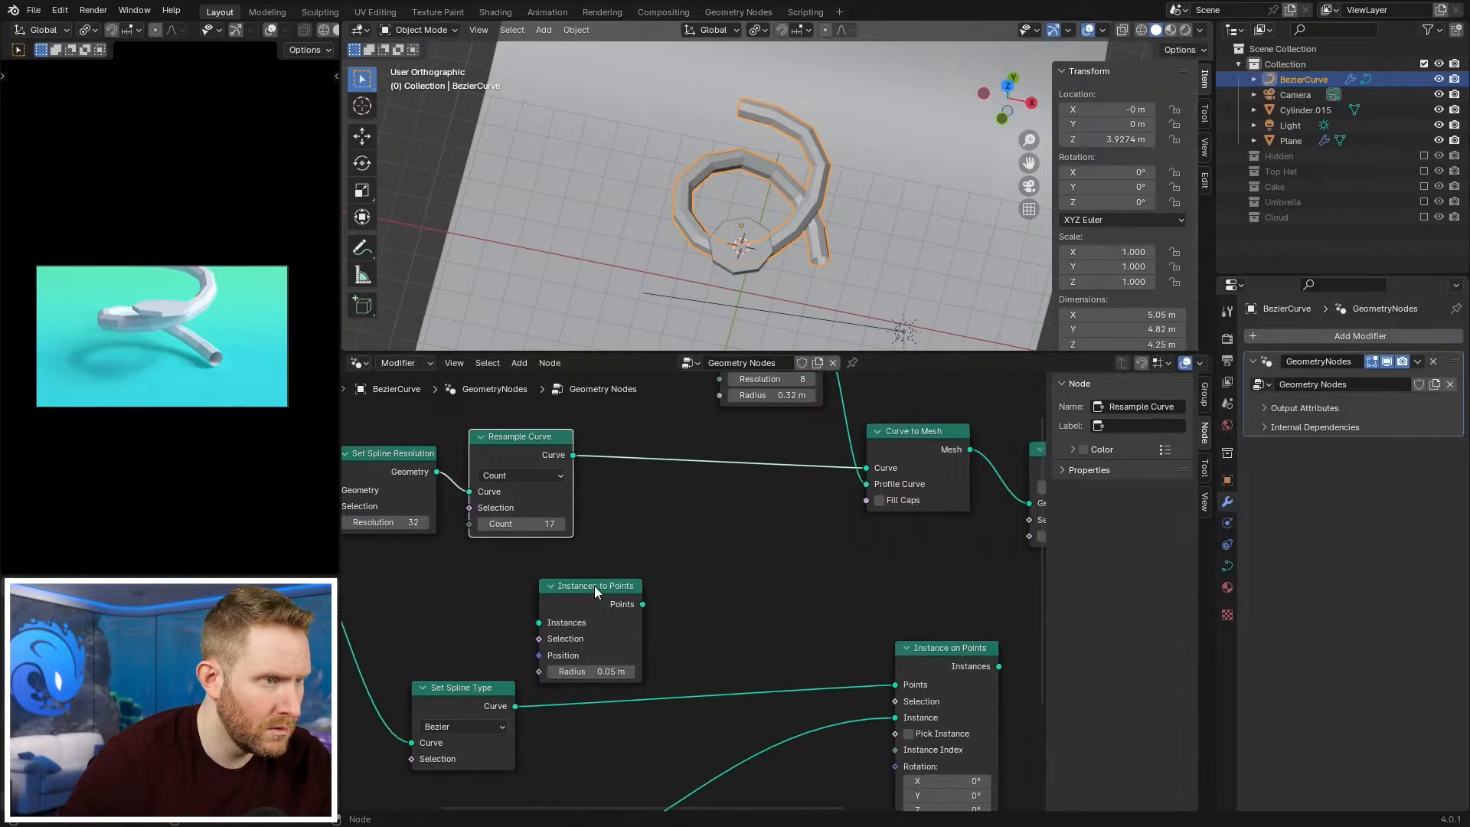
Step: Try to link the Resample Curve output to the Instances to Points node, and delete that node
{"action": "left_click_drag", "start_coordinate": [594, 586], "coordinate": [727, 547]}
{"action": "left_click_drag", "start_coordinate": [573, 455], "coordinate": [663, 570]}
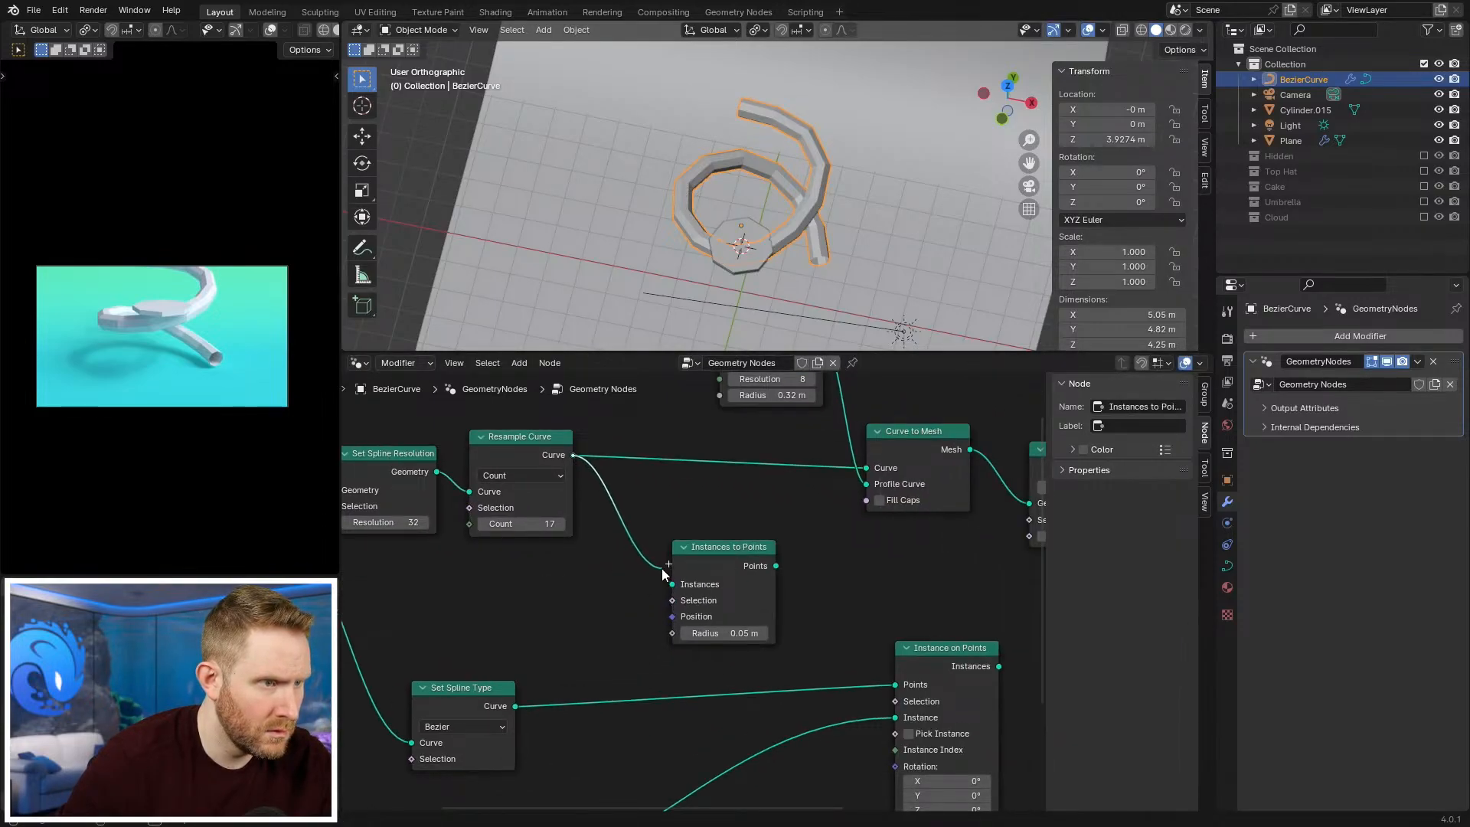
{"action": "key", "text": "x"}
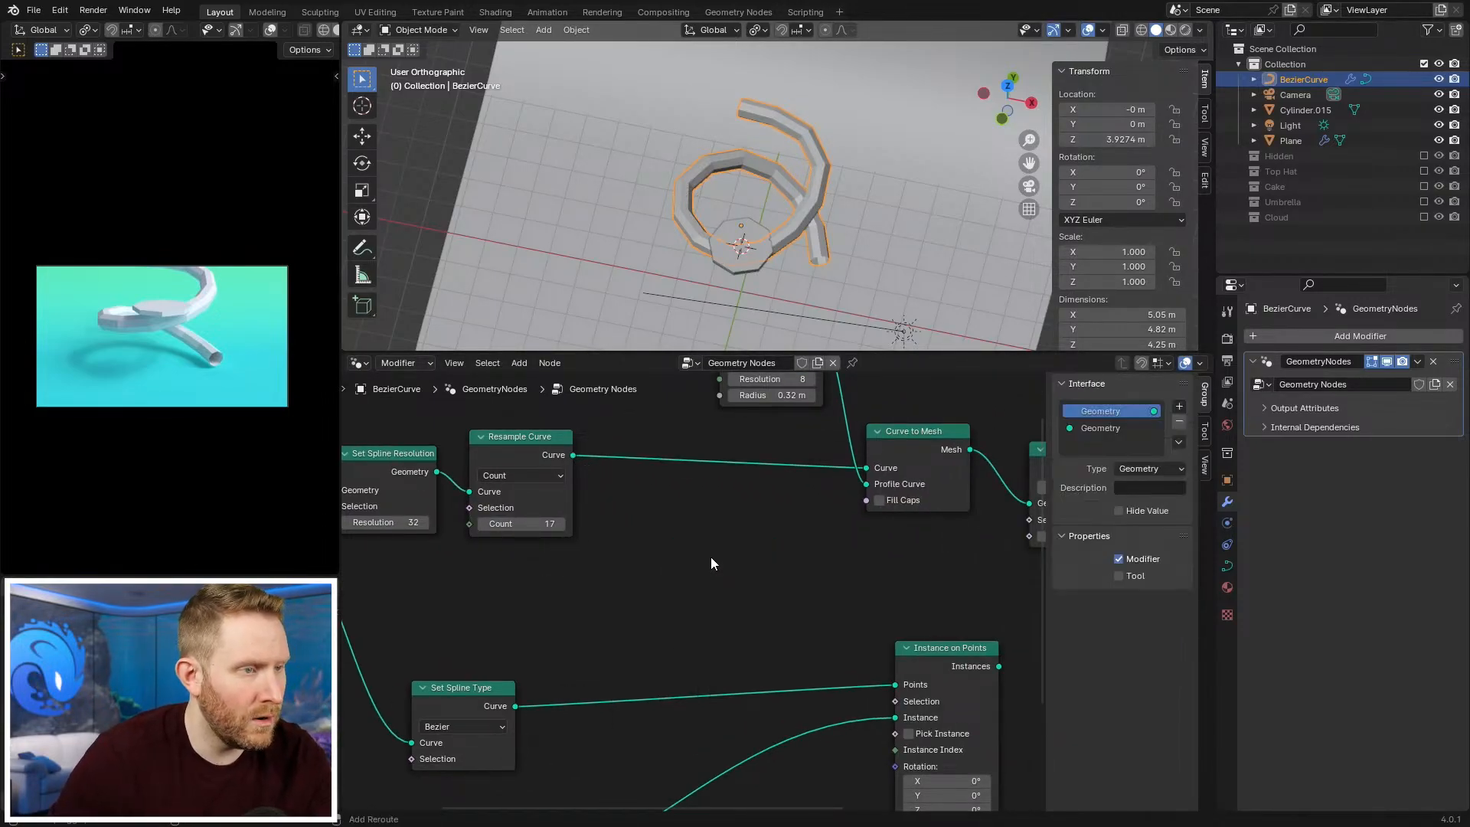
Step: Add an Instance on Points node on the link between Set Spline Type and the existing Instance on Points node
{"action": "key", "text": "shift+a"}
{"action": "mouse_move", "coordinate": [710, 558]}
{"action": "left_click", "coordinate": [778, 562]}
{"action": "left_click", "coordinate": [718, 553]}
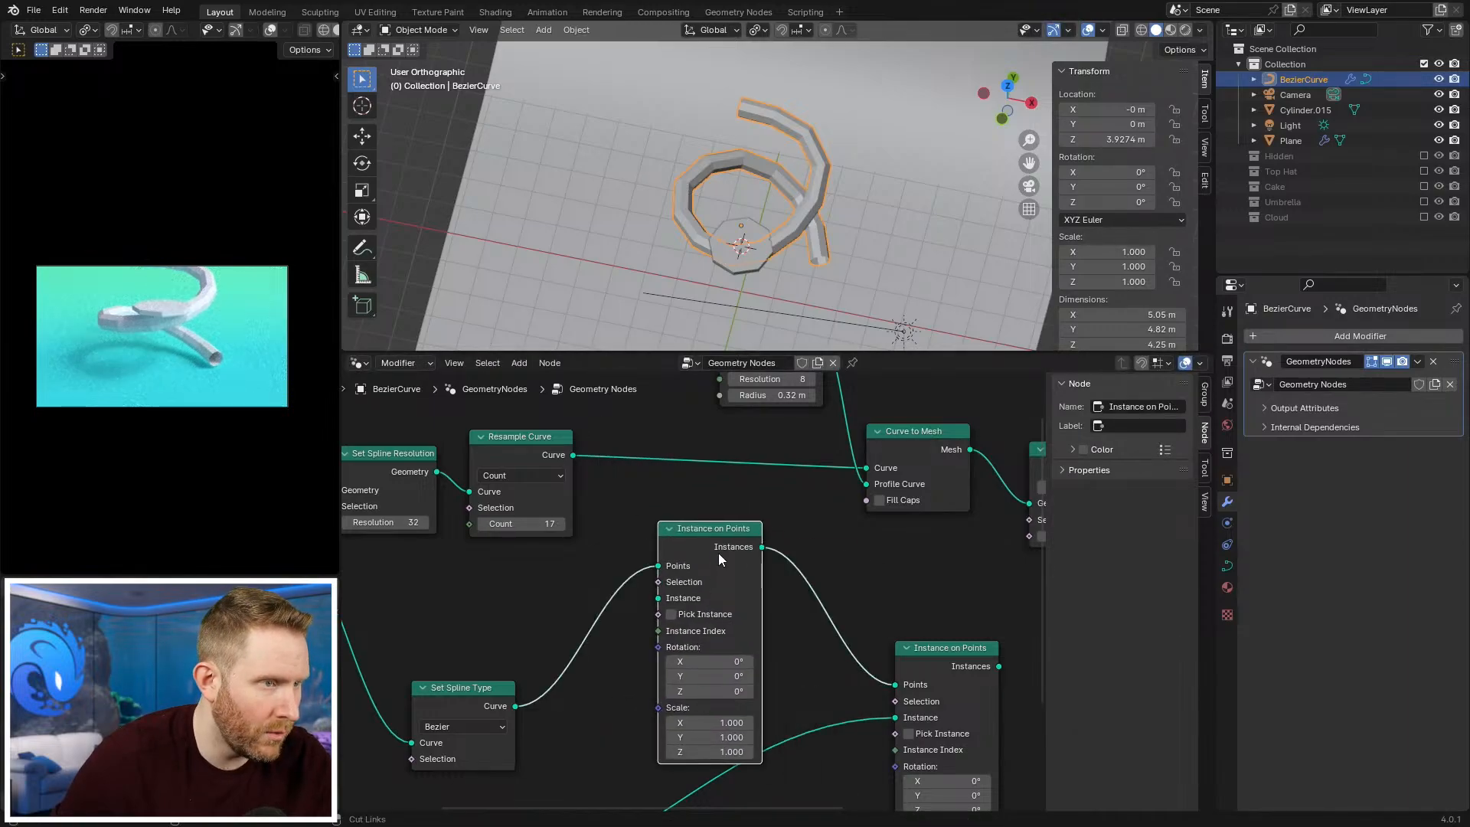
Step: Detach the new Instance on Points node from its link and connect the Resample Curve output to its Points input
{"action": "middle_click_drag", "start_coordinate": [718, 553], "coordinate": [751, 612], "text": "ctrl"}
{"action": "left_click_drag", "start_coordinate": [722, 629], "coordinate": [803, 656], "text": "alt"}
{"action": "left_click_drag", "start_coordinate": [612, 499], "coordinate": [698, 558]}
{"action": "middle_click_drag", "start_coordinate": [755, 575], "coordinate": [571, 561]}
{"action": "scroll", "coordinate": [599, 547], "scroll_direction": "up", "scroll_amount": 2}
{"action": "key", "text": "g"}
{"action": "left_click", "coordinate": [597, 565]}
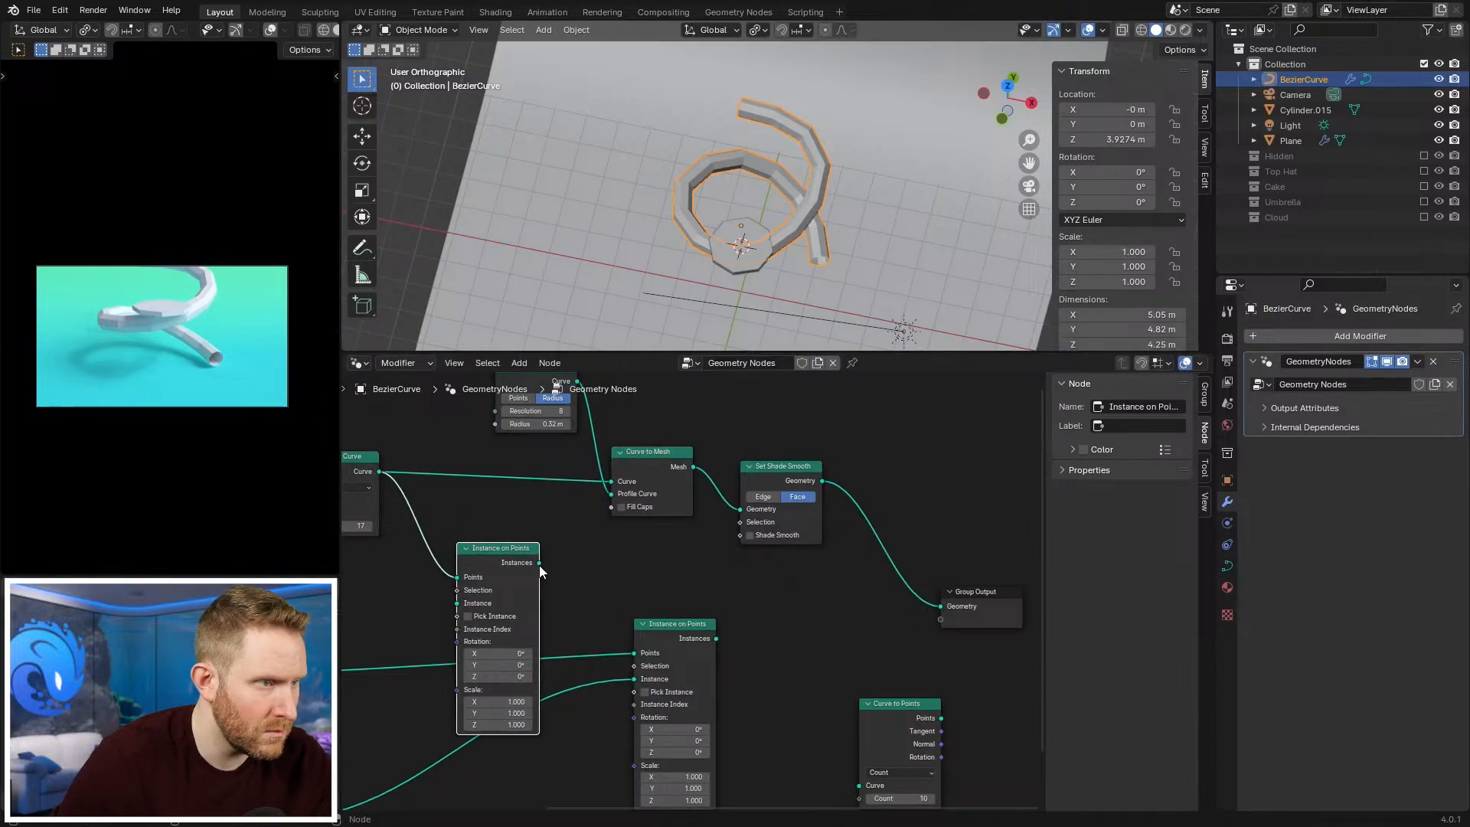
Step: Insert a Join Geometry node between Set Shade Smooth and Group Output, and link the new Instance on Points node's Instances into it
{"action": "middle_click_drag", "start_coordinate": [665, 461], "coordinate": [714, 525]}
{"action": "left_click_drag", "start_coordinate": [696, 516], "coordinate": [683, 503]}
{"action": "left_click_drag", "start_coordinate": [824, 535], "coordinate": [775, 505]}
{"action": "key", "text": "shift+a"}
{"action": "mouse_move", "coordinate": [840, 540]}
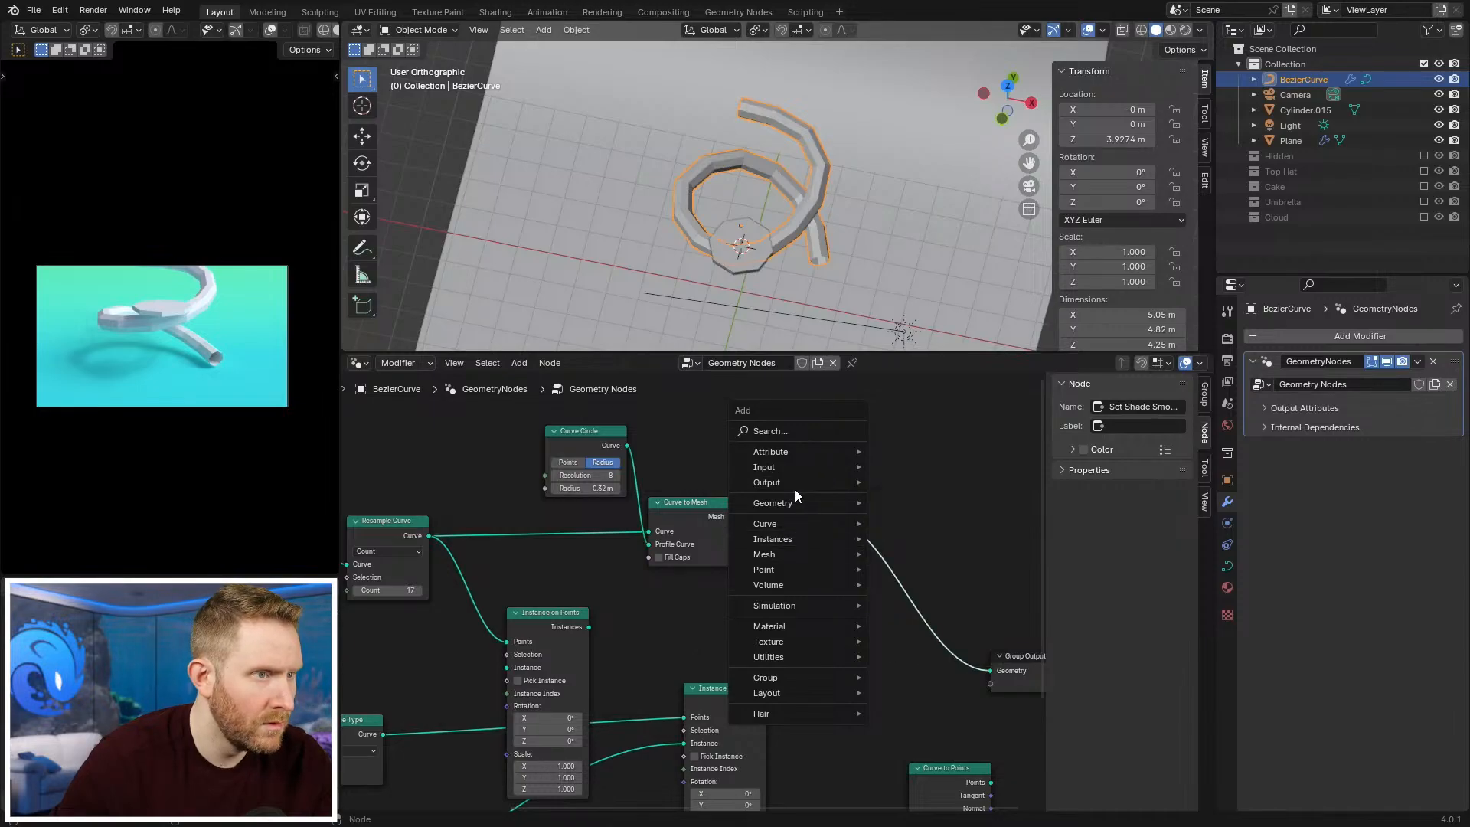
{"action": "mouse_move", "coordinate": [792, 498]}
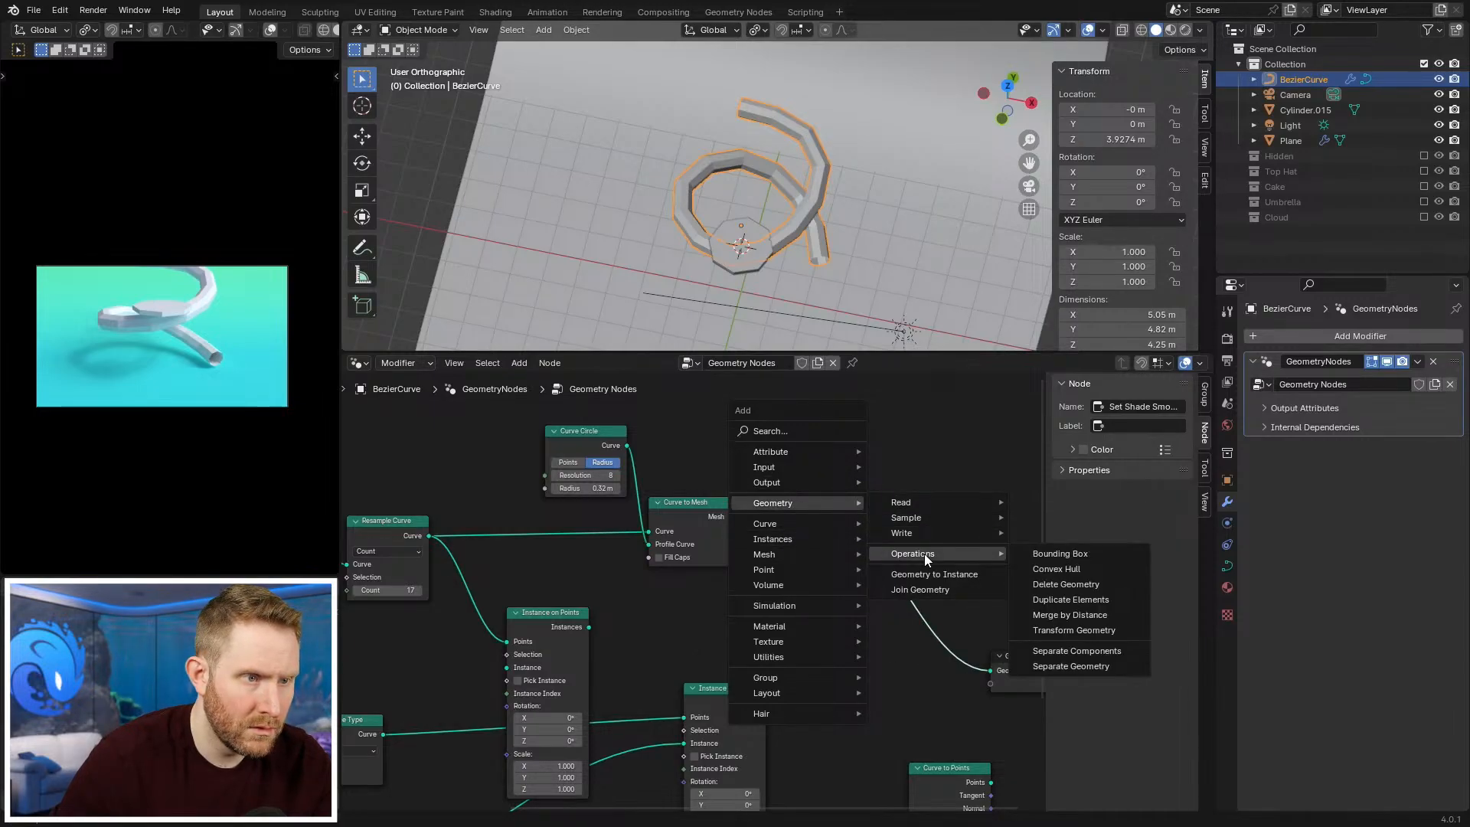
{"action": "left_click", "coordinate": [920, 590]}
{"action": "left_click", "coordinate": [920, 594]}
{"action": "left_click_drag", "start_coordinate": [588, 627], "coordinate": [906, 614]}
Step: Link the Object Info Geometry output to the Instance input of the Instance on Points node fed by Resample Curve
{"action": "middle_click_drag", "start_coordinate": [675, 638], "coordinate": [840, 534]}
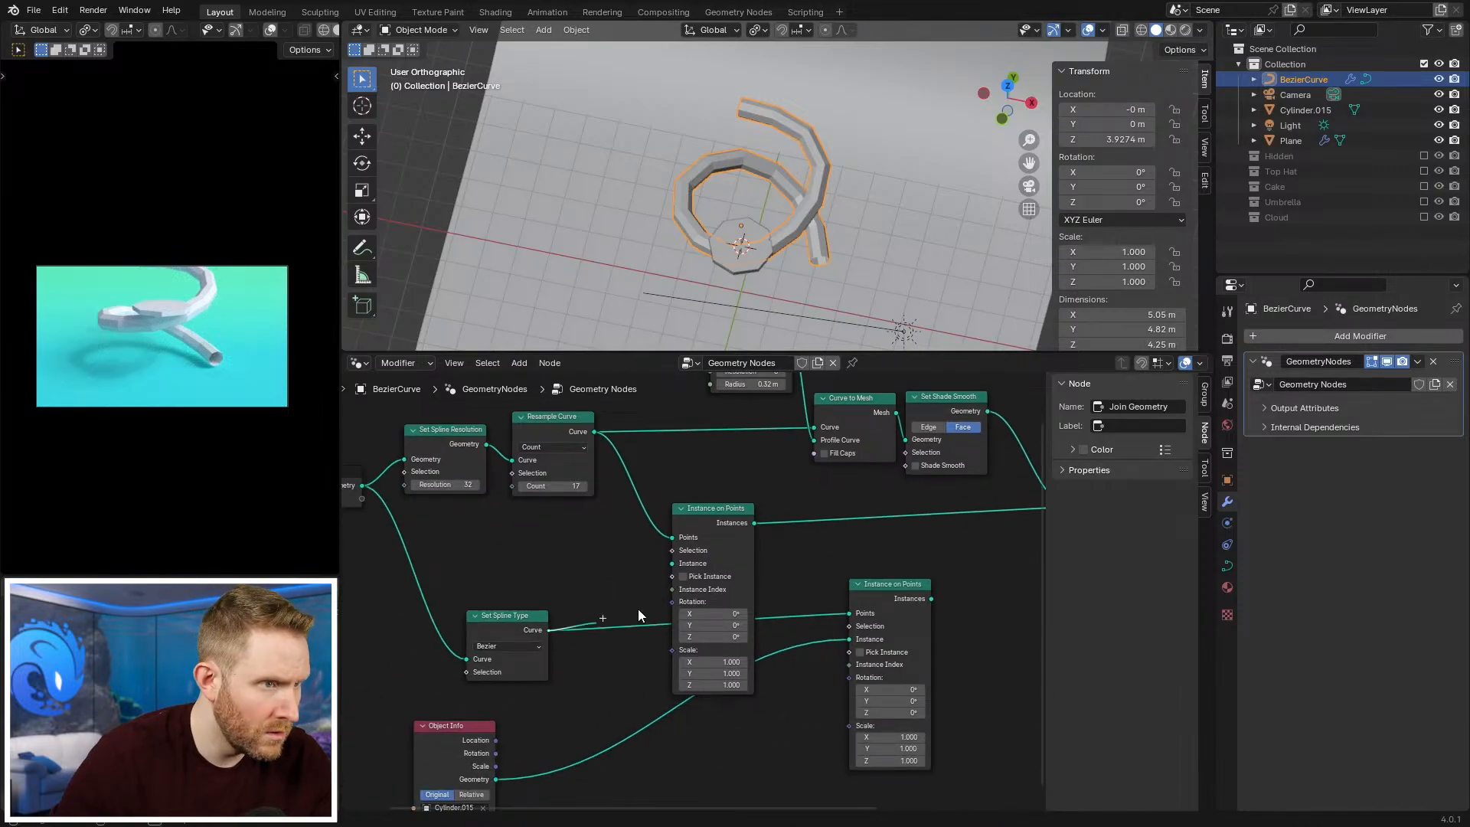
{"action": "left_click_drag", "start_coordinate": [637, 609], "coordinate": [674, 564]}
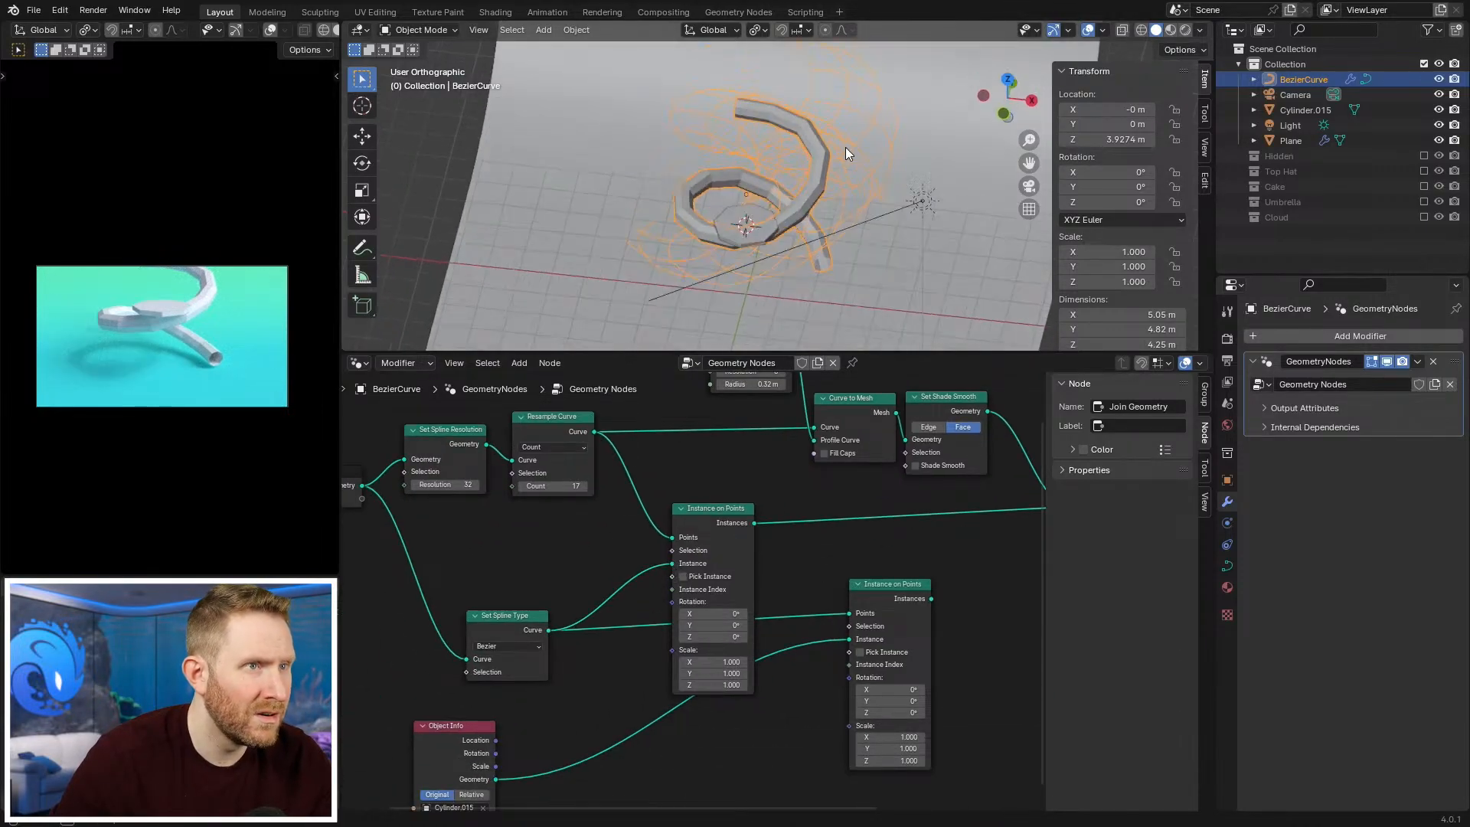
{"action": "middle_click_drag", "start_coordinate": [845, 147], "coordinate": [712, 199]}
{"action": "middle_click_drag", "start_coordinate": [631, 618], "coordinate": [760, 500]}
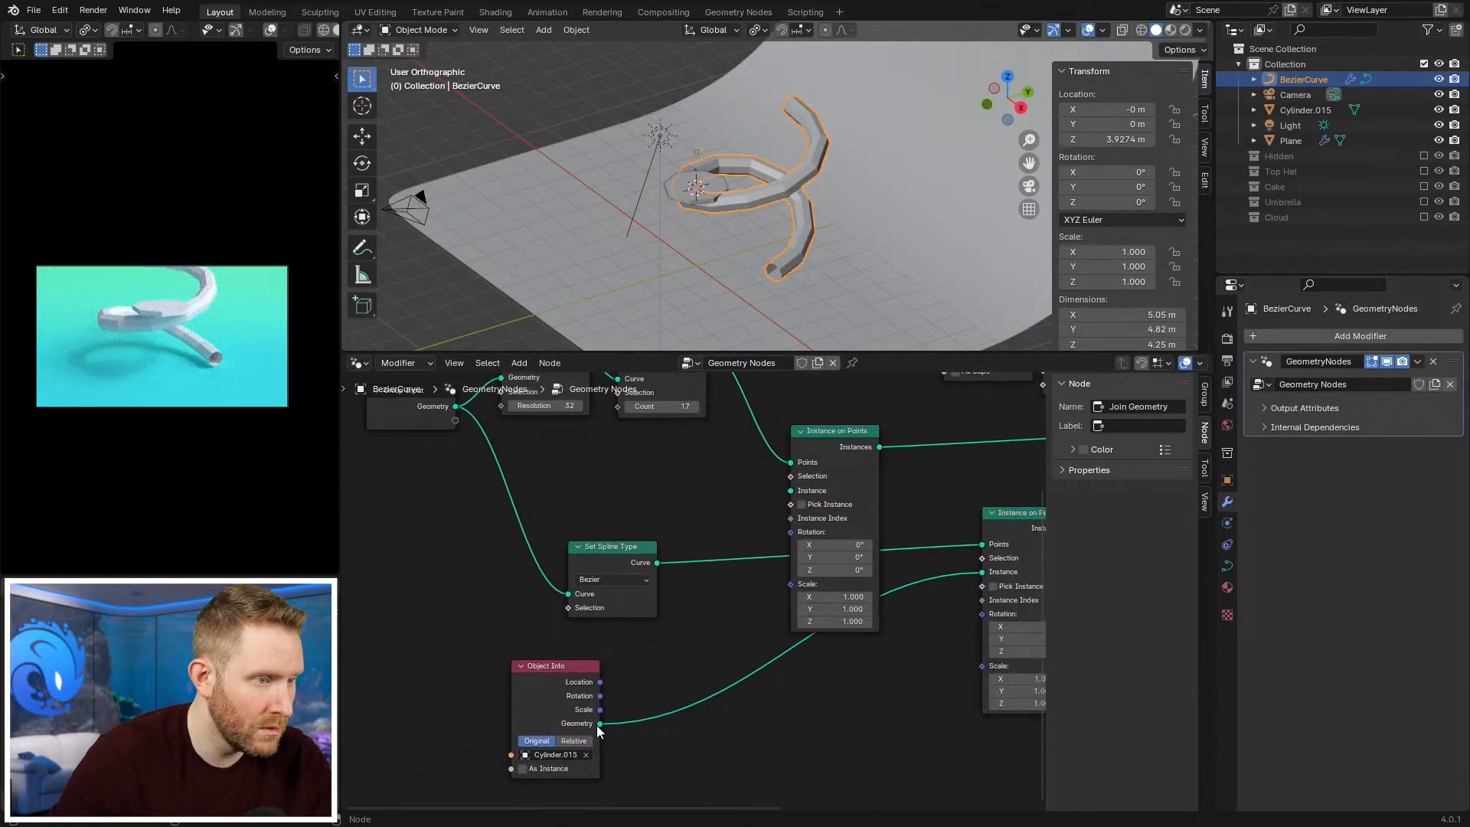
{"action": "left_click_drag", "start_coordinate": [599, 723], "coordinate": [791, 490]}
{"action": "middle_click_drag", "start_coordinate": [796, 276], "coordinate": [797, 190]}
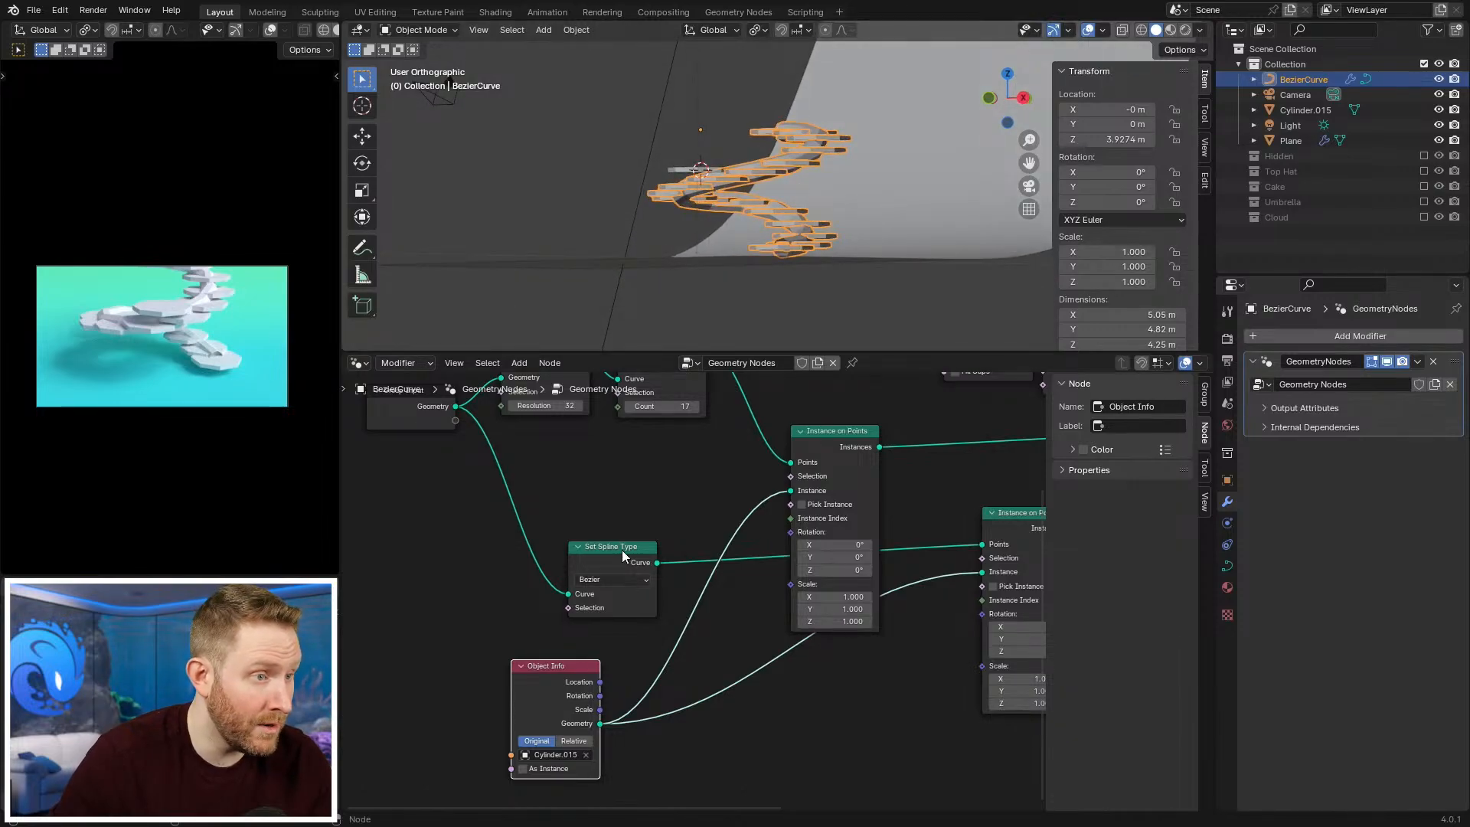
Step: Move the Set Spline Type and Object Info nodes further left to tidy the node layout
{"action": "left_click_drag", "start_coordinate": [622, 550], "coordinate": [442, 524]}
{"action": "middle_click_drag", "start_coordinate": [842, 536], "coordinate": [705, 583]}
{"action": "scroll", "coordinate": [706, 583], "scroll_direction": "down", "scroll_amount": 3}
{"action": "left_click_drag", "start_coordinate": [702, 511], "coordinate": [687, 476]}
{"action": "scroll", "coordinate": [682, 571], "scroll_direction": "up", "scroll_amount": 7}
{"action": "middle_click_drag", "start_coordinate": [672, 564], "coordinate": [811, 610]}
{"action": "scroll", "coordinate": [674, 595], "scroll_direction": "down", "scroll_amount": 6}
{"action": "middle_click_drag", "start_coordinate": [664, 596], "coordinate": [772, 535]}
{"action": "scroll", "coordinate": [772, 535], "scroll_direction": "up", "scroll_amount": 1}
{"action": "left_click_drag", "start_coordinate": [622, 685], "coordinate": [522, 714]}
{"action": "middle_click_drag", "start_coordinate": [777, 388], "coordinate": [761, 476]}
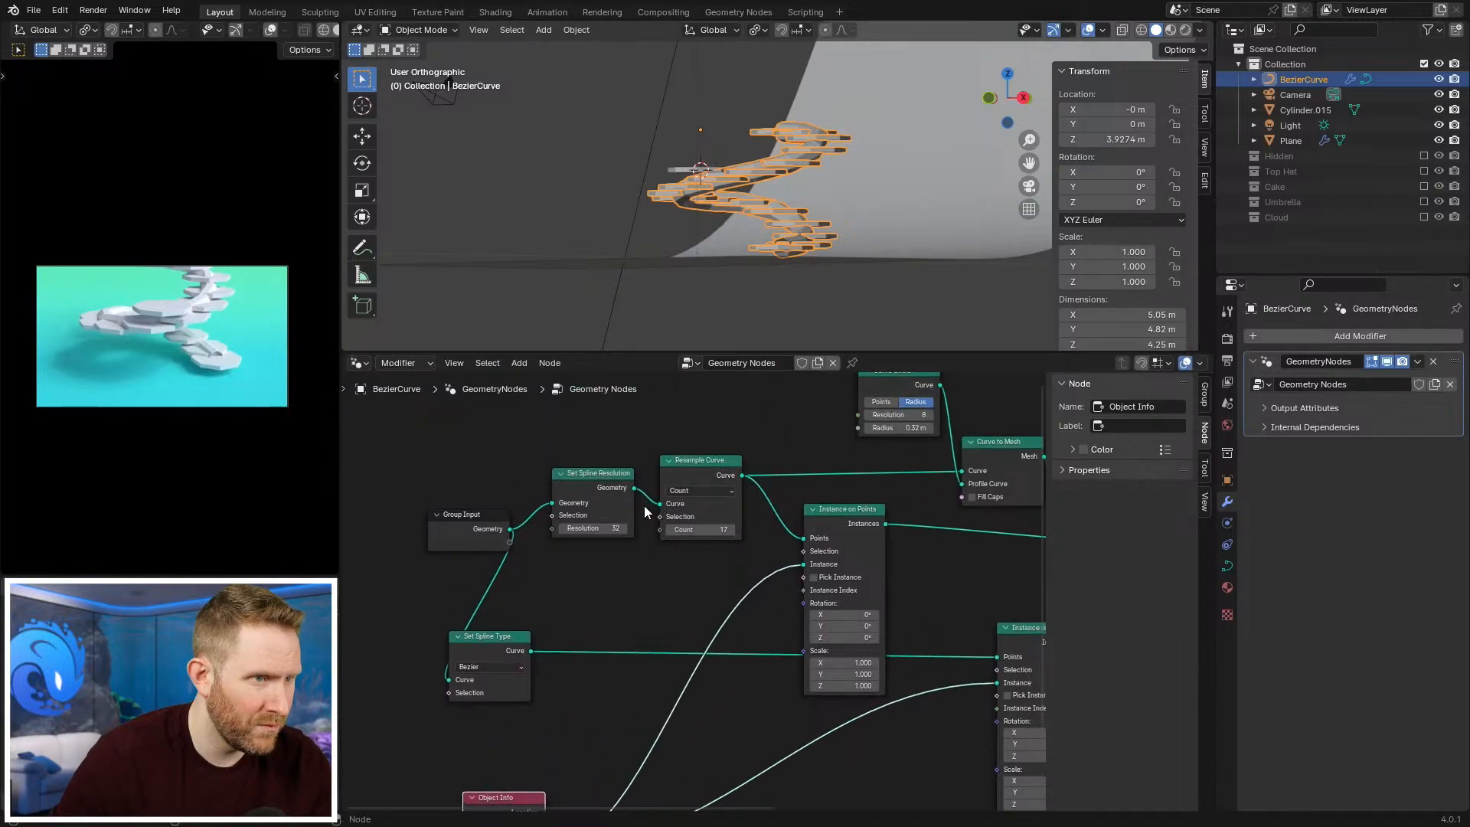
Step: Move the Group Input, Set Spline Resolution and Resample Curve nodes slightly up together
{"action": "left_click_drag", "start_coordinate": [426, 453], "coordinate": [707, 579]}
{"action": "key", "text": "g"}
{"action": "left_click", "coordinate": [695, 549]}
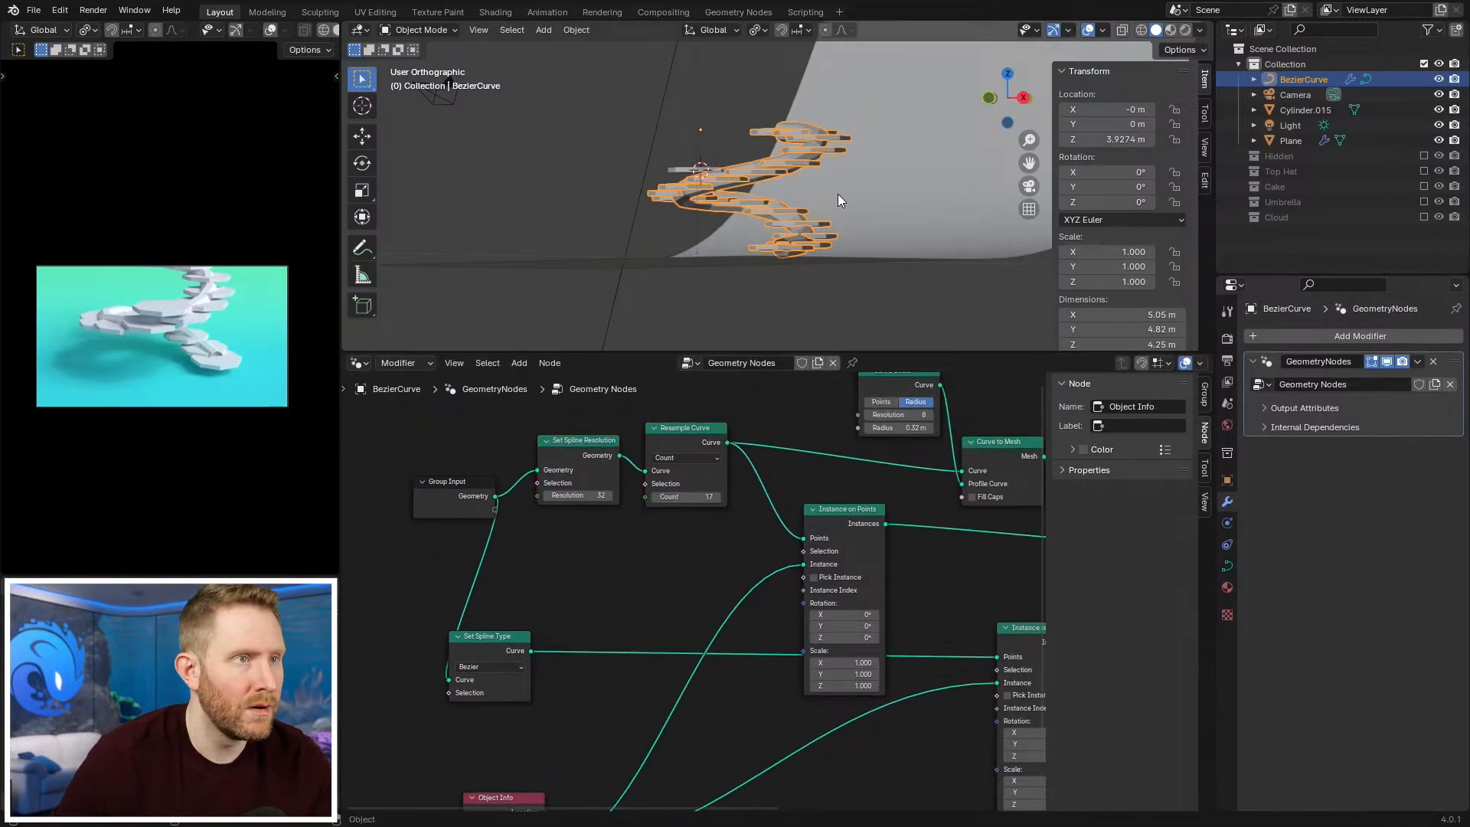
{"action": "key", "text": "KP_Decimal"}
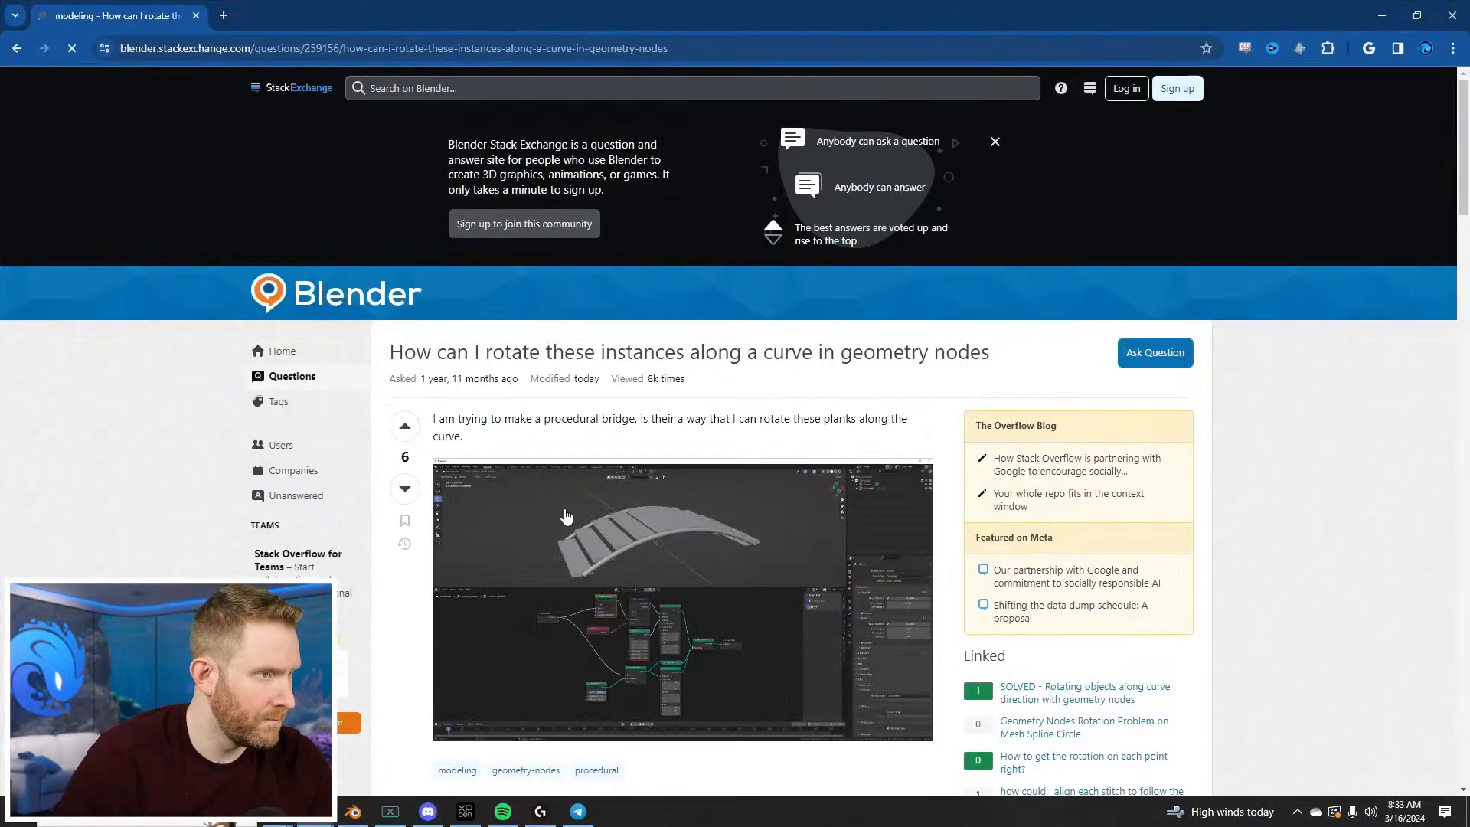
Step: Read the Blender Stack Exchange answers on rotating instances along a curve in geometry nodes and return to Blender
{"action": "scroll", "coordinate": [575, 517], "scroll_direction": "down", "scroll_amount": 4}
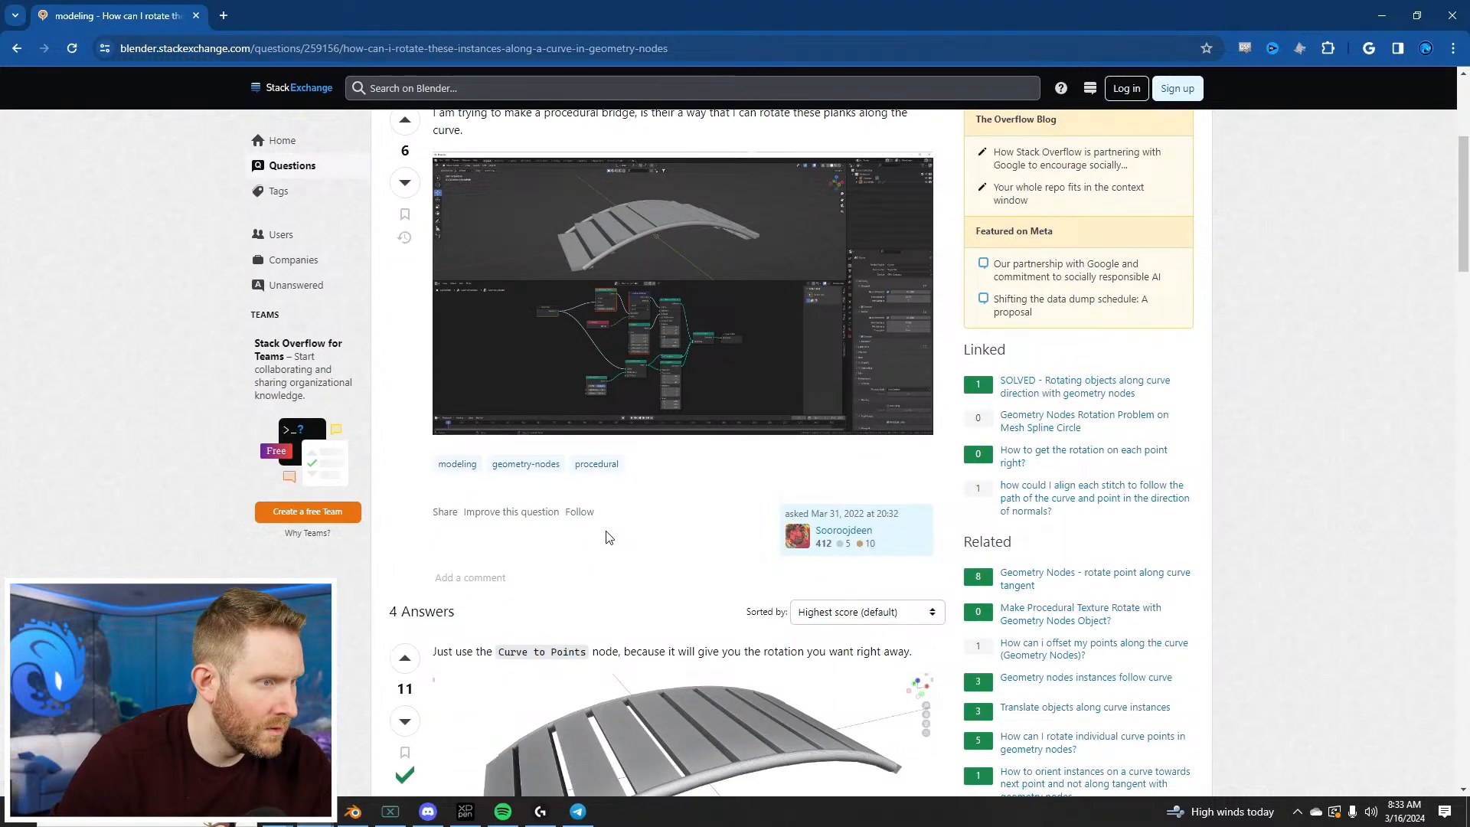
{"action": "scroll", "coordinate": [609, 538], "scroll_direction": "down", "scroll_amount": 3}
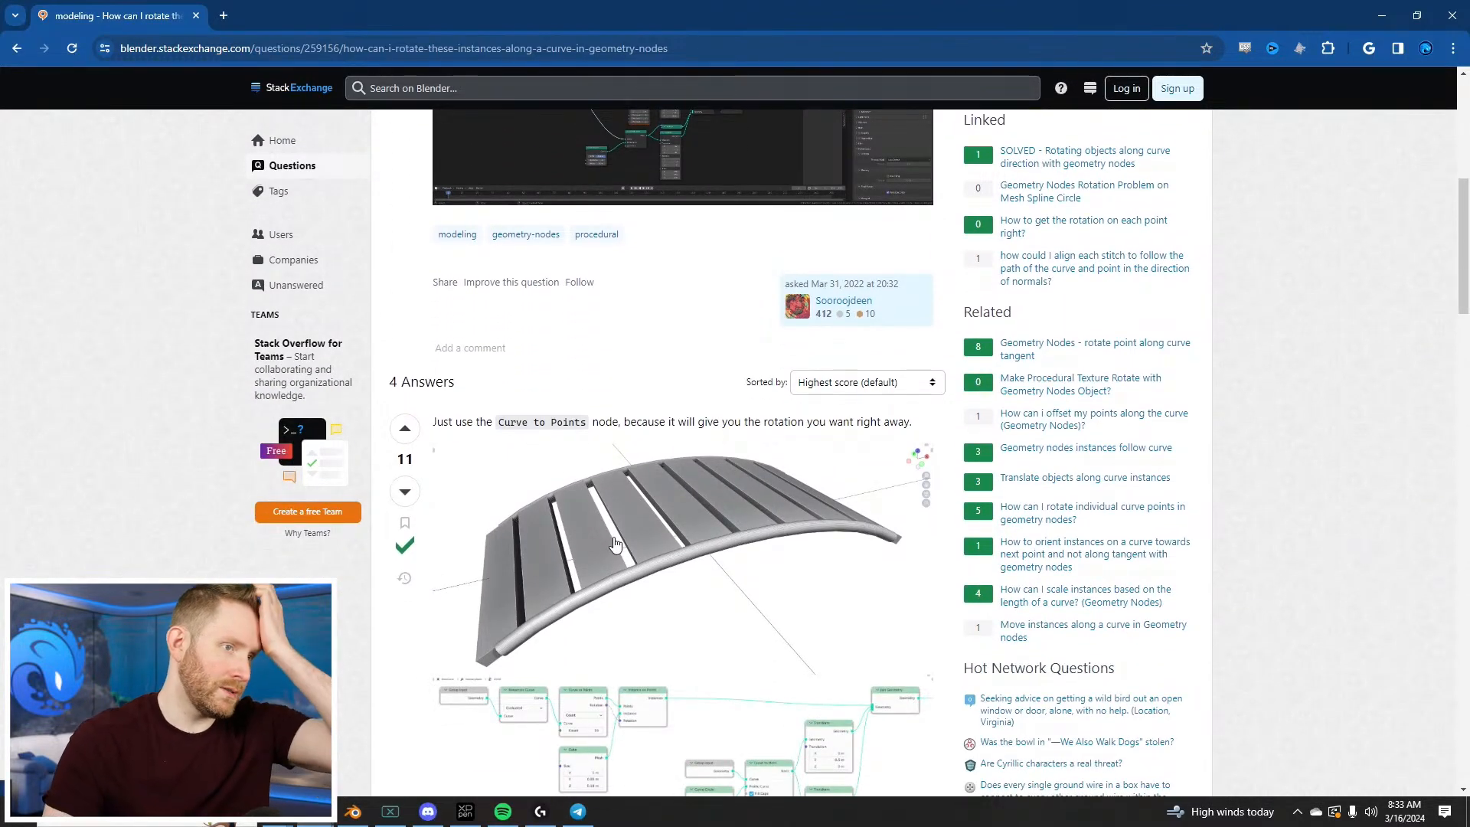
{"action": "scroll", "coordinate": [635, 539], "scroll_direction": "down", "scroll_amount": 3}
{"action": "scroll", "coordinate": [671, 533], "scroll_direction": "down", "scroll_amount": 4}
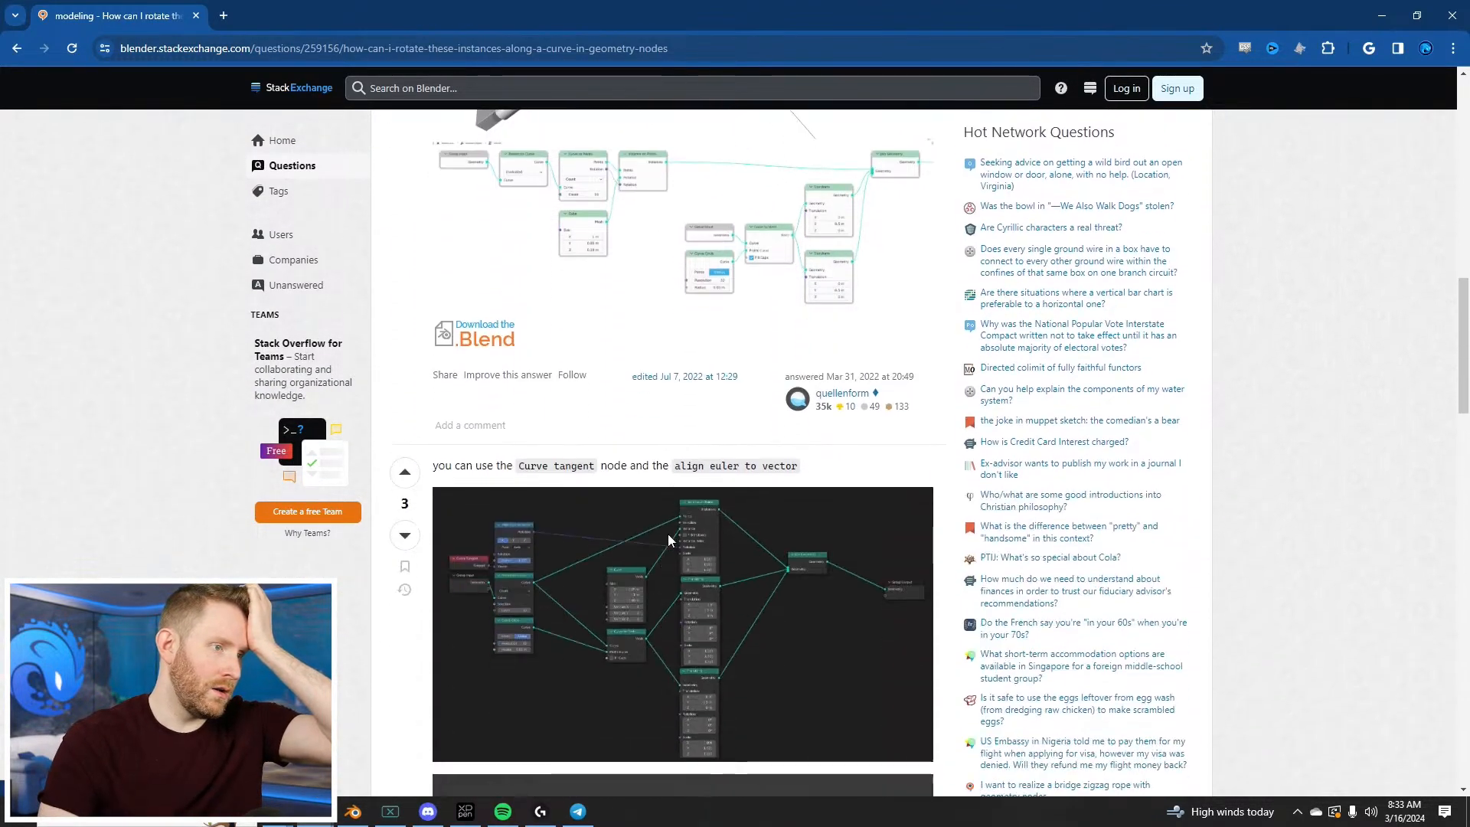
{"action": "left_click", "coordinate": [1388, 6]}
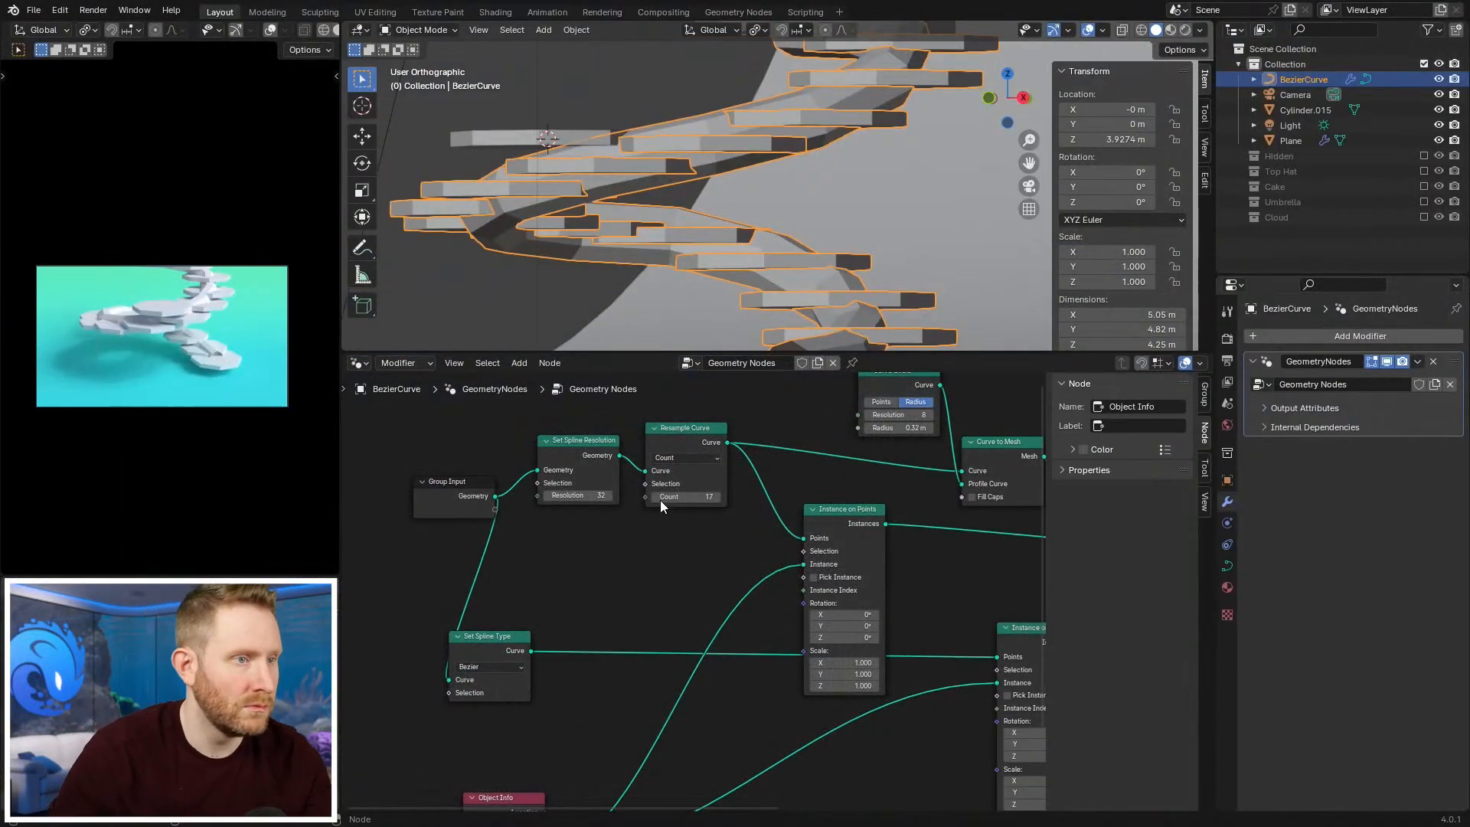
Step: Move the Group Input, Set Spline Resolution and Resample Curve nodes left to make room before Instance on Points
{"action": "middle_click_drag", "start_coordinate": [715, 503], "coordinate": [763, 509]}
{"action": "left_click_drag", "start_coordinate": [469, 417], "coordinate": [696, 549]}
{"action": "key", "text": "g"}
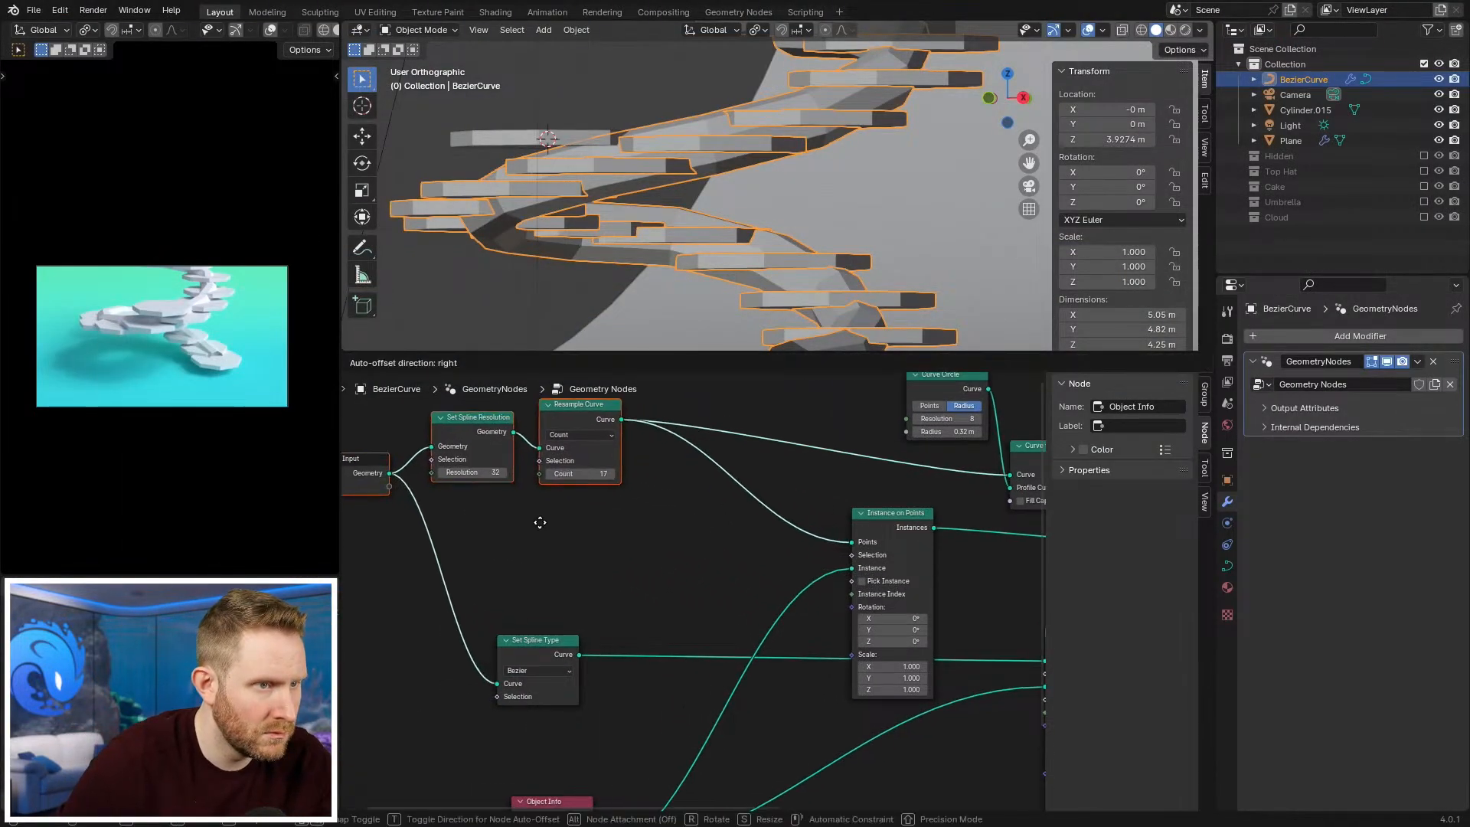
{"action": "left_click", "coordinate": [539, 521]}
Step: Add a Curve to Points node after Resample Curve and link its Points and Rotation outputs to the Instance on Points node
{"action": "left_click_drag", "start_coordinate": [618, 418], "coordinate": [647, 528]}
{"action": "type", "text": "curve to points"}
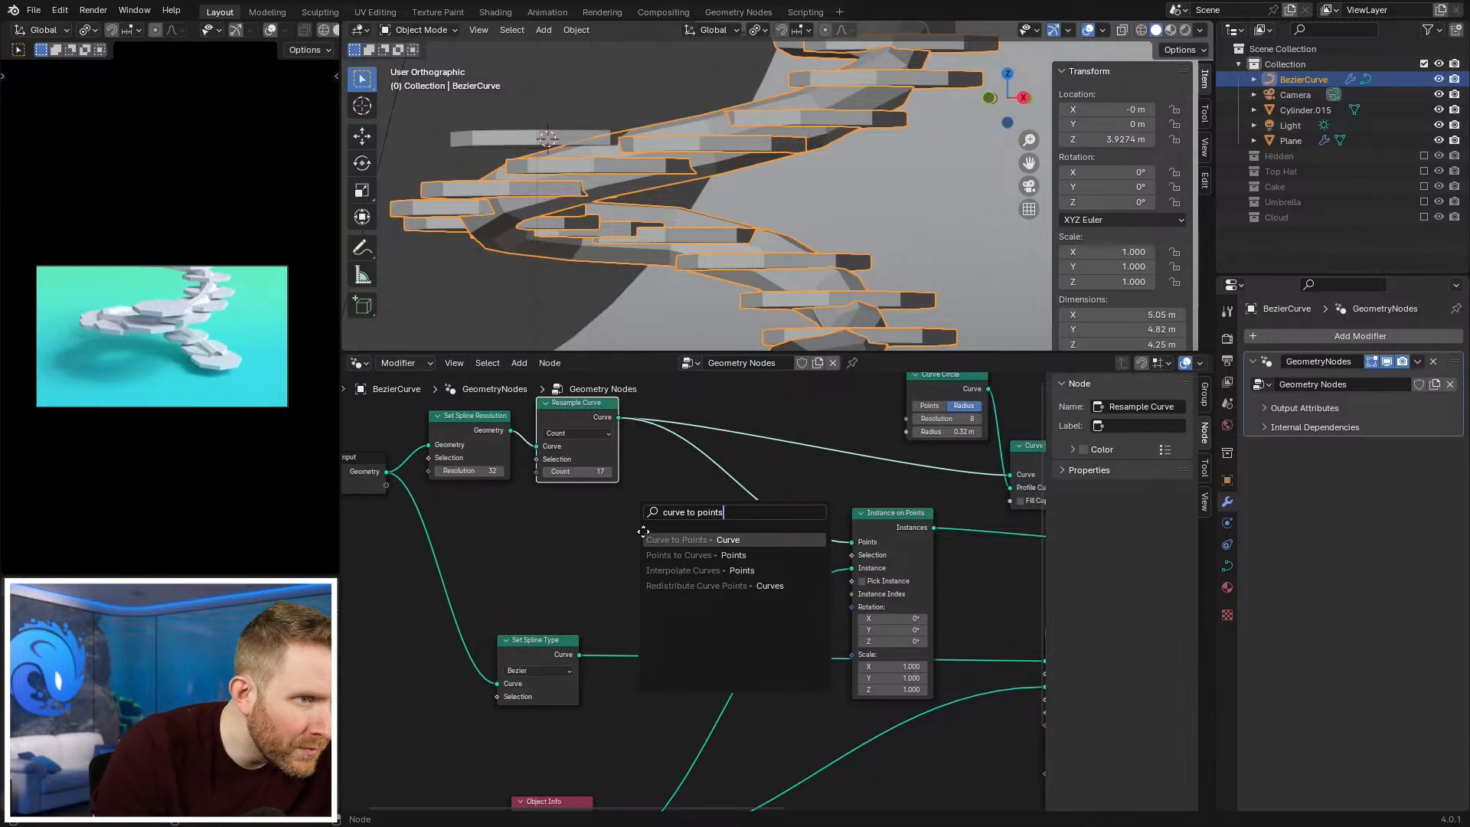
{"action": "key", "text": "Return"}
{"action": "left_click", "coordinate": [741, 545]}
{"action": "left_click_drag", "start_coordinate": [715, 536], "coordinate": [840, 561]}
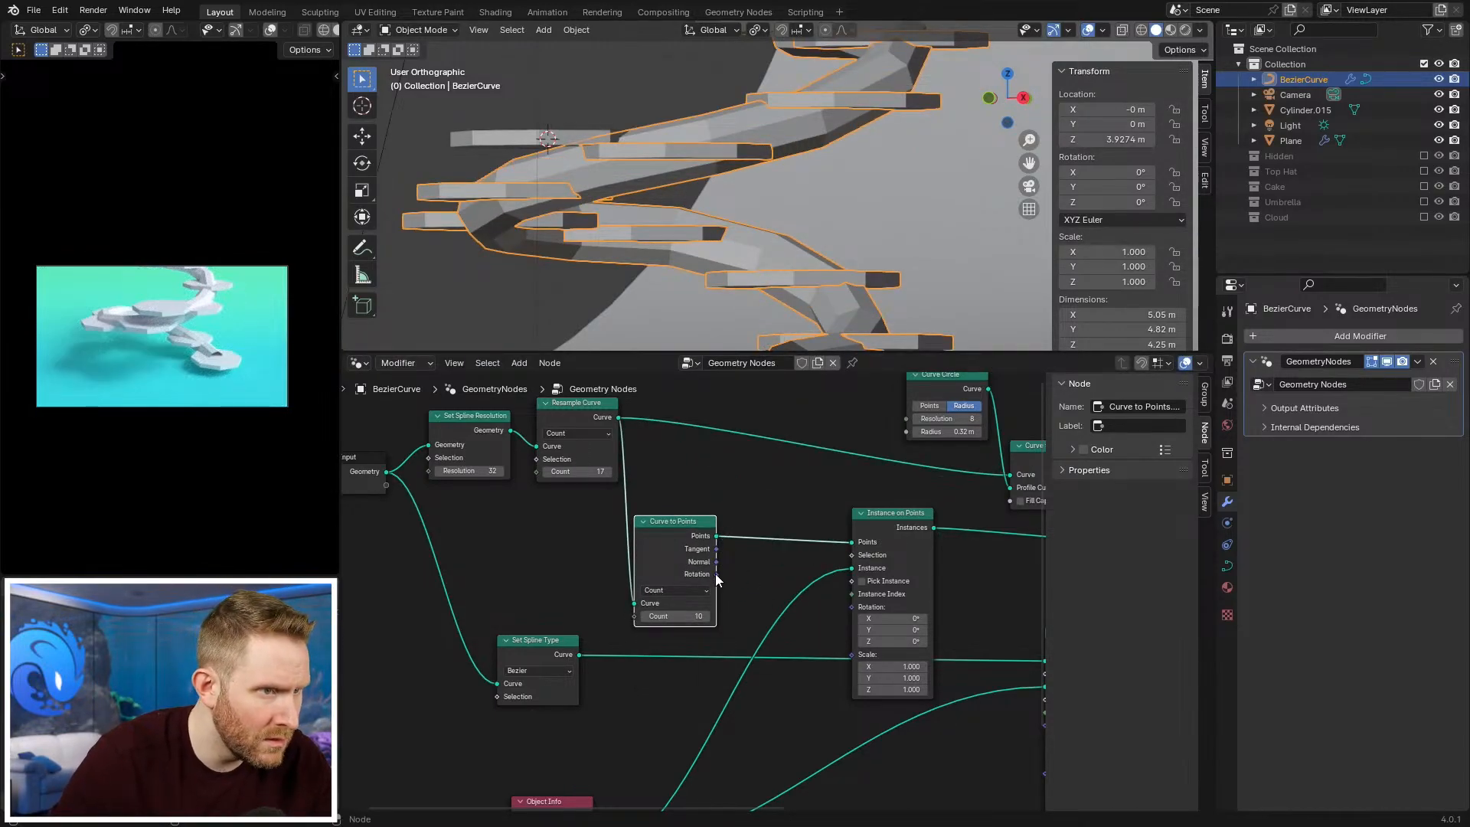
{"action": "left_click_drag", "start_coordinate": [715, 573], "coordinate": [852, 606]}
{"action": "middle_click_drag", "start_coordinate": [799, 190], "coordinate": [828, 228]}
{"action": "scroll", "coordinate": [704, 729], "scroll_direction": "down", "scroll_amount": 2}
Step: Scale the Cylinder.015 mesh down in Edit Mode to about 0.94 m wide
{"action": "left_click", "coordinate": [793, 268]}
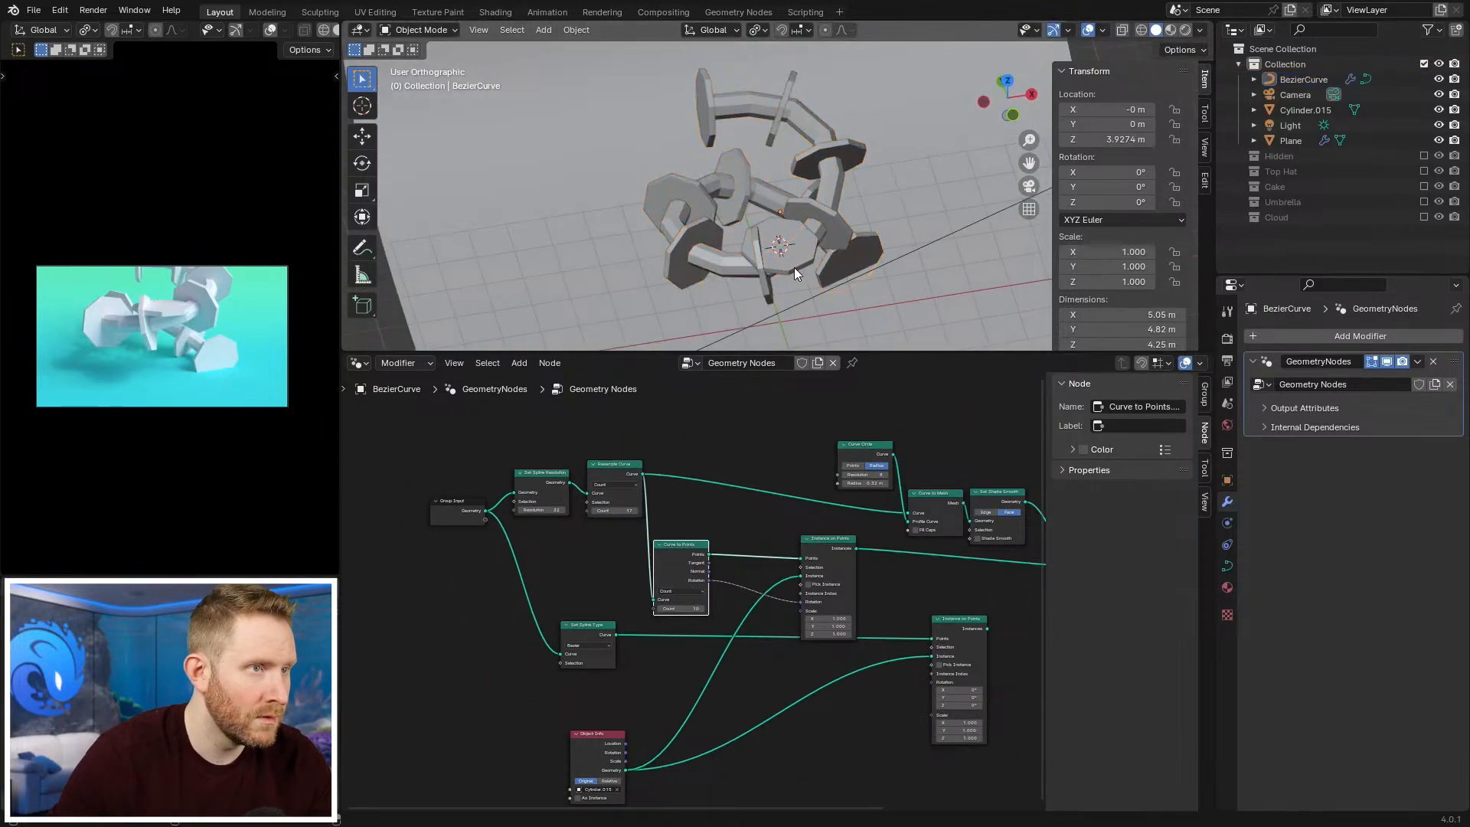
{"action": "key", "text": "Tab"}
{"action": "key", "text": "s"}
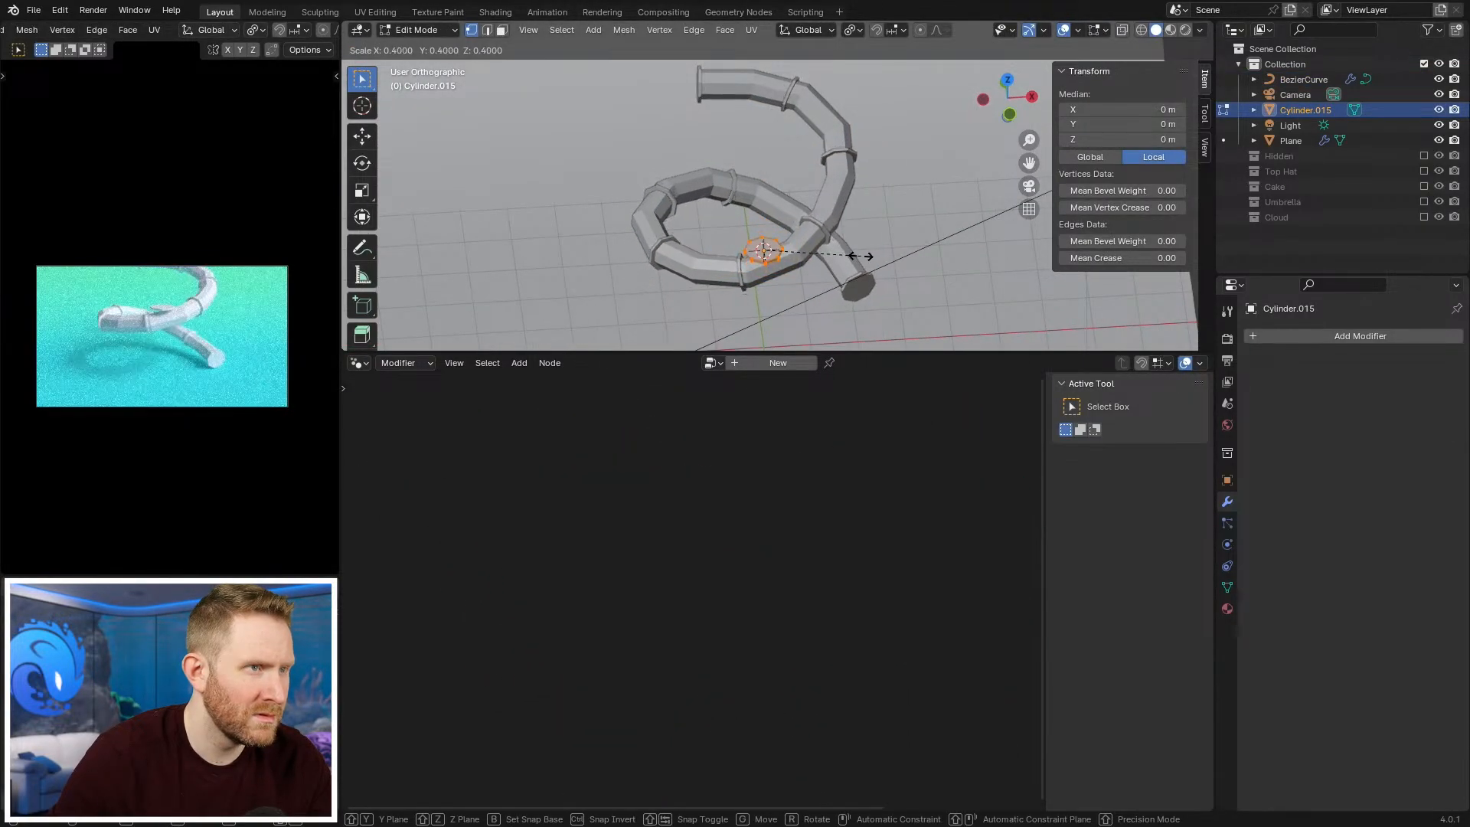
{"action": "left_click", "coordinate": [878, 258]}
{"action": "key", "text": "Tab"}
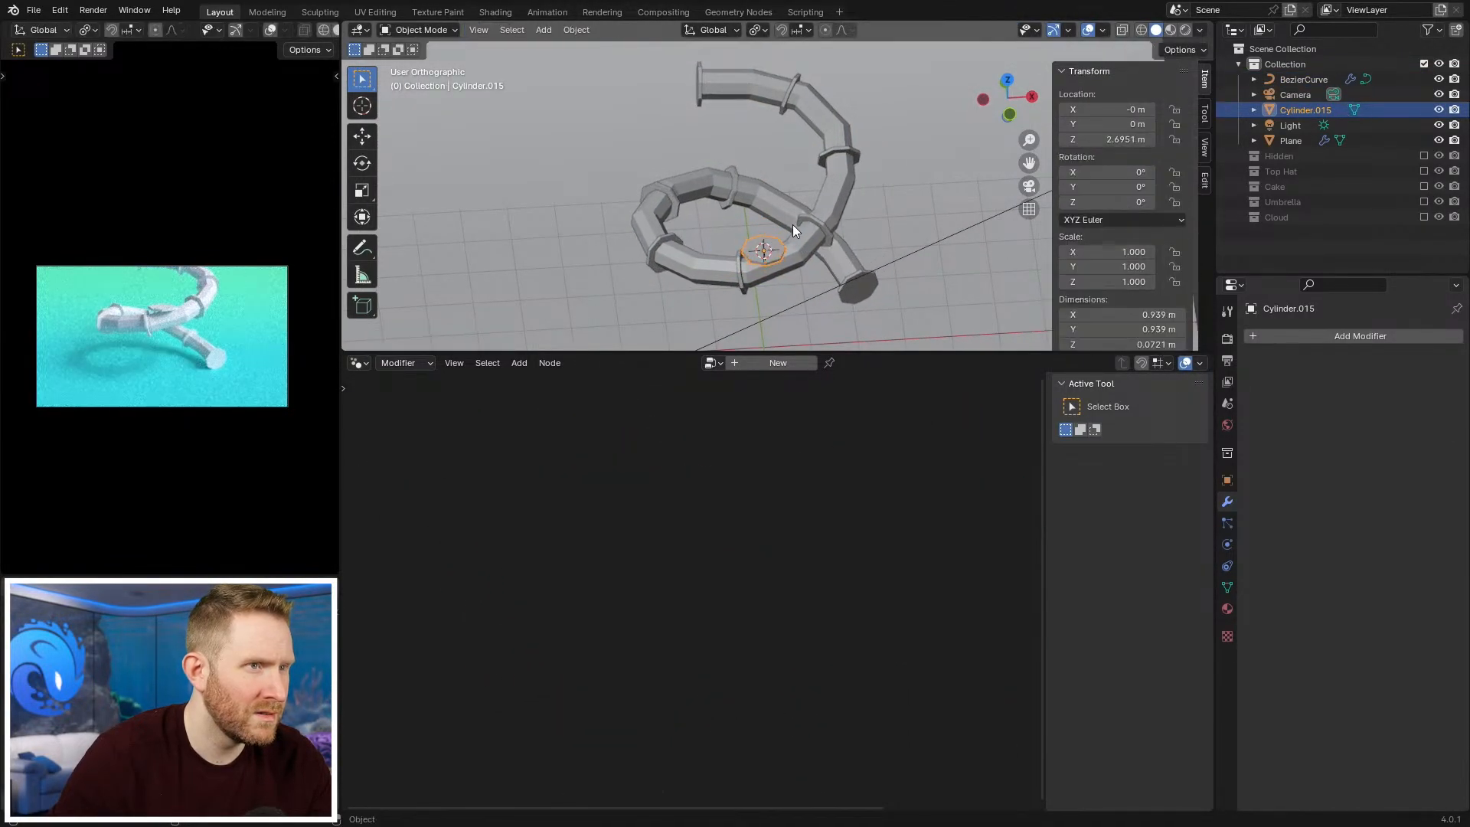
Step: Select the Bezier curve and set the Curve to Points node's Count to 17
{"action": "left_click", "coordinate": [793, 224]}
{"action": "middle_click_drag", "start_coordinate": [911, 242], "coordinate": [860, 310]}
{"action": "scroll", "coordinate": [777, 553], "scroll_direction": "up", "scroll_amount": 2}
{"action": "scroll", "coordinate": [693, 553], "scroll_direction": "up", "scroll_amount": 2}
{"action": "middle_click_drag", "start_coordinate": [634, 520], "coordinate": [647, 563]}
{"action": "scroll", "coordinate": [701, 589], "scroll_direction": "up", "scroll_amount": 1}
{"action": "scroll", "coordinate": [653, 498], "scroll_direction": "up", "scroll_amount": 1}
{"action": "middle_click_drag", "start_coordinate": [653, 498], "coordinate": [721, 549]}
{"action": "scroll", "coordinate": [621, 481], "scroll_direction": "down", "scroll_amount": 1}
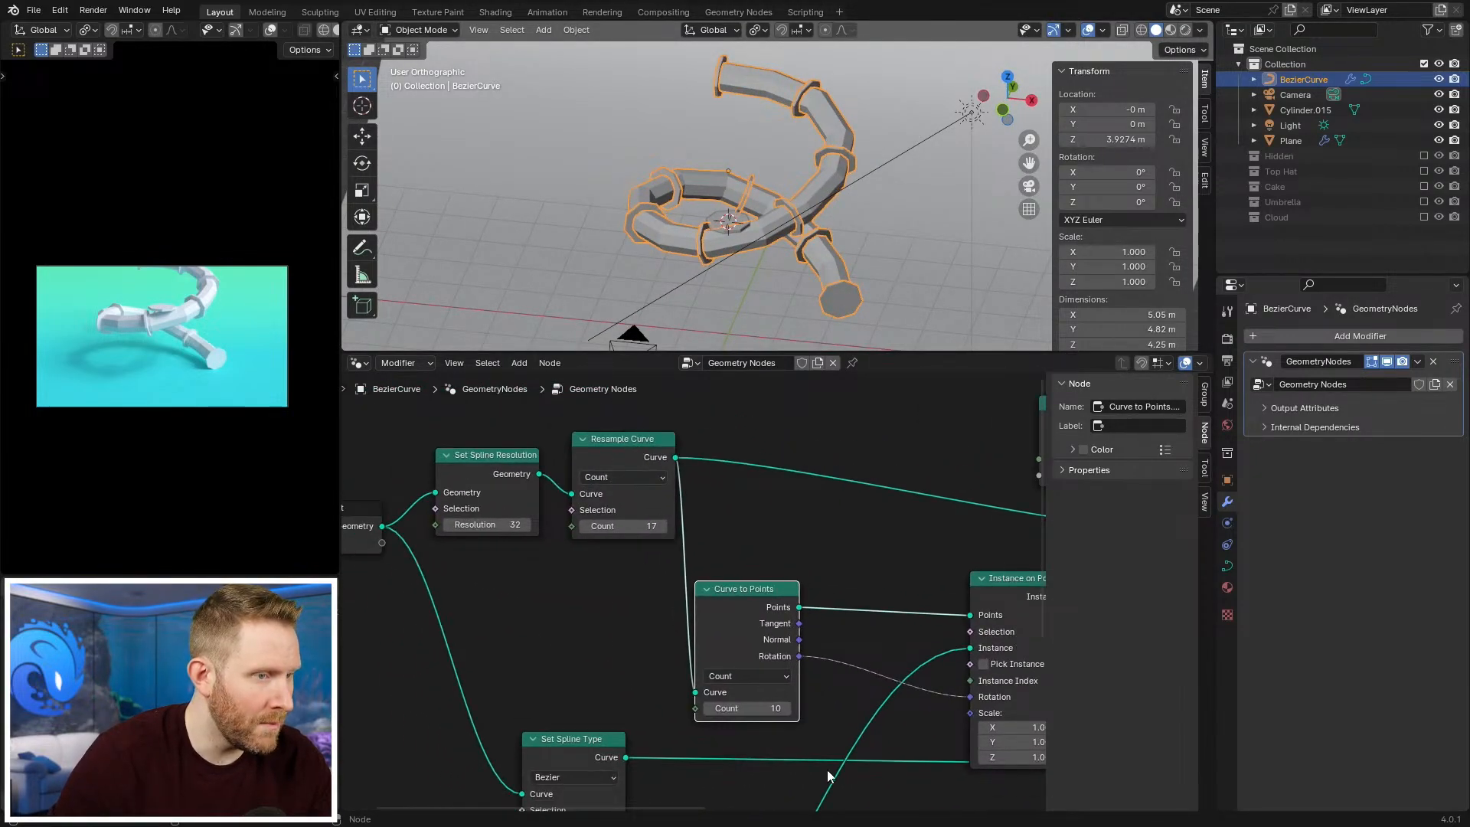
{"action": "double_click", "coordinate": [746, 708]}
{"action": "type", "text": "17"}
{"action": "key", "text": "Return"}
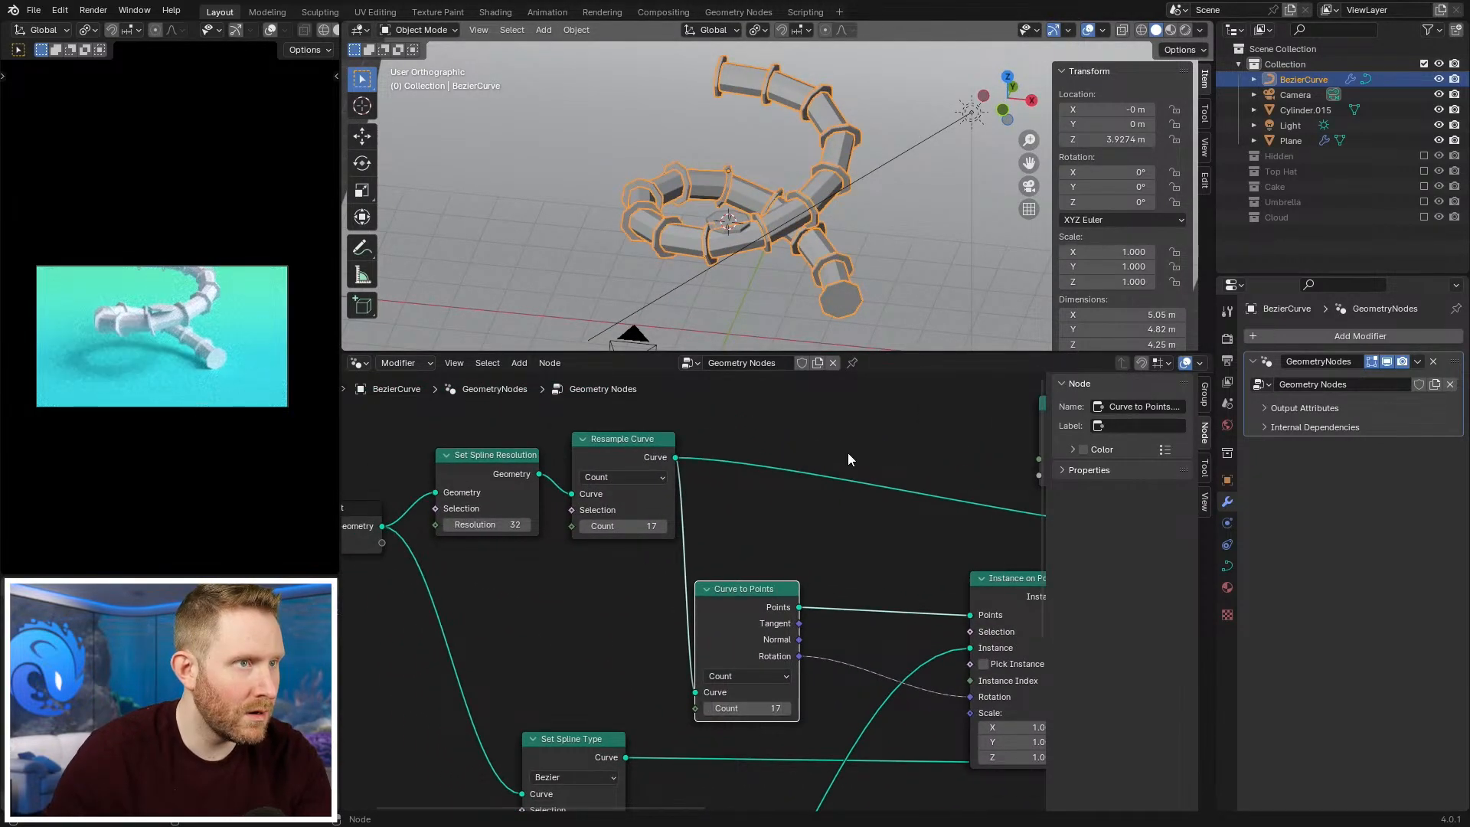
Step: Scale the Cylinder.015 mesh in Edit Mode so its instances fit more closely around the tube
{"action": "left_click", "coordinate": [910, 176]}
{"action": "middle_click_drag", "start_coordinate": [911, 177], "coordinate": [721, 192]}
{"action": "left_click", "coordinate": [675, 191]}
{"action": "key", "text": "Tab"}
{"action": "scroll", "coordinate": [766, 199], "scroll_direction": "up", "scroll_amount": 2}
{"action": "key", "text": "s"}
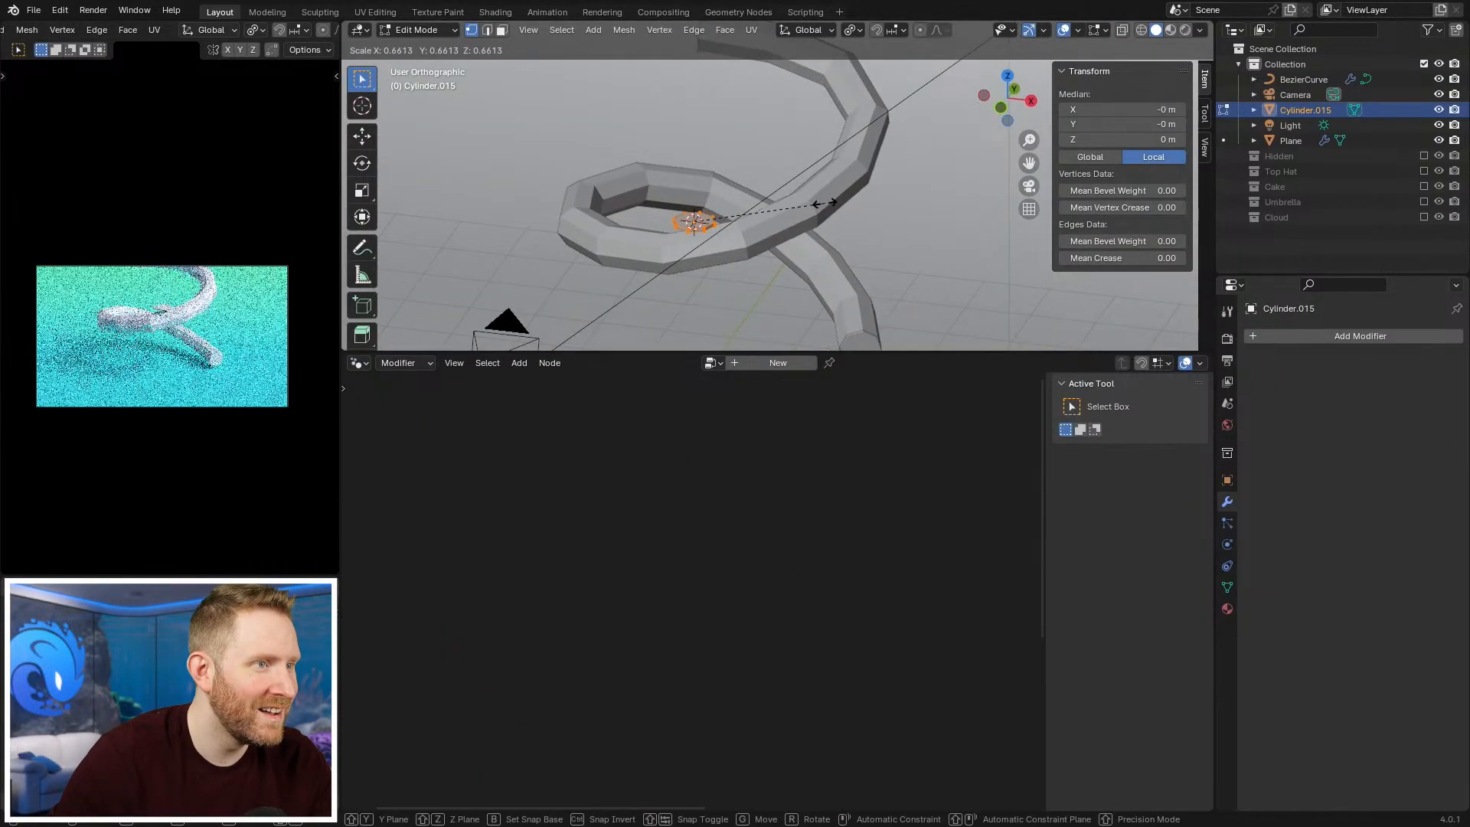
{"action": "left_click", "coordinate": [845, 201]}
{"action": "key", "text": "Tab"}
{"action": "middle_click_drag", "start_coordinate": [844, 202], "coordinate": [911, 154]}
Step: Rescale the Cylinder.015 mesh to about 0.81 m wide
{"action": "key", "text": "Tab"}
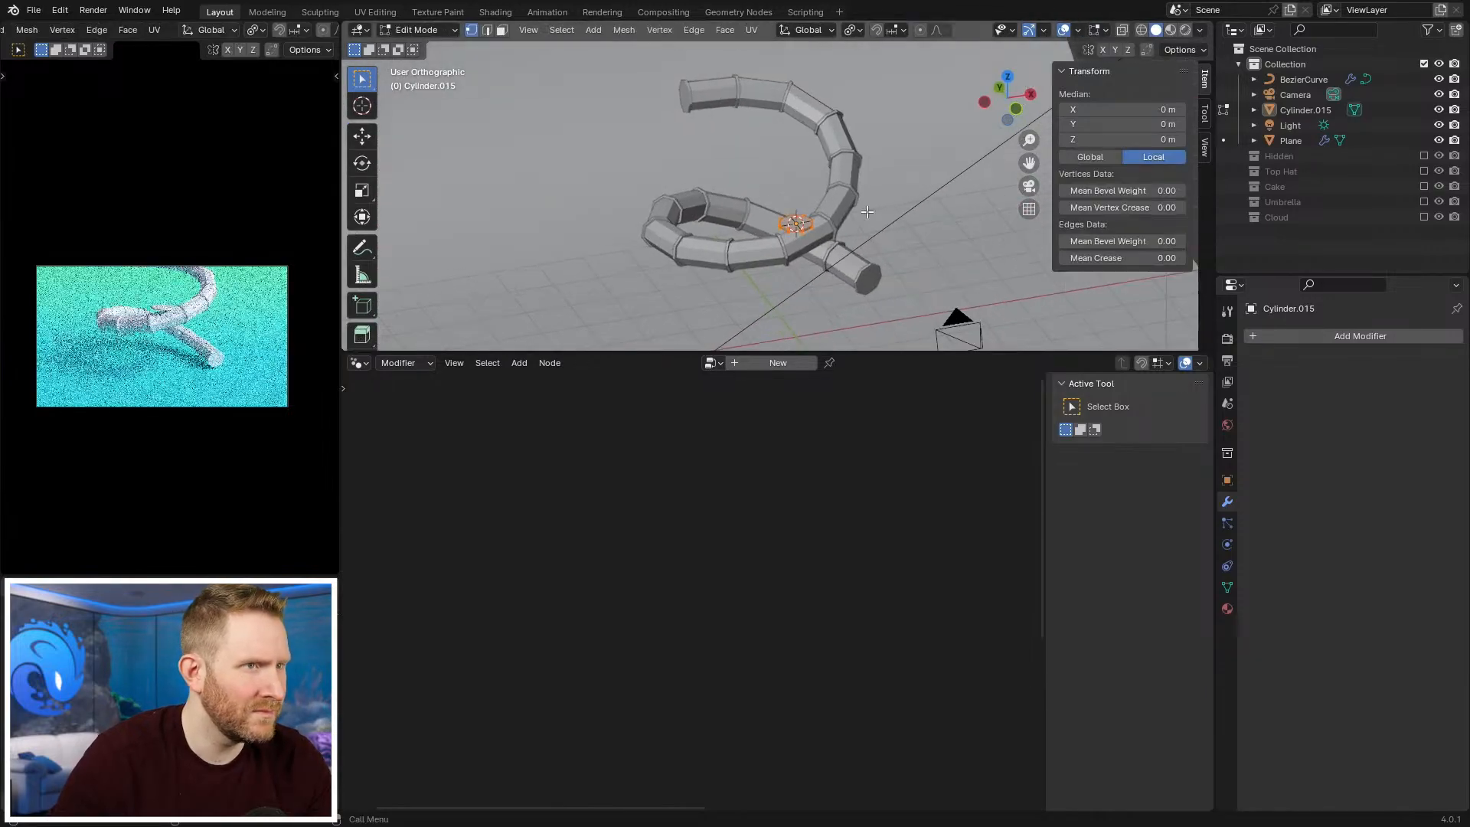
{"action": "key", "text": "s"}
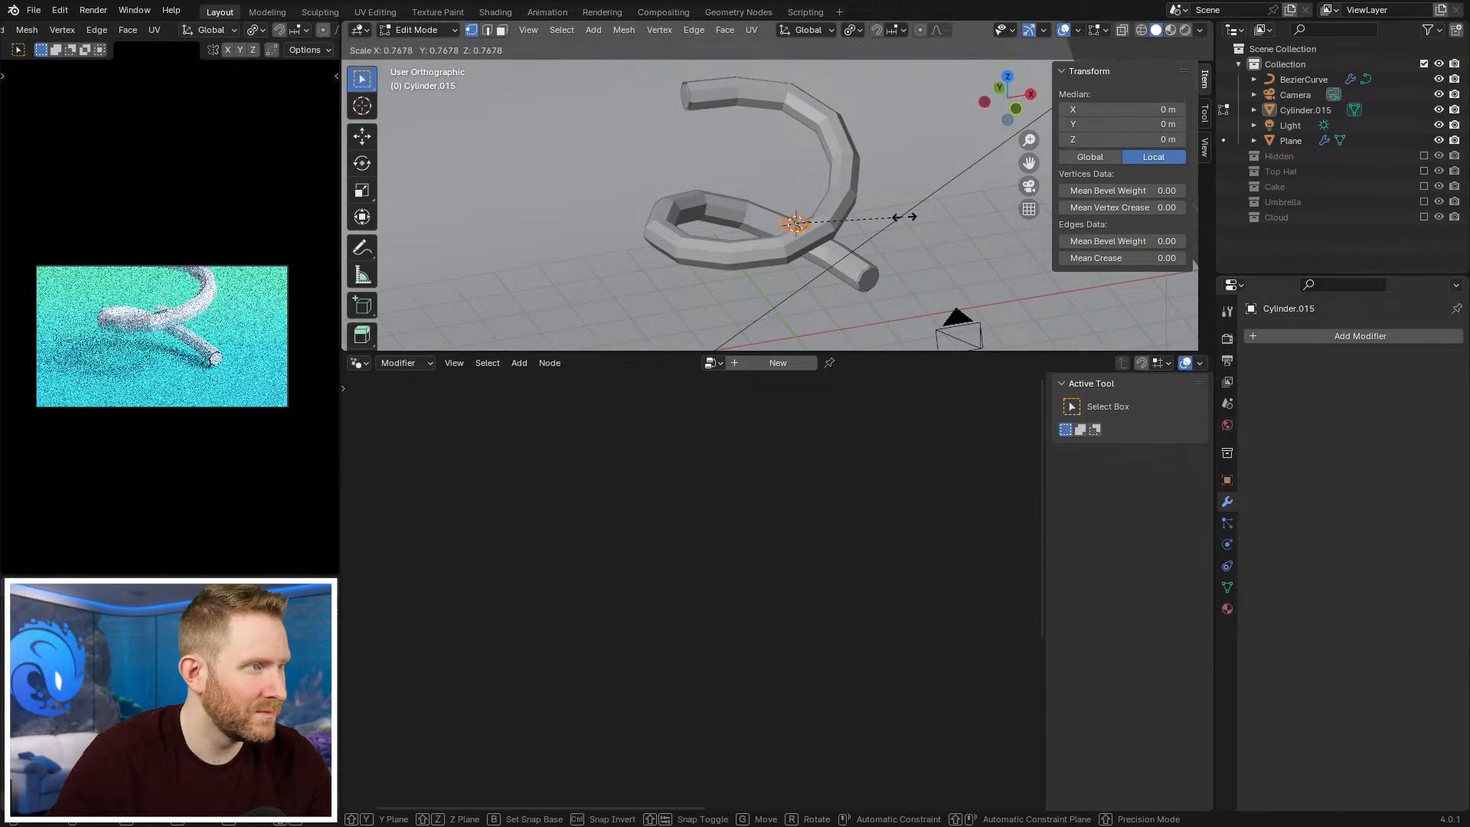
{"action": "left_click", "coordinate": [947, 231]}
{"action": "key", "text": "Tab"}
{"action": "middle_click_drag", "start_coordinate": [947, 231], "coordinate": [810, 228]}
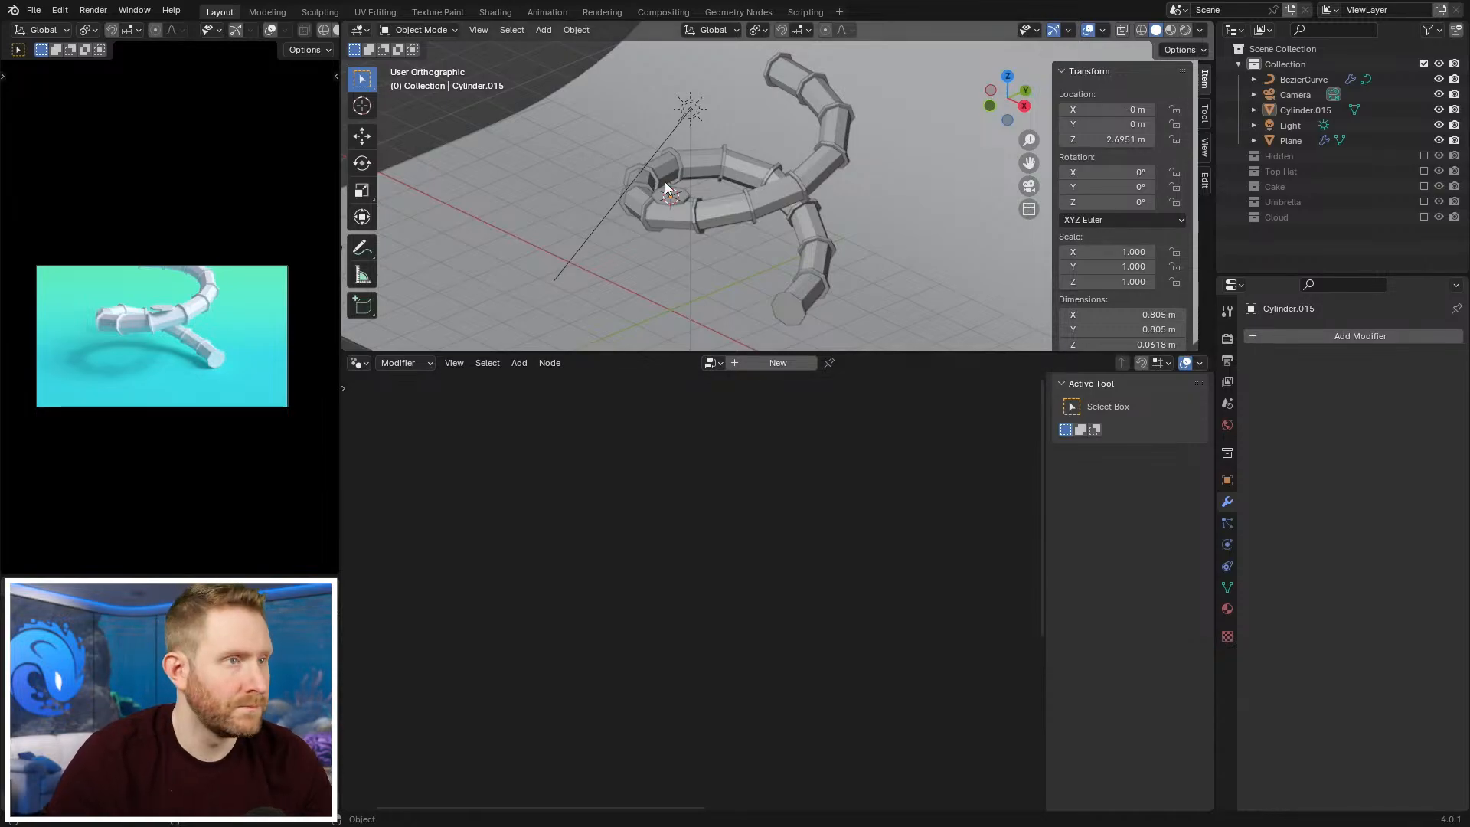
Step: Select the top and bottom faces of the Cylinder.015 mesh and inset them to form a narrow rim
{"action": "scroll", "coordinate": [820, 162], "scroll_direction": "up", "scroll_amount": 8}
{"action": "key", "text": "Tab"}
{"action": "scroll", "coordinate": [875, 173], "scroll_direction": "up", "scroll_amount": 4}
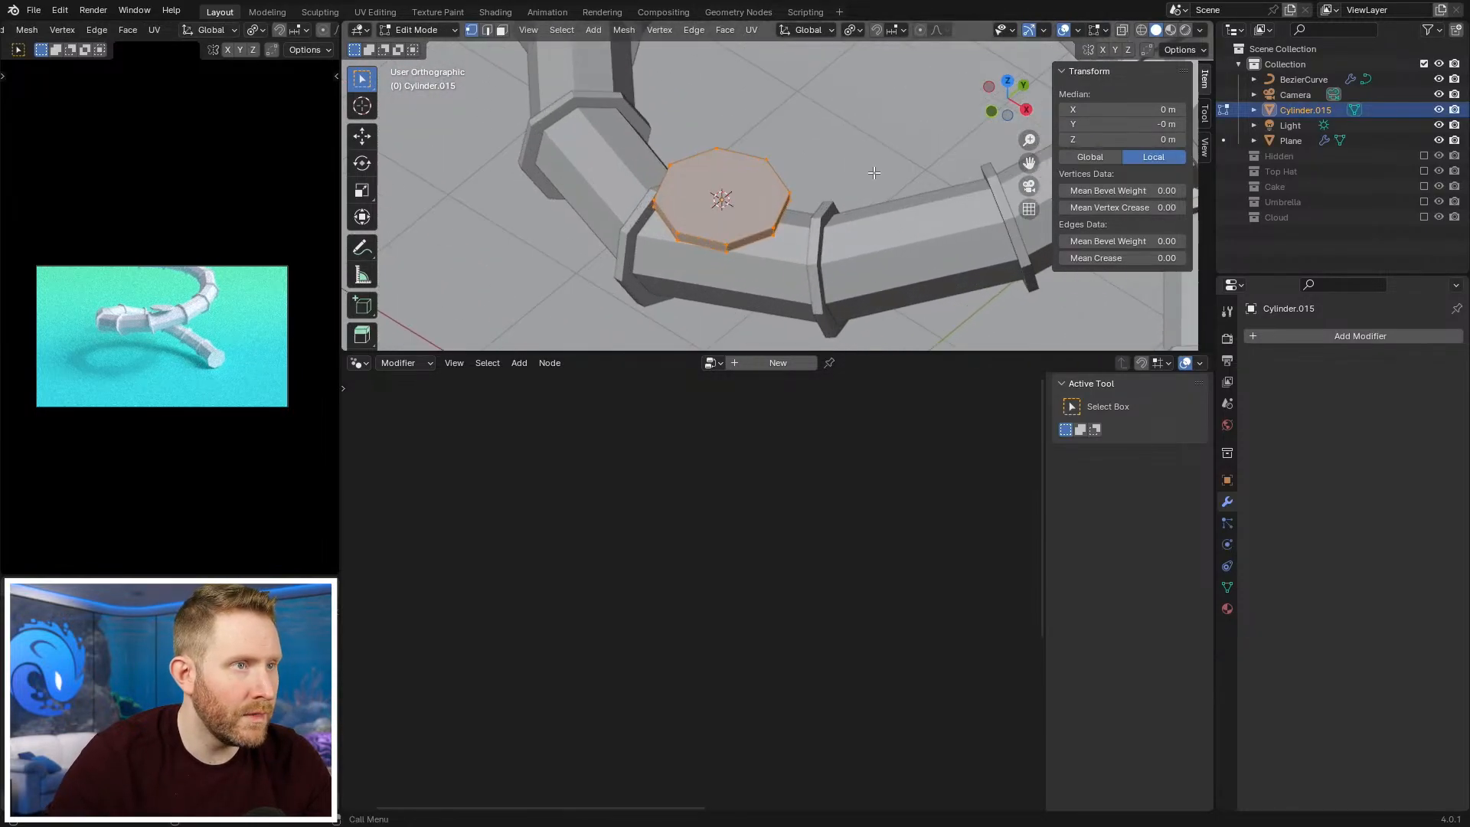
{"action": "key", "text": "alt+a"}
{"action": "key", "text": "3"}
{"action": "key", "text": "shift+z"}
{"action": "key", "text": "b"}
{"action": "left_click_drag", "start_coordinate": [691, 187], "coordinate": [757, 224]}
{"action": "key", "text": "shift+z"}
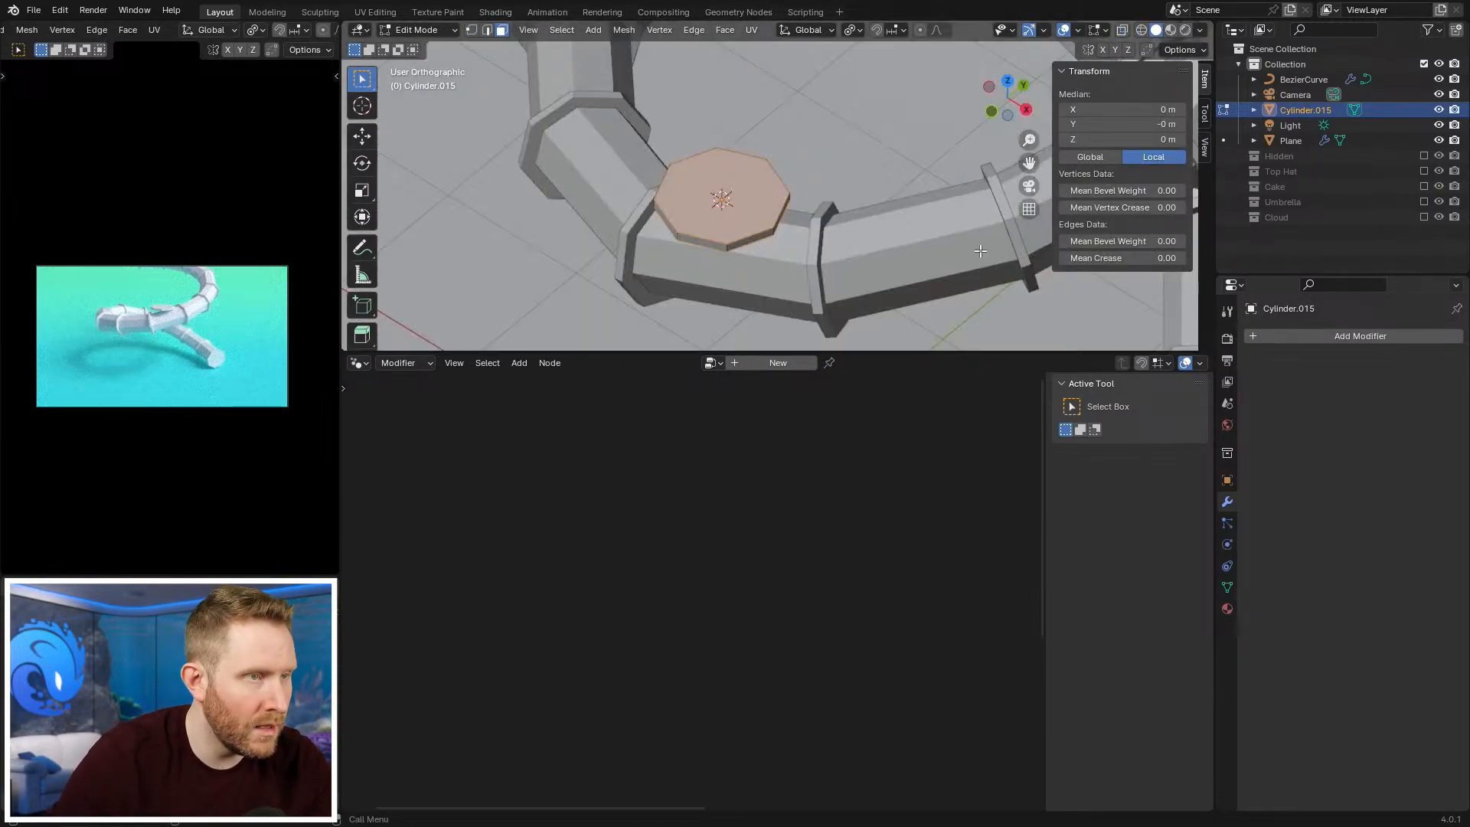
{"action": "key", "text": "i"}
{"action": "left_click", "coordinate": [964, 247]}
Step: Delete the inset faces of the cylinder and bridge the inner edge loops to close the ring
{"action": "key", "text": "x"}
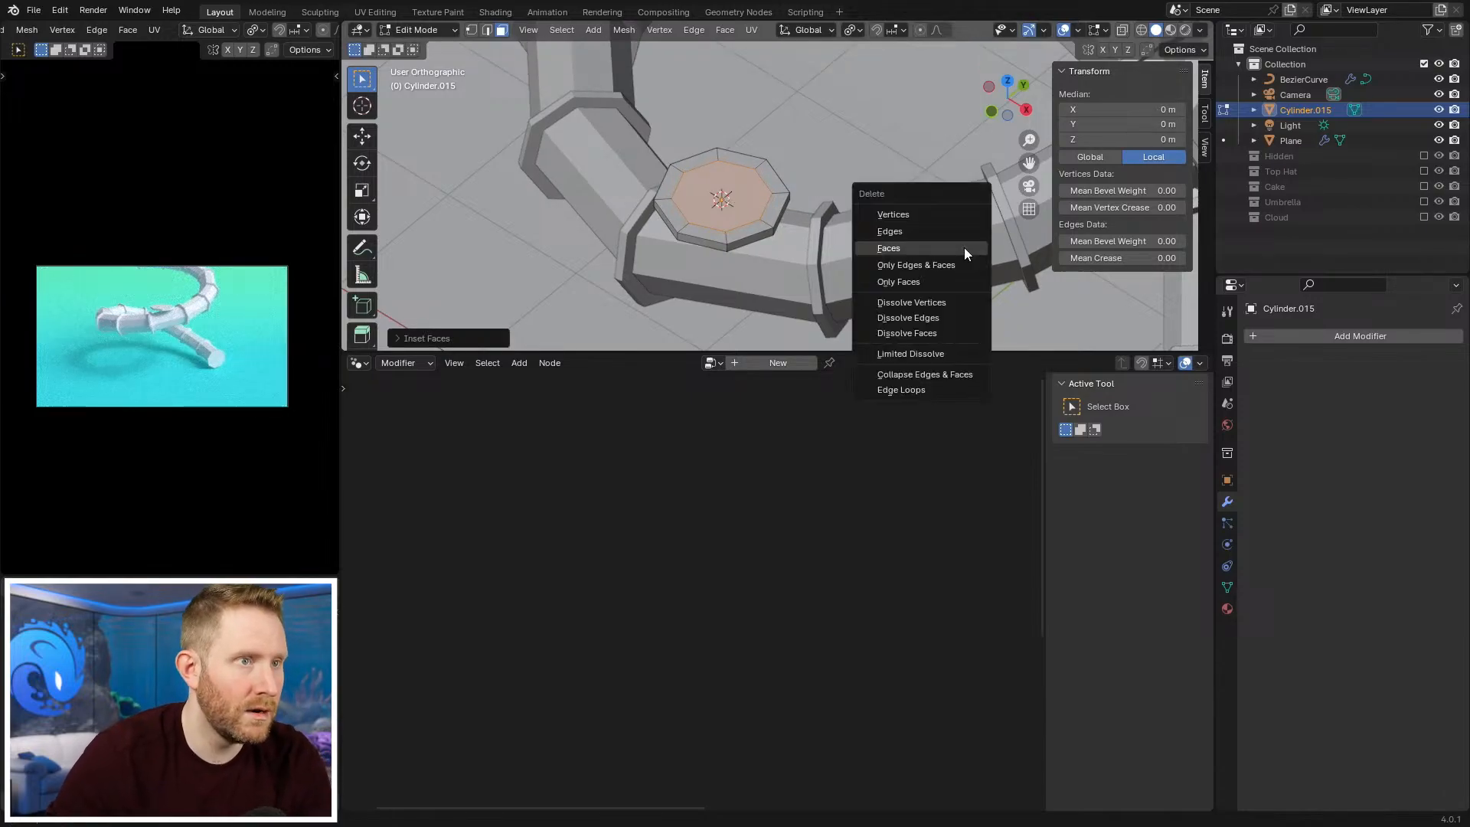
{"action": "left_click", "coordinate": [888, 248]}
{"action": "key", "text": "2"}
{"action": "left_click", "coordinate": [742, 168], "text": "alt"}
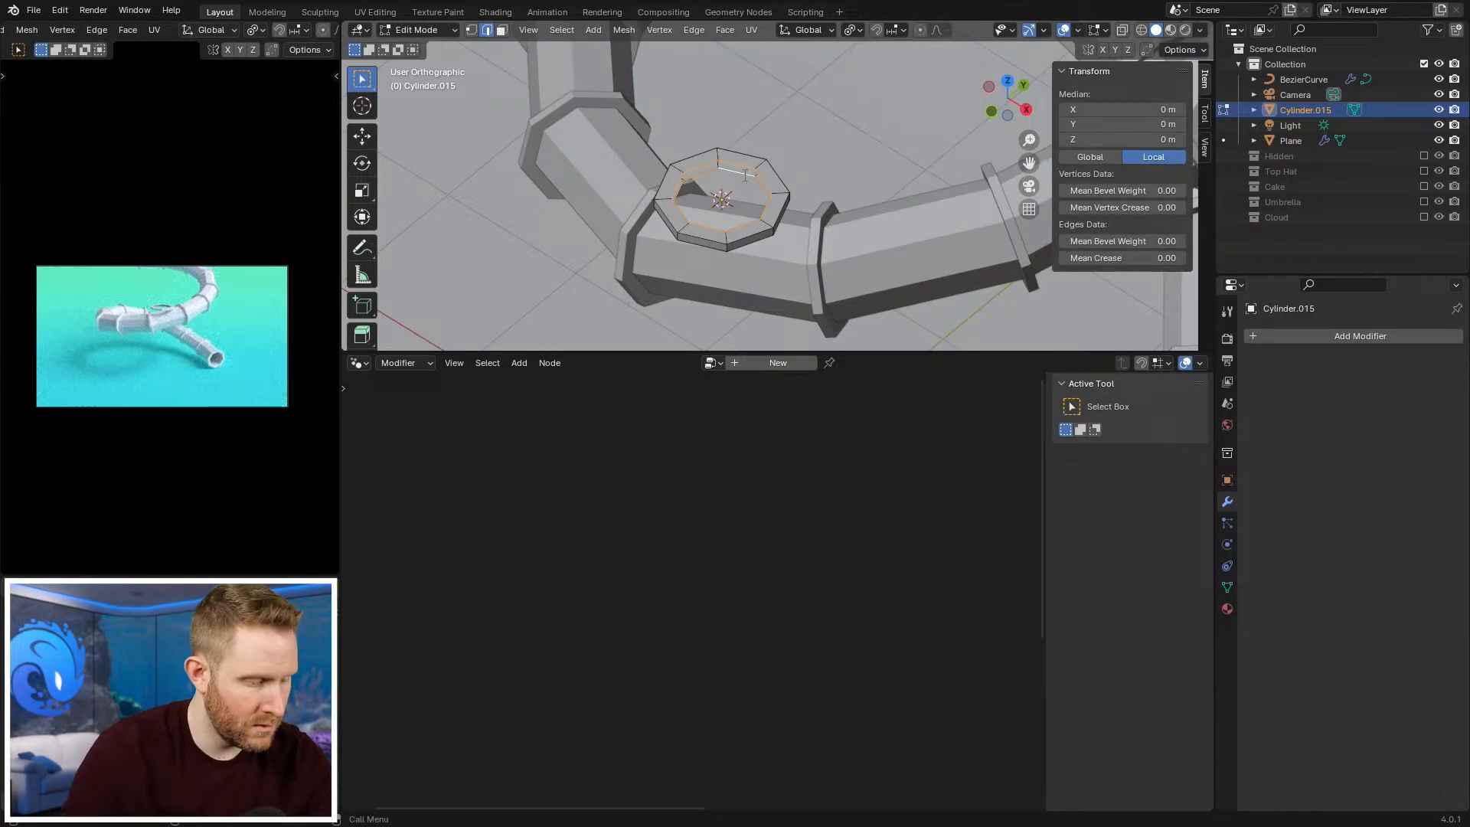
{"action": "key", "text": "F3"}
{"action": "type", "text": "bri"}
{"action": "key", "text": "Return"}
{"action": "key", "text": "Tab"}
Step: Move the Bezier curve's control point near the ring object to about X 0.31 m, Y -0.03 m, Z -1.61 m
{"action": "scroll", "coordinate": [765, 156], "scroll_direction": "down", "scroll_amount": 5}
{"action": "middle_click_drag", "start_coordinate": [877, 226], "coordinate": [734, 217], "text": "shift"}
{"action": "left_click", "coordinate": [742, 185]}
{"action": "left_click", "coordinate": [735, 217]}
{"action": "key", "text": "Tab"}
{"action": "left_click", "coordinate": [703, 236]}
{"action": "left_click", "coordinate": [675, 230]}
{"action": "key", "text": "g"}
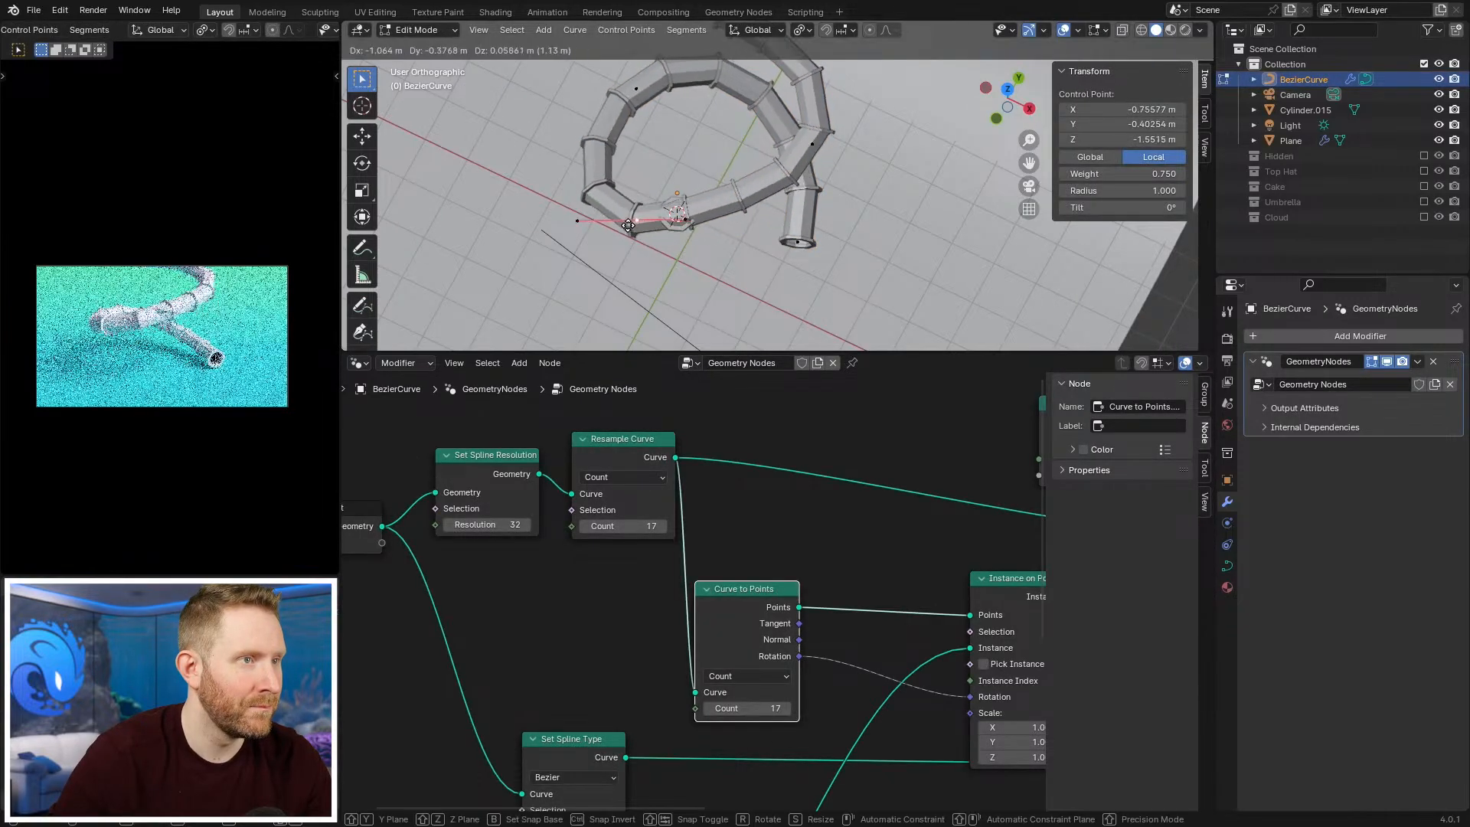
{"action": "left_click", "coordinate": [670, 214]}
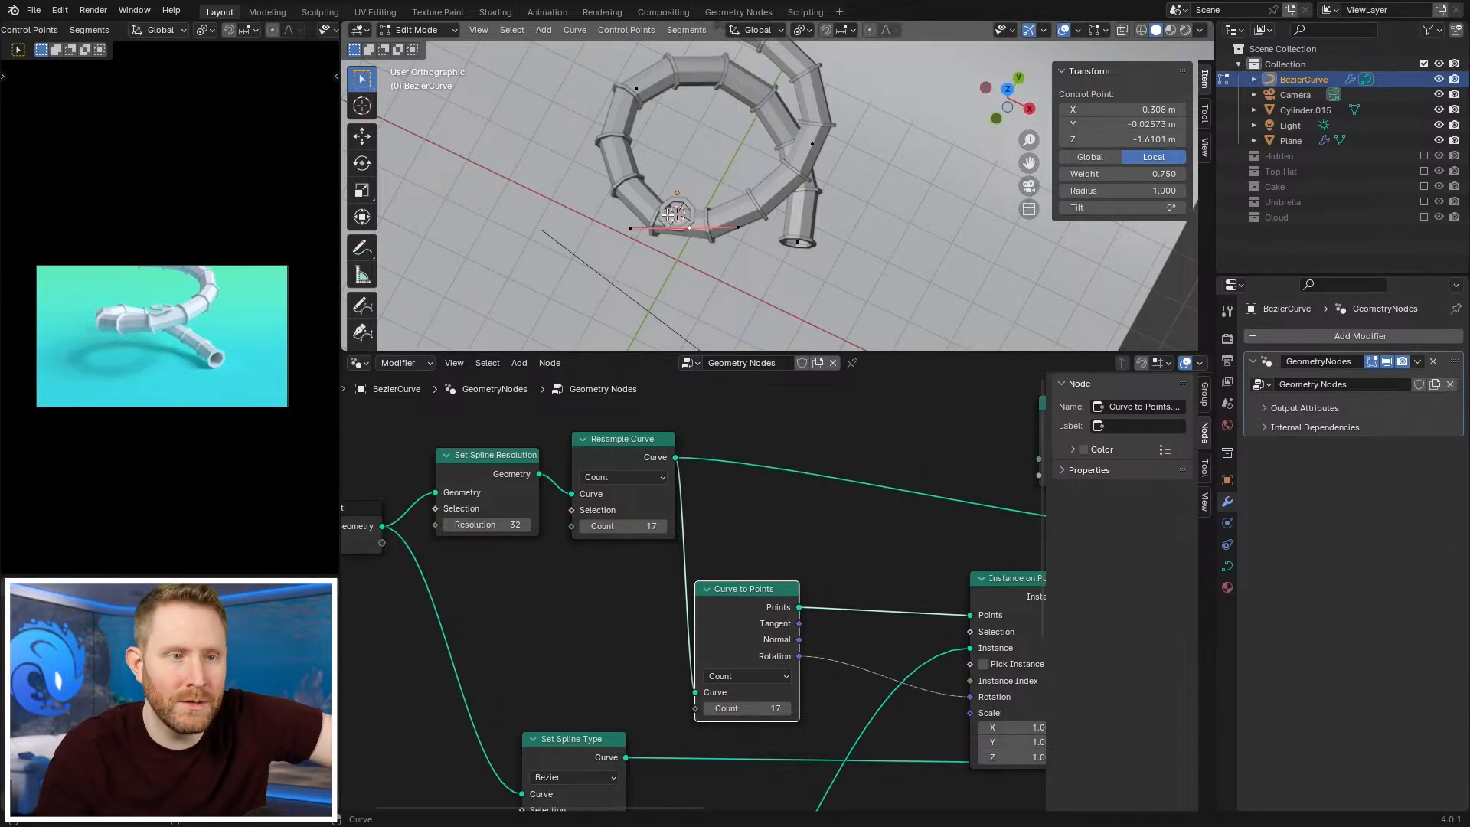
Step: Examine the render Performance settings, including threads, memory tiling, final render and viewport options
{"action": "left_click", "coordinate": [1227, 339]}
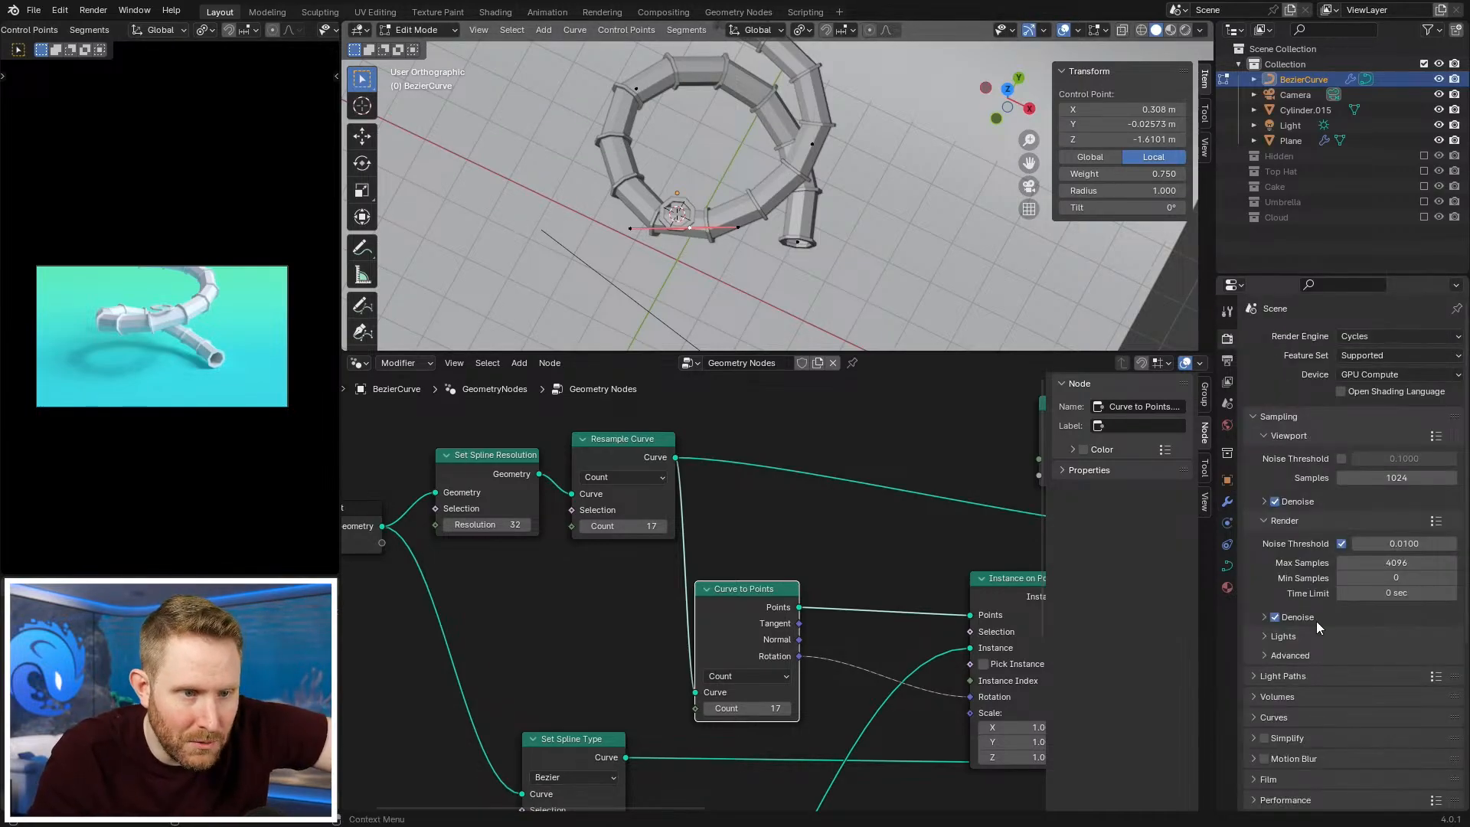
{"action": "scroll", "coordinate": [1294, 617], "scroll_direction": "down", "scroll_amount": 7}
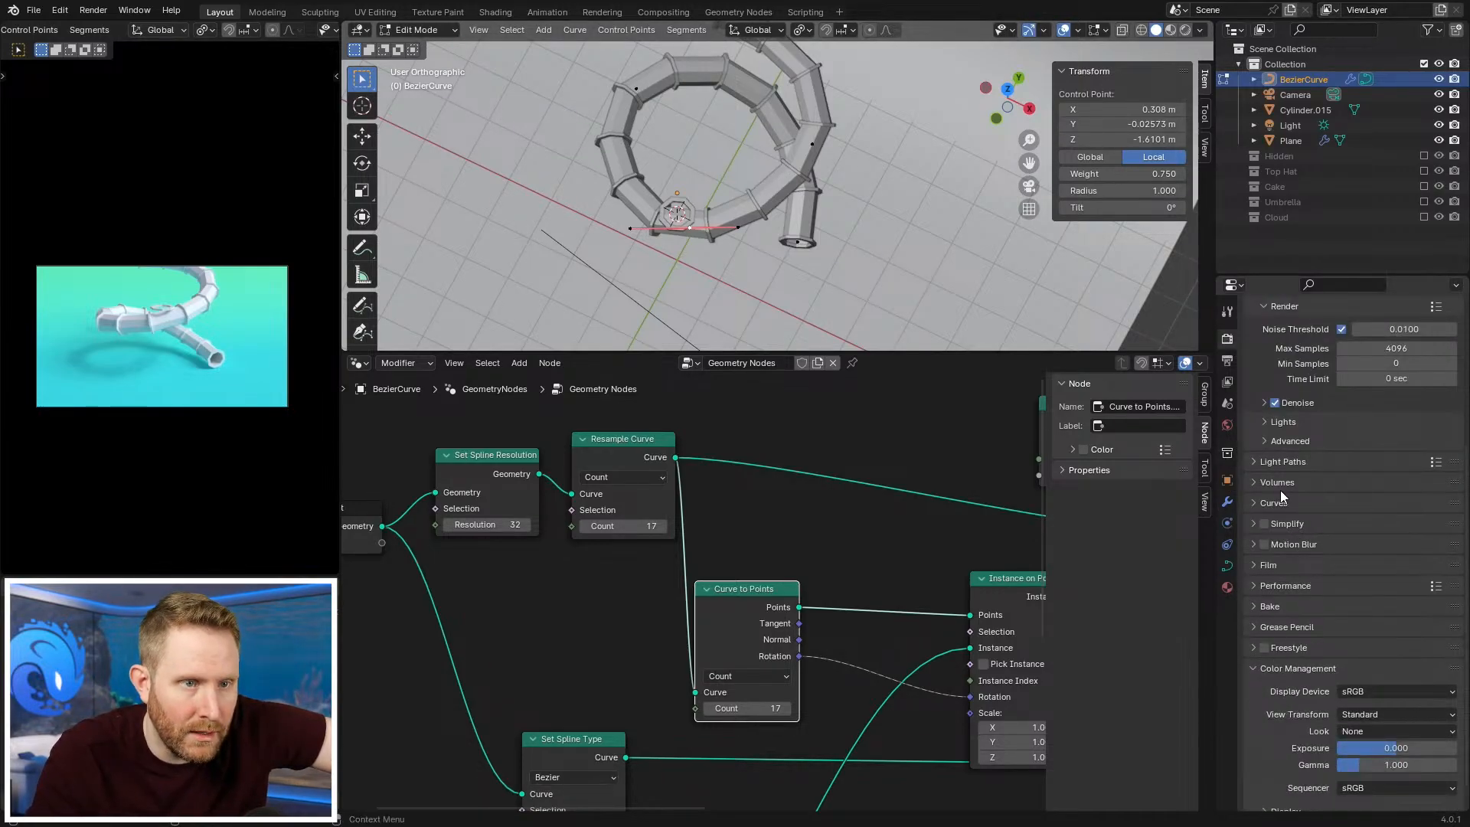
{"action": "left_click", "coordinate": [1260, 668]}
{"action": "left_click", "coordinate": [1271, 719]}
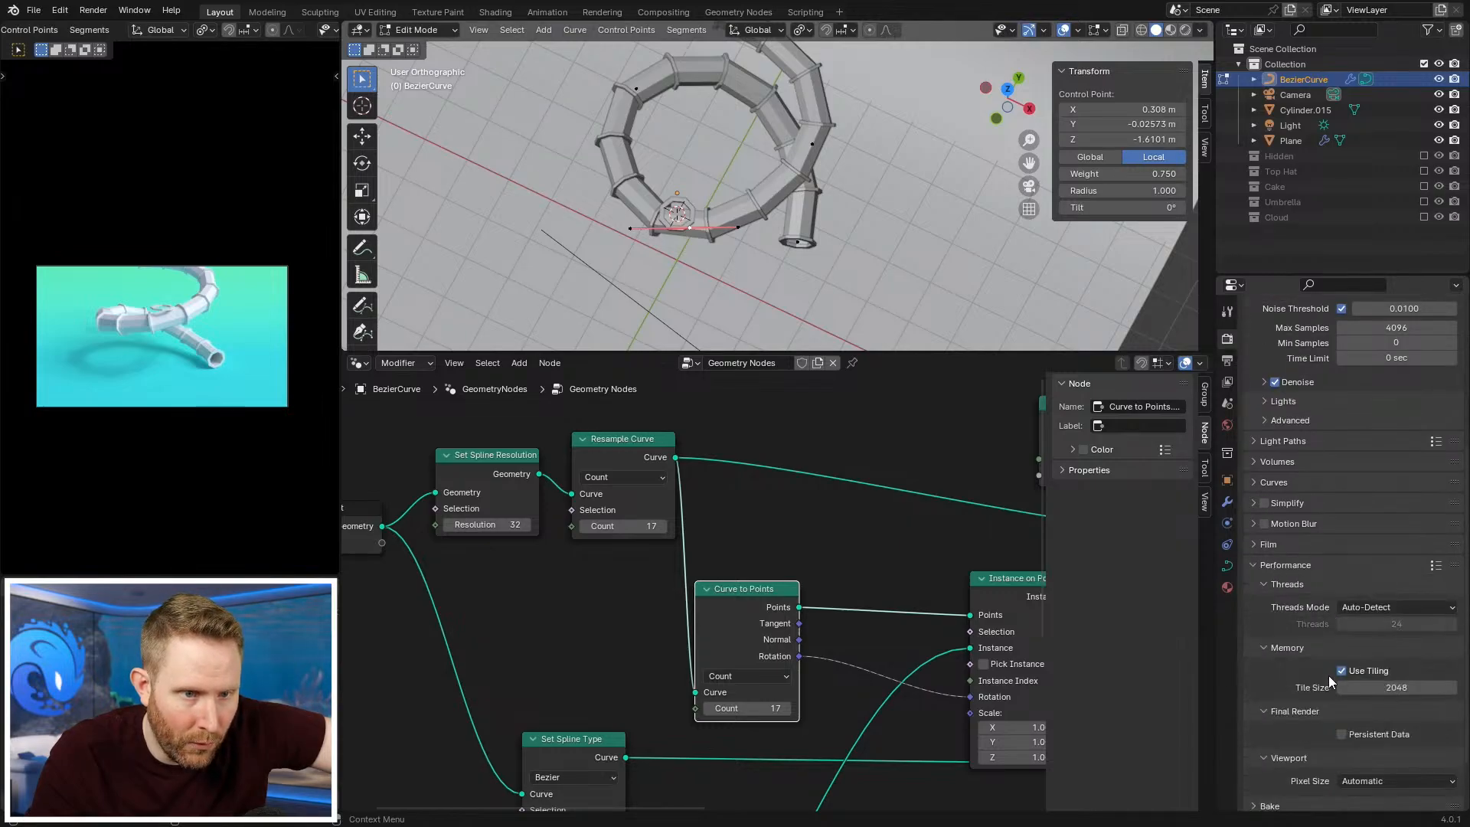
{"action": "scroll", "coordinate": [1319, 689], "scroll_direction": "down", "scroll_amount": 5}
{"action": "scroll", "coordinate": [1301, 708], "scroll_direction": "down", "scroll_amount": 1}
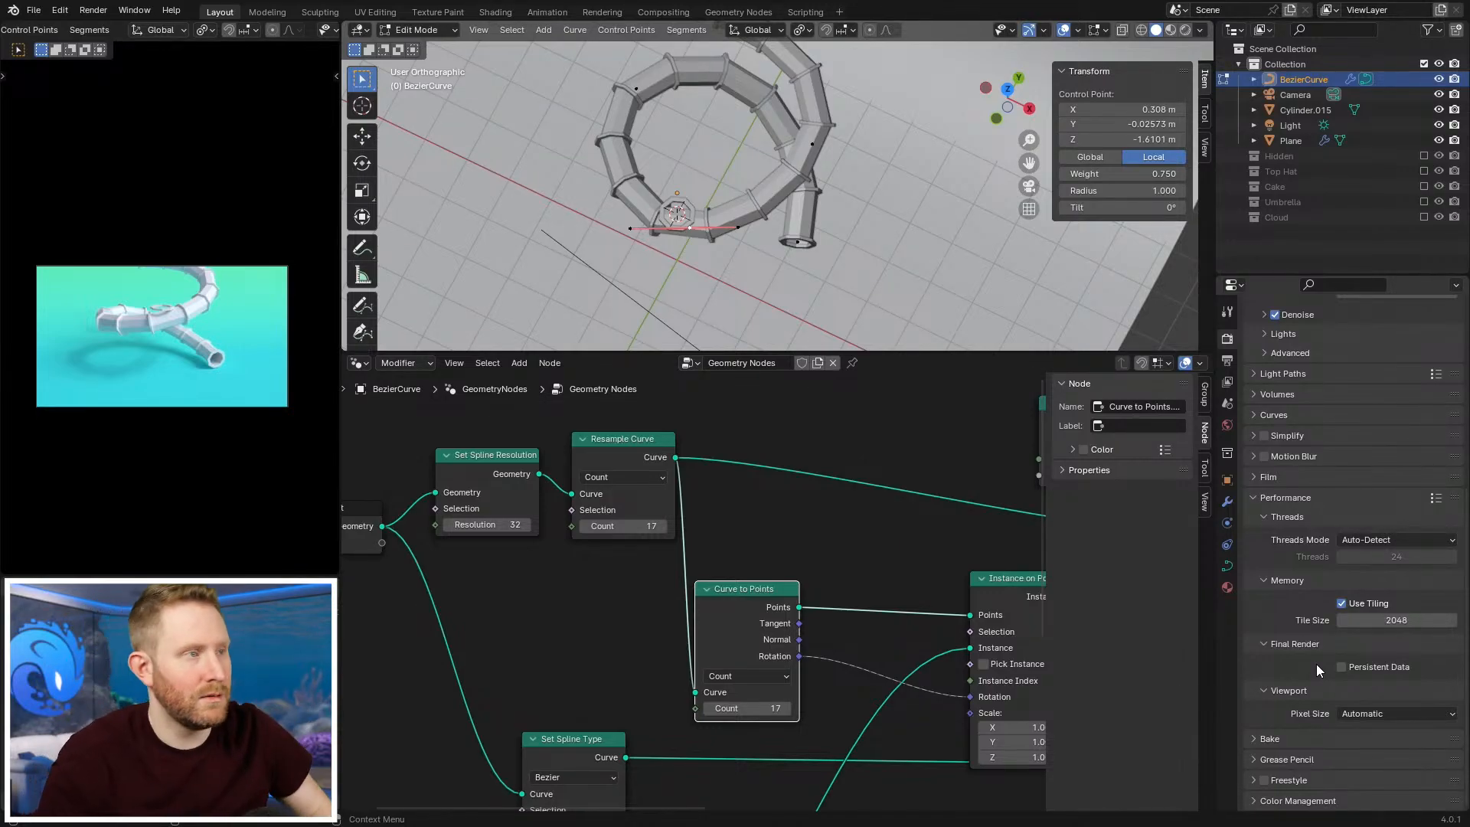
Step: Lower the curve's outer-bend control point along Z, and lower the front control point to about Z -1.90 m
{"action": "middle_click_drag", "start_coordinate": [794, 262], "coordinate": [838, 180]}
{"action": "left_click", "coordinate": [844, 186]}
{"action": "key", "text": "g"}
{"action": "key", "text": "z"}
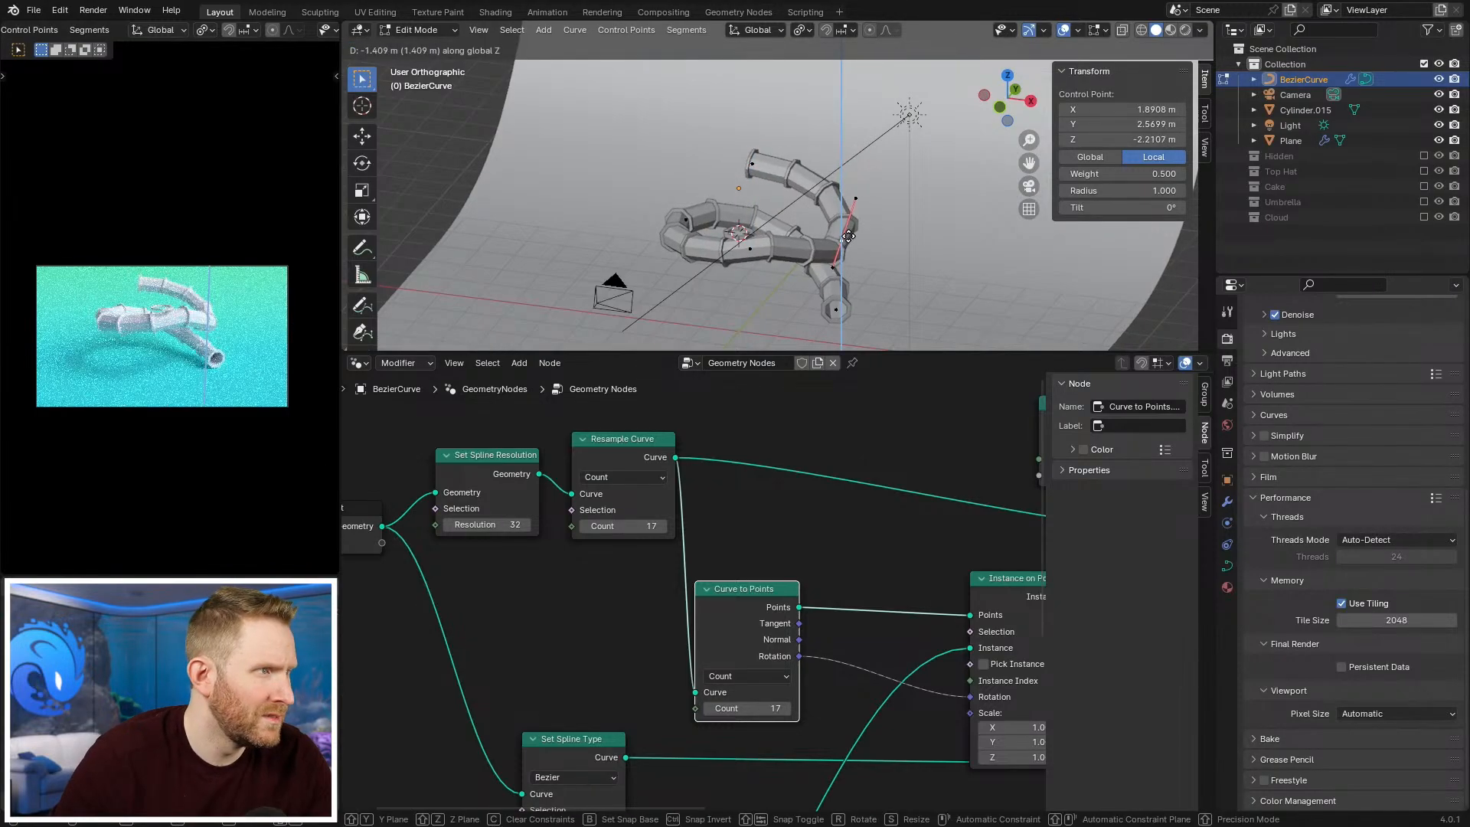
{"action": "left_click", "coordinate": [850, 205]}
{"action": "left_click", "coordinate": [757, 247]}
{"action": "key", "text": "g"}
{"action": "key", "text": "z"}
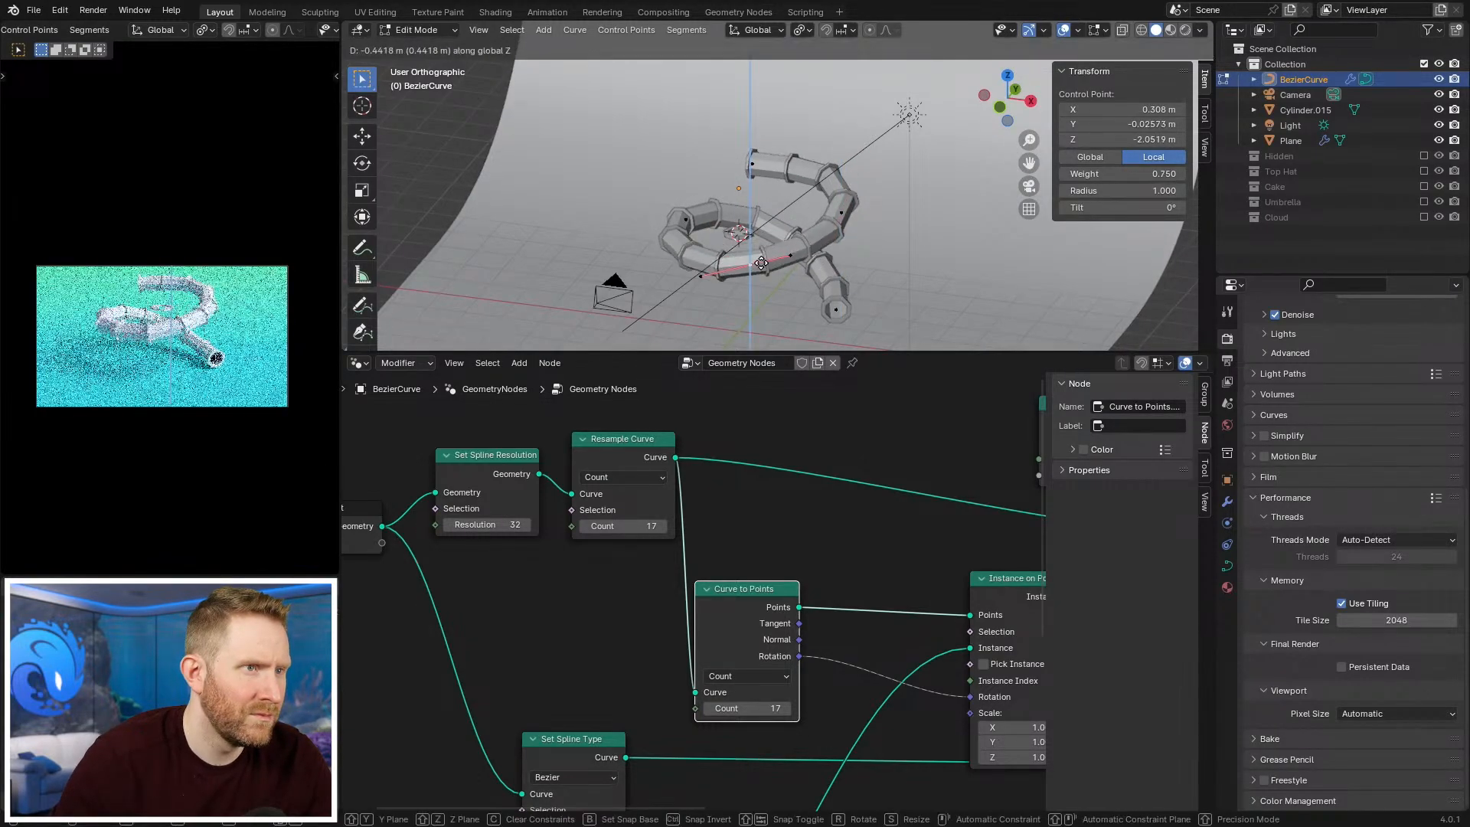
{"action": "left_click", "coordinate": [889, 242]}
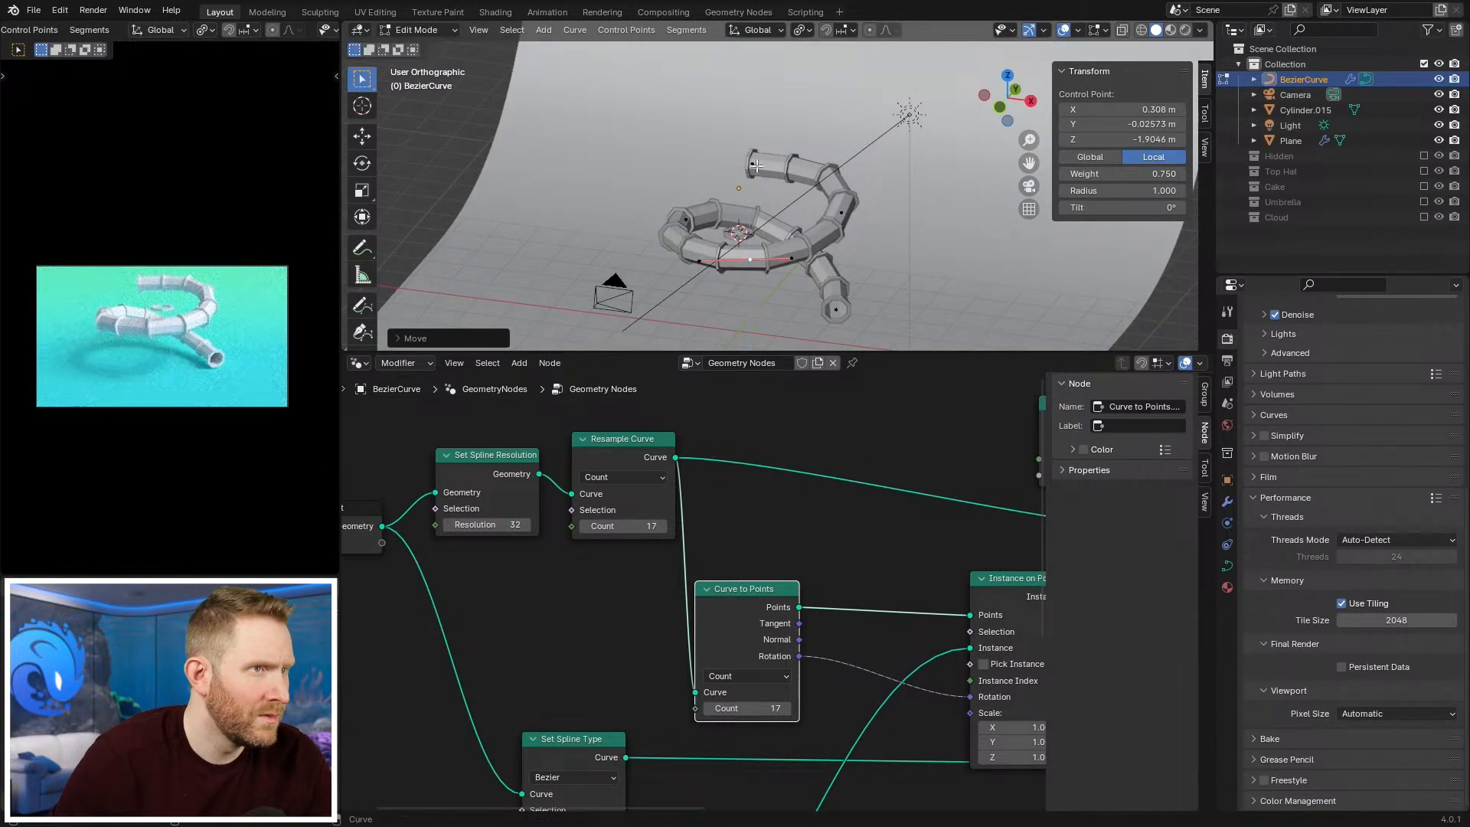
Step: In top view, reposition and rotate the curve's lower end point, and move its handle to about X 2.79 m, Y 3.90 m
{"action": "left_click", "coordinate": [835, 302]}
{"action": "key", "text": "KP_7"}
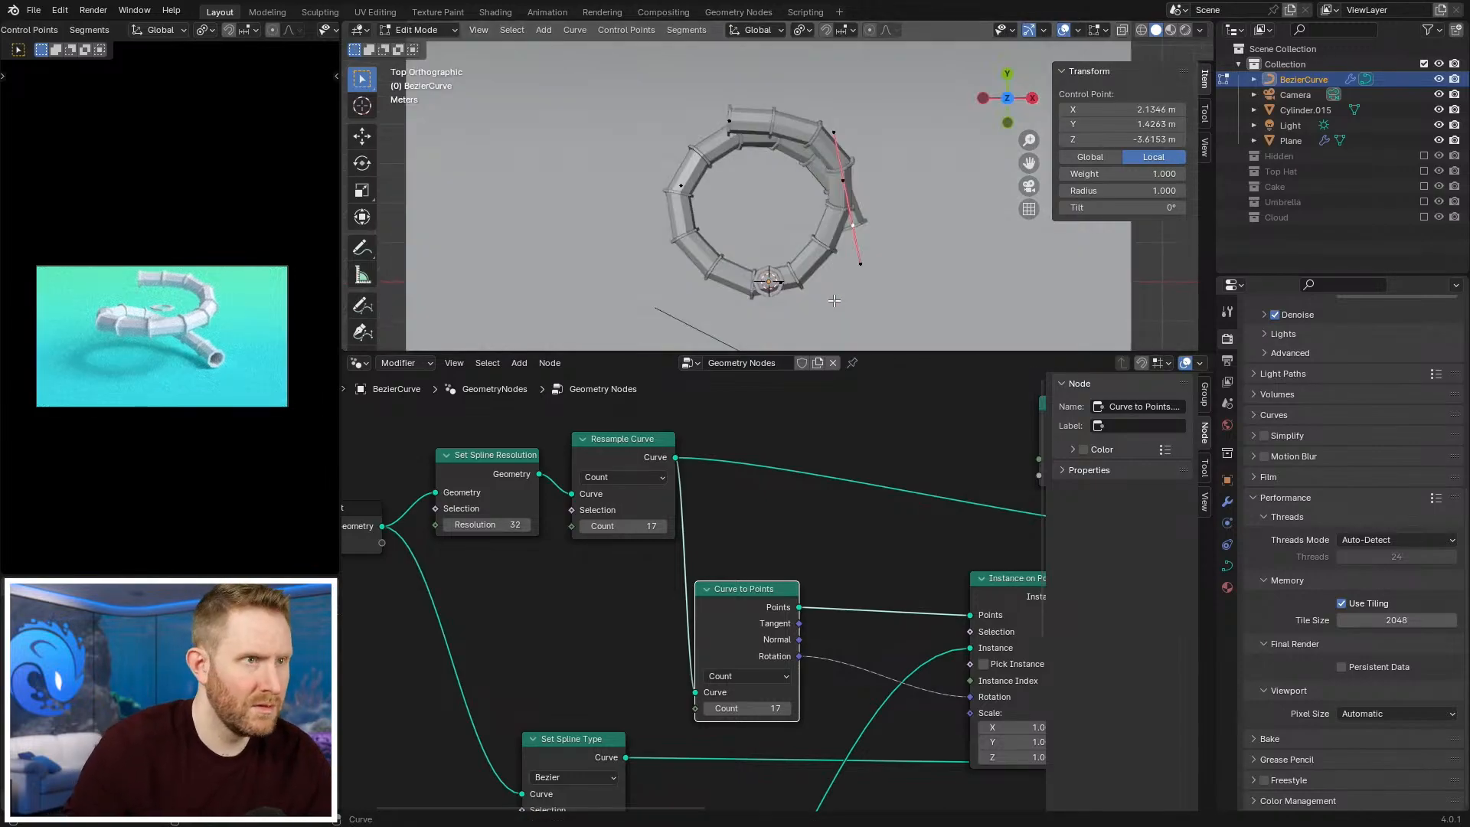
{"action": "key", "text": "g"}
{"action": "left_click", "coordinate": [1009, 208]}
{"action": "key", "text": "r"}
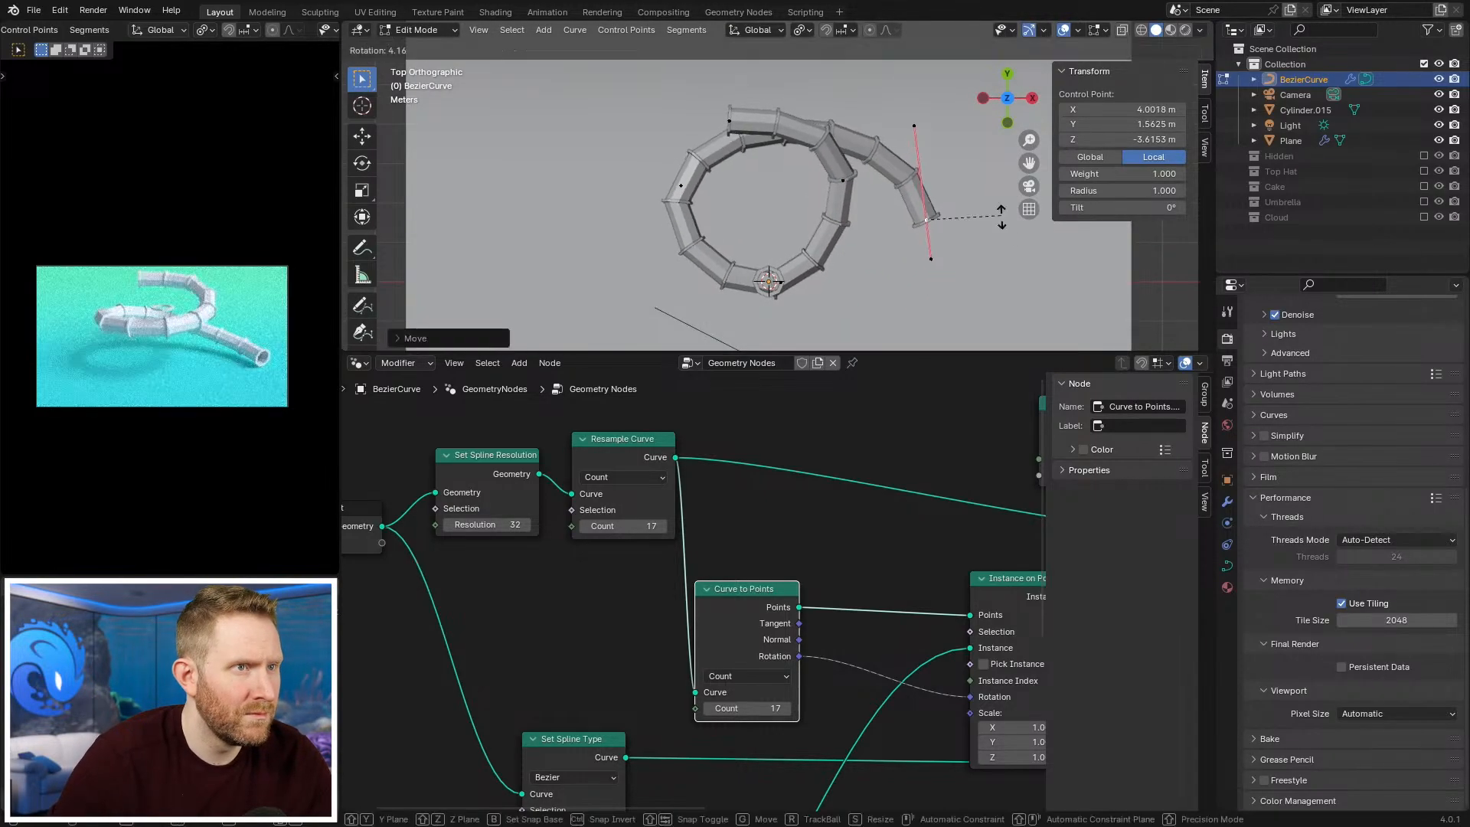
{"action": "left_click", "coordinate": [988, 233]}
{"action": "key", "text": "g"}
{"action": "left_click", "coordinate": [940, 246]}
{"action": "left_click", "coordinate": [879, 137]}
{"action": "key", "text": "g"}
{"action": "left_click", "coordinate": [873, 130]}
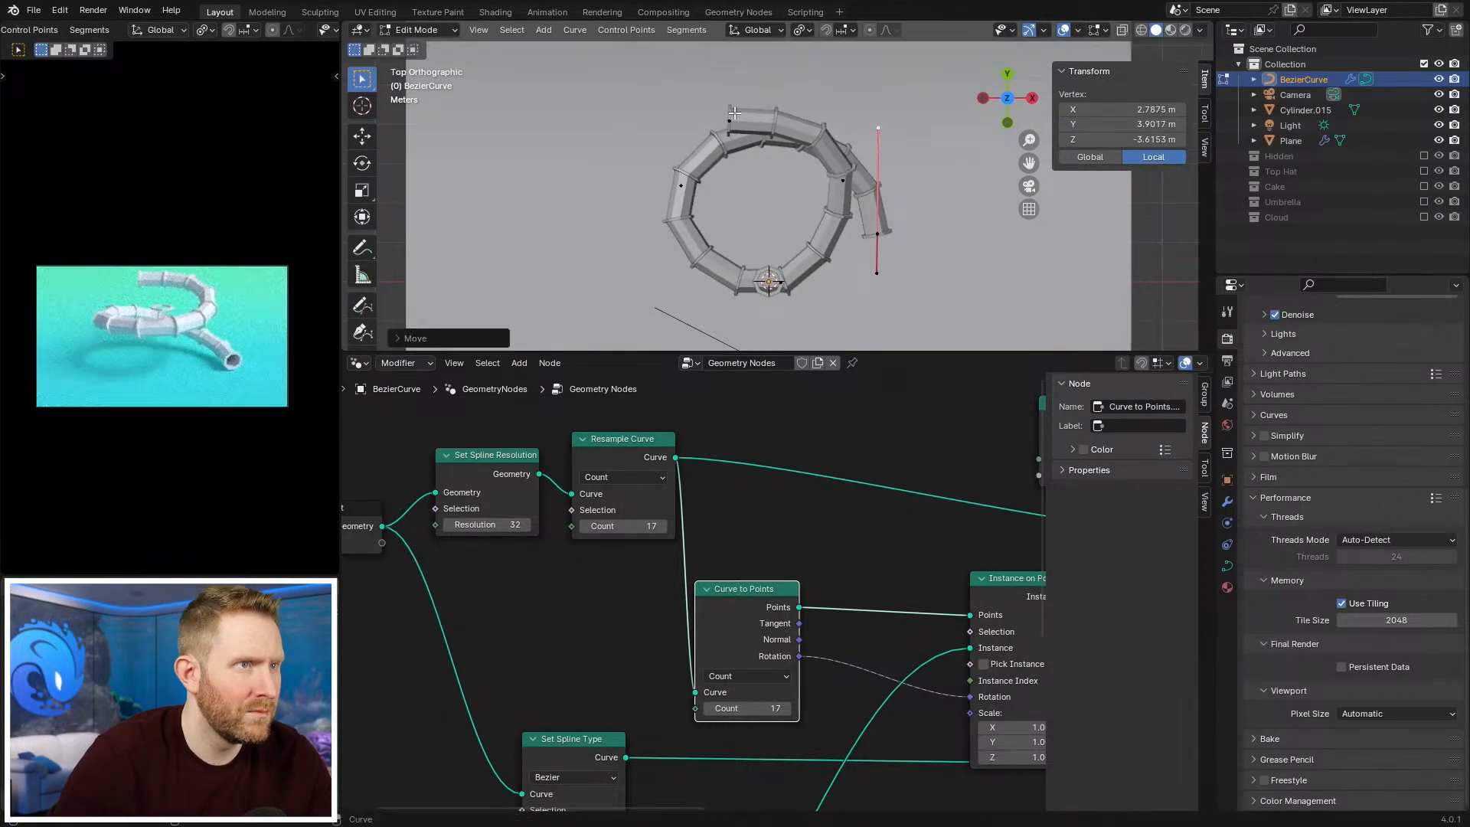
Step: Move the curve's upper end point outward to about X -3.08 m, Y 3.97 m and rotate it to tilt the pipe's end
{"action": "left_click", "coordinate": [732, 116]}
{"action": "key", "text": "g"}
{"action": "left_click", "coordinate": [616, 134]}
{"action": "middle_click_drag", "start_coordinate": [616, 134], "coordinate": [774, 135]}
{"action": "key", "text": "r"}
{"action": "left_click", "coordinate": [700, 251]}
{"action": "key", "text": "g"}
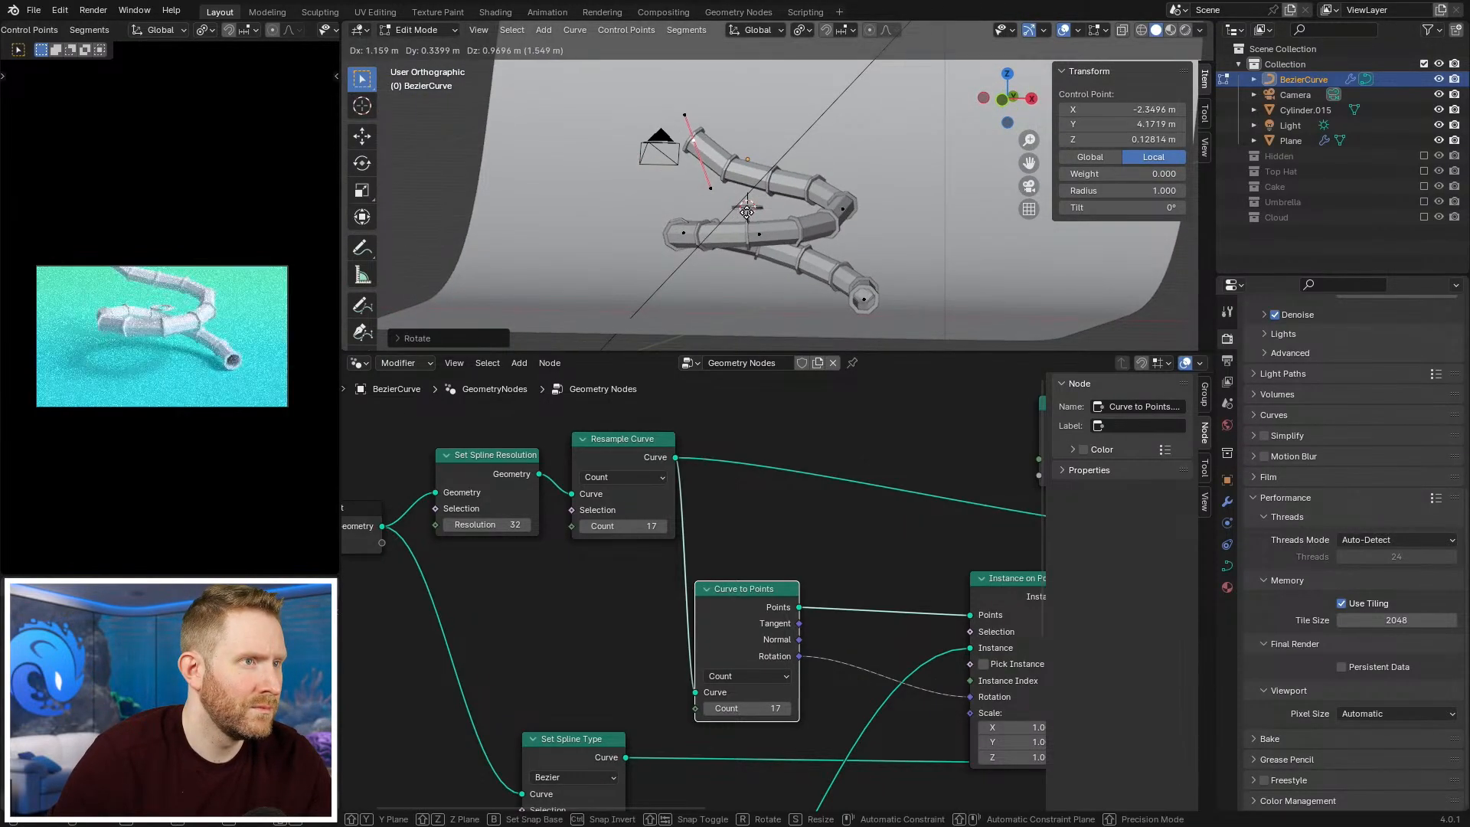
{"action": "left_click", "coordinate": [717, 229]}
Step: Return the Bezier curve to Object Mode and save the file
{"action": "key", "text": "Tab"}
{"action": "key", "text": "Home"}
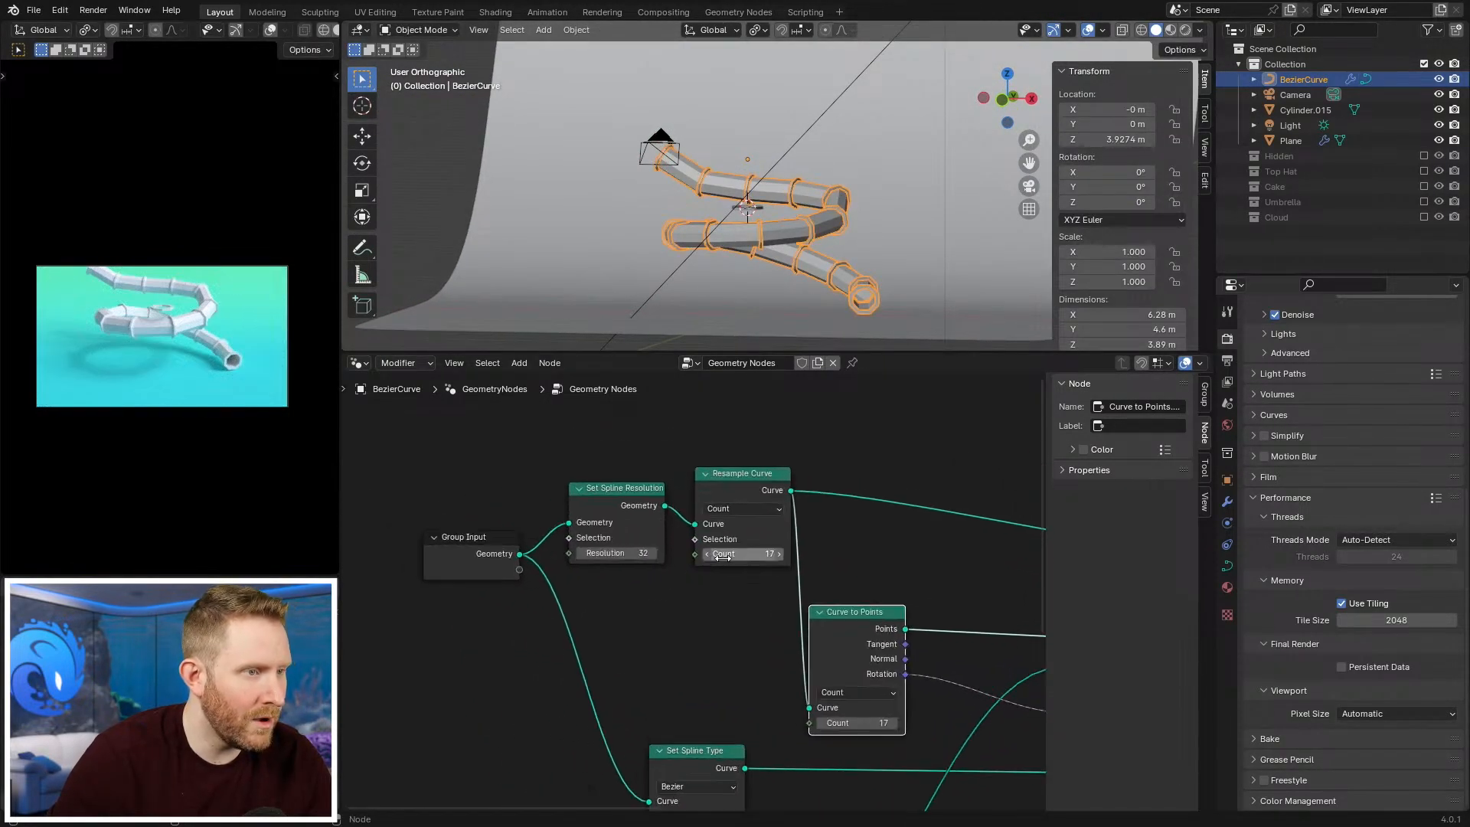
{"action": "key", "text": "ctrl+s"}
Step: Show the curve's modifier settings and set the Set Spline Resolution node's Resolution to 60
{"action": "left_click", "coordinate": [1227, 502]}
{"action": "middle_click_drag", "start_coordinate": [591, 555], "coordinate": [633, 582]}
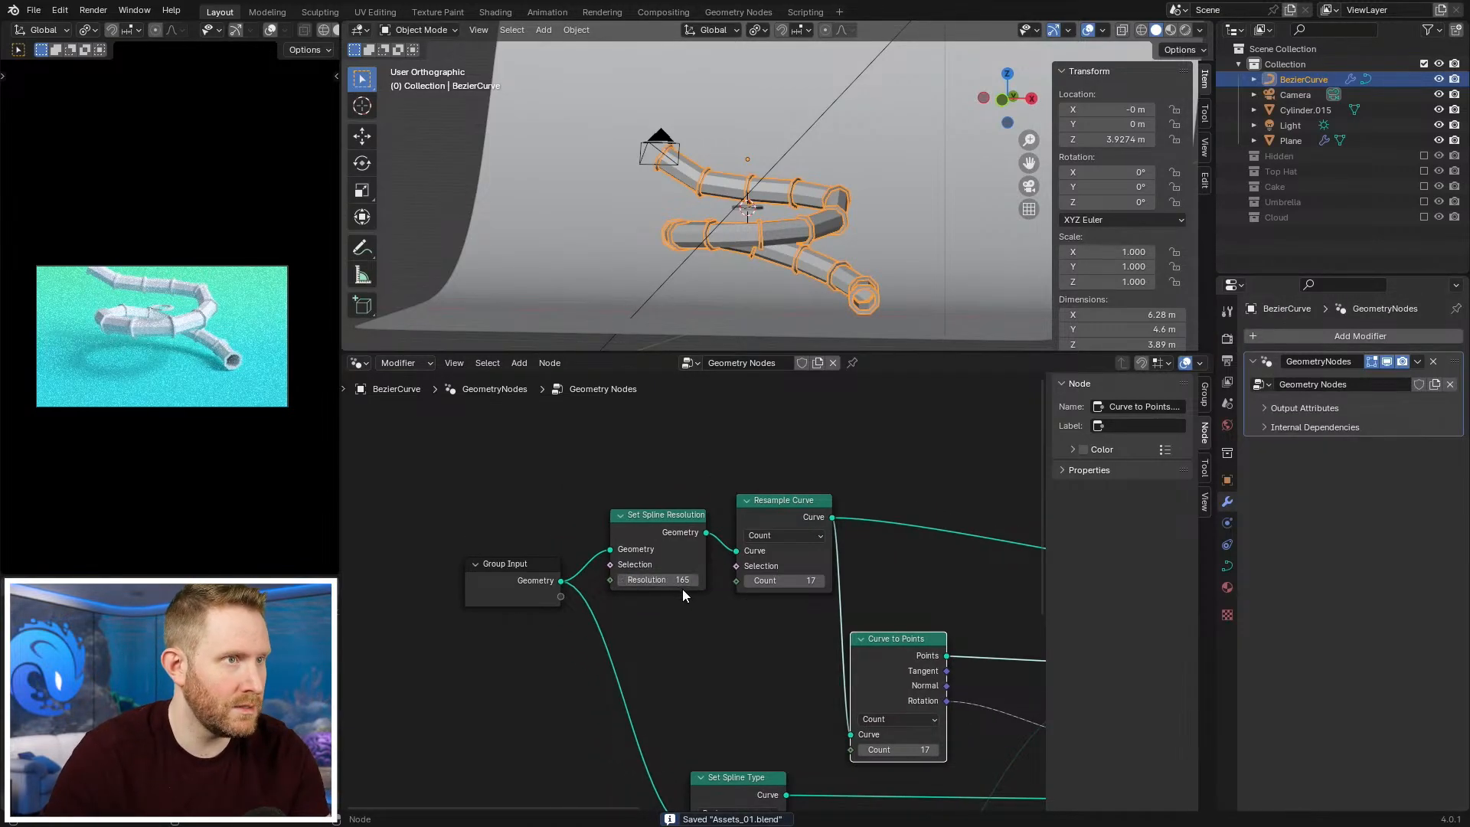
{"action": "scroll", "coordinate": [623, 545], "scroll_direction": "up", "scroll_amount": 2}
{"action": "left_click", "coordinate": [722, 611]}
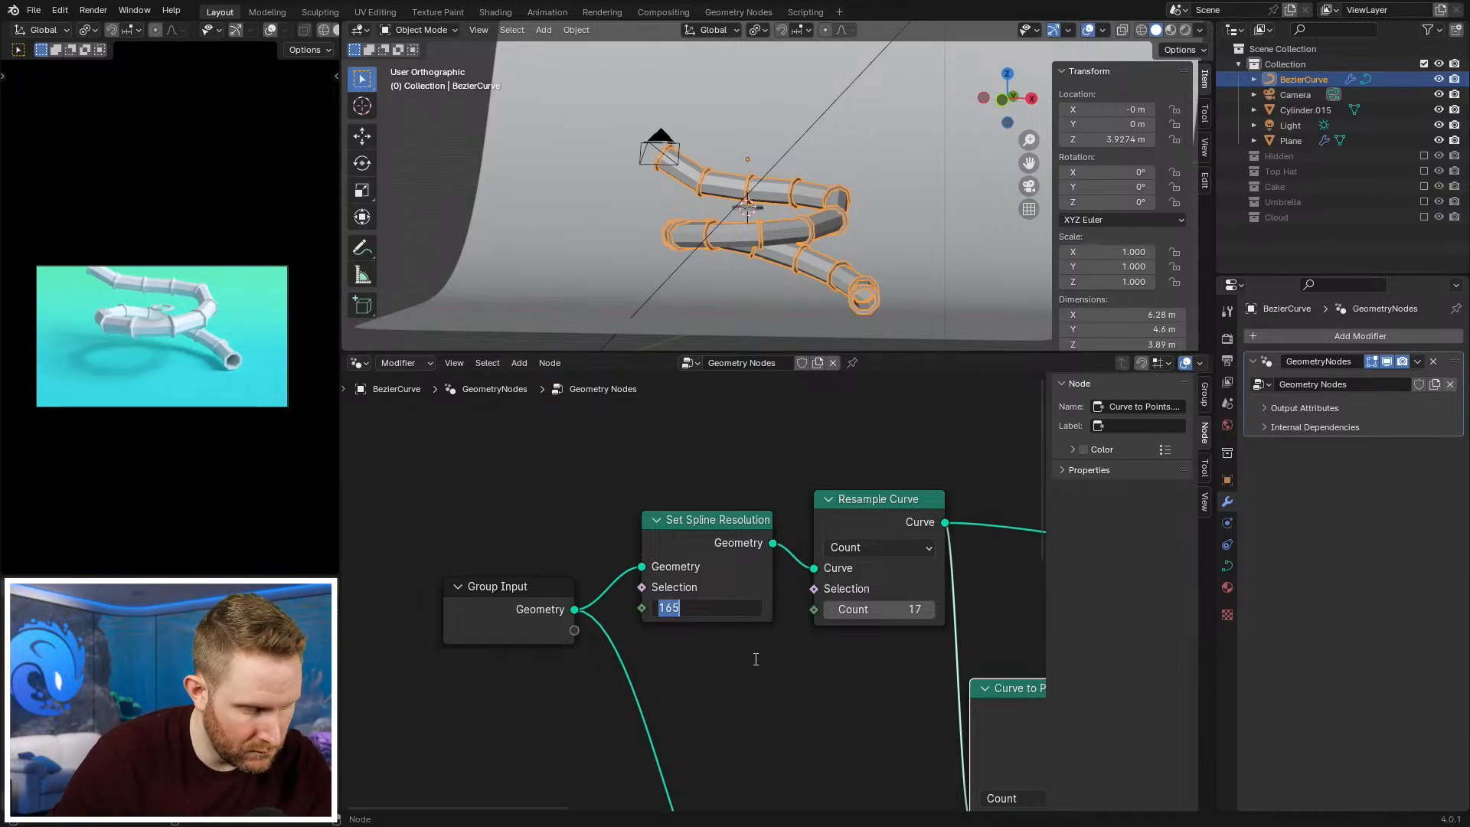
{"action": "key", "text": "Return"}
Step: Move the Group Input node horizontally away from the Set Spline Resolution node to make room between them
{"action": "middle_click_drag", "start_coordinate": [591, 659], "coordinate": [700, 648]}
{"action": "left_click", "coordinate": [617, 613]}
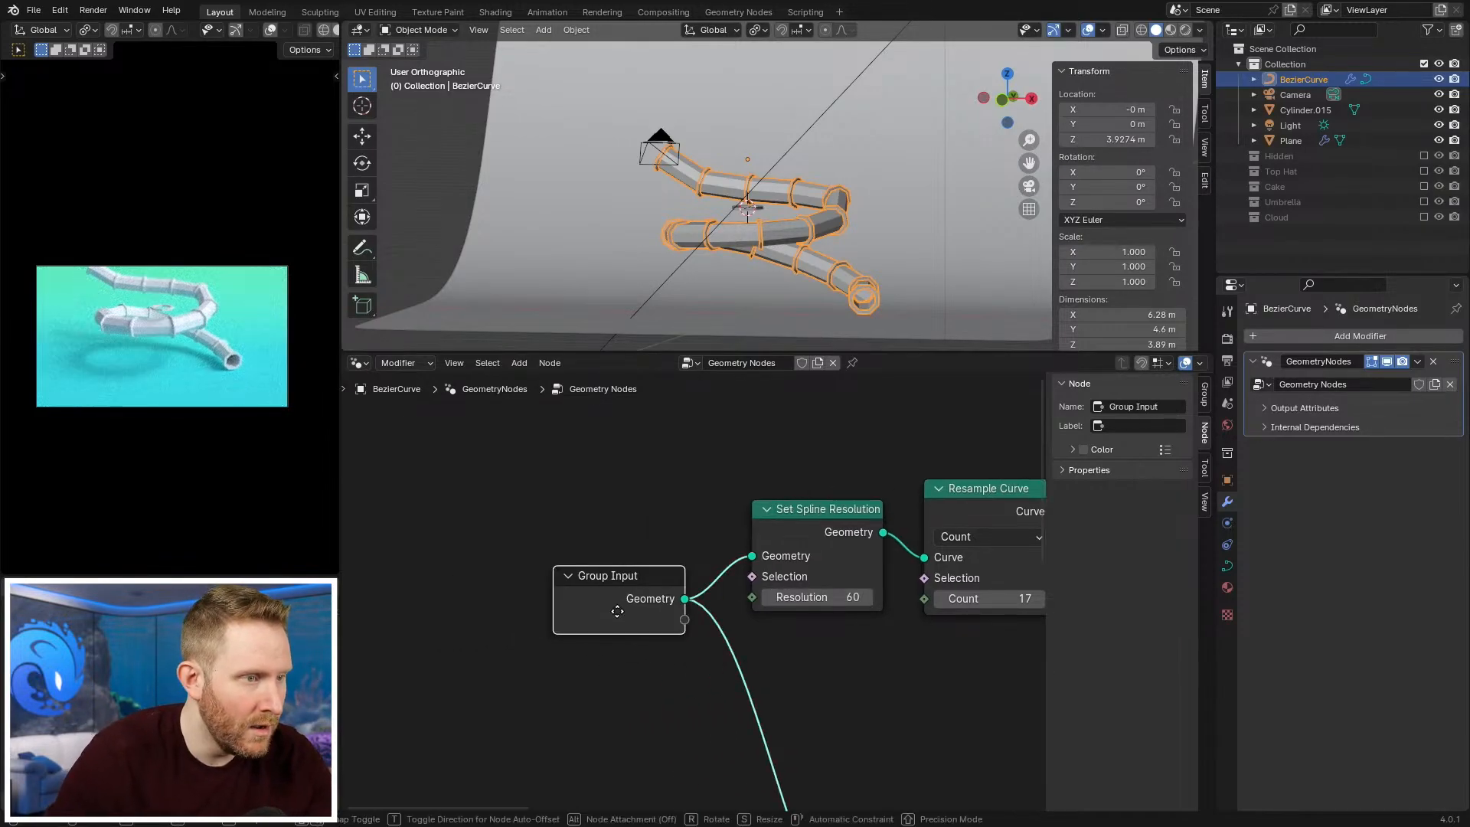
{"action": "key", "text": "g"}
{"action": "key", "text": "x"}
{"action": "left_click", "coordinate": [483, 627]}
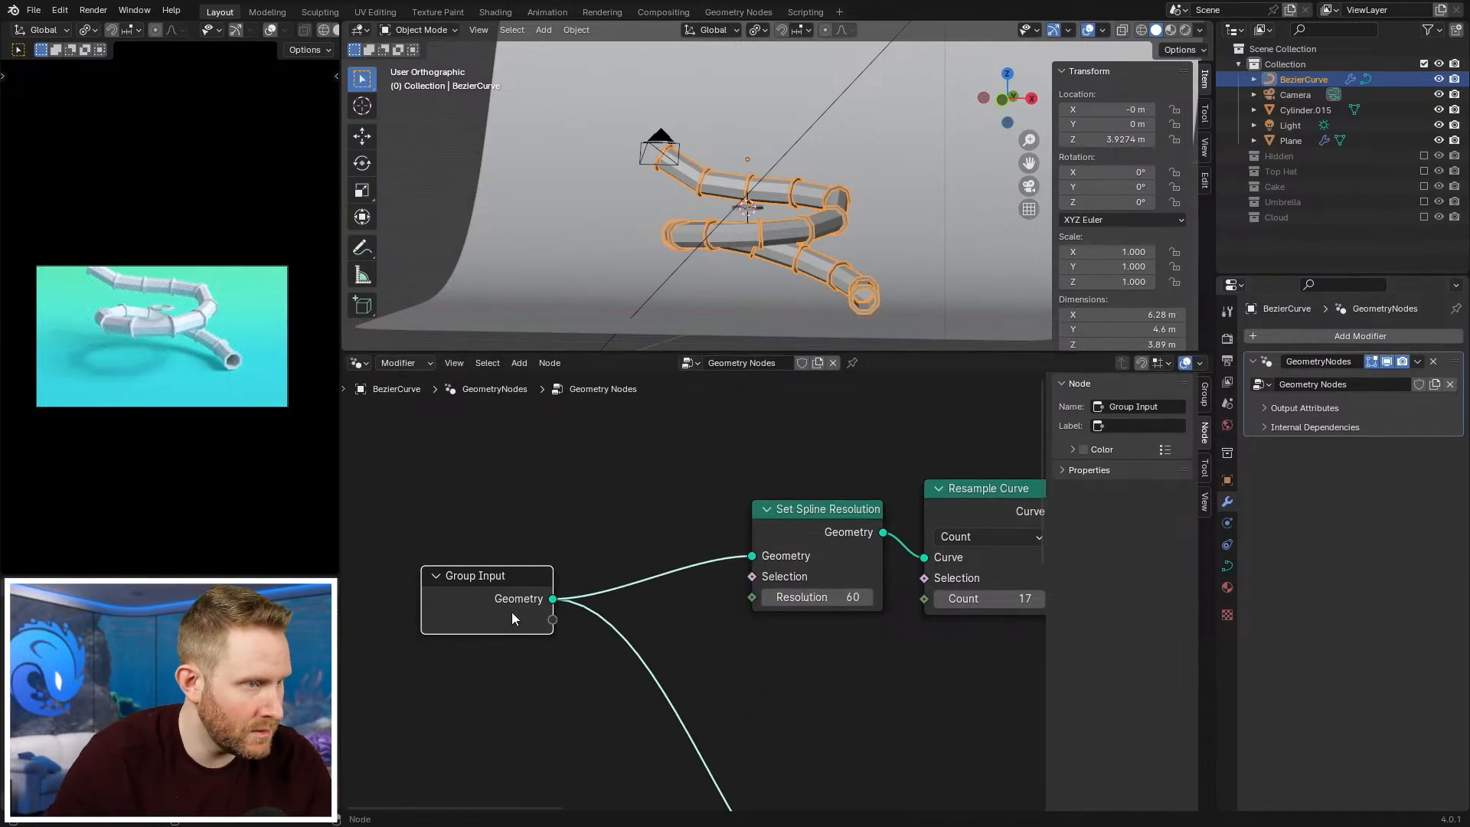
Step: Add an Integer input socket to the node group with default 17, minimum 1 and maximum 200
{"action": "left_click", "coordinate": [1203, 399]}
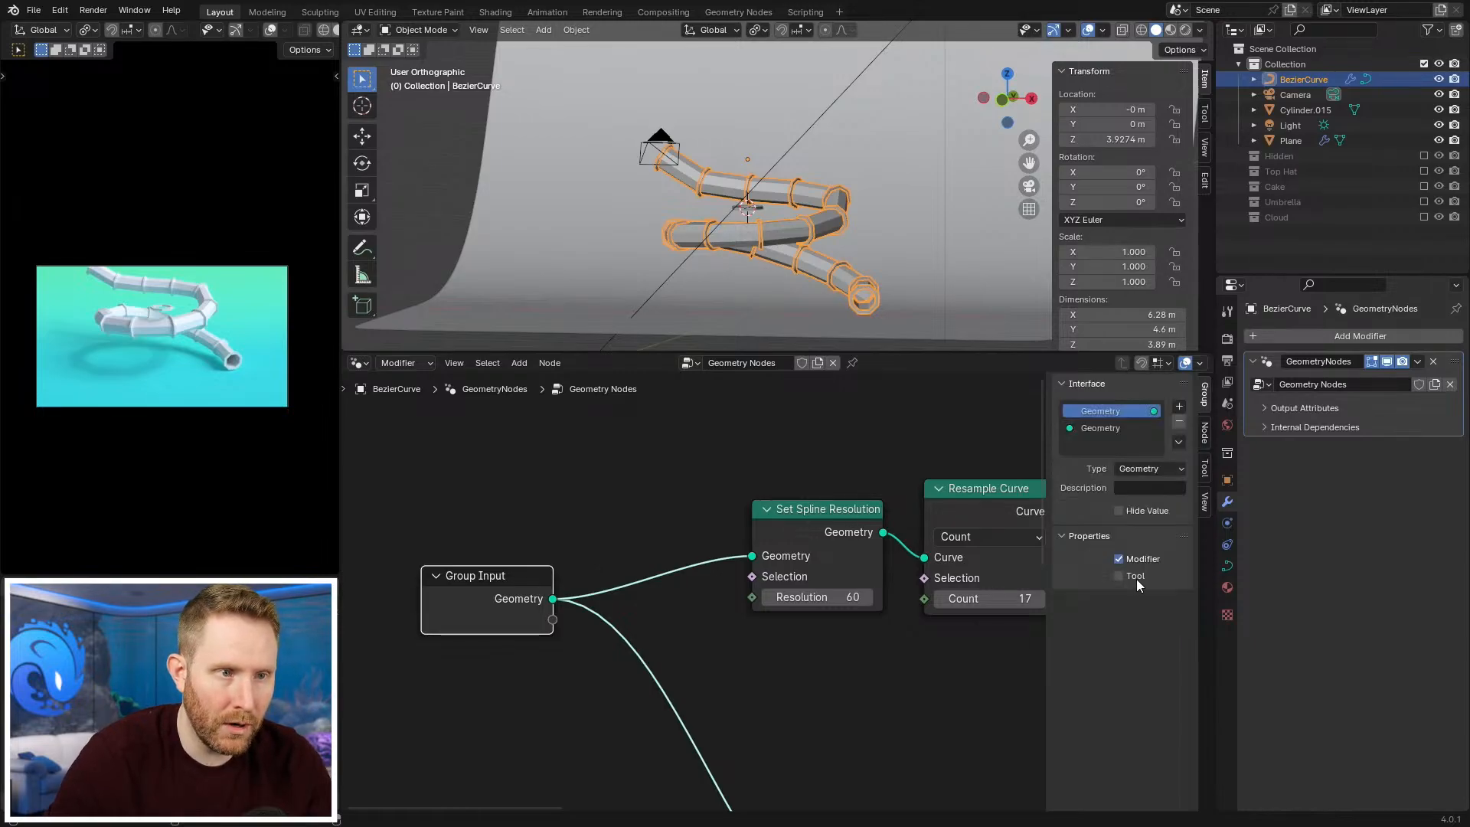
{"action": "left_click", "coordinate": [1179, 409]}
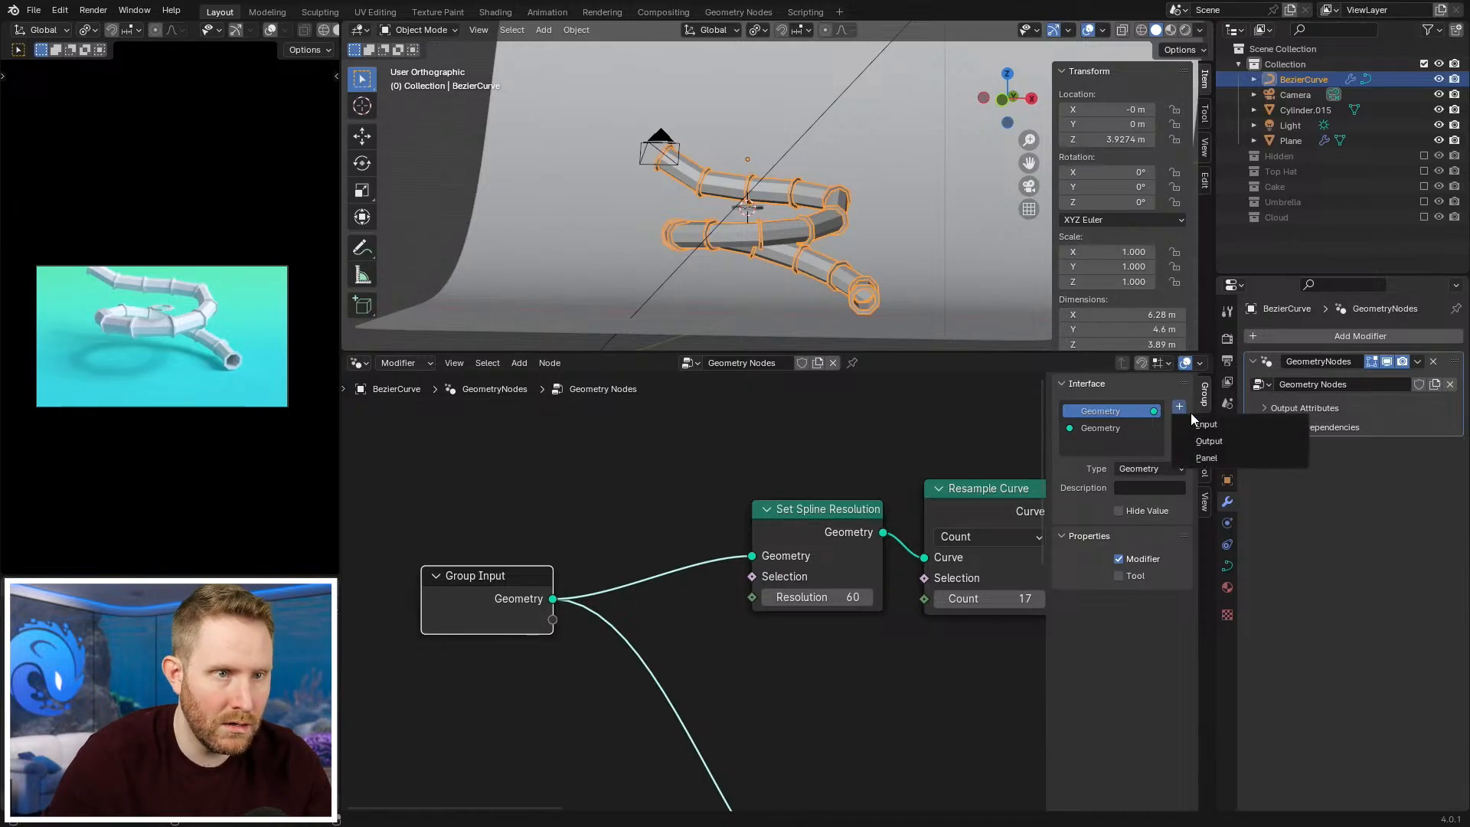
{"action": "left_click", "coordinate": [1200, 424]}
{"action": "scroll", "coordinate": [627, 631], "scroll_direction": "down", "scroll_amount": 2}
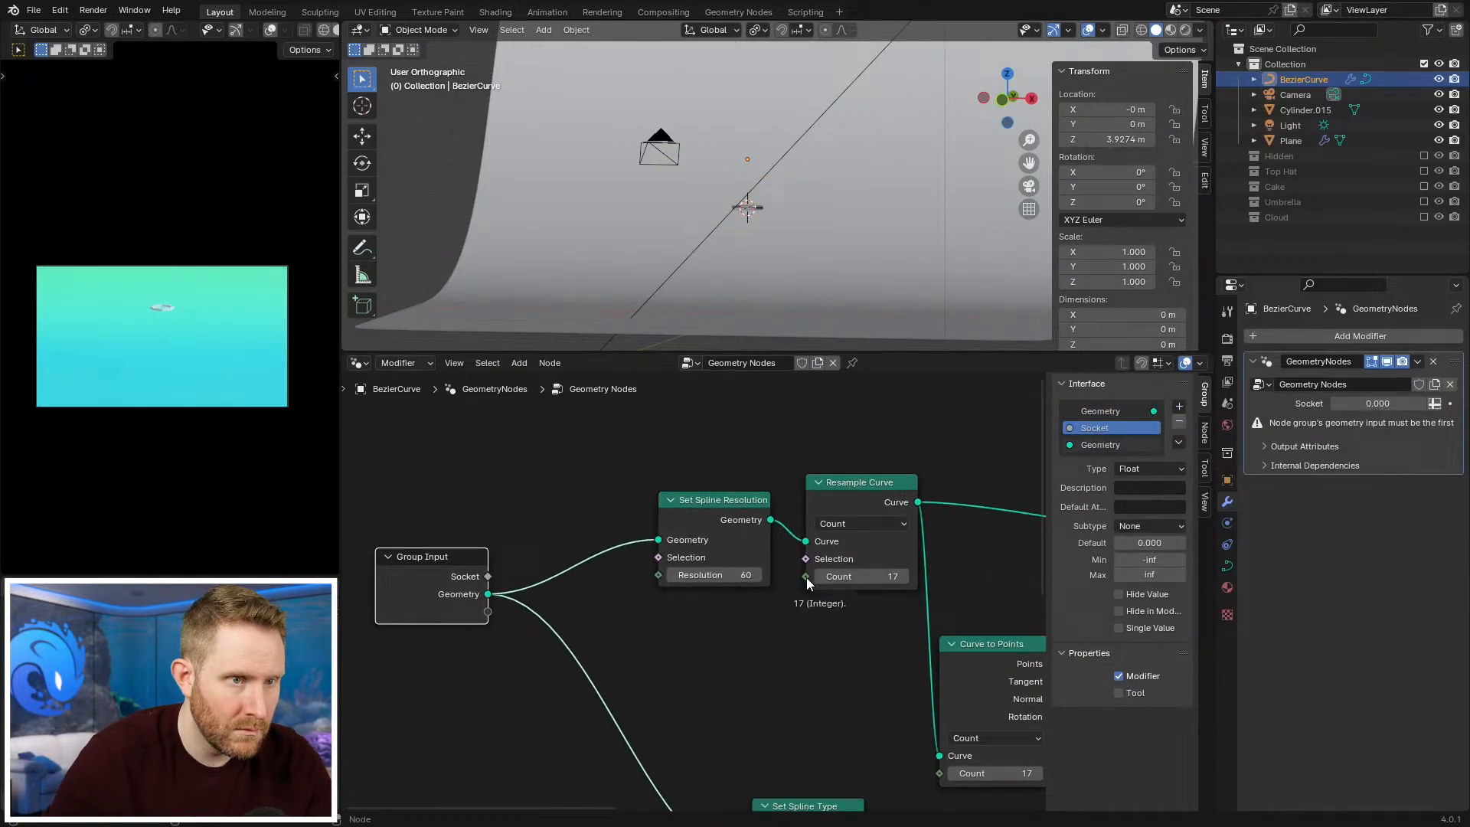
{"action": "left_click", "coordinate": [1162, 470]}
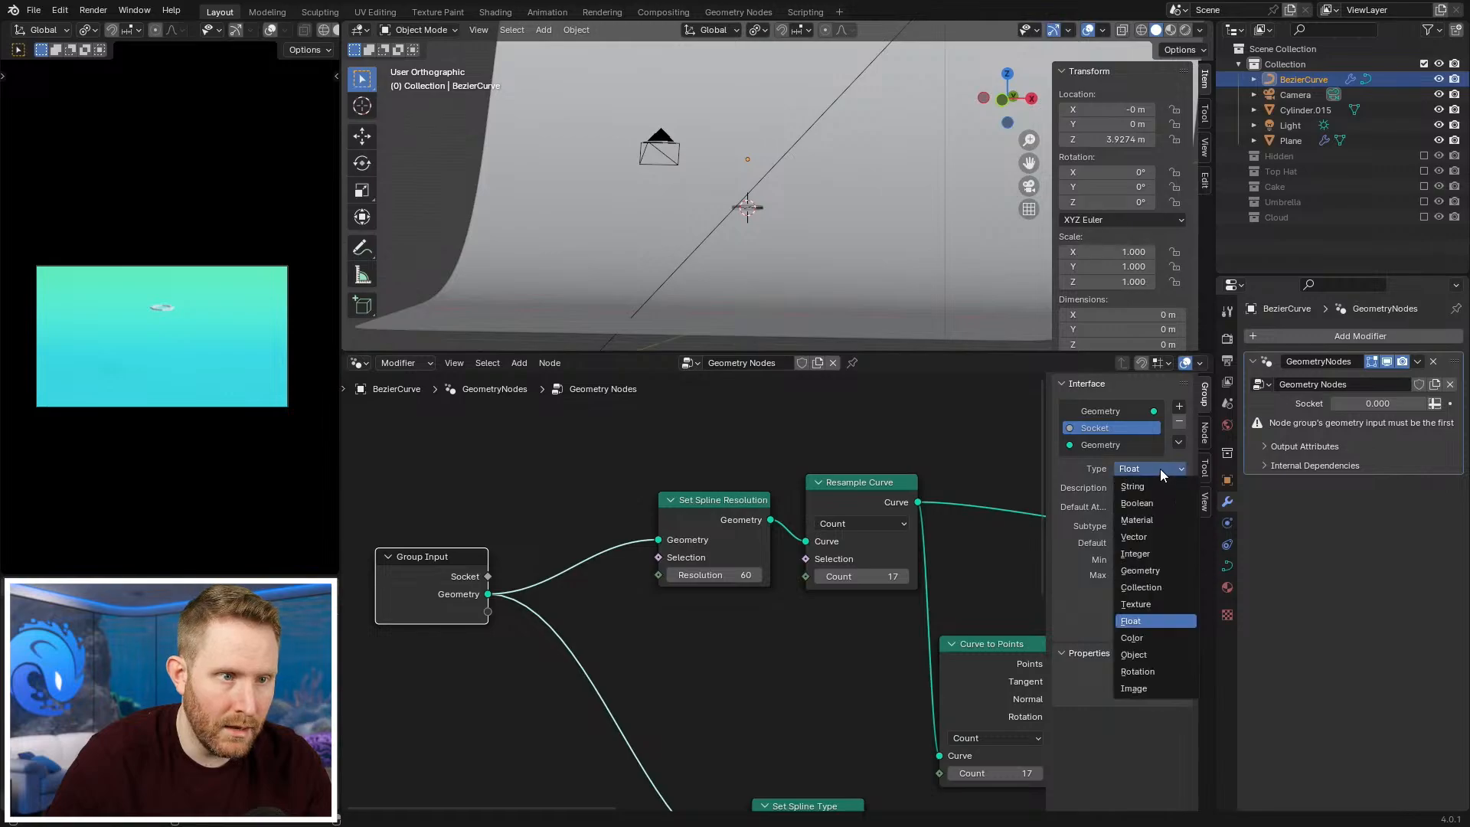
{"action": "left_click", "coordinate": [1148, 553]}
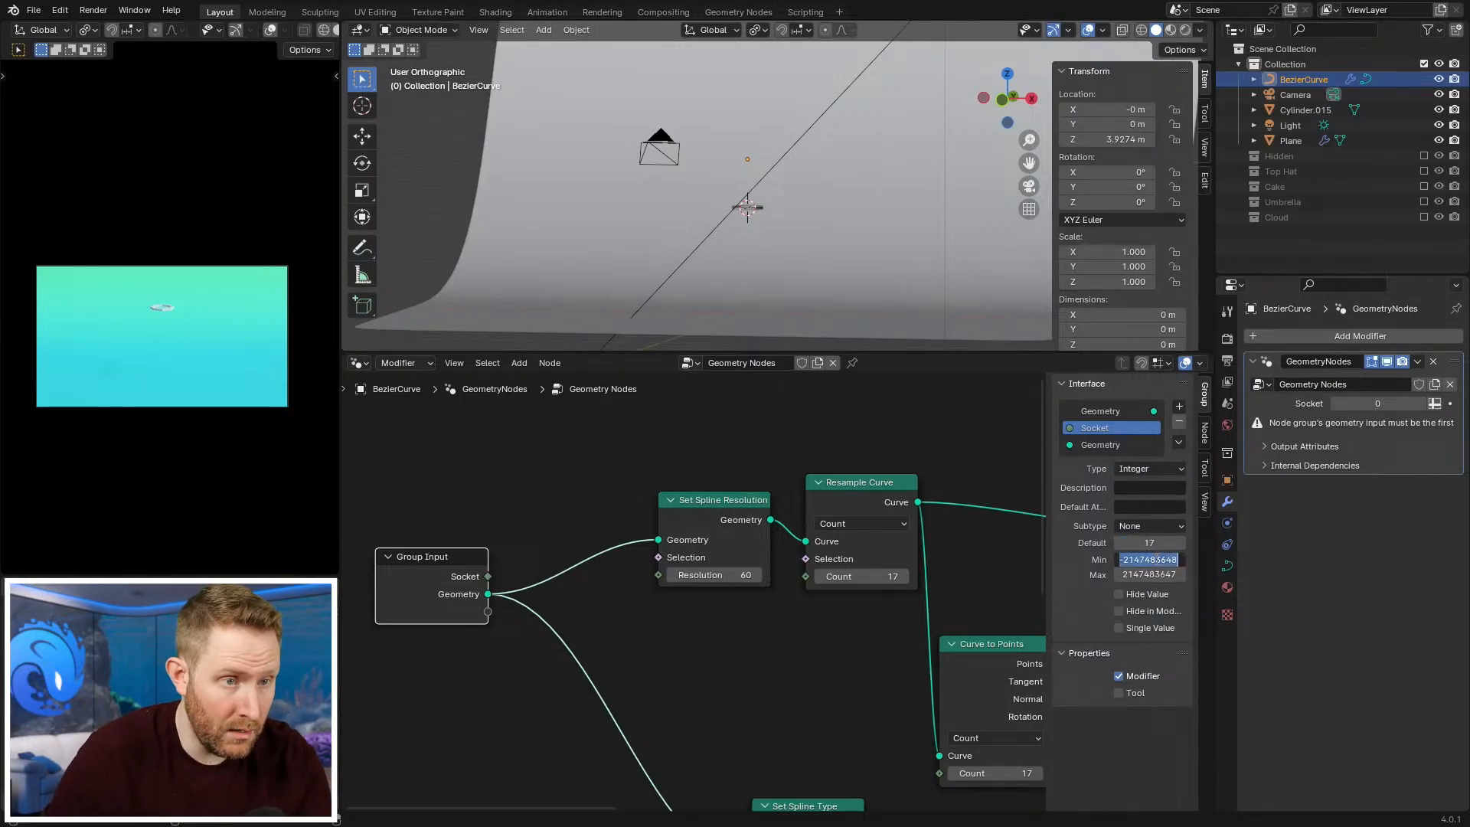
{"action": "type", "text": "1"}
{"action": "key", "text": "Tab"}
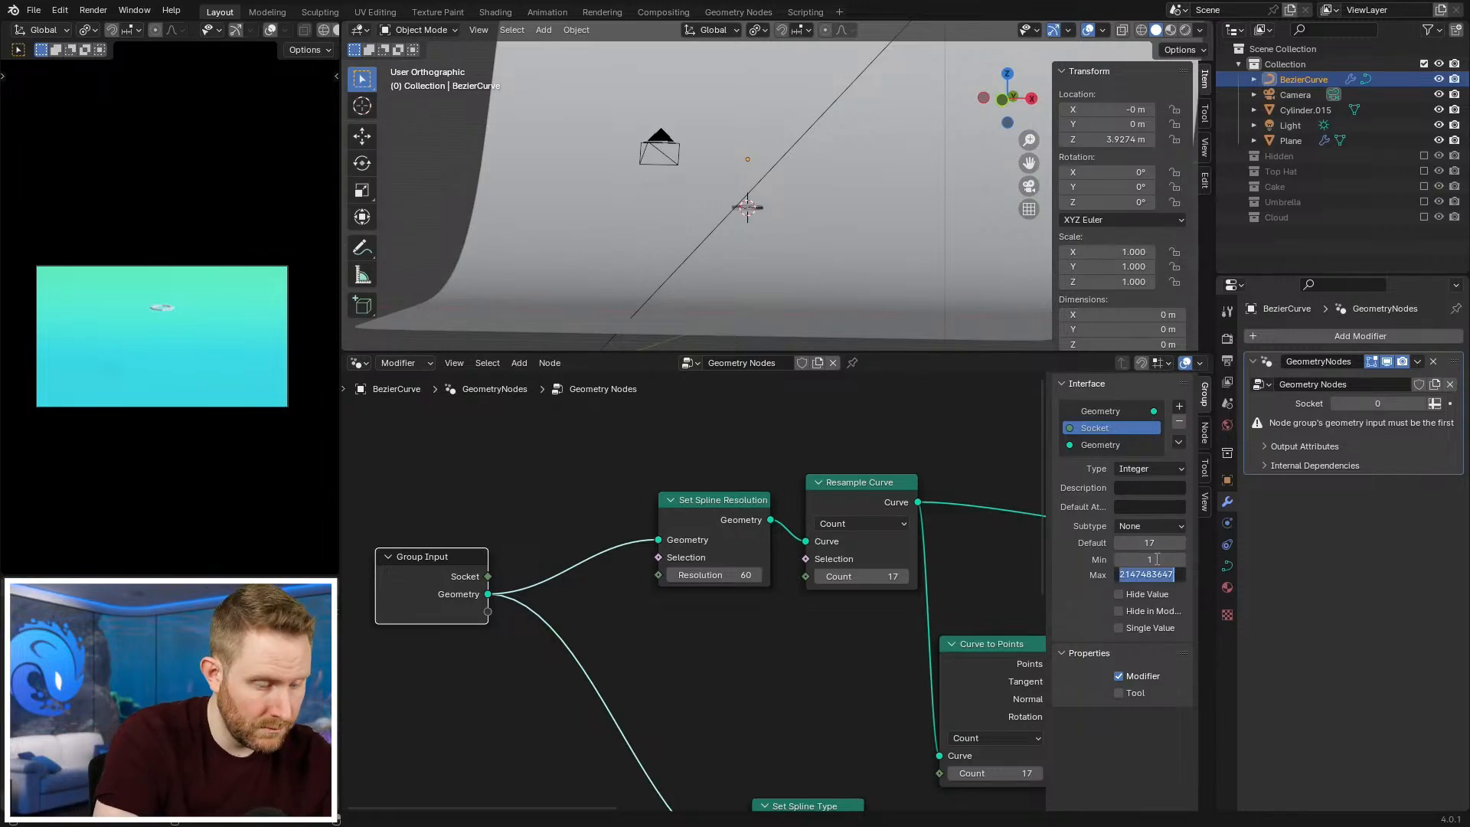
{"action": "type", "text": "200"}
{"action": "key", "text": "Return"}
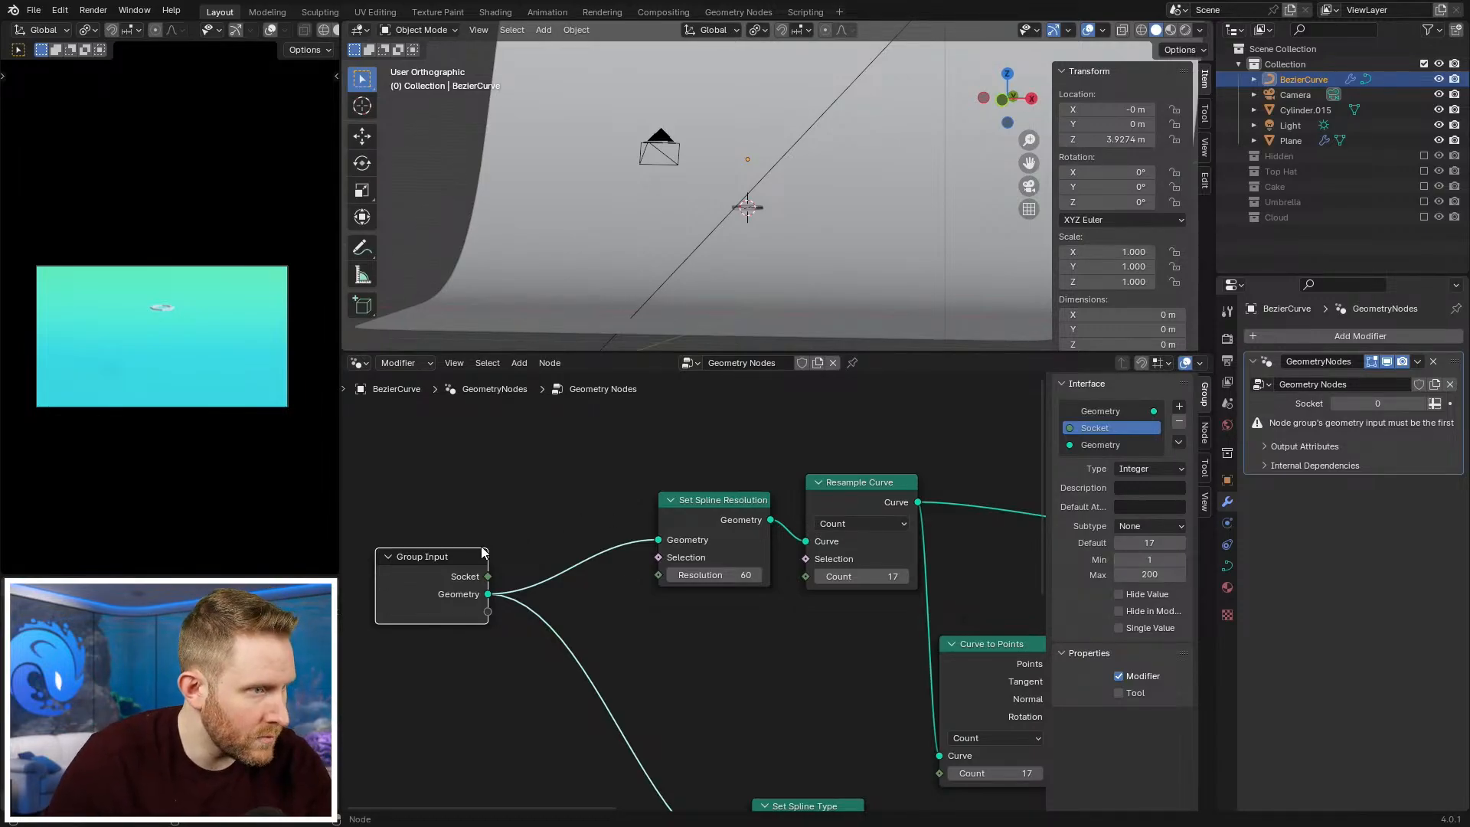
Step: Connect the Group Input's new Socket output to the Count inputs of both Resample Curve and Curve to Points
{"action": "left_click_drag", "start_coordinate": [487, 577], "coordinate": [803, 578]}
{"action": "middle_click_drag", "start_coordinate": [650, 612], "coordinate": [555, 507]}
{"action": "scroll", "coordinate": [461, 505], "scroll_direction": "down", "scroll_amount": 1}
{"action": "left_click_drag", "start_coordinate": [845, 681], "coordinate": [847, 675]}
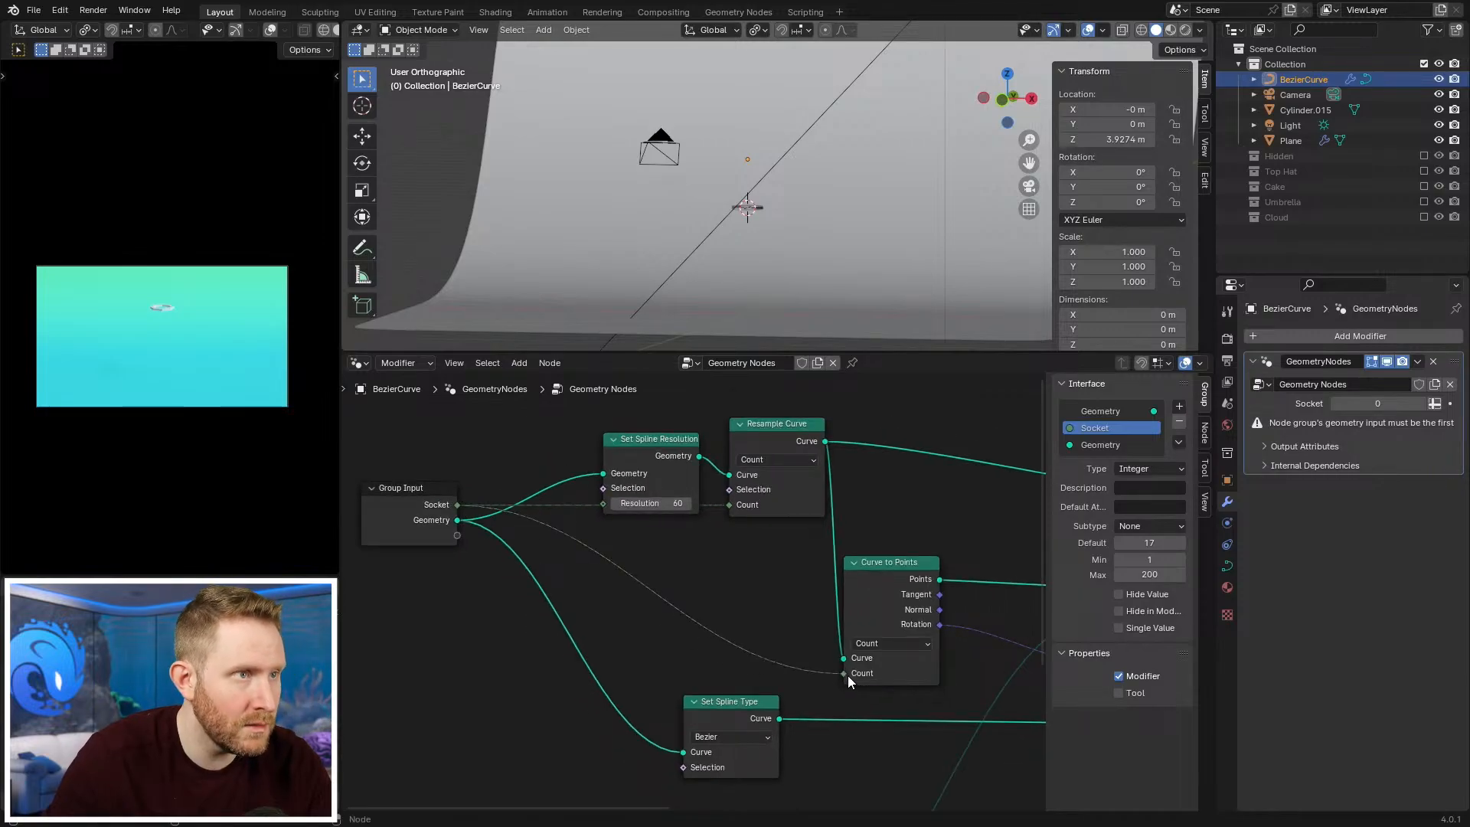
Step: Reset the modifier's Socket value to its default of 17 and spread the Group Input and Set Spline Resolution nodes apart
{"action": "middle_click_drag", "start_coordinate": [858, 230], "coordinate": [890, 263]}
{"action": "key", "text": "BackSpace"}
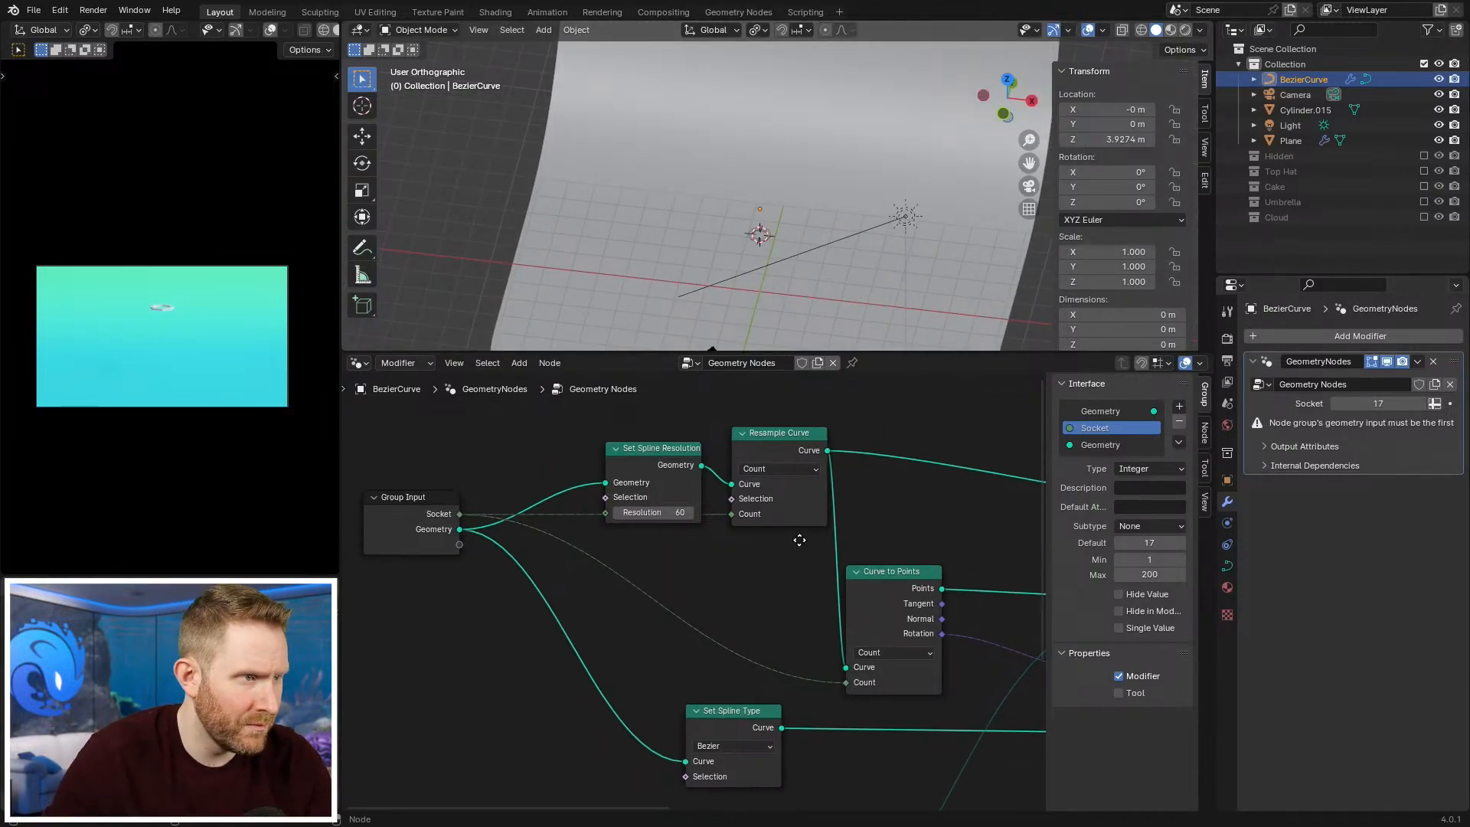
{"action": "left_click_drag", "start_coordinate": [419, 525], "coordinate": [431, 644]}
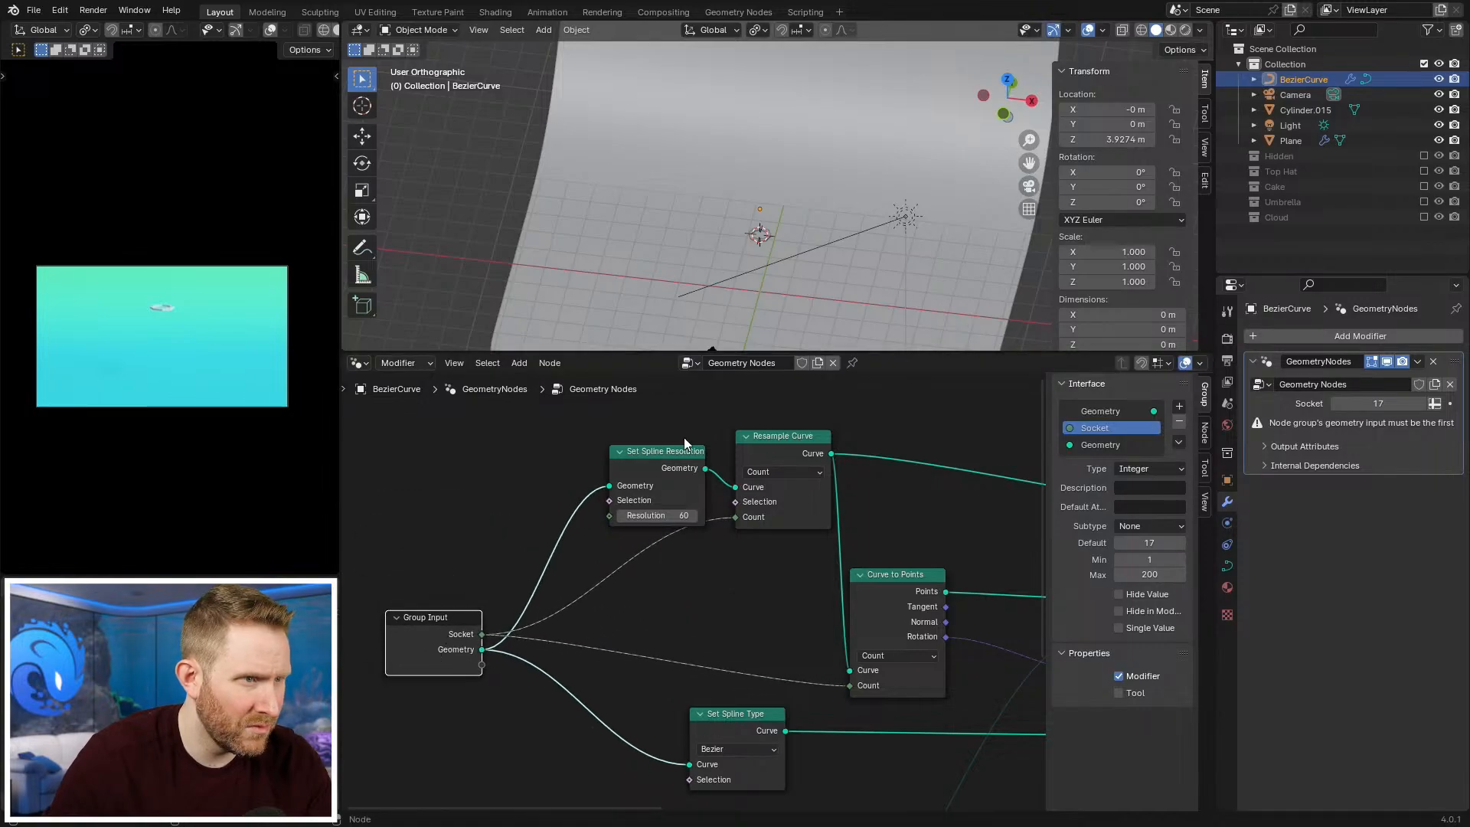
{"action": "left_click_drag", "start_coordinate": [668, 465], "coordinate": [626, 438]}
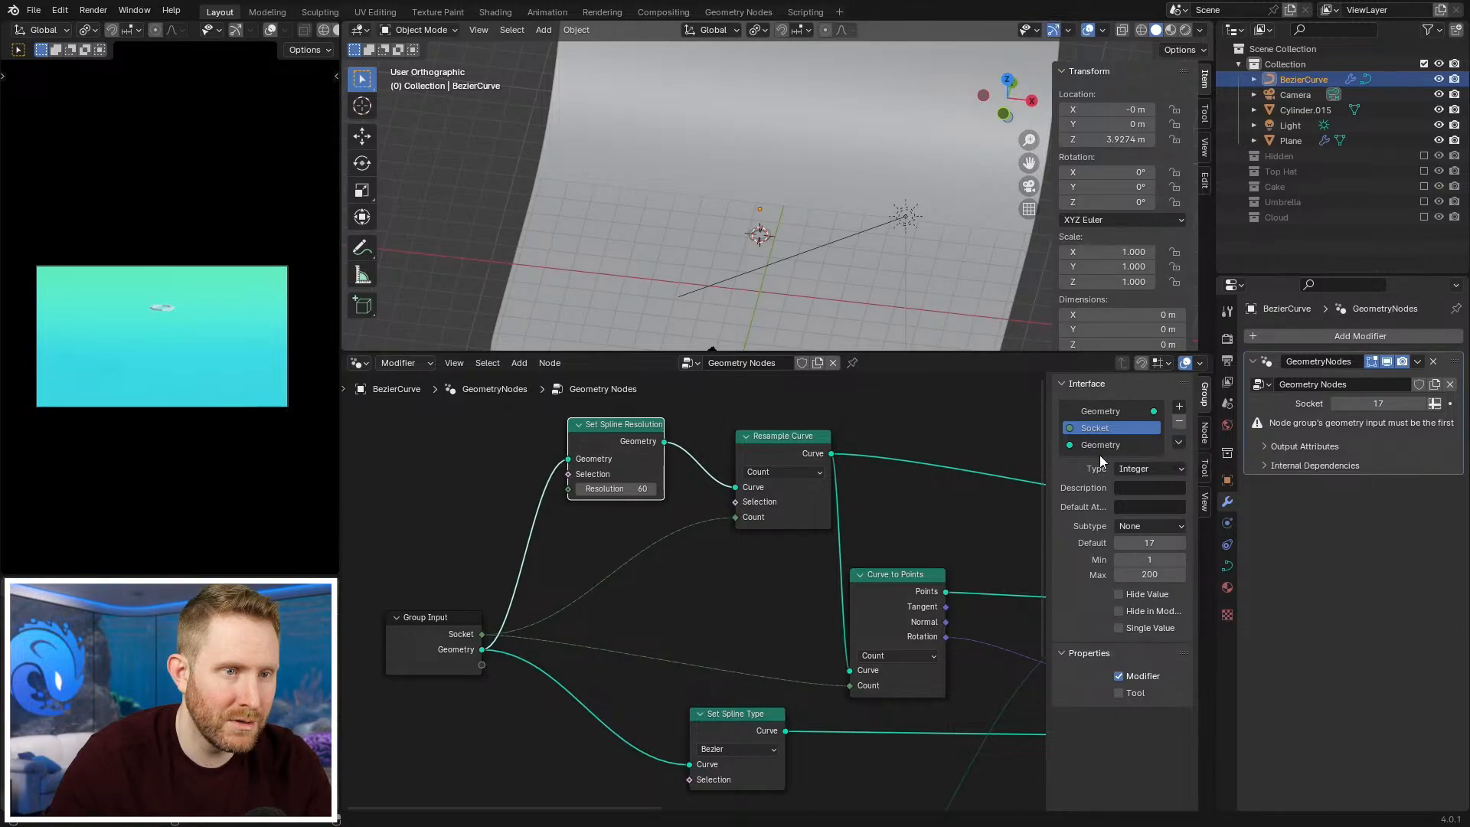
Step: Reorder the group interface so the Geometry input sits above Socket, and set the modifier's Socket value to 18
{"action": "left_click_drag", "start_coordinate": [1106, 444], "coordinate": [1108, 420]}
{"action": "scroll", "coordinate": [796, 204], "scroll_direction": "up", "scroll_amount": 3}
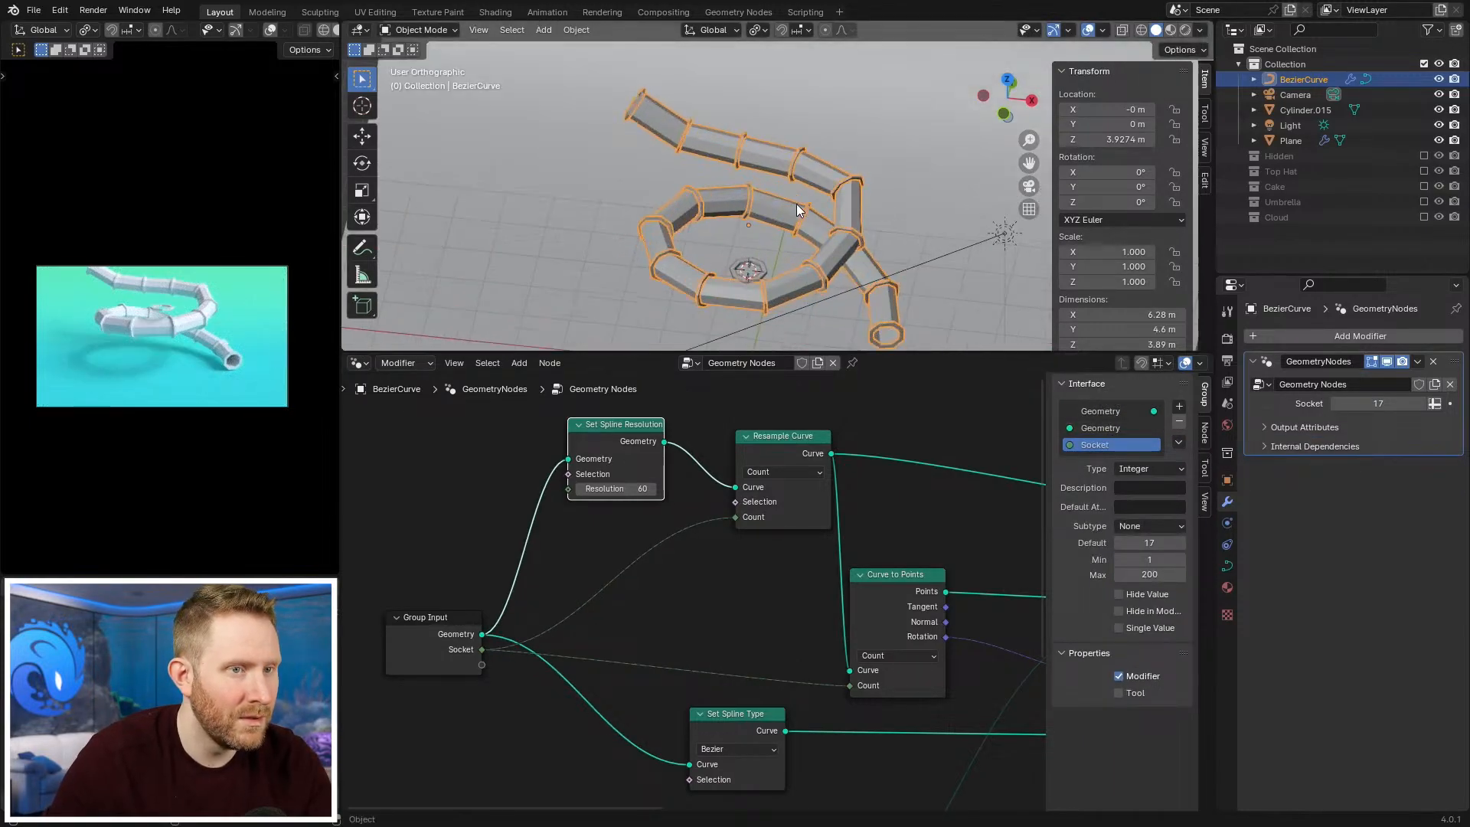
{"action": "mouse_move", "coordinate": [1378, 403]}
{"action": "left_mouse_down"}
{"action": "mouse_move", "coordinate": [1424, 403]}
{"action": "mouse_move", "coordinate": [1378, 404]}
{"action": "left_mouse_up"}
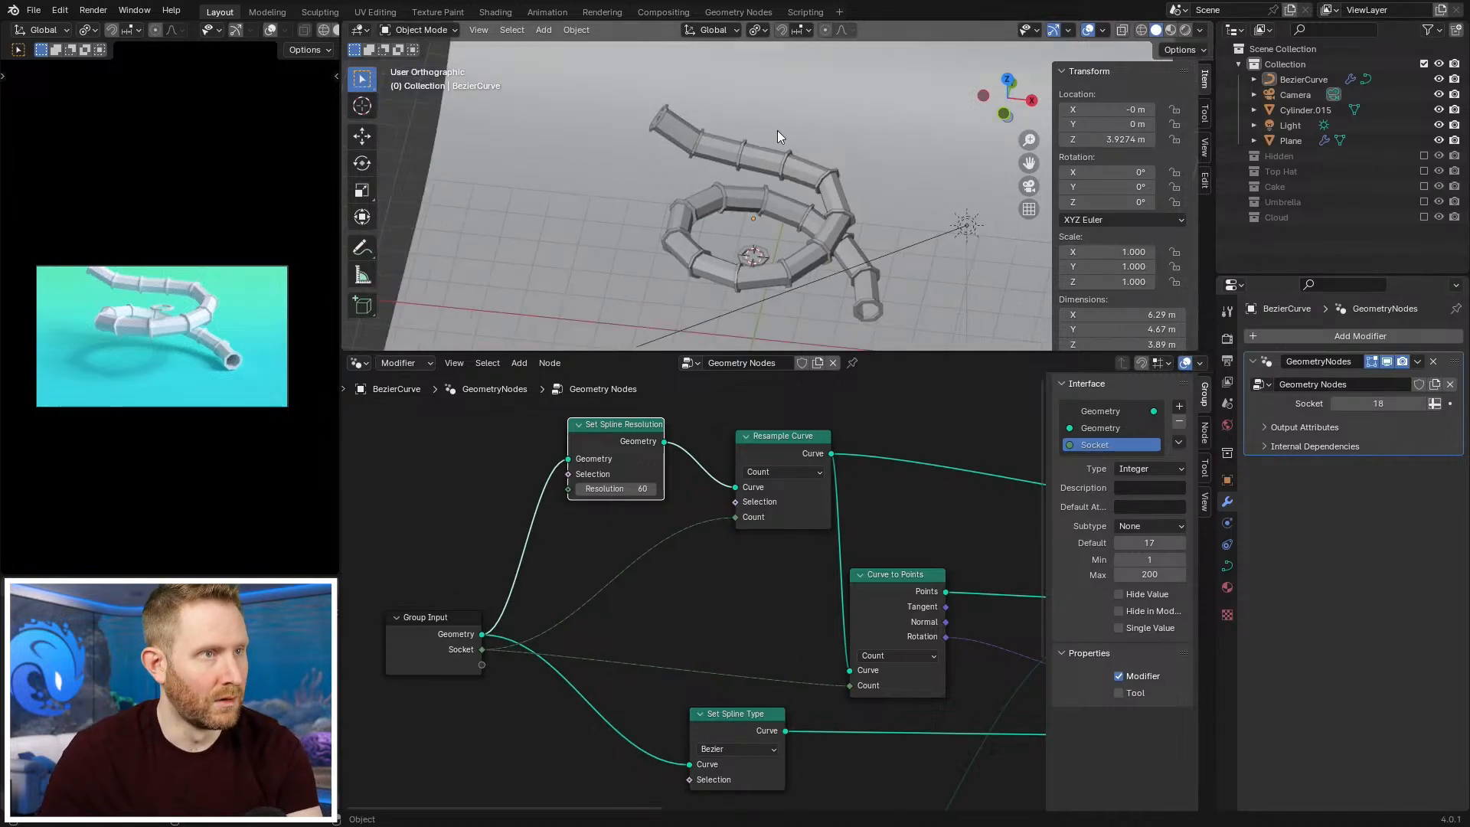
{"action": "middle_click_drag", "start_coordinate": [778, 130], "coordinate": [777, 190]}
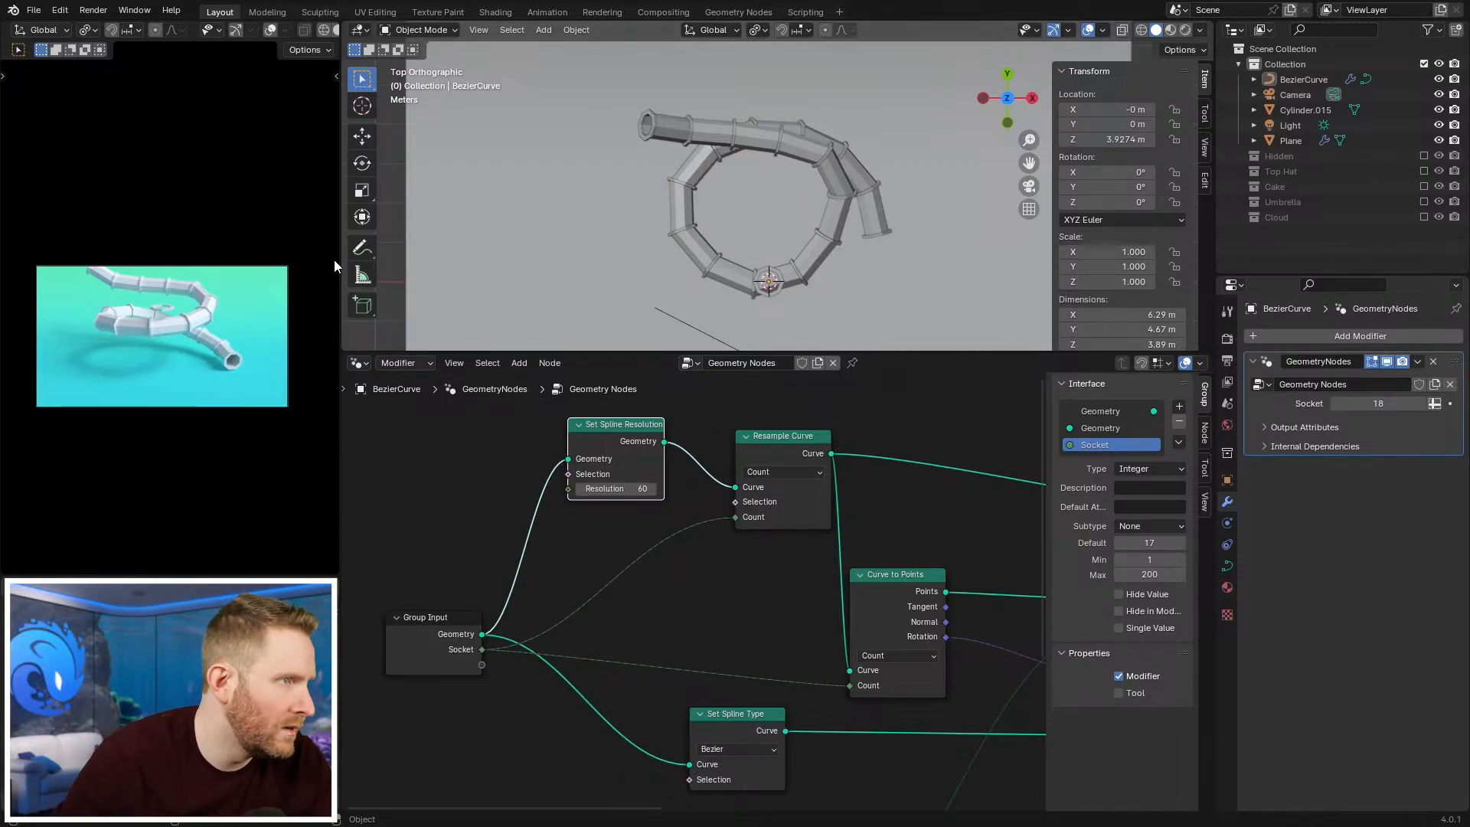
Step: Enter Edit Mode on the Bezier curve and lower its upper end control point to about Z -0.42 m
{"action": "middle_click_drag", "start_coordinate": [664, 285], "coordinate": [690, 156]}
{"action": "left_click", "coordinate": [687, 160]}
{"action": "key", "text": "Tab"}
{"action": "key", "text": "g"}
{"action": "key", "text": "z"}
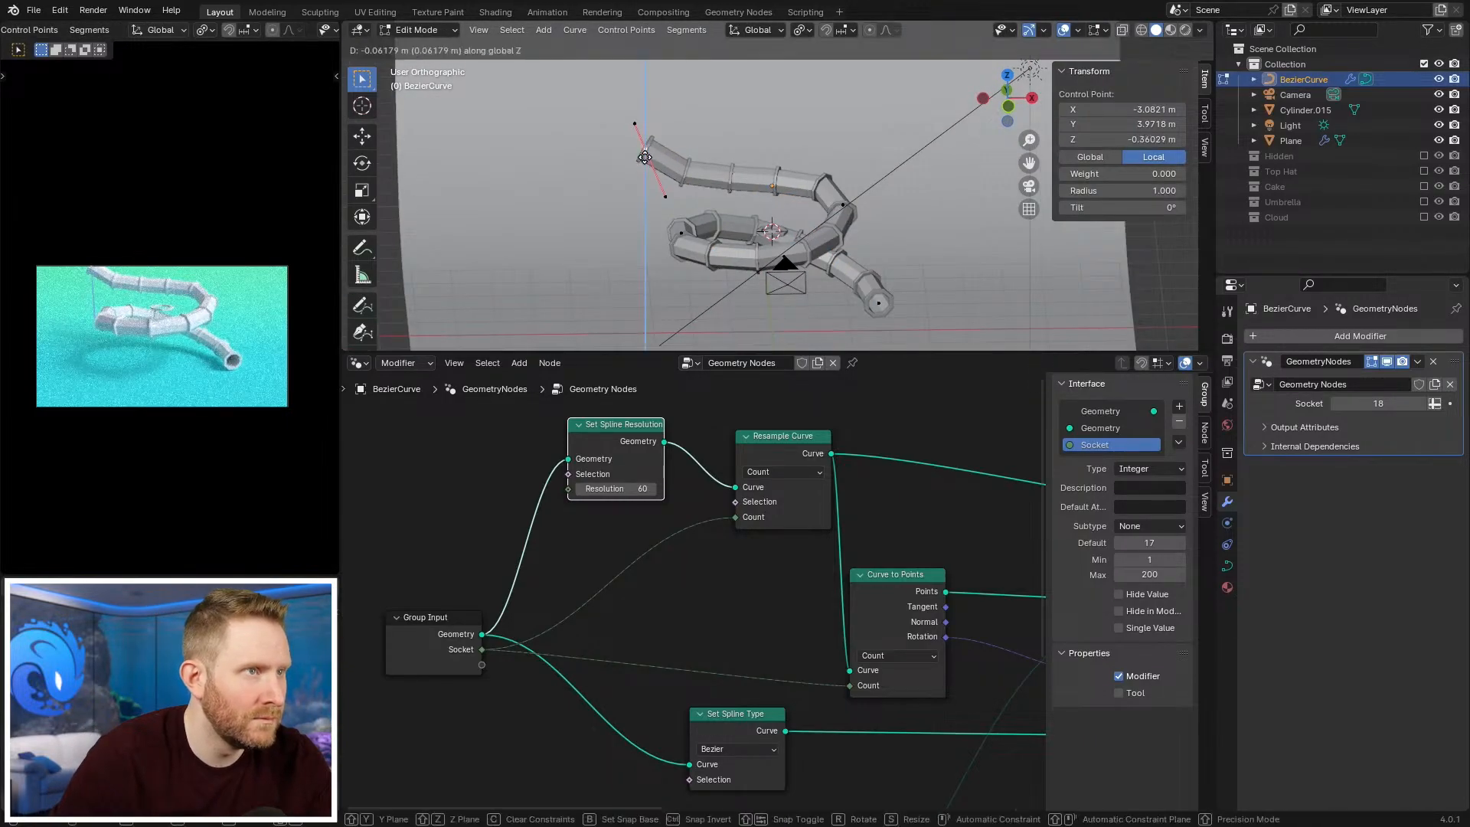
{"action": "left_click", "coordinate": [641, 157]}
Step: In front view, rotate the upper end control point about -14° and move it to about X -4.37 m, Z -0.99 m
{"action": "key", "text": "KP_1"}
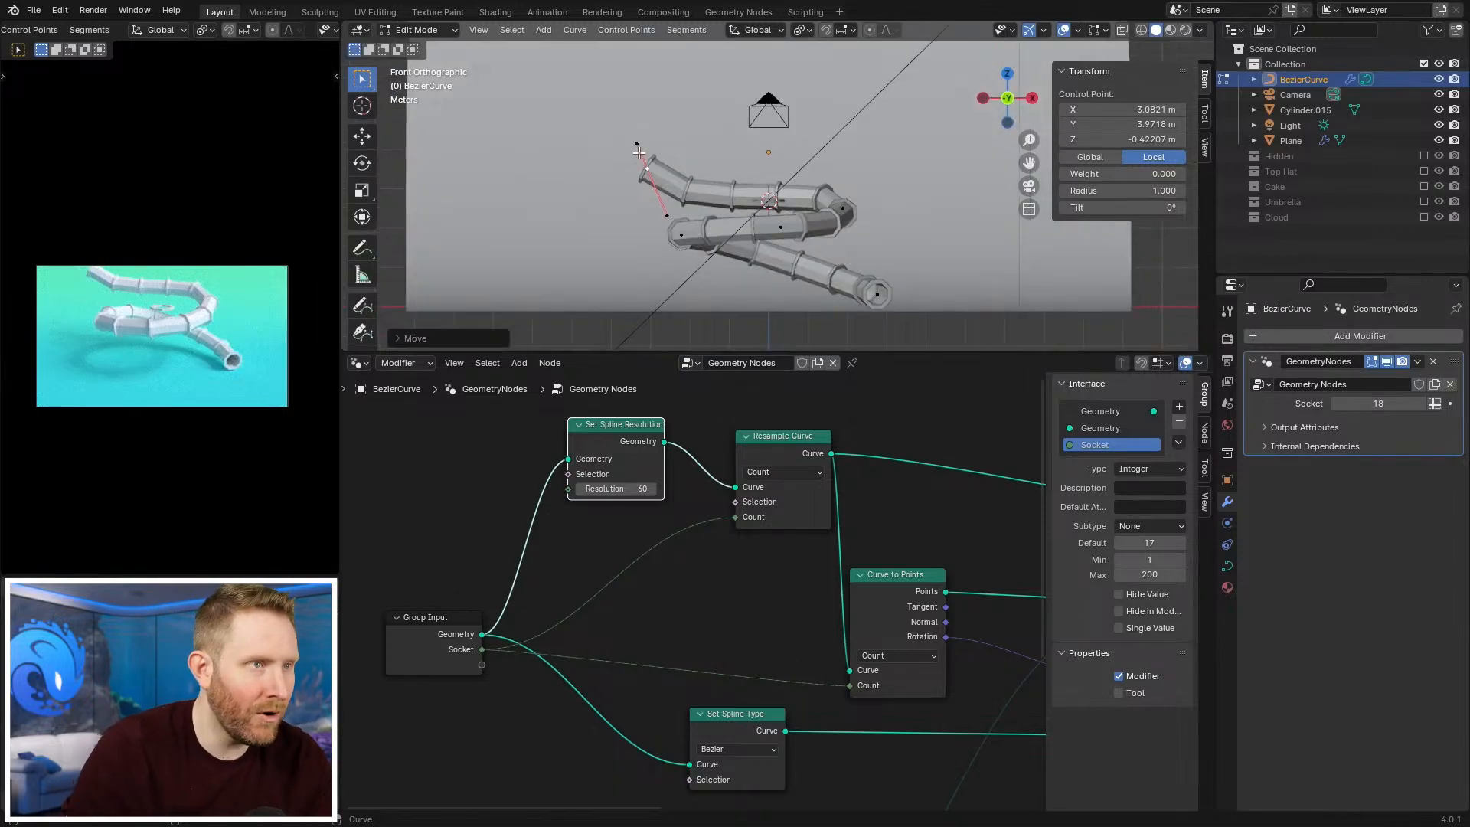
{"action": "key", "text": "r"}
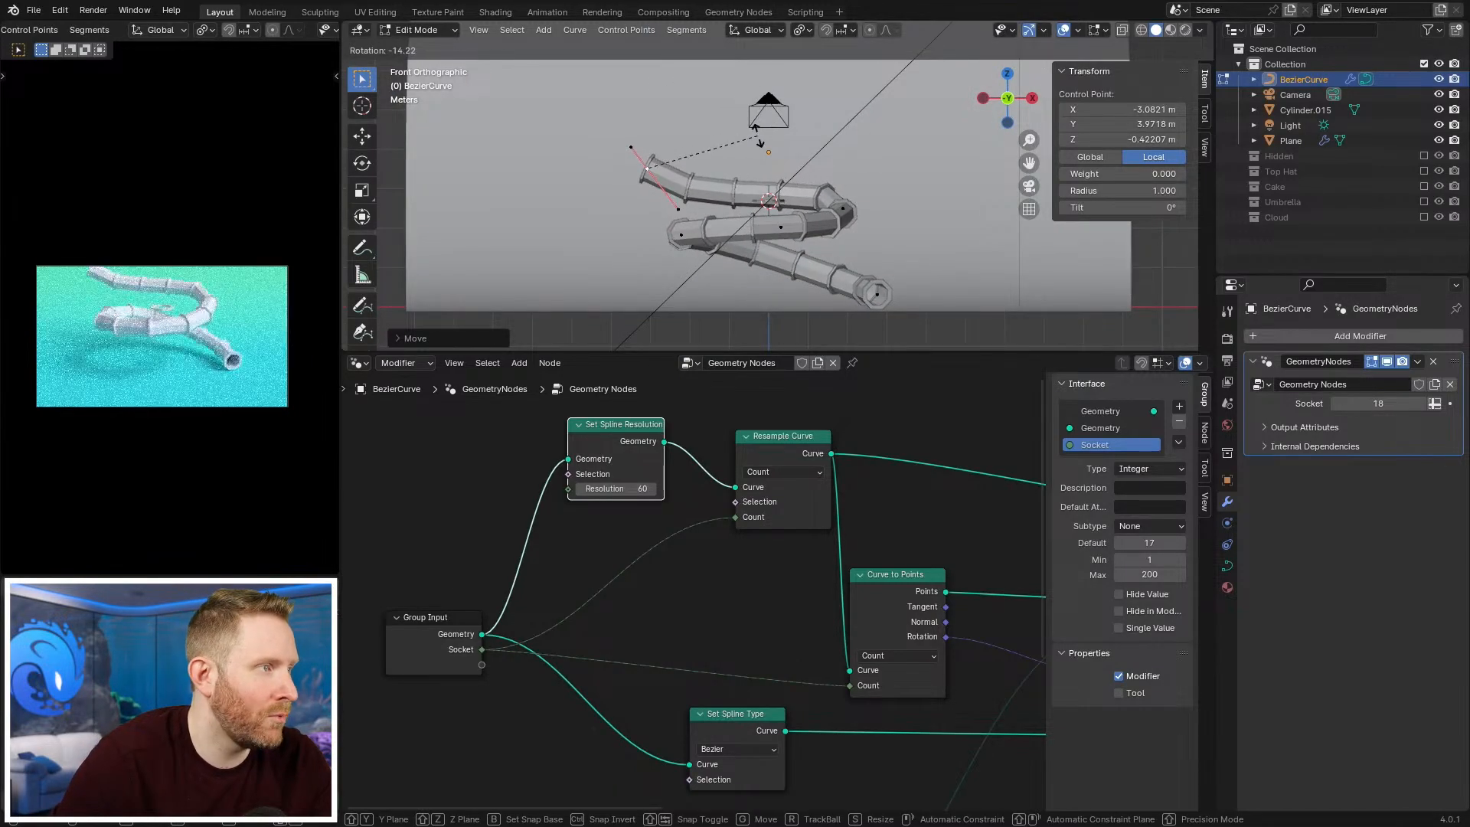
{"action": "left_click", "coordinate": [747, 132]}
{"action": "key", "text": "g"}
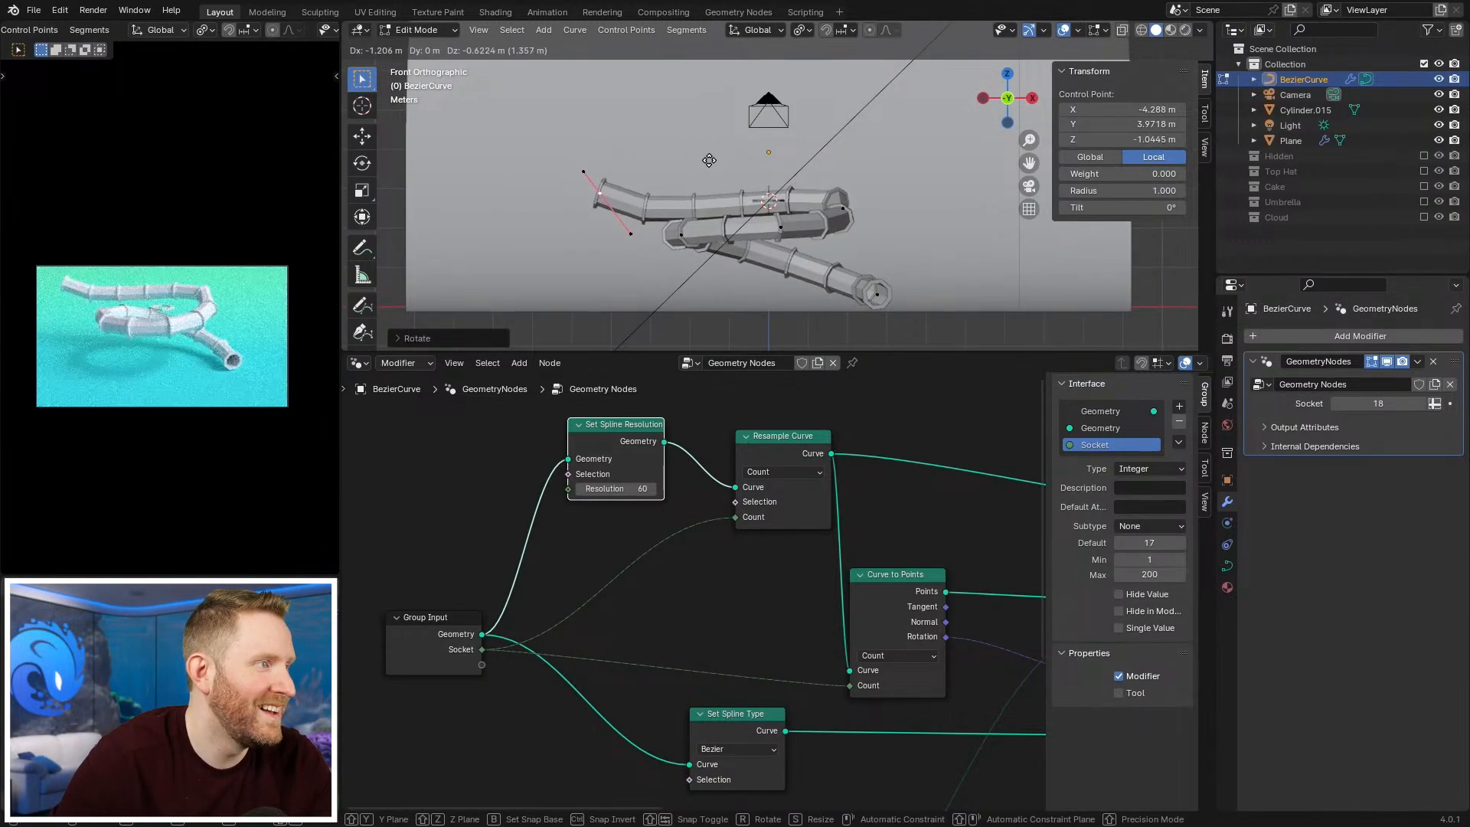
{"action": "left_click", "coordinate": [703, 157]}
{"action": "middle_click_drag", "start_coordinate": [703, 157], "coordinate": [796, 252]}
{"action": "key", "text": "KP_7"}
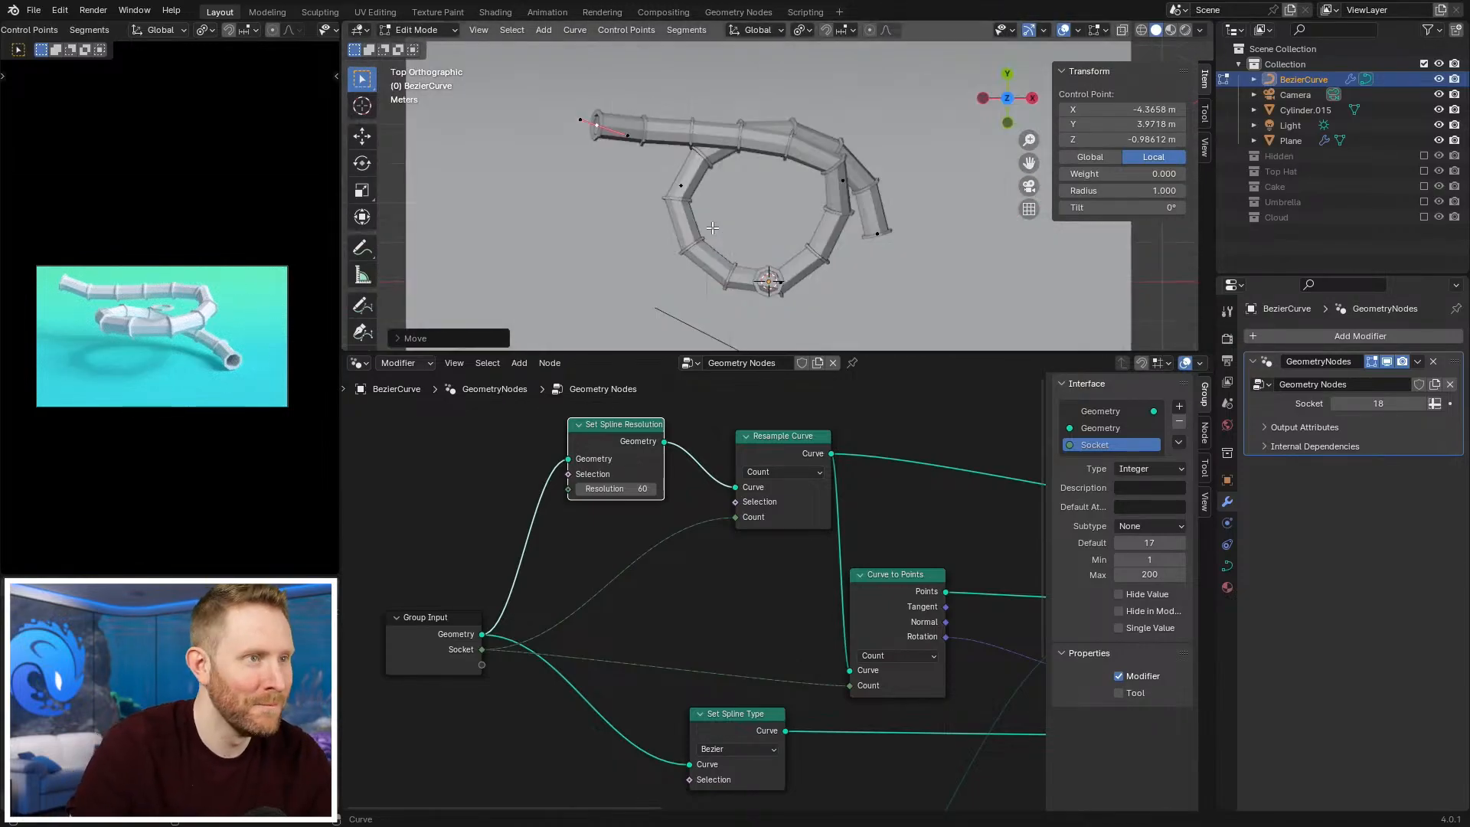
Step: Rotate the upper end control point about -20° in top view and scale its handles in front view
{"action": "middle_click_drag", "start_coordinate": [691, 206], "coordinate": [780, 264], "text": "shift"}
{"action": "key", "text": "r"}
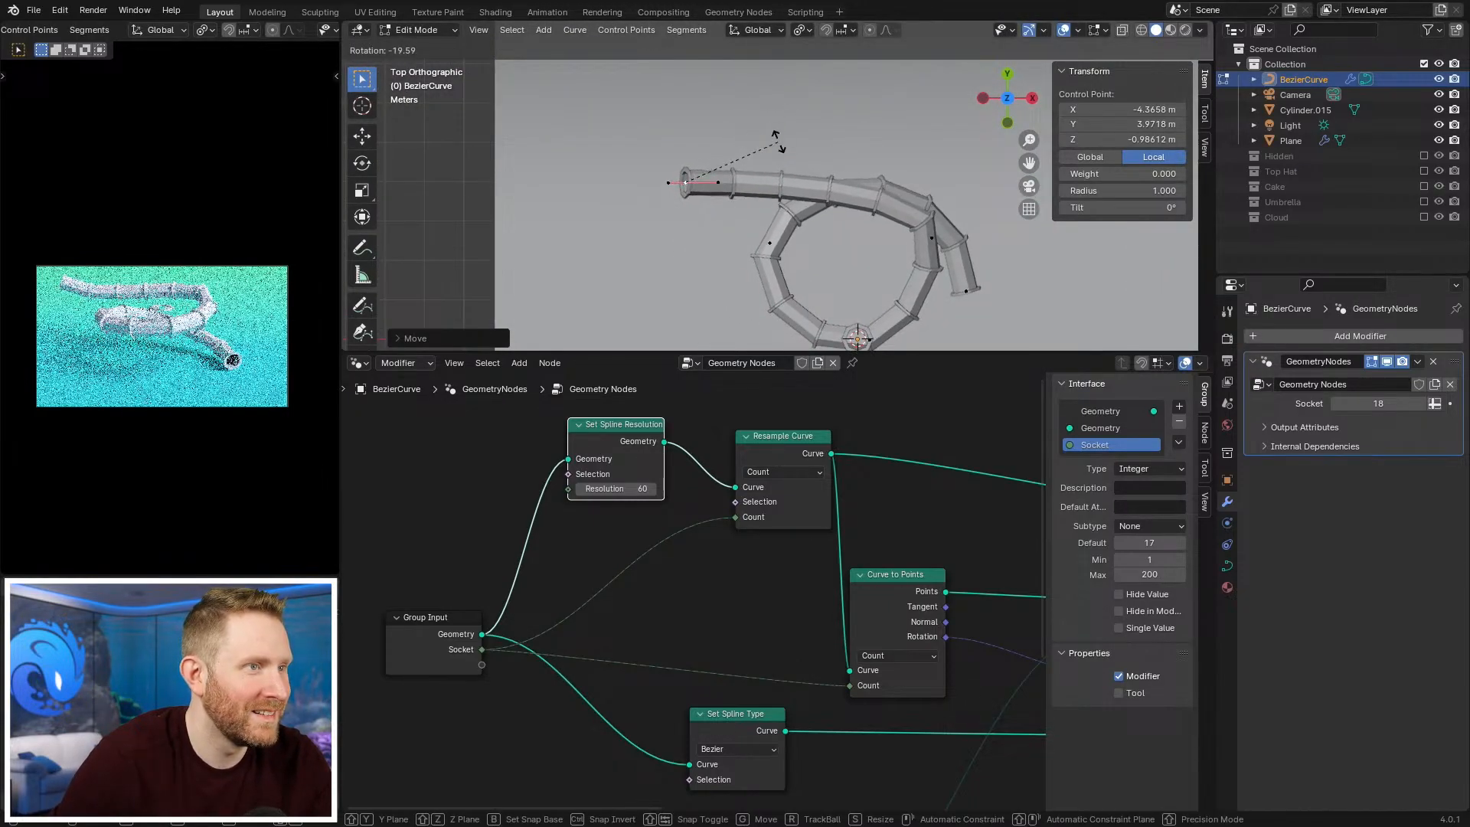
{"action": "left_click", "coordinate": [729, 192]}
{"action": "left_click", "coordinate": [729, 192]}
{"action": "key", "text": "KP_1"}
{"action": "key", "text": "s"}
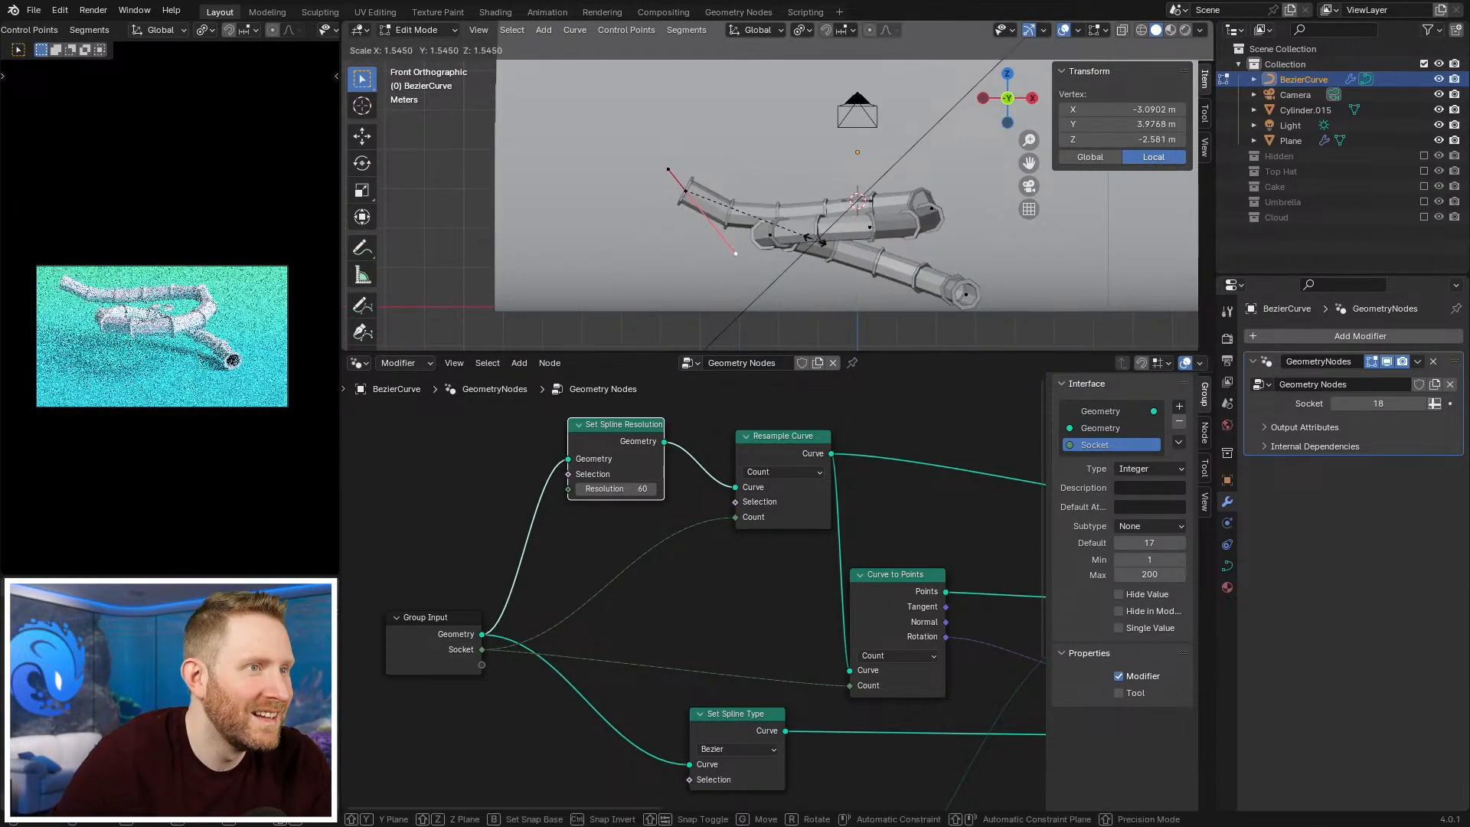
{"action": "left_click", "coordinate": [766, 238]}
Step: Raise the upper end control point to about Z -0.60 m and rotate its handles in front view
{"action": "left_click", "coordinate": [694, 189]}
{"action": "key", "text": "g"}
{"action": "left_click", "coordinate": [700, 170]}
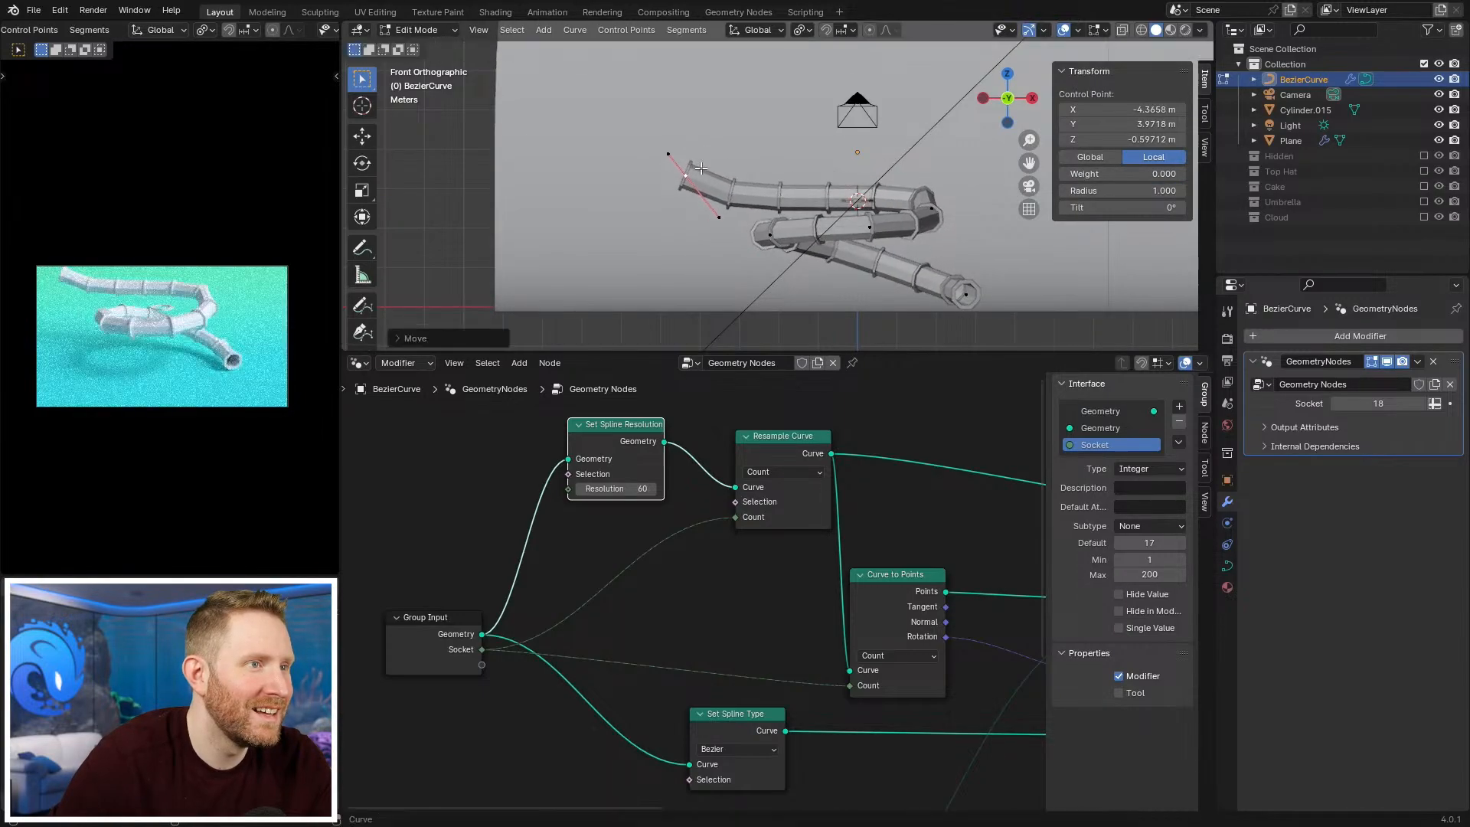
{"action": "key", "text": "r"}
{"action": "left_click", "coordinate": [747, 150]}
Step: Set the modifier's Socket value to 22 and lower the upper end control point to about Z -0.97 m in Edit Mode
{"action": "key", "text": "Tab"}
{"action": "mouse_move", "coordinate": [1378, 403]}
{"action": "left_mouse_down"}
{"action": "mouse_move", "coordinate": [1423, 404]}
{"action": "mouse_move", "coordinate": [1369, 403]}
{"action": "left_mouse_up"}
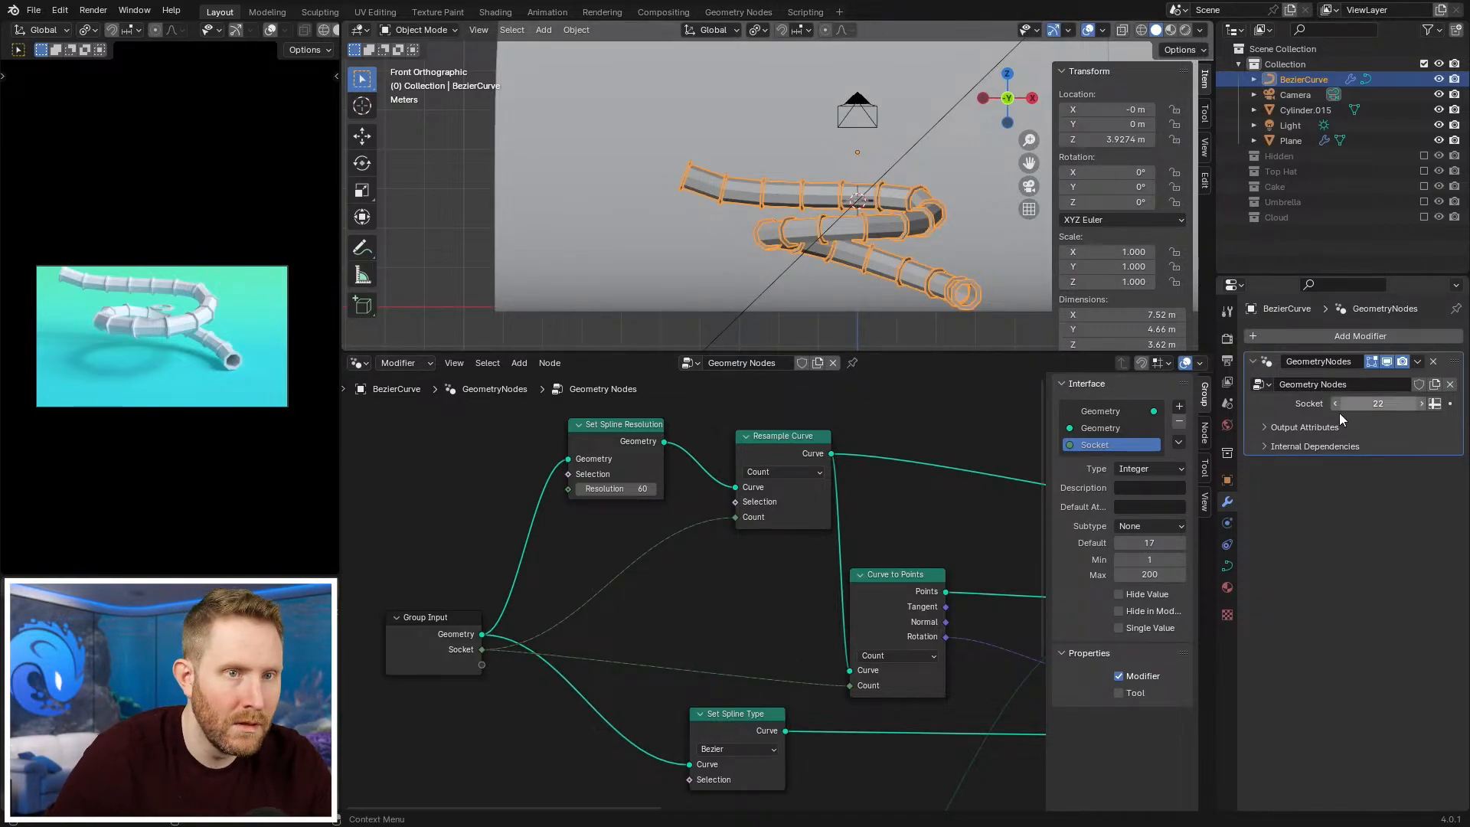
{"action": "key", "text": "Tab"}
{"action": "key", "text": "g"}
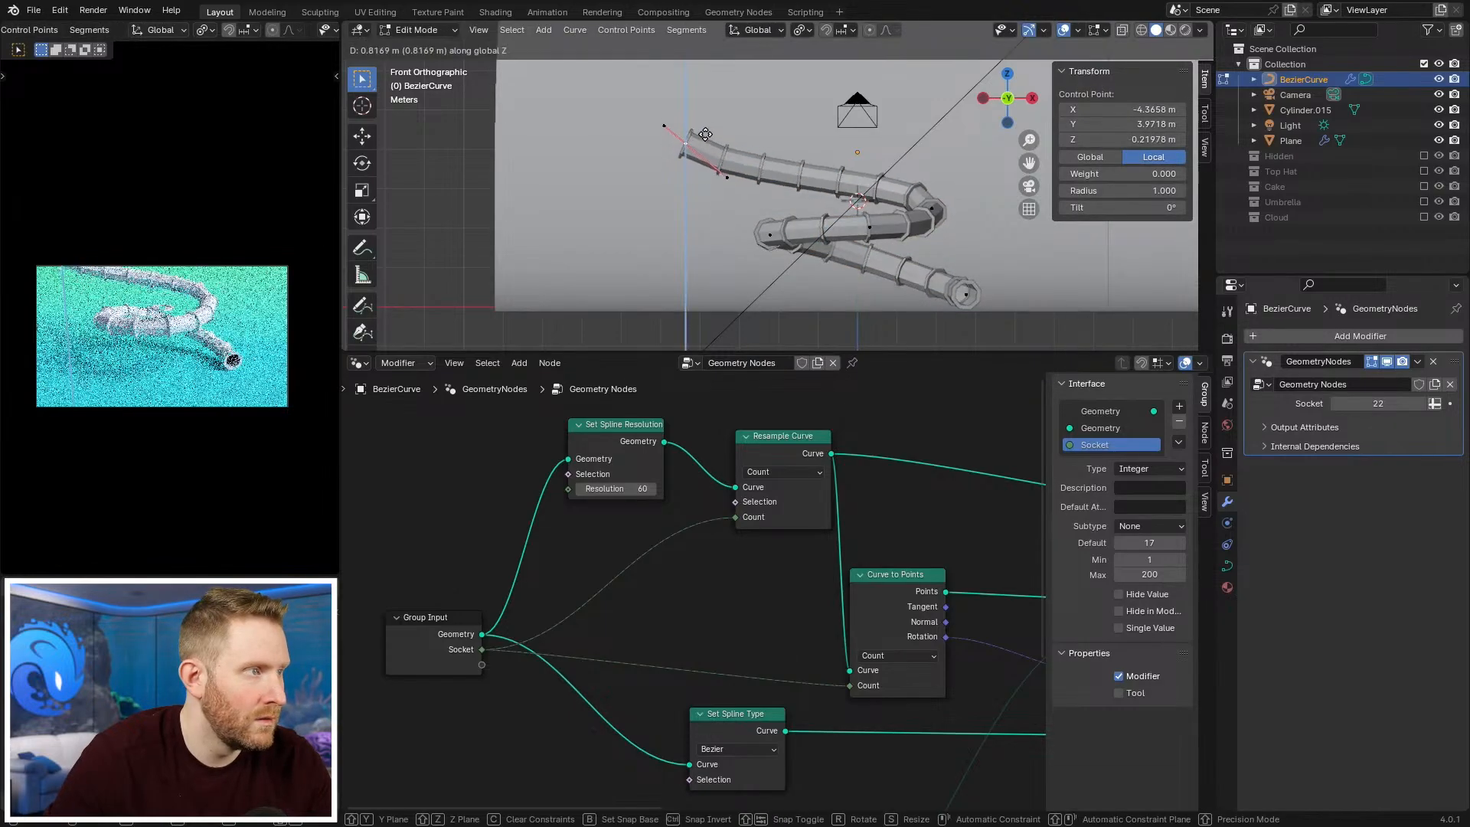
{"action": "key", "text": "z"}
{"action": "left_click", "coordinate": [700, 190]}
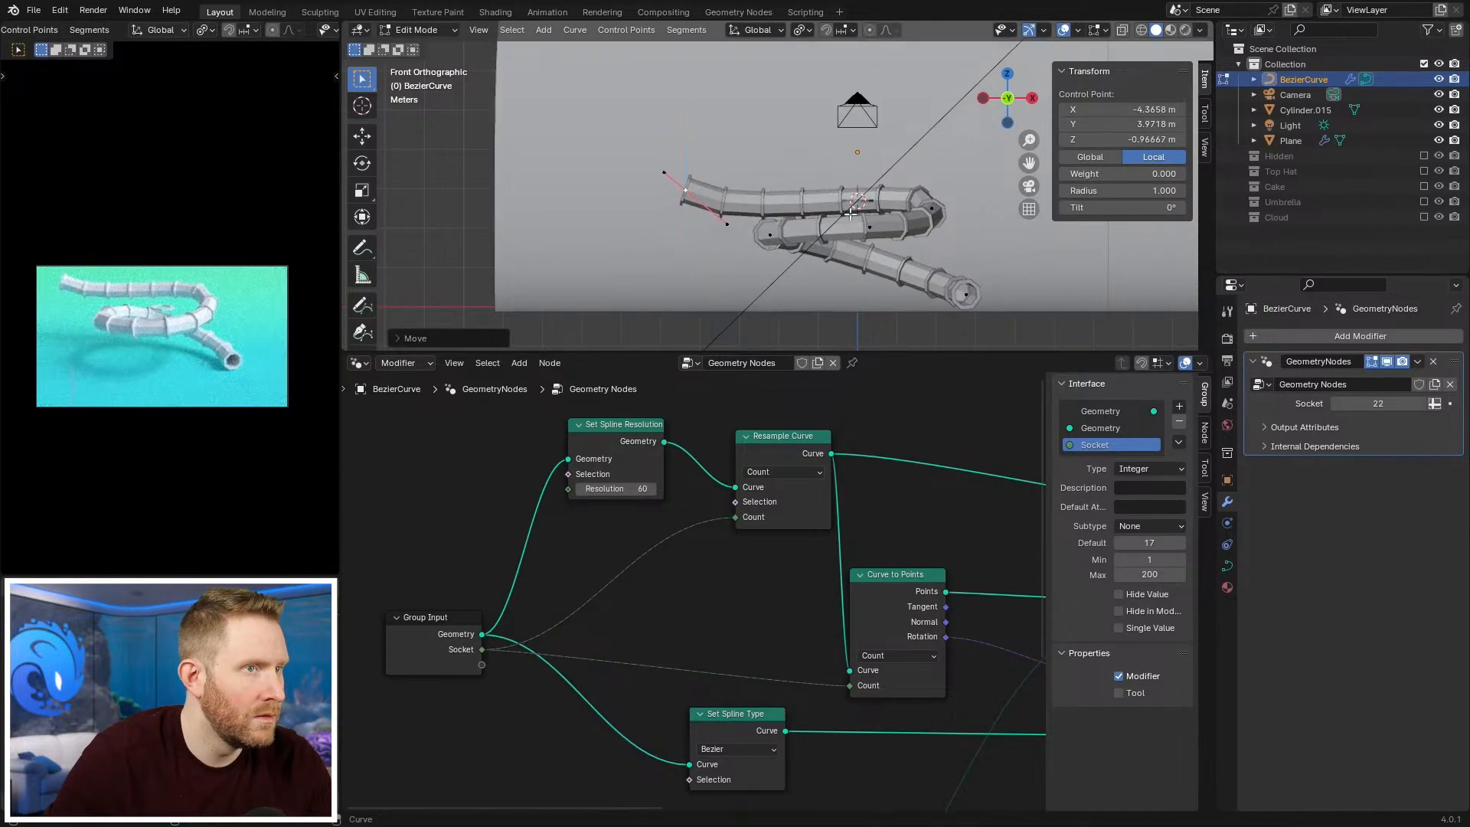
Step: Rotate and lengthen the handles of the upper right bend's control point and place it at about Z -1.41 m
{"action": "left_click", "coordinate": [936, 207]}
{"action": "key", "text": "g"}
{"action": "key", "text": "z"}
{"action": "left_click", "coordinate": [941, 189]}
{"action": "key", "text": "r"}
{"action": "left_click", "coordinate": [967, 170]}
{"action": "key", "text": "s"}
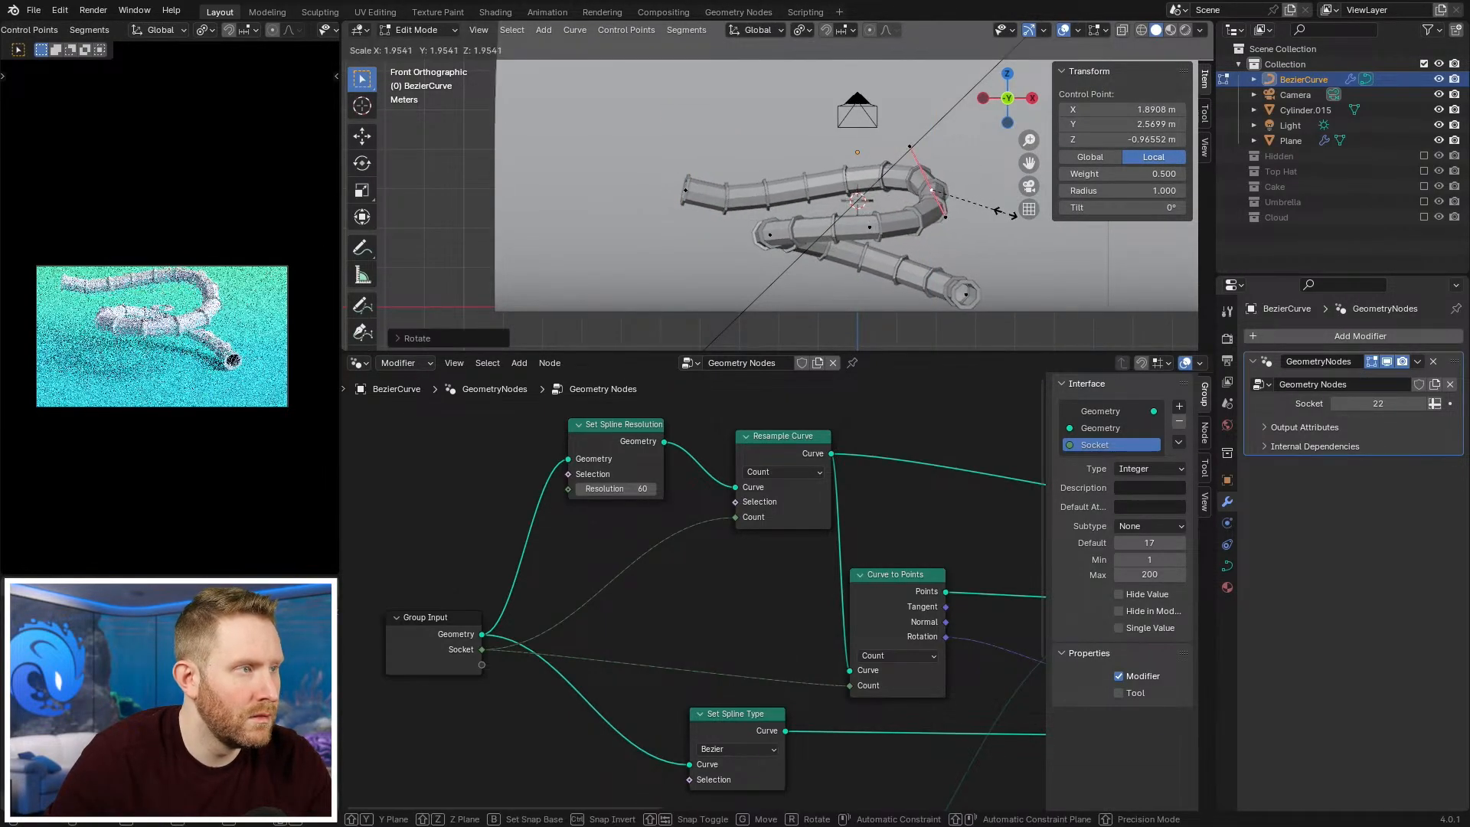
{"action": "left_click", "coordinate": [1005, 213]}
{"action": "key", "text": "g"}
{"action": "key", "text": "z"}
{"action": "left_click", "coordinate": [827, 213]}
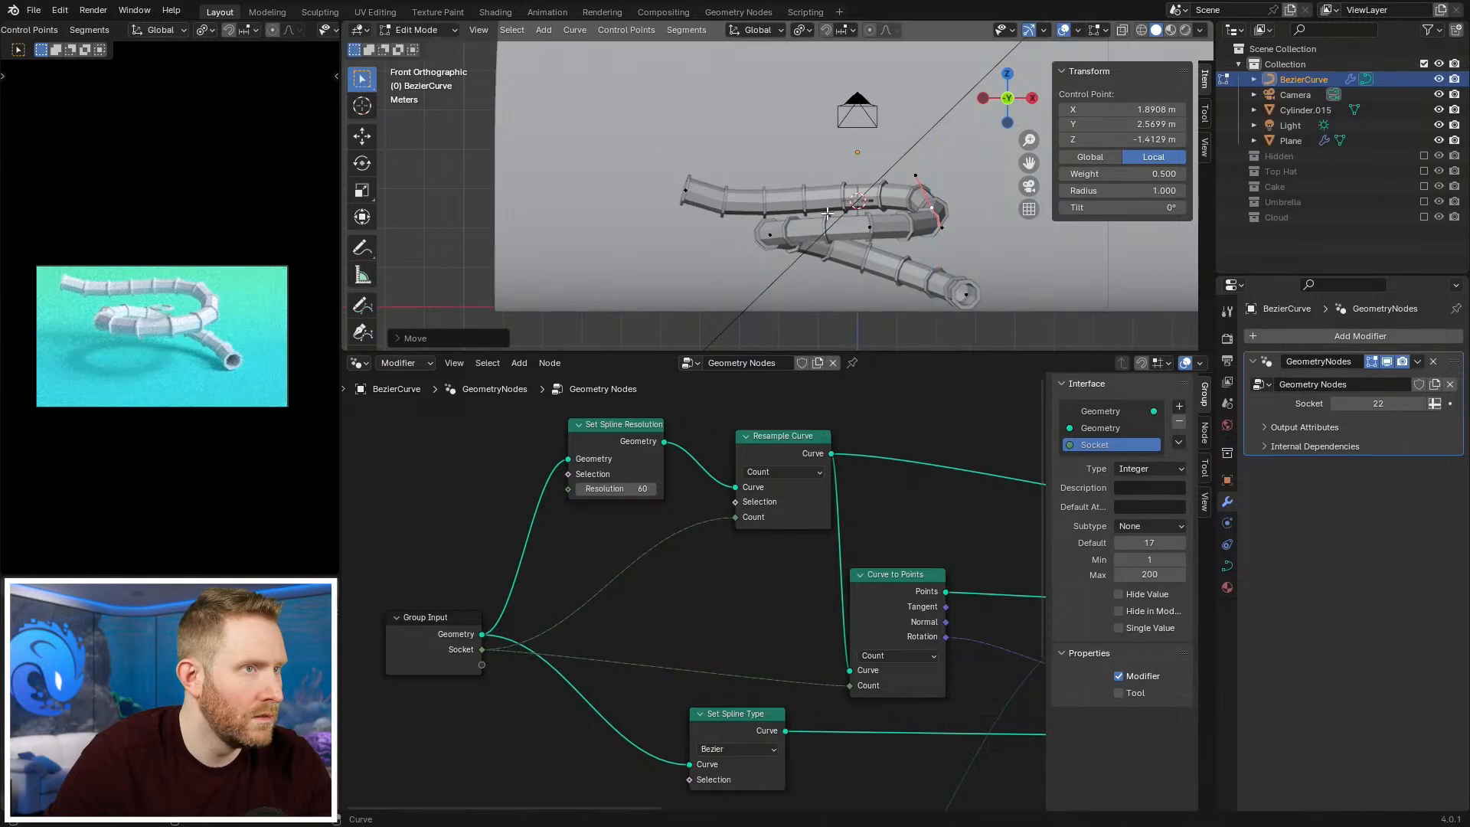
Step: Raise the upper end control point along Z and lengthen its handle toward the left bend
{"action": "left_click", "coordinate": [685, 190]}
{"action": "key", "text": "g"}
{"action": "key", "text": "z"}
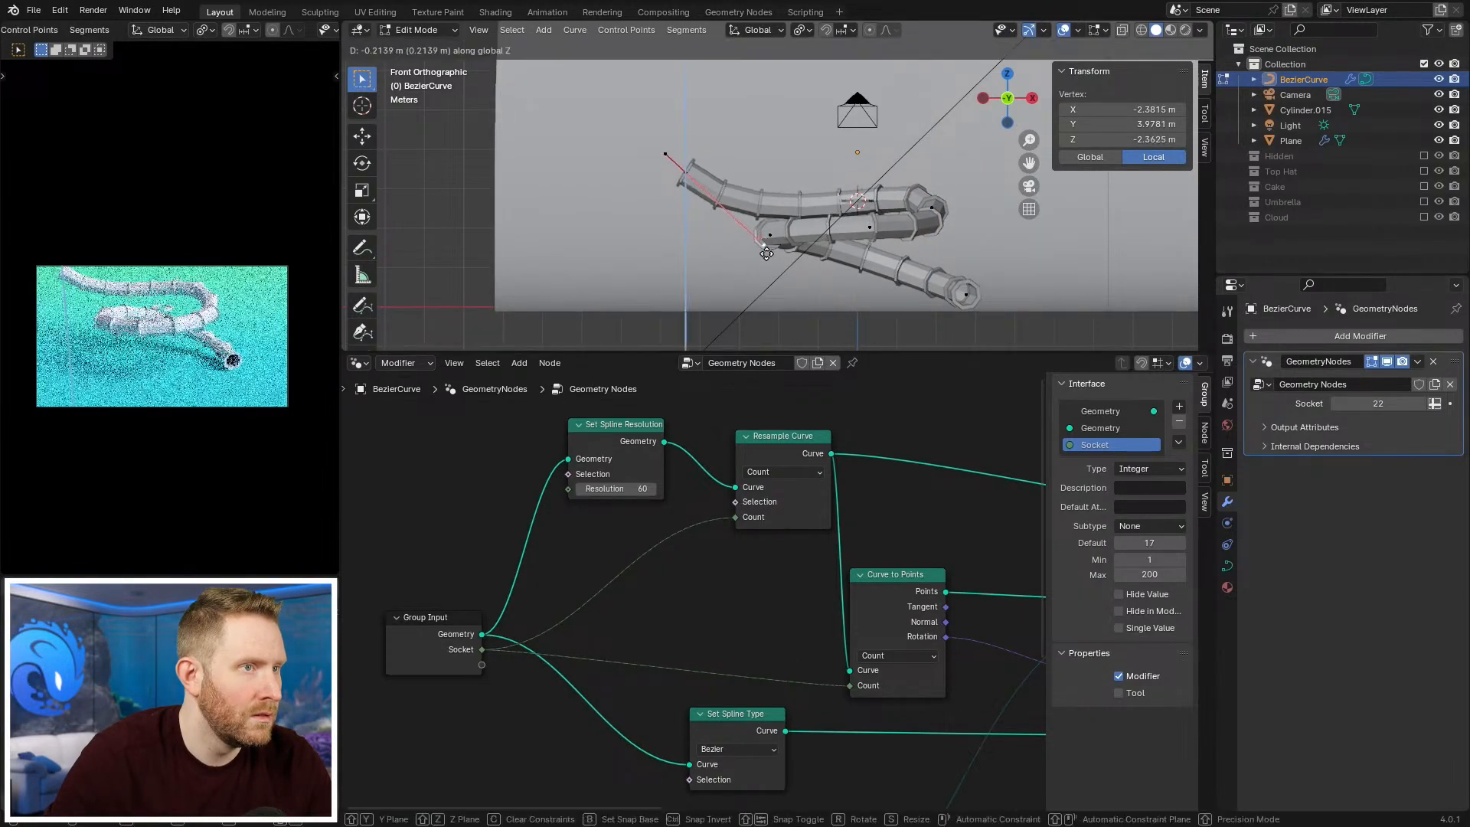
{"action": "left_click", "coordinate": [766, 253]}
Step: Lower the left bend's control point to about X -2.23 m, Z -2.74 m and rotate it about -8° in top view
{"action": "left_click", "coordinate": [770, 260]}
{"action": "key", "text": "g"}
{"action": "left_click", "coordinate": [880, 239]}
{"action": "key", "text": "r"}
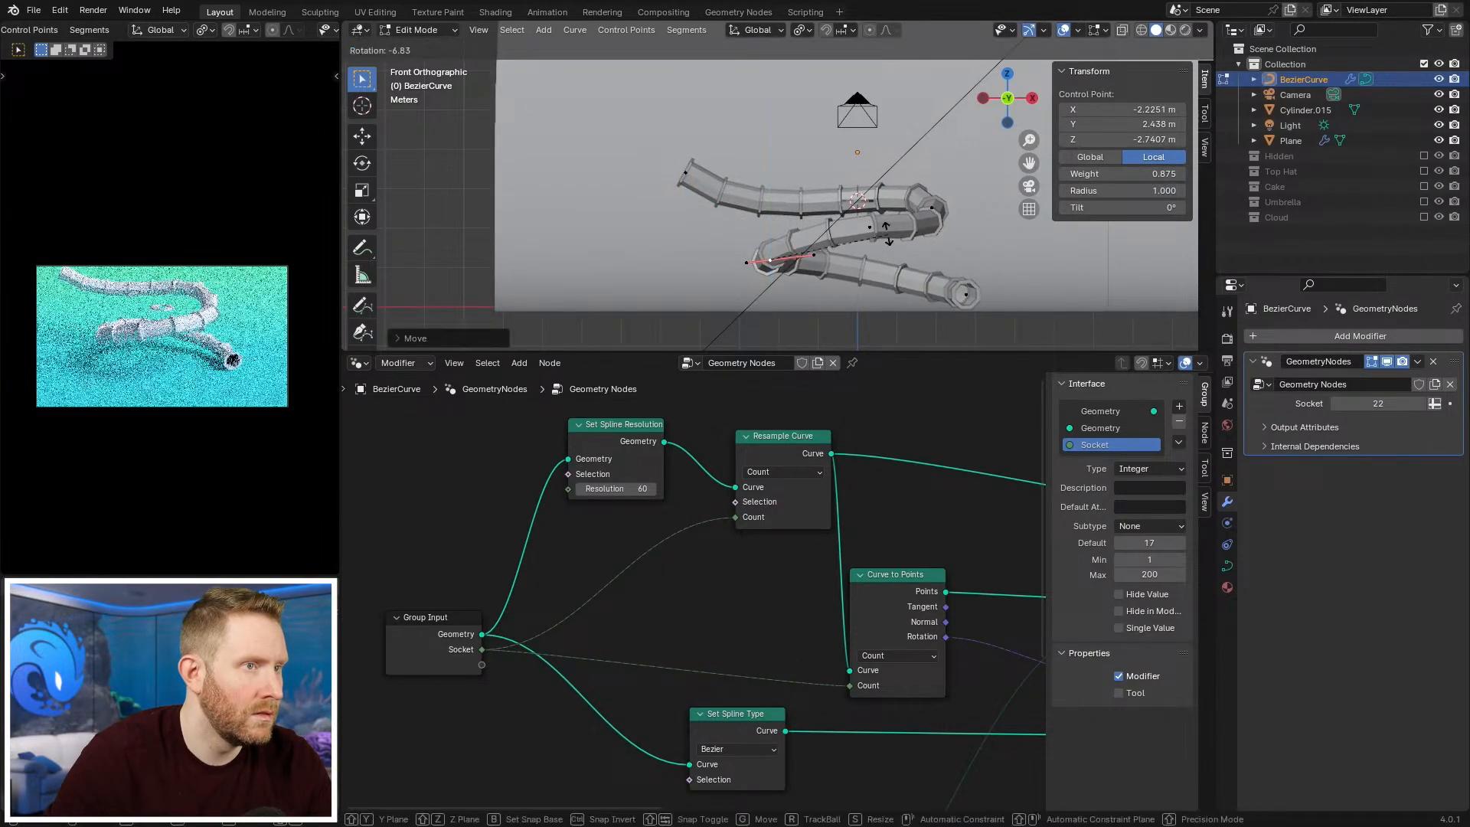
{"action": "key", "text": "KP_7"}
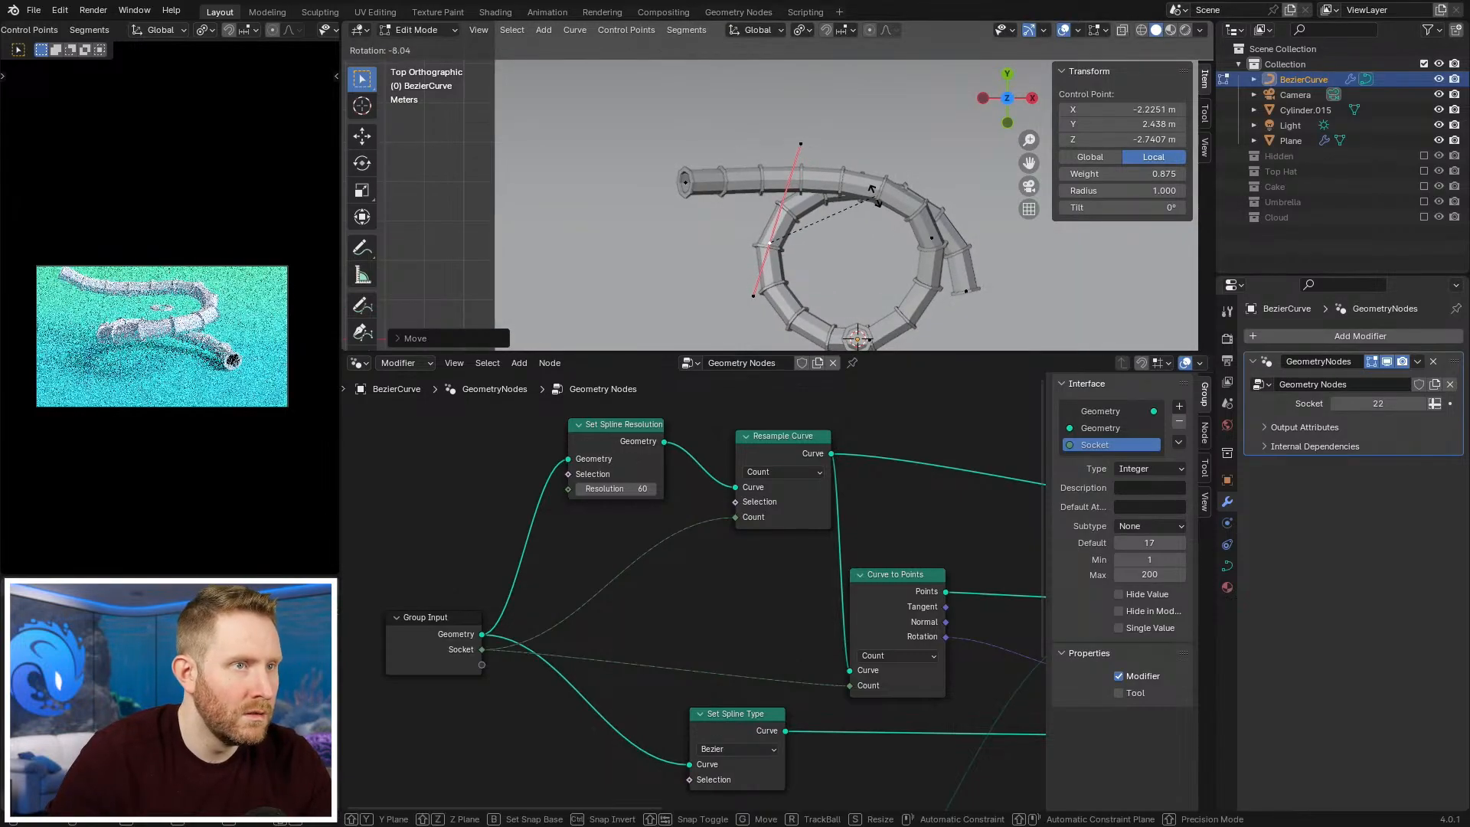
{"action": "left_click", "coordinate": [875, 196]}
Step: Set the modifier's Socket value to 23 and lower the upper end control point to about Z -1.12 m
{"action": "key", "text": "Tab"}
{"action": "mouse_move", "coordinate": [1377, 403]}
{"action": "left_mouse_down"}
{"action": "mouse_move", "coordinate": [1416, 403]}
{"action": "mouse_move", "coordinate": [1355, 403]}
{"action": "mouse_move", "coordinate": [1401, 403]}
{"action": "left_mouse_up"}
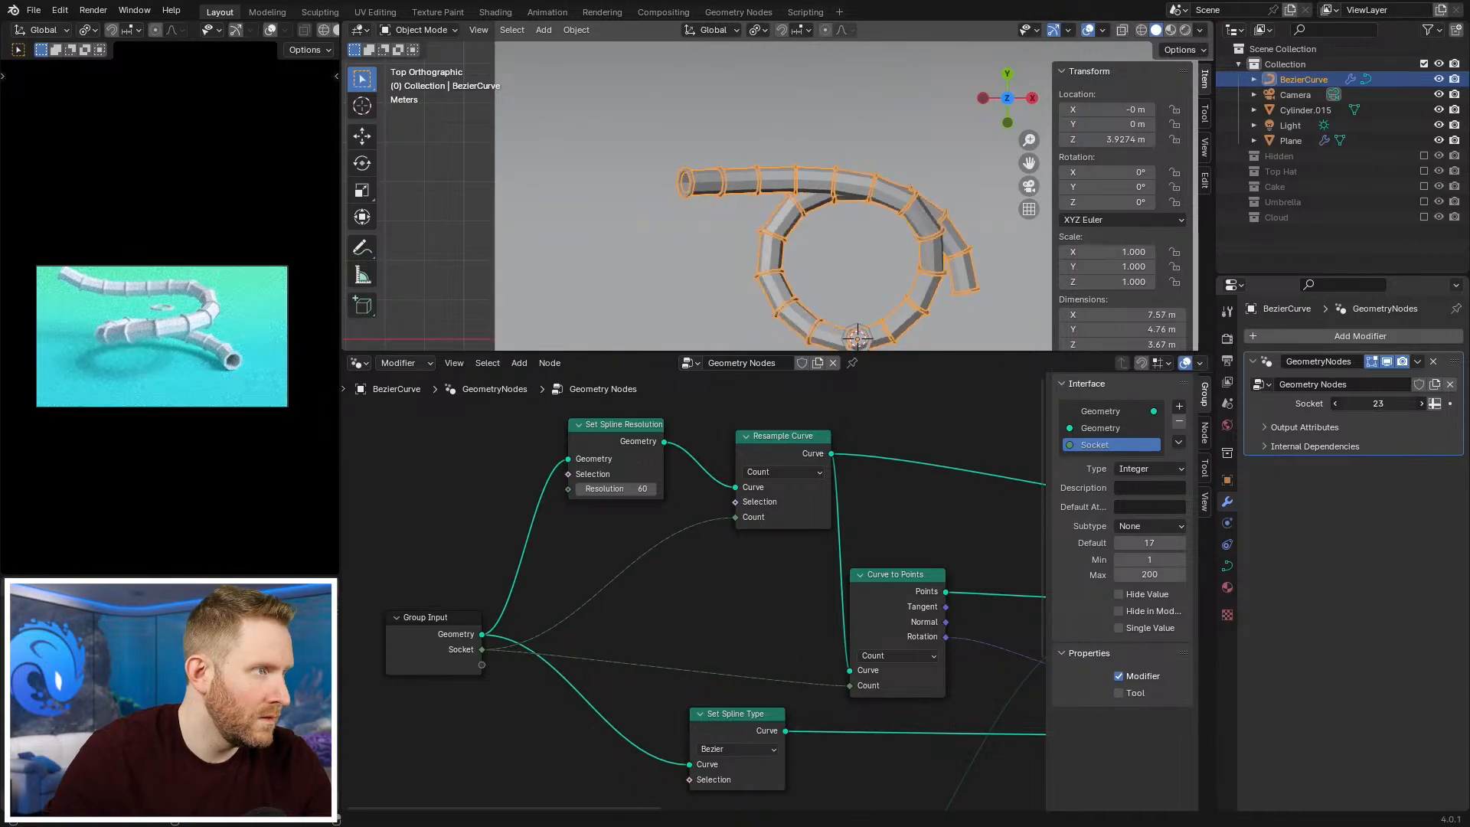
{"action": "middle_click_drag", "start_coordinate": [720, 233], "coordinate": [714, 86]}
{"action": "key", "text": "Tab"}
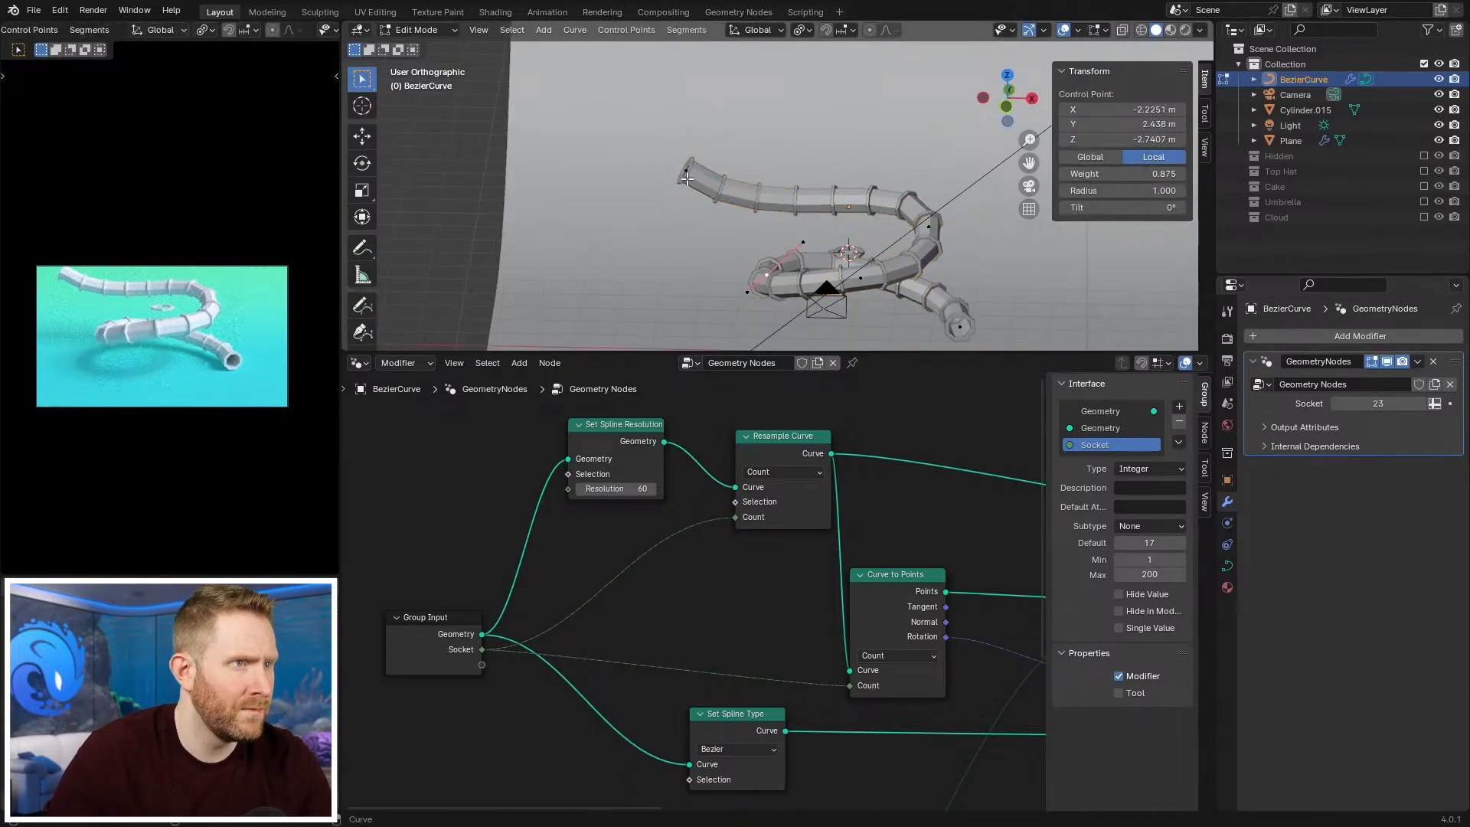
{"action": "key", "text": "g"}
{"action": "key", "text": "z"}
{"action": "left_click", "coordinate": [694, 201]}
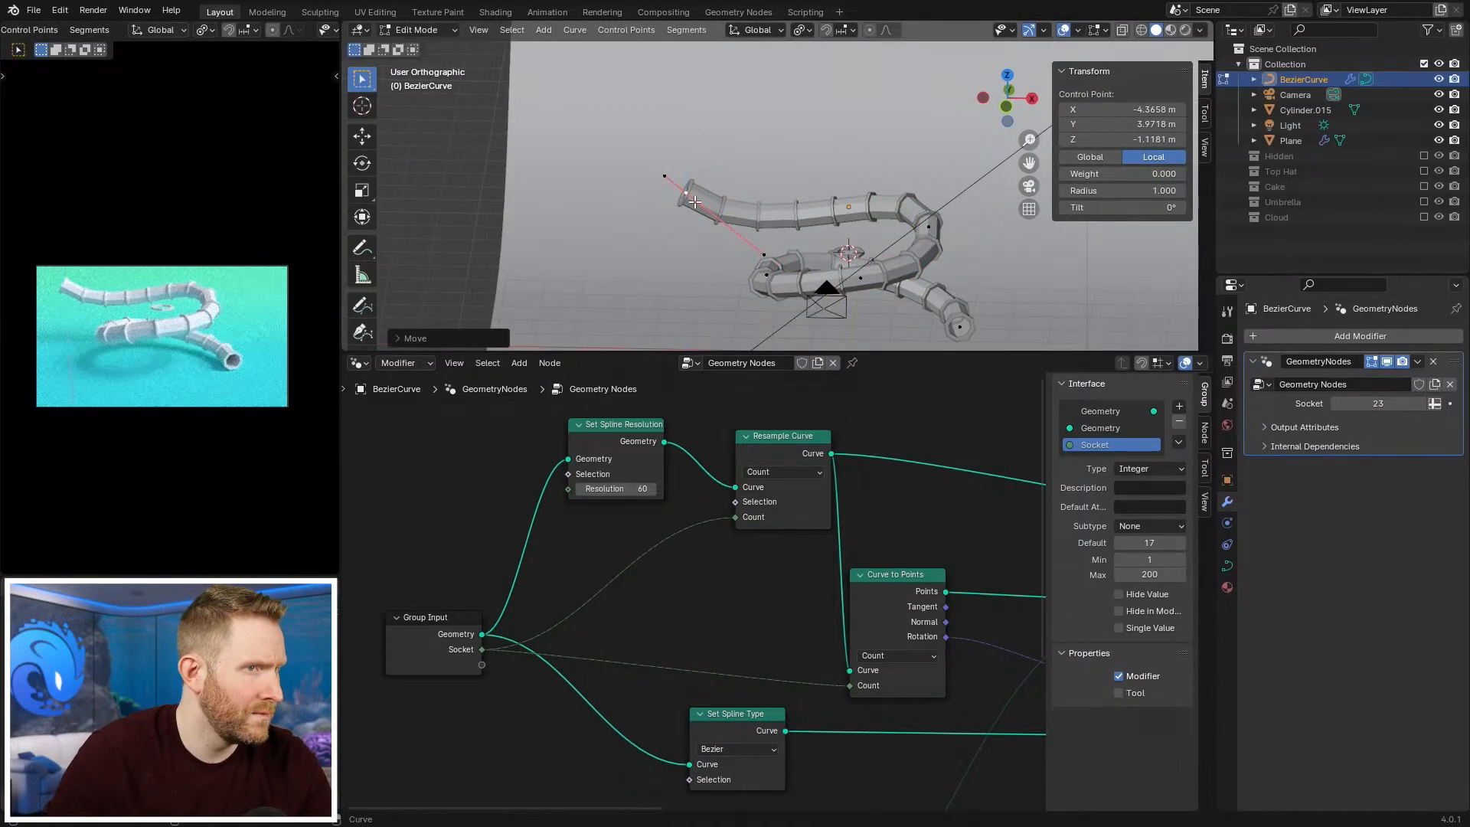
Step: Lengthen the handles of the curve's lower end control point in side view and set its height to about Z -3.56 m
{"action": "left_click", "coordinate": [946, 228]}
{"action": "left_click", "coordinate": [957, 323]}
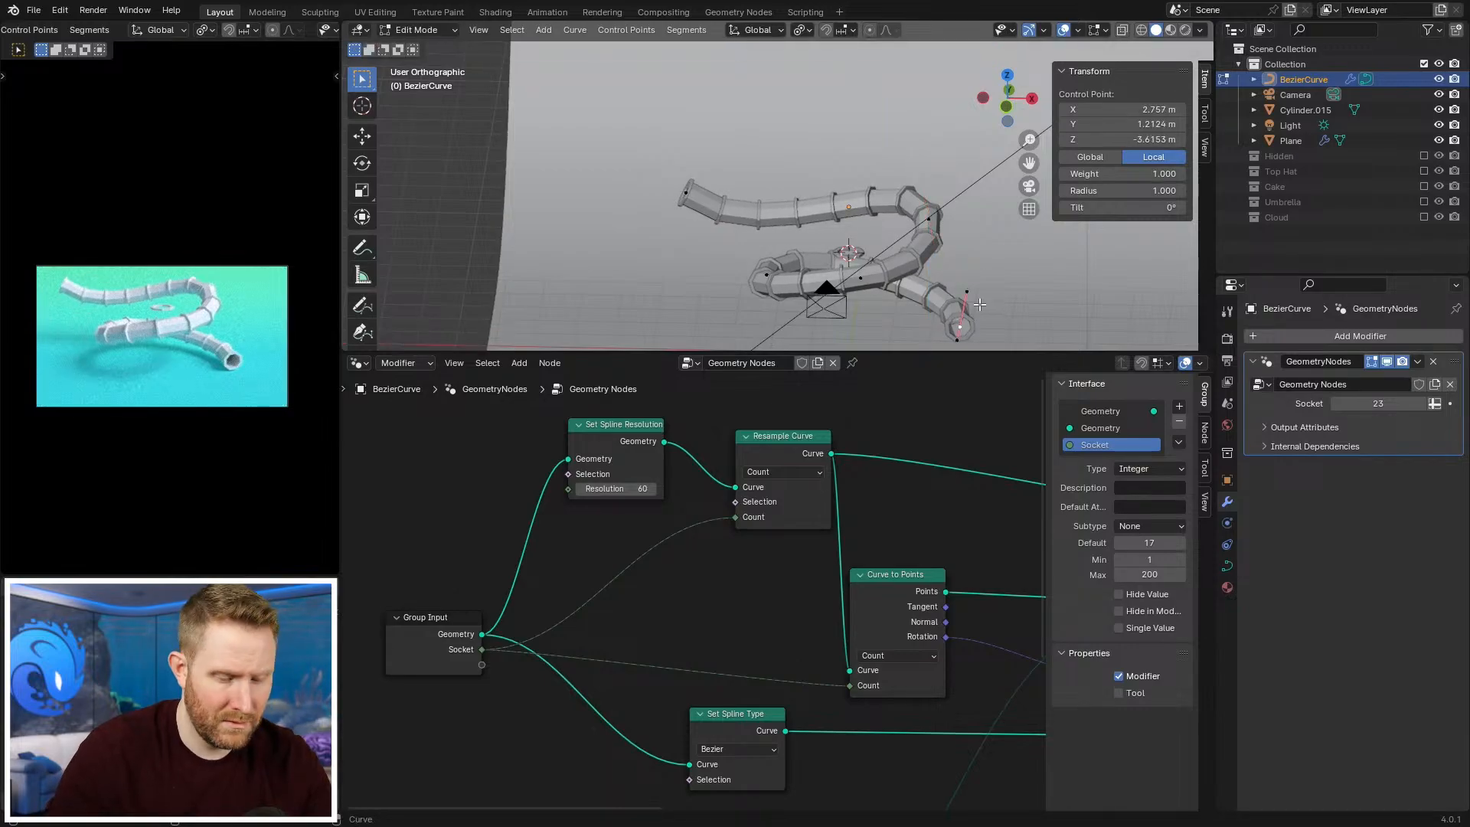
{"action": "key", "text": "KP_1"}
{"action": "middle_click_drag", "start_coordinate": [980, 306], "coordinate": [938, 215], "text": "shift"}
{"action": "scroll", "coordinate": [947, 157], "scroll_direction": "up", "scroll_amount": 1}
{"action": "key", "text": "g"}
{"action": "key", "text": "z"}
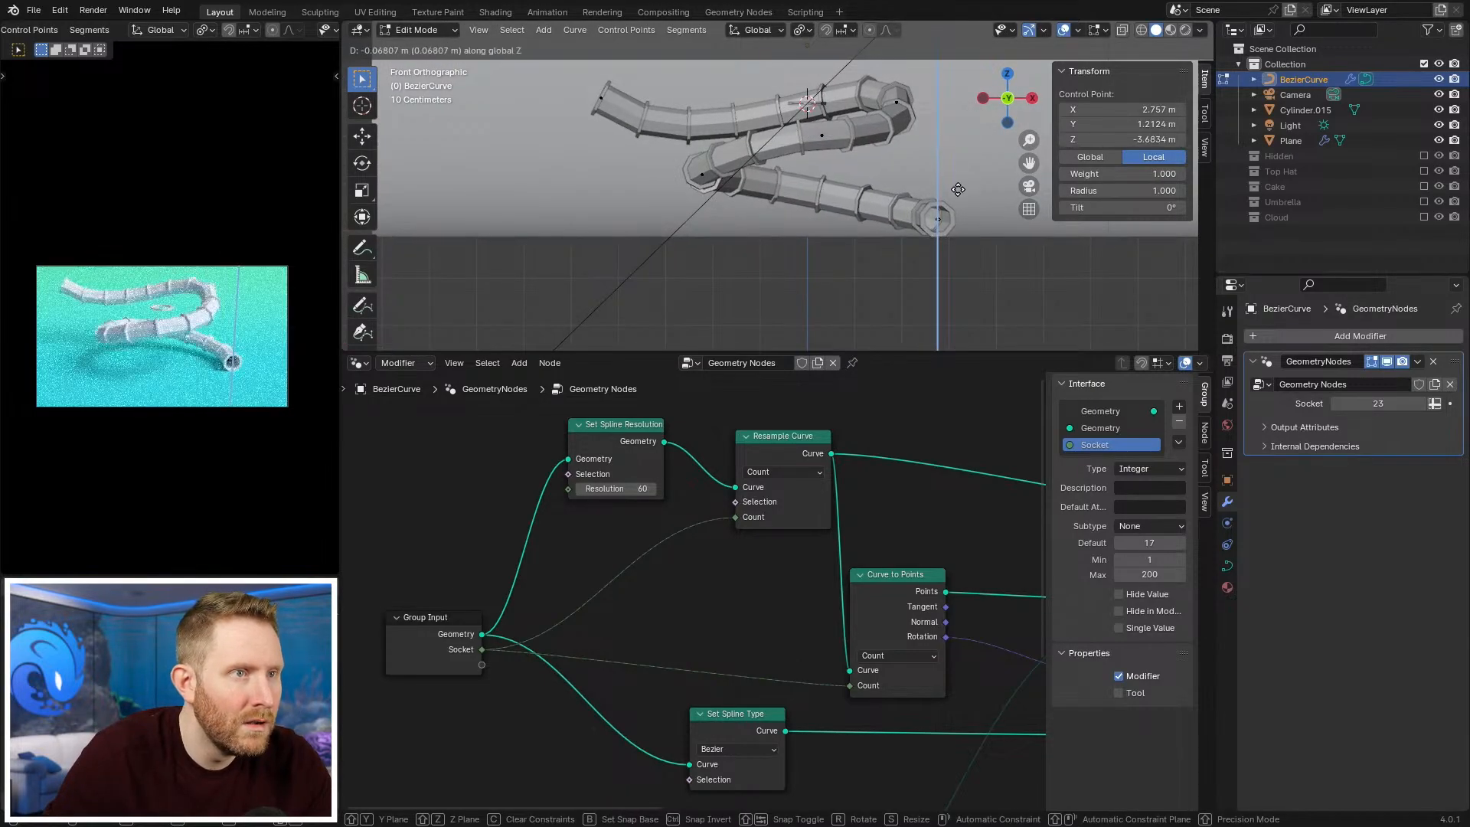
{"action": "left_click", "coordinate": [947, 170]}
{"action": "key", "text": "KP_3"}
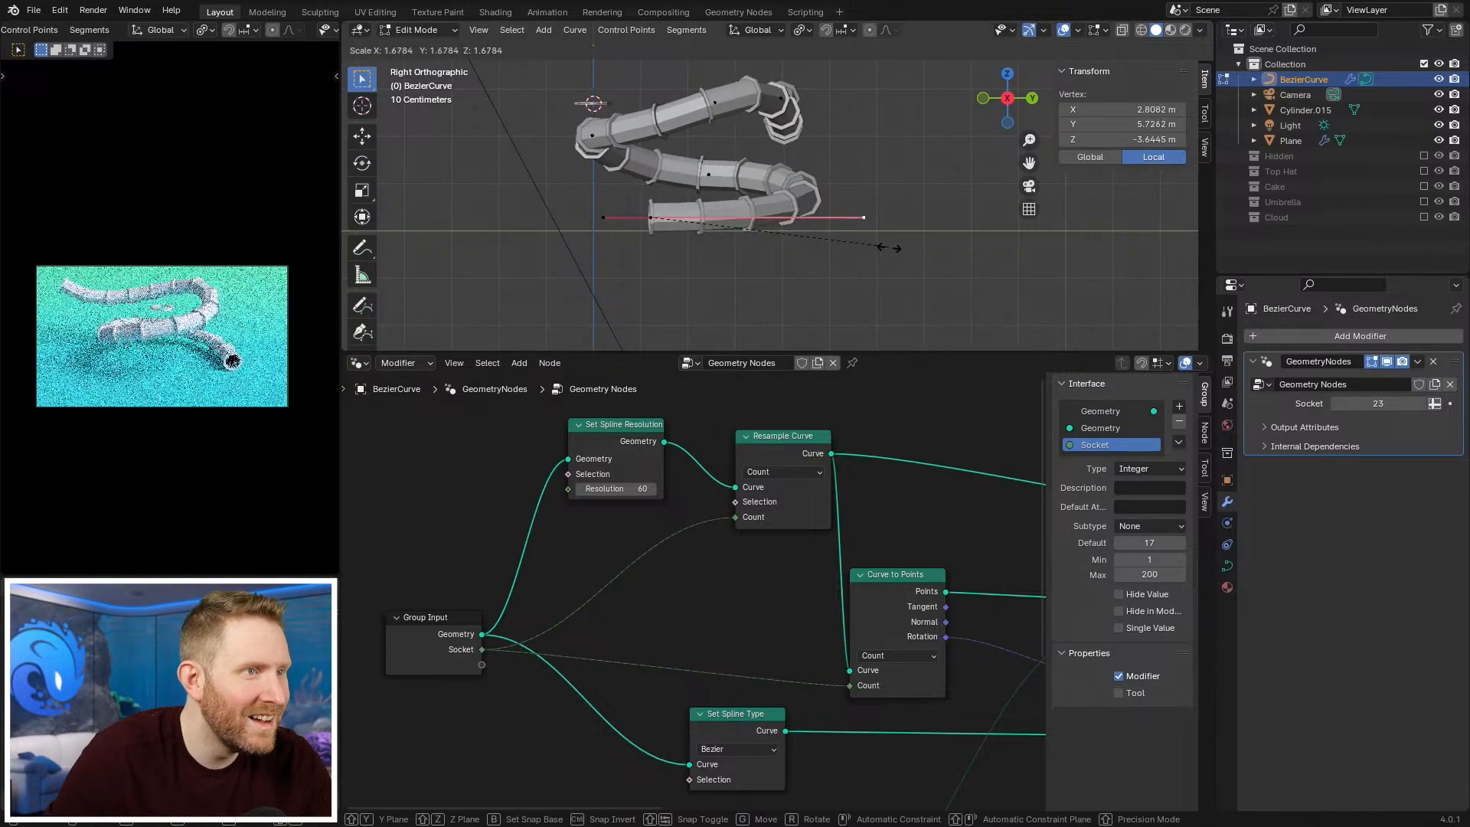
{"action": "key", "text": "g"}
{"action": "key", "text": "z"}
{"action": "left_click", "coordinate": [736, 215]}
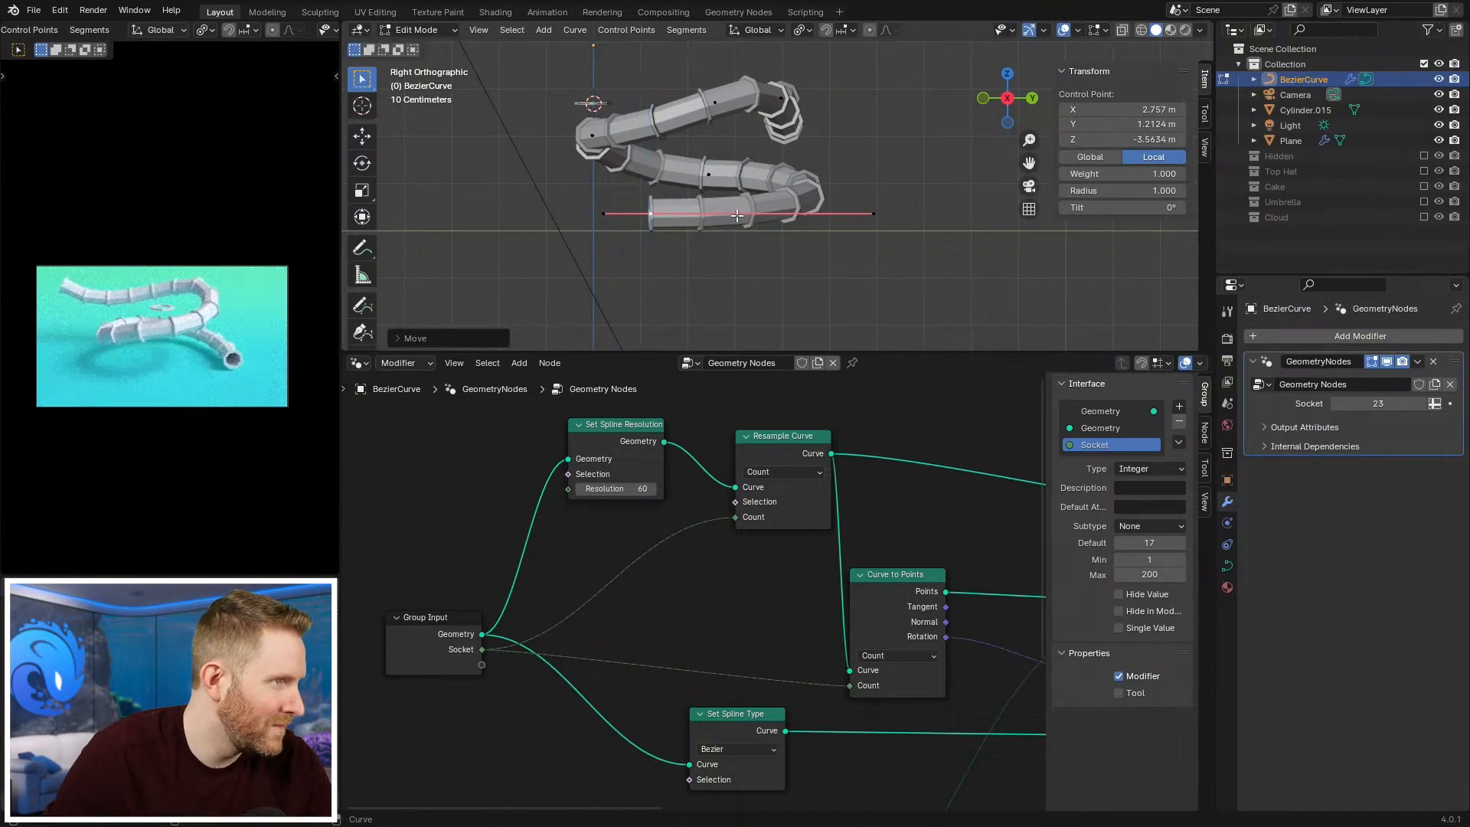
Step: Leave Edit Mode, clear the location of the Cylinder.015 ring and move it to the Hidden collection
{"action": "key", "text": "Tab"}
{"action": "middle_click_drag", "start_coordinate": [724, 217], "coordinate": [801, 166]}
{"action": "left_click", "coordinate": [705, 211]}
{"action": "key", "text": "alt+g"}
{"action": "key", "text": "m"}
{"action": "left_click", "coordinate": [752, 218]}
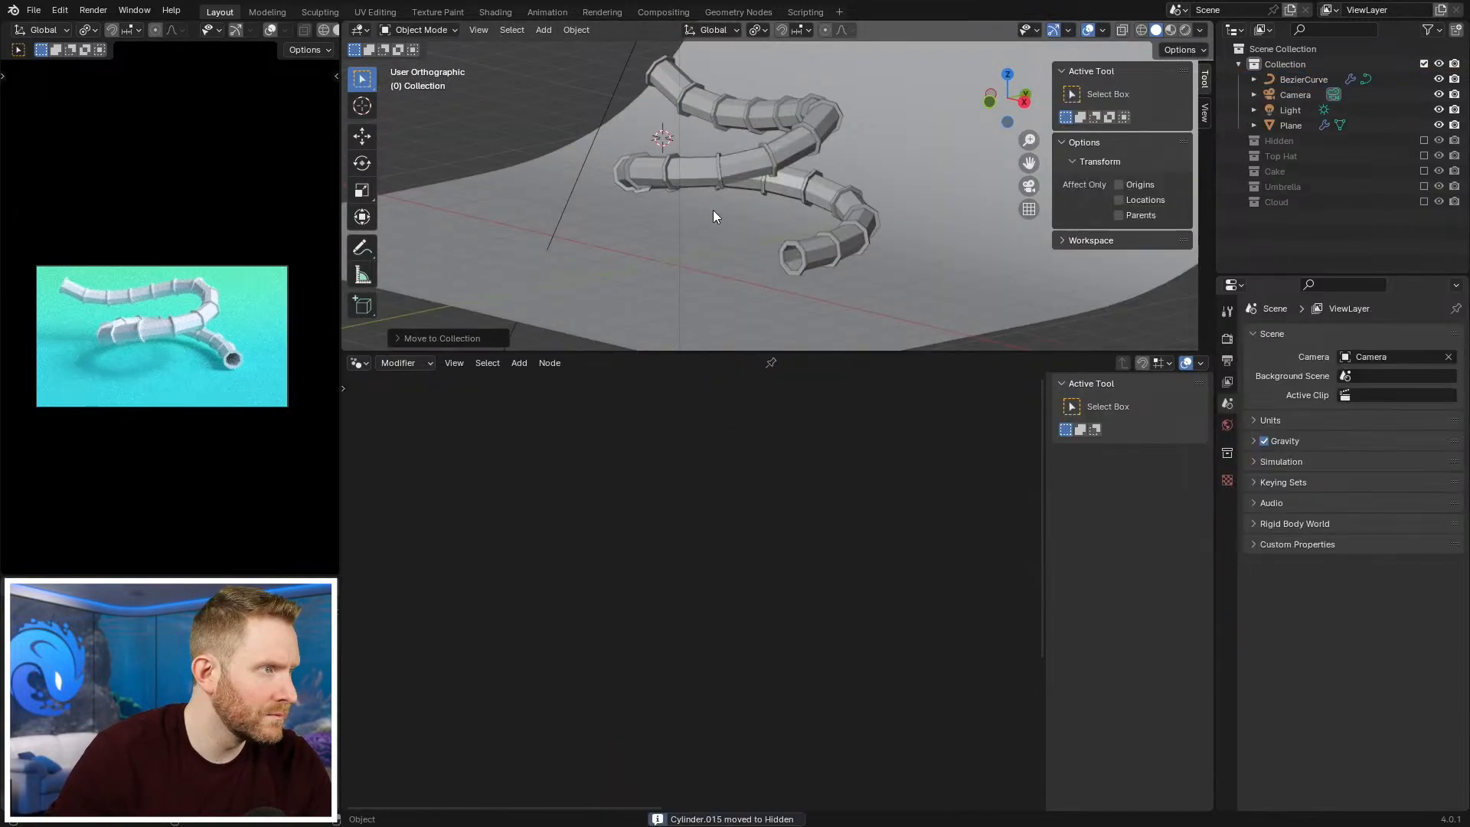
Step: Select the pipe curve and move the Object Info node farther away from the nodes it feeds
{"action": "middle_click_drag", "start_coordinate": [714, 209], "coordinate": [833, 210]}
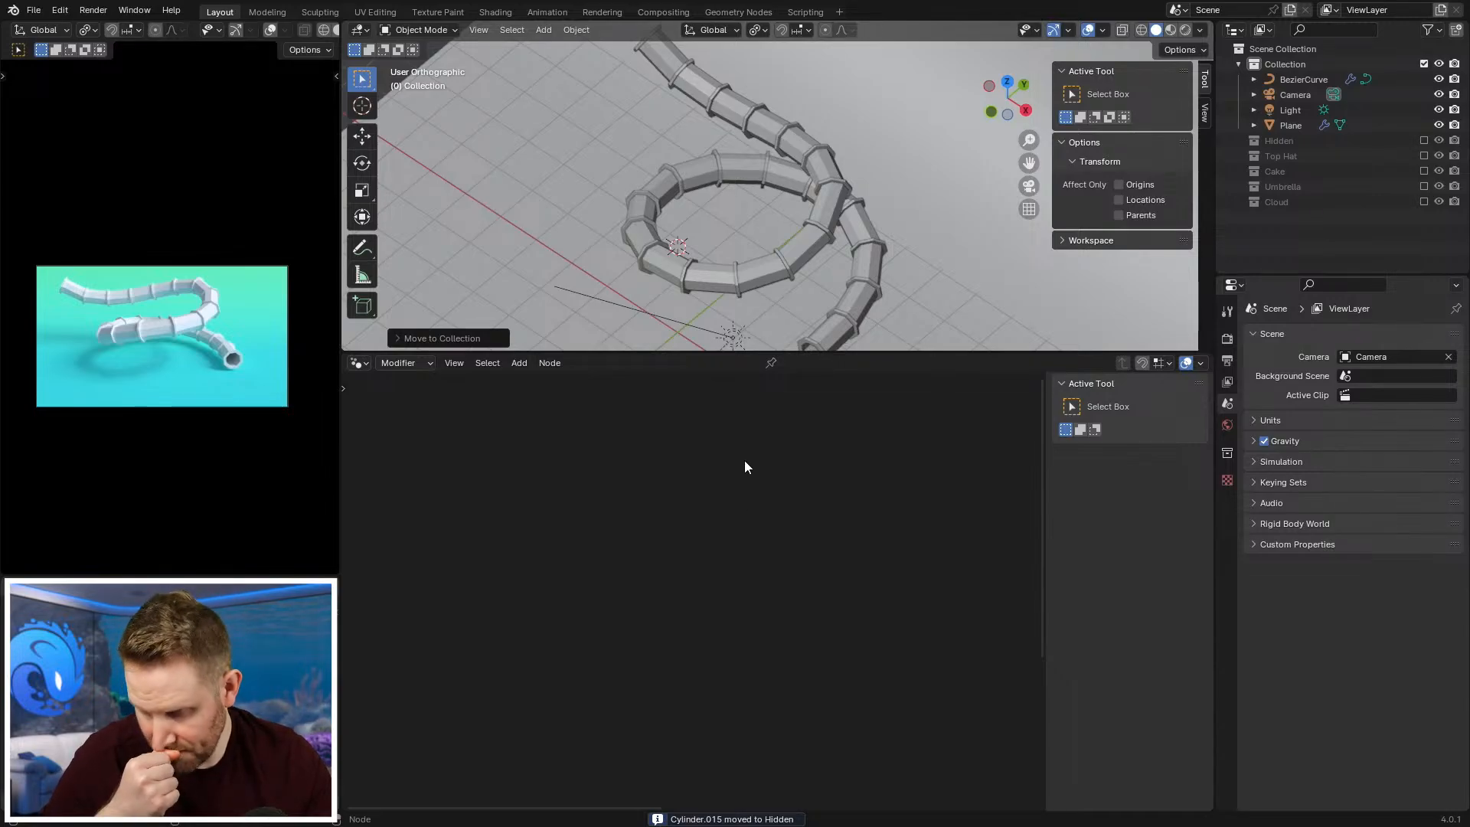
{"action": "left_click", "coordinate": [833, 210]}
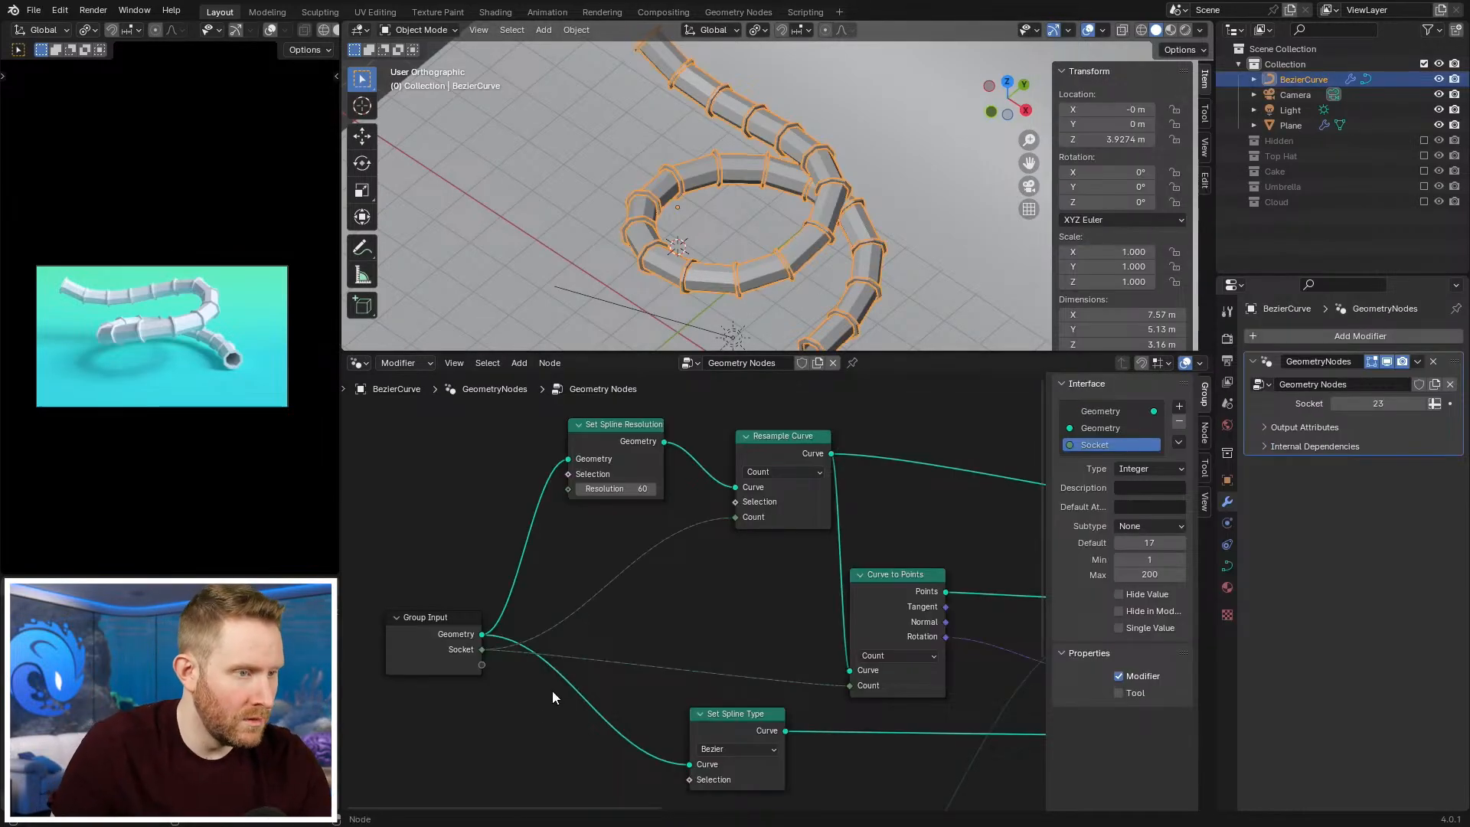
{"action": "middle_click_drag", "start_coordinate": [553, 690], "coordinate": [315, 671]}
{"action": "scroll", "coordinate": [716, 617], "scroll_direction": "down", "scroll_amount": 8}
{"action": "scroll", "coordinate": [746, 496], "scroll_direction": "up", "scroll_amount": 6}
{"action": "middle_click_drag", "start_coordinate": [717, 617], "coordinate": [629, 612]}
{"action": "scroll", "coordinate": [723, 530], "scroll_direction": "down", "scroll_amount": 1}
{"action": "scroll", "coordinate": [760, 637], "scroll_direction": "up", "scroll_amount": 1}
{"action": "middle_click_drag", "start_coordinate": [553, 704], "coordinate": [738, 663]}
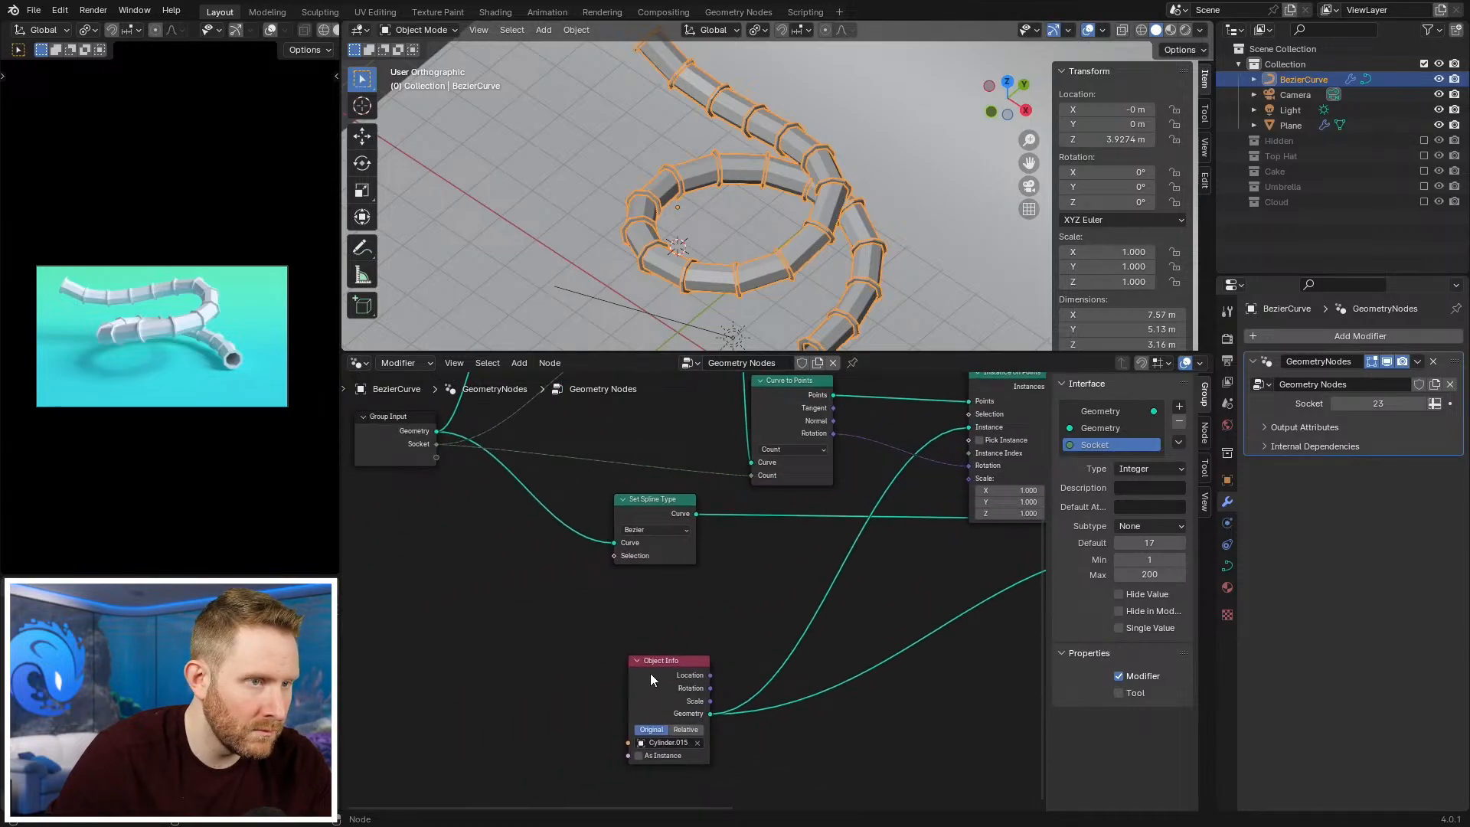
{"action": "left_click_drag", "start_coordinate": [650, 673], "coordinate": [550, 691]}
Step: Try a different scale on the Instance on Points node and undo the change
{"action": "middle_click_drag", "start_coordinate": [763, 587], "coordinate": [560, 692]}
{"action": "scroll", "coordinate": [828, 594], "scroll_direction": "up", "scroll_amount": 7}
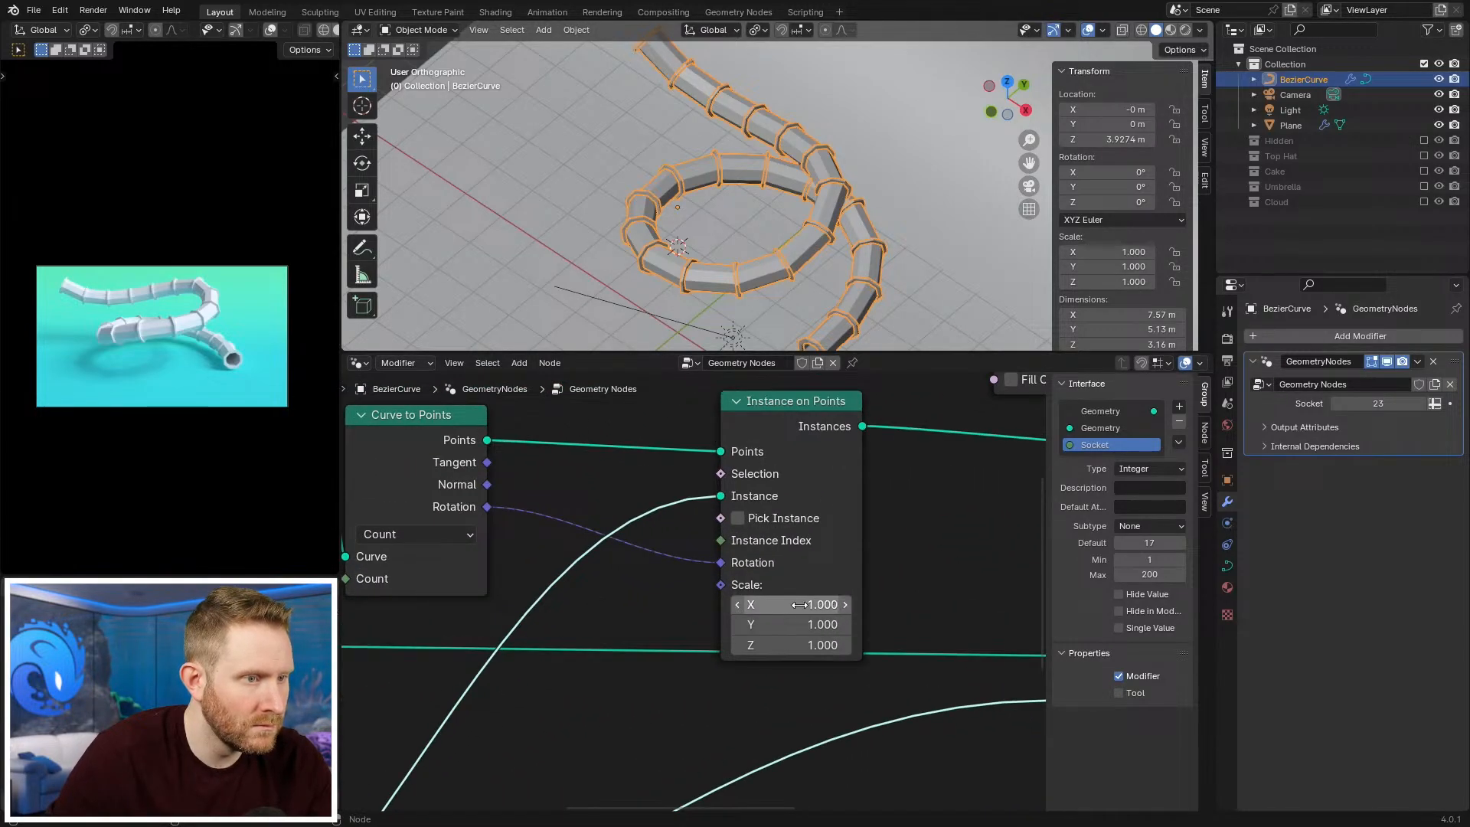
{"action": "left_click_drag", "start_coordinate": [794, 605], "coordinate": [828, 666]}
{"action": "key", "text": "ctrl+z"}
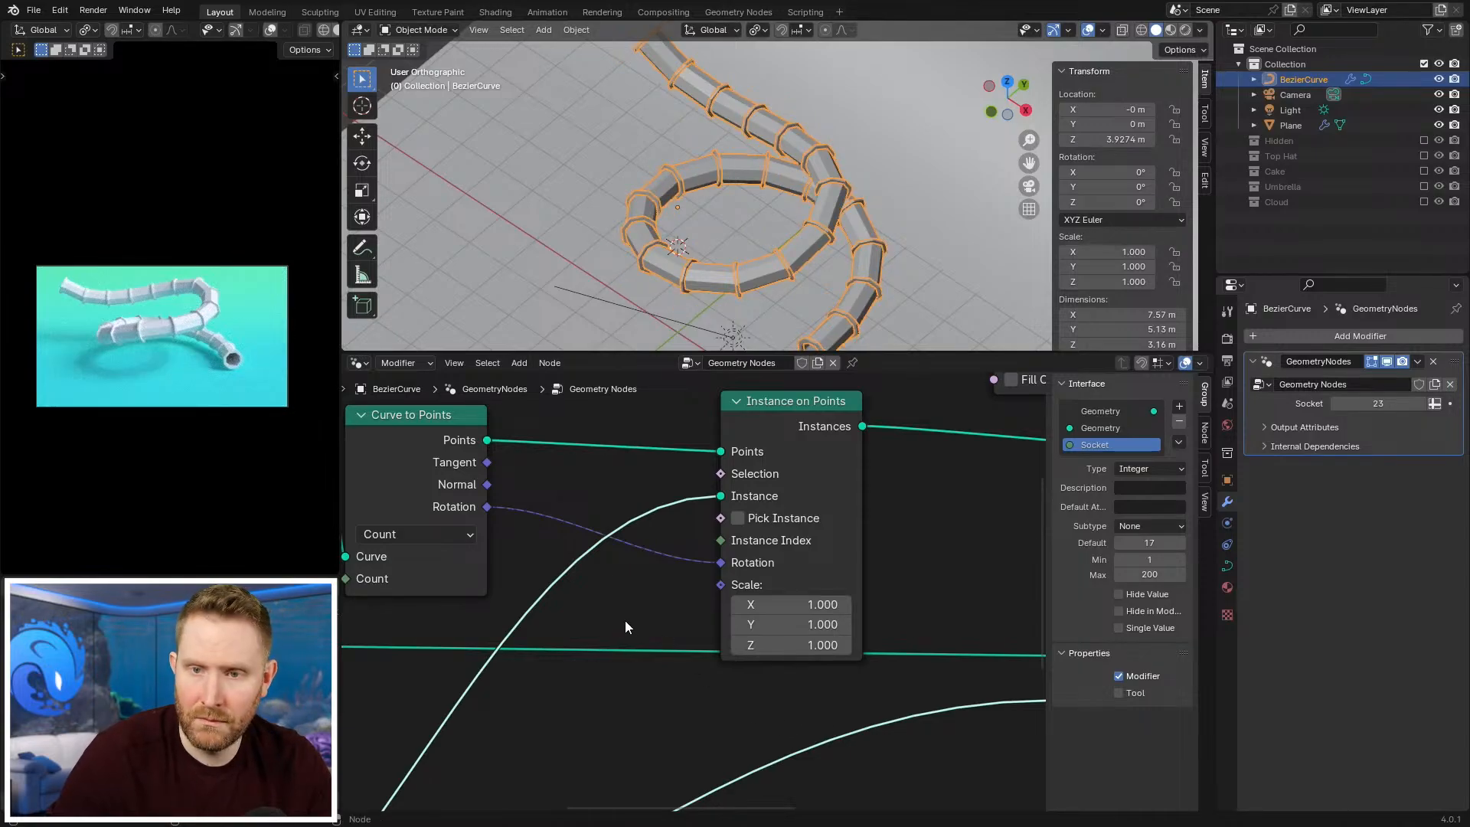
Step: Try a different radius on the Curve Circle node and undo the change
{"action": "scroll", "coordinate": [628, 617], "scroll_direction": "down", "scroll_amount": 5}
{"action": "scroll", "coordinate": [825, 622], "scroll_direction": "up", "scroll_amount": 3}
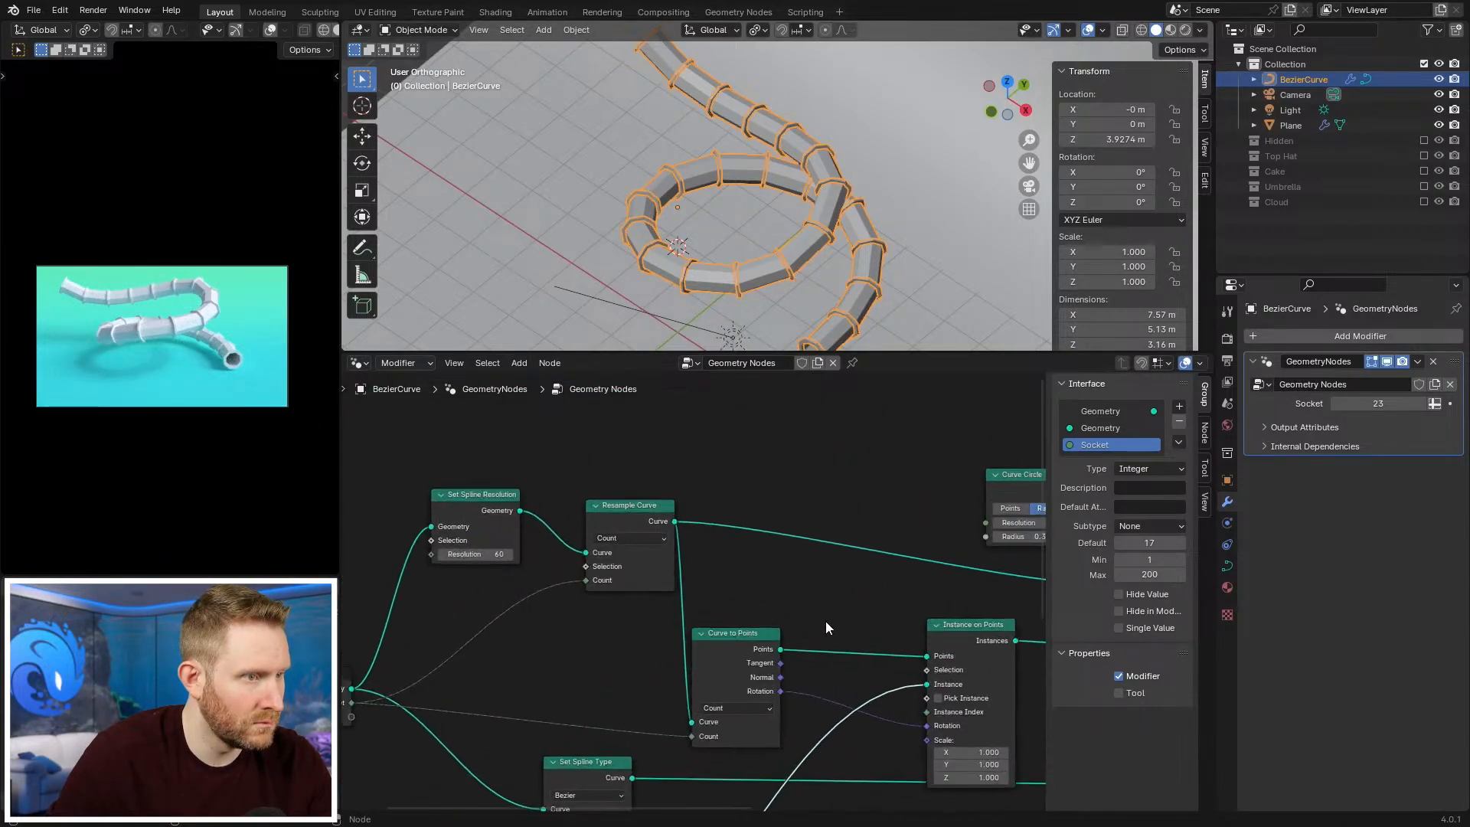
{"action": "middle_click_drag", "start_coordinate": [1003, 562], "coordinate": [763, 583]}
{"action": "scroll", "coordinate": [857, 577], "scroll_direction": "up", "scroll_amount": 5}
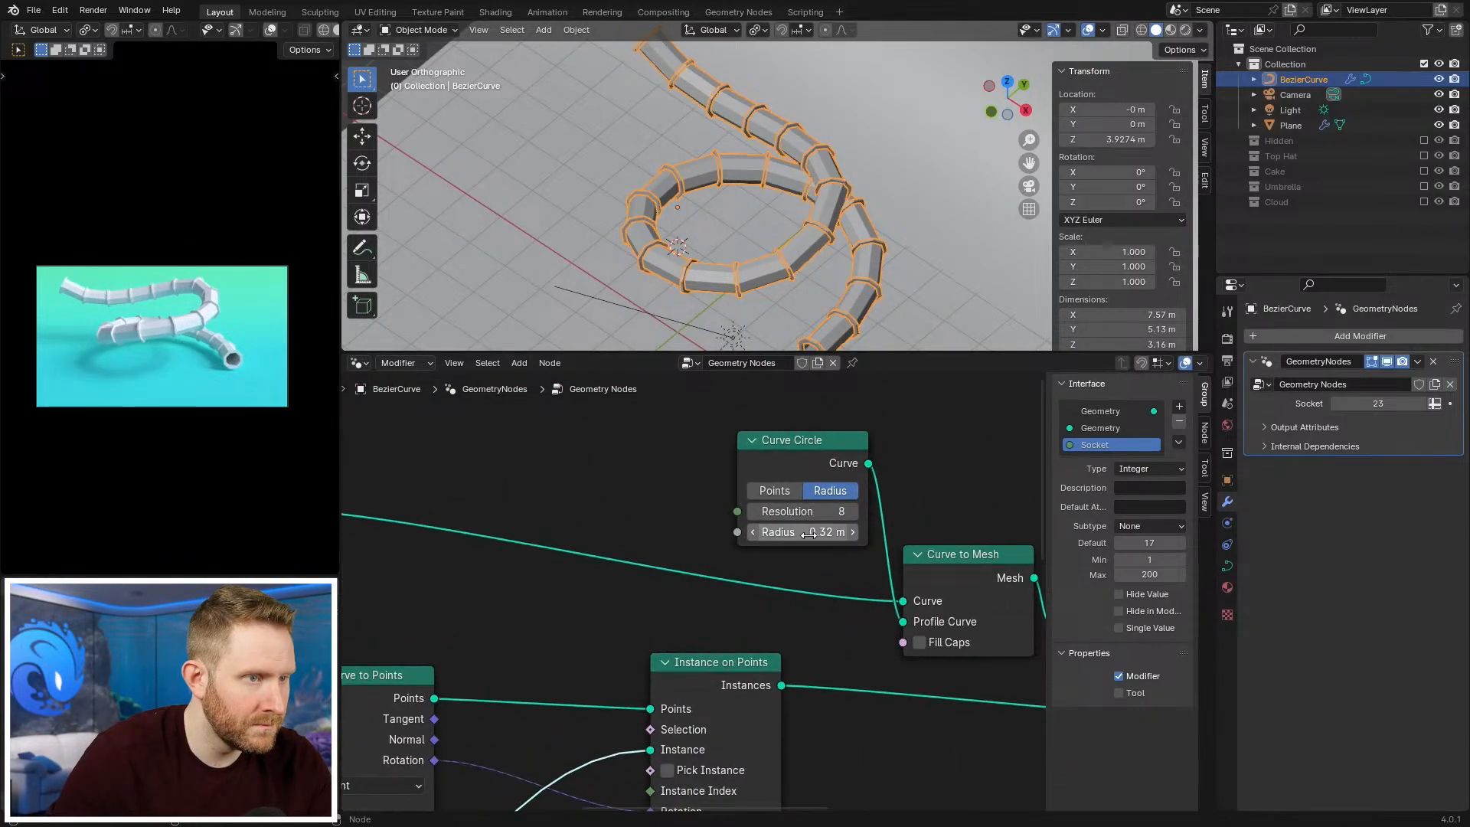
{"action": "left_click_drag", "start_coordinate": [804, 532], "coordinate": [854, 531]}
{"action": "key", "text": "ctrl+z"}
{"action": "scroll", "coordinate": [657, 568], "scroll_direction": "down", "scroll_amount": 3}
Step: Examine how the ring collars fit the pipe and follow the node connections back to the Group Input
{"action": "middle_click_drag", "start_coordinate": [706, 602], "coordinate": [752, 494]}
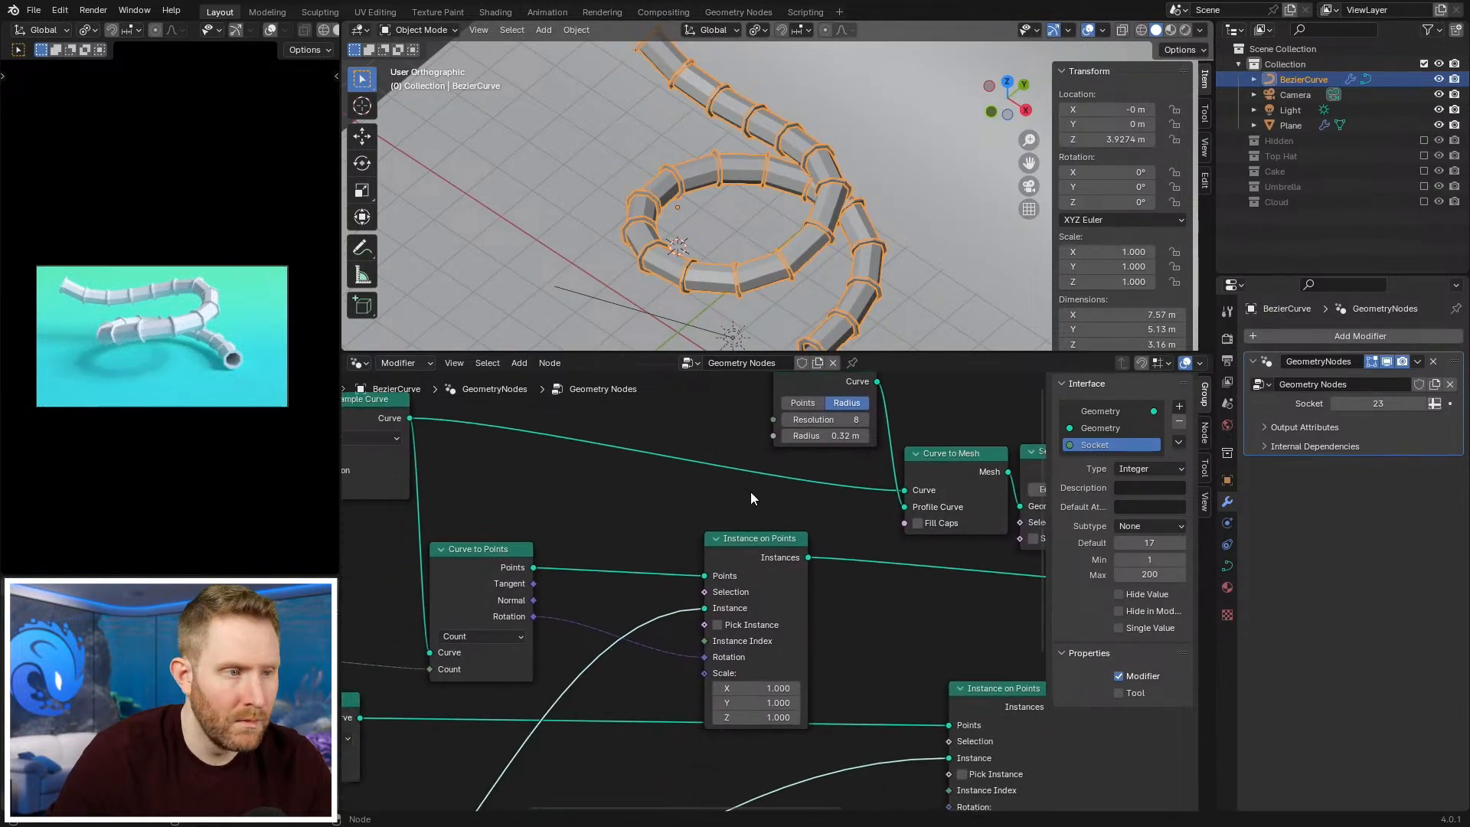
{"action": "scroll", "coordinate": [780, 268], "scroll_direction": "down", "scroll_amount": 3}
{"action": "middle_click_drag", "start_coordinate": [780, 268], "coordinate": [749, 223]}
{"action": "scroll", "coordinate": [749, 224], "scroll_direction": "up", "scroll_amount": 2}
{"action": "key", "text": "alt+a"}
{"action": "scroll", "coordinate": [749, 224], "scroll_direction": "up", "scroll_amount": 3}
{"action": "left_click", "coordinate": [723, 162]}
{"action": "scroll", "coordinate": [664, 622], "scroll_direction": "down", "scroll_amount": 6}
{"action": "middle_click_drag", "start_coordinate": [633, 679], "coordinate": [729, 526]}
{"action": "scroll", "coordinate": [621, 683], "scroll_direction": "up", "scroll_amount": 2}
{"action": "scroll", "coordinate": [621, 683], "scroll_direction": "up", "scroll_amount": 1}
{"action": "middle_click_drag", "start_coordinate": [517, 578], "coordinate": [734, 710]}
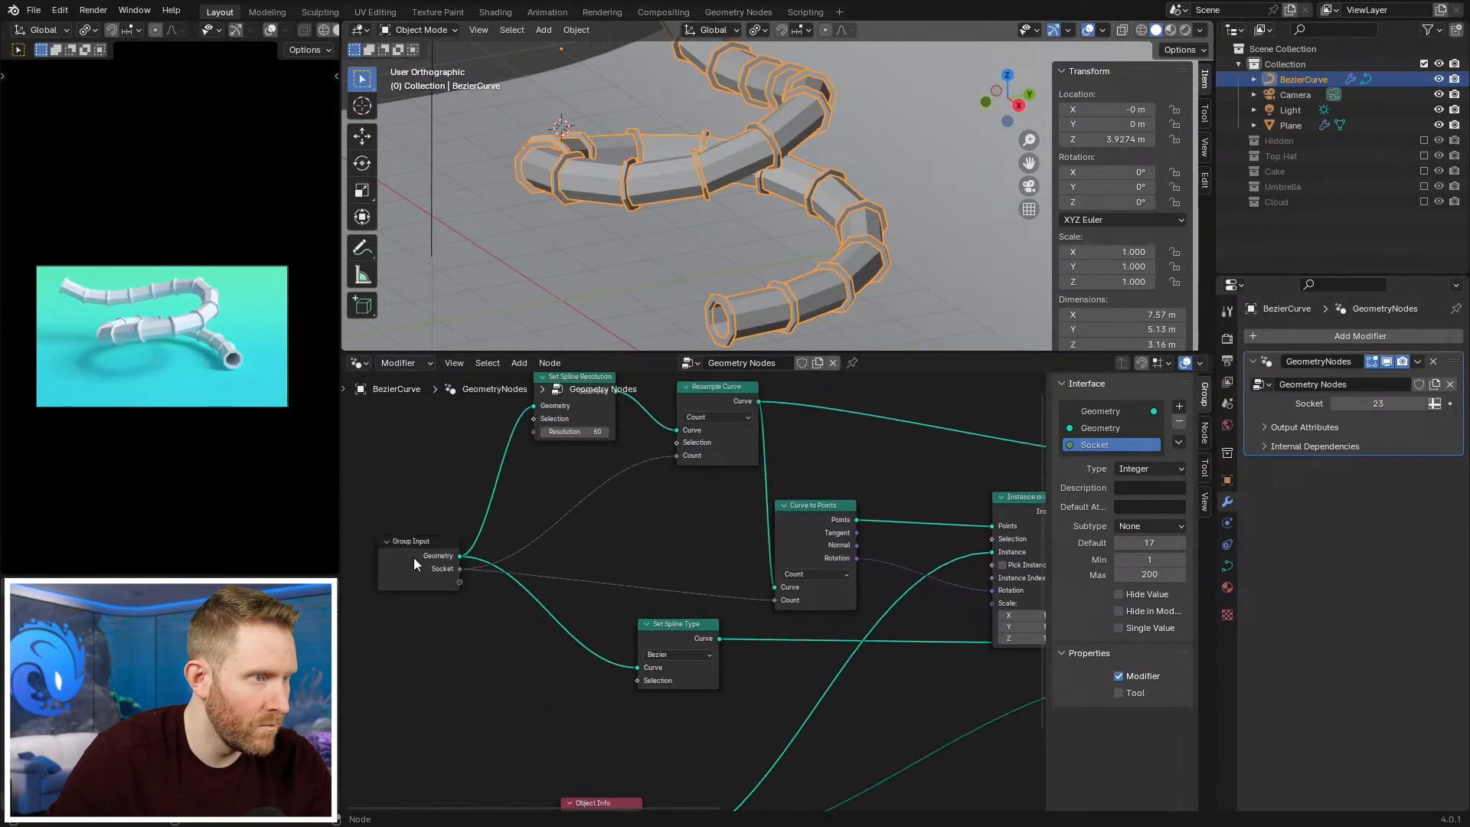
{"action": "left_click", "coordinate": [414, 558]}
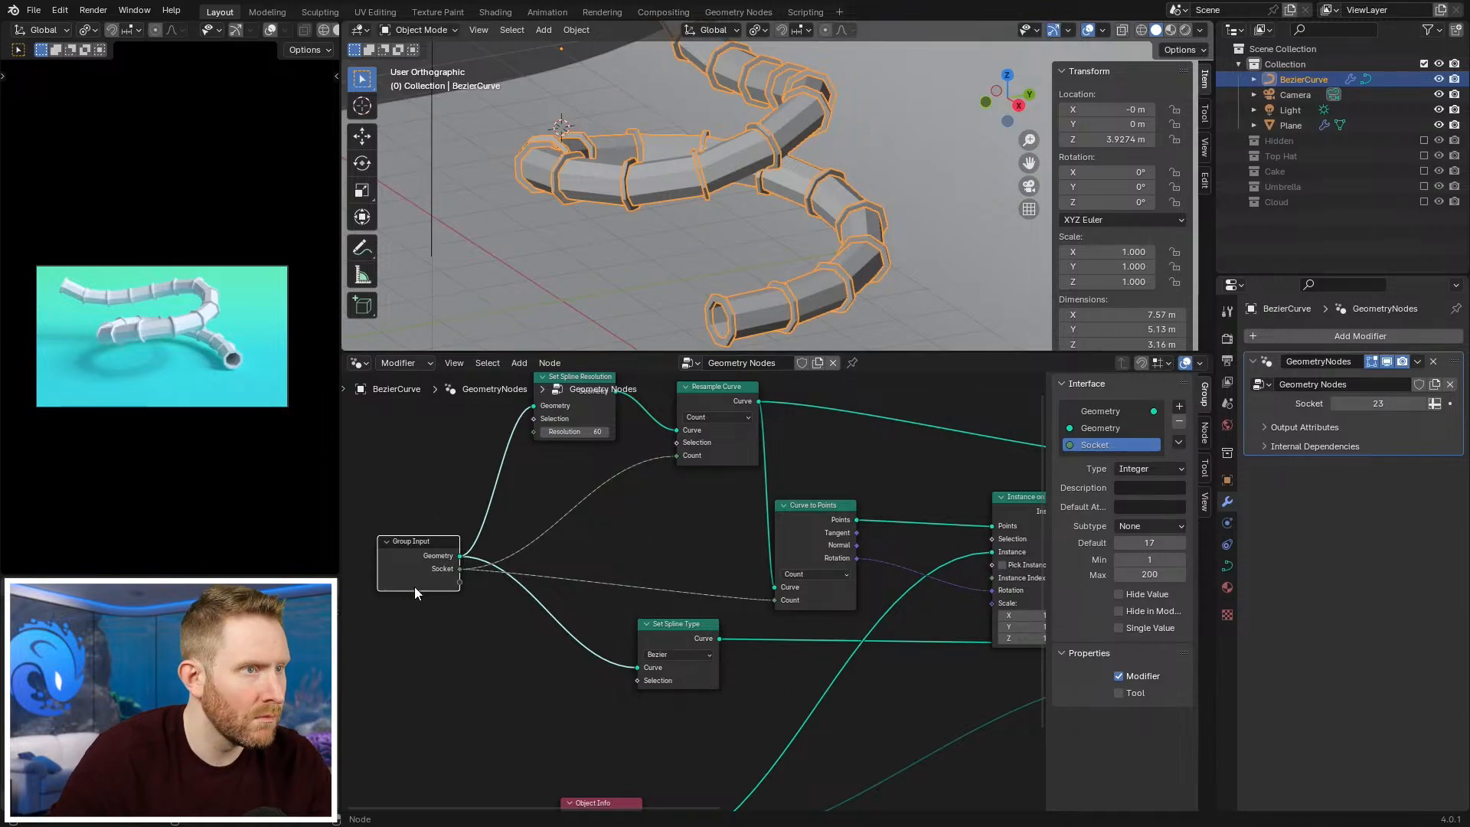
{"action": "key", "text": "alt+a"}
{"action": "mouse_move", "coordinate": [857, 246]}
{"action": "middle_mouse_down"}
{"action": "mouse_move", "coordinate": [710, 246]}
{"action": "mouse_move", "coordinate": [701, 228]}
{"action": "mouse_move", "coordinate": [857, 249]}
{"action": "middle_mouse_up"}
Step: Temporarily enable the Hidden collection and scale the Cylinder.015 ring's mesh to about 0.75 m across in Edit Mode
{"action": "left_click", "coordinate": [1424, 140]}
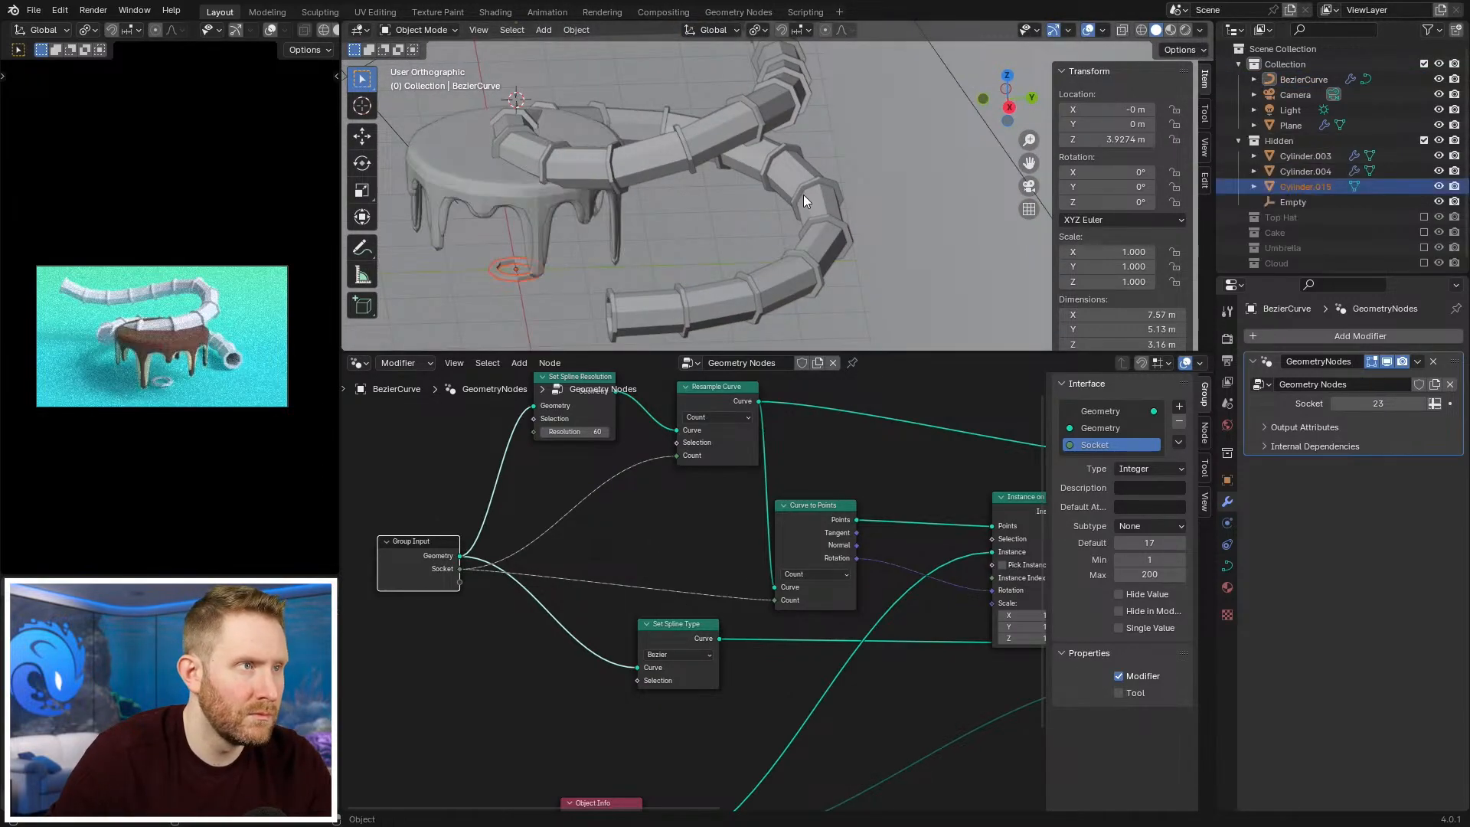
{"action": "left_click", "coordinate": [539, 287]}
{"action": "key", "text": "Tab"}
{"action": "scroll", "coordinate": [539, 286], "scroll_direction": "up", "scroll_amount": 4}
{"action": "key", "text": "s"}
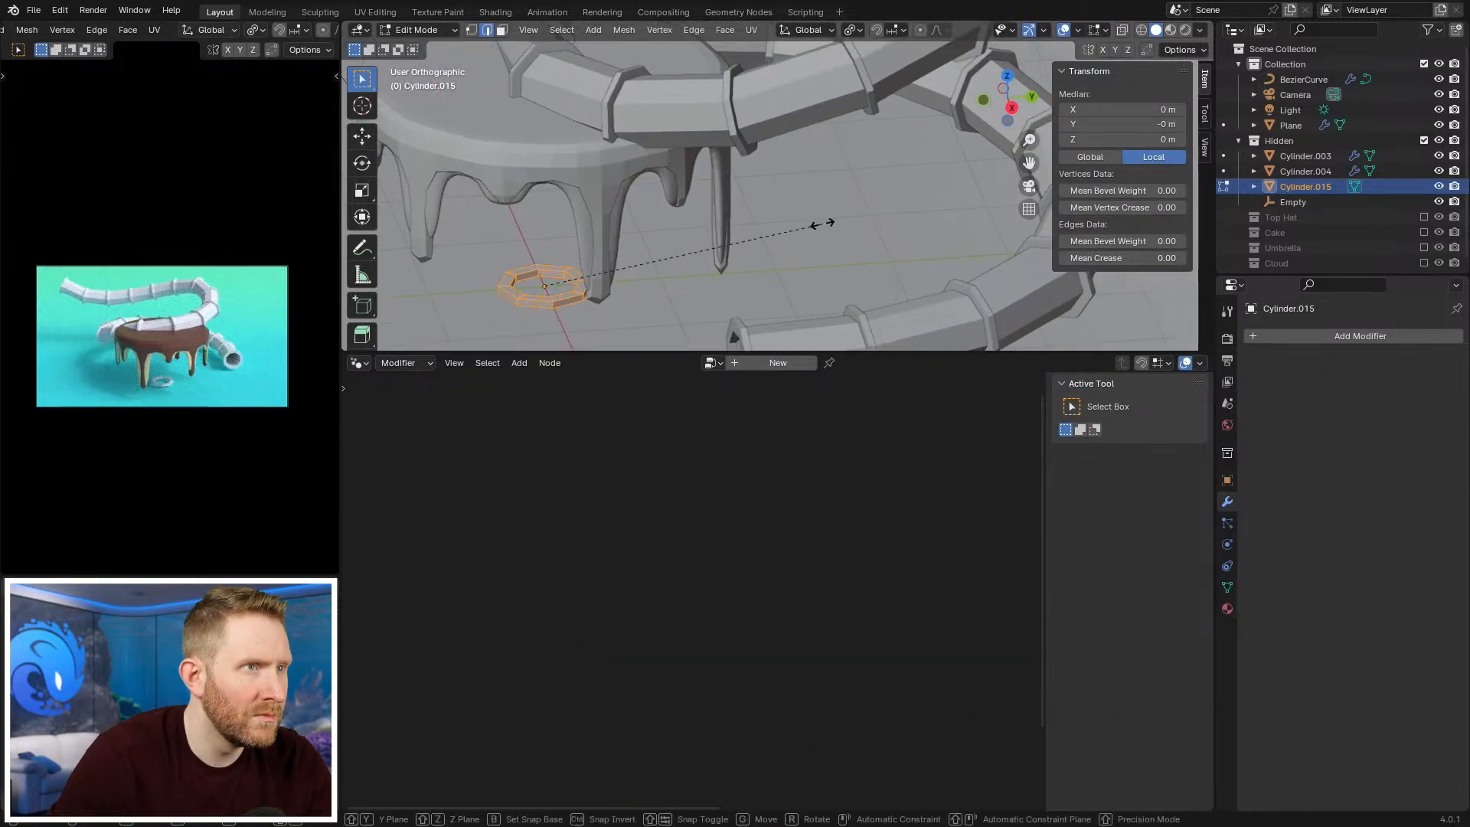
{"action": "left_click", "coordinate": [651, 246]}
{"action": "key", "text": "s"}
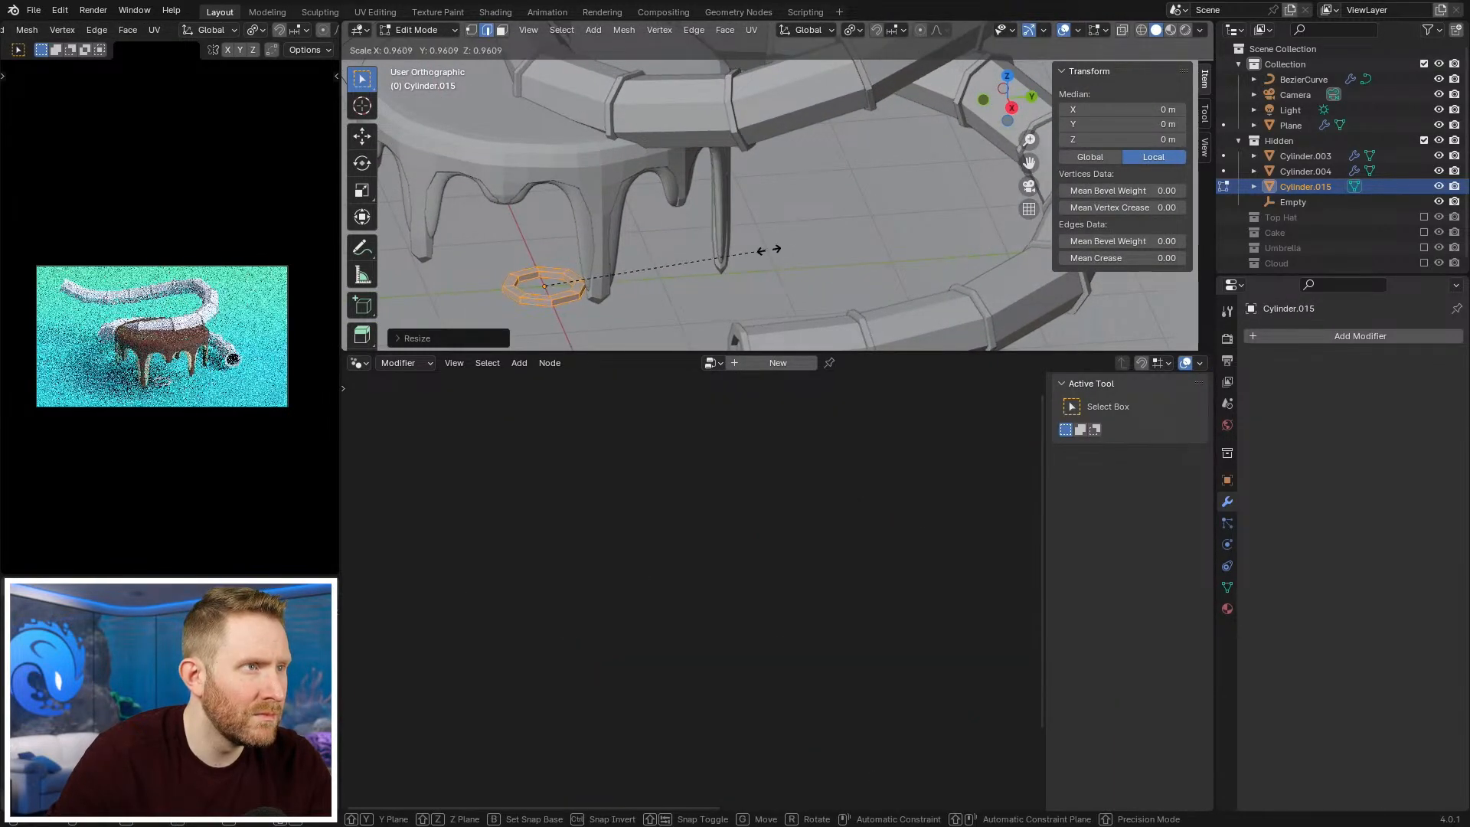
{"action": "left_click", "coordinate": [914, 246]}
{"action": "key", "text": "Tab"}
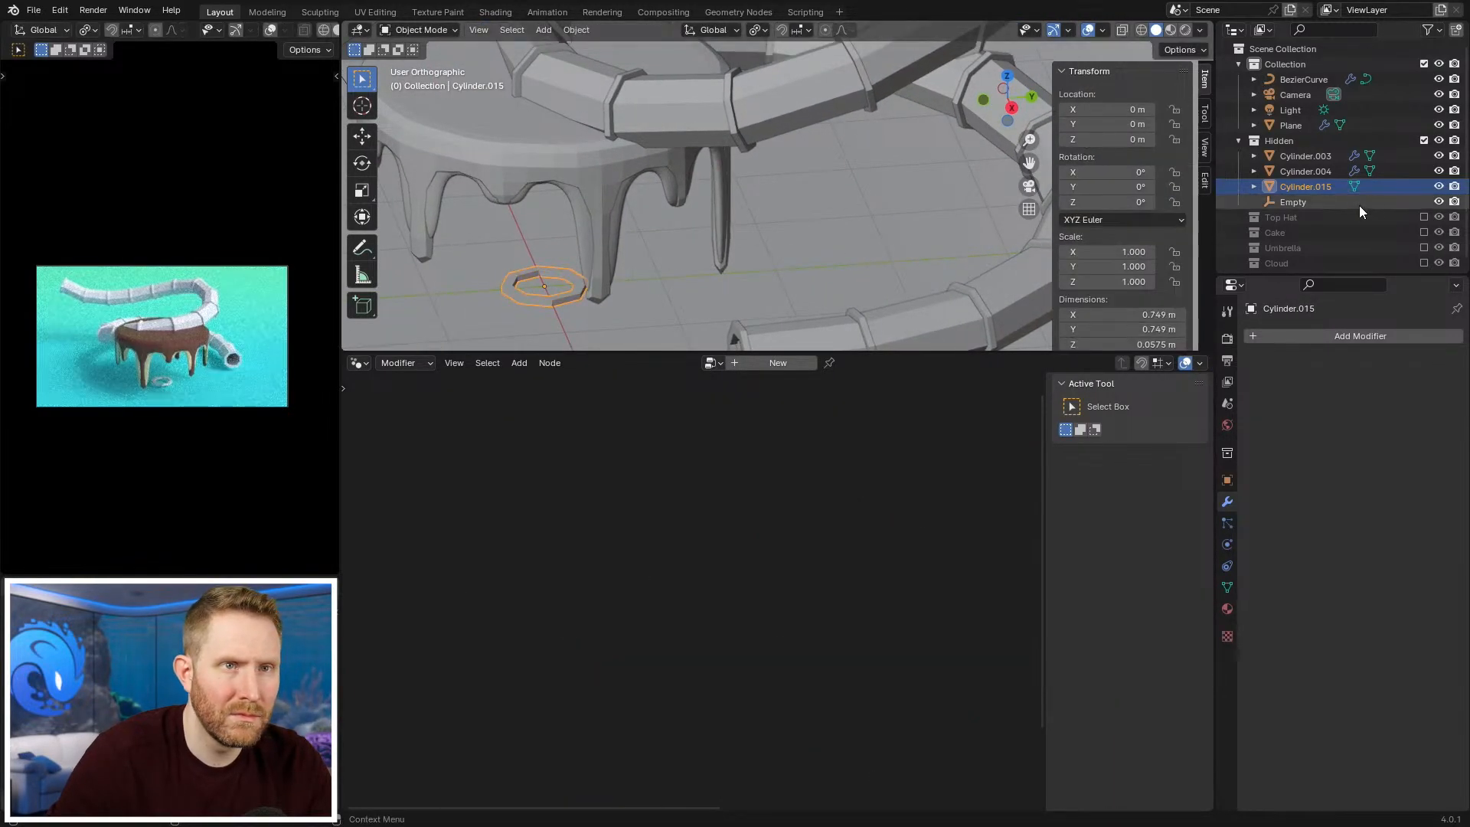
{"action": "left_click", "coordinate": [1424, 139]}
Step: Select the pipe curve and examine the resized collars and the layout of its node tree
{"action": "scroll", "coordinate": [678, 177], "scroll_direction": "down", "scroll_amount": 4}
{"action": "middle_click_drag", "start_coordinate": [677, 178], "coordinate": [819, 233]}
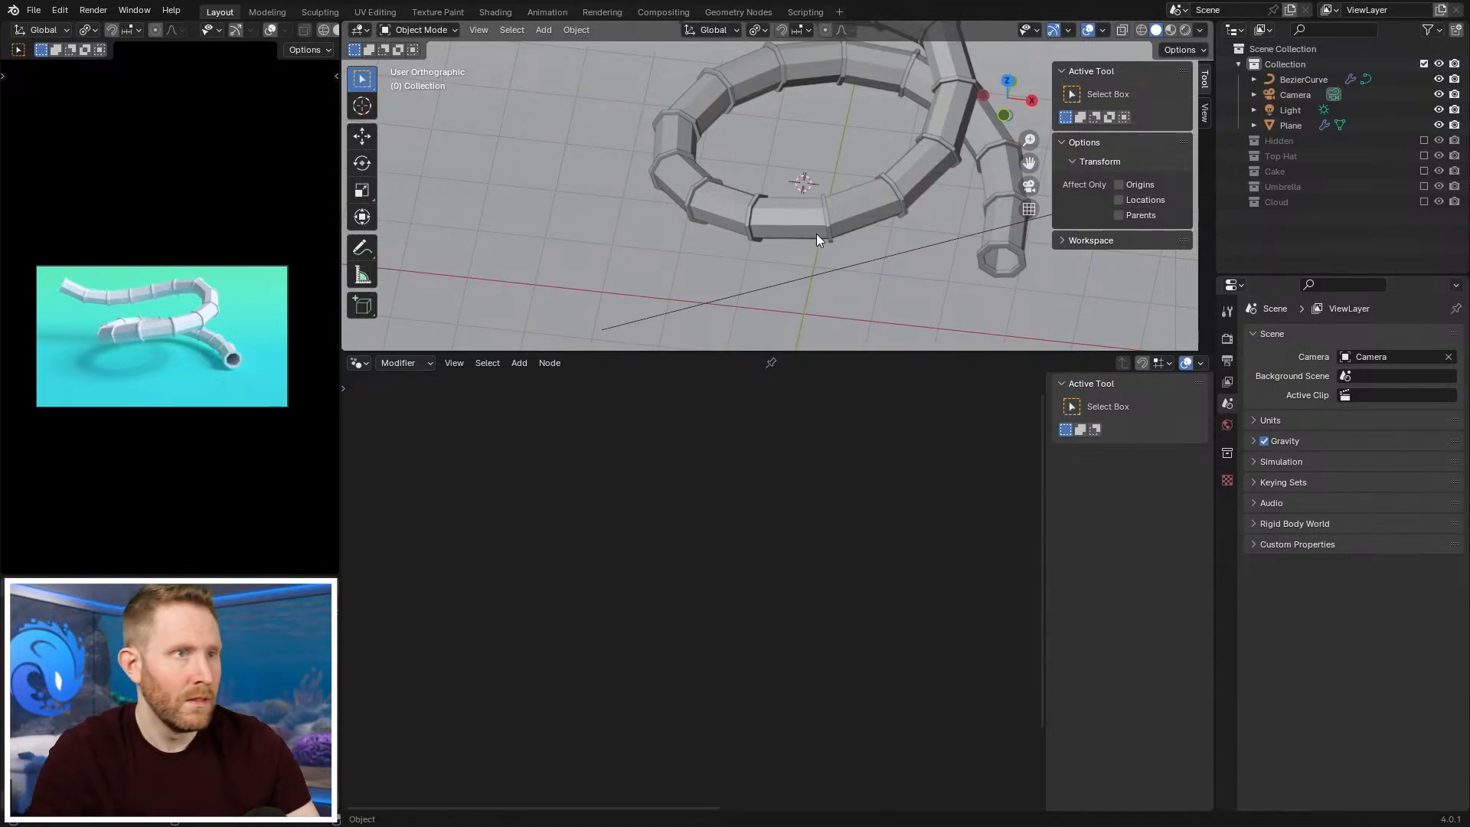
{"action": "left_click", "coordinate": [895, 207]}
{"action": "scroll", "coordinate": [749, 583], "scroll_direction": "down", "scroll_amount": 6}
{"action": "middle_click_drag", "start_coordinate": [705, 613], "coordinate": [796, 574]}
{"action": "scroll", "coordinate": [651, 613], "scroll_direction": "up", "scroll_amount": 6}
{"action": "scroll", "coordinate": [689, 608], "scroll_direction": "down", "scroll_amount": 6}
{"action": "middle_click_drag", "start_coordinate": [689, 662], "coordinate": [682, 640]}
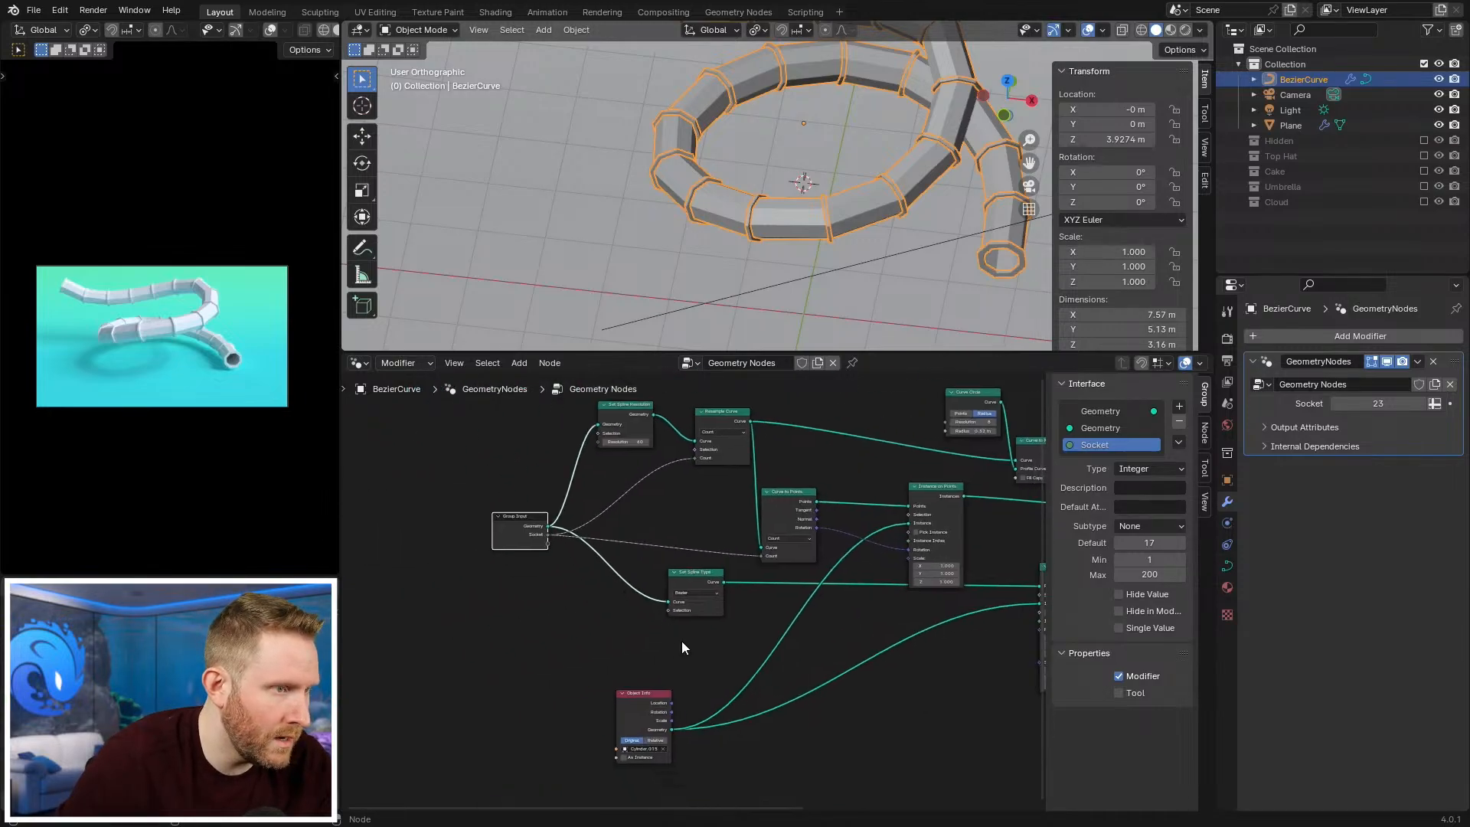
Step: Move the Object Info node aside and add a new Curve Circle node below it
{"action": "middle_click_drag", "start_coordinate": [919, 620], "coordinate": [766, 576]}
{"action": "scroll", "coordinate": [620, 637], "scroll_direction": "up", "scroll_amount": 4}
{"action": "left_click_drag", "start_coordinate": [443, 655], "coordinate": [381, 562]}
{"action": "key", "text": "shift+a"}
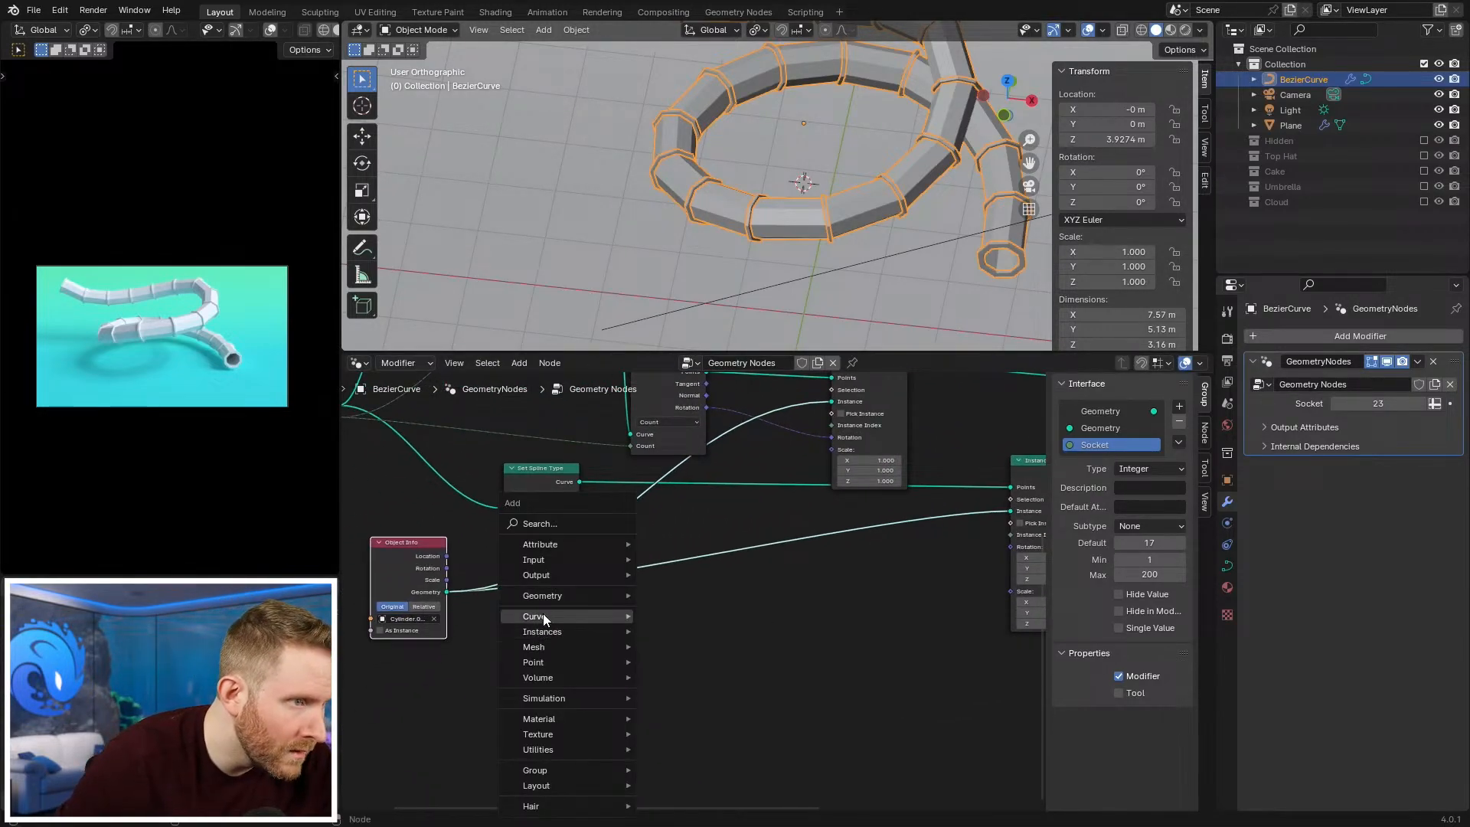
{"action": "mouse_move", "coordinate": [543, 616]}
{"action": "mouse_move", "coordinate": [708, 686]}
{"action": "left_click", "coordinate": [839, 714]}
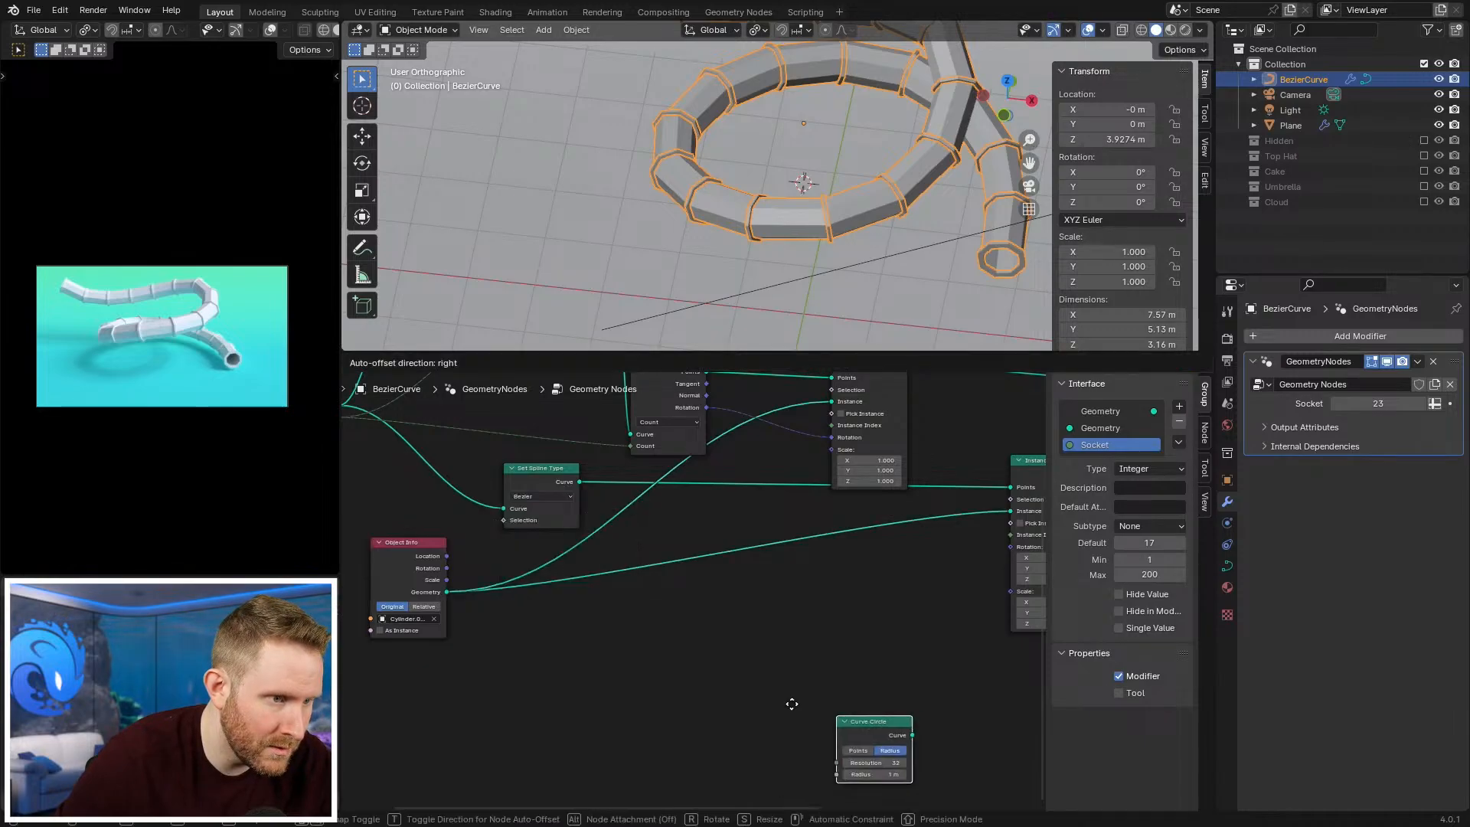
{"action": "left_click", "coordinate": [619, 651]}
Step: Position the new Curve Circle node beneath Object Info and set its resolution to 8
{"action": "scroll", "coordinate": [642, 613], "scroll_direction": "up", "scroll_amount": 2}
{"action": "scroll", "coordinate": [605, 643], "scroll_direction": "down", "scroll_amount": 3}
{"action": "middle_click_drag", "start_coordinate": [641, 613], "coordinate": [736, 581]}
{"action": "scroll", "coordinate": [737, 581], "scroll_direction": "up", "scroll_amount": 2}
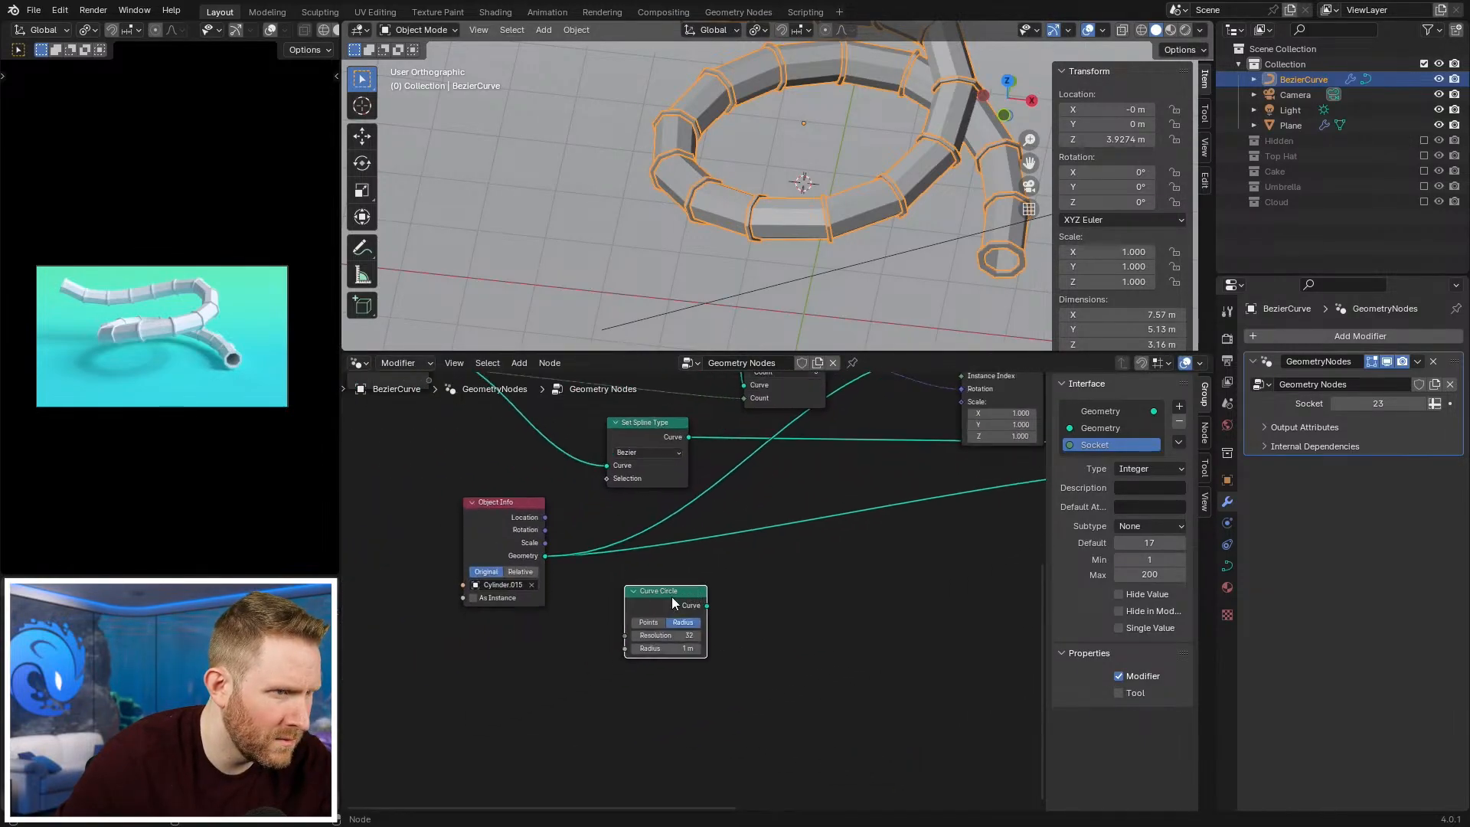
{"action": "left_click_drag", "start_coordinate": [689, 596], "coordinate": [580, 643]}
{"action": "scroll", "coordinate": [580, 643], "scroll_direction": "up", "scroll_amount": 3}
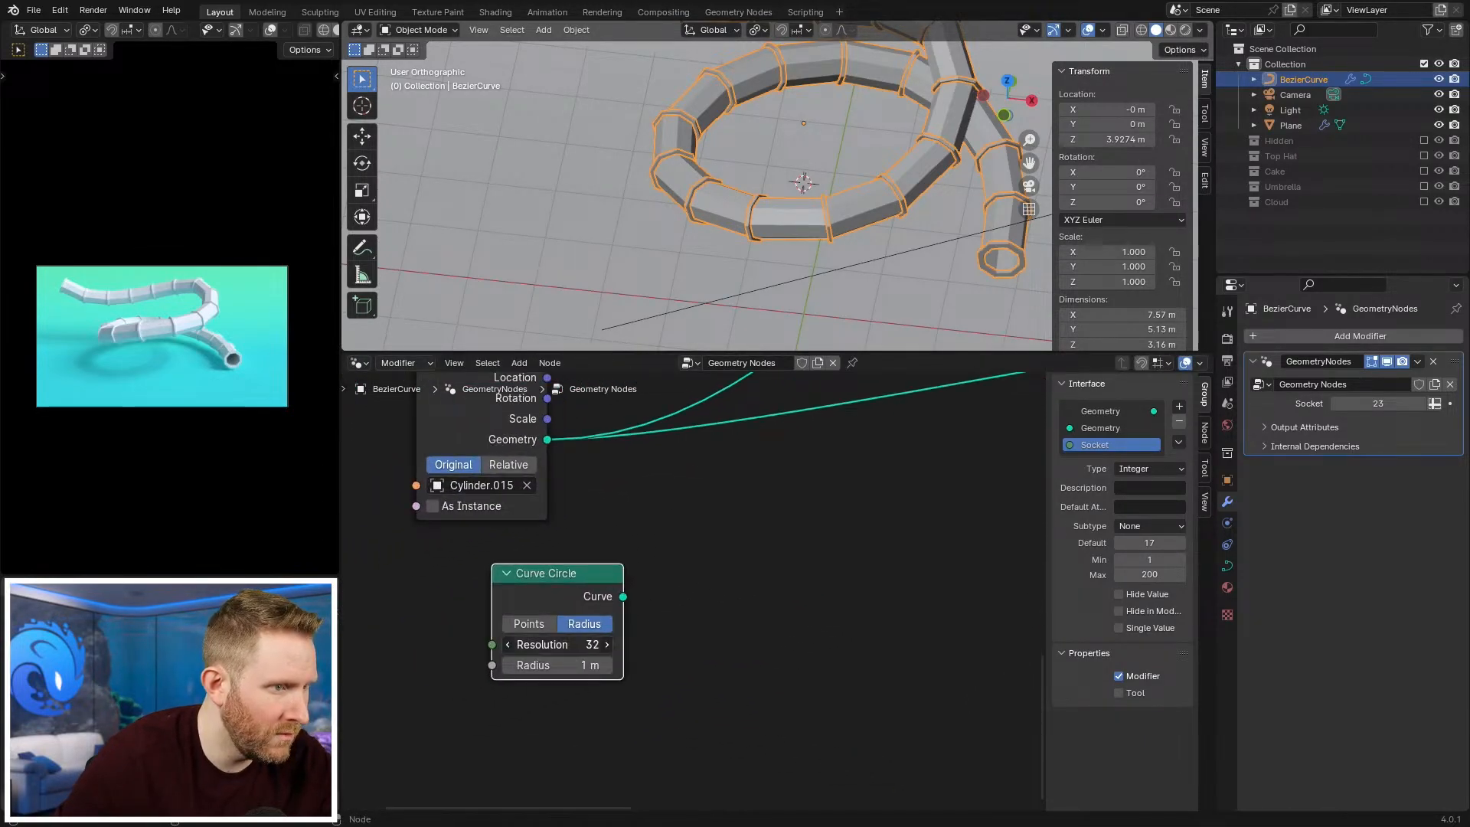
{"action": "left_click", "coordinate": [565, 649]}
{"action": "type", "text": "8"}
{"action": "key", "text": "Return"}
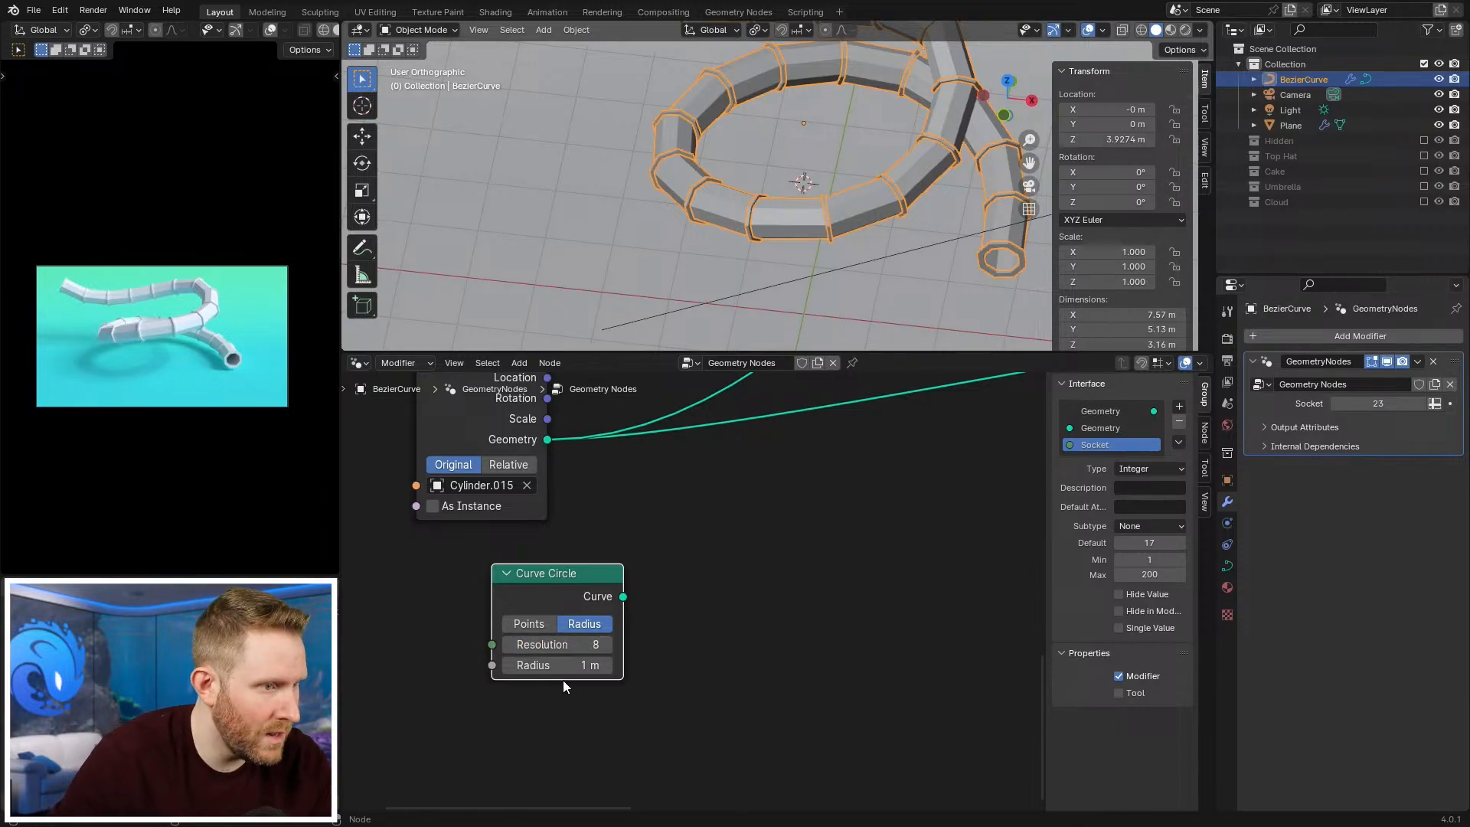
Step: Move the new Curve Circle node below the Instance on Points nodes and set its radius to 0.34 m
{"action": "scroll", "coordinate": [563, 679], "scroll_direction": "down", "scroll_amount": 2}
{"action": "scroll", "coordinate": [575, 656], "scroll_direction": "down", "scroll_amount": 2}
{"action": "middle_click_drag", "start_coordinate": [575, 653], "coordinate": [511, 691]}
{"action": "left_click_drag", "start_coordinate": [511, 691], "coordinate": [845, 594]}
{"action": "scroll", "coordinate": [930, 478], "scroll_direction": "down", "scroll_amount": 4}
{"action": "middle_click_drag", "start_coordinate": [930, 478], "coordinate": [695, 645]}
{"action": "middle_click_drag", "start_coordinate": [695, 560], "coordinate": [682, 655]}
{"action": "scroll", "coordinate": [681, 655], "scroll_direction": "up", "scroll_amount": 3}
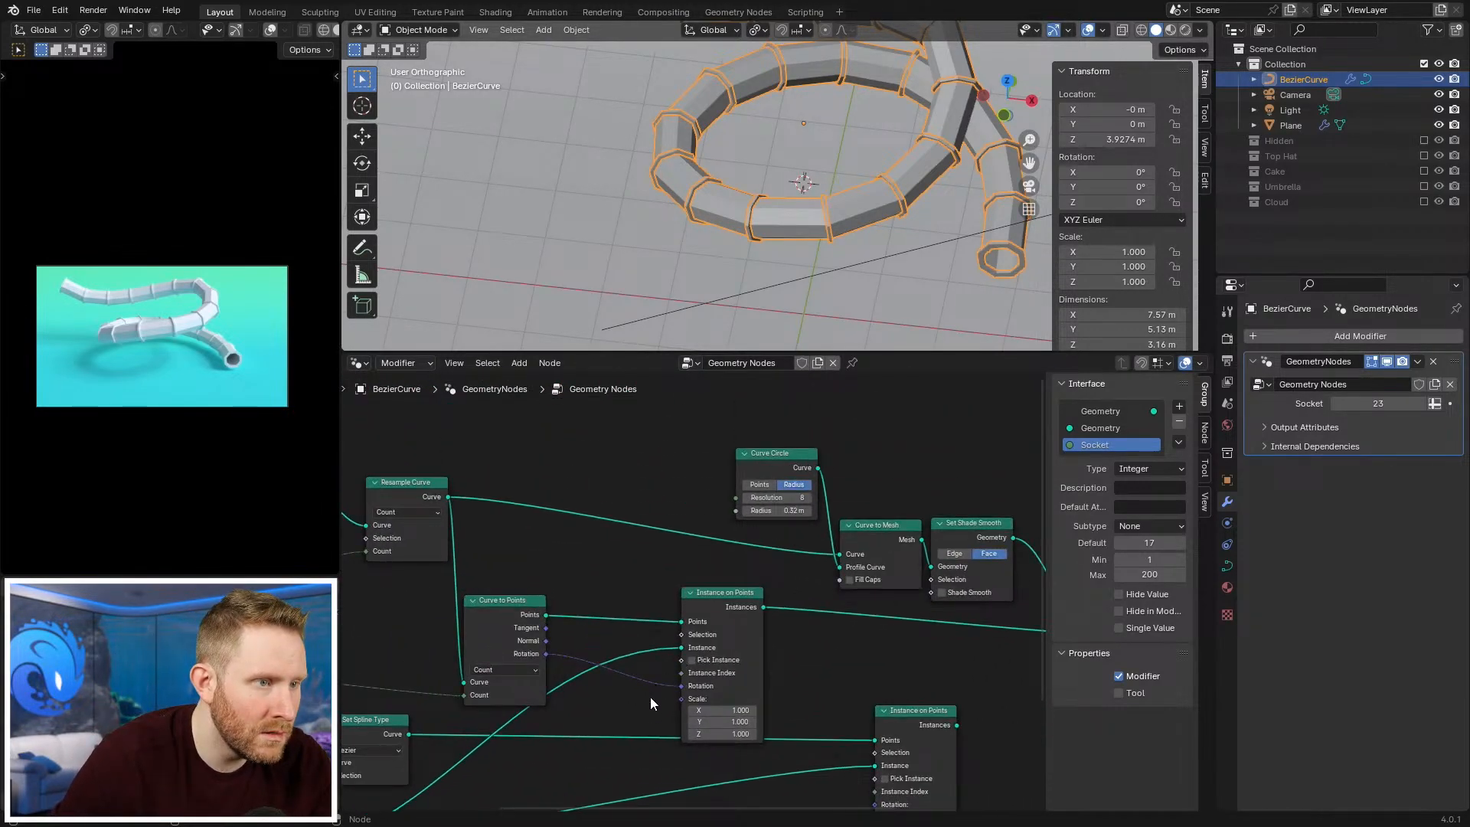
{"action": "middle_click_drag", "start_coordinate": [640, 795], "coordinate": [725, 598]}
{"action": "scroll", "coordinate": [724, 598], "scroll_direction": "up", "scroll_amount": 2}
{"action": "left_click", "coordinate": [645, 747]}
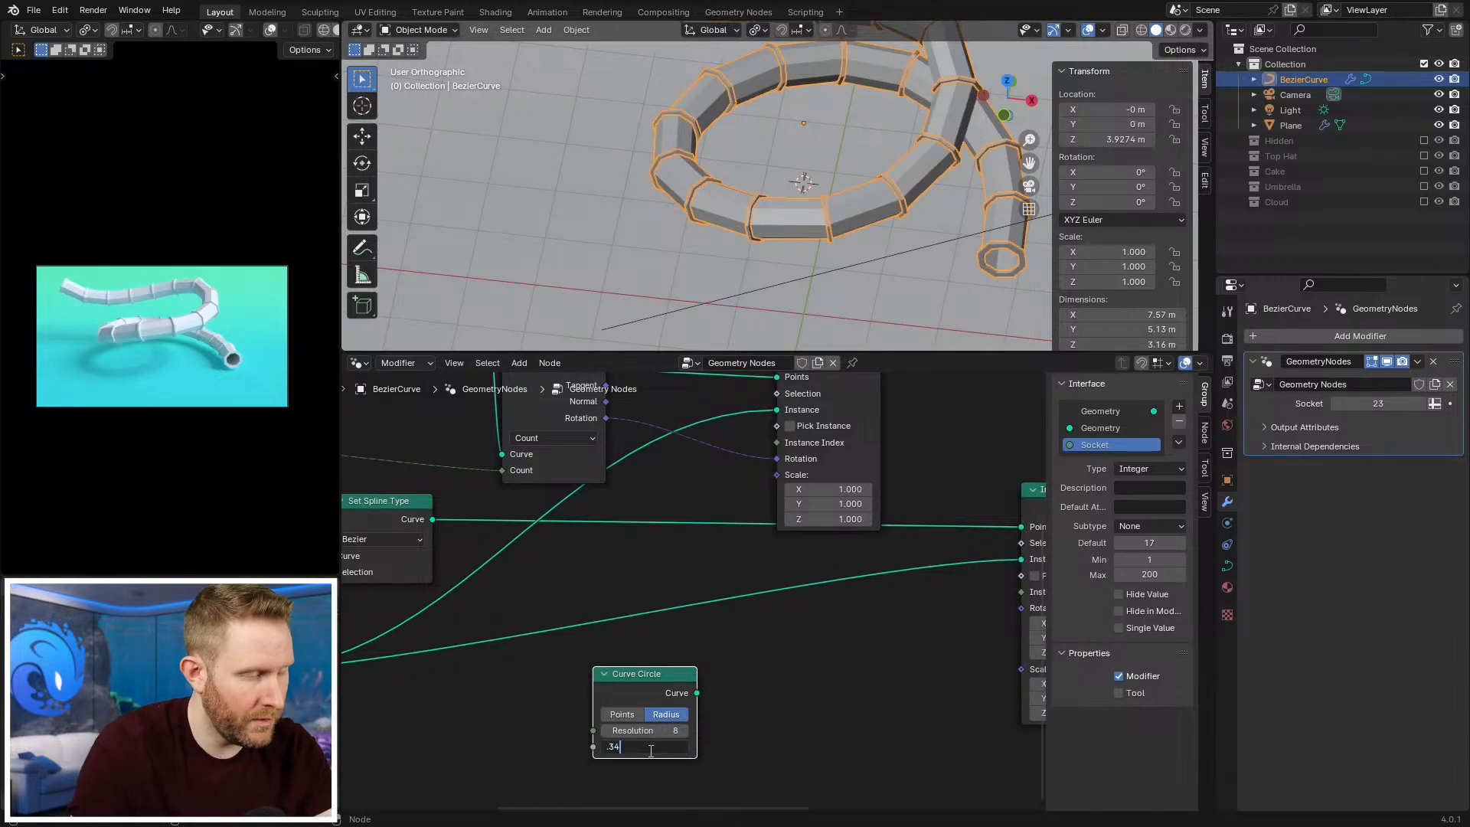
{"action": "scroll", "coordinate": [721, 644], "scroll_direction": "down", "scroll_amount": 3}
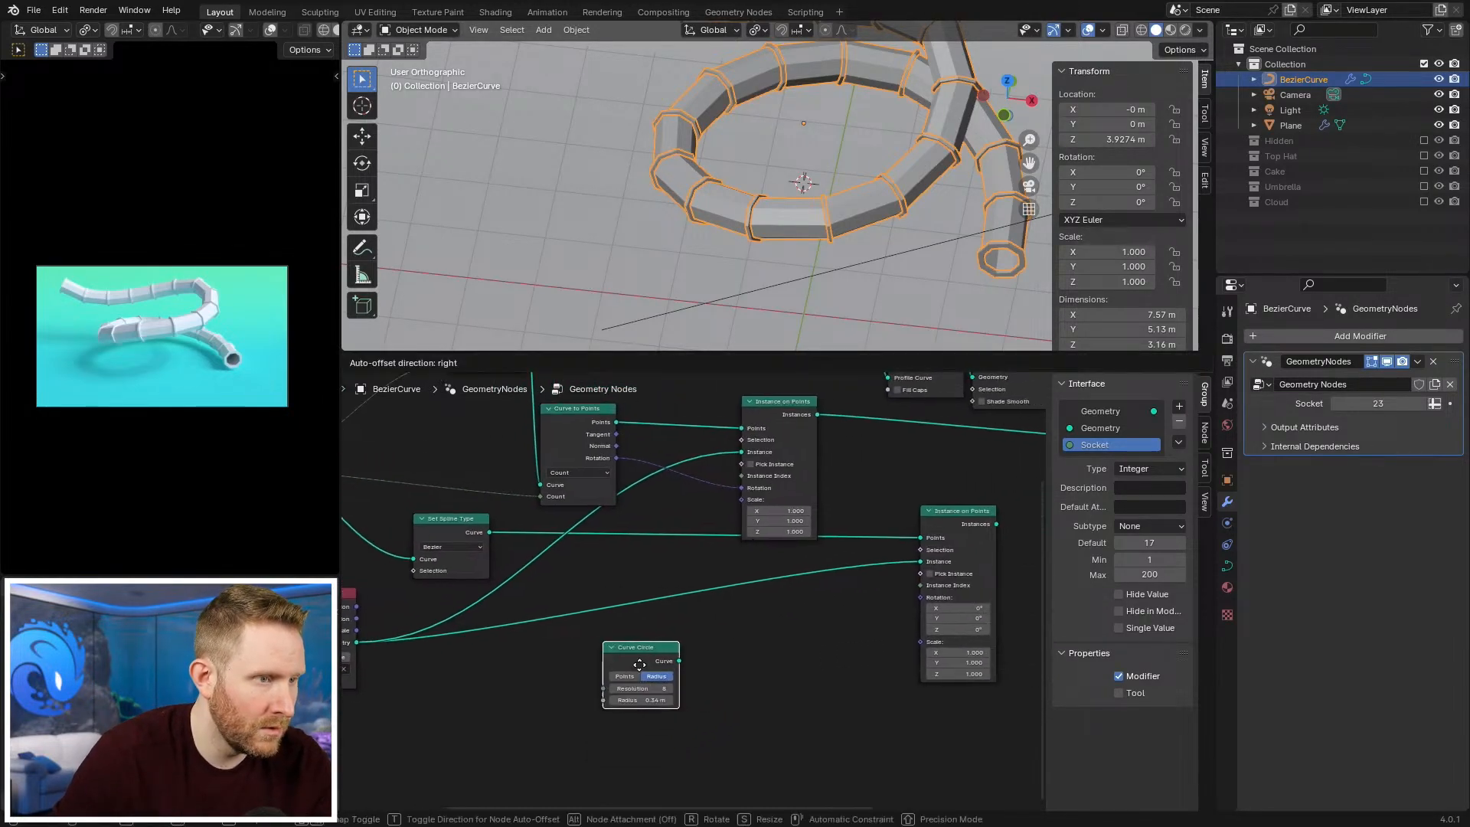
Step: Add a Curve to Mesh node beside the new Curve Circle node
{"action": "middle_click_drag", "start_coordinate": [645, 653], "coordinate": [666, 623]}
{"action": "scroll", "coordinate": [673, 613], "scroll_direction": "up", "scroll_amount": 1}
{"action": "key", "text": "shift+a"}
{"action": "mouse_move", "coordinate": [696, 579]}
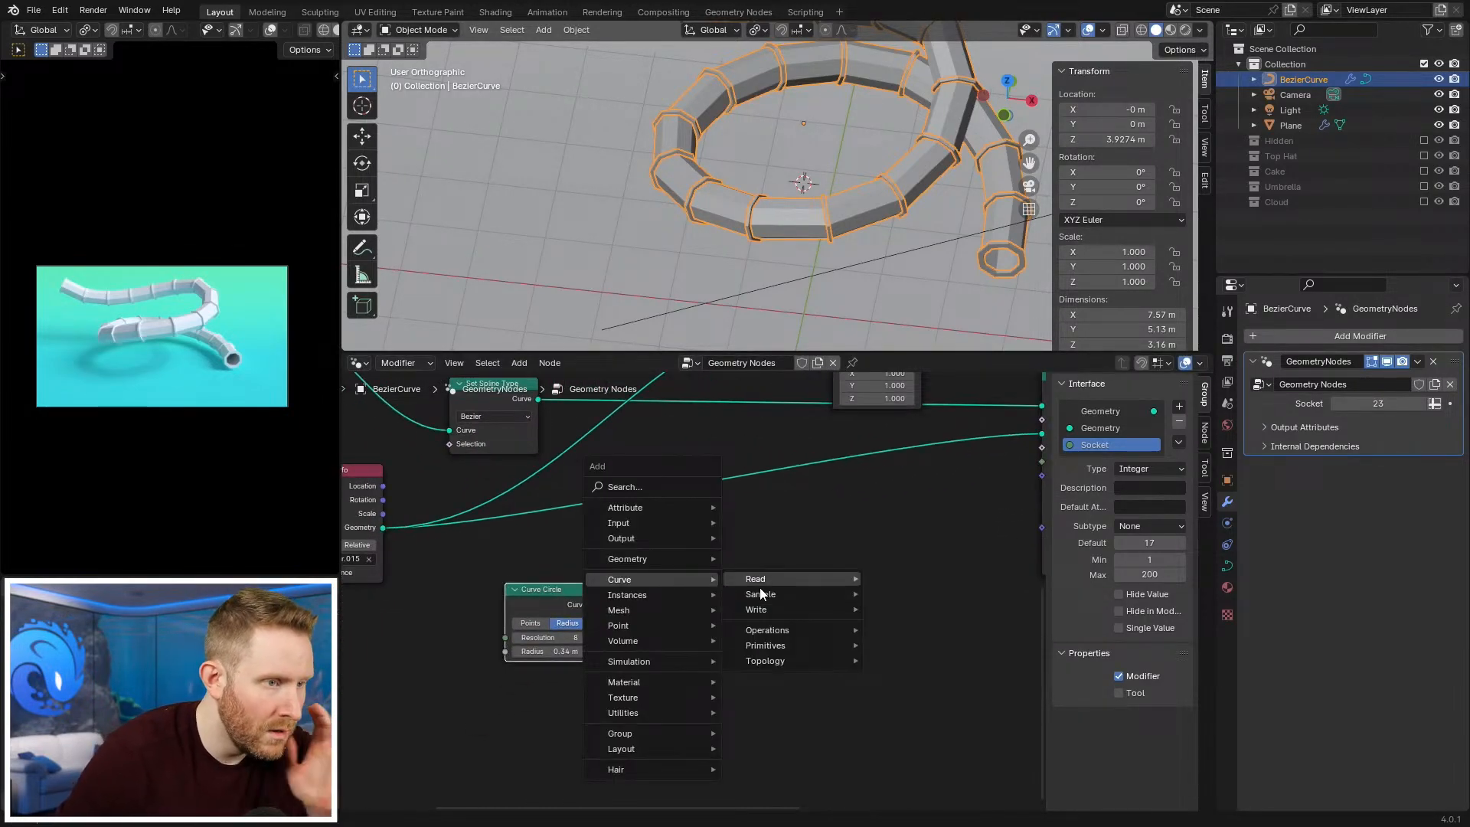
{"action": "mouse_move", "coordinate": [773, 630]}
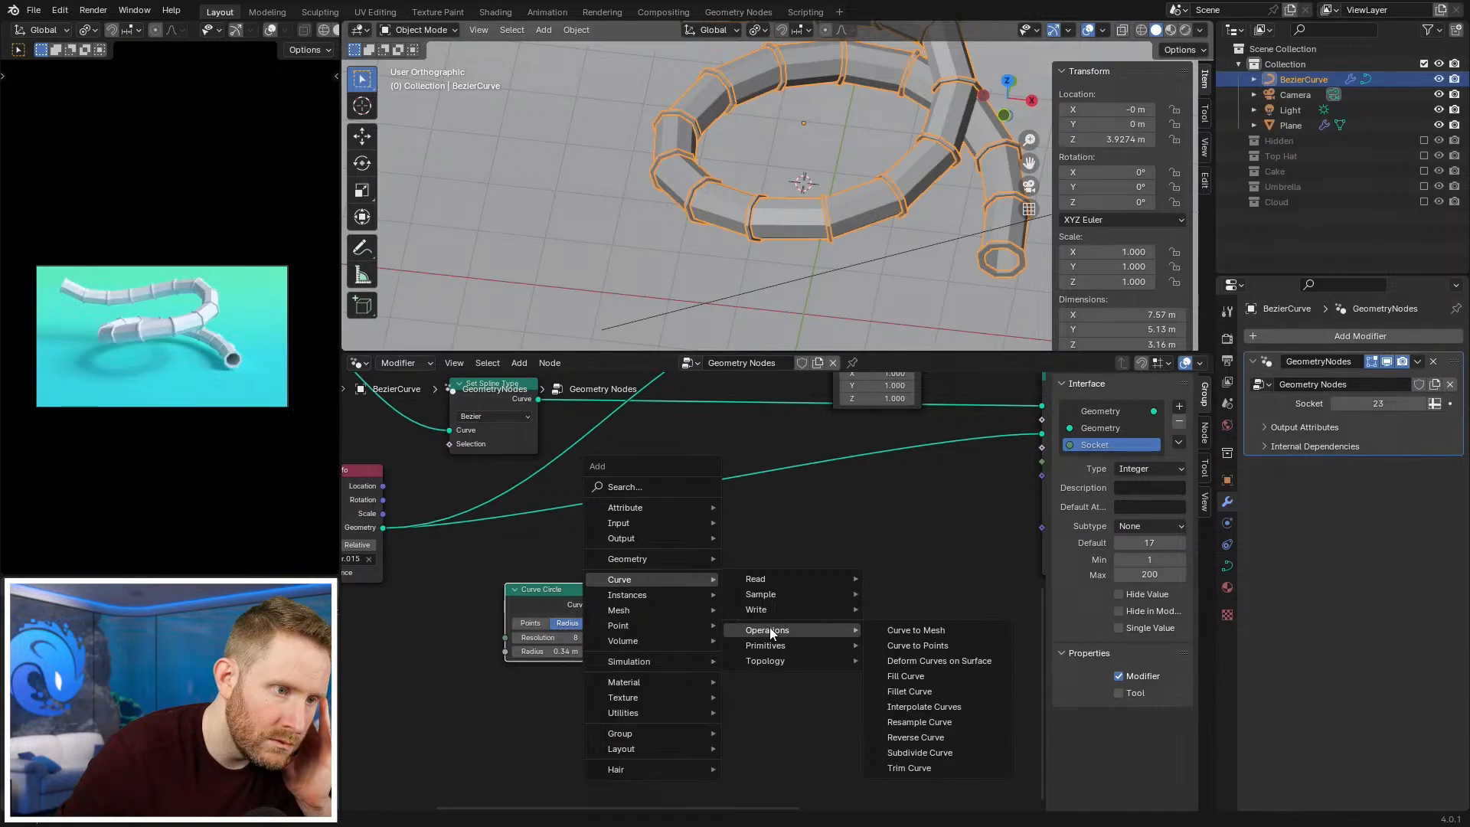
{"action": "left_click", "coordinate": [945, 633]}
{"action": "left_click", "coordinate": [727, 582]}
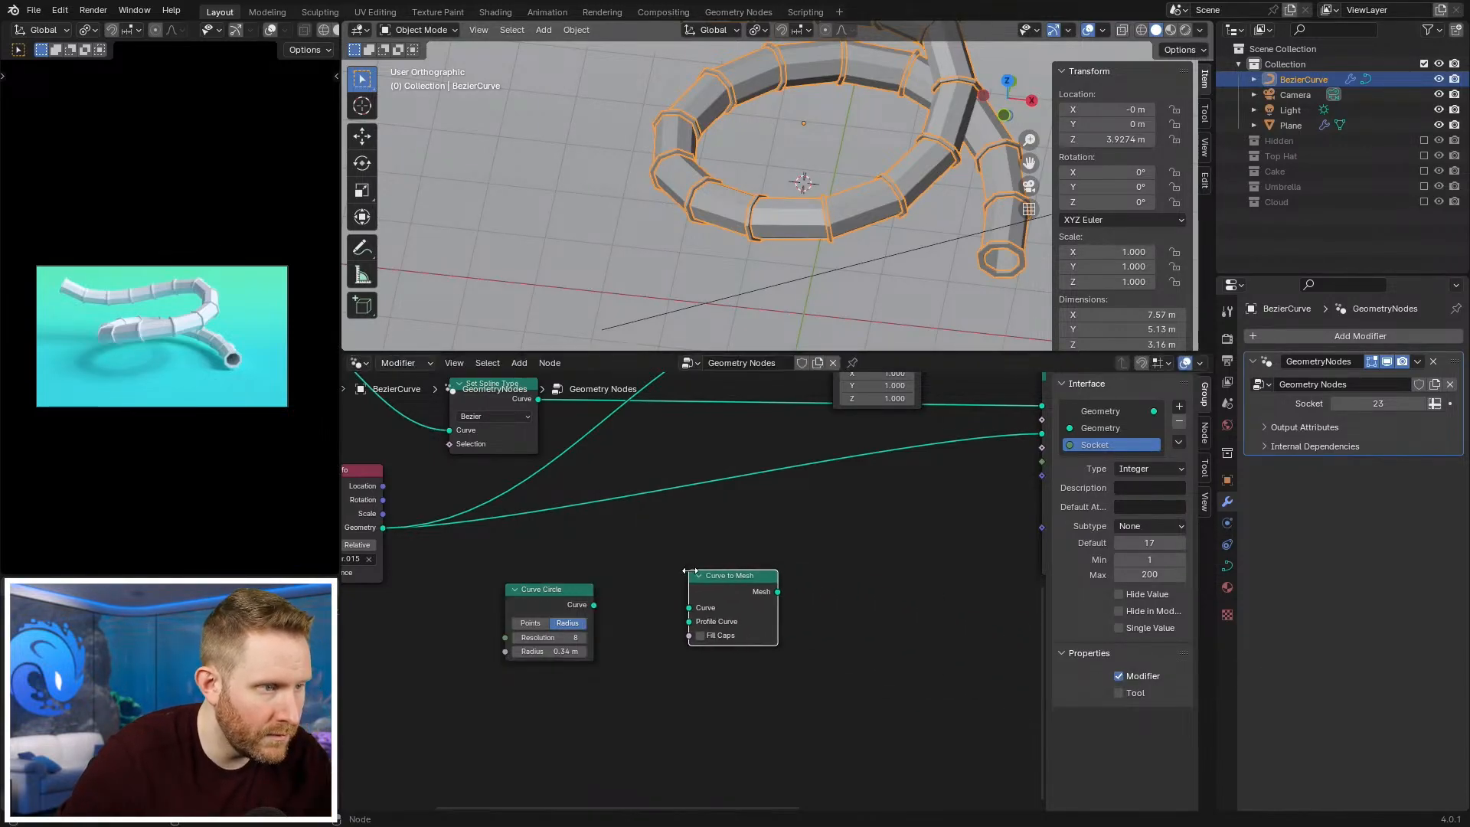
Step: Try linking the new Curve Circle to the Curve input of Curve to Mesh, and undo the link and node placement
{"action": "scroll", "coordinate": [560, 629], "scroll_direction": "up", "scroll_amount": 1}
{"action": "left_click_drag", "start_coordinate": [700, 621], "coordinate": [695, 613]}
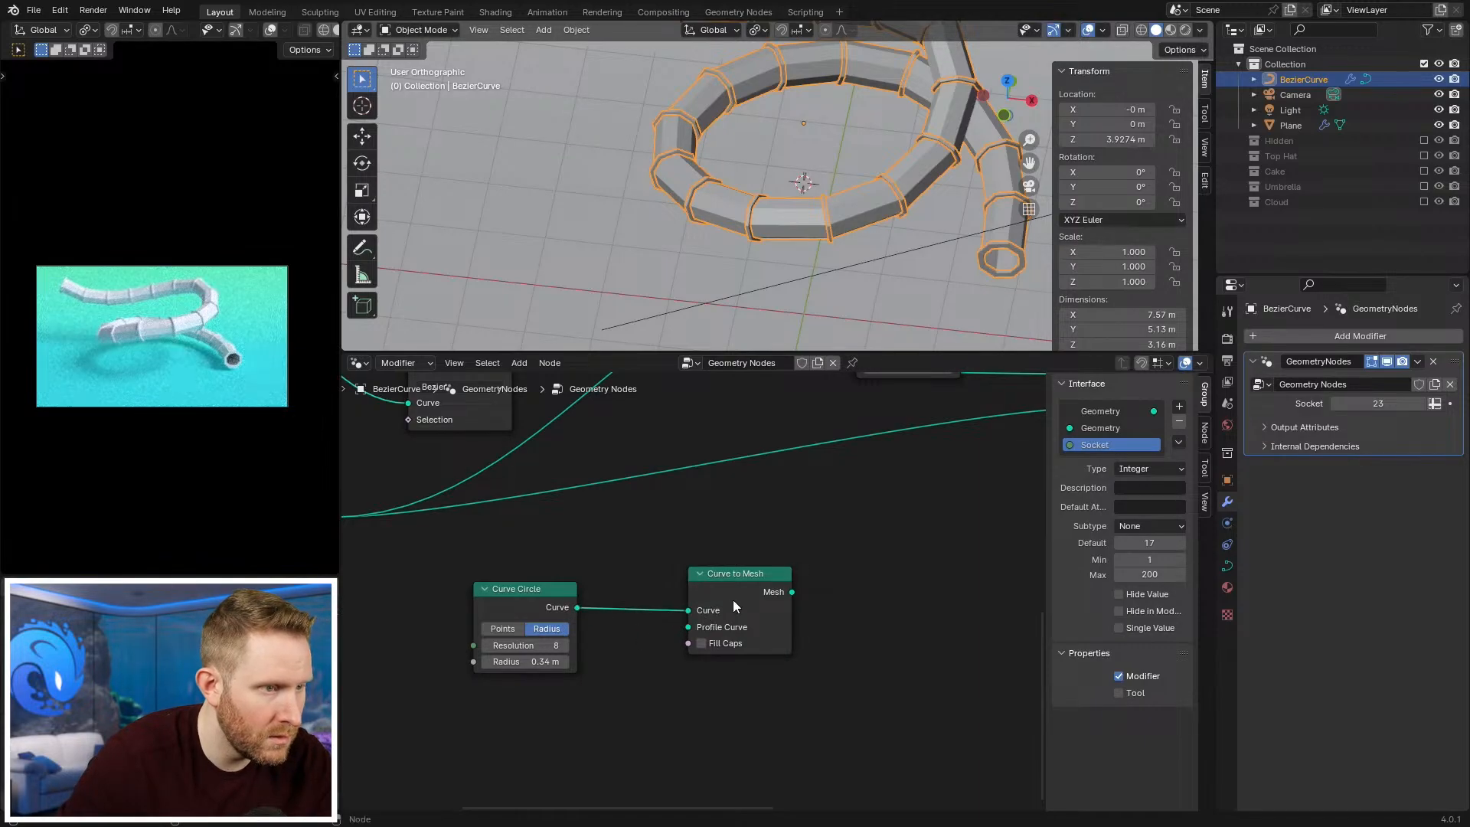
{"action": "key", "text": "ctrl+z"}
{"action": "key", "text": "ctrl+z"}
{"action": "key", "text": "ctrl+z"}
{"action": "key", "text": "shift+a"}
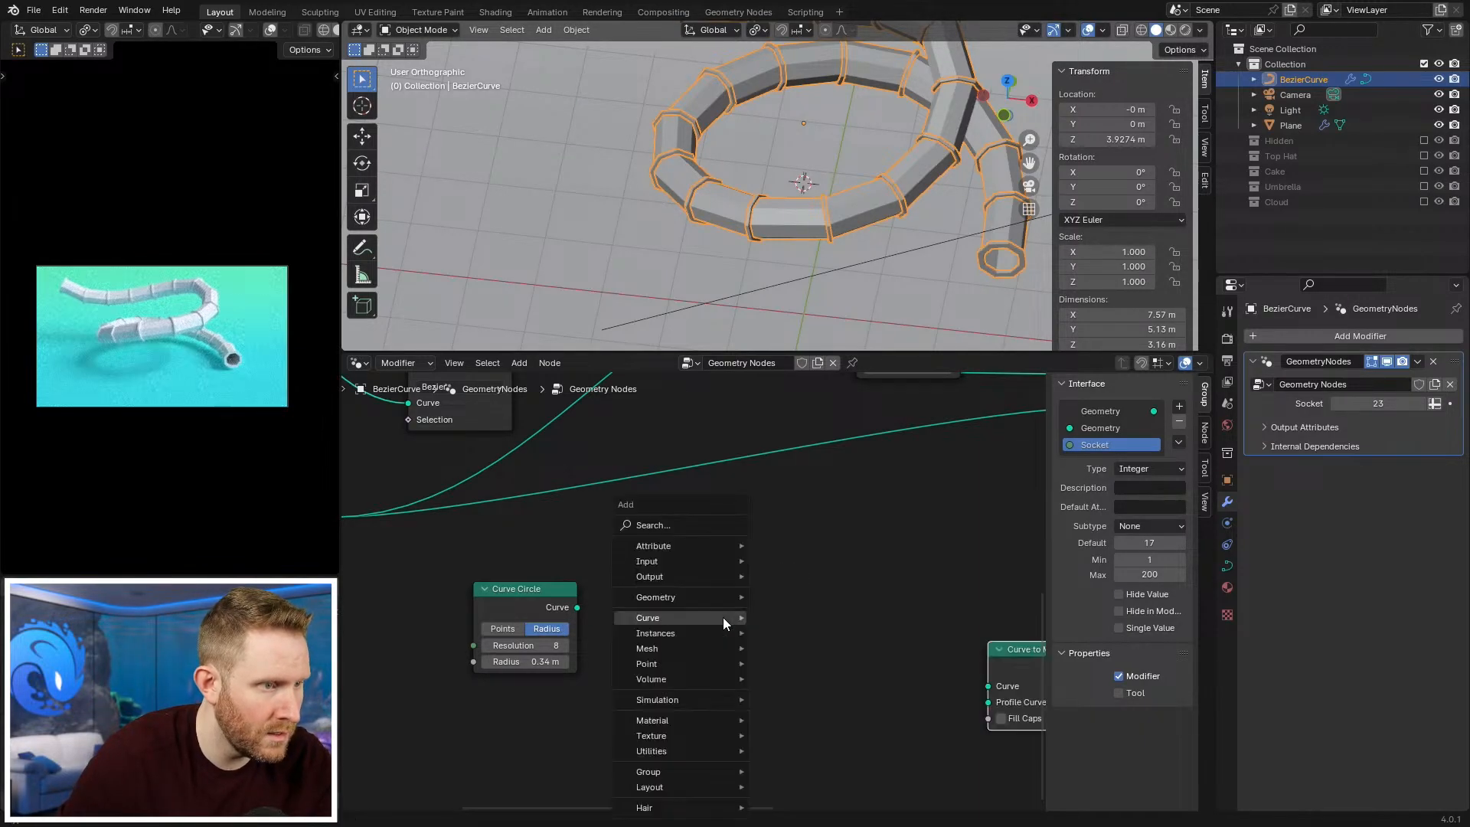
{"action": "mouse_move", "coordinate": [723, 617]}
{"action": "mouse_move", "coordinate": [816, 668]}
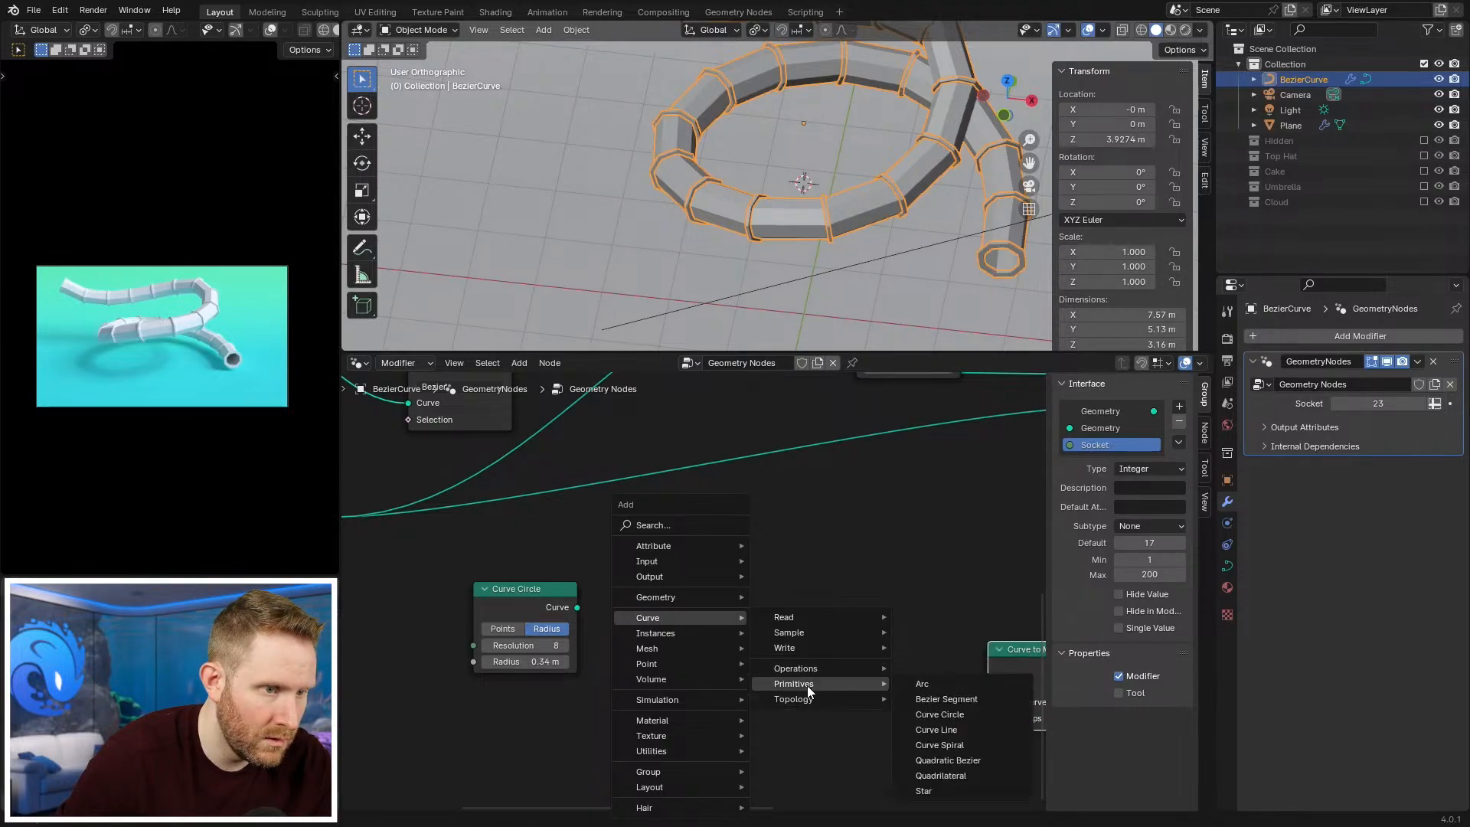
{"action": "key", "text": "Escape"}
Step: Connect the new Curve Circle to the Instance input of the pipe's Instance on Points node and inspect the pipe
{"action": "scroll", "coordinate": [622, 519], "scroll_direction": "down", "scroll_amount": 4}
{"action": "middle_click_drag", "start_coordinate": [622, 519], "coordinate": [601, 663]}
{"action": "left_click_drag", "start_coordinate": [569, 727], "coordinate": [775, 471]}
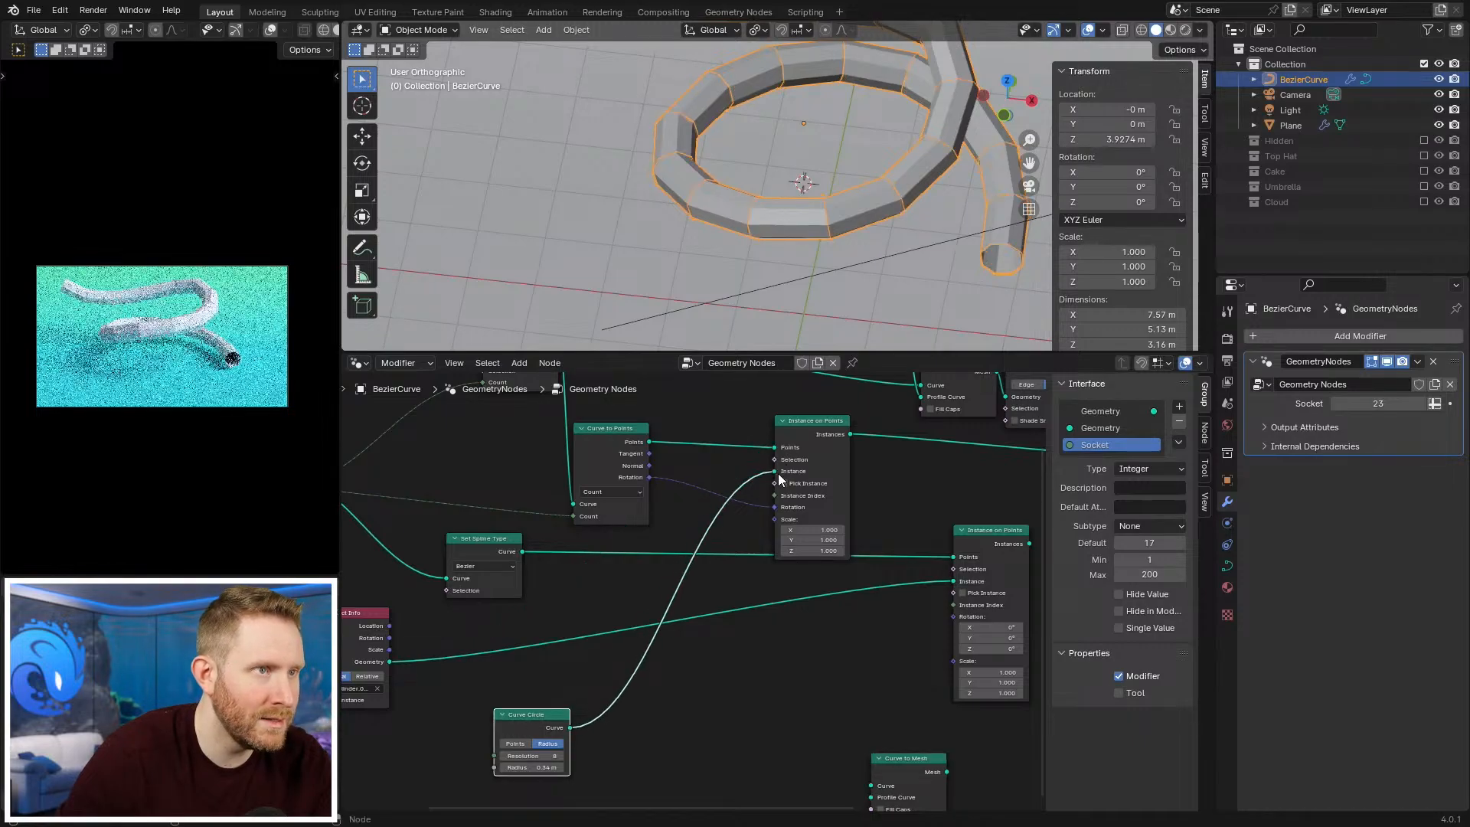
{"action": "scroll", "coordinate": [818, 246], "scroll_direction": "up", "scroll_amount": 2}
{"action": "middle_click_drag", "start_coordinate": [818, 247], "coordinate": [814, 297]}
{"action": "scroll", "coordinate": [814, 297], "scroll_direction": "up", "scroll_amount": 3}
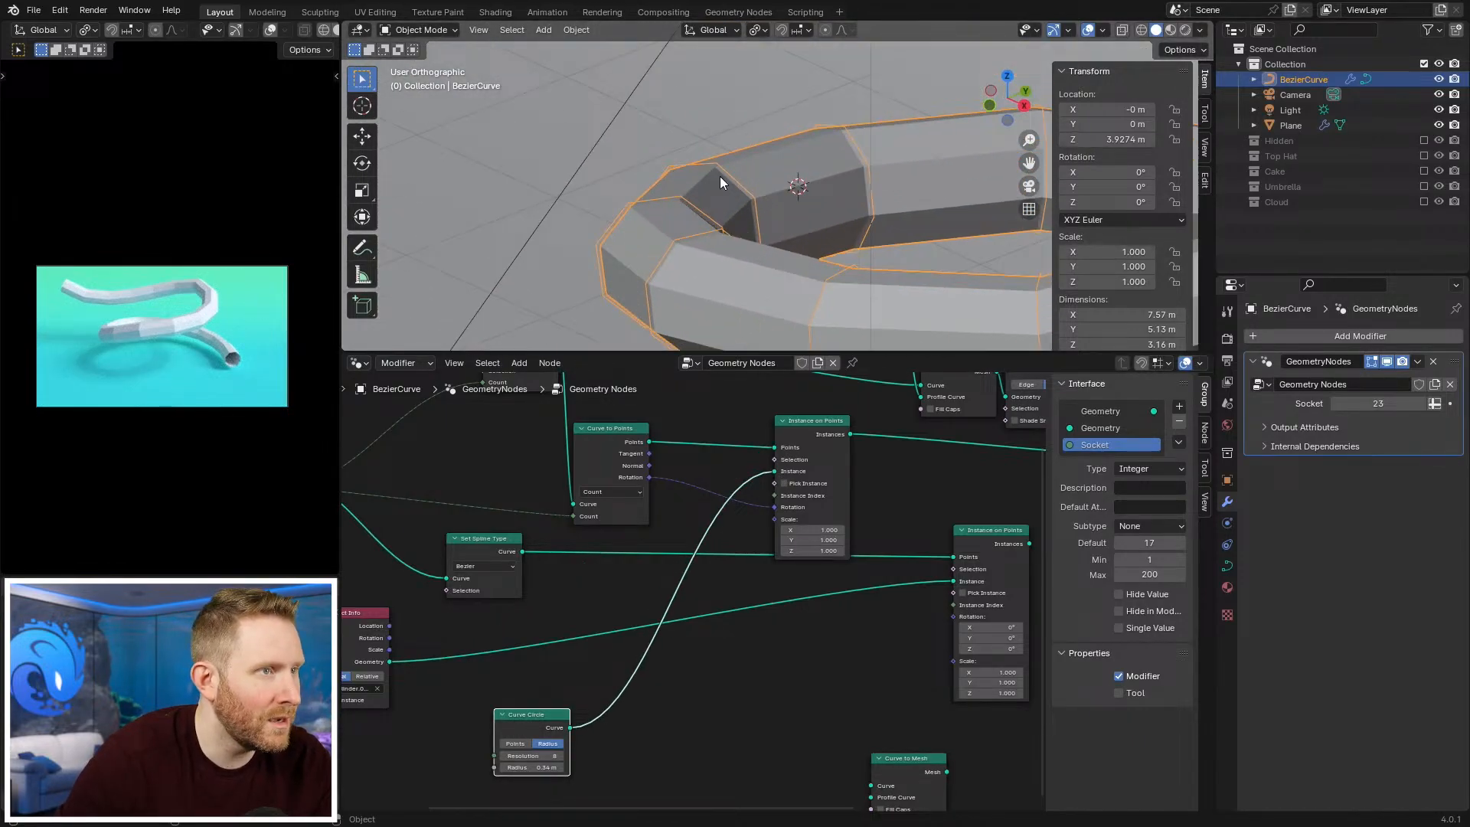
{"action": "middle_click_drag", "start_coordinate": [583, 698], "coordinate": [695, 605]}
{"action": "left_click_drag", "start_coordinate": [624, 624], "coordinate": [592, 638]}
{"action": "middle_click_drag", "start_coordinate": [692, 620], "coordinate": [686, 590]}
{"action": "scroll", "coordinate": [685, 589], "scroll_direction": "up", "scroll_amount": 1}
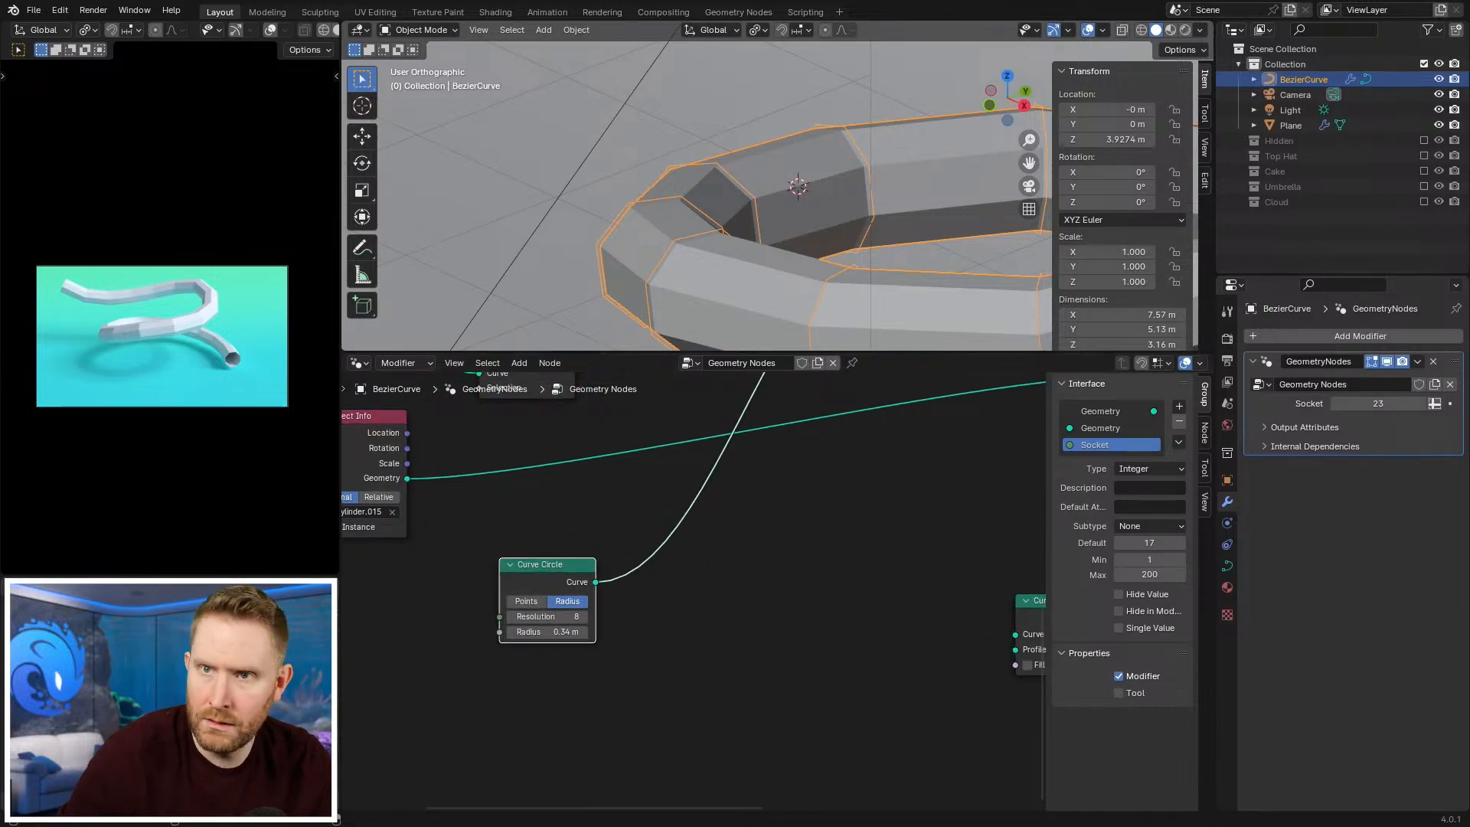
{"action": "key", "text": "shift+a"}
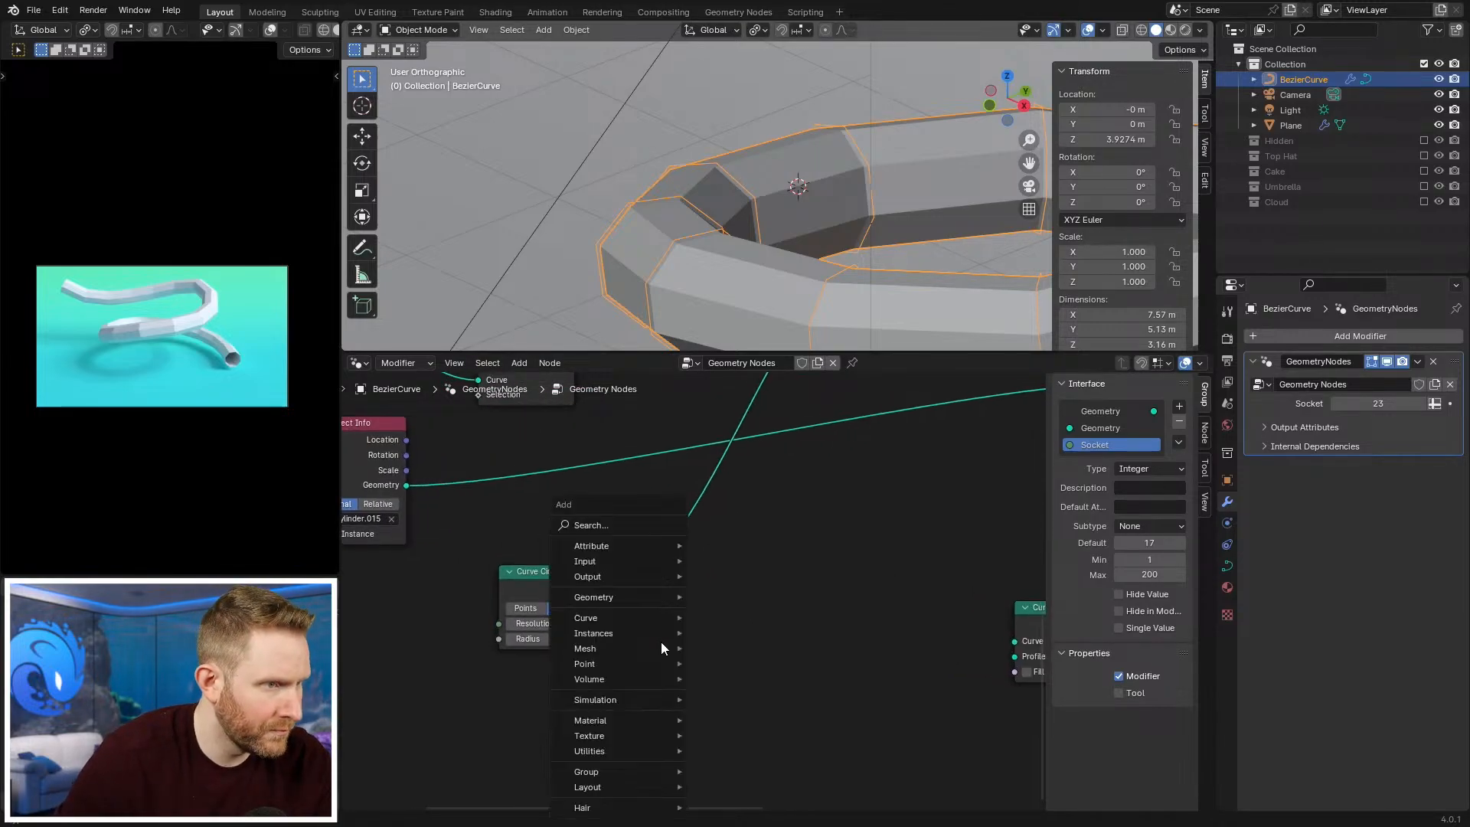
{"action": "mouse_move", "coordinate": [658, 644]}
{"action": "mouse_move", "coordinate": [761, 703]}
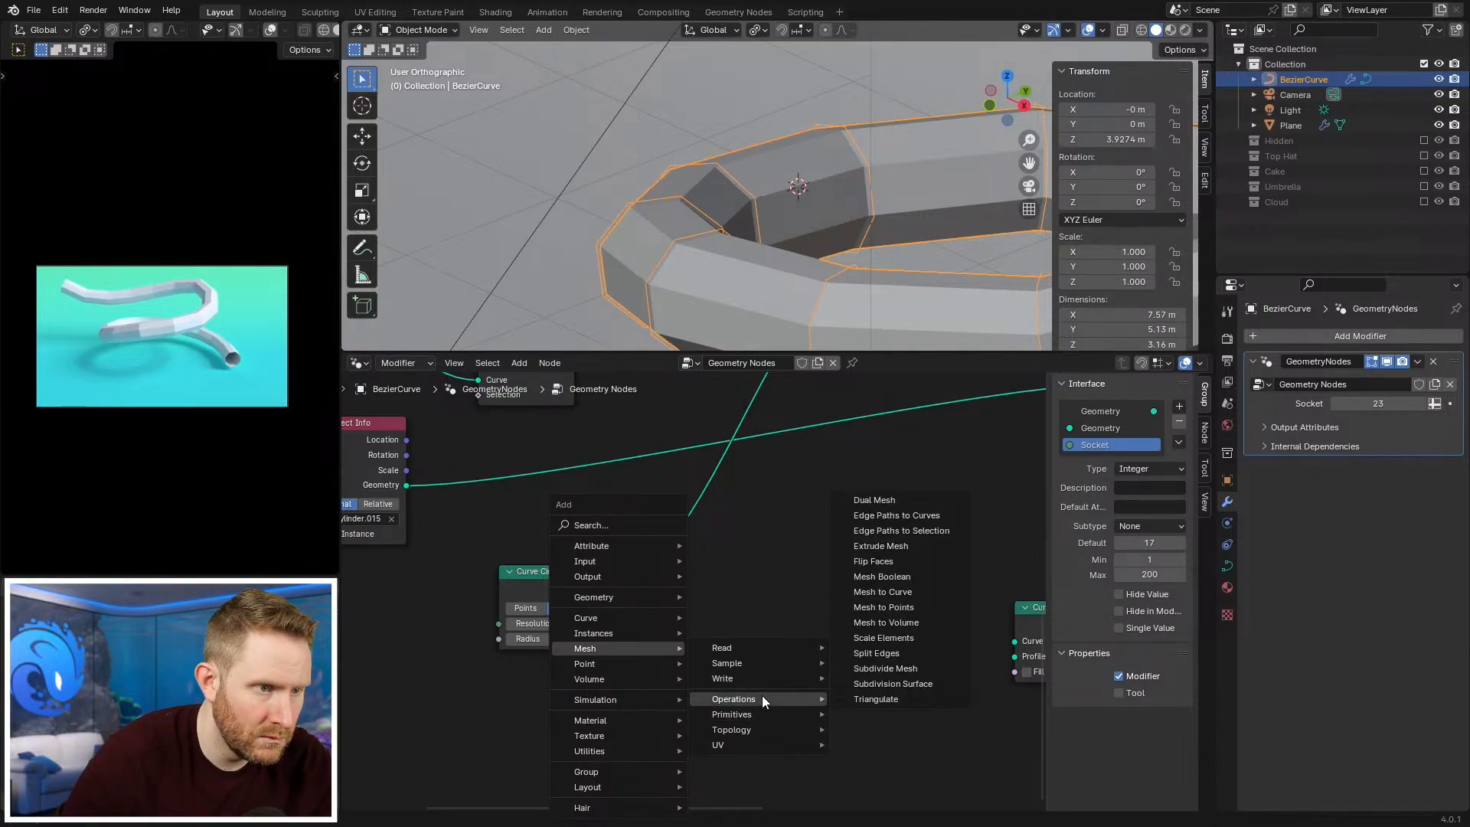
{"action": "left_click_drag", "start_coordinate": [545, 590], "coordinate": [503, 631]}
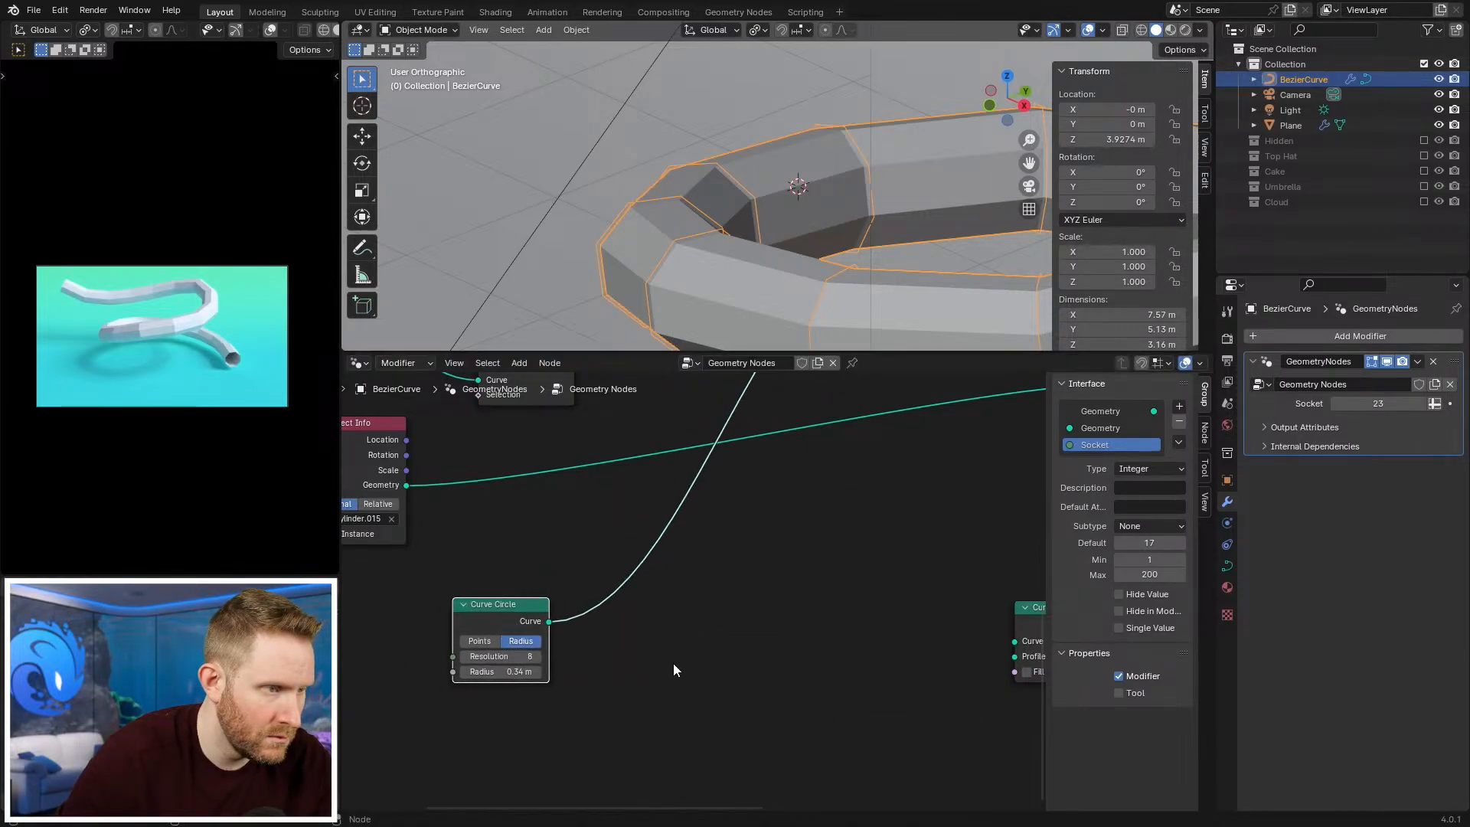
{"action": "key", "text": "shift+a"}
{"action": "mouse_move", "coordinate": [634, 704]}
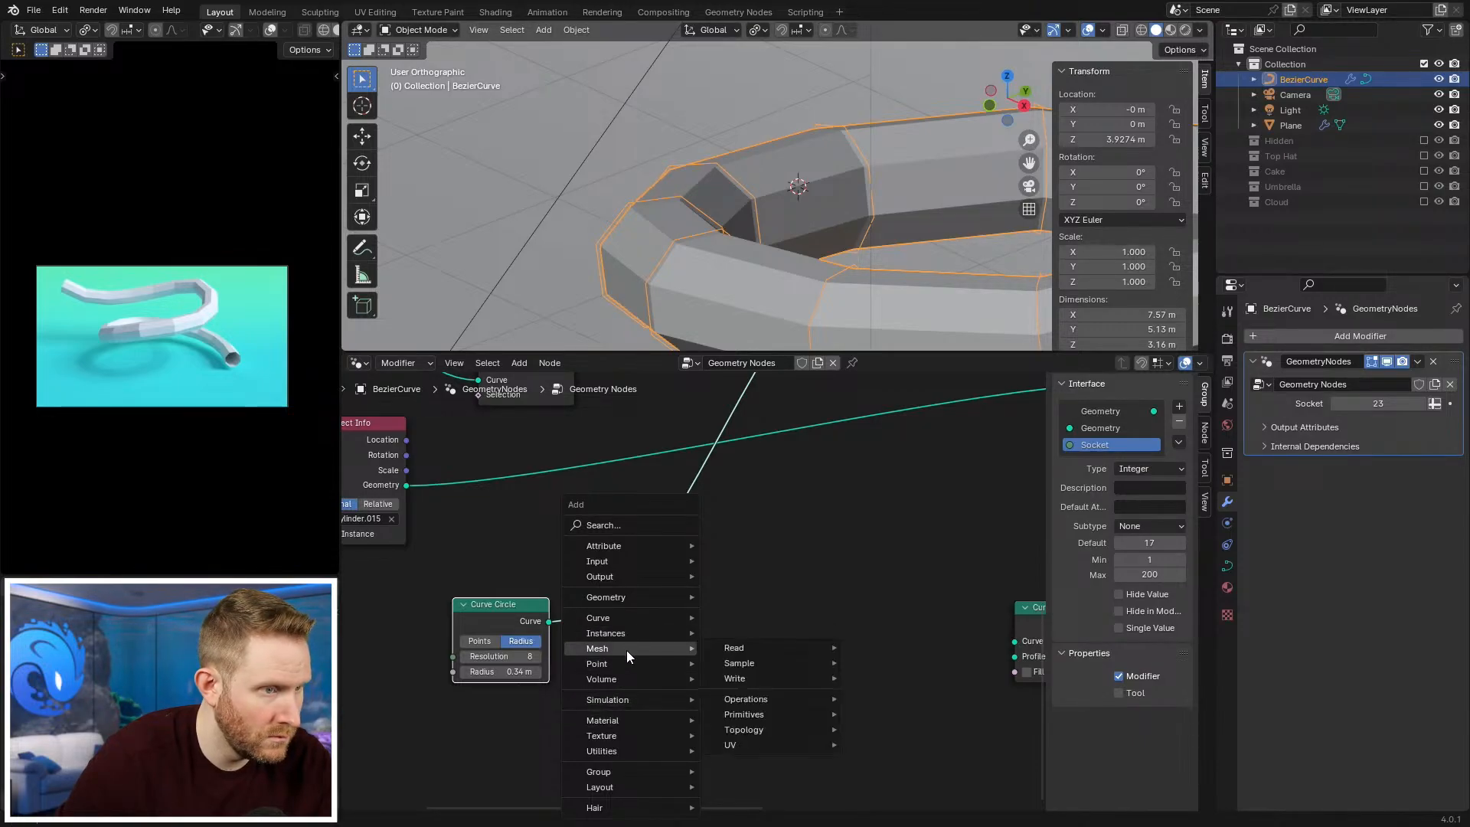
{"action": "mouse_move", "coordinate": [682, 617]}
{"action": "mouse_move", "coordinate": [780, 622]}
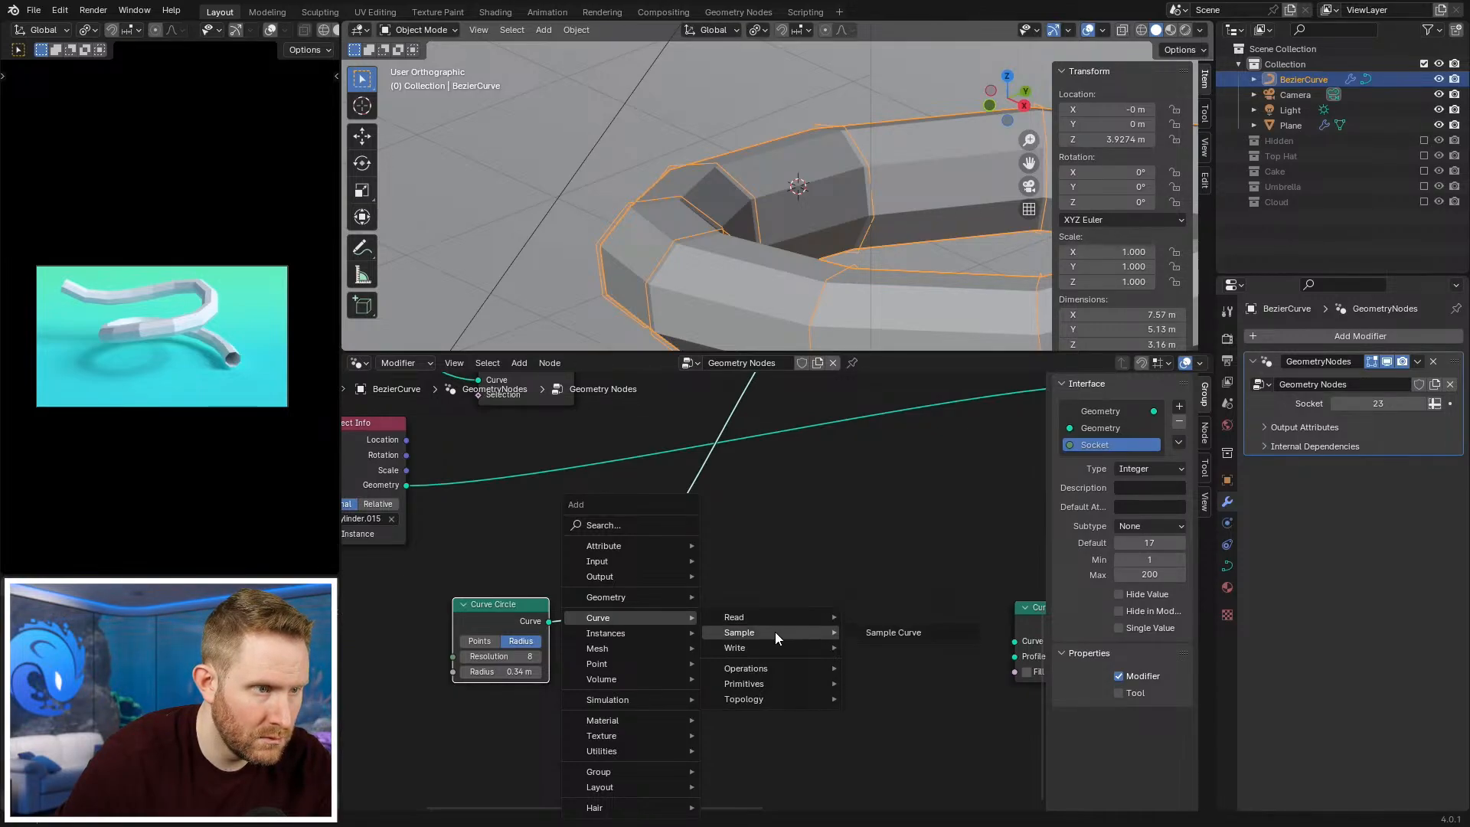
{"action": "mouse_move", "coordinate": [766, 647]}
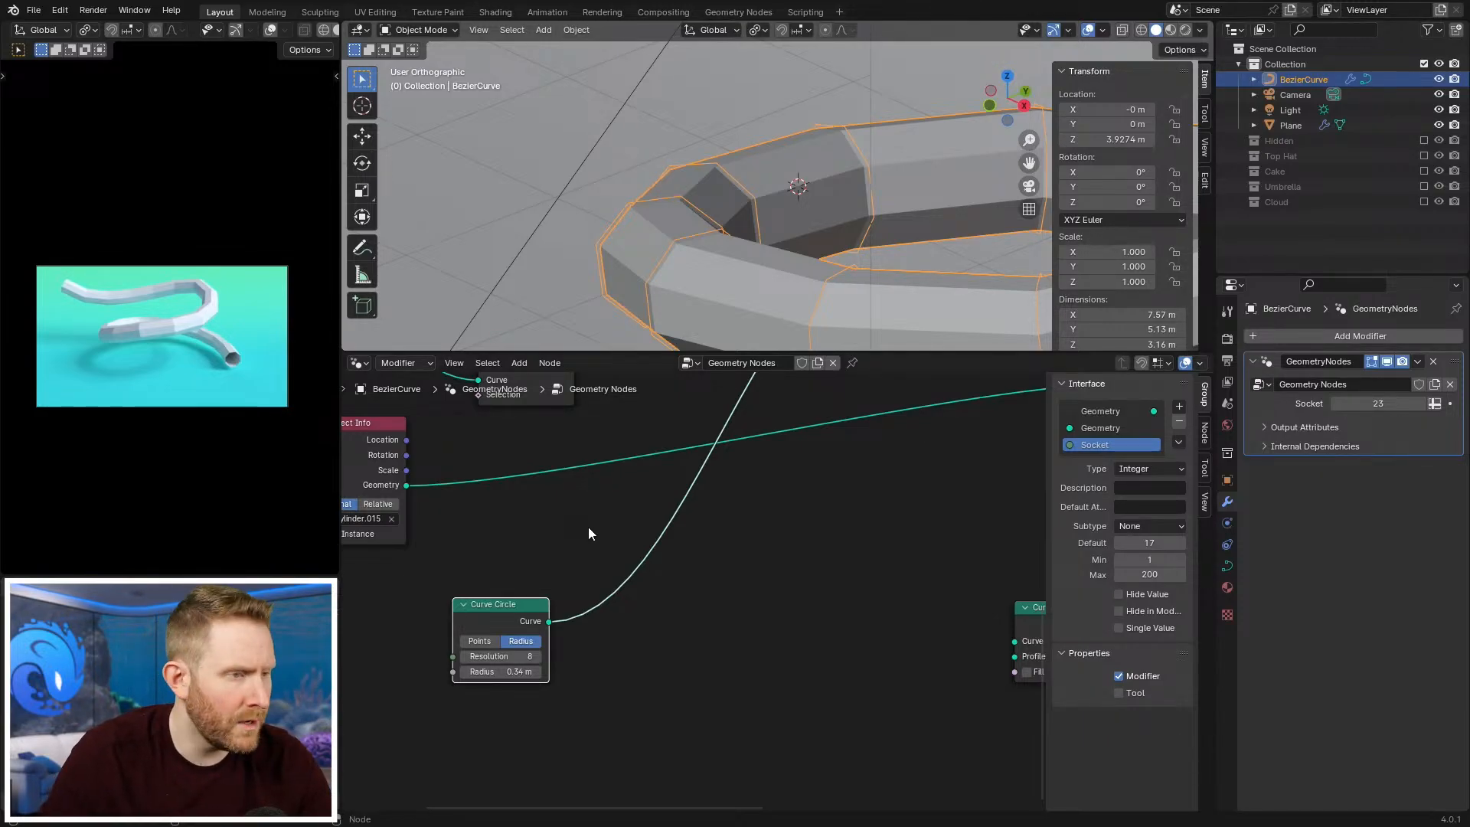
{"action": "middle_click_drag", "start_coordinate": [702, 536], "coordinate": [751, 550]}
{"action": "scroll", "coordinate": [750, 549], "scroll_direction": "up", "scroll_amount": 2}
{"action": "key", "text": "shift+a"}
{"action": "mouse_move", "coordinate": [748, 543]}
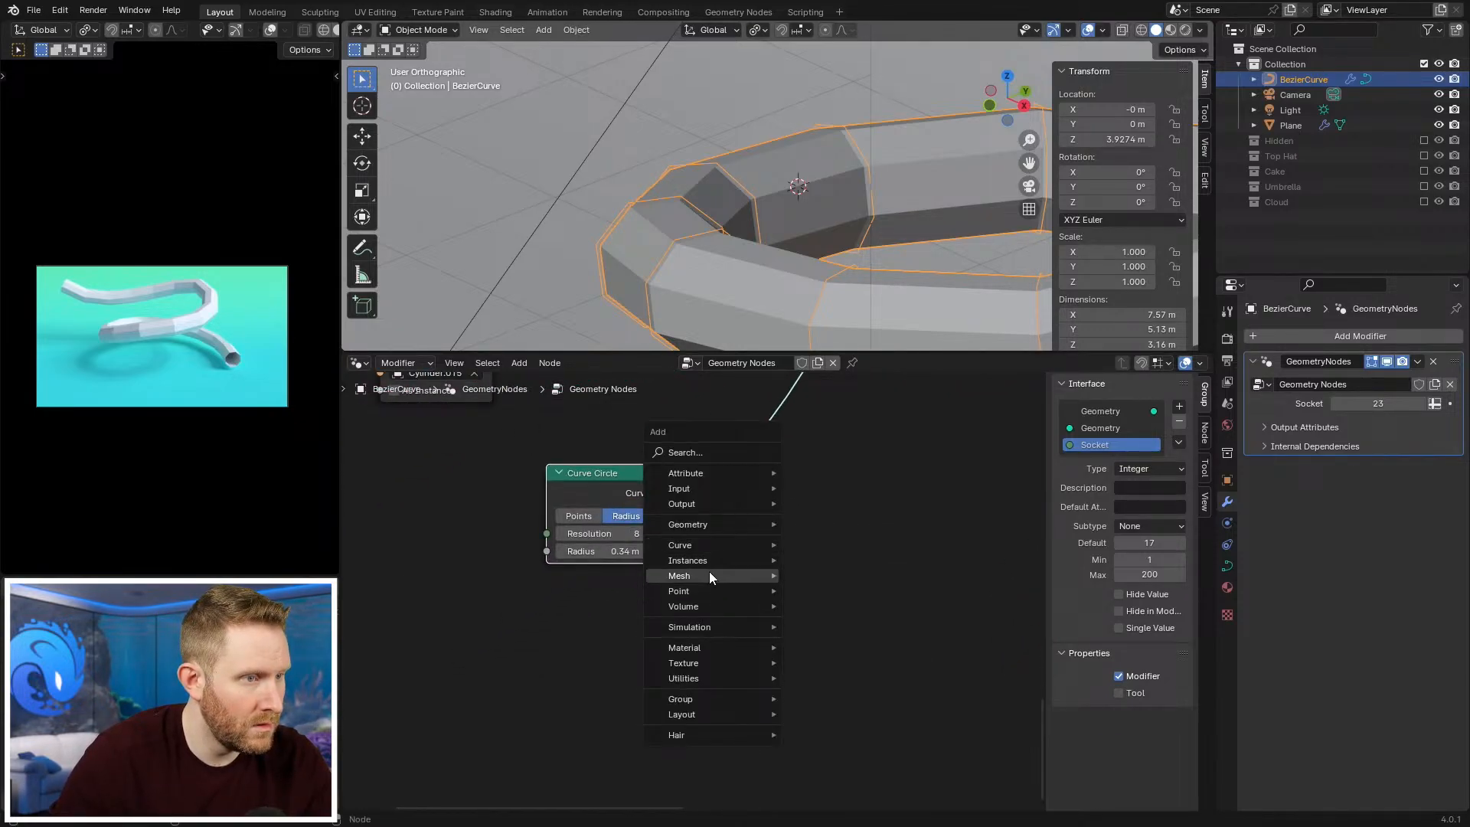
{"action": "key", "text": "Escape"}
{"action": "middle_click_drag", "start_coordinate": [687, 573], "coordinate": [708, 633]}
{"action": "key", "text": "g"}
{"action": "left_click", "coordinate": [422, 596]}
{"action": "key", "text": "shift+a"}
{"action": "mouse_move", "coordinate": [674, 578]}
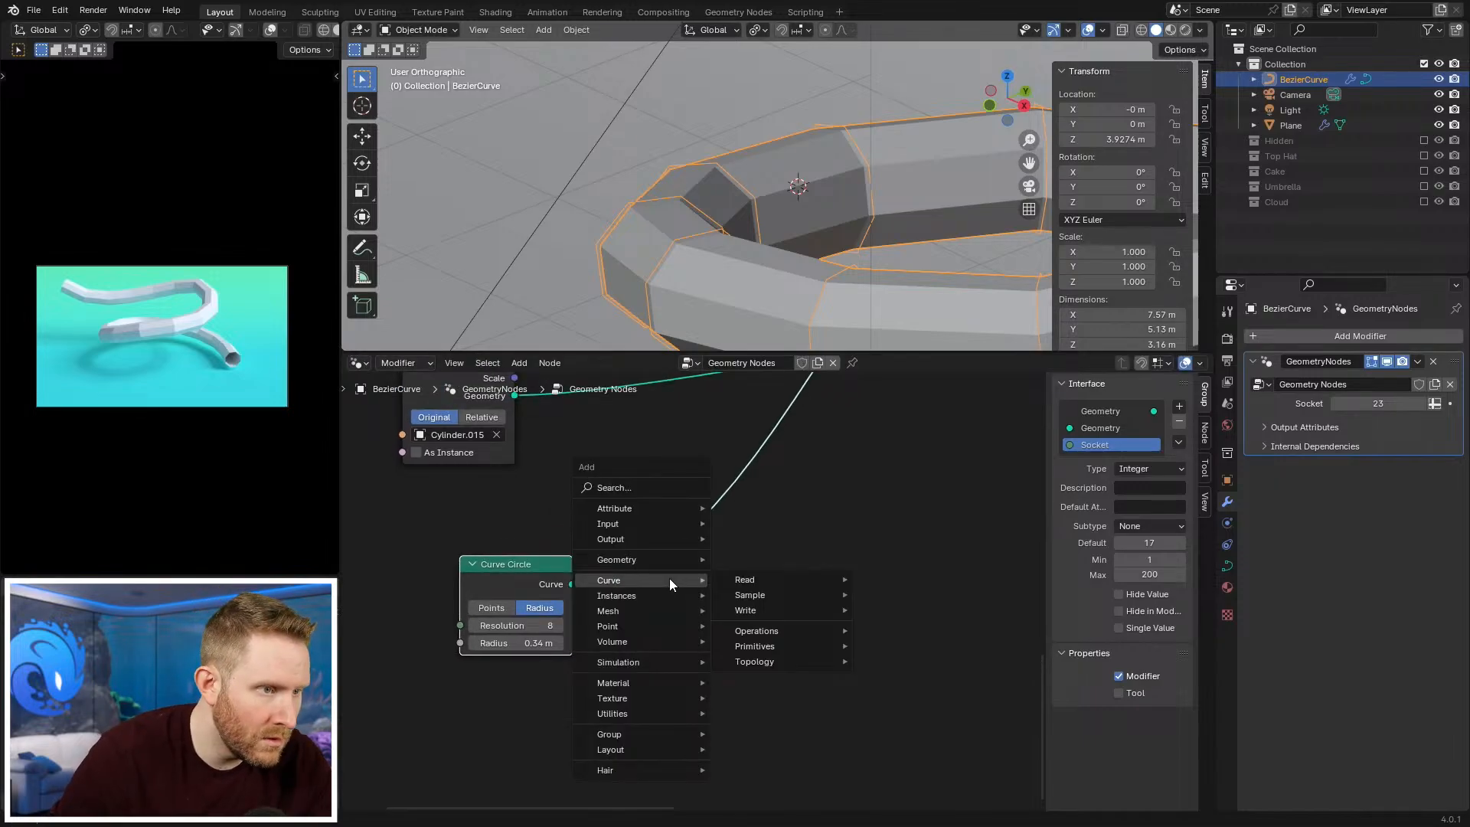
{"action": "mouse_move", "coordinate": [804, 582]}
{"action": "key", "text": "Escape"}
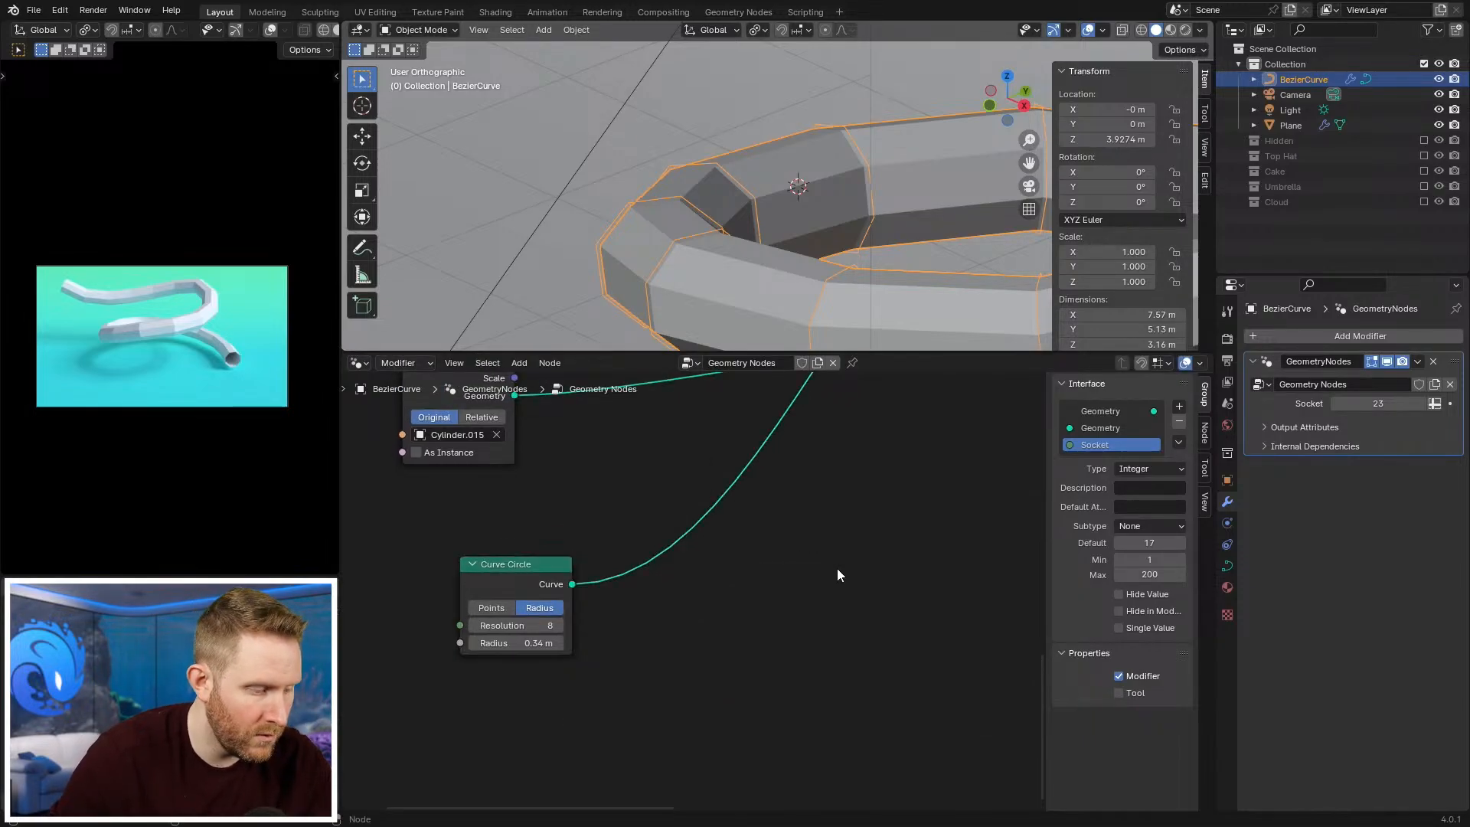
Step: Search for a Join Geometry node and place it beside the new Curve Circle node
{"action": "key", "text": "F3"}
{"action": "type", "text": "join"}
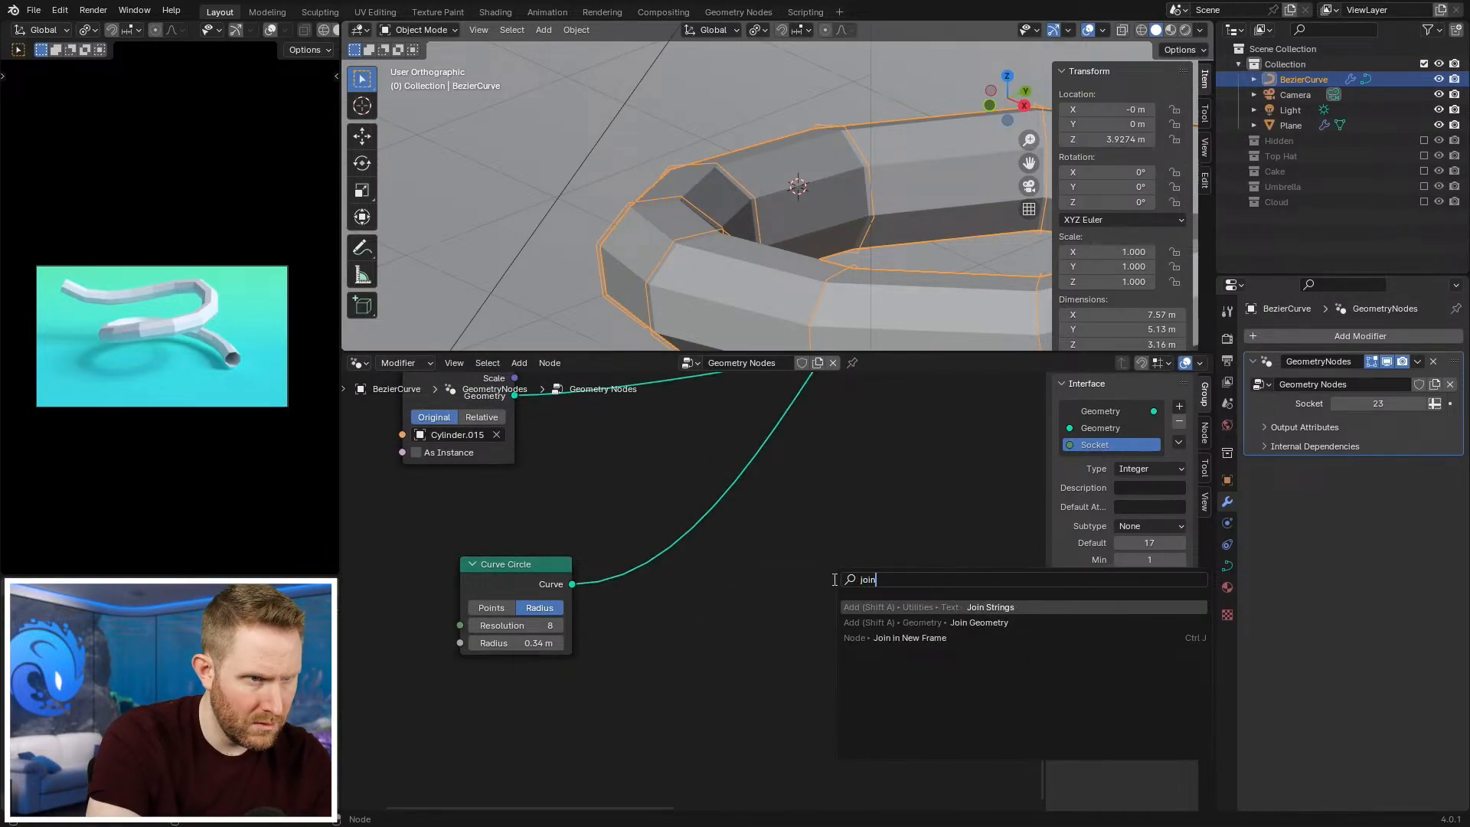
{"action": "key", "text": "Down"}
{"action": "key", "text": "Return"}
{"action": "left_click", "coordinate": [821, 593]}
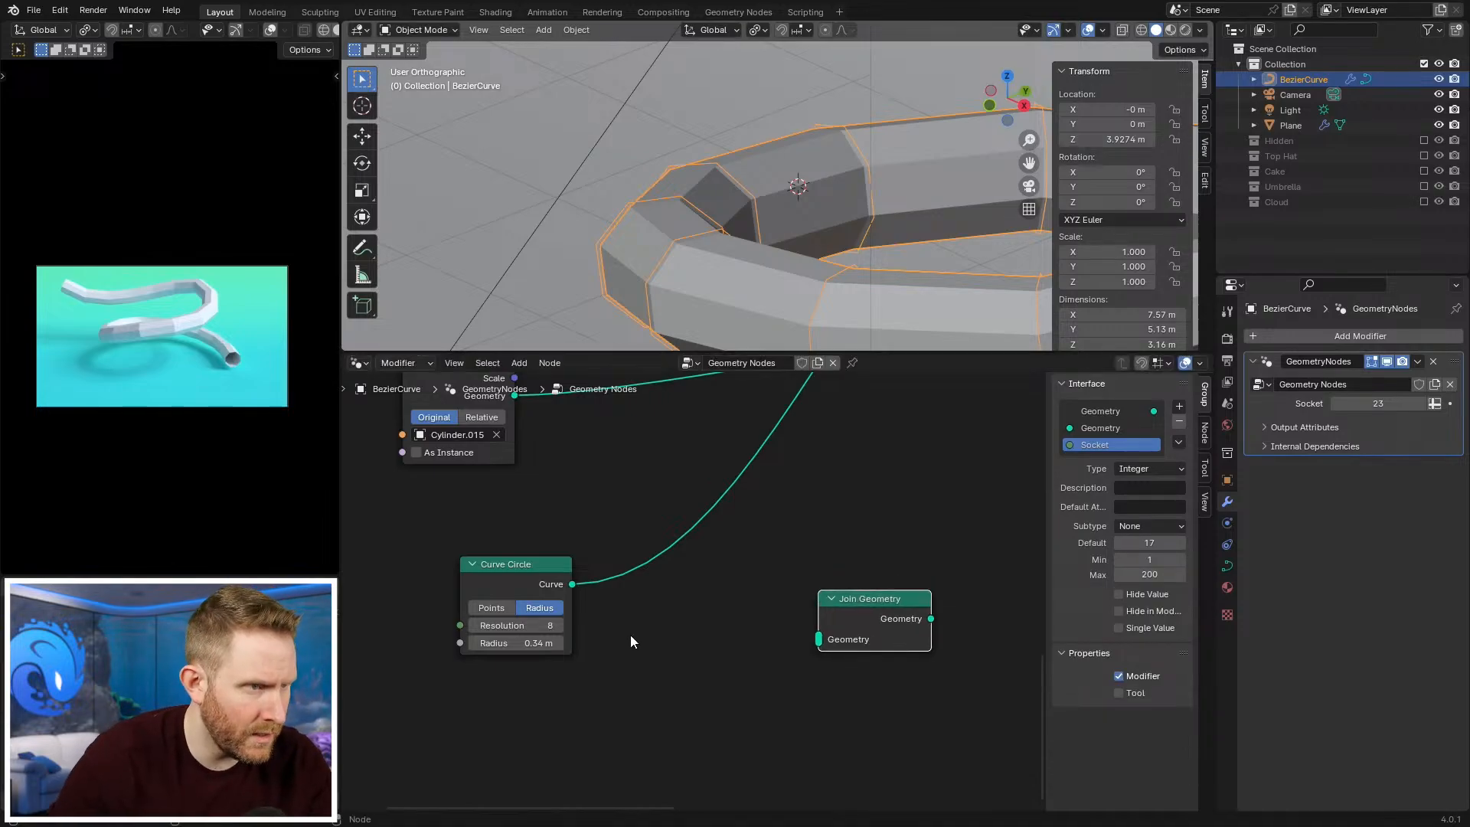
Step: Link the Curve Circle to Join Geometry, duplicate the circle node below it and link the duplicate to Join Geometry too
{"action": "left_click_drag", "start_coordinate": [571, 585], "coordinate": [816, 638]}
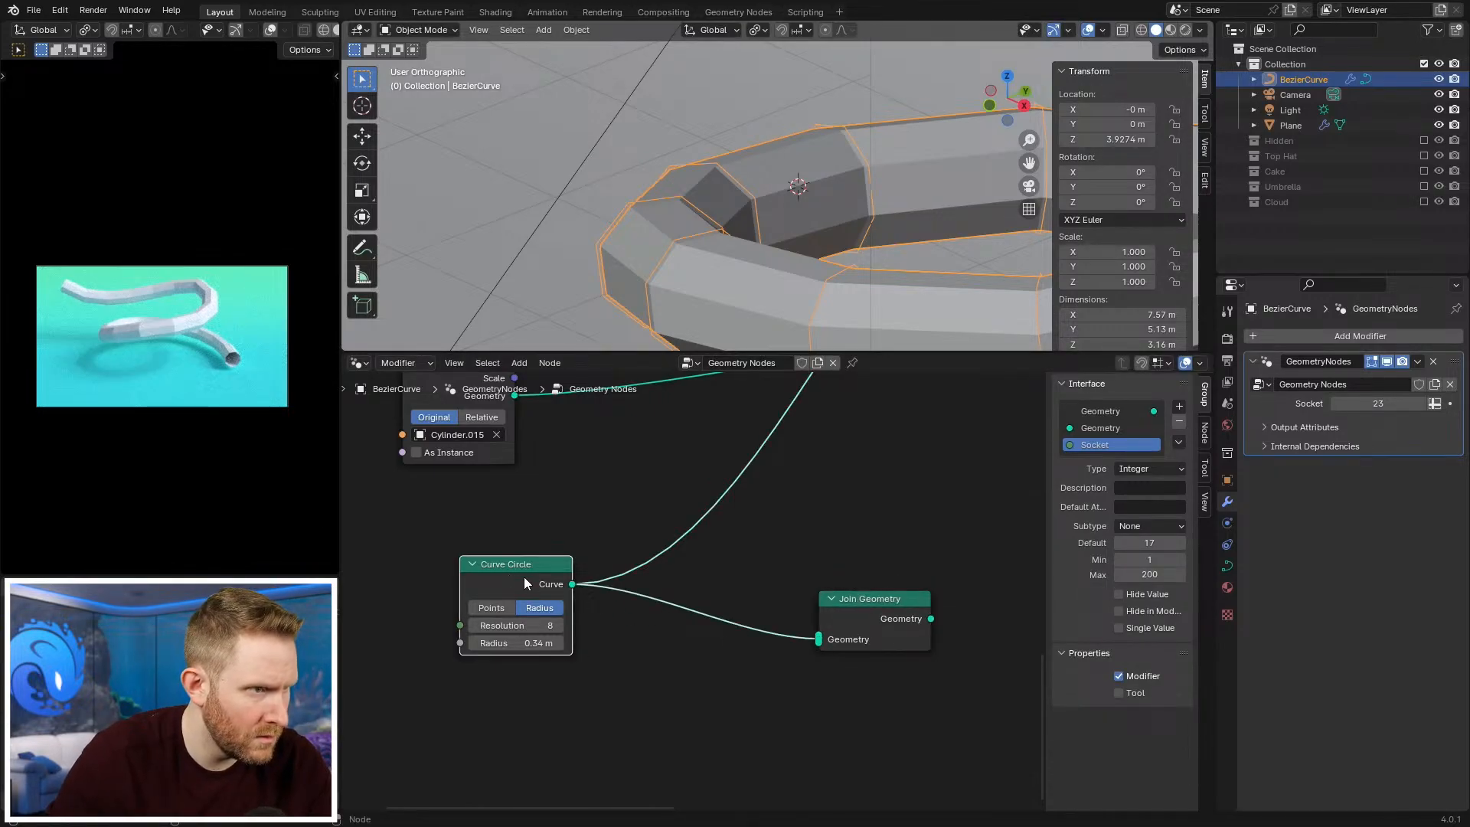
{"action": "key", "text": "shift+d"}
{"action": "left_click", "coordinate": [526, 687]}
{"action": "middle_click_drag", "start_coordinate": [591, 684], "coordinate": [630, 634]}
{"action": "scroll", "coordinate": [630, 634], "scroll_direction": "up", "scroll_amount": 1}
{"action": "left_click_drag", "start_coordinate": [612, 645], "coordinate": [875, 592]}
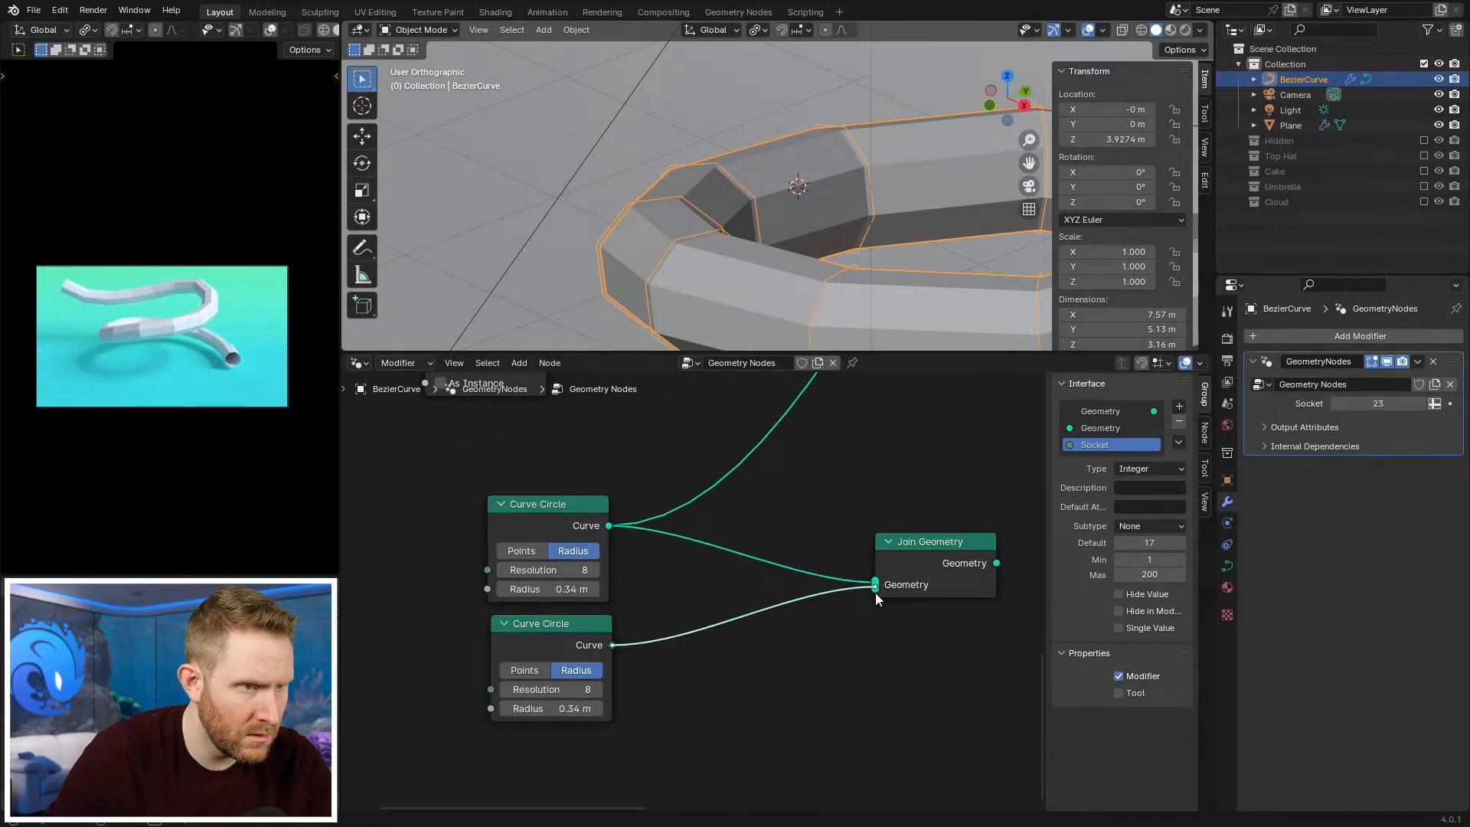
Step: Reposition Join Geometry closer to the two Curve Circle nodes and move the three nodes together into free space
{"action": "middle_click_drag", "start_coordinate": [934, 582], "coordinate": [697, 614]}
{"action": "scroll", "coordinate": [697, 614], "scroll_direction": "down", "scroll_amount": 4}
{"action": "left_click_drag", "start_coordinate": [711, 593], "coordinate": [622, 605]}
{"action": "scroll", "coordinate": [700, 596], "scroll_direction": "down", "scroll_amount": 3}
{"action": "middle_click_drag", "start_coordinate": [701, 594], "coordinate": [600, 643]}
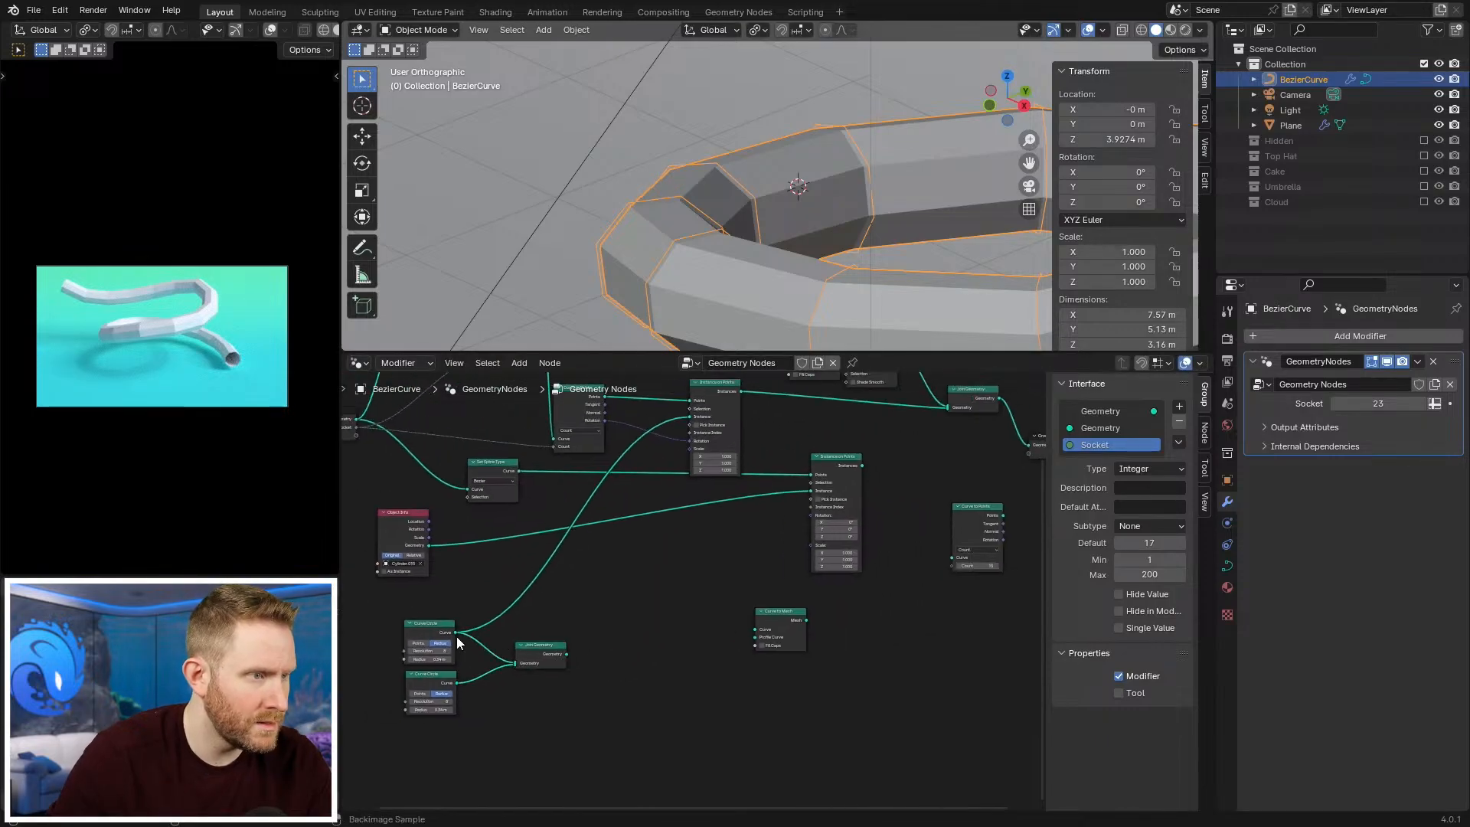
{"action": "left_click_drag", "start_coordinate": [417, 607], "coordinate": [606, 710]}
{"action": "key", "text": "g"}
{"action": "left_click", "coordinate": [758, 731]}
Step: Move the Group Output node near the circle nodes and connect Join Geometry to it to preview the circles
{"action": "middle_click_drag", "start_coordinate": [812, 688], "coordinate": [597, 706]}
{"action": "scroll", "coordinate": [693, 574], "scroll_direction": "down", "scroll_amount": 2}
{"action": "left_click_drag", "start_coordinate": [828, 480], "coordinate": [726, 703]}
{"action": "middle_click_drag", "start_coordinate": [601, 711], "coordinate": [708, 610]}
{"action": "scroll", "coordinate": [698, 610], "scroll_direction": "up", "scroll_amount": 6}
{"action": "left_click_drag", "start_coordinate": [576, 556], "coordinate": [870, 597]}
{"action": "scroll", "coordinate": [789, 177], "scroll_direction": "up", "scroll_amount": 10}
{"action": "middle_click_drag", "start_coordinate": [796, 188], "coordinate": [806, 228]}
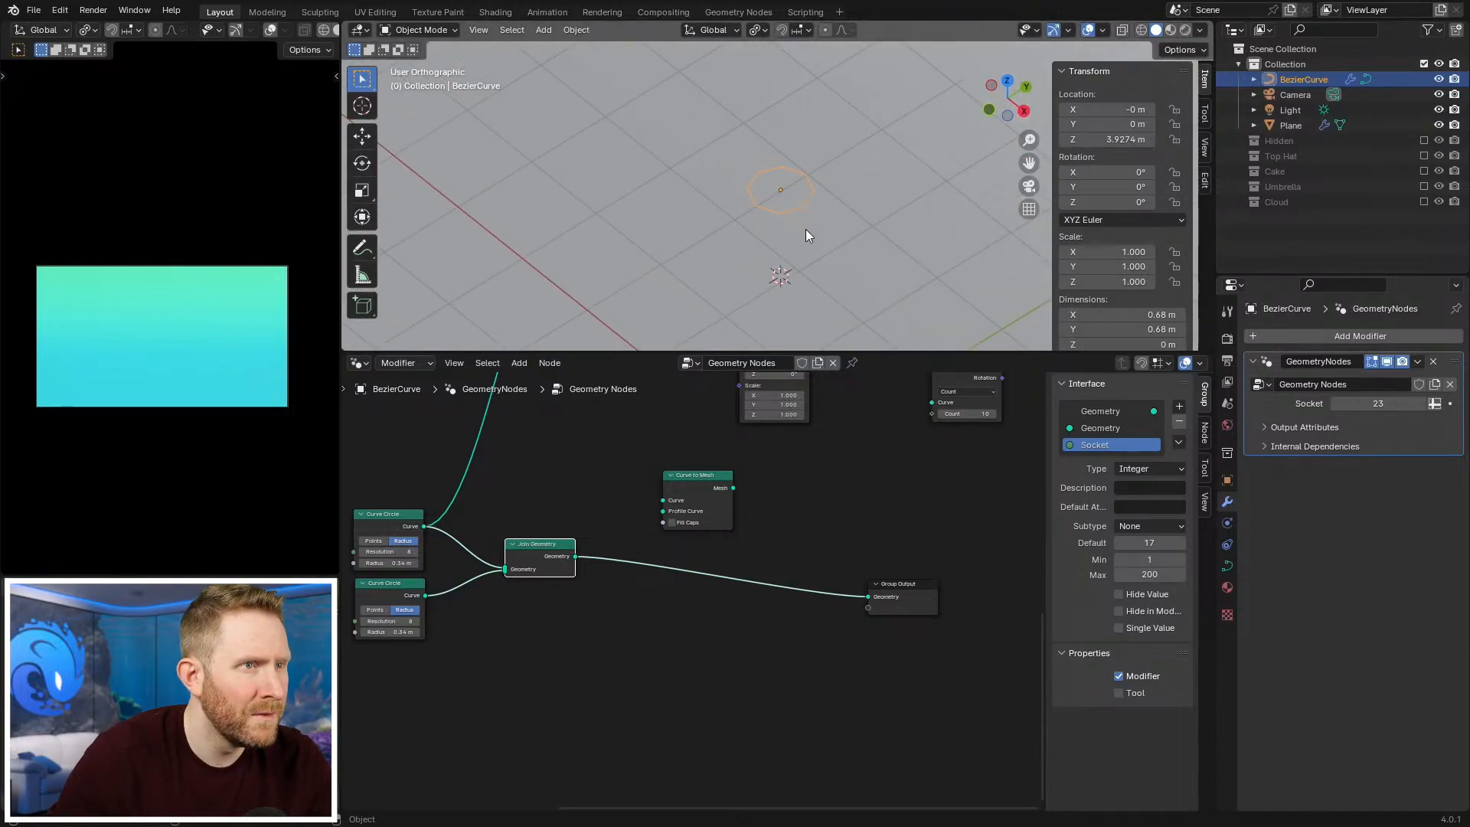
Step: Set the duplicated Curve Circle node's radius to 0.25 m to form a smaller inner circle
{"action": "middle_click_drag", "start_coordinate": [421, 603], "coordinate": [641, 680]}
{"action": "scroll", "coordinate": [640, 680], "scroll_direction": "up", "scroll_amount": 4}
{"action": "scroll", "coordinate": [640, 682], "scroll_direction": "up", "scroll_amount": 2}
{"action": "left_click_drag", "start_coordinate": [571, 753], "coordinate": [536, 754]}
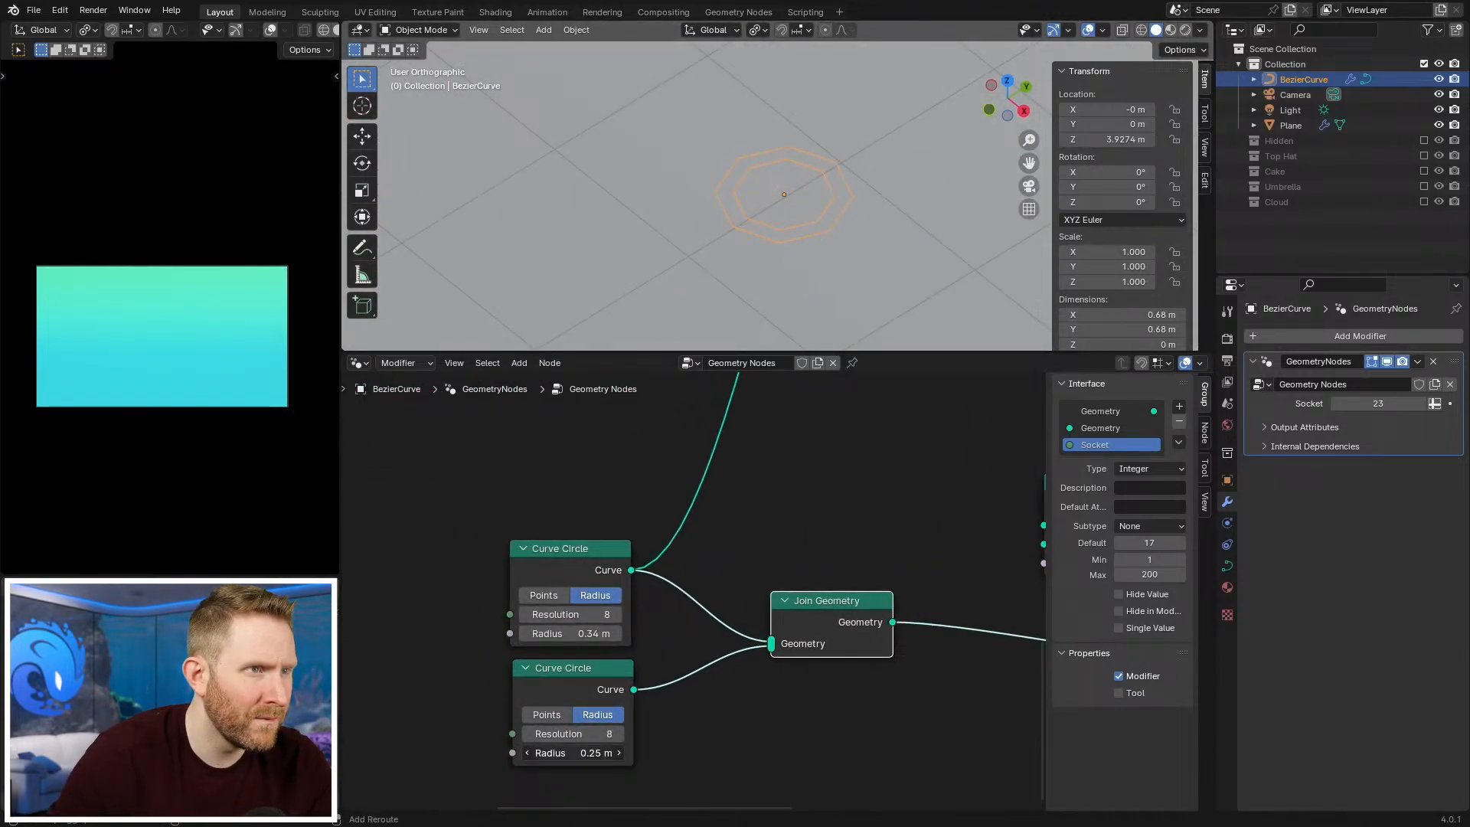
Step: Set the upper Curve Circle's radius to 0.35 m and re-enter 0.25 m as the lower circle's radius
{"action": "scroll", "coordinate": [675, 702], "scroll_direction": "down", "scroll_amount": 1}
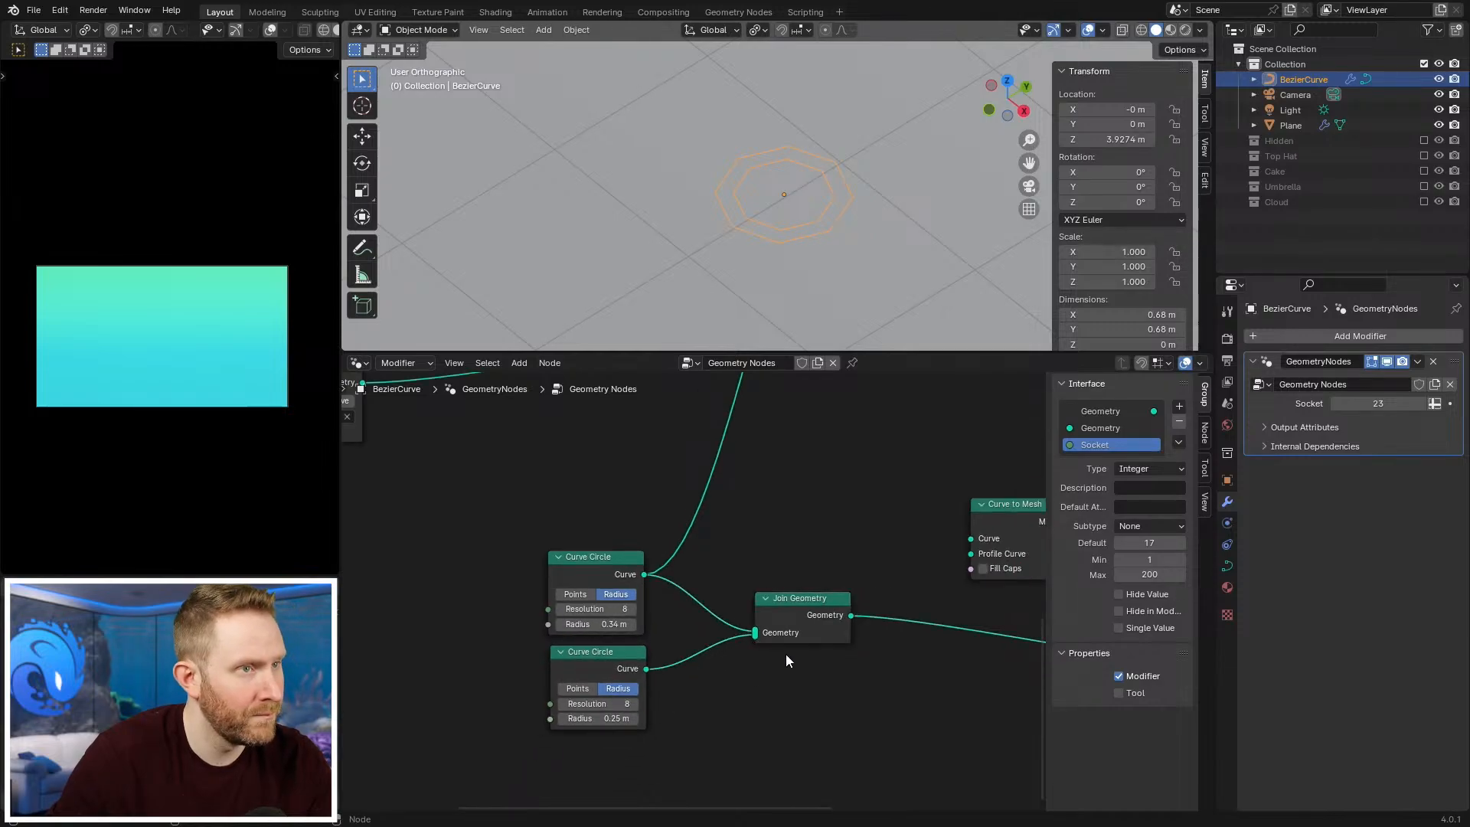
{"action": "scroll", "coordinate": [879, 585], "scroll_direction": "down", "scroll_amount": 6}
{"action": "middle_click_drag", "start_coordinate": [879, 585], "coordinate": [937, 564]}
{"action": "scroll", "coordinate": [802, 597], "scroll_direction": "up", "scroll_amount": 10}
{"action": "left_click", "coordinate": [713, 584]}
{"action": "type", "text": "0.35"}
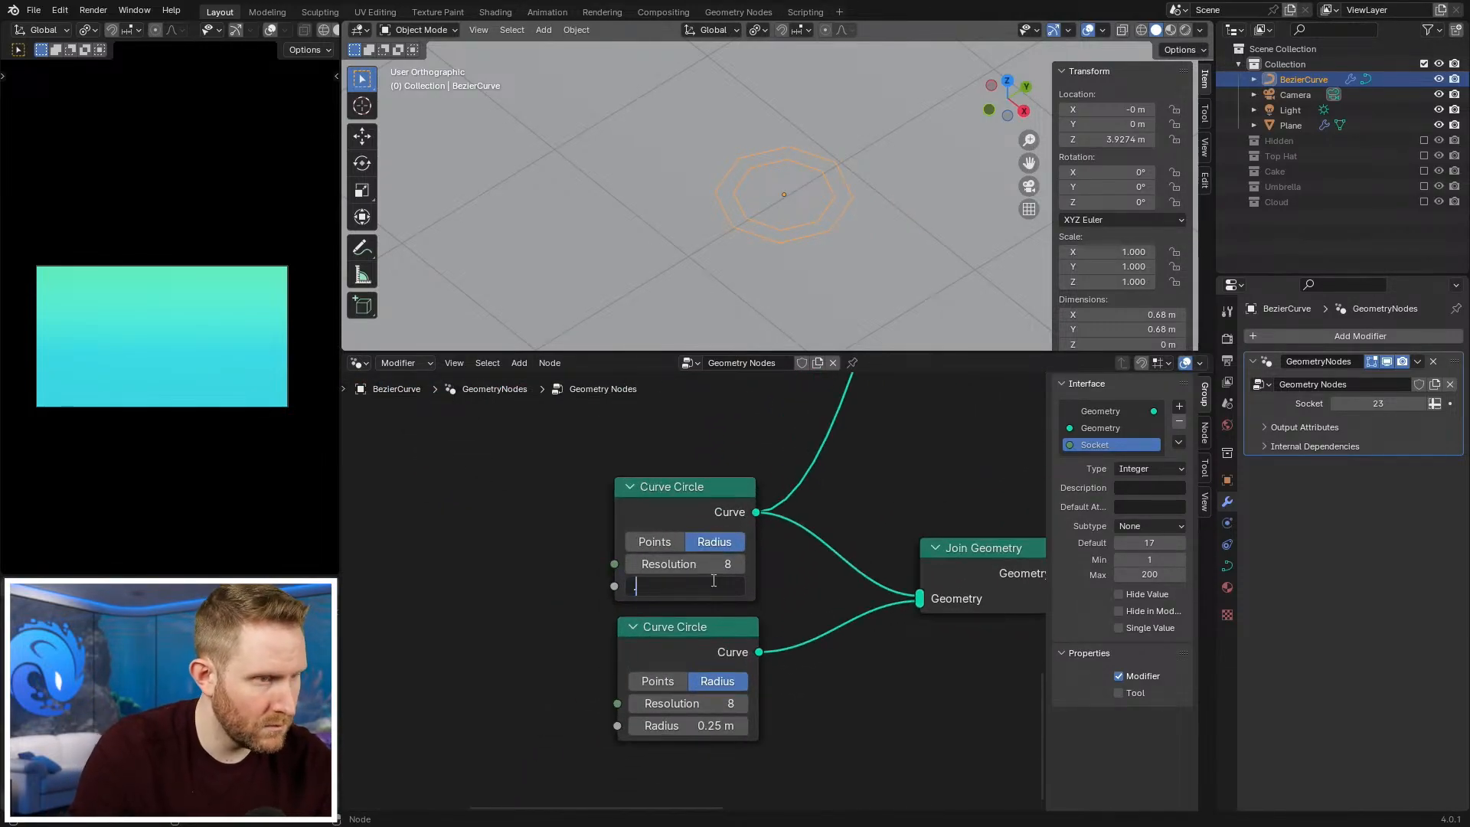
{"action": "key", "text": "Return"}
{"action": "left_click", "coordinate": [680, 725]}
{"action": "key", "text": "BackSpace"}
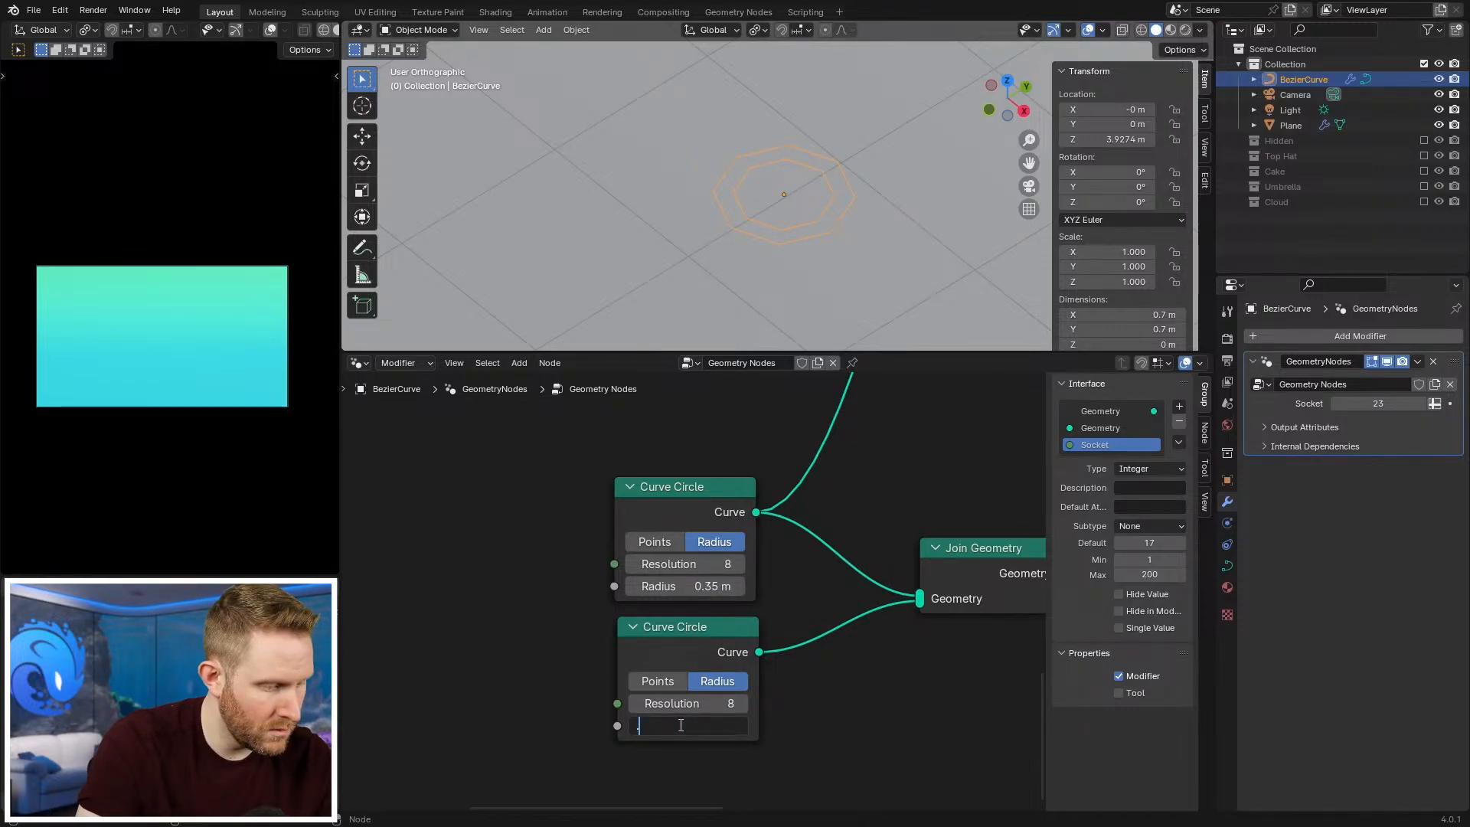
{"action": "key", "text": "Return"}
Step: Move the two Curve Circle nodes aside together and place Join Geometry close beside them
{"action": "scroll", "coordinate": [741, 627], "scroll_direction": "down", "scroll_amount": 2}
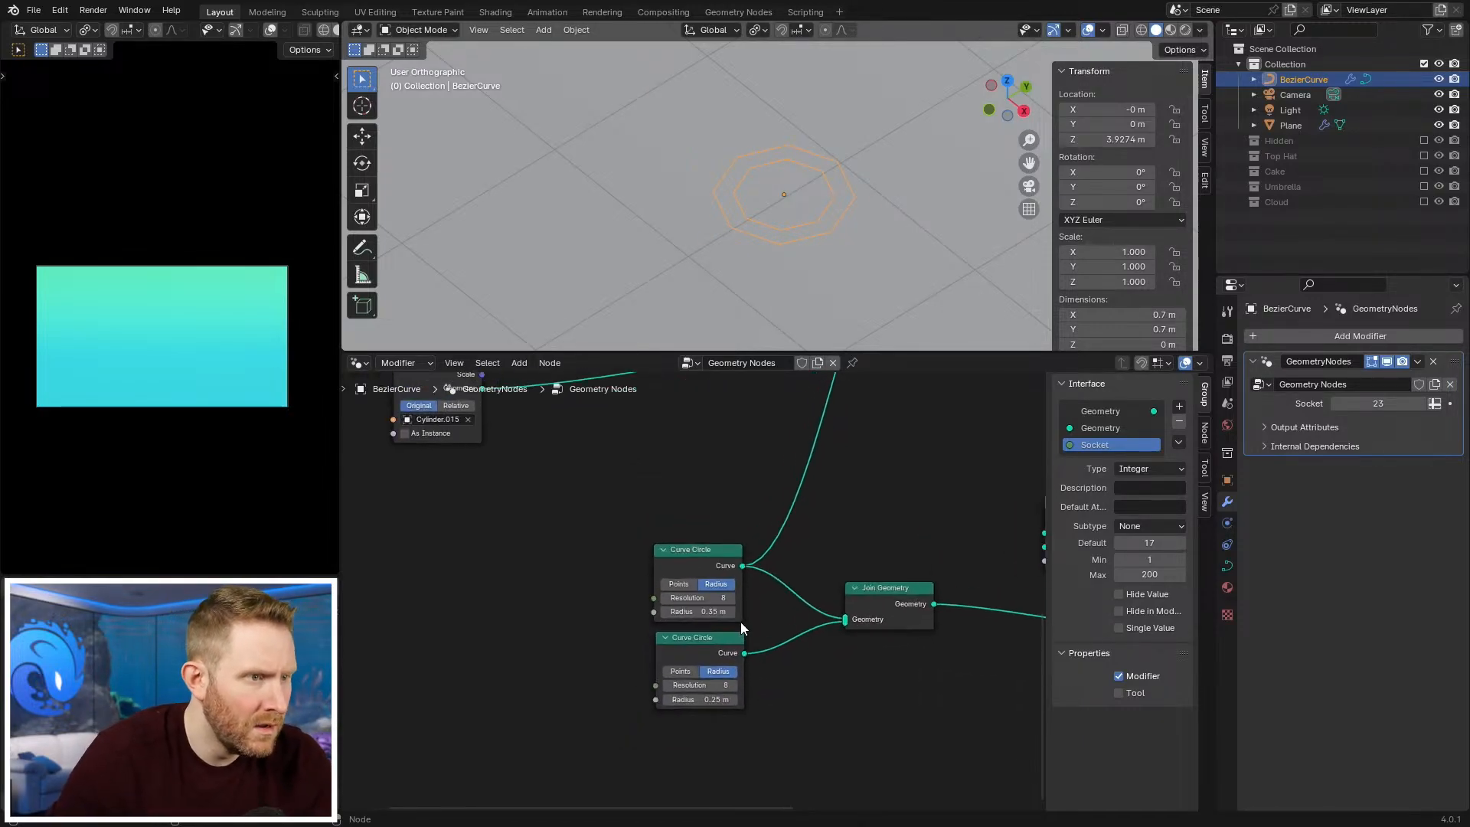
{"action": "left_click_drag", "start_coordinate": [692, 612], "coordinate": [698, 684]}
{"action": "key", "text": "g"}
{"action": "left_click", "coordinate": [505, 692]}
{"action": "left_click_drag", "start_coordinate": [948, 583], "coordinate": [911, 612]}
{"action": "key", "text": "g"}
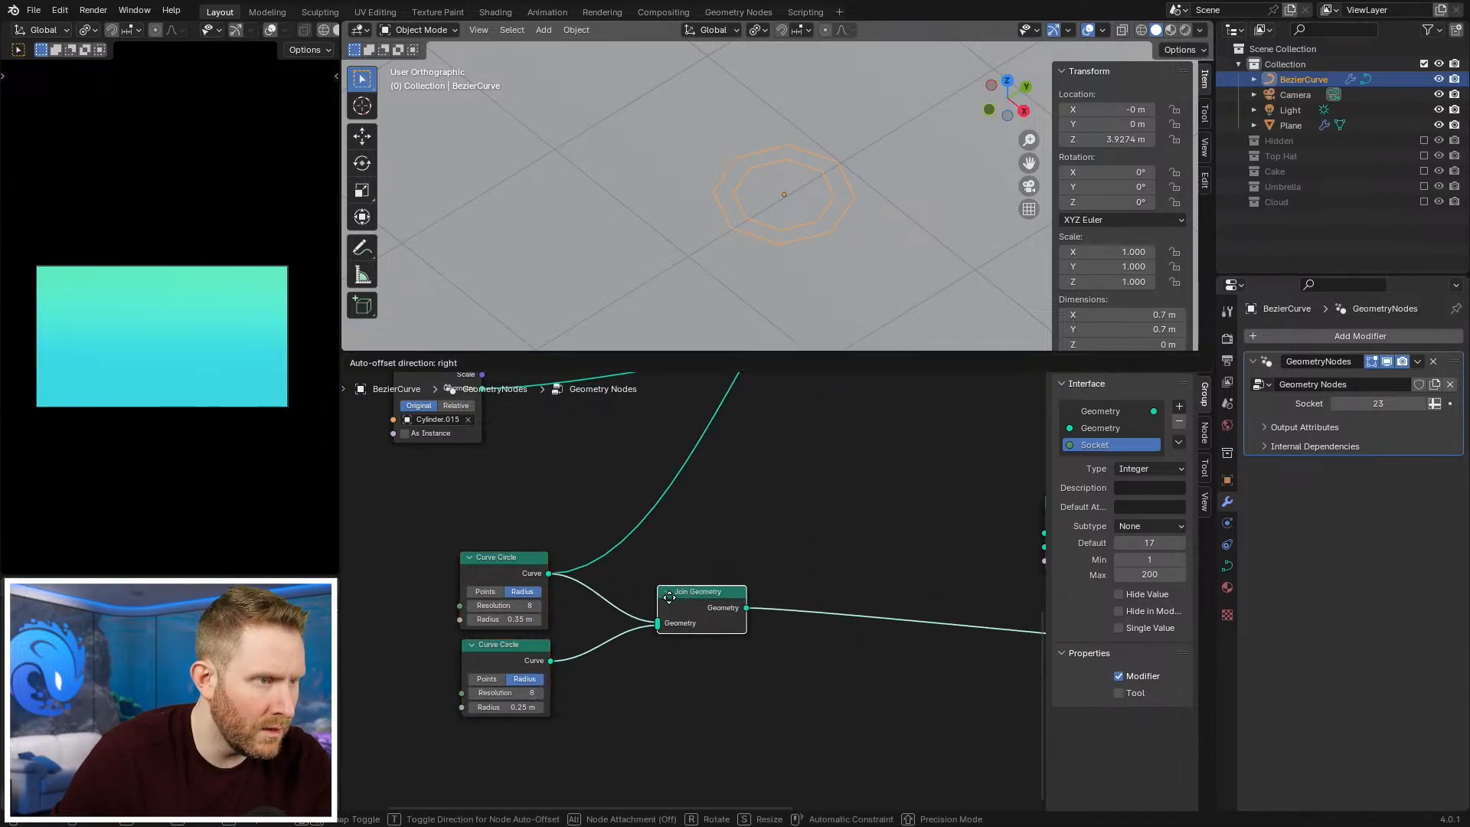
{"action": "left_click", "coordinate": [655, 621]}
{"action": "key", "text": "shift+a"}
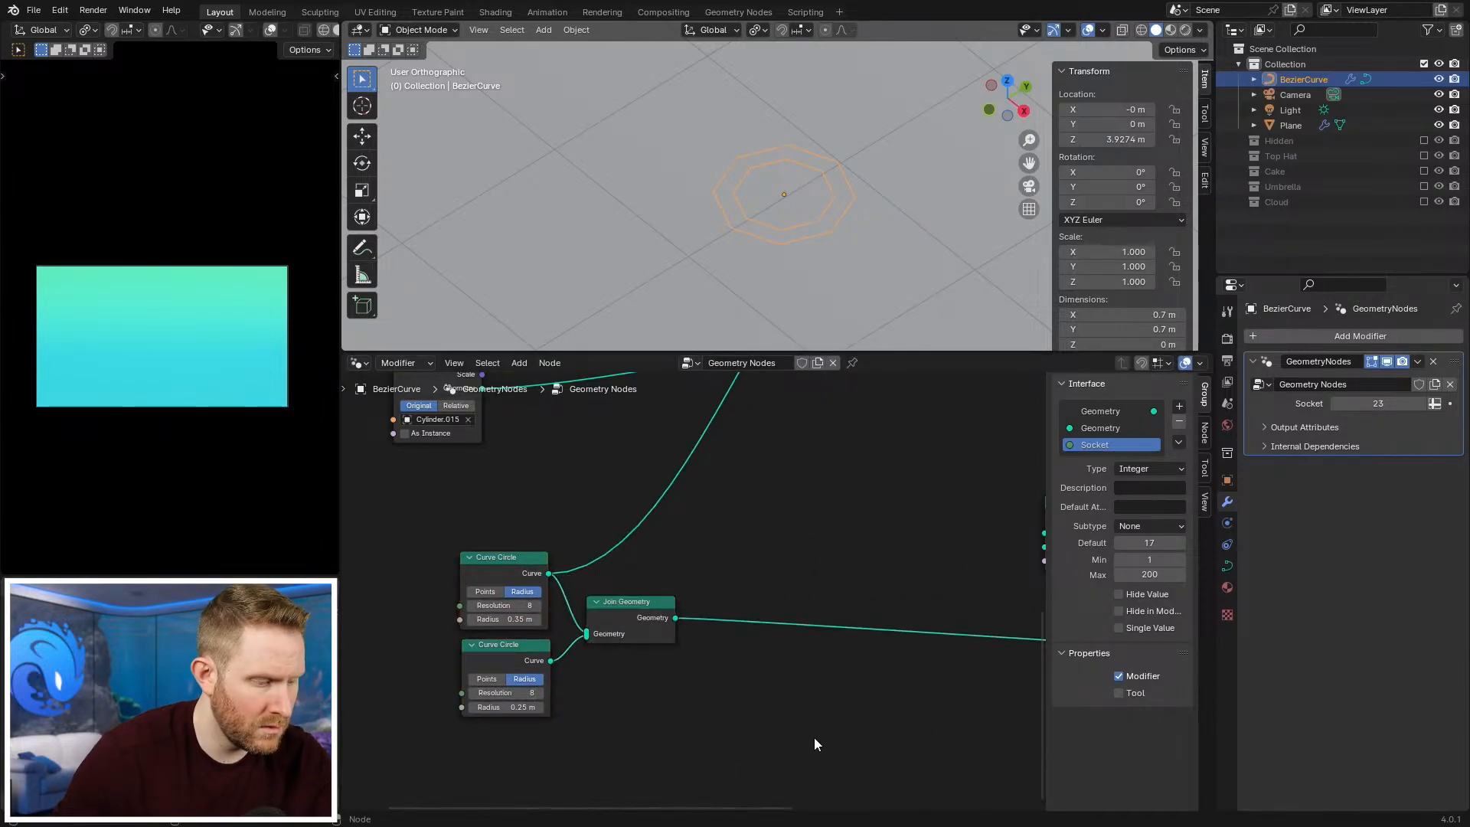
{"action": "key", "text": "F3"}
{"action": "type", "text": "c"}
{"action": "key", "text": "BackSpace"}
{"action": "type", "text": "geometry to cur"}
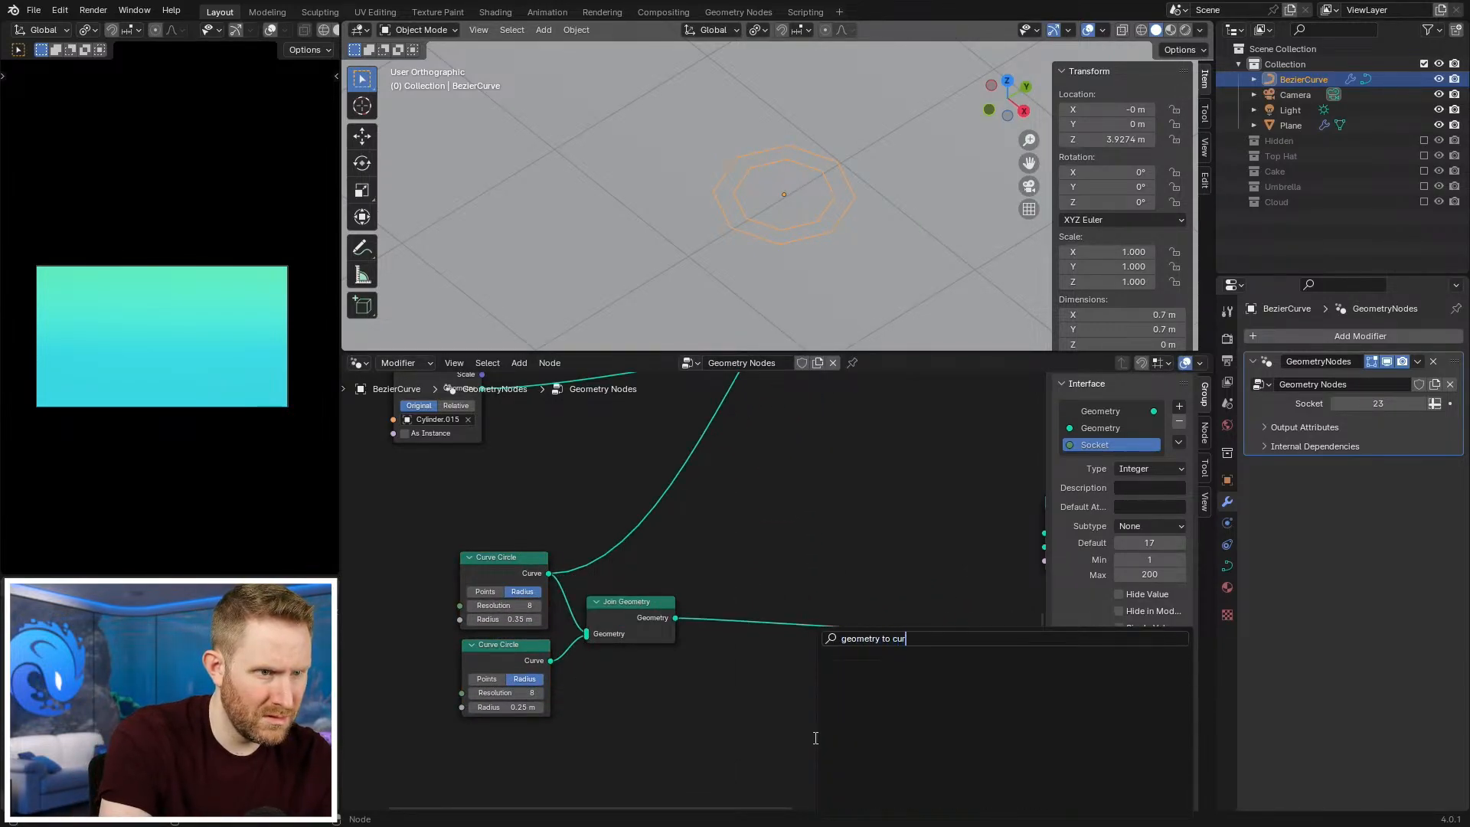
{"action": "key", "text": "ctrl+a"}
{"action": "type", "text": "curve"}
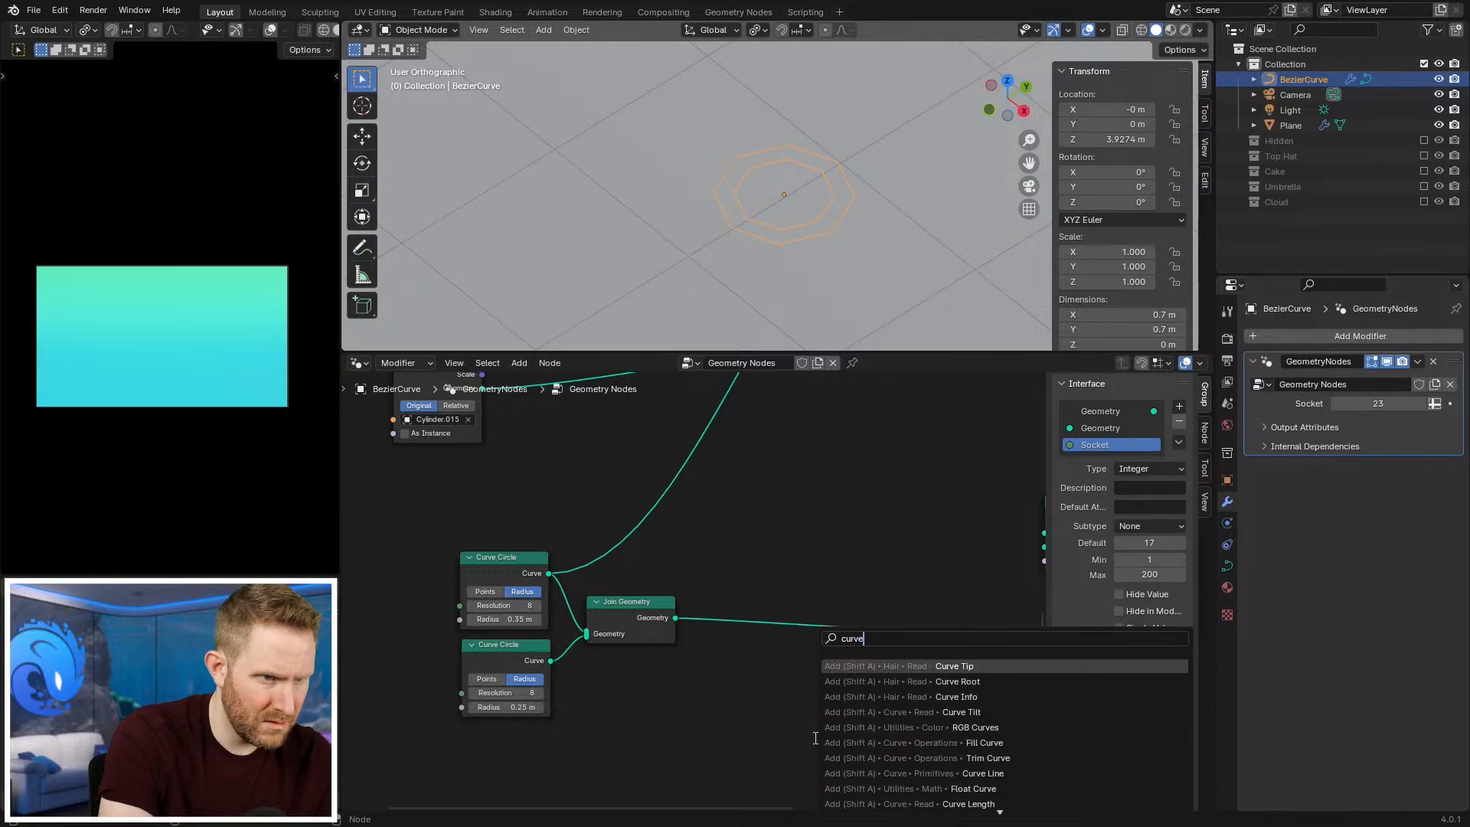
{"action": "key", "text": "Escape"}
Step: Add a Curve Line primitive node and place it in the free space below Join Geometry
{"action": "key", "text": "shift+a"}
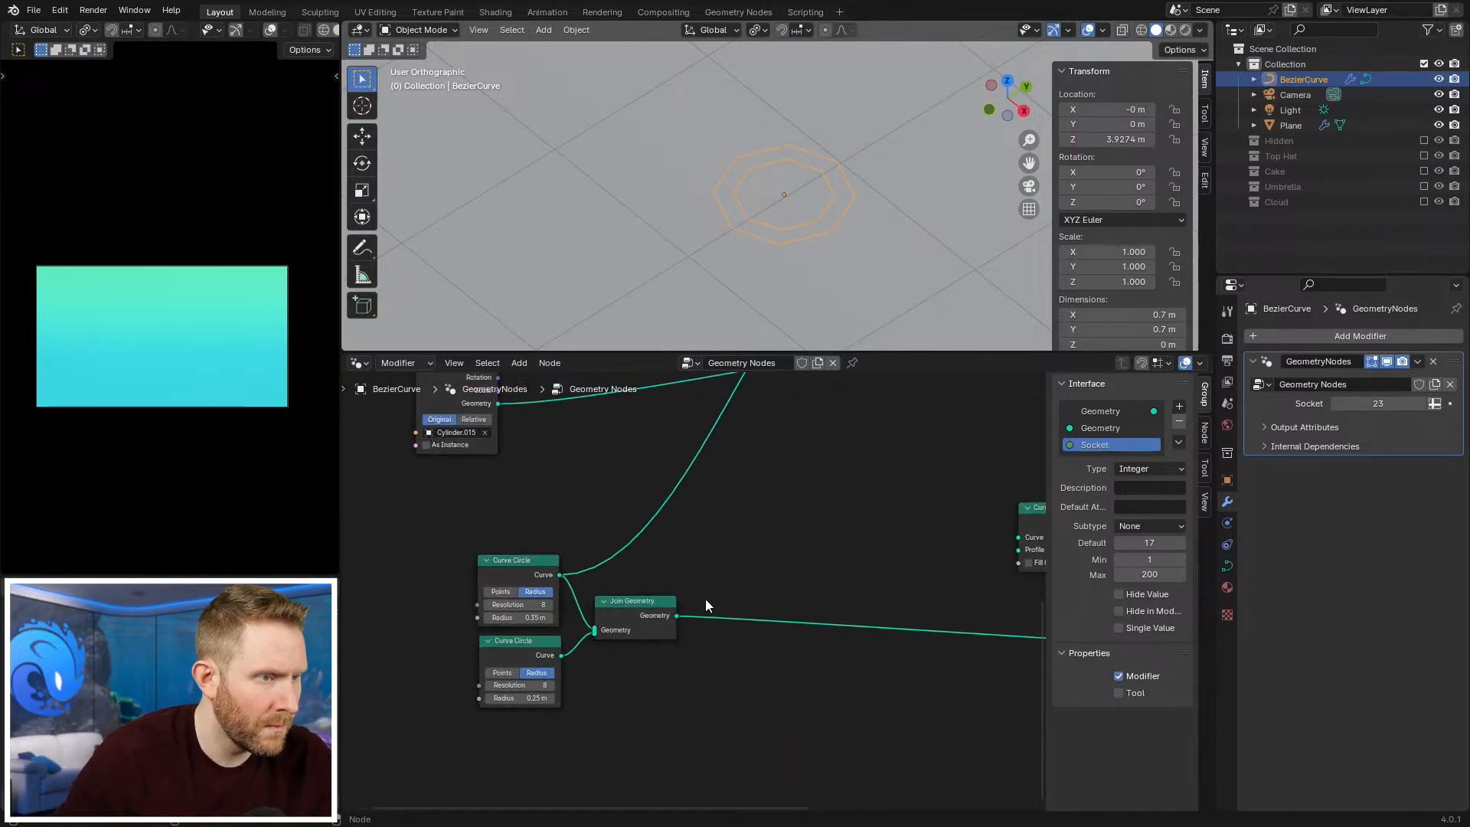
{"action": "mouse_move", "coordinate": [770, 678]}
{"action": "mouse_move", "coordinate": [712, 612]}
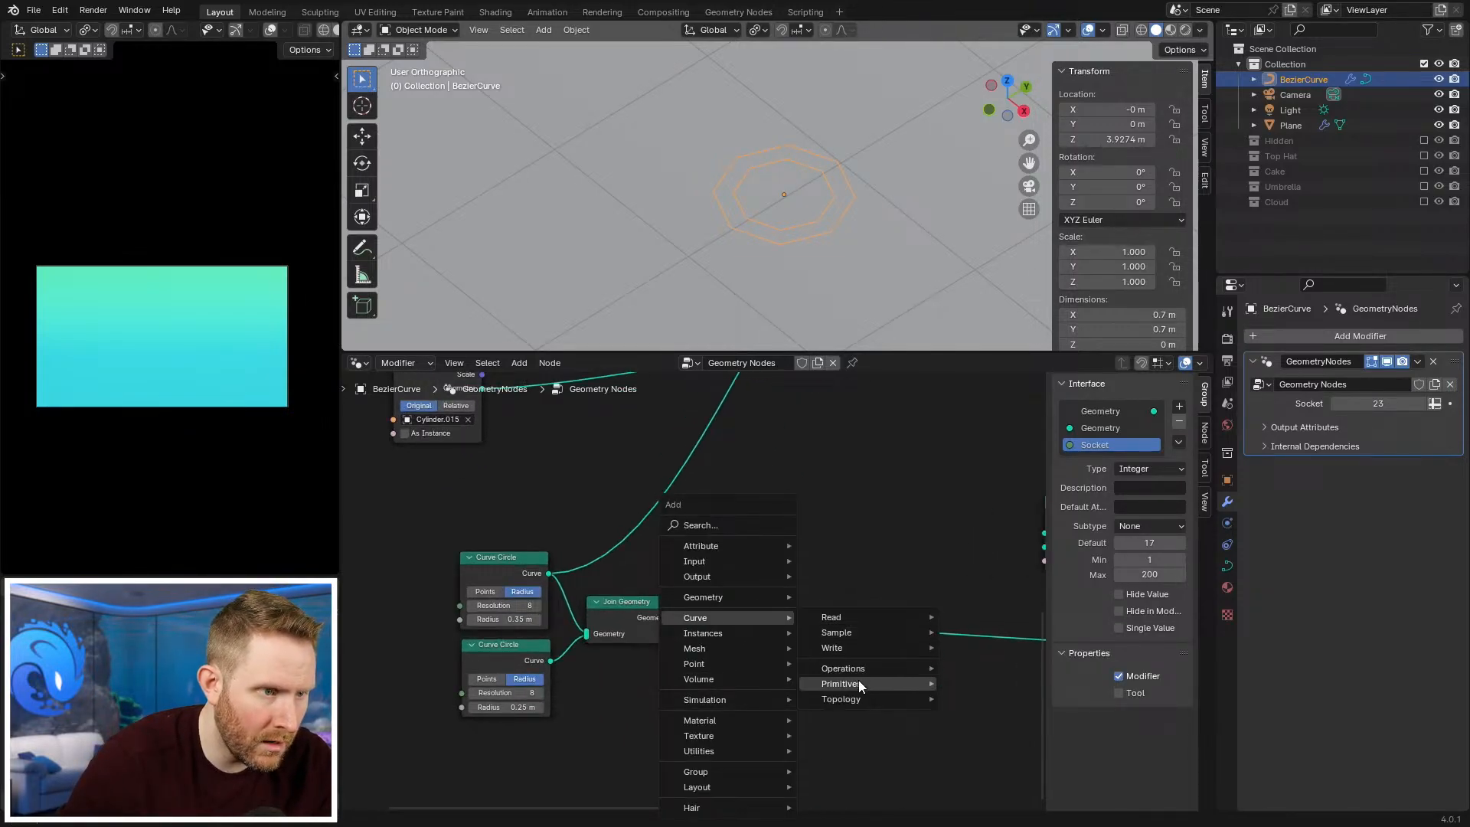
{"action": "mouse_move", "coordinate": [857, 682]}
{"action": "left_click", "coordinate": [1015, 728]}
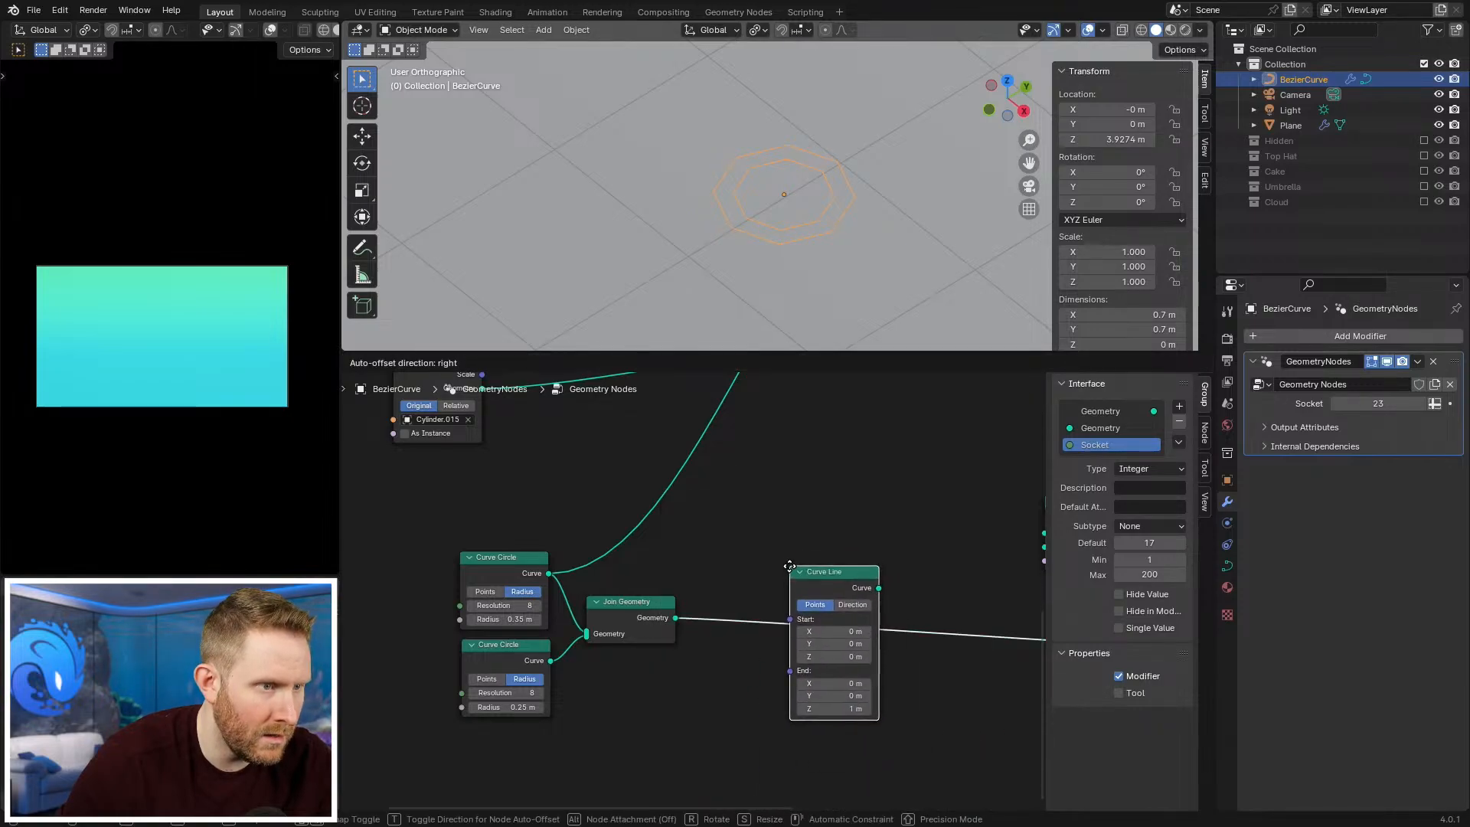
{"action": "left_click", "coordinate": [613, 710]}
{"action": "middle_click_drag", "start_coordinate": [715, 692], "coordinate": [681, 617]}
{"action": "key", "text": "g"}
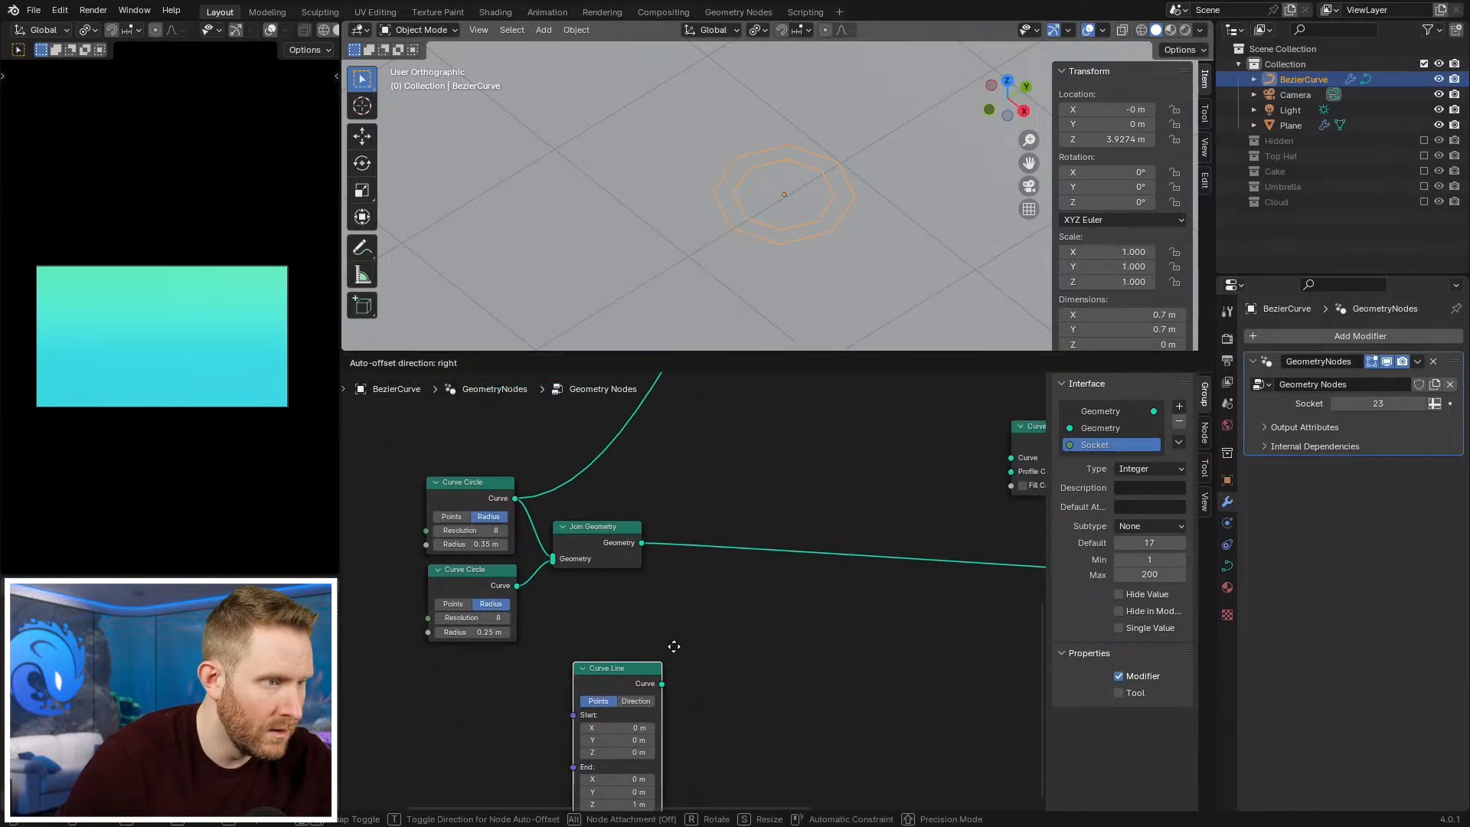
{"action": "left_click", "coordinate": [674, 650]}
{"action": "key", "text": "shift+a"}
{"action": "key", "text": "Escape"}
{"action": "key", "text": "F3"}
{"action": "type", "text": "extrude"}
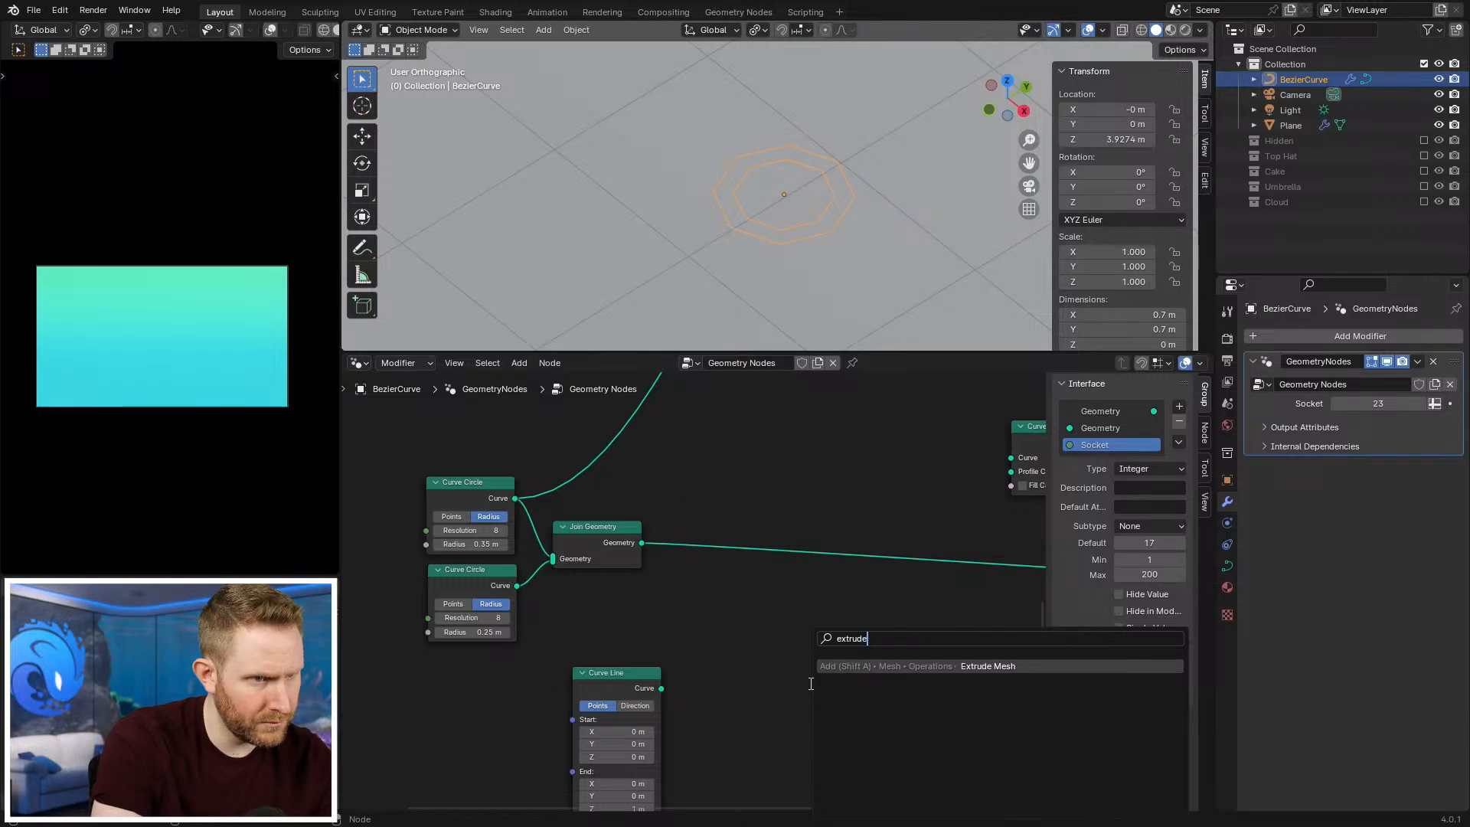
{"action": "key", "text": "Return"}
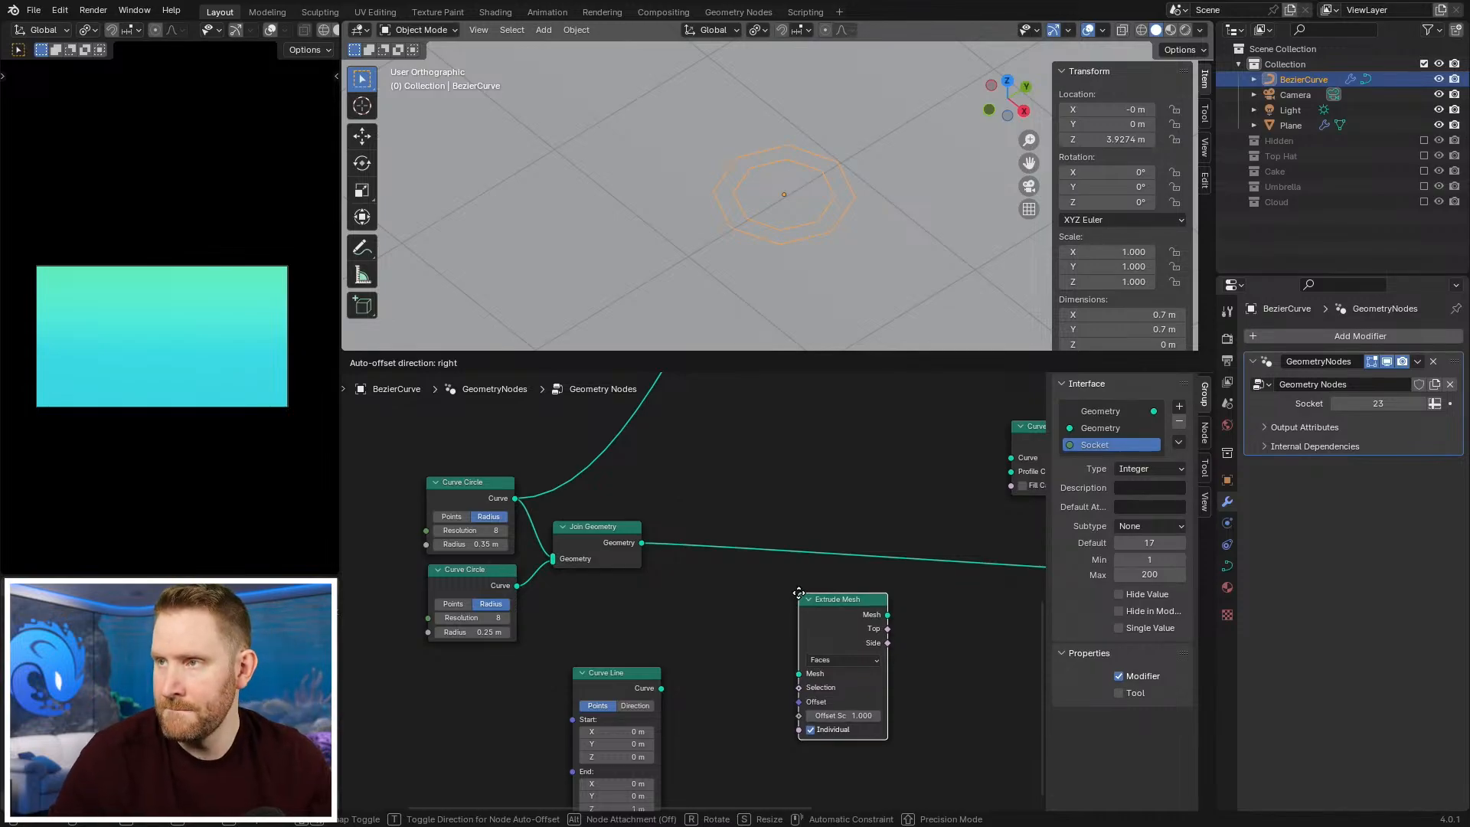
{"action": "left_click", "coordinate": [798, 593]}
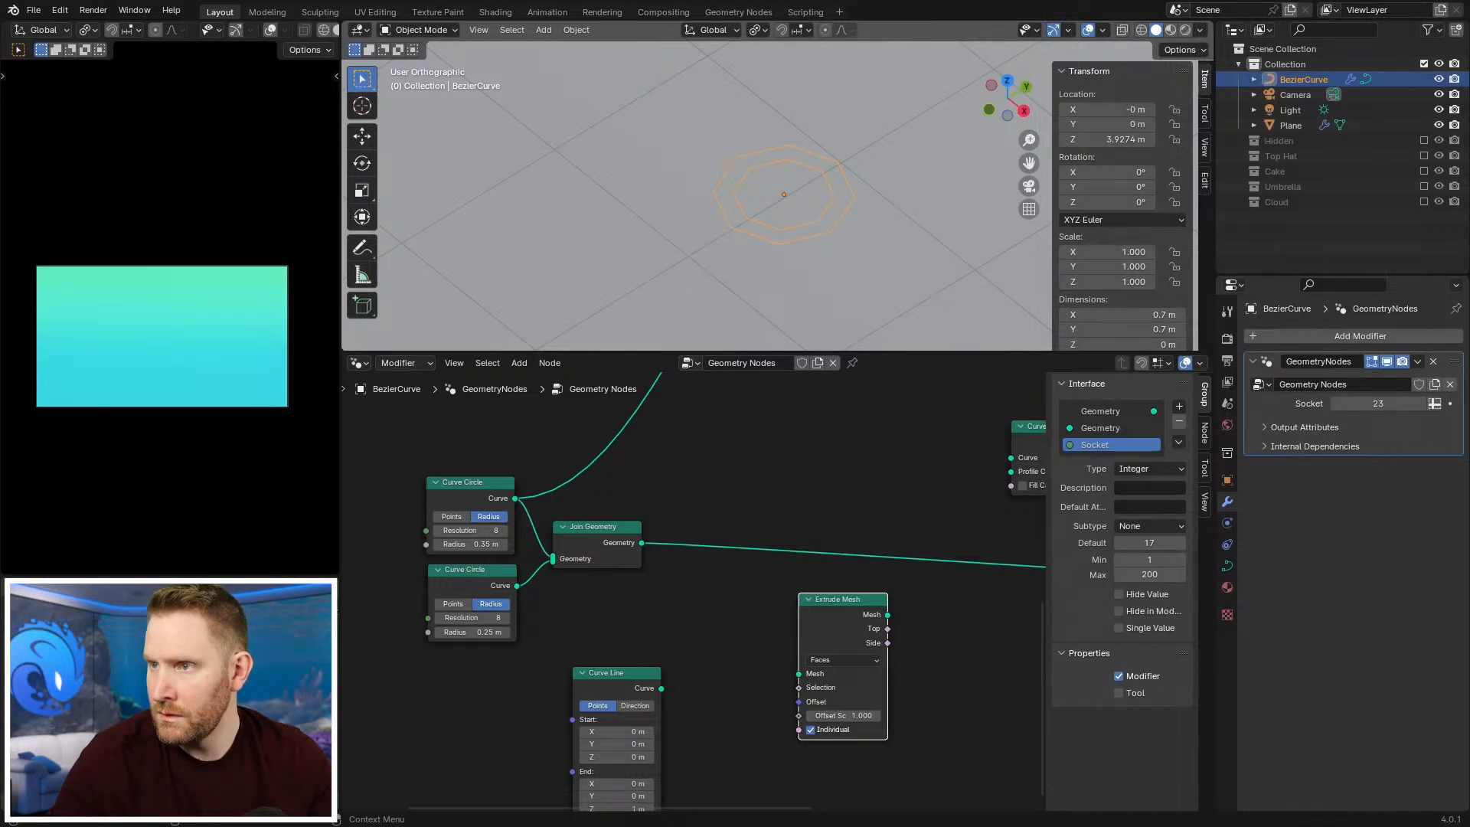
{"action": "key", "text": "x"}
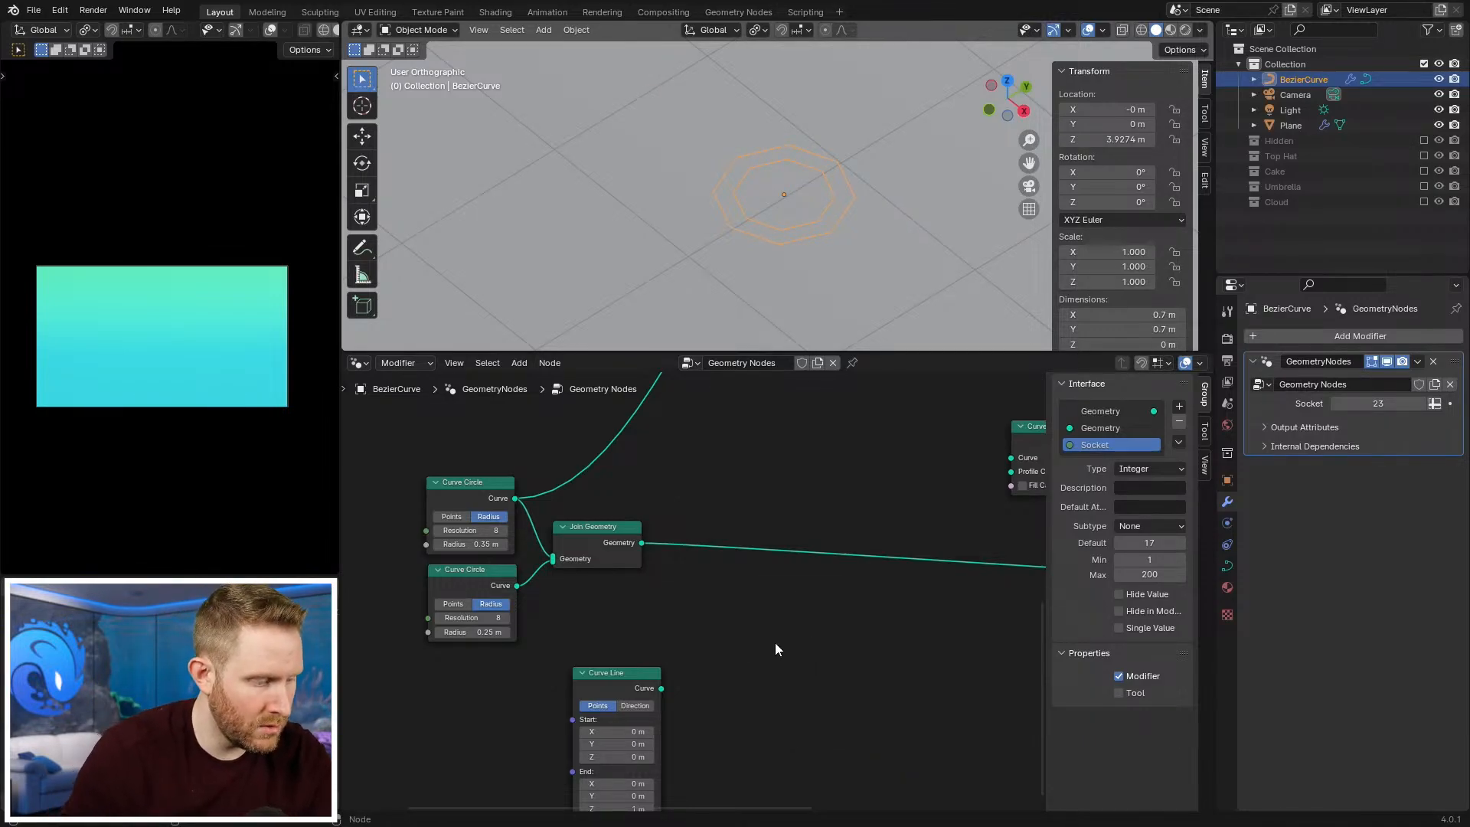
Step: Add a new Curve to Mesh node between the Curve Line node and the Join Geometry output link
{"action": "key", "text": "F3"}
{"action": "type", "text": "curve to mesh"}
{"action": "key", "text": "Return"}
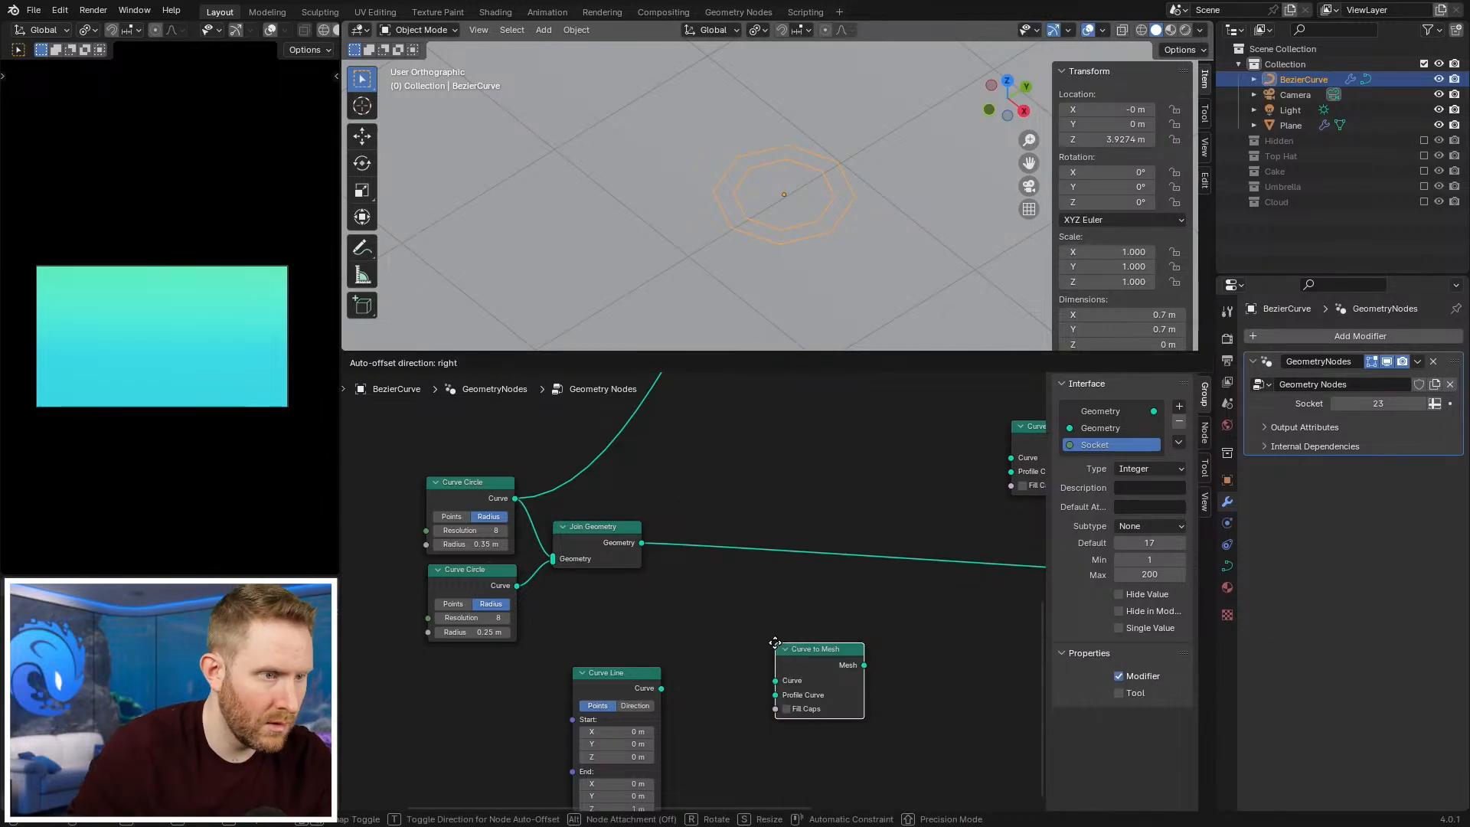
{"action": "left_click", "coordinate": [765, 598]}
Step: Link Curve Line to the new node's Curve input and Join Geometry to its Profile Curve, and enable Fill Caps
{"action": "left_click_drag", "start_coordinate": [662, 688], "coordinate": [767, 650]}
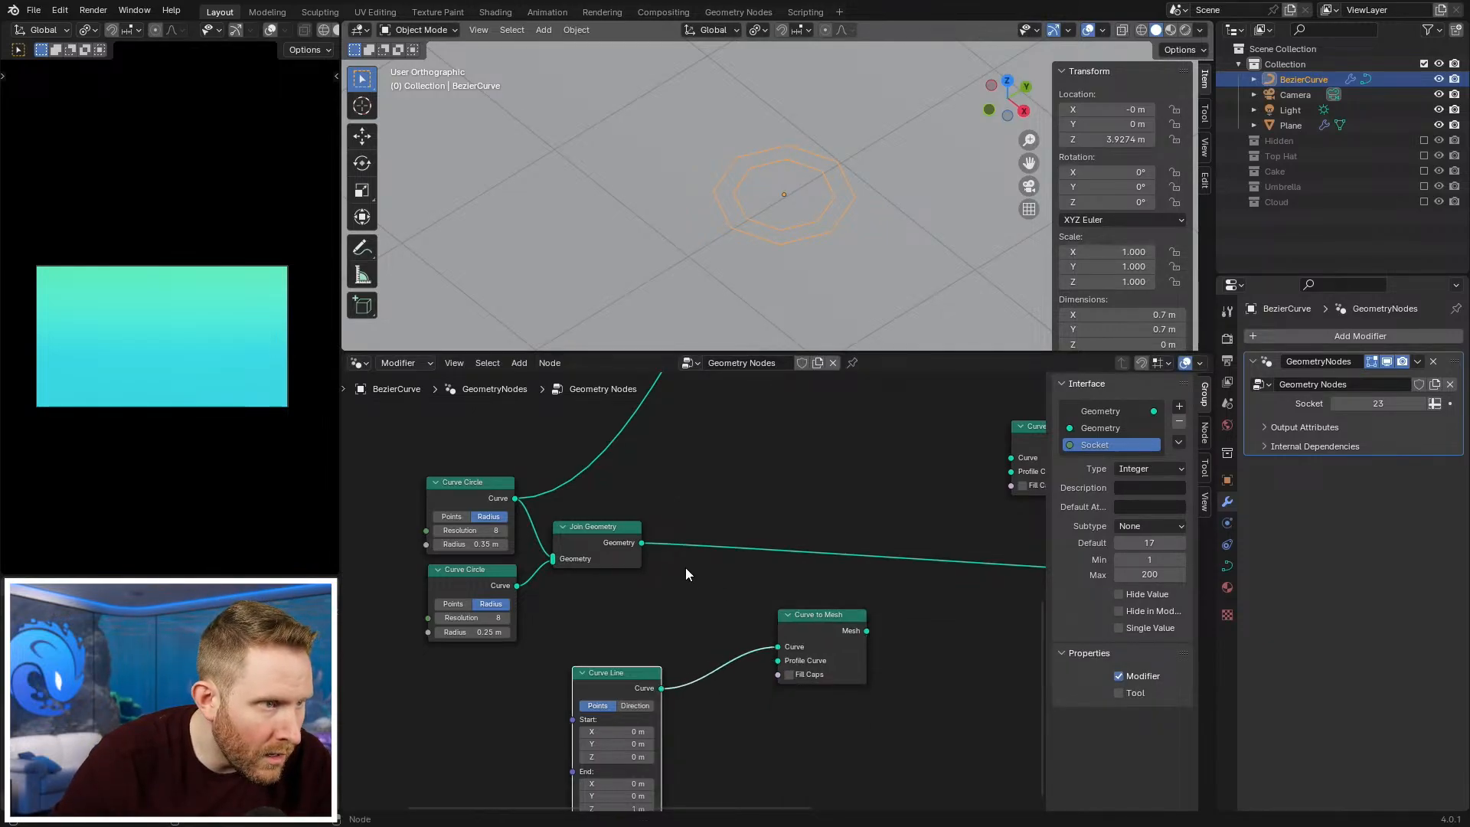
{"action": "left_click_drag", "start_coordinate": [641, 543], "coordinate": [778, 659]}
{"action": "middle_click_drag", "start_coordinate": [854, 626], "coordinate": [764, 650]}
{"action": "left_click", "coordinate": [698, 698]}
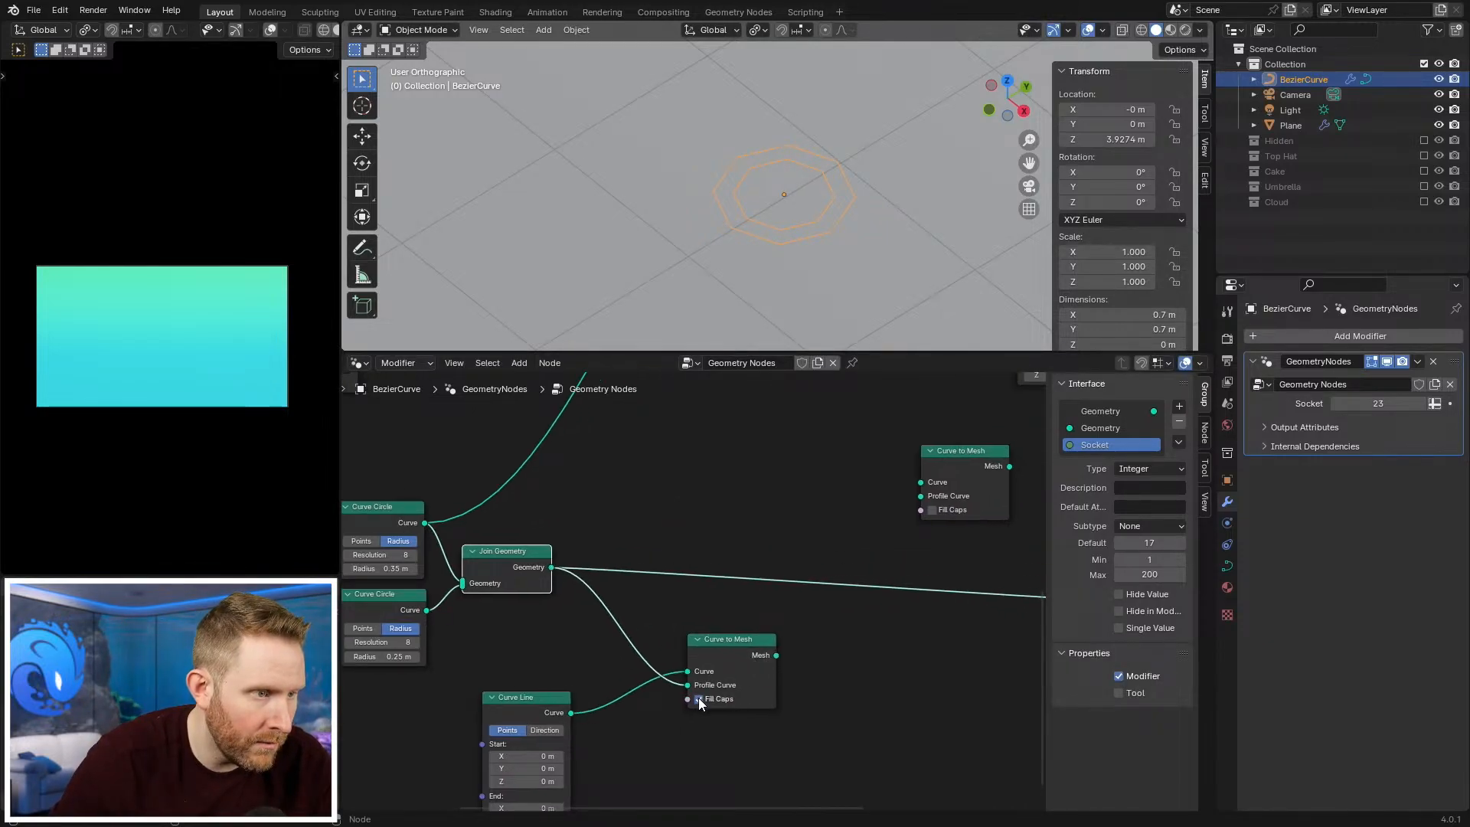
Step: Connect the new Curve to Mesh node's output to Group Output and inspect the resulting tube
{"action": "middle_click_drag", "start_coordinate": [699, 697], "coordinate": [573, 755]}
{"action": "scroll", "coordinate": [796, 657], "scroll_direction": "down", "scroll_amount": 8}
{"action": "middle_click_drag", "start_coordinate": [796, 657], "coordinate": [720, 651]}
{"action": "scroll", "coordinate": [577, 637], "scroll_direction": "up", "scroll_amount": 4}
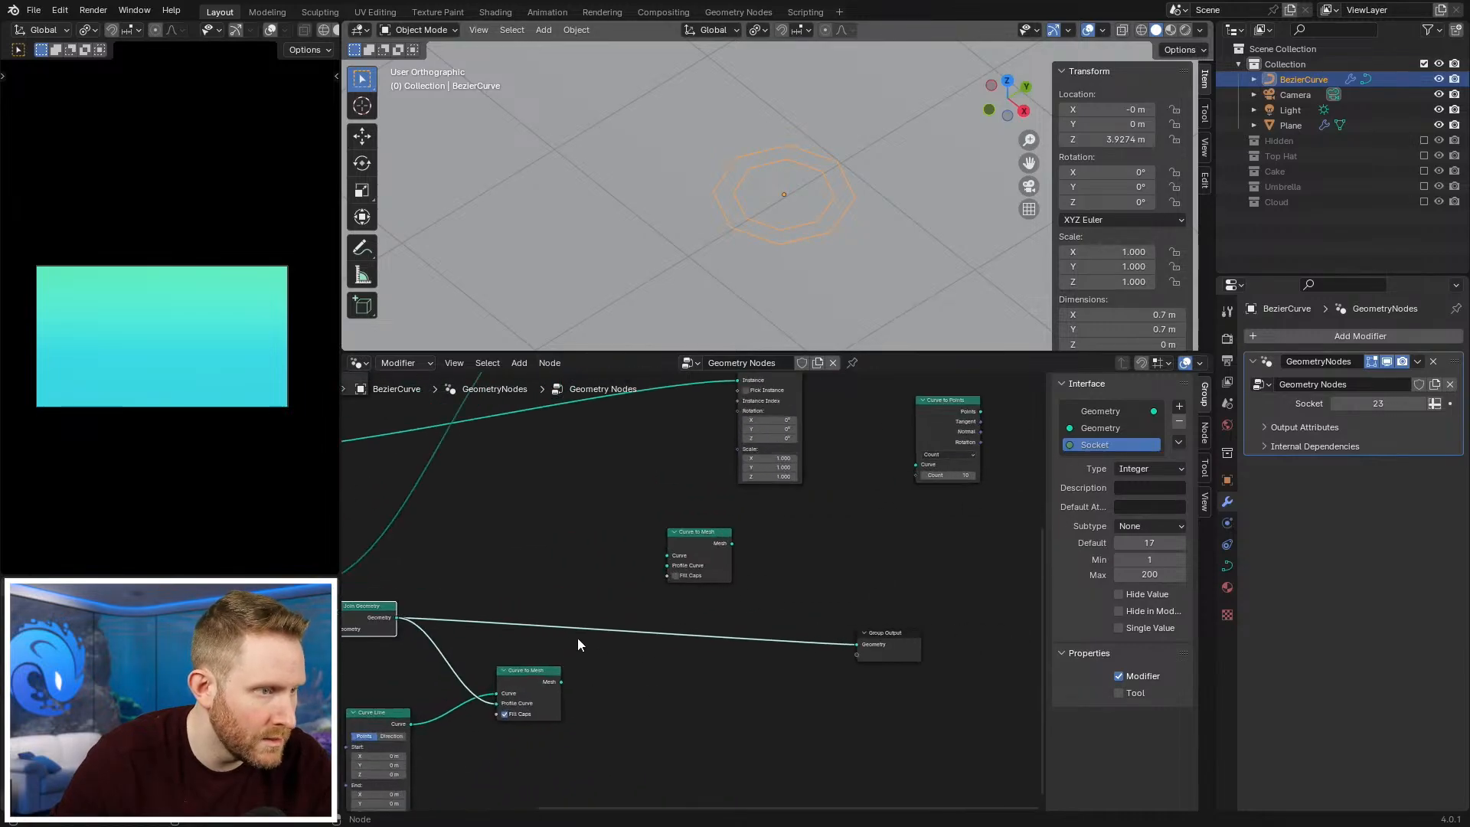
{"action": "left_click_drag", "start_coordinate": [563, 682], "coordinate": [858, 643]}
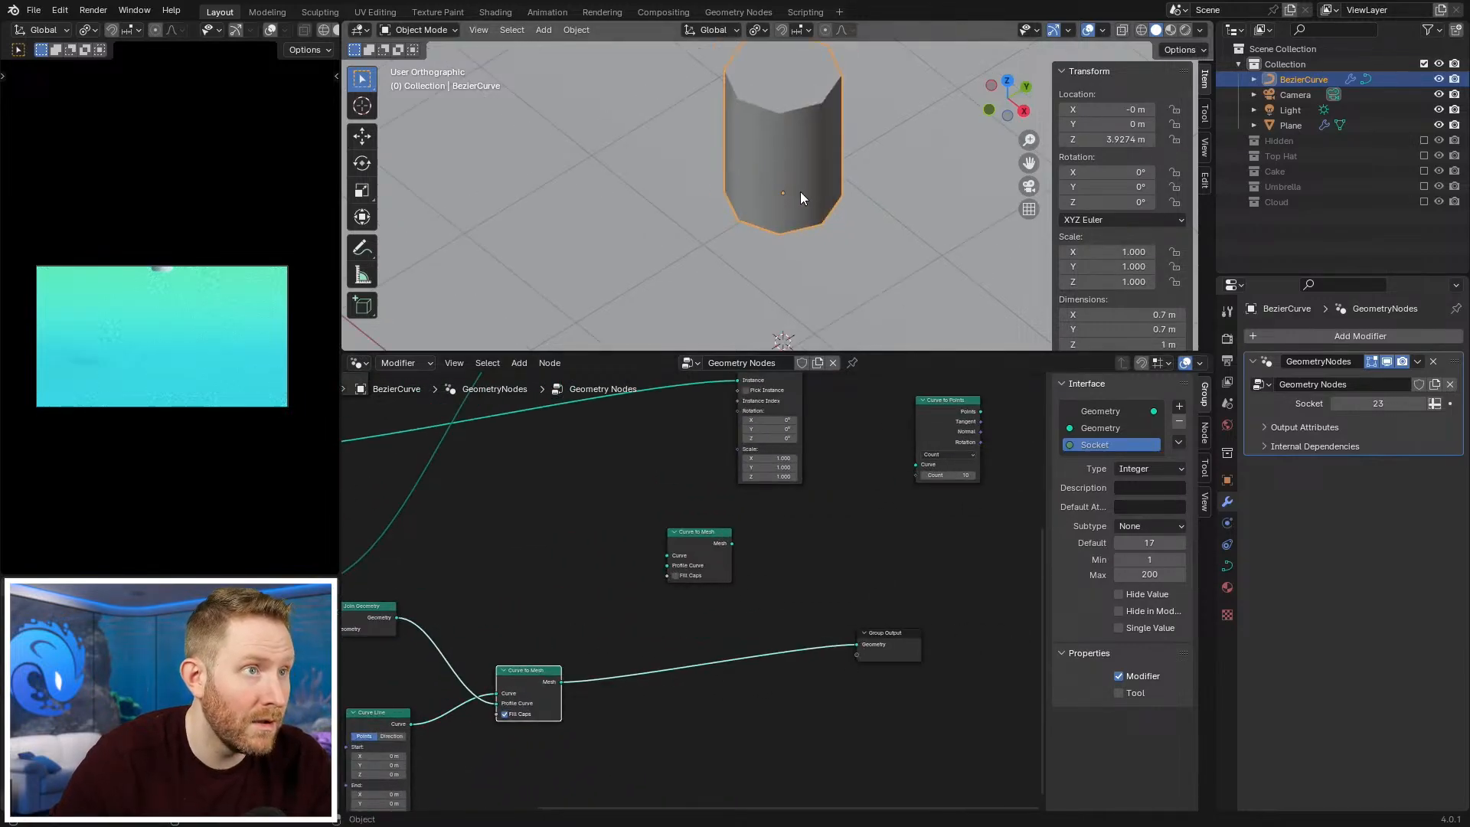
{"action": "middle_click_drag", "start_coordinate": [801, 192], "coordinate": [843, 218]}
Step: Select the circle, Join Geometry, Curve Line and Curve to Mesh nodes and move them together
{"action": "scroll", "coordinate": [710, 650], "scroll_direction": "up", "scroll_amount": 7}
{"action": "middle_click_drag", "start_coordinate": [552, 660], "coordinate": [825, 616]}
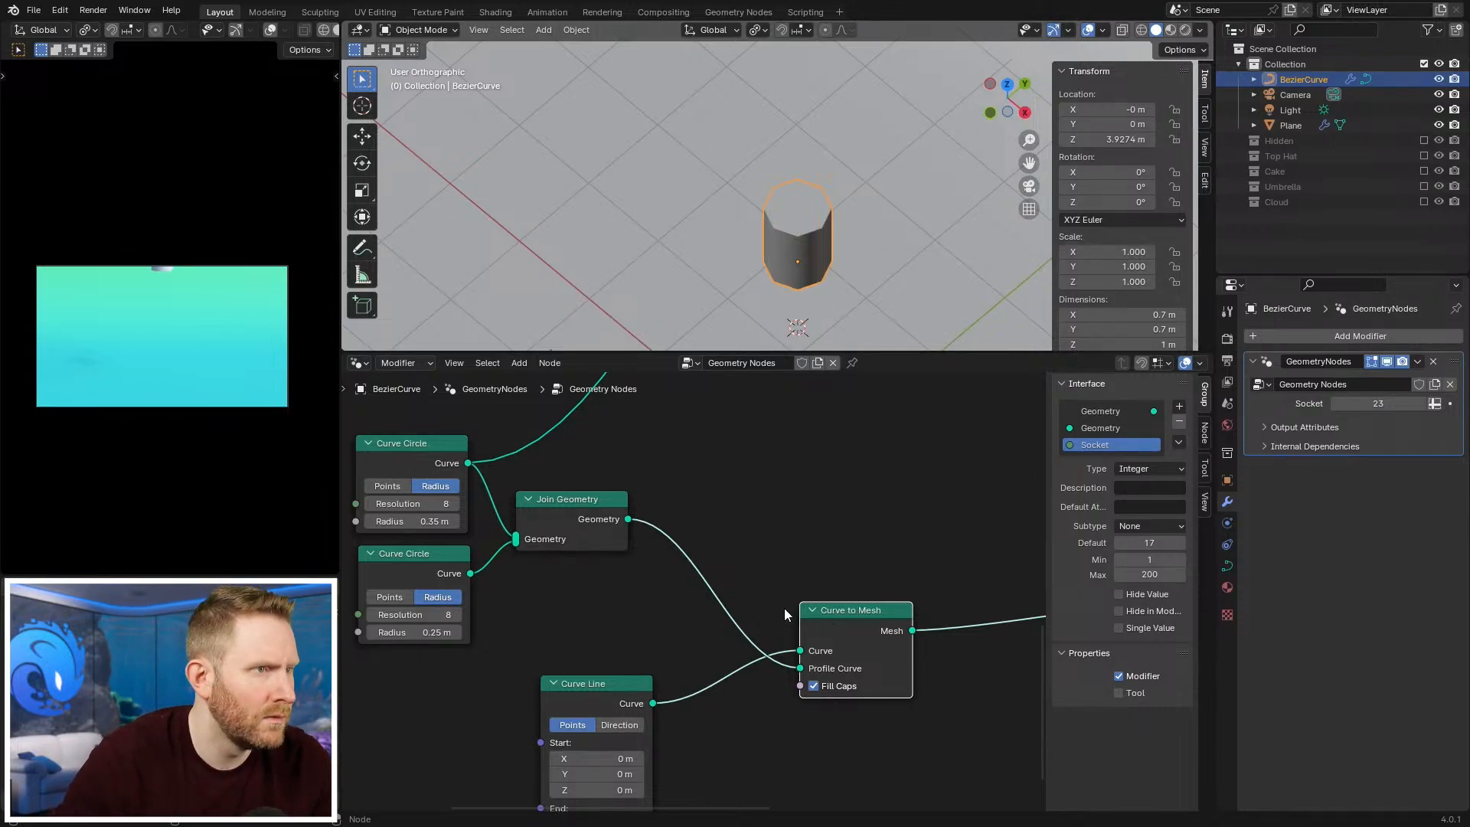
{"action": "middle_click_drag", "start_coordinate": [705, 588], "coordinate": [839, 566]}
{"action": "scroll", "coordinate": [839, 567], "scroll_direction": "up", "scroll_amount": 1}
{"action": "scroll", "coordinate": [824, 563], "scroll_direction": "down", "scroll_amount": 2}
{"action": "scroll", "coordinate": [824, 563], "scroll_direction": "down", "scroll_amount": 1}
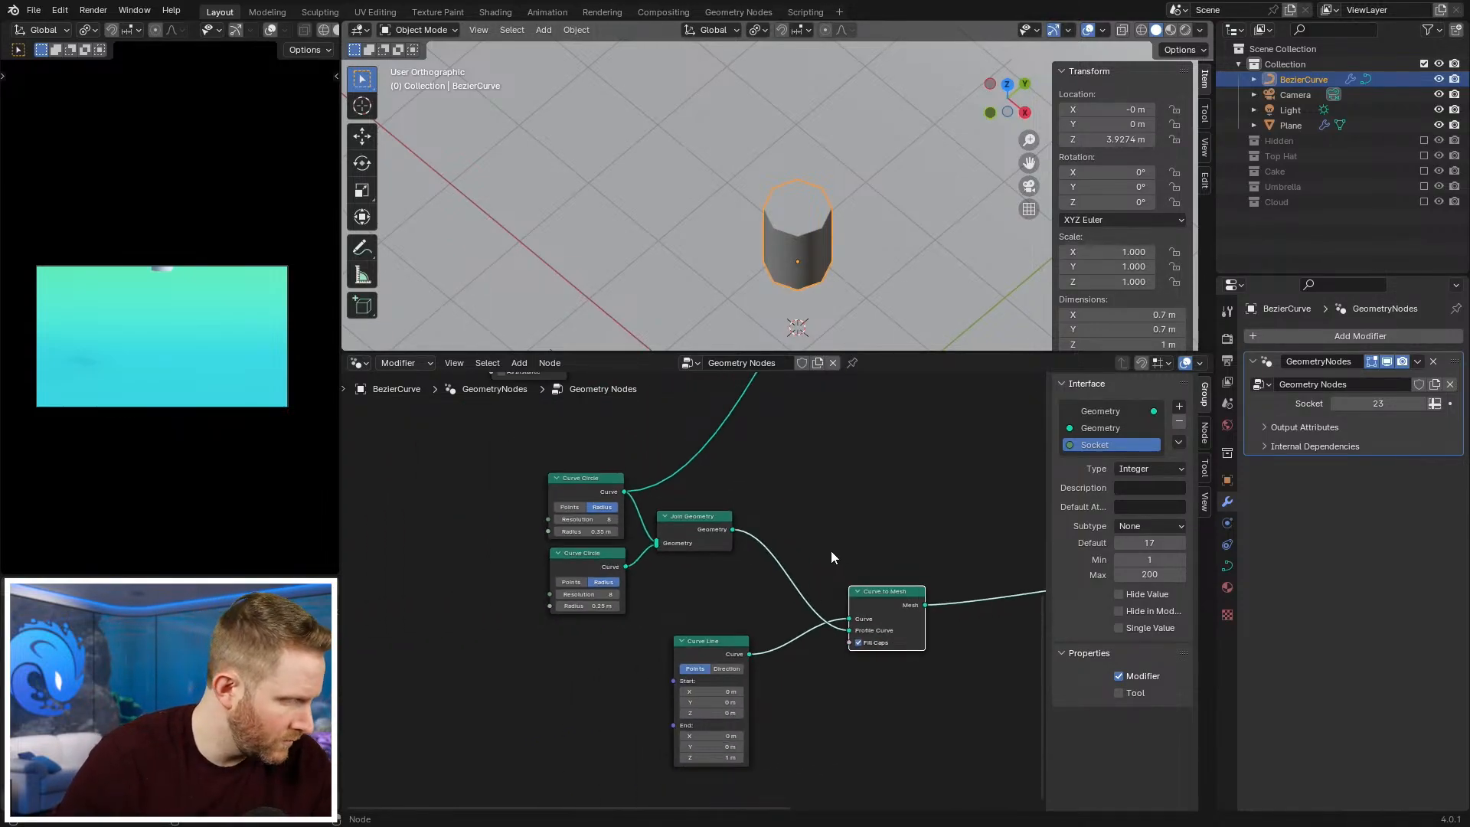
{"action": "scroll", "coordinate": [701, 521], "scroll_direction": "down", "scroll_amount": 1}
{"action": "middle_click_drag", "start_coordinate": [701, 521], "coordinate": [710, 501]}
{"action": "scroll", "coordinate": [698, 548], "scroll_direction": "up", "scroll_amount": 3}
{"action": "left_click_drag", "start_coordinate": [544, 445], "coordinate": [976, 714]}
{"action": "key", "text": "g"}
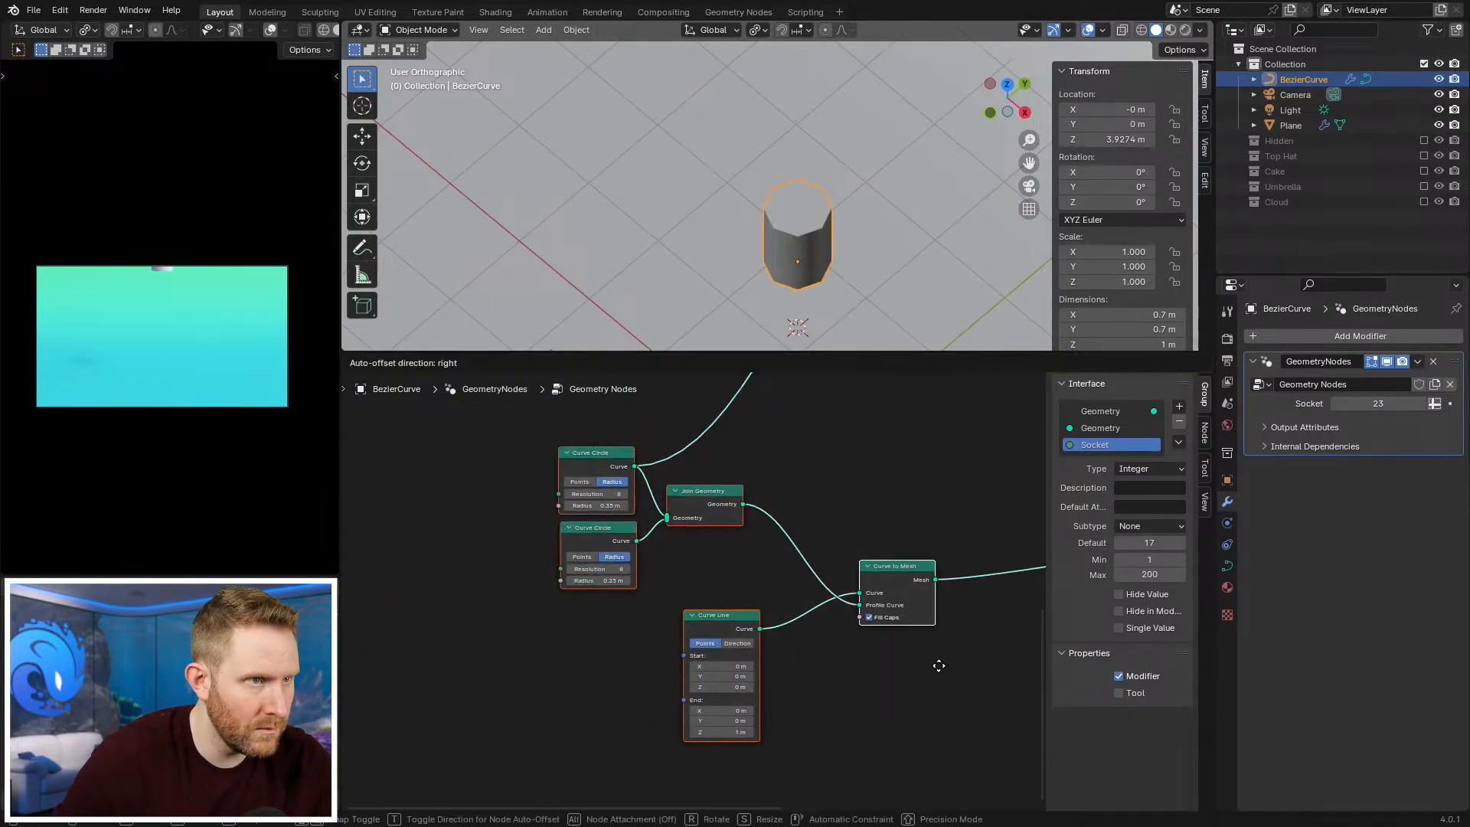
{"action": "left_click", "coordinate": [868, 677]}
Step: Align the Curve Line node under the circle nodes and bring Curve to Mesh closer to Join Geometry
{"action": "left_click", "coordinate": [735, 666]}
{"action": "left_click_drag", "start_coordinate": [617, 632], "coordinate": [434, 657]}
{"action": "left_click_drag", "start_coordinate": [827, 583], "coordinate": [785, 572]}
Step: Set the Curve Line's start Z to -0.2 m and its end Z to 0.2 m
{"action": "scroll", "coordinate": [577, 663], "scroll_direction": "up", "scroll_amount": 3}
{"action": "middle_click_drag", "start_coordinate": [578, 663], "coordinate": [696, 600]}
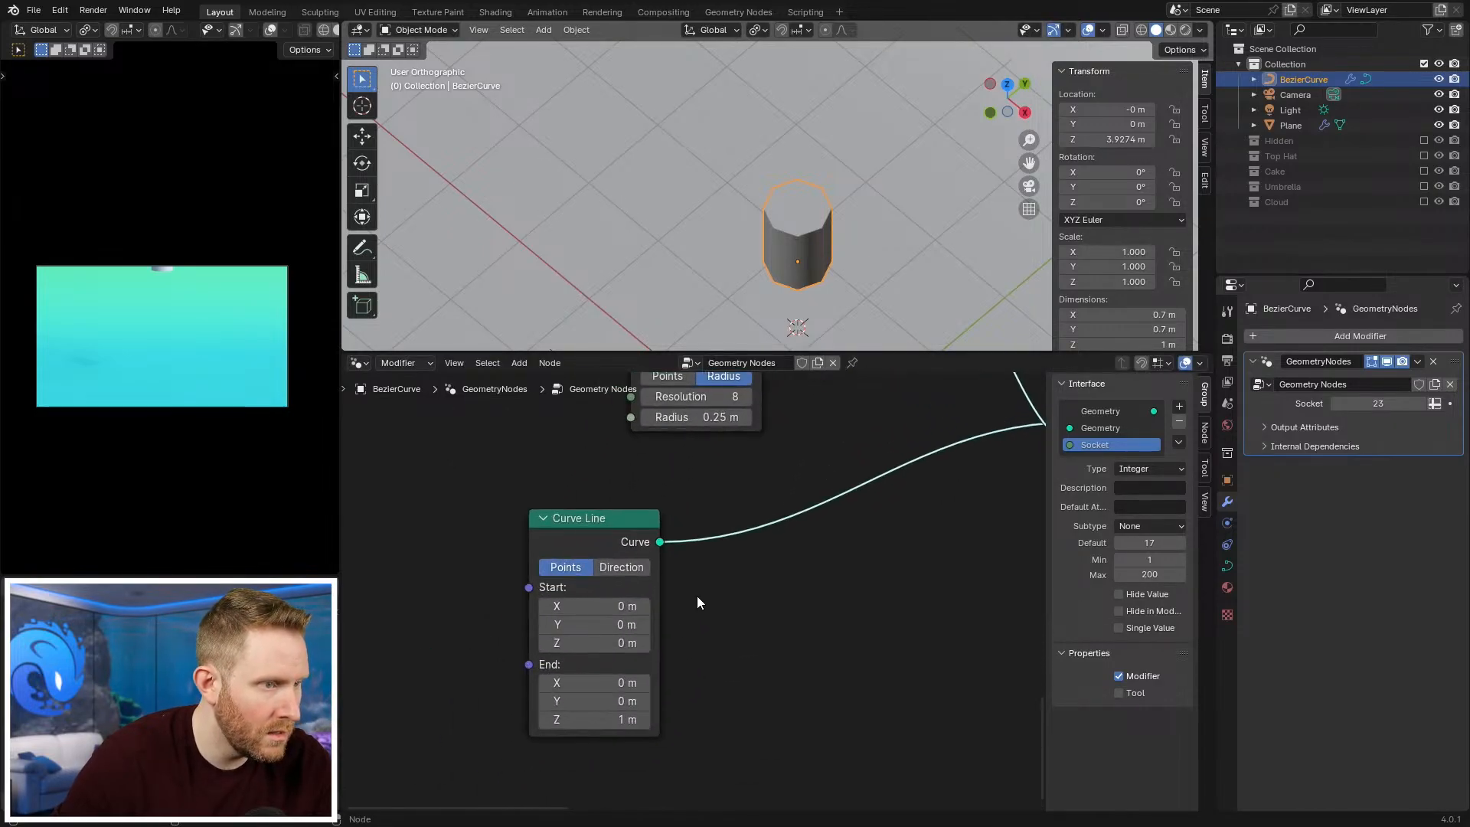
{"action": "left_click", "coordinate": [606, 718]}
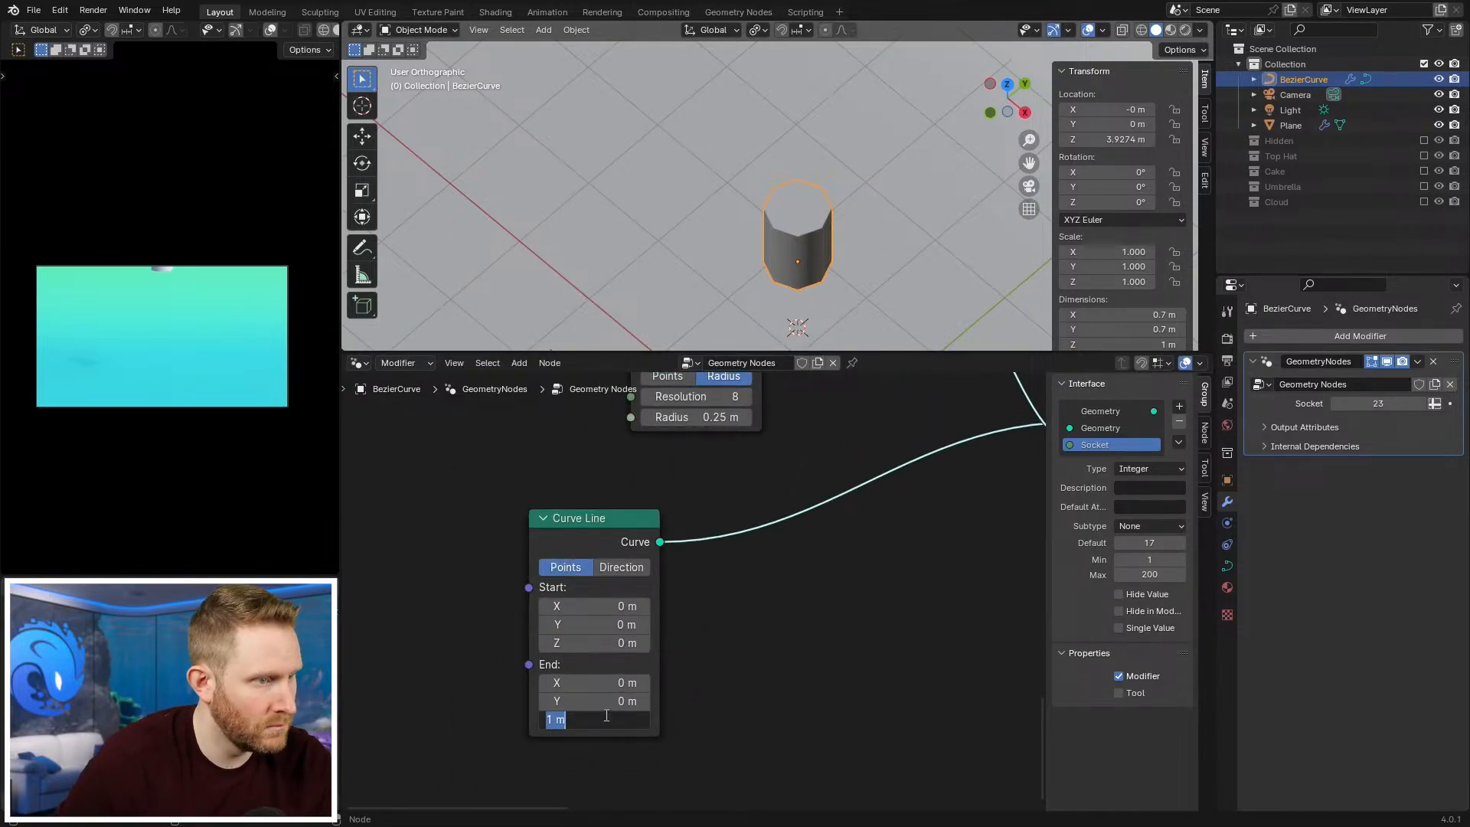
{"action": "left_click", "coordinate": [588, 646]}
{"action": "left_click", "coordinate": [589, 645]}
{"action": "type", "text": "-"}
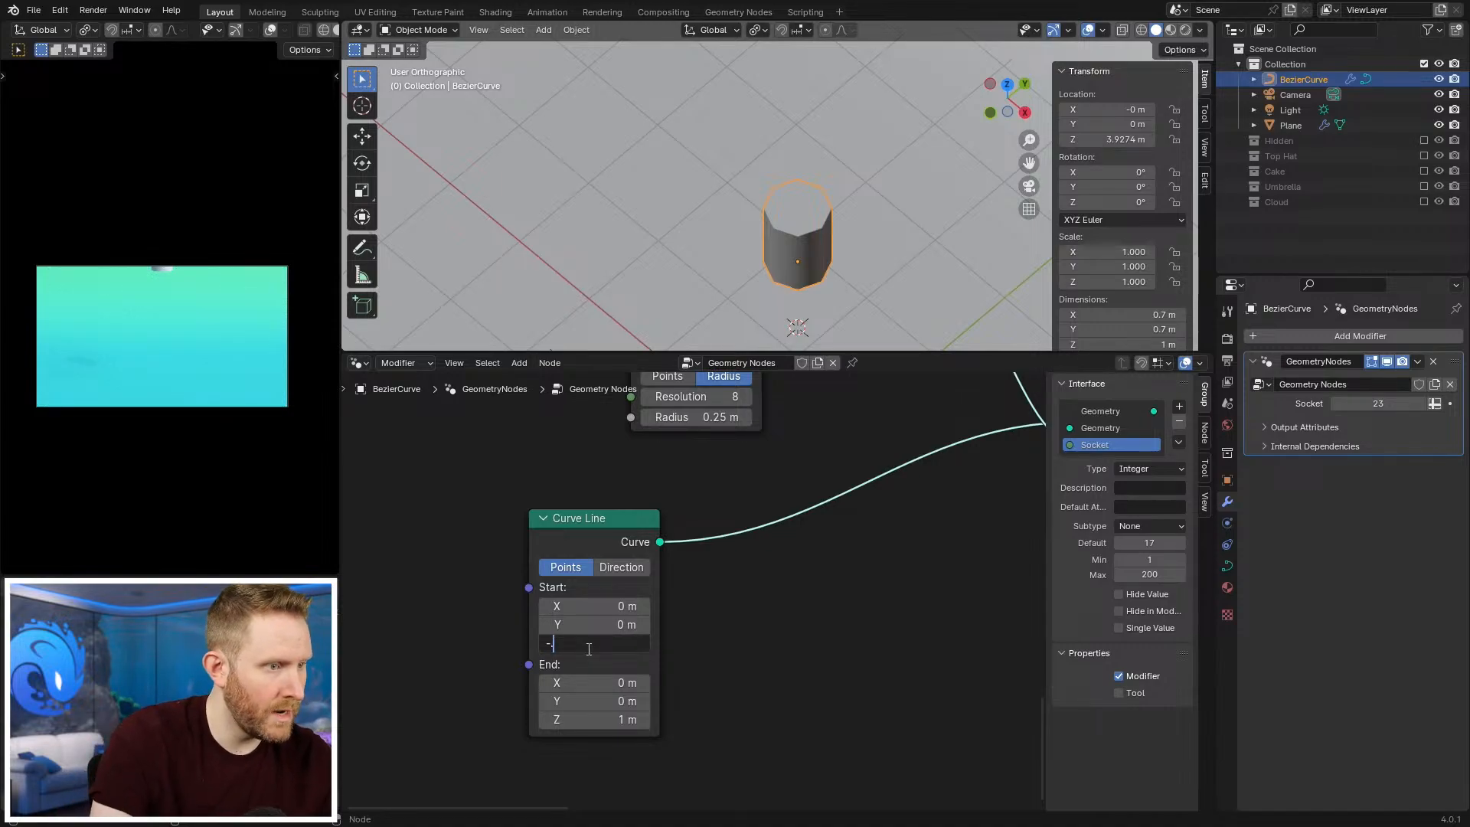
{"action": "type", "text": "0.2"}
{"action": "key", "text": "Return"}
{"action": "left_click", "coordinate": [593, 719]}
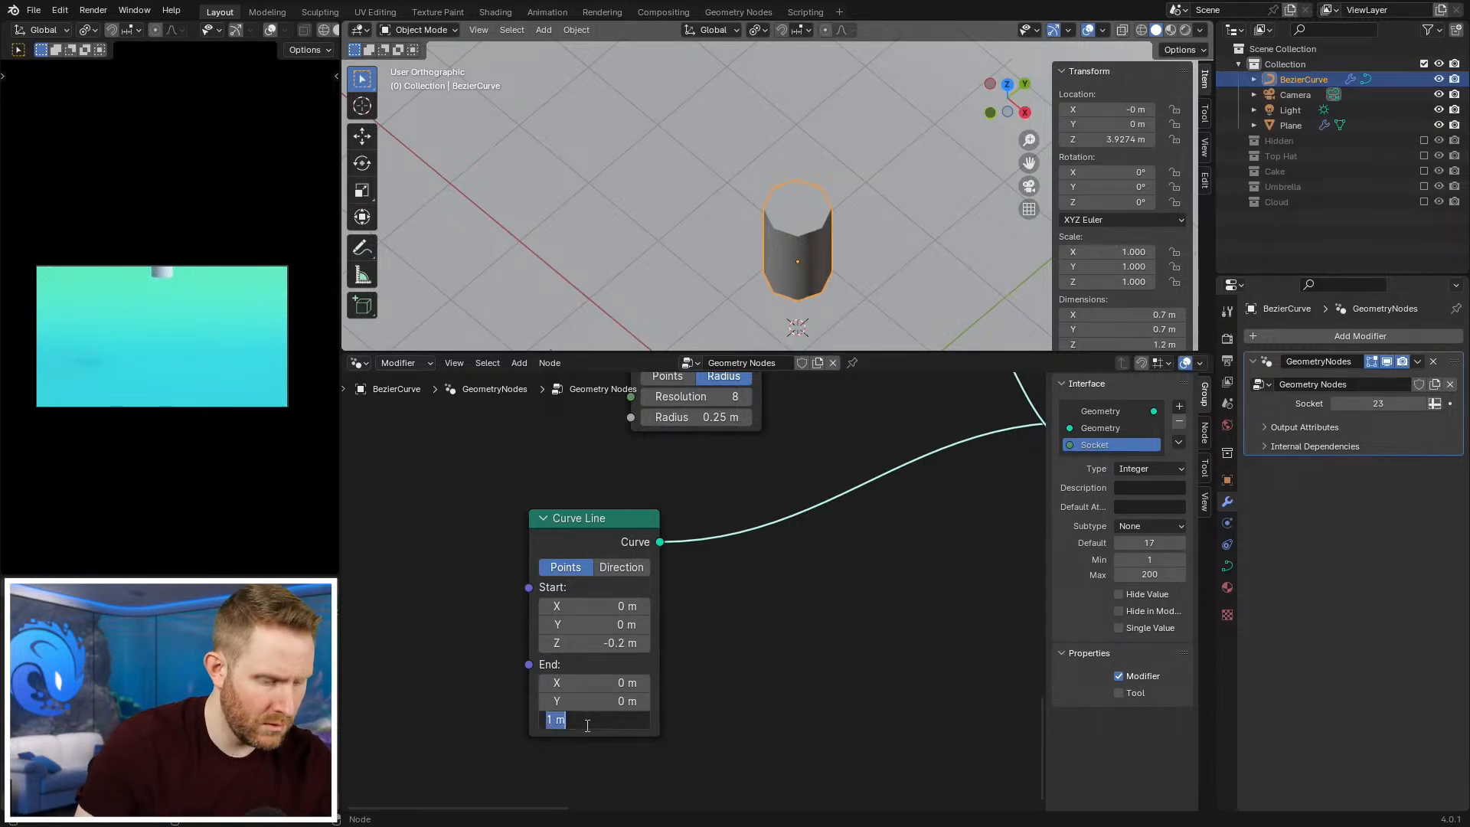
{"action": "type", "text": "0.2"}
{"action": "key", "text": "Return"}
Step: Shorten the collar by setting the Curve Line's start Z to -0.1 m and end Z to 0.1 m
{"action": "left_click_drag", "start_coordinate": [1005, 112], "coordinate": [857, 221]}
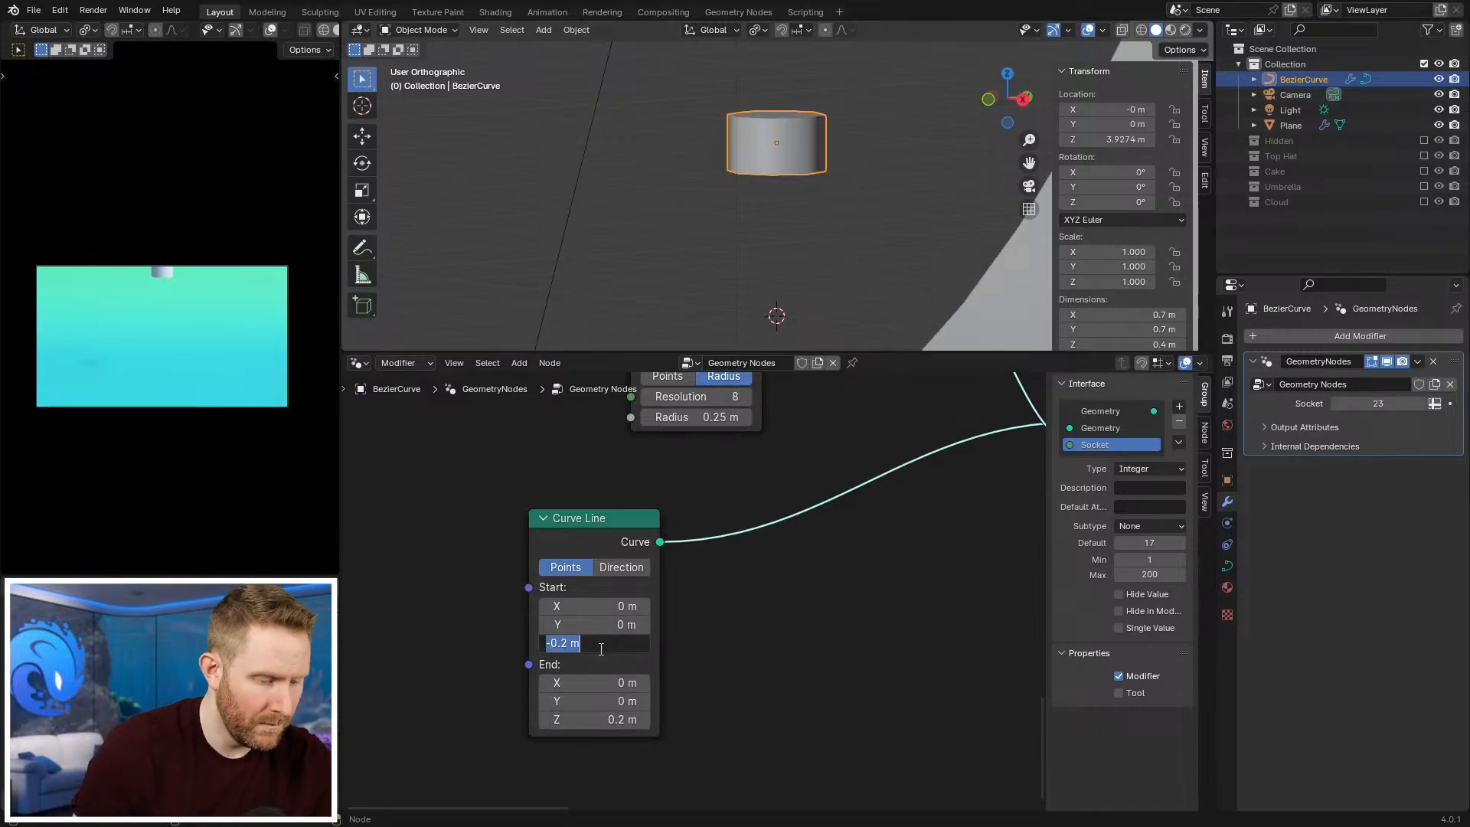
{"action": "left_click_drag", "start_coordinate": [594, 643], "coordinate": [599, 648]}
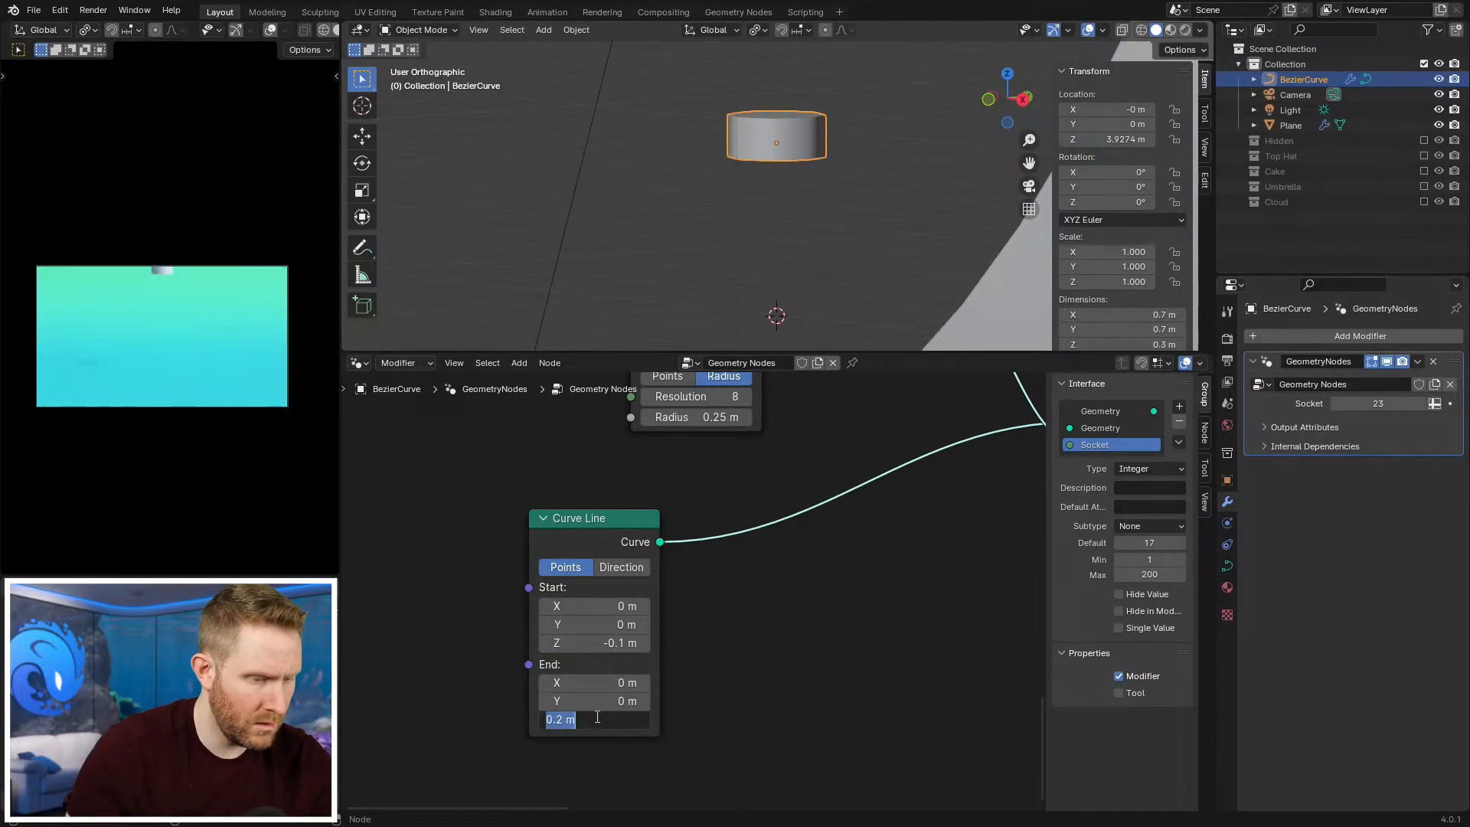
{"action": "left_click_drag", "start_coordinate": [595, 719], "coordinate": [596, 717]}
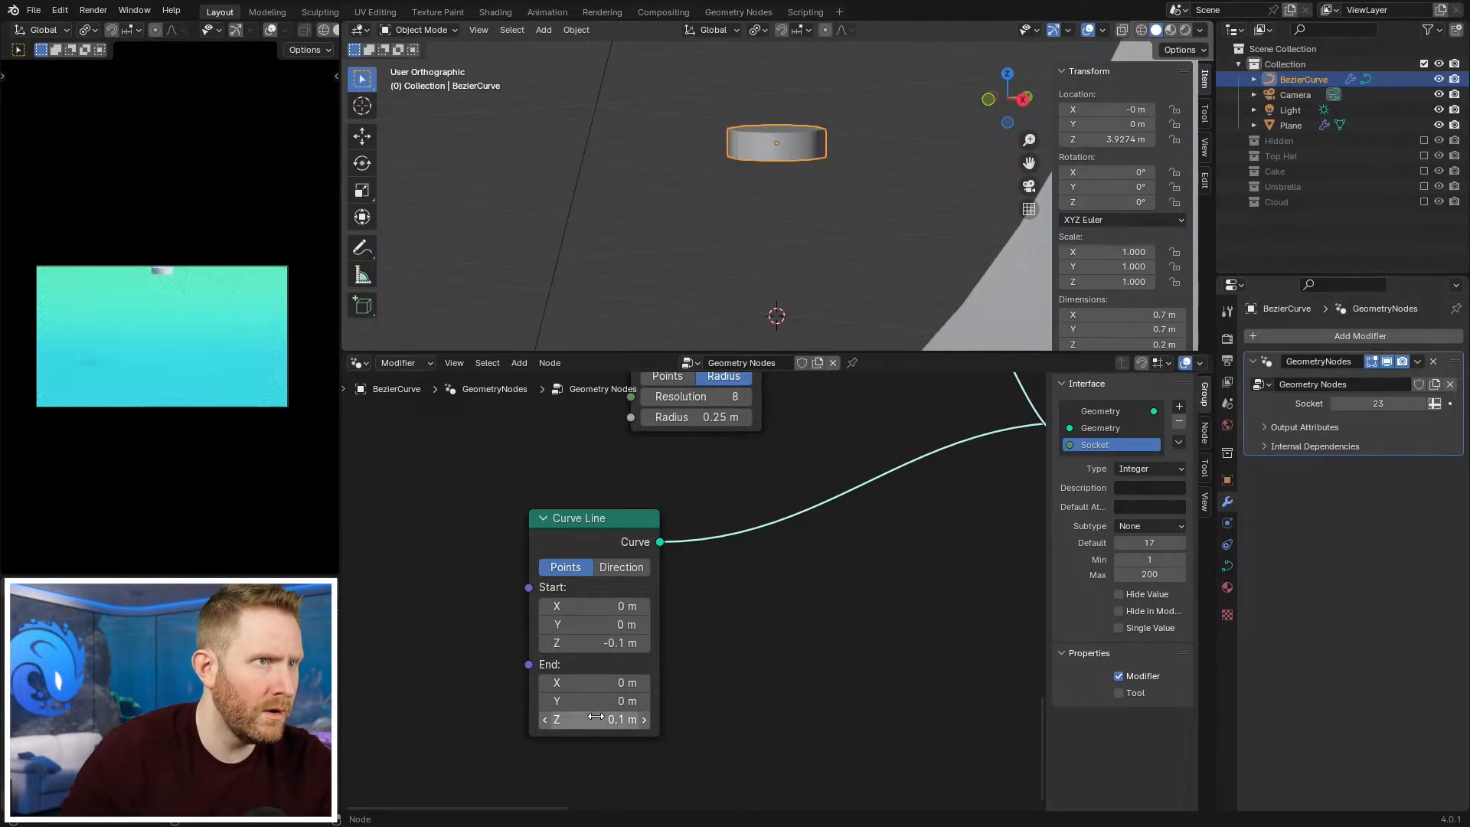
Step: Set the Curve Line node's start Z to -0.05 m and end Z to 0.05 m, and reposition the node
{"action": "left_click", "coordinate": [595, 643]}
{"action": "type", "text": "-0.05"}
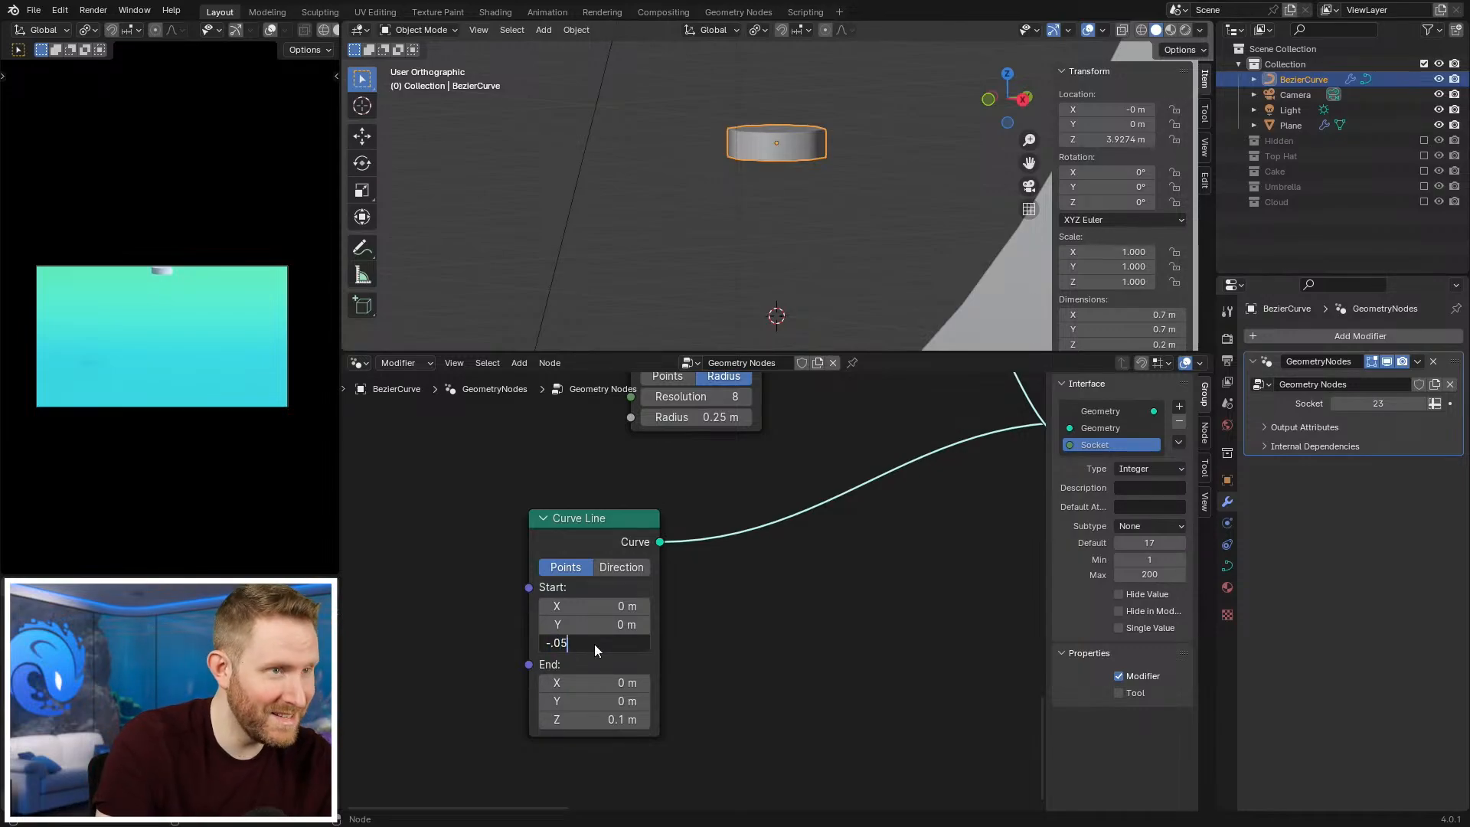
{"action": "key", "text": "Return"}
{"action": "left_click_drag", "start_coordinate": [596, 720], "coordinate": [590, 720]}
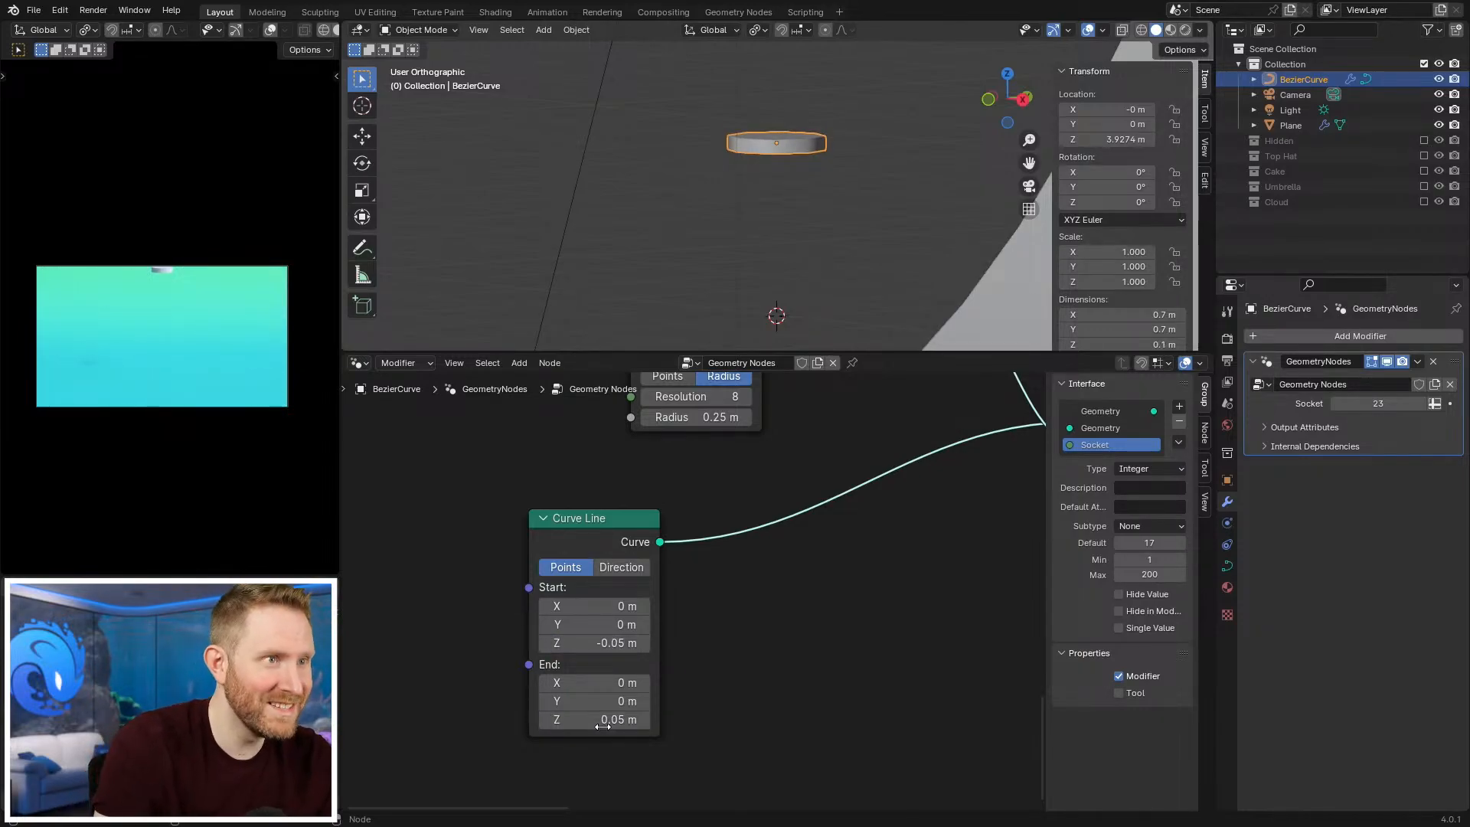
{"action": "scroll", "coordinate": [696, 592], "scroll_direction": "down", "scroll_amount": 1}
{"action": "middle_click_drag", "start_coordinate": [864, 615], "coordinate": [682, 651]}
{"action": "scroll", "coordinate": [682, 620], "scroll_direction": "down", "scroll_amount": 5}
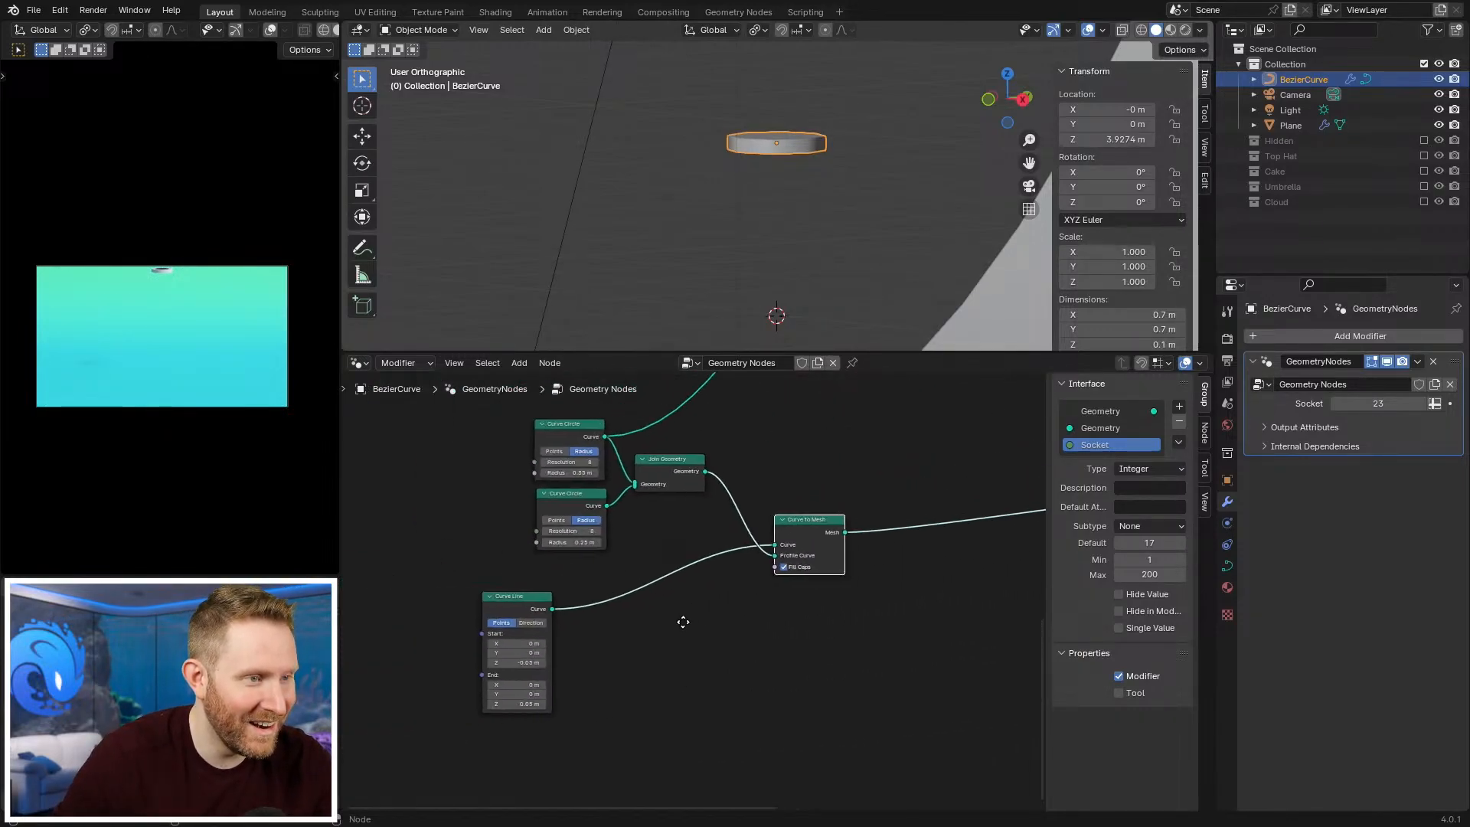
{"action": "scroll", "coordinate": [696, 593], "scroll_direction": "up", "scroll_amount": 6}
{"action": "left_click_drag", "start_coordinate": [441, 603], "coordinate": [521, 612]}
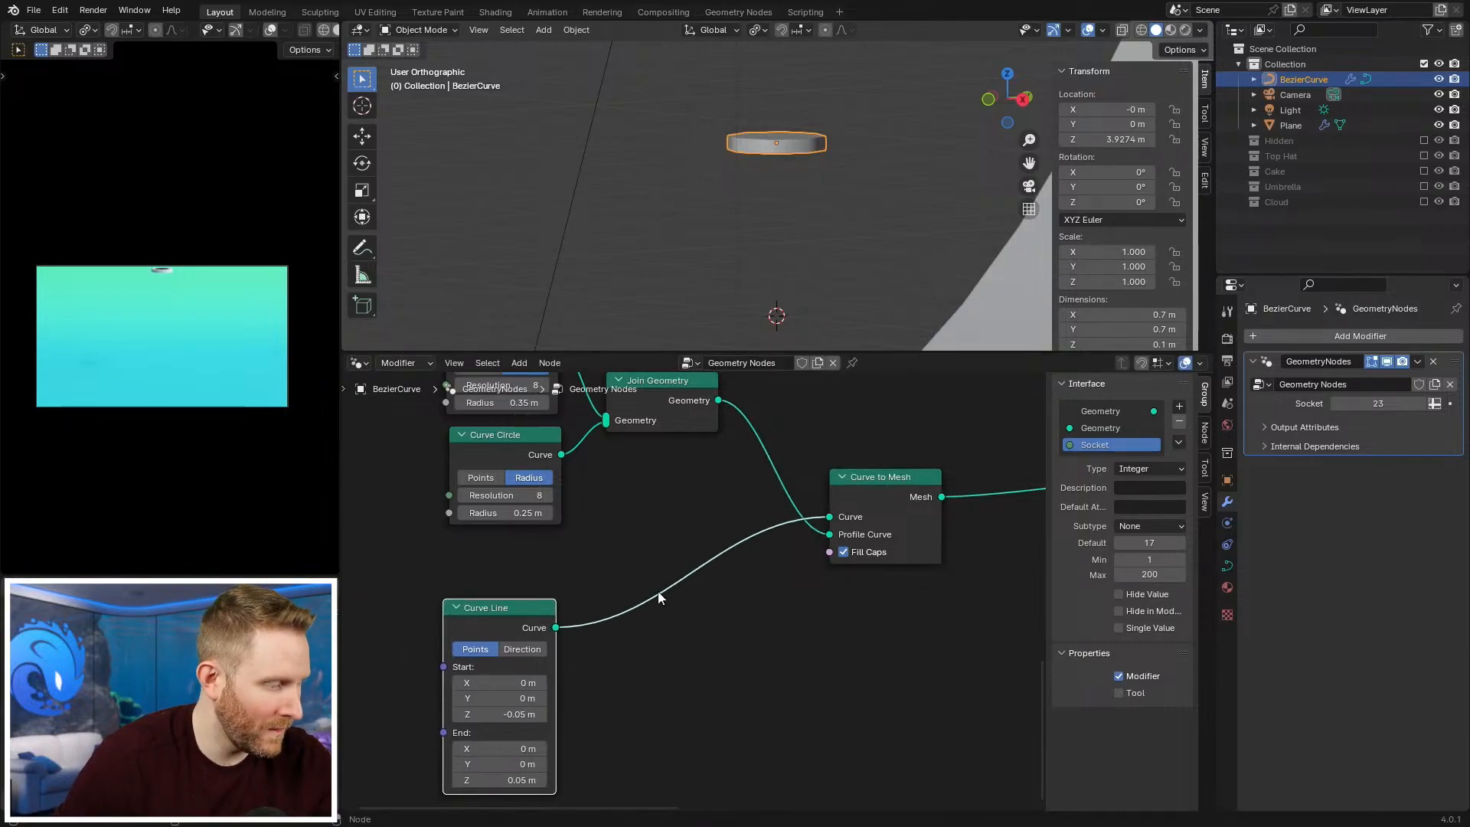
Step: Examine the thin ring from another viewing angle and the Curve Circle, Join Geometry and Curve to Mesh nodes that produce it
{"action": "scroll", "coordinate": [677, 590], "scroll_direction": "down", "scroll_amount": 5}
{"action": "middle_click_drag", "start_coordinate": [633, 601], "coordinate": [683, 588]}
{"action": "middle_click_drag", "start_coordinate": [784, 597], "coordinate": [633, 655]}
{"action": "scroll", "coordinate": [633, 656], "scroll_direction": "down", "scroll_amount": 1}
{"action": "scroll", "coordinate": [839, 185], "scroll_direction": "down", "scroll_amount": 11}
{"action": "middle_click_drag", "start_coordinate": [782, 228], "coordinate": [831, 215]}
{"action": "scroll", "coordinate": [839, 327], "scroll_direction": "up", "scroll_amount": 4}
{"action": "scroll", "coordinate": [701, 503], "scroll_direction": "down", "scroll_amount": 5}
{"action": "middle_click_drag", "start_coordinate": [696, 508], "coordinate": [650, 566]}
{"action": "scroll", "coordinate": [650, 566], "scroll_direction": "up", "scroll_amount": 3}
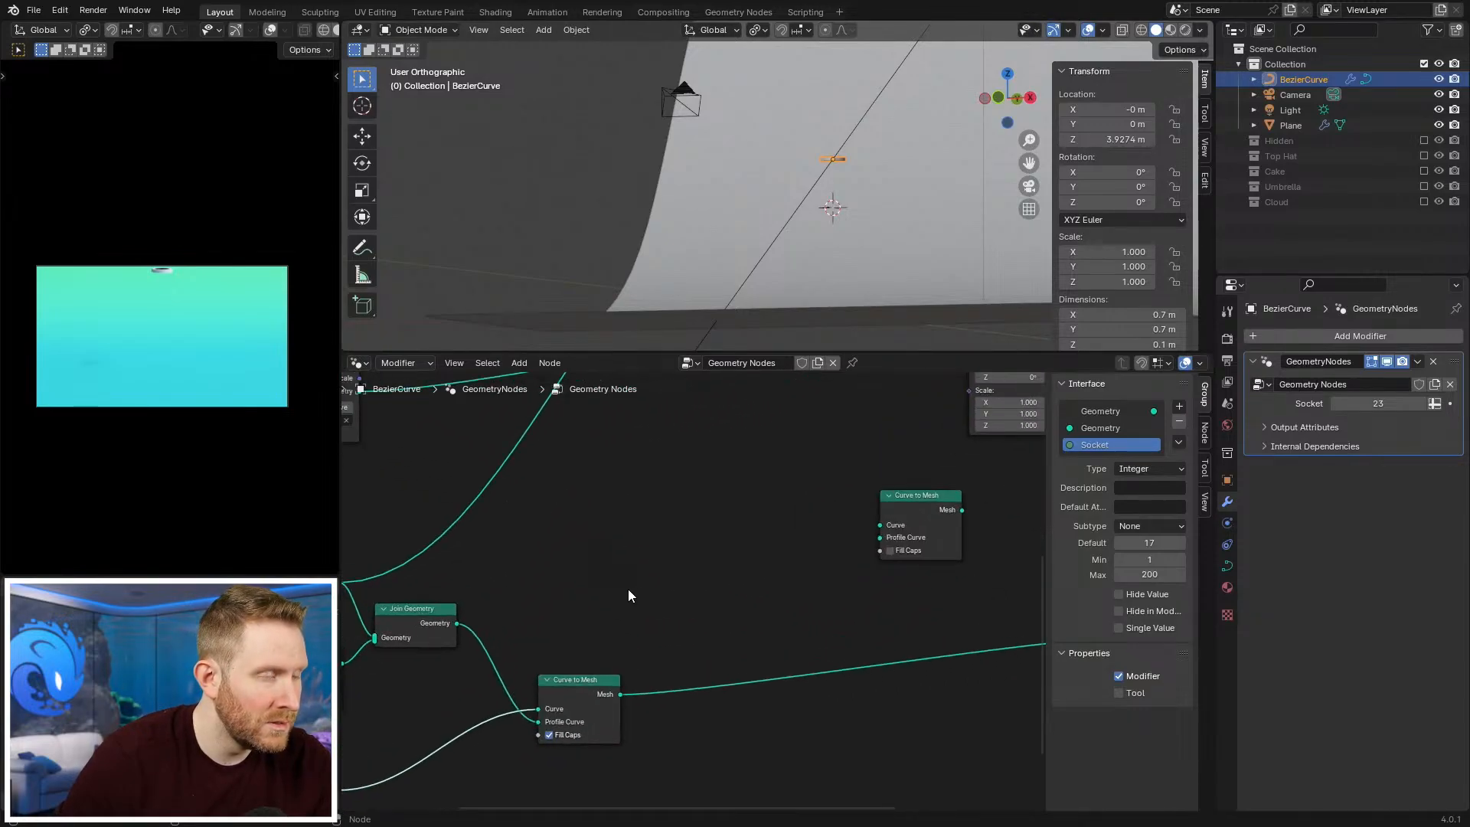
{"action": "middle_click_drag", "start_coordinate": [842, 199], "coordinate": [880, 240]}
{"action": "scroll", "coordinate": [881, 241], "scroll_direction": "up", "scroll_amount": 5}
{"action": "middle_click_drag", "start_coordinate": [518, 617], "coordinate": [635, 546]}
{"action": "scroll", "coordinate": [591, 583], "scroll_direction": "up", "scroll_amount": 1}
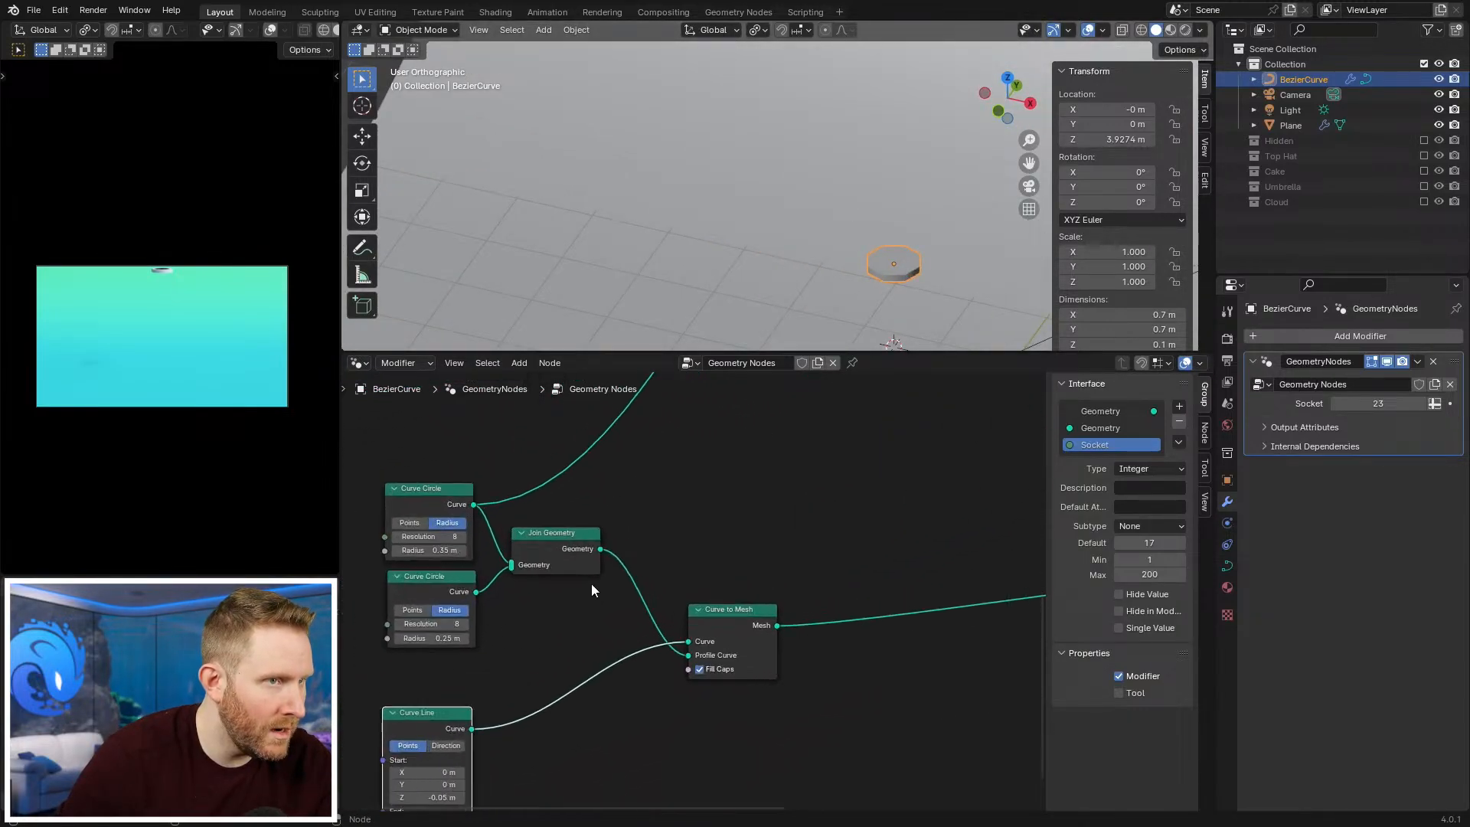
Step: Reposition the Curve to Mesh node so that it lines up with the Join Geometry node
{"action": "left_click_drag", "start_coordinate": [724, 640], "coordinate": [785, 573]}
{"action": "middle_click_drag", "start_coordinate": [611, 576], "coordinate": [708, 612]}
{"action": "scroll", "coordinate": [708, 611], "scroll_direction": "up", "scroll_amount": 1}
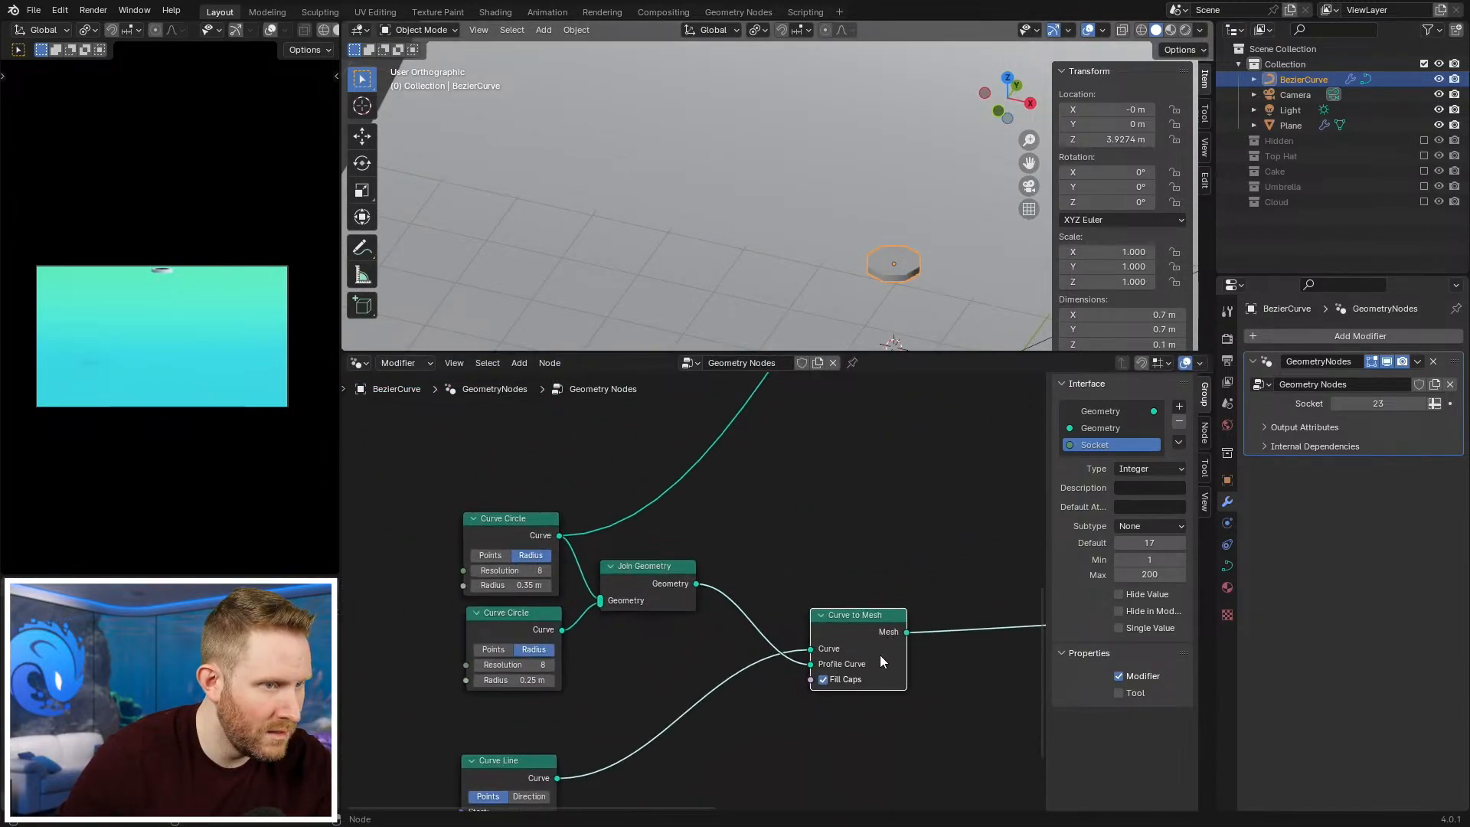
{"action": "left_click_drag", "start_coordinate": [880, 659], "coordinate": [880, 587]}
Step: Try feeding the 0.35 m Curve Circle into the Curve input of Curve to Mesh, and undo the connection
{"action": "left_click_drag", "start_coordinate": [560, 535], "coordinate": [810, 575]}
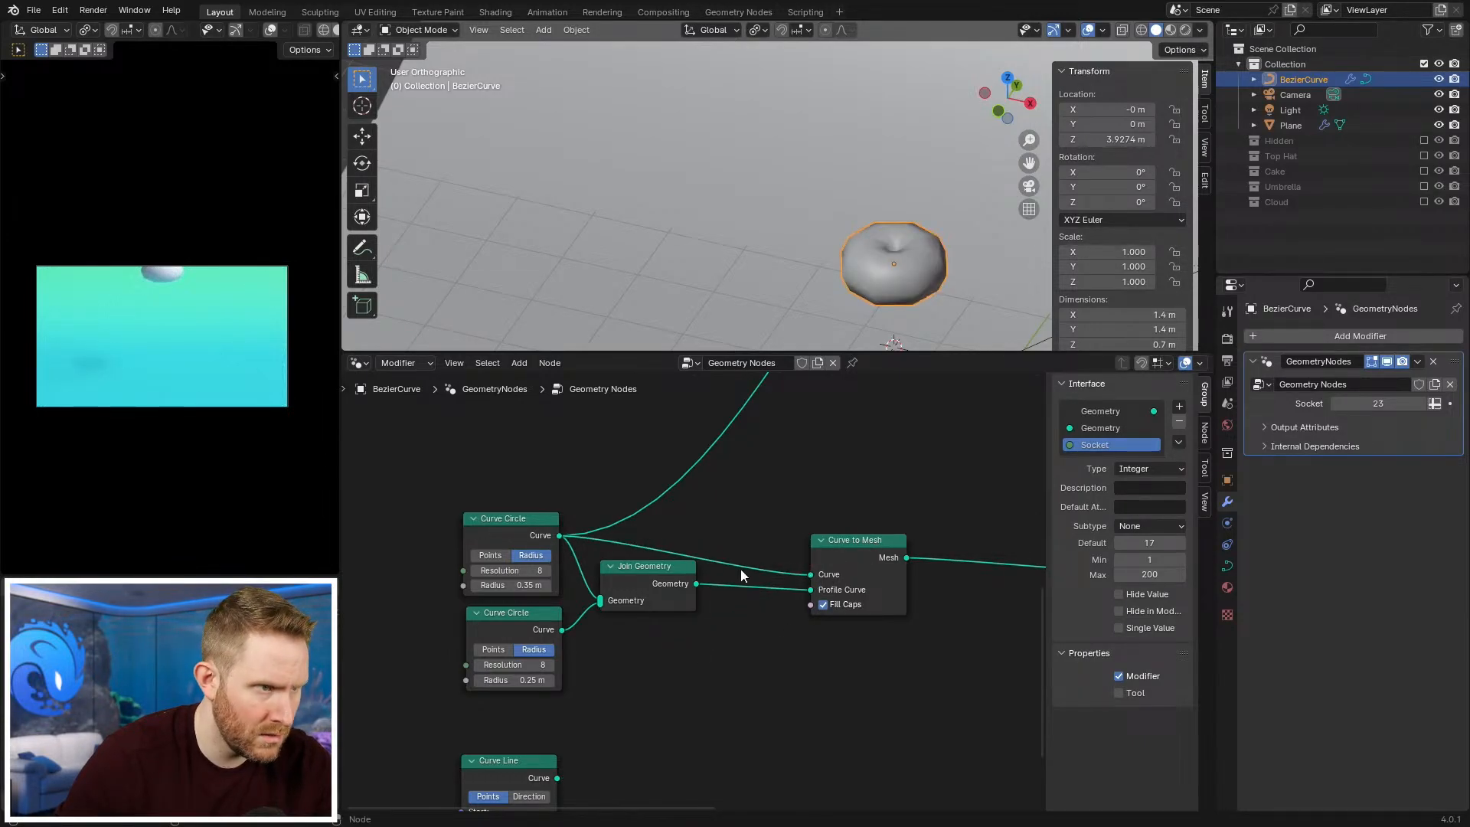
{"action": "key", "text": "ctrl+z"}
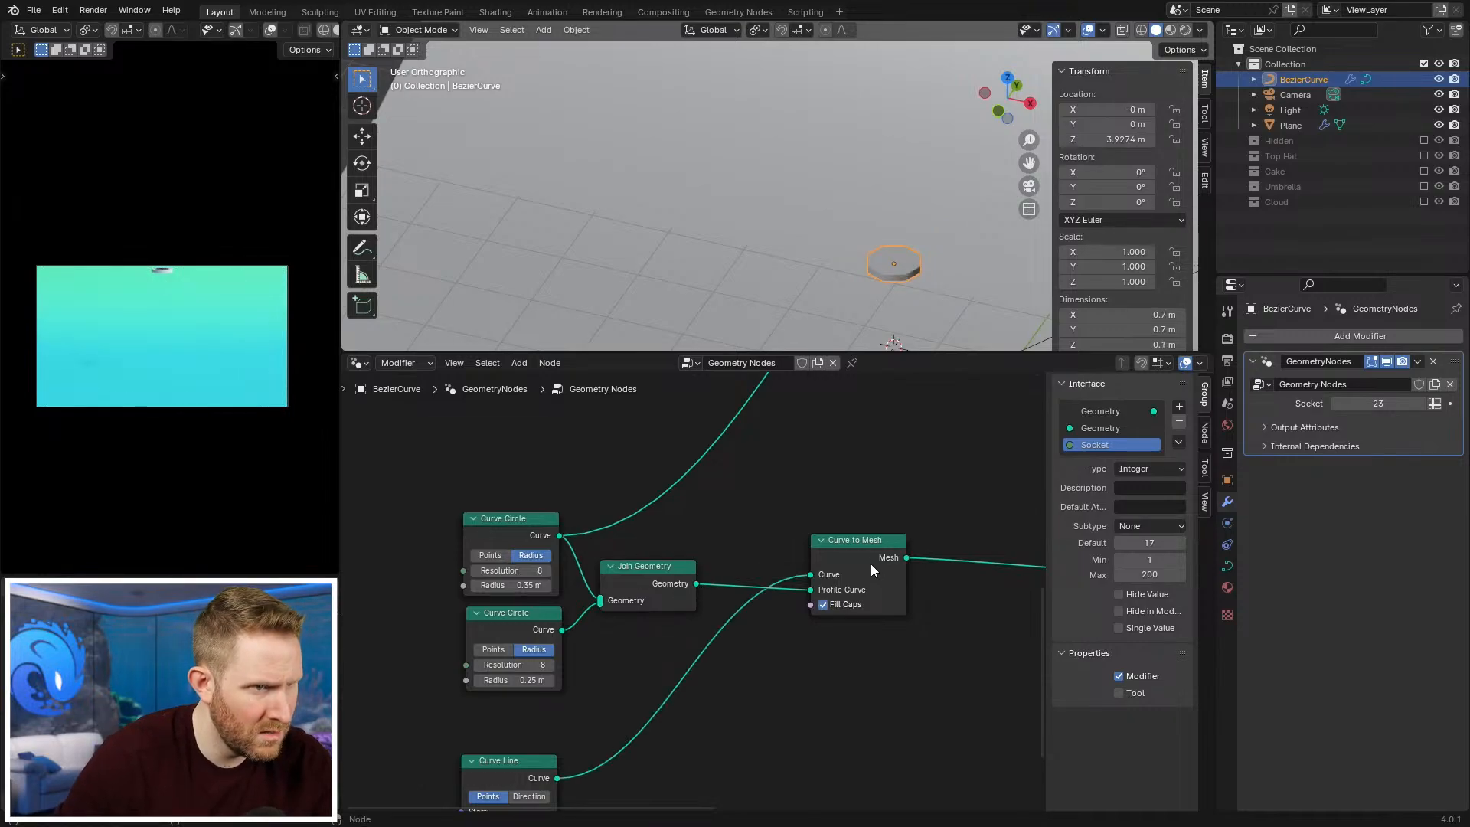
{"action": "mouse_move", "coordinate": [870, 563]}
{"action": "left_mouse_down"}
{"action": "mouse_move", "coordinate": [905, 576]}
{"action": "mouse_move", "coordinate": [874, 557]}
{"action": "left_mouse_up"}
Step: Connect the 0.35 m Curve Circle directly to the Profile Curve of Curve to Mesh and move the Join Geometry node aside
{"action": "left_click", "coordinate": [681, 568]}
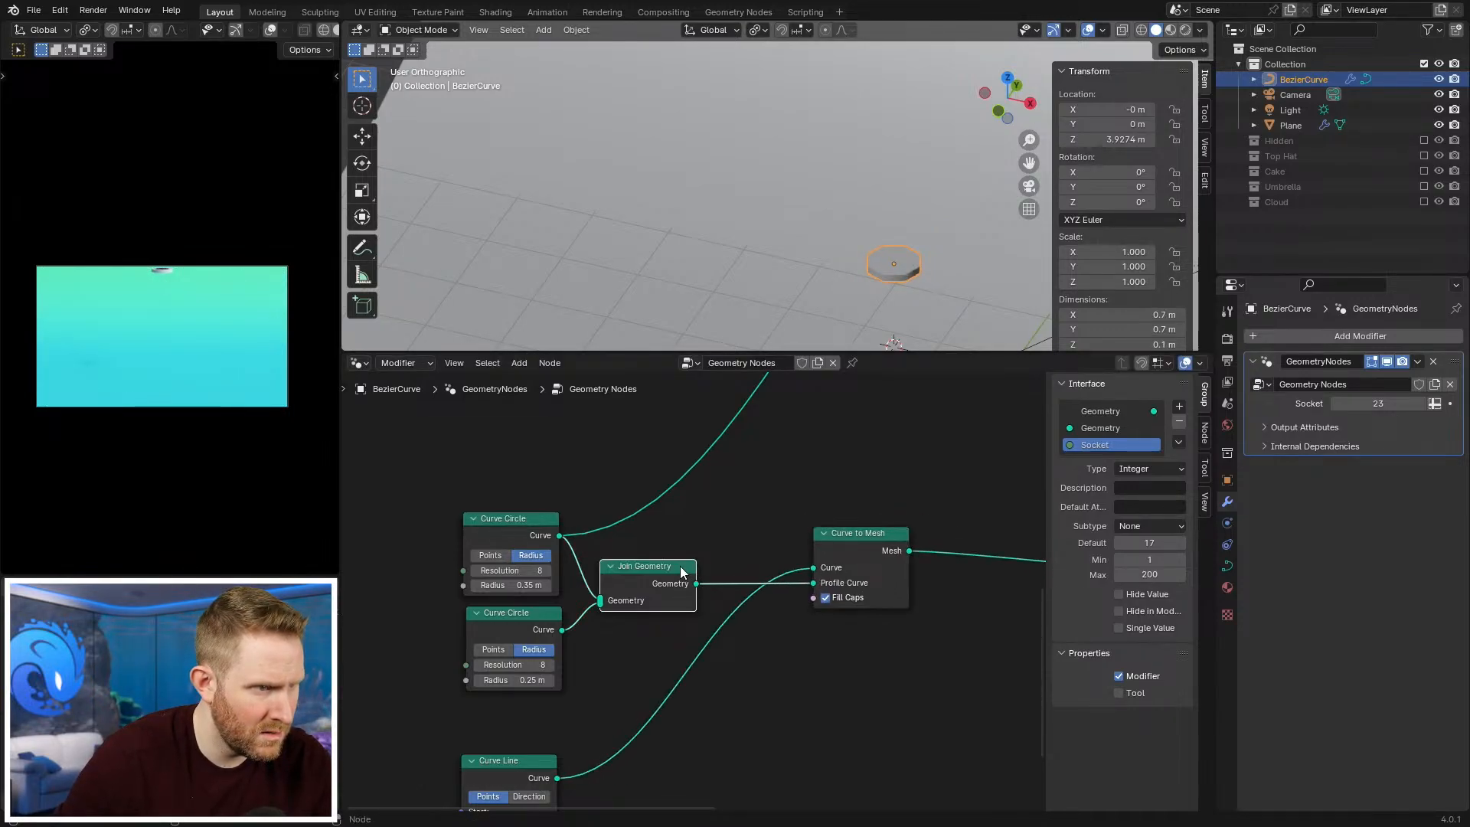
{"action": "left_click_drag", "start_coordinate": [559, 535], "coordinate": [813, 582]}
{"action": "key", "text": "g"}
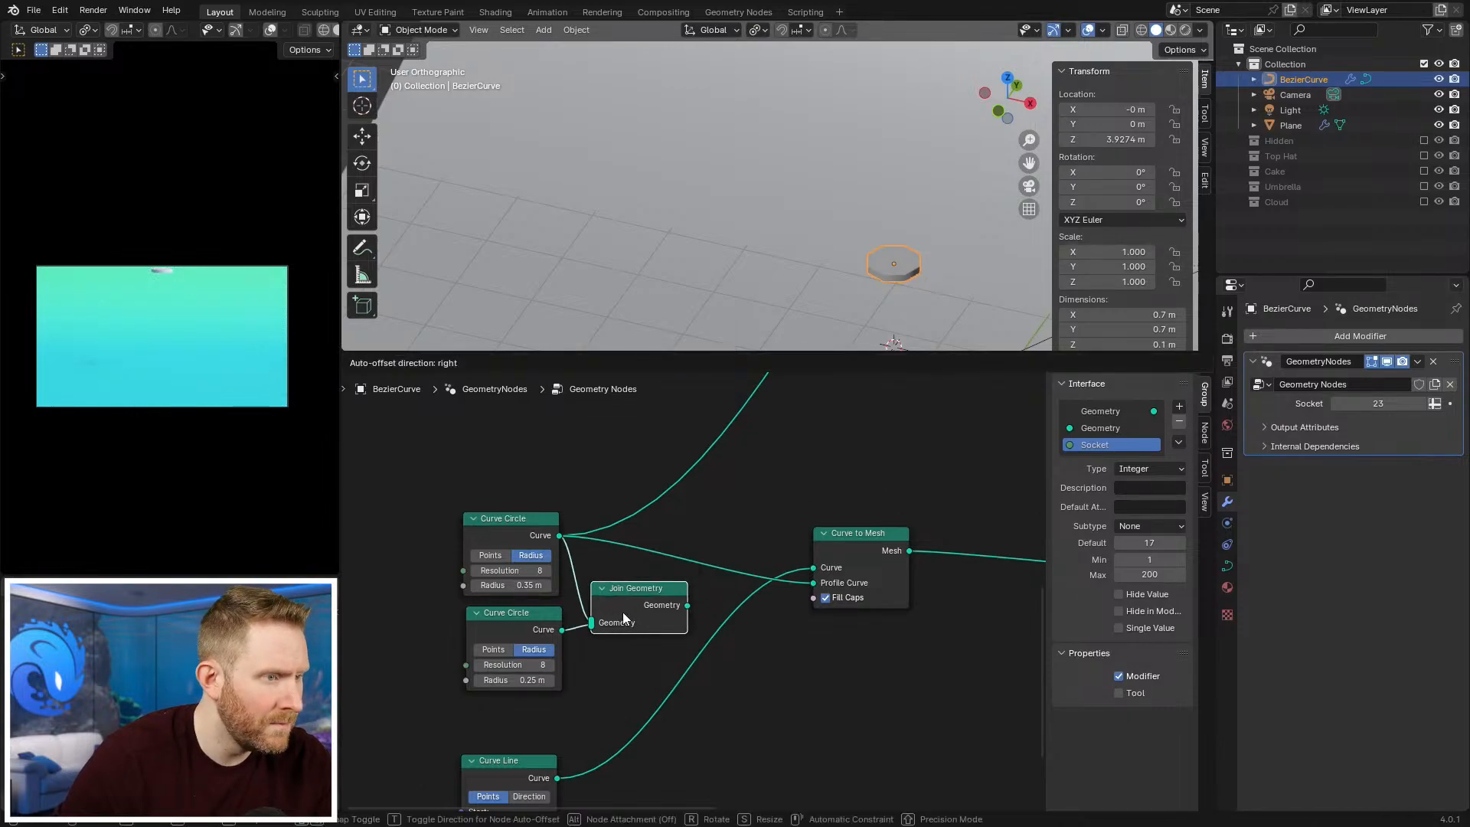
{"action": "left_click", "coordinate": [623, 617]}
{"action": "key", "text": "g"}
Step: Duplicate Curve to Mesh below the original, using the 0.25 m Curve Circle as its profile and the Curve Line as its curve
{"action": "left_click", "coordinate": [870, 551]}
{"action": "key", "text": "shift+d"}
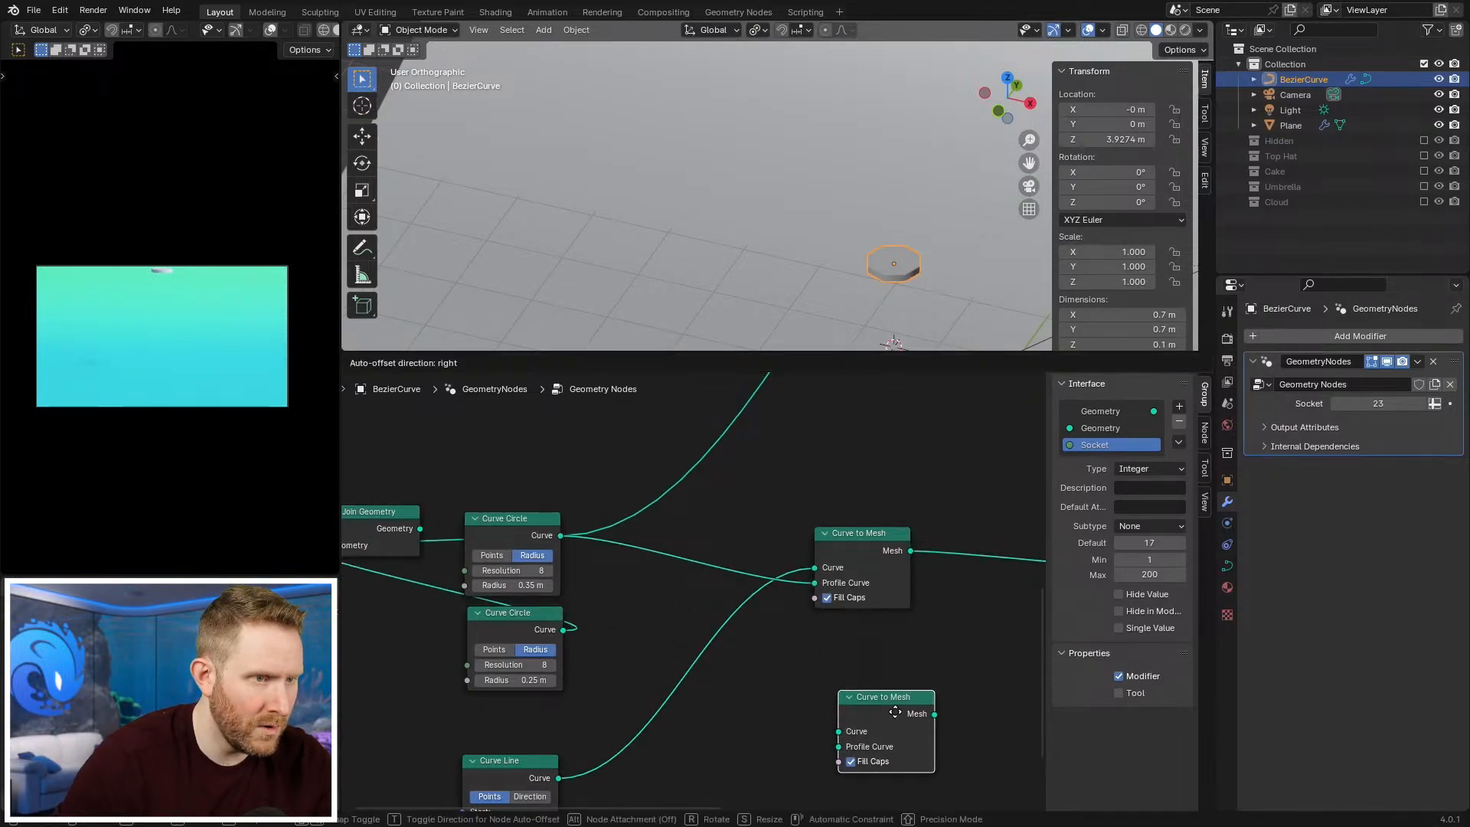
{"action": "left_click", "coordinate": [887, 688]}
{"action": "middle_click_drag", "start_coordinate": [779, 676], "coordinate": [776, 605]}
{"action": "left_click_drag", "start_coordinate": [563, 565], "coordinate": [844, 655]}
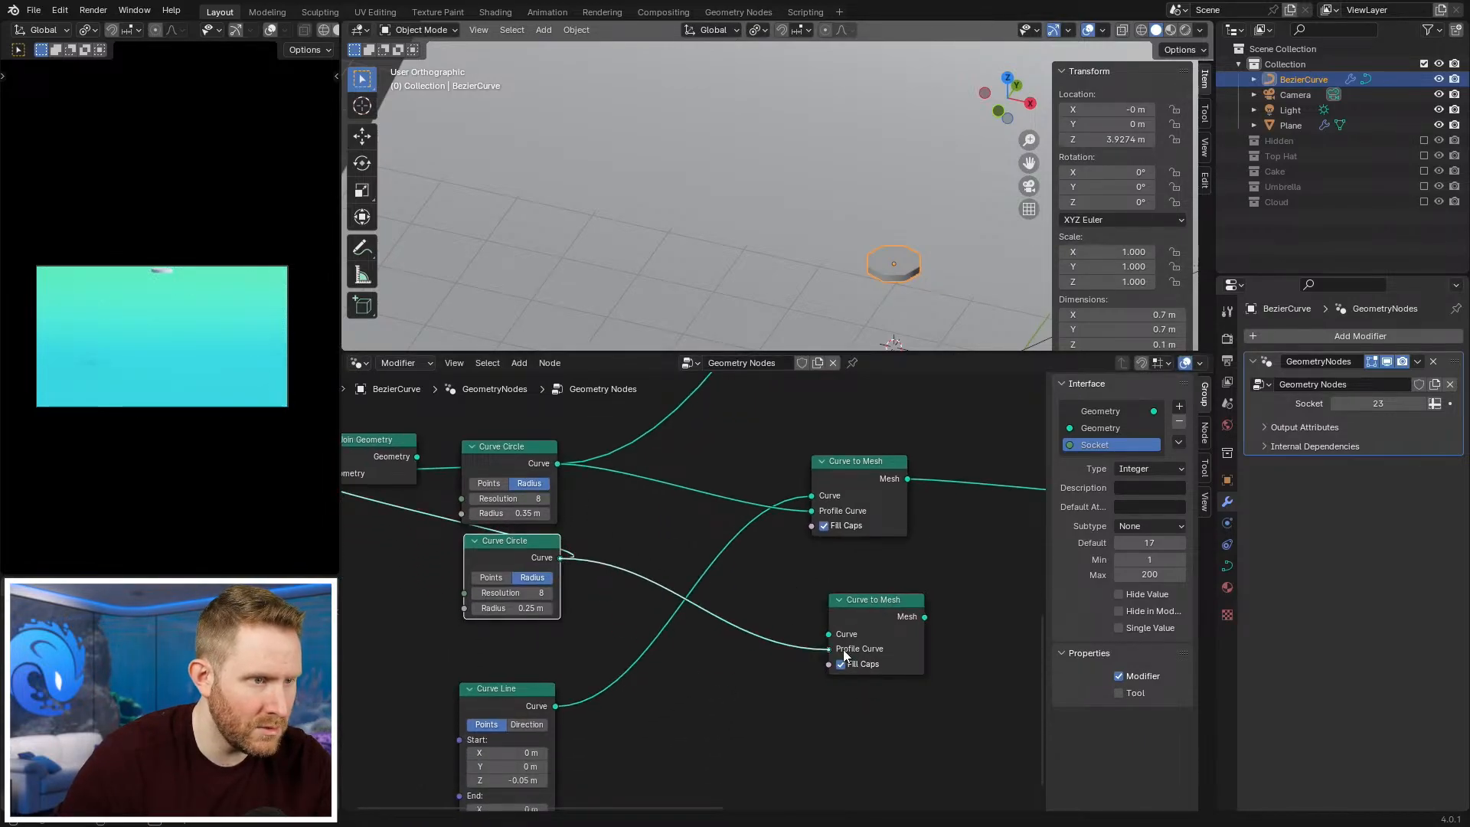
{"action": "left_click_drag", "start_coordinate": [554, 706], "coordinate": [829, 634]}
{"action": "scroll", "coordinate": [832, 633], "scroll_direction": "down", "scroll_amount": 5, "text": "ctrl"}
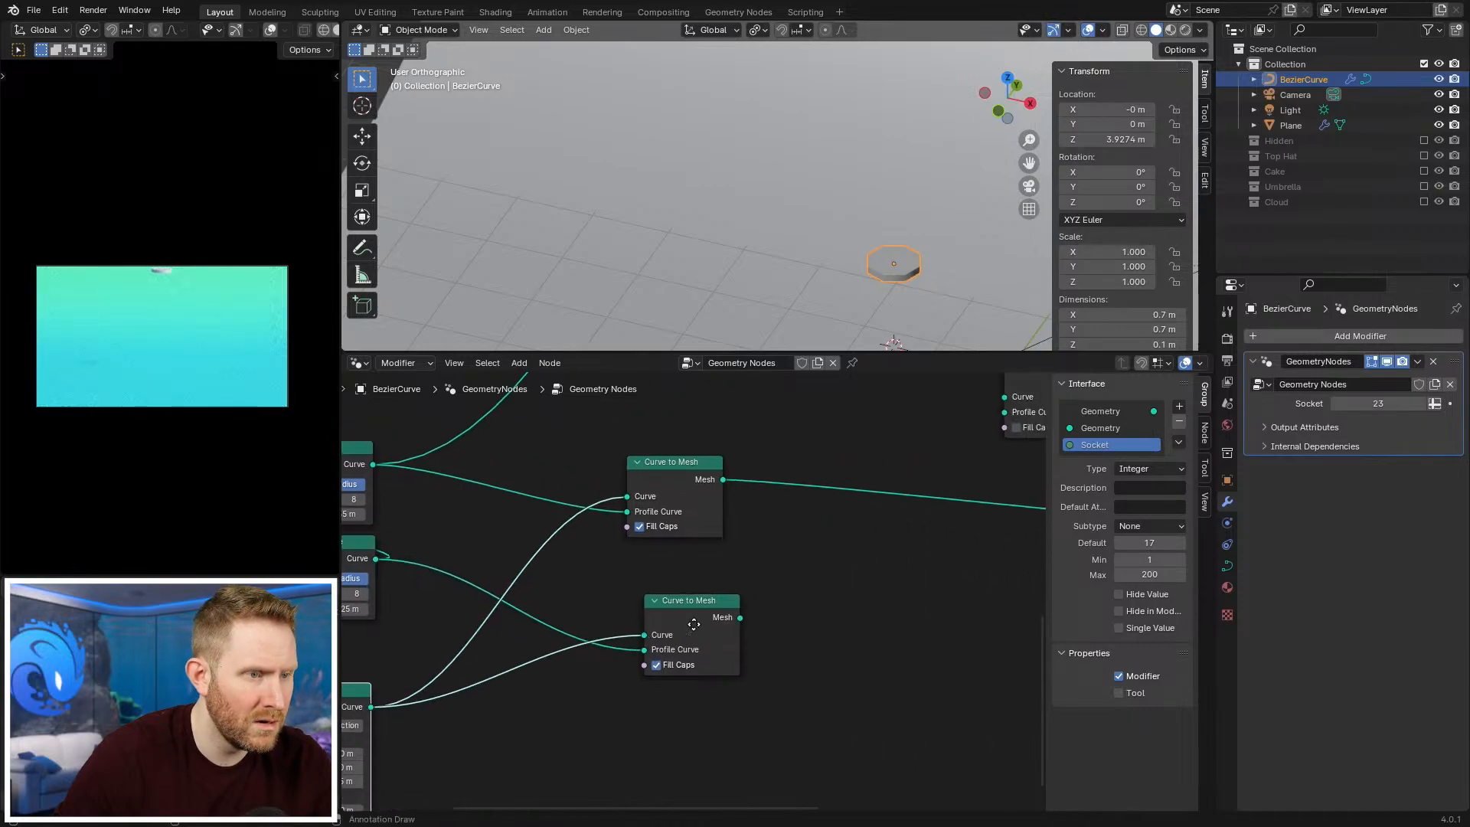
{"action": "scroll", "coordinate": [839, 604], "scroll_direction": "up", "scroll_amount": 1}
{"action": "middle_click_drag", "start_coordinate": [838, 602], "coordinate": [721, 626]}
{"action": "scroll", "coordinate": [722, 625], "scroll_direction": "down", "scroll_amount": 1}
{"action": "left_click_drag", "start_coordinate": [588, 623], "coordinate": [557, 634]}
{"action": "left_click", "coordinate": [796, 611]}
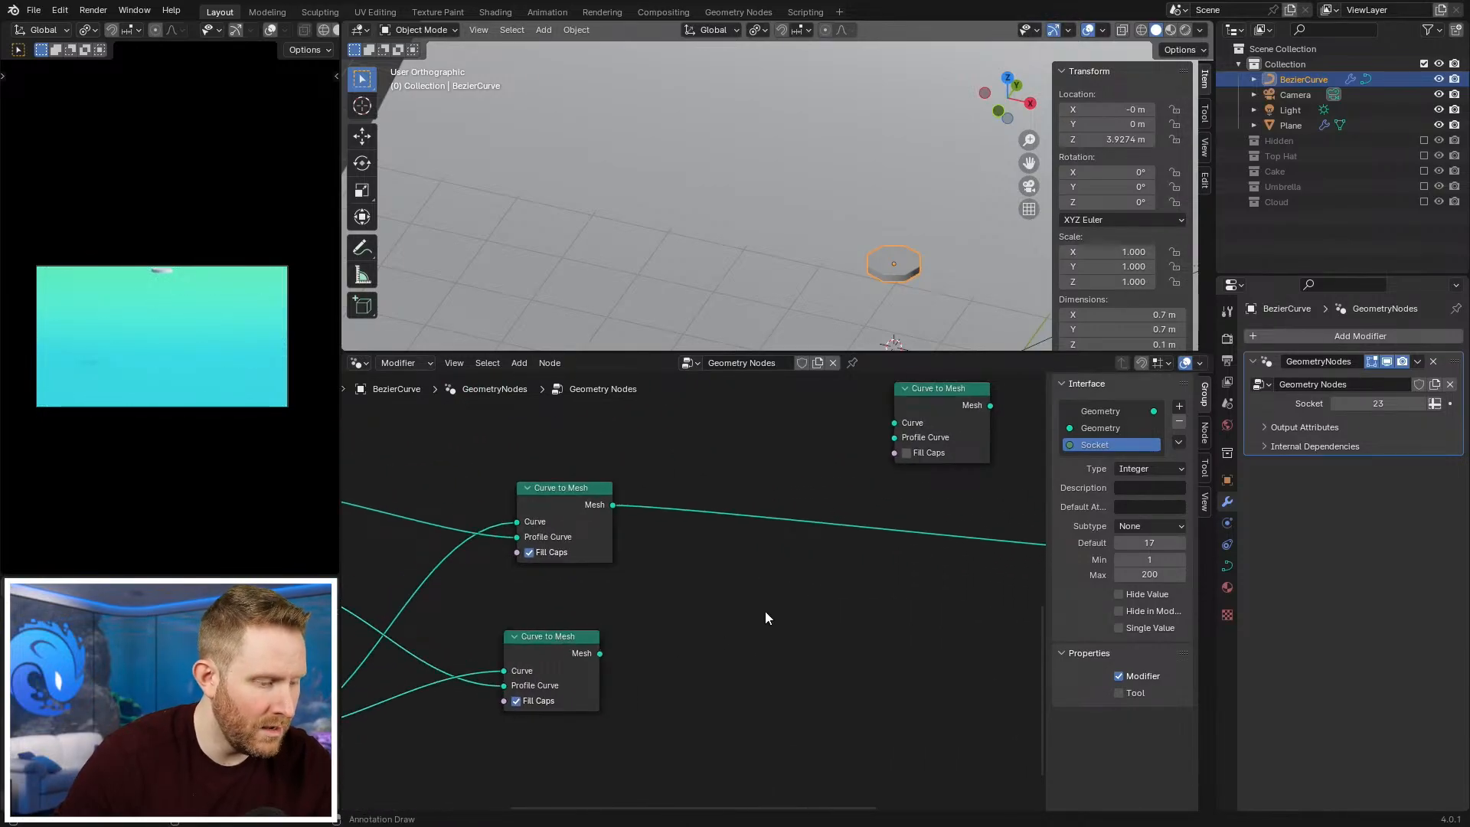
{"action": "key", "text": "F3"}
{"action": "type", "text": "boolean"}
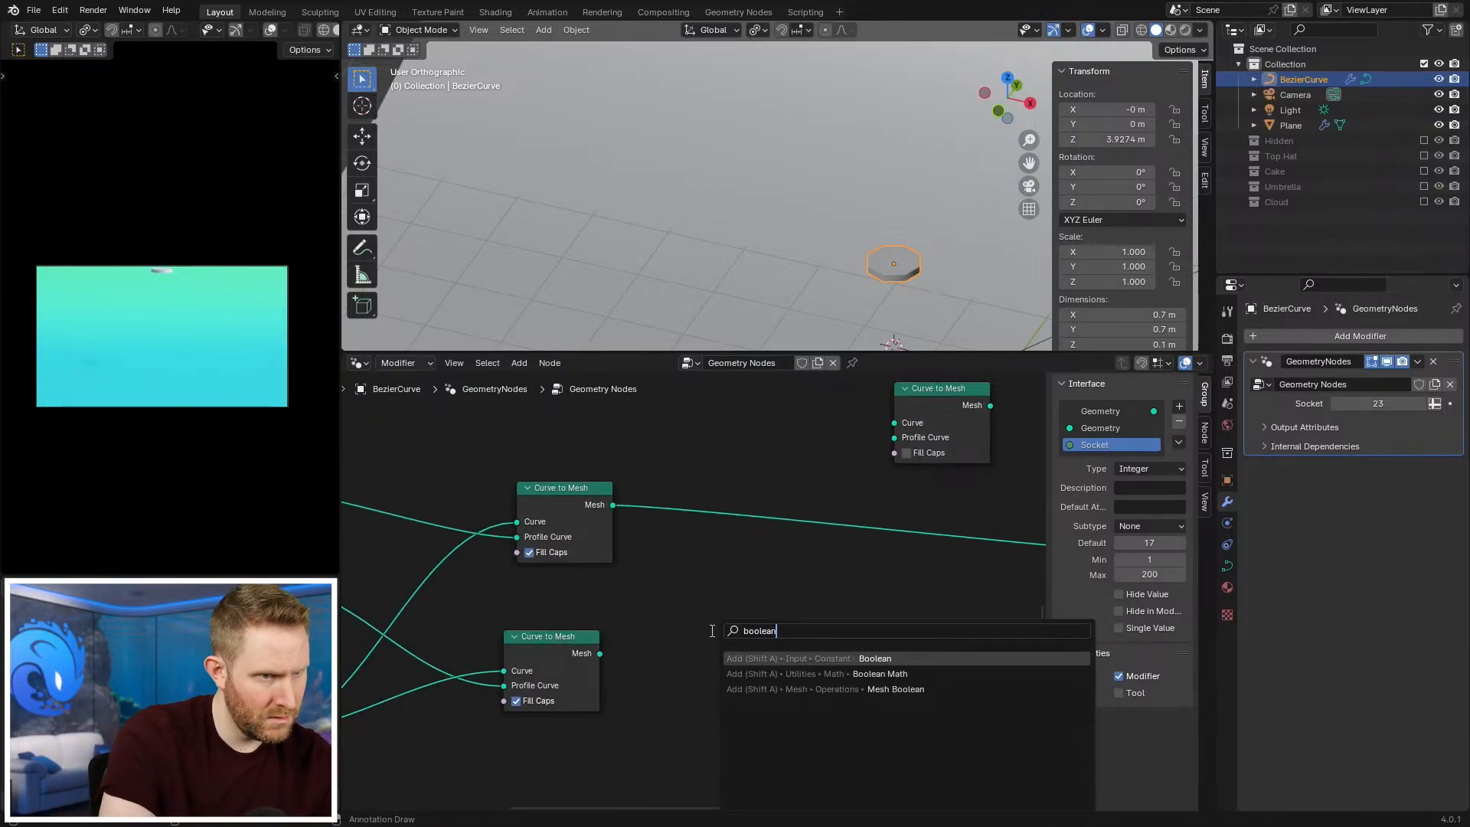
{"action": "key", "text": "Return"}
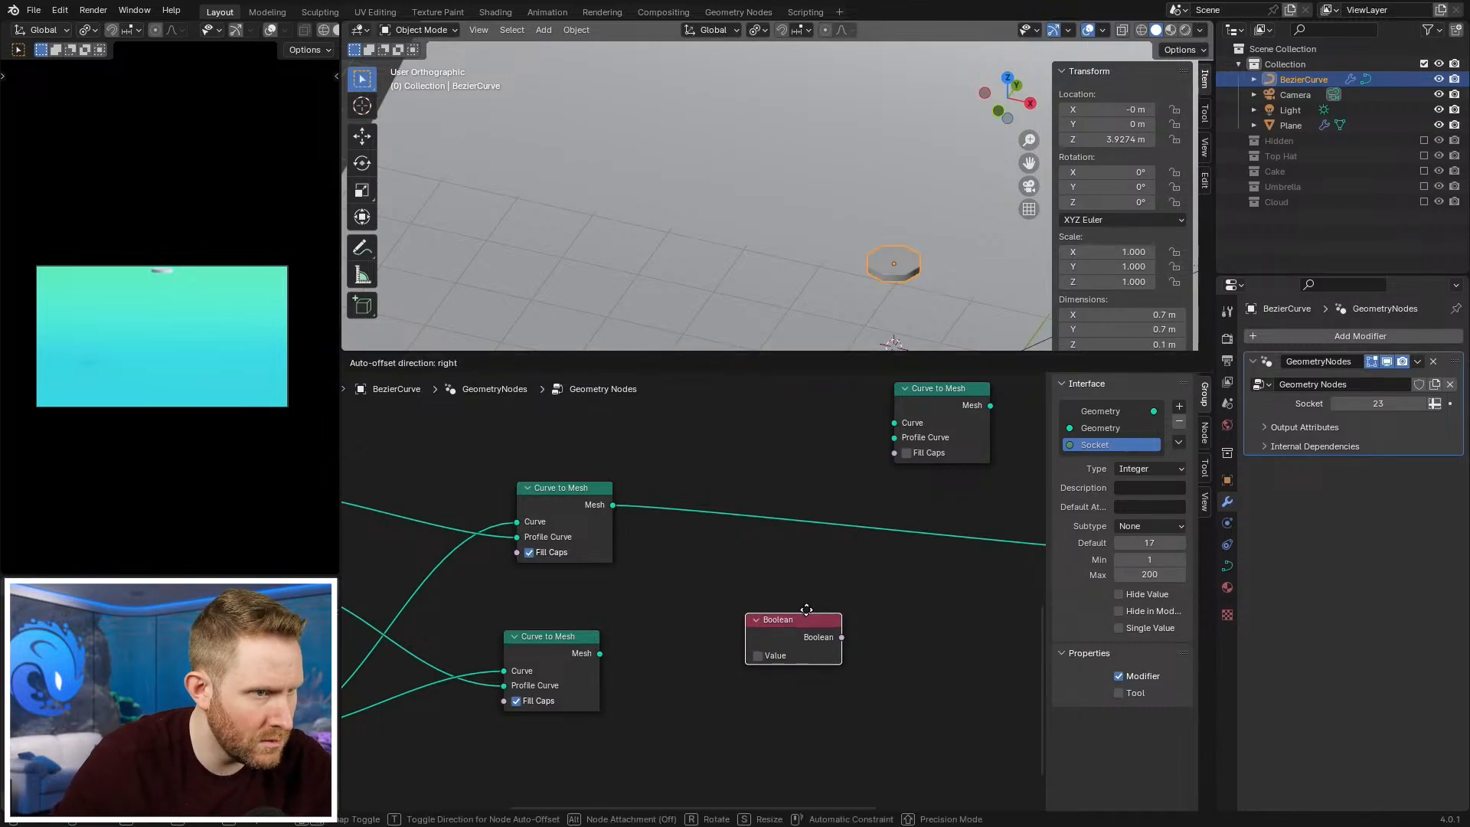
{"action": "key", "text": "Escape"}
Step: Add a Mesh Boolean node beside the two Curve to Mesh nodes
{"action": "key", "text": "F3"}
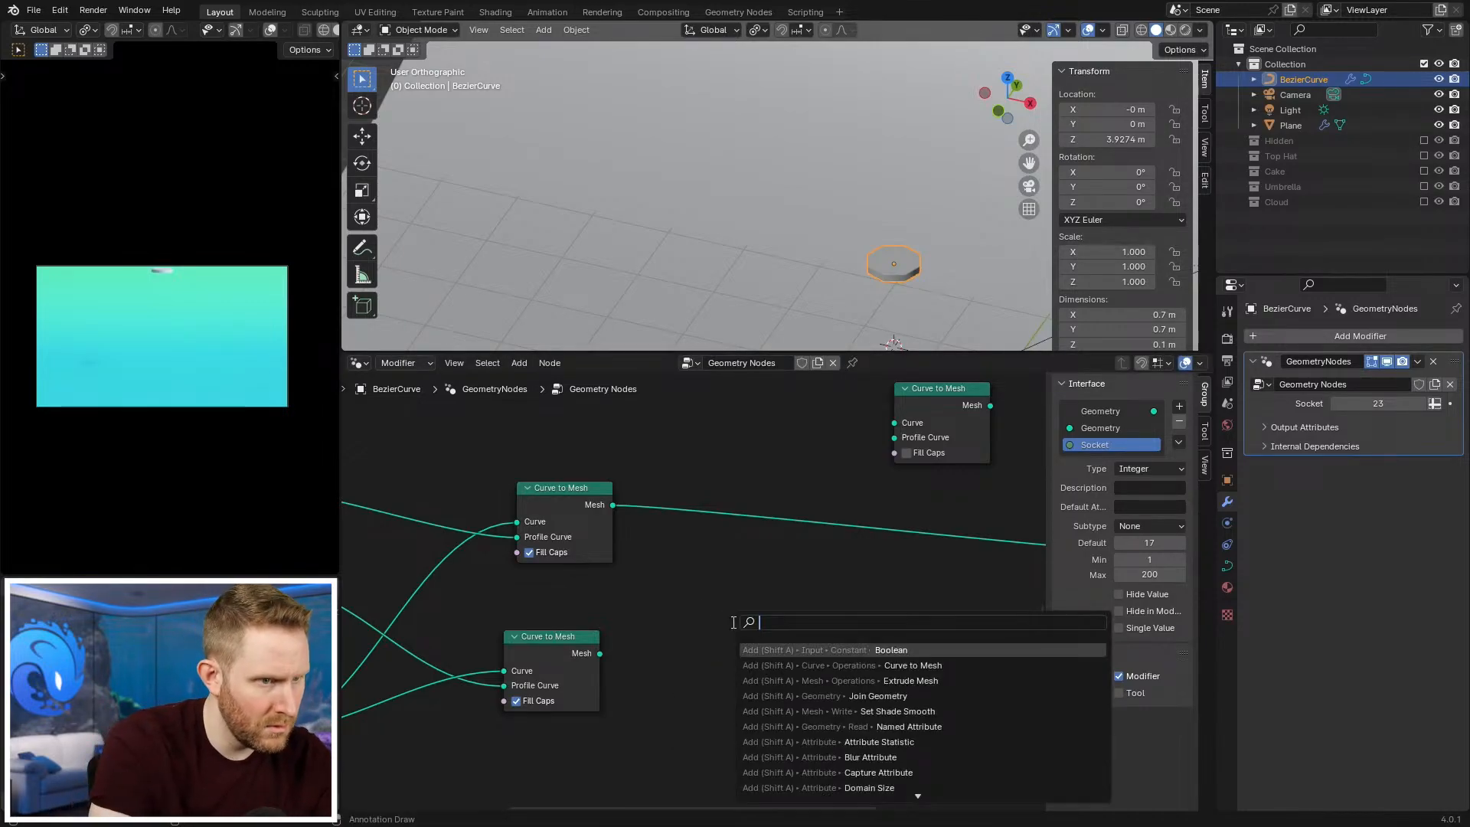
{"action": "type", "text": "bool"}
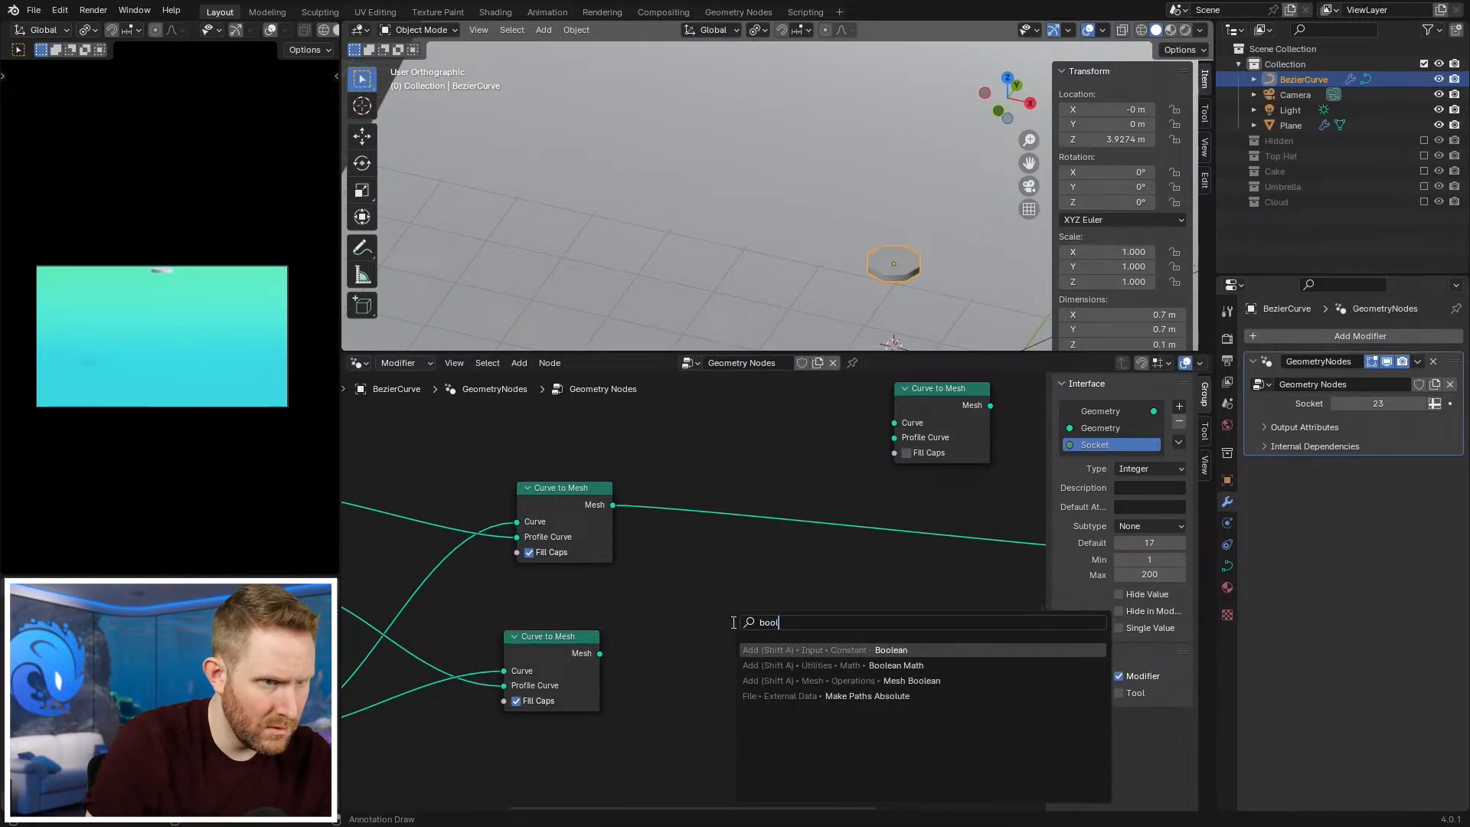
{"action": "key", "text": "Down"}
{"action": "key", "text": "Down"}
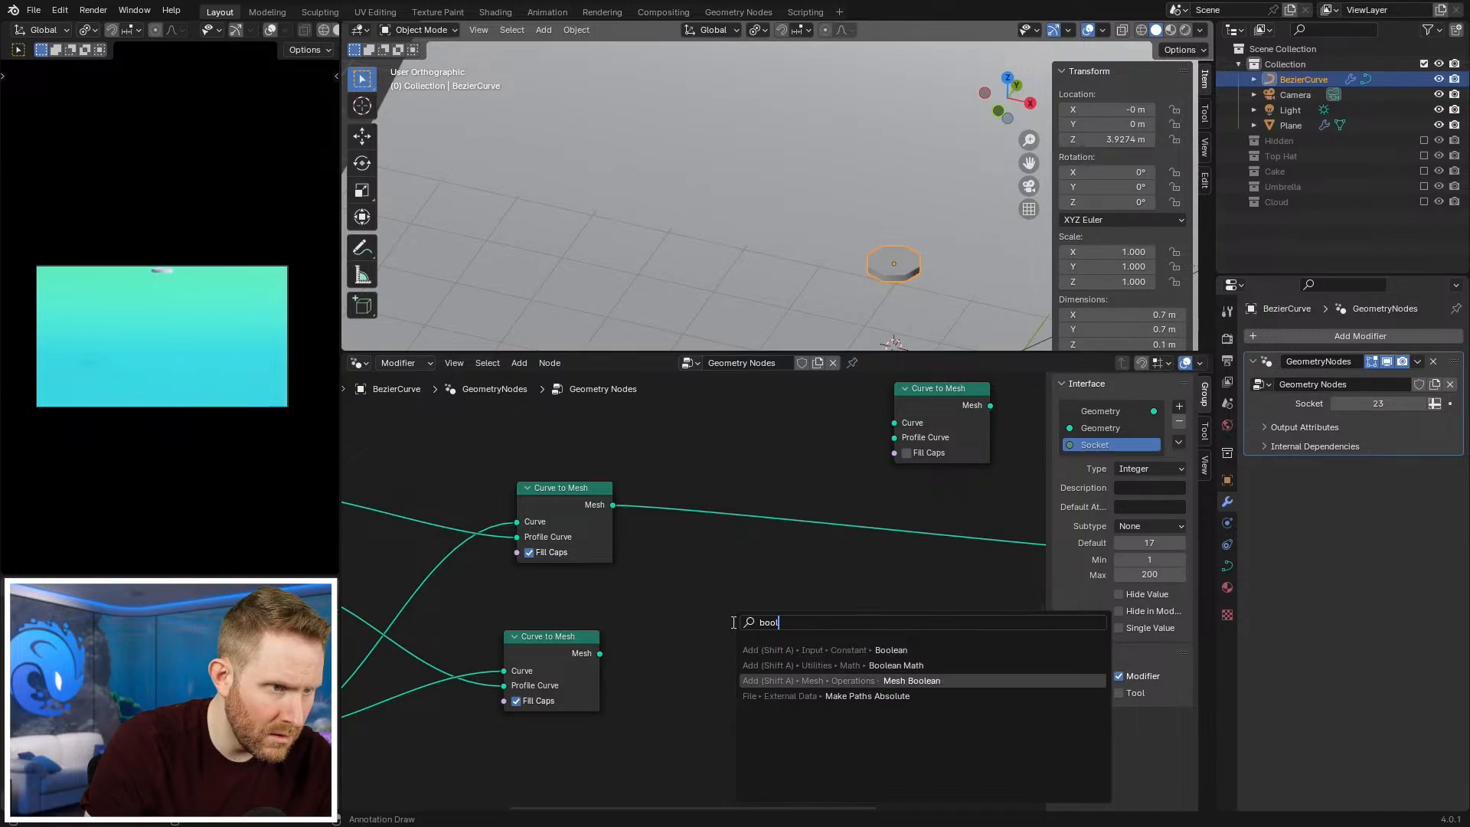
{"action": "key", "text": "Return"}
{"action": "left_click", "coordinate": [717, 602]}
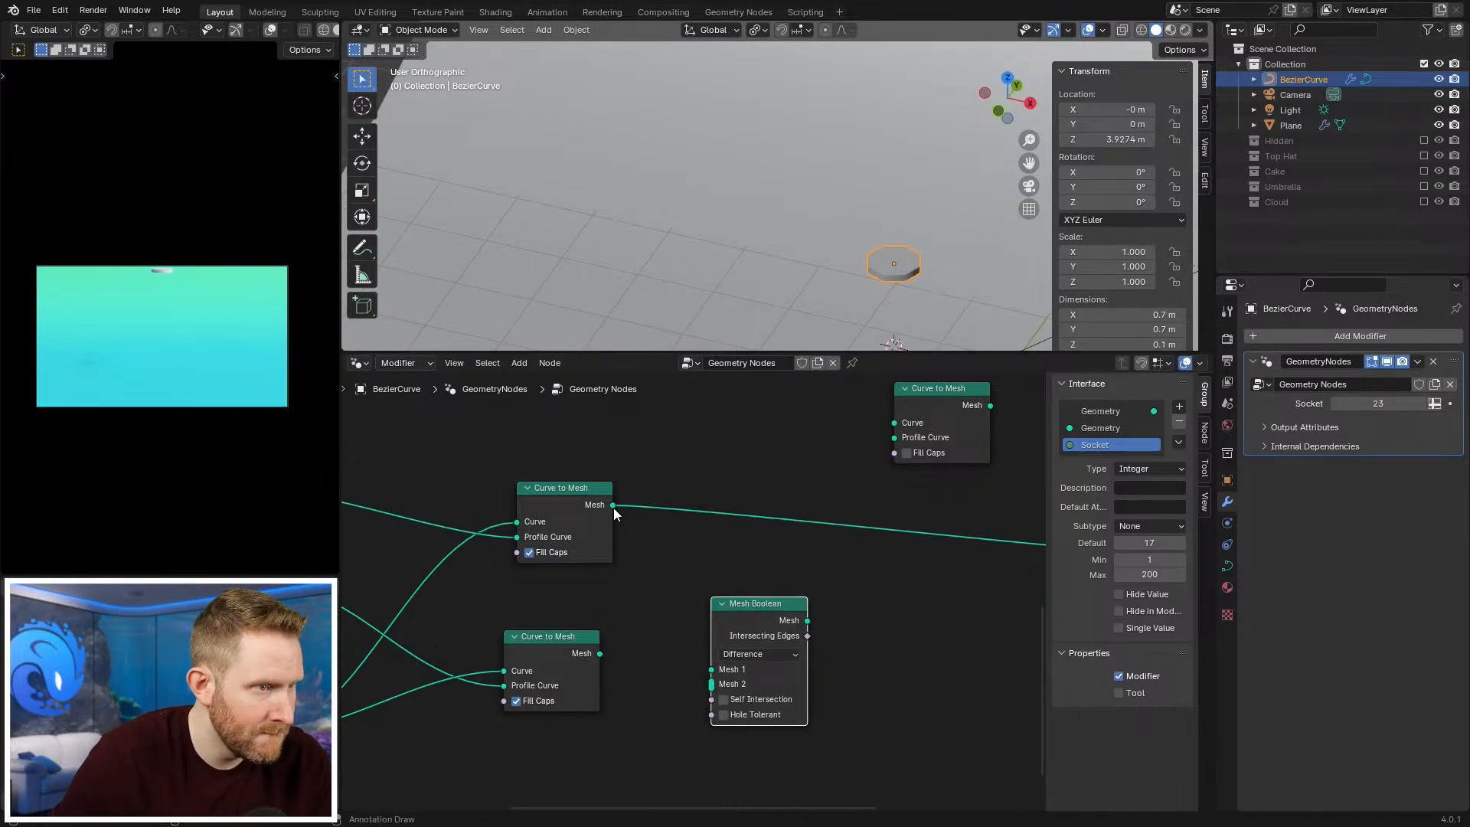
Step: Connect the outer mesh to Mesh 1 and the inner mesh to Mesh 2 of Mesh Boolean, and its result to Group Output
{"action": "left_click_drag", "start_coordinate": [614, 507], "coordinate": [721, 676]}
{"action": "middle_click_drag", "start_coordinate": [593, 653], "coordinate": [704, 632]}
{"action": "left_click_drag", "start_coordinate": [711, 632], "coordinate": [823, 662]}
{"action": "scroll", "coordinate": [802, 666], "scroll_direction": "down", "scroll_amount": 2}
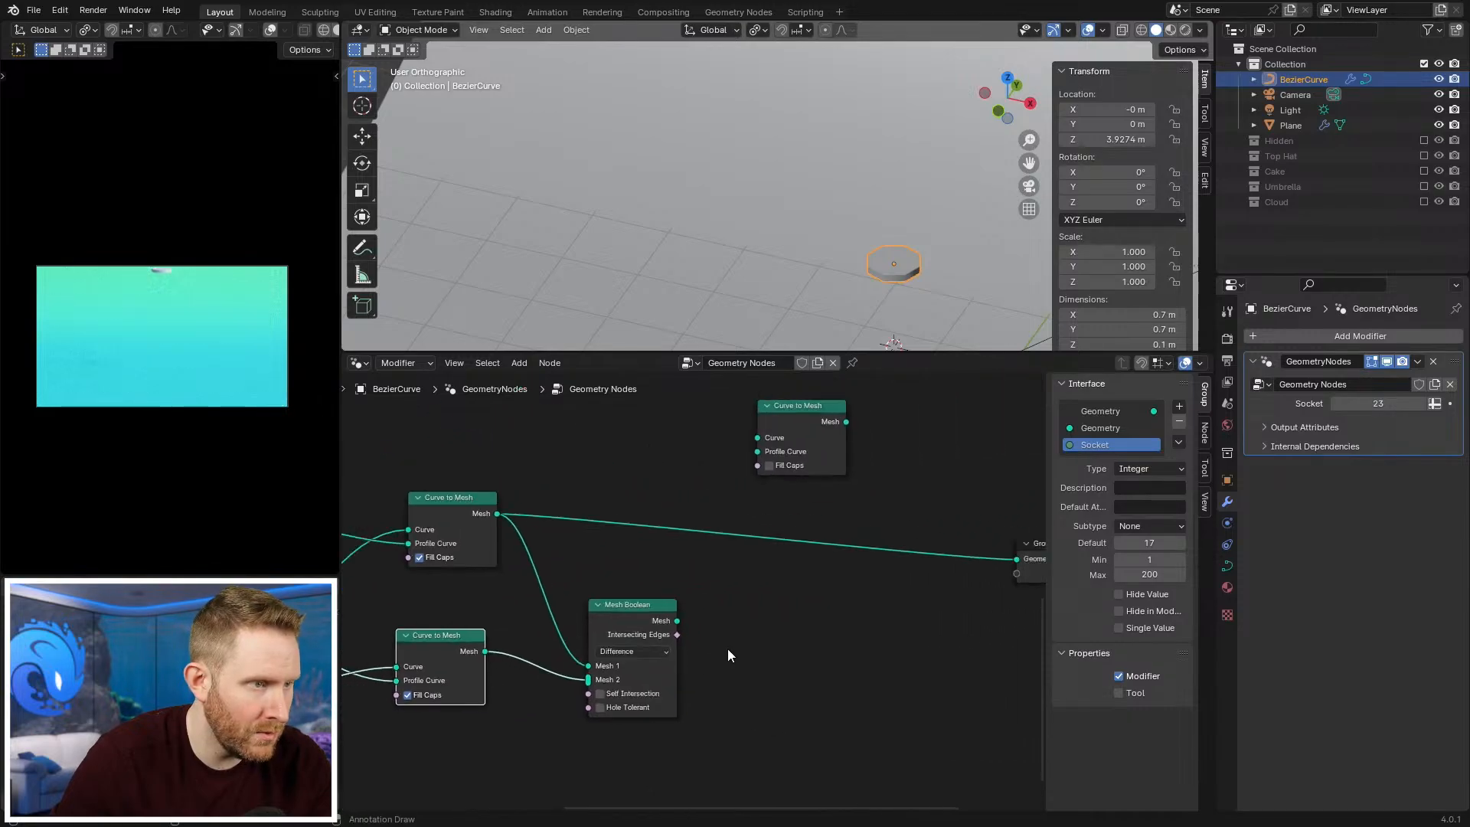
{"action": "left_click_drag", "start_coordinate": [679, 617], "coordinate": [970, 564]}
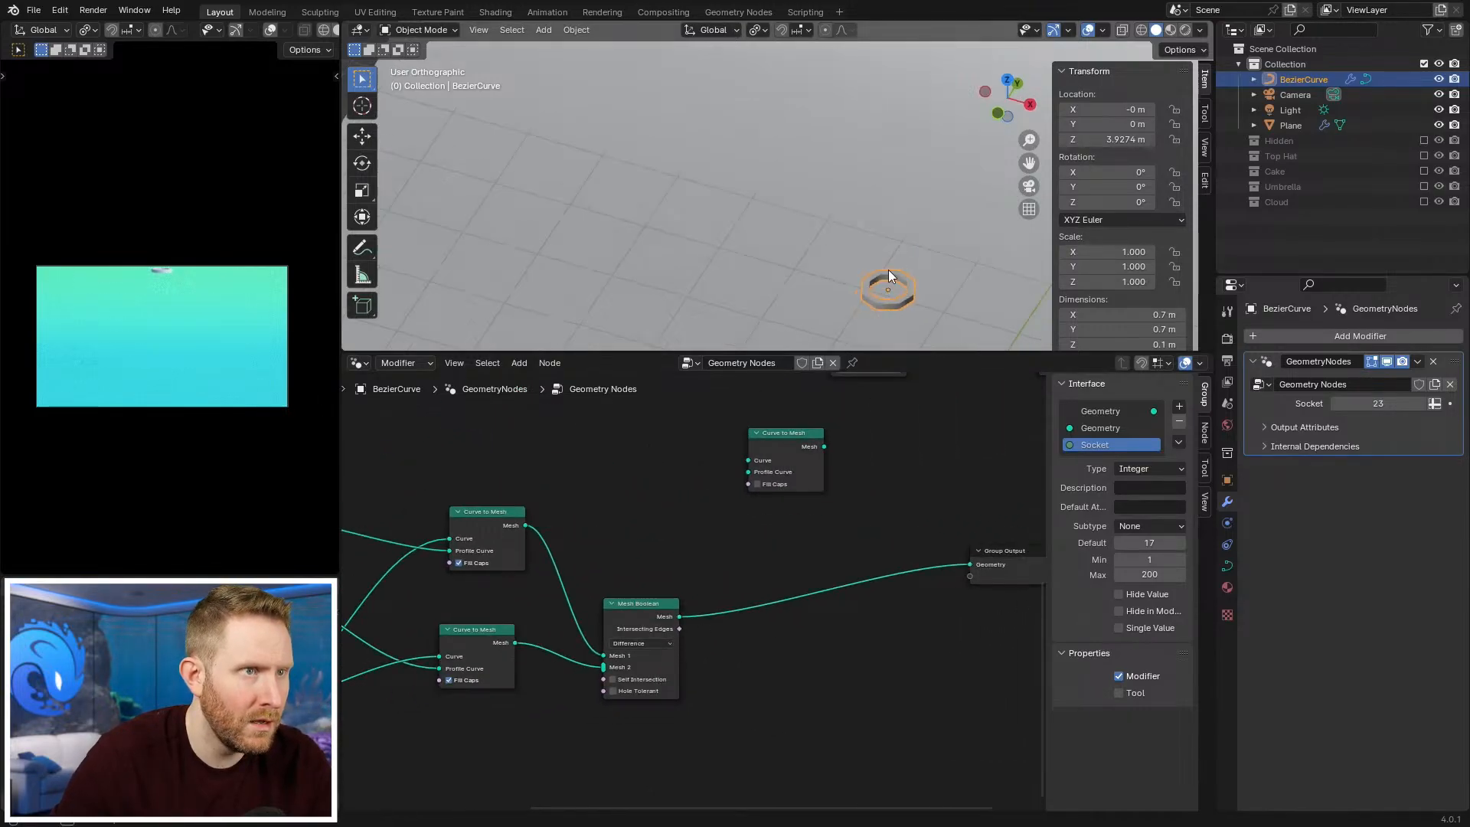
{"action": "middle_click_drag", "start_coordinate": [888, 269], "coordinate": [853, 222]}
{"action": "scroll", "coordinate": [853, 222], "scroll_direction": "up", "scroll_amount": 3}
{"action": "left_click_drag", "start_coordinate": [631, 608], "coordinate": [575, 555]}
Step: Insert a Set Shade Smooth node between Mesh Boolean and Group Output, with Shade Smooth turned off
{"action": "left_click_drag", "start_coordinate": [623, 562], "coordinate": [717, 617]}
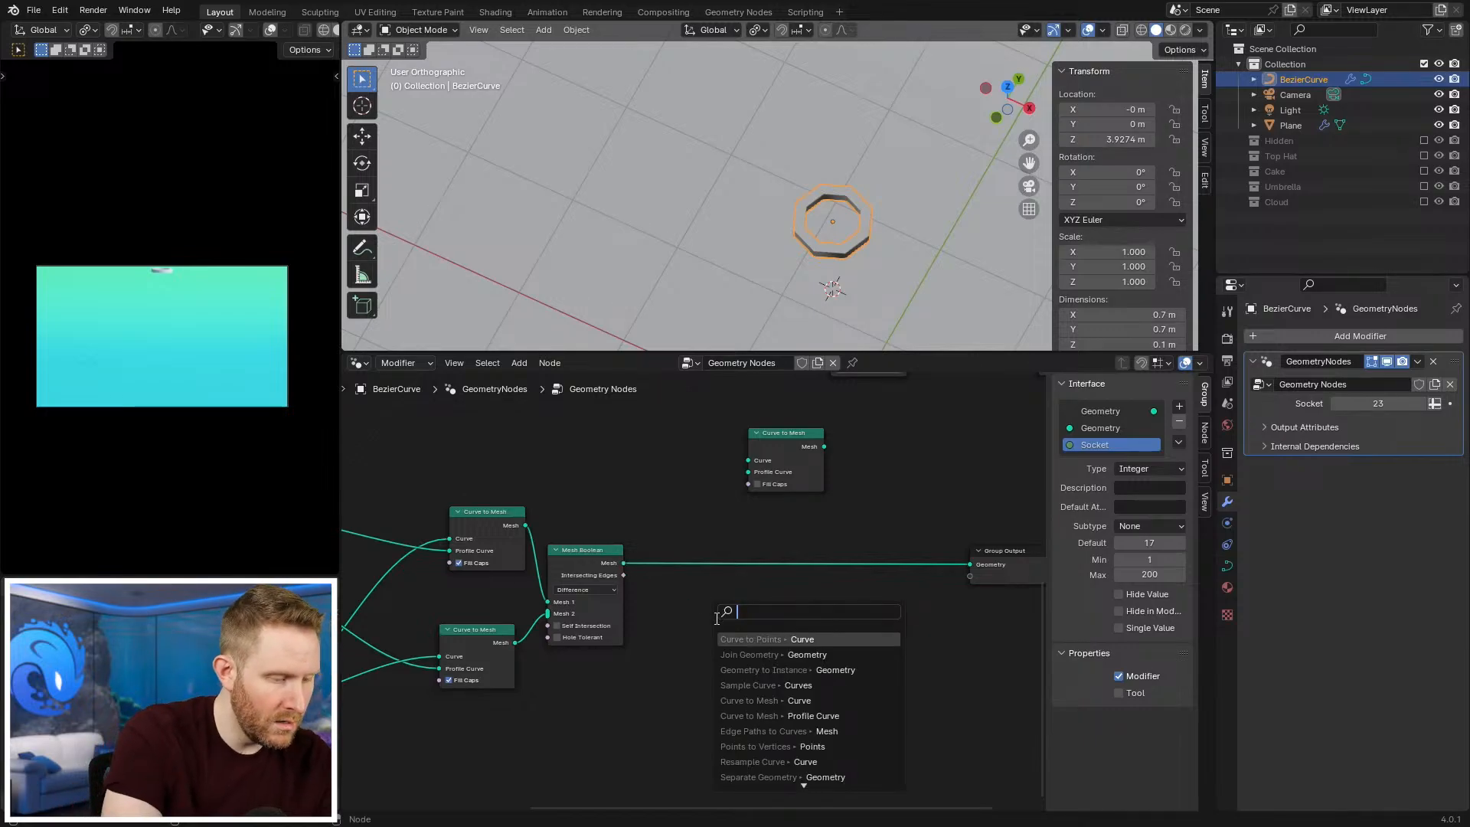
{"action": "type", "text": "shade"}
{"action": "key", "text": "Return"}
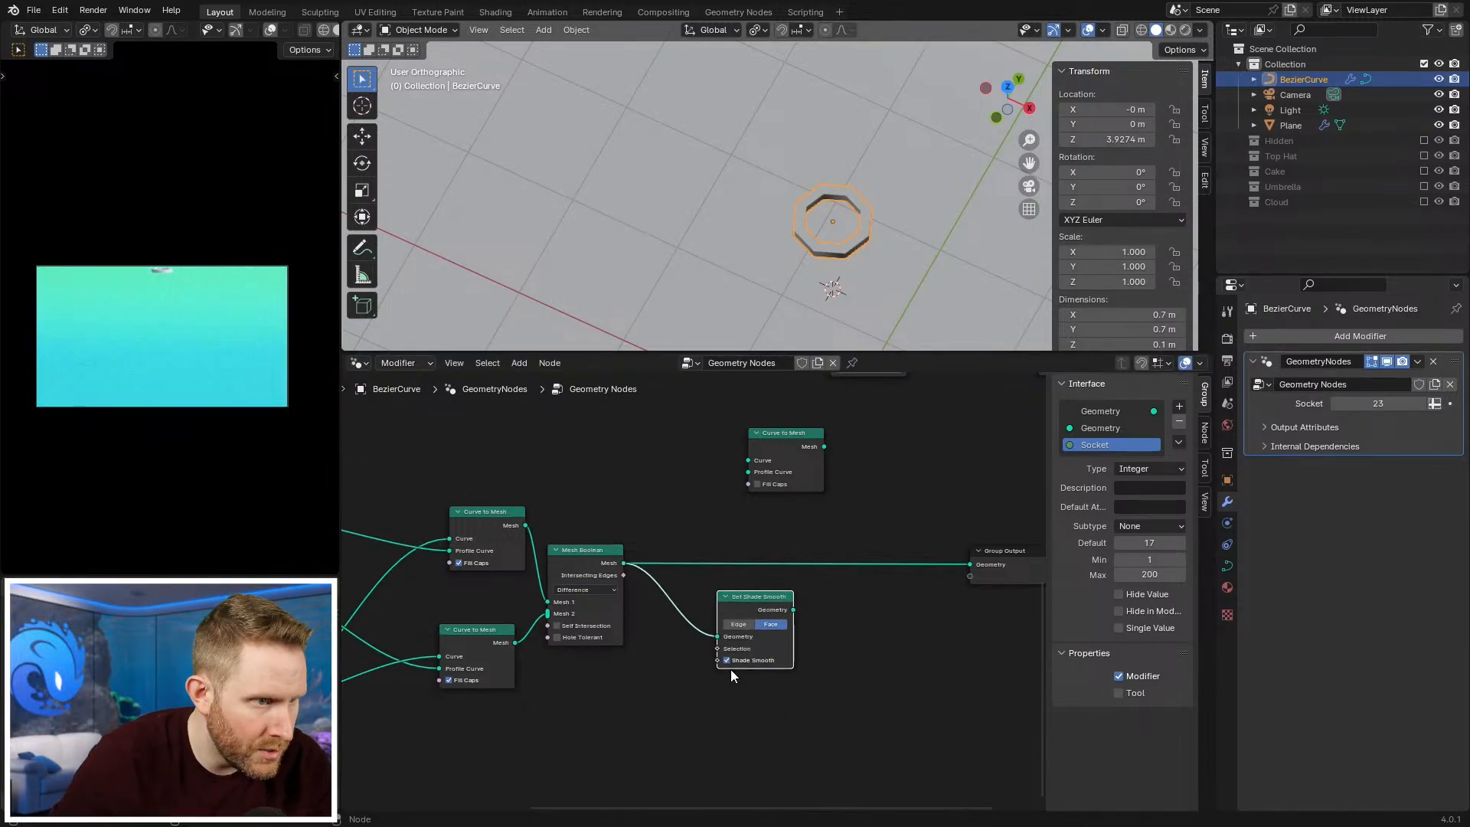
{"action": "left_click_drag", "start_coordinate": [793, 609], "coordinate": [971, 564]}
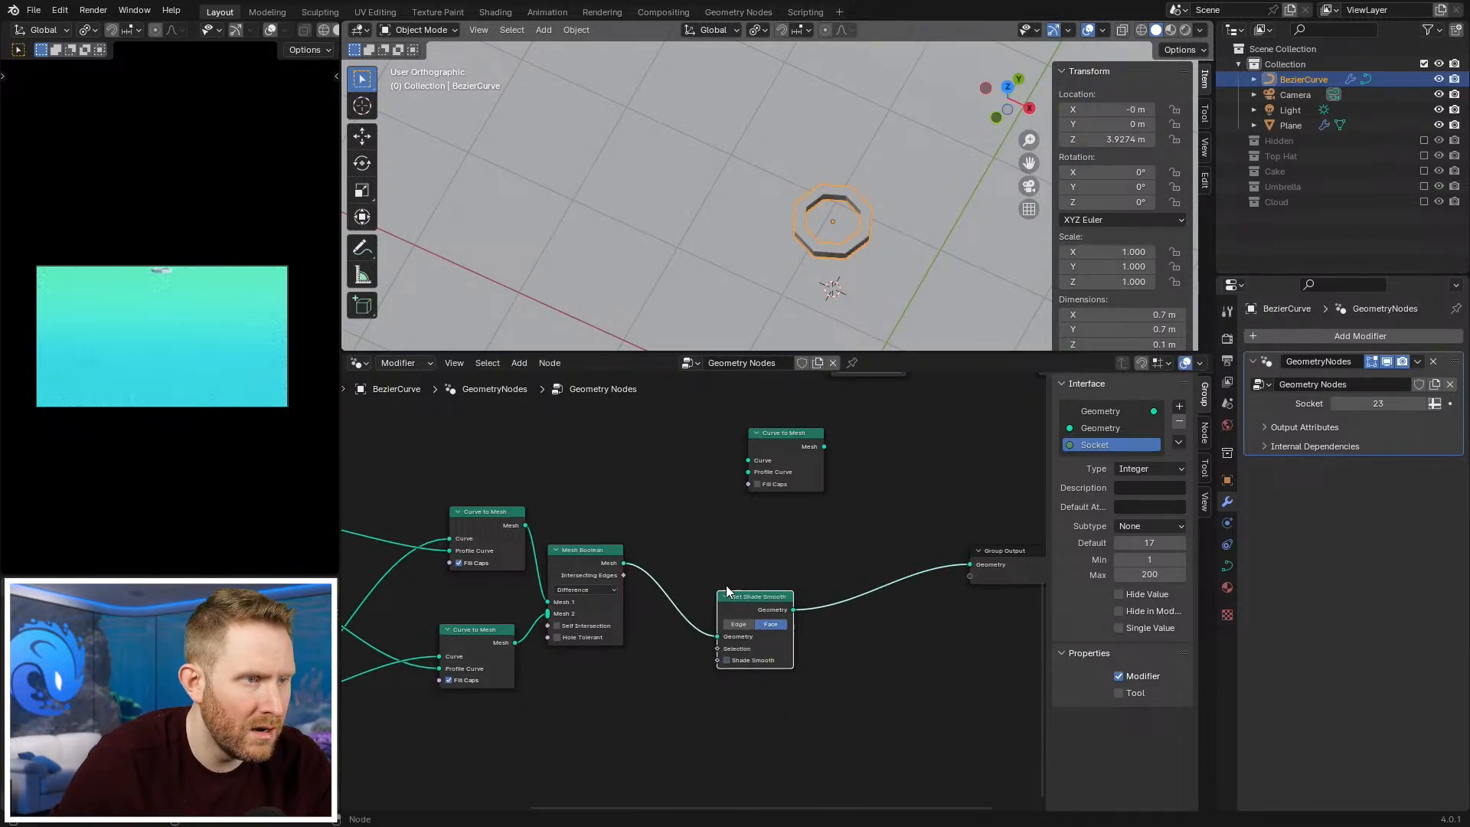
Step: Delete the Join Geometry node left beside the two Curve Circle nodes
{"action": "key", "text": "Home"}
{"action": "scroll", "coordinate": [726, 602], "scroll_direction": "up", "scroll_amount": 1}
{"action": "left_click", "coordinate": [820, 533]}
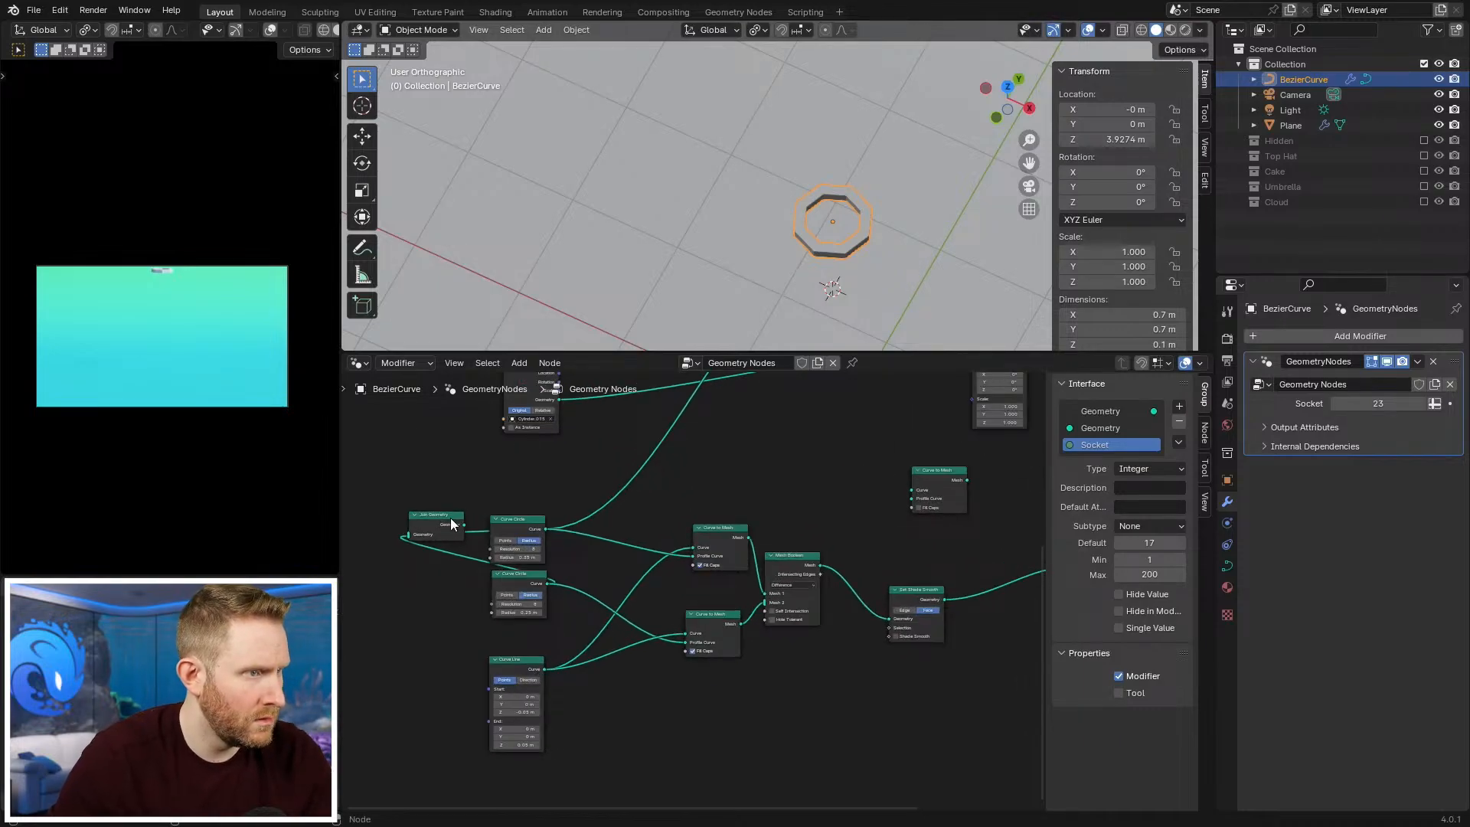
{"action": "key", "text": "g"}
{"action": "left_click", "coordinate": [430, 481]}
{"action": "key", "text": "x"}
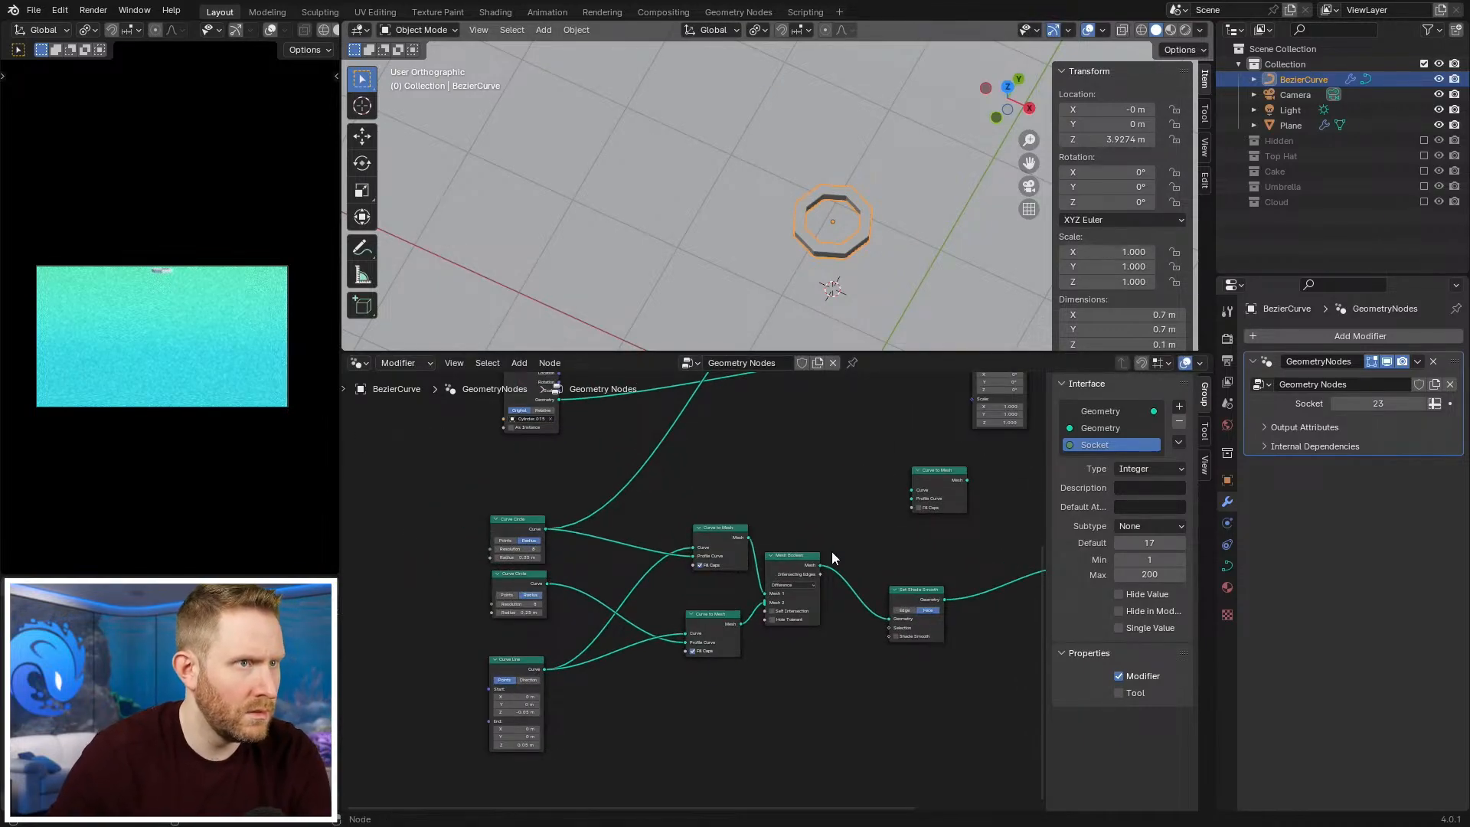
Step: Feed the shaded ring into the Instance input of Instance on Points and connect the upper Join Geometry node to Group Output
{"action": "scroll", "coordinate": [888, 570], "scroll_direction": "down", "scroll_amount": 4}
{"action": "middle_click_drag", "start_coordinate": [888, 570], "coordinate": [775, 722]}
{"action": "scroll", "coordinate": [765, 673], "scroll_direction": "up", "scroll_amount": 3}
{"action": "scroll", "coordinate": [791, 657], "scroll_direction": "down", "scroll_amount": 1}
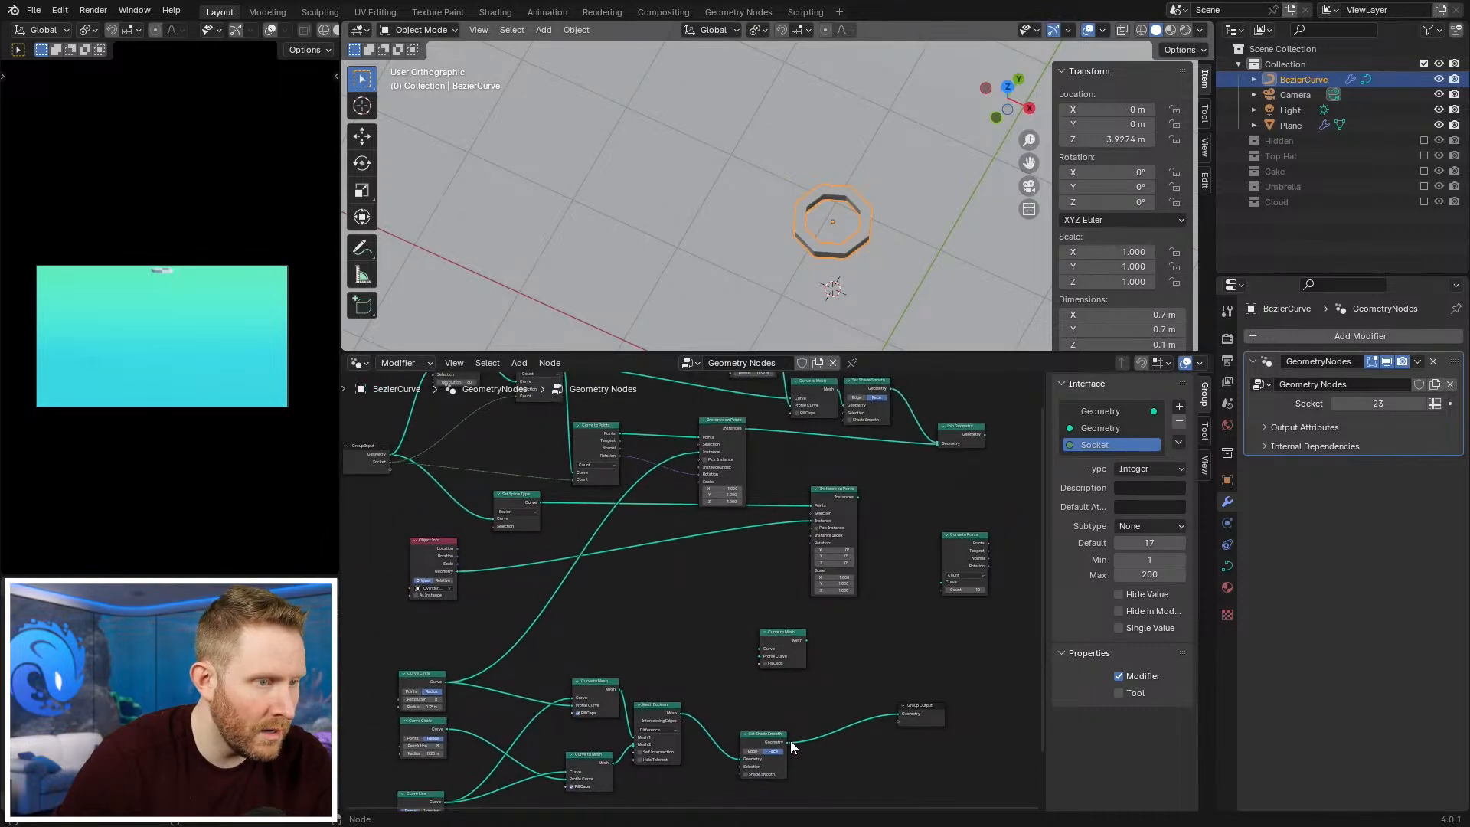
{"action": "left_click_drag", "start_coordinate": [790, 741], "coordinate": [689, 717]}
{"action": "scroll", "coordinate": [727, 503], "scroll_direction": "down", "scroll_amount": 5, "text": "ctrl"}
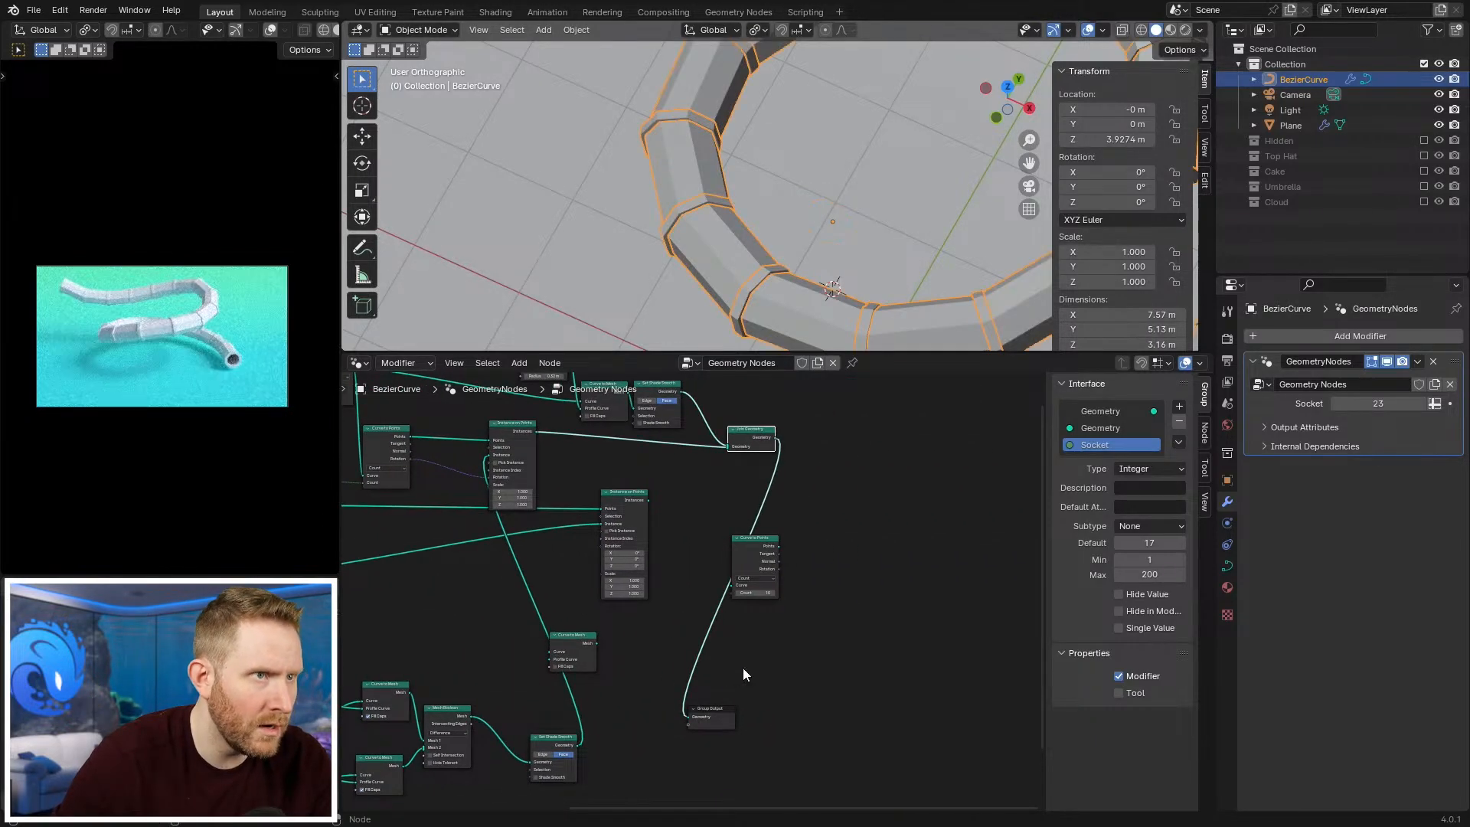
Step: Examine the rings along the tube in the viewport and the Group Input, Set Spline Type and Object Info nodes
{"action": "left_click", "coordinate": [798, 297]}
{"action": "middle_click_drag", "start_coordinate": [629, 619], "coordinate": [1041, 482]}
{"action": "middle_click_drag", "start_coordinate": [788, 553], "coordinate": [682, 716]}
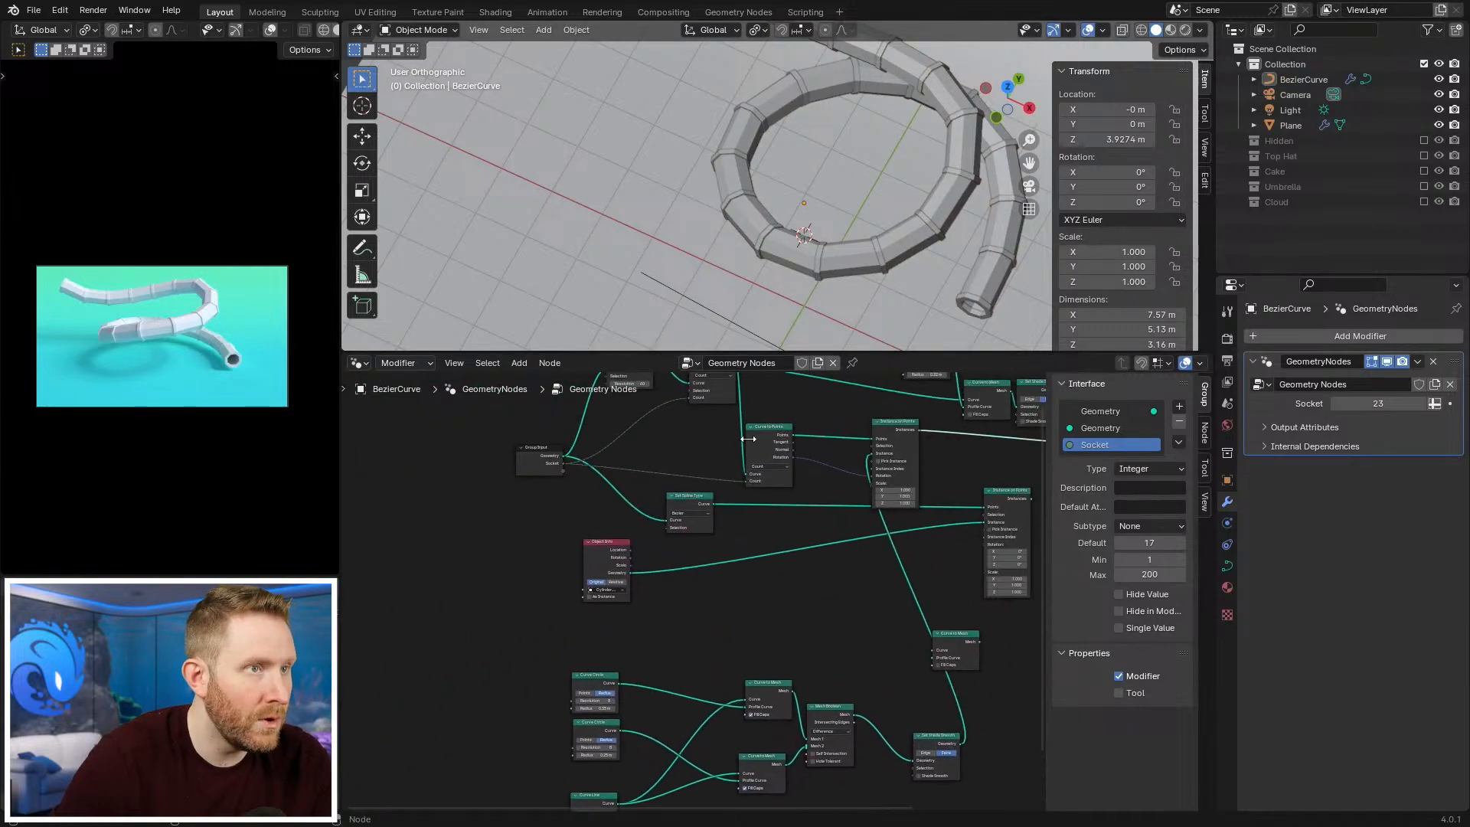
{"action": "middle_click_drag", "start_coordinate": [873, 173], "coordinate": [796, 138]}
{"action": "scroll", "coordinate": [824, 189], "scroll_direction": "up", "scroll_amount": 3}
{"action": "scroll", "coordinate": [650, 373], "scroll_direction": "up", "scroll_amount": 1}
{"action": "middle_click_drag", "start_coordinate": [798, 251], "coordinate": [805, 172]}
{"action": "middle_click_drag", "start_coordinate": [533, 449], "coordinate": [686, 576]}
{"action": "scroll", "coordinate": [686, 575], "scroll_direction": "up", "scroll_amount": 5}
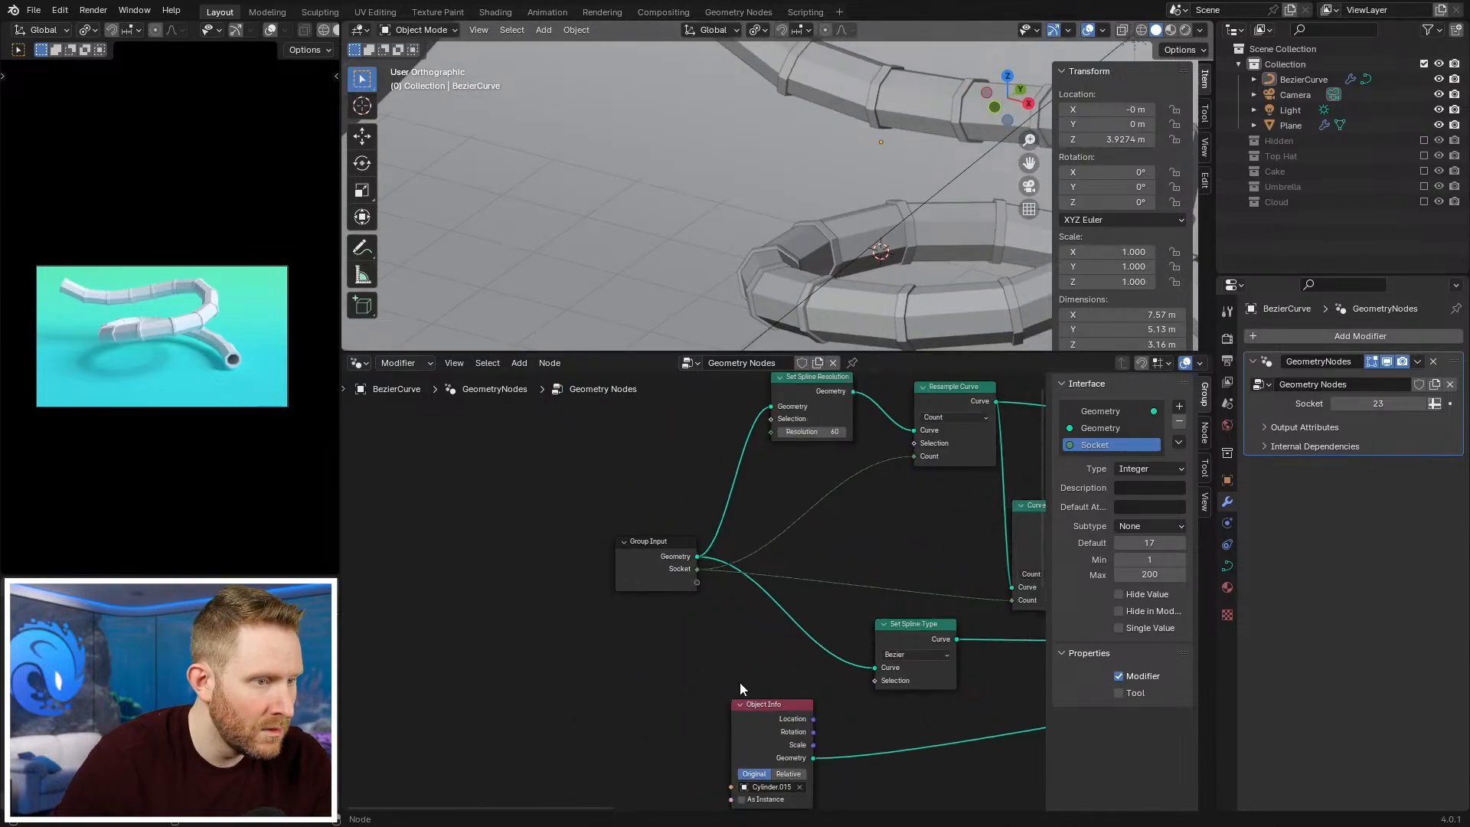
{"action": "scroll", "coordinate": [739, 682], "scroll_direction": "down", "scroll_amount": 3}
{"action": "middle_click_drag", "start_coordinate": [796, 796], "coordinate": [766, 731]}
{"action": "scroll", "coordinate": [694, 590], "scroll_direction": "up", "scroll_amount": 6}
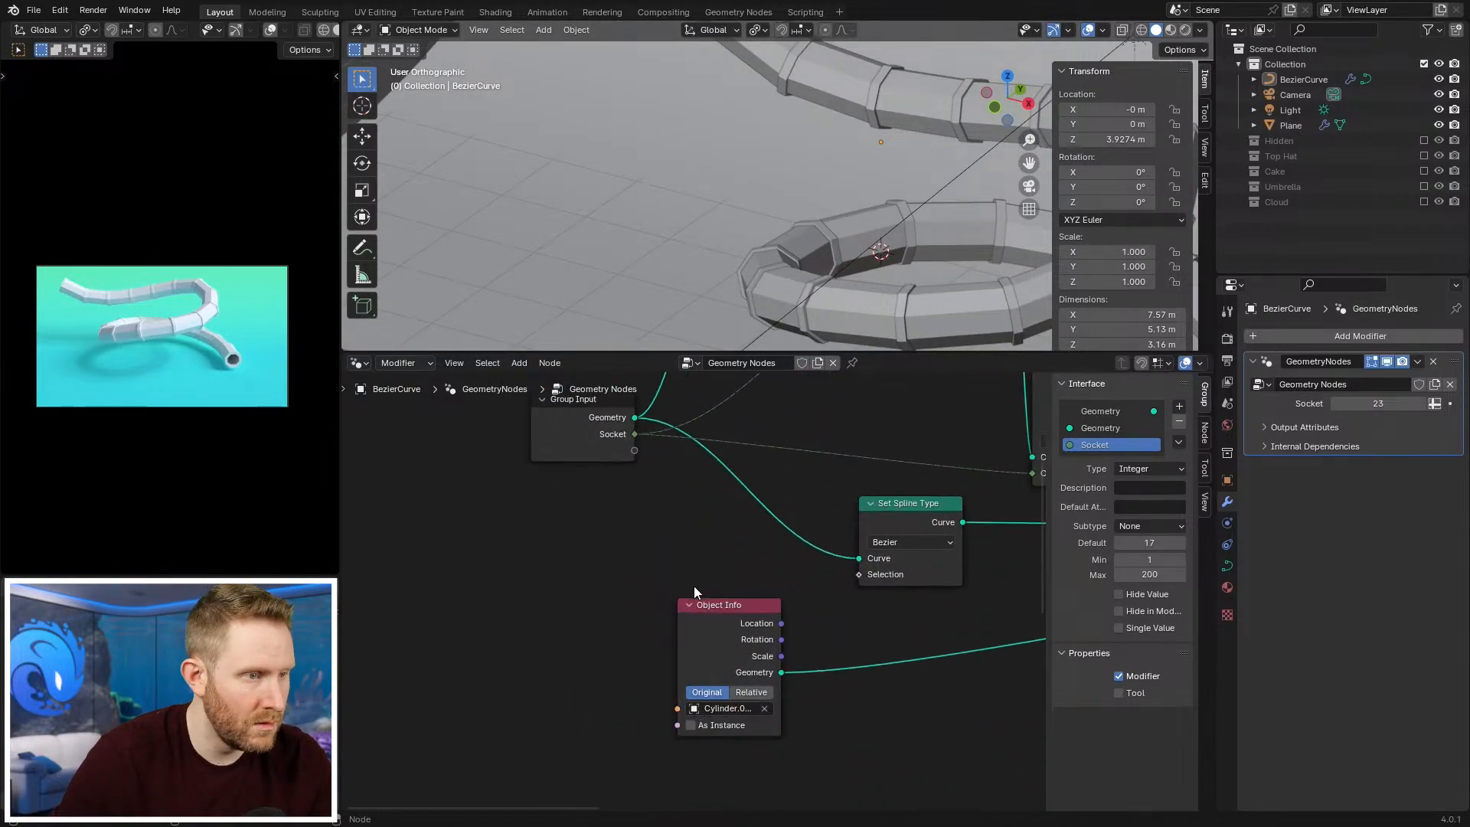
Step: Move the Group Input node farther away from the nodes it feeds
{"action": "middle_click_drag", "start_coordinate": [596, 483], "coordinate": [682, 601]}
{"action": "left_click_drag", "start_coordinate": [640, 549], "coordinate": [532, 565]}
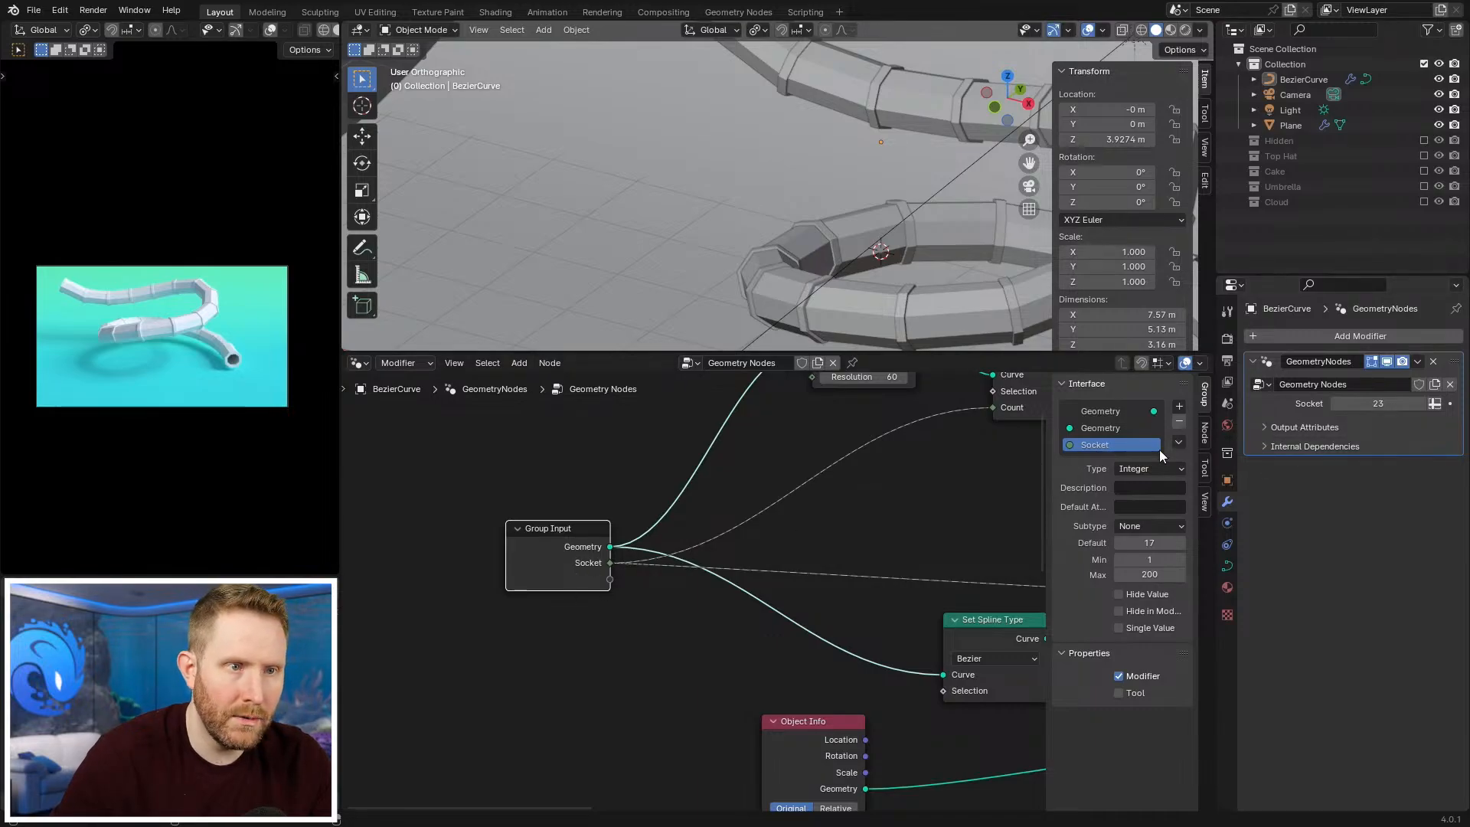
{"action": "middle_click_drag", "start_coordinate": [1049, 706], "coordinate": [675, 568]}
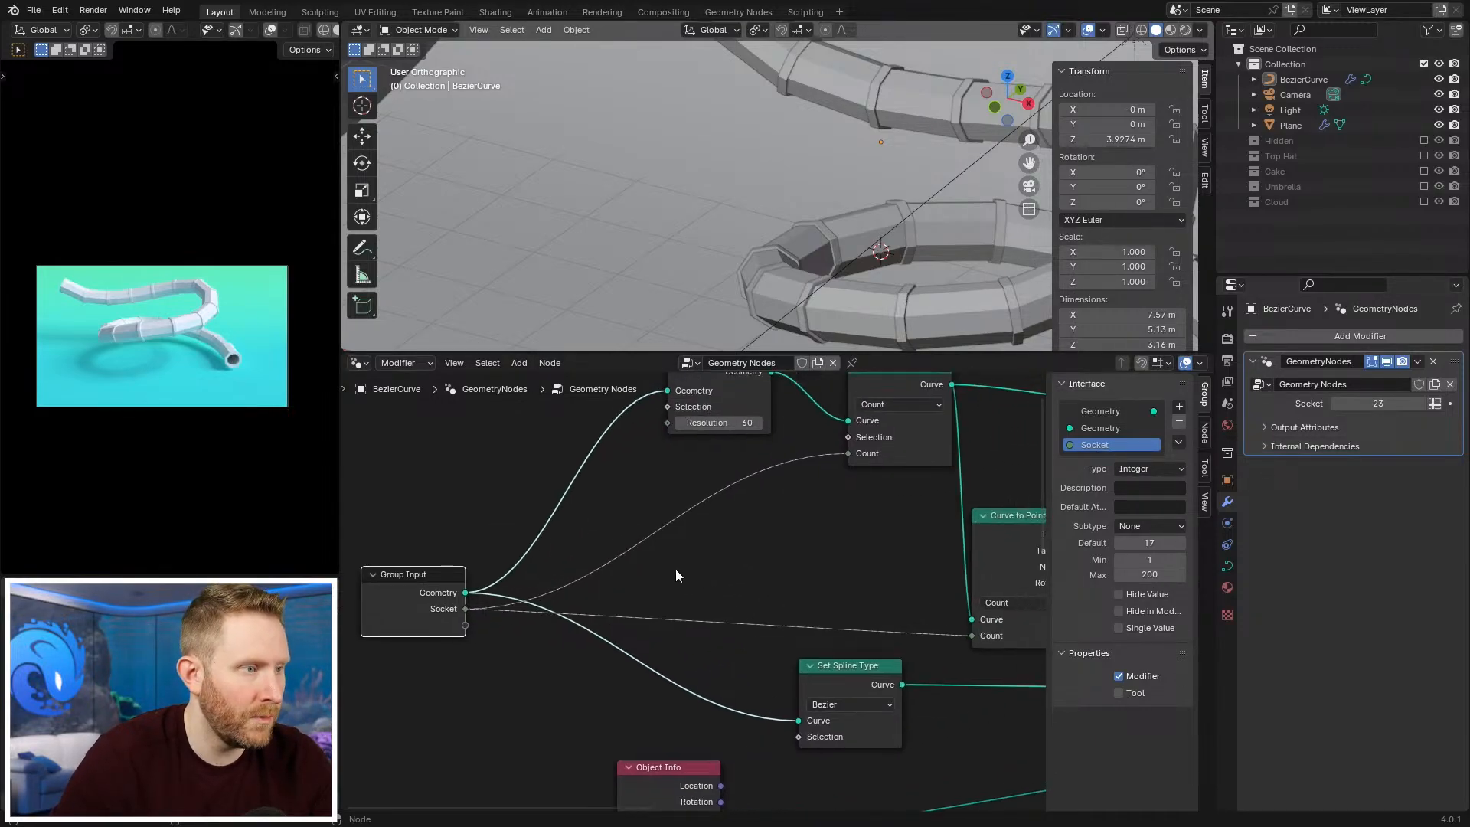
Step: Add a new input socket to the node group interface and name it Radius
{"action": "left_click", "coordinate": [1179, 413]}
{"action": "left_click", "coordinate": [1221, 423]}
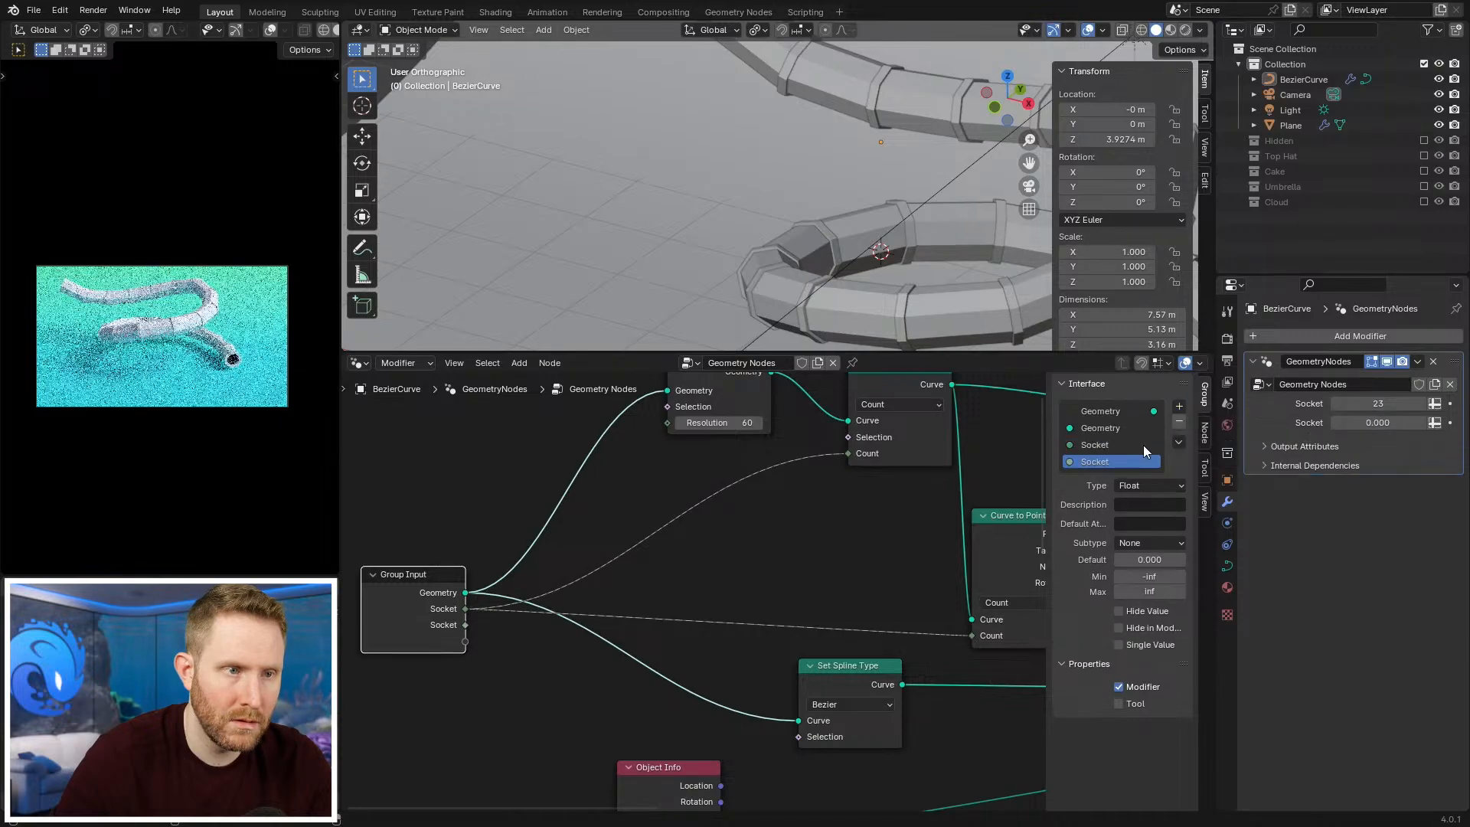
{"action": "double_click", "coordinate": [1110, 462]}
{"action": "type", "text": "Radius"}
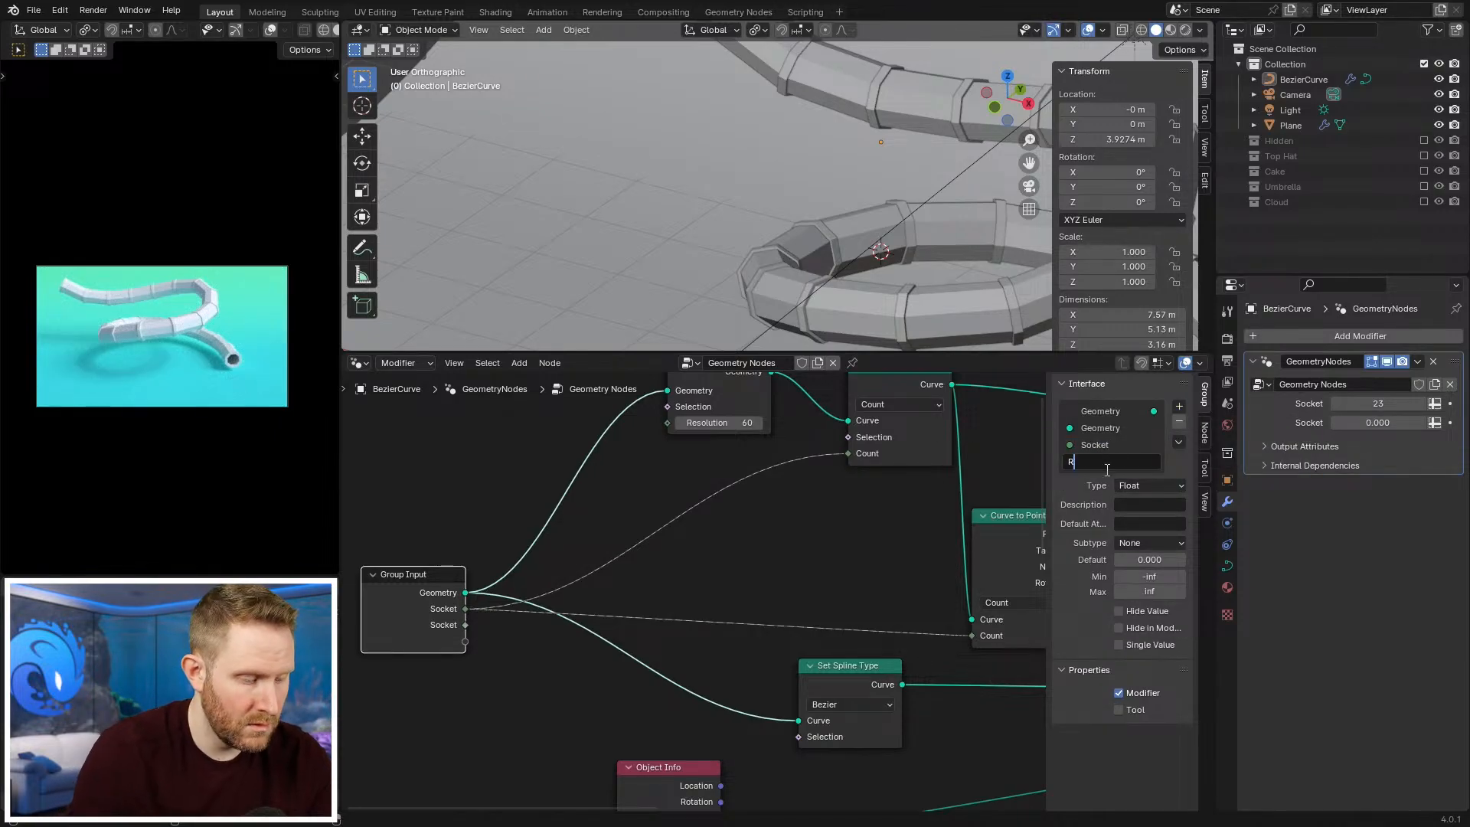
{"action": "key", "text": "Return"}
Step: Rename the integer input that drives the counts to Subdivisions and select the Radius input
{"action": "double_click", "coordinate": [1096, 446]}
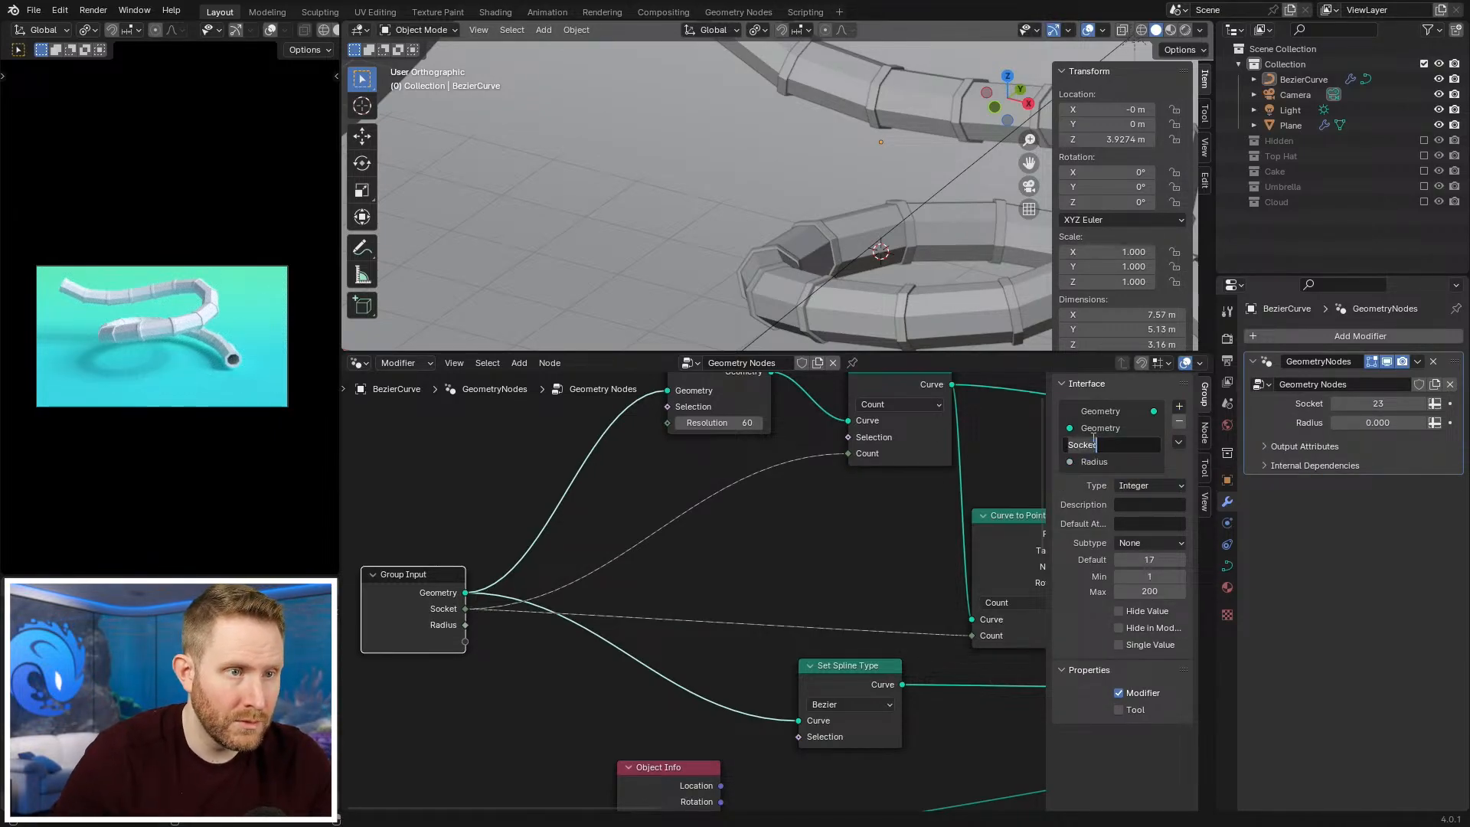
{"action": "type", "text": "Subdivisions"}
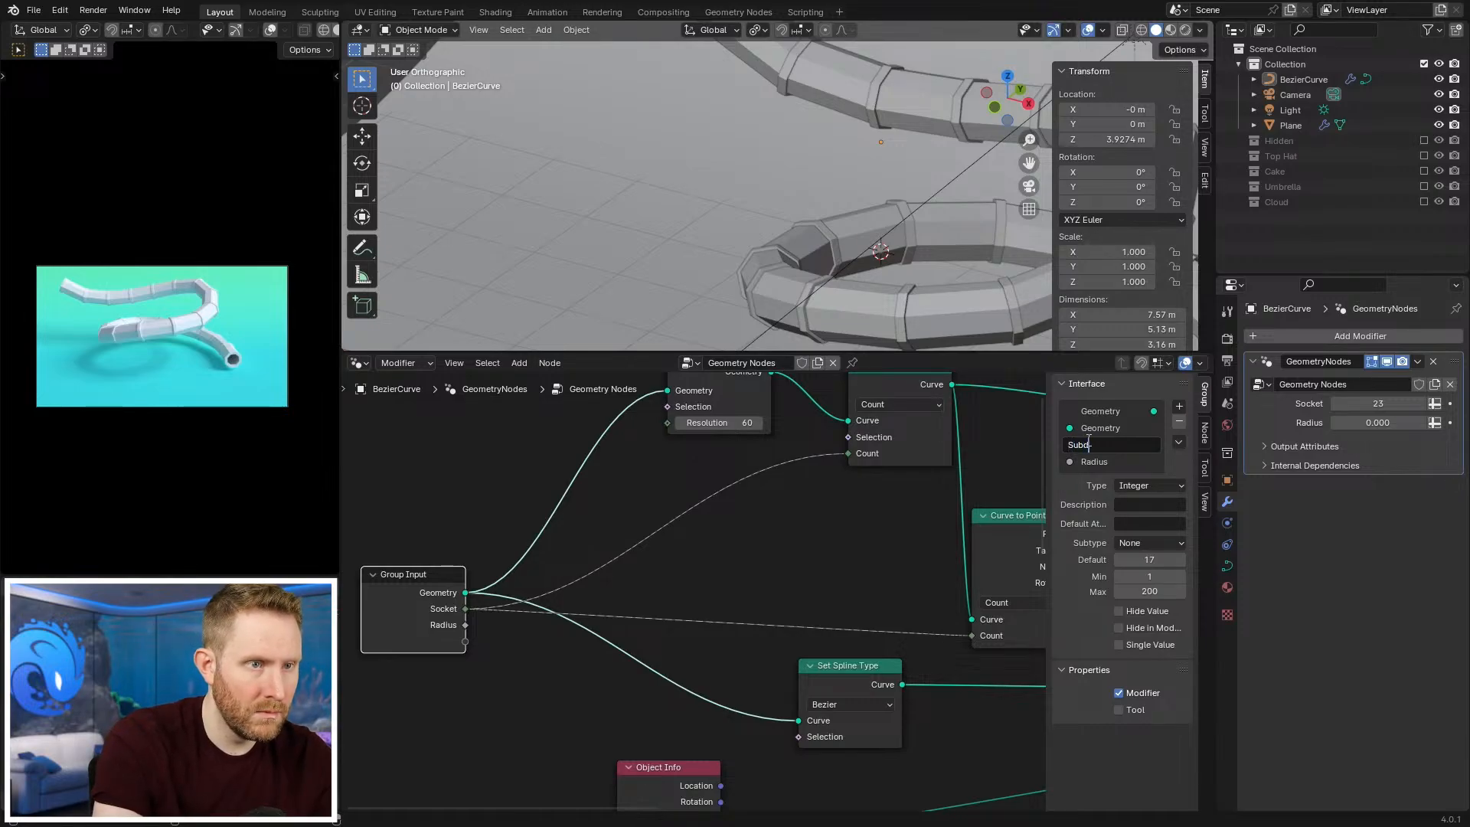
{"action": "key", "text": "Return"}
{"action": "left_click", "coordinate": [1098, 460]}
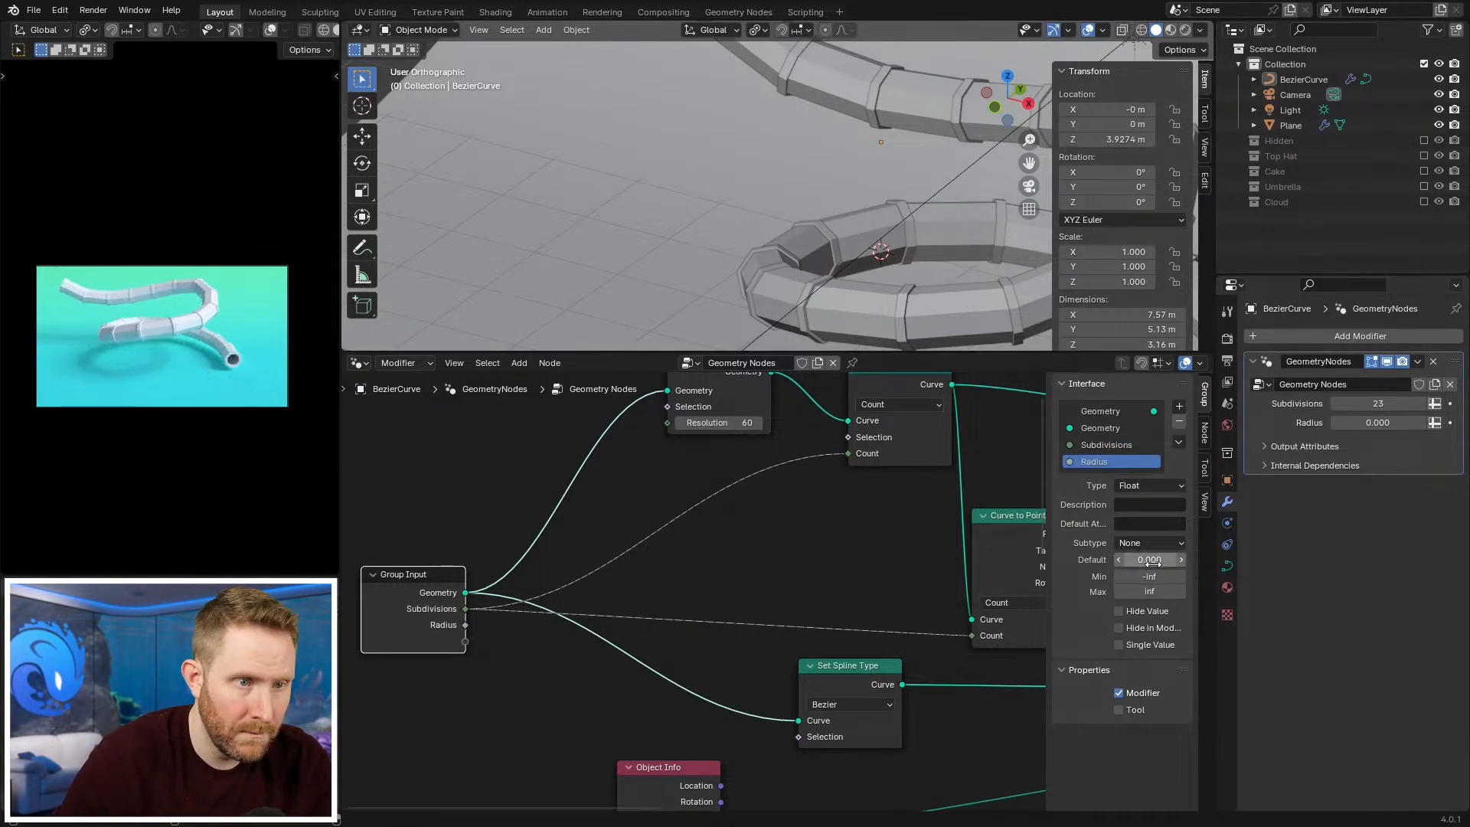
Step: Connect the Radius input to the tube profile's Curve Circle radius and set Radius to 0.335 in the modifier
{"action": "scroll", "coordinate": [689, 590], "scroll_direction": "down", "scroll_amount": 3}
{"action": "middle_click_drag", "start_coordinate": [784, 622], "coordinate": [584, 614]}
{"action": "scroll", "coordinate": [585, 614], "scroll_direction": "up", "scroll_amount": 1}
{"action": "middle_click_drag", "start_coordinate": [387, 637], "coordinate": [428, 616]}
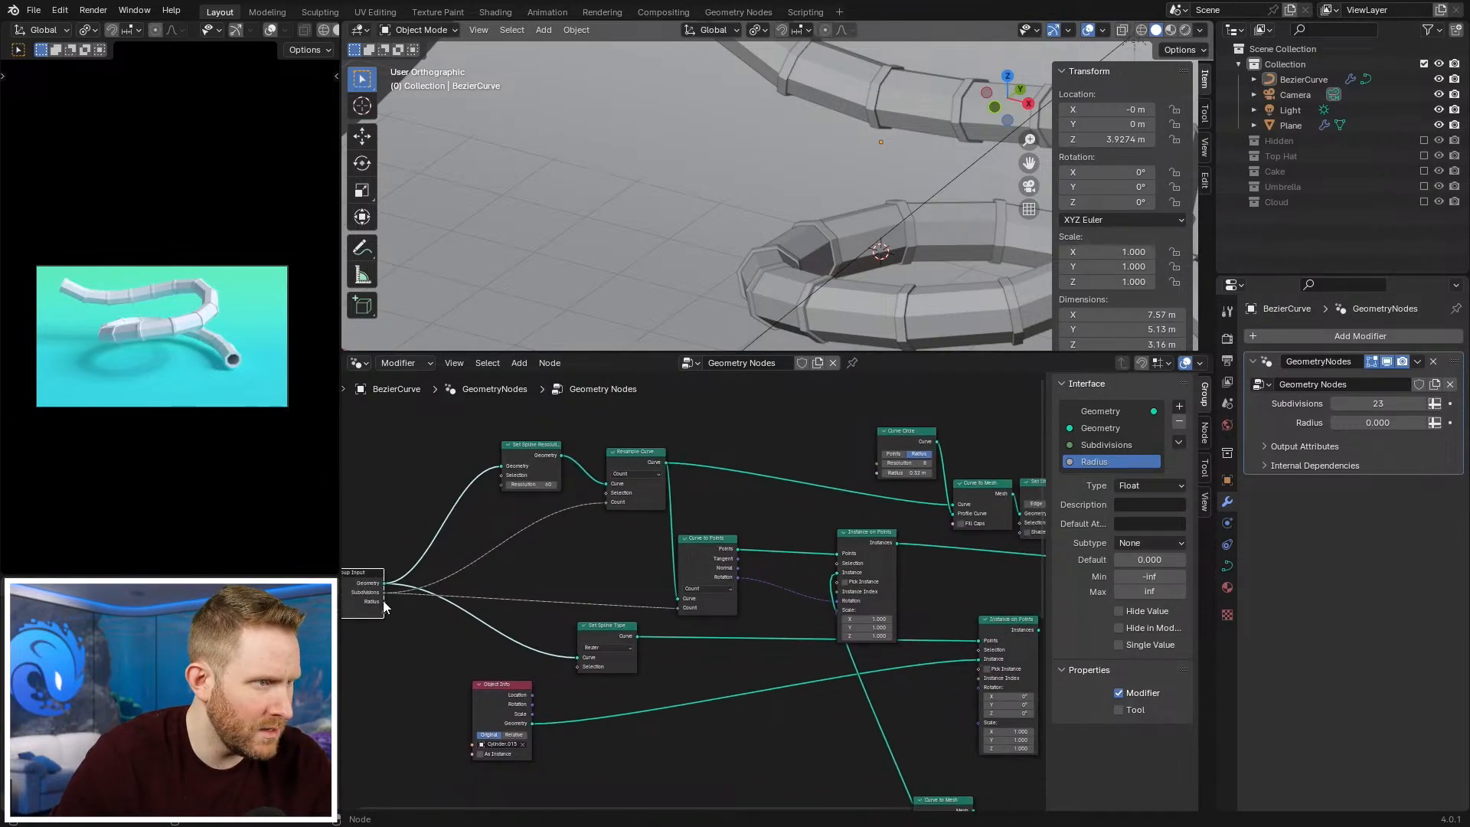
{"action": "left_click_drag", "start_coordinate": [383, 602], "coordinate": [878, 473]}
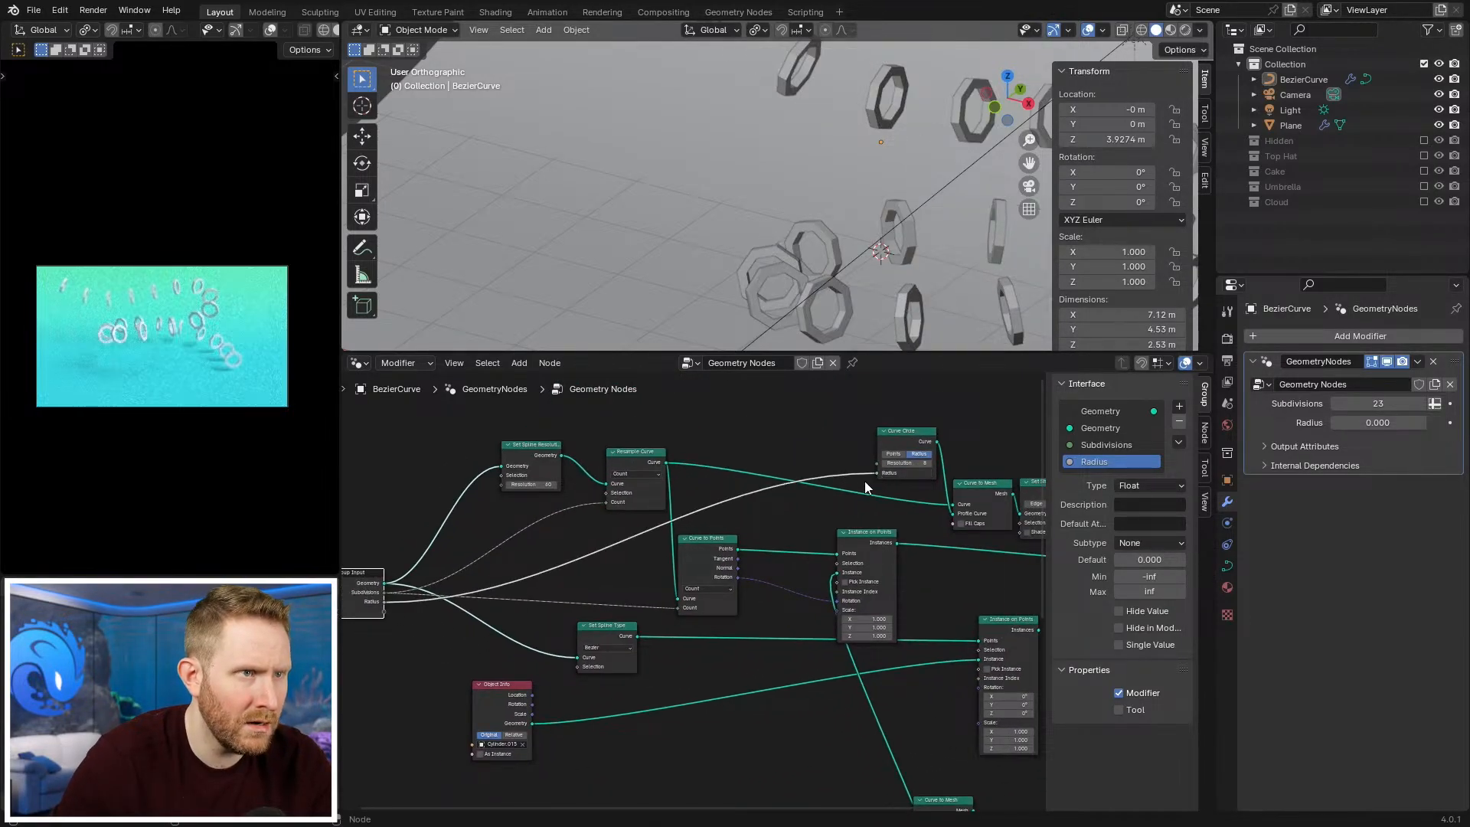
{"action": "mouse_move", "coordinate": [1370, 423]}
{"action": "left_mouse_down"}
{"action": "mouse_move", "coordinate": [1416, 422]}
{"action": "mouse_move", "coordinate": [1397, 422]}
{"action": "left_mouse_up"}
{"action": "scroll", "coordinate": [418, 661], "scroll_direction": "down", "scroll_amount": 1}
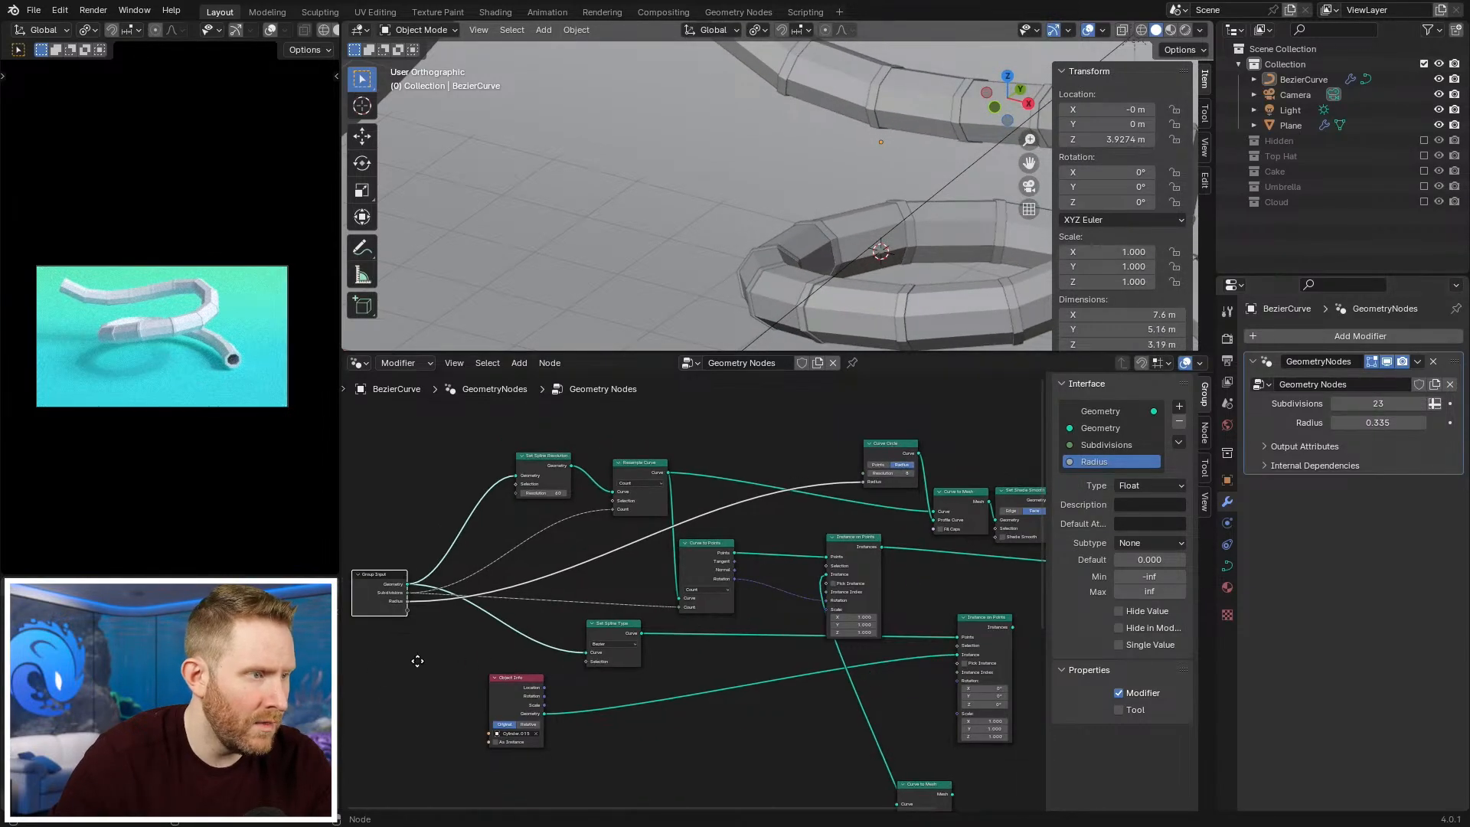
Step: Move the Group Input node down beside the two Curve Circle nodes that form the connector ring
{"action": "scroll", "coordinate": [638, 519], "scroll_direction": "up", "scroll_amount": 3}
{"action": "middle_click_drag", "start_coordinate": [417, 660], "coordinate": [578, 470]}
{"action": "scroll", "coordinate": [578, 470], "scroll_direction": "down", "scroll_amount": 2}
{"action": "left_click_drag", "start_coordinate": [559, 443], "coordinate": [556, 579]}
{"action": "middle_click_drag", "start_coordinate": [673, 607], "coordinate": [575, 493]}
{"action": "scroll", "coordinate": [575, 493], "scroll_direction": "up", "scroll_amount": 2}
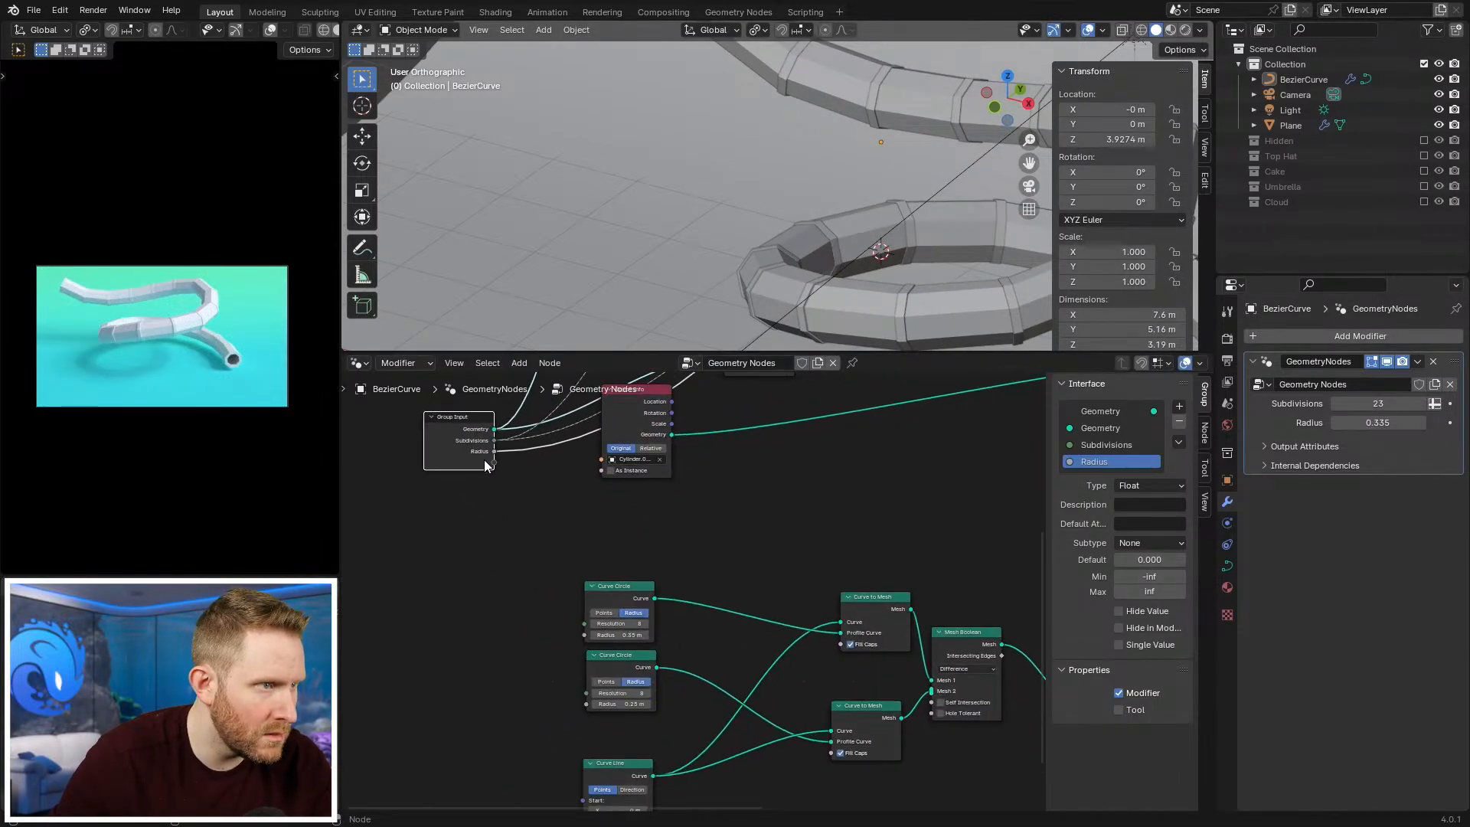
{"action": "middle_click_drag", "start_coordinate": [591, 550], "coordinate": [631, 485]}
{"action": "scroll", "coordinate": [631, 485], "scroll_direction": "down", "scroll_amount": 2}
{"action": "key", "text": "g"}
{"action": "left_click", "coordinate": [574, 668]}
{"action": "middle_click_drag", "start_coordinate": [574, 668], "coordinate": [660, 597]}
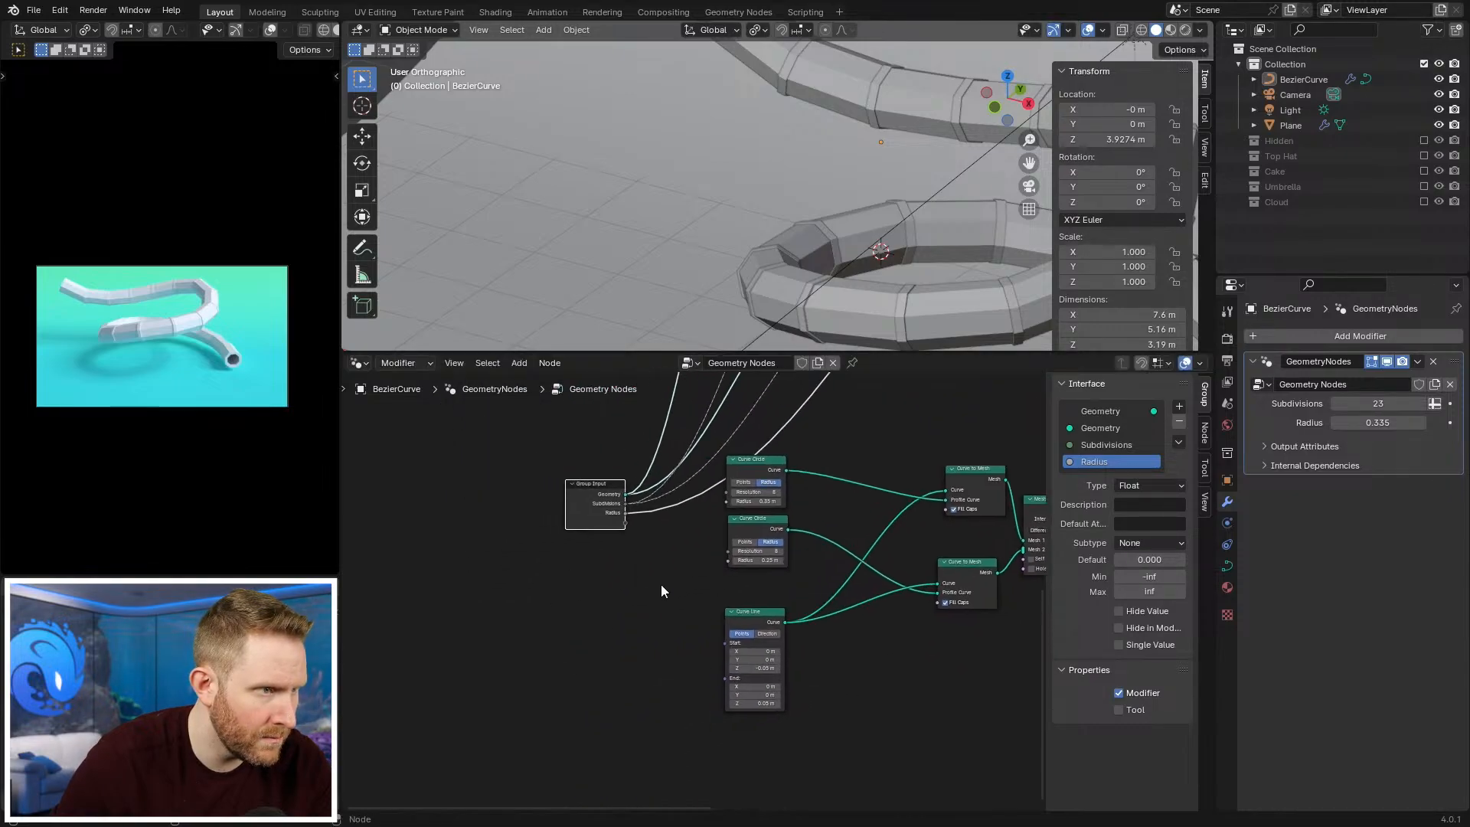
{"action": "scroll", "coordinate": [661, 586], "scroll_direction": "up", "scroll_amount": 1}
{"action": "key", "text": "g"}
{"action": "left_click", "coordinate": [539, 465]}
Step: Add a Multiply math node fed by the Radius input with a factor of 1.1 and position it near Group Input
{"action": "left_click_drag", "start_coordinate": [523, 451], "coordinate": [585, 557]}
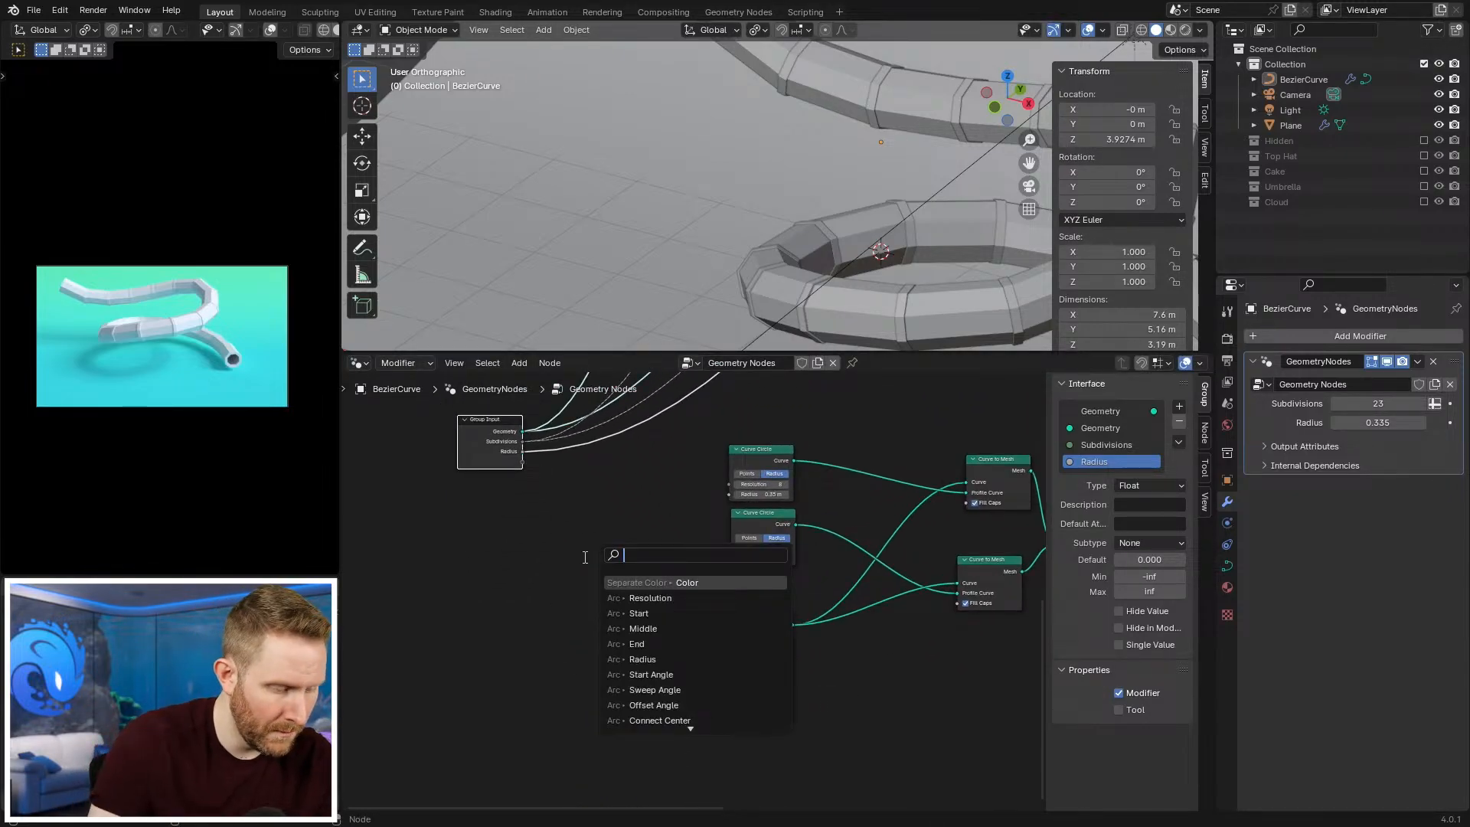
{"action": "type", "text": "multipl"}
{"action": "key", "text": "Return"}
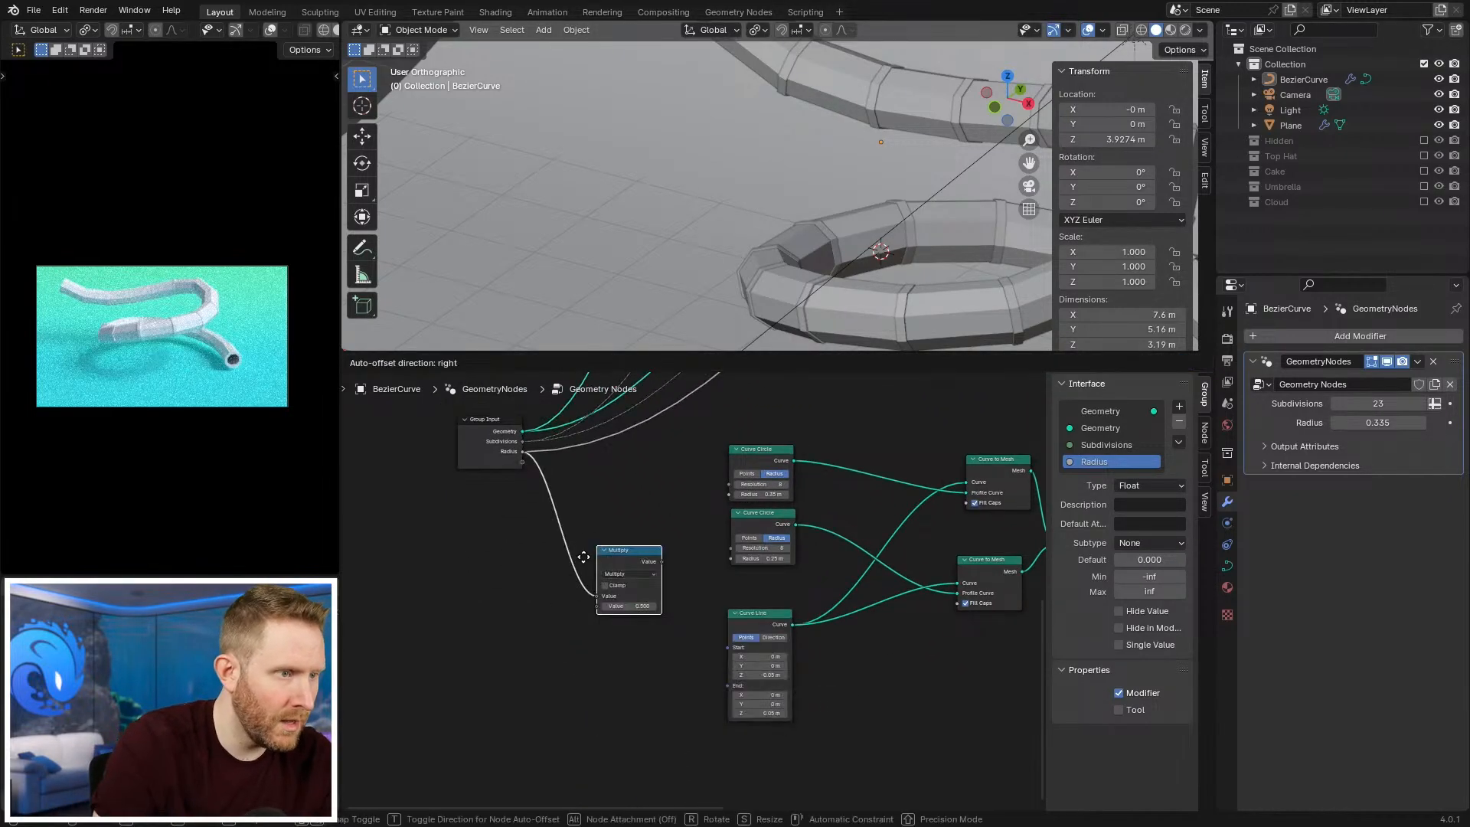
{"action": "left_click", "coordinate": [584, 556]}
{"action": "scroll", "coordinate": [634, 581], "scroll_direction": "up", "scroll_amount": 2}
{"action": "double_click", "coordinate": [588, 617]}
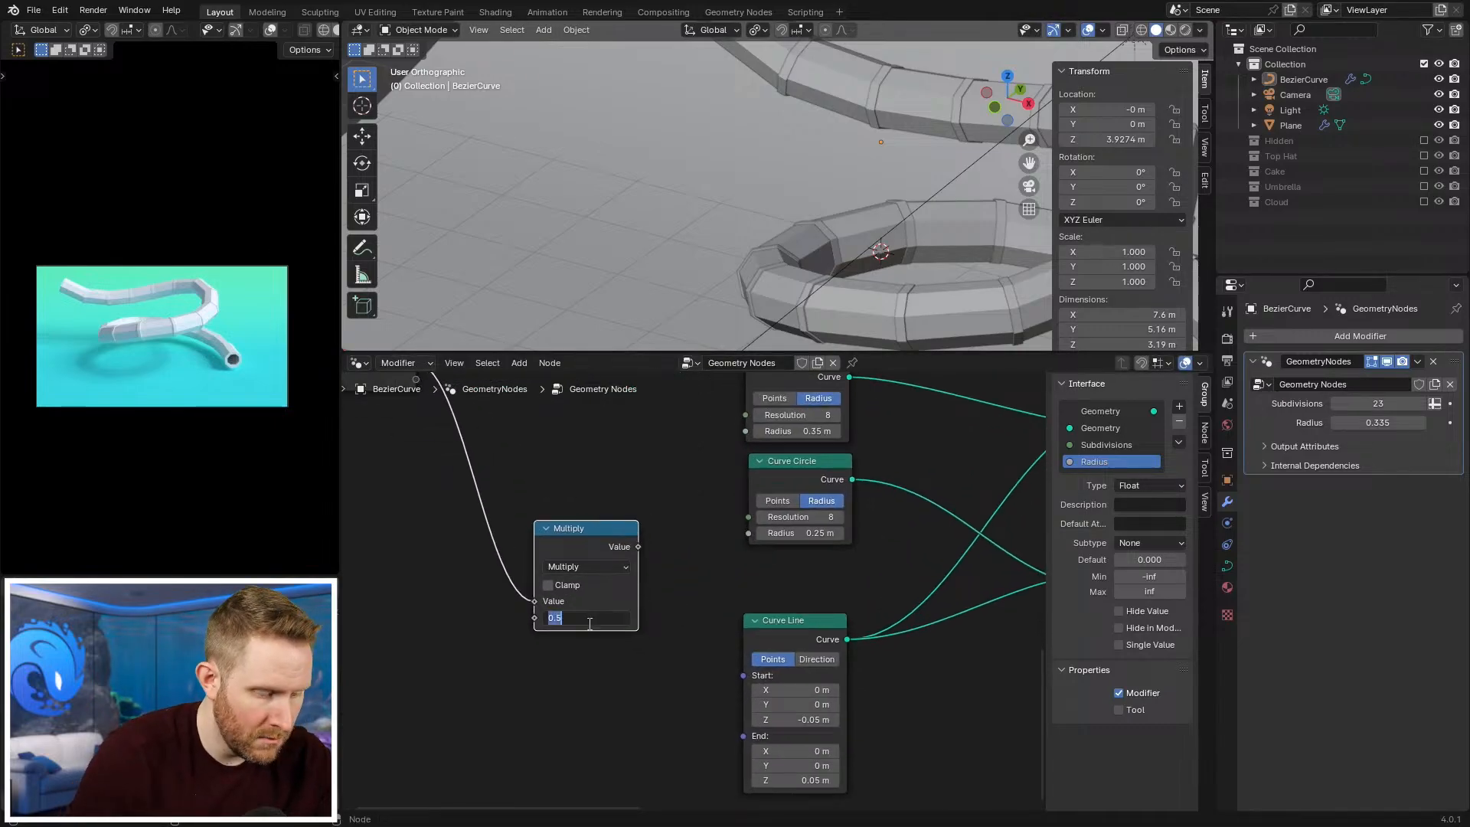
{"action": "type", "text": "1.1"}
{"action": "key", "text": "Return"}
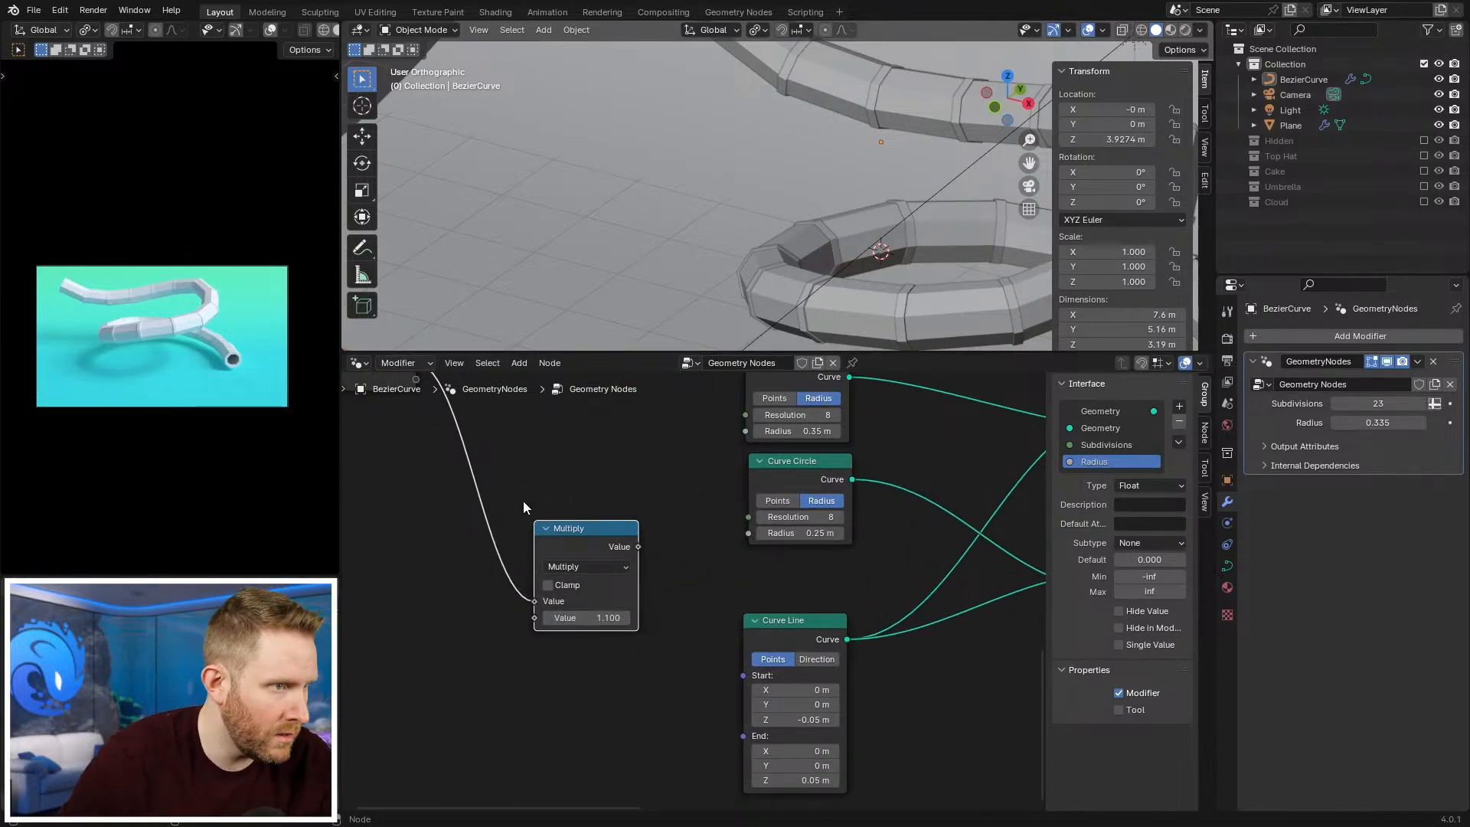
{"action": "left_click_drag", "start_coordinate": [560, 552], "coordinate": [538, 494]}
Step: Try a Divide math node fed by the Multiply result and delete it again
{"action": "key", "text": "shift+a"}
{"action": "type", "text": "divid"}
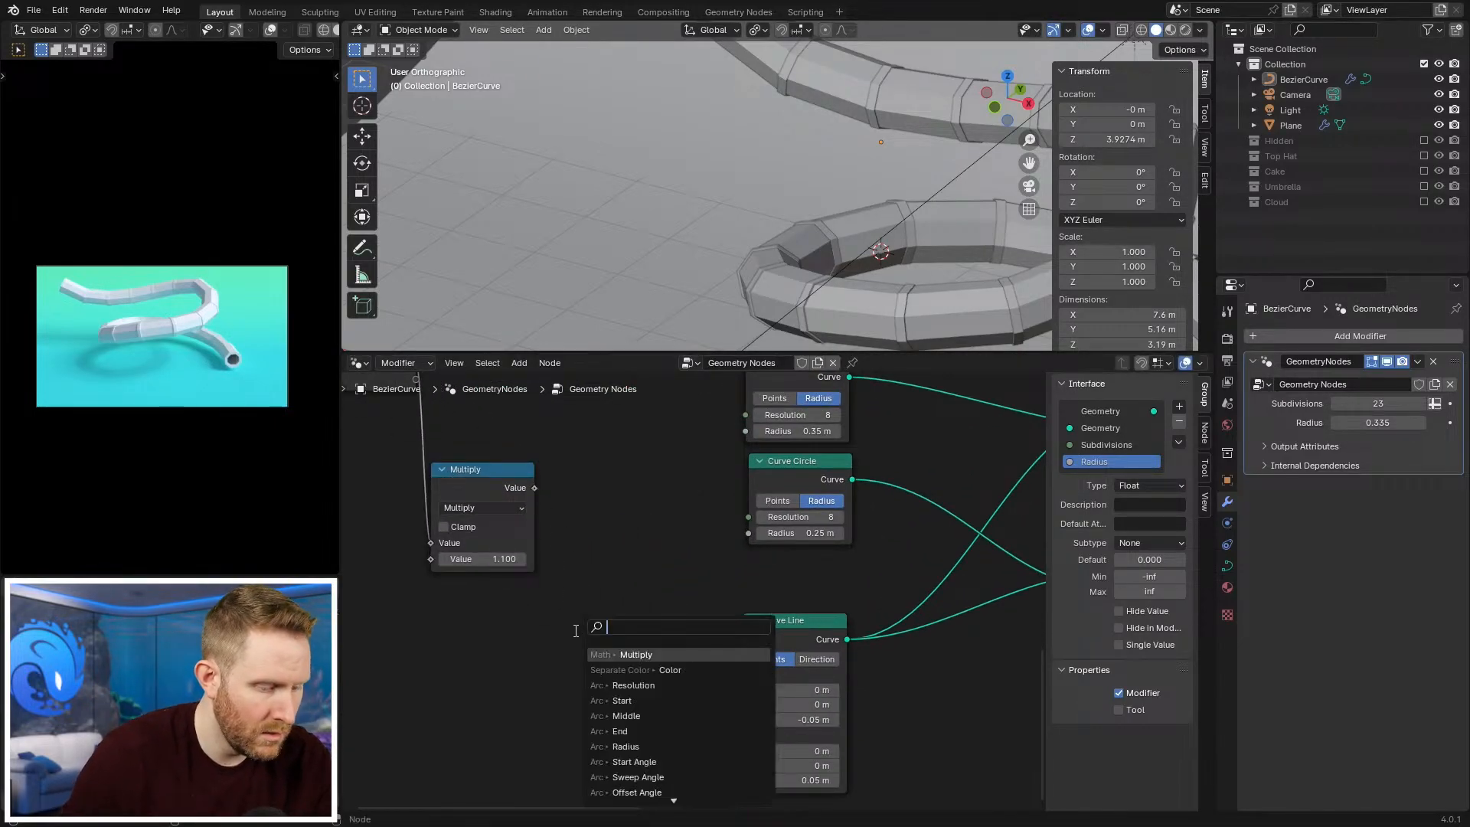
{"action": "key", "text": "Return"}
{"action": "left_click", "coordinate": [604, 607]}
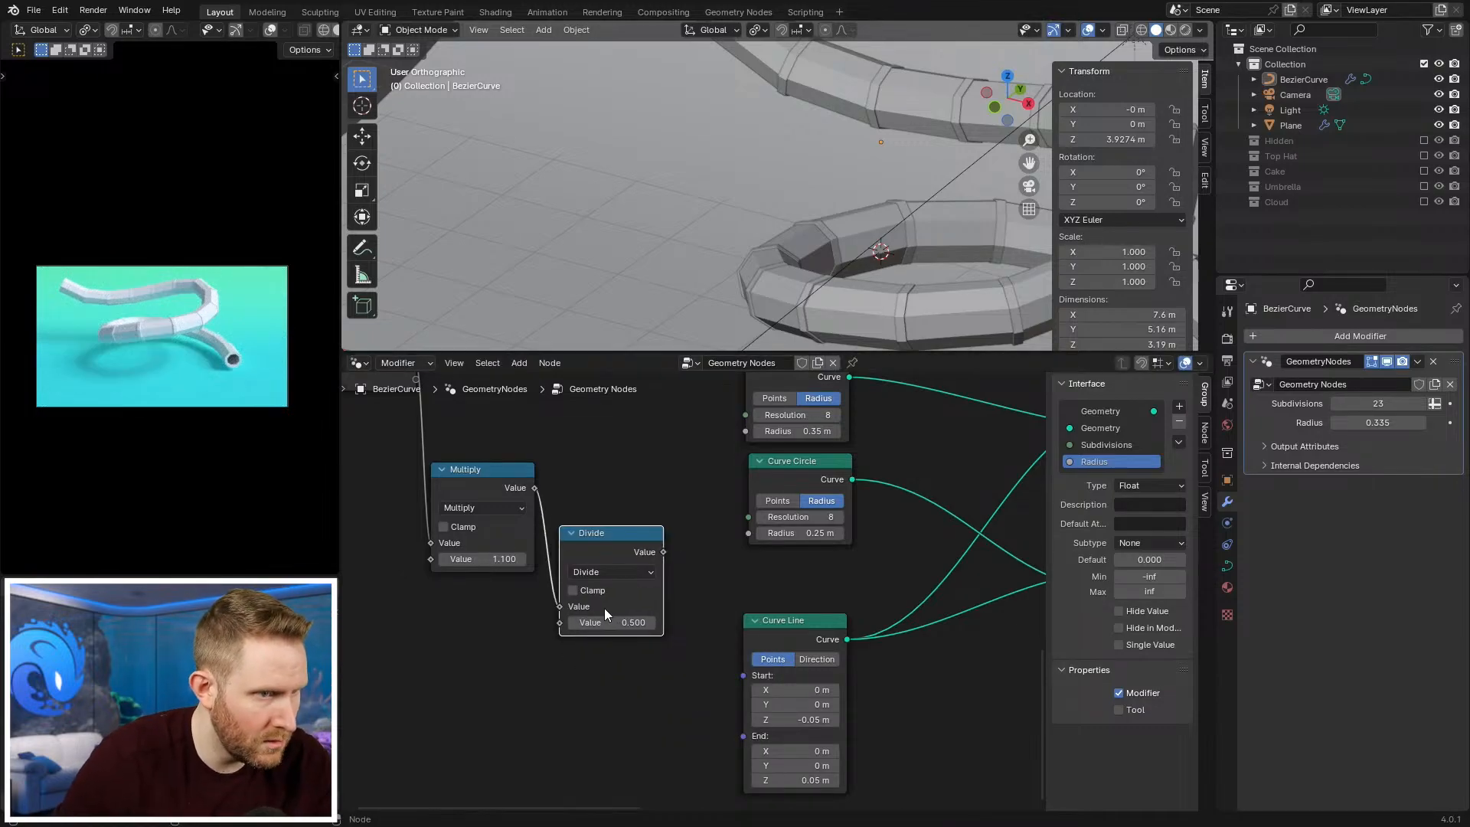
{"action": "middle_click_drag", "start_coordinate": [604, 607], "coordinate": [636, 633]}
{"action": "key", "text": "x"}
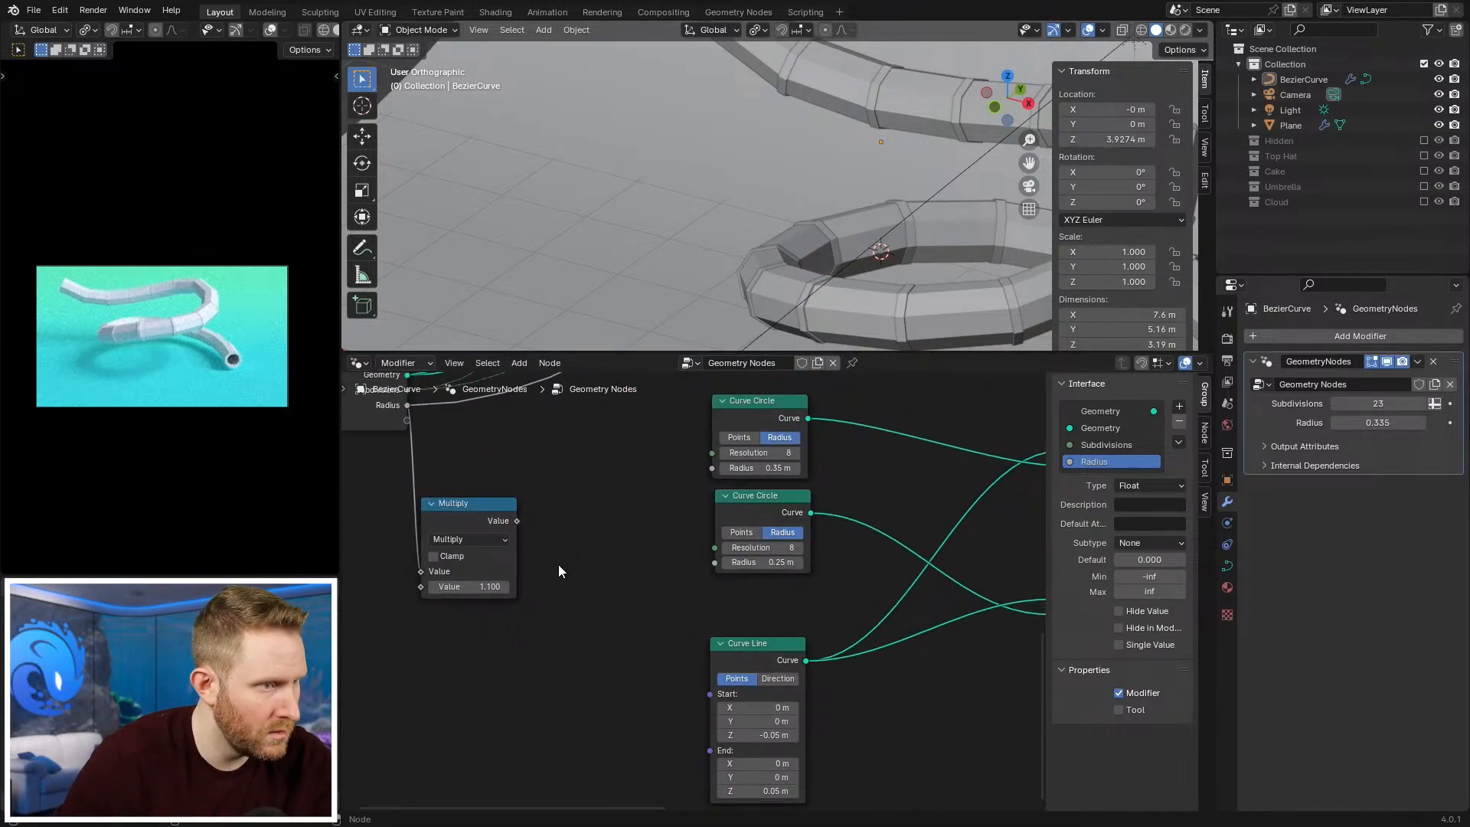
Step: Connect the Multiply result to the radius of the ring's outer Curve Circle and set the modifier's Radius to 0.361
{"action": "left_click_drag", "start_coordinate": [448, 522], "coordinate": [439, 502]}
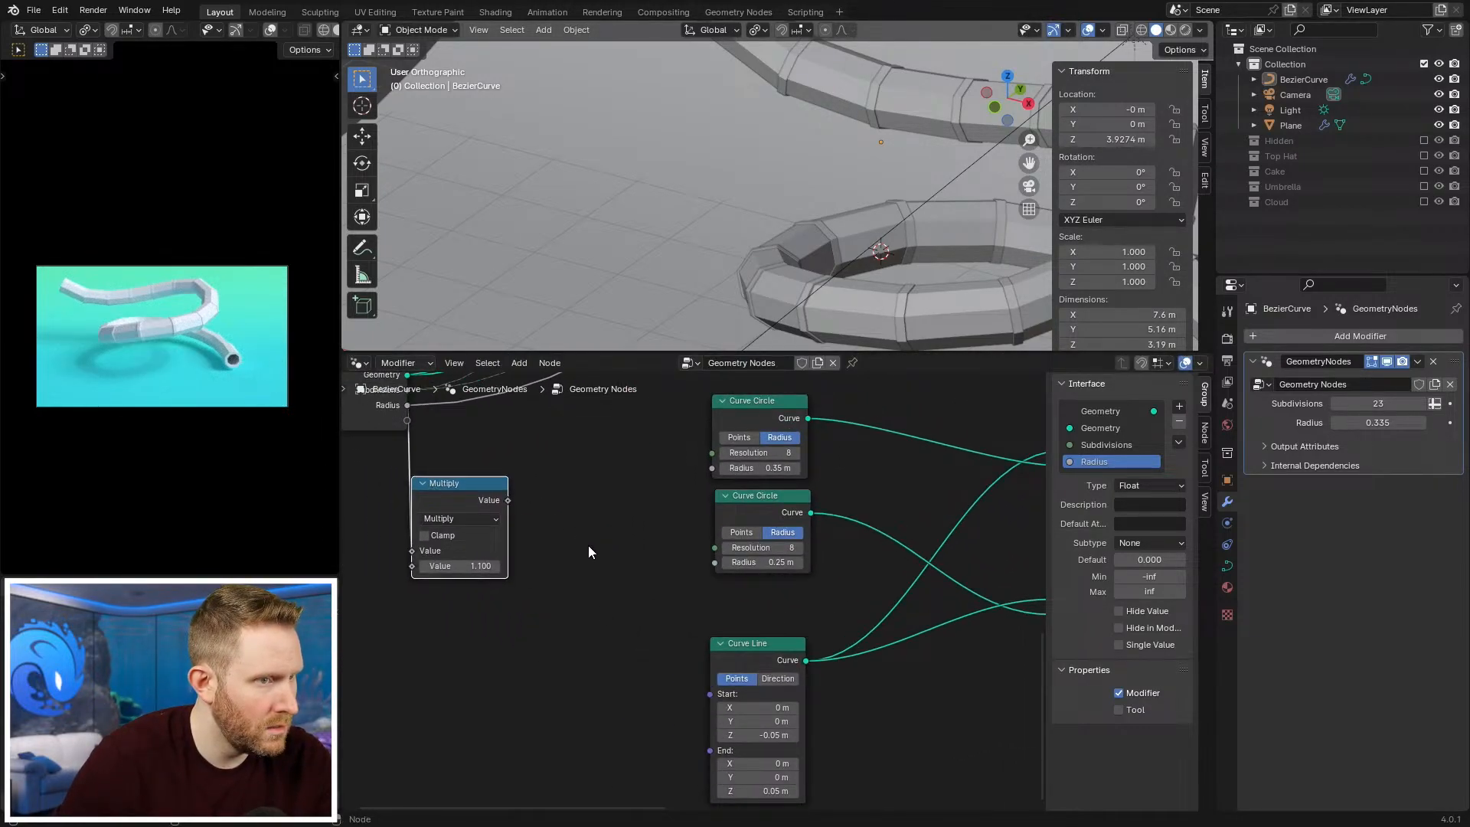
{"action": "scroll", "coordinate": [580, 545], "scroll_direction": "down", "scroll_amount": 3}
{"action": "middle_click_drag", "start_coordinate": [644, 536], "coordinate": [607, 607]}
{"action": "scroll", "coordinate": [590, 539], "scroll_direction": "up", "scroll_amount": 3}
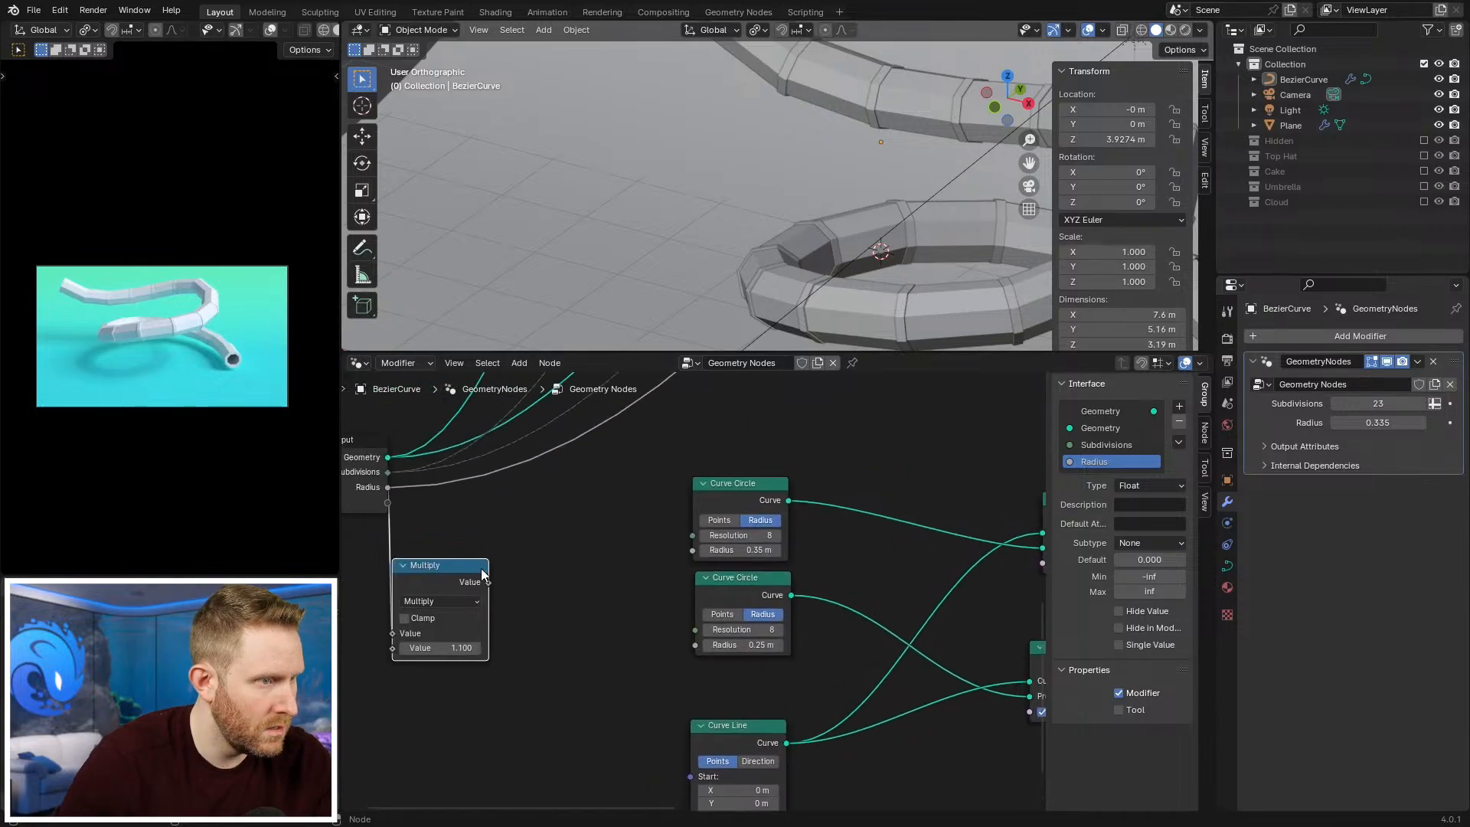
{"action": "left_click_drag", "start_coordinate": [669, 580], "coordinate": [692, 552]}
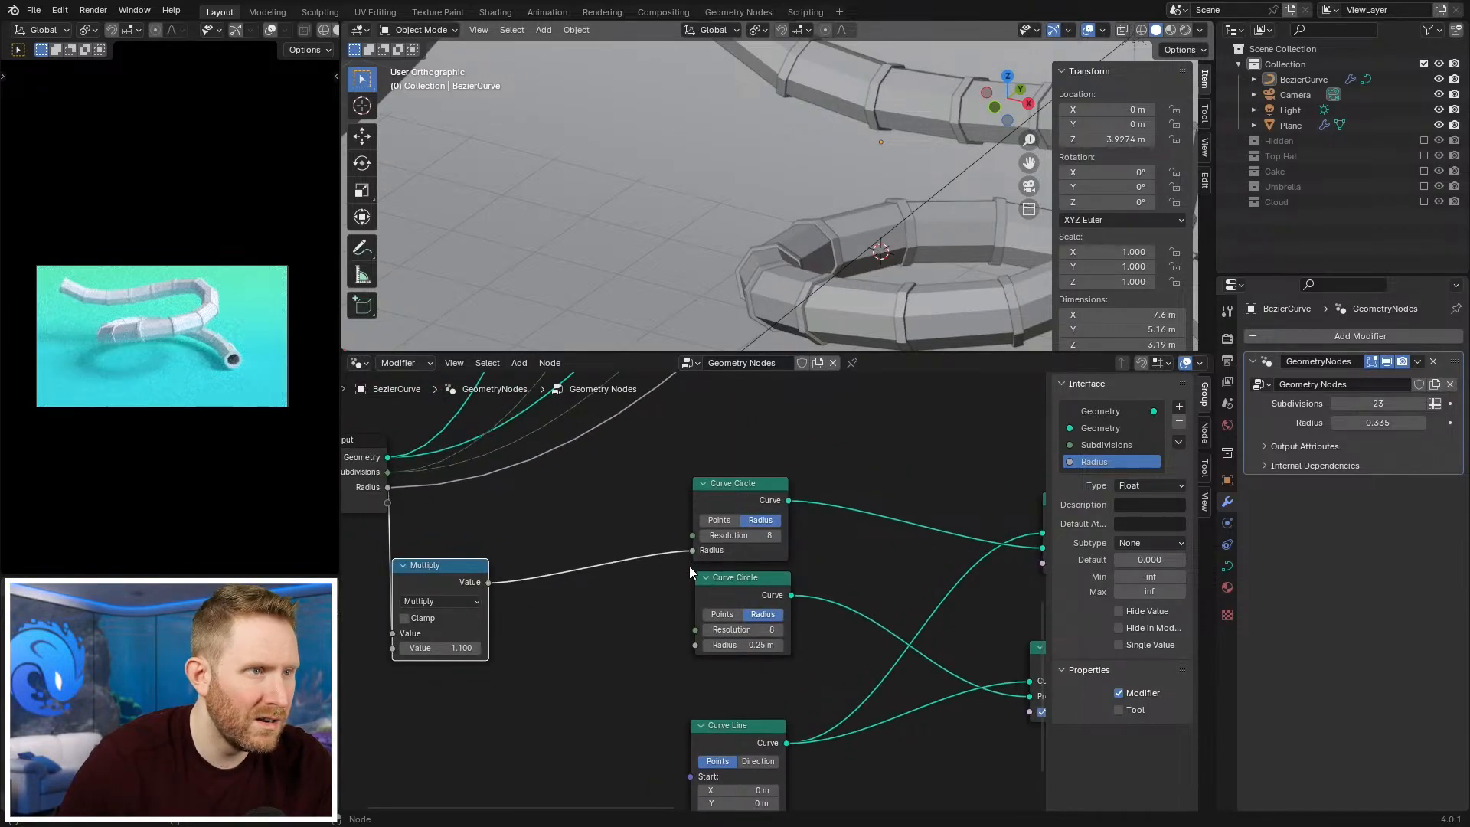
{"action": "scroll", "coordinate": [688, 567], "scroll_direction": "down", "scroll_amount": 2}
{"action": "mouse_move", "coordinate": [1378, 423]}
{"action": "left_mouse_down"}
{"action": "mouse_move", "coordinate": [1324, 422]}
{"action": "mouse_move", "coordinate": [1432, 422]}
{"action": "mouse_move", "coordinate": [1335, 423]}
{"action": "mouse_move", "coordinate": [1366, 423]}
{"action": "left_mouse_up"}
{"action": "scroll", "coordinate": [578, 596], "scroll_direction": "up", "scroll_amount": 5}
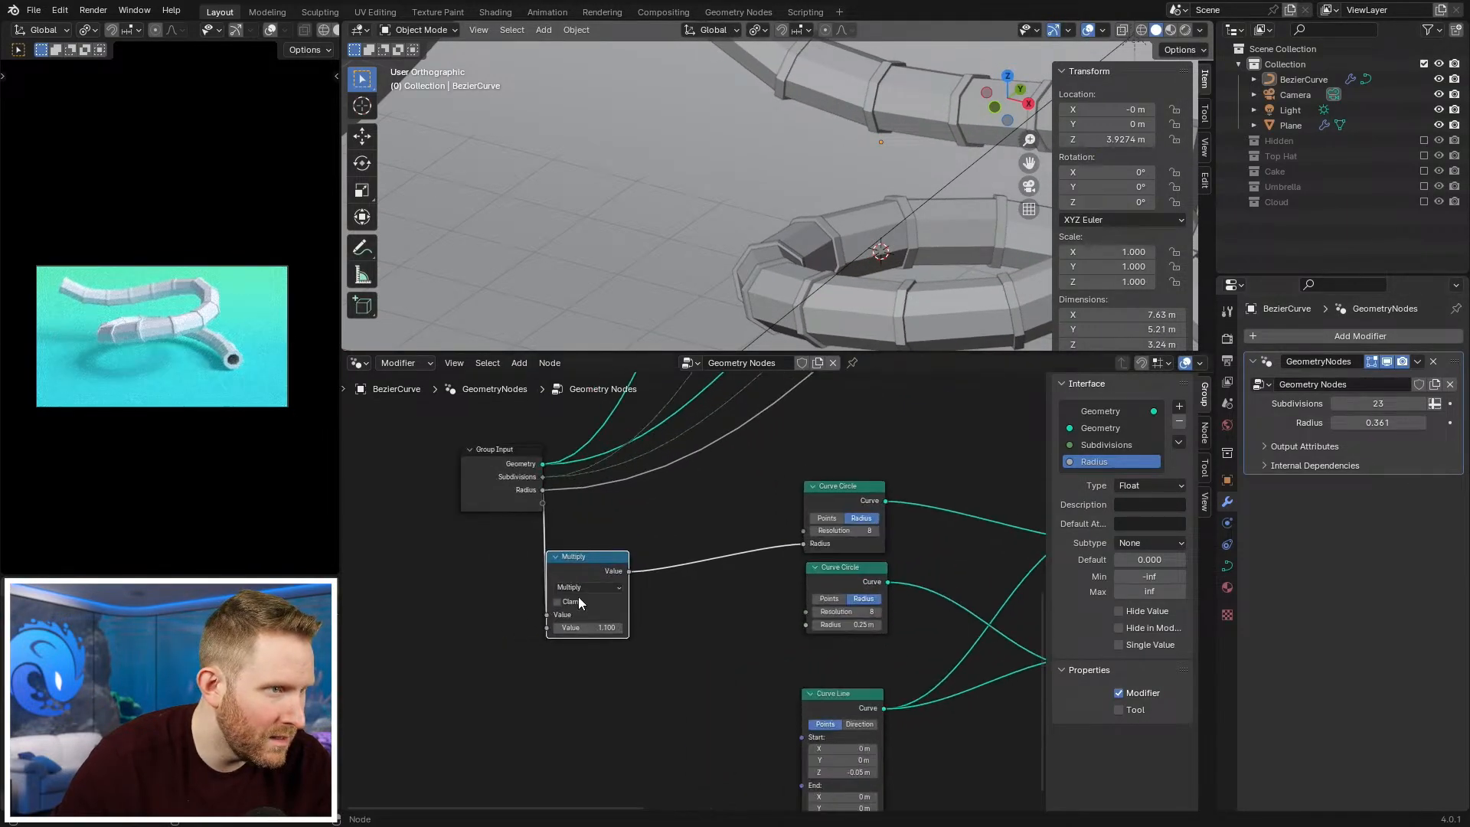
{"action": "left_click_drag", "start_coordinate": [548, 556], "coordinate": [594, 580]}
Step: Replace the Multiply node with an Add math node fed by the Radius input, spaced away from Group Input
{"action": "key", "text": "x"}
{"action": "left_click_drag", "start_coordinate": [530, 480], "coordinate": [600, 601]}
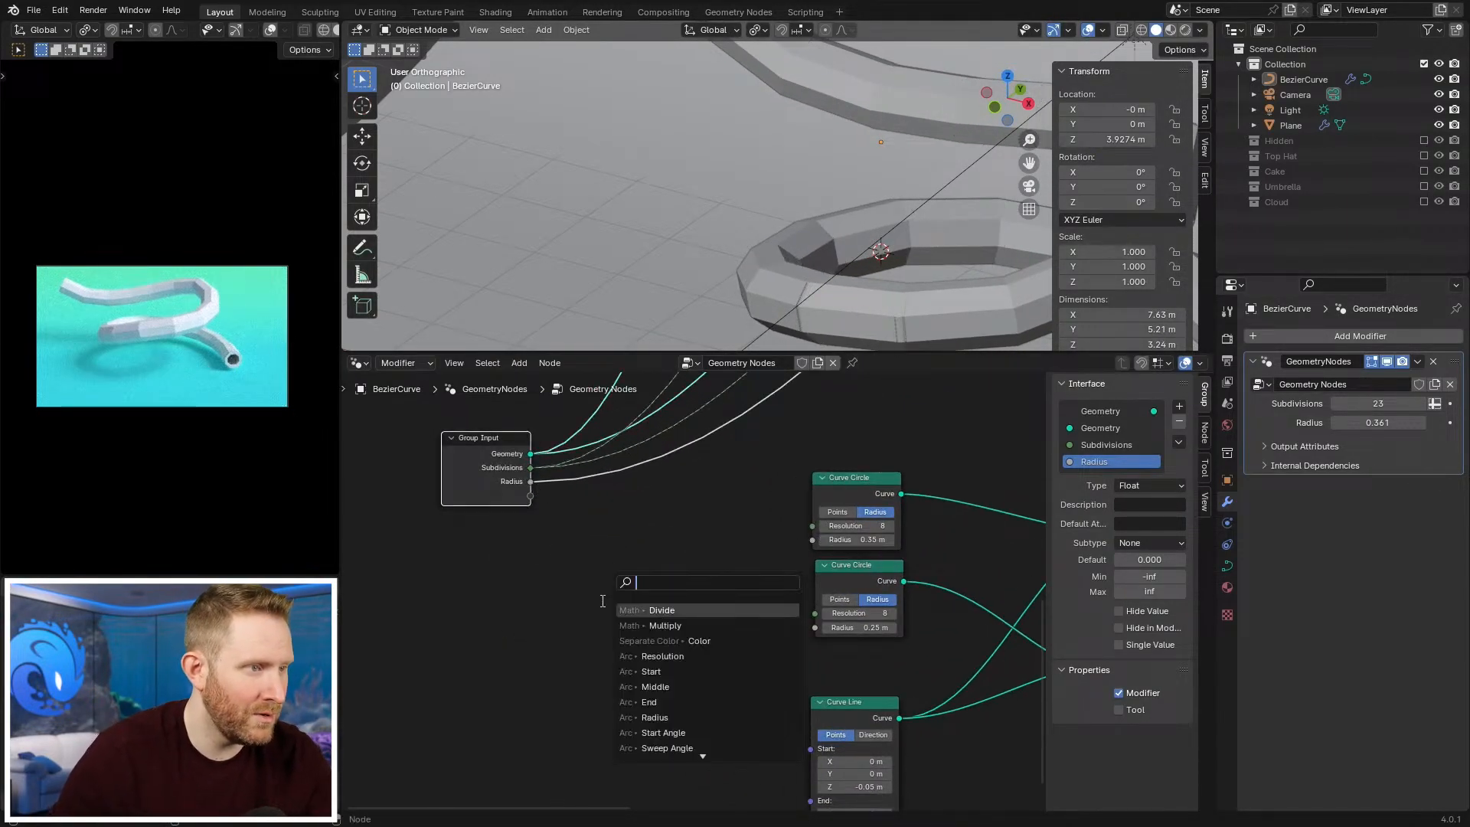
{"action": "type", "text": "add"}
{"action": "key", "text": "Return"}
{"action": "left_click", "coordinate": [649, 570]}
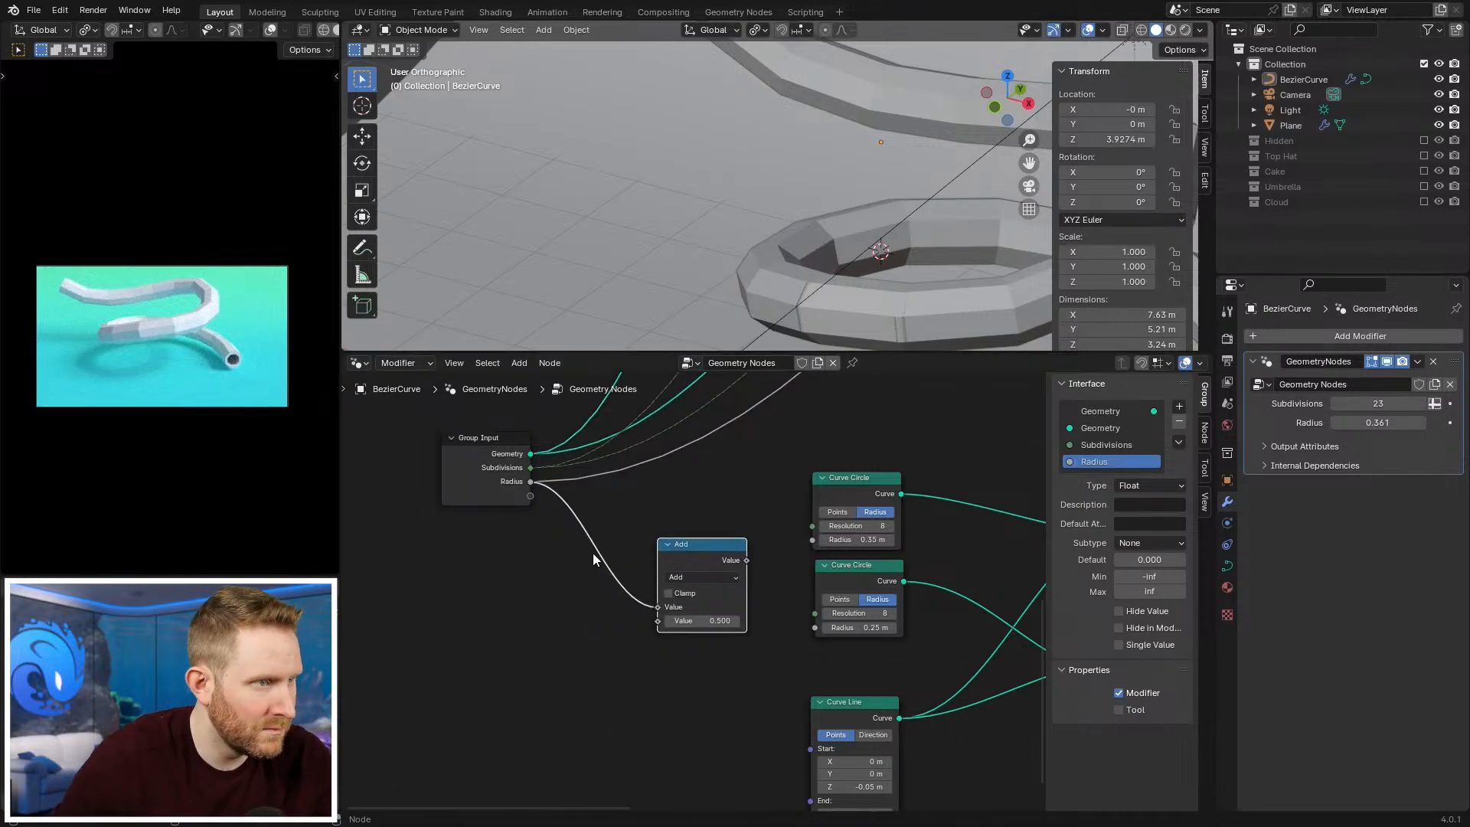
{"action": "left_click_drag", "start_coordinate": [480, 476], "coordinate": [423, 430]}
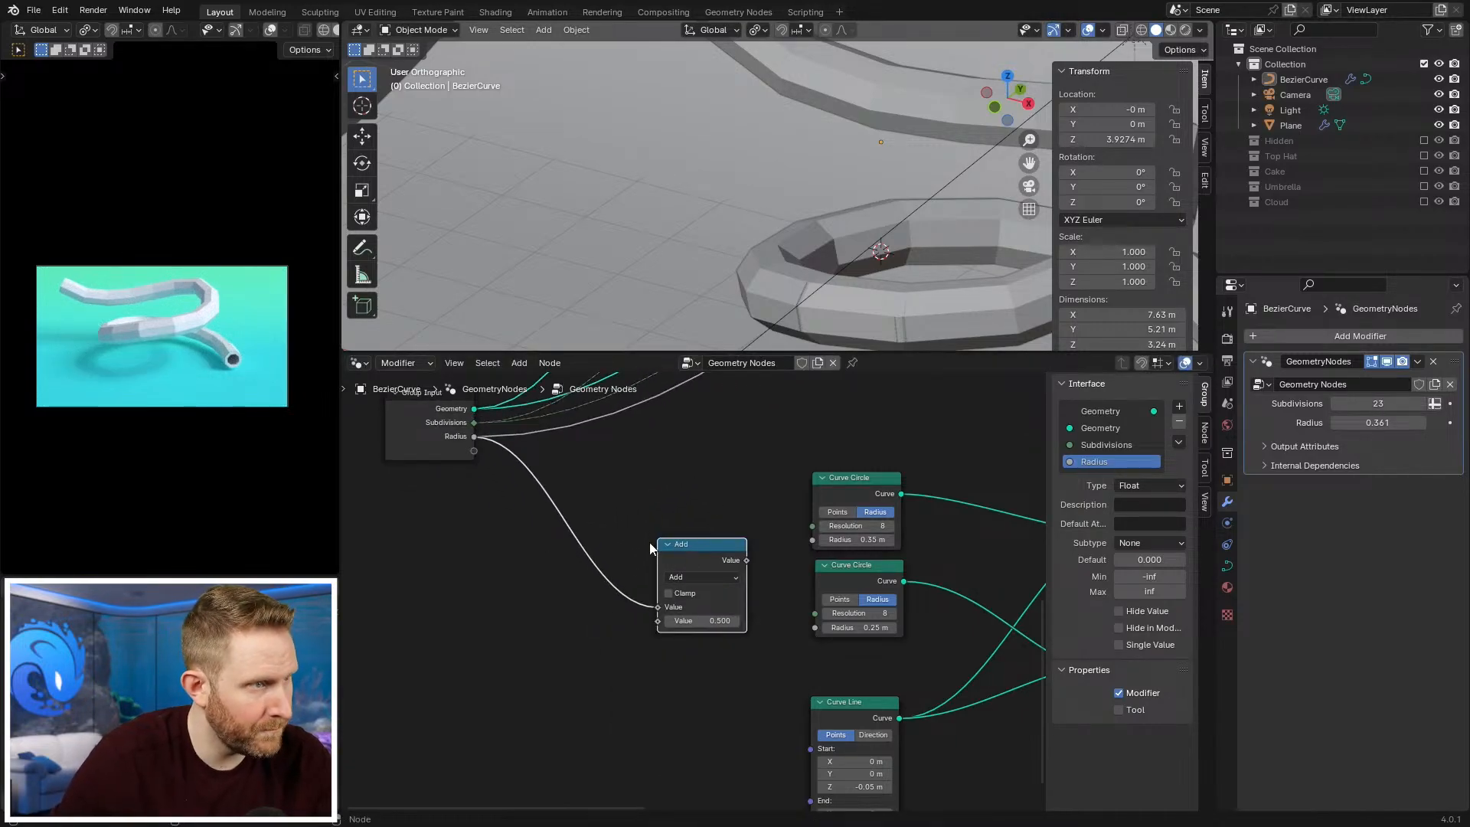
{"action": "middle_click_drag", "start_coordinate": [560, 548], "coordinate": [580, 577]}
{"action": "scroll", "coordinate": [591, 568], "scroll_direction": "up", "scroll_amount": 1}
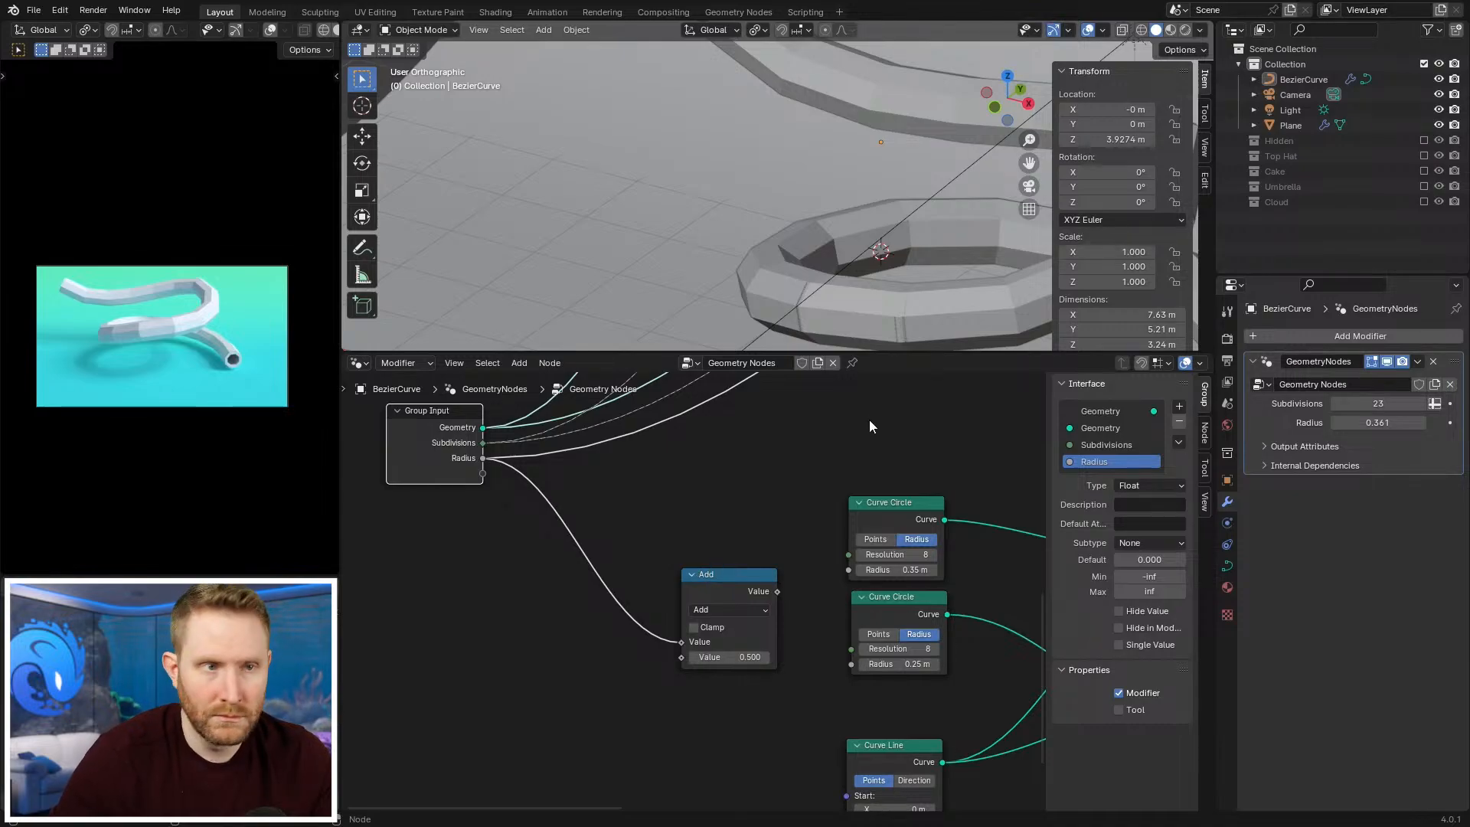
Step: Add another group input socket and name it Outer Radius
{"action": "left_click", "coordinate": [1178, 406]}
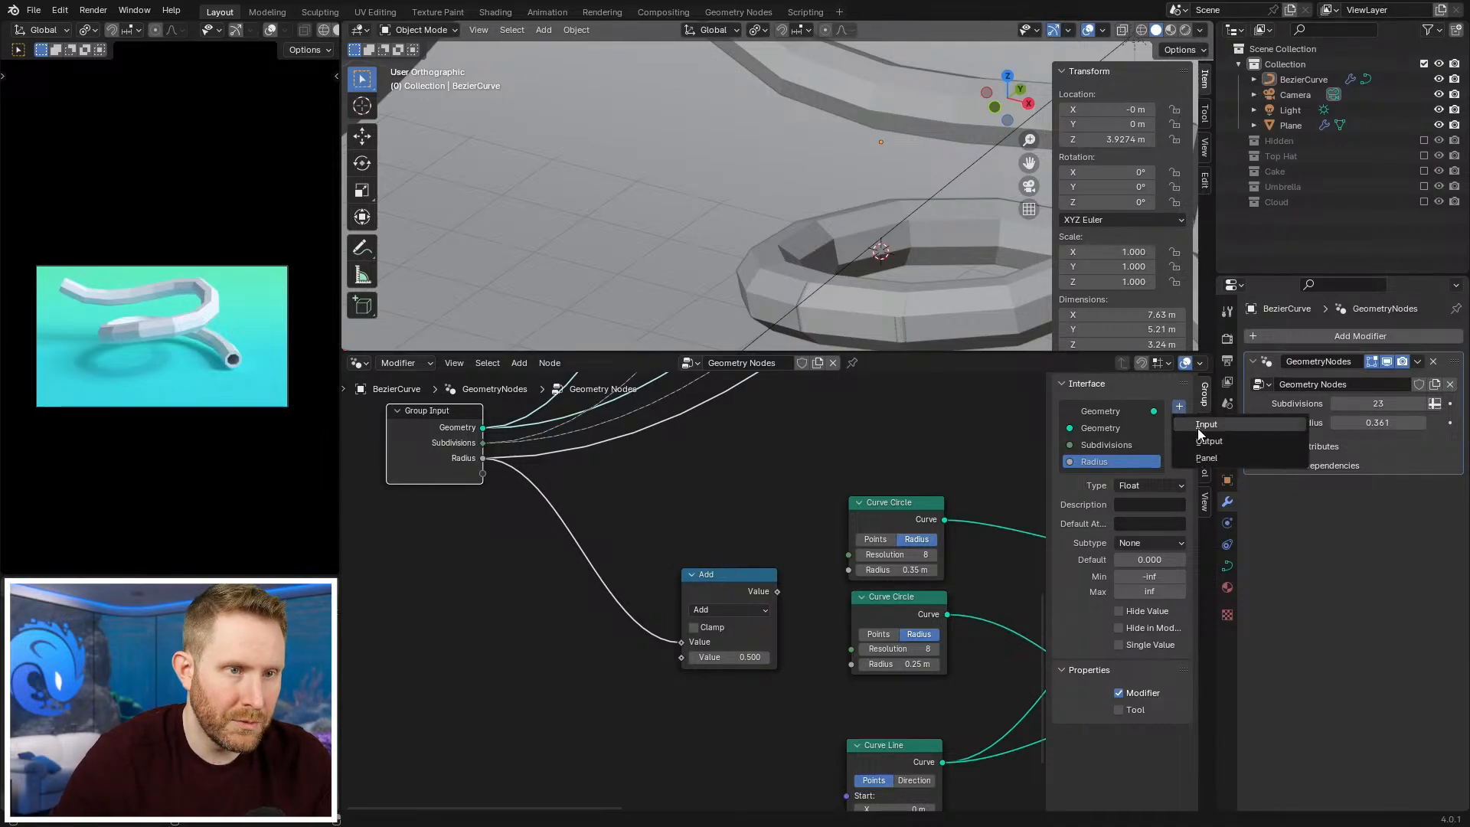
{"action": "left_click", "coordinate": [1199, 426]}
{"action": "double_click", "coordinate": [1093, 478]}
{"action": "type", "text": "Outer Radius"}
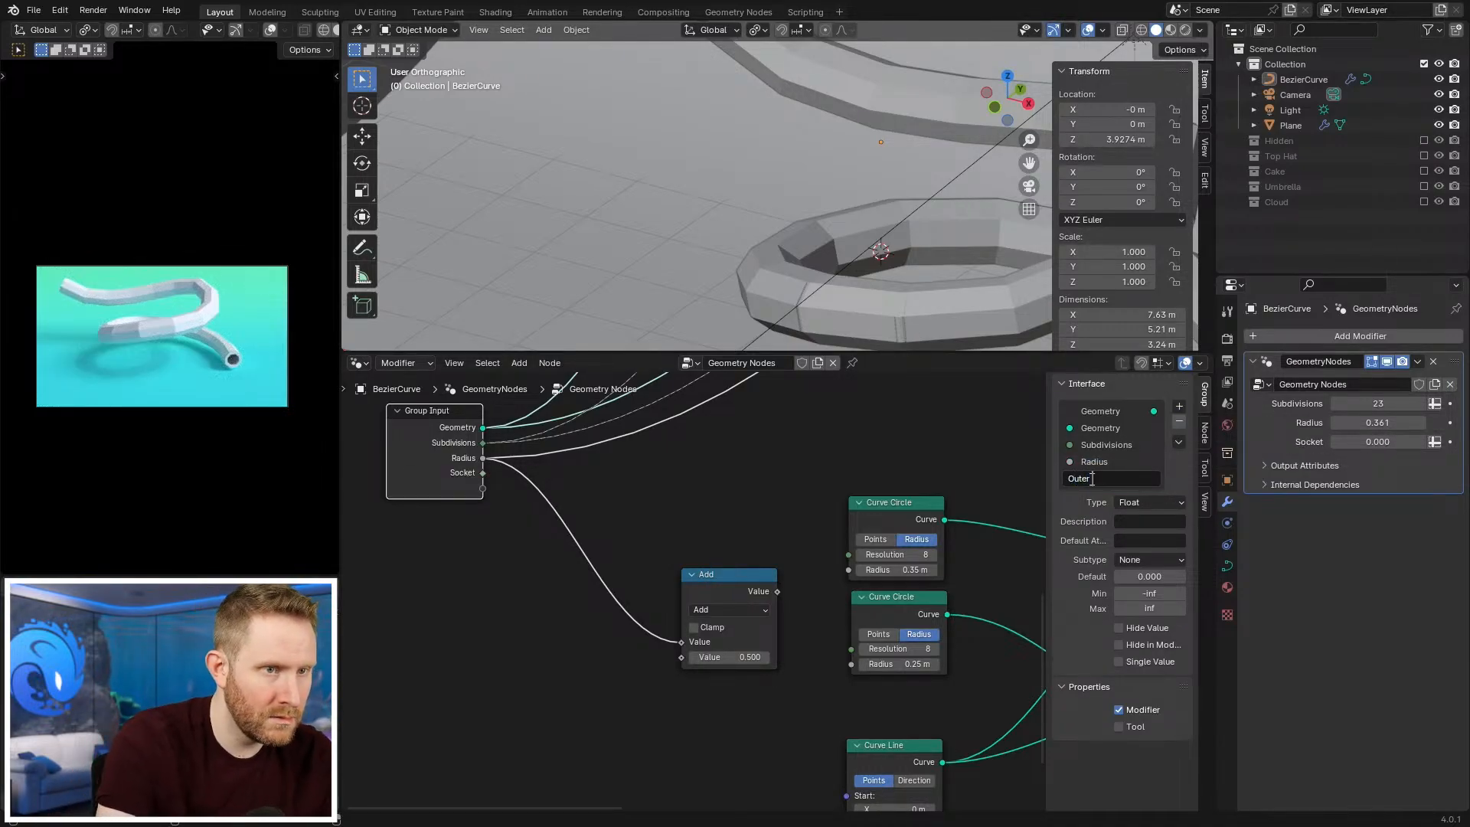
{"action": "key", "text": "Return"}
{"action": "scroll", "coordinate": [547, 467], "scroll_direction": "up", "scroll_amount": 2}
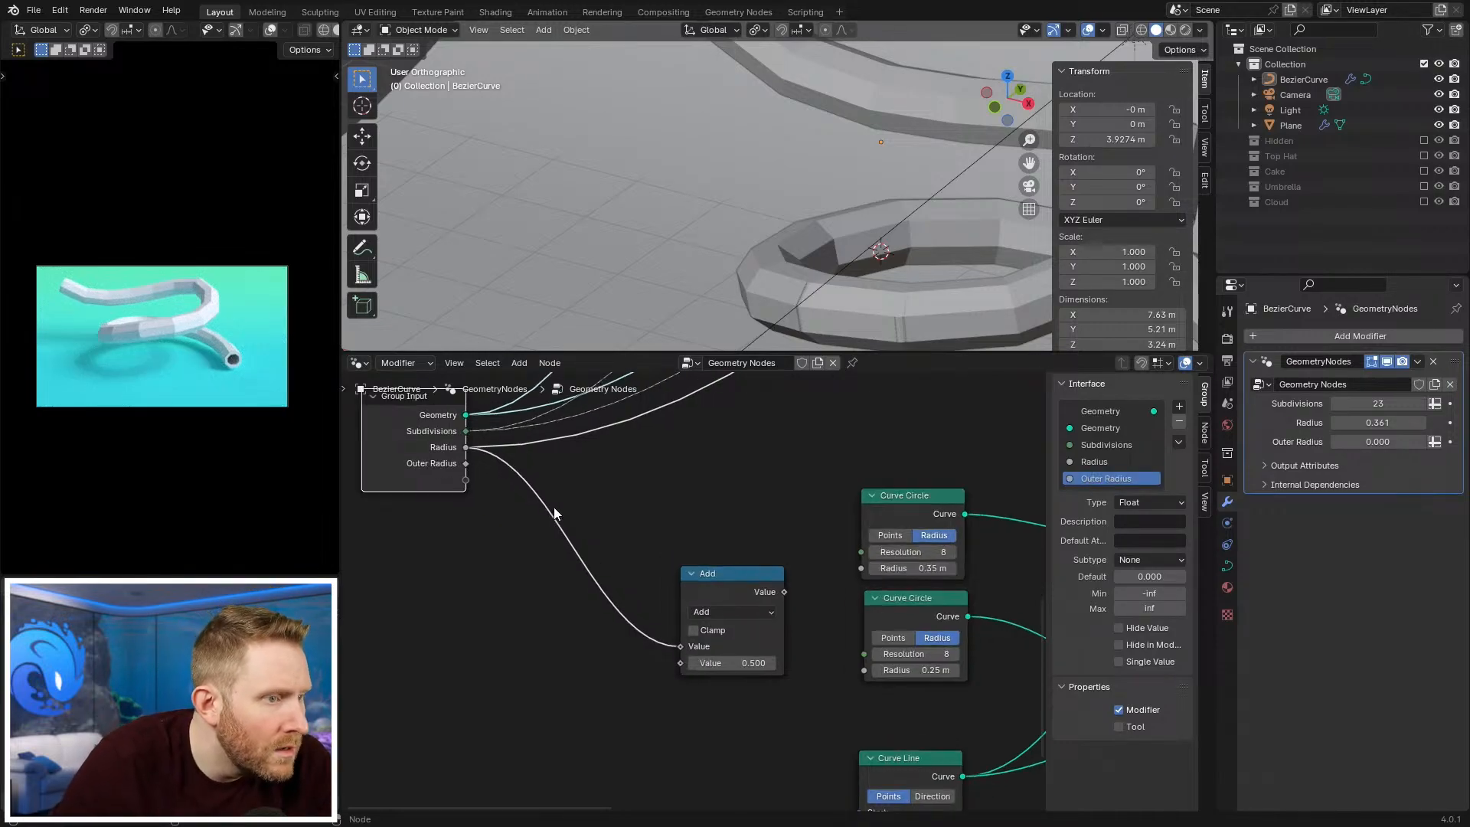
Step: Connect Outer Radius to the Add node's second value and the sum to the ring's outer Curve Circle radius
{"action": "left_click_drag", "start_coordinate": [447, 454], "coordinate": [679, 668]}
{"action": "middle_click_drag", "start_coordinate": [804, 590], "coordinate": [732, 549]}
{"action": "scroll", "coordinate": [696, 560], "scroll_direction": "down", "scroll_amount": 1}
{"action": "left_click_drag", "start_coordinate": [696, 561], "coordinate": [655, 567]}
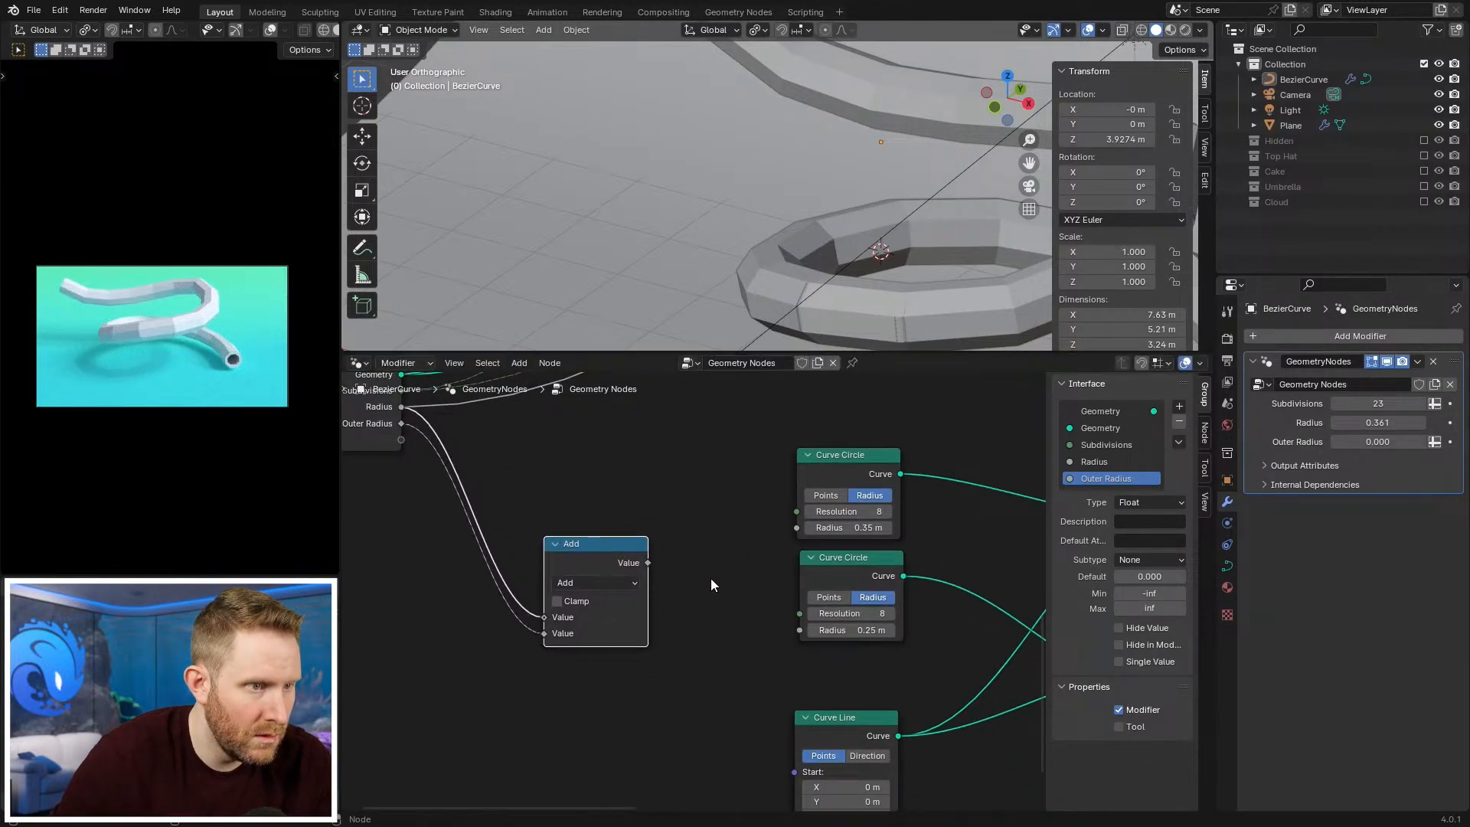
{"action": "scroll", "coordinate": [710, 582], "scroll_direction": "down", "scroll_amount": 1}
{"action": "middle_click_drag", "start_coordinate": [711, 584], "coordinate": [632, 605]}
{"action": "scroll", "coordinate": [633, 604], "scroll_direction": "up", "scroll_amount": 1}
{"action": "left_click_drag", "start_coordinate": [558, 574], "coordinate": [724, 541]}
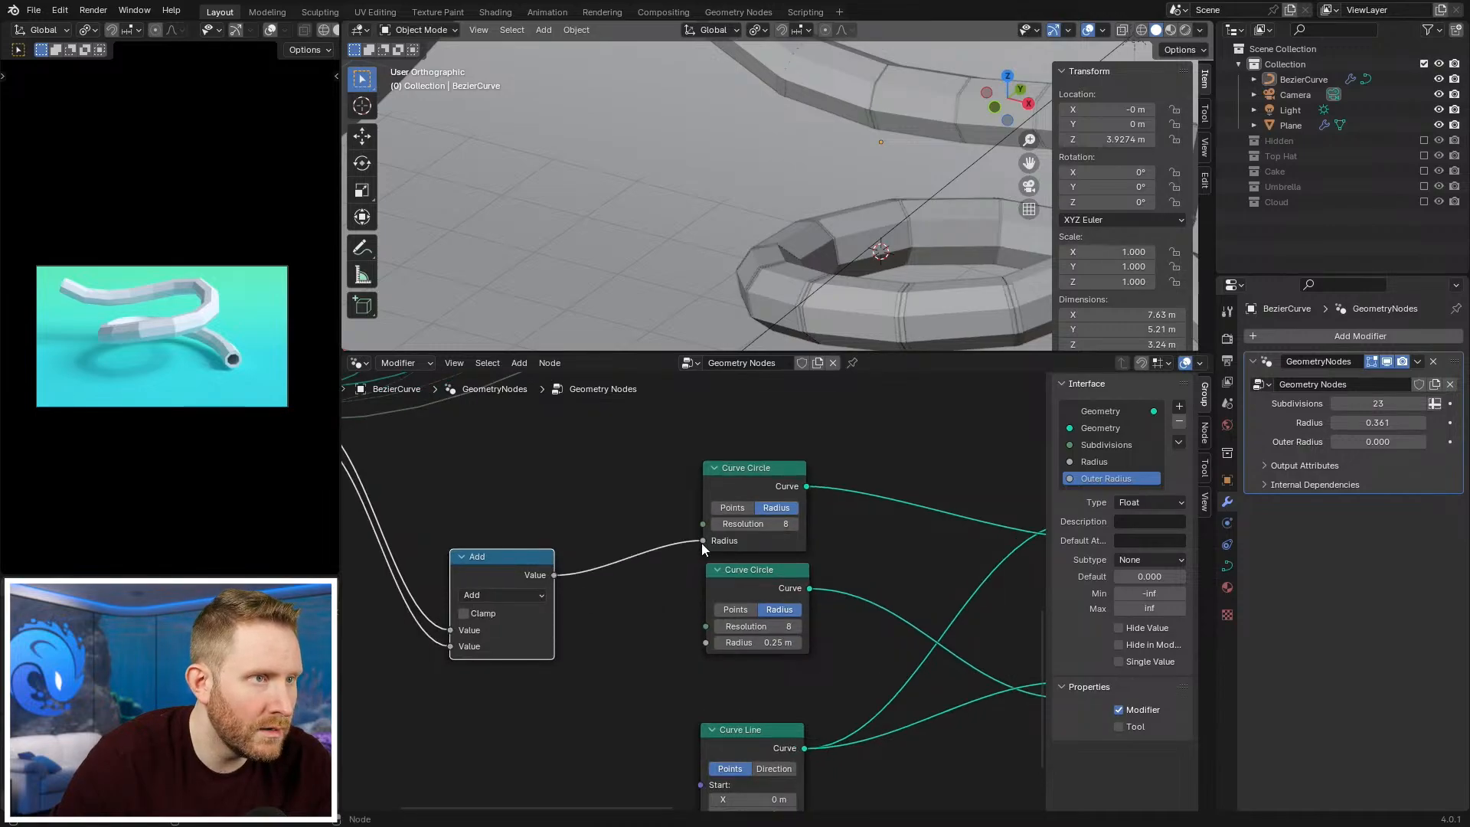
{"action": "scroll", "coordinate": [610, 646], "scroll_direction": "up", "scroll_amount": 1}
{"action": "scroll", "coordinate": [624, 643], "scroll_direction": "down", "scroll_amount": 1}
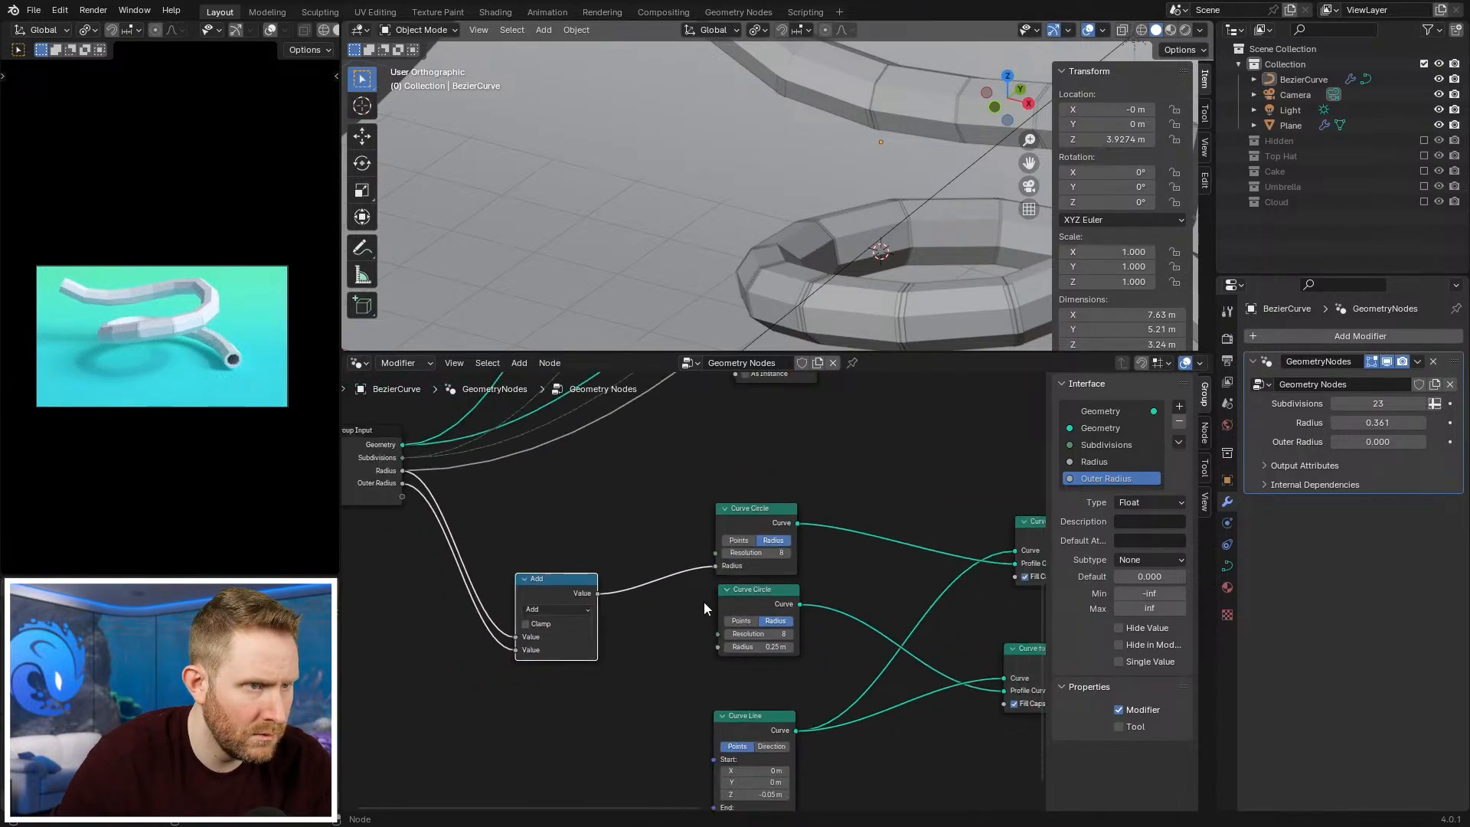
{"action": "scroll", "coordinate": [704, 601], "scroll_direction": "up", "scroll_amount": 1}
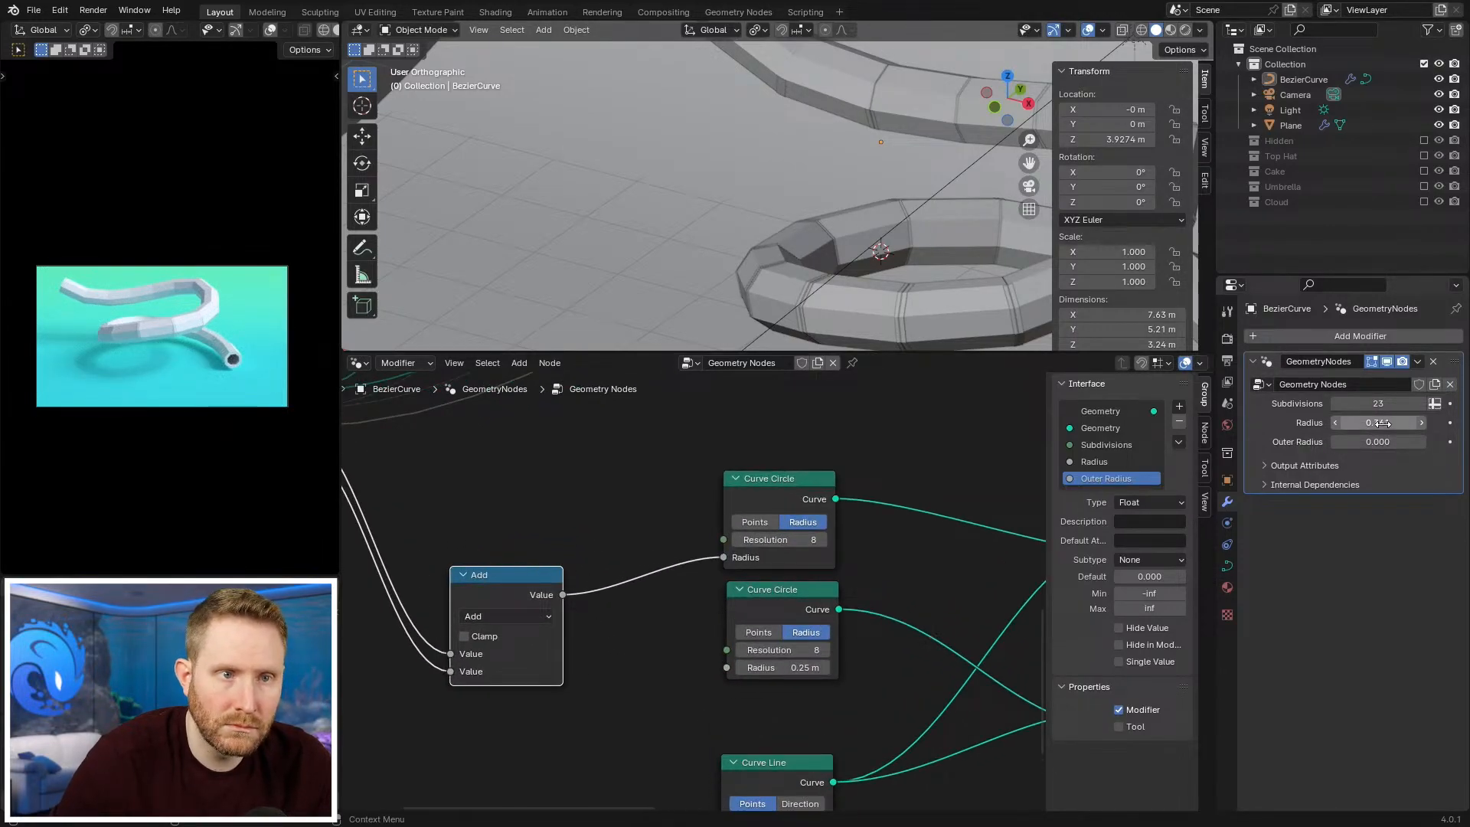
Step: Undo the Outer Radius input and Add node changes back to the Multiply node with factor 1.1
{"action": "middle_click_drag", "start_coordinate": [615, 615], "coordinate": [754, 640]}
{"action": "scroll", "coordinate": [755, 640], "scroll_direction": "down", "scroll_amount": 2}
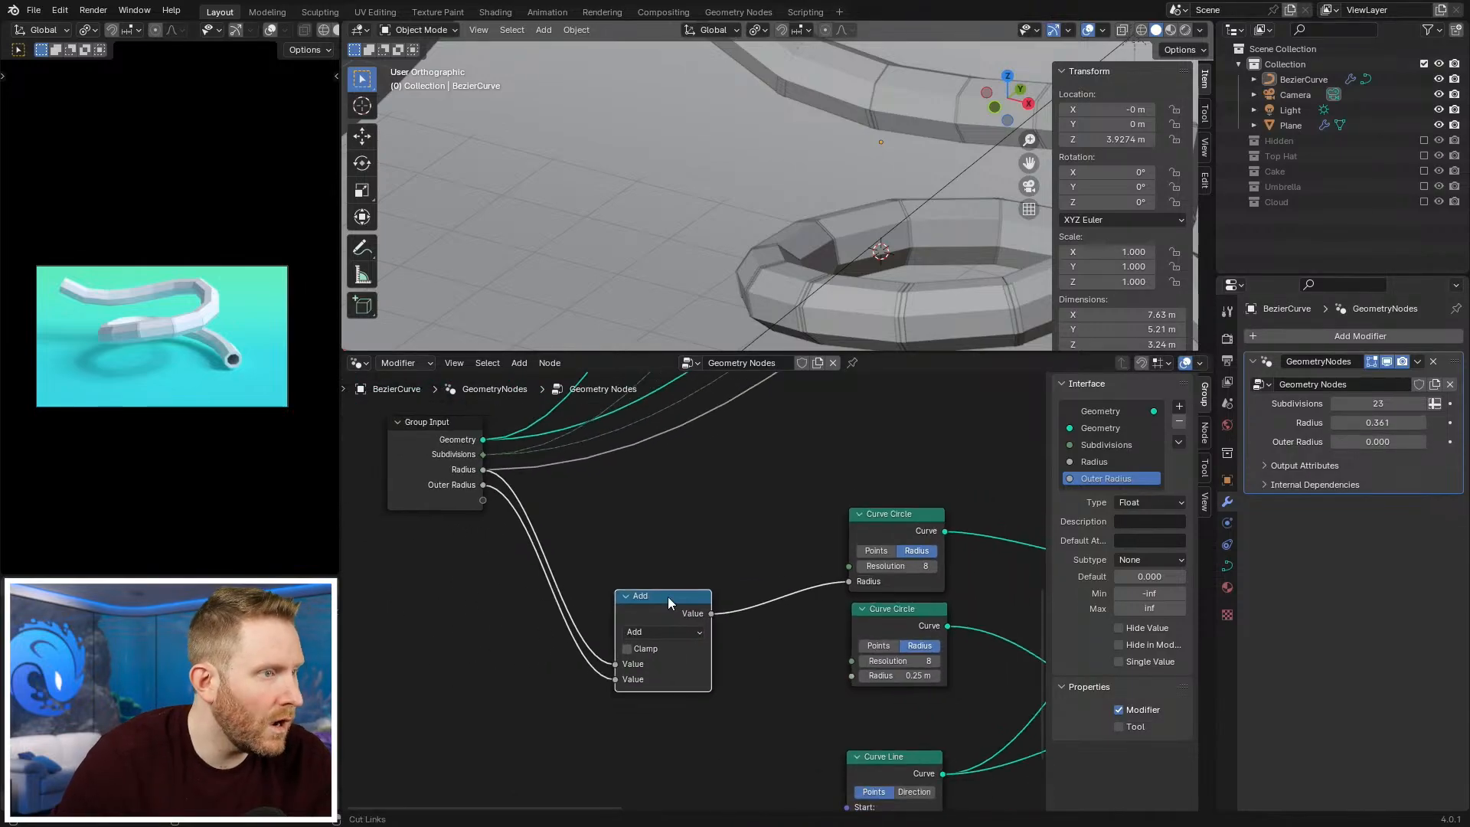
{"action": "key", "text": "ctrl+z"}
{"action": "key", "text": "ctrl+z"}
{"action": "key", "text": "ctrl+z"}
{"action": "key", "text": "ctrl+z"}
{"action": "key", "text": "ctrl+z"}
{"action": "key", "text": "ctrl+z"}
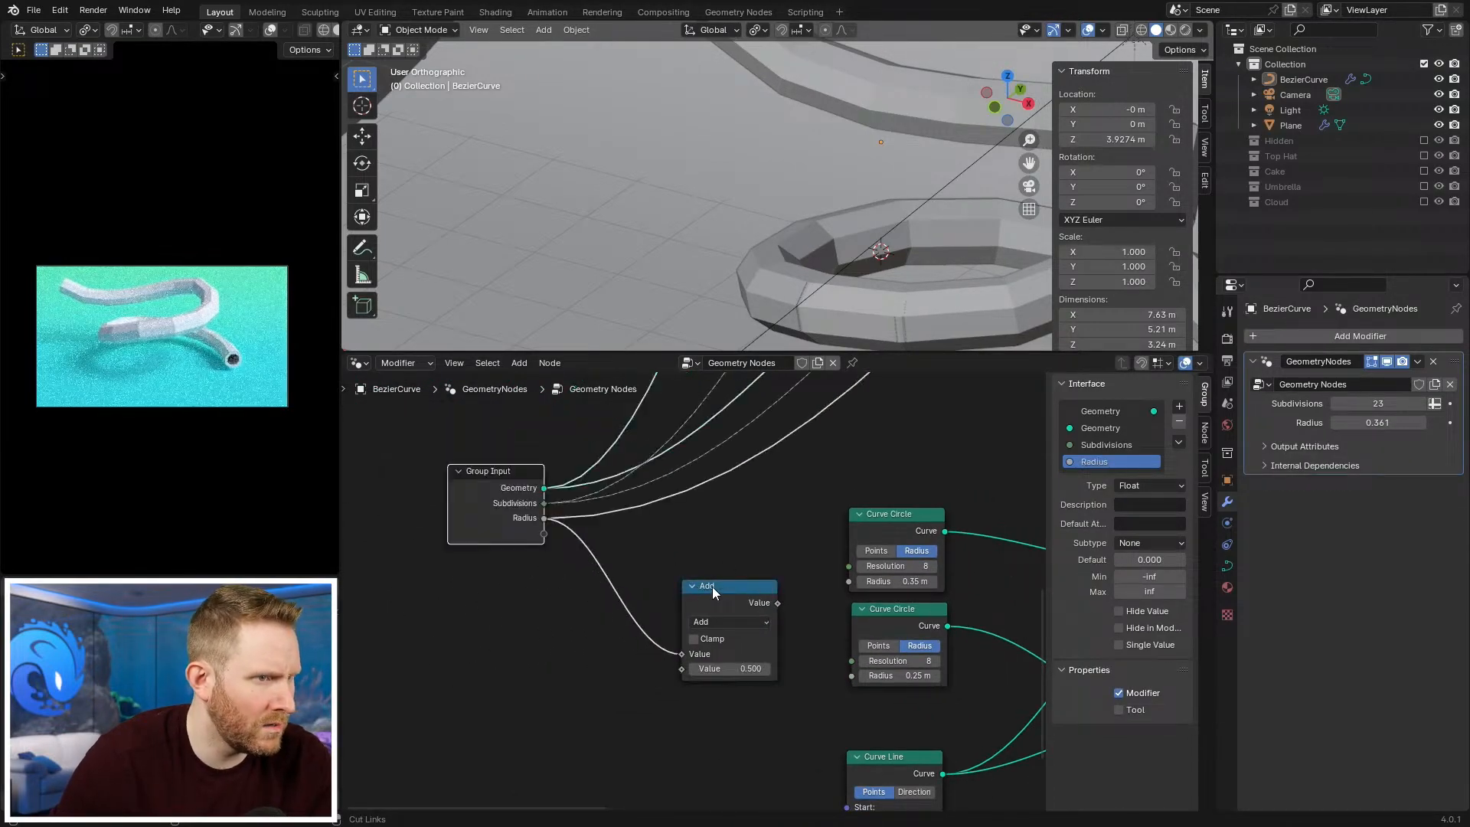
{"action": "key", "text": "ctrl+z"}
{"action": "key", "text": "ctrl+z"}
{"action": "key", "text": "ctrl+z"}
{"action": "key", "text": "ctrl+z"}
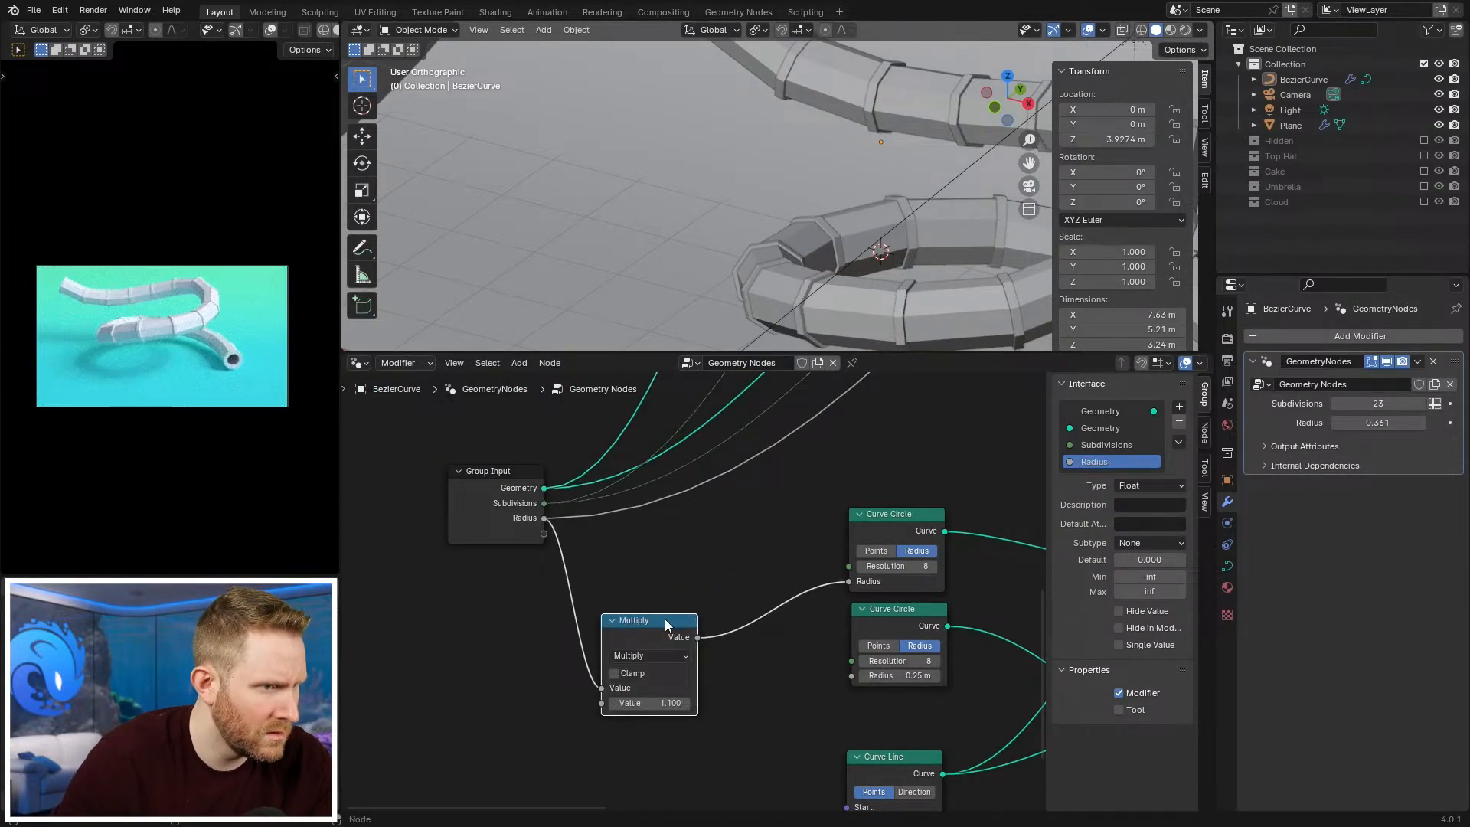
Step: Undo the Multiply node and its links between the Radius input and the ring's outer Curve Circle
{"action": "key", "text": "ctrl+z"}
{"action": "key", "text": "ctrl+z"}
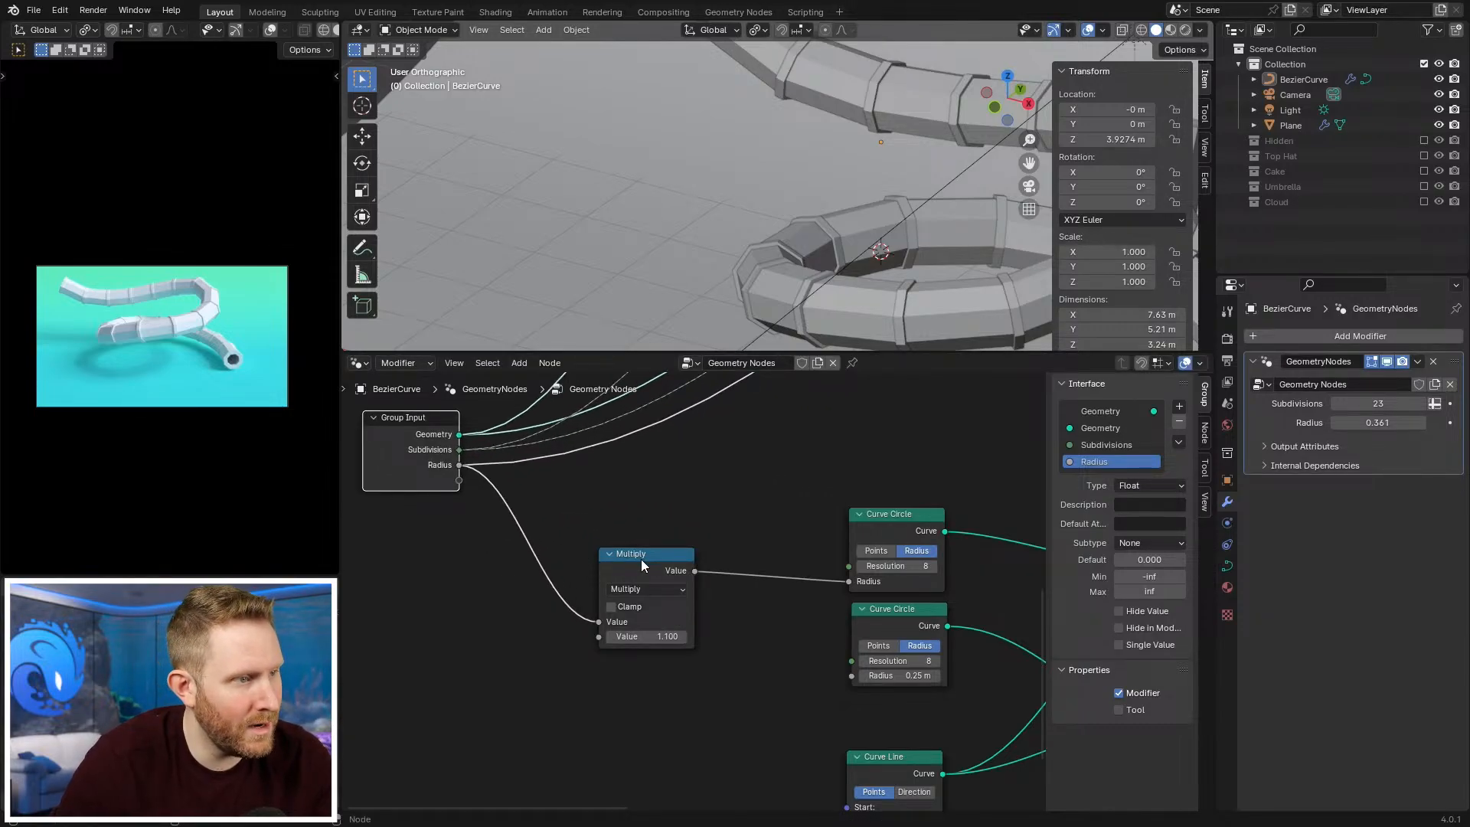
{"action": "key", "text": "ctrl+z"}
{"action": "left_click", "coordinate": [405, 470]}
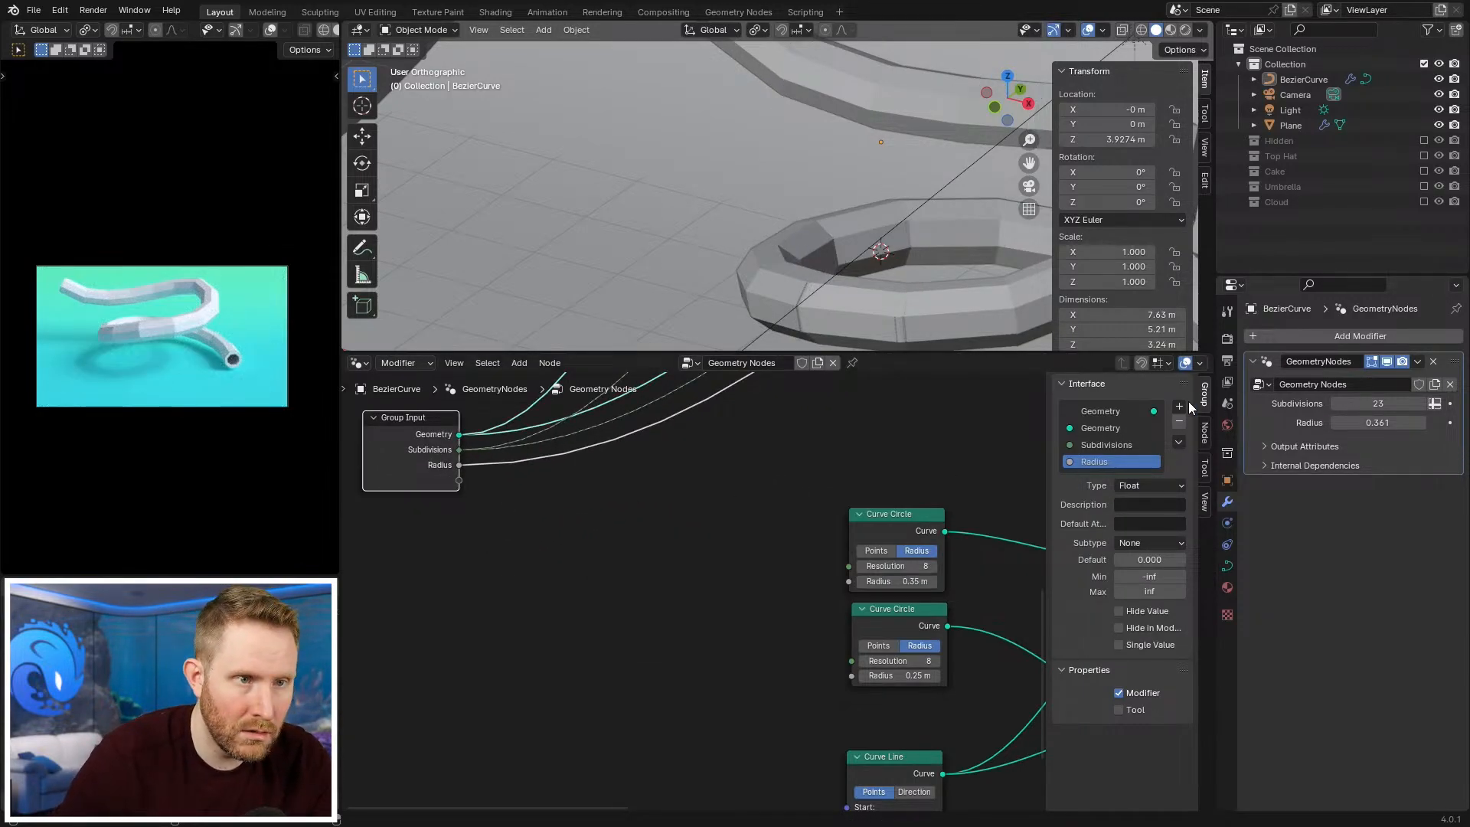
Step: Add a new group input socket and name it Outer Radius
{"action": "left_click", "coordinate": [1180, 407]}
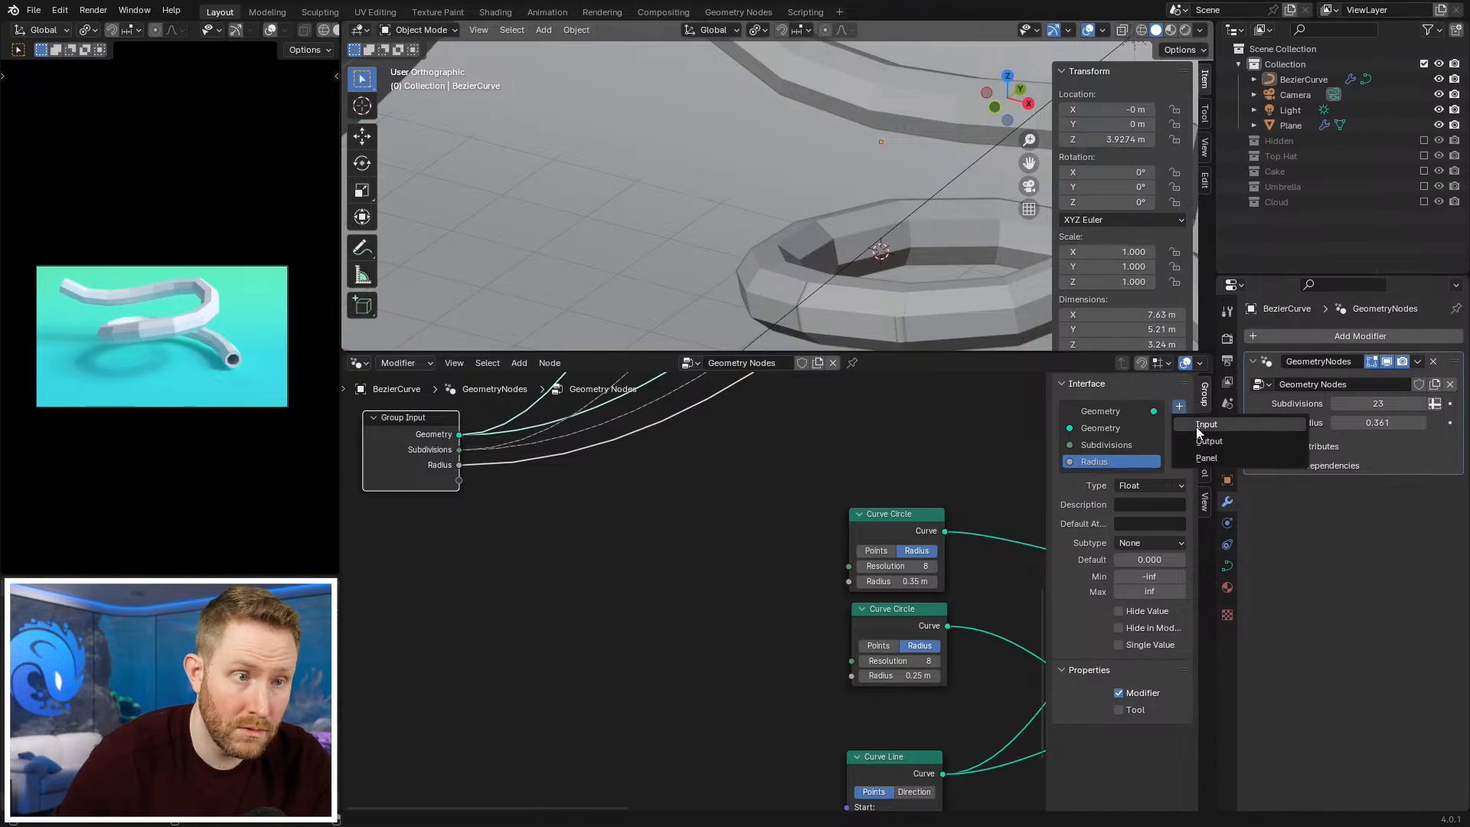
{"action": "left_click", "coordinate": [1206, 425]}
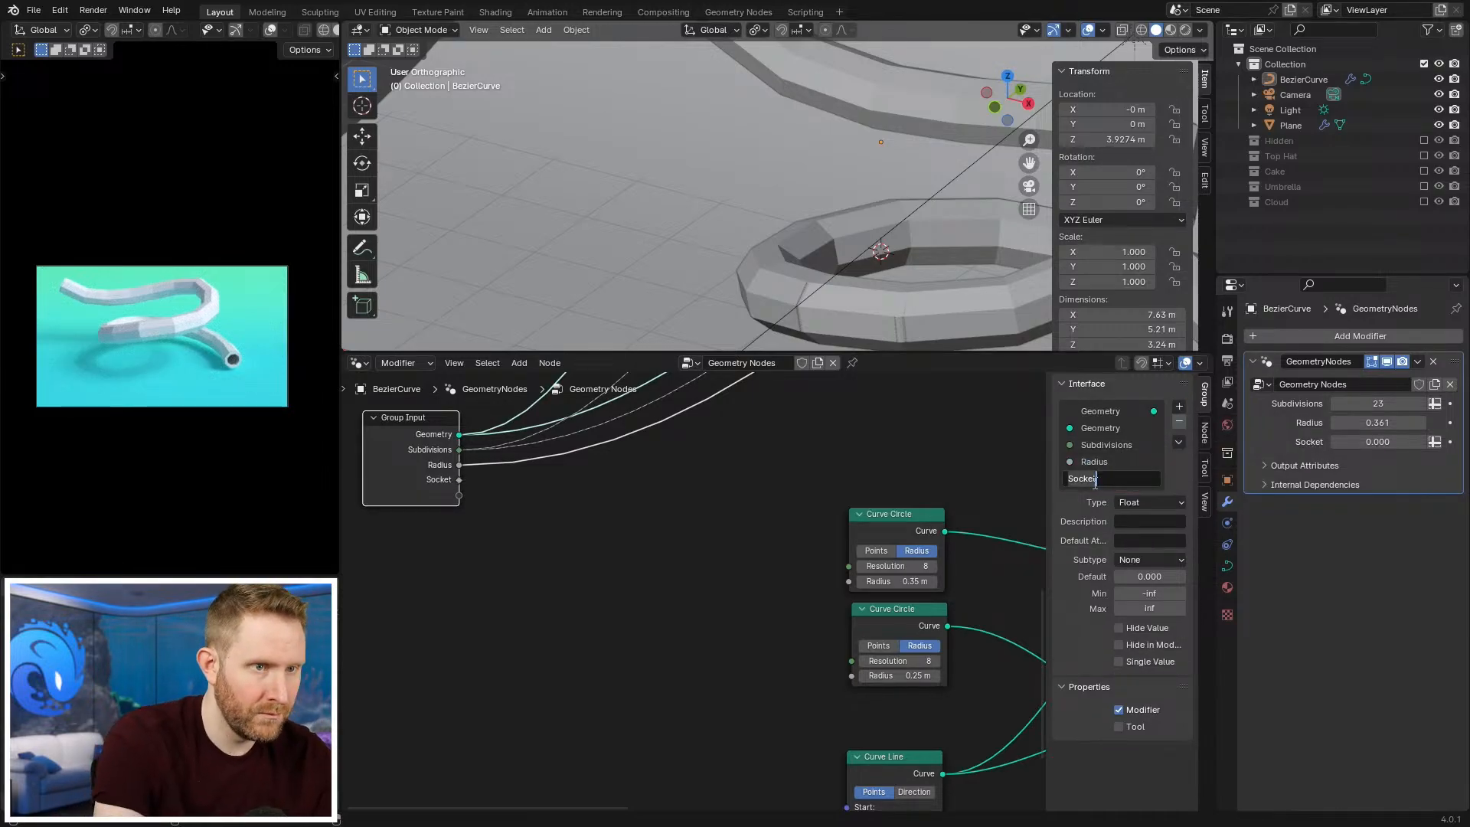
{"action": "left_click", "coordinate": [1094, 478]}
{"action": "type", "text": "Outer Radius"}
{"action": "key", "text": "Return"}
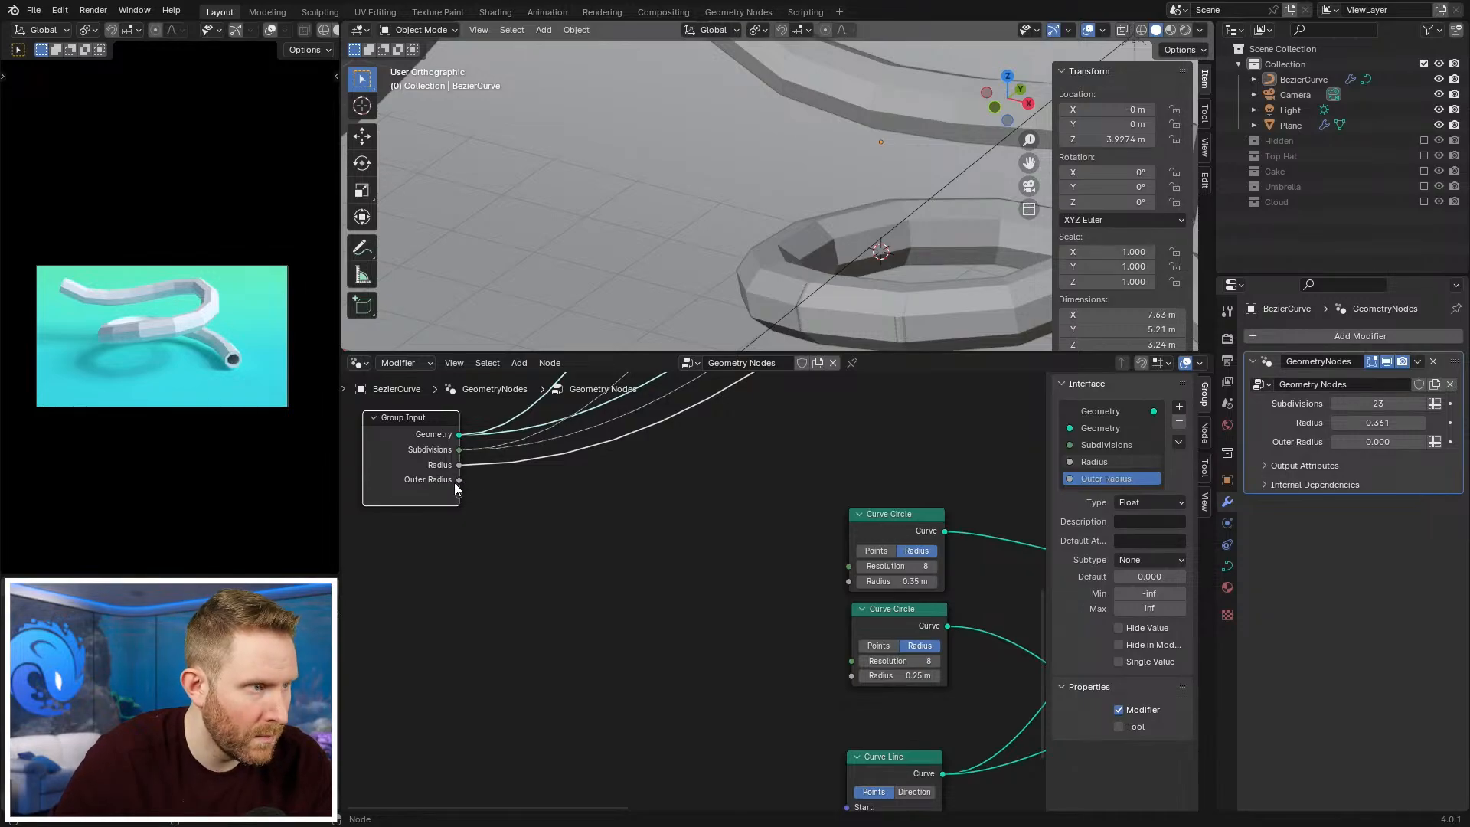
Step: Feed Radius and Outer Radius into an Add math node, link its sum to the ring's outer Curve Circle radius, and space the node out
{"action": "left_click_drag", "start_coordinate": [459, 464], "coordinate": [540, 562]}
{"action": "type", "text": "add"}
{"action": "key", "text": "Return"}
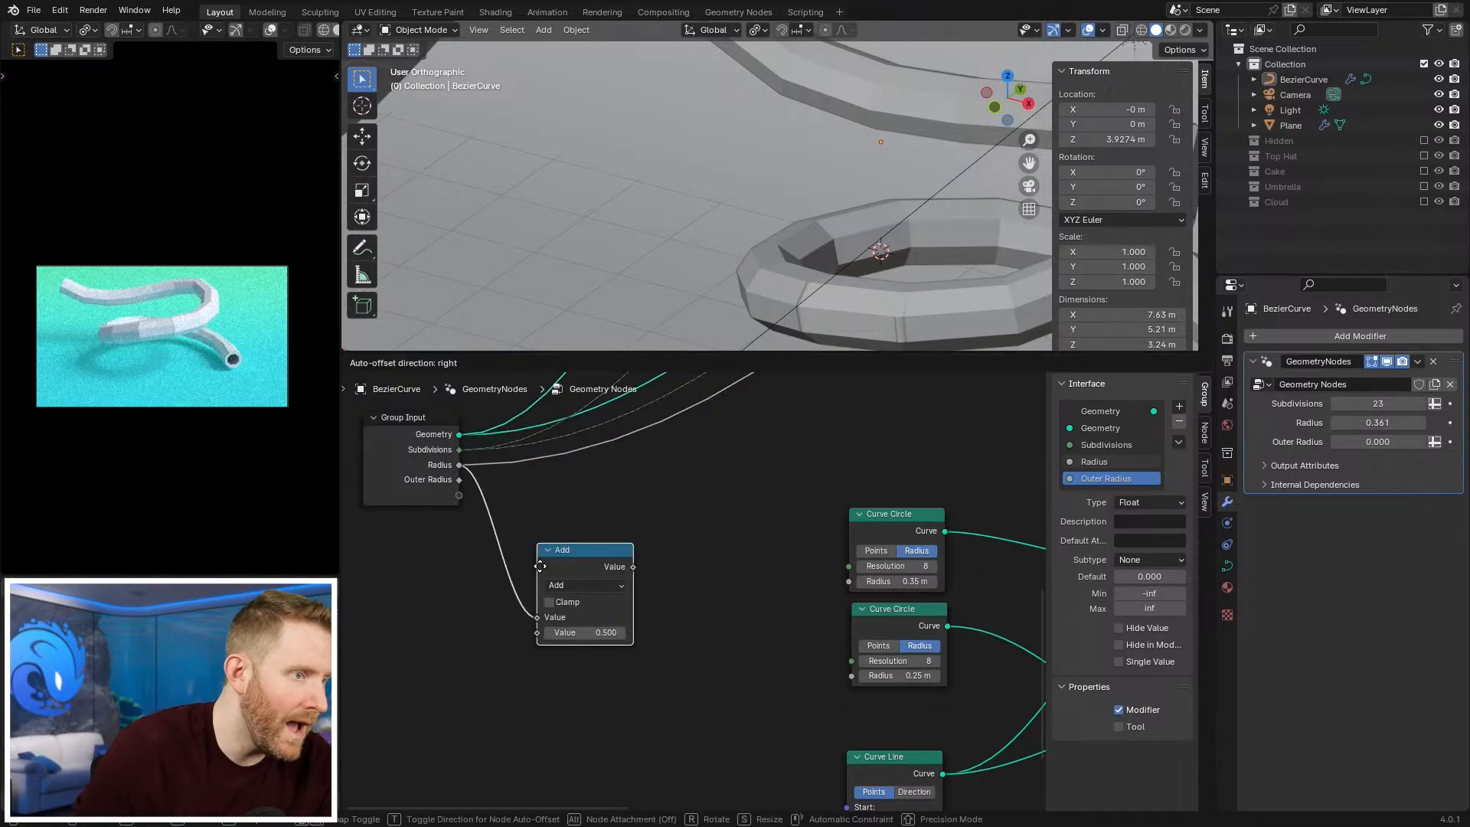
{"action": "left_click", "coordinate": [526, 533]}
{"action": "left_click_drag", "start_coordinate": [460, 480], "coordinate": [530, 600]}
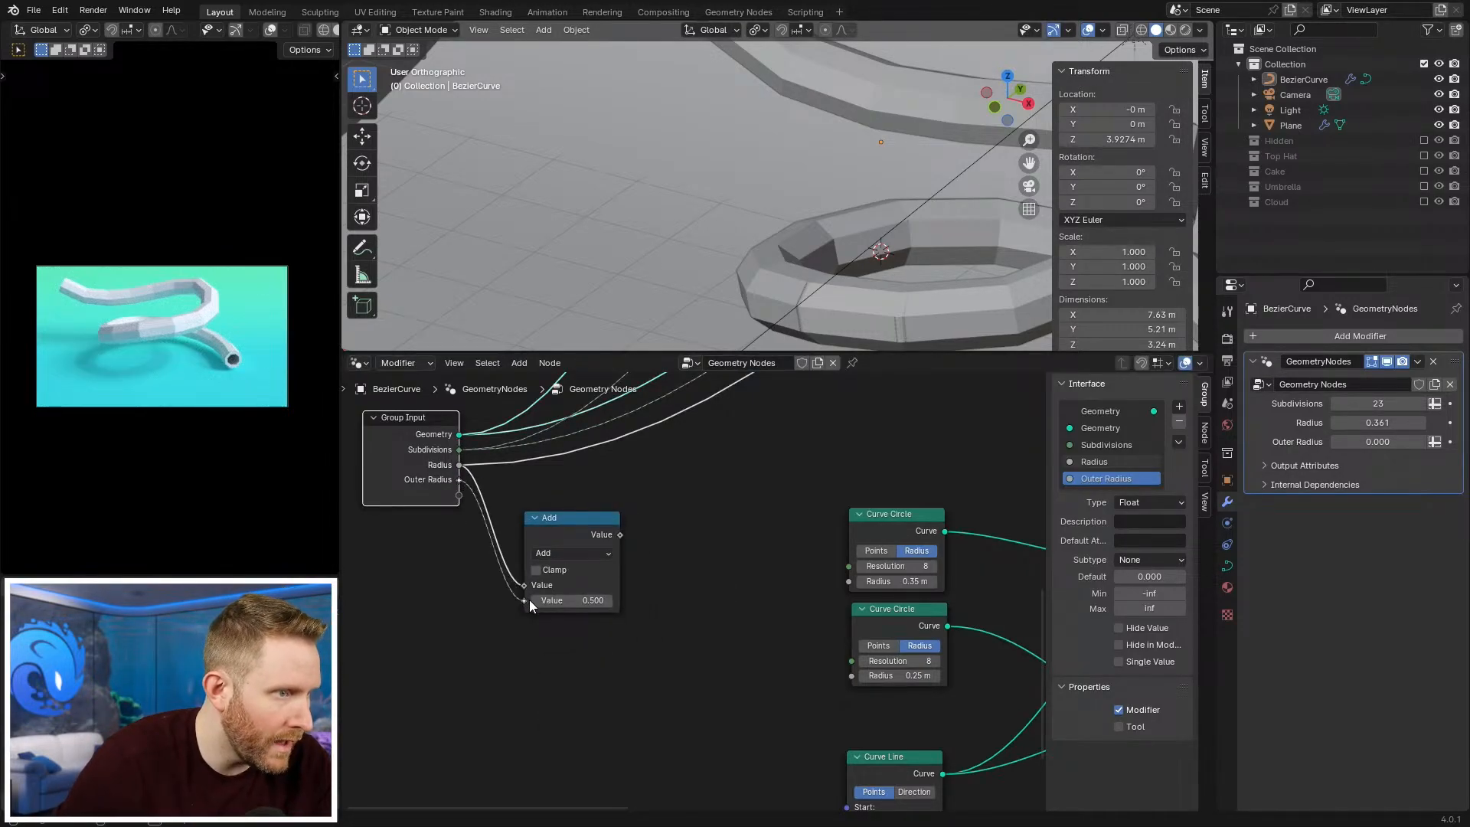
{"action": "left_click_drag", "start_coordinate": [621, 534], "coordinate": [899, 582]}
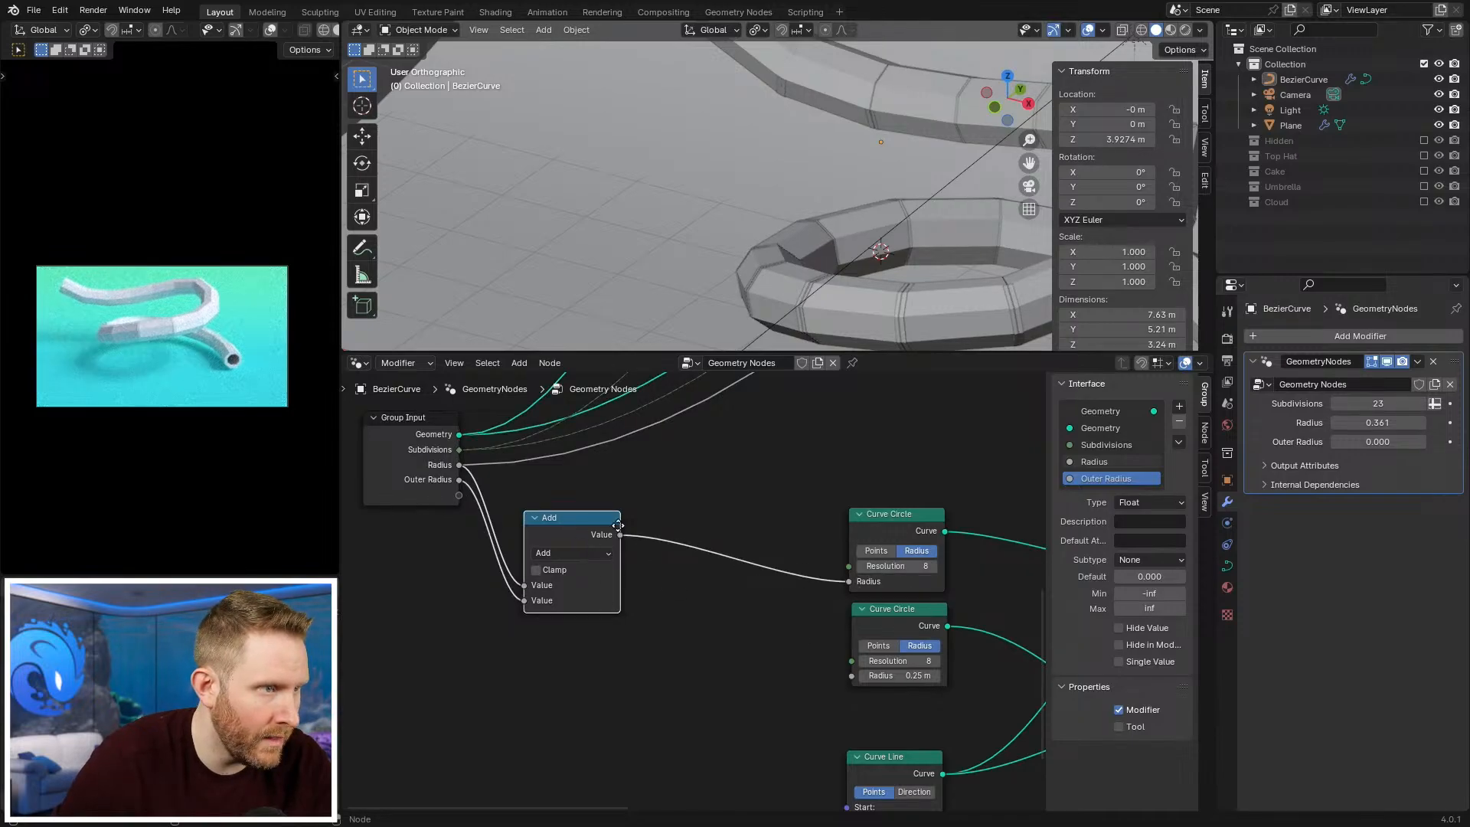
{"action": "left_click_drag", "start_coordinate": [618, 525], "coordinate": [716, 496]}
Step: Add a Subtract math node taking Radius minus Outer Radius and link its result to the ring's inner Curve Circle radius
{"action": "left_click", "coordinate": [459, 473]}
{"action": "key", "text": "shift+a"}
{"action": "type", "text": "subtr"}
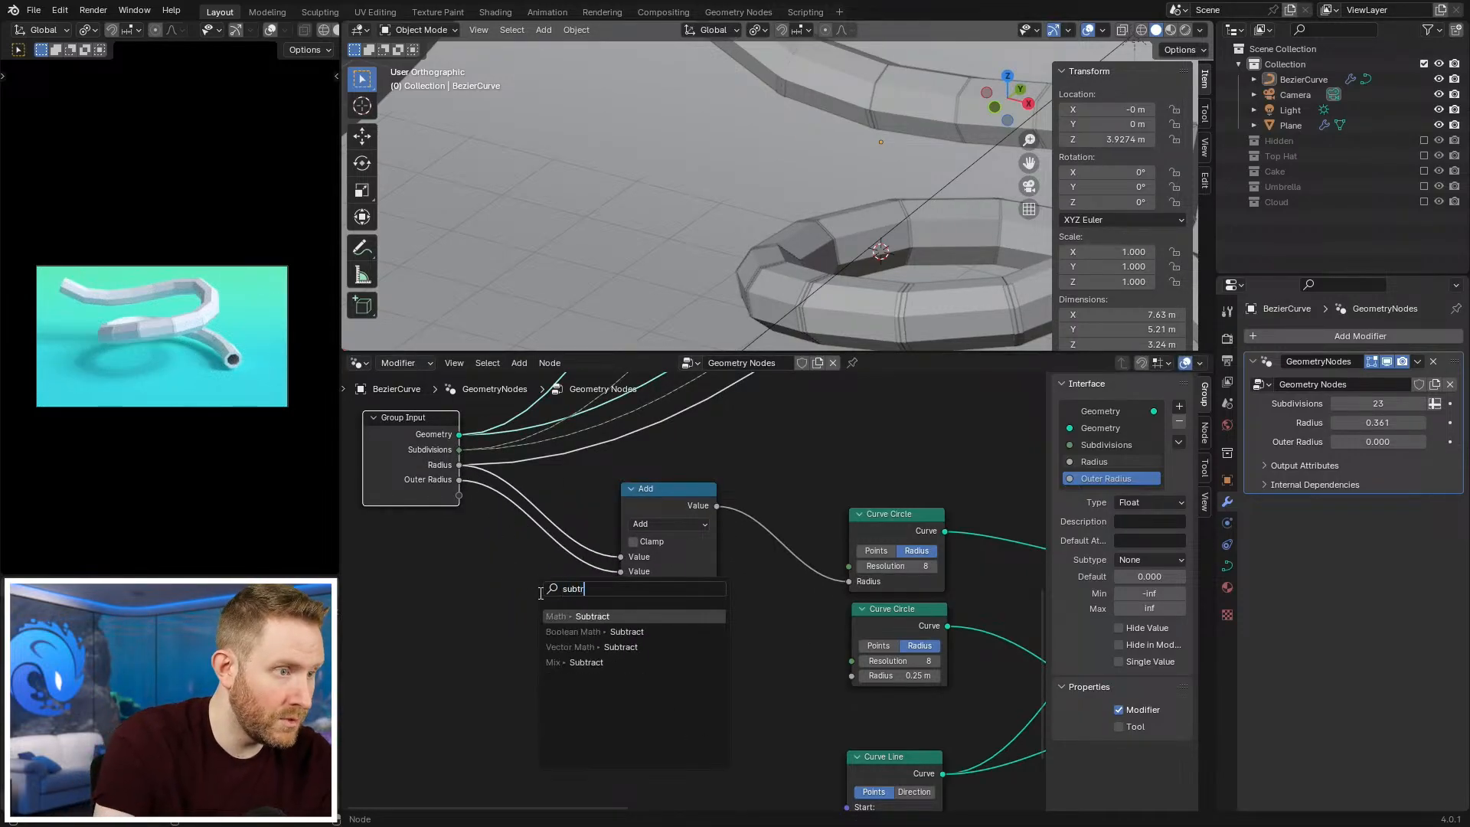
{"action": "type", "text": "ac"}
{"action": "key", "text": "Return"}
{"action": "left_click", "coordinate": [623, 625]}
{"action": "left_click_drag", "start_coordinate": [460, 480], "coordinate": [614, 691]}
{"action": "left_click_drag", "start_coordinate": [708, 625], "coordinate": [852, 676]}
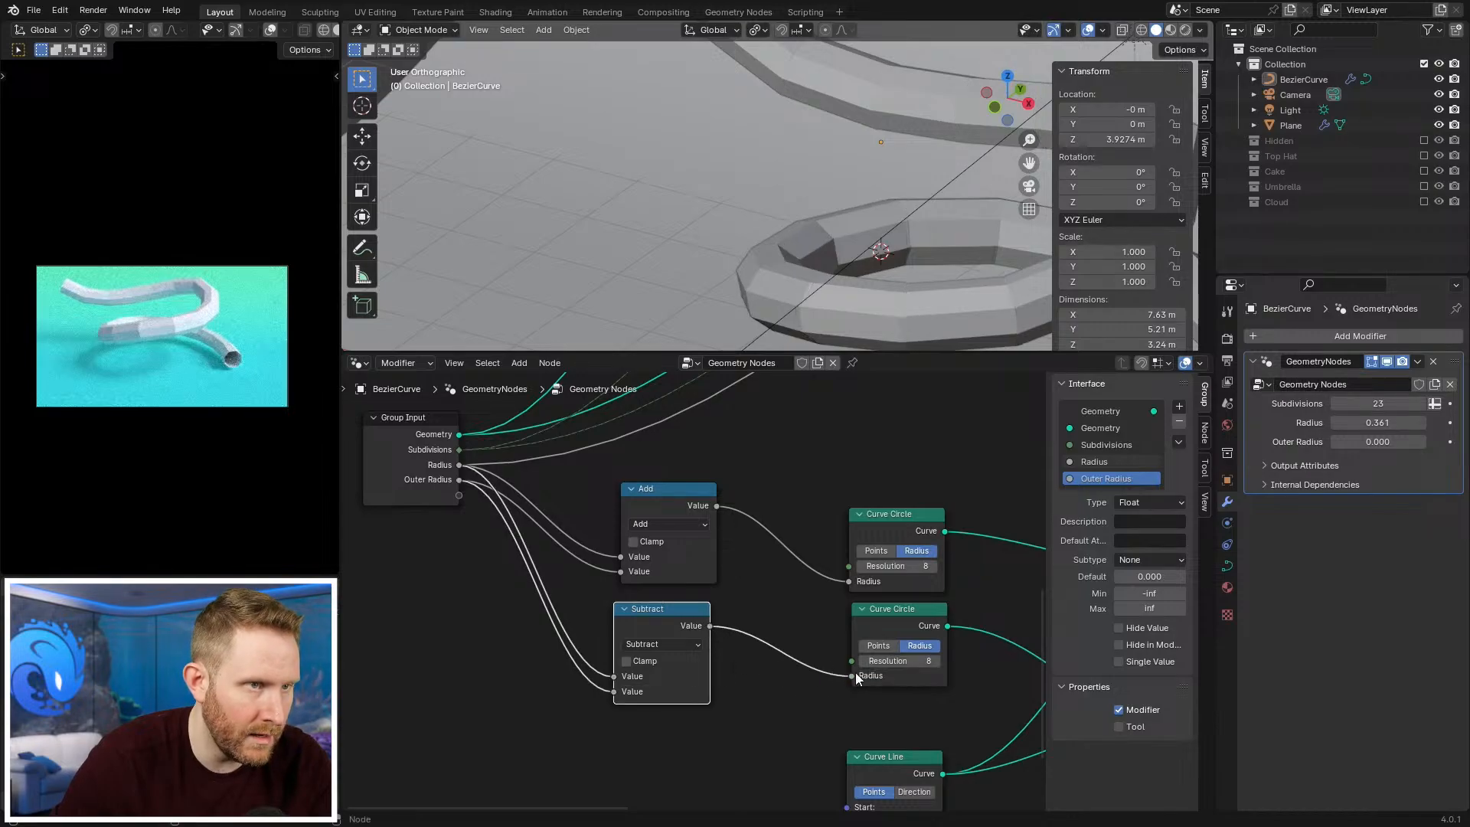
Step: Set the modifier's Outer Radius to 0.081 and save the file
{"action": "scroll", "coordinate": [787, 654], "scroll_direction": "down", "scroll_amount": 2}
{"action": "scroll", "coordinate": [755, 614], "scroll_direction": "up", "scroll_amount": 3}
{"action": "middle_click_drag", "start_coordinate": [701, 630], "coordinate": [755, 595]}
{"action": "scroll", "coordinate": [684, 613], "scroll_direction": "down", "scroll_amount": 1}
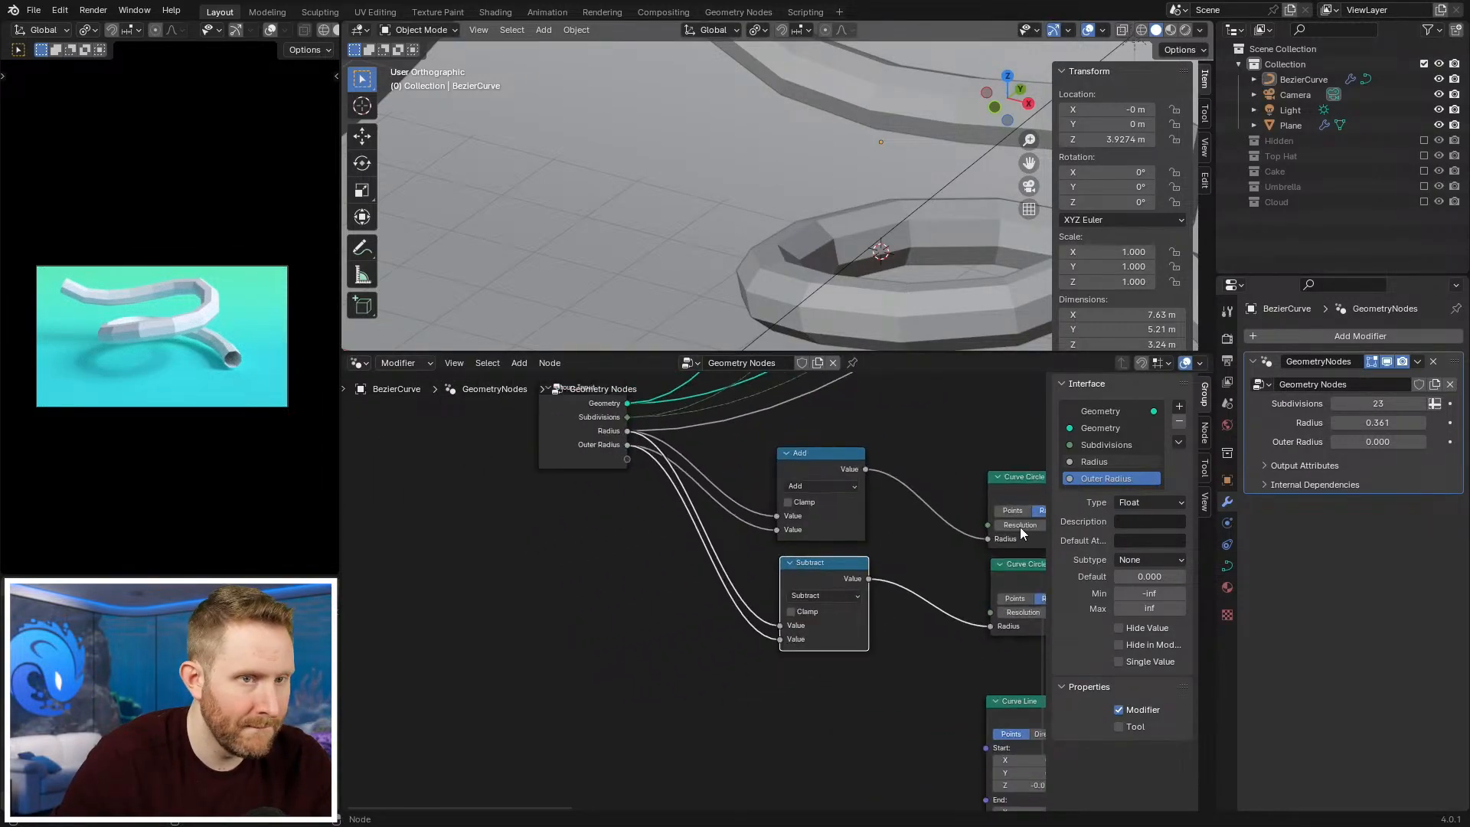
{"action": "left_click_drag", "start_coordinate": [1374, 447], "coordinate": [1394, 446]}
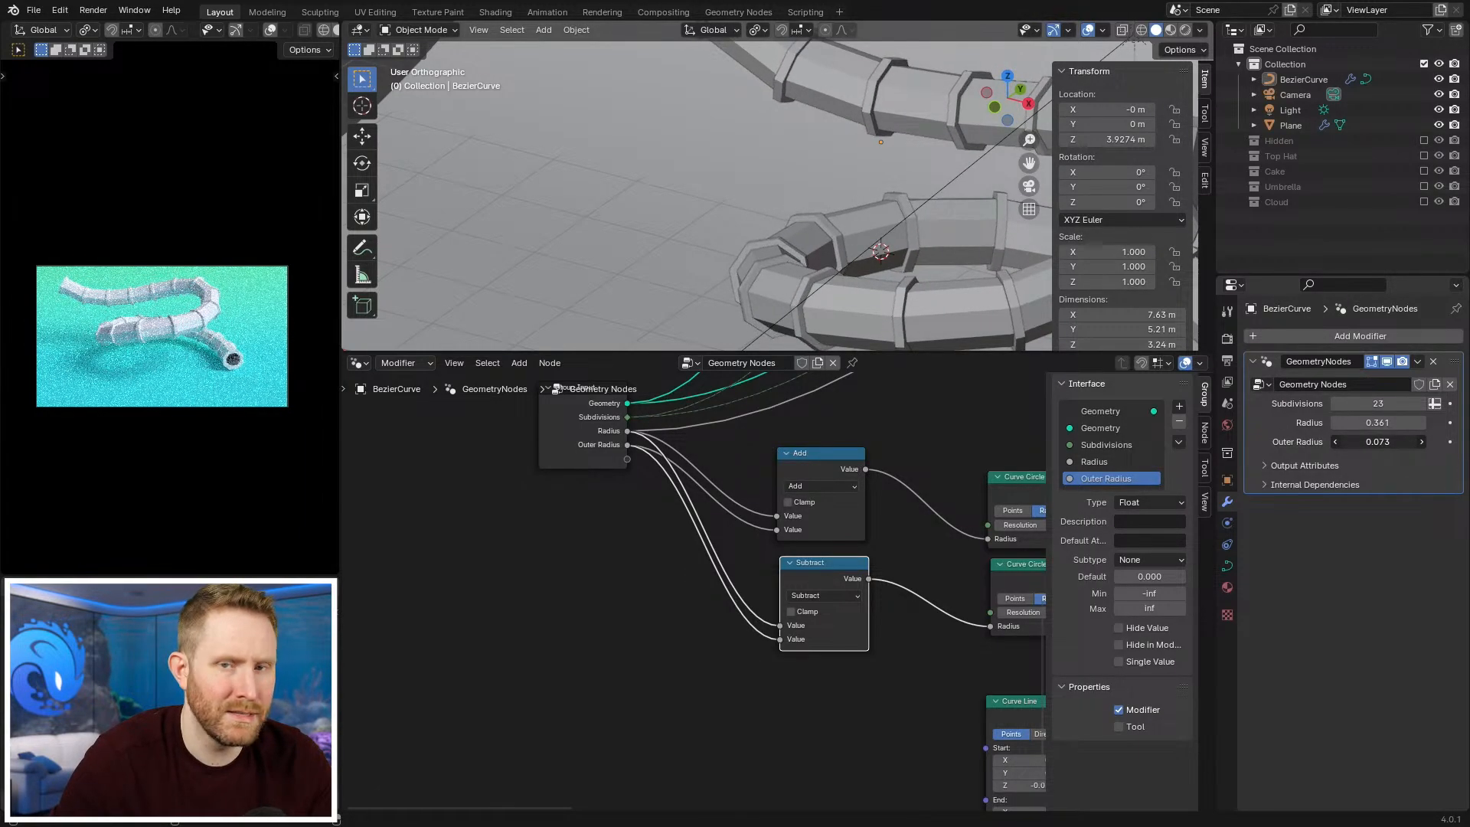
{"action": "scroll", "coordinate": [731, 172], "scroll_direction": "down", "scroll_amount": 5}
{"action": "middle_click_drag", "start_coordinate": [731, 172], "coordinate": [788, 225]}
{"action": "key", "text": "ctrl+s"}
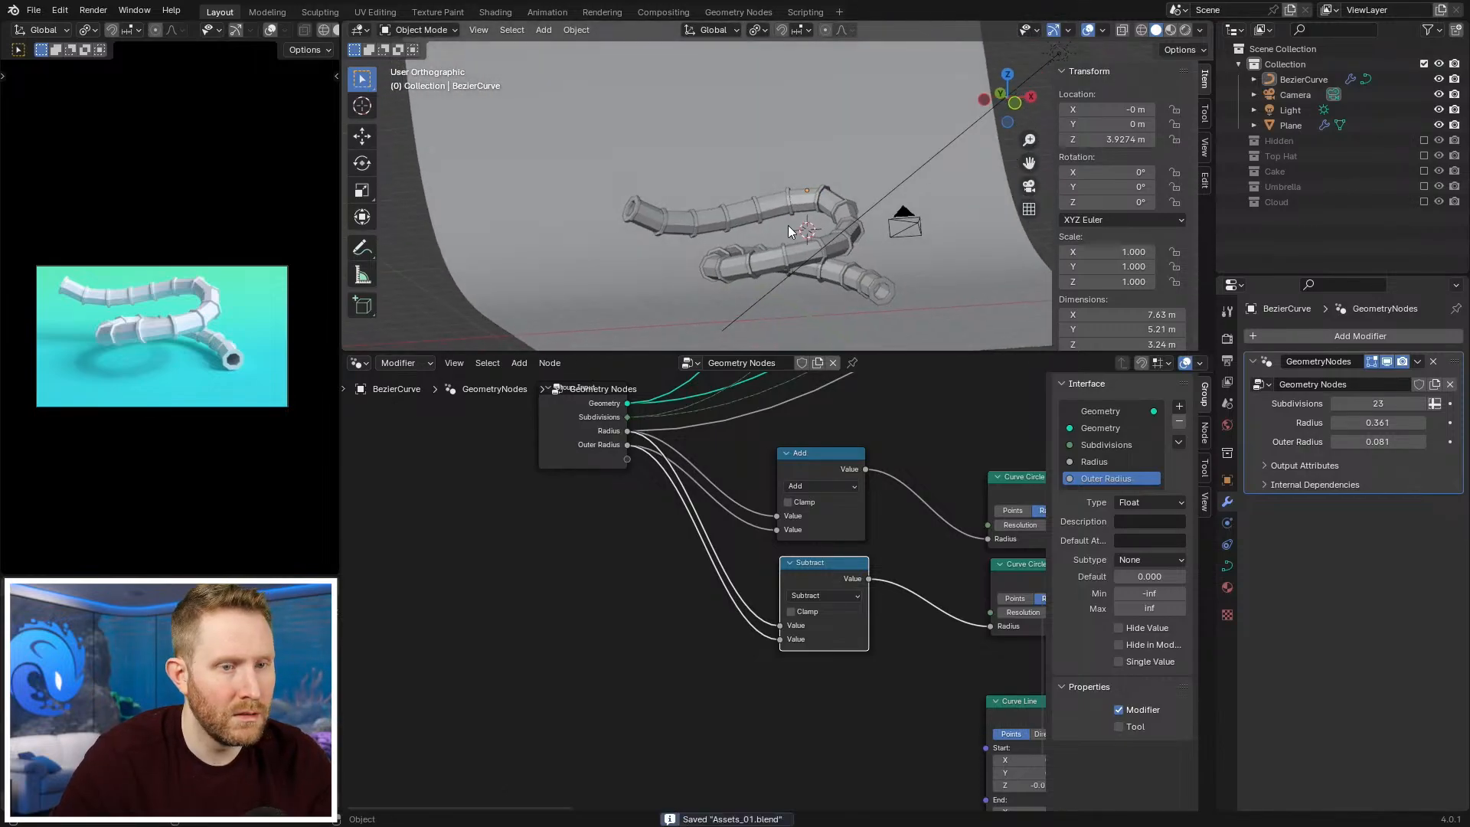
Step: Tighten the ring-building node chain, from the Add and Subtract nodes to Set Shade Smooth, and move it below the rest of the tree
{"action": "scroll", "coordinate": [657, 566], "scroll_direction": "down", "scroll_amount": 6}
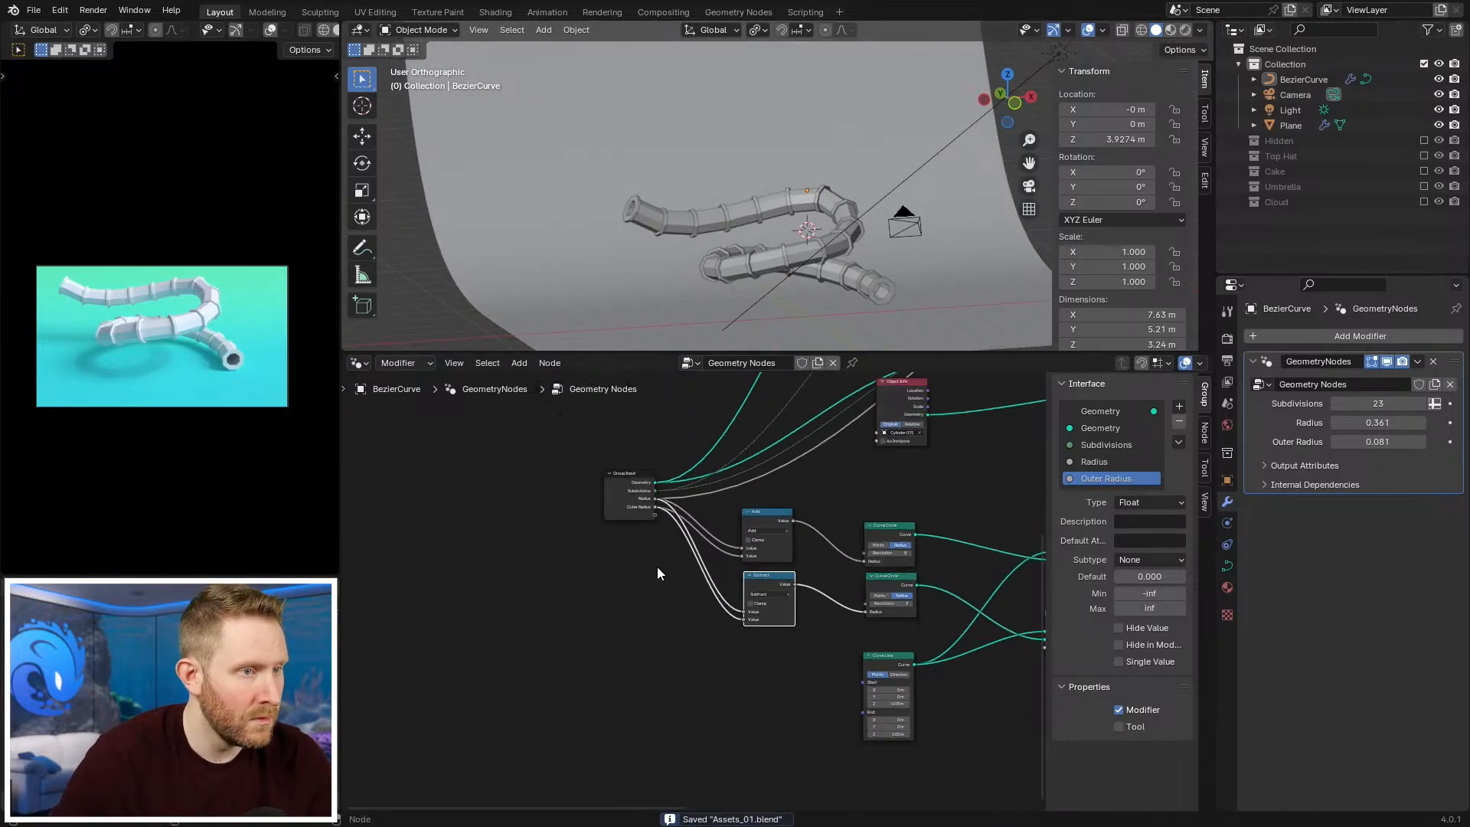
{"action": "scroll", "coordinate": [702, 524], "scroll_direction": "up", "scroll_amount": 4}
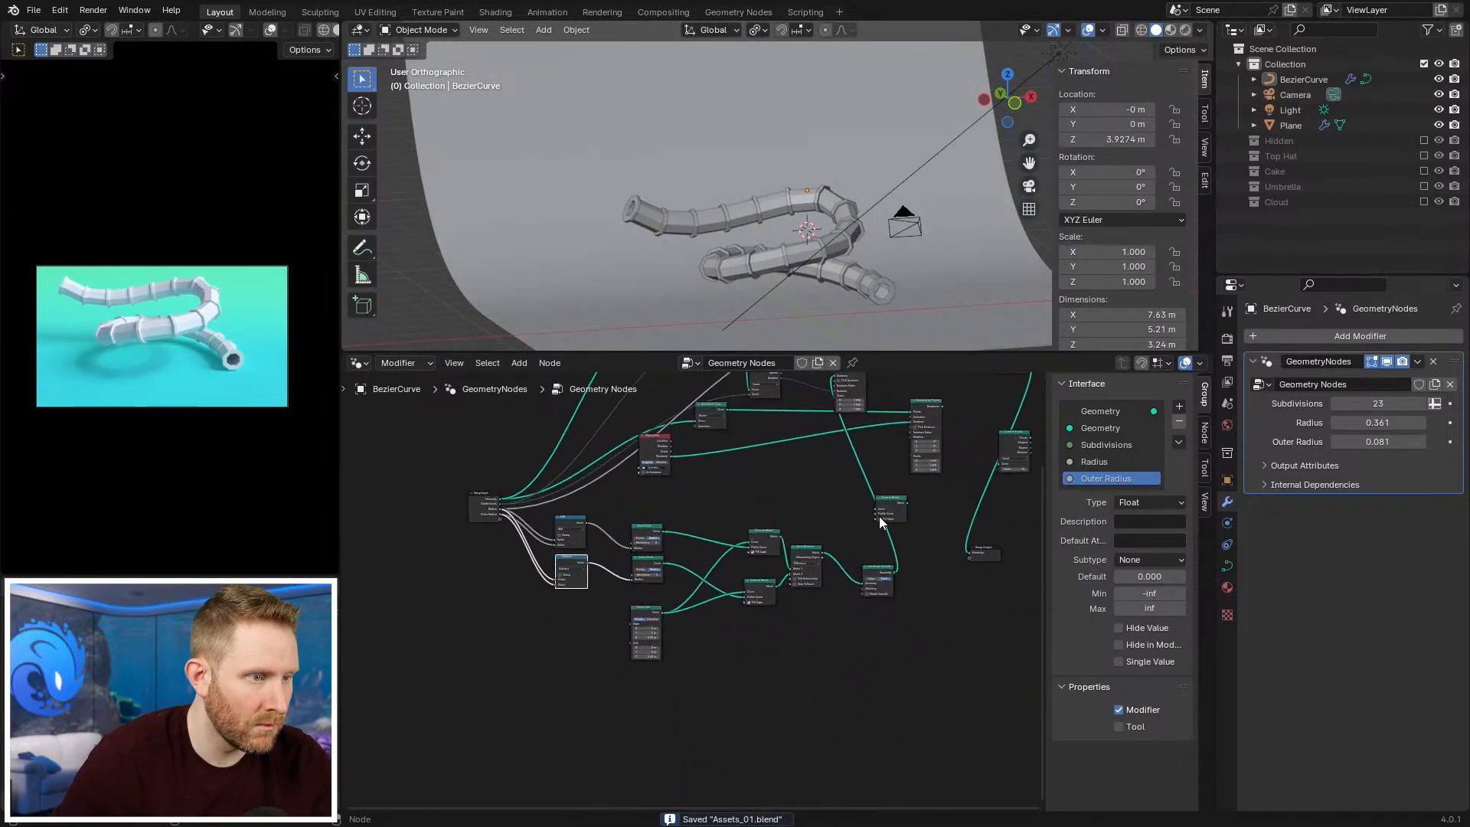
{"action": "middle_click_drag", "start_coordinate": [881, 635], "coordinate": [694, 676]}
{"action": "scroll", "coordinate": [694, 677], "scroll_direction": "up", "scroll_amount": 1}
{"action": "left_click_drag", "start_coordinate": [690, 674], "coordinate": [625, 637]}
{"action": "scroll", "coordinate": [623, 636], "scroll_direction": "down", "scroll_amount": 2}
{"action": "middle_click_drag", "start_coordinate": [531, 660], "coordinate": [714, 626]}
{"action": "key", "text": "b"}
{"action": "left_click_drag", "start_coordinate": [454, 546], "coordinate": [848, 693]}
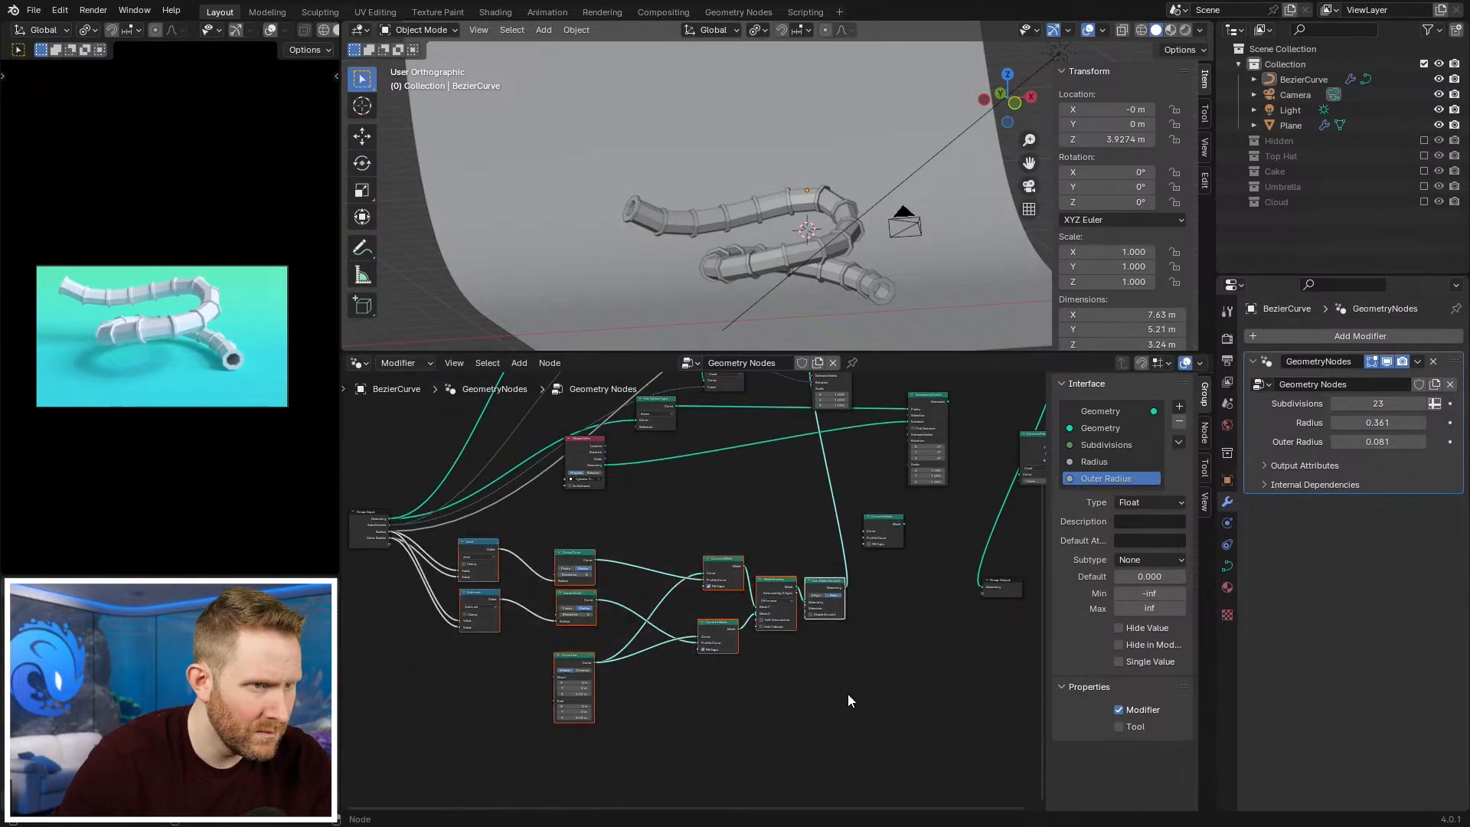
{"action": "key", "text": "g"}
{"action": "left_click", "coordinate": [698, 677]}
{"action": "left_click", "coordinate": [699, 677]}
Step: Add a Frame node and place all the ring-building nodes inside it
{"action": "left_click_drag", "start_coordinate": [472, 527], "coordinate": [933, 754]}
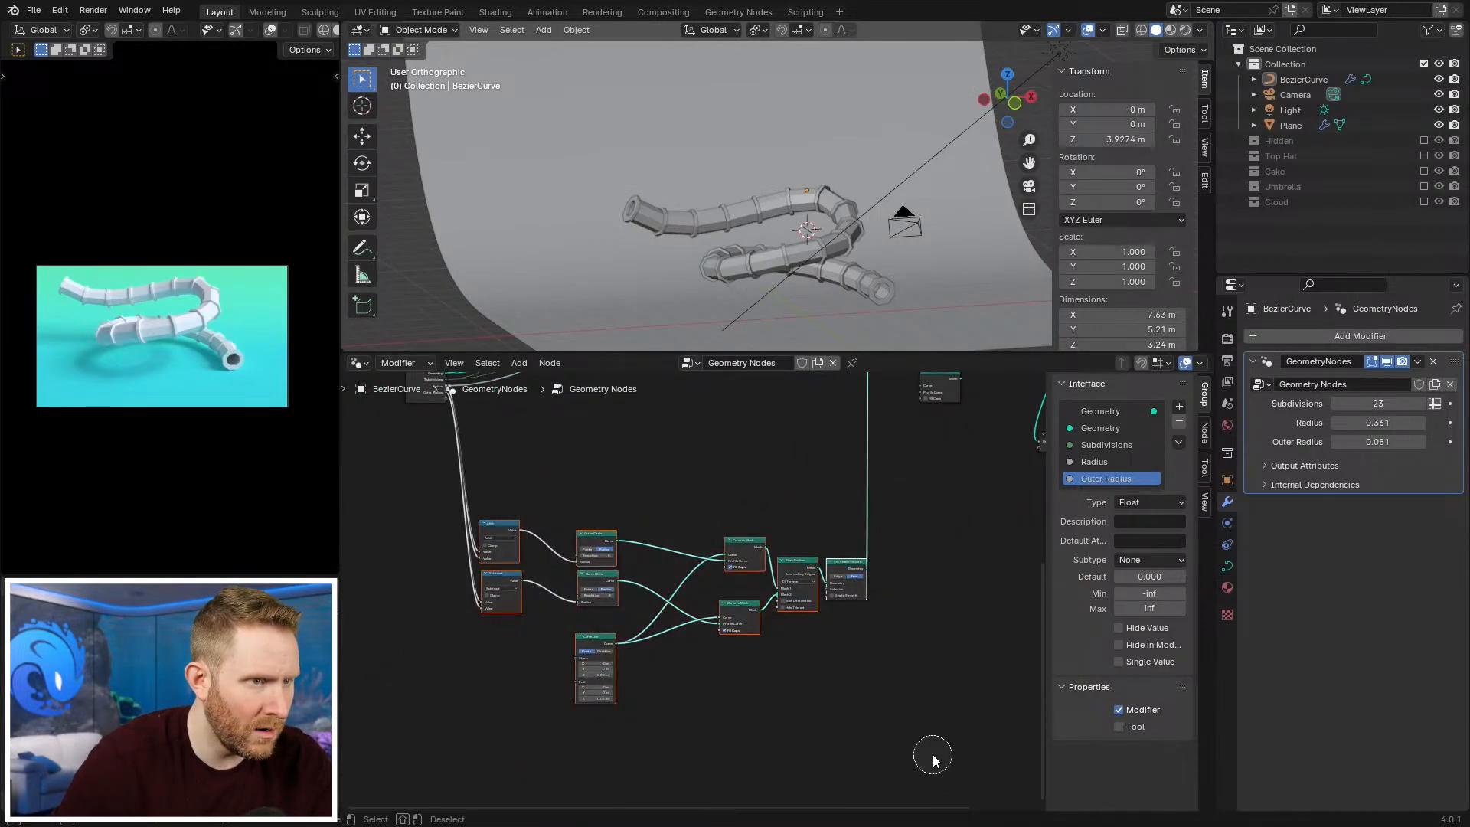
{"action": "key", "text": "shift+a"}
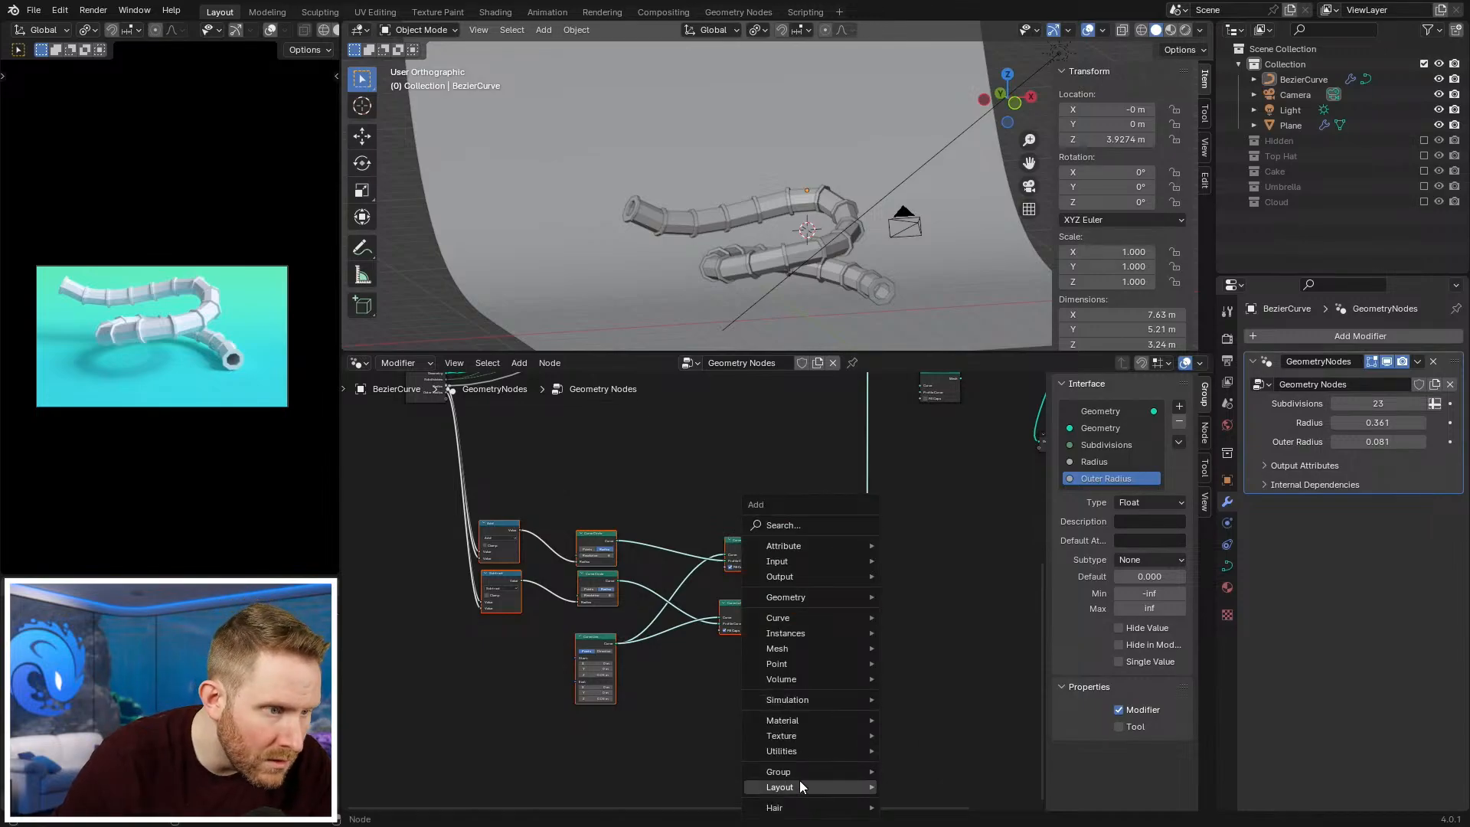
{"action": "mouse_move", "coordinate": [873, 787]}
{"action": "left_click", "coordinate": [911, 771]}
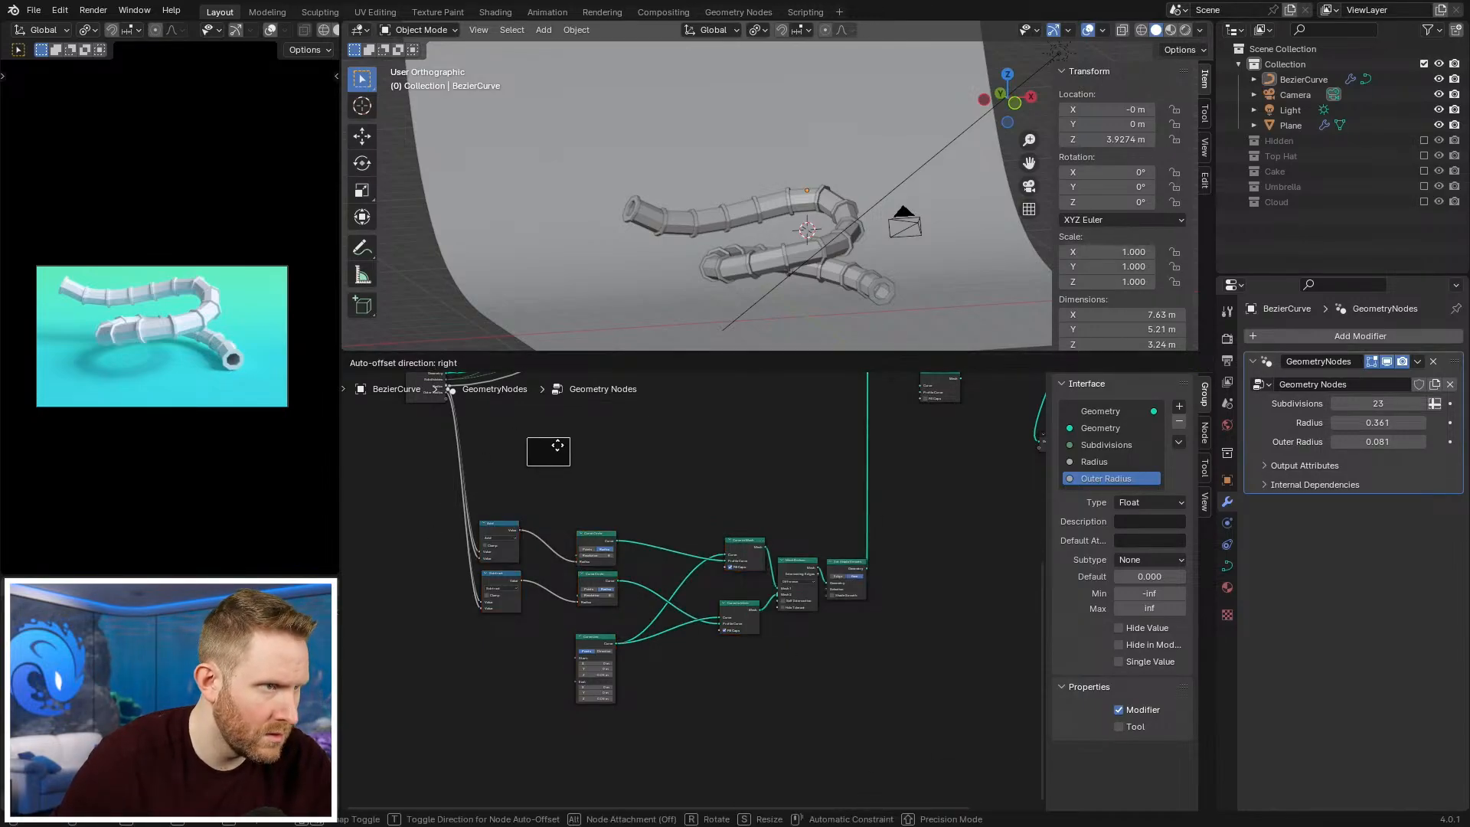
{"action": "left_click", "coordinate": [586, 458]}
{"action": "left_click_drag", "start_coordinate": [472, 506], "coordinate": [908, 711]}
{"action": "key", "text": "g"}
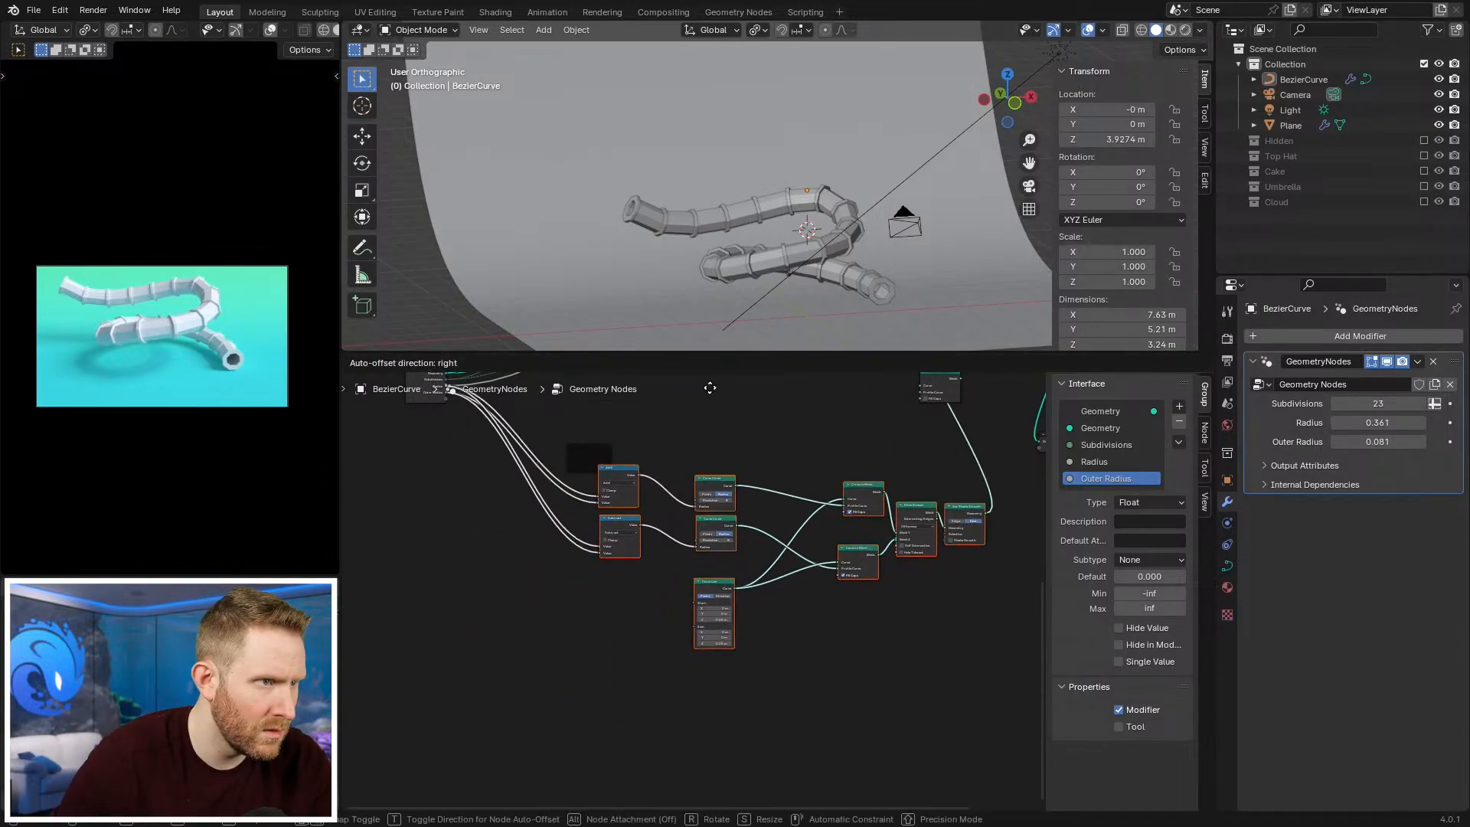
{"action": "left_click", "coordinate": [594, 467]}
{"action": "key", "text": "g"}
{"action": "left_click", "coordinate": [562, 562]}
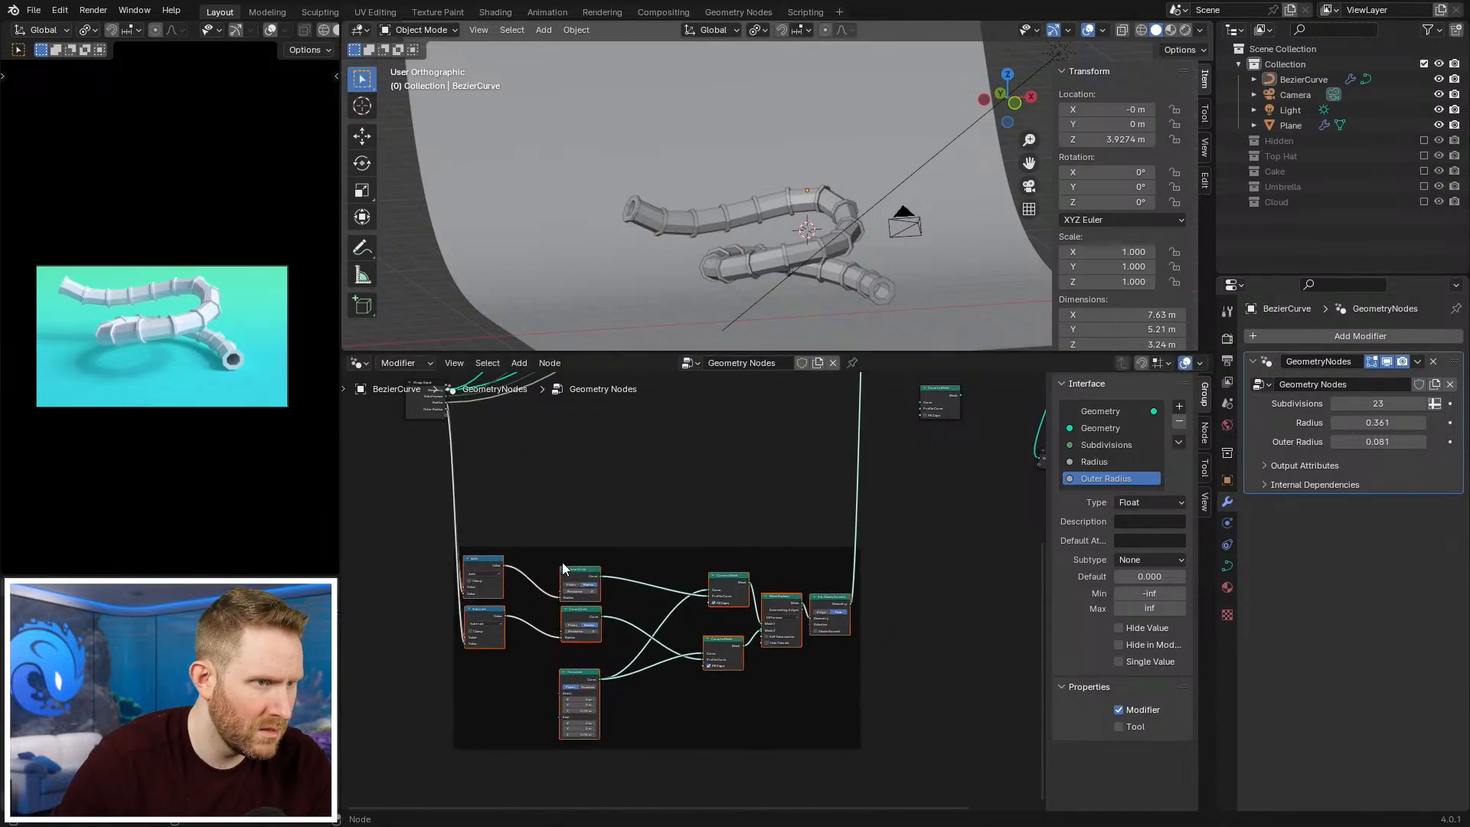
Step: Reposition the frame around the ring-building nodes below the main tree and label it Joints
{"action": "left_click", "coordinate": [613, 561]}
{"action": "left_click", "coordinate": [636, 553]}
{"action": "key", "text": "g"}
{"action": "left_click", "coordinate": [686, 486]}
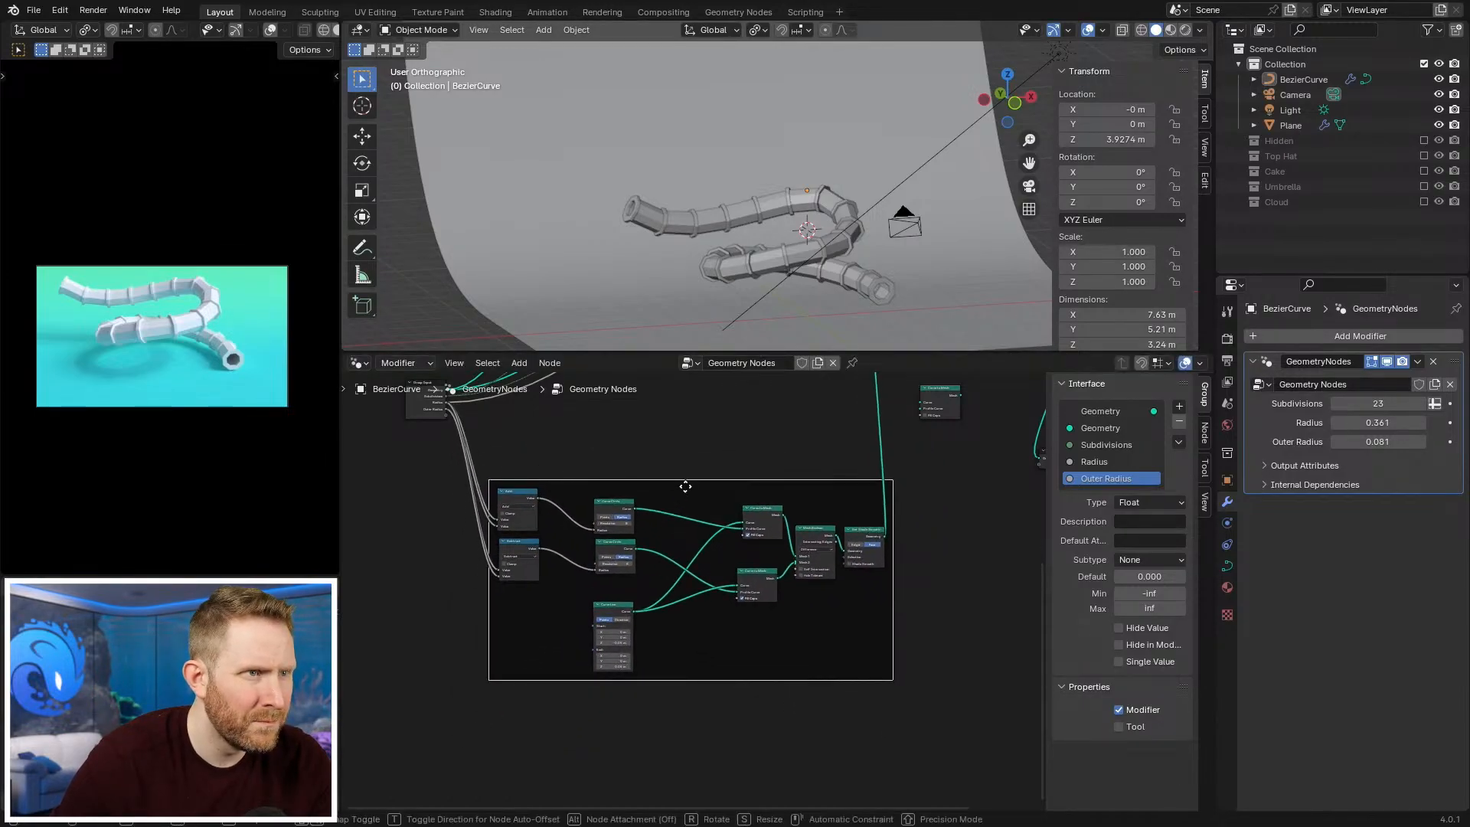
{"action": "middle_click_drag", "start_coordinate": [804, 508], "coordinate": [721, 624]}
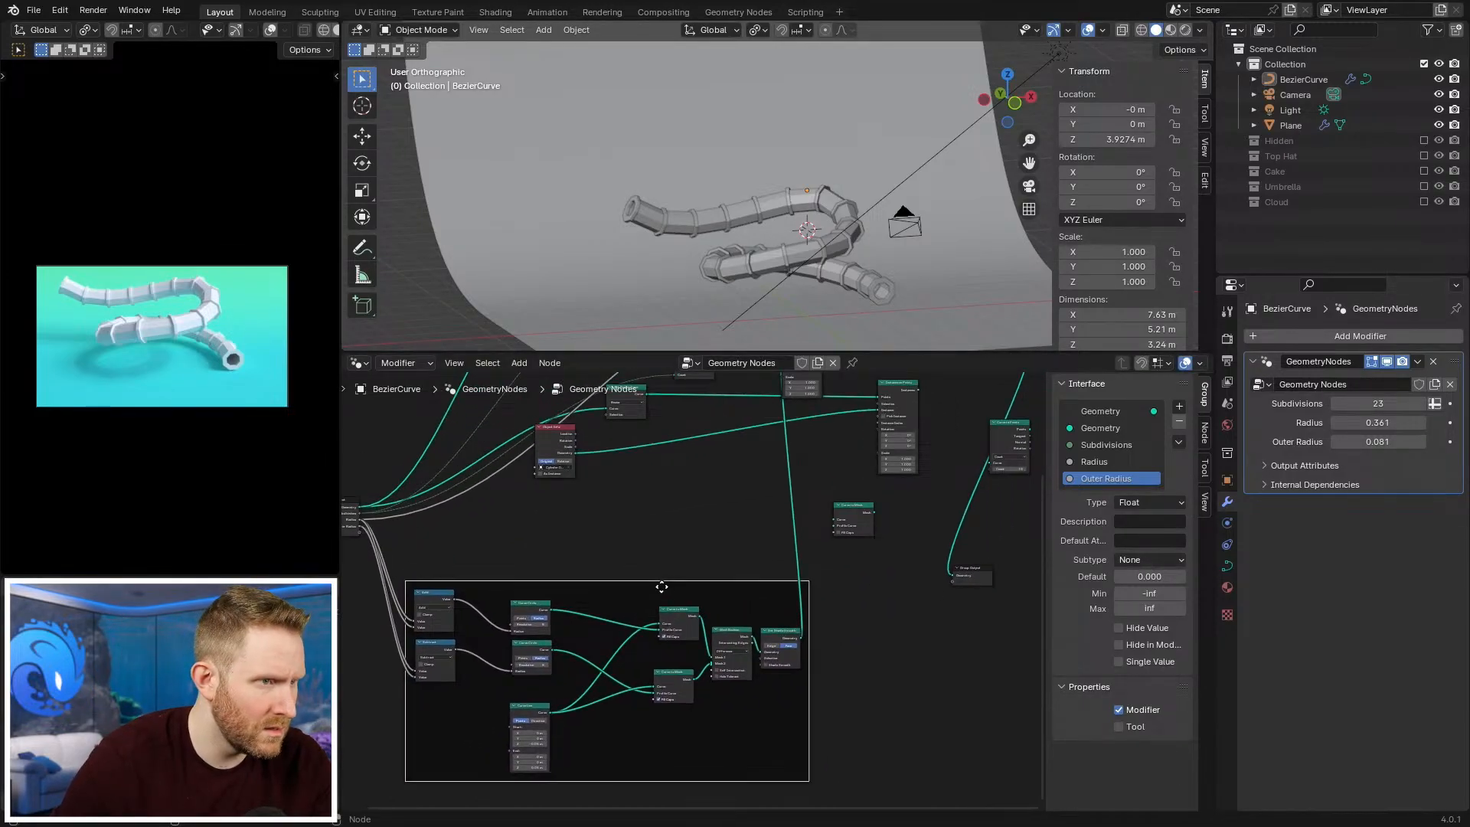
{"action": "left_click", "coordinate": [1206, 430]}
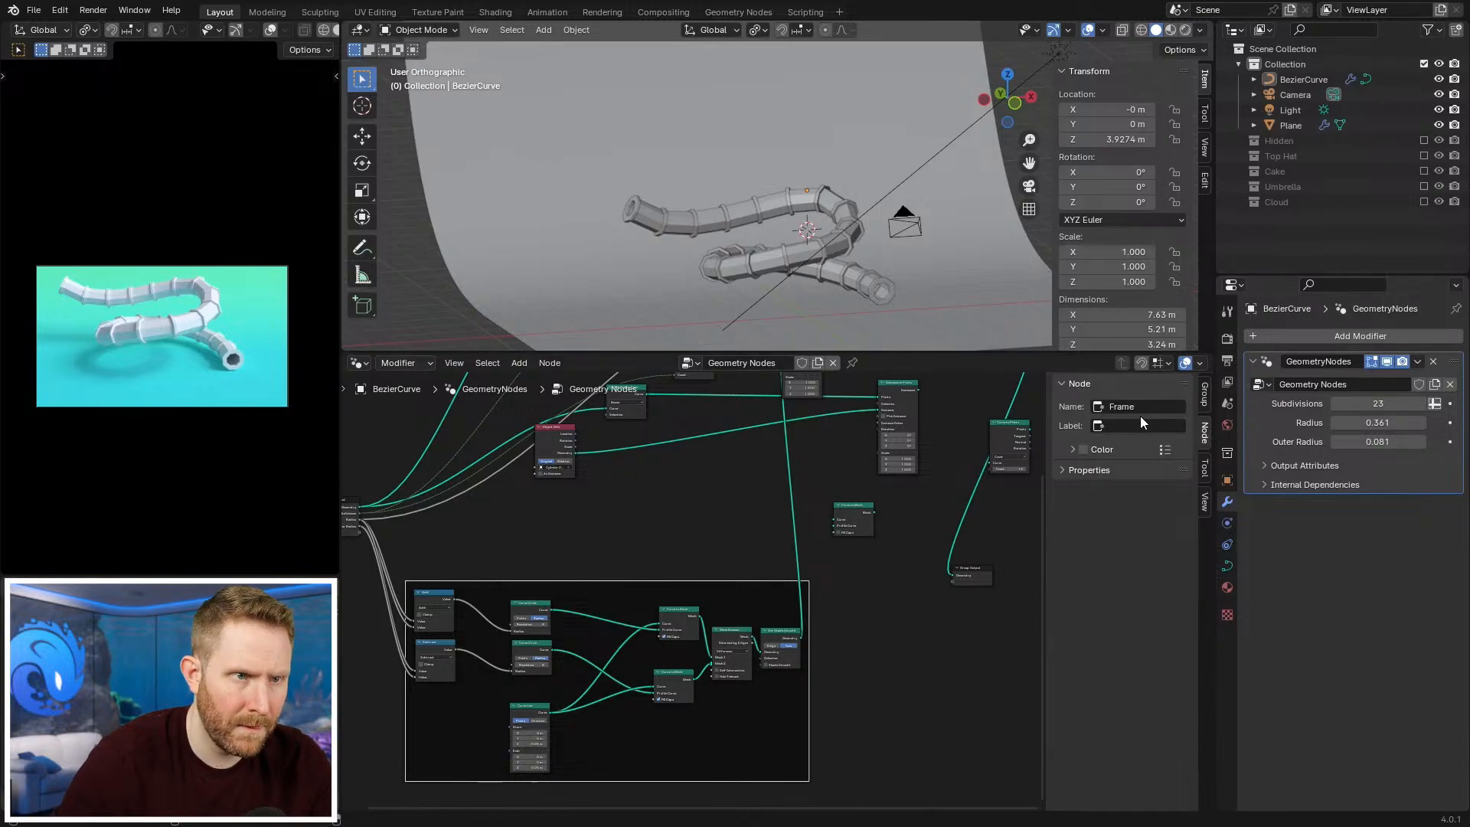
{"action": "type", "text": "Joints"}
{"action": "key", "text": "Return"}
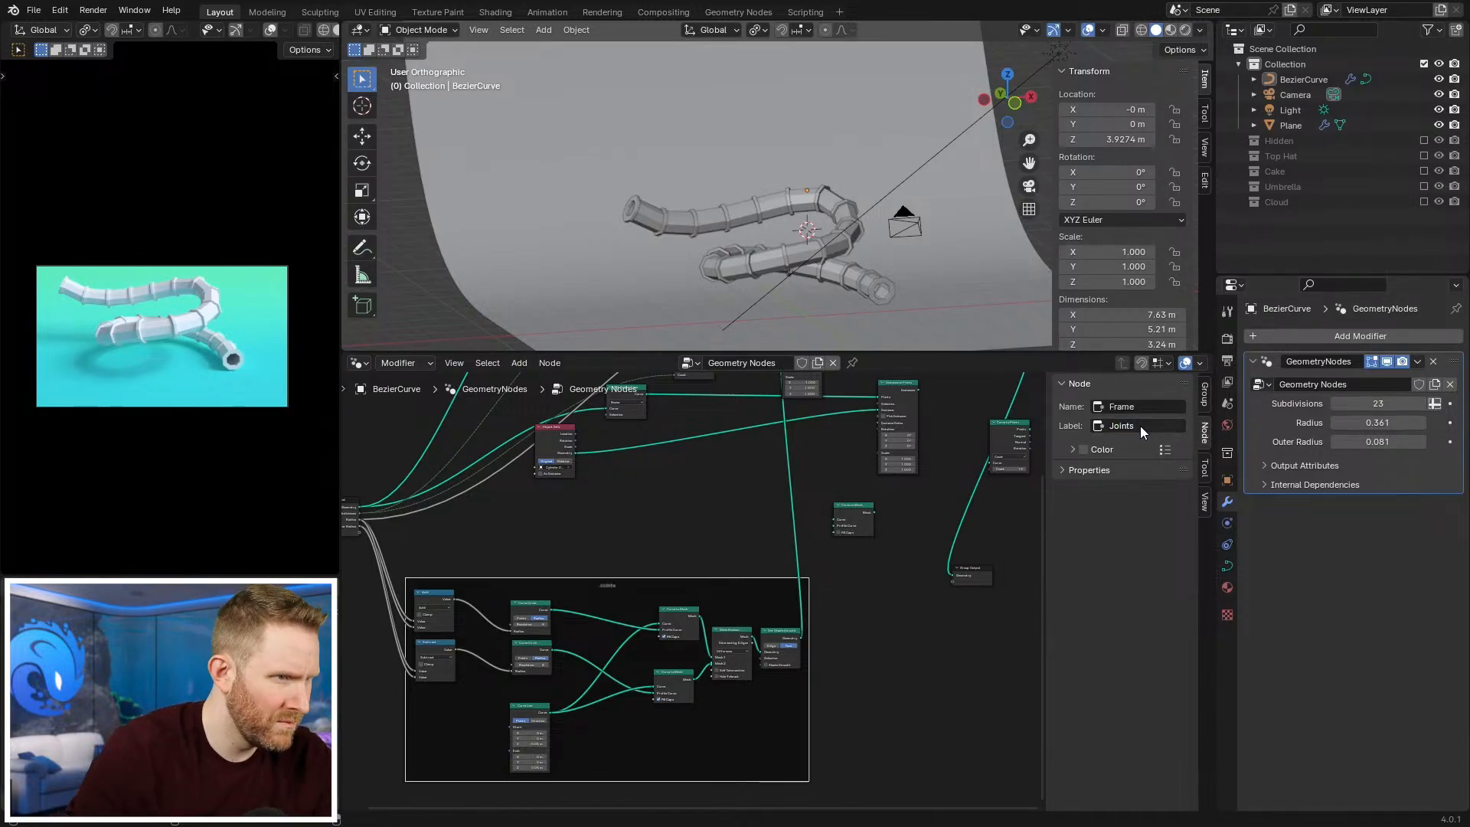
Step: Delete the Instance on Points node fed by Object Info and the unlinked Curve to Mesh node, and move Group Output up beside the main chain
{"action": "scroll", "coordinate": [726, 586], "scroll_direction": "up", "scroll_amount": 4}
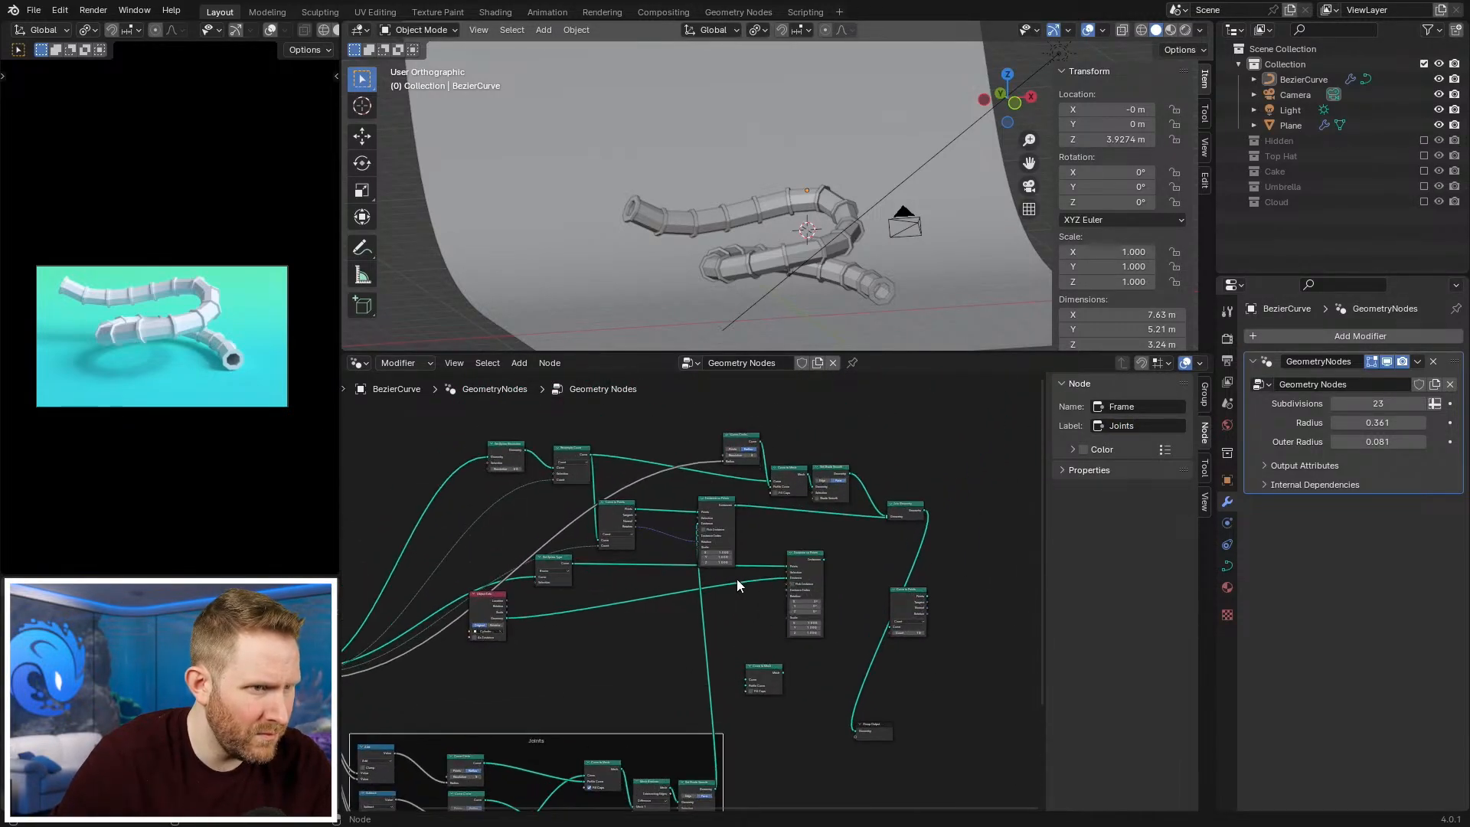
{"action": "left_click", "coordinate": [851, 538]}
{"action": "key", "text": "x"}
{"action": "left_click", "coordinate": [790, 705]}
{"action": "key", "text": "x"}
{"action": "middle_click_drag", "start_coordinate": [817, 591], "coordinate": [653, 587]}
{"action": "scroll", "coordinate": [654, 586], "scroll_direction": "down", "scroll_amount": 1}
{"action": "left_click_drag", "start_coordinate": [798, 775], "coordinate": [923, 470]}
{"action": "middle_click_drag", "start_coordinate": [743, 529], "coordinate": [863, 571]}
{"action": "middle_click_drag", "start_coordinate": [732, 554], "coordinate": [856, 568]}
Step: Enter Edit Mode on the Bezier curve and select the control point at its upper free end
{"action": "scroll", "coordinate": [830, 518], "scroll_direction": "up", "scroll_amount": 2}
{"action": "middle_click_drag", "start_coordinate": [738, 213], "coordinate": [722, 207]}
{"action": "key", "text": "Tab"}
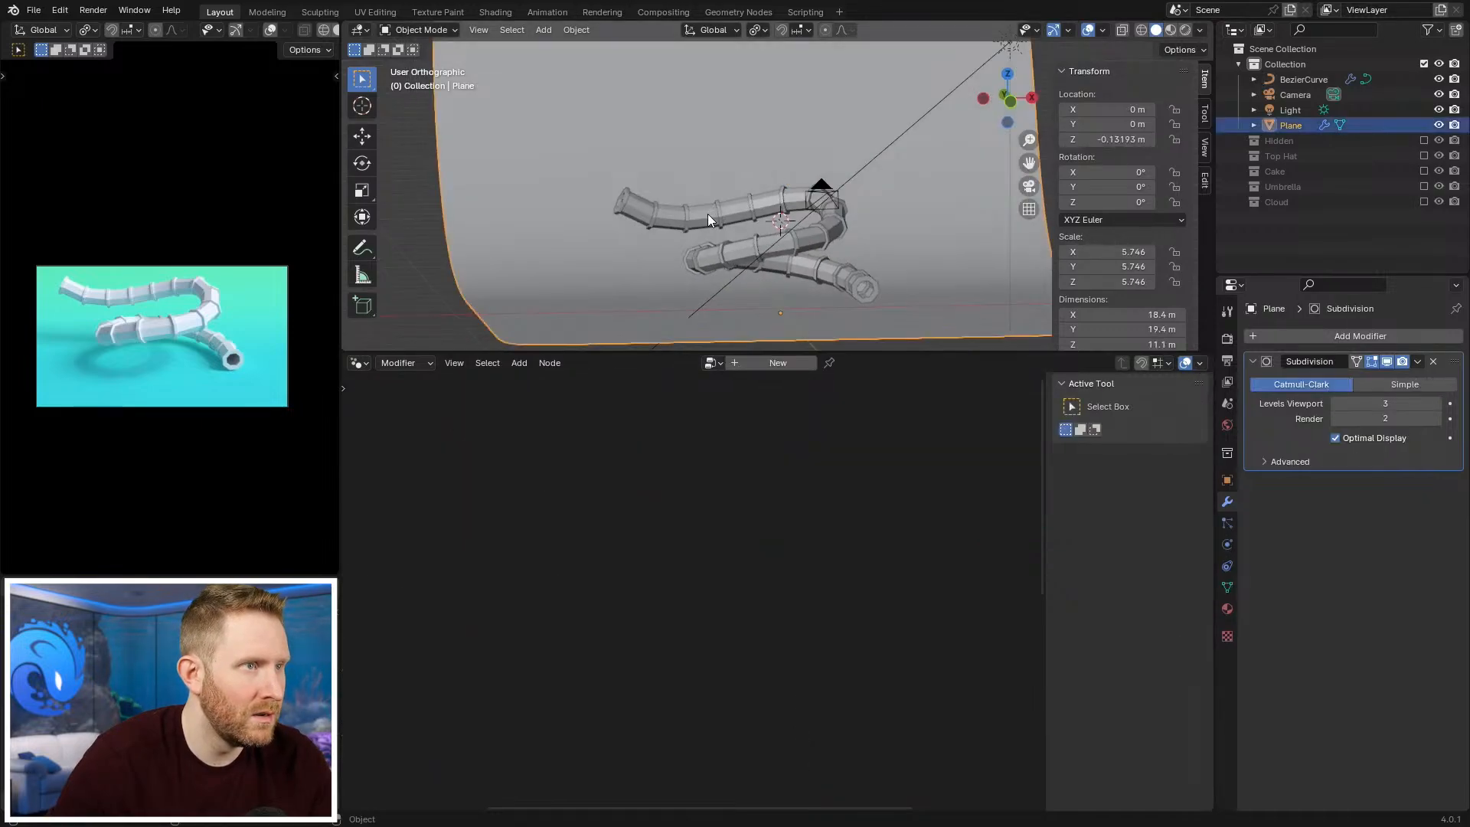
{"action": "left_click", "coordinate": [621, 204]}
{"action": "key", "text": "g"}
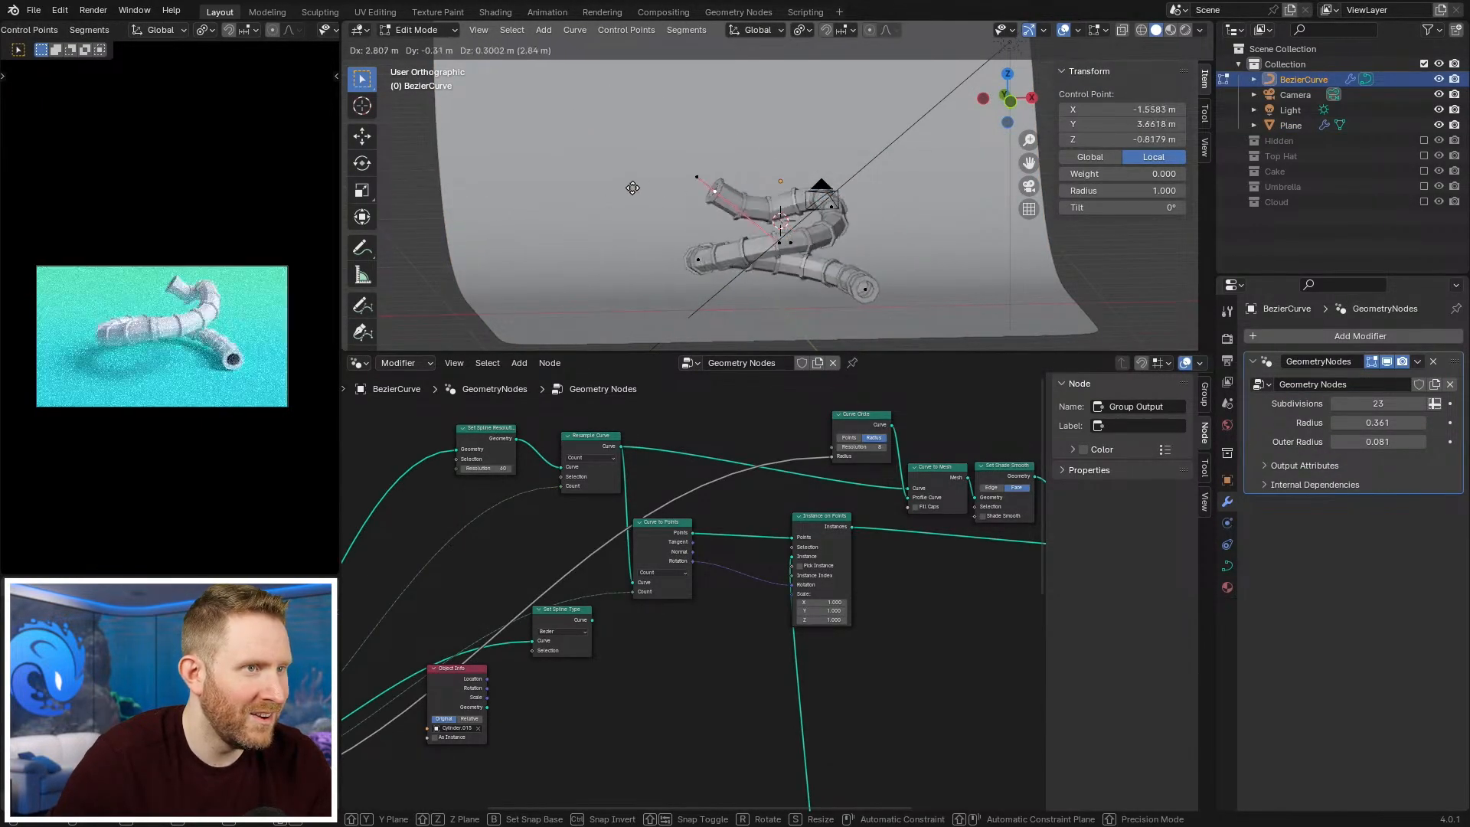
{"action": "middle_click_drag", "start_coordinate": [758, 138], "coordinate": [722, 172]}
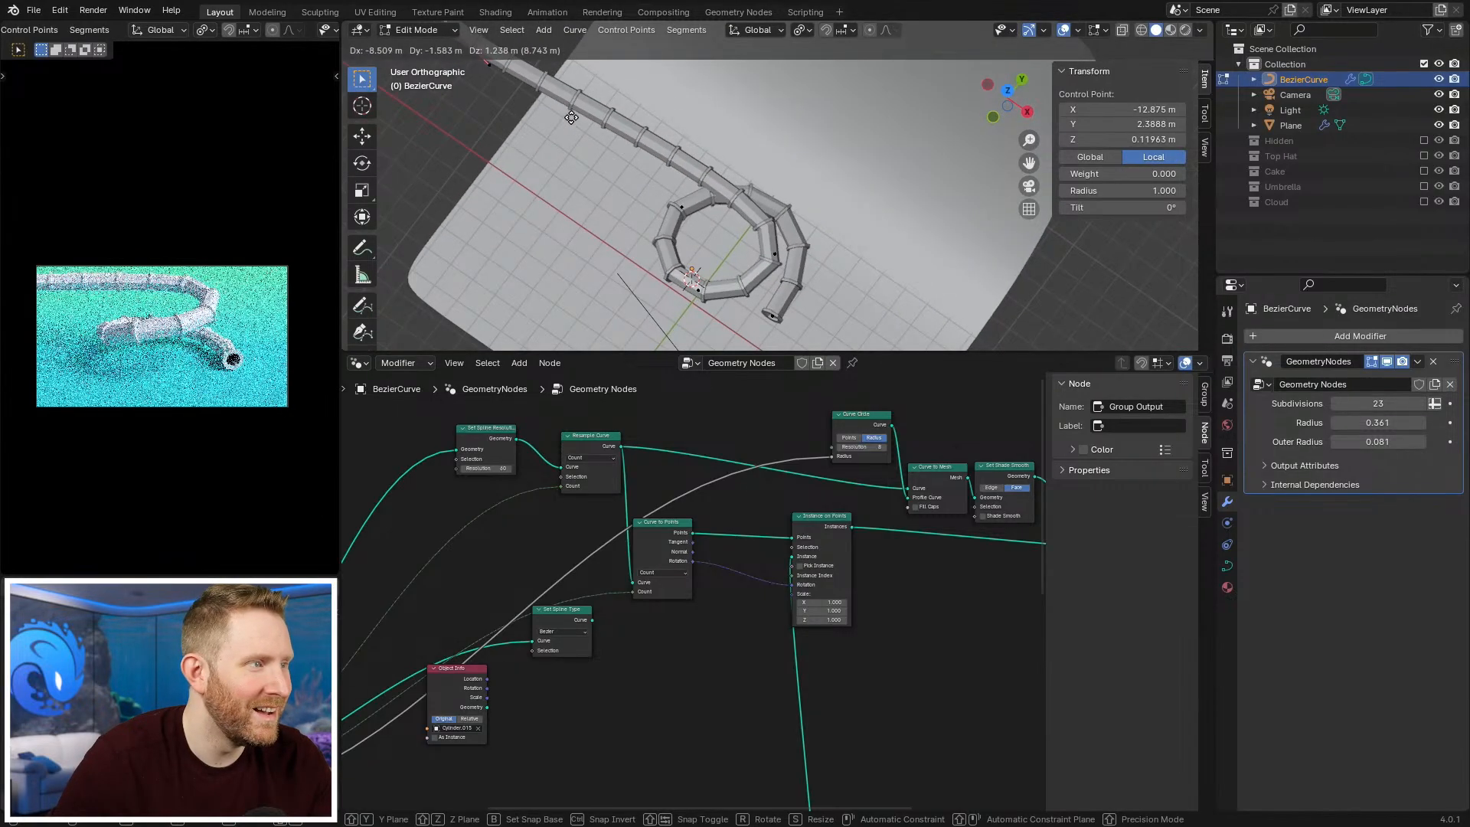
{"action": "left_click", "coordinate": [743, 208]}
Step: Move the curve's upper end point in two free moves to about X -2.59 m and Y 3.68 m
{"action": "middle_click_drag", "start_coordinate": [754, 238], "coordinate": [842, 138]}
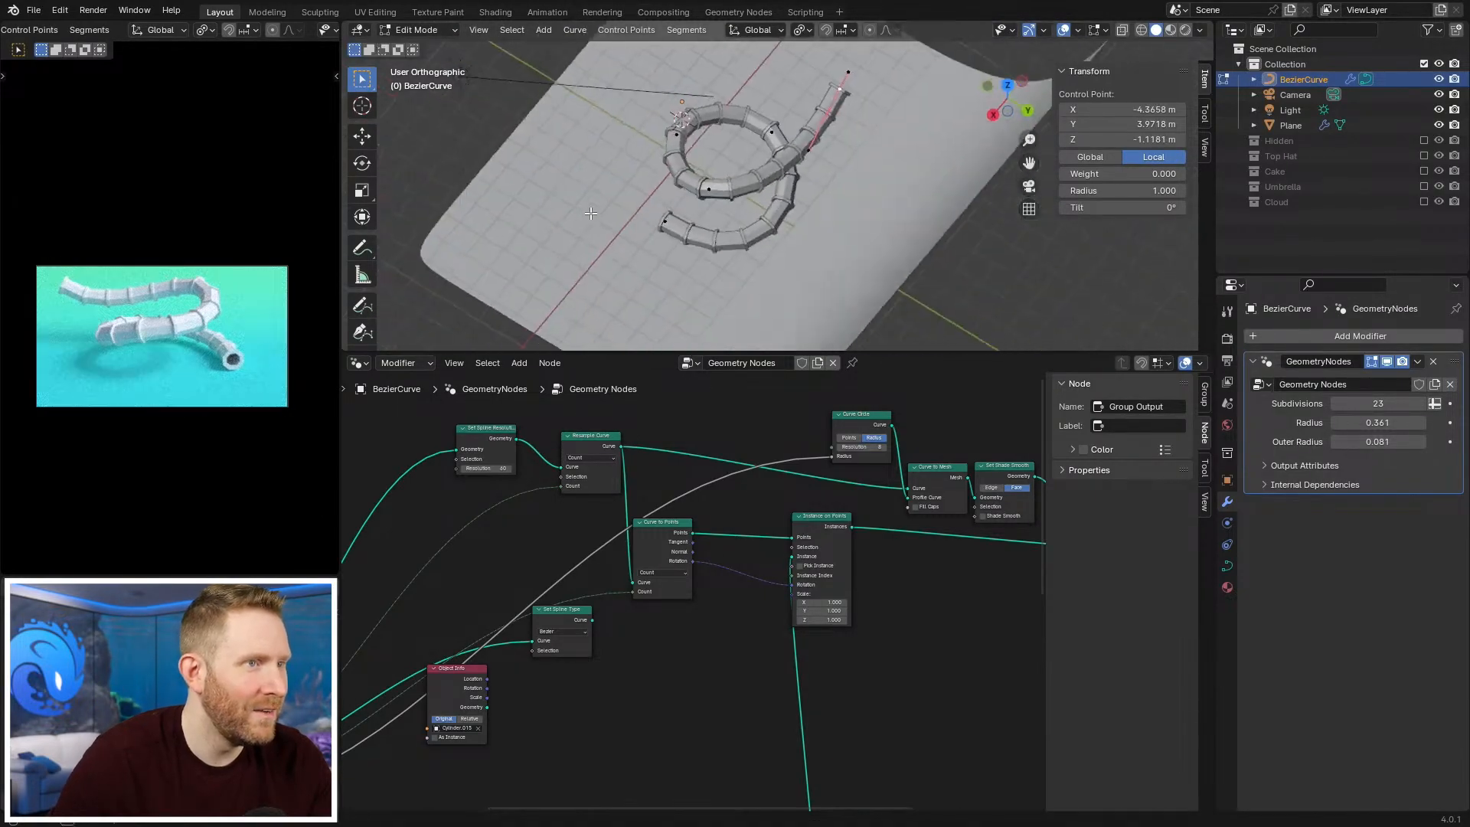
{"action": "key", "text": "g"}
{"action": "left_click", "coordinate": [803, 72]}
{"action": "middle_click_drag", "start_coordinate": [804, 72], "coordinate": [874, 181]}
{"action": "key", "text": "g"}
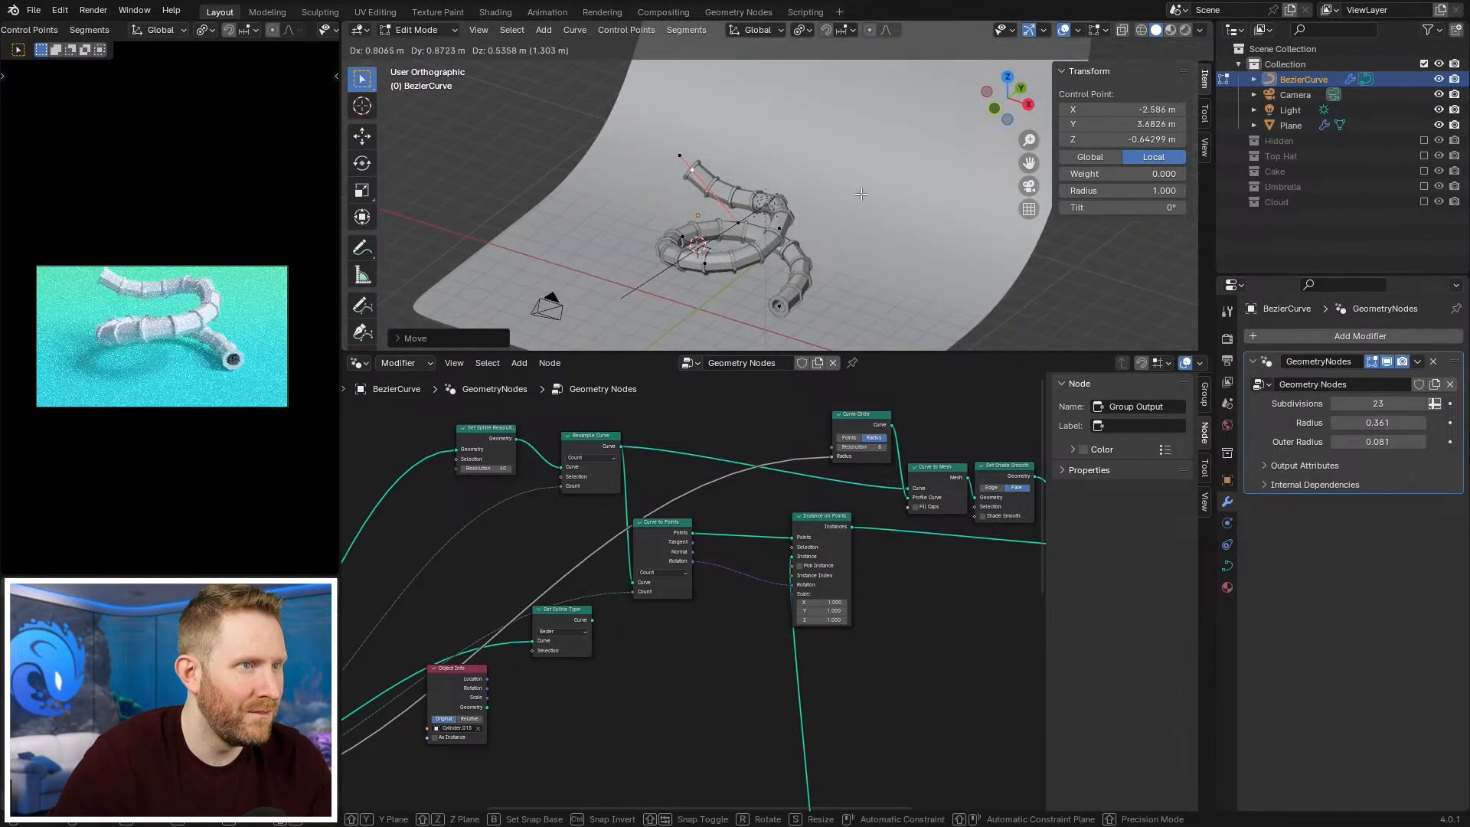
{"action": "left_click", "coordinate": [895, 159]}
Step: Adjust the height of the curve's upper end point along the Z axis, ending lower
{"action": "middle_click_drag", "start_coordinate": [766, 251], "coordinate": [800, 234]}
{"action": "key", "text": "g"}
{"action": "key", "text": "z"}
{"action": "left_click", "coordinate": [796, 233]}
{"action": "key", "text": "g"}
{"action": "key", "text": "z"}
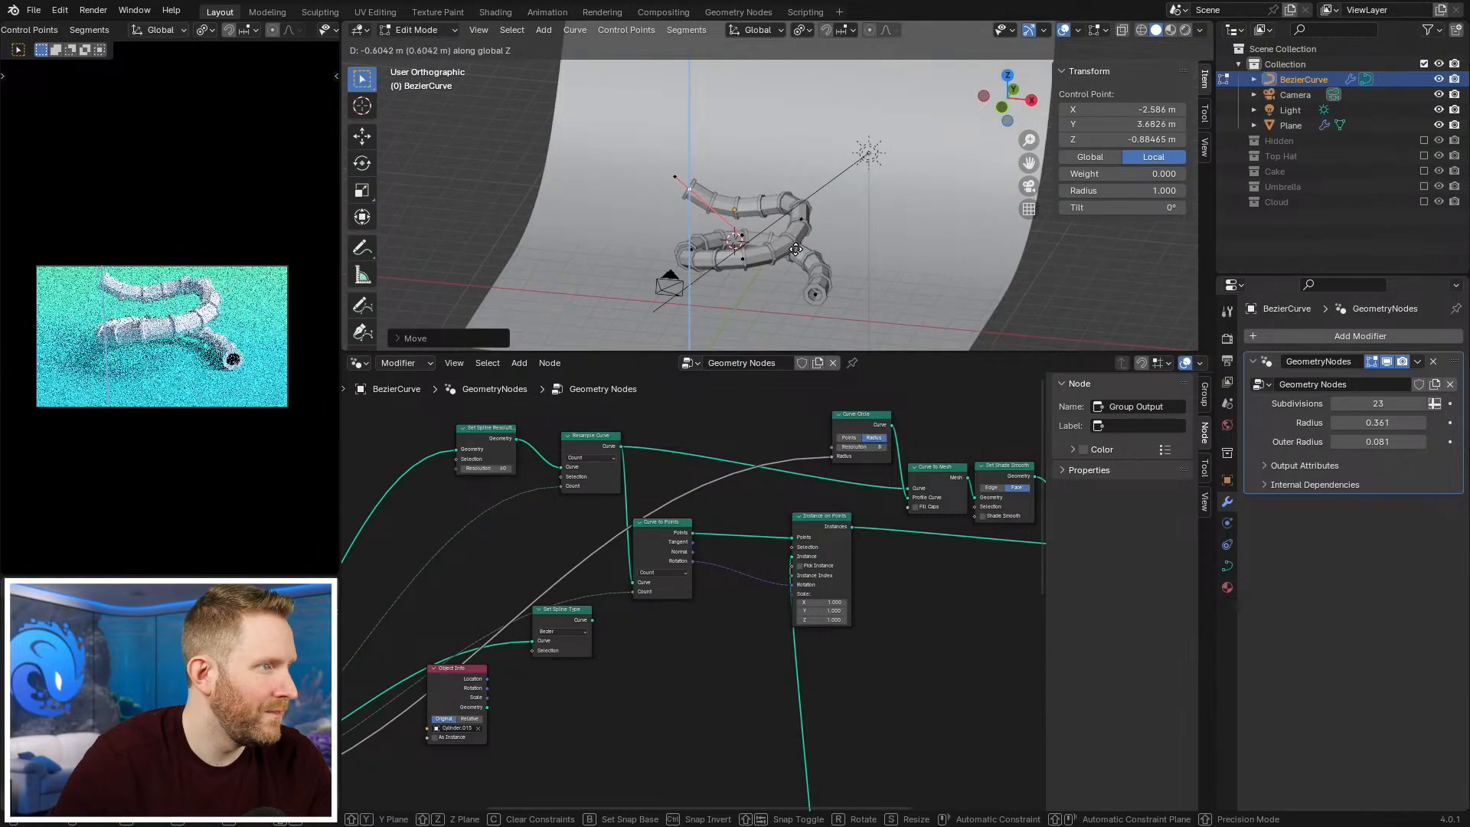
{"action": "left_click", "coordinate": [796, 251]}
Step: Pull the curve's upper end point outward in the negative X direction and deselect it
{"action": "middle_click_drag", "start_coordinate": [777, 239], "coordinate": [802, 239]}
{"action": "key", "text": "g"}
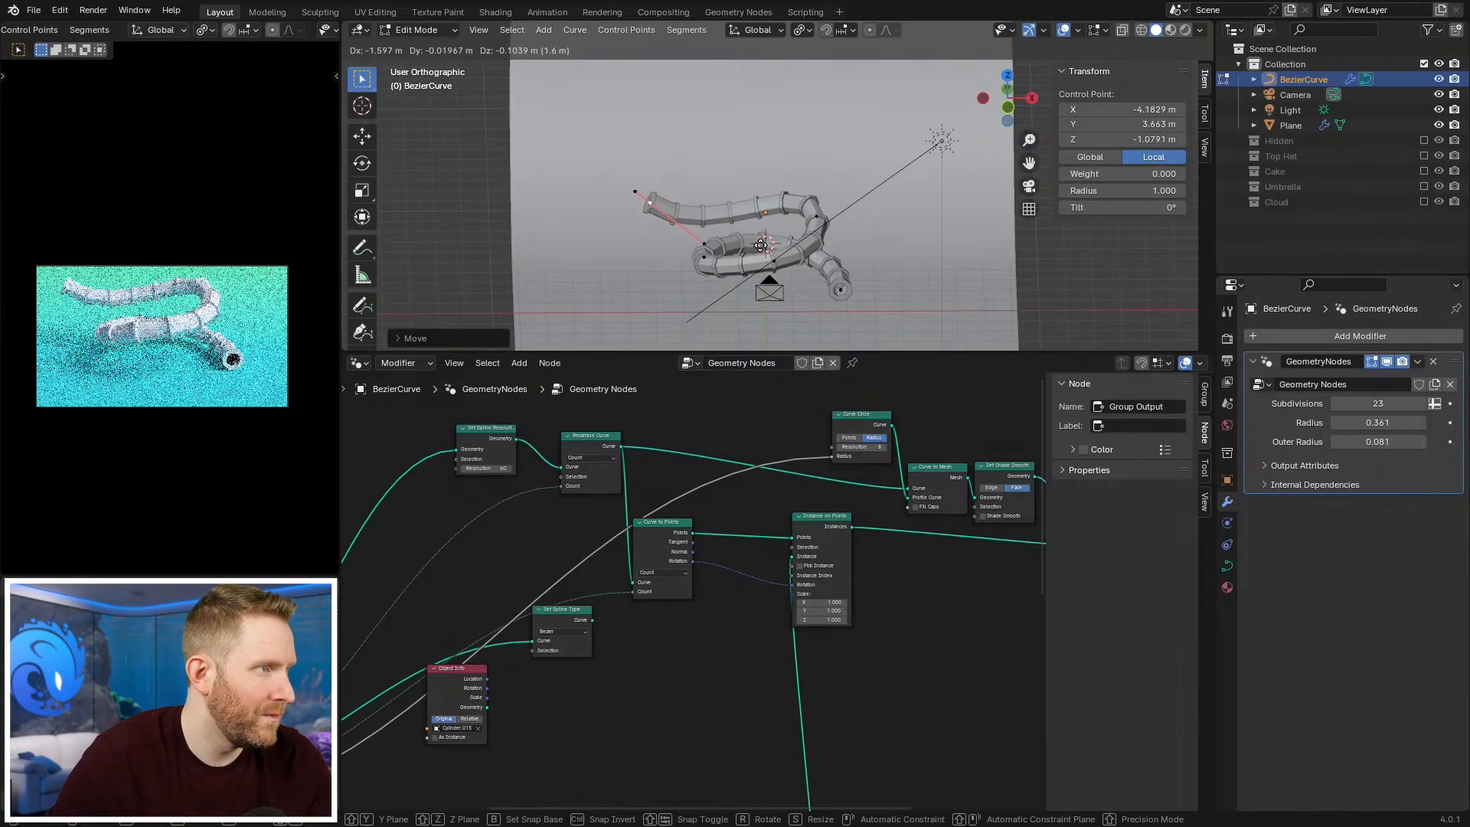
{"action": "left_click", "coordinate": [769, 237]}
{"action": "left_click", "coordinate": [930, 230]}
Step: Rotate the curve's control point at the rear bend, lower it about 0.7 m along Z, and return to Object Mode with nothing selected
{"action": "middle_click_drag", "start_coordinate": [931, 229], "coordinate": [758, 236]}
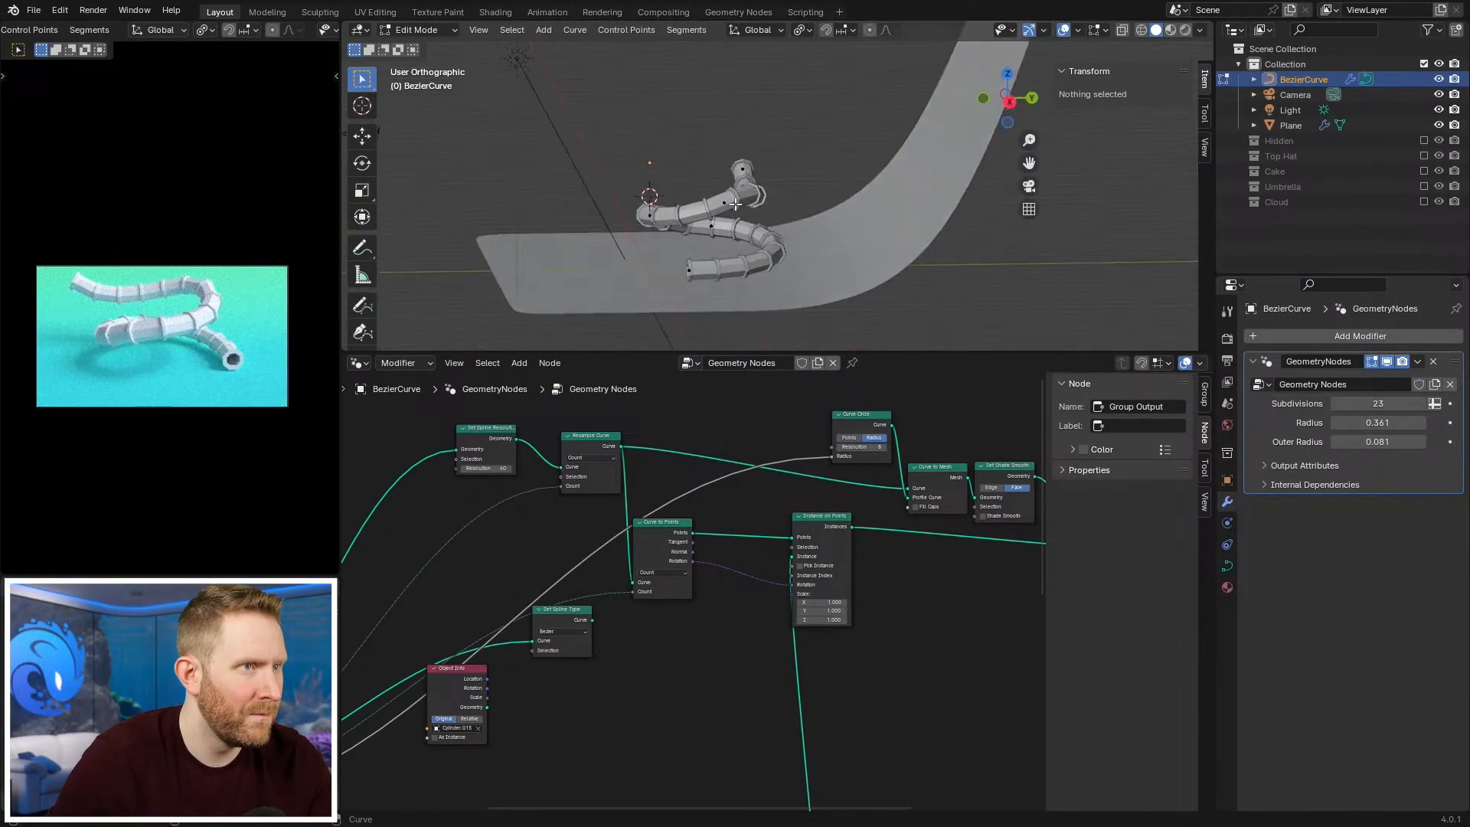
{"action": "left_click", "coordinate": [724, 202]}
{"action": "key", "text": "r"}
{"action": "left_click", "coordinate": [824, 240]}
{"action": "key", "text": "g"}
{"action": "key", "text": "z"}
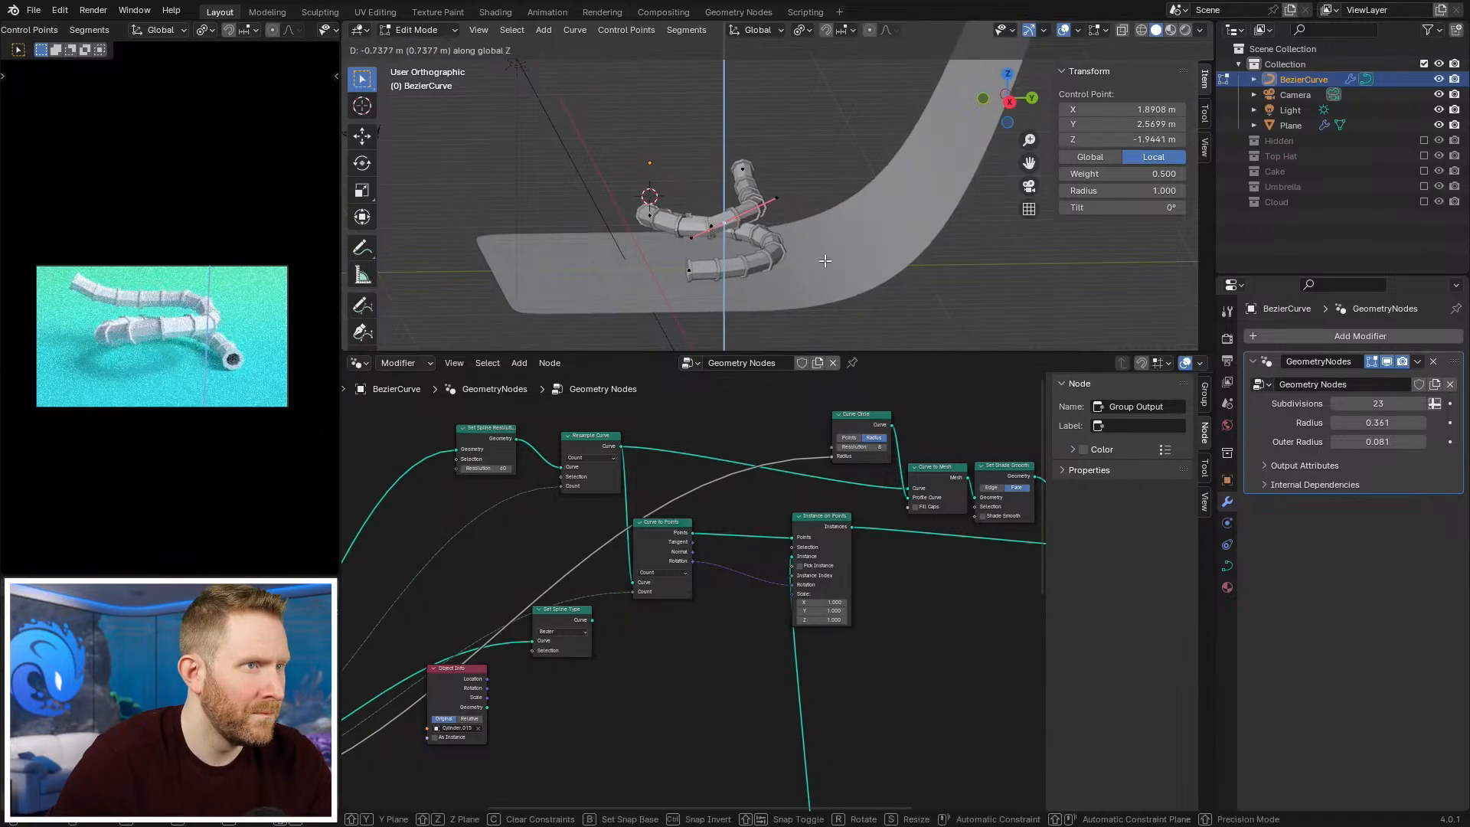
{"action": "left_click", "coordinate": [851, 262]}
{"action": "key", "text": "Tab"}
{"action": "middle_click_drag", "start_coordinate": [658, 253], "coordinate": [825, 253]}
{"action": "key", "text": "alt+a"}
Step: Capture a screen snip of the rendered tube in the small camera preview
{"action": "scroll", "coordinate": [190, 297], "scroll_direction": "up", "scroll_amount": 1}
{"action": "middle_click_drag", "start_coordinate": [201, 325], "coordinate": [211, 359], "text": "shift"}
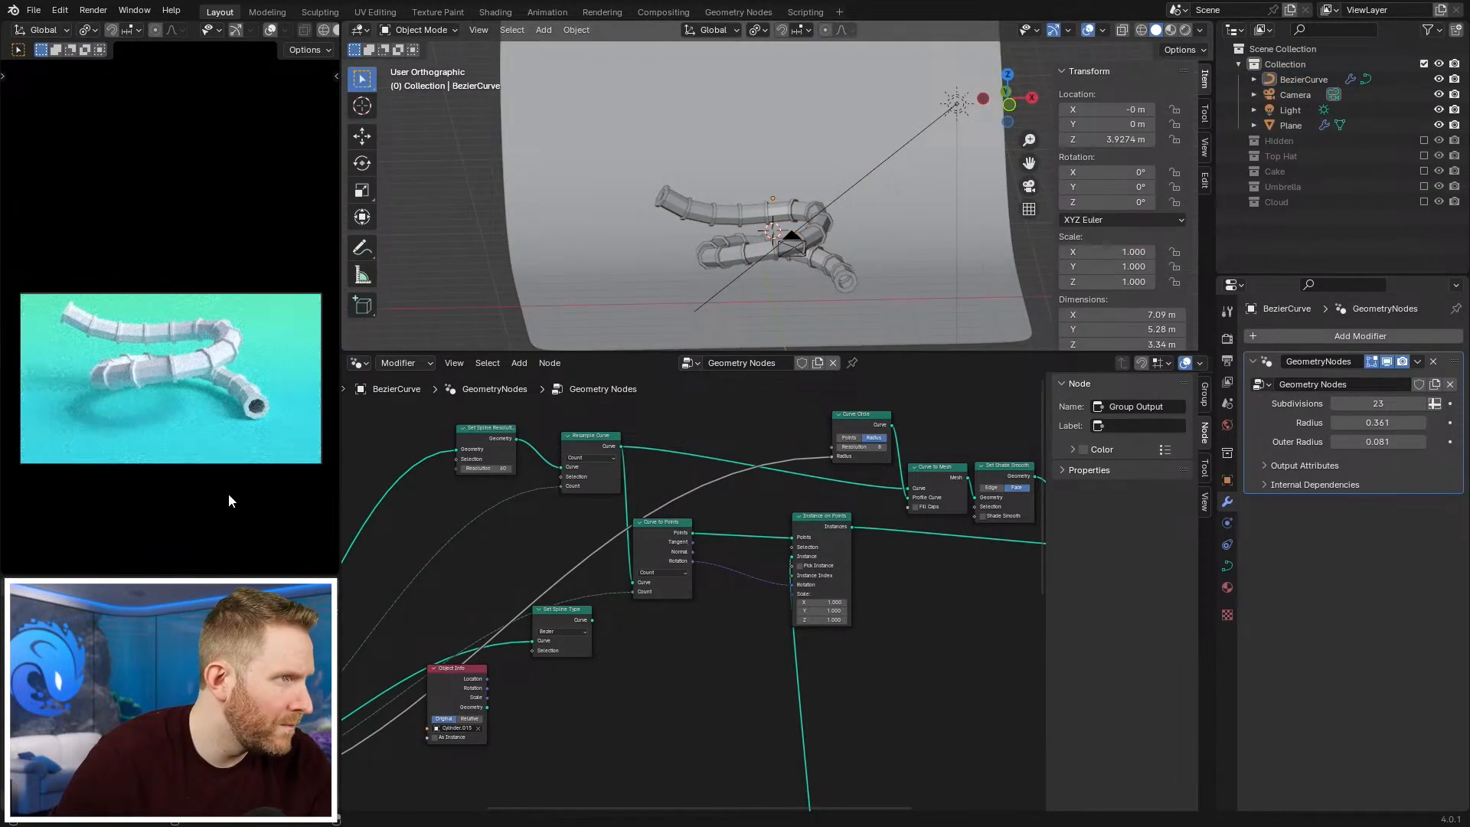
{"action": "key", "text": "super+shift+s"}
{"action": "left_click_drag", "start_coordinate": [50, 293], "coordinate": [285, 436]}
{"action": "scroll", "coordinate": [139, 378], "scroll_direction": "up", "scroll_amount": 3}
{"action": "scroll", "coordinate": [140, 380], "scroll_direction": "down", "scroll_amount": 2}
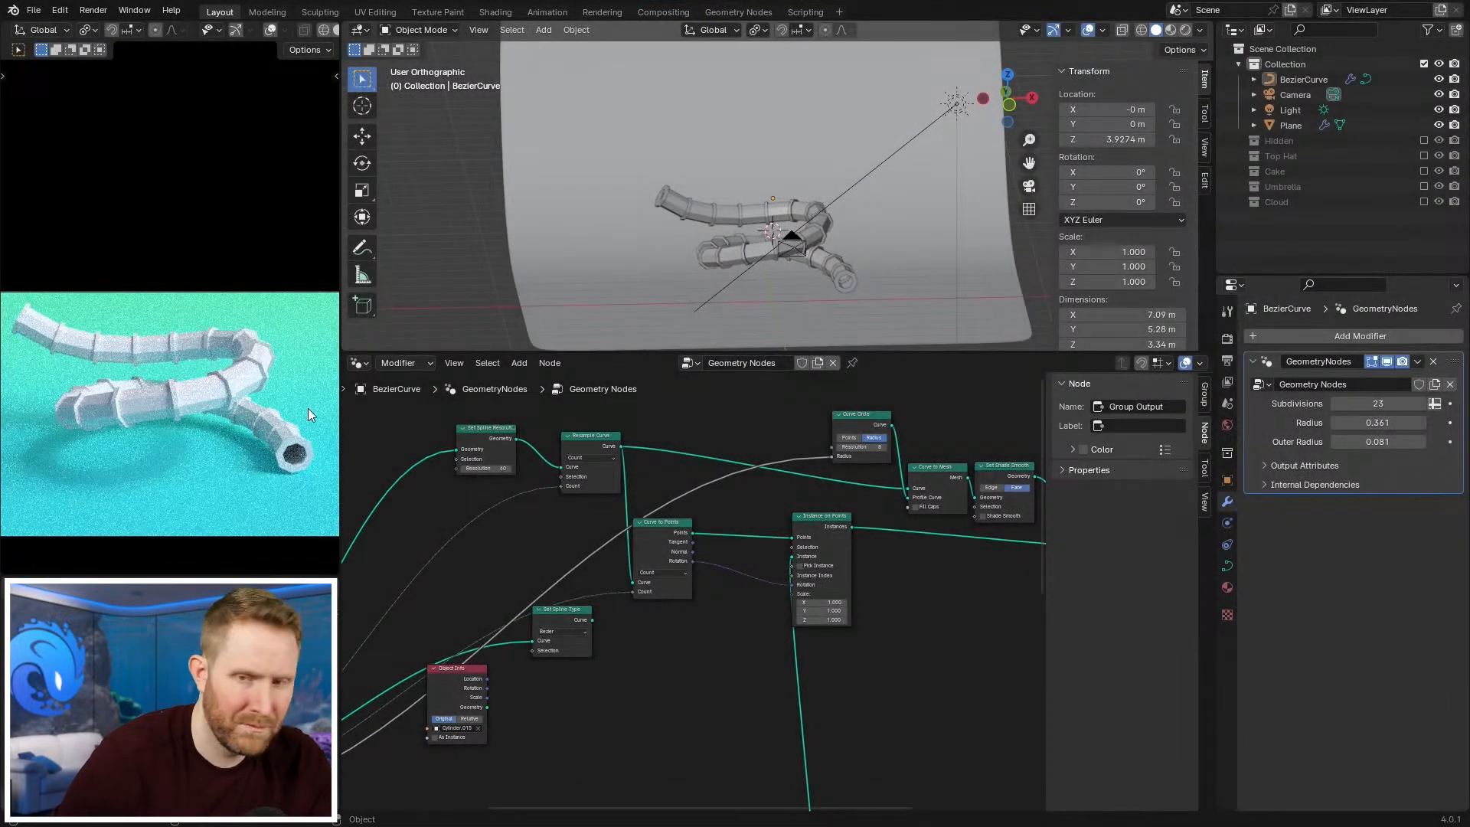
{"action": "scroll", "coordinate": [222, 344], "scroll_direction": "down", "scroll_amount": 1}
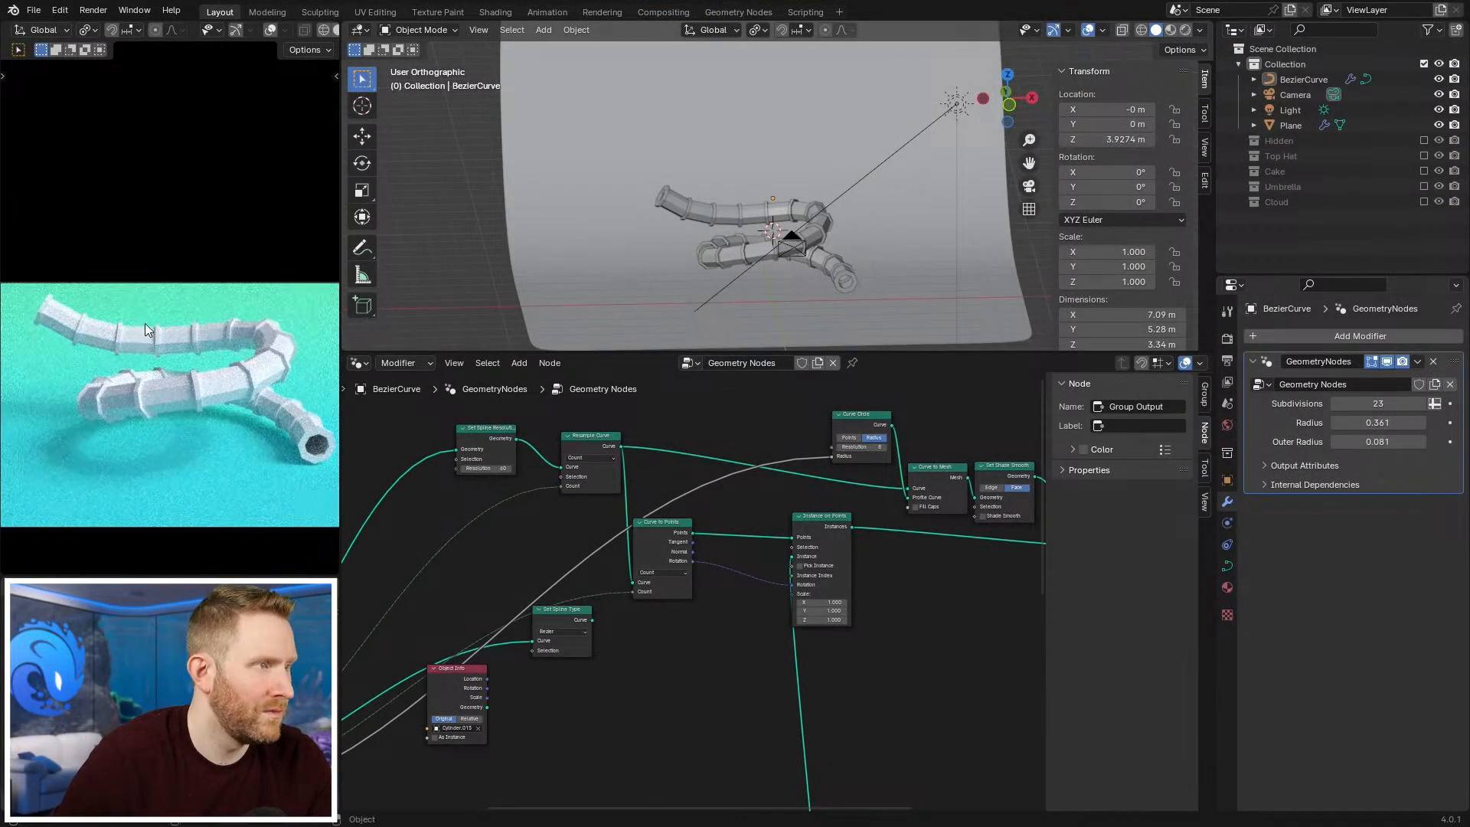
Step: Show the main viewport through the camera in Rendered shading without overlays, and capture a screen snip of the tube
{"action": "key", "text": "z"}
{"action": "key", "text": "KP_0"}
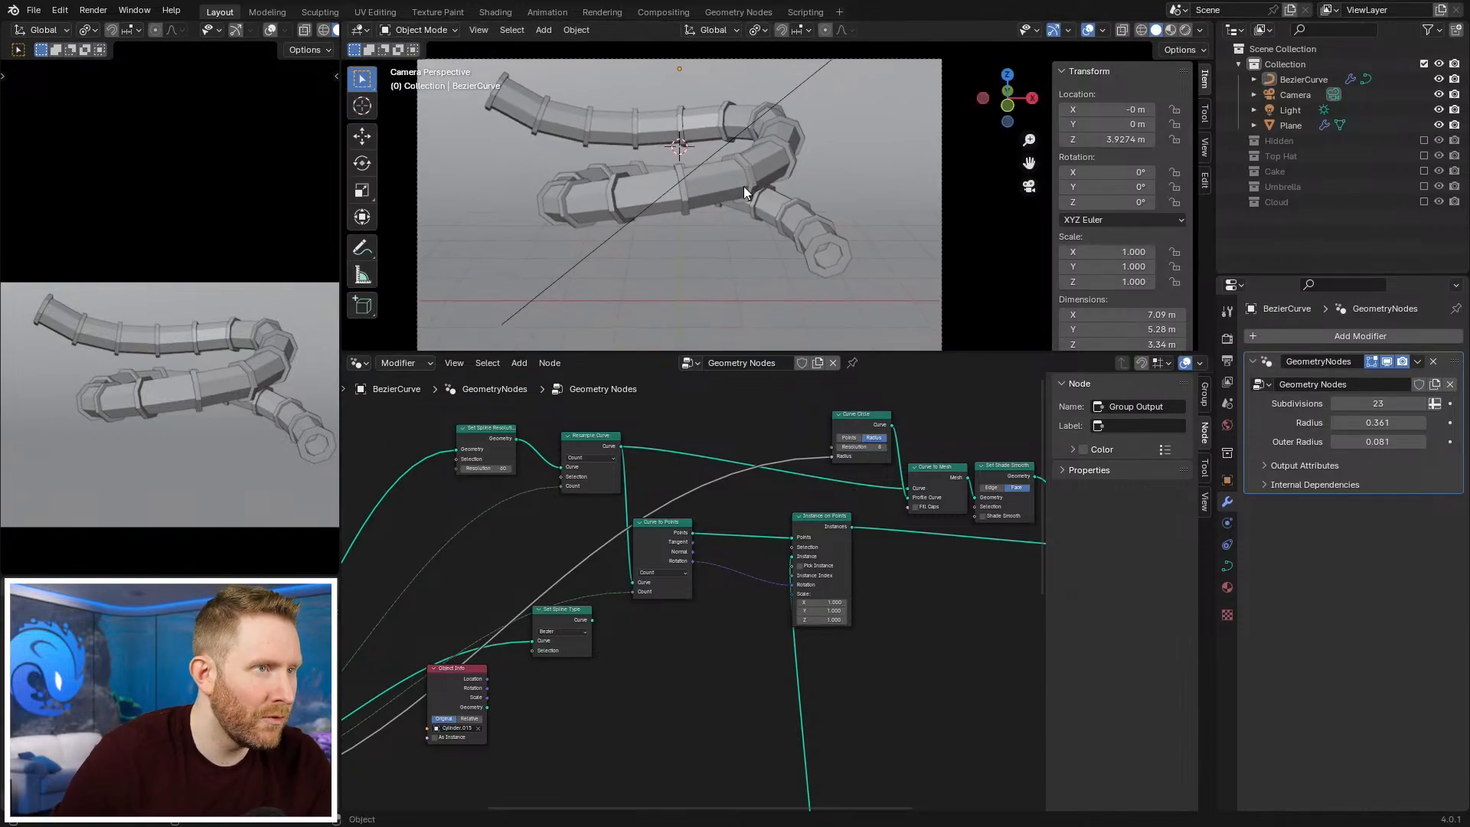
{"action": "key", "text": "z"}
{"action": "left_click", "coordinate": [746, 112]}
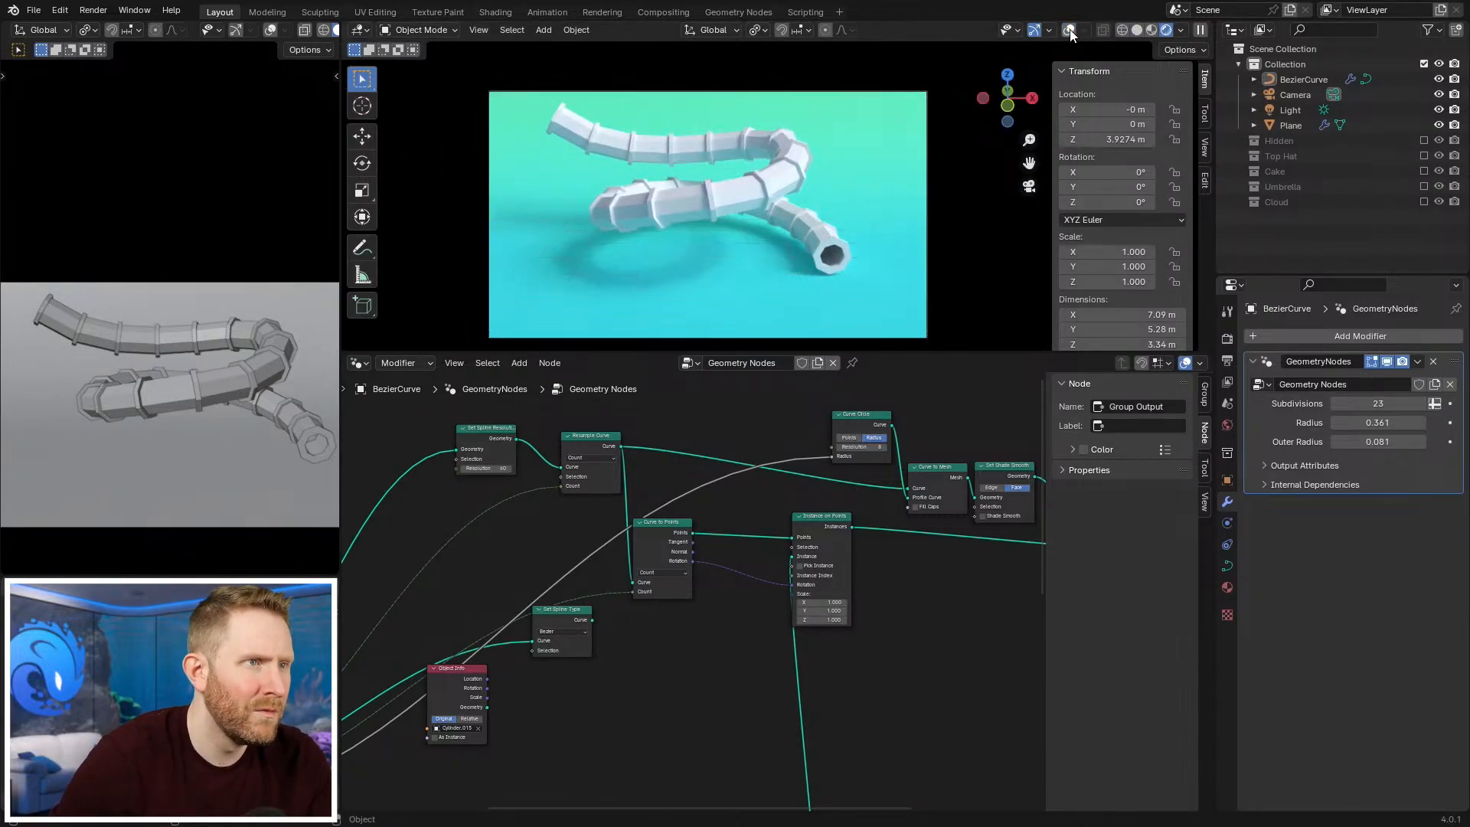
{"action": "key", "text": "shift+super+s"}
{"action": "left_click_drag", "start_coordinate": [519, 91], "coordinate": [878, 297]}
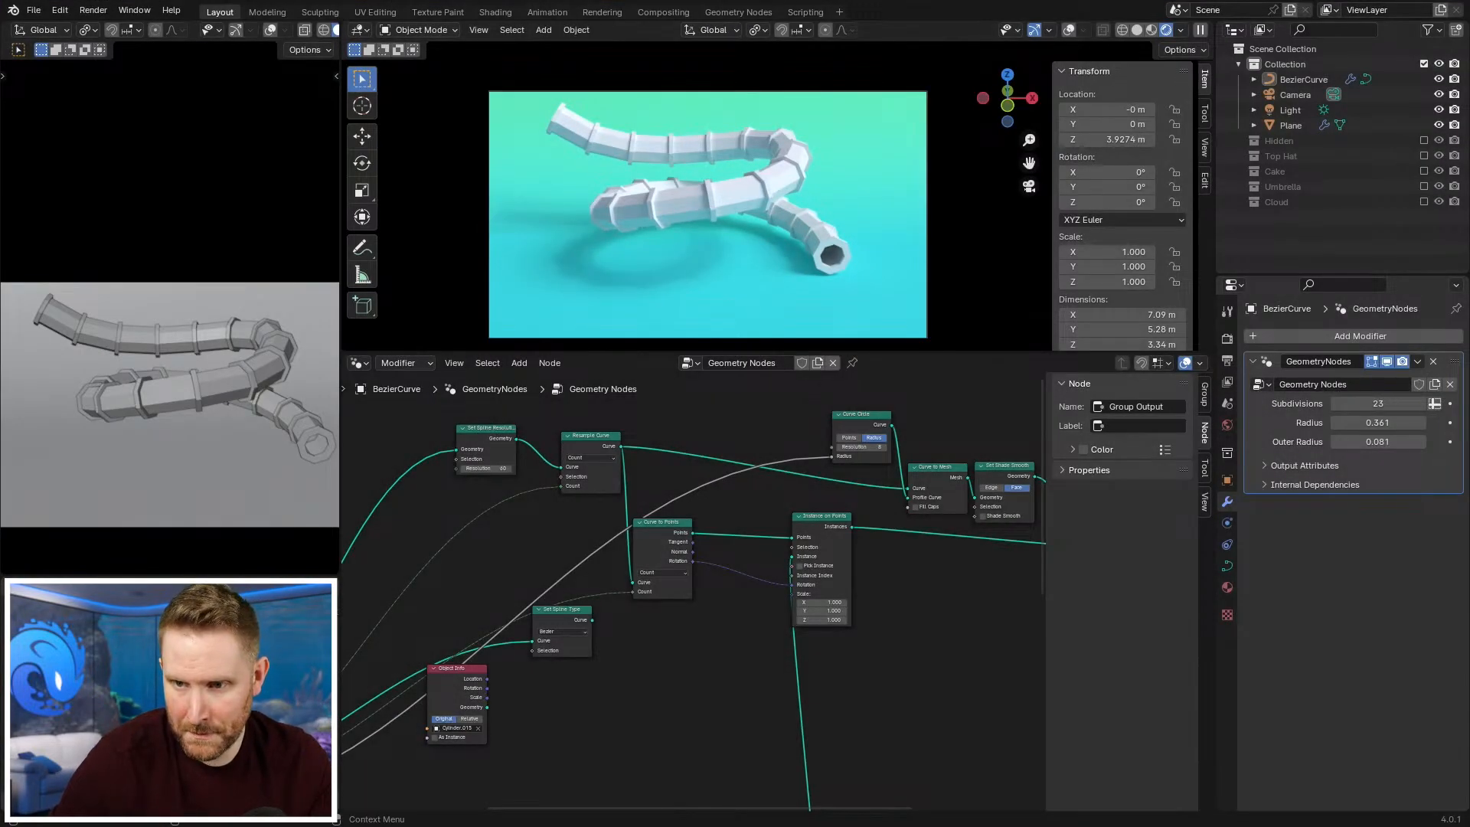
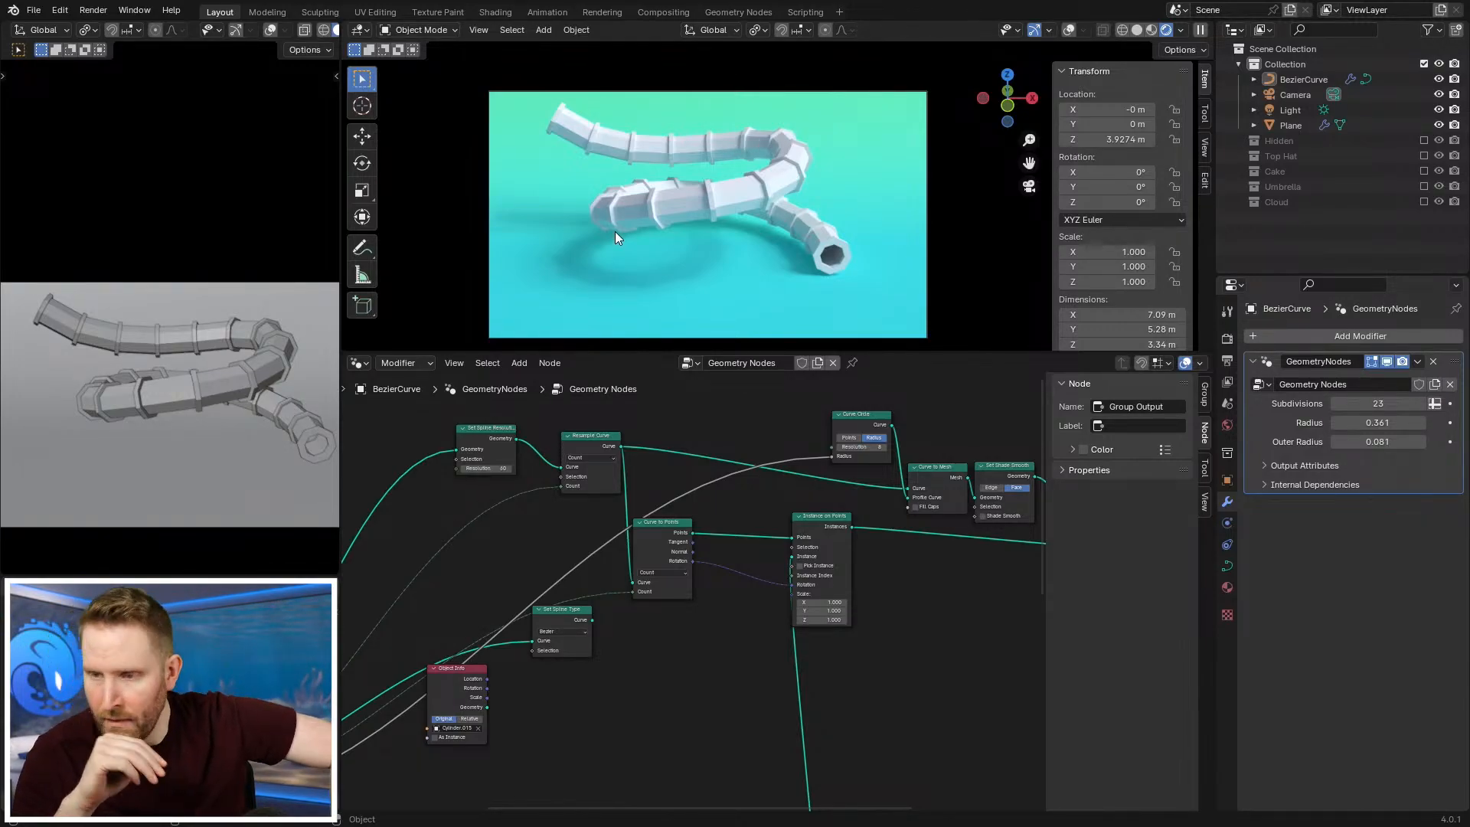
Step: Examine the node graph from the curve resampling branch down to the Joints frame
{"action": "middle_click_drag", "start_coordinate": [750, 417], "coordinate": [843, 460]}
{"action": "scroll", "coordinate": [843, 460], "scroll_direction": "down", "scroll_amount": 2}
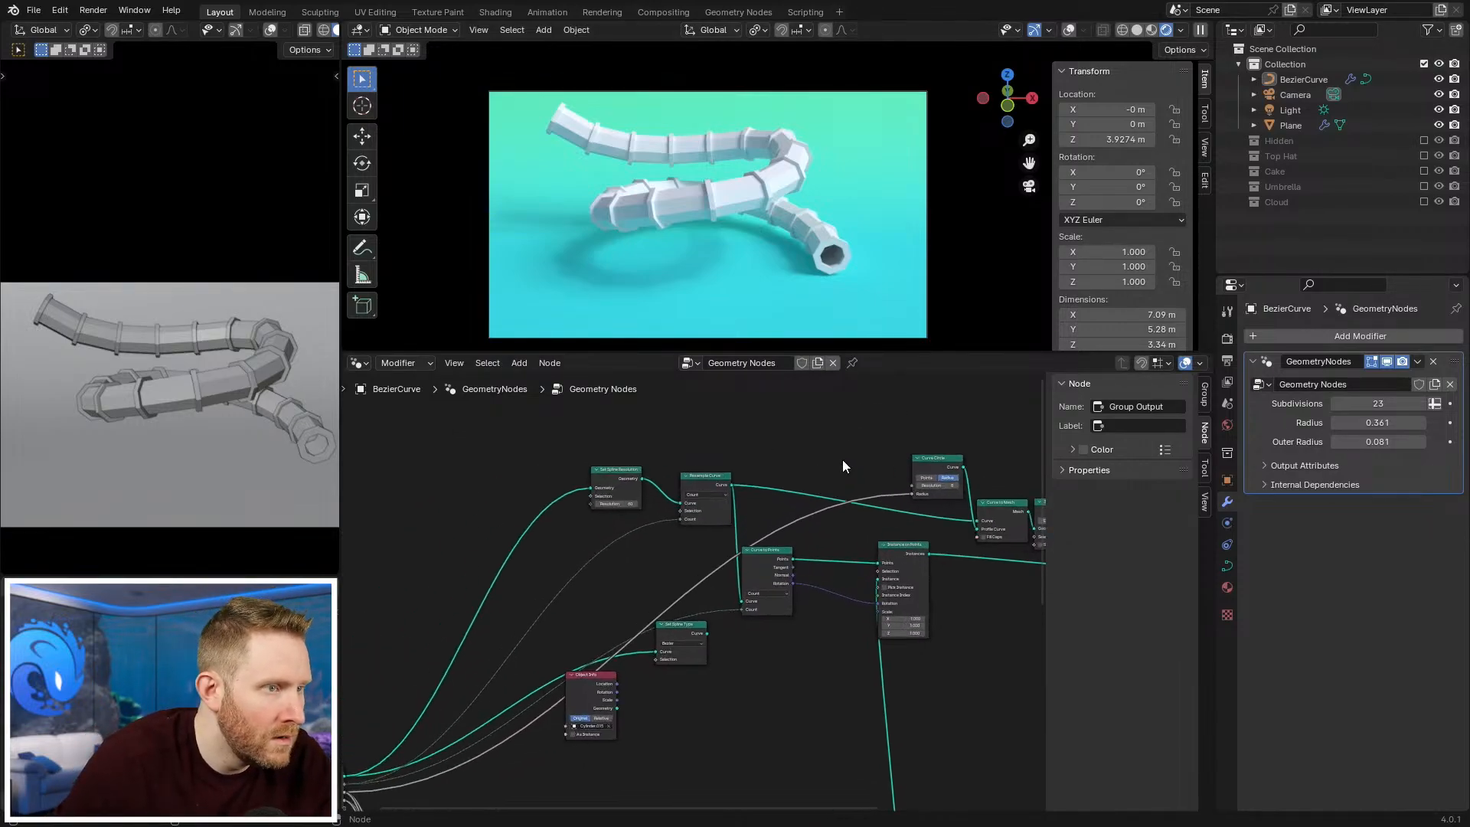
{"action": "scroll", "coordinate": [842, 460], "scroll_direction": "up", "scroll_amount": 2}
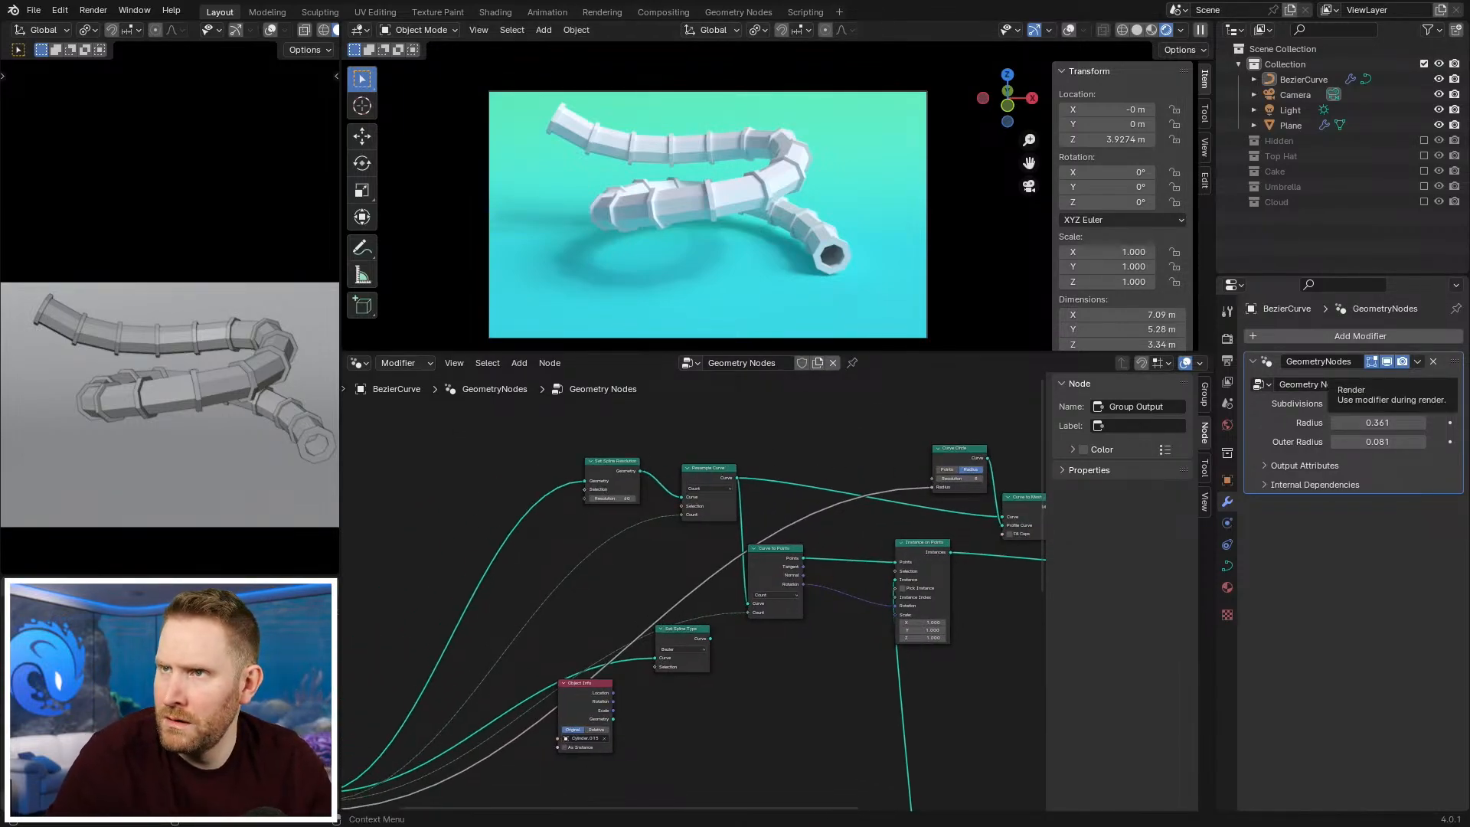
{"action": "middle_click_drag", "start_coordinate": [828, 579], "coordinate": [744, 516]}
{"action": "scroll", "coordinate": [748, 564], "scroll_direction": "down", "scroll_amount": 3}
{"action": "scroll", "coordinate": [662, 623], "scroll_direction": "down", "scroll_amount": 4}
{"action": "middle_click_drag", "start_coordinate": [620, 624], "coordinate": [572, 529]}
{"action": "scroll", "coordinate": [628, 568], "scroll_direction": "up", "scroll_amount": 3}
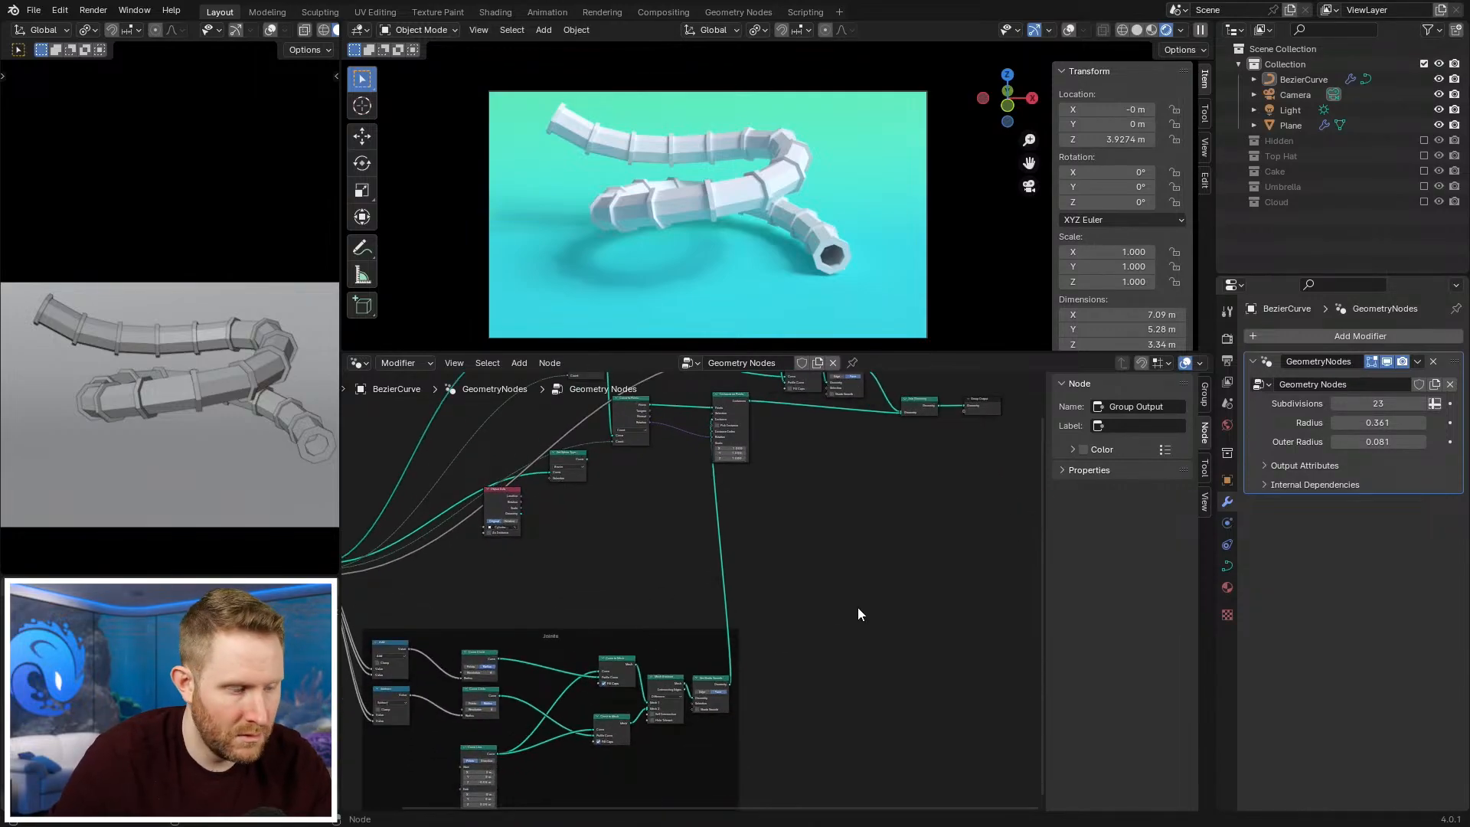
Step: Add a Delete Geometry node in the empty area beside the Joints frame's output link
{"action": "key", "text": "F3"}
{"action": "type", "text": "delete"}
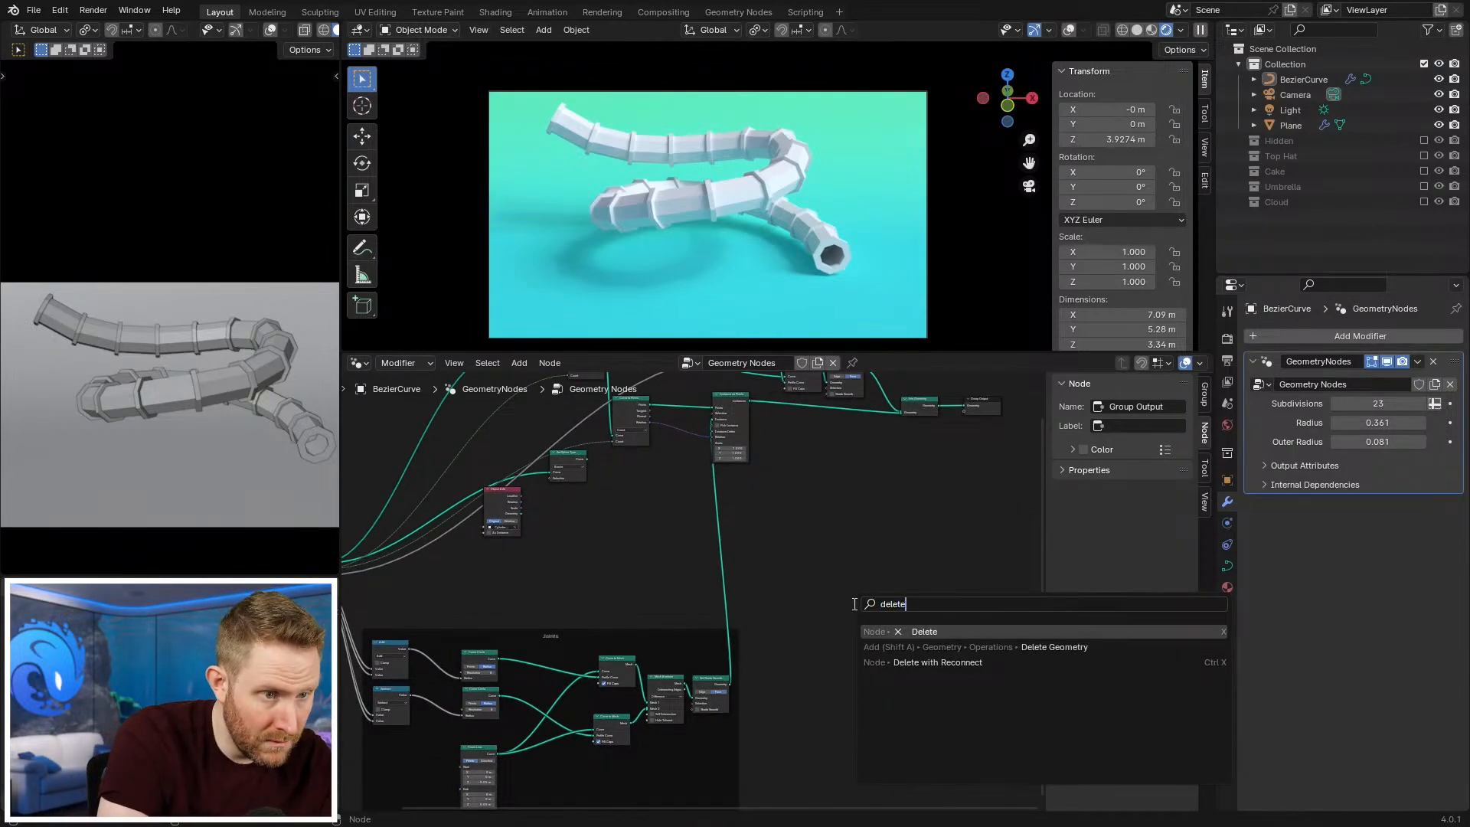
{"action": "key", "text": "Down"}
{"action": "key", "text": "Return"}
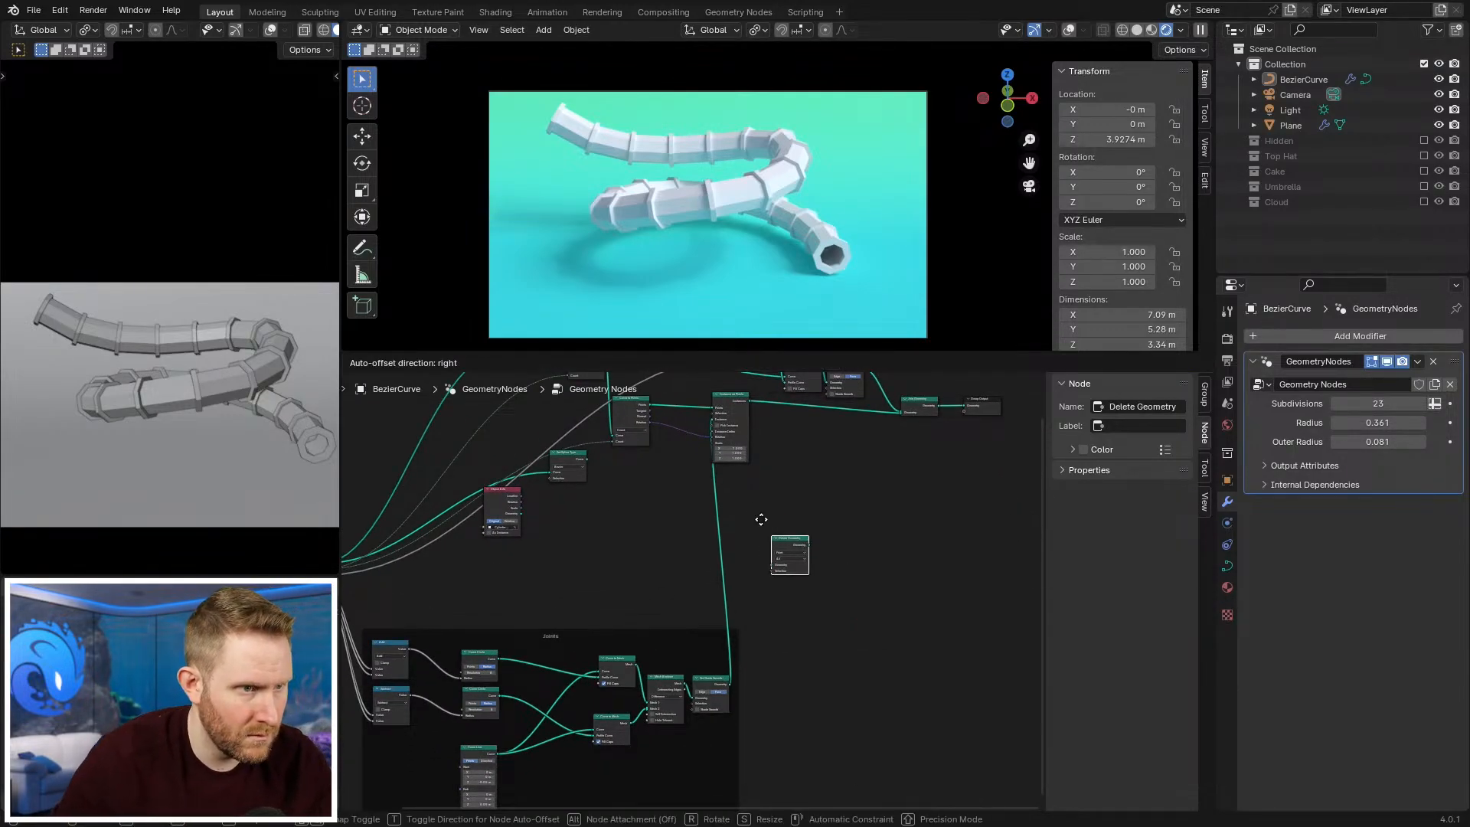
{"action": "left_click", "coordinate": [768, 532]}
{"action": "scroll", "coordinate": [768, 532], "scroll_direction": "up", "scroll_amount": 5}
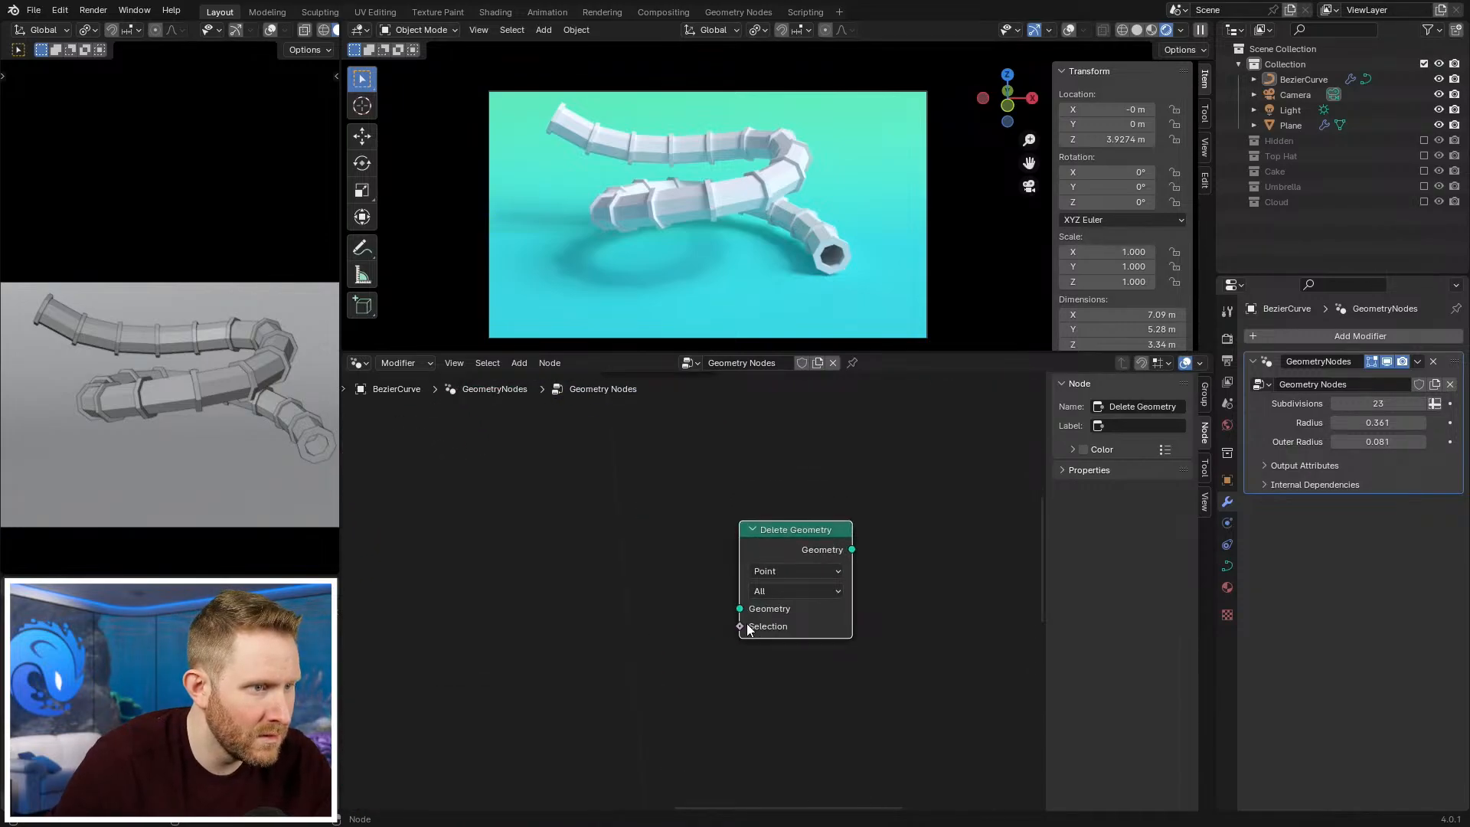
Step: Check the domain and mode options of the Delete Geometry node and remove the node
{"action": "left_click", "coordinate": [781, 574]}
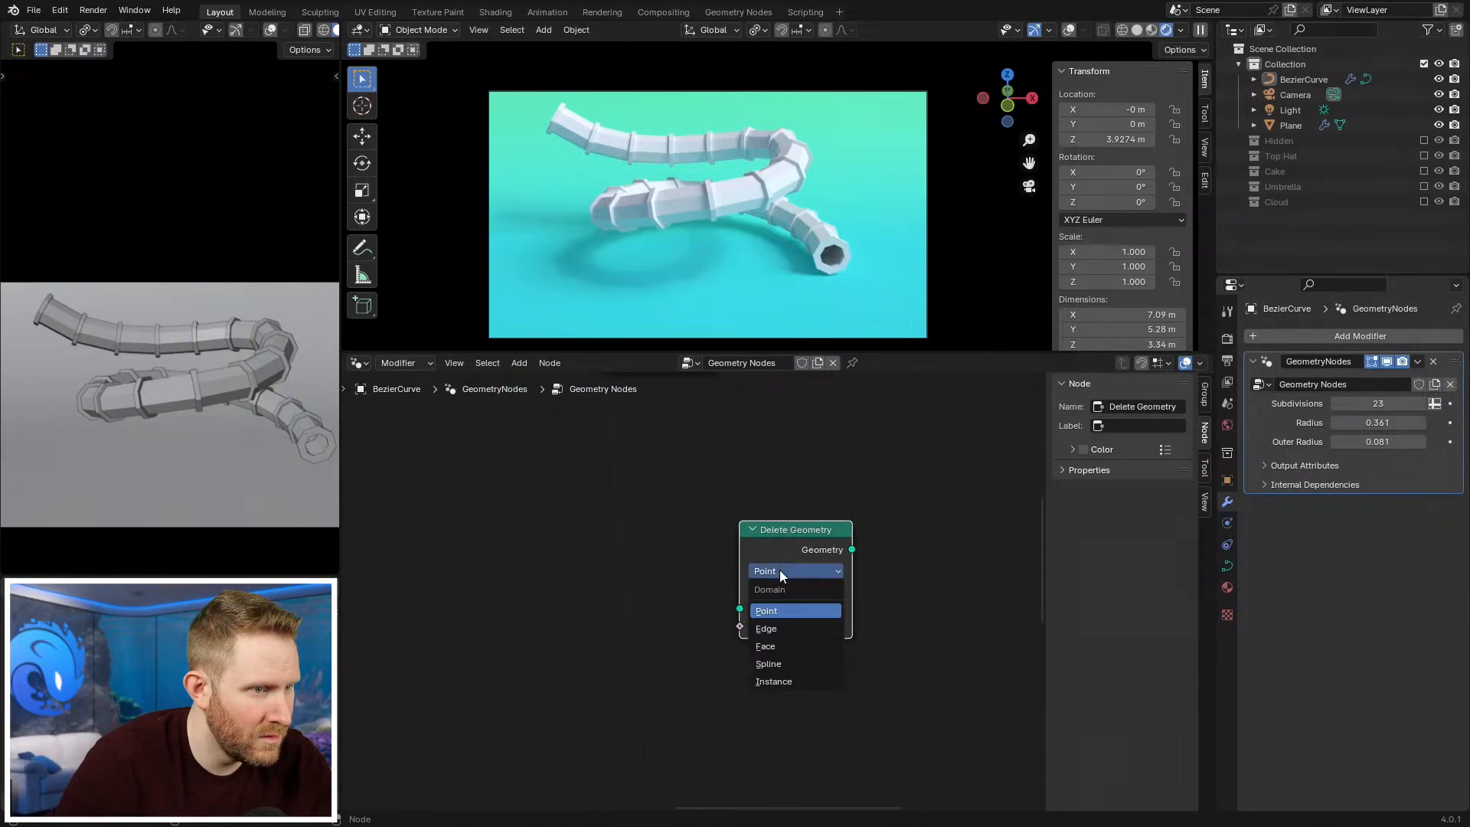
{"action": "left_click", "coordinate": [780, 569]}
{"action": "left_click", "coordinate": [774, 586]}
{"action": "left_click", "coordinate": [775, 587]}
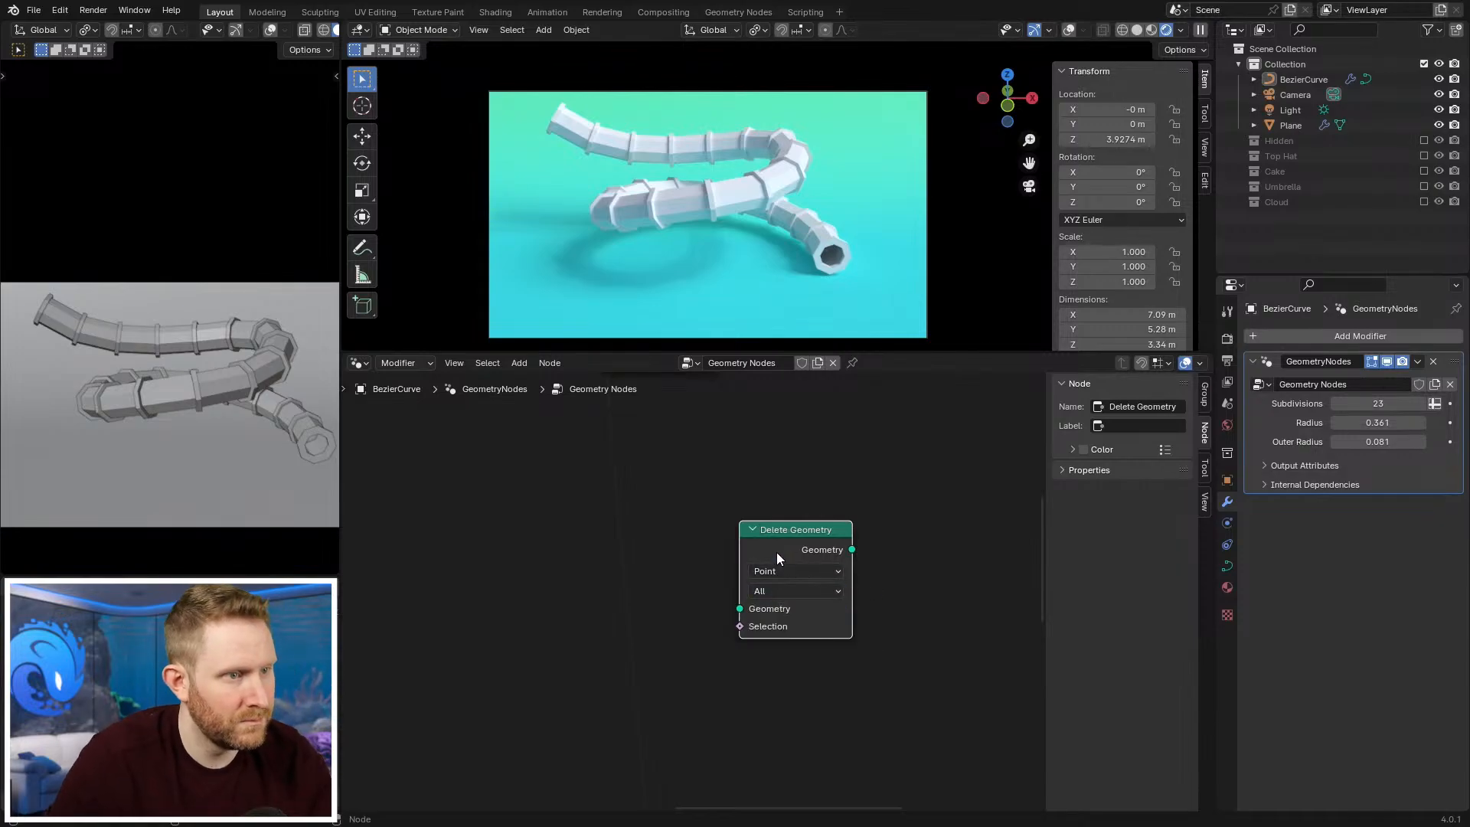
{"action": "key", "text": "x"}
Step: Save the current Blender file
{"action": "scroll", "coordinate": [796, 559], "scroll_direction": "down", "scroll_amount": 5}
{"action": "middle_click_drag", "start_coordinate": [812, 505], "coordinate": [842, 581]}
{"action": "scroll", "coordinate": [819, 577], "scroll_direction": "down", "scroll_amount": 6}
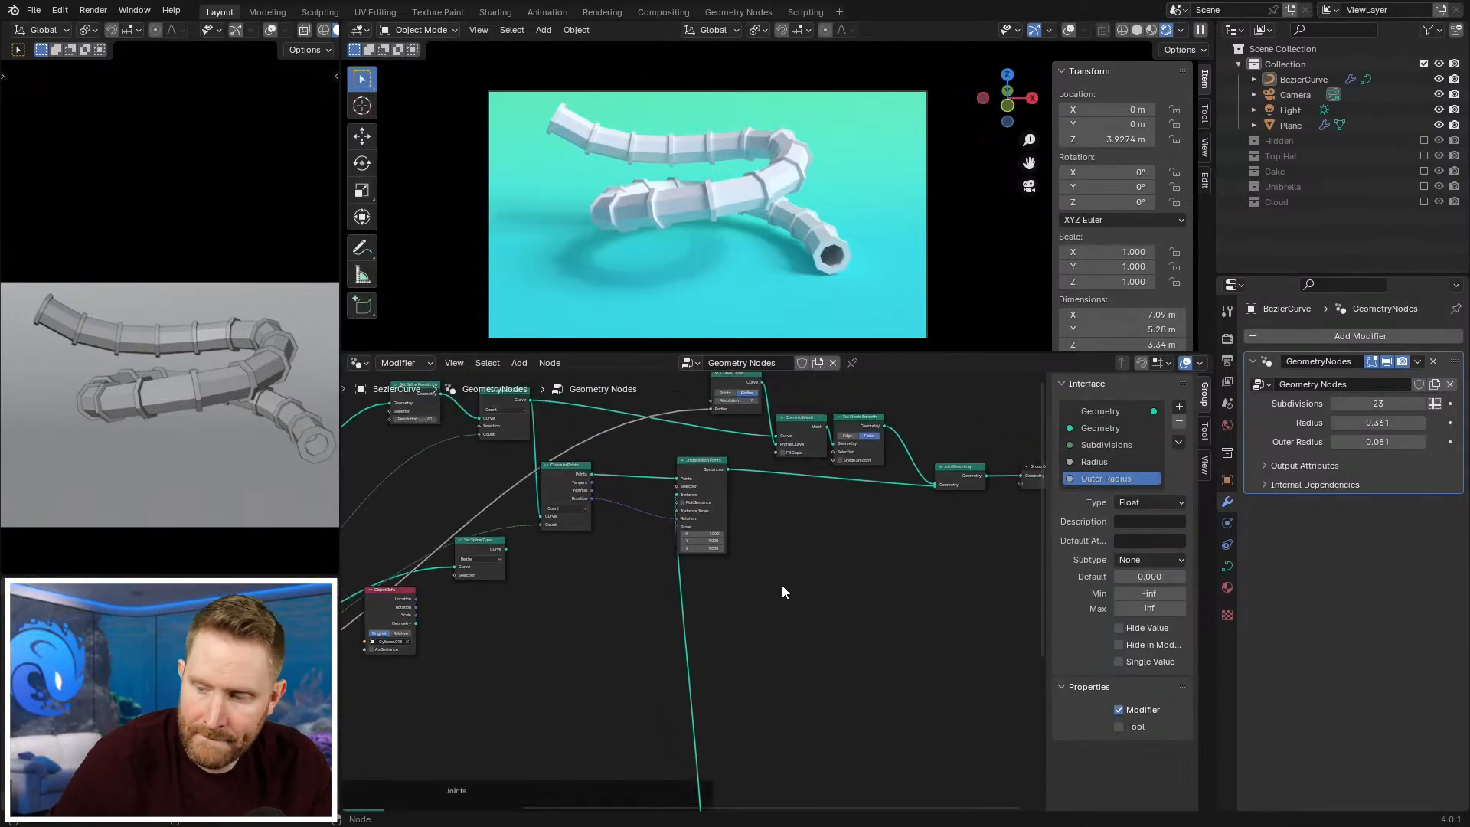
{"action": "middle_click_drag", "start_coordinate": [753, 590], "coordinate": [758, 742]}
{"action": "scroll", "coordinate": [759, 639], "scroll_direction": "down", "scroll_amount": 3}
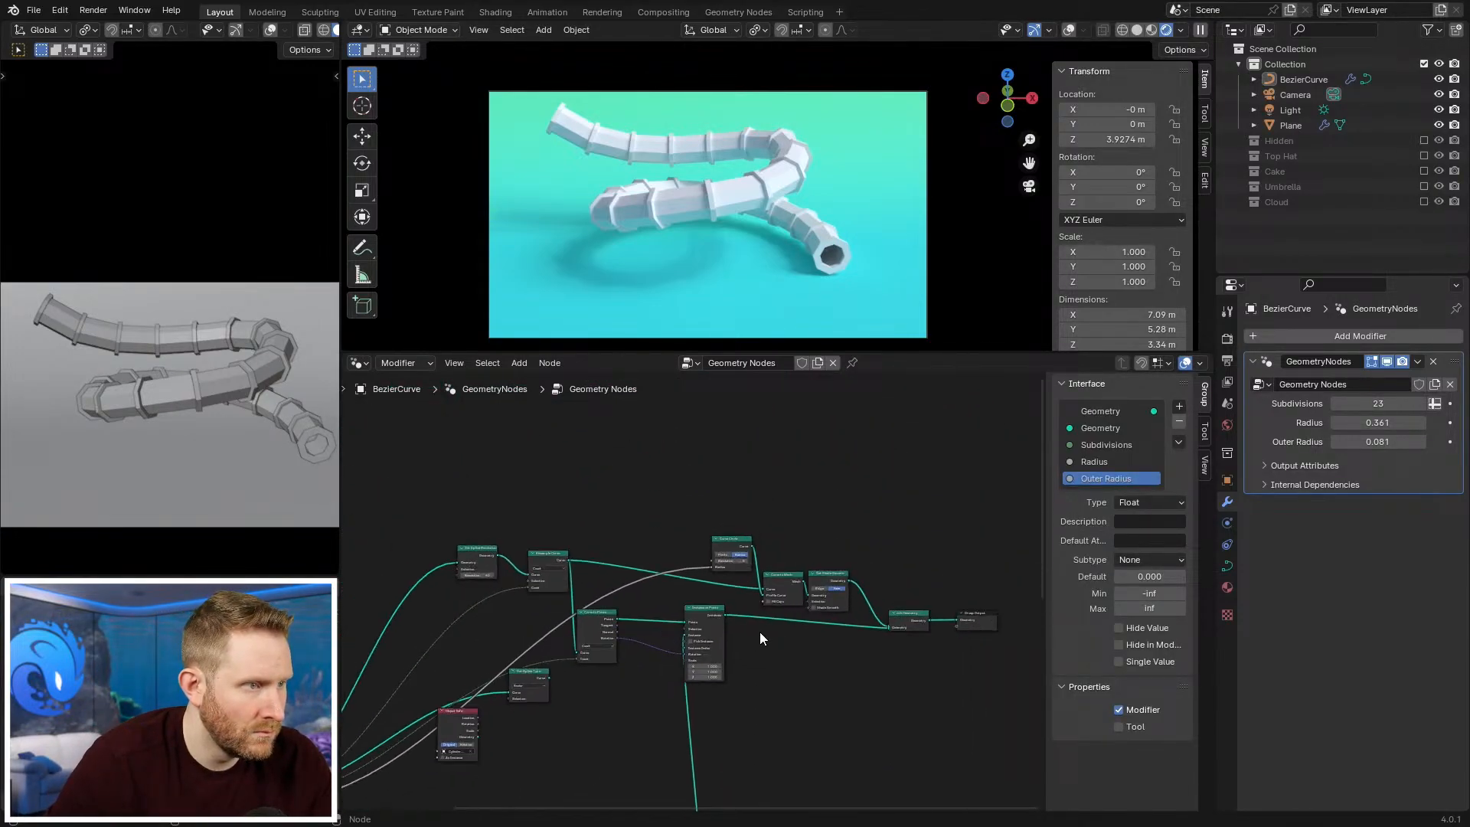
{"action": "middle_click_drag", "start_coordinate": [669, 637], "coordinate": [820, 558]}
{"action": "key", "text": "ctrl+s"}
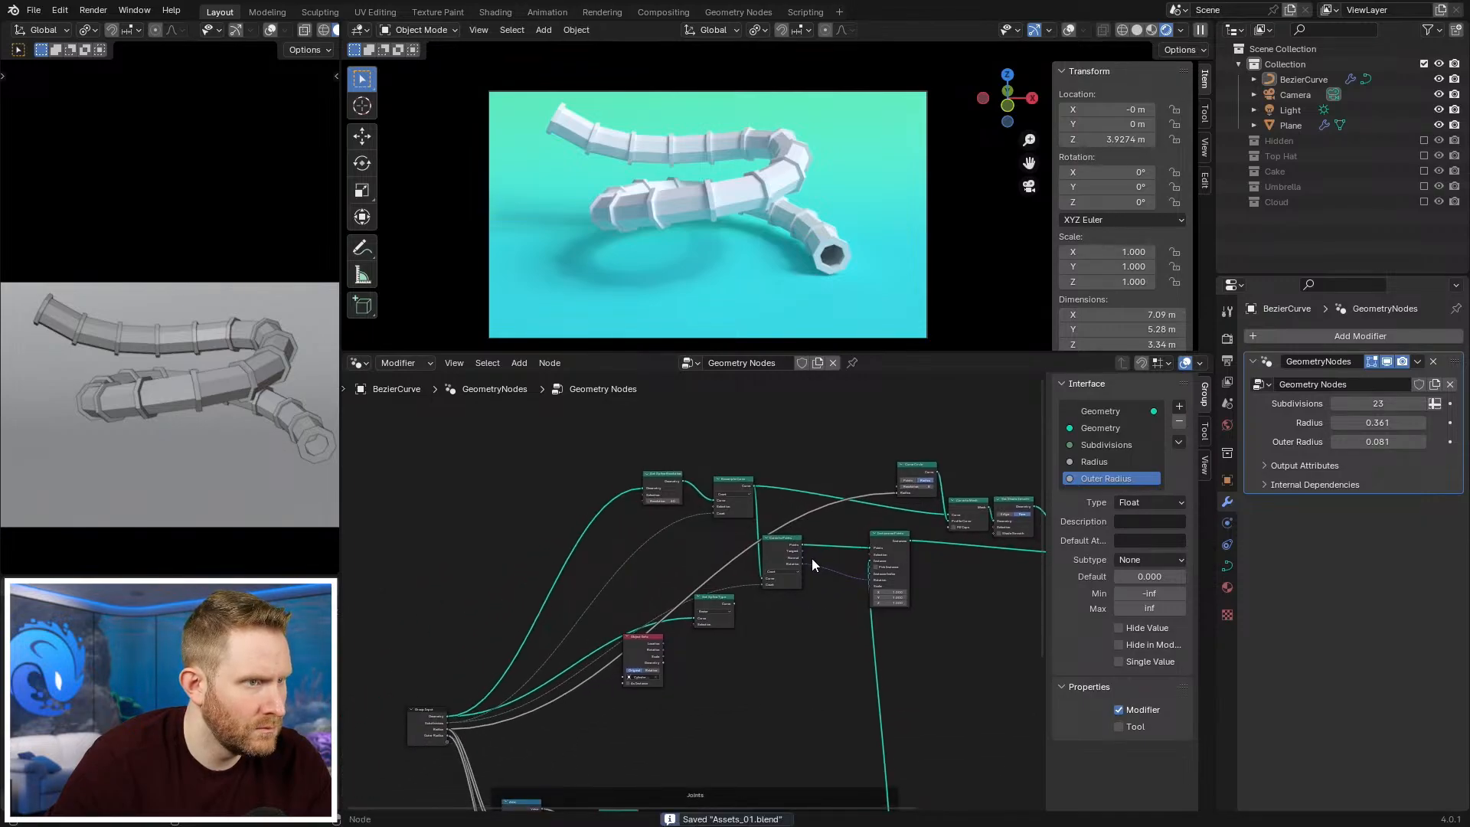
Step: Reposition the Set Spline Resolution and Resample Curve nodes to leave a wider gap between them
{"action": "scroll", "coordinate": [817, 544], "scroll_direction": "up", "scroll_amount": 3}
{"action": "left_click_drag", "start_coordinate": [707, 487], "coordinate": [619, 502]}
{"action": "left_click_drag", "start_coordinate": [822, 492], "coordinate": [793, 485]}
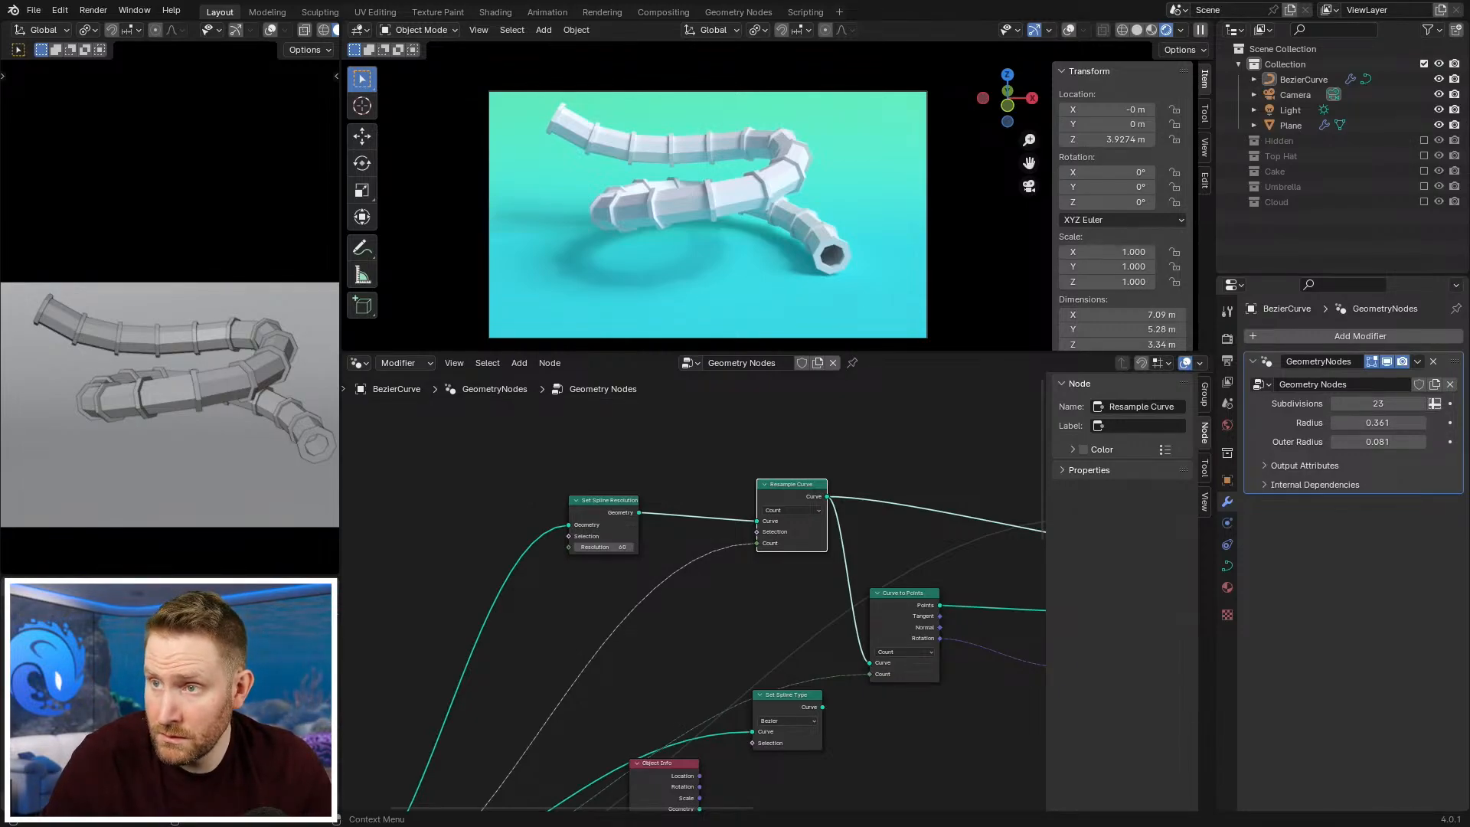
Step: Search the available nodes for "select edg" and close the search without adding anything
{"action": "scroll", "coordinate": [559, 619], "scroll_direction": "down", "scroll_amount": 2}
{"action": "scroll", "coordinate": [585, 623], "scroll_direction": "up", "scroll_amount": 3}
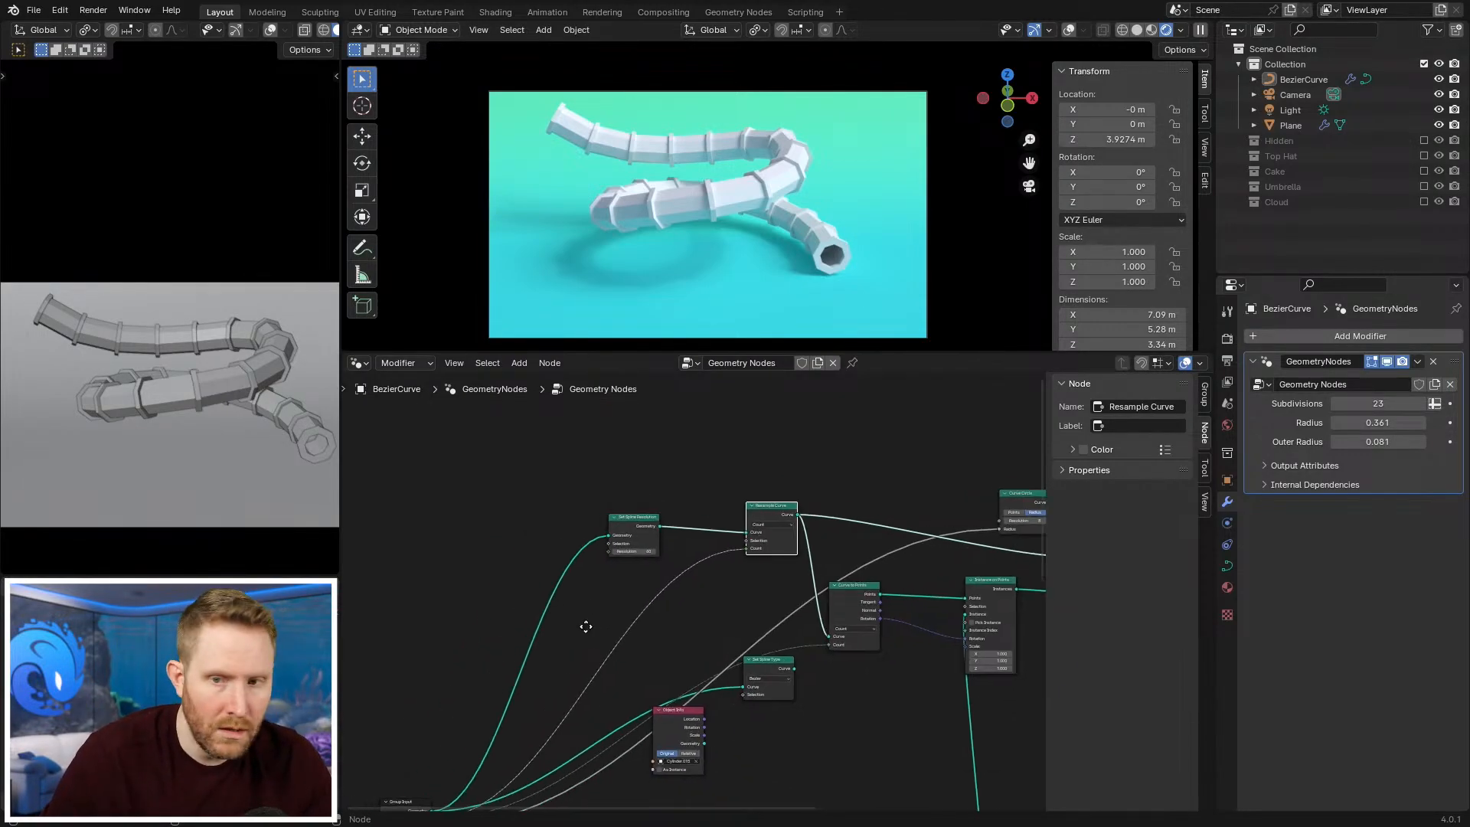
{"action": "key", "text": "F3"}
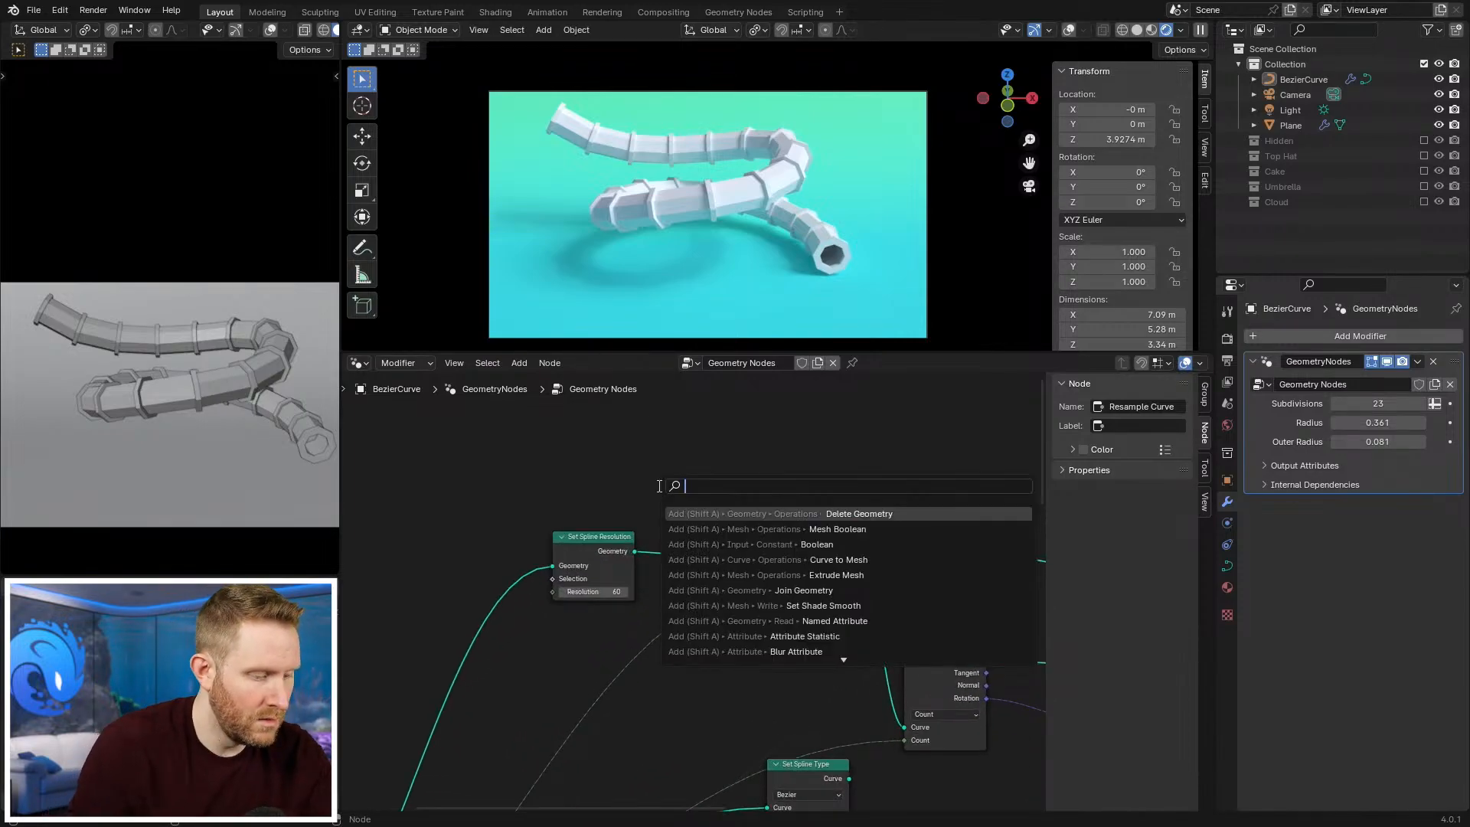
{"action": "type", "text": "select"}
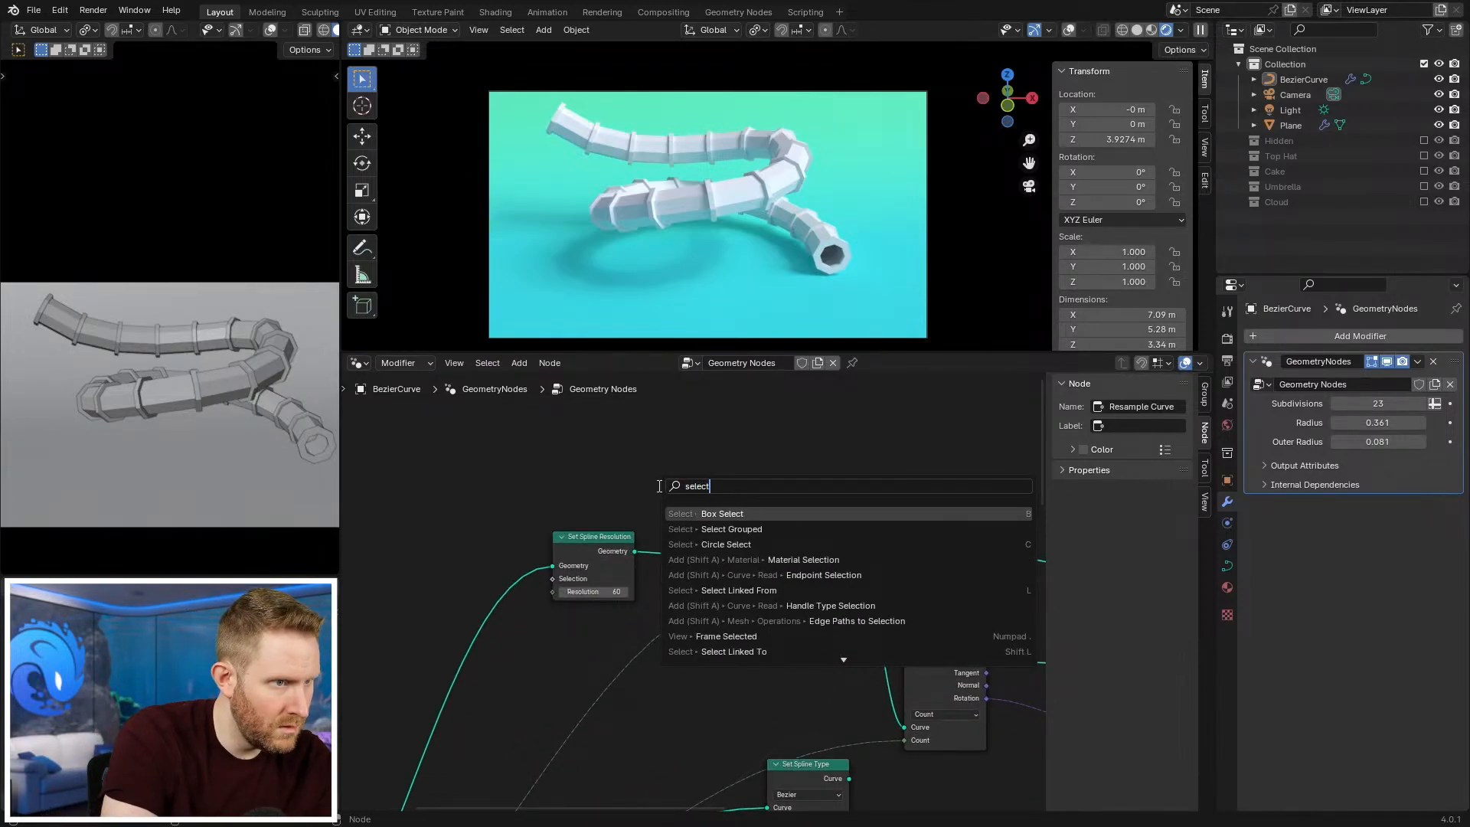
{"action": "type", "text": " edg"}
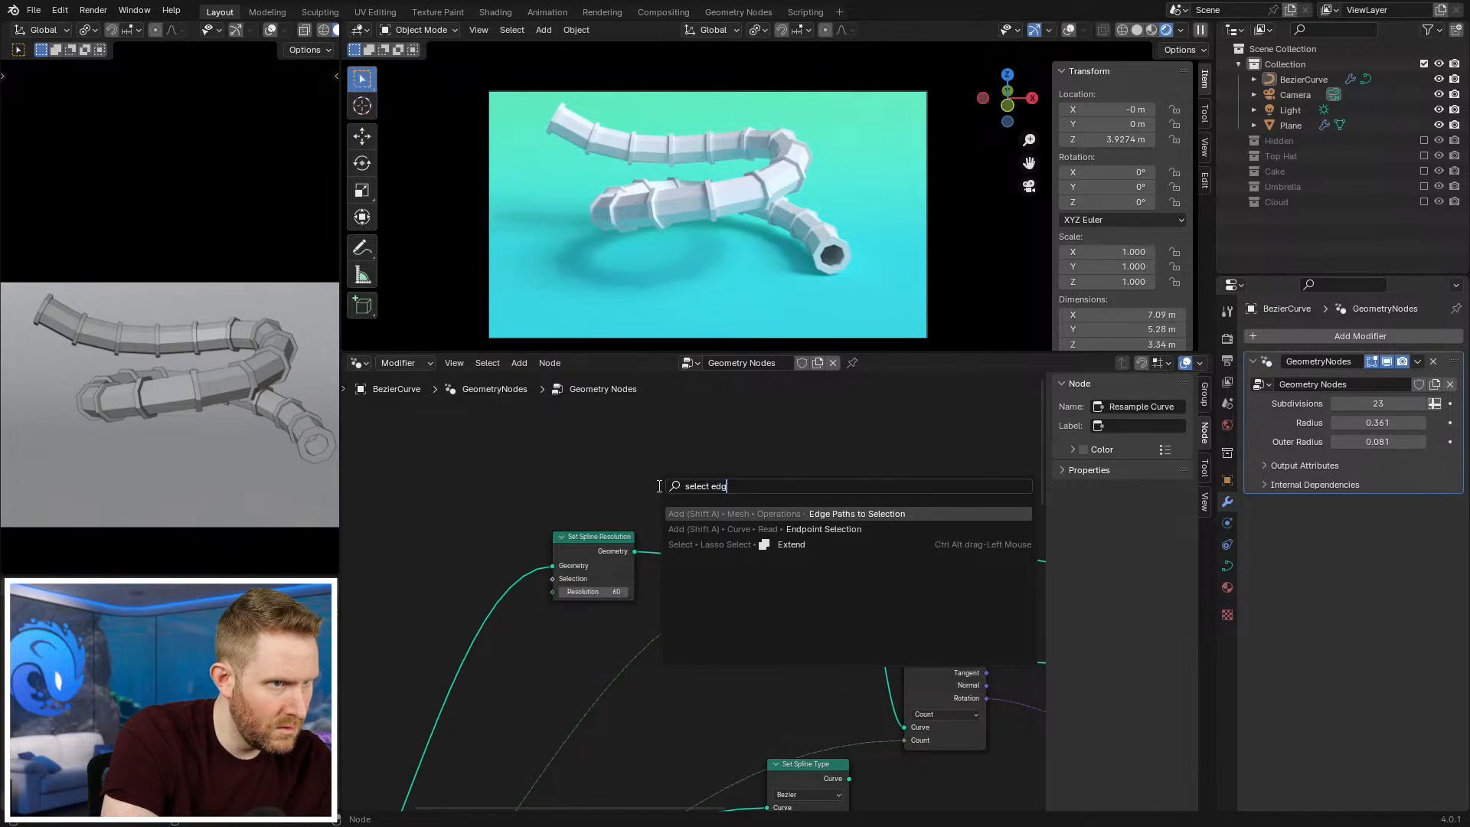
{"action": "key", "text": "Escape"}
Step: Rearrange the Set Spline Resolution and Resample Curve nodes, leaving more space before the downstream nodes, and save the file
{"action": "scroll", "coordinate": [581, 593], "scroll_direction": "down", "scroll_amount": 3}
{"action": "scroll", "coordinate": [581, 593], "scroll_direction": "up", "scroll_amount": 3}
{"action": "middle_click_drag", "start_coordinate": [550, 538], "coordinate": [387, 519]}
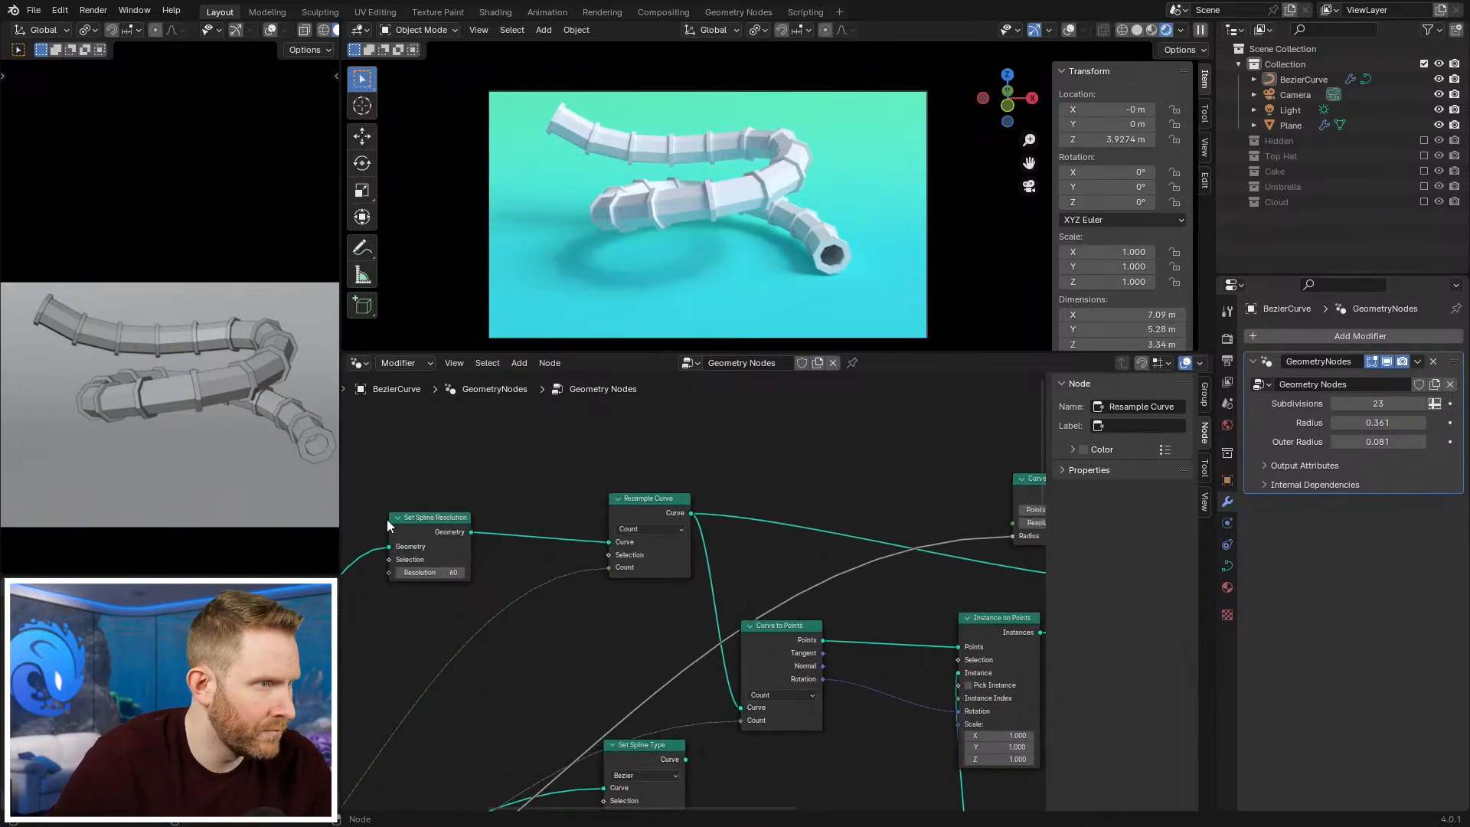
{"action": "left_click_drag", "start_coordinate": [388, 519], "coordinate": [403, 487]}
{"action": "left_click_drag", "start_coordinate": [642, 512], "coordinate": [569, 511]}
{"action": "middle_click_drag", "start_coordinate": [571, 521], "coordinate": [494, 575]}
{"action": "scroll", "coordinate": [494, 576], "scroll_direction": "down", "scroll_amount": 4}
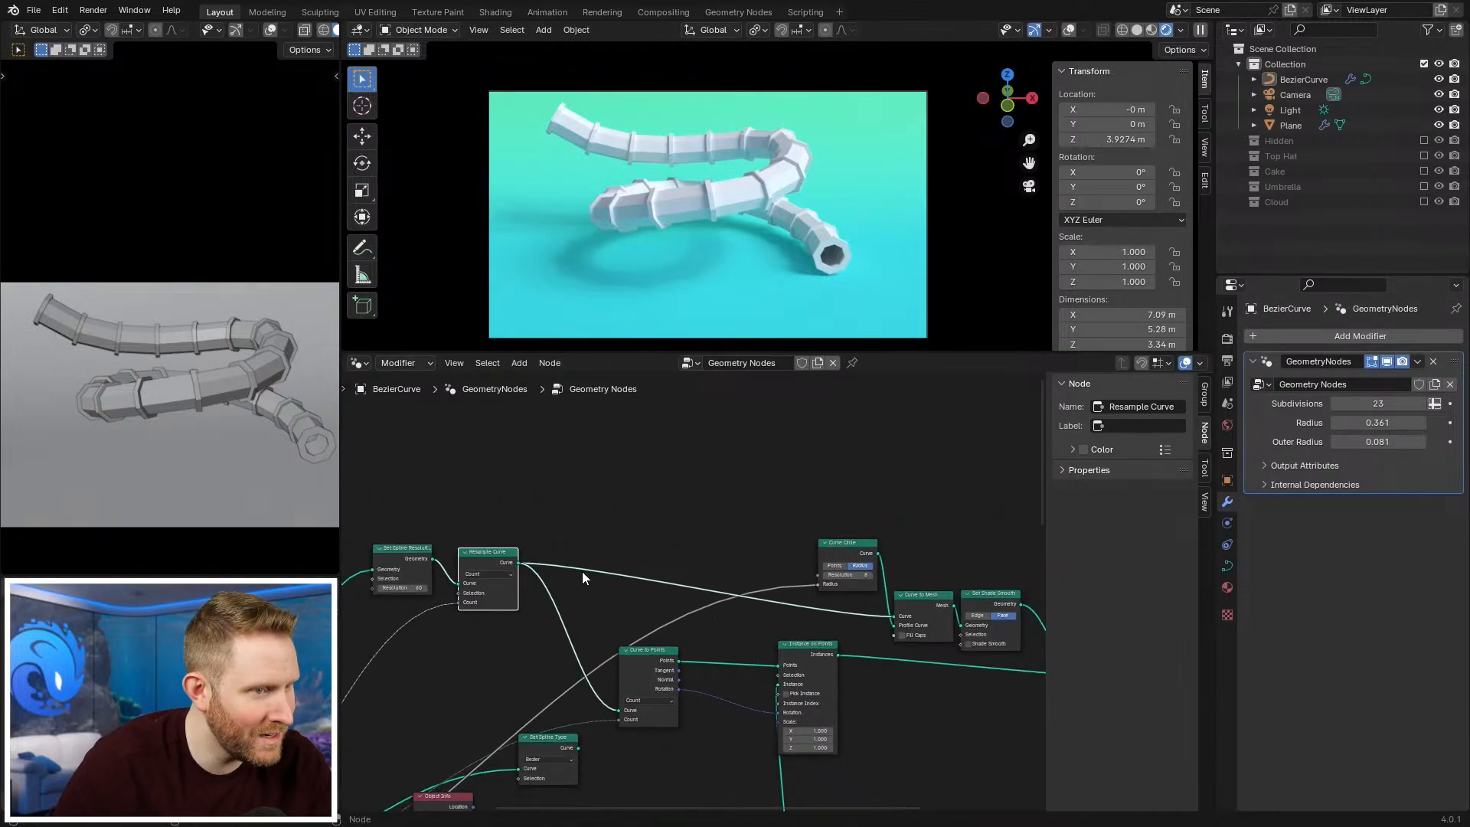
{"action": "middle_click_drag", "start_coordinate": [615, 568], "coordinate": [640, 594]}
{"action": "scroll", "coordinate": [640, 594], "scroll_direction": "up", "scroll_amount": 3}
{"action": "key", "text": "ctrl+s"}
Step: Look through the categories of addable nodes, especially the Curve sampling, operation and topology nodes, without adding anything
{"action": "key", "text": "shift+a"}
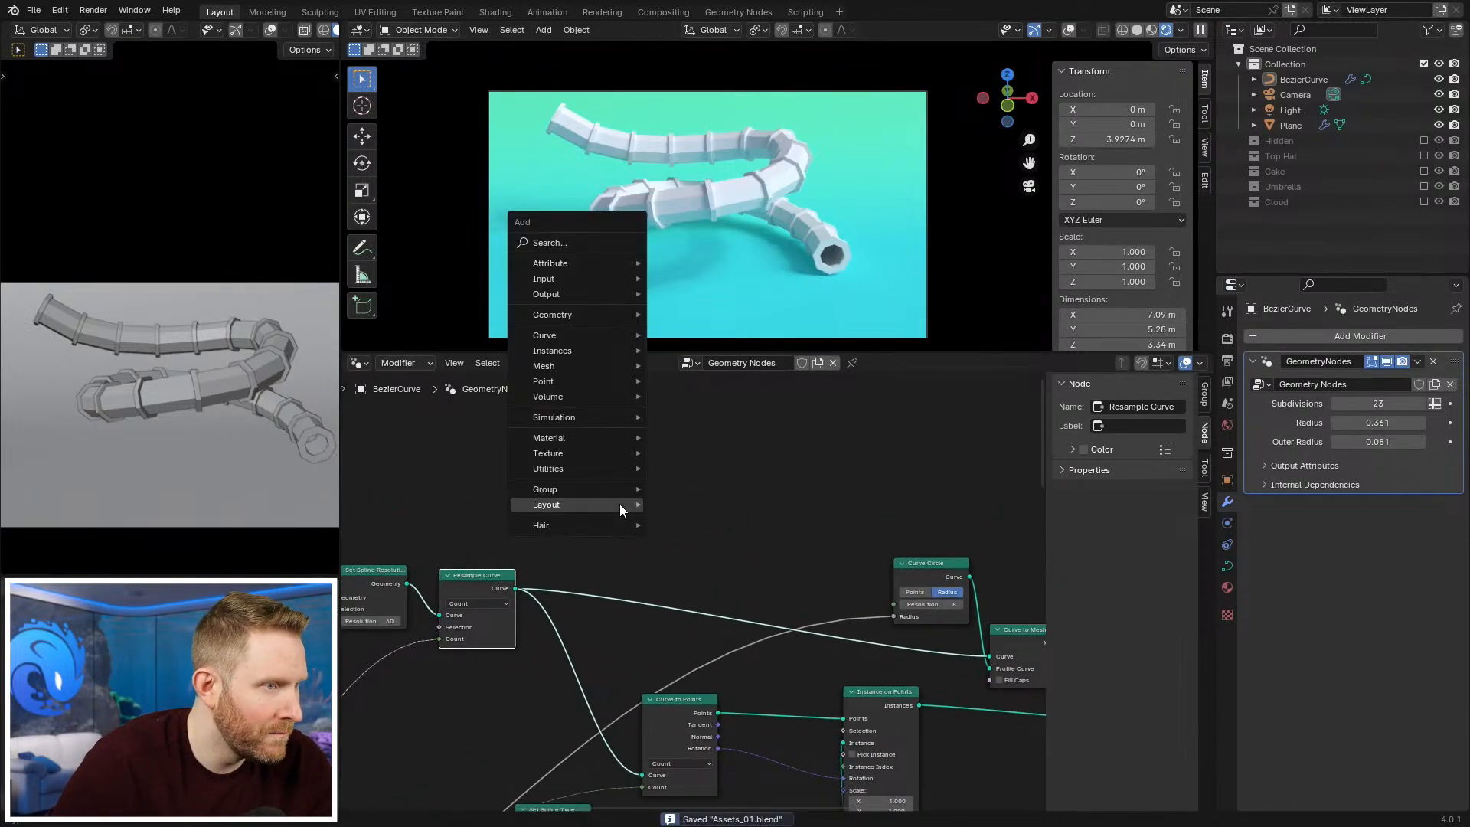
{"action": "mouse_move", "coordinate": [606, 491]}
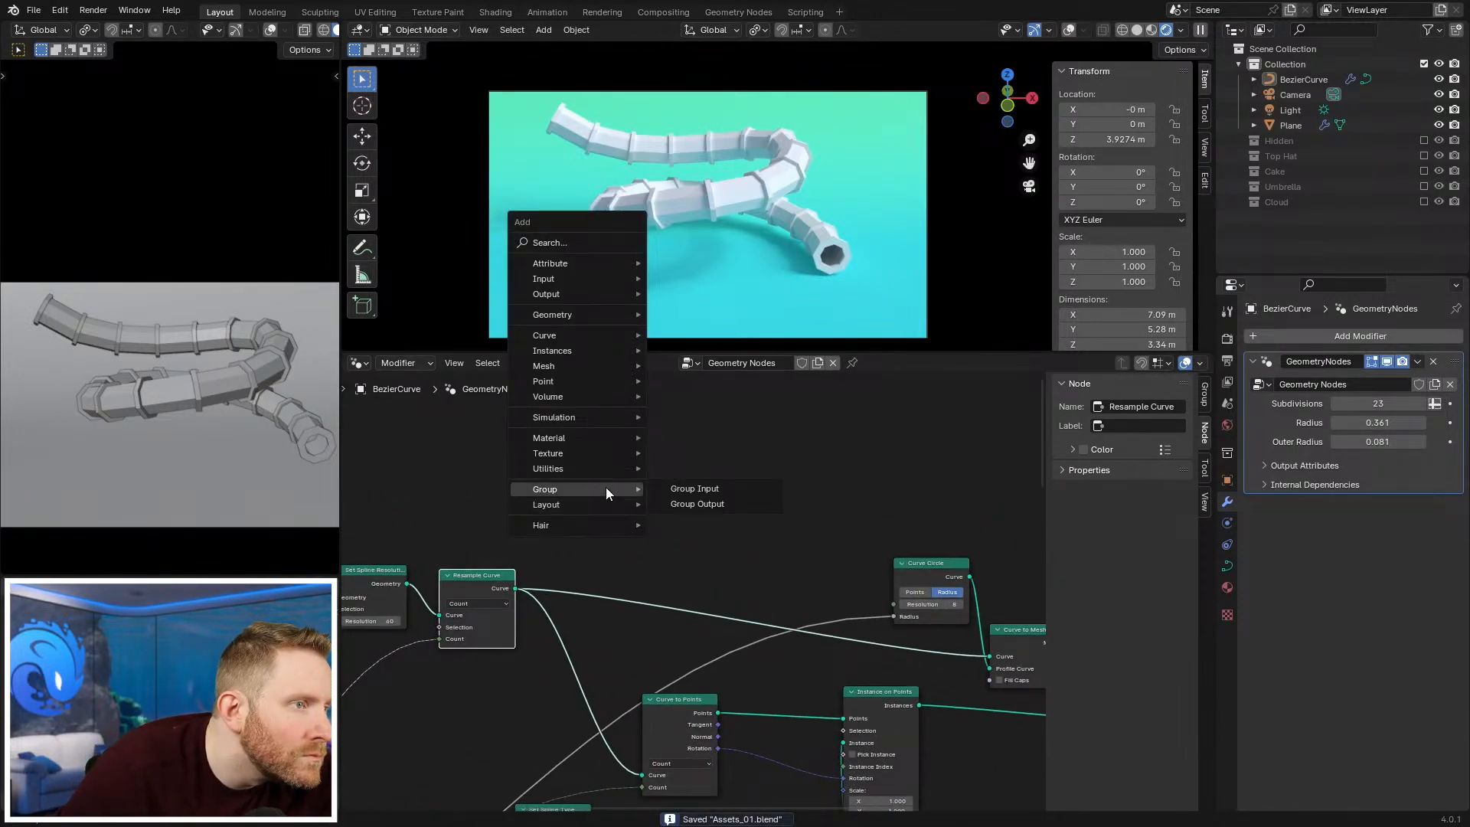
{"action": "mouse_move", "coordinate": [576, 335]}
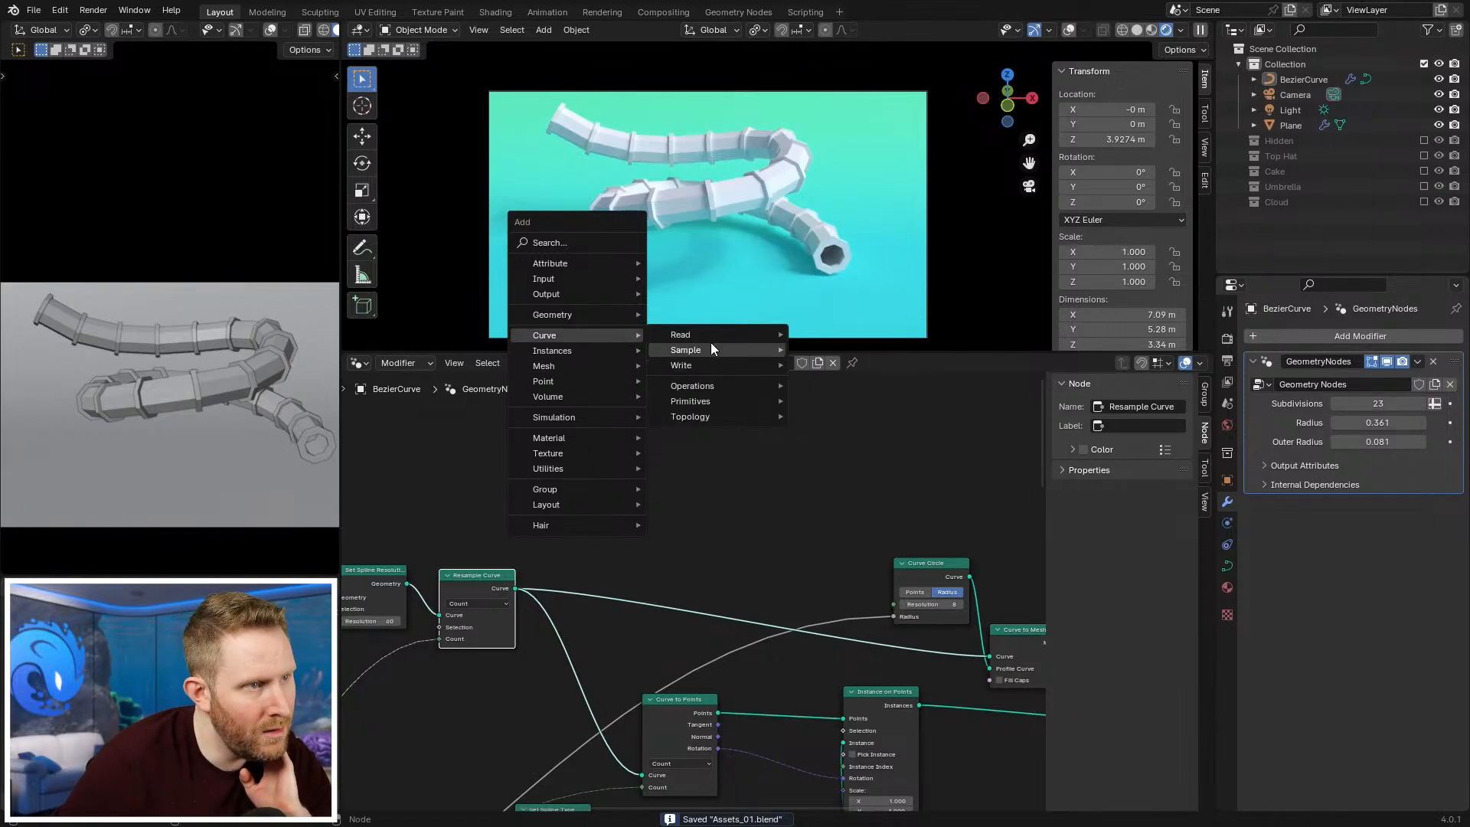
{"action": "mouse_move", "coordinate": [709, 334]}
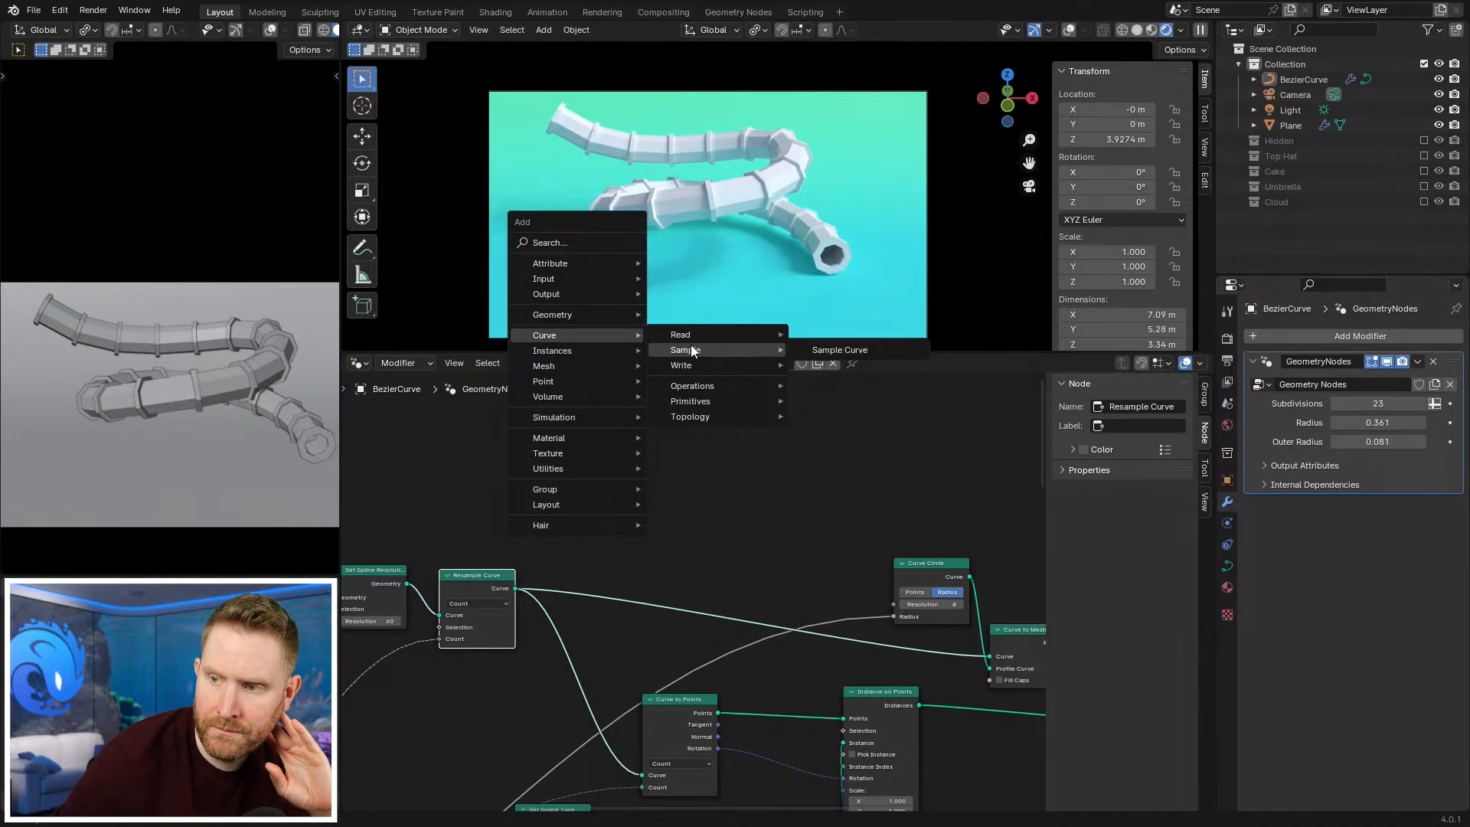
{"action": "mouse_move", "coordinate": [688, 386]}
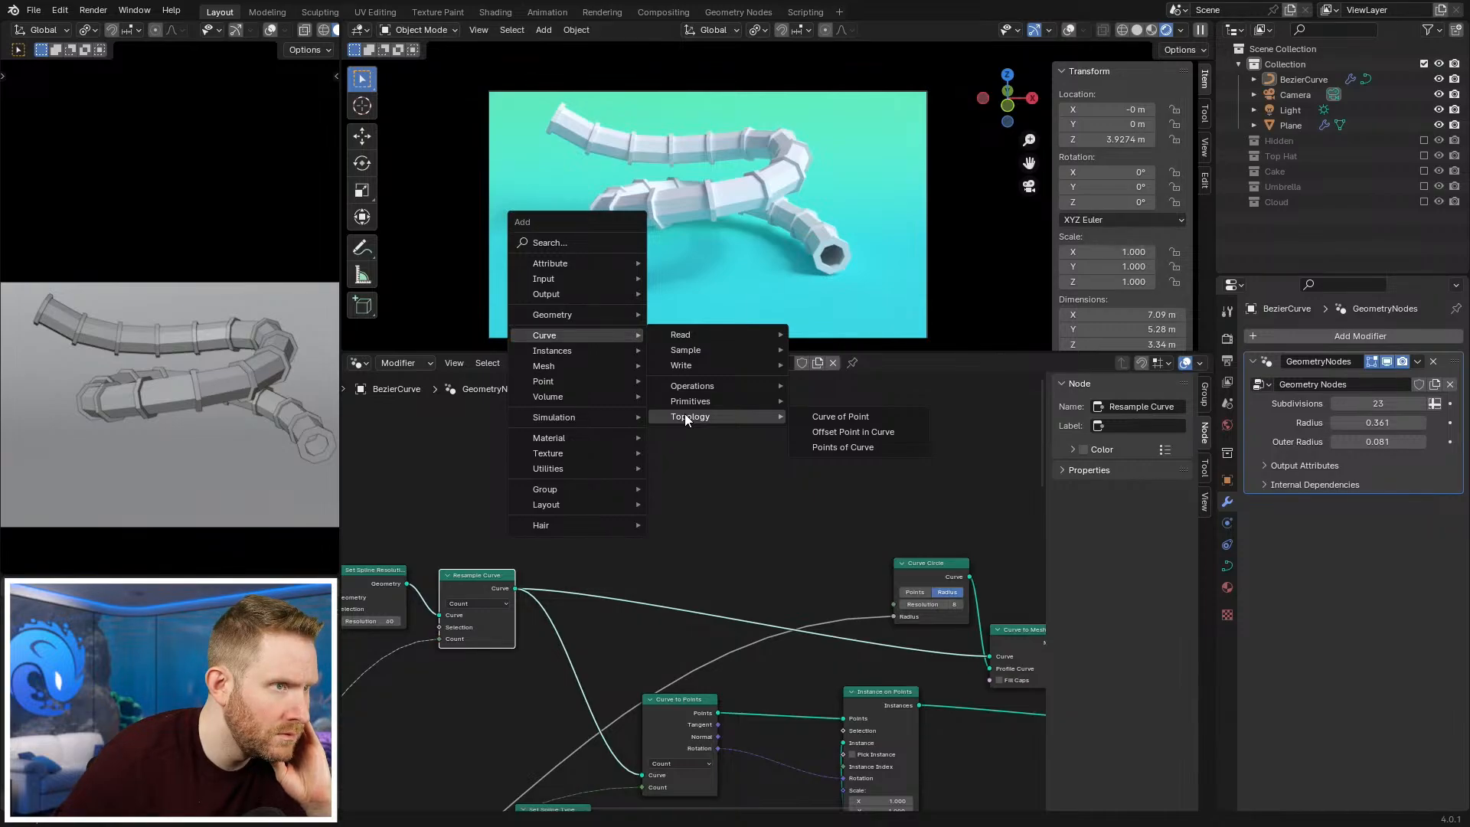
{"action": "mouse_move", "coordinate": [690, 369]}
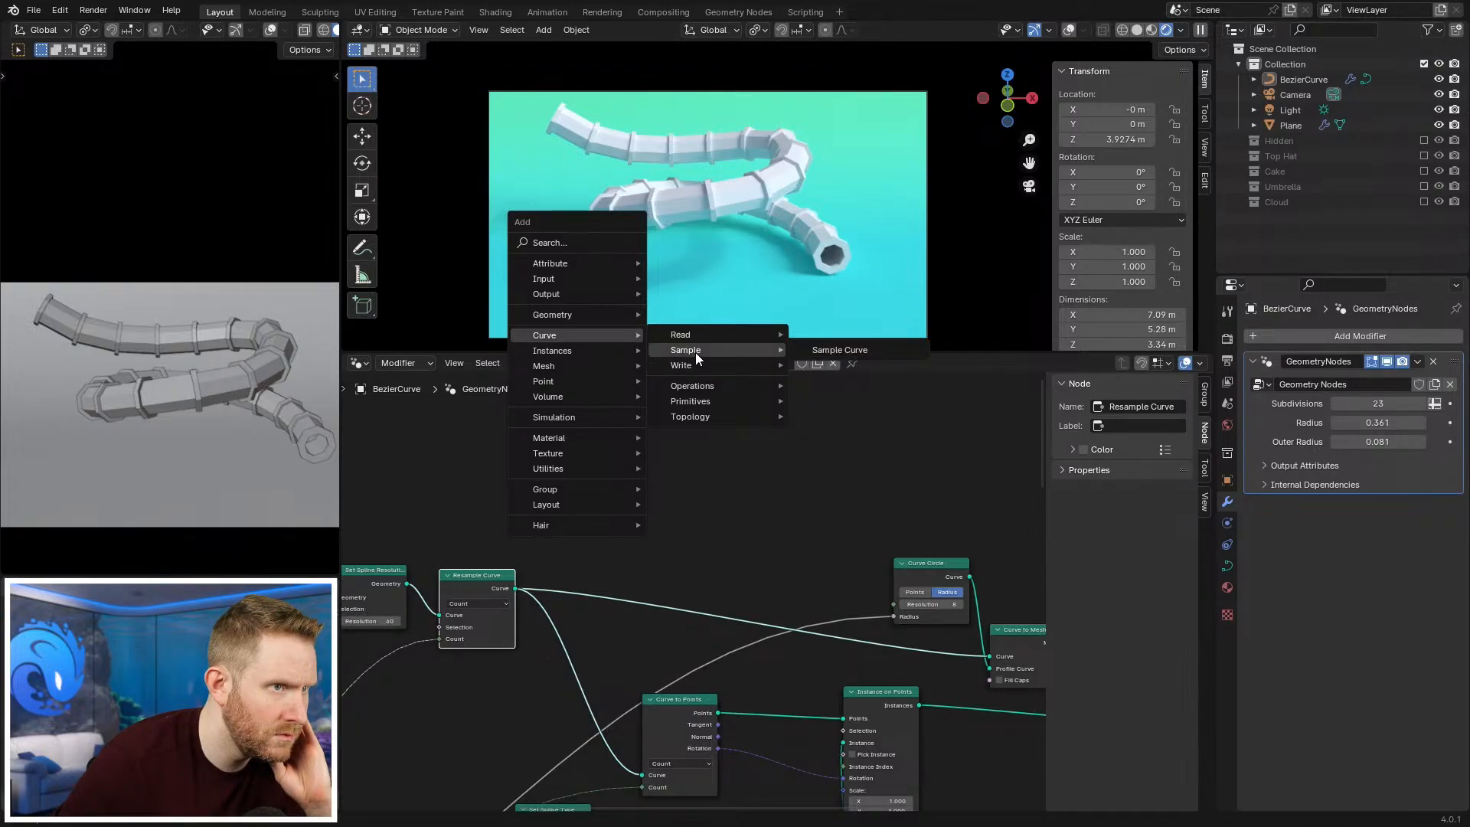
{"action": "mouse_move", "coordinate": [587, 351]}
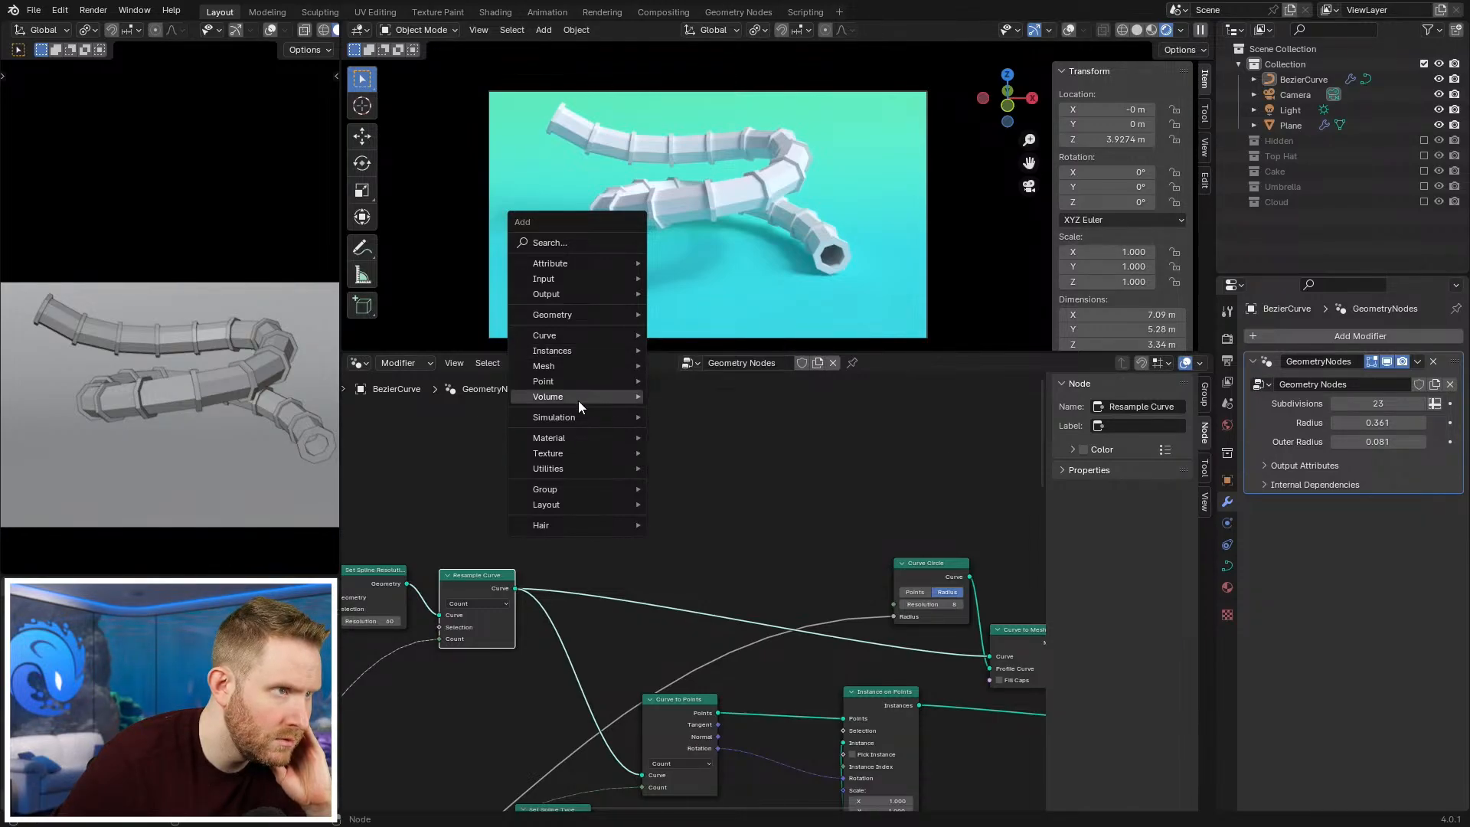
{"action": "mouse_move", "coordinate": [583, 442]}
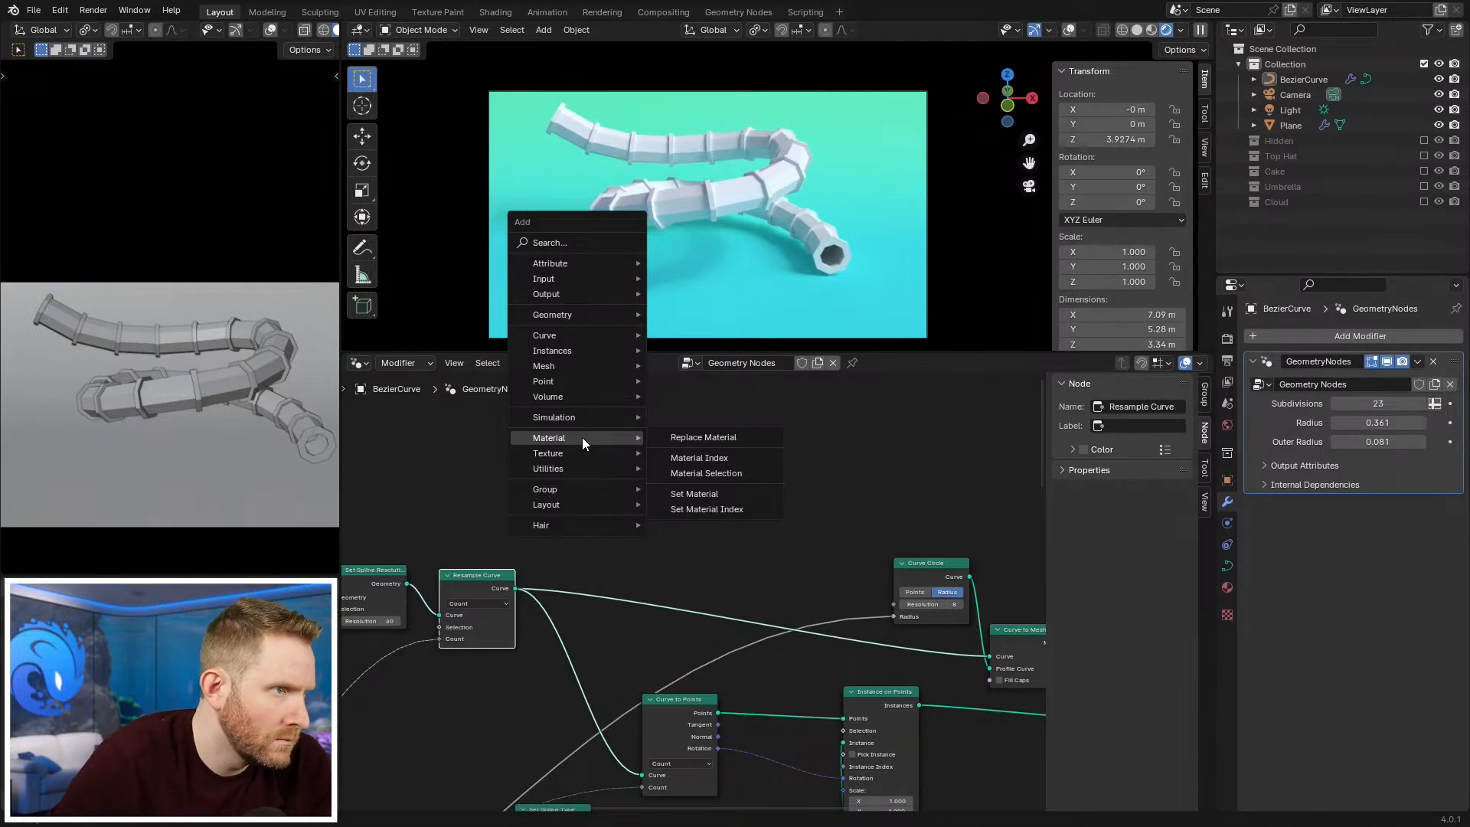
{"action": "mouse_move", "coordinate": [559, 282]}
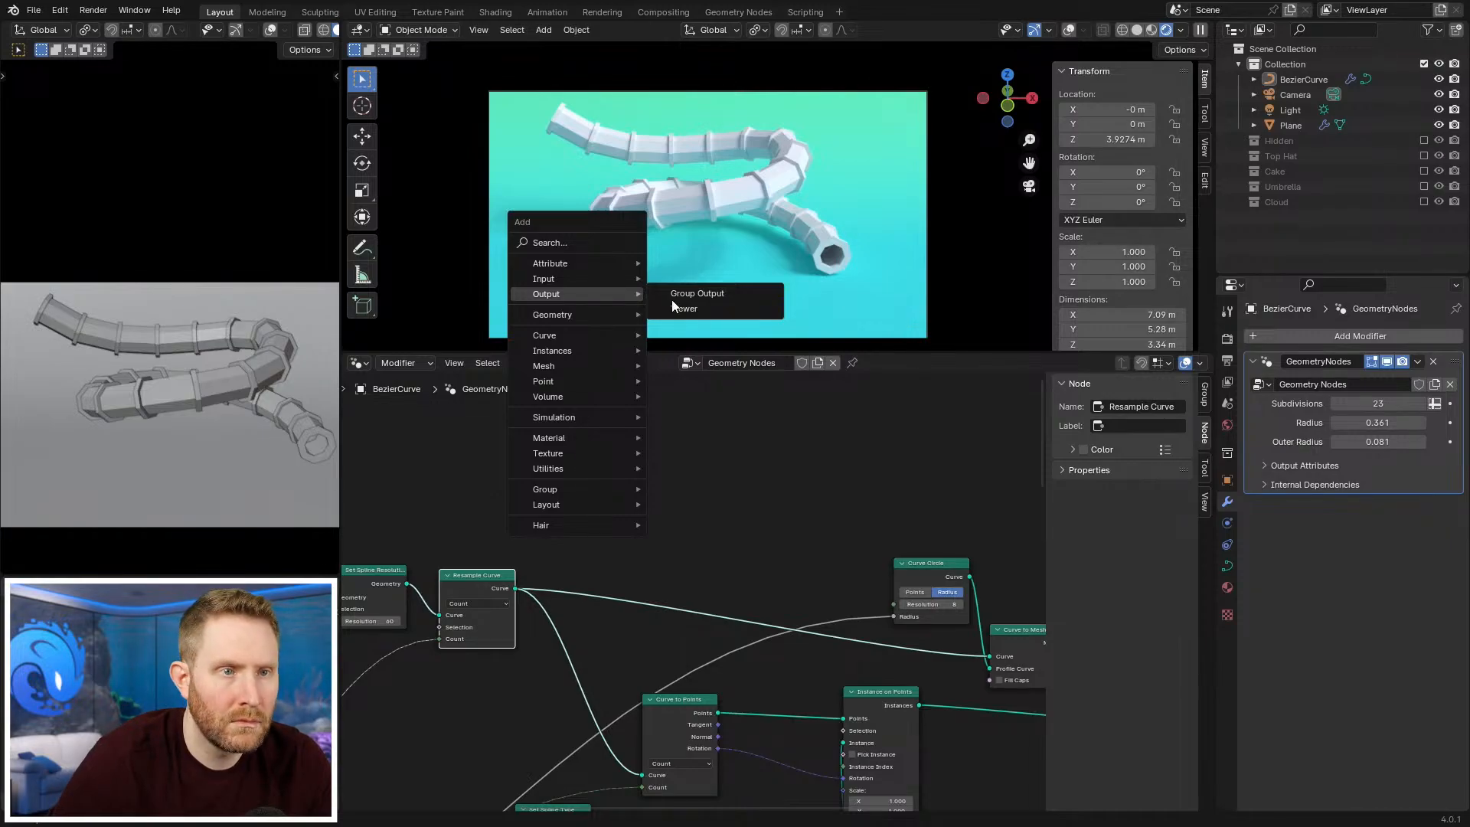
Step: Try to apply the Geometry Nodes modifier on BezierCurve, and try converting the curve to a mesh before undoing the conversion
{"action": "key", "text": "ctrl+a"}
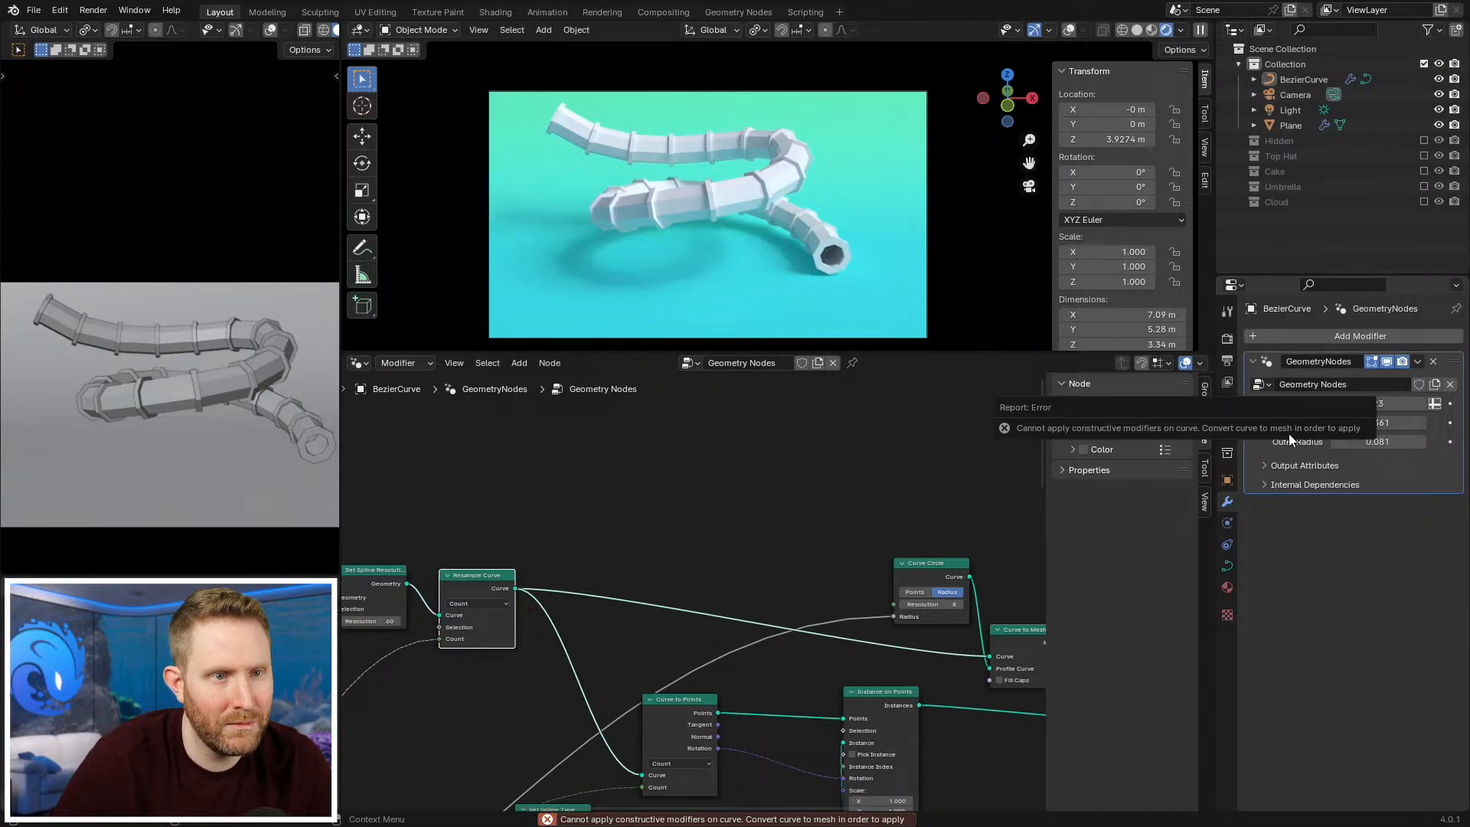
{"action": "left_click", "coordinate": [750, 191]}
{"action": "scroll", "coordinate": [359, 765], "scroll_direction": "down", "scroll_amount": 4}
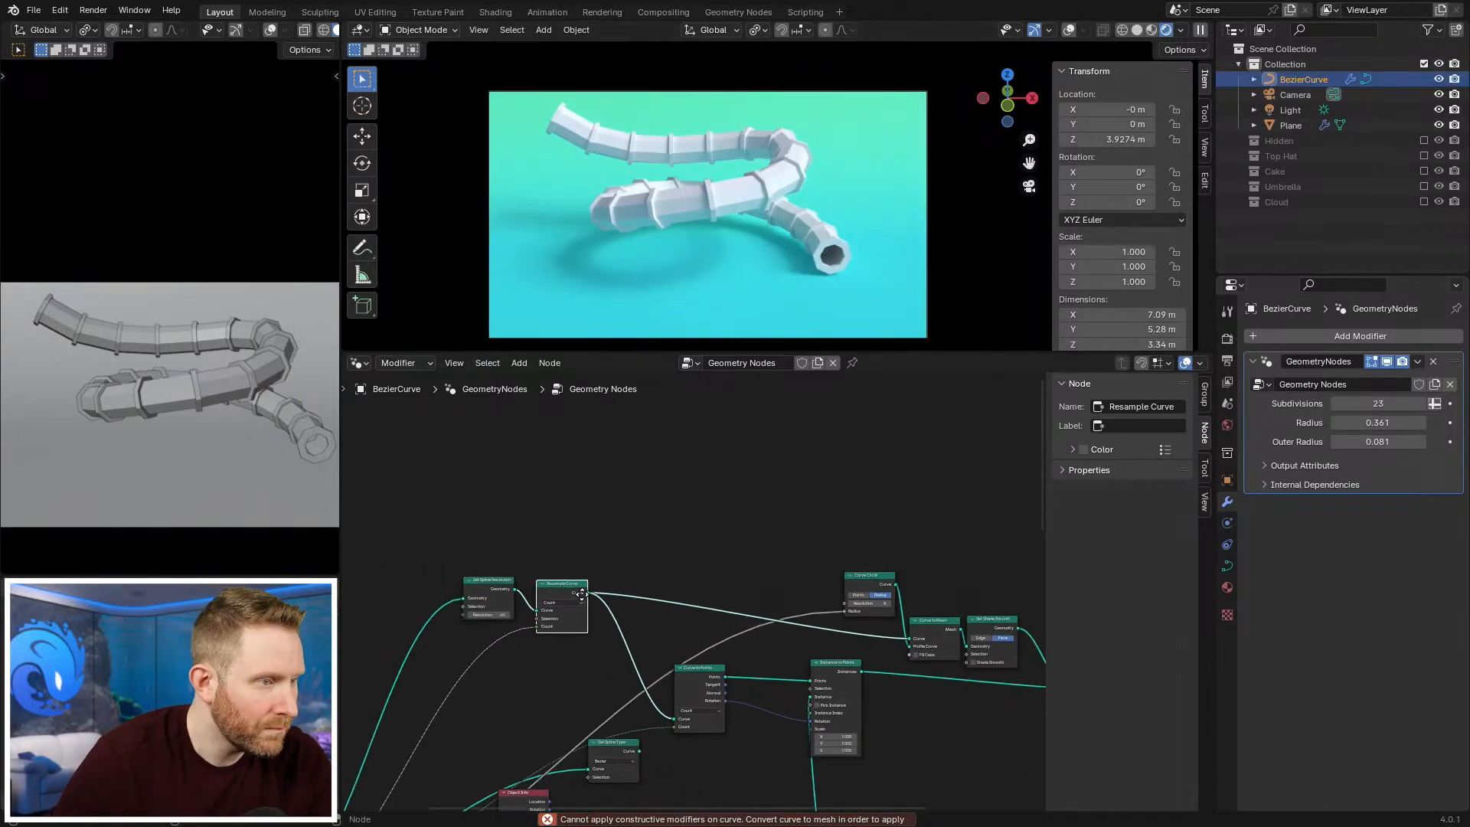
{"action": "middle_click_drag", "start_coordinate": [360, 766], "coordinate": [657, 552]}
{"action": "key", "text": "F3"}
{"action": "type", "text": "convert"}
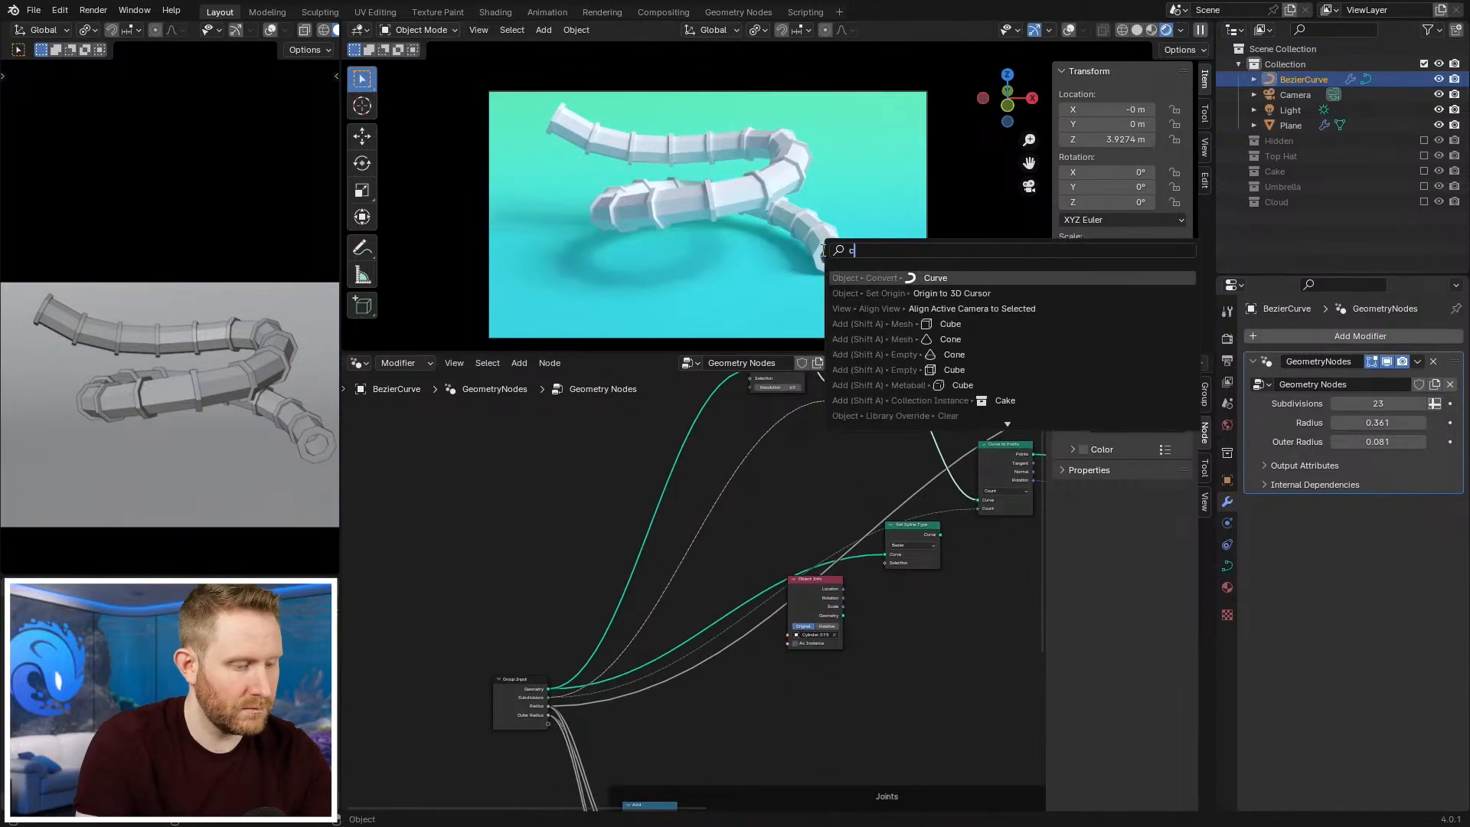
{"action": "key", "text": "Return"}
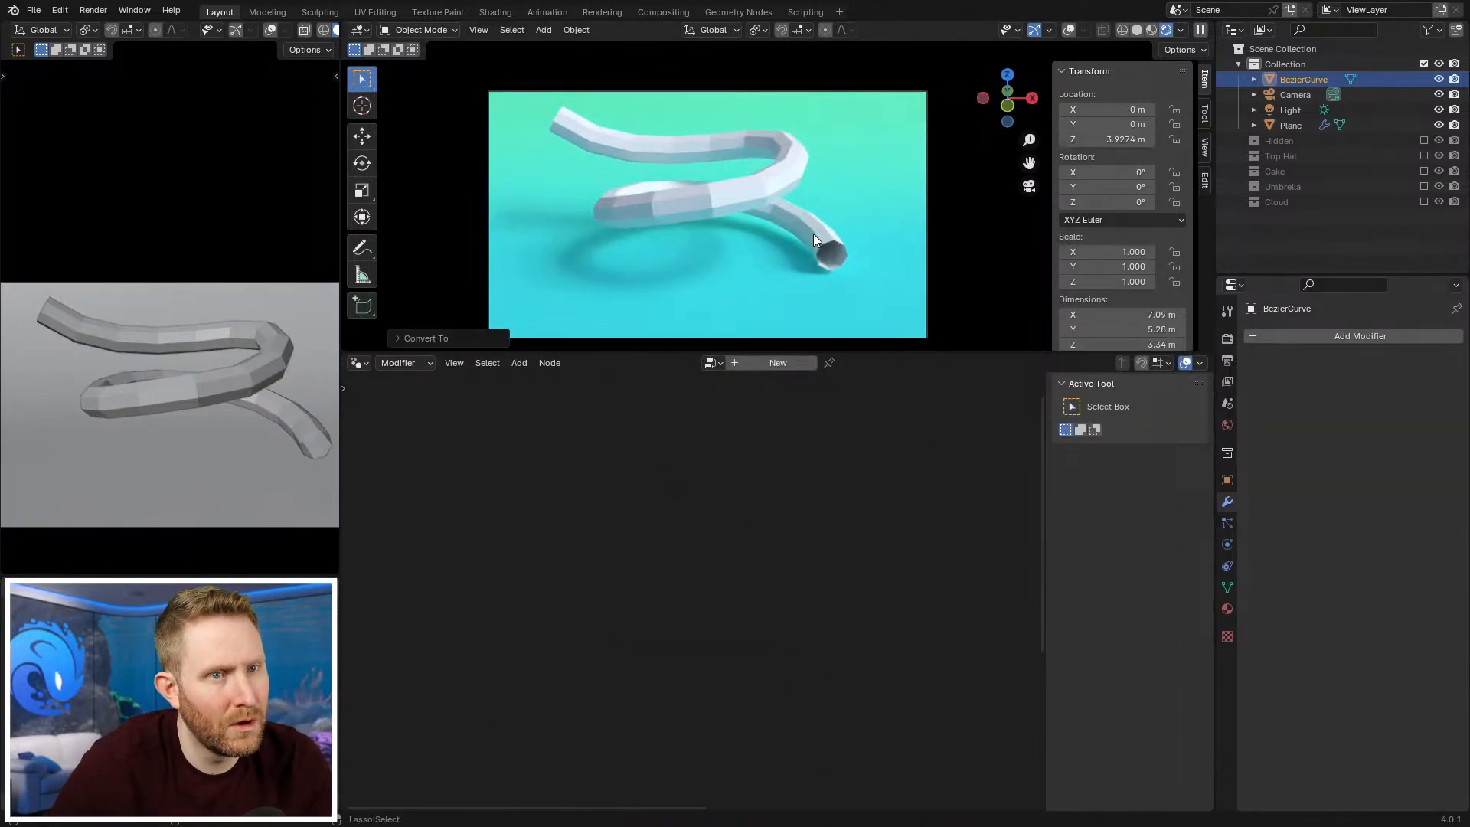
{"action": "key", "text": "ctrl+z"}
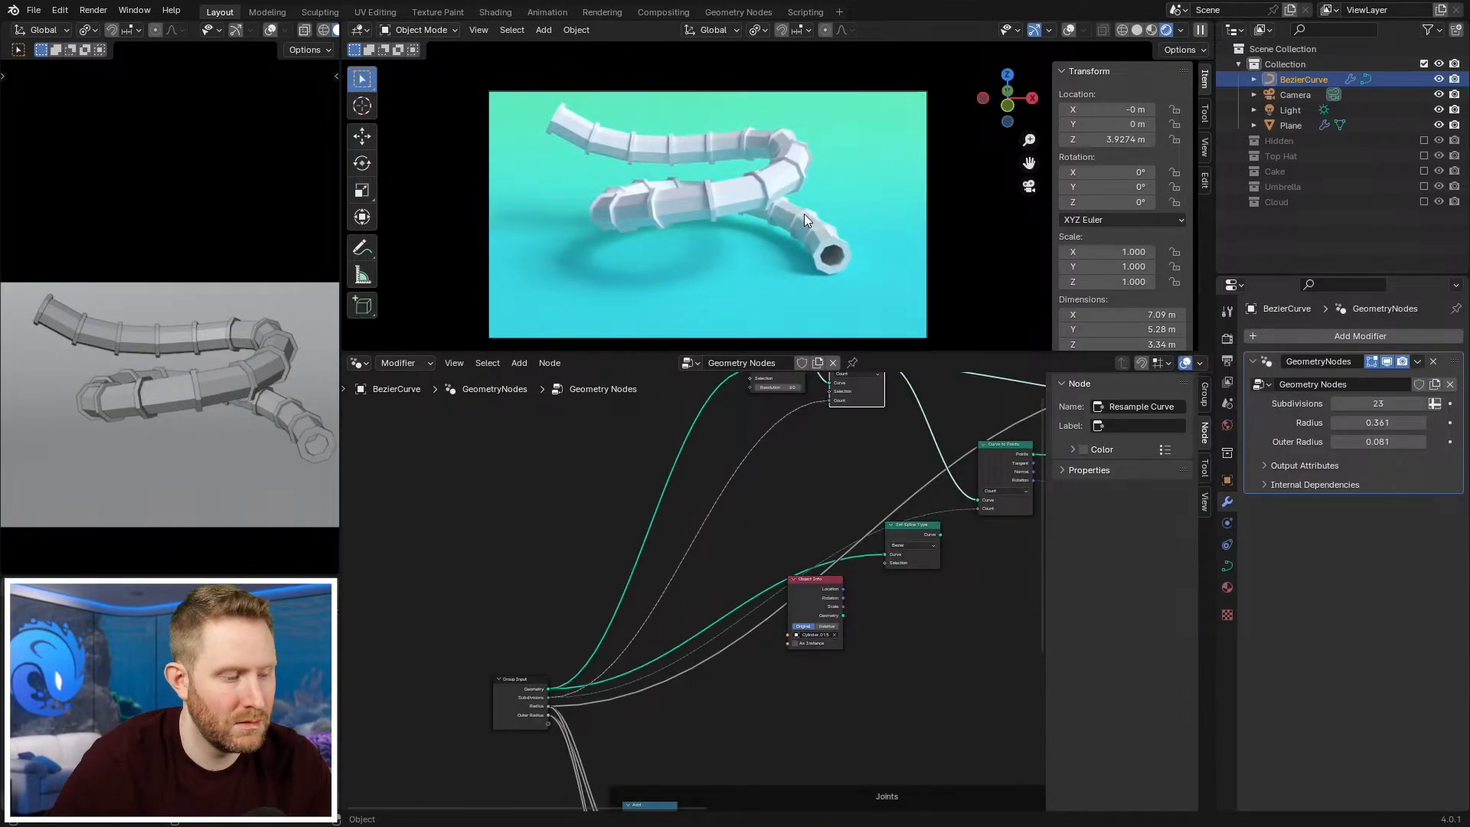
Step: Show the tube in wireframe from an angled view and convert BezierCurve to a mesh
{"action": "scroll", "coordinate": [802, 209], "scroll_direction": "down", "scroll_amount": 2}
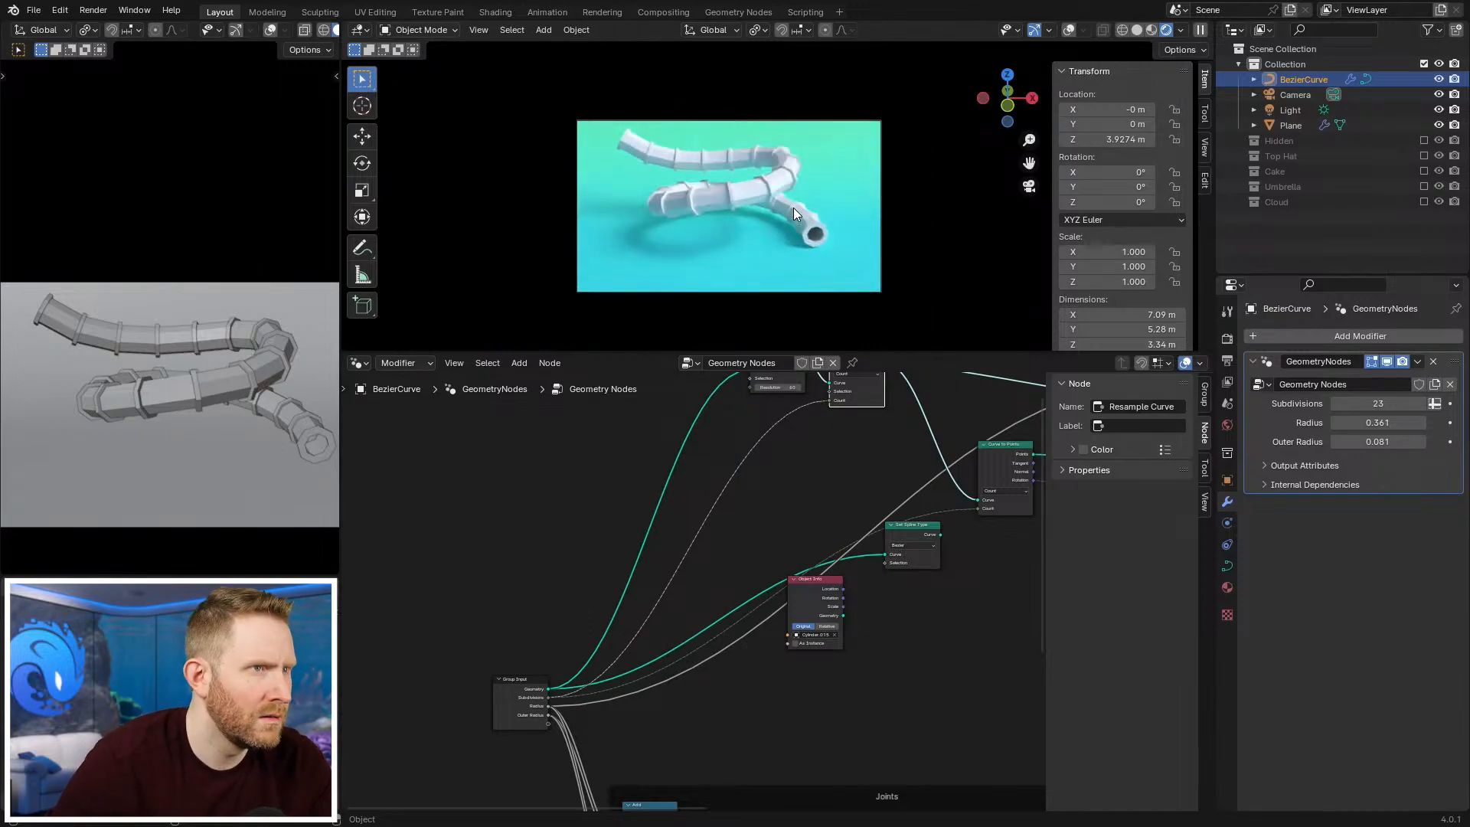
{"action": "key", "text": "Tab"}
{"action": "key", "text": "Tab"}
{"action": "key", "text": "z"}
{"action": "mouse_move", "coordinate": [748, 236]}
{"action": "middle_mouse_down"}
{"action": "mouse_move", "coordinate": [788, 256]}
{"action": "mouse_move", "coordinate": [780, 242]}
{"action": "middle_mouse_up"}
{"action": "left_click", "coordinate": [780, 242]}
{"action": "key", "text": "shift+z"}
{"action": "scroll", "coordinate": [769, 232], "scroll_direction": "up", "scroll_amount": 1}
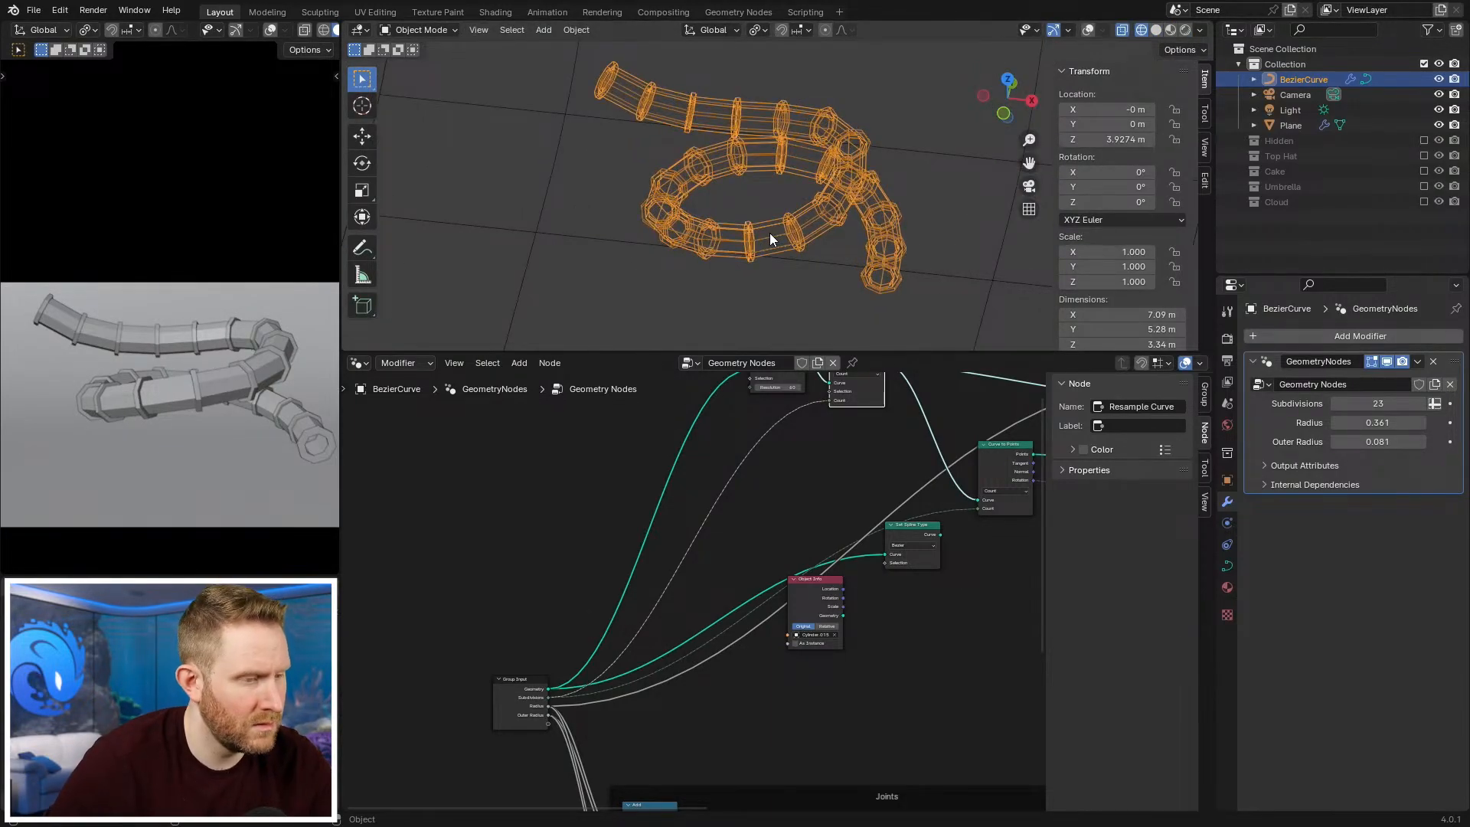
{"action": "key", "text": "F3"}
{"action": "key", "text": "Return"}
Step: Add a Geometry Nodes modifier to the converted tube mesh and assign the existing Geometry Nodes group to it
{"action": "left_click", "coordinate": [1315, 338]}
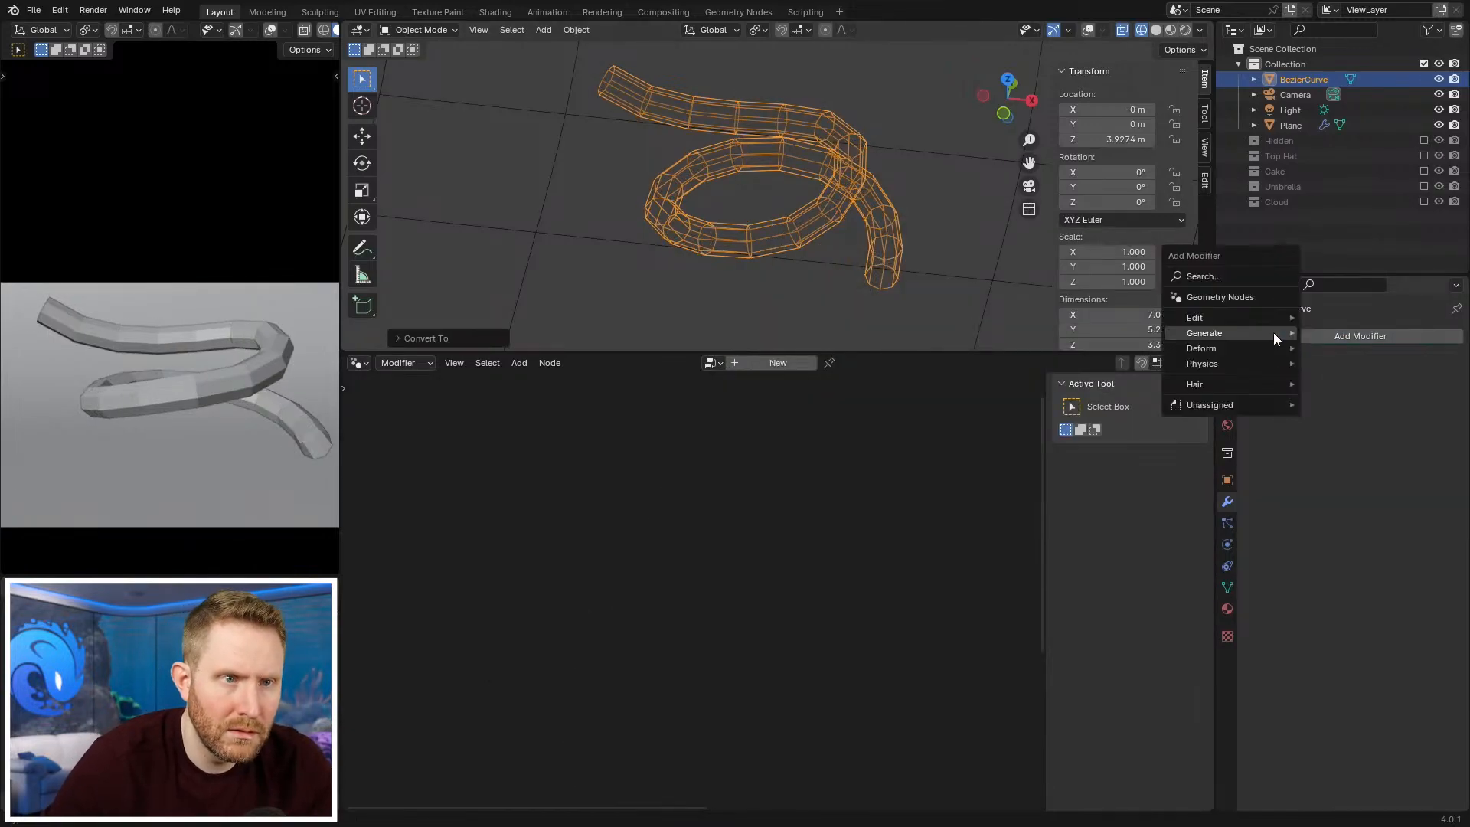
{"action": "mouse_move", "coordinate": [1274, 332]}
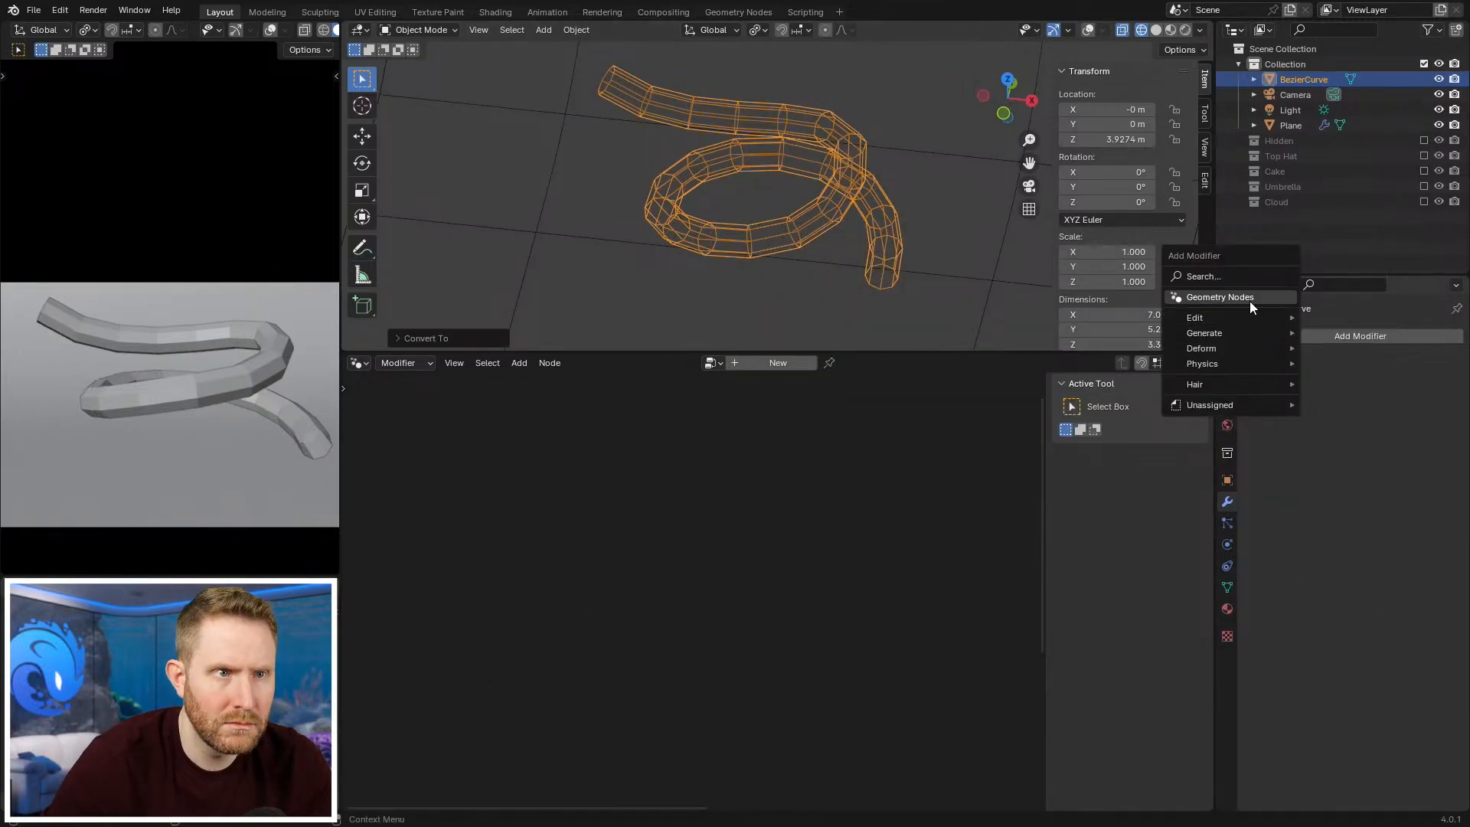
{"action": "left_click", "coordinate": [1220, 298]}
{"action": "left_click", "coordinate": [1259, 383]}
{"action": "left_click", "coordinate": [1293, 407]}
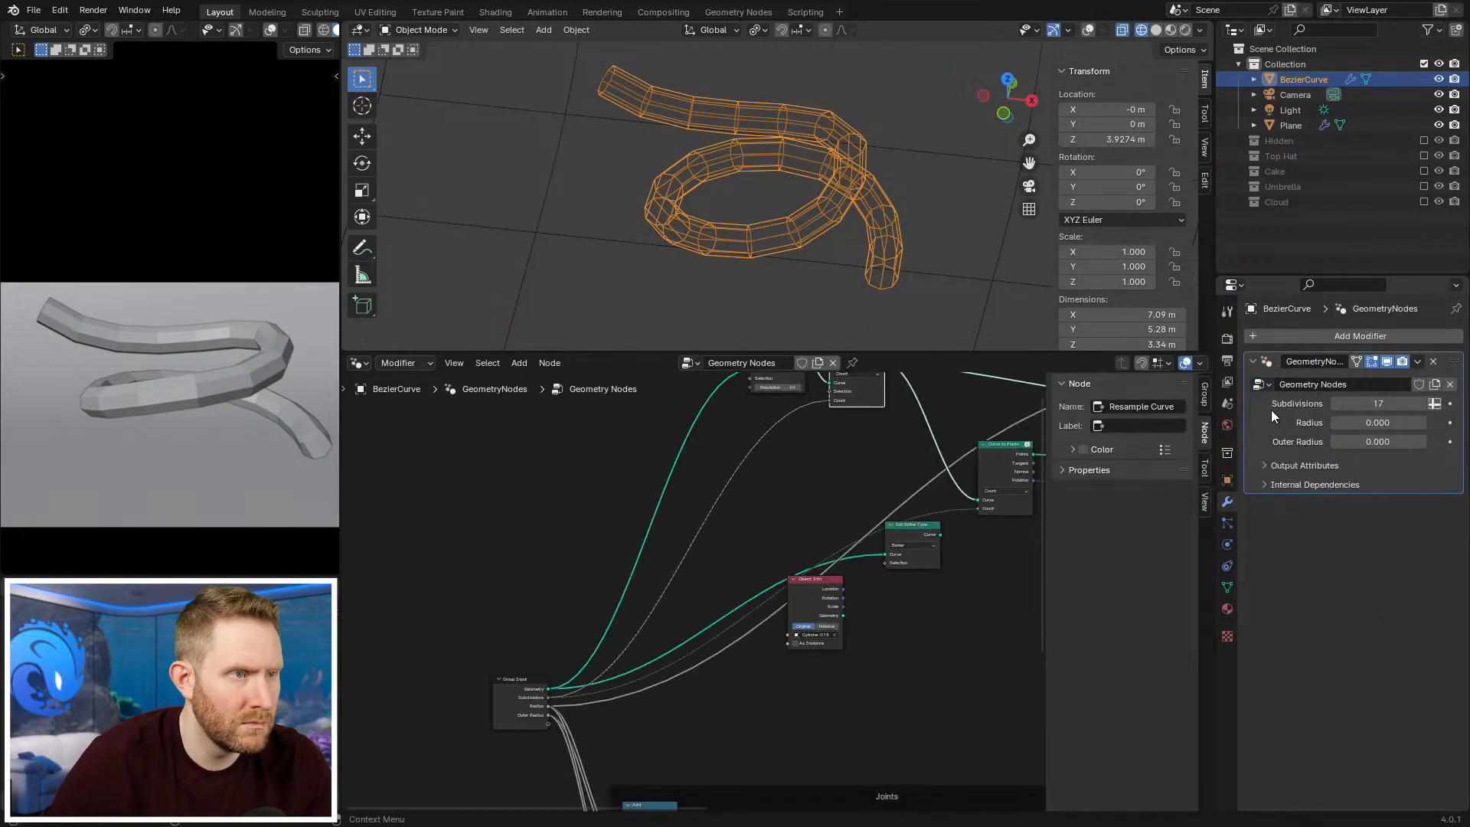
Step: Examine the converted tube's mesh in Edit Mode with solid shading and viewport overlays shown
{"action": "key", "text": "Home"}
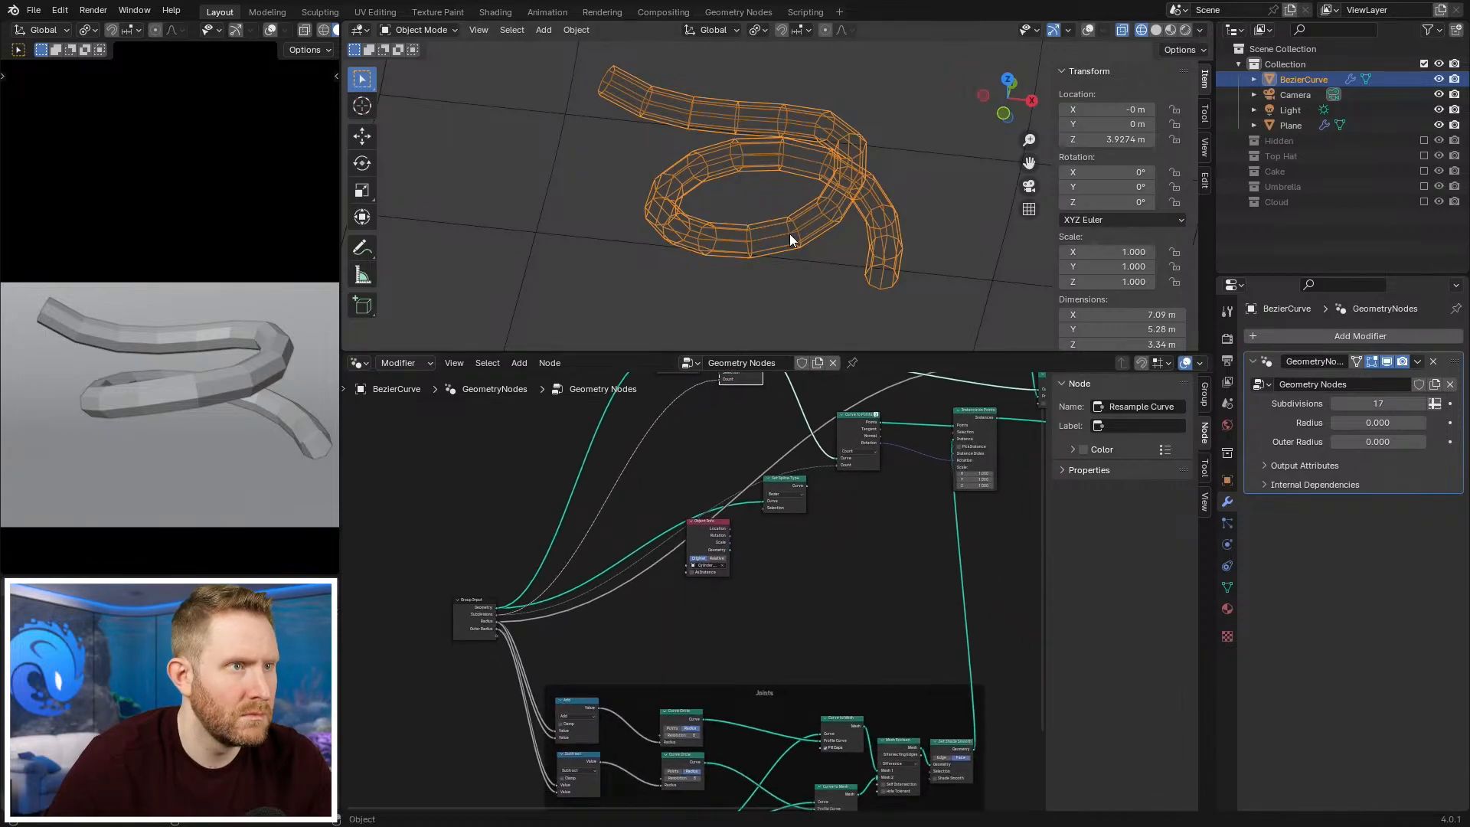
{"action": "key", "text": "Tab"}
{"action": "key", "text": "z"}
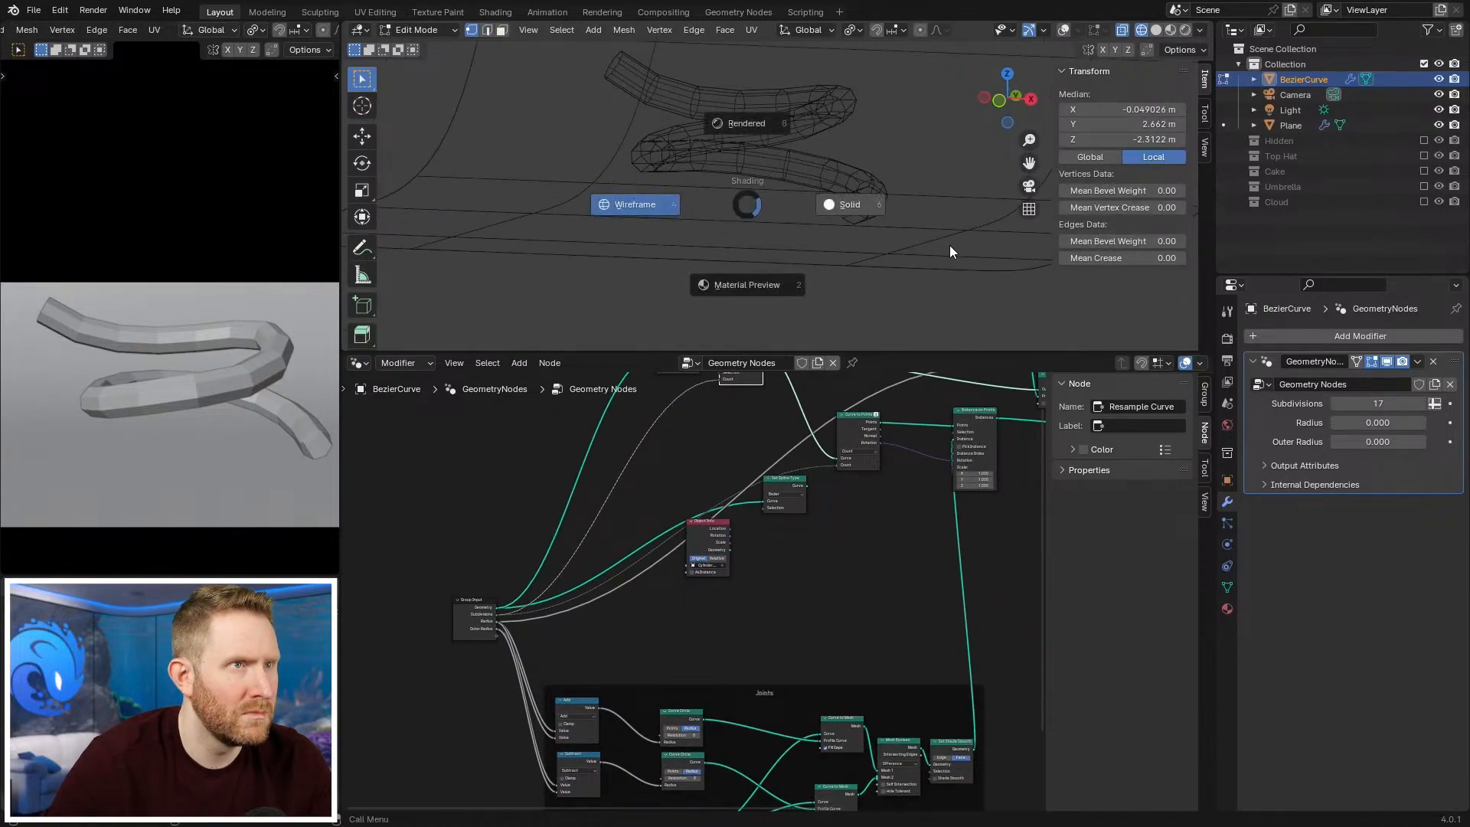
{"action": "left_click", "coordinate": [949, 245]}
{"action": "left_click", "coordinate": [1060, 30]}
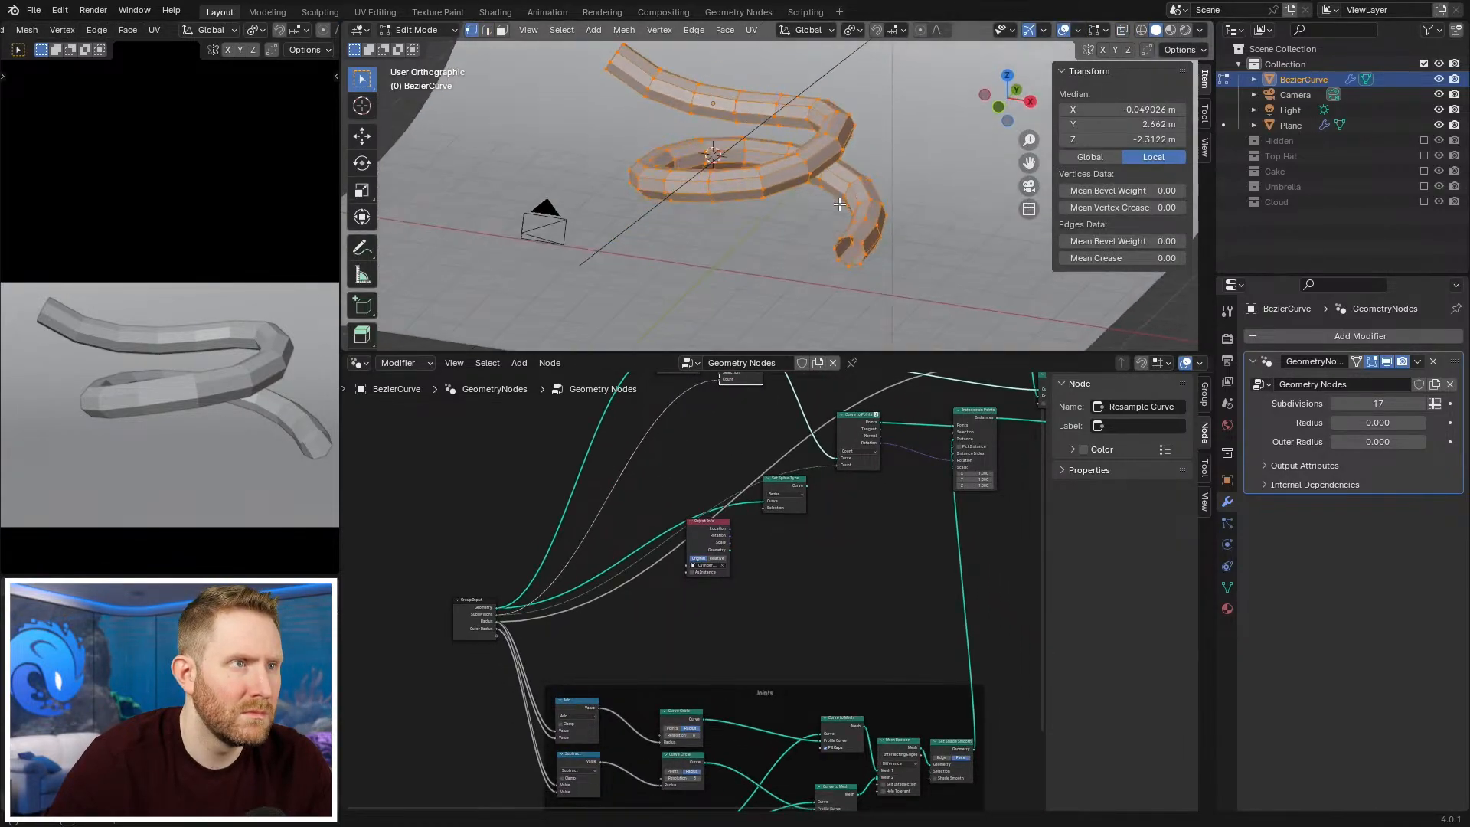
Step: Undo the added modifier and the mesh conversion to restore the original Bezier curve with its tube setup
{"action": "key", "text": "ctrl+z"}
{"action": "key", "text": "ctrl+z"}
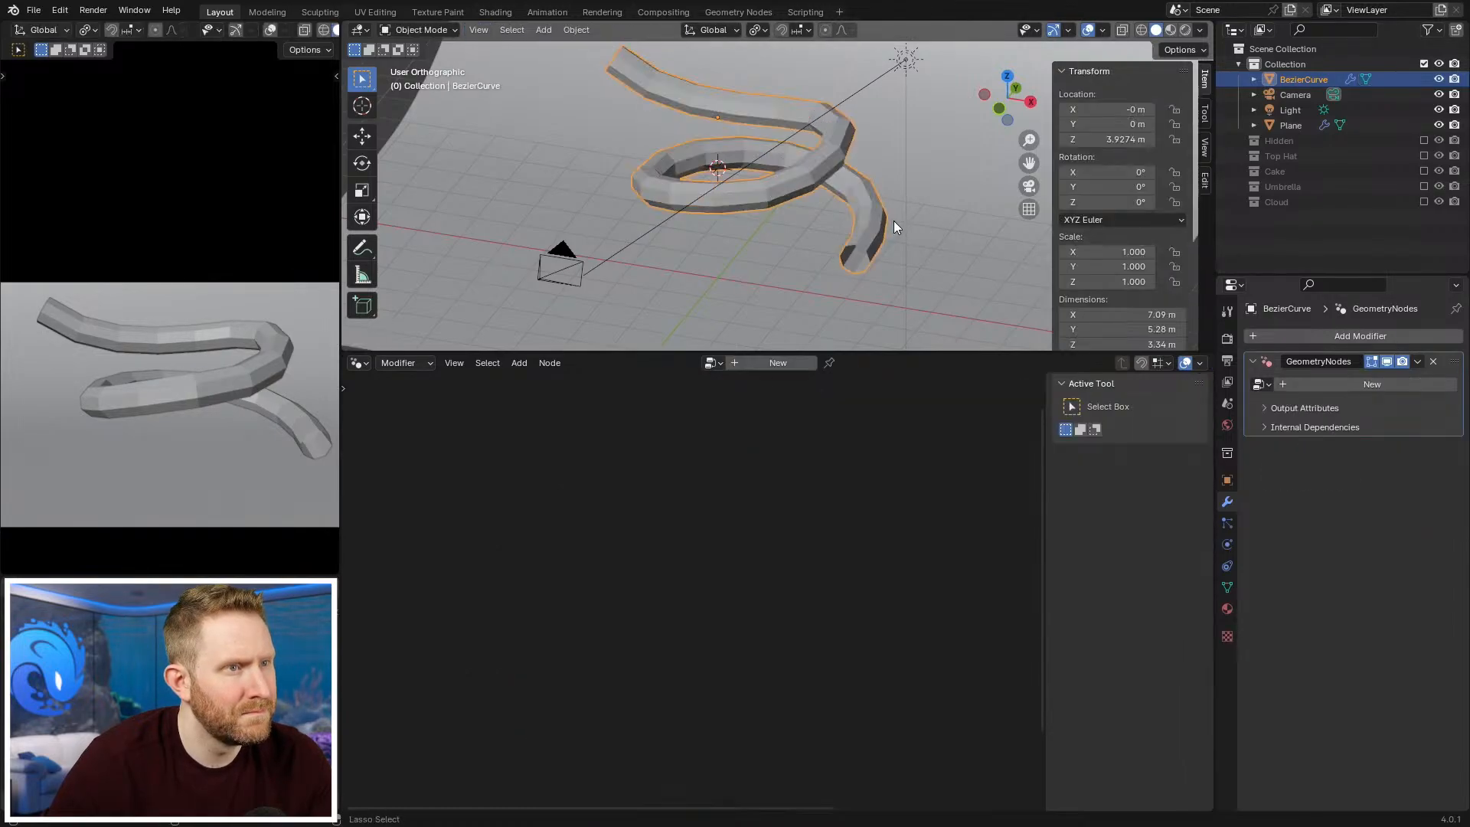
{"action": "key", "text": "ctrl+z"}
{"action": "key", "text": "ctrl+shift+z"}
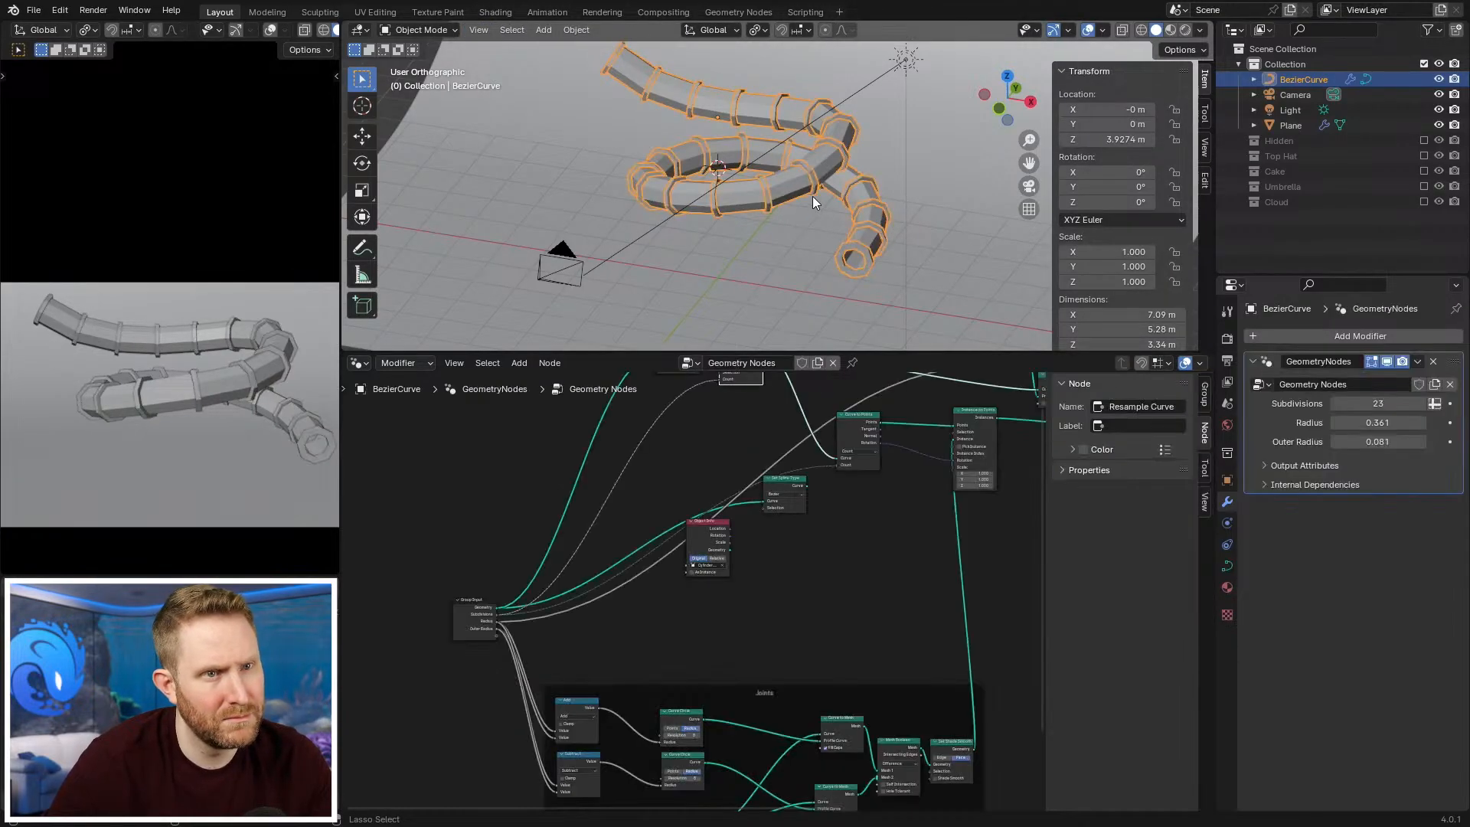
Step: Inspect the Bezier curve's control points in Edit Mode, its wireframe and its shape, geometry and bevel settings, and return to solid shading
{"action": "left_click", "coordinate": [786, 214]}
{"action": "left_click", "coordinate": [788, 187]}
{"action": "key", "text": "Tab"}
{"action": "key", "text": "z"}
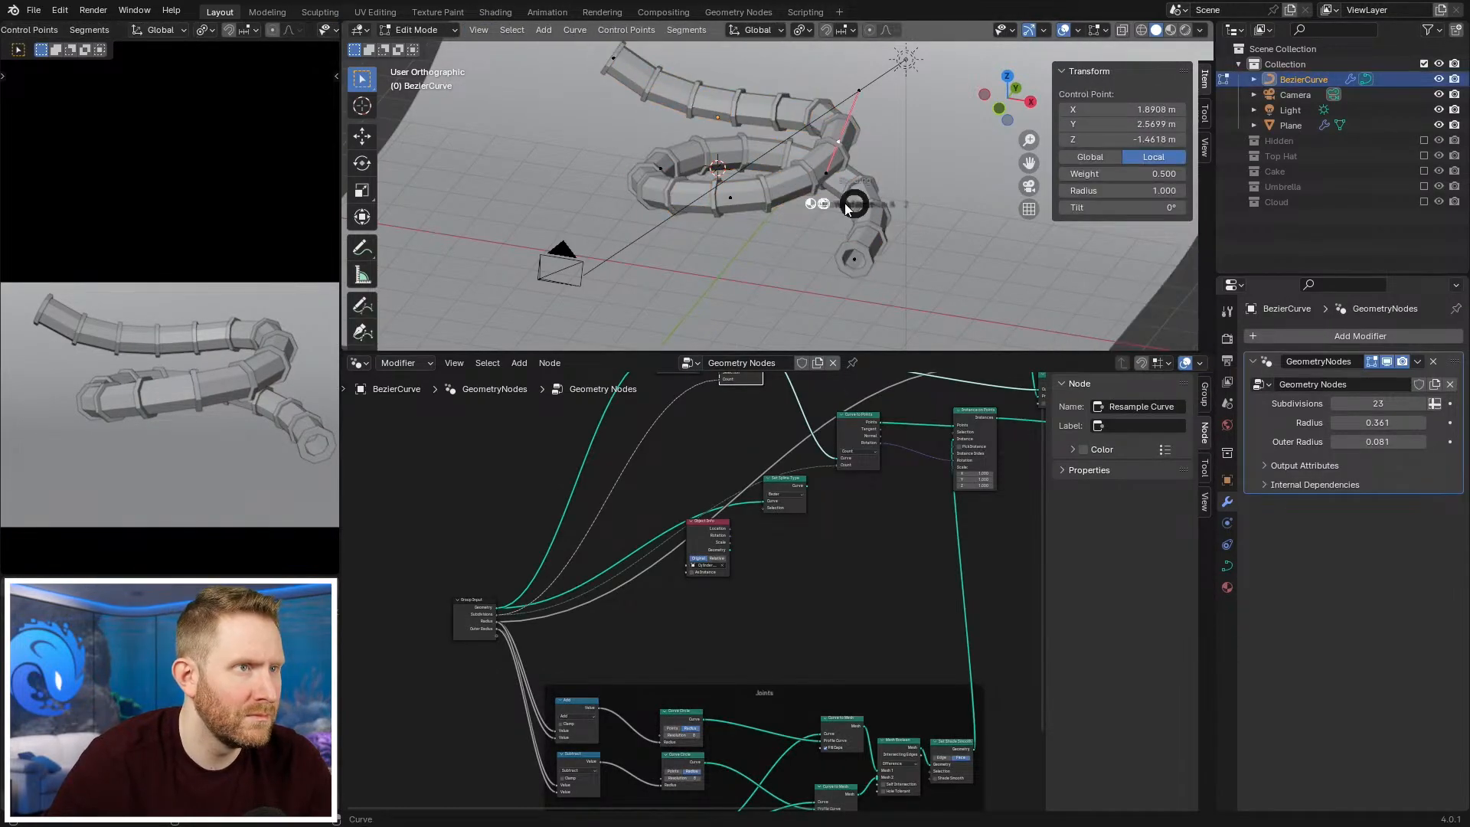
{"action": "left_click", "coordinate": [768, 212]}
{"action": "key", "text": "Tab"}
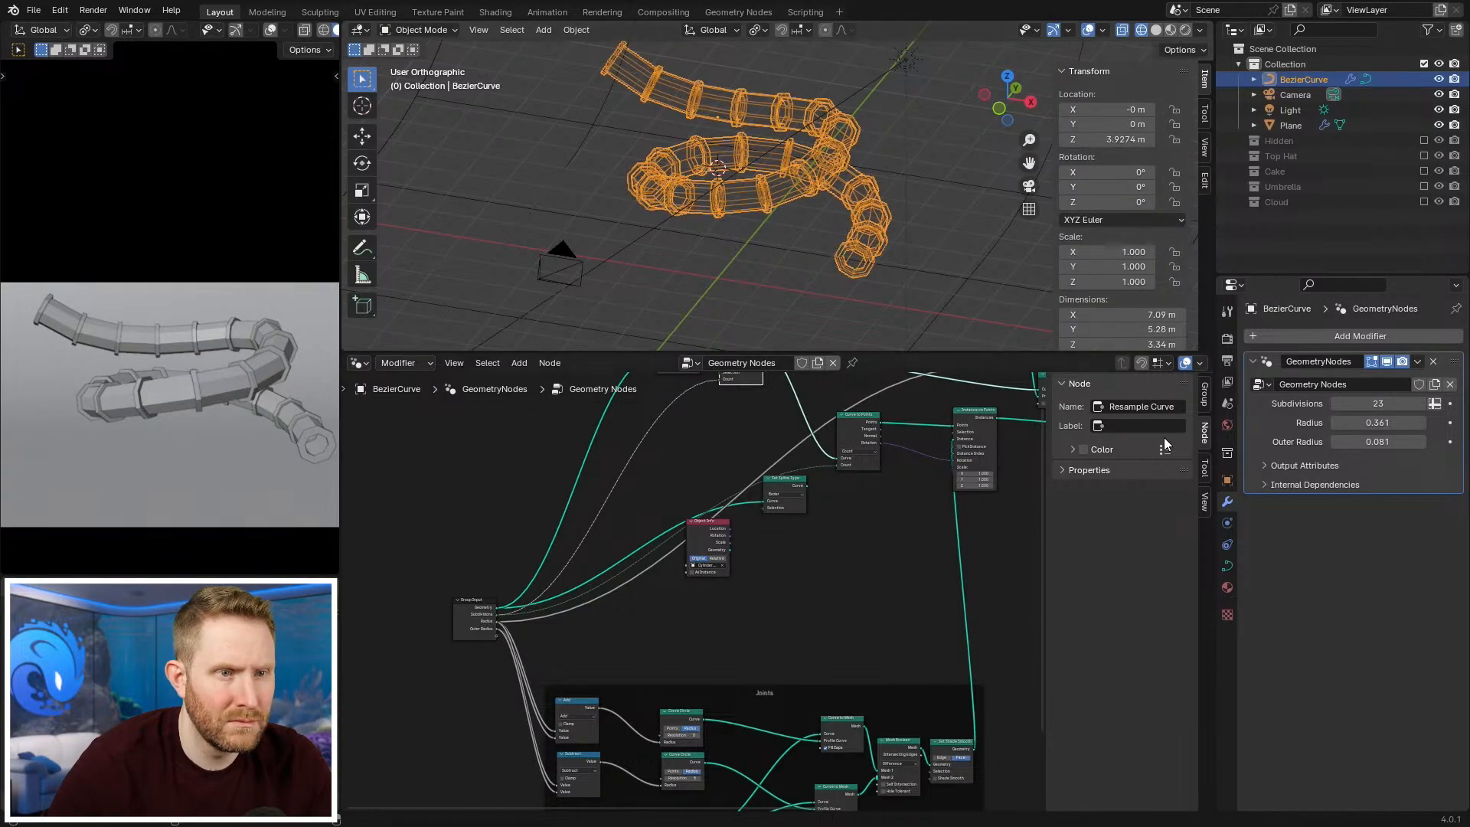
{"action": "left_click", "coordinate": [1227, 567]}
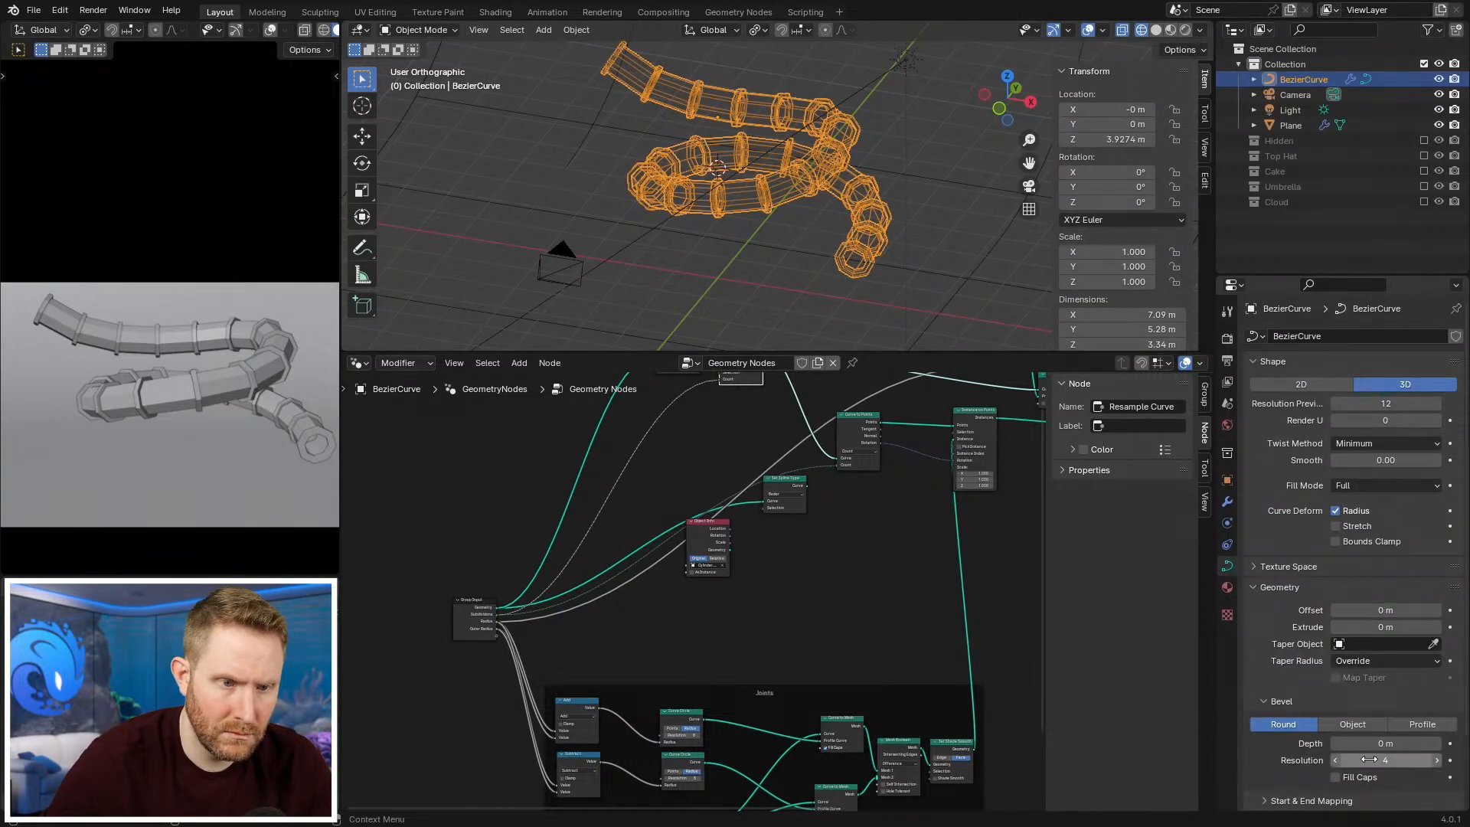
{"action": "key", "text": "z"}
{"action": "left_click", "coordinate": [907, 259]}
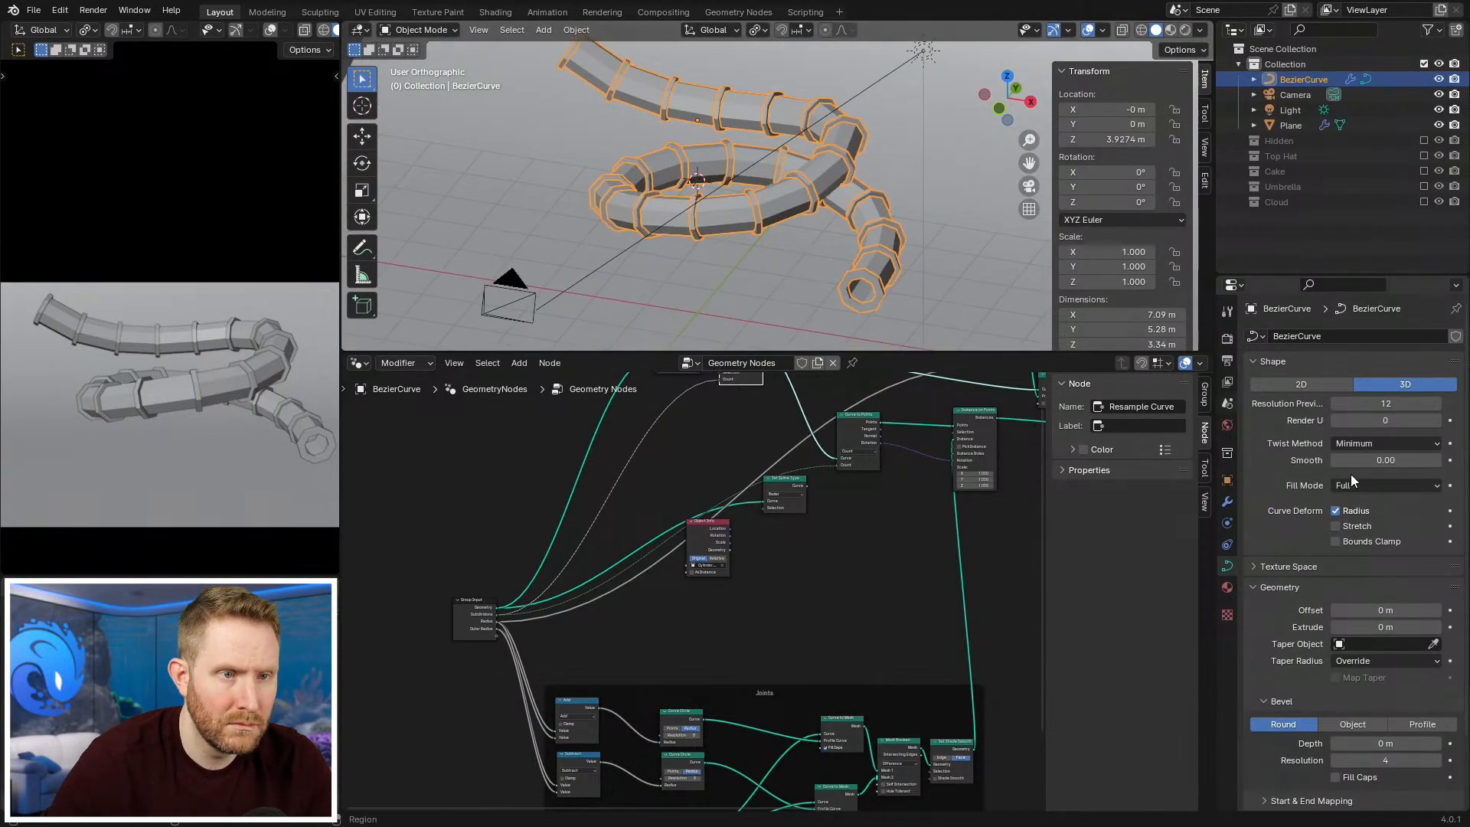
Step: Disable the Geometry Nodes modifier for viewport and render, and convert the bare curve to a mesh
{"action": "left_click", "coordinate": [1226, 502]}
{"action": "left_click_drag", "start_coordinate": [1386, 361], "coordinate": [1410, 359]}
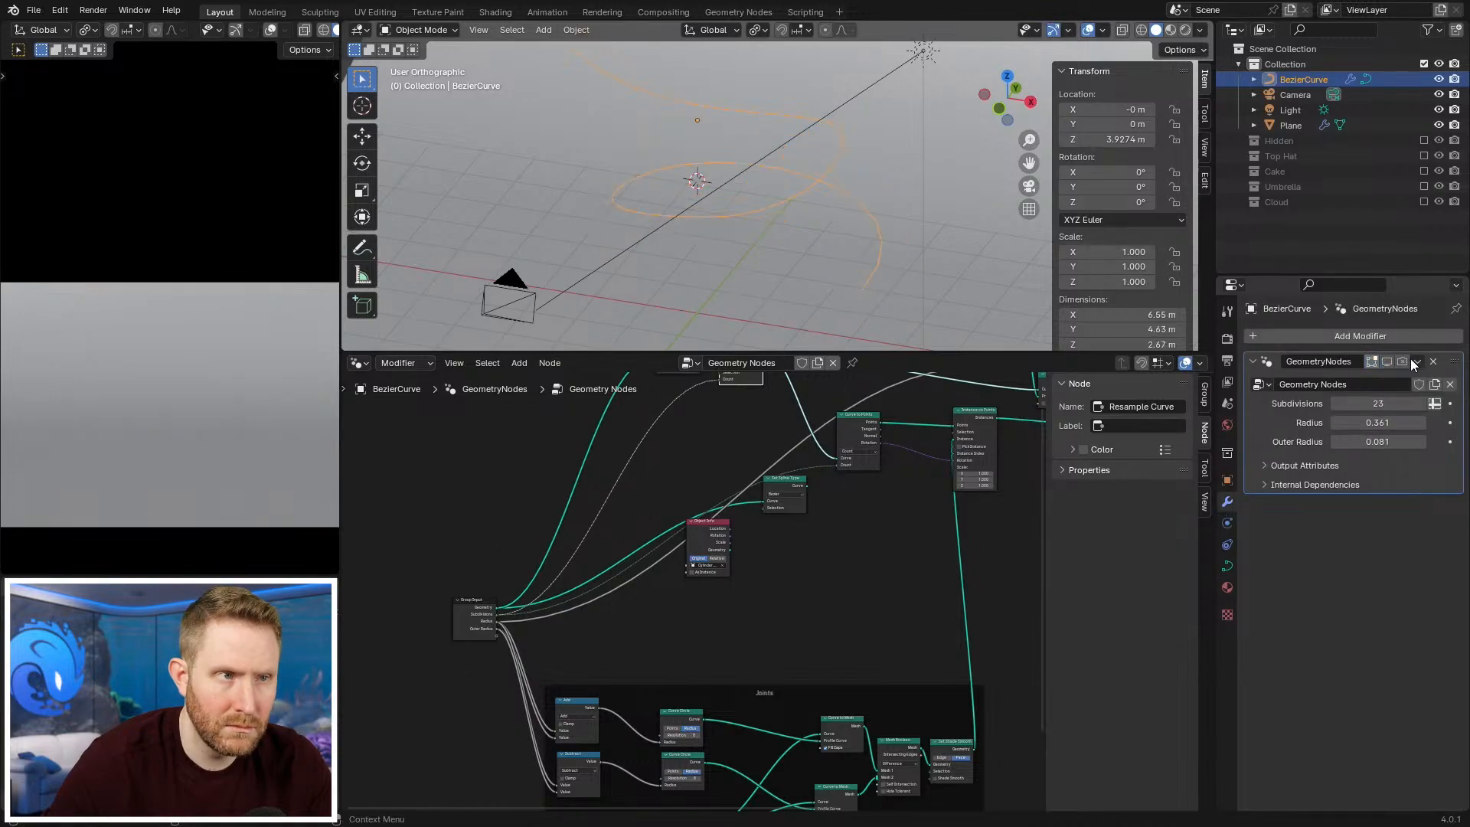
{"action": "key", "text": "F3"}
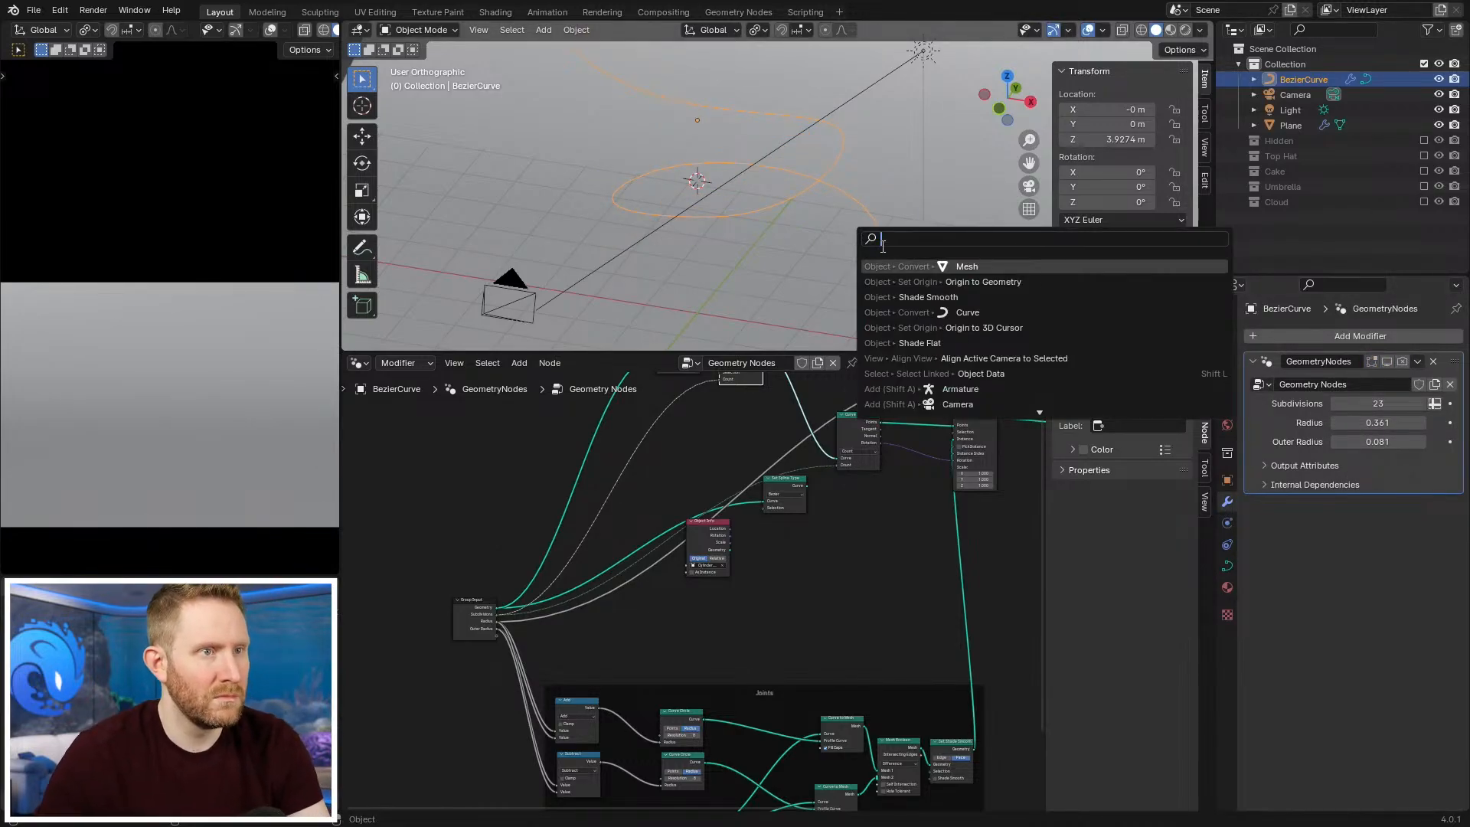
{"action": "left_click", "coordinate": [911, 265]}
Step: Check the converted curve's edges in Edit Mode, select all of its geometry and return to Object Mode
{"action": "left_click", "coordinate": [1327, 338]}
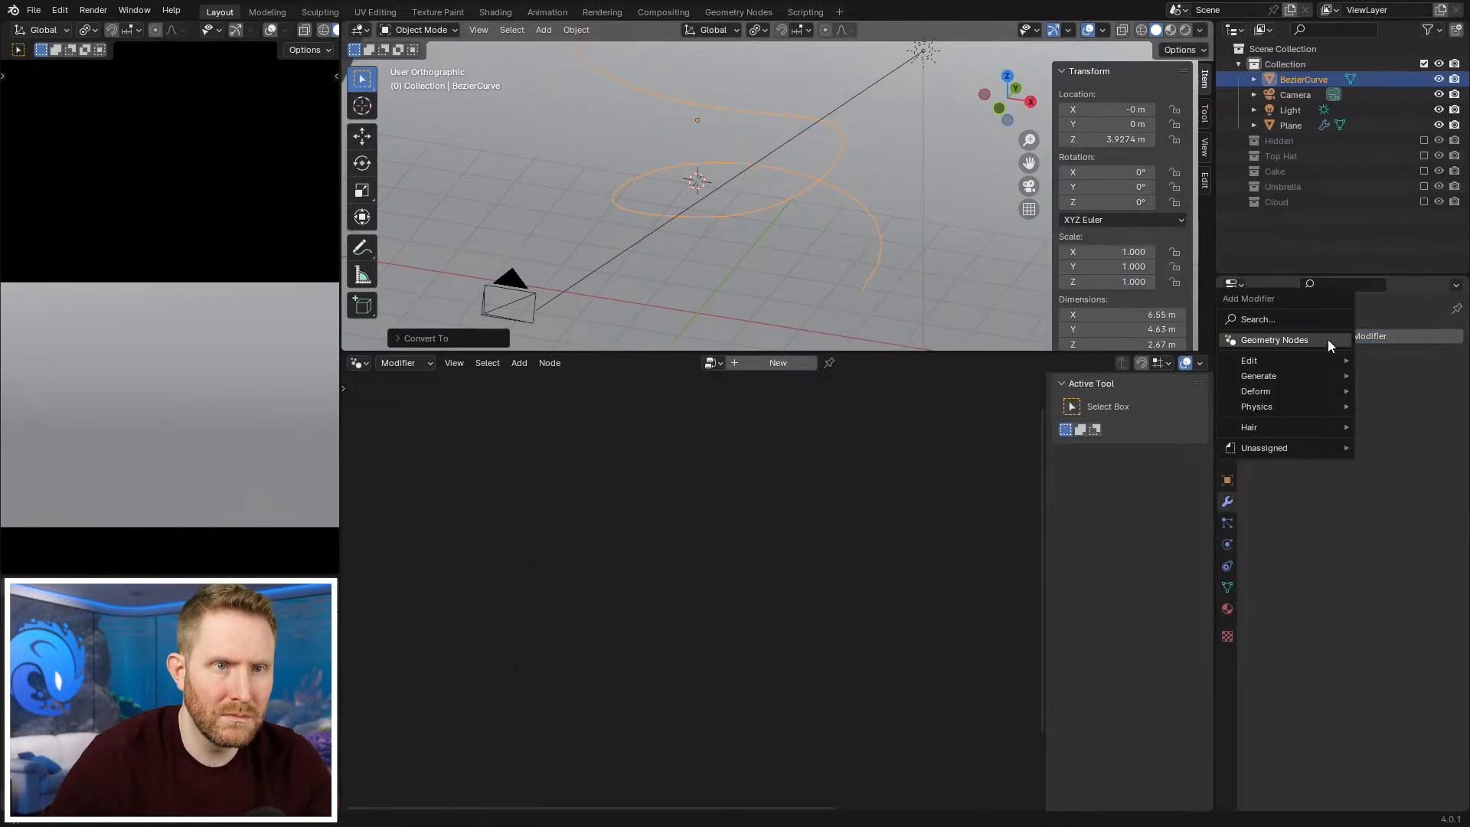
{"action": "left_click", "coordinate": [900, 207]}
{"action": "key", "text": "Tab"}
{"action": "key", "text": "Tab"}
{"action": "left_click", "coordinate": [806, 195]}
{"action": "key", "text": "Tab"}
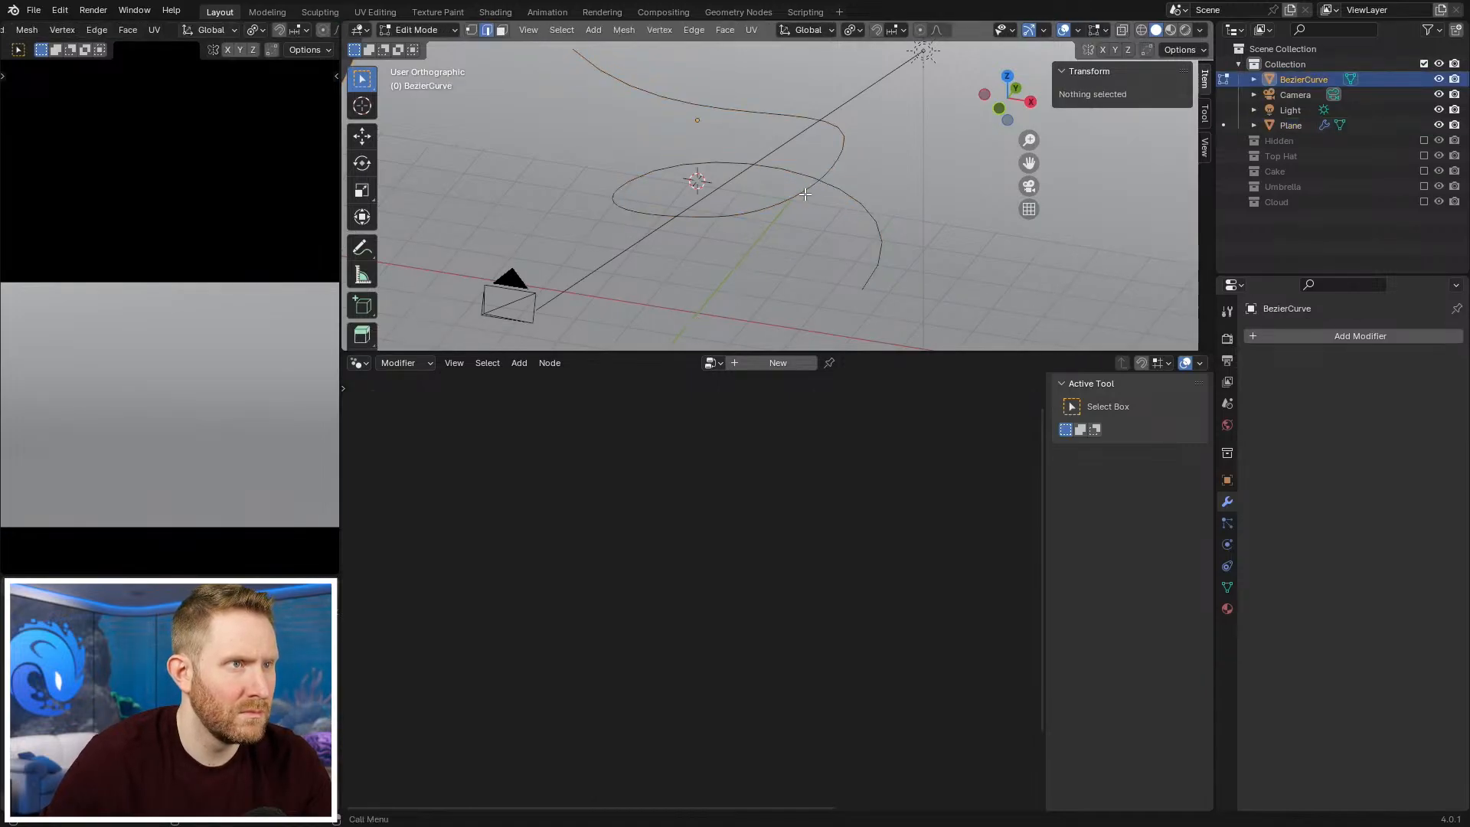
{"action": "key", "text": "a"}
{"action": "key", "text": "Tab"}
Step: Add a new Geometry Nodes modifier to the converted curve mesh
{"action": "left_click", "coordinate": [1353, 336]}
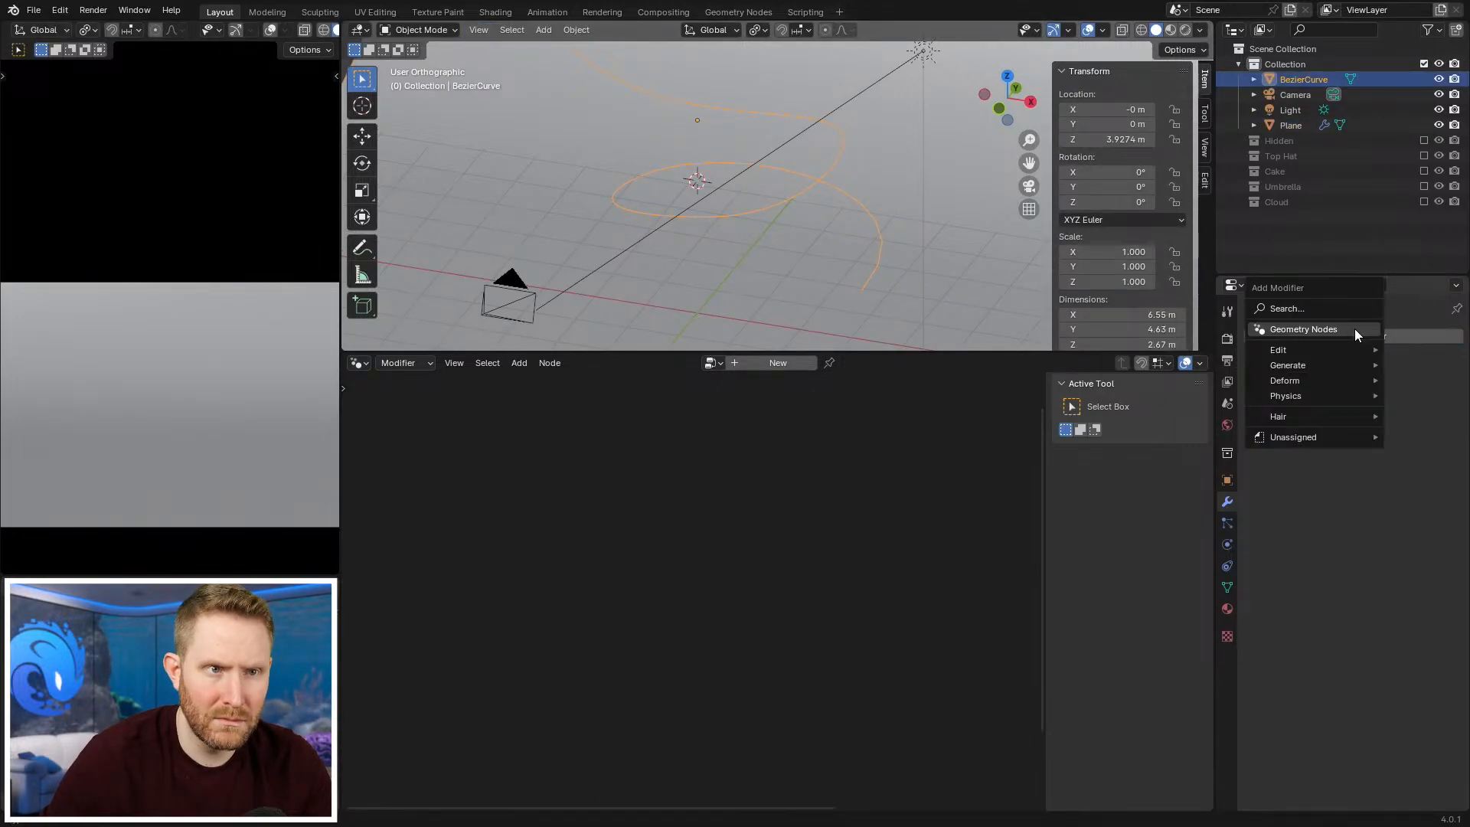
{"action": "mouse_move", "coordinate": [1315, 350]}
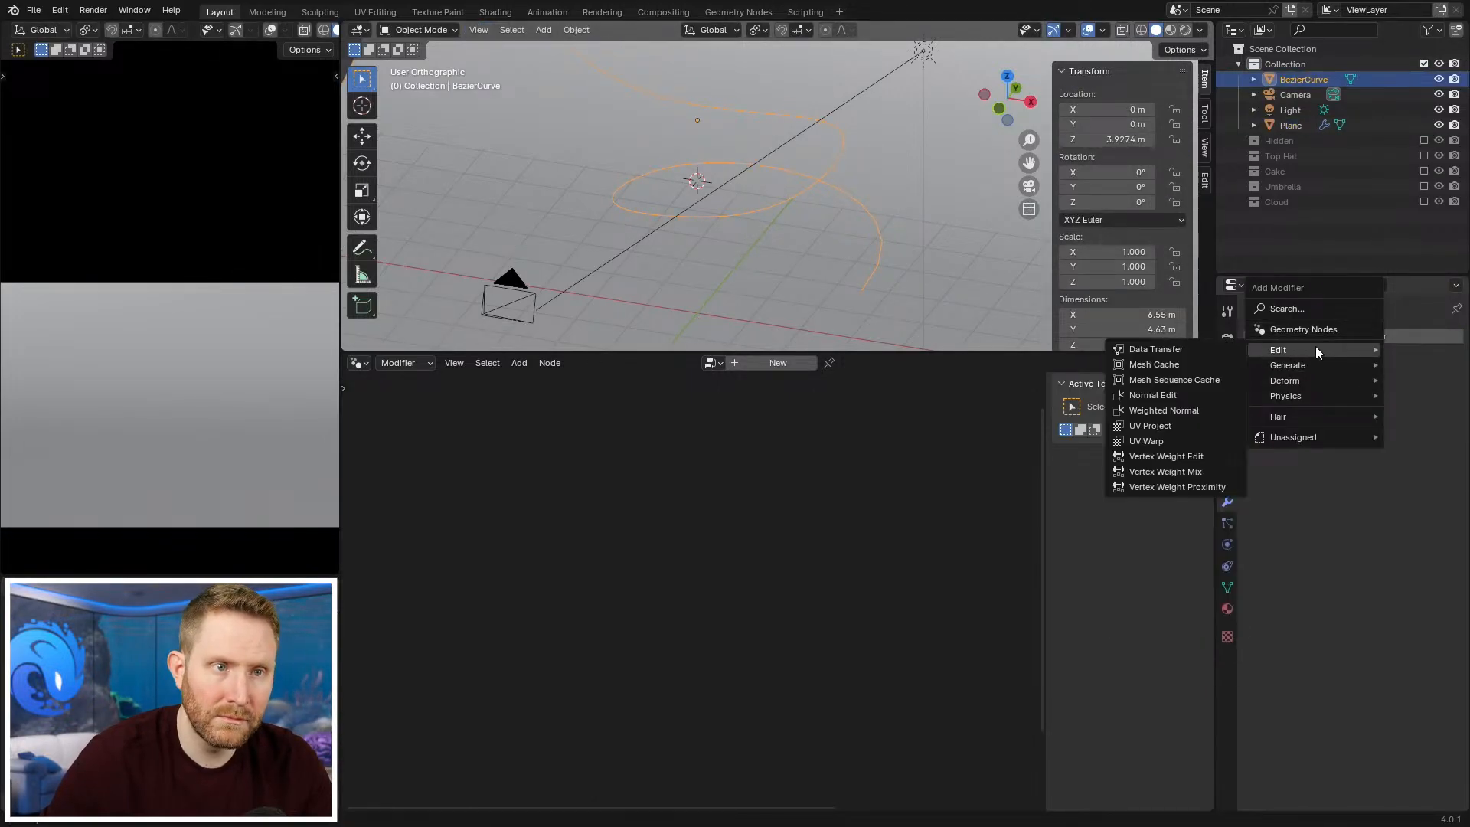
{"action": "left_click", "coordinate": [1320, 331]}
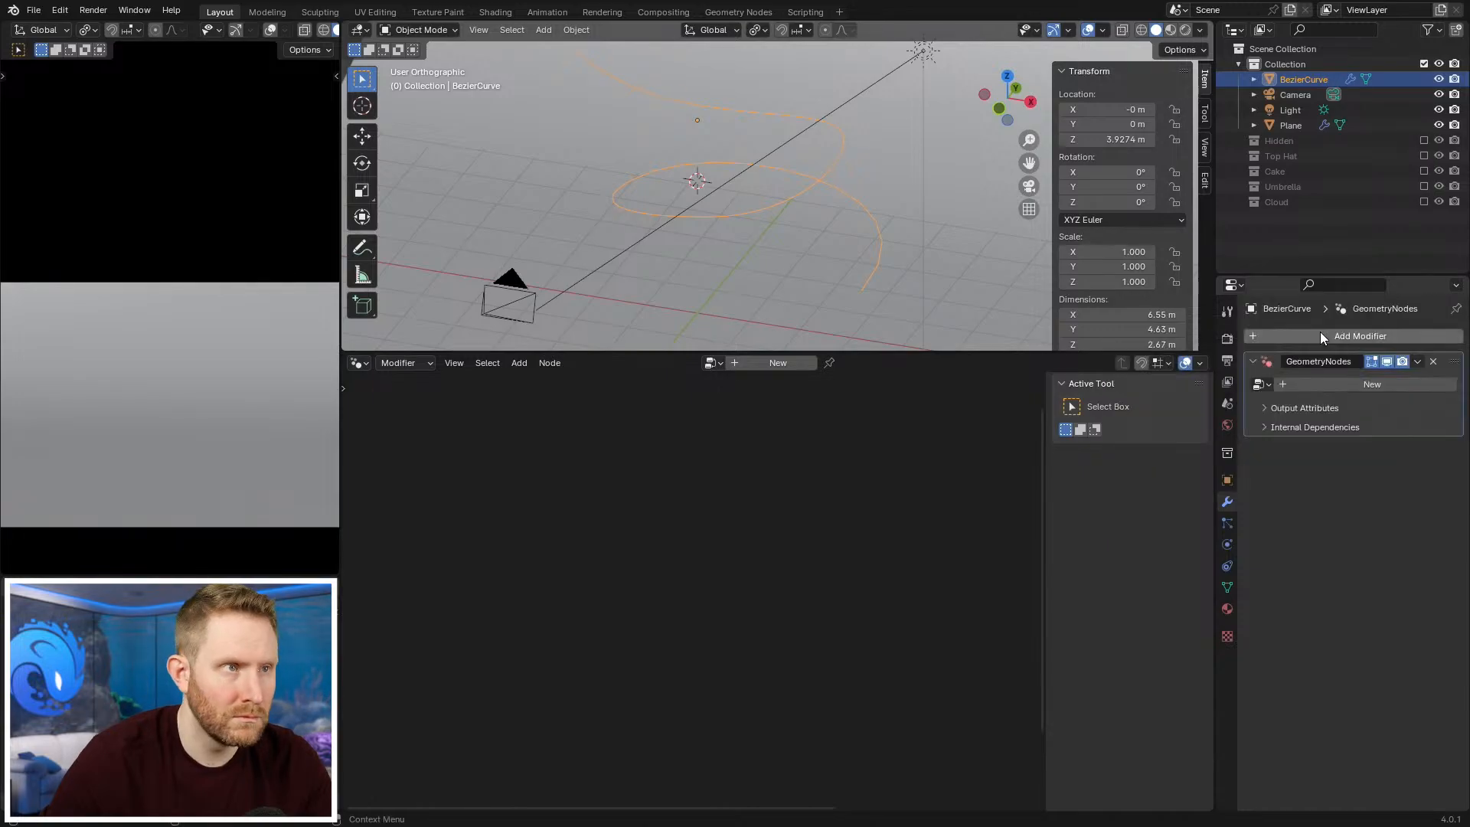
Step: Assign the existing Geometry Nodes group to the converted mesh's new modifier
{"action": "left_click", "coordinate": [1271, 384]}
{"action": "left_click", "coordinate": [1279, 407]}
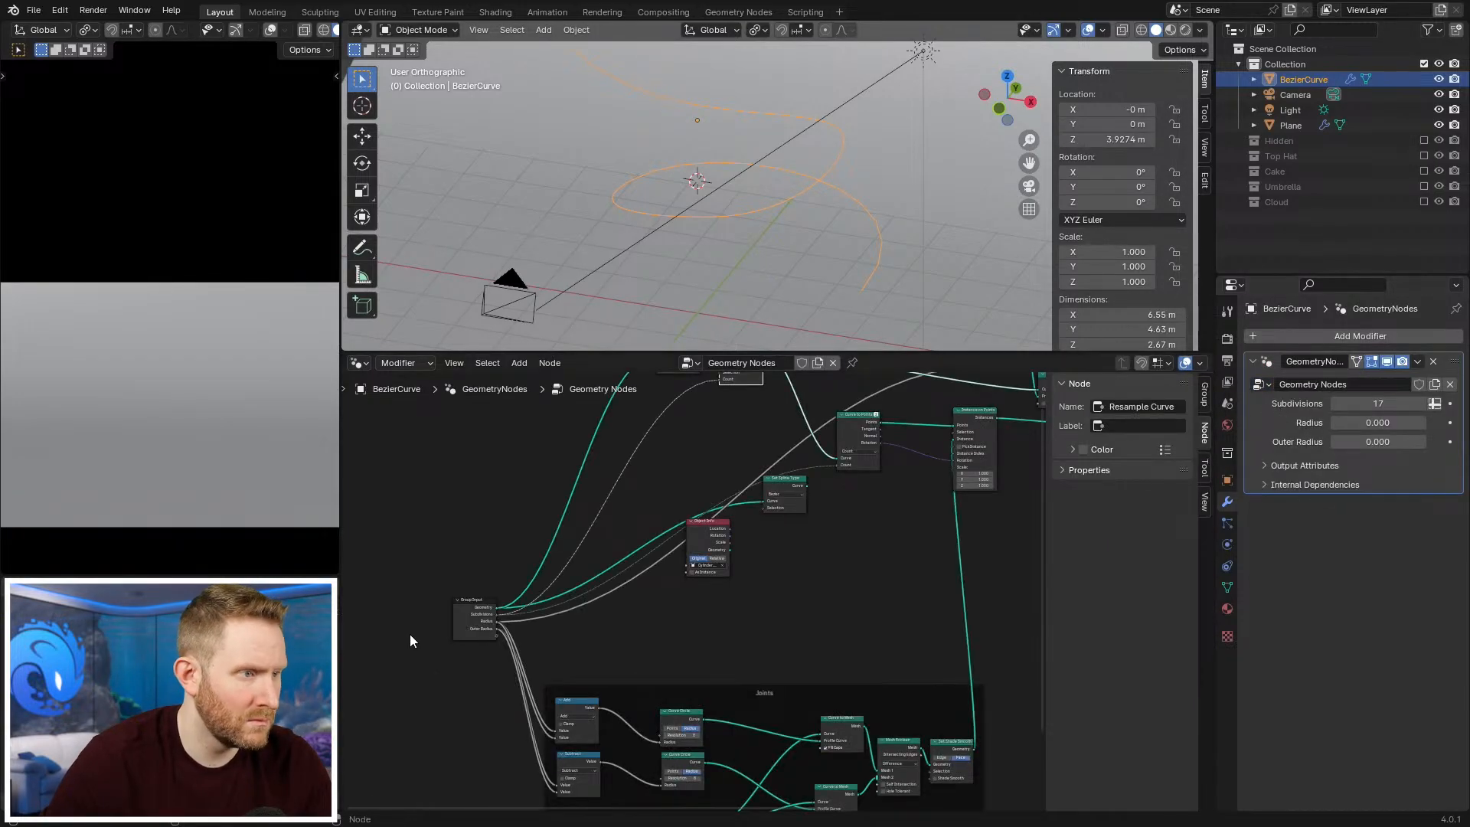
{"action": "middle_click_drag", "start_coordinate": [528, 602], "coordinate": [538, 675]}
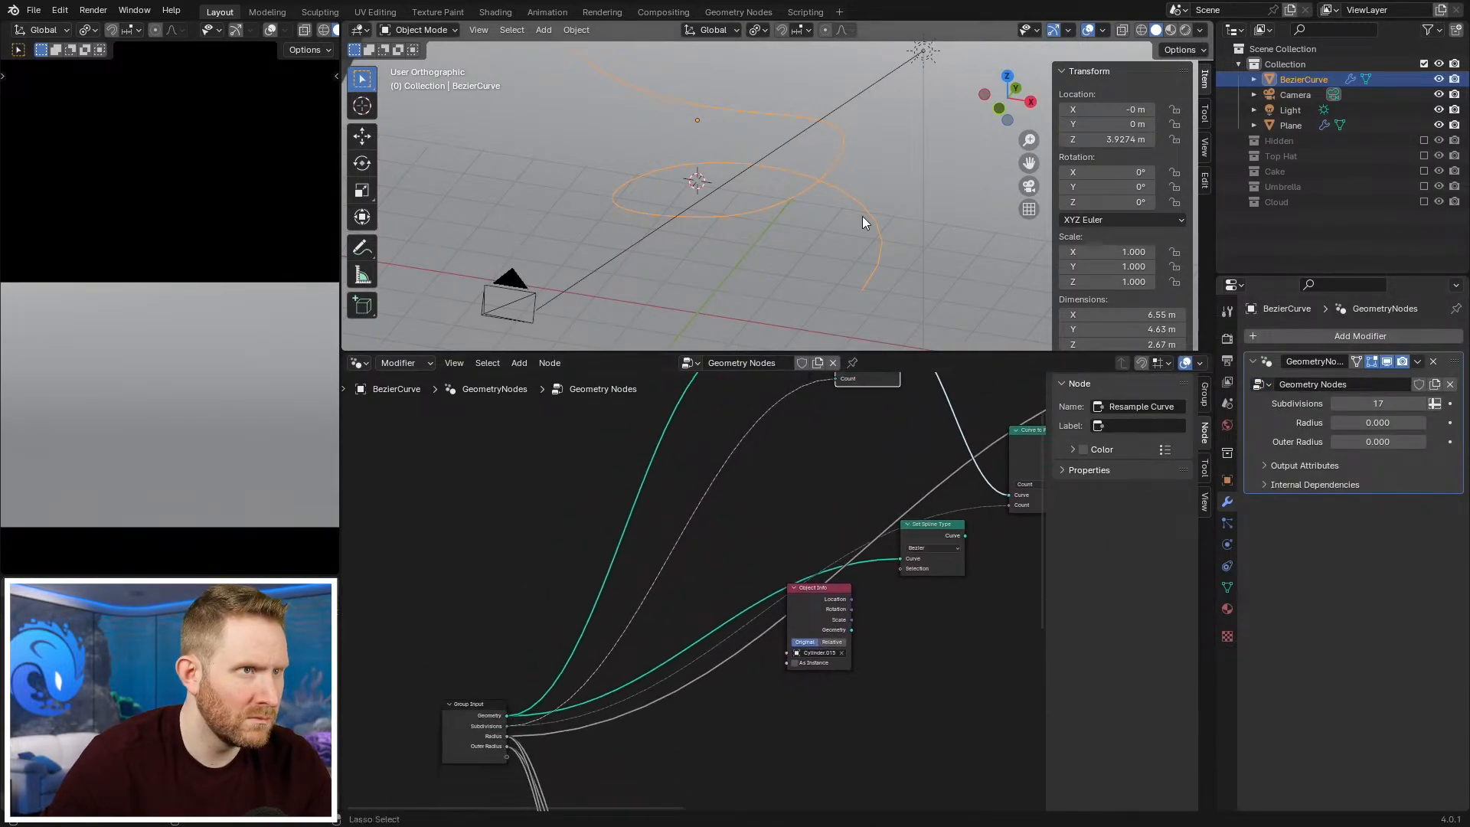
Step: Undo back to before the mesh conversion, restoring the Bezier curve with its enabled Geometry Nodes modifier
{"action": "key", "text": "ctrl+z"}
{"action": "key", "text": "ctrl+z"}
{"action": "key", "text": "ctrl+z"}
{"action": "key", "text": "ctrl+z"}
{"action": "key", "text": "ctrl+z"}
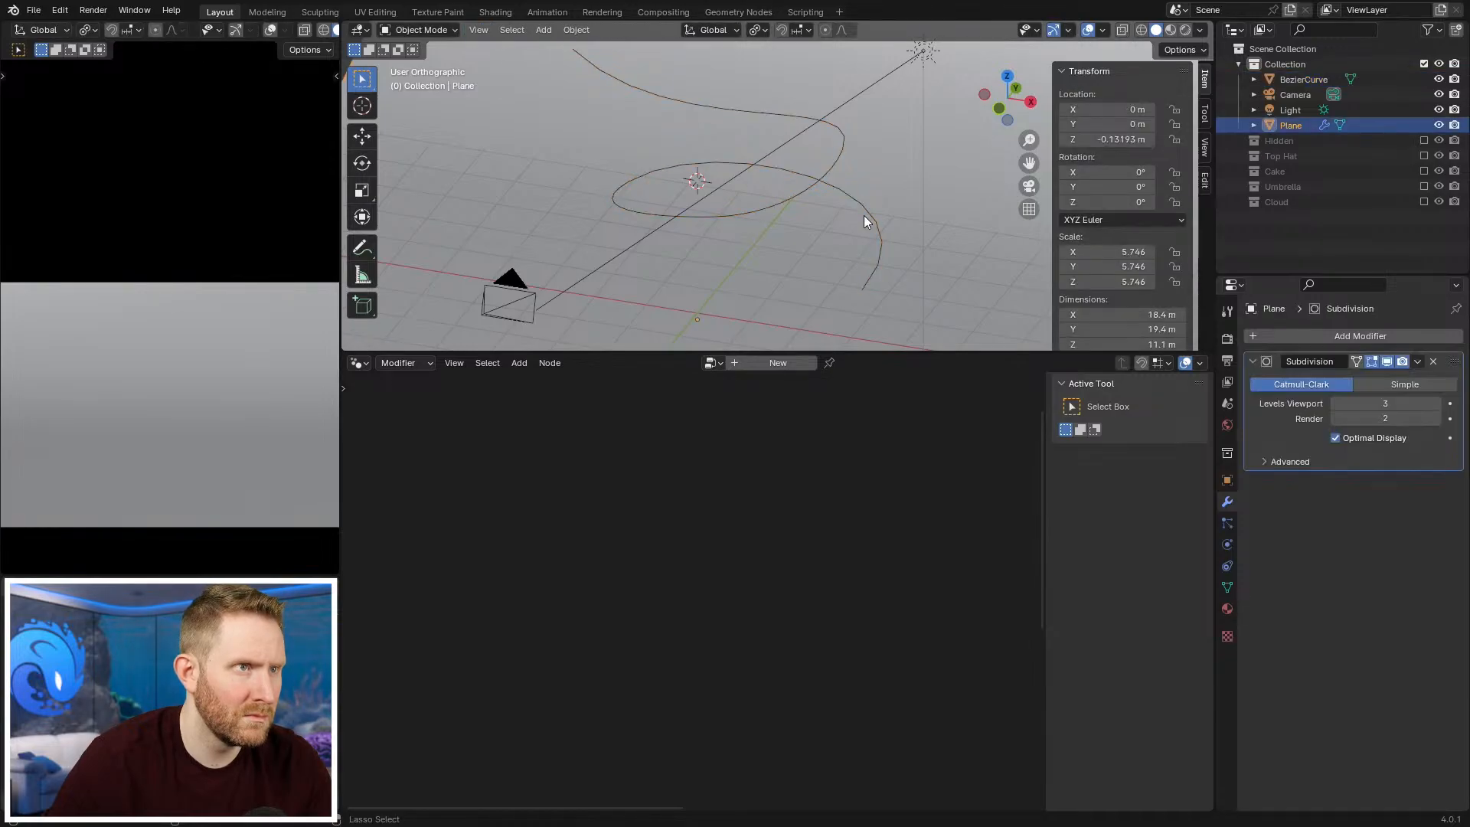
{"action": "key", "text": "ctrl+shift+z"}
{"action": "key", "text": "ctrl+shift+z"}
{"action": "key", "text": "ctrl+shift+z"}
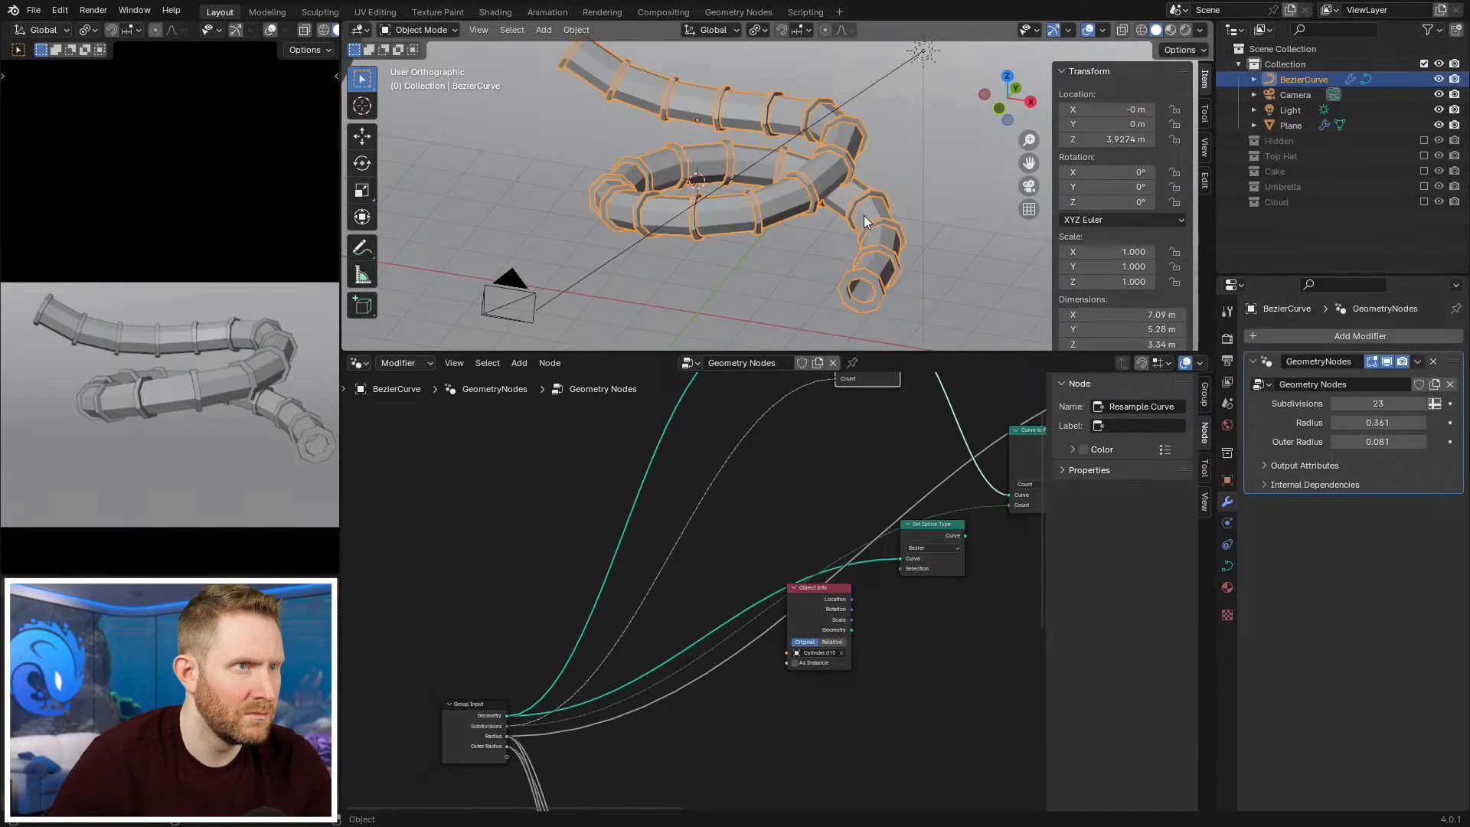
Step: Preview the tube in rendered shading through the camera and return to solid shading
{"action": "left_click", "coordinate": [781, 199]}
{"action": "mouse_move", "coordinate": [781, 199]}
{"action": "middle_mouse_down"}
{"action": "mouse_move", "coordinate": [757, 247]}
{"action": "mouse_move", "coordinate": [781, 301]}
{"action": "mouse_move", "coordinate": [908, 265]}
{"action": "mouse_move", "coordinate": [773, 208]}
{"action": "middle_mouse_up"}
{"action": "key", "text": "alt+a"}
{"action": "key", "text": "z"}
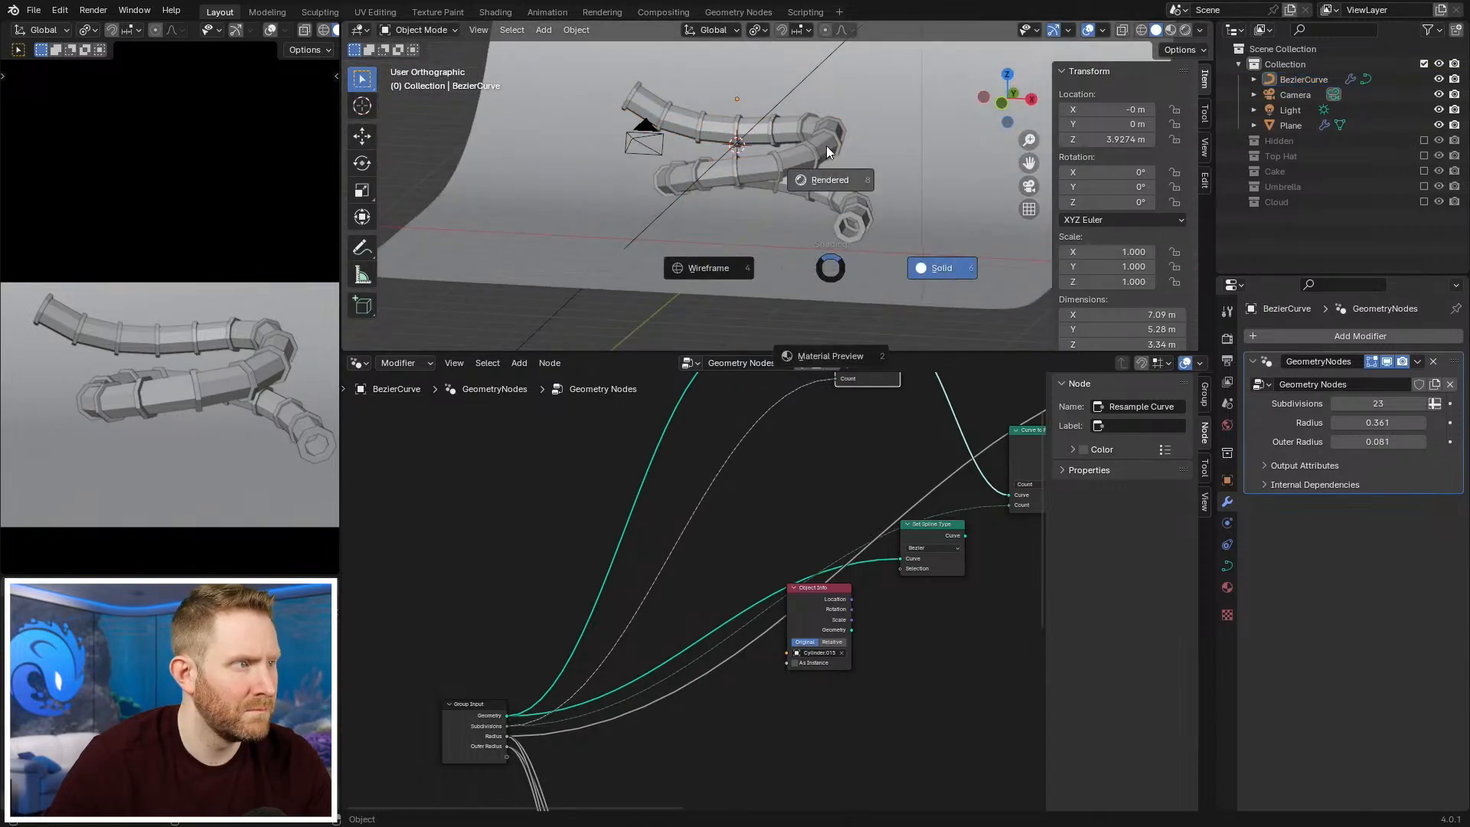
{"action": "left_click", "coordinate": [825, 149]}
{"action": "key", "text": "KP_0"}
{"action": "key", "text": "z"}
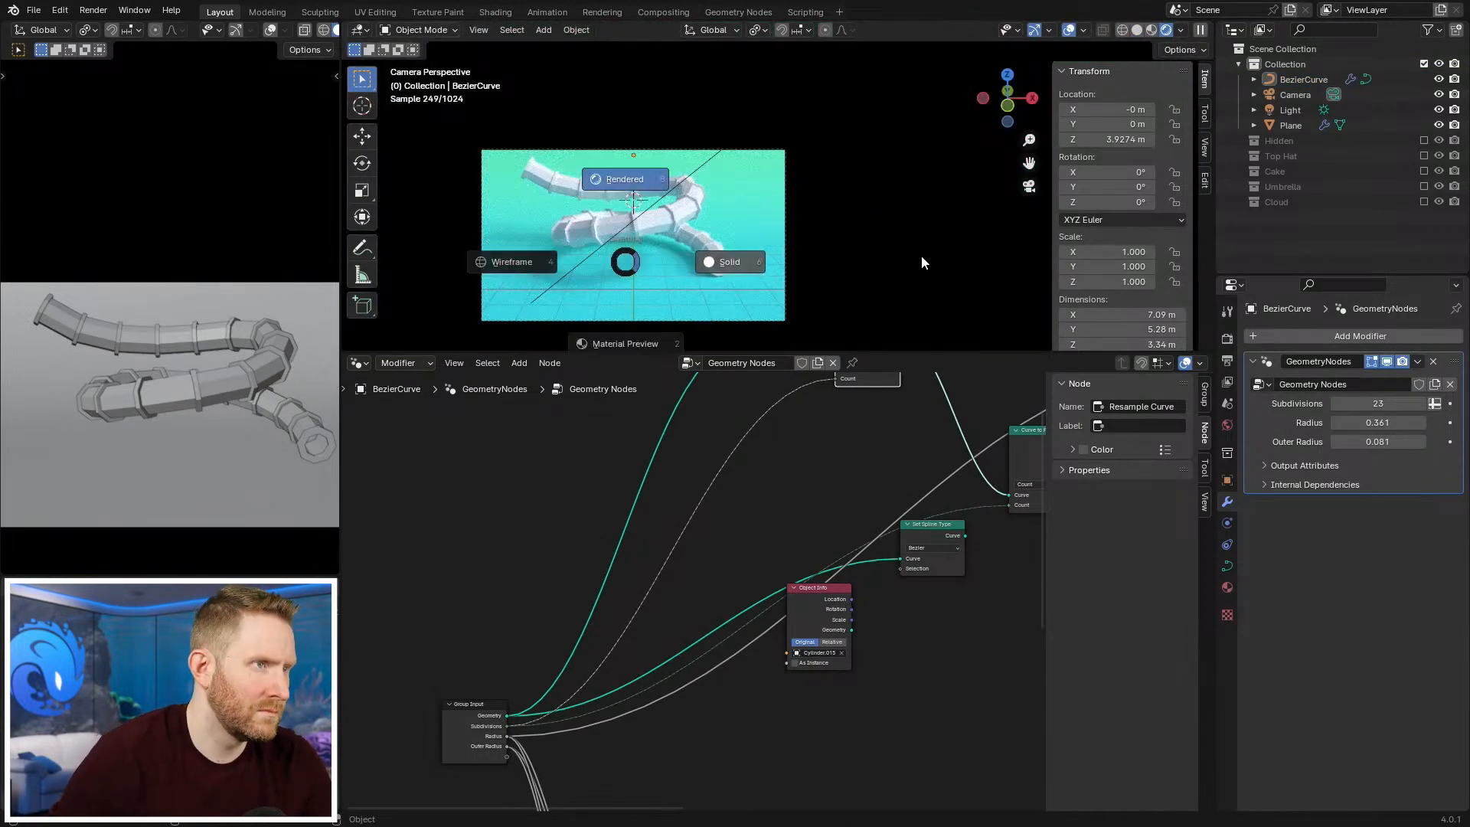
{"action": "left_click", "coordinate": [921, 255]}
{"action": "scroll", "coordinate": [862, 176], "scroll_direction": "up", "scroll_amount": 2}
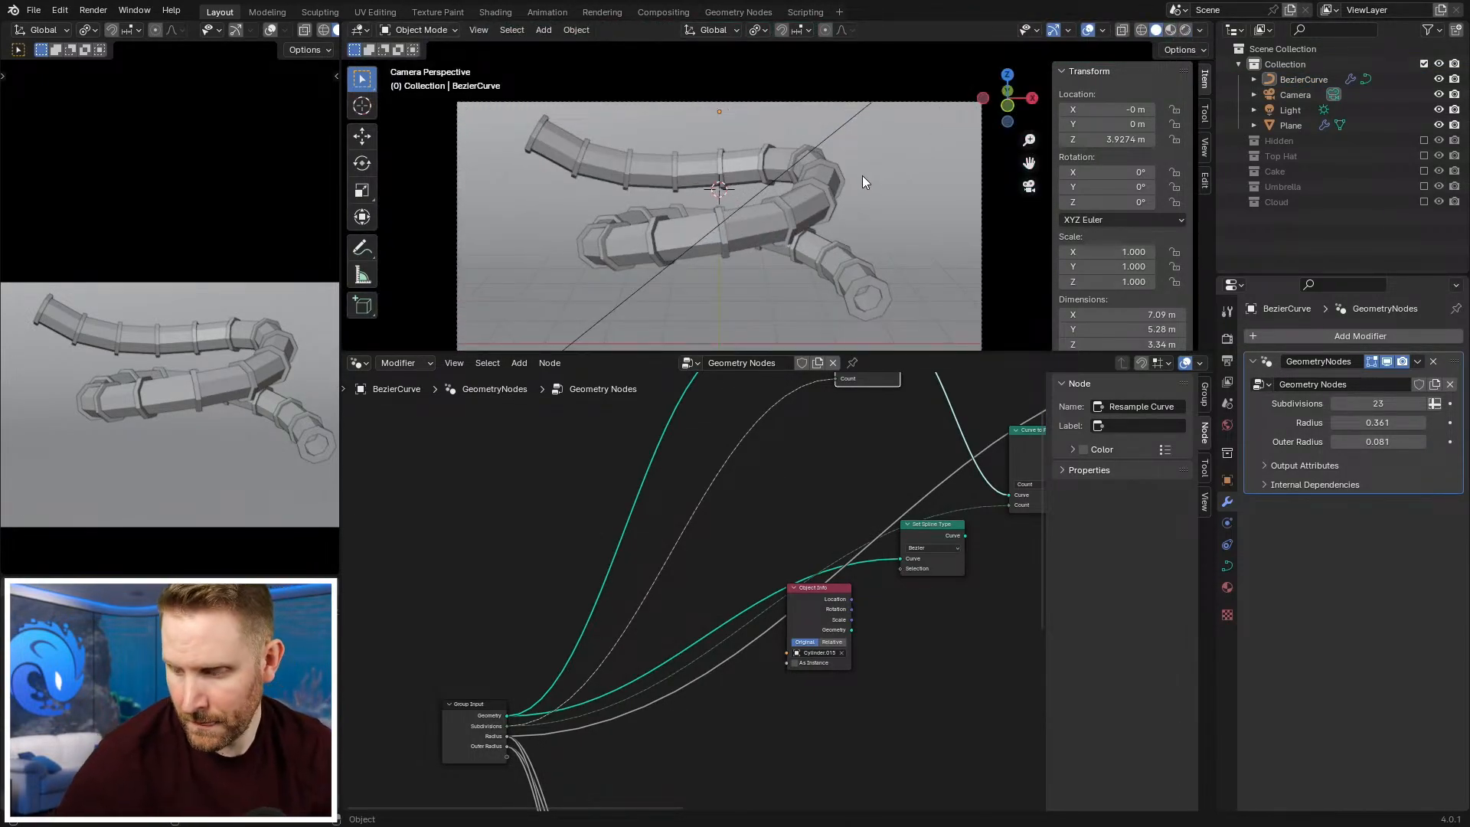
Step: Examine the node tree around the Resample Curve, Curve to Points and Curve to Mesh nodes, leaving nothing selected
{"action": "scroll", "coordinate": [654, 617], "scroll_direction": "down", "scroll_amount": 5}
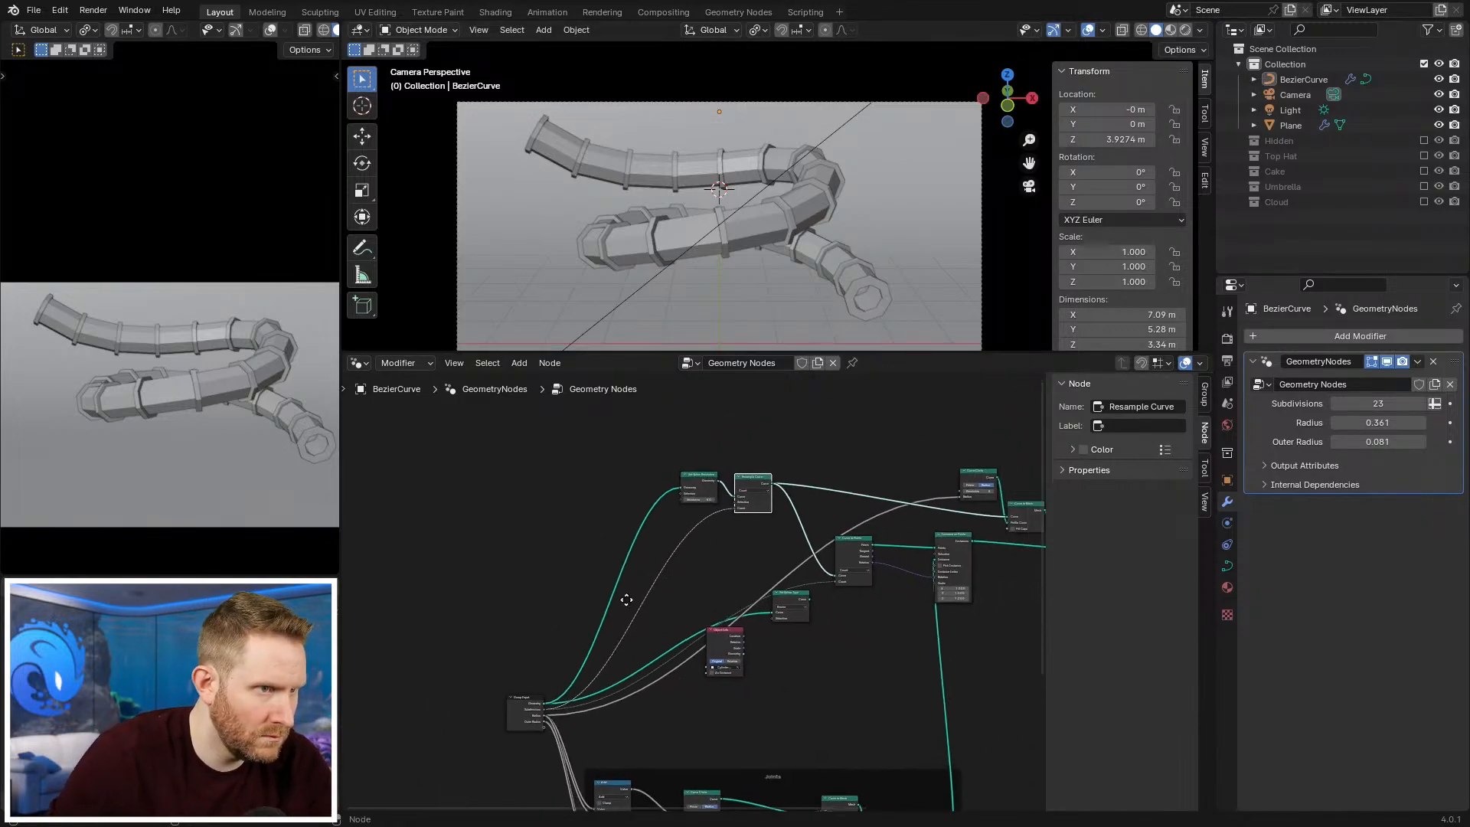
{"action": "middle_click_drag", "start_coordinate": [675, 694], "coordinate": [644, 685]}
{"action": "scroll", "coordinate": [702, 582], "scroll_direction": "up", "scroll_amount": 8}
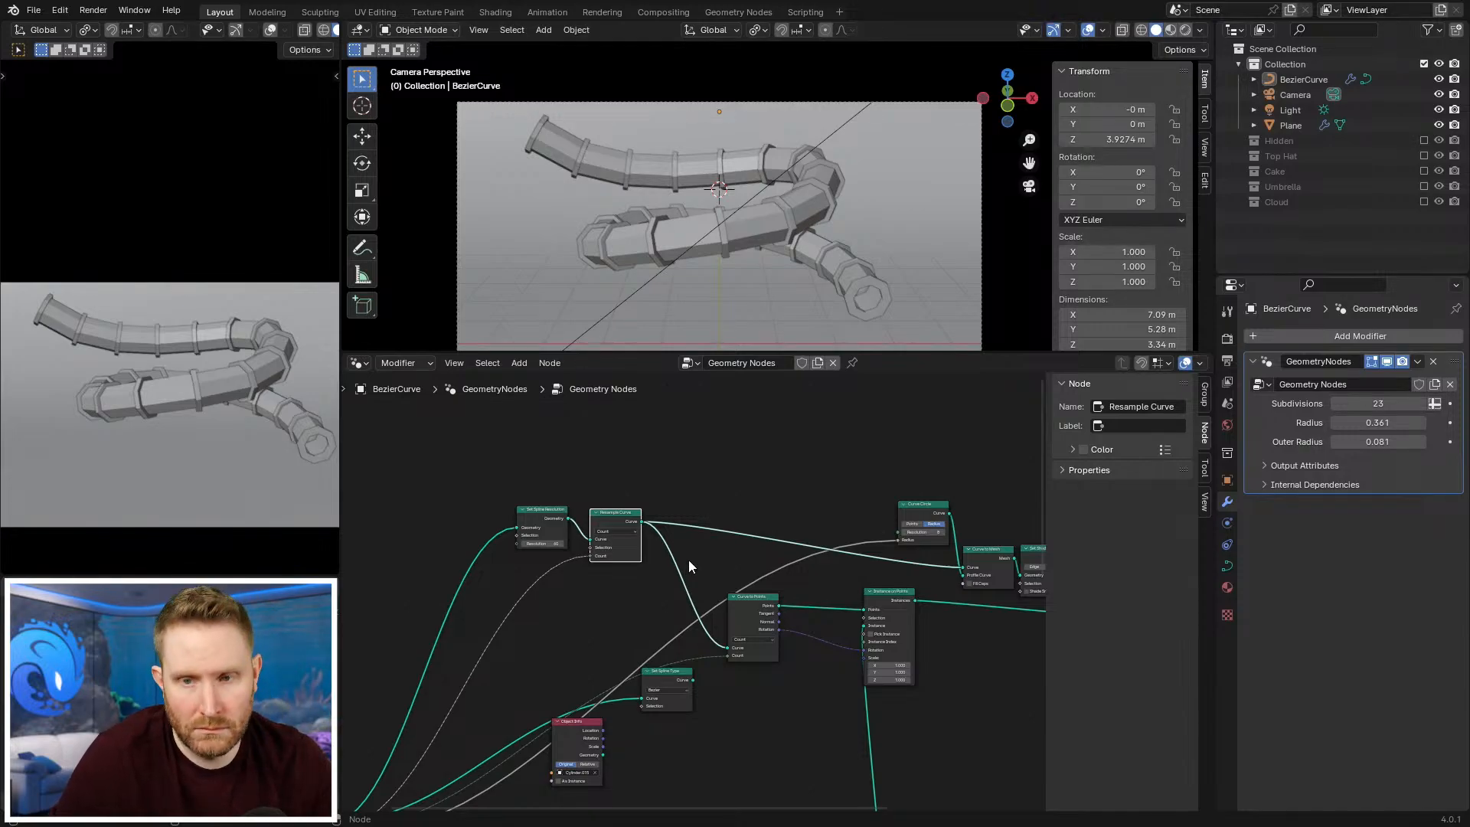
{"action": "scroll", "coordinate": [688, 561], "scroll_direction": "down", "scroll_amount": 4}
{"action": "scroll", "coordinate": [679, 561], "scroll_direction": "up", "scroll_amount": 4}
{"action": "middle_click_drag", "start_coordinate": [676, 587], "coordinate": [786, 623]}
{"action": "scroll", "coordinate": [696, 591], "scroll_direction": "up", "scroll_amount": 3}
{"action": "left_click_drag", "start_coordinate": [509, 491], "coordinate": [685, 623]}
{"action": "scroll", "coordinate": [796, 654], "scroll_direction": "down", "scroll_amount": 4}
{"action": "middle_click_drag", "start_coordinate": [804, 658], "coordinate": [685, 512]}
{"action": "left_click", "coordinate": [810, 603]}
{"action": "scroll", "coordinate": [810, 610], "scroll_direction": "down", "scroll_amount": 2}
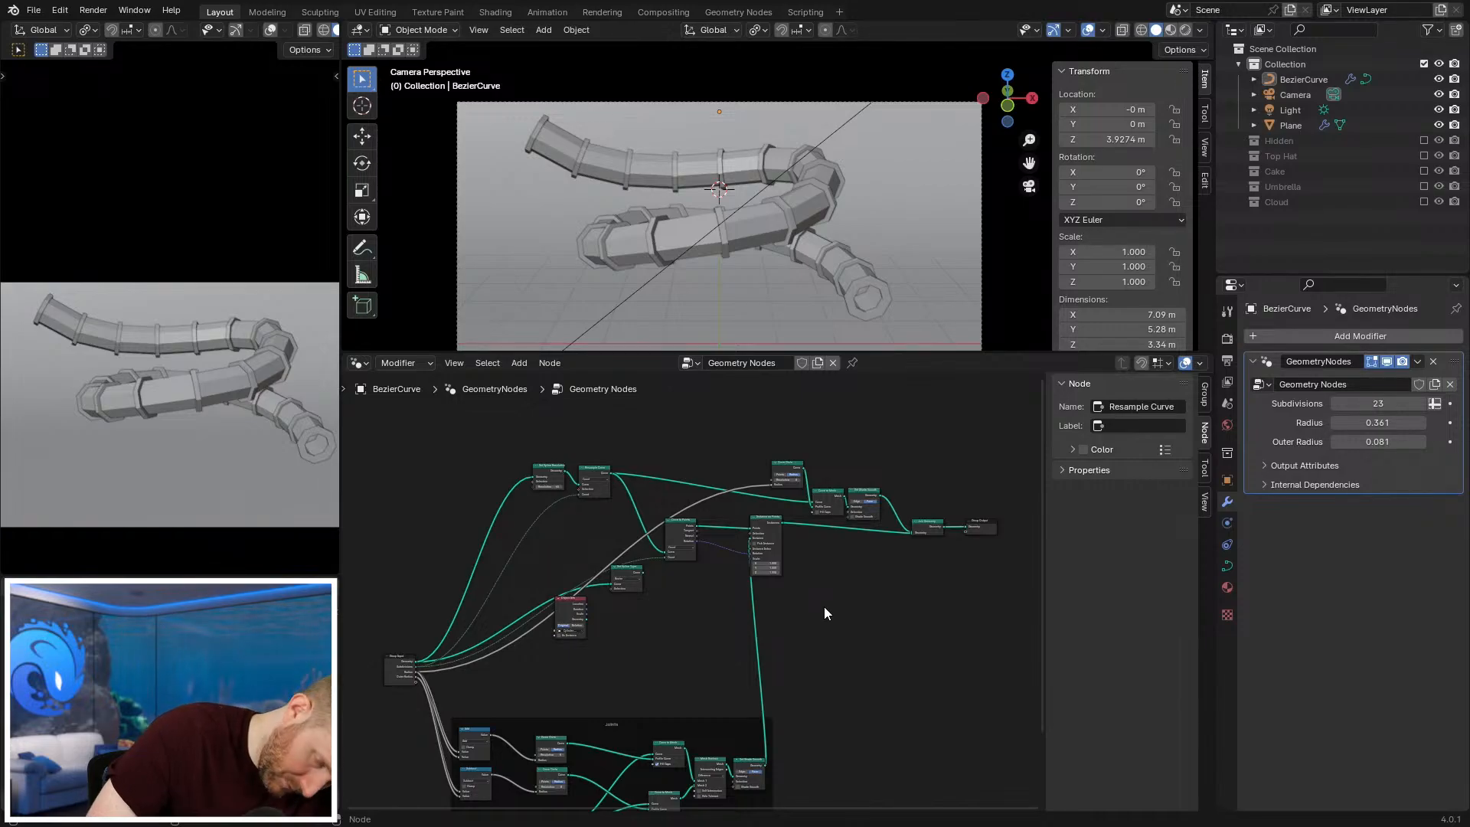
Step: Move the Joints frame slightly up, closer to the main node chain
{"action": "scroll", "coordinate": [807, 679], "scroll_direction": "down", "scroll_amount": 4}
{"action": "middle_click_drag", "start_coordinate": [807, 679], "coordinate": [824, 612]}
{"action": "scroll", "coordinate": [823, 611], "scroll_direction": "up", "scroll_amount": 4}
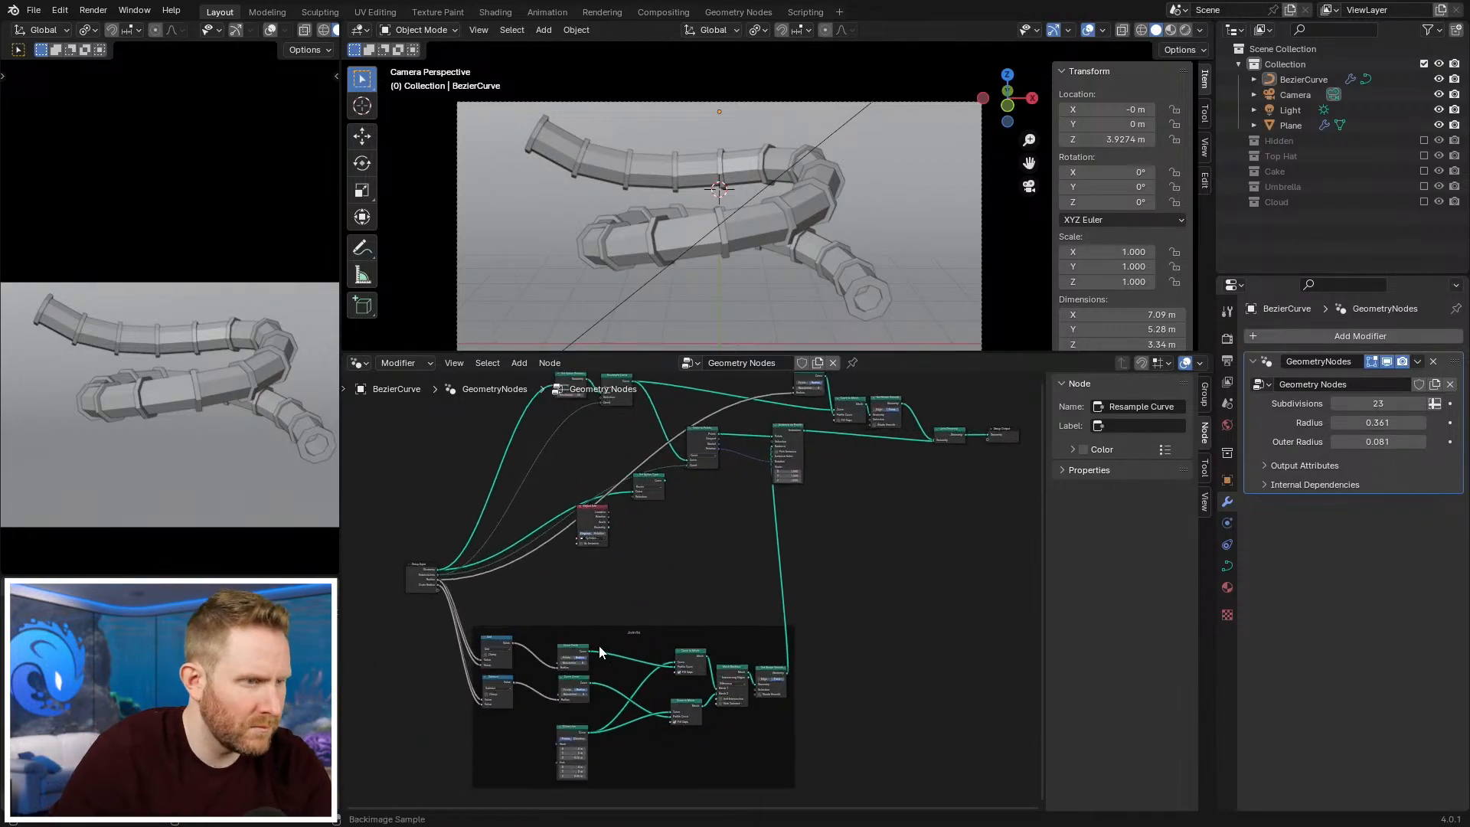
{"action": "scroll", "coordinate": [600, 651], "scroll_direction": "up", "scroll_amount": 2}
{"action": "middle_click_drag", "start_coordinate": [600, 651], "coordinate": [653, 552]}
{"action": "left_click_drag", "start_coordinate": [637, 526], "coordinate": [643, 494]}
{"action": "middle_click_drag", "start_coordinate": [804, 434], "coordinate": [782, 554]}
{"action": "scroll", "coordinate": [796, 172], "scroll_direction": "down", "scroll_amount": 1}
{"action": "middle_click_drag", "start_coordinate": [775, 178], "coordinate": [798, 217], "text": "shift"}
{"action": "scroll", "coordinate": [781, 210], "scroll_direction": "up", "scroll_amount": 1}
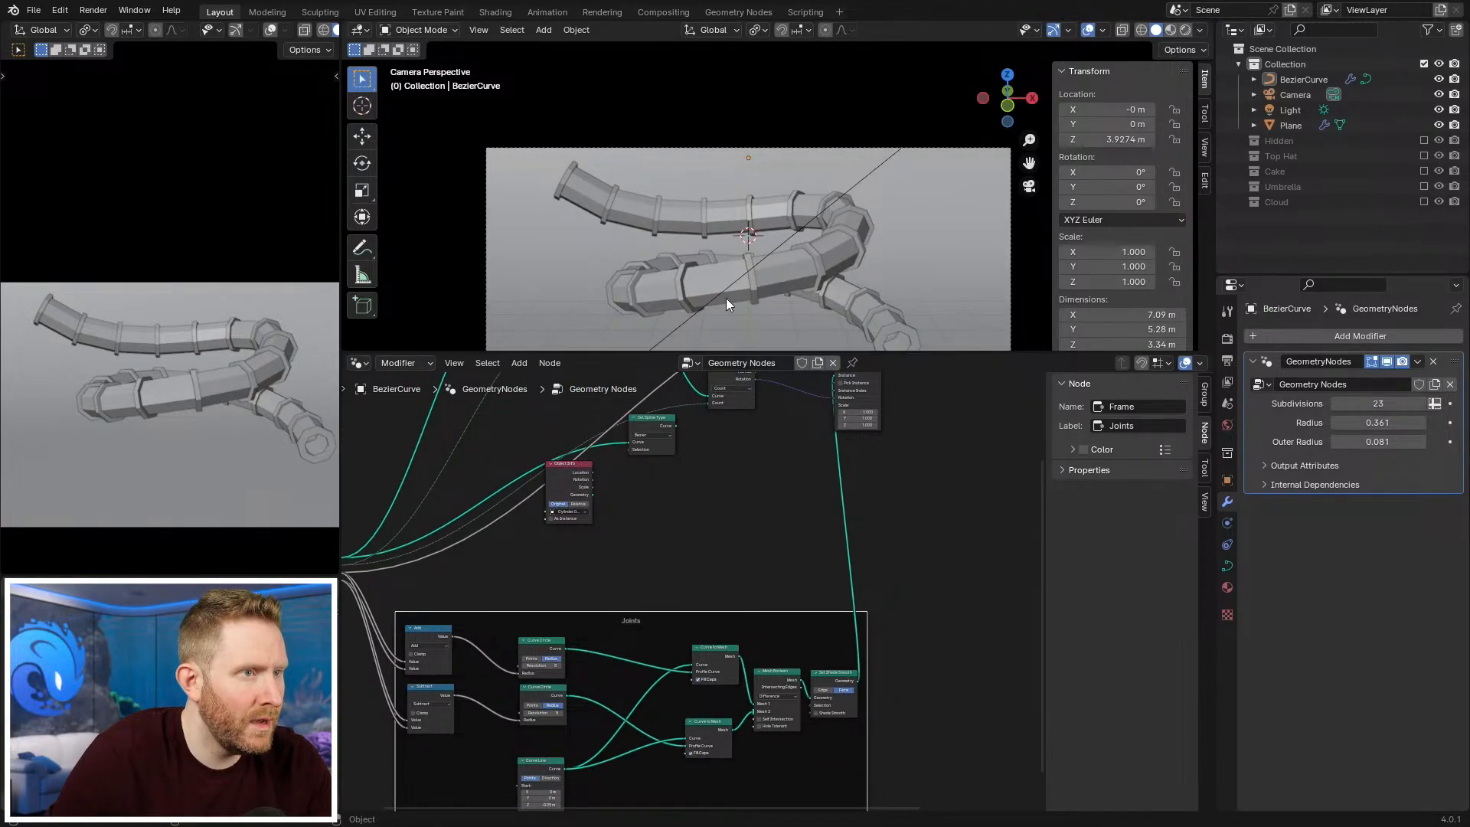
Step: View the tube from outside the camera, from the front and from the top
{"action": "scroll", "coordinate": [913, 264], "scroll_direction": "down", "scroll_amount": 2}
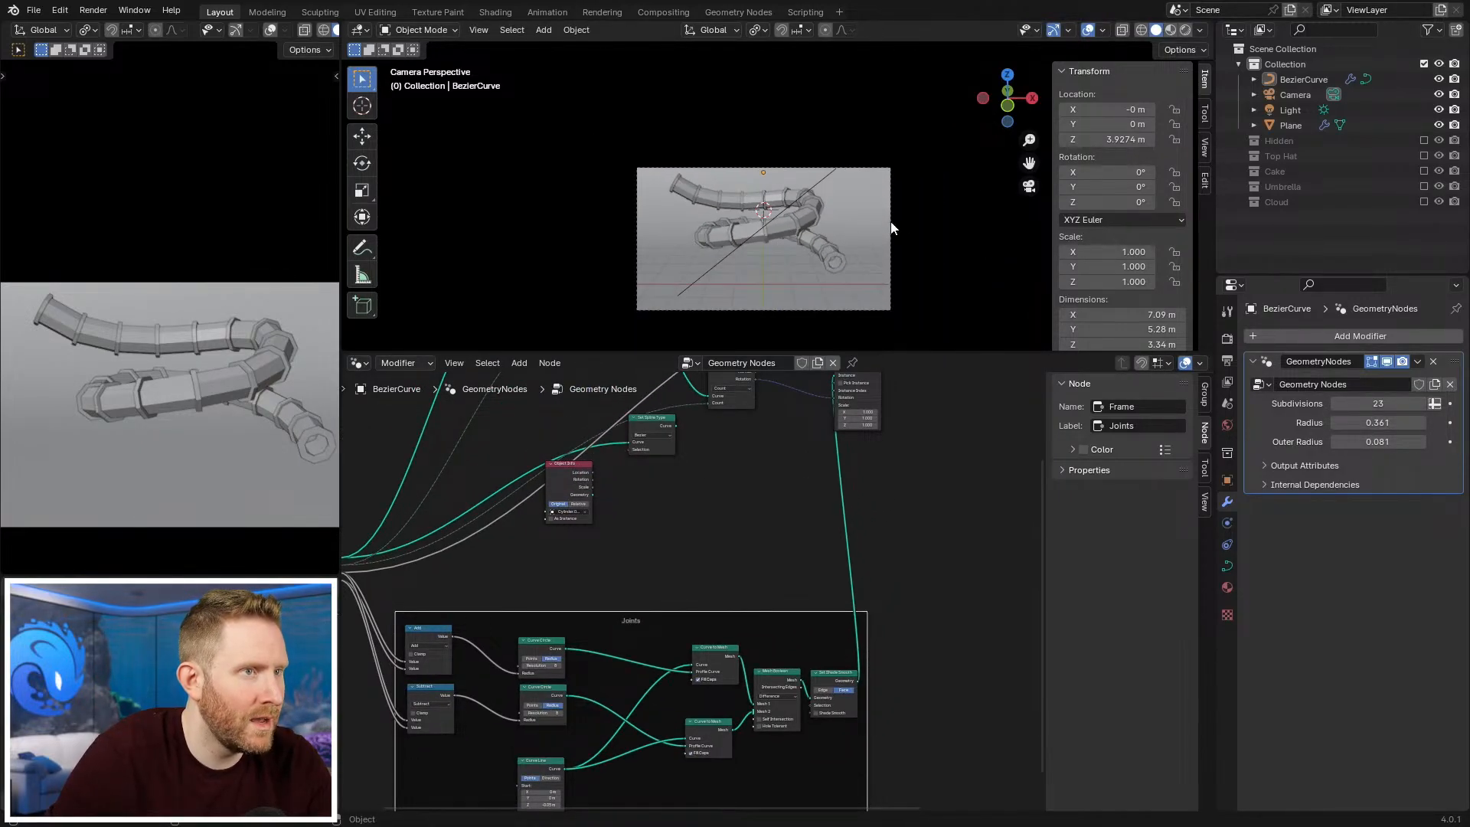
{"action": "middle_click_drag", "start_coordinate": [892, 229], "coordinate": [710, 154]}
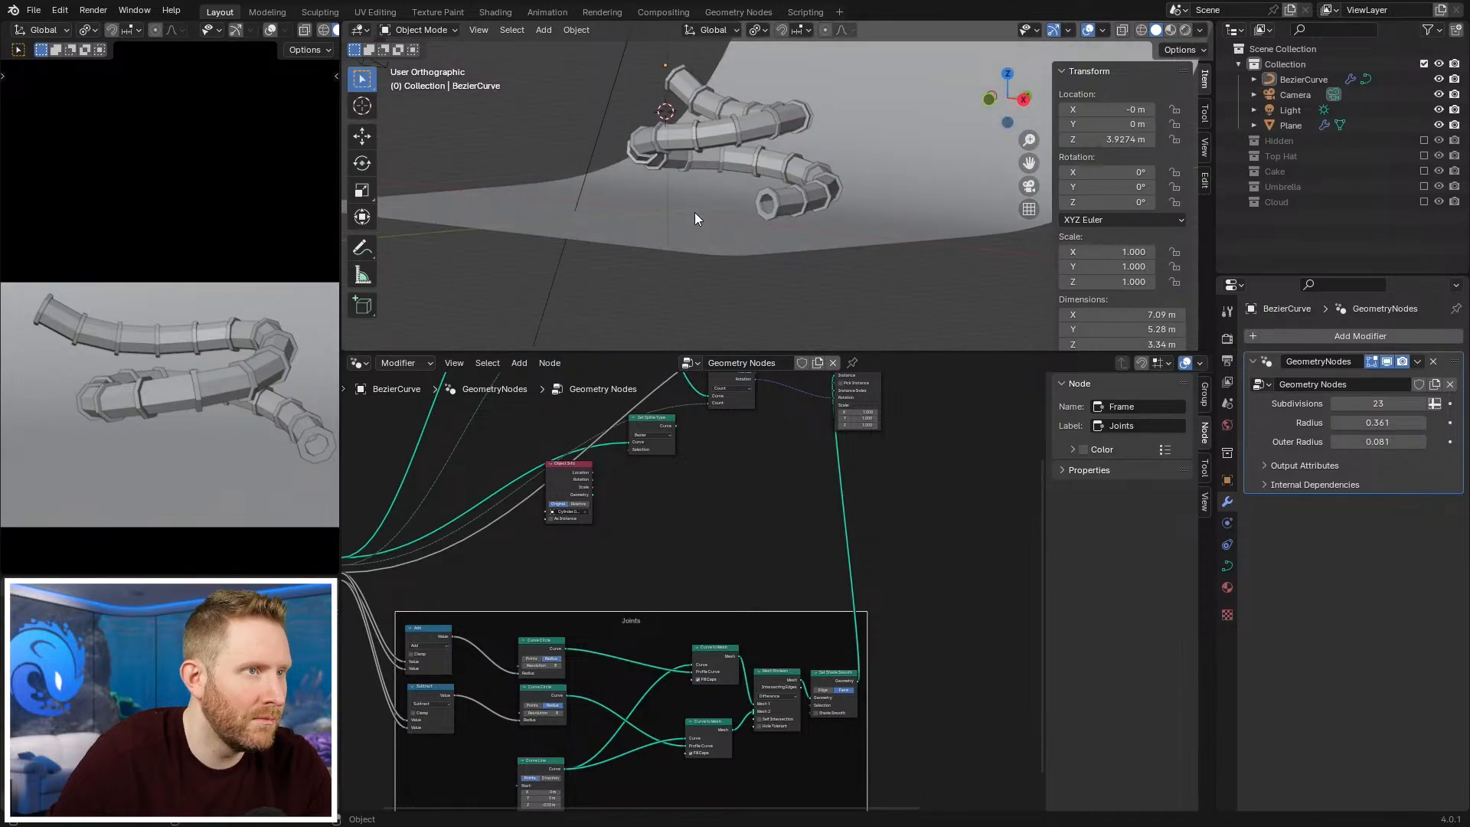
{"action": "key", "text": "KP_1"}
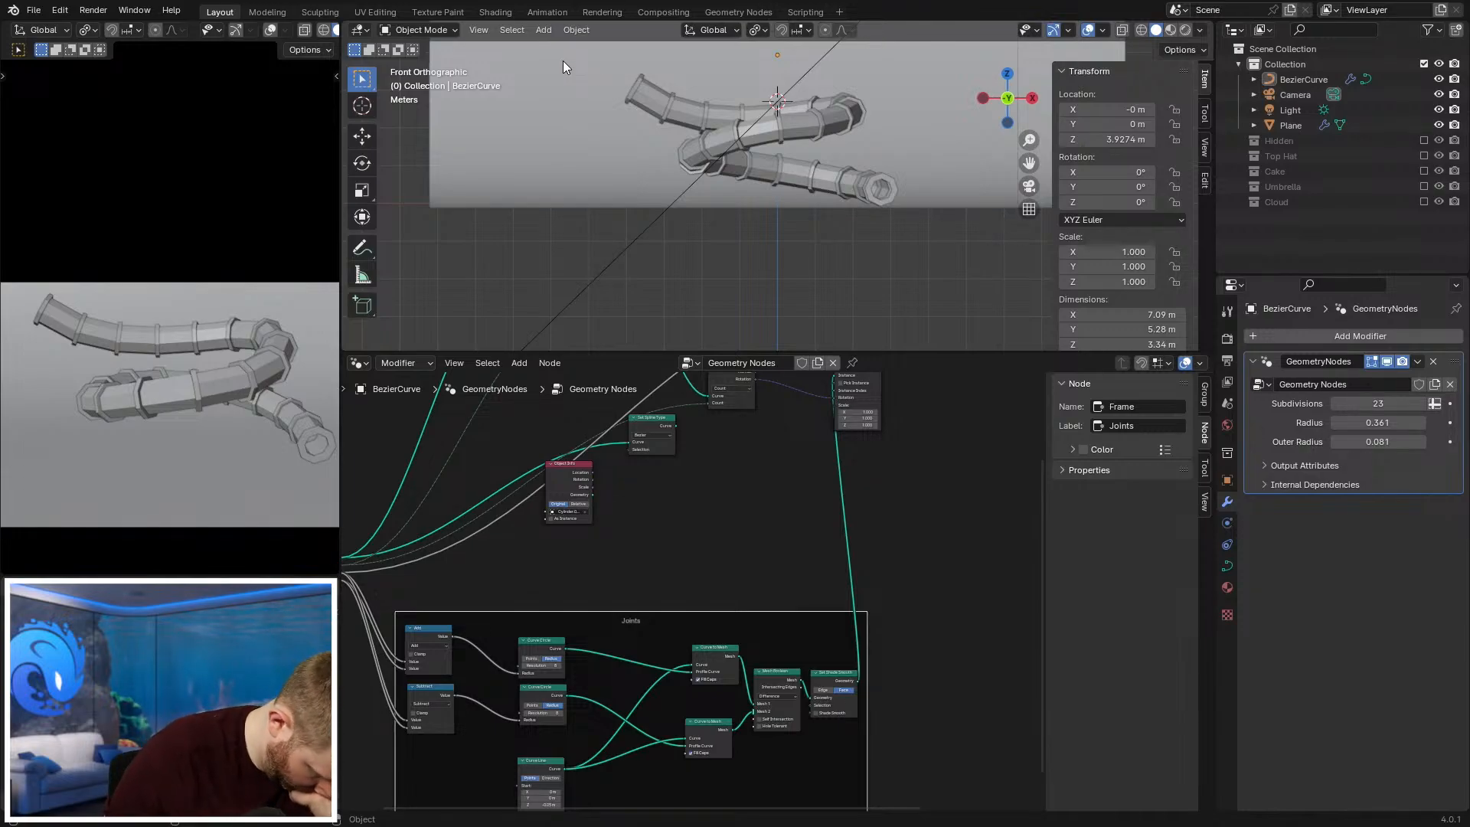
{"action": "key", "text": "KP_7"}
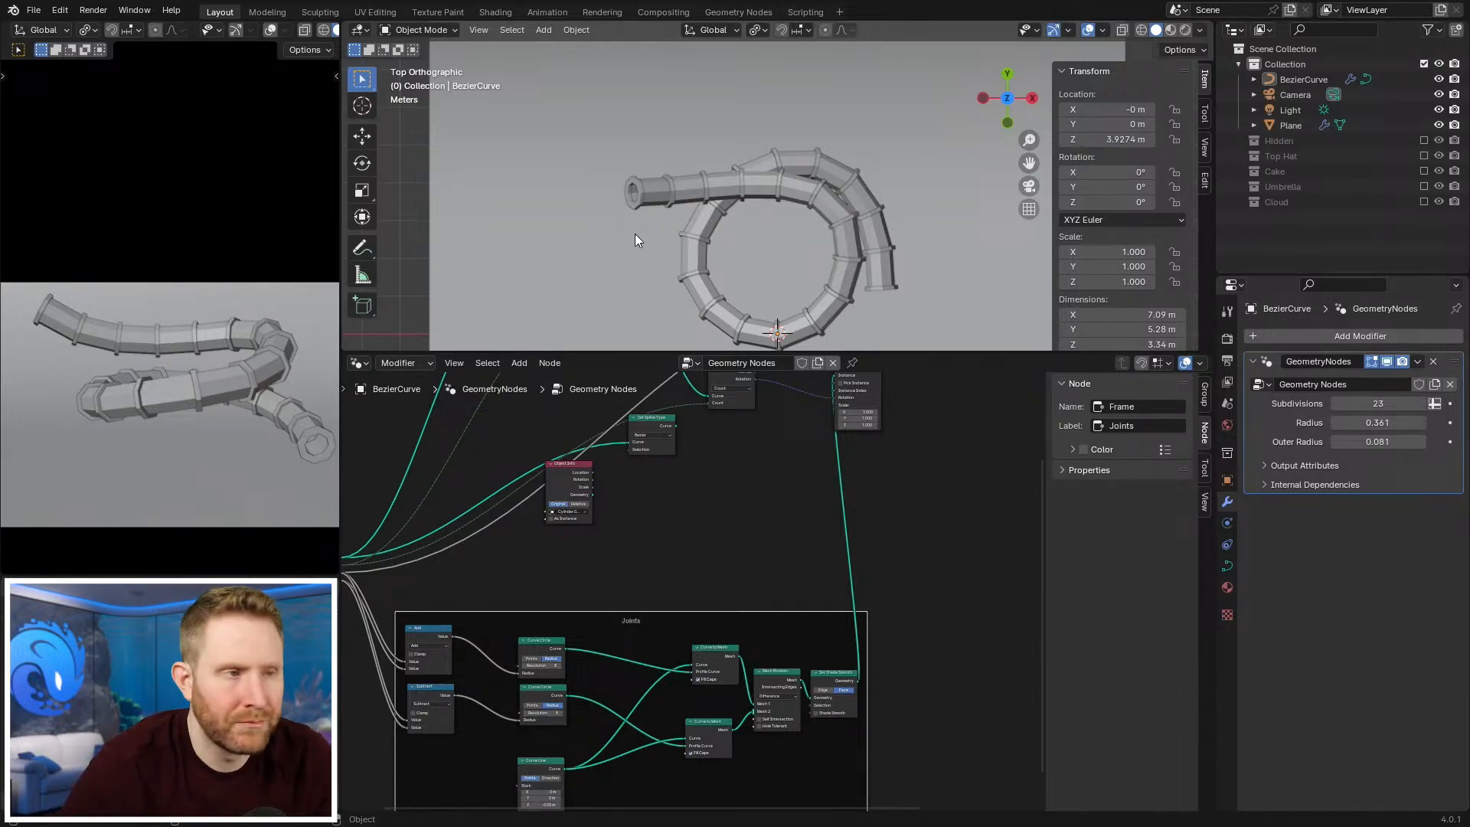
Step: Reposition the Group Input node, shift the main chain of nodes up and away from the Joints frame, and save the file
{"action": "key", "text": "Home"}
{"action": "middle_click_drag", "start_coordinate": [710, 533], "coordinate": [698, 647]}
{"action": "left_click_drag", "start_coordinate": [407, 683], "coordinate": [390, 615]}
{"action": "left_click_drag", "start_coordinate": [475, 475], "coordinate": [911, 689]}
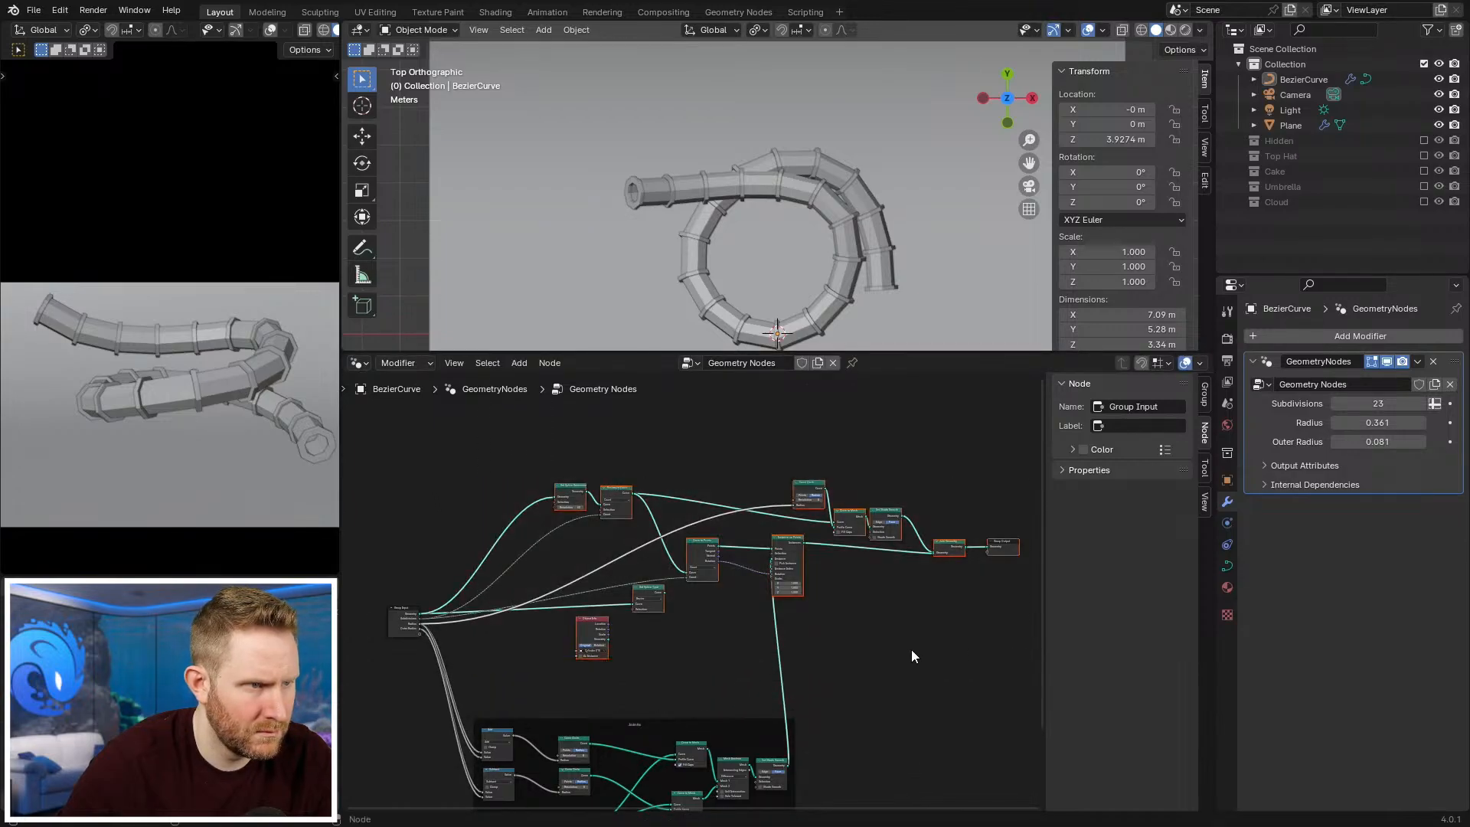
{"action": "key", "text": "g"}
{"action": "left_click", "coordinate": [938, 568]}
{"action": "left_click", "coordinate": [922, 577]}
{"action": "key", "text": "ctrl+s"}
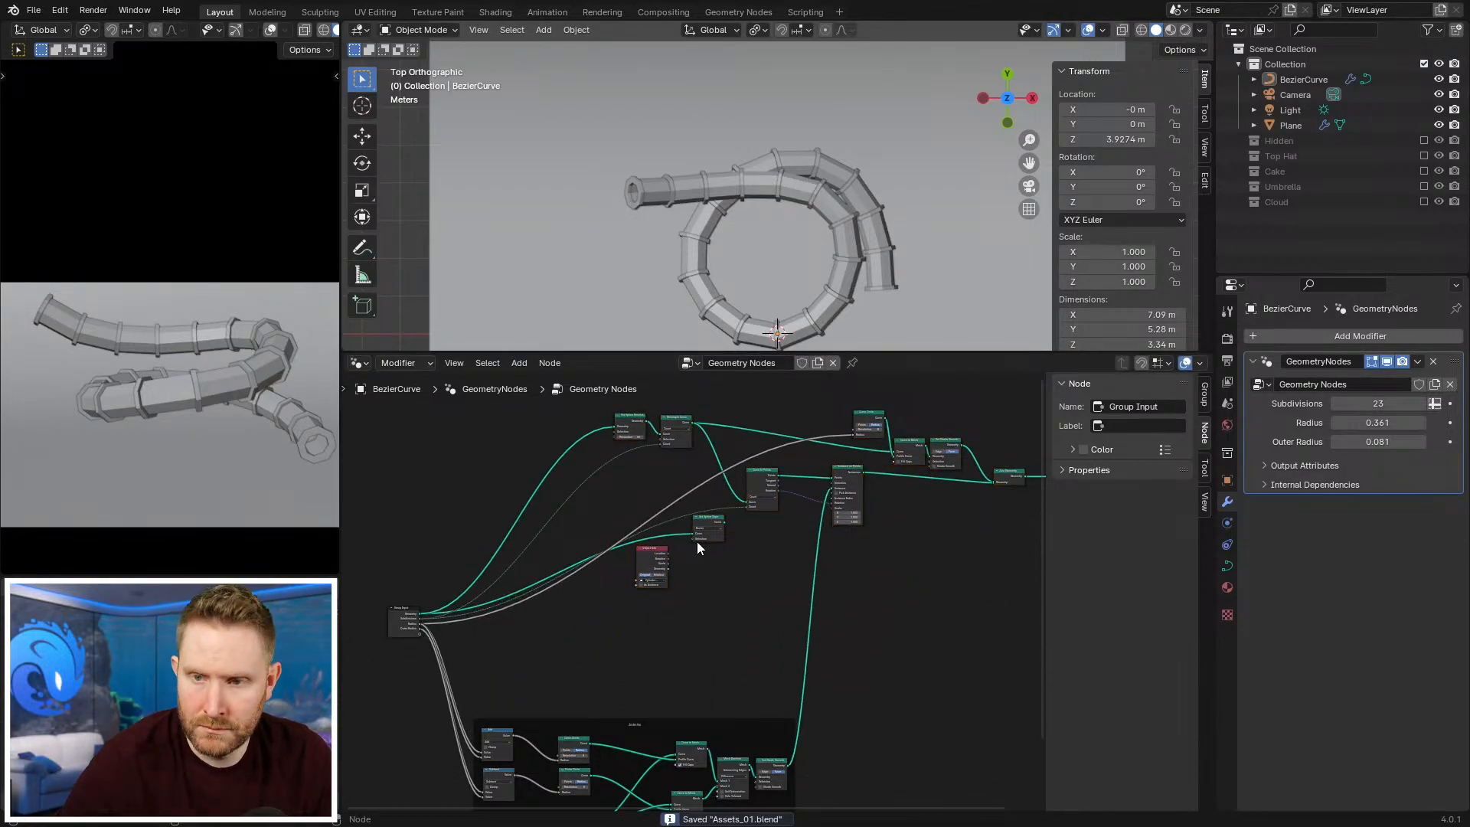
Step: Convert the tube curve to a mesh, then undo the conversion
{"action": "middle_click_drag", "start_coordinate": [695, 645], "coordinate": [719, 559]}
{"action": "middle_click_drag", "start_coordinate": [893, 211], "coordinate": [820, 151]}
{"action": "key", "text": "KP_0"}
{"action": "left_click", "coordinate": [837, 241]}
{"action": "right_click", "coordinate": [837, 241]}
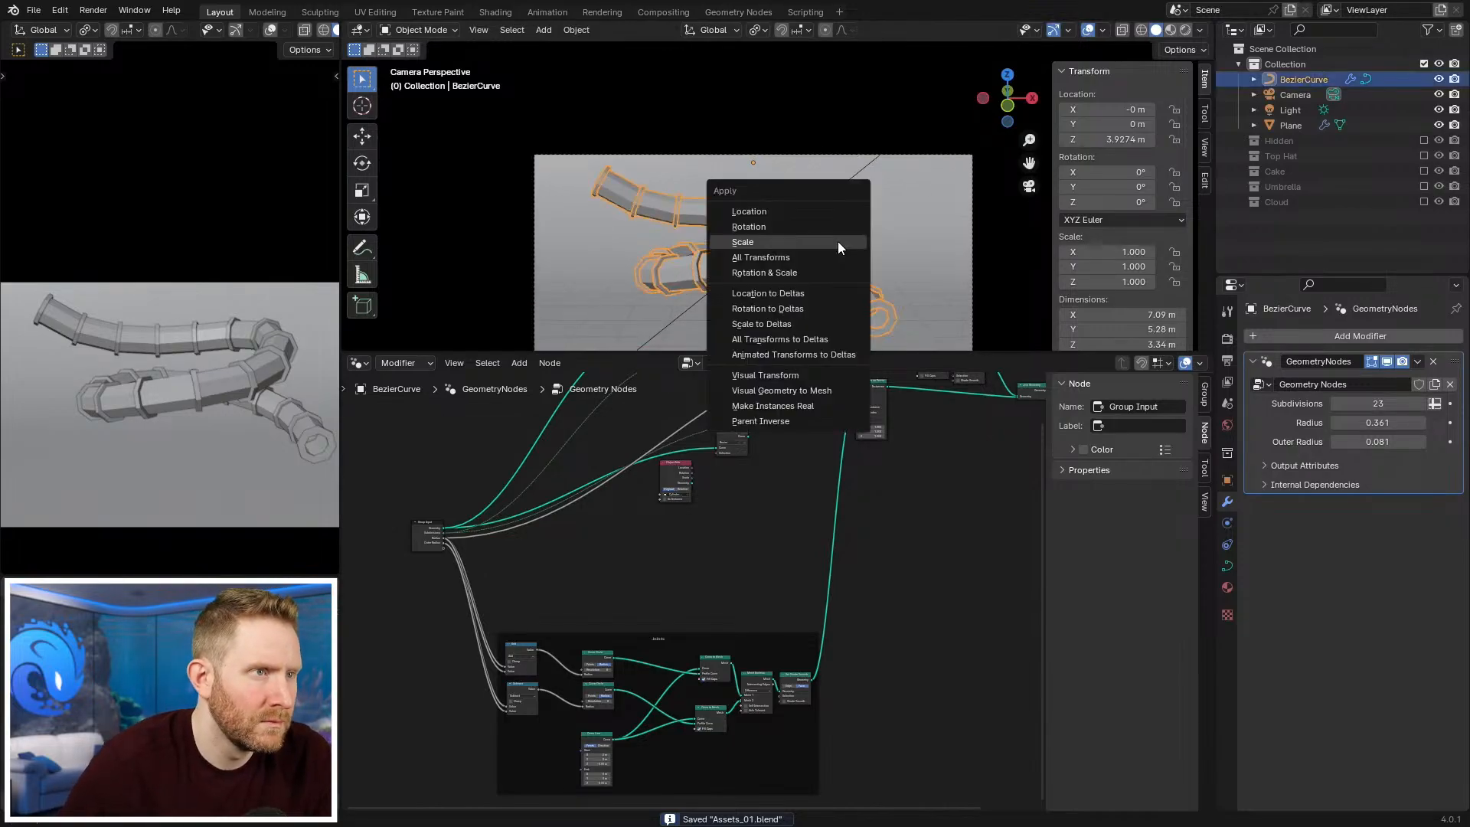
{"action": "key", "text": "F3"}
{"action": "type", "text": "convert"}
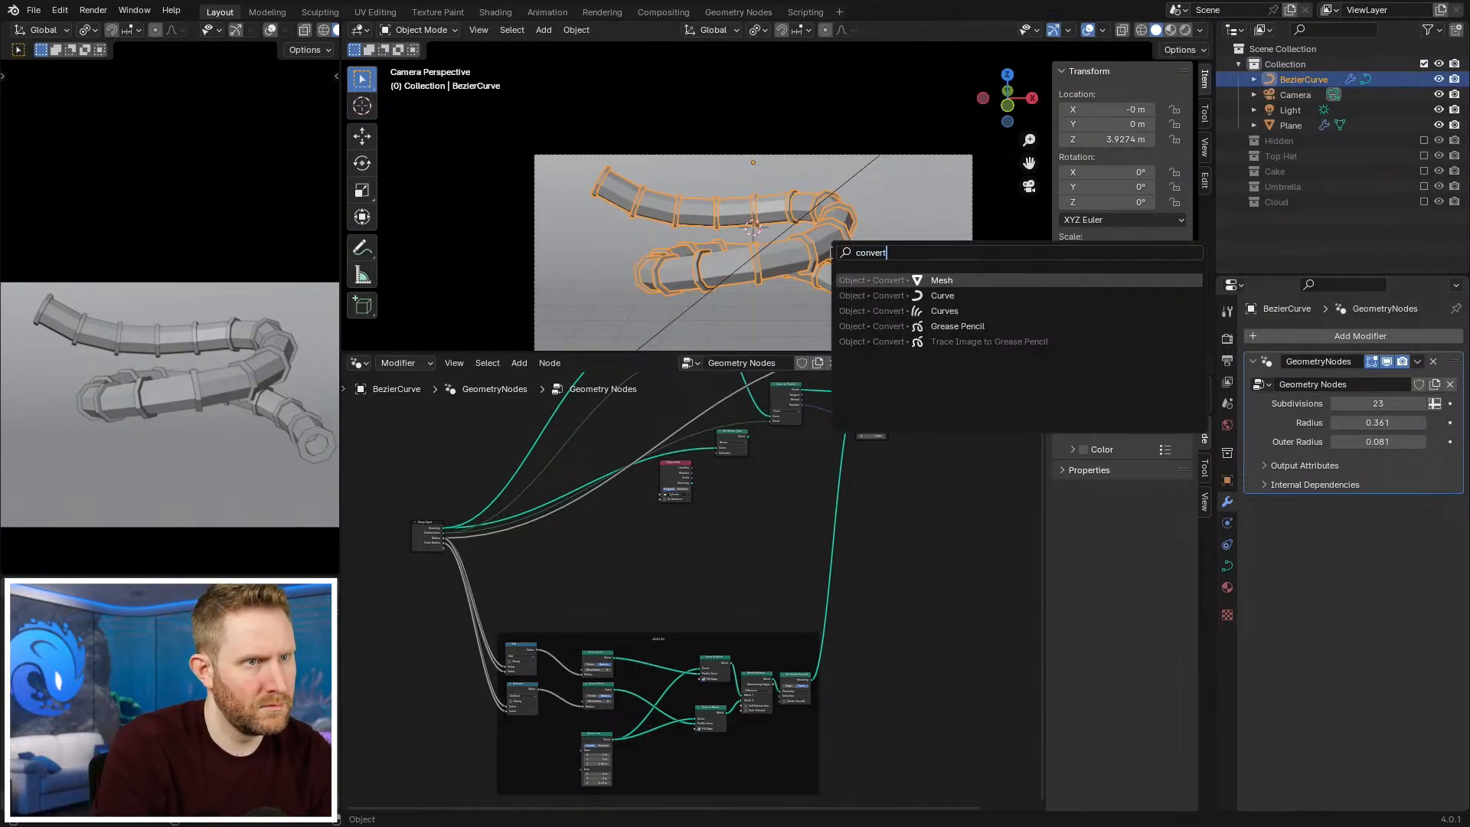
{"action": "key", "text": "Return"}
{"action": "key", "text": "ctrl+z"}
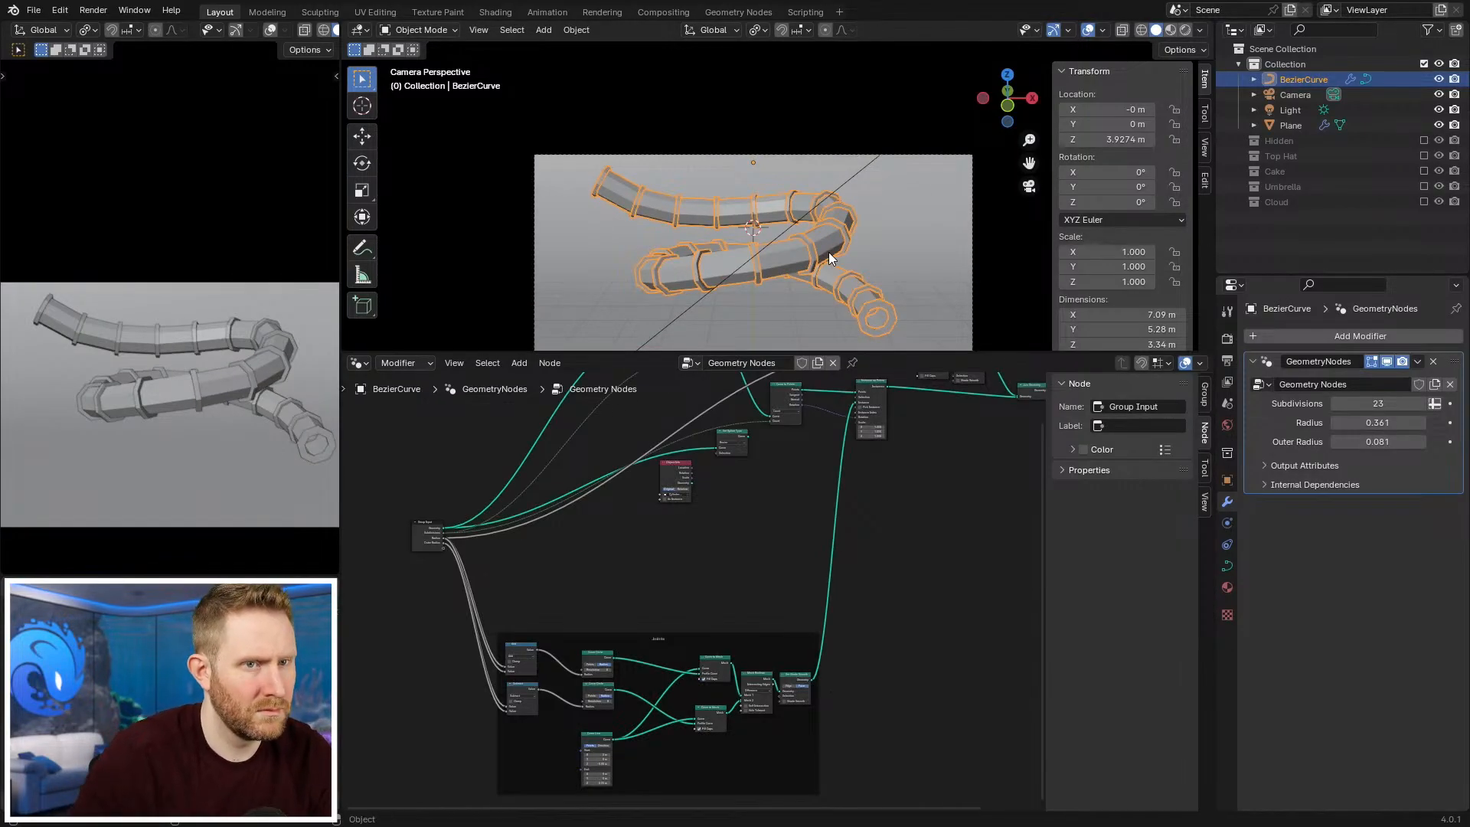
Step: Try to apply the Geometry Nodes modifier on the Bezier curve, and look over the node tree from the Group Input
{"action": "left_click", "coordinate": [815, 243]}
{"action": "key", "text": "ctrl+a"}
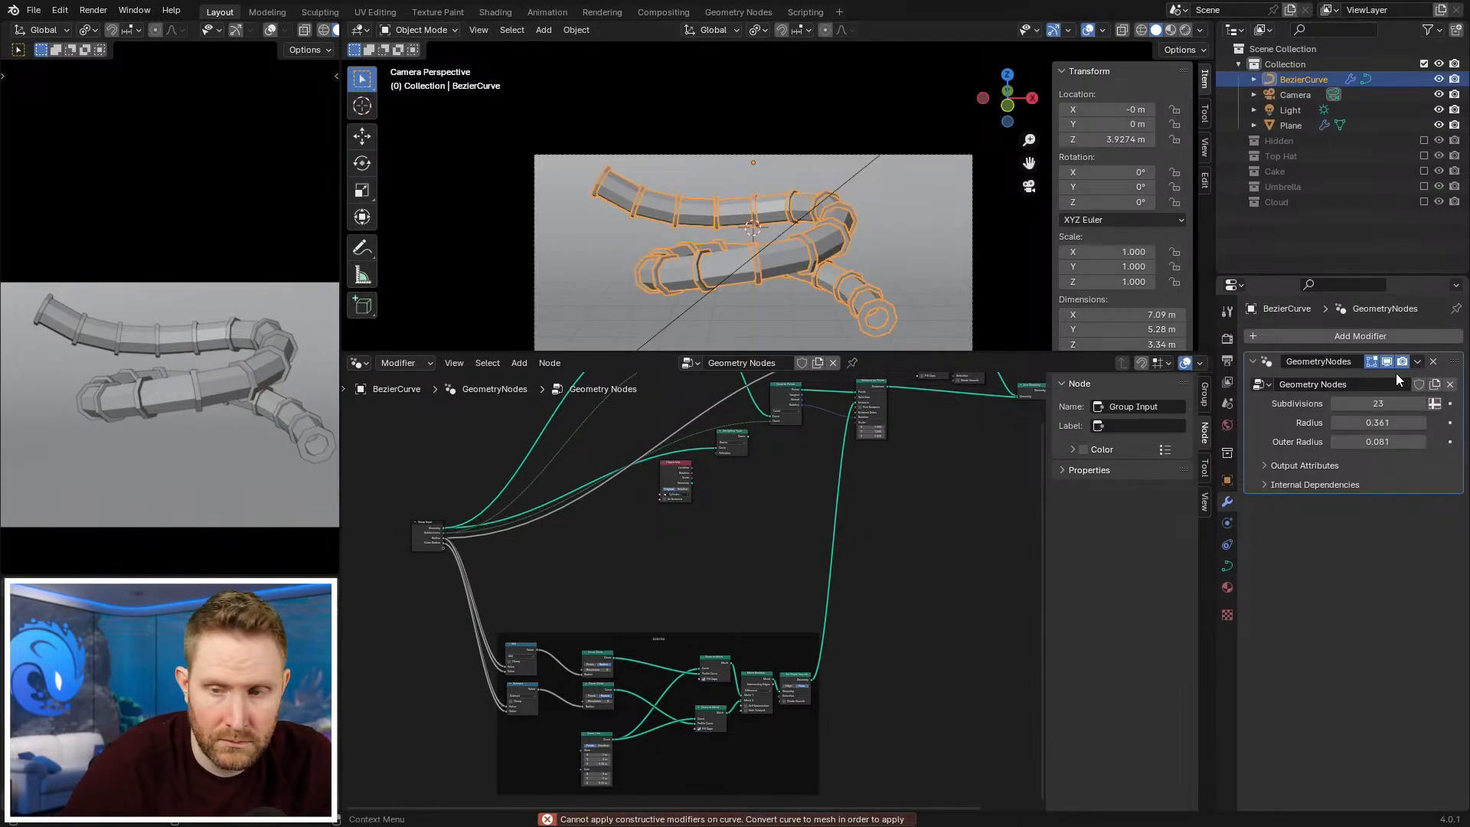
{"action": "scroll", "coordinate": [824, 687], "scroll_direction": "up", "scroll_amount": 2}
{"action": "middle_click_drag", "start_coordinate": [775, 521], "coordinate": [656, 684]}
{"action": "scroll", "coordinate": [710, 568], "scroll_direction": "up", "scroll_amount": 3}
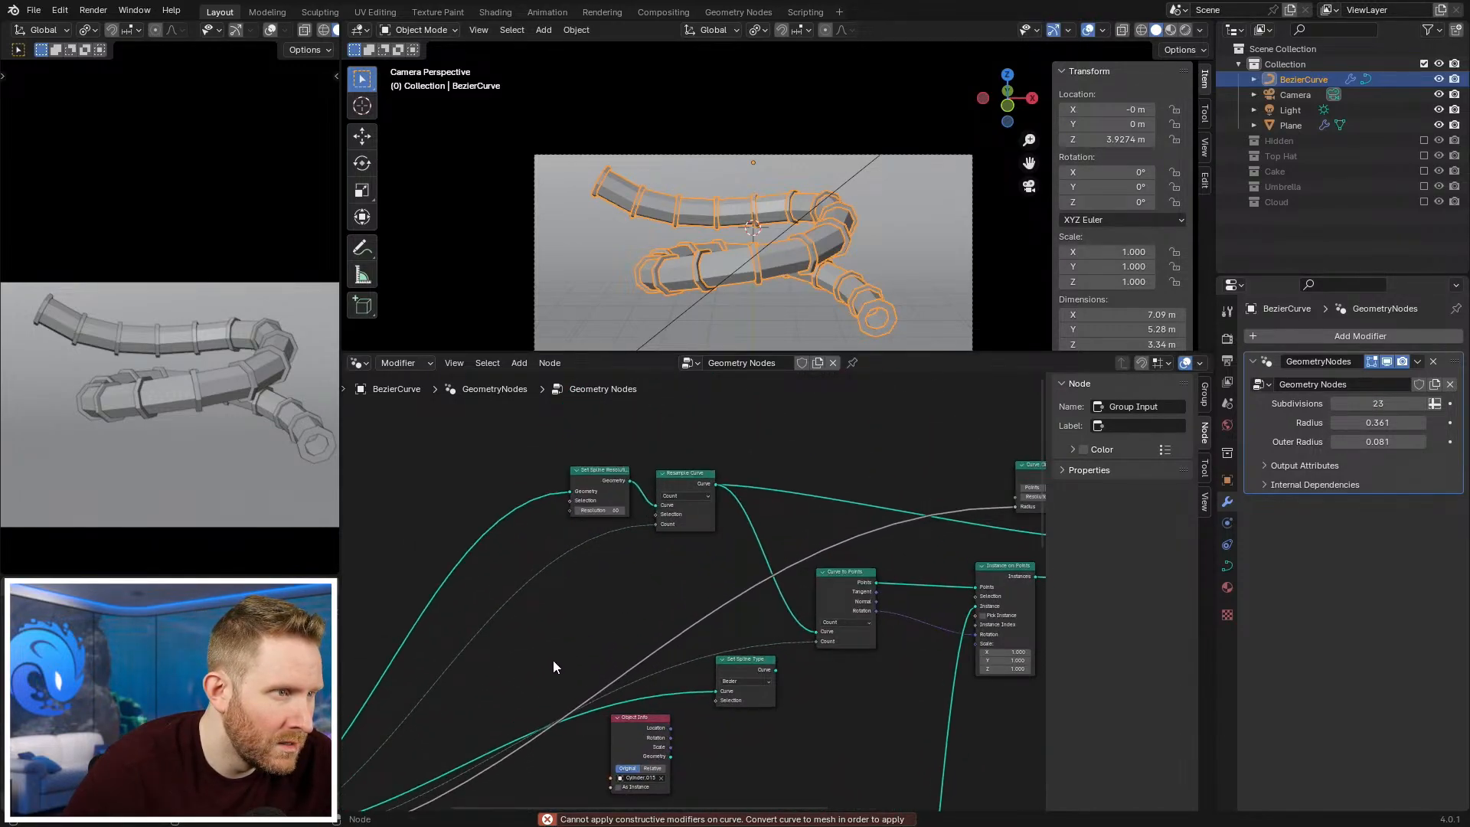
{"action": "middle_click_drag", "start_coordinate": [533, 690], "coordinate": [837, 570]}
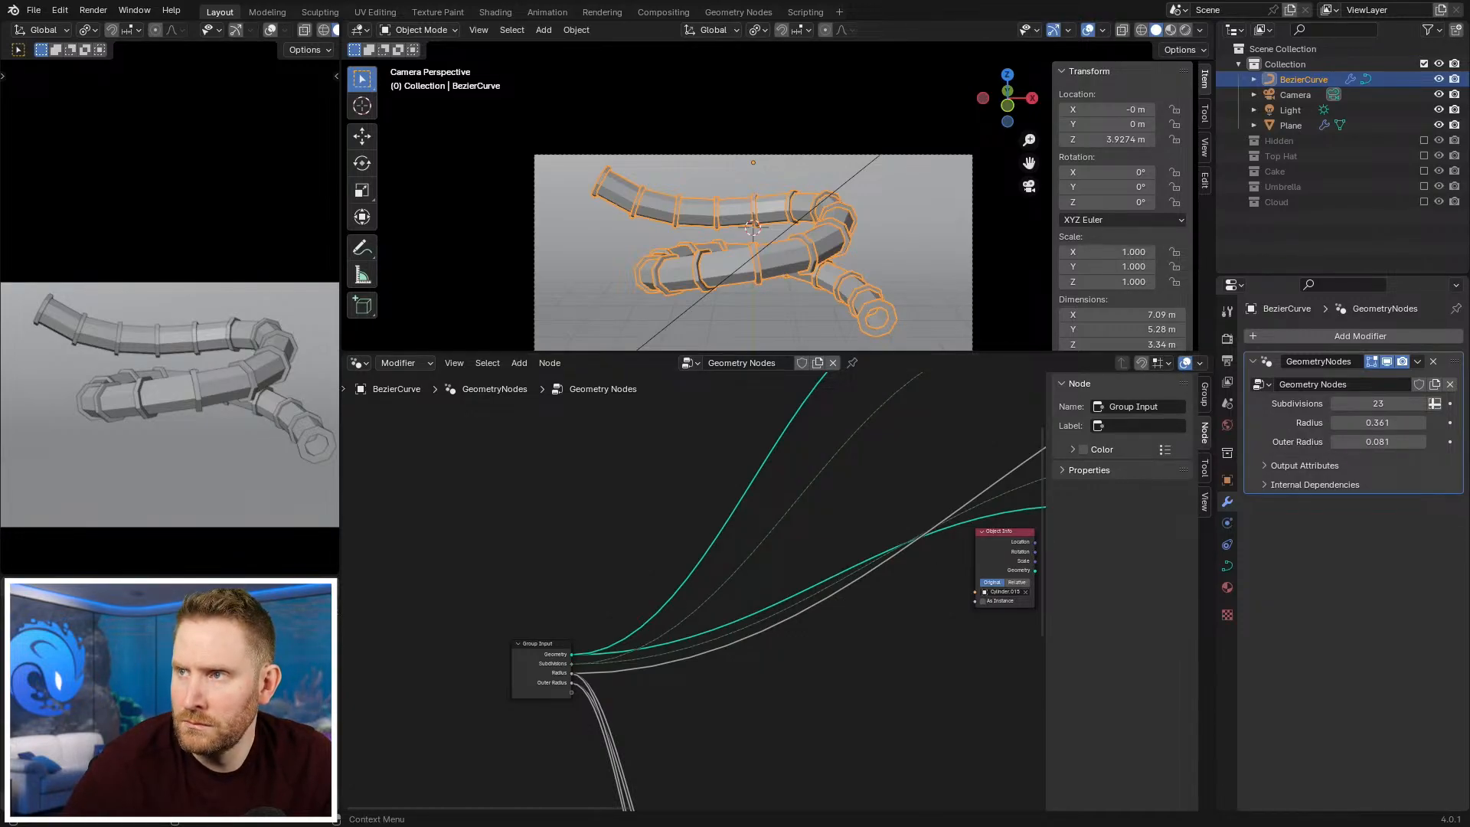
{"action": "key", "text": "Home"}
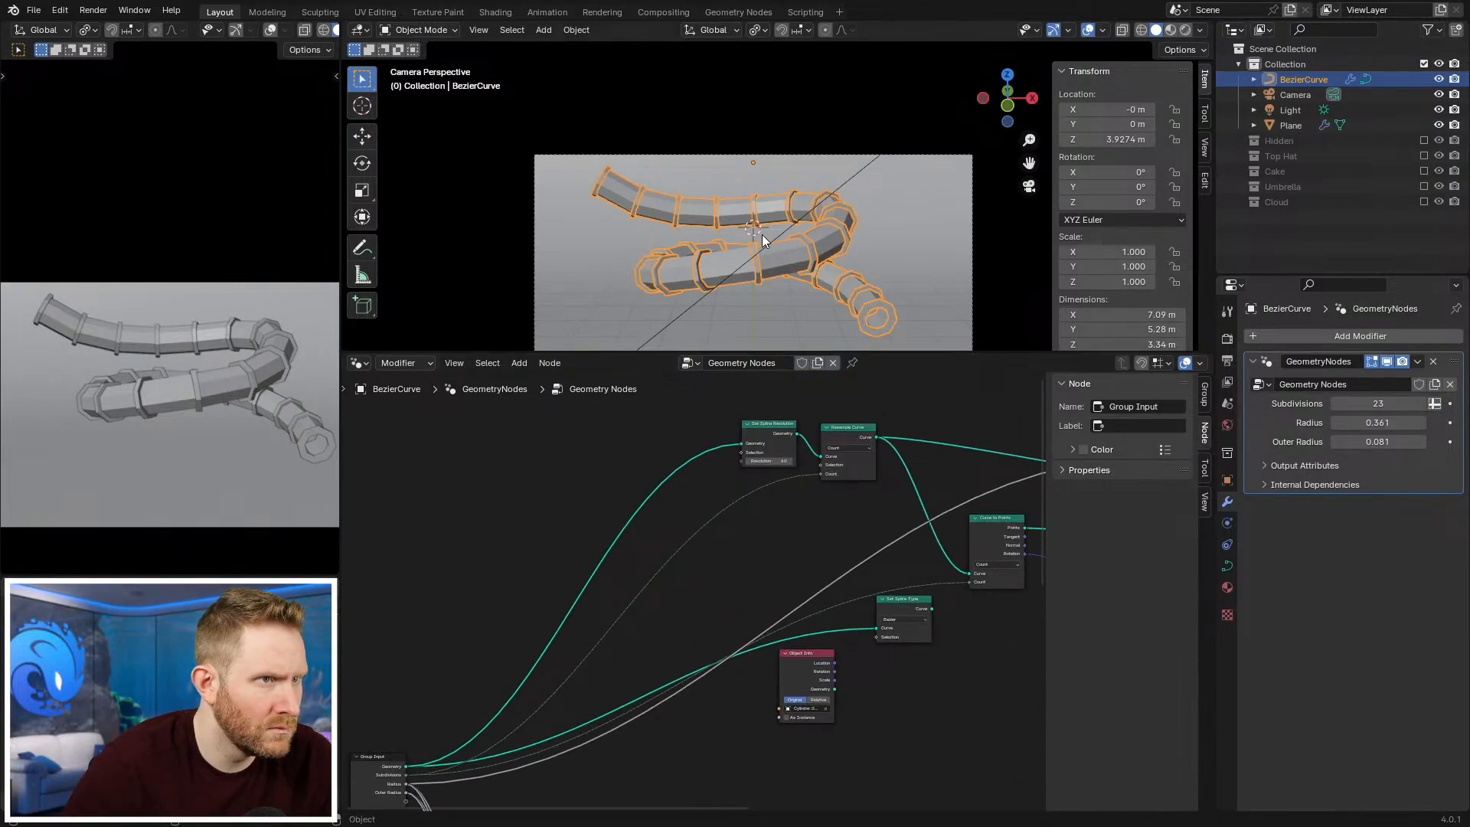
Step: Enter Edit Mode on the Bezier curve and rotate the control point at the front of the lower loop
{"action": "key", "text": "Tab"}
{"action": "key", "text": "g"}
{"action": "right_click", "coordinate": [796, 285]}
{"action": "key", "text": "g"}
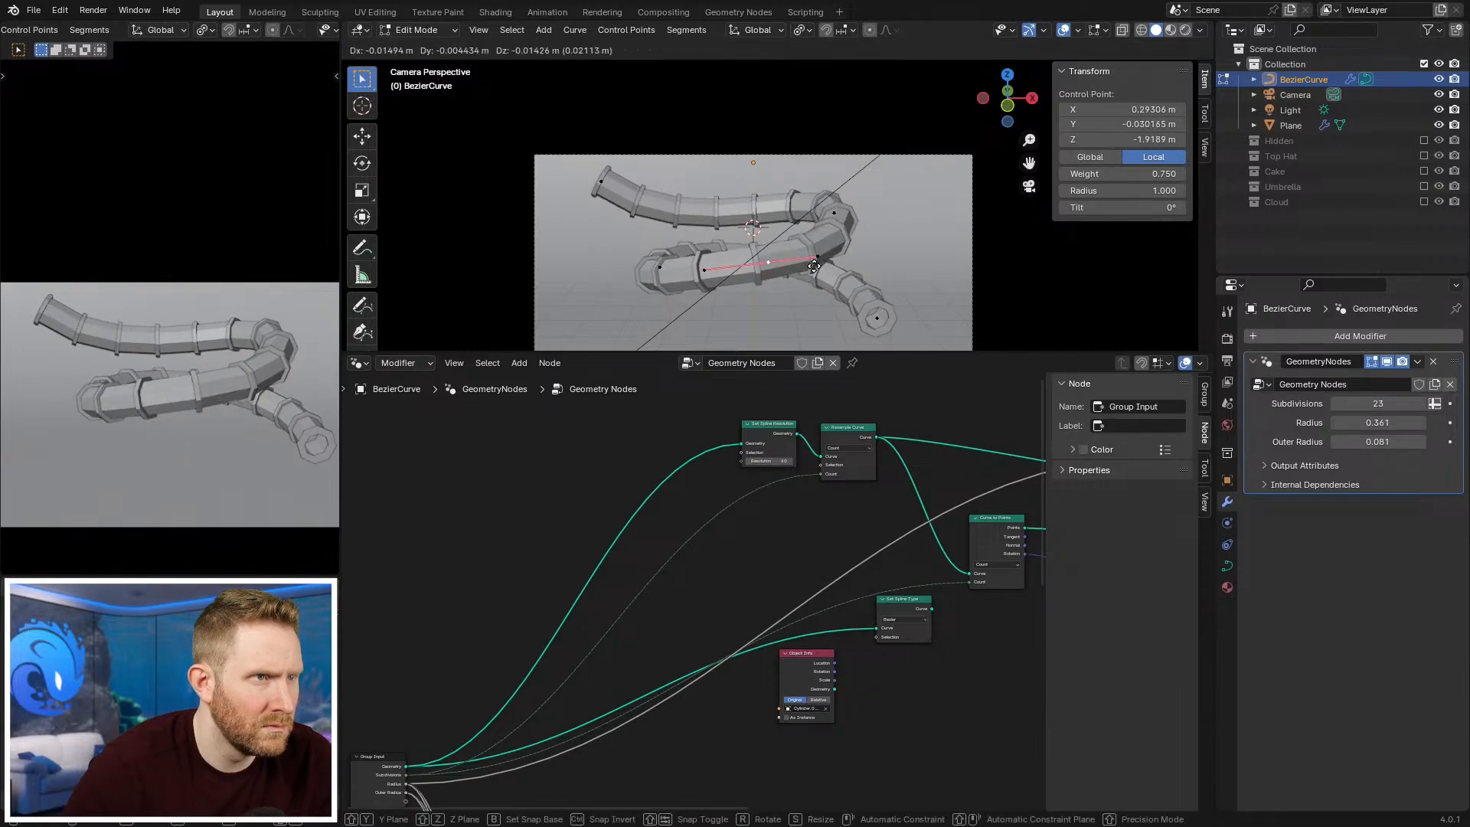
{"action": "key", "text": "r"}
{"action": "left_click", "coordinate": [873, 316]}
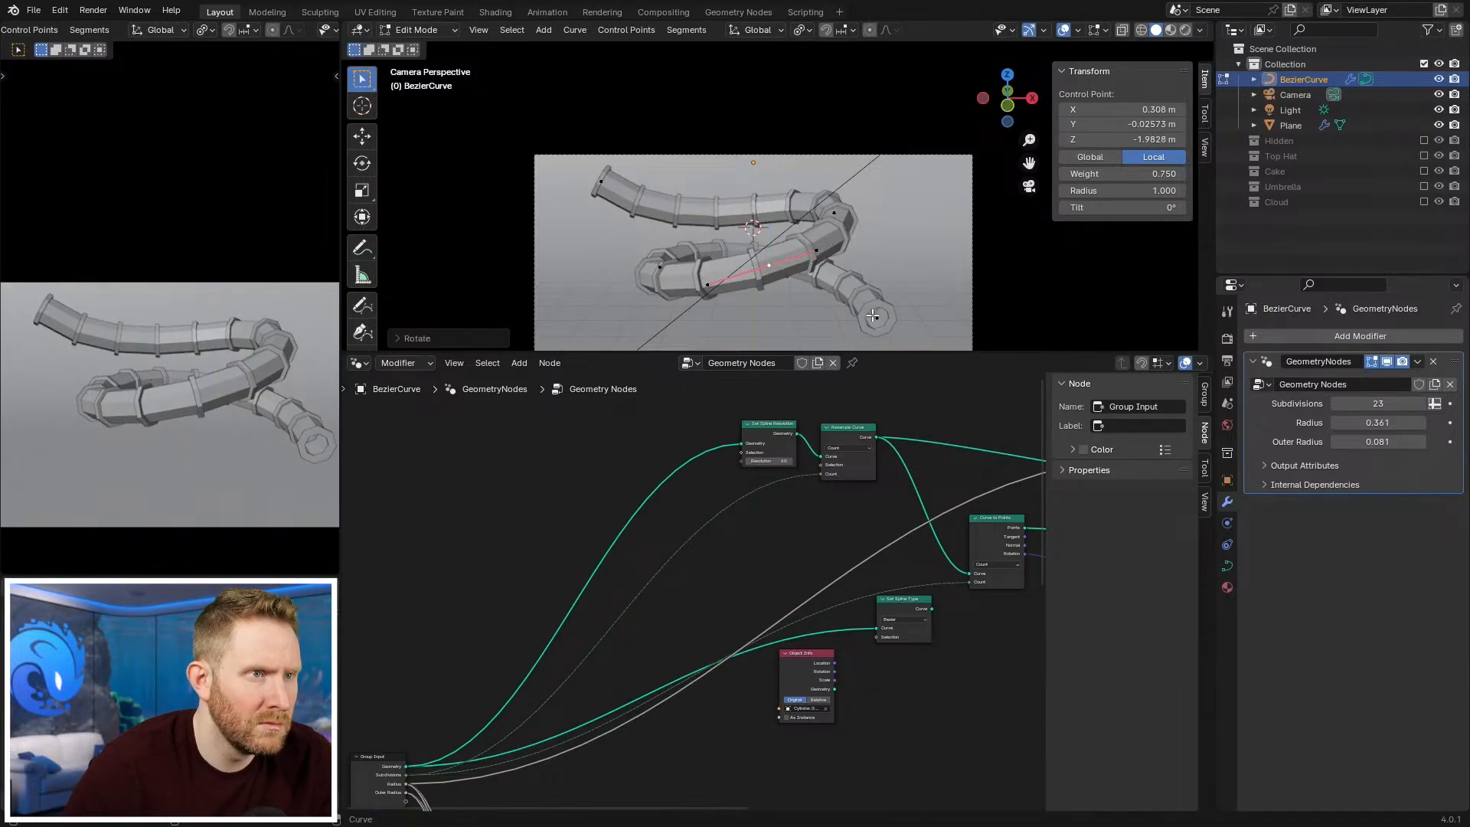
Step: Move the curve's lower end control point within the XY plane and about 0.55 m along X, and return to Object Mode
{"action": "left_click", "coordinate": [873, 315]}
{"action": "key", "text": "g"}
{"action": "key", "text": "shift+z"}
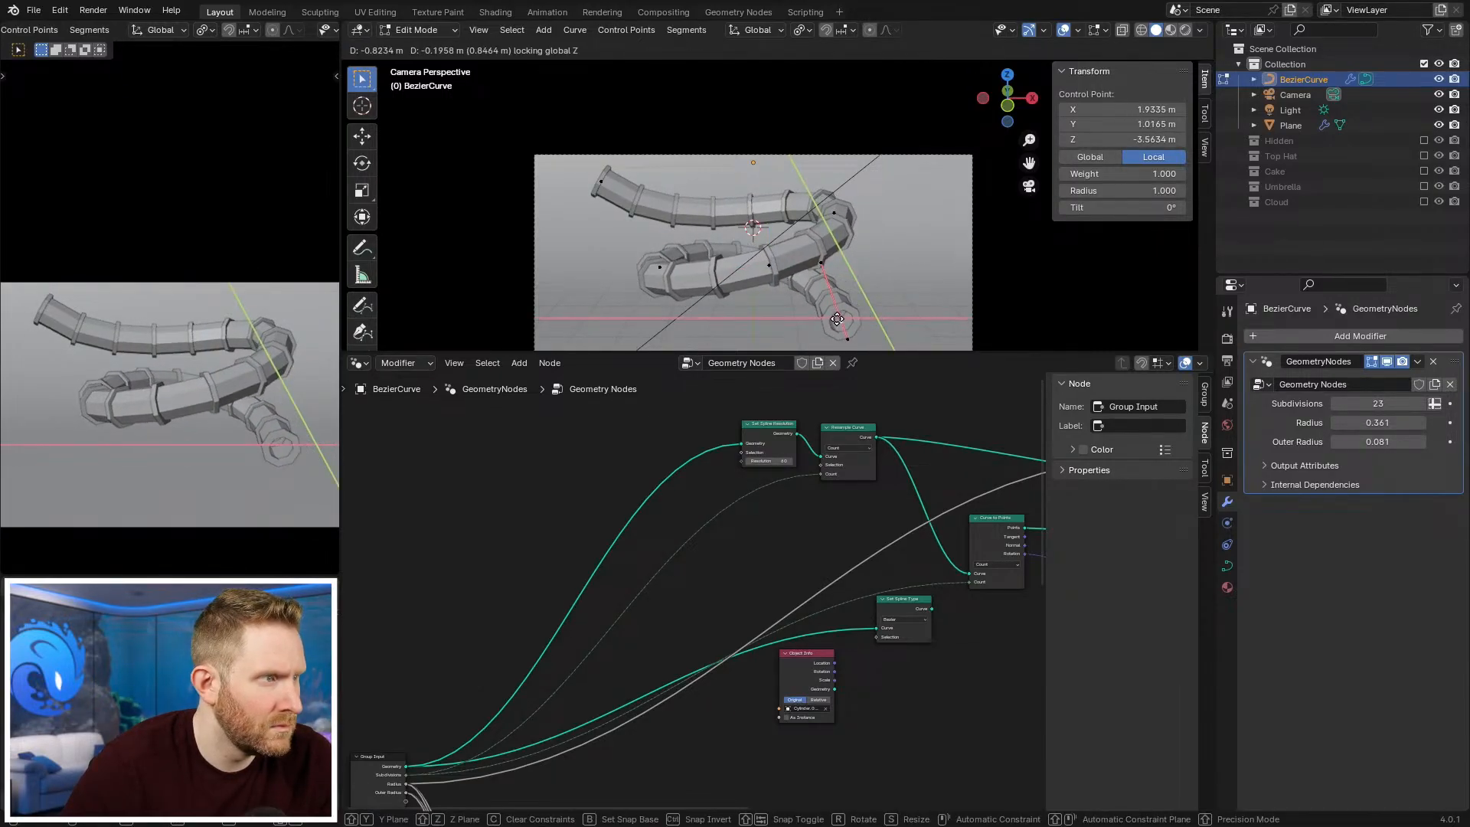
{"action": "left_click", "coordinate": [835, 318]}
{"action": "key", "text": "g"}
{"action": "key", "text": "x"}
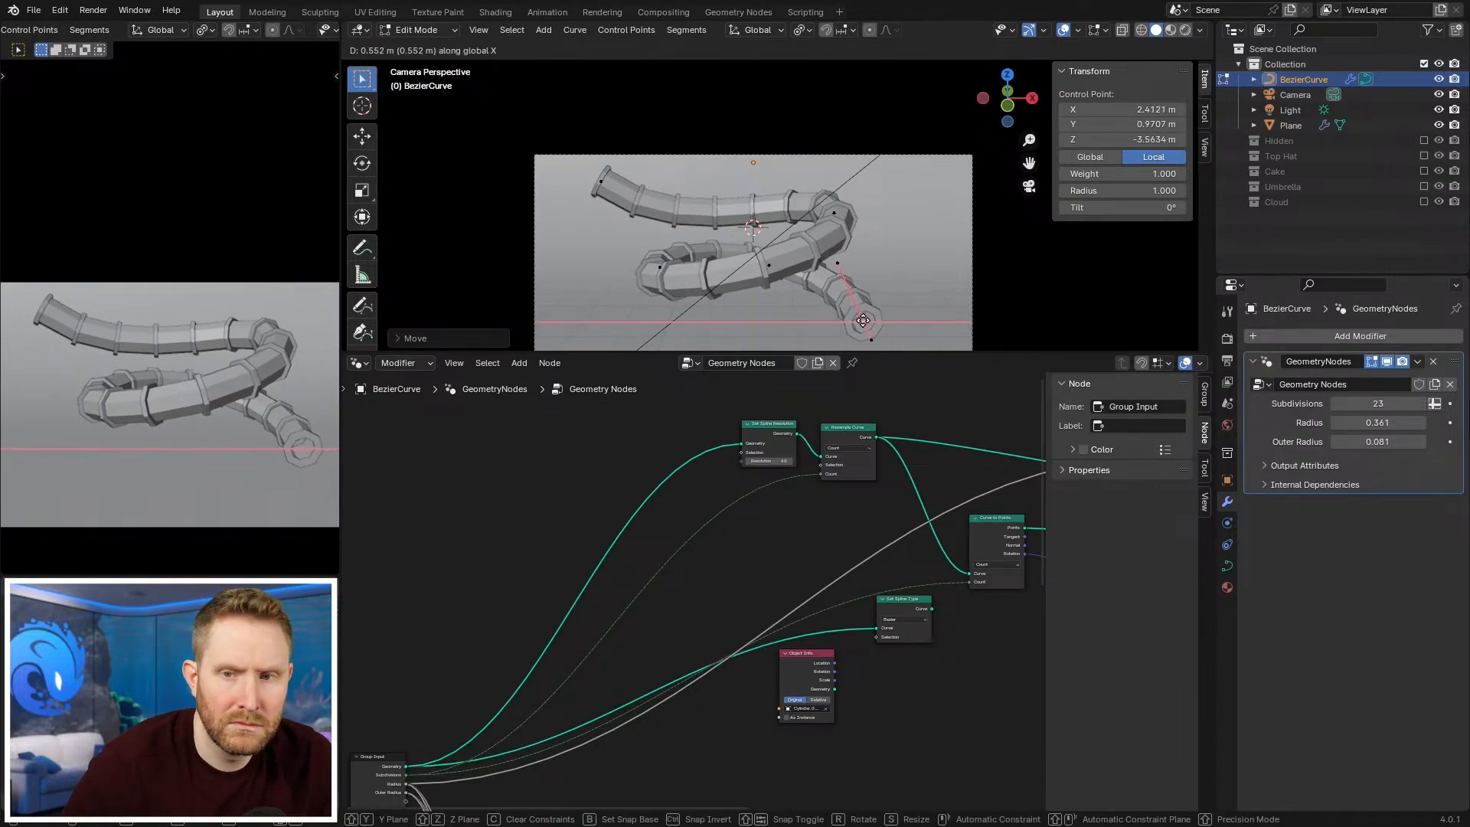
{"action": "left_click", "coordinate": [861, 320]}
{"action": "key", "text": "Tab"}
Step: Check the adjusted tube in rendered shading from the side and through the camera, then return to solid shading
{"action": "mouse_move", "coordinate": [846, 252]}
{"action": "middle_mouse_down"}
{"action": "mouse_move", "coordinate": [843, 265]}
{"action": "mouse_move", "coordinate": [682, 219]}
{"action": "mouse_move", "coordinate": [728, 223]}
{"action": "middle_mouse_up"}
{"action": "left_click", "coordinate": [748, 260]}
{"action": "key", "text": "z"}
{"action": "left_click", "coordinate": [754, 146]}
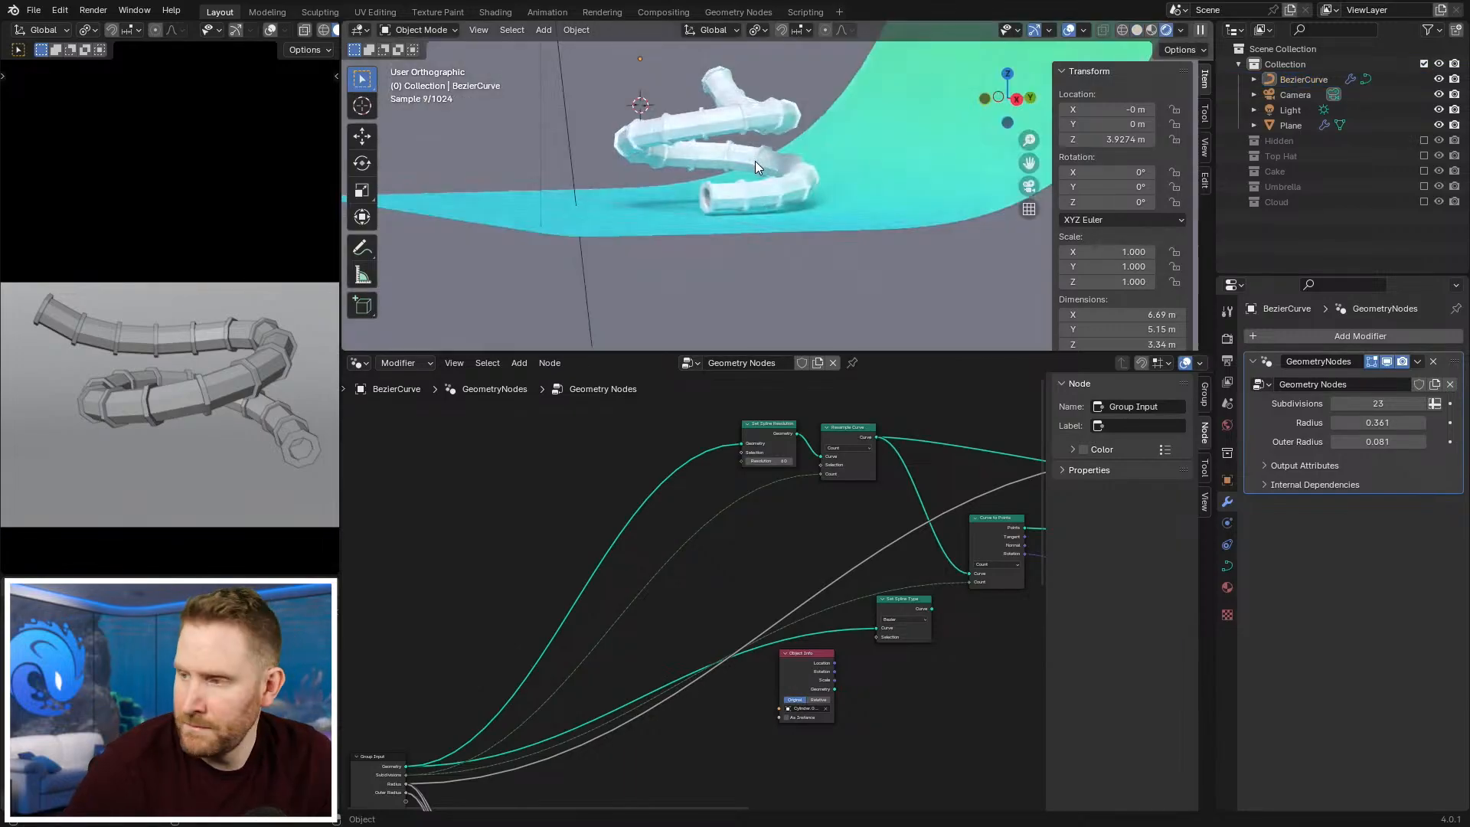
{"action": "key", "text": "KP_0"}
{"action": "key", "text": "z"}
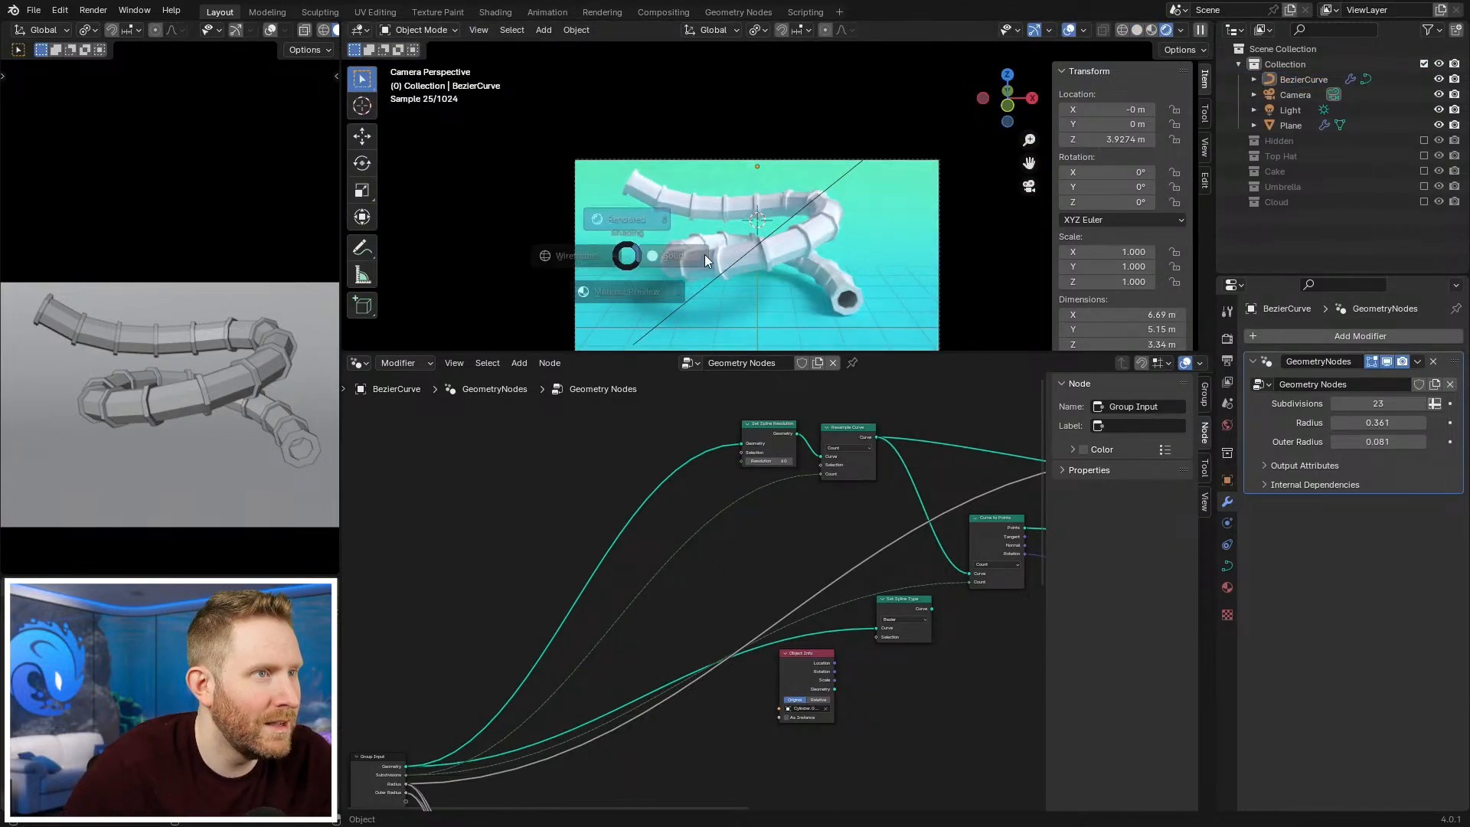
{"action": "left_click", "coordinate": [838, 265]}
Step: Switch the viewport to the top view of the tube and save the file
{"action": "scroll", "coordinate": [778, 548], "scroll_direction": "down", "scroll_amount": 2}
{"action": "middle_click_drag", "start_coordinate": [890, 227], "coordinate": [902, 272]}
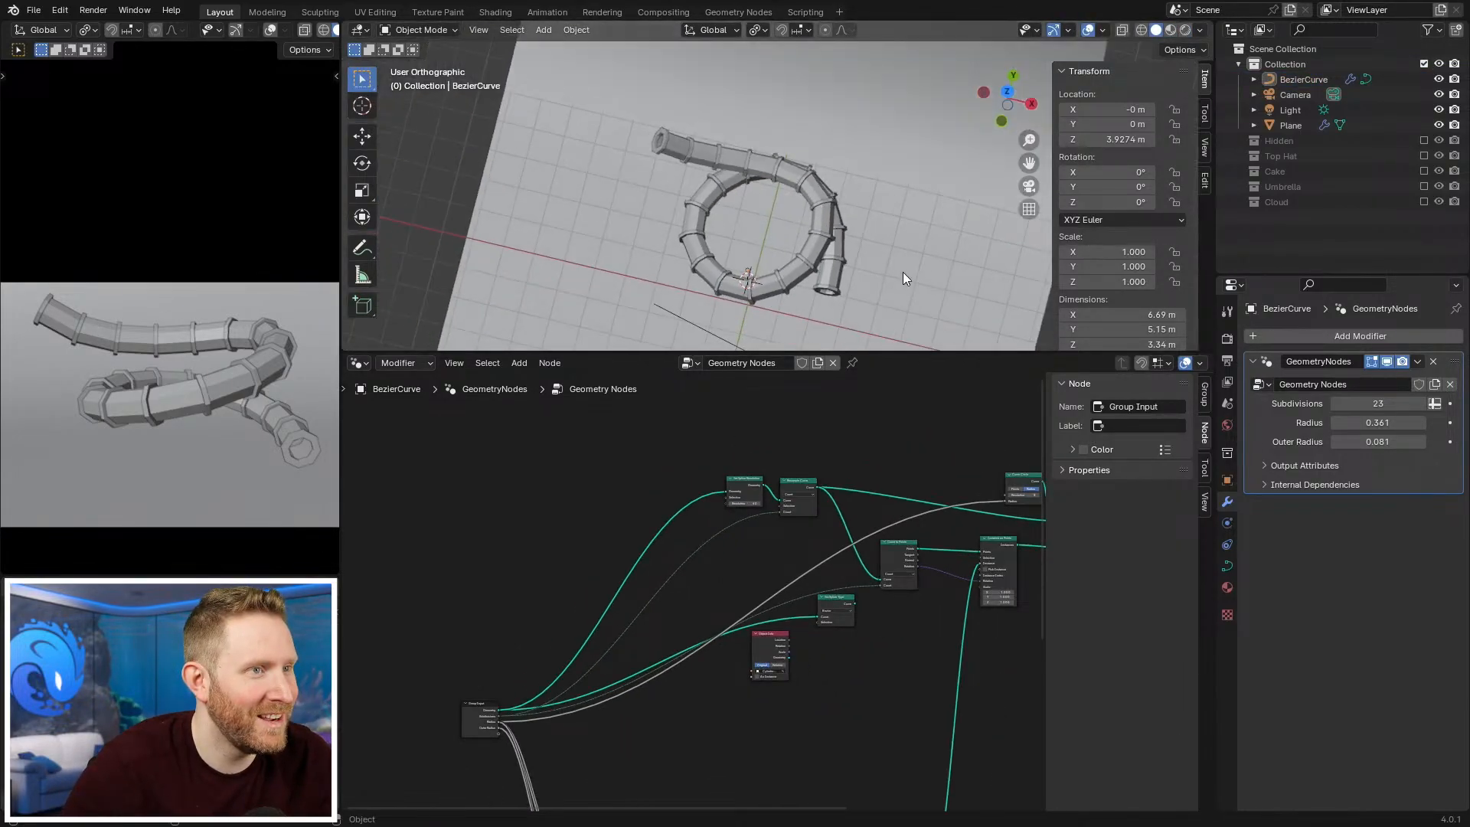
{"action": "scroll", "coordinate": [911, 269], "scroll_direction": "down", "scroll_amount": 1}
{"action": "key", "text": "KP_7"}
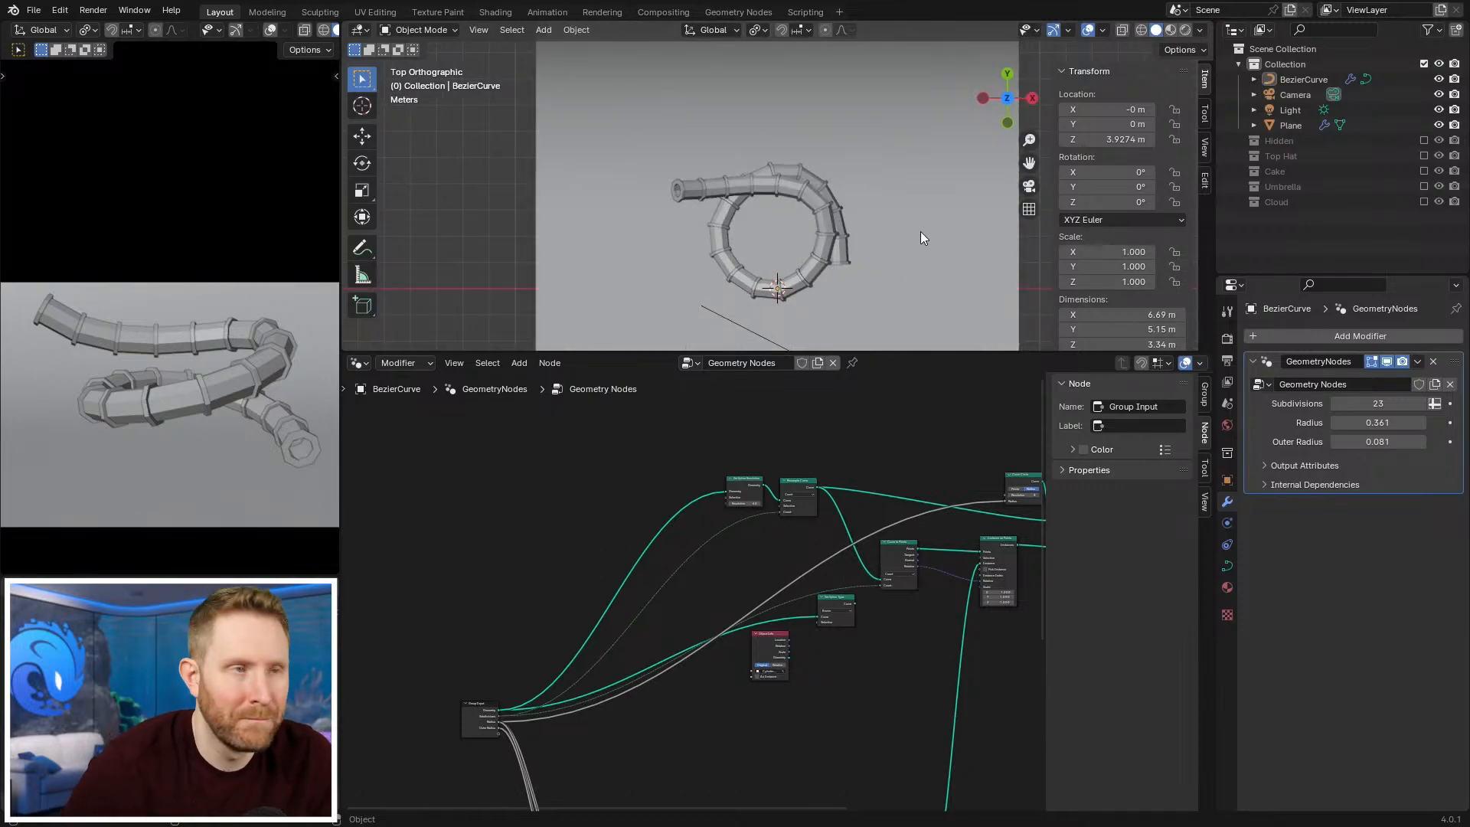
{"action": "scroll", "coordinate": [803, 208], "scroll_direction": "up", "scroll_amount": 2, "text": "ctrl"}
{"action": "key", "text": "ctrl+s"}
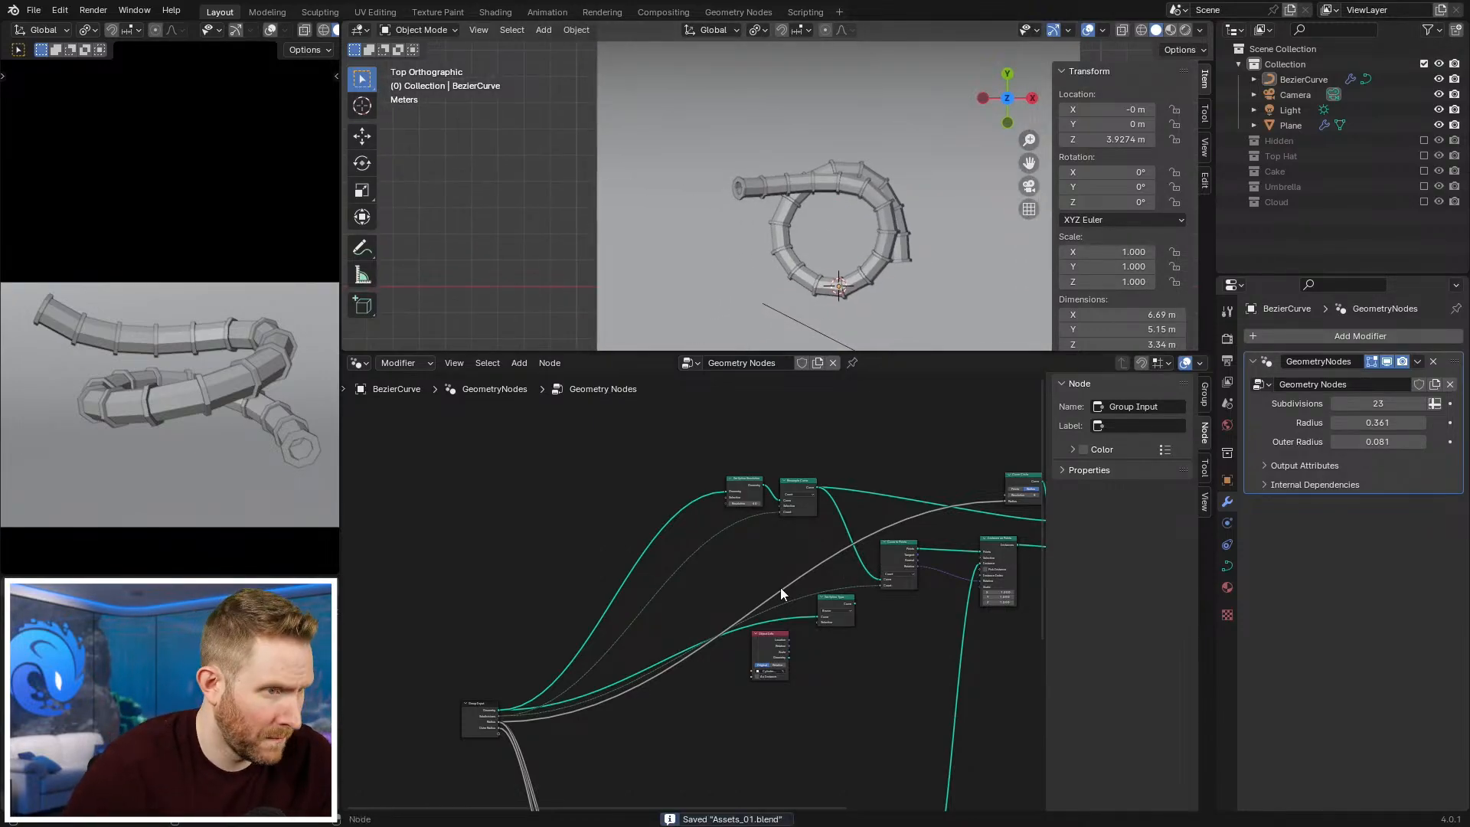
{"action": "scroll", "coordinate": [695, 622], "scroll_direction": "down", "scroll_amount": 3}
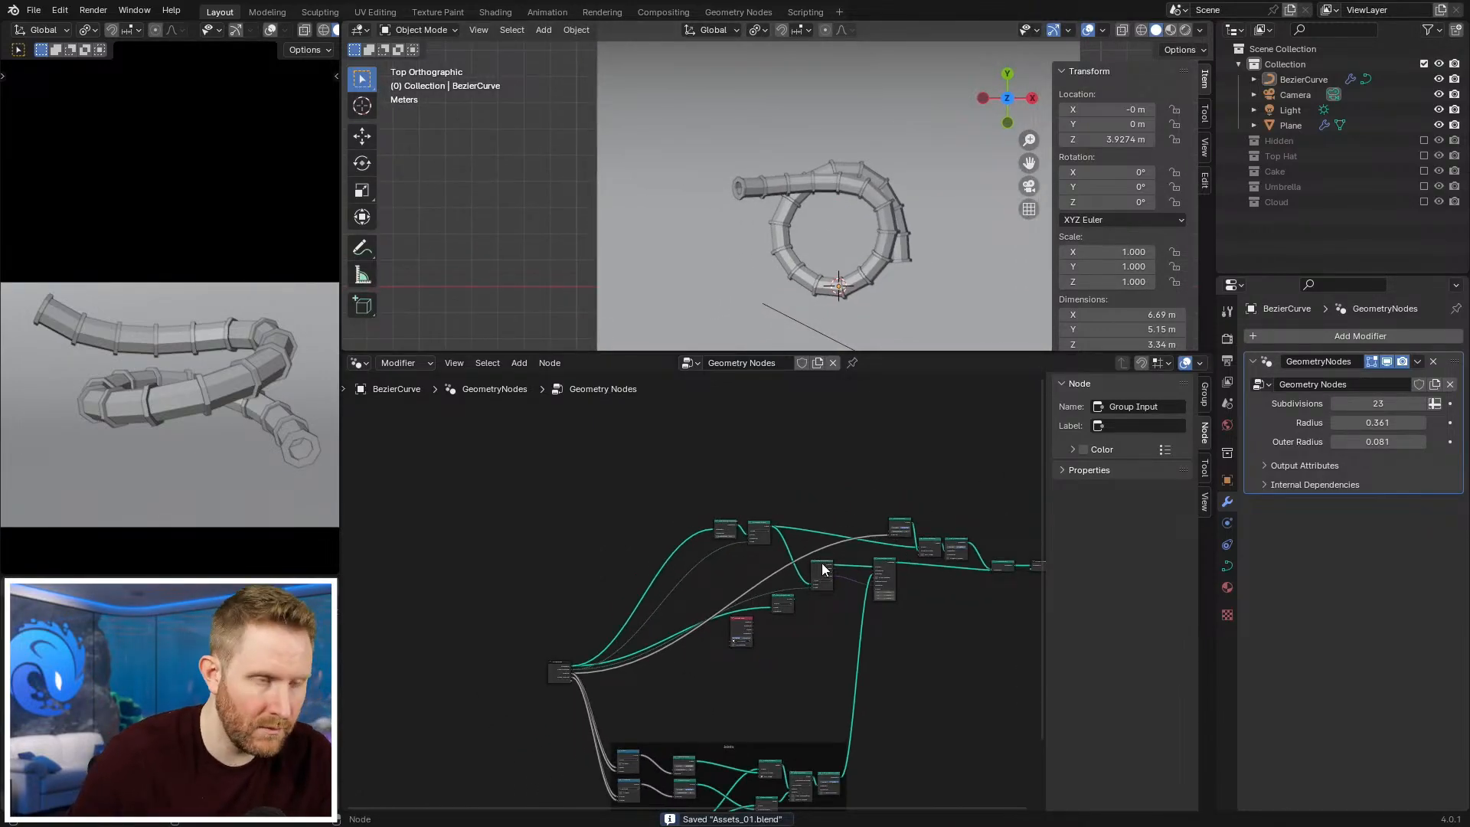
Step: Move the Set Spline Resolution and Resample Curve nodes closer to the Group Input node, and shift Group Input slightly
{"action": "middle_click_drag", "start_coordinate": [831, 662], "coordinate": [771, 567]}
{"action": "scroll", "coordinate": [724, 473], "scroll_direction": "up", "scroll_amount": 5}
{"action": "middle_click_drag", "start_coordinate": [724, 473], "coordinate": [771, 590]}
{"action": "scroll", "coordinate": [739, 590], "scroll_direction": "up", "scroll_amount": 4}
{"action": "left_click", "coordinate": [805, 479]}
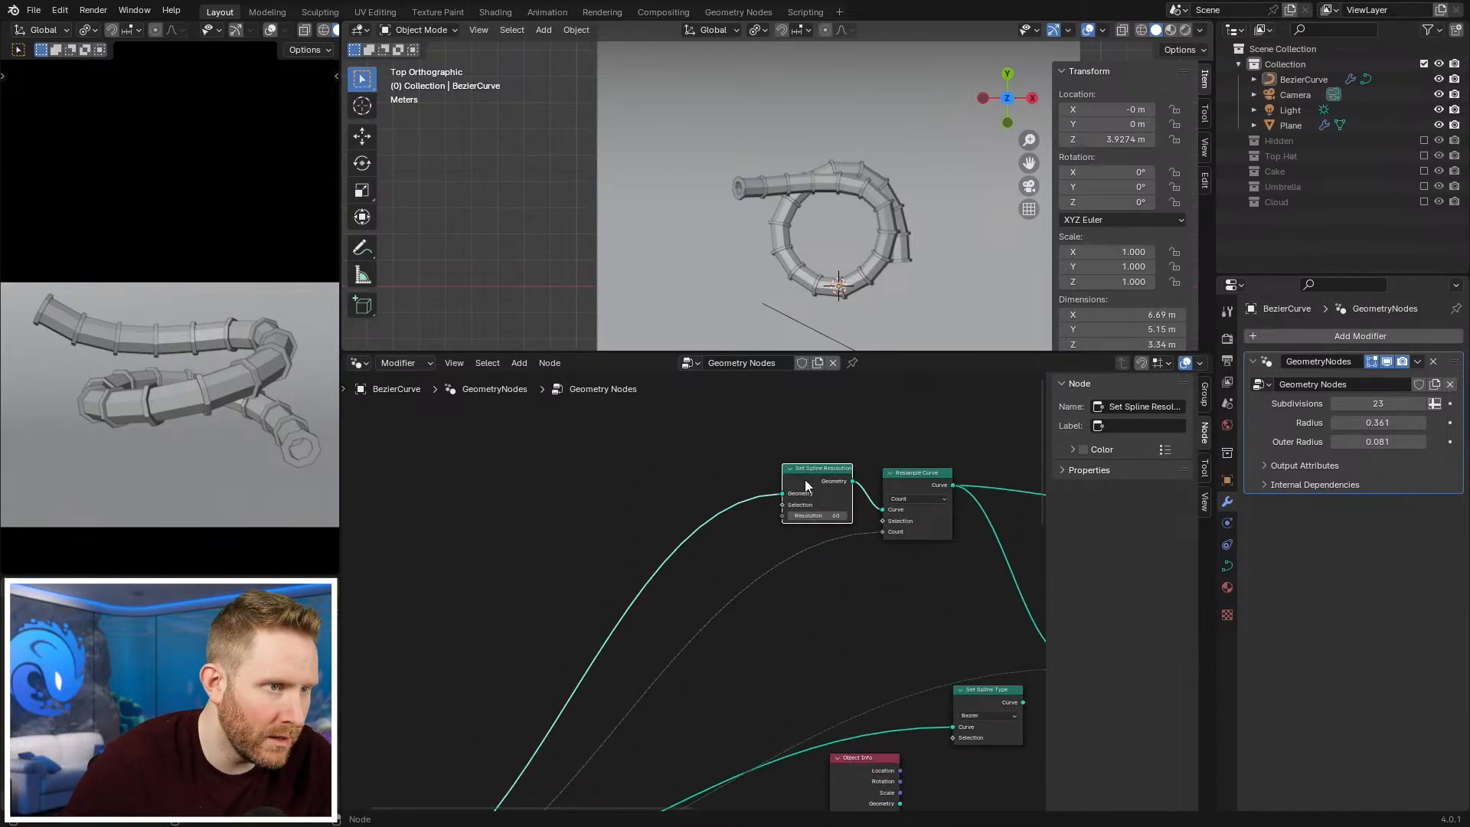
{"action": "left_click_drag", "start_coordinate": [805, 479], "coordinate": [690, 479]}
{"action": "left_click_drag", "start_coordinate": [890, 475], "coordinate": [769, 469]}
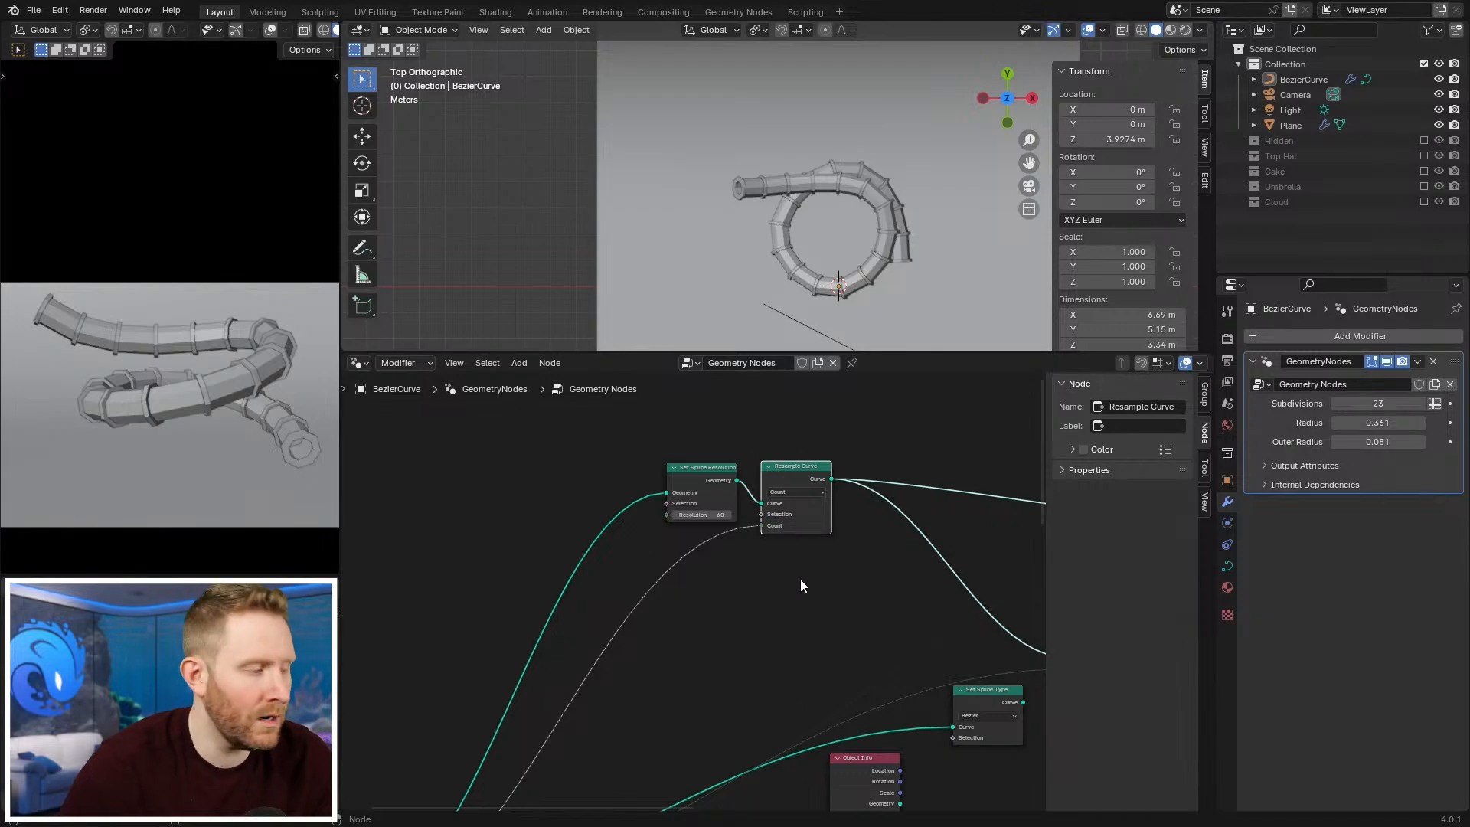
{"action": "scroll", "coordinate": [690, 593], "scroll_direction": "down", "scroll_amount": 4}
{"action": "middle_click_drag", "start_coordinate": [583, 662], "coordinate": [645, 562]}
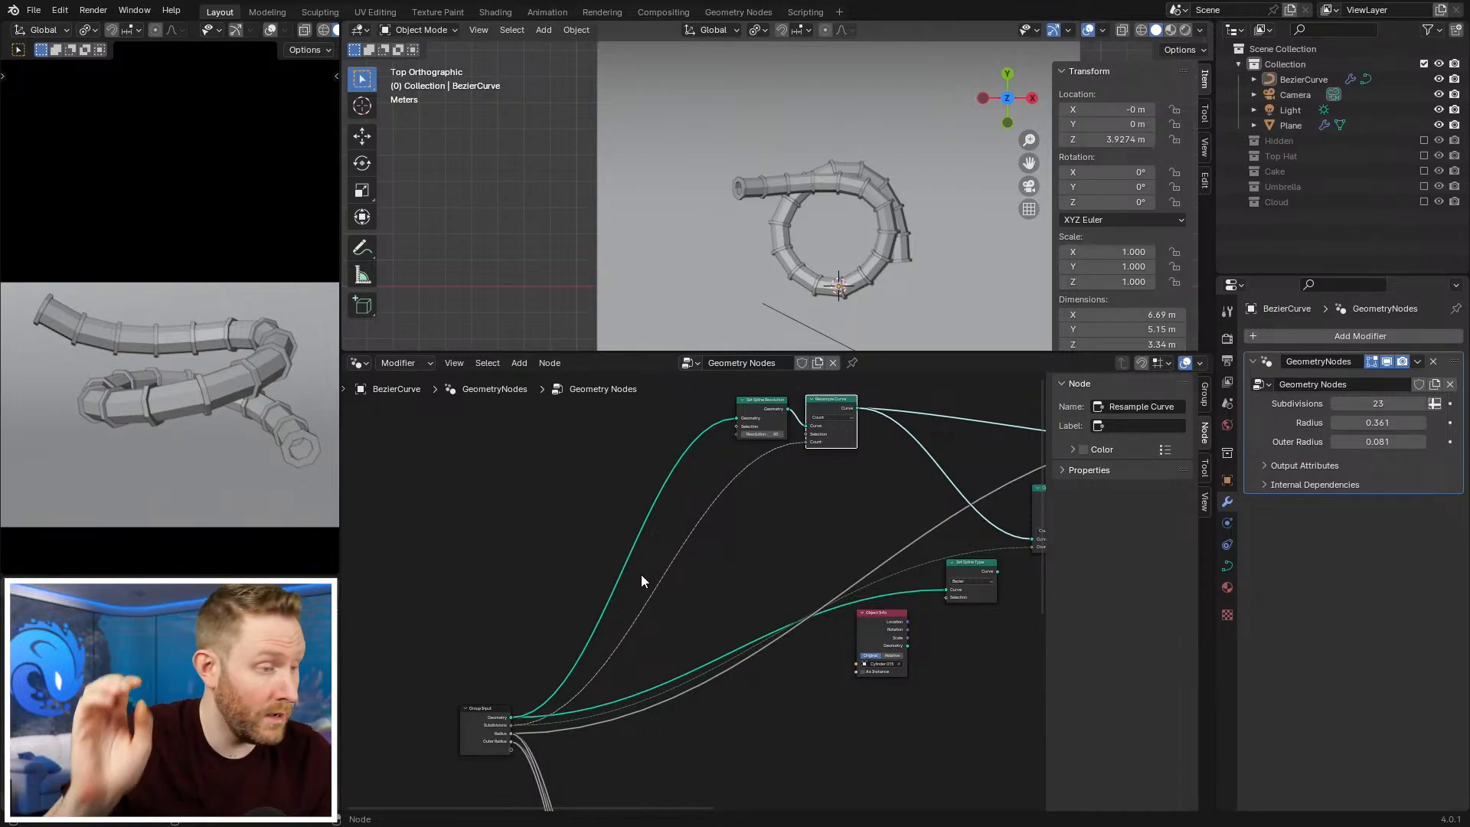
{"action": "scroll", "coordinate": [663, 596], "scroll_direction": "down", "scroll_amount": 2}
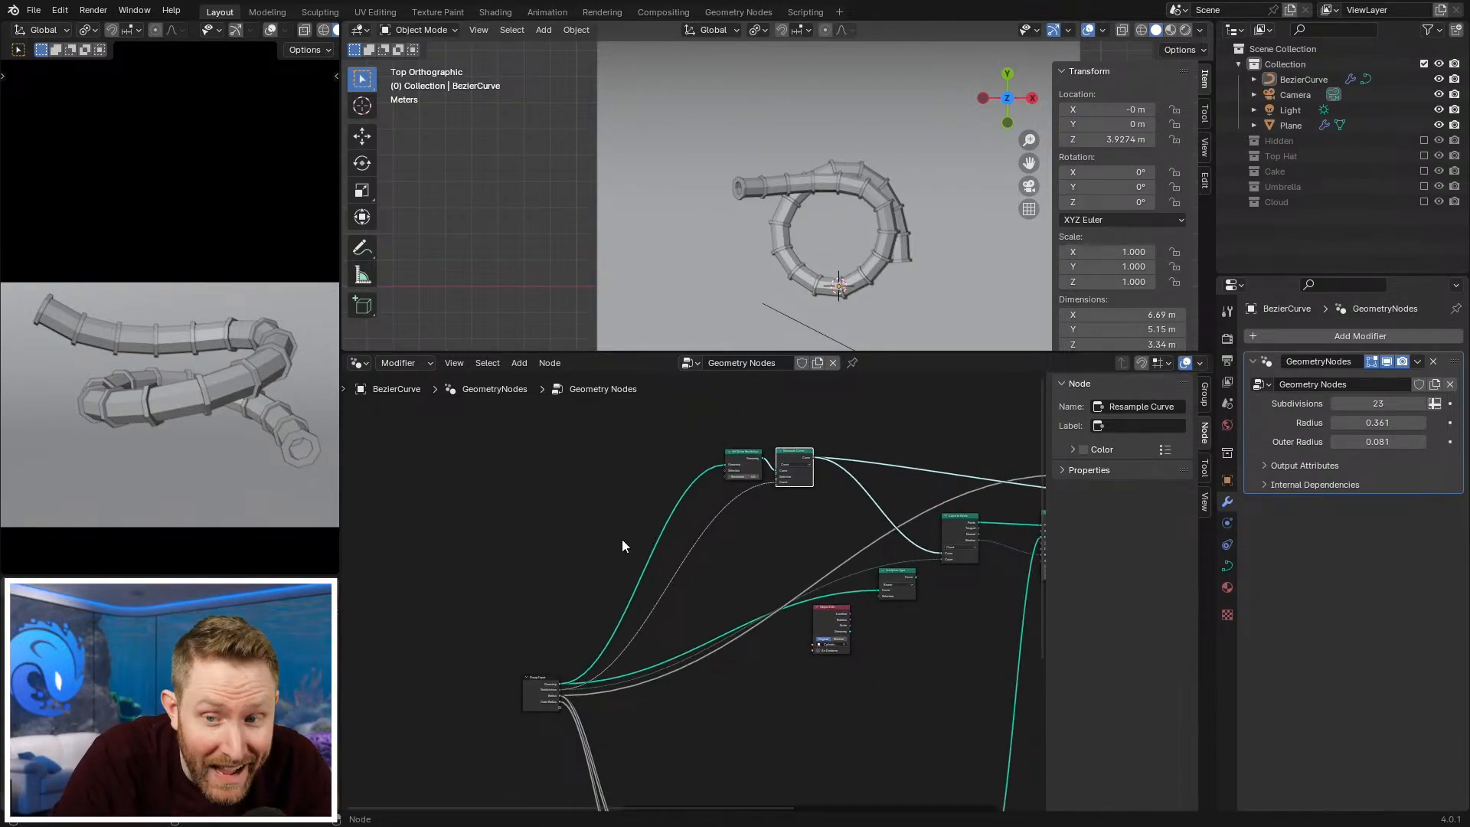
{"action": "scroll", "coordinate": [595, 596], "scroll_direction": "up", "scroll_amount": 3}
{"action": "left_click_drag", "start_coordinate": [483, 730], "coordinate": [511, 729]}
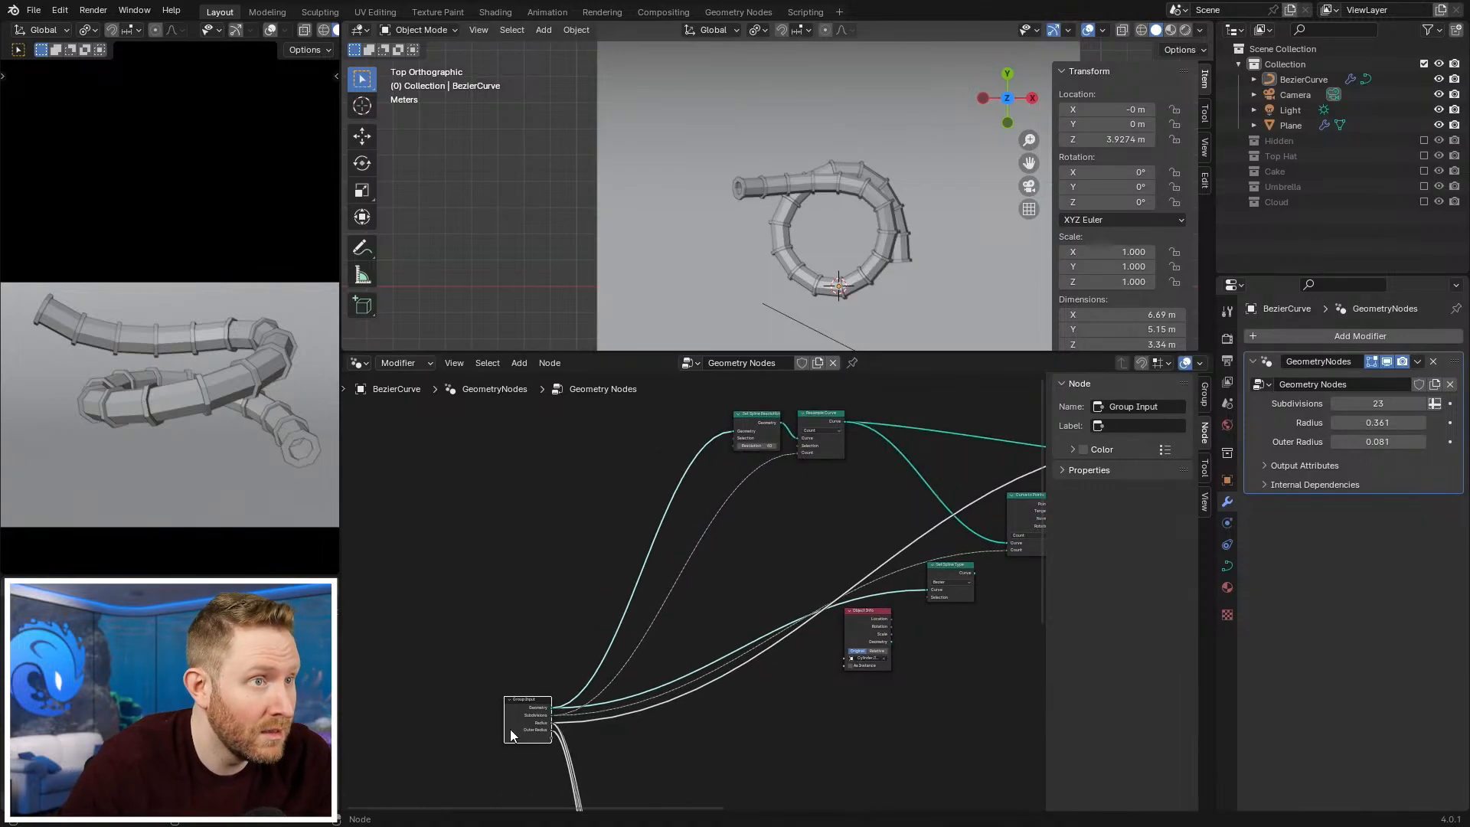
Step: View the tube through the camera and switch that viewport to rendered shading
{"action": "middle_click_drag", "start_coordinate": [709, 556], "coordinate": [707, 558]}
{"action": "middle_click_drag", "start_coordinate": [856, 260], "coordinate": [860, 180]}
{"action": "key", "text": "KP_0"}
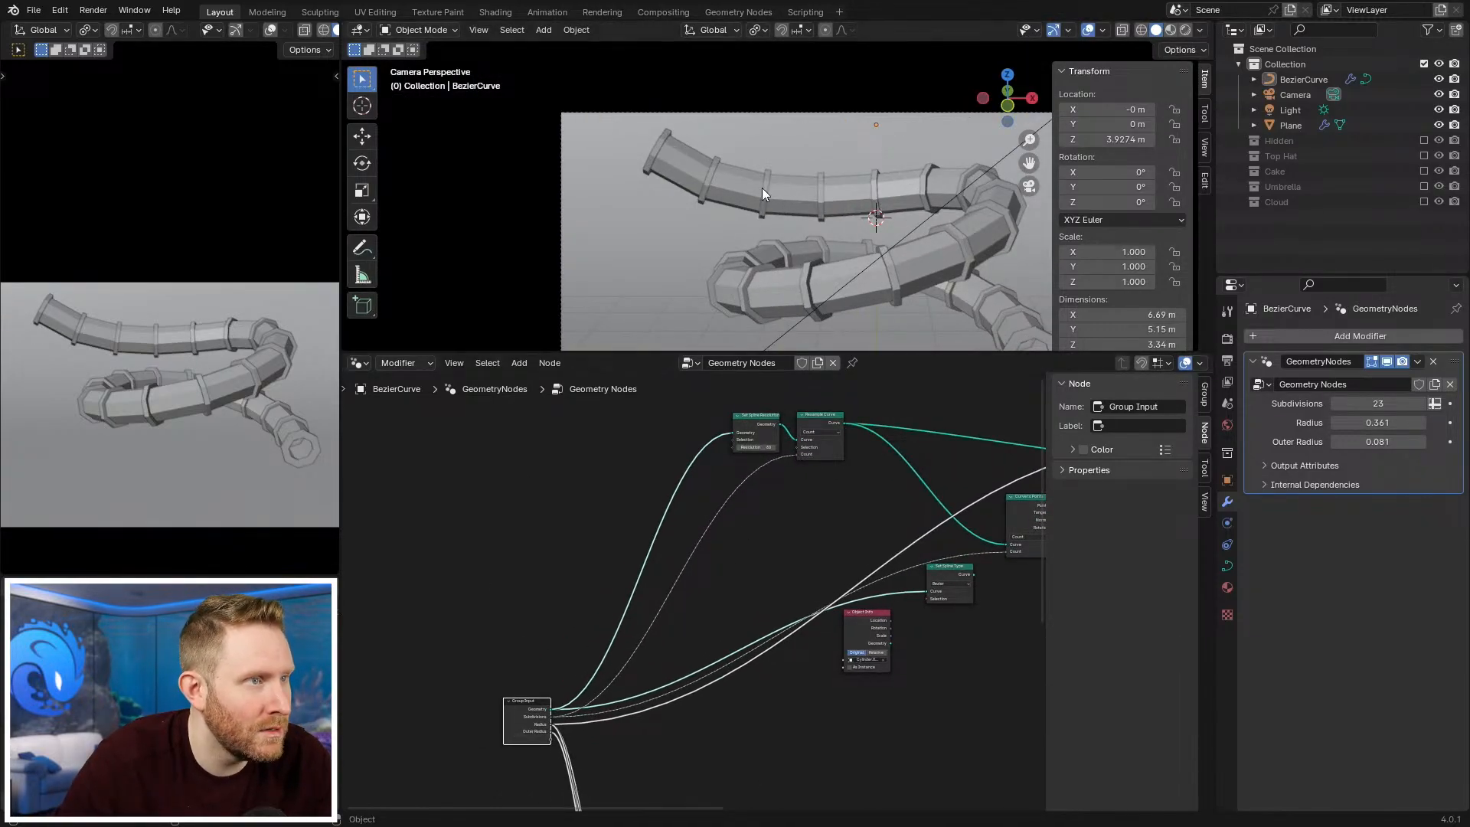
{"action": "key", "text": "z"}
{"action": "left_click", "coordinate": [751, 88]}
Step: Switch from the browser to the new Blender session and open the recent file Assets_01.blend
{"action": "key", "text": "alt+Tab"}
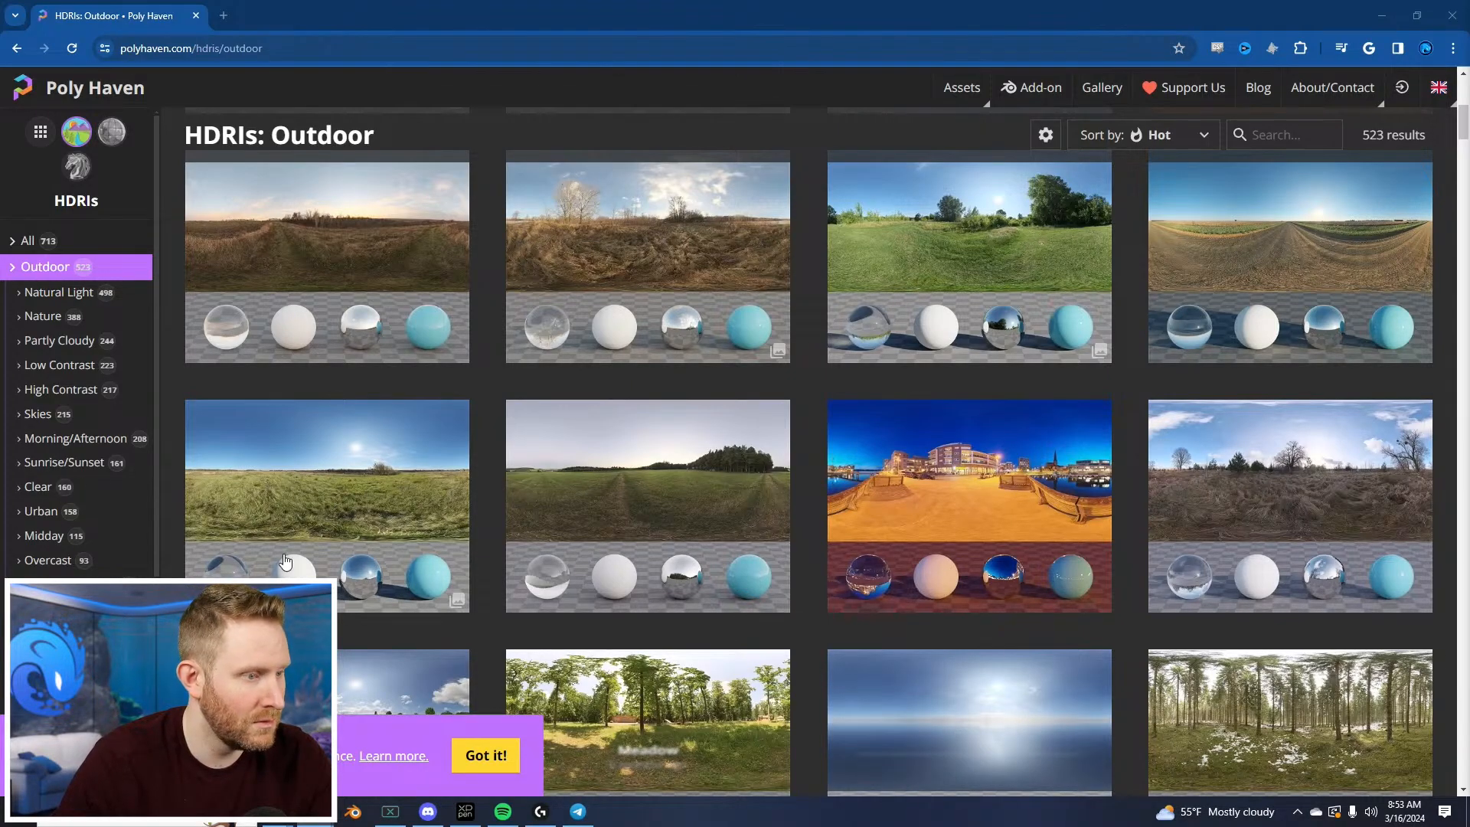
{"action": "key", "text": "alt+Tab"}
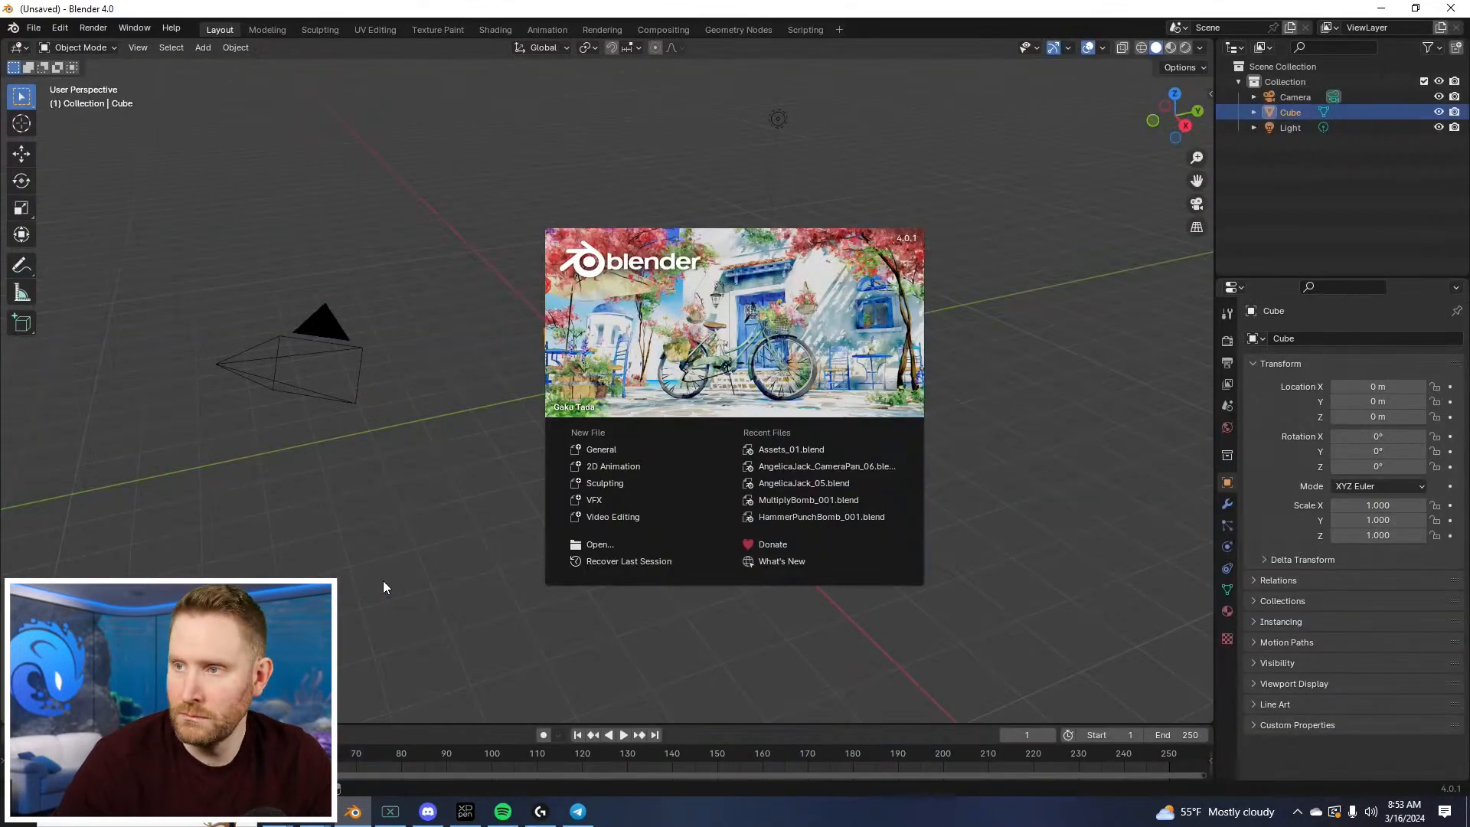
{"action": "left_click", "coordinate": [768, 448]}
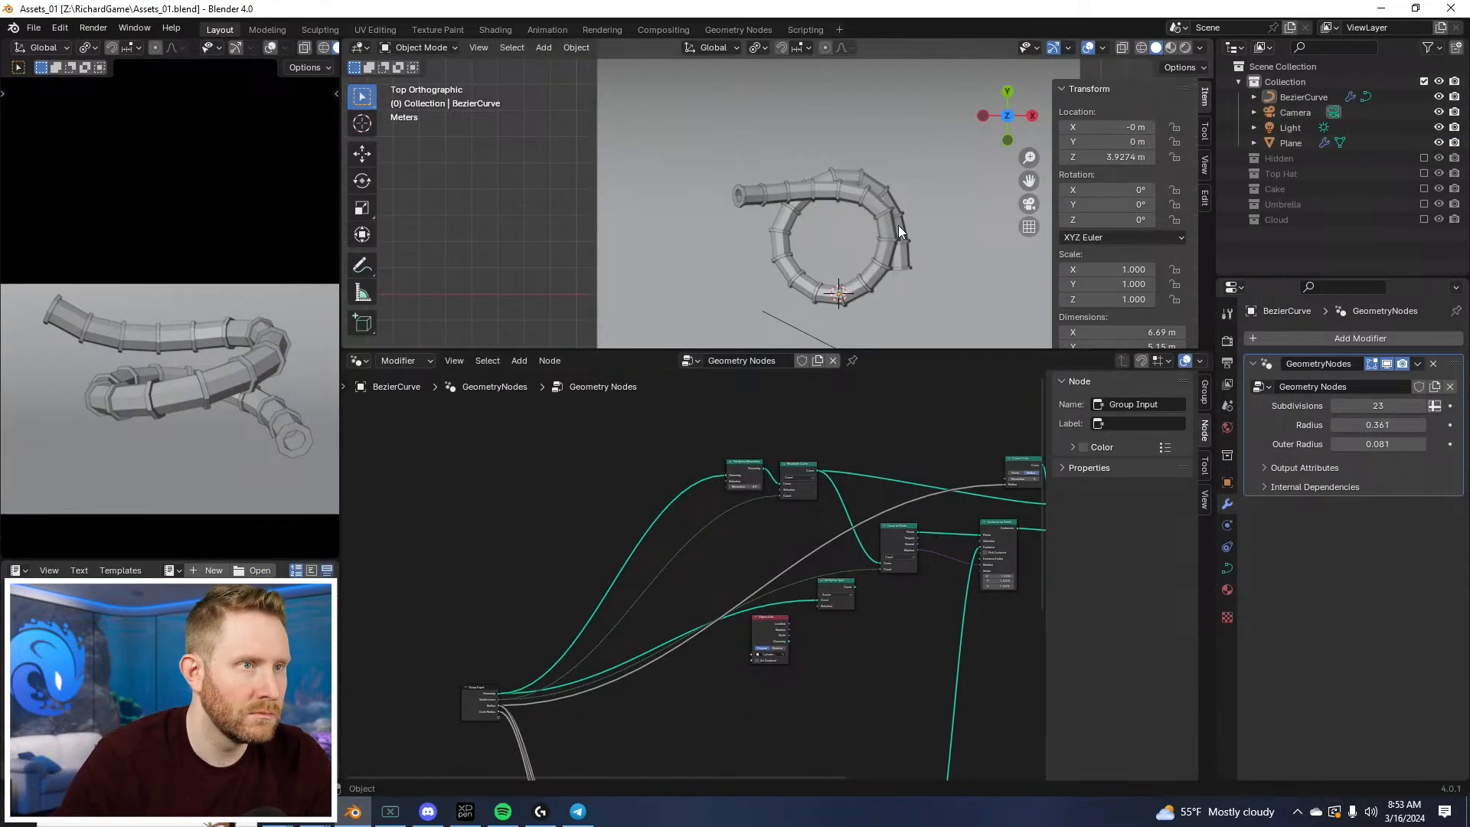
Step: Select the Bezier curve and reposition the Group Input node and the group of curve and instancing nodes in the tree
{"action": "left_click", "coordinate": [898, 225]}
{"action": "middle_click_drag", "start_coordinate": [898, 225], "coordinate": [806, 141]}
{"action": "middle_click_drag", "start_coordinate": [710, 530], "coordinate": [676, 474]}
{"action": "left_click_drag", "start_coordinate": [442, 650], "coordinate": [524, 561]}
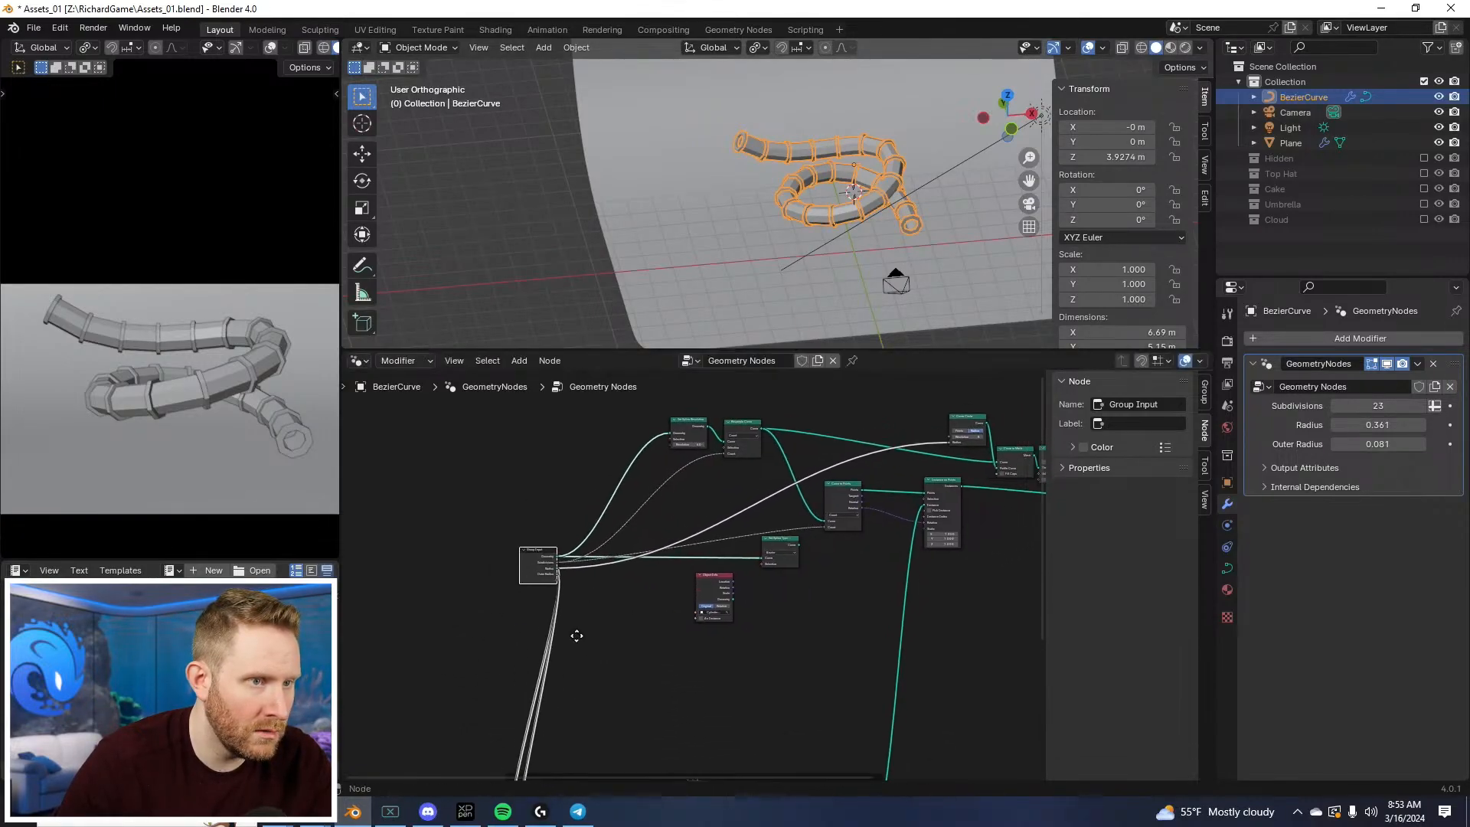
{"action": "key", "text": "Home"}
{"action": "left_click_drag", "start_coordinate": [501, 463], "coordinate": [835, 716]}
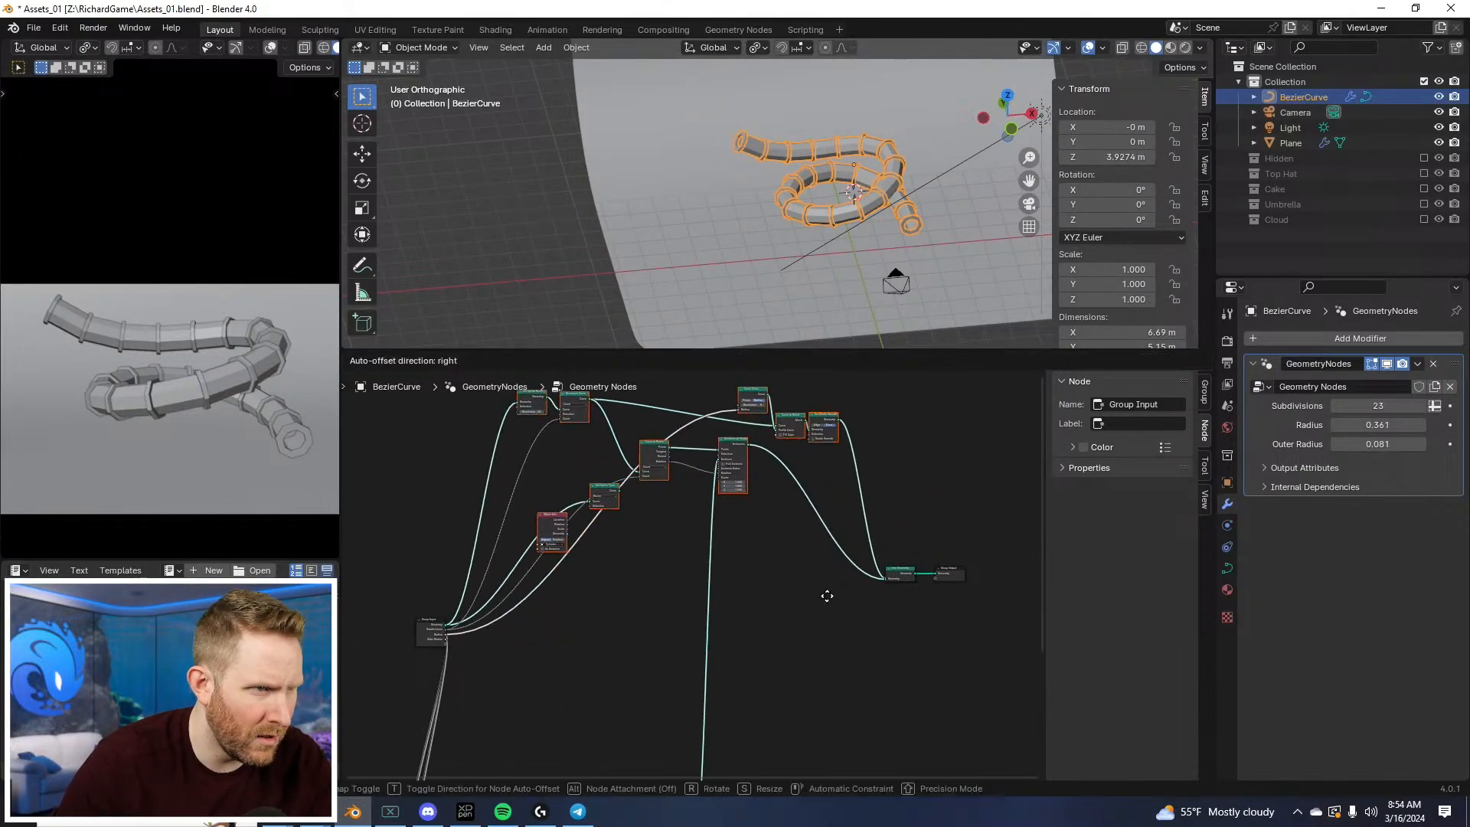
{"action": "left_click", "coordinate": [552, 634]}
Step: Delete the unused Object Info and Set Spline Type nodes from the node tree
{"action": "middle_click_drag", "start_coordinate": [632, 694], "coordinate": [676, 564]}
{"action": "key", "text": "g"}
{"action": "left_click", "coordinate": [764, 698]}
{"action": "key", "text": "x"}
{"action": "left_click_drag", "start_coordinate": [675, 453], "coordinate": [729, 605]}
{"action": "key", "text": "x"}
{"action": "key", "text": "Home"}
Step: Move the Instance on Points node, and shift Curve Circle, Curve to Mesh and Set Shade Smooth together closer to Resample Curve
{"action": "mouse_move", "coordinate": [764, 548]}
{"action": "left_mouse_down"}
{"action": "mouse_move", "coordinate": [756, 573]}
{"action": "mouse_move", "coordinate": [758, 547]}
{"action": "mouse_move", "coordinate": [733, 541]}
{"action": "mouse_move", "coordinate": [757, 537]}
{"action": "left_mouse_up"}
{"action": "middle_click_drag", "start_coordinate": [891, 608], "coordinate": [843, 590]}
{"action": "key", "text": "alt+a"}
{"action": "left_click_drag", "start_coordinate": [723, 419], "coordinate": [876, 525]}
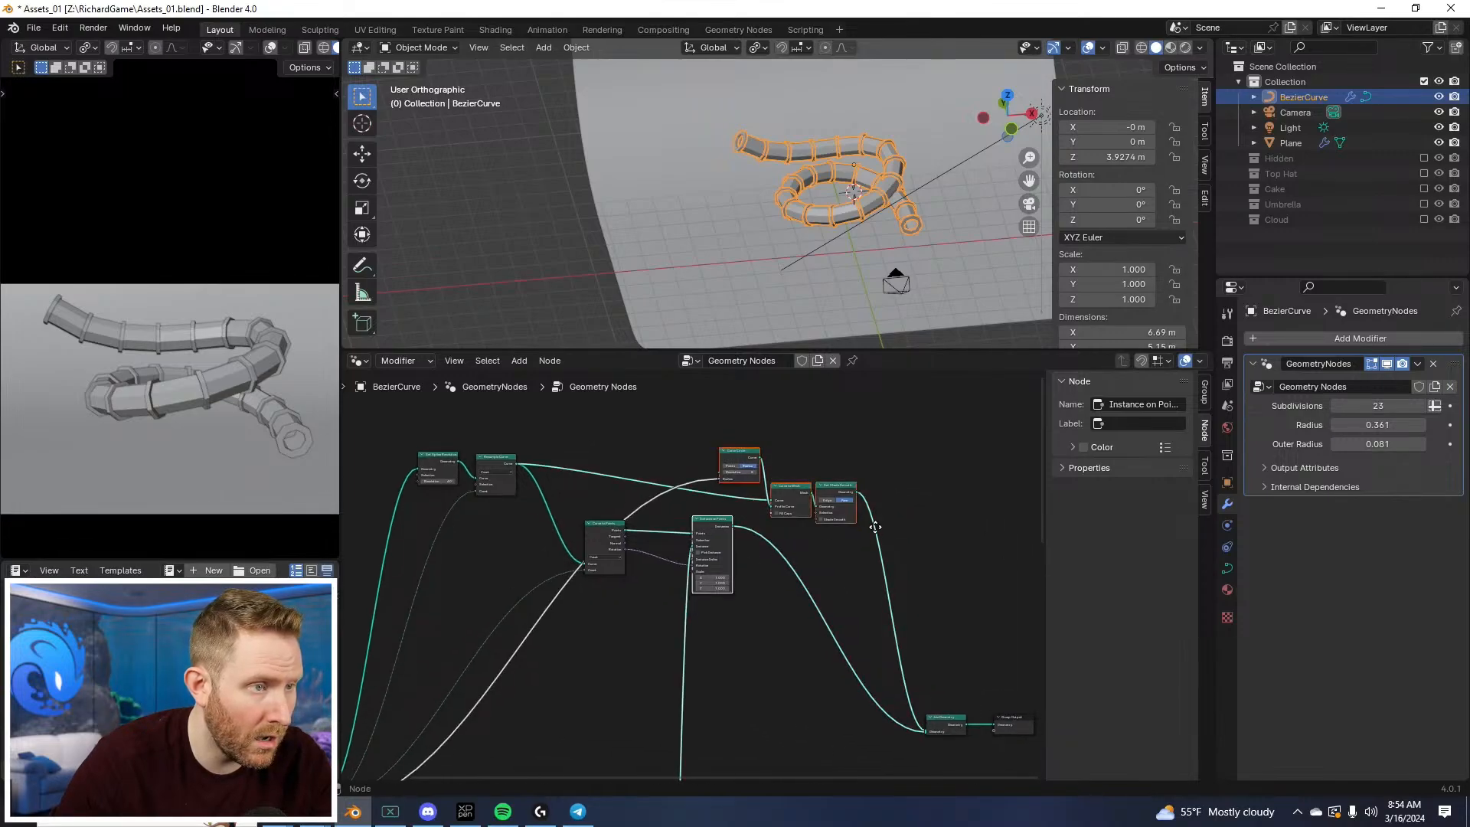
{"action": "key", "text": "g"}
{"action": "right_click", "coordinate": [870, 531]}
{"action": "key", "text": "alt+a"}
{"action": "key", "text": "b"}
{"action": "left_click_drag", "start_coordinate": [728, 424], "coordinate": [881, 496]}
{"action": "key", "text": "g"}
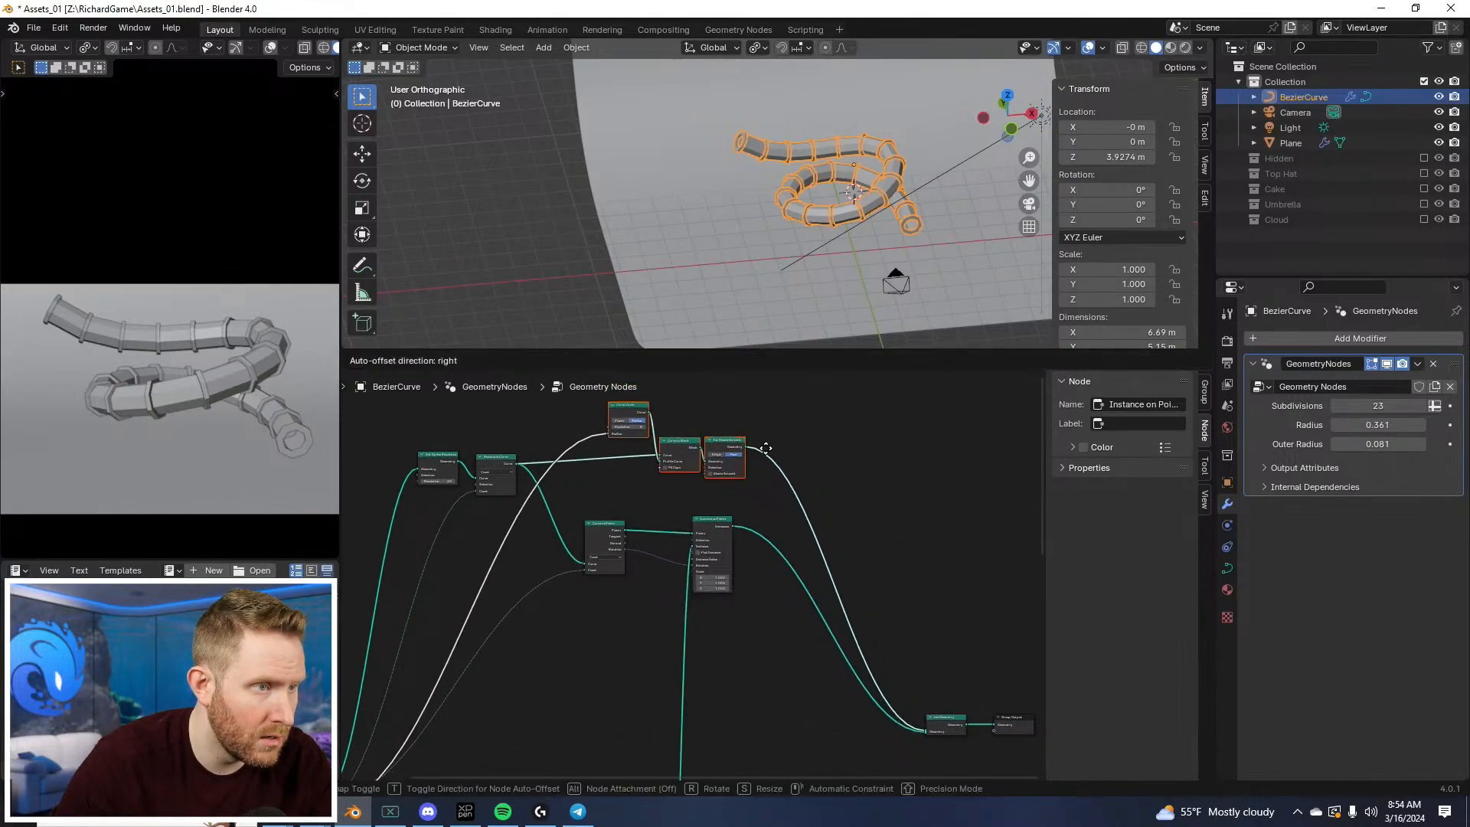
{"action": "left_click", "coordinate": [772, 449]}
Step: Move the Join Geometry node next to the Set Shade Smooth and Instance on Points nodes
{"action": "left_click_drag", "start_coordinate": [925, 688], "coordinate": [952, 743]}
{"action": "key", "text": "g"}
{"action": "left_click", "coordinate": [809, 518]}
{"action": "key", "text": "alt+a"}
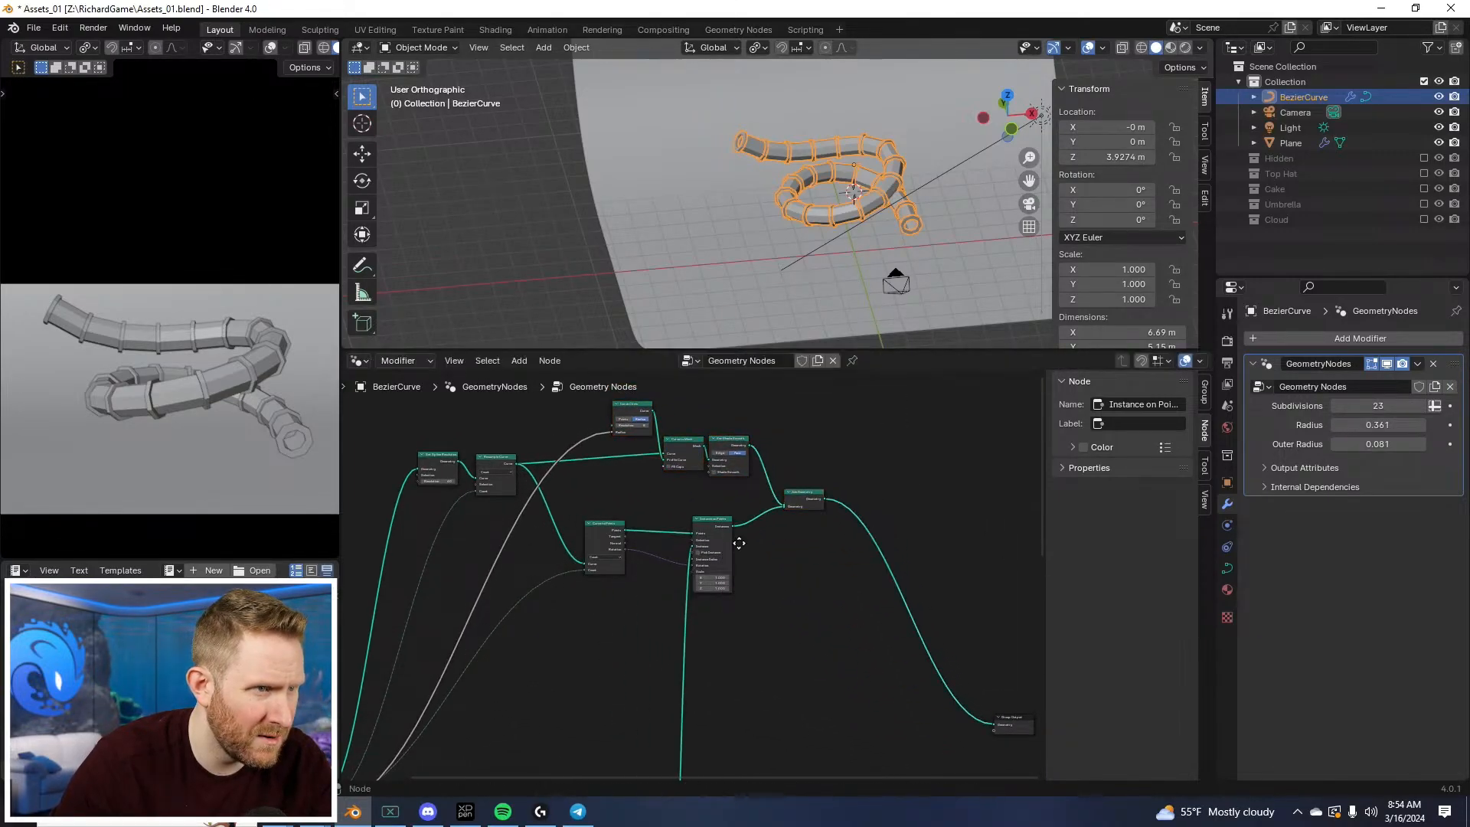
Step: Place Curve to Mesh and Set Shade Smooth beside Curve Circle and flatten the three nodes into one horizontal row
{"action": "middle_click_drag", "start_coordinate": [636, 403], "coordinate": [709, 483]}
{"action": "scroll", "coordinate": [708, 483], "scroll_direction": "up", "scroll_amount": 3}
{"action": "left_click_drag", "start_coordinate": [710, 488], "coordinate": [826, 580]}
{"action": "key", "text": "alt+a"}
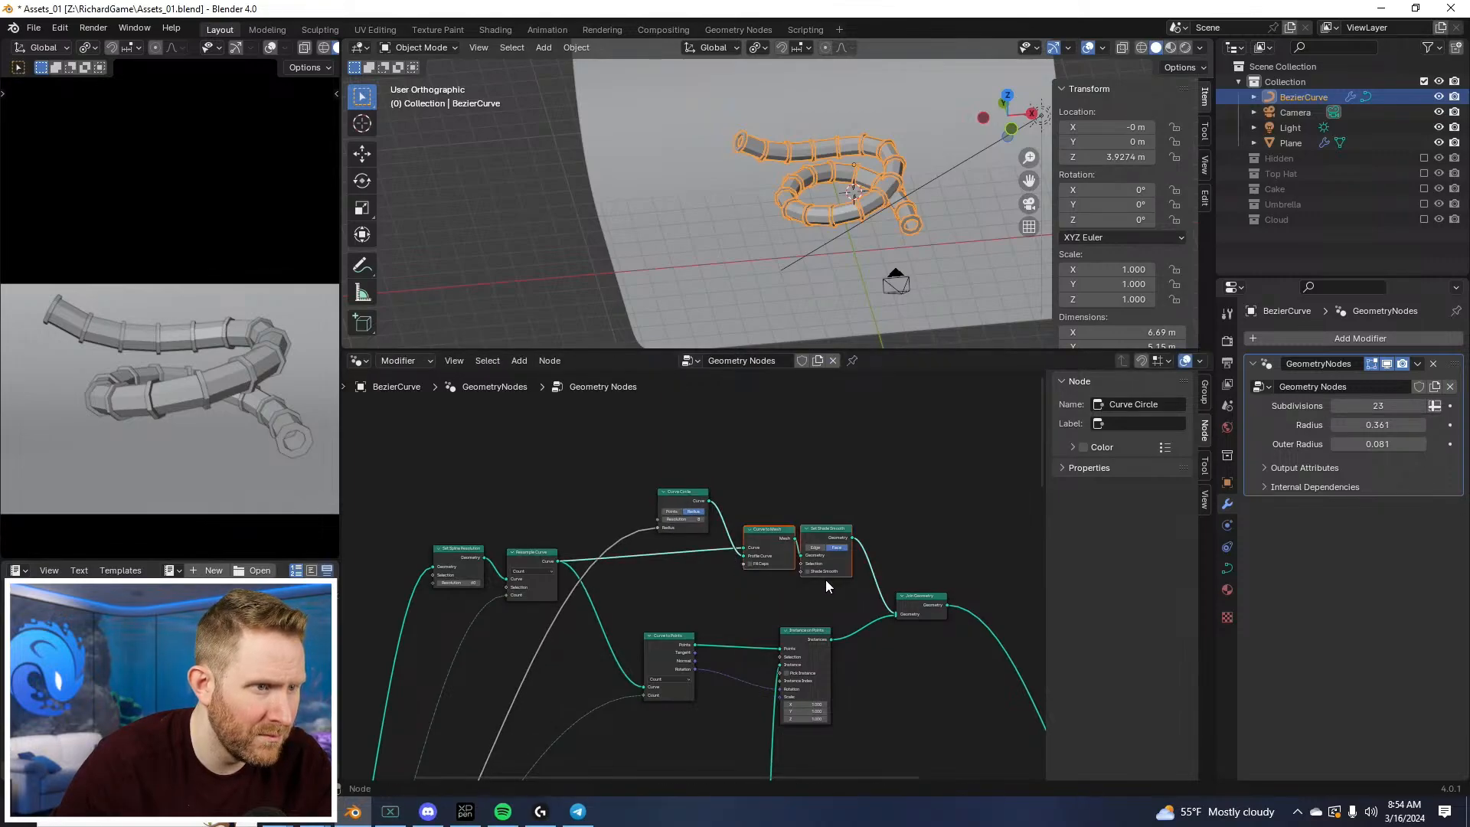
{"action": "key", "text": "g"}
{"action": "left_click", "coordinate": [798, 544]}
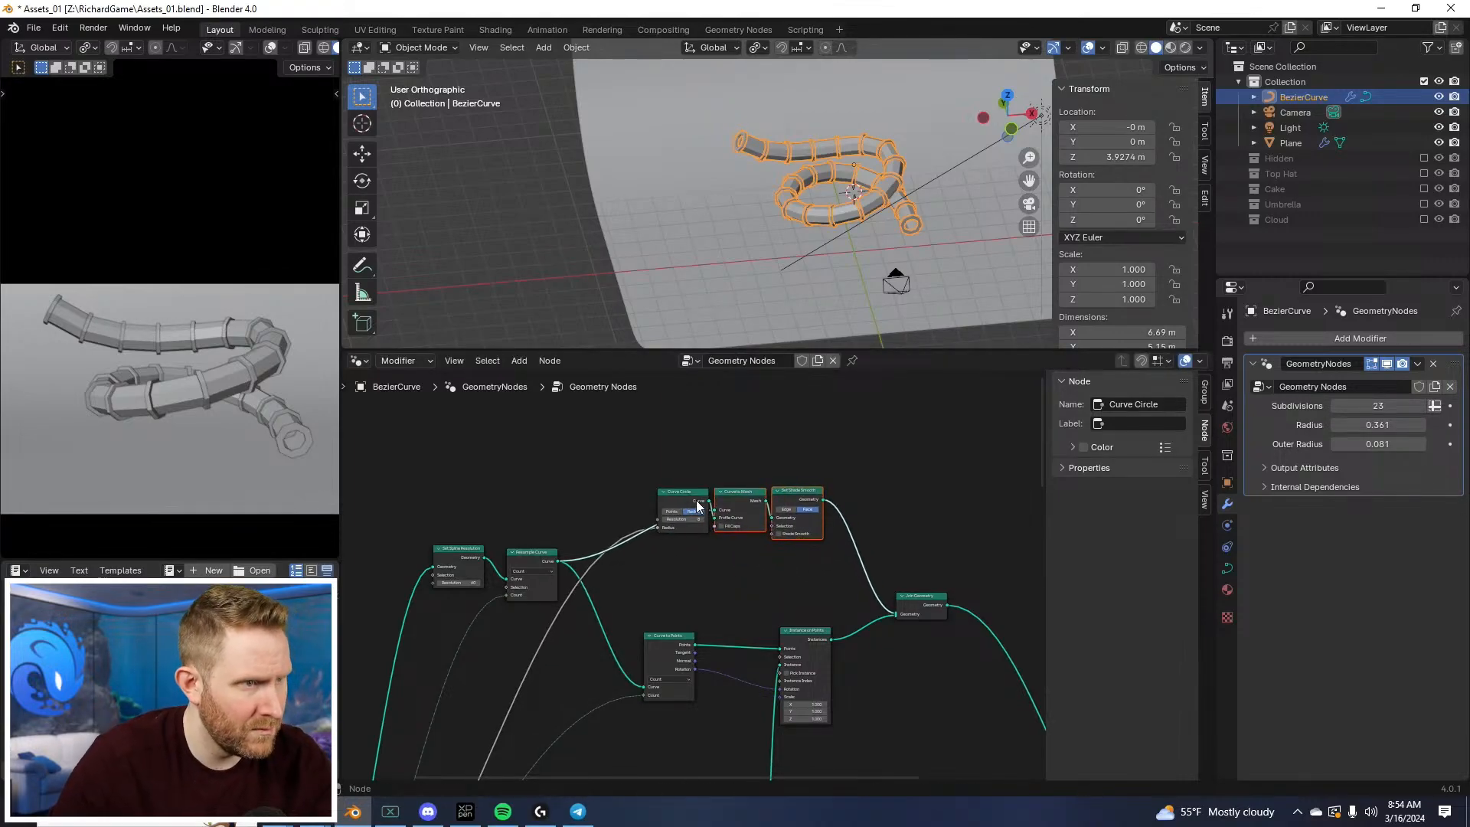
{"action": "left_click_drag", "start_coordinate": [658, 465], "coordinate": [796, 553]}
{"action": "key", "text": "s"}
{"action": "key", "text": "y"}
{"action": "key", "text": "0"}
{"action": "left_click", "coordinate": [798, 558]}
Step: Place the Curve to Points and Instance on Points nodes side by side directly below the Curve Circle row
{"action": "middle_click_drag", "start_coordinate": [716, 641], "coordinate": [681, 565]}
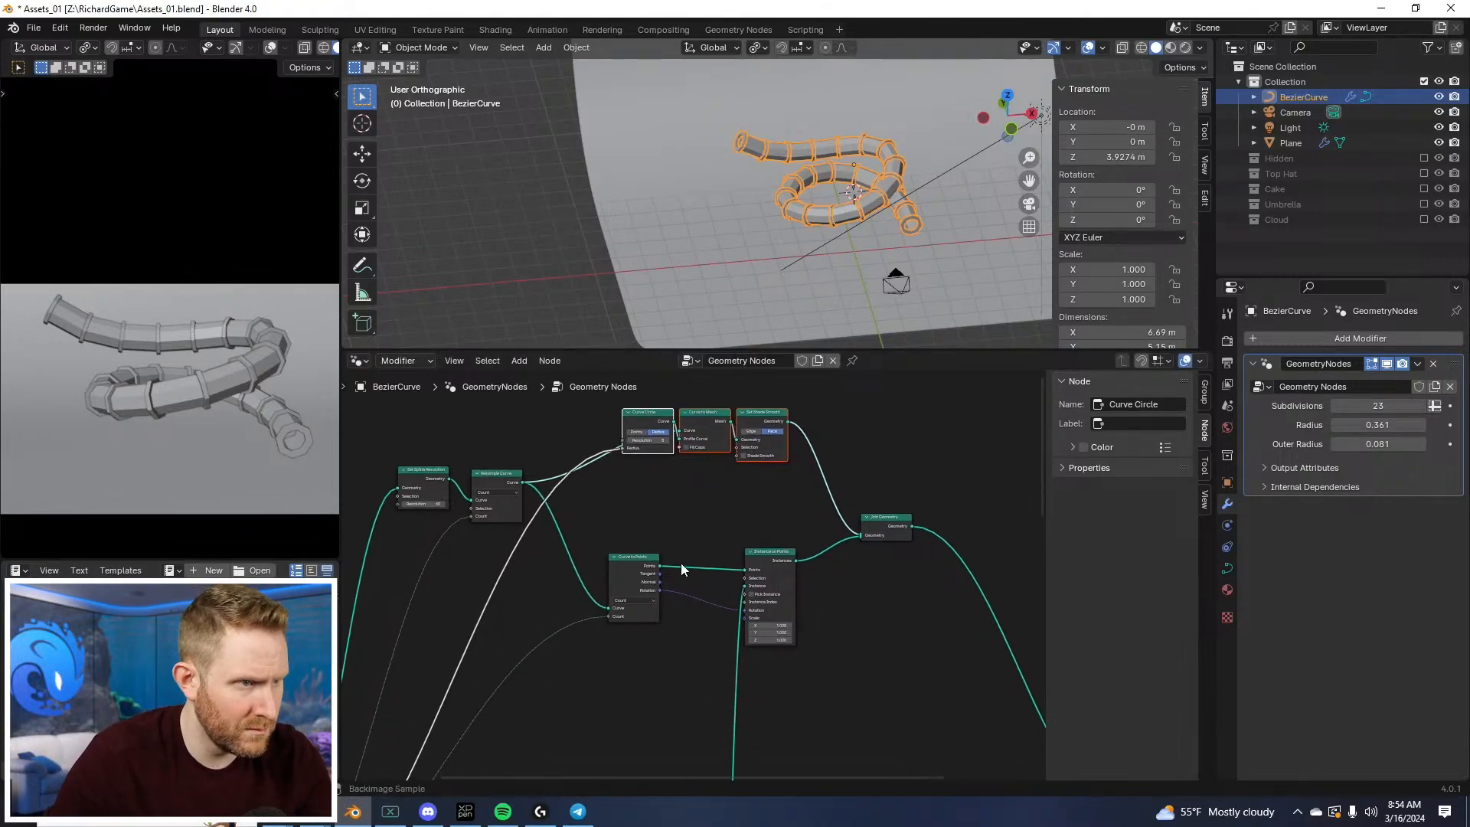
{"action": "left_click_drag", "start_coordinate": [638, 557], "coordinate": [649, 498]}
{"action": "left_click", "coordinate": [767, 557]}
{"action": "left_click_drag", "start_coordinate": [769, 561], "coordinate": [705, 482]}
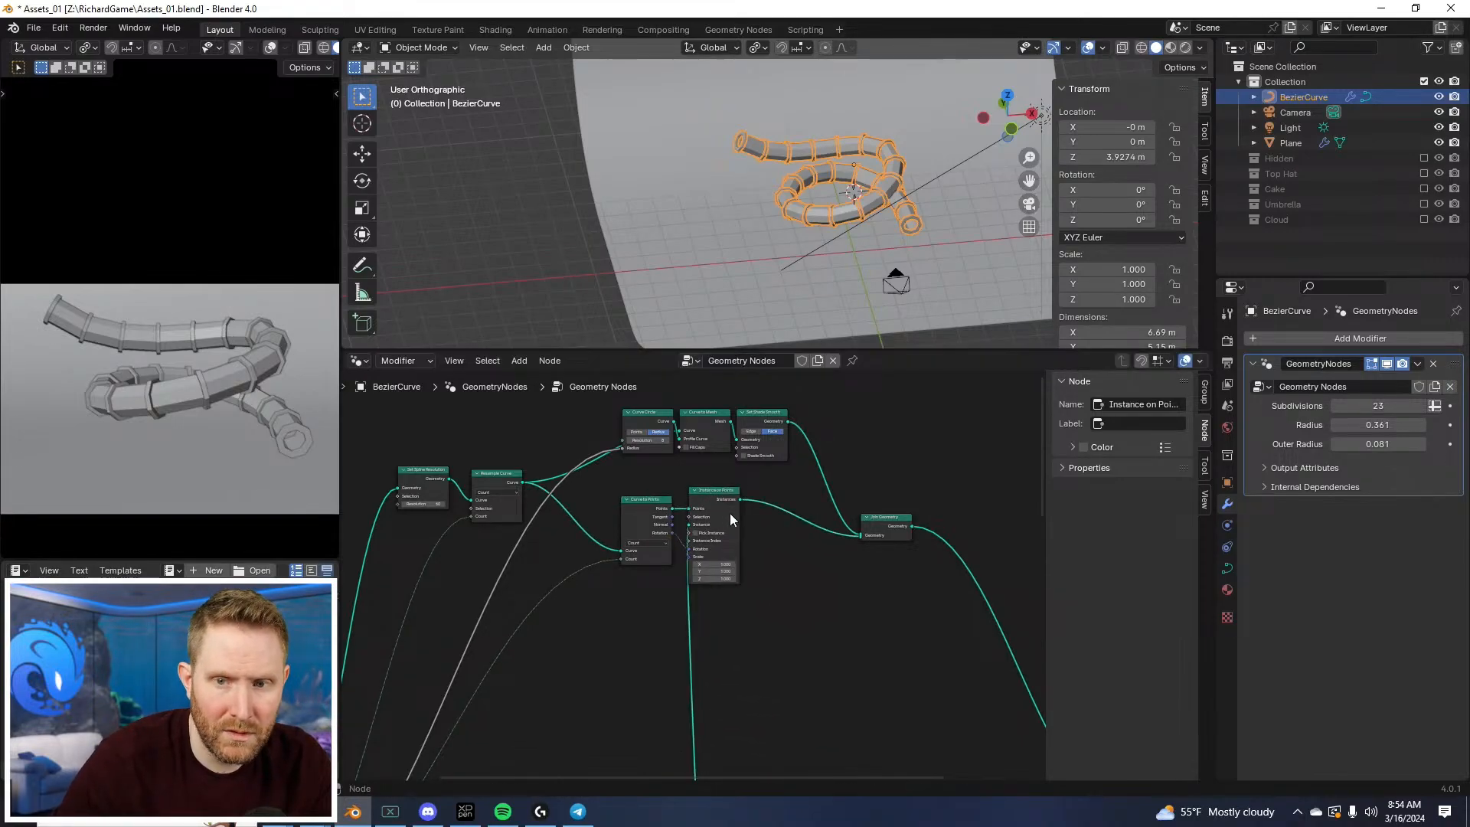
{"action": "scroll", "coordinate": [792, 464], "scroll_direction": "down", "scroll_amount": 2}
{"action": "scroll", "coordinate": [842, 238], "scroll_direction": "up", "scroll_amount": 3}
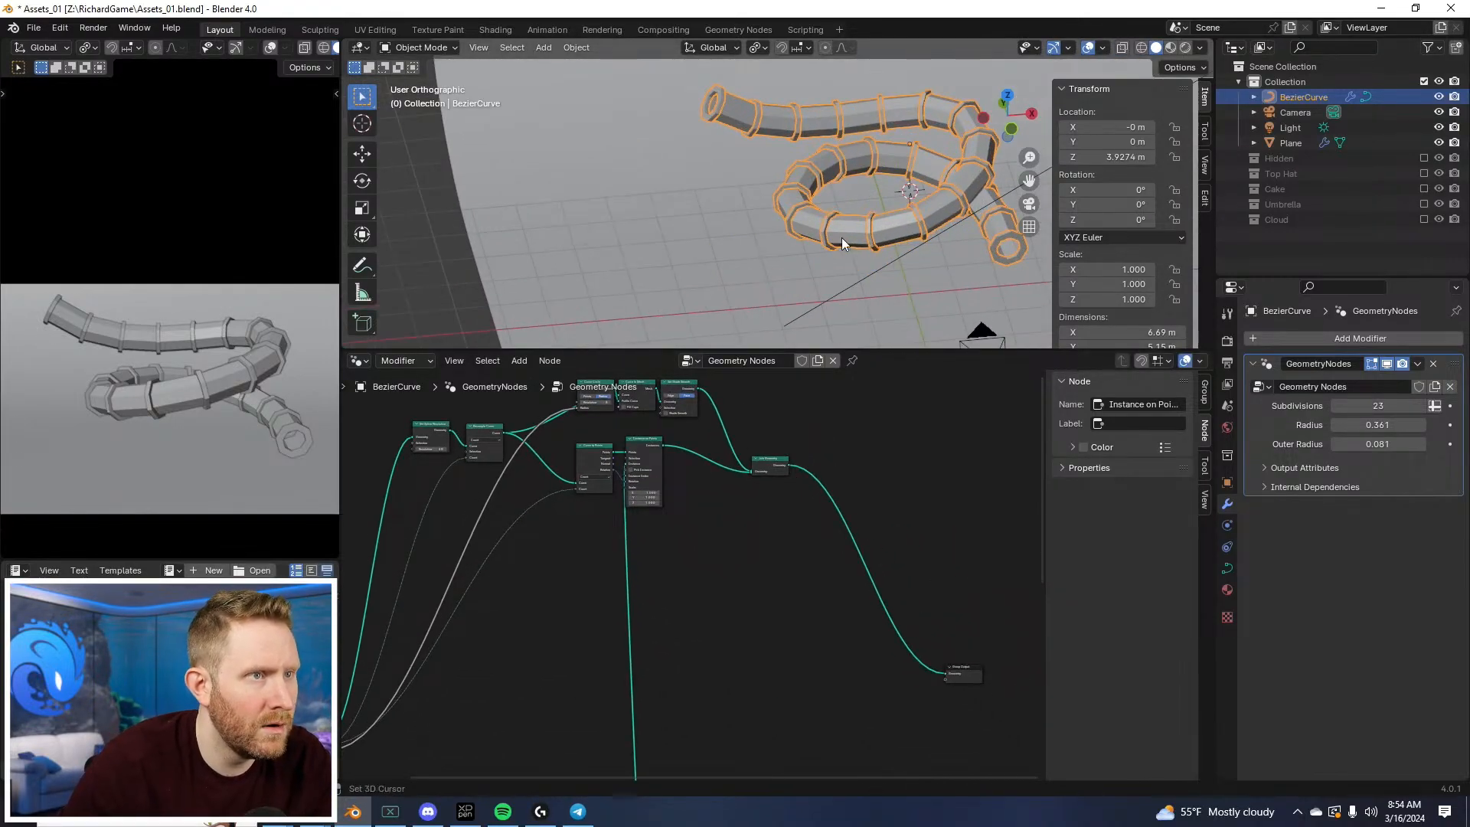
{"action": "left_click", "coordinate": [793, 219]}
{"action": "left_click", "coordinate": [794, 225]}
{"action": "scroll", "coordinate": [743, 522], "scroll_direction": "up", "scroll_amount": 3}
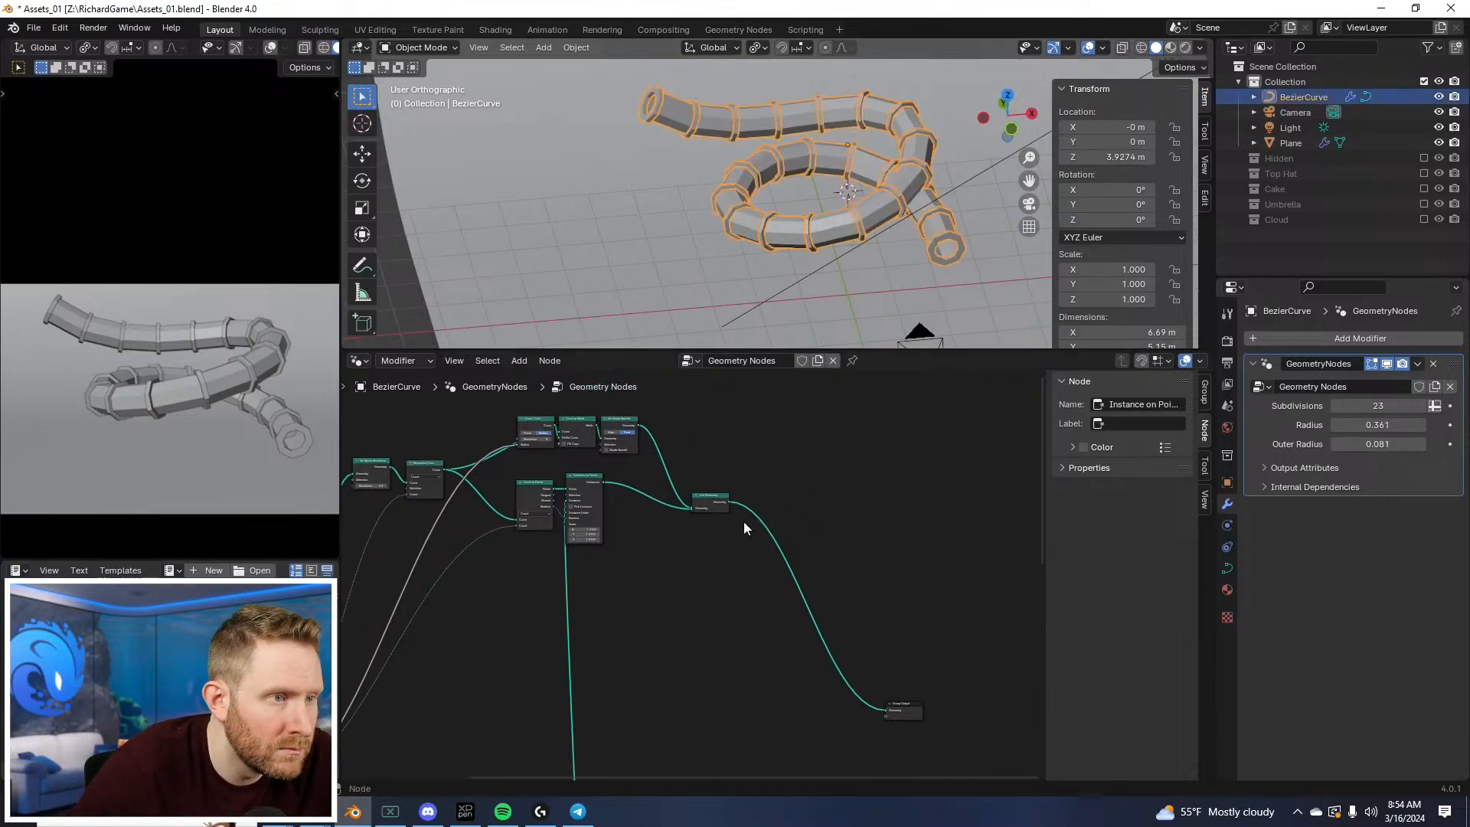
Step: Make room before Join Geometry and insert a Realize Instances node between Instance on Points and Join Geometry
{"action": "left_click_drag", "start_coordinate": [705, 469], "coordinate": [777, 449]}
{"action": "middle_click_drag", "start_coordinate": [717, 500], "coordinate": [793, 525]}
{"action": "scroll", "coordinate": [793, 525], "scroll_direction": "up", "scroll_amount": 4}
{"action": "left_click", "coordinate": [792, 525]}
{"action": "middle_click_drag", "start_coordinate": [614, 507], "coordinate": [724, 581]}
{"action": "scroll", "coordinate": [724, 582], "scroll_direction": "up", "scroll_amount": 1}
{"action": "key", "text": "shift+a"}
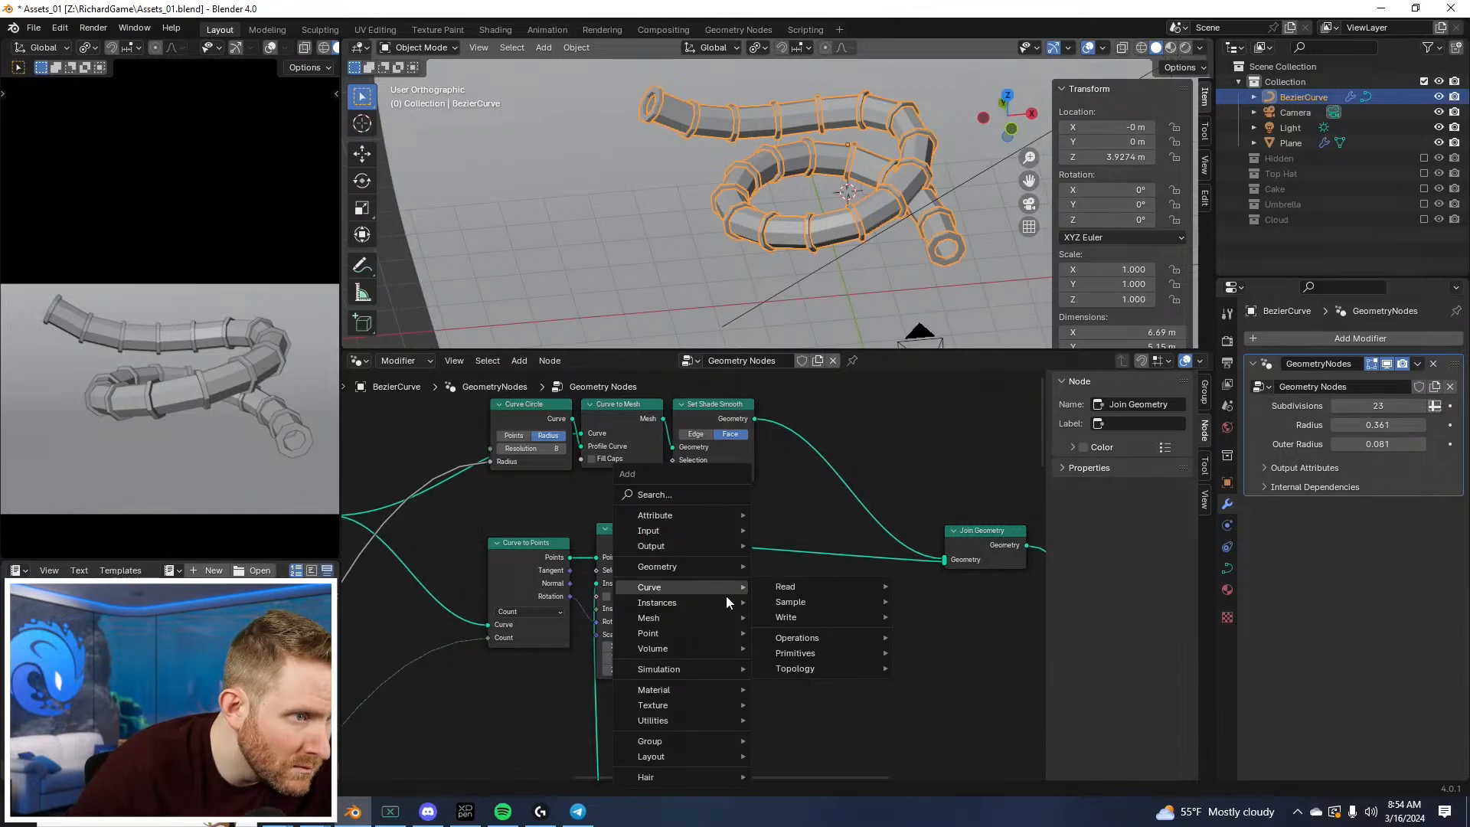
{"action": "mouse_move", "coordinate": [700, 605]}
{"action": "left_click", "coordinate": [850, 640]}
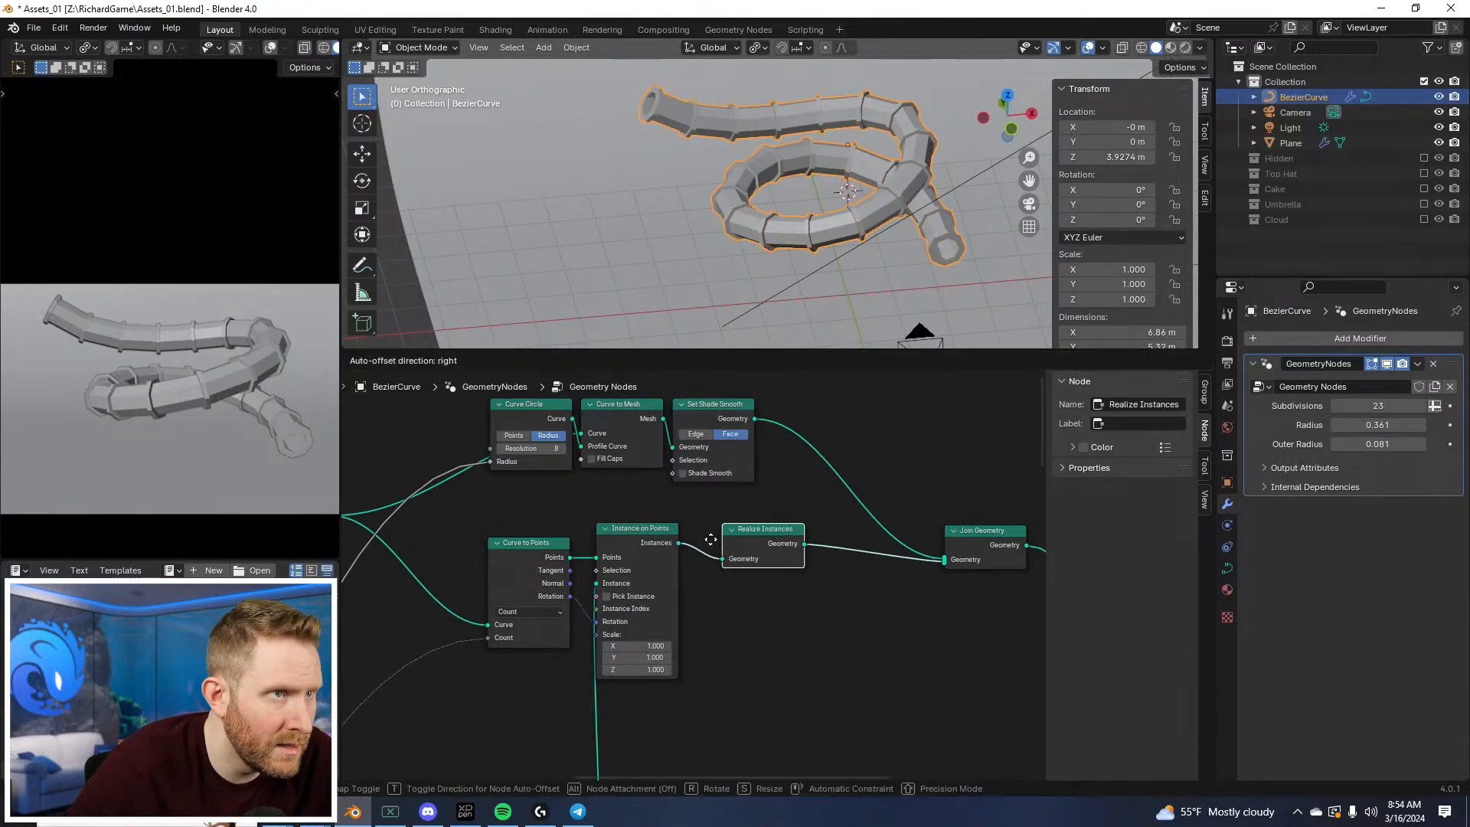
{"action": "left_click", "coordinate": [724, 528]}
{"action": "scroll", "coordinate": [788, 589], "scroll_direction": "down", "scroll_amount": 2}
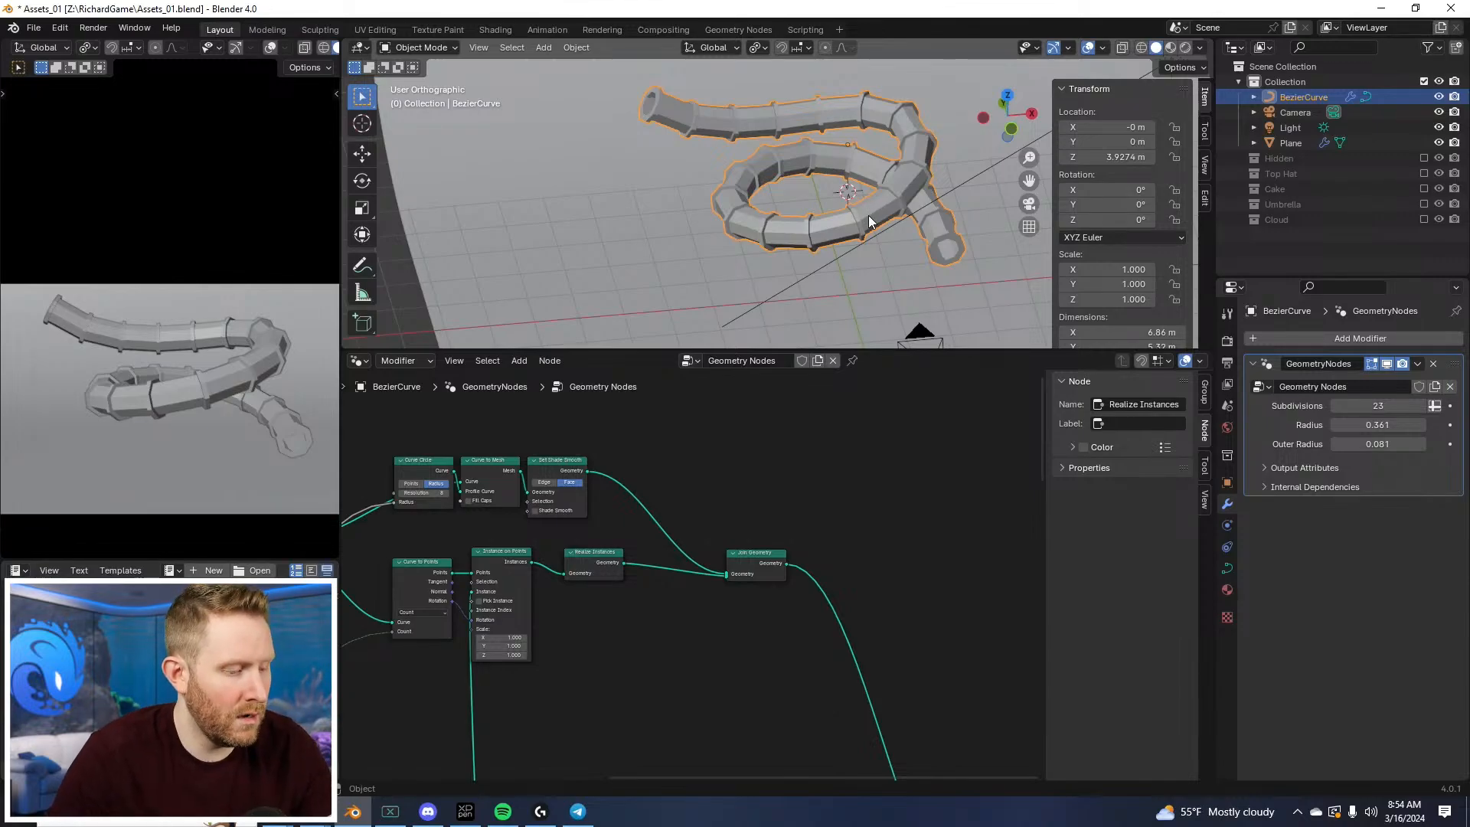
Step: Convert the curve tube to a mesh, inspect all its vertices in Edit Mode, and undo the conversion
{"action": "key", "text": "F3"}
{"action": "type", "text": "mesh"}
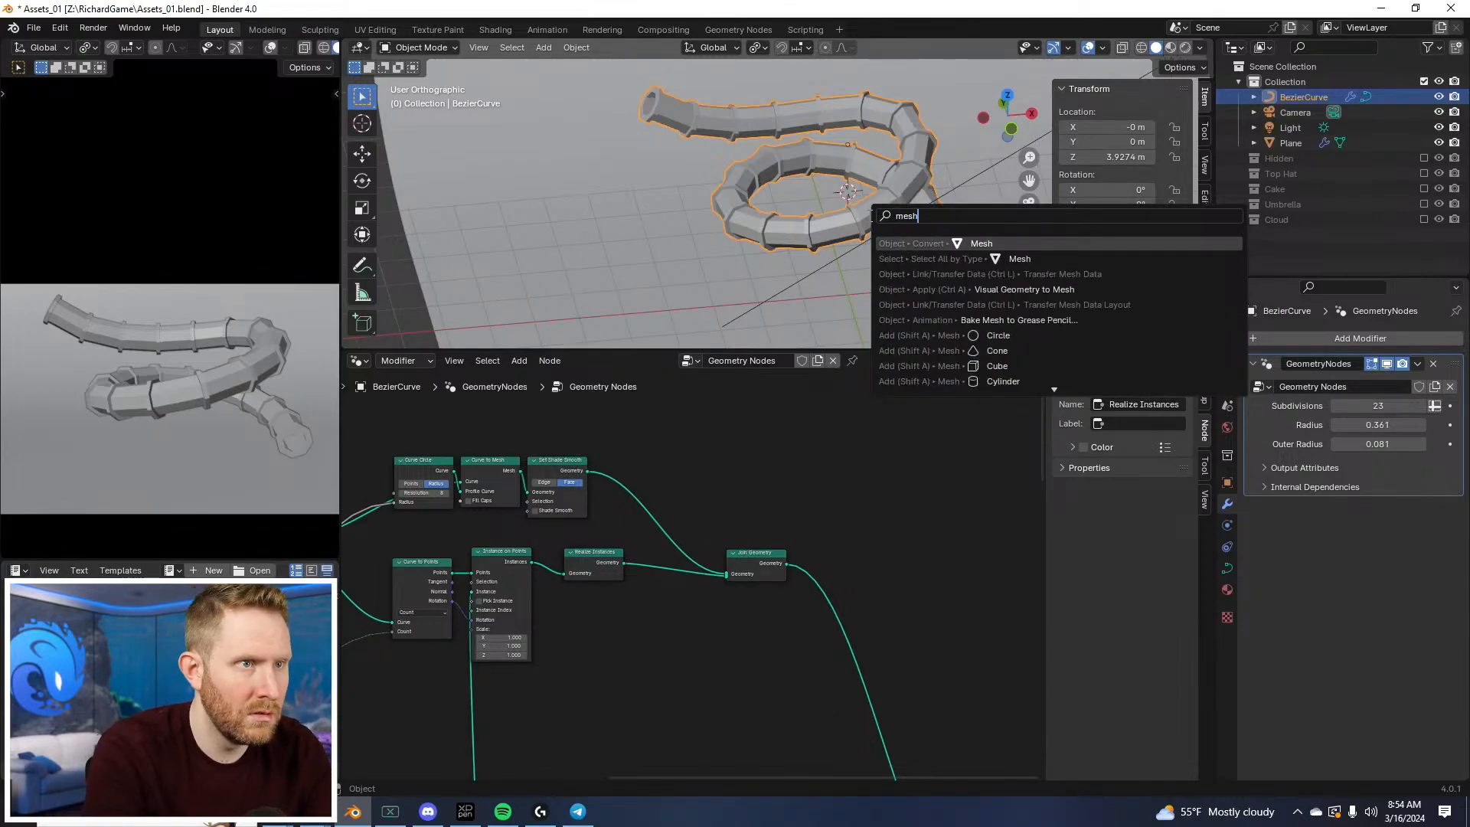
{"action": "key", "text": "Return"}
{"action": "key", "text": "Tab"}
{"action": "key", "text": "1"}
{"action": "key", "text": "a"}
{"action": "middle_click_drag", "start_coordinate": [866, 215], "coordinate": [839, 199]}
{"action": "scroll", "coordinate": [788, 215], "scroll_direction": "up", "scroll_amount": 5}
{"action": "key", "text": "Tab"}
{"action": "scroll", "coordinate": [874, 138], "scroll_direction": "down", "scroll_amount": 3}
{"action": "key", "text": "Tab"}
{"action": "key", "text": "ctrl+z"}
{"action": "key", "text": "ctrl+z"}
{"action": "key", "text": "ctrl+z"}
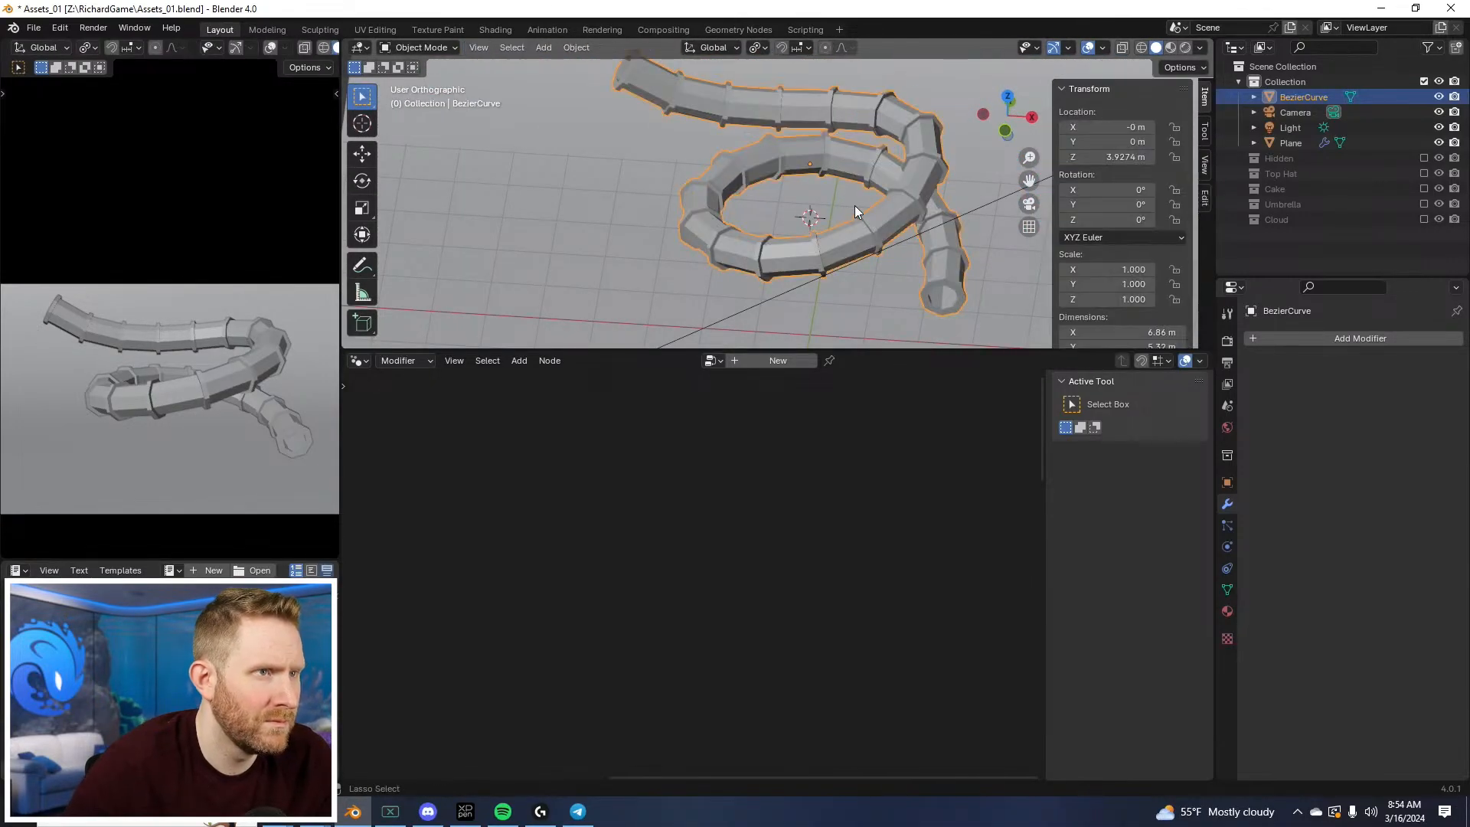
Step: Try moving the control point at the front of the curve's lower loop in Edit Mode, and return to Object Mode
{"action": "scroll", "coordinate": [604, 637], "scroll_direction": "up", "scroll_amount": 1}
{"action": "left_click_drag", "start_coordinate": [577, 547], "coordinate": [558, 541]}
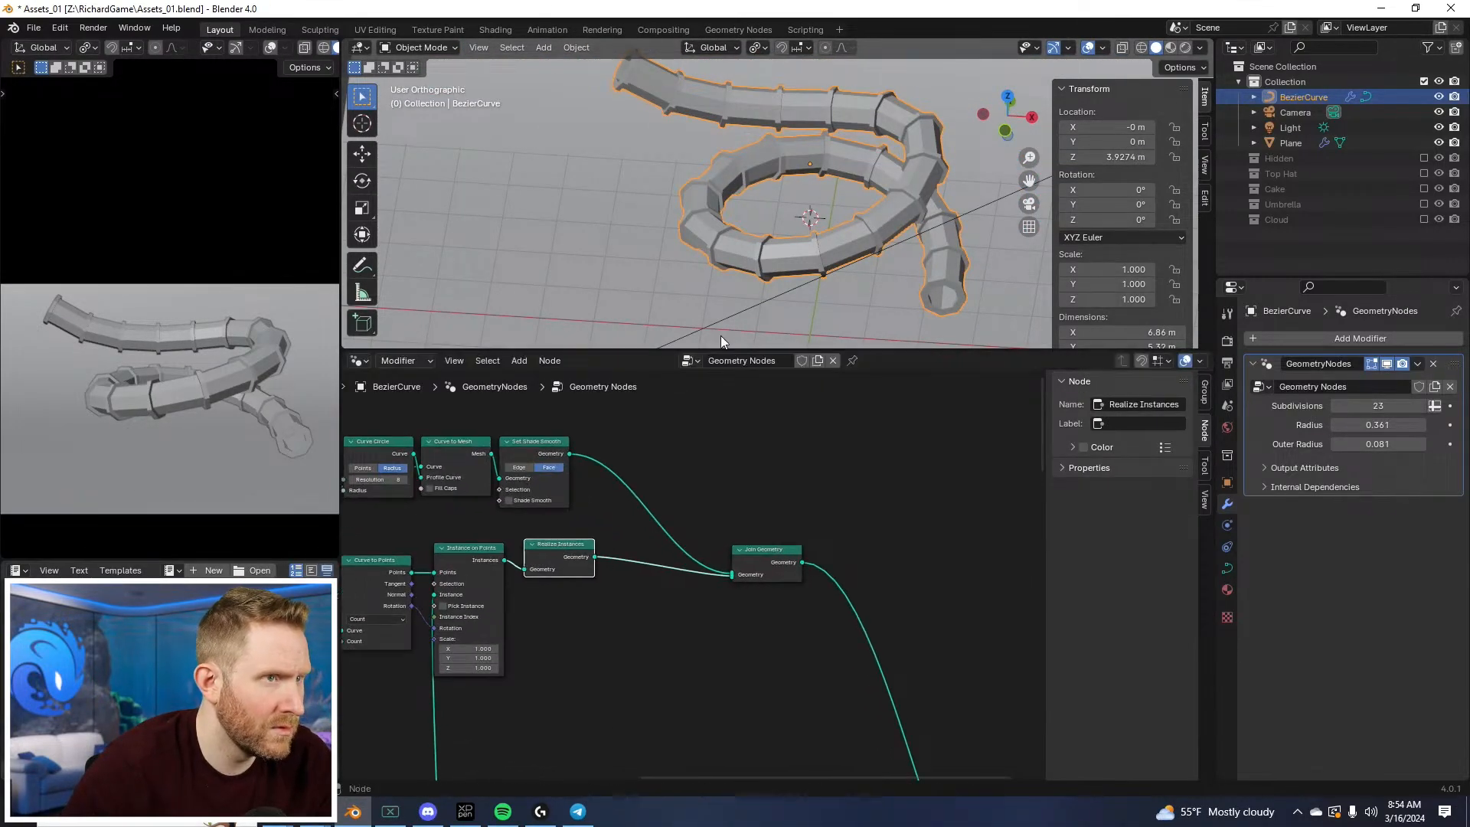
{"action": "key", "text": "Tab"}
{"action": "left_click", "coordinate": [833, 256]}
{"action": "key", "text": "g"}
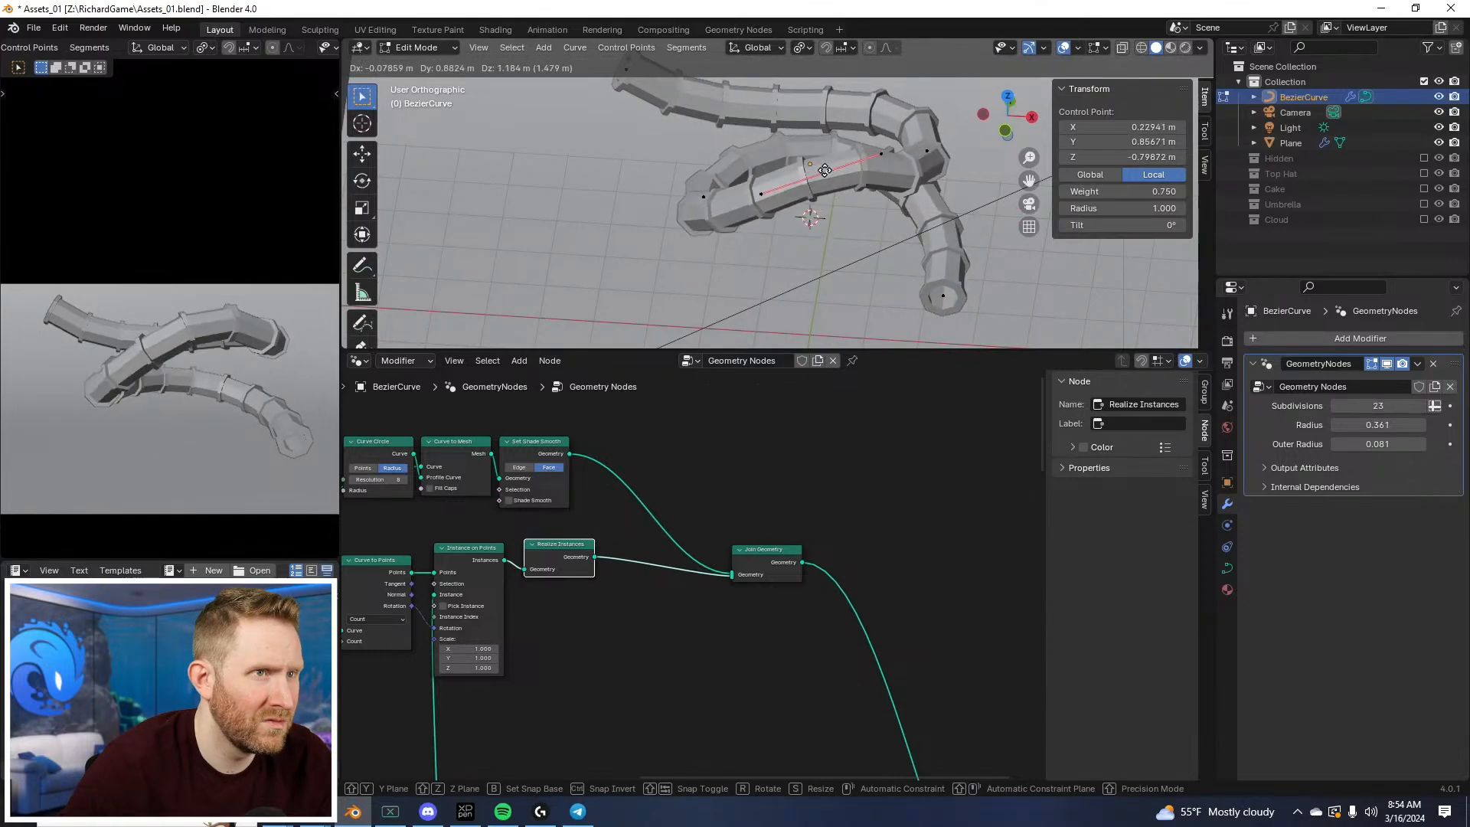
{"action": "left_click", "coordinate": [720, 259]}
{"action": "key", "text": "Tab"}
{"action": "scroll", "coordinate": [858, 215], "scroll_direction": "down", "scroll_amount": 3}
{"action": "mouse_move", "coordinate": [880, 198]}
{"action": "middle_mouse_down"}
{"action": "mouse_move", "coordinate": [889, 221]}
{"action": "mouse_move", "coordinate": [898, 204]}
{"action": "middle_mouse_up"}
{"action": "scroll", "coordinate": [898, 203], "scroll_direction": "up", "scroll_amount": 1}
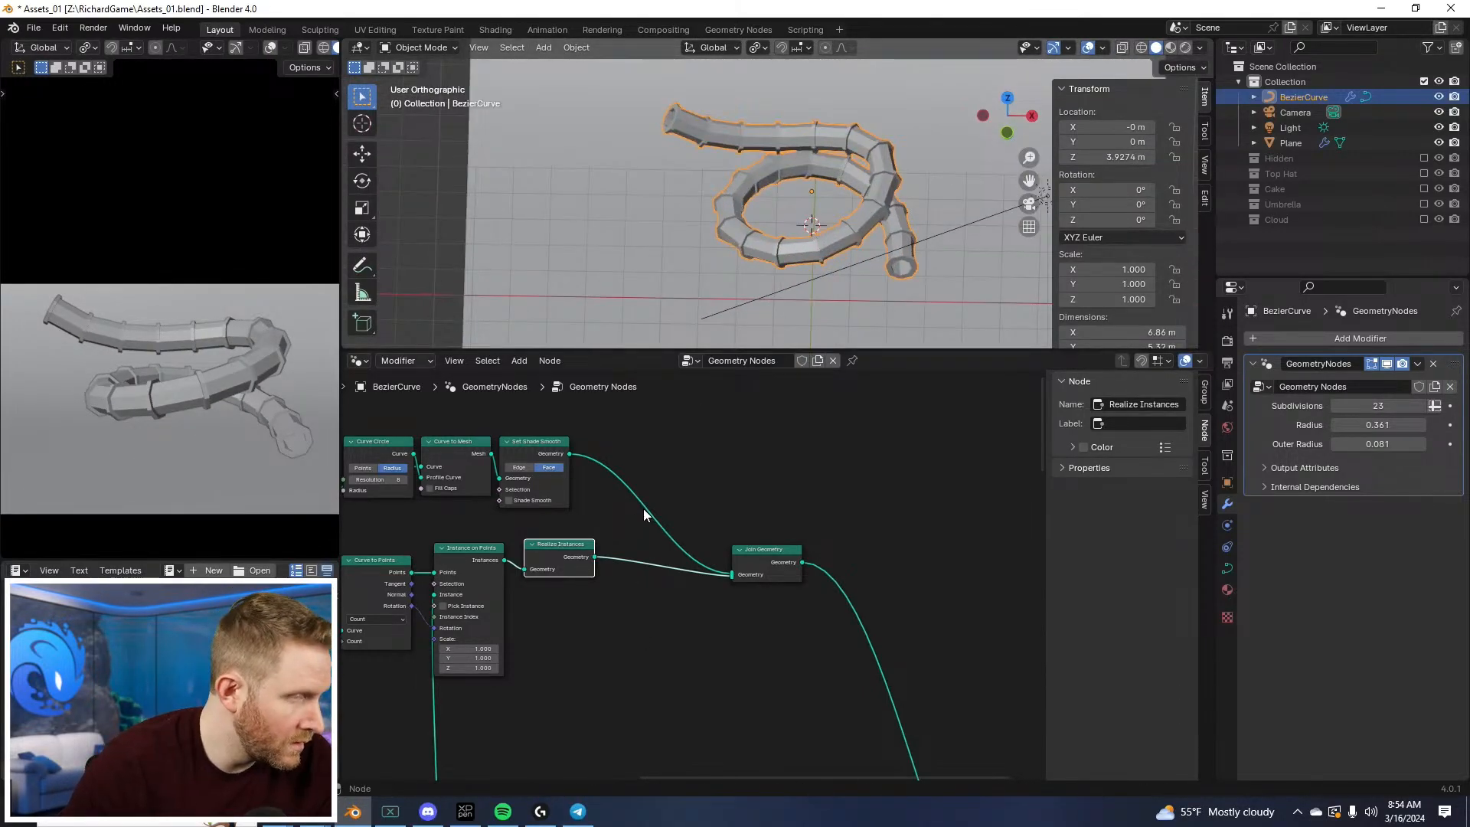
{"action": "scroll", "coordinate": [643, 508], "scroll_direction": "down", "scroll_amount": 2}
{"action": "middle_click_drag", "start_coordinate": [735, 206], "coordinate": [737, 141]}
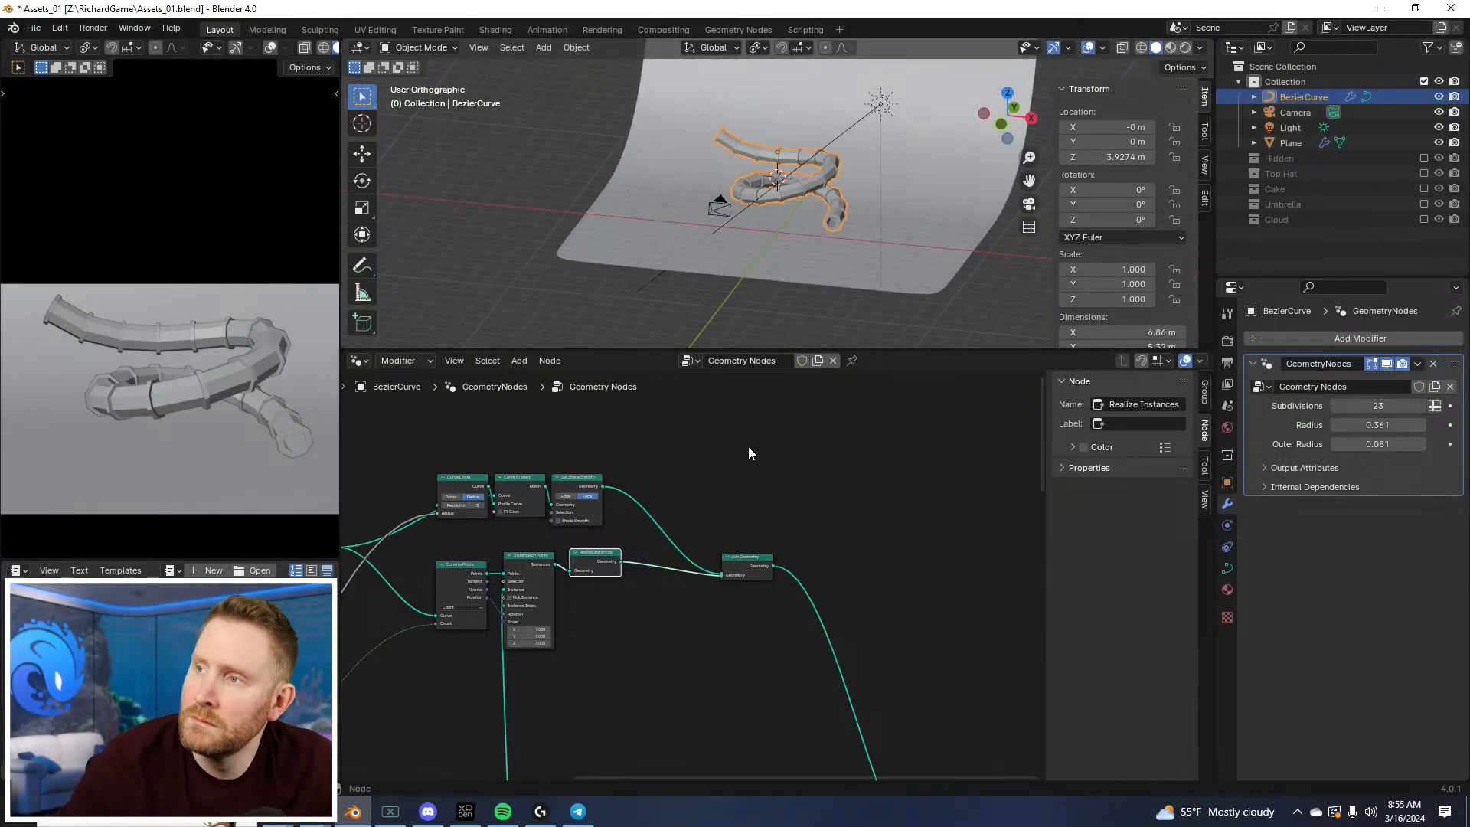
Step: Move the Resample Curve node right beside the Set Spline Resolution node
{"action": "middle_click_drag", "start_coordinate": [563, 598], "coordinate": [712, 470]}
{"action": "scroll", "coordinate": [711, 470], "scroll_direction": "down", "scroll_amount": 2}
{"action": "scroll", "coordinate": [669, 494], "scroll_direction": "up", "scroll_amount": 5}
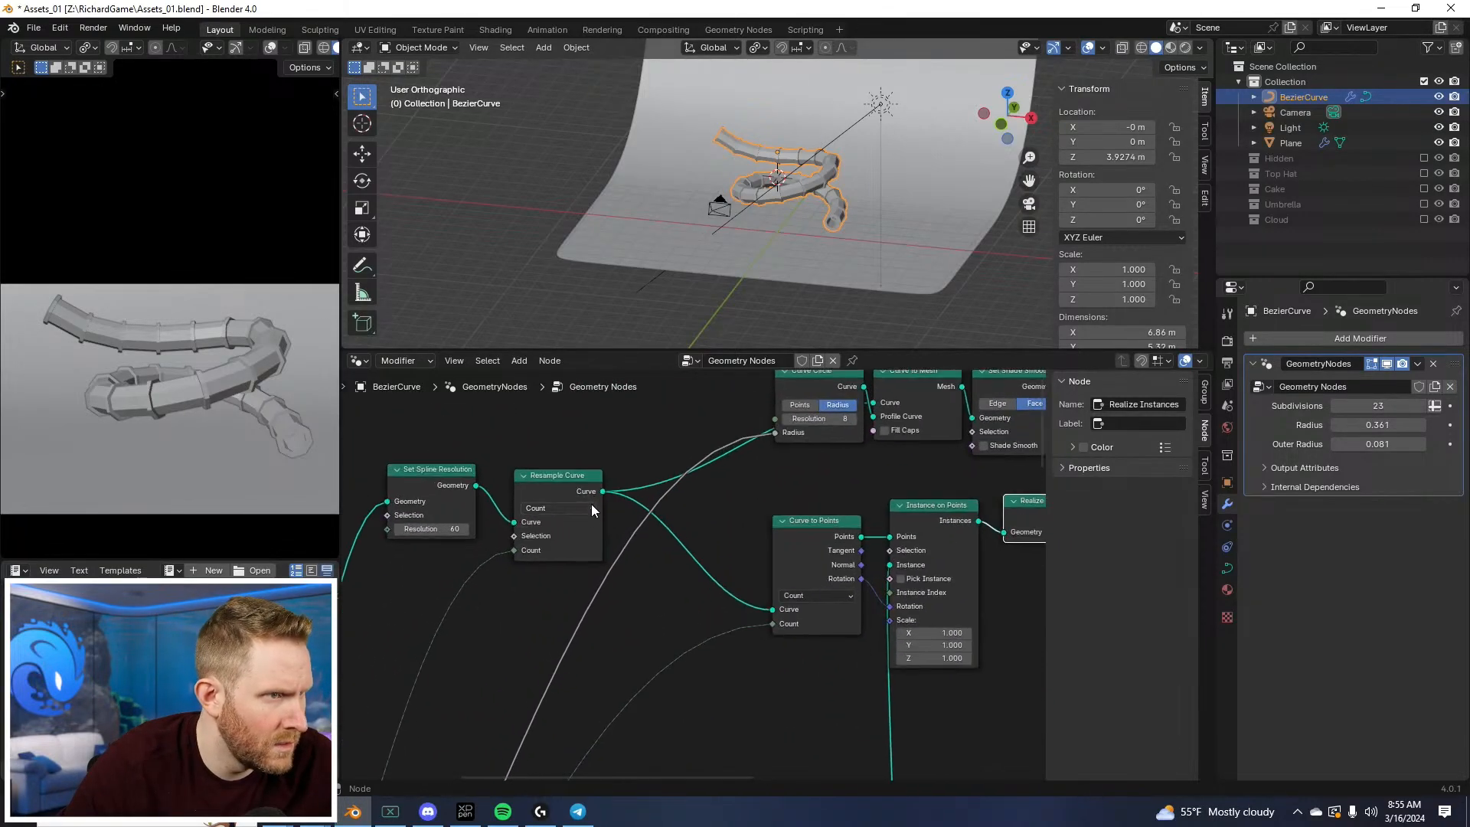
{"action": "left_click", "coordinate": [543, 454]}
{"action": "left_click", "coordinate": [482, 448]}
Step: Set the camera preview viewport to rendered shading and save the file
{"action": "key", "text": "z"}
{"action": "left_click", "coordinate": [292, 292]}
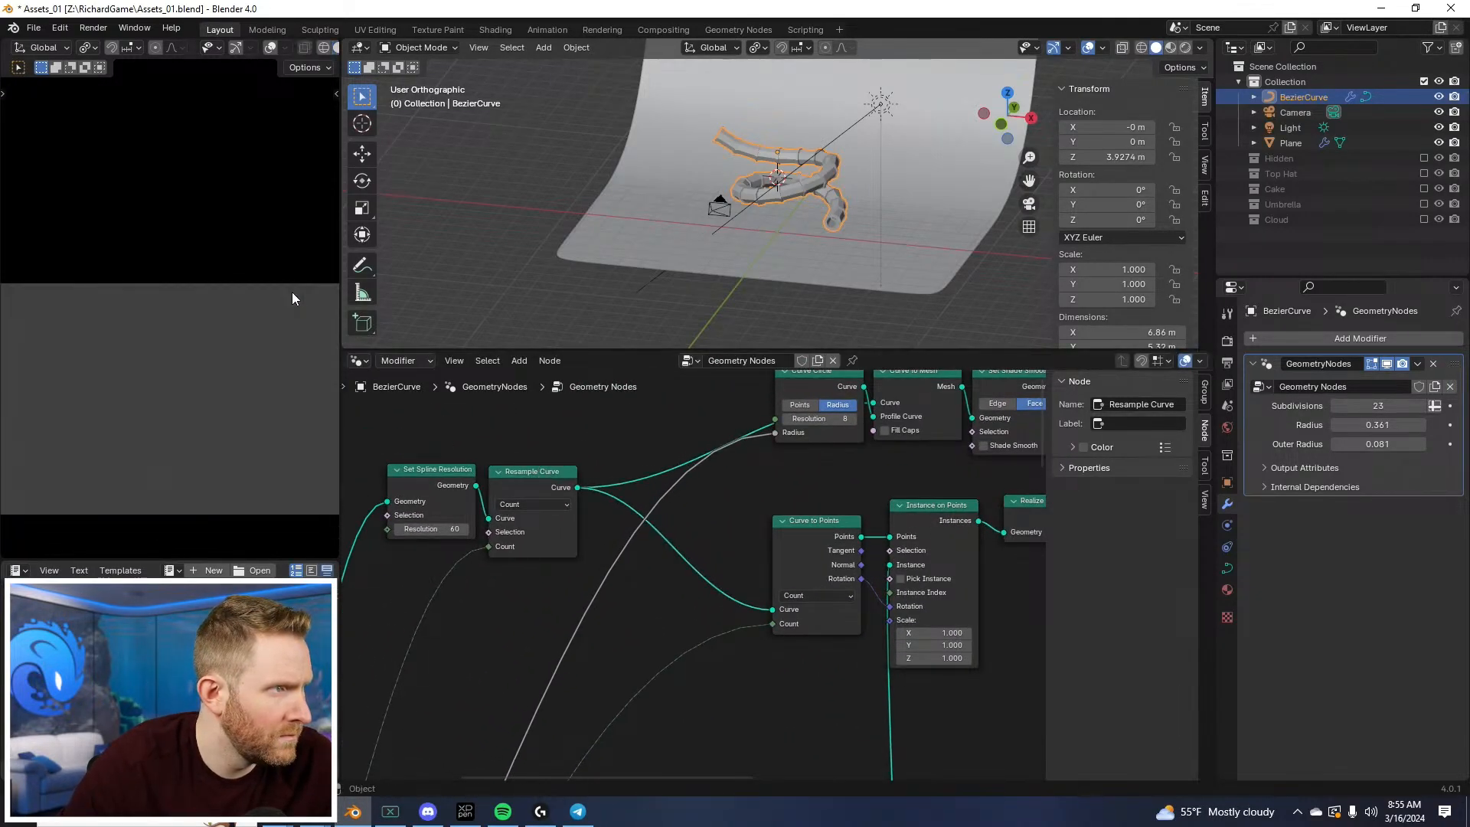
{"action": "key", "text": "ctrl+s"}
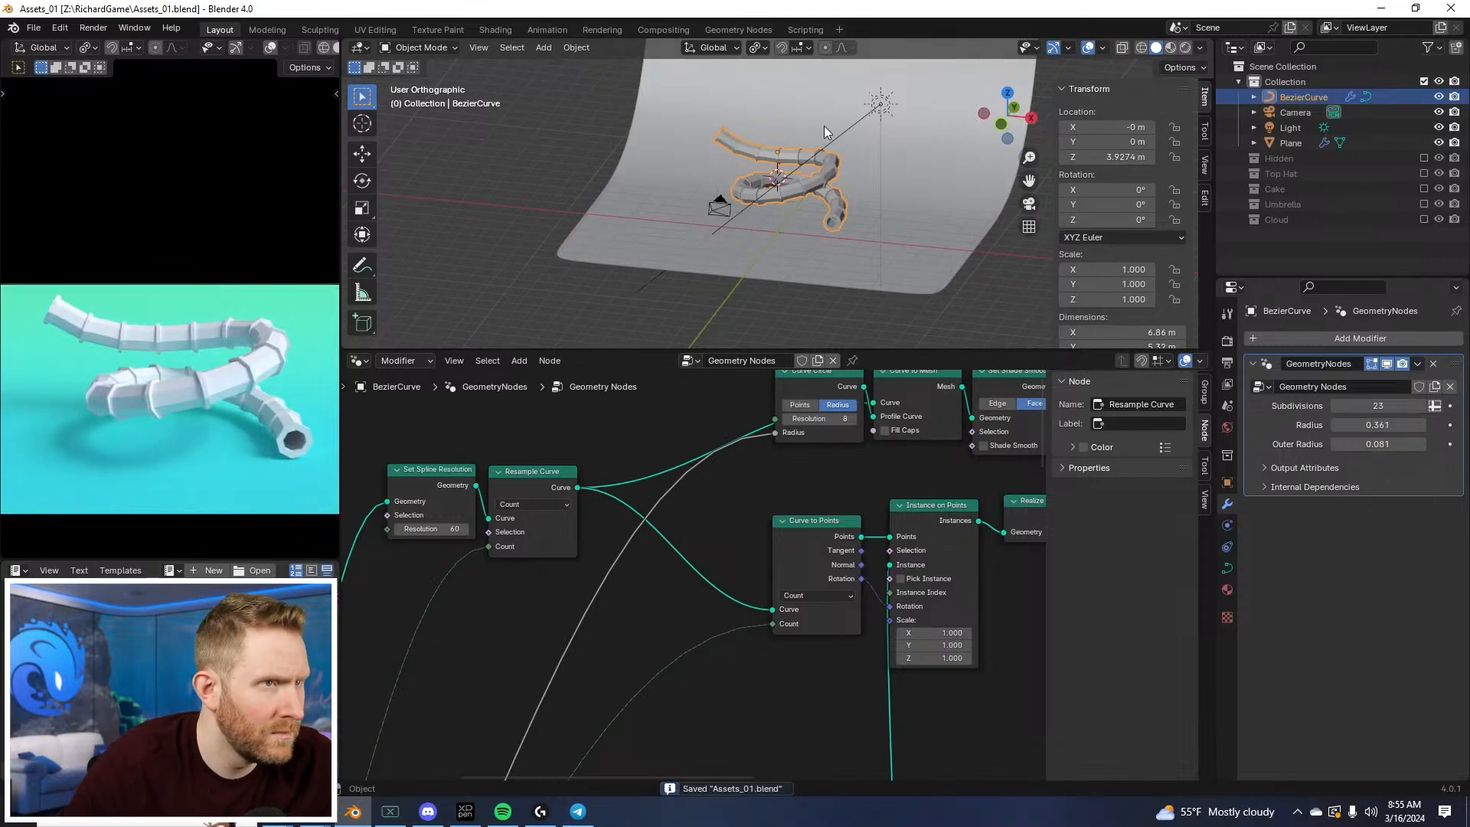
Step: Reposition the Joints frame with its nodes below and to the right of the Group Input node
{"action": "scroll", "coordinate": [812, 496], "scroll_direction": "down", "scroll_amount": 10}
{"action": "middle_click_drag", "start_coordinate": [734, 635], "coordinate": [654, 455]}
{"action": "middle_click_drag", "start_coordinate": [682, 634], "coordinate": [668, 549]}
{"action": "scroll", "coordinate": [671, 636], "scroll_direction": "down", "scroll_amount": 4}
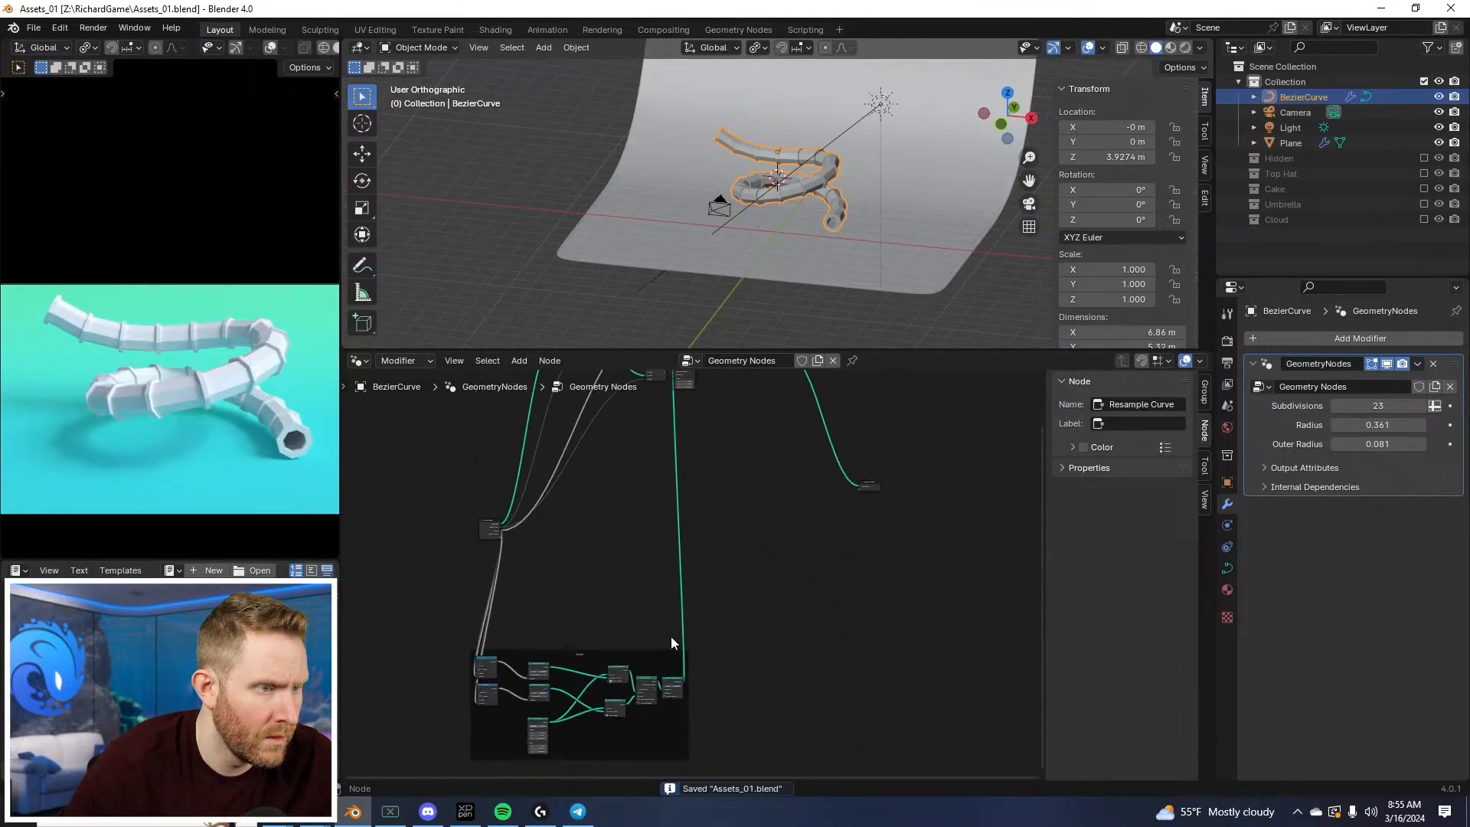
{"action": "scroll", "coordinate": [671, 636], "scroll_direction": "up", "scroll_amount": 2}
{"action": "middle_click_drag", "start_coordinate": [553, 663], "coordinate": [634, 632]}
{"action": "left_click_drag", "start_coordinate": [634, 632], "coordinate": [713, 511]}
{"action": "middle_click_drag", "start_coordinate": [746, 465], "coordinate": [711, 610]}
{"action": "key", "text": "g"}
{"action": "left_click", "coordinate": [751, 562]}
{"action": "left_click", "coordinate": [764, 439]}
{"action": "scroll", "coordinate": [769, 508], "scroll_direction": "up", "scroll_amount": 4}
{"action": "middle_click_drag", "start_coordinate": [764, 439], "coordinate": [741, 329]}
{"action": "scroll", "coordinate": [743, 499], "scroll_direction": "down", "scroll_amount": 1}
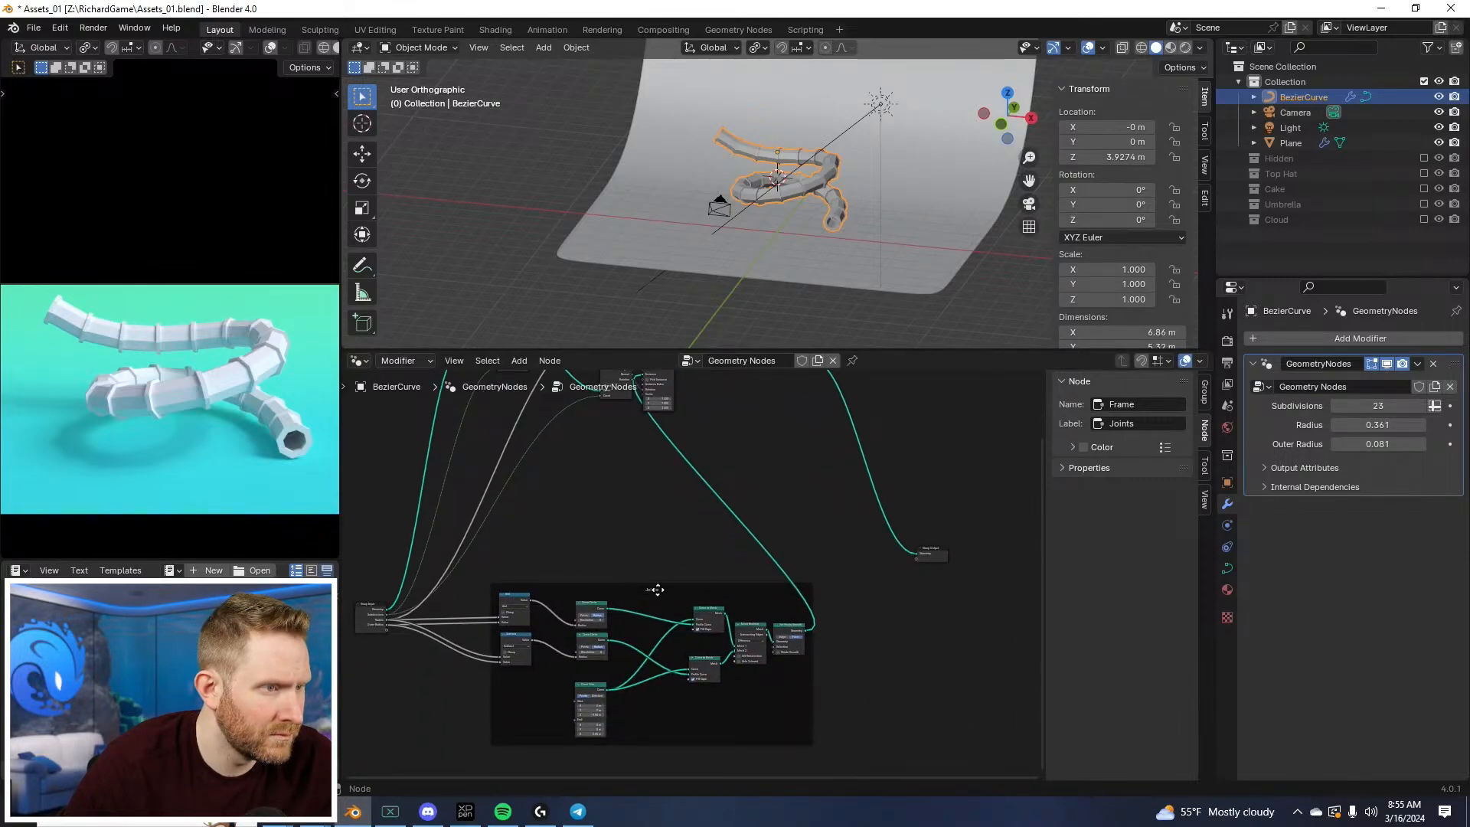
{"action": "left_click_drag", "start_coordinate": [657, 590], "coordinate": [627, 685]}
Step: Add a Curve Circle node in the empty space above the Joints frame
{"action": "middle_click_drag", "start_coordinate": [651, 477], "coordinate": [668, 604]}
{"action": "scroll", "coordinate": [668, 604], "scroll_direction": "up", "scroll_amount": 3}
{"action": "middle_click_drag", "start_coordinate": [557, 655], "coordinate": [677, 525]}
{"action": "key", "text": "shift+a"}
{"action": "mouse_move", "coordinate": [696, 586]}
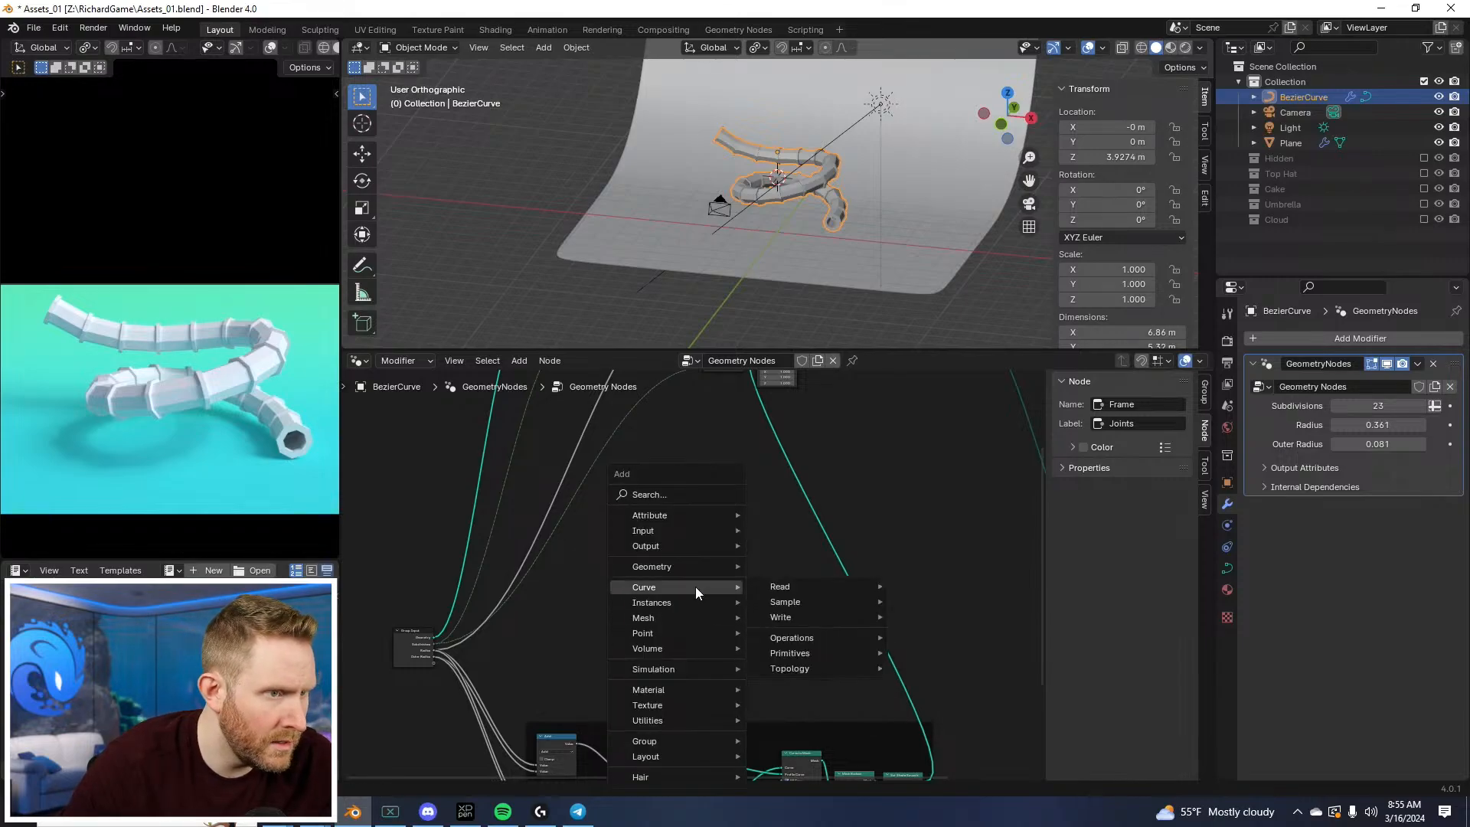
{"action": "mouse_move", "coordinate": [789, 653]}
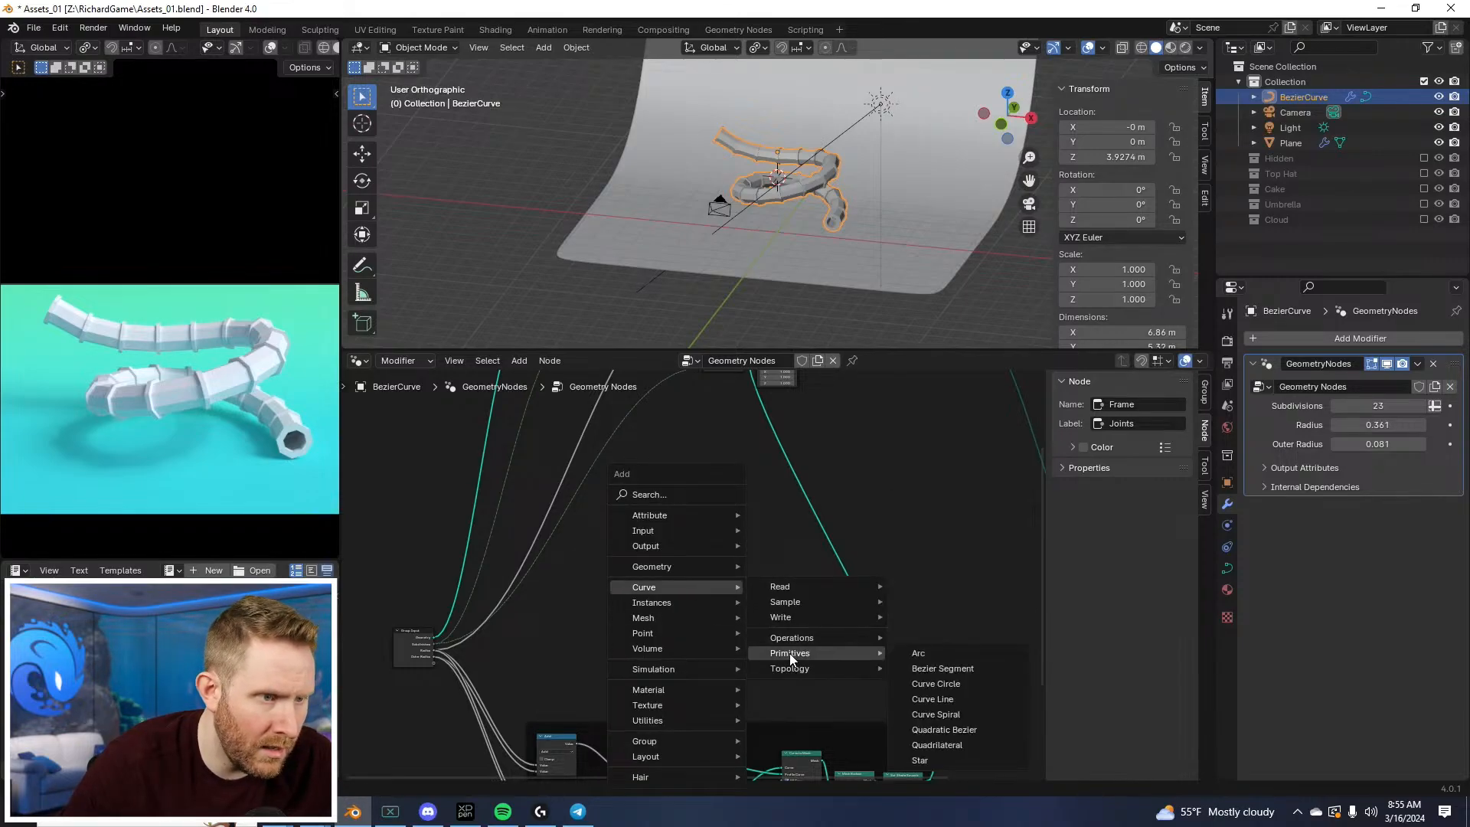
{"action": "left_click", "coordinate": [934, 684]}
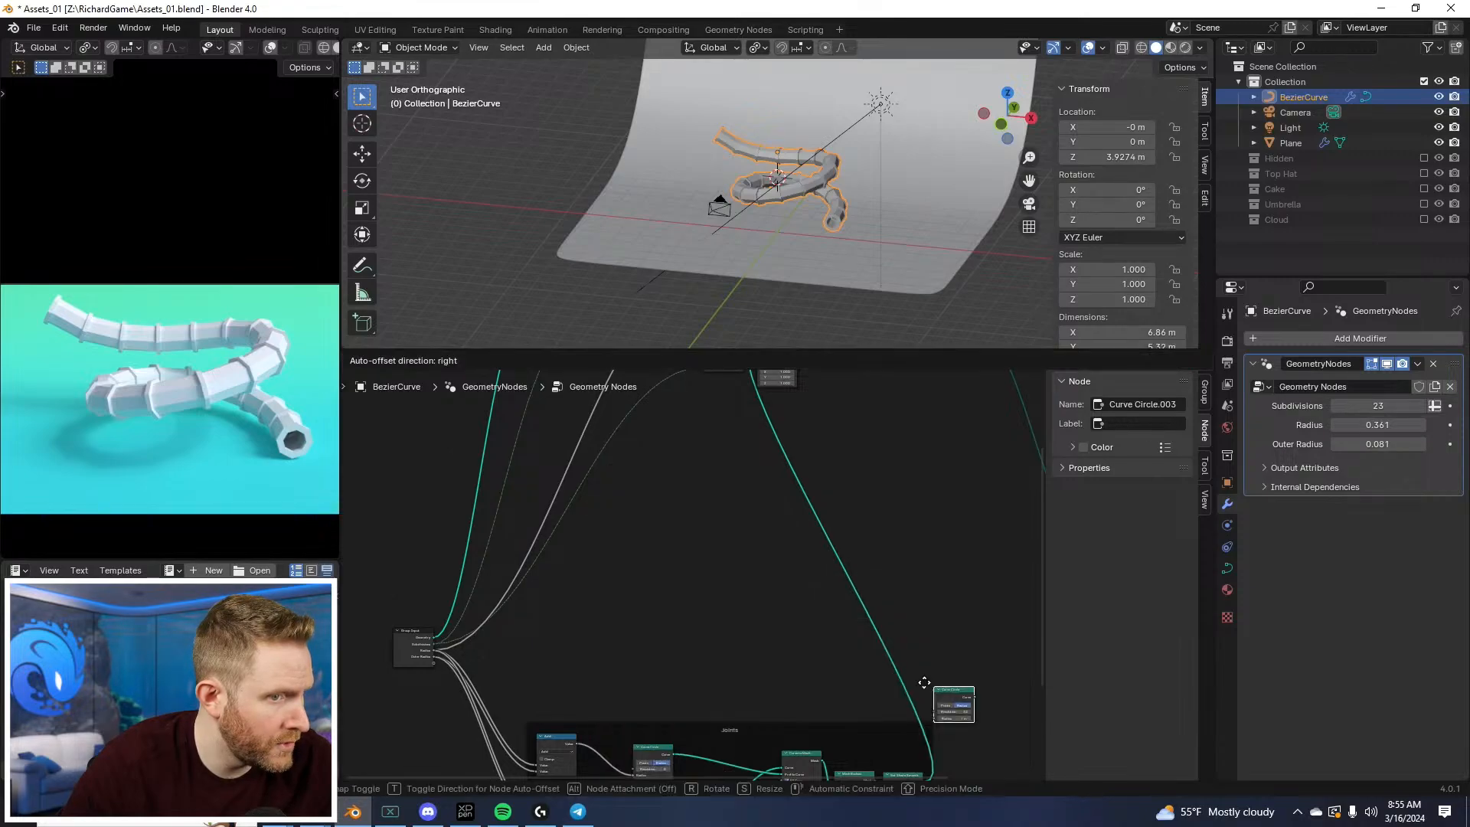
{"action": "left_click", "coordinate": [664, 567]}
Step: Move the Curve Circle node into the empty area between the main node chain and the Group Output node
{"action": "scroll", "coordinate": [677, 587], "scroll_direction": "up", "scroll_amount": 3}
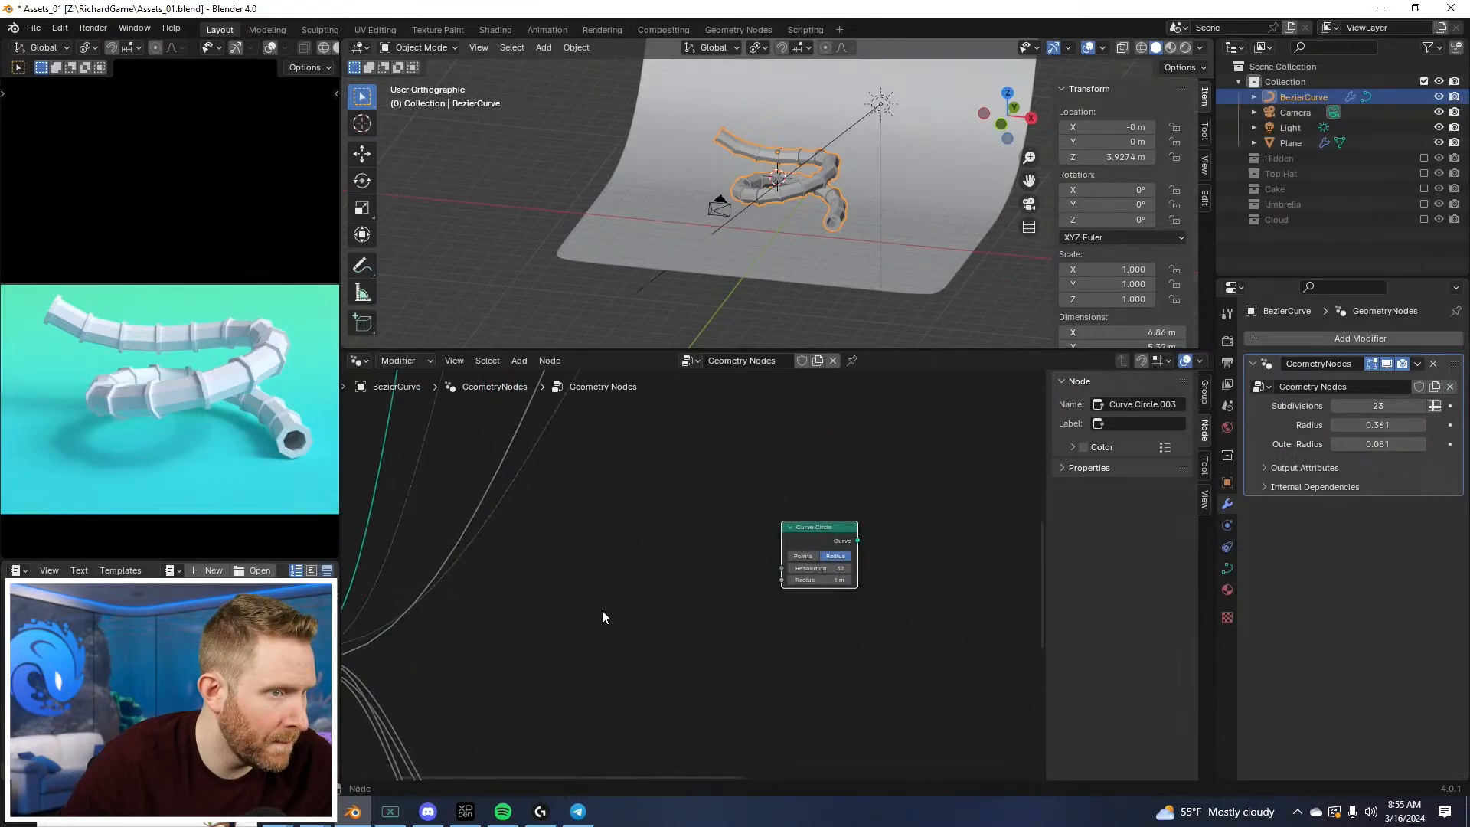
{"action": "middle_click_drag", "start_coordinate": [602, 611], "coordinate": [674, 597]}
{"action": "scroll", "coordinate": [721, 594], "scroll_direction": "down", "scroll_amount": 8}
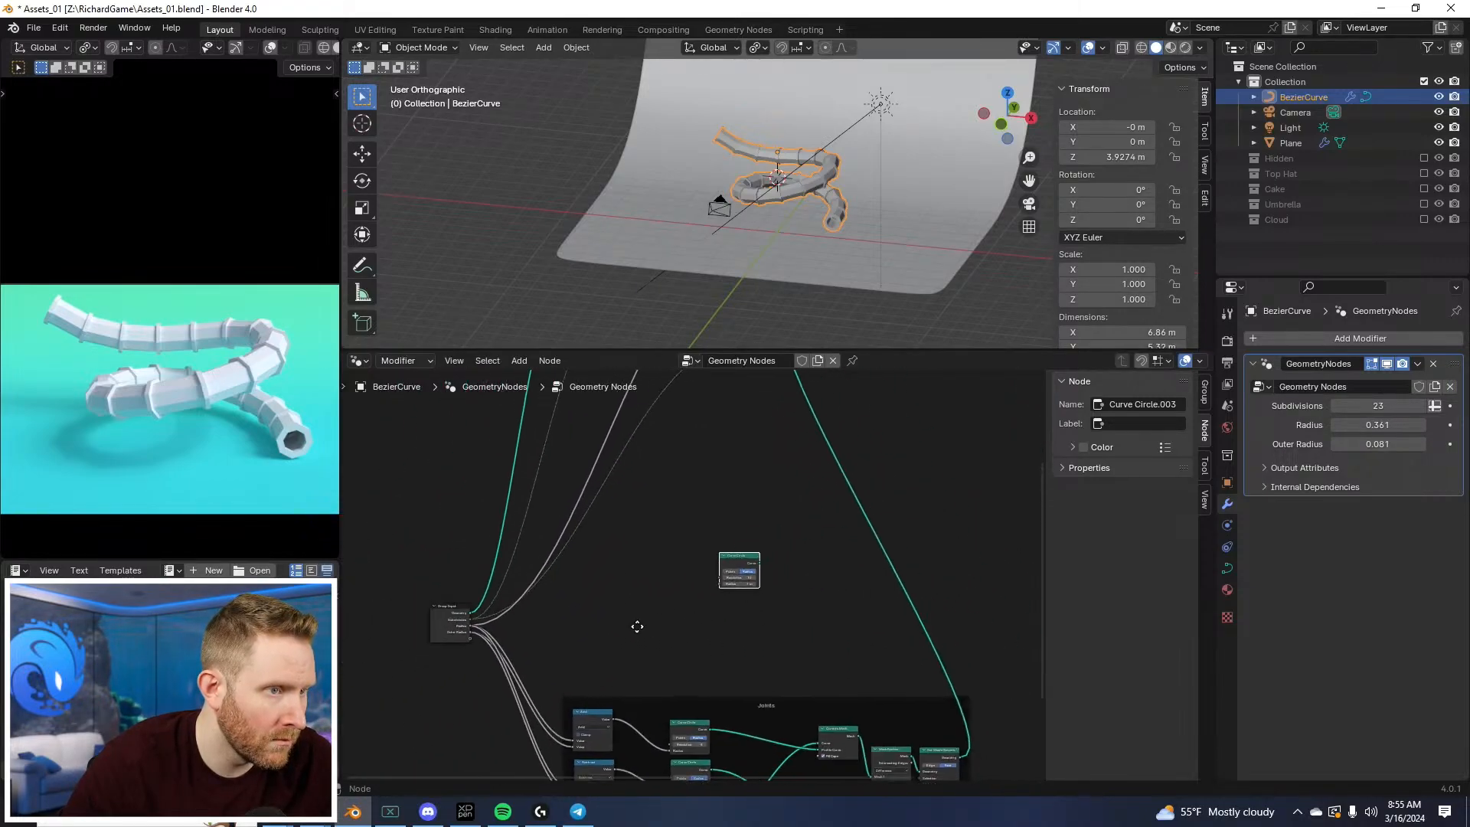
{"action": "middle_click_drag", "start_coordinate": [815, 592], "coordinate": [658, 603]}
{"action": "scroll", "coordinate": [658, 603], "scroll_direction": "up", "scroll_amount": 1}
{"action": "middle_click_drag", "start_coordinate": [701, 550], "coordinate": [560, 675]}
{"action": "key", "text": "g"}
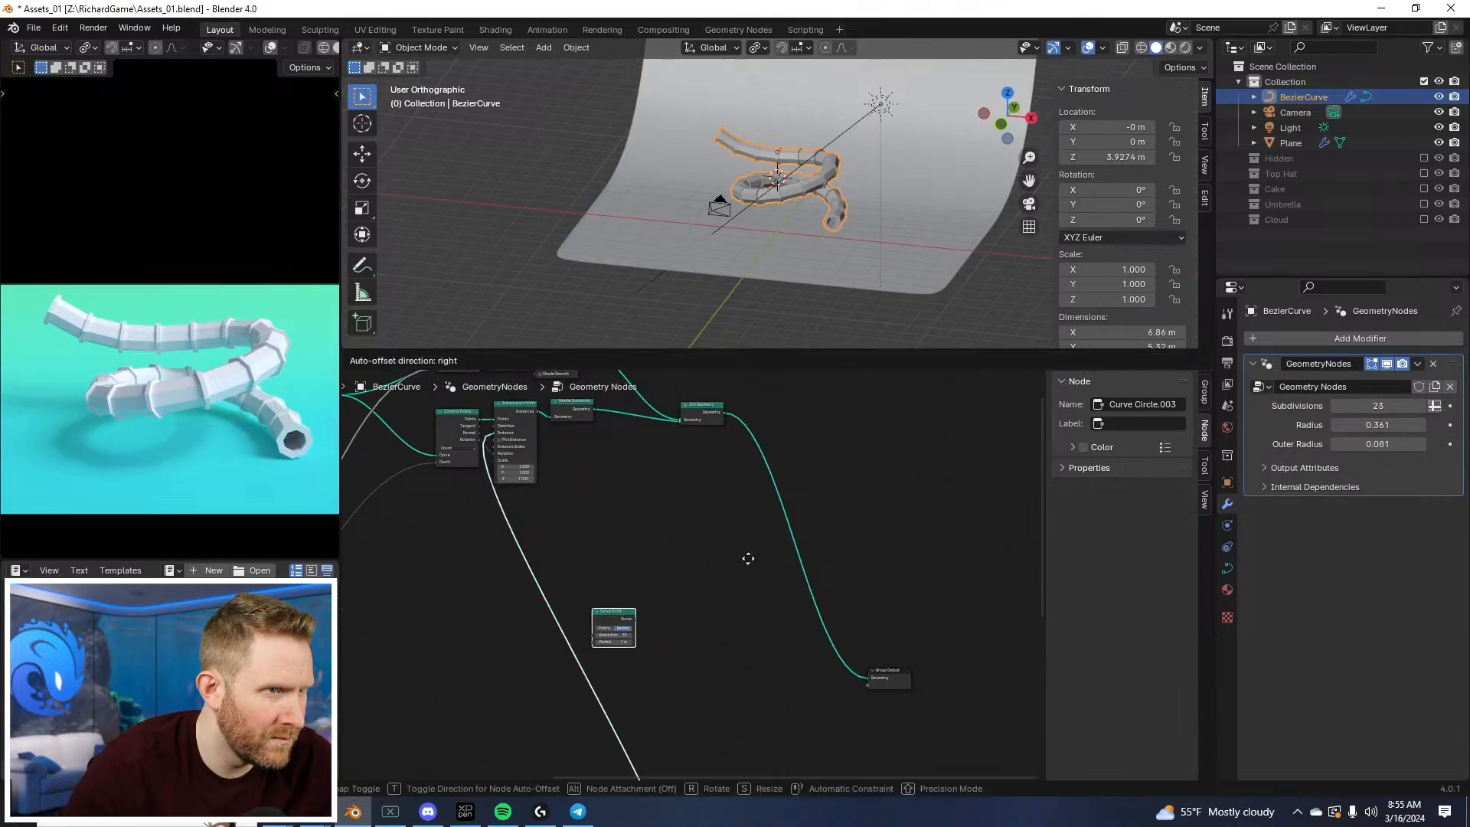
{"action": "left_click", "coordinate": [752, 537]}
{"action": "scroll", "coordinate": [701, 600], "scroll_direction": "up", "scroll_amount": 4}
{"action": "middle_click_drag", "start_coordinate": [676, 518], "coordinate": [617, 573]}
{"action": "middle_click_drag", "start_coordinate": [558, 610], "coordinate": [751, 488]}
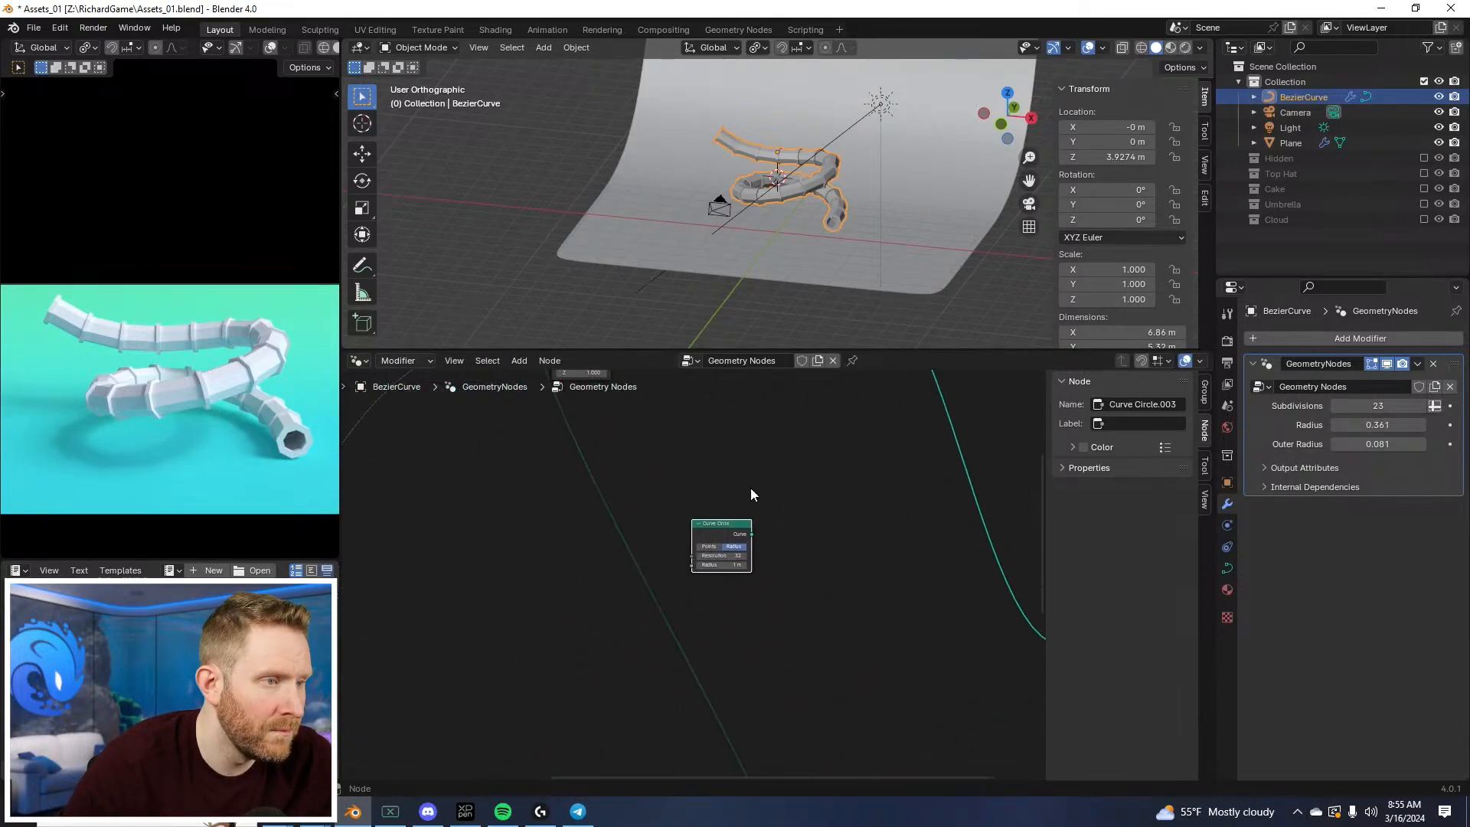
Step: Add an Instance on Points node and place it beside the new Curve Circle node
{"action": "middle_click_drag", "start_coordinate": [587, 574], "coordinate": [792, 557]}
{"action": "scroll", "coordinate": [792, 558], "scroll_direction": "down", "scroll_amount": 2}
{"action": "key", "text": "shift+a"}
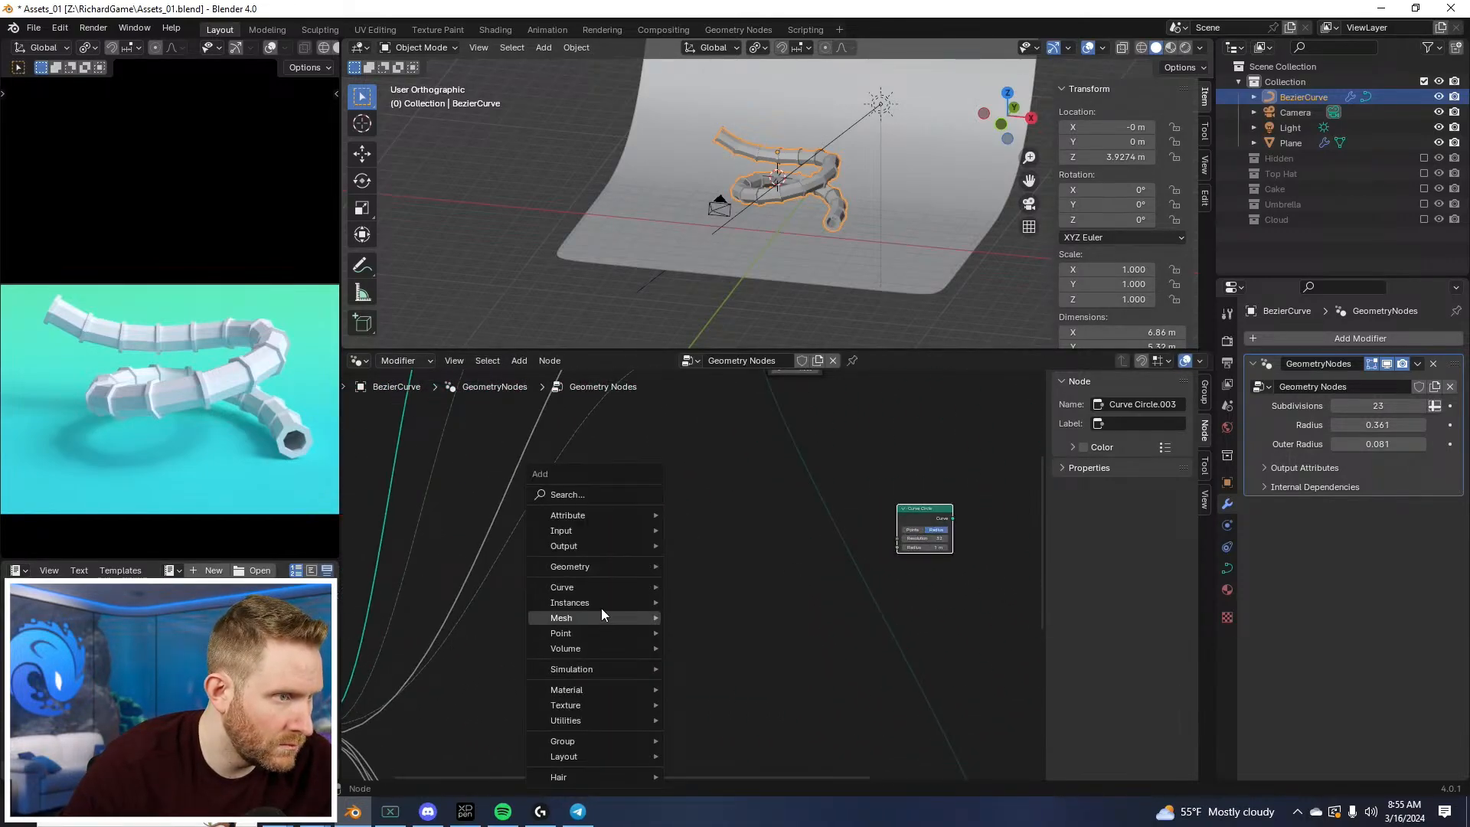
{"action": "mouse_move", "coordinate": [598, 601]}
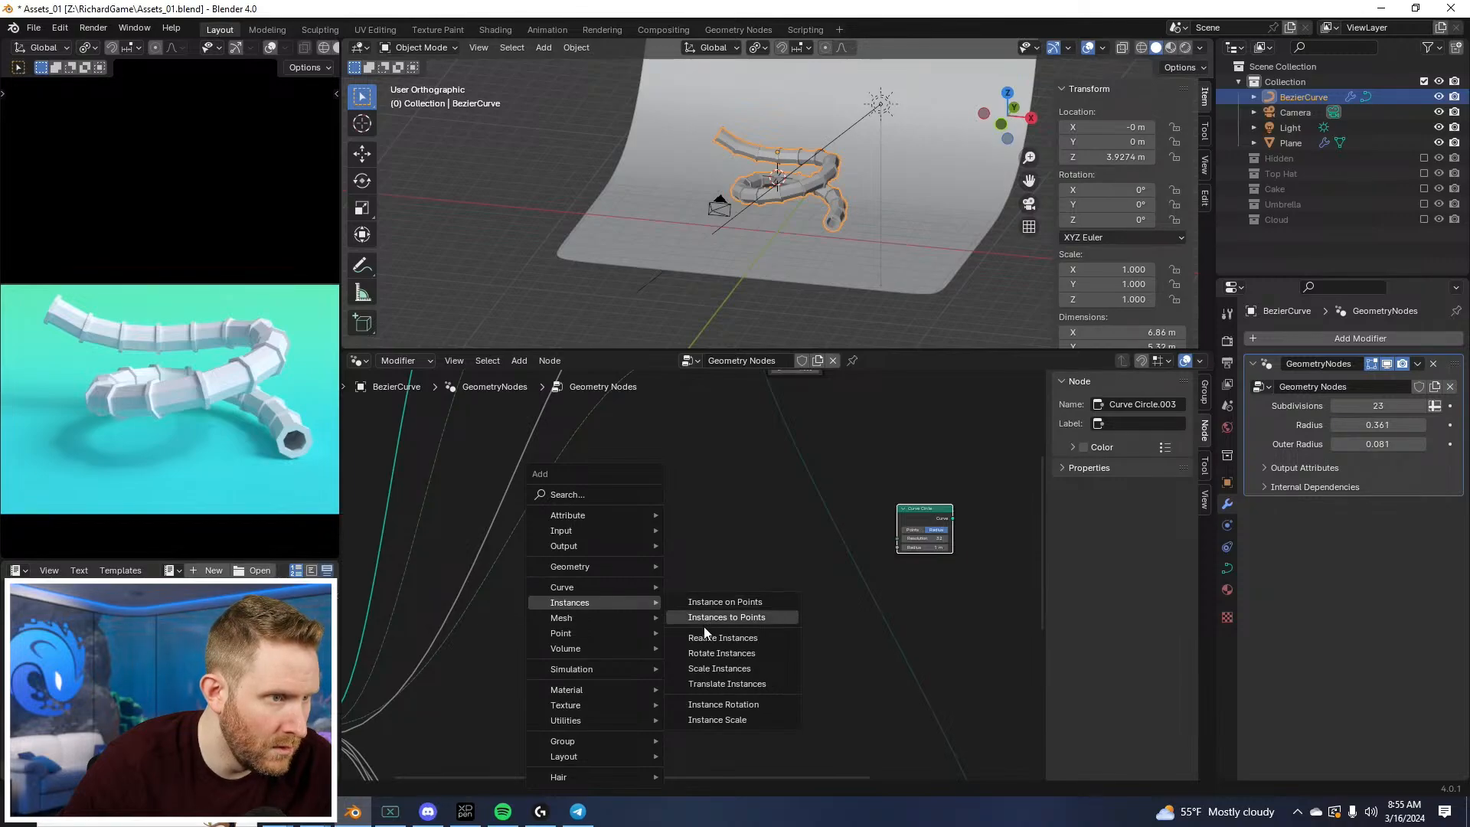
{"action": "left_click", "coordinate": [709, 600]}
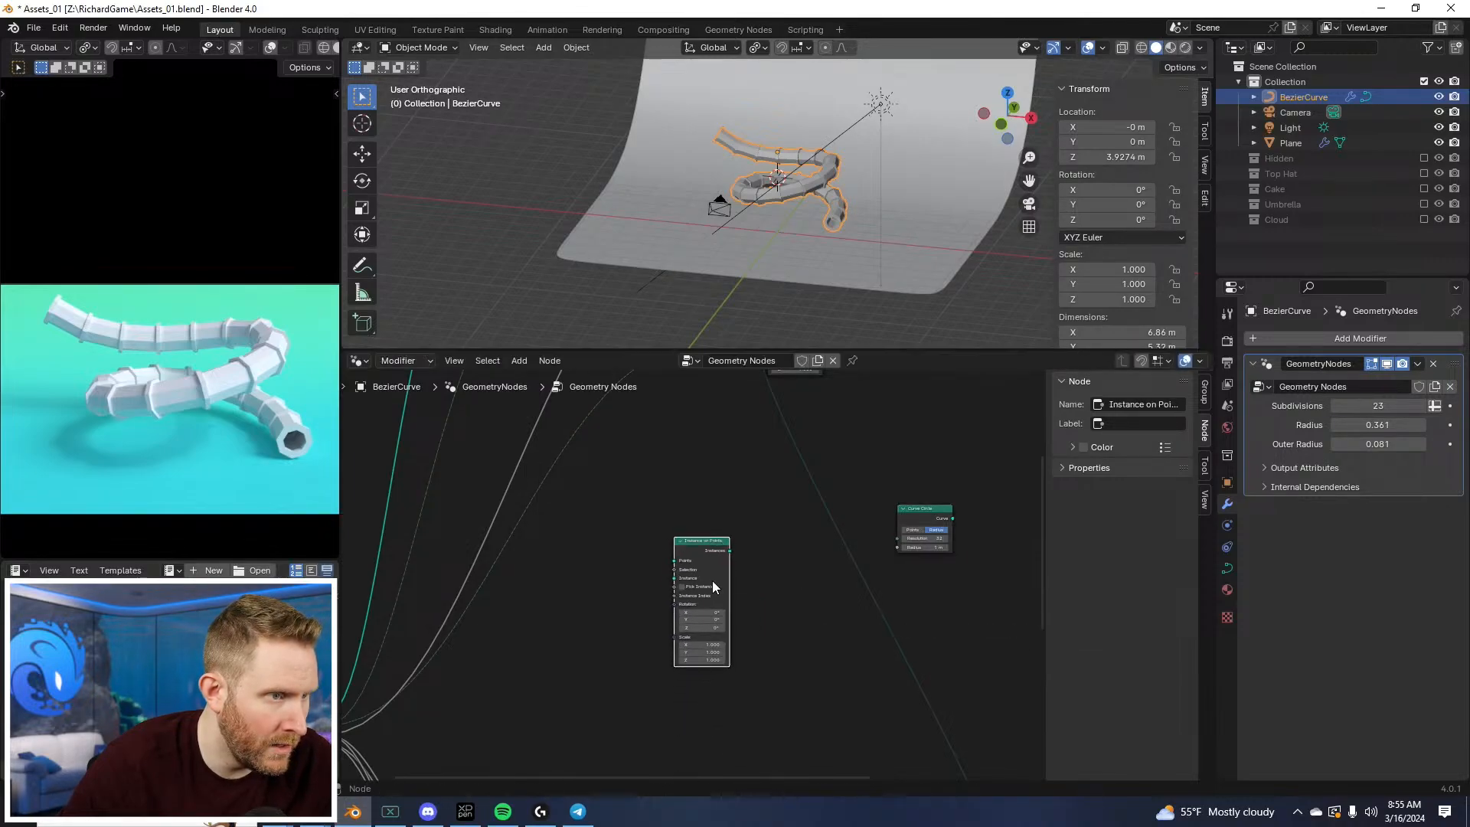
{"action": "middle_click_drag", "start_coordinate": [712, 581], "coordinate": [600, 584]}
{"action": "scroll", "coordinate": [622, 589], "scroll_direction": "up", "scroll_amount": 2}
{"action": "key", "text": "g"}
{"action": "left_click", "coordinate": [1023, 555]}
Step: Connect the new Curve Circle's Curve output to the Instance input of the new Instance on Points node
{"action": "middle_click_drag", "start_coordinate": [857, 561], "coordinate": [627, 604]}
{"action": "scroll", "coordinate": [612, 582], "scroll_direction": "up", "scroll_amount": 5}
{"action": "left_click_drag", "start_coordinate": [542, 549], "coordinate": [548, 564]}
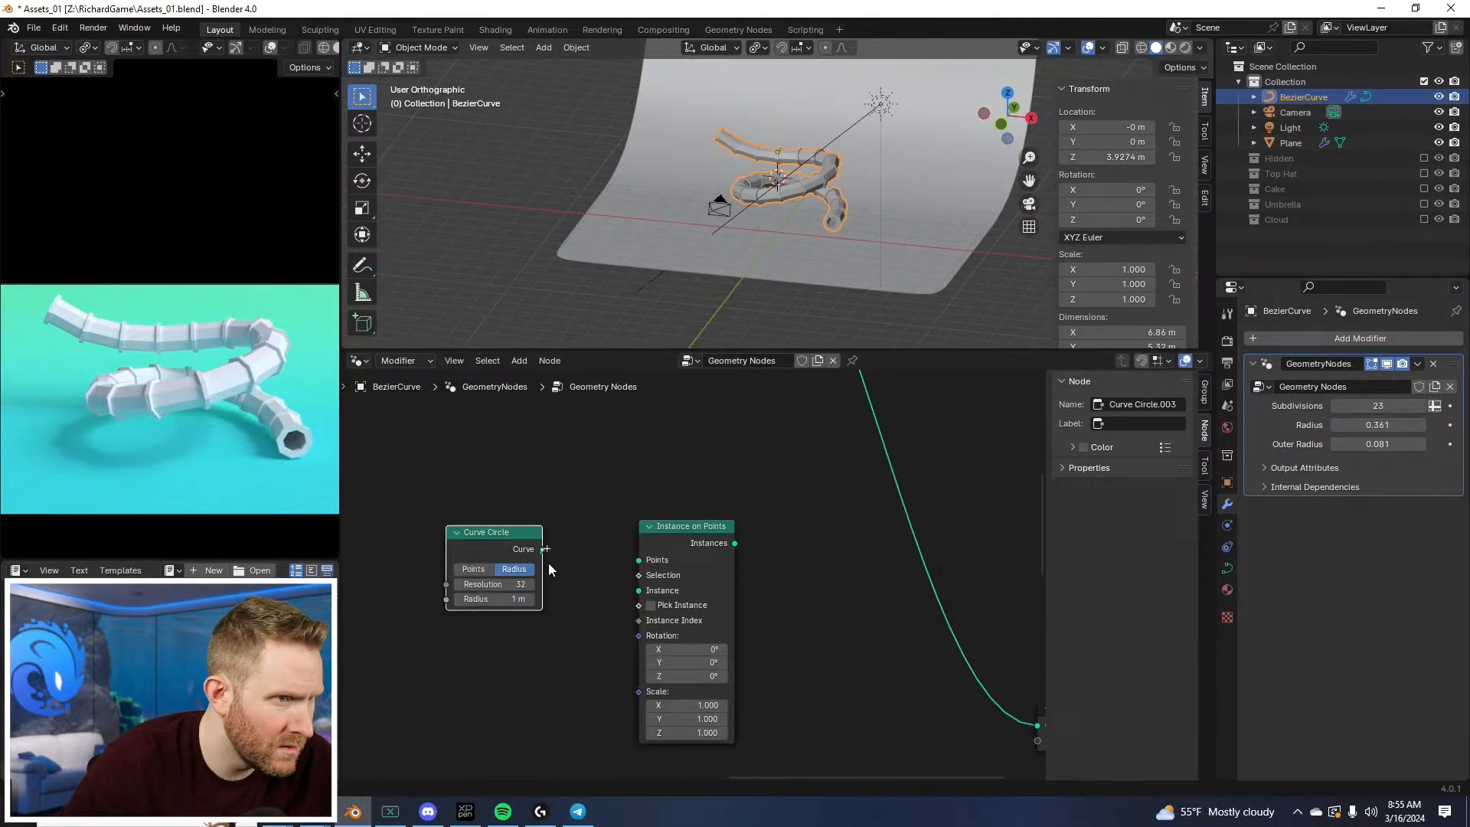
{"action": "left_click_drag", "start_coordinate": [636, 558], "coordinate": [639, 559]}
{"action": "middle_click_drag", "start_coordinate": [554, 568], "coordinate": [638, 599]}
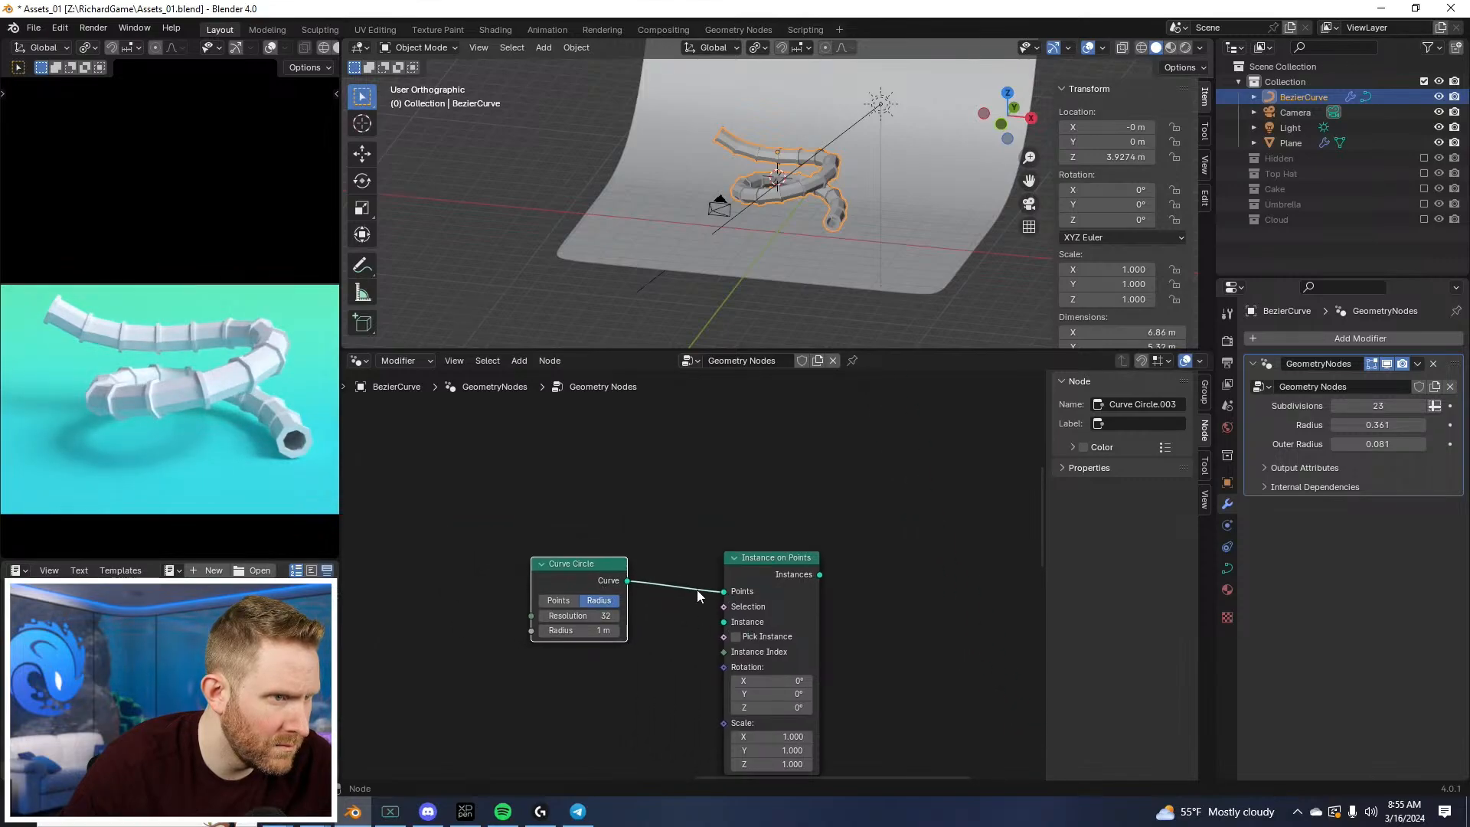
{"action": "left_click", "coordinate": [720, 596]}
{"action": "middle_click_drag", "start_coordinate": [661, 600], "coordinate": [715, 584]}
Step: Space out the two new nodes, with Curve Circle below Instance on Points and to its left
{"action": "left_click_drag", "start_coordinate": [634, 564], "coordinate": [673, 651]}
{"action": "scroll", "coordinate": [695, 586], "scroll_direction": "down", "scroll_amount": 12}
{"action": "middle_click_drag", "start_coordinate": [683, 574], "coordinate": [719, 631]}
{"action": "scroll", "coordinate": [724, 631], "scroll_direction": "up", "scroll_amount": 1}
{"action": "left_click_drag", "start_coordinate": [777, 631], "coordinate": [779, 545]}
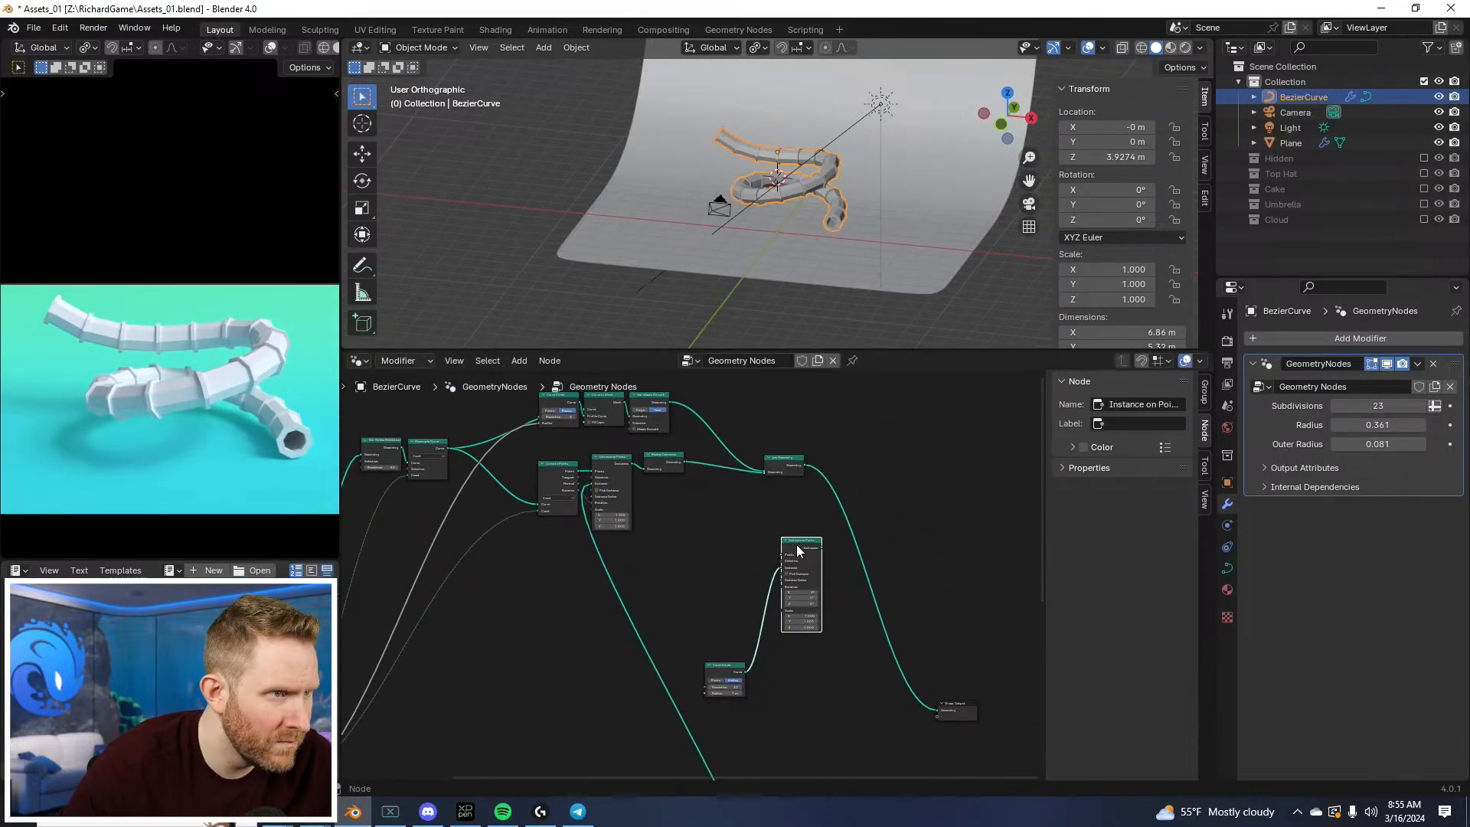
Step: Connect the Resample Curve node's Curve output to the Points input of the new Instance on Points node
{"action": "scroll", "coordinate": [772, 539], "scroll_direction": "up", "scroll_amount": 4}
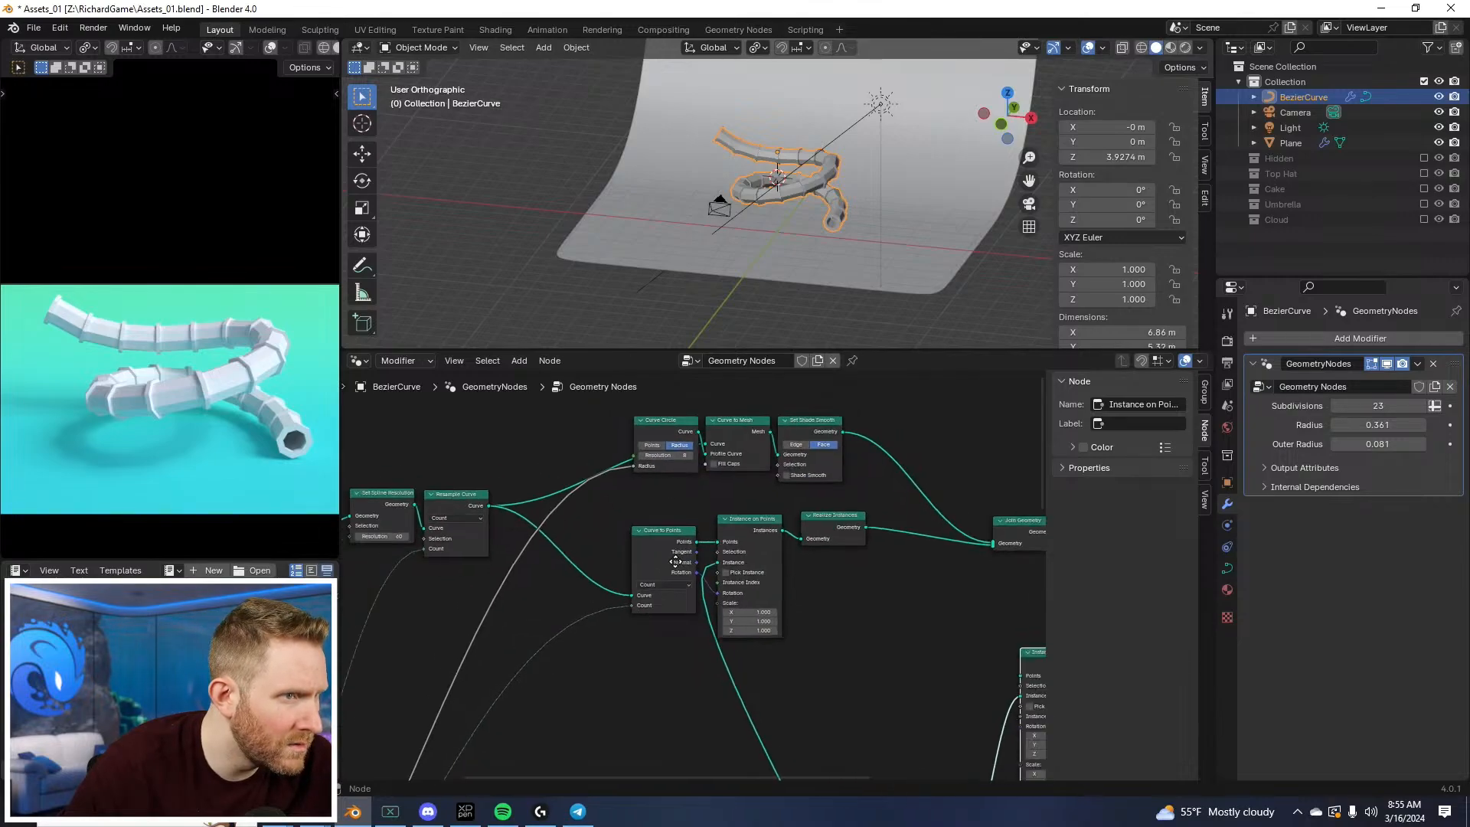
{"action": "scroll", "coordinate": [503, 509], "scroll_direction": "down", "scroll_amount": 1}
{"action": "left_click_drag", "start_coordinate": [489, 458], "coordinate": [983, 614]}
{"action": "scroll", "coordinate": [819, 215], "scroll_direction": "up", "scroll_amount": 5}
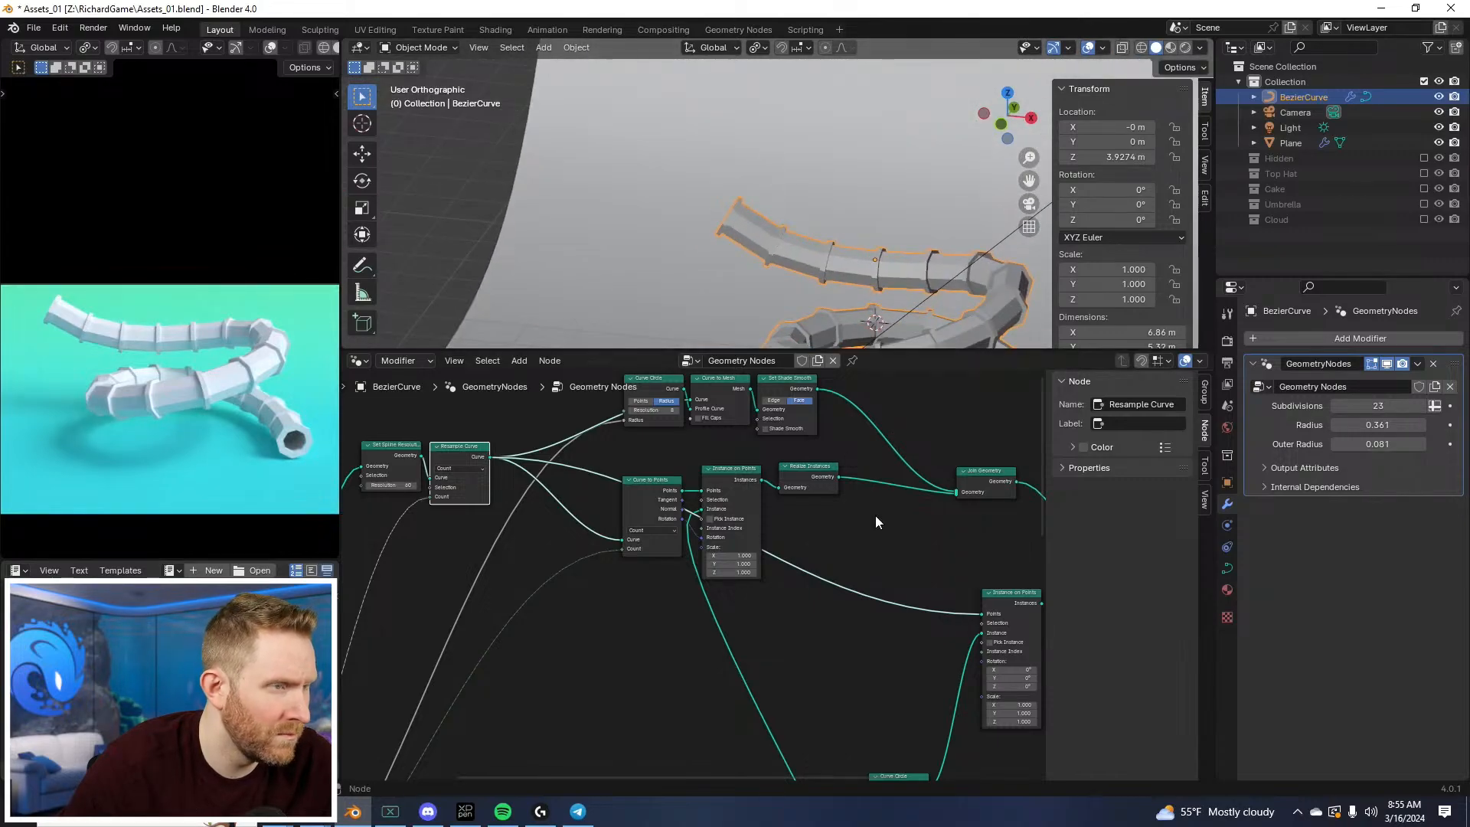
Step: Connect the new Instance on Points node's Instances output to the Group Output's Geometry input
{"action": "middle_click_drag", "start_coordinate": [929, 613], "coordinate": [672, 528]}
{"action": "scroll", "coordinate": [693, 562], "scroll_direction": "up", "scroll_amount": 3}
{"action": "middle_click_drag", "start_coordinate": [810, 525], "coordinate": [694, 493]}
{"action": "scroll", "coordinate": [694, 493], "scroll_direction": "down", "scroll_amount": 2}
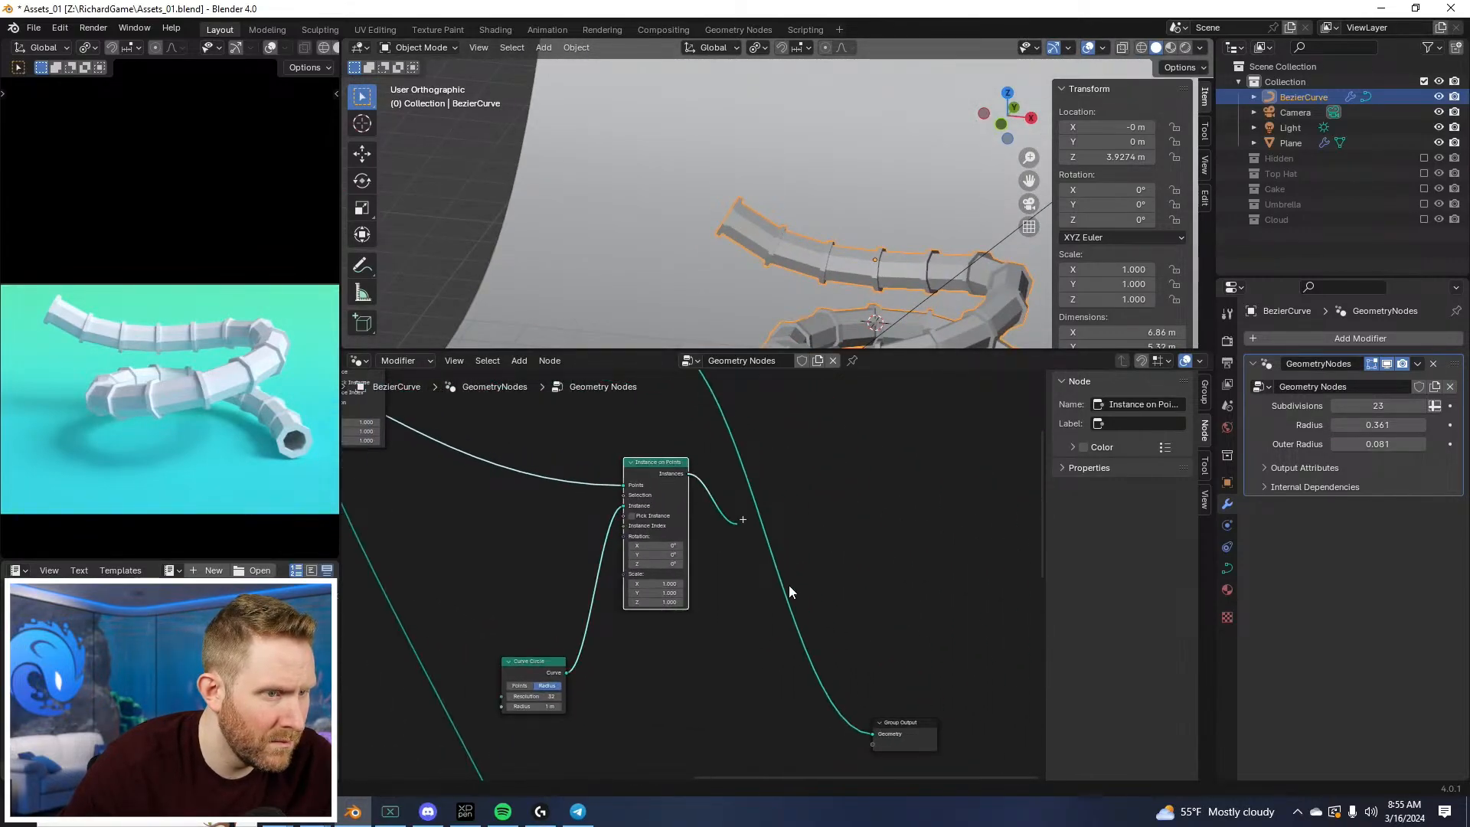
{"action": "left_click_drag", "start_coordinate": [789, 585], "coordinate": [874, 733]}
{"action": "middle_click_drag", "start_coordinate": [602, 478], "coordinate": [631, 485]}
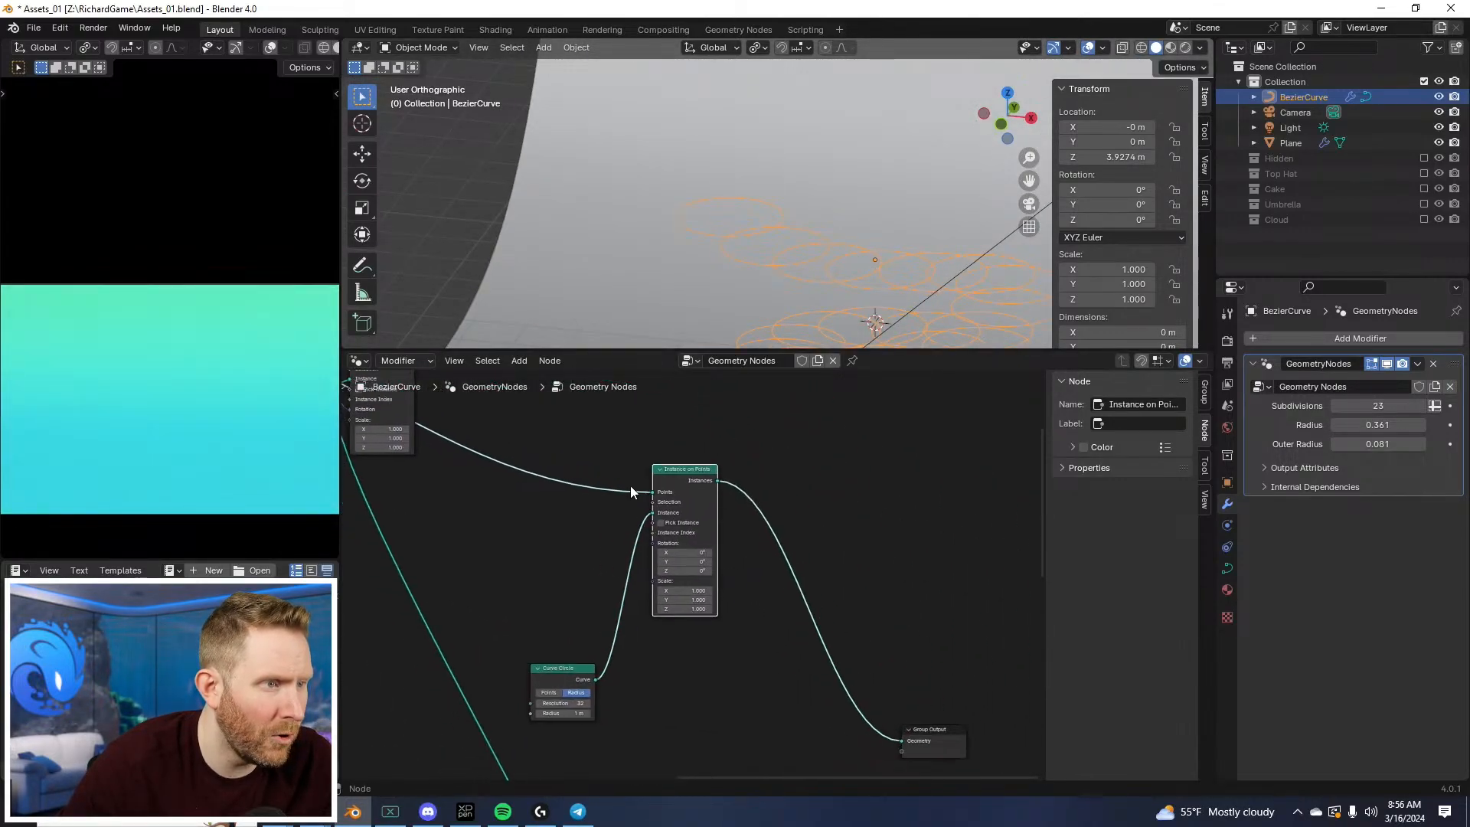
{"action": "middle_click_drag", "start_coordinate": [703, 588], "coordinate": [834, 613]}
{"action": "scroll", "coordinate": [833, 613], "scroll_direction": "up", "scroll_amount": 4}
{"action": "middle_click_drag", "start_coordinate": [632, 578], "coordinate": [709, 573]}
{"action": "scroll", "coordinate": [709, 573], "scroll_direction": "up", "scroll_amount": 2}
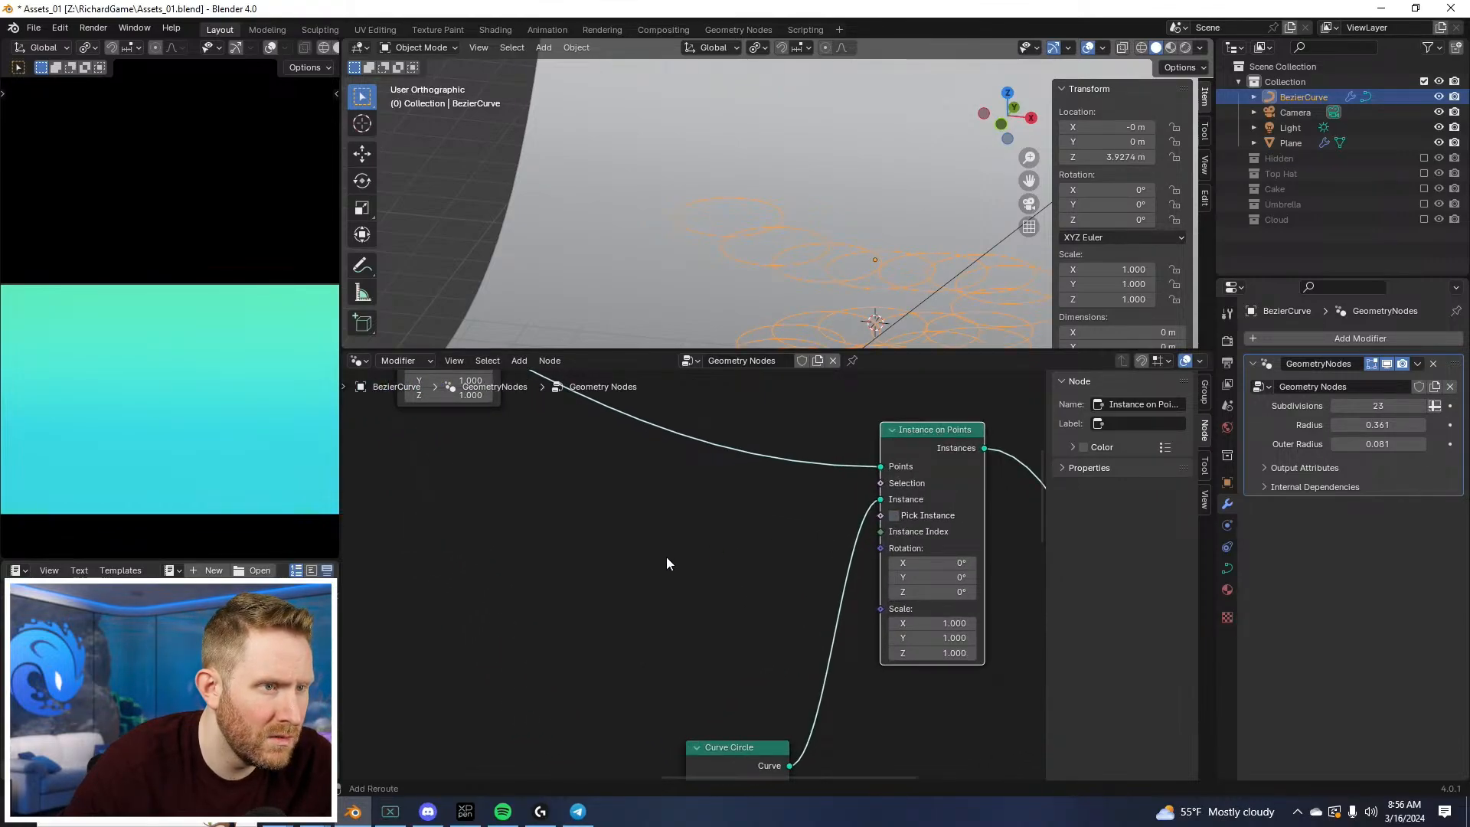
{"action": "key", "text": "shift+a"}
{"action": "mouse_move", "coordinate": [599, 485]}
{"action": "mouse_move", "coordinate": [742, 490]}
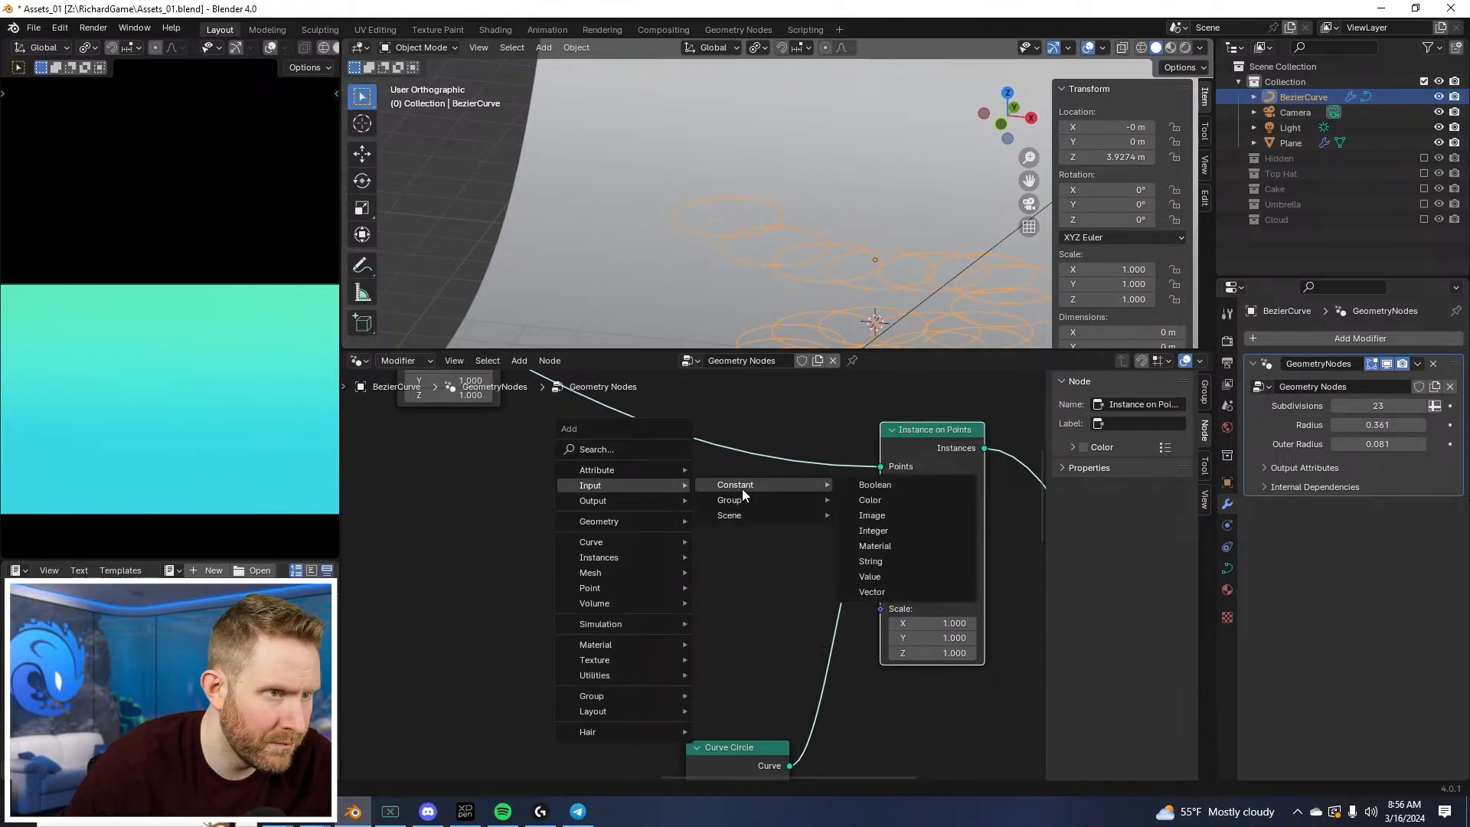
{"action": "left_click", "coordinate": [869, 577]}
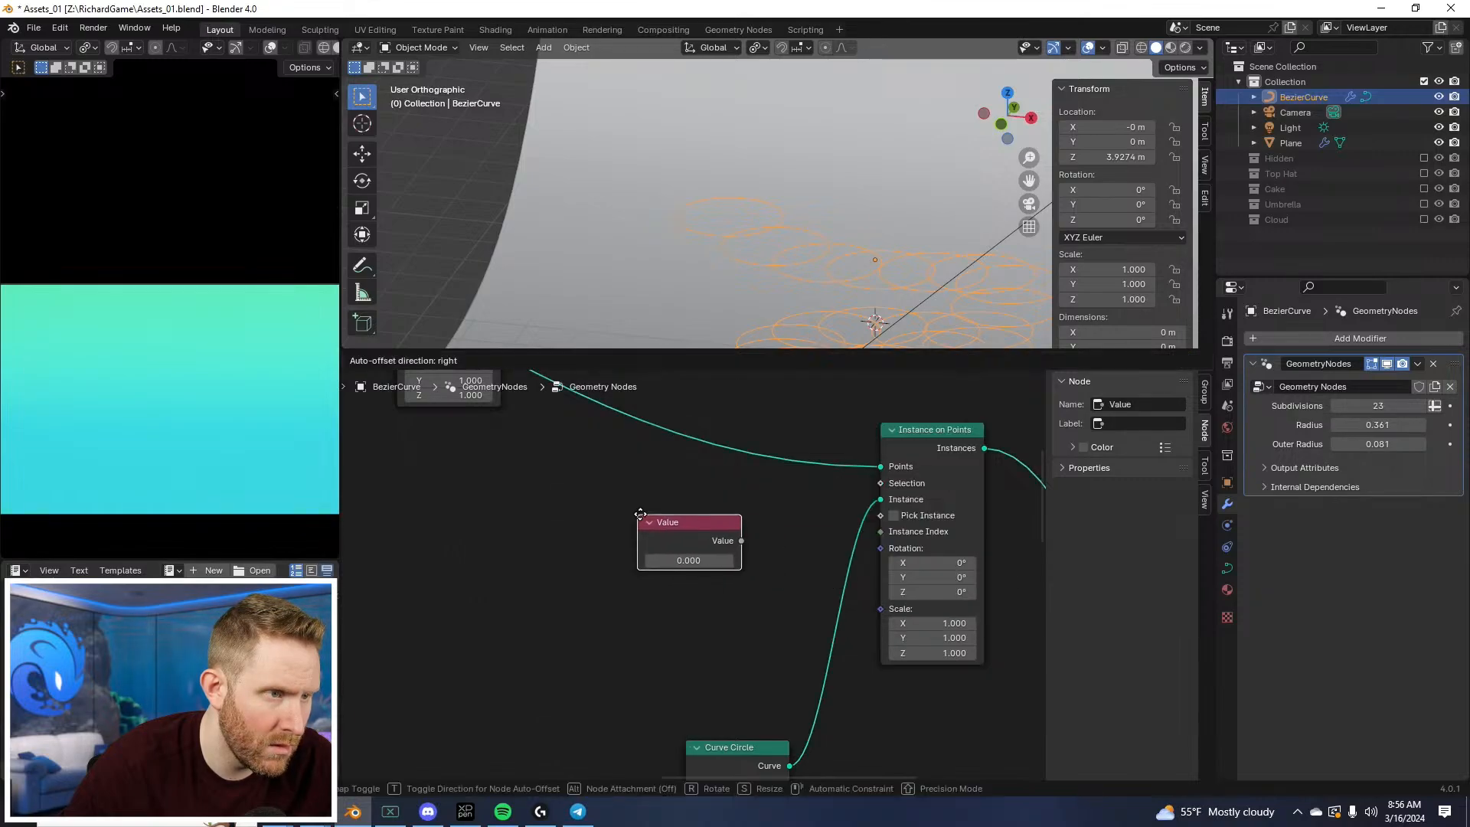
{"action": "left_click", "coordinate": [616, 536]}
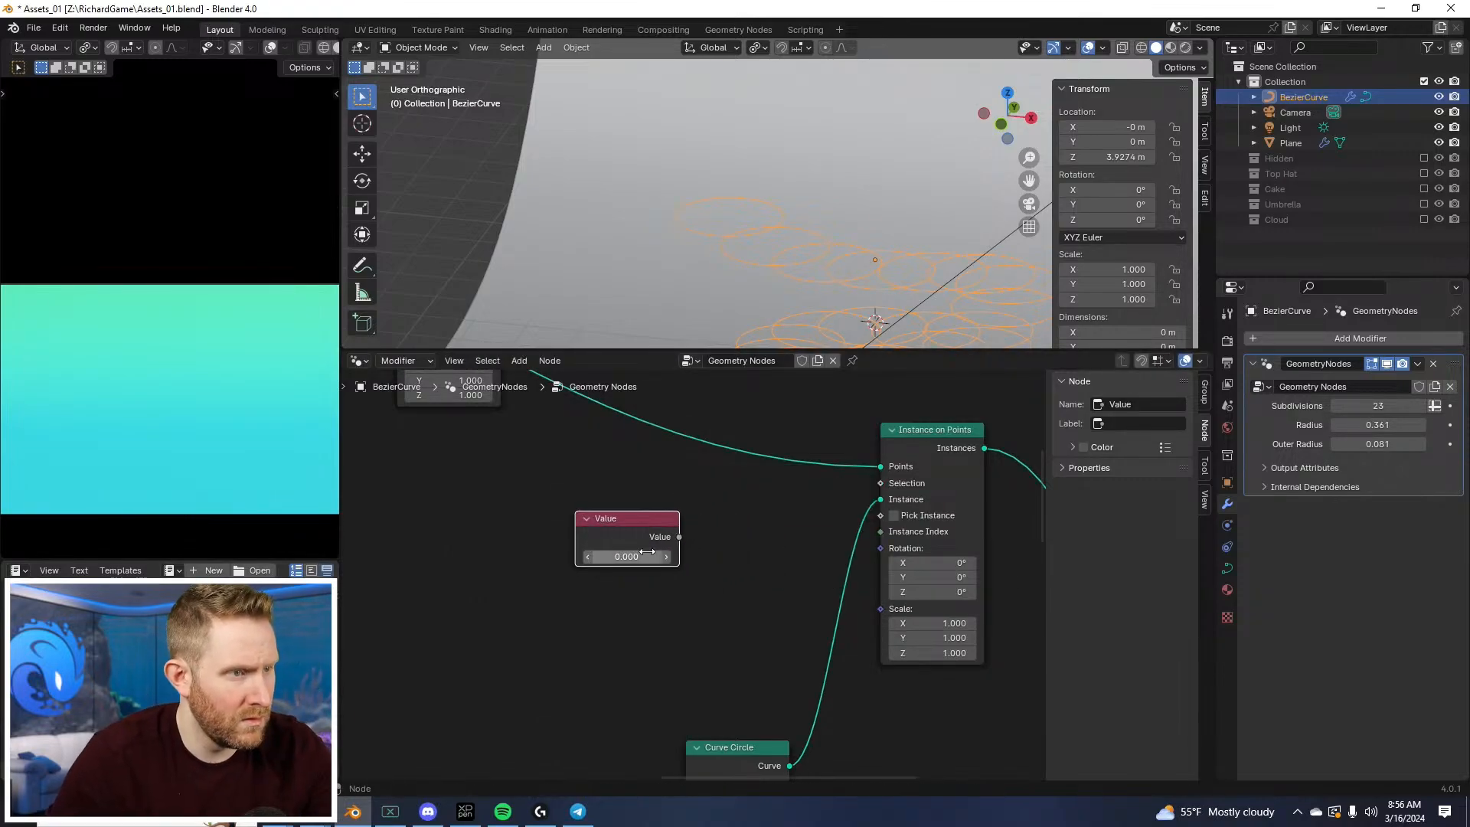
{"action": "key", "text": "x"}
Step: Try driving the Selection input of Instance on Points with a new Integer node set to 1
{"action": "key", "text": "shift+a"}
{"action": "mouse_move", "coordinate": [655, 528]}
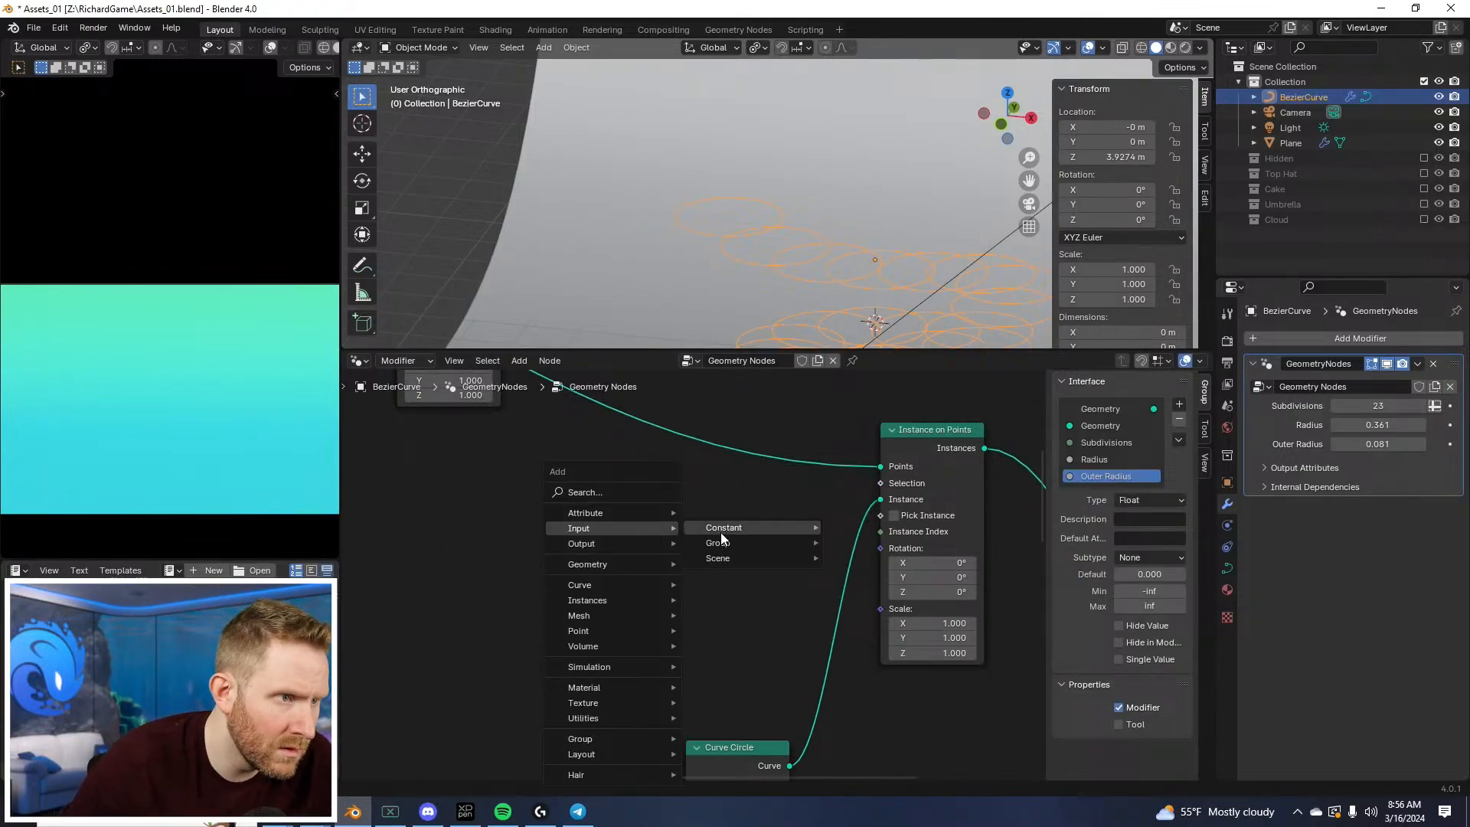
{"action": "mouse_move", "coordinate": [727, 532]}
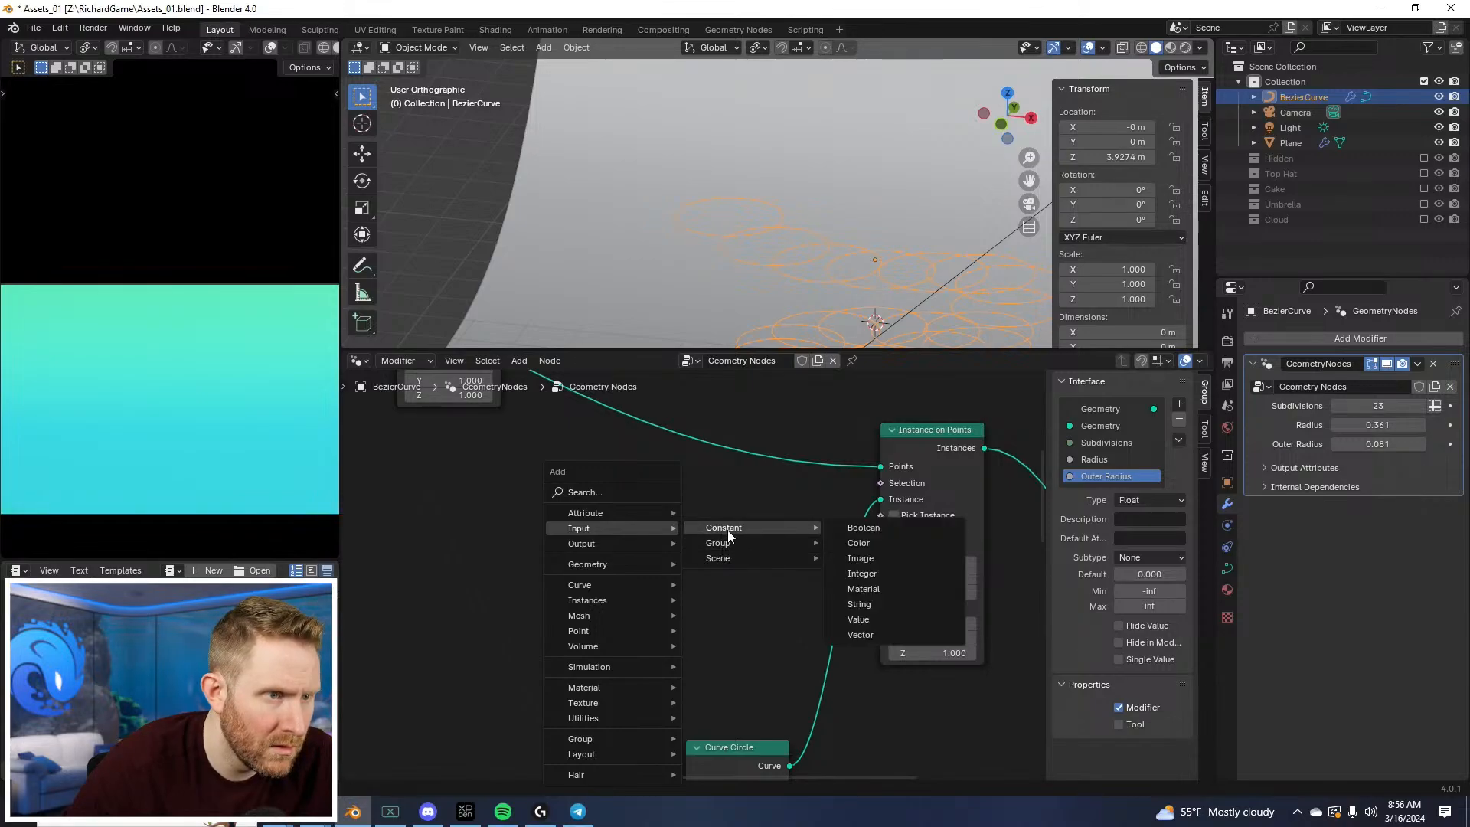
{"action": "left_click", "coordinate": [862, 573]}
{"action": "left_click", "coordinate": [585, 521]}
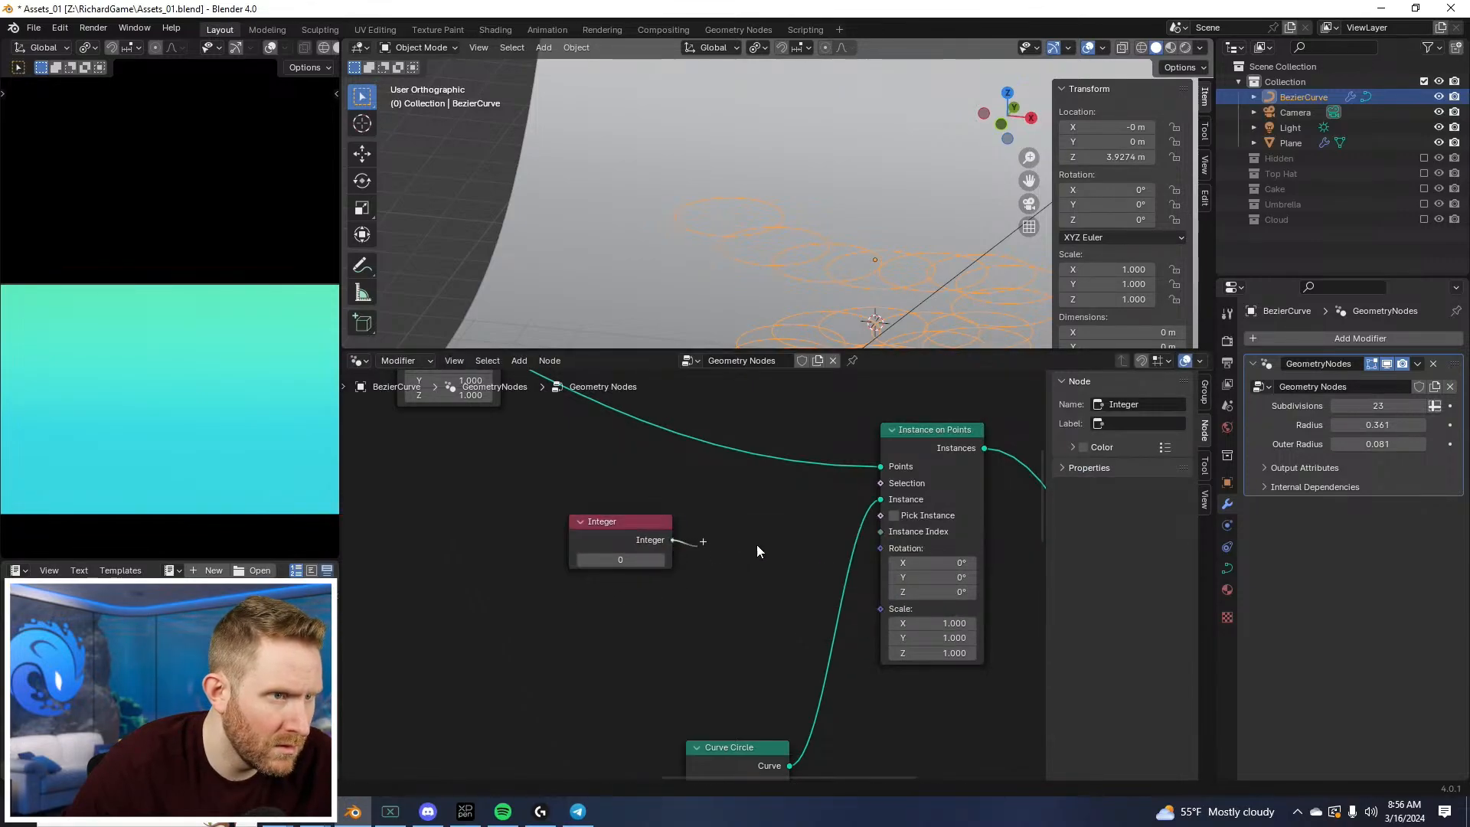
{"action": "left_click_drag", "start_coordinate": [882, 483], "coordinate": [882, 484]}
{"action": "middle_click_drag", "start_coordinate": [781, 535], "coordinate": [790, 542]}
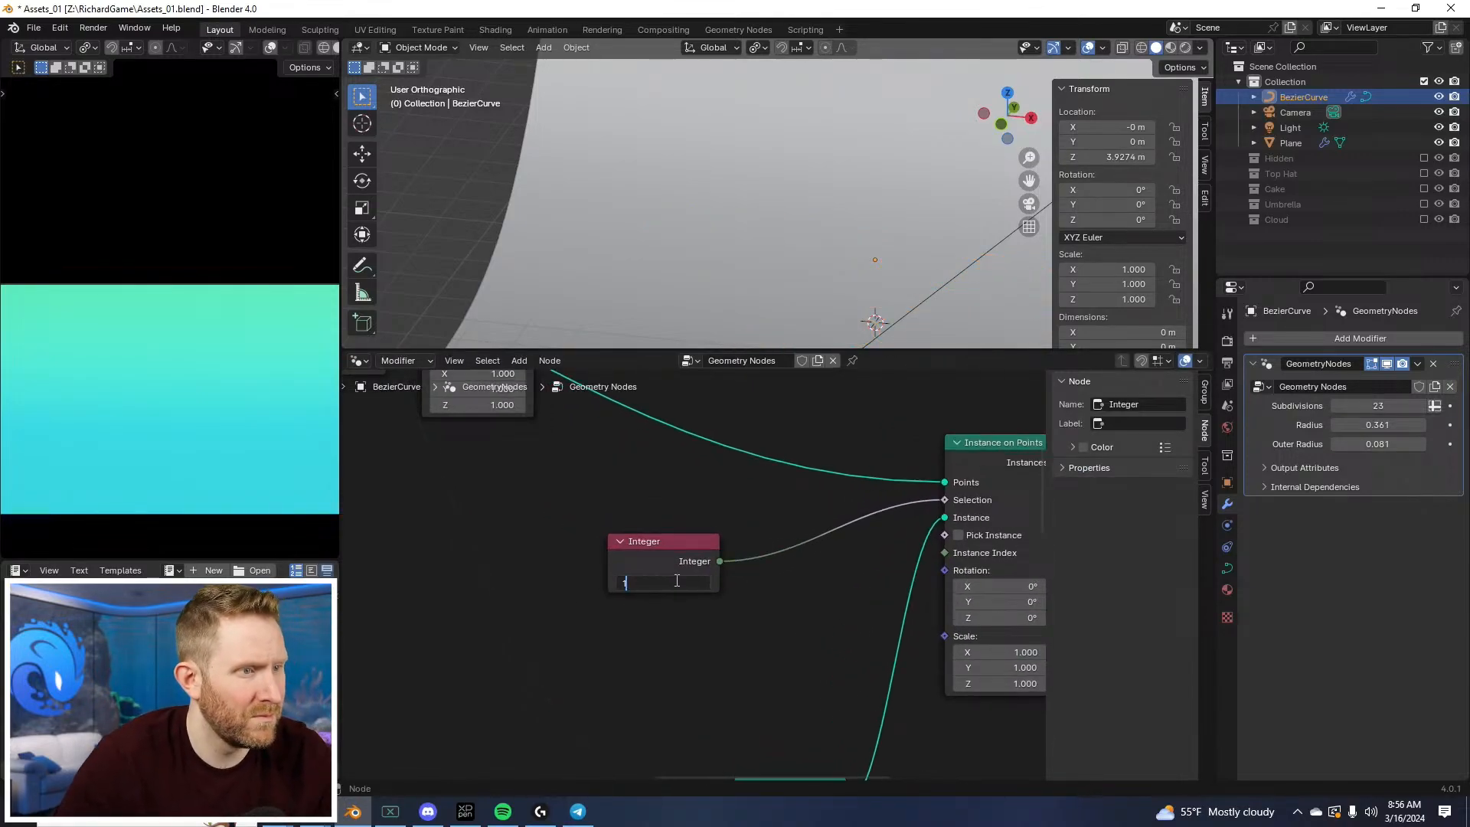
{"action": "key", "text": "Return"}
Step: Delete the Integer node that feeds the Selection input
{"action": "scroll", "coordinate": [833, 254], "scroll_direction": "down", "scroll_amount": 5}
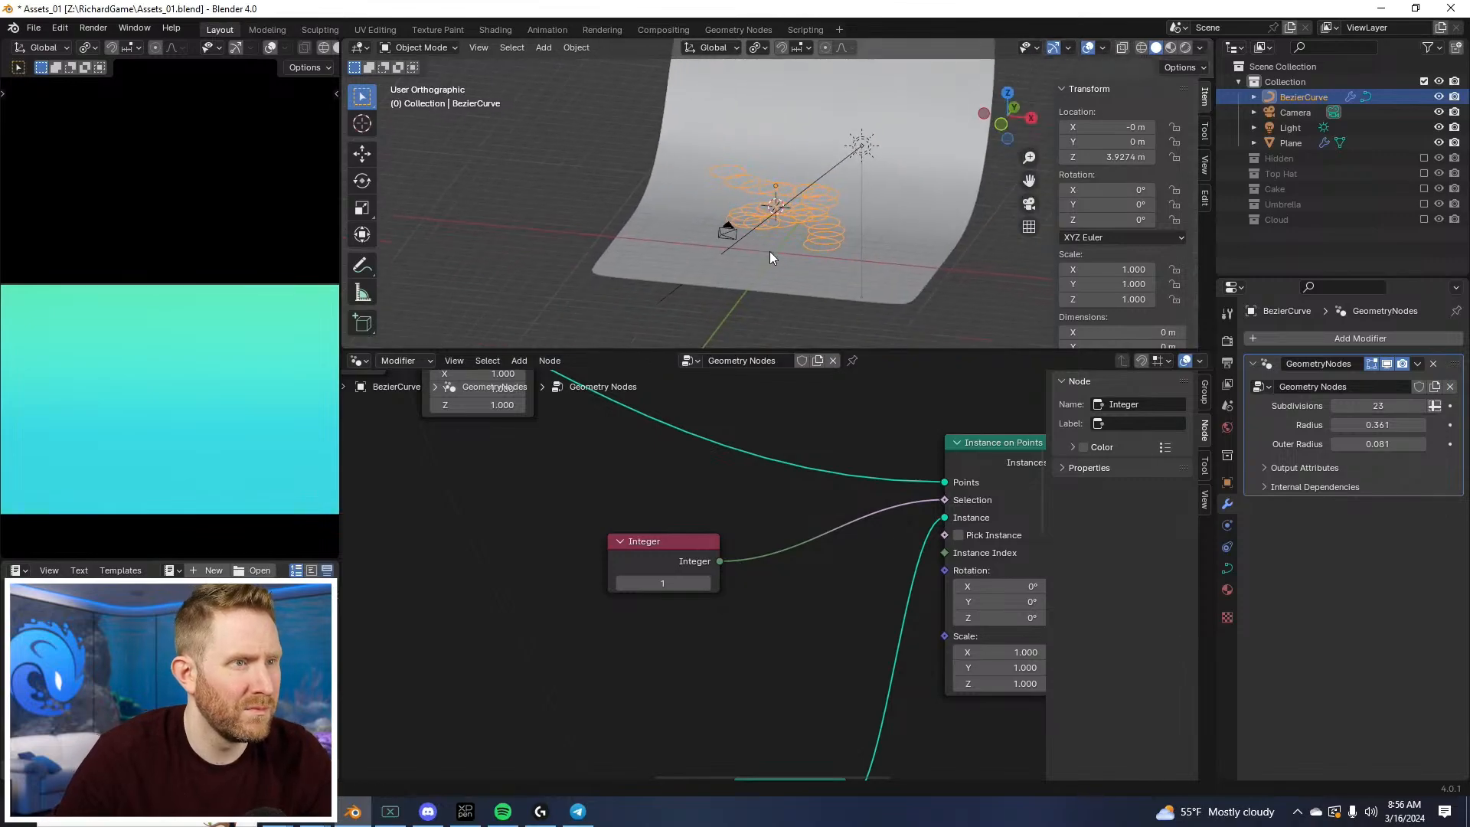
{"action": "left_click", "coordinate": [953, 520]}
{"action": "left_click", "coordinate": [690, 554]}
{"action": "key", "text": "x"}
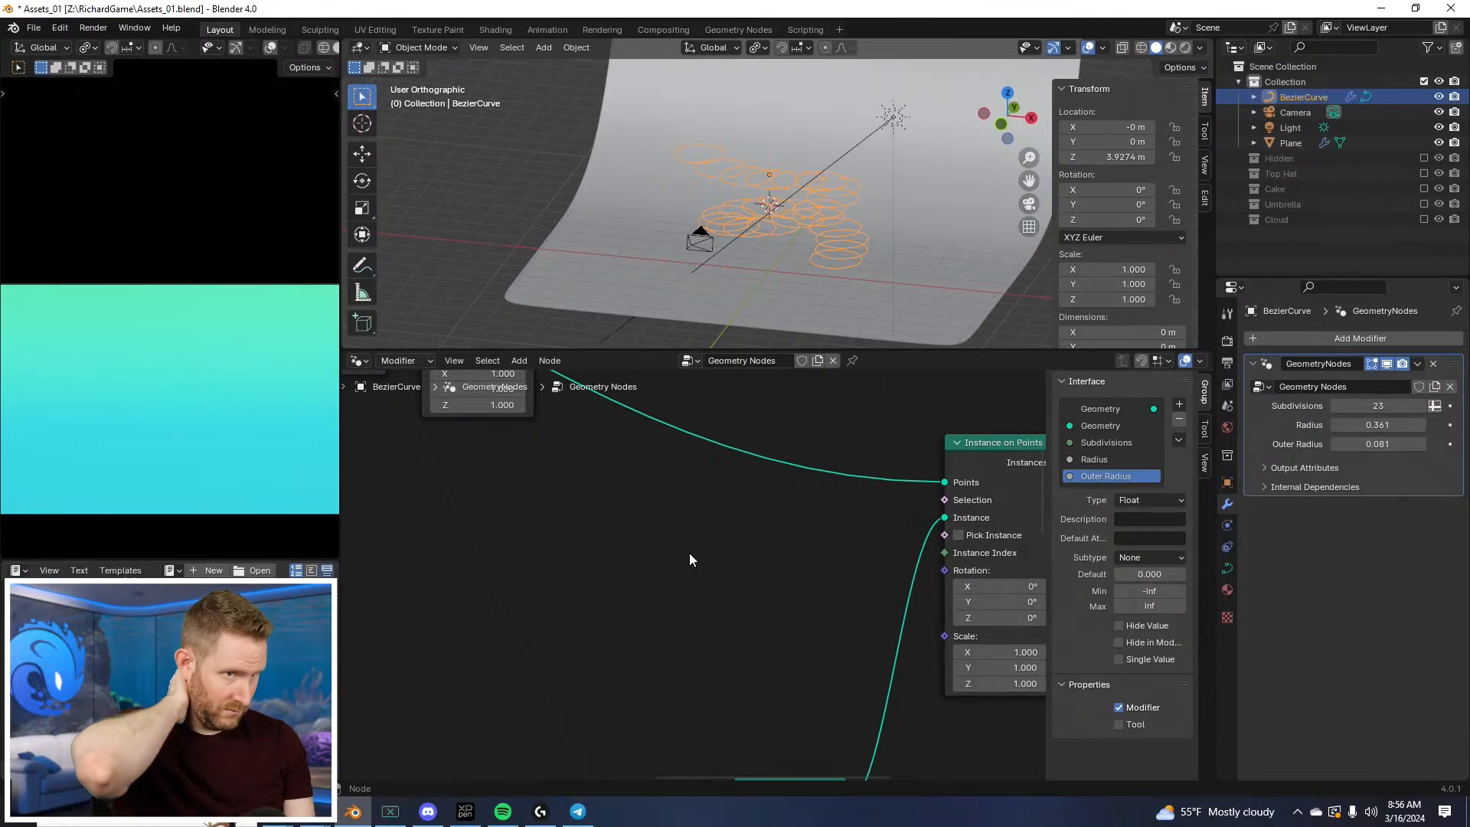
Step: Add an Integer node and connect it to the Pick Instance input of the new Instance on Points node
{"action": "scroll", "coordinate": [824, 542], "scroll_direction": "down", "scroll_amount": 3}
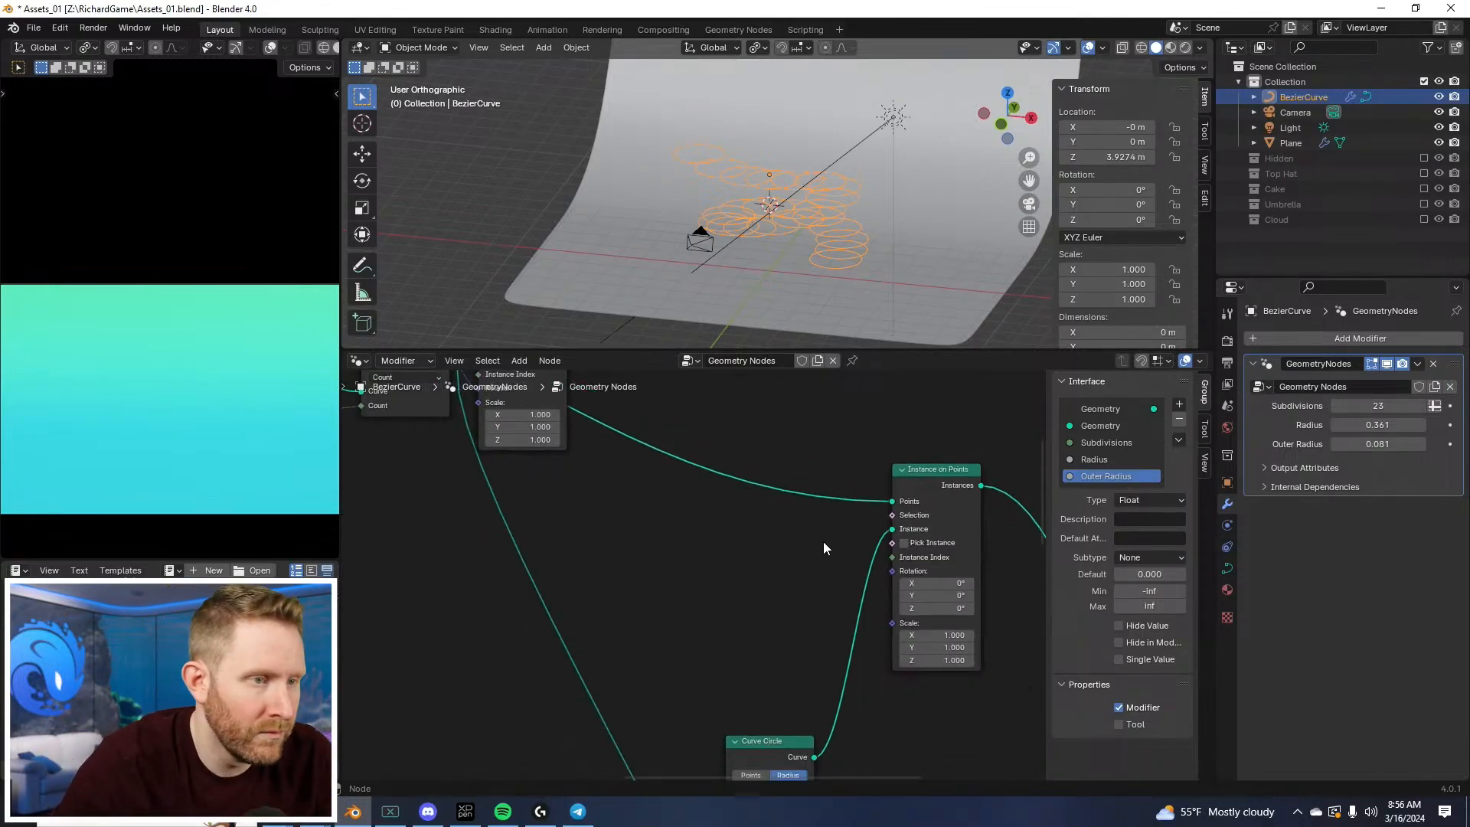
{"action": "scroll", "coordinate": [930, 545], "scroll_direction": "up", "scroll_amount": 3}
{"action": "key", "text": "shift+a"}
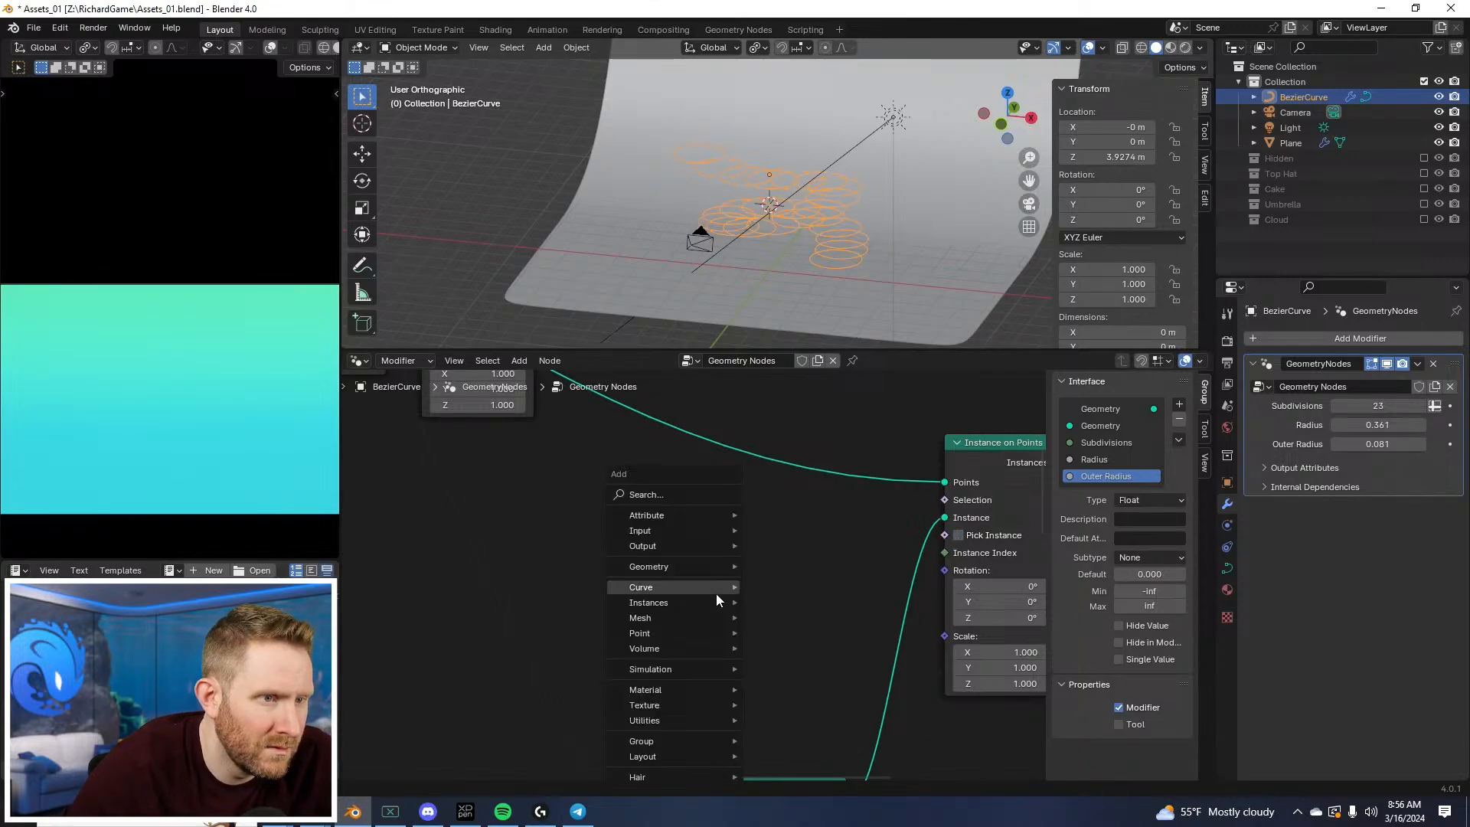
{"action": "mouse_move", "coordinate": [715, 586]}
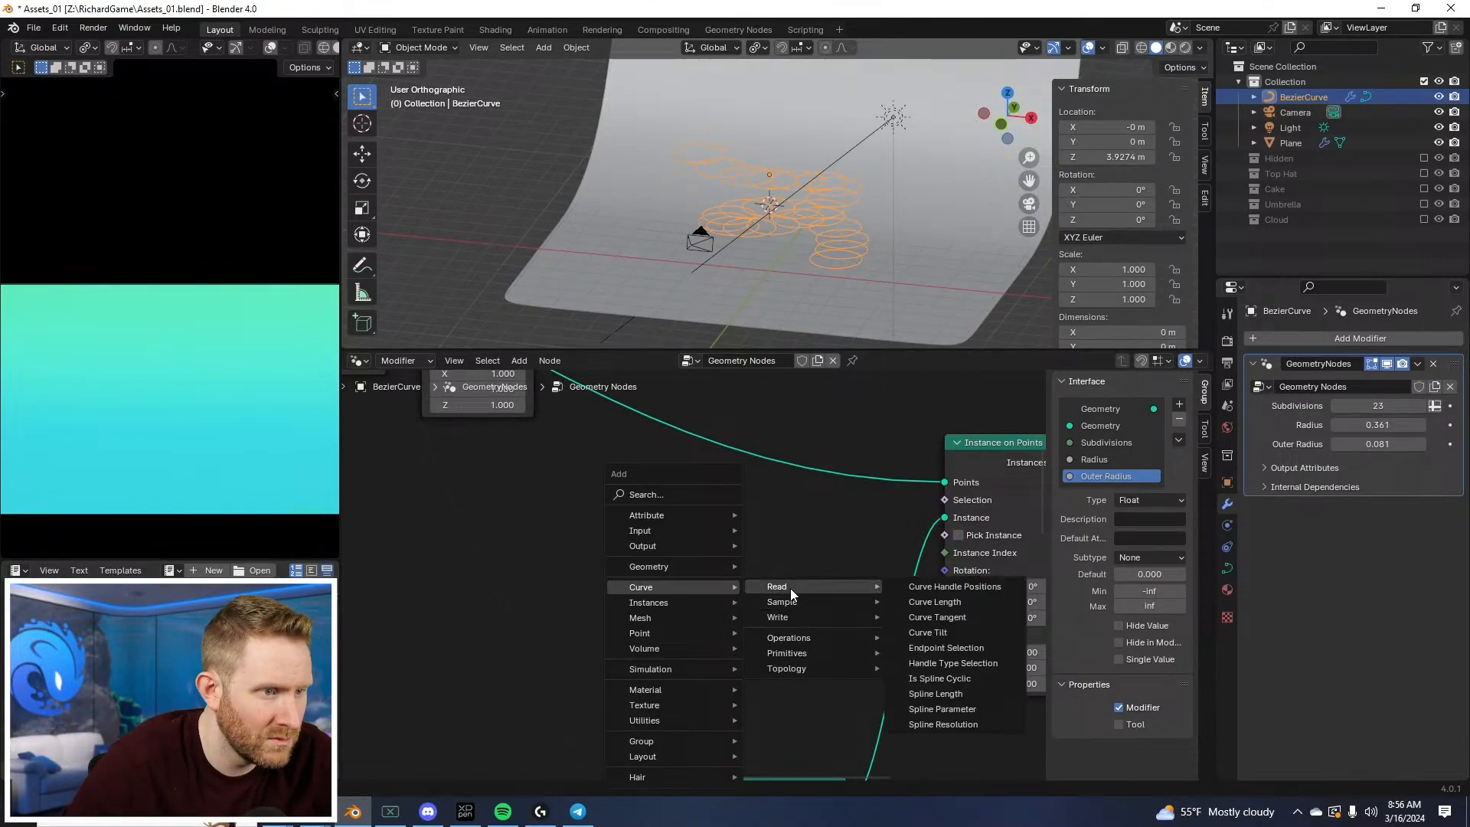
{"action": "mouse_move", "coordinate": [661, 530]}
{"action": "mouse_move", "coordinate": [825, 529]}
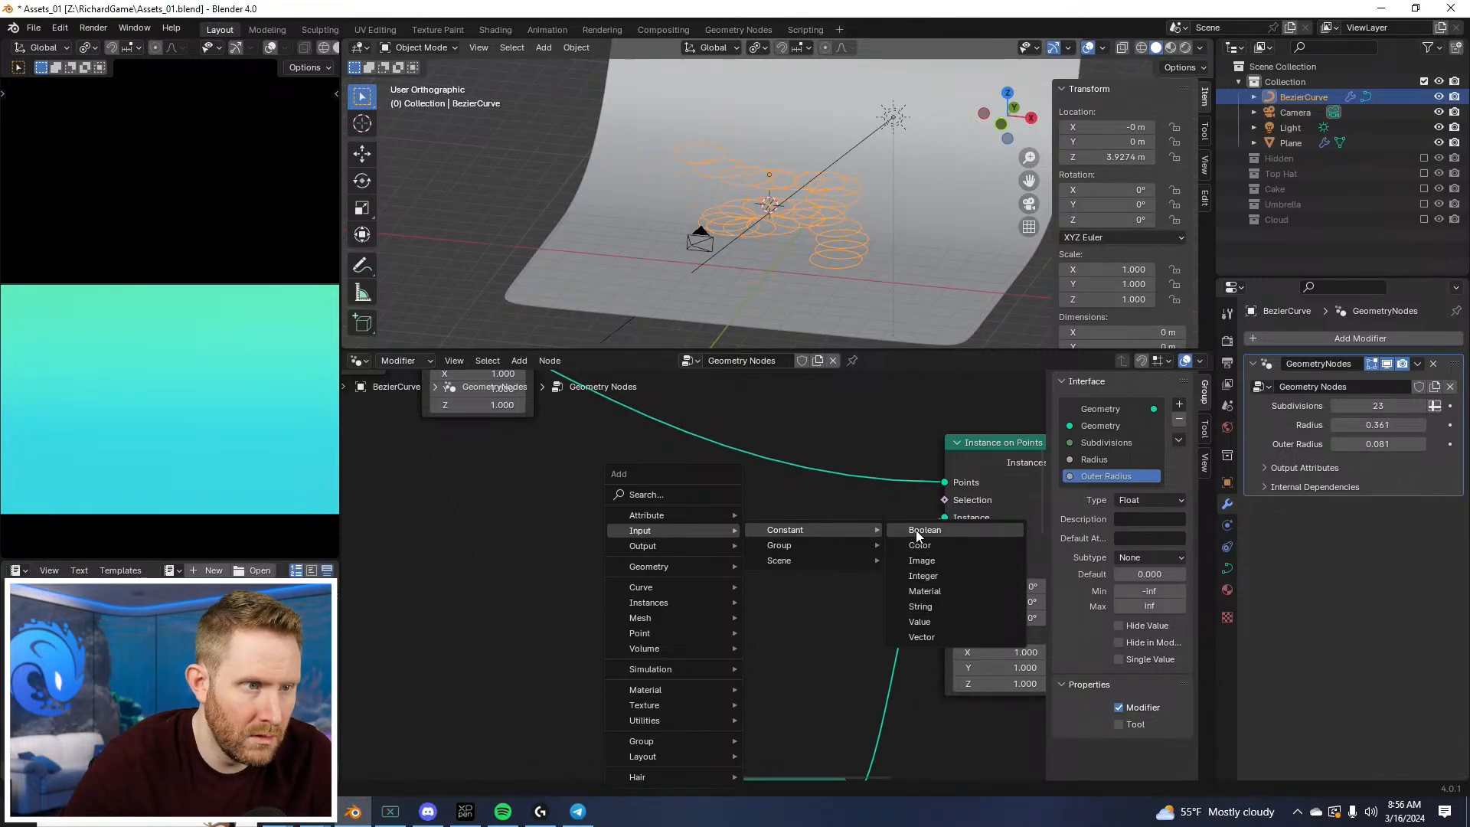
{"action": "left_click", "coordinate": [923, 576]}
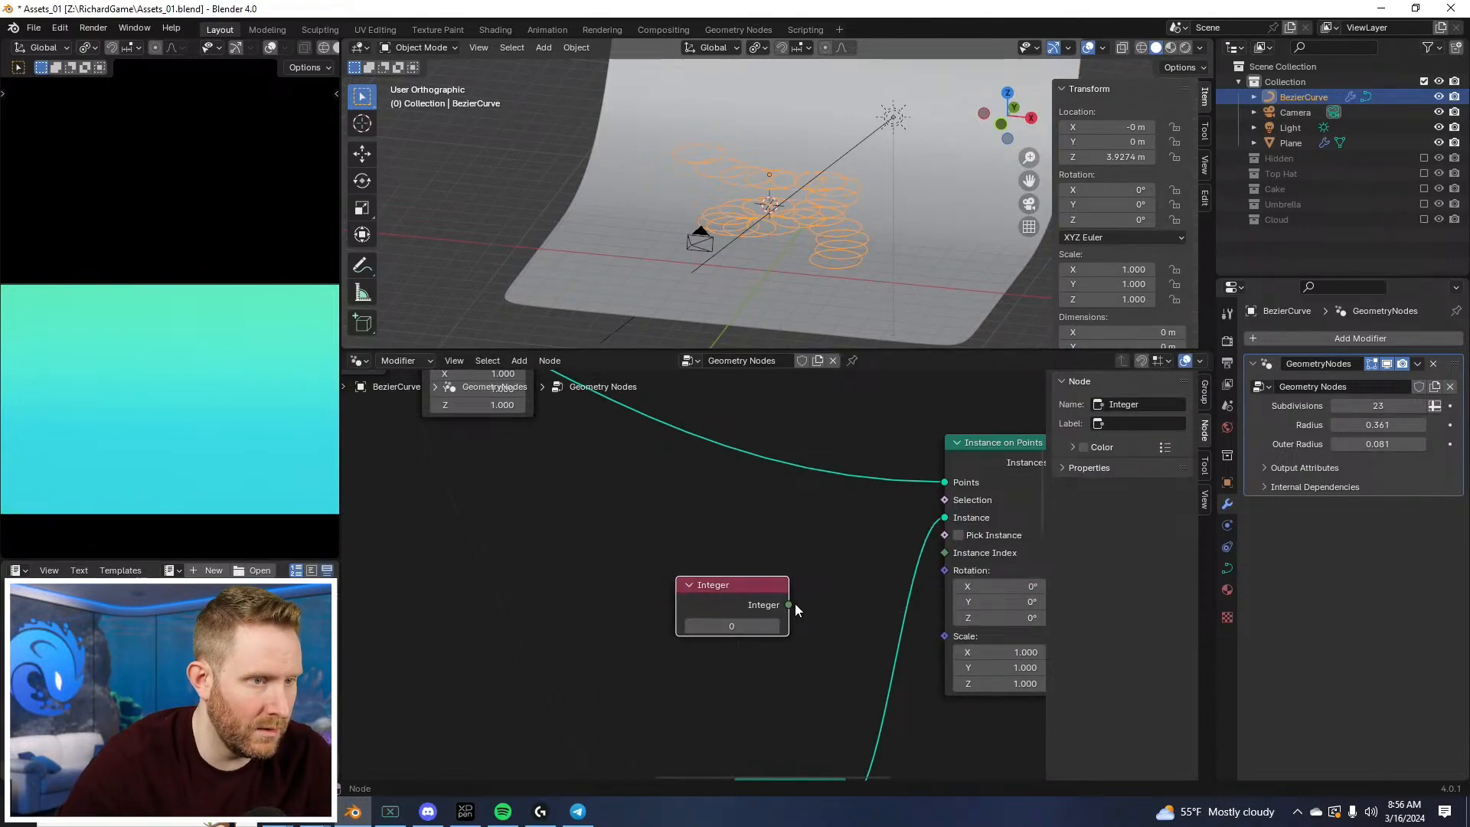
{"action": "left_click_drag", "start_coordinate": [795, 603], "coordinate": [940, 563]}
{"action": "left_click_drag", "start_coordinate": [848, 588], "coordinate": [944, 536]}
Step: Try other values such as 1 and 5 on the Integer node and set it back to 0
{"action": "left_click_drag", "start_coordinate": [754, 621], "coordinate": [692, 626]}
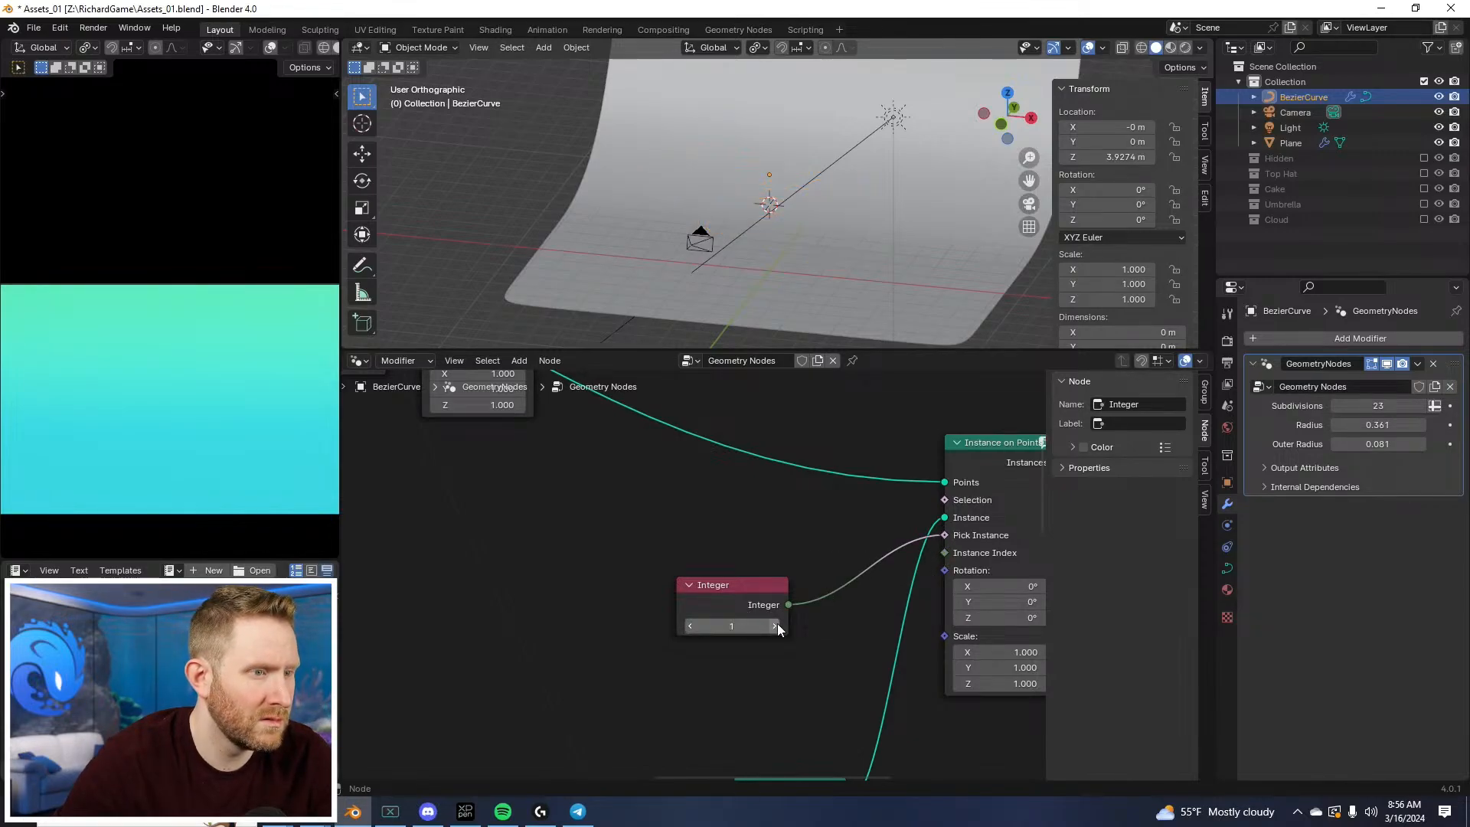
{"action": "left_click", "coordinate": [693, 626]}
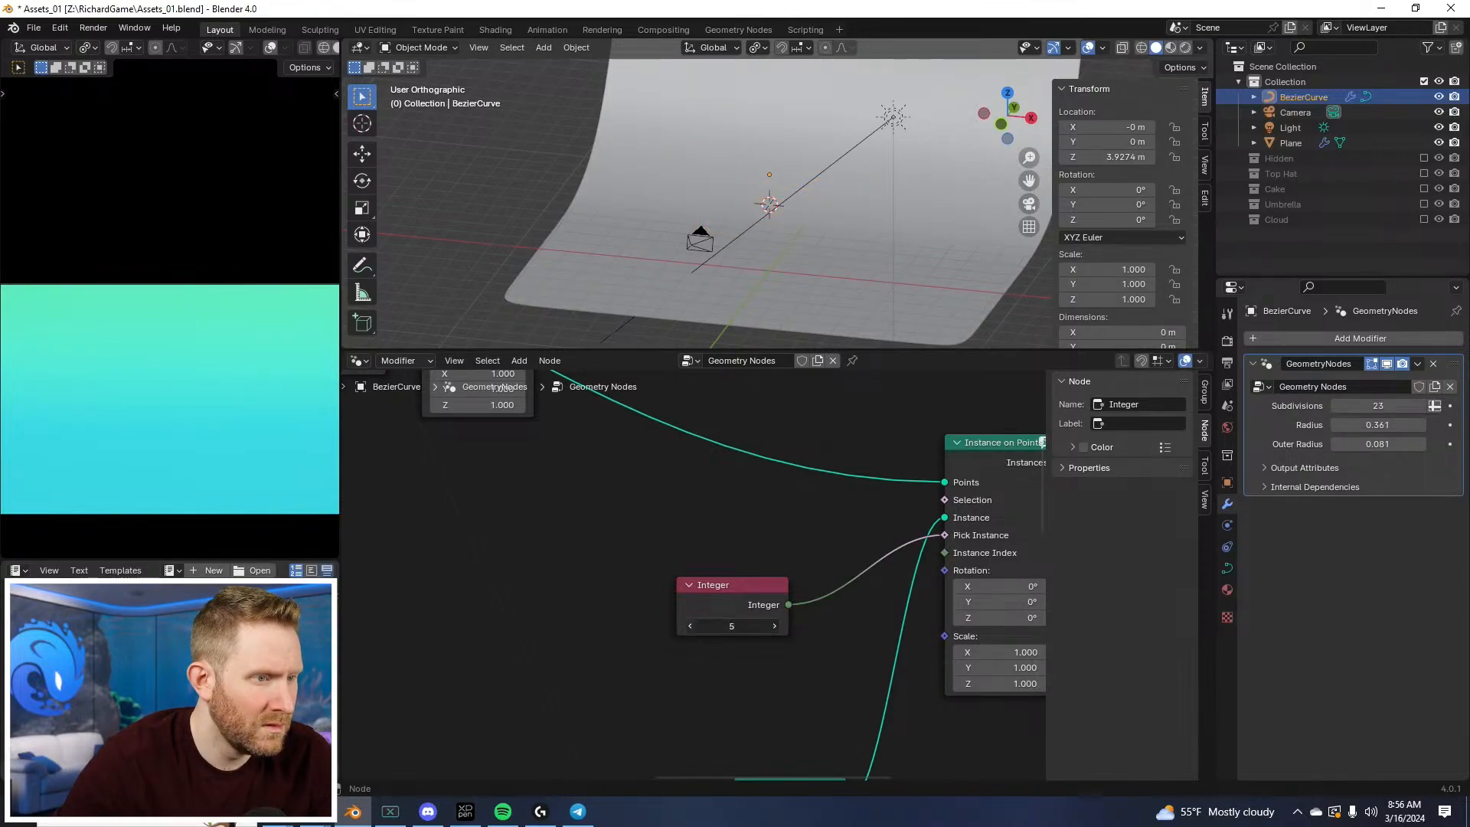
{"action": "type", "text": "0"}
{"action": "key", "text": "Return"}
{"action": "scroll", "coordinate": [743, 574], "scroll_direction": "down", "scroll_amount": 2}
{"action": "middle_click_drag", "start_coordinate": [743, 575], "coordinate": [628, 574]}
{"action": "scroll", "coordinate": [699, 581], "scroll_direction": "up", "scroll_amount": 2}
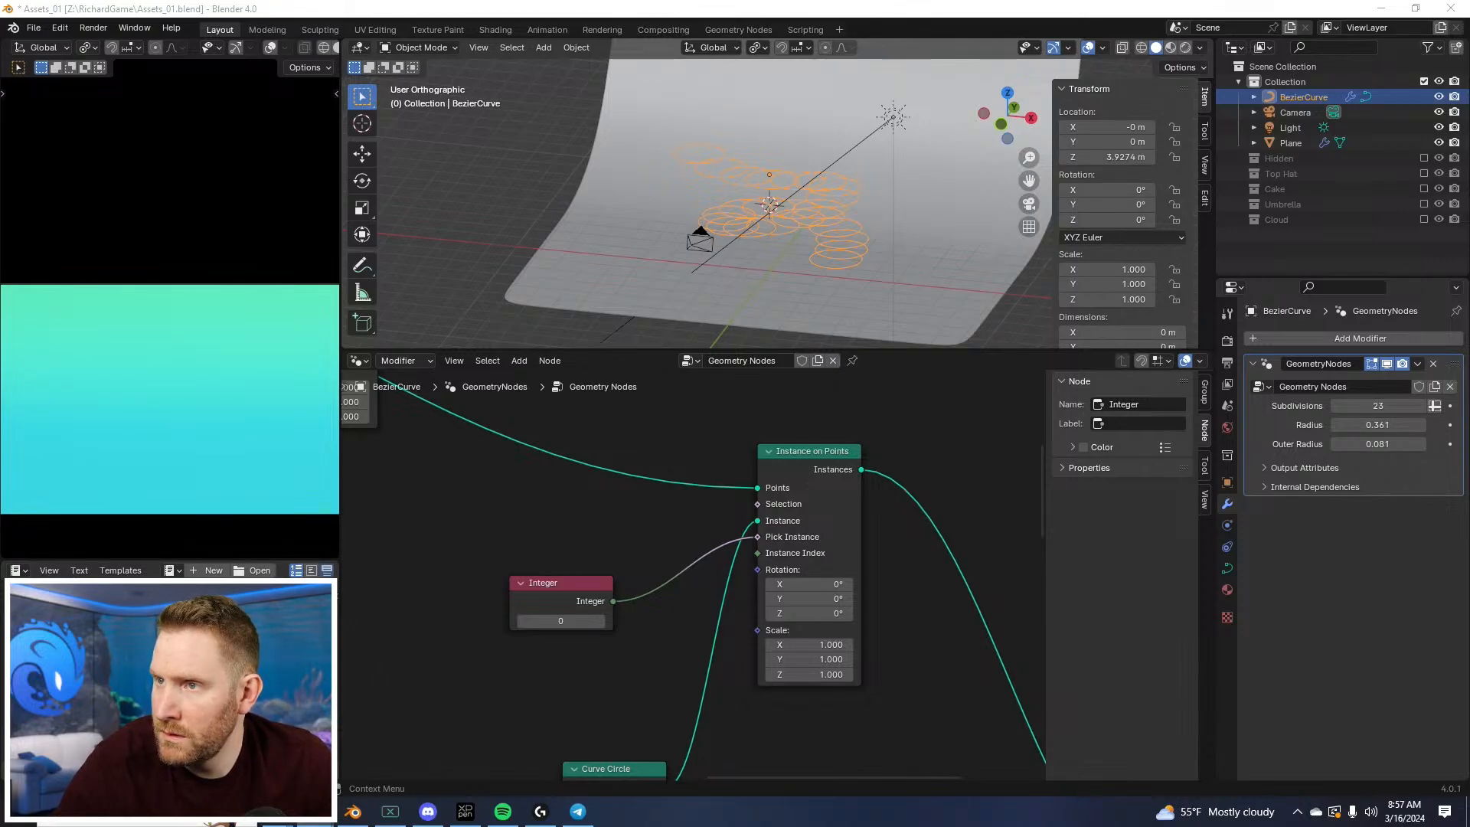
Step: Delete the Integer node that feeds the Pick Instance input of the new Instance on Points node
{"action": "middle_click_drag", "start_coordinate": [904, 444], "coordinate": [1078, 382]}
{"action": "scroll", "coordinate": [987, 452], "scroll_direction": "down", "scroll_amount": 3}
{"action": "scroll", "coordinate": [674, 555], "scroll_direction": "up", "scroll_amount": 2}
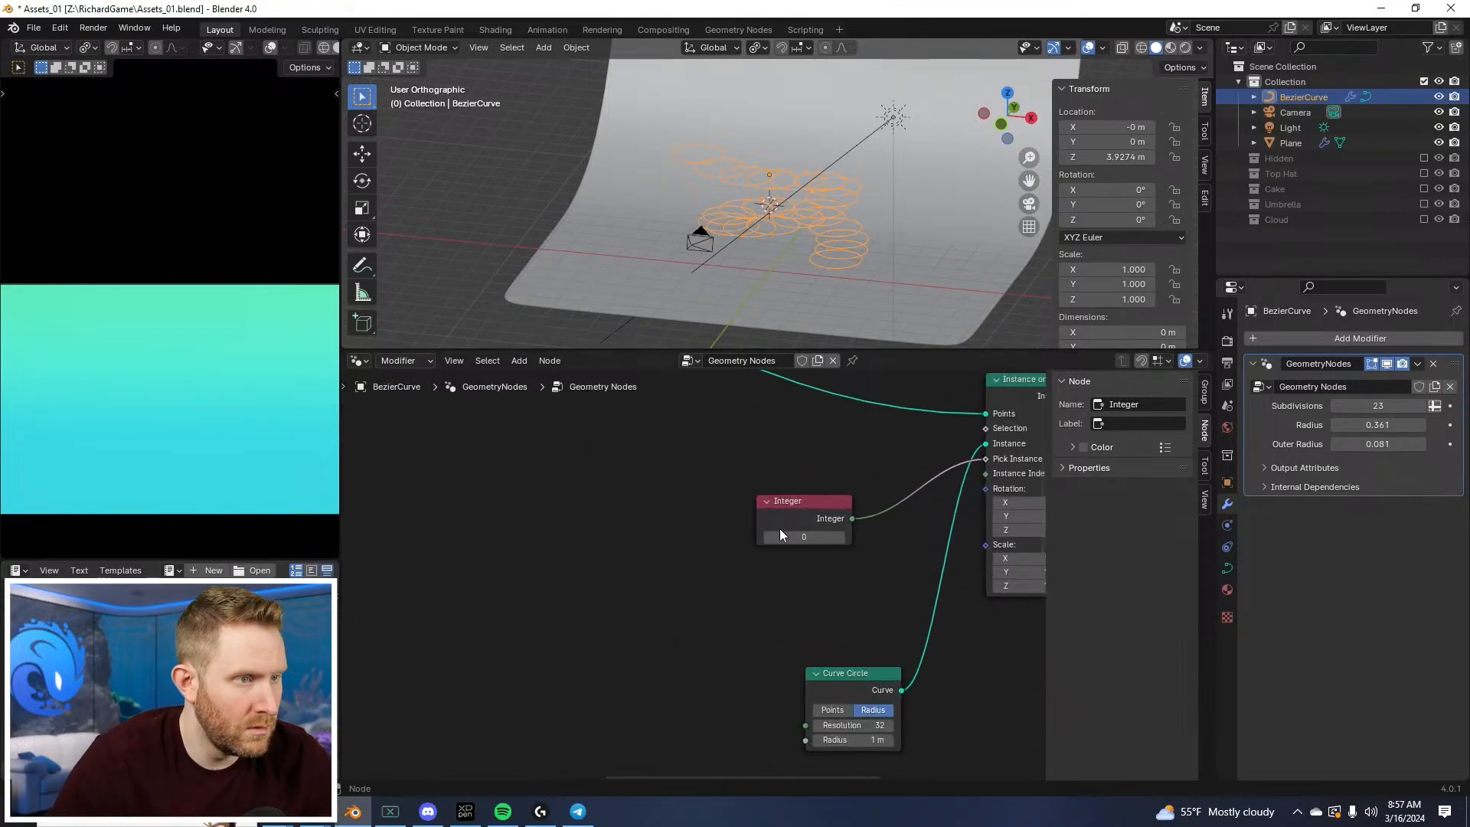
{"action": "left_click", "coordinate": [833, 523]}
{"action": "key", "text": "x"}
{"action": "scroll", "coordinate": [632, 456], "scroll_direction": "down", "scroll_amount": 4}
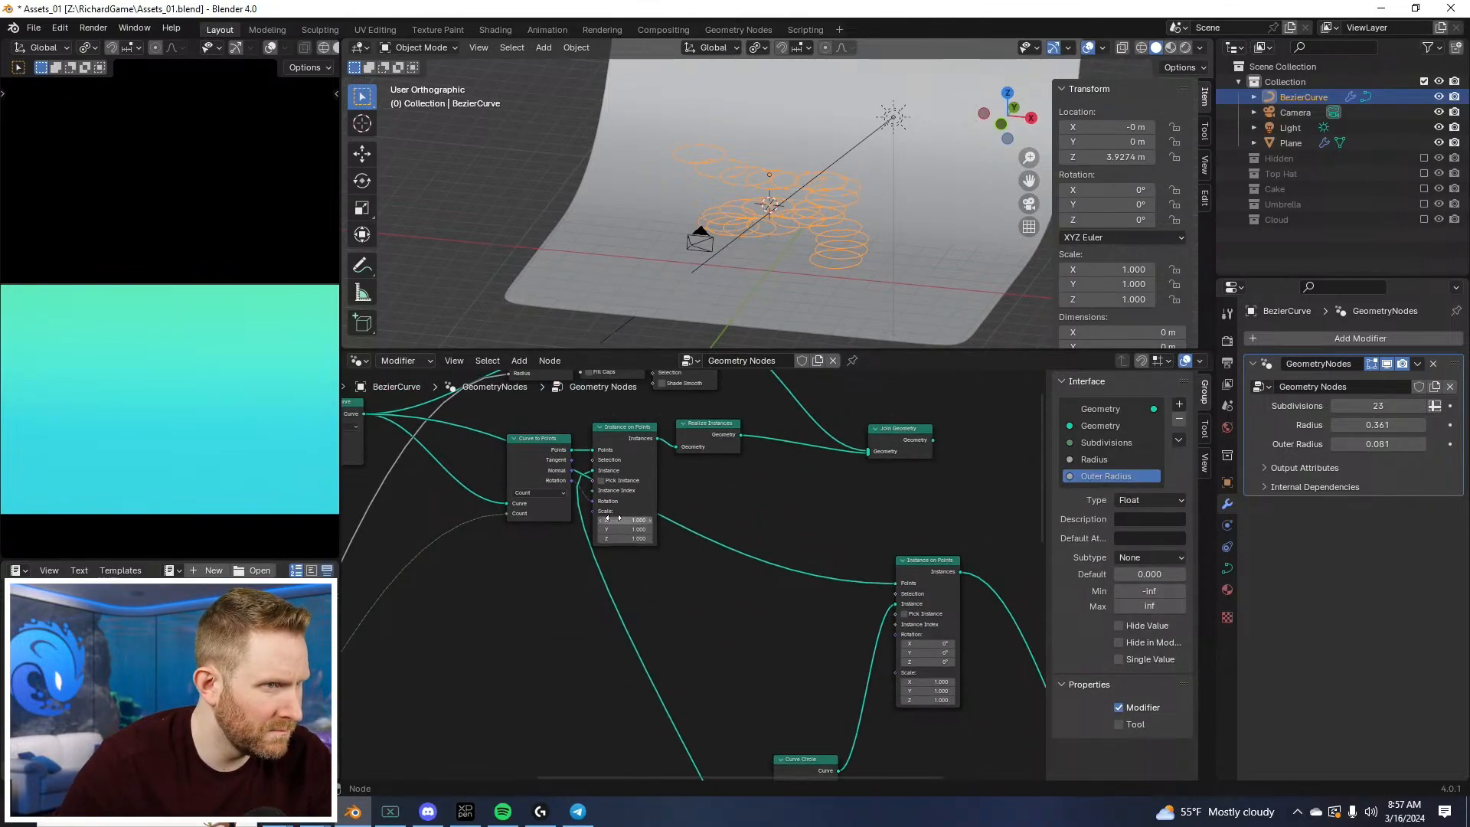
{"action": "scroll", "coordinate": [550, 565], "scroll_direction": "down", "scroll_amount": 3}
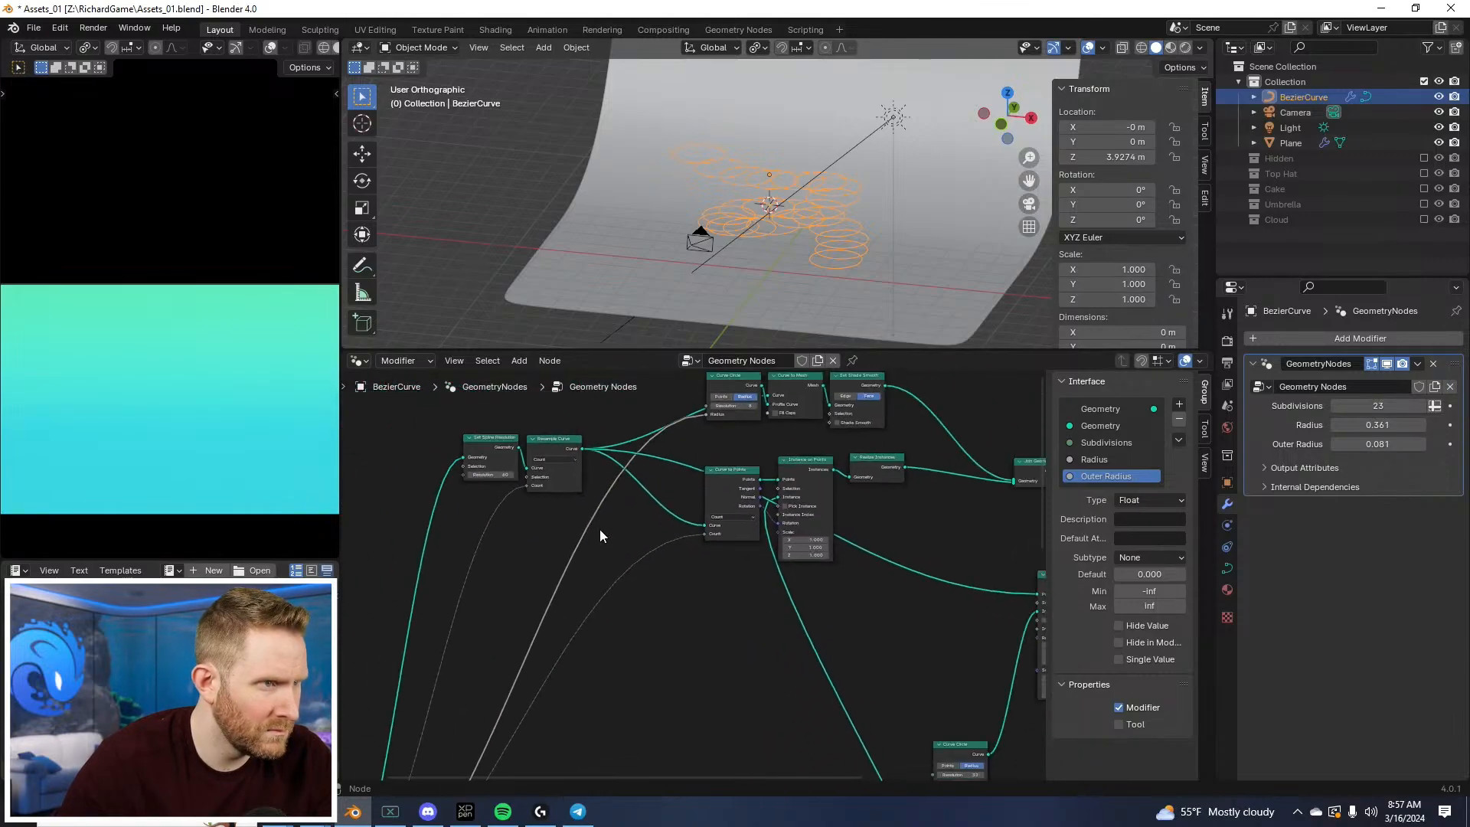
{"action": "left_click_drag", "start_coordinate": [581, 449], "coordinate": [676, 652]}
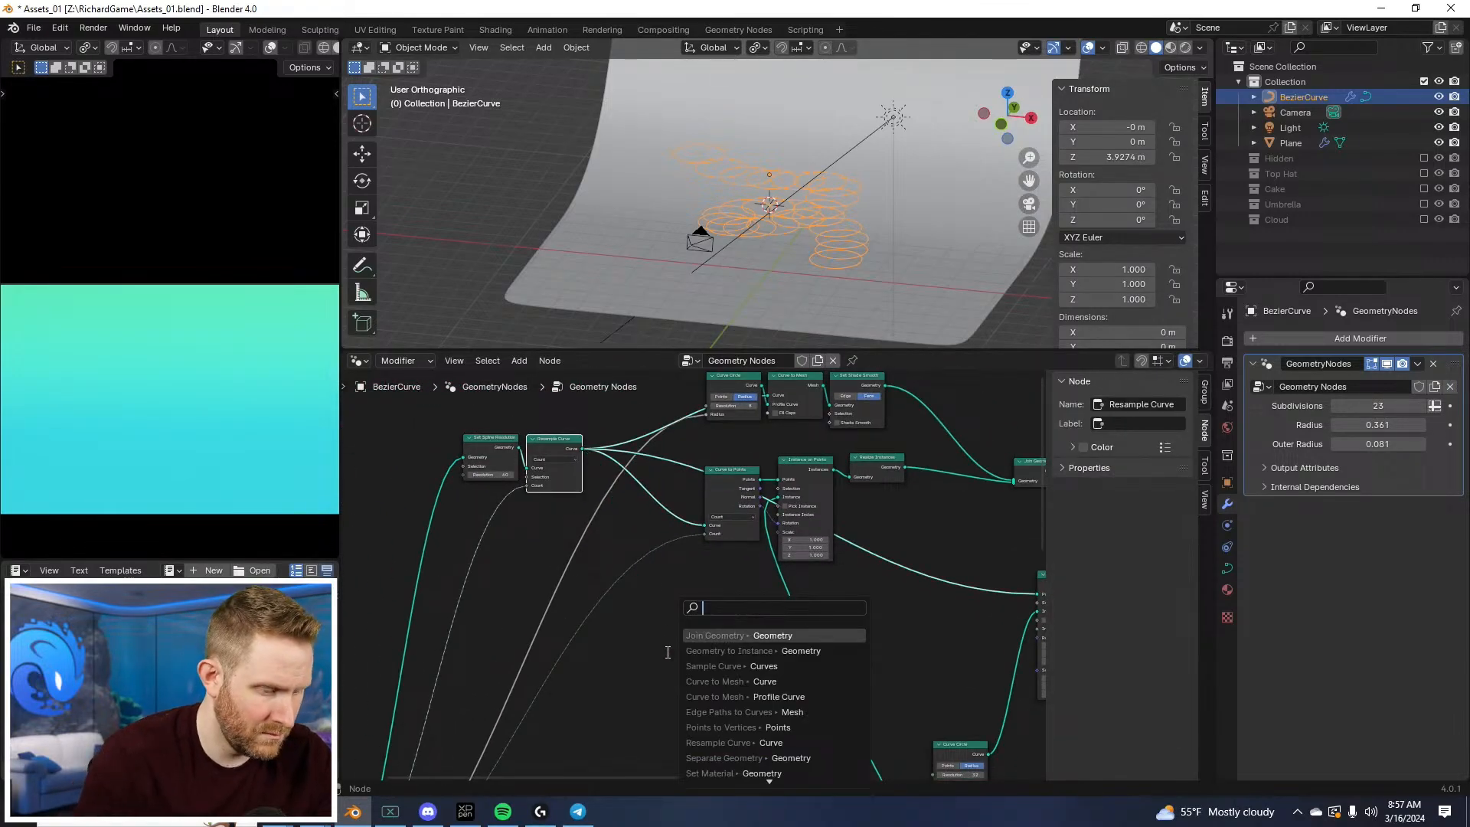
{"action": "type", "text": "endp"}
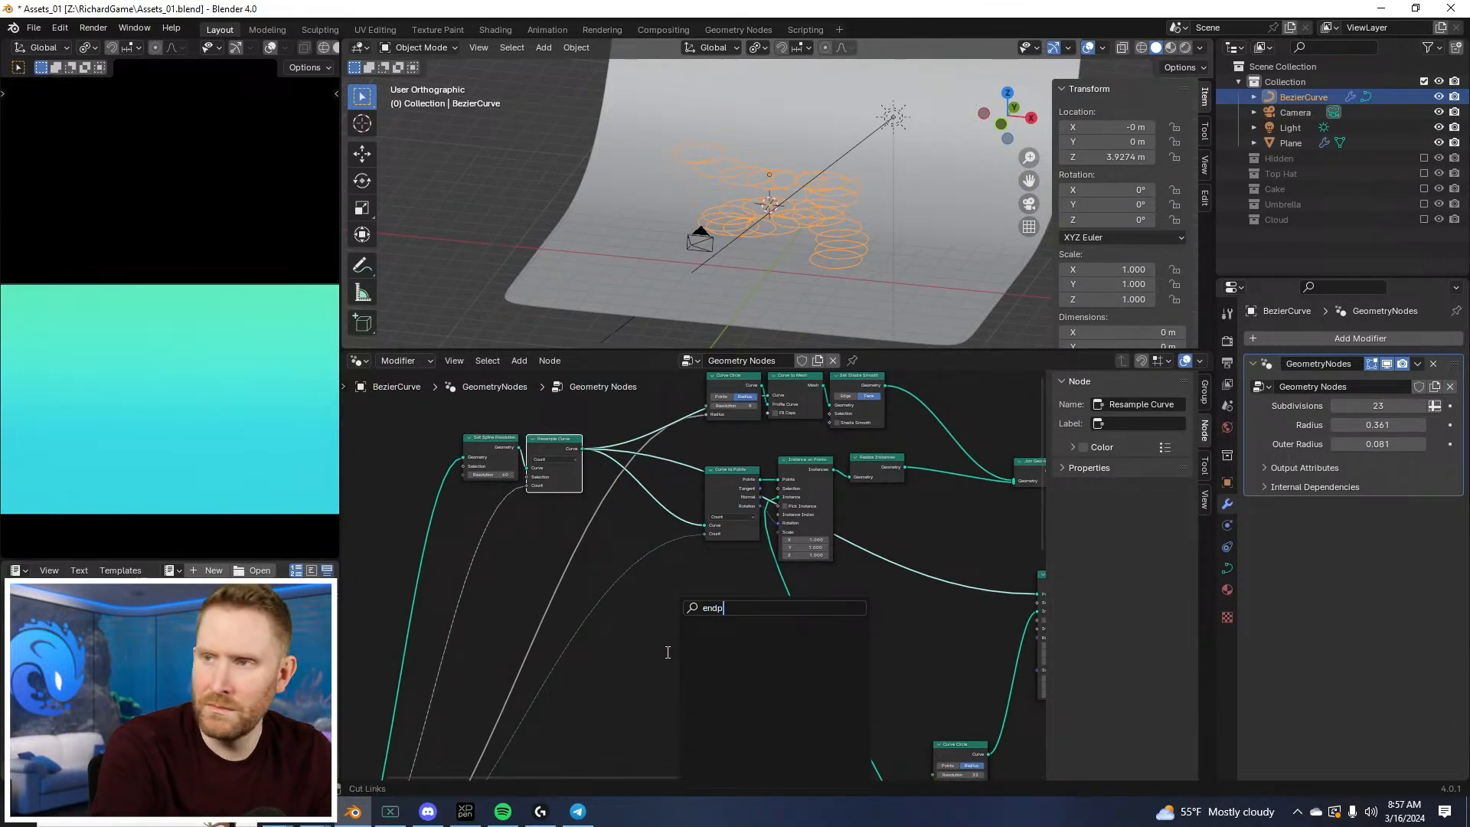
{"action": "type", "text": "insta"}
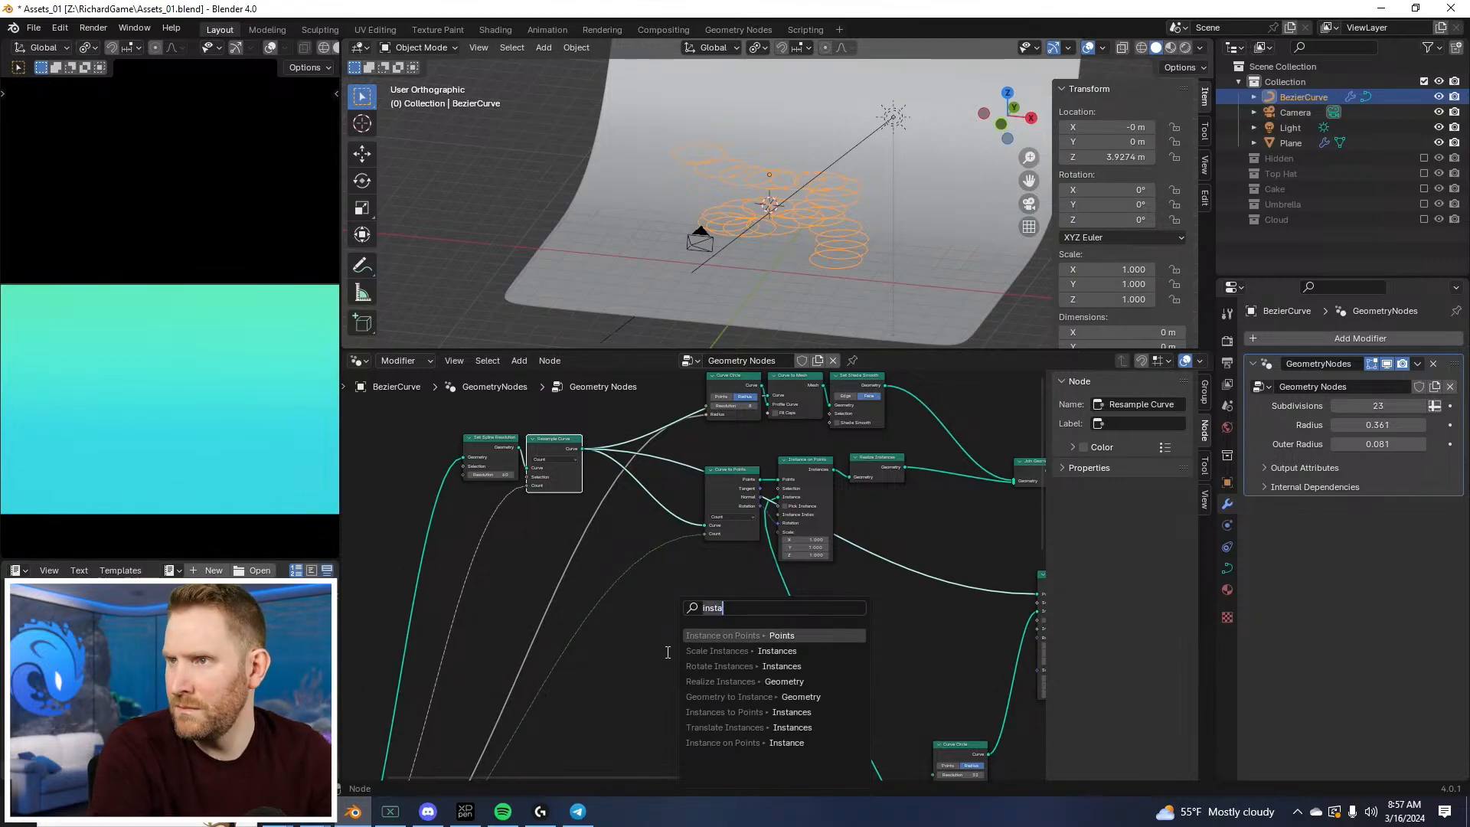
{"action": "key", "text": "BackSpace"}
{"action": "key", "text": "BackSpace"}
{"action": "key", "text": "BackSpace"}
{"action": "key", "text": "BackSpace"}
{"action": "key", "text": "BackSpace"}
{"action": "type", "text": "selec"}
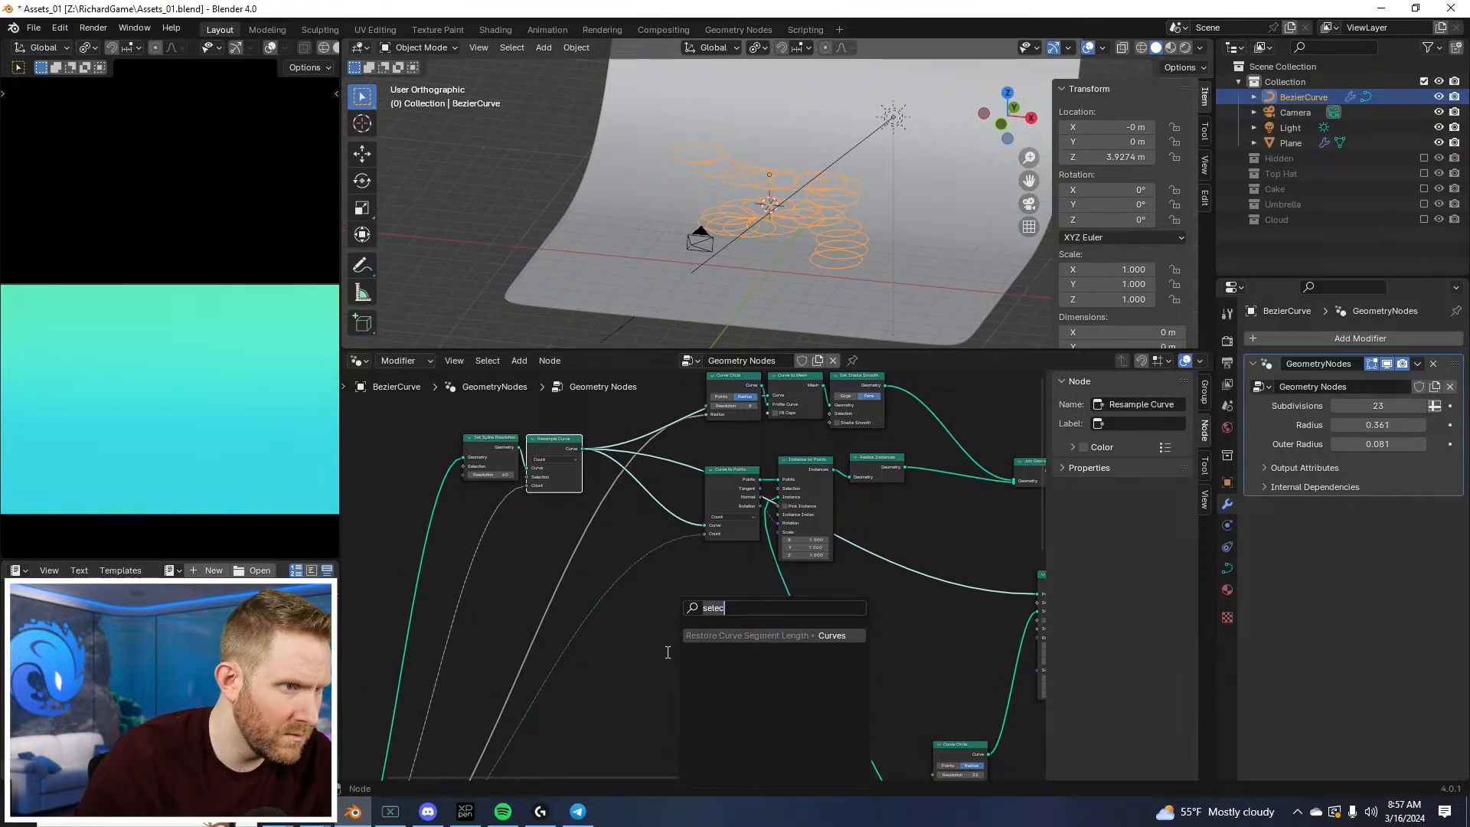
{"action": "key", "text": "Escape"}
Step: Add an Endpoint Selection node and place it beside the new Instance on Points node
{"action": "key", "text": "shift+a"}
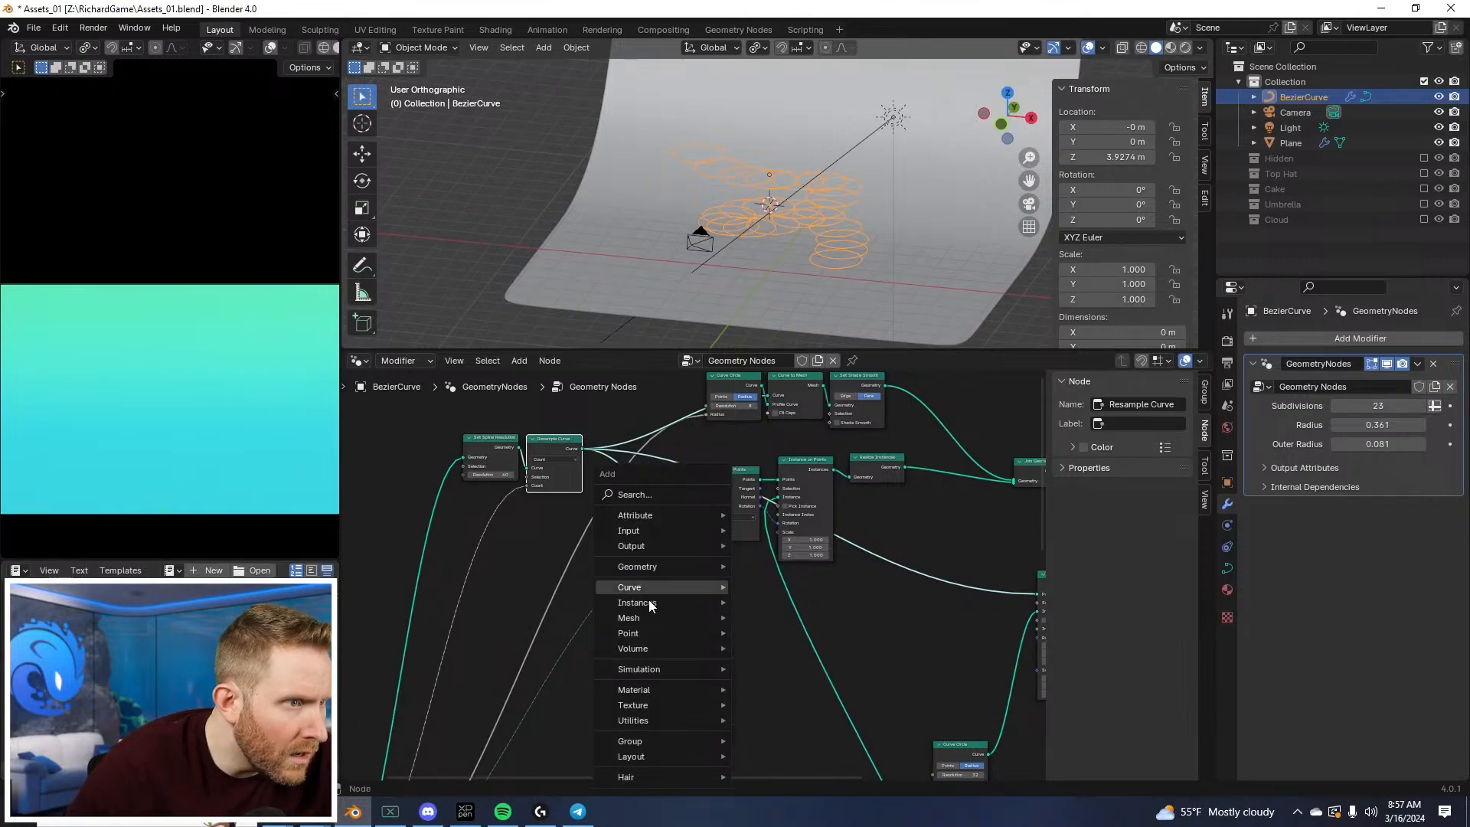
{"action": "mouse_move", "coordinate": [657, 586]}
{"action": "mouse_move", "coordinate": [777, 637]}
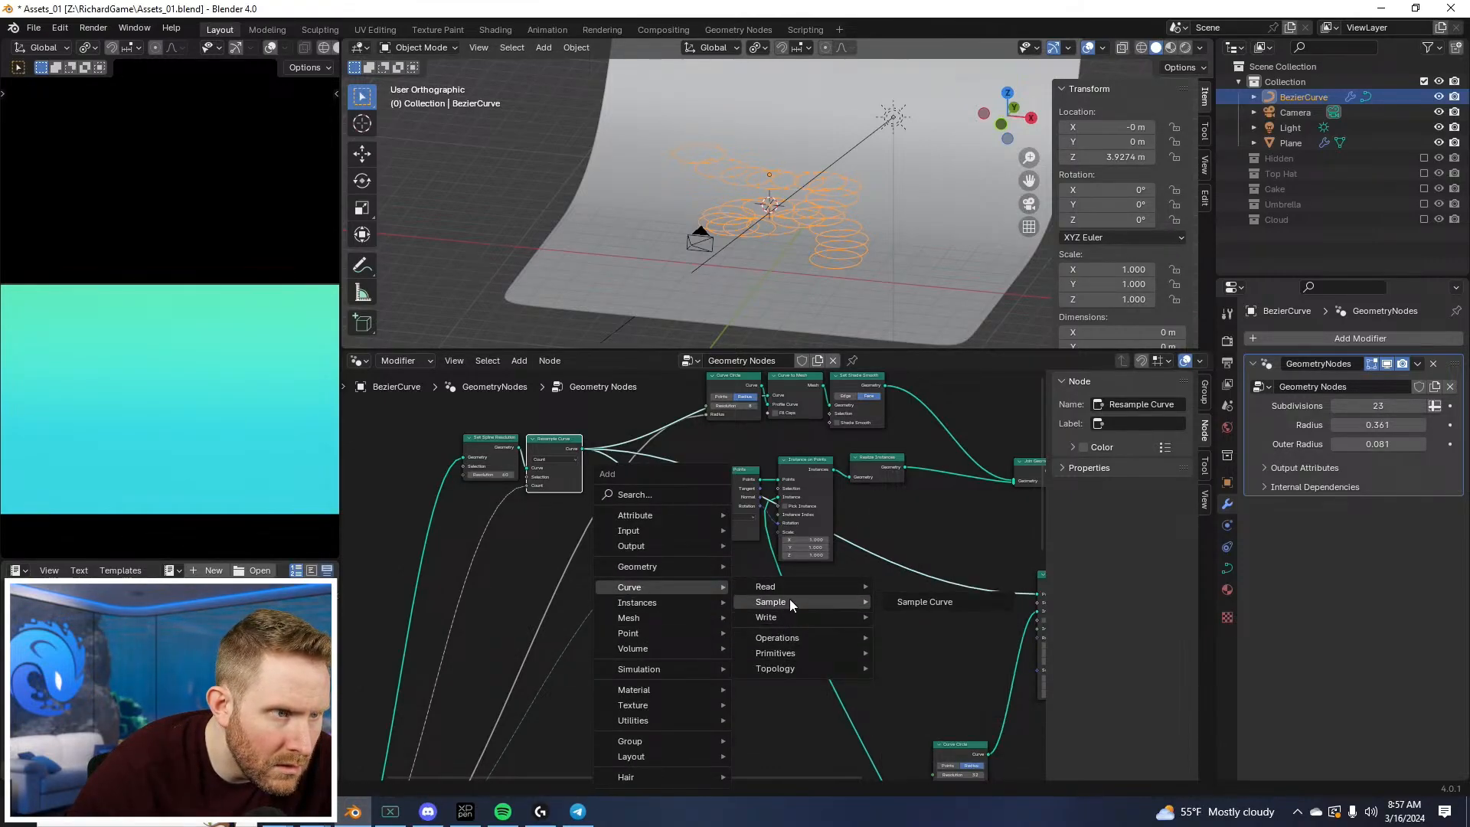
{"action": "mouse_move", "coordinate": [788, 585]}
{"action": "left_click", "coordinate": [934, 647]}
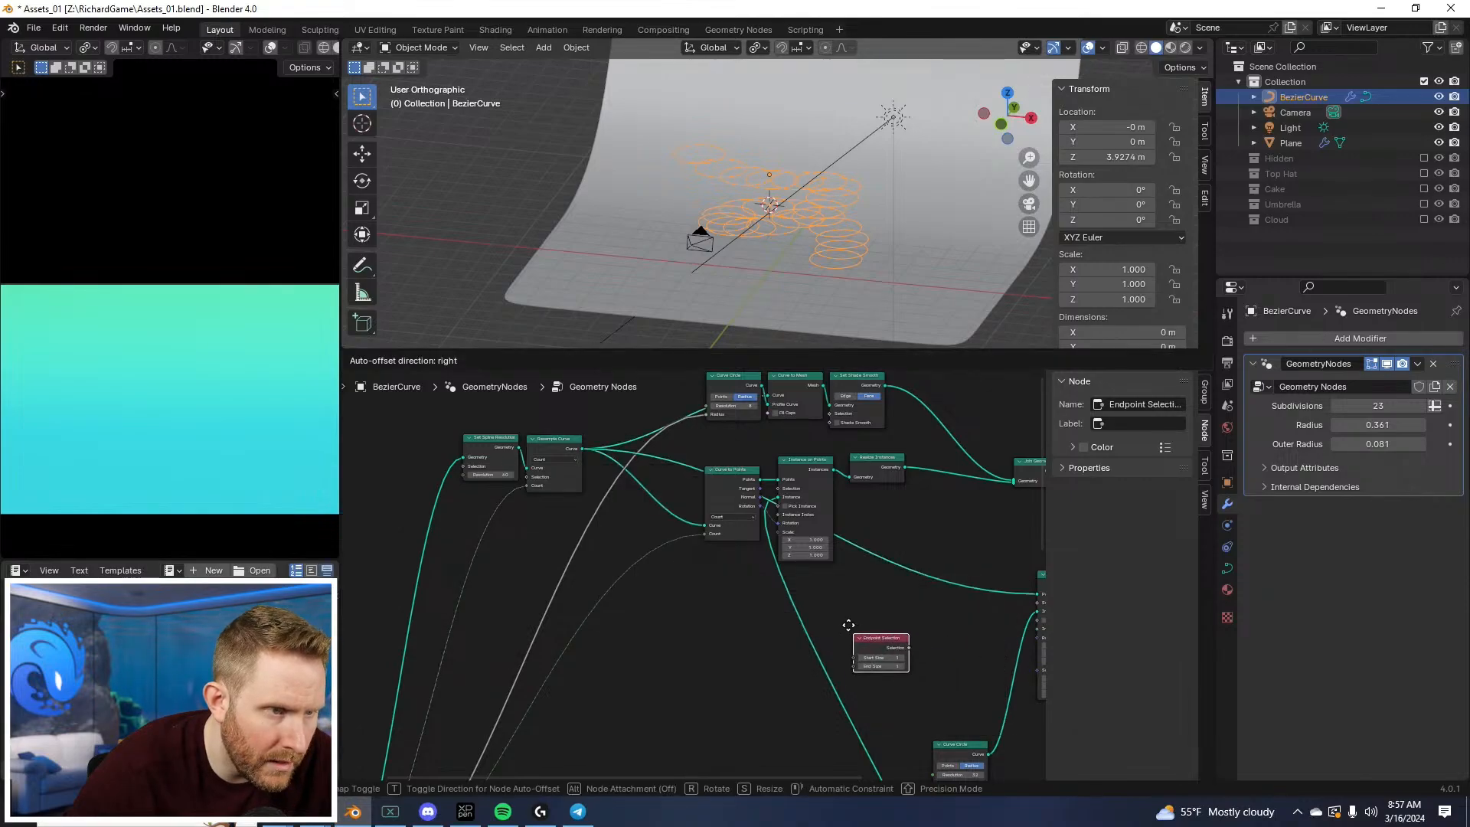
{"action": "scroll", "coordinate": [735, 605], "scroll_direction": "up", "scroll_amount": 2}
{"action": "left_click", "coordinate": [651, 611]}
{"action": "middle_click_drag", "start_coordinate": [551, 429], "coordinate": [586, 462]}
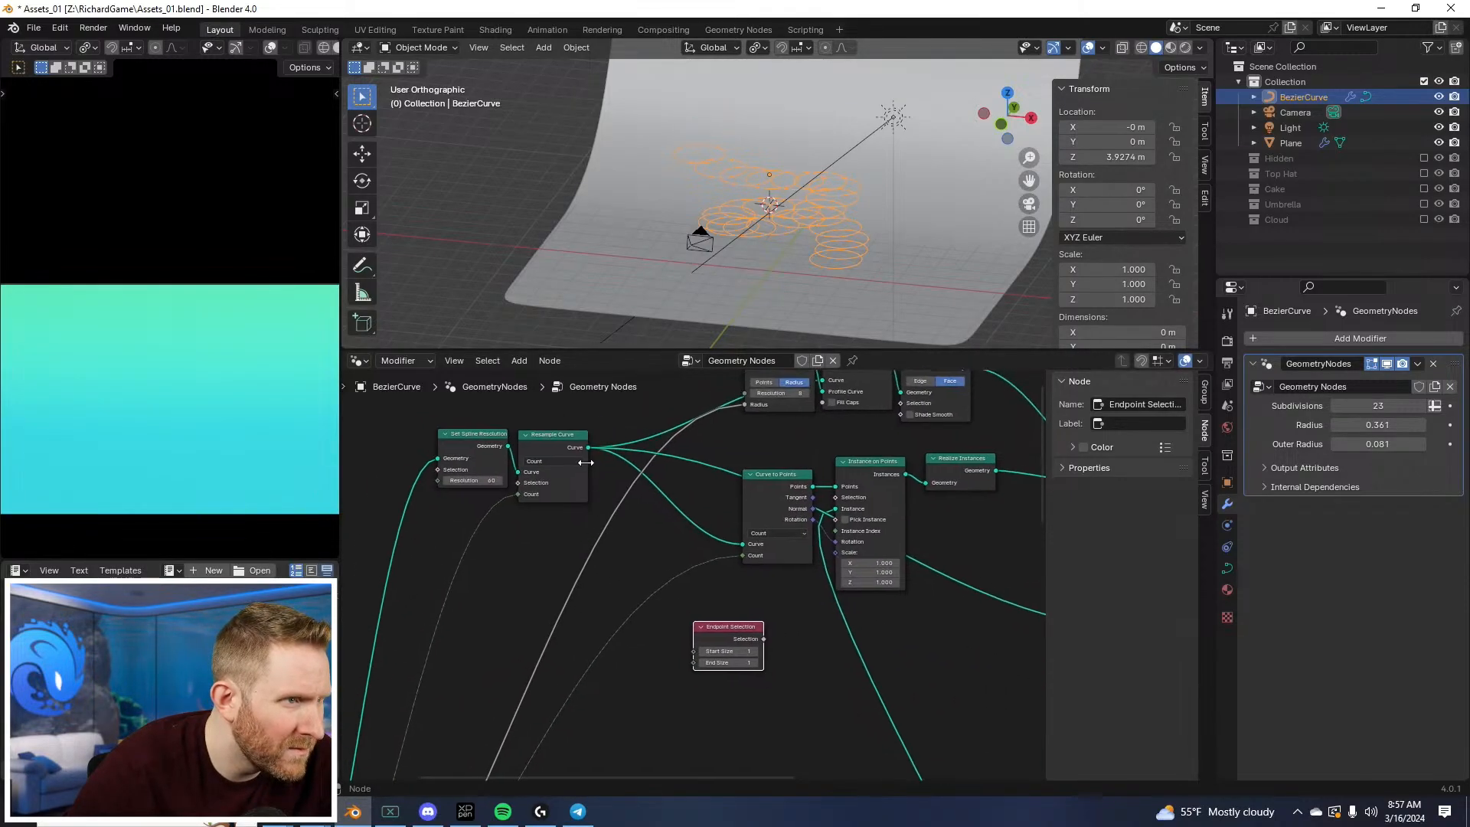
{"action": "middle_click_drag", "start_coordinate": [841, 666], "coordinate": [710, 618]}
{"action": "key", "text": "g"}
{"action": "left_click", "coordinate": [796, 656]}
{"action": "scroll", "coordinate": [654, 587], "scroll_direction": "up", "scroll_amount": 1}
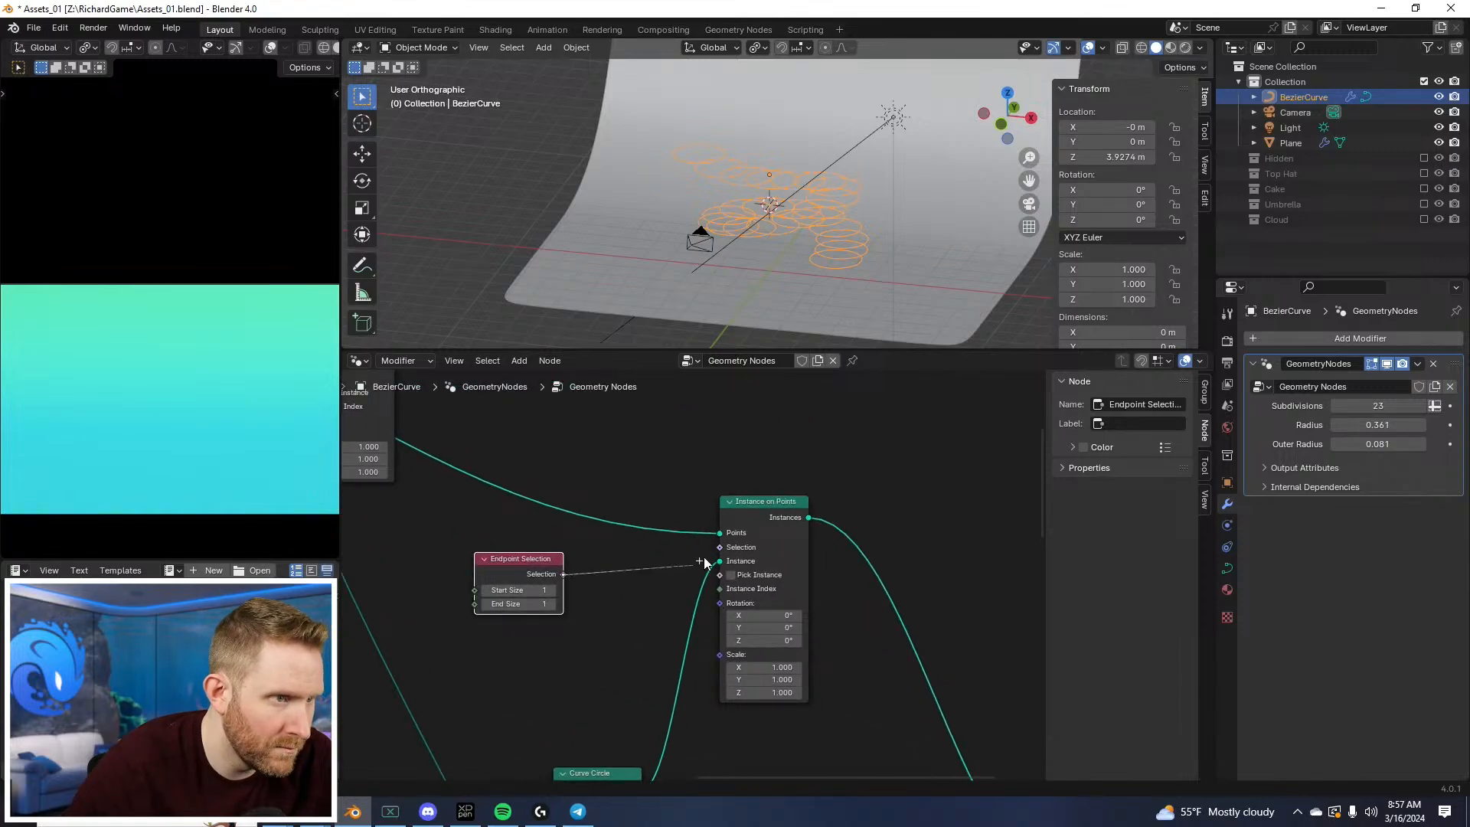
Step: Connect Endpoint Selection to the Selection input of the new Instance on Points node and set its End Size to 0
{"action": "left_click_drag", "start_coordinate": [723, 548], "coordinate": [723, 548]}
{"action": "middle_click_drag", "start_coordinate": [647, 591], "coordinate": [835, 589]}
{"action": "scroll", "coordinate": [835, 589], "scroll_direction": "up", "scroll_amount": 1}
{"action": "left_click", "coordinate": [652, 603]}
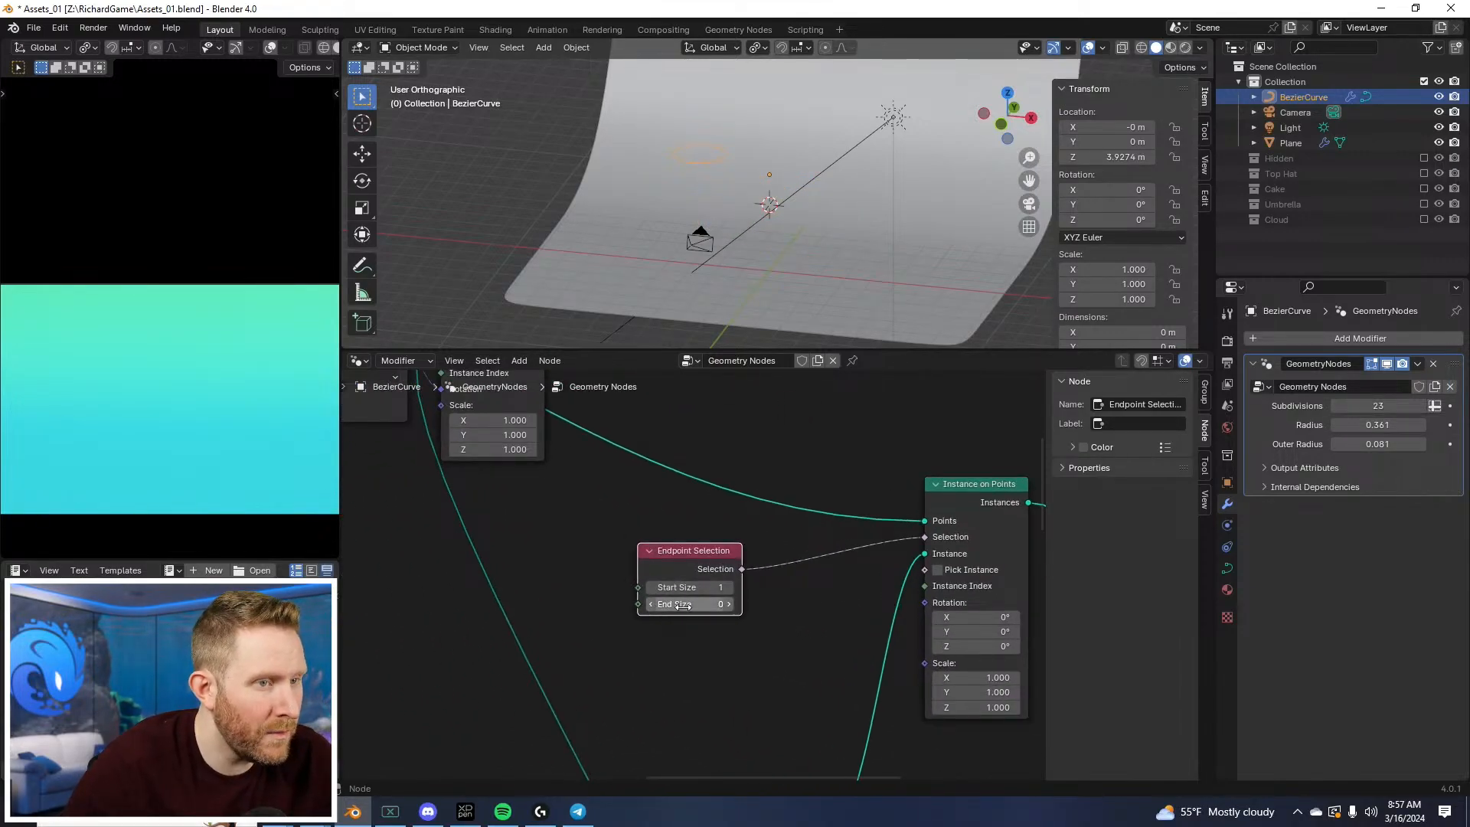
Step: Move the Endpoint Selection and Curve Circle nodes farther away from the new Instance on Points node to free up space
{"action": "scroll", "coordinate": [684, 579], "scroll_direction": "down", "scroll_amount": 2}
{"action": "left_click_drag", "start_coordinate": [683, 579], "coordinate": [447, 673]}
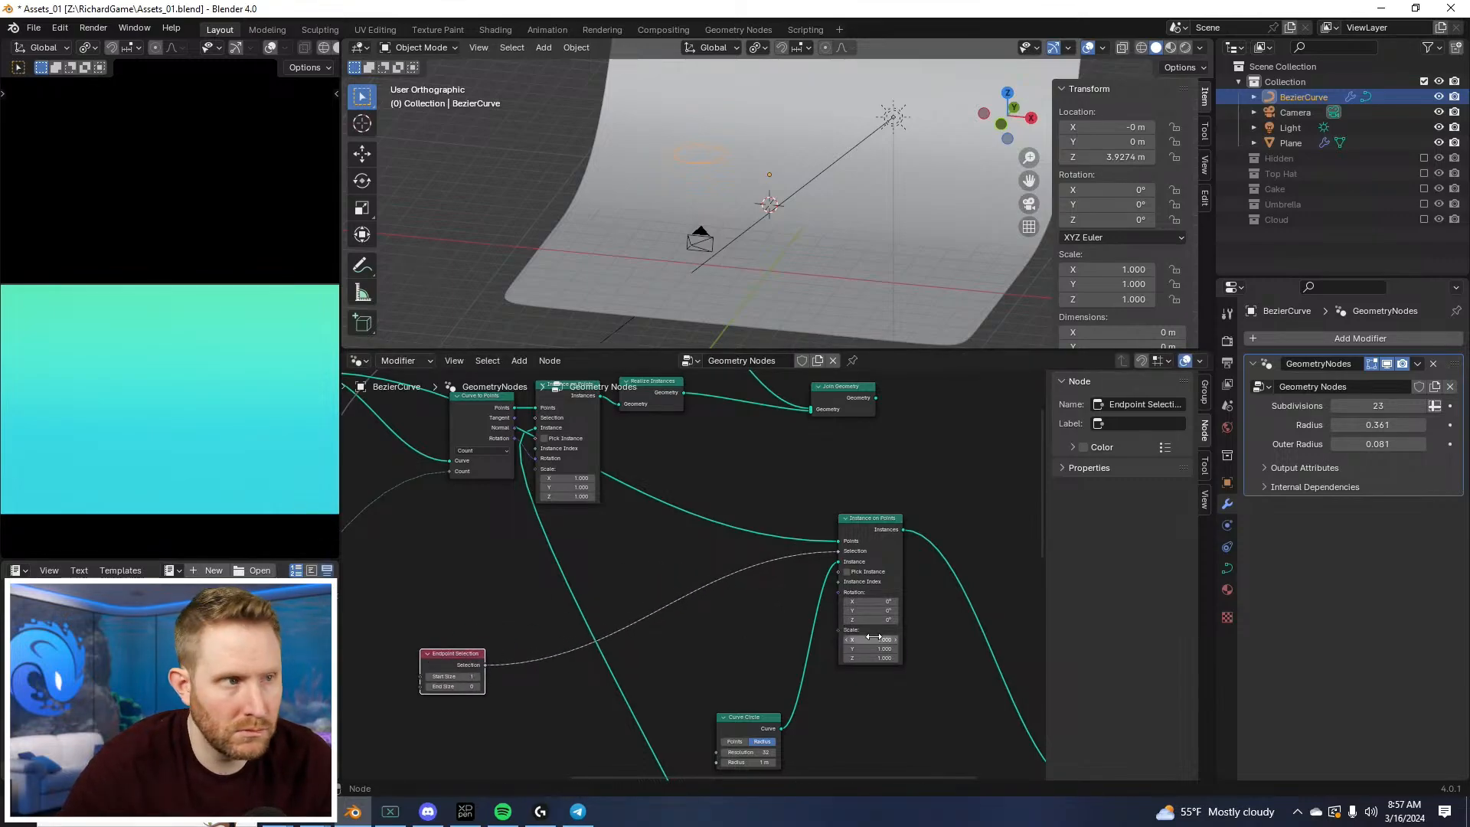
{"action": "middle_click_drag", "start_coordinate": [796, 701], "coordinate": [829, 601]}
{"action": "left_click_drag", "start_coordinate": [828, 578], "coordinate": [489, 626]}
Step: Add a Curve Line node and place it below the Curve Circle node
{"action": "scroll", "coordinate": [505, 632], "scroll_direction": "up", "scroll_amount": 1}
{"action": "middle_click_drag", "start_coordinate": [597, 658], "coordinate": [640, 594]}
{"action": "key", "text": "shift+a"}
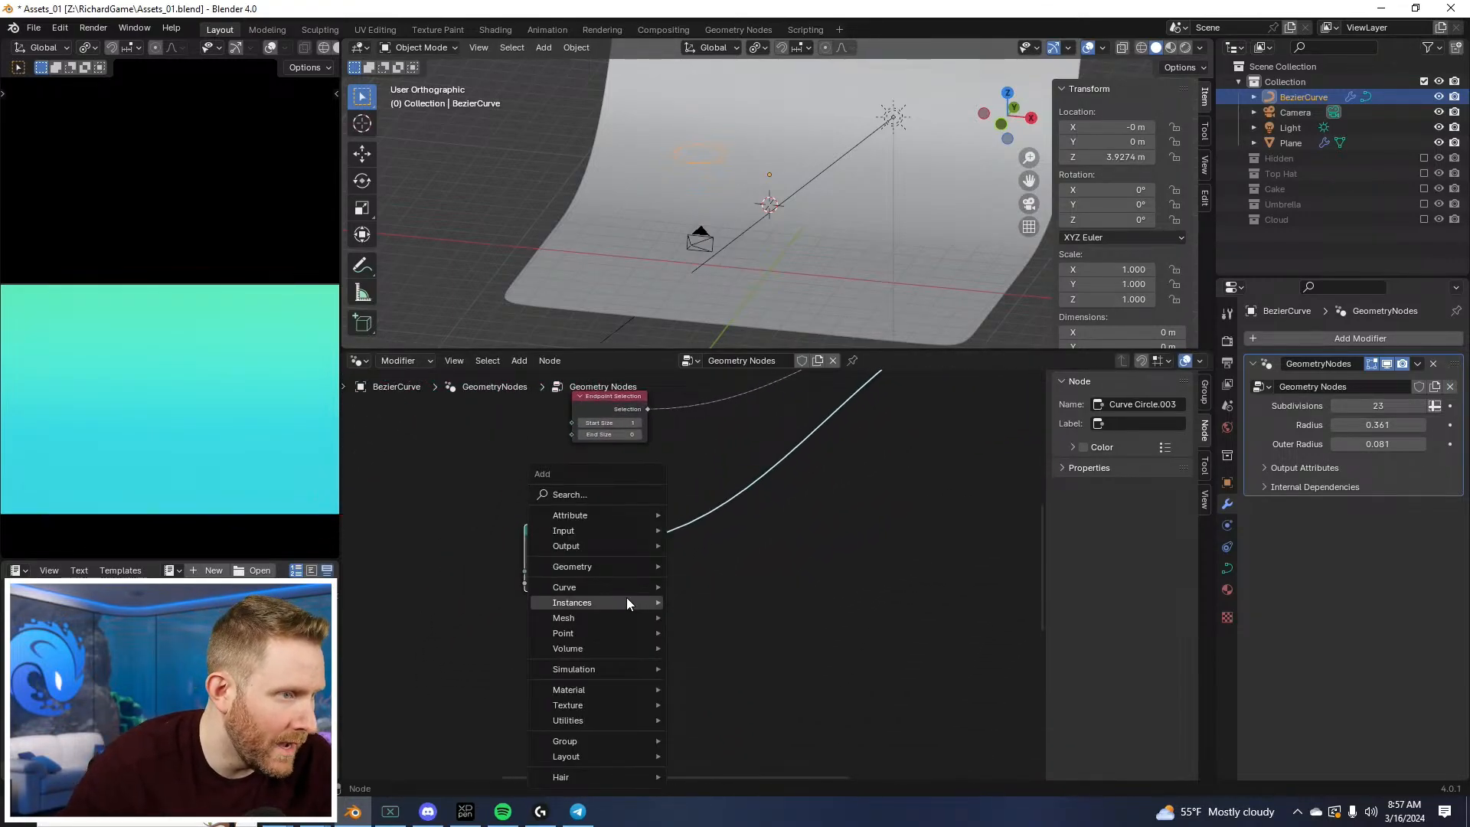
{"action": "mouse_move", "coordinate": [604, 590]}
{"action": "mouse_move", "coordinate": [707, 654]}
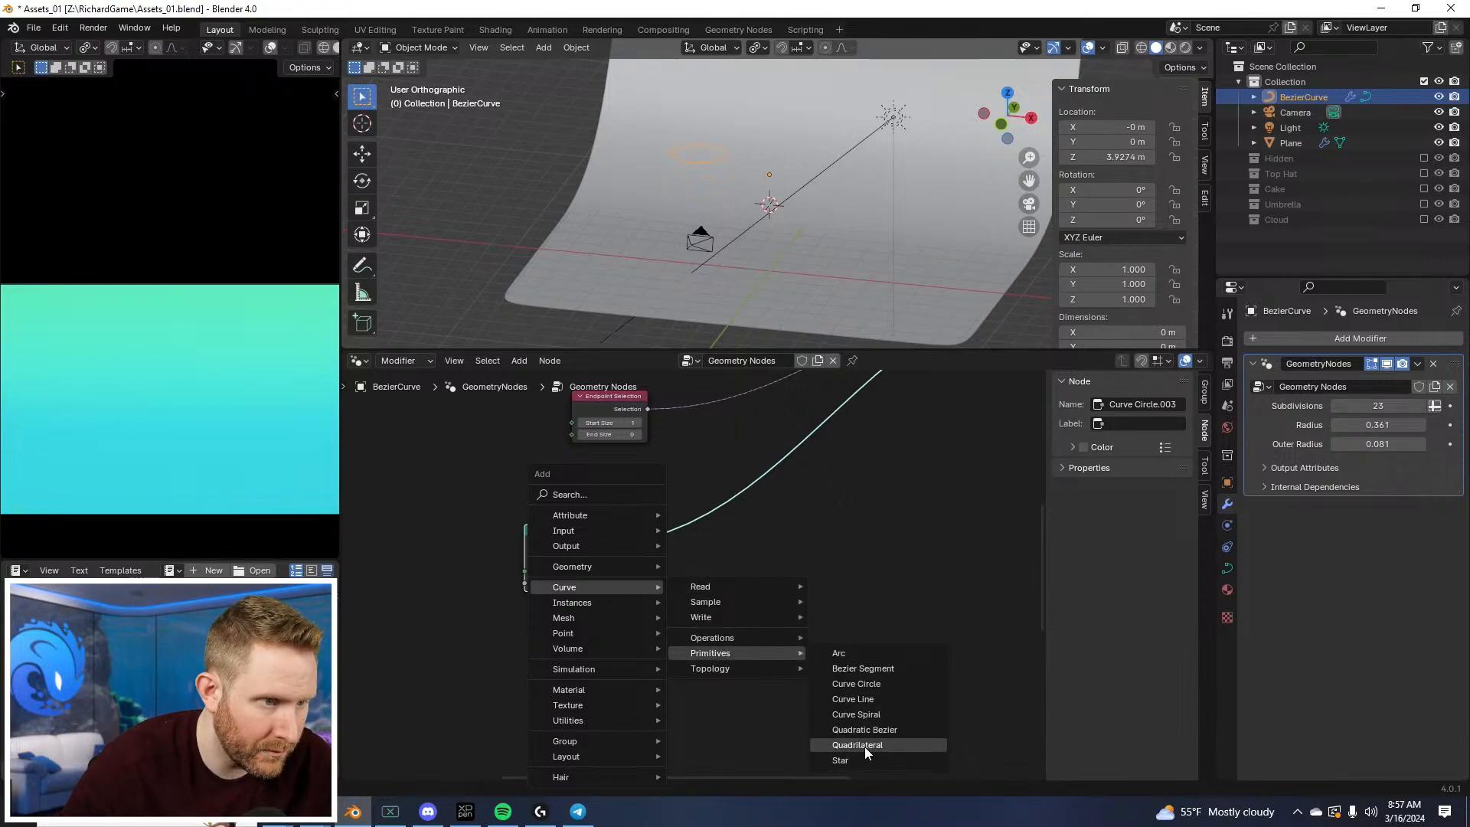
{"action": "left_click", "coordinate": [859, 699]}
{"action": "left_click", "coordinate": [636, 576]}
{"action": "middle_click_drag", "start_coordinate": [616, 599], "coordinate": [658, 564]}
{"action": "scroll", "coordinate": [658, 564], "scroll_direction": "down", "scroll_amount": 1}
{"action": "left_click_drag", "start_coordinate": [708, 568], "coordinate": [695, 591]}
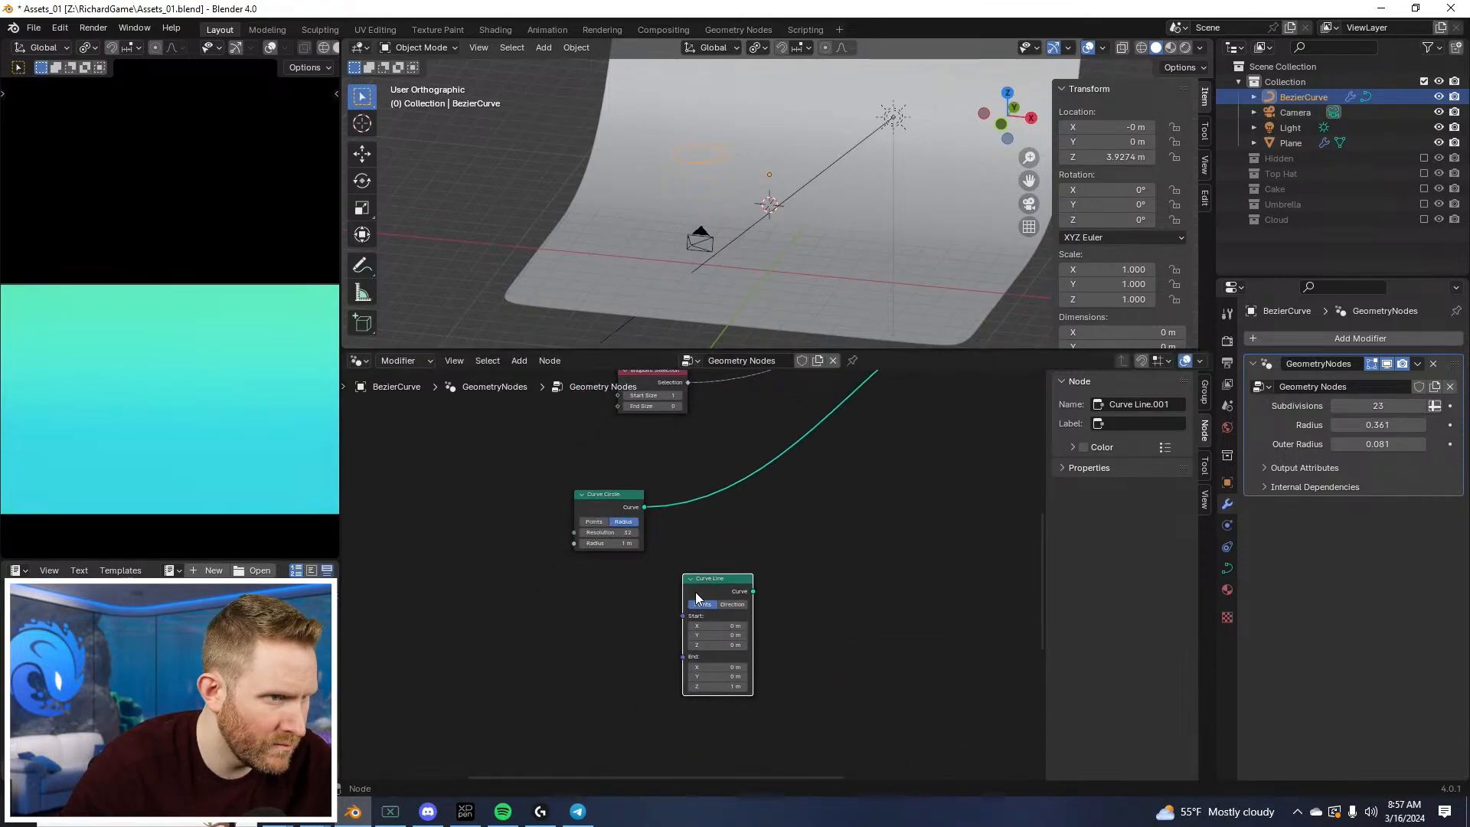
Step: Set the Curve Line's start Z to -0.025 m and its end Z to 0.025 m
{"action": "middle_click_drag", "start_coordinate": [724, 647], "coordinate": [695, 613]}
{"action": "scroll", "coordinate": [695, 613], "scroll_direction": "up", "scroll_amount": 3}
{"action": "left_click", "coordinate": [685, 607]}
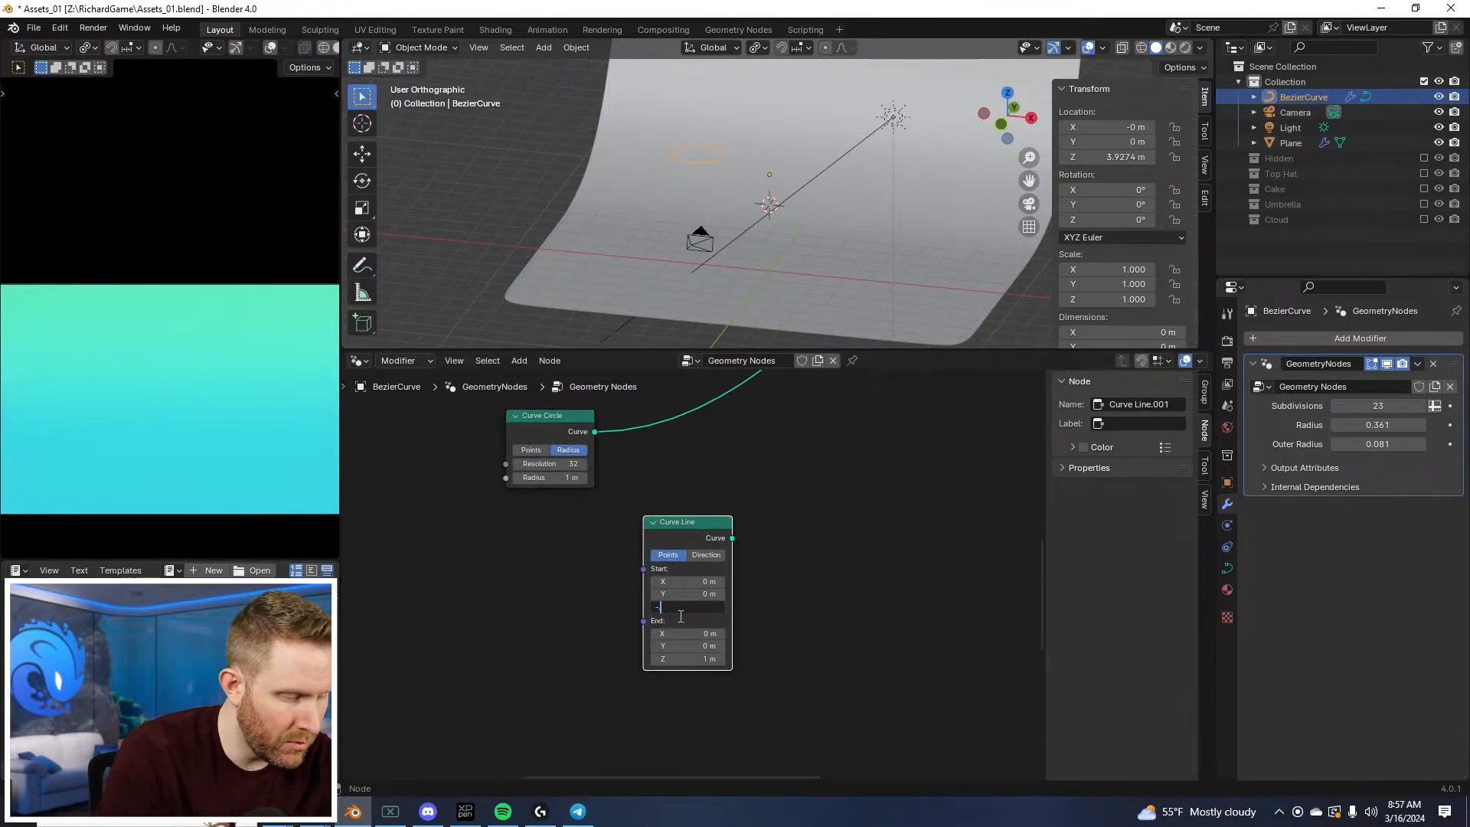
{"action": "type", "text": "-0.05"}
{"action": "key", "text": "Tab"}
{"action": "key", "text": "Tab"}
{"action": "key", "text": "Tab"}
{"action": "key", "text": "shift+Tab"}
{"action": "key", "text": "shift+Tab"}
{"action": "key", "text": "shift+Tab"}
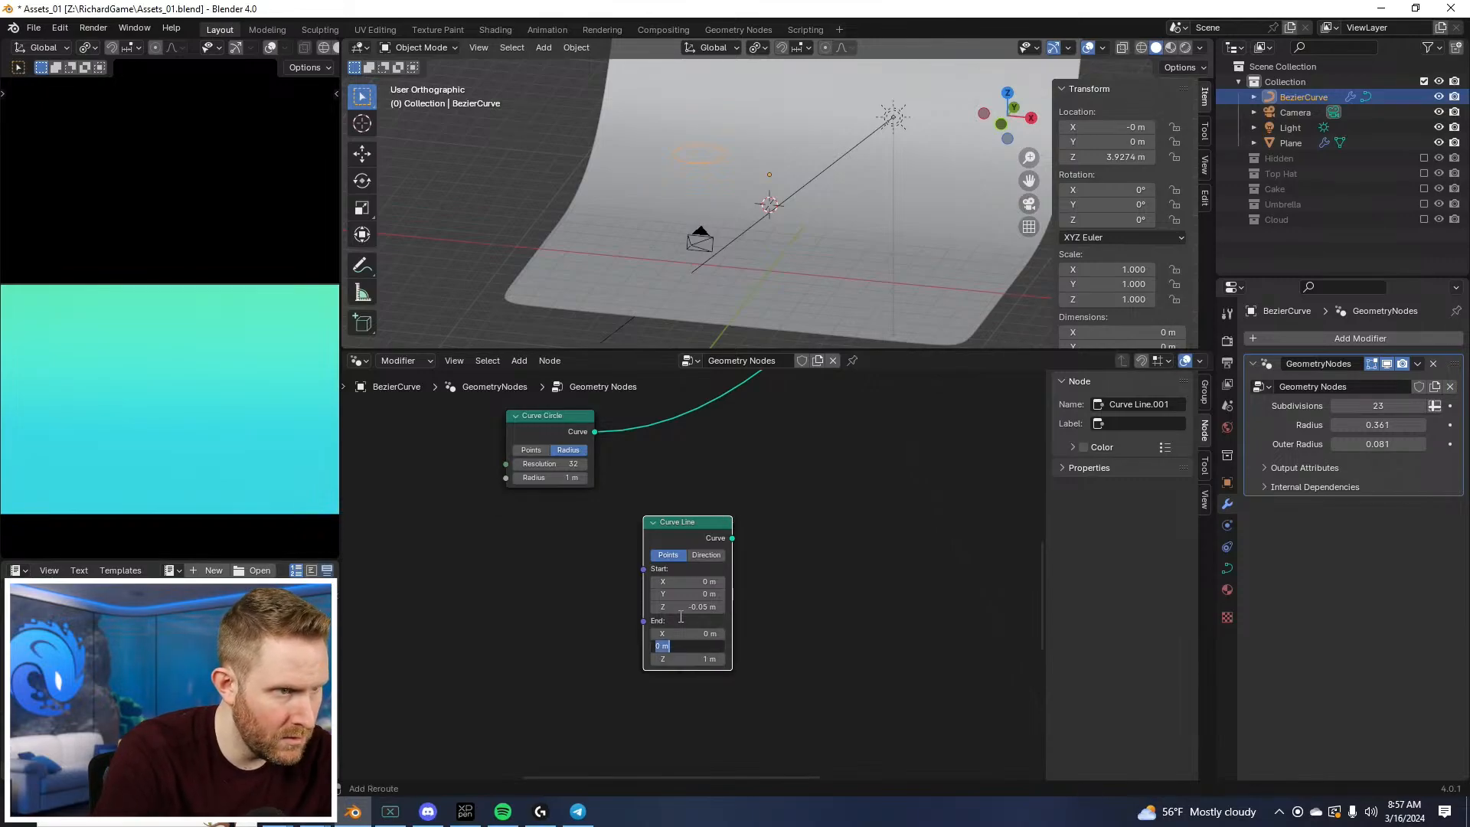
{"action": "type", "text": "-.025"}
{"action": "key", "text": "Tab"}
{"action": "key", "text": "Tab"}
{"action": "key", "text": "Tab"}
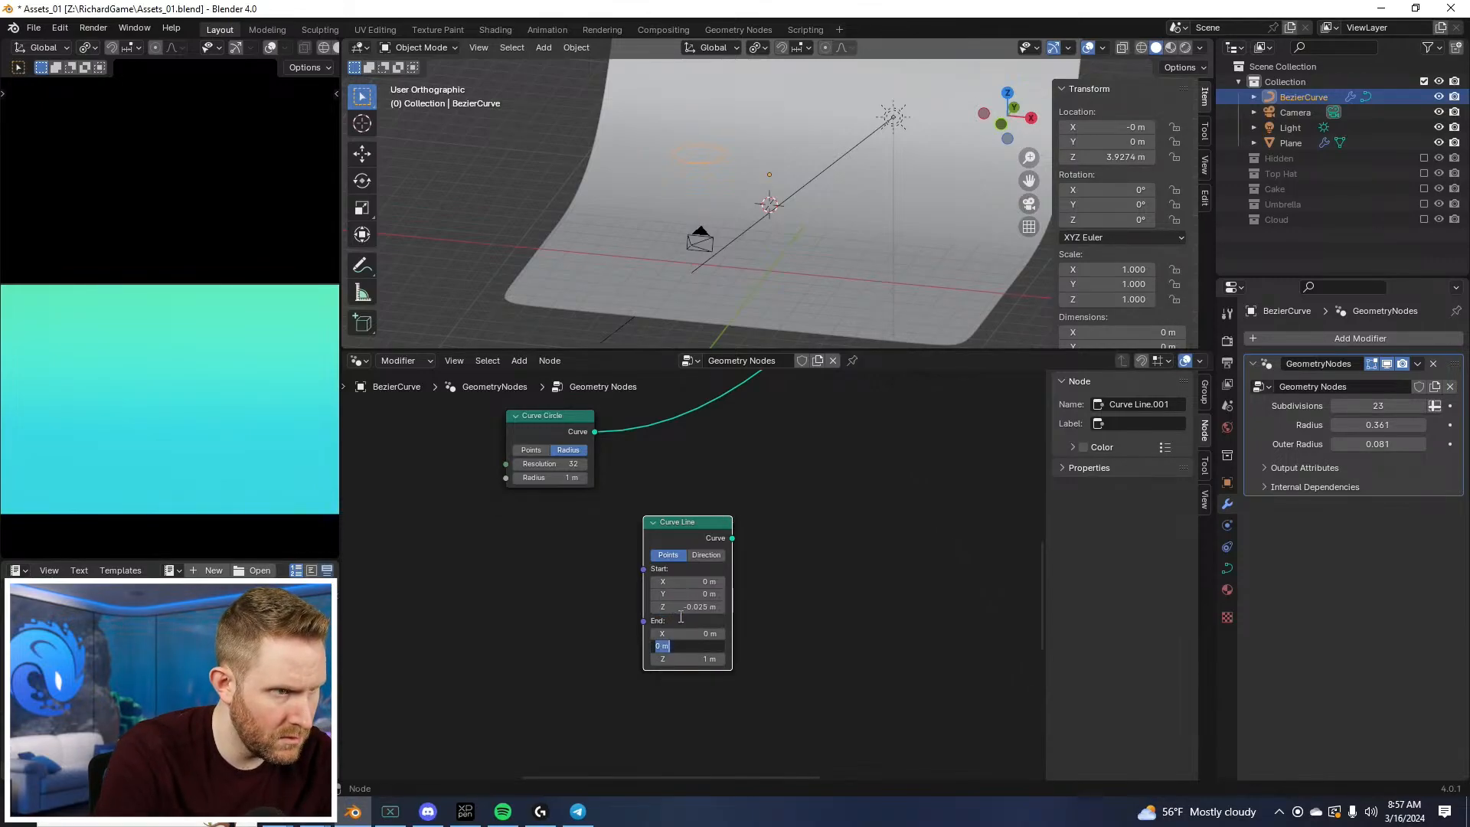
{"action": "key", "text": "Return"}
Step: Align the Curve Line node directly beneath the Curve Circle node
{"action": "key", "text": "g"}
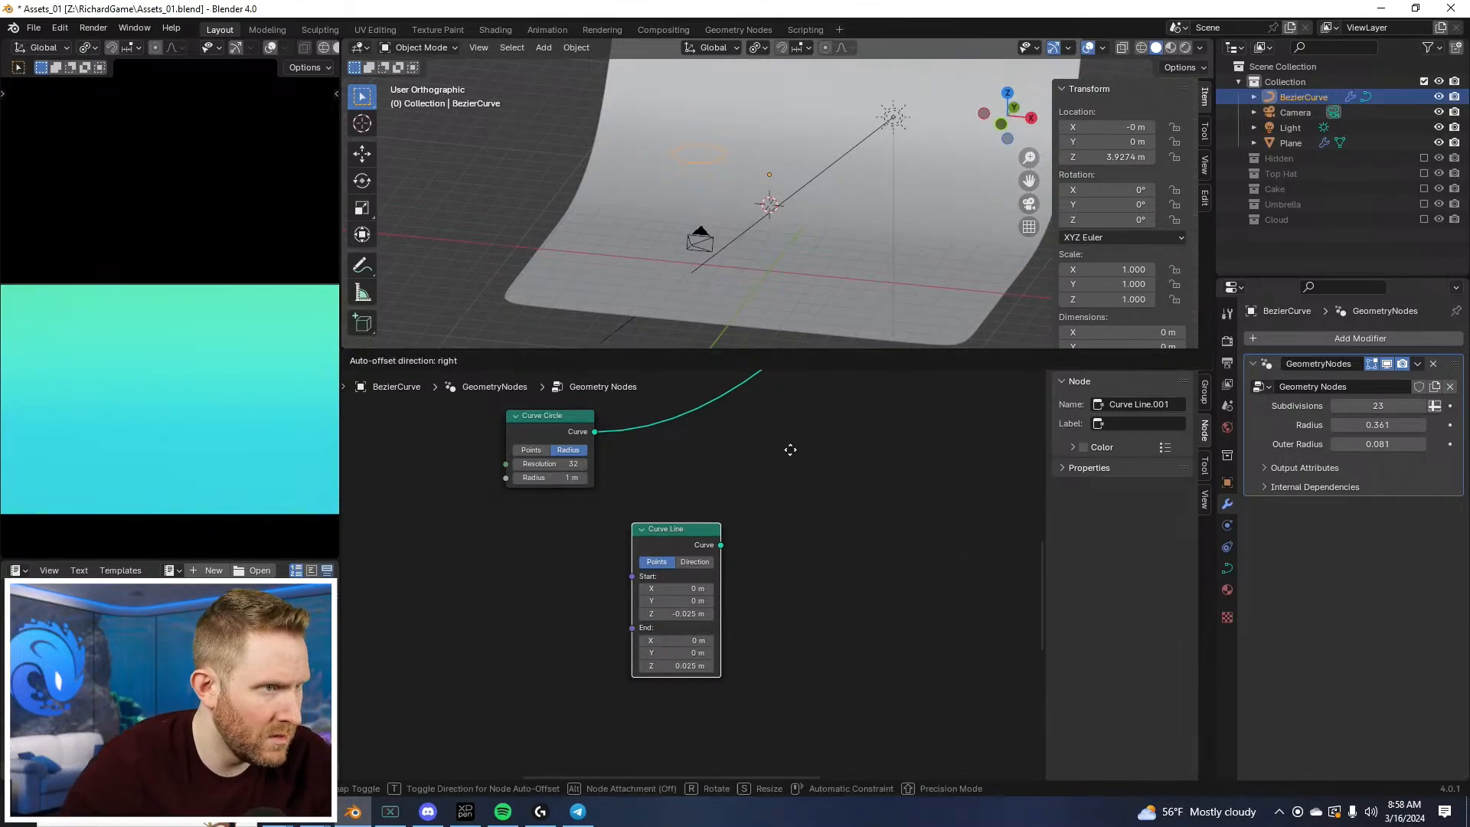
{"action": "left_click", "coordinate": [629, 453]}
{"action": "key", "text": "g"}
{"action": "left_click", "coordinate": [663, 525]}
{"action": "middle_click_drag", "start_coordinate": [663, 525], "coordinate": [632, 562]}
{"action": "scroll", "coordinate": [643, 557], "scroll_direction": "down", "scroll_amount": 2}
{"action": "scroll", "coordinate": [661, 550], "scroll_direction": "up", "scroll_amount": 2}
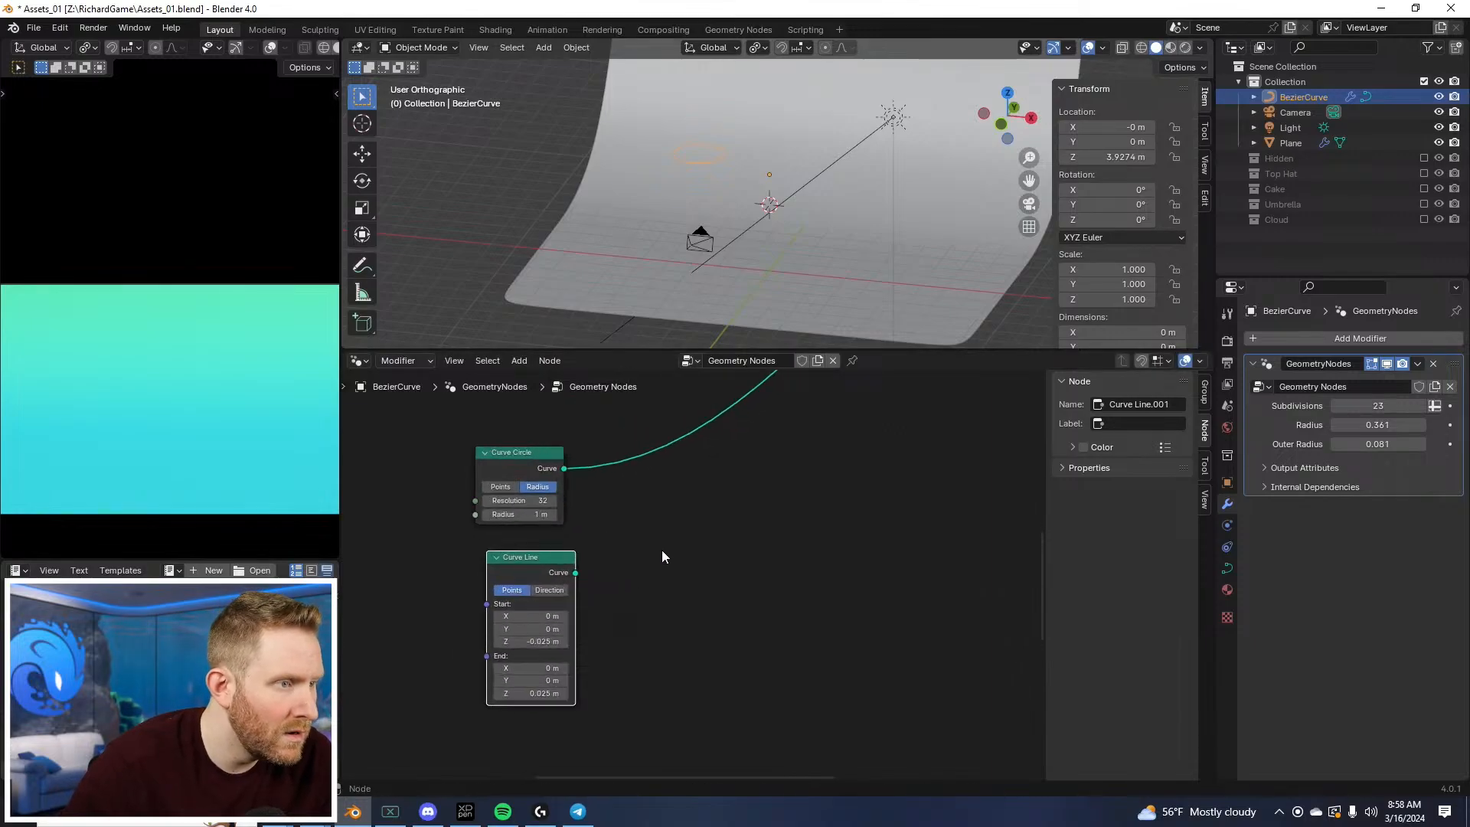
Step: Add a Curve to Mesh node fed by the Curve Line, with the Curve Circle as its profile curve and Fill Caps enabled
{"action": "left_click_drag", "start_coordinate": [576, 573], "coordinate": [671, 578]}
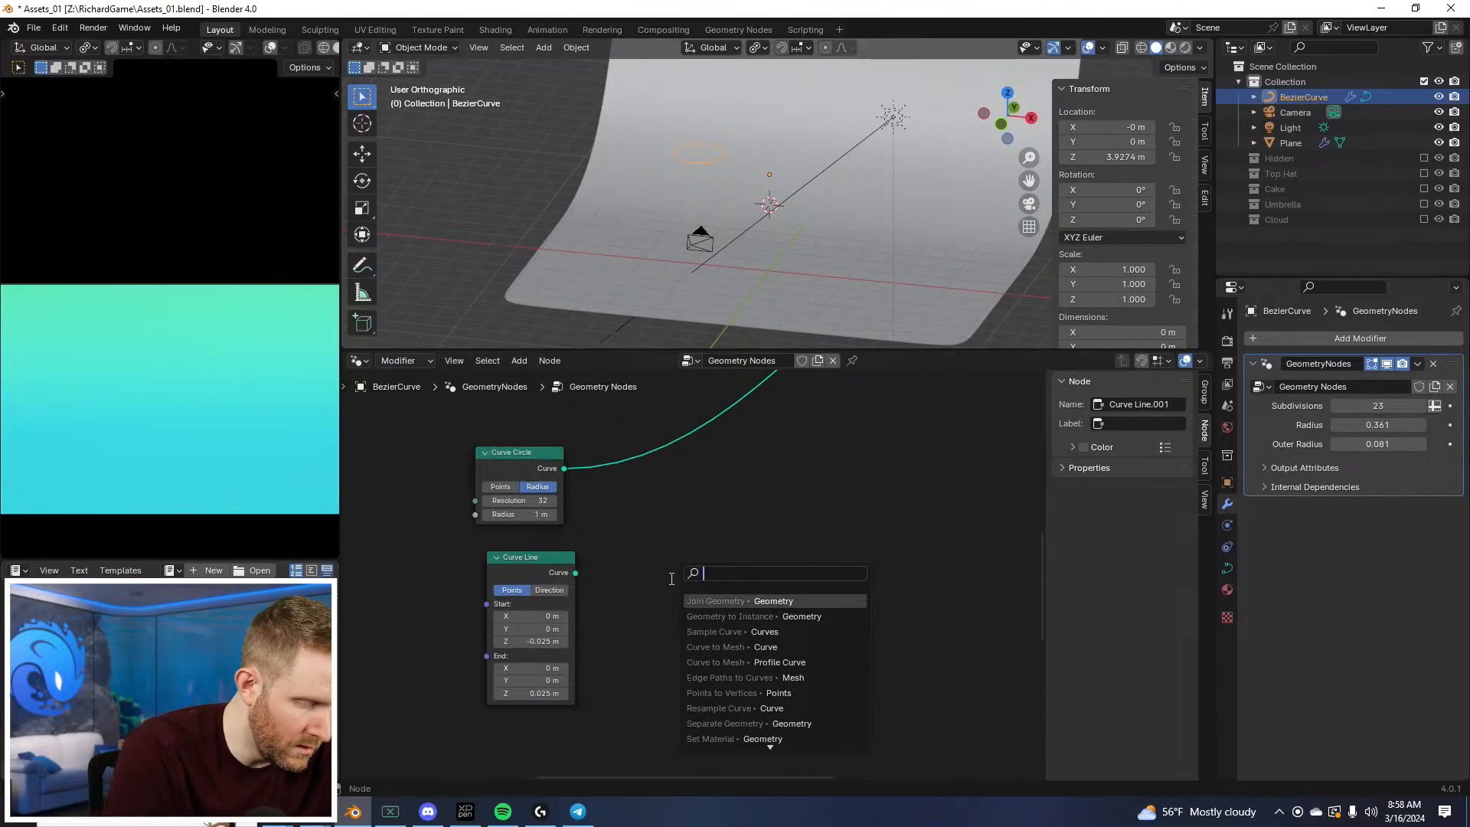
{"action": "type", "text": "curve to mesh"}
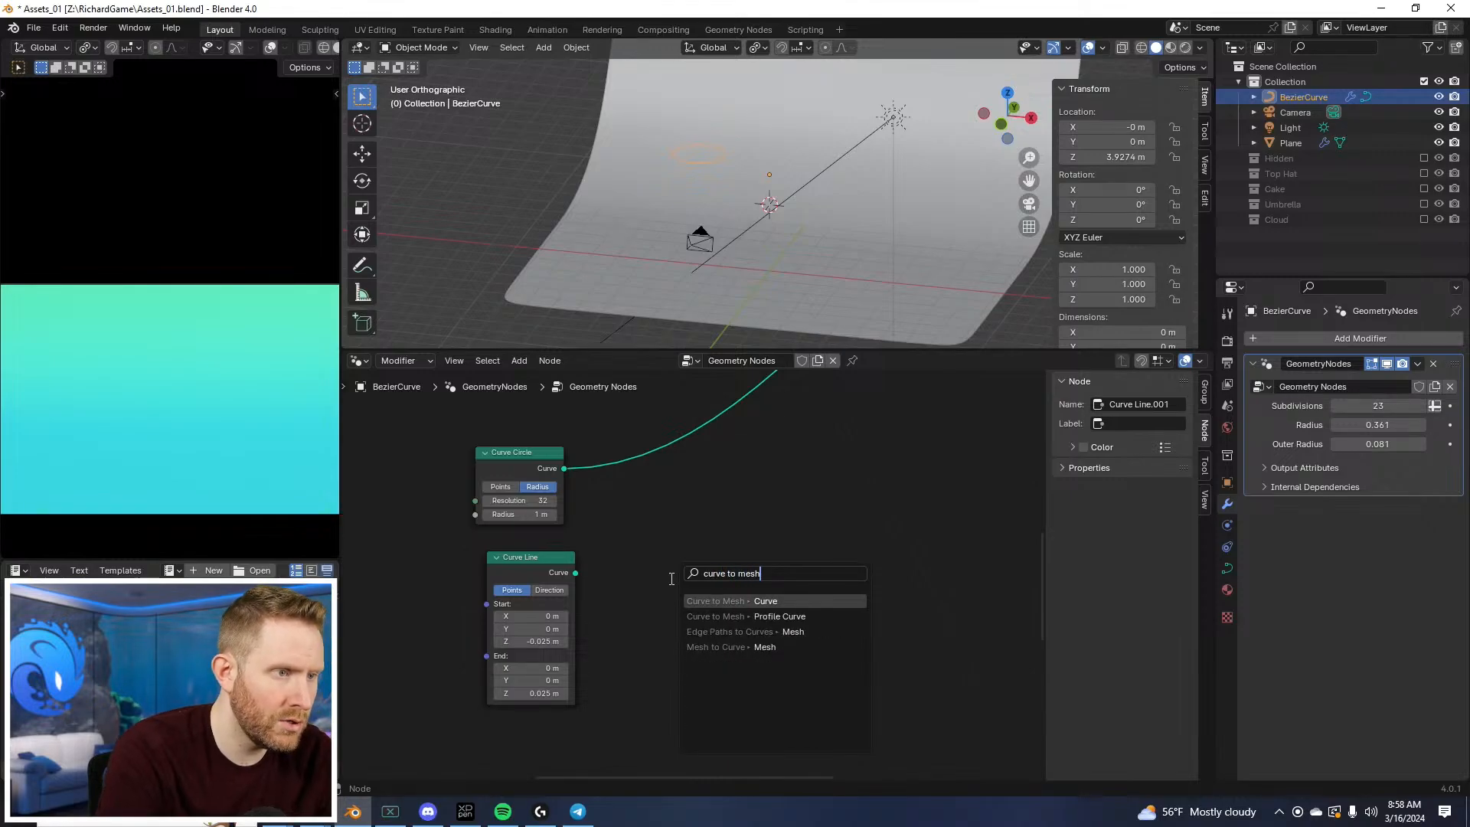
{"action": "key", "text": "Return"}
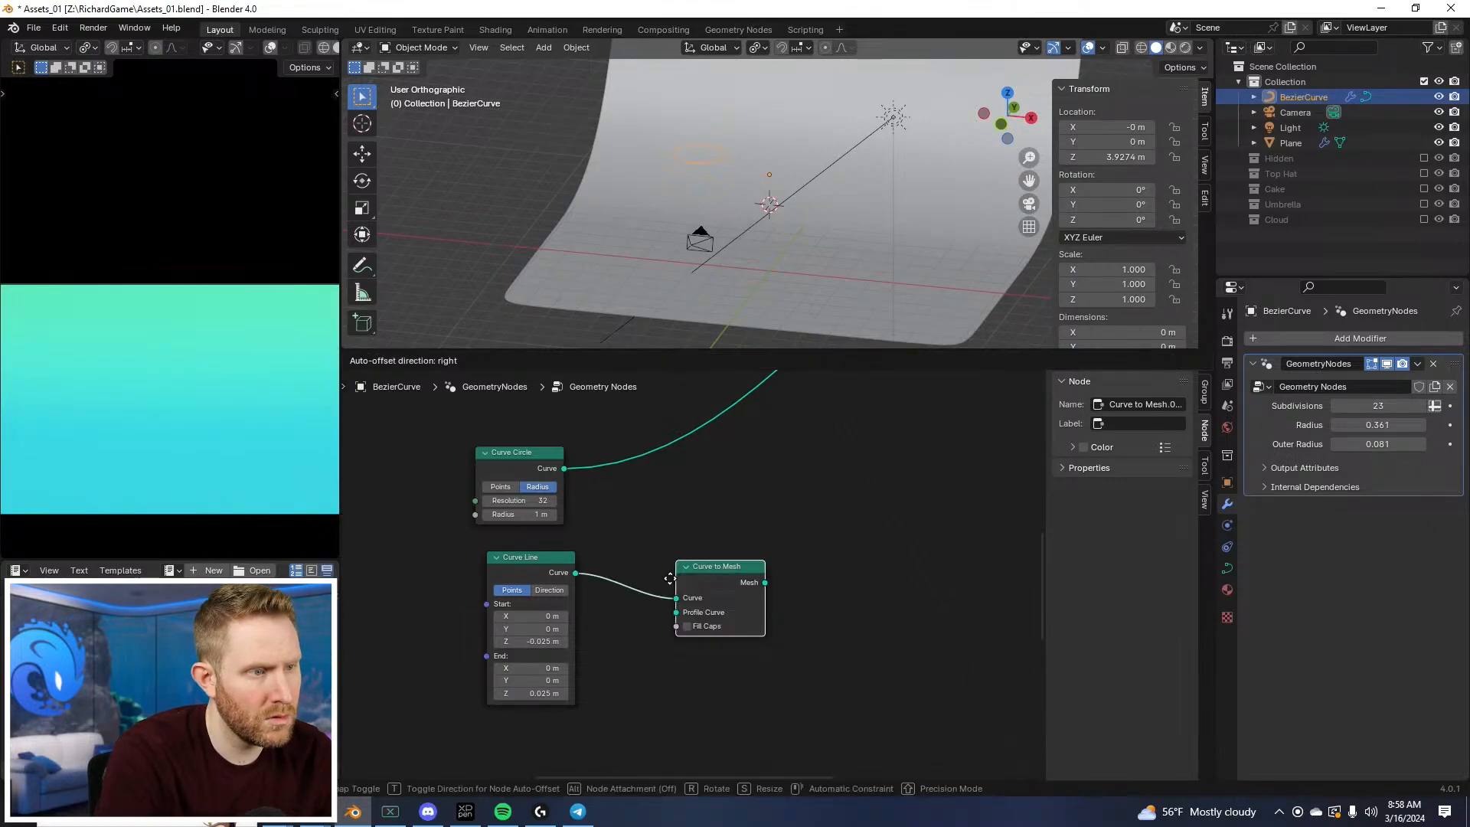
{"action": "left_click", "coordinate": [692, 545]}
{"action": "left_click_drag", "start_coordinate": [563, 468], "coordinate": [703, 582]}
{"action": "middle_click_drag", "start_coordinate": [759, 585], "coordinate": [574, 686]}
{"action": "scroll", "coordinate": [574, 686], "scroll_direction": "down", "scroll_amount": 2}
{"action": "middle_click_drag", "start_coordinate": [619, 608], "coordinate": [606, 645]}
{"action": "scroll", "coordinate": [605, 646], "scroll_direction": "down", "scroll_amount": 1}
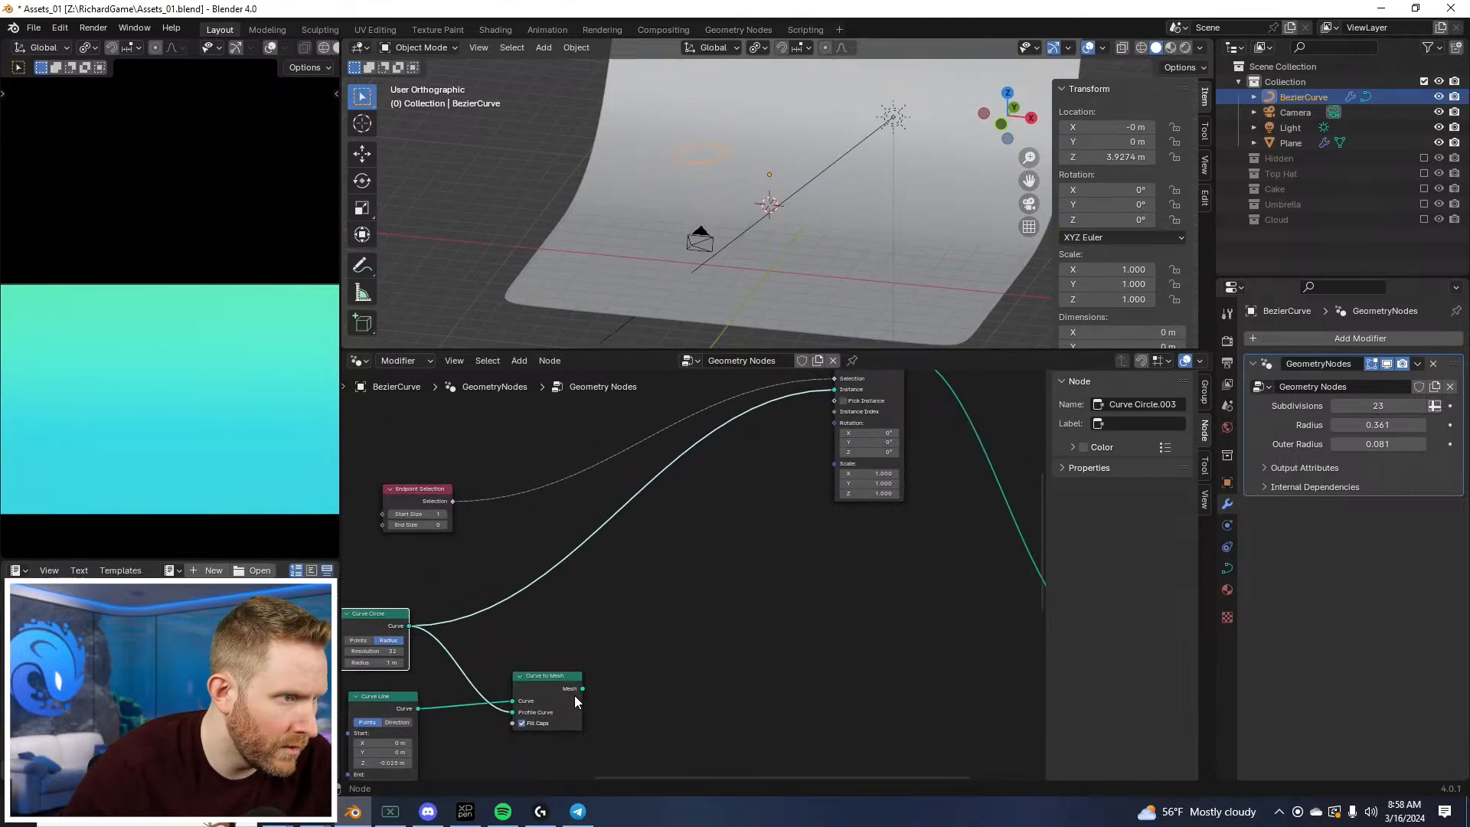
Step: Connect the capped Curve to Mesh output to the Instance input of the new Instance on Points node
{"action": "left_click_drag", "start_coordinate": [582, 689], "coordinate": [834, 389]}
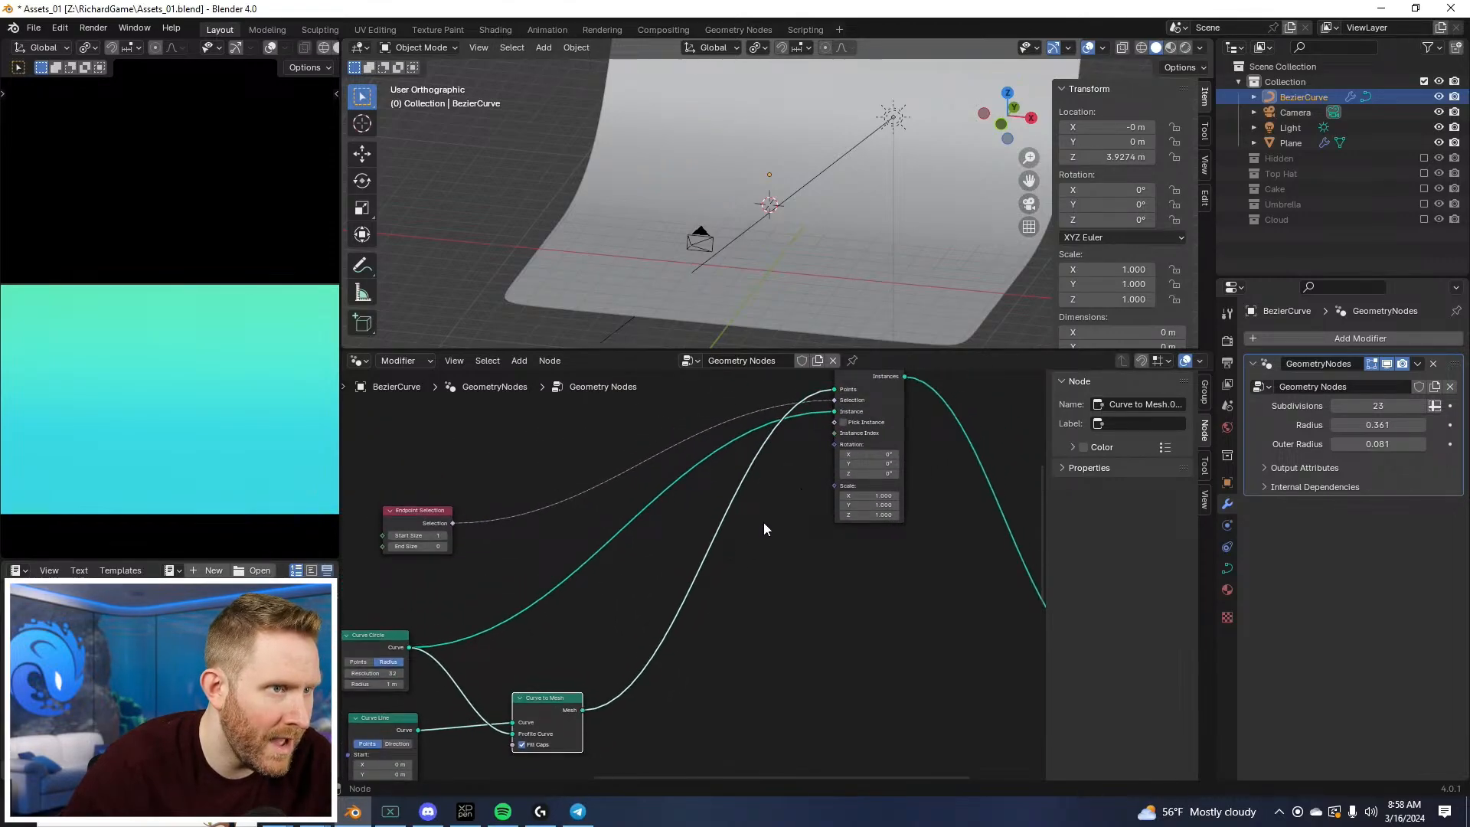
{"action": "key", "text": "ctrl+z"}
{"action": "left_click_drag", "start_coordinate": [583, 711], "coordinate": [834, 411]}
{"action": "middle_click_drag", "start_coordinate": [810, 78], "coordinate": [825, 134], "text": "shift"}
{"action": "scroll", "coordinate": [834, 195], "scroll_direction": "up", "scroll_amount": 5}
Step: Connect the new Instance on Points output to Join Geometry and the joined geometry to the Group Output
{"action": "middle_click_drag", "start_coordinate": [979, 415], "coordinate": [759, 554]}
{"action": "scroll", "coordinate": [748, 482], "scroll_direction": "down", "scroll_amount": 2}
{"action": "scroll", "coordinate": [759, 554], "scroll_direction": "up", "scroll_amount": 1}
{"action": "left_click_drag", "start_coordinate": [637, 431], "coordinate": [702, 434]}
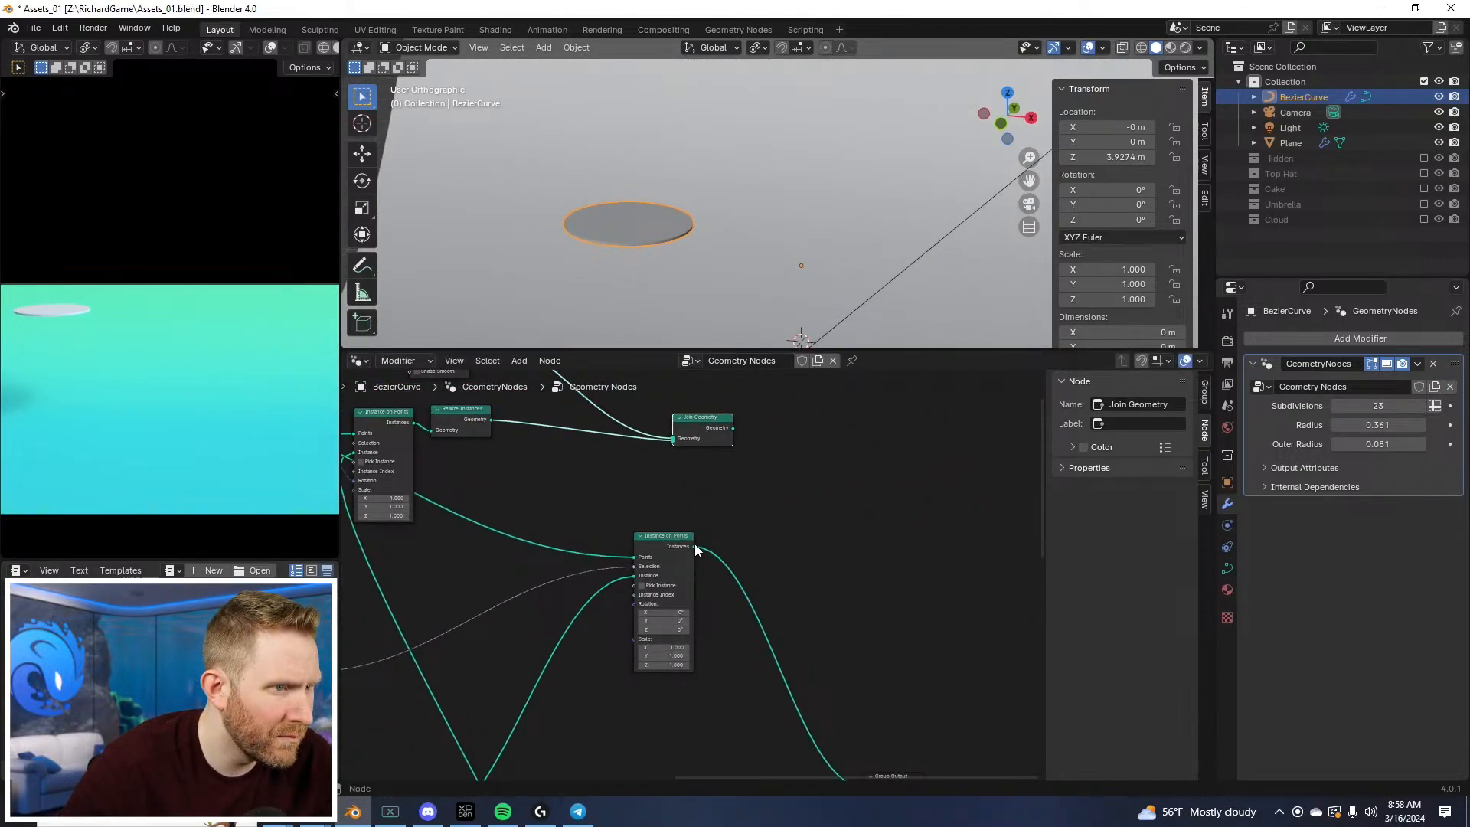
{"action": "left_click_drag", "start_coordinate": [695, 547], "coordinate": [845, 756]}
{"action": "scroll", "coordinate": [738, 490], "scroll_direction": "down", "scroll_amount": 1}
{"action": "mouse_move", "coordinate": [735, 435]}
{"action": "left_mouse_down"}
{"action": "mouse_move", "coordinate": [830, 636]}
{"action": "mouse_move", "coordinate": [841, 742]}
{"action": "left_mouse_up"}
{"action": "scroll", "coordinate": [704, 677], "scroll_direction": "up", "scroll_amount": 2}
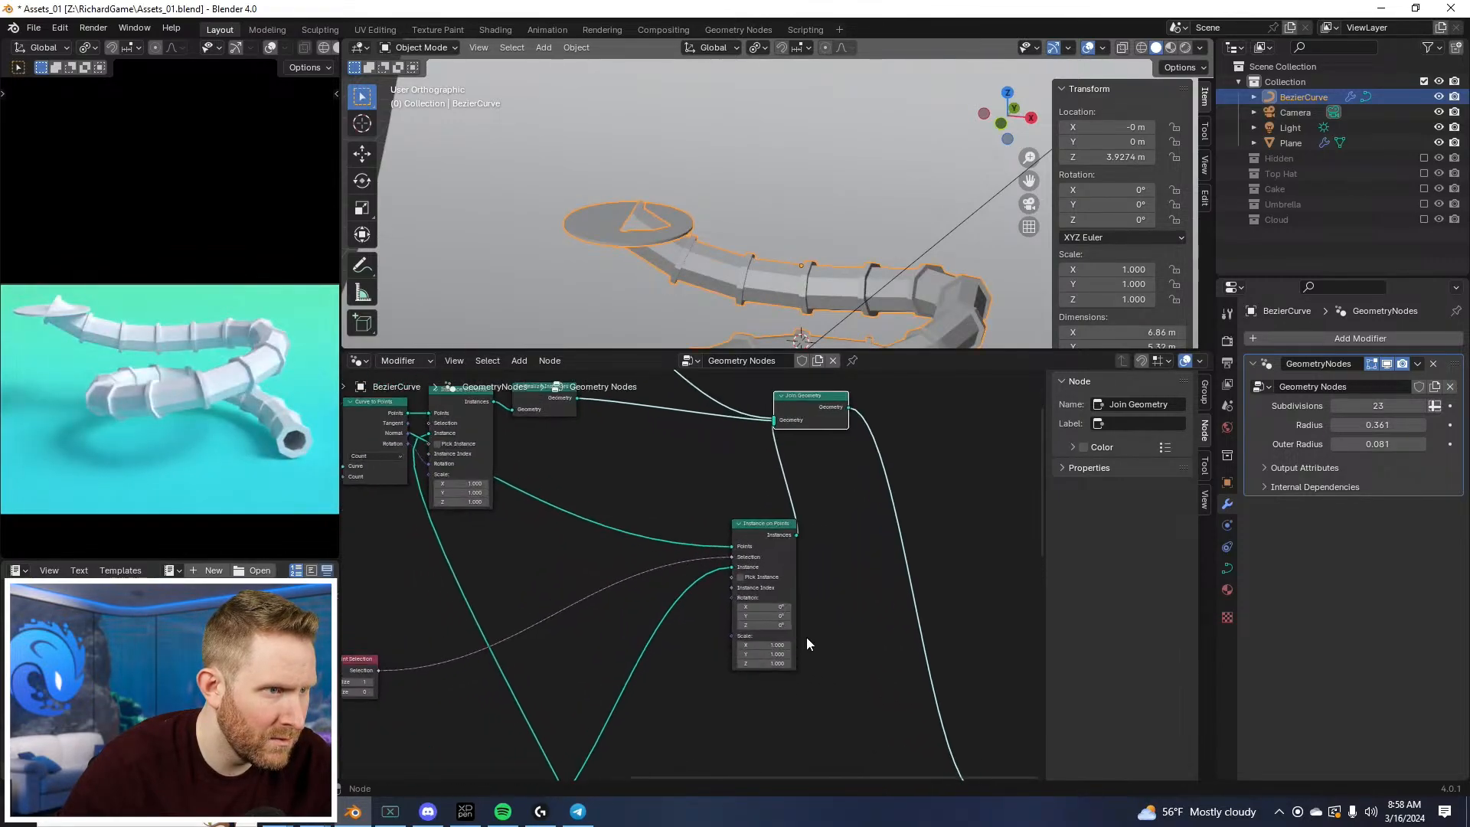
Step: Rearrange the Curve Circle, Curve Line and Curve to Mesh nodes of the end disc into a compact group
{"action": "middle_click_drag", "start_coordinate": [689, 191], "coordinate": [733, 346]}
{"action": "middle_click_drag", "start_coordinate": [679, 621], "coordinate": [966, 370]}
{"action": "scroll", "coordinate": [682, 552], "scroll_direction": "down", "scroll_amount": 1}
{"action": "middle_click_drag", "start_coordinate": [642, 568], "coordinate": [734, 568]}
{"action": "scroll", "coordinate": [699, 568], "scroll_direction": "up", "scroll_amount": 1}
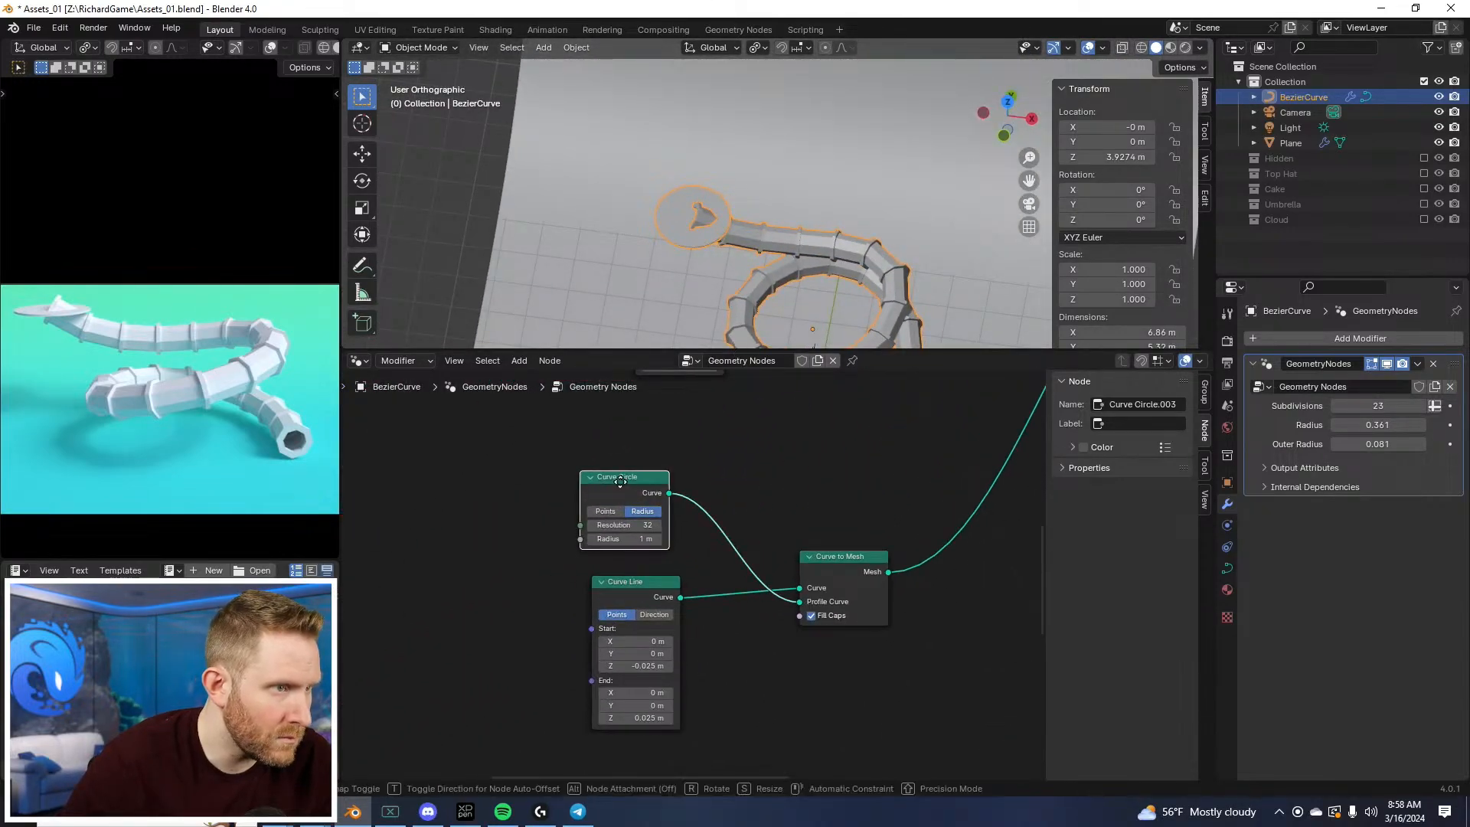
{"action": "left_click_drag", "start_coordinate": [632, 512], "coordinate": [647, 477]}
{"action": "left_click_drag", "start_coordinate": [635, 597], "coordinate": [556, 573]}
{"action": "left_click_drag", "start_coordinate": [625, 457], "coordinate": [536, 455]}
{"action": "left_click_drag", "start_coordinate": [875, 580], "coordinate": [734, 505]}
Step: Add a Quadrilateral curve primitive node below the end disc's Curve to Mesh node
{"action": "scroll", "coordinate": [747, 577], "scroll_direction": "down", "scroll_amount": 1}
{"action": "key", "text": "shift+a"}
{"action": "mouse_move", "coordinate": [686, 557]}
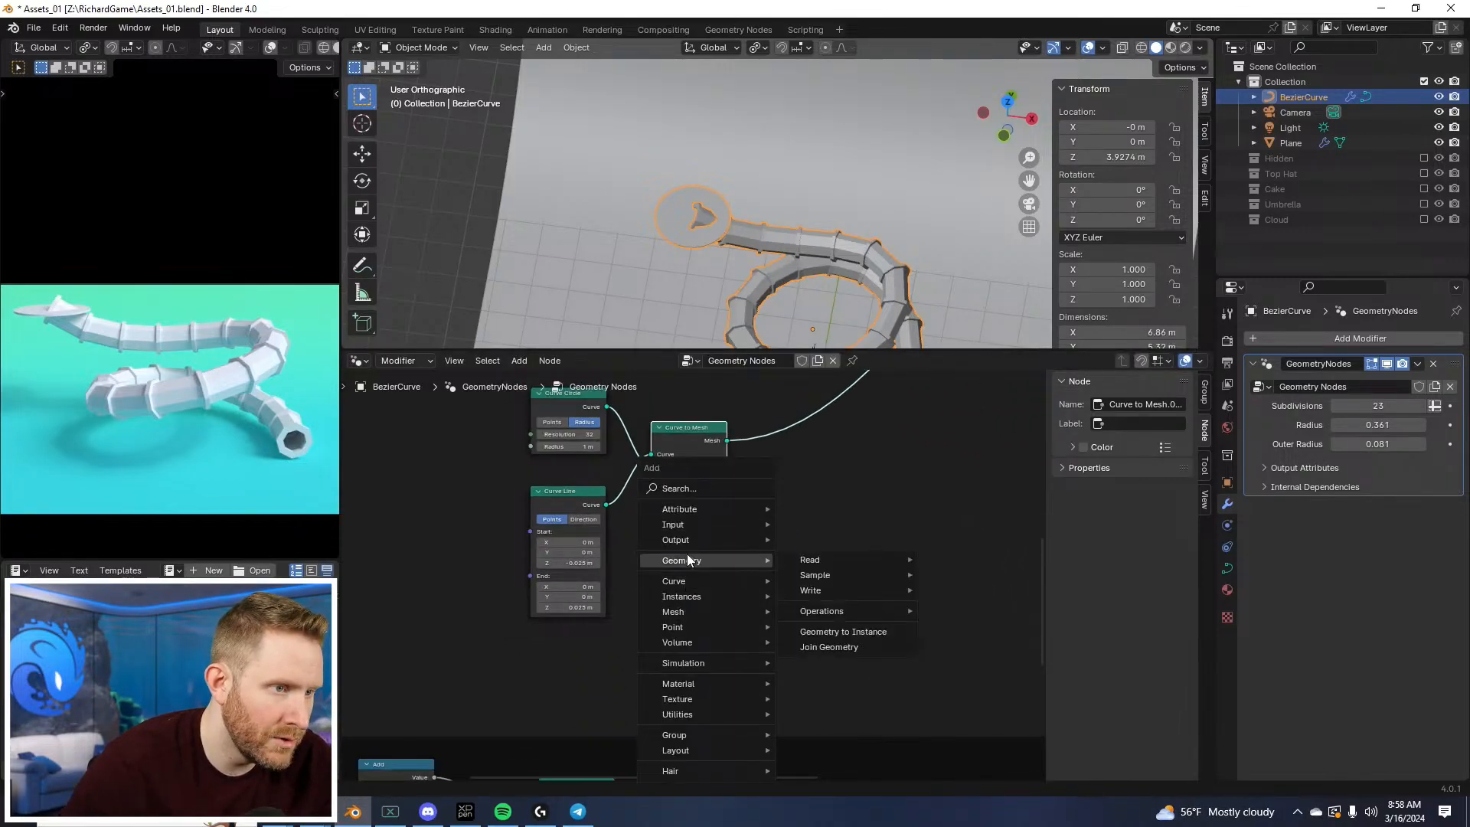
{"action": "mouse_move", "coordinate": [825, 561]}
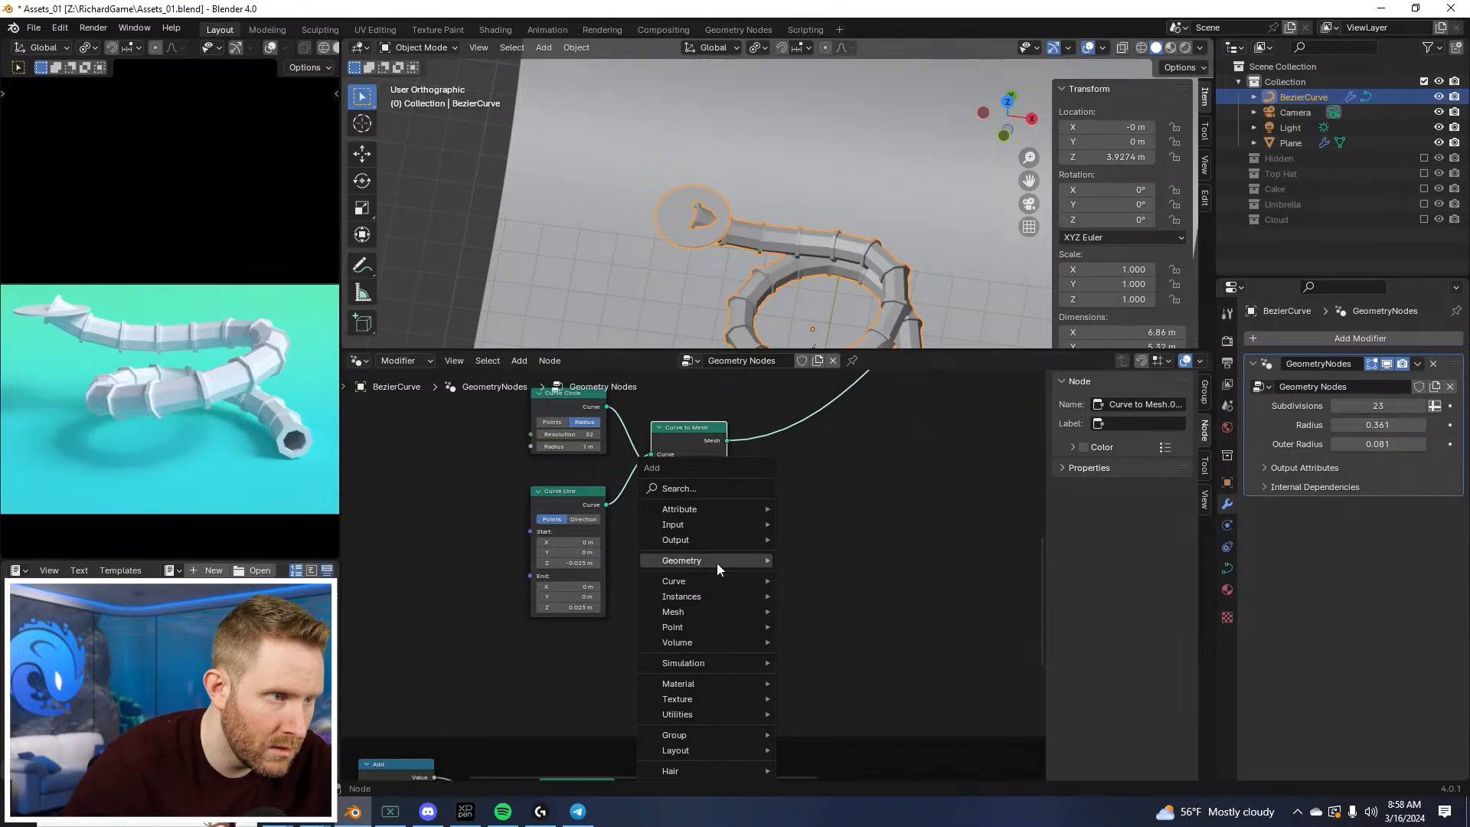
{"action": "mouse_move", "coordinate": [695, 587]}
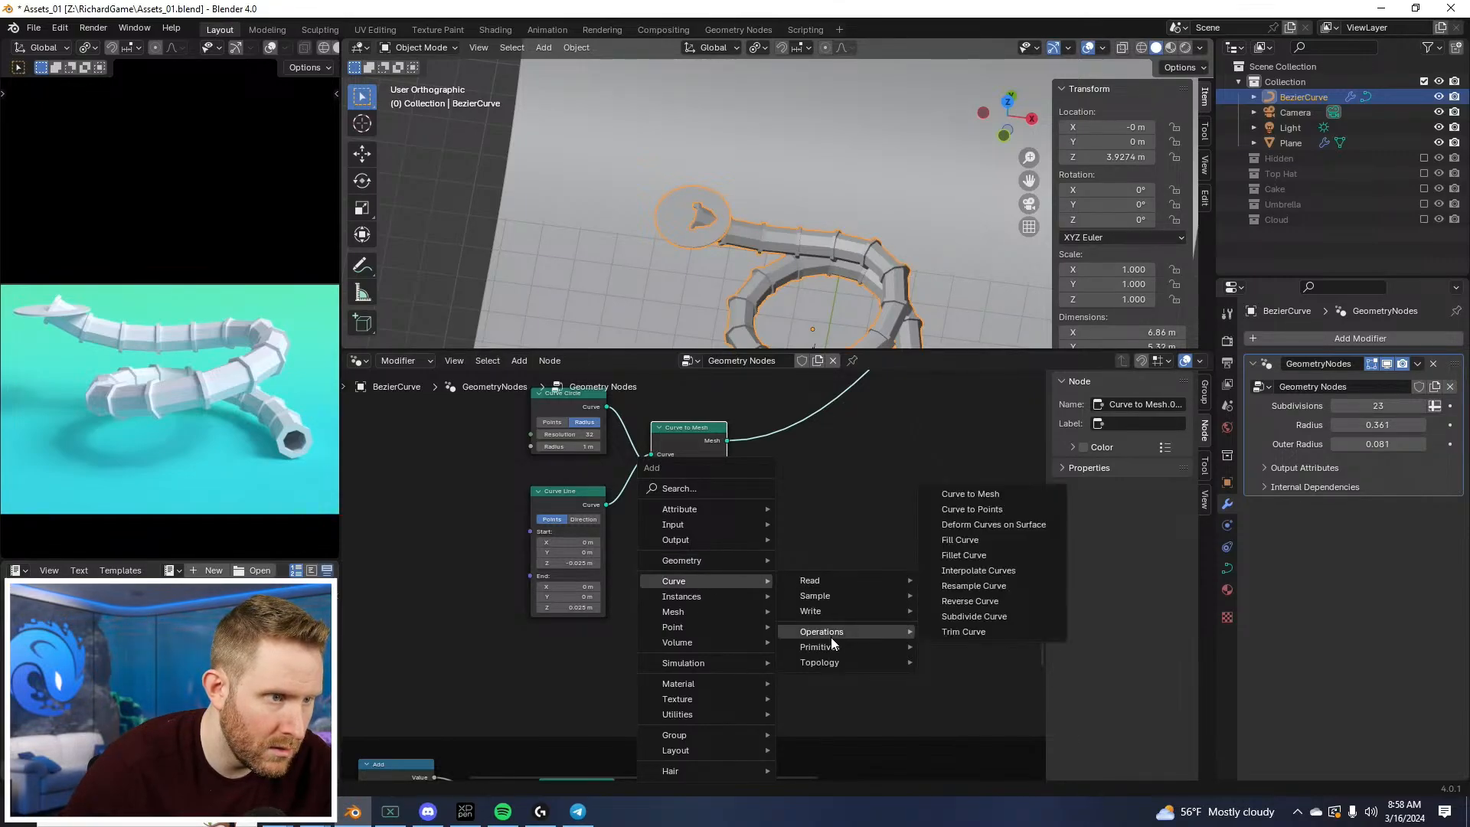
{"action": "mouse_move", "coordinate": [850, 647]}
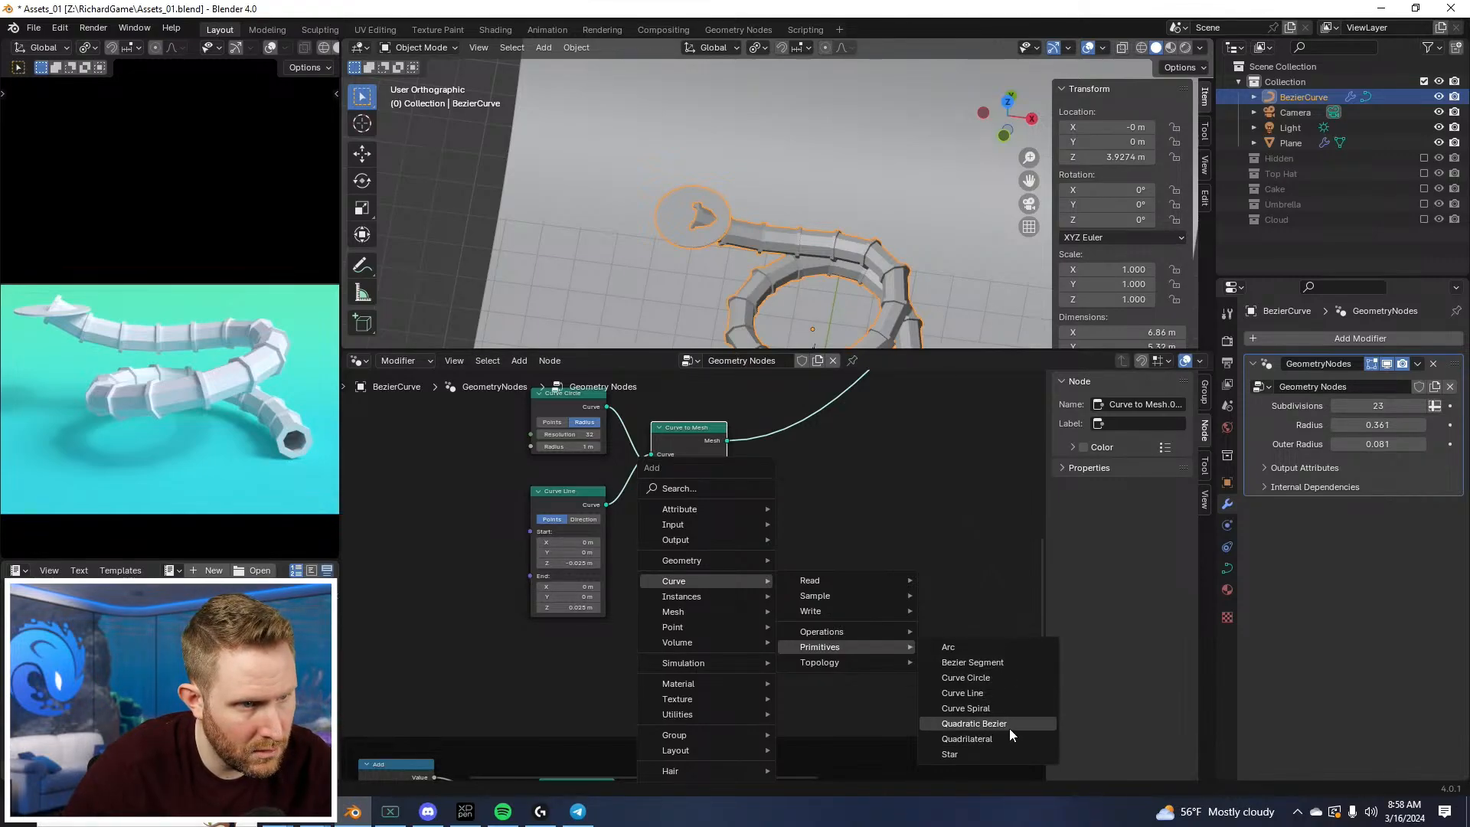
{"action": "left_click", "coordinate": [966, 738]}
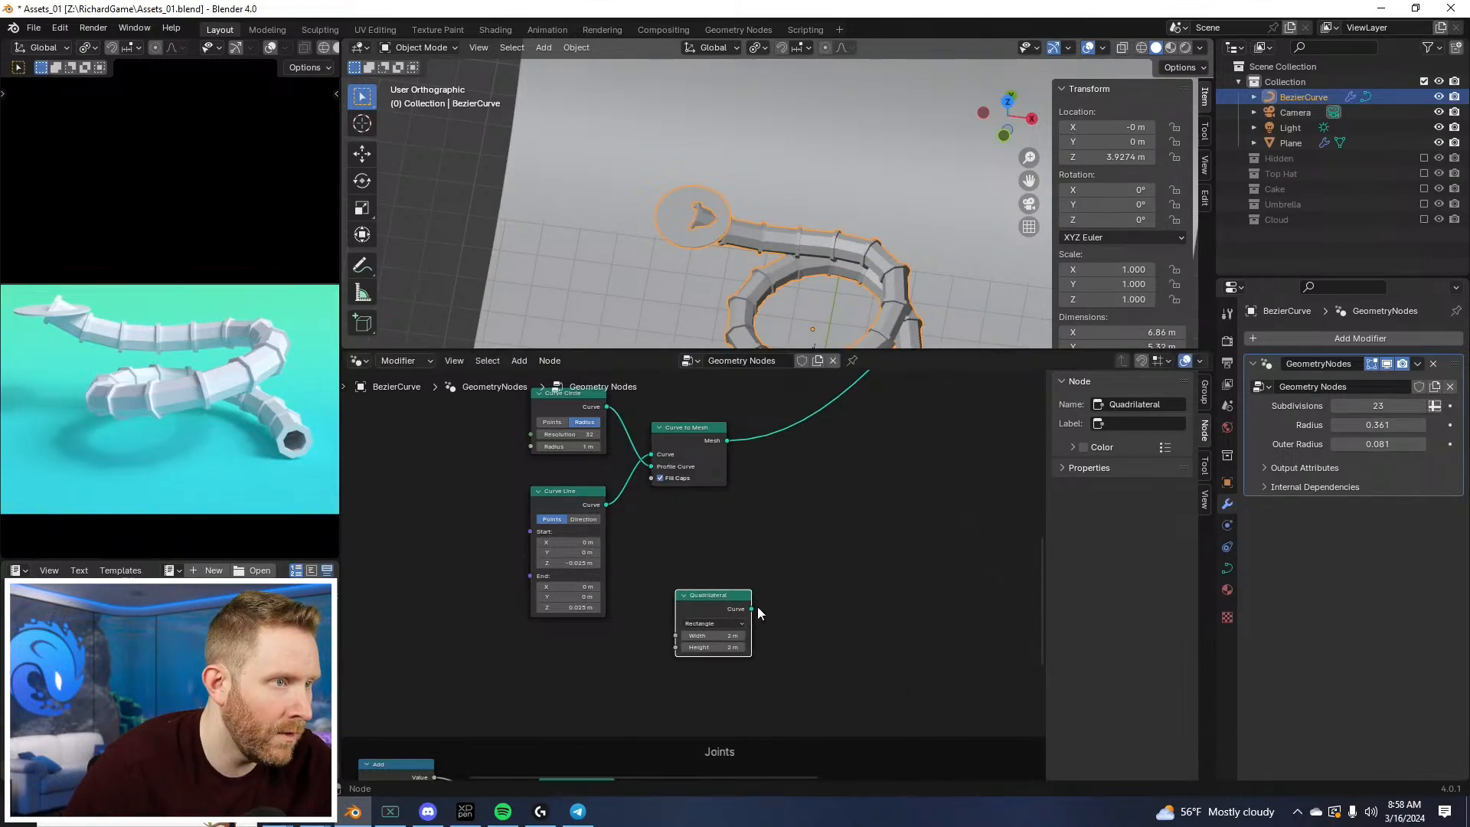
Step: Duplicate the end disc's Curve Line node and place the copy beside the Quadrilateral node
{"action": "left_click", "coordinate": [594, 677]}
{"action": "middle_click_drag", "start_coordinate": [641, 642], "coordinate": [655, 613]}
{"action": "key", "text": "g"}
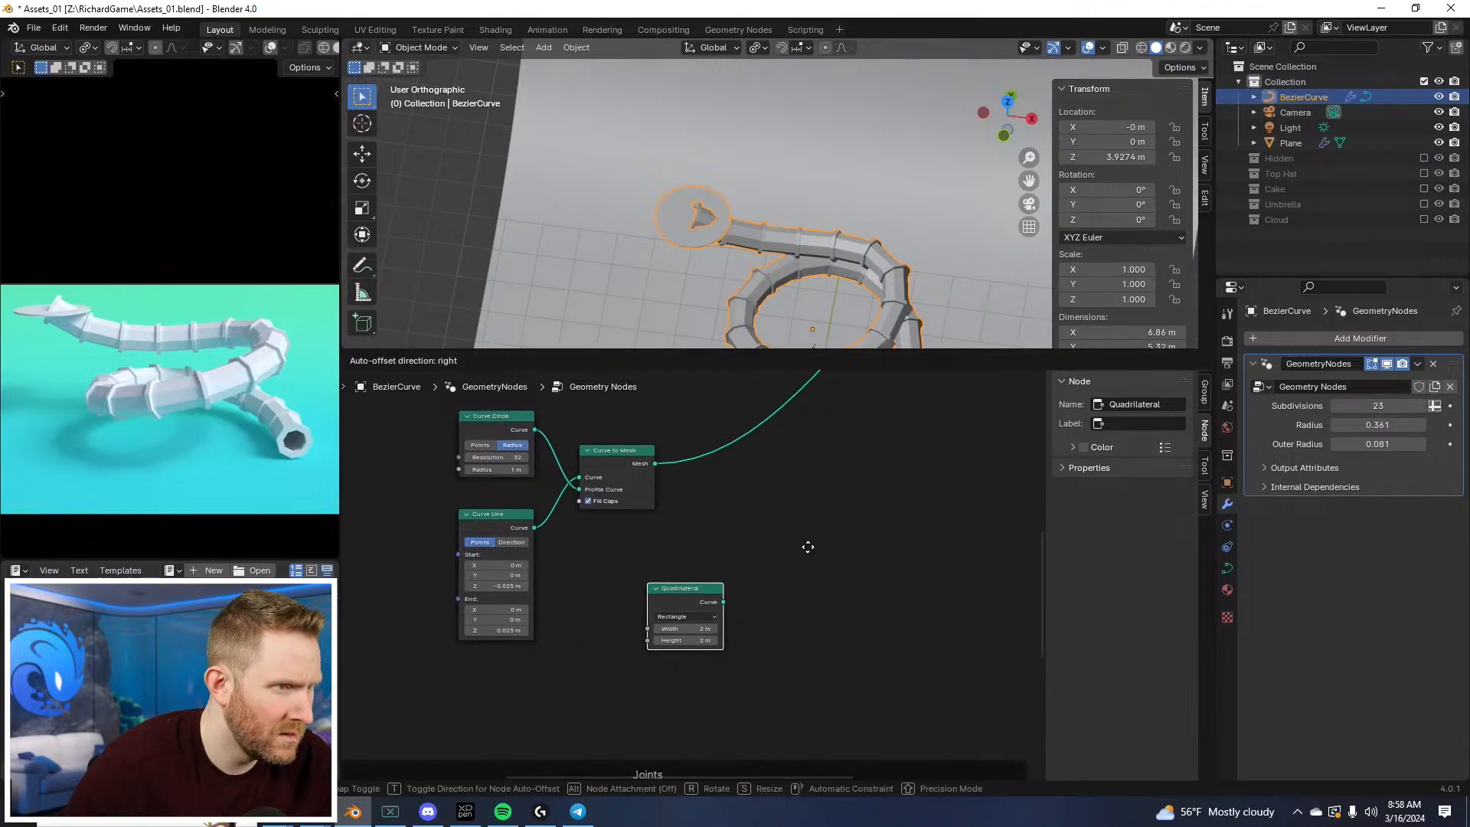
{"action": "left_click", "coordinate": [813, 549]}
{"action": "left_click", "coordinate": [506, 528]}
{"action": "key", "text": "shift+d"}
{"action": "left_click", "coordinate": [601, 607]}
{"action": "left_click_drag", "start_coordinate": [681, 601], "coordinate": [763, 630]}
Step: Add a Curve to Mesh node fed by the duplicated Curve Line, with the Quadrilateral as its Profile Curve
{"action": "left_click_drag", "start_coordinate": [628, 607], "coordinate": [702, 563]}
{"action": "type", "text": "curve "}
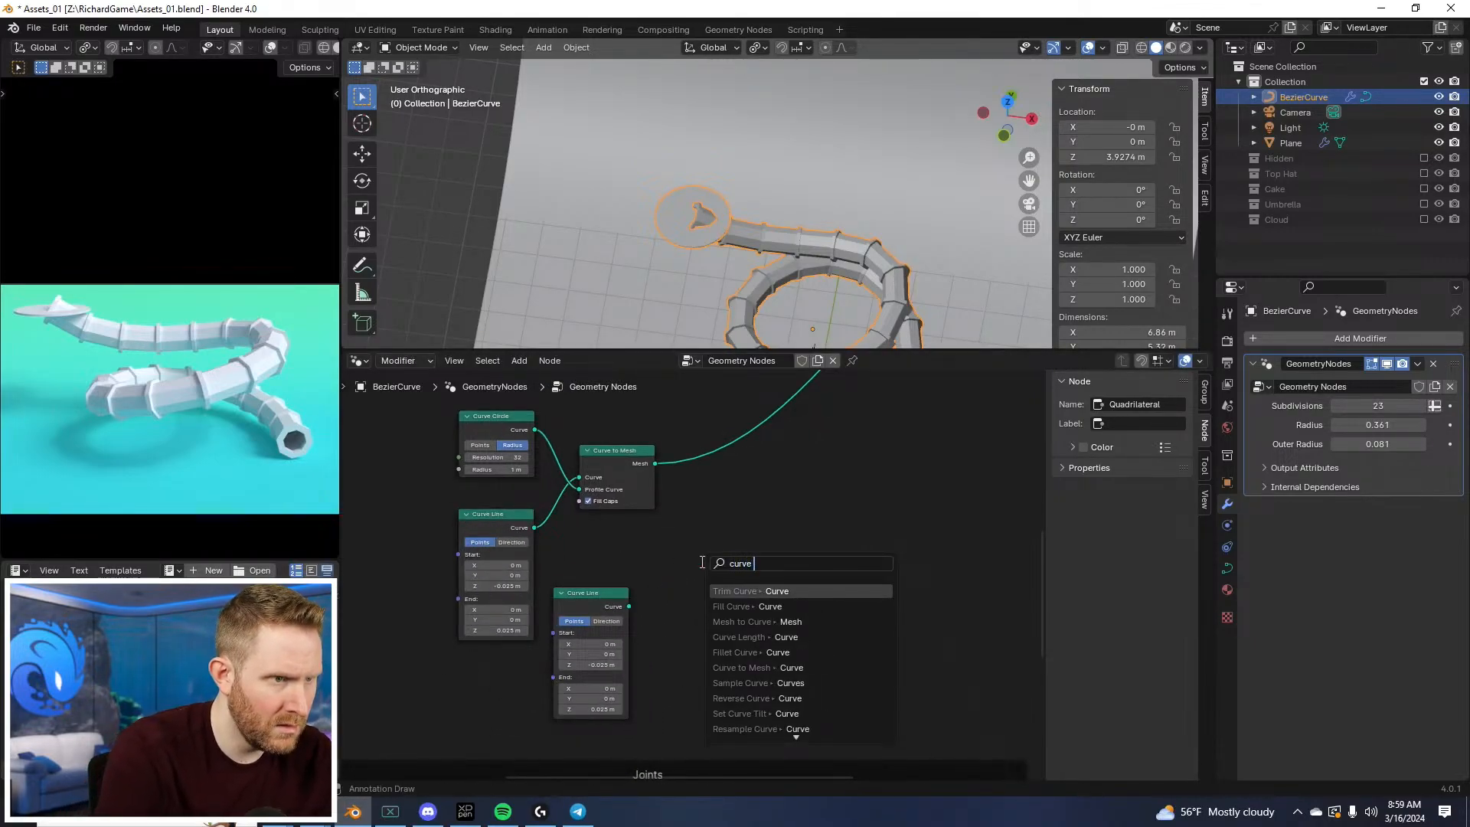
{"action": "type", "text": "to mesh"}
{"action": "key", "text": "Return"}
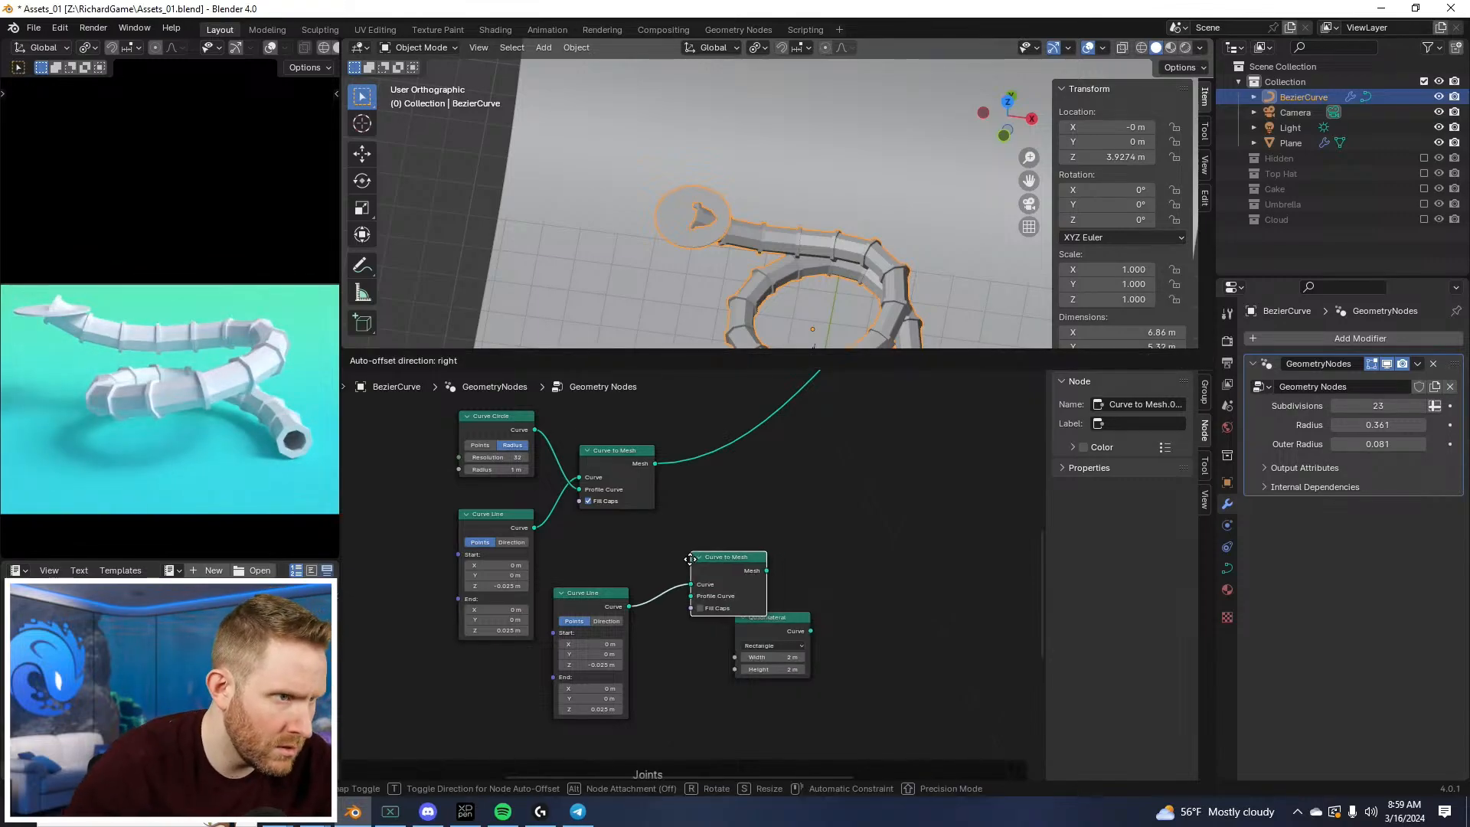
{"action": "left_click", "coordinate": [778, 594]}
{"action": "left_click_drag", "start_coordinate": [812, 632], "coordinate": [744, 552]}
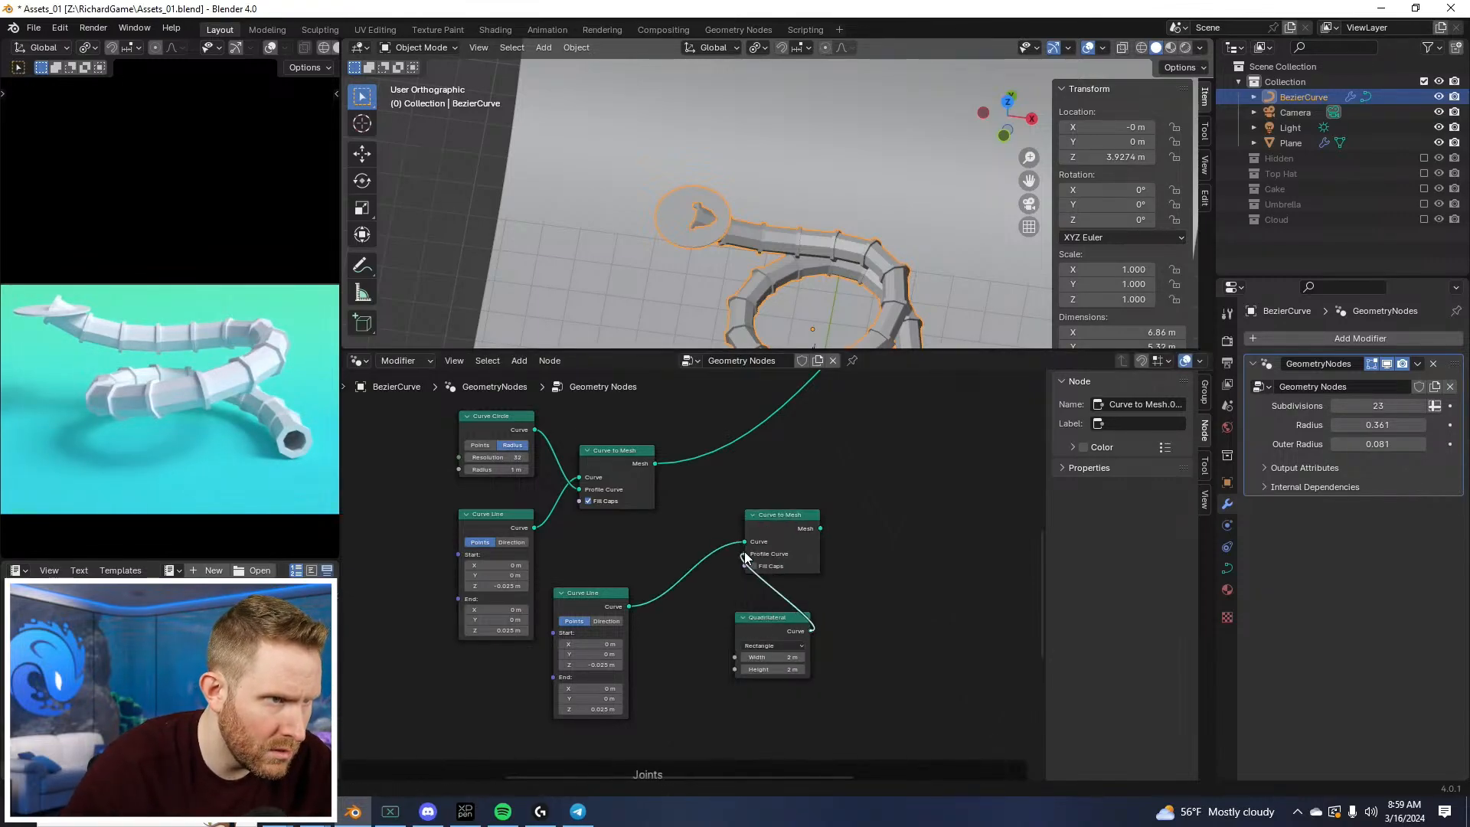
{"action": "left_click", "coordinate": [783, 624]}
Step: Set the duplicated Curve Line's Start Z and End X to -0.05 m
{"action": "scroll", "coordinate": [732, 633], "scroll_direction": "up", "scroll_amount": 2}
{"action": "double_click", "coordinate": [658, 557]}
{"action": "type", "text": "-"}
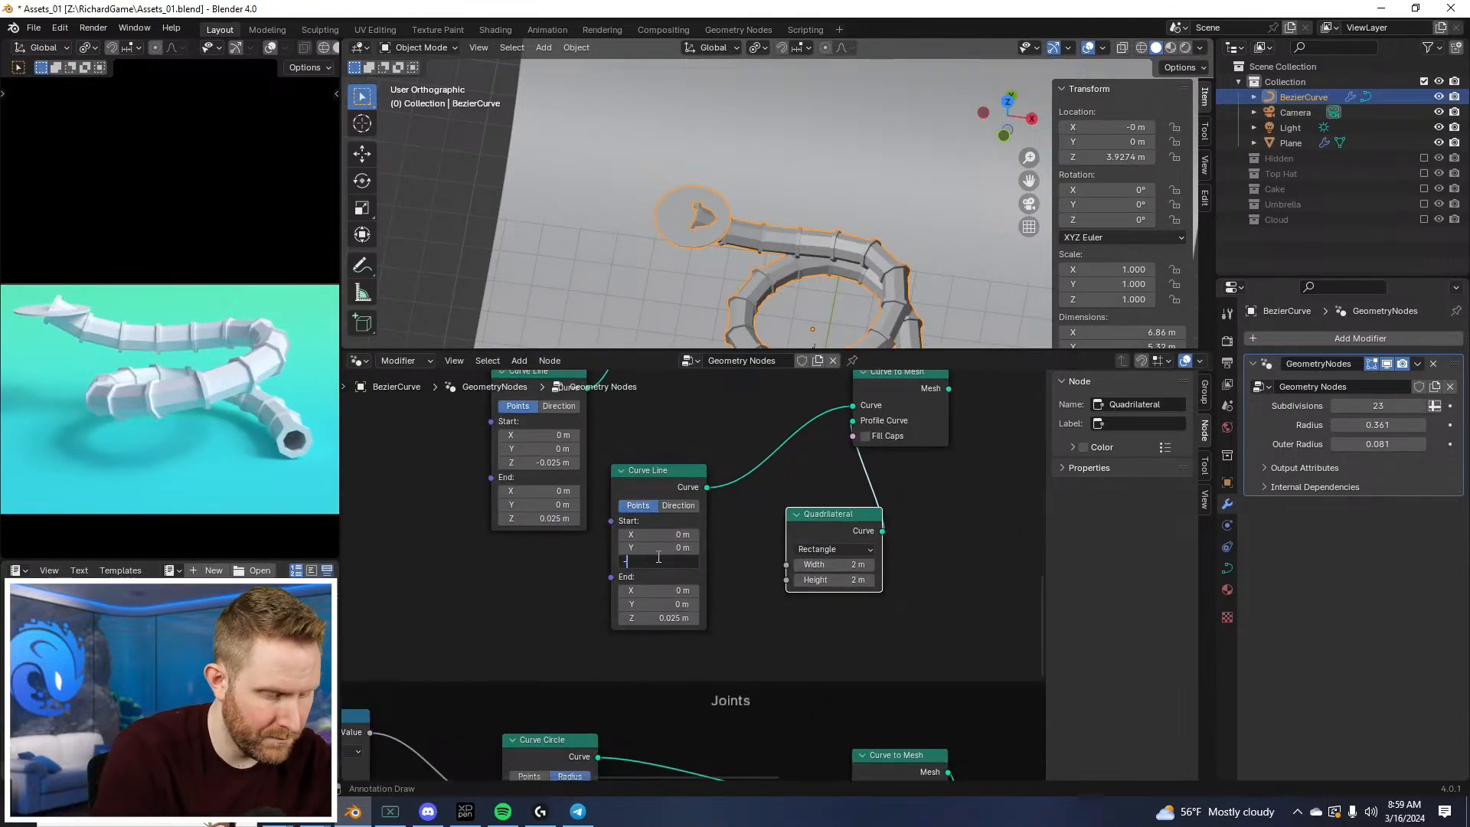
{"action": "type", "text": "0.05"}
{"action": "key", "text": "Tab"}
{"action": "type", "text": "-0.0"}
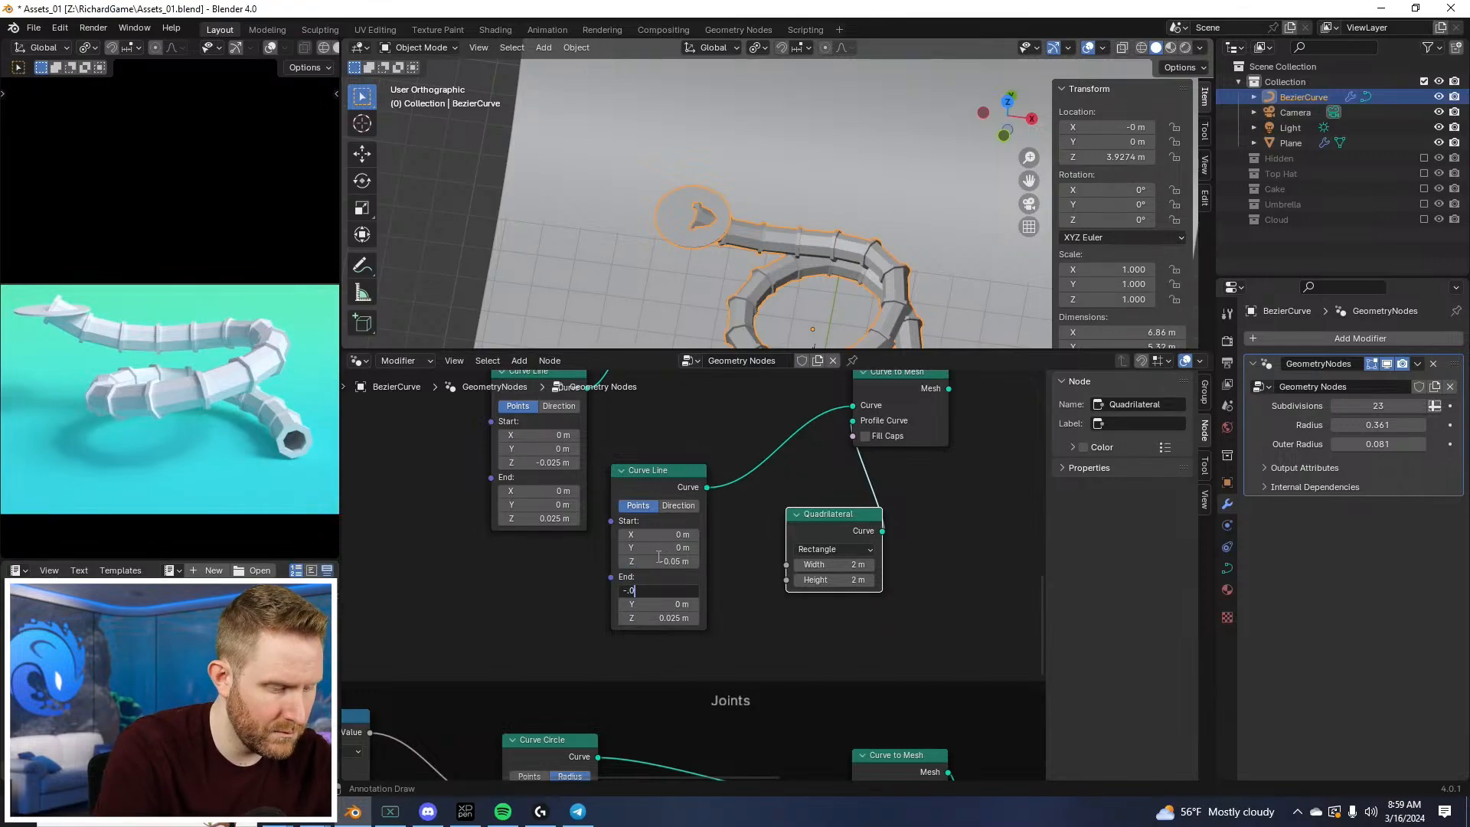
{"action": "type", "text": "5"}
{"action": "key", "text": "Return"}
Step: Rearrange the Quadrilateral and its Curve to Mesh node so their links run clearly beside the duplicated Curve Line
{"action": "middle_click_drag", "start_coordinate": [816, 534], "coordinate": [666, 611]}
{"action": "scroll", "coordinate": [666, 610], "scroll_direction": "down", "scroll_amount": 3}
{"action": "left_click_drag", "start_coordinate": [665, 611], "coordinate": [631, 632]}
{"action": "left_click_drag", "start_coordinate": [727, 492], "coordinate": [752, 534]}
{"action": "middle_click_drag", "start_coordinate": [752, 533], "coordinate": [700, 612]}
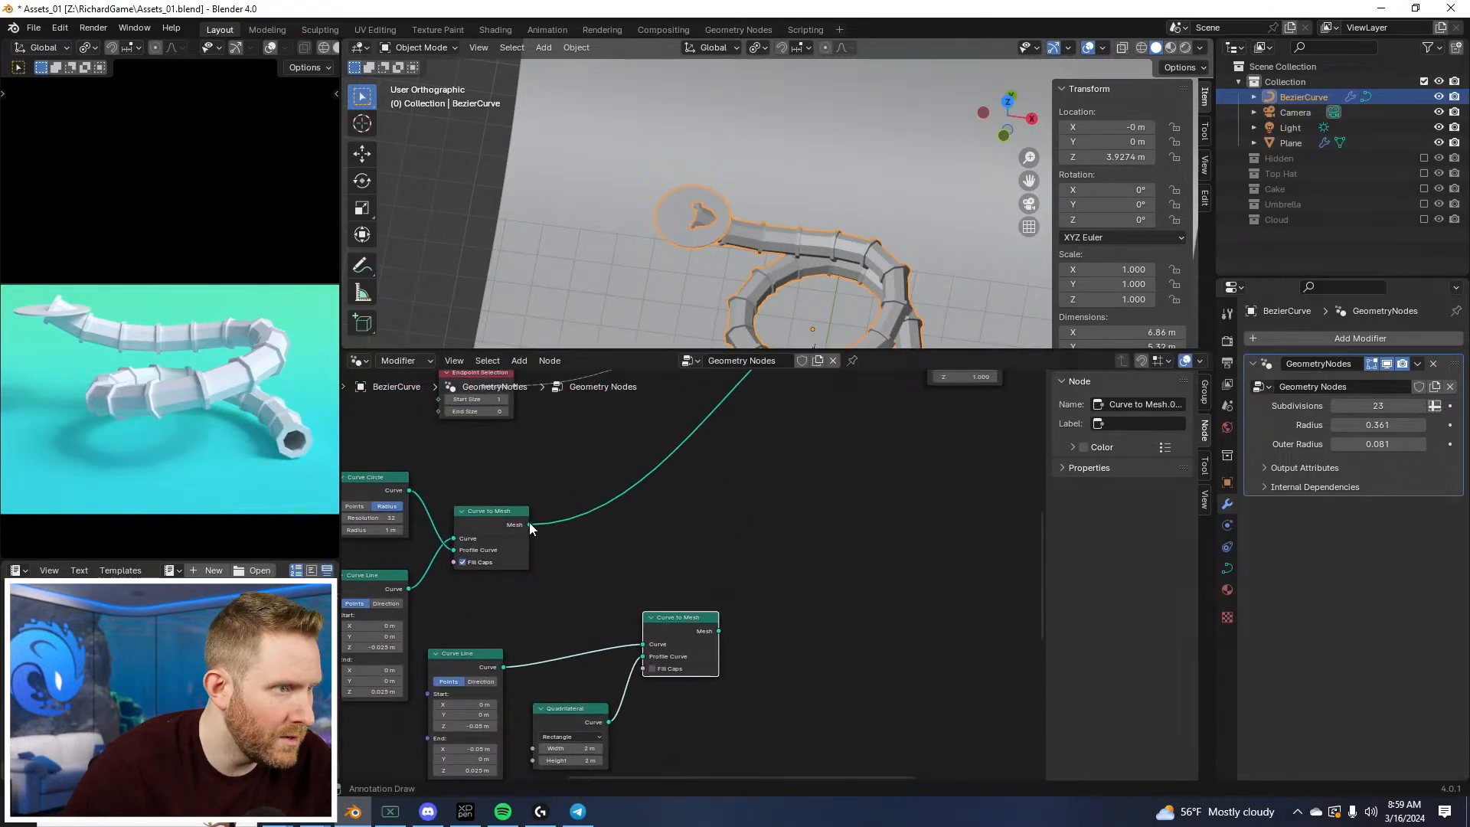
Step: Add a Mesh Boolean node set to Difference, with the disc mesh as Mesh 1 and the quadrilateral mesh as Mesh 2
{"action": "left_click_drag", "start_coordinate": [529, 524], "coordinate": [659, 428]}
{"action": "type", "text": "boolean"}
{"action": "key", "text": "Return"}
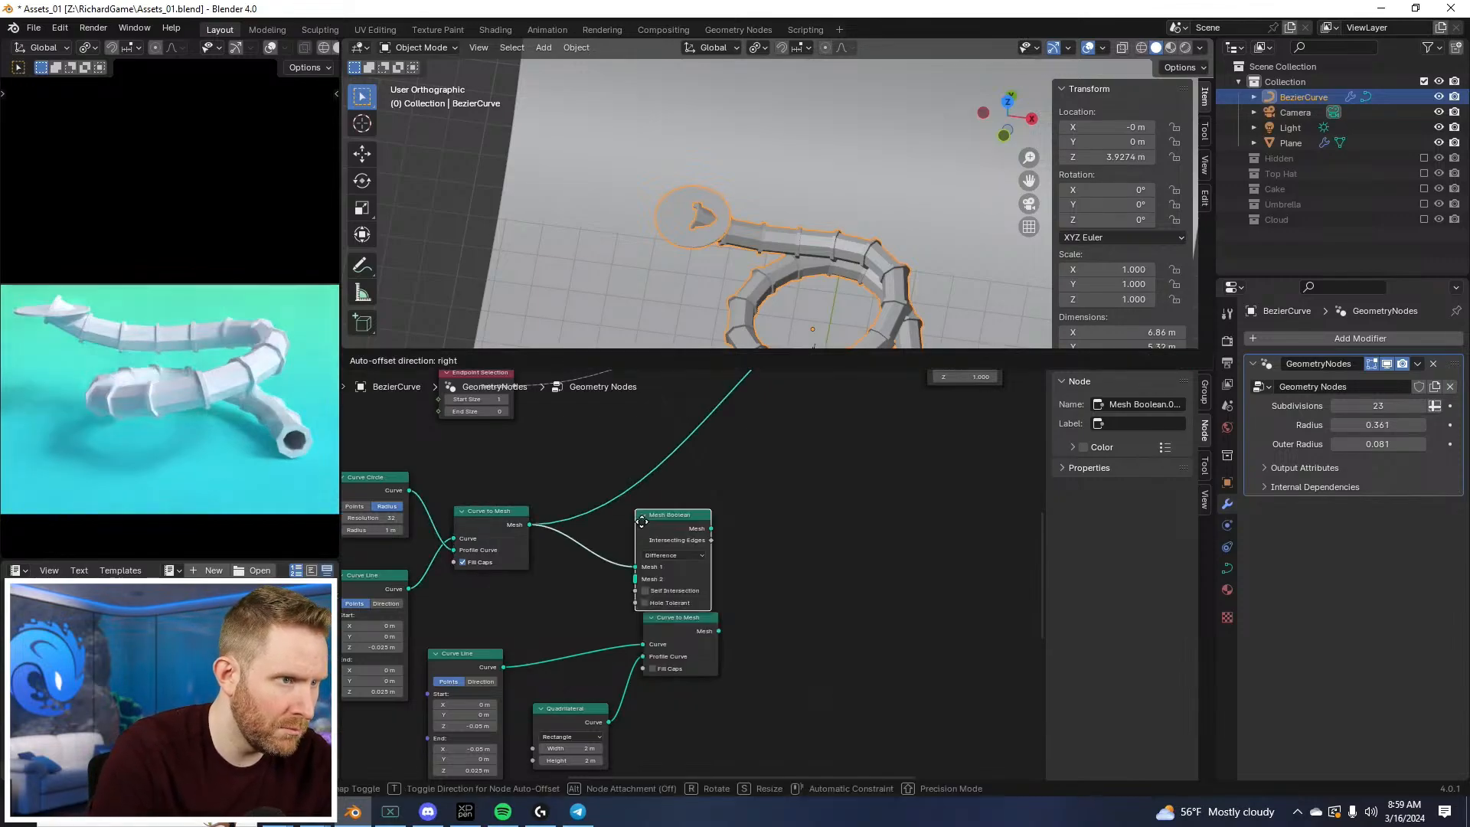
{"action": "left_click", "coordinate": [842, 469]}
{"action": "left_click_drag", "start_coordinate": [720, 639], "coordinate": [840, 524]}
Step: Connect the Mesh Boolean output to the Instance input of the end piece's Instance on Points node
{"action": "middle_click_drag", "start_coordinate": [854, 518], "coordinate": [691, 623]}
{"action": "scroll", "coordinate": [690, 622], "scroll_direction": "down", "scroll_amount": 3}
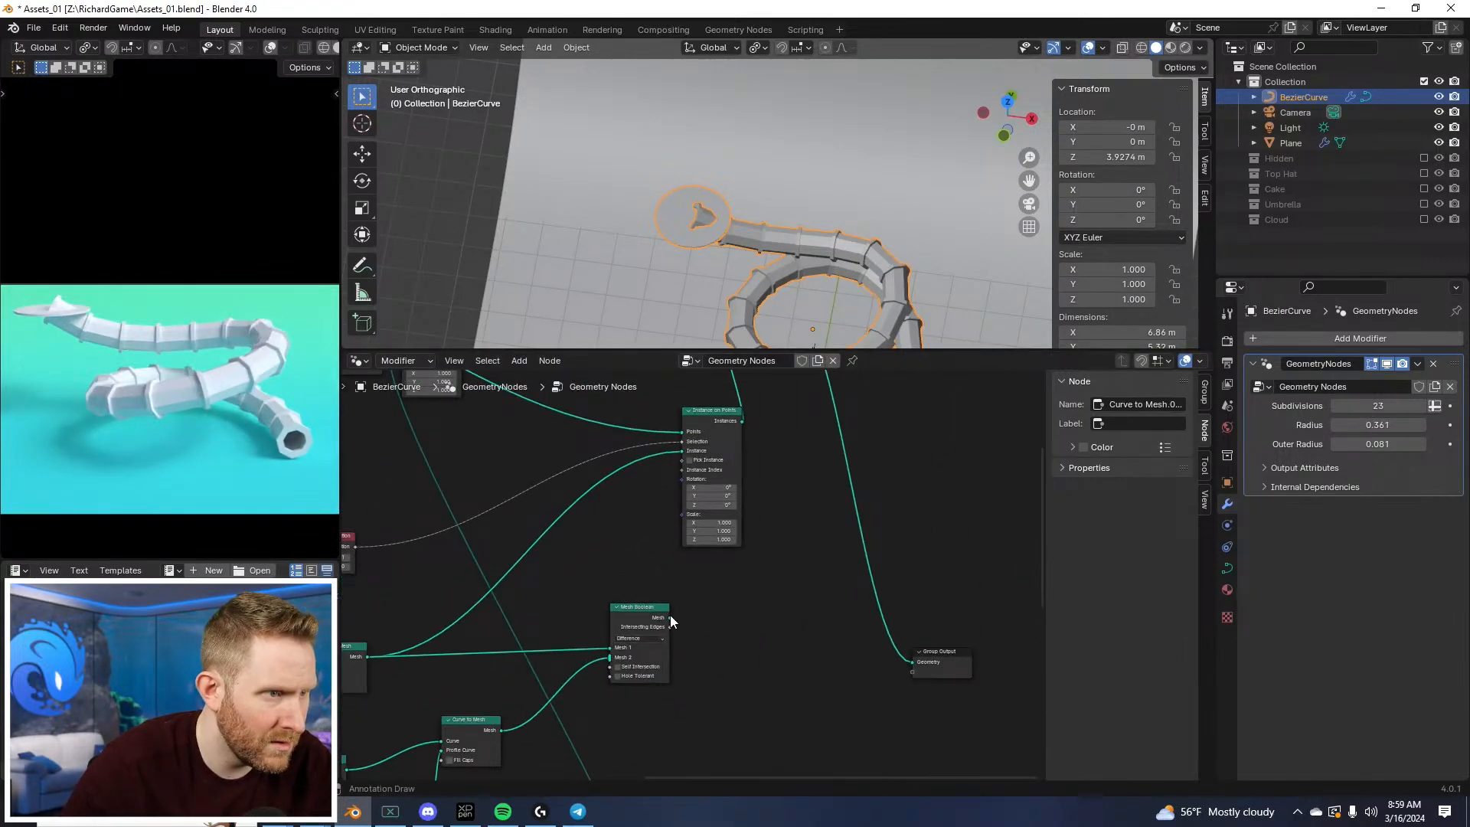
{"action": "left_click_drag", "start_coordinate": [669, 454], "coordinate": [682, 450]}
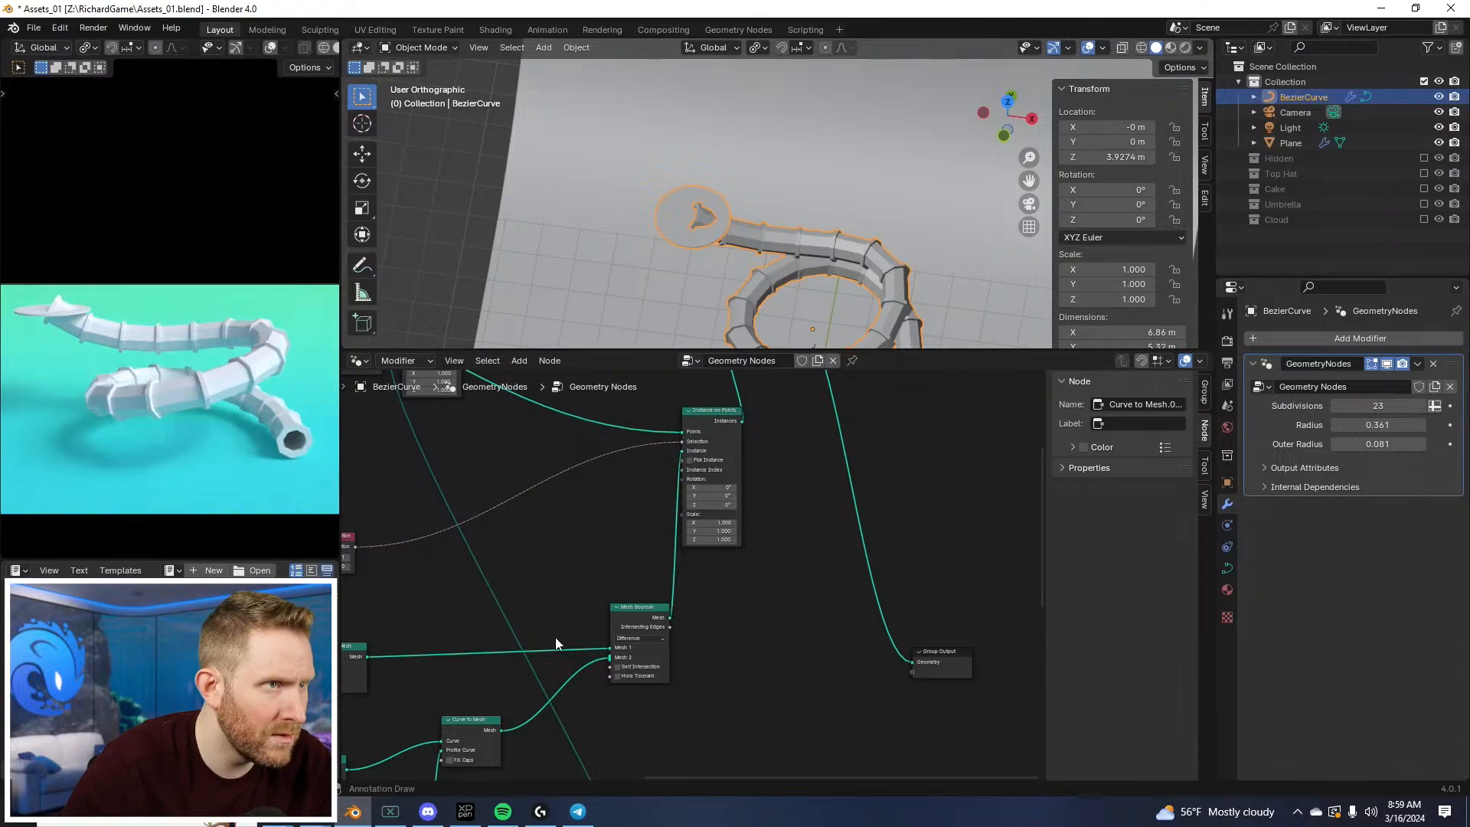
Step: Preview the quadrilateral mesh by connecting it directly to the Instance input, and enable Fill Caps on its Curve to Mesh node
{"action": "middle_click_drag", "start_coordinate": [554, 637], "coordinate": [599, 694]}
{"action": "scroll", "coordinate": [787, 527], "scroll_direction": "up", "scroll_amount": 6}
{"action": "scroll", "coordinate": [612, 674], "scroll_direction": "down", "scroll_amount": 3}
{"action": "middle_click_drag", "start_coordinate": [649, 627], "coordinate": [605, 674]}
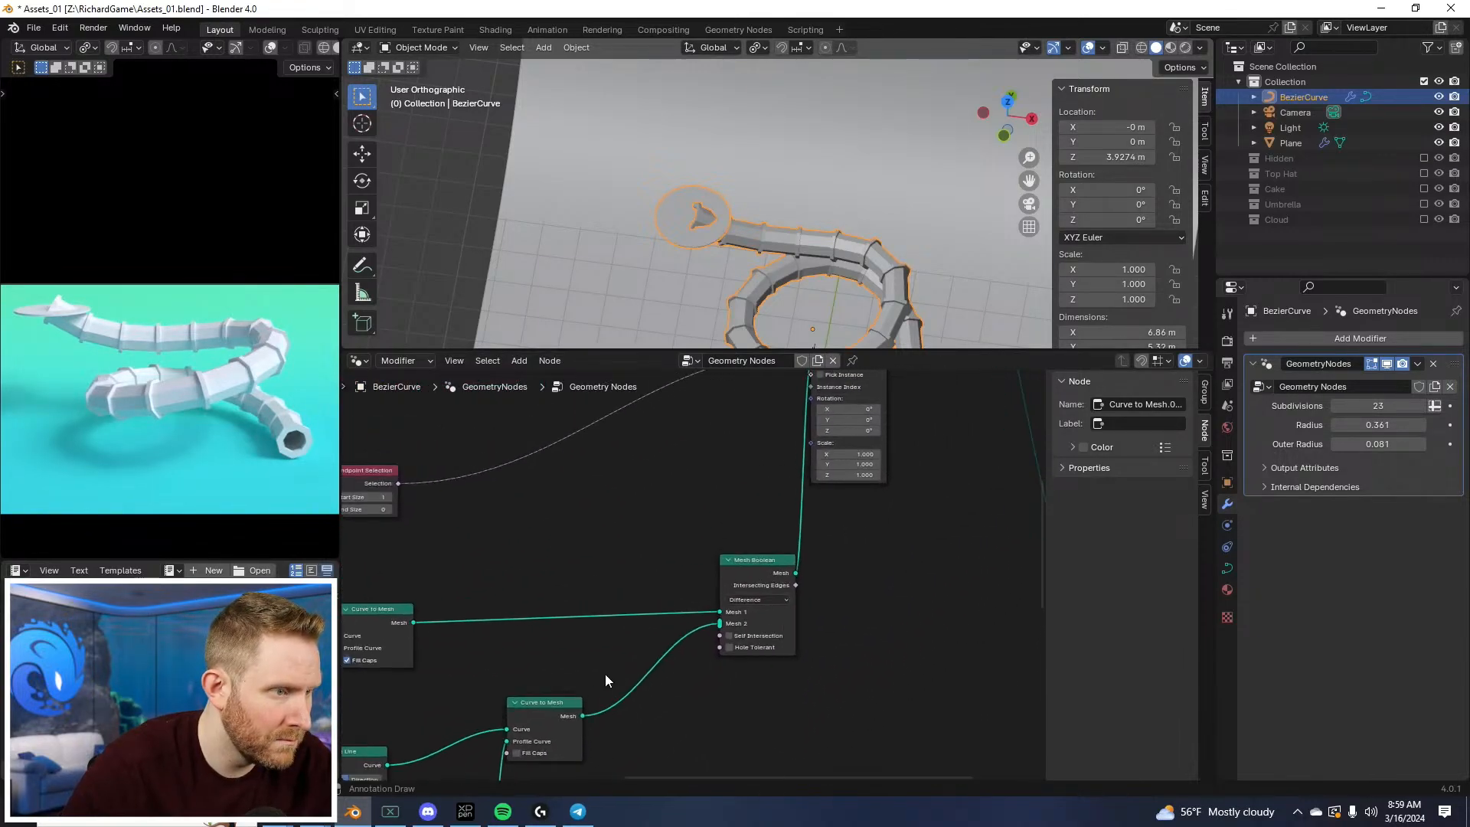
{"action": "left_click_drag", "start_coordinate": [583, 715], "coordinate": [816, 435]}
{"action": "middle_click_drag", "start_coordinate": [696, 590], "coordinate": [720, 535]}
{"action": "middle_click_drag", "start_coordinate": [714, 206], "coordinate": [751, 113]}
{"action": "scroll", "coordinate": [751, 112], "scroll_direction": "up", "scroll_amount": 3}
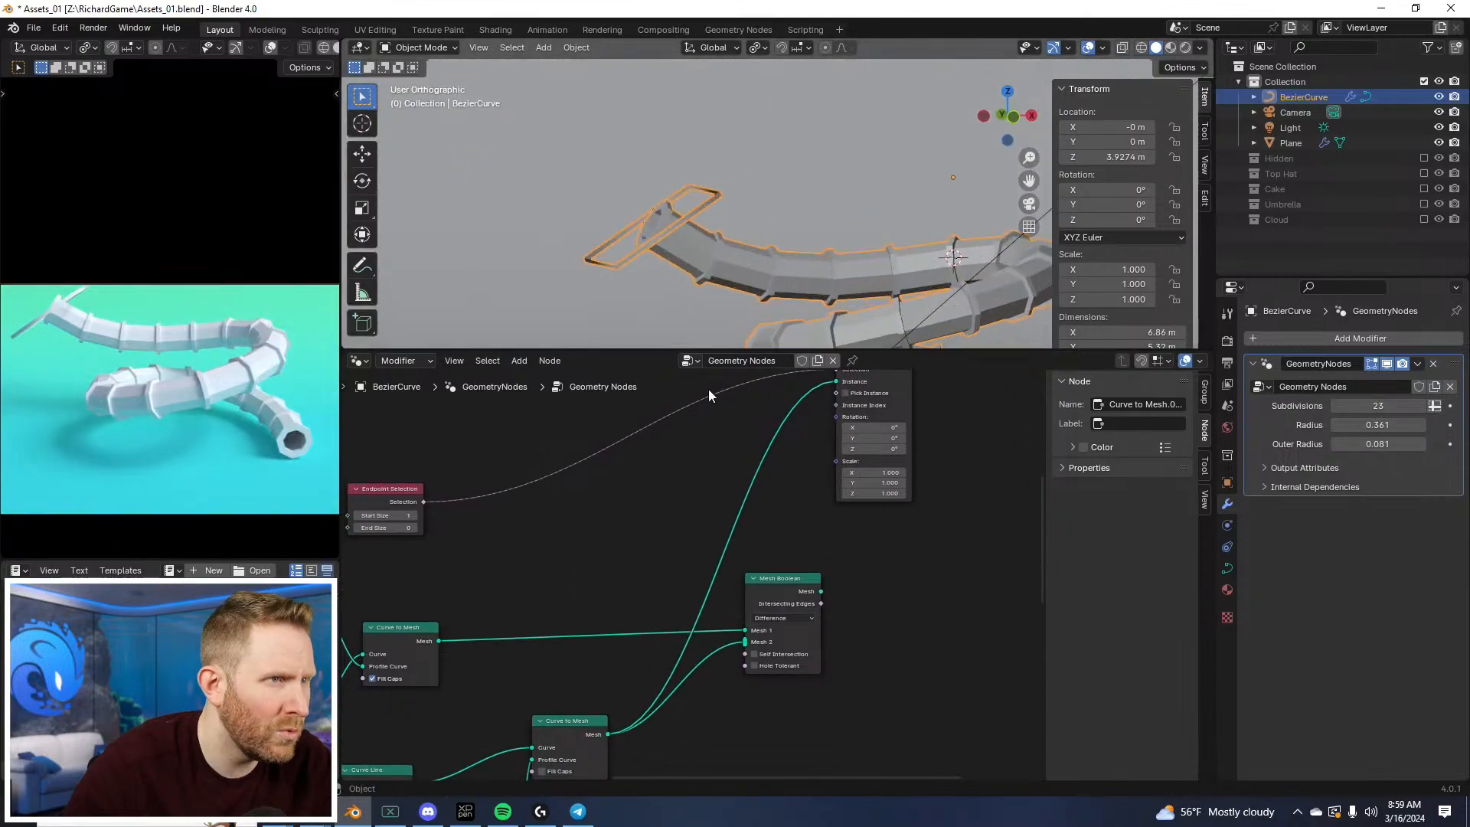
{"action": "middle_click_drag", "start_coordinate": [636, 635], "coordinate": [666, 549]}
{"action": "left_click", "coordinate": [568, 684]}
Step: Reconnect the Mesh Boolean output to the Instance input in place of the quadrilateral mesh
{"action": "middle_click_drag", "start_coordinate": [851, 431], "coordinate": [750, 605]}
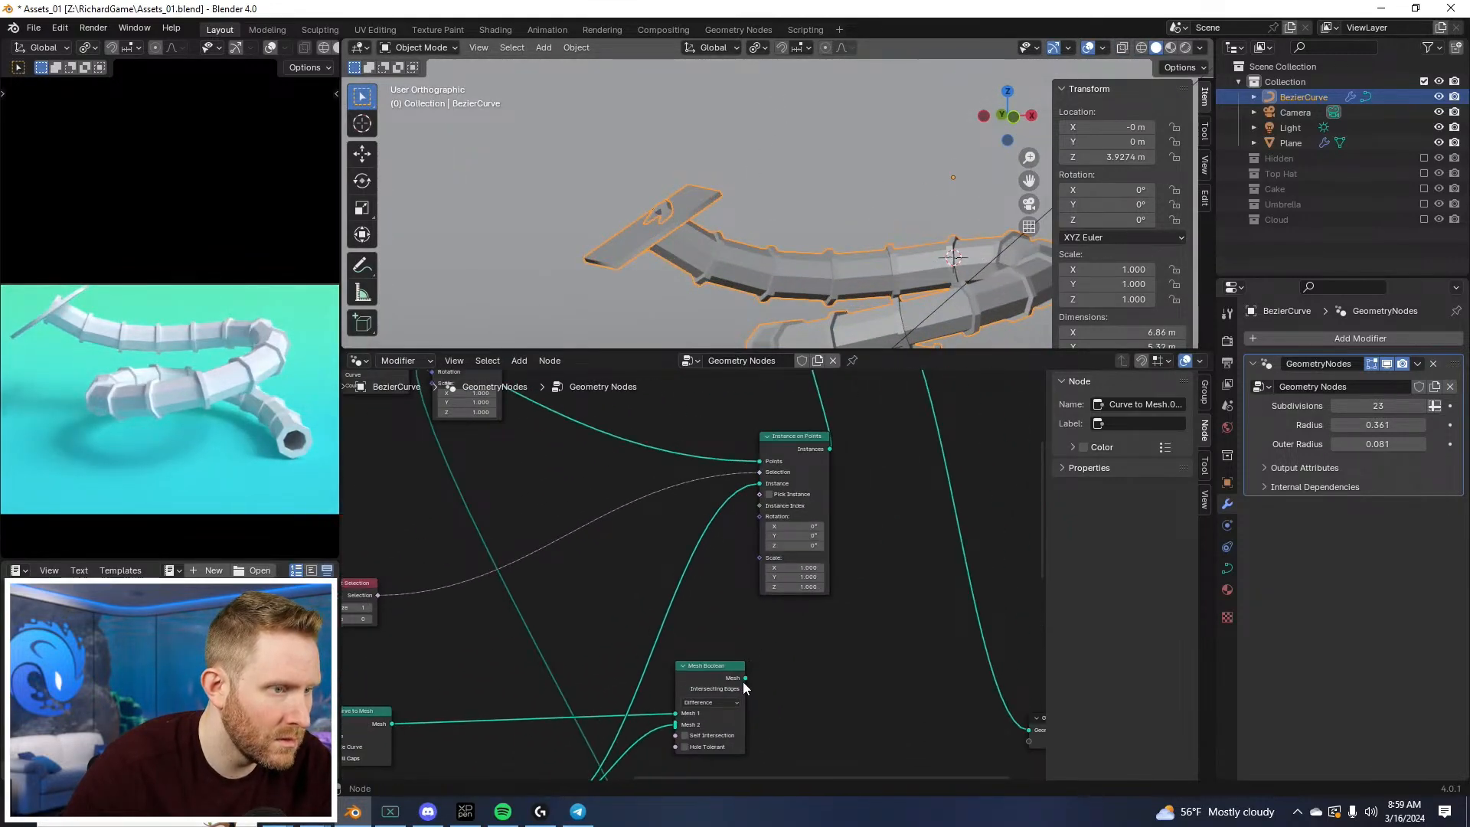
{"action": "left_click_drag", "start_coordinate": [745, 679], "coordinate": [758, 483]}
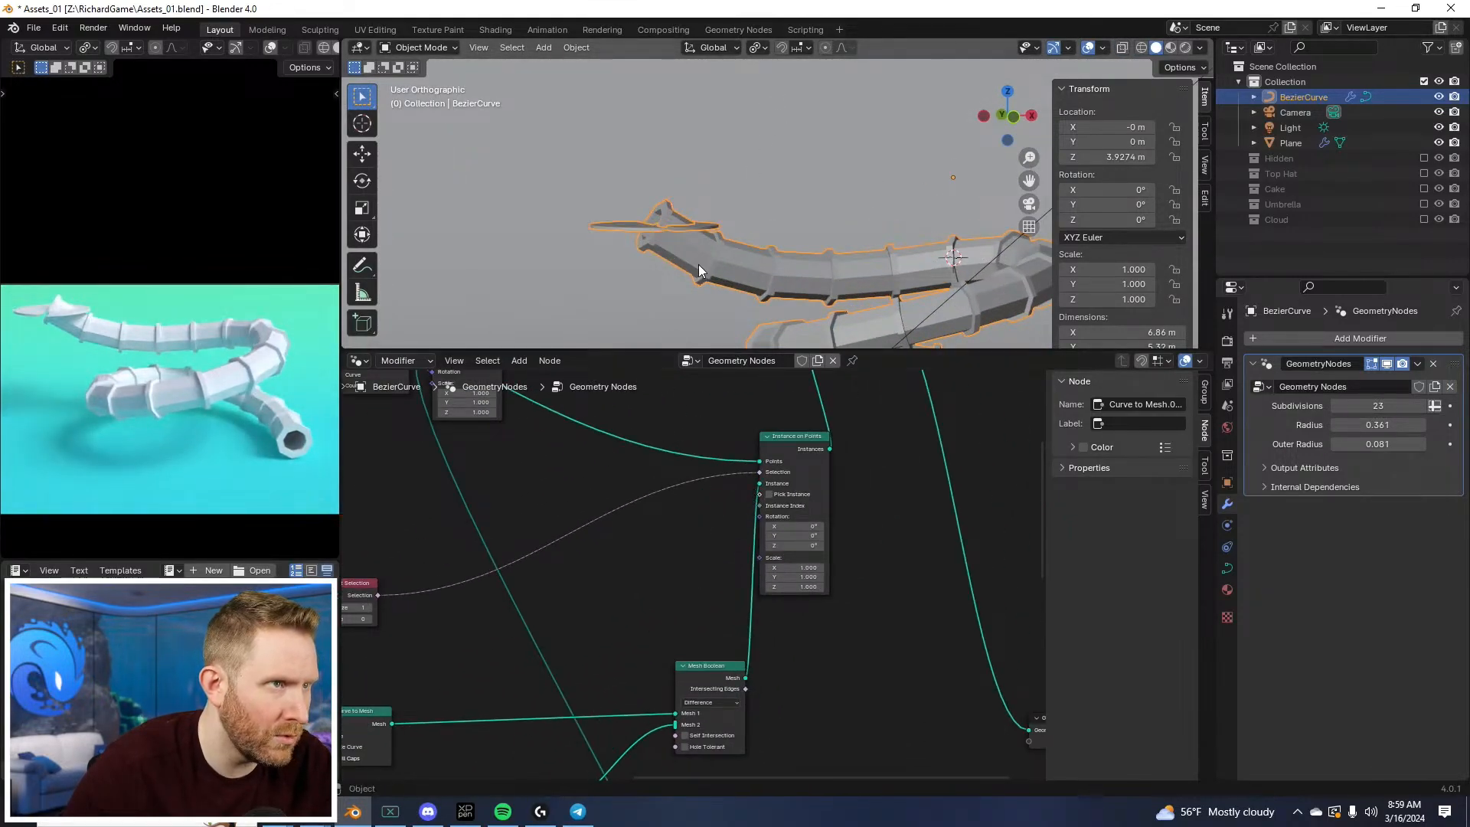
{"action": "middle_click_drag", "start_coordinate": [698, 264], "coordinate": [720, 315]}
{"action": "scroll", "coordinate": [655, 709], "scroll_direction": "down", "scroll_amount": 2}
Step: Set the duplicated Curve Line's Start Z to -0.025 m and its End X to 0 m
{"action": "middle_click_drag", "start_coordinate": [616, 754], "coordinate": [772, 476]}
{"action": "scroll", "coordinate": [738, 539], "scroll_direction": "up", "scroll_amount": 2}
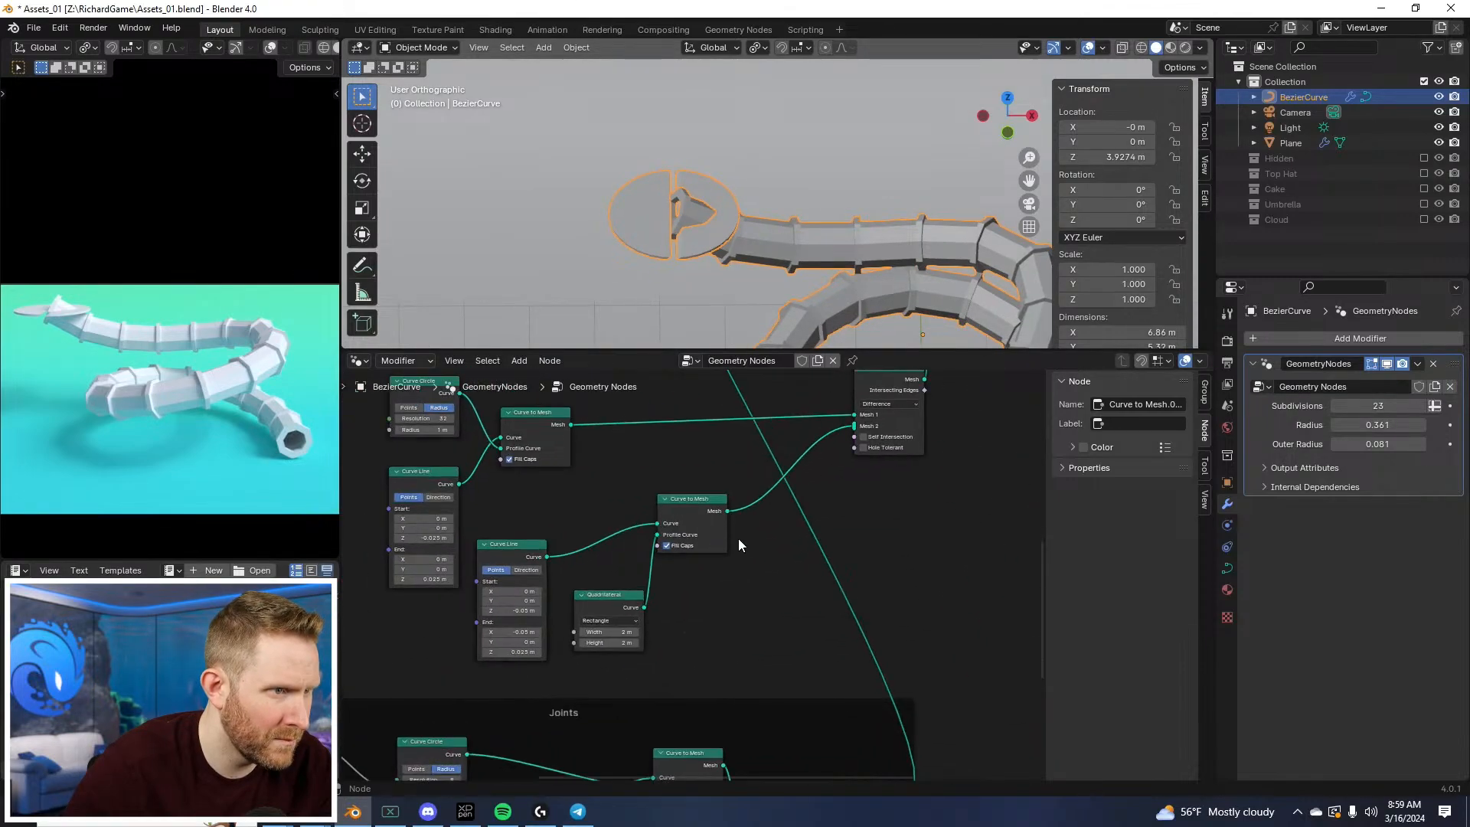
{"action": "middle_click_drag", "start_coordinate": [738, 539], "coordinate": [834, 564]}
{"action": "scroll", "coordinate": [705, 646], "scroll_direction": "up", "scroll_amount": 1}
{"action": "scroll", "coordinate": [696, 635], "scroll_direction": "up", "scroll_amount": 1}
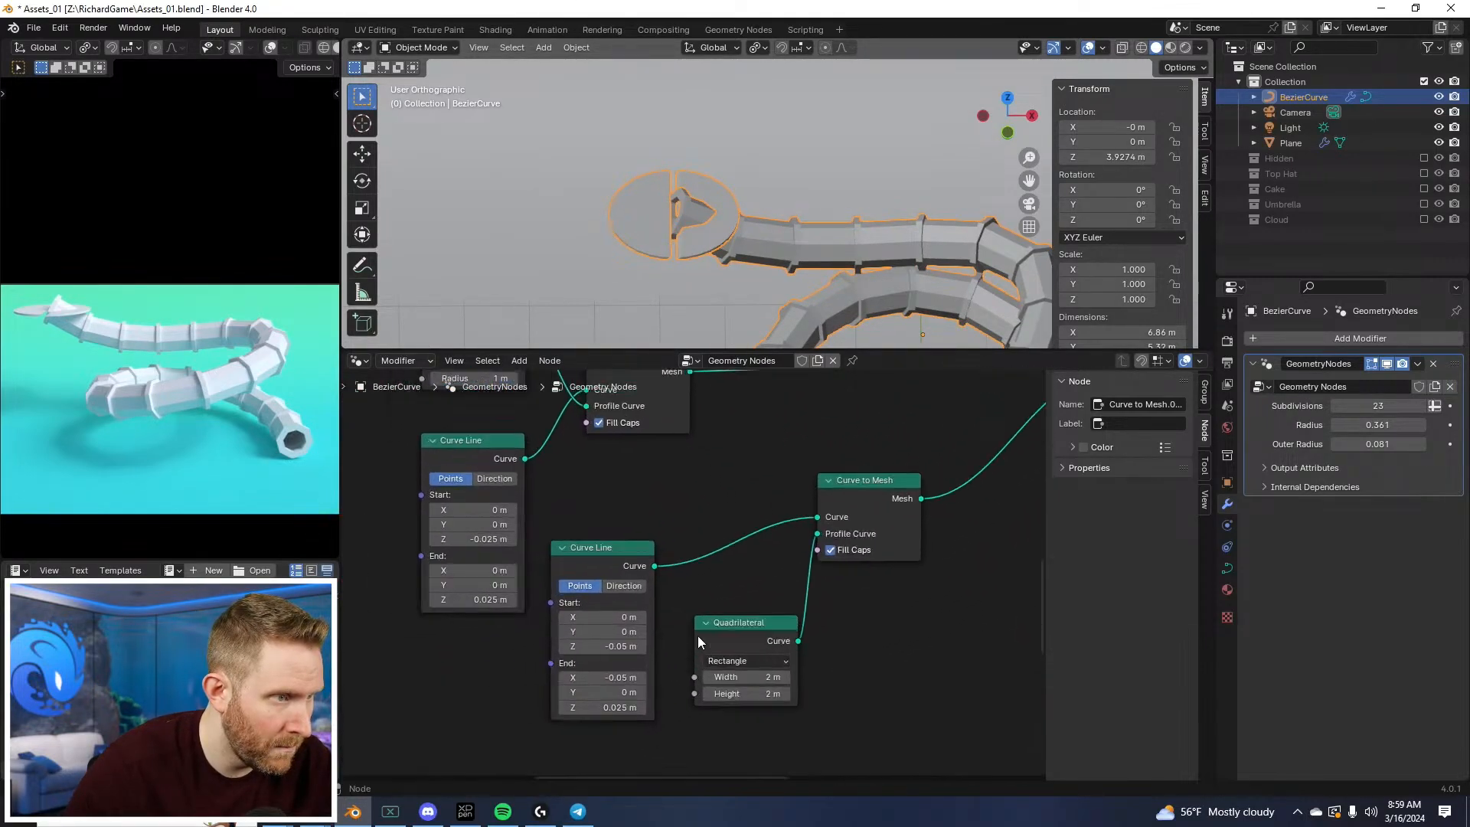
{"action": "scroll", "coordinate": [697, 636], "scroll_direction": "up", "scroll_amount": 1}
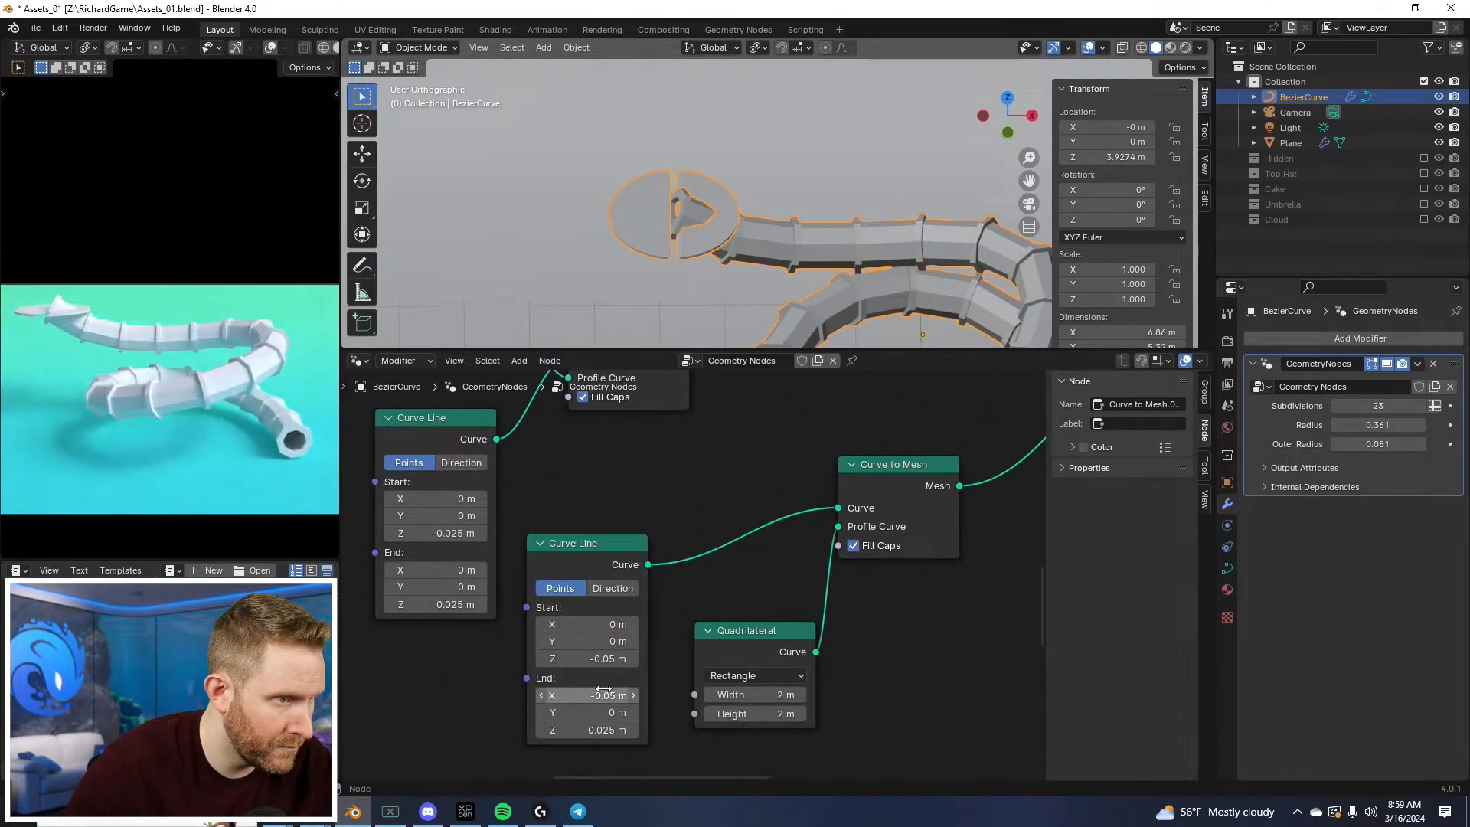
{"action": "left_click", "coordinate": [601, 661]}
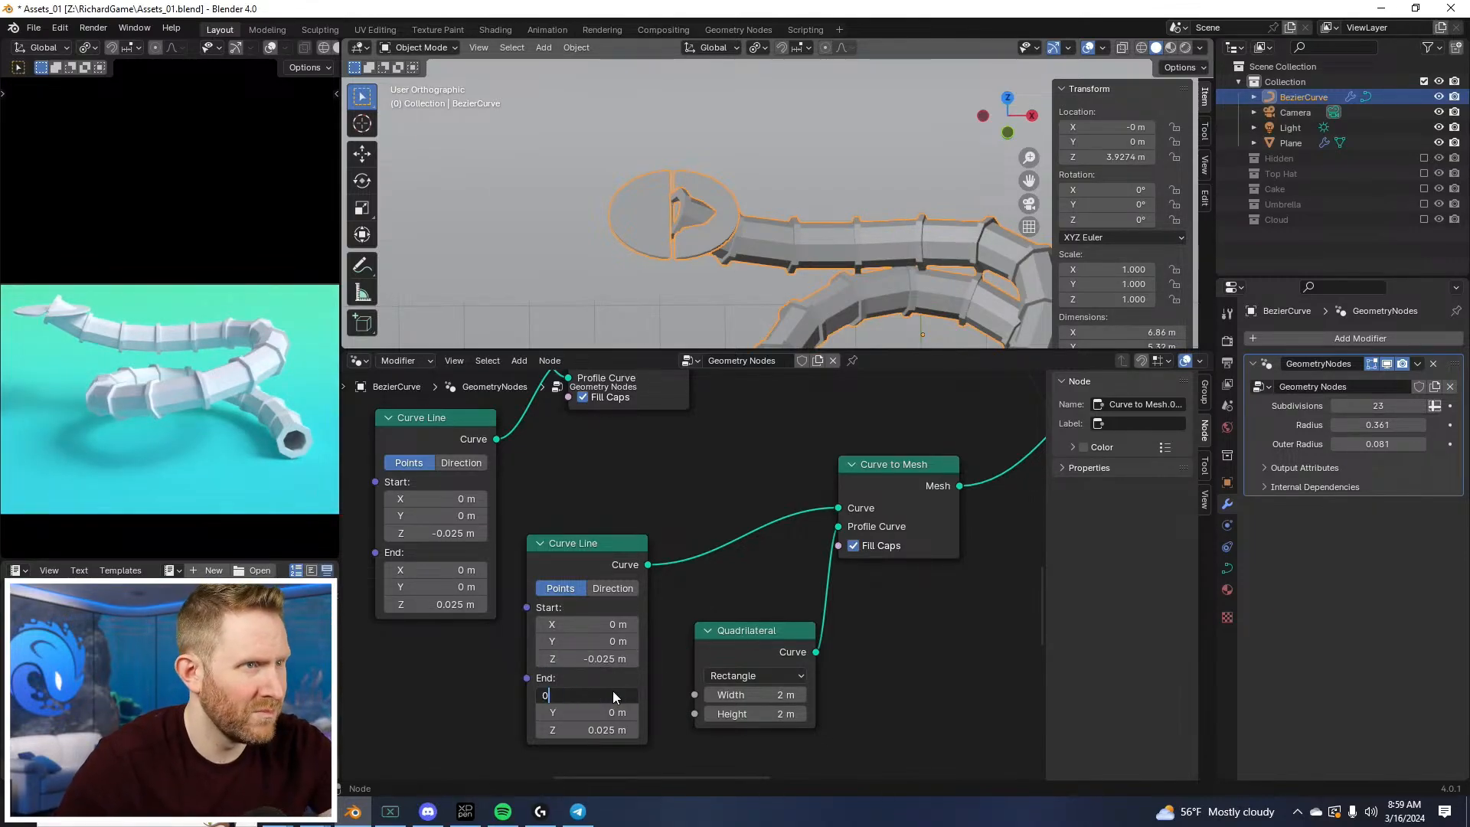
{"action": "key", "text": "Return"}
Step: Make room around the Quadrilateral and insert a Transform Geometry node between it and its Curve to Mesh node
{"action": "scroll", "coordinate": [614, 695], "scroll_direction": "down", "scroll_amount": 3}
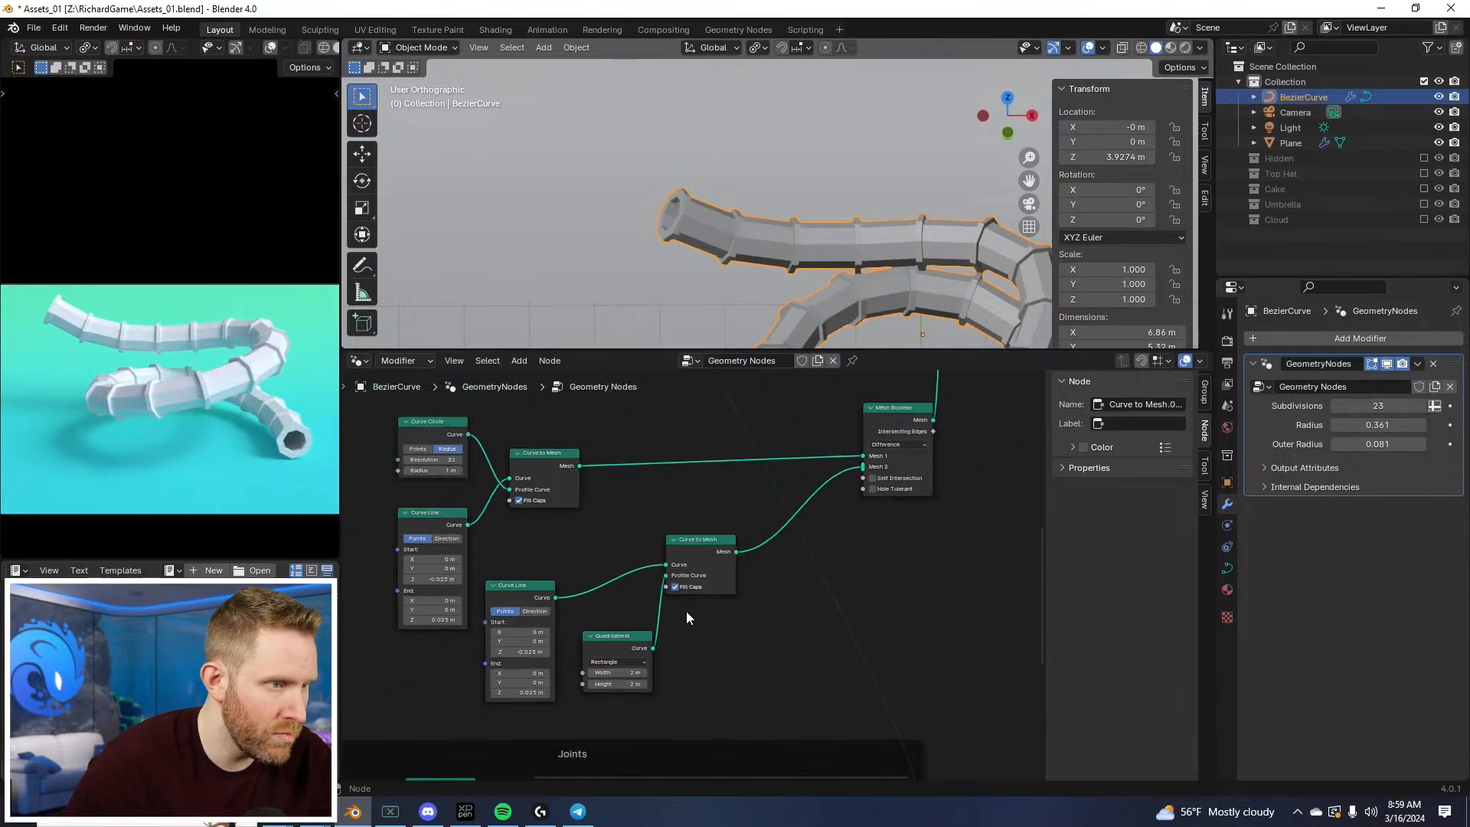
{"action": "scroll", "coordinate": [686, 611], "scroll_direction": "down", "scroll_amount": 1}
{"action": "scroll", "coordinate": [665, 644], "scroll_direction": "up", "scroll_amount": 1}
{"action": "middle_click_drag", "start_coordinate": [548, 669], "coordinate": [733, 665]}
{"action": "left_click_drag", "start_coordinate": [553, 439], "coordinate": [672, 636]}
{"action": "key", "text": "g"}
{"action": "left_click", "coordinate": [675, 523]}
{"action": "type", "text": "trans"}
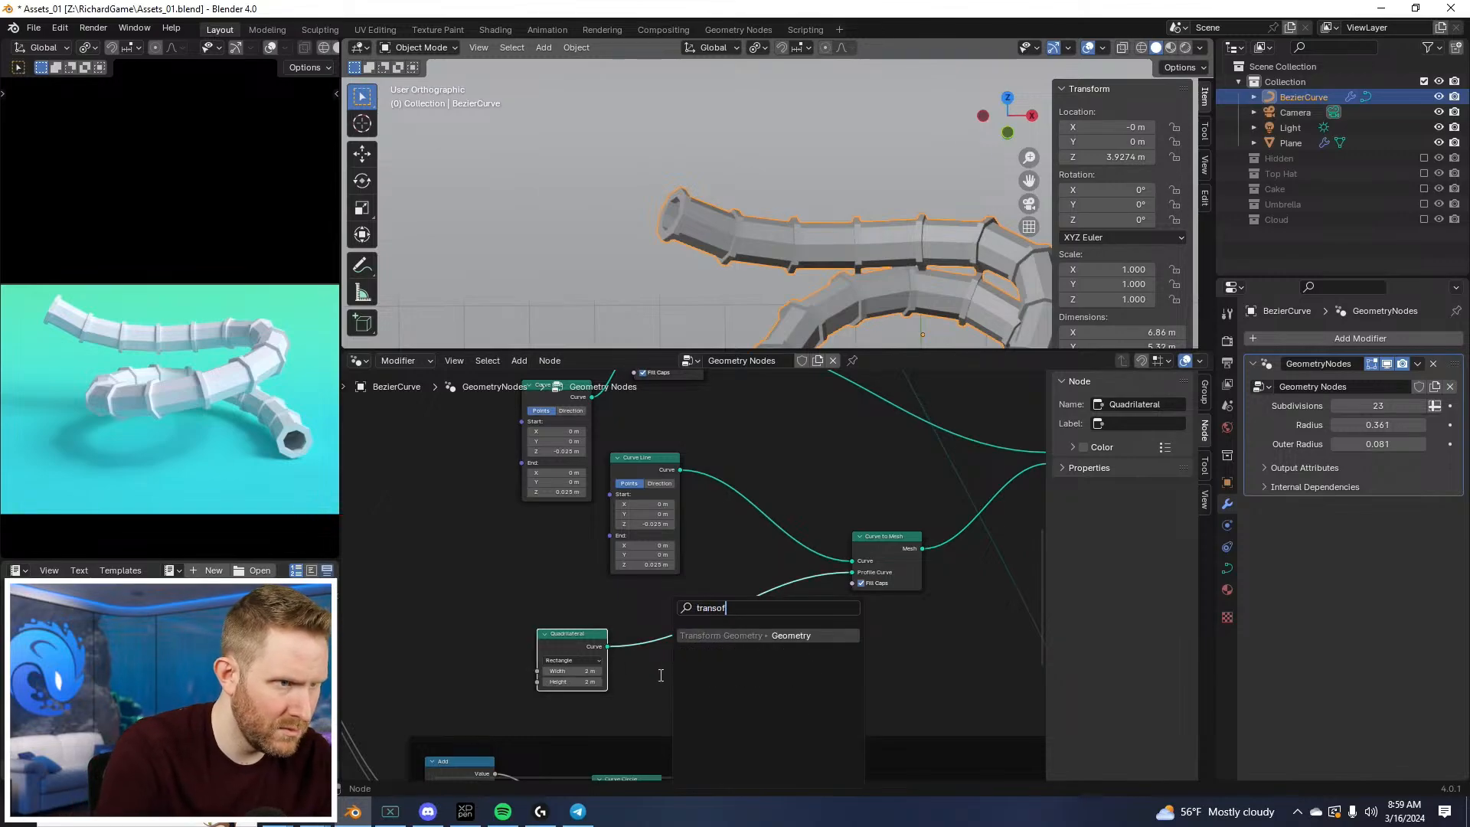
{"action": "type", "text": "of"}
{"action": "key", "text": "Return"}
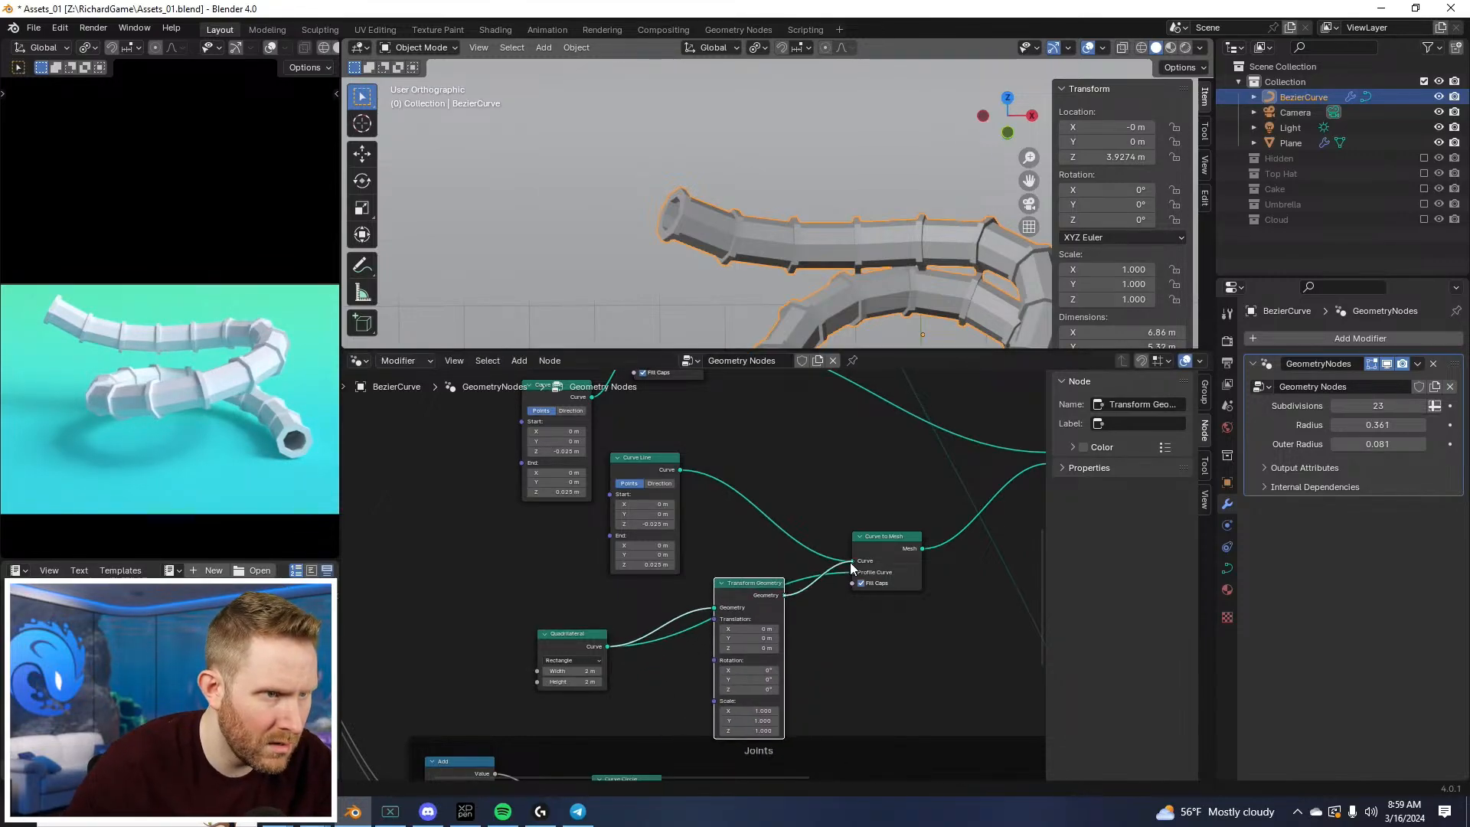
{"action": "left_click", "coordinate": [849, 588]}
Step: Set the Transform Geometry node's X translation to 1.08 m so the cutter removes half of the disc
{"action": "scroll", "coordinate": [835, 568], "scroll_direction": "up", "scroll_amount": 2}
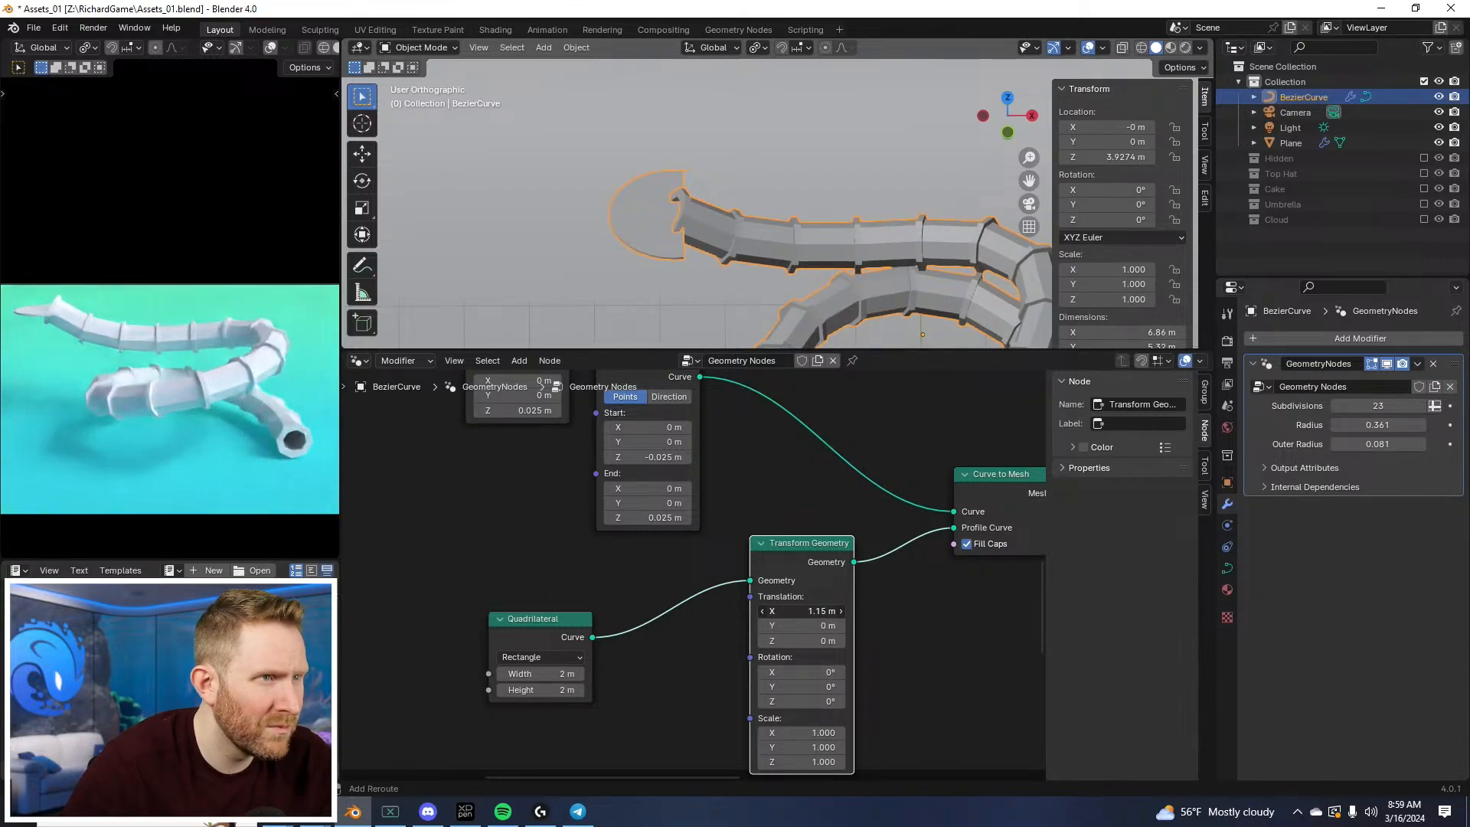
{"action": "middle_click_drag", "start_coordinate": [650, 456], "coordinate": [746, 612]}
{"action": "scroll", "coordinate": [743, 574], "scroll_direction": "down", "scroll_amount": 2}
Step: Reduce the radius of the end disc's Curve Circle to 0.68 m
{"action": "middle_click_drag", "start_coordinate": [741, 483], "coordinate": [753, 551]}
{"action": "scroll", "coordinate": [773, 553], "scroll_direction": "down", "scroll_amount": 2}
{"action": "scroll", "coordinate": [778, 552], "scroll_direction": "down", "scroll_amount": 2}
{"action": "middle_click_drag", "start_coordinate": [732, 610], "coordinate": [751, 535]}
{"action": "scroll", "coordinate": [748, 519], "scroll_direction": "up", "scroll_amount": 4}
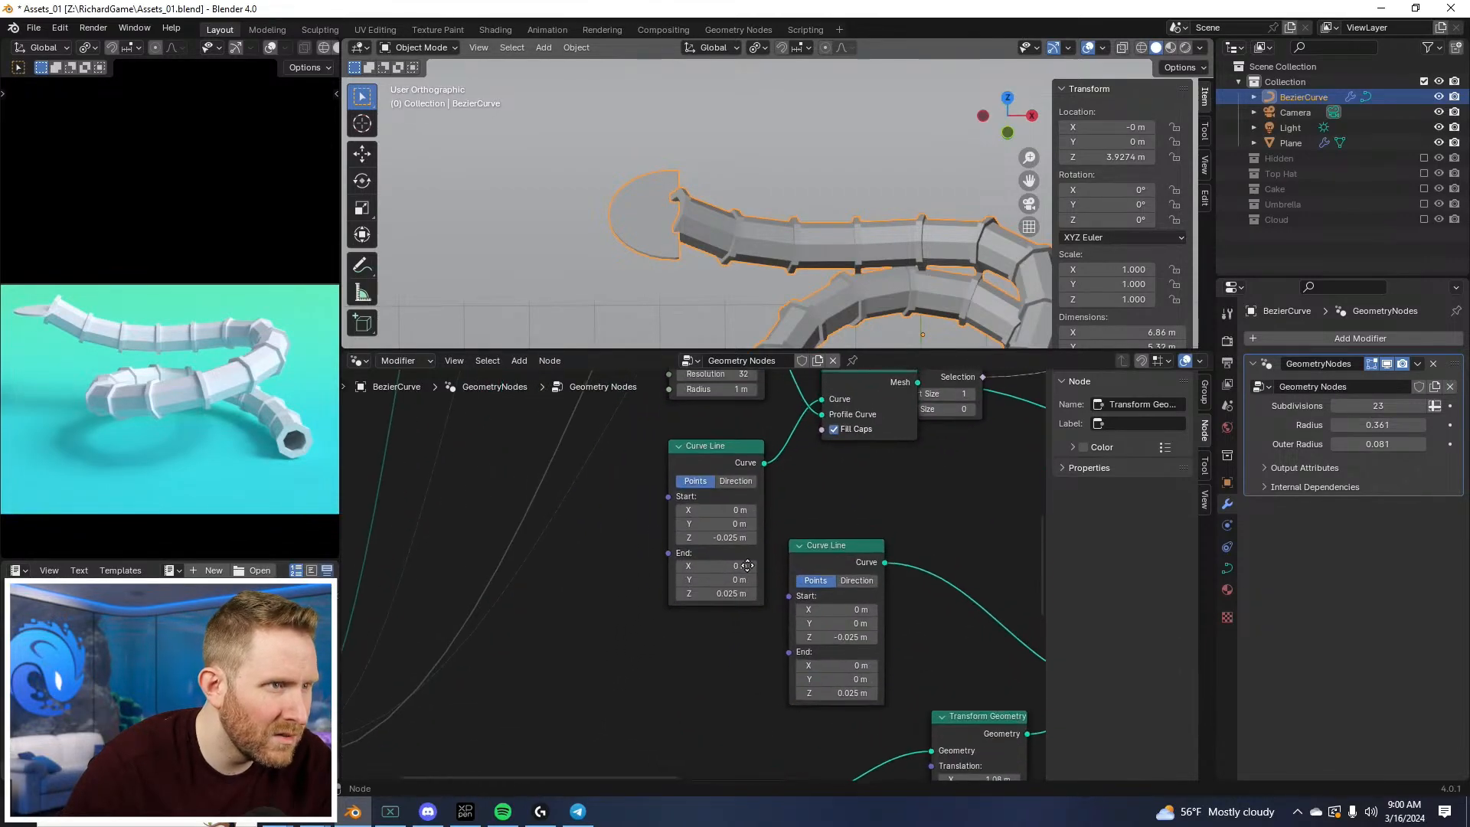
{"action": "left_click_drag", "start_coordinate": [748, 525], "coordinate": [719, 525]}
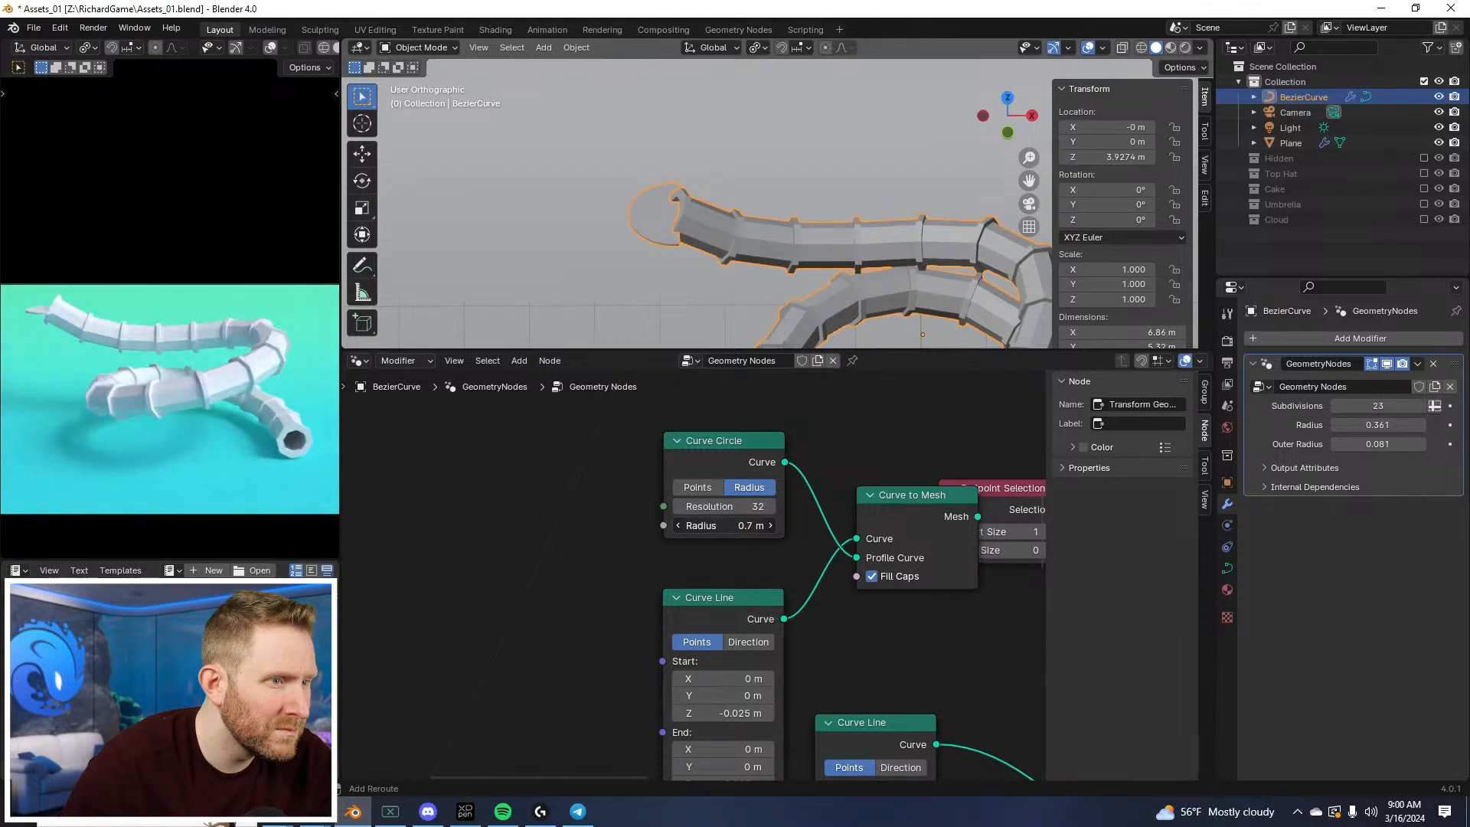
{"action": "left_click_drag", "start_coordinate": [720, 525], "coordinate": [726, 526]}
Step: Set the end disc's Curve Circle resolution to 8 and save the file
{"action": "middle_click_drag", "start_coordinate": [903, 745], "coordinate": [800, 641]}
{"action": "scroll", "coordinate": [799, 641], "scroll_direction": "down", "scroll_amount": 4}
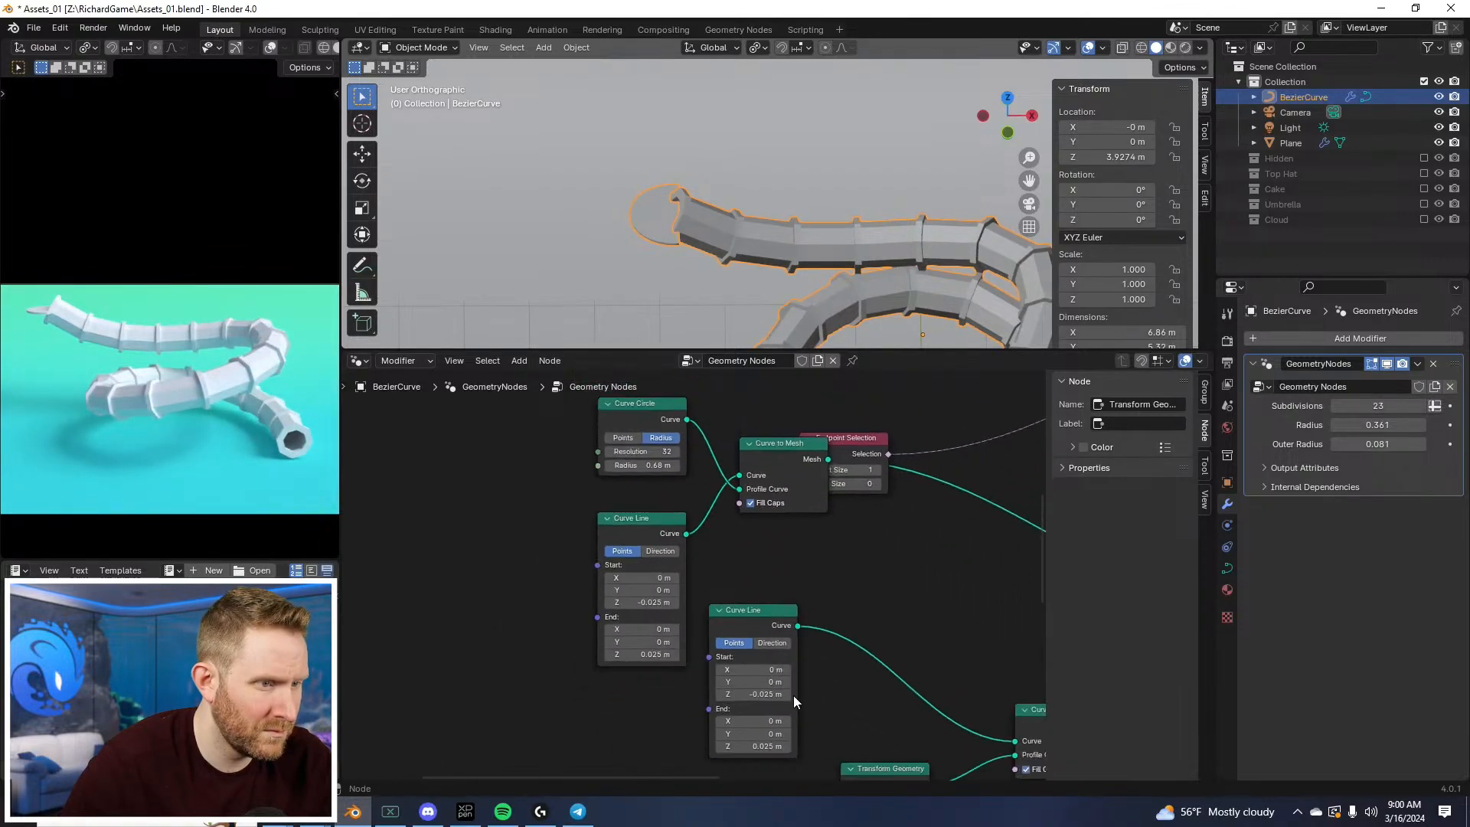
{"action": "scroll", "coordinate": [786, 627], "scroll_direction": "up", "scroll_amount": 2}
{"action": "middle_click_drag", "start_coordinate": [793, 696], "coordinate": [796, 659]}
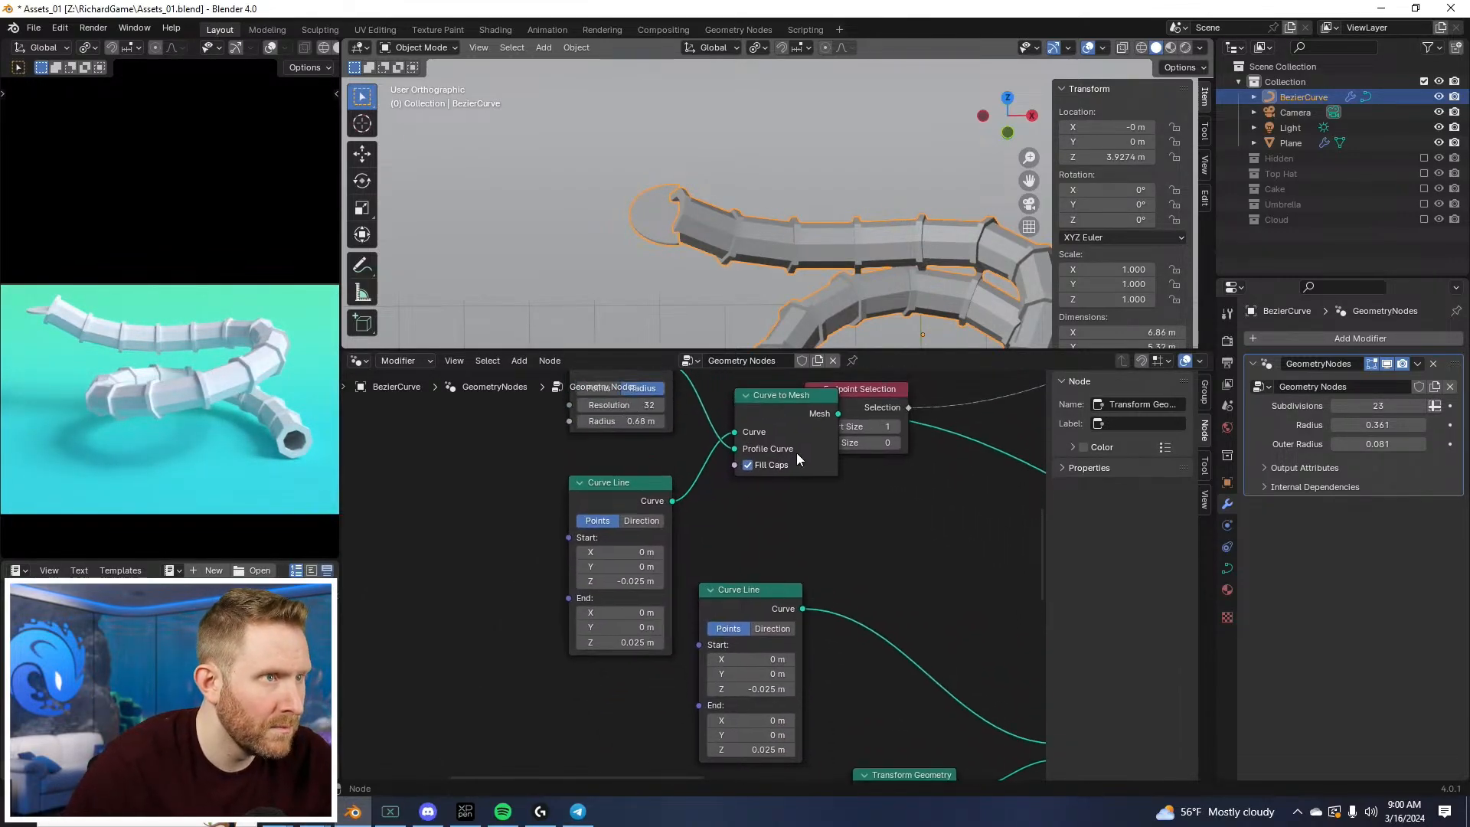
{"action": "scroll", "coordinate": [790, 268], "scroll_direction": "down", "scroll_amount": 3}
{"action": "middle_click_drag", "start_coordinate": [790, 268], "coordinate": [865, 213]}
{"action": "scroll", "coordinate": [860, 628], "scroll_direction": "down", "scroll_amount": 1}
{"action": "middle_click_drag", "start_coordinate": [745, 548], "coordinate": [788, 670]}
{"action": "scroll", "coordinate": [758, 628], "scroll_direction": "up", "scroll_amount": 4}
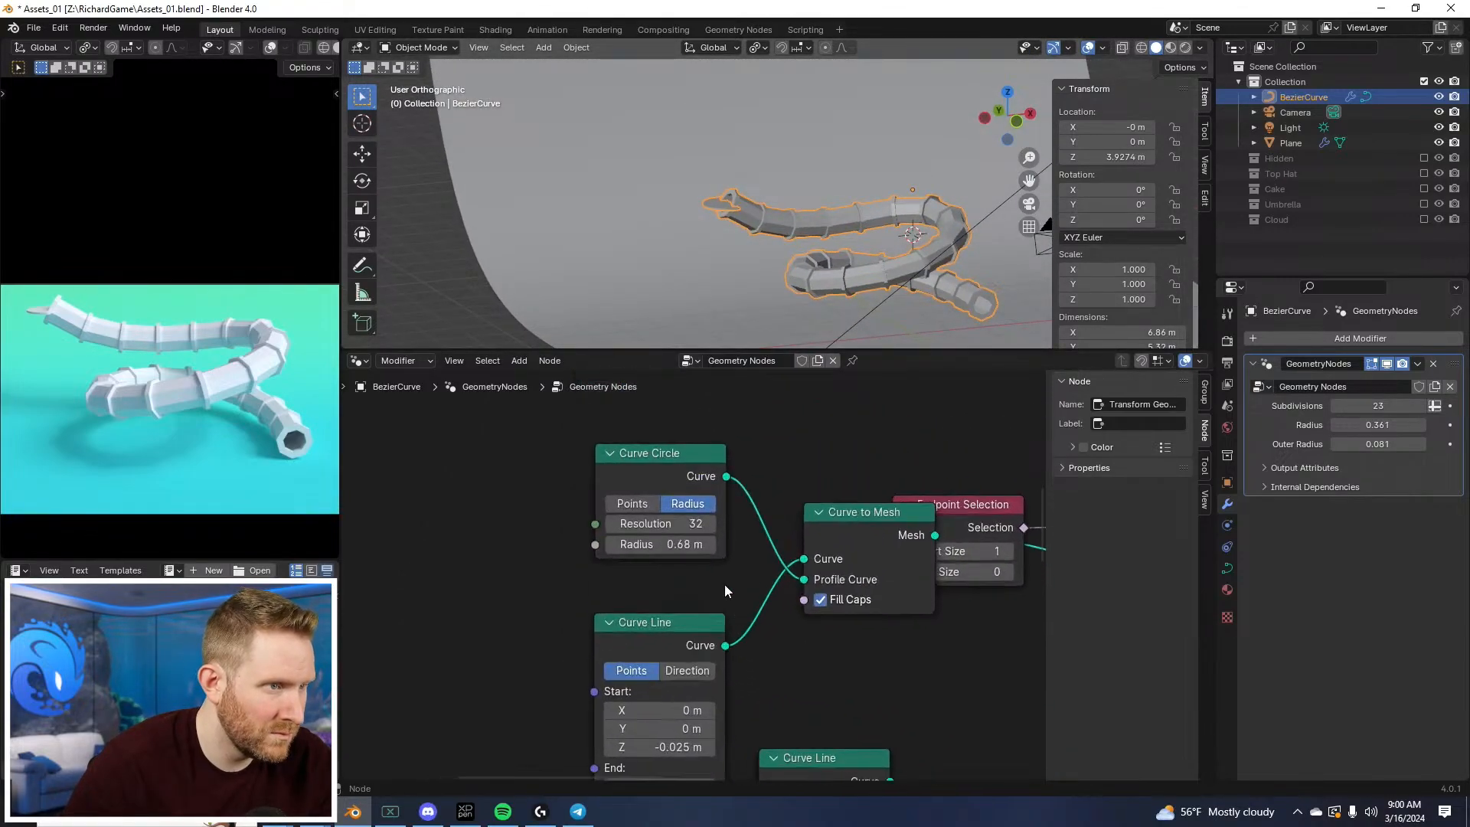
{"action": "left_click_drag", "start_coordinate": [673, 524], "coordinate": [671, 523]}
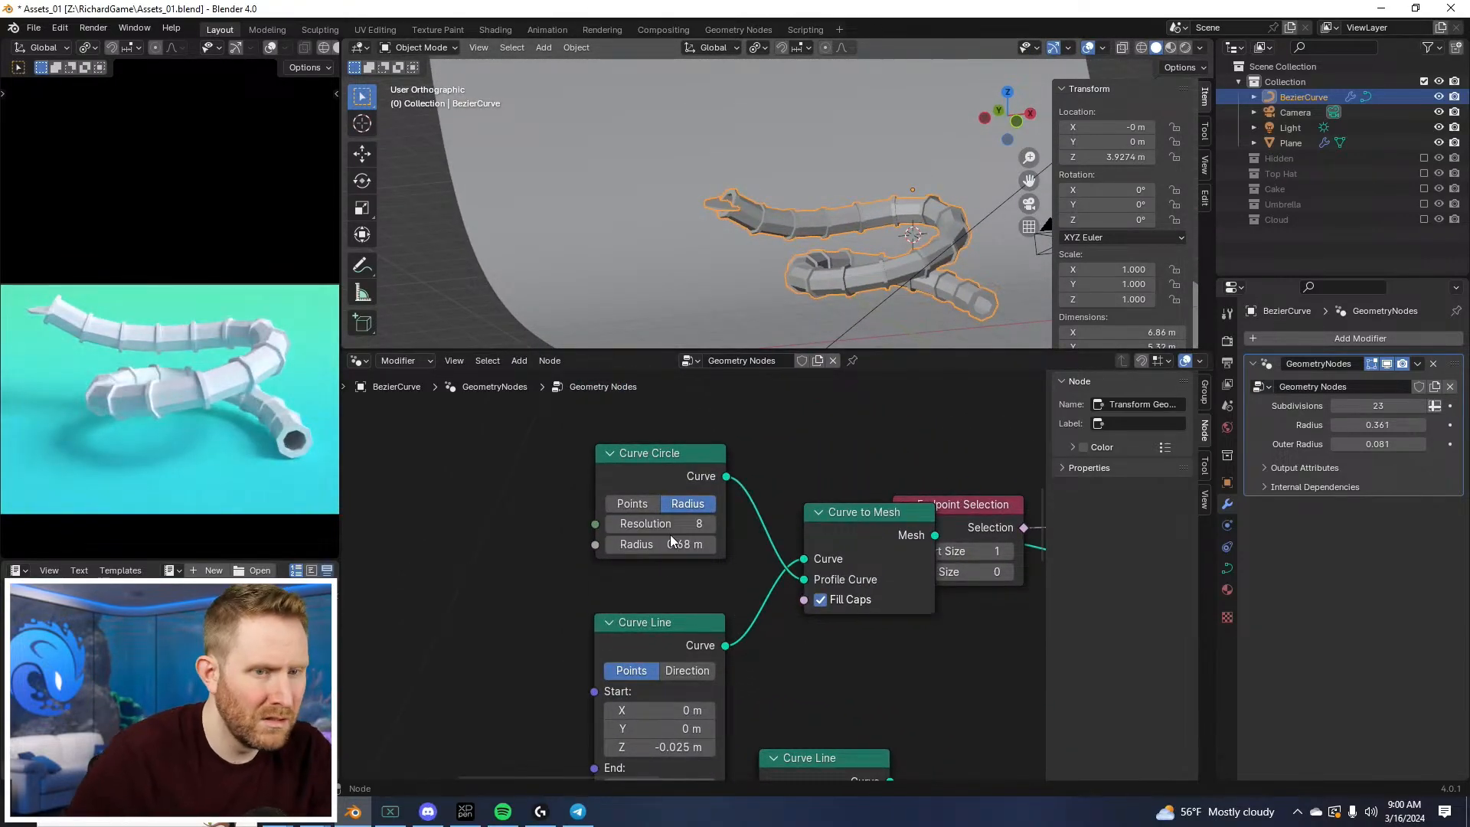
{"action": "key", "text": "ctrl+s"}
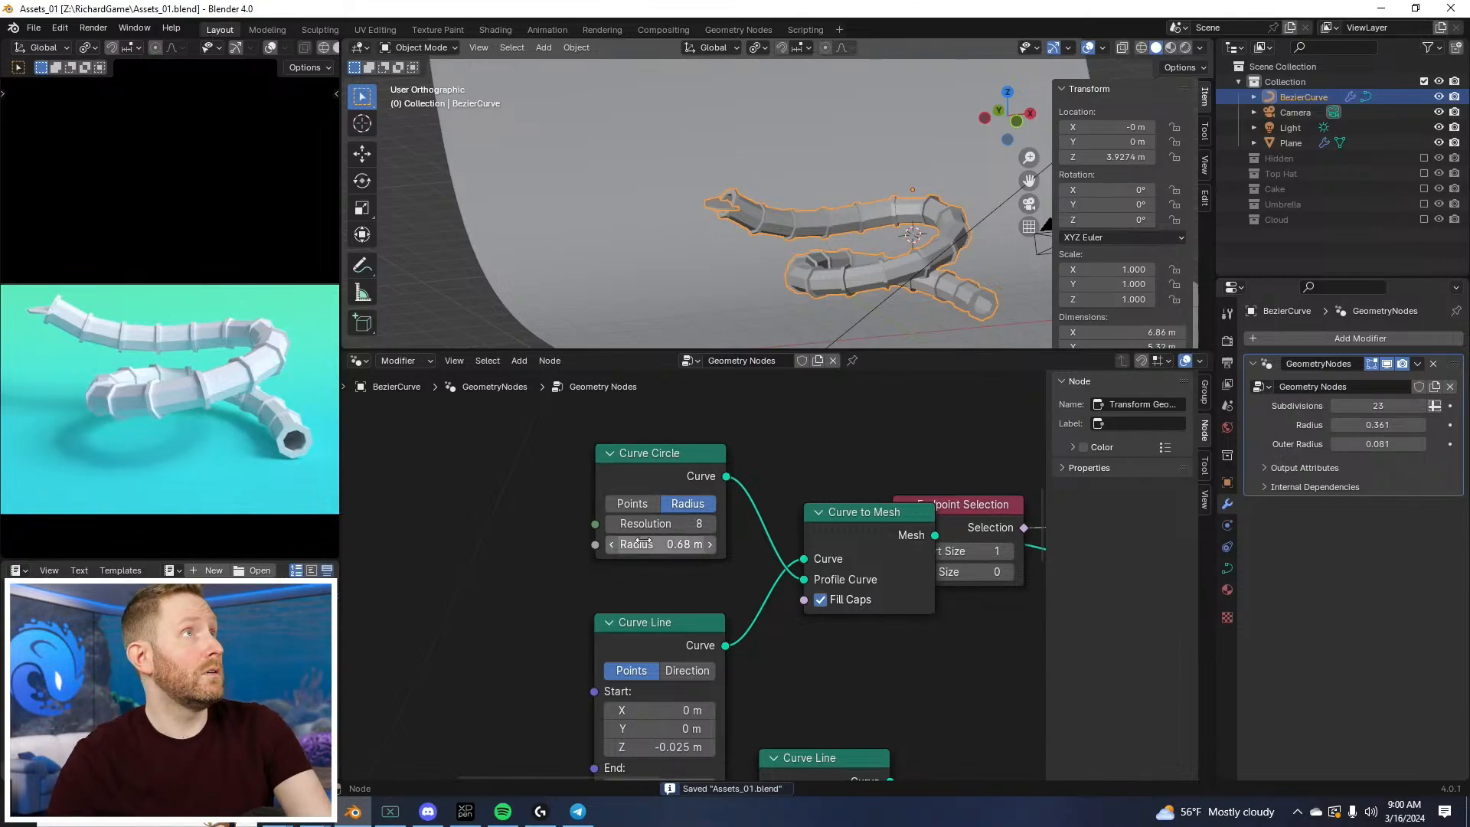